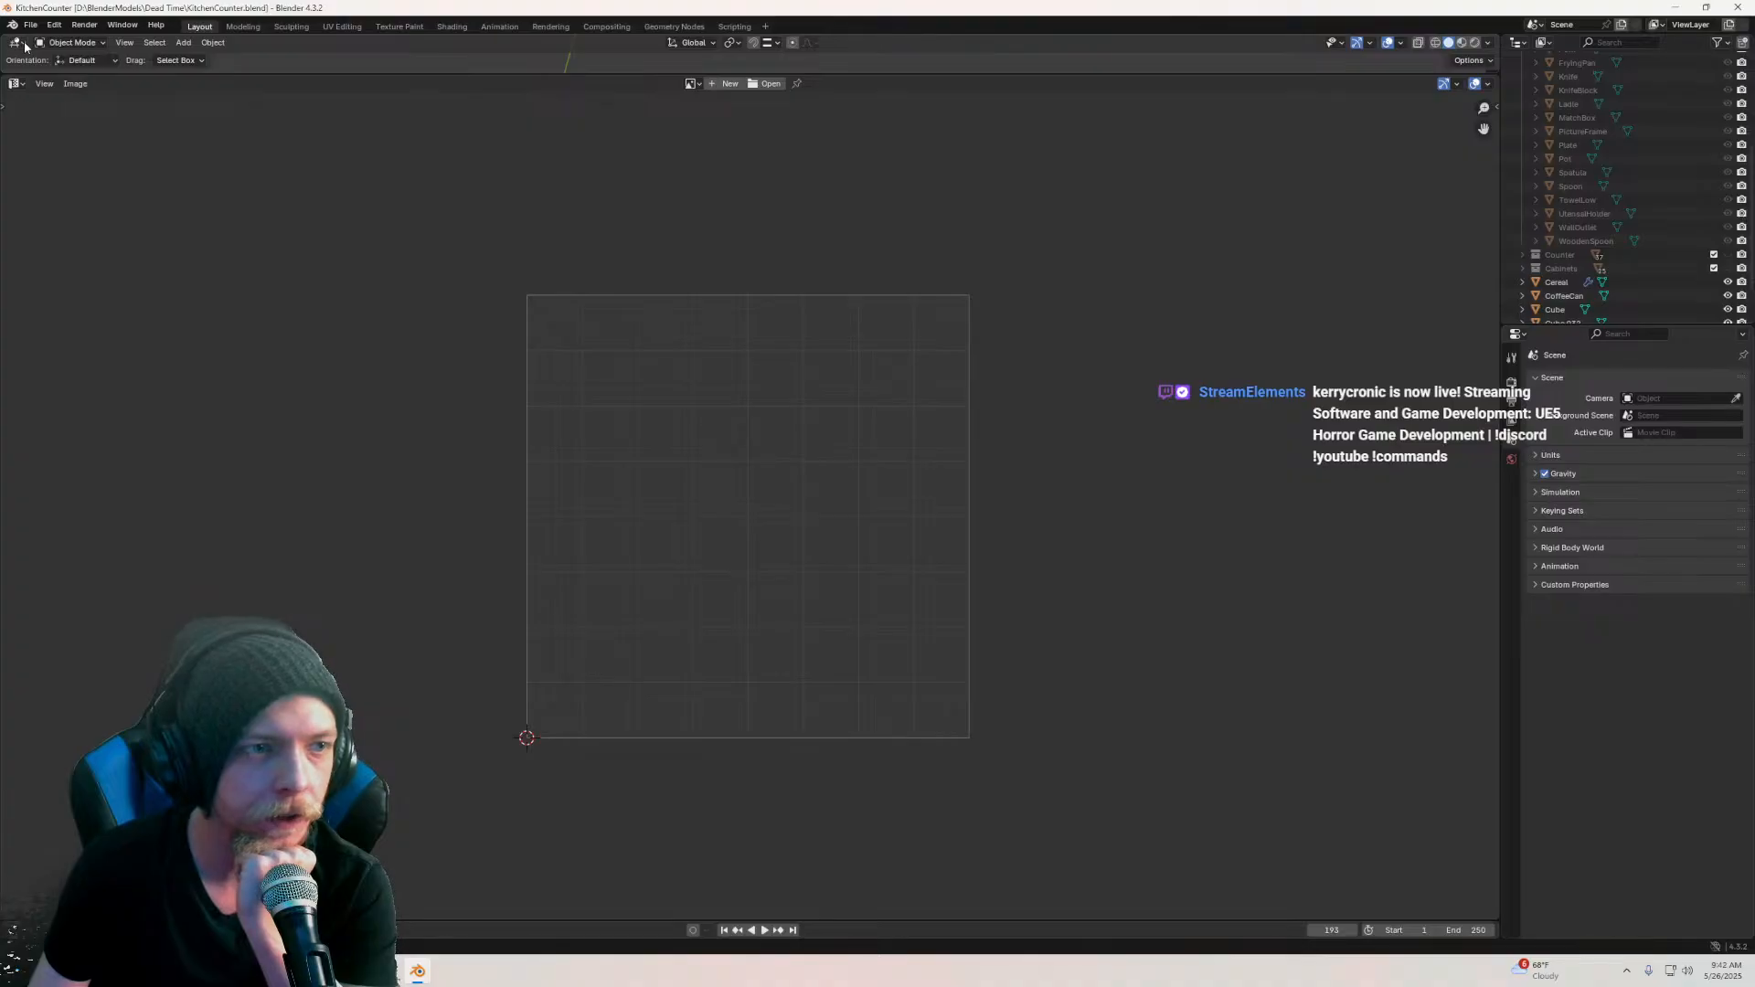
Step: Collapse the empty image editor area so the 3D viewport fills the main workspace
left_click(15, 43)
left_click(61, 84)
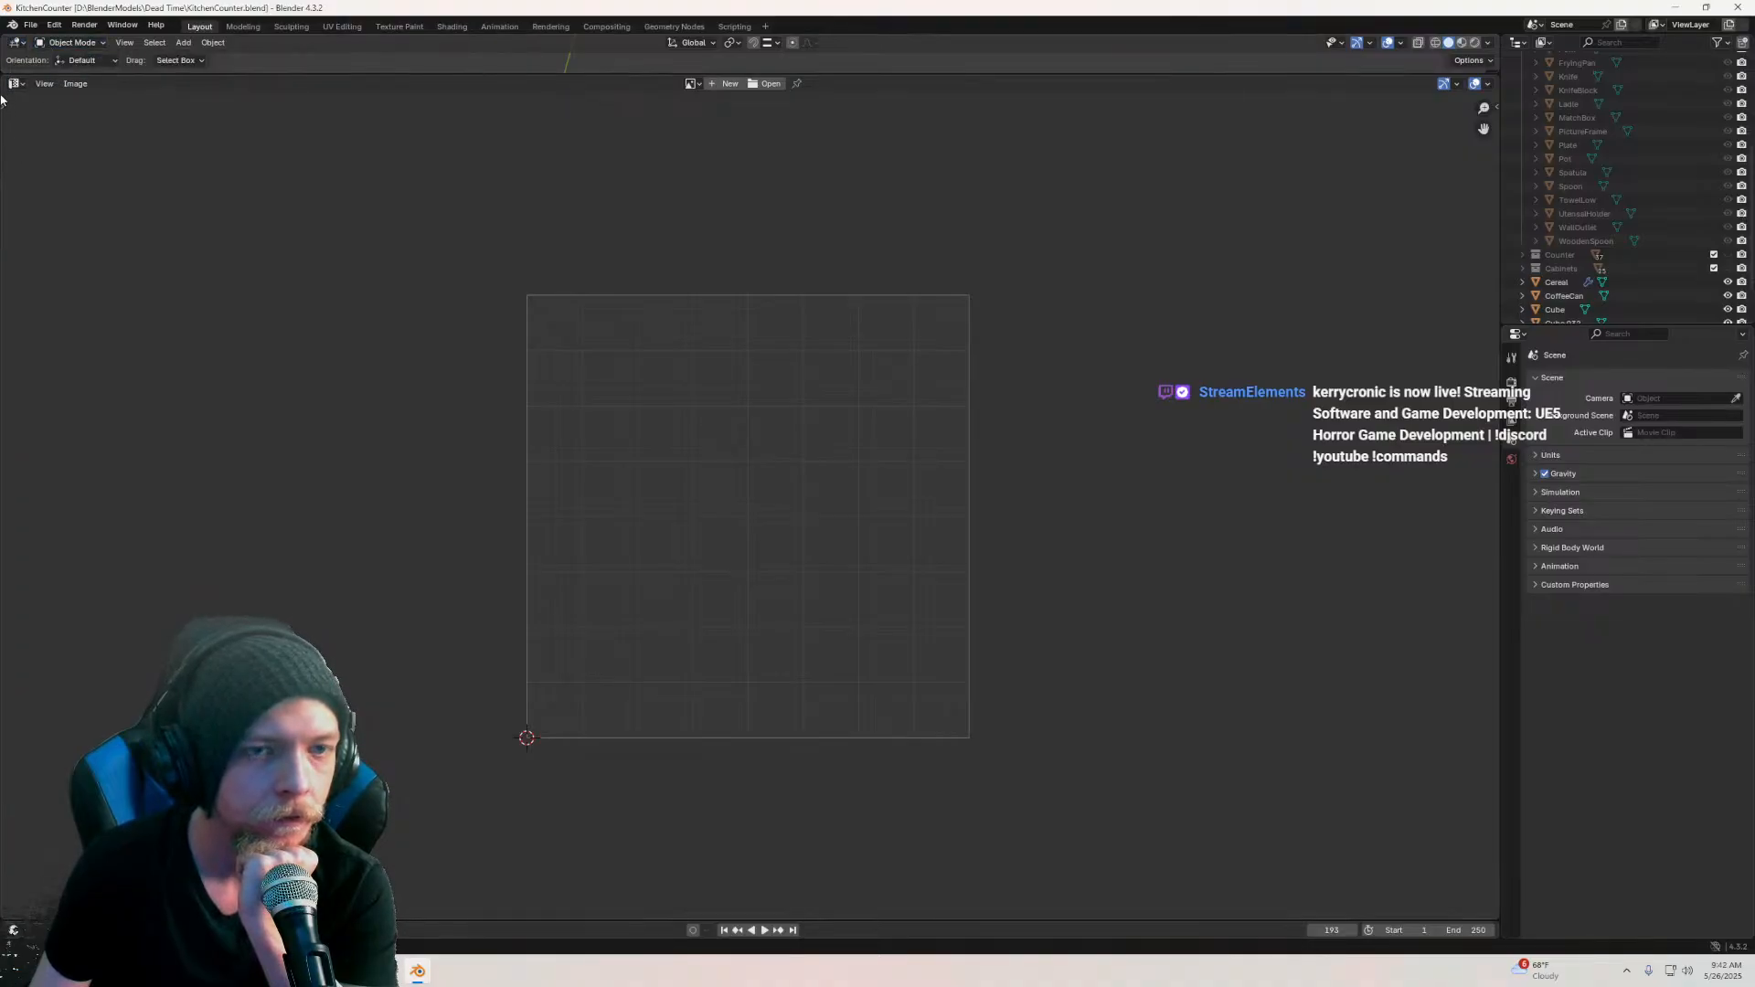
left_click_drag(67, 75, 44, 241)
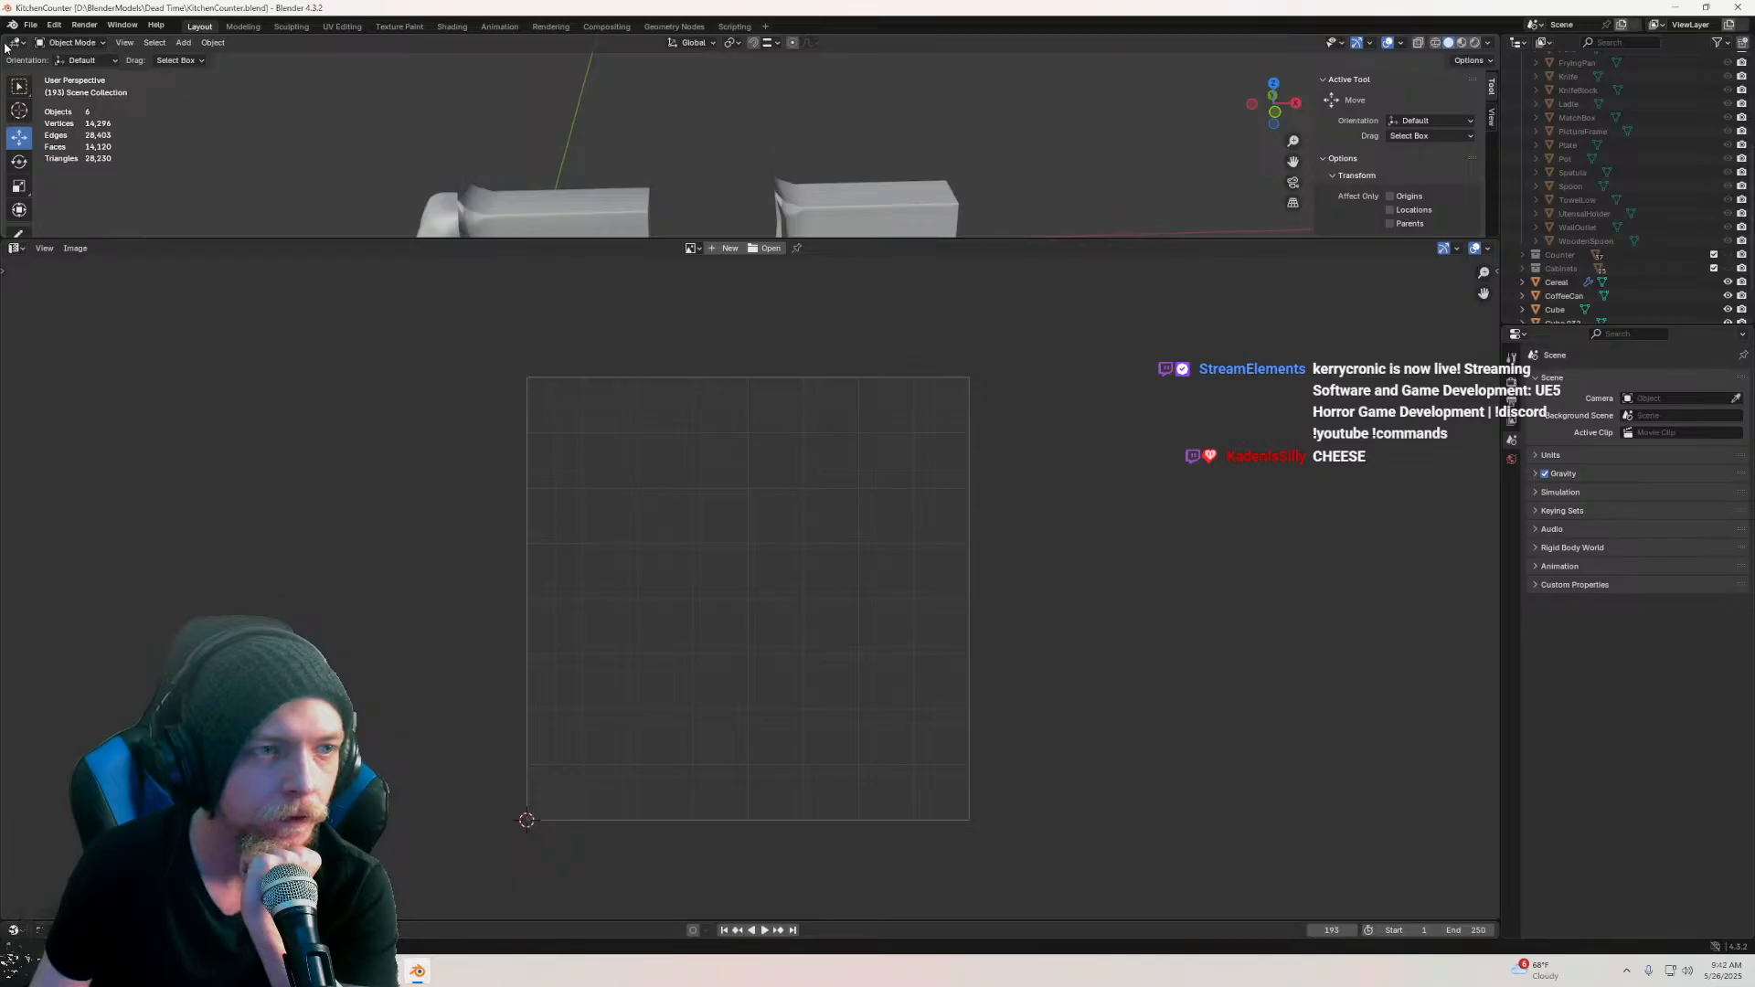
left_click_drag(4, 39, 23, 292)
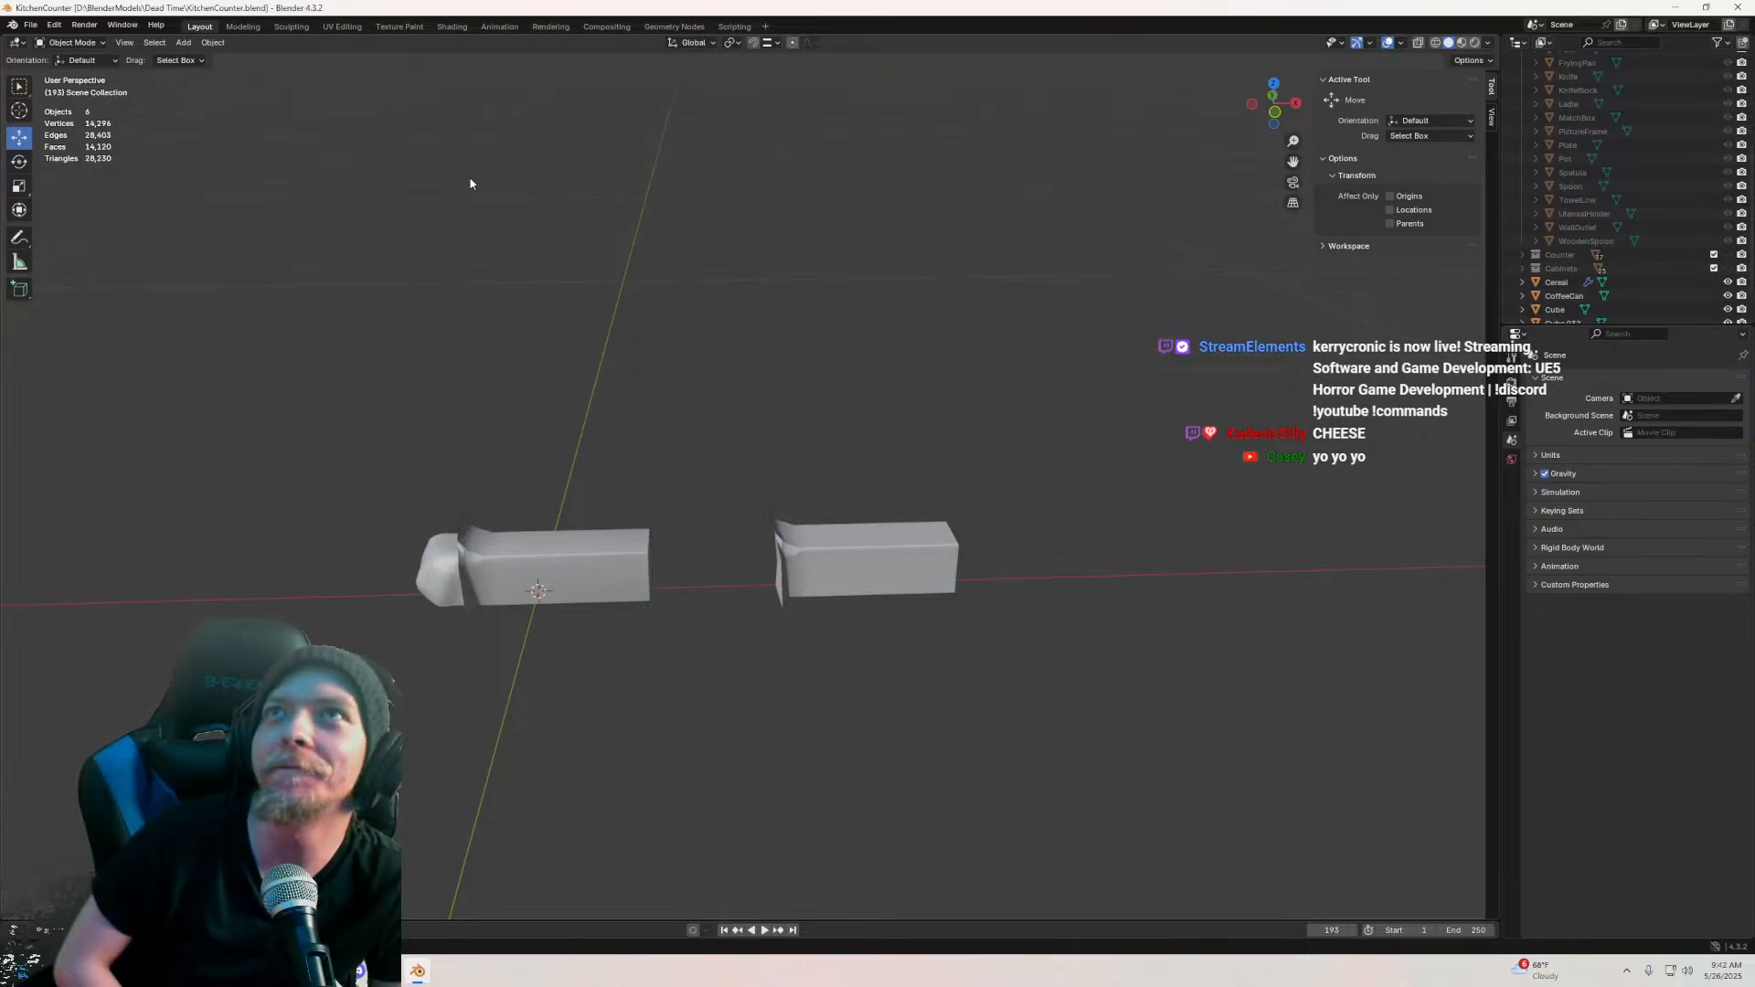
Step: Delete the separate box piece that lies farther along the X axis
left_click(601, 557)
middle_click_drag(601, 558, 674, 540)
left_click(786, 548)
scroll(788, 539, "down", 4)
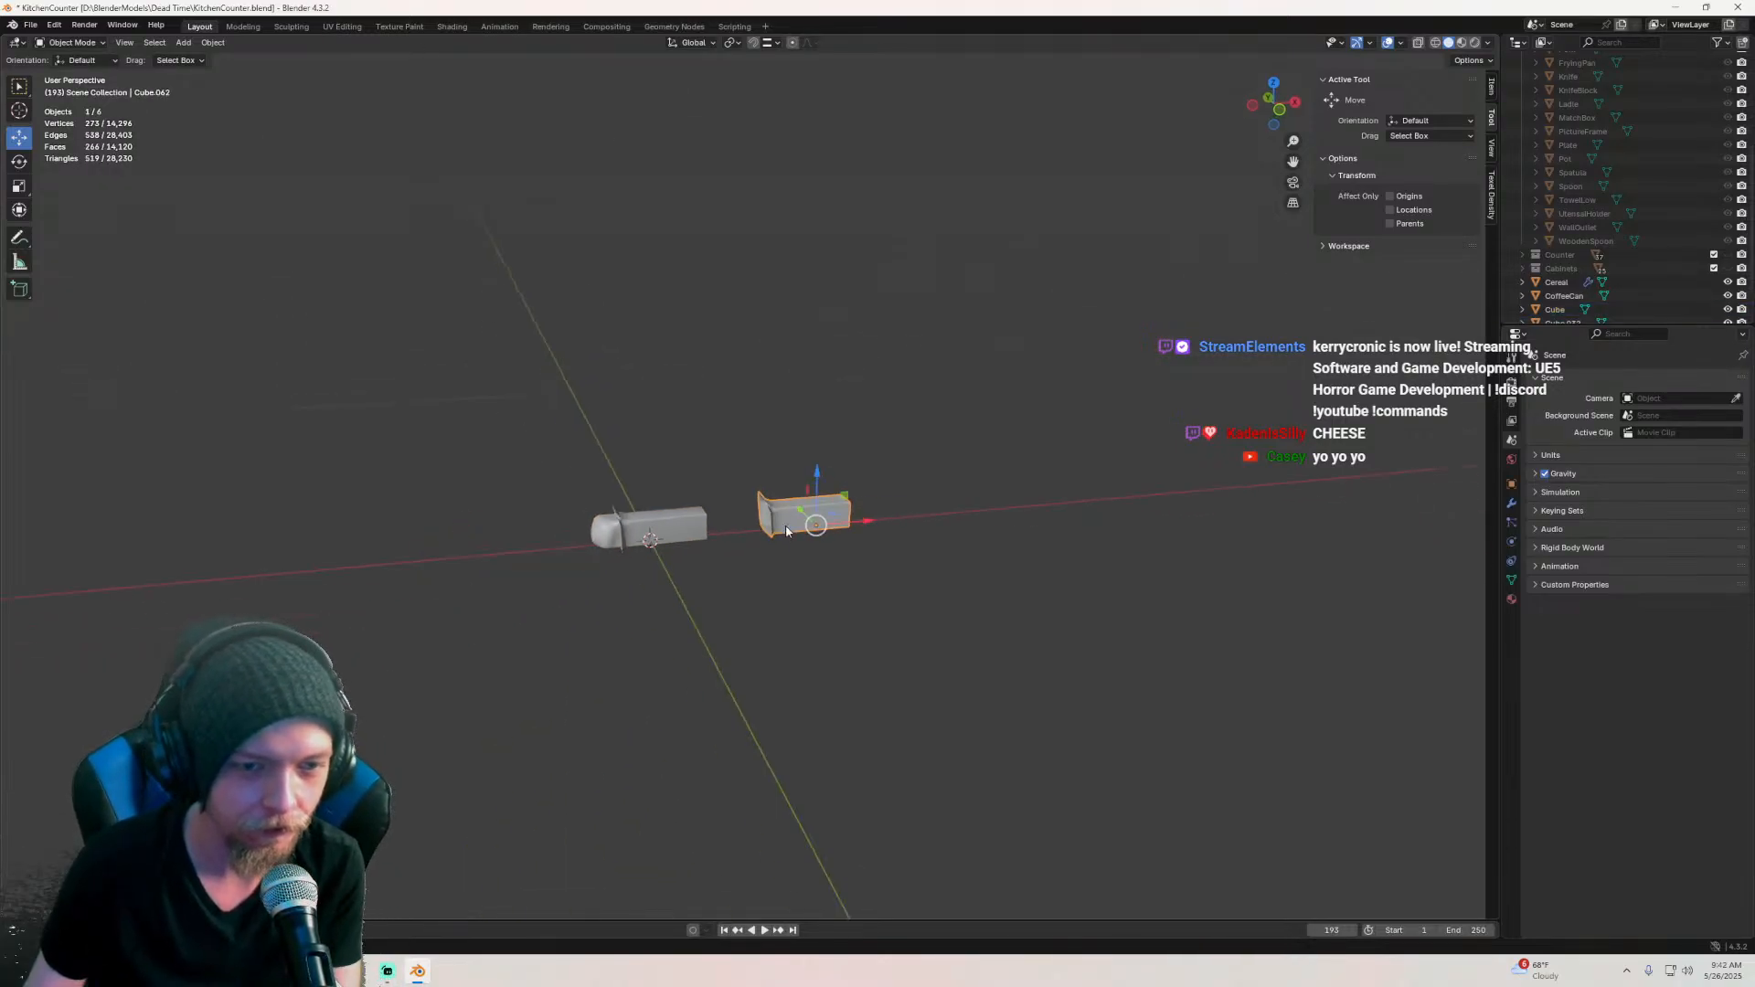
middle_click_drag(789, 535, 822, 517)
scroll(832, 497, "up", 2)
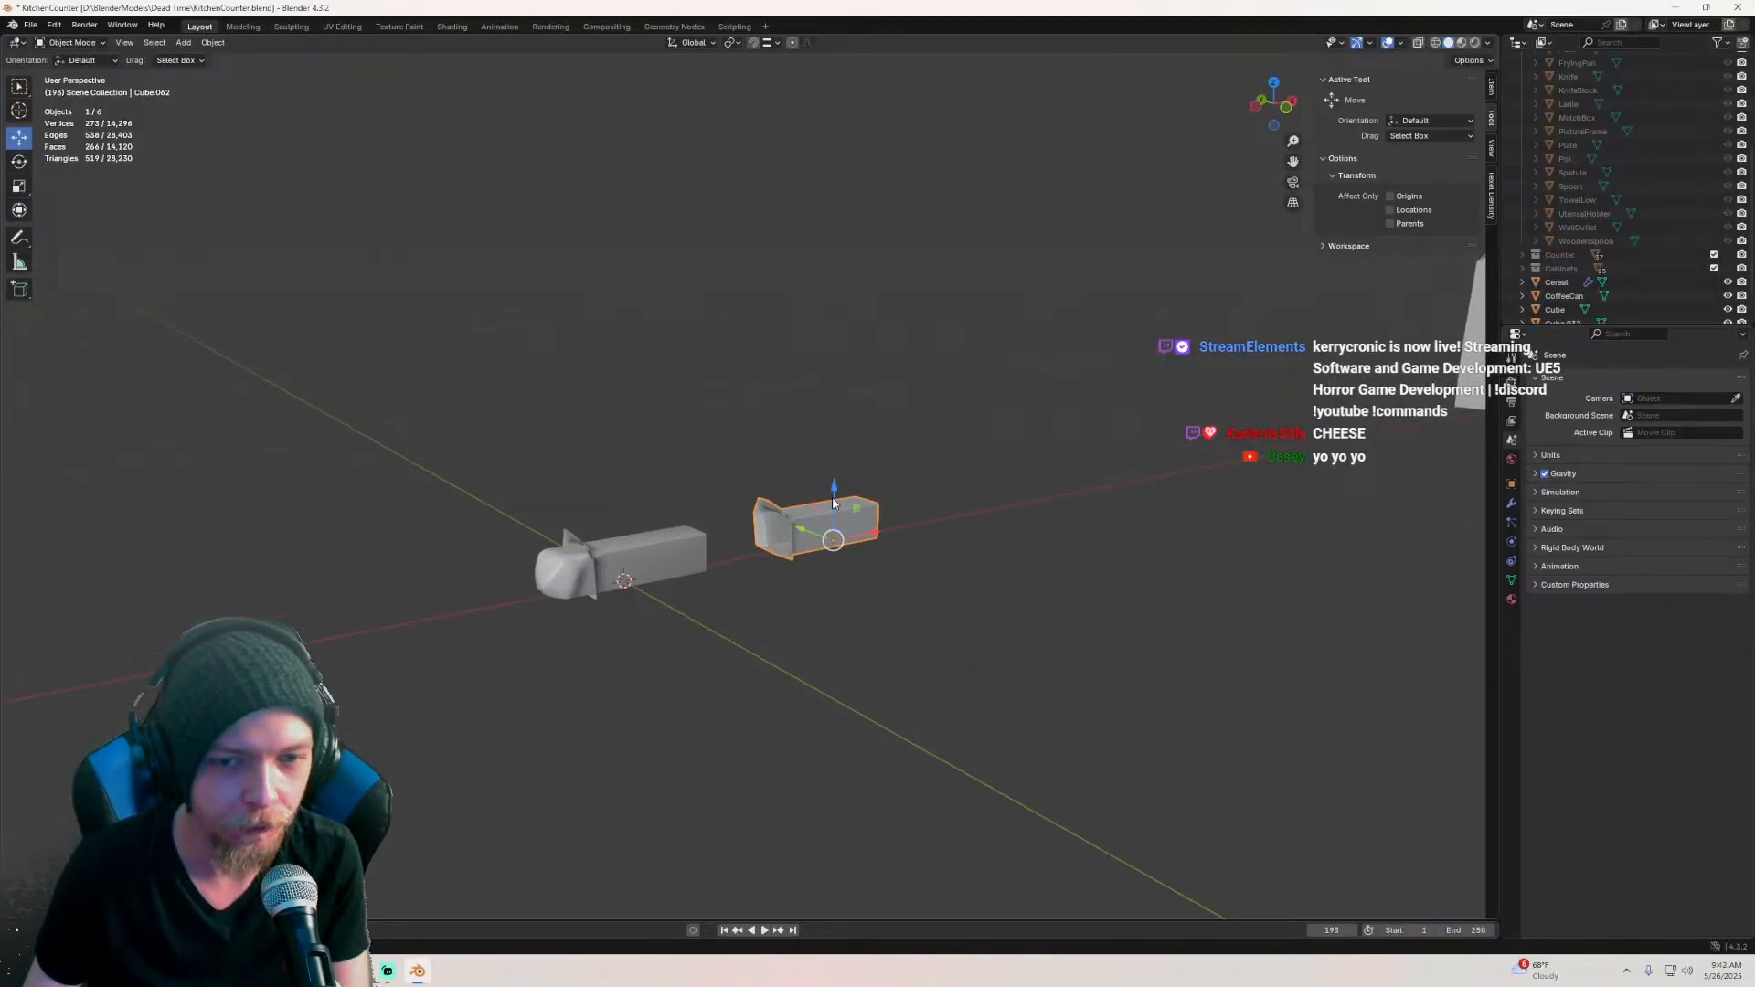
key("Delete")
Step: Move the remaining block with the rounded end along the X axis, away from the world origin
left_click(652, 583)
left_click_drag(668, 578, 1138, 485)
scroll(738, 546, "down", 2)
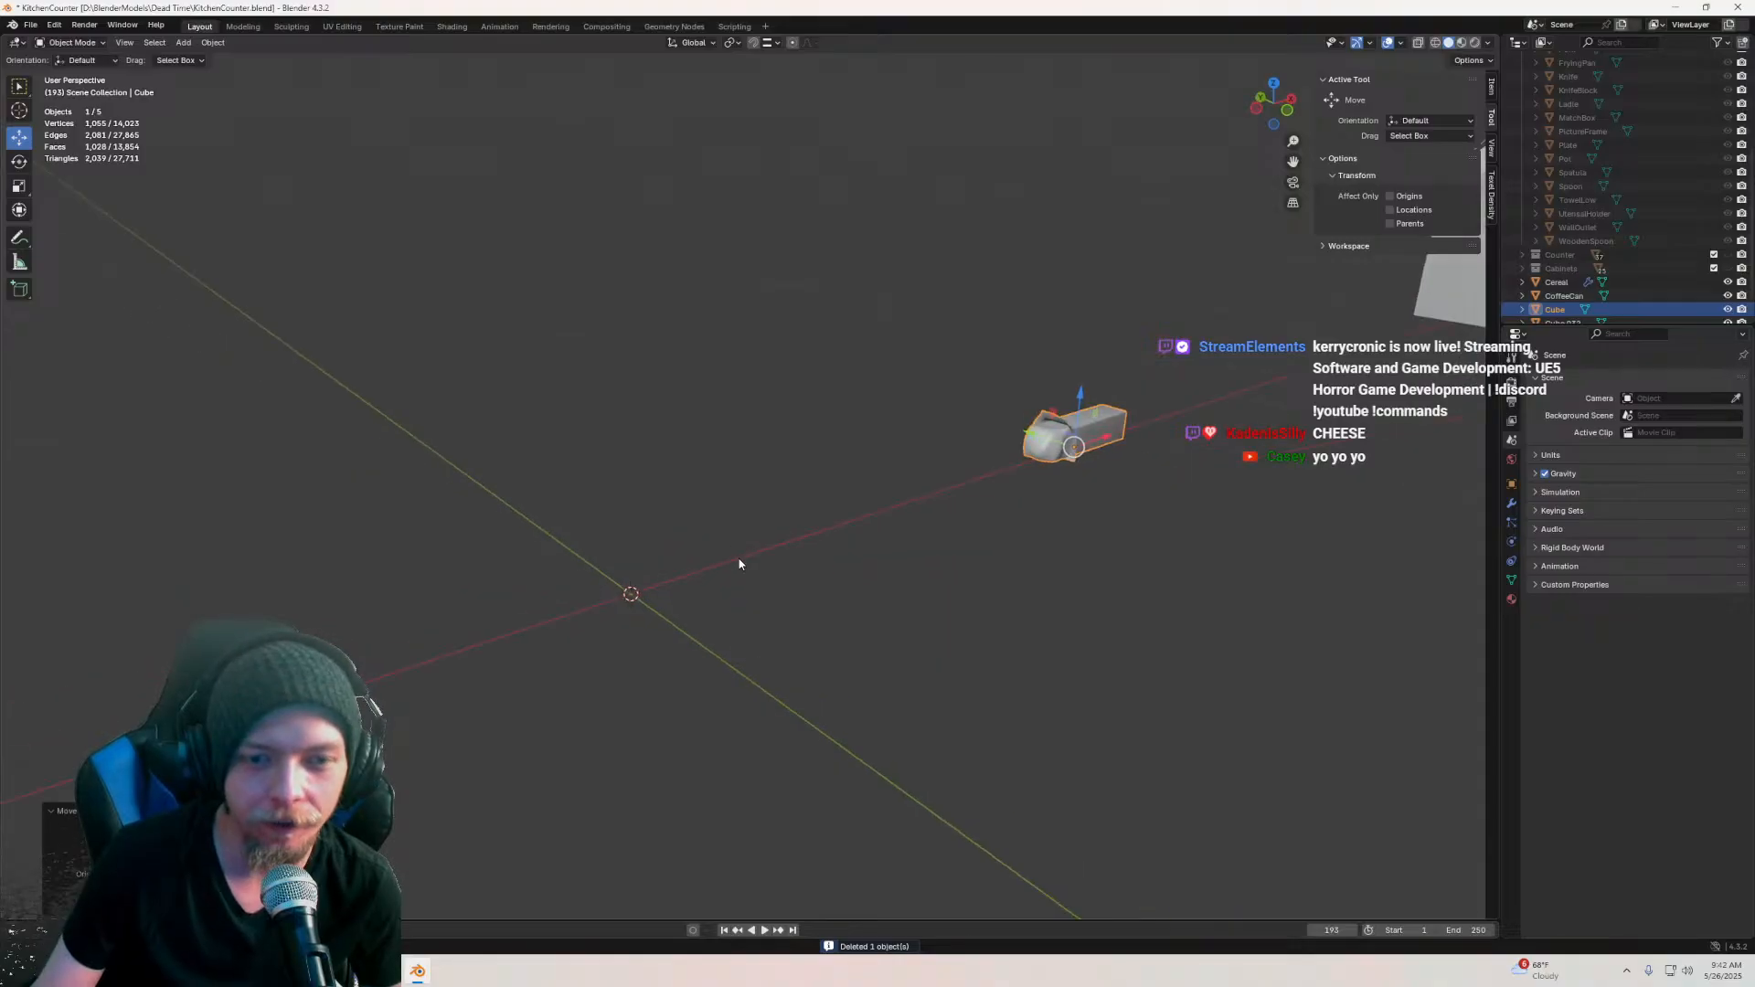
scroll(748, 540, "up", 2)
Step: Add a mesh cube at the world origin and scale it down uniformly
middle_click_drag(725, 553, 722, 498)
middle_click_drag(445, 246, 584, 329)
left_click(183, 42)
mouse_move(229, 58)
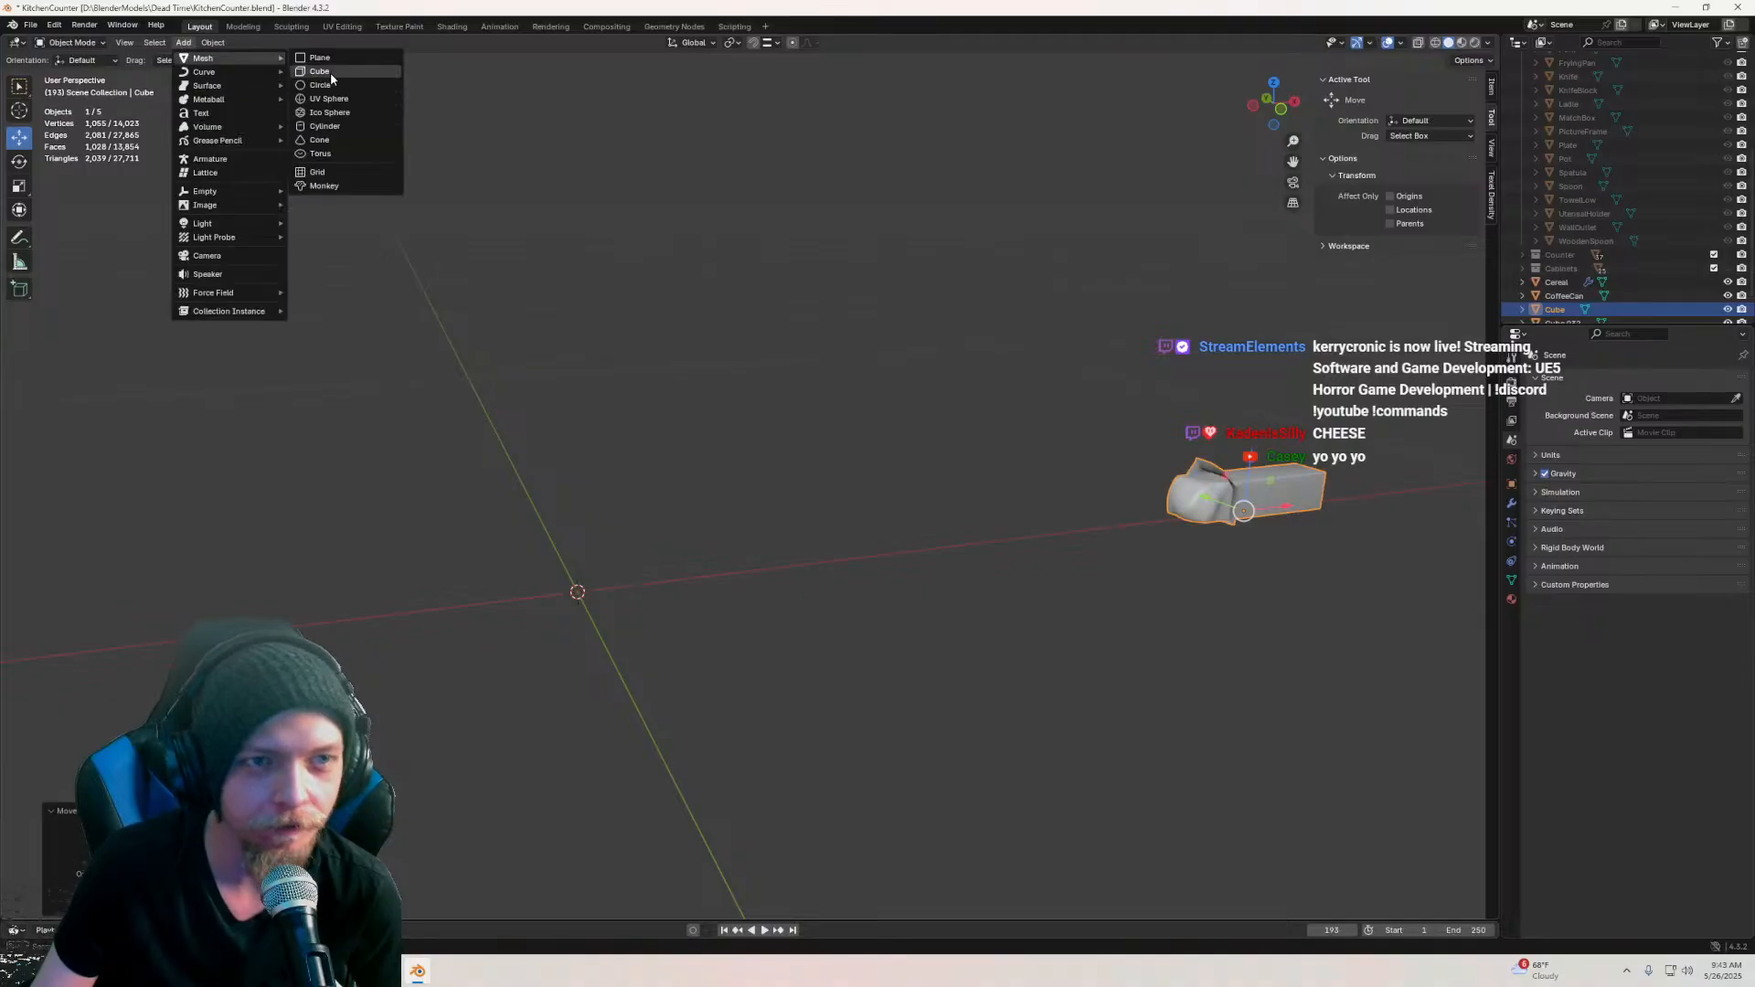
left_click(329, 72)
key("KP_Decimal")
key("s")
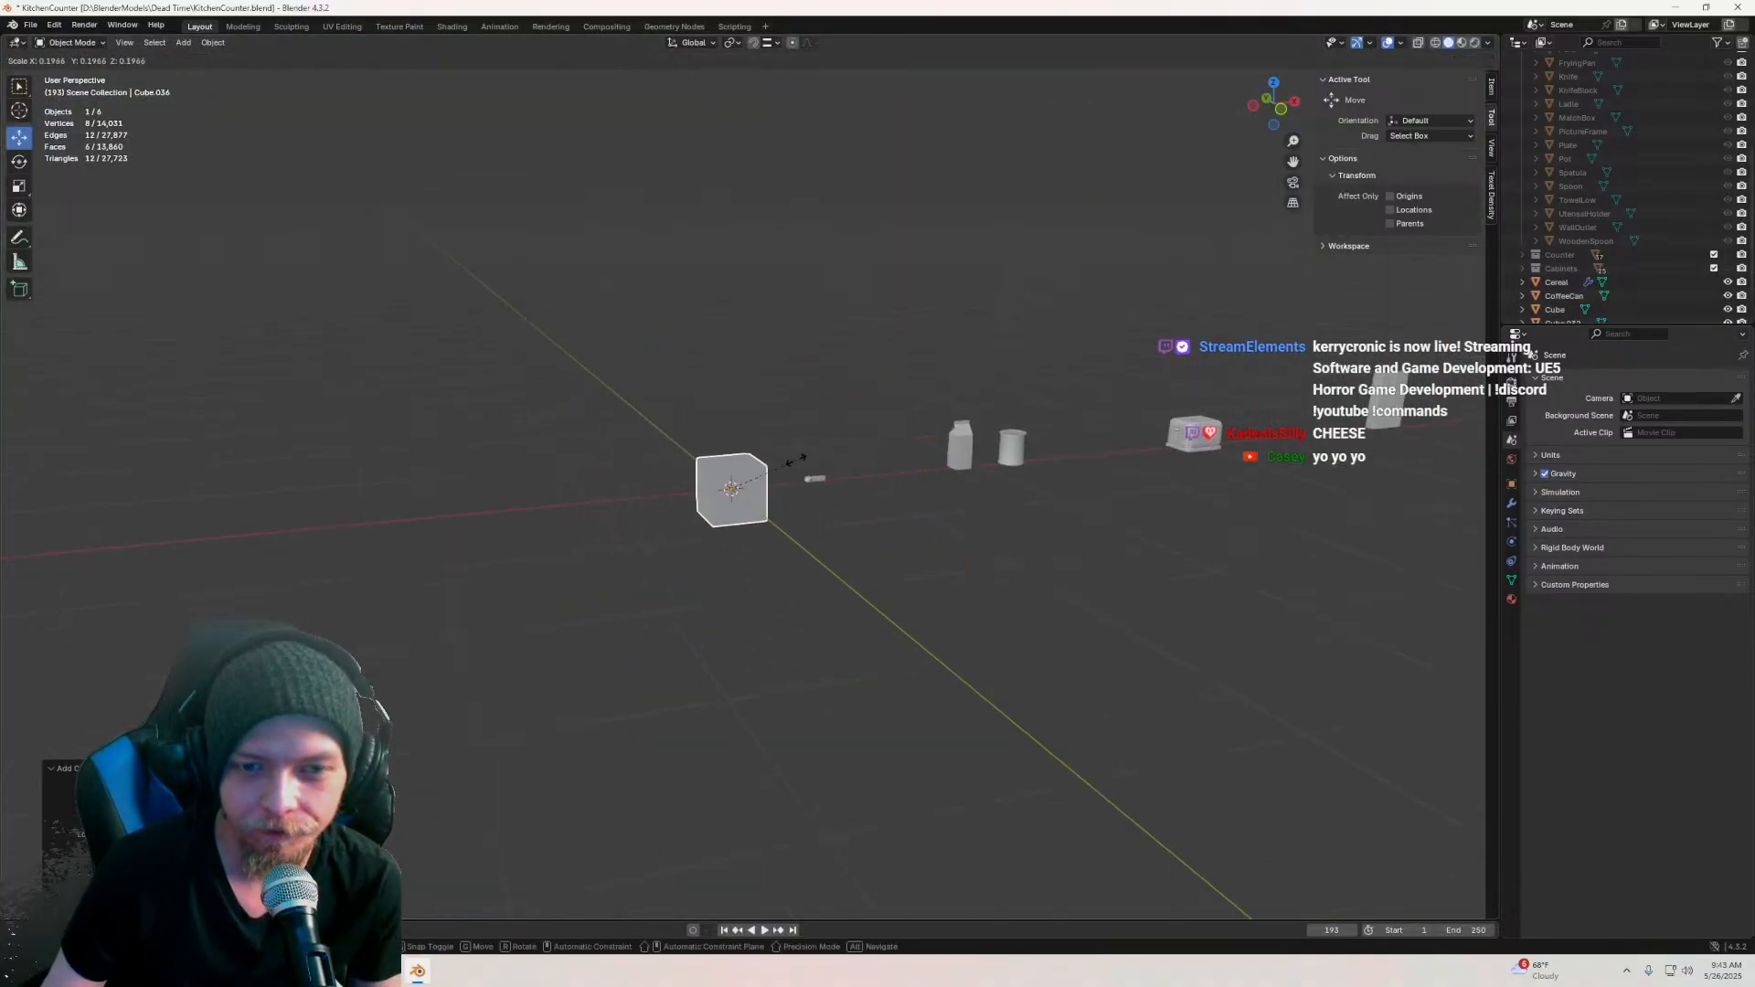
left_click(782, 469)
Step: Select the cube's bottom face in Edit Mode, snap the 3D cursor to it and return to Object Mode
scroll(830, 490, "up", 3)
middle_click_drag(873, 464, 877, 403)
scroll(767, 444, "up", 5)
scroll(752, 403, "down", 5)
scroll(755, 389, "up", 4)
middle_click_drag(686, 381, 701, 279, "shift")
key("Tab")
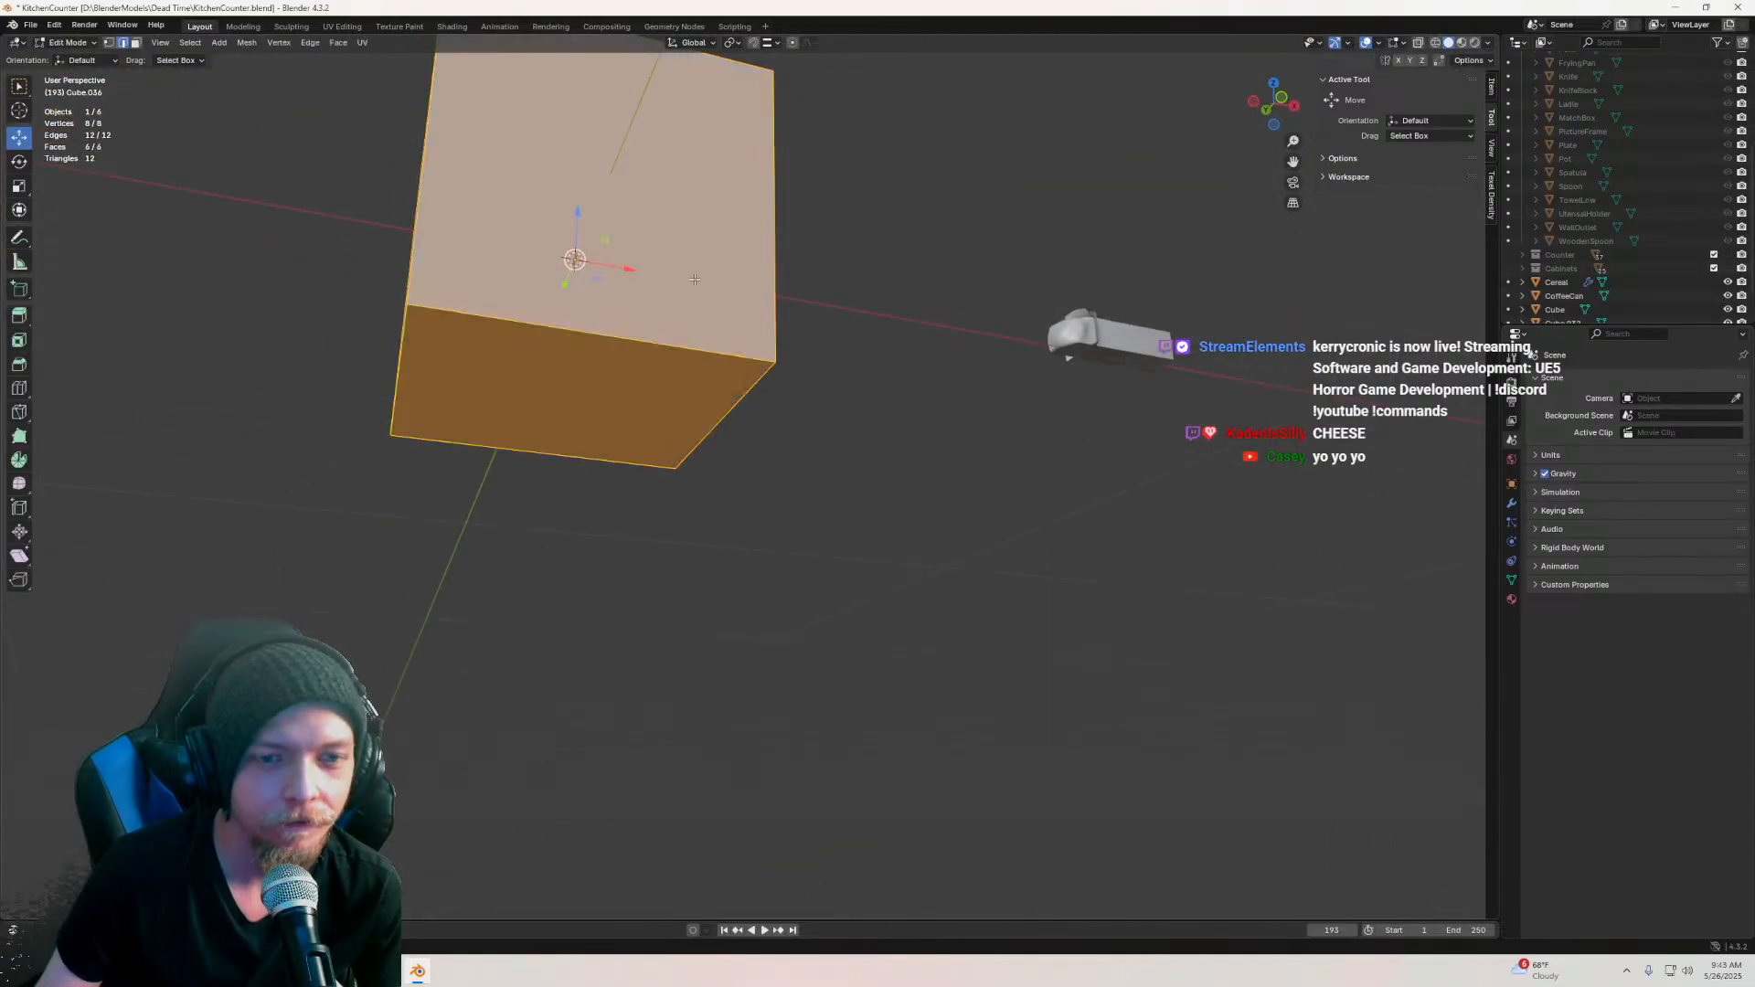
left_click(556, 425)
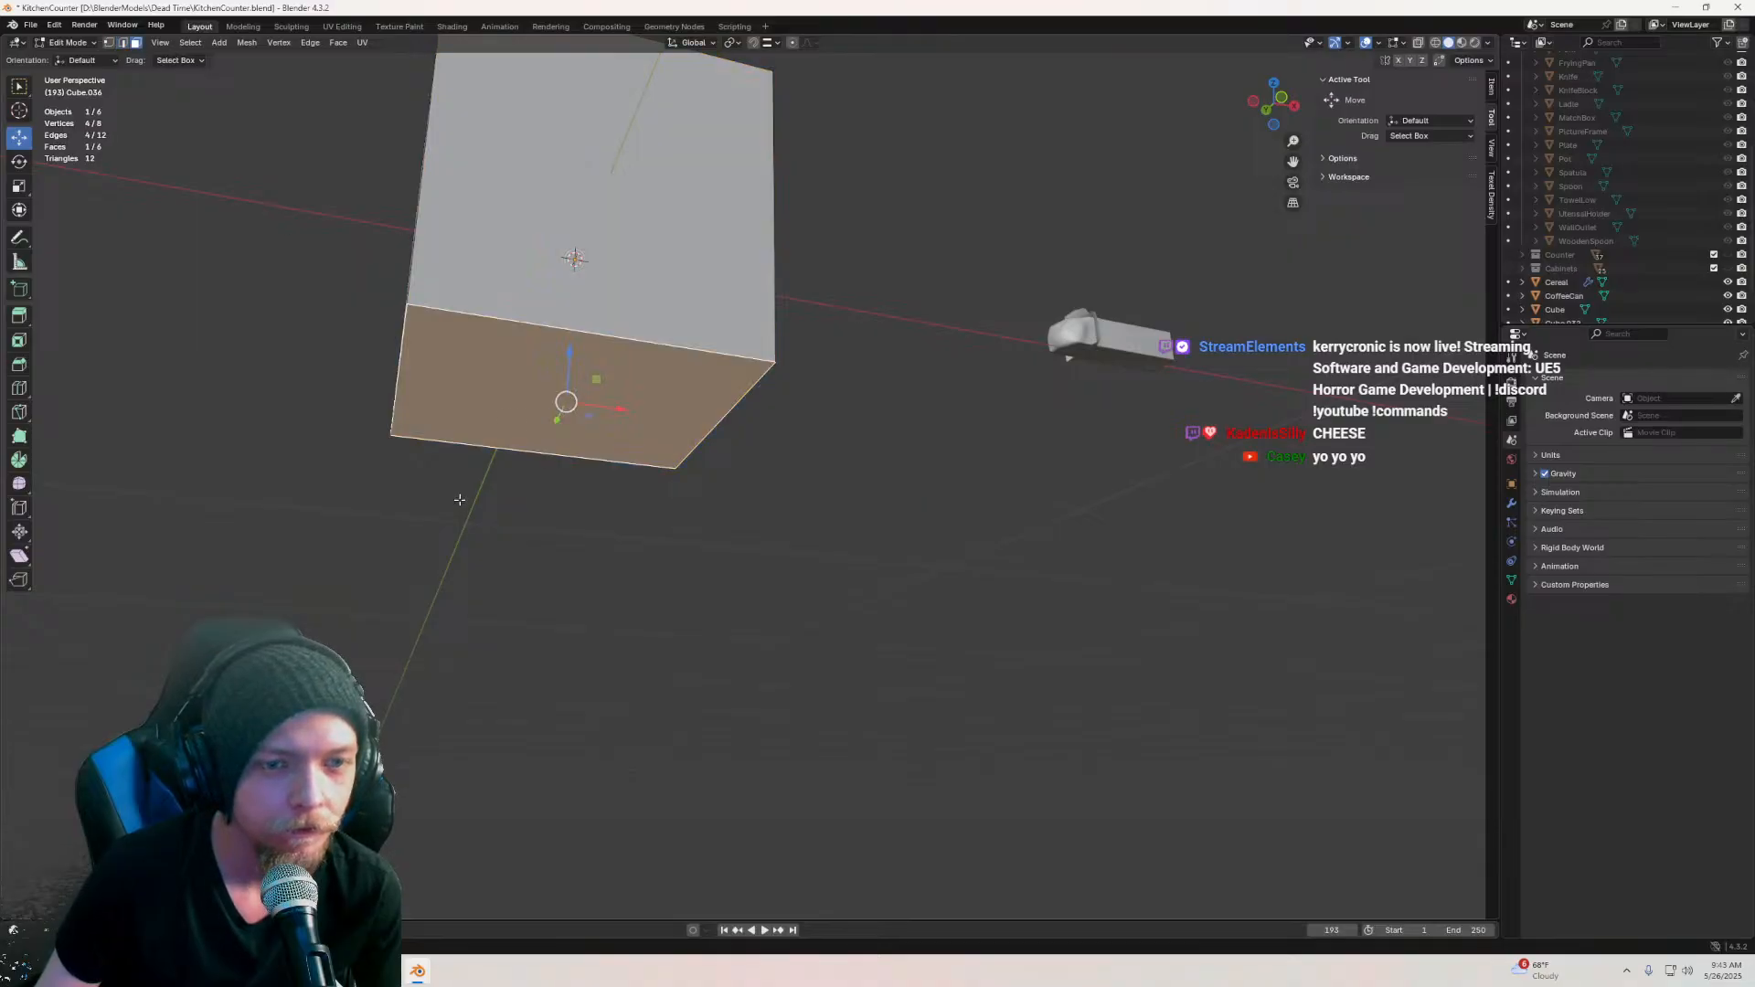
right_click(447, 354)
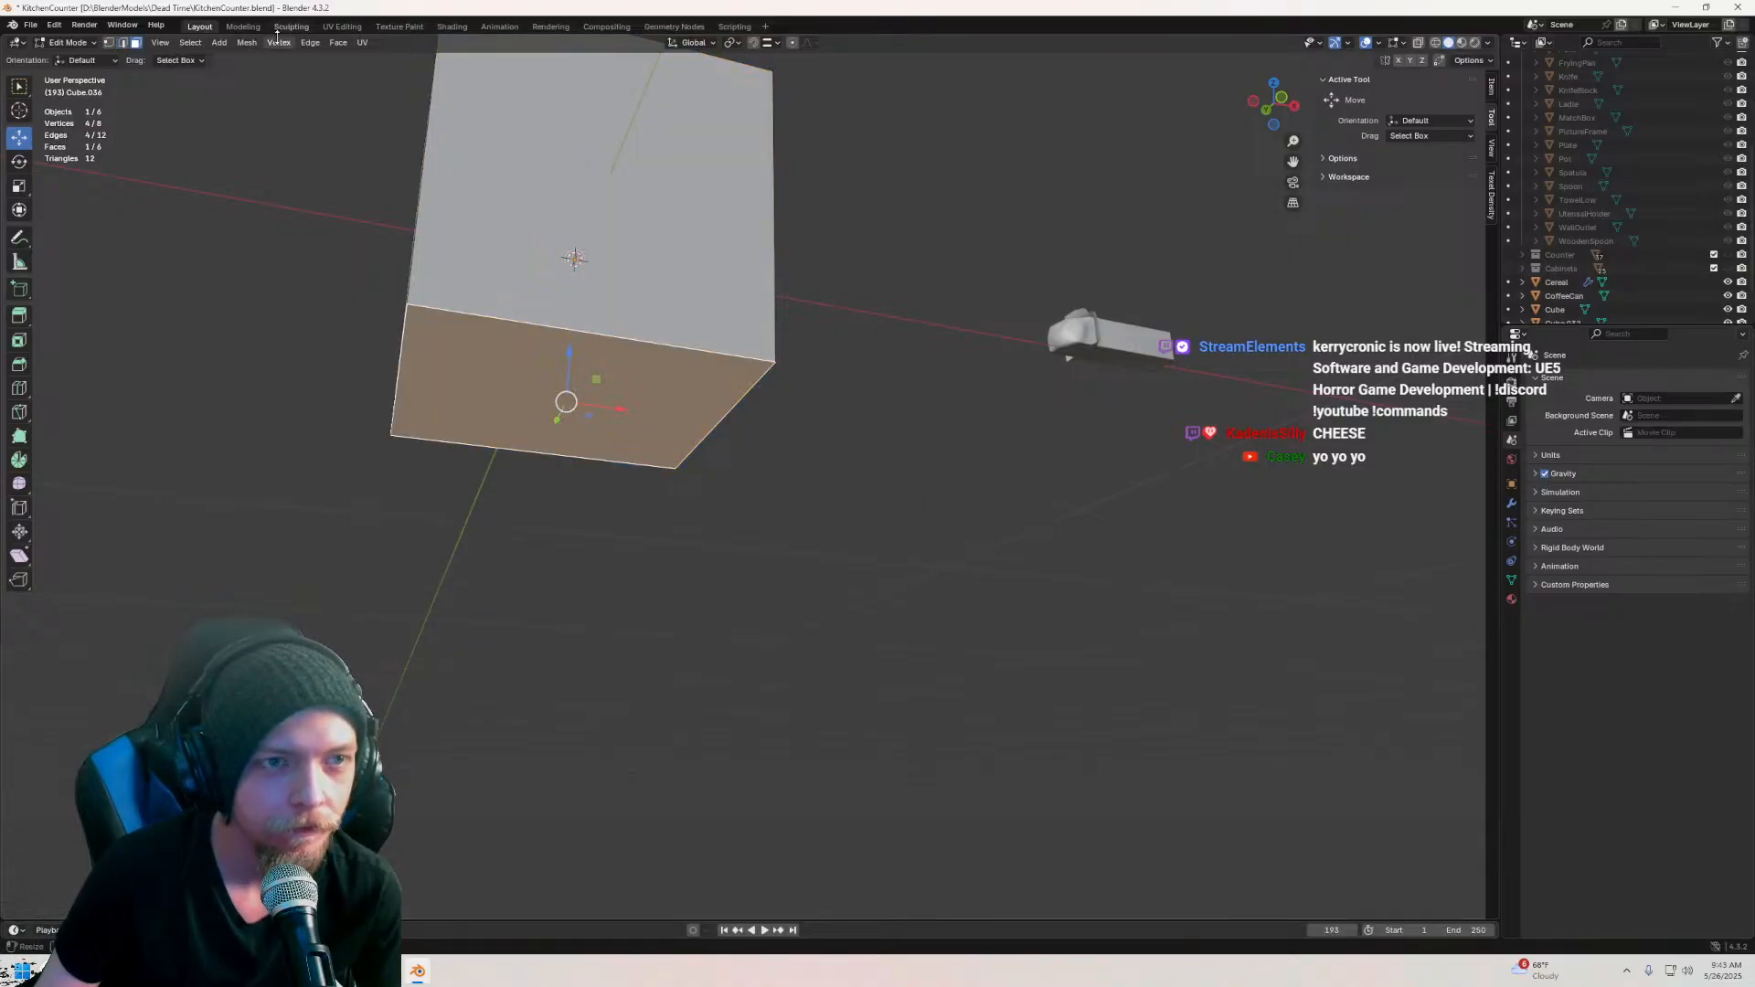
left_click(247, 42)
mouse_move(286, 150)
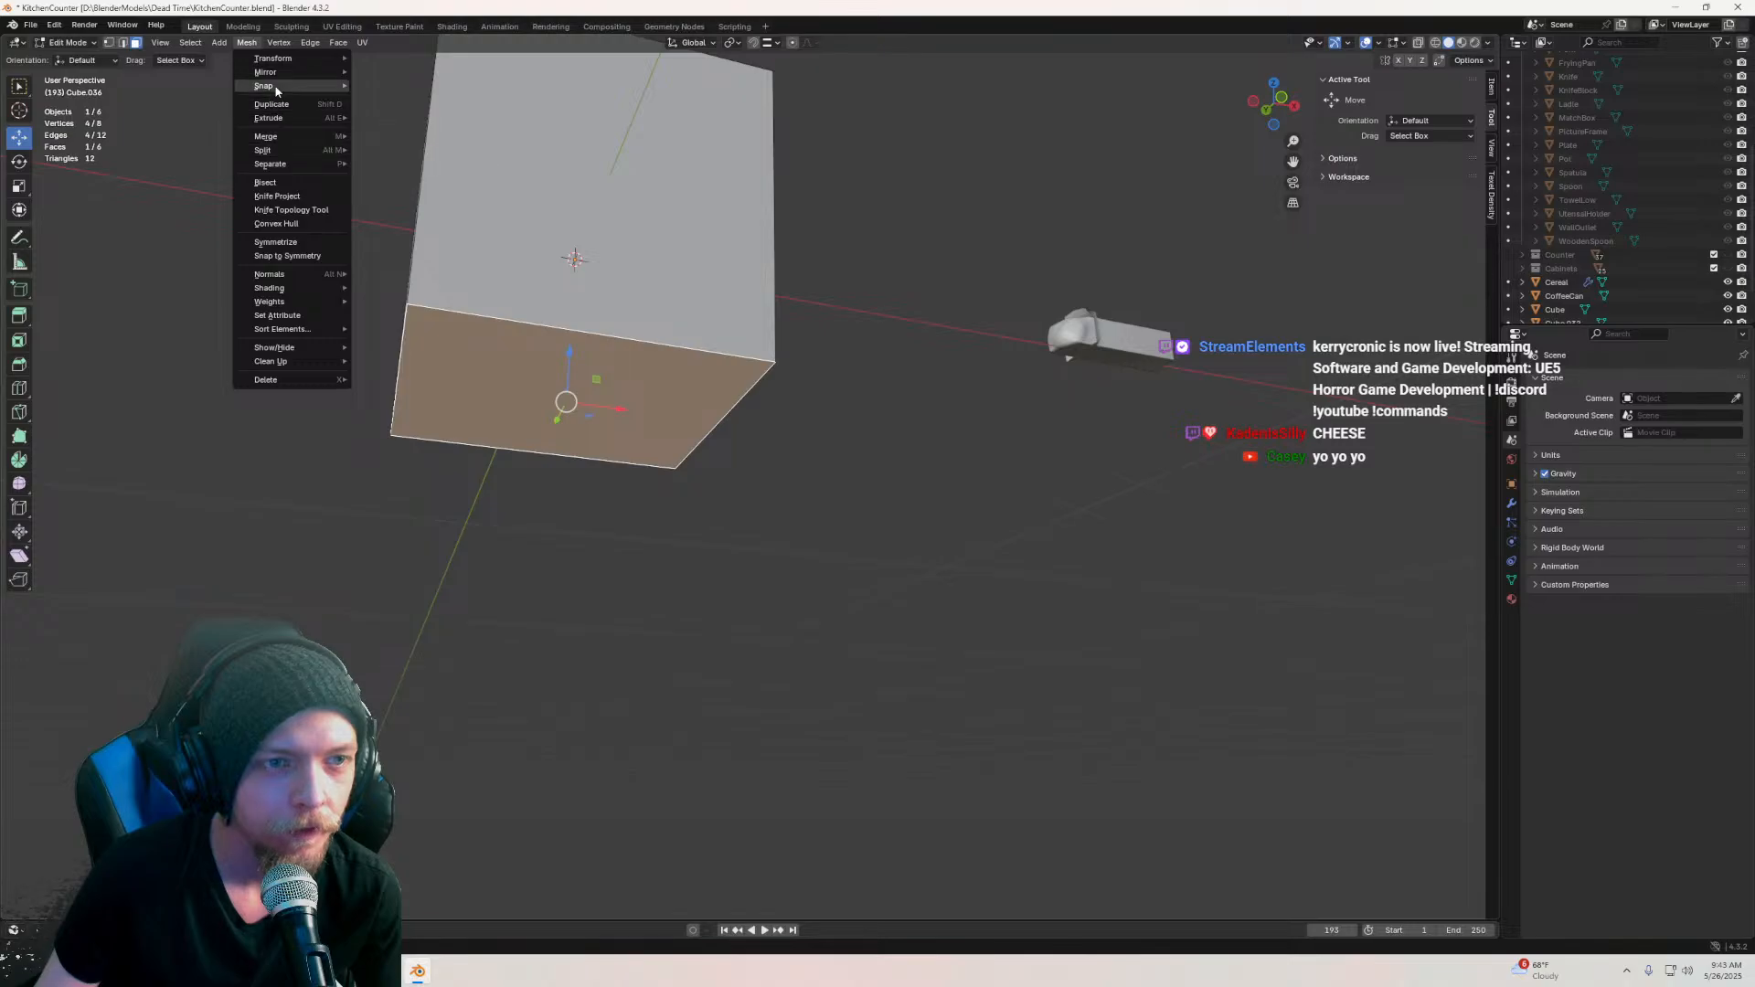
mouse_move(274, 85)
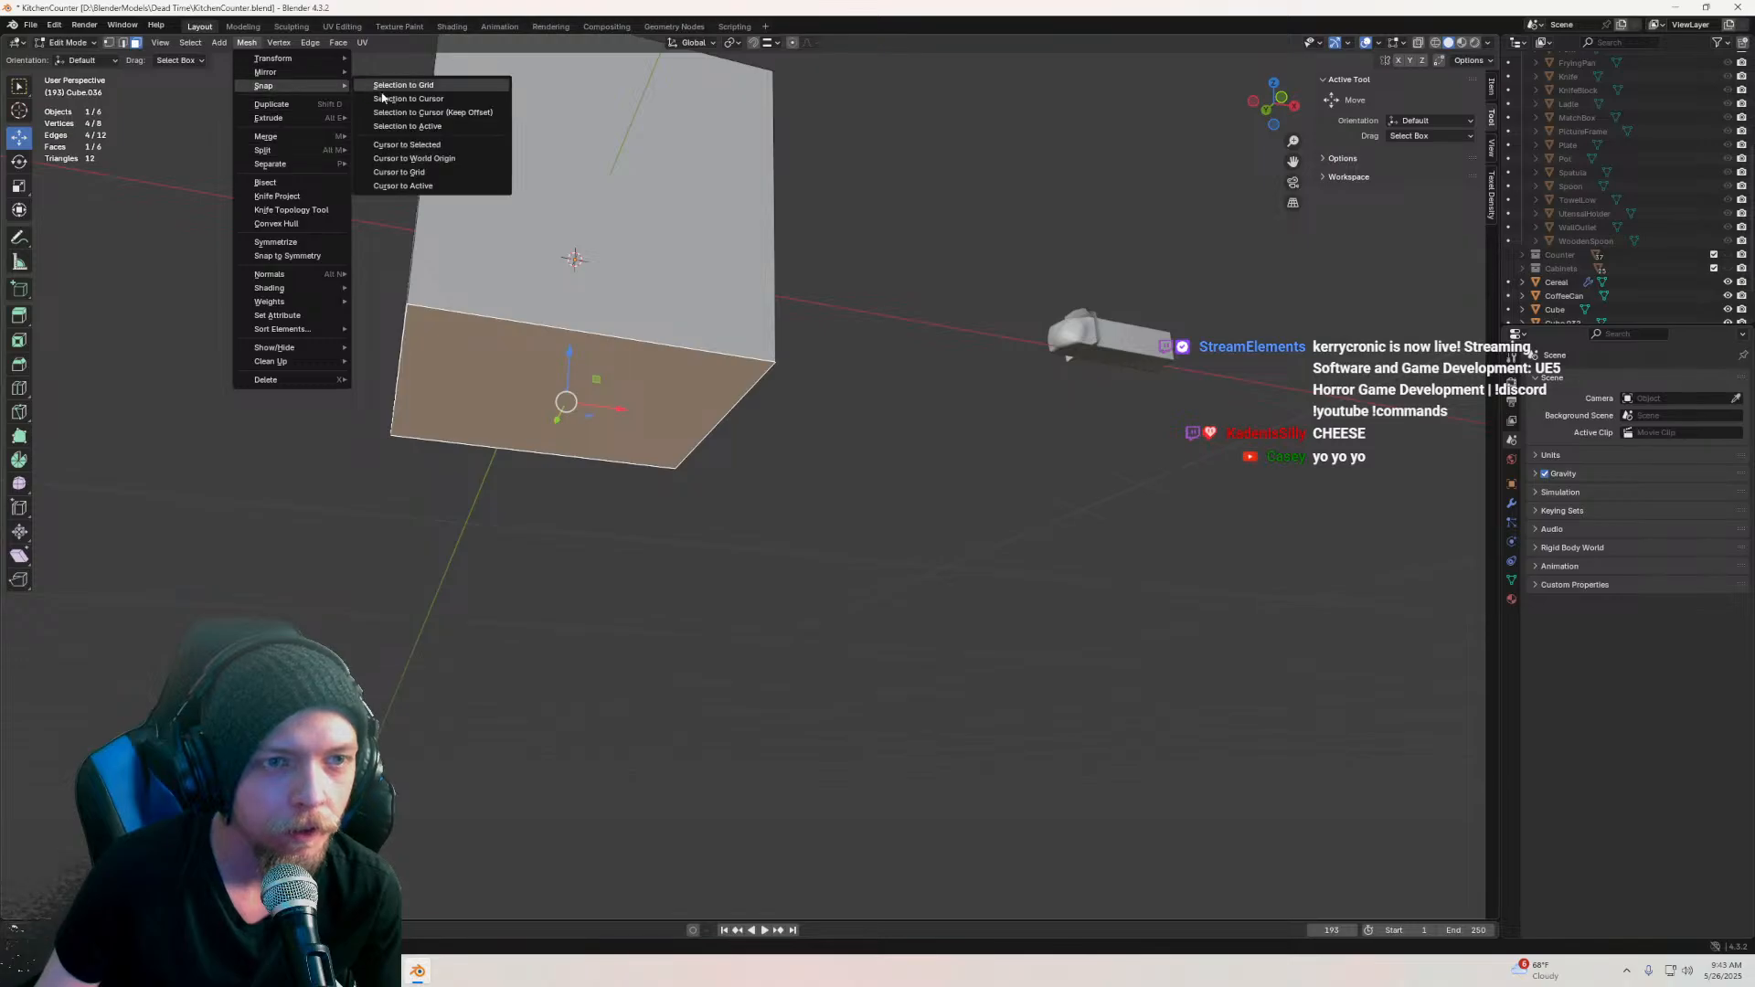
left_click(409, 145)
middle_click_drag(725, 254, 734, 331)
key("Tab")
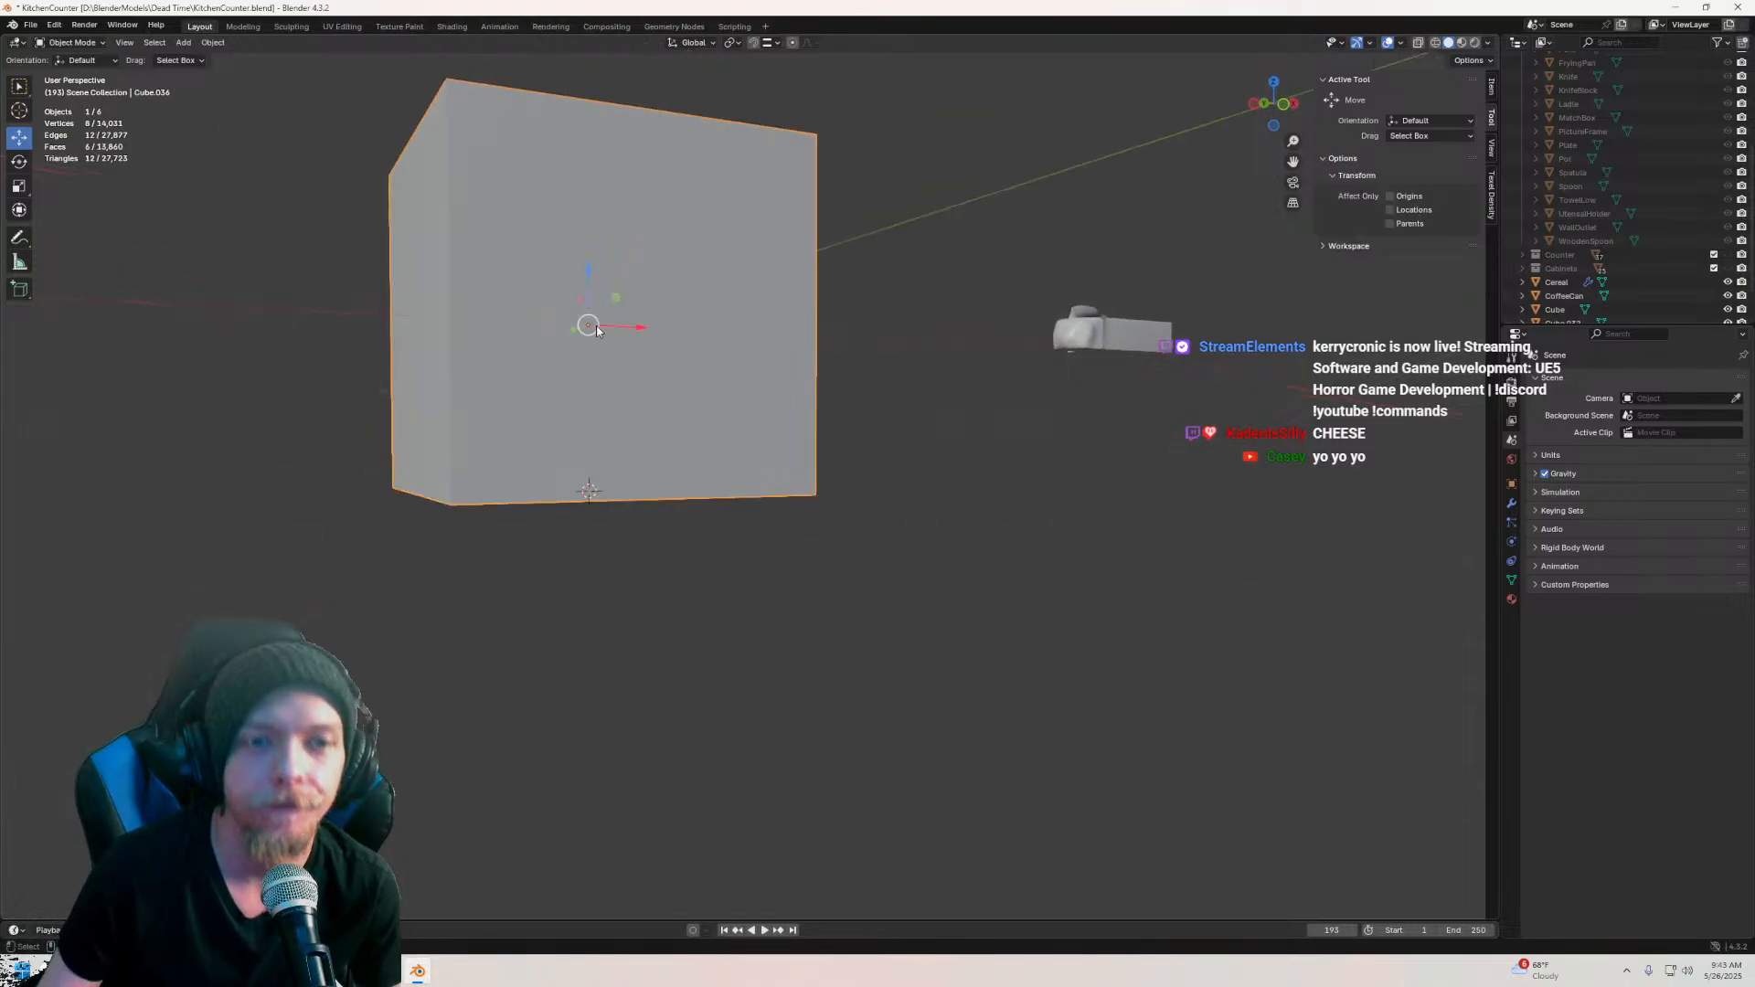
Step: Try to snap the cube to the 3D cursor
right_click(470, 437)
mouse_move(395, 488)
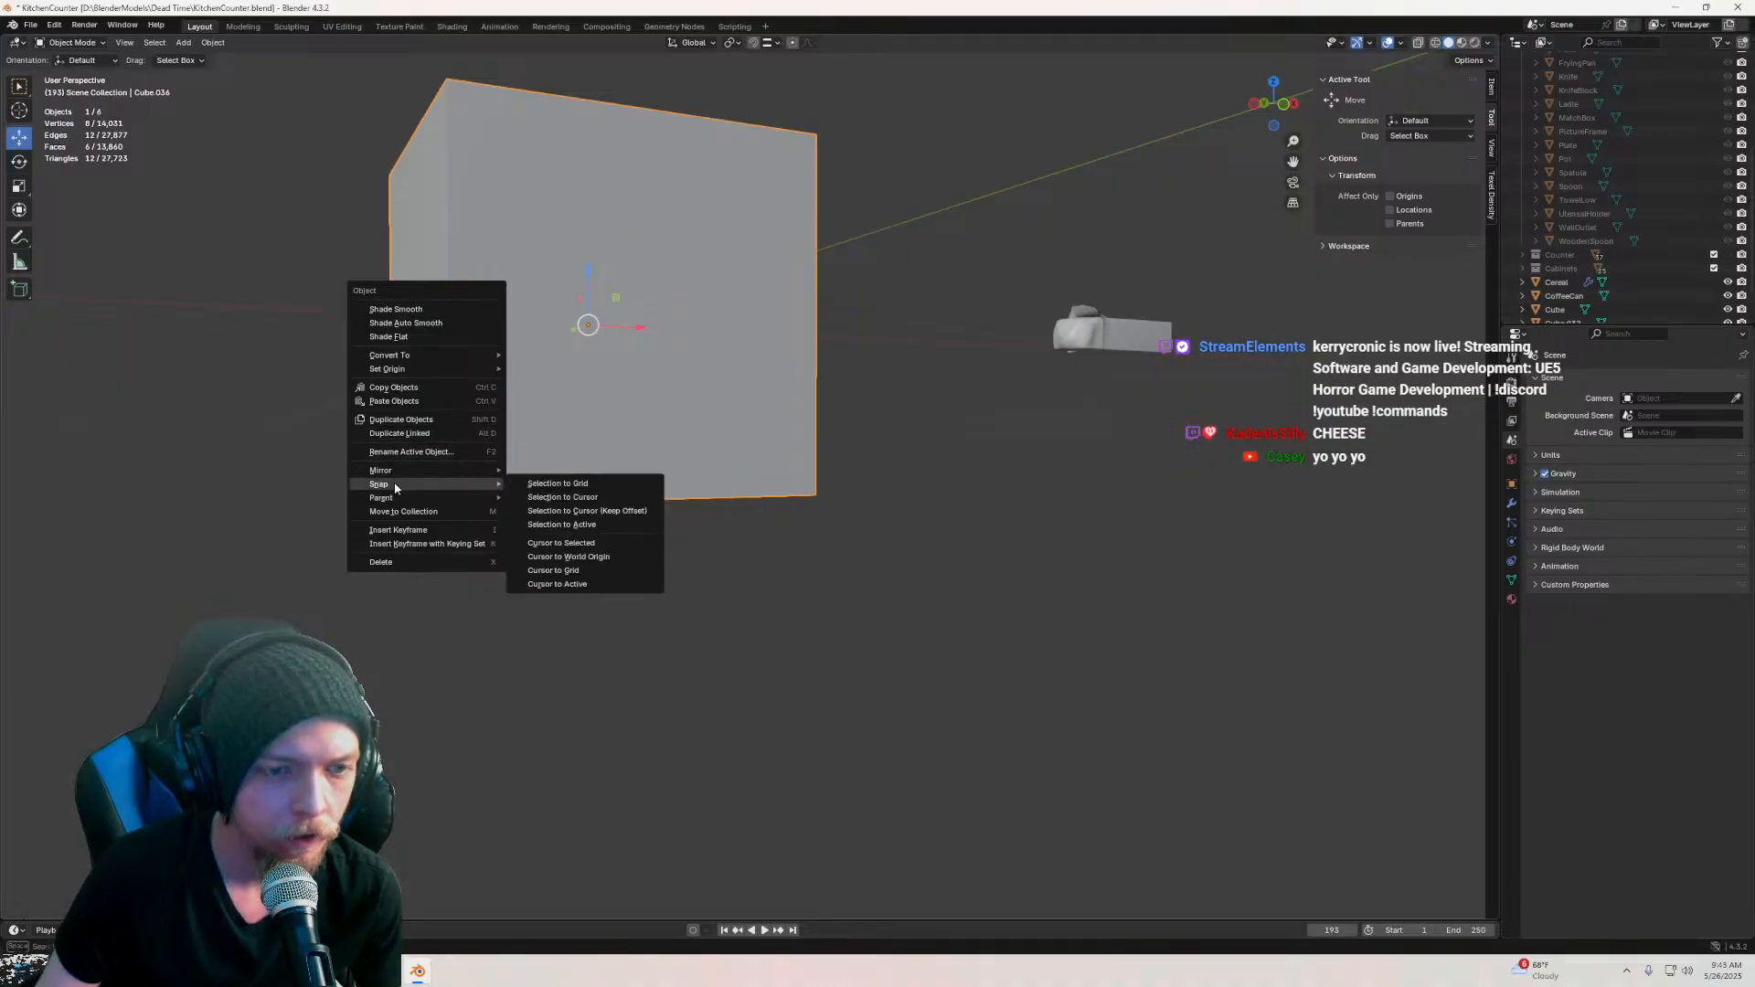
left_click(585, 500)
Step: Set the cube's origin to the 3D cursor at the centre of its bottom face
middle_click_drag(653, 389, 594, 345)
right_click(594, 346)
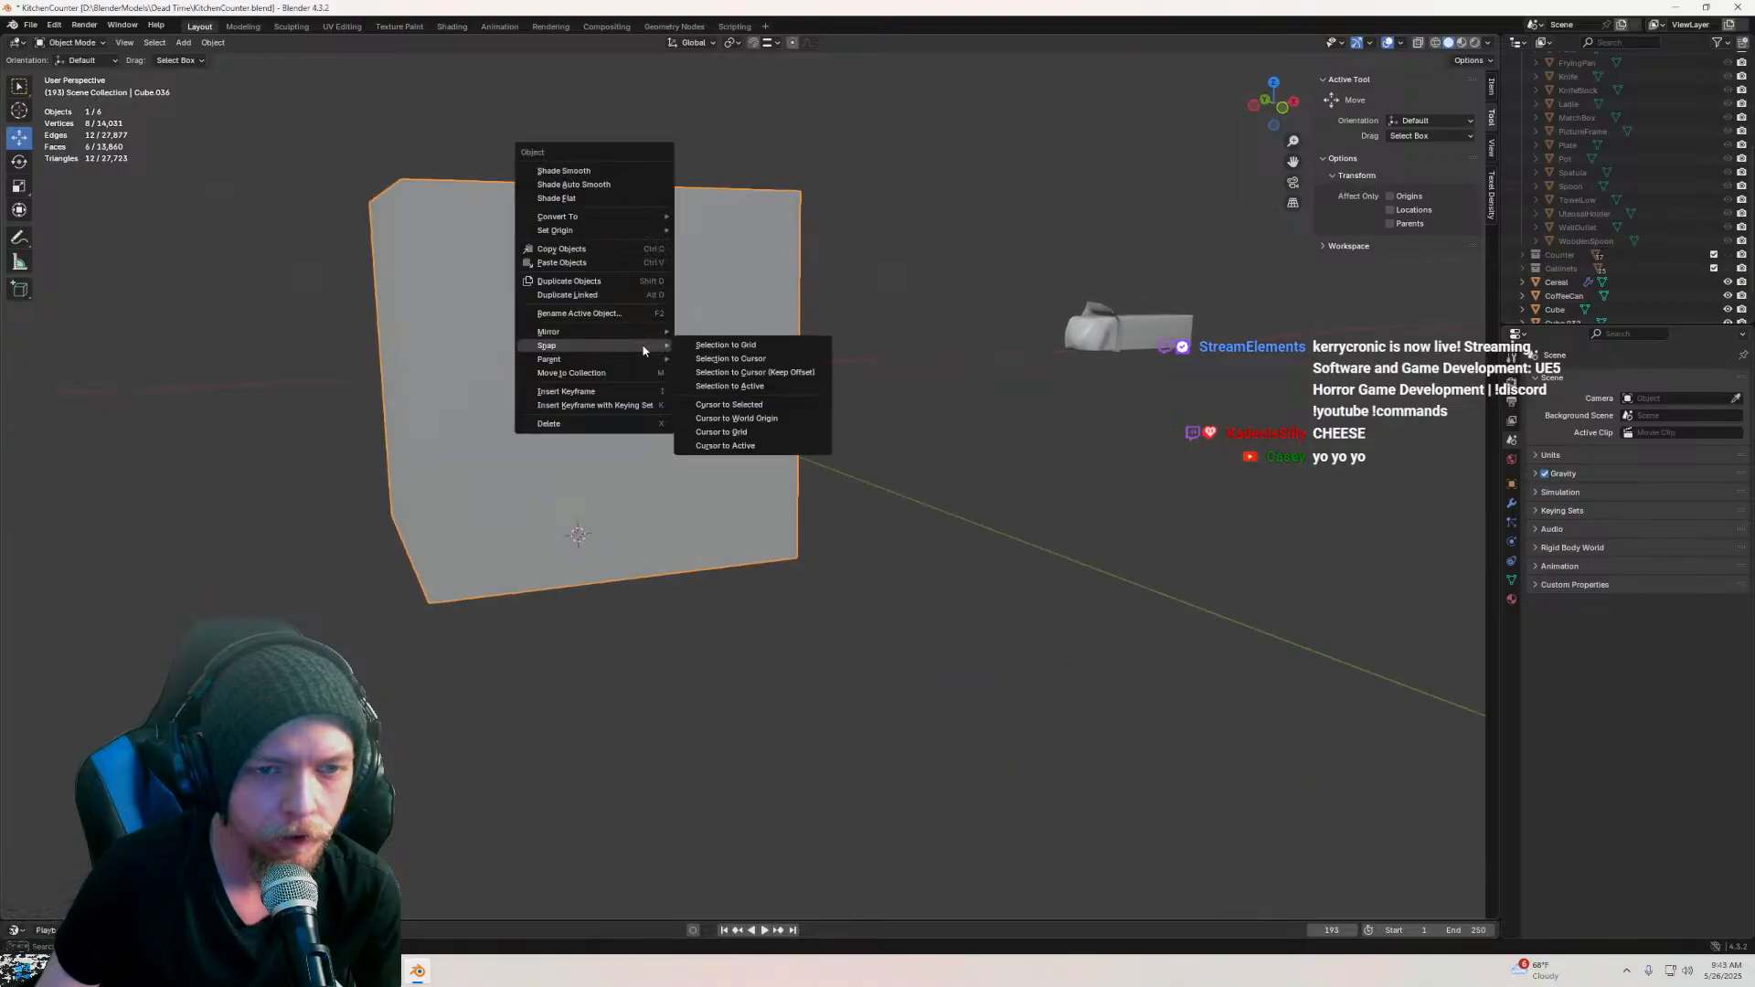
mouse_move(594, 230)
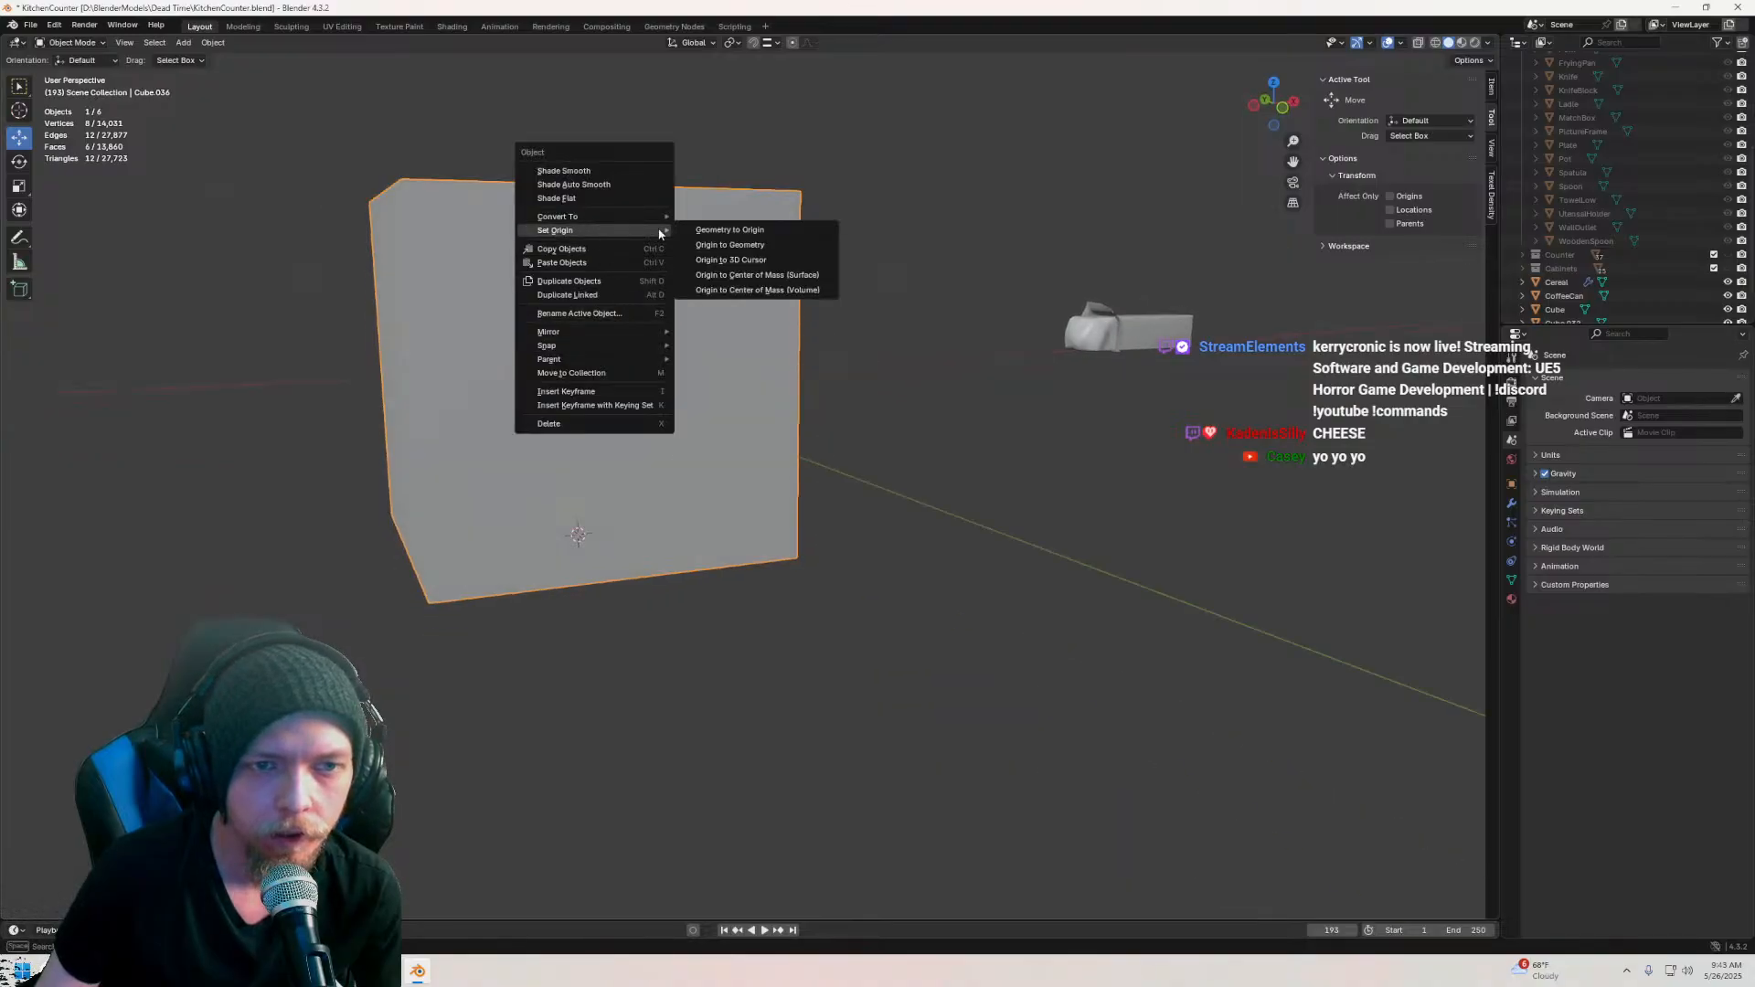
left_click(737, 261)
Step: Snap the 3D cursor to the world origin and snap the cube to the cursor
key("shift+s")
left_click(580, 402)
right_click(593, 377)
mouse_move(548, 493)
left_click(707, 509)
scroll(781, 265, "down", 2)
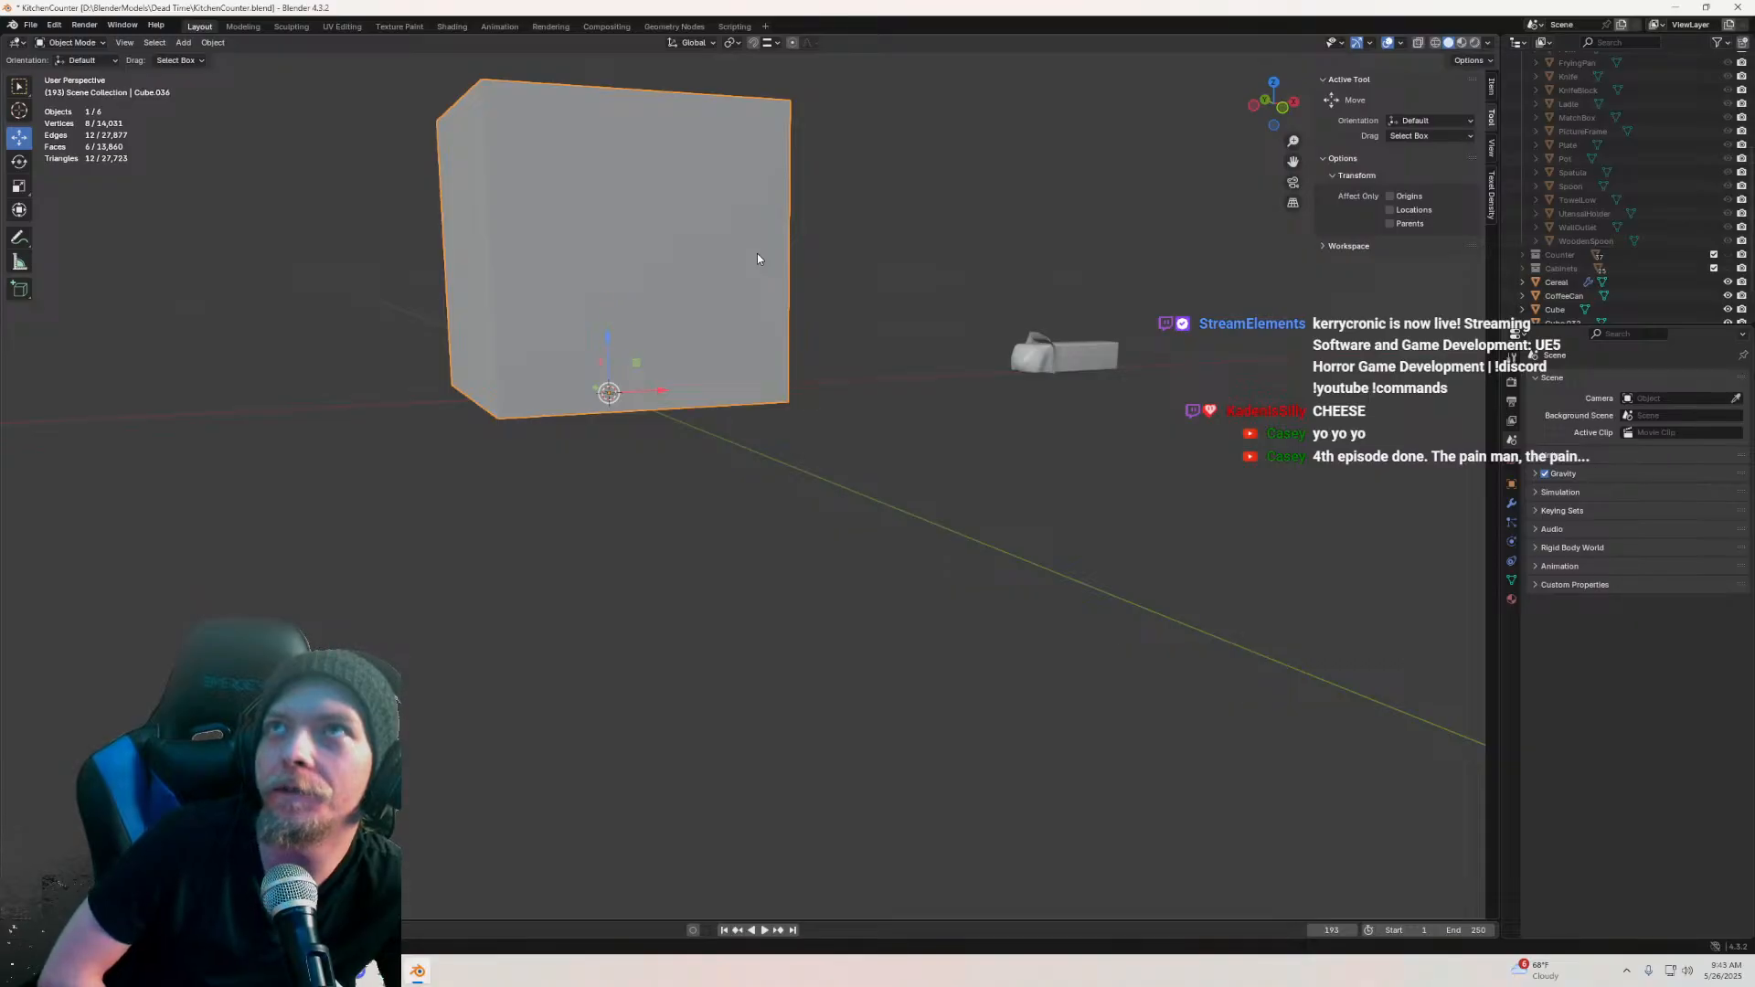
Step: Scale the cube down uniformly from its base origin
middle_click_drag(663, 294, 682, 360)
key("s")
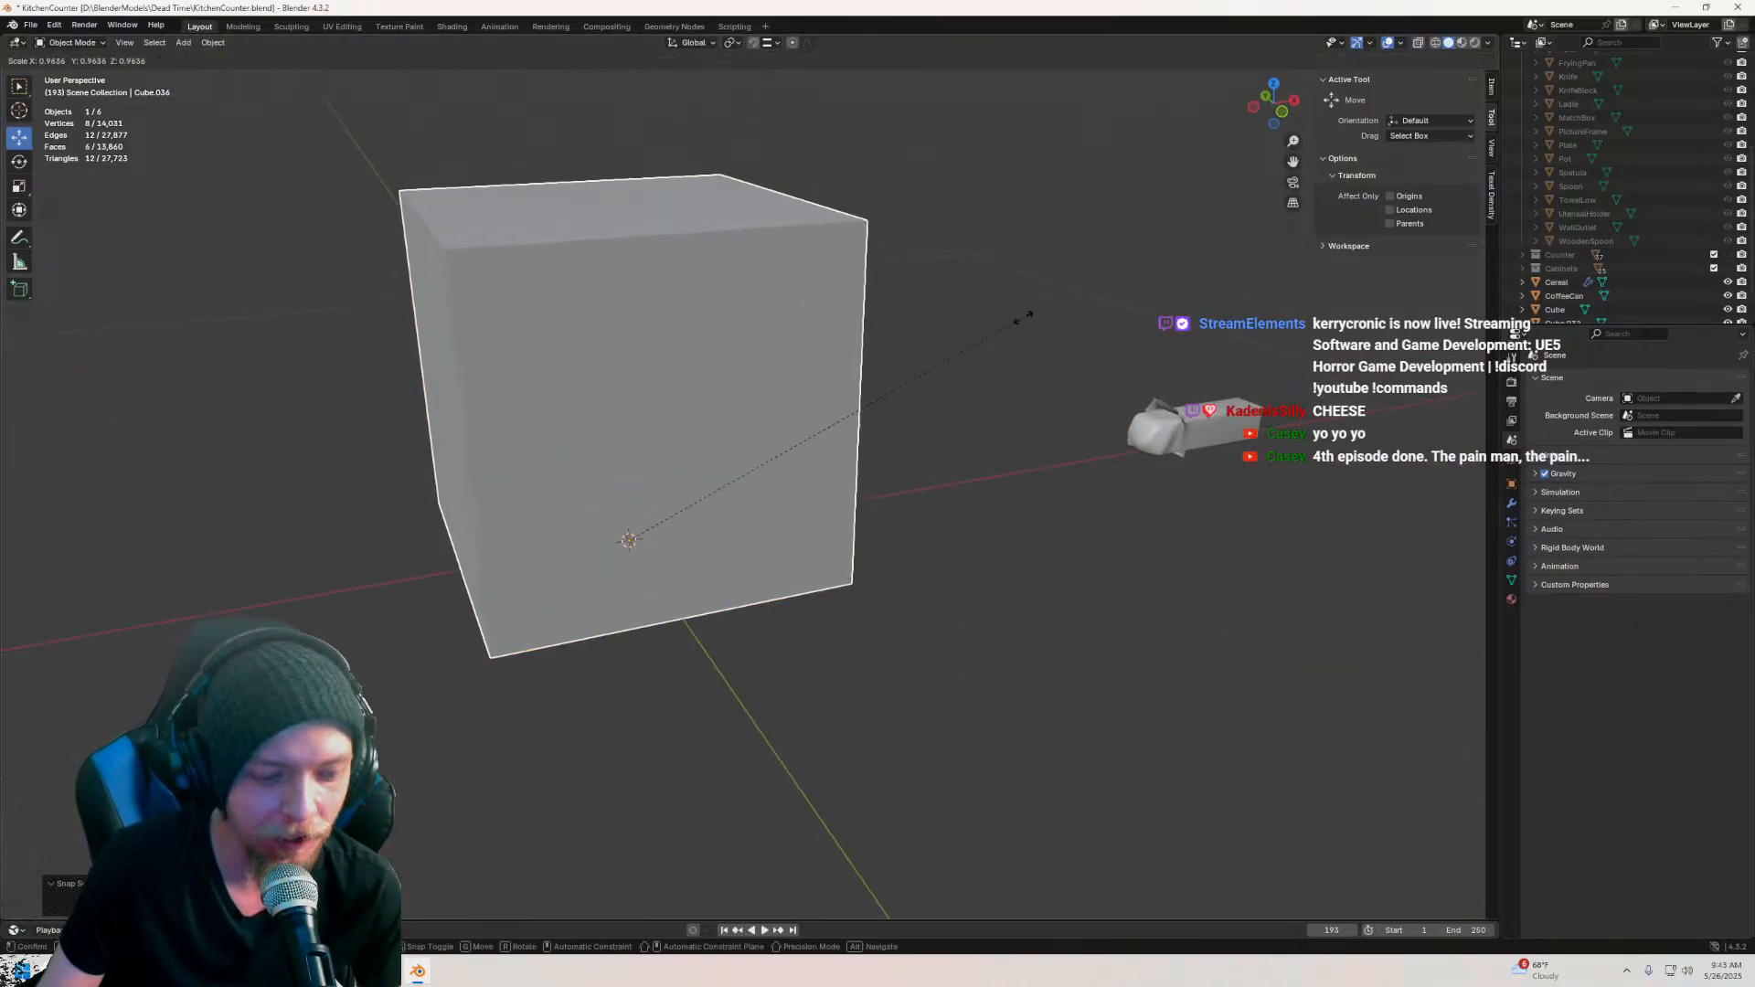
left_click(748, 544)
middle_click_drag(748, 544, 780, 438)
scroll(749, 435, "up", 1)
scroll(761, 437, "up", 2)
scroll(761, 438, "up", 2)
Step: Add a Bevel modifier to the cube and set it to 3 segments
left_click(1511, 504)
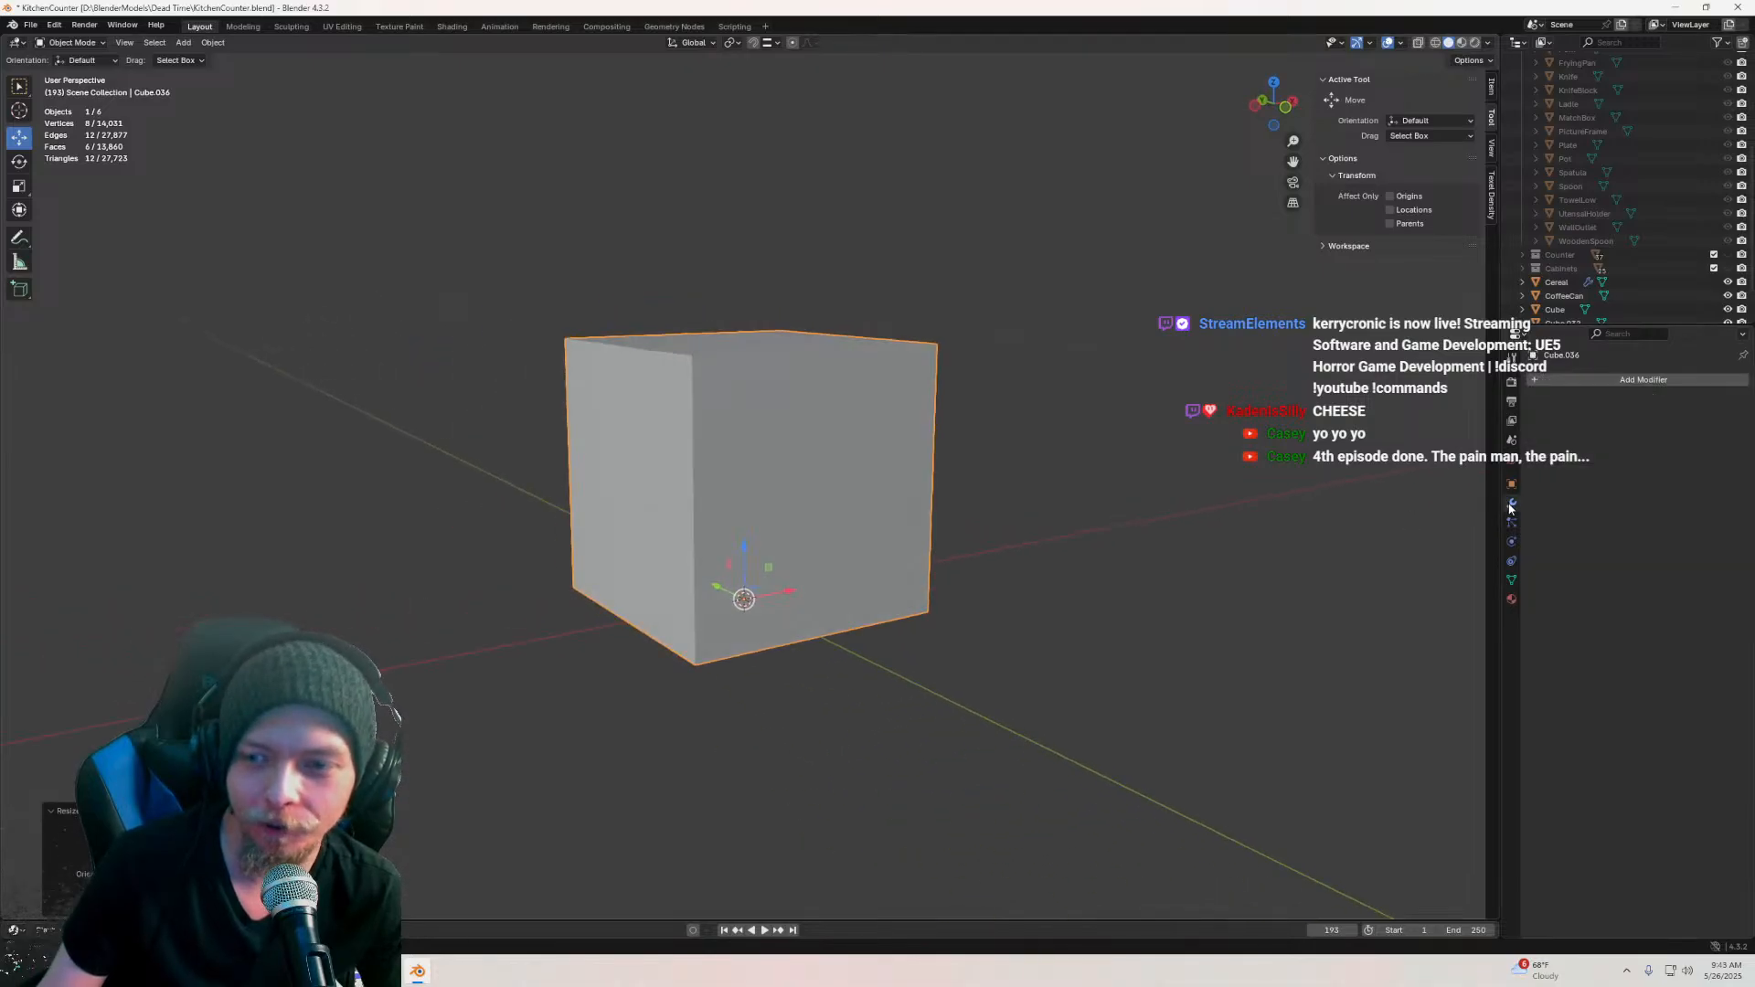
left_click(1616, 384)
mouse_move(1551, 420)
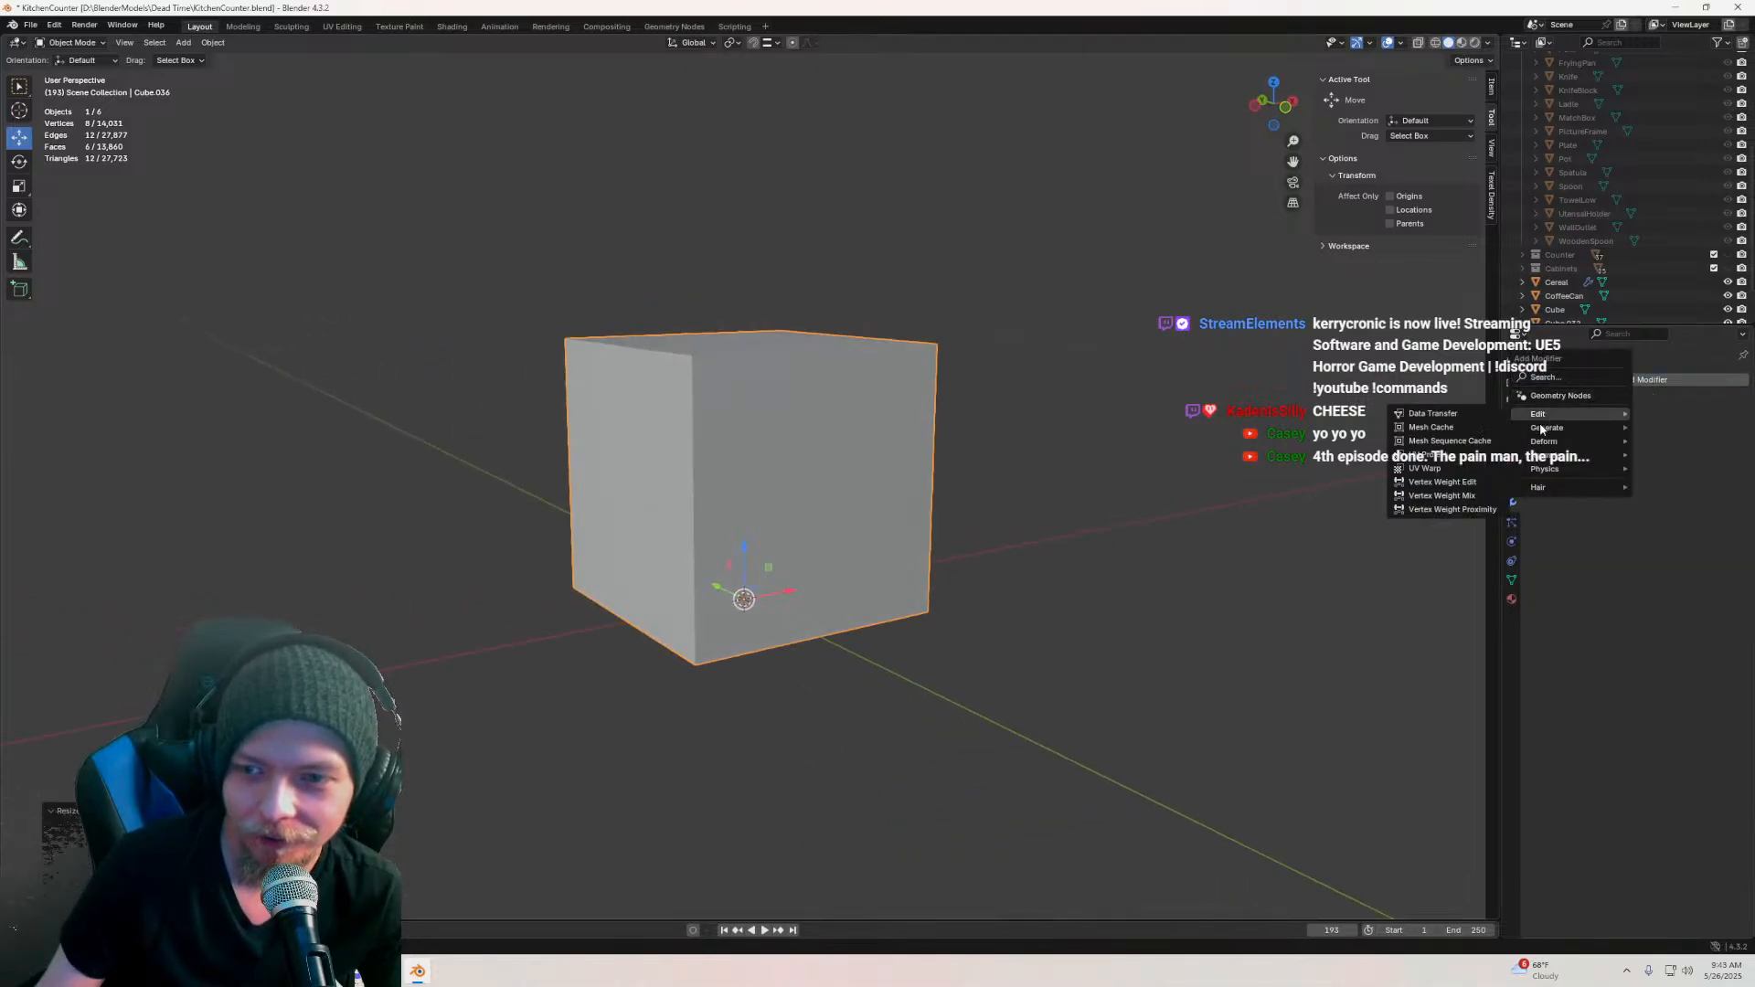
left_click(1448, 443)
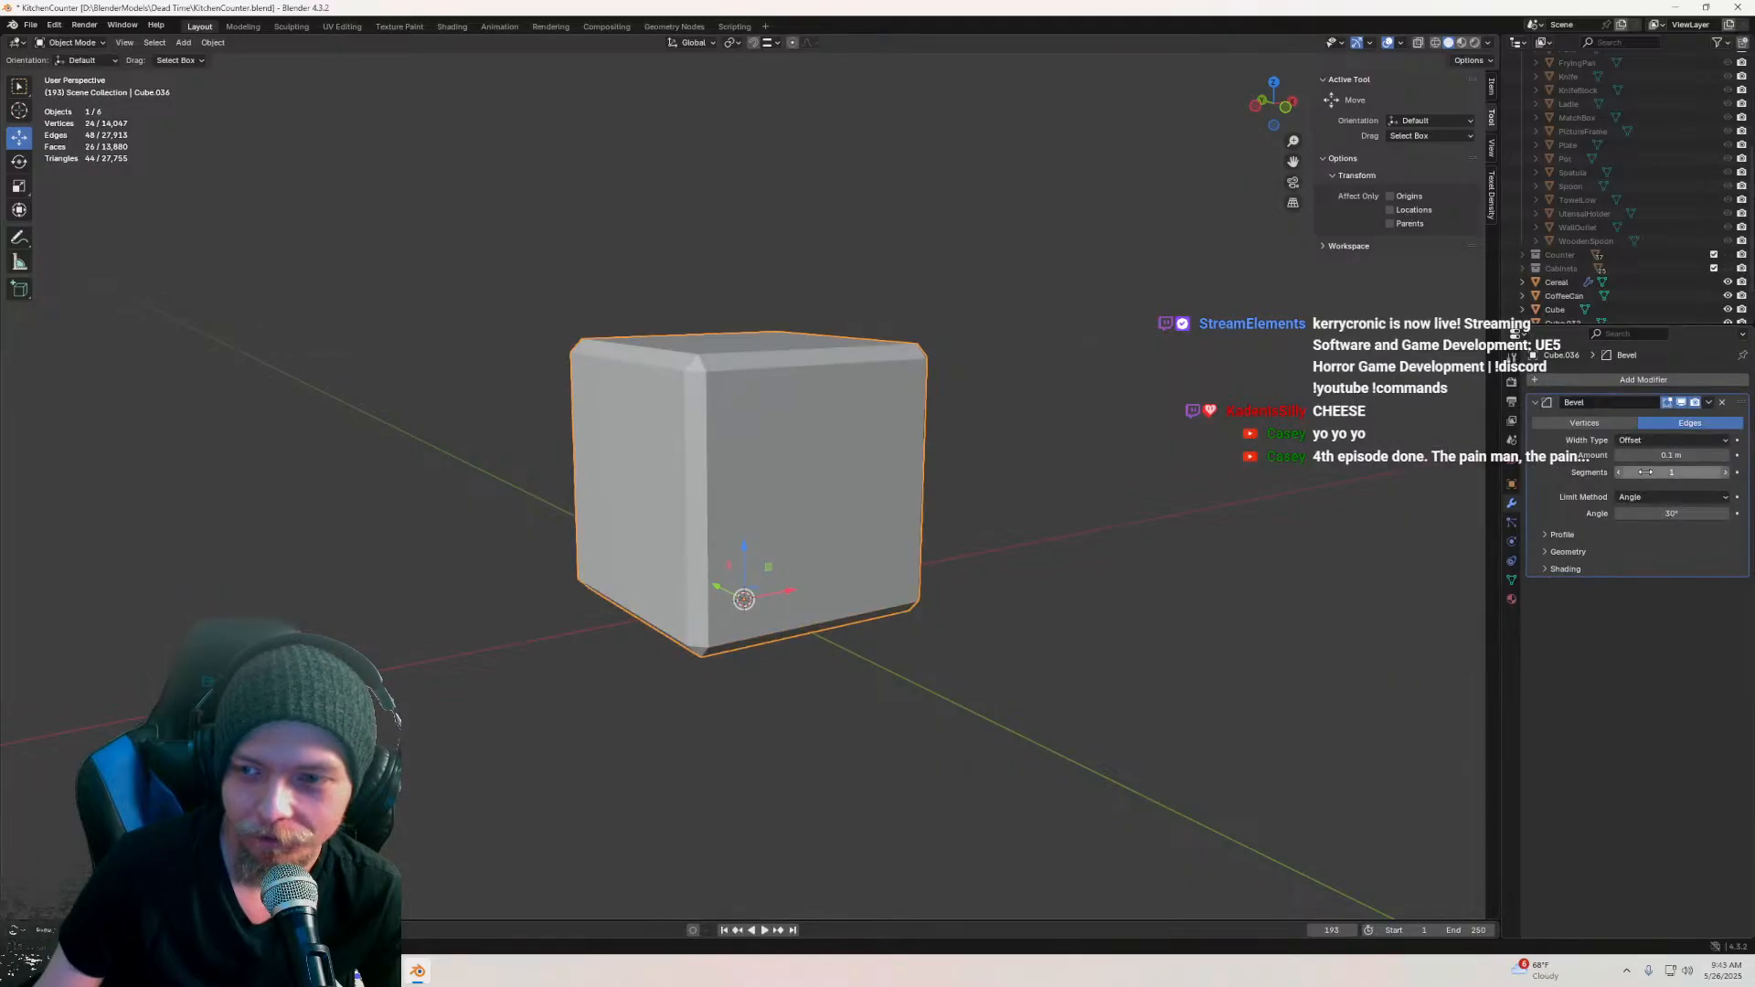
type("3")
key("Return")
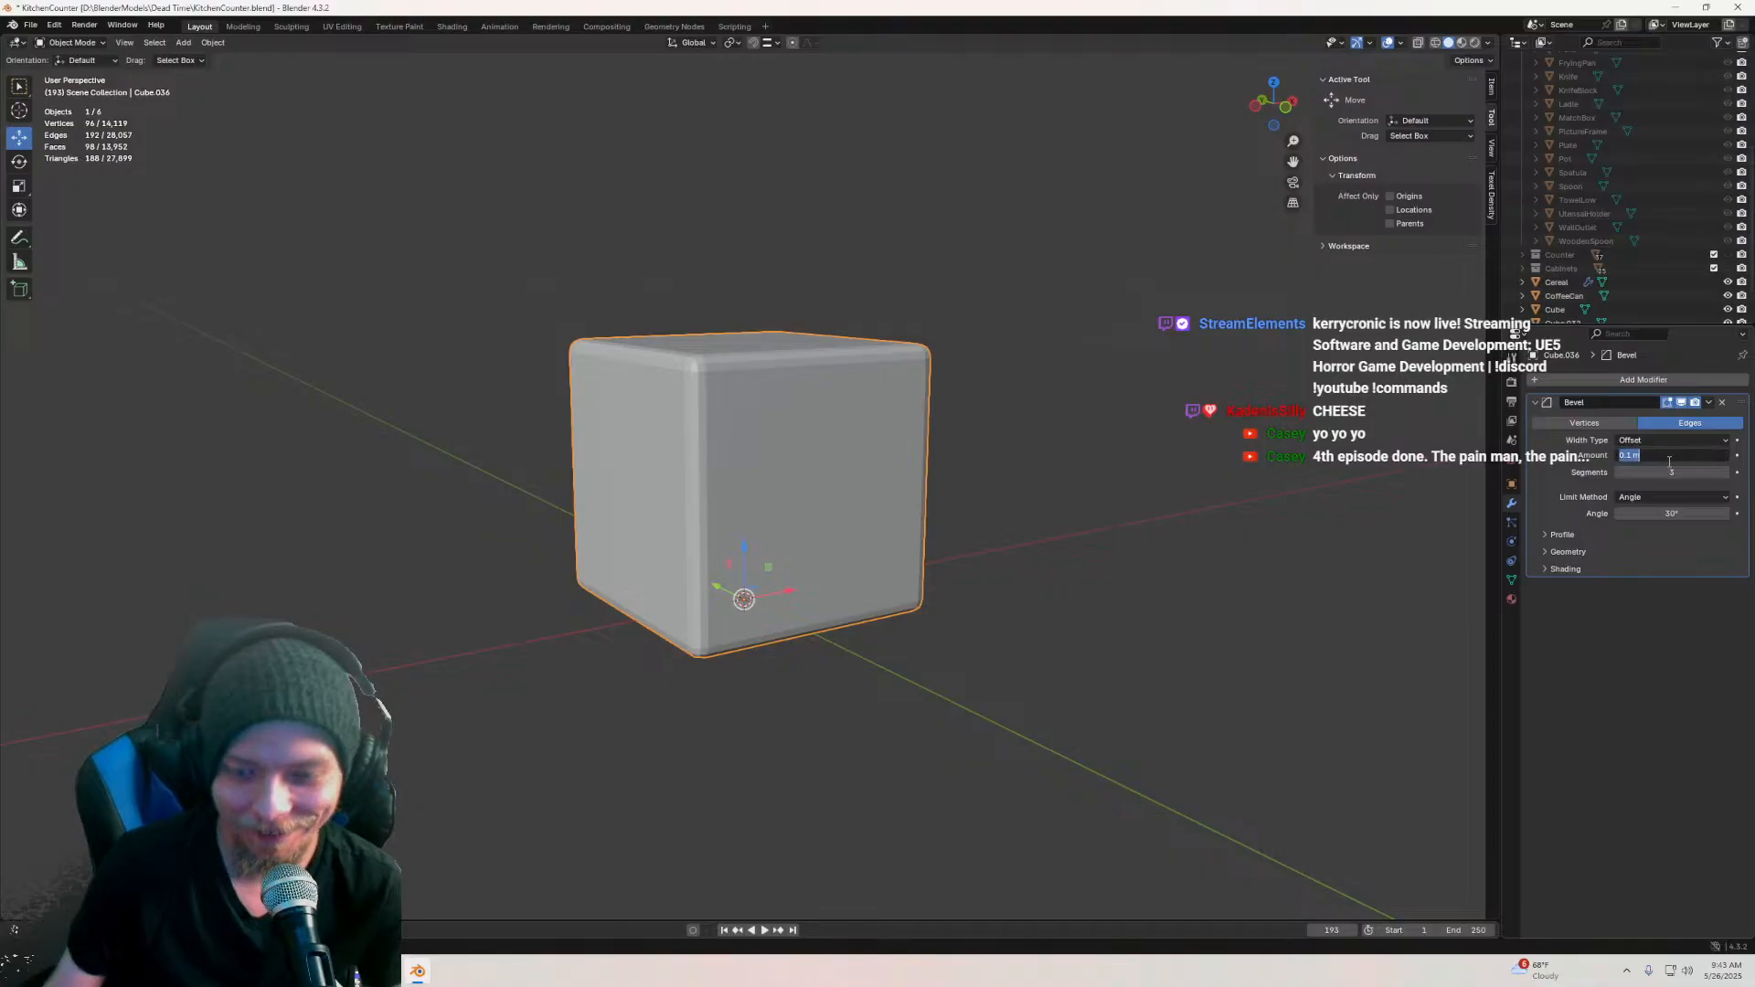
Step: Set the bevel amount to 0.05 m and shade the cube smooth
left_click(1668, 461)
type(".05")
key("Return")
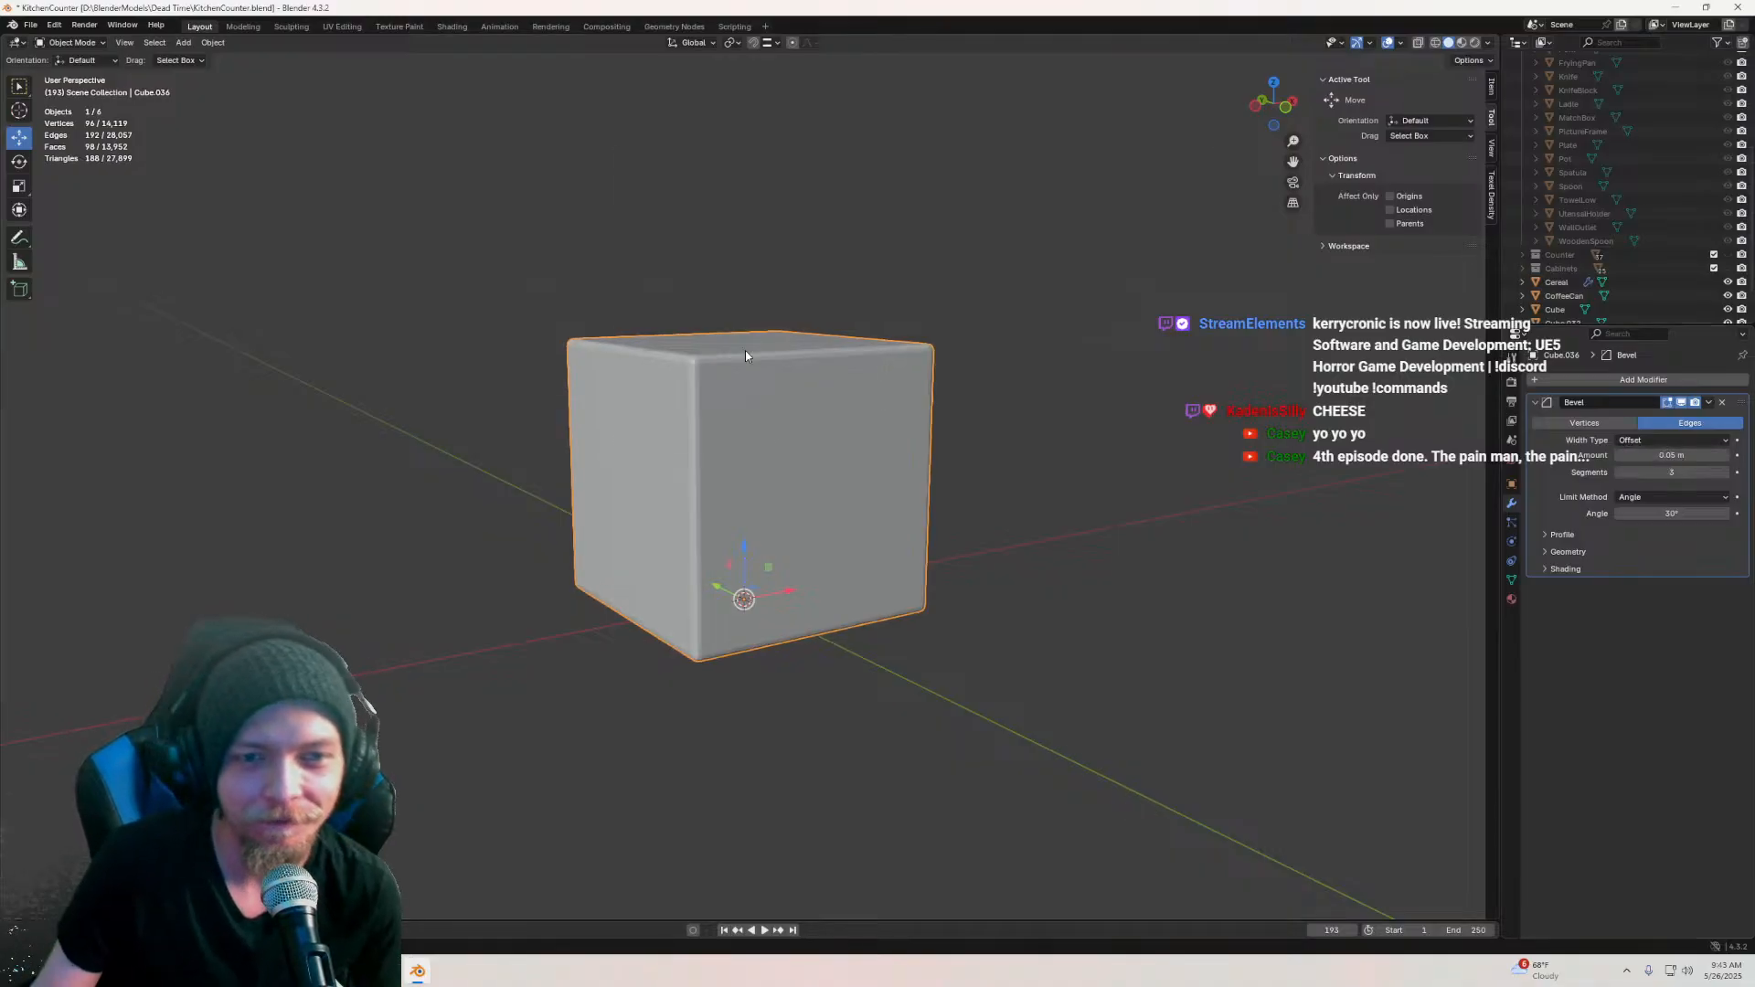
right_click(688, 179)
left_click(684, 175)
Step: Widen the cube symmetrically in Edit Mode by moving one side face outward along Y with Y mirroring enabled
scroll(753, 331, "down", 7)
scroll(866, 355, "up", 1)
scroll(934, 362, "down", 5)
middle_click_drag(865, 362, 810, 378)
scroll(722, 468, "up", 5)
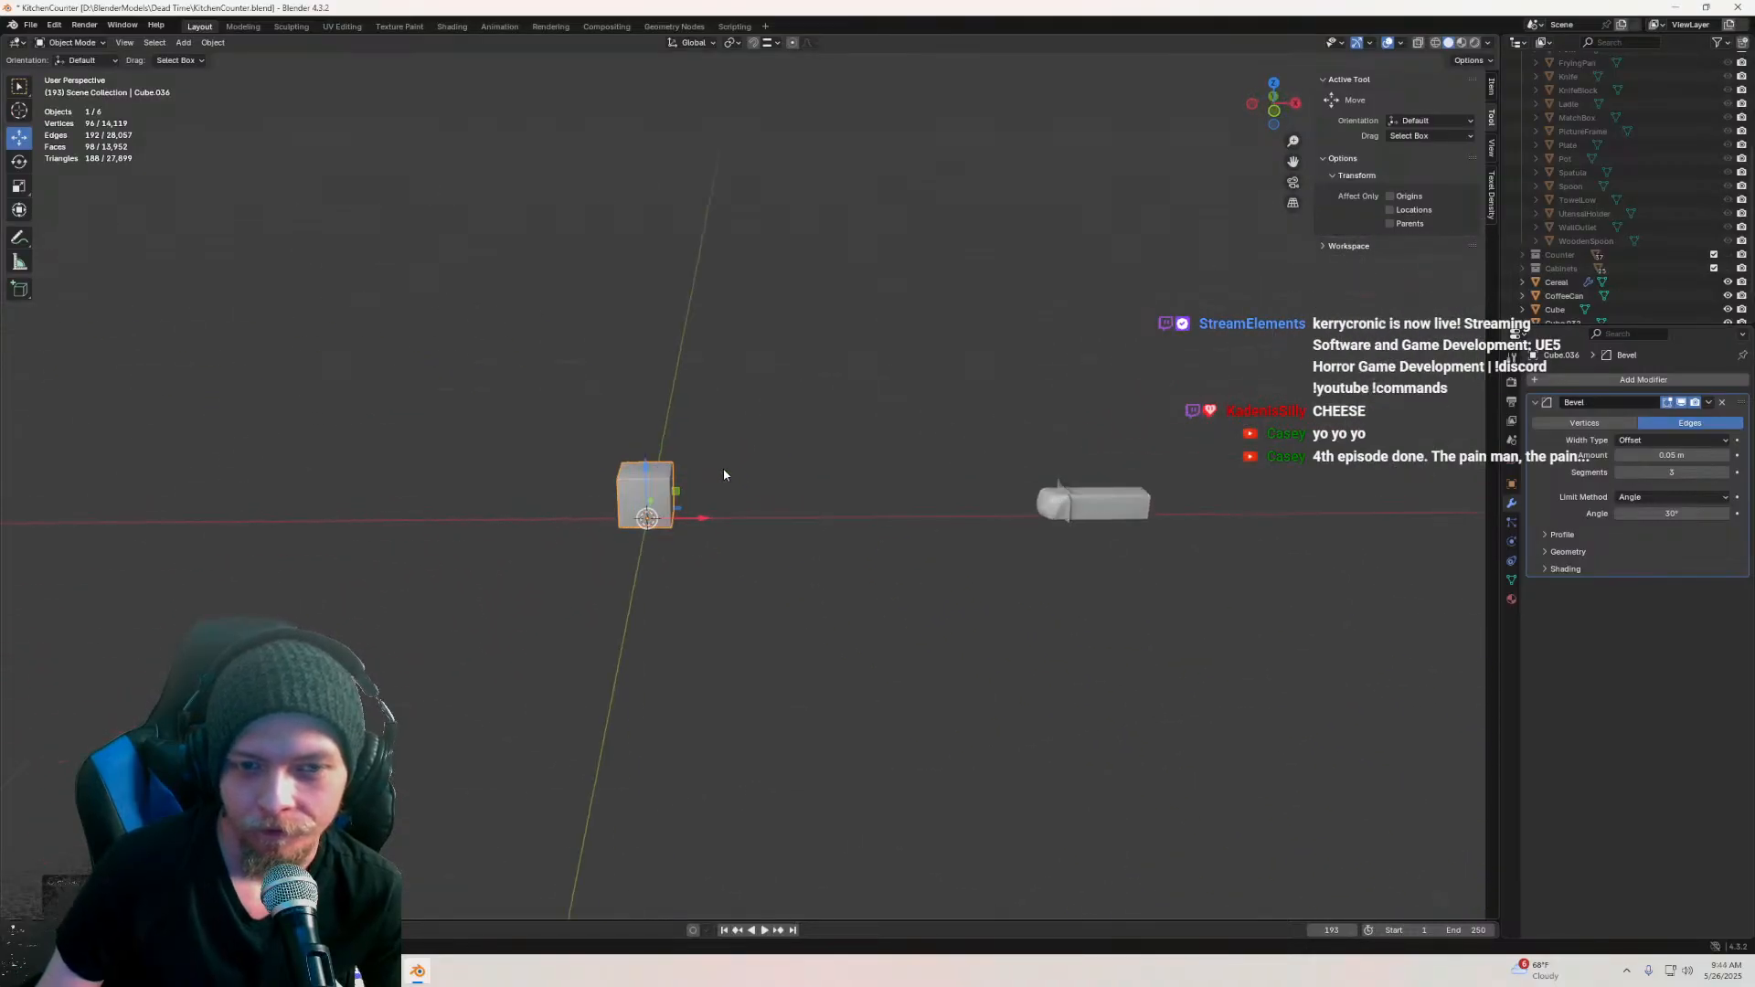
key("Tab")
middle_click_drag(709, 460, 795, 490)
scroll(918, 439, "up", 1)
middle_click_drag(918, 439, 801, 410, "shift")
left_click(861, 427)
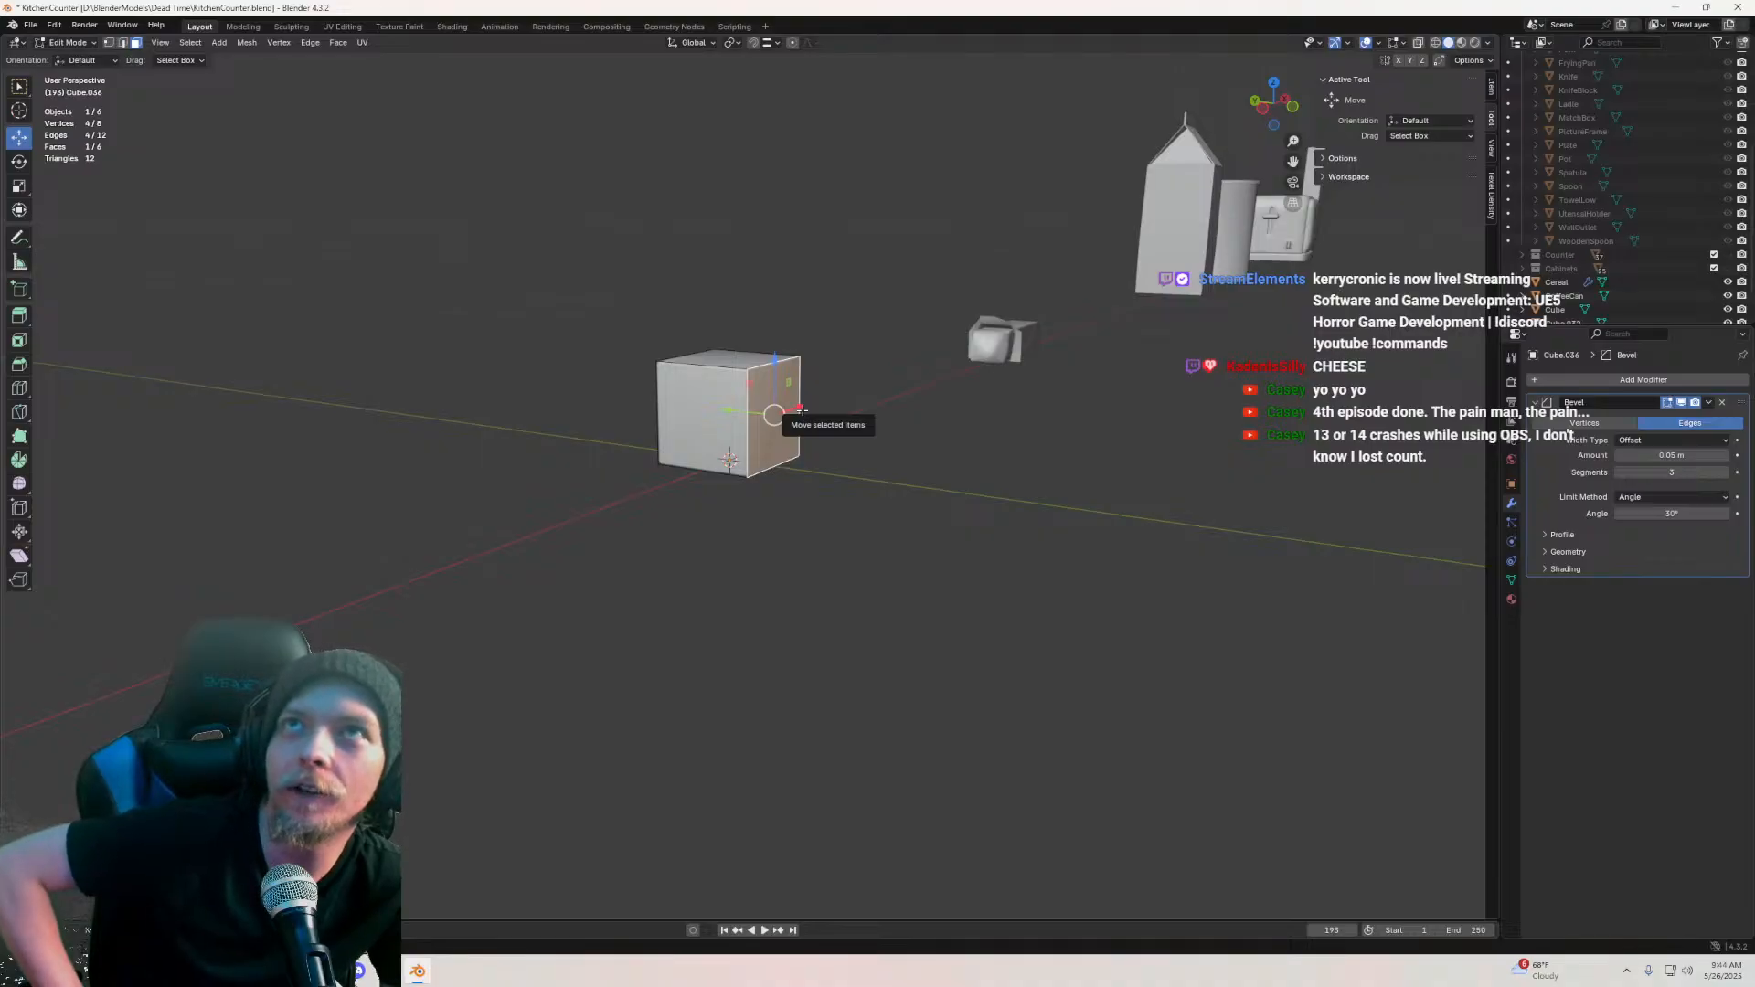
scroll(866, 315, "up", 3)
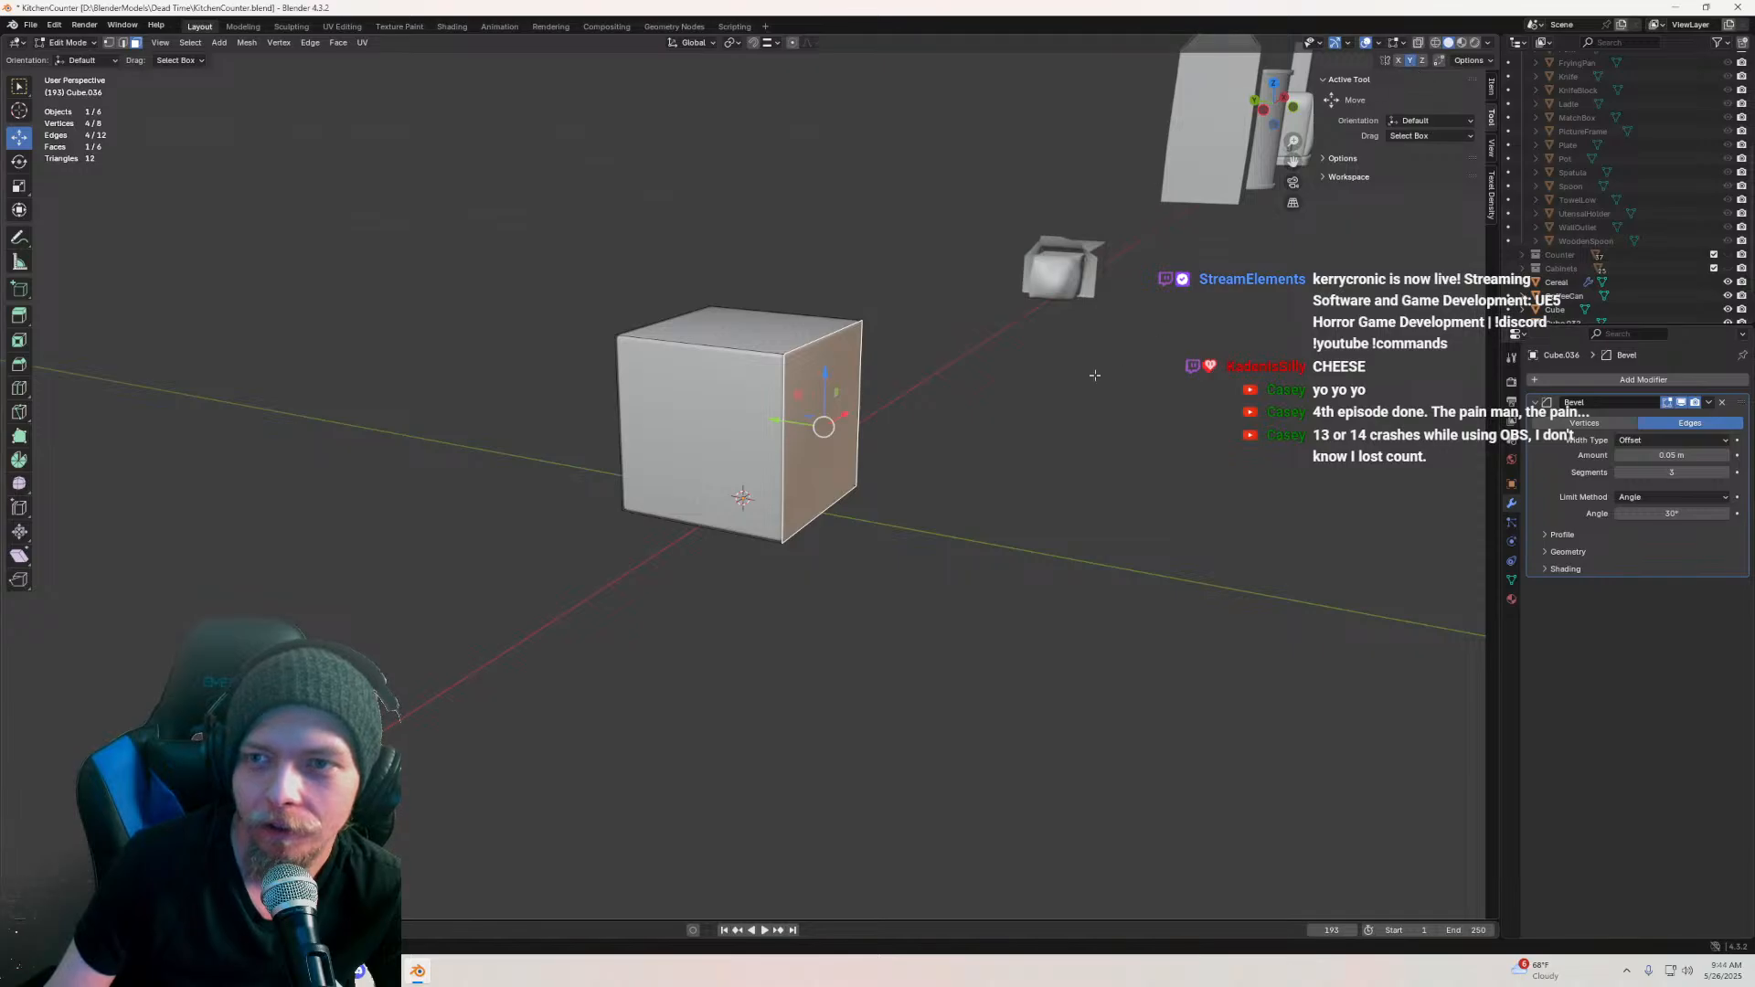
left_click_drag(782, 420, 825, 429)
Step: Stretch the cube into a long block by moving its X-side face outward along X with only X mirroring enabled
middle_click_drag(934, 390, 745, 411)
left_click(412, 398)
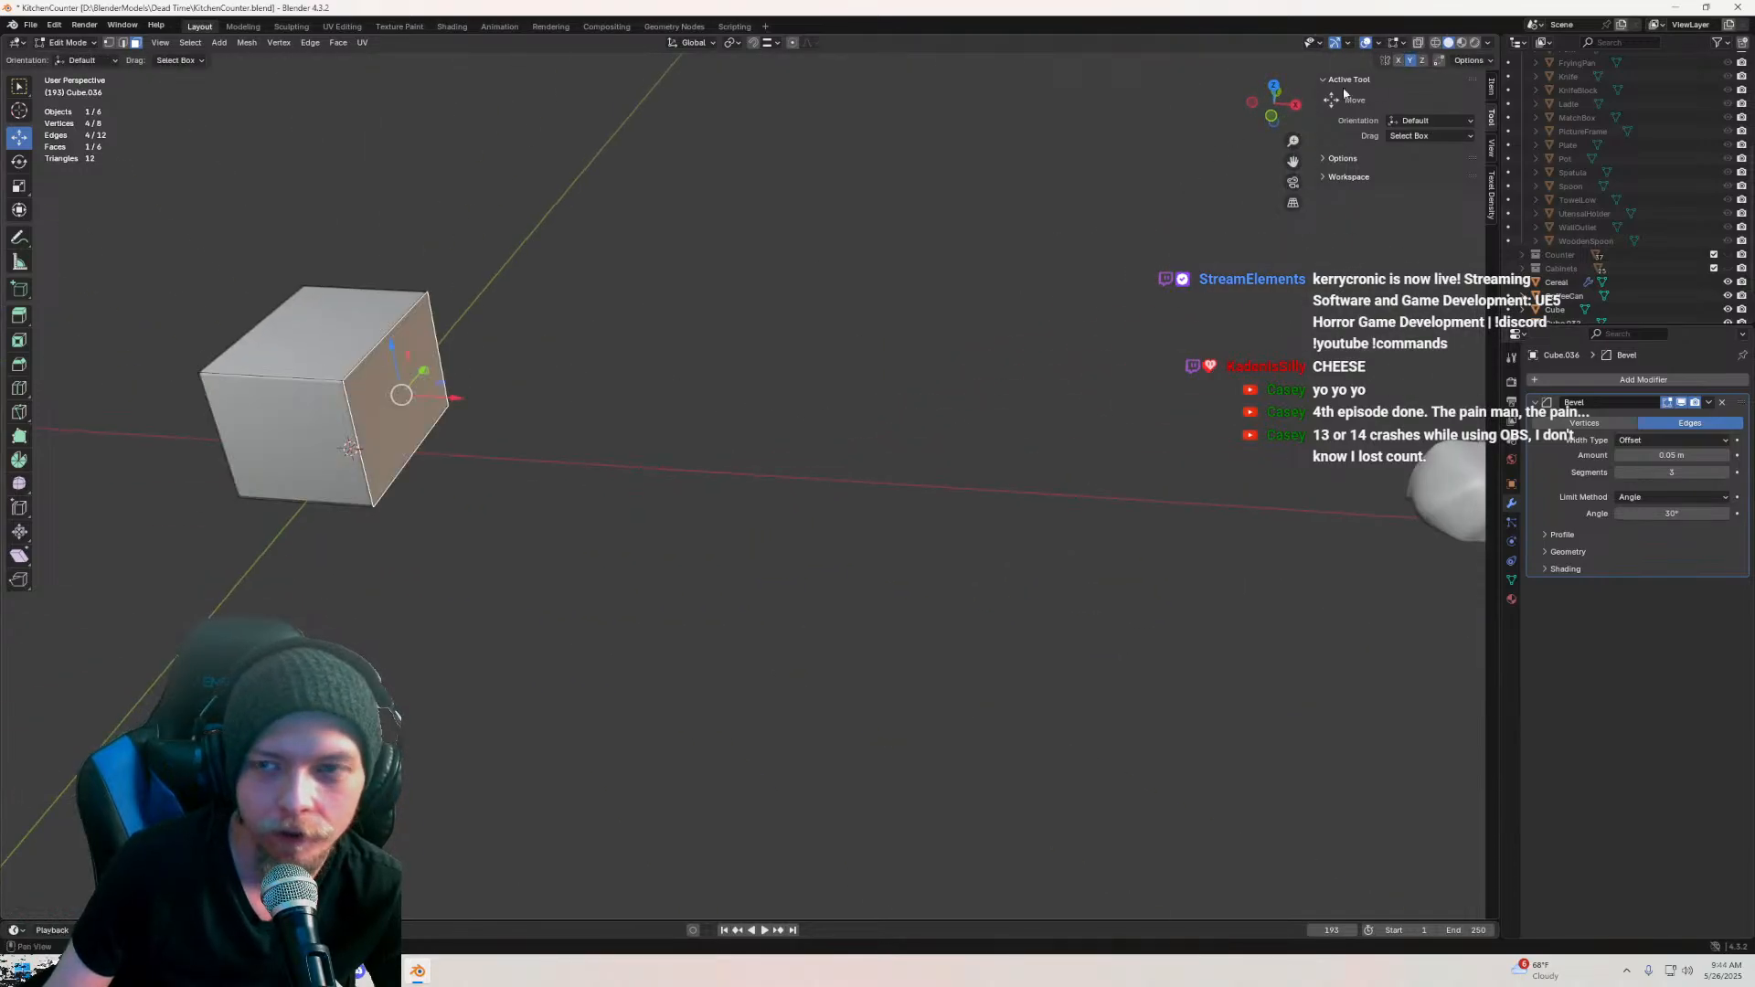
middle_click_drag(629, 388, 885, 365)
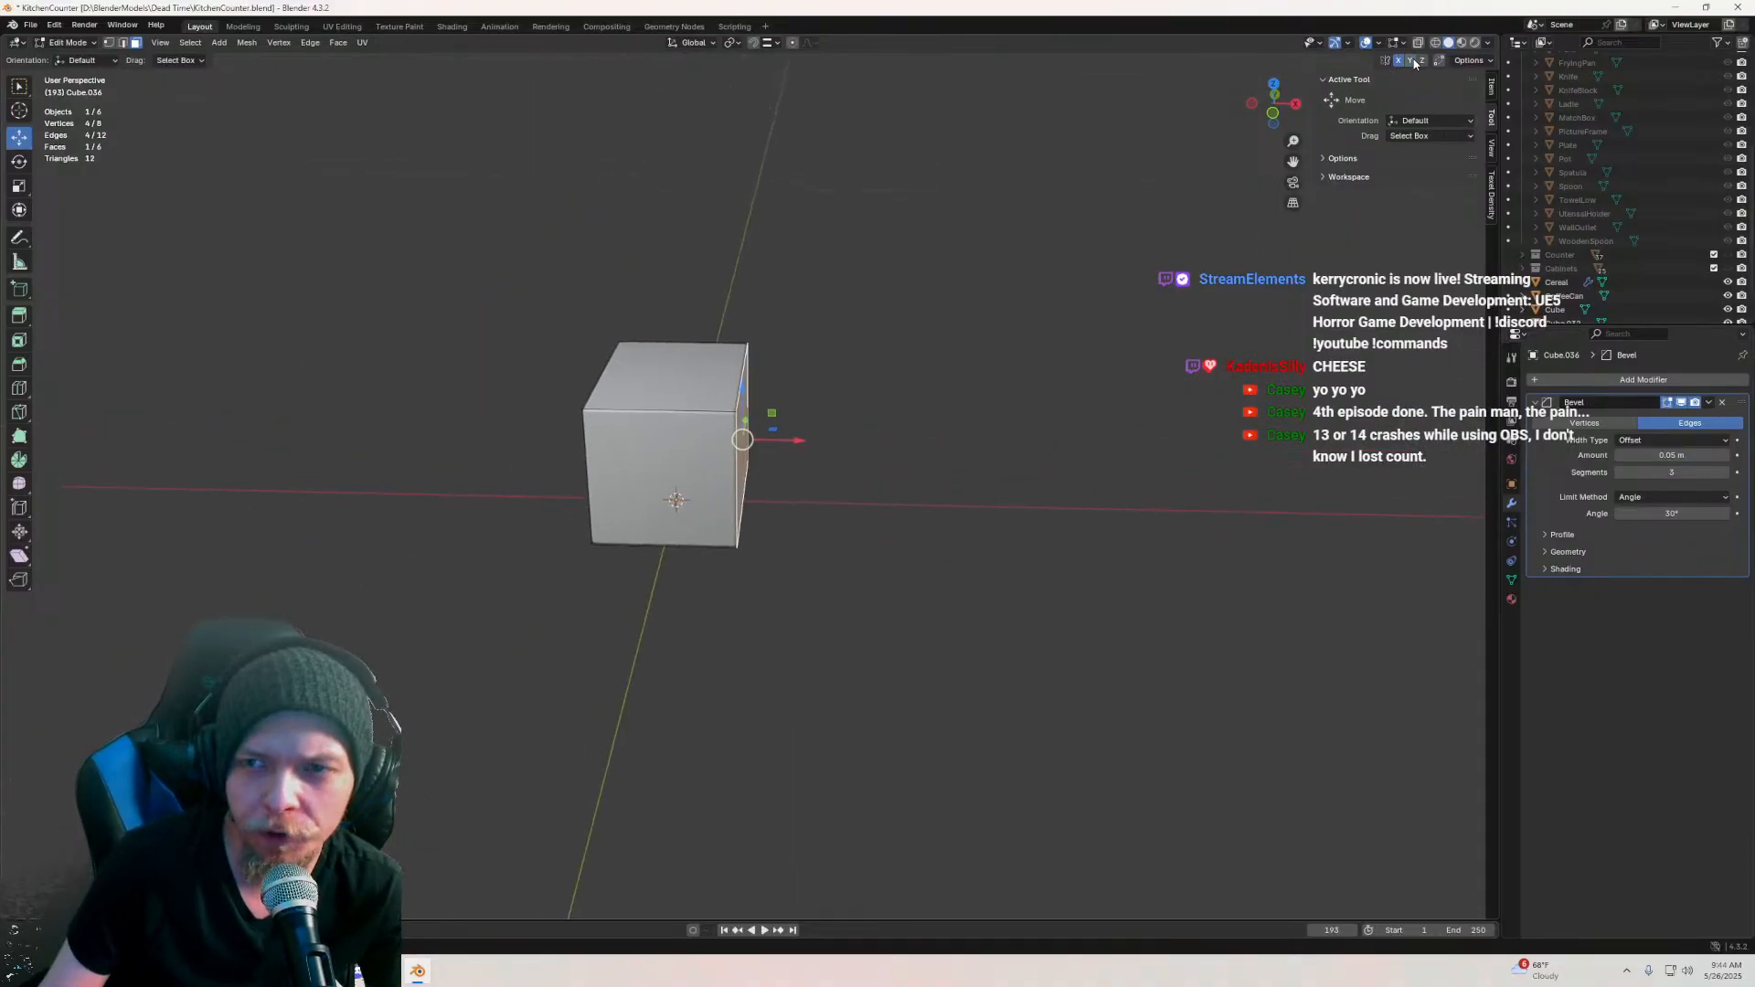
left_click_drag(801, 436, 947, 447)
scroll(942, 447, "down", 3)
mouse_move(823, 433)
middle_mouse_down()
mouse_move(880, 395)
mouse_move(848, 427)
mouse_move(887, 429)
mouse_move(809, 422)
mouse_move(794, 452)
middle_mouse_up()
scroll(921, 411, "down", 6)
left_click_drag(795, 457, 803, 462)
Step: Return to Object Mode and apply Shade Smooth to the long block
middle_click_drag(802, 463, 754, 414)
scroll(885, 473, "up", 3)
key("Tab")
right_click(755, 414)
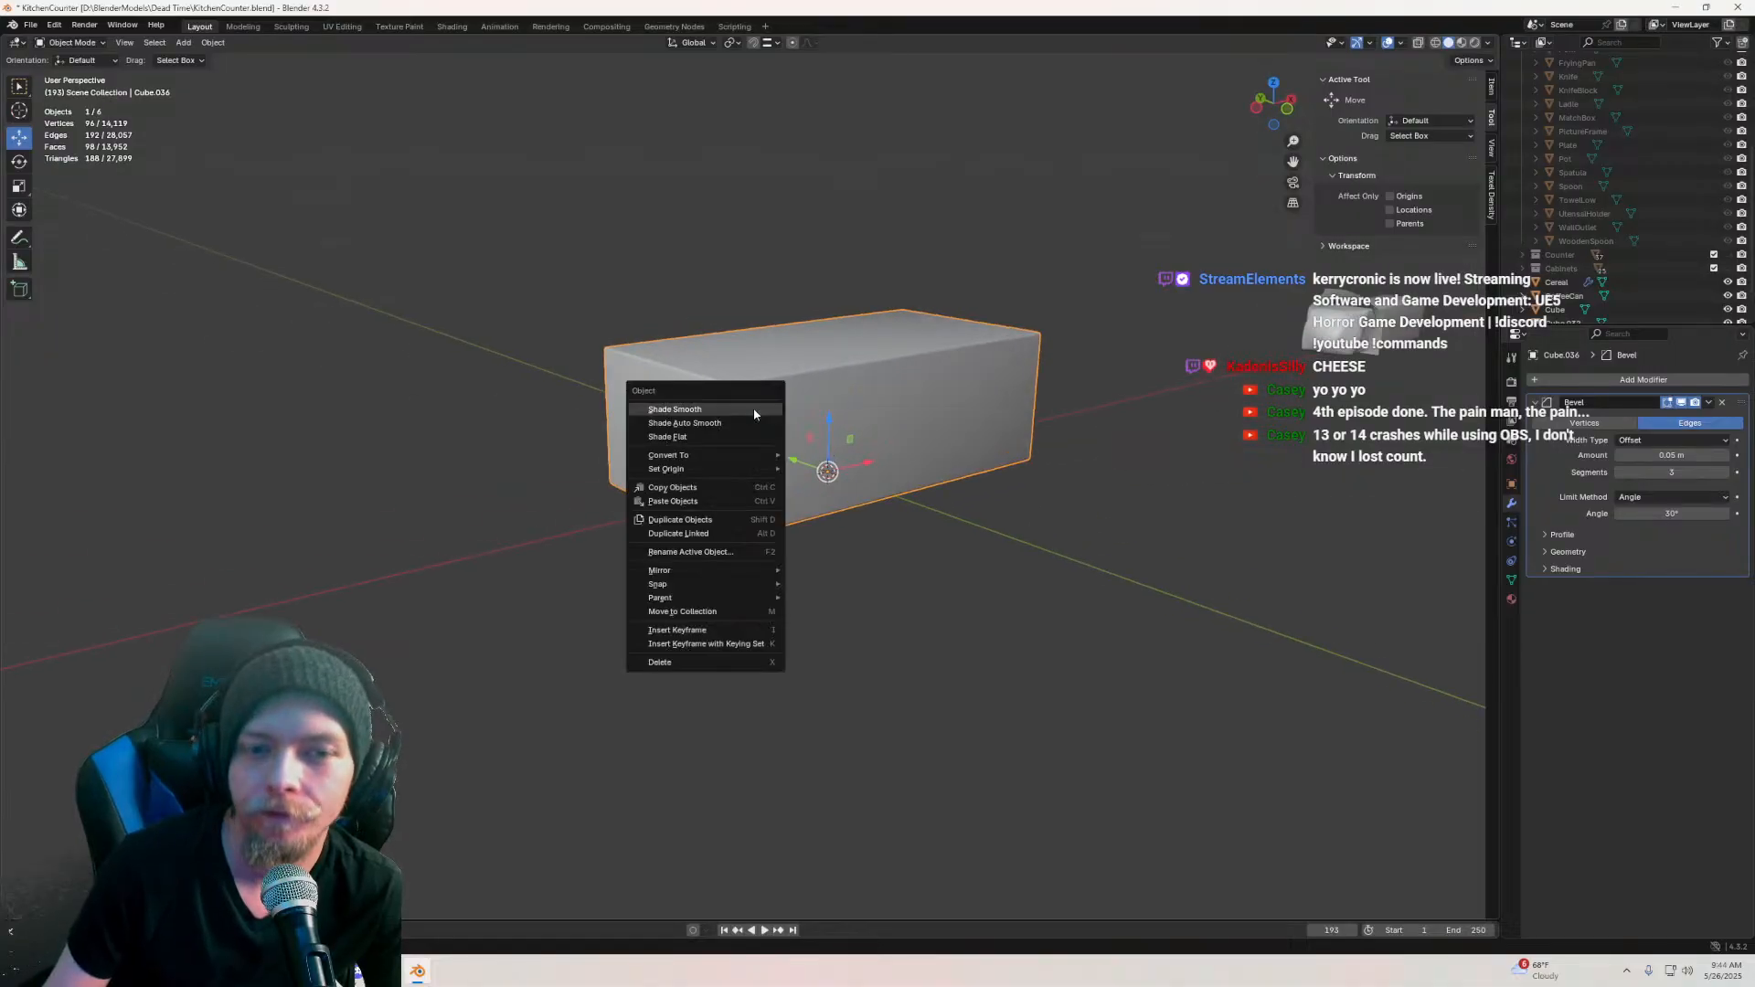
left_click(754, 414)
Step: Set the block's bevel amount to 0.1 m
scroll(875, 414, "up", 3)
middle_click_drag(881, 414, 764, 401)
scroll(833, 408, "down", 8)
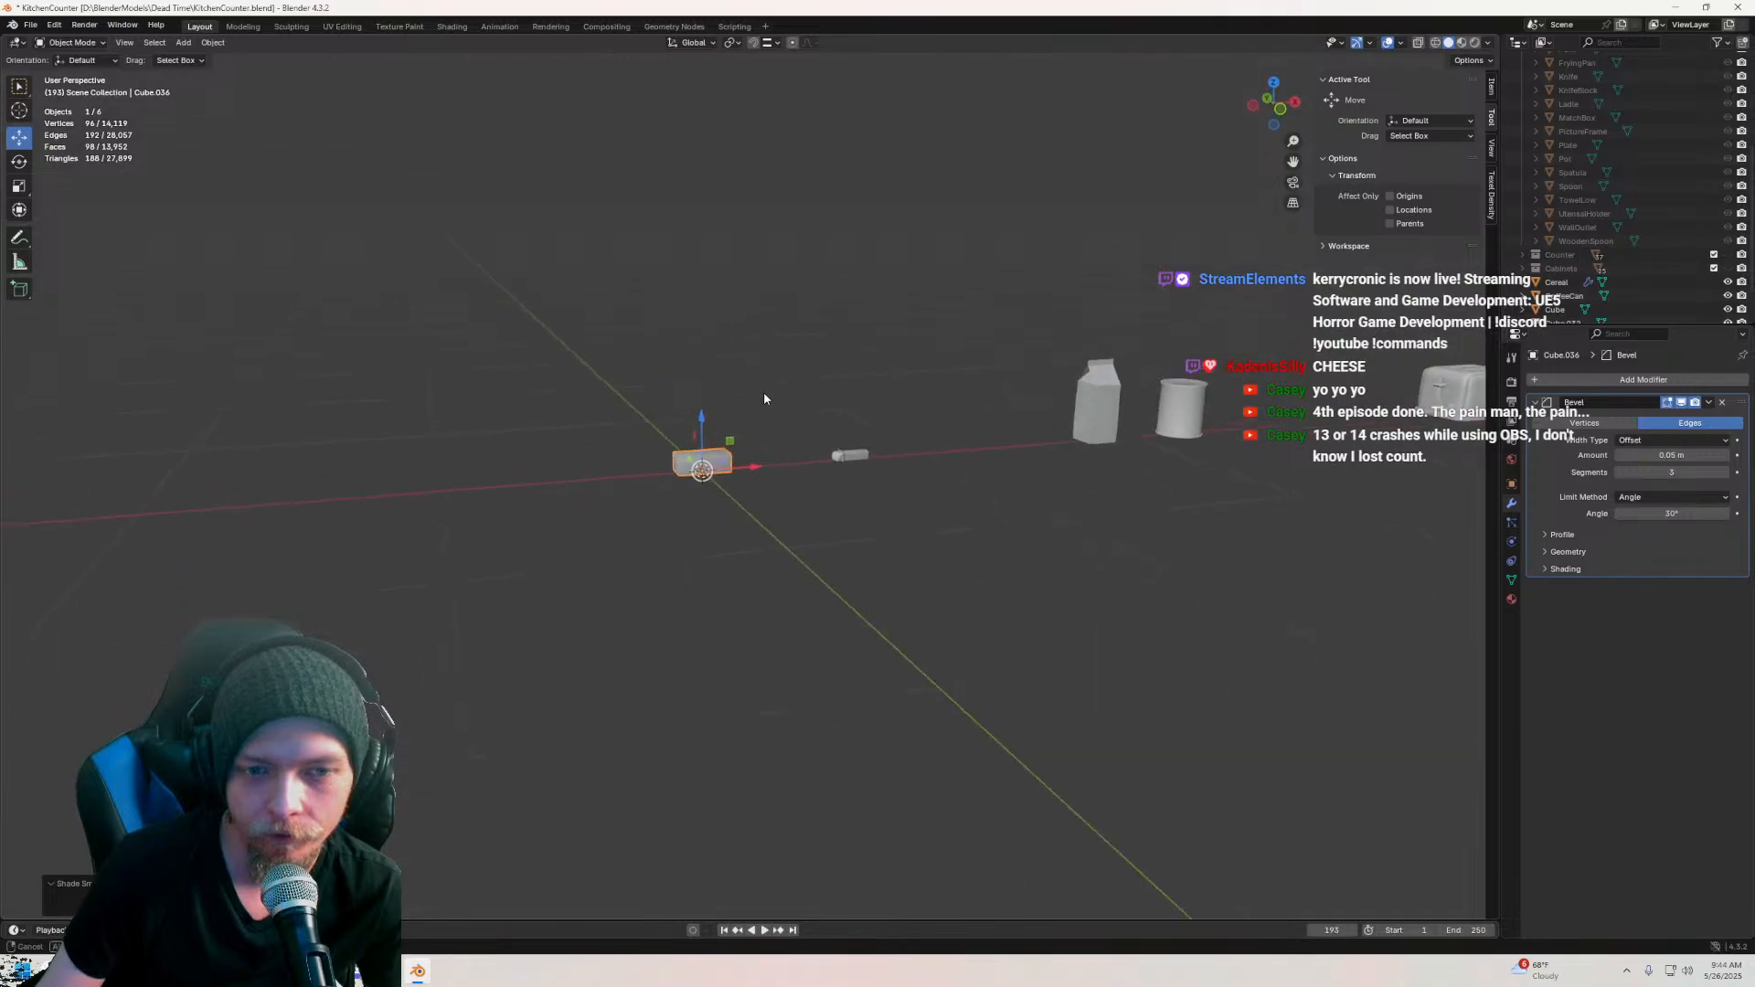
scroll(764, 400, "up", 6)
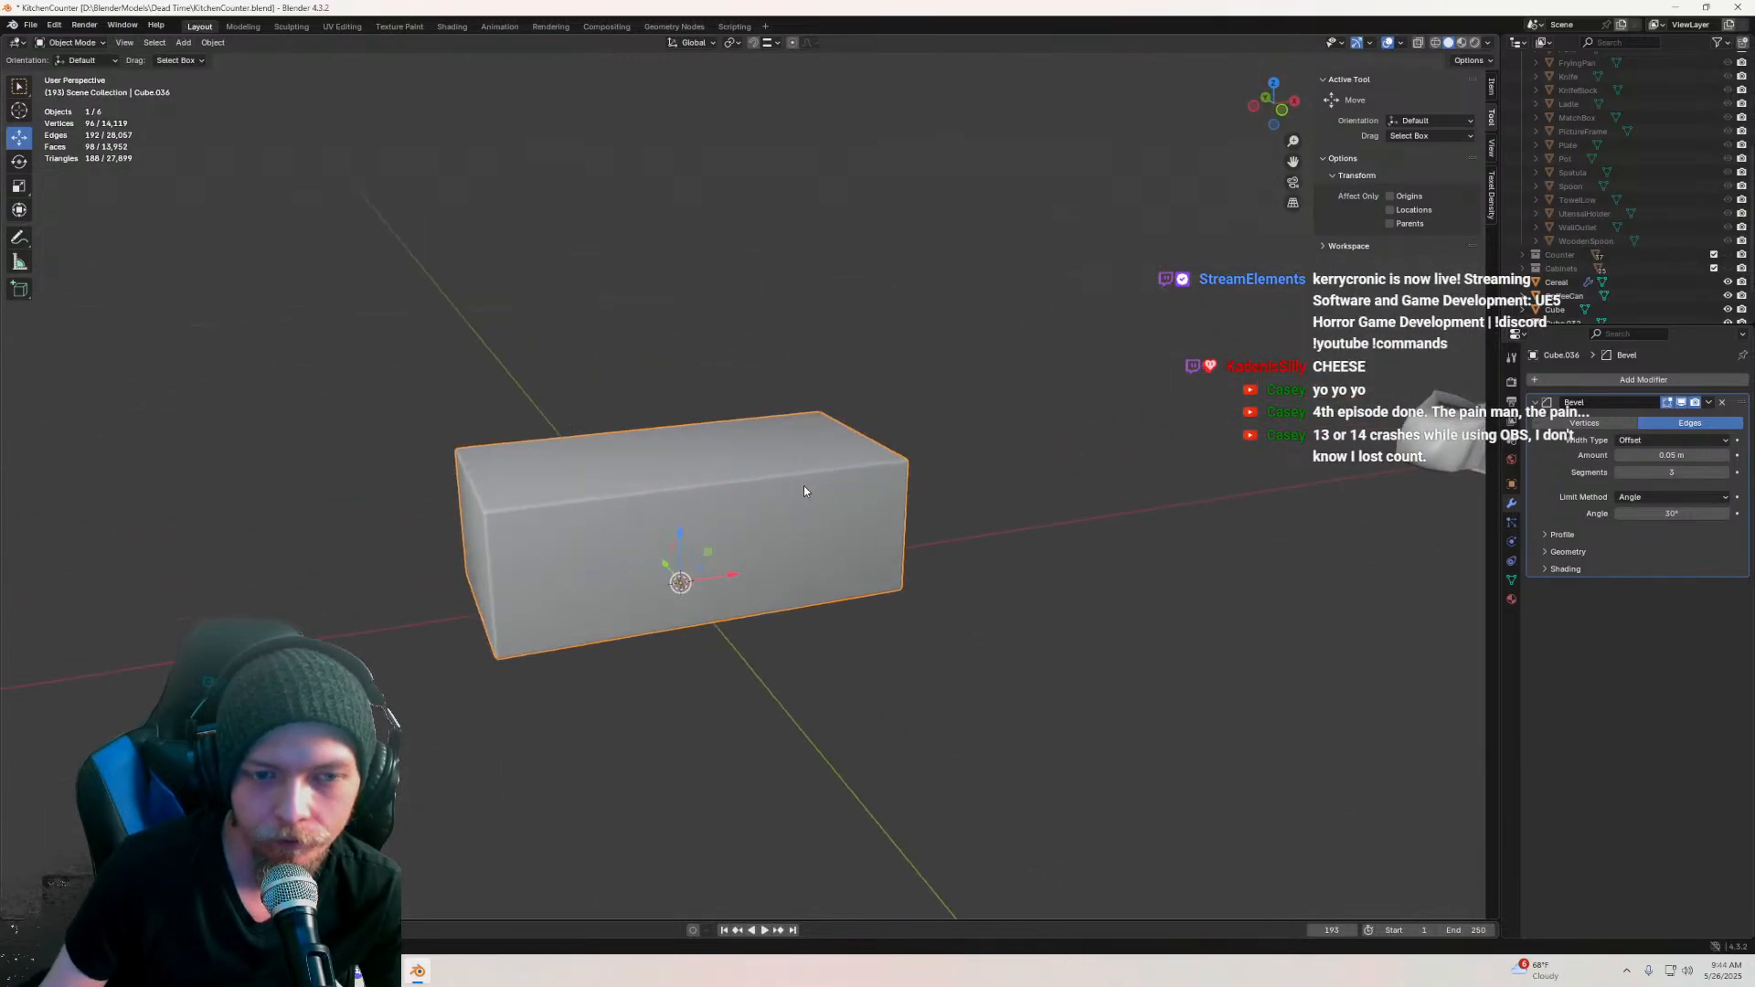
middle_click_drag(802, 486, 821, 474)
key("Return")
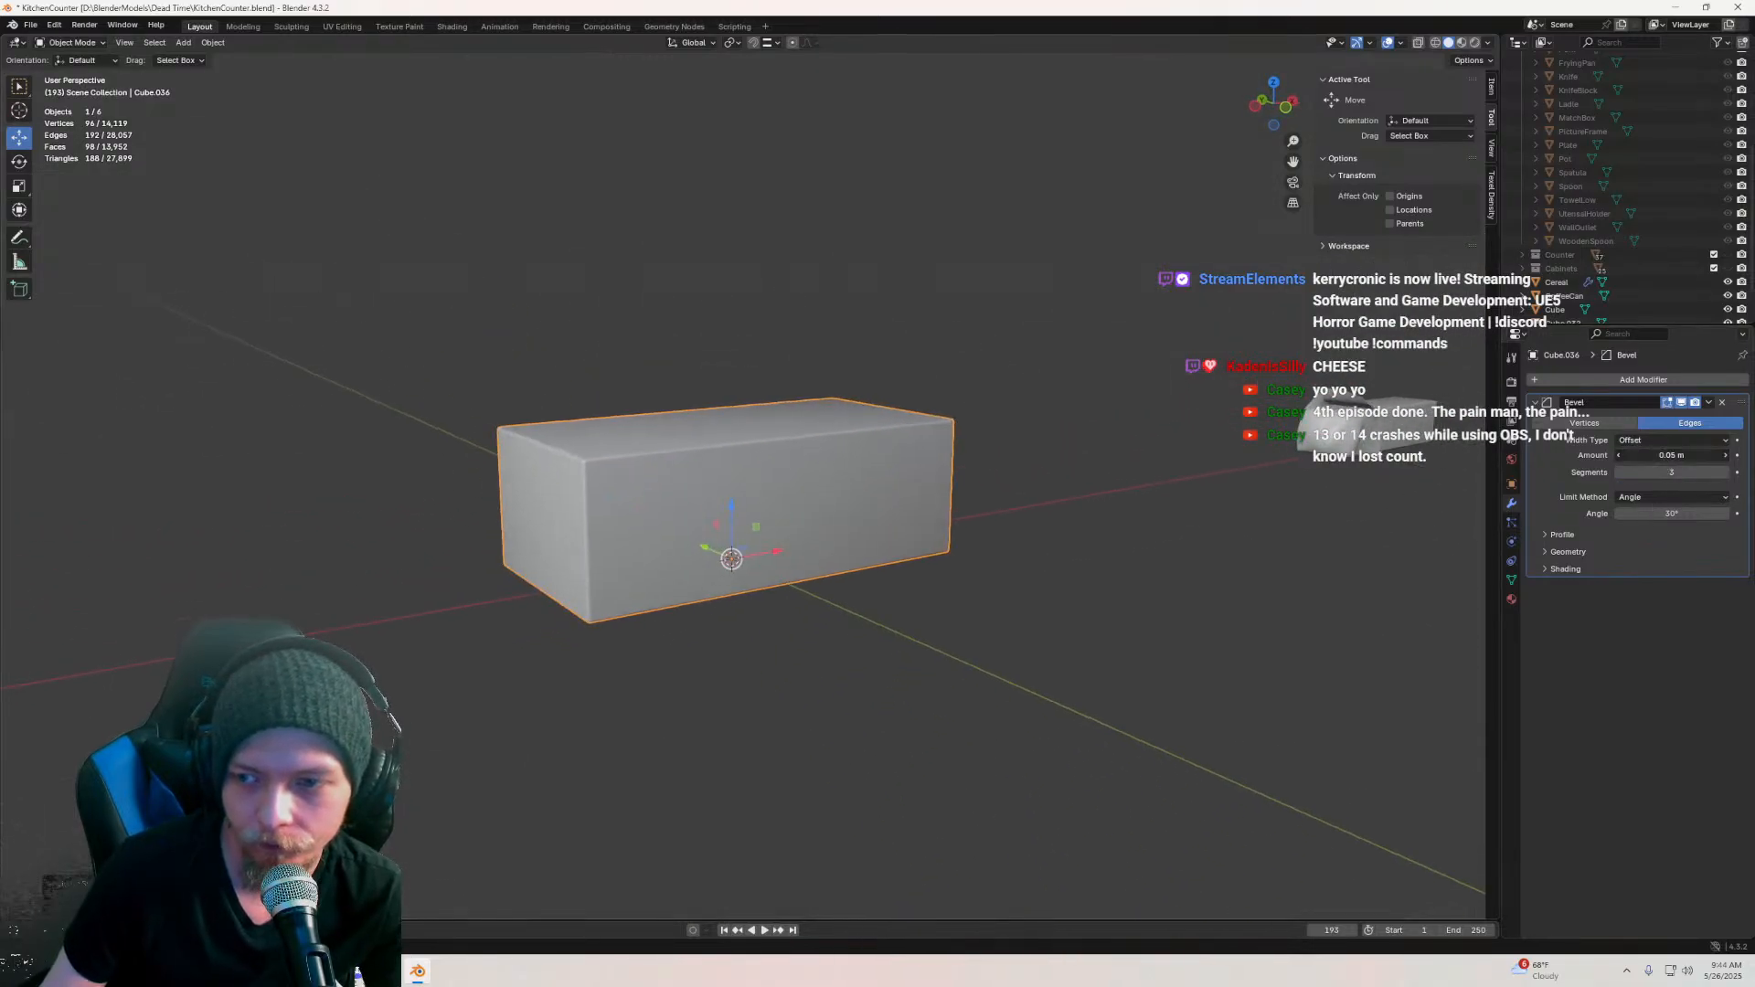
type("0.1")
key("Return")
Step: Duplicate the block and move the copy along the X axis past the block with the rounded end
scroll(893, 521, "down", 3)
middle_click_drag(893, 521, 793, 487)
scroll(764, 454, "down", 2)
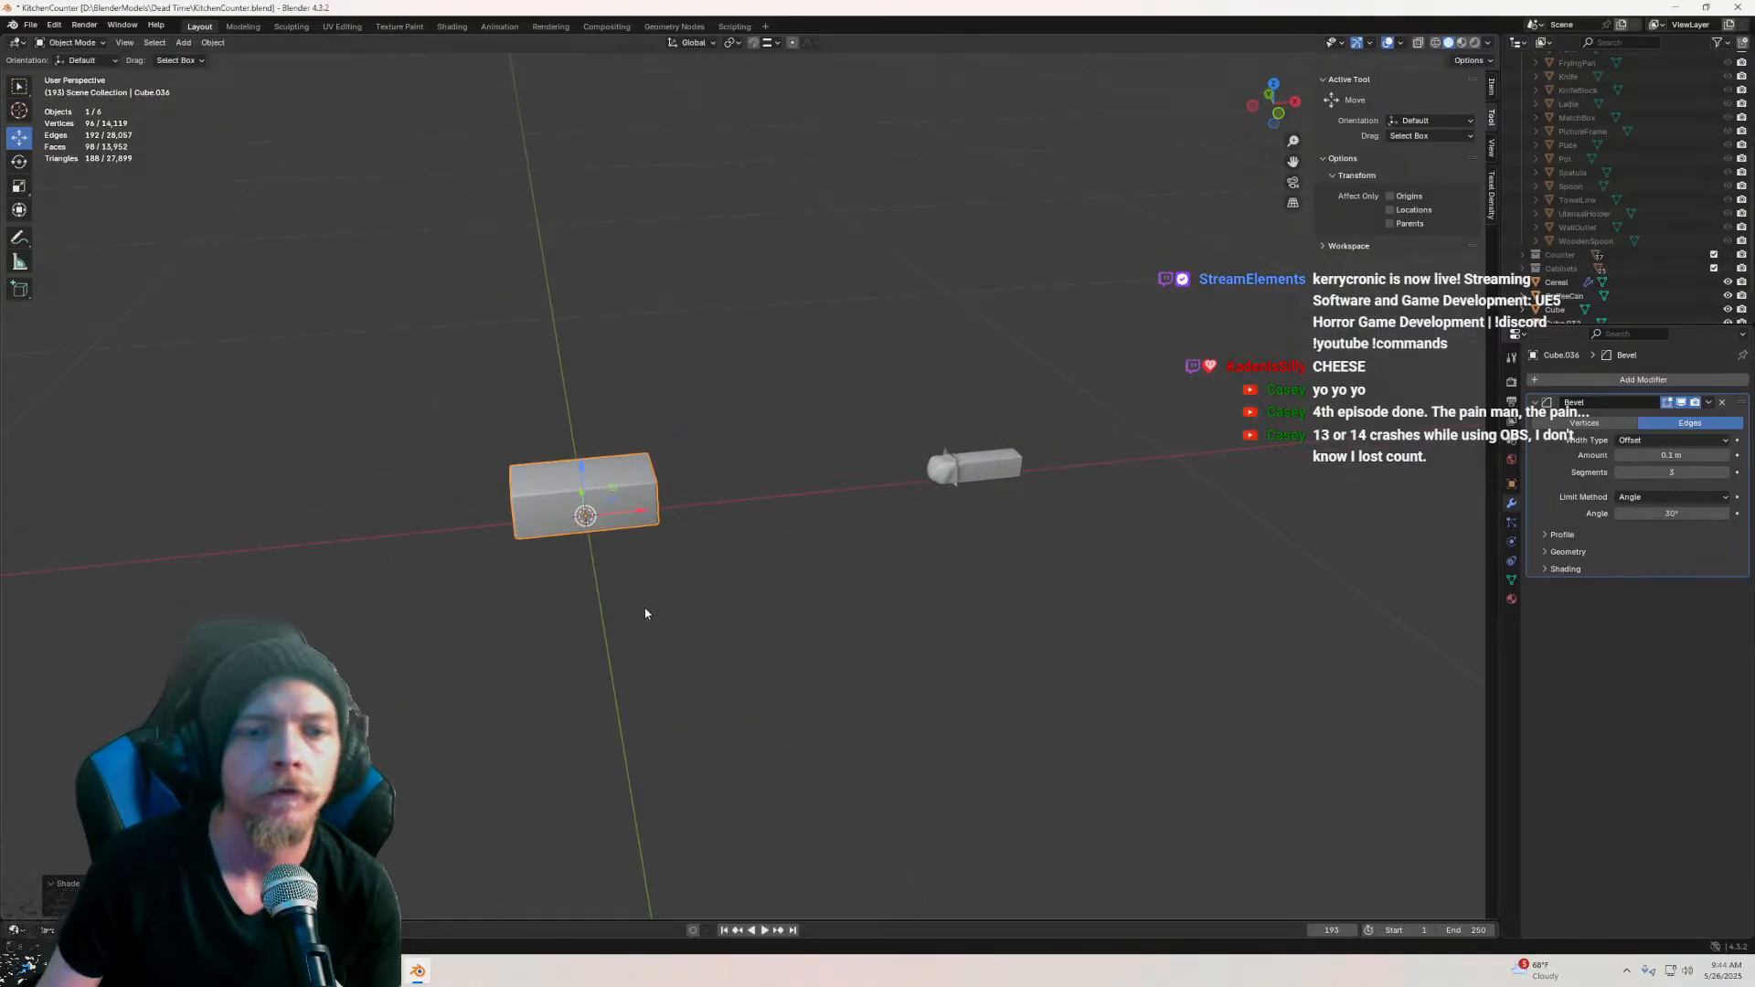
key("shift+d")
right_click(768, 529)
left_click_drag(646, 511, 1227, 477)
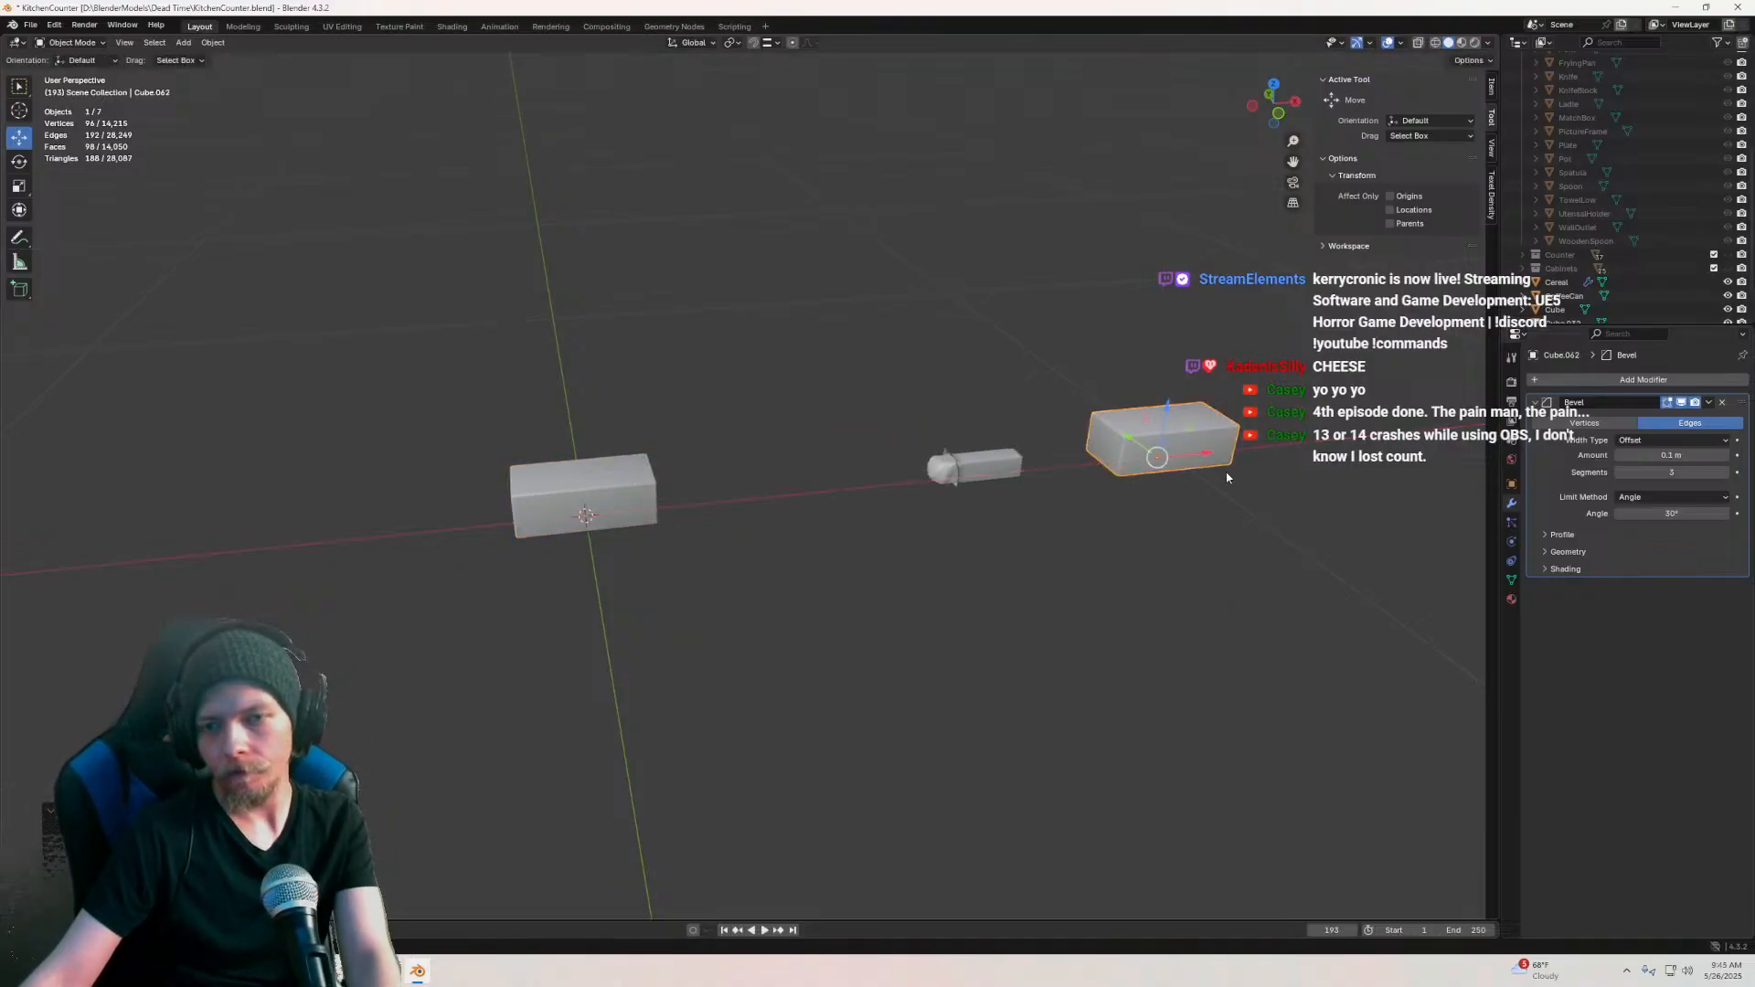
Step: Apply the Bevel modifier on the duplicate block beyond the rounded-end object
left_click(1708, 402)
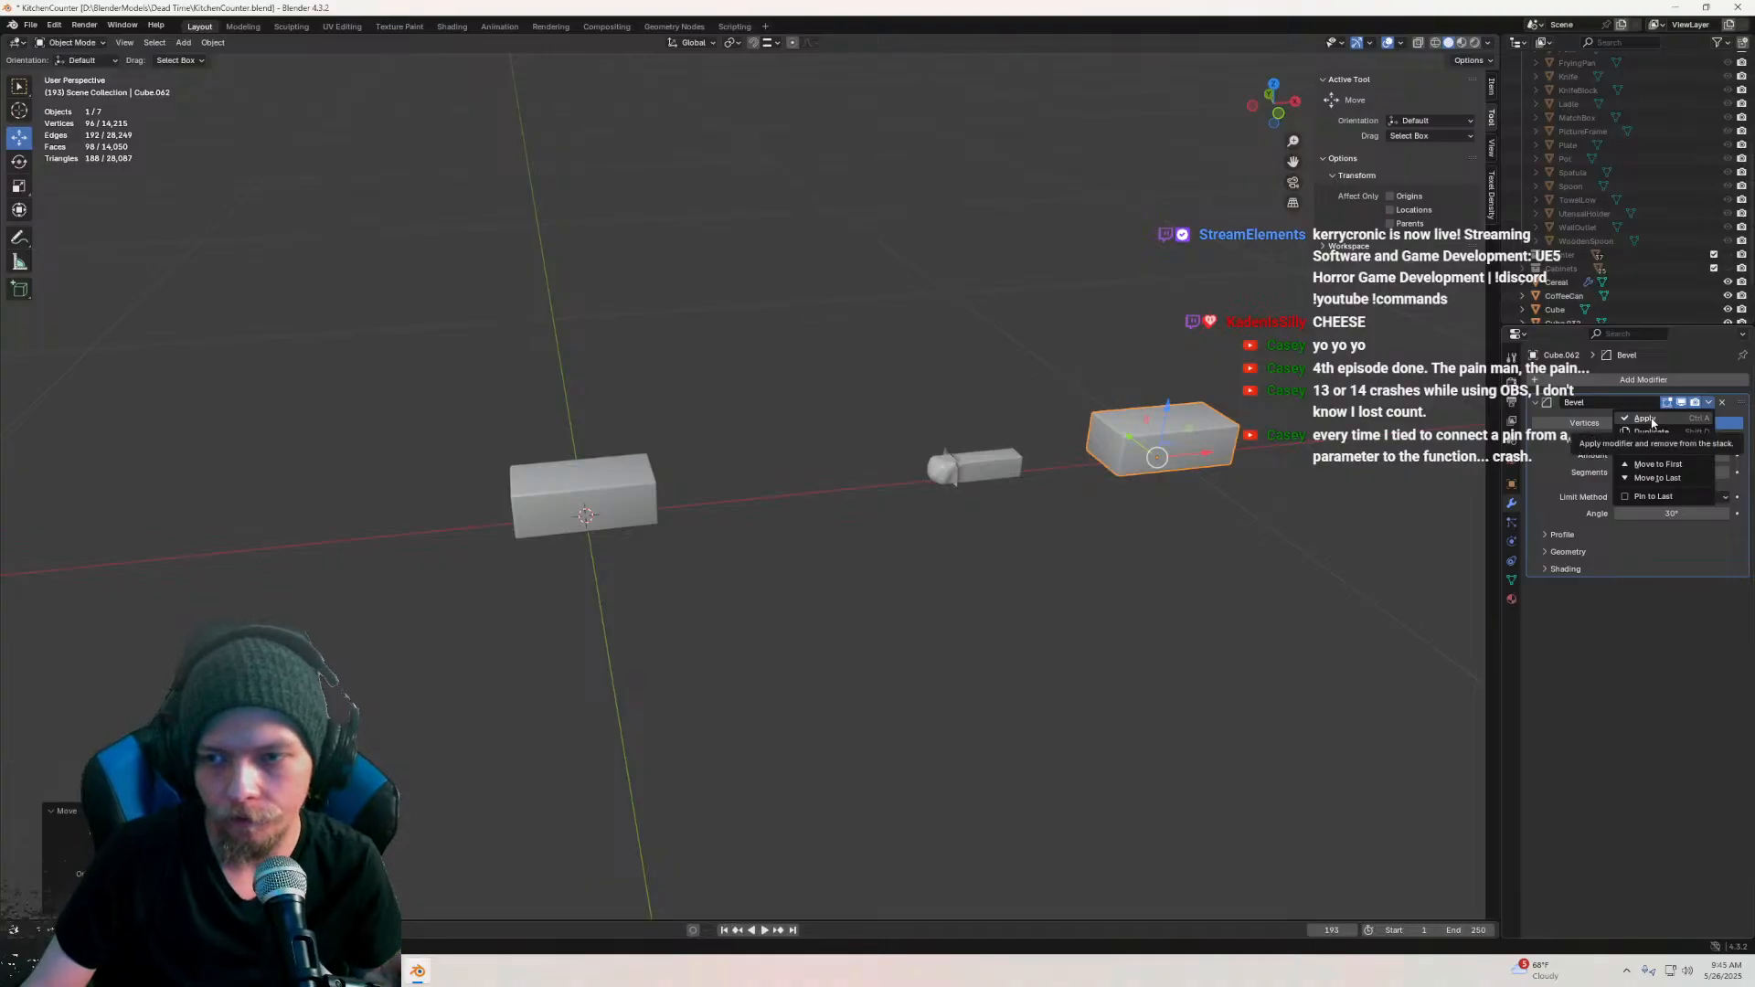
left_click(1645, 419)
Step: Select the original block at the world origin and subdivide all of its faces three times in Edit Mode
middle_click_drag(876, 486, 853, 441)
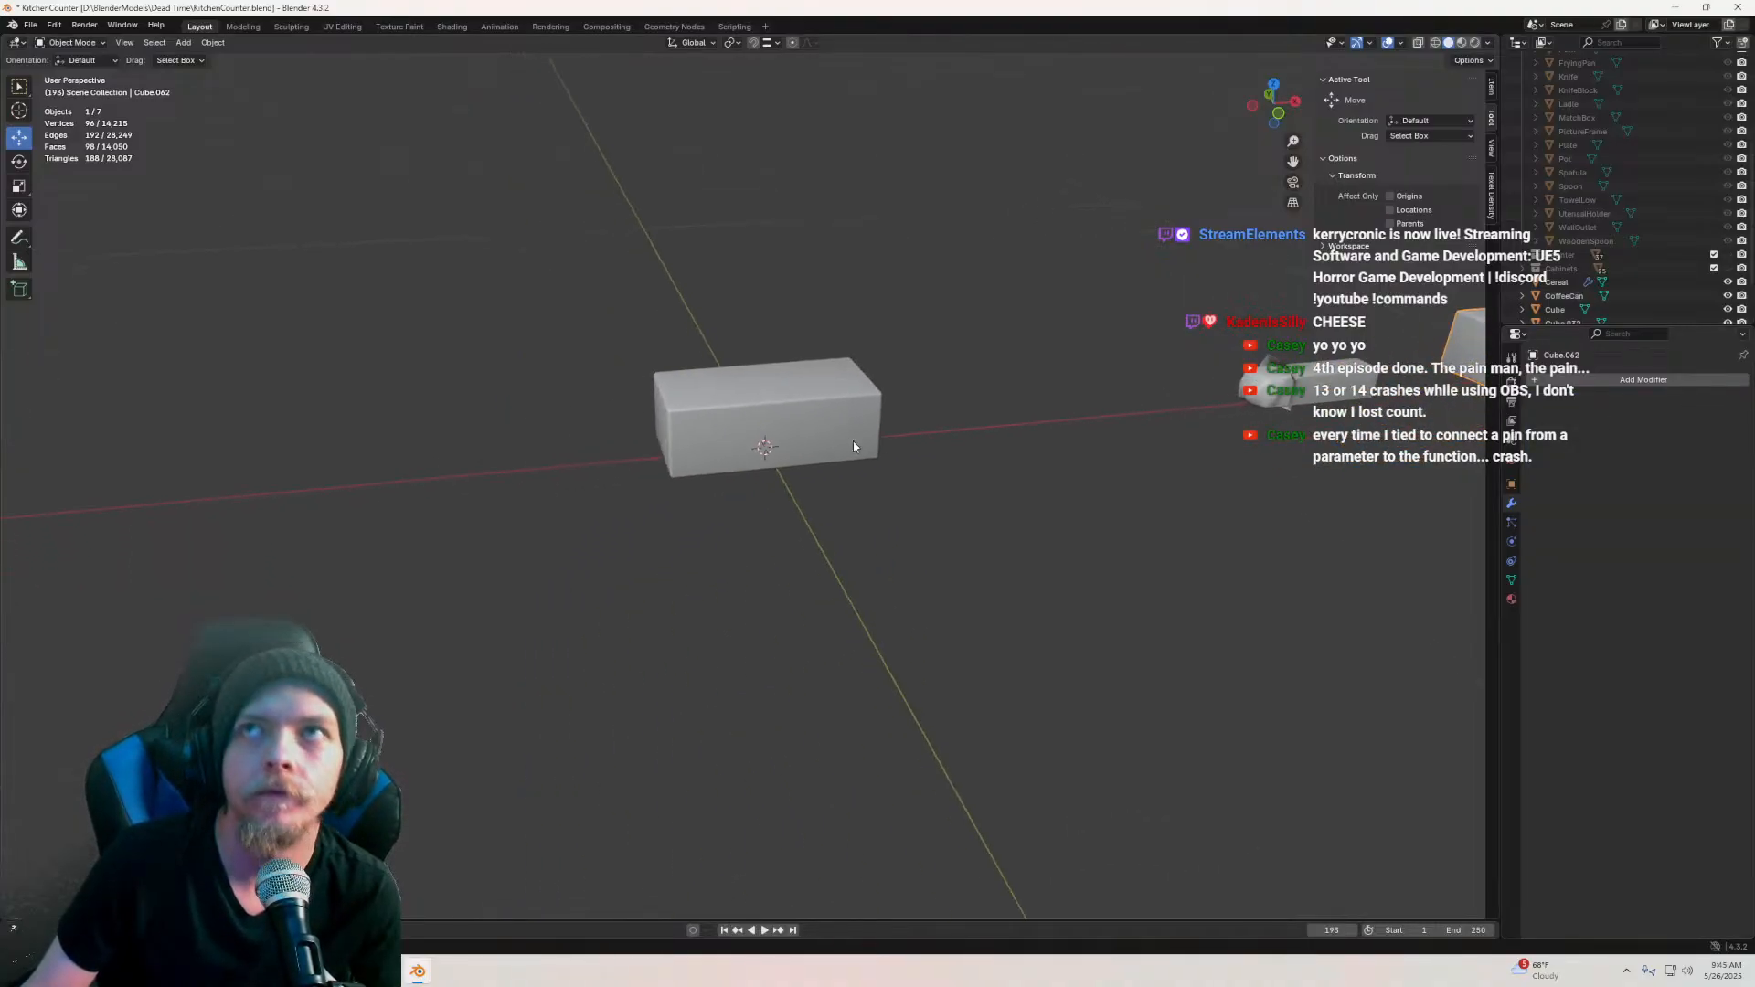
scroll(846, 445, "up", 4)
key("Tab")
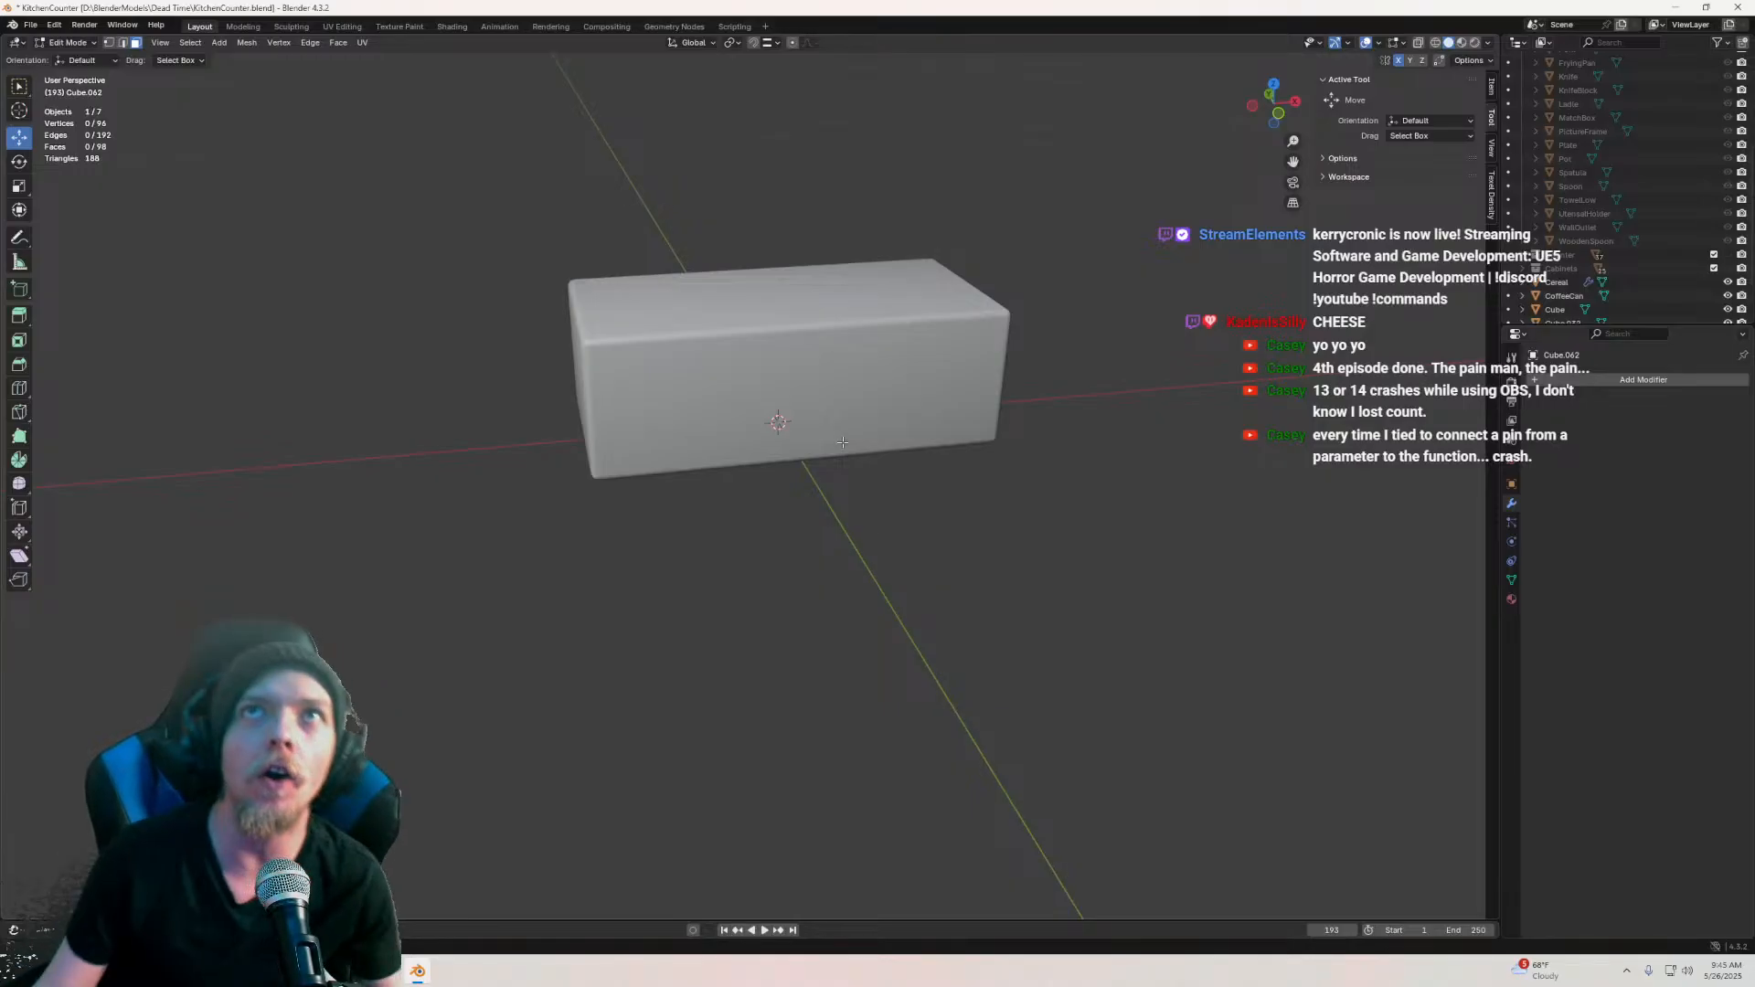
left_click(674, 337)
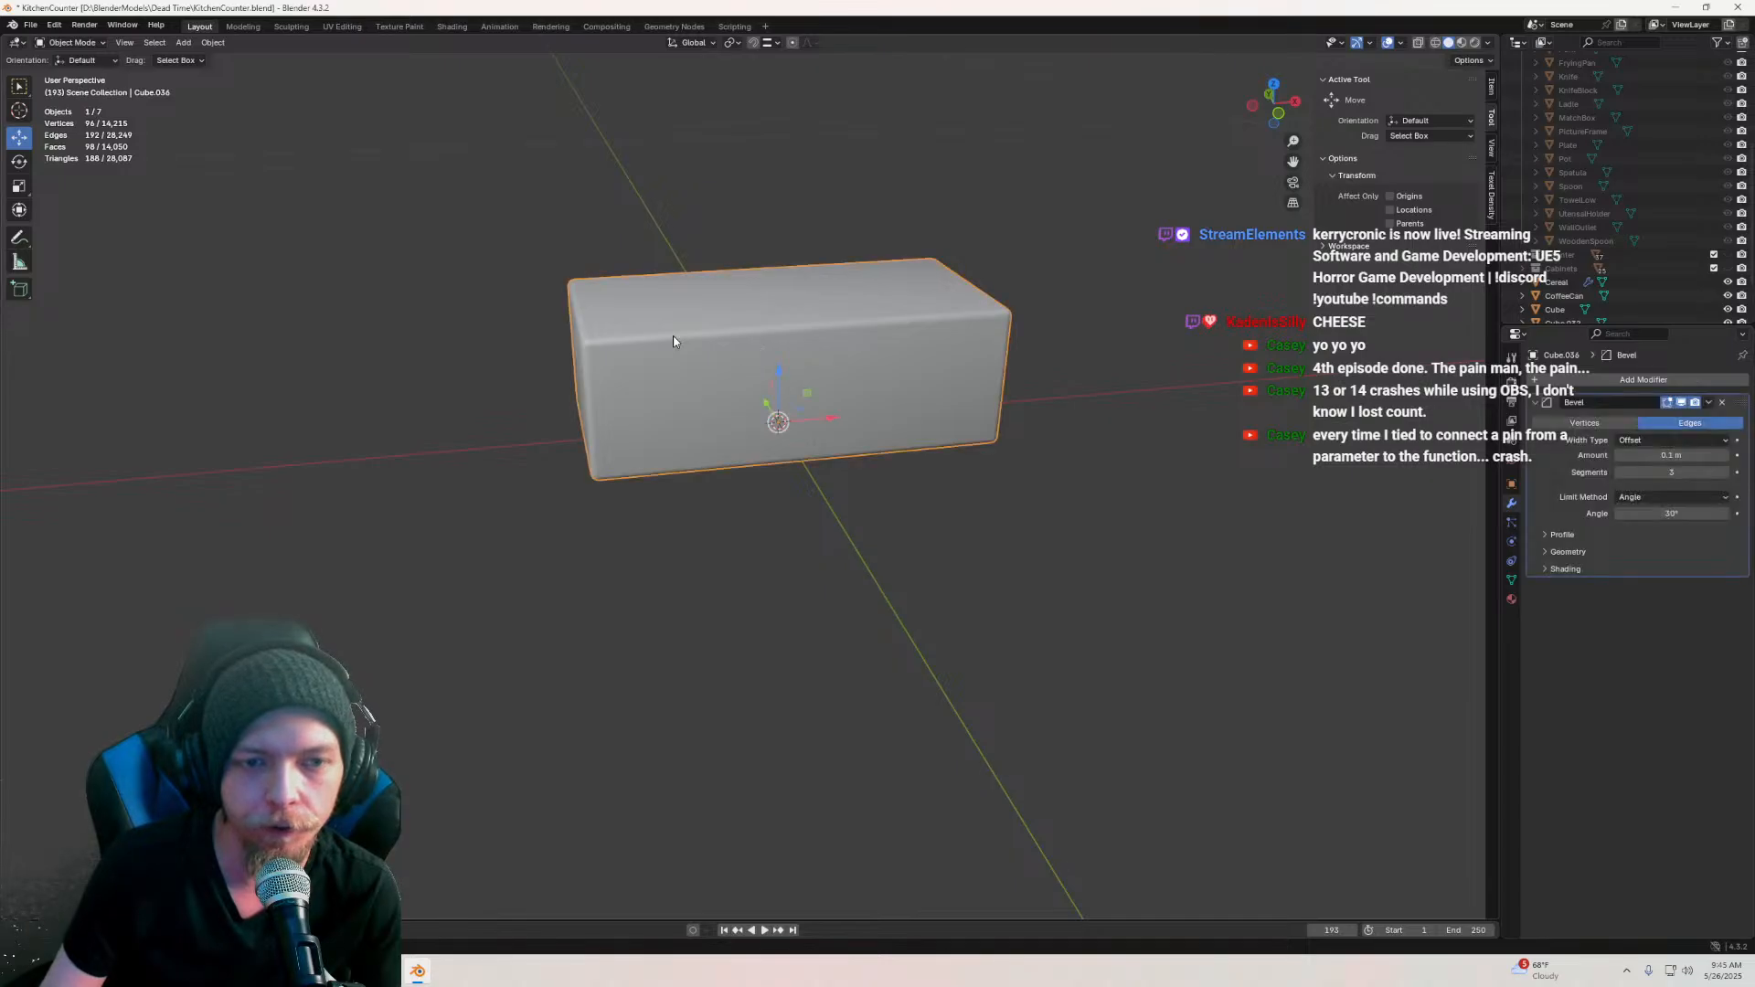
key("a")
right_click(674, 336)
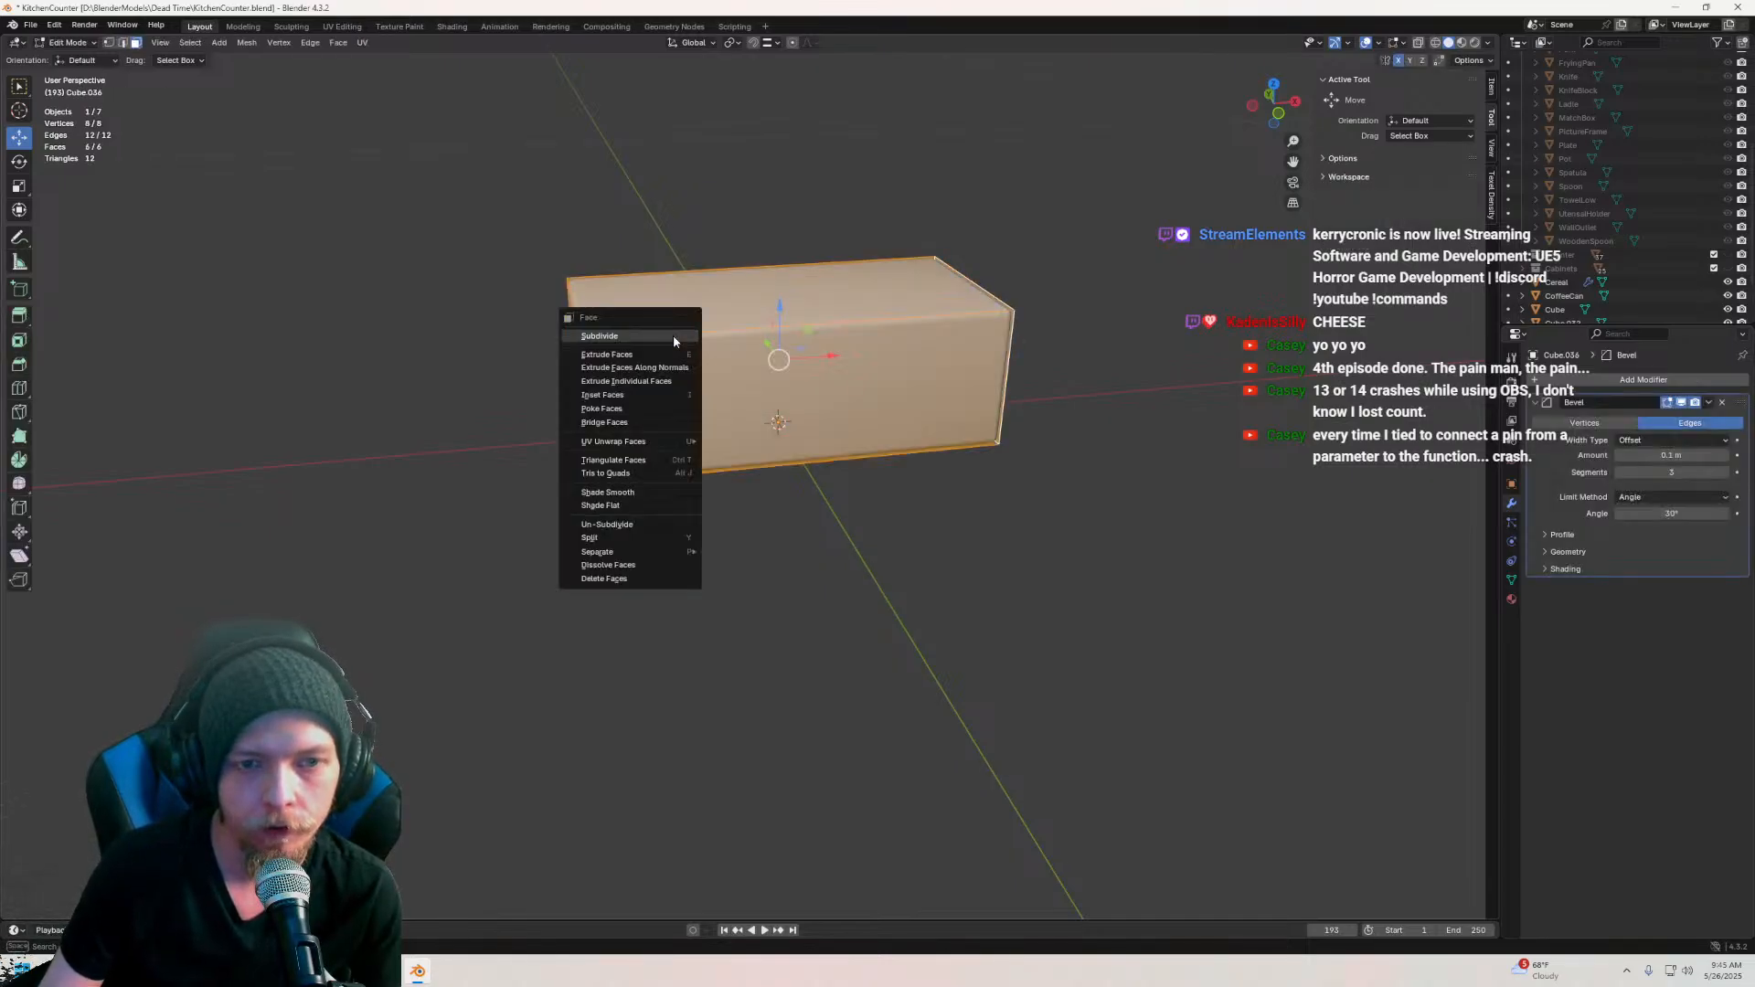
left_click(674, 338)
right_click(673, 337)
left_click(674, 338)
middle_click_drag(674, 338, 623, 341)
scroll(737, 343, "down", 3)
key("Tab")
scroll(733, 402, "up", 3)
mouse_move(738, 397)
middle_mouse_down()
mouse_move(755, 381)
mouse_move(739, 395)
mouse_move(806, 407)
mouse_move(854, 370)
mouse_move(909, 370)
mouse_move(846, 427)
mouse_move(780, 426)
mouse_move(983, 405)
middle_mouse_up()
key("Tab")
key("Tab")
Step: Apply the Bevel modifier on the subdivided original block and check its mesh in Edit Mode
left_click(1709, 403)
left_click(1663, 419)
scroll(1230, 411, "down", 3)
middle_click_drag(1224, 402, 893, 452, "shift")
key("KP_Decimal")
key("Tab")
key("KP_Decimal")
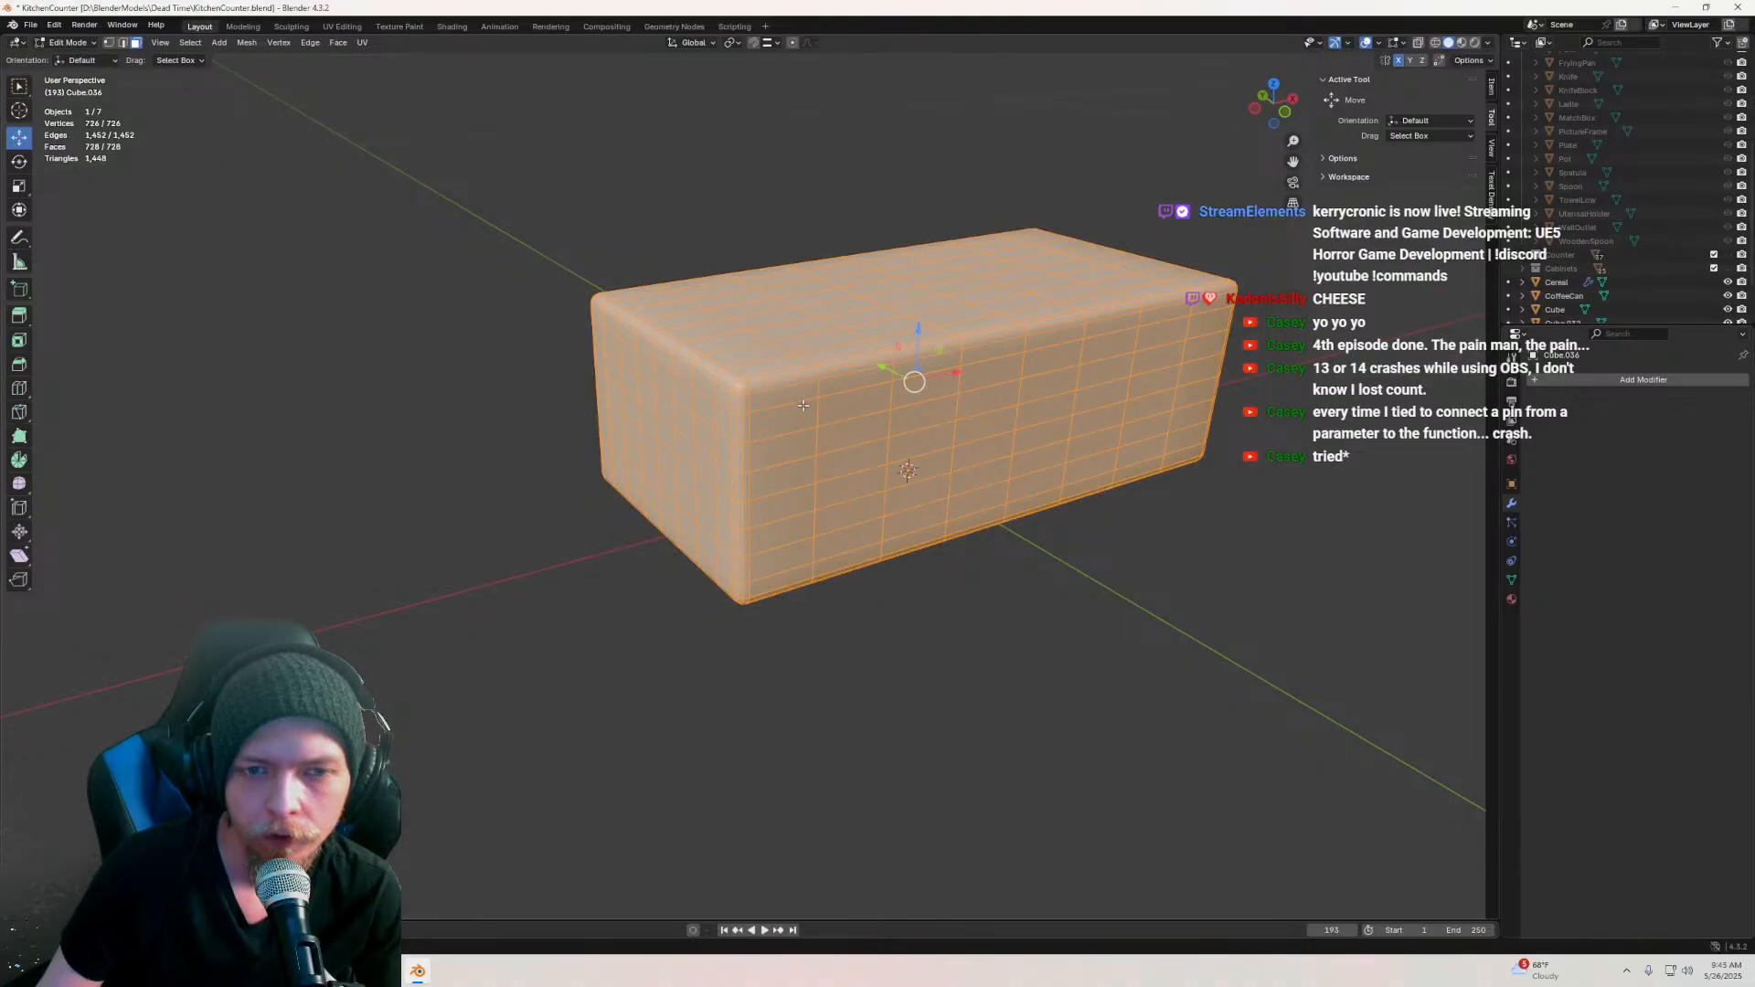
key("Tab")
Step: Switch the original block to Sculpt Mode
scroll(803, 405, "down", 4)
middle_click_drag(803, 404, 780, 376)
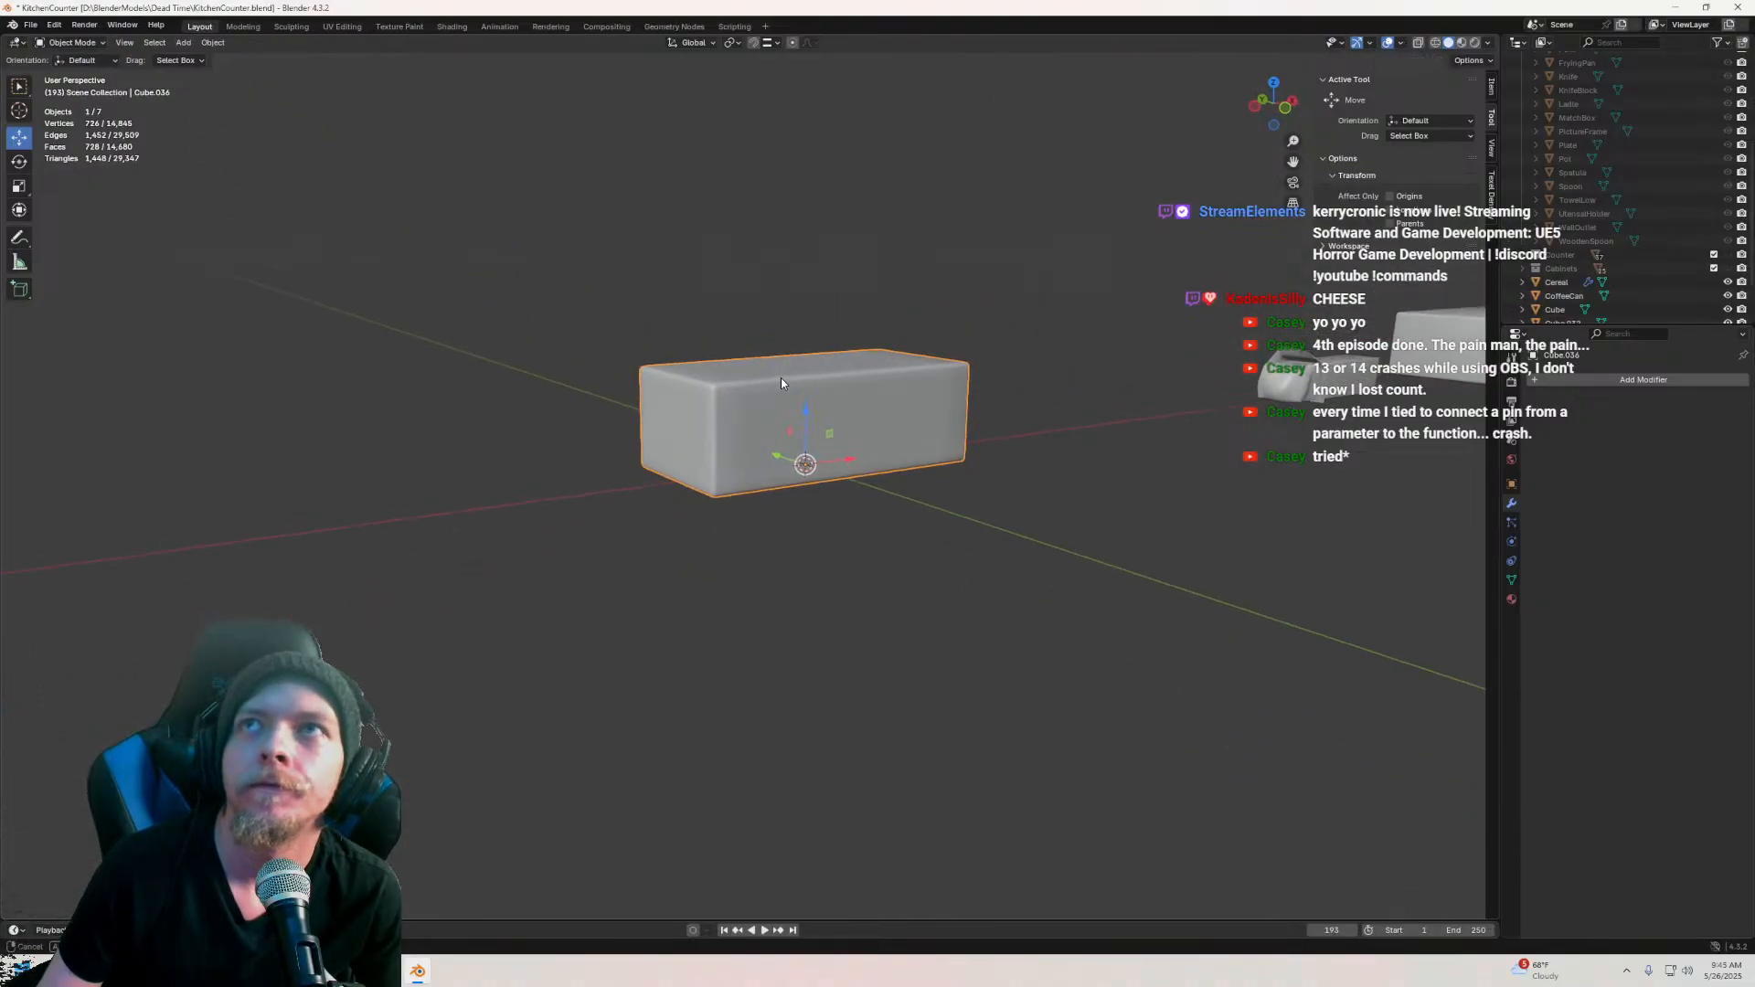
scroll(782, 383, "up", 4)
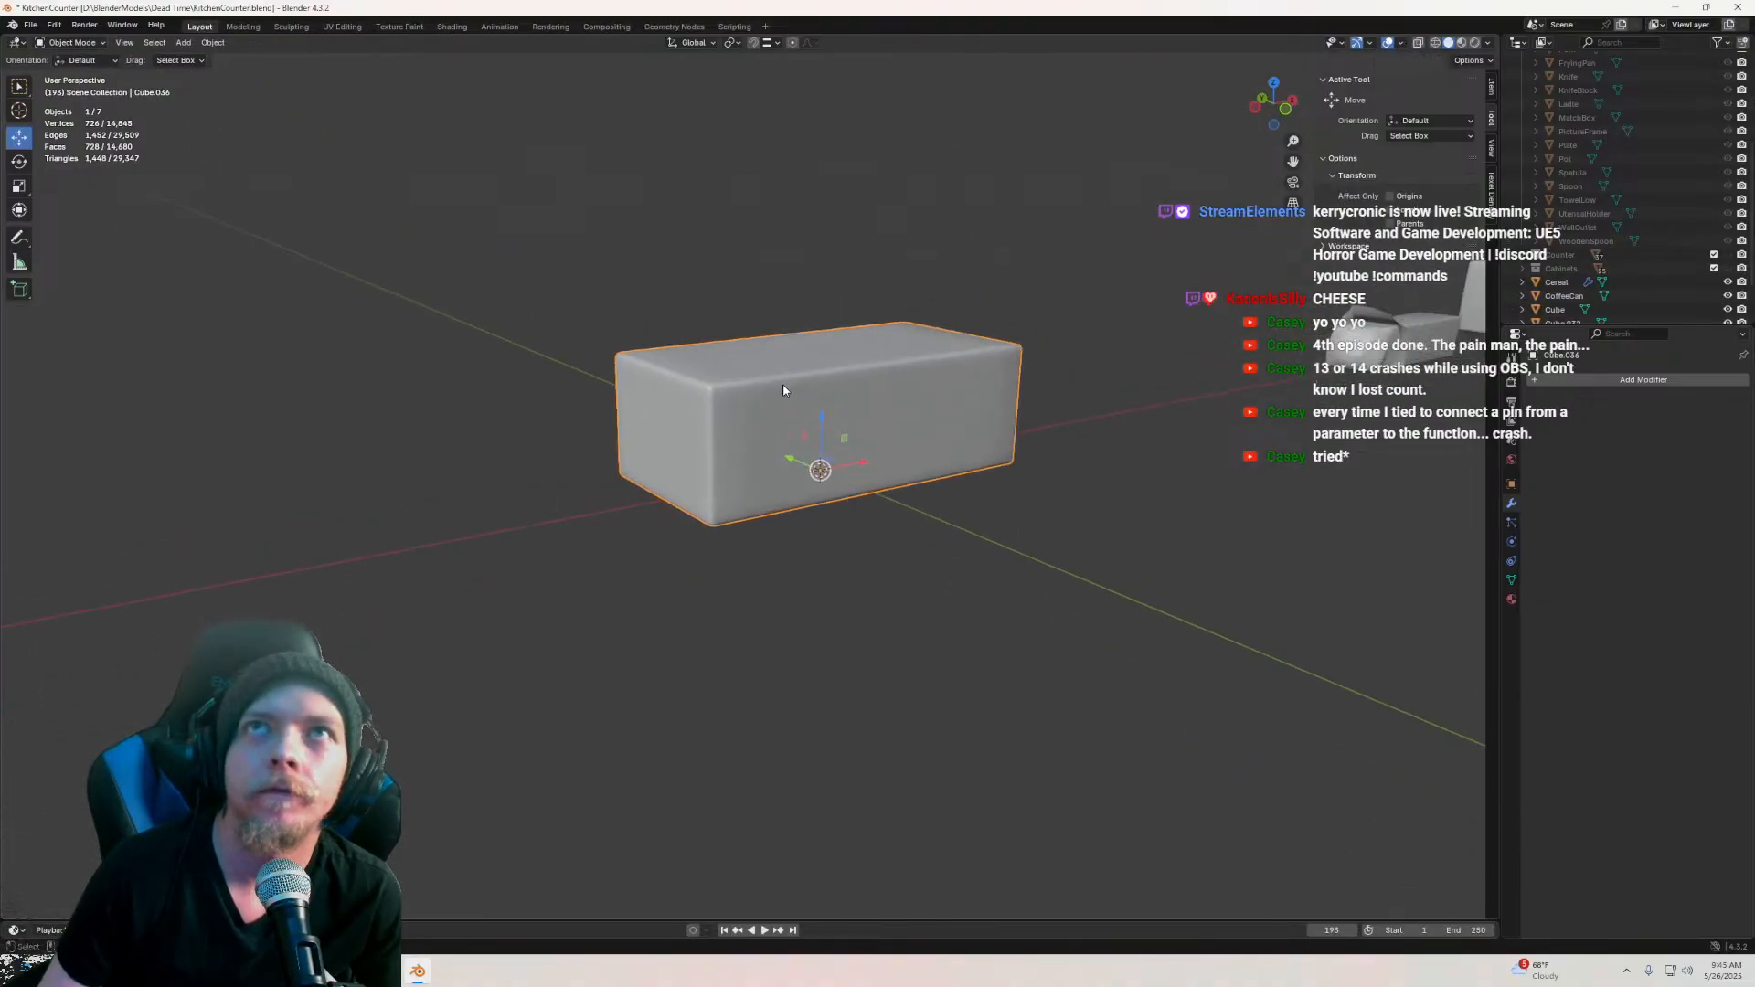
left_click(16, 43)
left_click(77, 43)
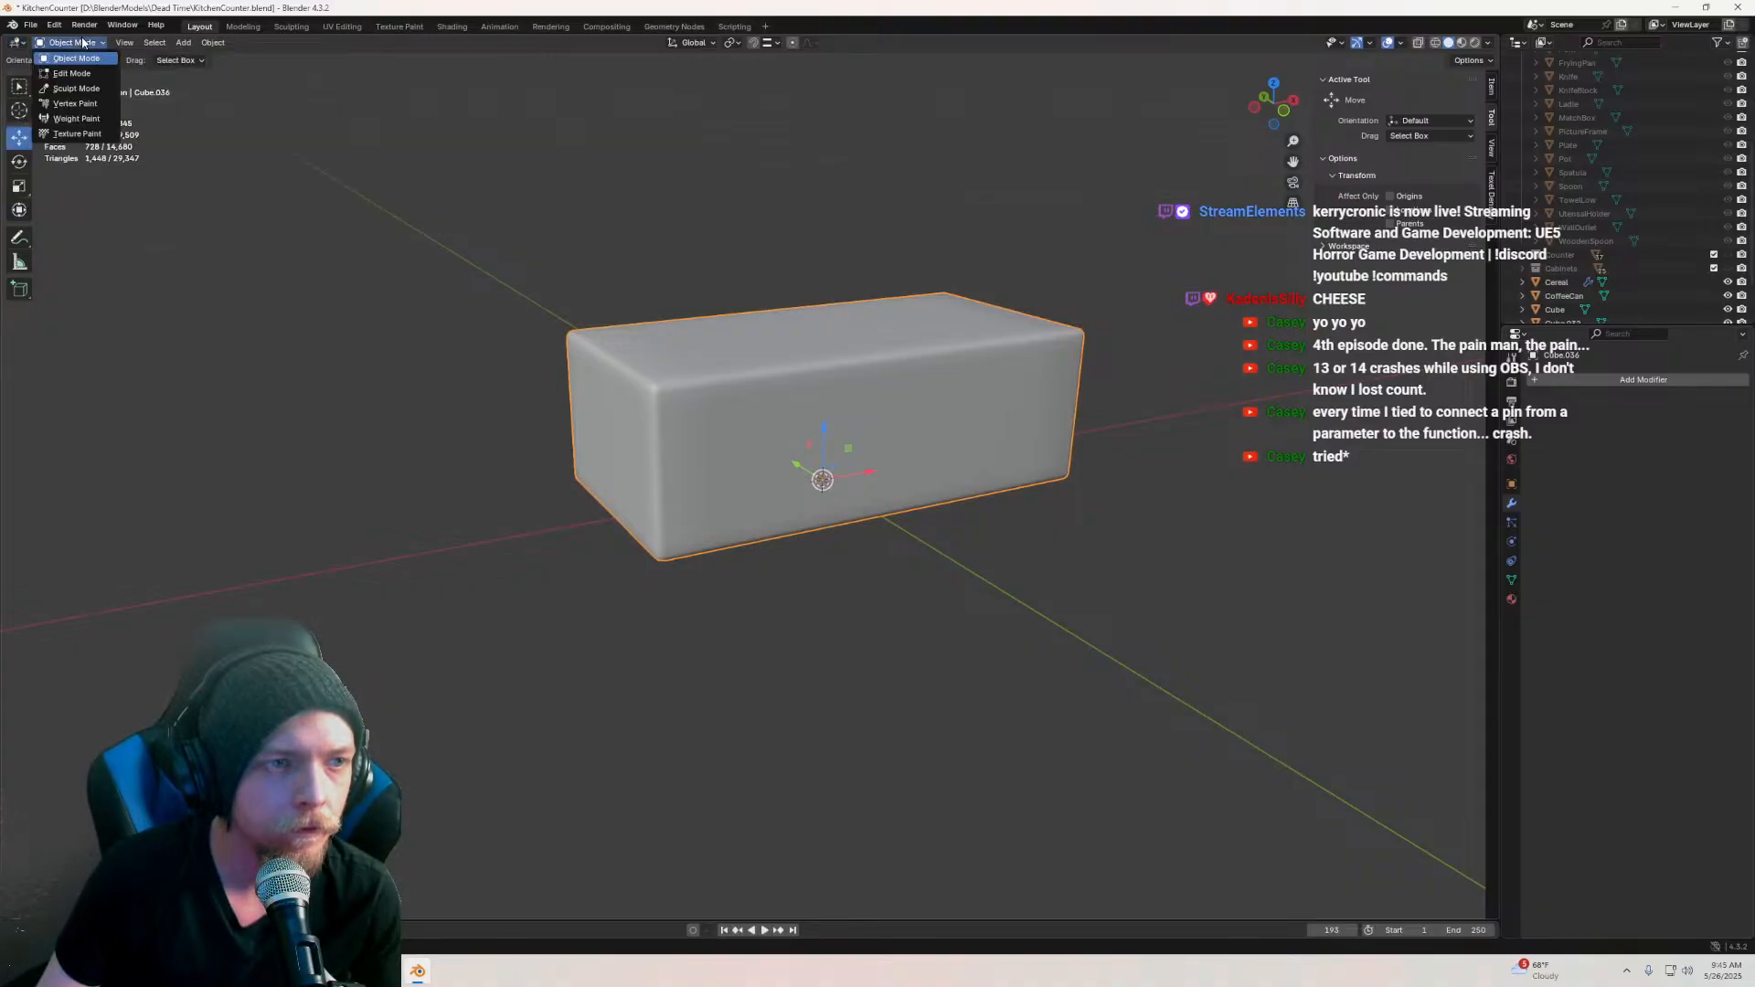
left_click(80, 91)
scroll(644, 452, "down", 1)
middle_click_drag(639, 439, 668, 470)
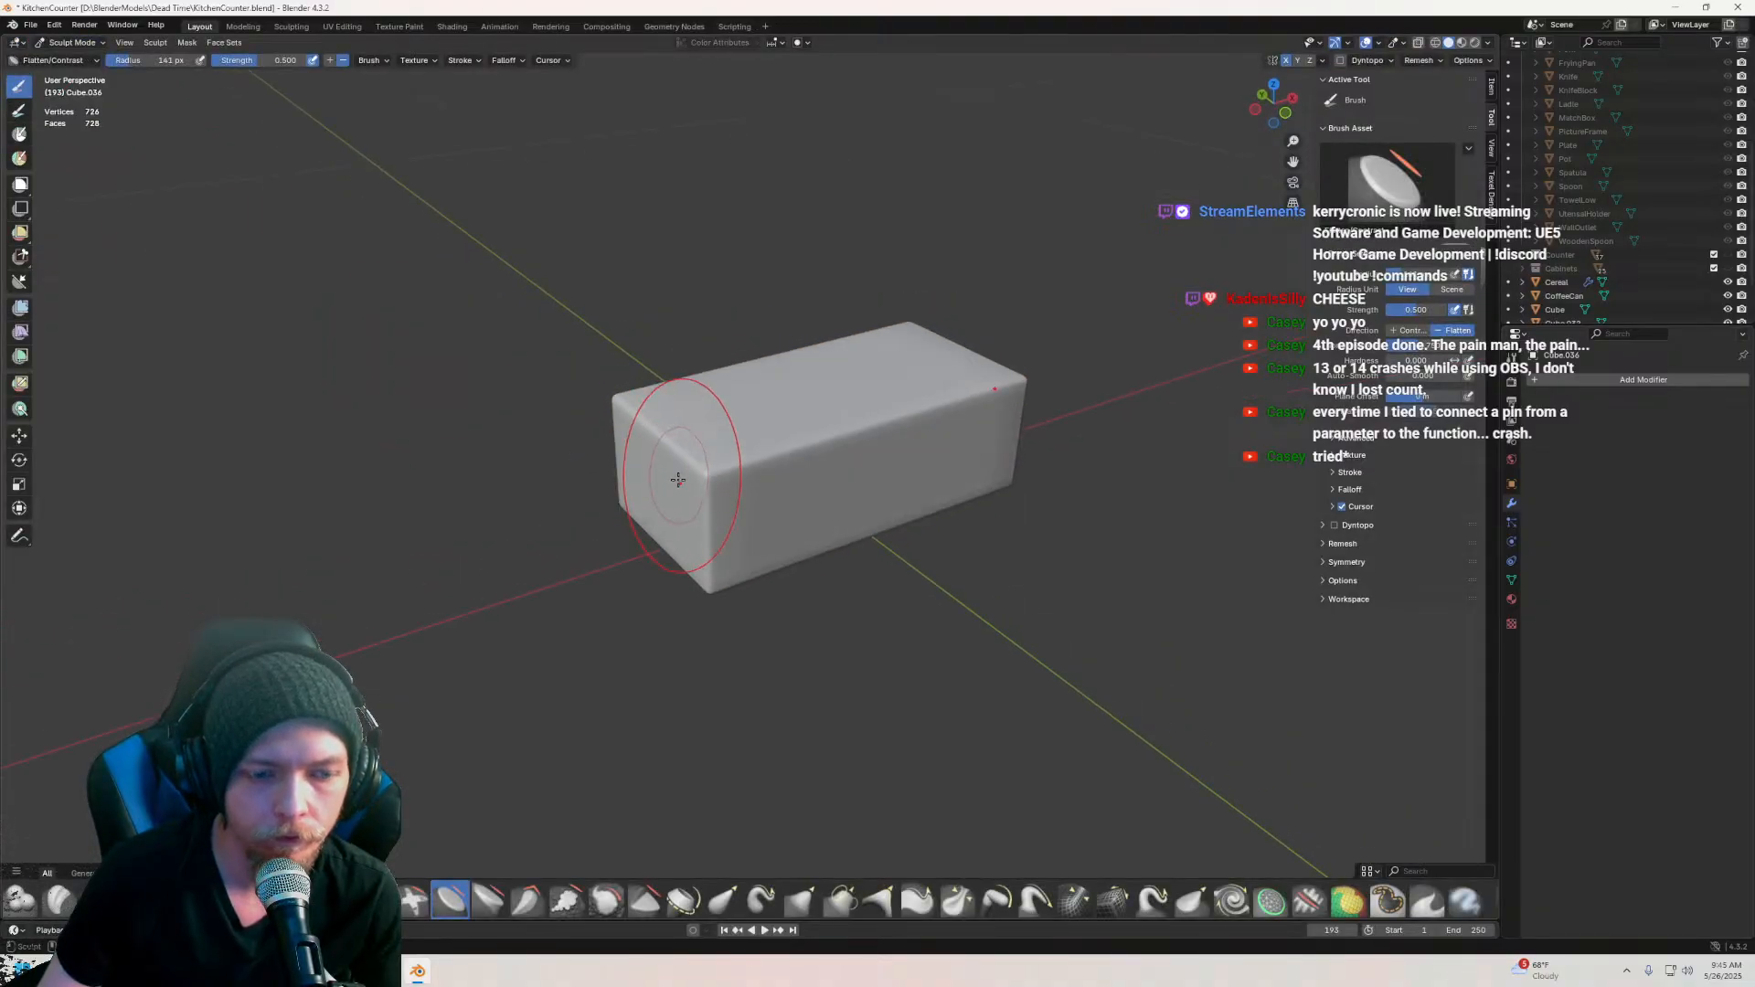
scroll(694, 465, "up", 2)
left_click_drag(721, 446, 812, 491)
key("ctrl+z")
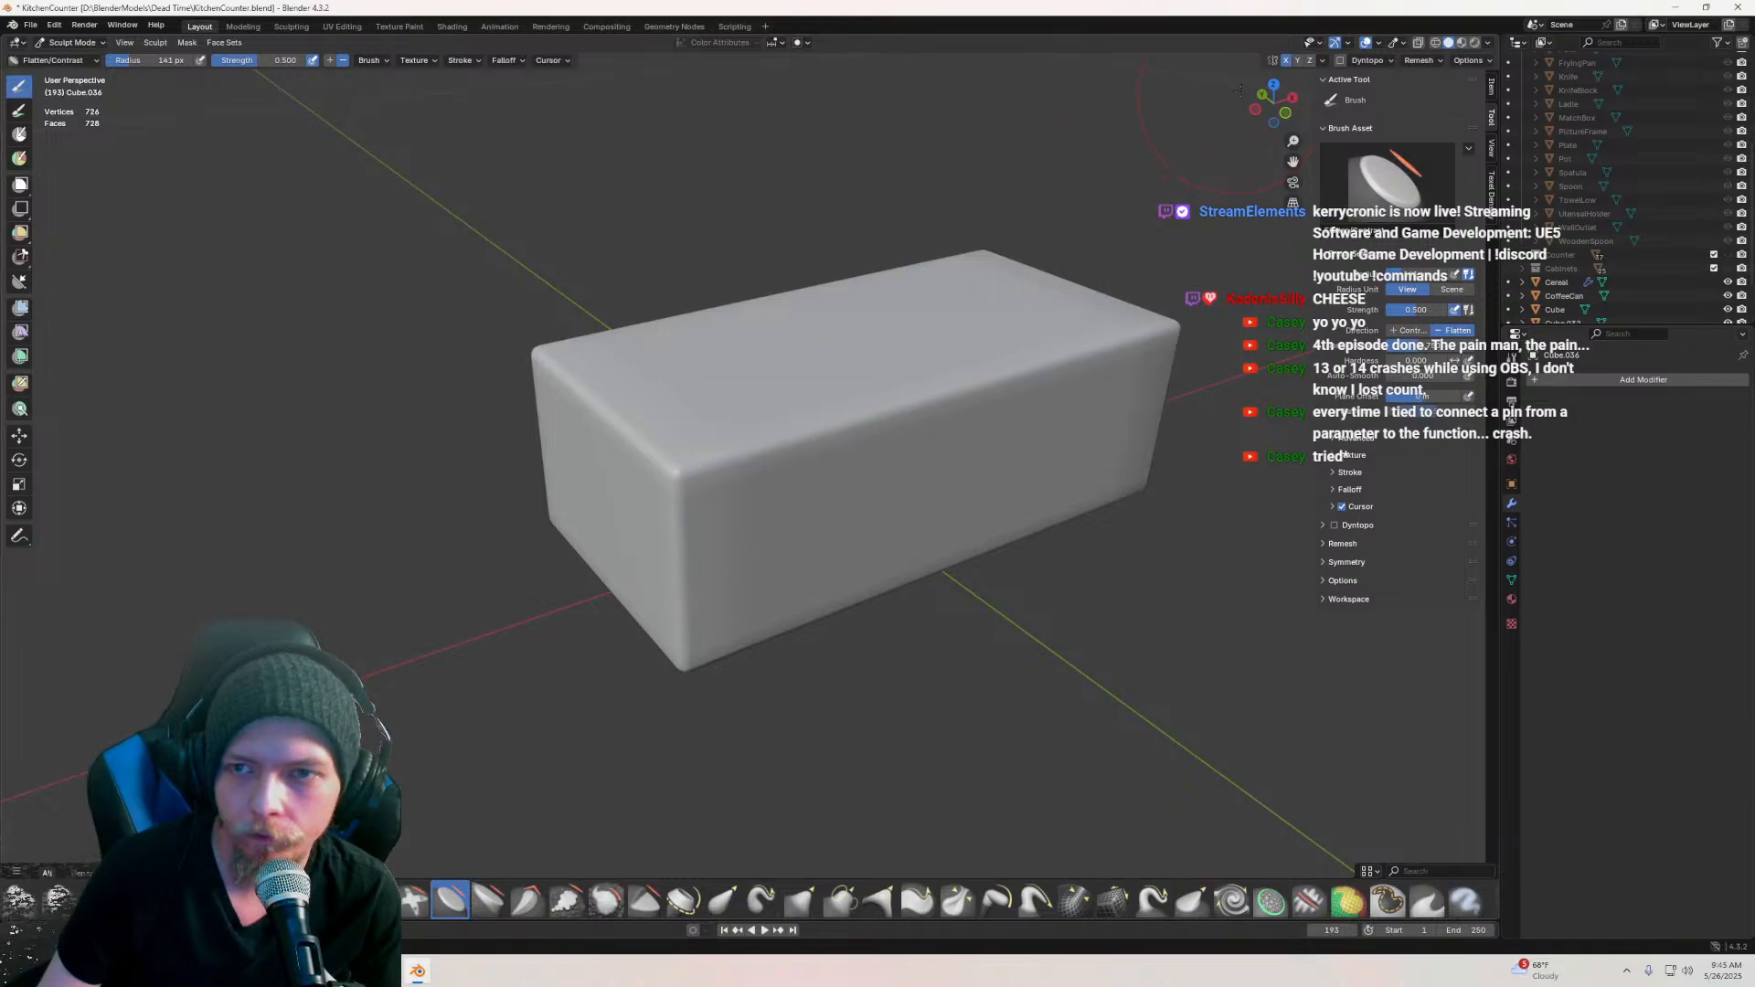
Step: Disable X mirroring and sculpt irregular, worn surfaces on the block's edges and one end with the Flatten/Contrast brush
left_click(1285, 61)
mouse_move(862, 418)
left_mouse_down()
mouse_move(688, 475)
mouse_move(771, 411)
mouse_move(631, 482)
mouse_move(698, 495)
left_mouse_up()
mouse_move(697, 495)
middle_mouse_down()
mouse_move(848, 377)
mouse_move(705, 403)
mouse_move(768, 406)
mouse_move(788, 455)
middle_mouse_up()
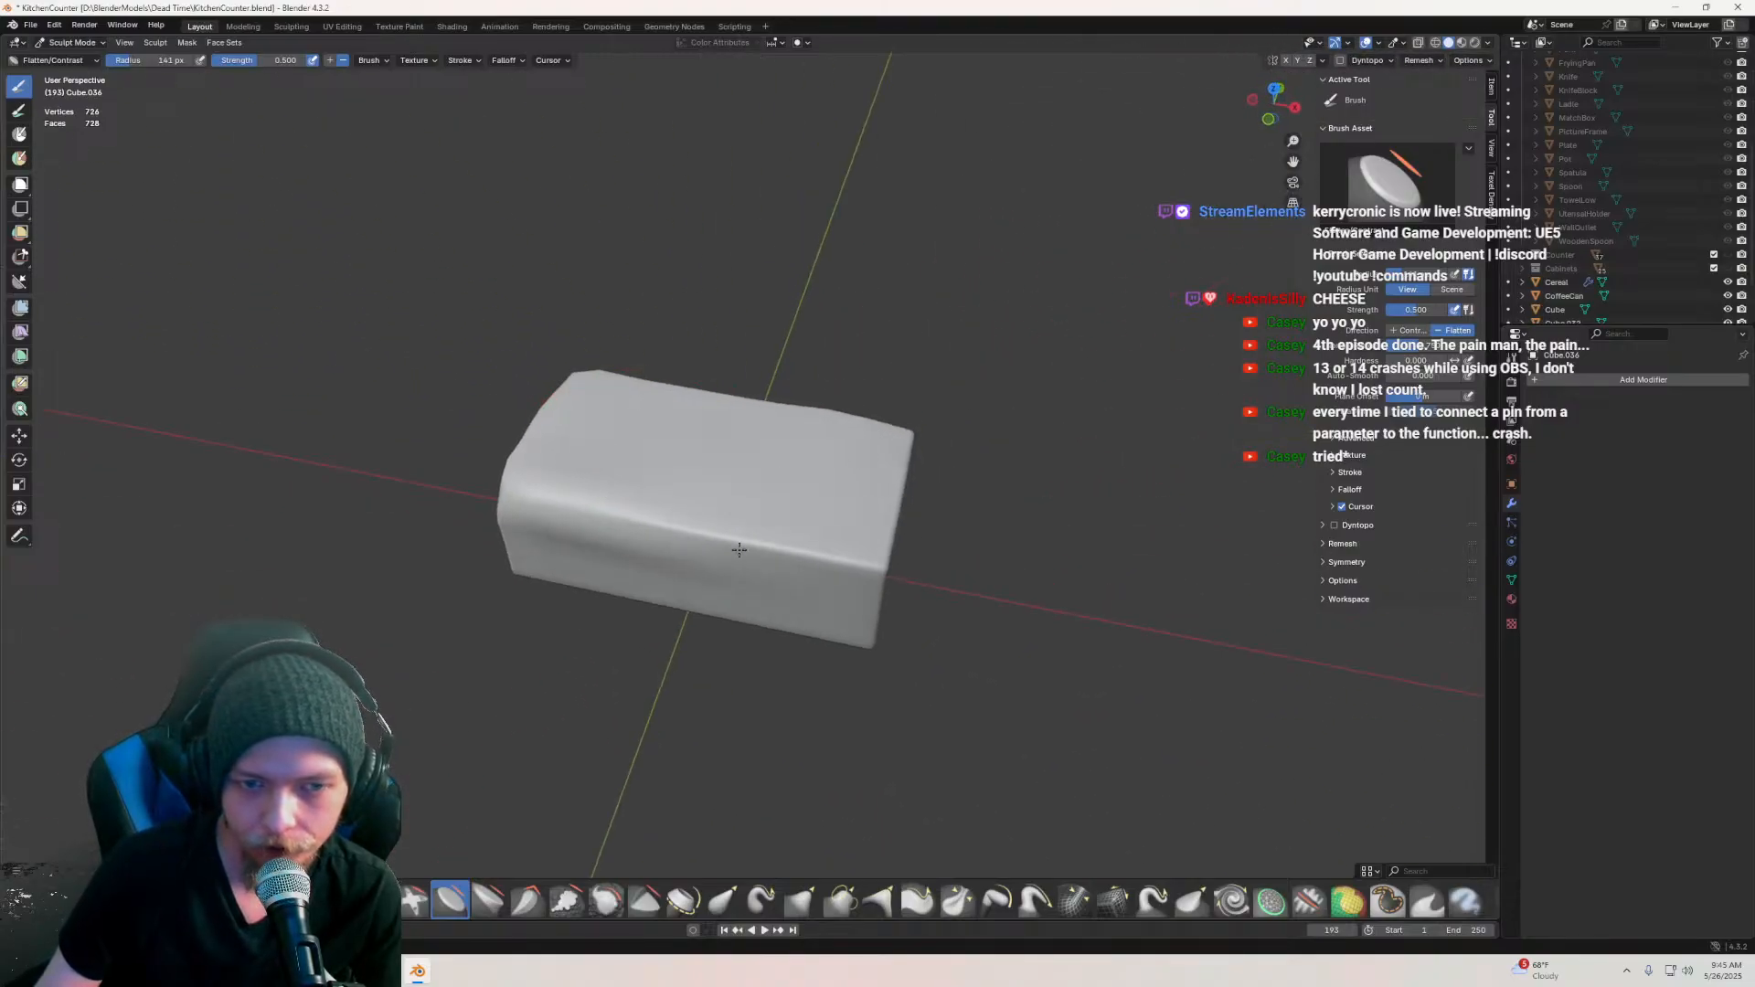
middle_click_drag(783, 560, 810, 466)
middle_click_drag(655, 443, 875, 393)
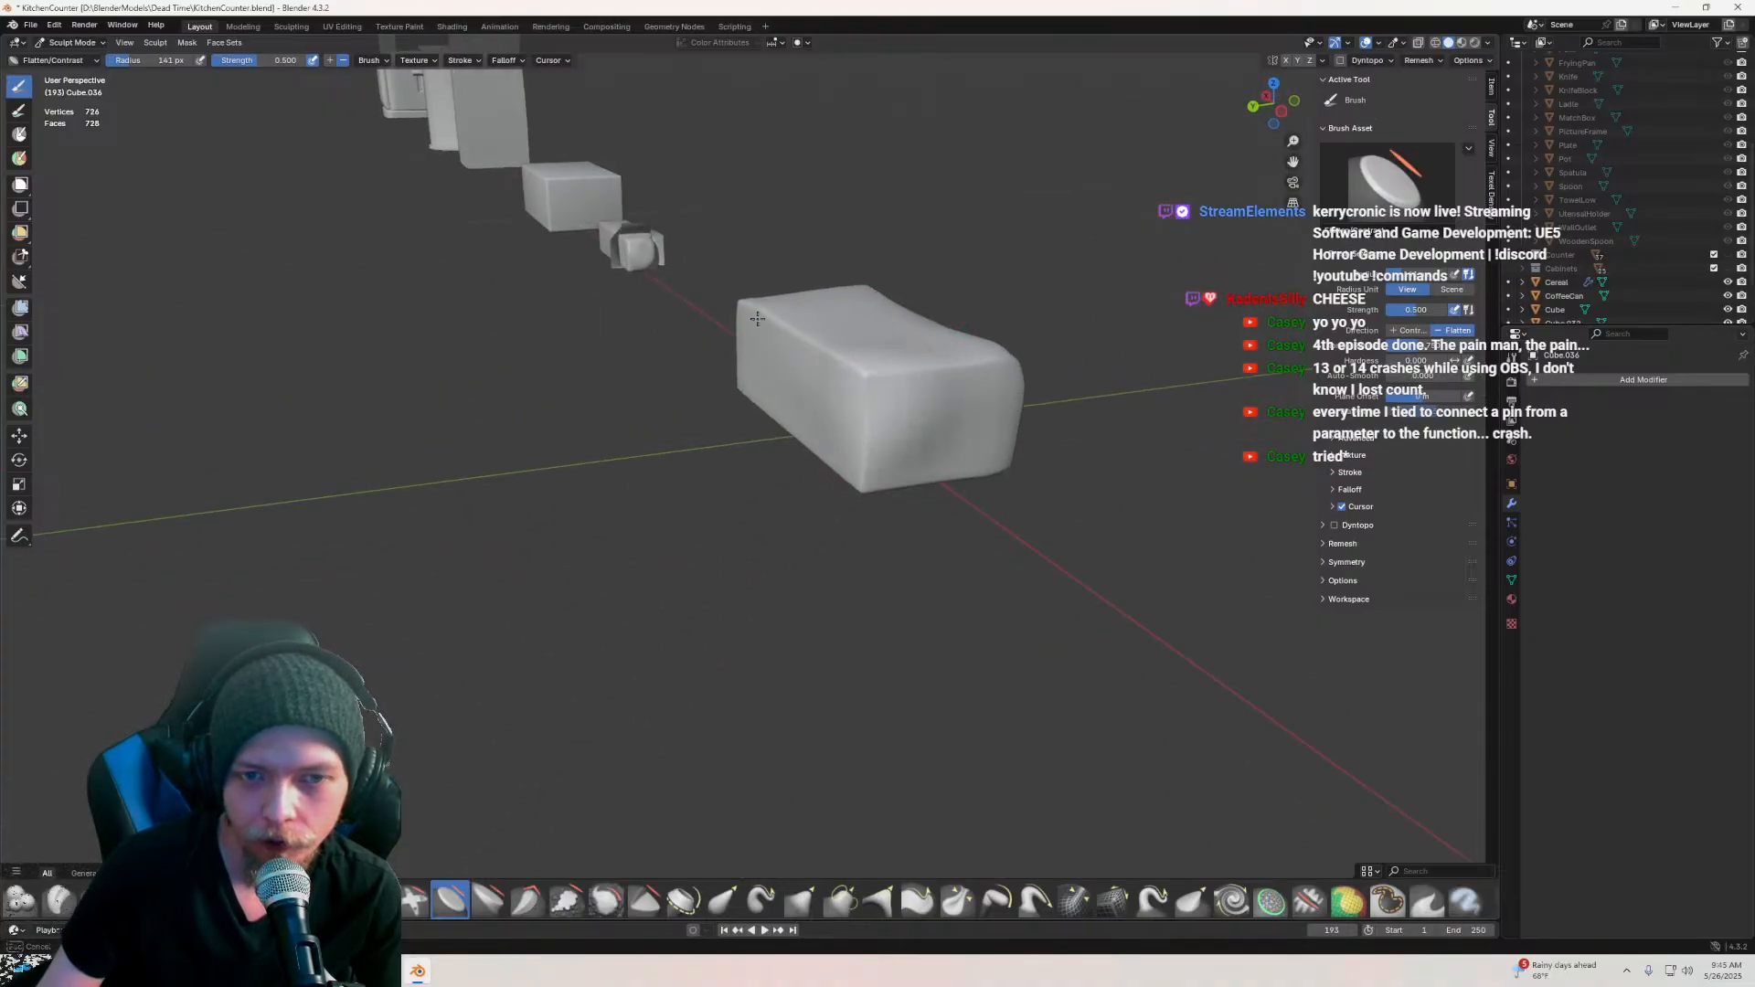
mouse_move(766, 328)
middle_mouse_down()
mouse_move(589, 373)
mouse_move(646, 399)
mouse_move(756, 392)
middle_mouse_up()
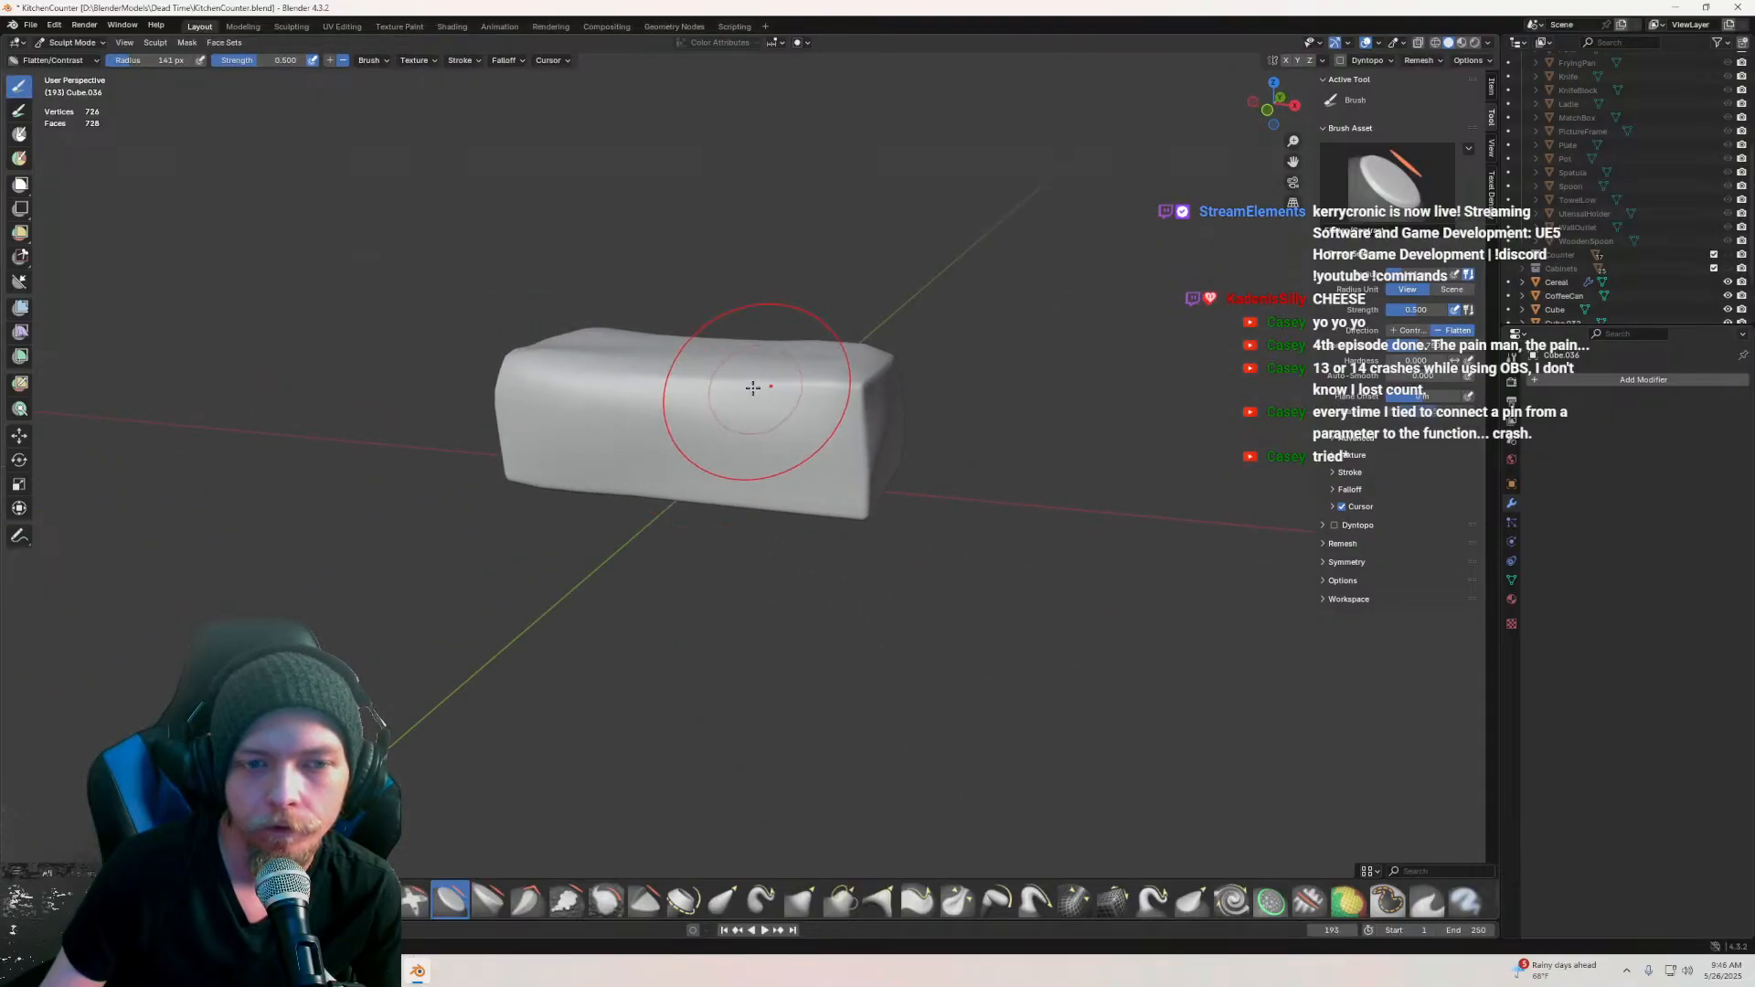
left_click_drag(645, 327, 525, 402)
mouse_move(637, 474)
middle_mouse_down()
mouse_move(716, 412)
mouse_move(691, 360)
mouse_move(712, 414)
mouse_move(859, 380)
middle_mouse_up()
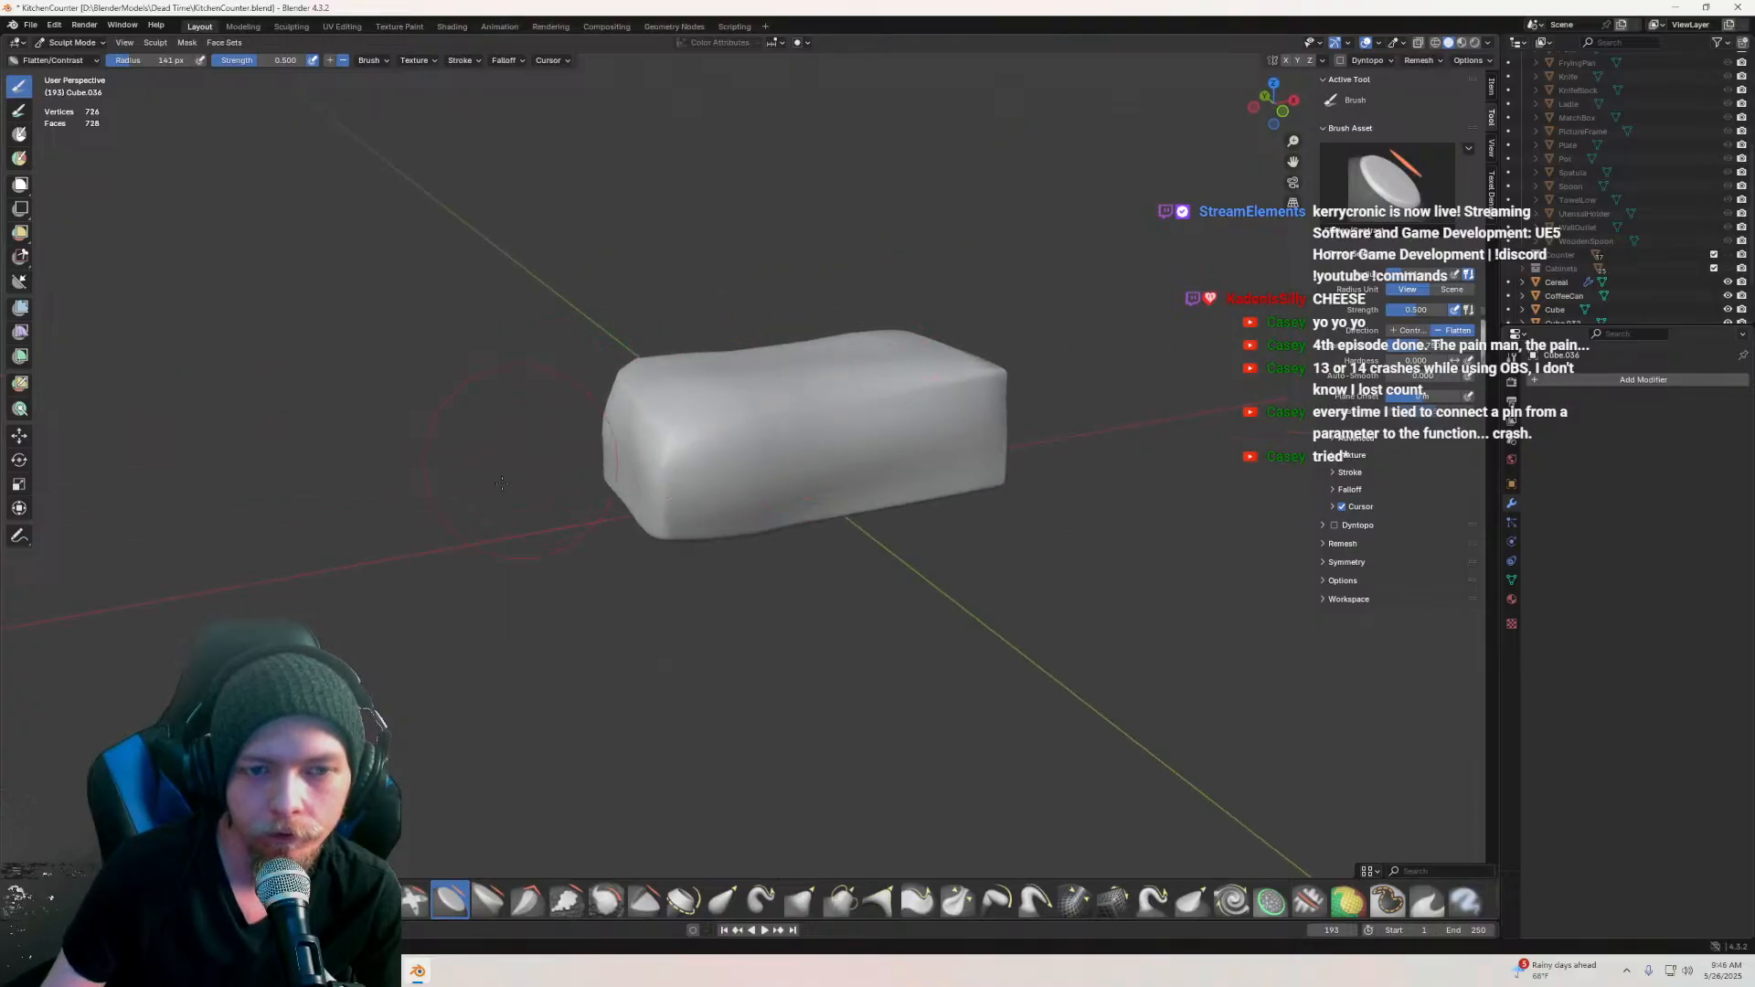
Step: Return the sculpted block to Object Mode
left_click(76, 42)
left_click(75, 58)
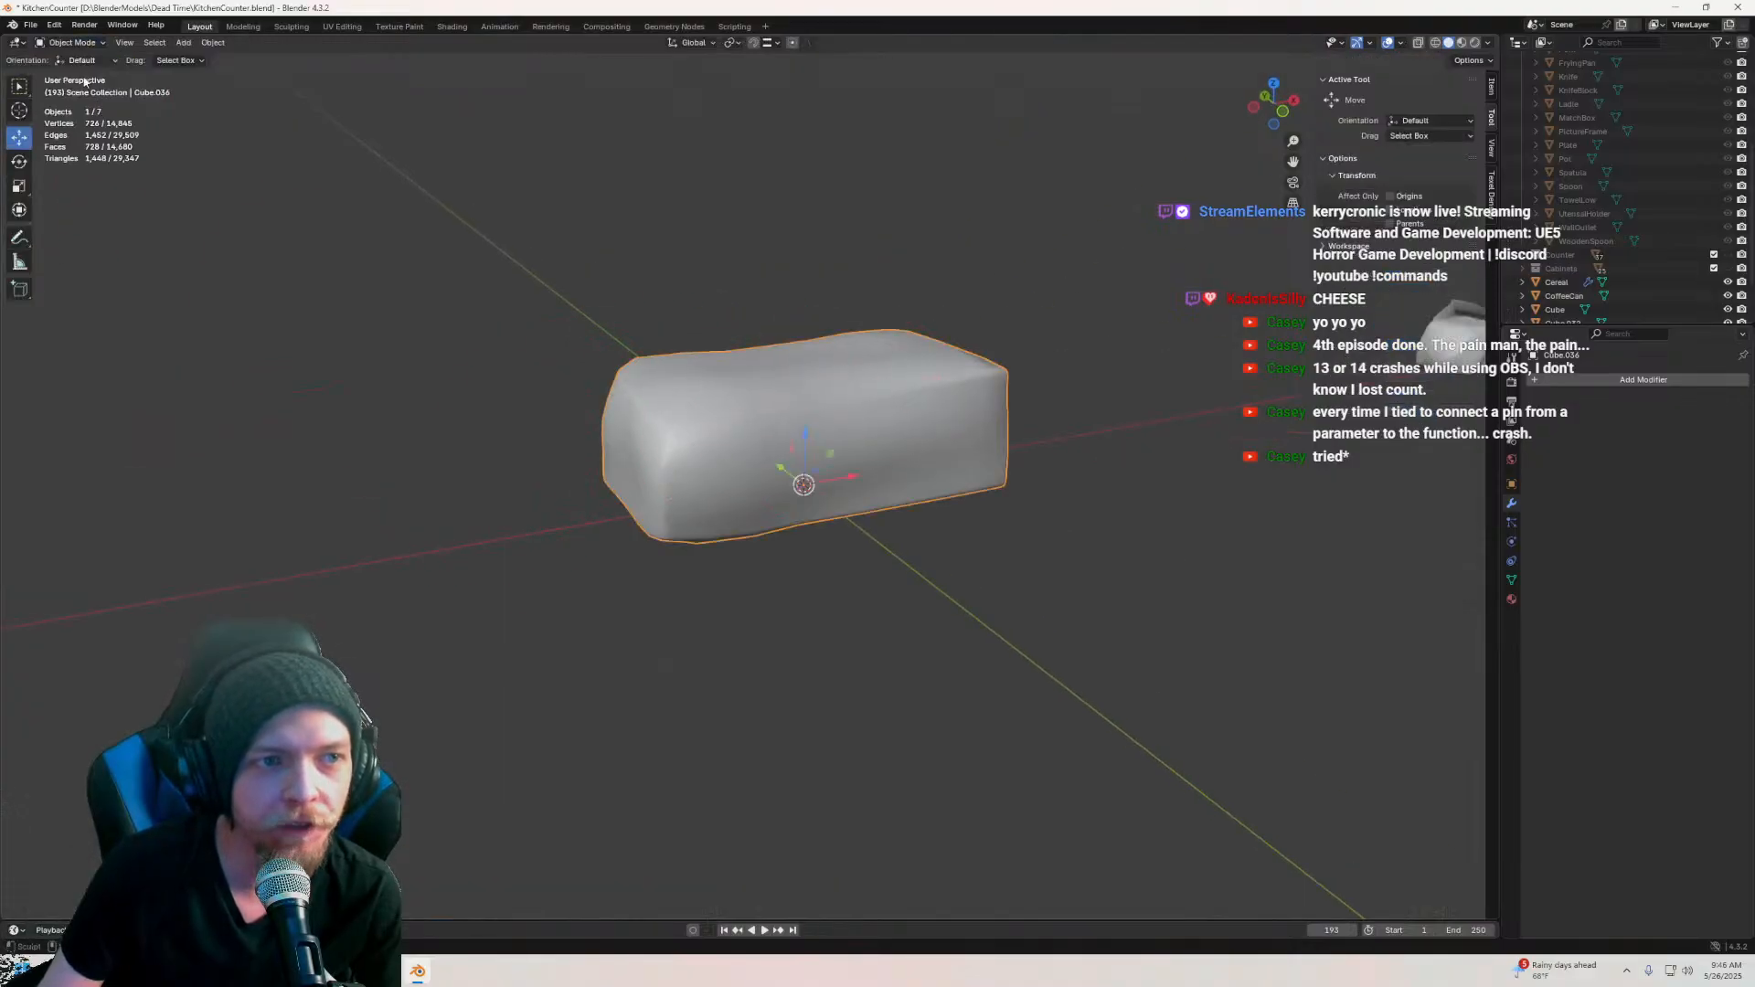
scroll(560, 399, "down", 4)
scroll(695, 452, "up", 6)
Step: Enter Edit Mode with edge selection and mark a seam on the edge loop around one end of the block
key("Tab")
mouse_move(729, 464)
middle_mouse_down()
mouse_move(1069, 476)
mouse_move(1124, 412)
middle_mouse_up()
scroll(868, 478, "up", 3)
scroll(868, 478, "up", 5)
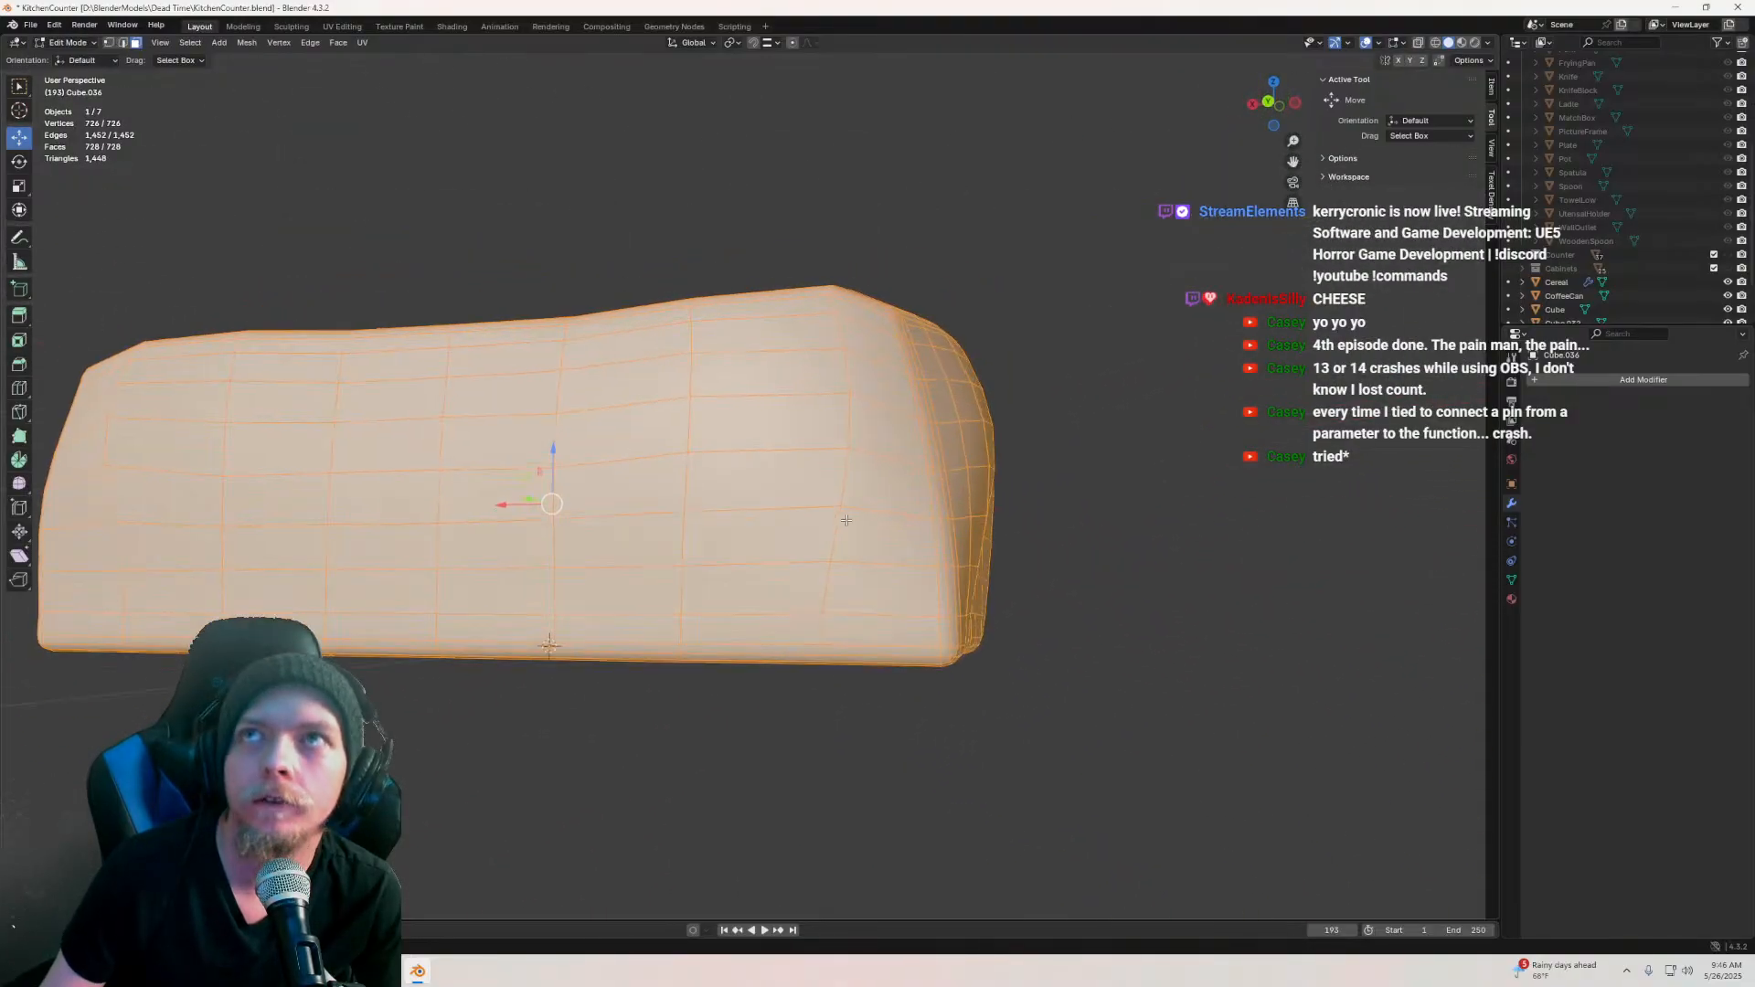
left_click(122, 43)
middle_click_drag(816, 454, 742, 453, "shift")
left_click(816, 489, "alt")
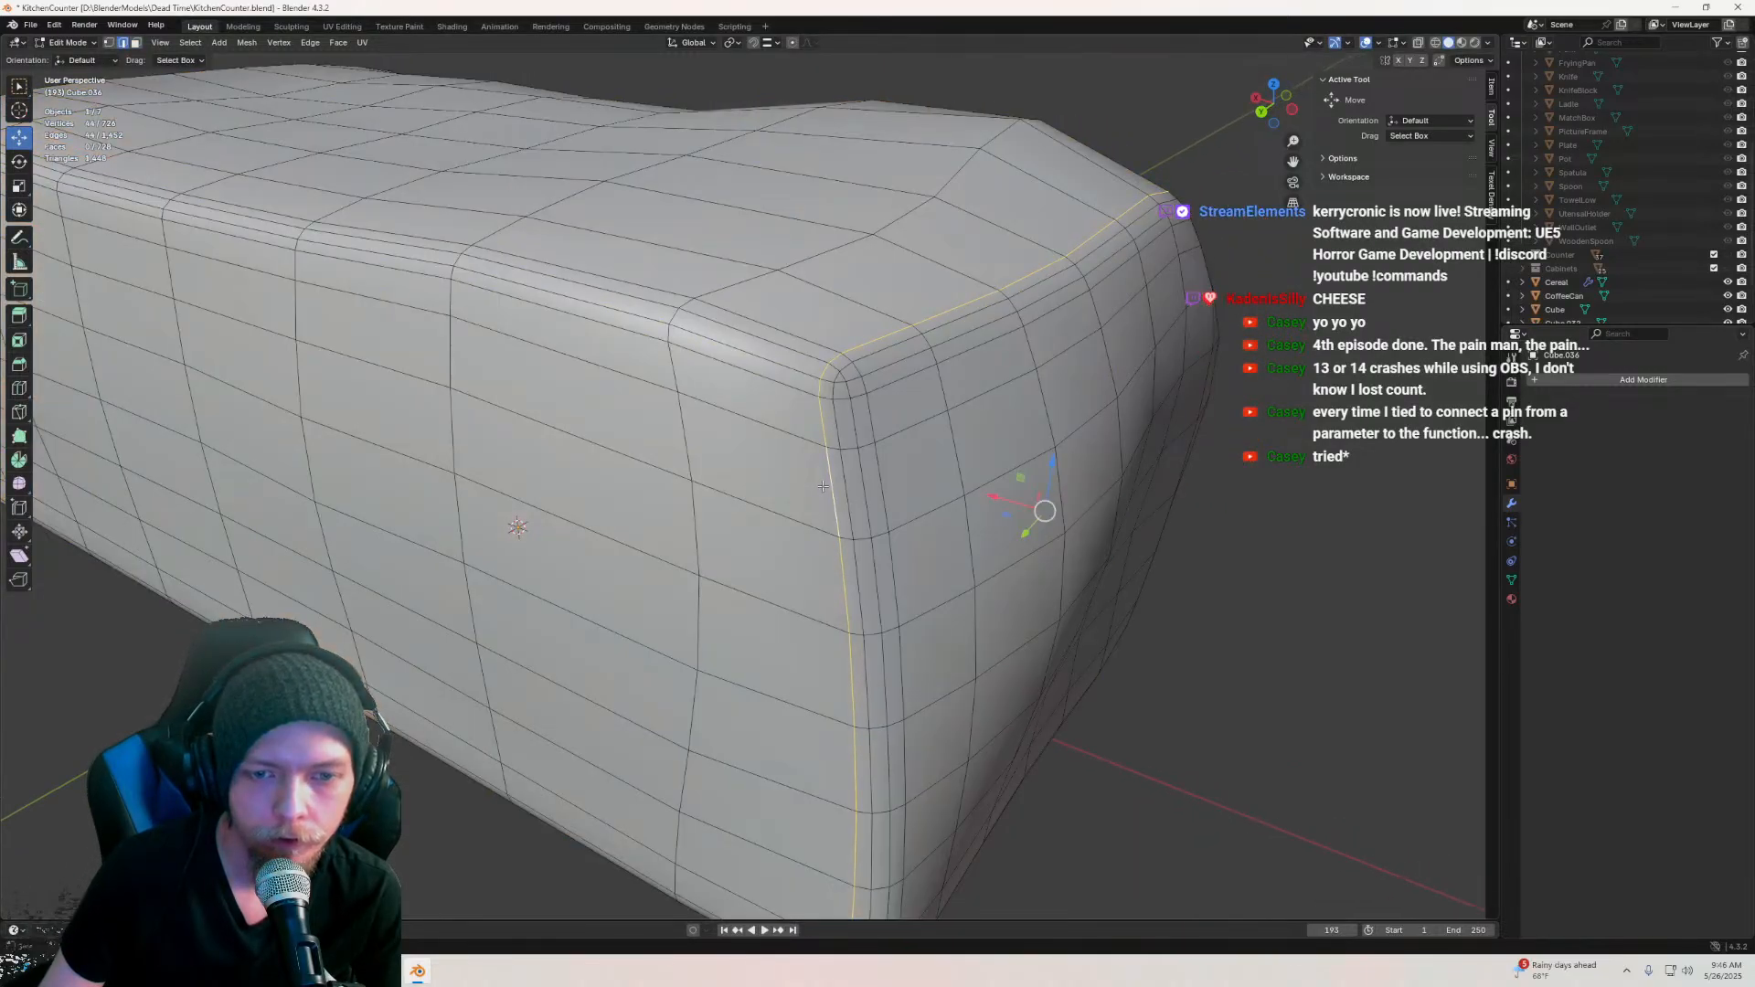
right_click(816, 489)
left_click(777, 722)
Step: Mark a seam on the edge loop around the opposite end of the block
scroll(808, 600, "down", 5)
middle_click_drag(808, 600, 365, 548)
scroll(823, 466, "up", 2)
middle_click_drag(754, 425, 1021, 499)
left_click(870, 536, "alt")
right_click(870, 536)
left_click(866, 538)
scroll(865, 538, "down", 3)
Step: Mark a seam along a lengthwise edge path connecting the two end loops
scroll(879, 460, "up", 2)
key("KP_1")
left_click(652, 401)
left_click(1003, 479, "ctrl")
right_click(1002, 481)
left_click(1001, 481)
Step: Select the whole block mesh and split off a second editor area set to the UV Editor
scroll(914, 476, "down", 9)
middle_click_drag(695, 411, 929, 529)
scroll(928, 529, "up", 6)
key("a")
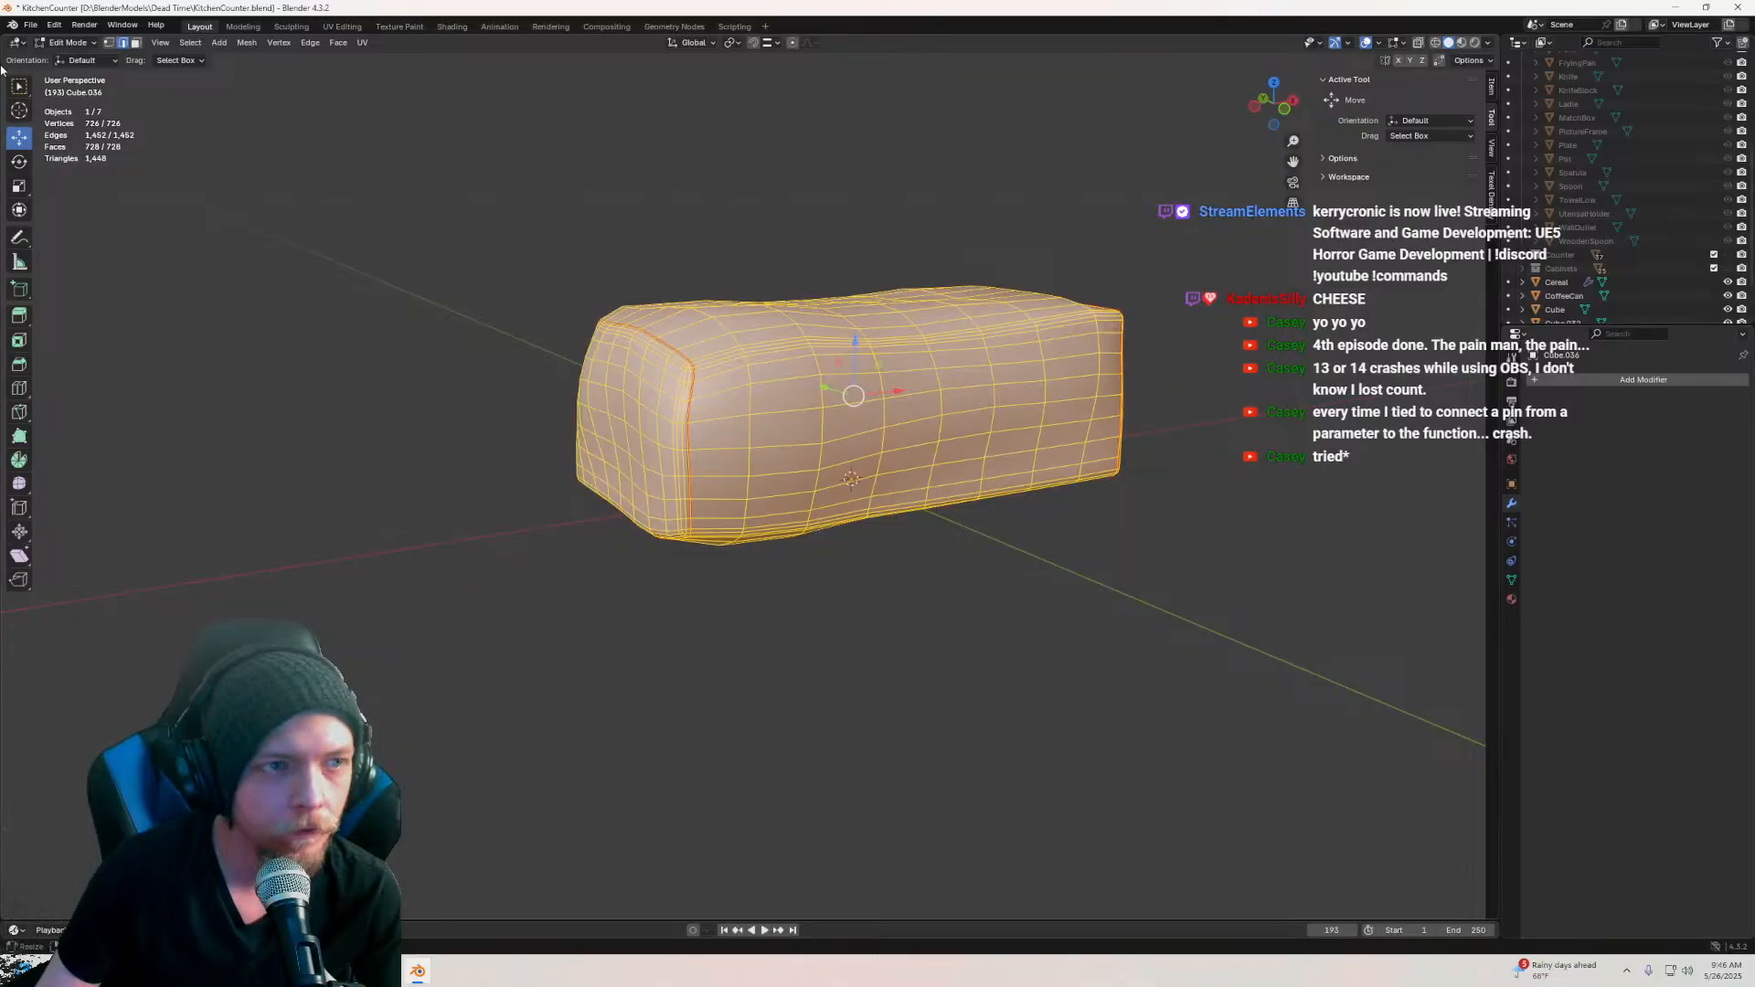
left_click_drag(2, 35, 469, 85)
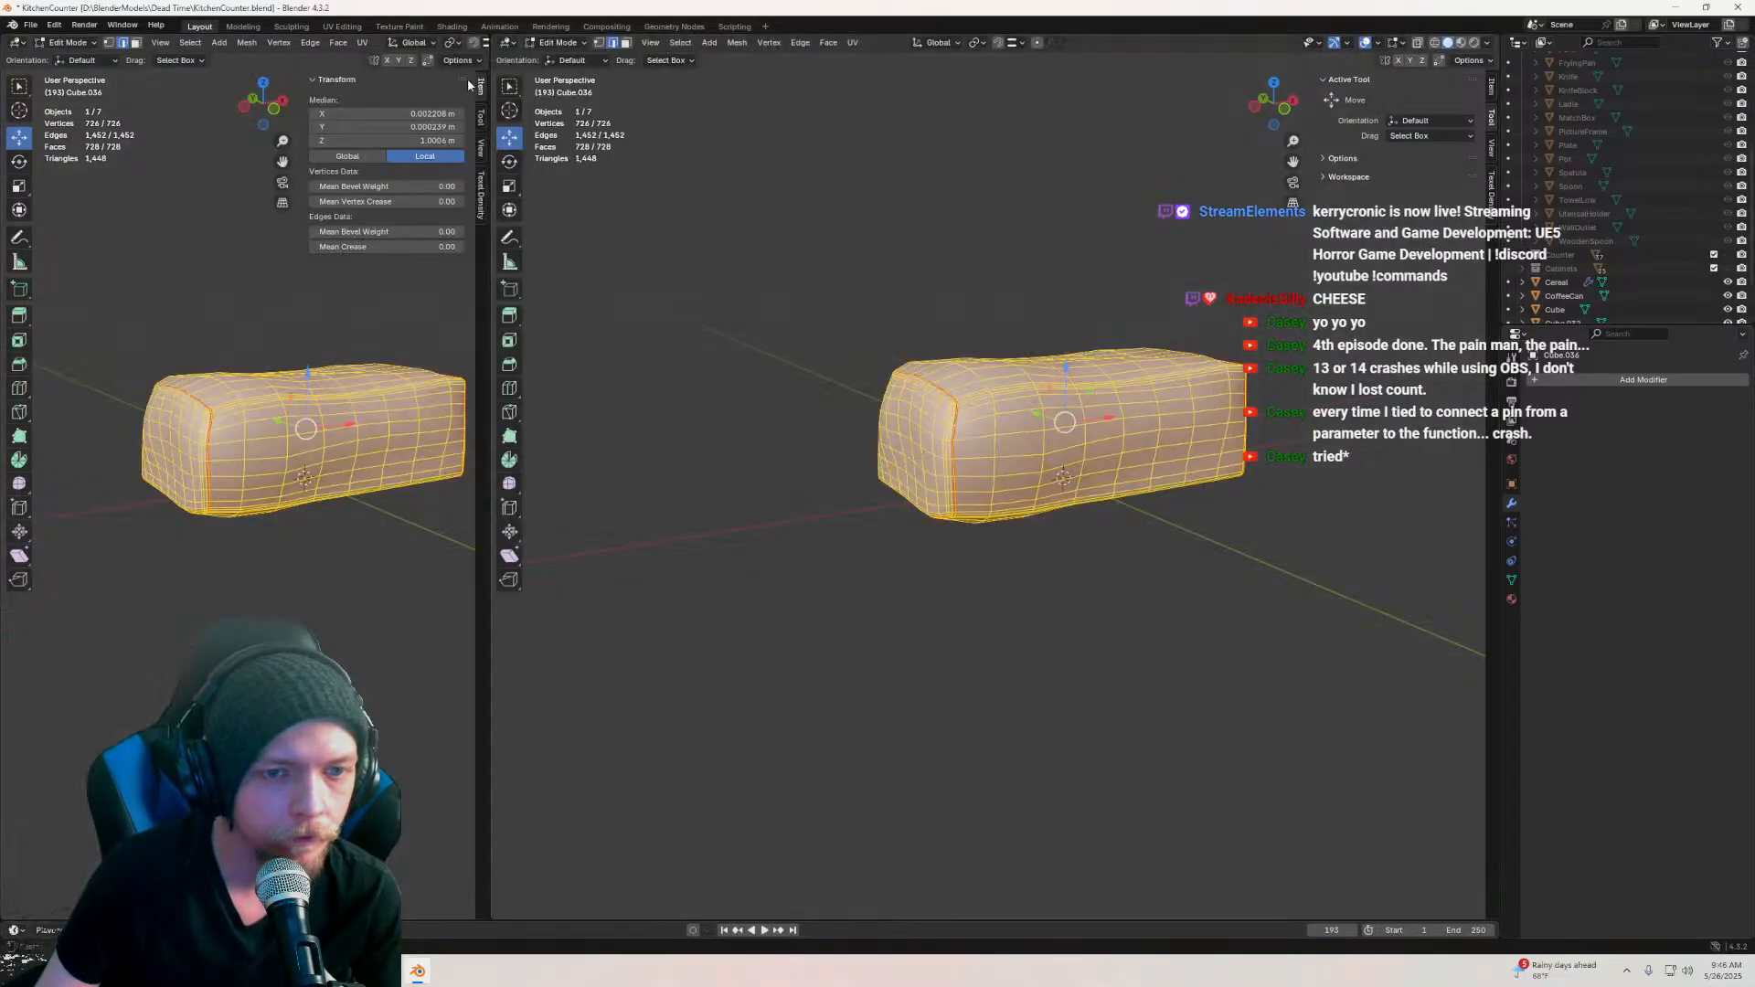
left_click(17, 41)
left_click(55, 102)
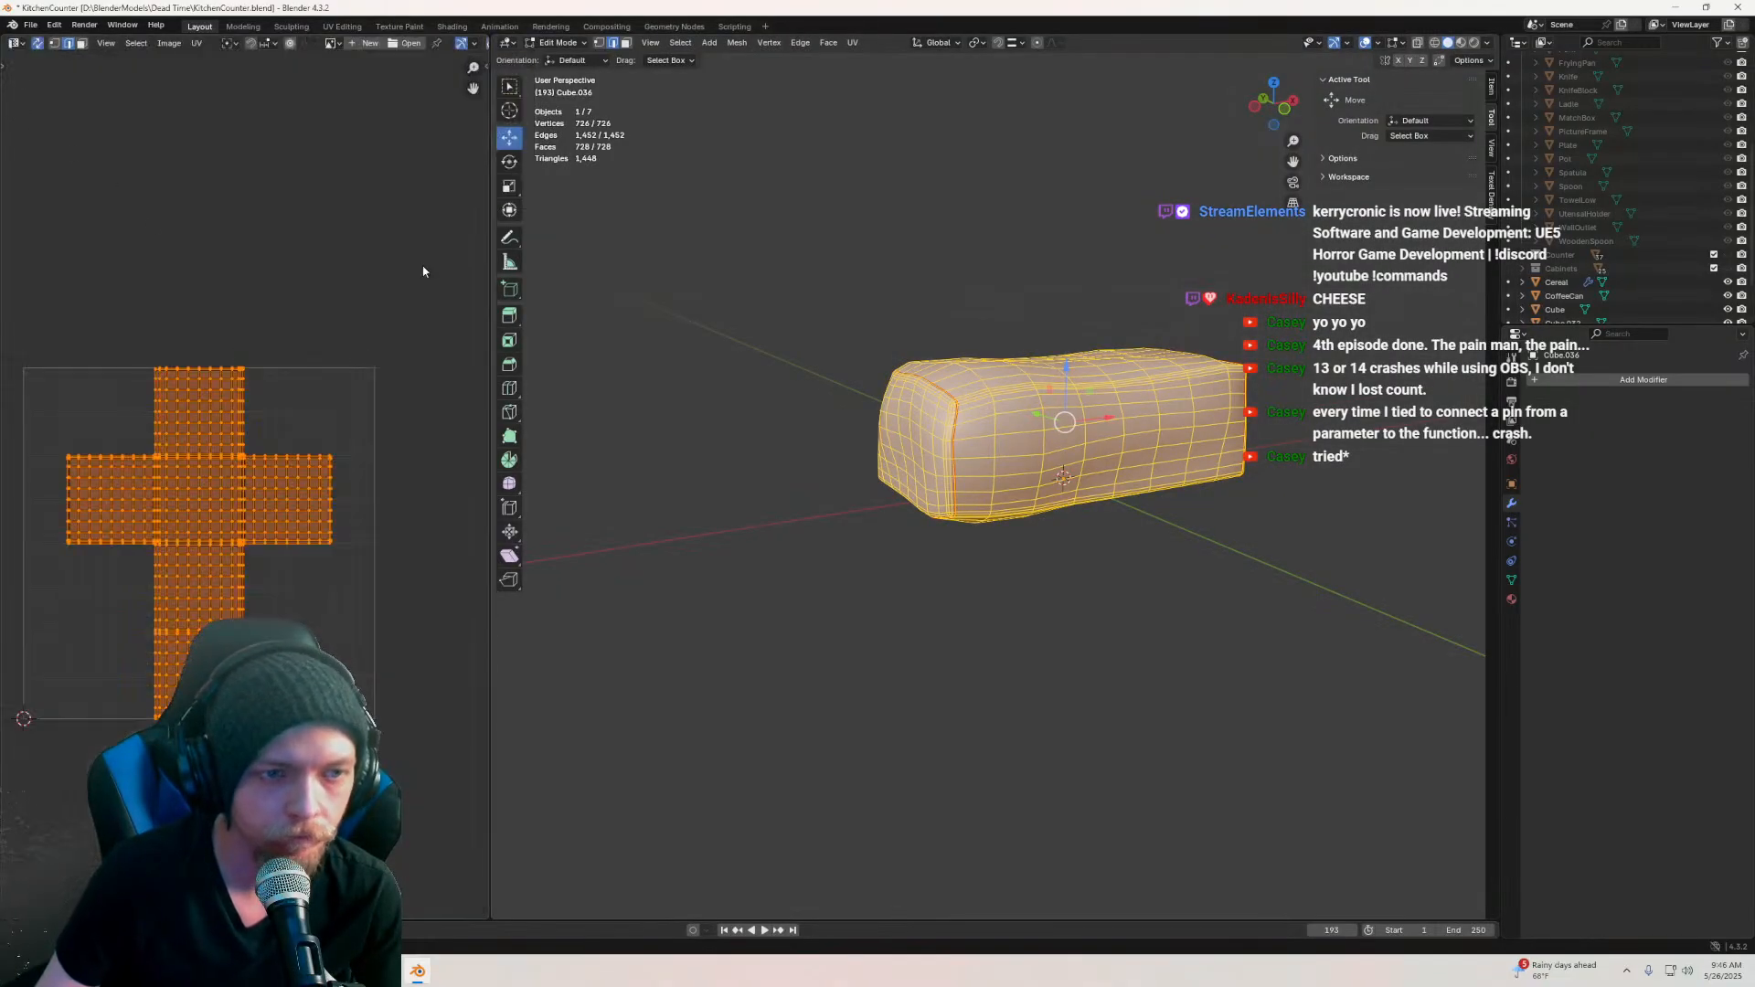
Step: Unwrap the block along its seams and pack the UV islands with UV-Packer
left_click(869, 43)
mouse_move(882, 57)
left_click(1028, 81)
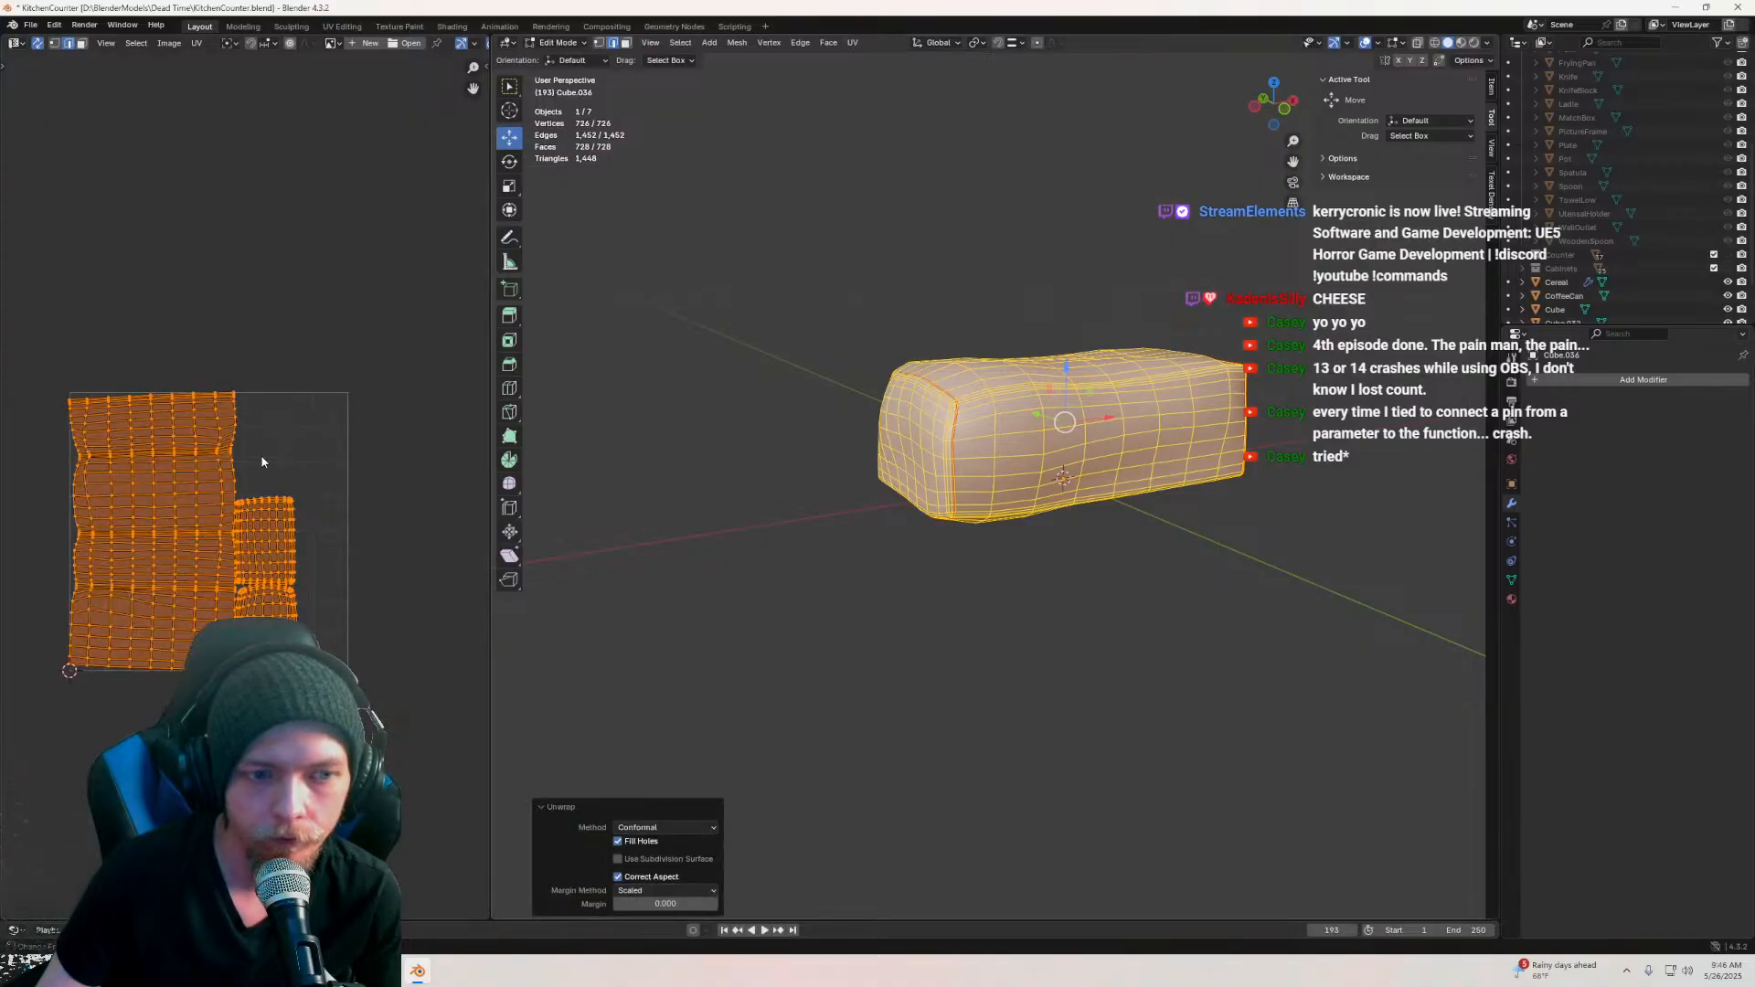
key("n")
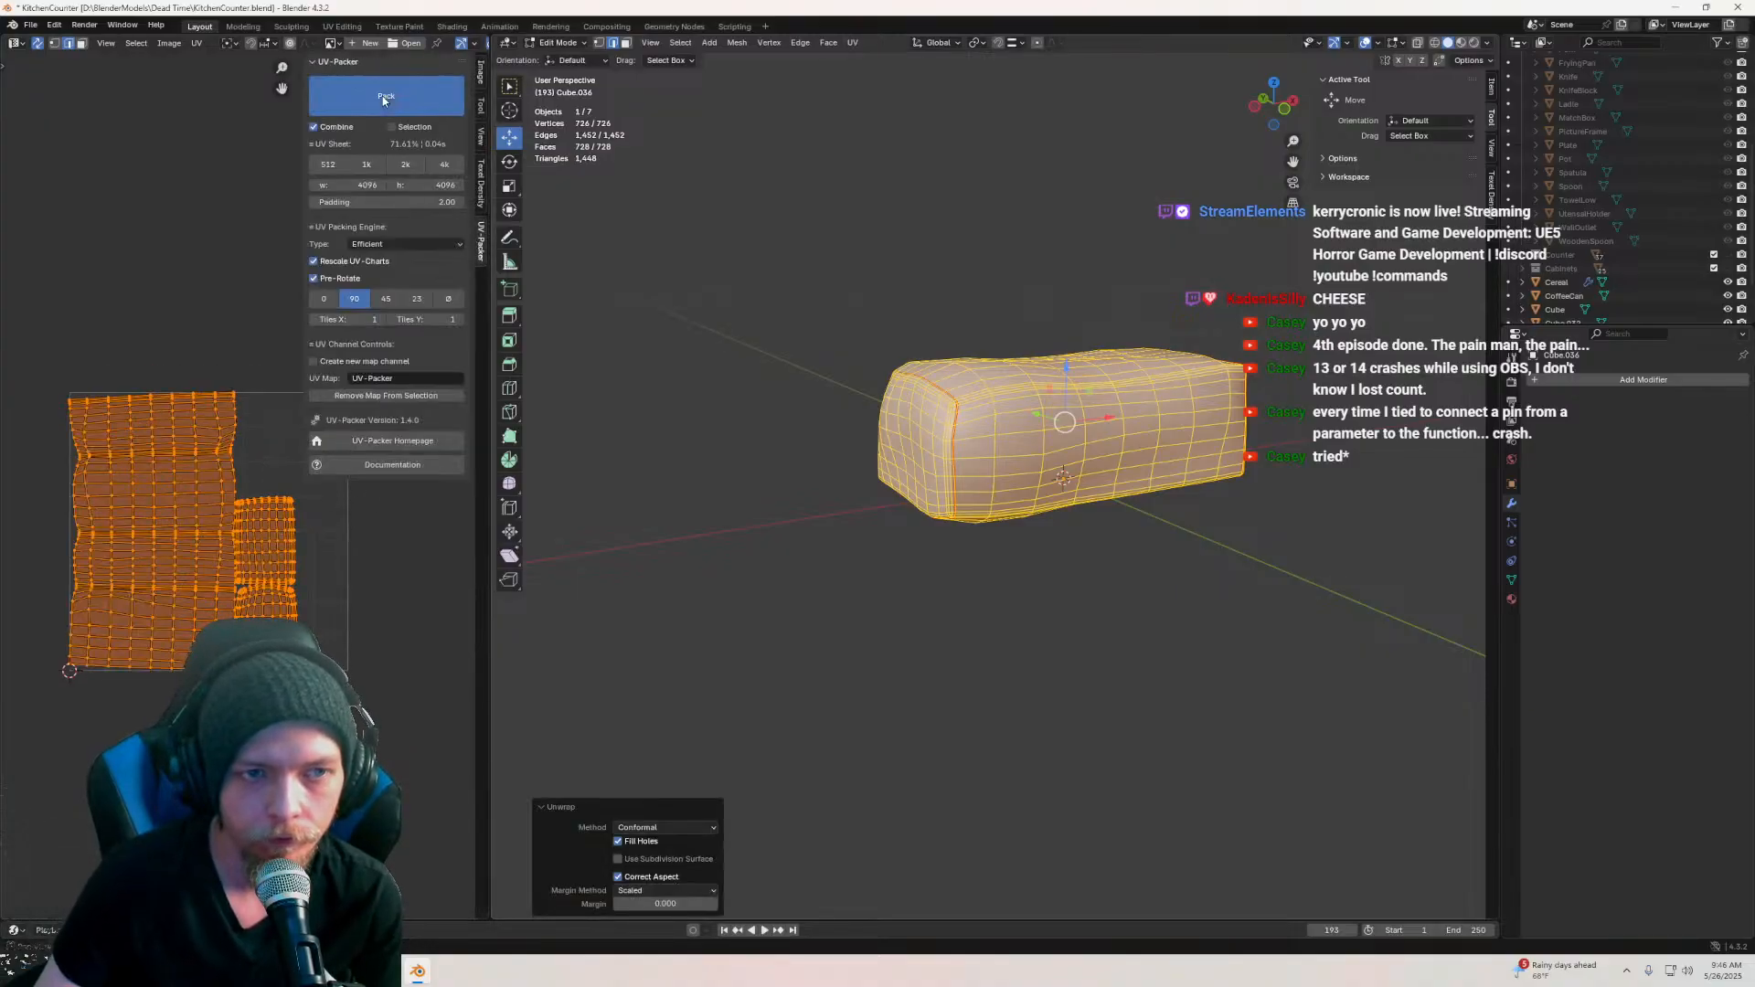
left_click(386, 95)
key("n")
Step: Return to Object Mode and close the UV Editor area so the 3D viewport fills the workspace
key("Tab")
scroll(877, 439, "down", 3)
middle_click_drag(905, 419, 852, 426)
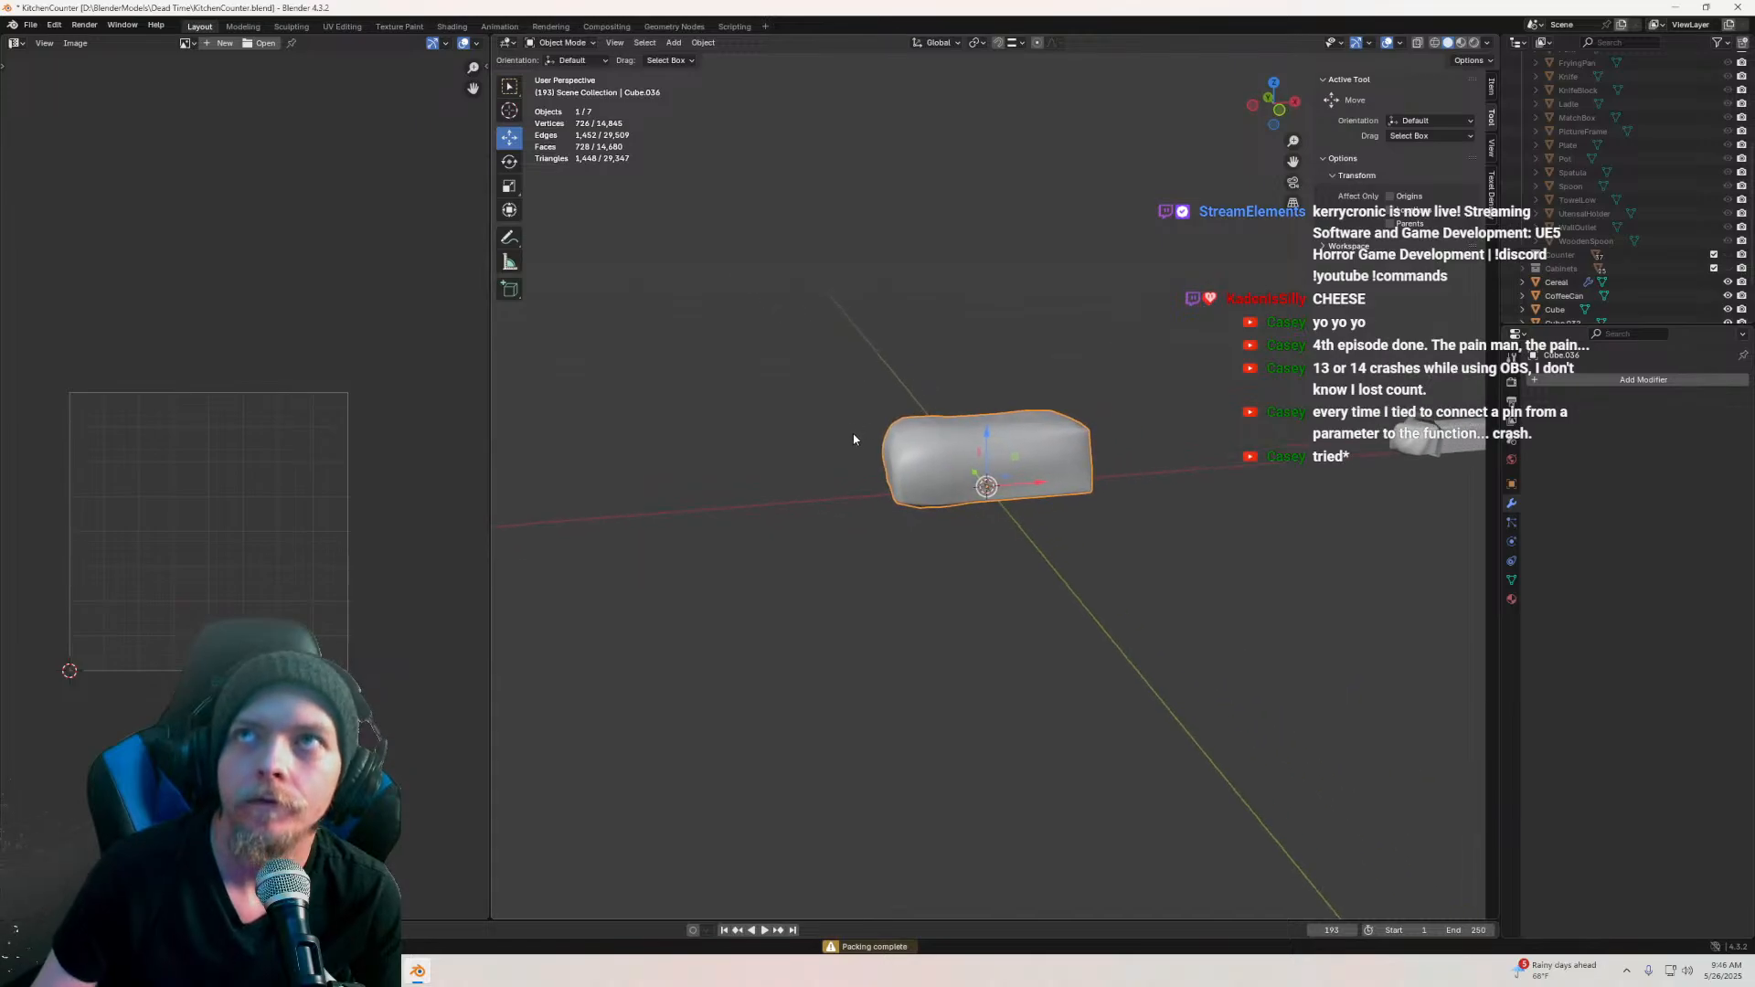
scroll(1005, 444, "up", 5)
middle_click_drag(1005, 445, 997, 402)
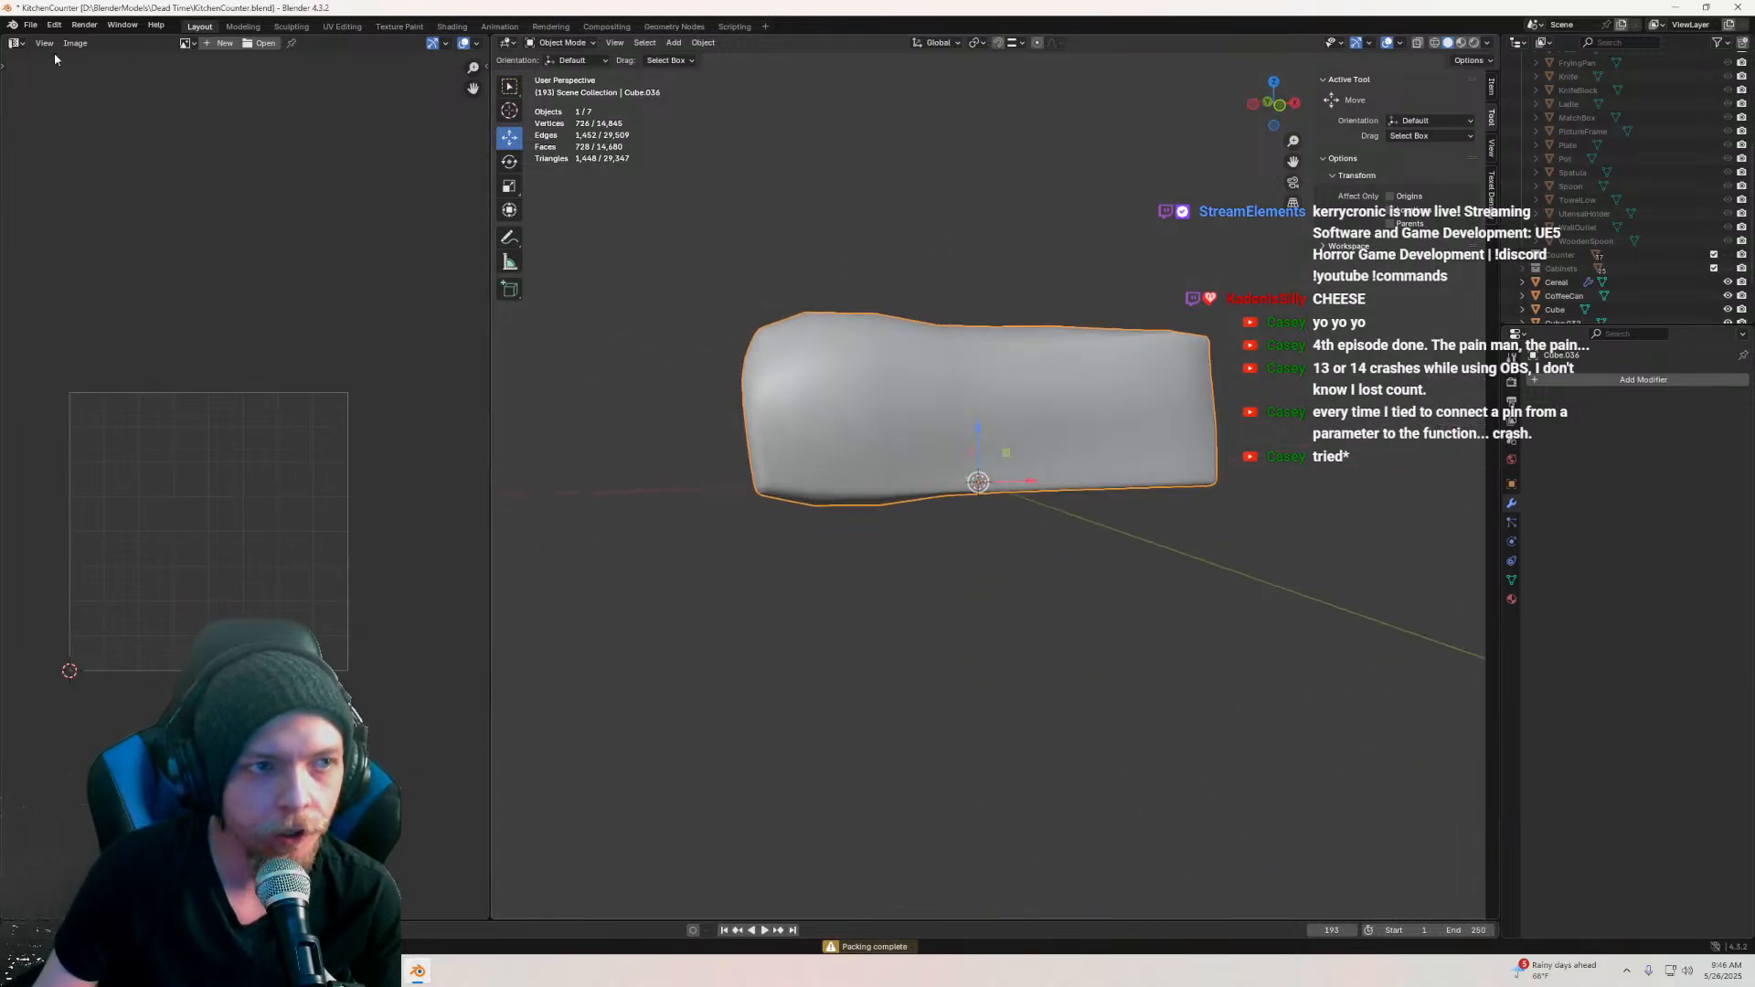
left_click_drag(491, 39, 411, 128)
scroll(590, 389, "down", 4)
middle_click_drag(589, 388, 622, 395)
scroll(625, 393, "down", 2)
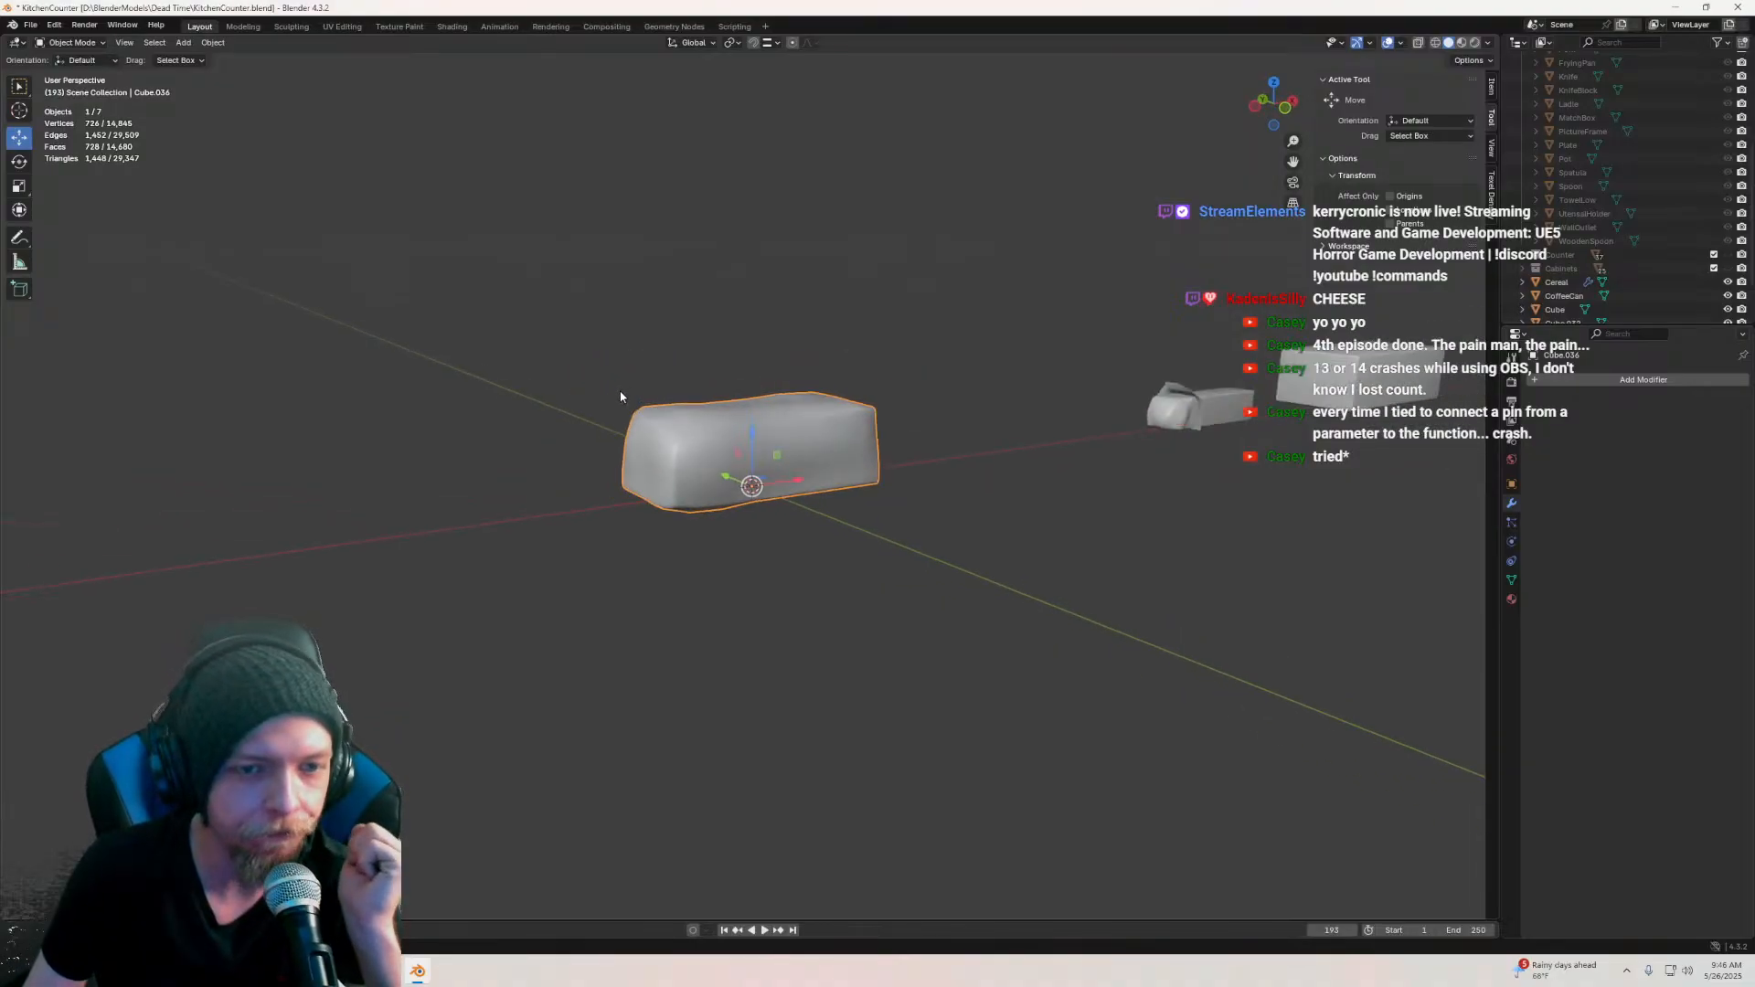
Step: Save the scene as KitchenCounter.blend
left_click(30, 22)
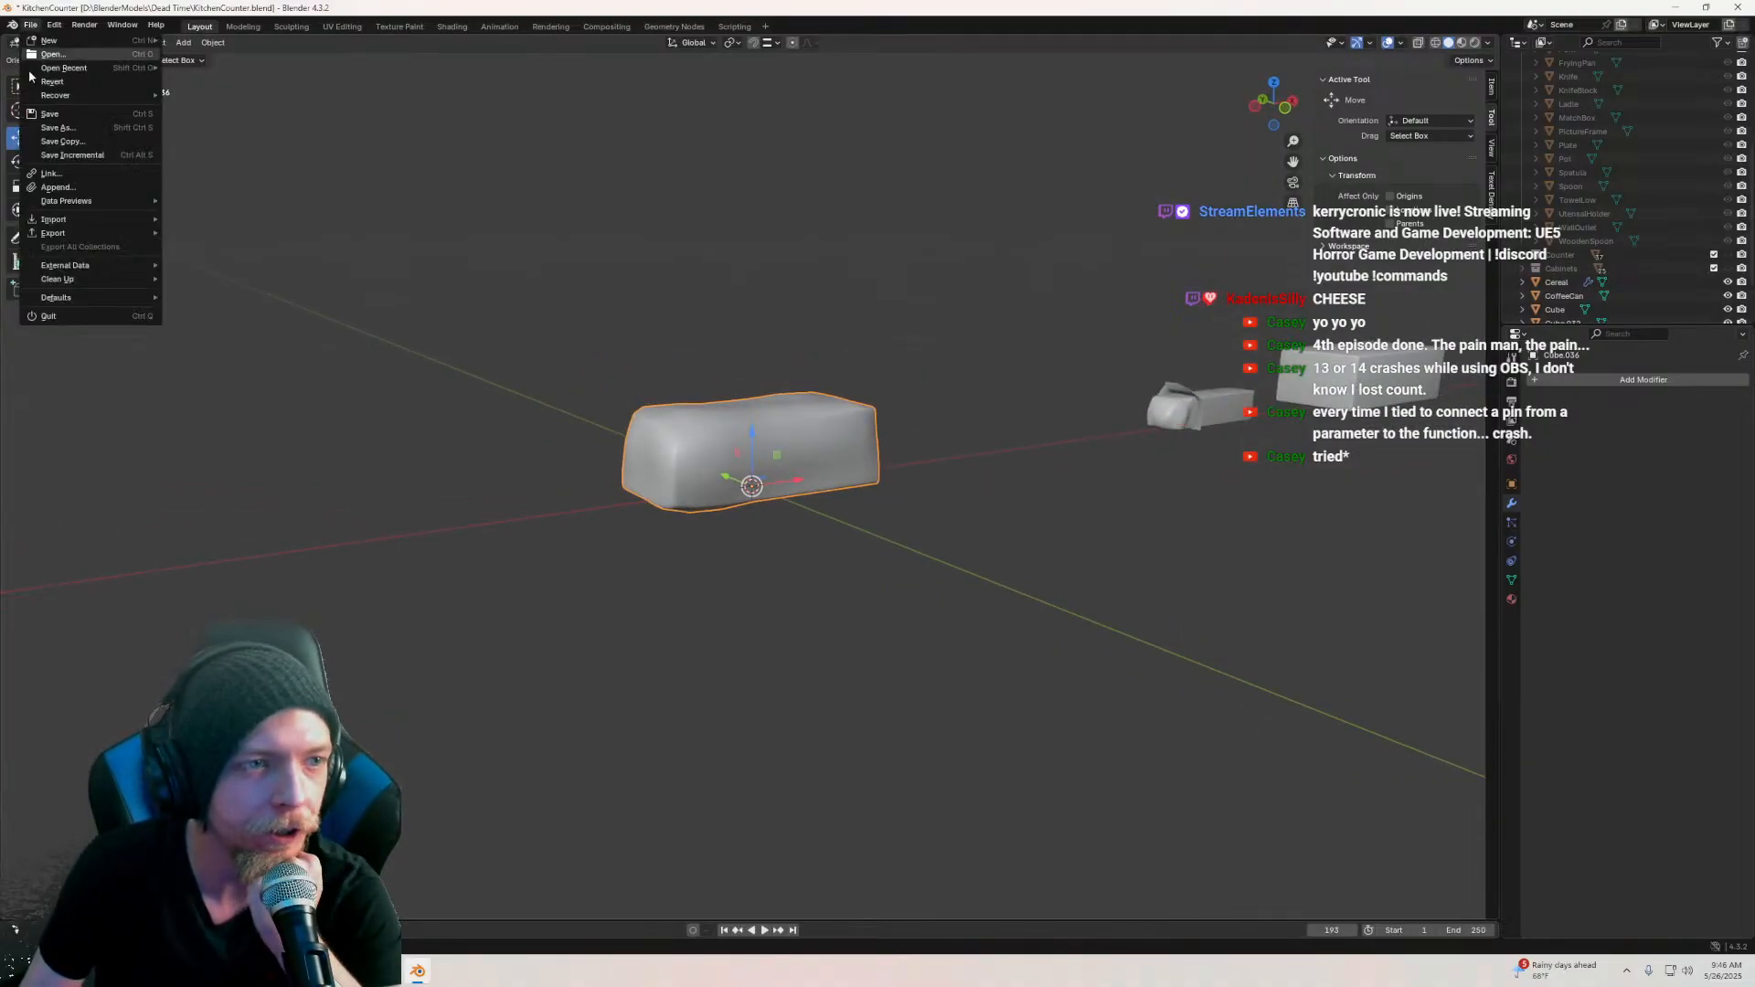
left_click(54, 129)
Step: Start an FBX export limited to selected objects with Mesh as the only object type
left_click(28, 23)
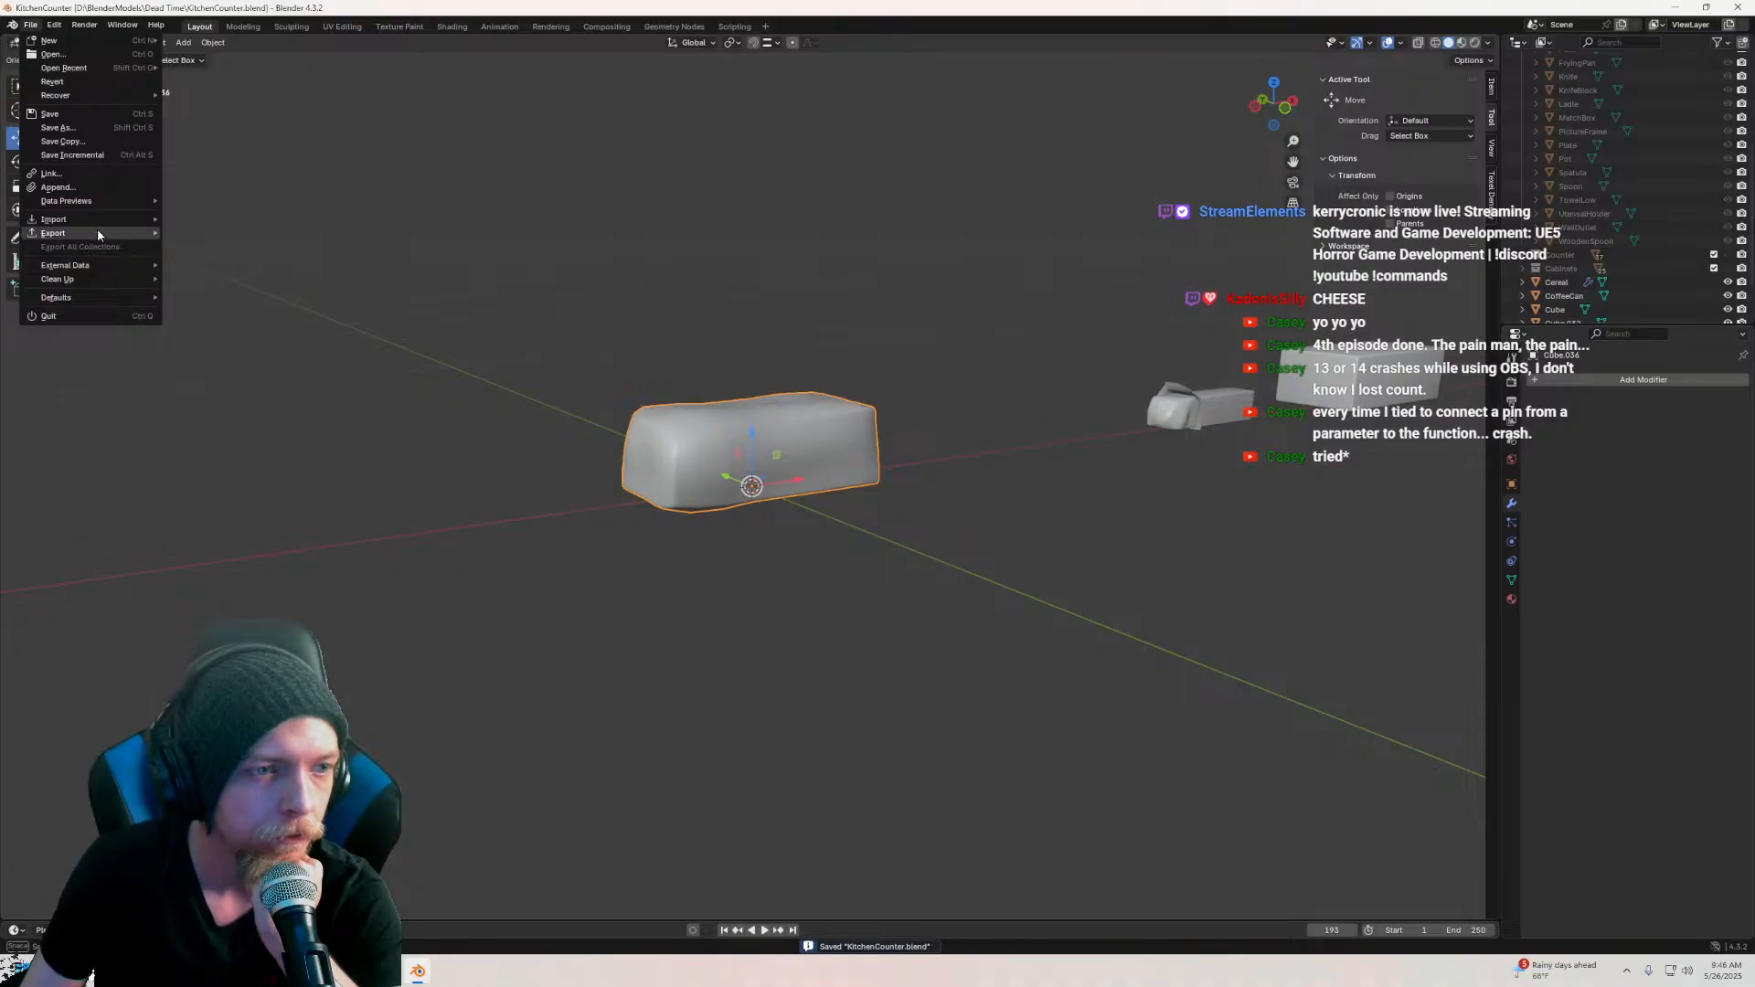
mouse_move(92, 233)
left_click(203, 356)
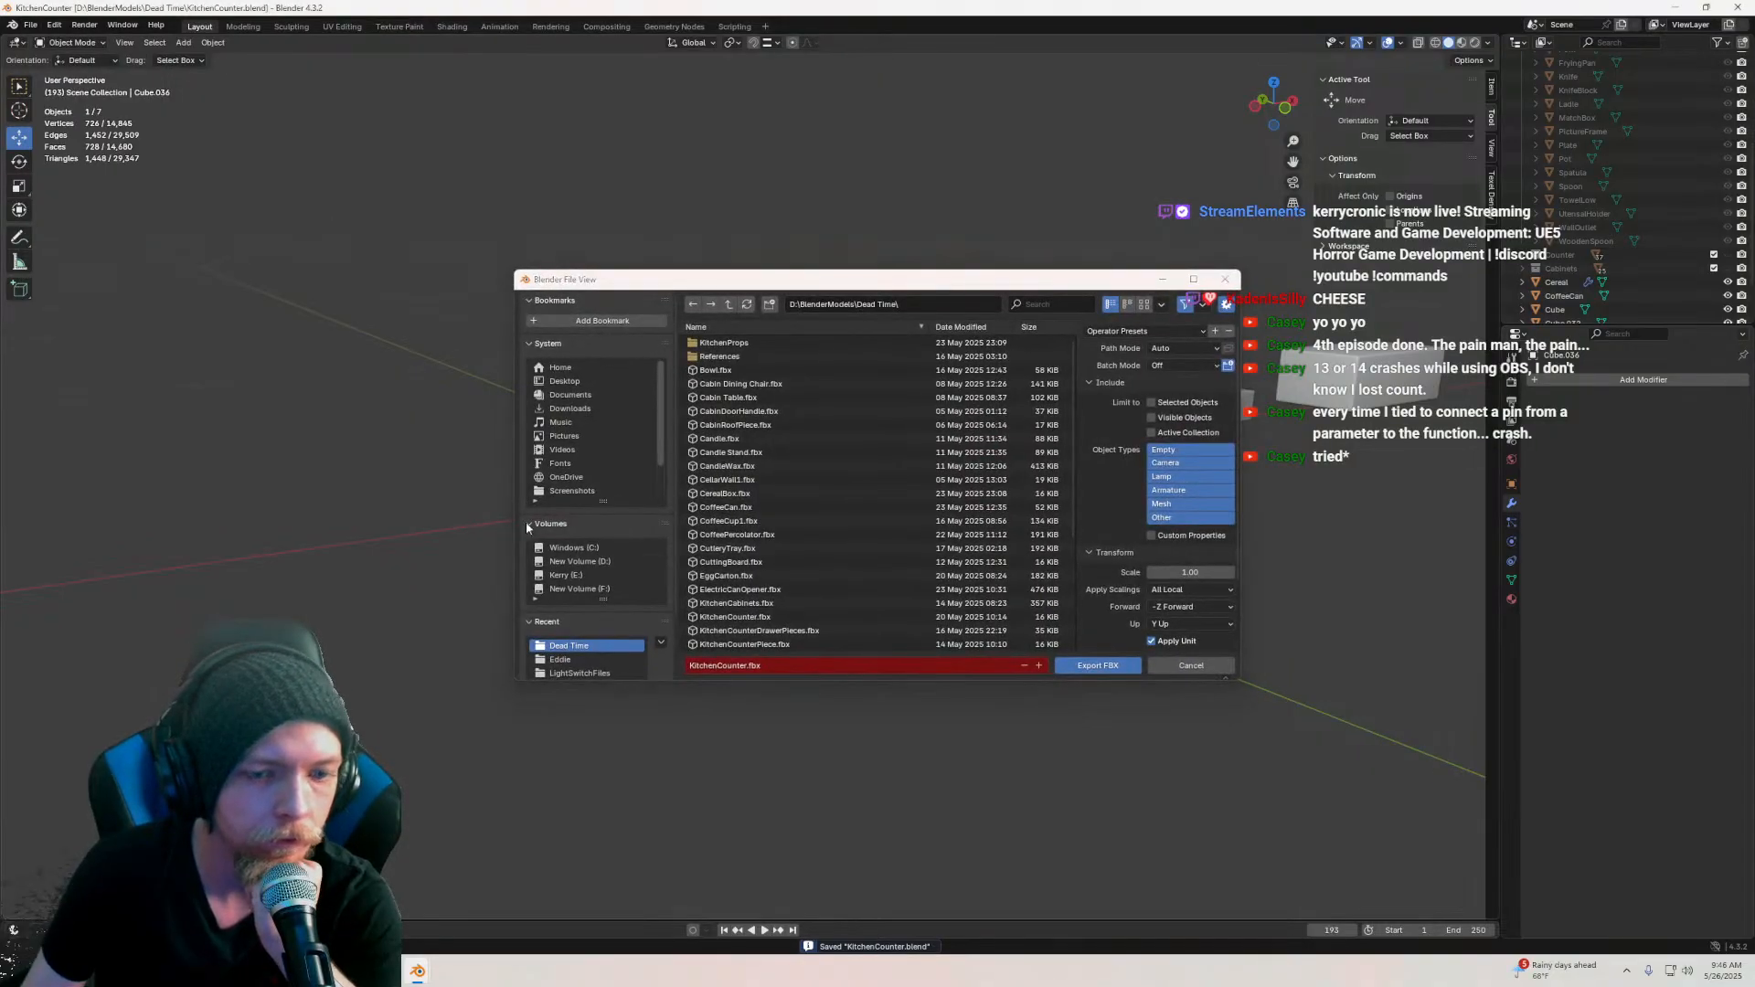
left_click(1152, 403)
left_click(1177, 506)
scroll(1109, 418, "down", 2)
Step: Set the FBX export's forward axis to Y Forward and its geometry smoothing to Face
left_click(1168, 523)
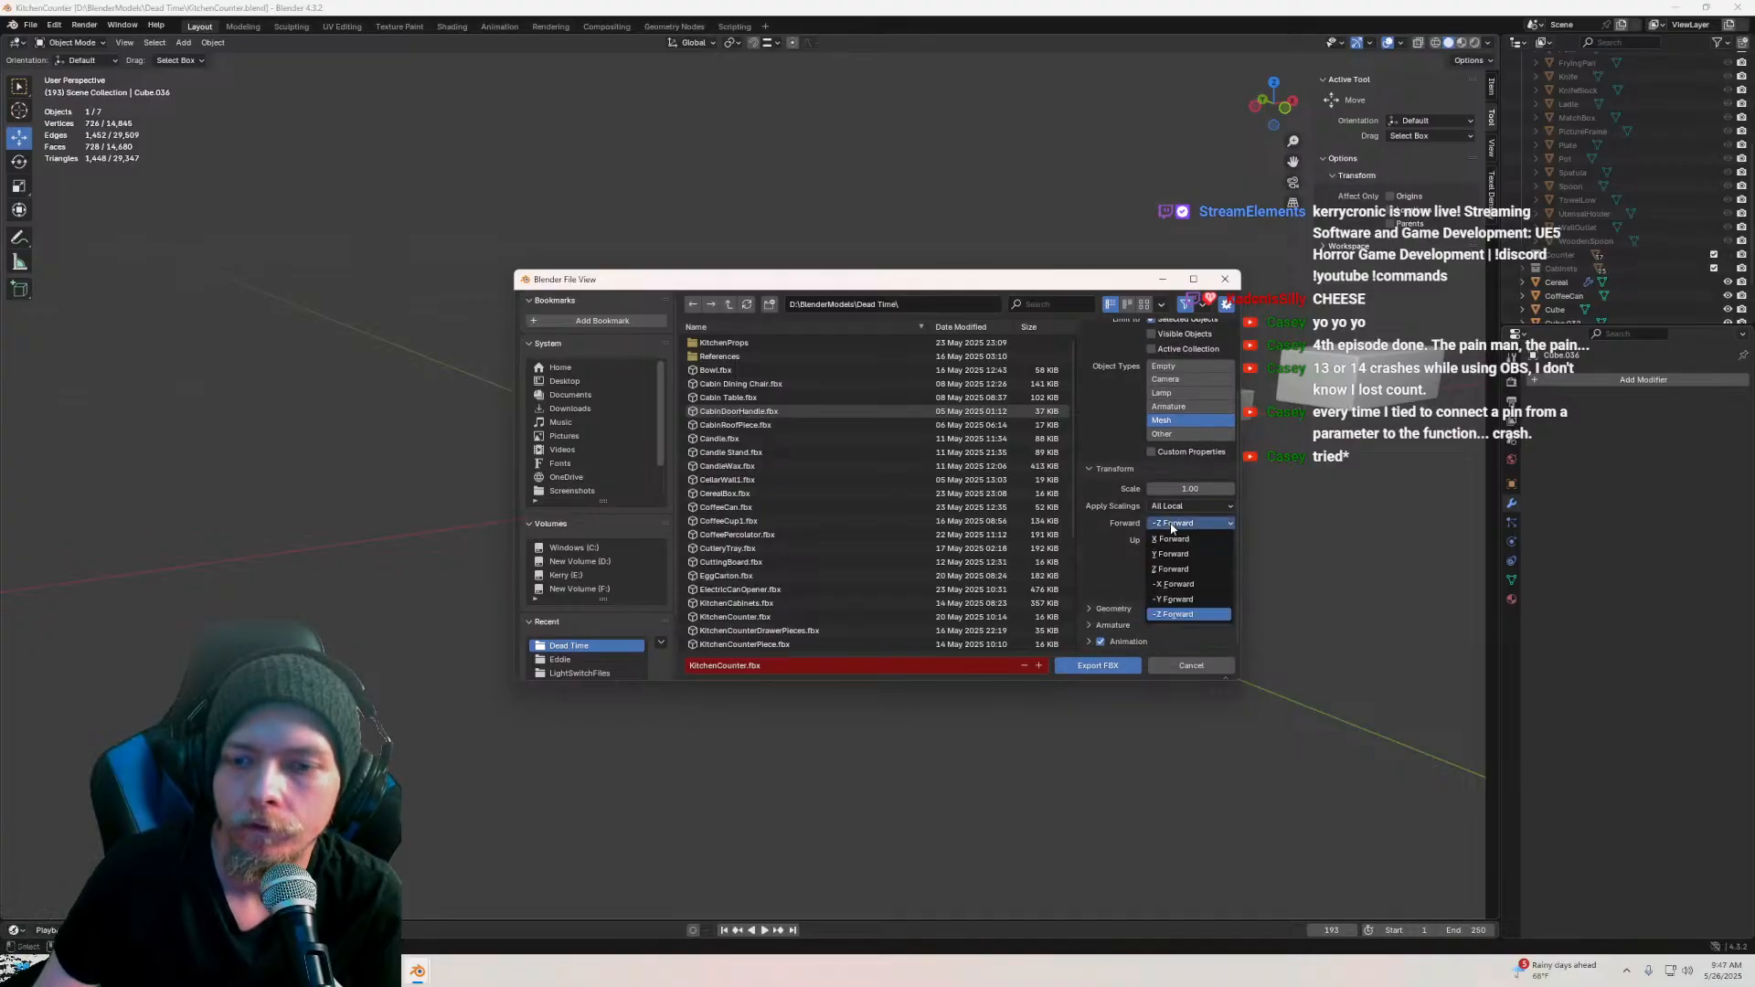
left_click(1163, 556)
left_click(1100, 607)
scroll(1105, 567, "down", 3)
left_click(1193, 490)
left_click(1175, 521)
Step: Turn off Add Leaf Bones and Animation, and export the block as Cheese.fbx to the Dead Time folder
left_click(1098, 628)
scroll(1091, 582, "down", 3)
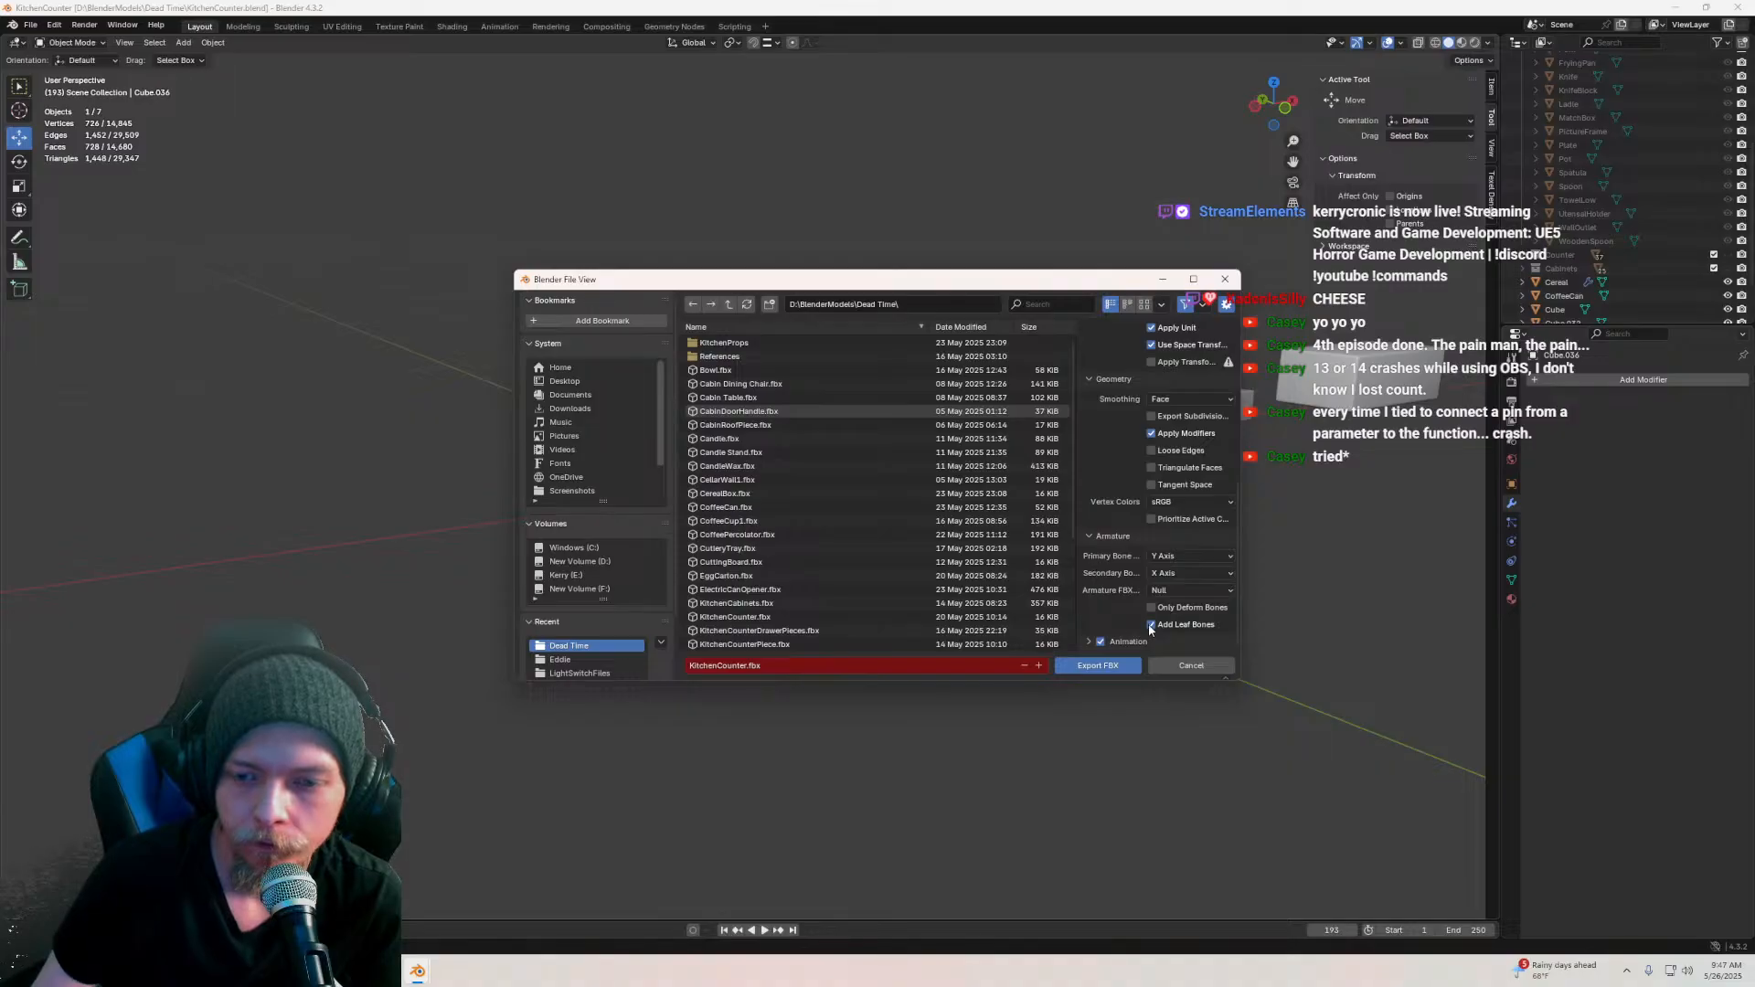
left_click(740, 666)
type("Cheese")
key("Return")
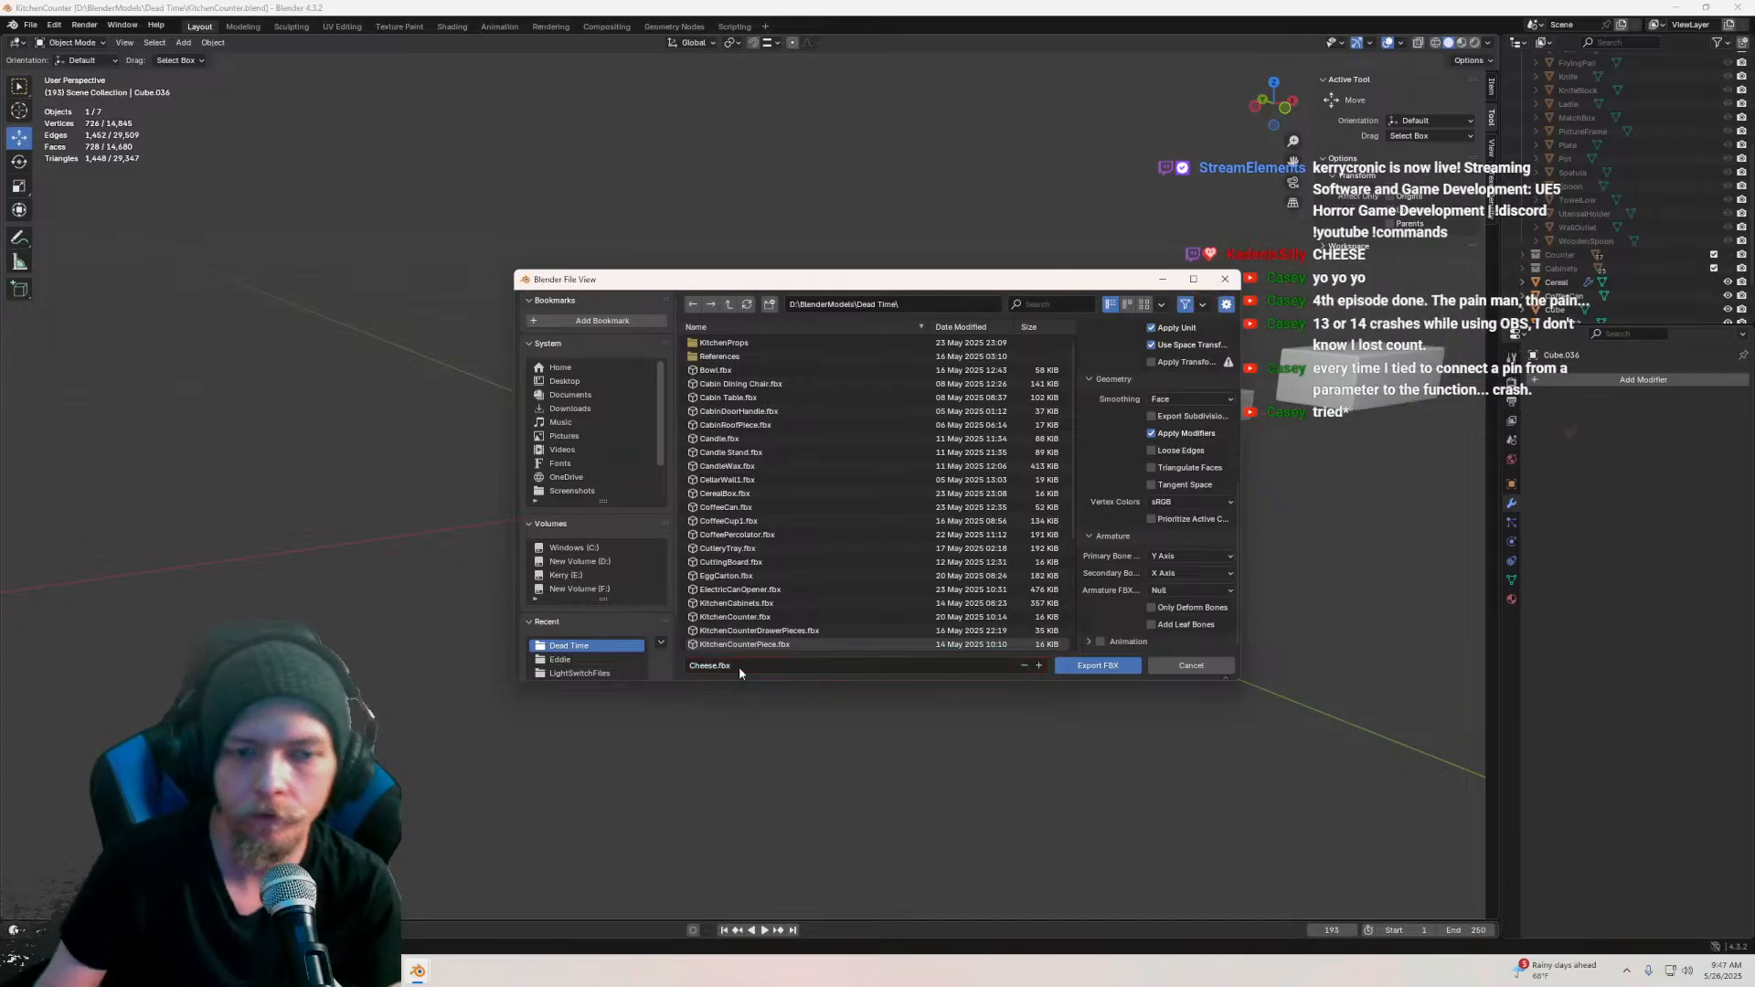
left_click(1106, 669)
Step: Launch Substance 3D Painter and start a new Unreal Engine project with a 4096 document resolution
key("super")
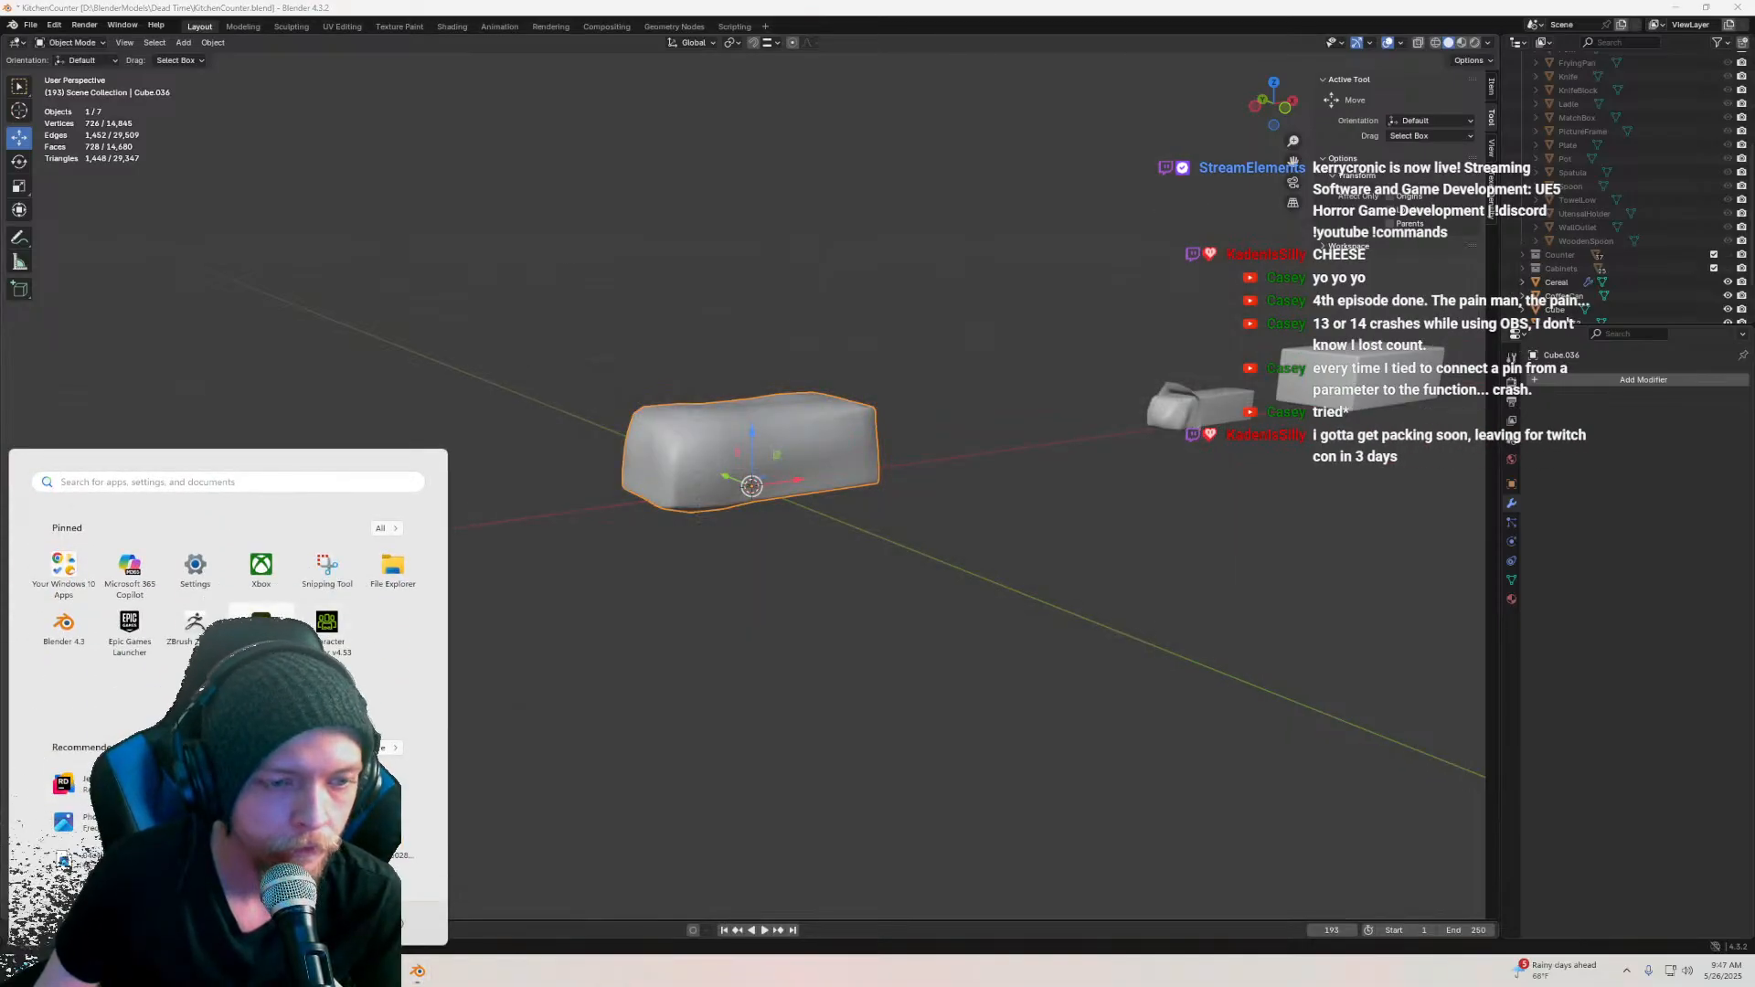
left_click(261, 628)
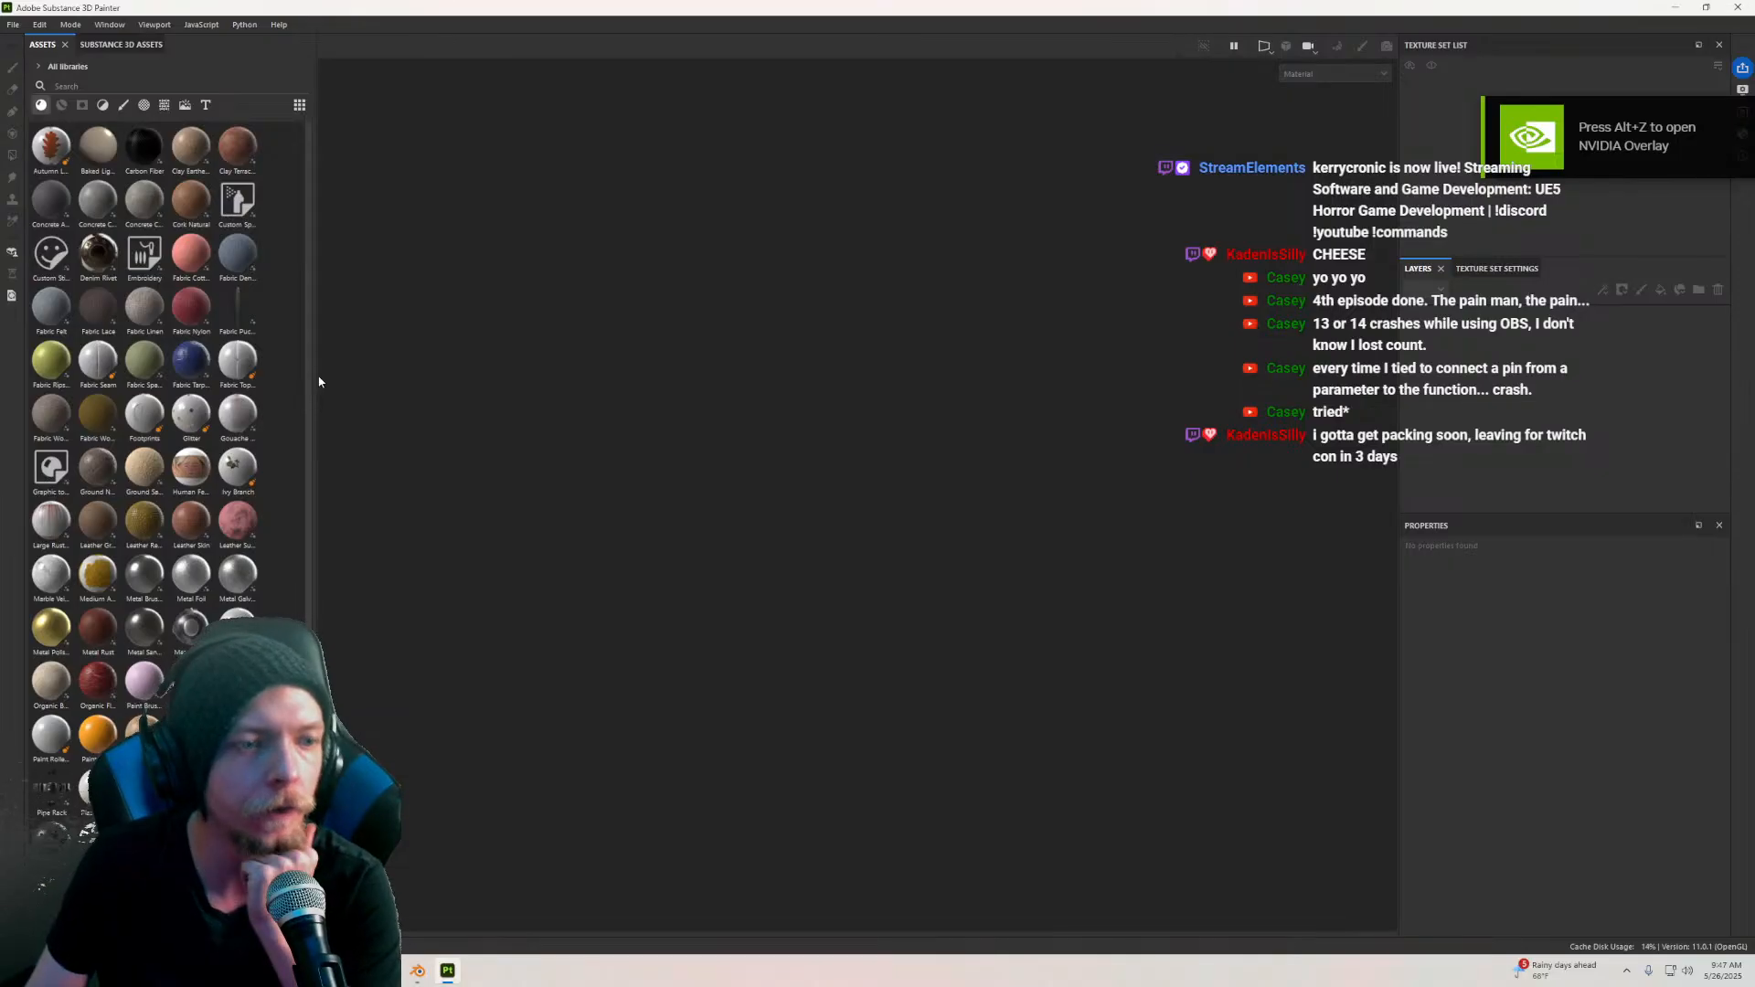
left_click(13, 25)
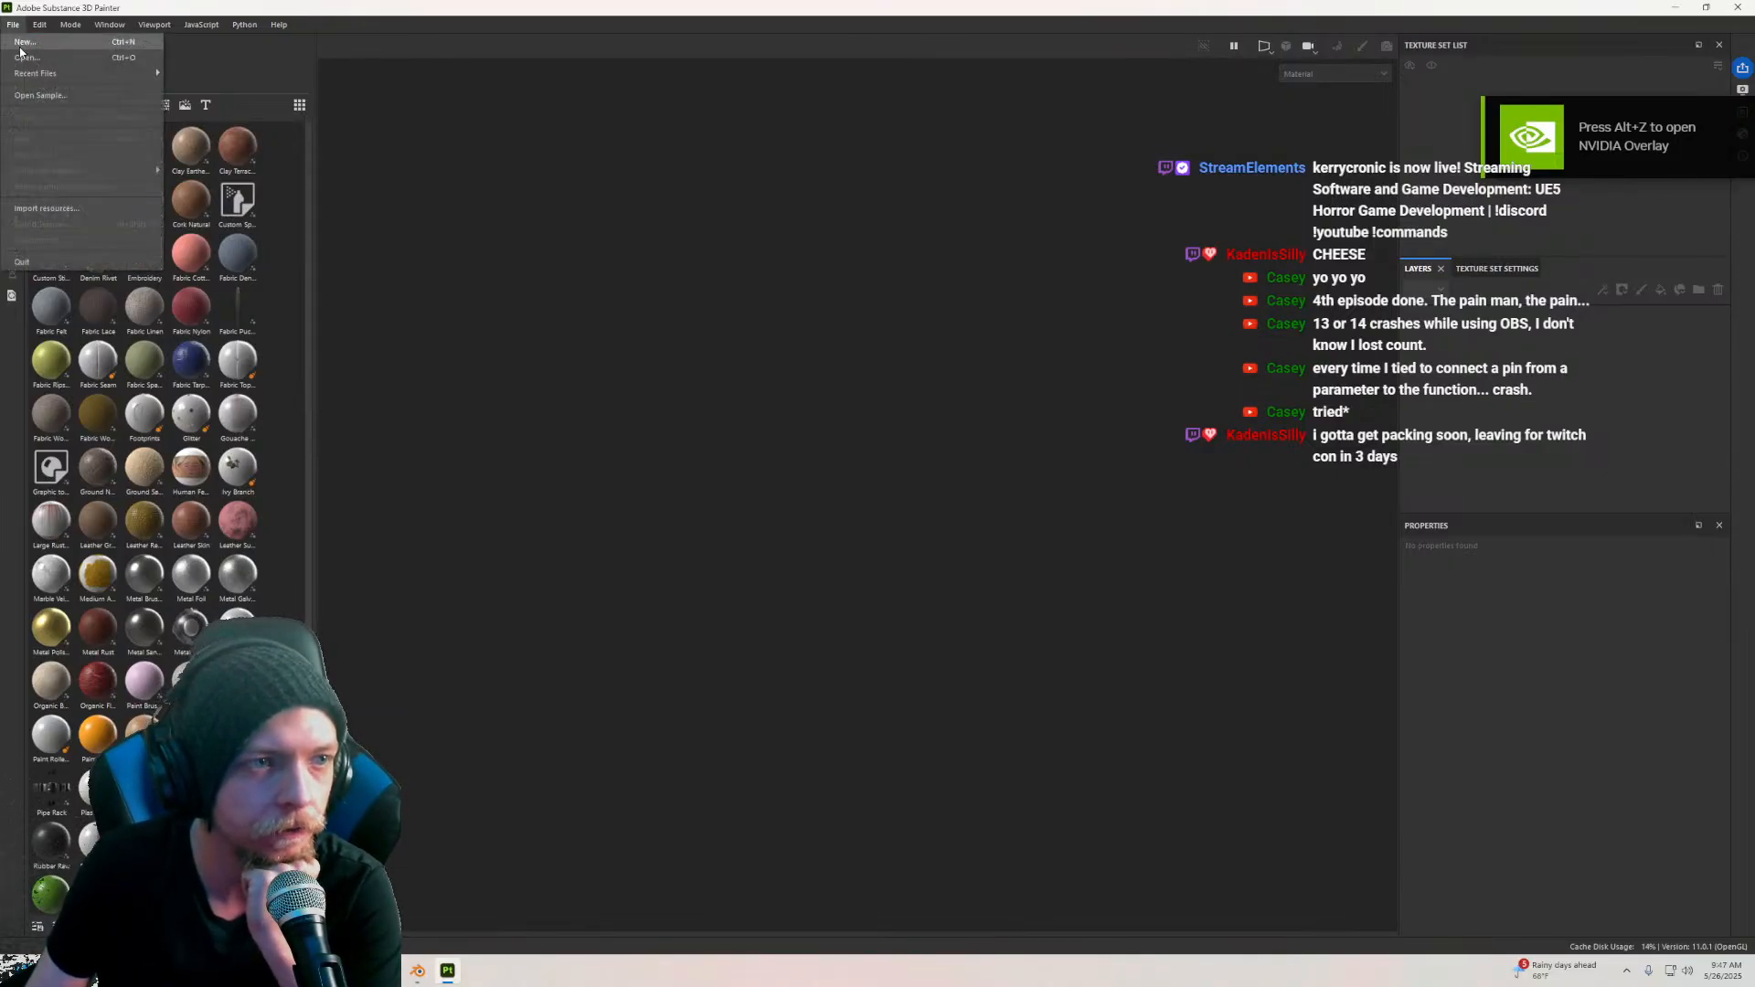
left_click(36, 42)
left_click(811, 368)
left_click(803, 453)
Step: Choose Cheese.fbx from the Dead Time folder as the project mesh and create the project
left_click(971, 324)
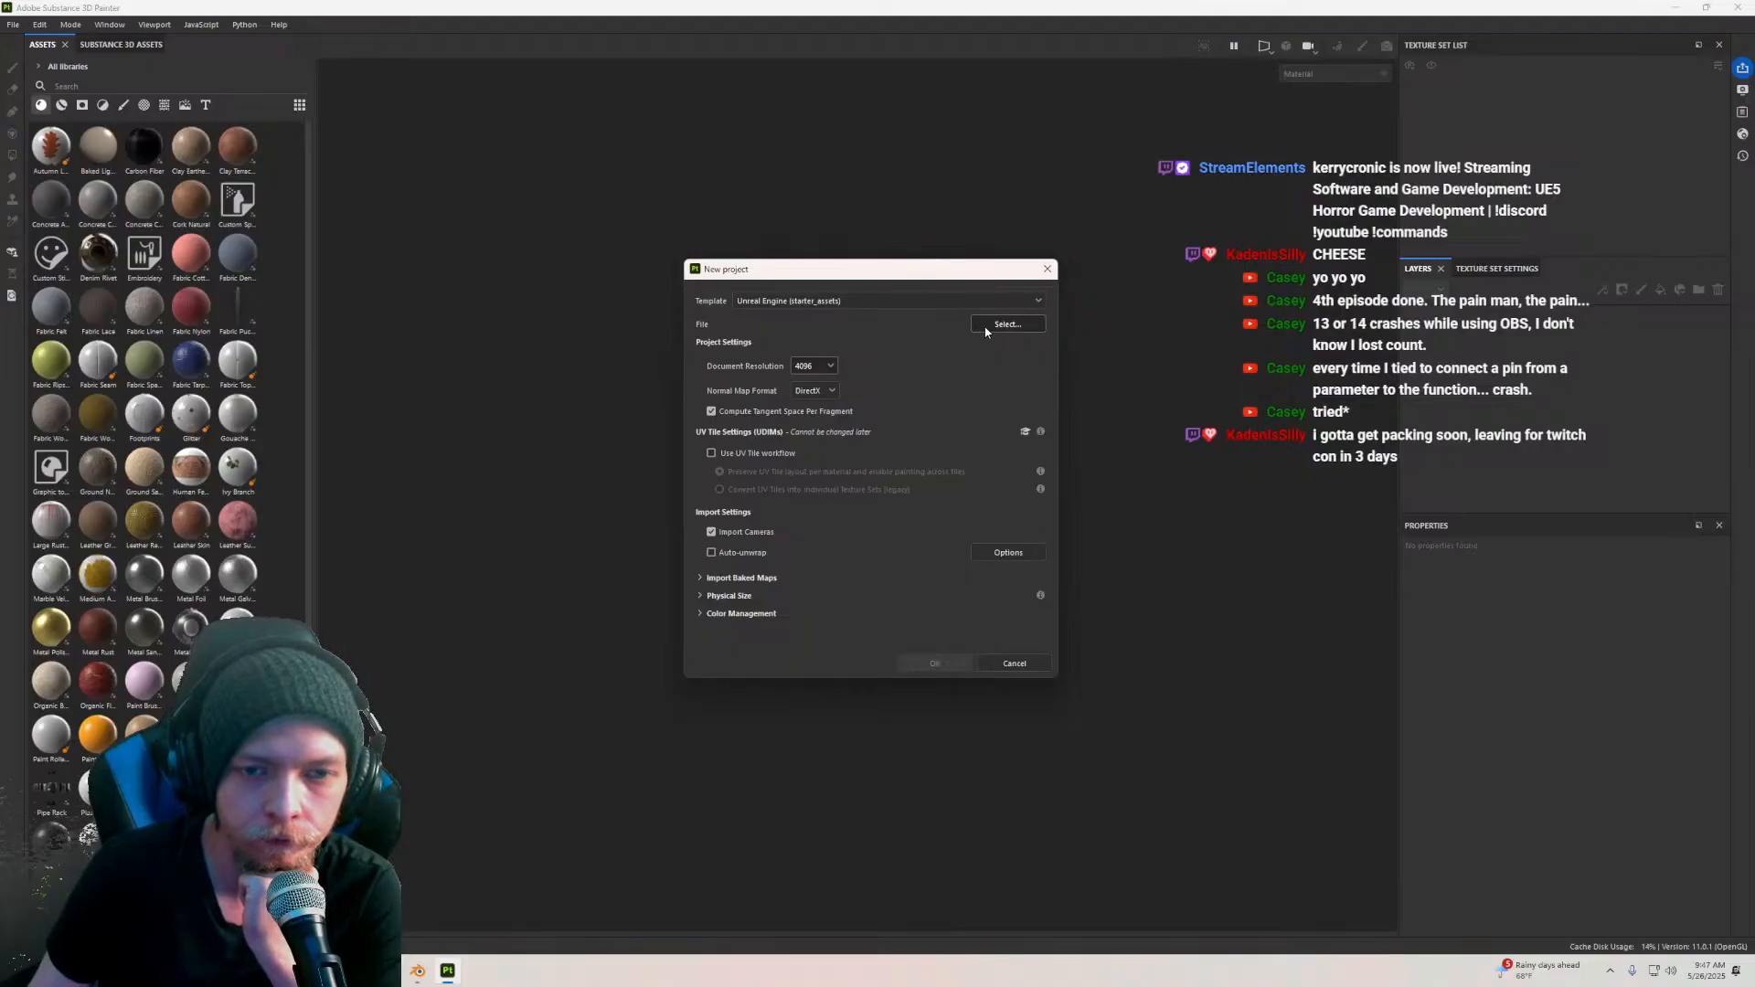
left_click_drag(990, 294, 906, 212)
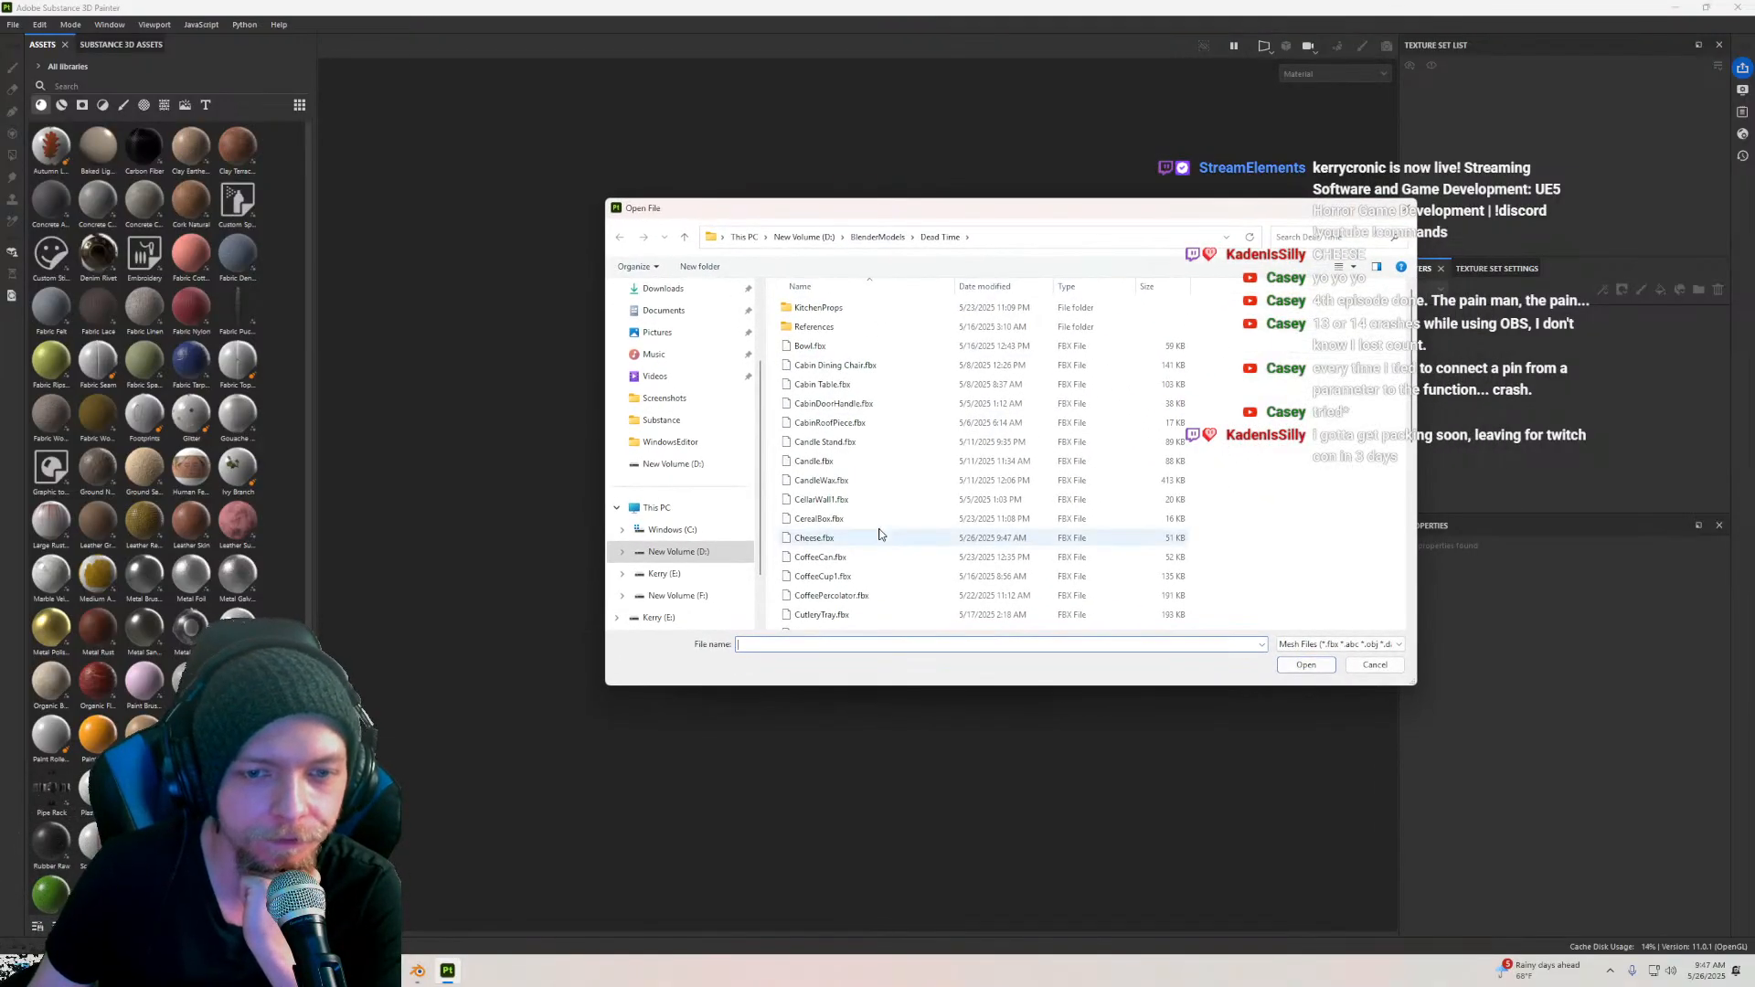
left_click(827, 539)
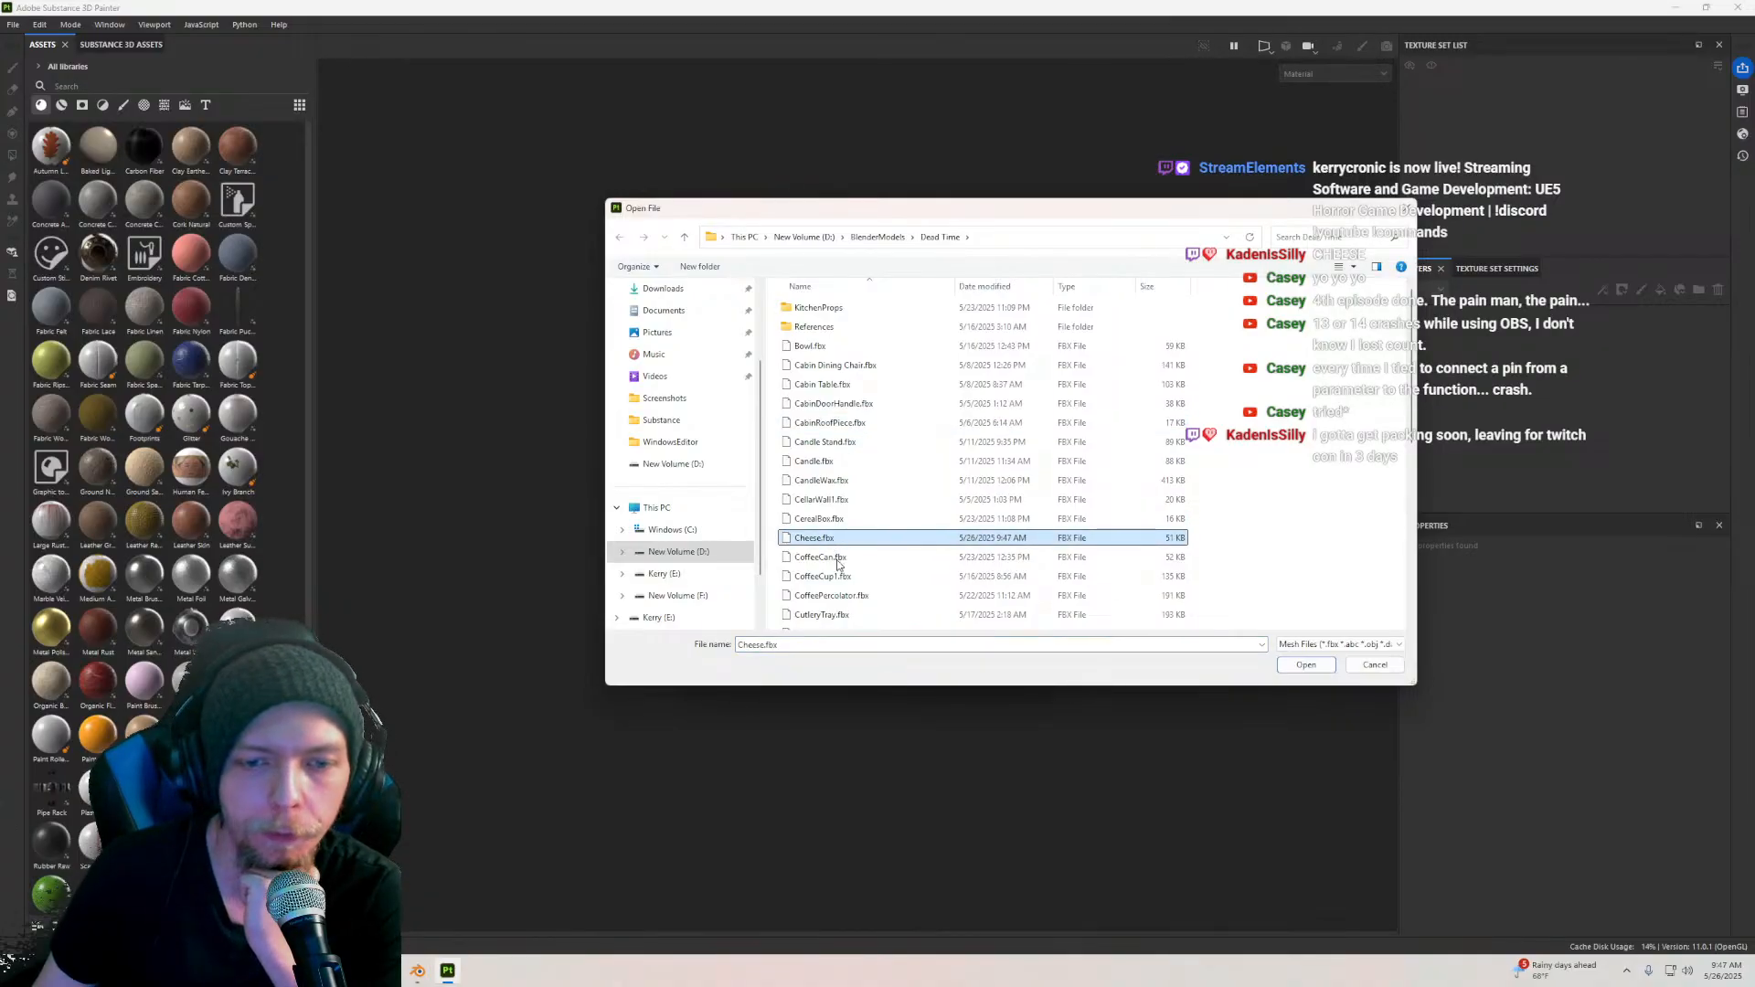
left_click(1307, 665)
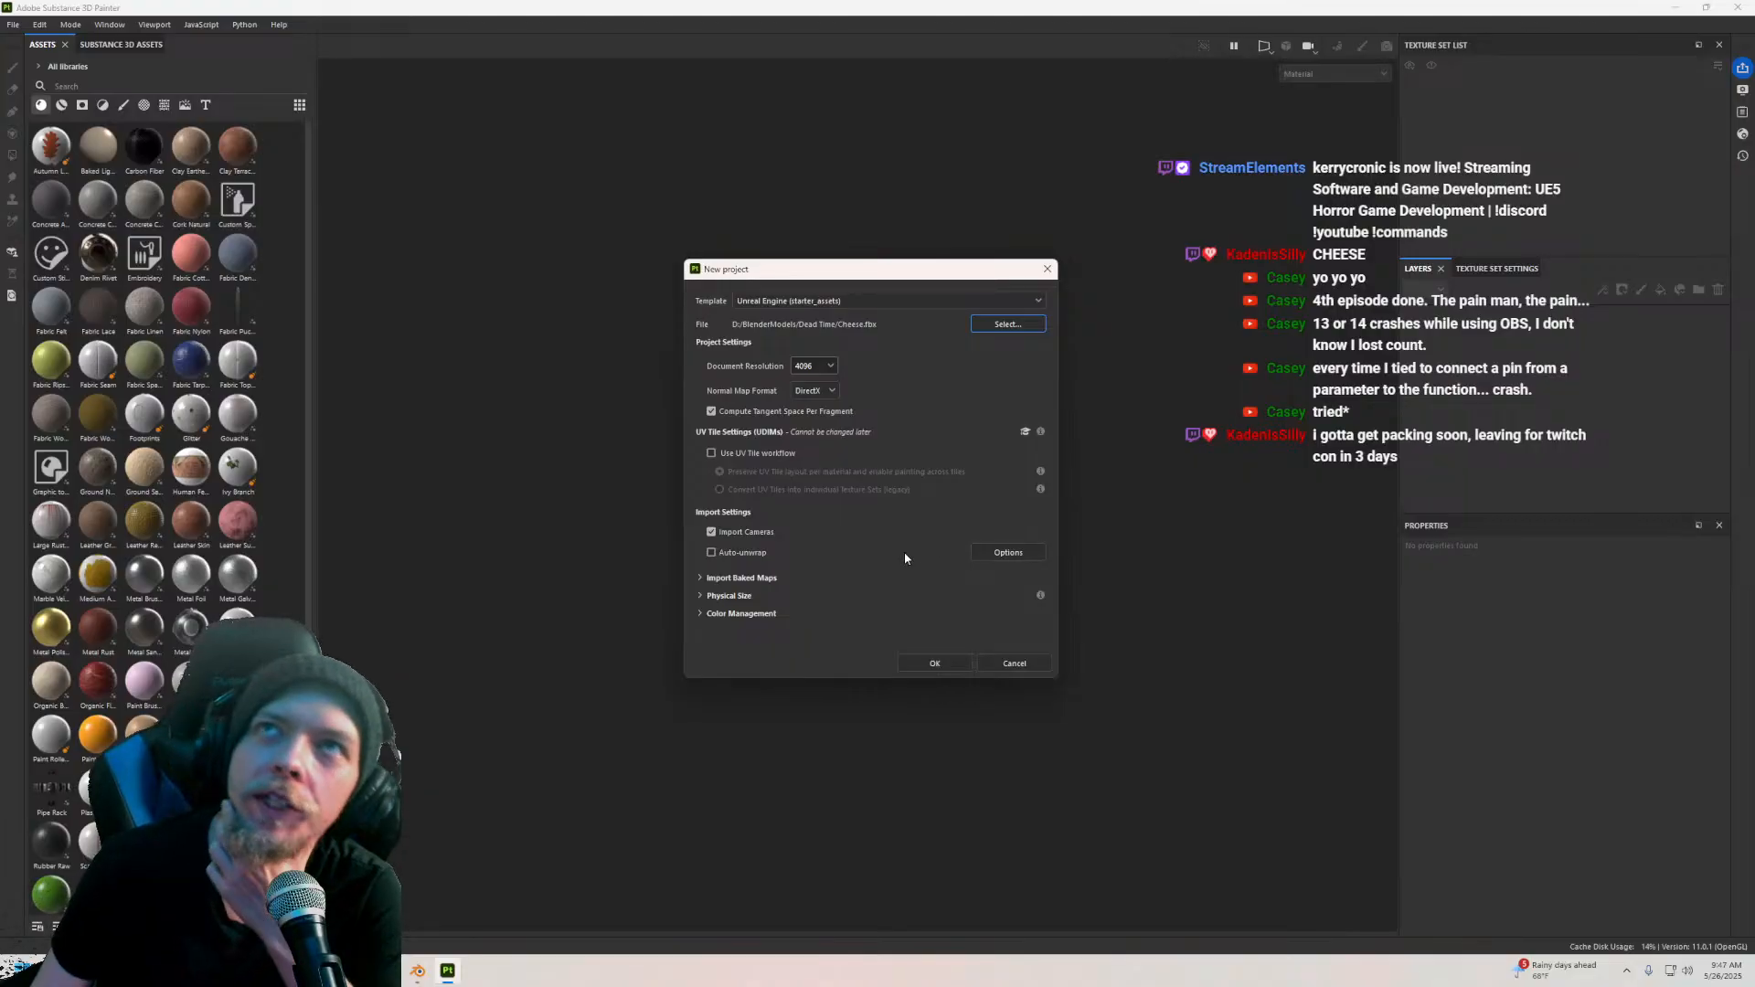
left_click(917, 665)
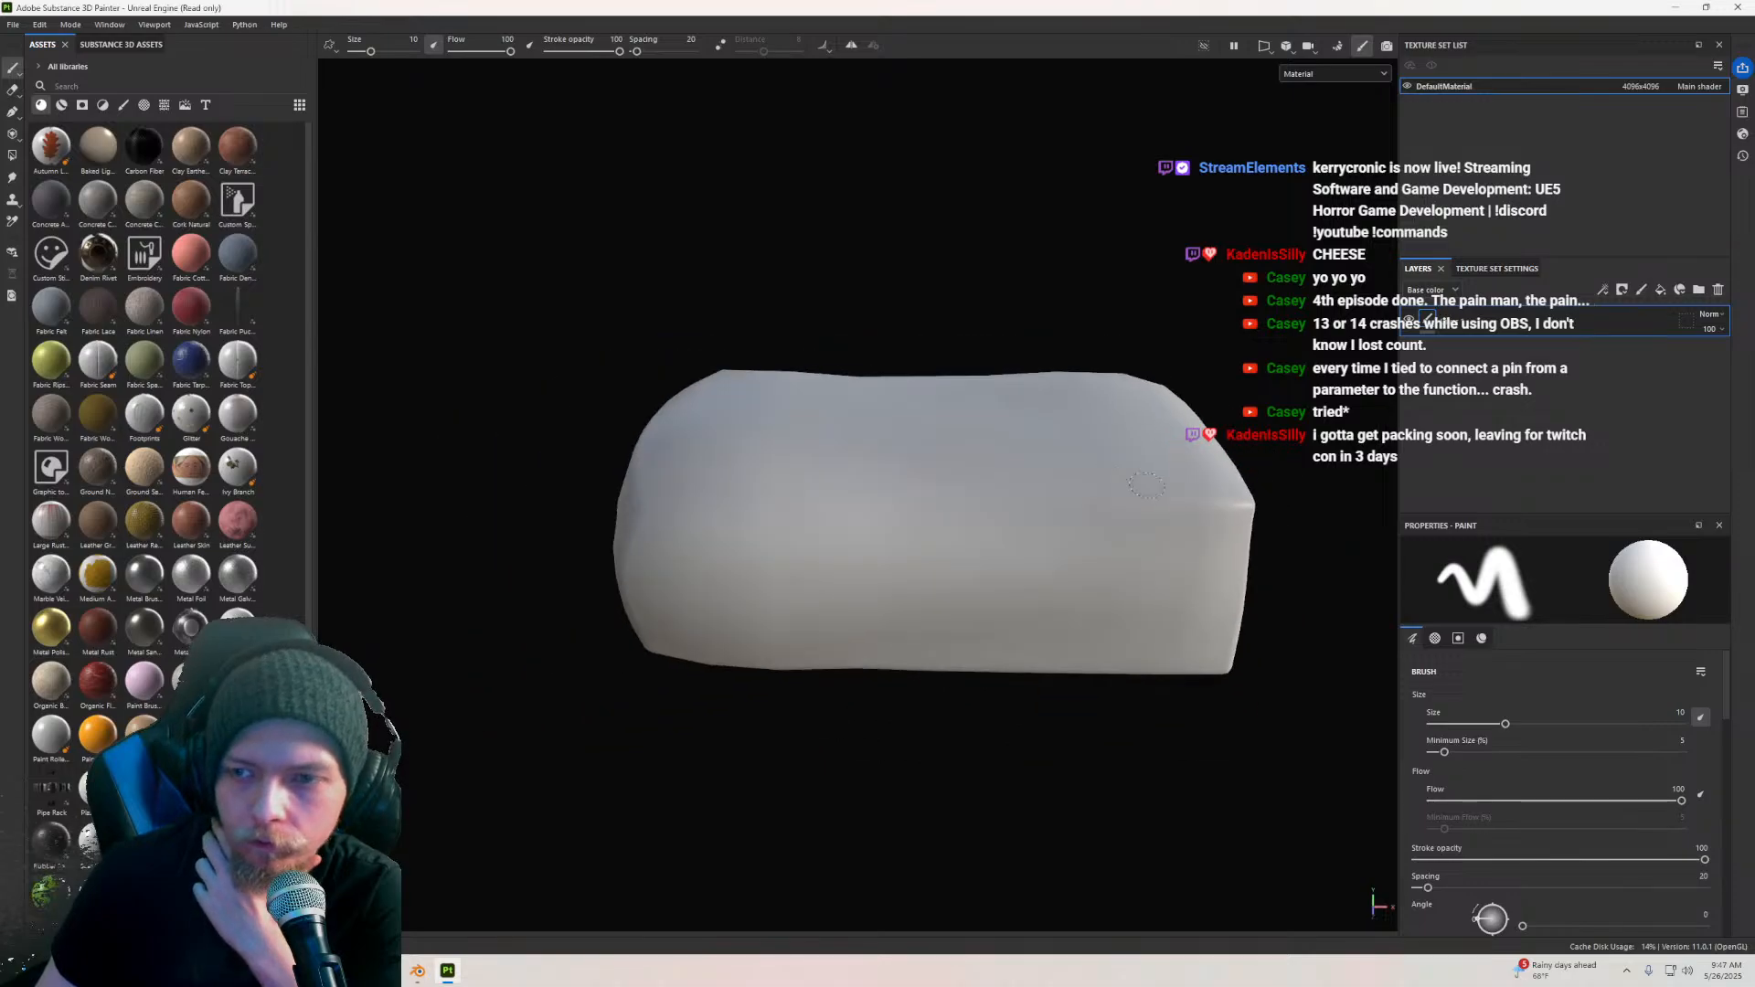
Step: Delete the default paint layer and open mesh map baking for the DefaultMaterial texture set
left_click(1711, 292)
left_click(1508, 270)
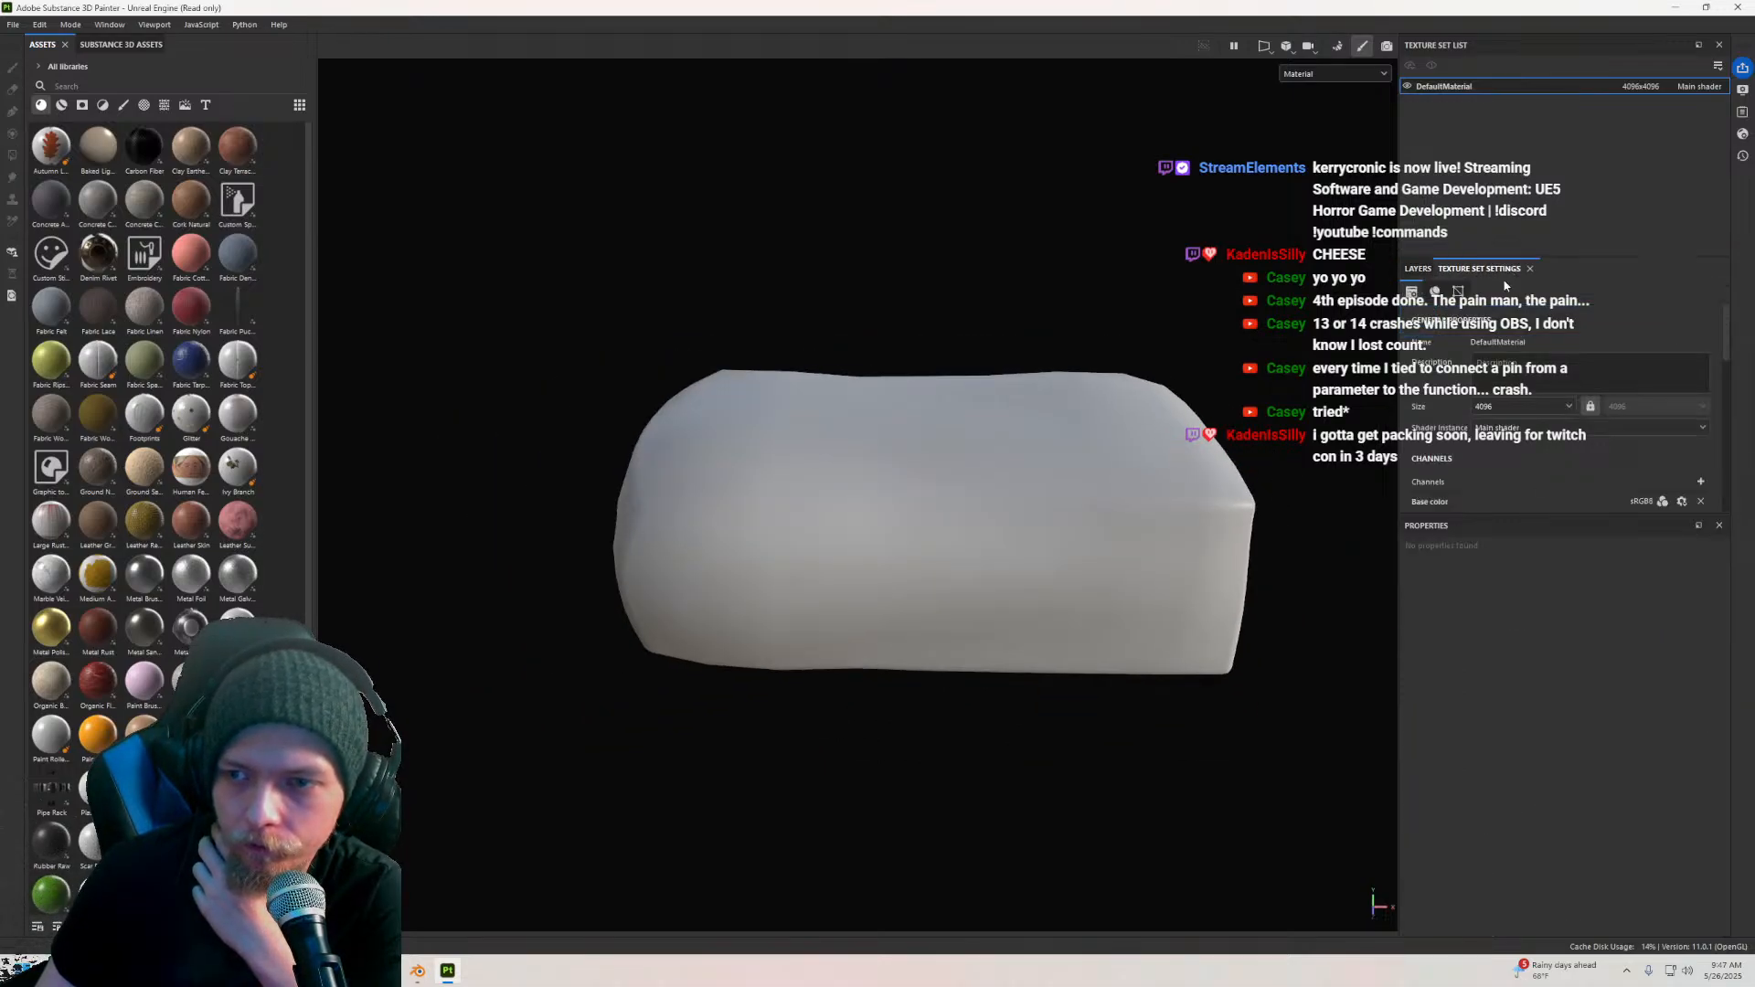
left_click(1693, 481)
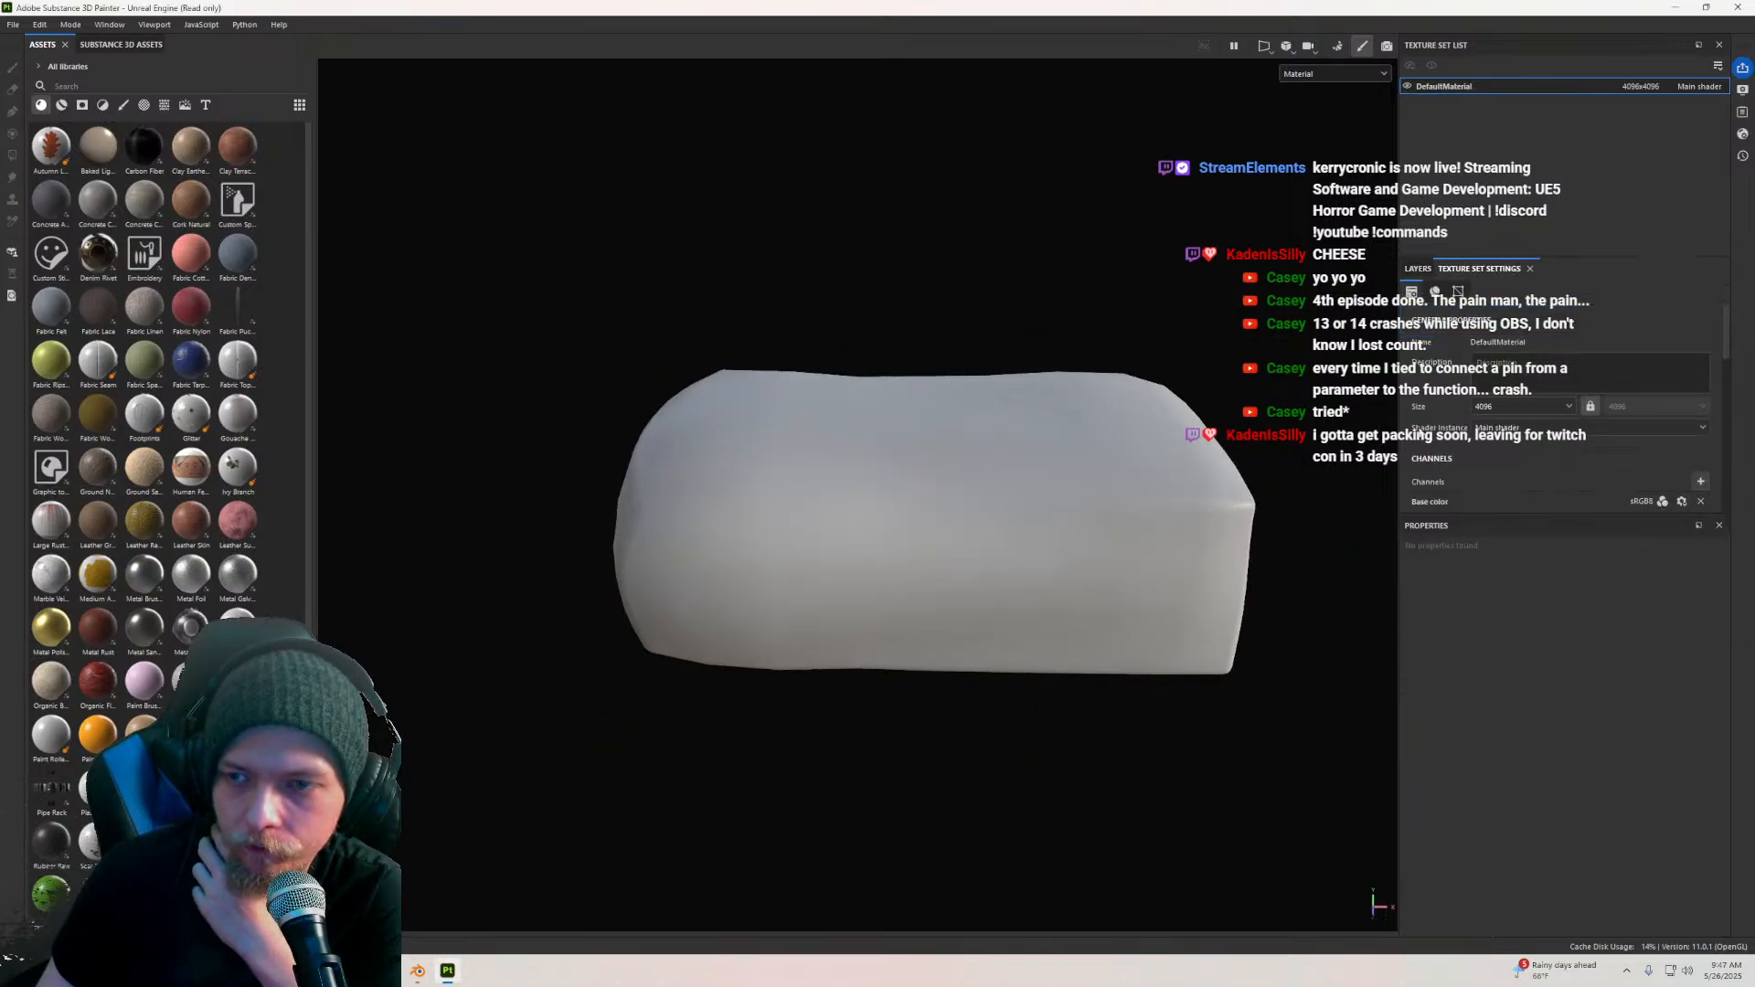
scroll(1636, 393, "down", 3)
left_click(1650, 345)
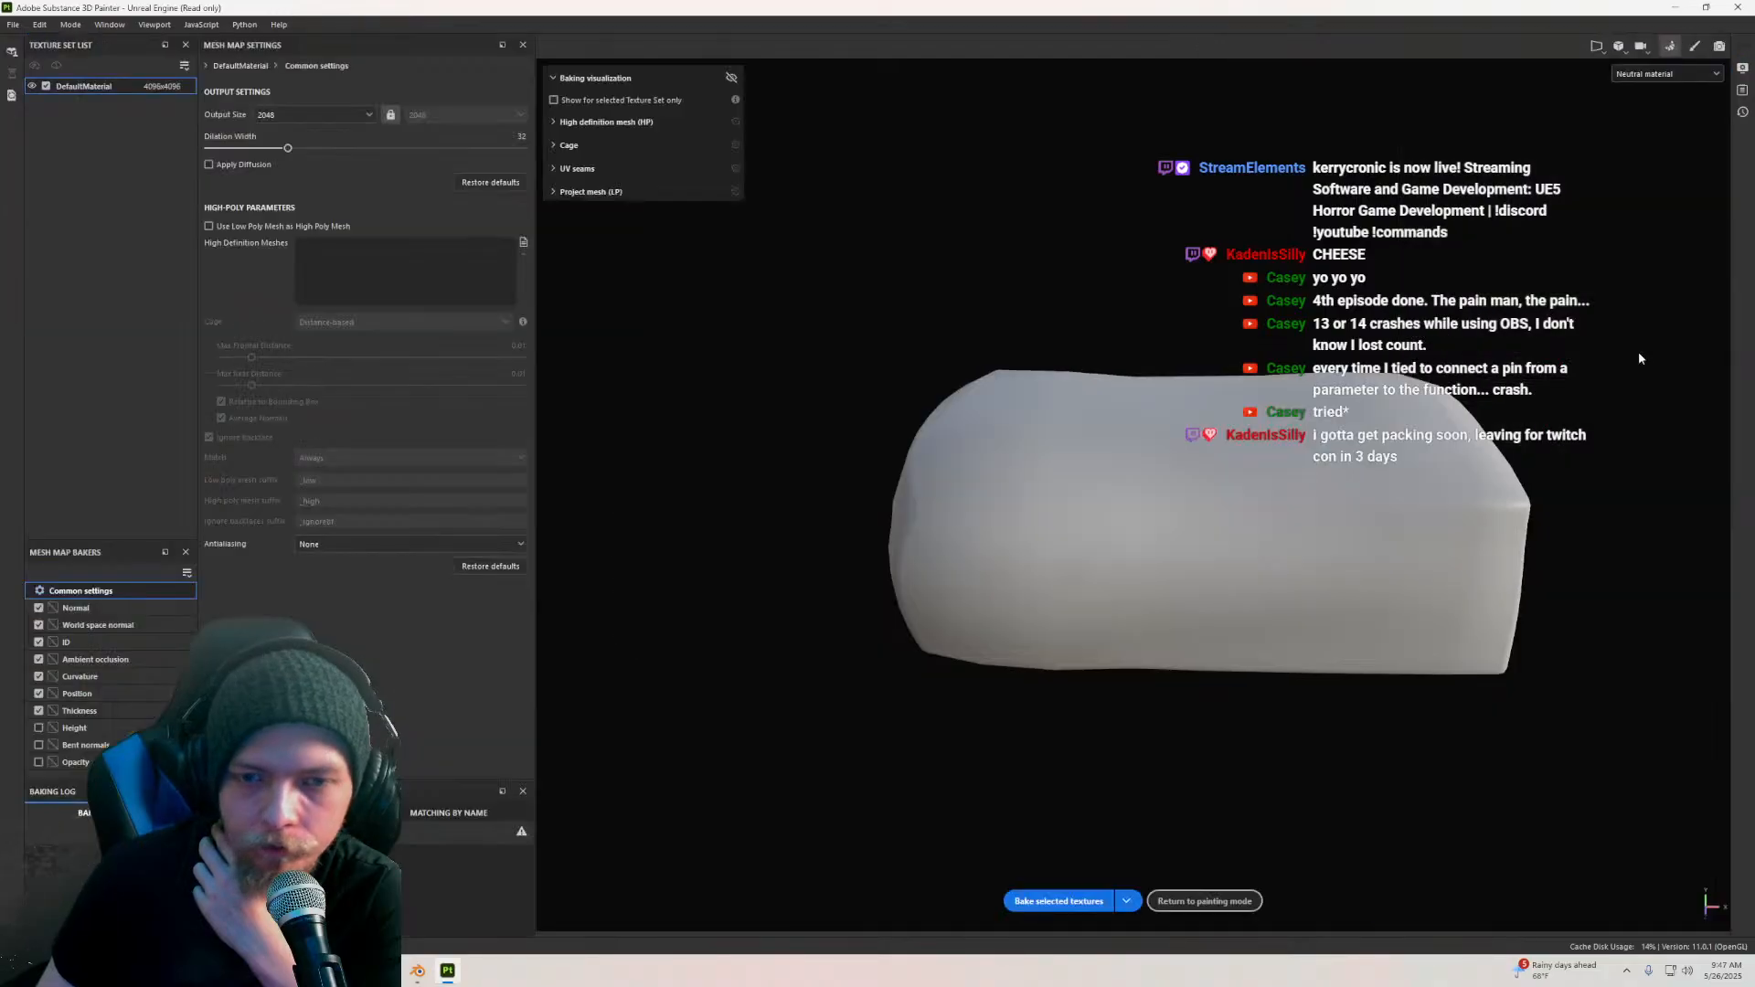
Step: Bake the mesh maps without ID at 4096 output size, using the low poly mesh as high poly, and return to painting
scroll(1109, 490, "down", 2)
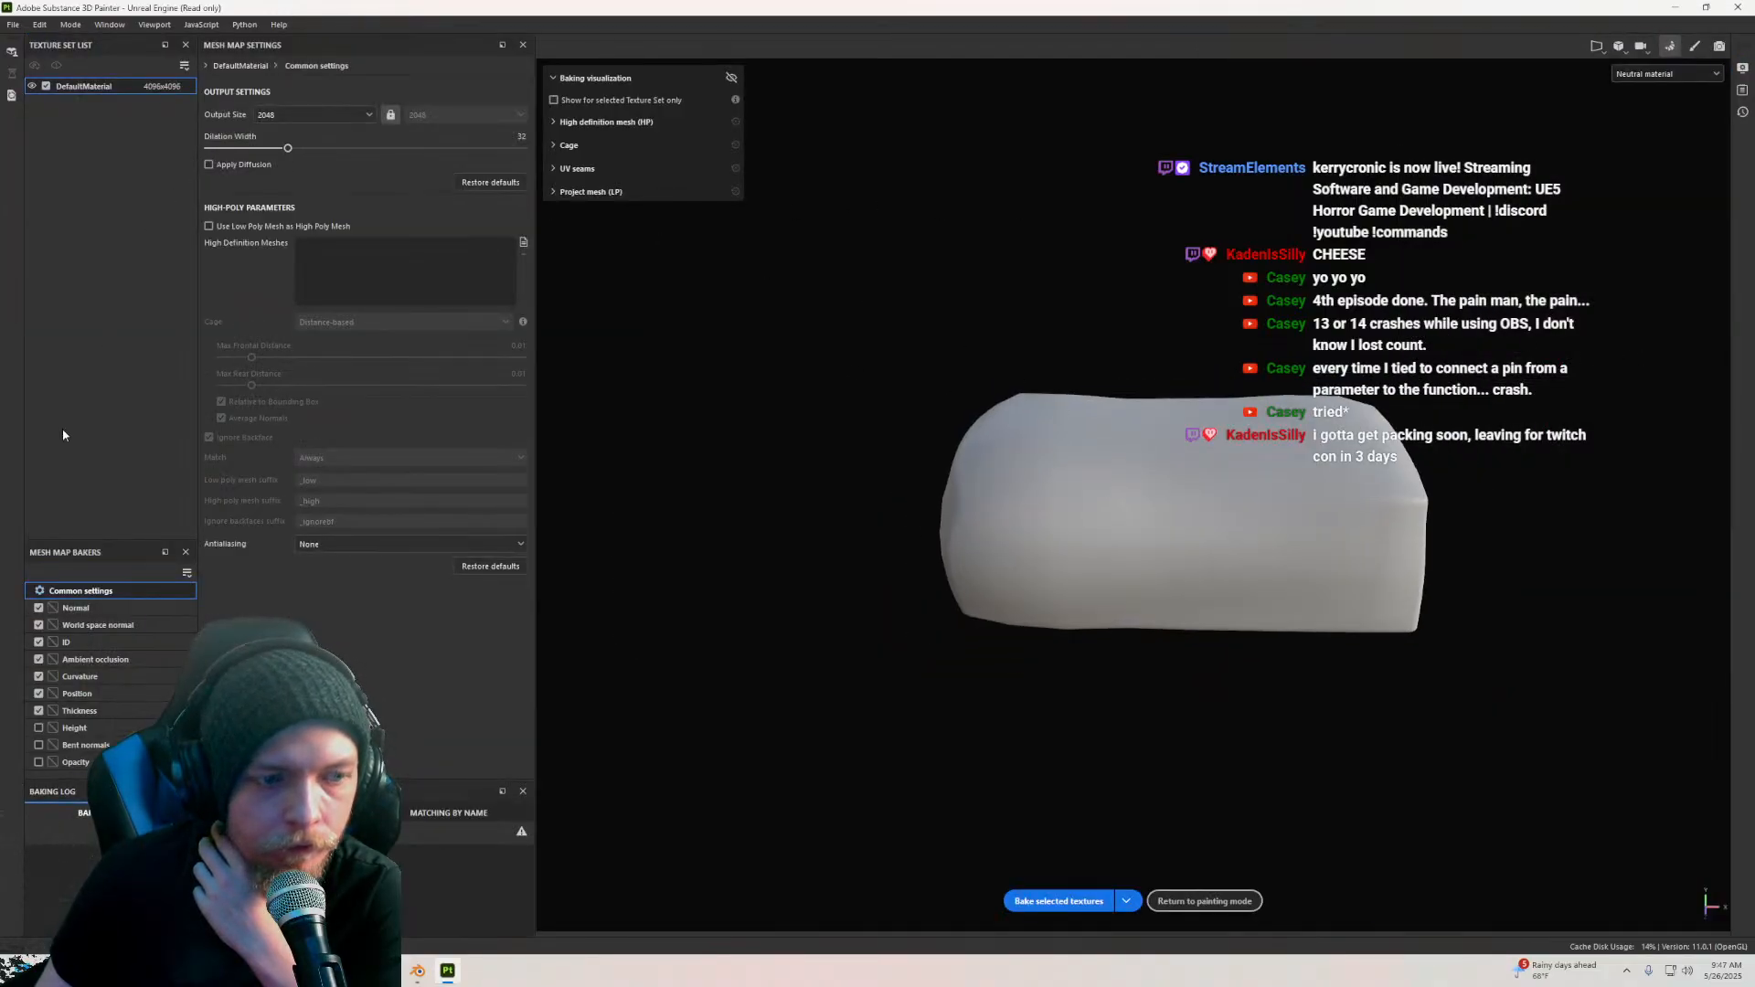
left_click(38, 642)
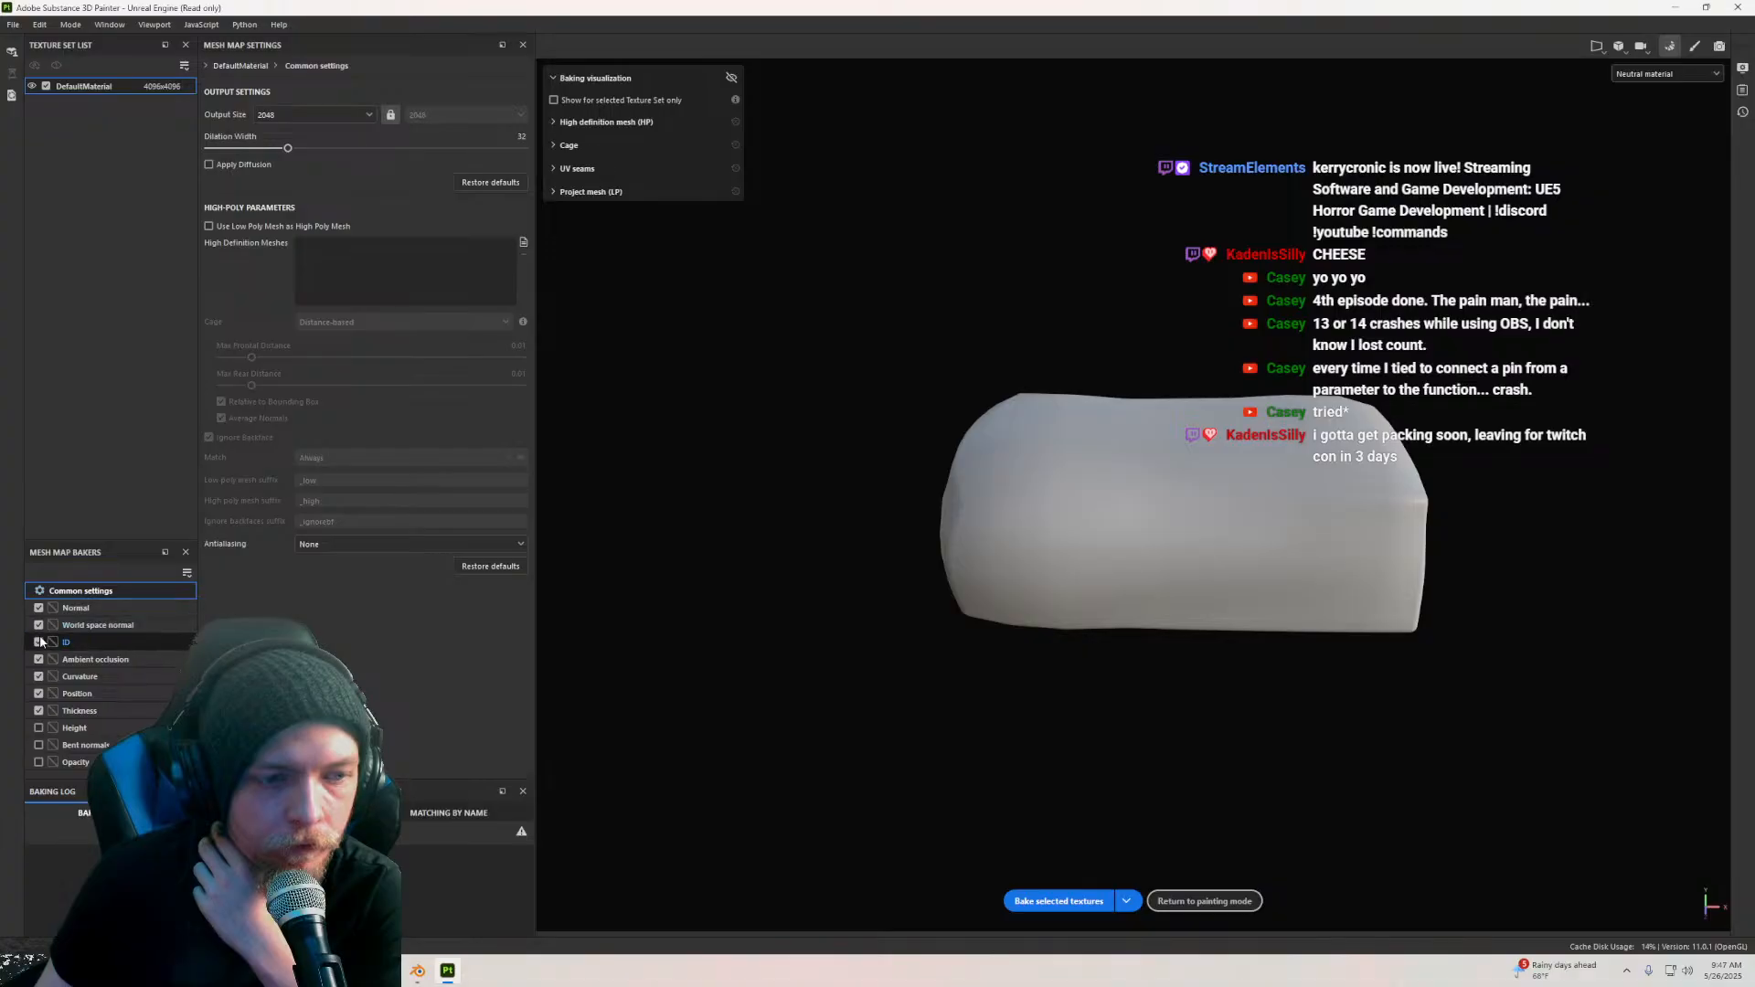
left_click(319, 115)
left_click(292, 227)
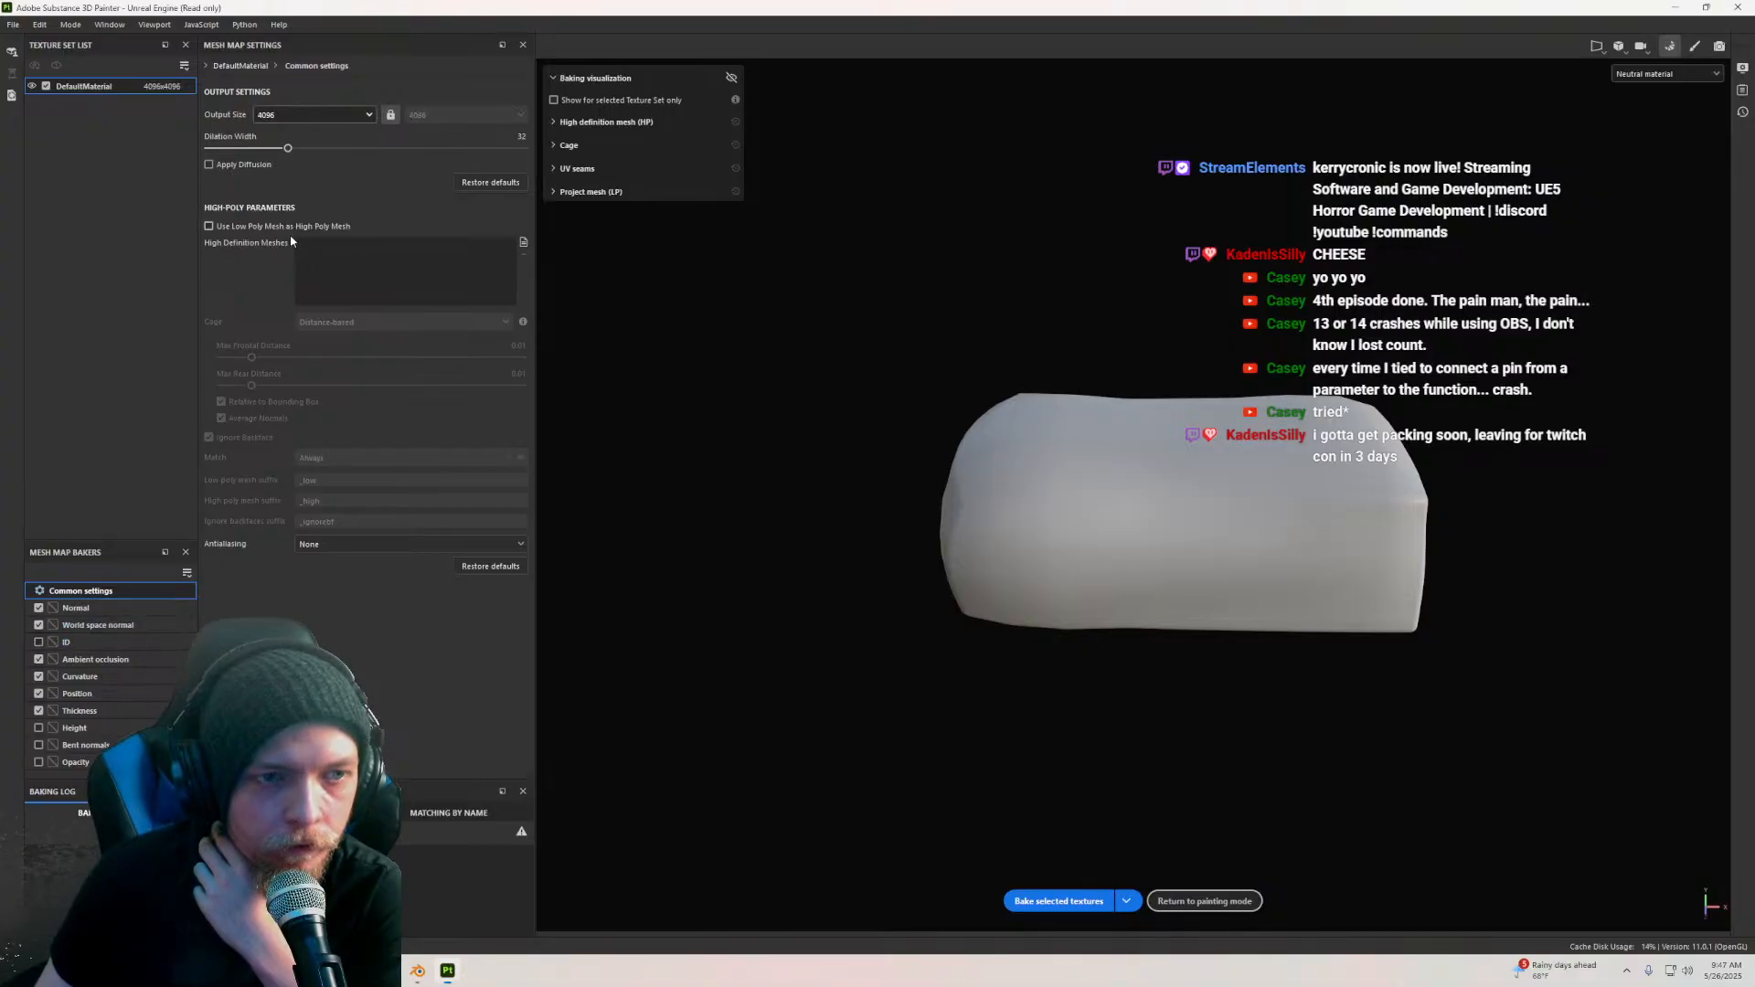
left_click(1058, 901)
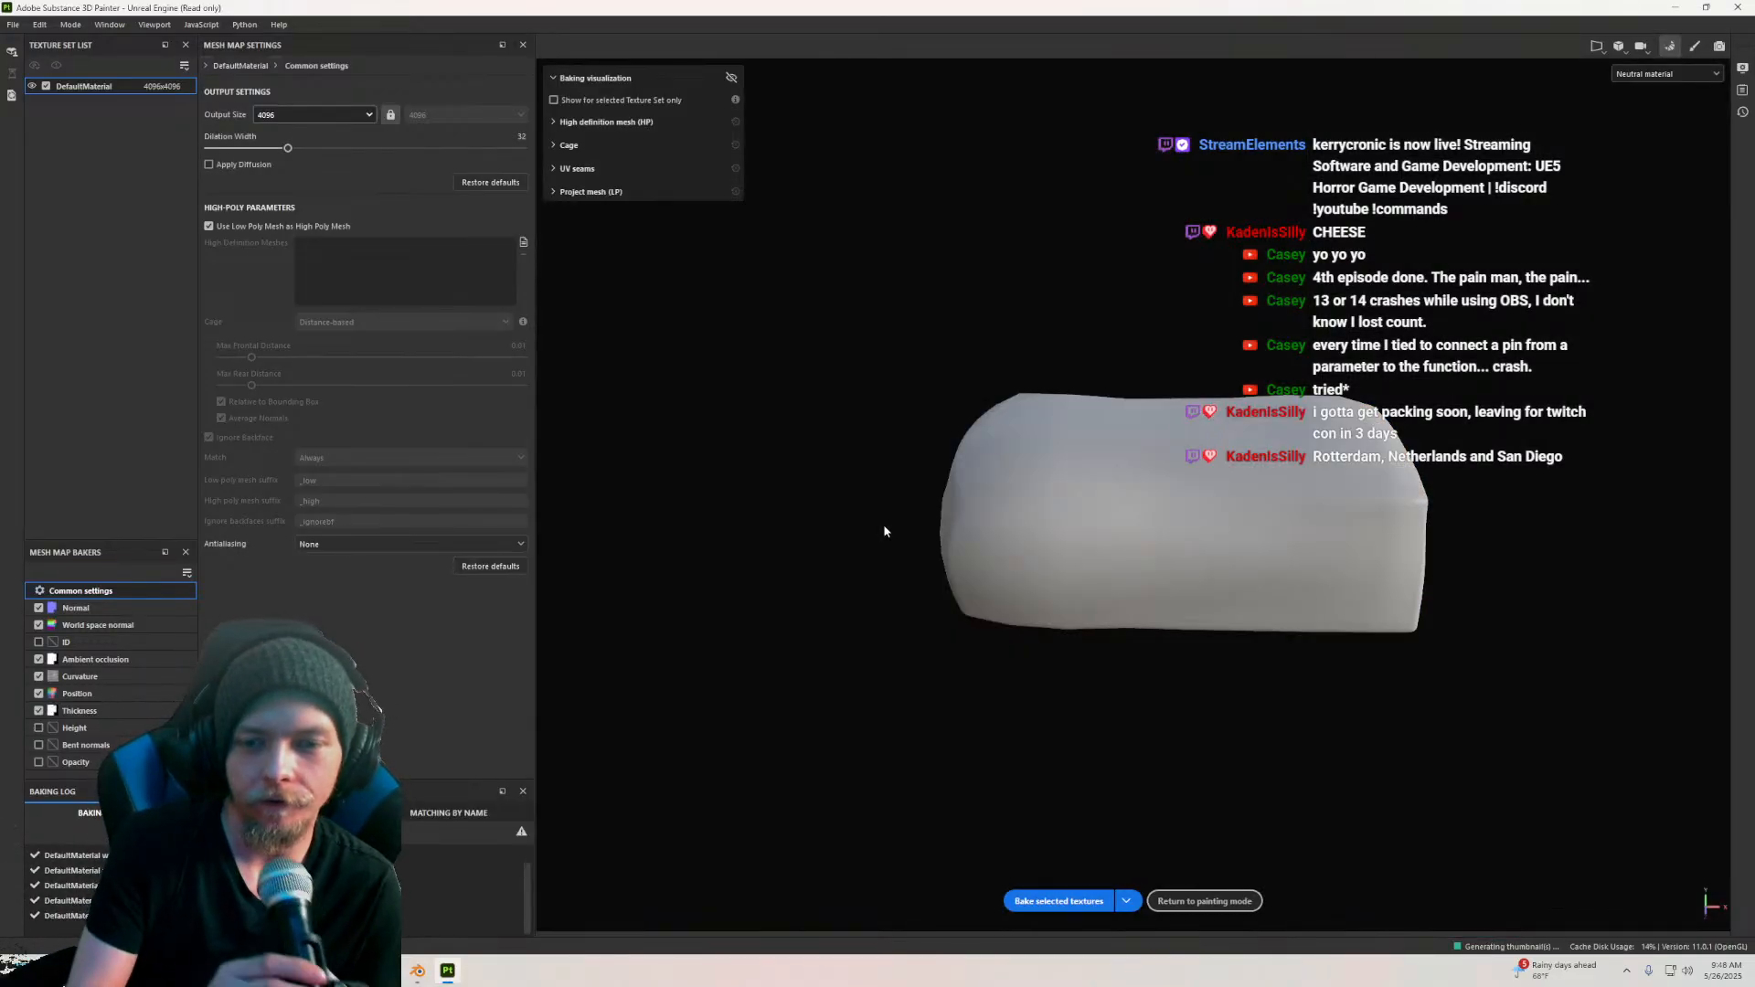
left_click(1203, 901)
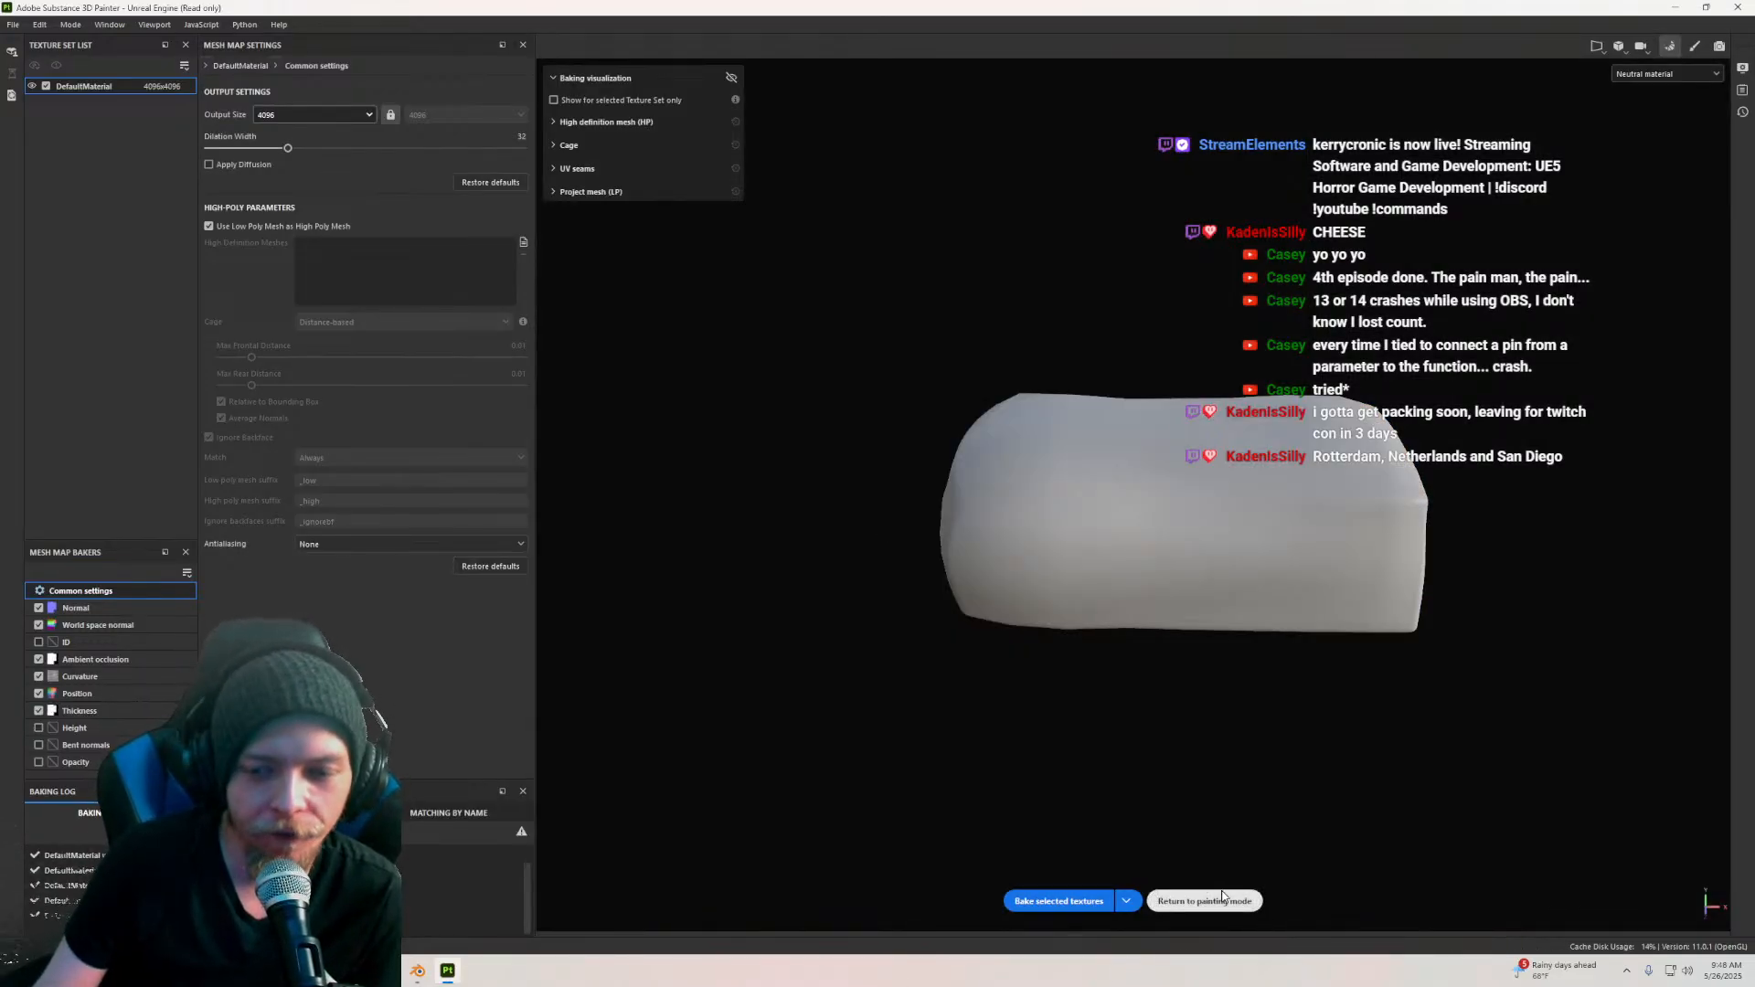
Step: Add a fill layer to the empty layer stack and rename it Base
mouse_move(1077, 600)
left_mouse_down("alt")
mouse_move(893, 513)
mouse_move(967, 417)
mouse_move(1010, 478)
mouse_move(1167, 440)
mouse_move(982, 478)
mouse_move(913, 451)
mouse_move(913, 407)
mouse_move(885, 380)
mouse_move(995, 439)
mouse_move(1152, 415)
mouse_move(984, 398)
mouse_move(998, 394)
left_mouse_up("alt")
middle_click_drag(998, 394, 932, 362, "alt")
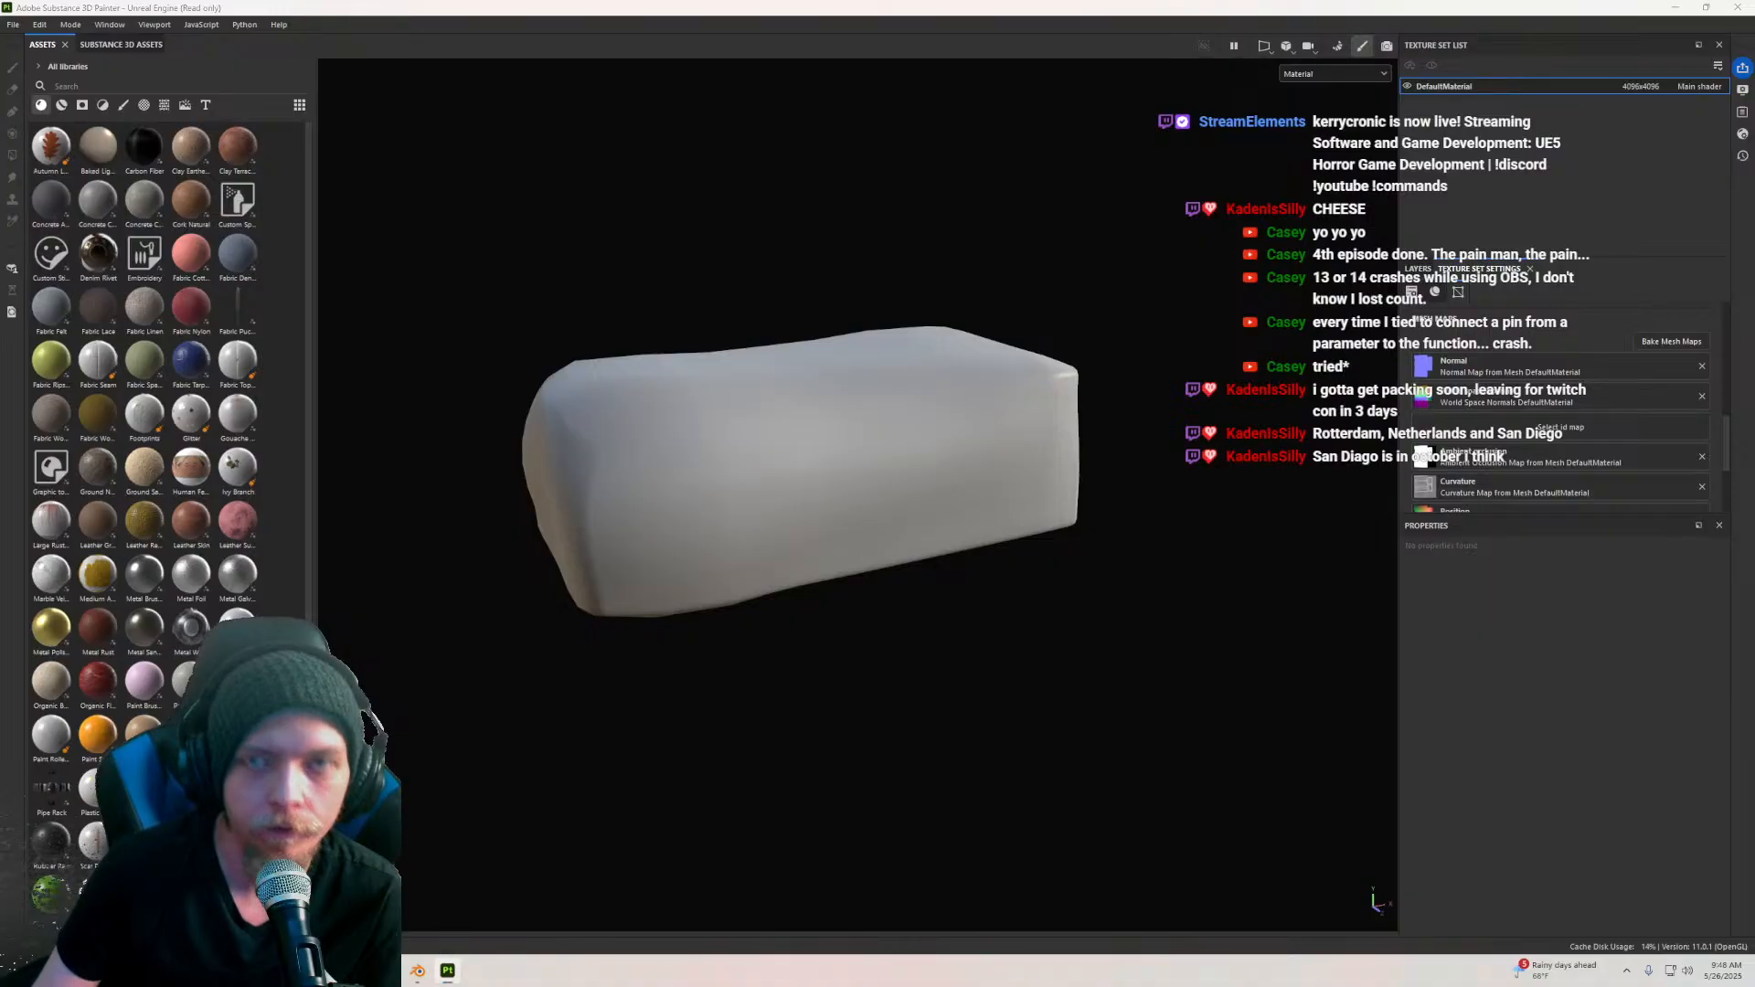
left_click_drag(1045, 595, 885, 527, "alt")
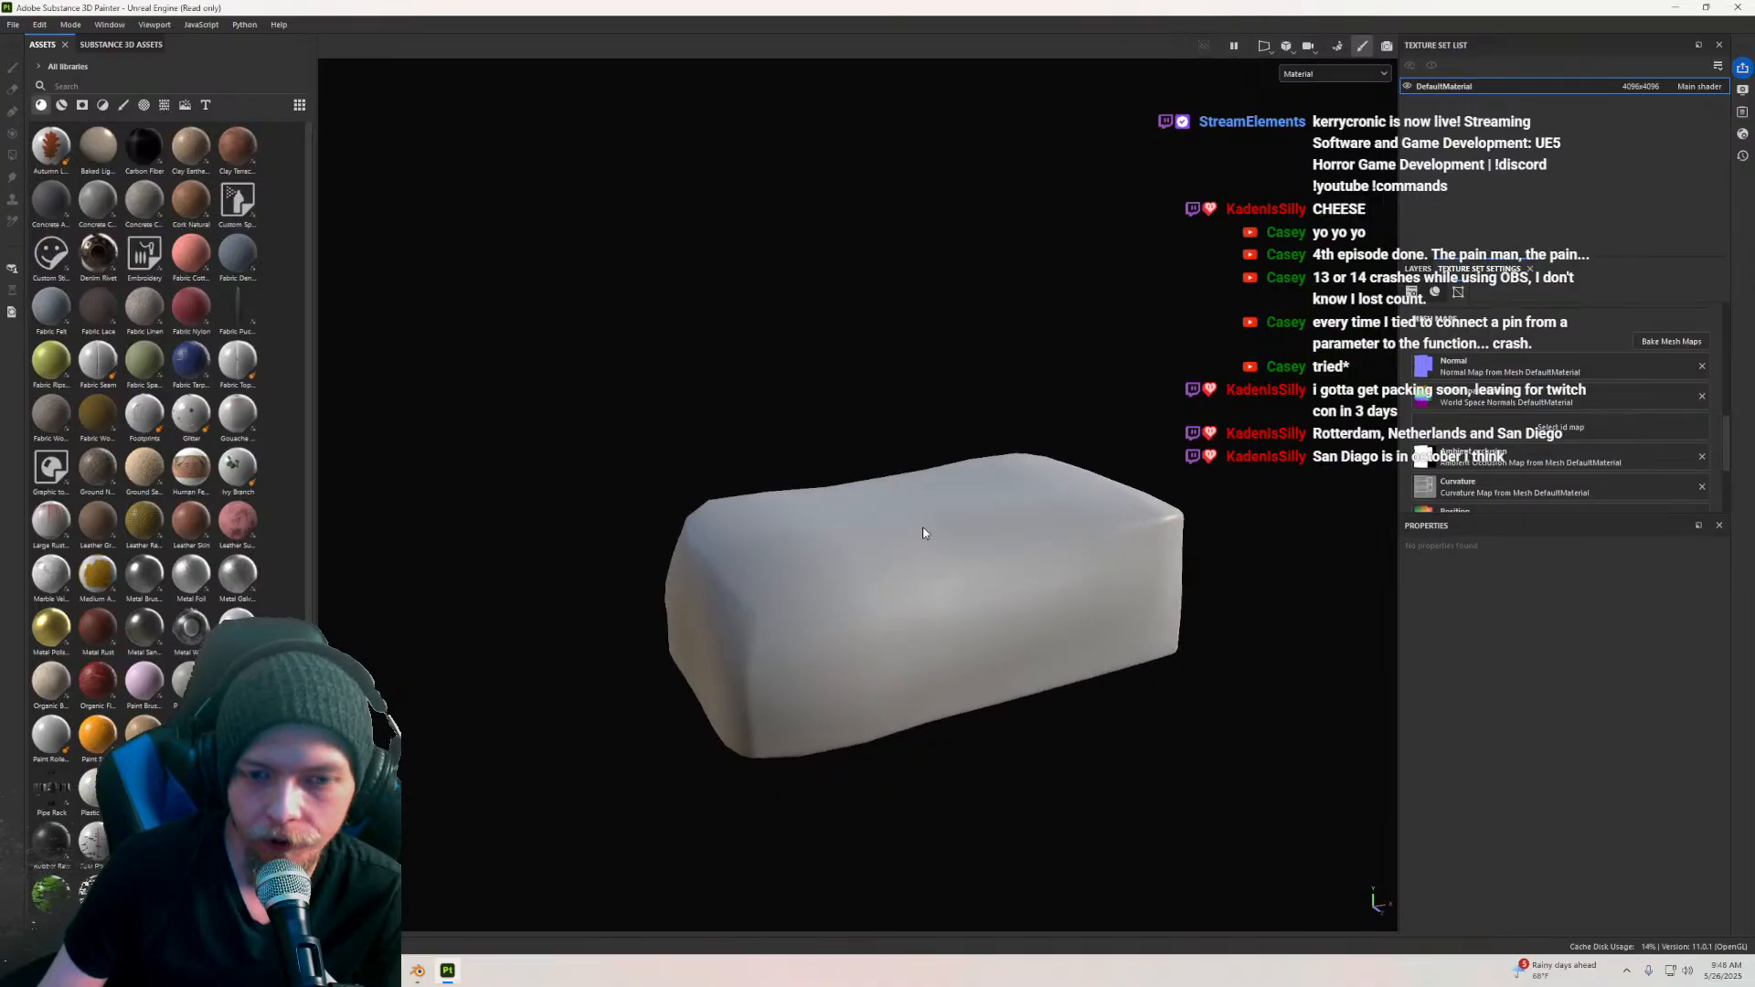
middle_click_drag(885, 527, 852, 431, "alt")
left_click(1419, 270)
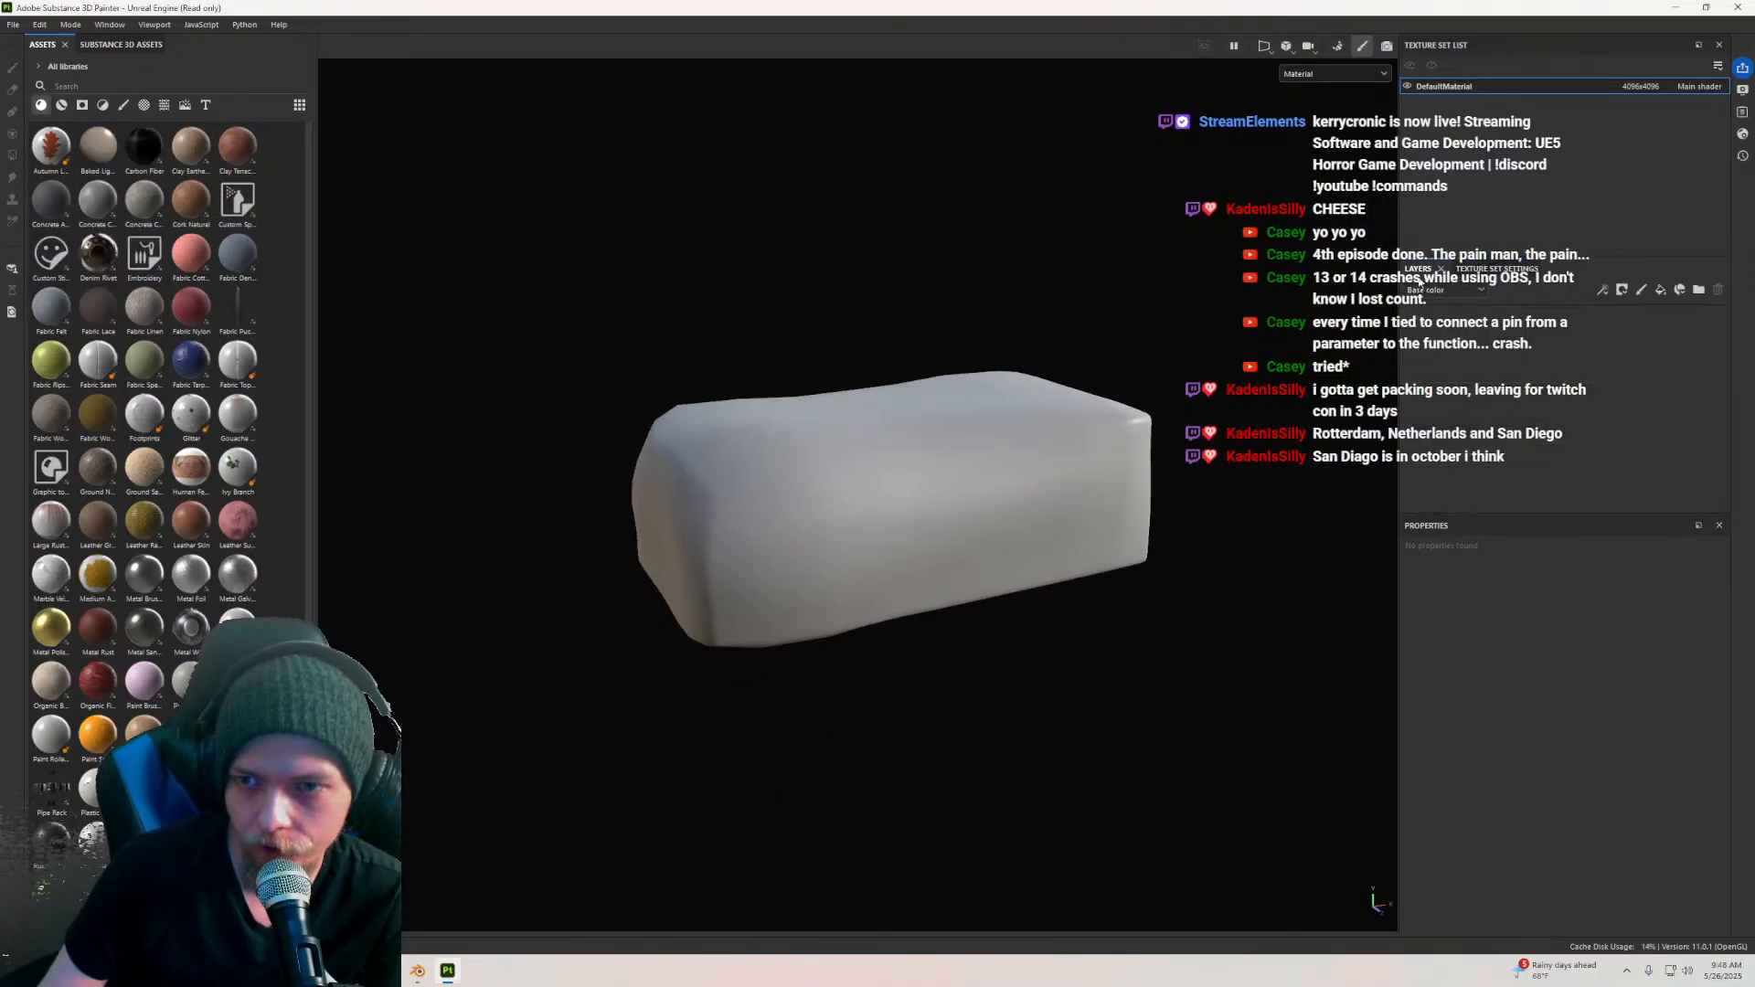
left_click(1660, 289)
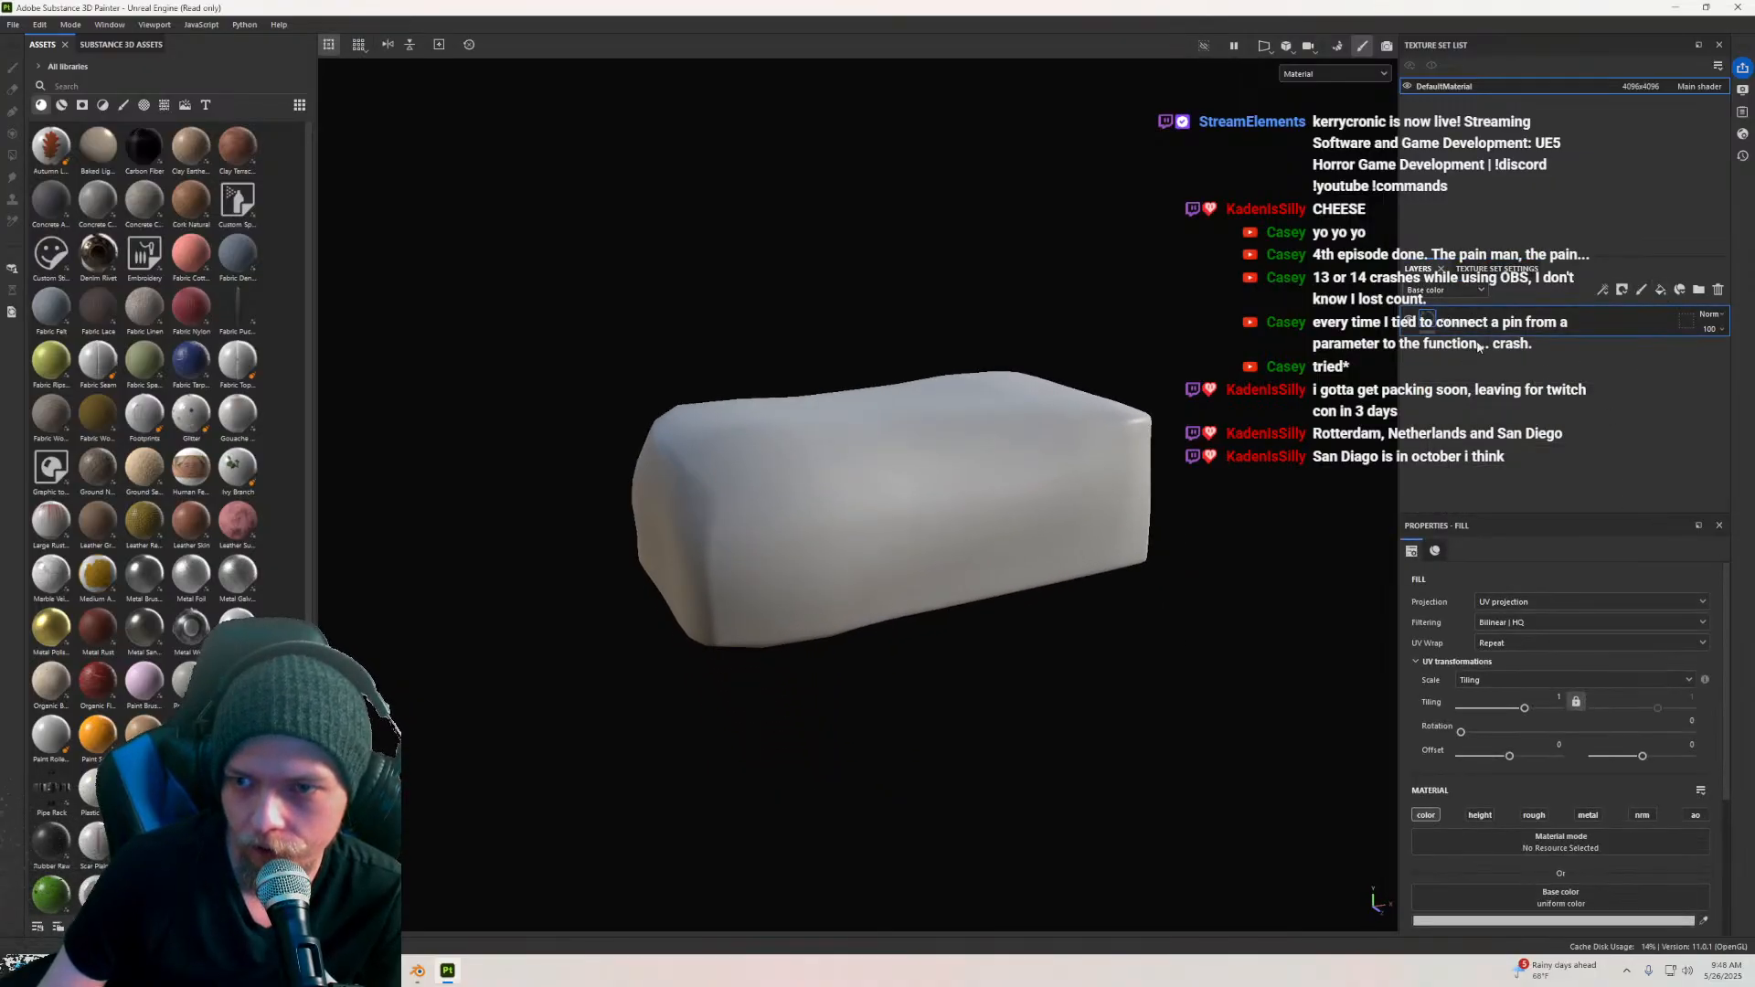
double_click(1472, 322)
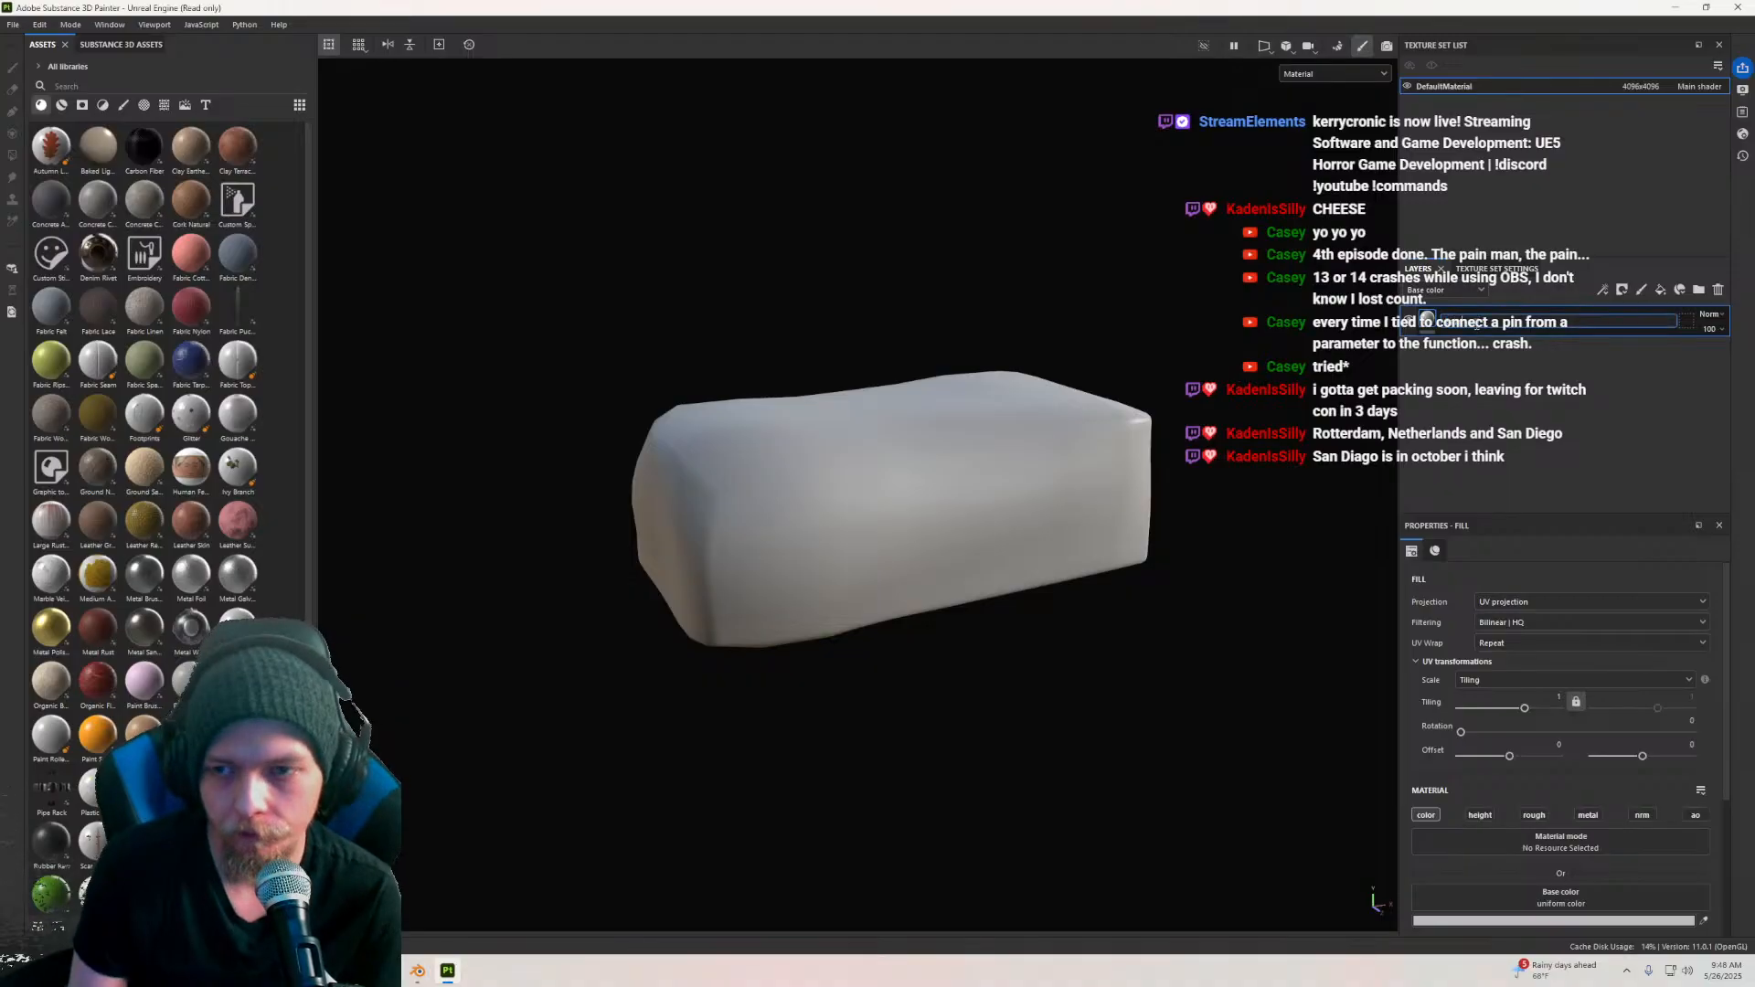
key("Return")
Step: Set the Base layer's base color to an orange-brown cheese tone
scroll(1142, 454, "down", 1)
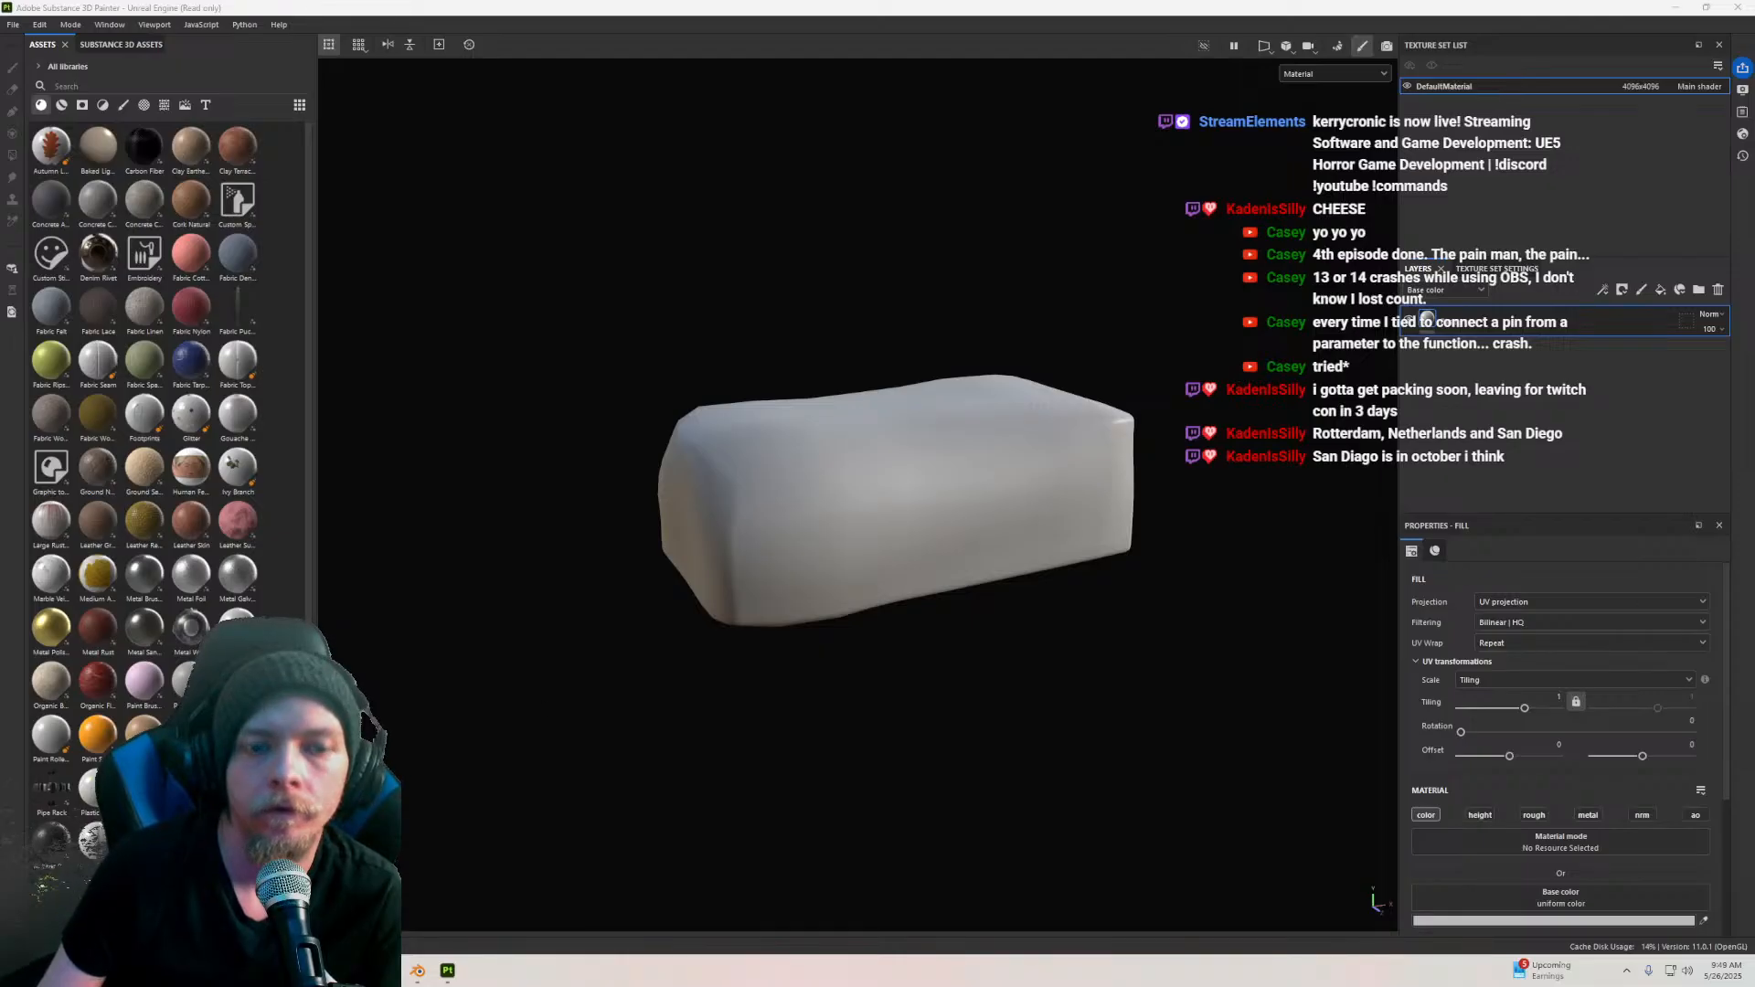
mouse_move(402, 968)
mouse_move(444, 981)
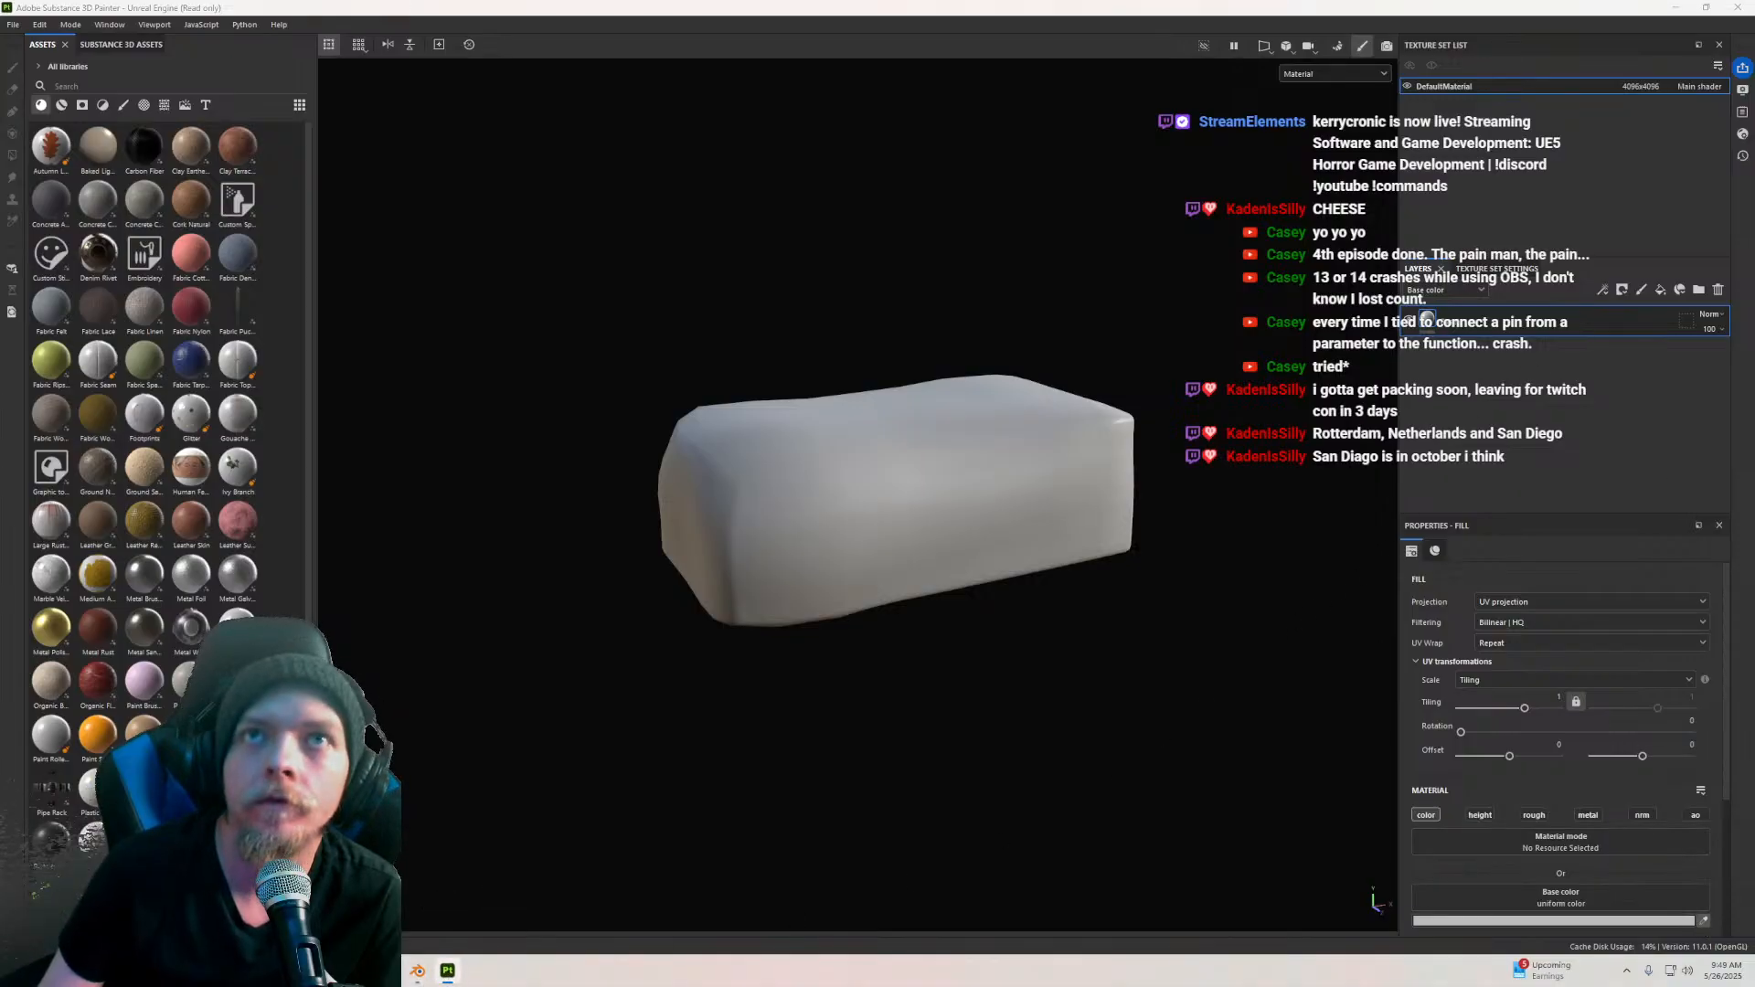
scroll(970, 460, "up", 2)
left_click_drag(971, 461, 585, 695, "alt")
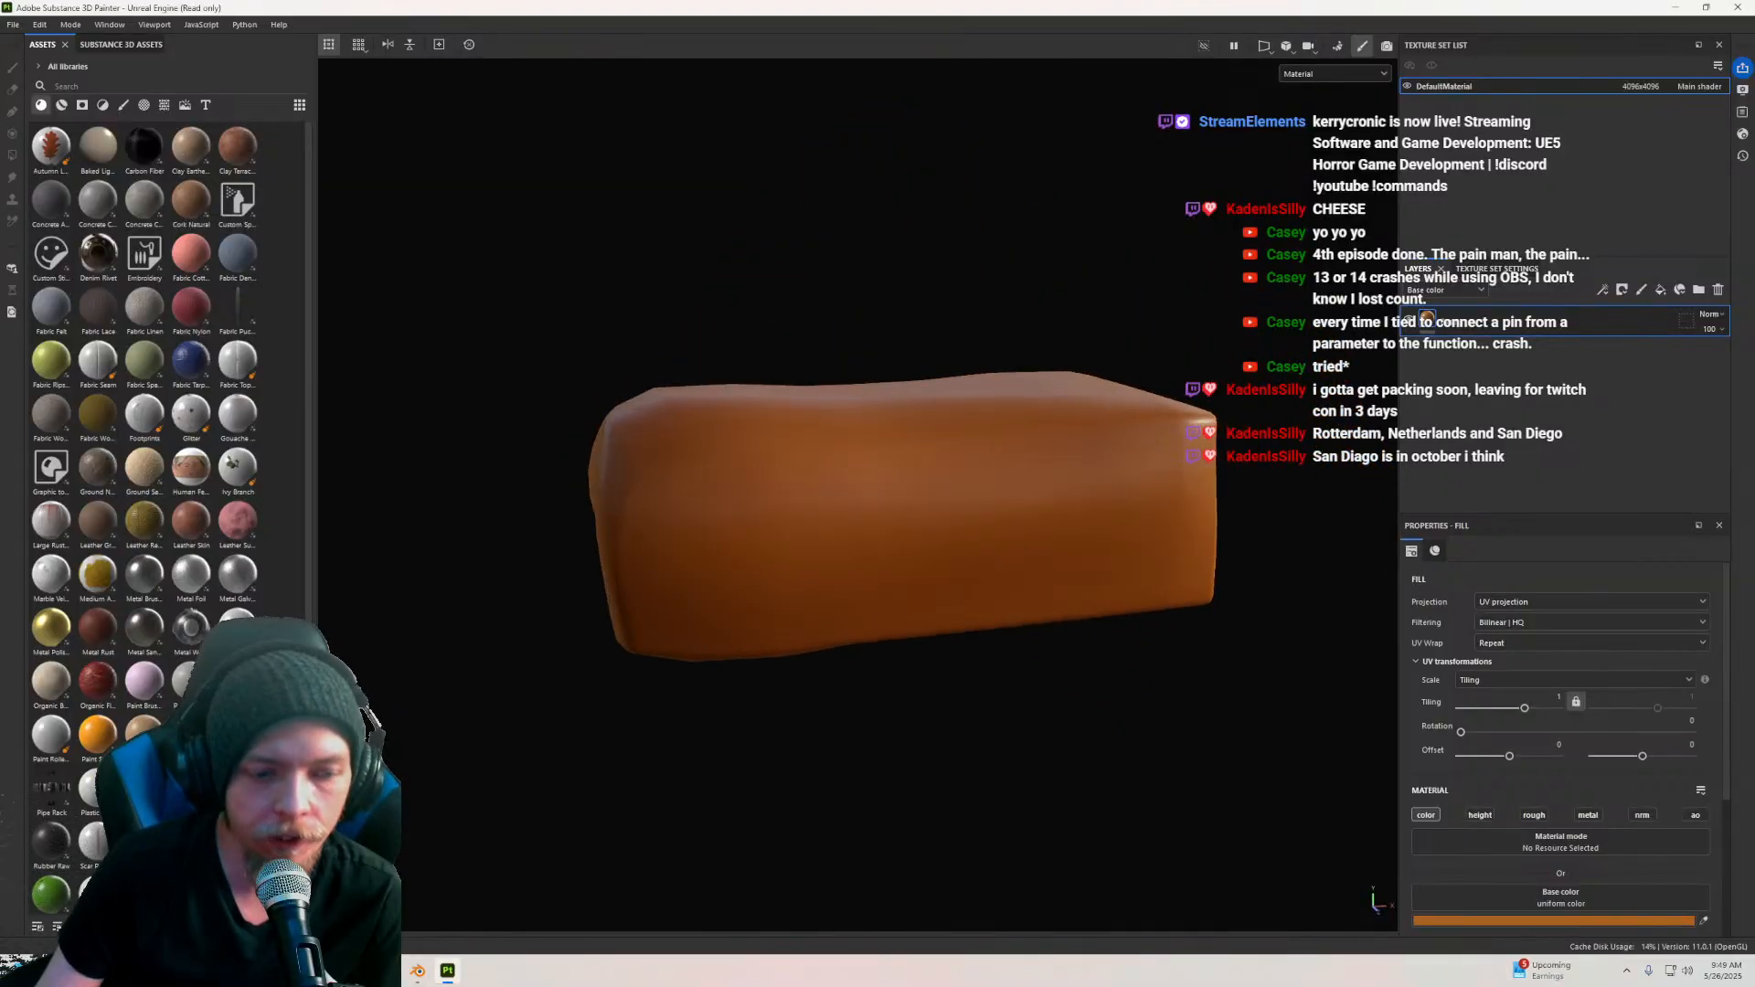
left_click_drag(910, 565, 905, 444, "alt")
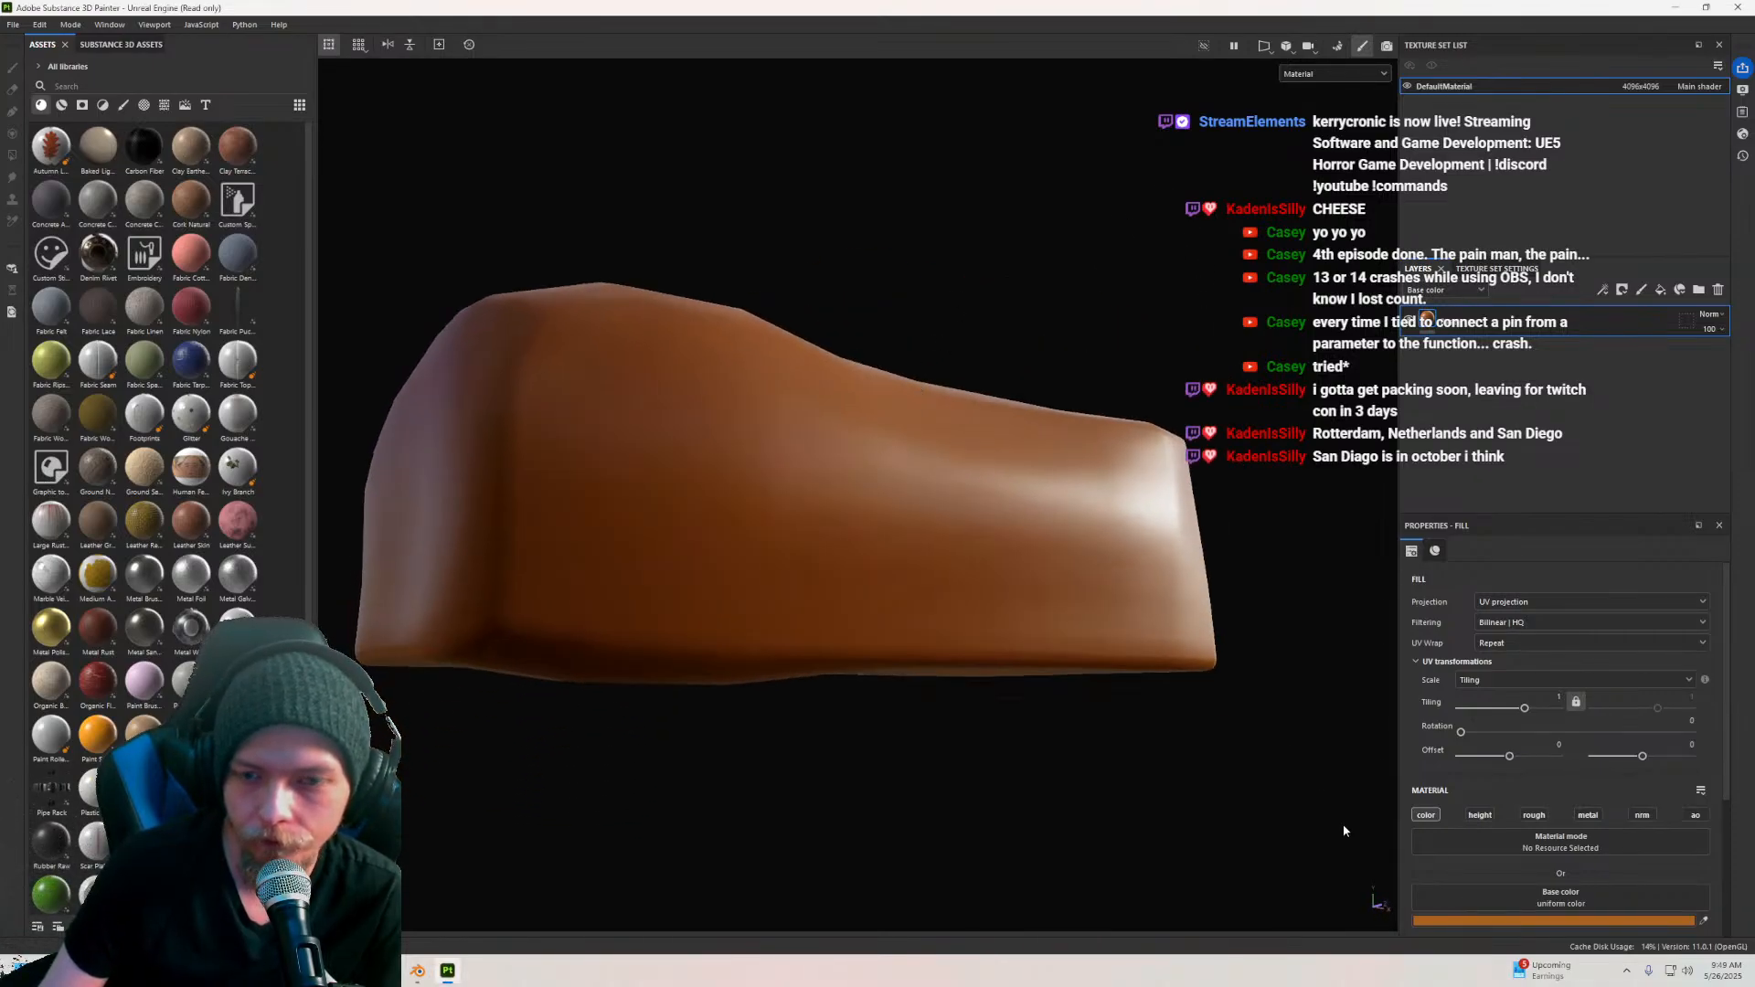
Step: Enable the roughness channel on the Base layer and set its roughness to about 0.46
scroll(1458, 743, "down", 3)
left_click(1522, 611)
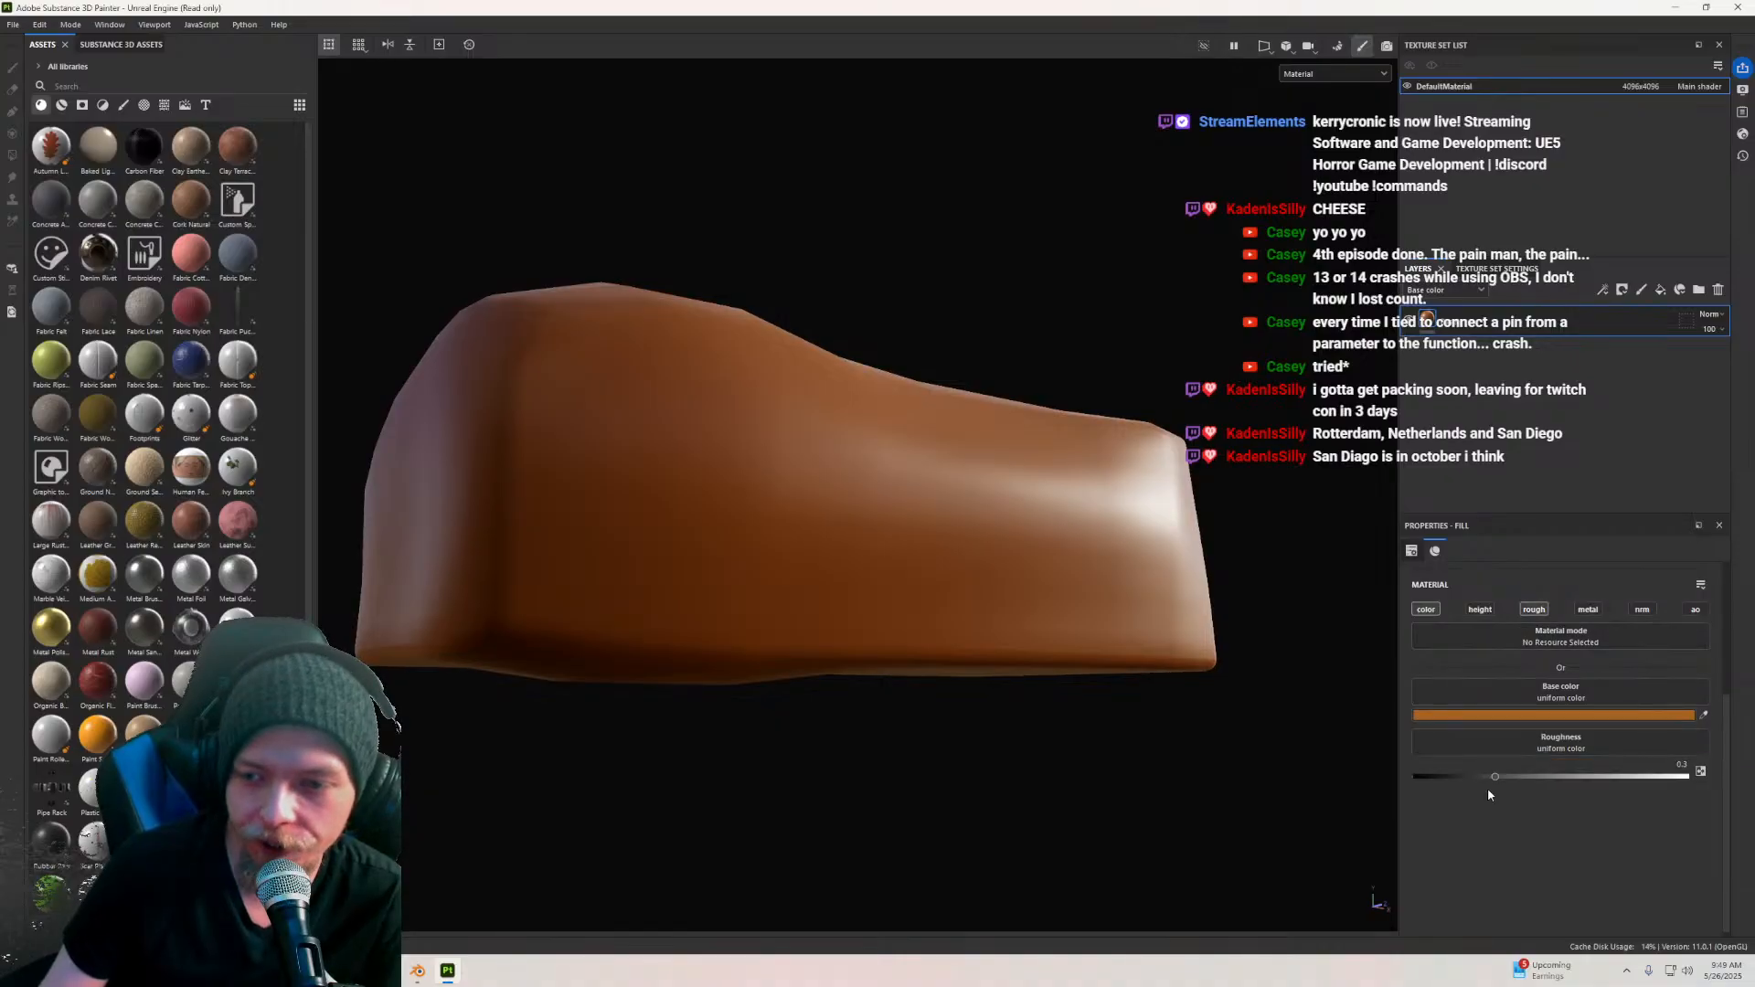
mouse_move(1496, 776)
left_mouse_down()
mouse_move(1550, 777)
mouse_move(1540, 807)
left_mouse_up()
scroll(951, 677, "down", 3)
mouse_move(951, 676)
left_mouse_down("alt")
mouse_move(847, 682)
mouse_move(897, 482)
mouse_move(885, 579)
mouse_move(870, 395)
mouse_move(923, 530)
mouse_move(901, 549)
mouse_move(838, 424)
mouse_move(862, 545)
mouse_move(827, 435)
mouse_move(560, 460)
mouse_move(845, 407)
left_mouse_up("alt")
scroll(830, 417, "up", 4)
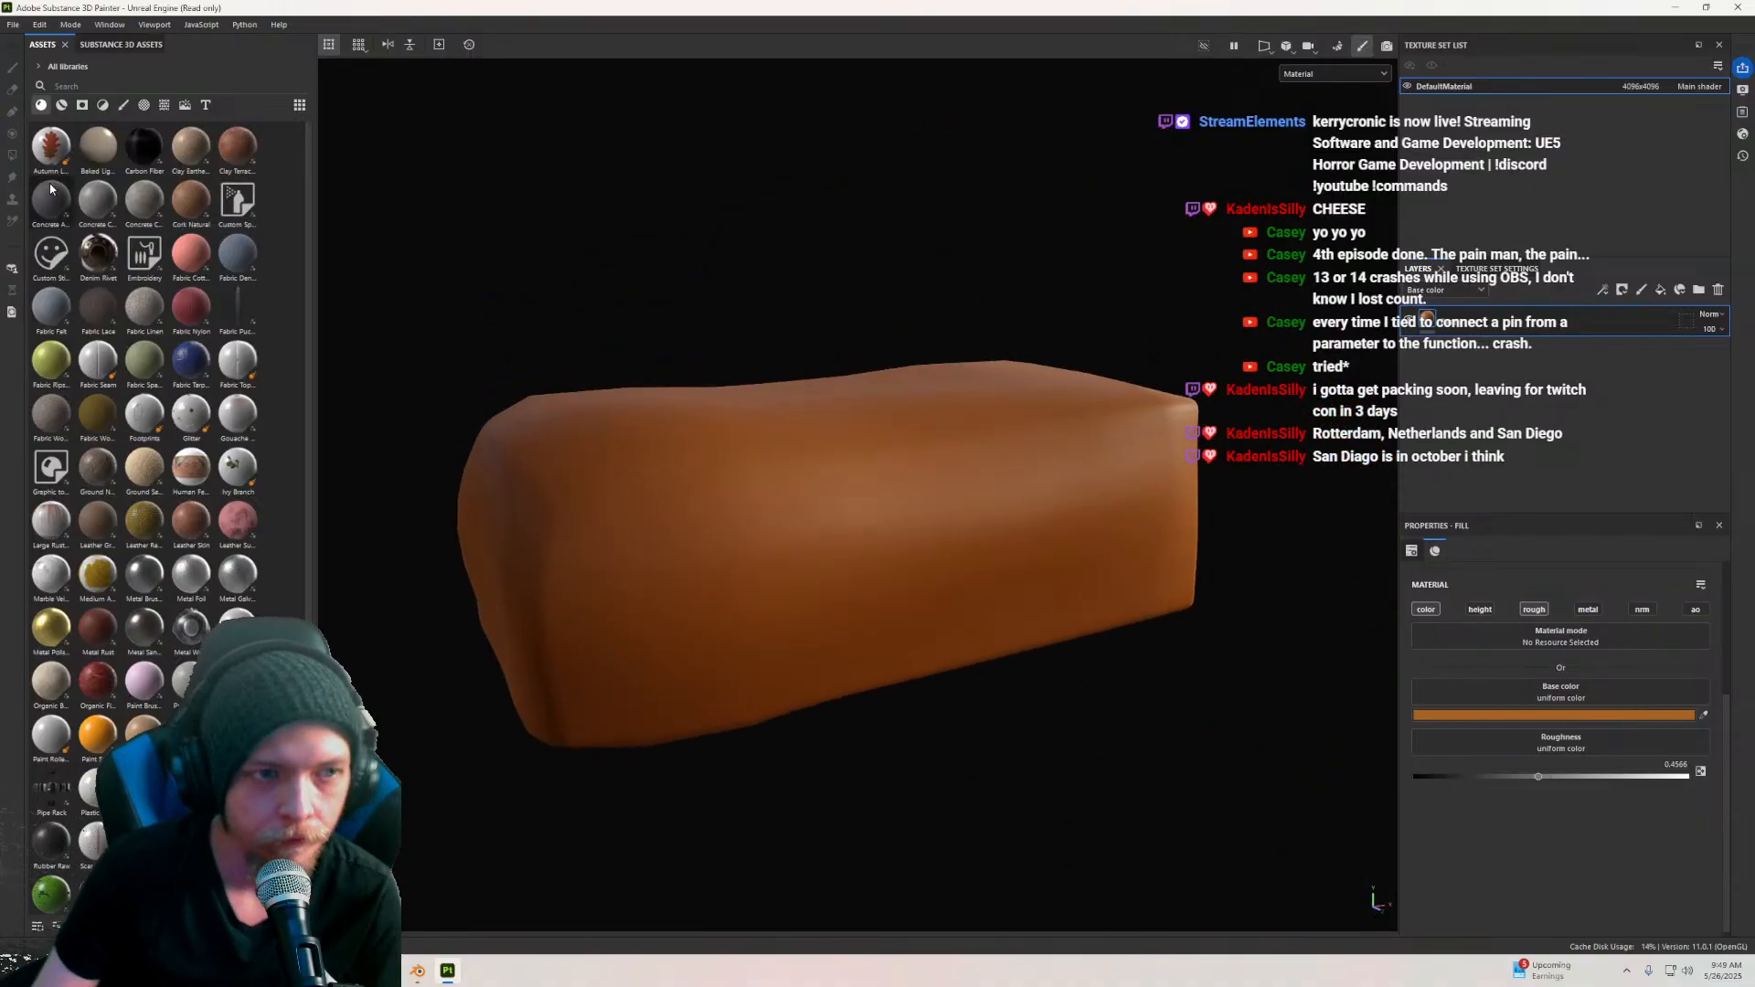
Step: Filter the asset library to textures, then add a second fill layer above Base and rename it
left_click(164, 105)
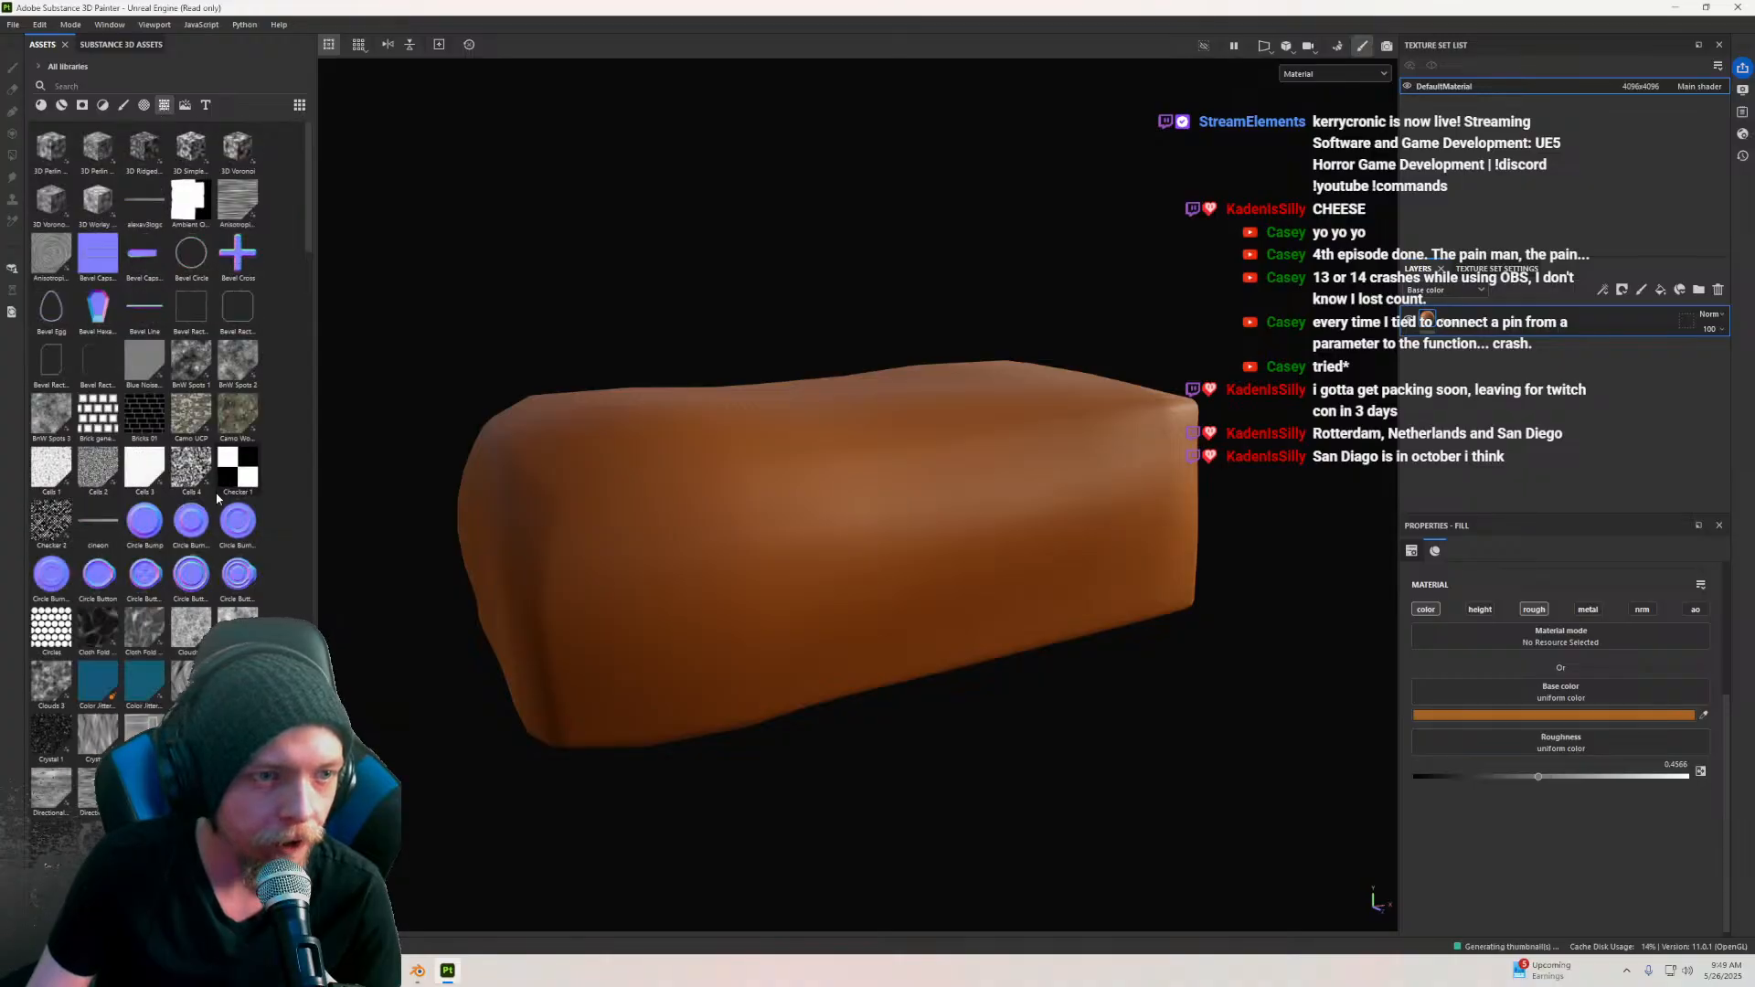
scroll(223, 339, "down", 3)
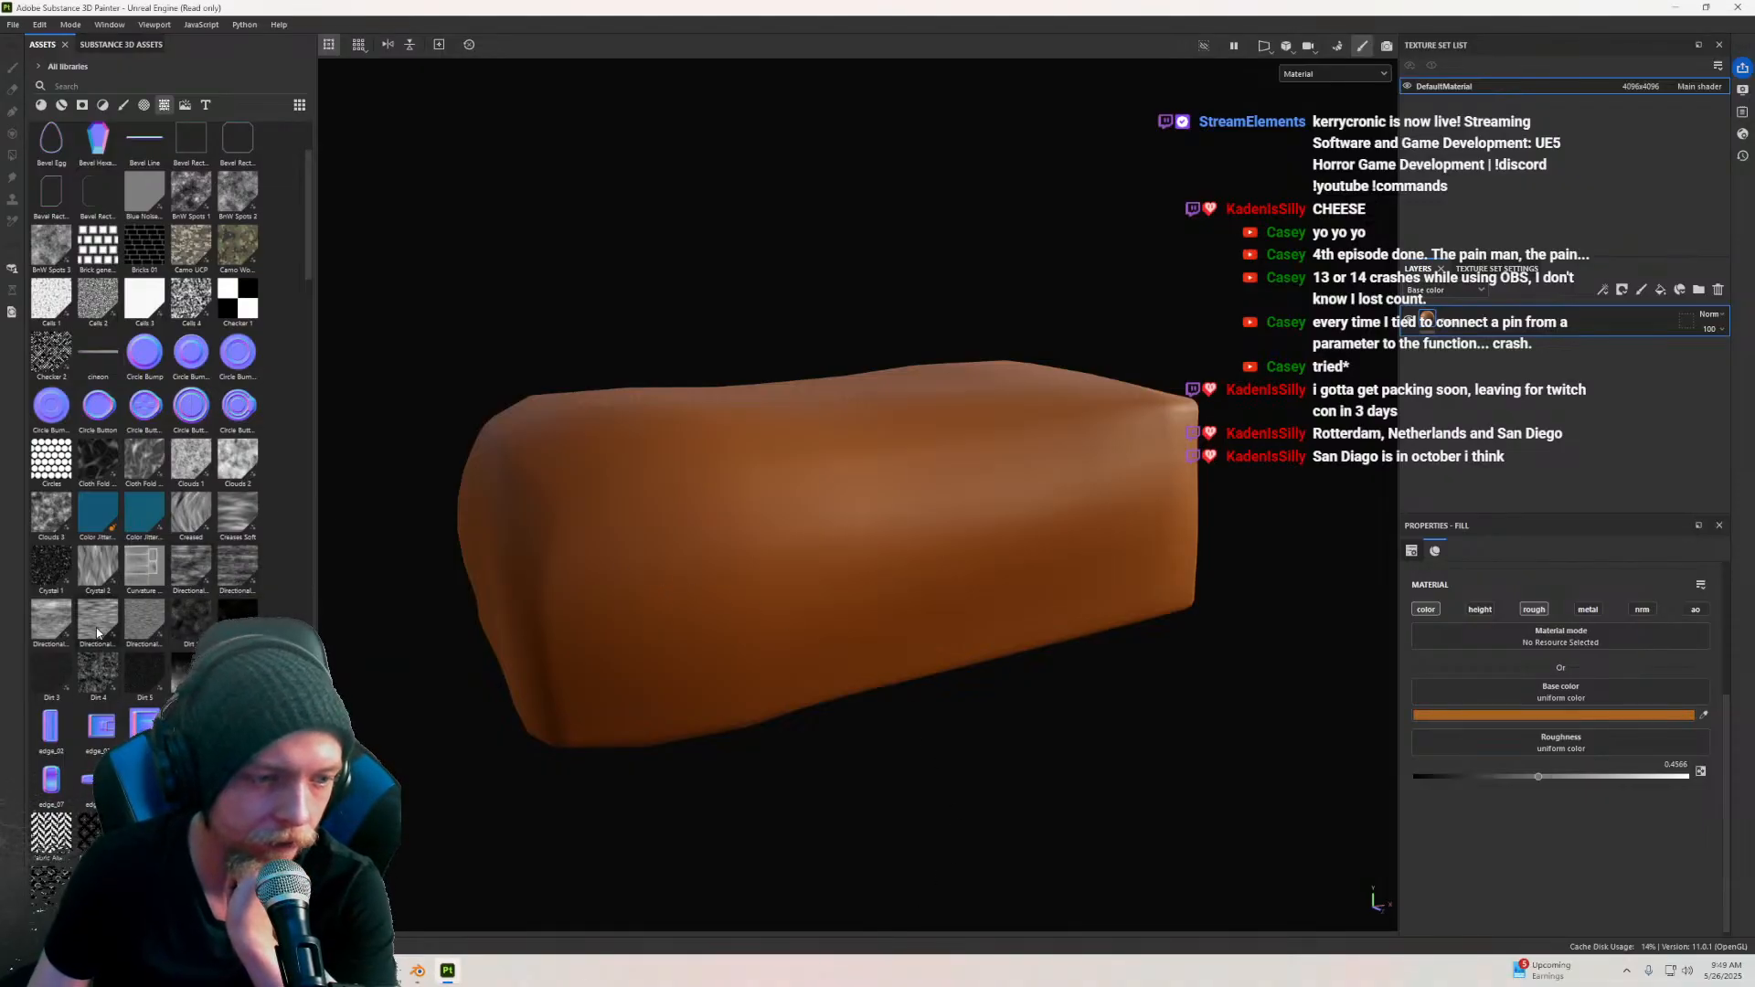
mouse_move(97, 631)
scroll(97, 632, "down", 5)
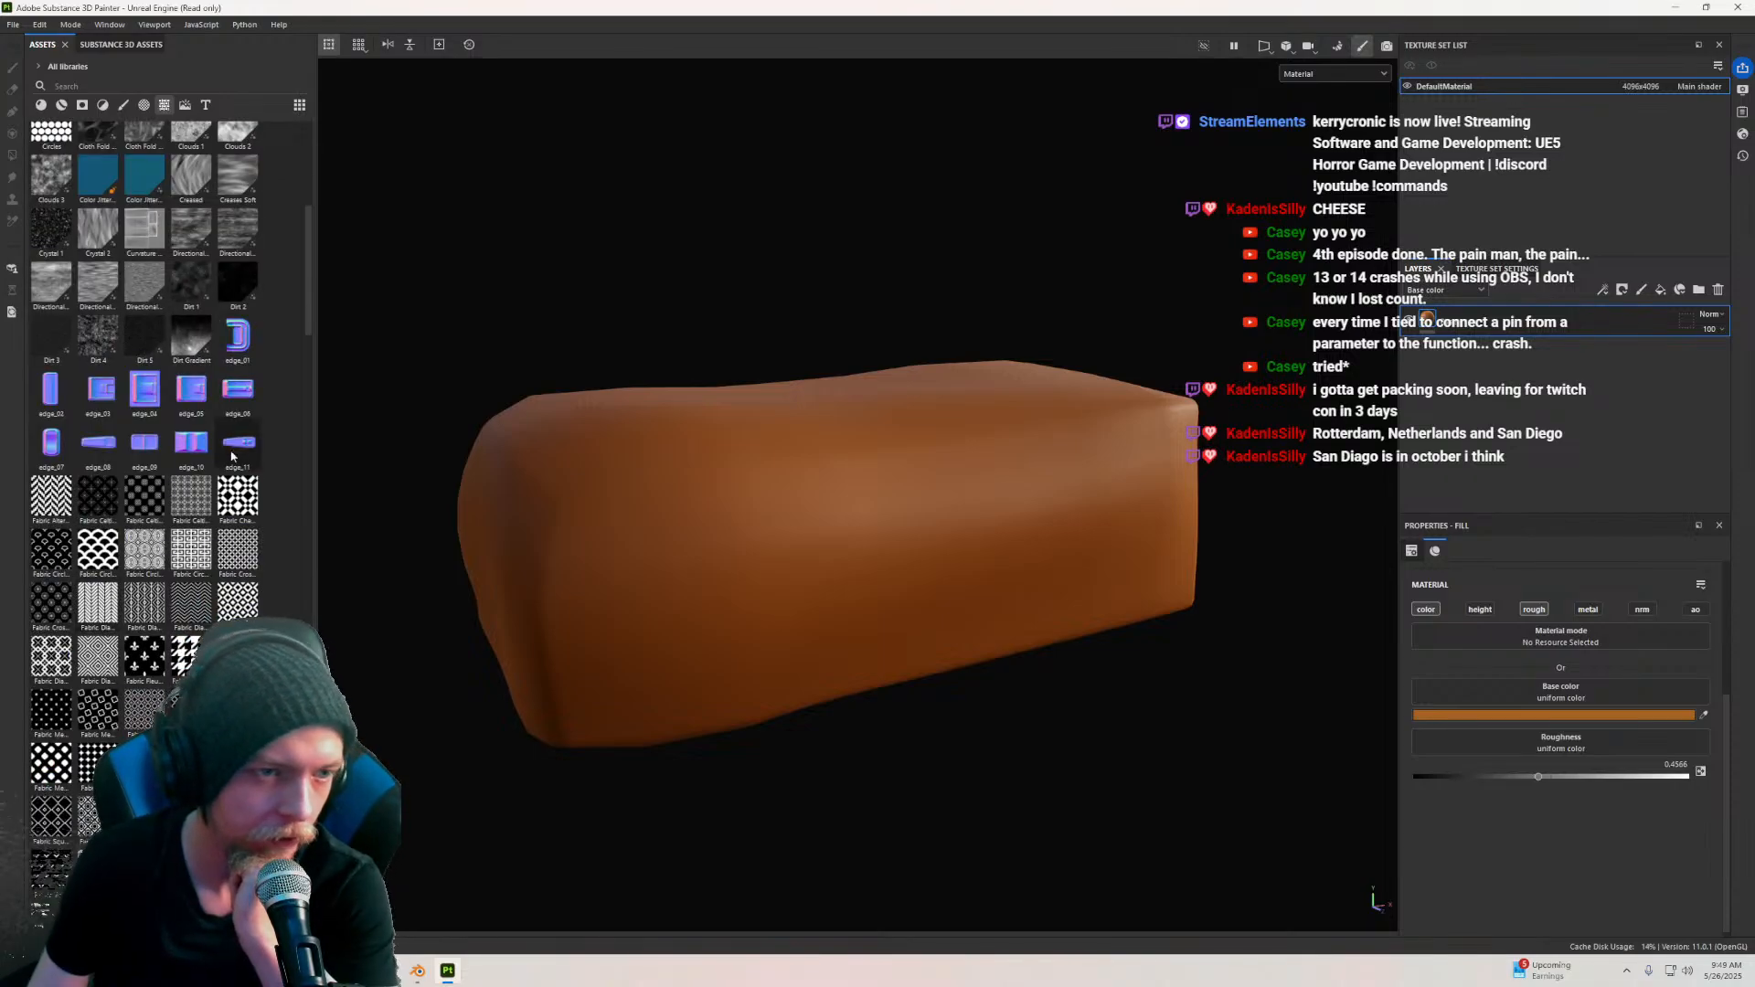
scroll(194, 242, "up", 5)
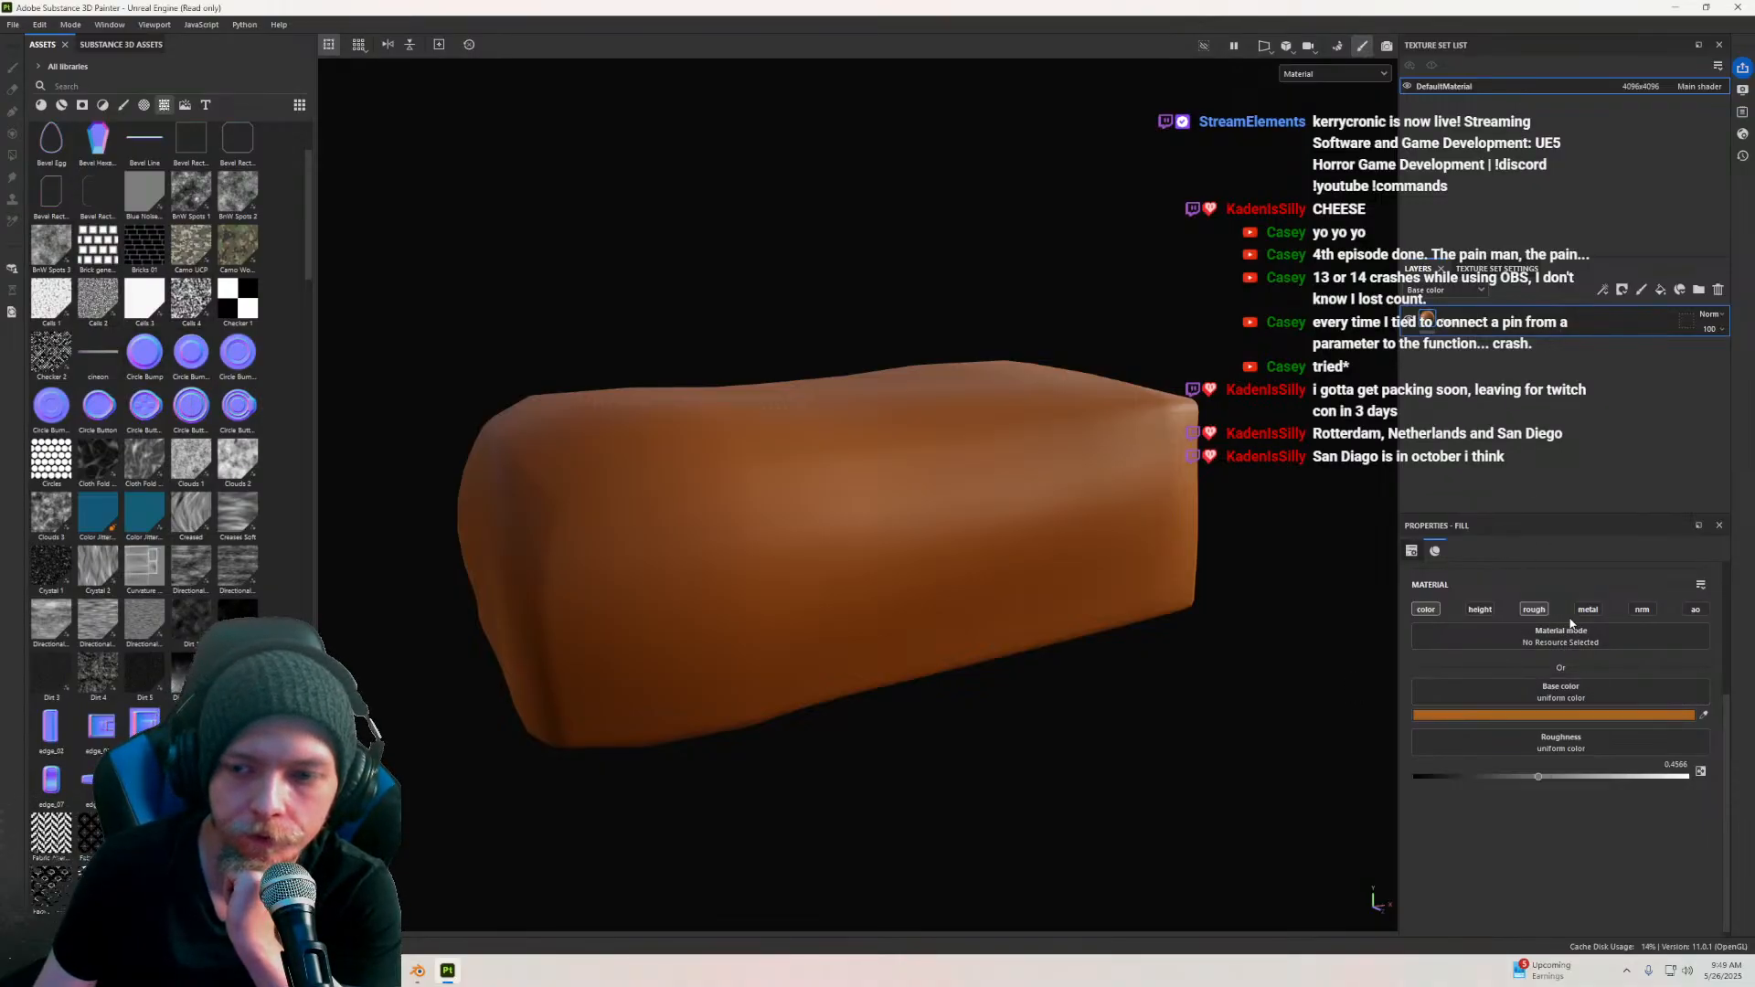
left_click(1661, 289)
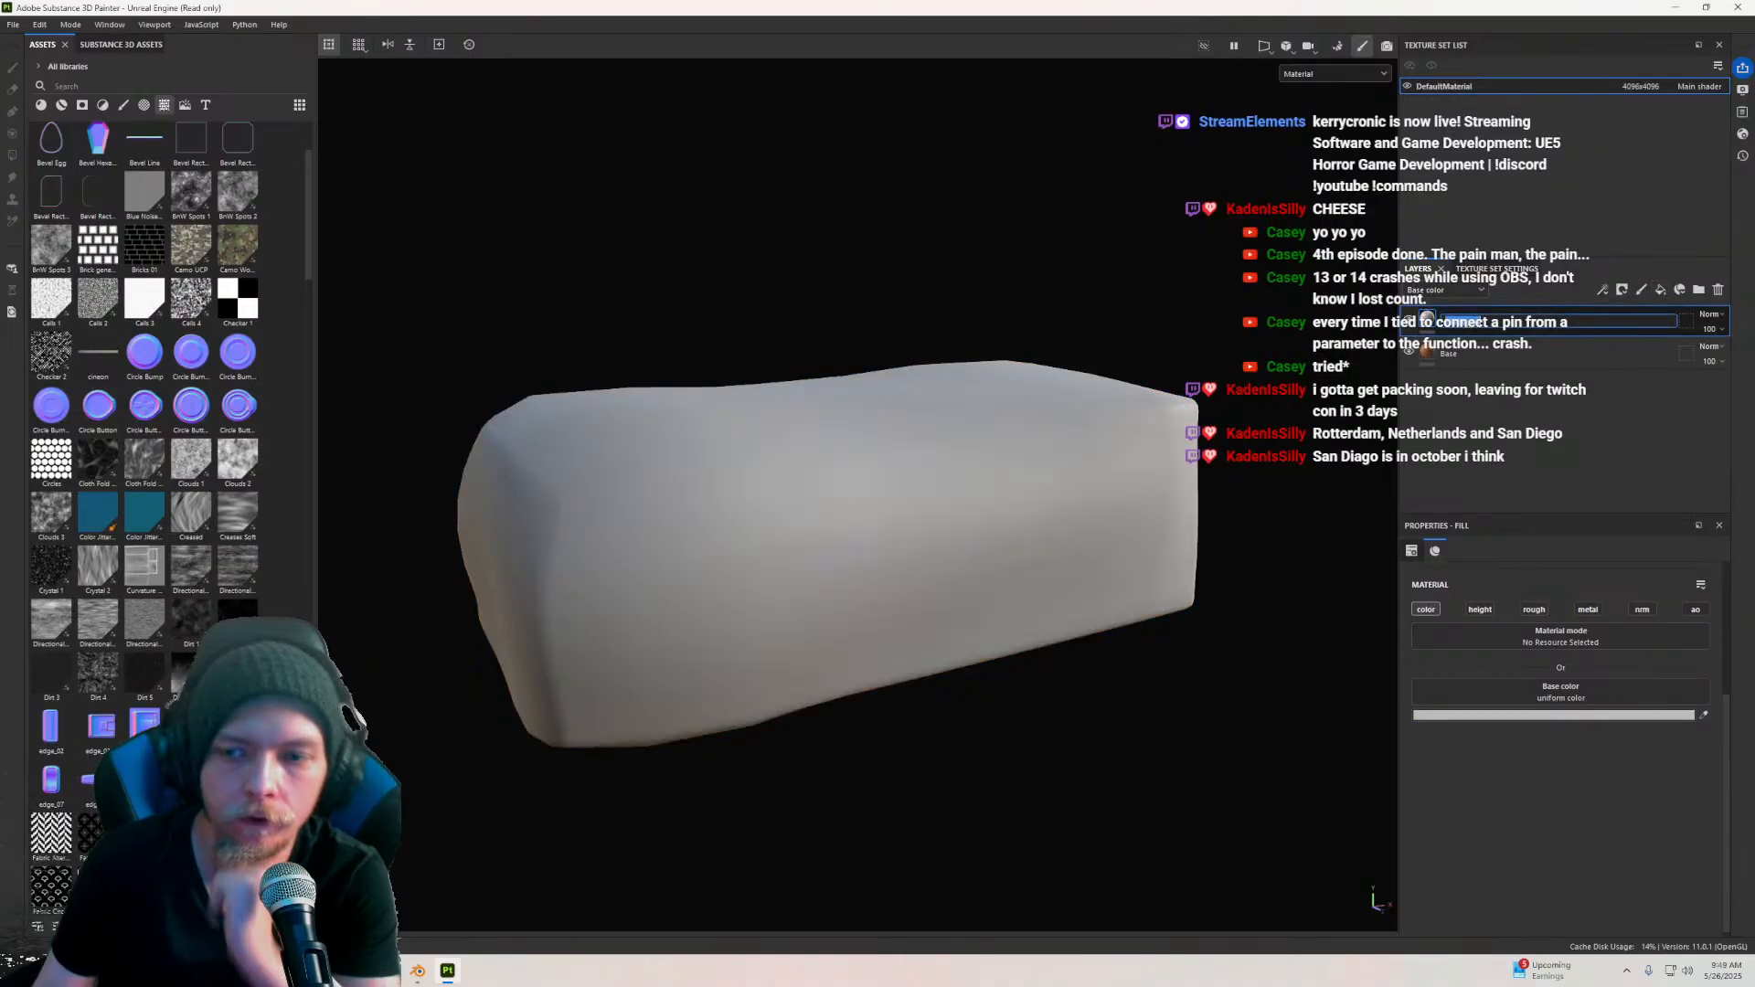
key("BackSpace")
key("Return")
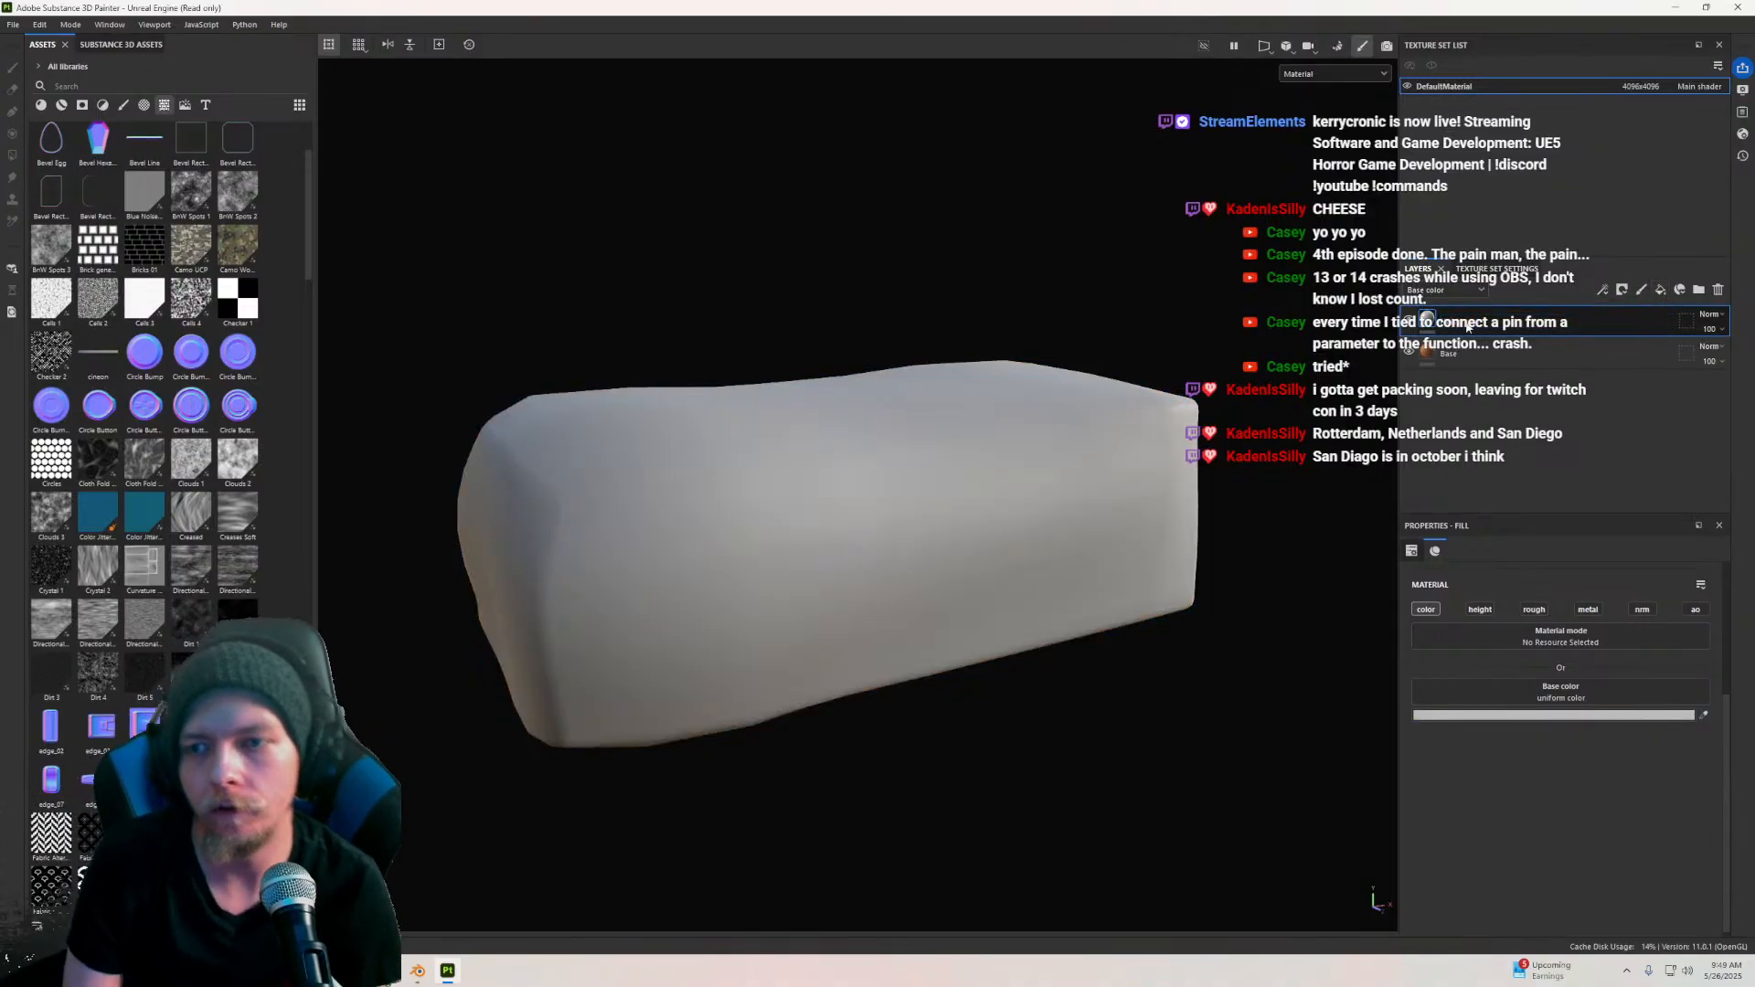
Step: Limit the new fill layer to the height channel and assign the BnW Spots 3 texture as its height
left_click(1425, 608)
left_click(1480, 609)
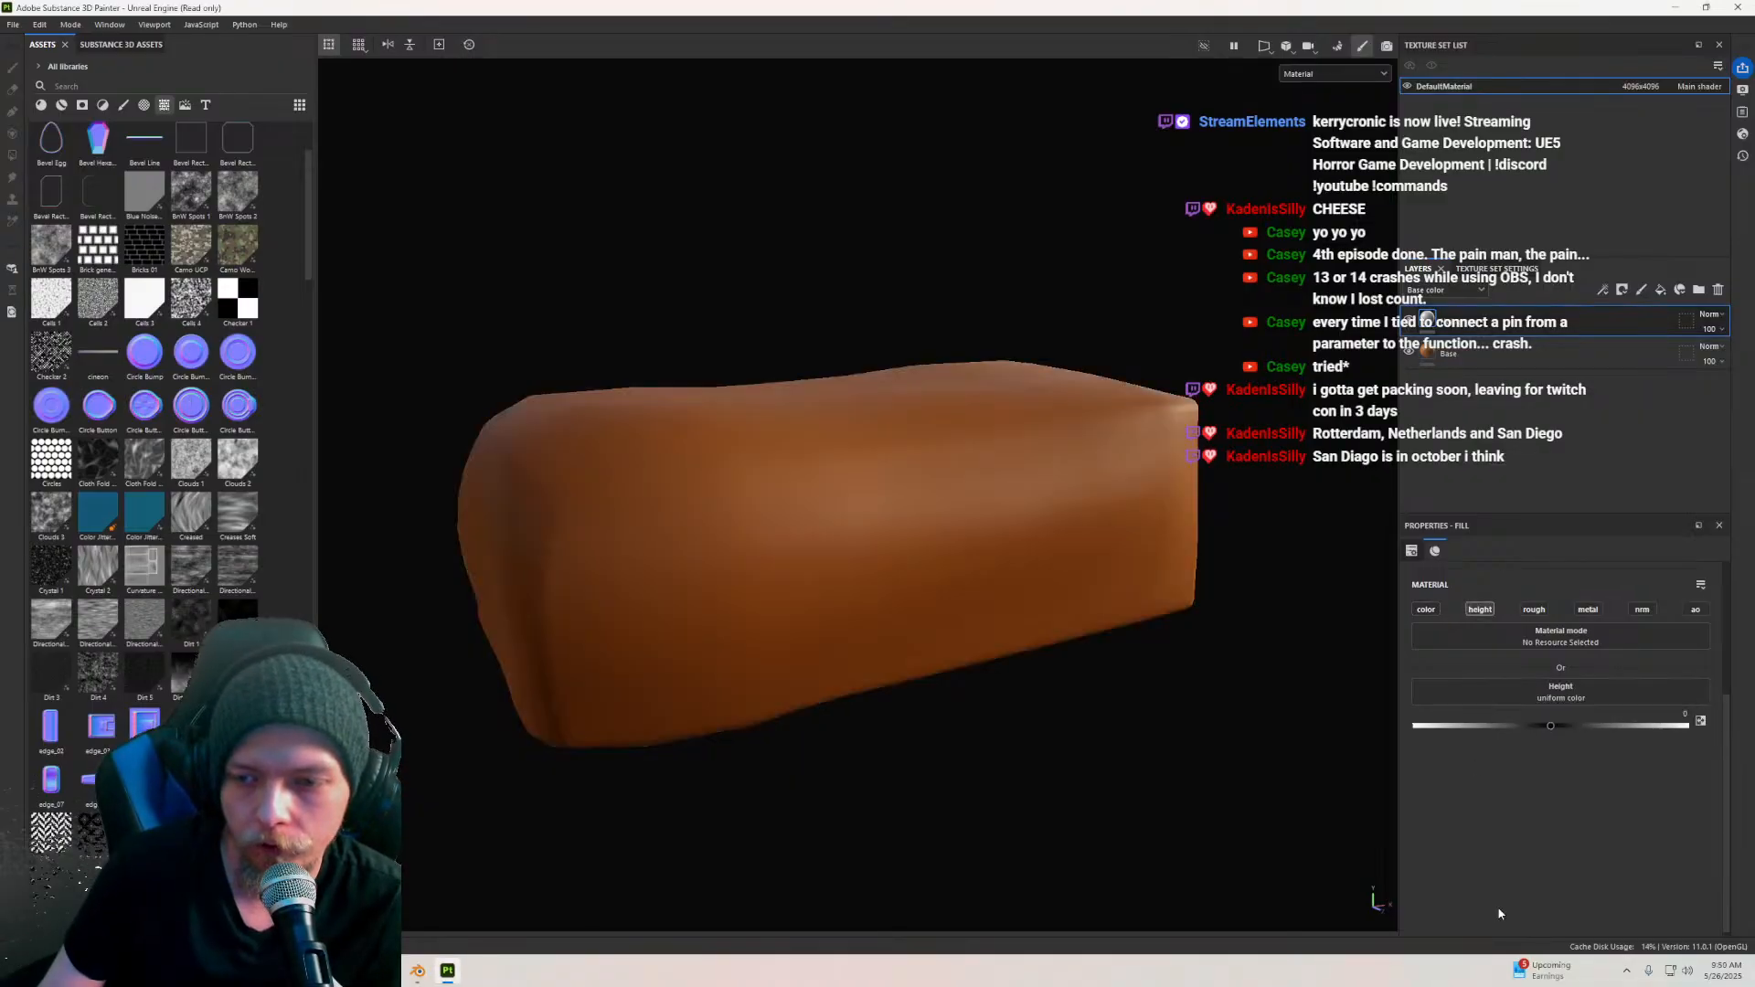
left_click_drag(53, 265, 1554, 692)
left_click_drag(870, 491, 870, 573, "alt")
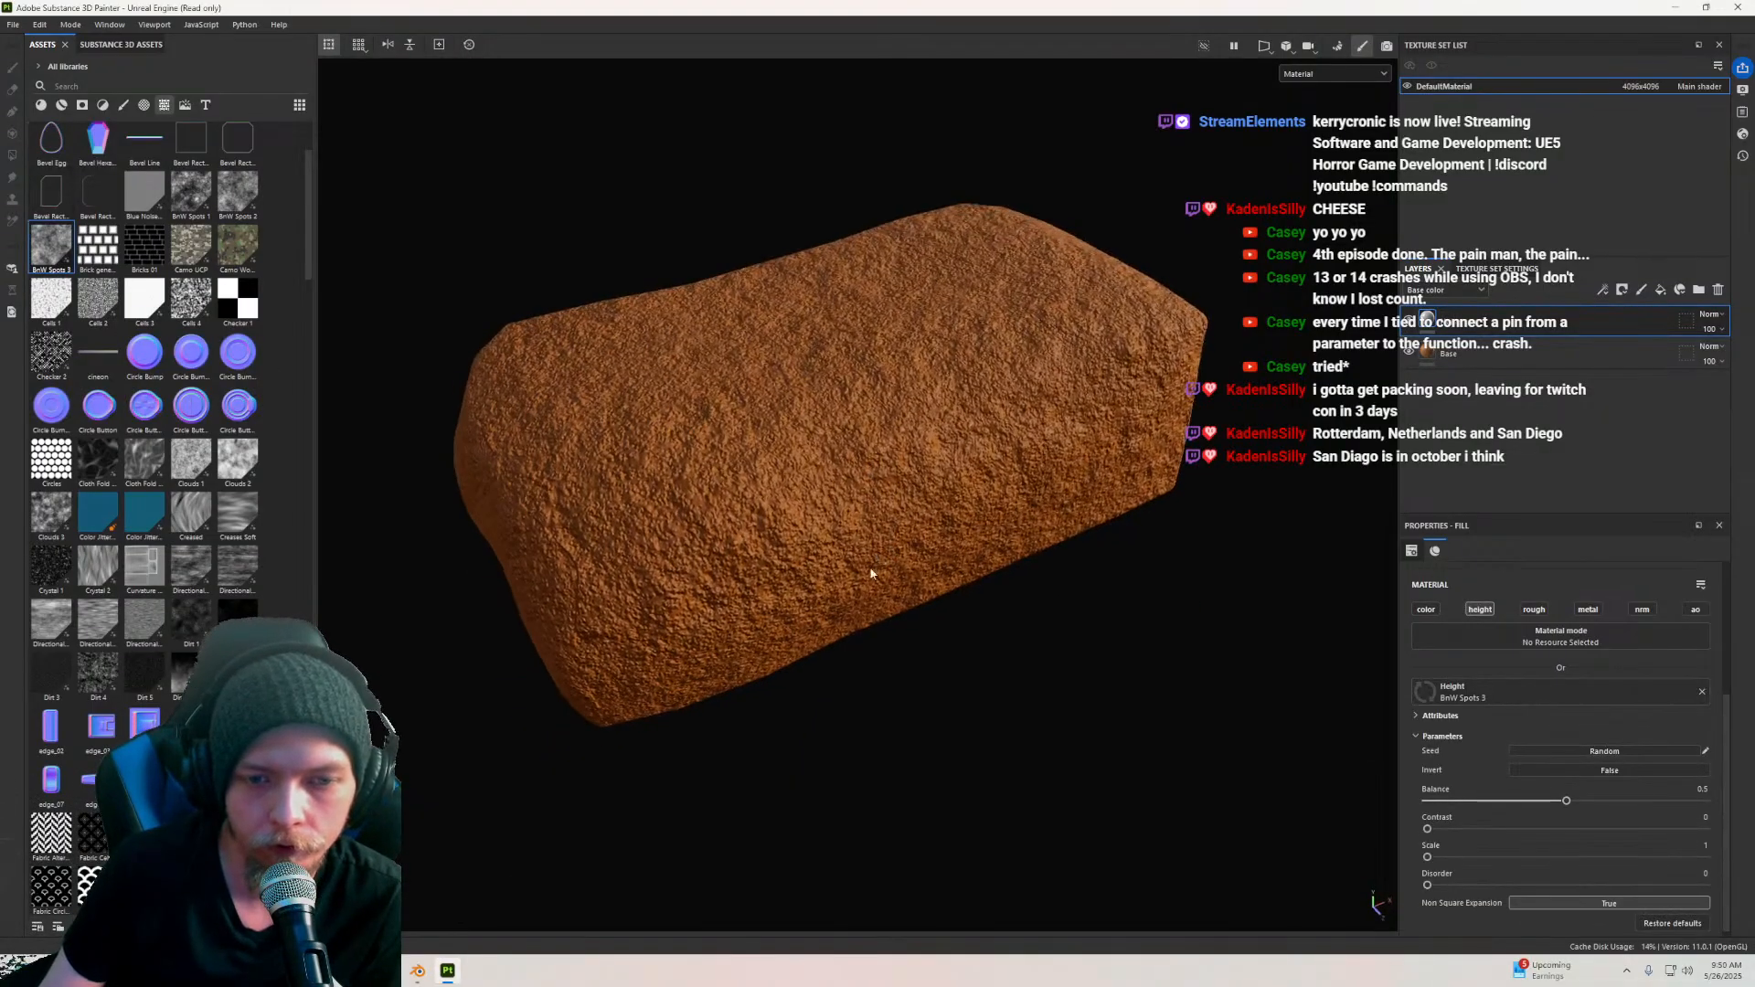
Step: Add a Levels effect to the Noise fill layer and make it affect the height channel
right_click(1436, 322)
left_click(1475, 691)
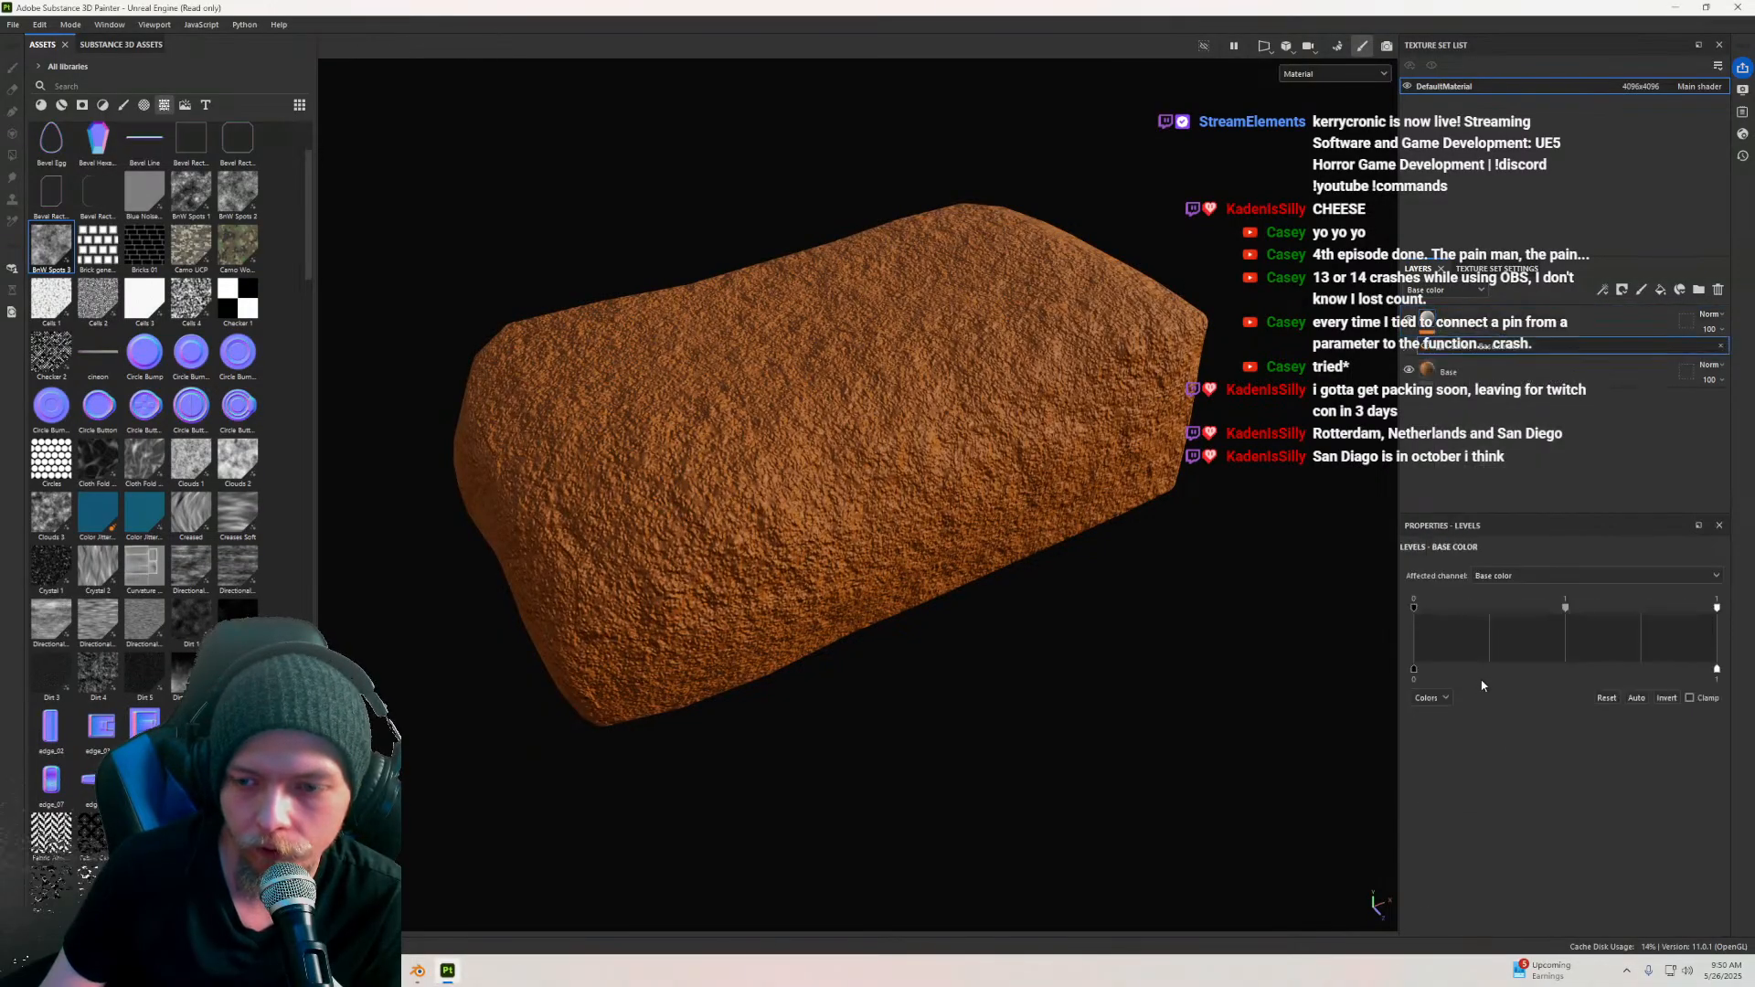
left_click(1514, 576)
left_click(1499, 606)
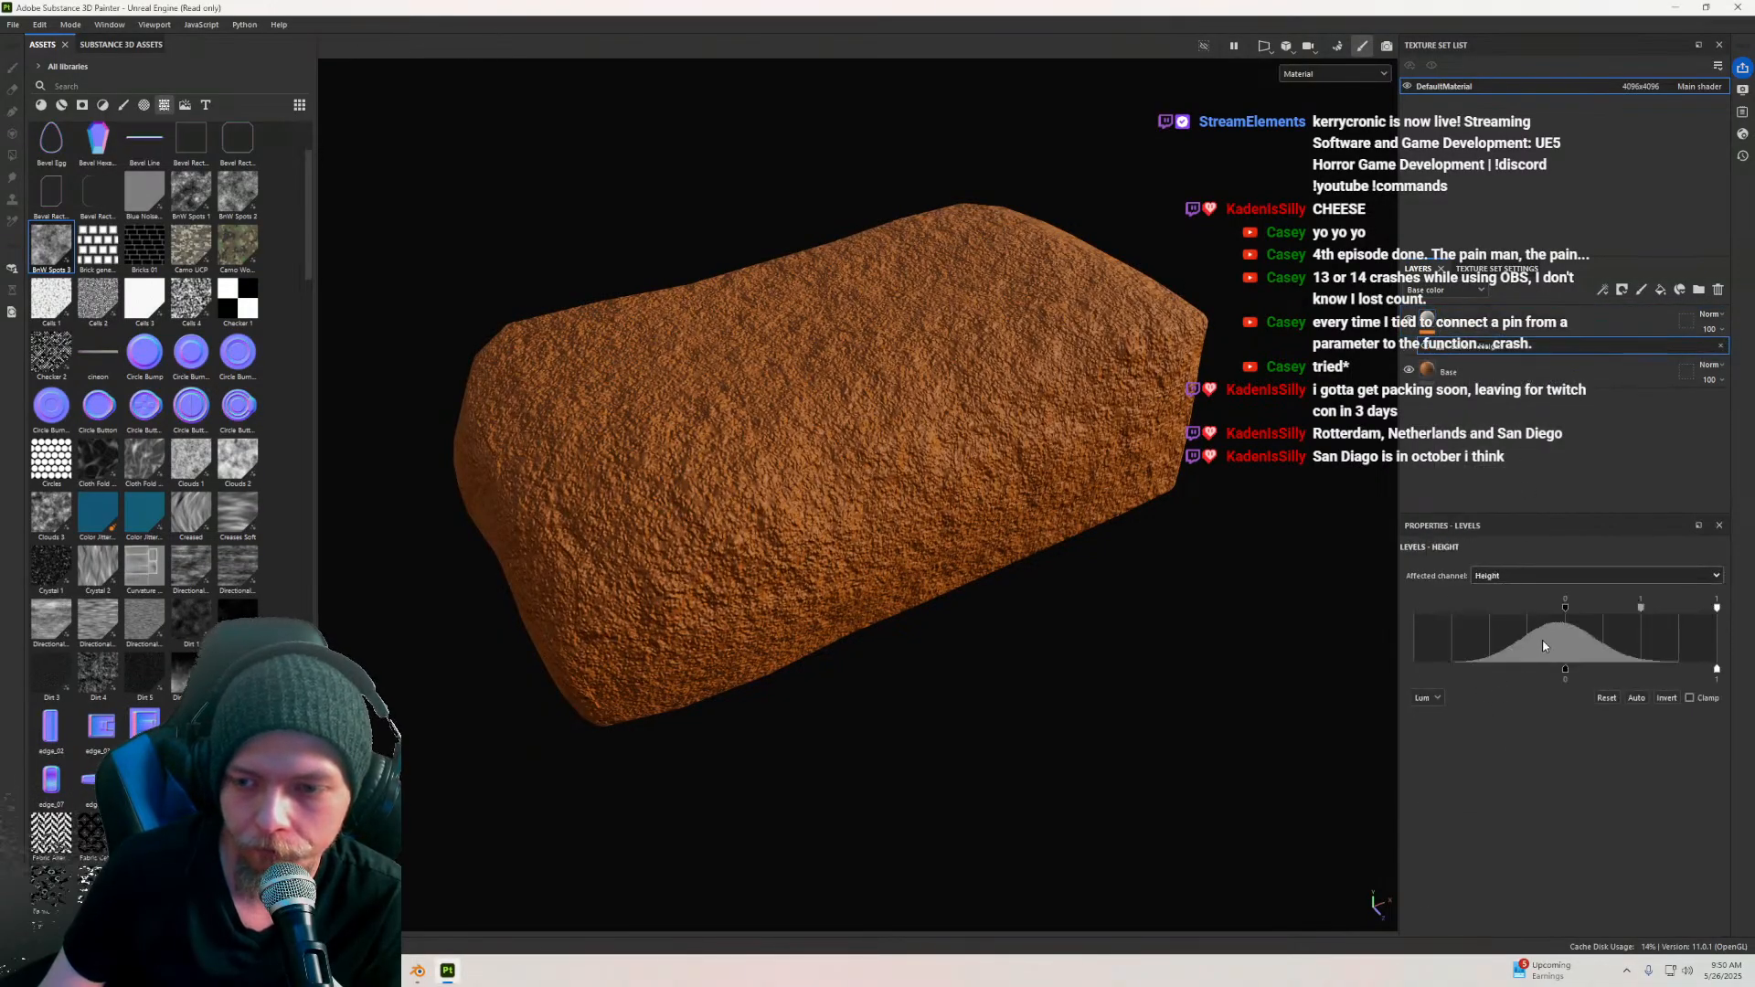
Step: Soften the noise relief in its height Levels: set the input minimum to -1 and narrow the output range to a maximum of about -0.027
left_click_drag(1564, 671, 1684, 668)
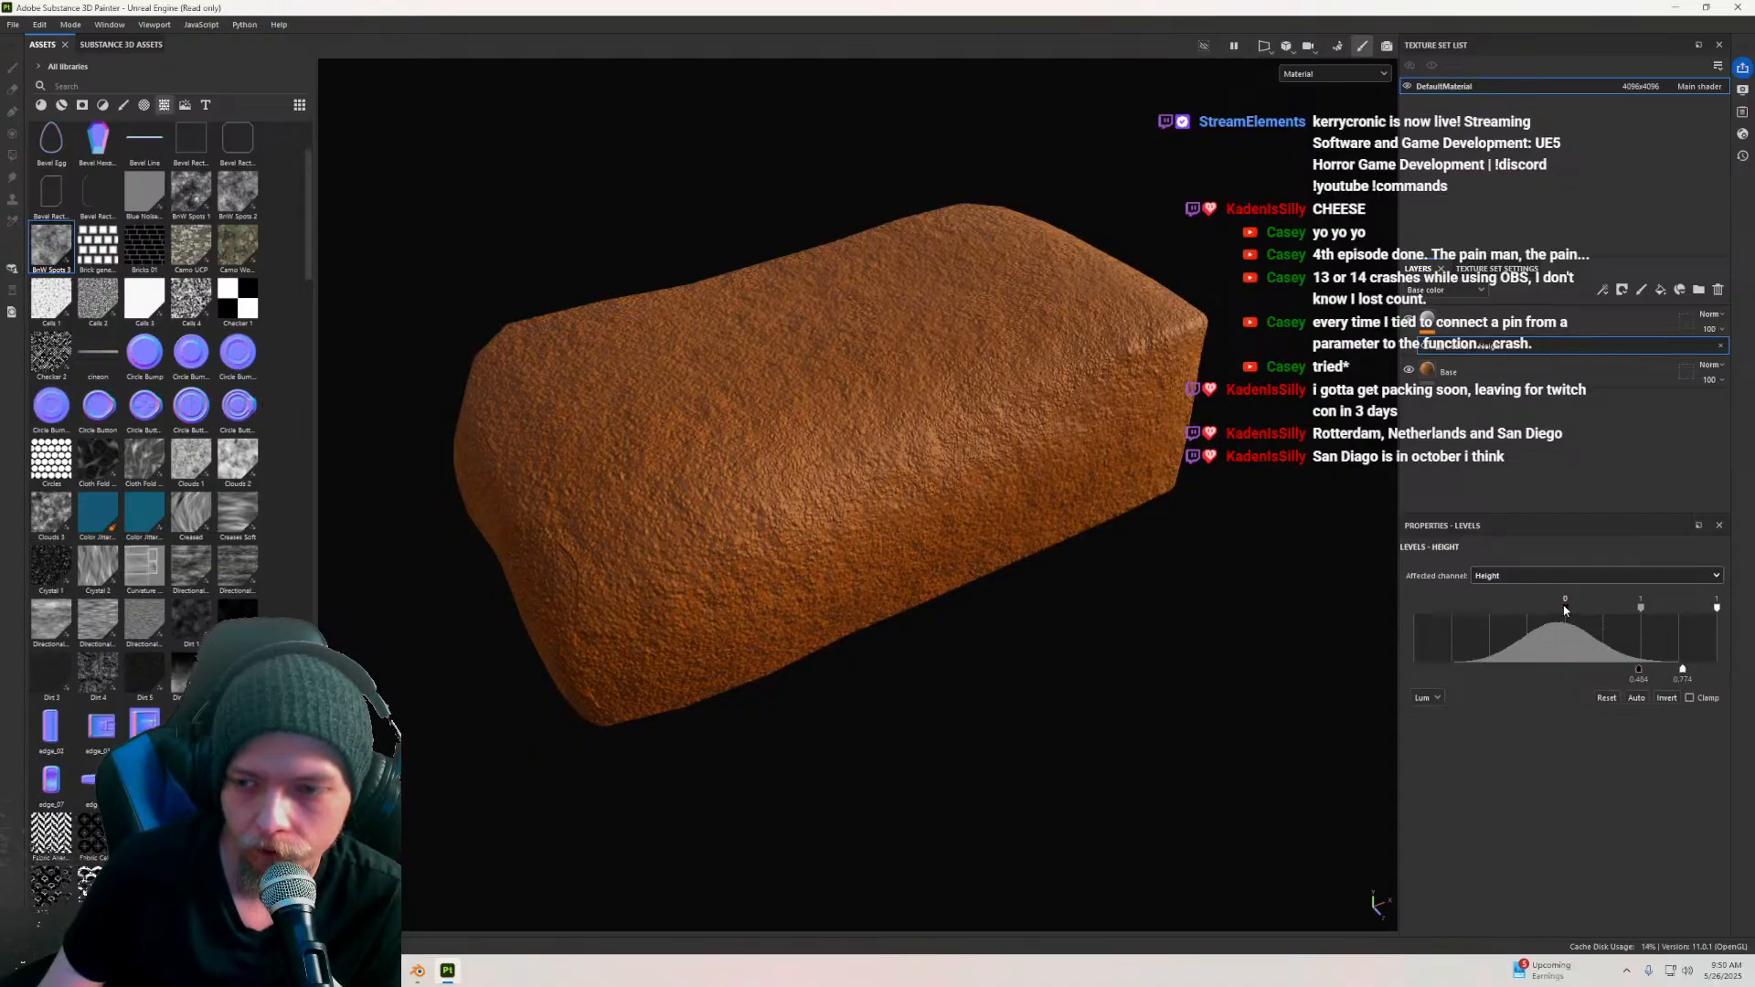
left_click_drag(1609, 605, 1411, 596)
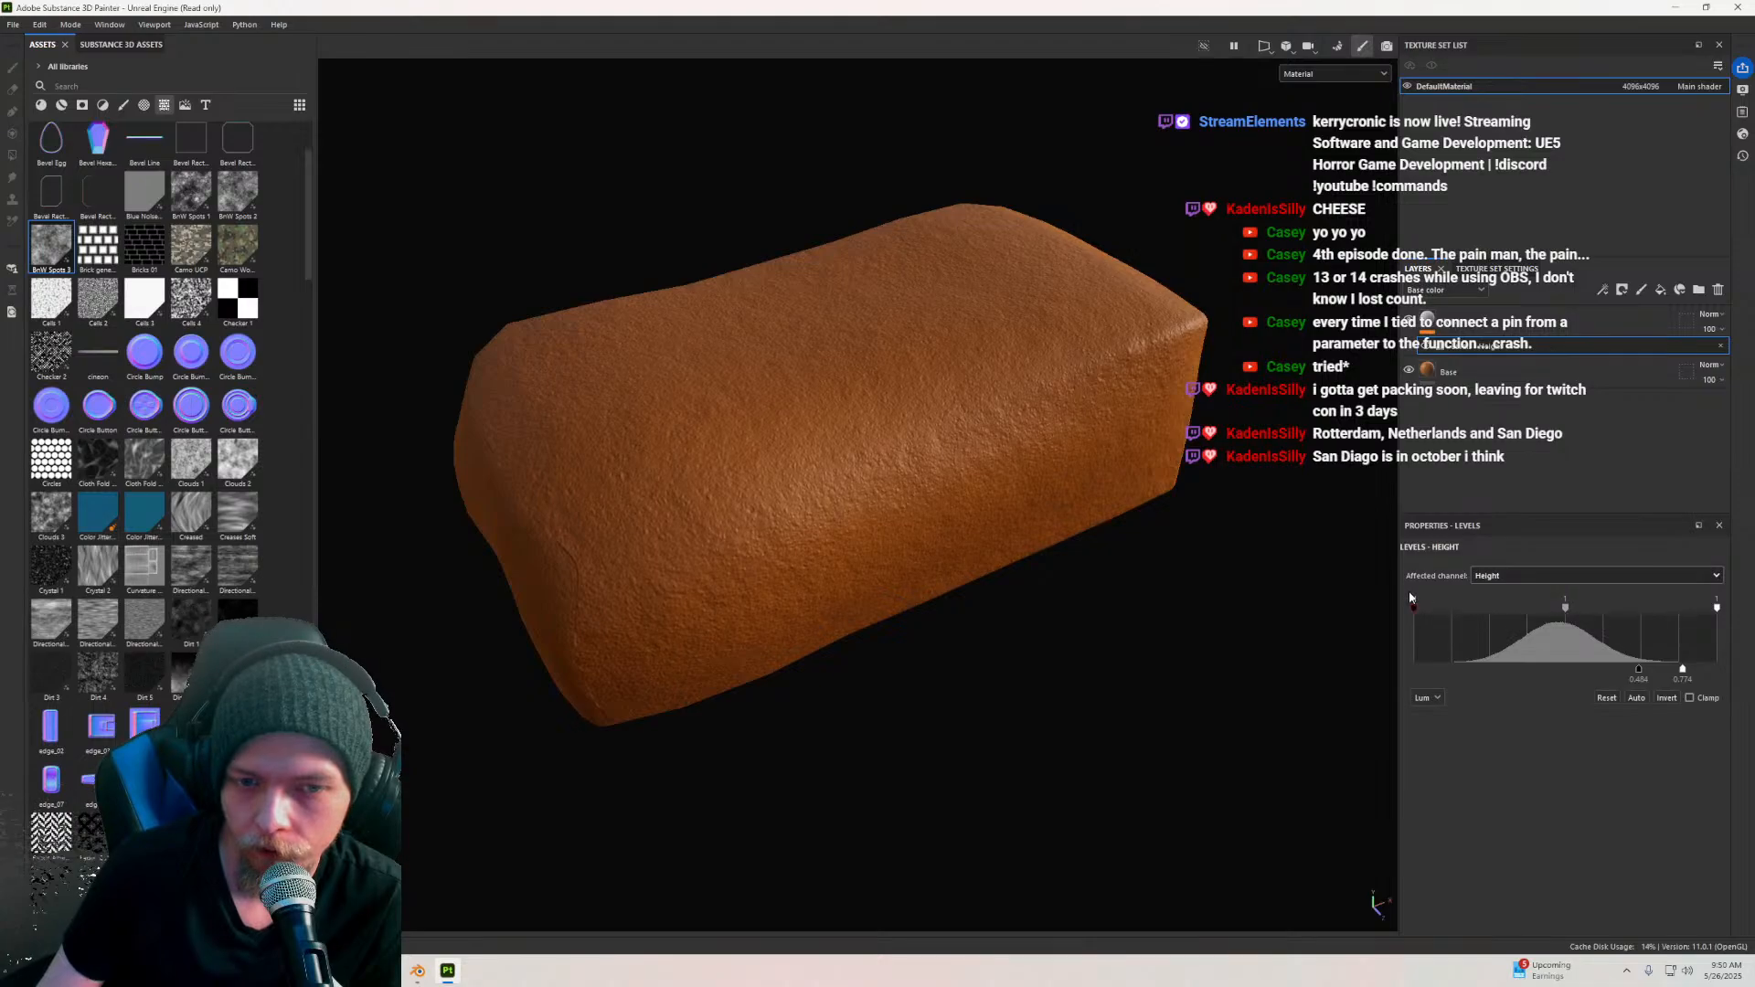
left_click_drag(1638, 673, 1541, 674)
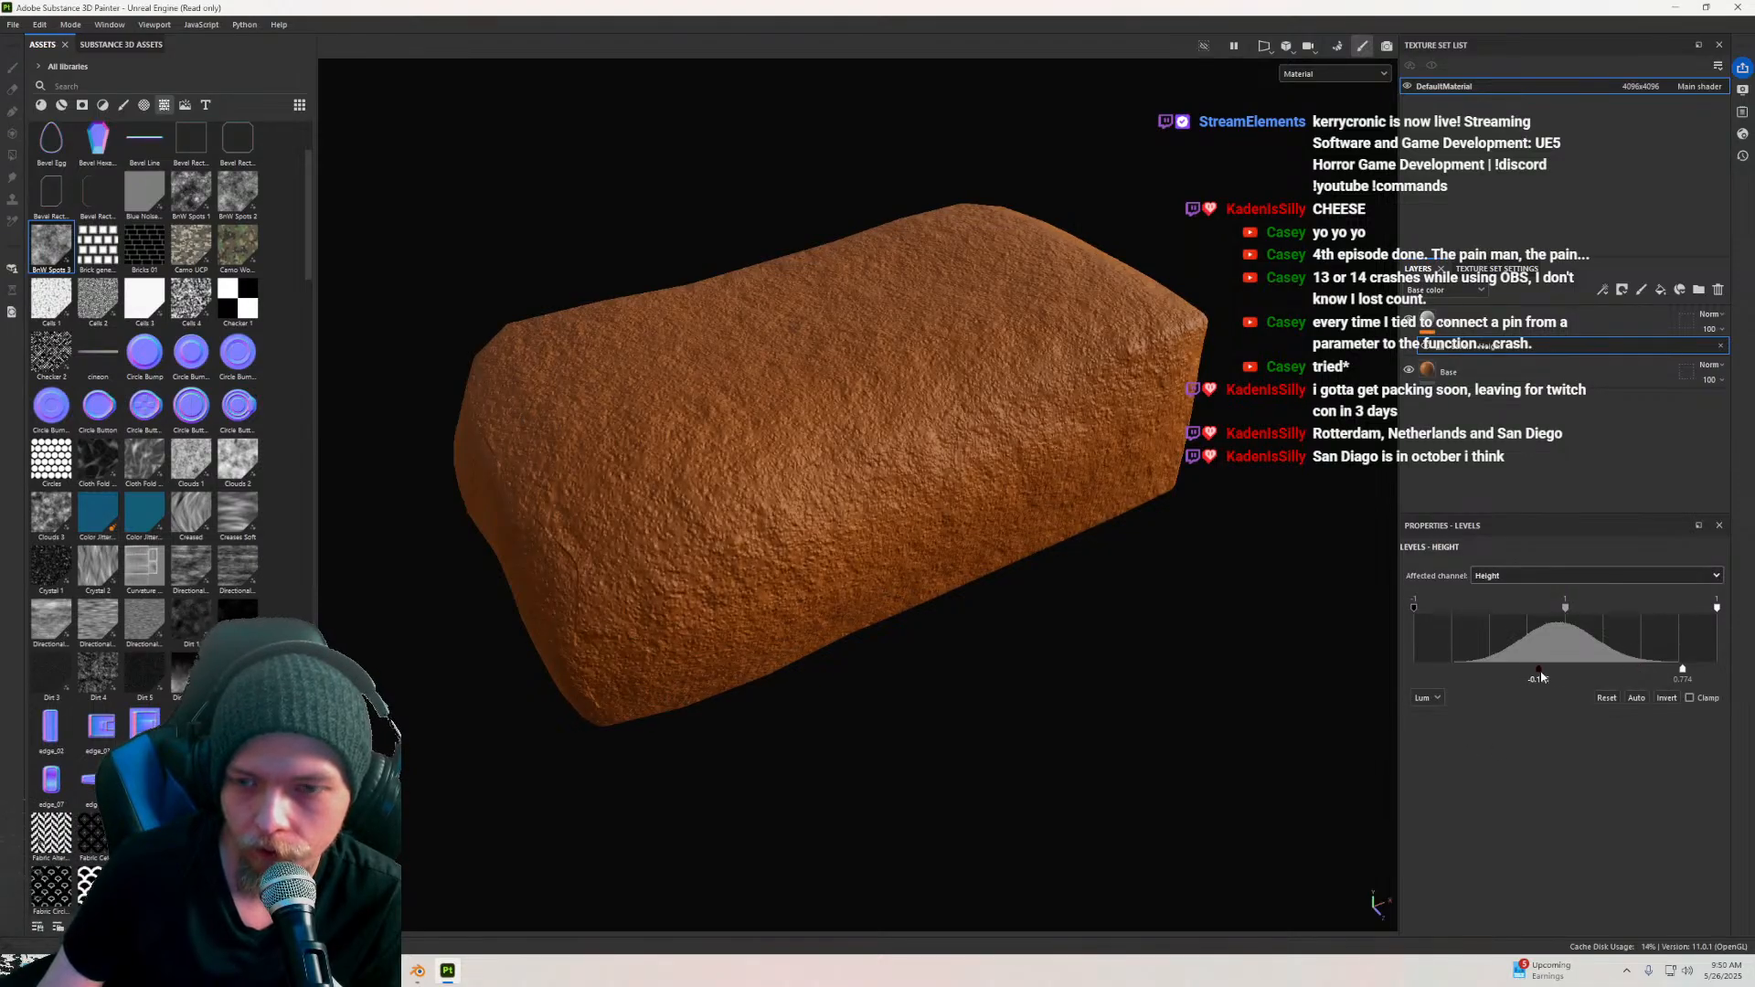
left_click_drag(1688, 676, 1575, 670)
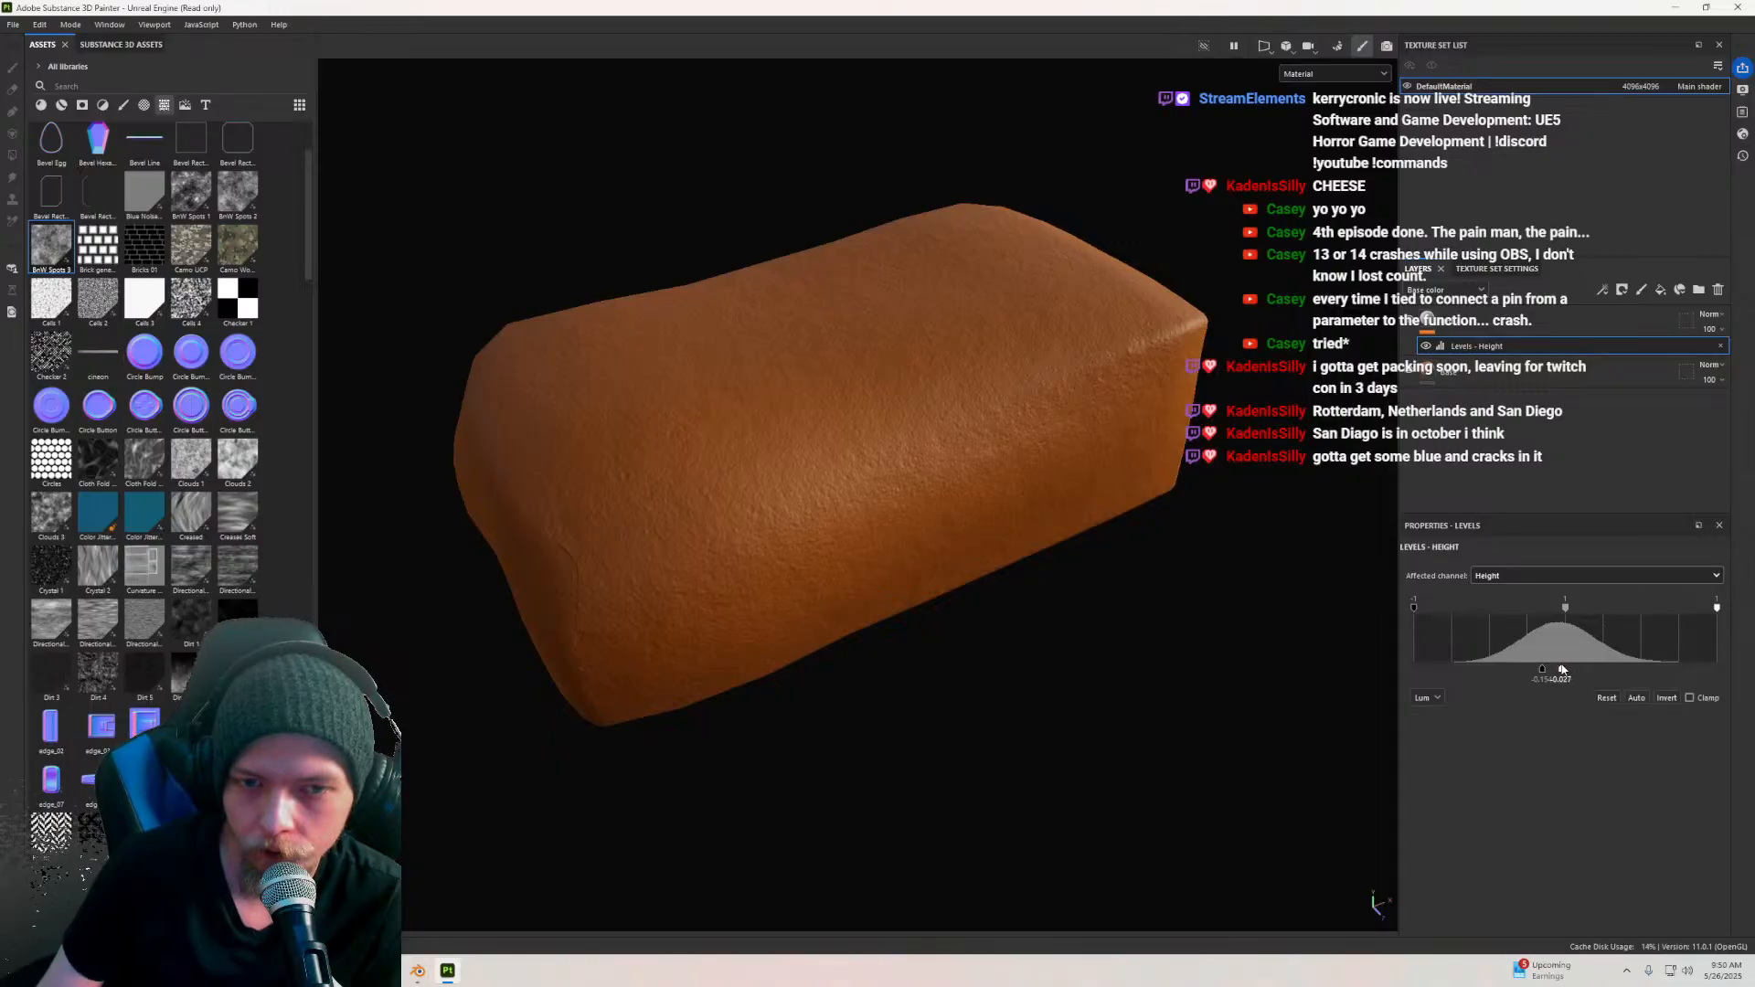
left_click_drag(853, 522, 839, 364, "alt")
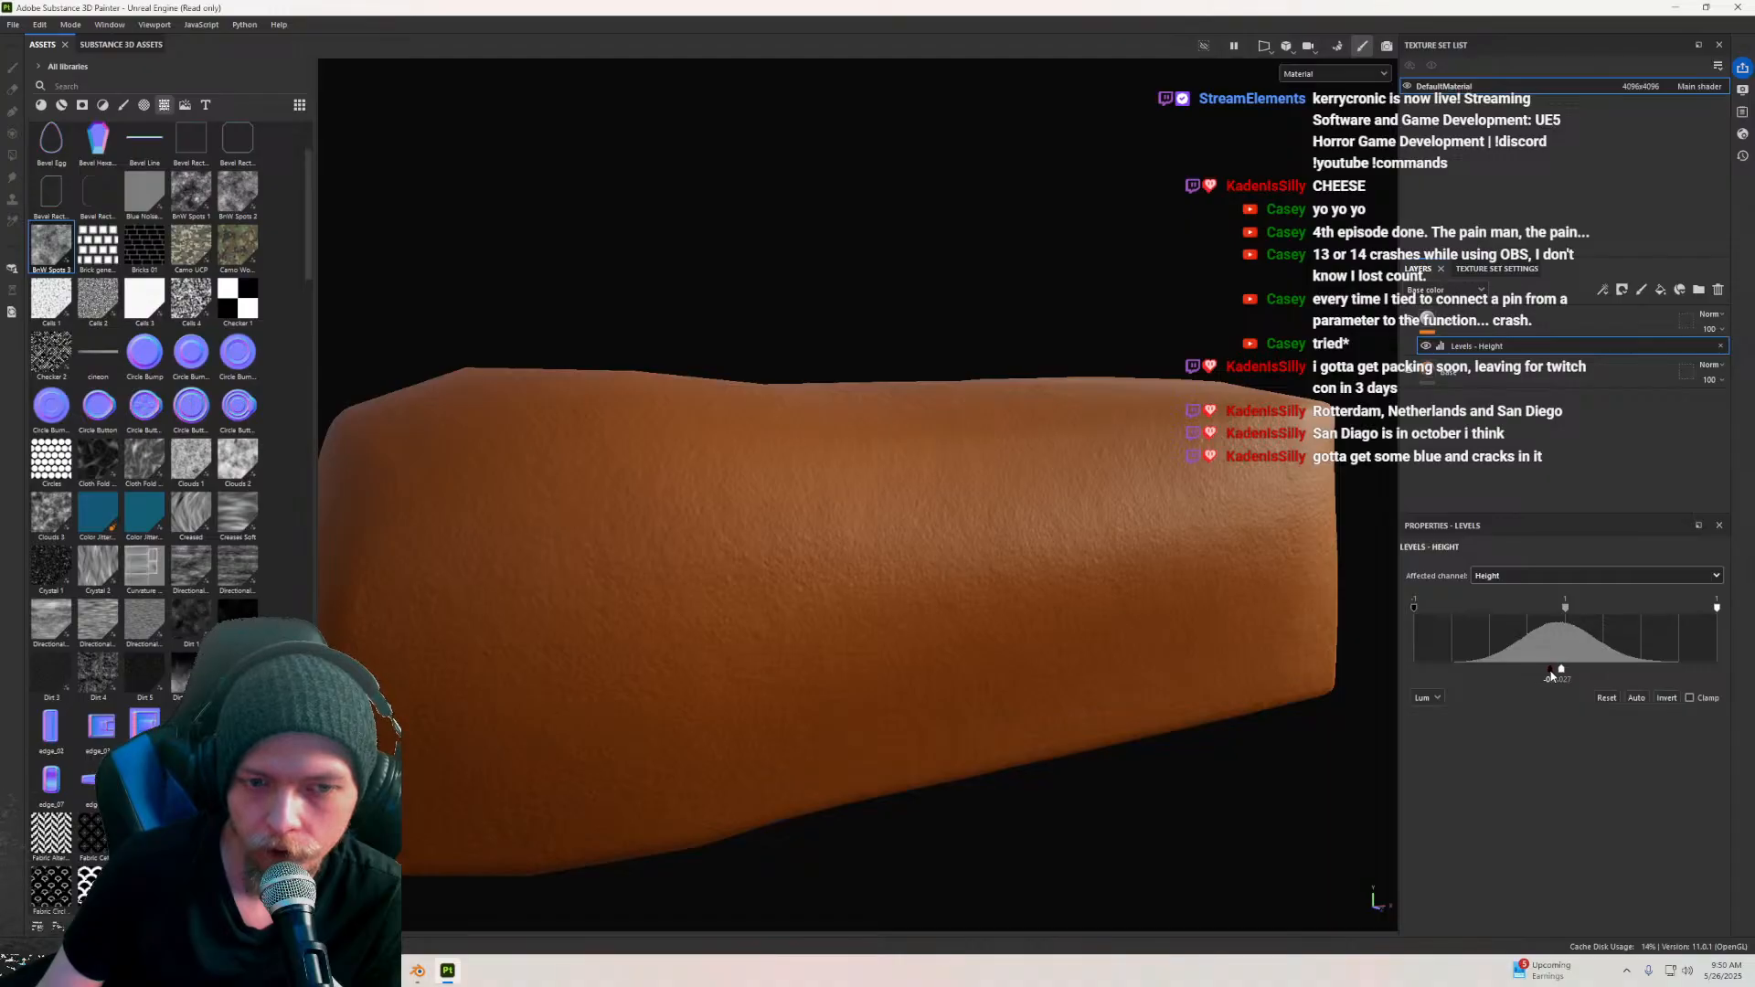
Step: Inspect the softened noise relief on the cheese block from several angles and distances
scroll(681, 387, "down", 2)
left_click_drag(682, 387, 819, 481, "alt")
scroll(890, 539, "up", 4)
scroll(976, 532, "down", 1)
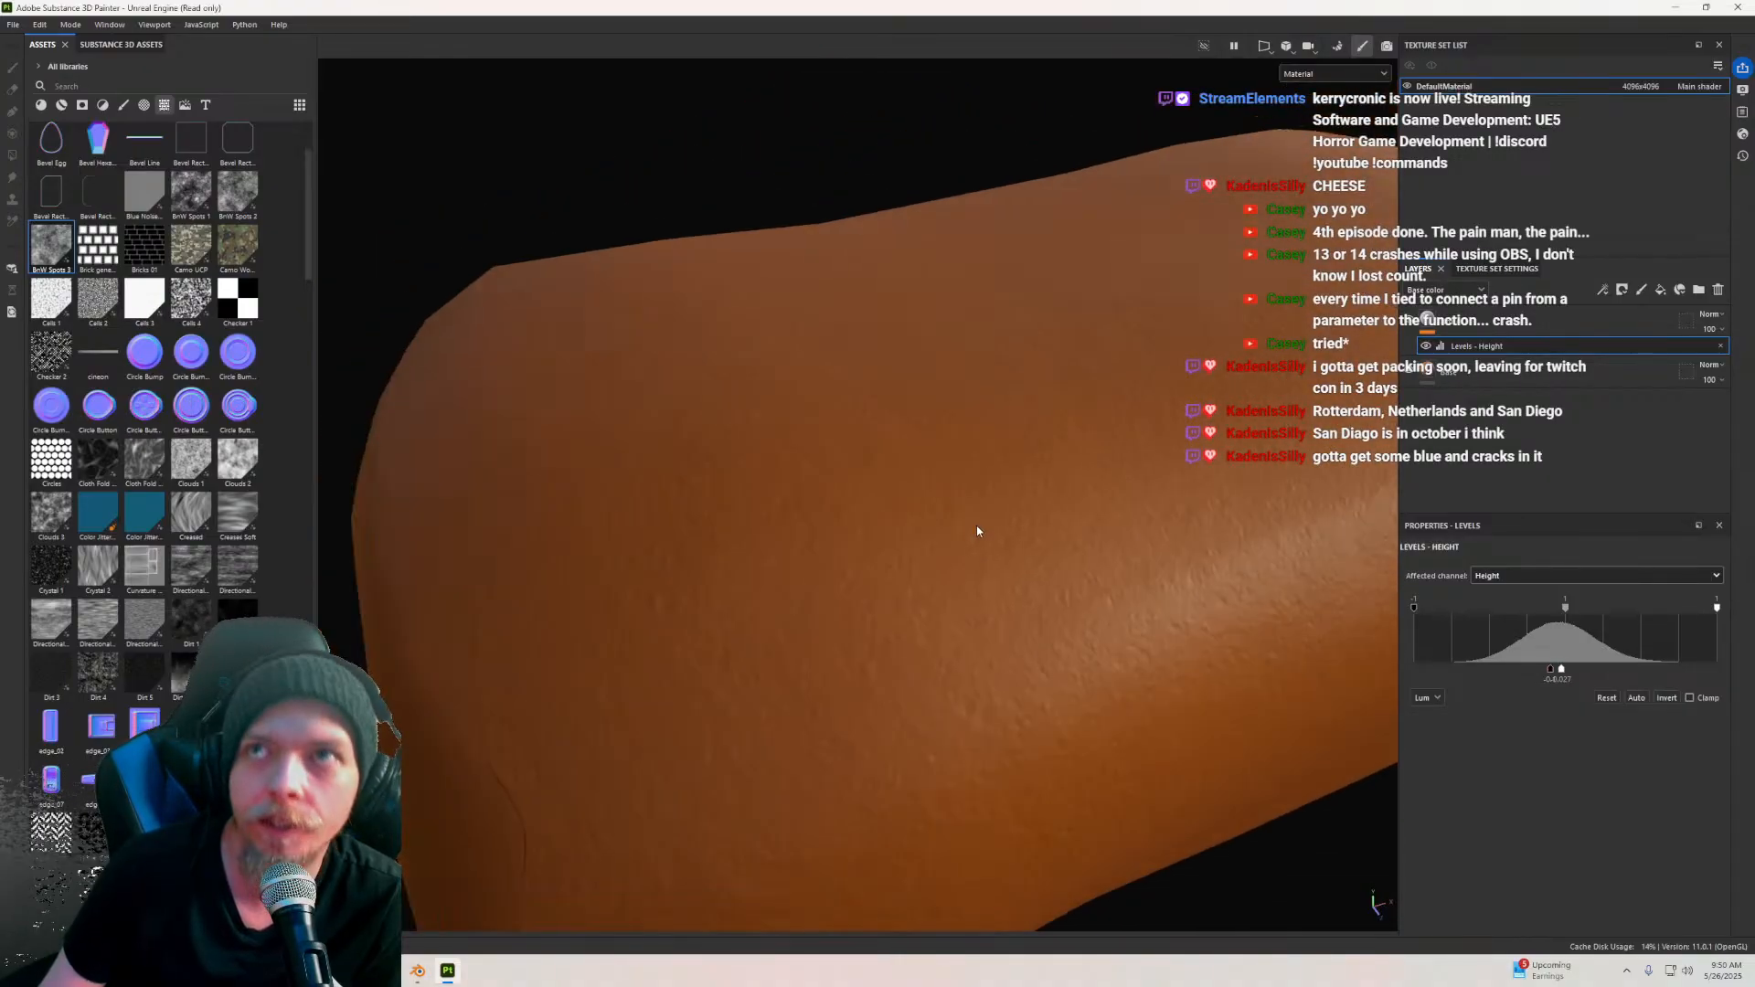
scroll(974, 514, "down", 2)
left_click_drag(972, 493, 967, 481, "alt")
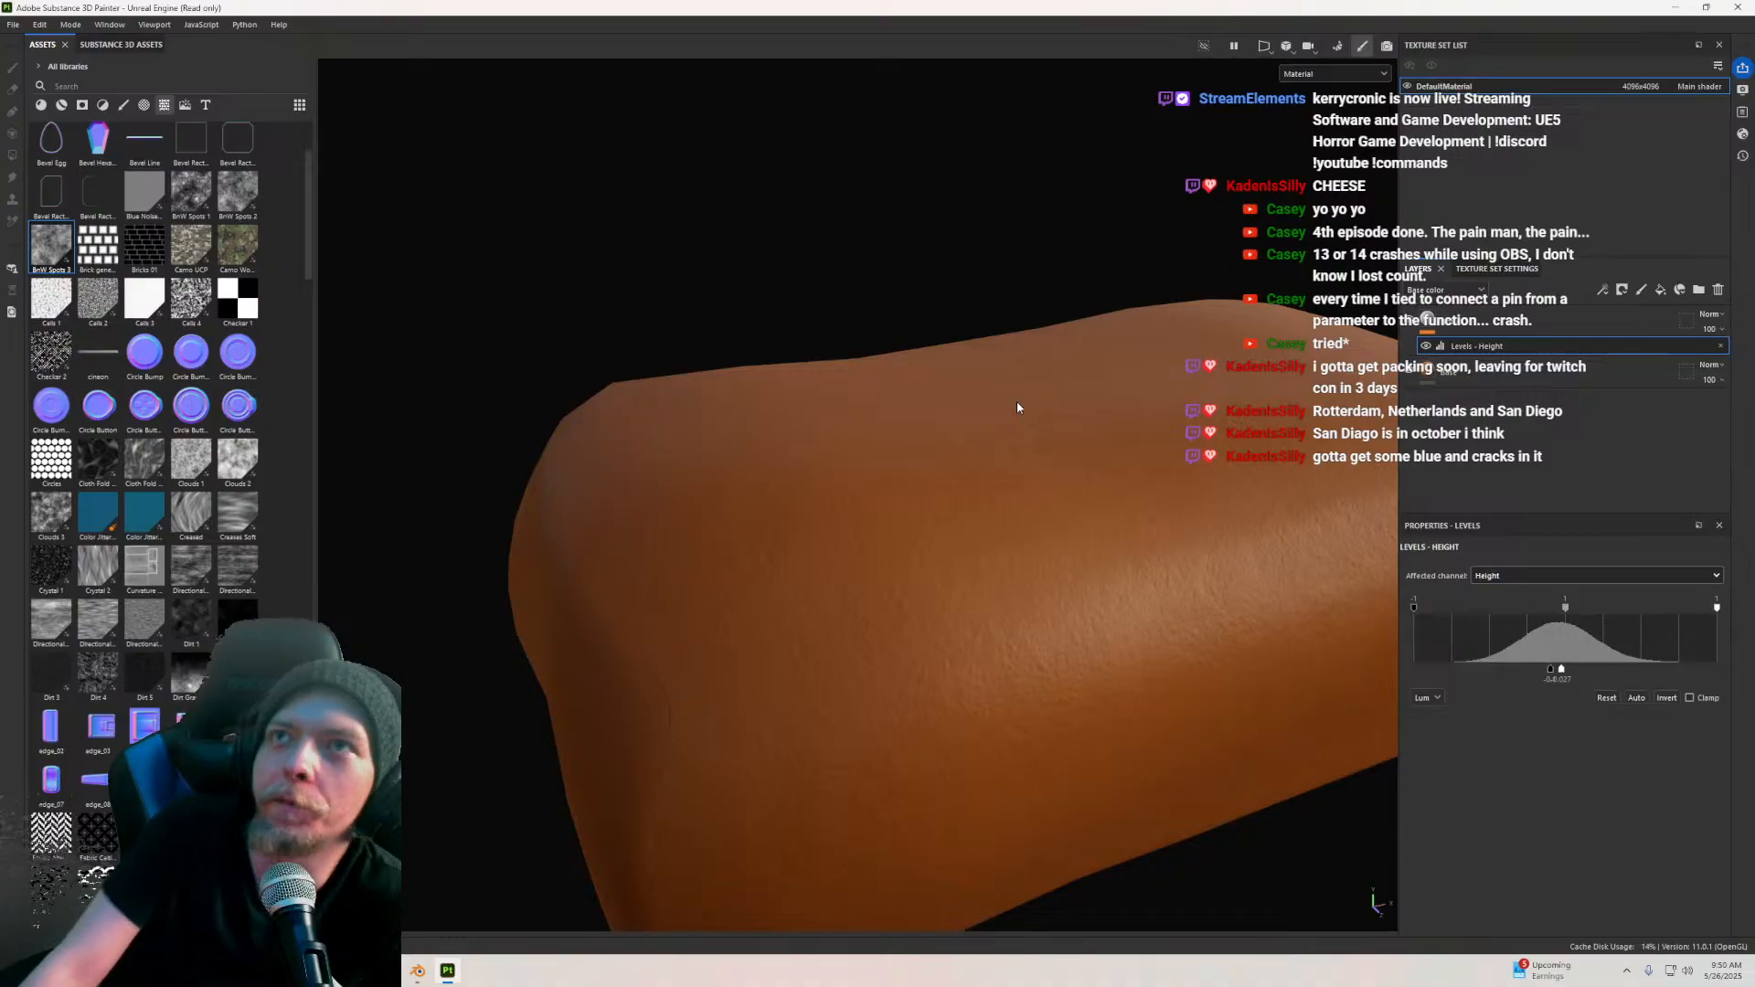
scroll(856, 474, "down", 4)
mouse_move(841, 458)
left_mouse_down("alt")
mouse_move(898, 474)
mouse_move(850, 468)
left_mouse_up("alt")
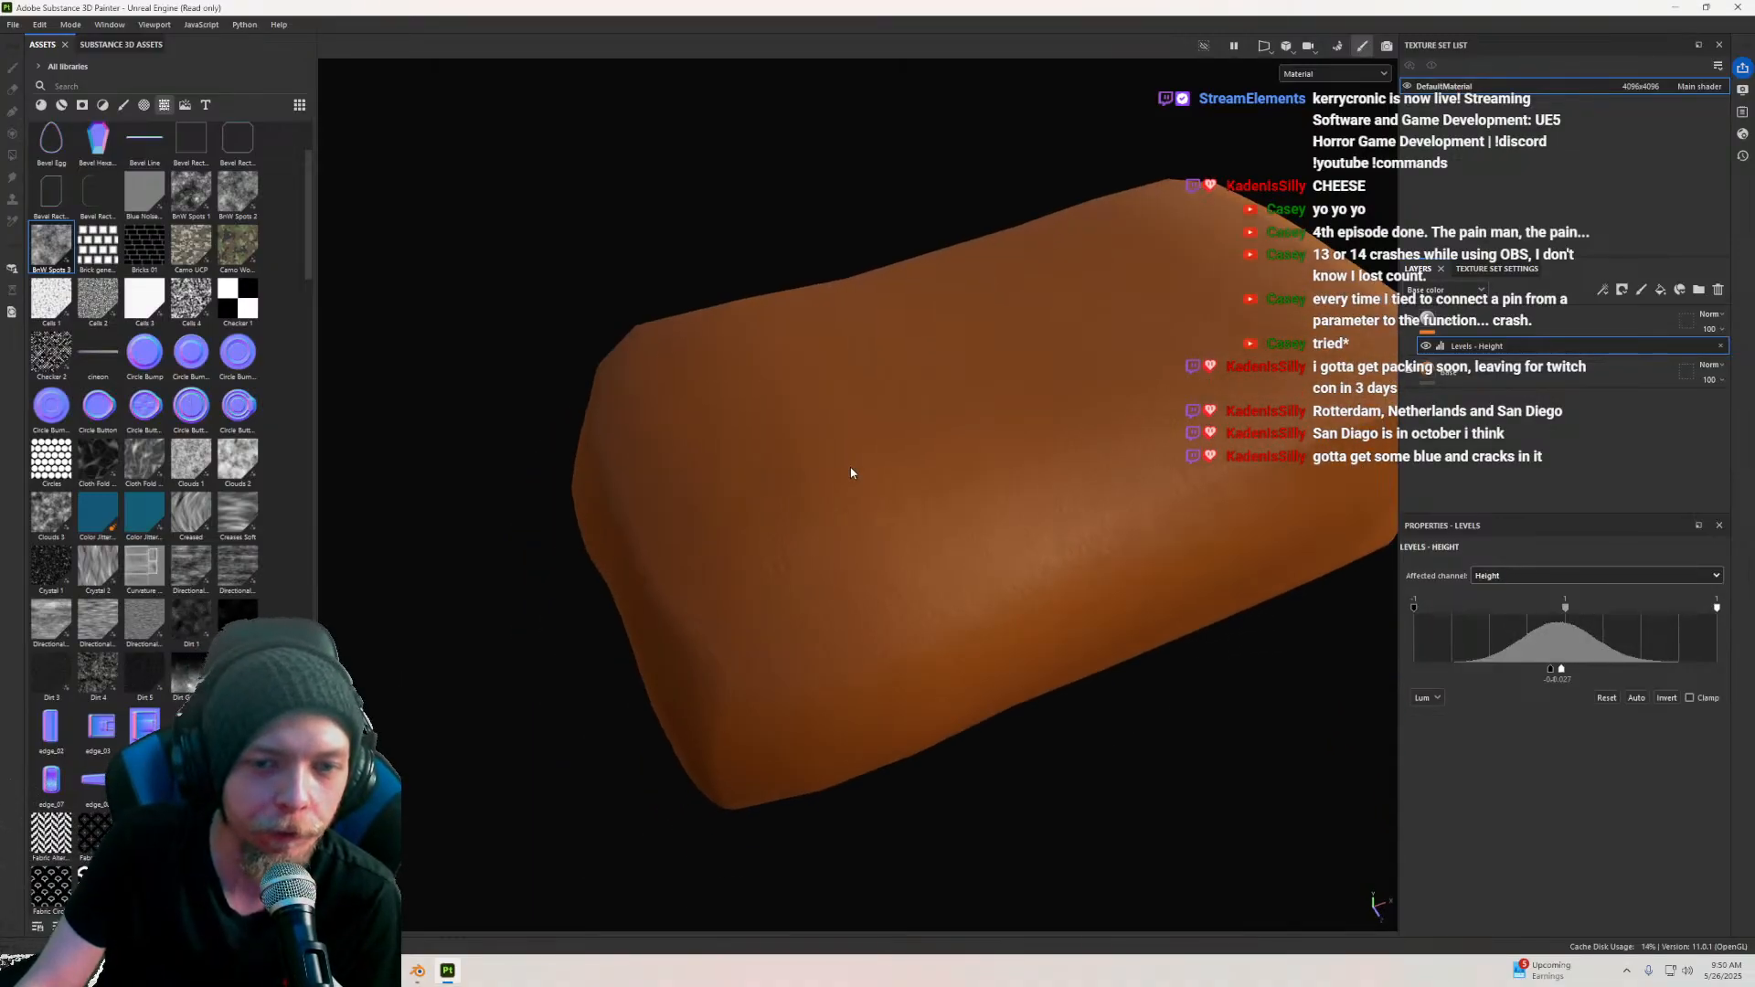
scroll(123, 190, "up", 3)
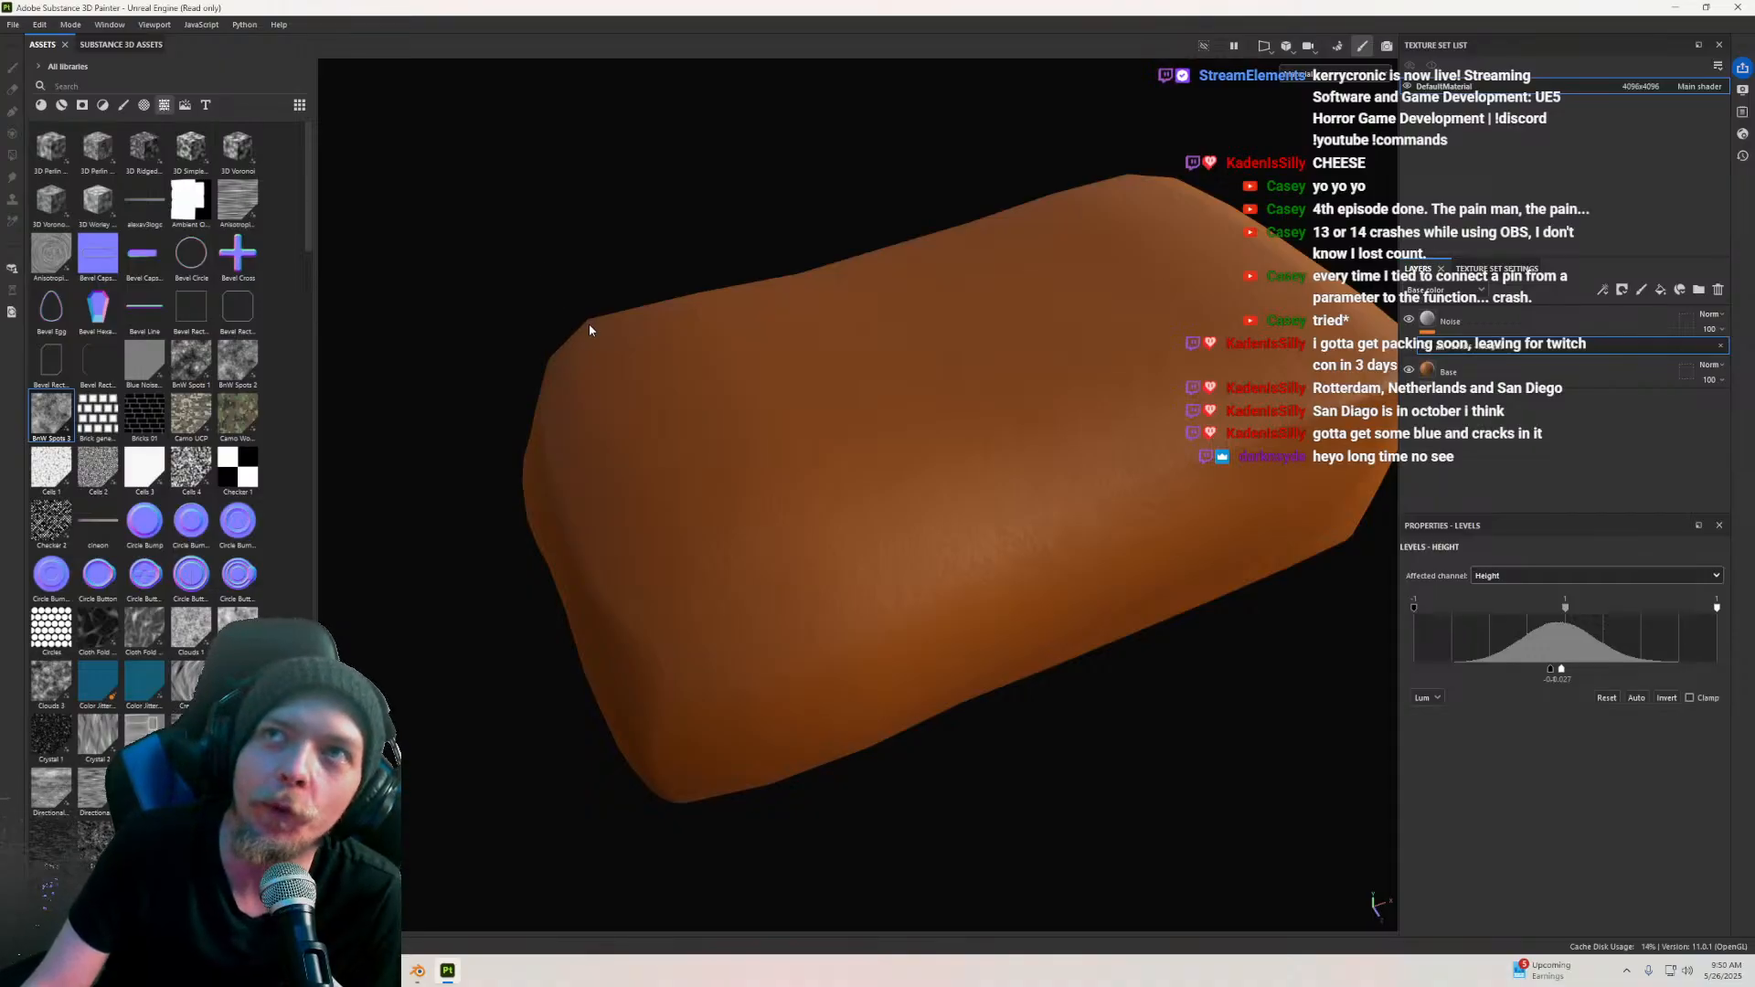
left_click_drag(660, 397, 833, 384, "alt")
left_click_drag(871, 474, 579, 353, "alt")
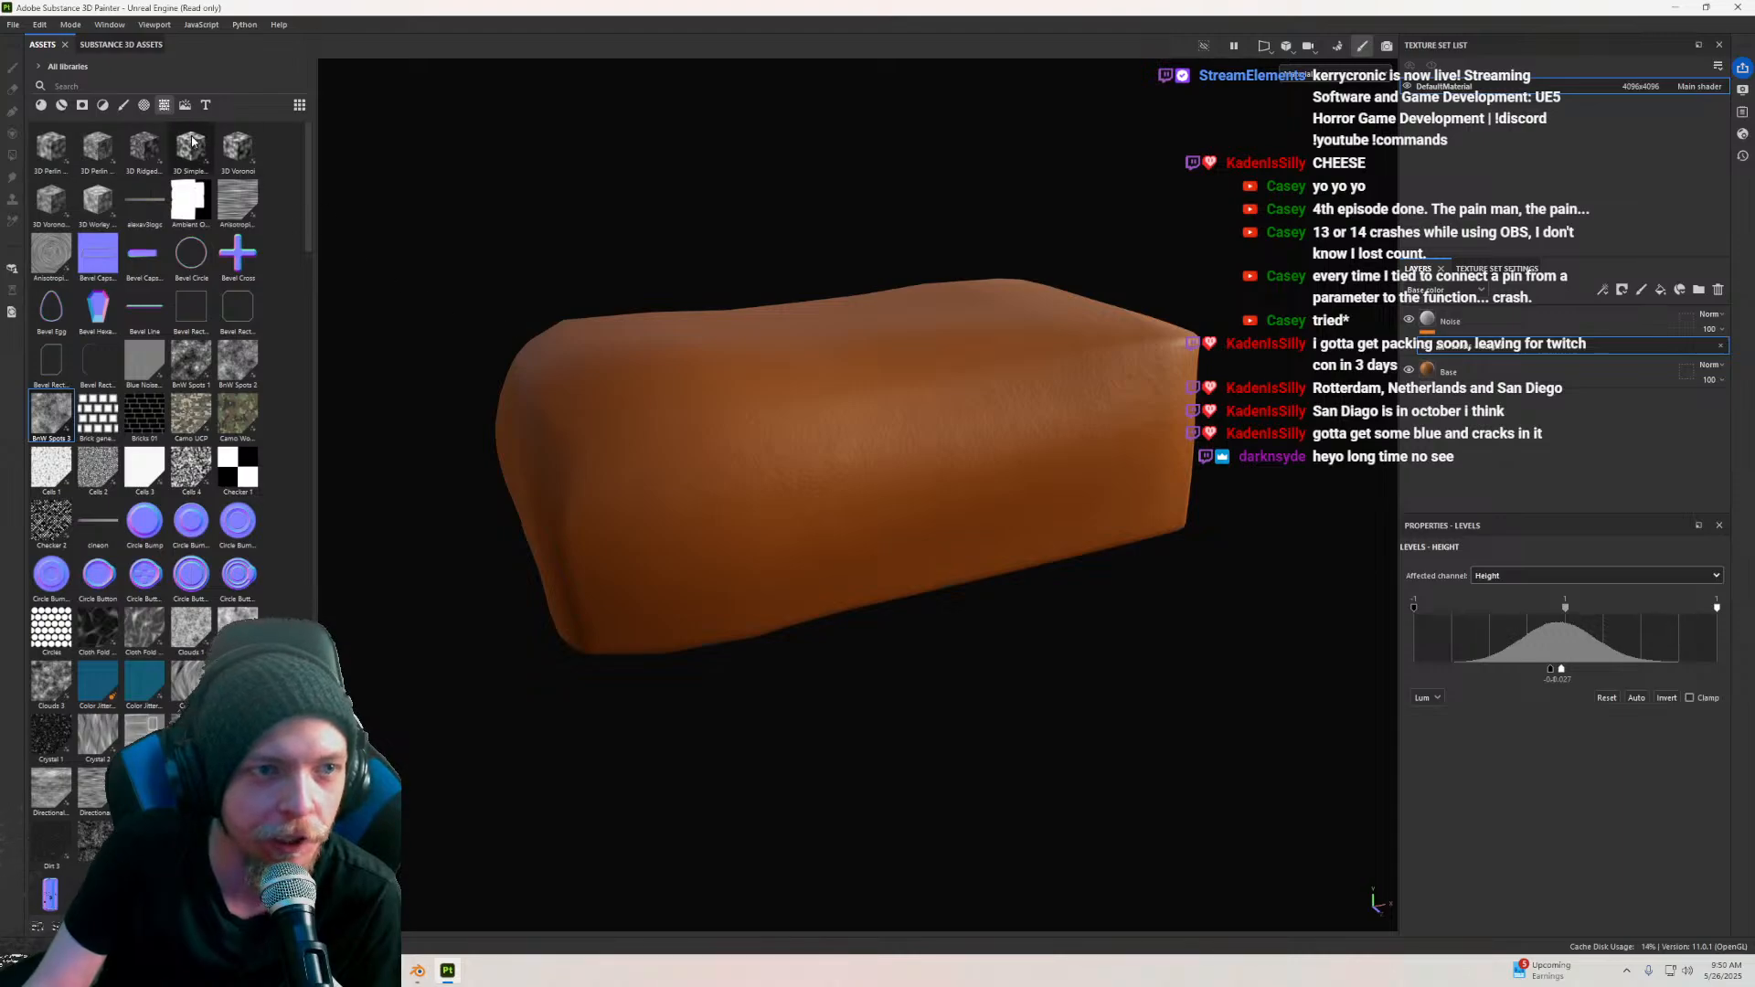
Step: Search the texture assets for "crack"
left_click(185, 106)
left_click(164, 105)
left_click(149, 85)
type("crack")
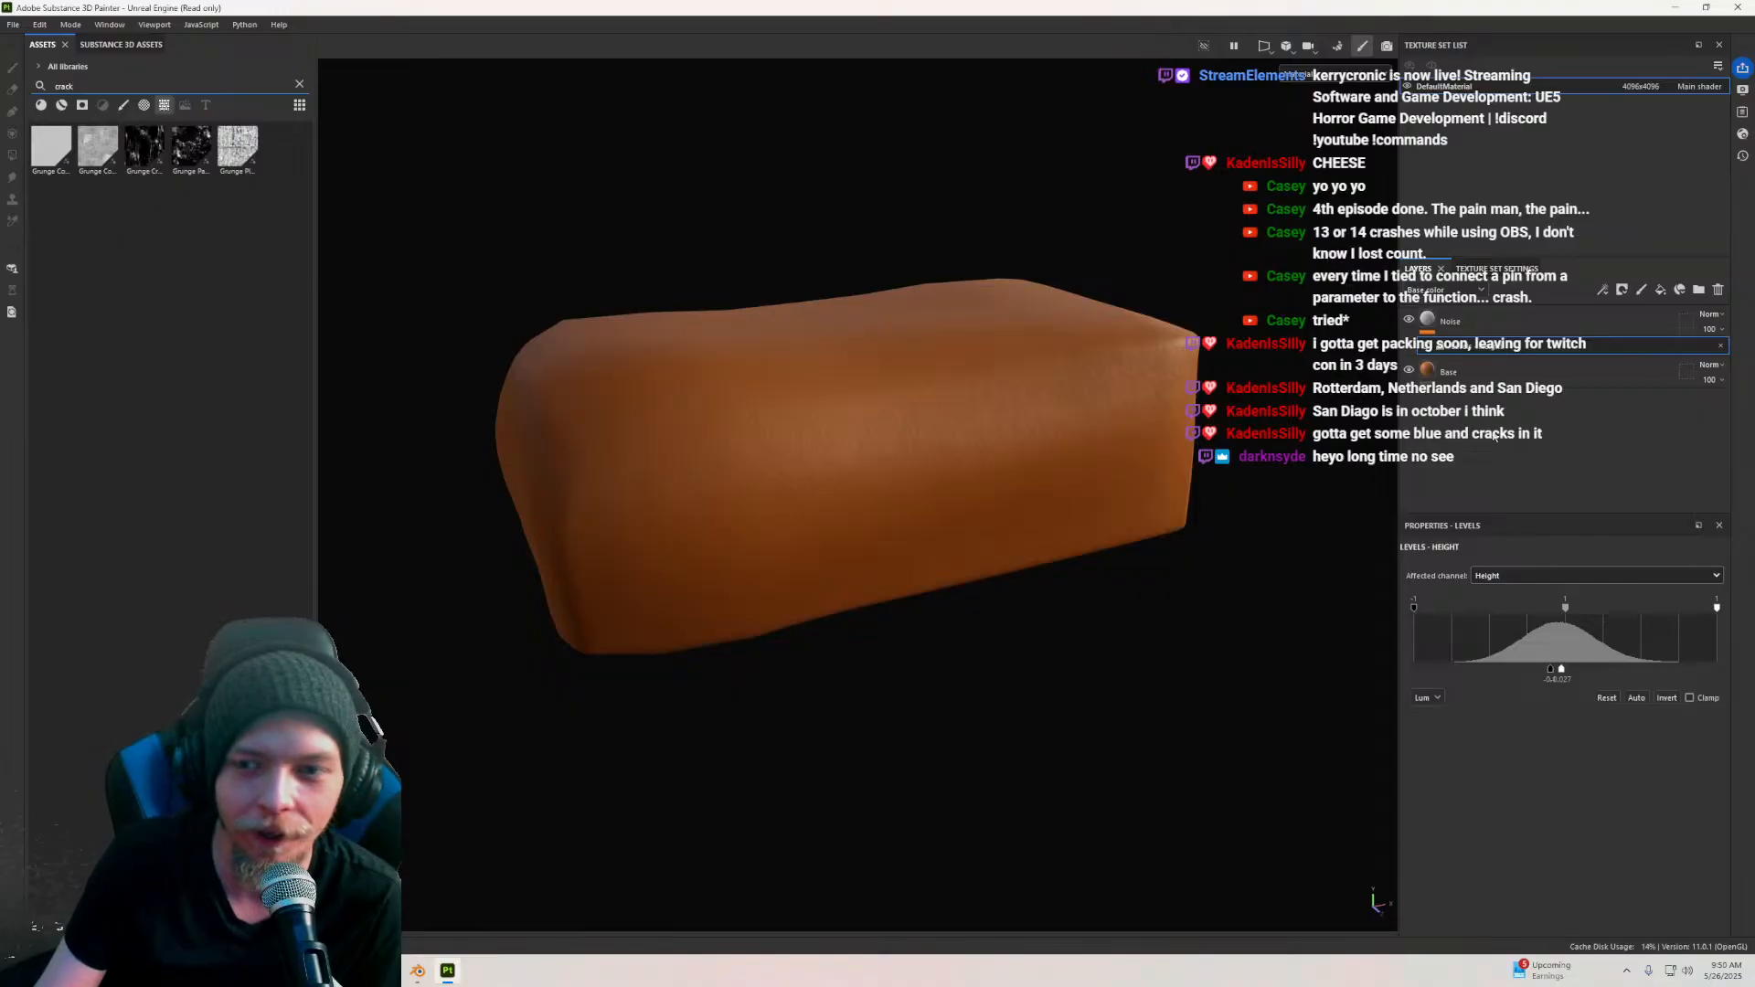
Step: Add a fill layer above Noise, rename it Cracks, and limit it to the height channel
left_click(1499, 330)
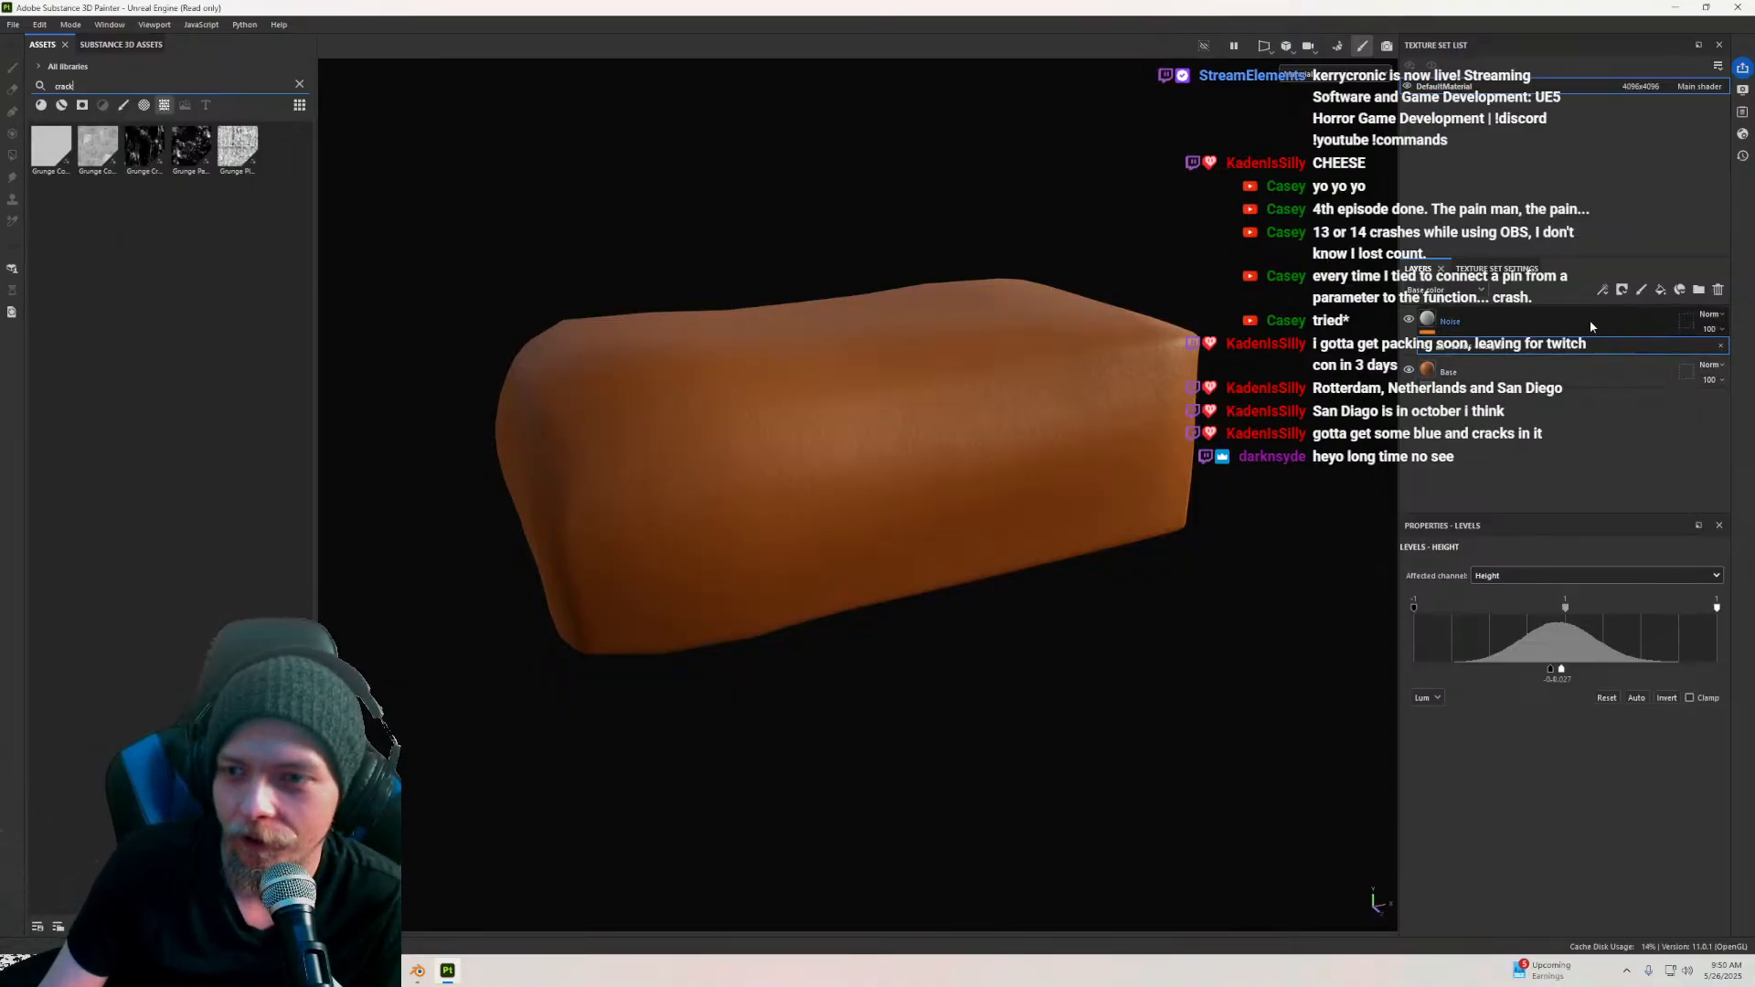
left_click(1659, 289)
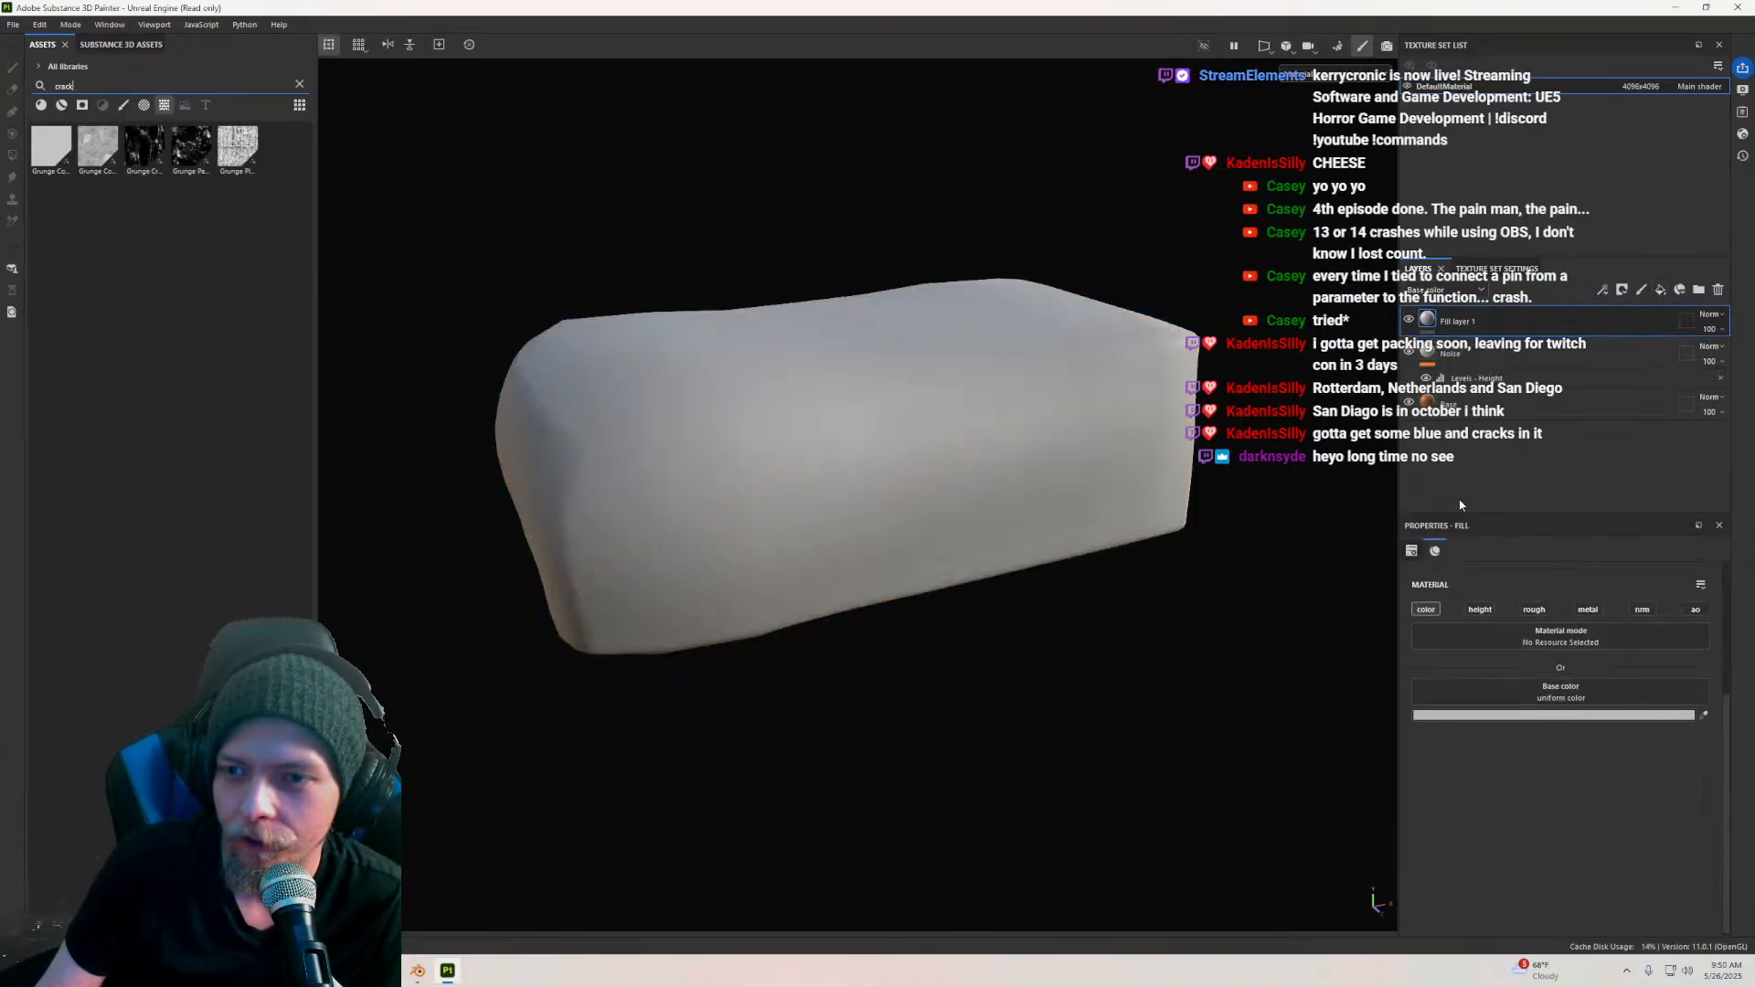
double_click(1462, 321)
type("Cracks")
key("Return")
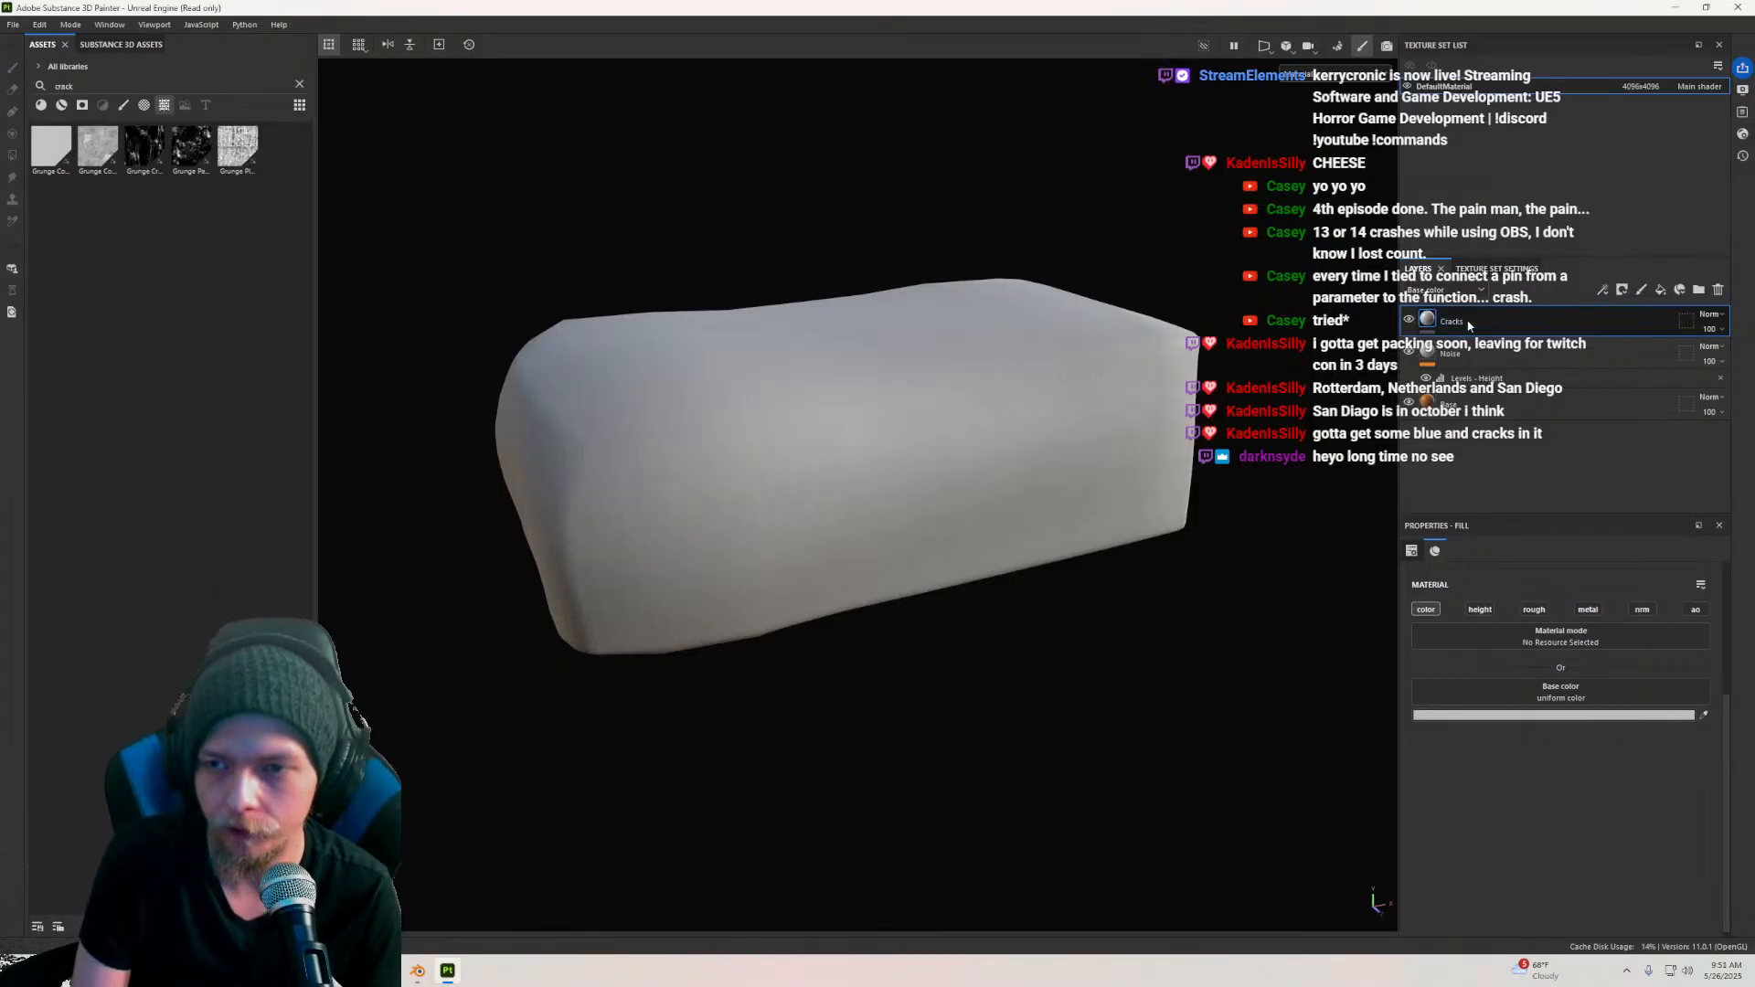
left_click(1480, 608)
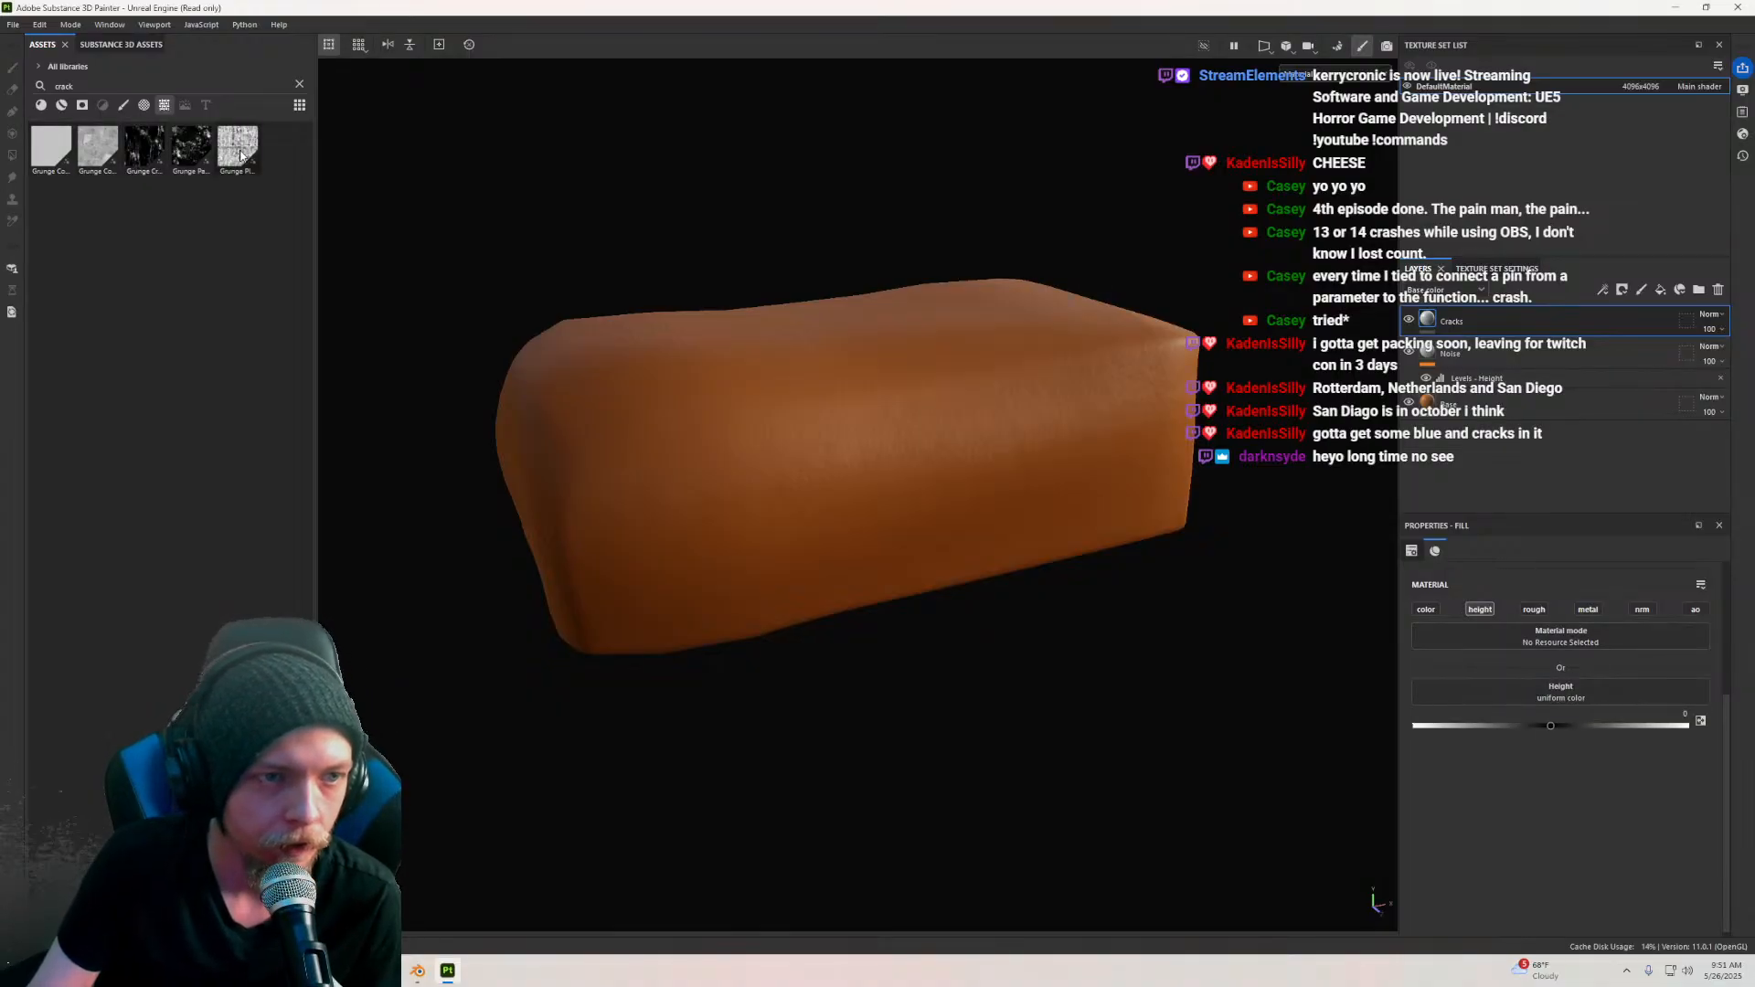
Step: Compare the crack textures and assign Grunge Concrete Cracked as the Cracks layer's height
mouse_move(147, 147)
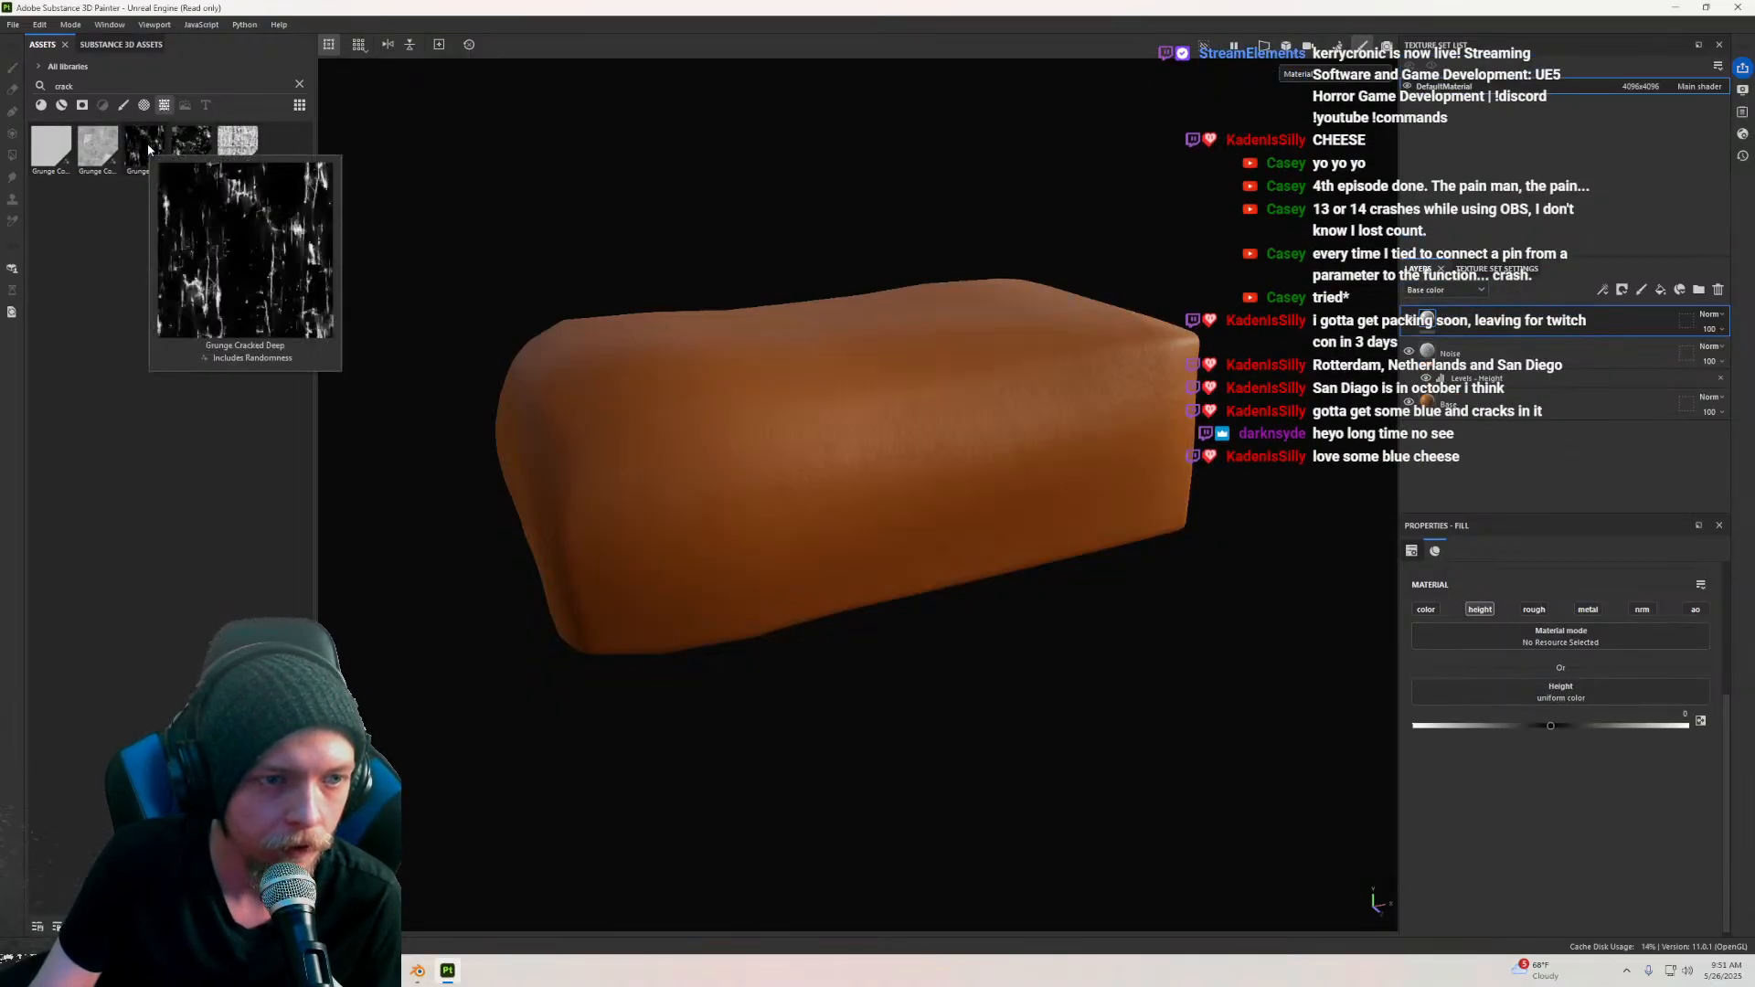
mouse_move(45, 147)
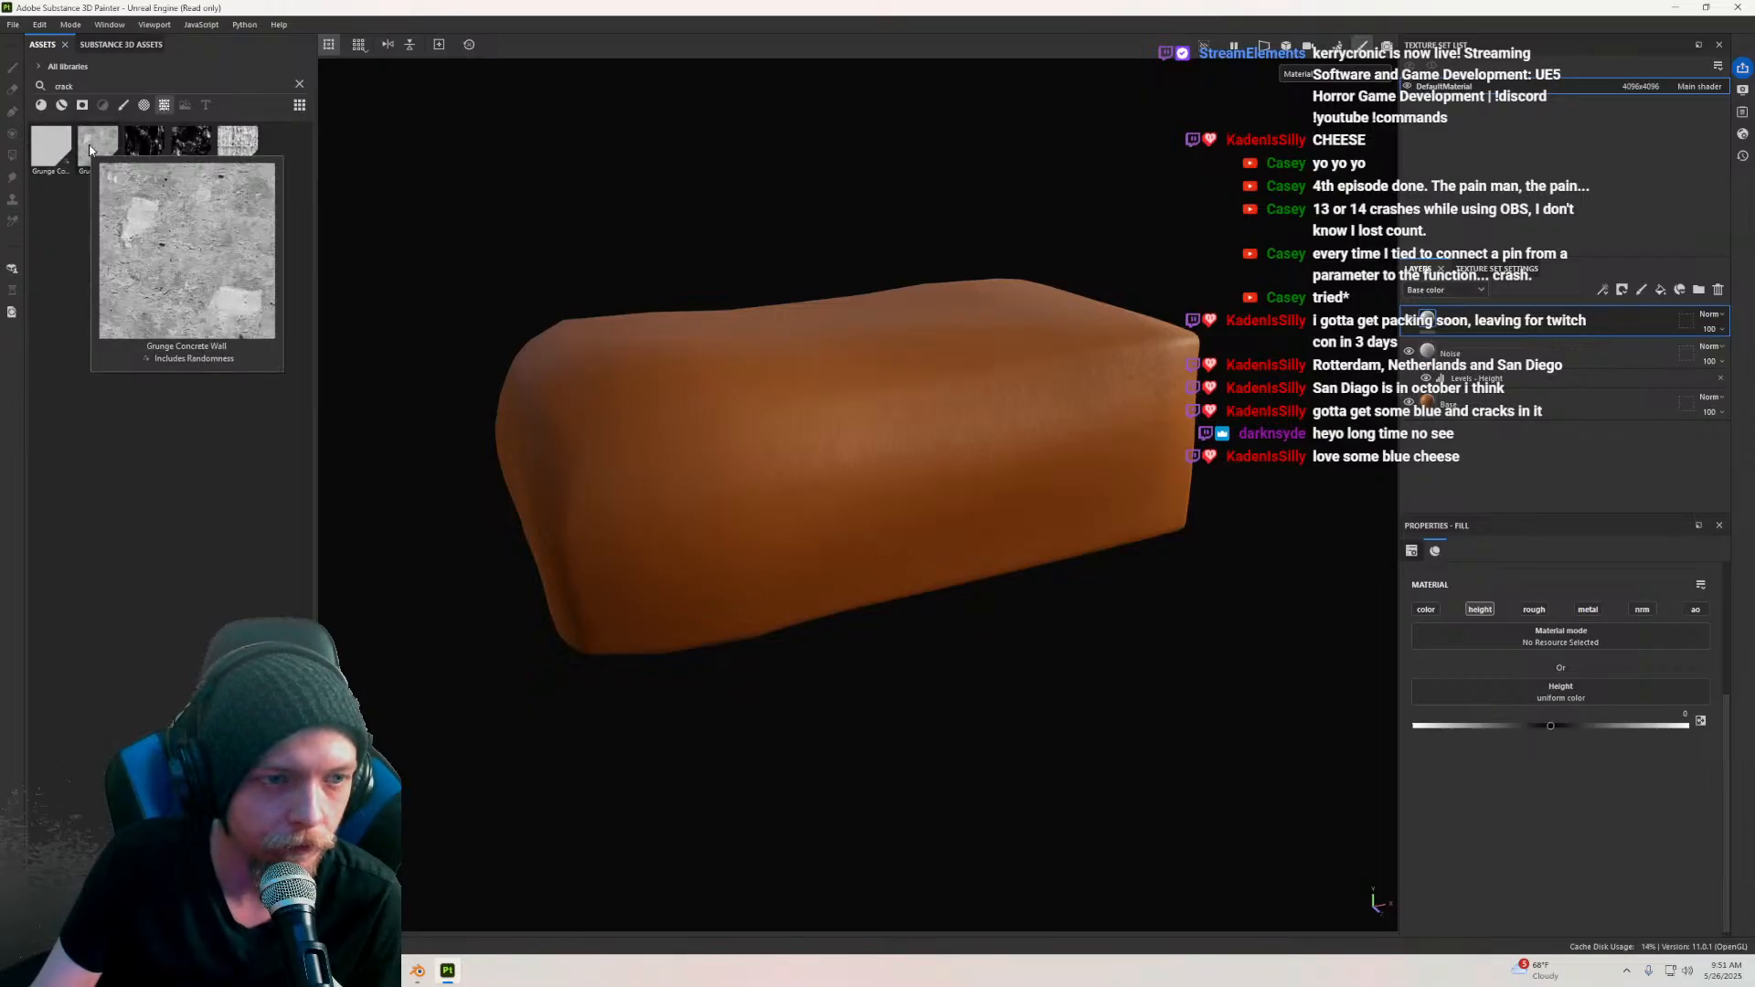
mouse_move(218, 142)
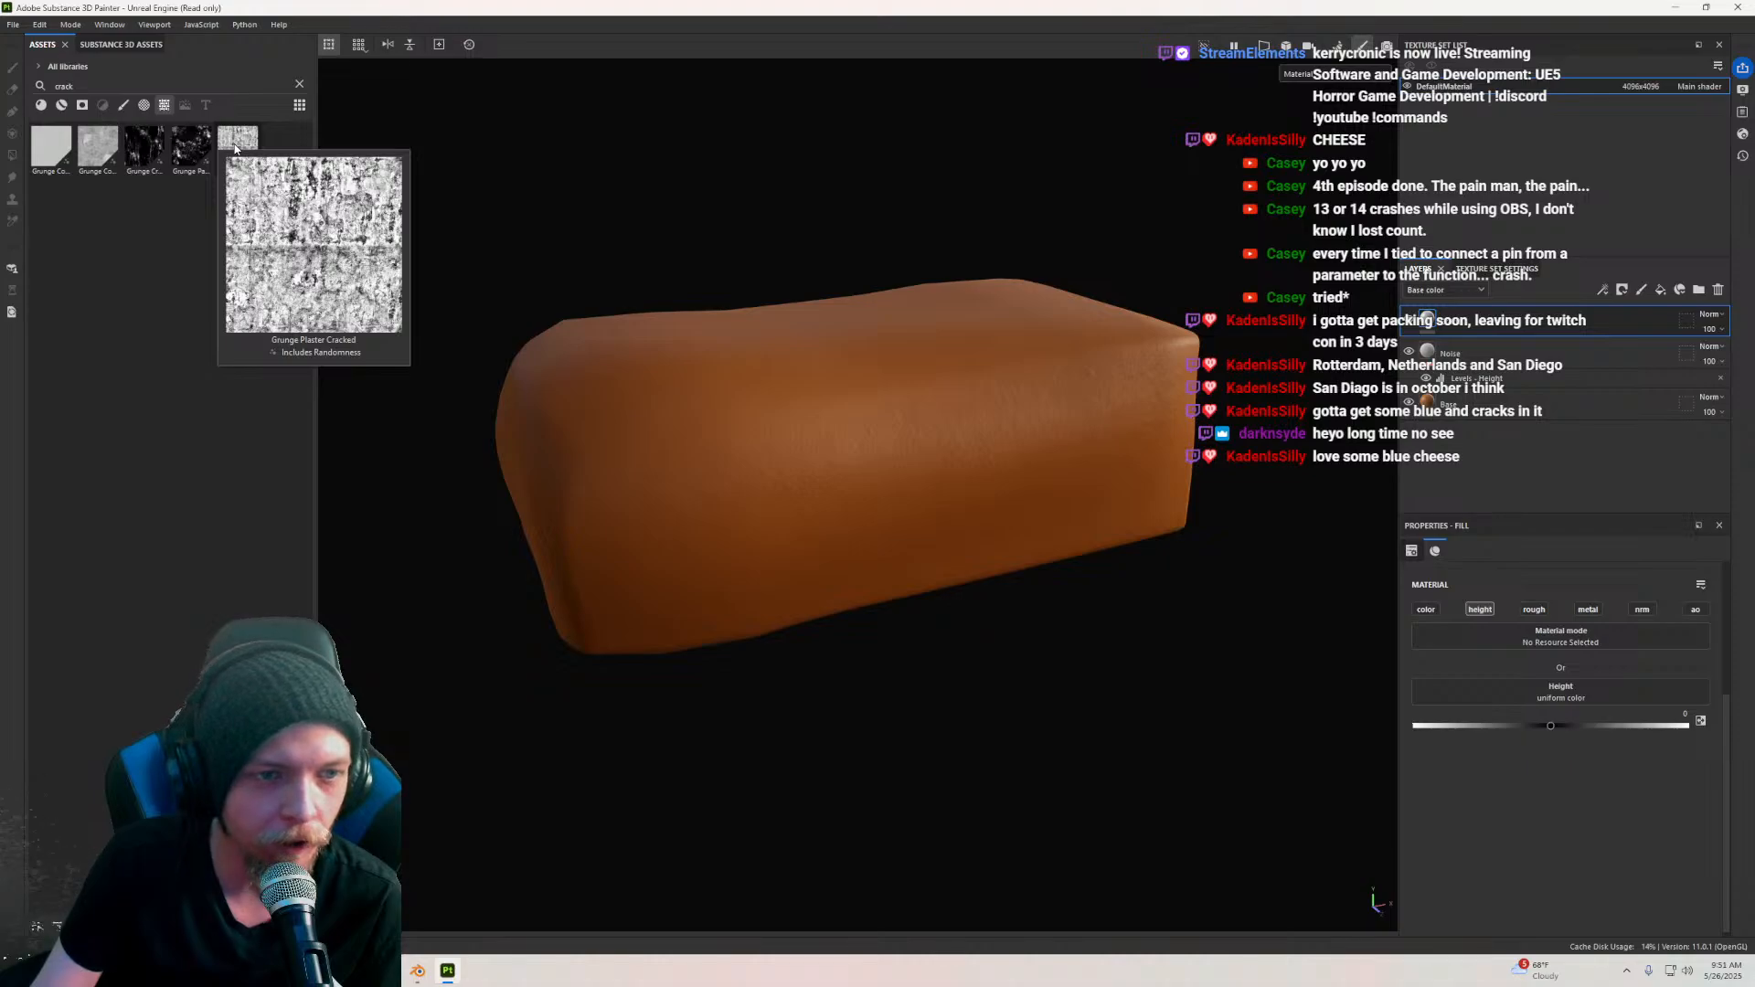
left_click_drag(53, 150, 1560, 700)
left_click_drag(1253, 650, 905, 466, "alt")
Step: Add a Levels effect to the Cracks layer and make it affect the height channel
right_click(1436, 325)
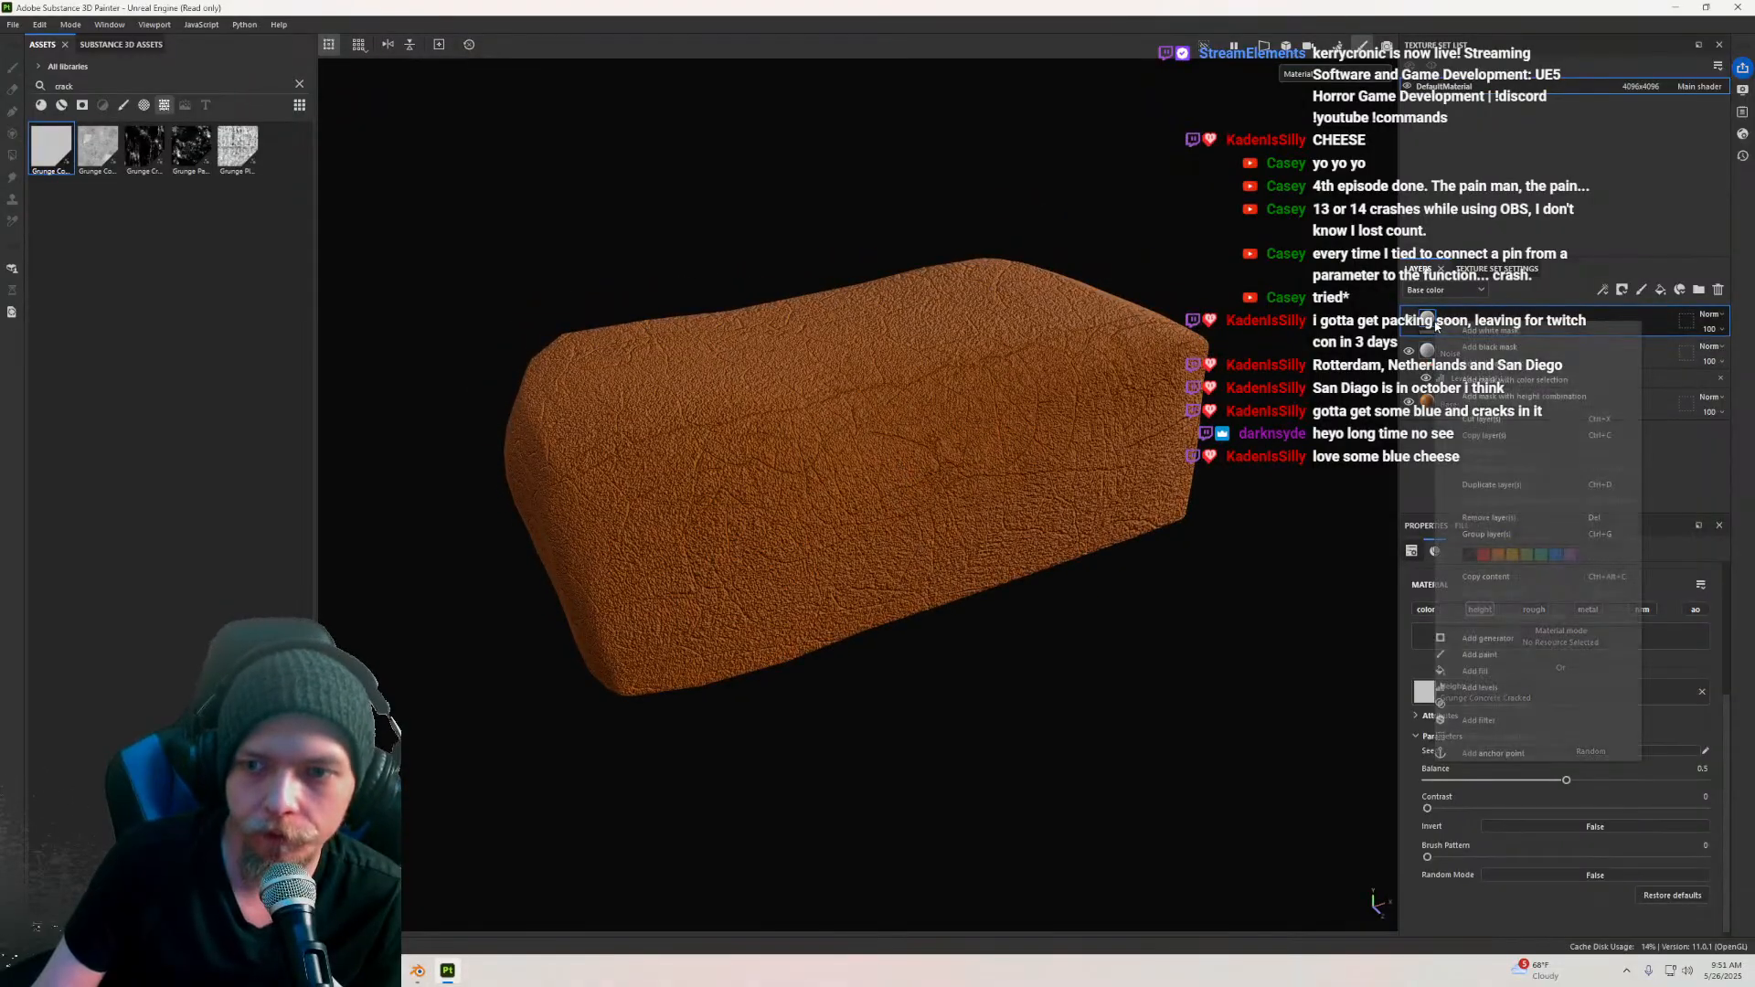
left_click(1494, 681)
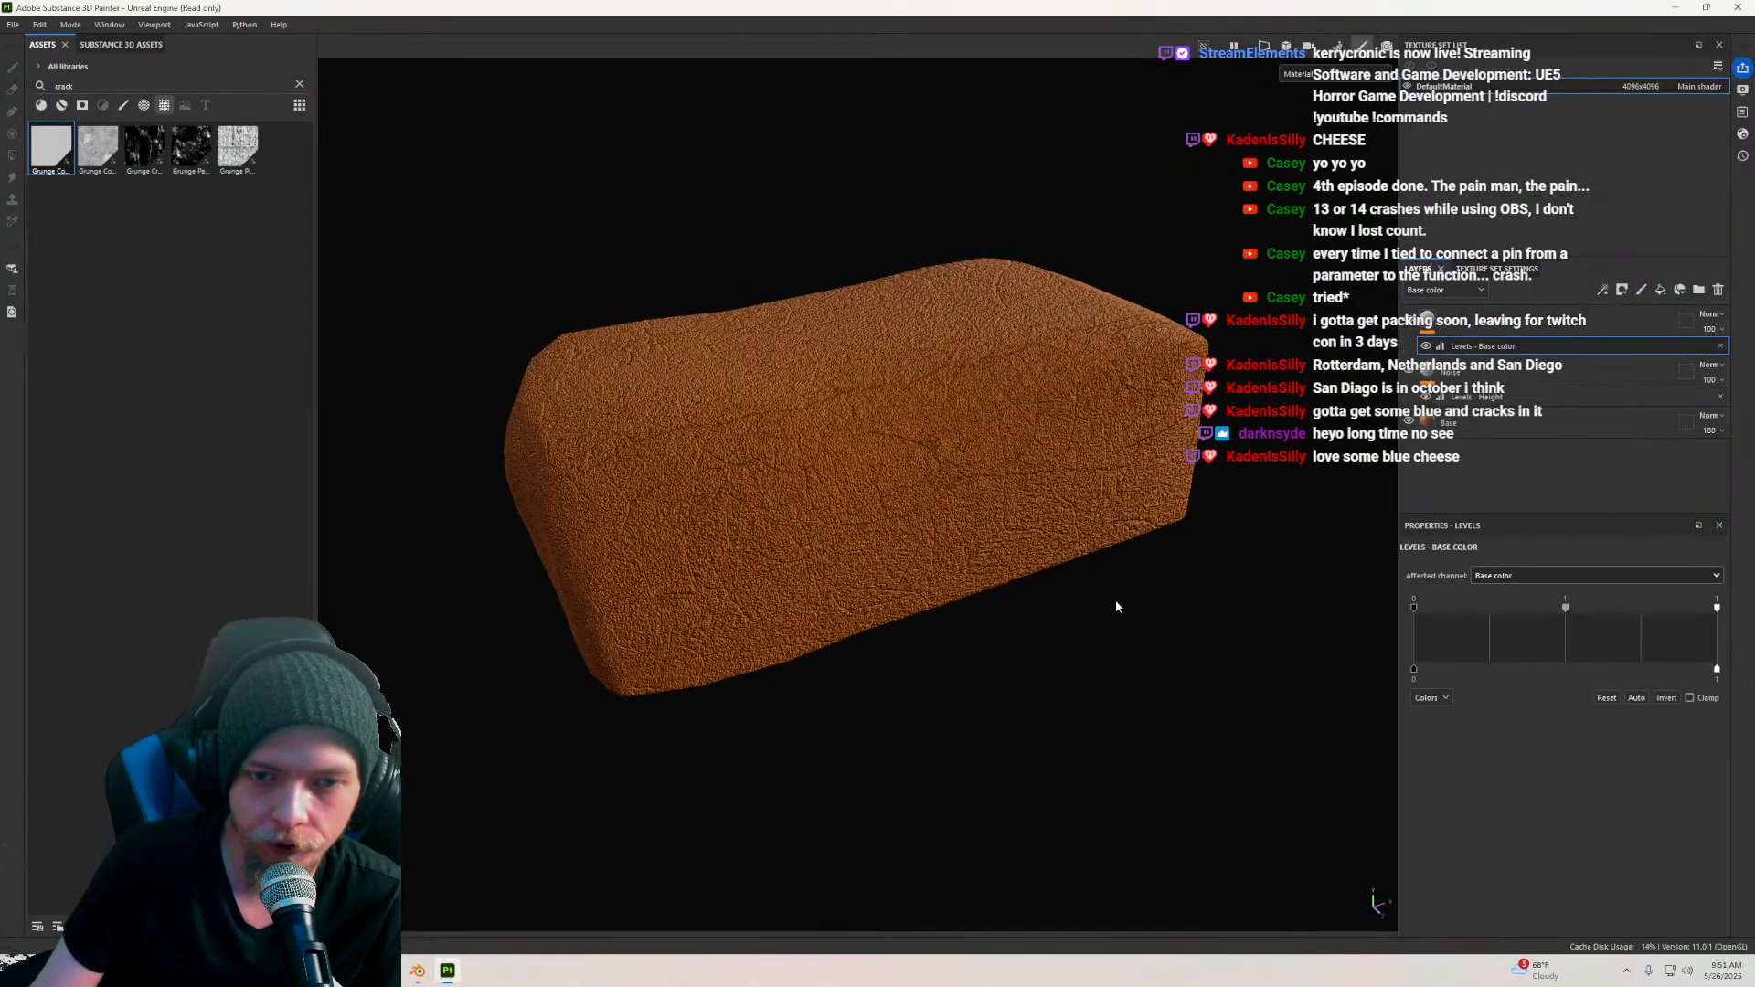
left_click(1522, 578)
left_click(1512, 611)
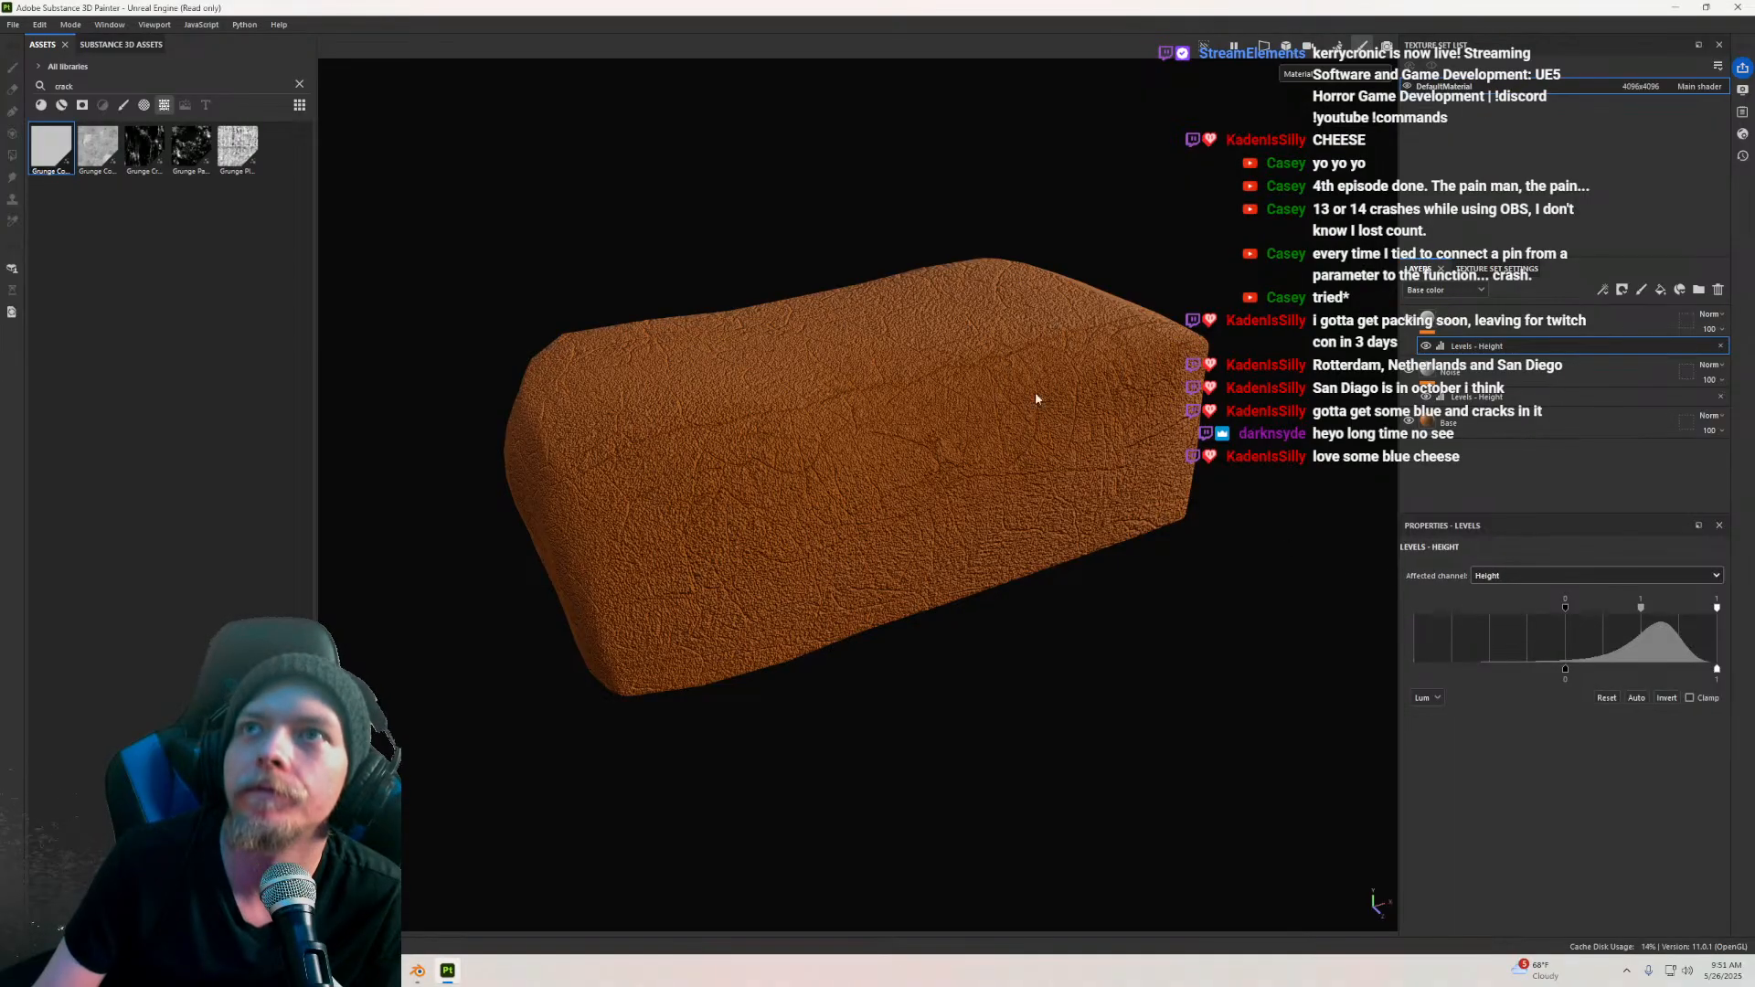
Step: Soften the cracks in their height Levels by narrowing the output range to just below 0.57 and lowering the input minimum to about -0.9
scroll(923, 398, "up", 2)
scroll(924, 398, "down", 2)
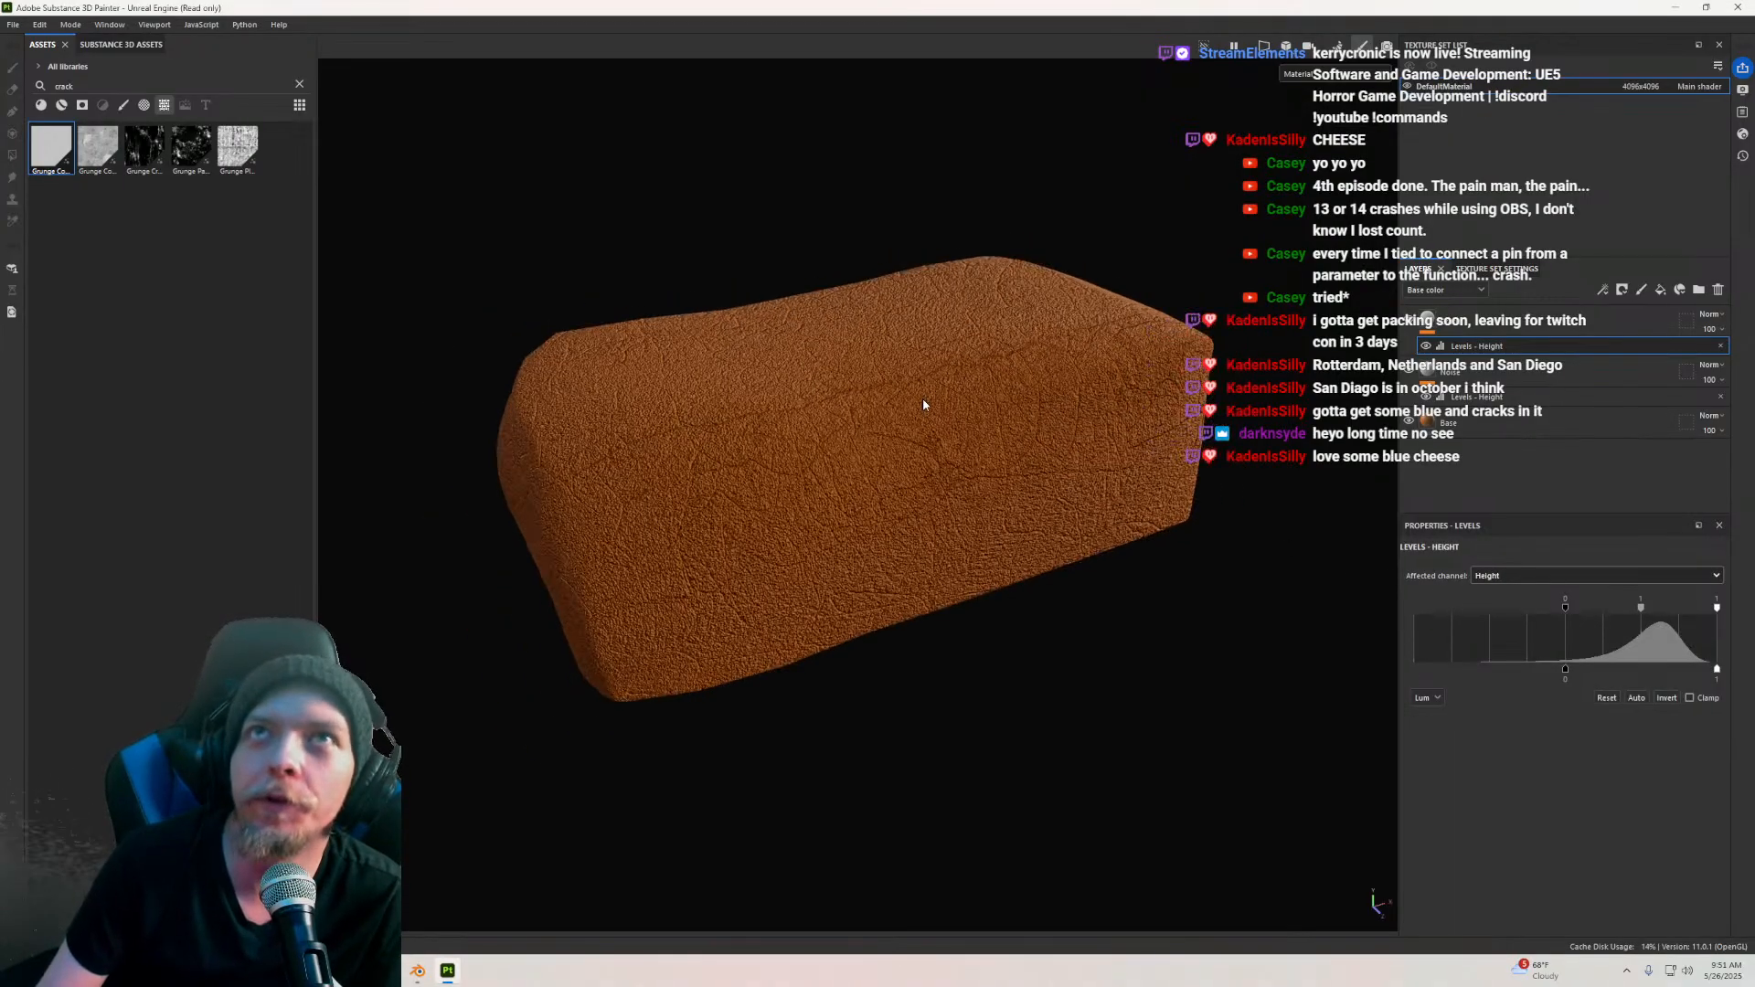
scroll(923, 398, "up", 3)
left_click_drag(913, 427, 968, 411, "alt")
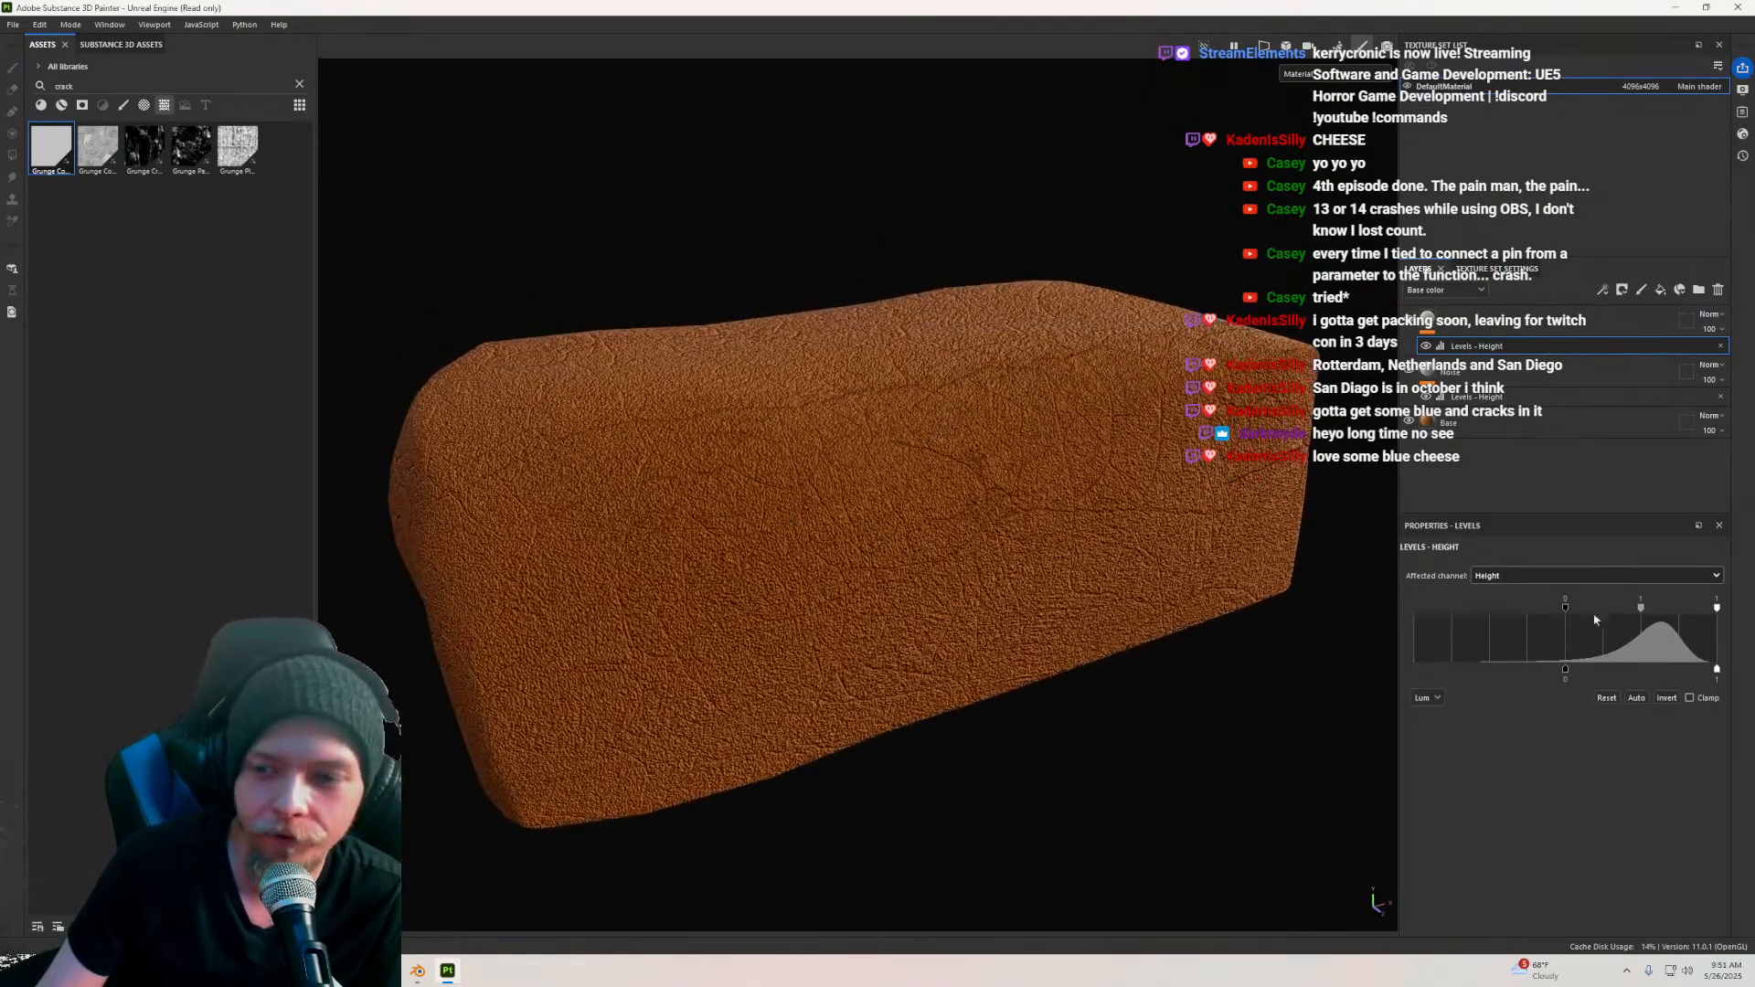
left_click_drag(1565, 676, 1653, 682)
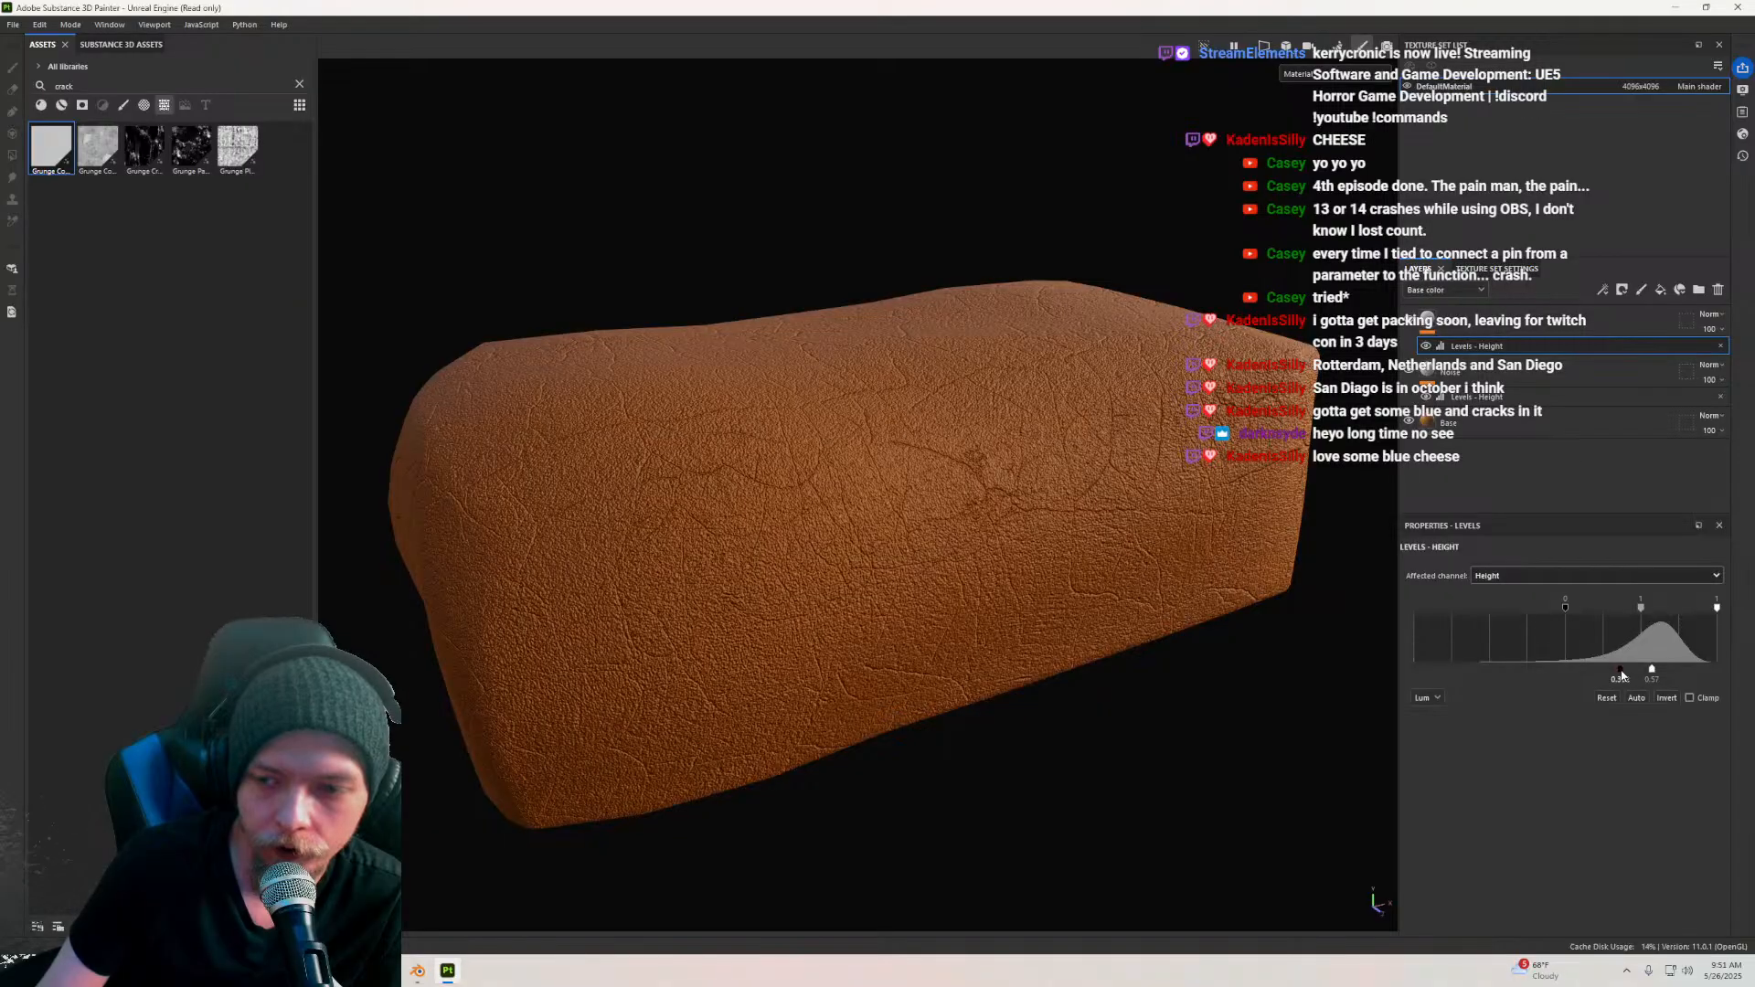
left_click_drag(1639, 677, 1646, 679)
left_click_drag(1564, 606, 1431, 620)
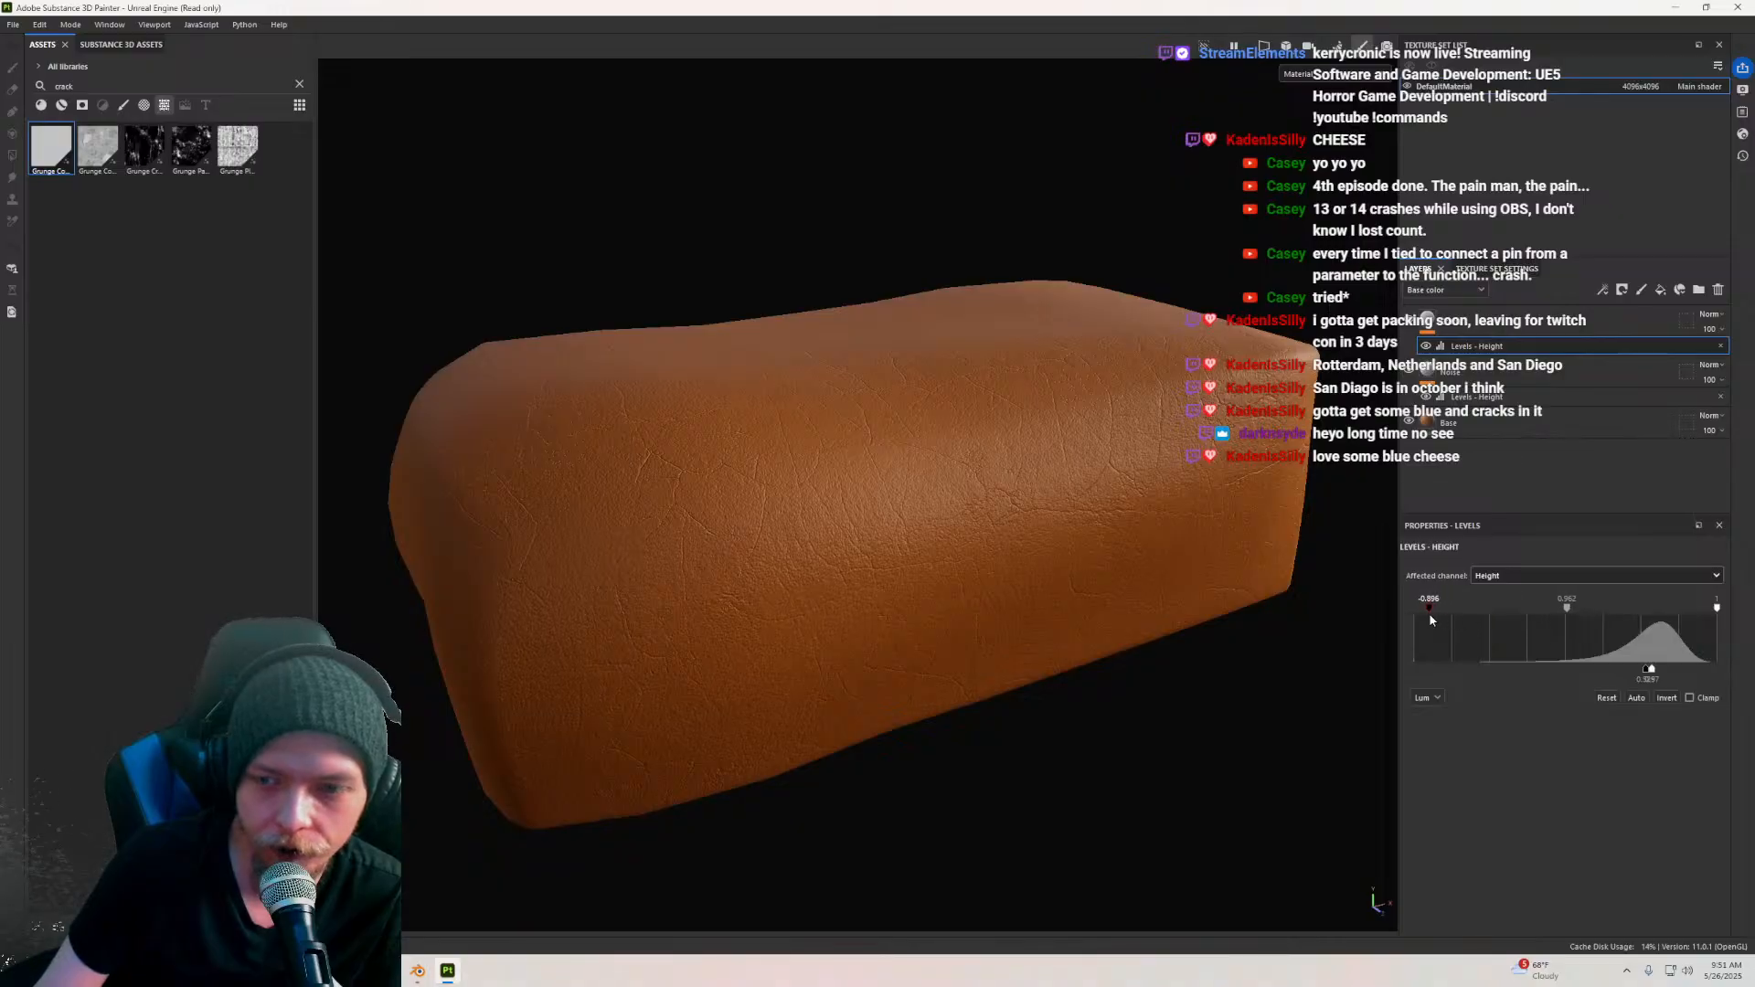
Step: Strengthen the cracks slightly by raising the Levels output maximum and setting the input midpoint to about 0.902
left_click_drag(755, 497, 914, 462, "alt")
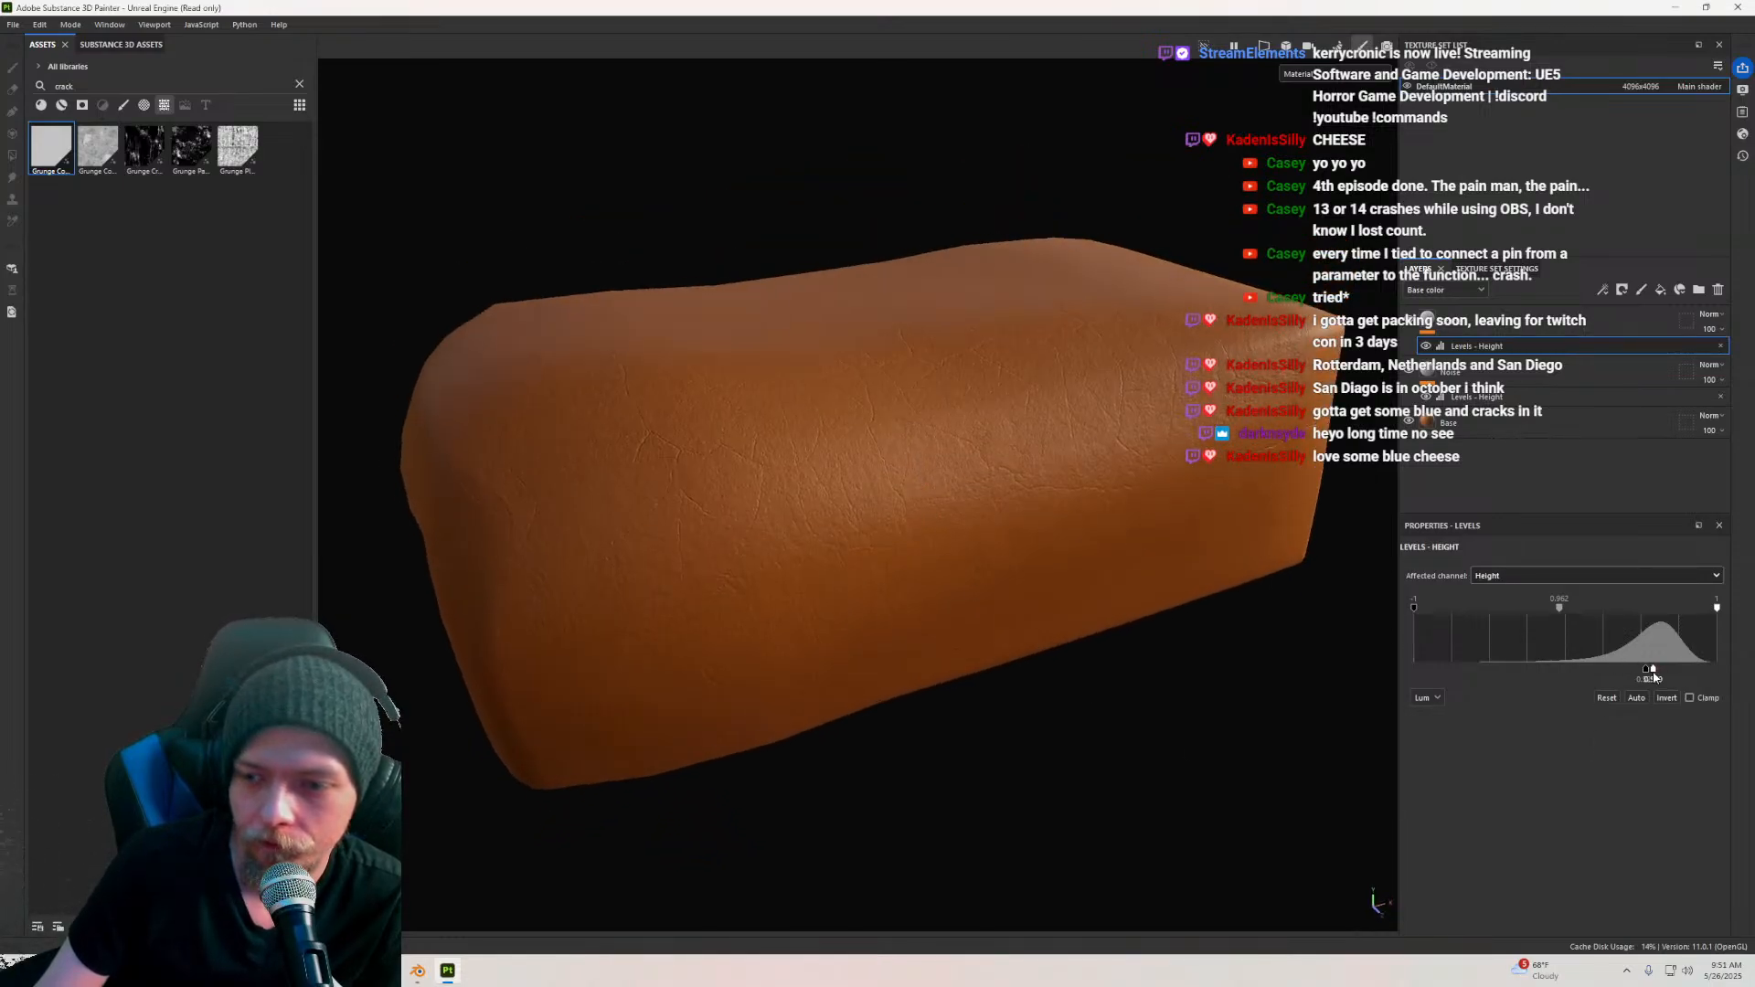
left_click_drag(1653, 670, 1672, 676)
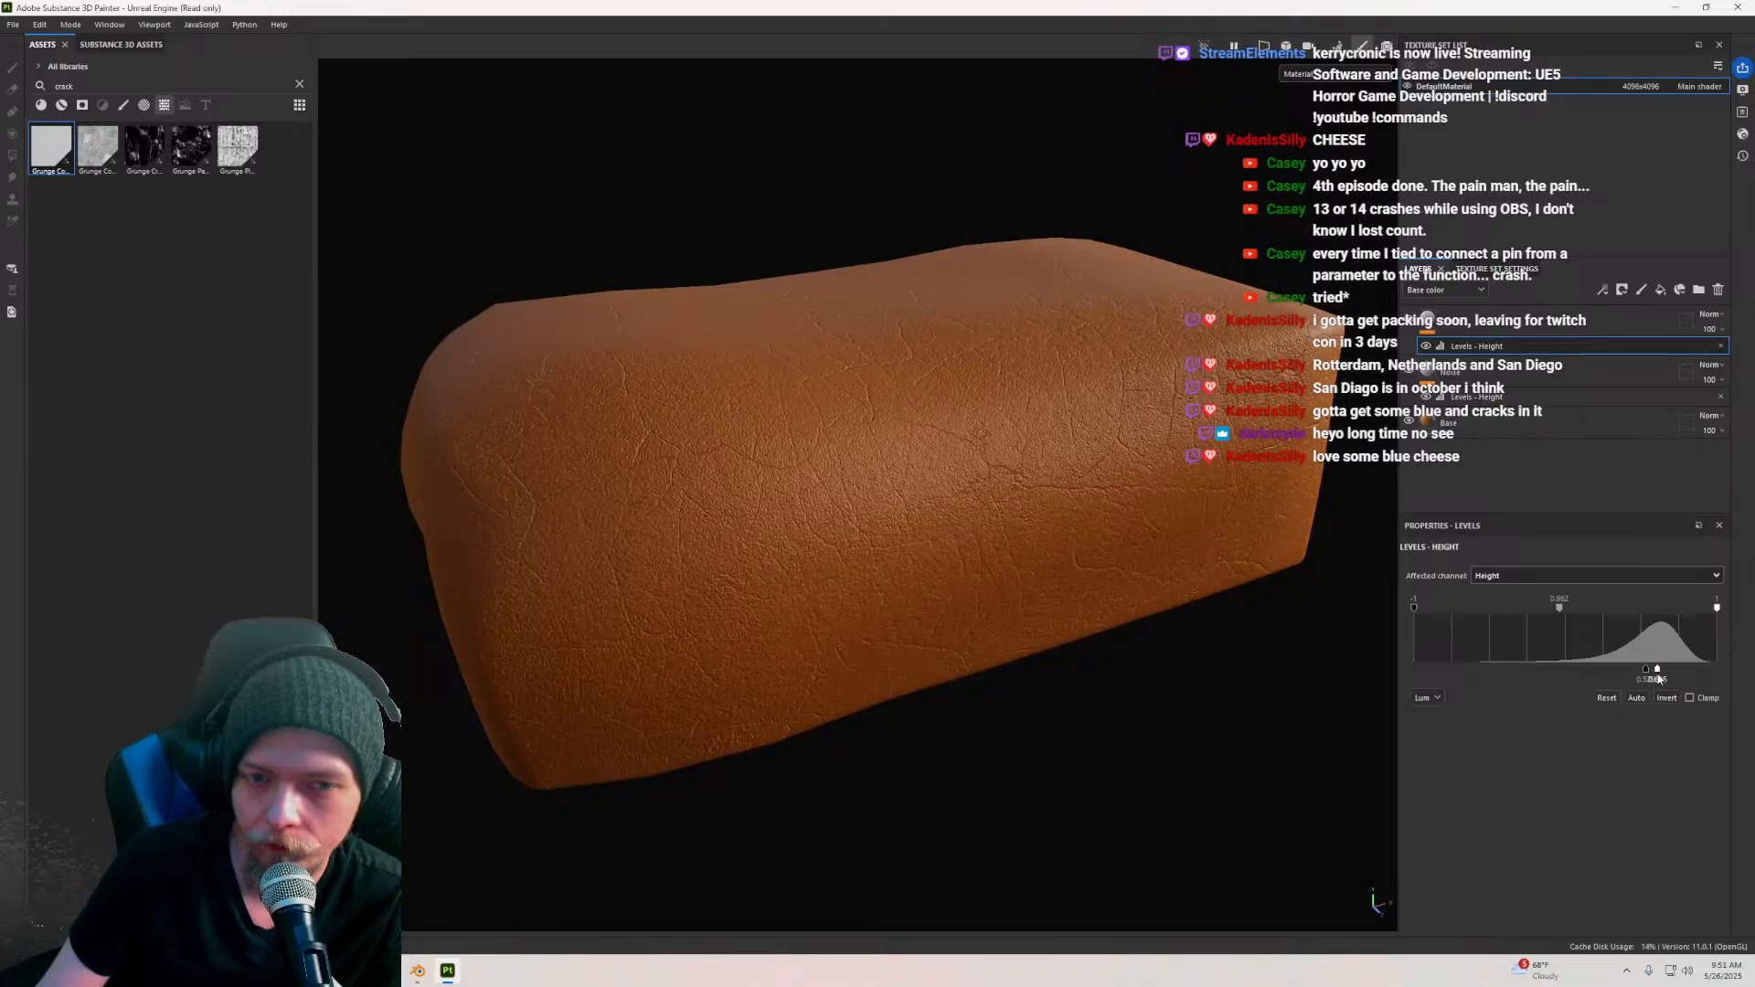
left_click_drag(1570, 608, 1463, 642)
scroll(865, 545, "down", 1)
left_click_drag(866, 545, 902, 634, "alt")
scroll(975, 538, "up", 5)
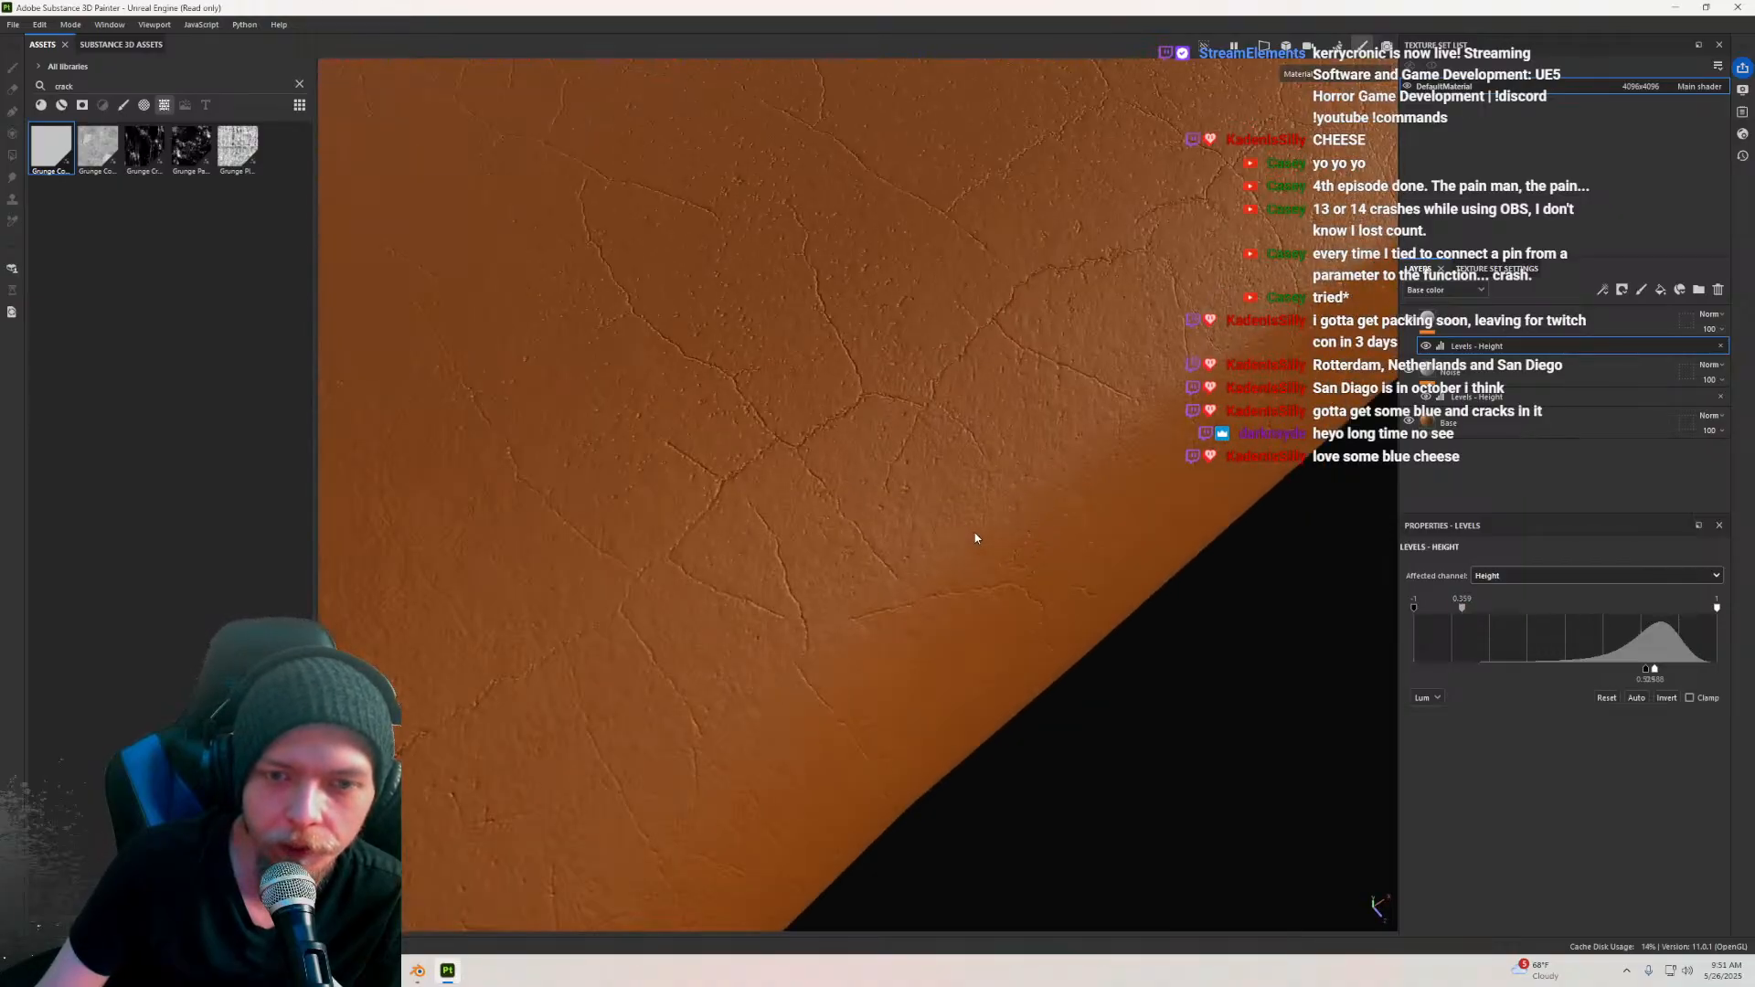
left_click_drag(1462, 608, 1550, 597)
Step: Try the Overlay and Passthrough blend modes on the Cracks layer, set it to Normal, and check the crack relief up close
left_click(1709, 313)
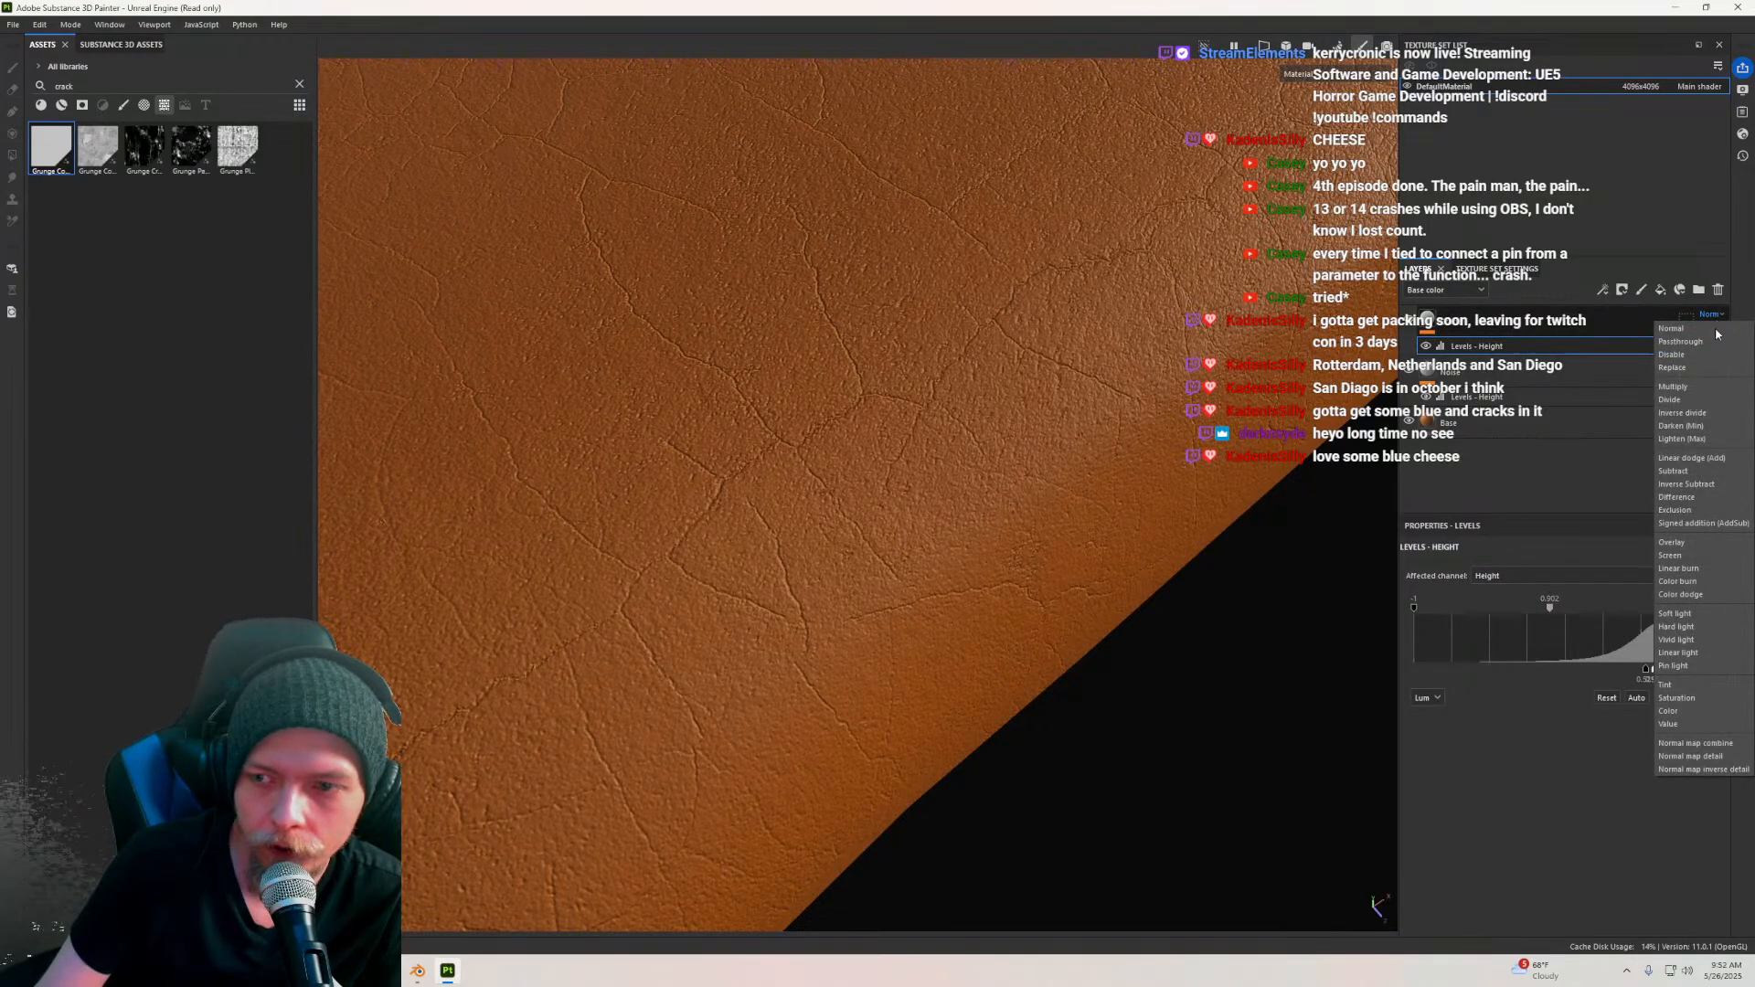
left_click(1672, 544)
left_click_drag(923, 429, 864, 452, "alt")
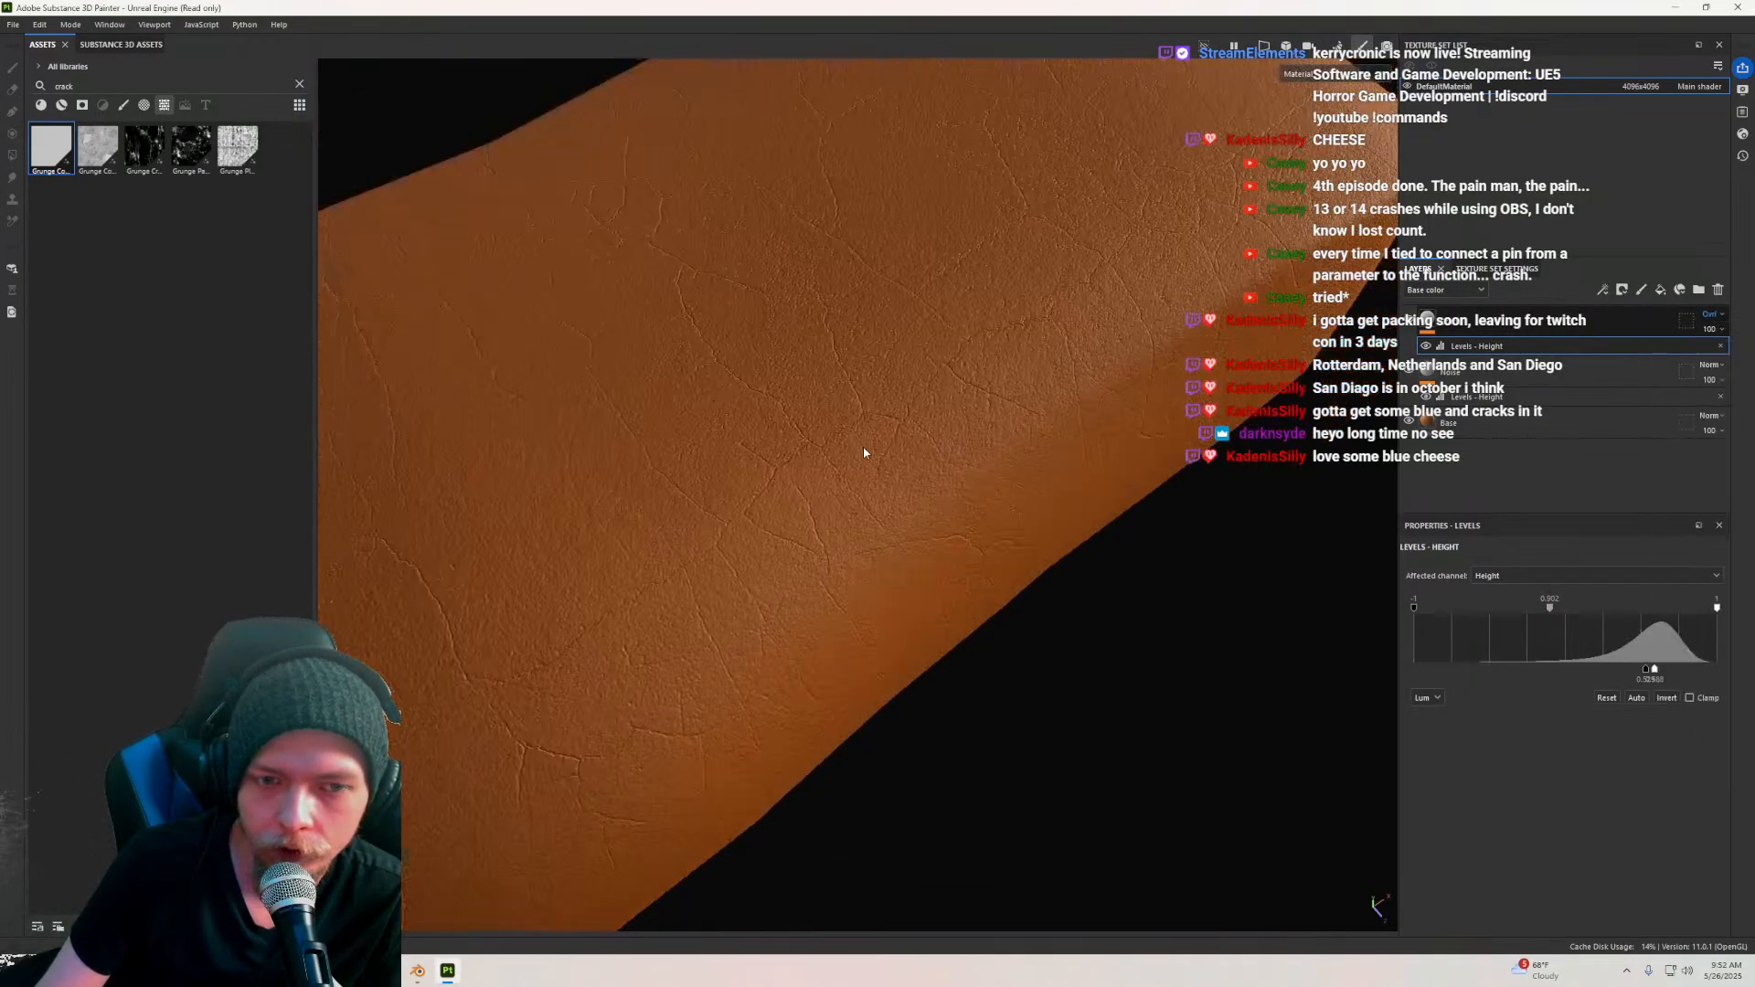
left_click(1709, 313)
left_click(1702, 343)
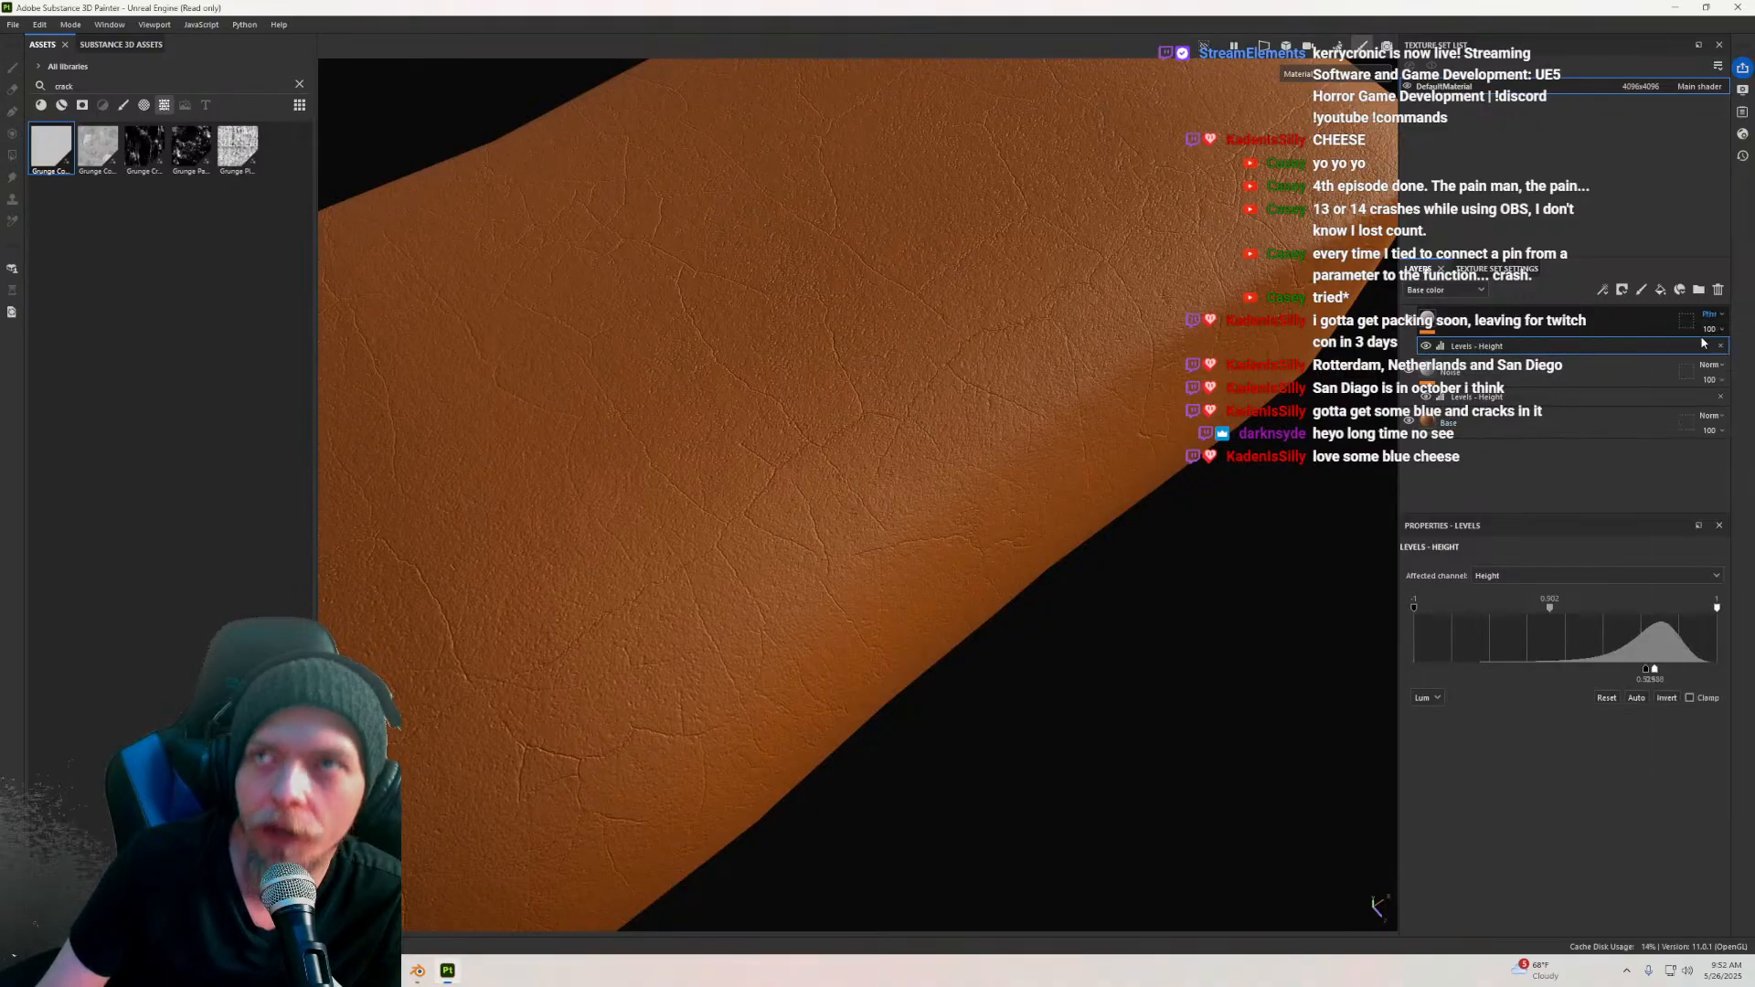
left_click(1709, 315)
left_click(1699, 333)
scroll(768, 506, "down", 3)
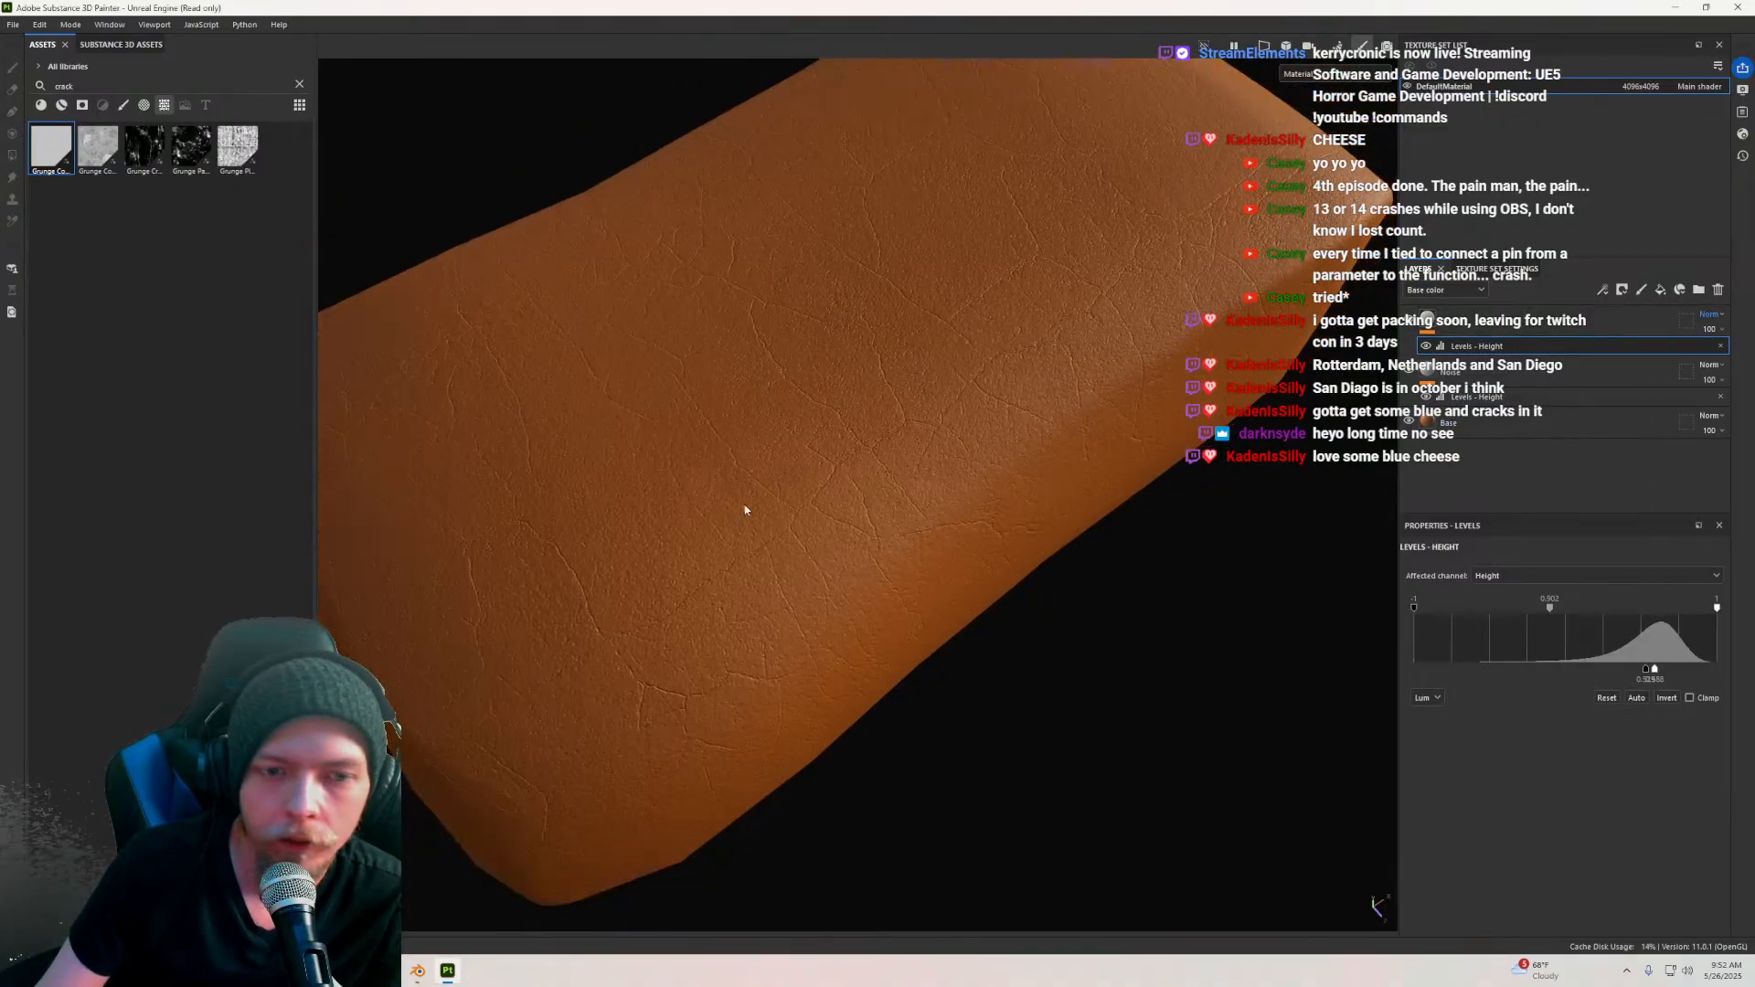
middle_click_drag(748, 502, 881, 466, "alt")
left_click_drag(842, 513, 891, 415, "alt")
scroll(887, 491, "up", 5)
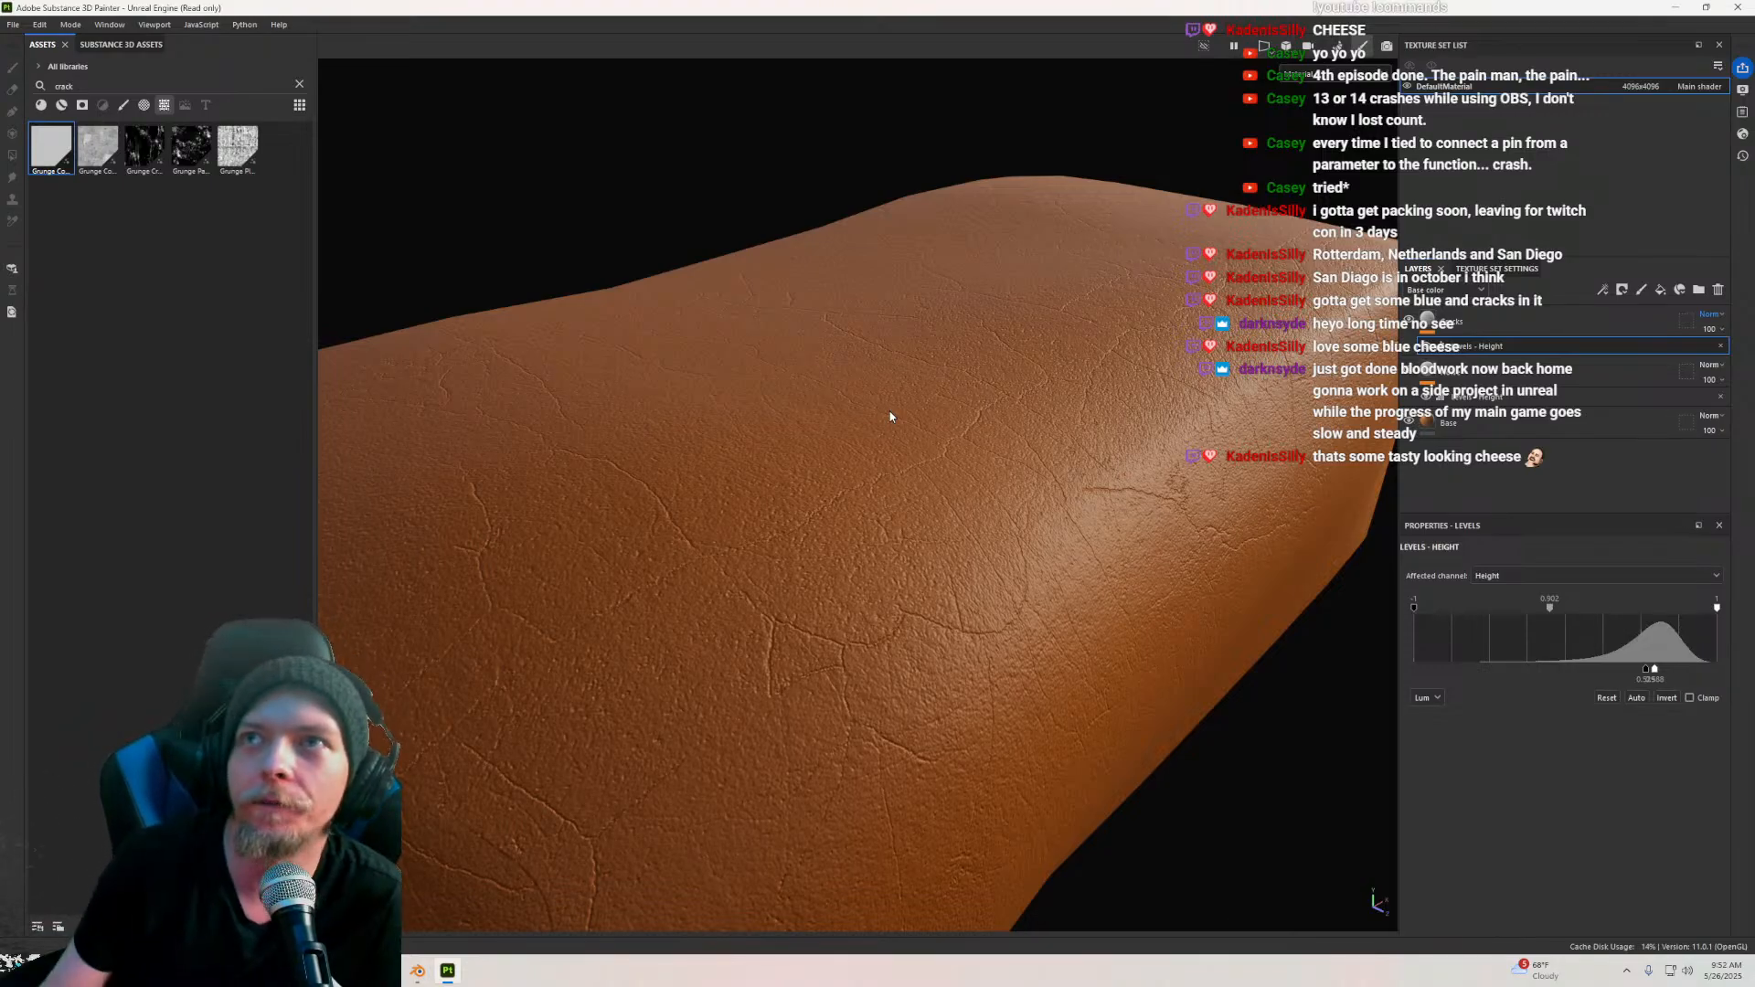
Step: Add a fill layer directly above the Base layer and search the asset library for "cloud"
scroll(1077, 300, "down", 6)
left_click_drag(915, 400, 812, 366, "alt")
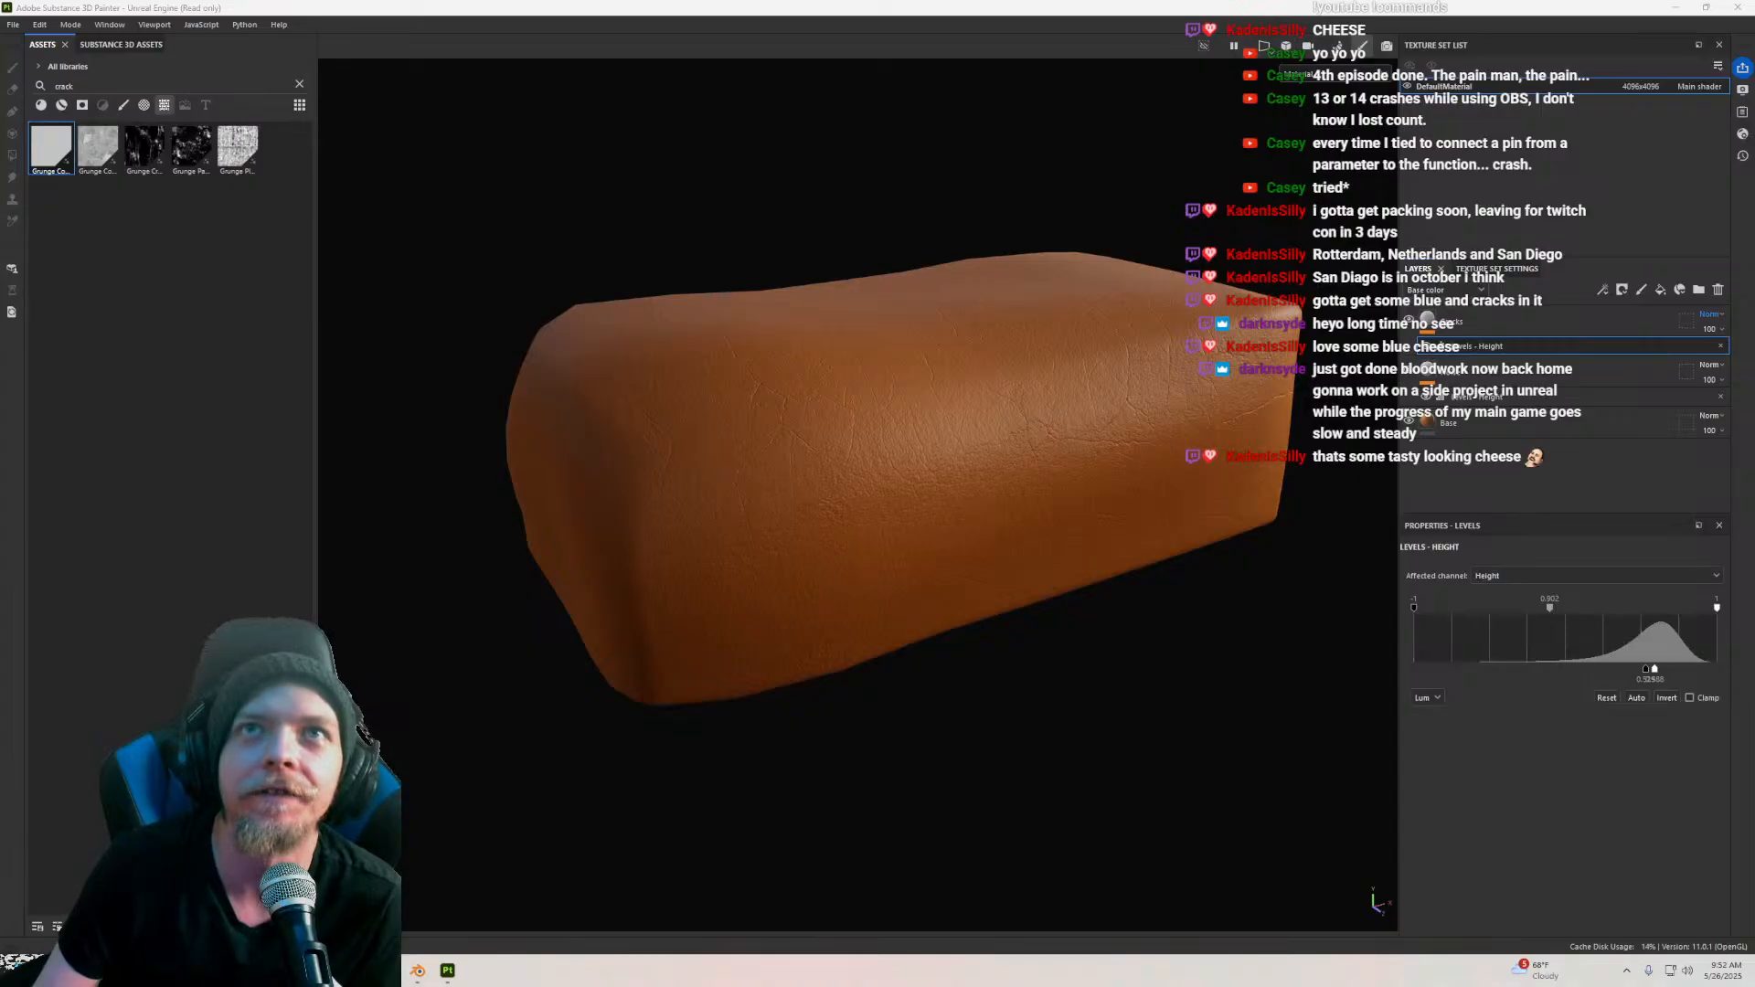
left_click_drag(807, 470, 810, 607, "alt")
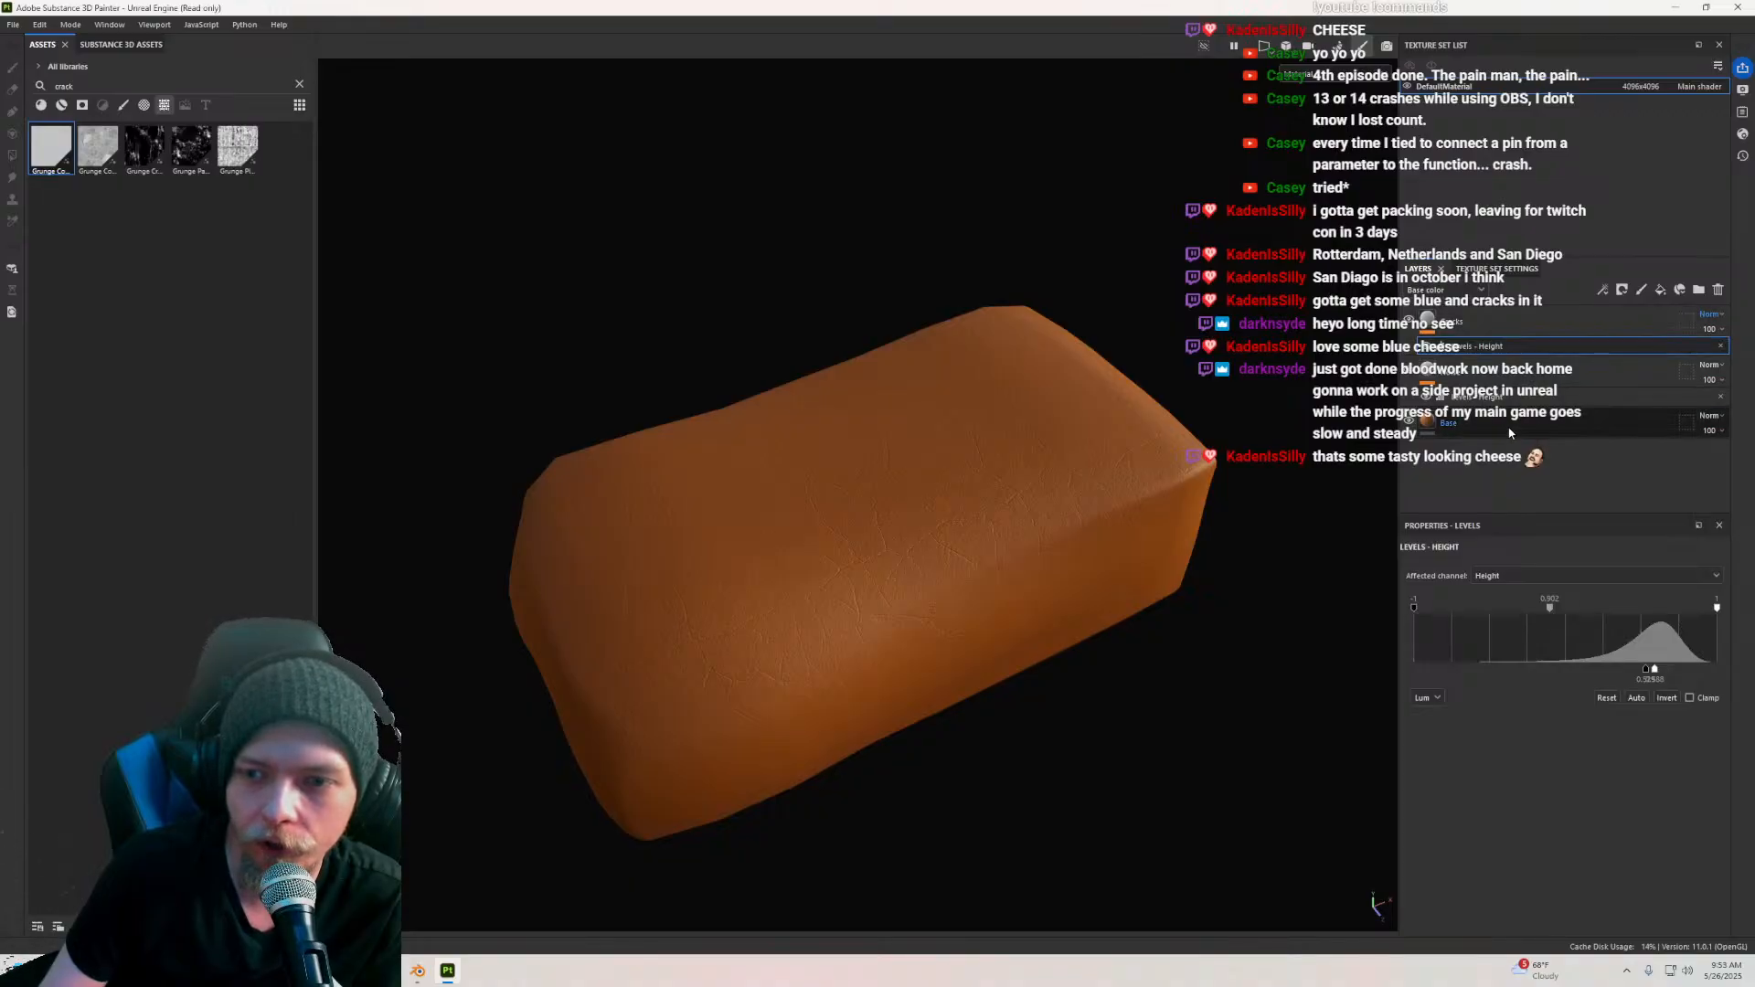
left_click(1510, 433)
left_click(1660, 290)
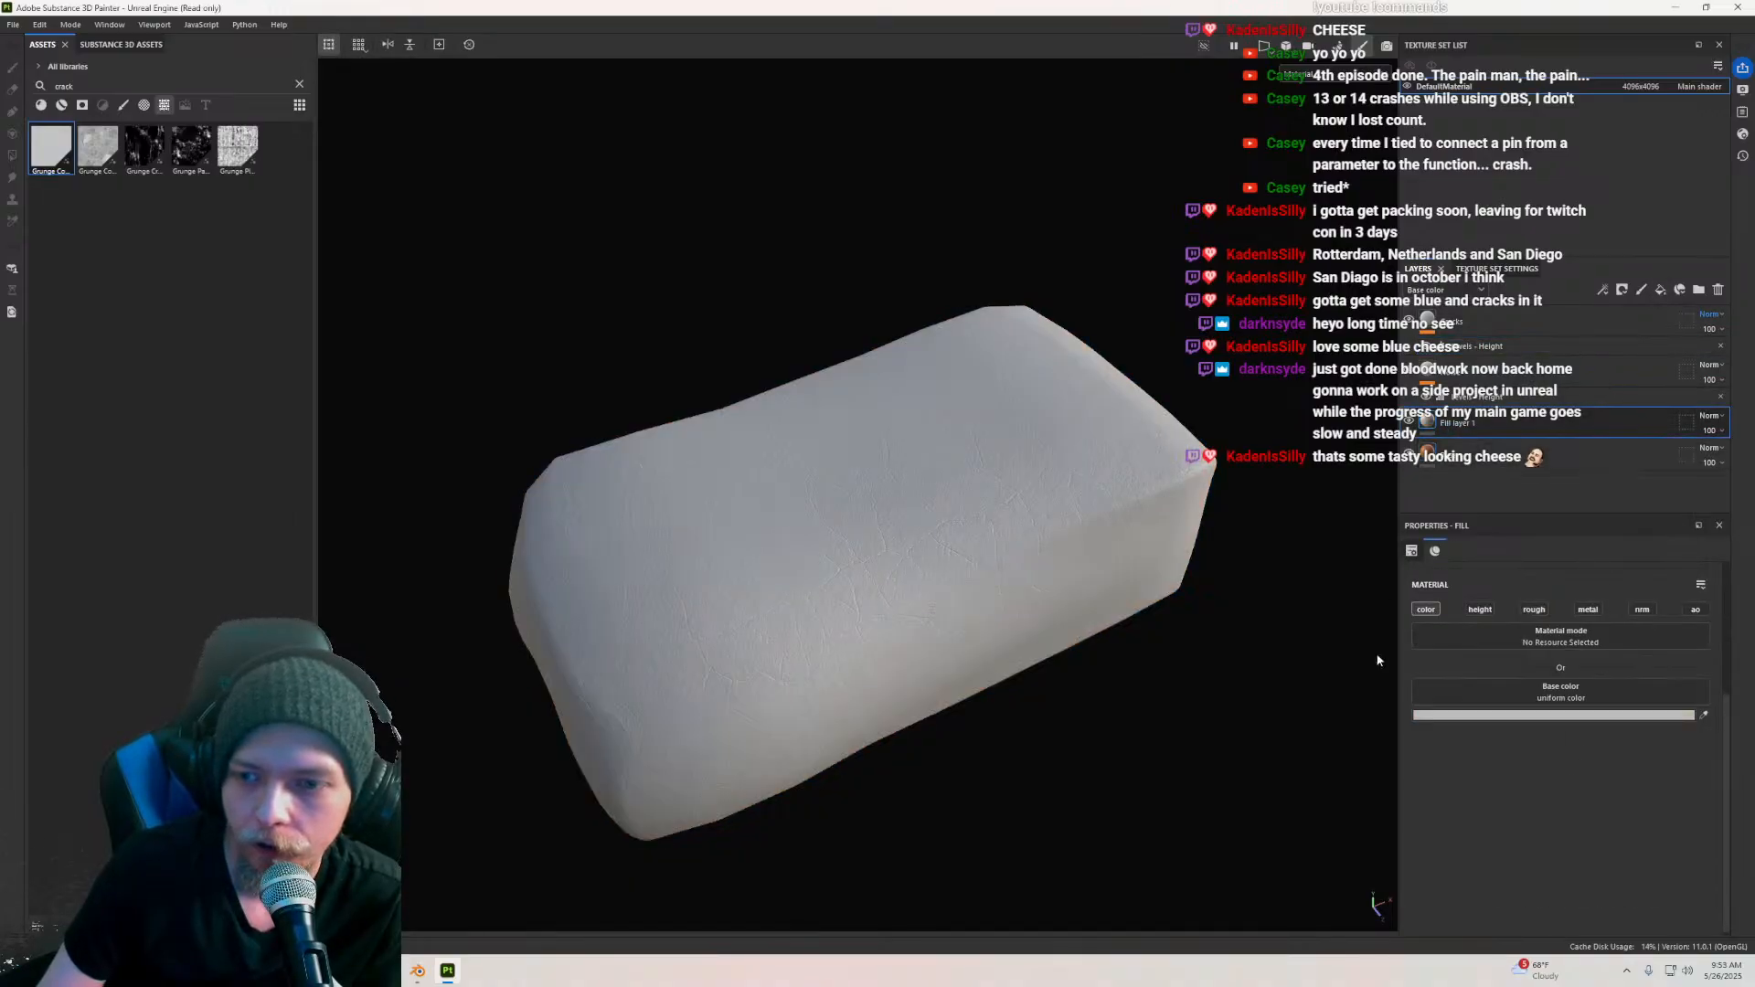
double_click(151, 85)
key("BackSpace")
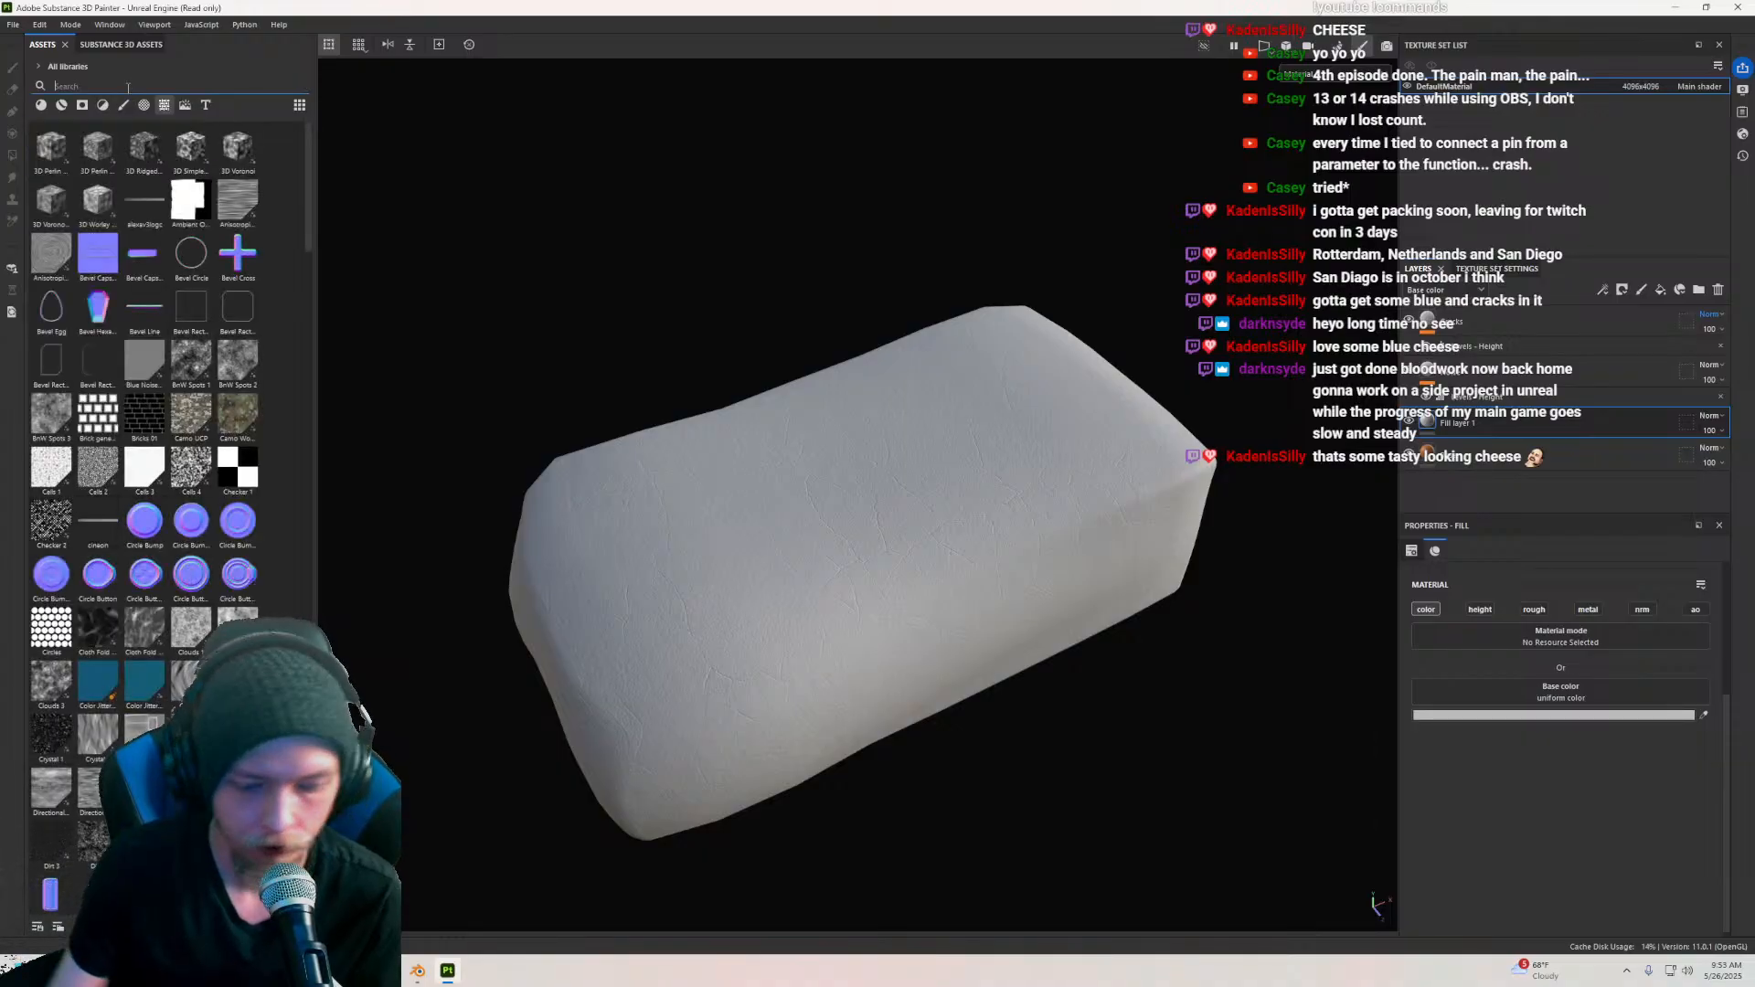
type("cloud")
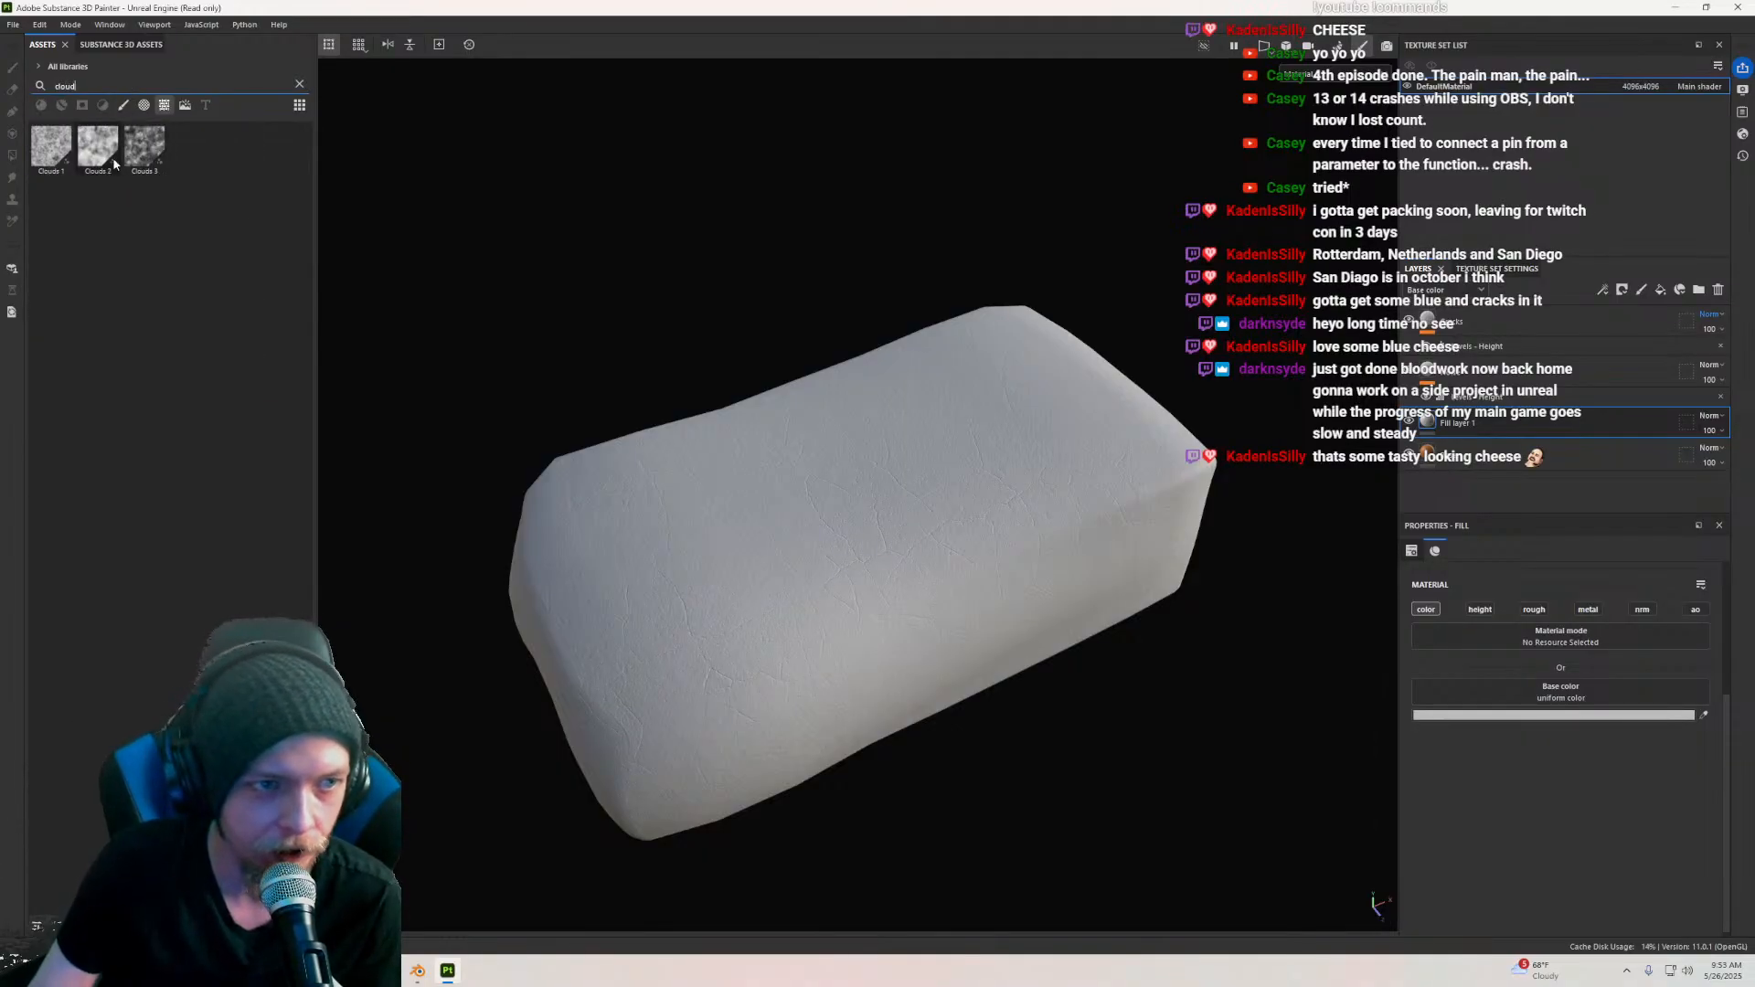
Step: Try the Clouds 2 texture as the new fill layer's base color and remove it
left_click_drag(114, 165, 1565, 693)
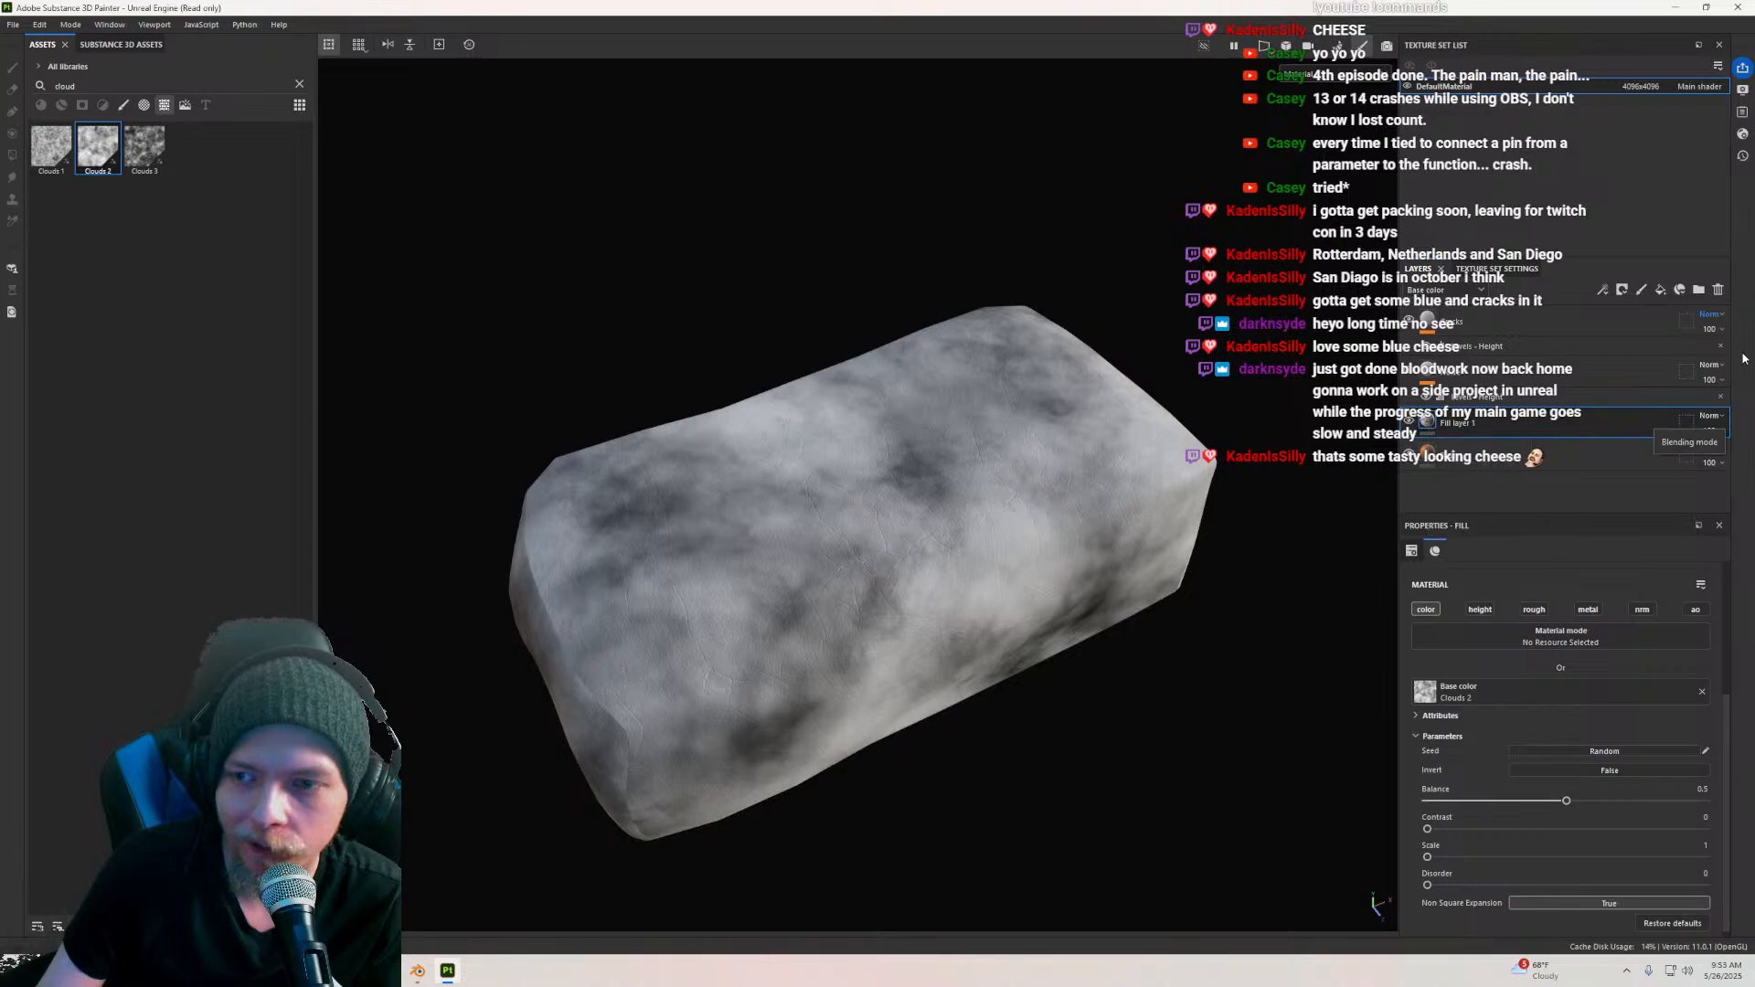
mouse_move(1432, 429)
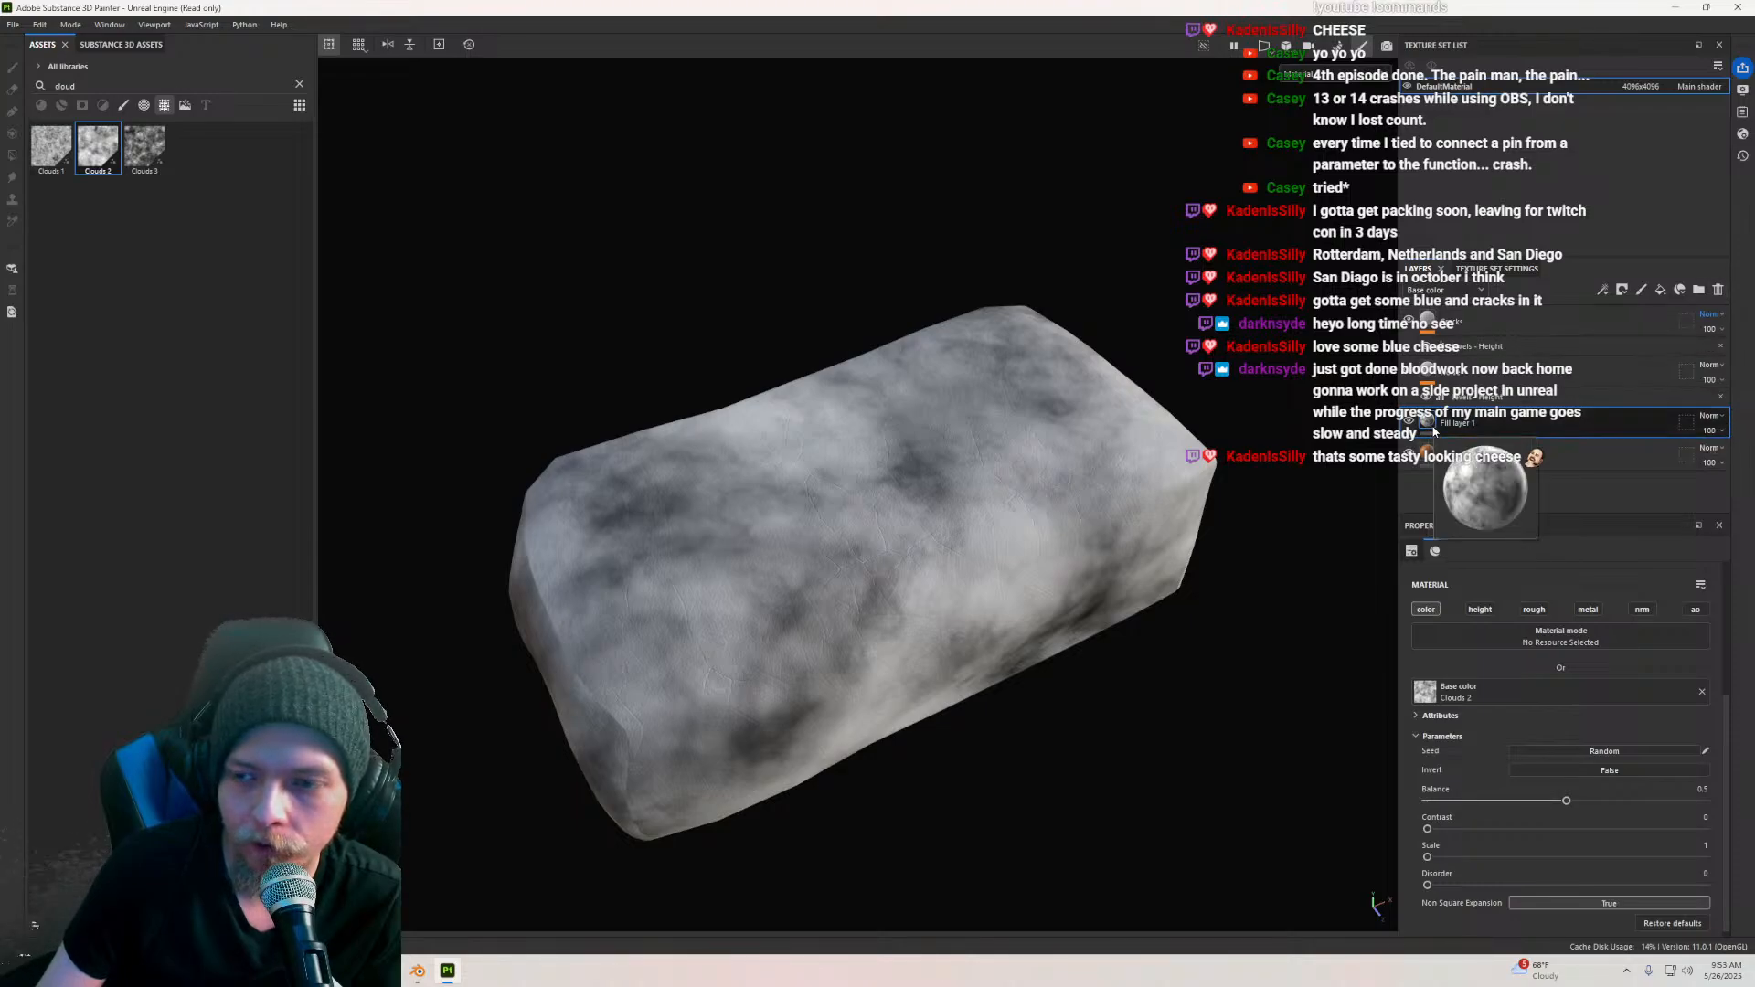
scroll(1499, 787, "up", 3)
scroll(1488, 769, "down", 3)
left_click(1702, 808)
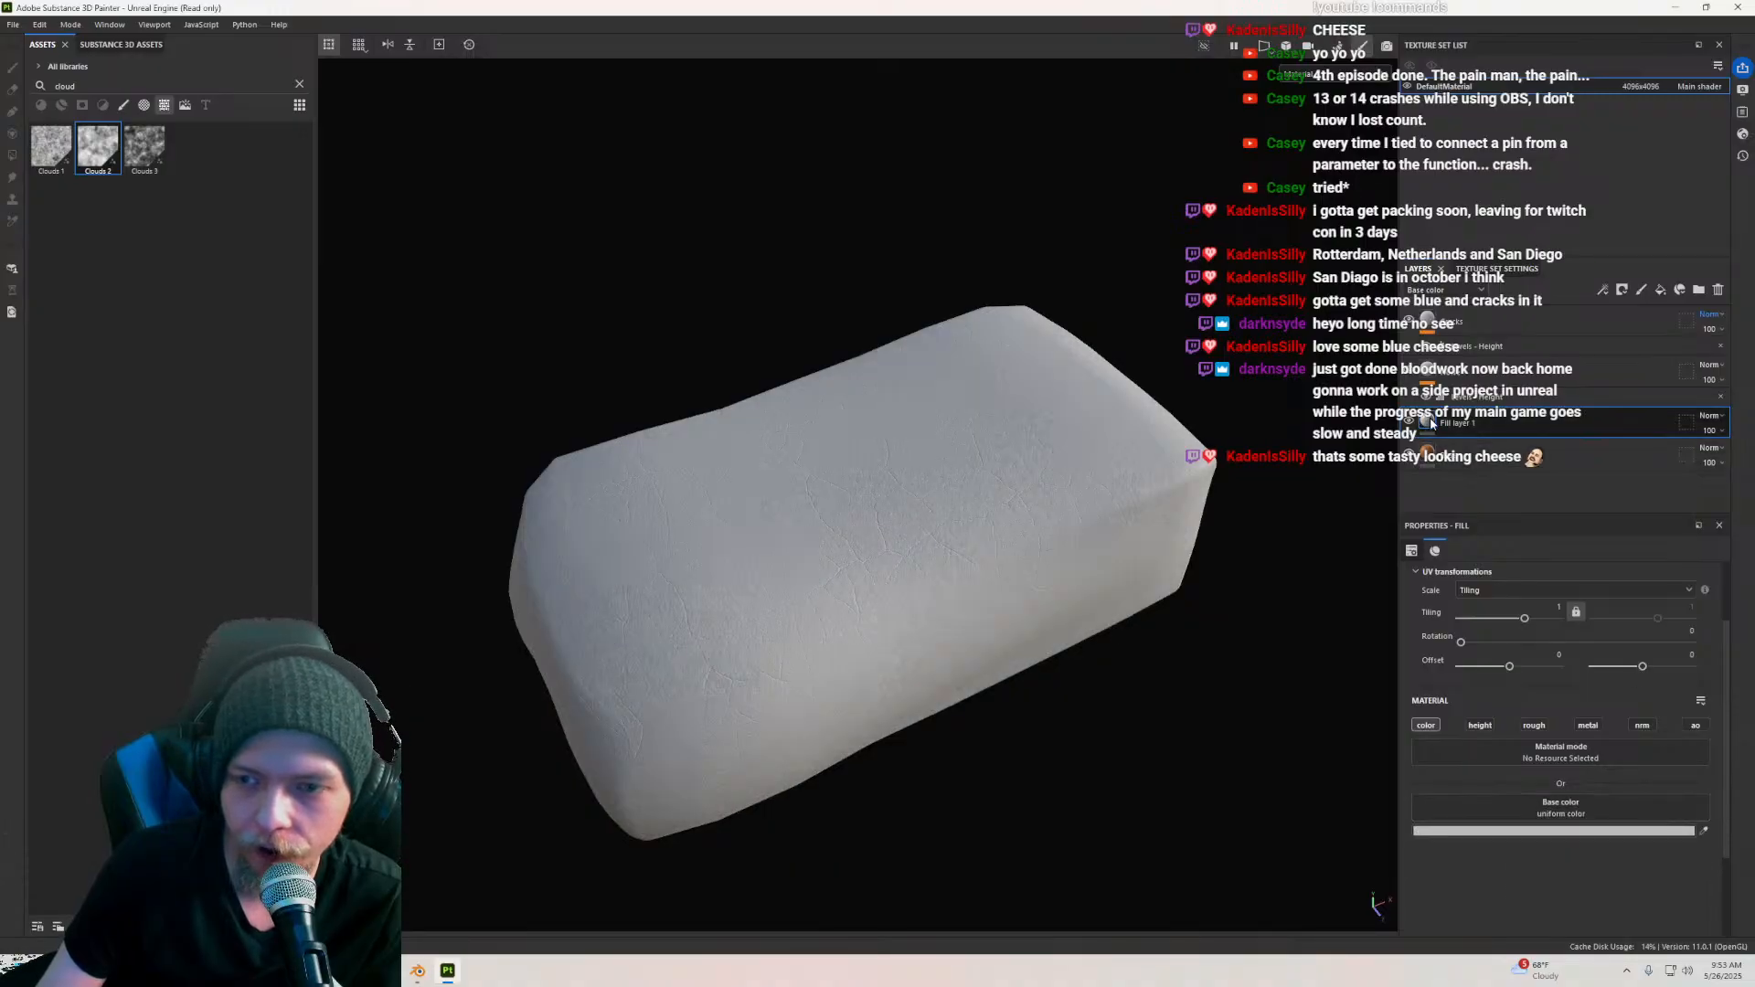
Step: Try adding a fill effect to the fill layer with Clouds 2 as the effect's base color
right_click(1431, 423)
left_click(1460, 767)
left_click_drag(119, 135, 1562, 813)
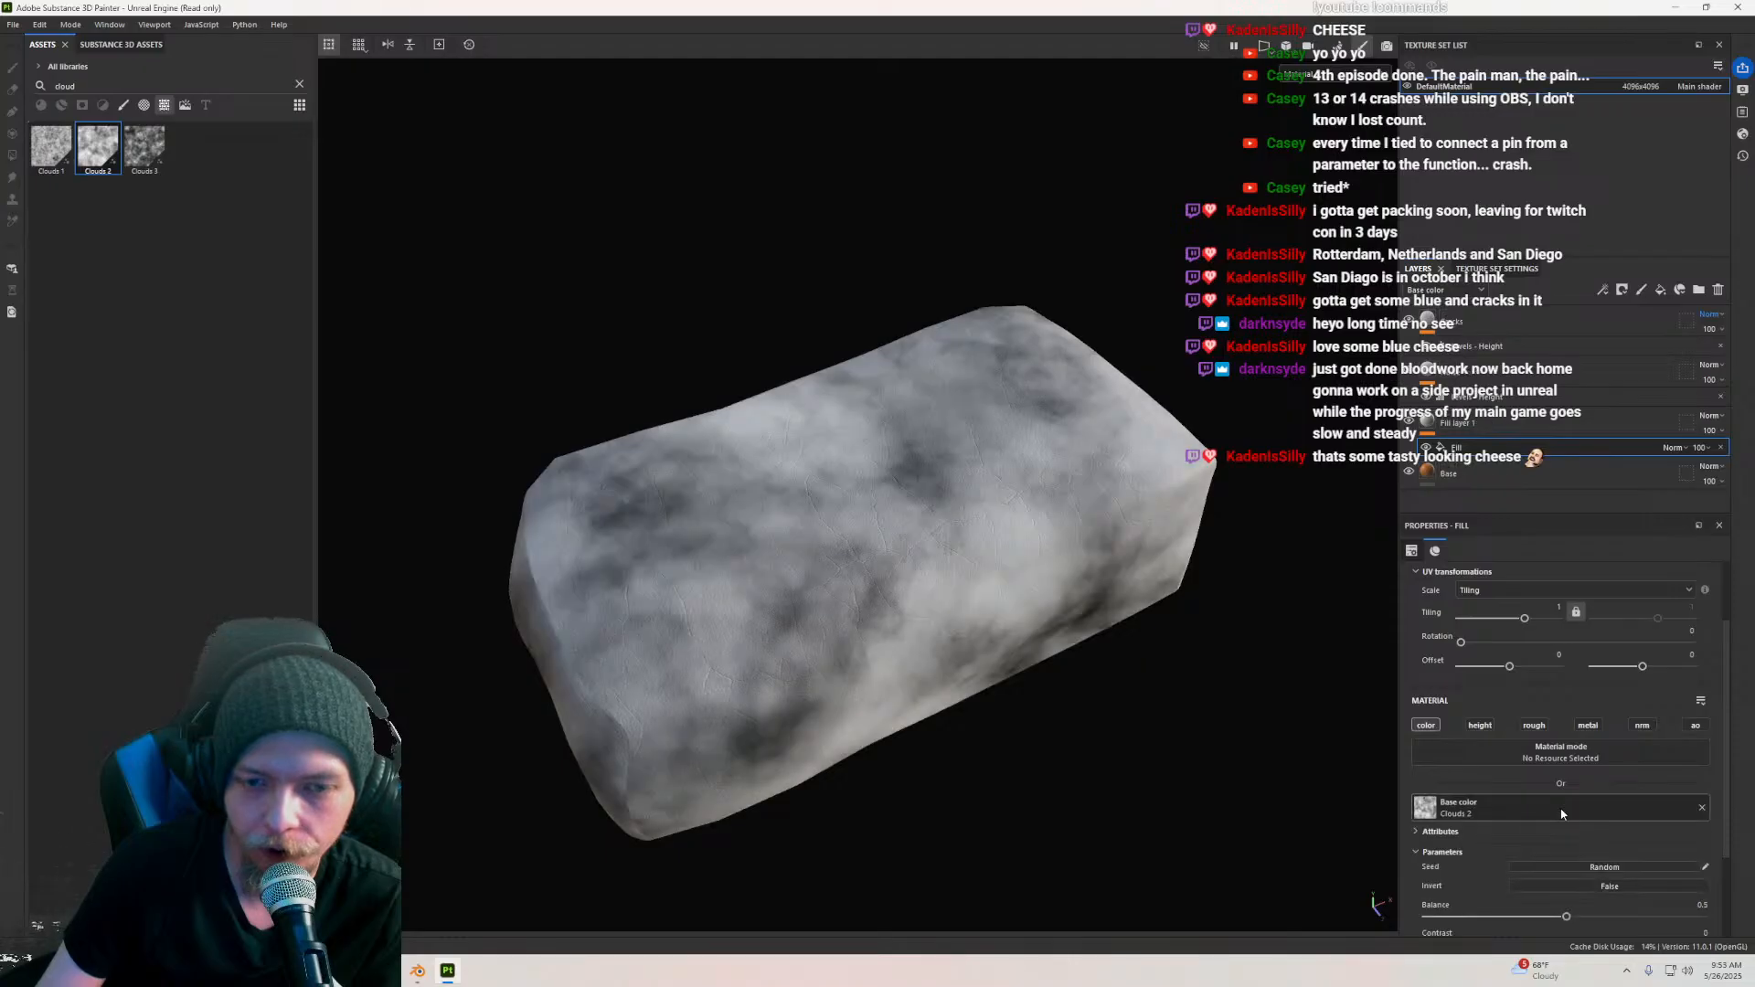
Step: Set the fill layer's own base color to near white and delete its fill effect
left_click(1427, 422)
left_click(1512, 833)
left_click_drag(1543, 797, 1573, 725)
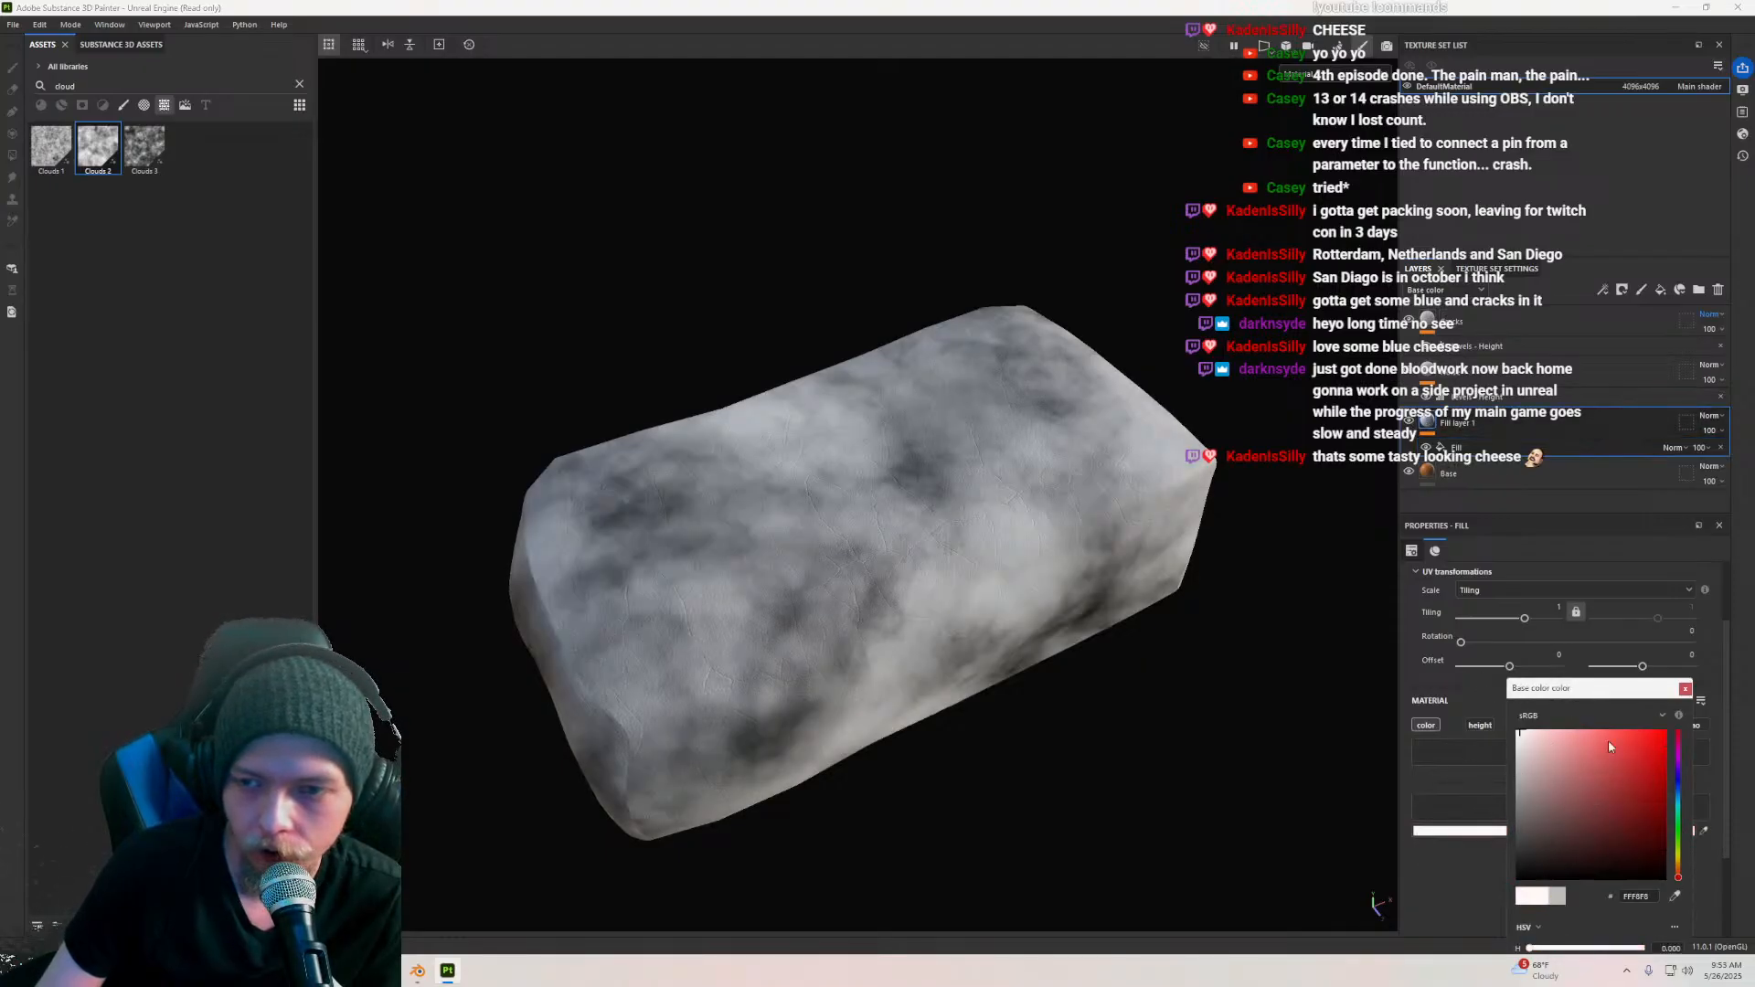
left_click(1685, 688)
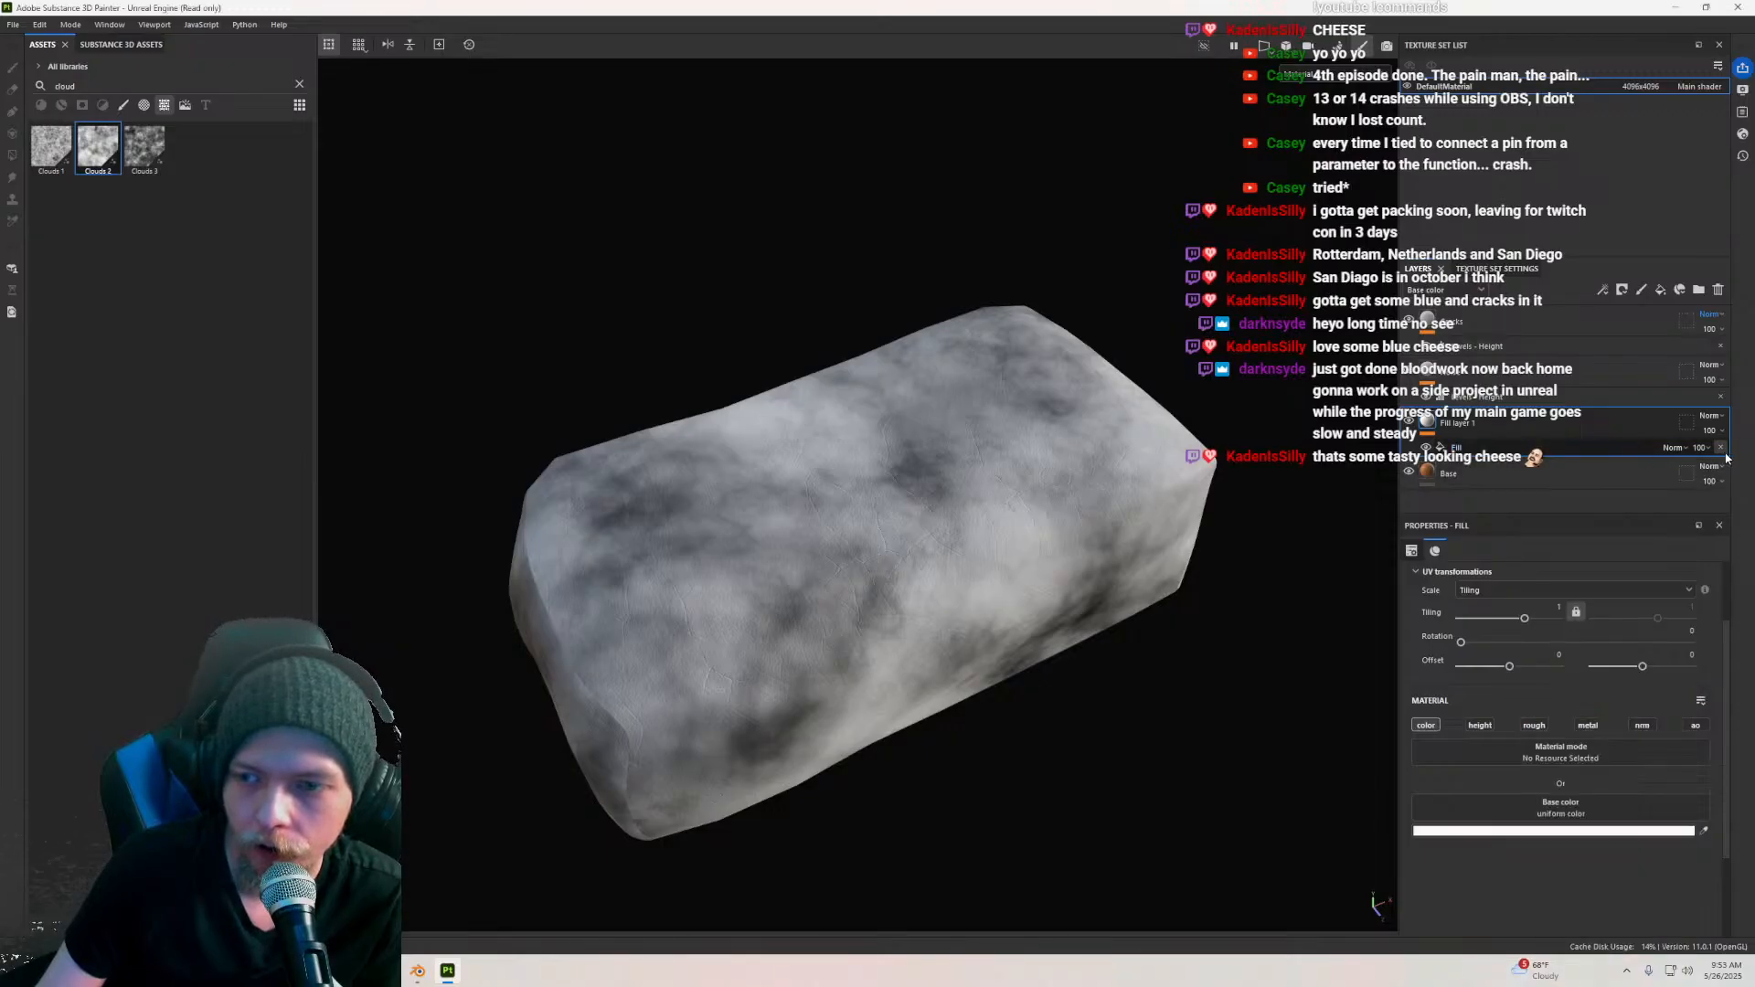
left_click(1720, 447)
Step: Add a mask to the fill layer and give the mask a fill effect using Clouds 2 as grayscale
right_click(1431, 424)
left_click(1456, 441)
right_click(1448, 423)
left_click(1499, 485)
left_click_drag(98, 146, 1553, 733)
Step: Sample a brown from the block's surface as the fill layer's base color and shift it to a more saturated orange-brown
left_click(1476, 424)
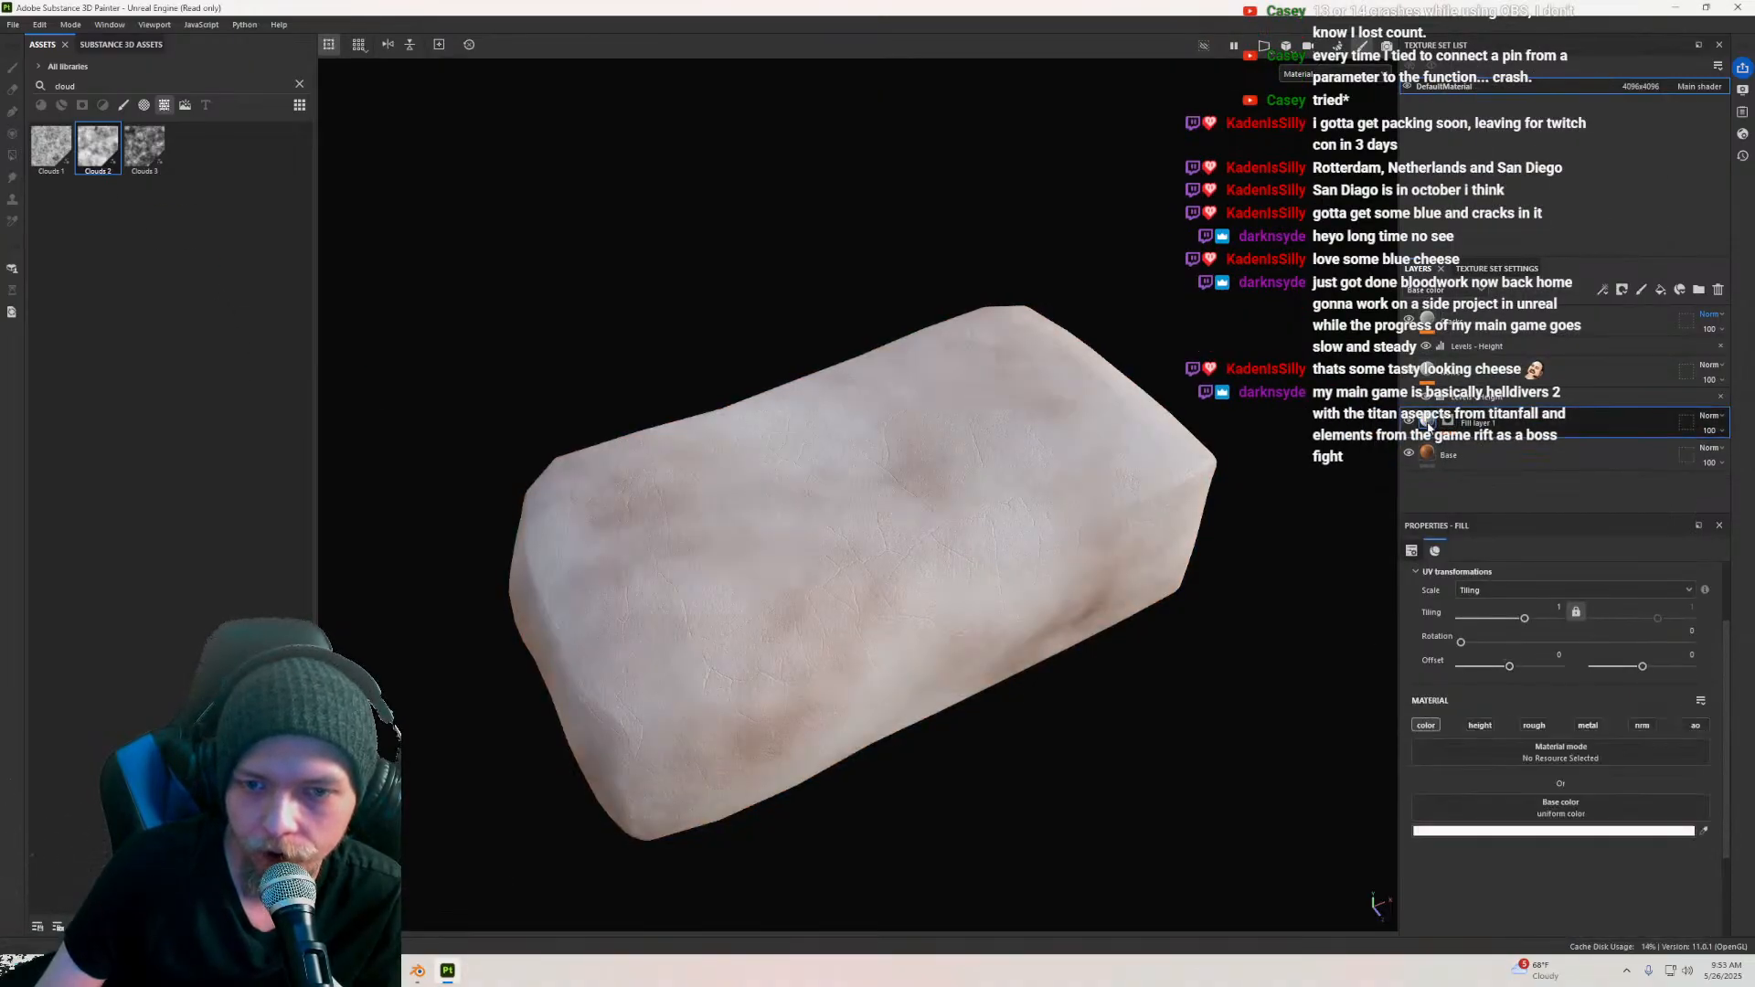
left_click(1703, 830)
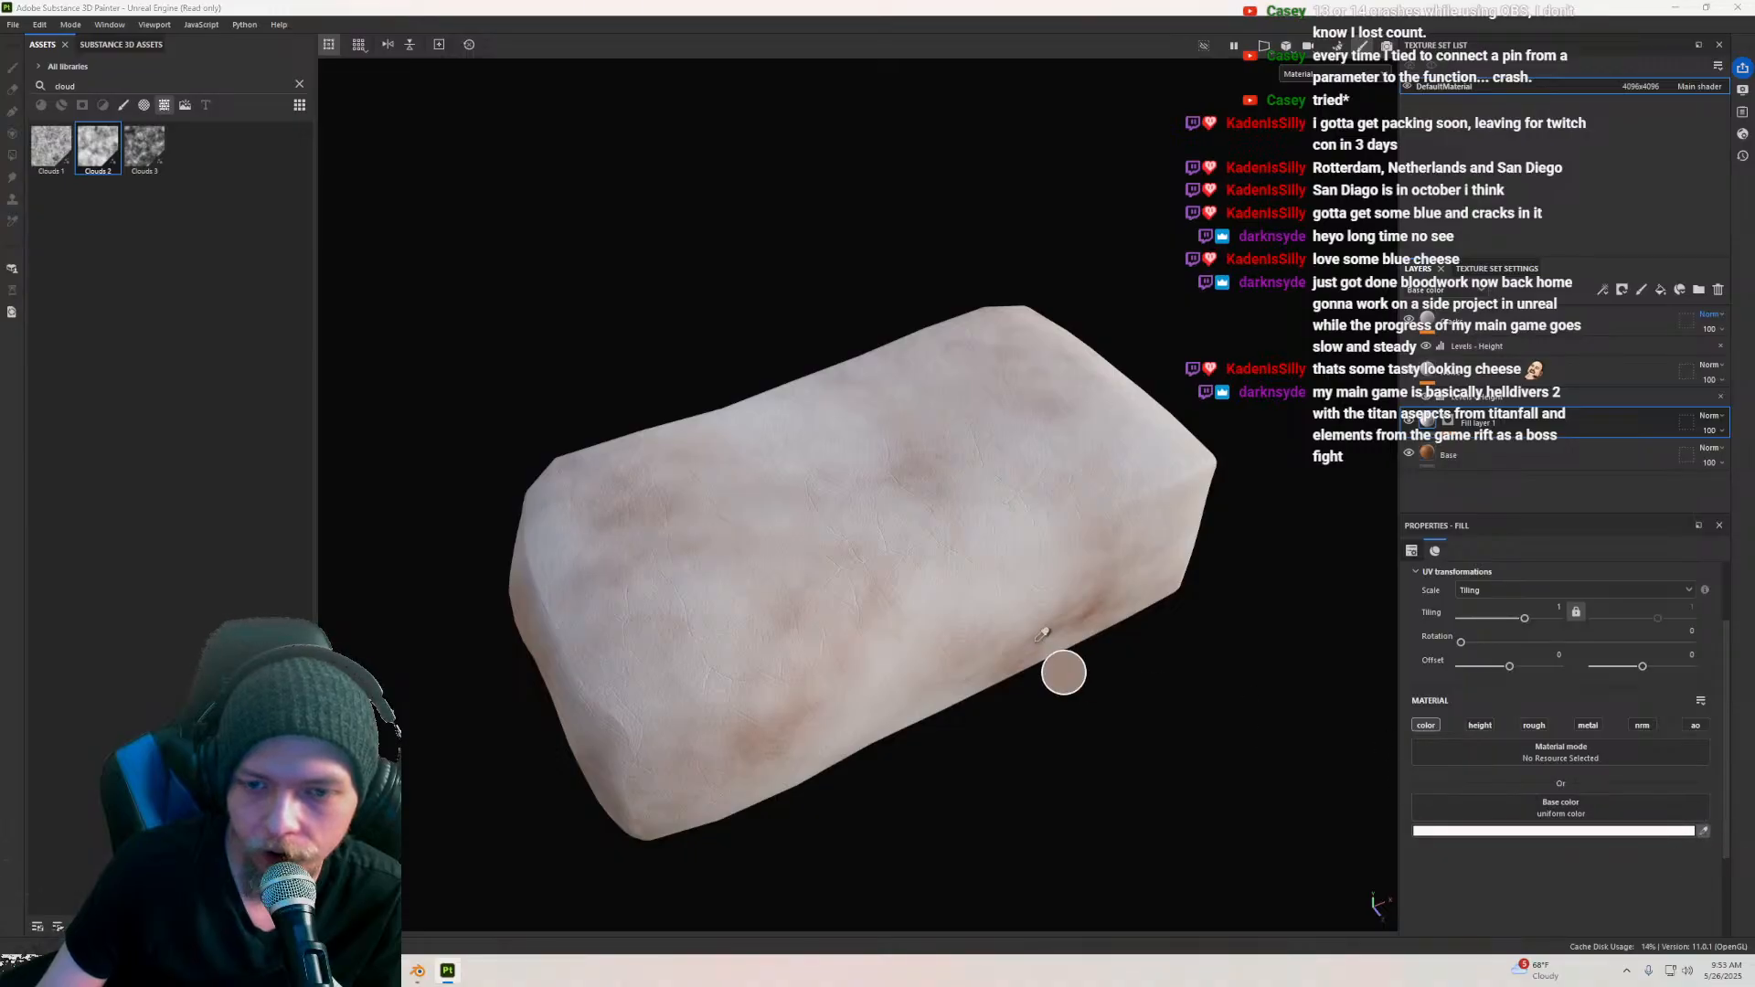
left_click(1092, 603)
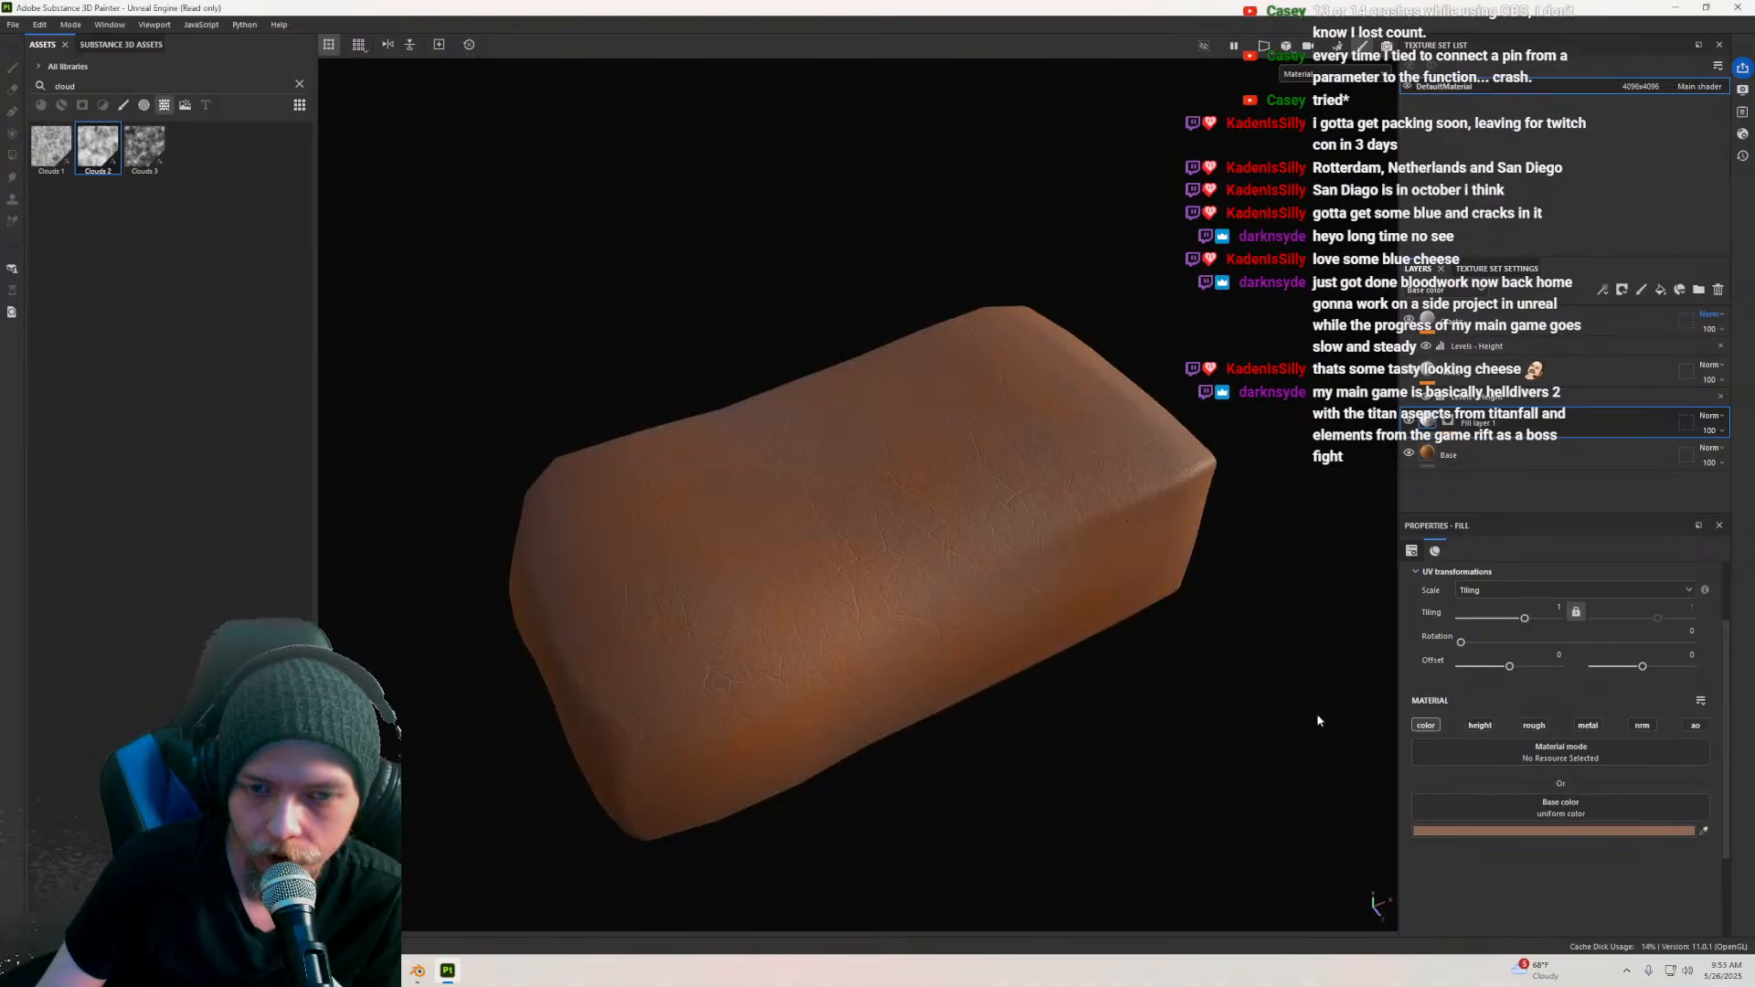
left_click(1520, 833)
mouse_move(1627, 781)
left_mouse_down()
mouse_move(1608, 759)
mouse_move(1600, 788)
mouse_move(1625, 778)
mouse_move(1609, 816)
mouse_move(1608, 791)
left_mouse_up()
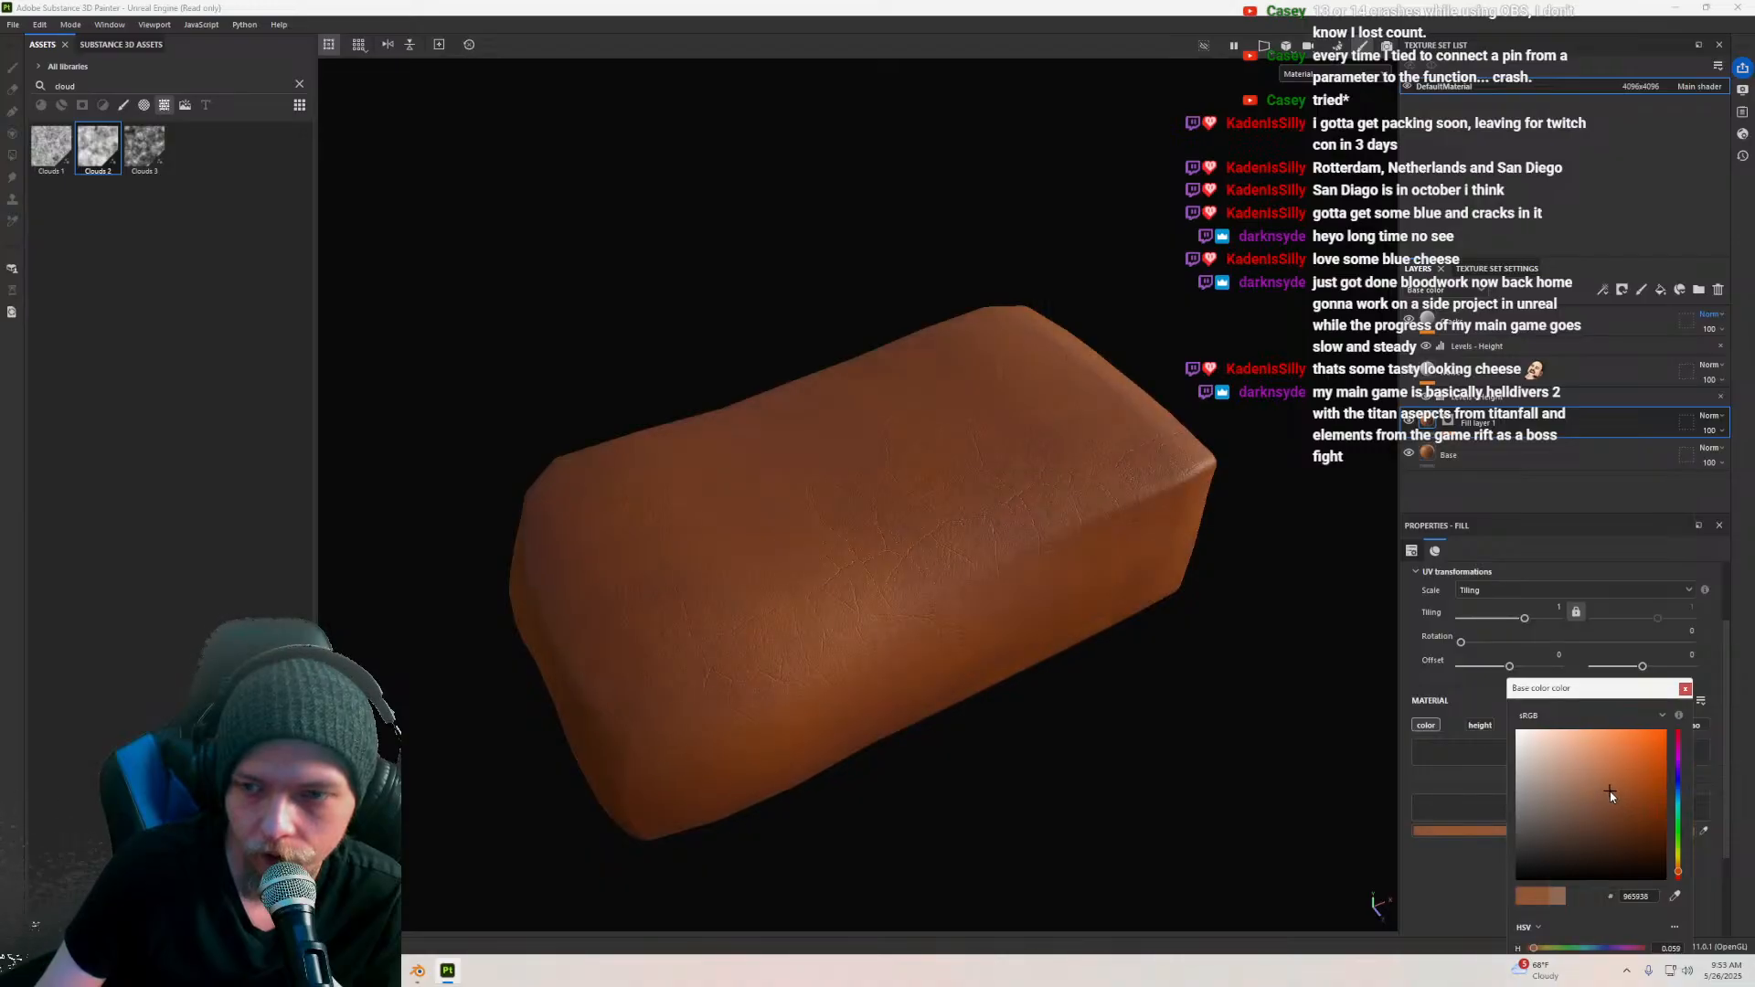
Step: Try the Overlay blend mode on the fill layer's base color, and set it to Linear dodge (Add)
left_click(1709, 415)
left_click(1673, 644)
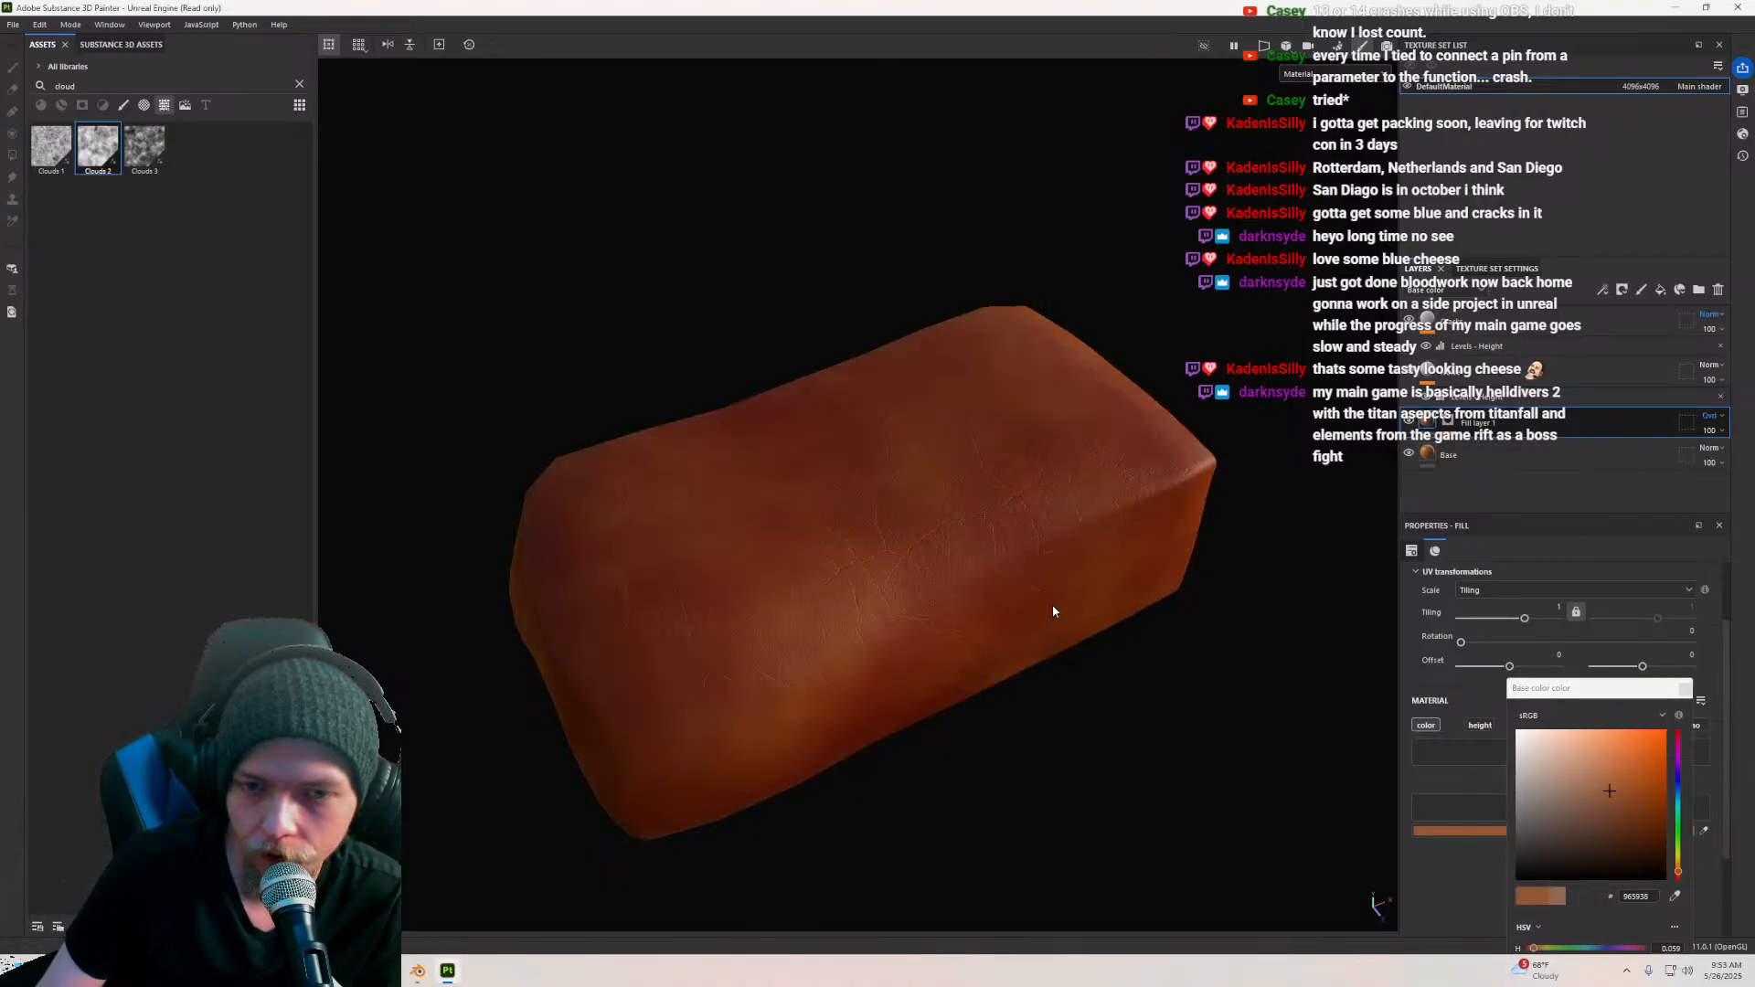
scroll(1050, 615, "up", 2)
left_click(1711, 416)
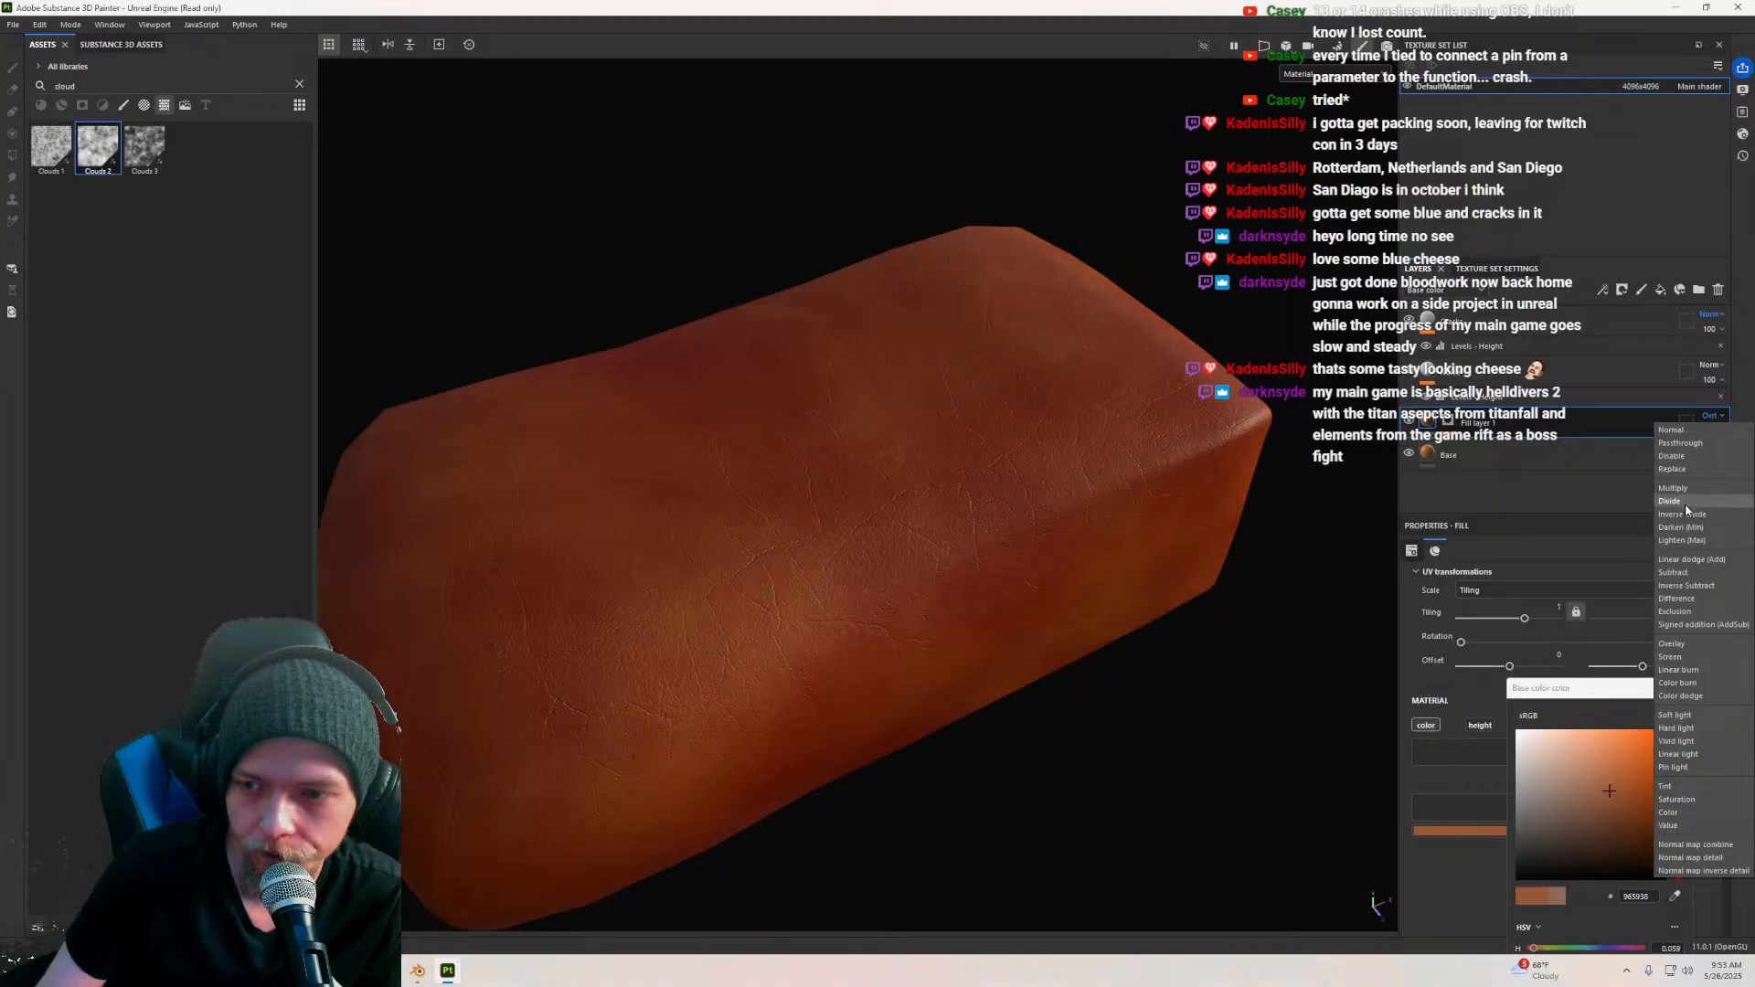
left_click(1687, 558)
scroll(945, 539, "down", 4)
left_click_drag(945, 539, 907, 502, "alt")
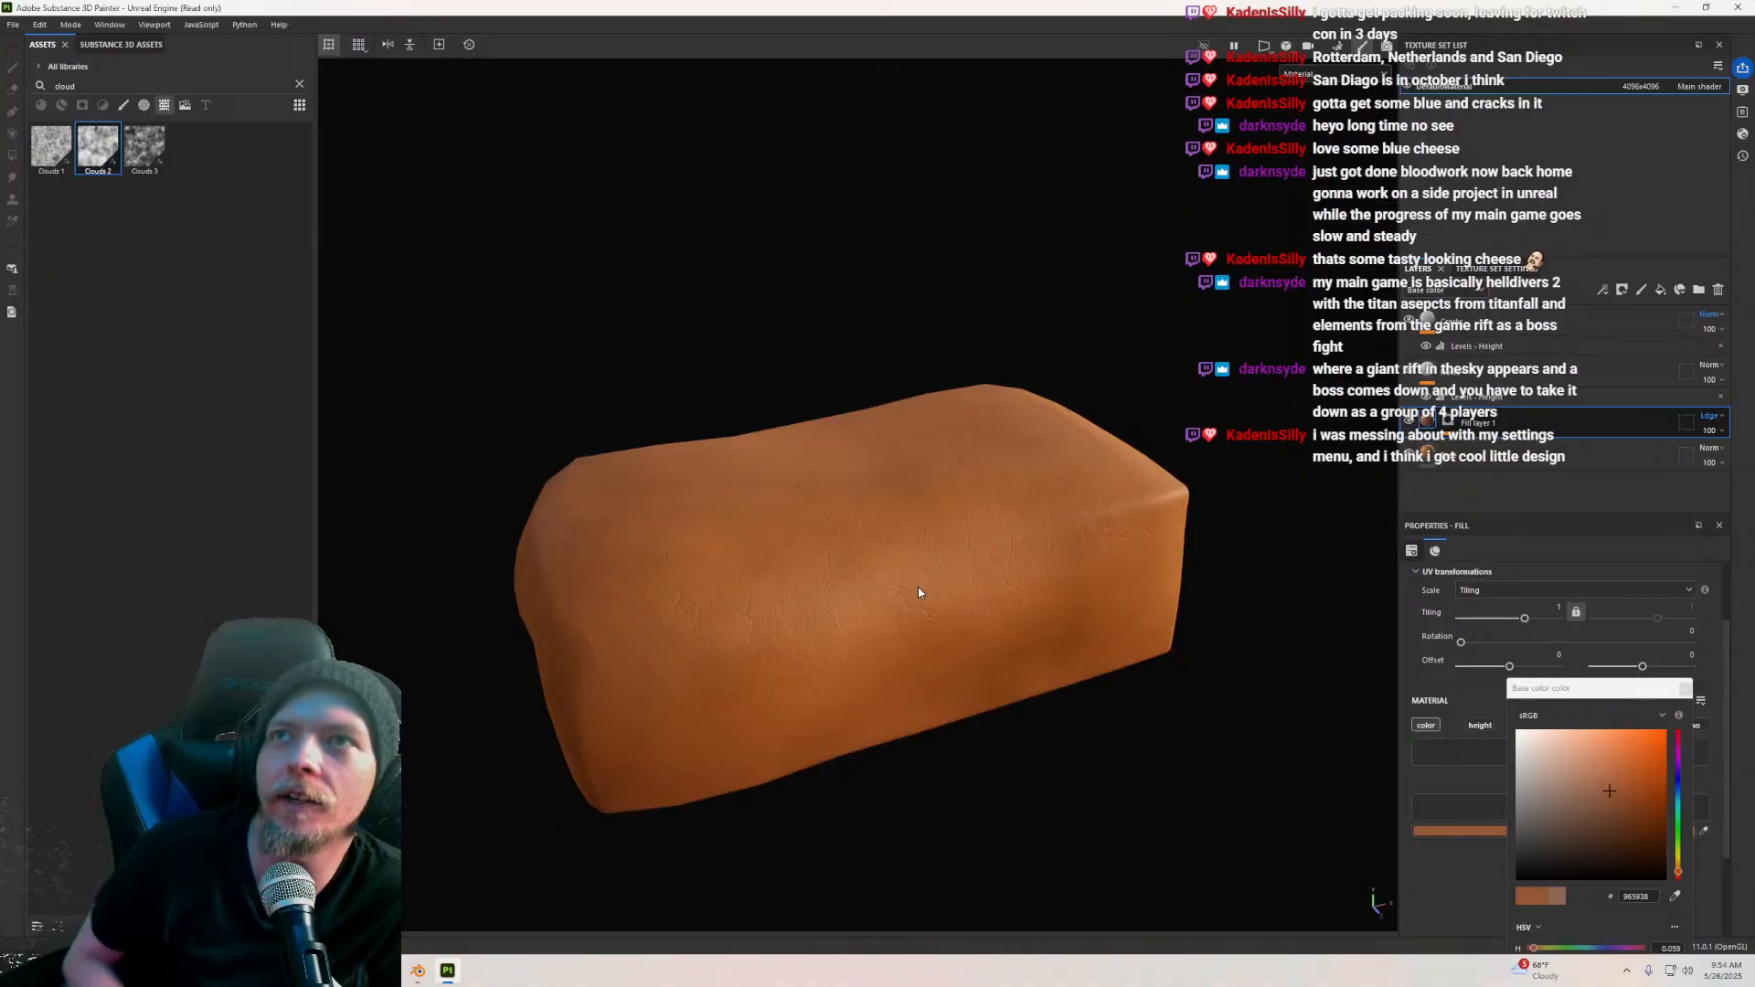
Step: Fine-tune the fill layer's base color to a slightly darker, more saturated orange-brown and close the color picker
scroll(919, 534, "up", 5)
scroll(919, 534, "down", 3)
left_click_drag(920, 534, 950, 504, "alt")
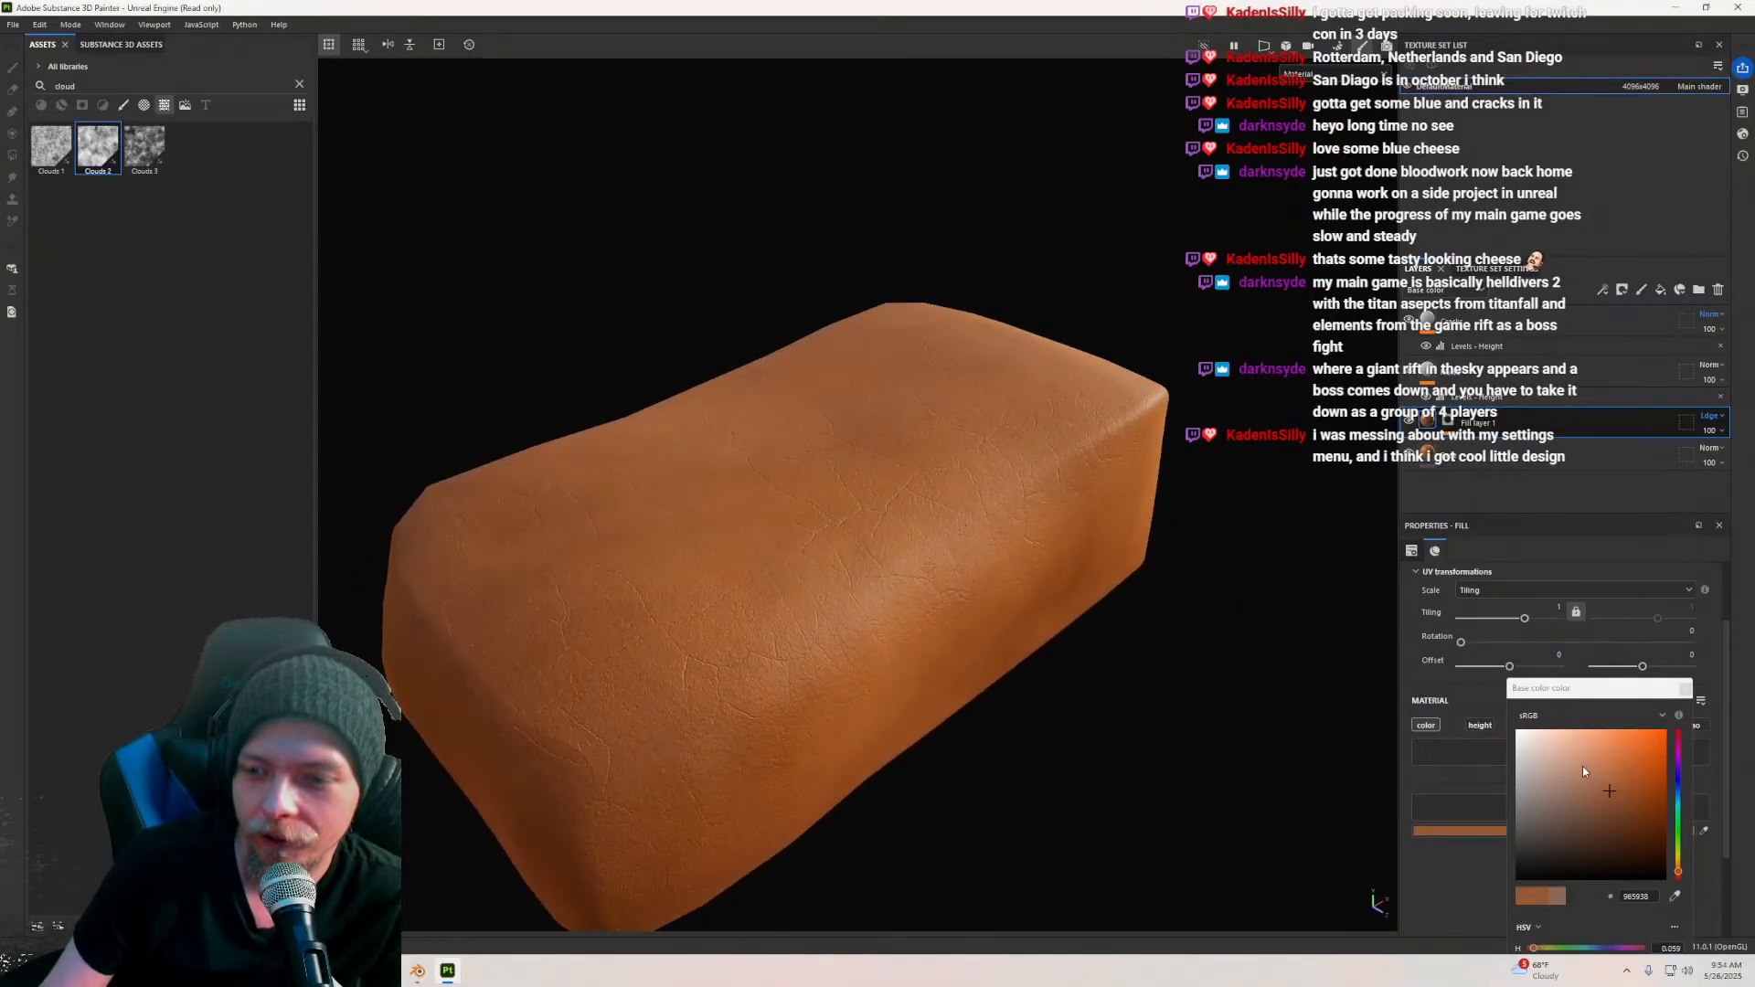
left_click_drag(1581, 767, 1616, 797)
scroll(758, 639, "down", 3)
mouse_move(759, 639)
left_mouse_down("alt")
mouse_move(728, 501)
mouse_move(784, 737)
mouse_move(743, 614)
left_mouse_up("alt")
left_click(1683, 688)
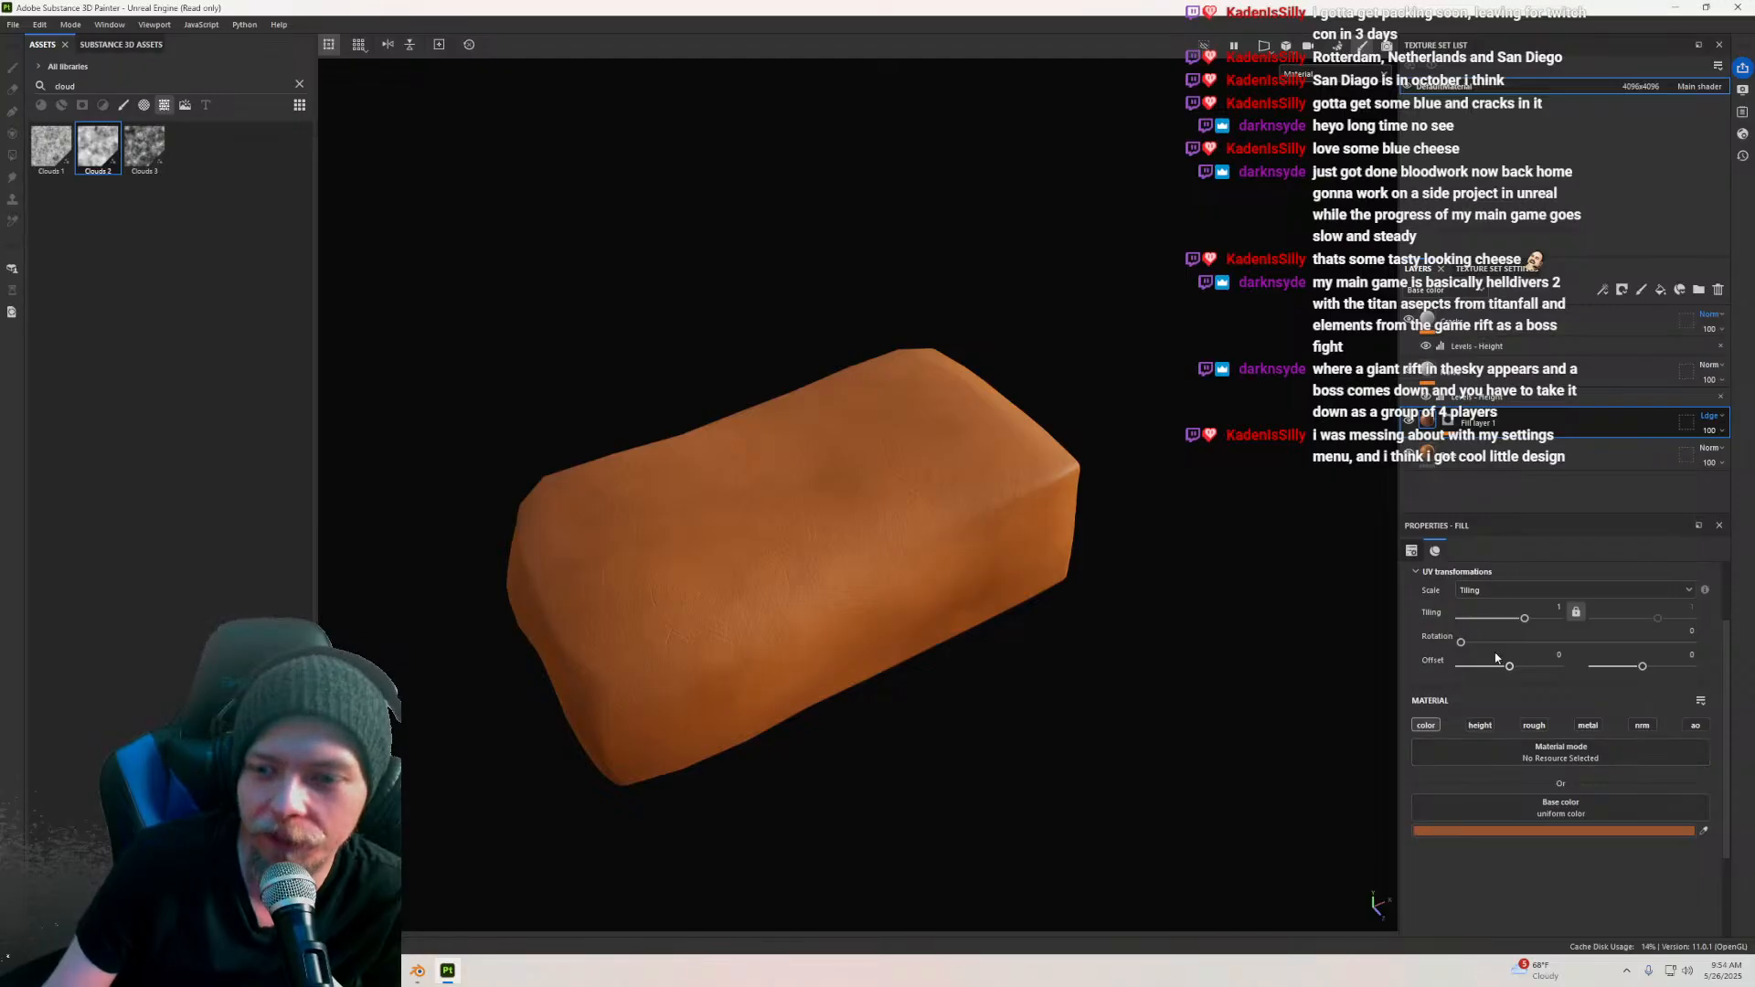
Step: Select the Clouds 2 fill in the layer's mask and set its tiling to 3.21
scroll(1433, 701, "up", 2)
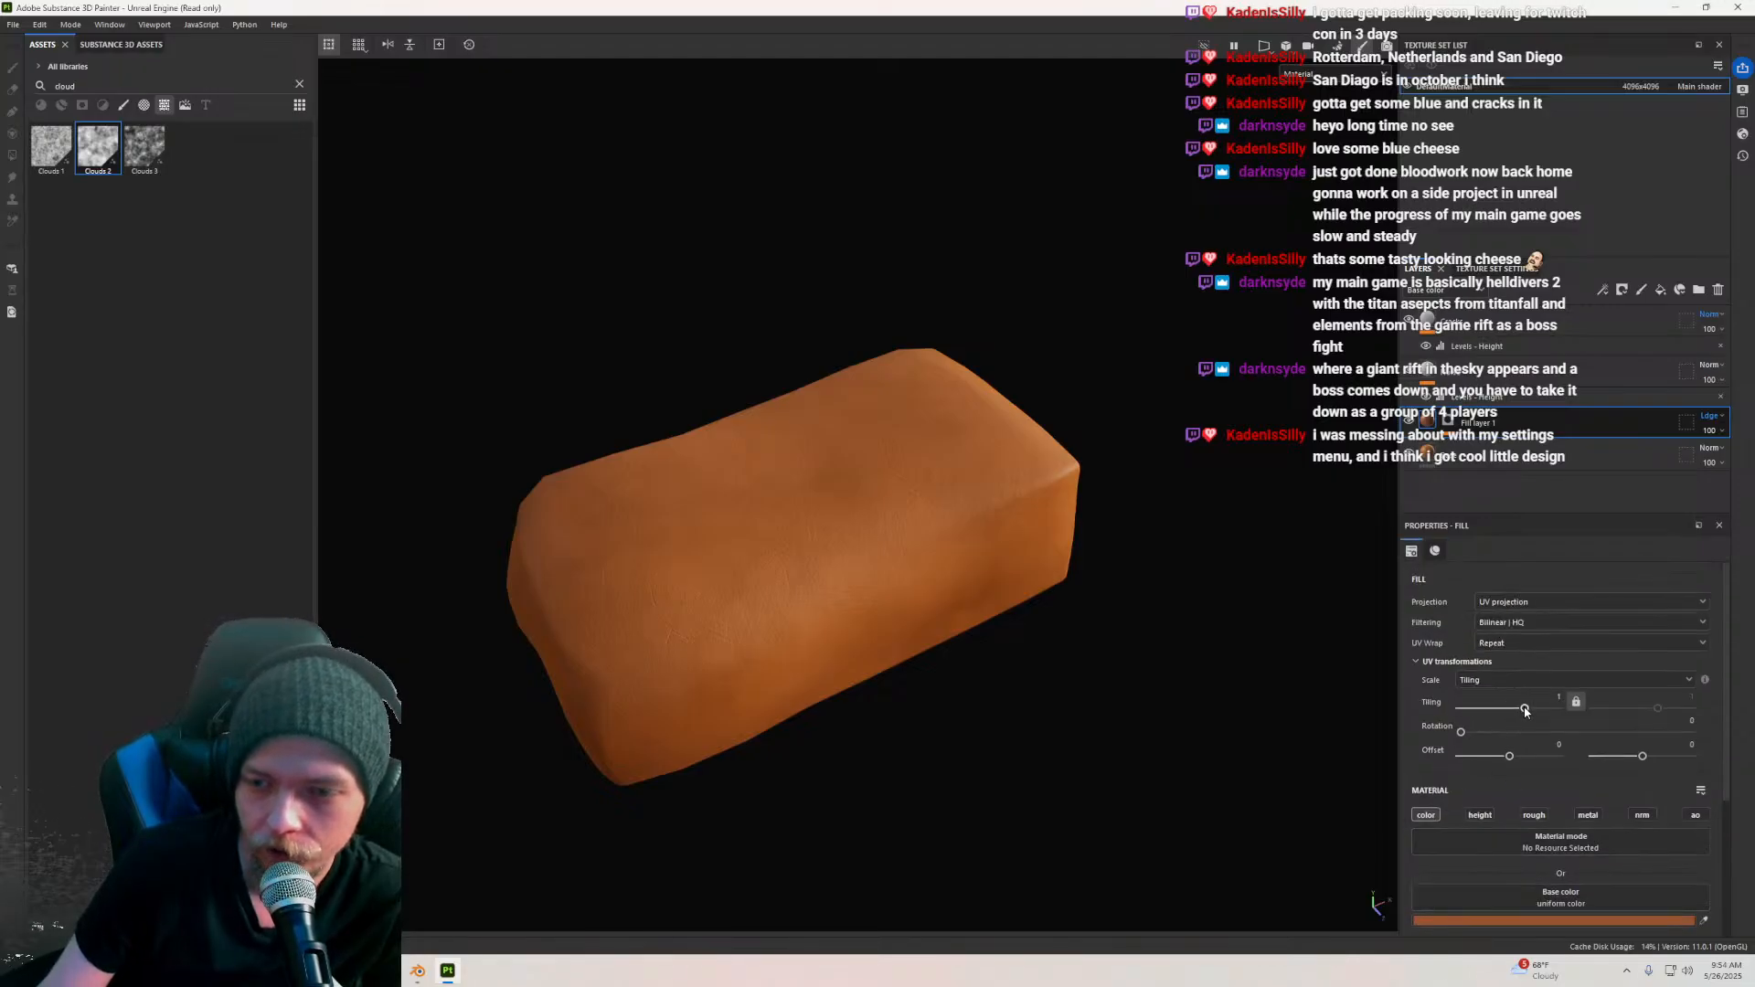
left_click(1447, 422)
left_click(1487, 449)
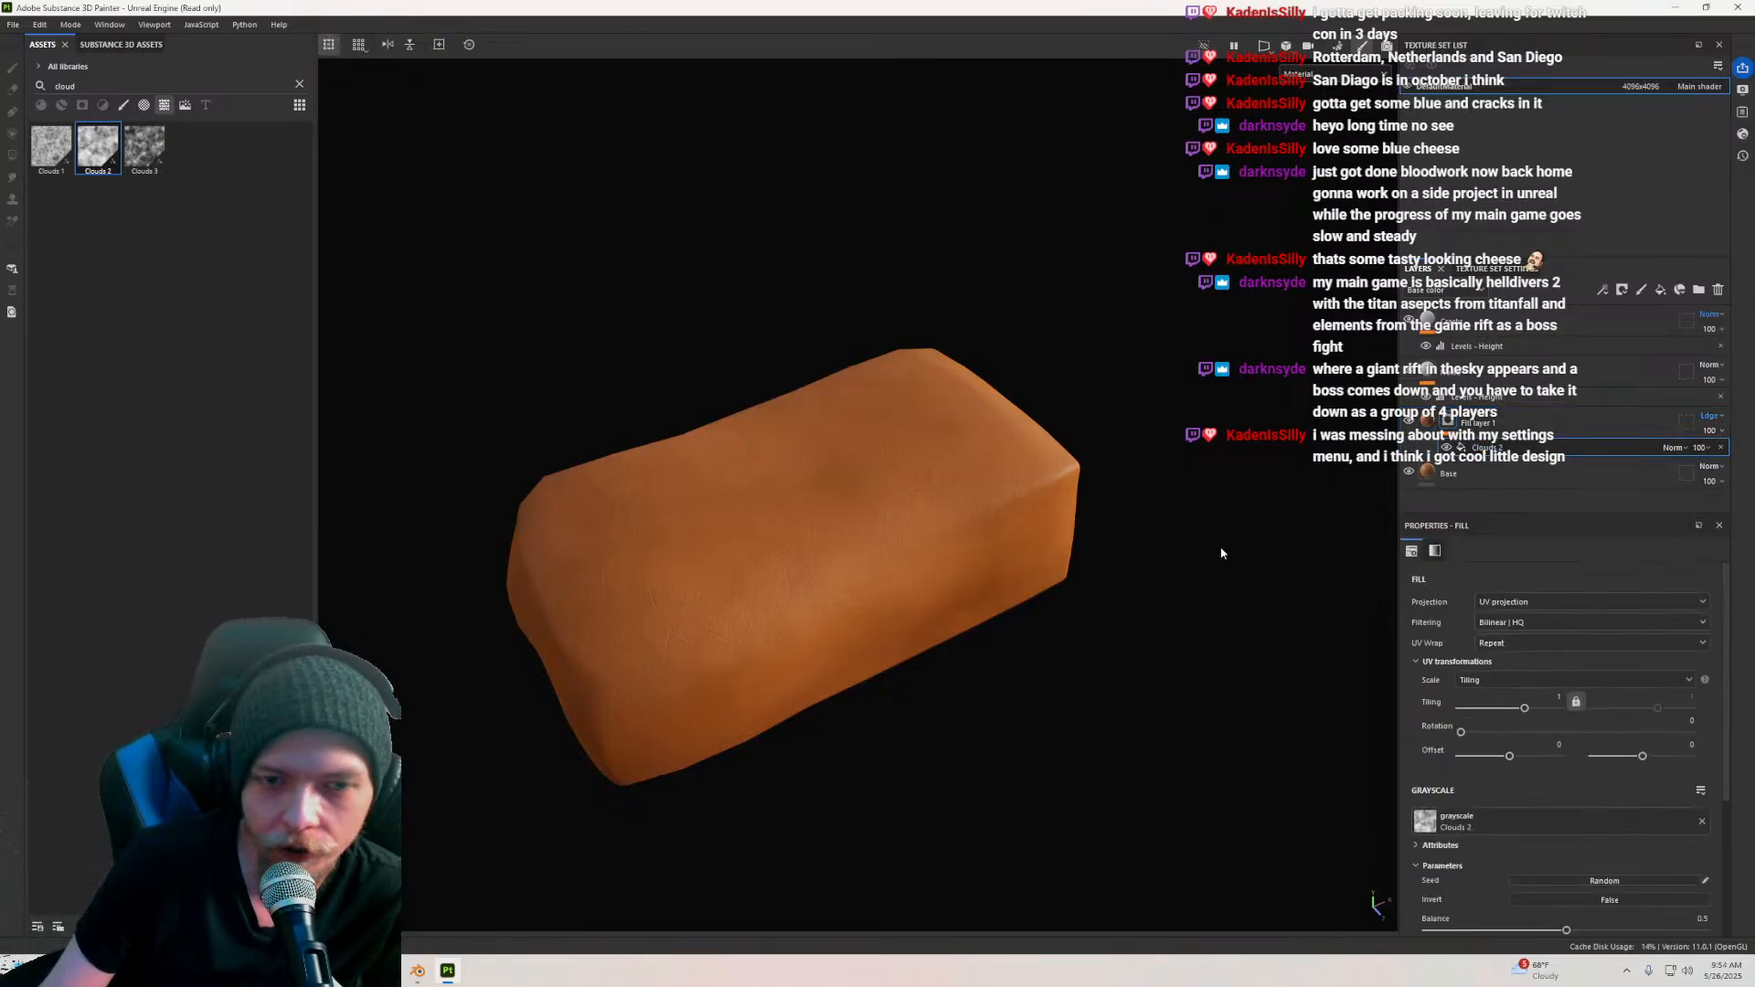
scroll(839, 579, "up", 3)
middle_click_drag(839, 580, 882, 602, "alt")
left_click_drag(1524, 709, 1534, 712)
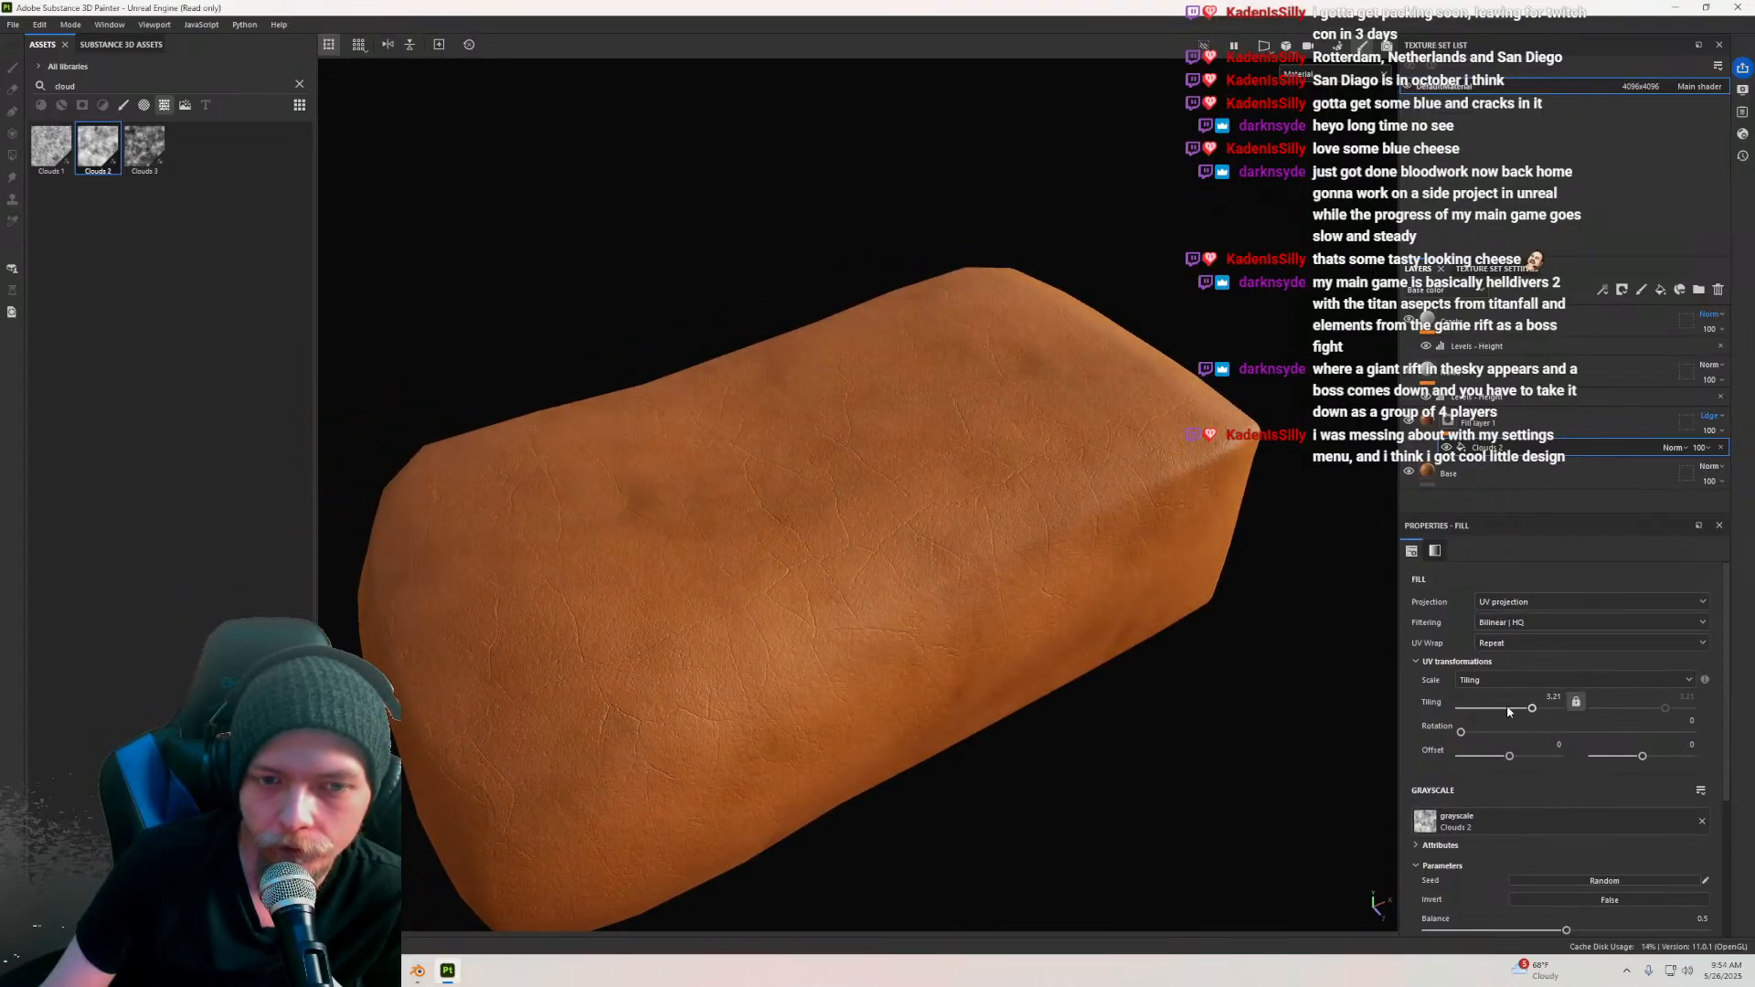
Step: Examine the cloud mottling on the cheese block from several angles, both close up and from a distance
left_click_drag(708, 564, 774, 563, "alt")
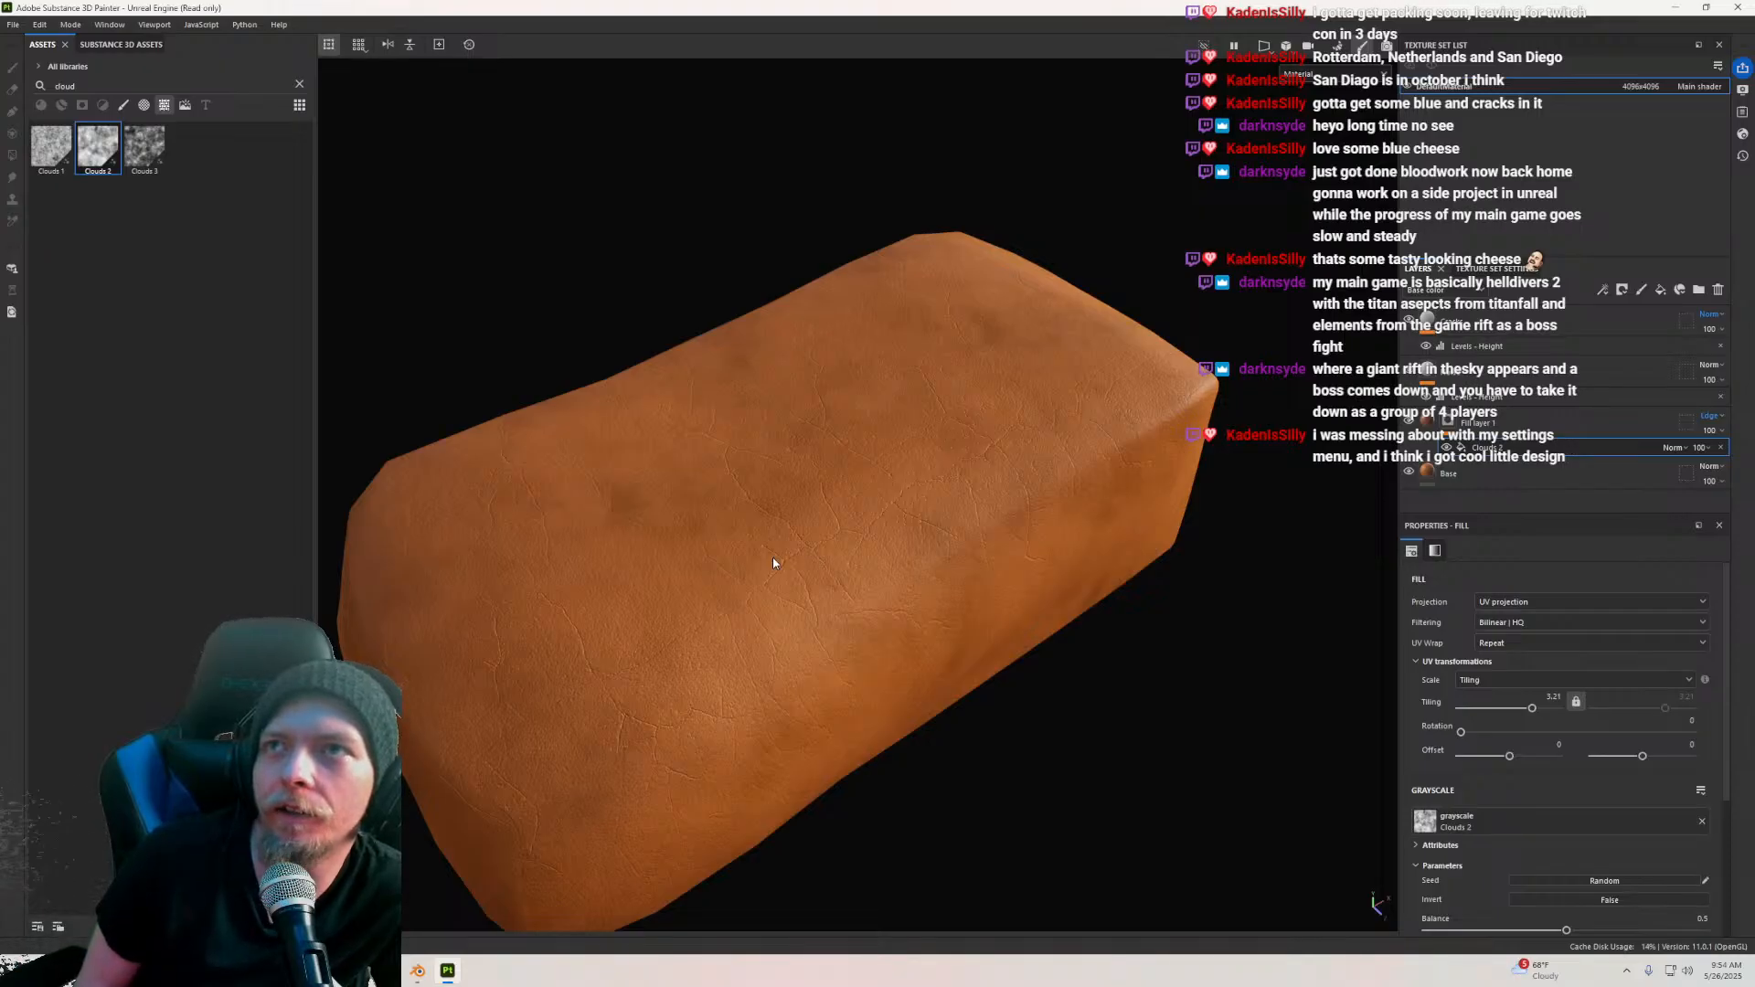
scroll(761, 557, "down", 5)
scroll(755, 573, "up", 8)
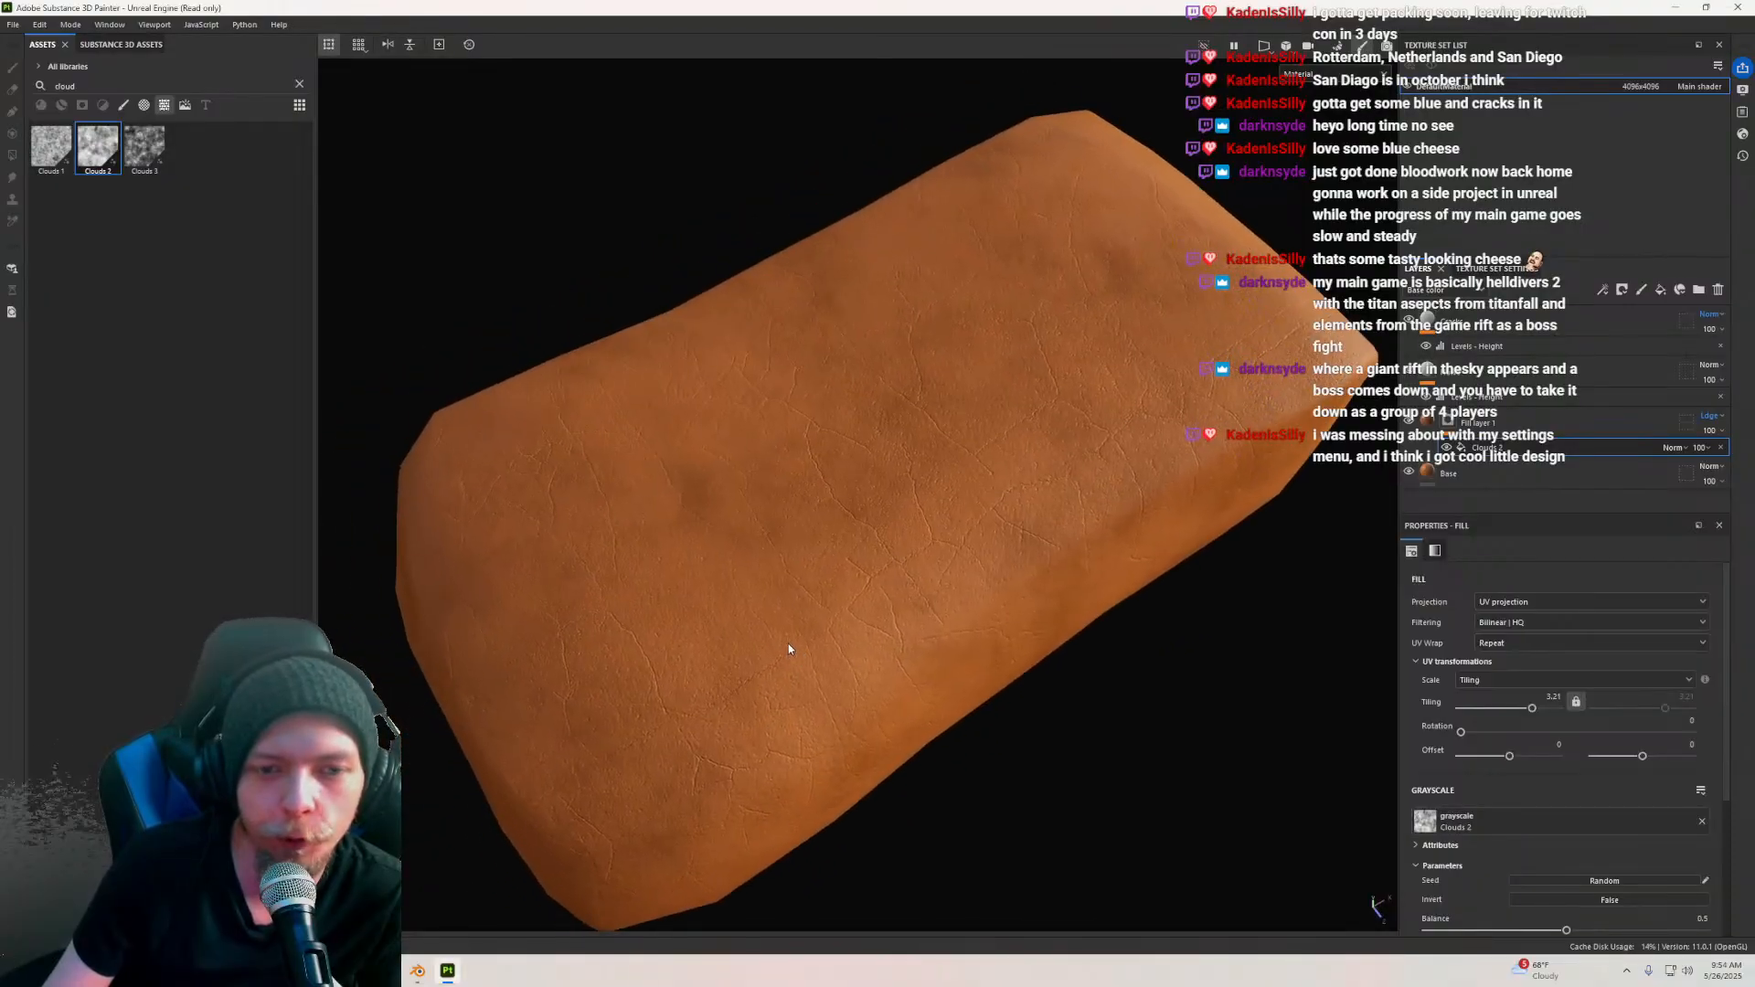
scroll(787, 645, "down", 4)
left_click_drag(787, 636, 823, 634, "alt")
scroll(827, 634, "up", 4)
middle_click_drag(871, 647, 849, 567, "alt")
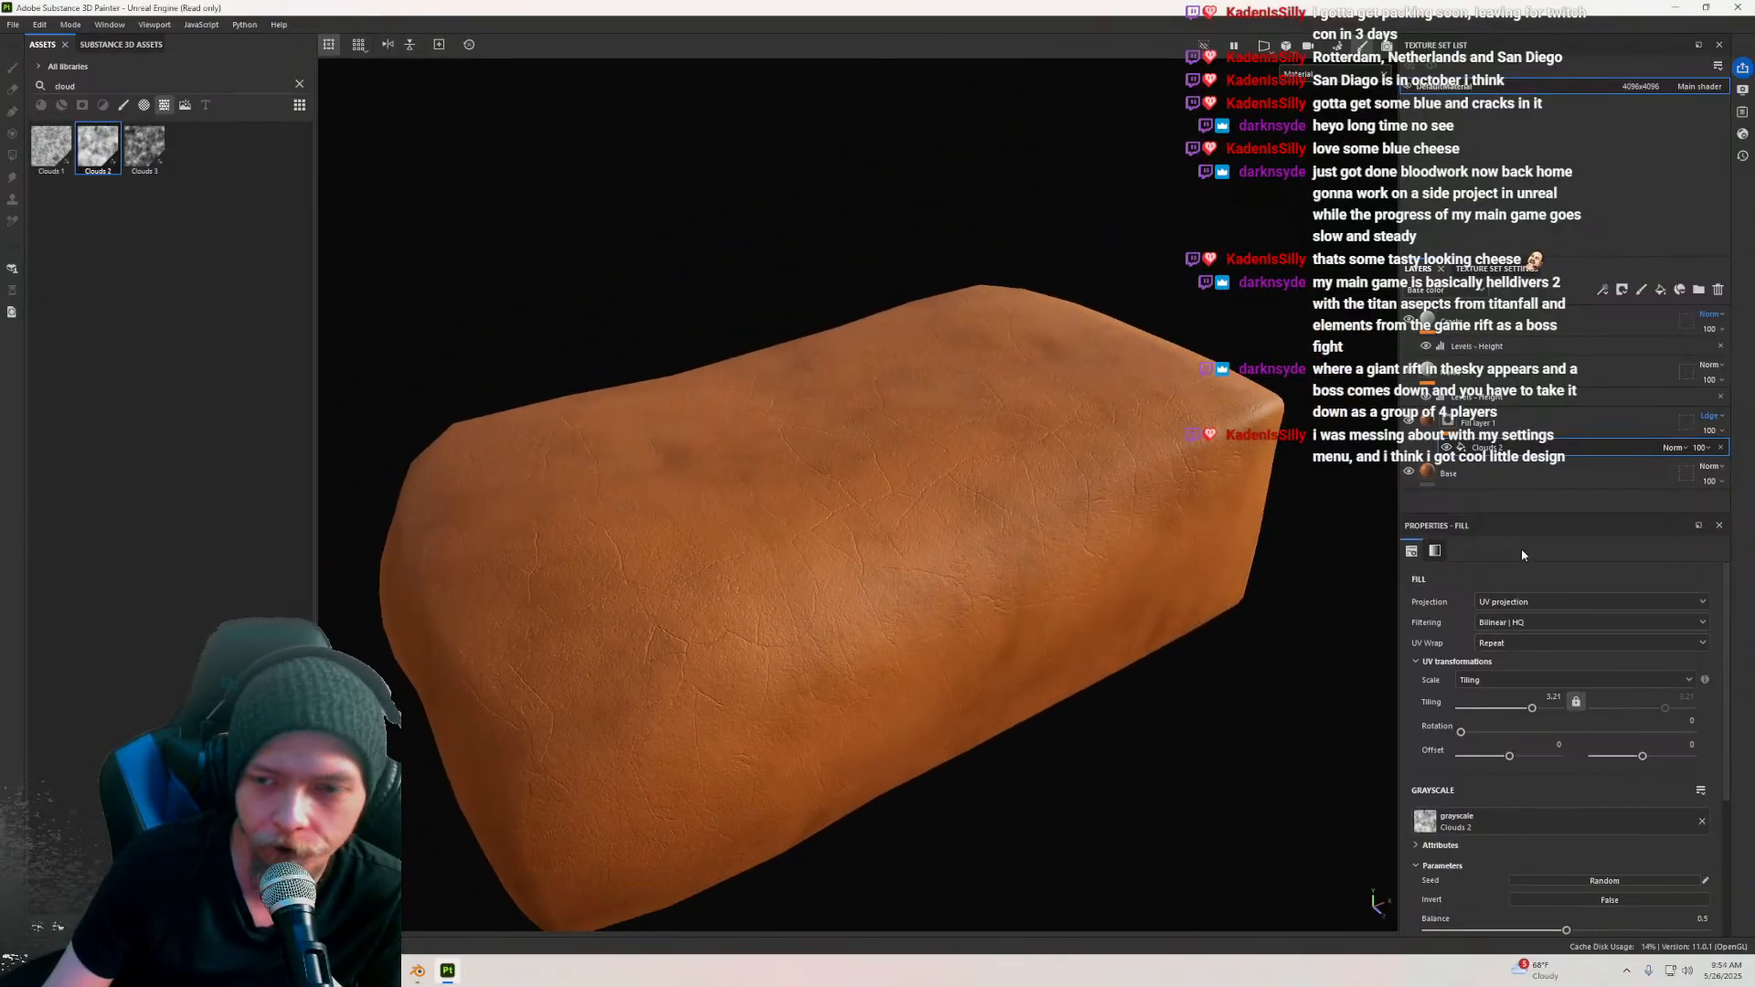
left_click(1710, 417)
left_click(1712, 419)
Step: Reduce the tiling of the Clouds 2 mask fill to 1.24
scroll(959, 535, "down", 3)
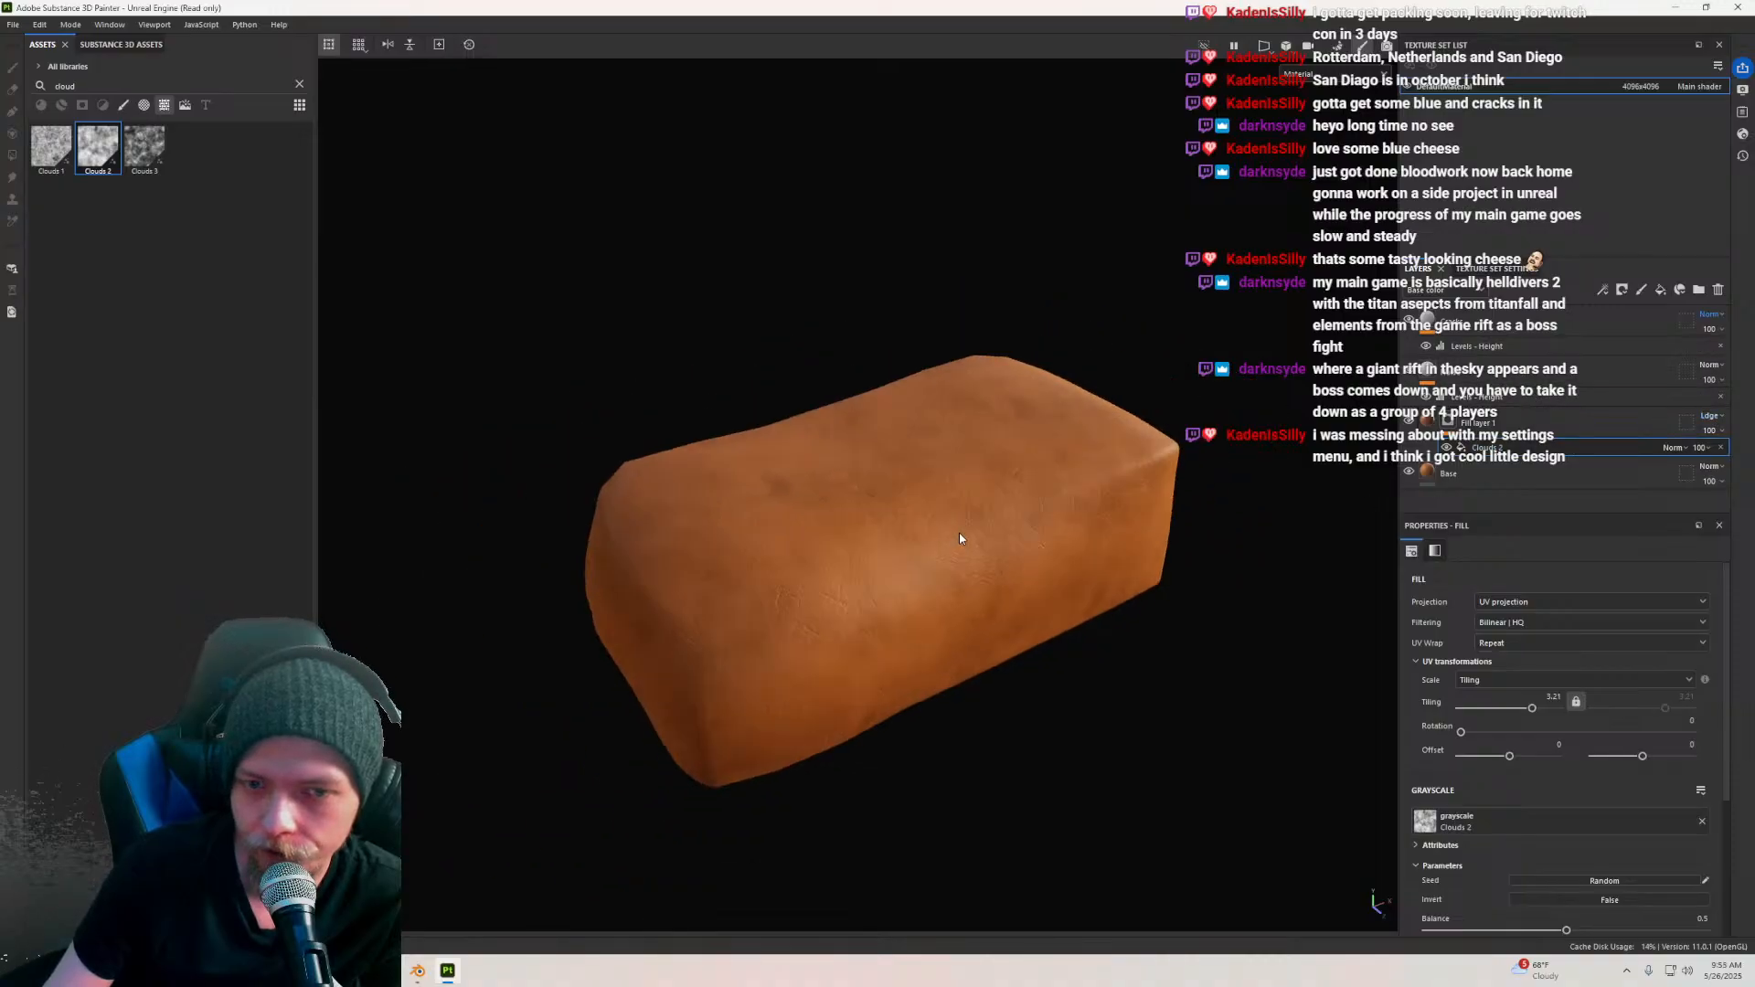
scroll(960, 536, "up", 1)
left_click_drag(1495, 708, 1526, 722)
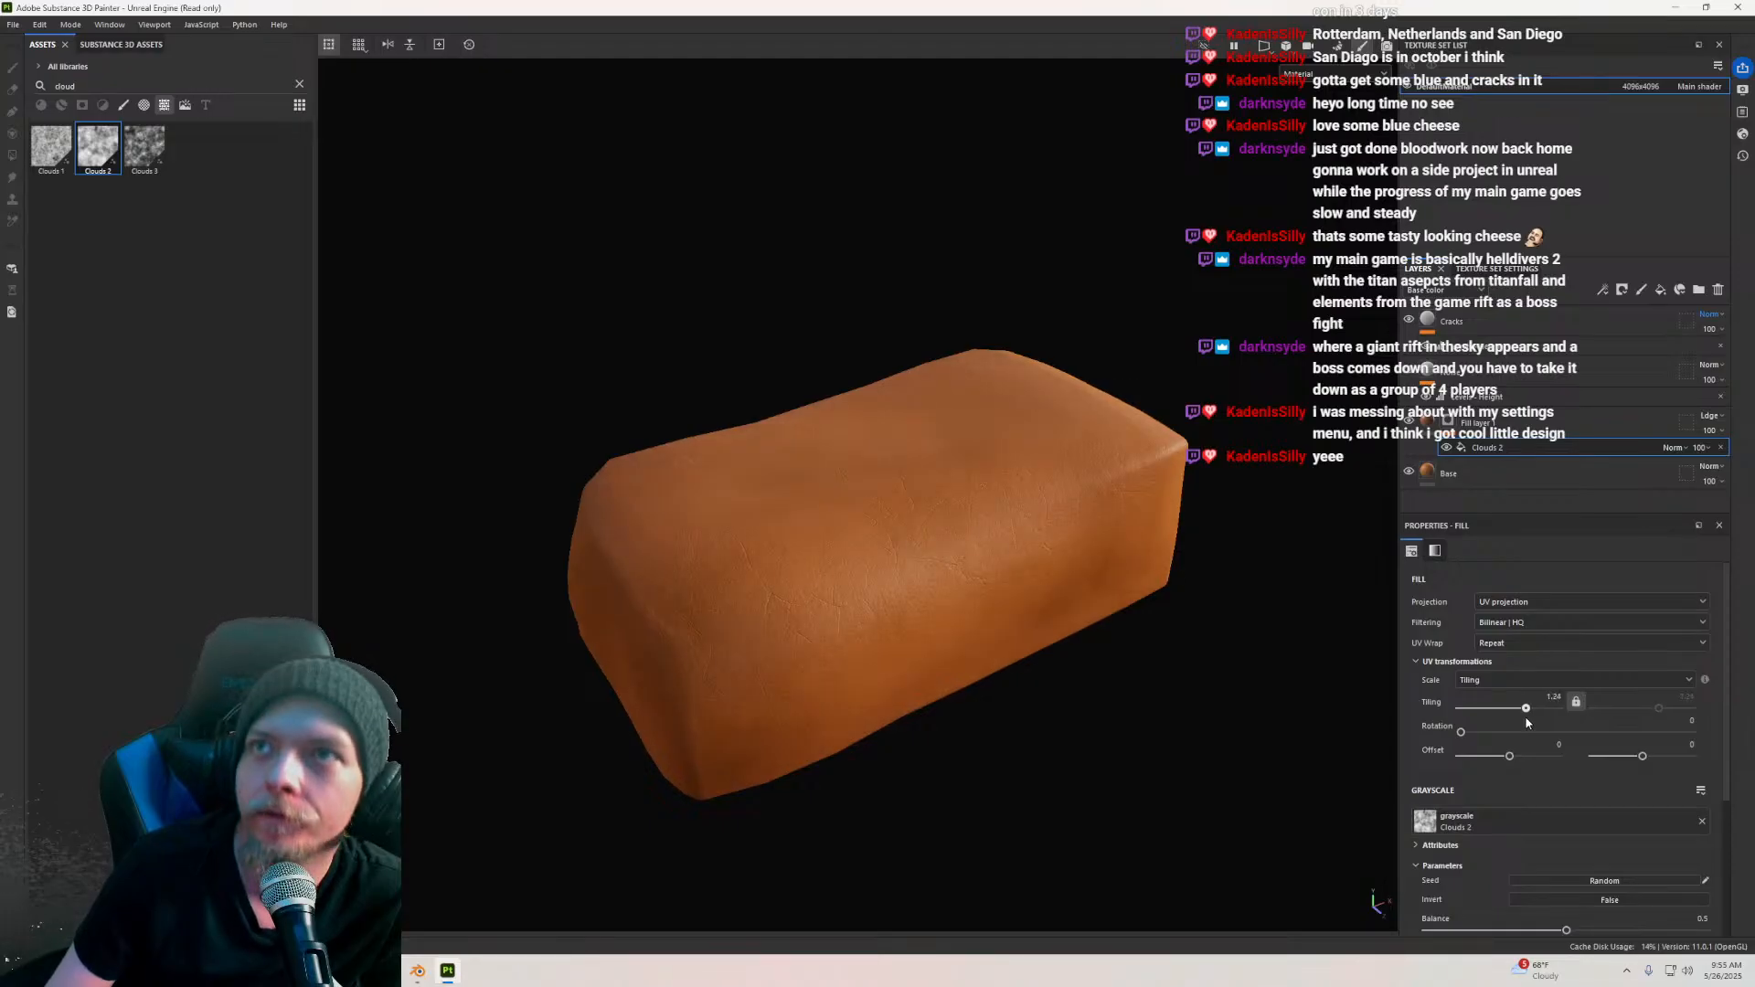
Step: Check the larger cloud patches on all sides of the block and raise the Clouds 2 mask tiling to just under 2
scroll(772, 540, "up", 4)
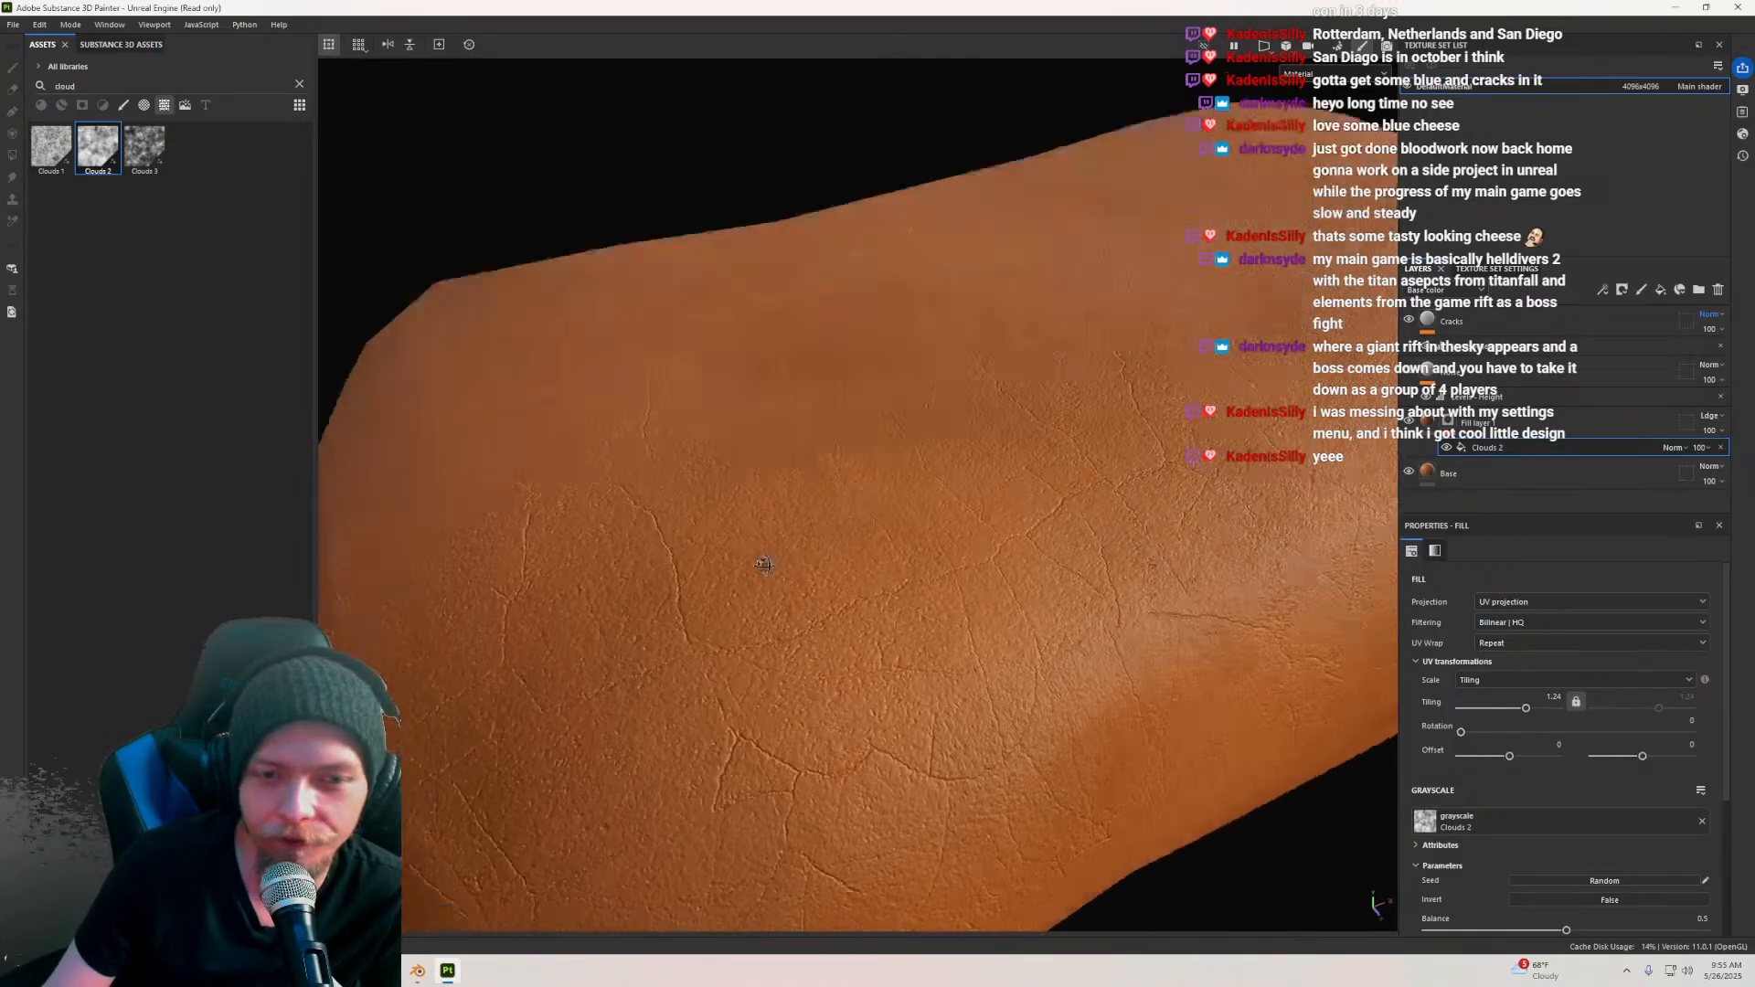
left_click_drag(807, 540, 804, 556, "alt")
scroll(805, 556, "down", 4)
scroll(826, 568, "up", 3)
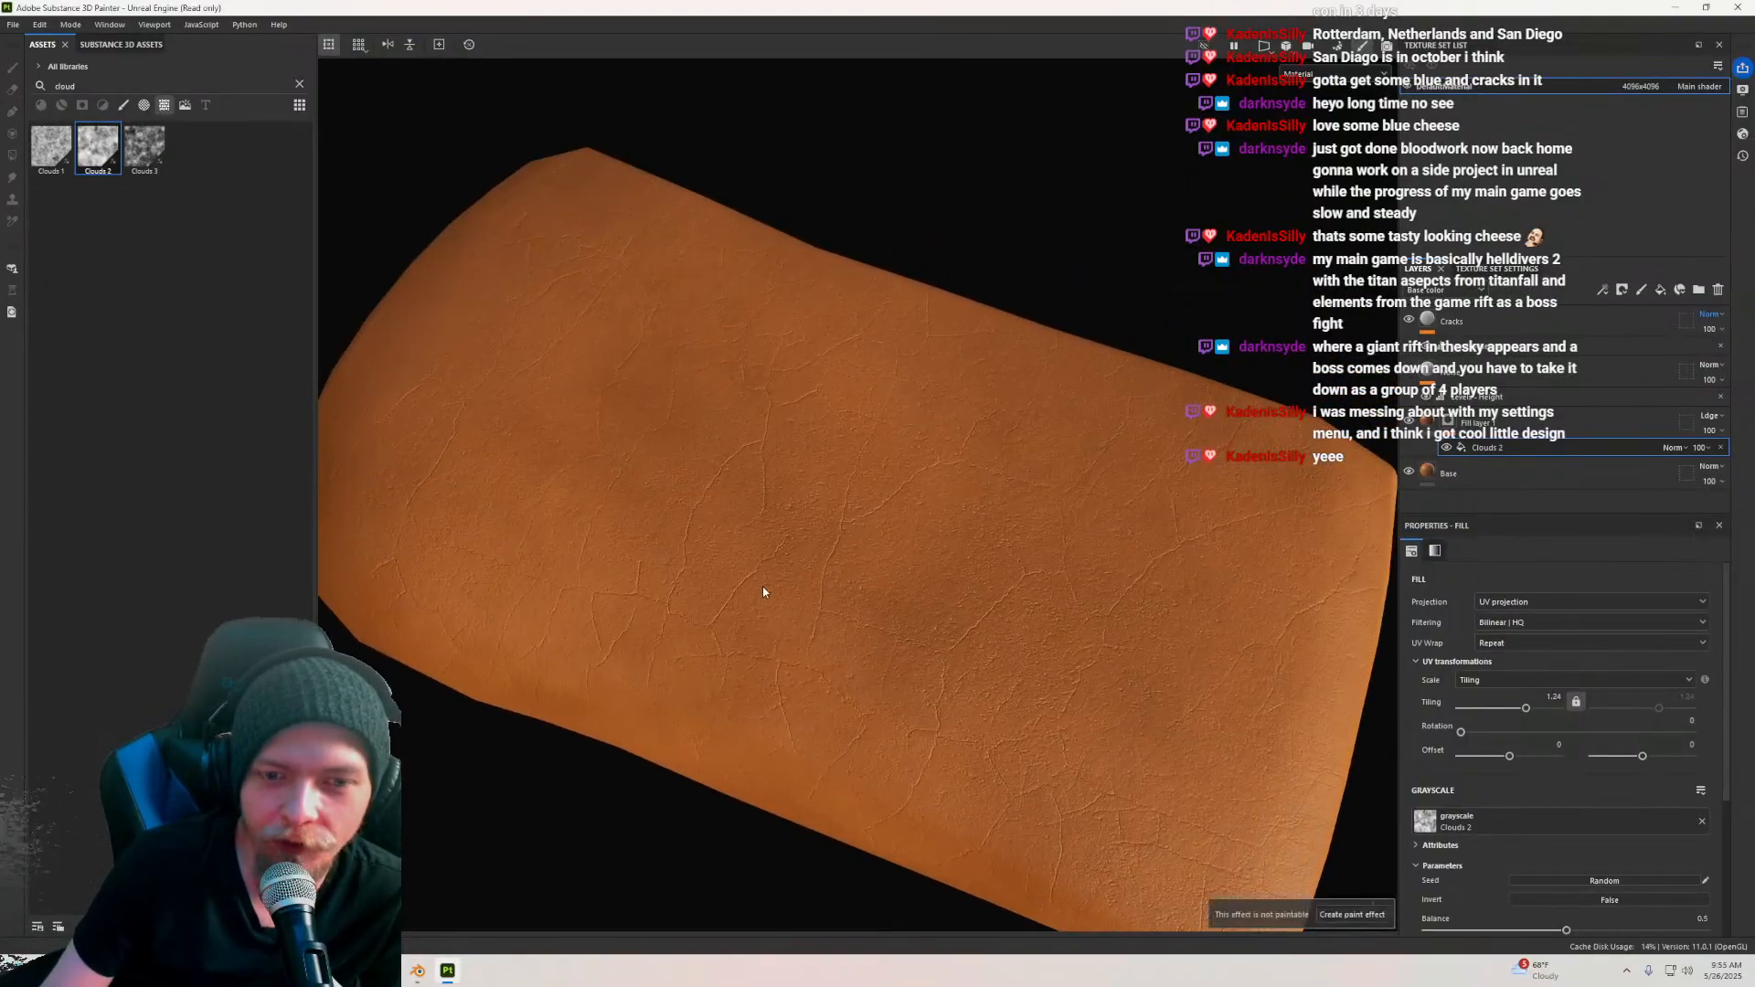
left_click_drag(748, 625, 817, 474, "alt")
scroll(817, 475, "down", 4)
left_click_drag(726, 573, 912, 749, "alt")
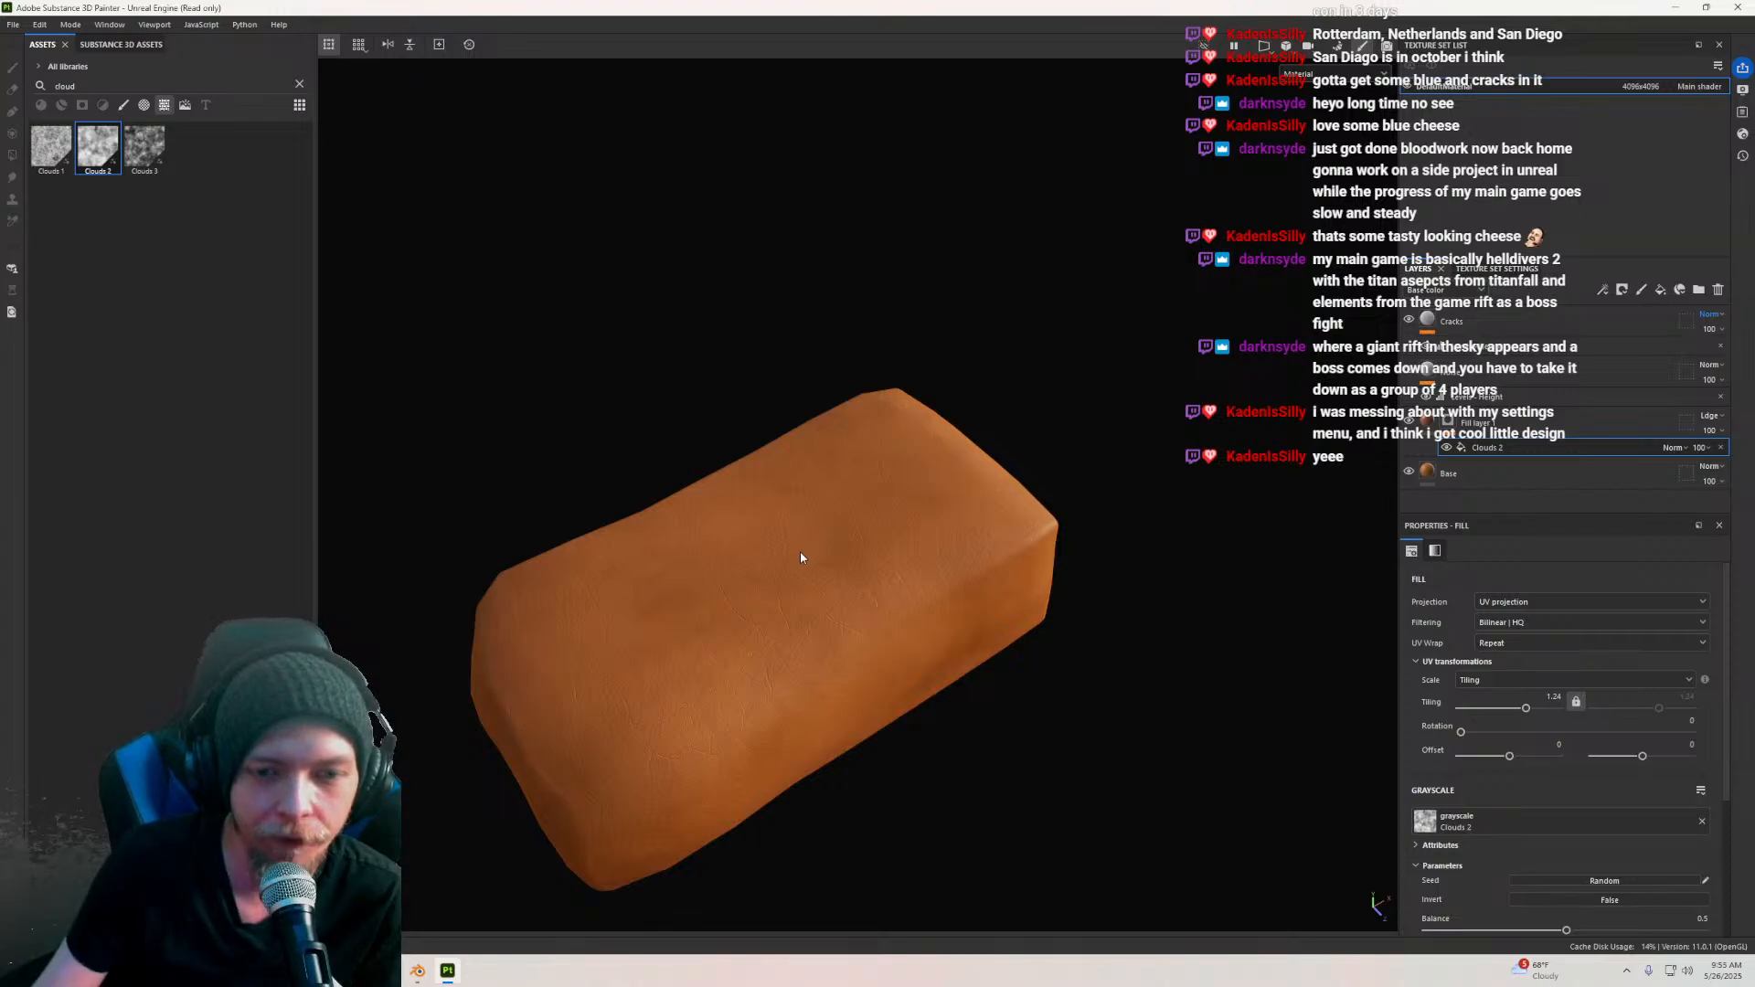
scroll(799, 552, "up", 3)
left_click_drag(795, 595, 854, 469, "alt")
scroll(849, 494, "up", 3)
scroll(846, 490, "down", 3)
left_click_drag(1526, 715, 1529, 716)
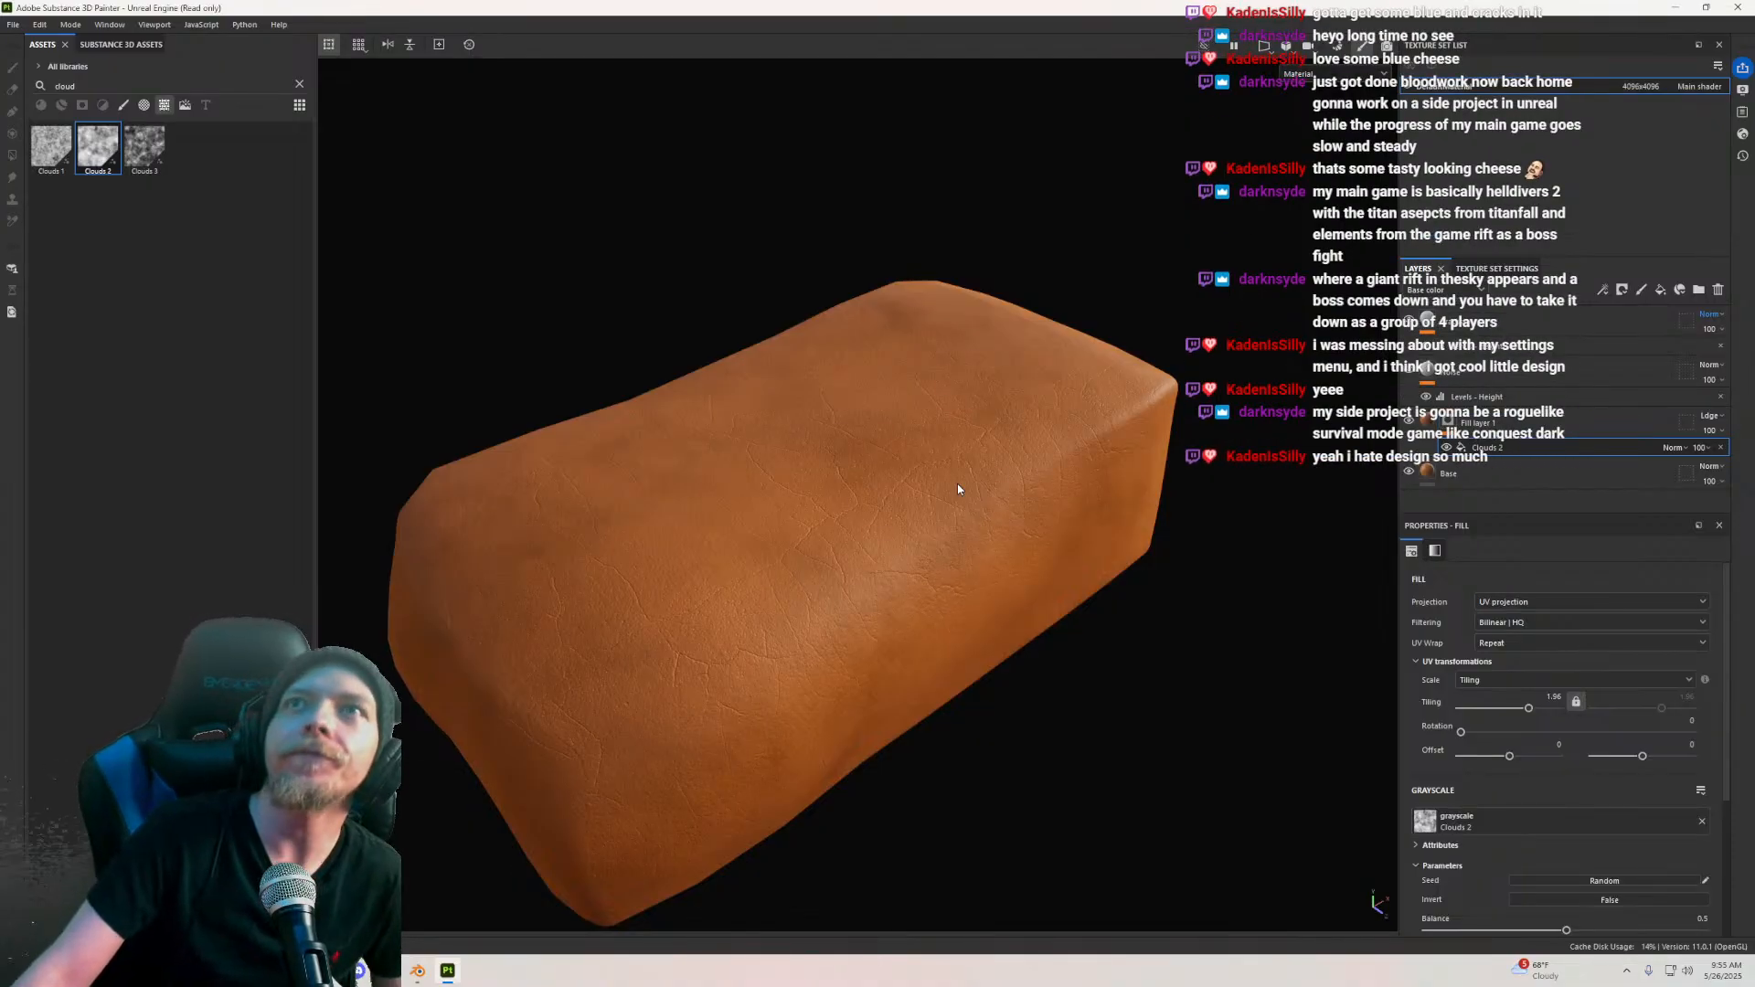
Step: Inspect the color variation and cracks across the block's top and sides, and clear the asset search
left_click_drag(930, 410, 818, 390, "alt")
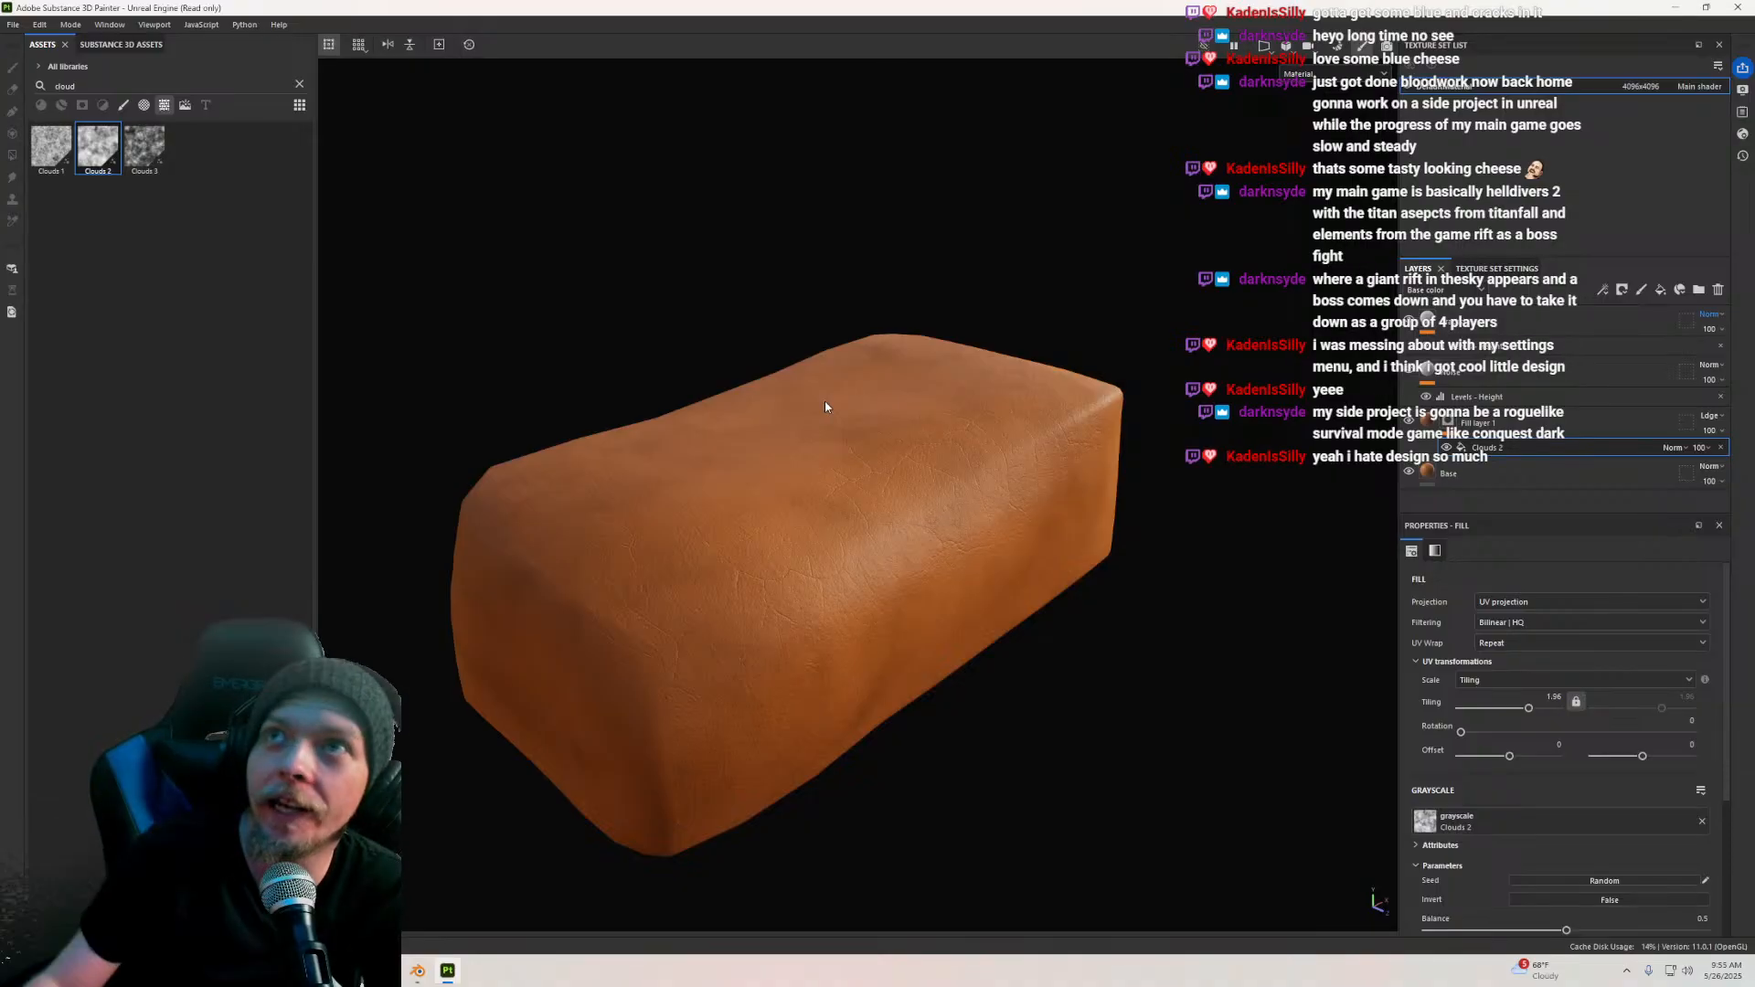
scroll(828, 395, "up", 5)
left_click_drag(838, 396, 850, 567, "alt")
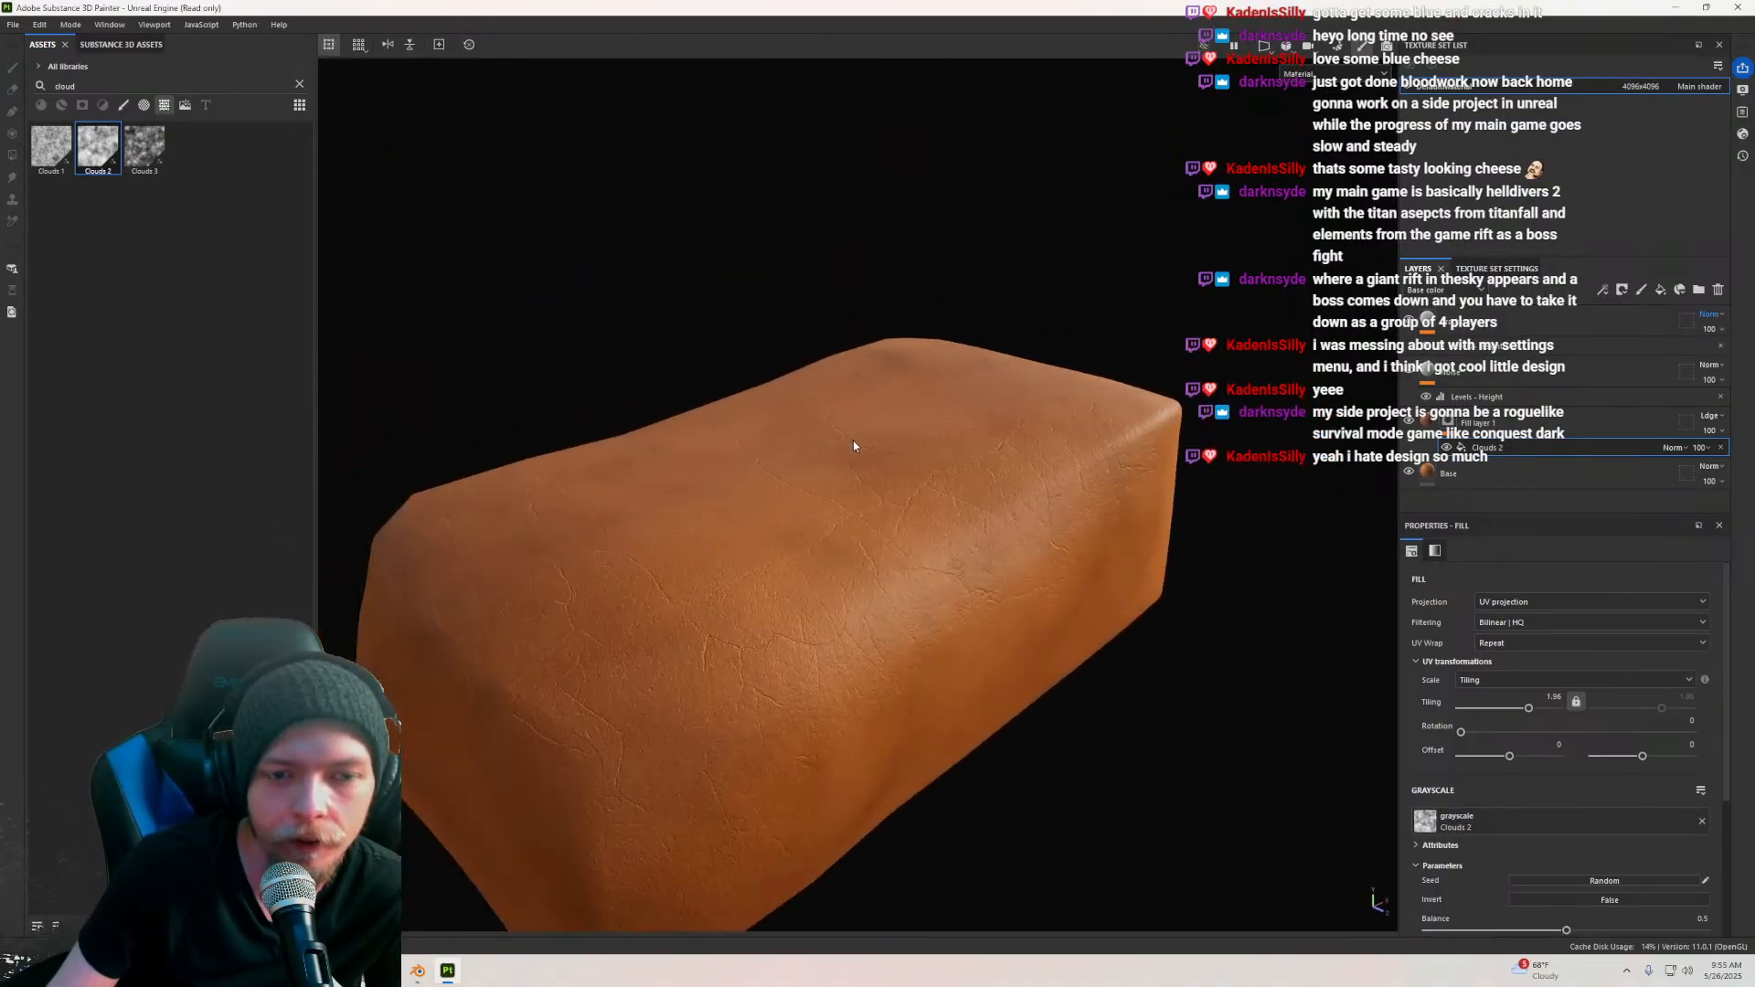
middle_click_drag(850, 568, 883, 428, "alt")
scroll(874, 466, "up", 2)
left_click_drag(874, 466, 782, 364, "alt")
left_click(299, 83)
left_click_drag(704, 458, 874, 530, "alt")
left_click_drag(838, 449, 794, 447, "alt")
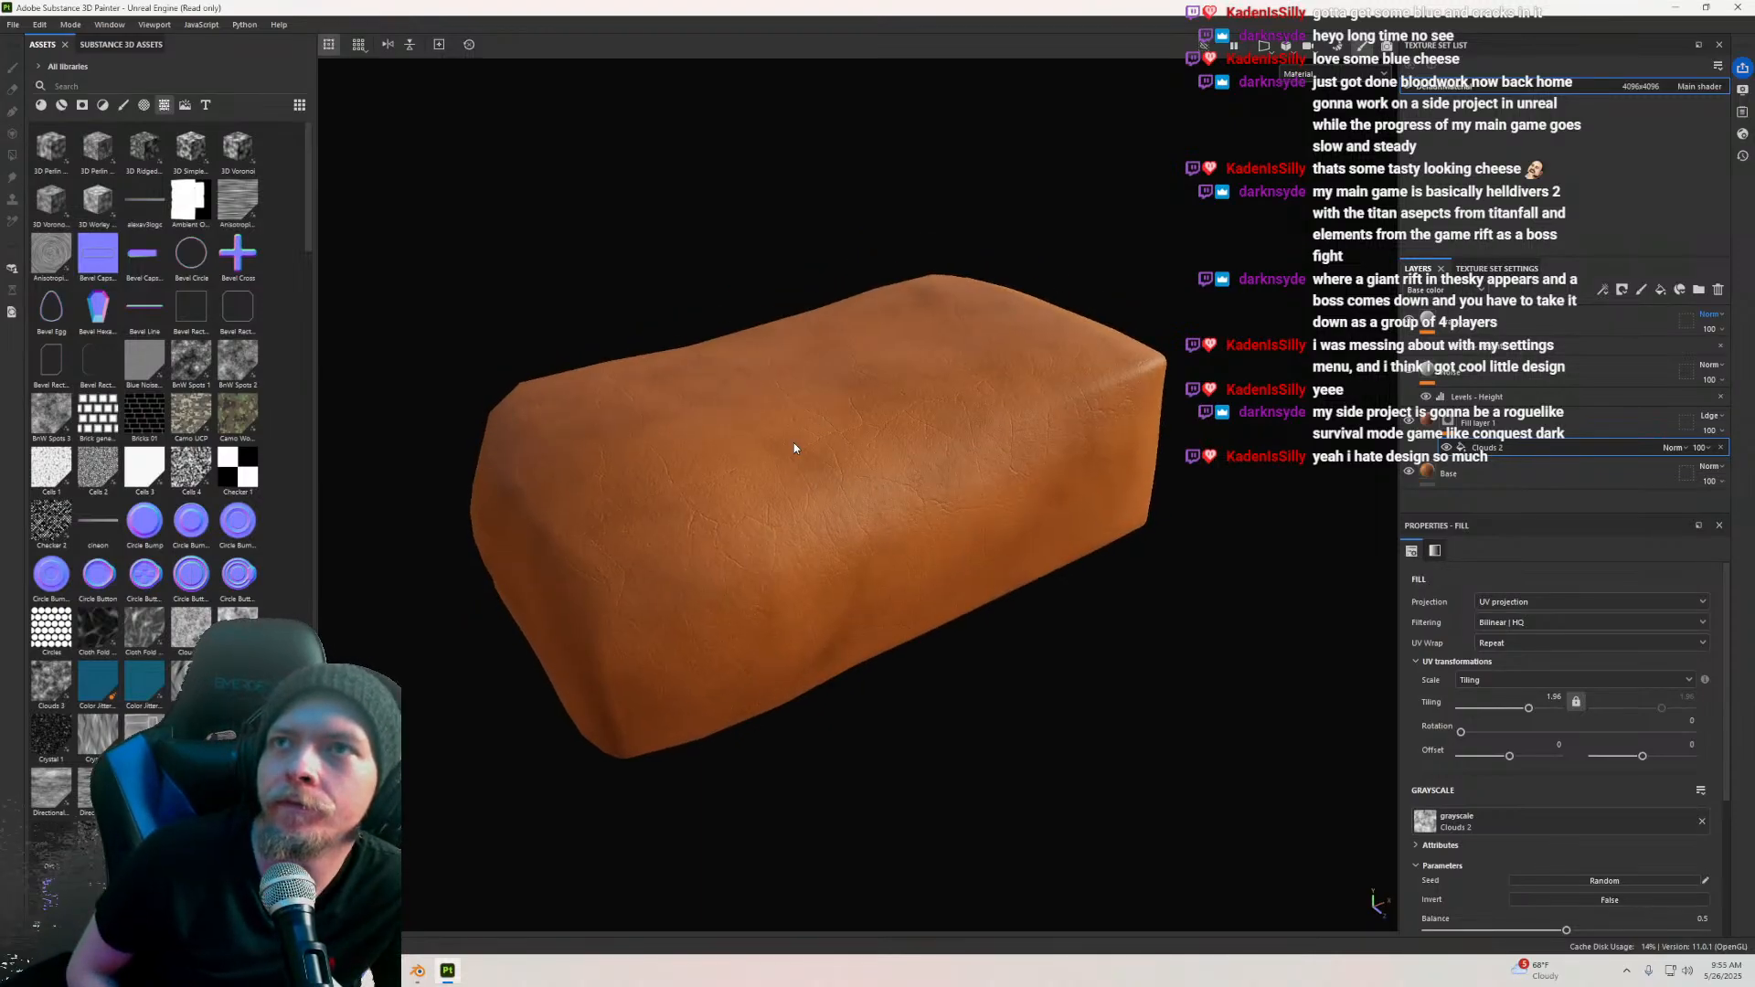
scroll(748, 408, "up", 5)
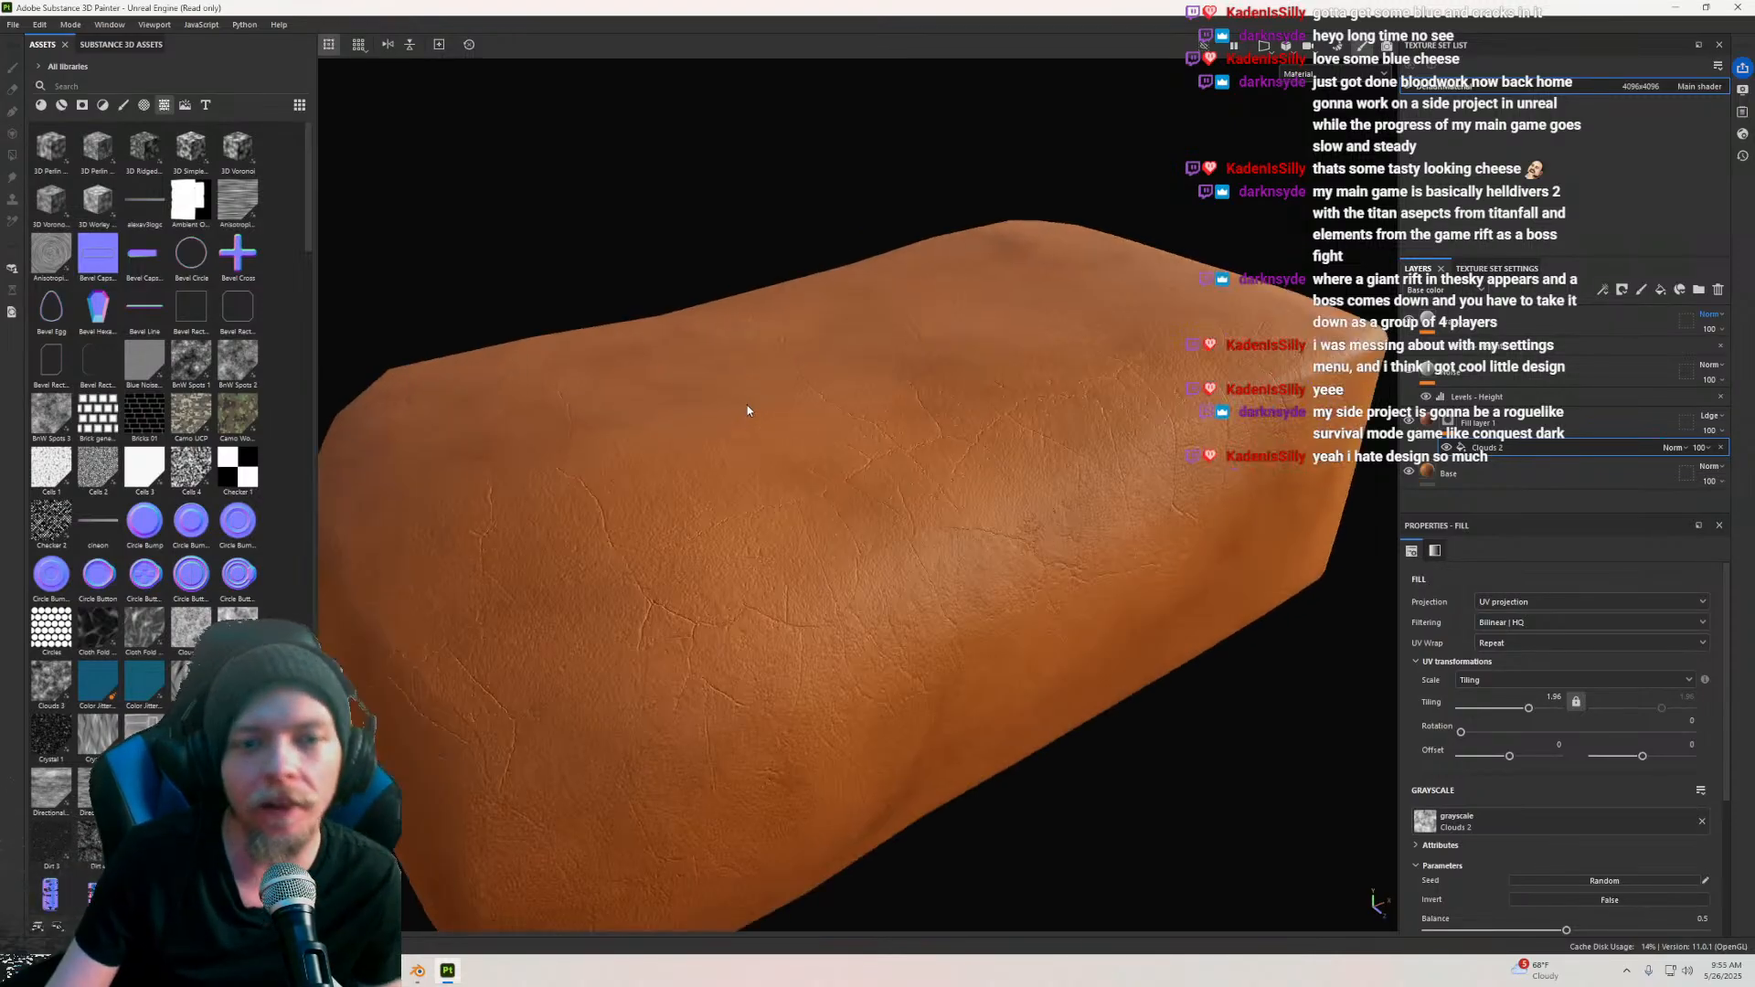
scroll(786, 421, "down", 6)
left_click_drag(969, 394, 1051, 544, "alt")
scroll(805, 537, "up", 3)
left_click_drag(805, 537, 856, 589, "alt")
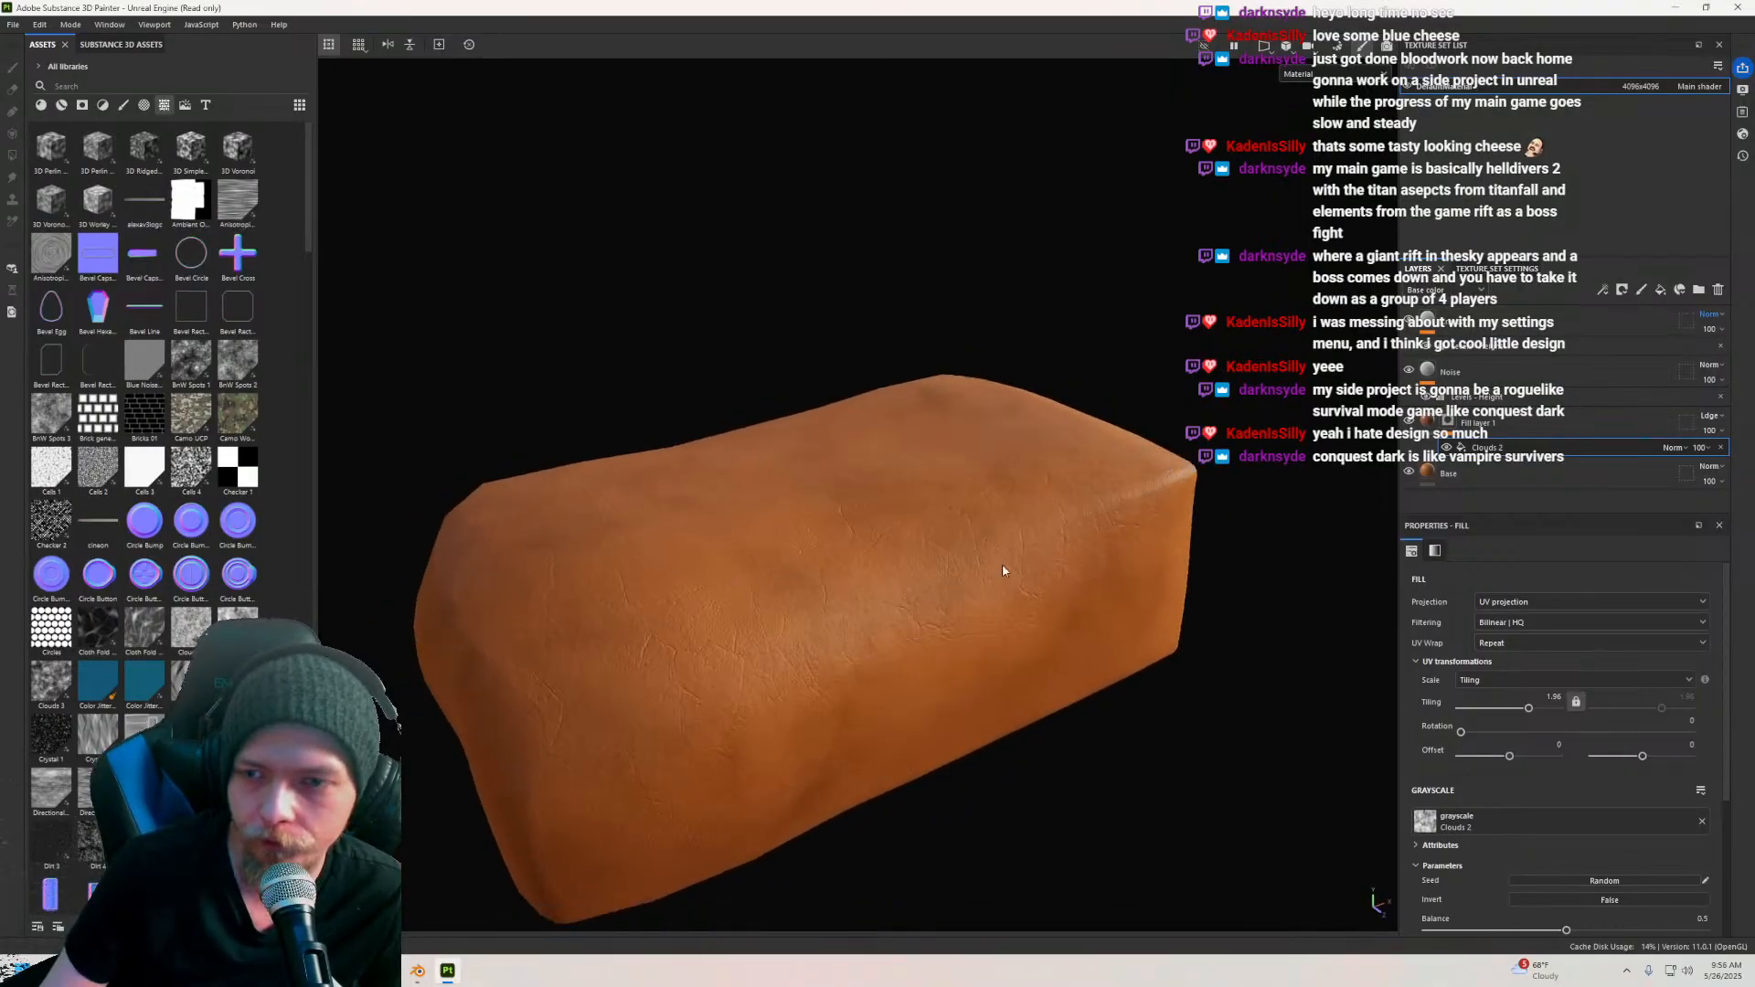
left_click_drag(1030, 518, 886, 521, "alt")
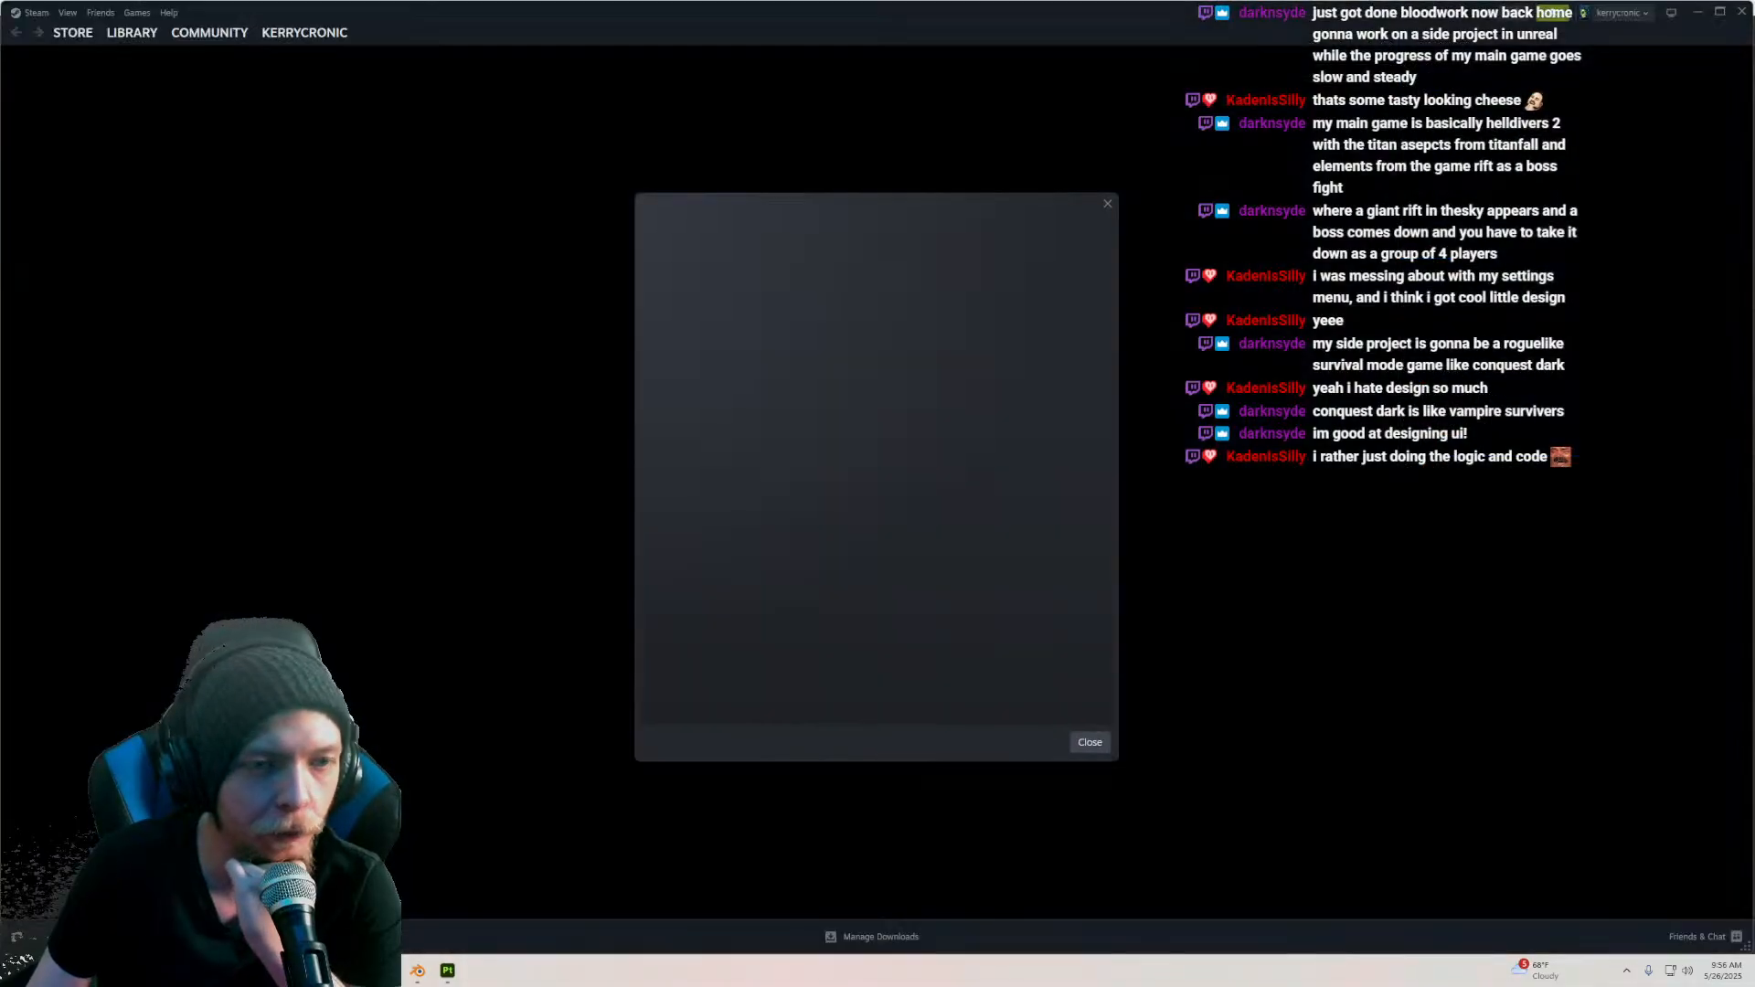
Step: Browse the Steam game library, view the KILL KNIGHT entry and return to Substance 3D Painter
left_click(1089, 742)
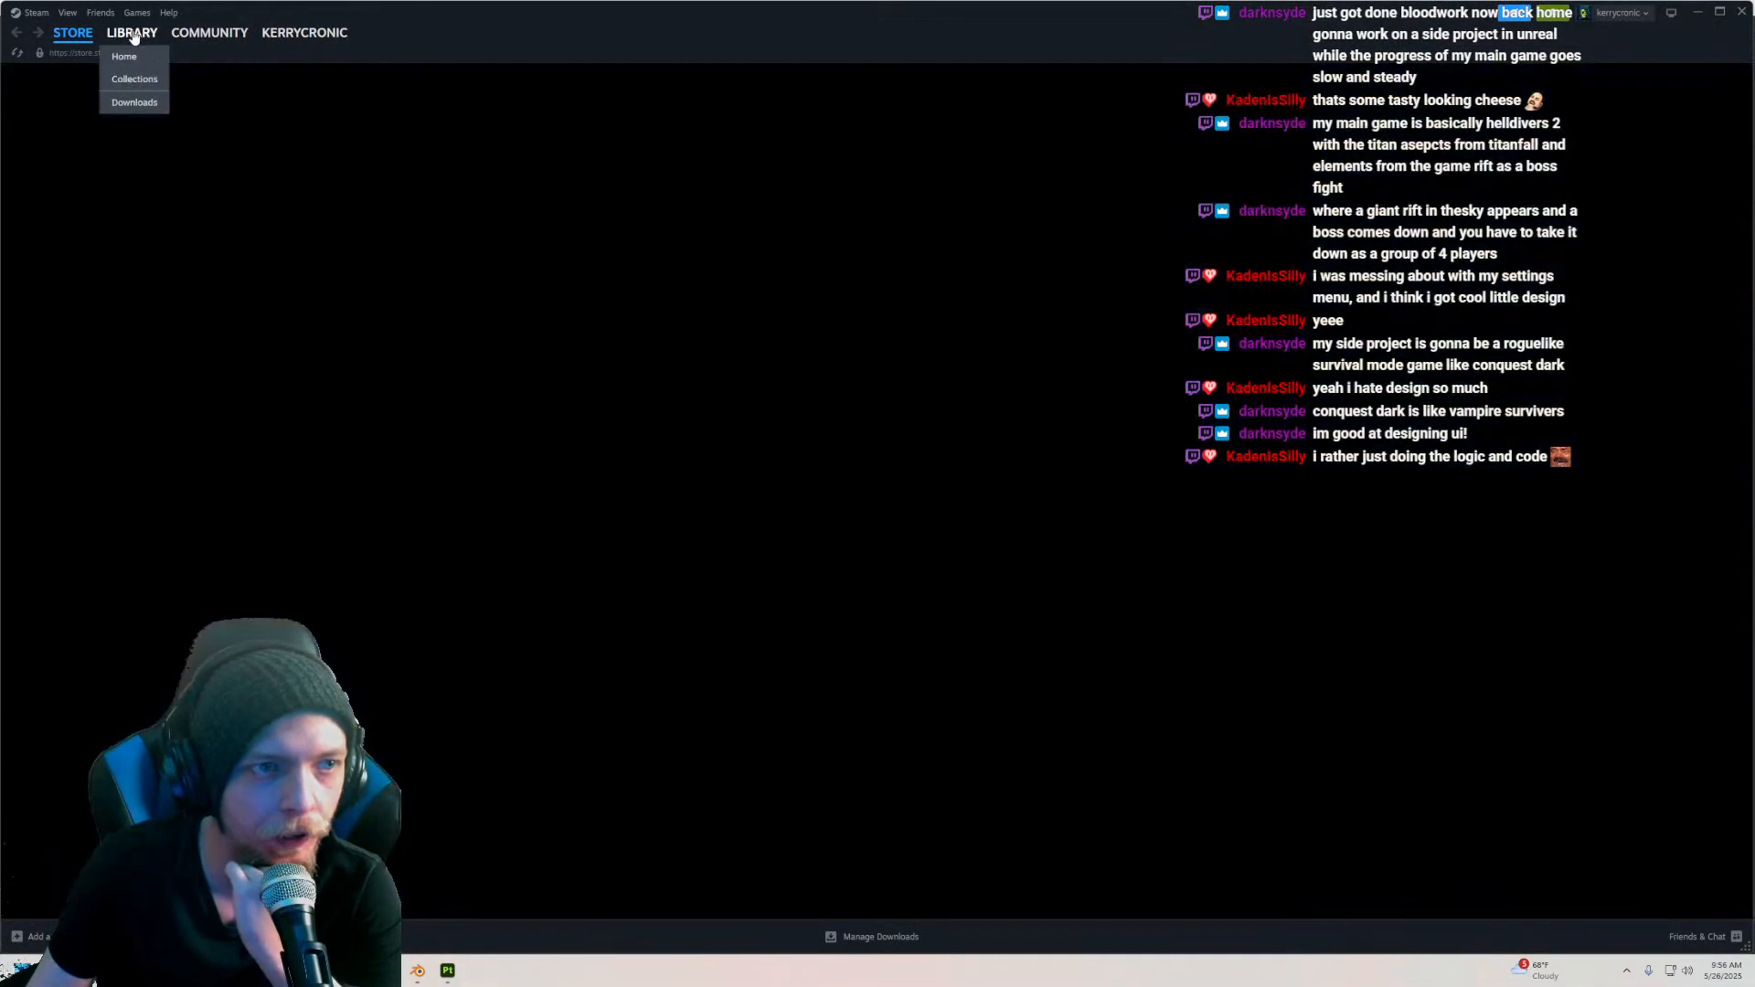
left_click(132, 35)
scroll(699, 543, "down", 5)
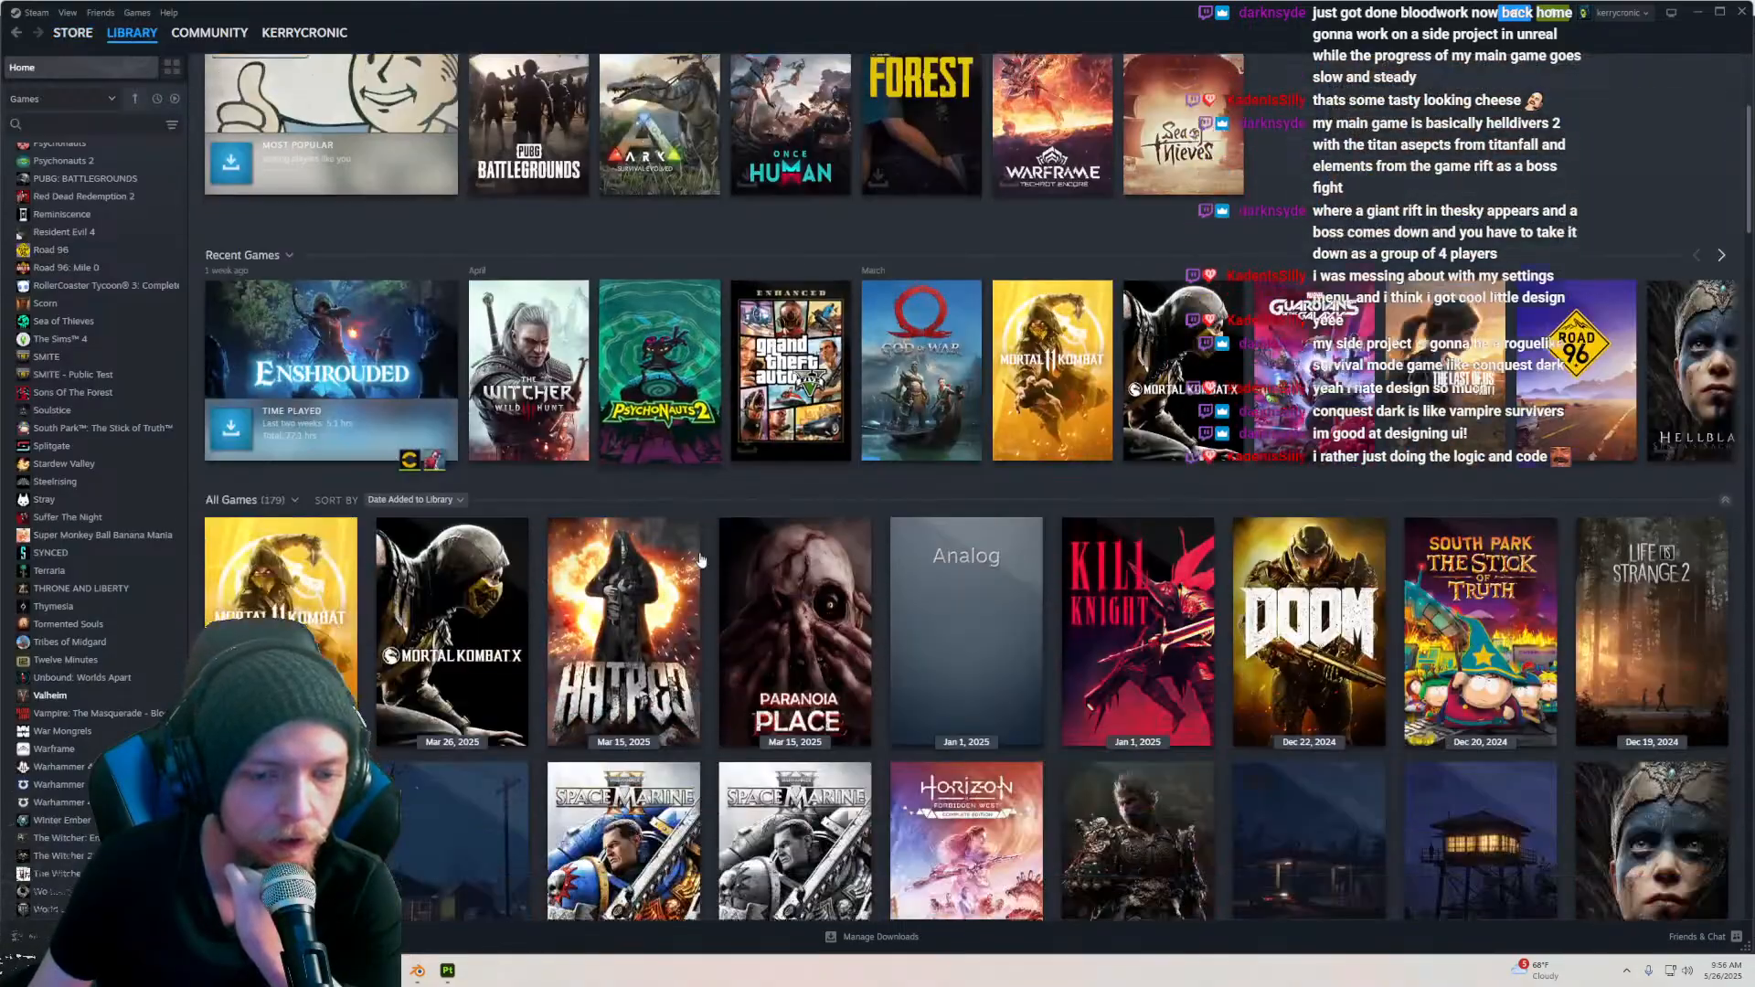
scroll(699, 544, "down", 2)
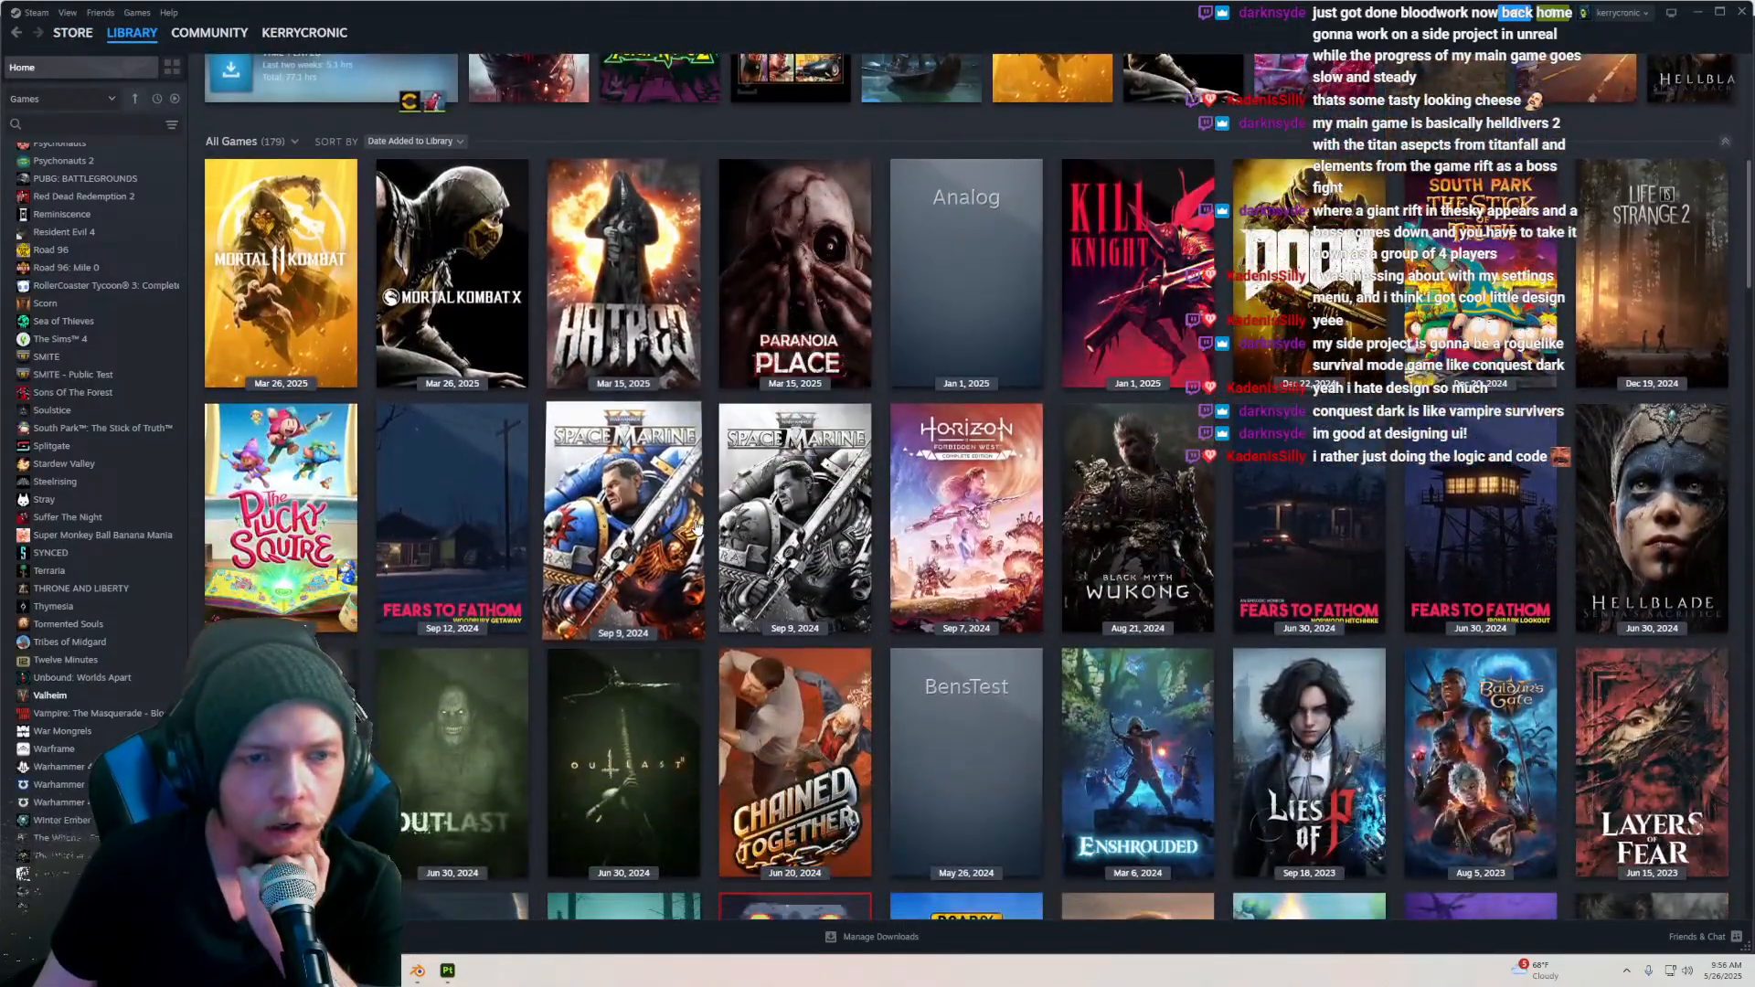
left_click(1132, 238)
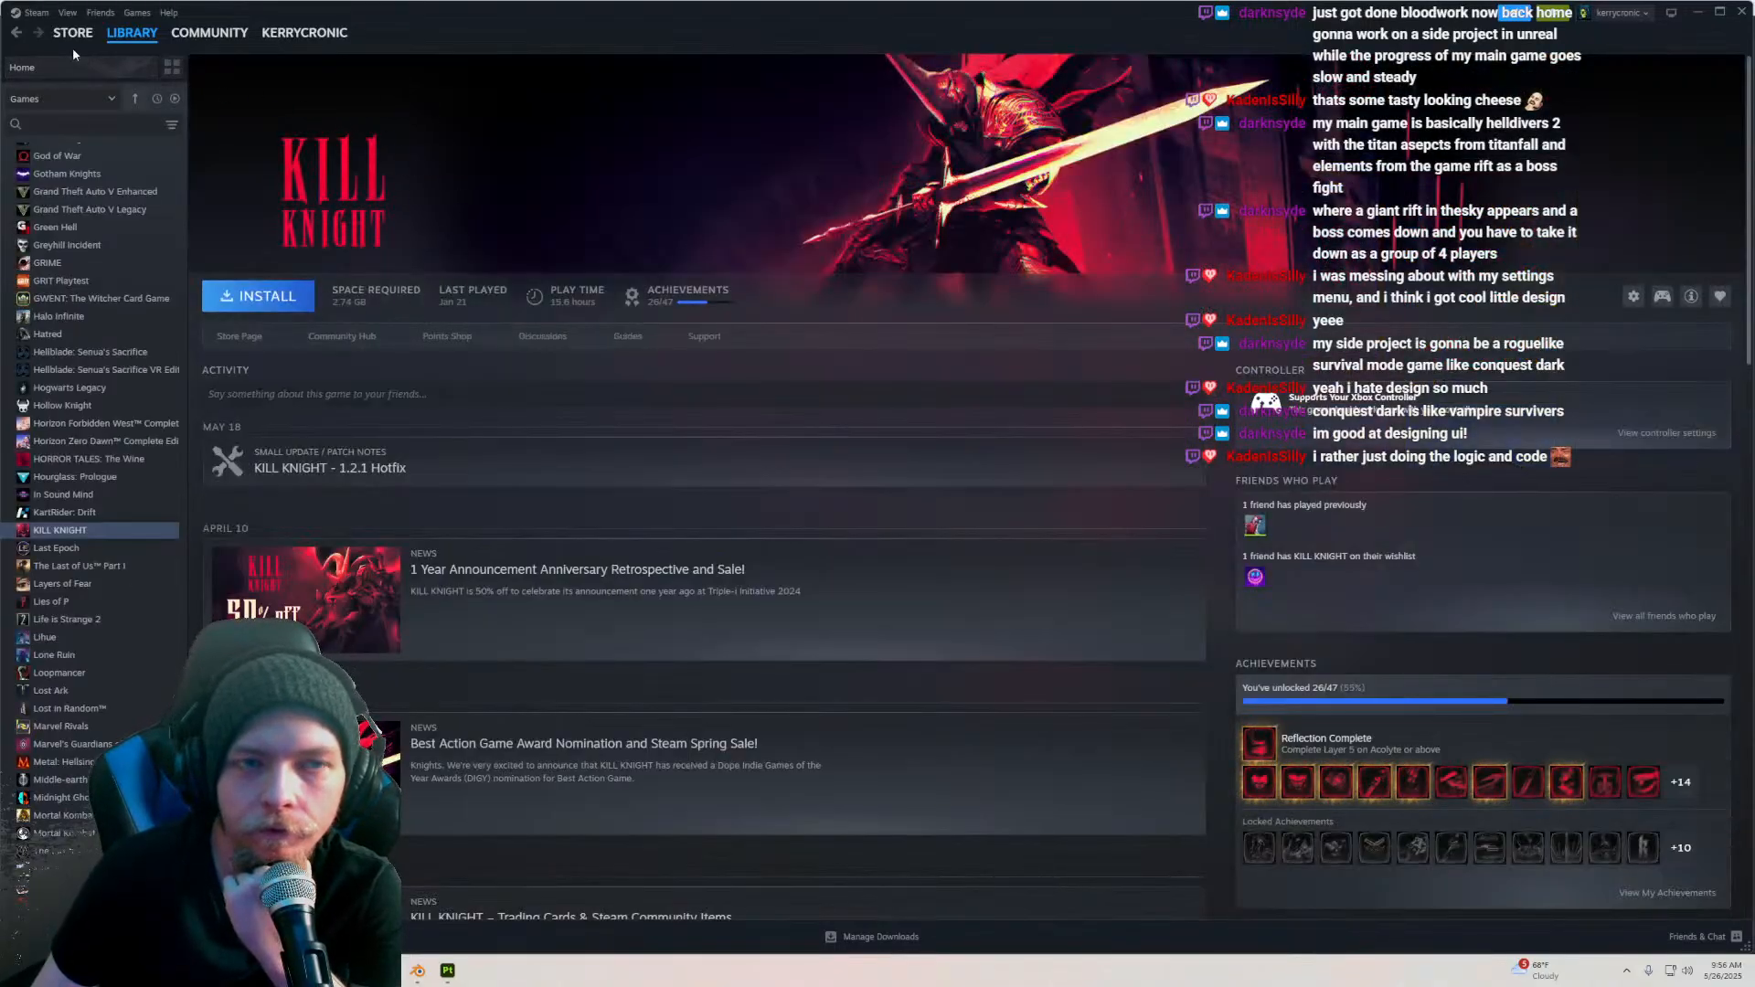
left_click(16, 37)
scroll(1094, 426, "down", 5)
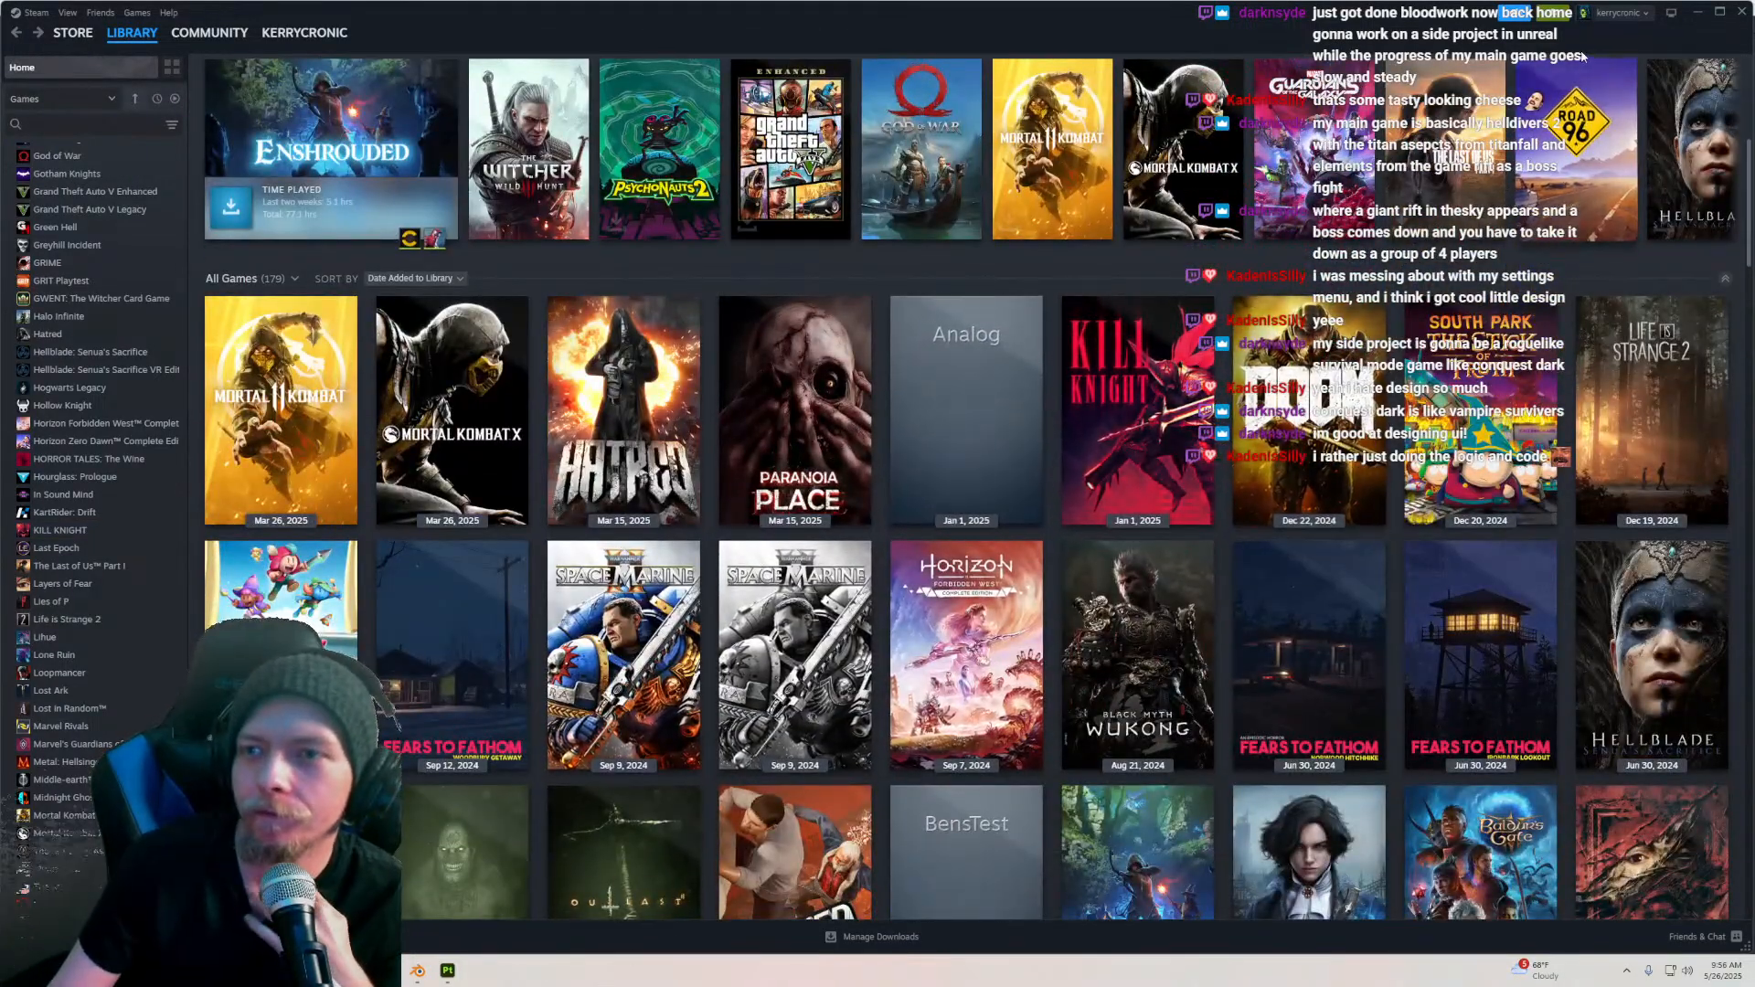
left_click(1742, 13)
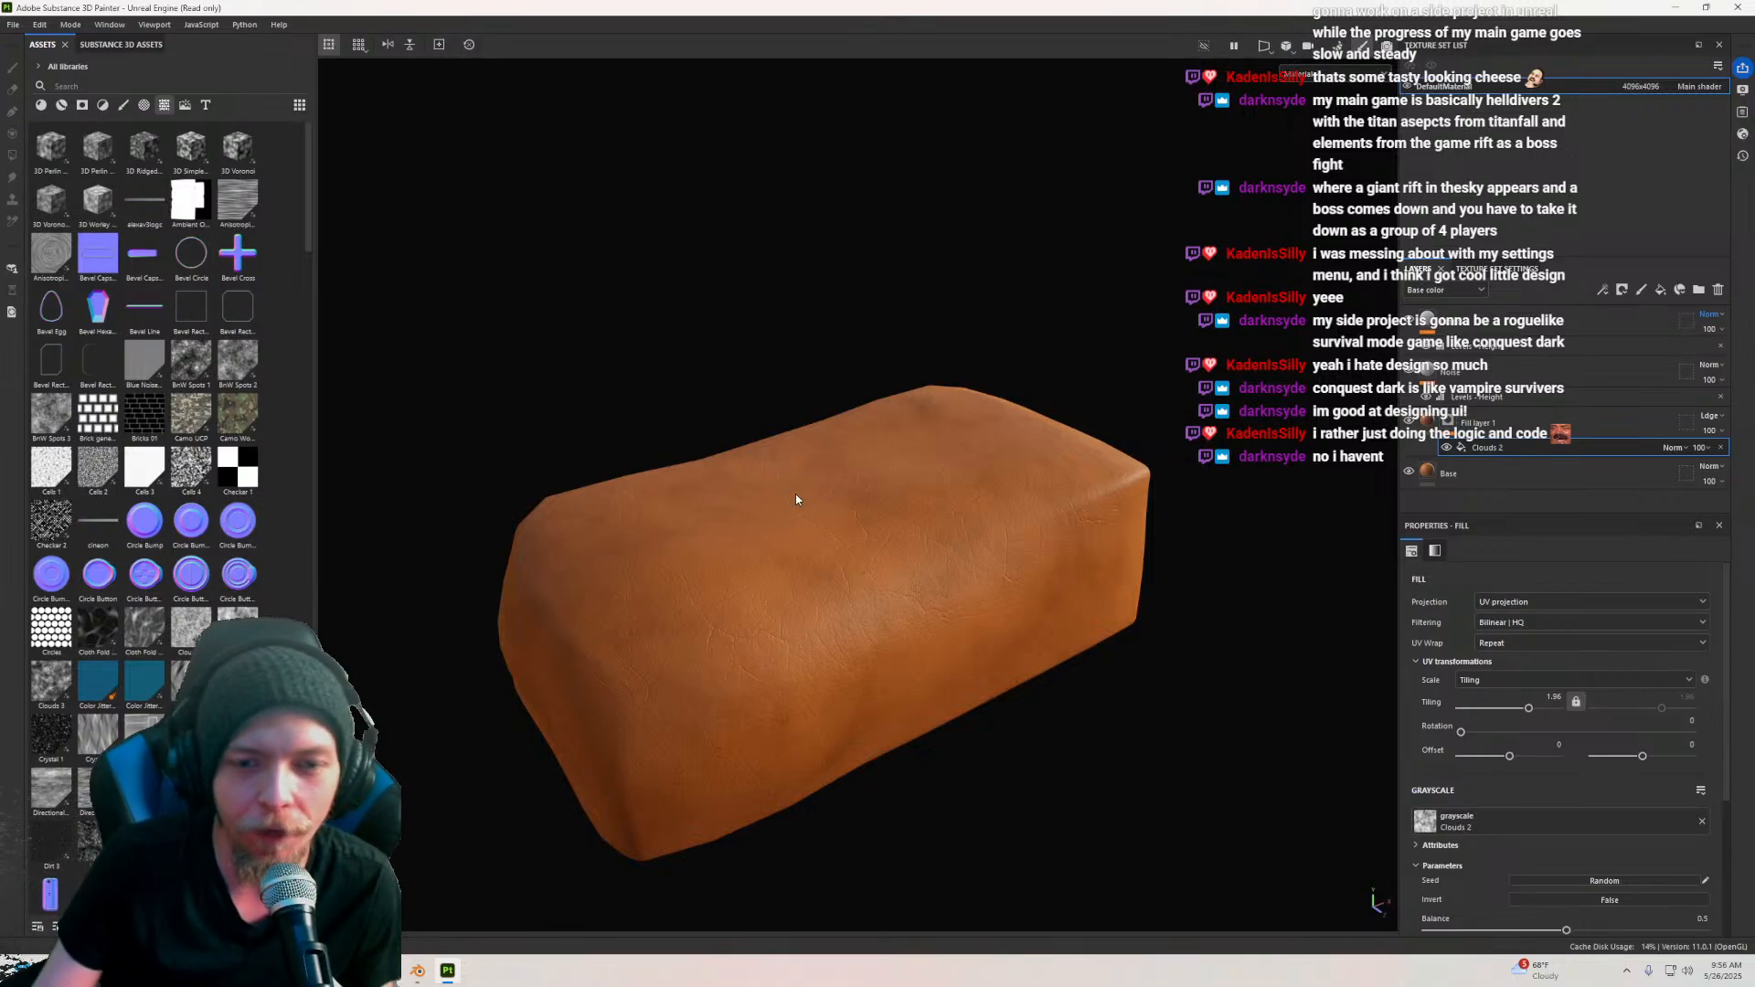
Step: Examine the creases and color mottling on the block's top and long side from several distances
left_click_drag(809, 484, 816, 412, "alt")
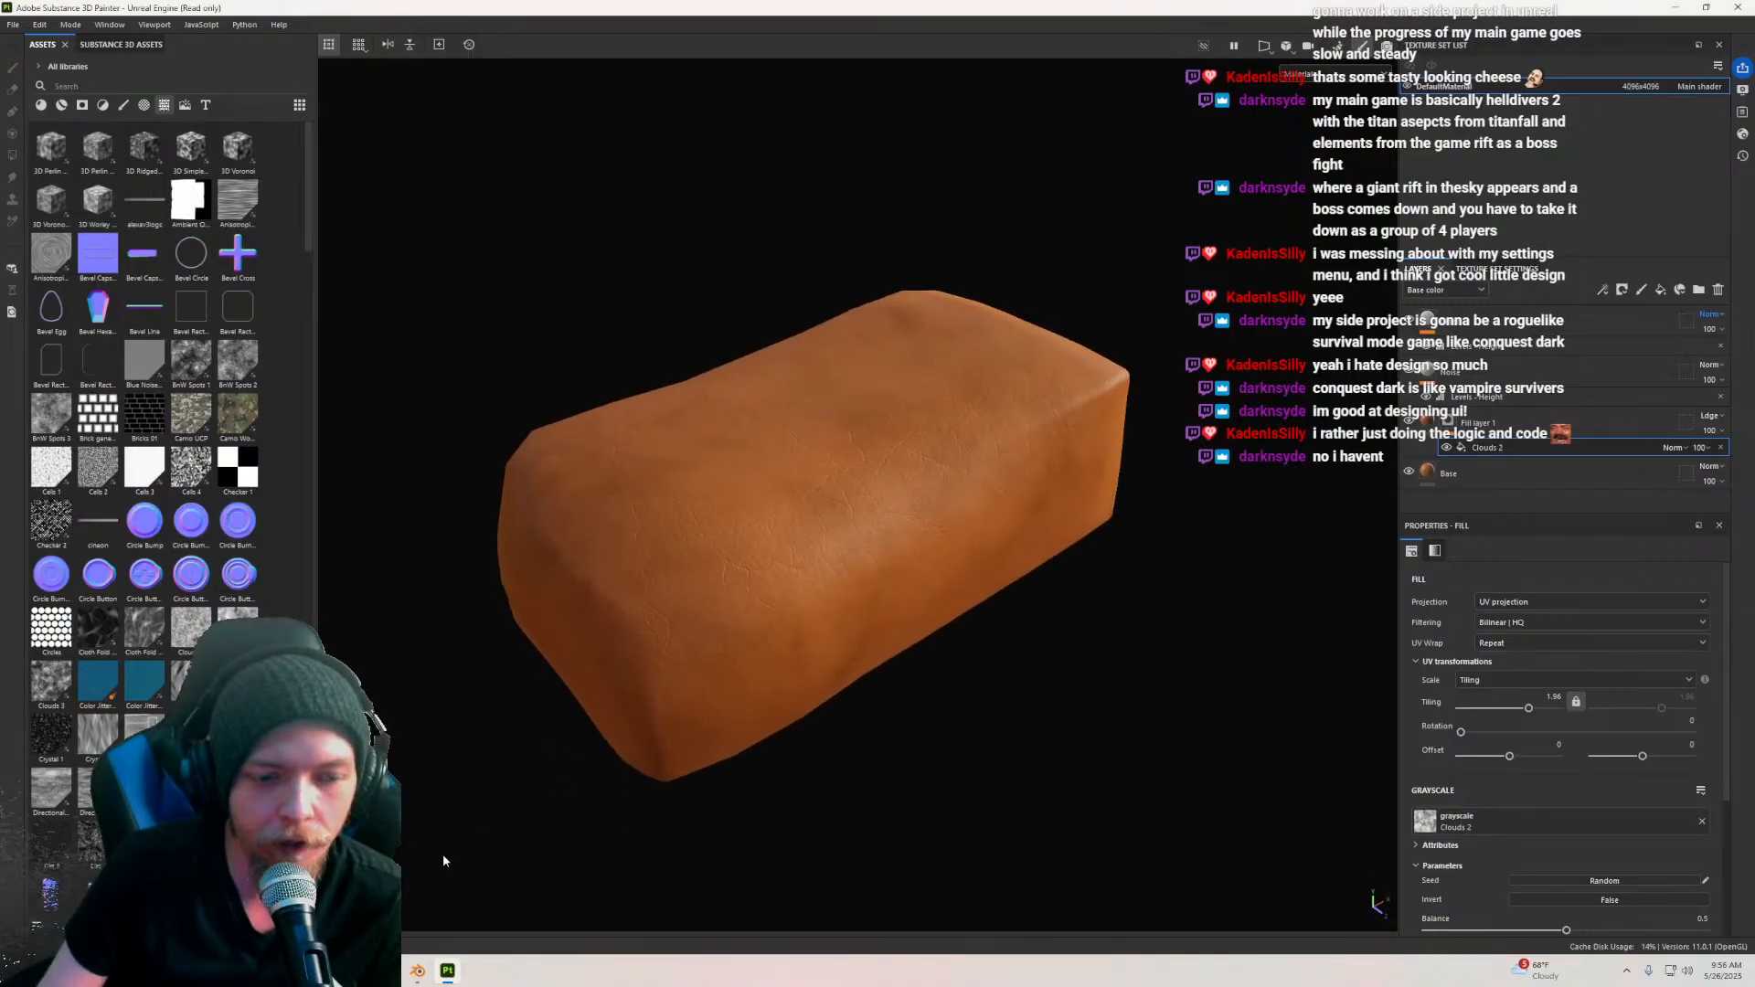
mouse_move(445, 979)
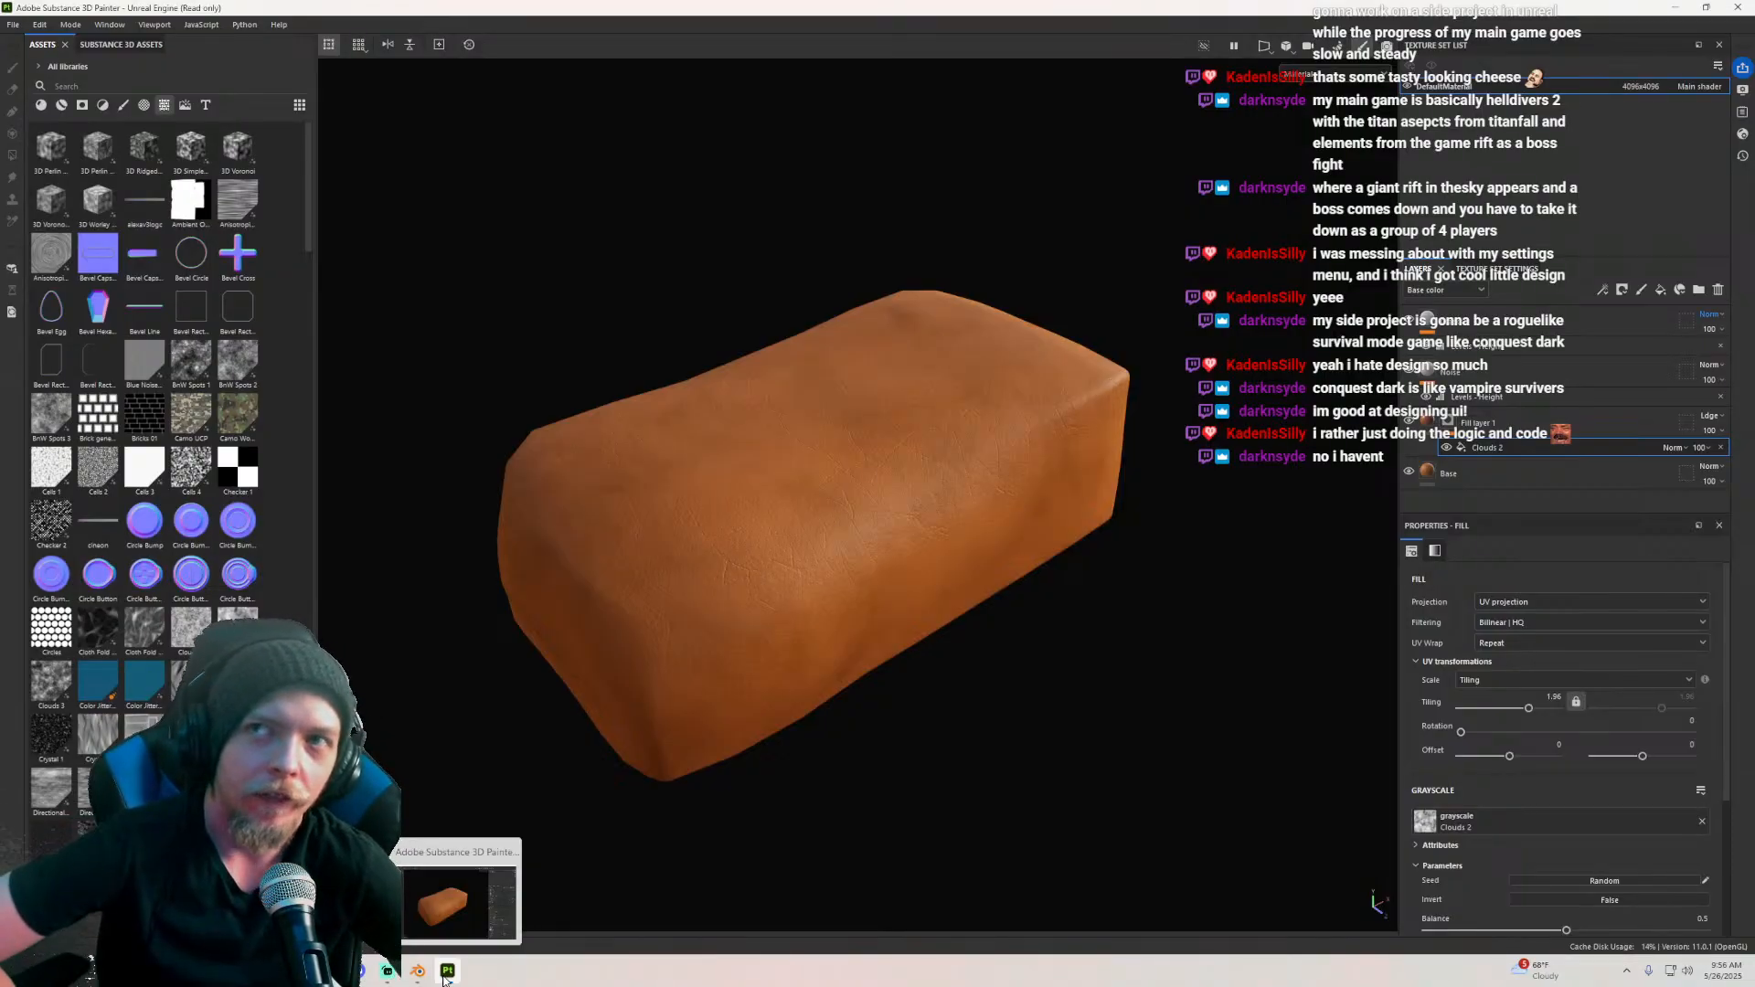
scroll(712, 495, "up", 4)
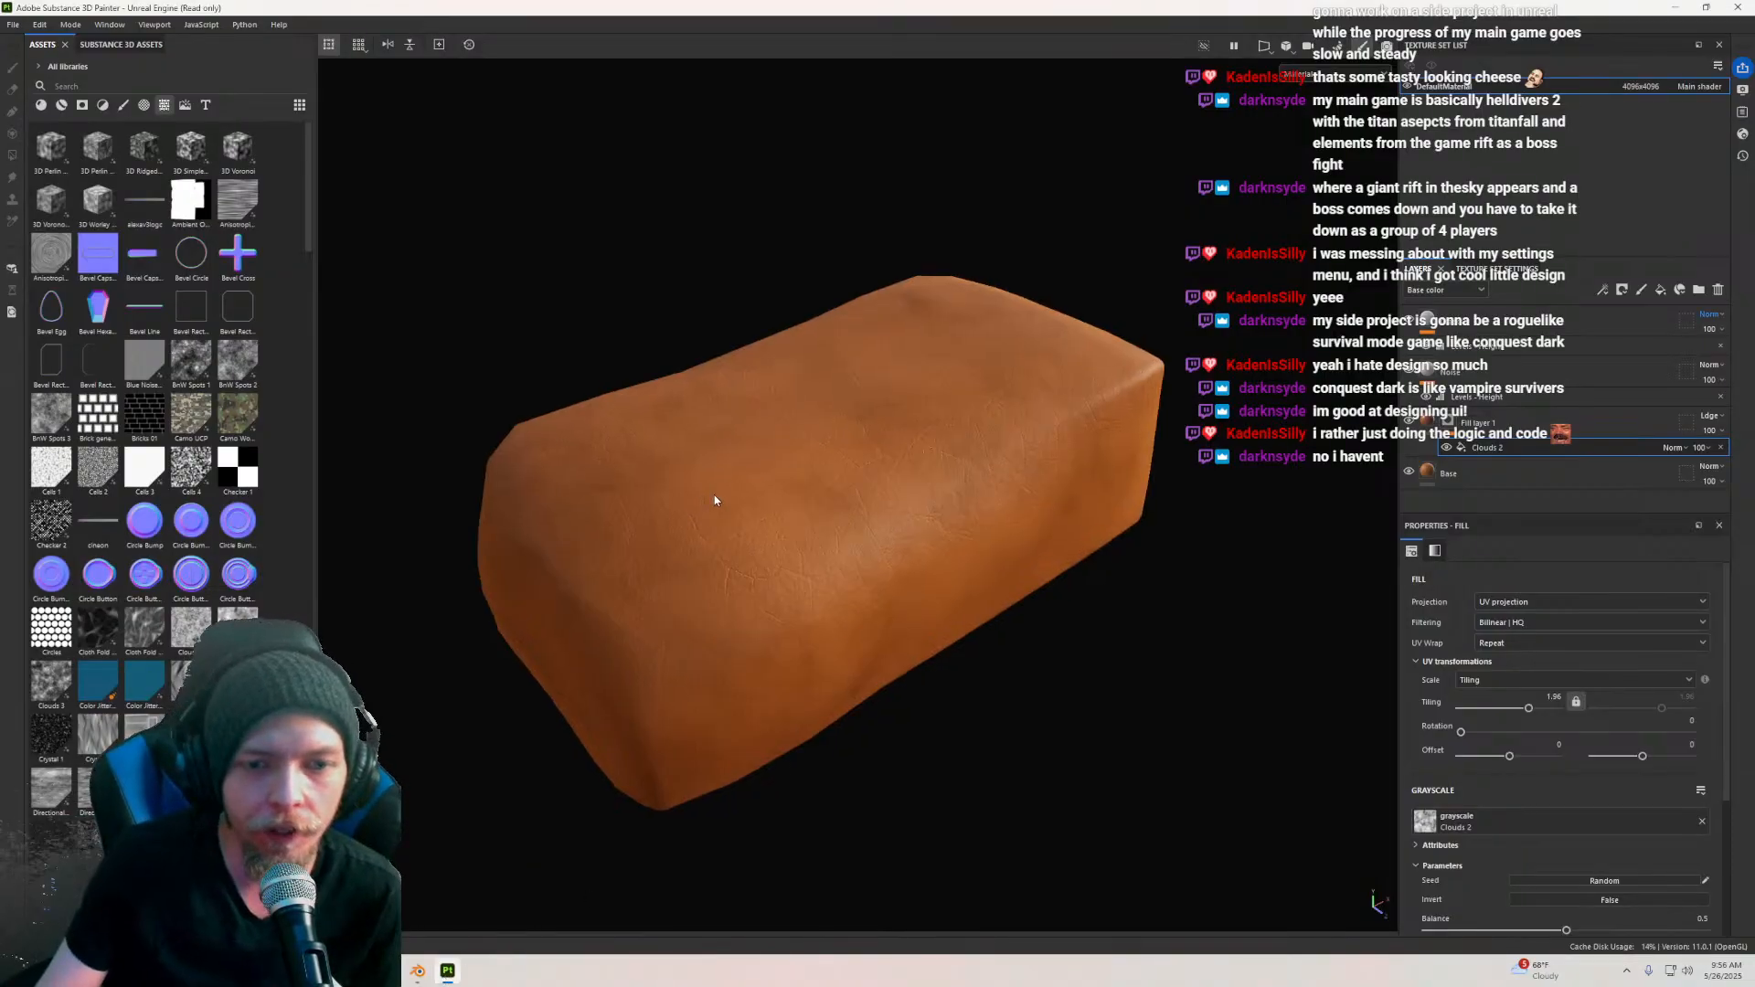
scroll(716, 492, "down", 2)
left_click_drag(717, 492, 810, 475, "alt")
middle_click_drag(810, 474, 821, 466, "alt")
scroll(820, 470, "up", 4)
scroll(821, 470, "down", 2)
mouse_move(884, 413)
left_mouse_down("alt")
mouse_move(869, 431)
mouse_move(905, 422)
left_mouse_up("alt")
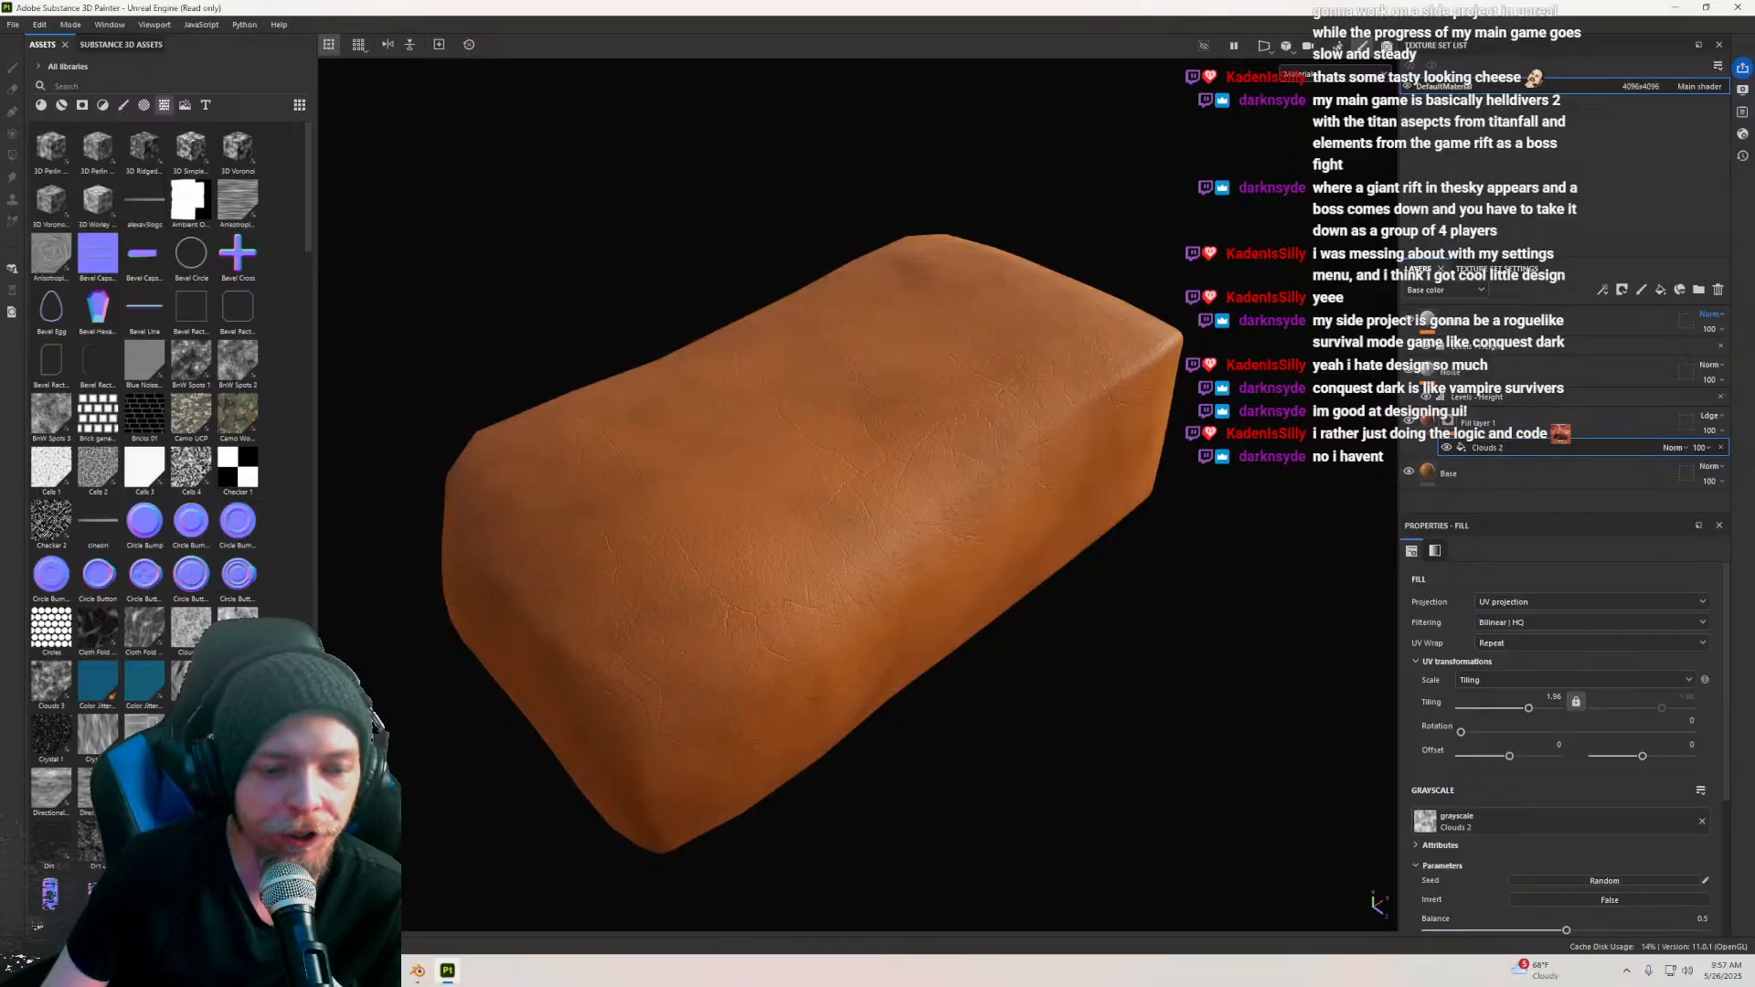
Step: Switch to Steam, watch the launch trailer full screen on the KILL KNIGHT store page, and close Steam
key("alt+Tab")
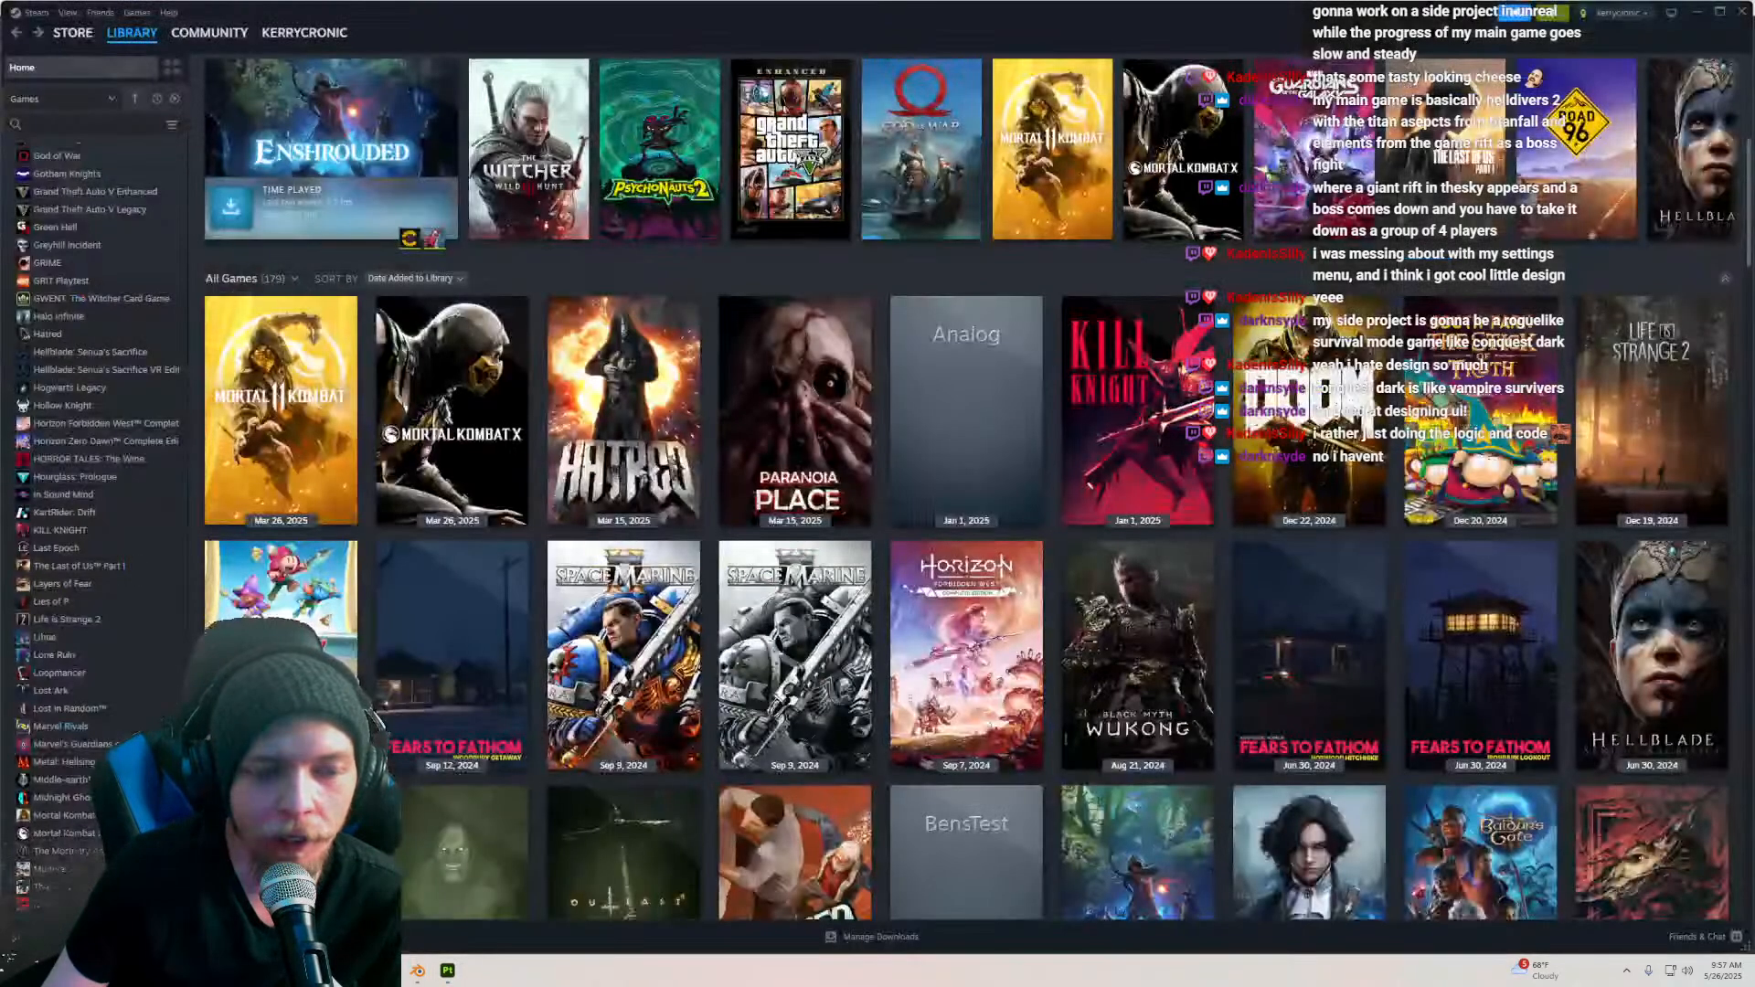
left_click(1152, 398)
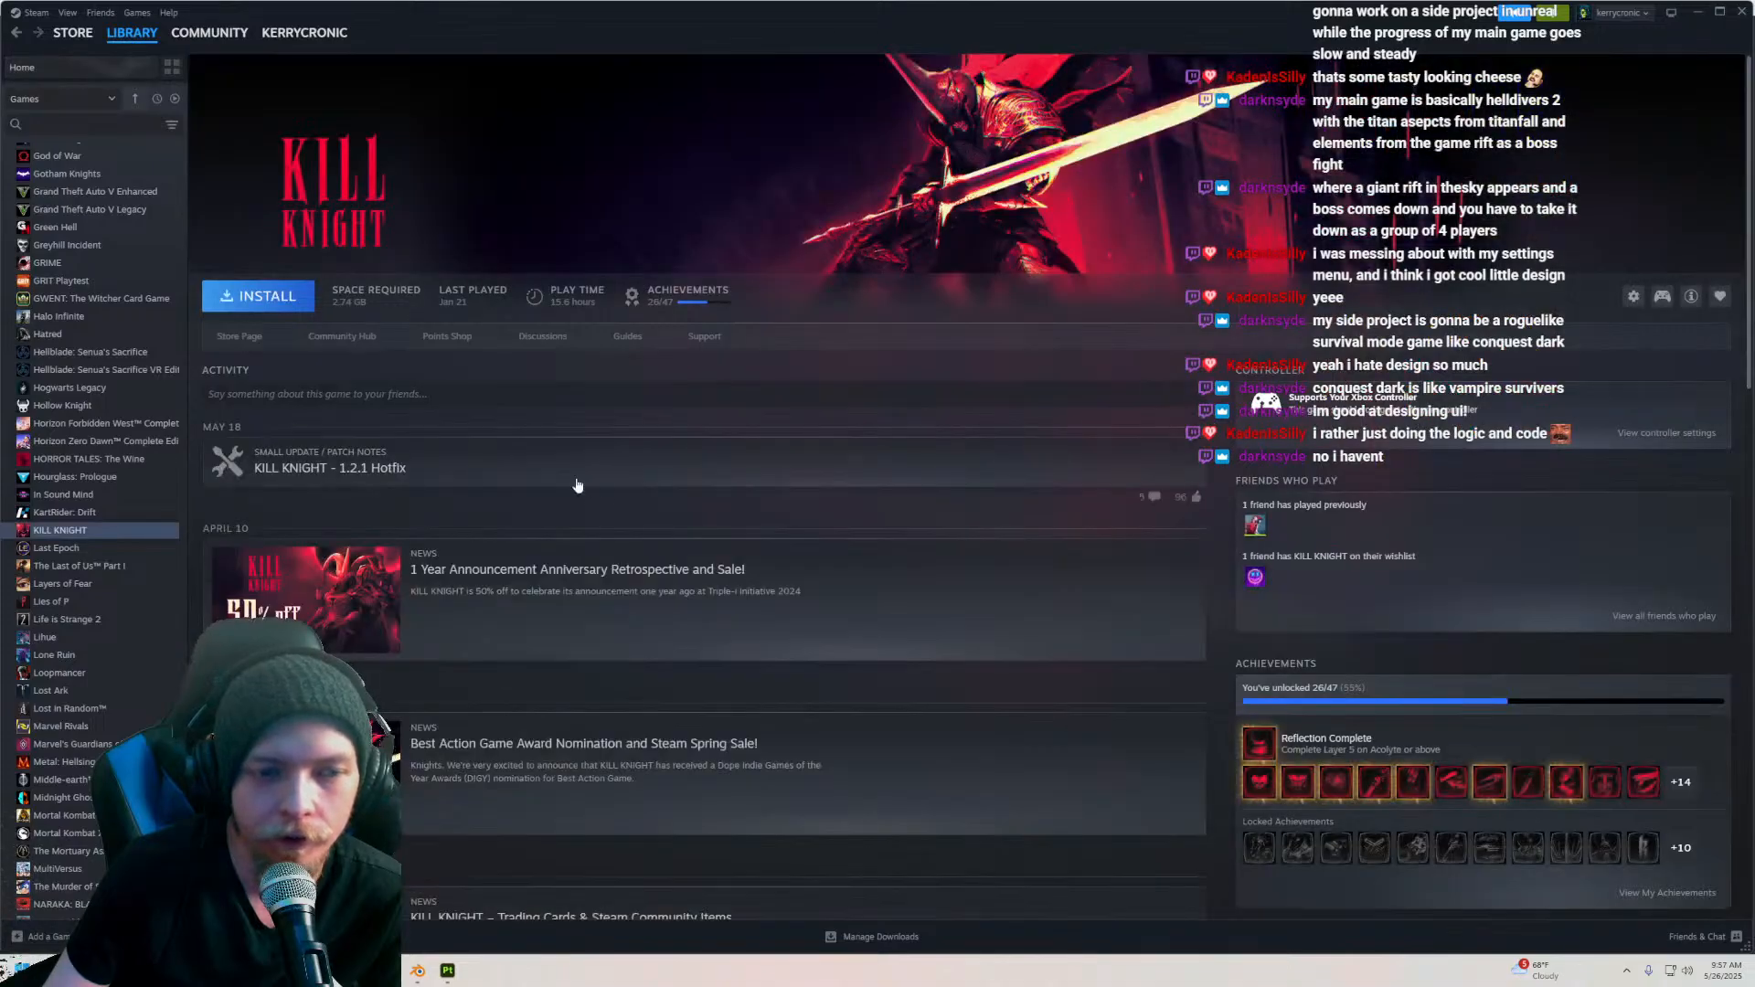
left_click(243, 337)
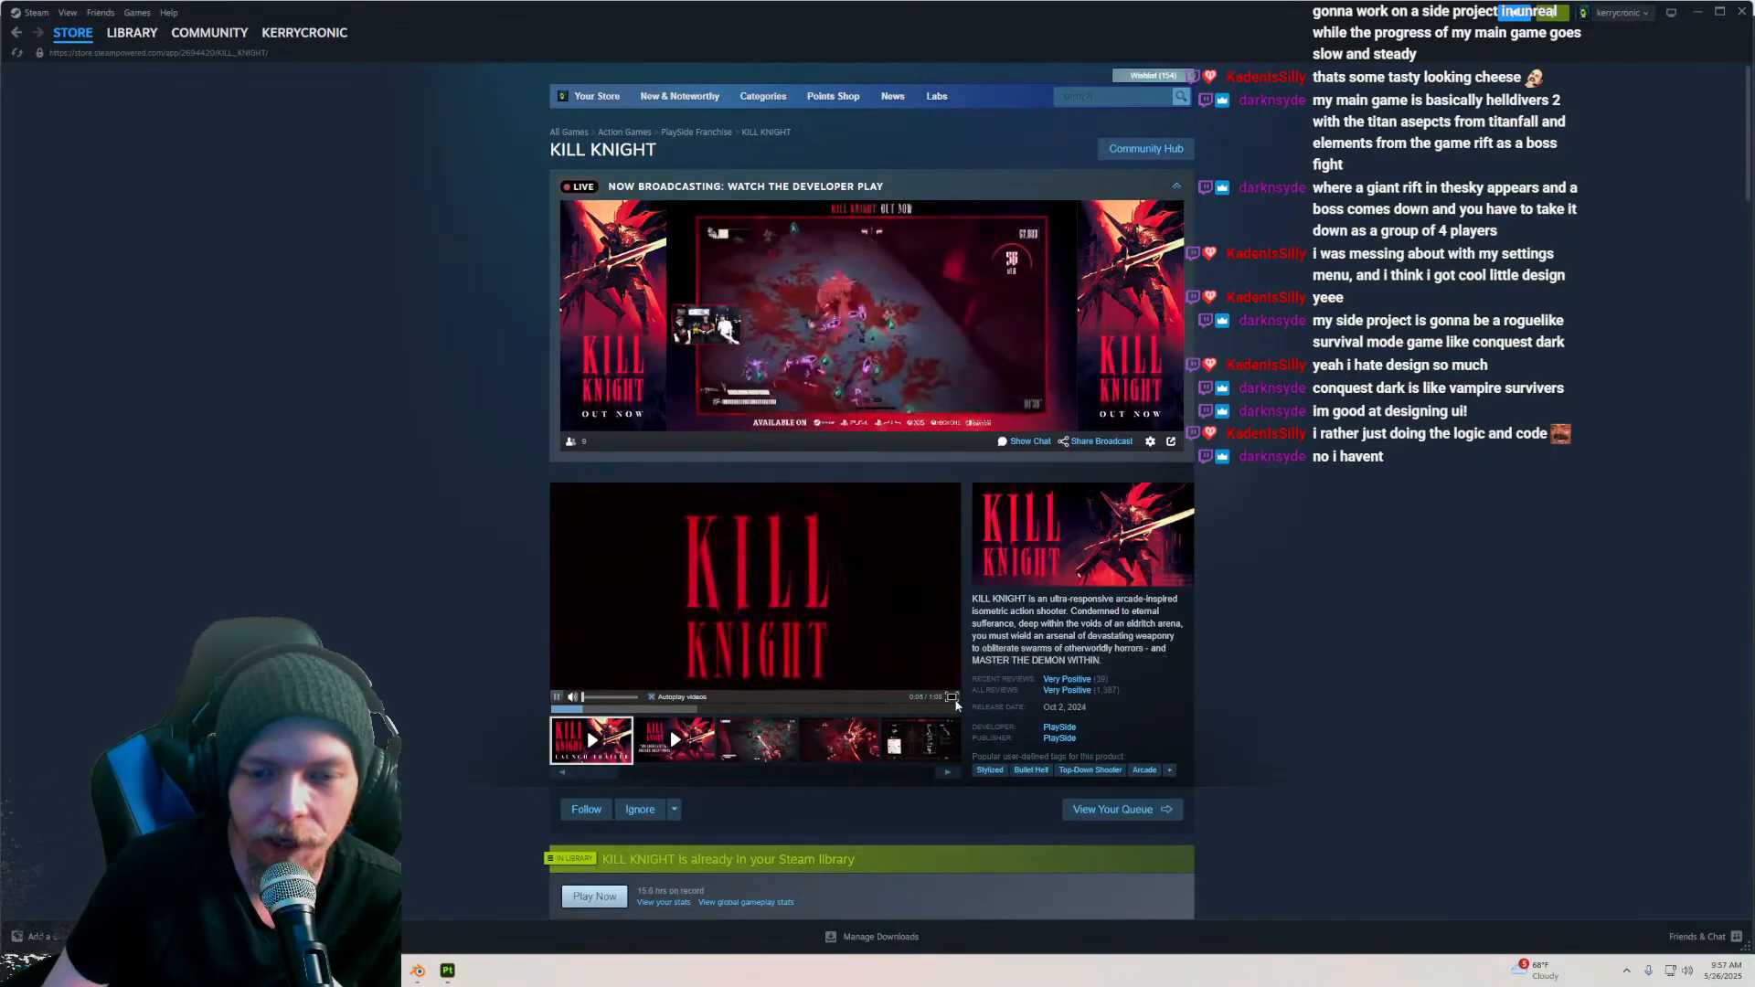
left_click(952, 697)
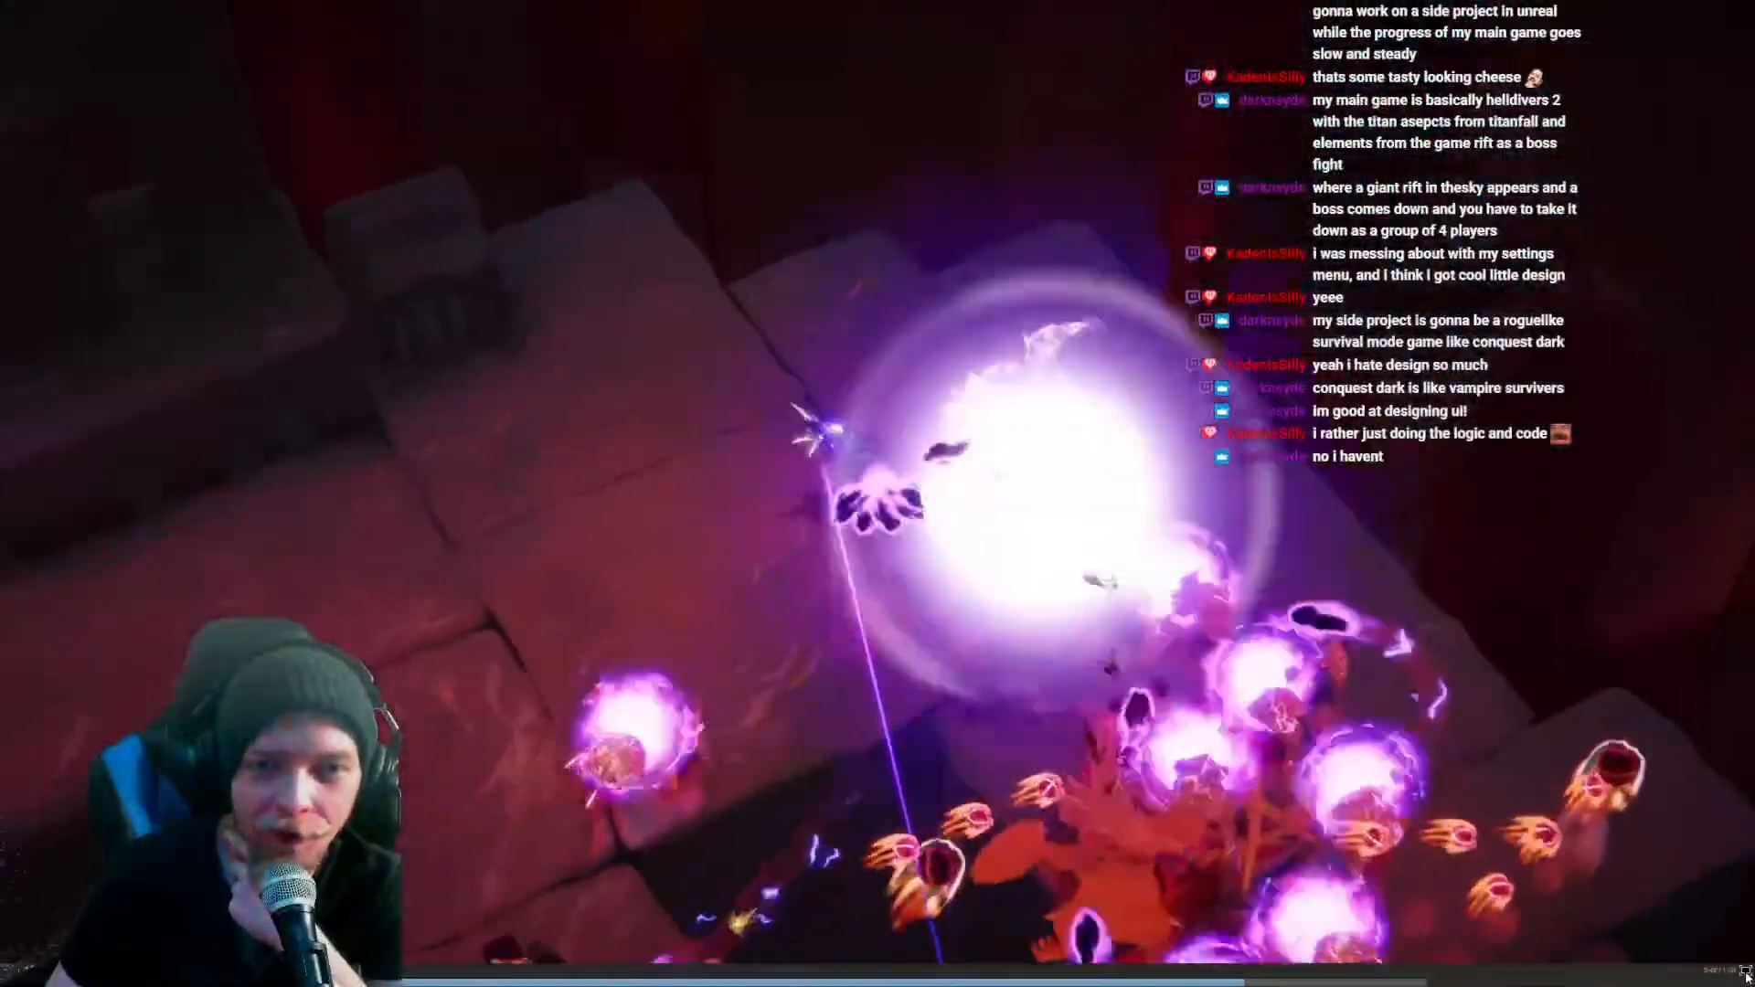
left_click(1746, 972)
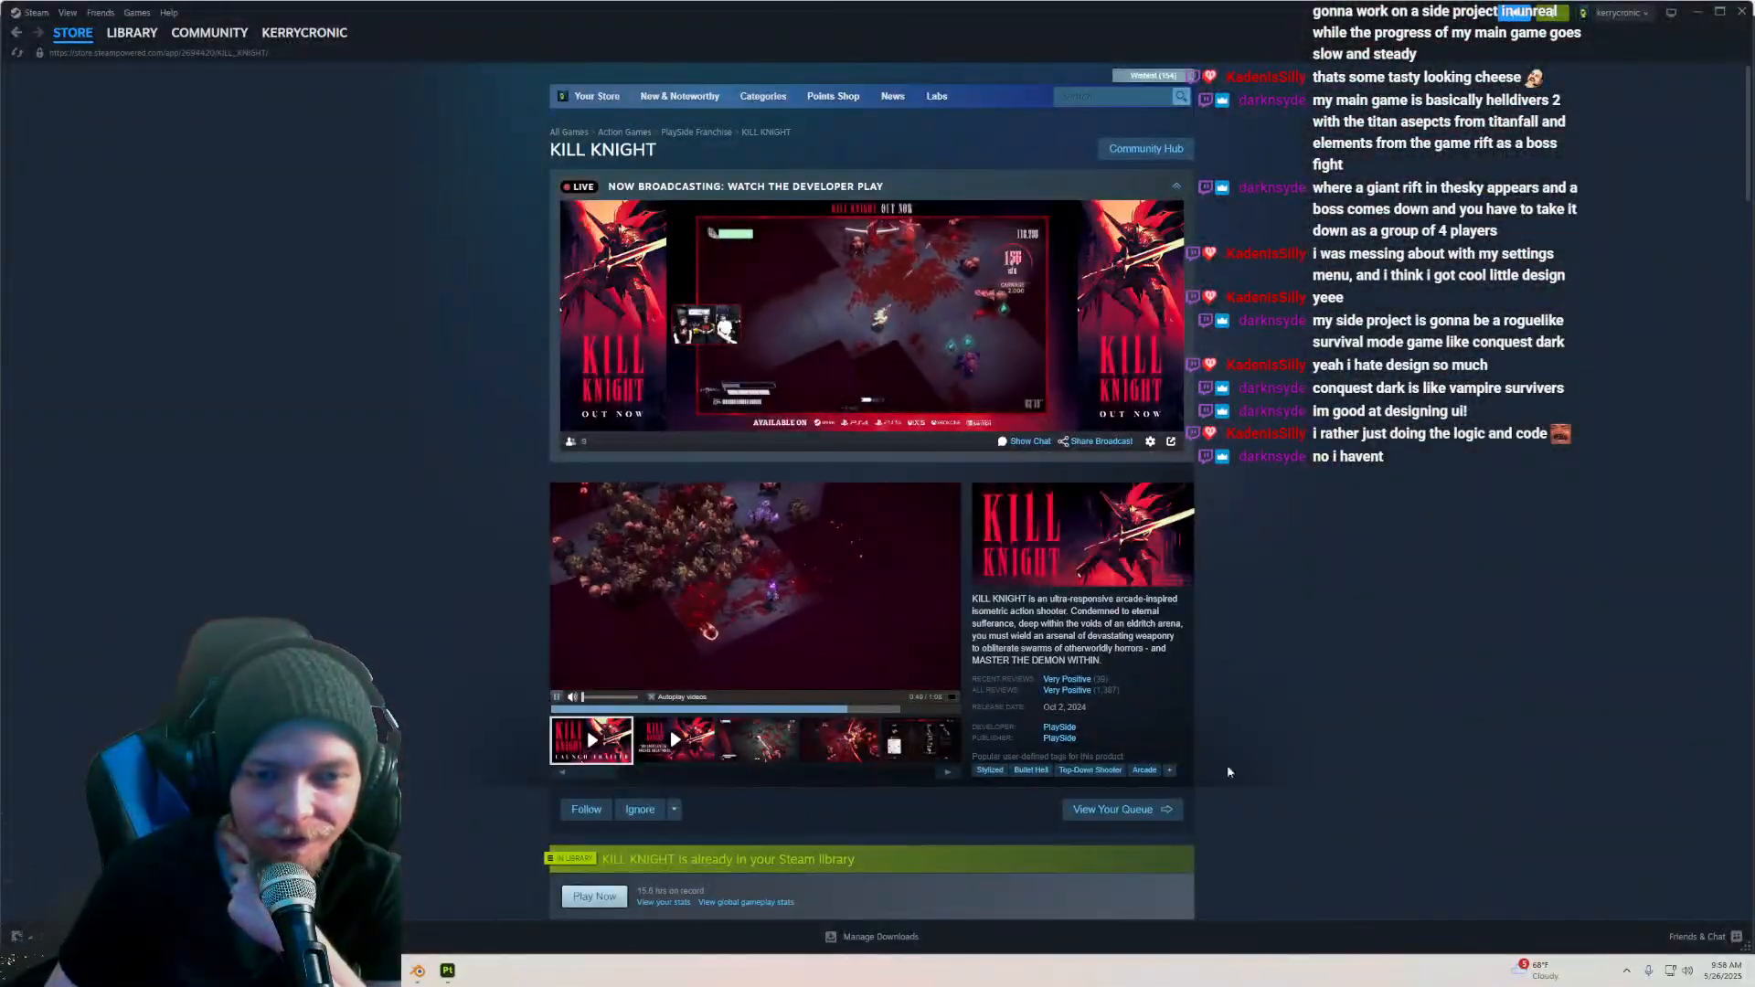
scroll(457, 563, "down", 2)
scroll(466, 554, "down", 1)
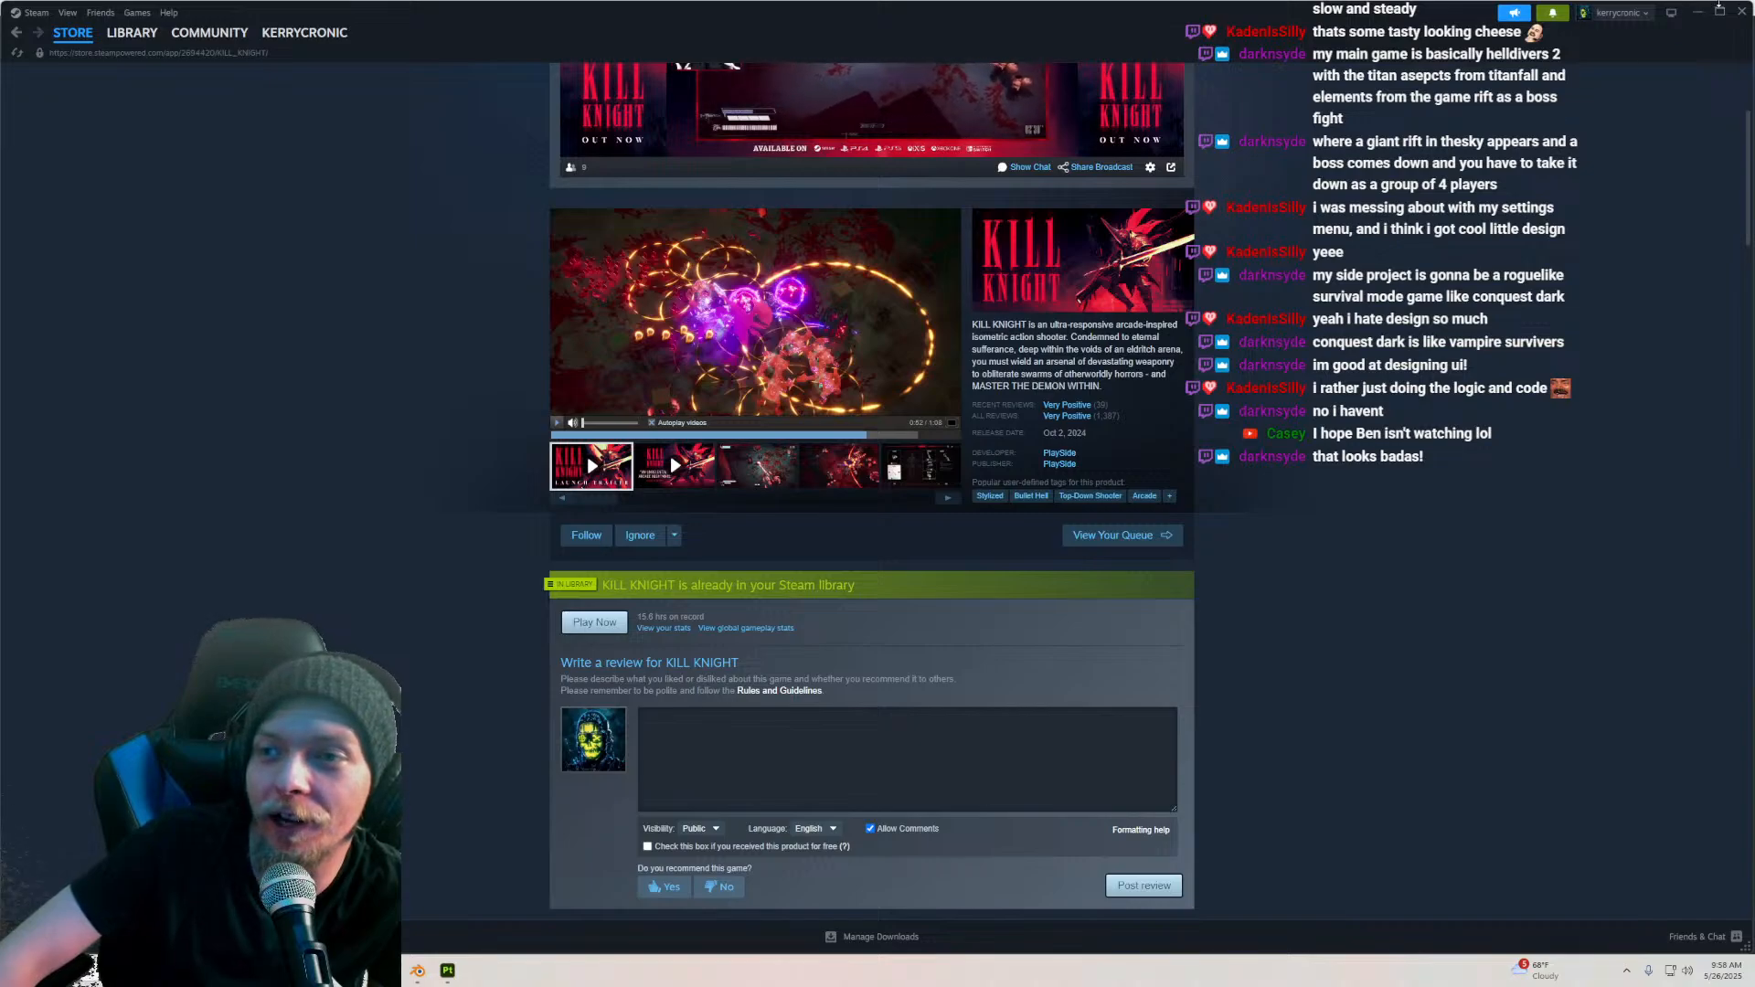
left_click(1742, 13)
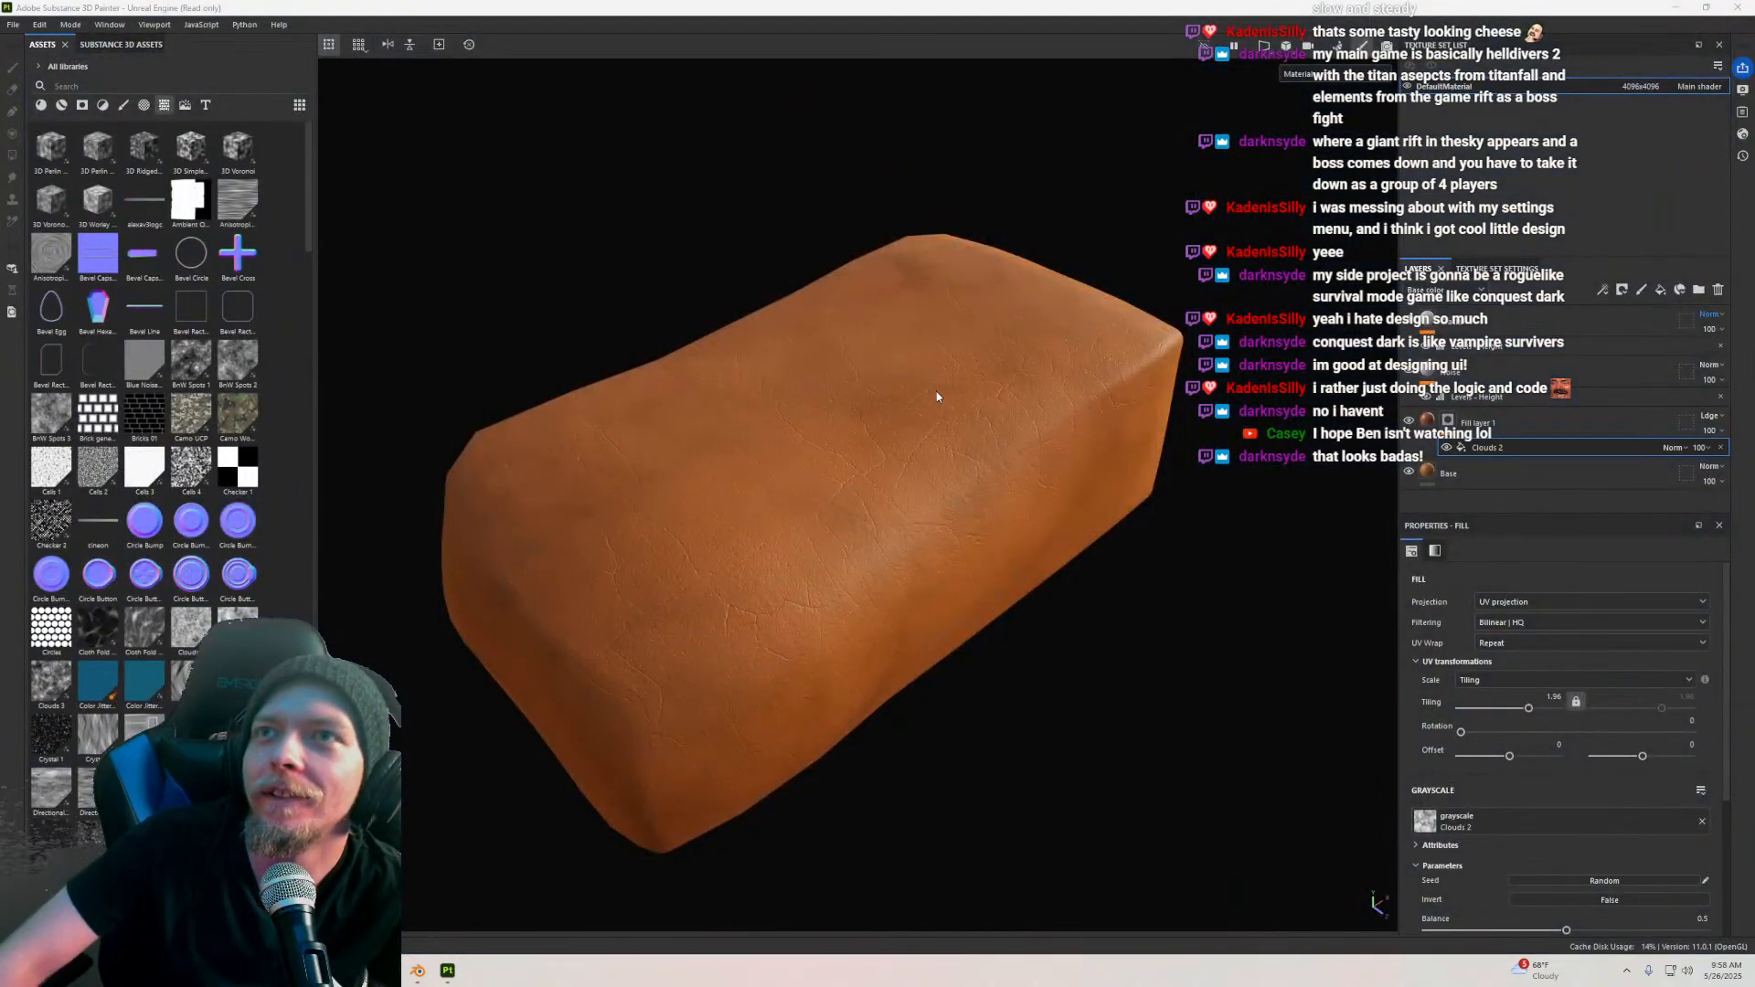
Step: Add a fill layer above Fill layer 1 and name it MoldSpots
left_click_drag(936, 396, 1222, 653, "alt")
scroll(716, 482, "up", 3)
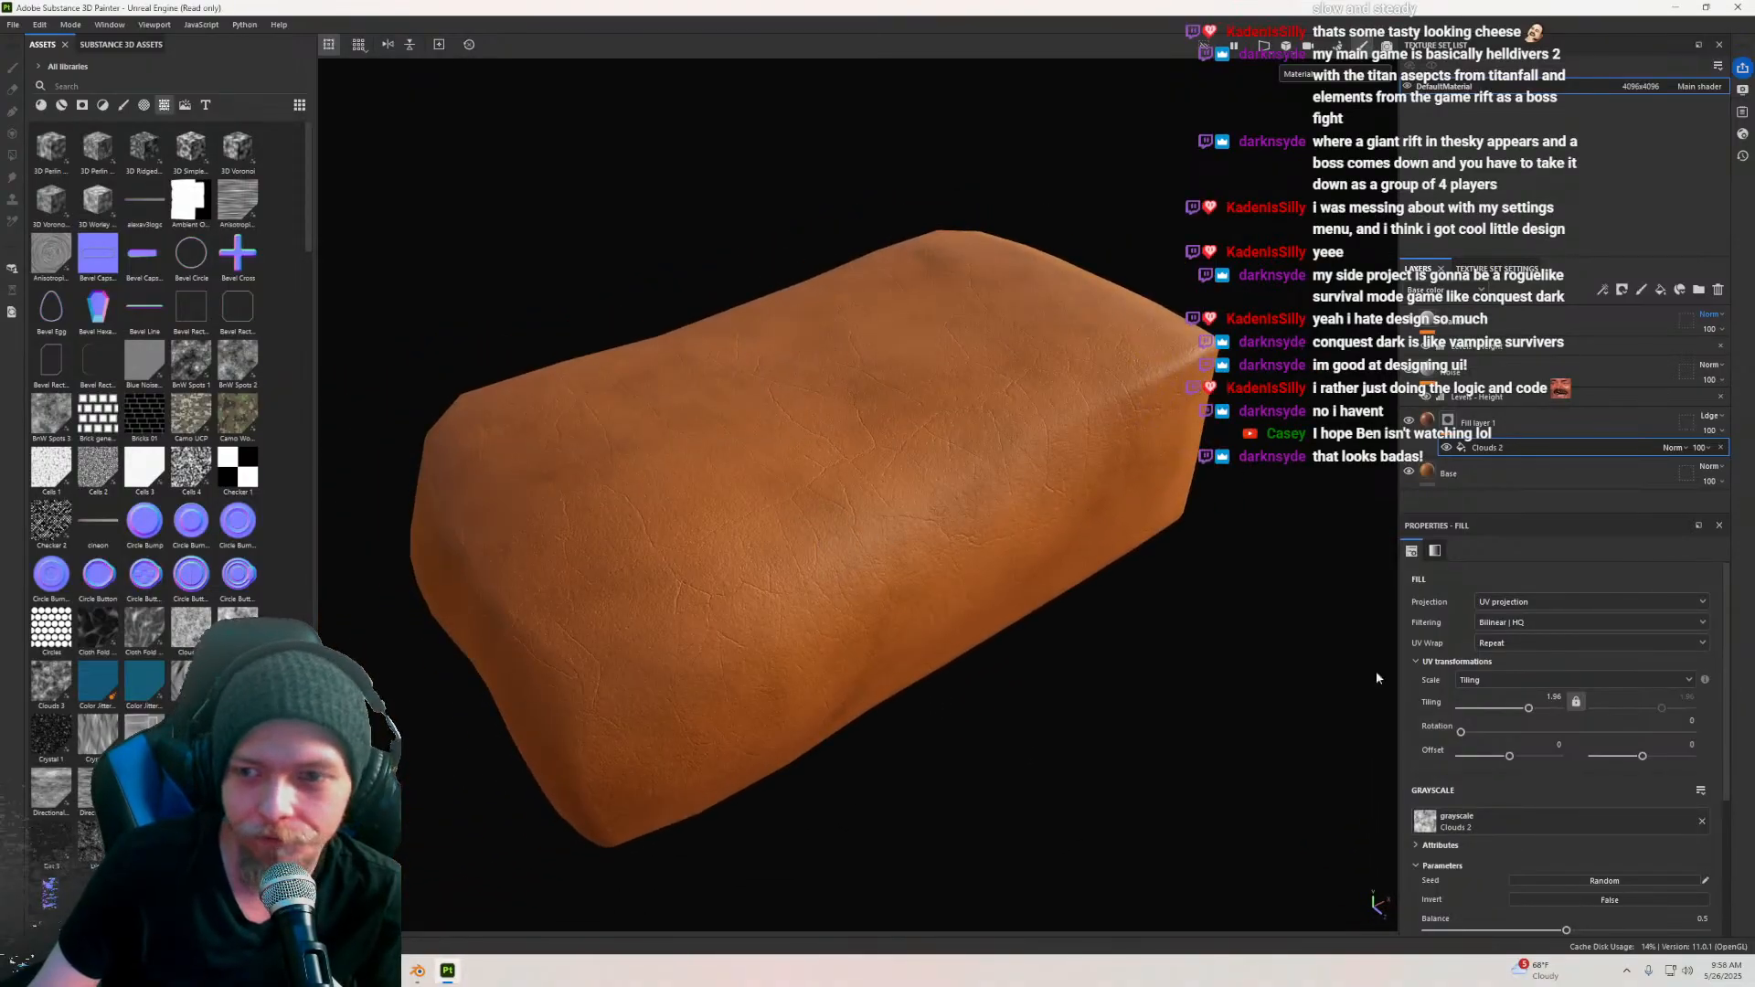
key("1")
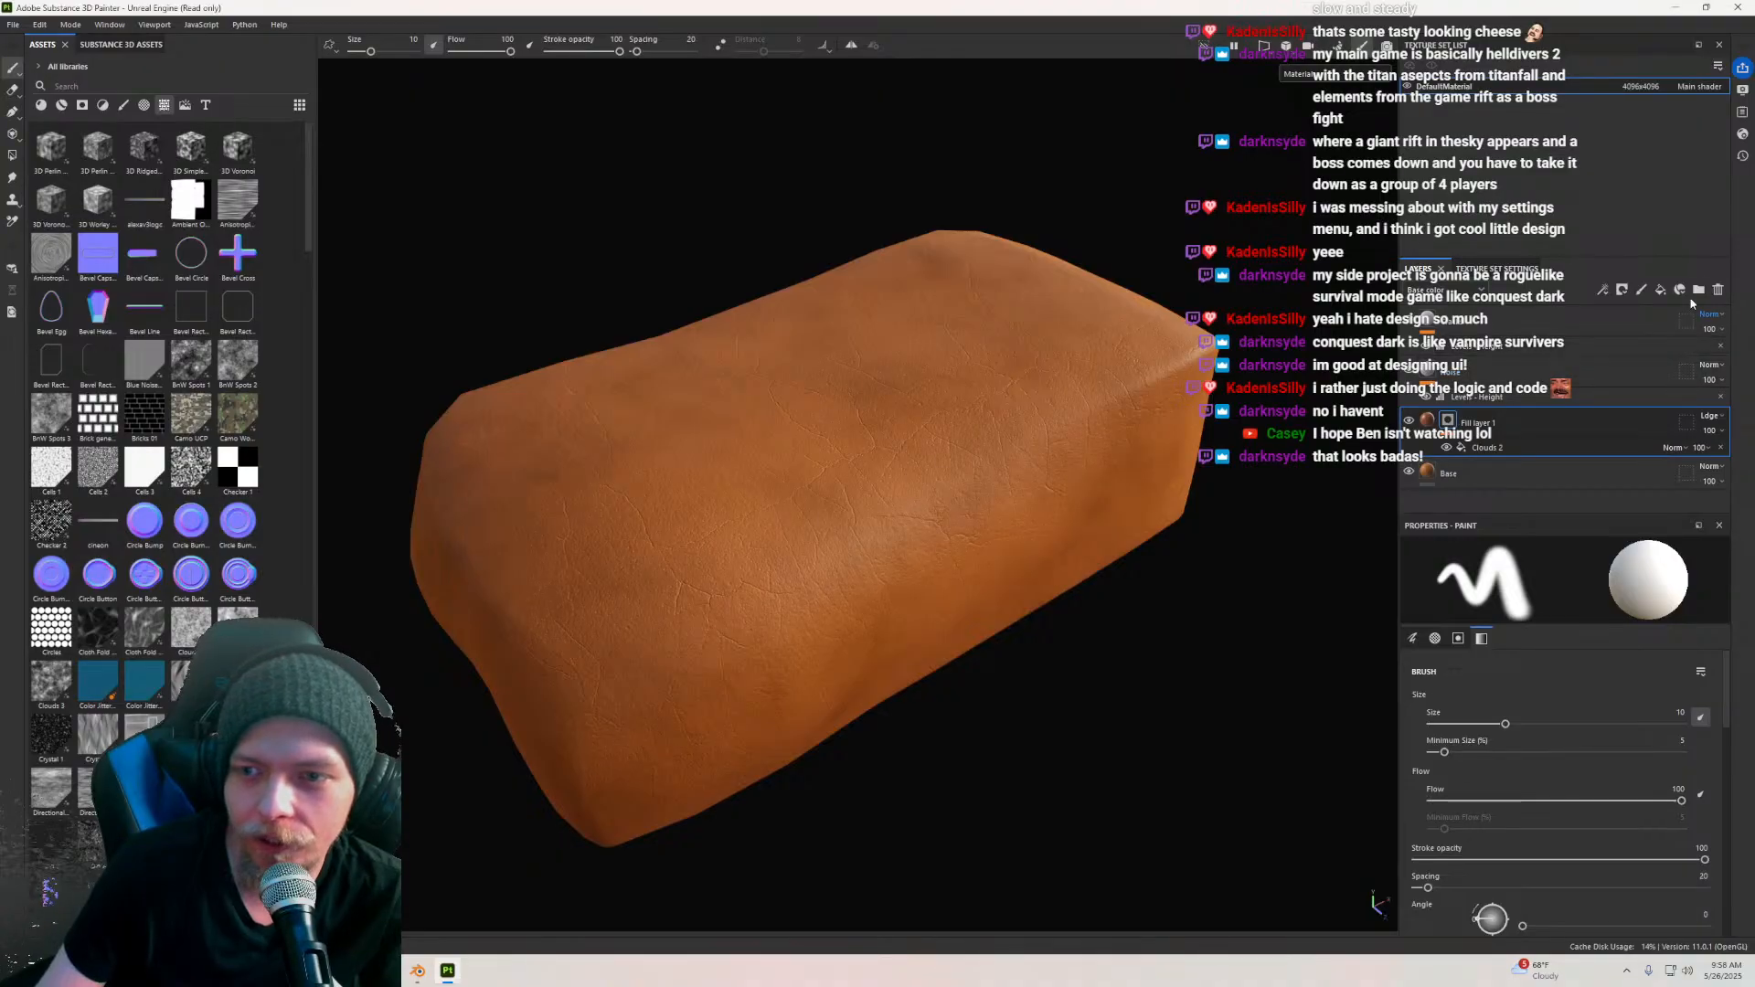
left_click(1662, 293)
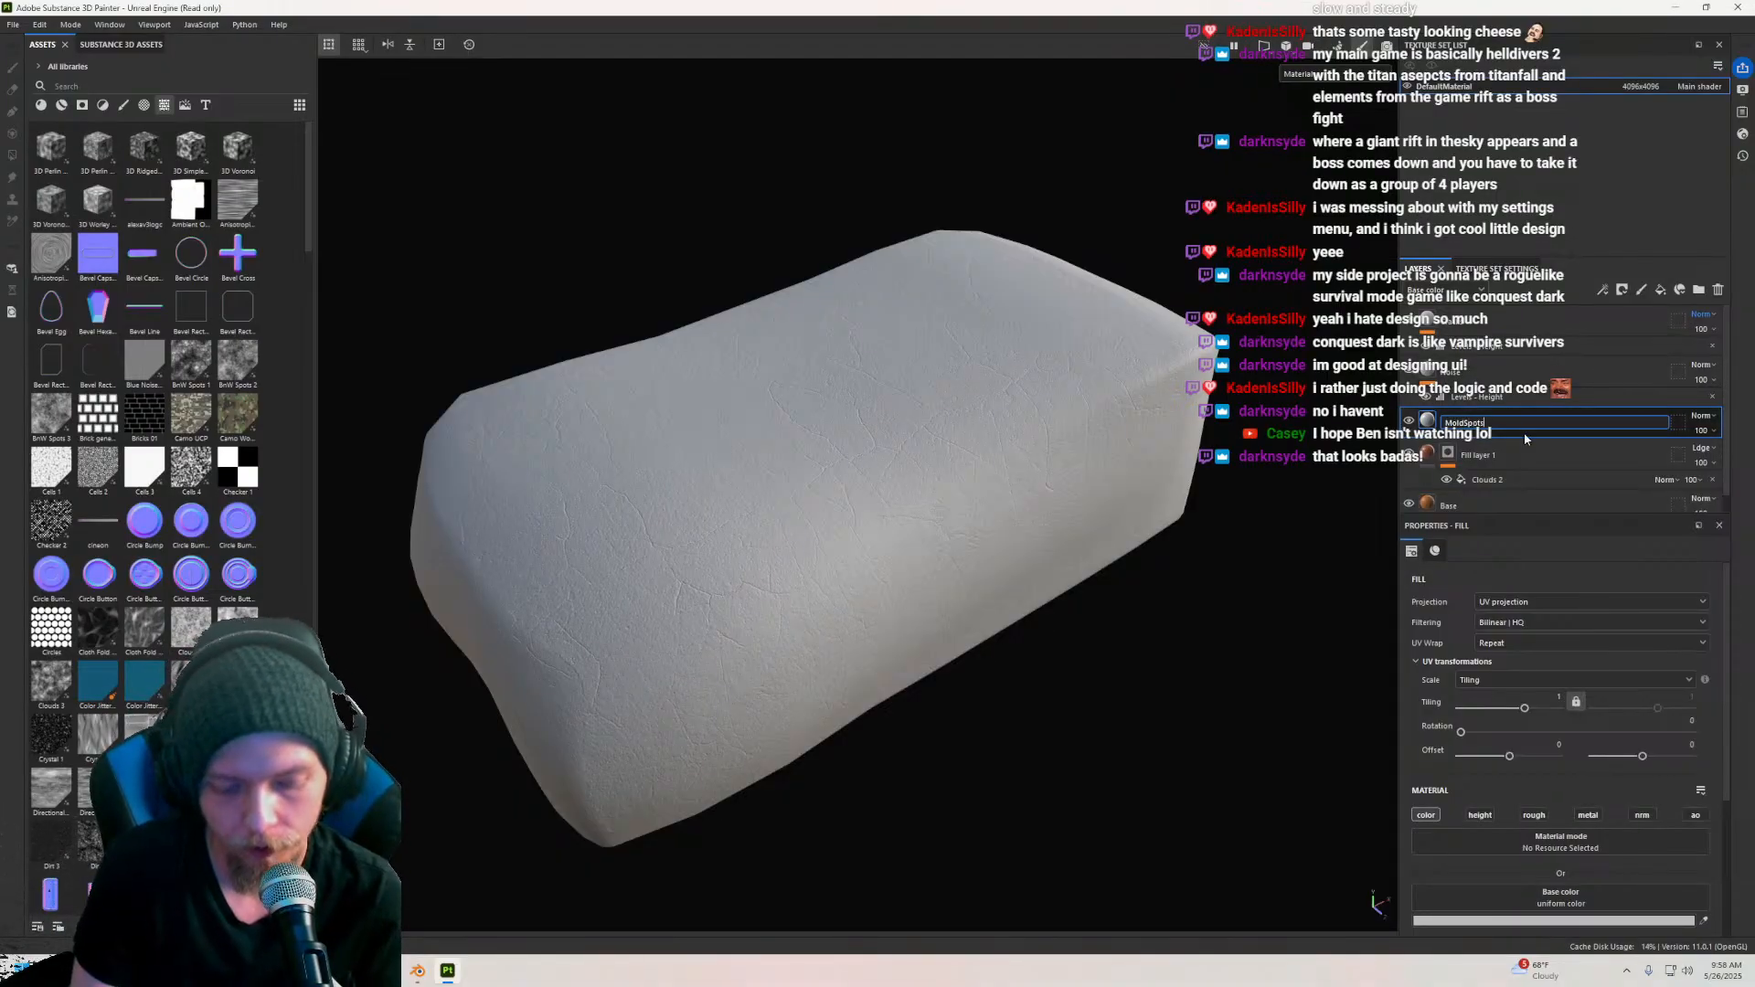
left_click_drag(839, 504, 893, 471, "alt")
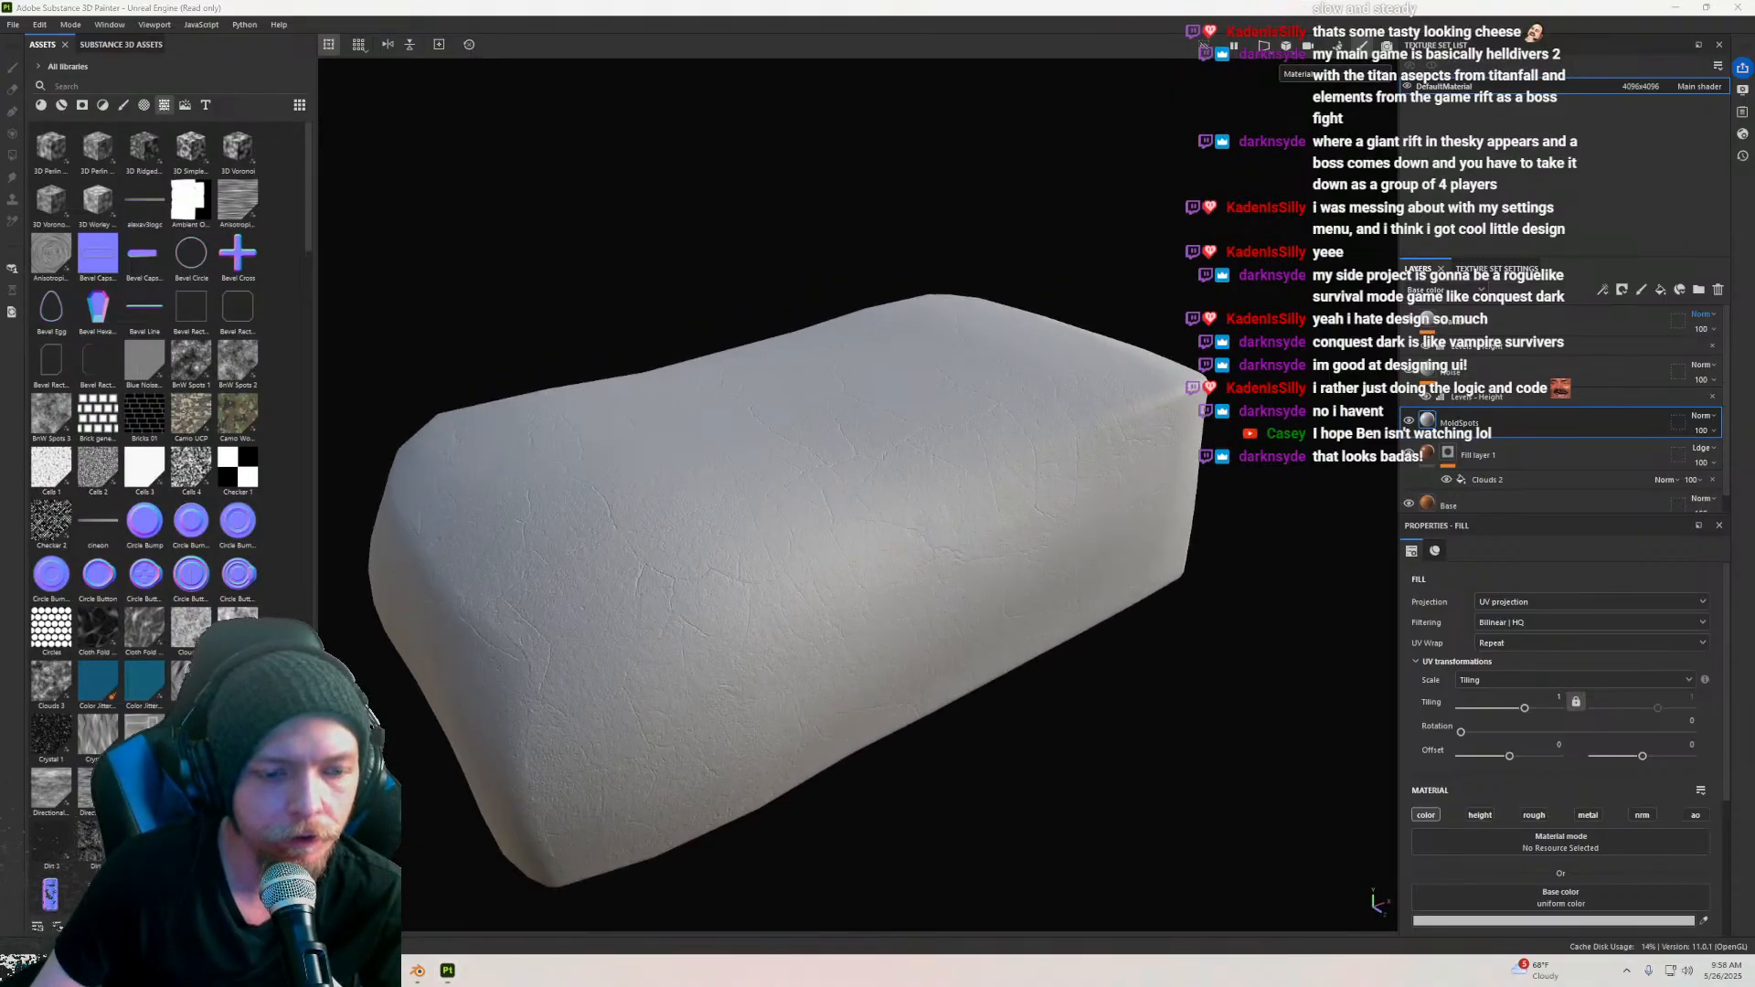
Step: Switch to Steam, look further down the KILL KNIGHT store page and close the window again
key("alt+Tab")
scroll(626, 559, "down", 7)
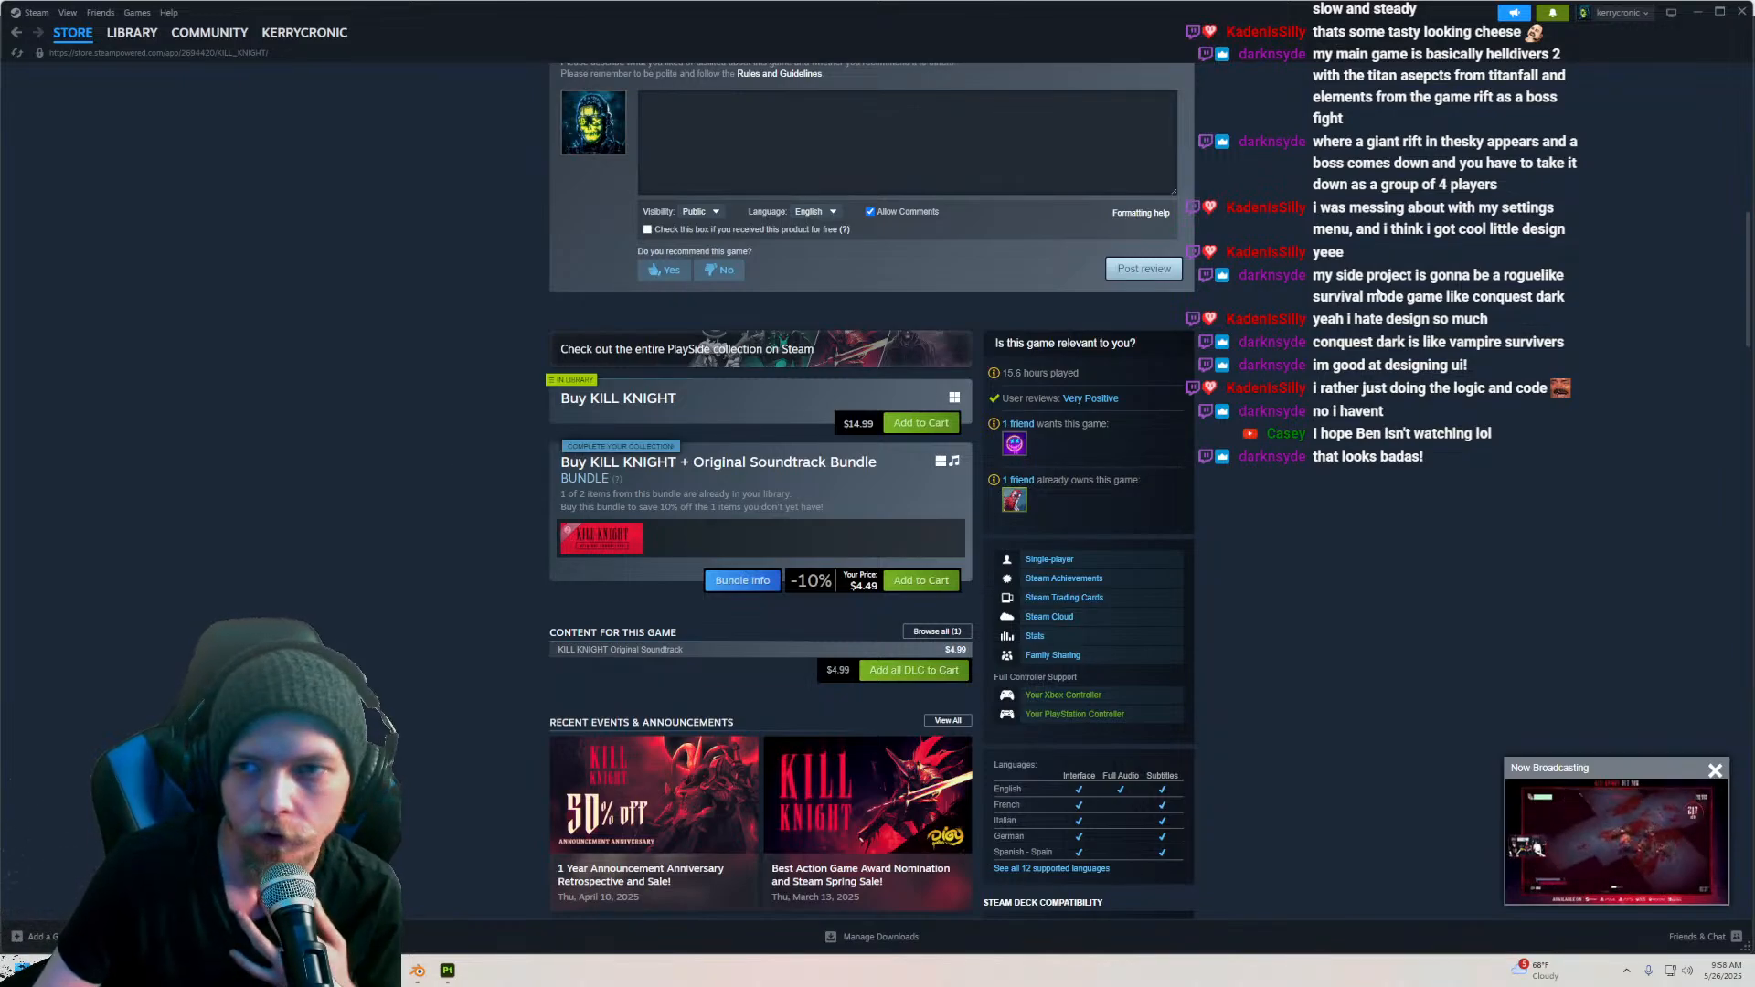
left_click(1742, 16)
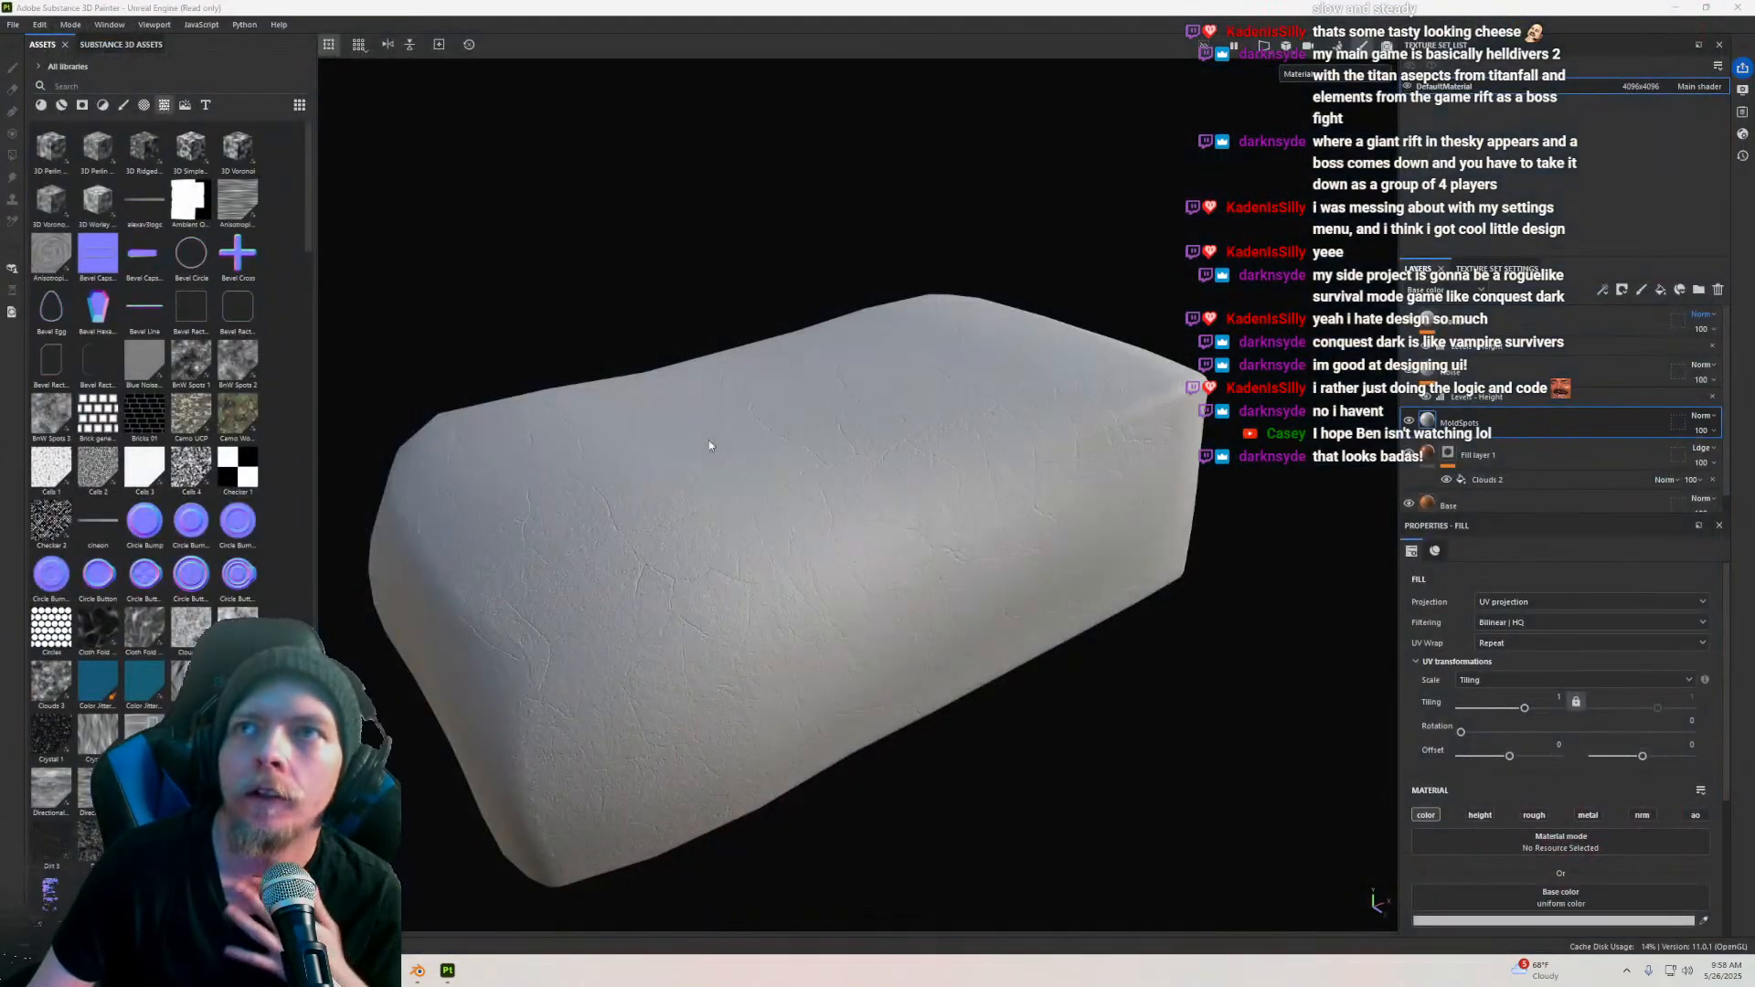
Step: Add a black mask to the MoldSpots layer and a fill effect to that mask
scroll(689, 535, "down", 2)
left_click_drag(893, 423, 832, 481, "alt")
scroll(849, 486, "up", 2)
middle_click_drag(833, 477, 888, 470, "alt")
scroll(891, 472, "up", 2)
left_click_drag(891, 472, 1004, 399, "alt")
scroll(870, 479, "down", 2)
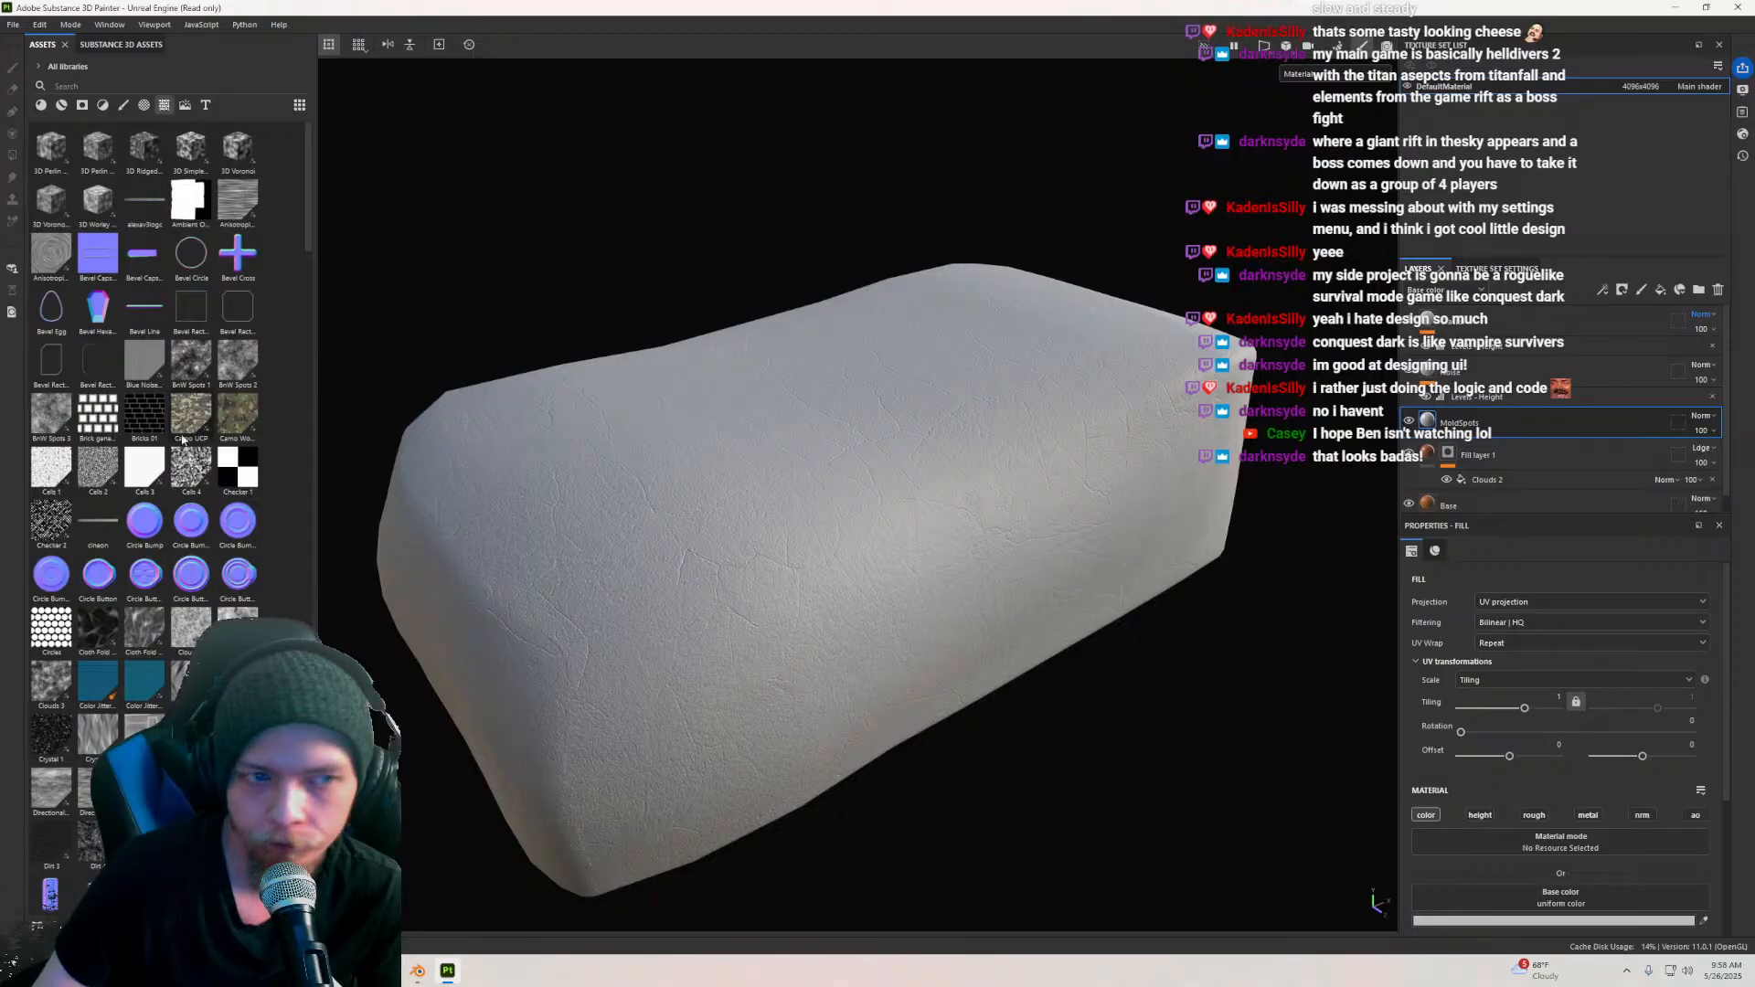
right_click(1429, 425)
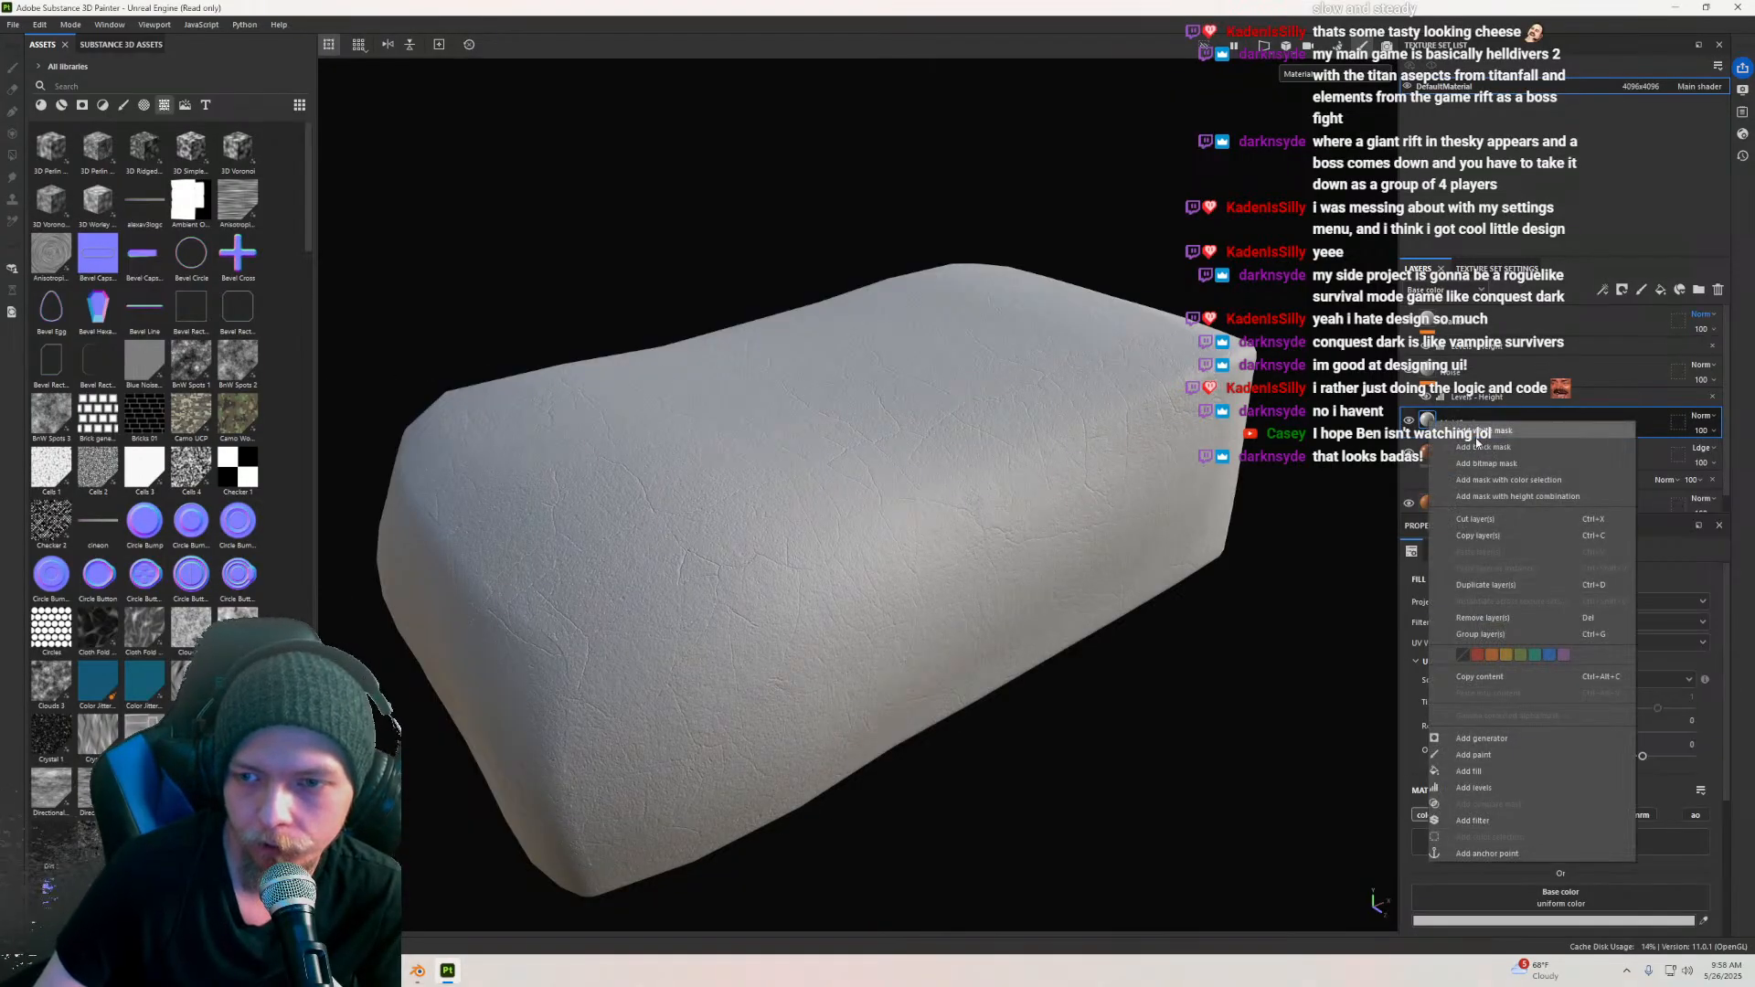
left_click(1478, 441)
right_click(1451, 420)
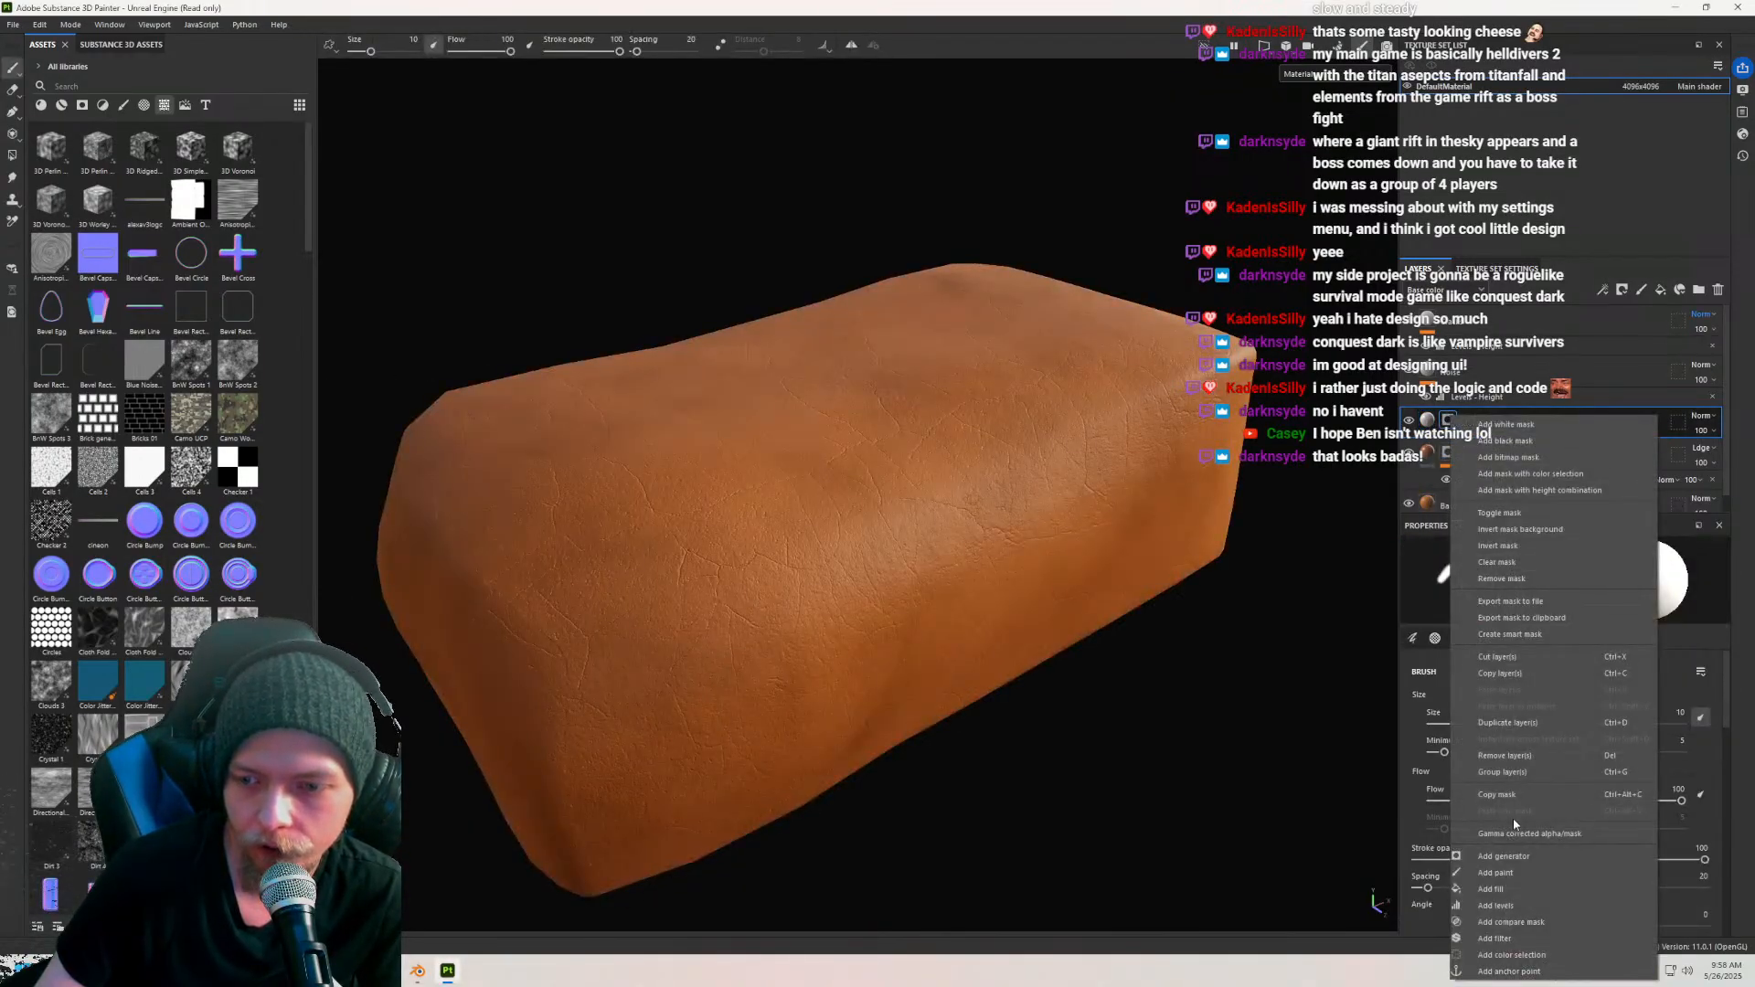
left_click(1504, 887)
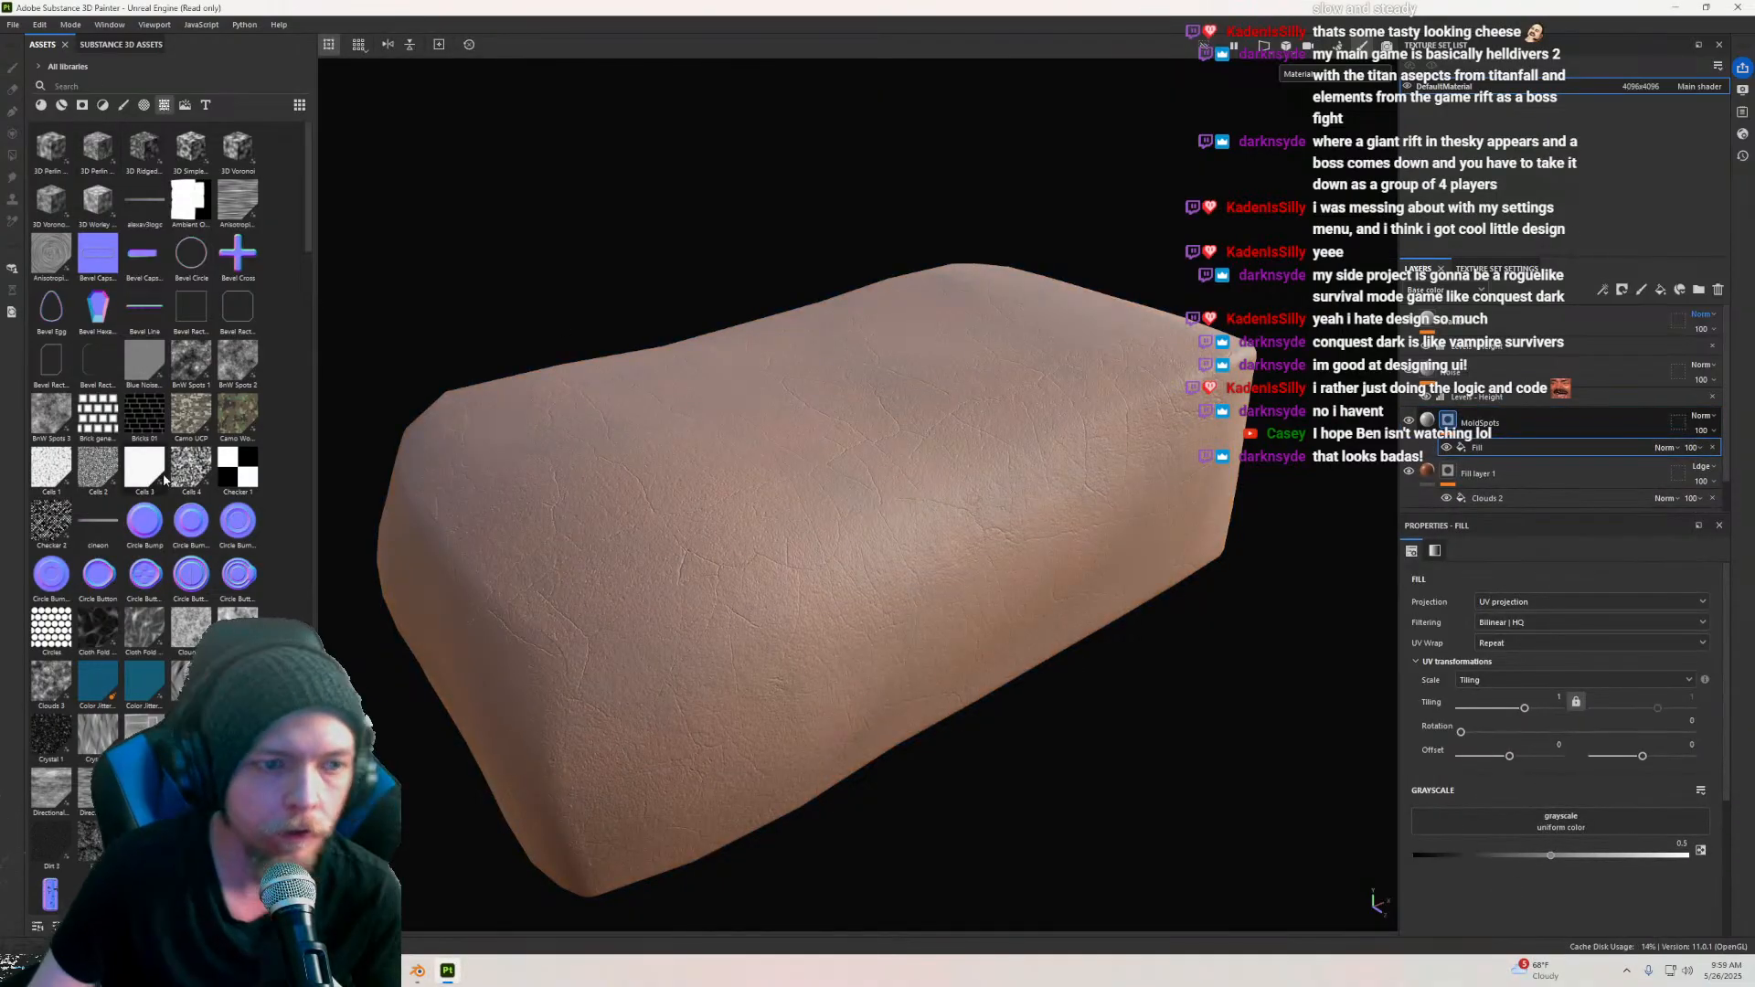
Step: Assign the Crystal 1 texture as the grayscale source of the MoldSpots mask fill
scroll(178, 457, "down", 3)
scroll(179, 416, "down", 6)
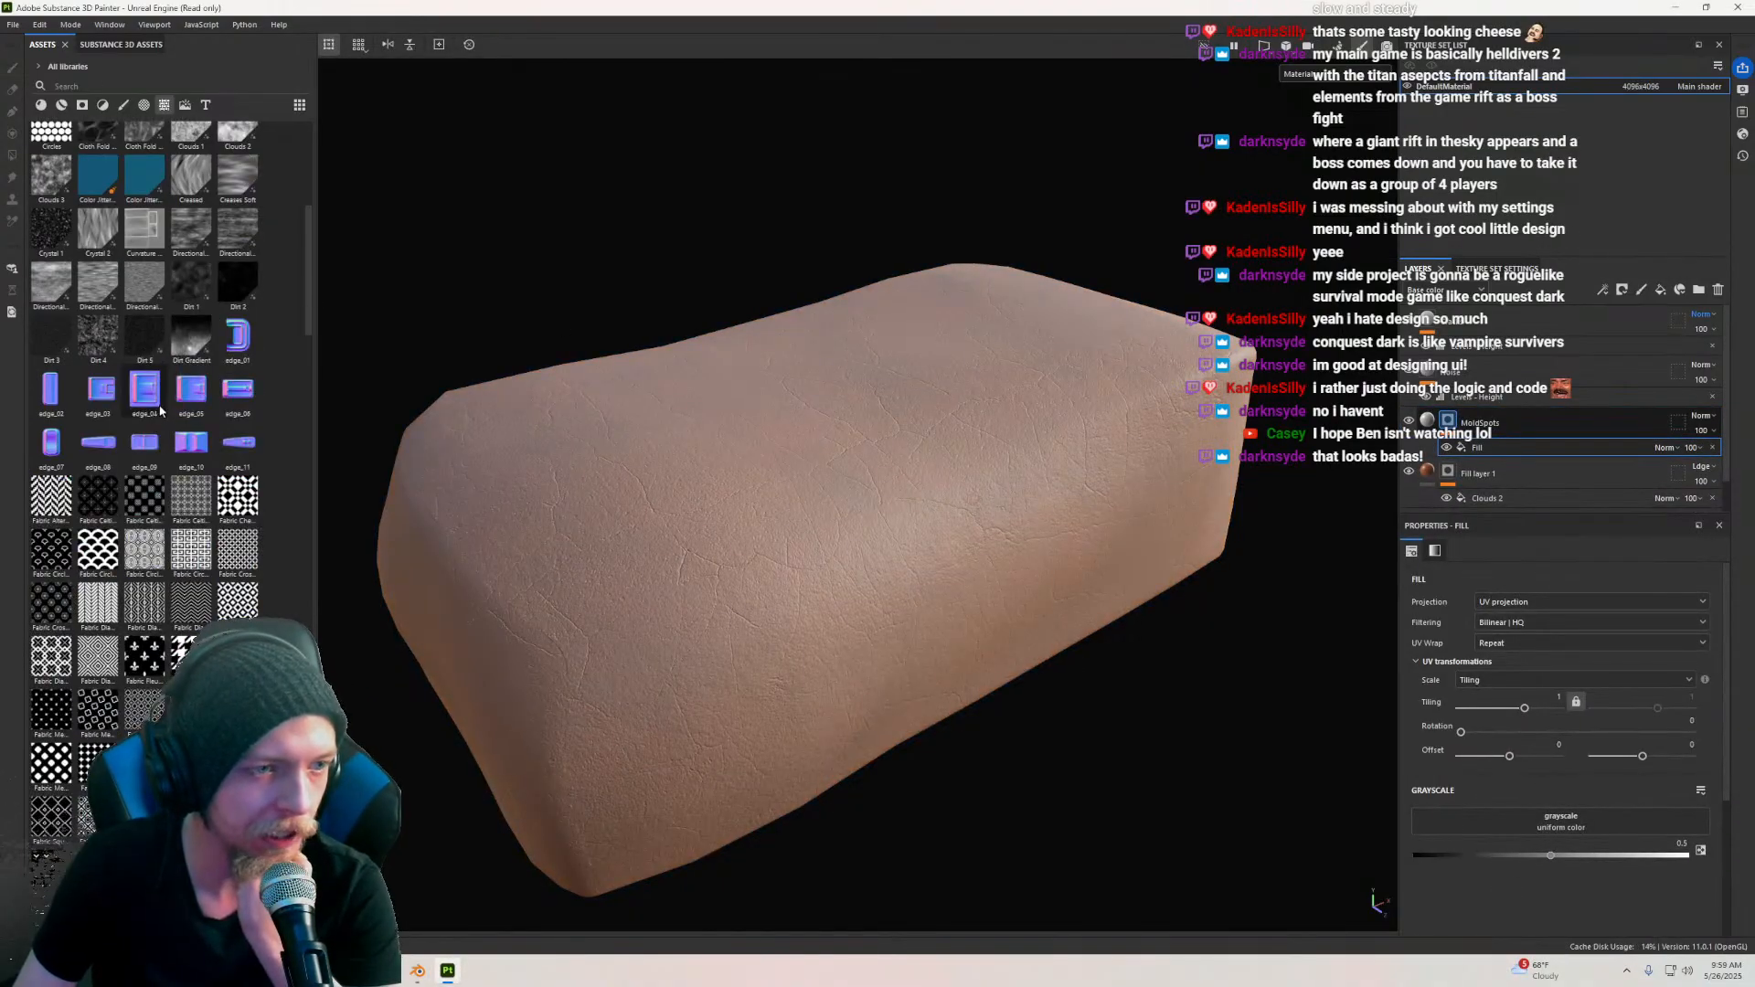
left_click_drag(45, 242, 1560, 820)
left_click_drag(749, 469, 784, 419, "alt")
Step: Set the base color of the MoldSpots fill layer to a muted green, 207722
left_click(1426, 419)
scroll(1498, 805, "down", 3)
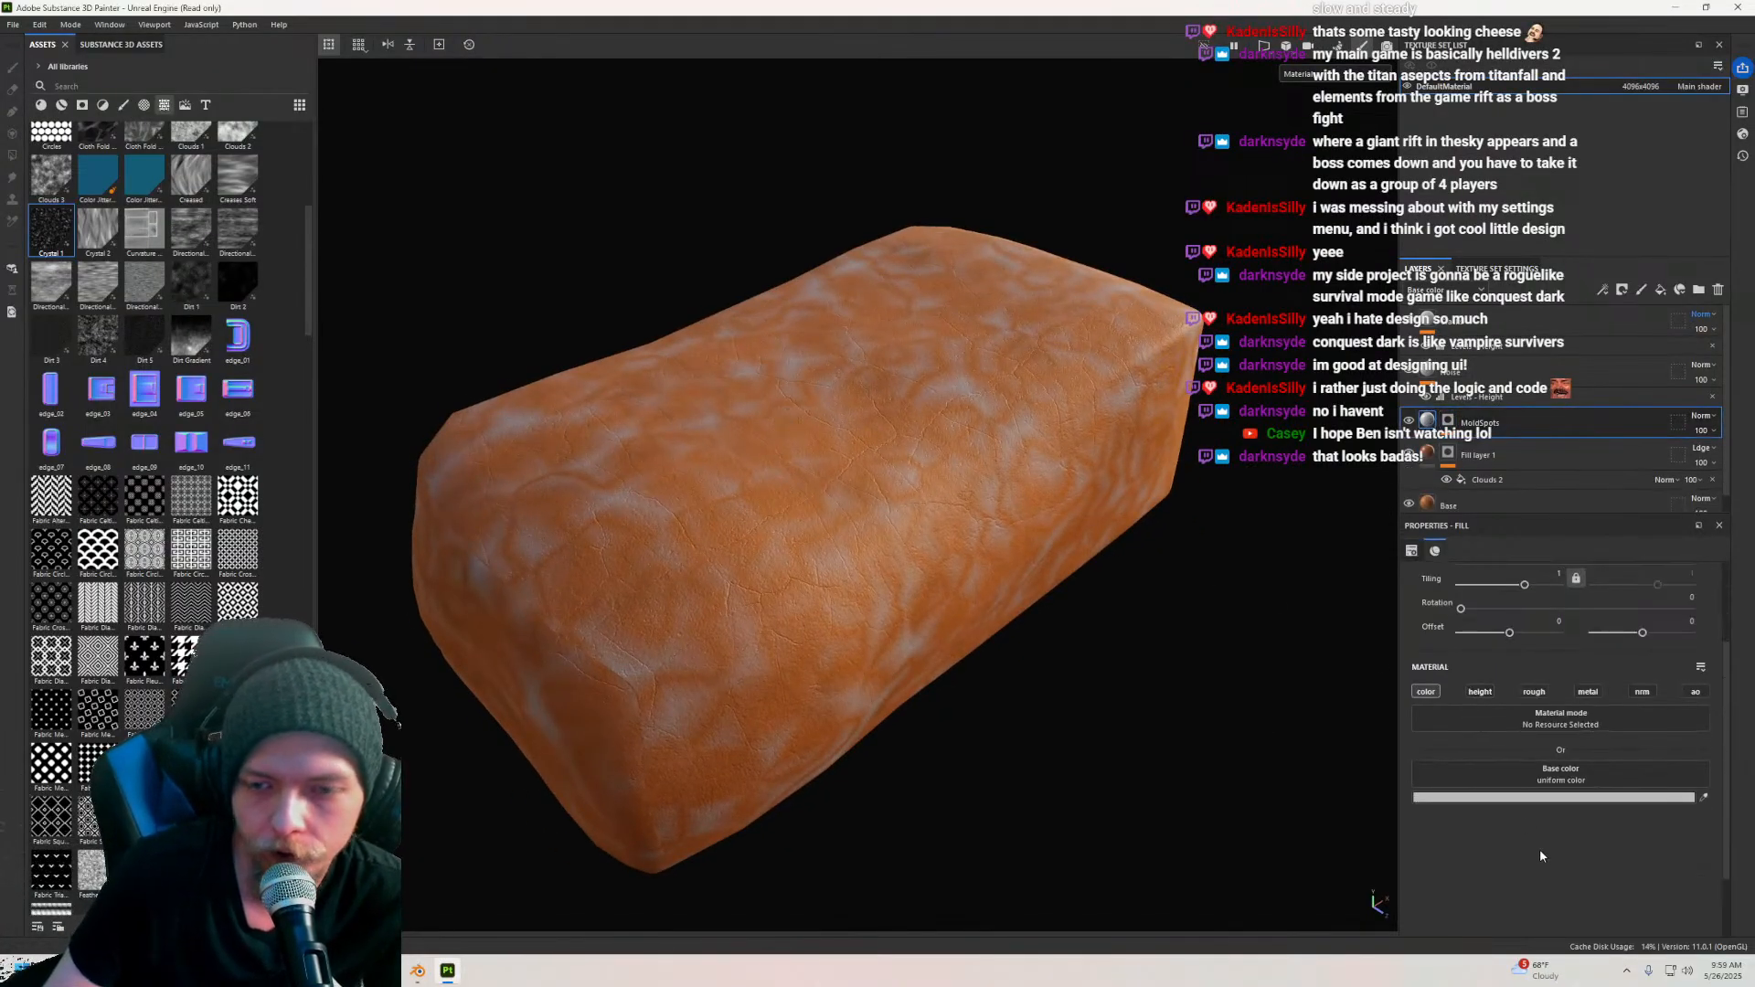
left_click(1522, 798)
left_click(1678, 829)
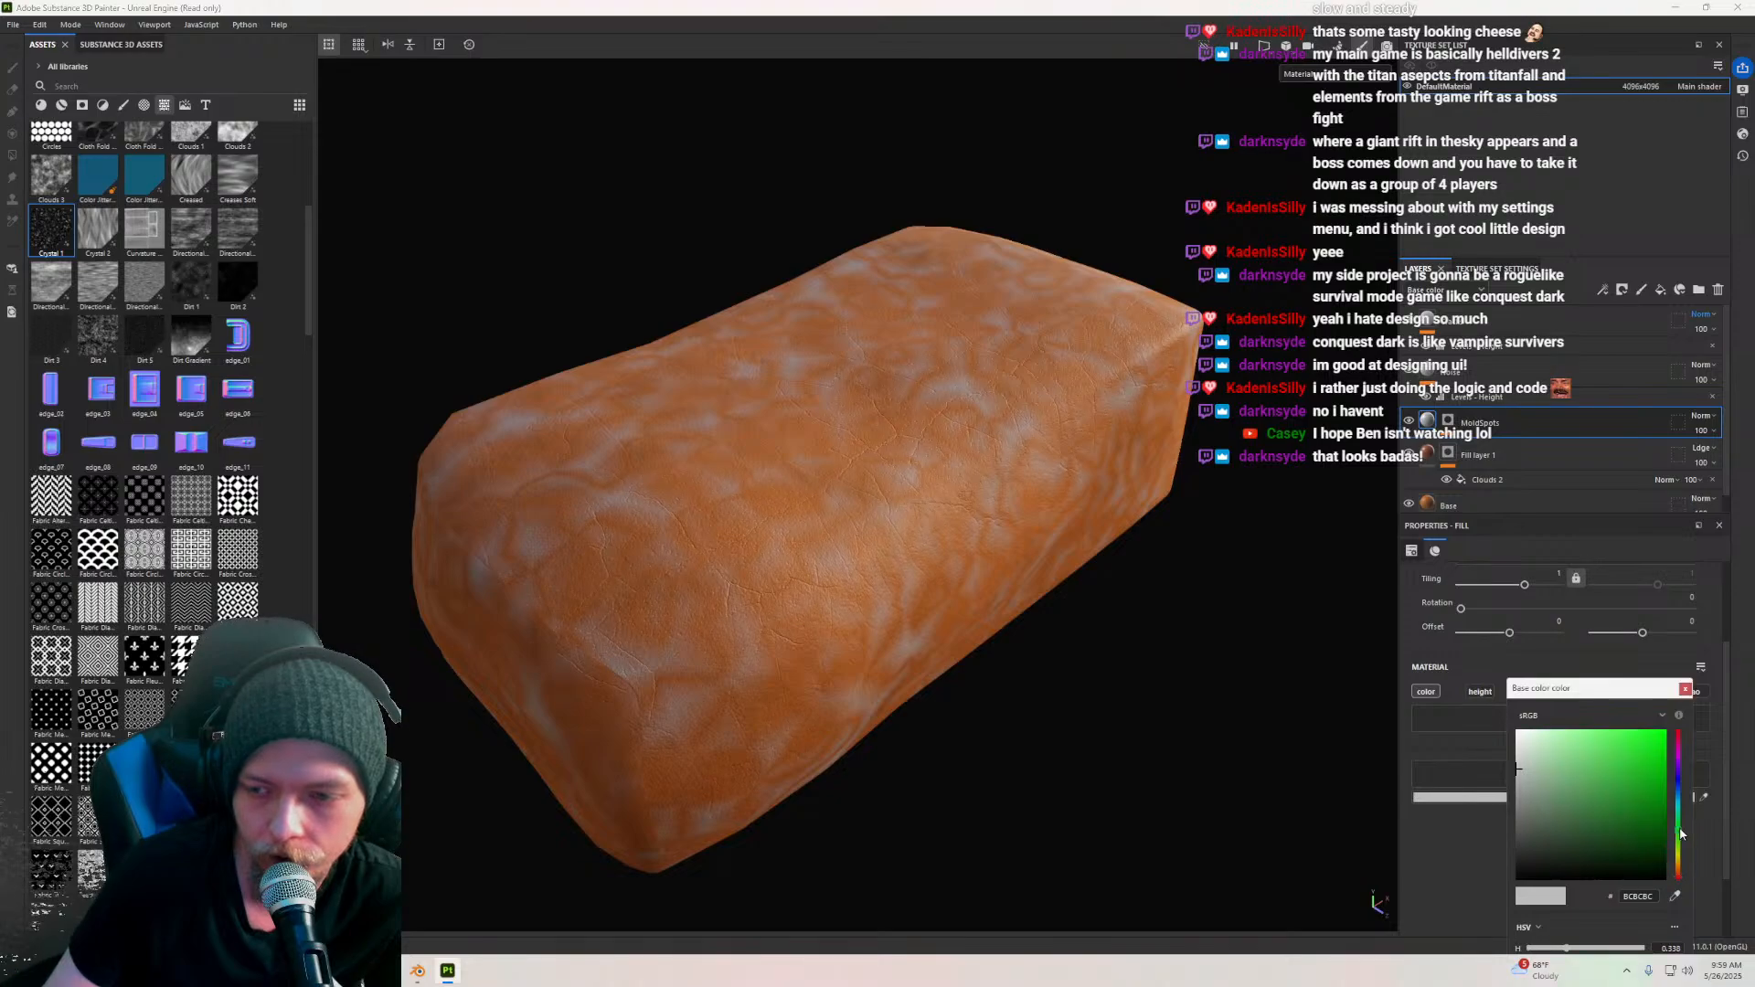
left_click(1634, 808)
mouse_move(1645, 808)
left_mouse_down()
mouse_move(1649, 829)
mouse_move(1652, 814)
left_mouse_up()
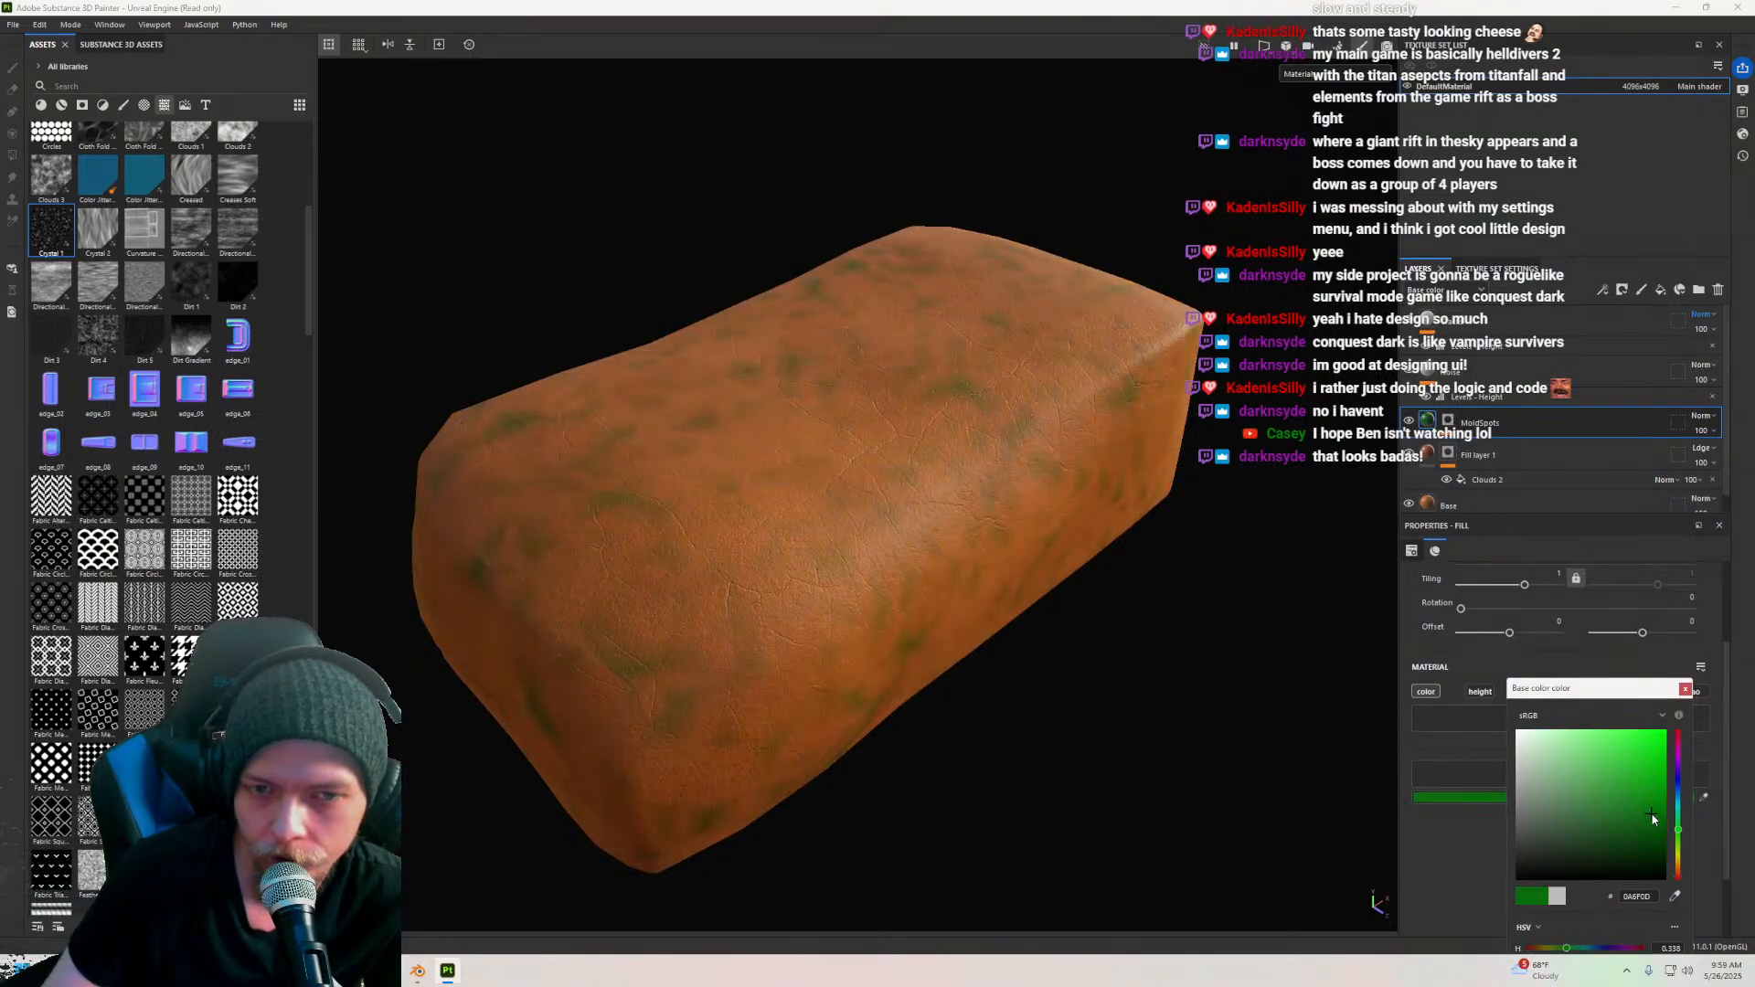
scroll(944, 631, "up", 3)
left_click_drag(944, 630, 866, 611, "alt")
left_click(1662, 807)
mouse_move(1657, 795)
left_mouse_down()
mouse_move(1649, 834)
mouse_move(1626, 809)
left_mouse_up()
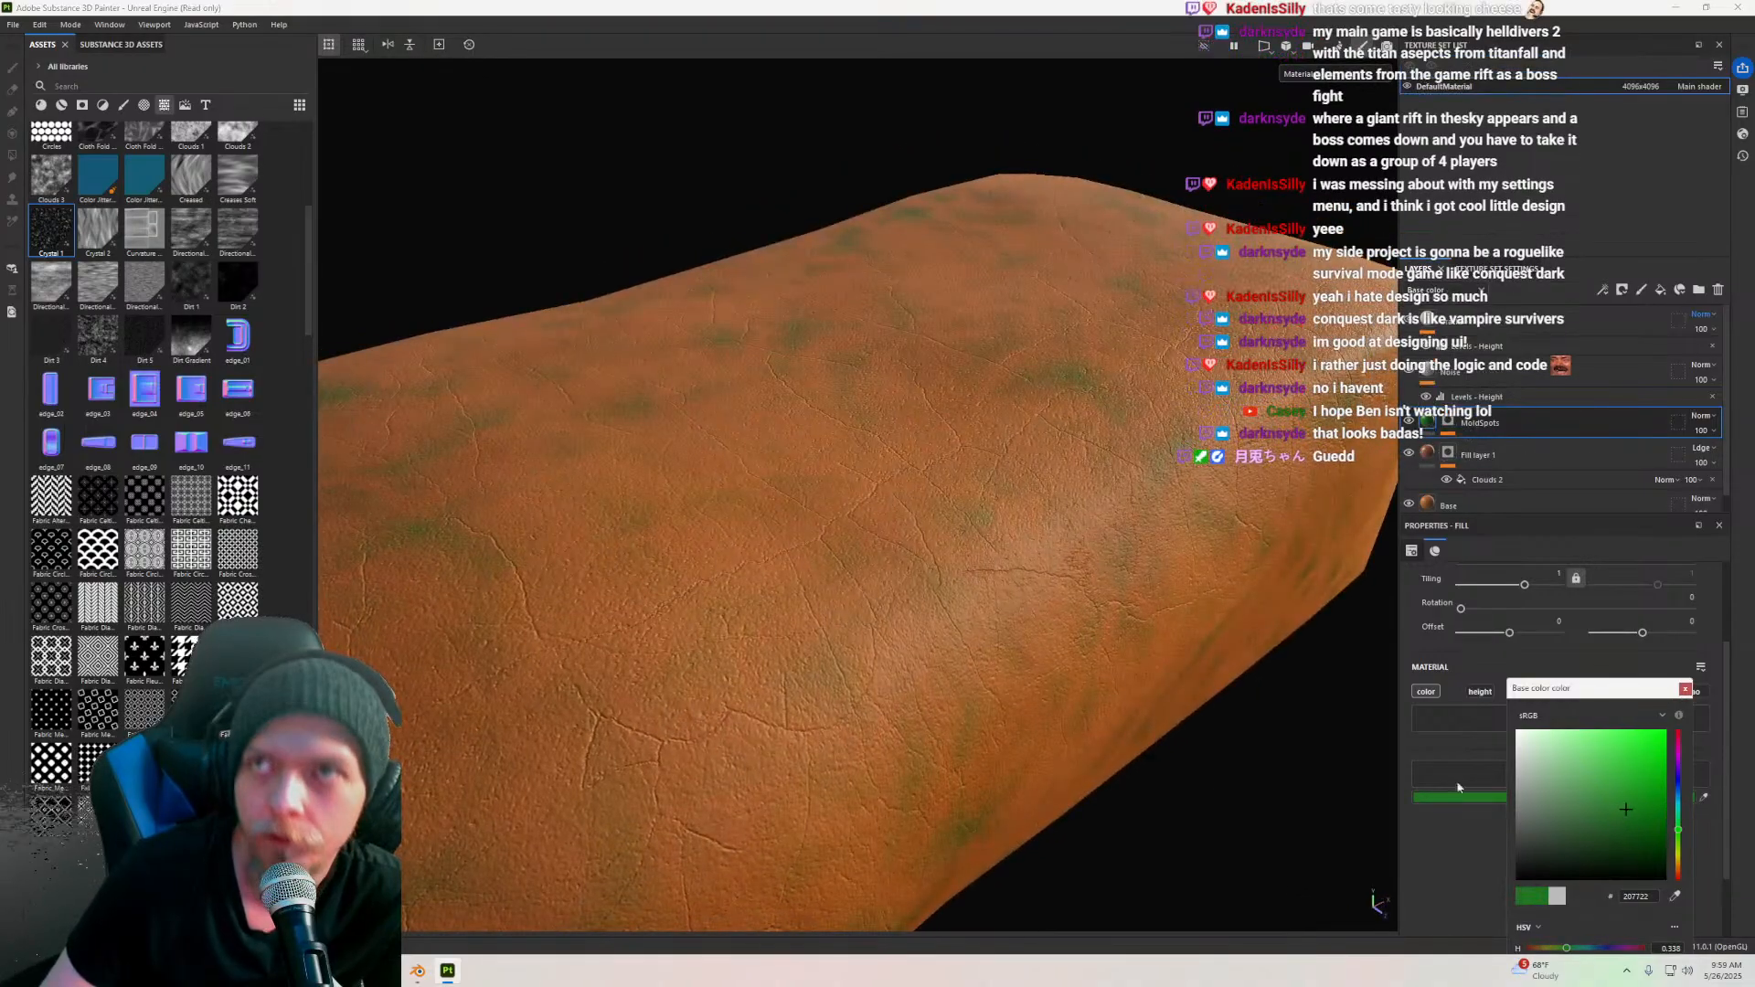
Step: Adjust the base color of the MoldSpots fill to a darker muted green, 216A23
scroll(782, 557, "down", 3)
mouse_move(783, 557)
left_mouse_down("alt")
mouse_move(796, 541)
mouse_move(772, 538)
left_mouse_up("alt")
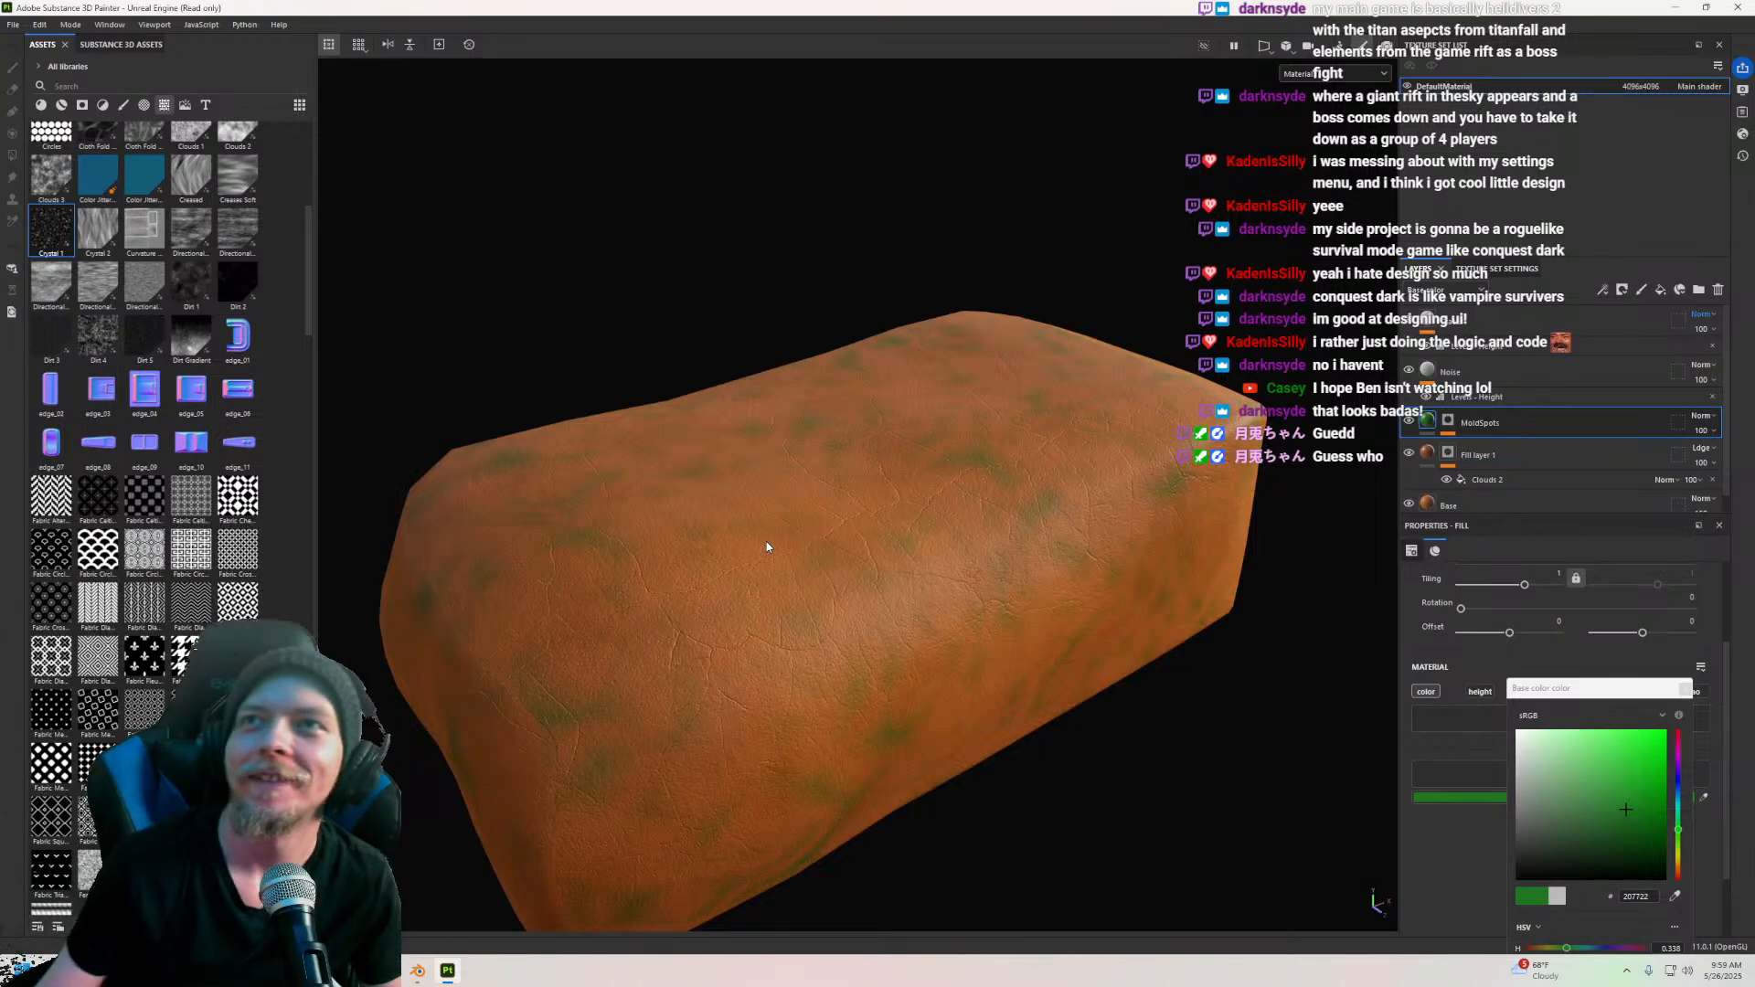
left_click_drag(799, 518, 827, 593, "alt")
left_click(1614, 824)
left_click_drag(1057, 605, 891, 512, "alt")
scroll(994, 494, "up", 1)
mouse_move(1603, 813)
left_mouse_down()
mouse_move(1599, 834)
mouse_move(1604, 820)
left_mouse_up()
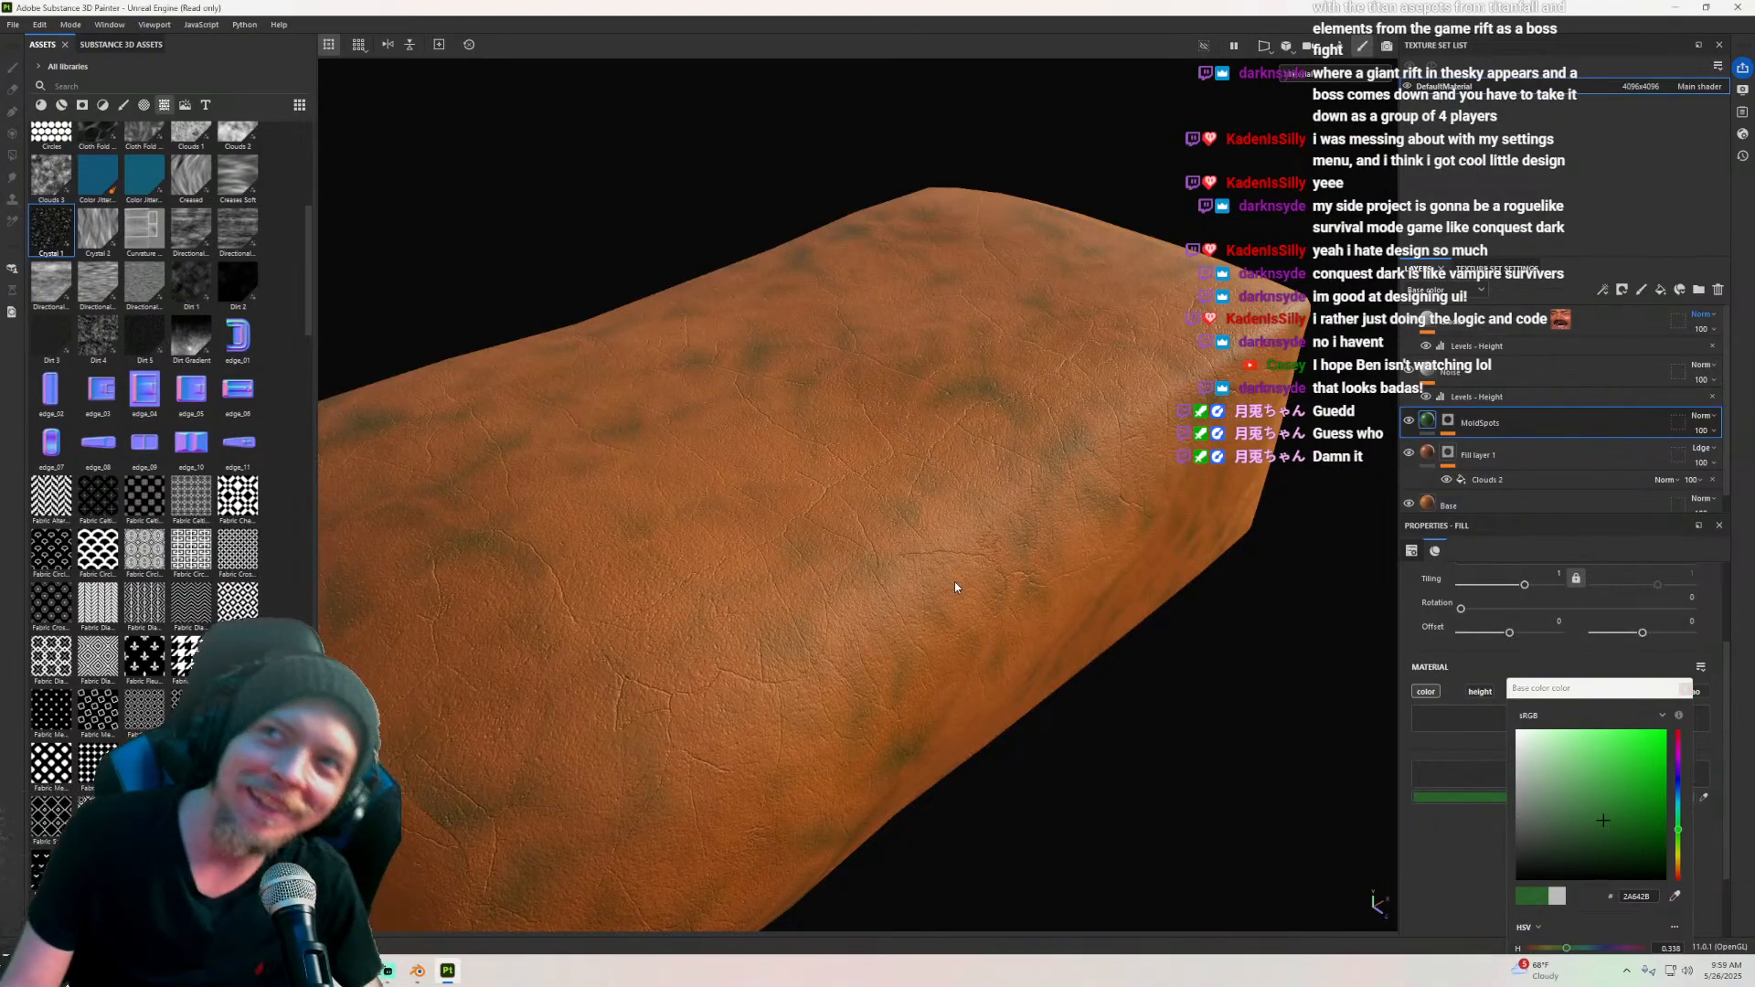
scroll(776, 656, "down", 5)
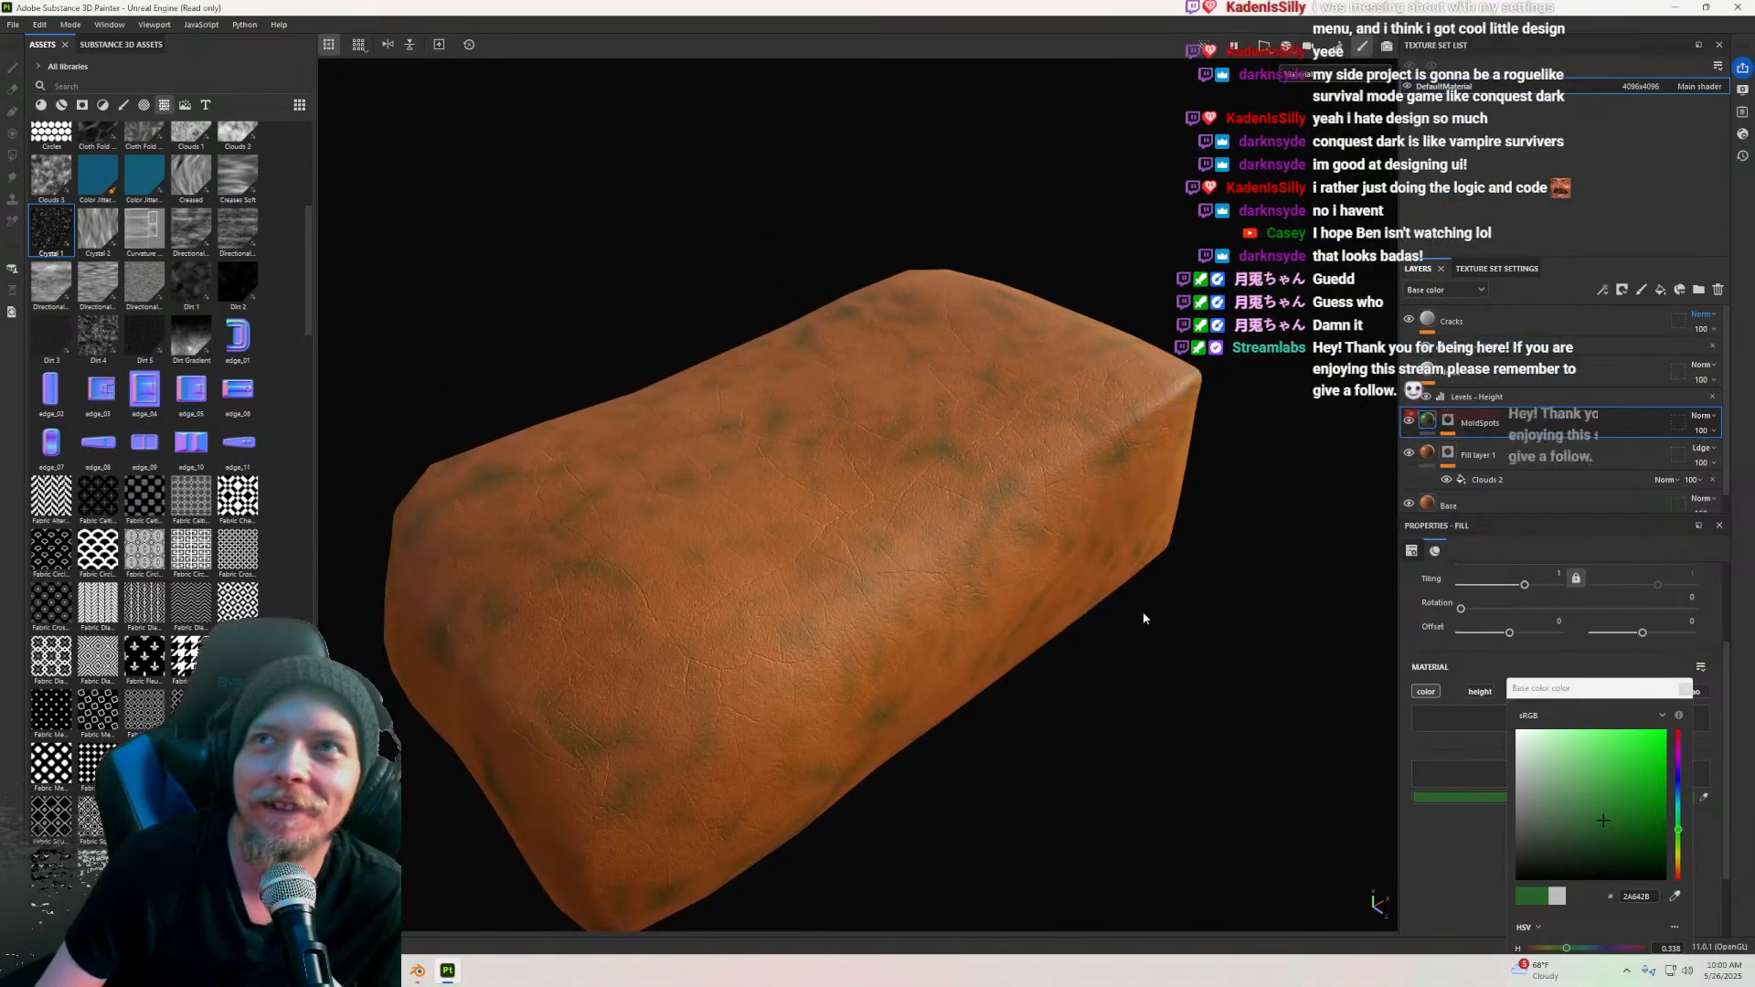
left_click(1619, 817)
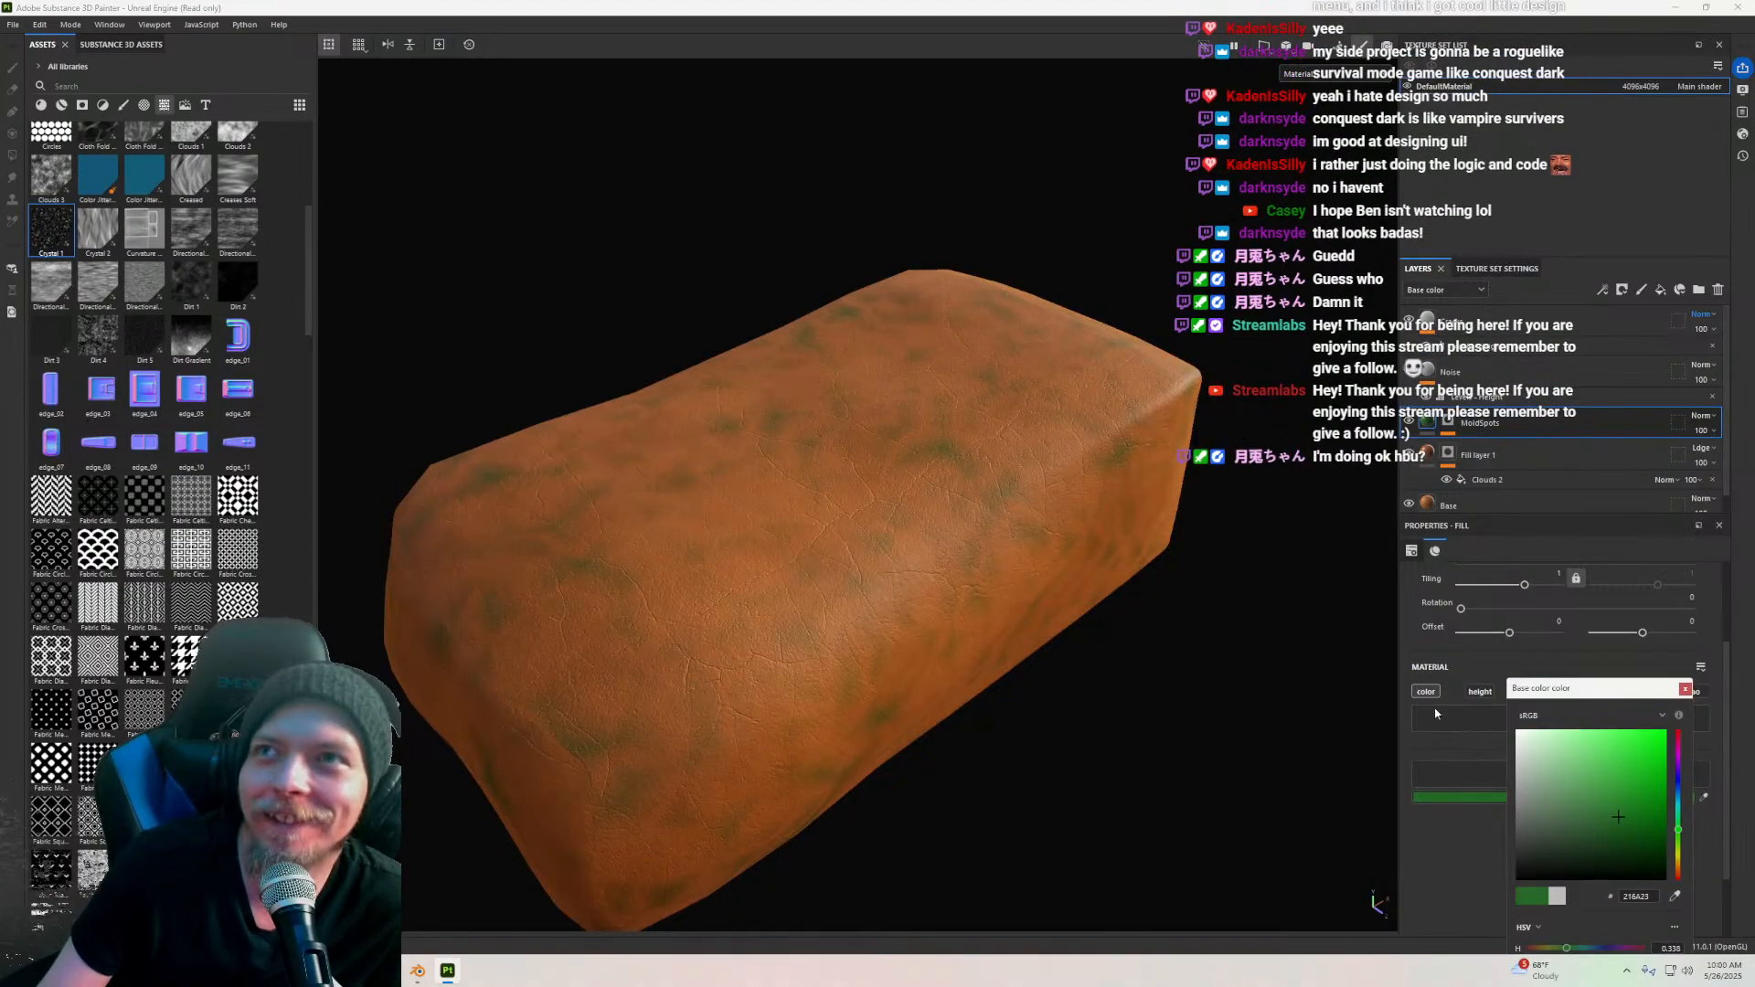
Step: Examine the green mold spots on the cheese block from several angles, both close up and from farther away
scroll(932, 548, "down", 5)
scroll(920, 540, "up", 6)
left_click_drag(945, 540, 653, 608, "alt")
scroll(811, 564, "up", 5)
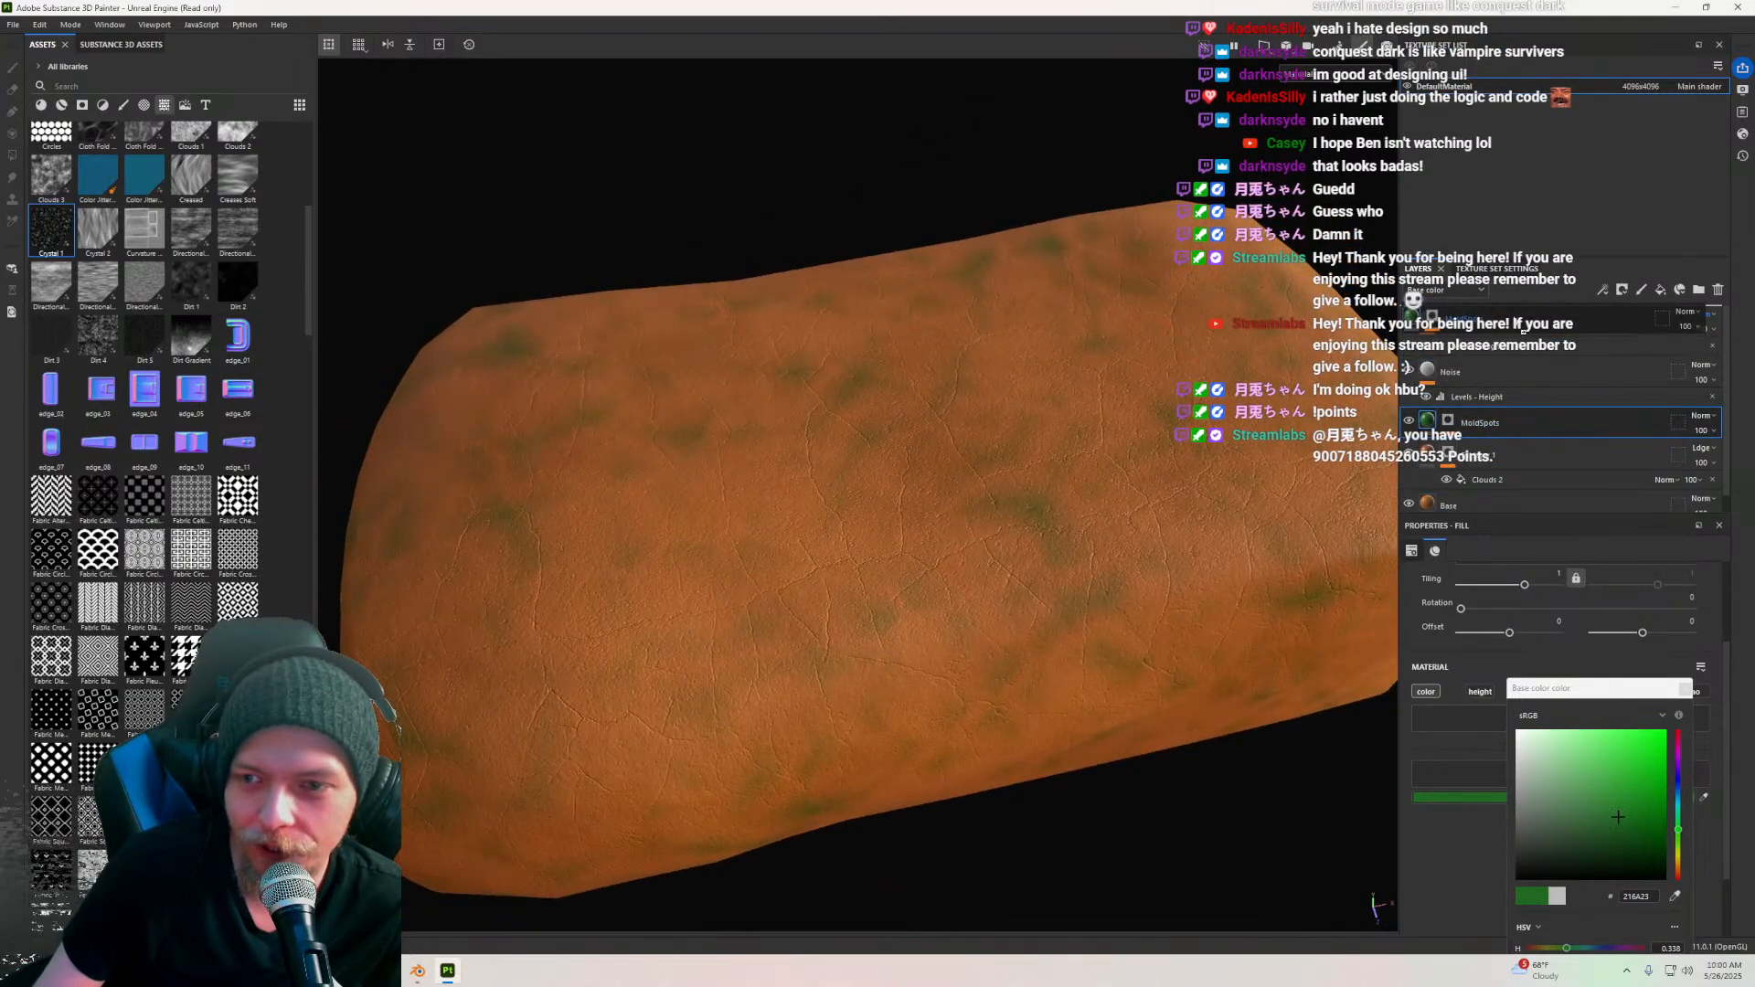
left_click_drag(1528, 424, 1527, 426)
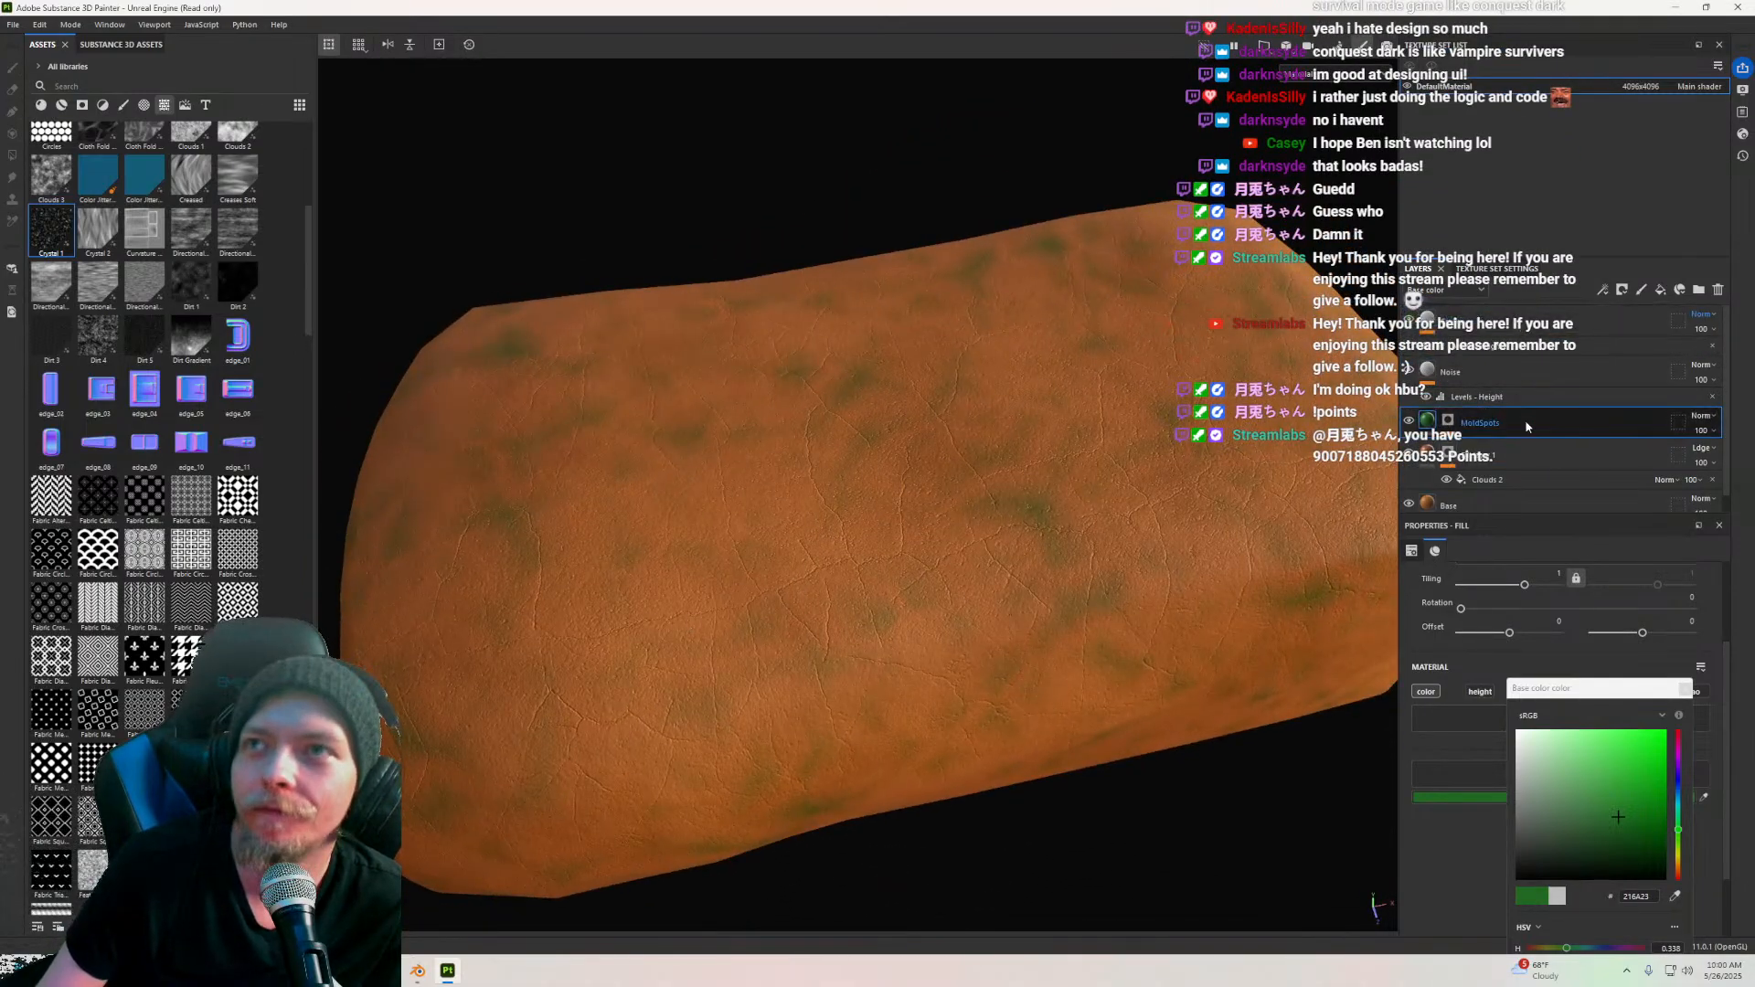
scroll(1002, 557, "up", 4)
middle_click_drag(1095, 540, 894, 564, "alt")
scroll(893, 564, "down", 5)
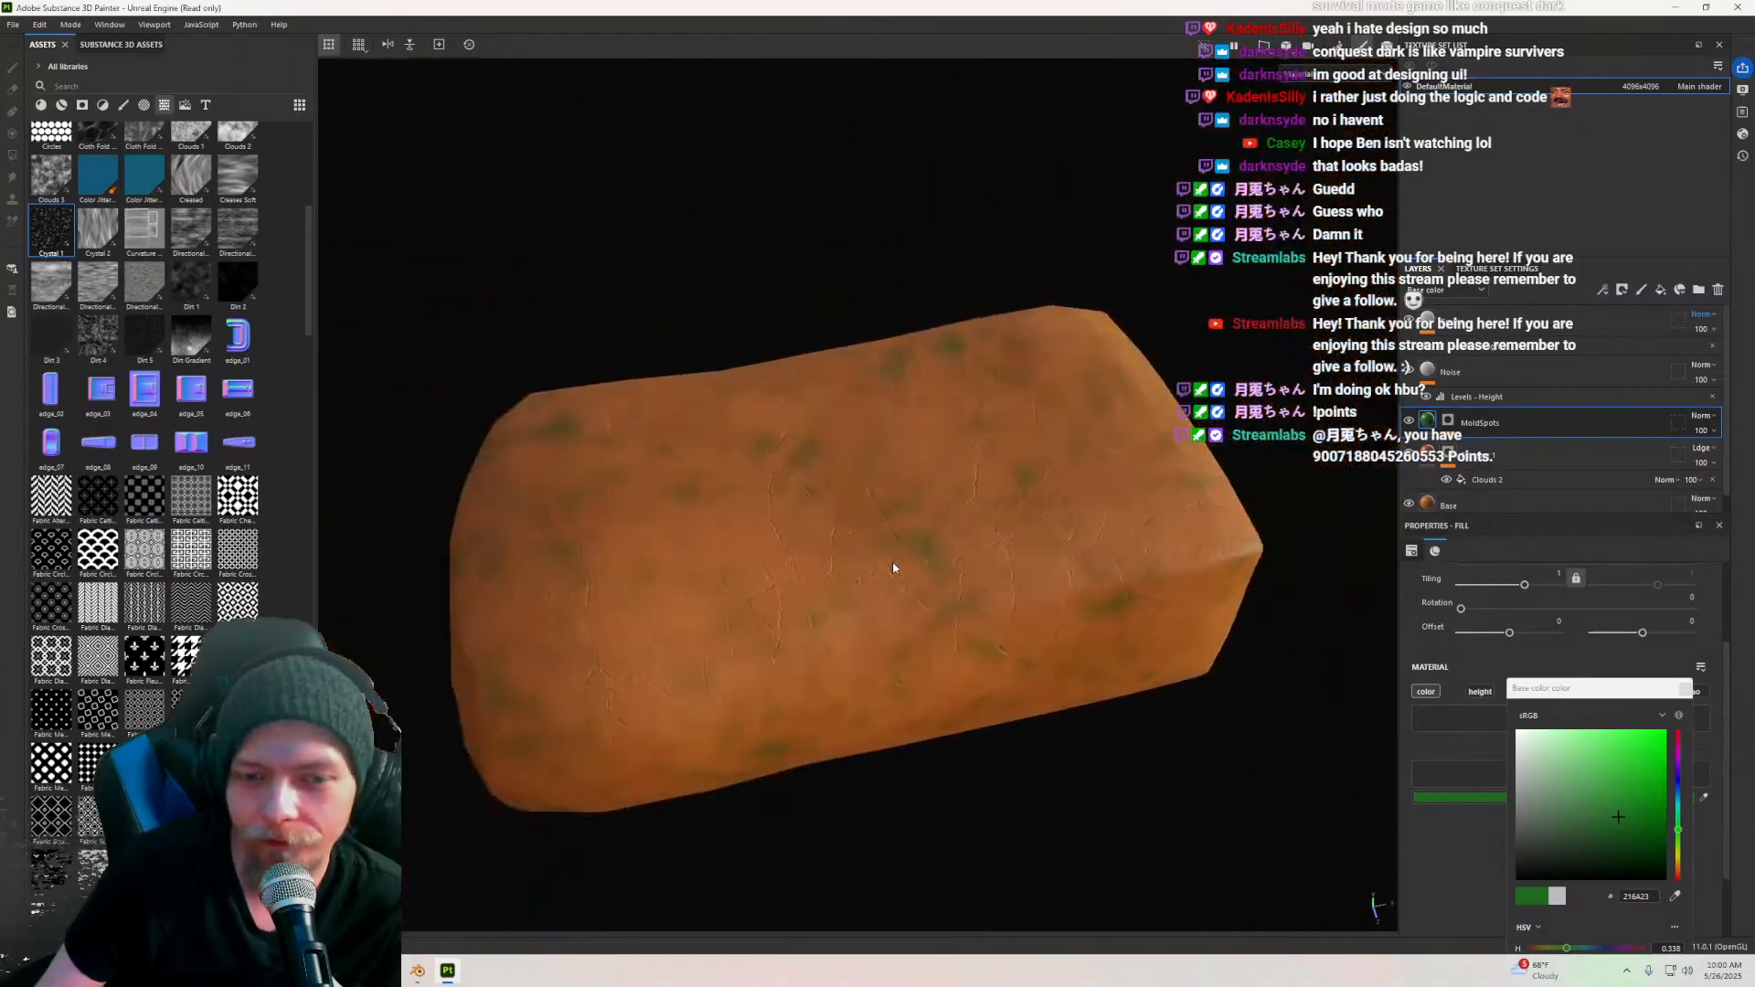
left_click_drag(1210, 674, 1016, 448, "alt")
Step: Enable the roughness channel on the MoldSpots fill, set its roughness to 0.7171 and close the base color picker
left_click_drag(1583, 696, 1601, 564)
left_click(1532, 692)
mouse_move(1488, 863)
left_mouse_down()
mouse_move(1435, 865)
mouse_move(1676, 873)
mouse_move(1618, 879)
left_mouse_up()
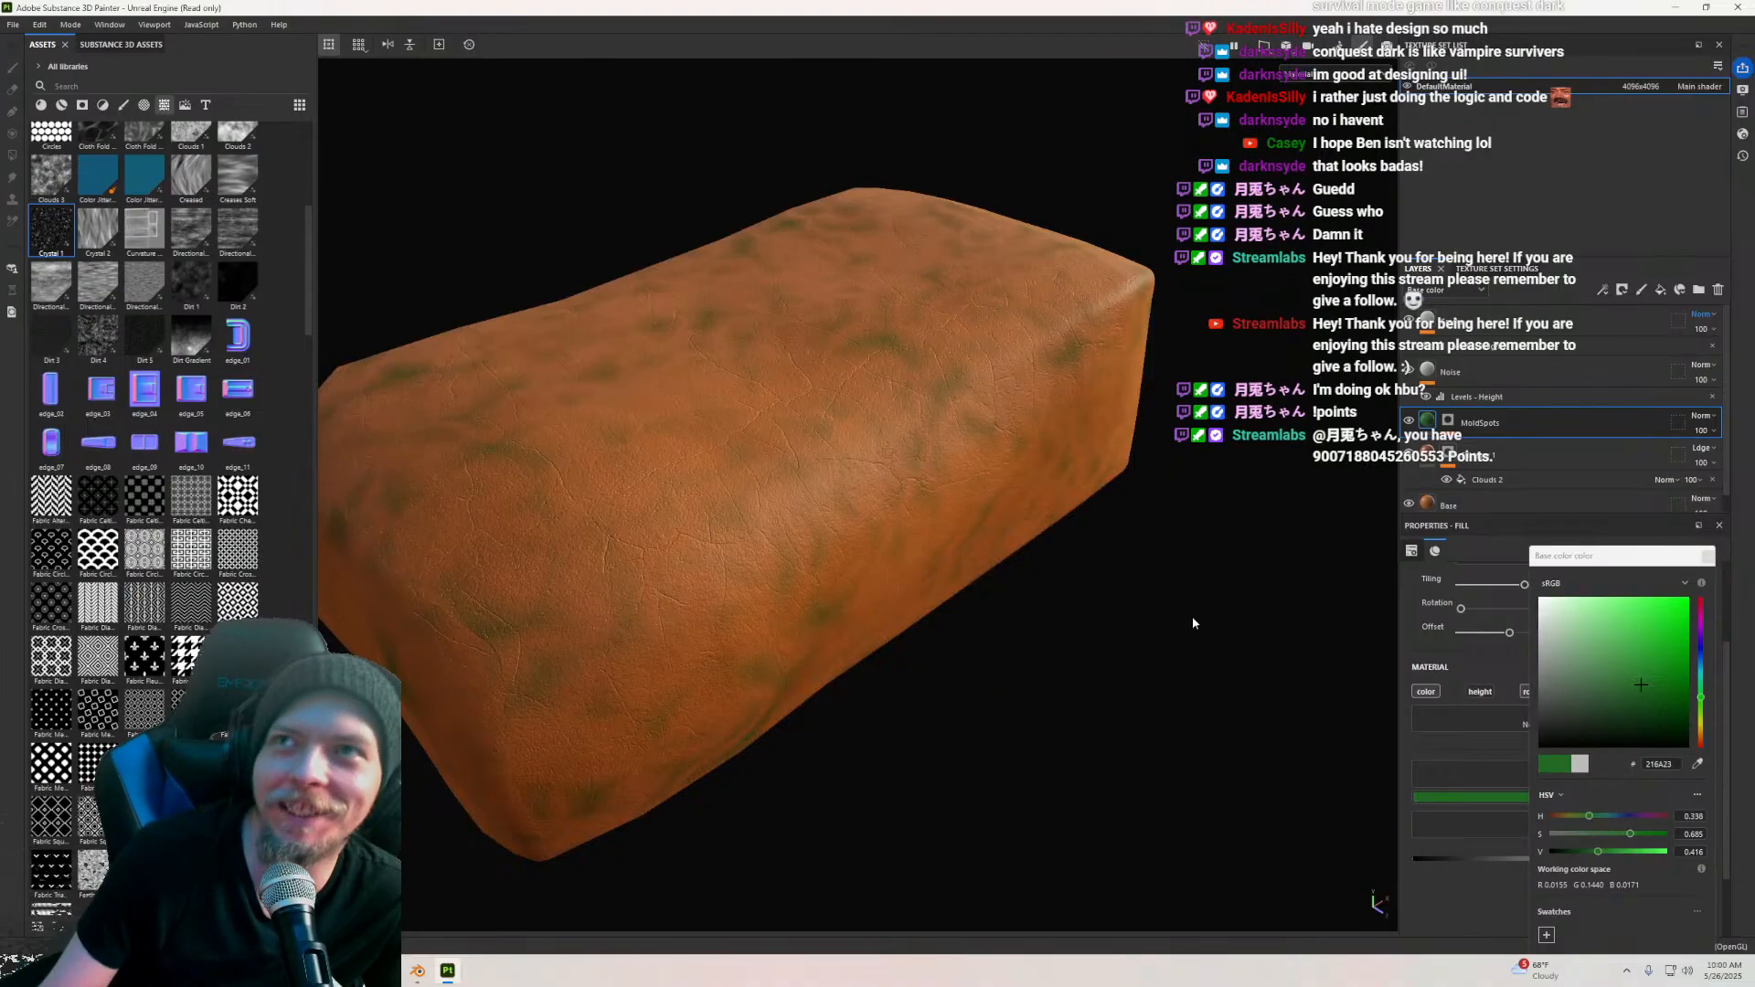
scroll(984, 555, "down", 1)
scroll(983, 552, "up", 3)
left_click_drag(871, 591, 700, 731, "alt")
scroll(951, 564, "down", 3)
middle_click_drag(951, 564, 944, 531, "alt")
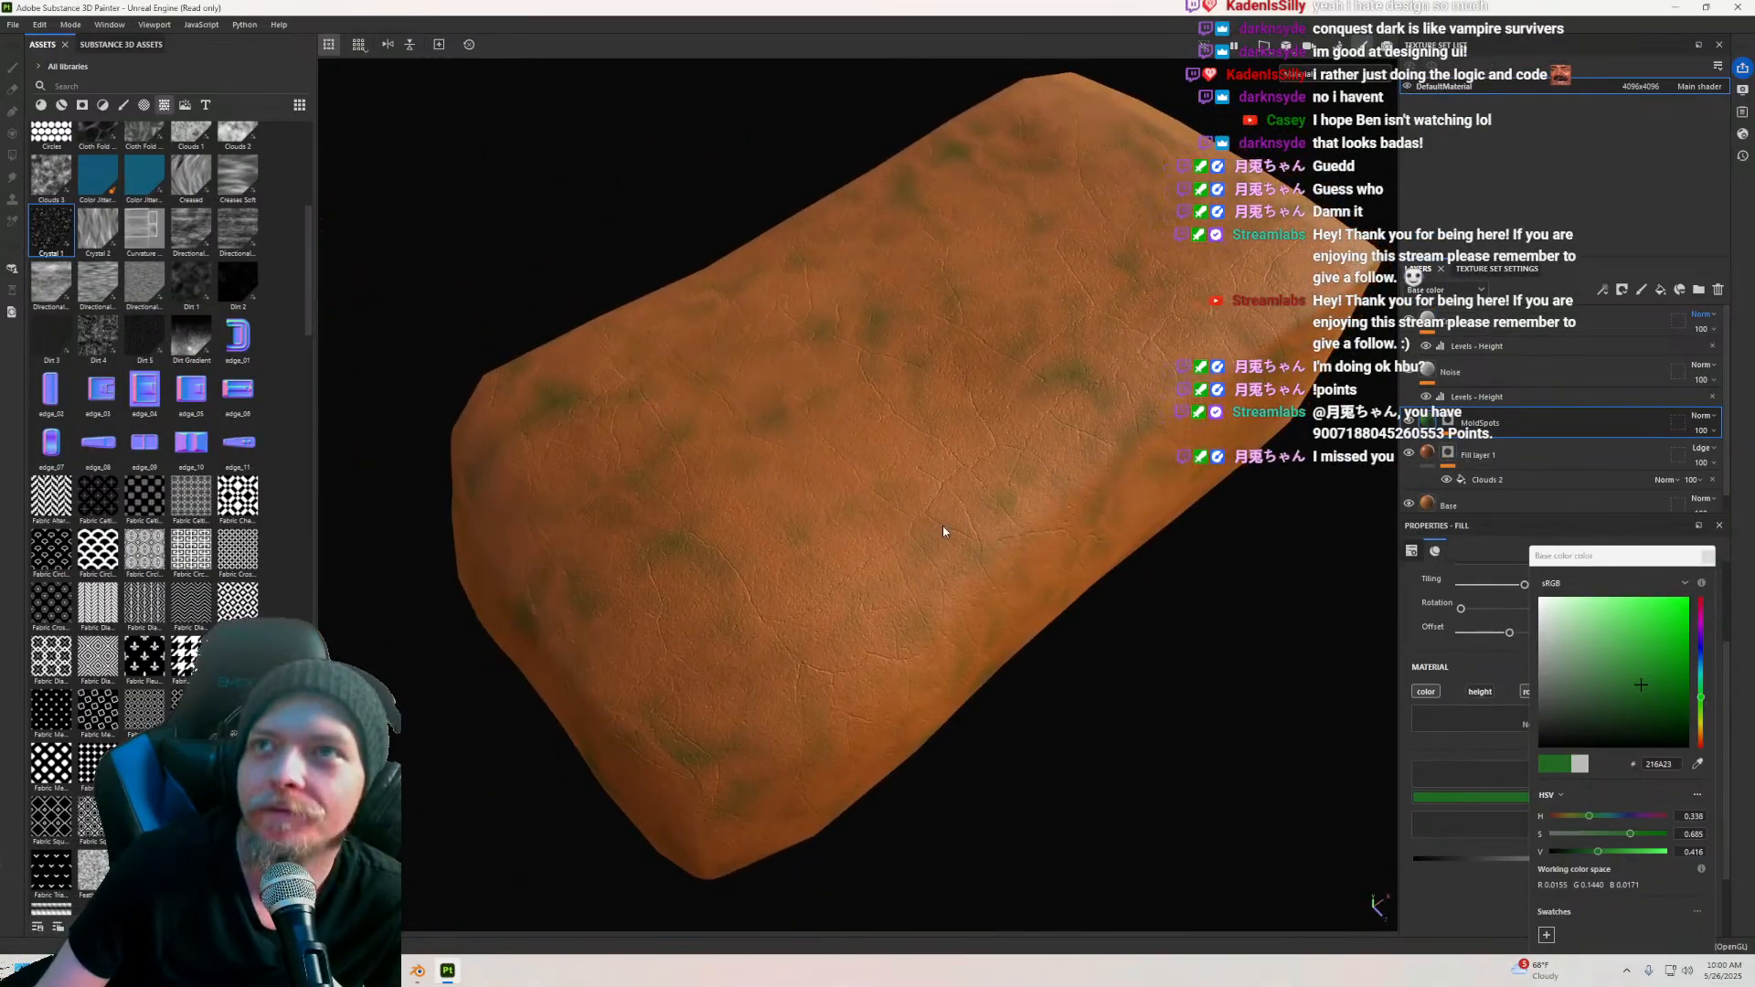
left_click(1702, 556)
Step: Add a filter to the content of the MoldSpots layer and choose the Gradient filter
left_click_drag(937, 468, 713, 538, "alt")
scroll(838, 499, "up", 4)
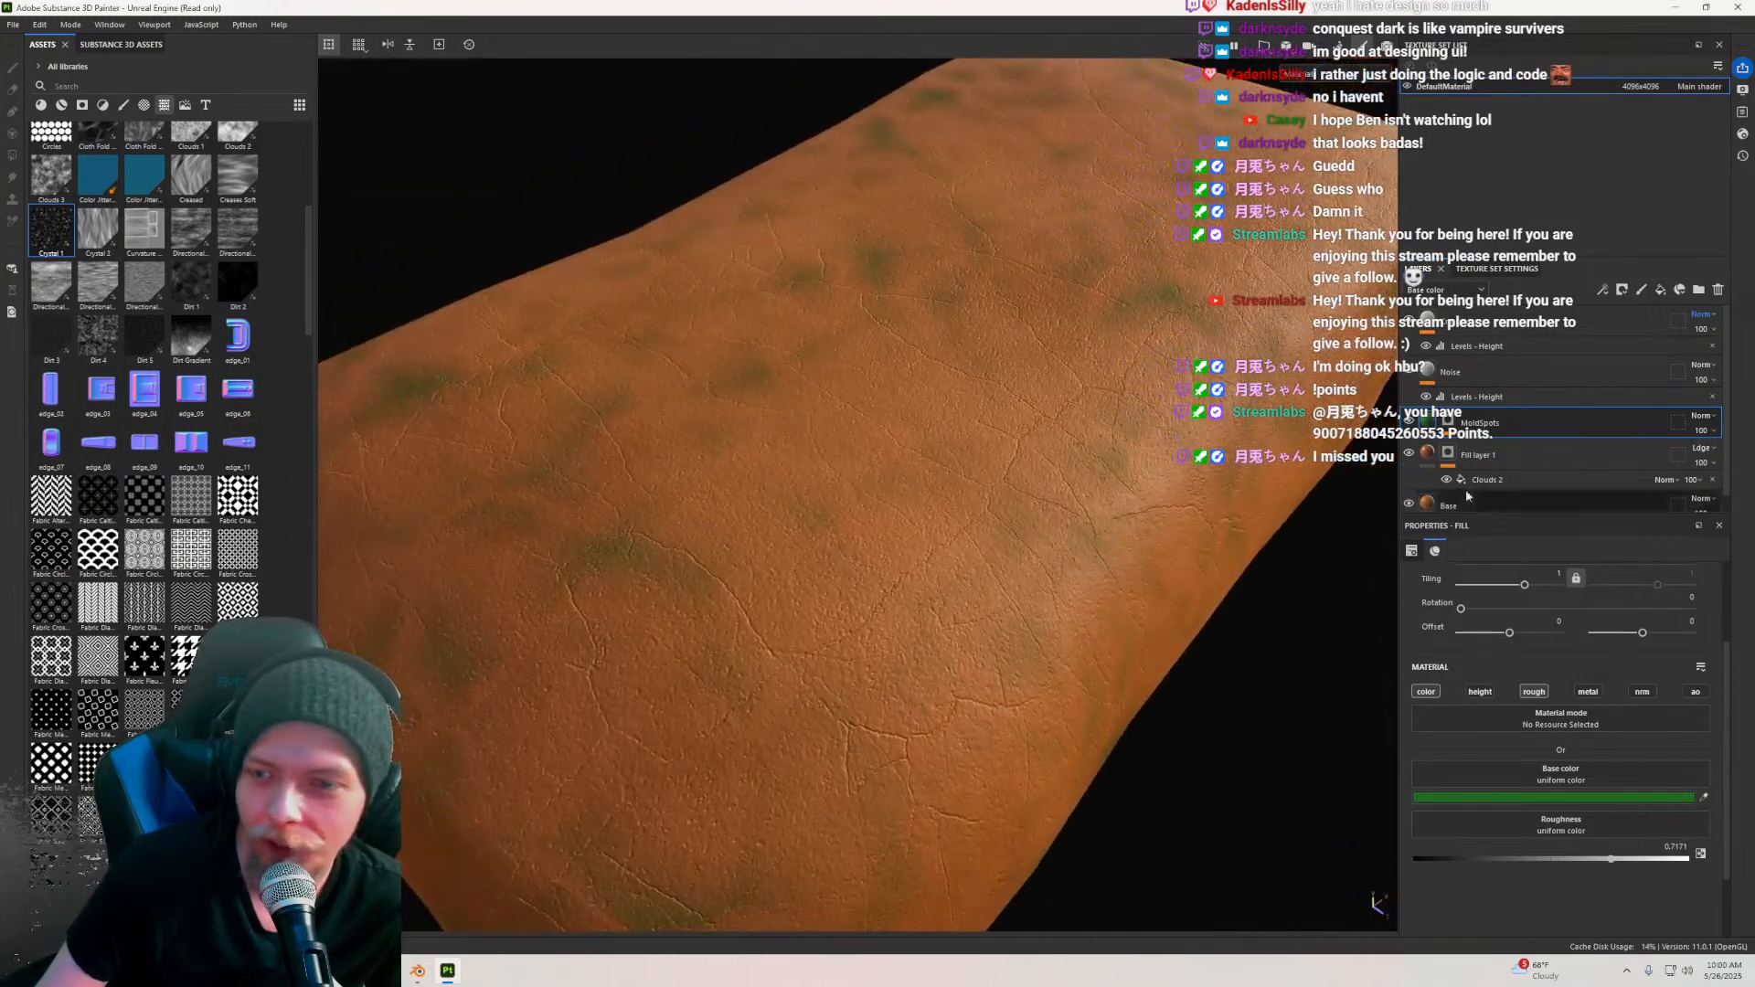
right_click(1431, 420)
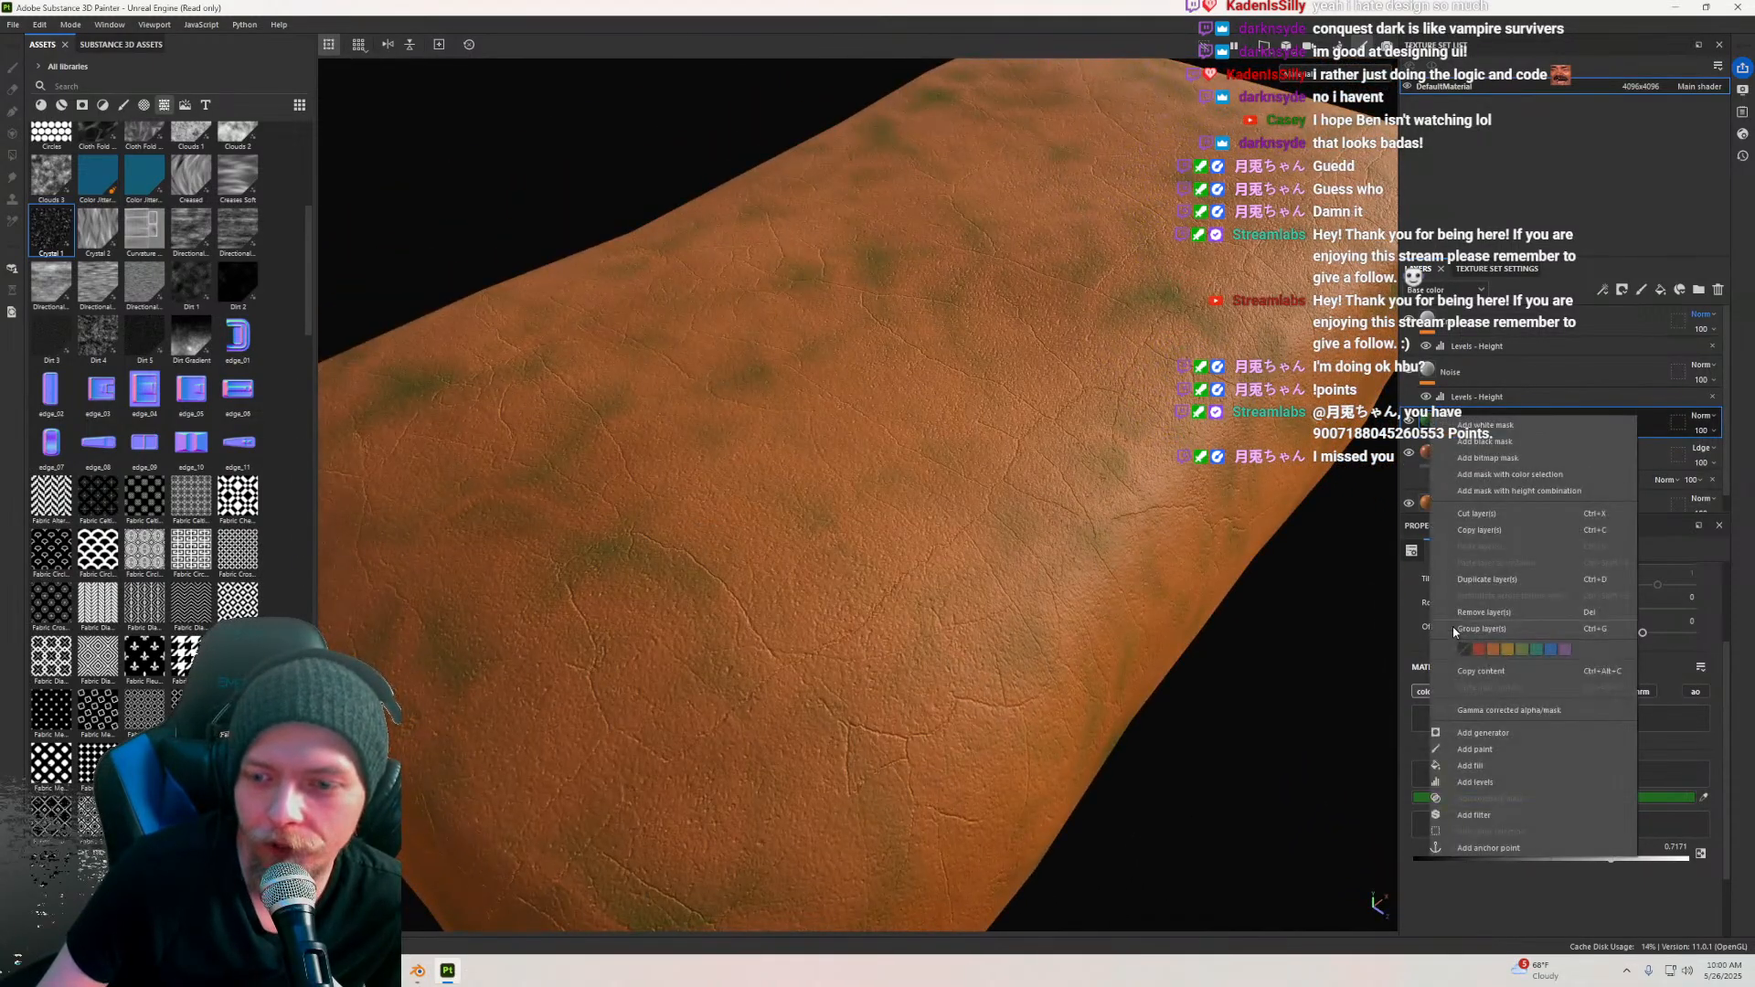
left_click(1474, 815)
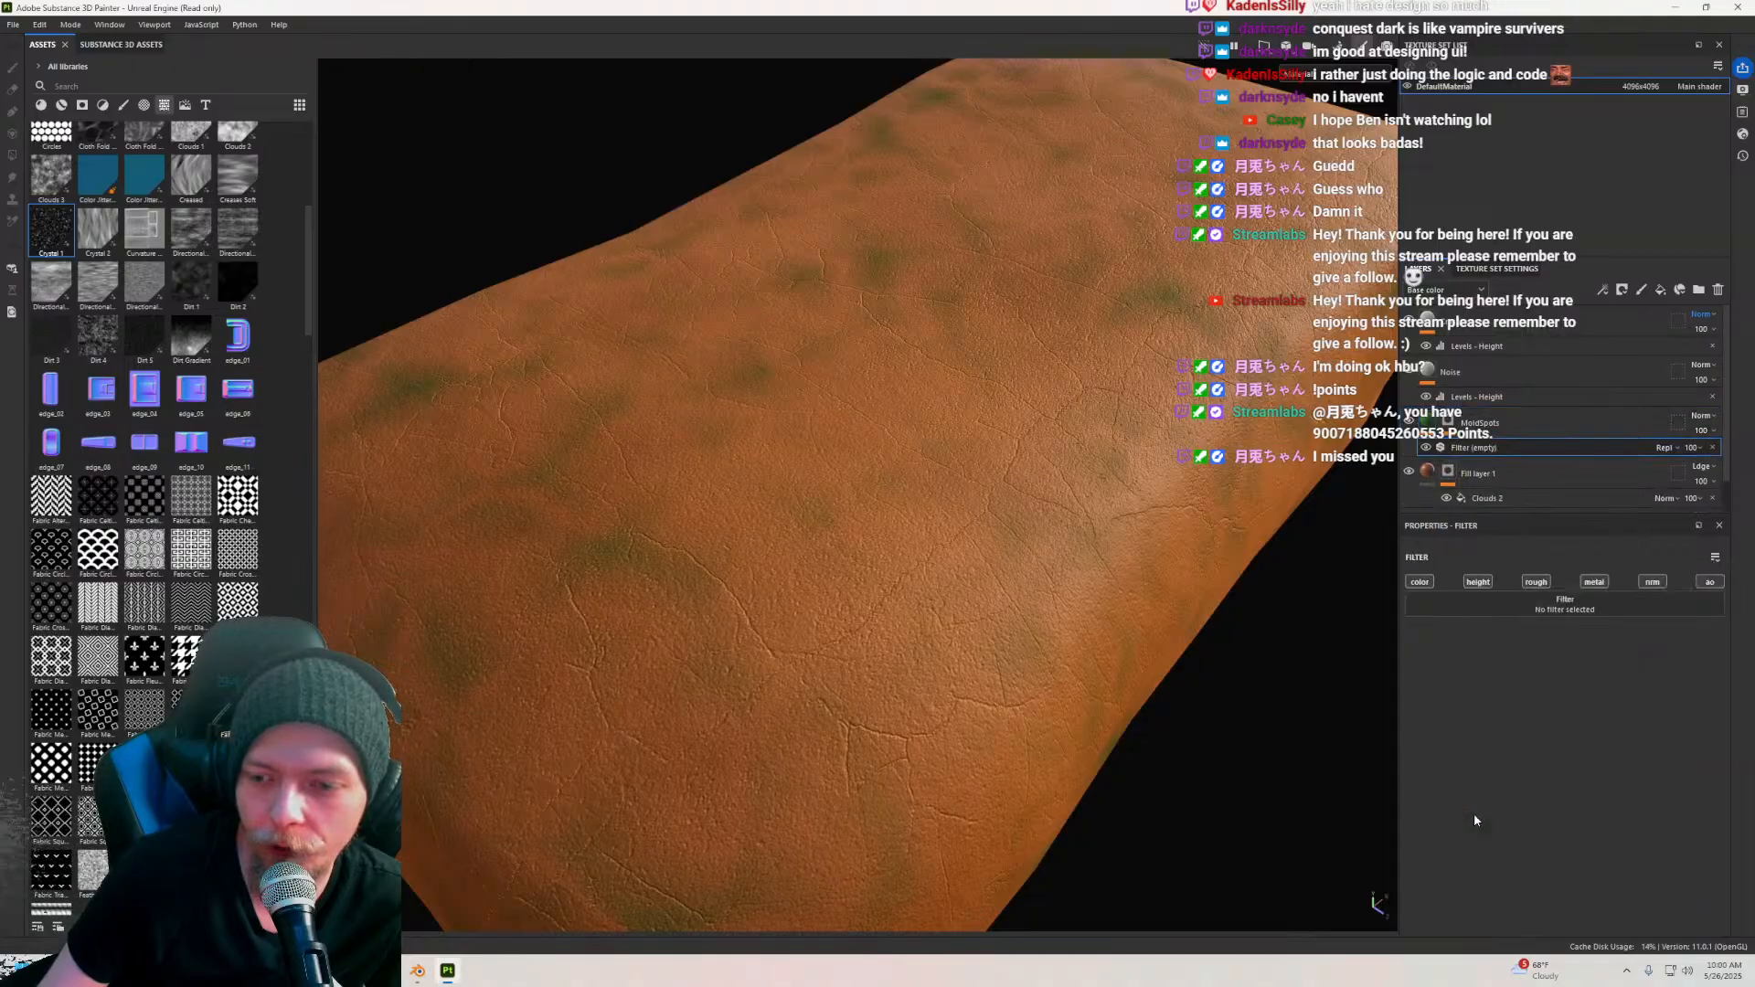
left_click(1549, 613)
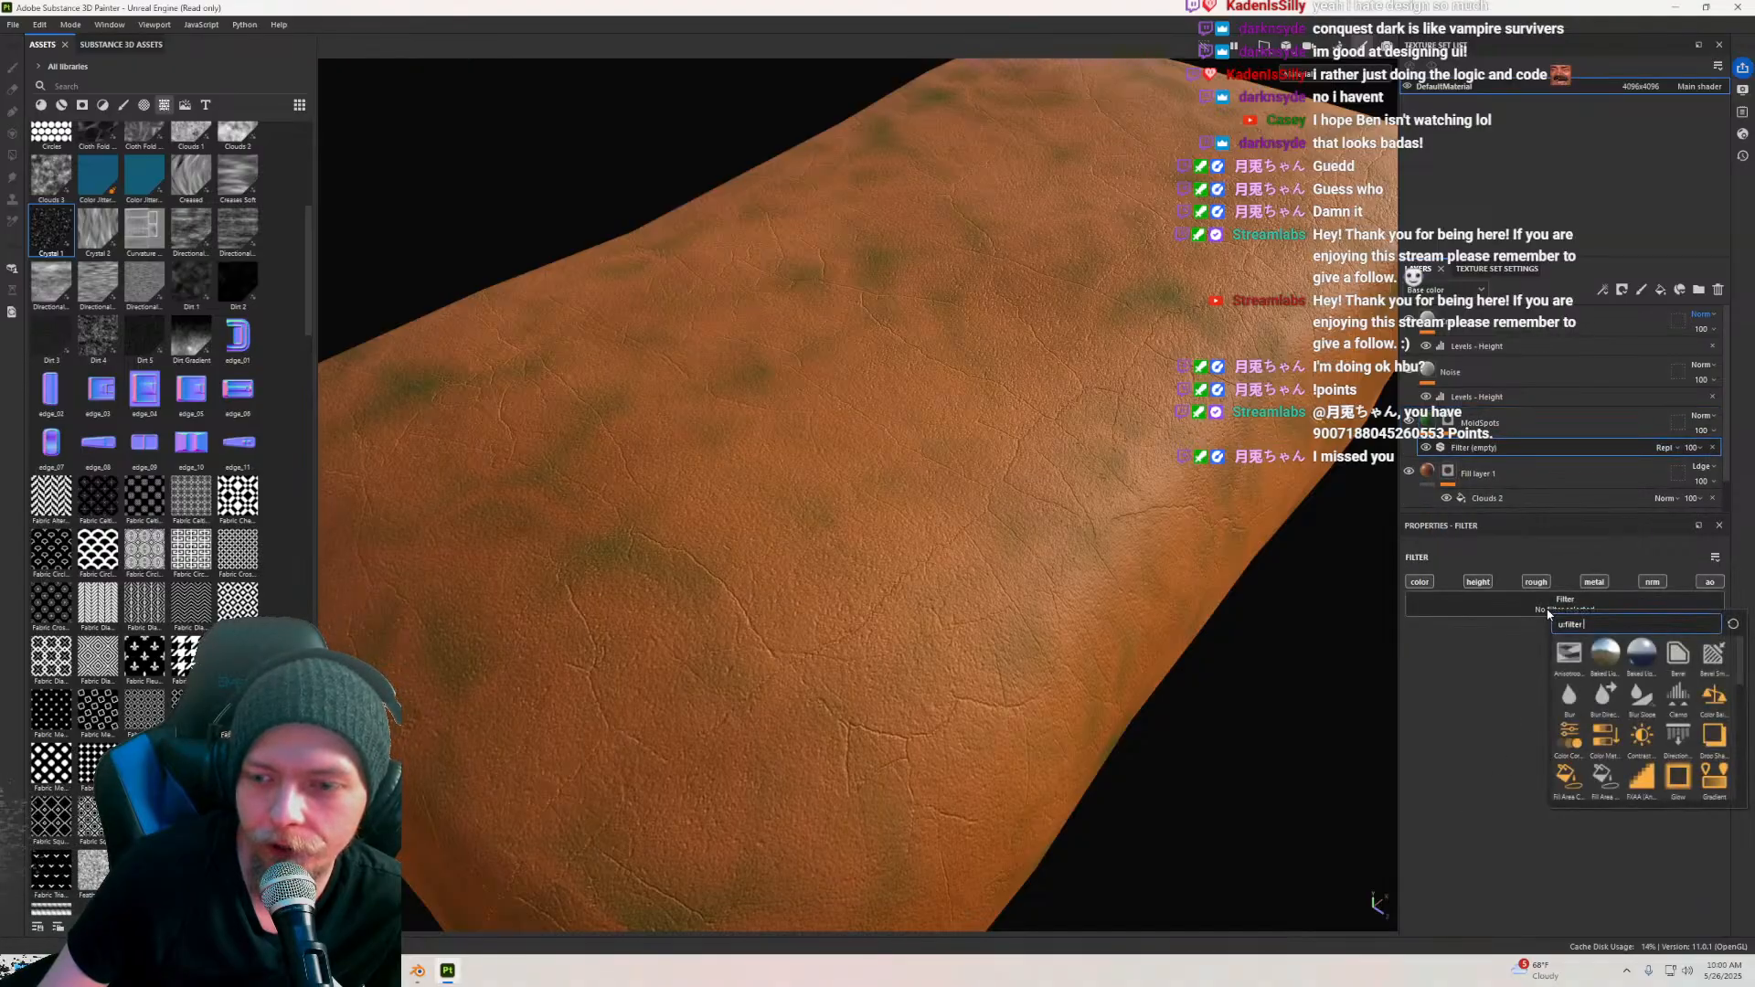
left_click(1707, 792)
left_click_drag(997, 476, 932, 429, "alt")
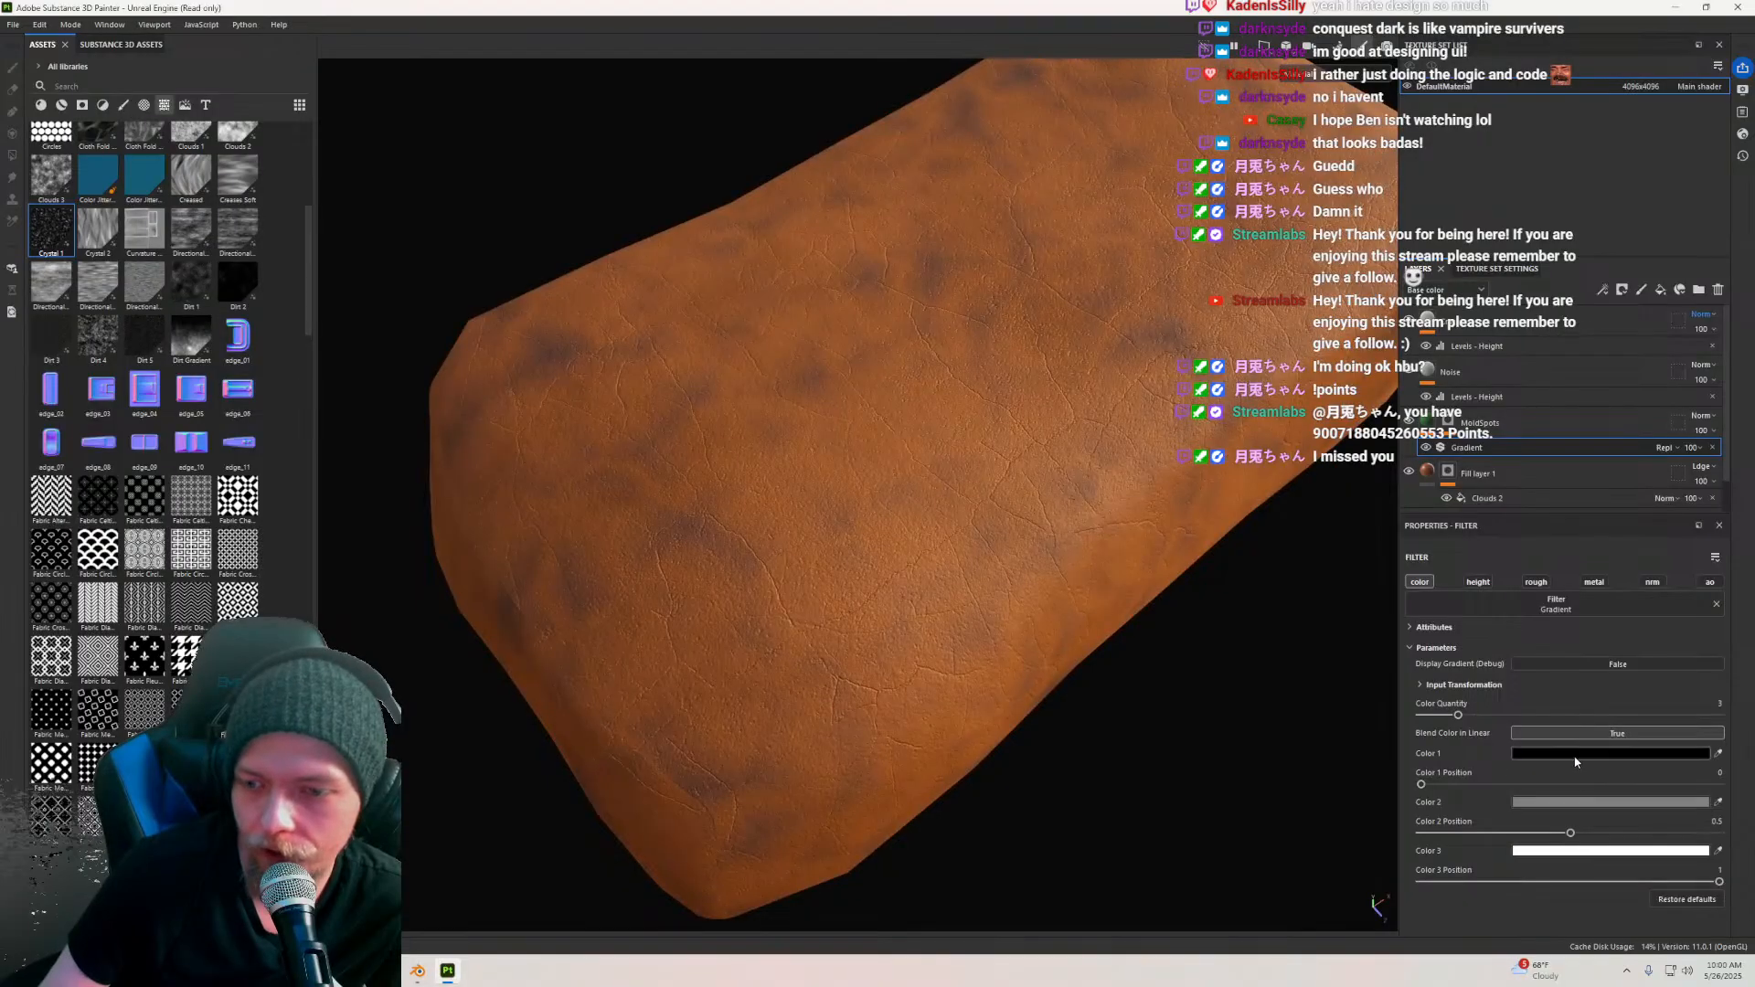
Step: Set the Gradient filter's Color 2 to green 148220 and its Color 3 to dark green 083900
left_click(1550, 800)
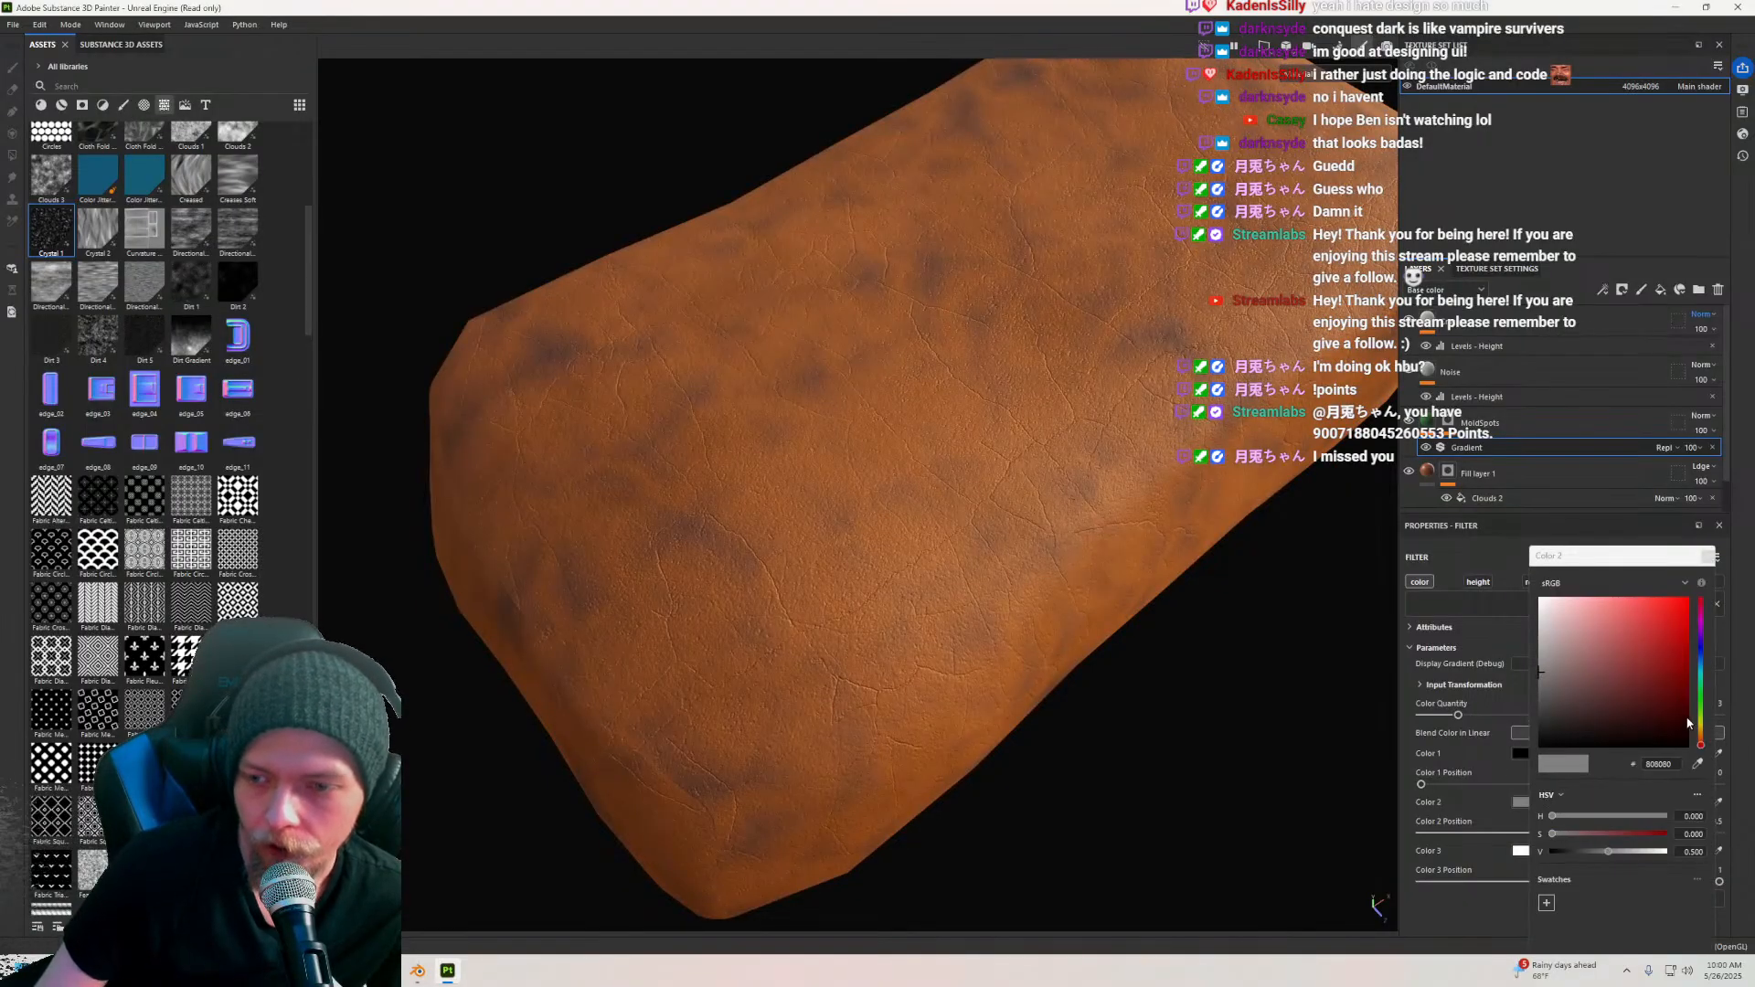
left_click_drag(1704, 702, 1665, 680)
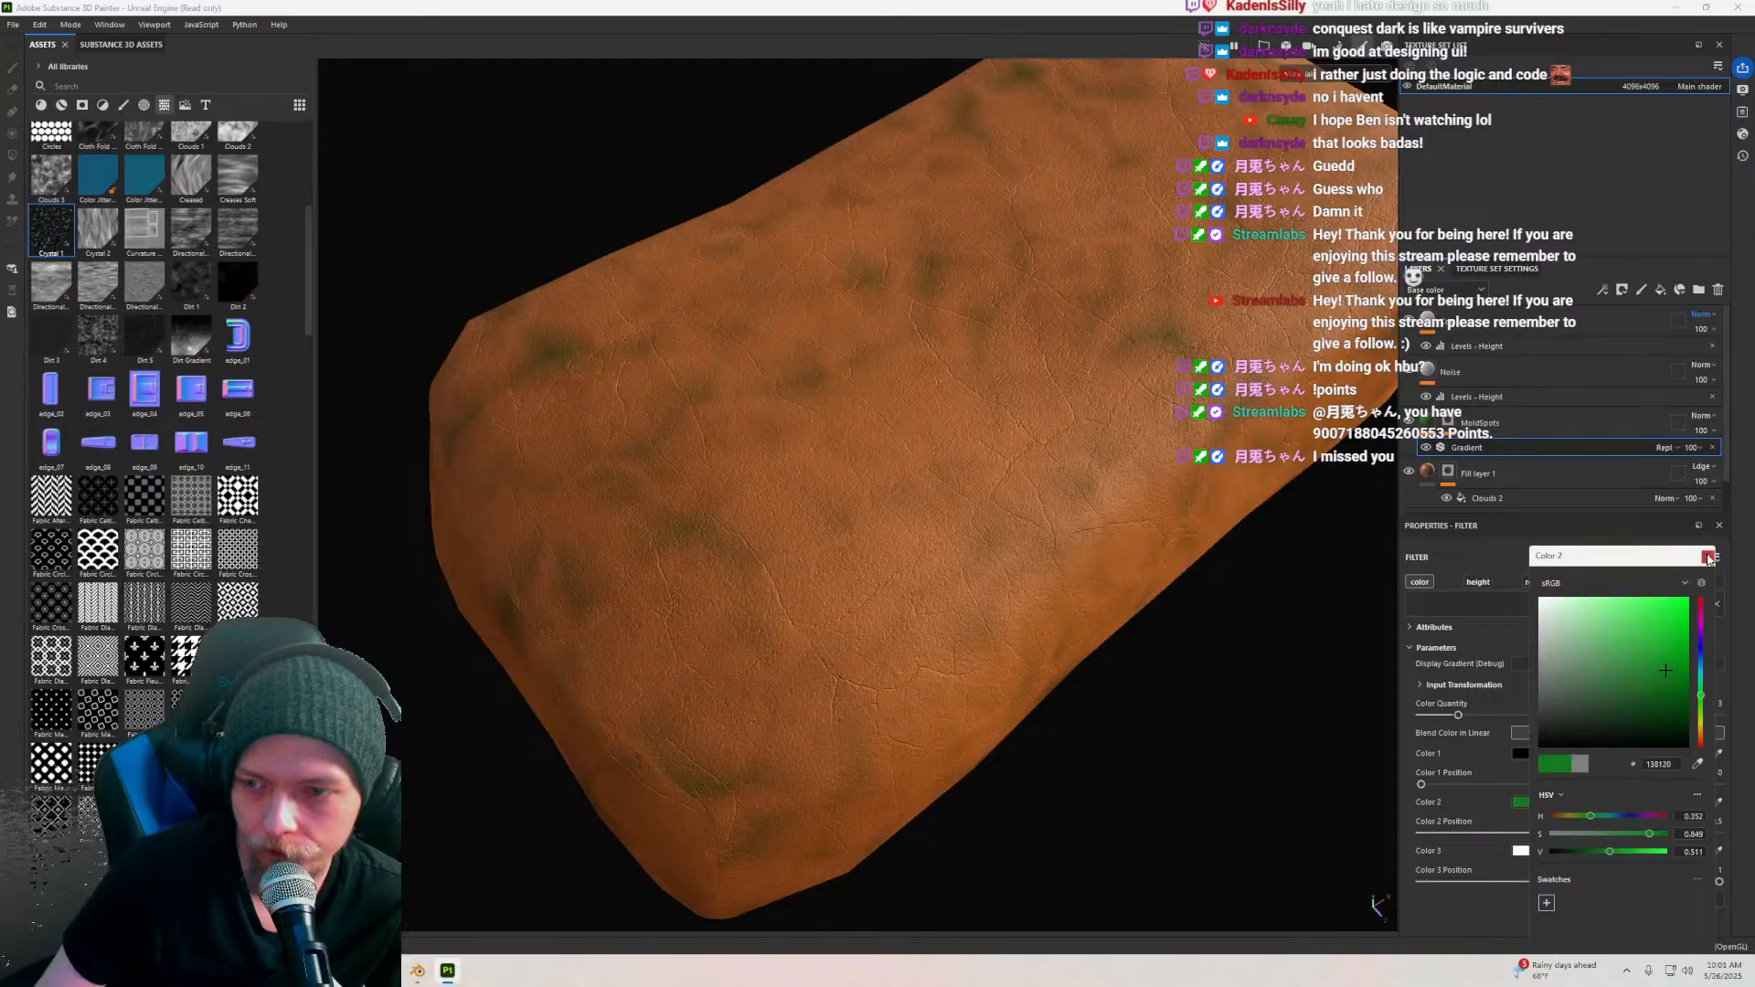
left_click(1707, 556)
left_click(1604, 852)
left_click(1700, 702)
left_click_drag(1636, 654, 1689, 647)
left_click_drag(1721, 727, 1730, 591)
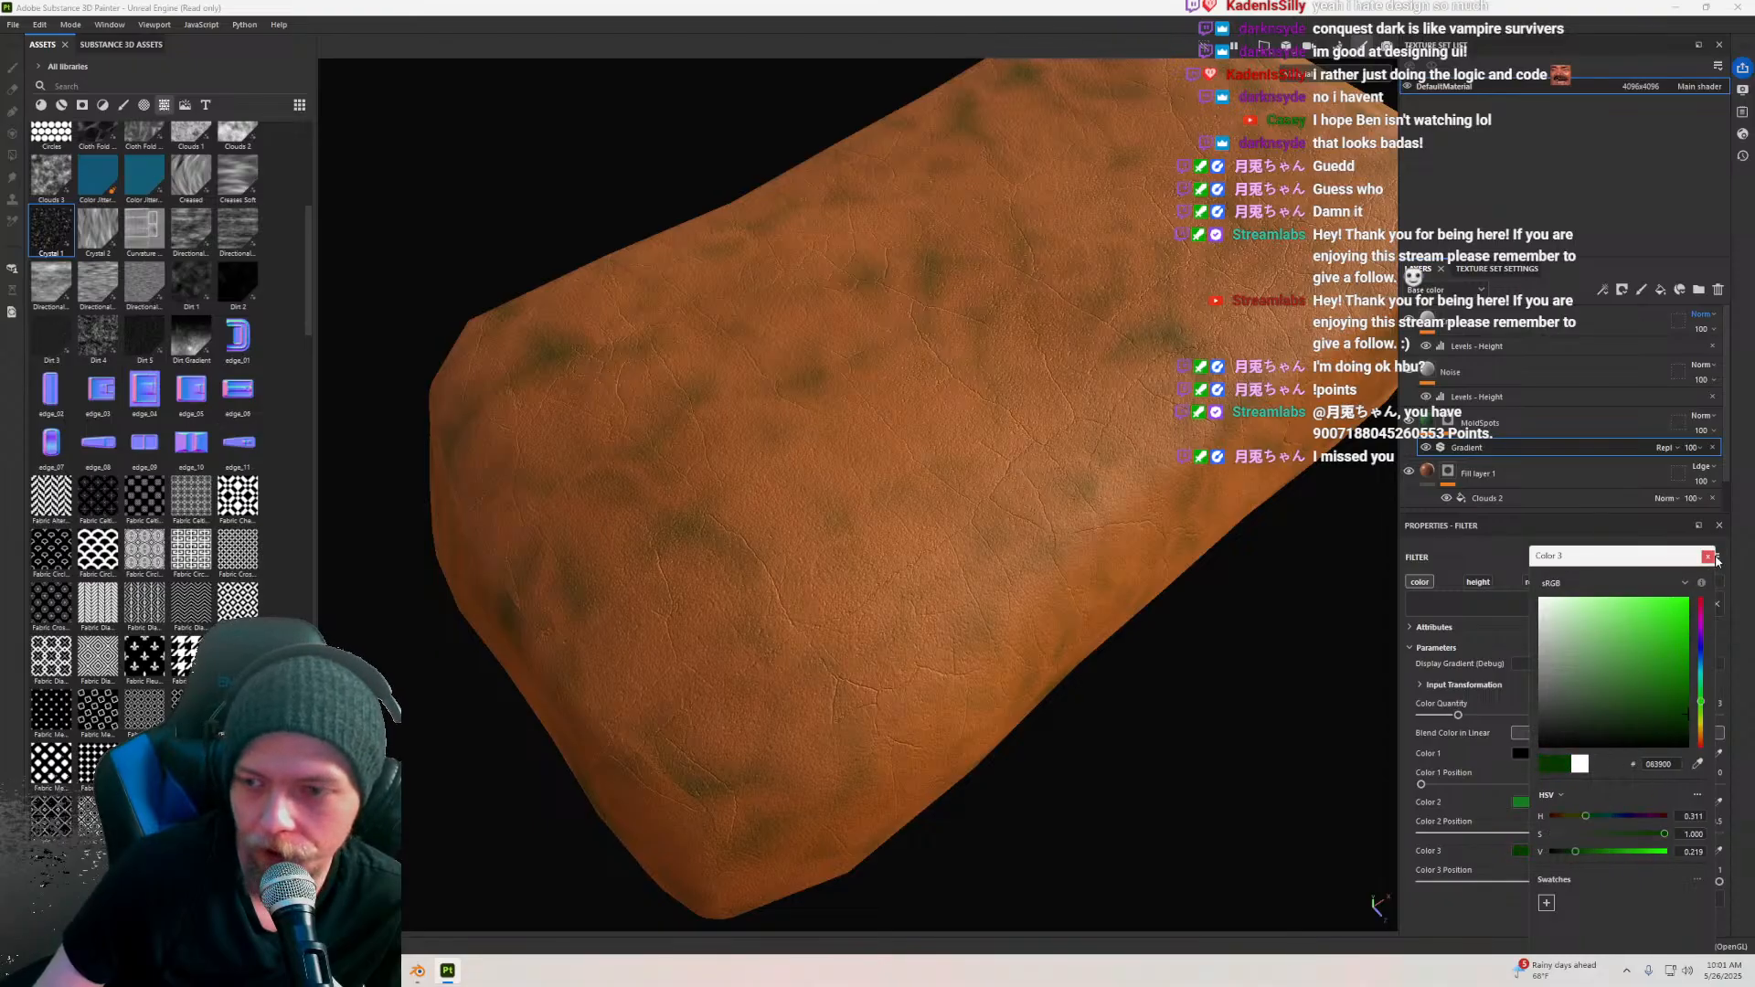
left_click(1708, 557)
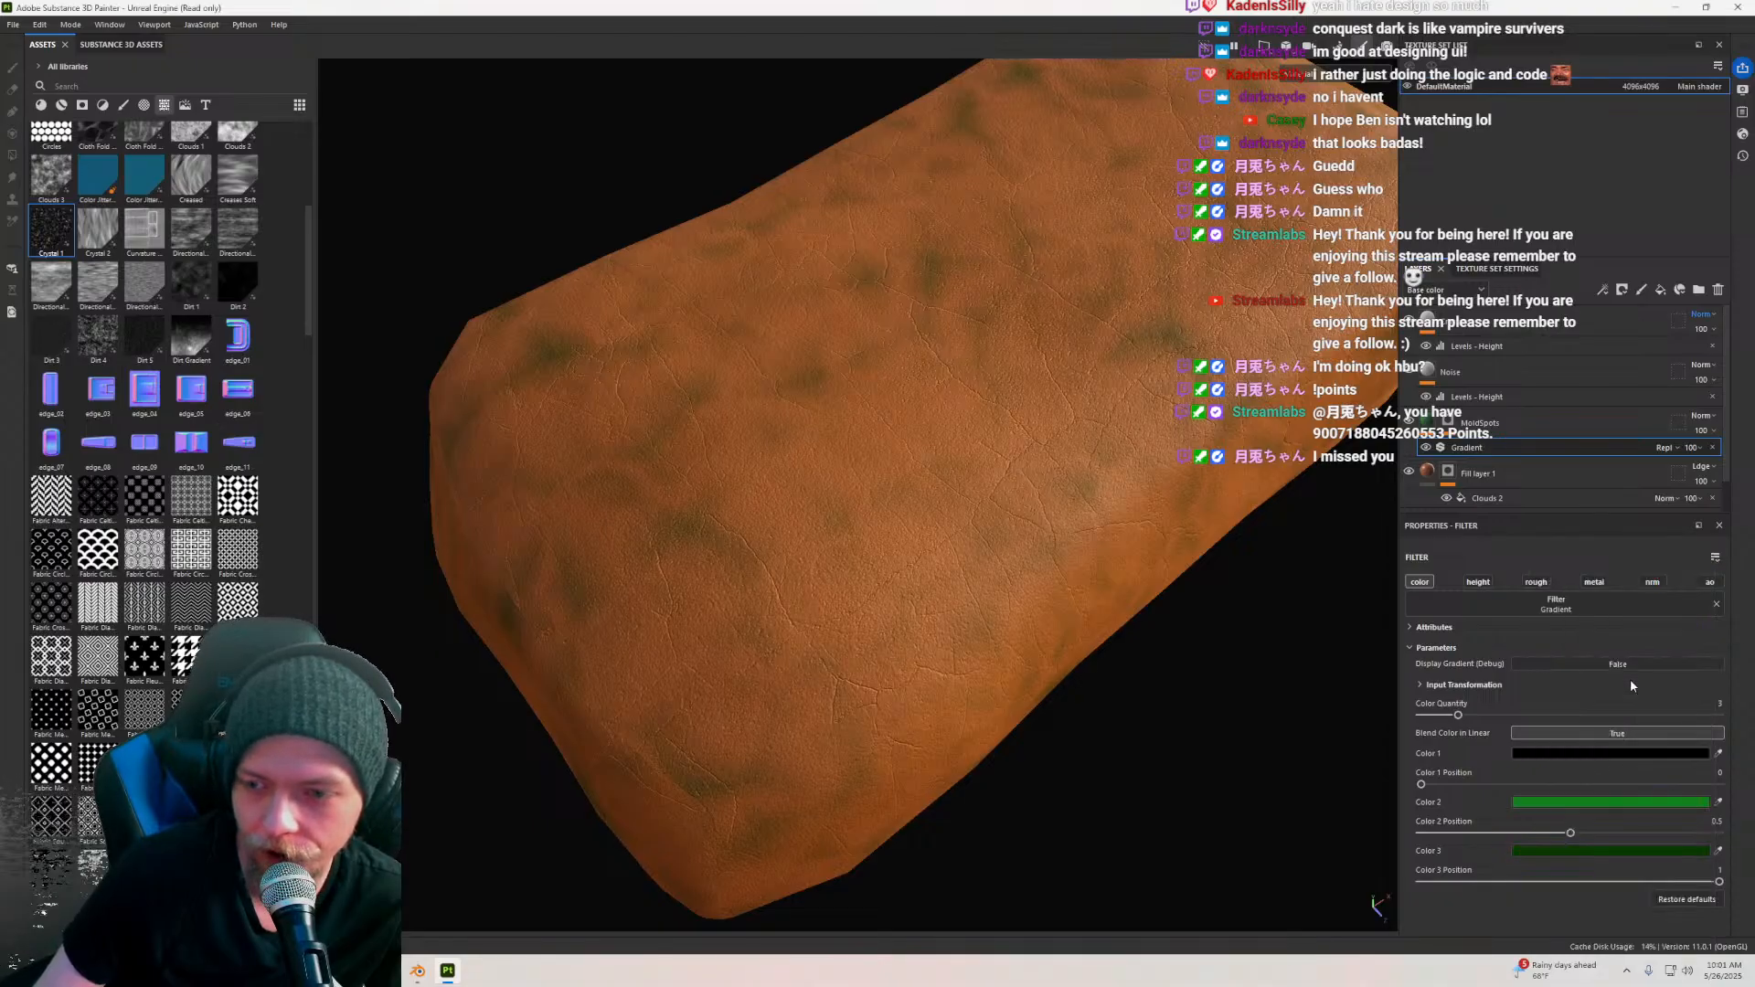
Step: Change the Gradient filter's Color 2 to the paler green 56945D and check the mold spots around the block
left_click(1579, 805)
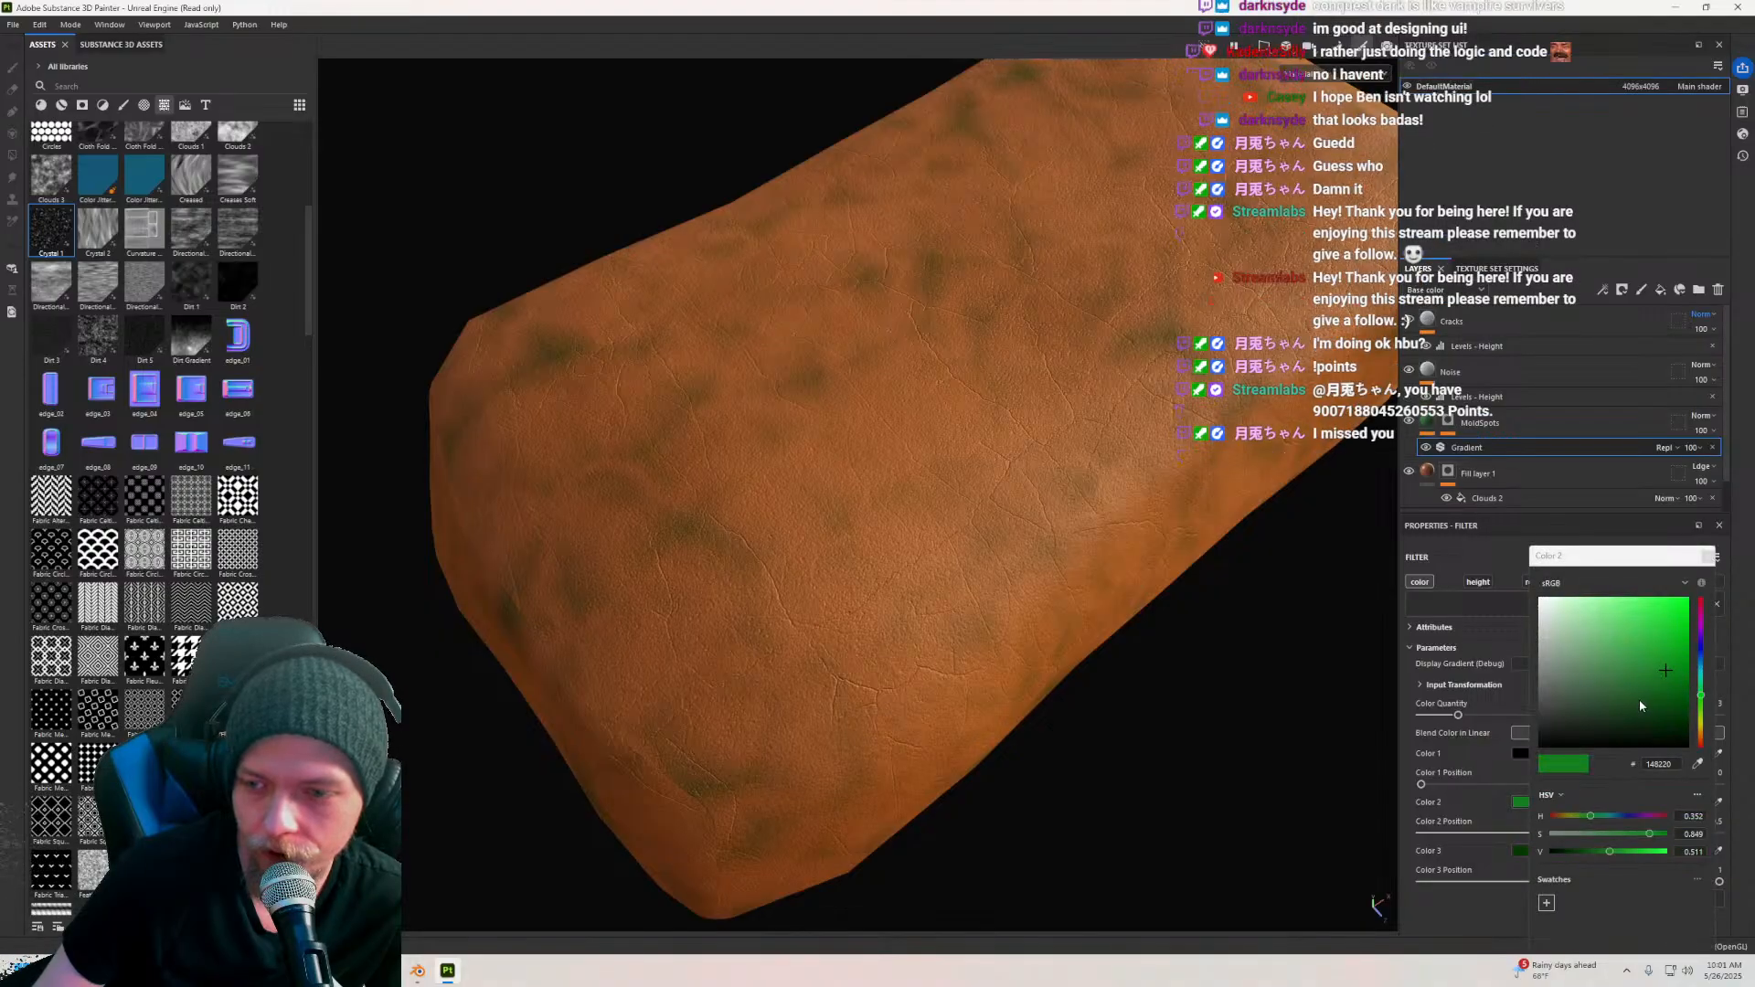
left_click_drag(1594, 709, 1601, 660)
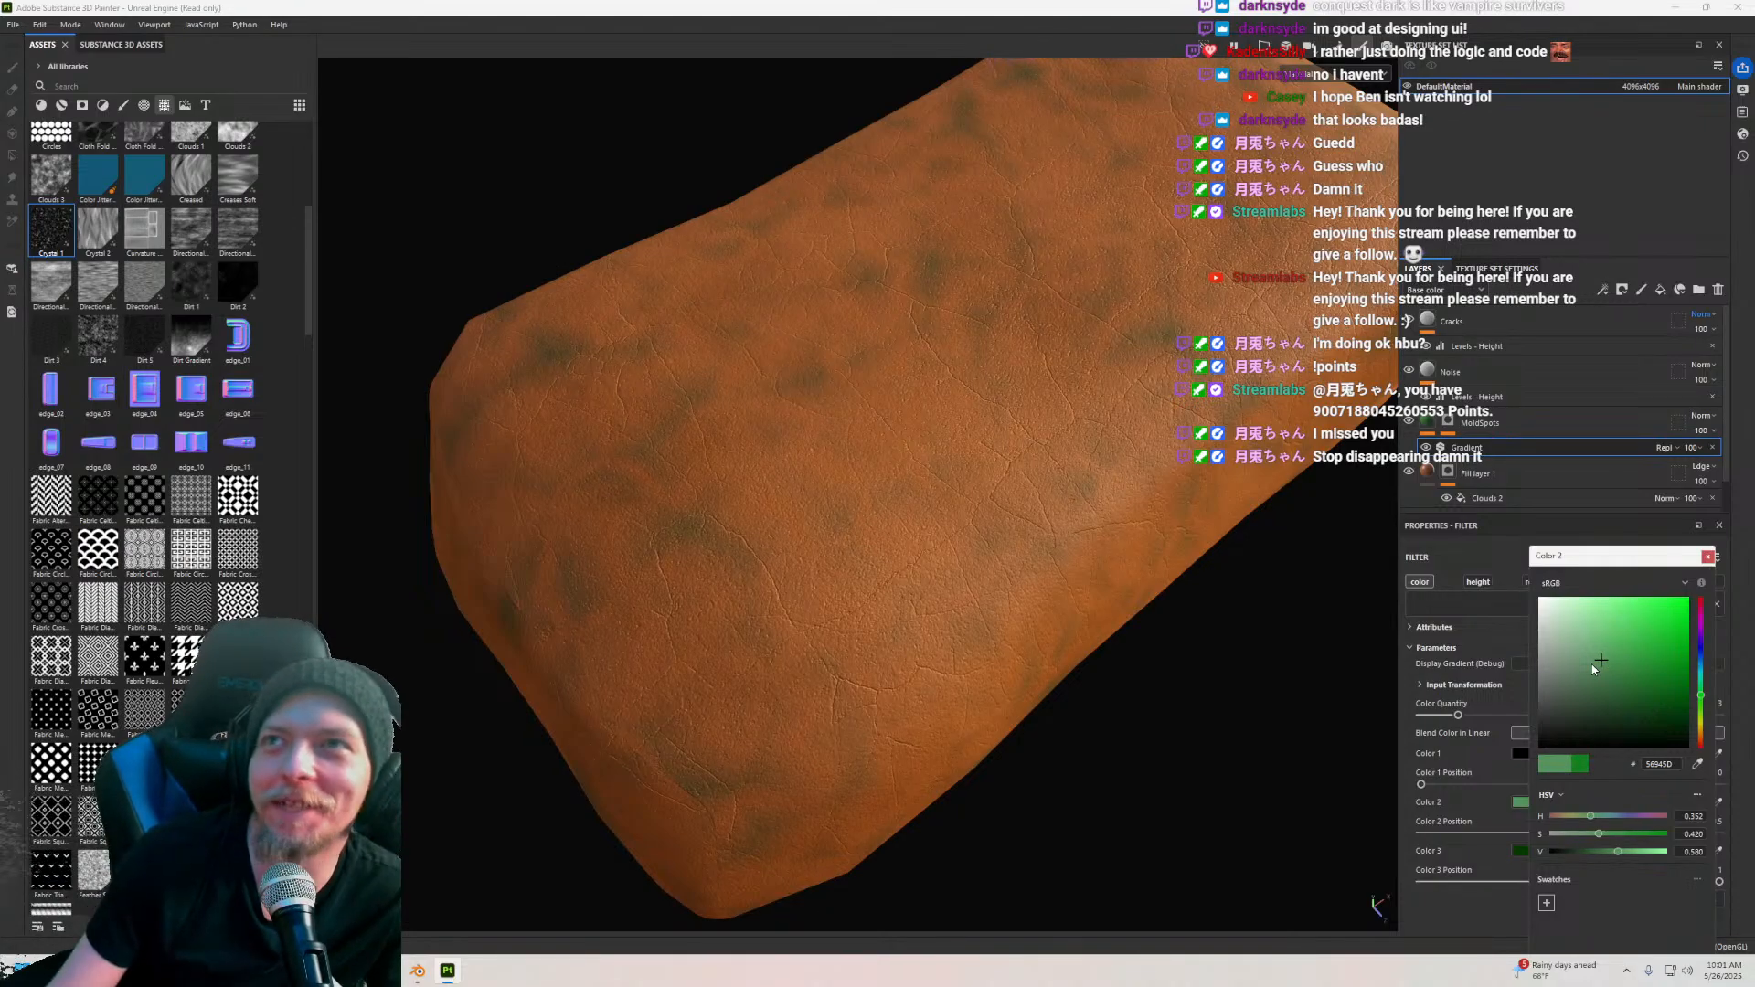
scroll(841, 598, "down", 3)
scroll(848, 596, "up", 3)
left_click_drag(849, 600, 876, 508, "alt")
scroll(876, 508, "down", 3)
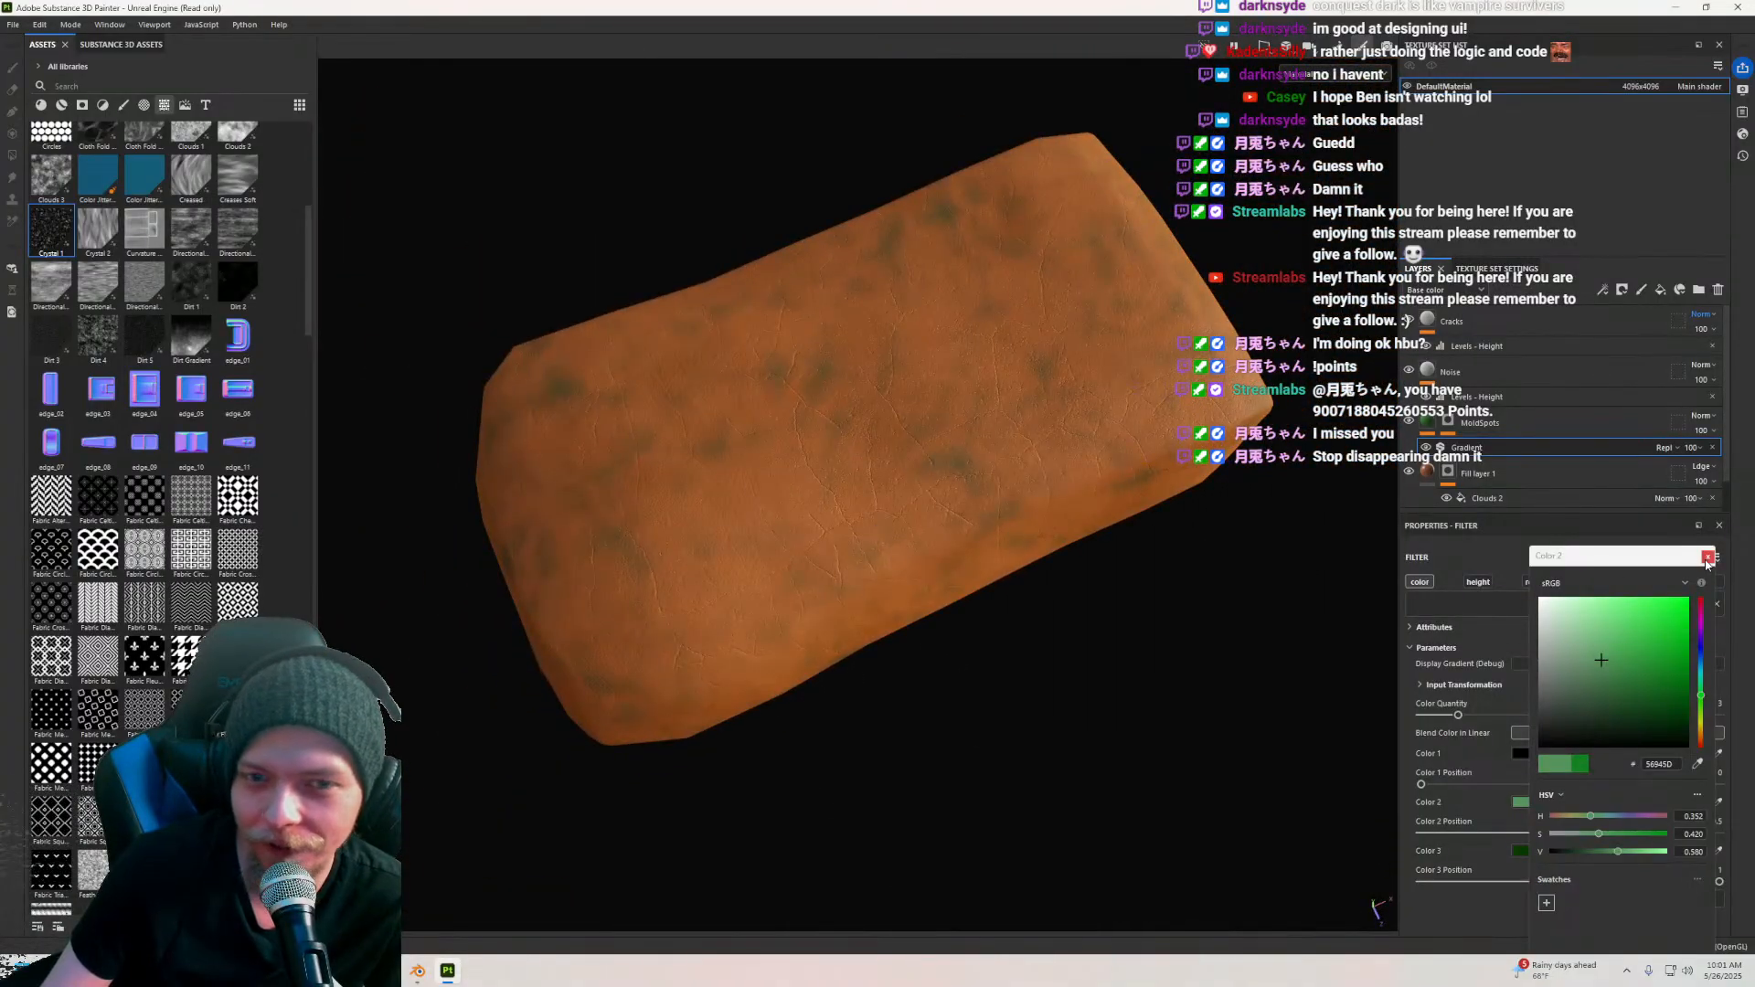
scroll(1028, 474, "up", 5)
scroll(942, 489, "down", 6)
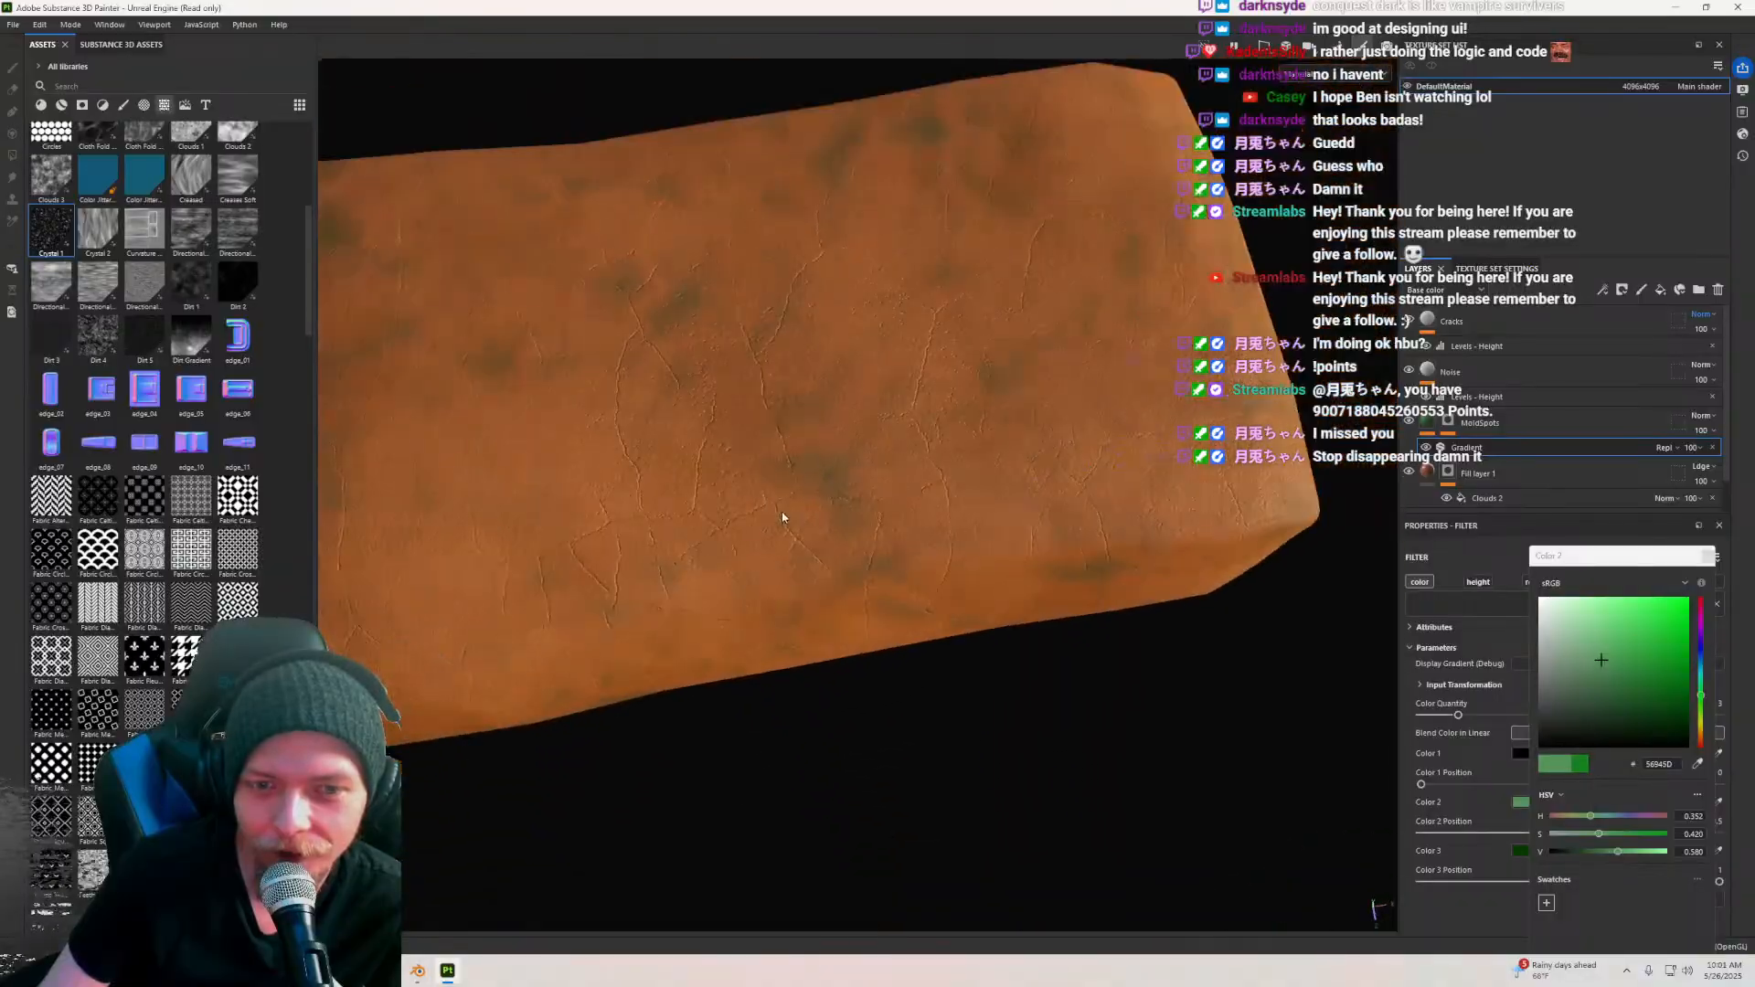
middle_click_drag(769, 491, 897, 452, "alt")
scroll(896, 452, "up", 4)
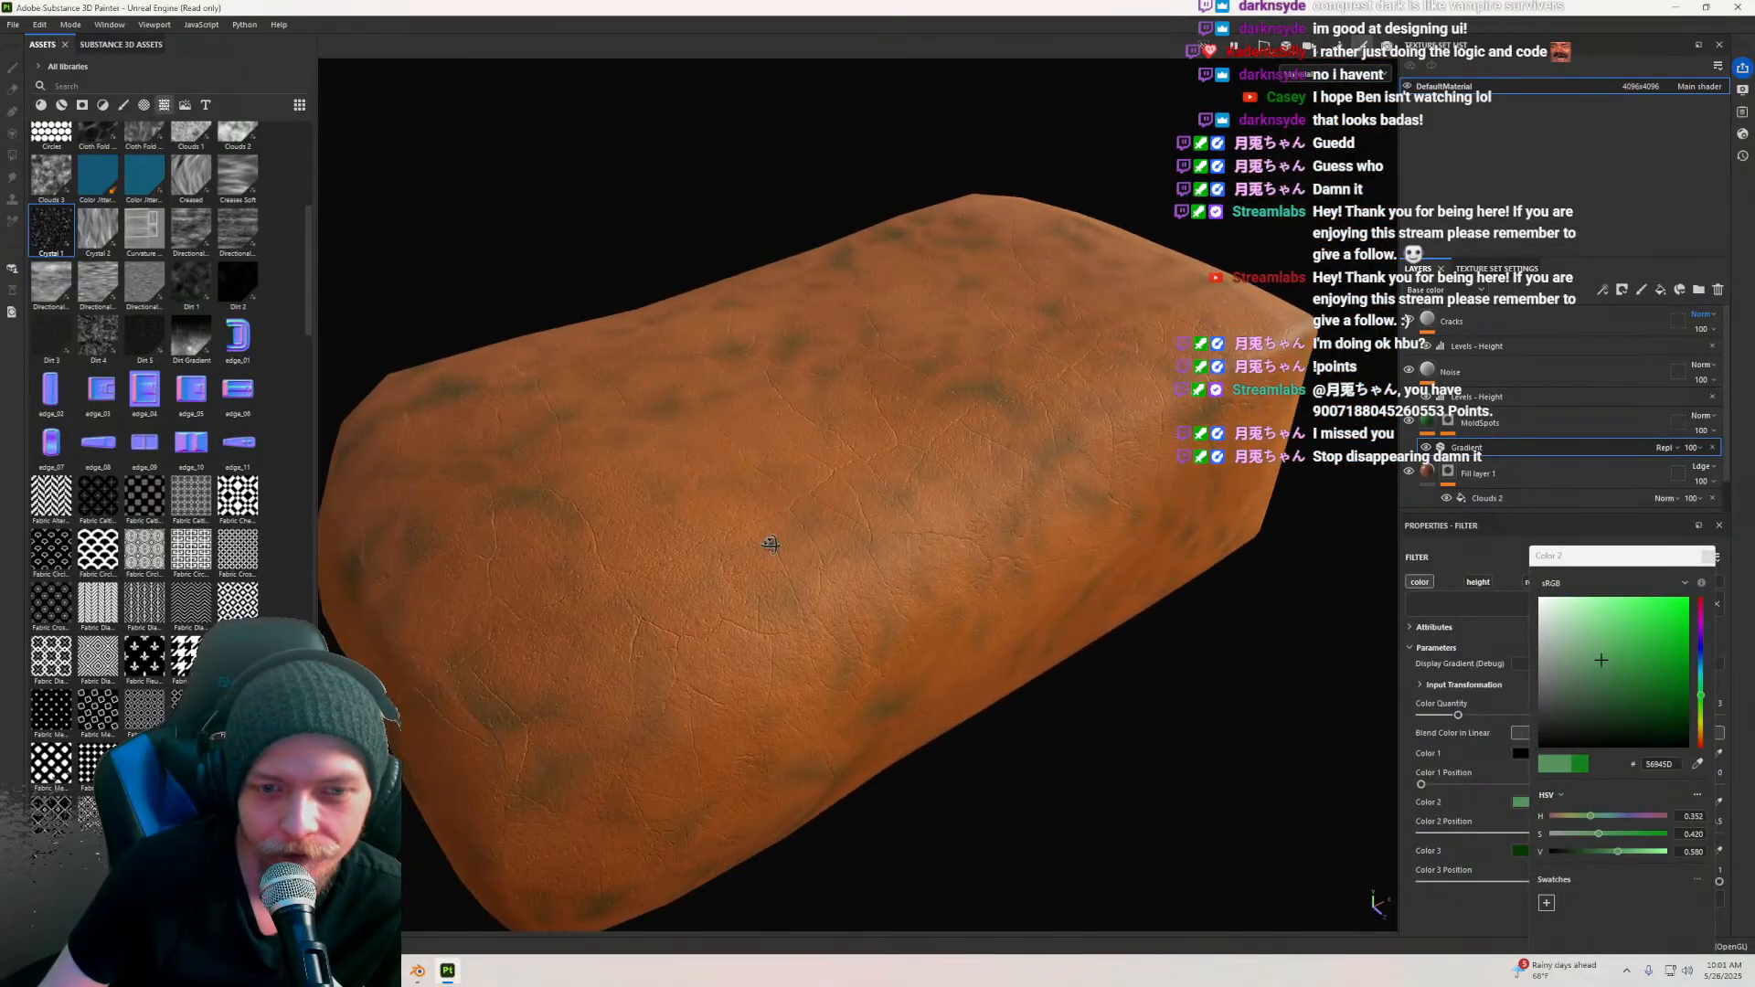
left_click_drag(771, 552, 776, 619, "alt")
middle_click_drag(776, 619, 839, 588, "alt")
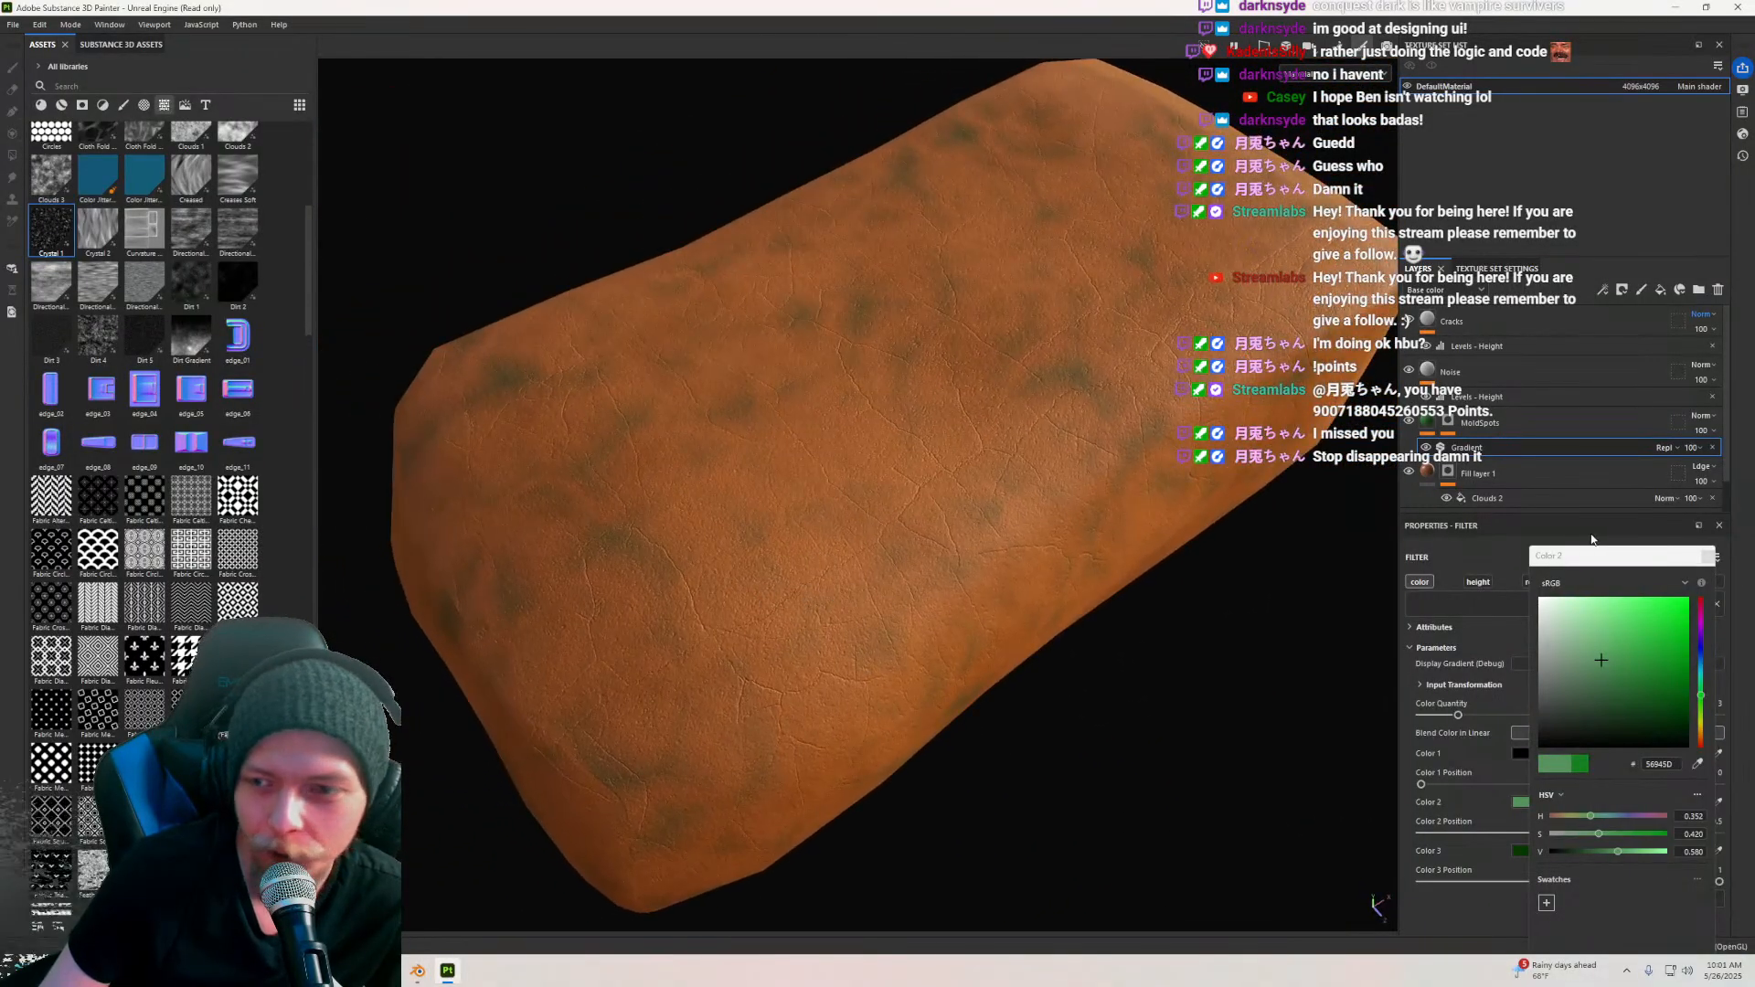
left_click(1708, 557)
Step: Enable the height channel on the MoldSpots fill layer and set its height to 0.0174
left_click(1476, 422)
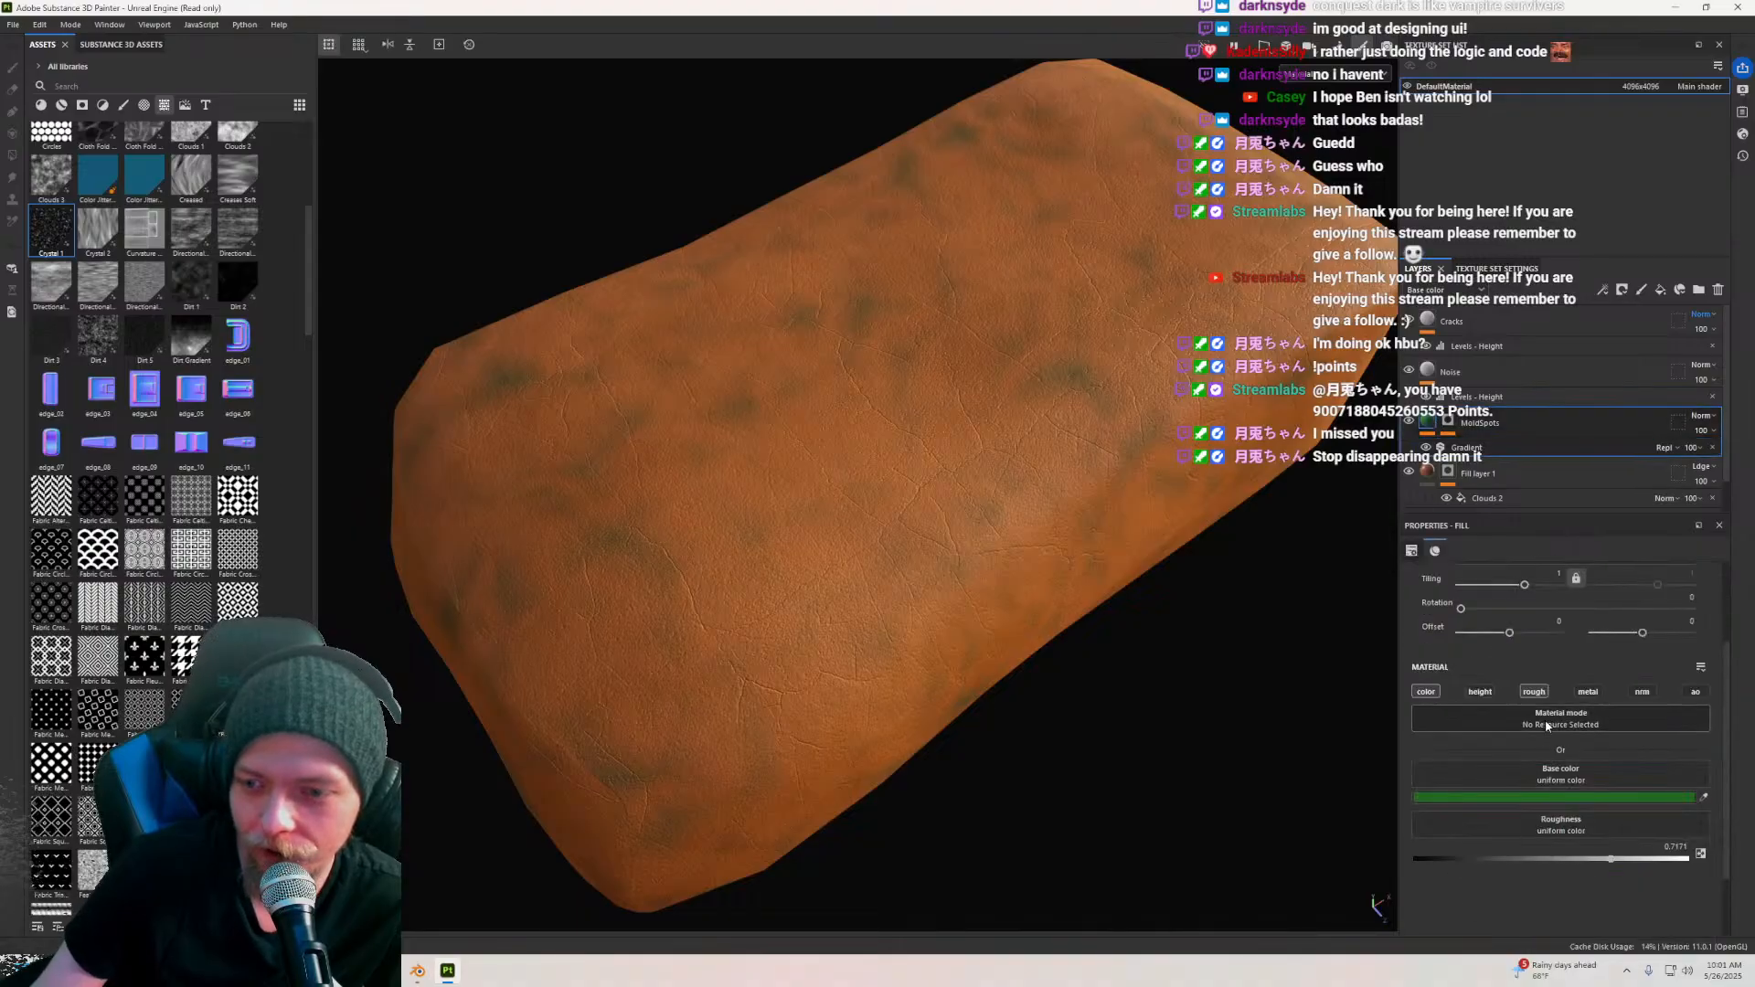
left_click(1487, 695)
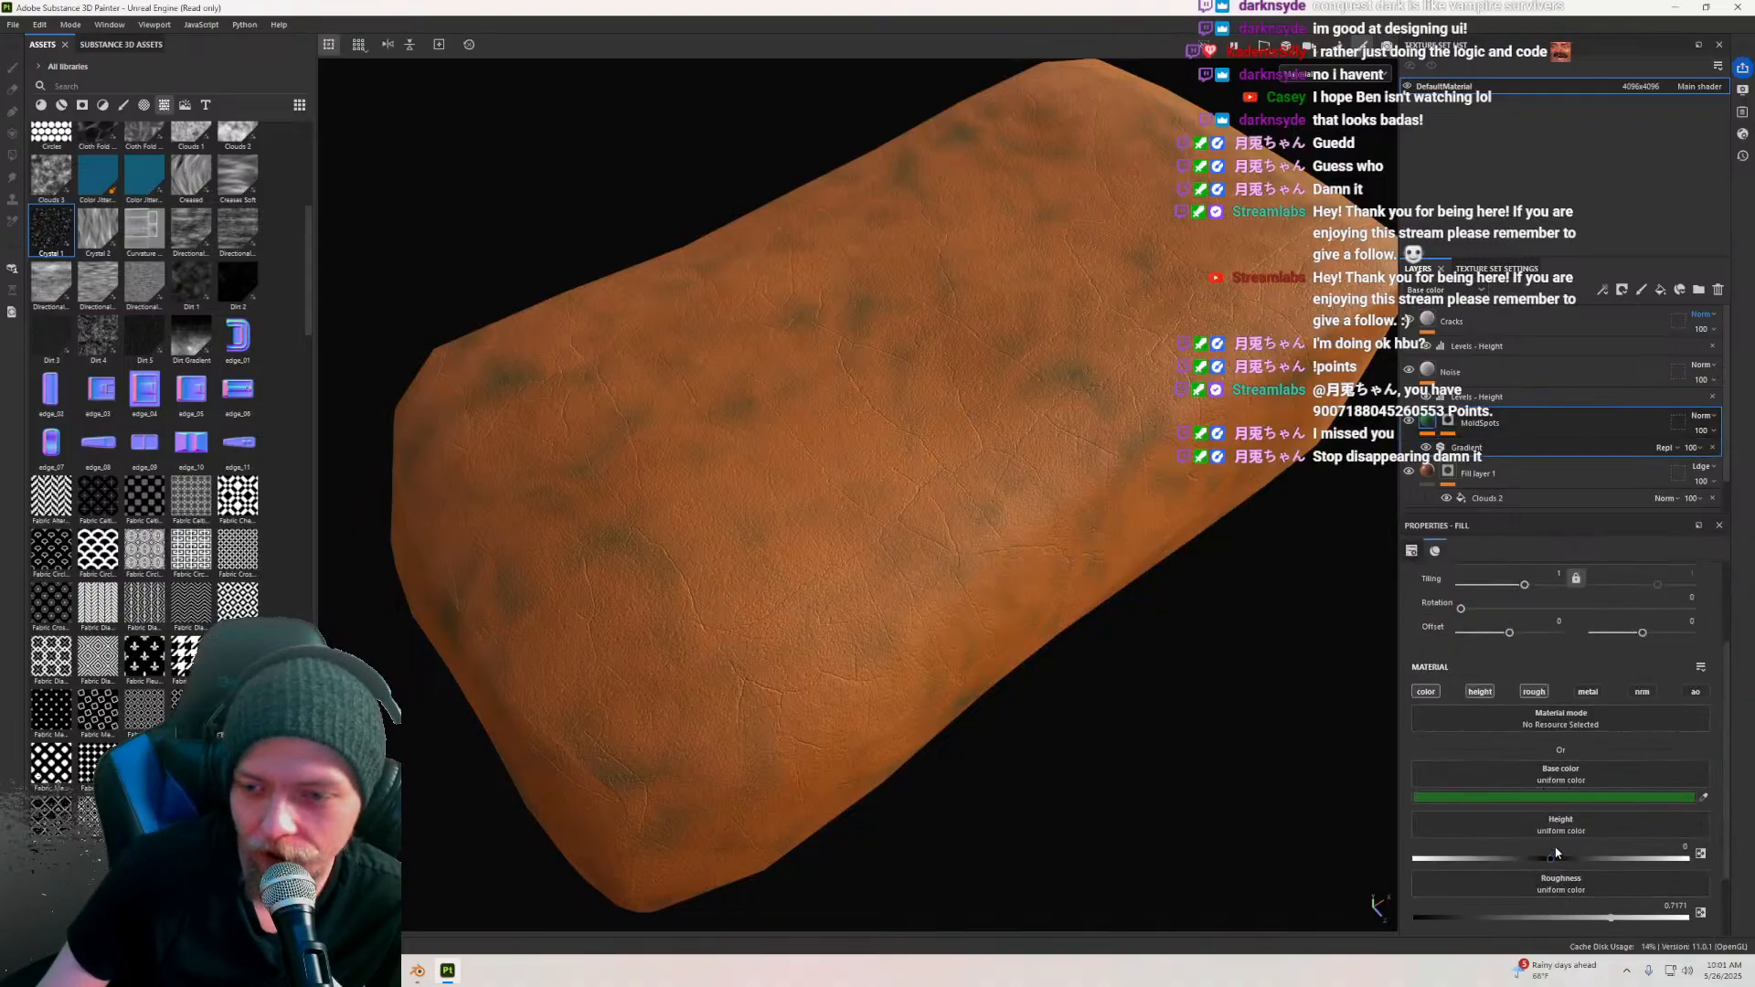
left_click_drag(1551, 859, 1525, 911)
left_click_drag(857, 590, 804, 548, "alt")
left_click_drag(1542, 867, 1554, 864)
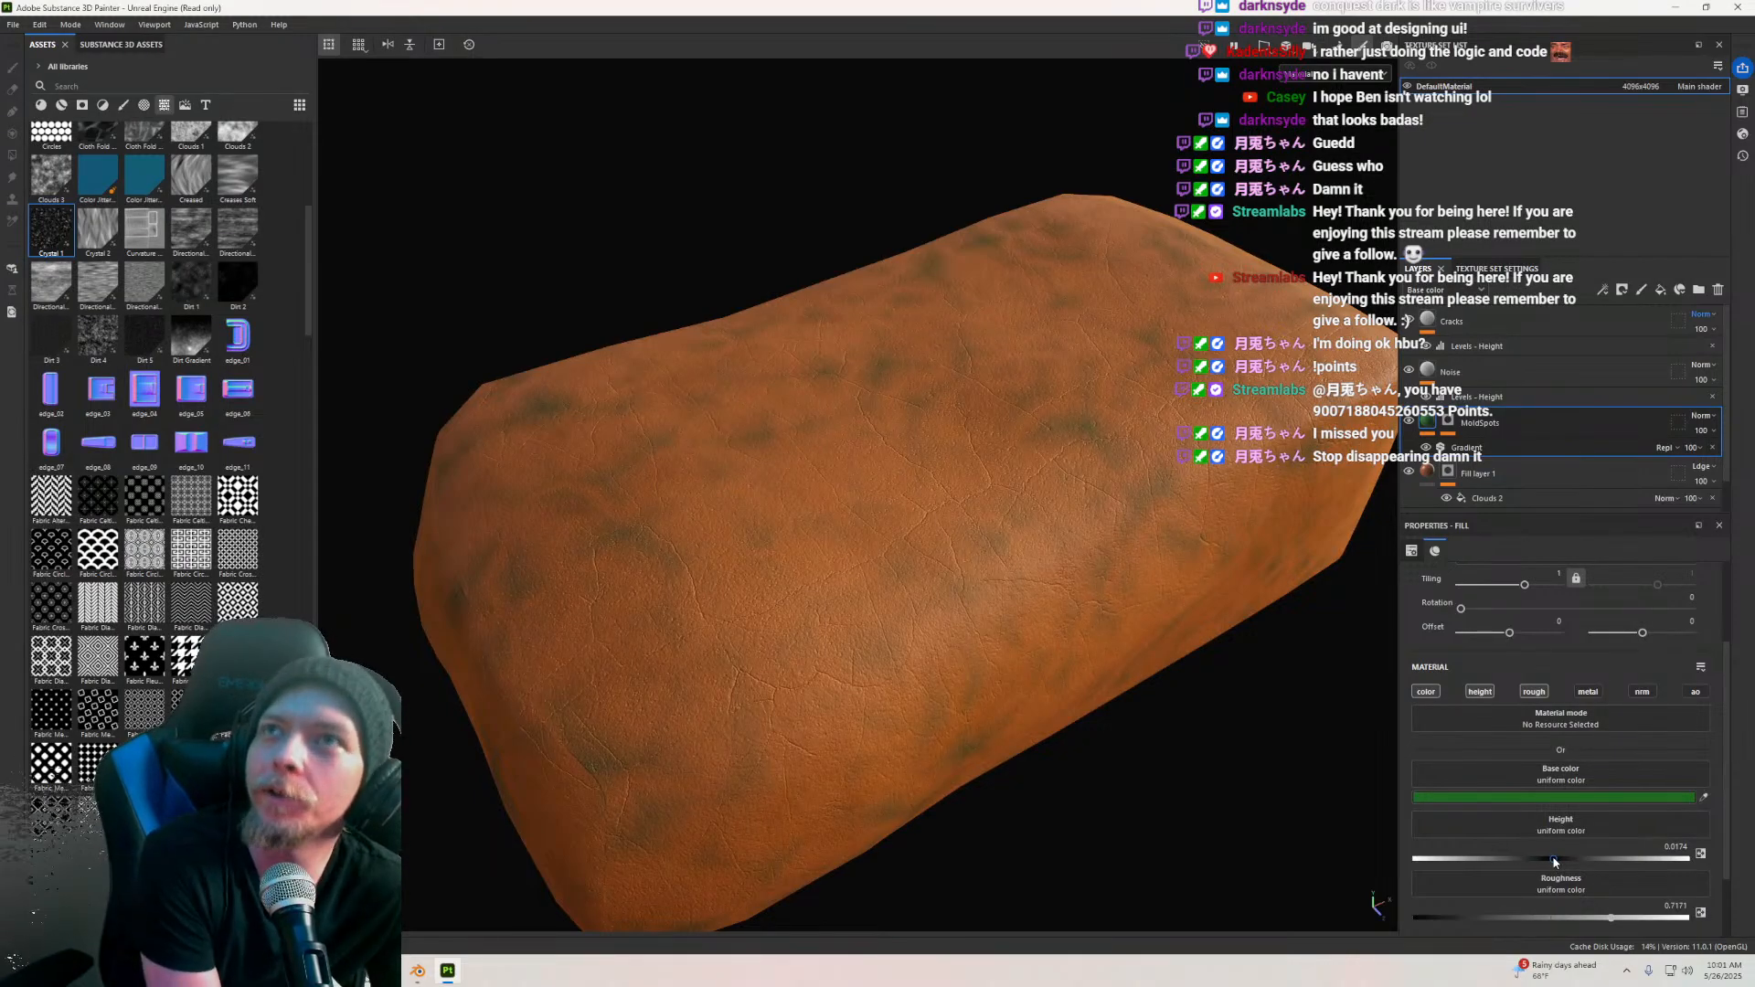
Step: Inspect the mold spots and surface relief across the cheese block from different angles and distances
scroll(603, 582, "down", 3)
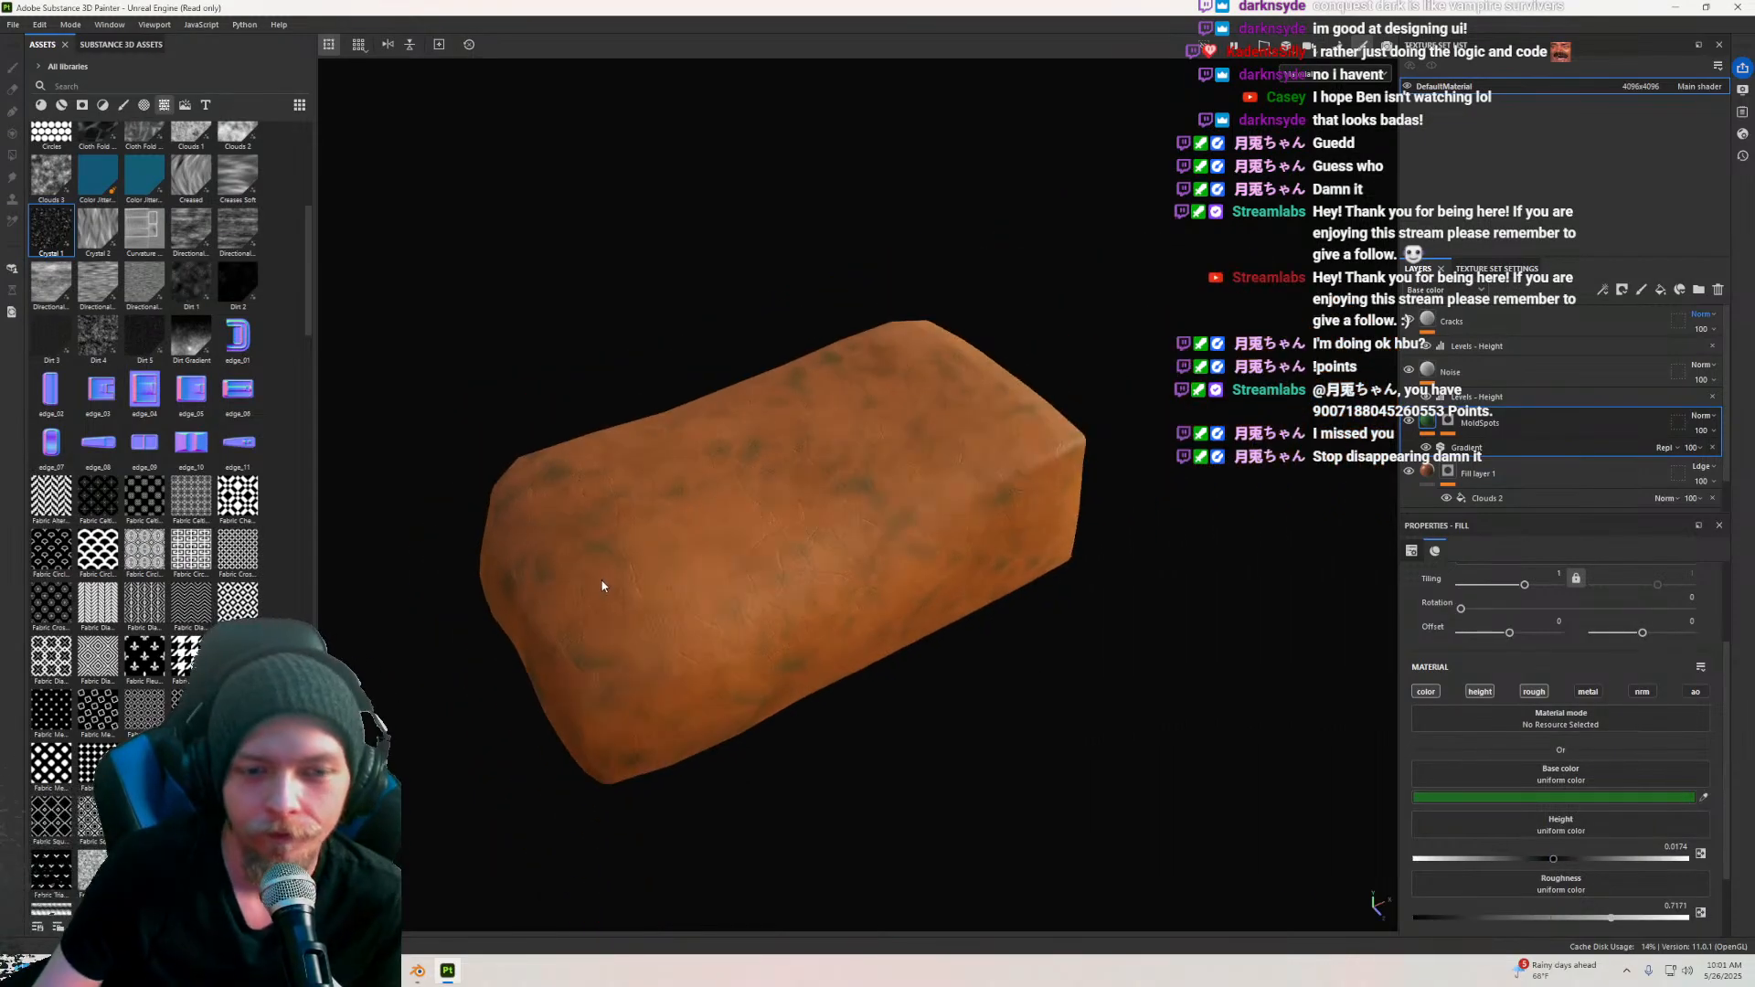
left_click_drag(603, 583, 654, 665, "alt")
scroll(665, 603, "up", 3)
left_click_drag(666, 604, 908, 497, "alt")
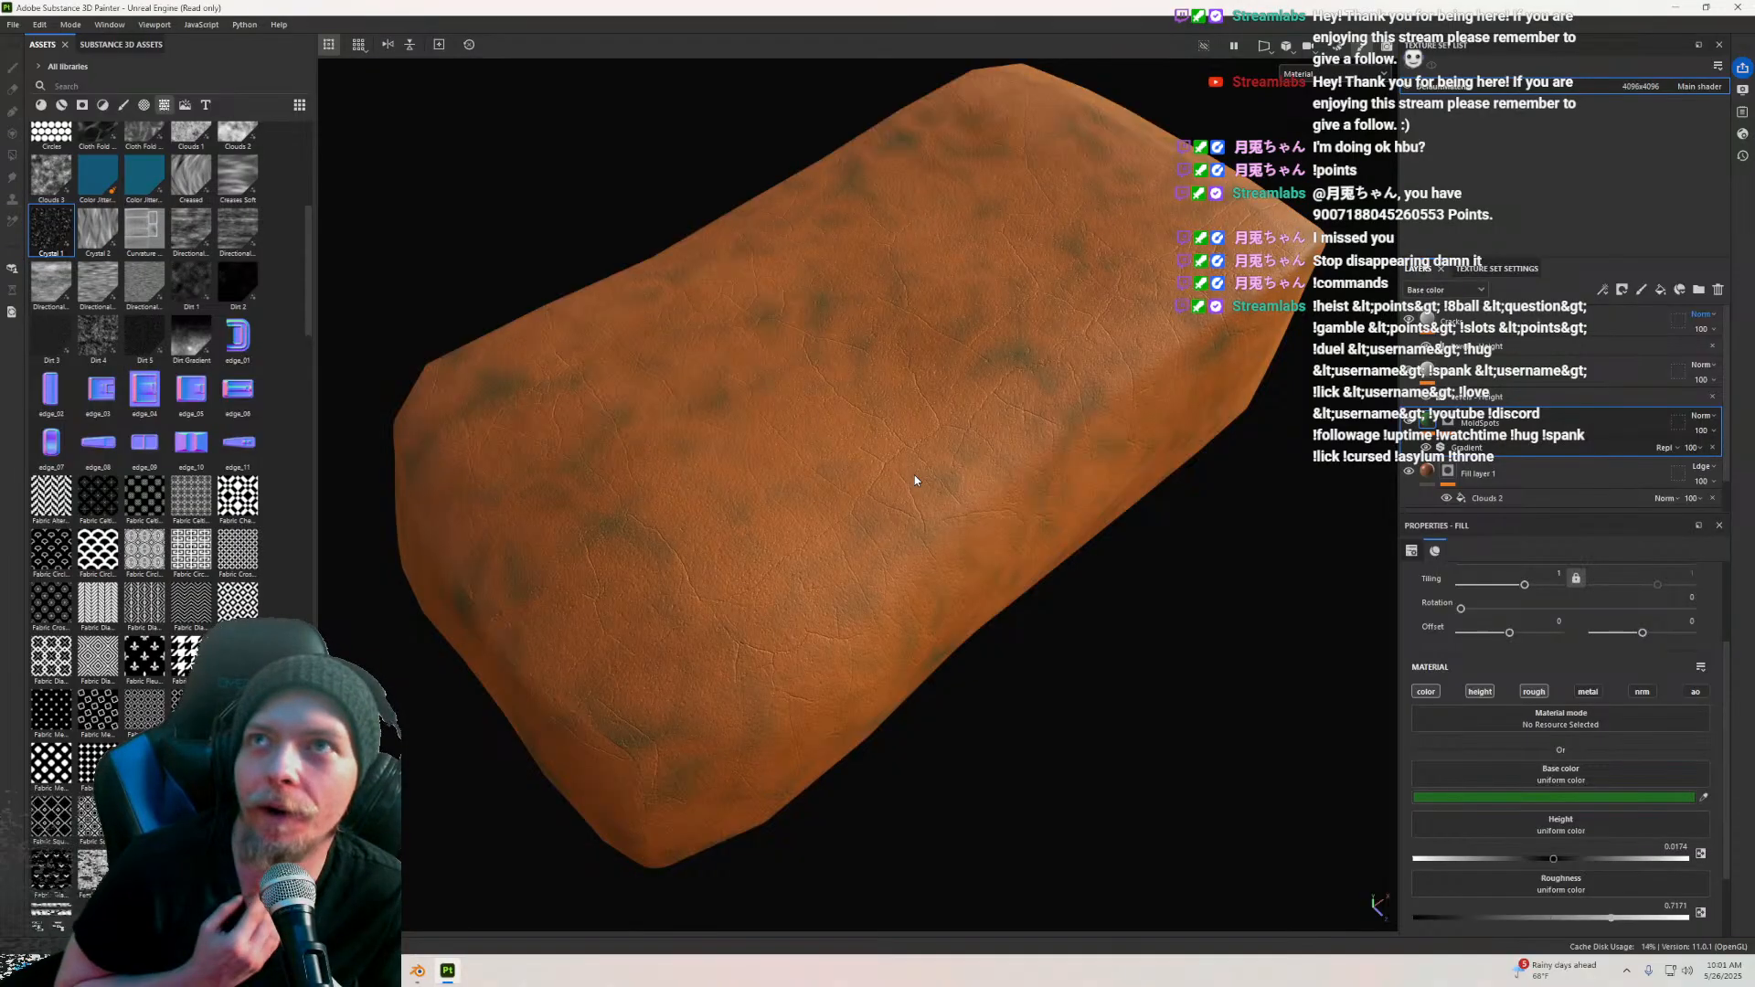
scroll(976, 357, "up", 3)
scroll(976, 354, "down", 4)
left_click_drag(975, 351, 879, 376, "alt")
scroll(897, 377, "up", 4)
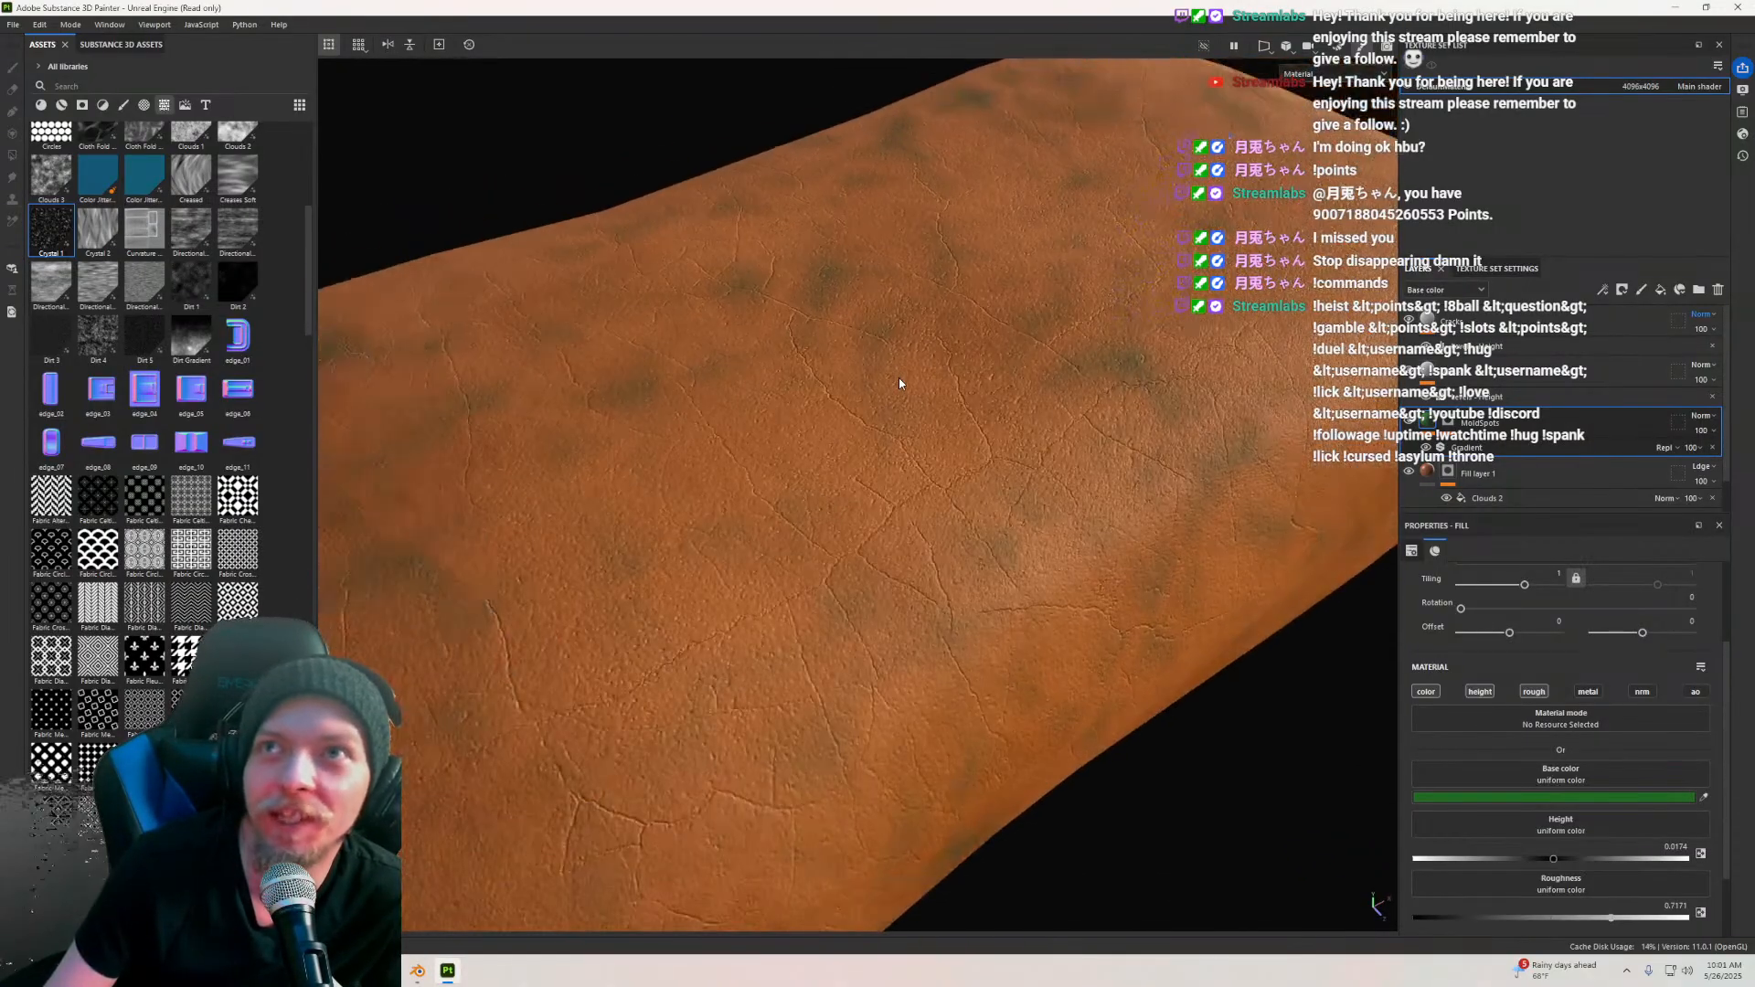
scroll(896, 361, "down", 3)
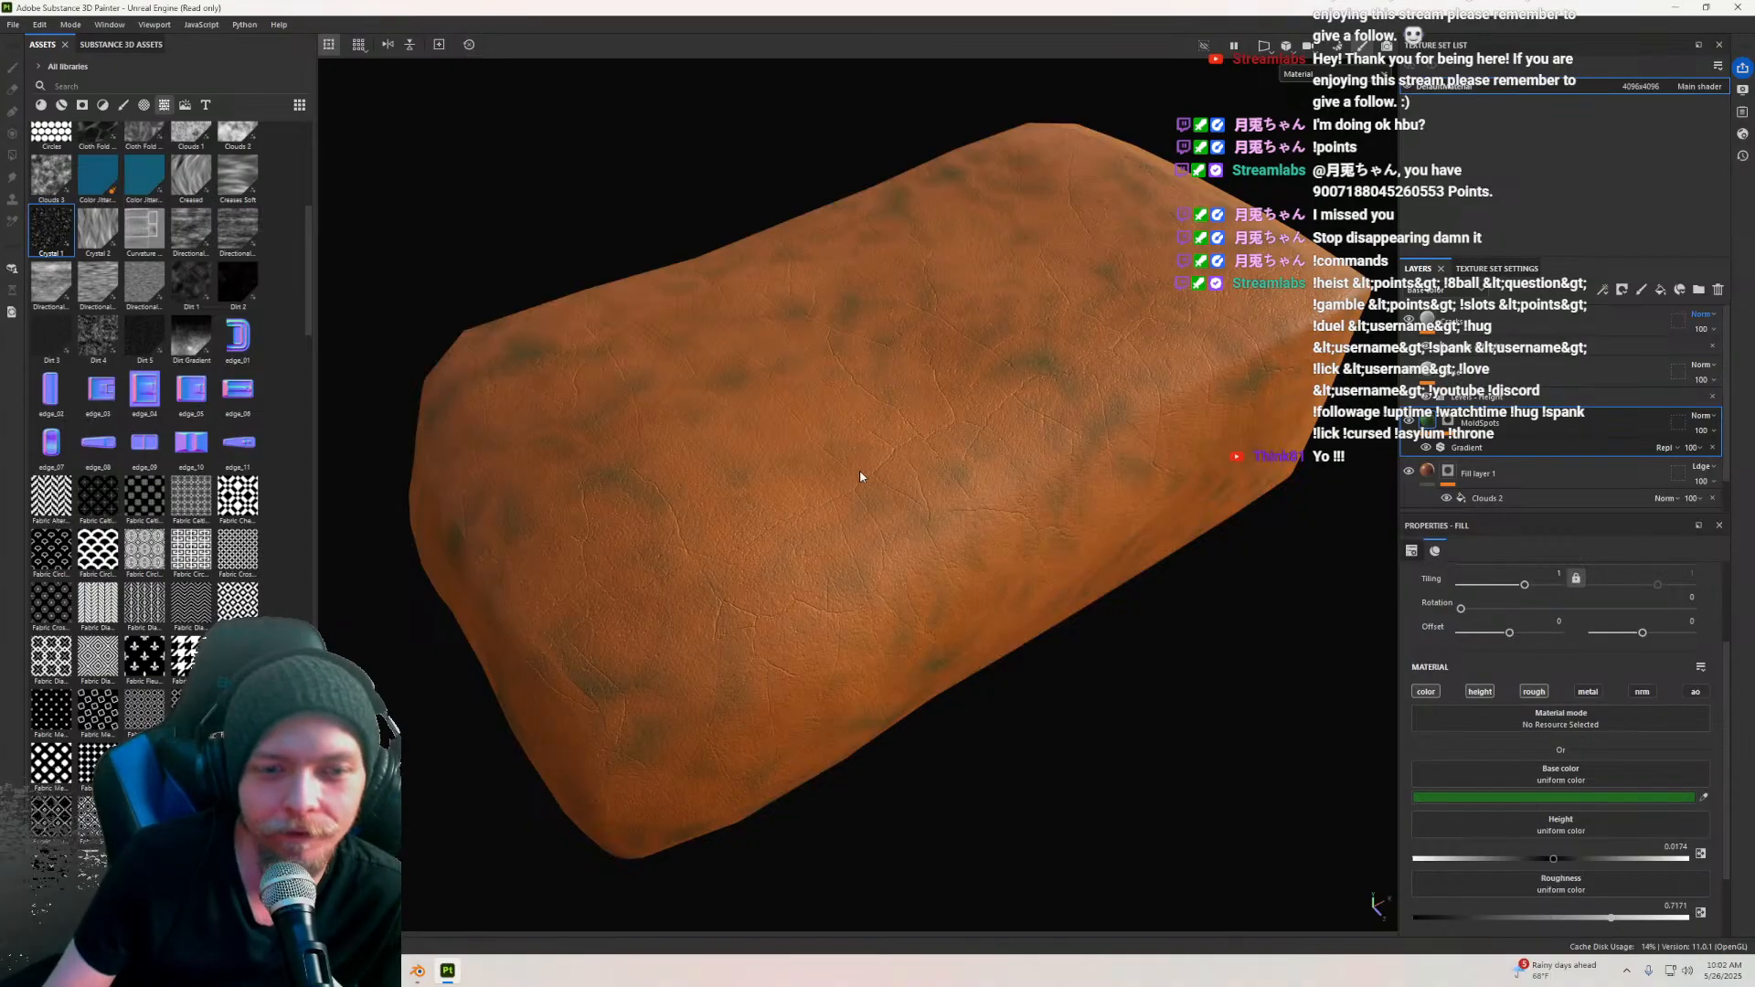
scroll(859, 477, "up", 3)
mouse_move(859, 478)
left_mouse_down("alt")
mouse_move(912, 407)
mouse_move(830, 486)
mouse_move(848, 486)
left_mouse_up("alt")
scroll(895, 416, "down", 4)
scroll(848, 486, "up", 2)
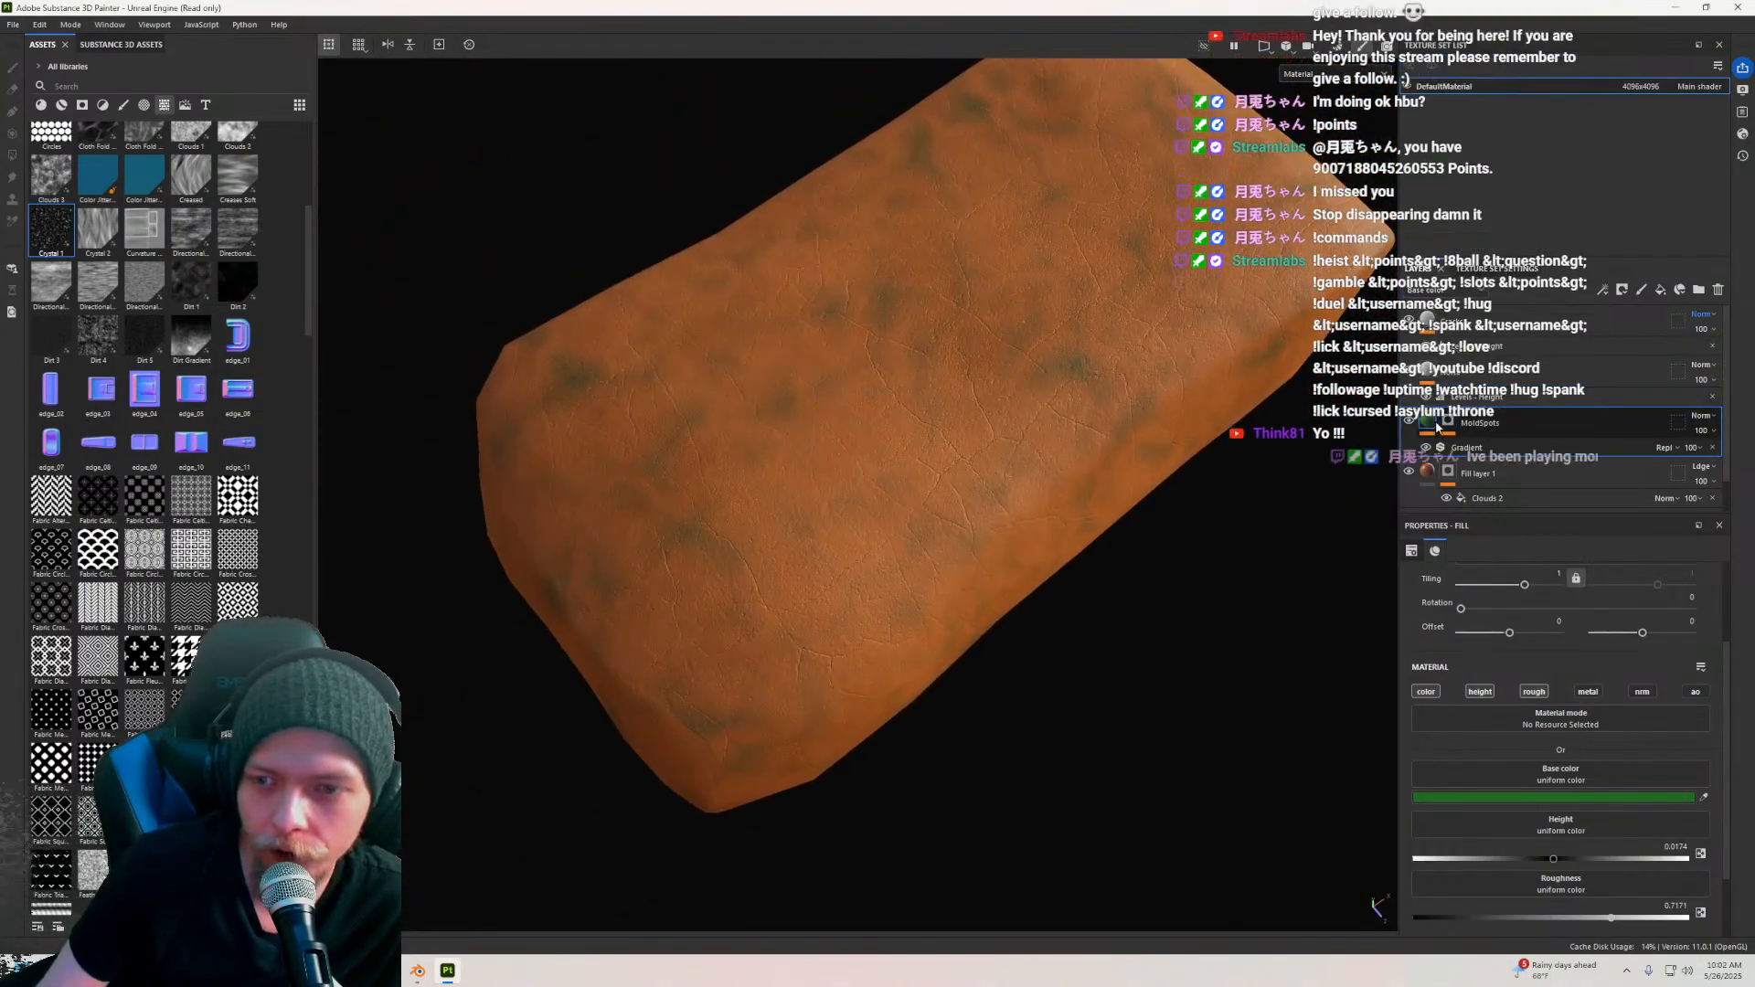
Step: Duplicate the MoldSpots layer and remove the Gradient filter from the copy
mouse_move(1434, 428)
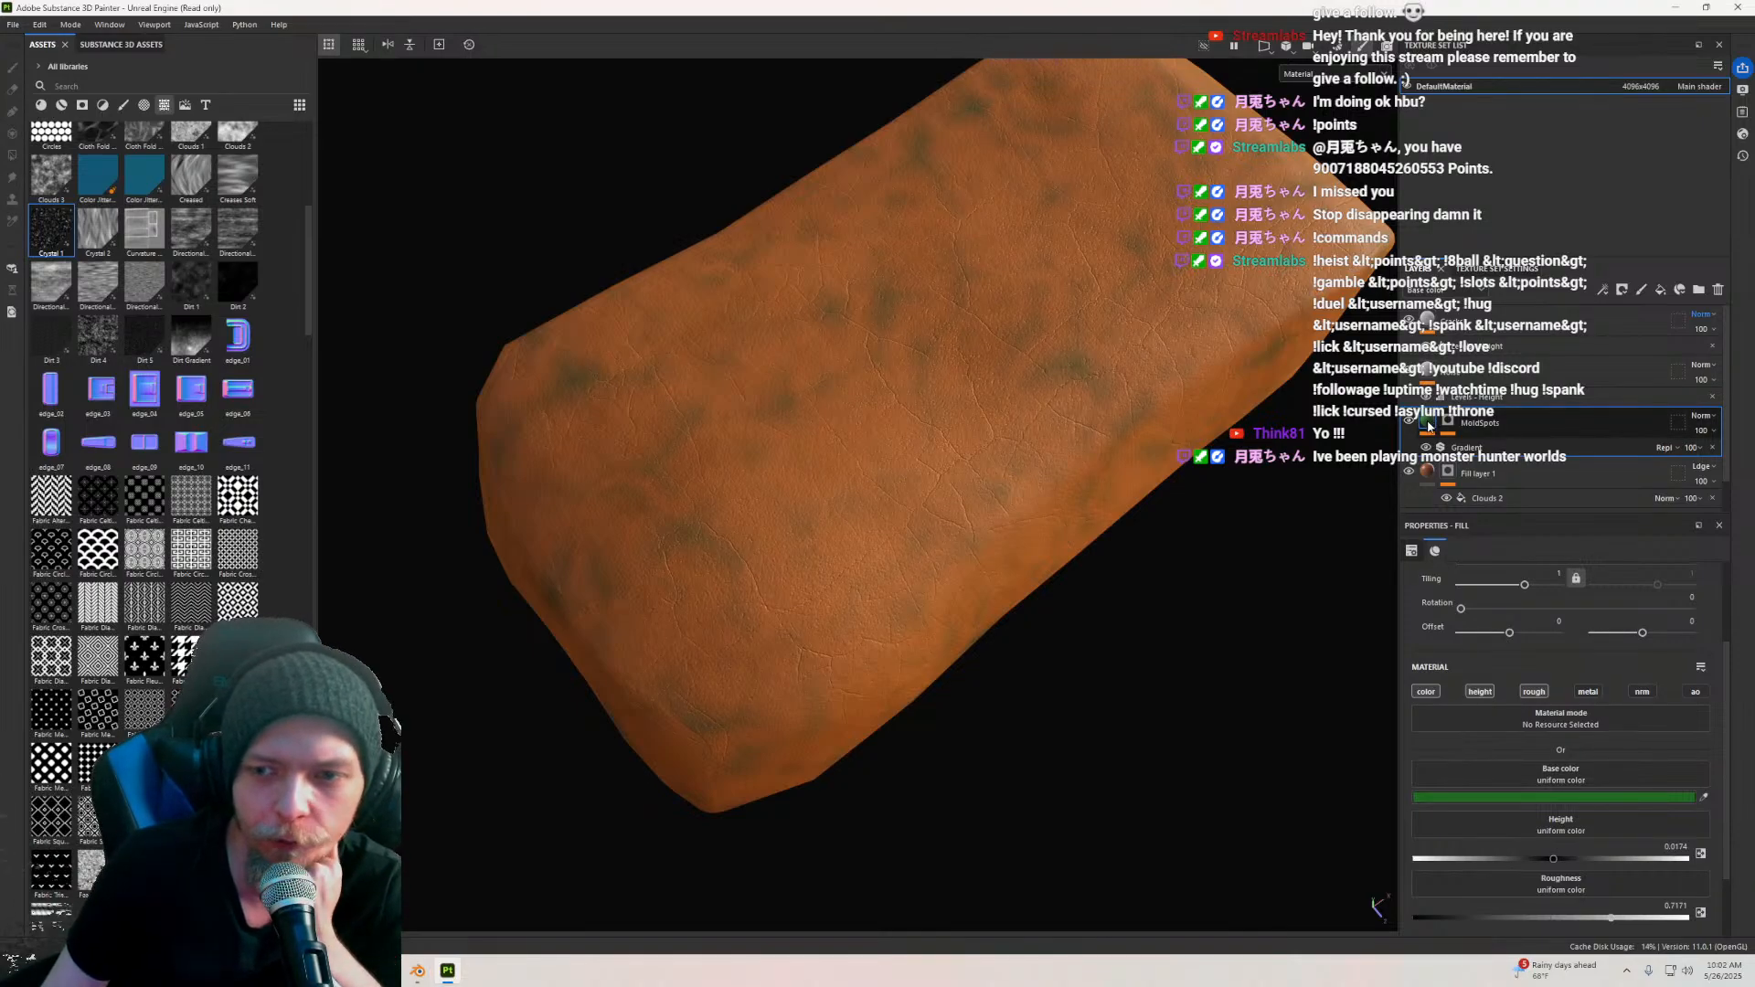
right_click(1429, 425)
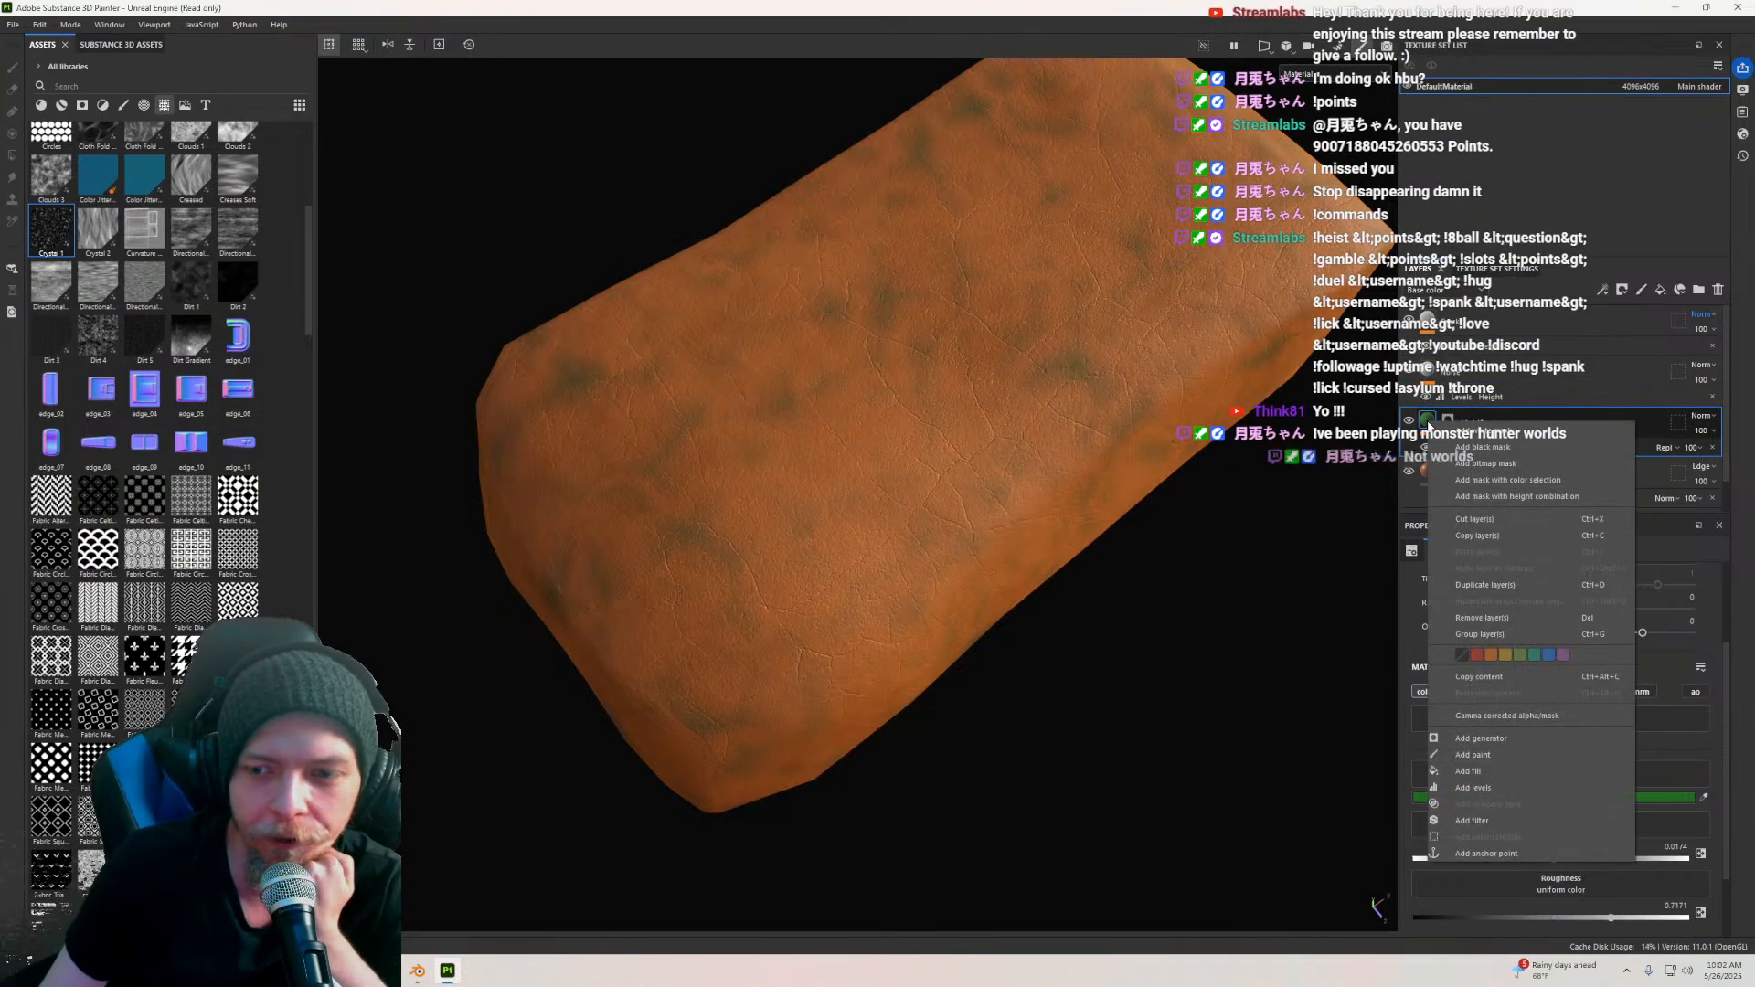
left_click(1466, 588)
left_click(1712, 448)
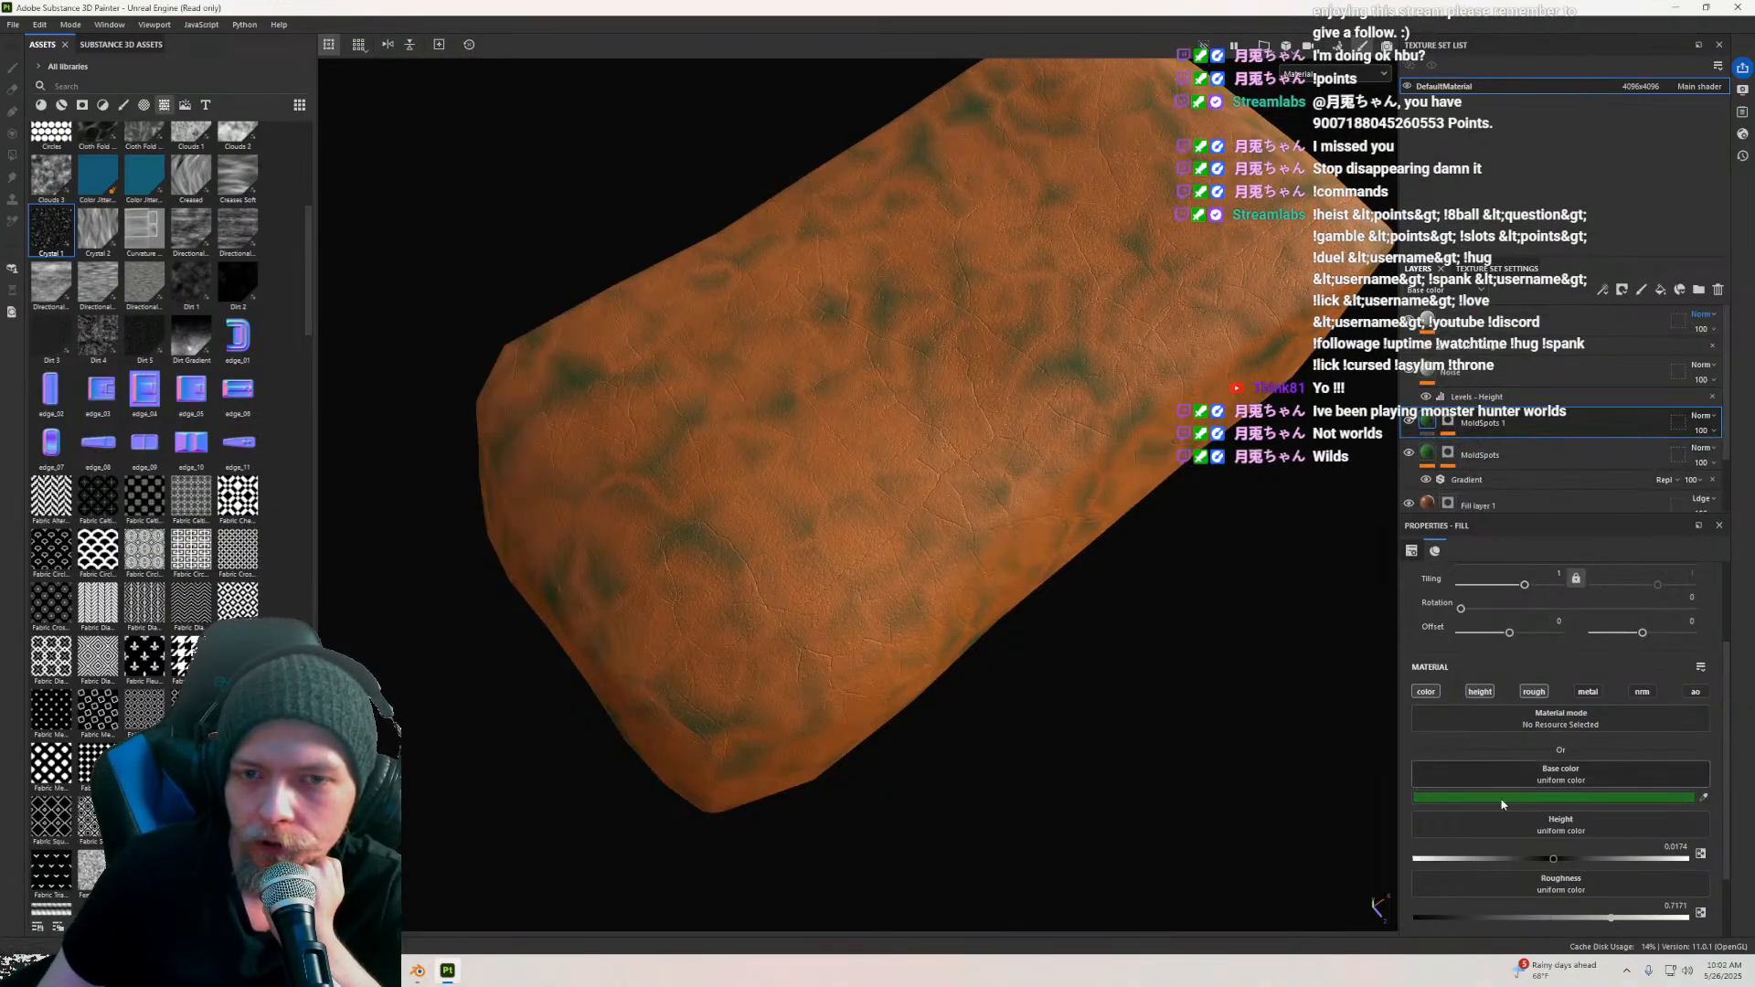
Step: Recolor the MoldSpots 1 layer to a neutral mid grey and set its Crystal 1 mask tiling to about 1.06
left_click_drag(1554, 708, 1526, 680)
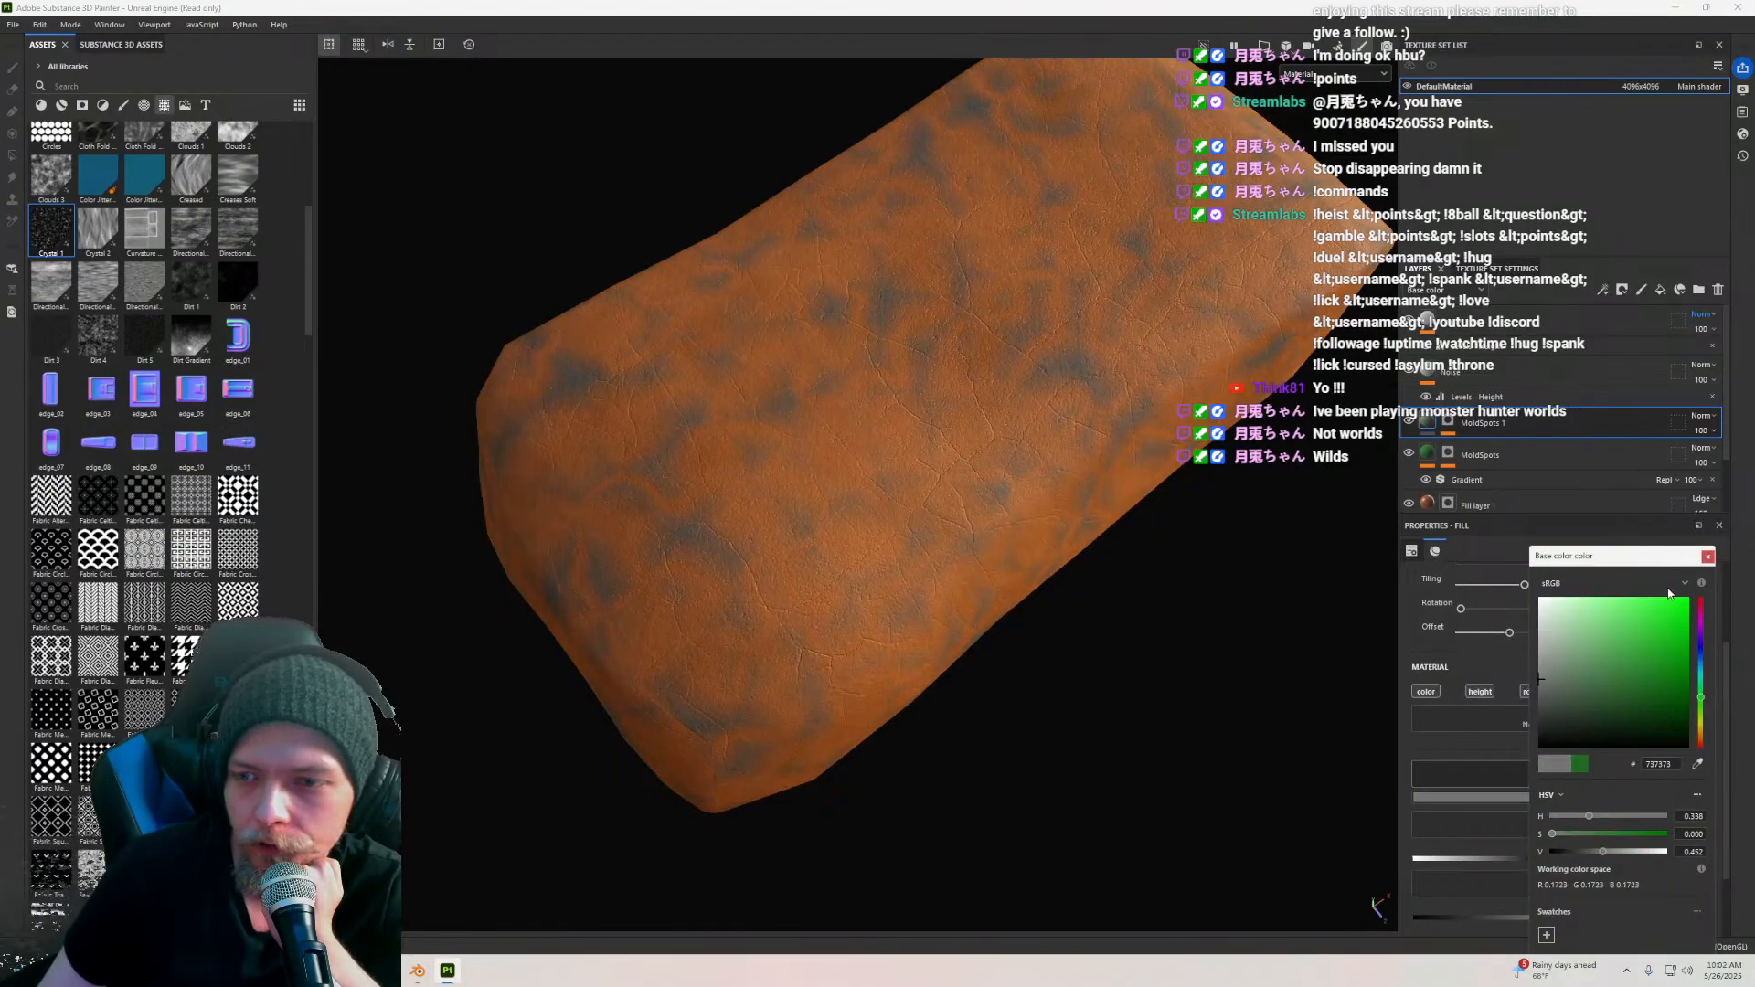
left_click(1707, 557)
left_click(1450, 422)
left_click(1488, 448)
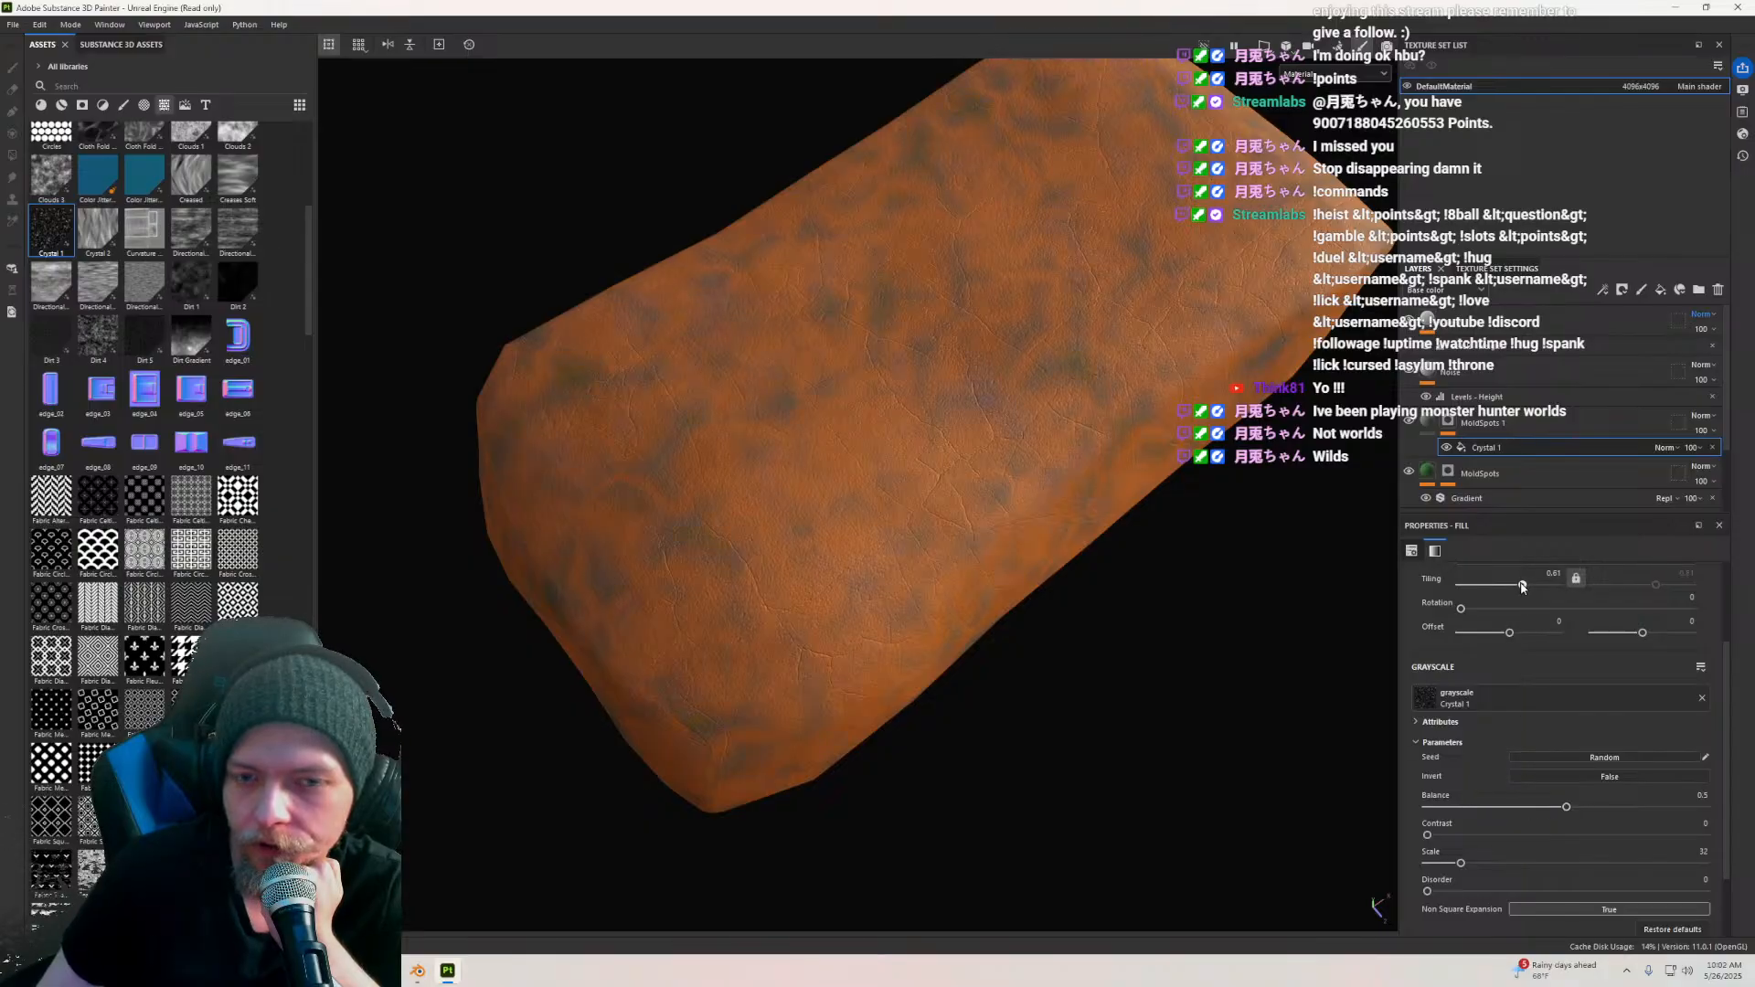
left_click_drag(1521, 586, 1529, 590)
Step: Lighten the MoldSpots 1 base color to a paler grey and set the layer's blending mode to Overlay
left_click(1462, 422)
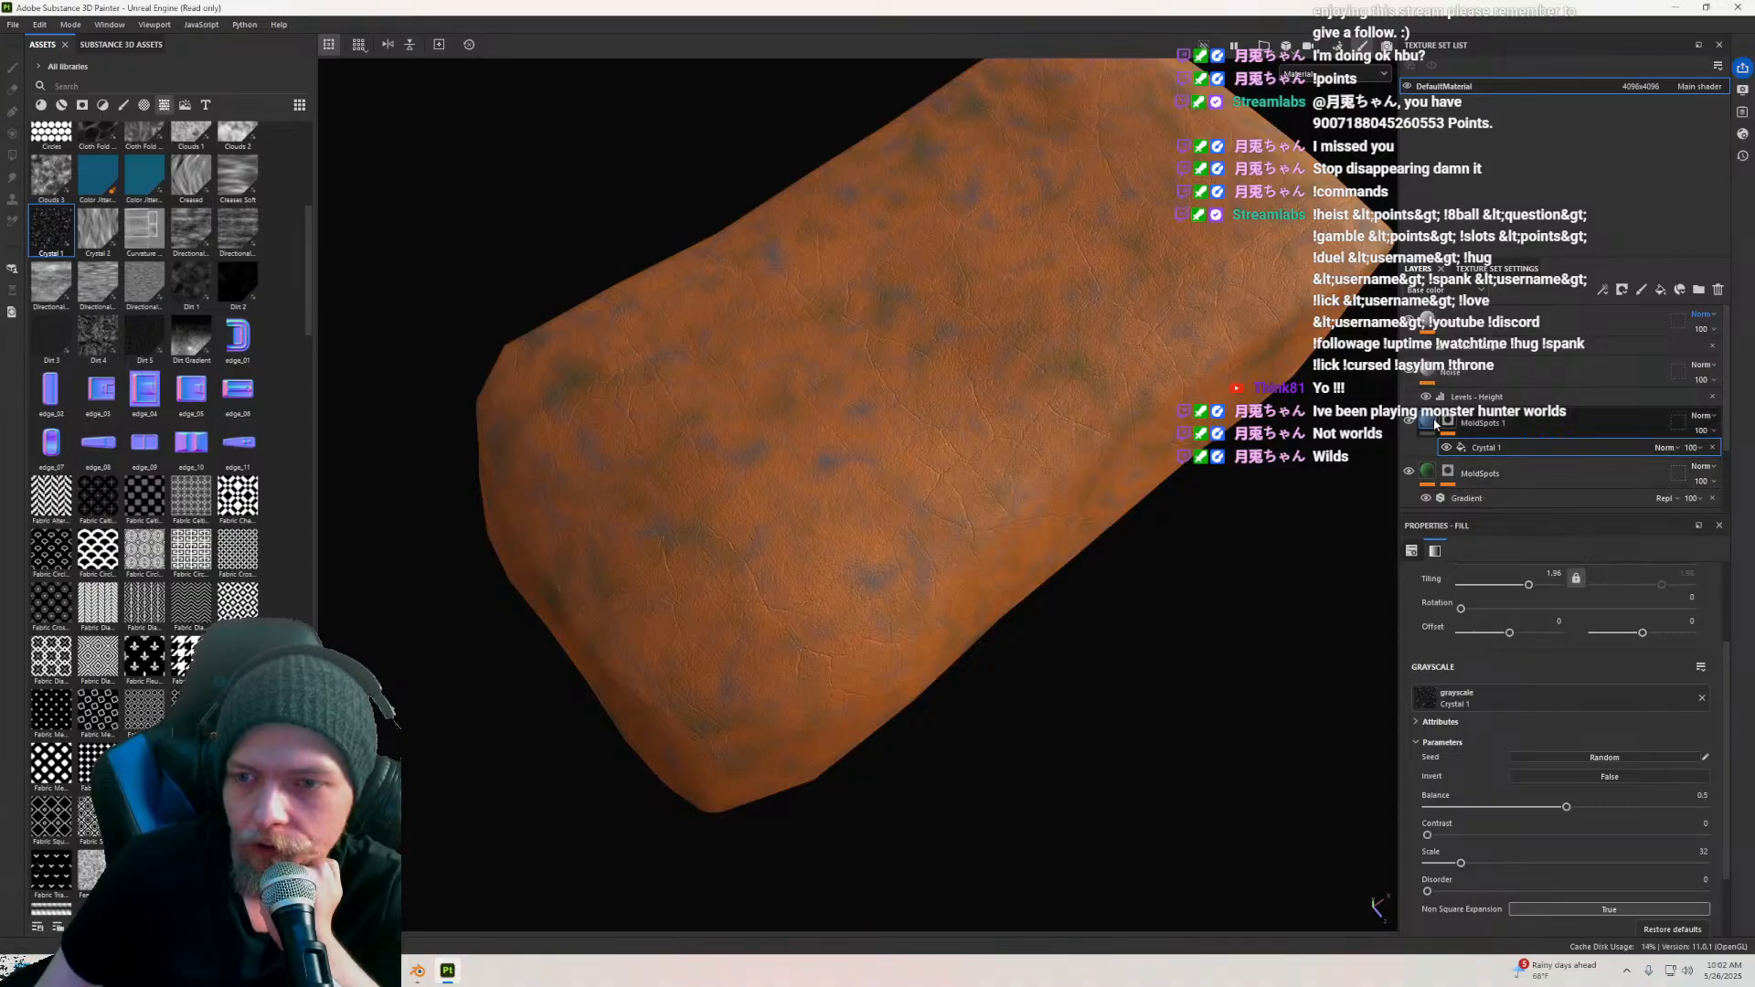
left_click(1468, 797)
left_click_drag(1547, 653, 1538, 668)
left_click(1707, 556)
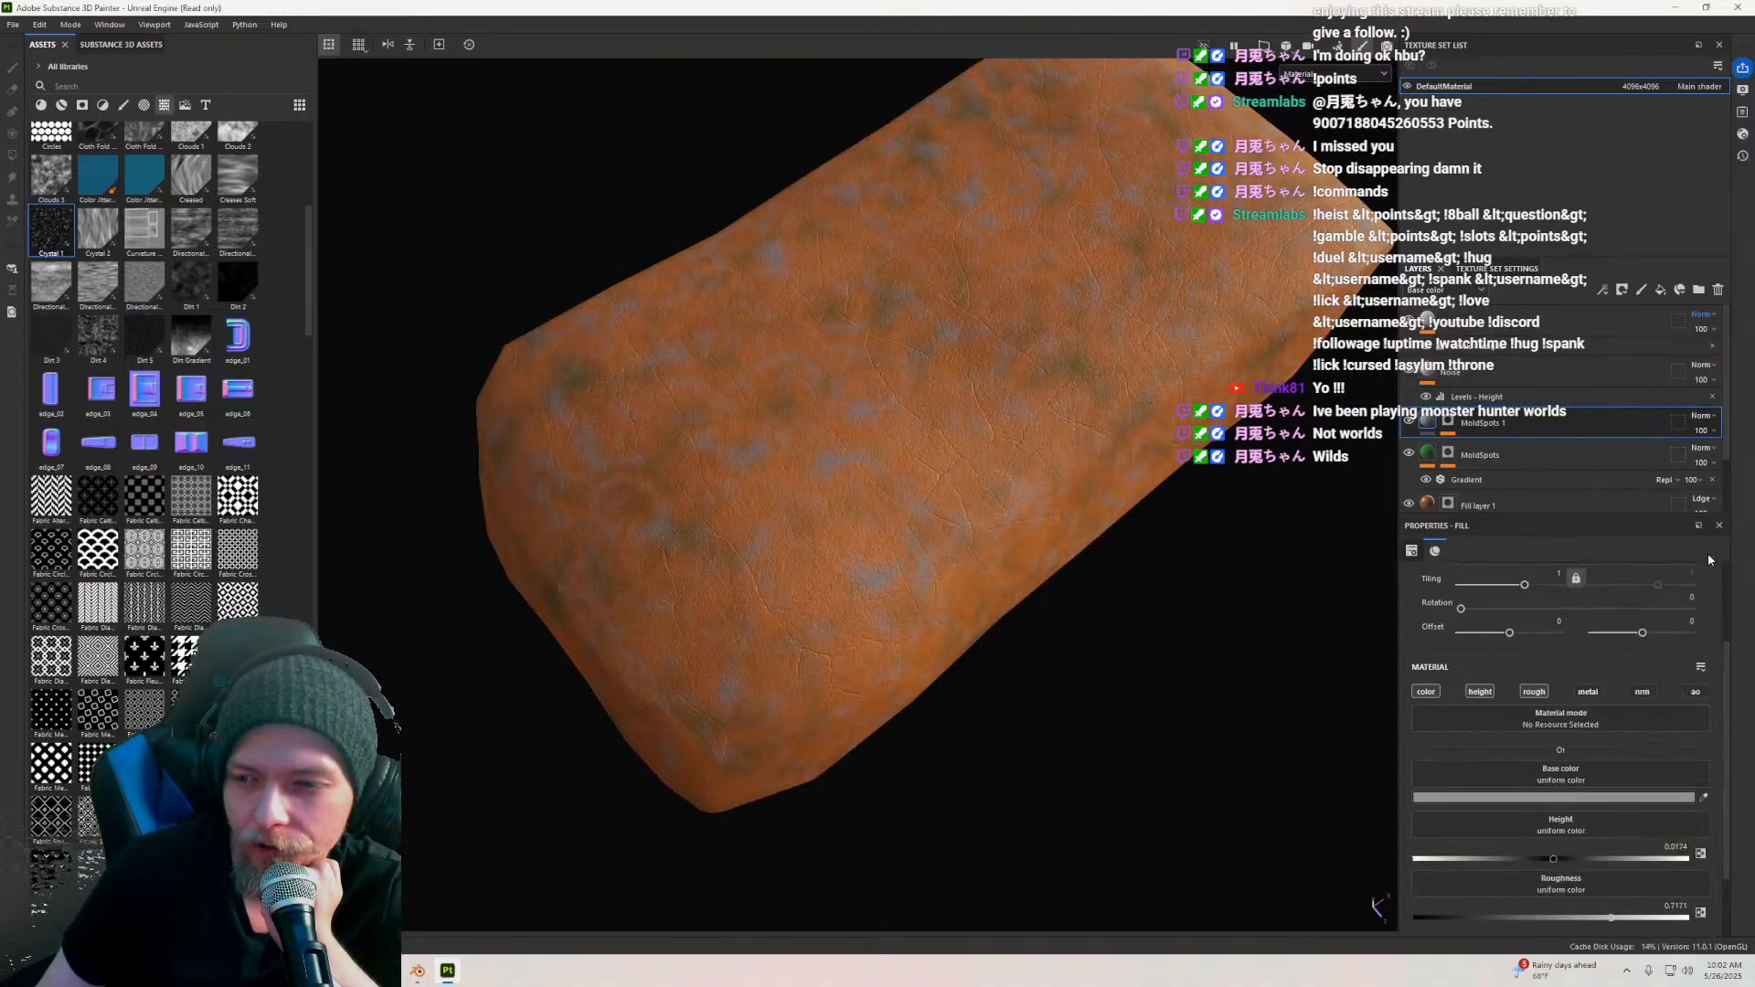
left_click(1701, 416)
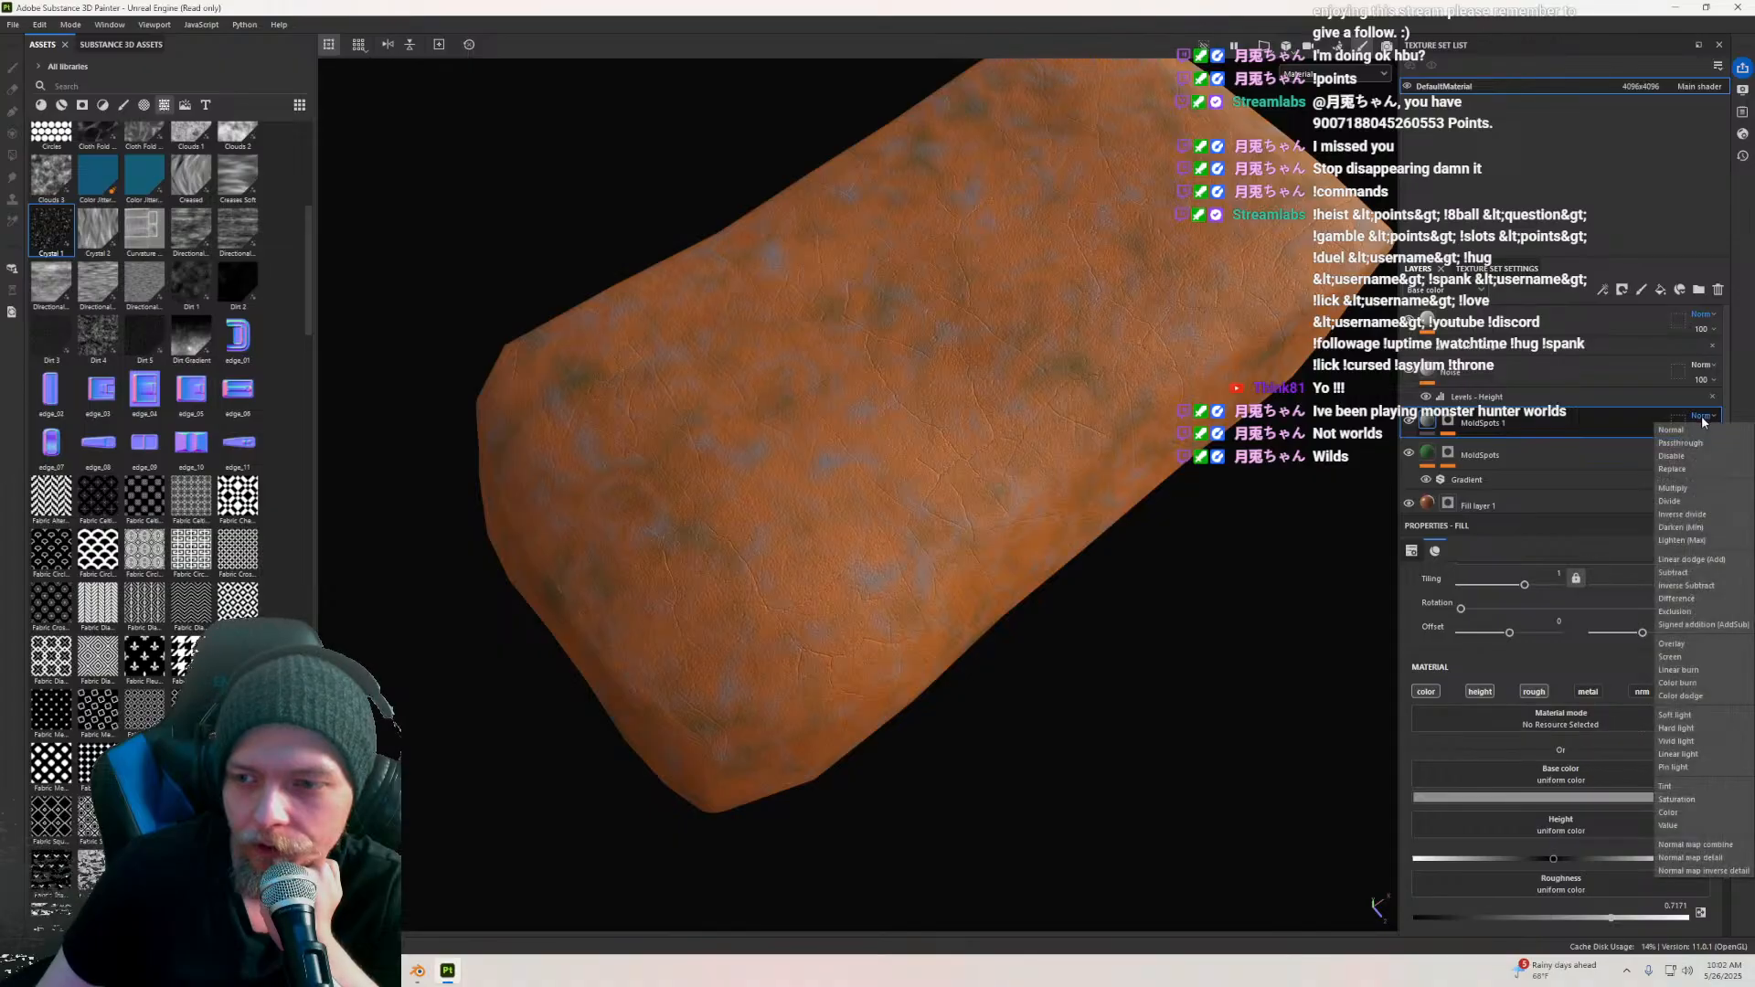
left_click(1673, 643)
Step: Examine how the overlaid grey mold spots blend across the cheese block from several angles and distances
scroll(955, 536, "up", 3)
scroll(948, 533, "down", 5)
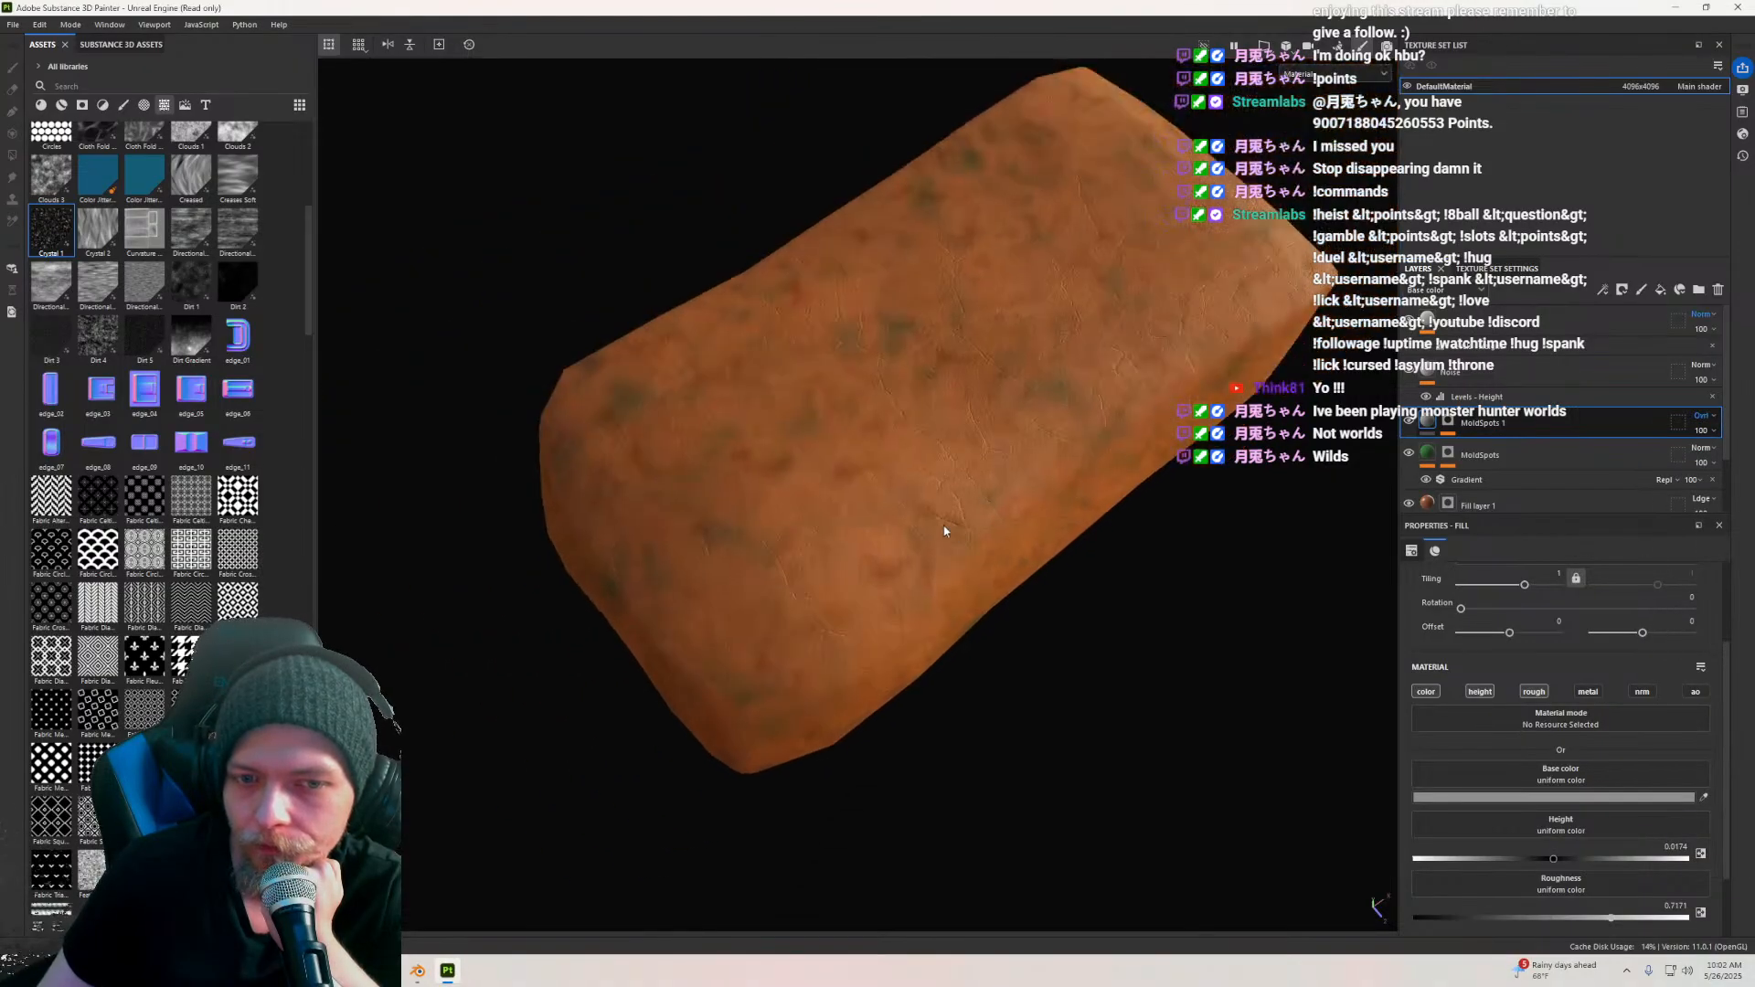
scroll(940, 519, "up", 3)
left_click_drag(940, 519, 832, 551, "alt")
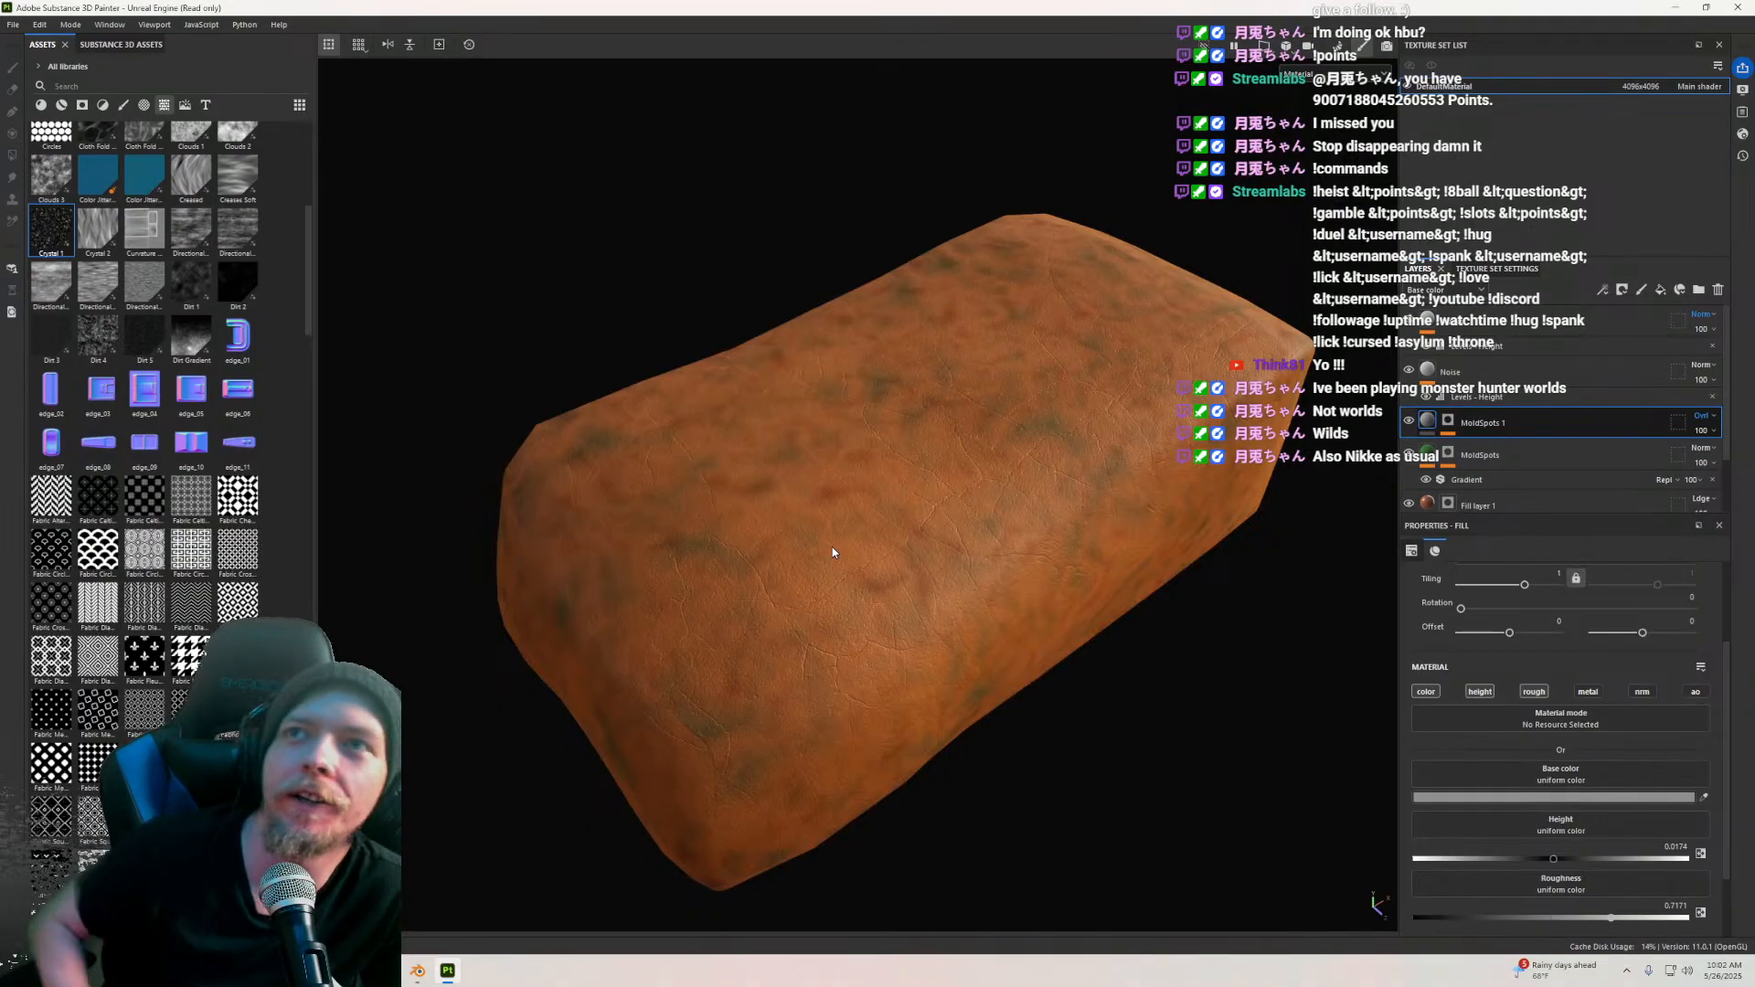
left_click_drag(721, 504, 1195, 475, "alt")
scroll(876, 558, "up", 5)
scroll(876, 557, "down", 7)
scroll(1034, 514, "up", 4)
left_click_drag(1033, 515, 859, 533, "alt")
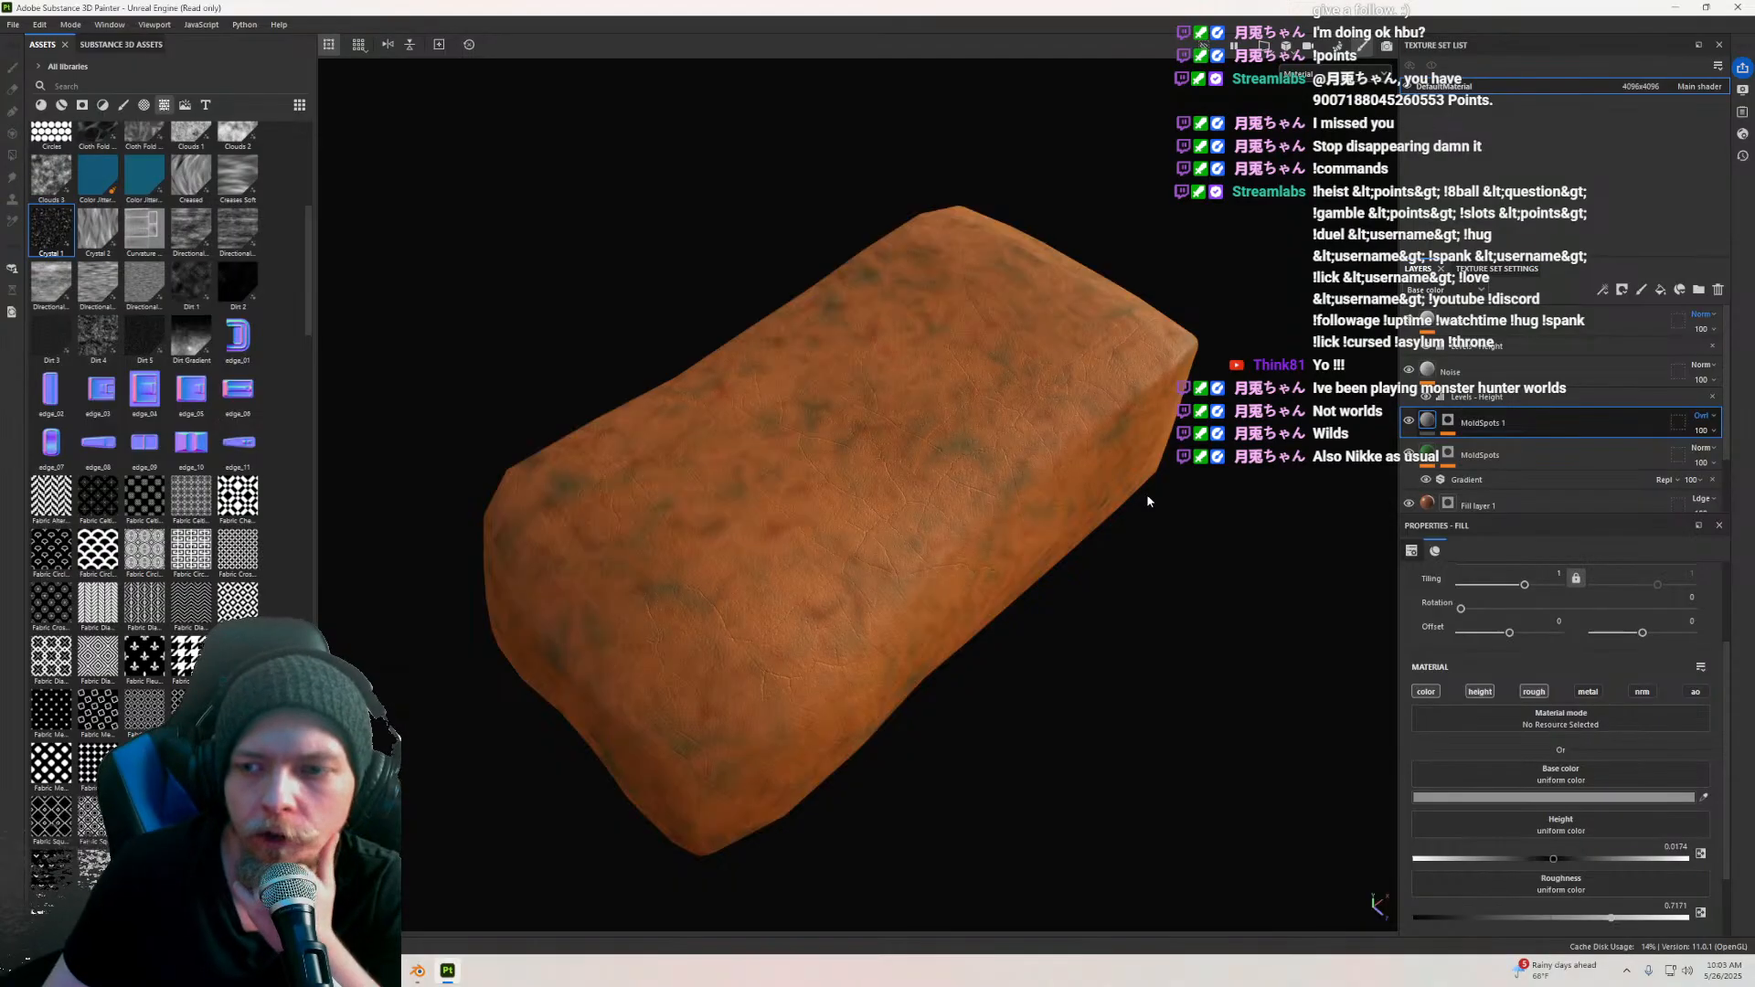
scroll(853, 490, "up", 3)
scroll(854, 490, "down", 3)
Step: Duplicate the green MoldSpots layer together with its Gradient filter and mask
left_click(1426, 454)
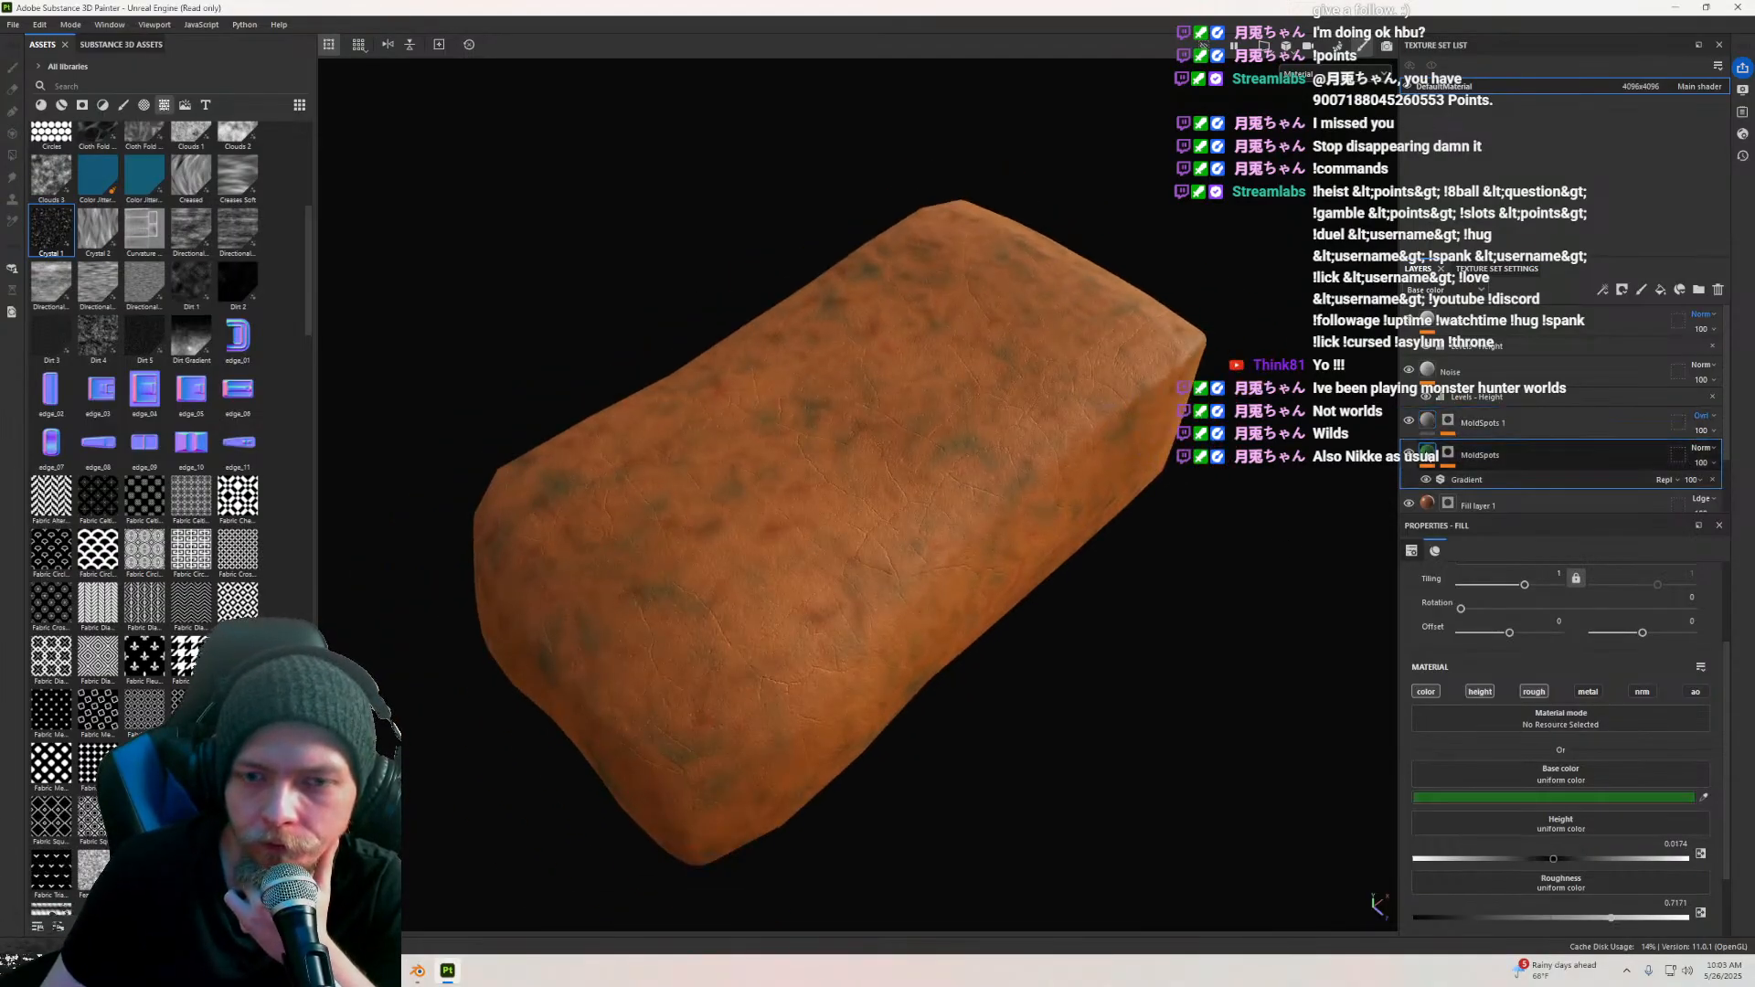
scroll(941, 496, "down", 5)
left_click_drag(942, 510, 862, 364, "alt")
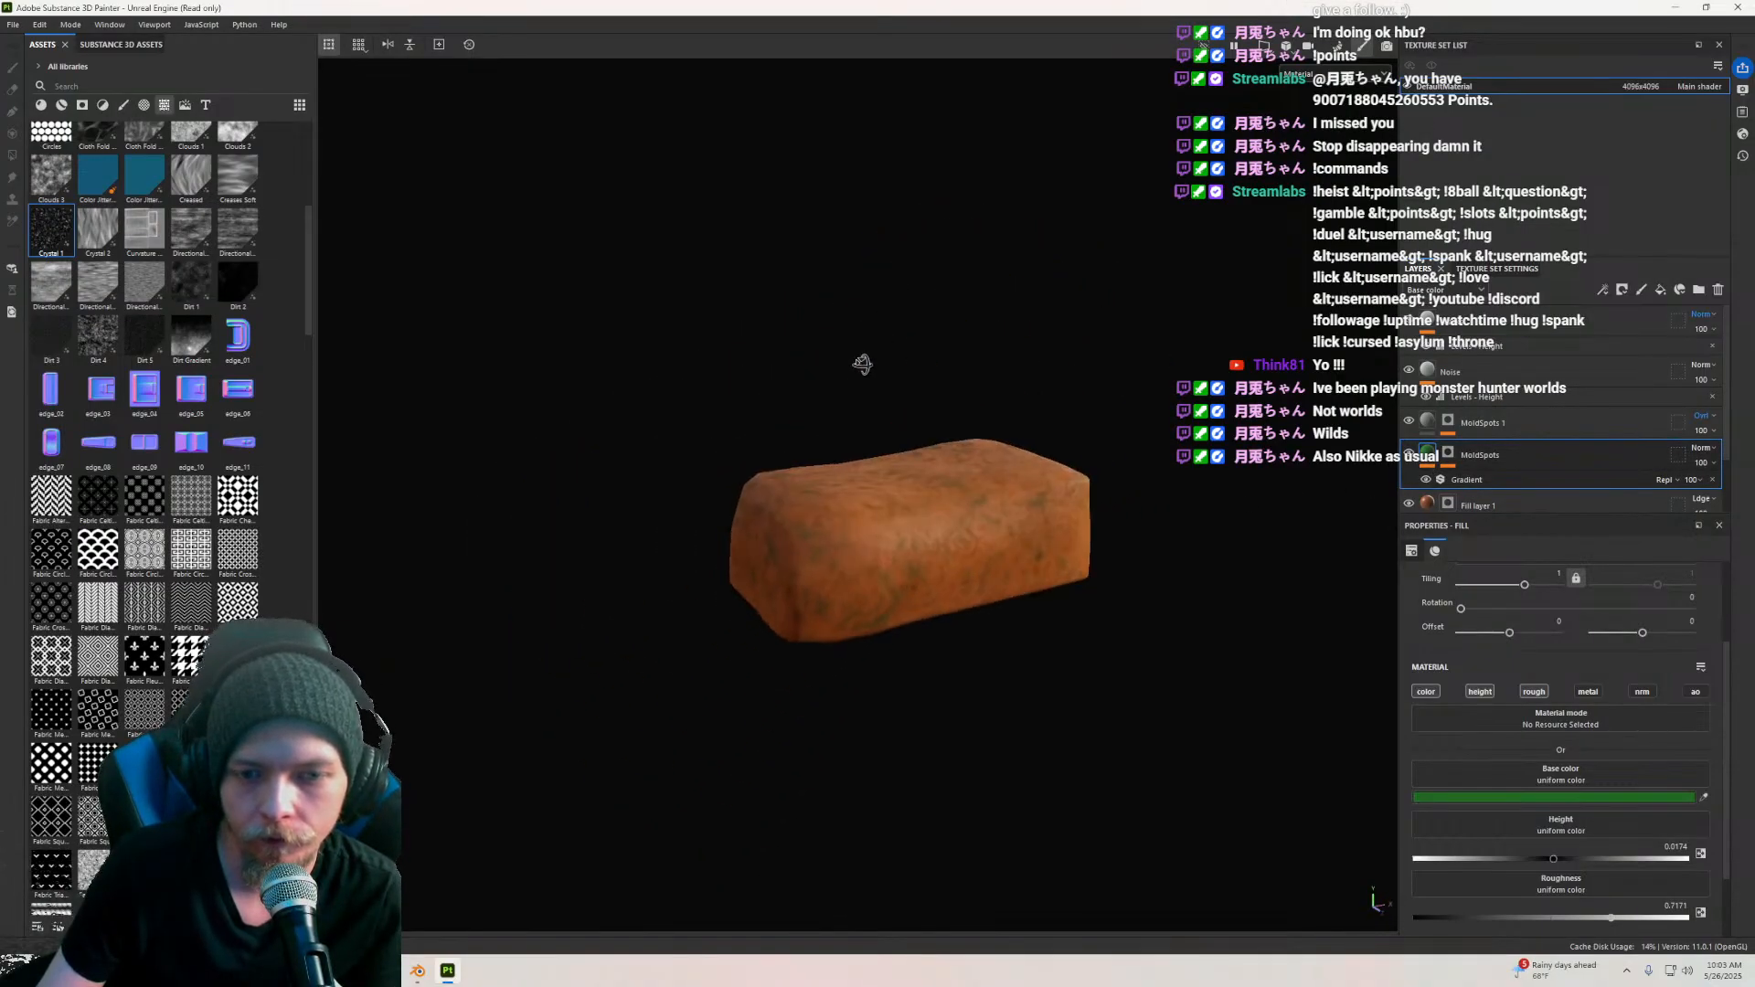
scroll(903, 528, "up", 5)
left_click_drag(903, 529, 964, 661, "alt")
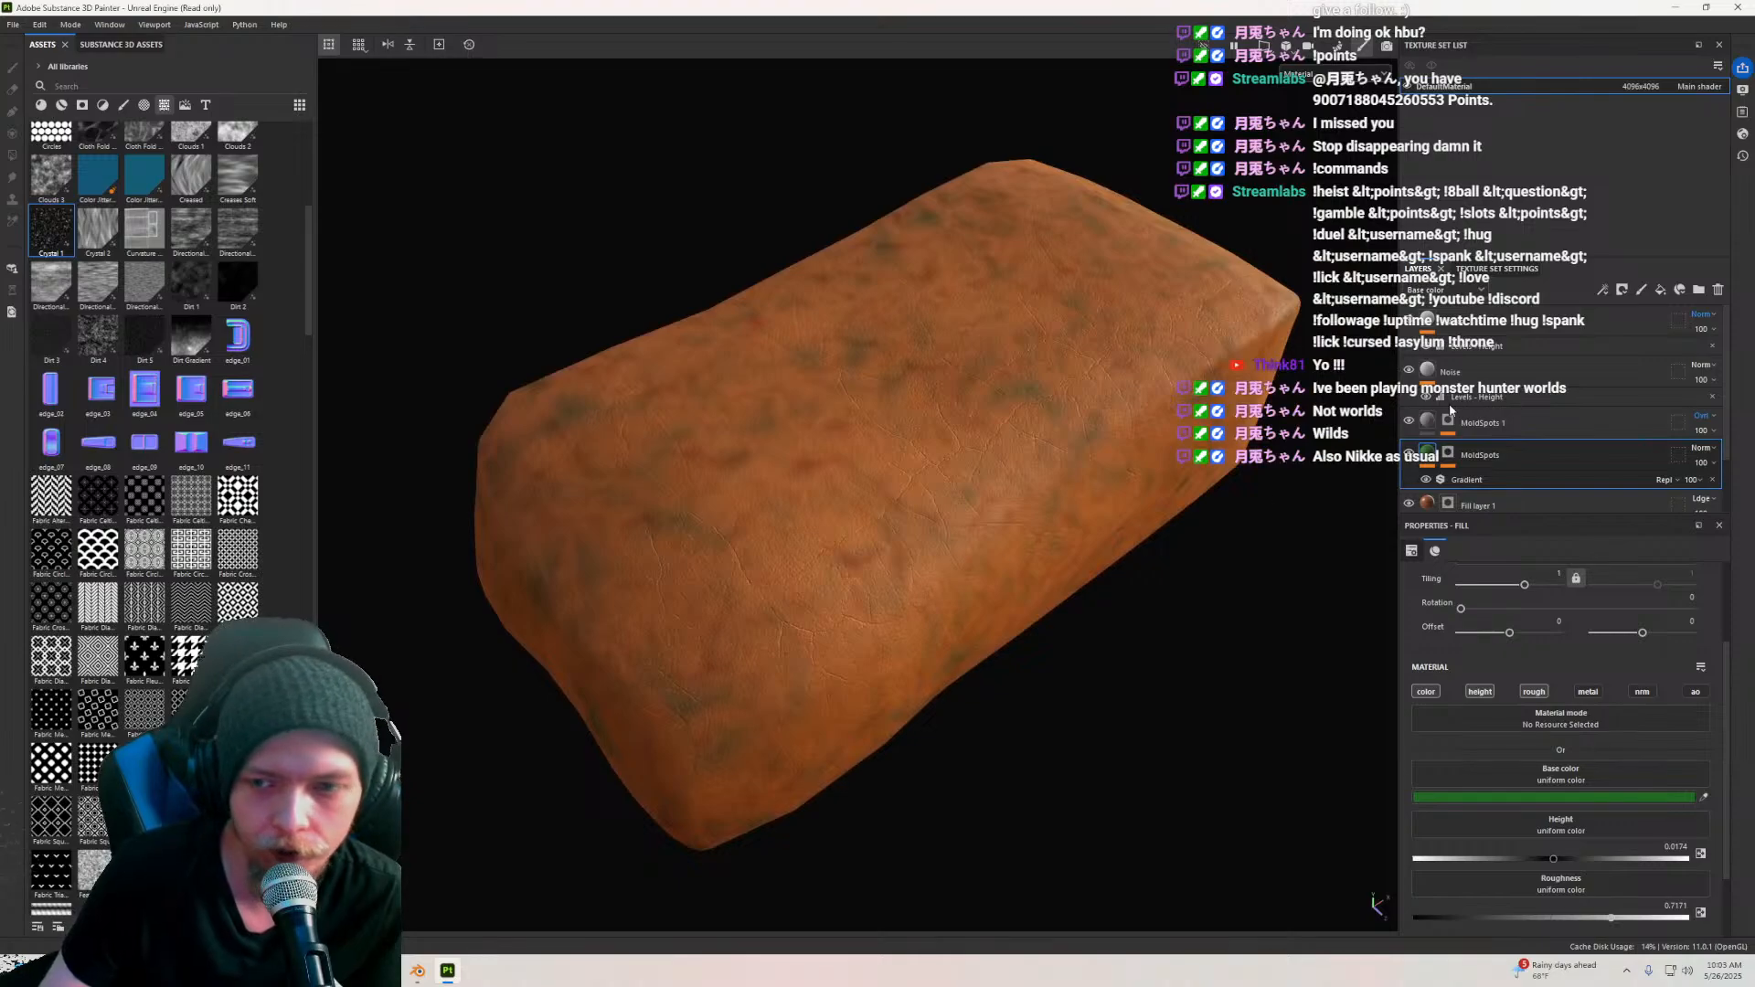
right_click(1430, 452)
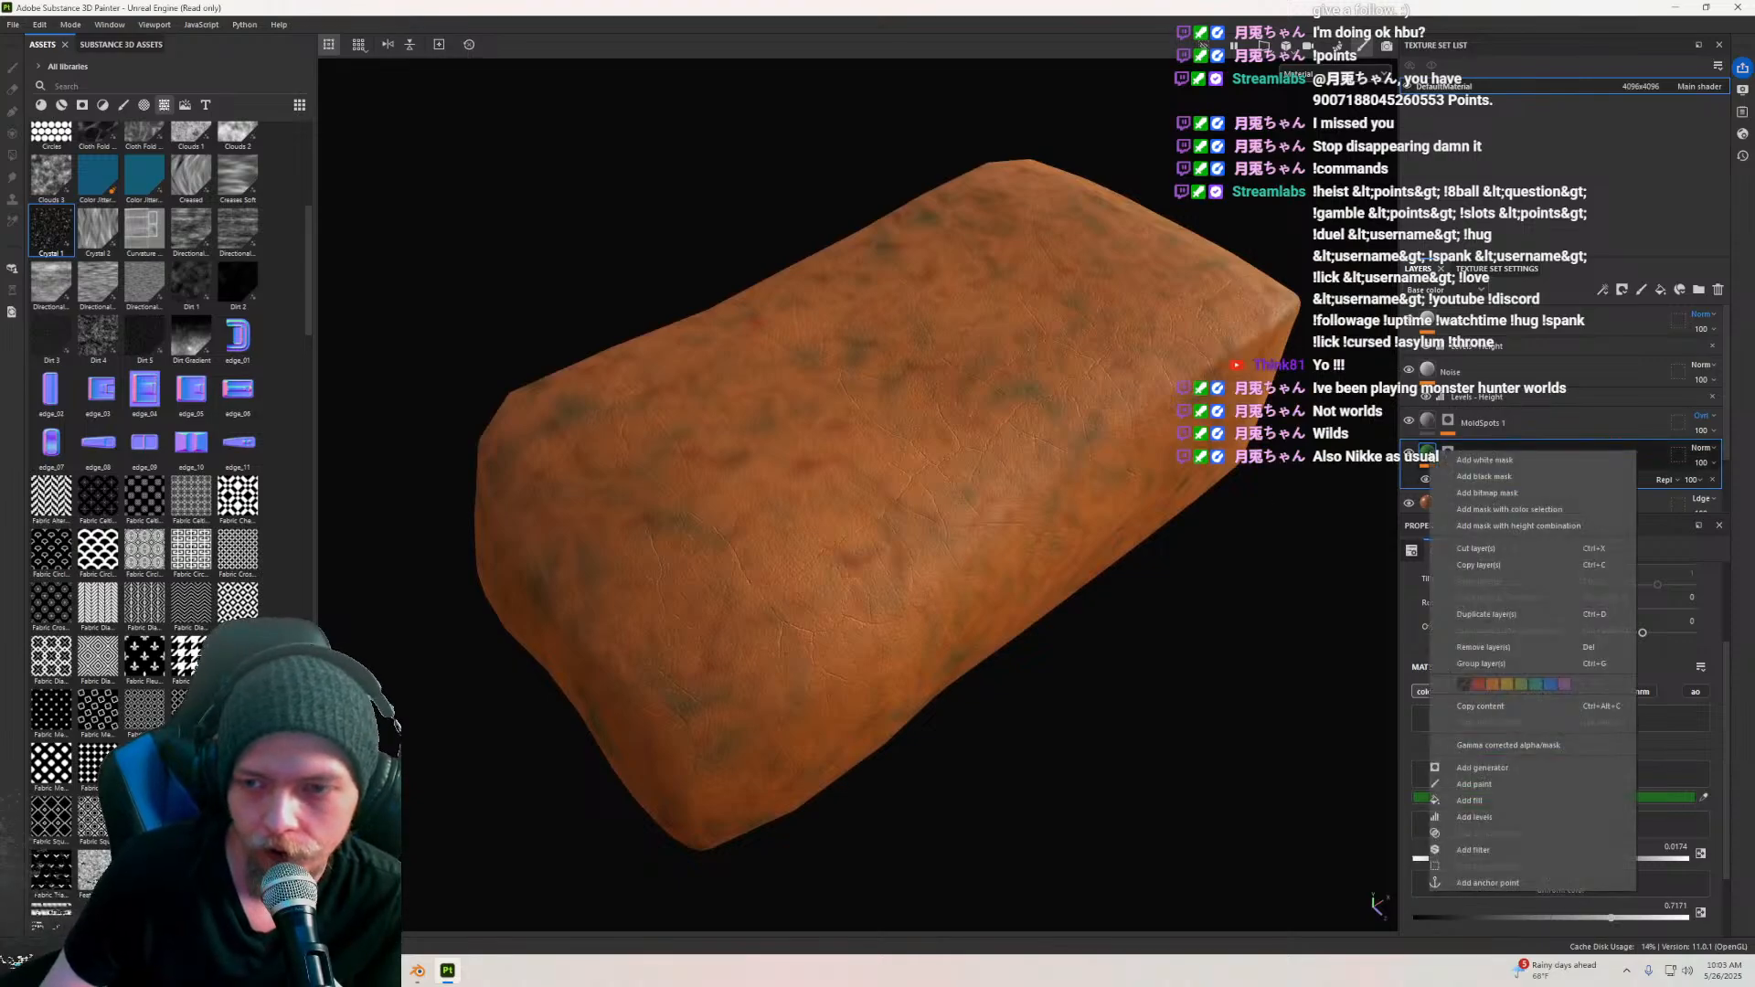
left_click(1511, 617)
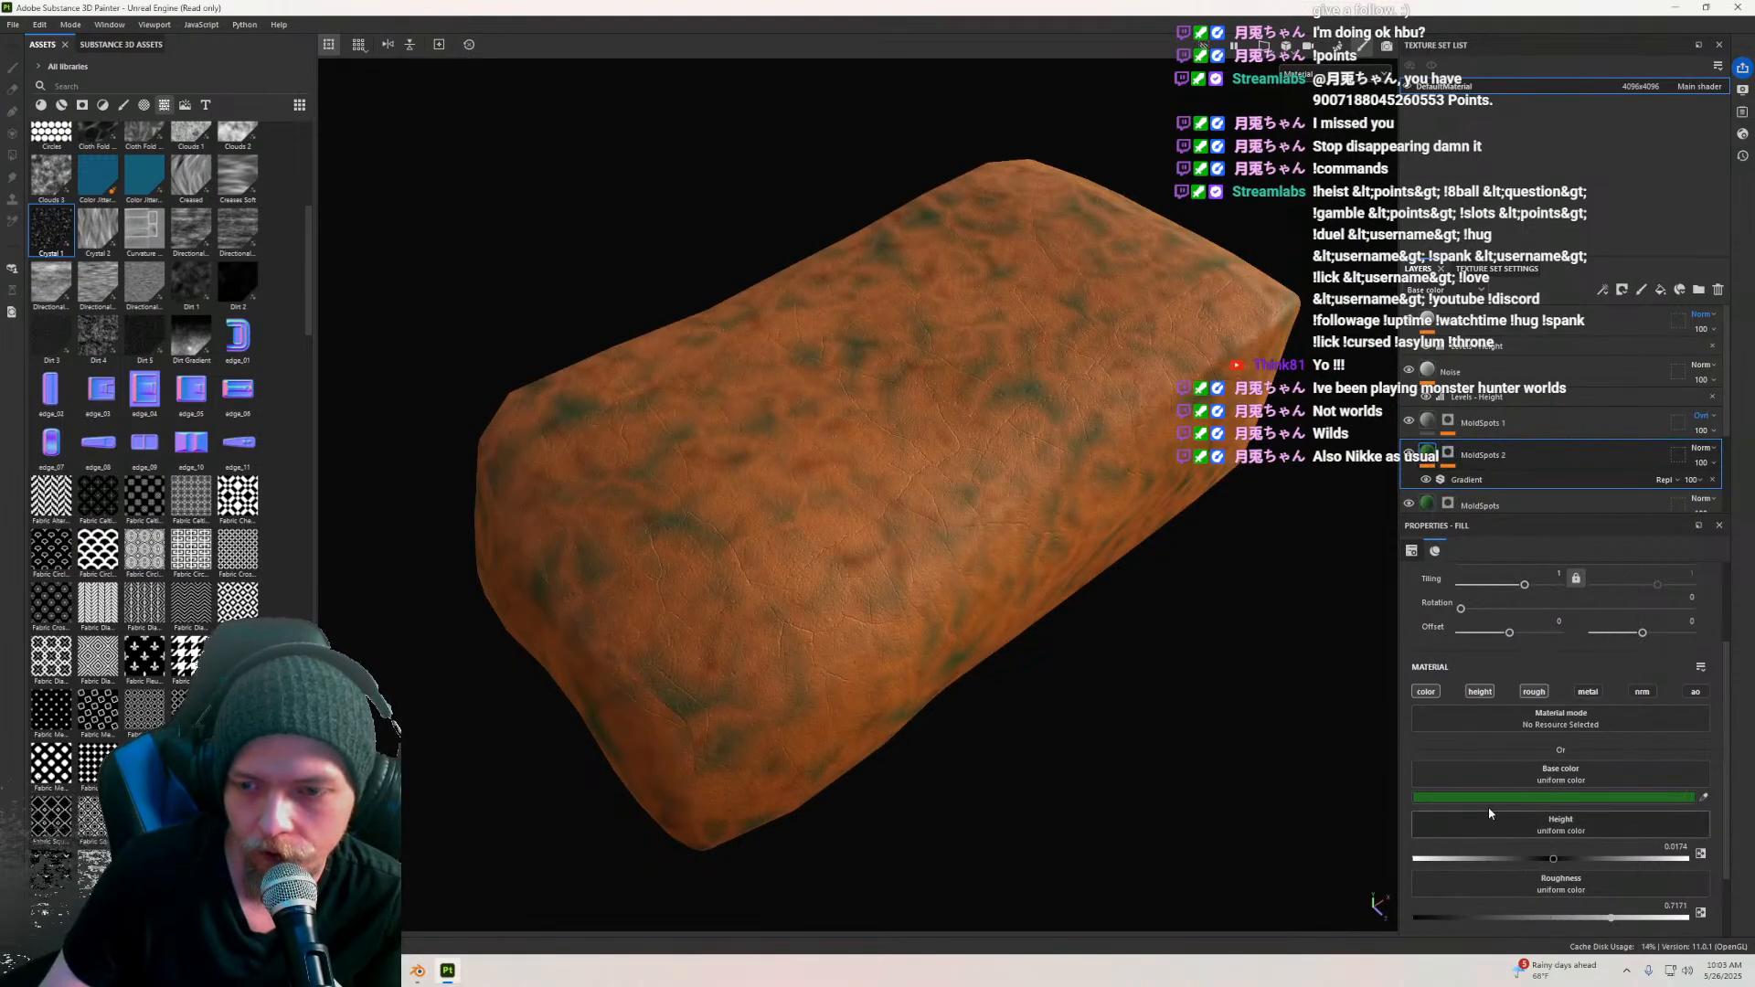
Step: Set the tiling of the Crystal 1 fill in the MoldSpots 2 mask to about -0.3
scroll(1059, 591, "down", 1)
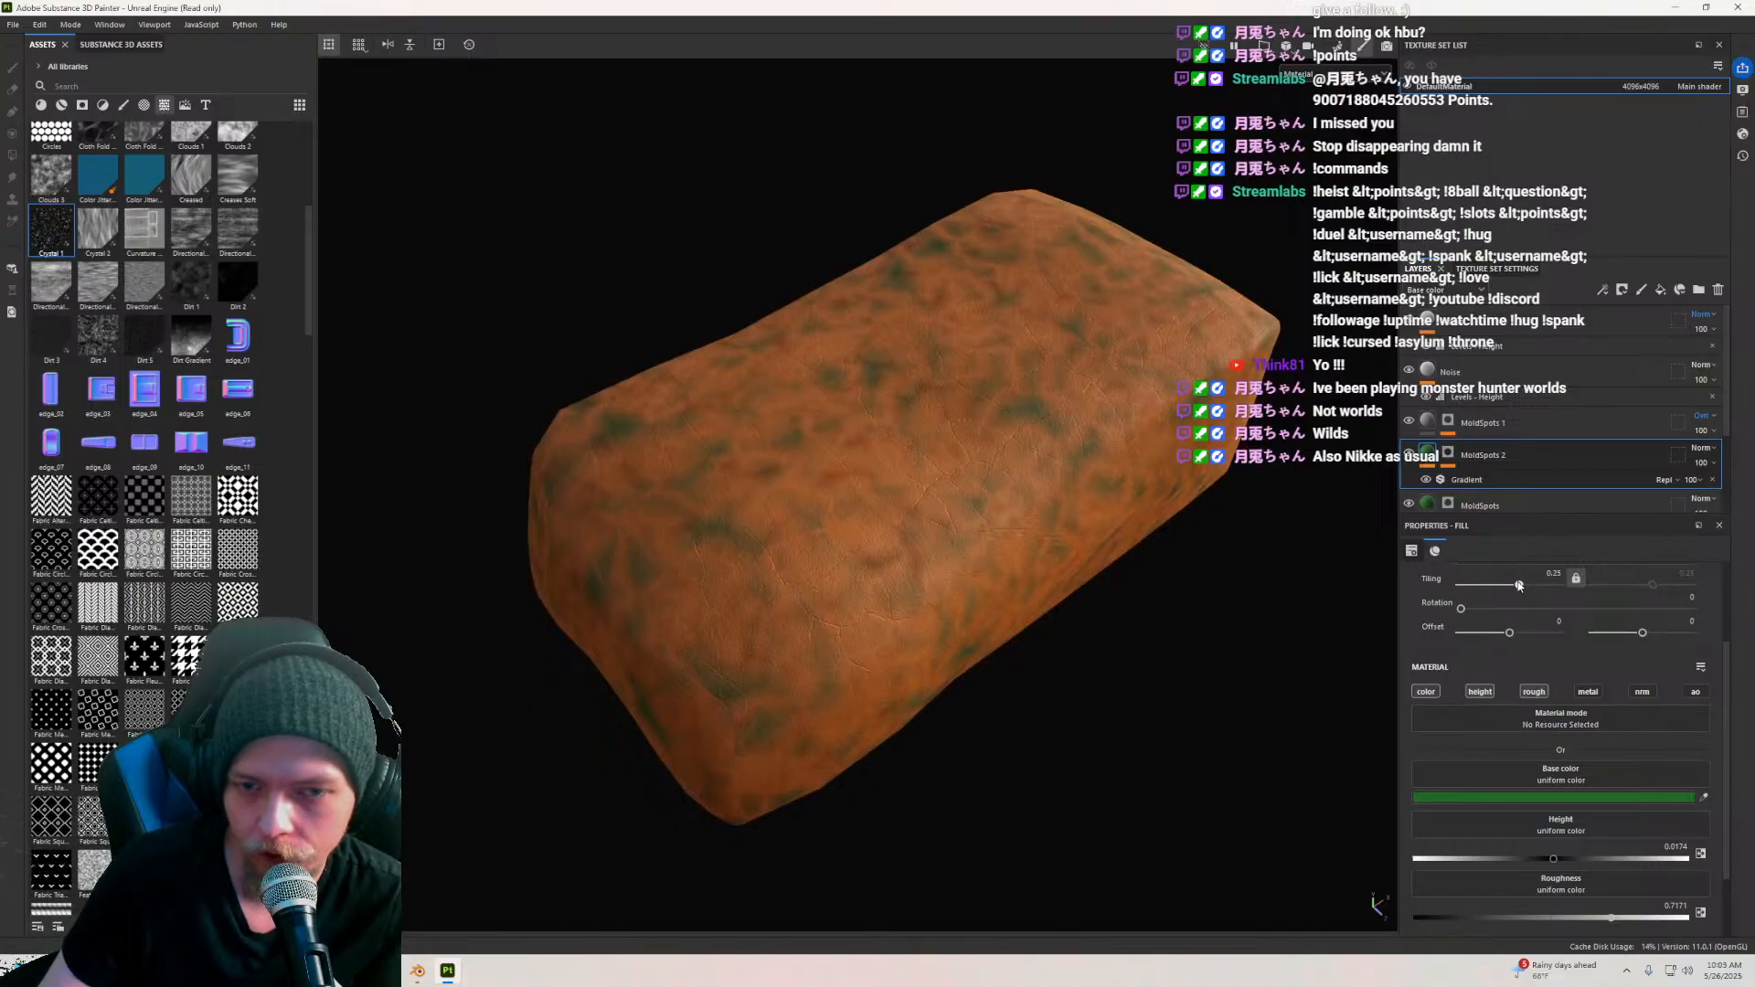
left_click(1448, 455)
left_click(1473, 479)
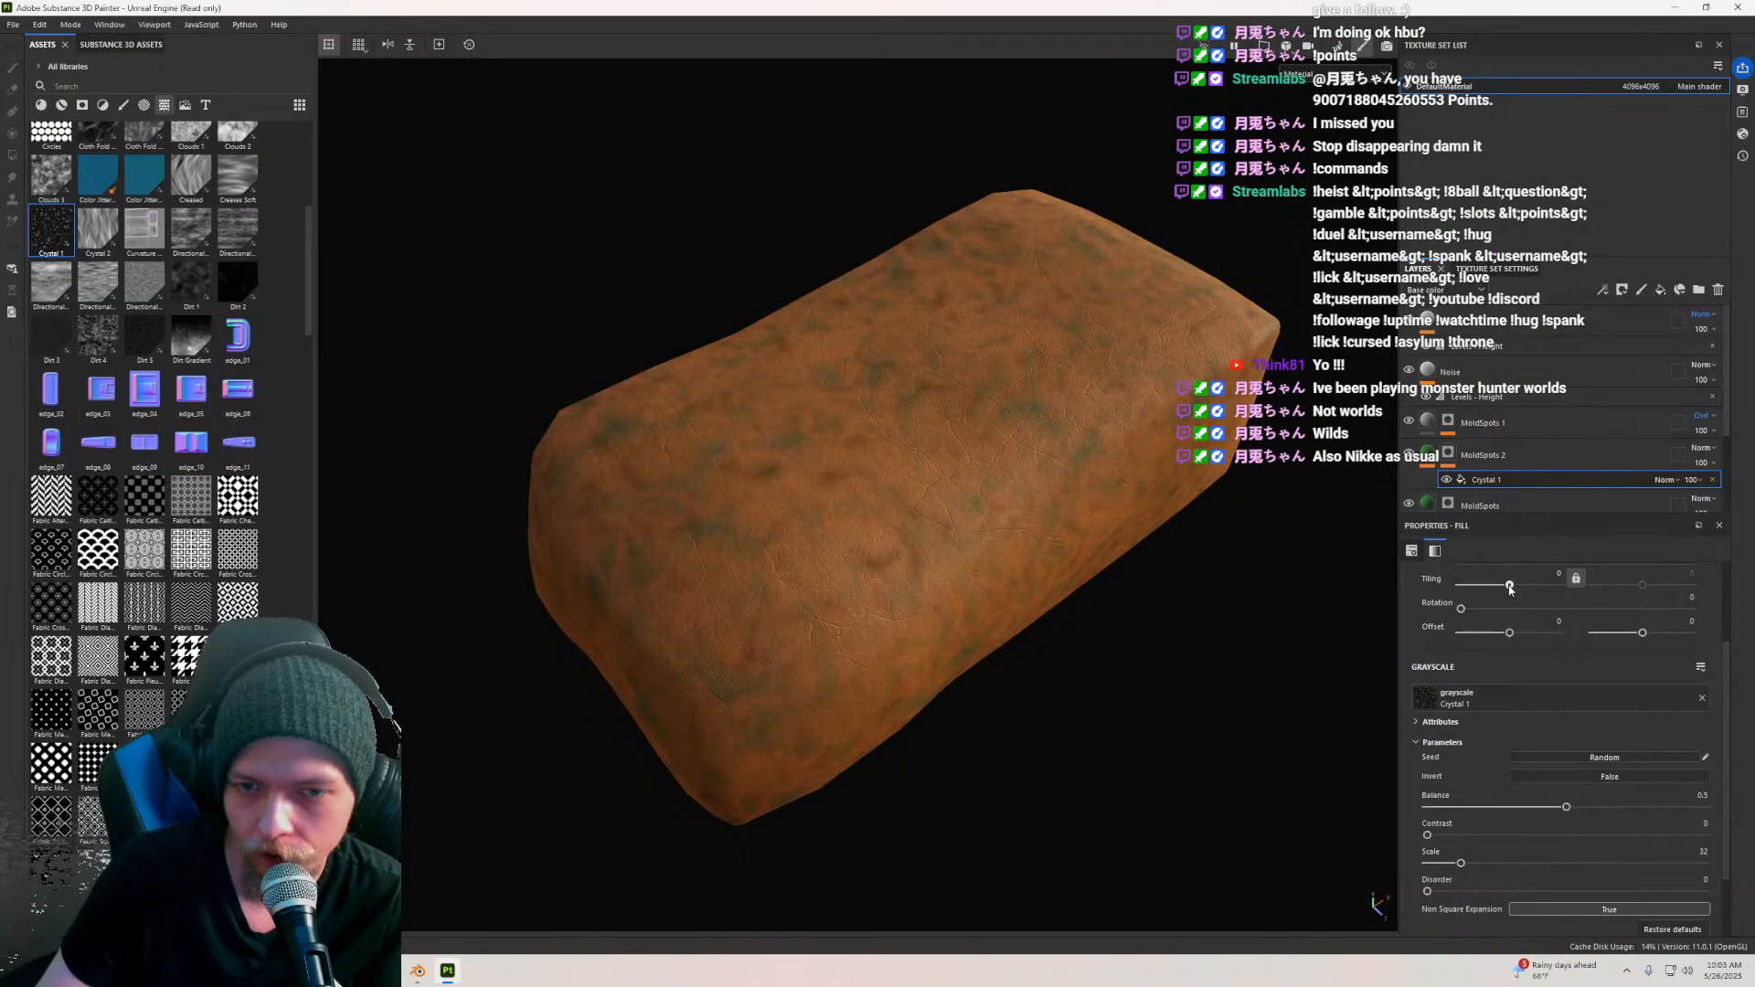
left_click_drag(1508, 589, 1500, 589)
scroll(956, 494, "down", 3)
left_click_drag(956, 494, 1014, 540, "alt")
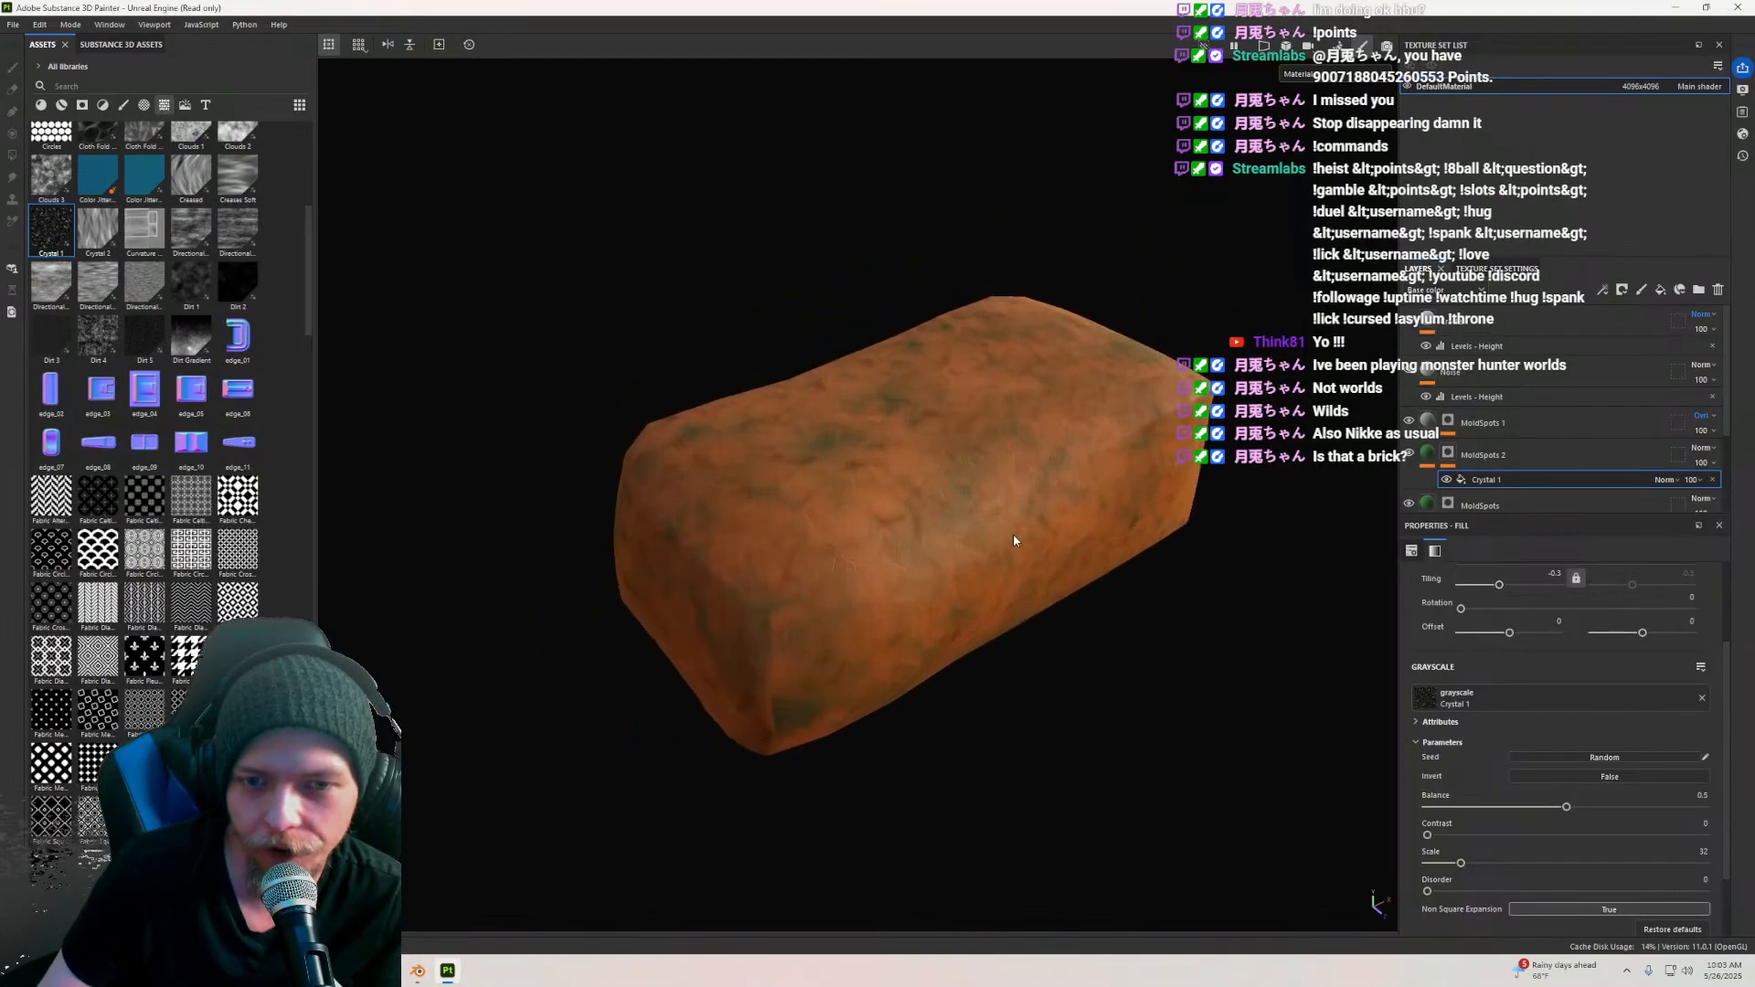
Step: Slightly lower the opacity of the Crystal 1 fill in the MoldSpots 2 mask and check the block
left_click(1665, 480)
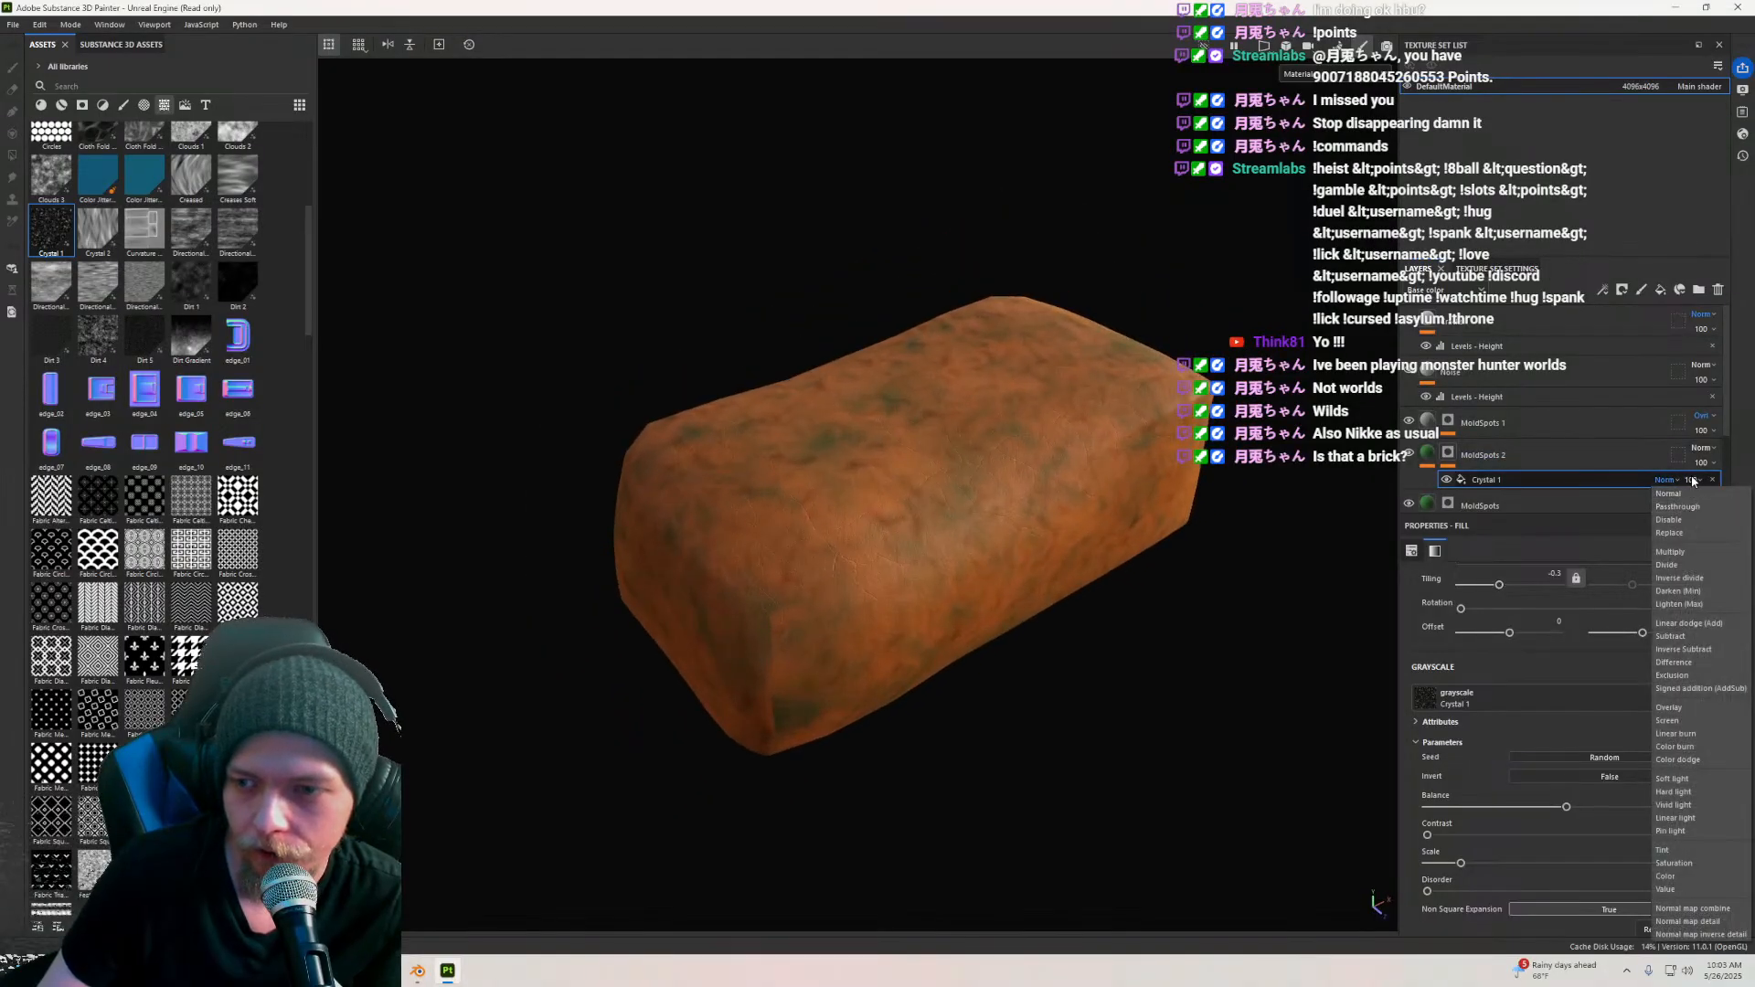
left_click(1694, 480)
mouse_move(1743, 503)
left_mouse_down()
mouse_move(1716, 503)
mouse_move(1735, 509)
left_mouse_up()
left_click_drag(956, 534, 973, 507, "alt")
middle_click_drag(973, 508, 937, 495, "alt")
scroll(937, 496, "up", 1)
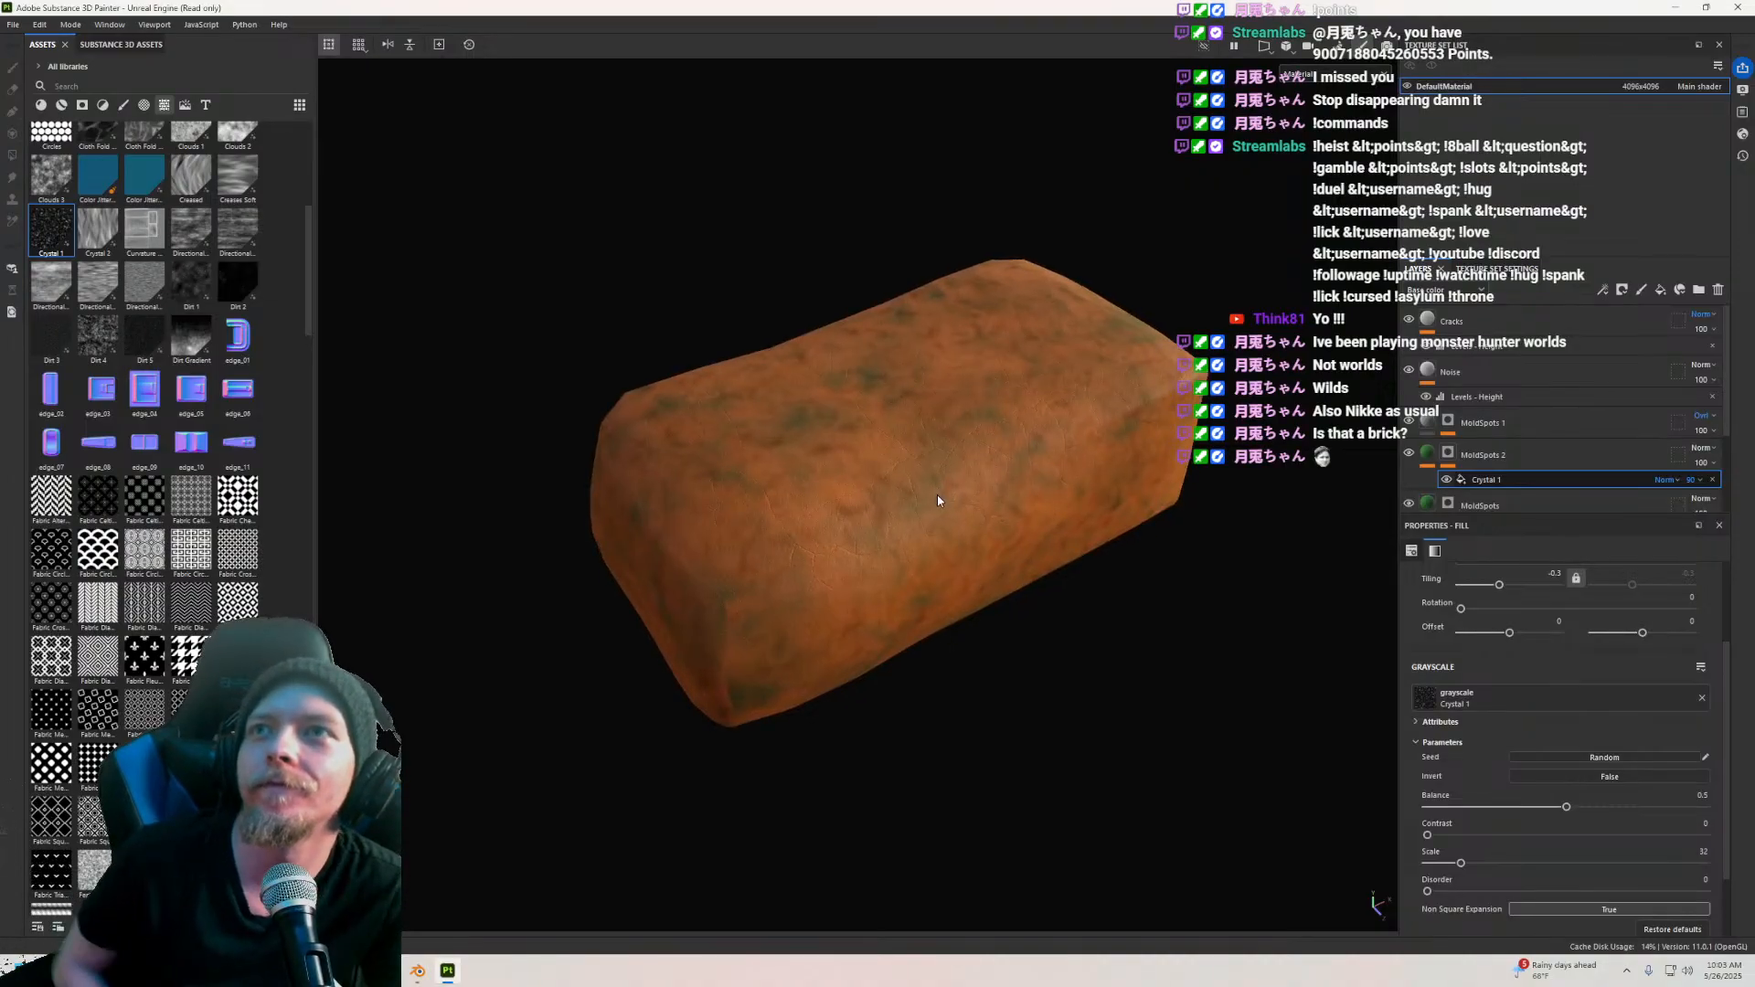
Step: Inspect the layered mold spots, cracks and surface relief over the whole cheese block, both close up and from afar
scroll(935, 499, "up", 5)
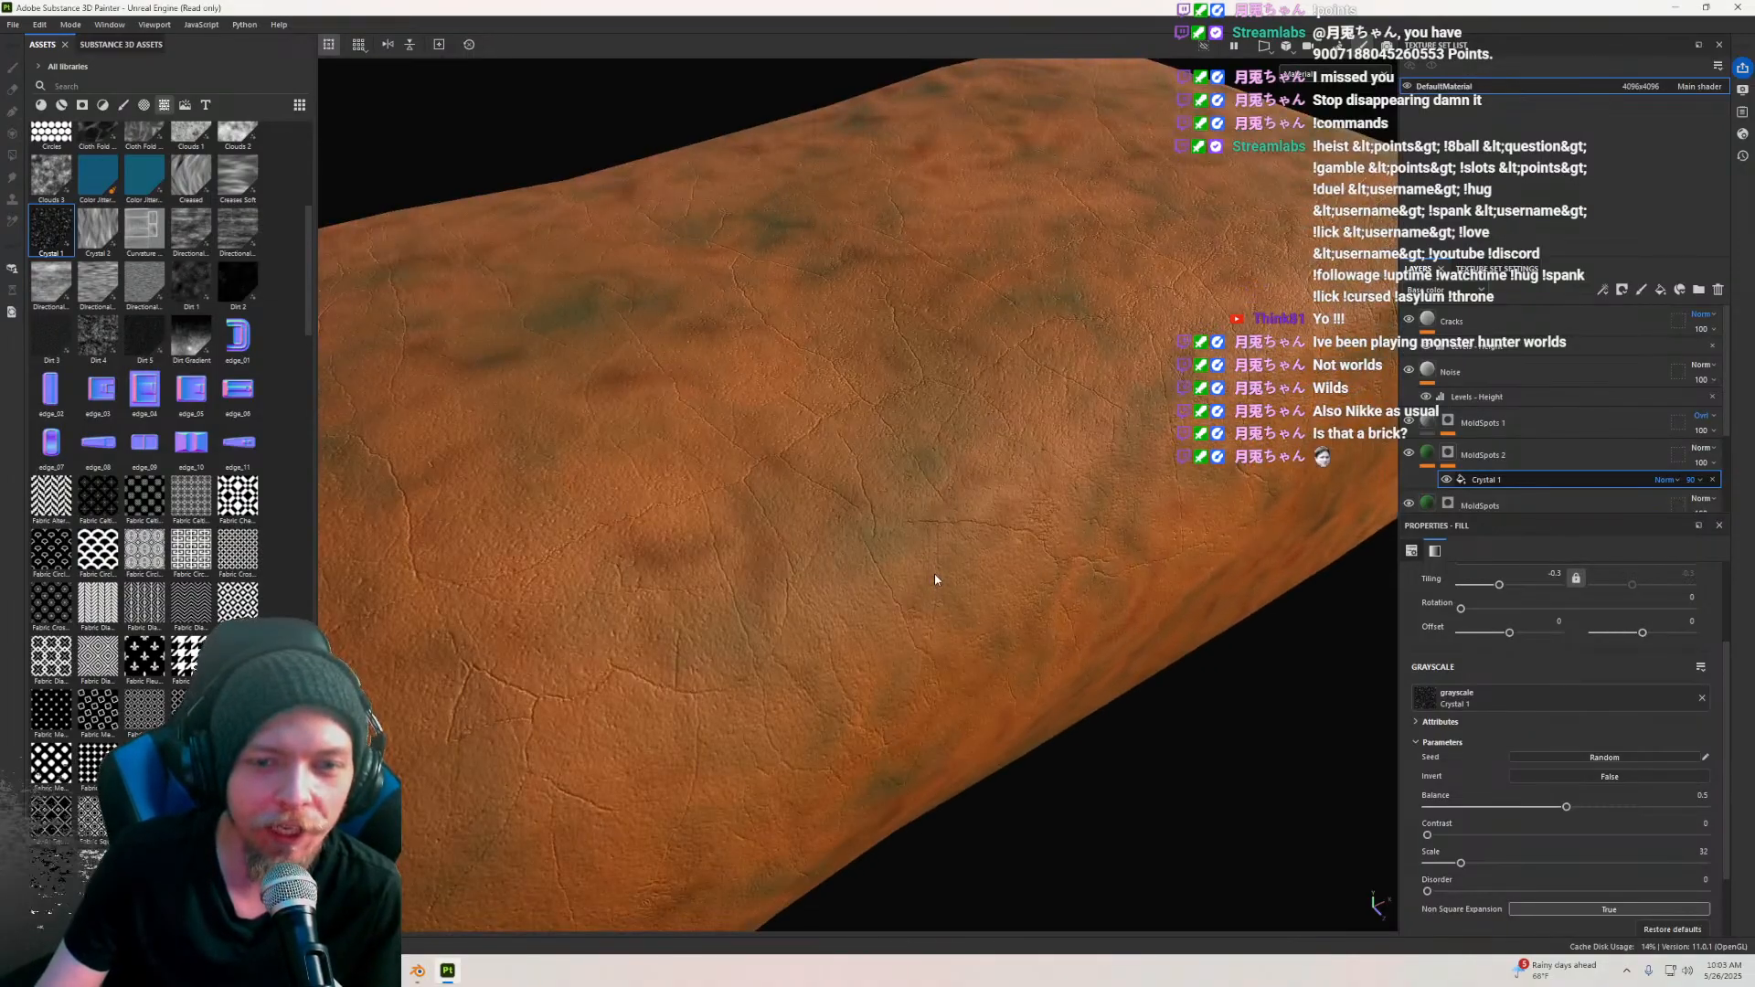
scroll(987, 589, "down", 4)
left_click_drag(1033, 606, 830, 681, "alt")
scroll(875, 550, "up", 2)
mouse_move(823, 567)
middle_mouse_down("alt")
mouse_move(951, 678)
mouse_move(875, 627)
middle_mouse_up("alt")
scroll(918, 665, "up", 2)
left_click(876, 627)
scroll(876, 627, "down", 3)
left_click_drag(850, 627, 854, 478, "alt")
middle_click_drag(923, 518, 909, 492, "alt")
mouse_move(909, 491)
left_mouse_down("alt")
mouse_move(922, 653)
mouse_move(854, 415)
mouse_move(1006, 658)
mouse_move(927, 651)
left_mouse_up("alt")
middle_click_drag(927, 651, 967, 708, "alt")
left_click_drag(967, 707, 856, 617, "alt")
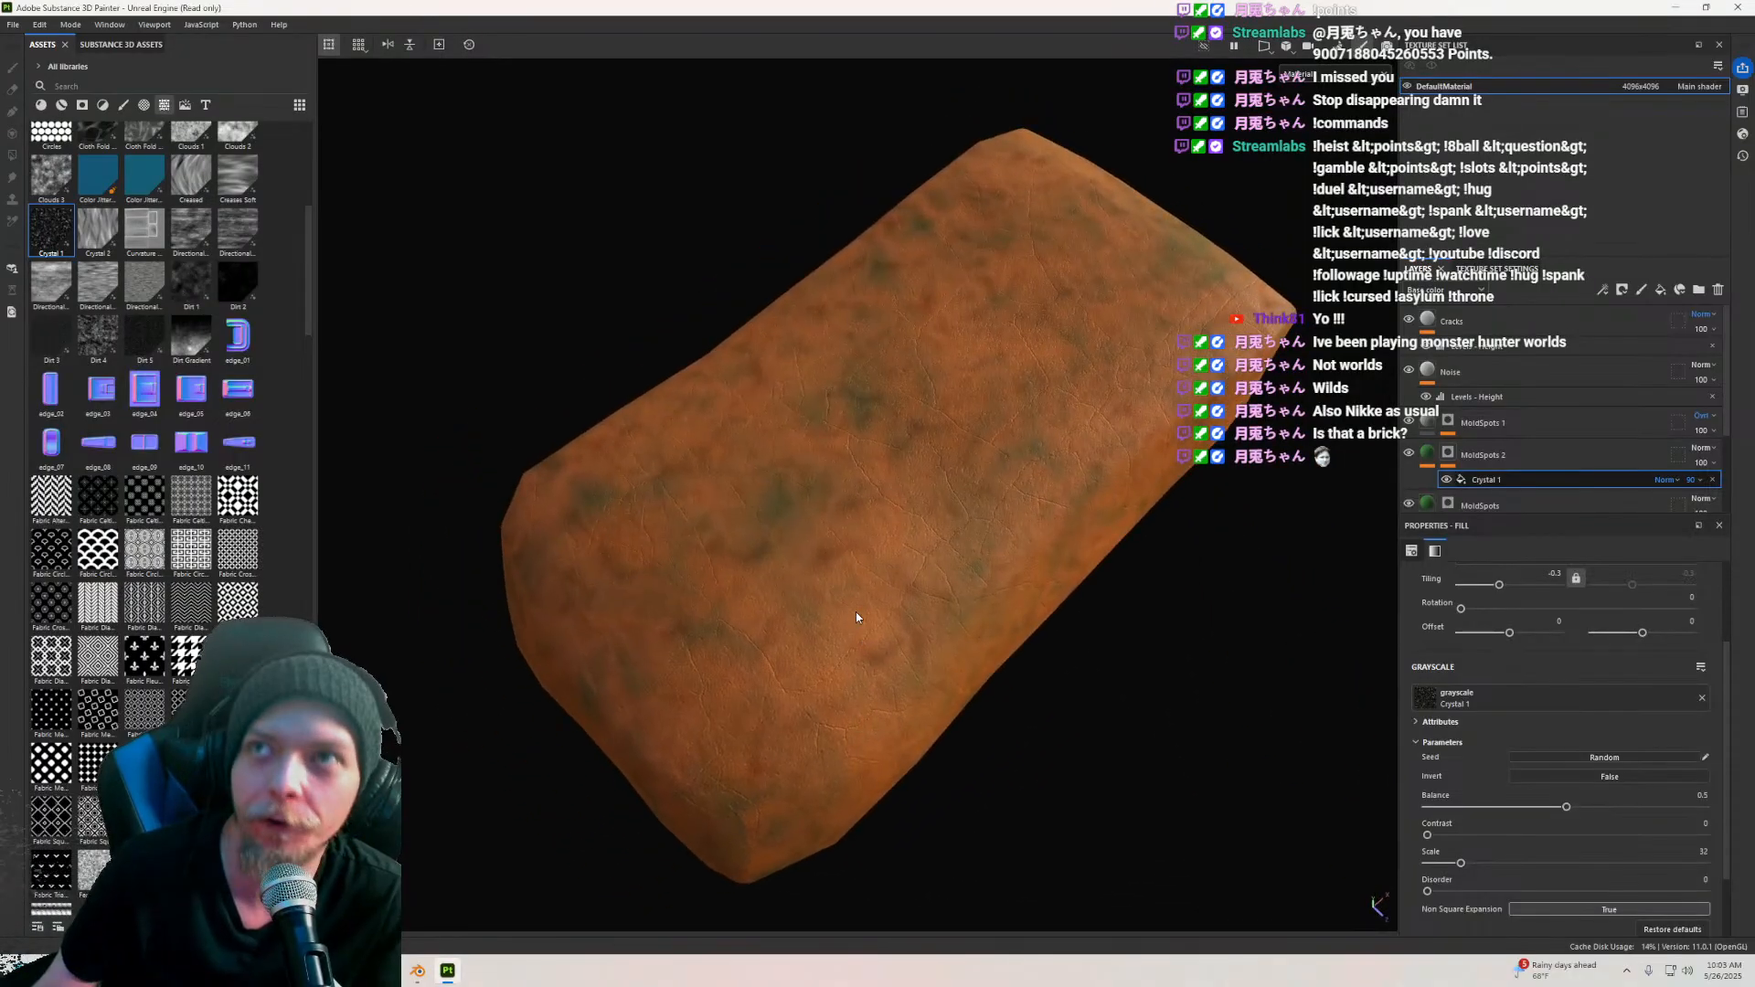
scroll(855, 606, "up", 3)
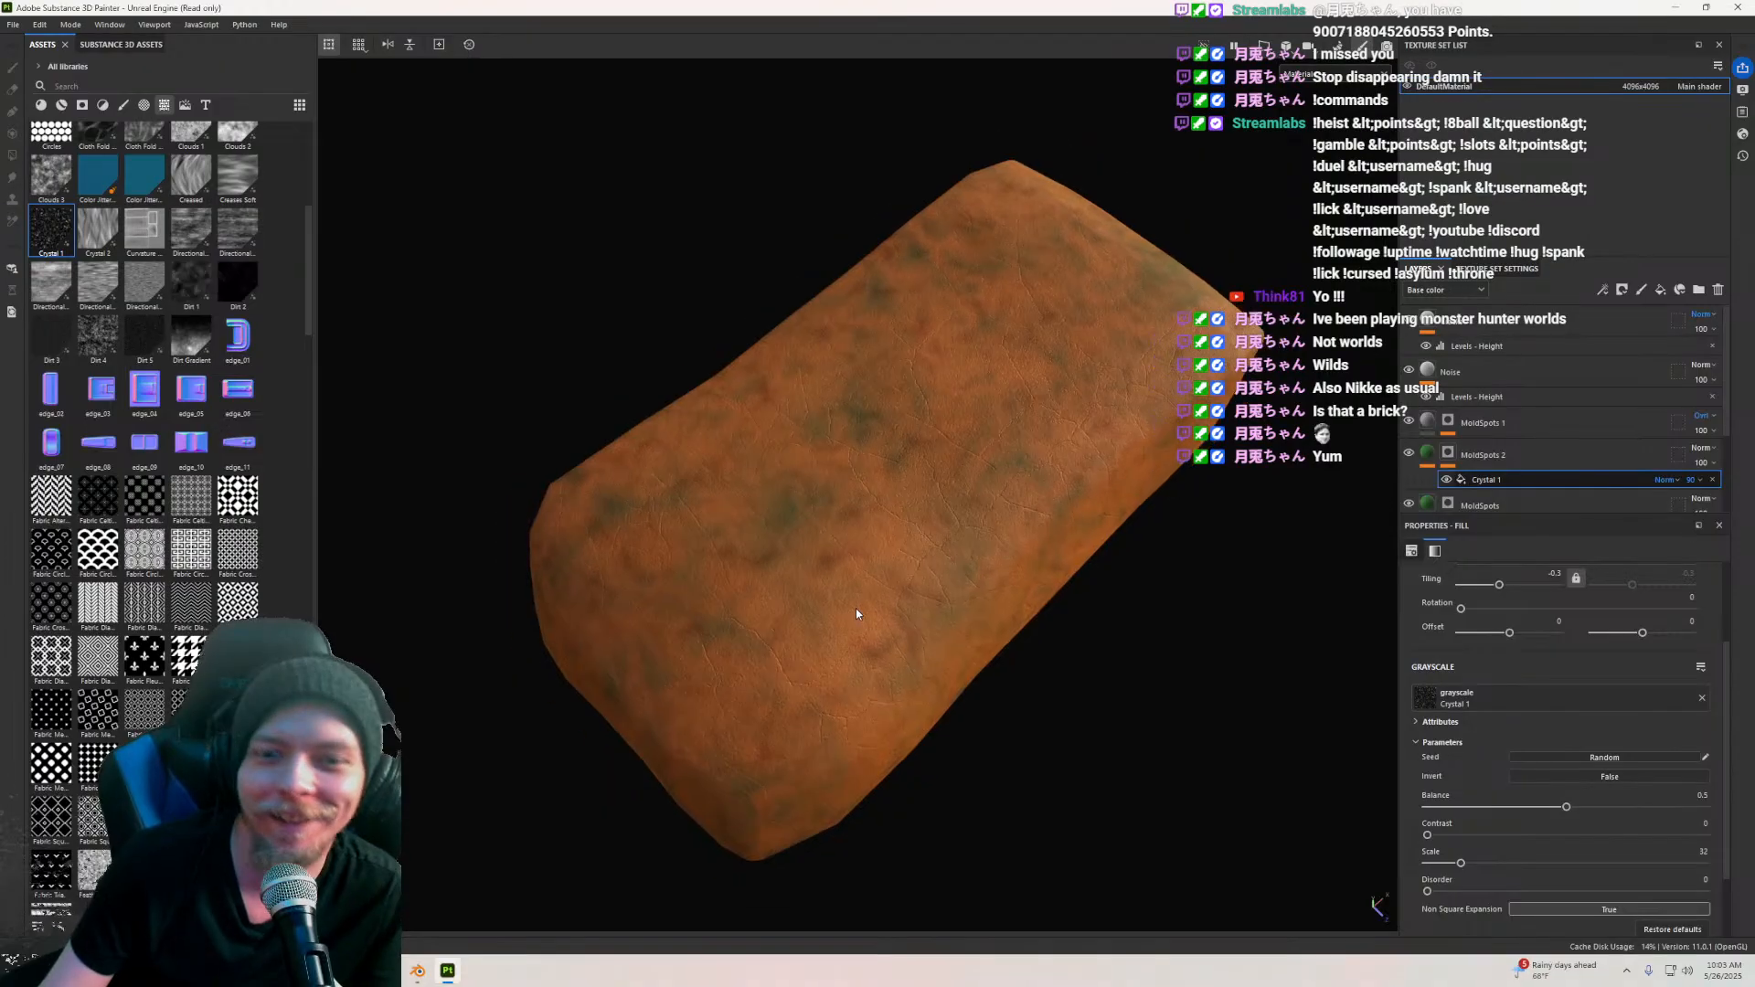
left_click_drag(875, 591, 838, 497, "alt")
scroll(833, 546, "down", 5)
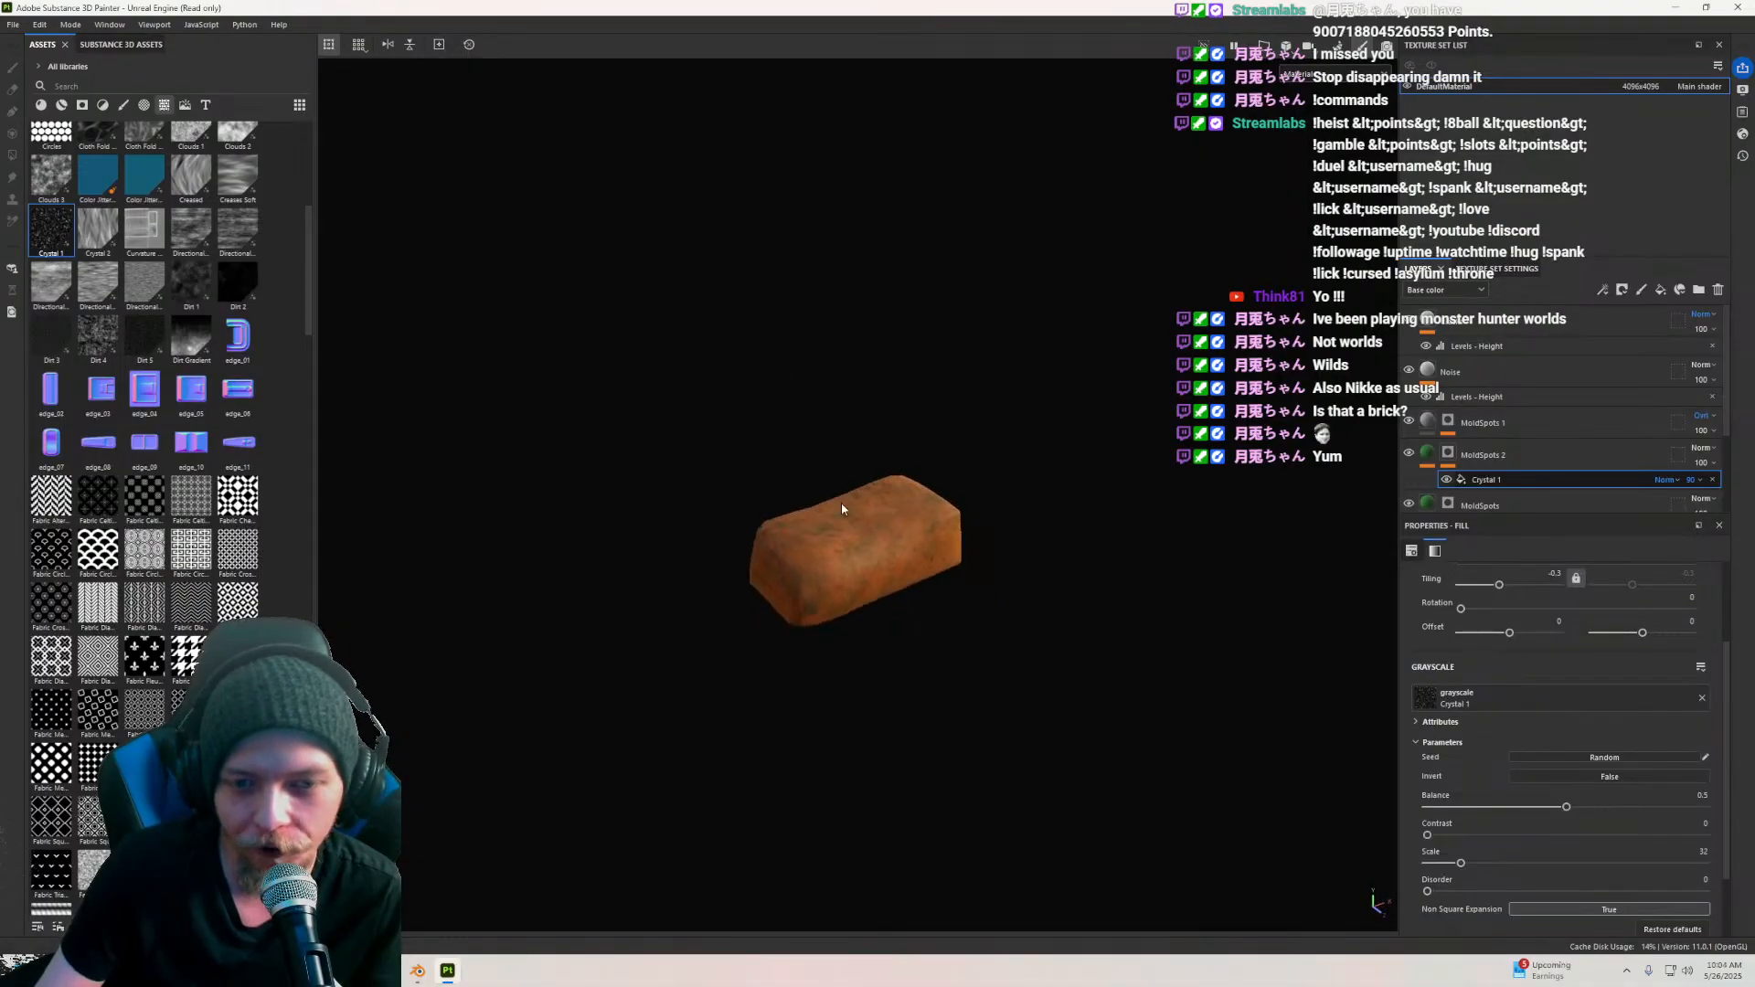
scroll(843, 568, "up", 4)
scroll(843, 569, "up", 6)
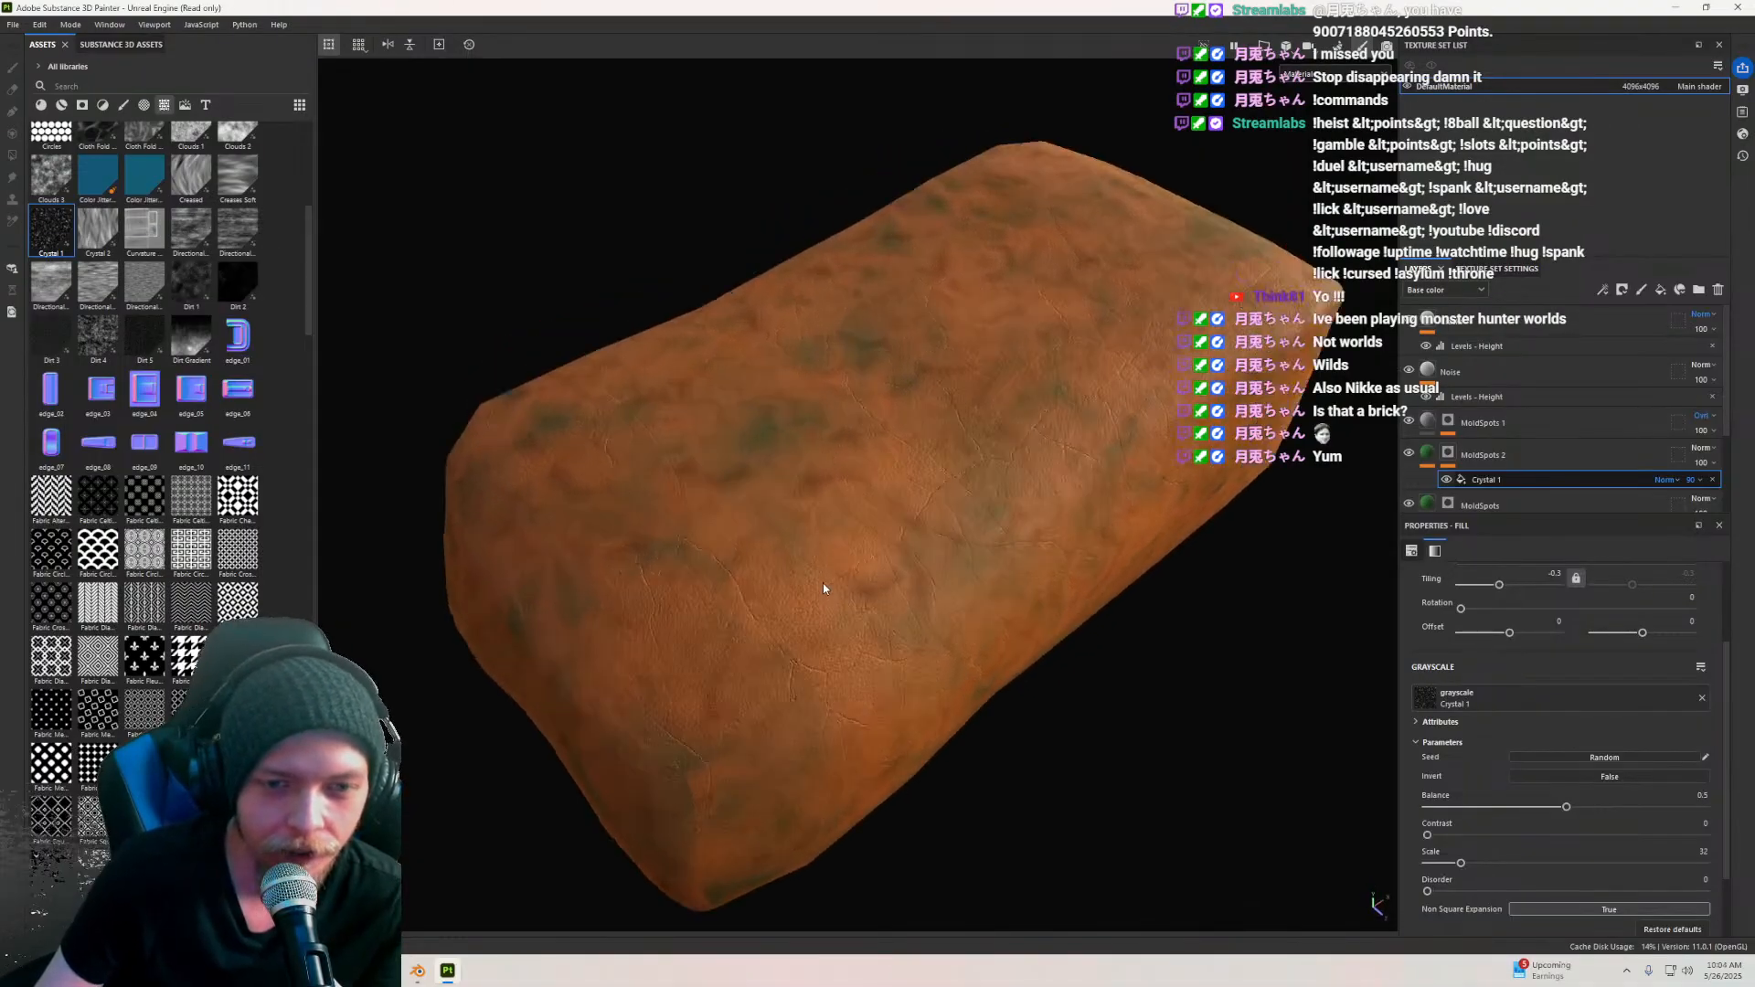
left_click_drag(818, 572, 849, 552, "alt")
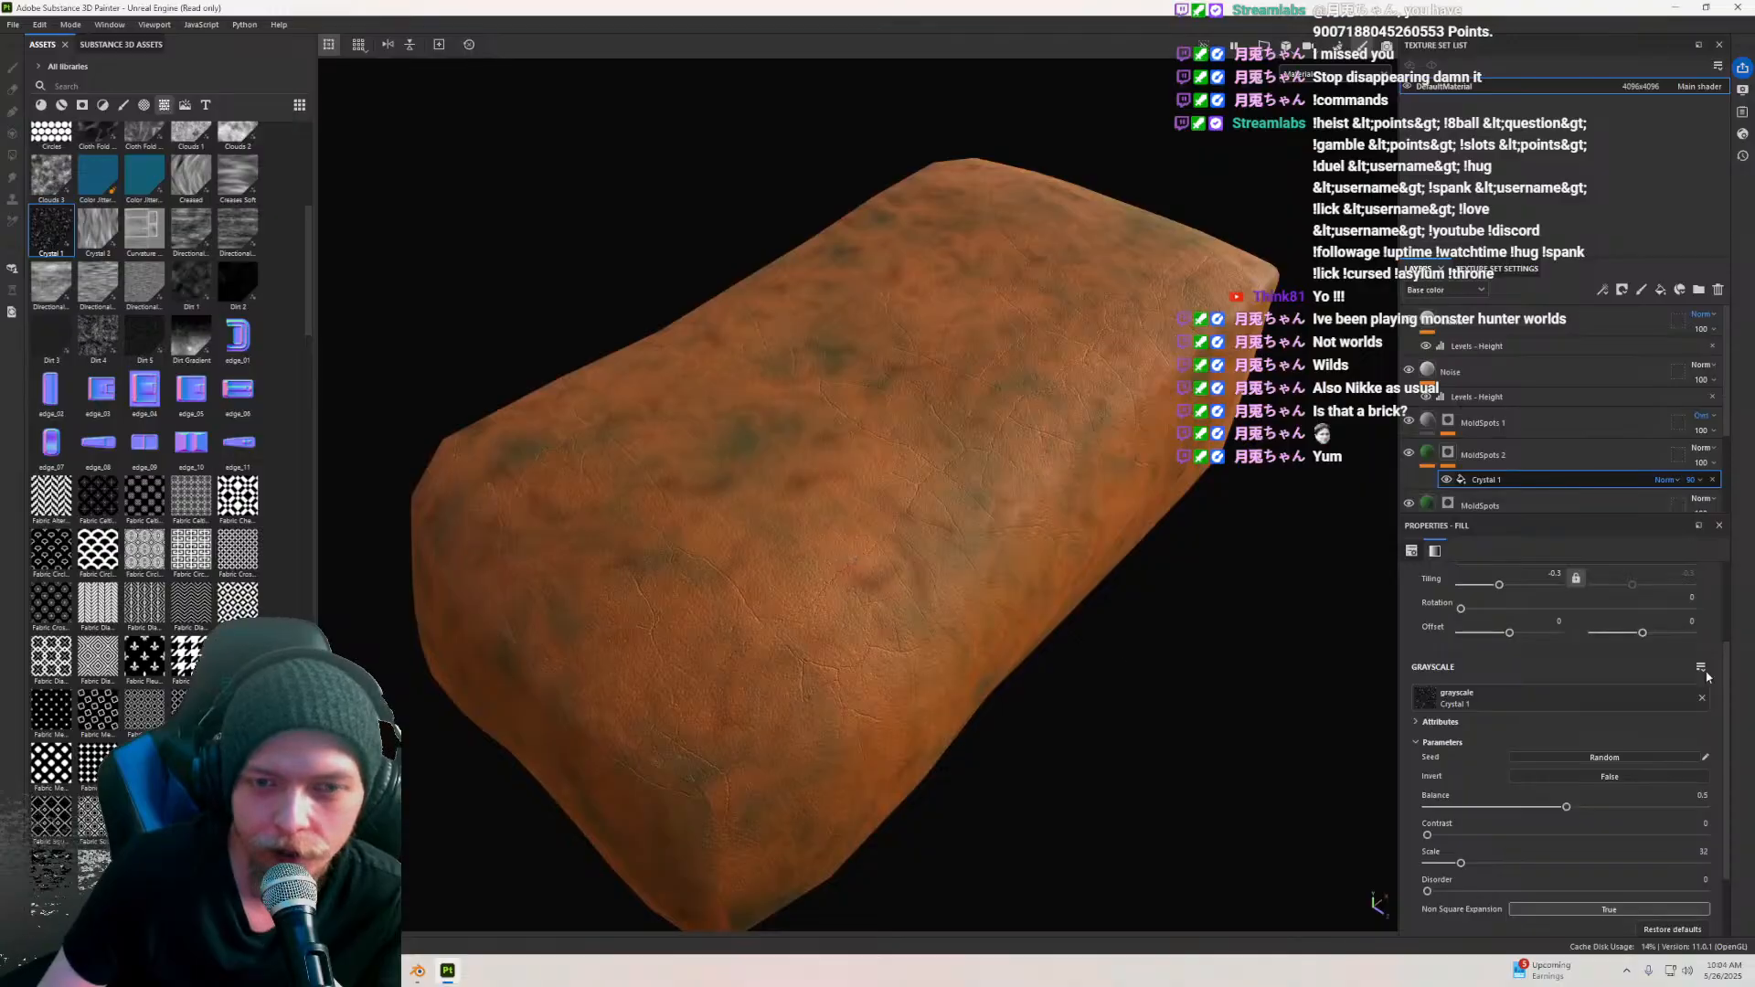
Step: Add a new fill layer above MoldSpots 1 and give it a black mask
left_click(1547, 424)
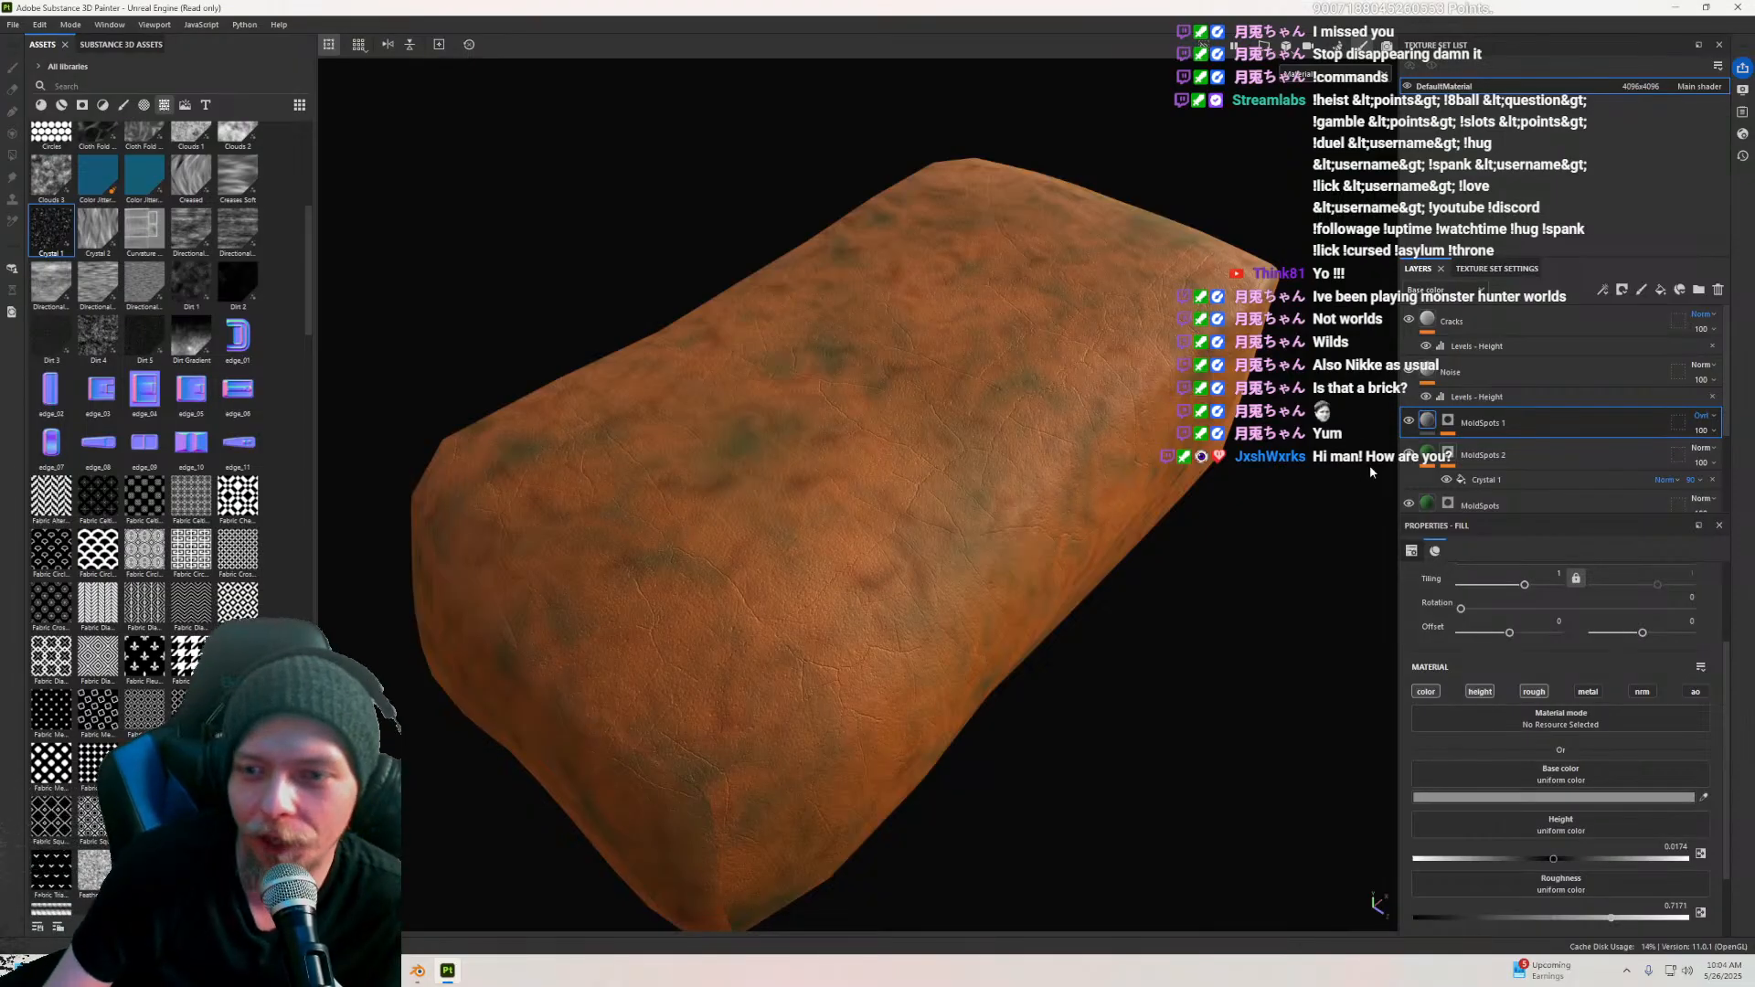
left_click(1661, 289)
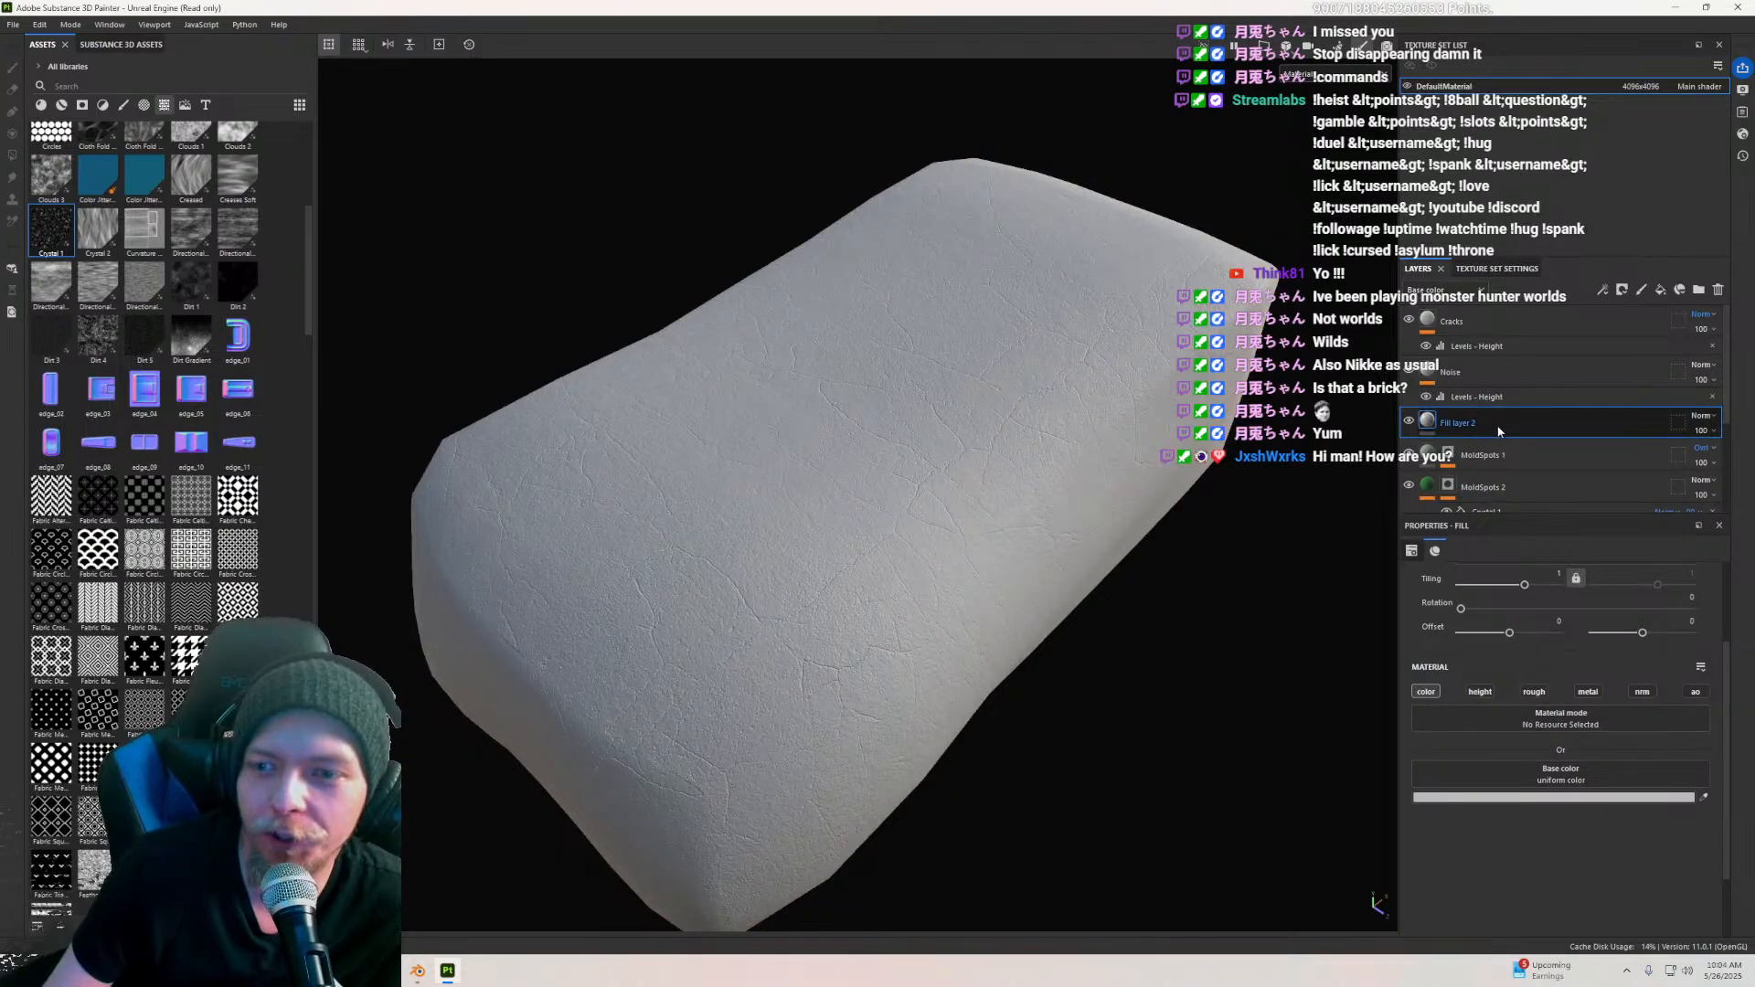
right_click(1429, 421)
left_click(1528, 817)
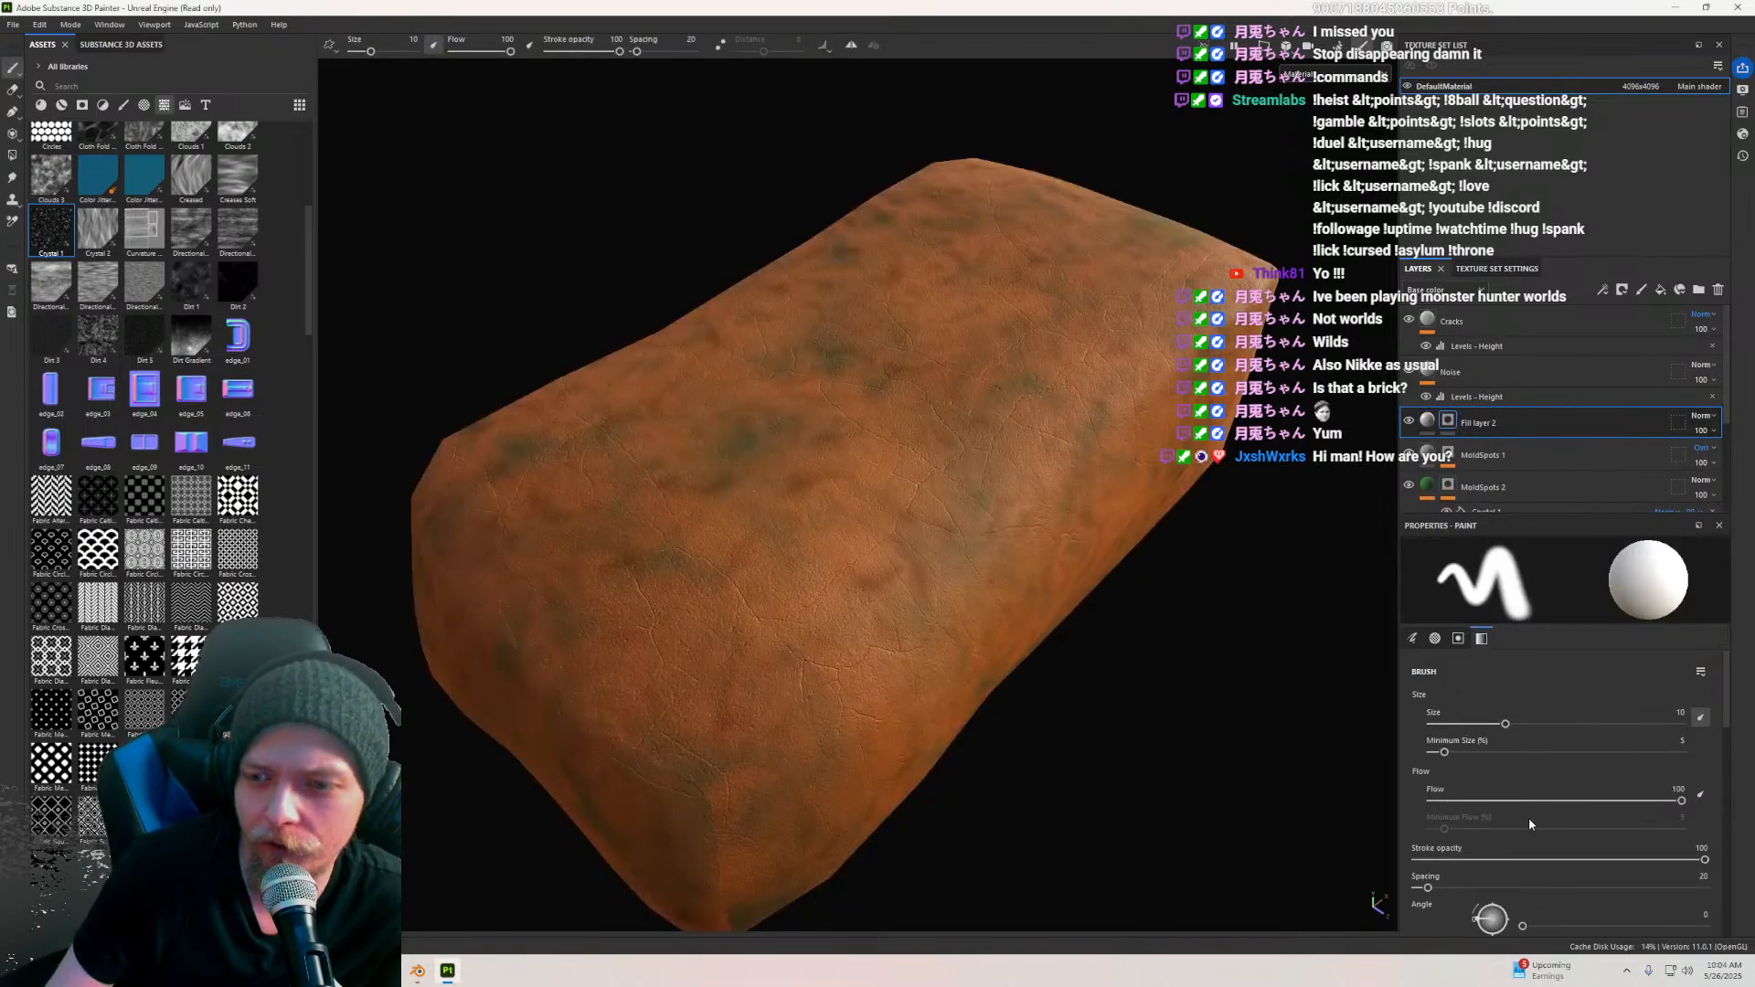
Step: Add a Metal Edge Wear generator to the new fill layer's mask and check the worn edges on the block
right_click(1449, 423)
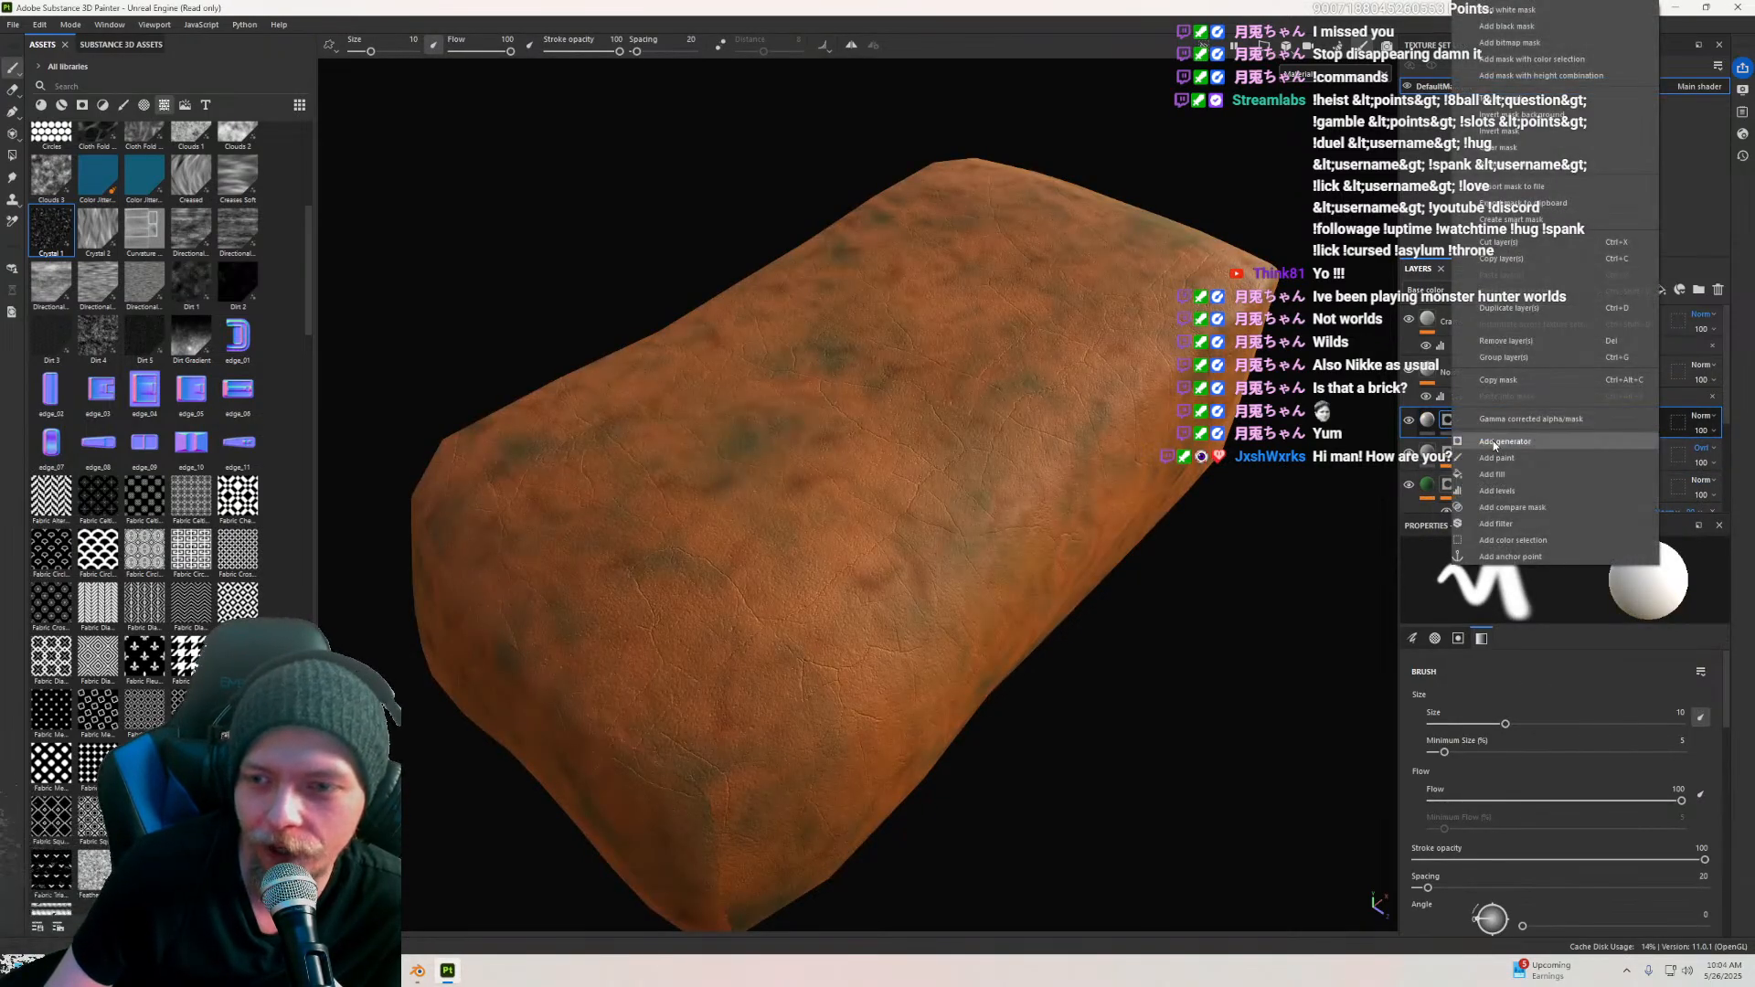
left_click(1508, 435)
left_click(1542, 594)
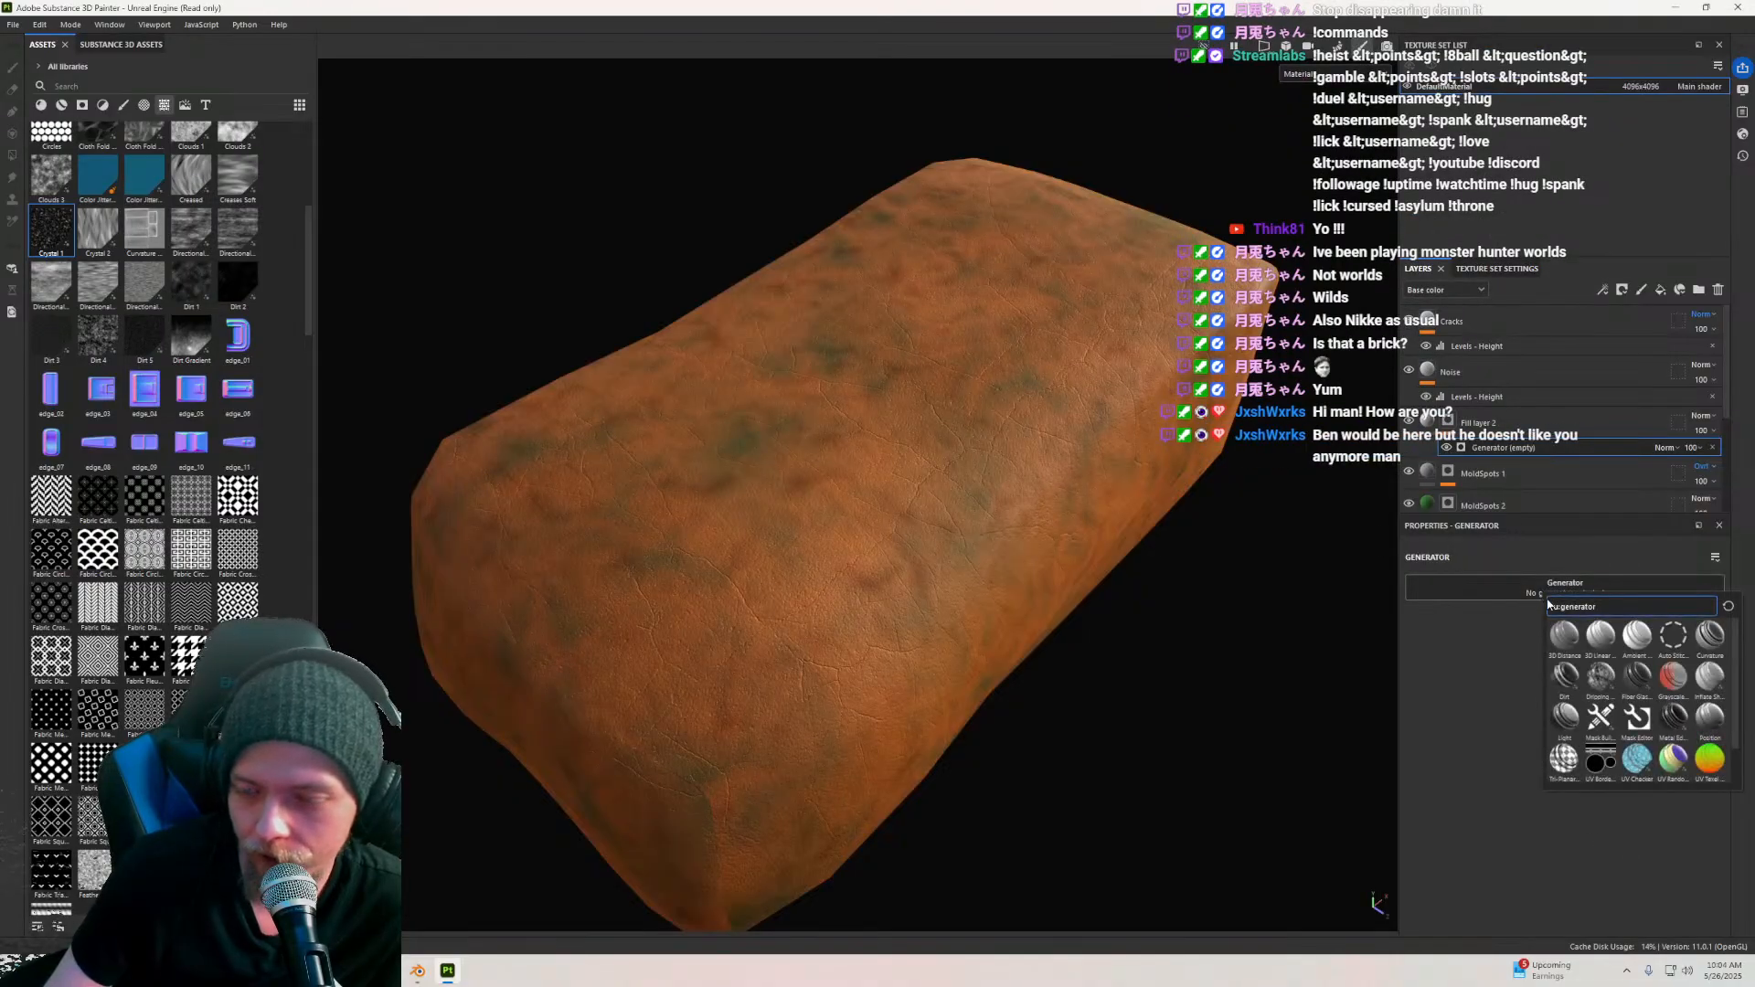
left_click(1674, 718)
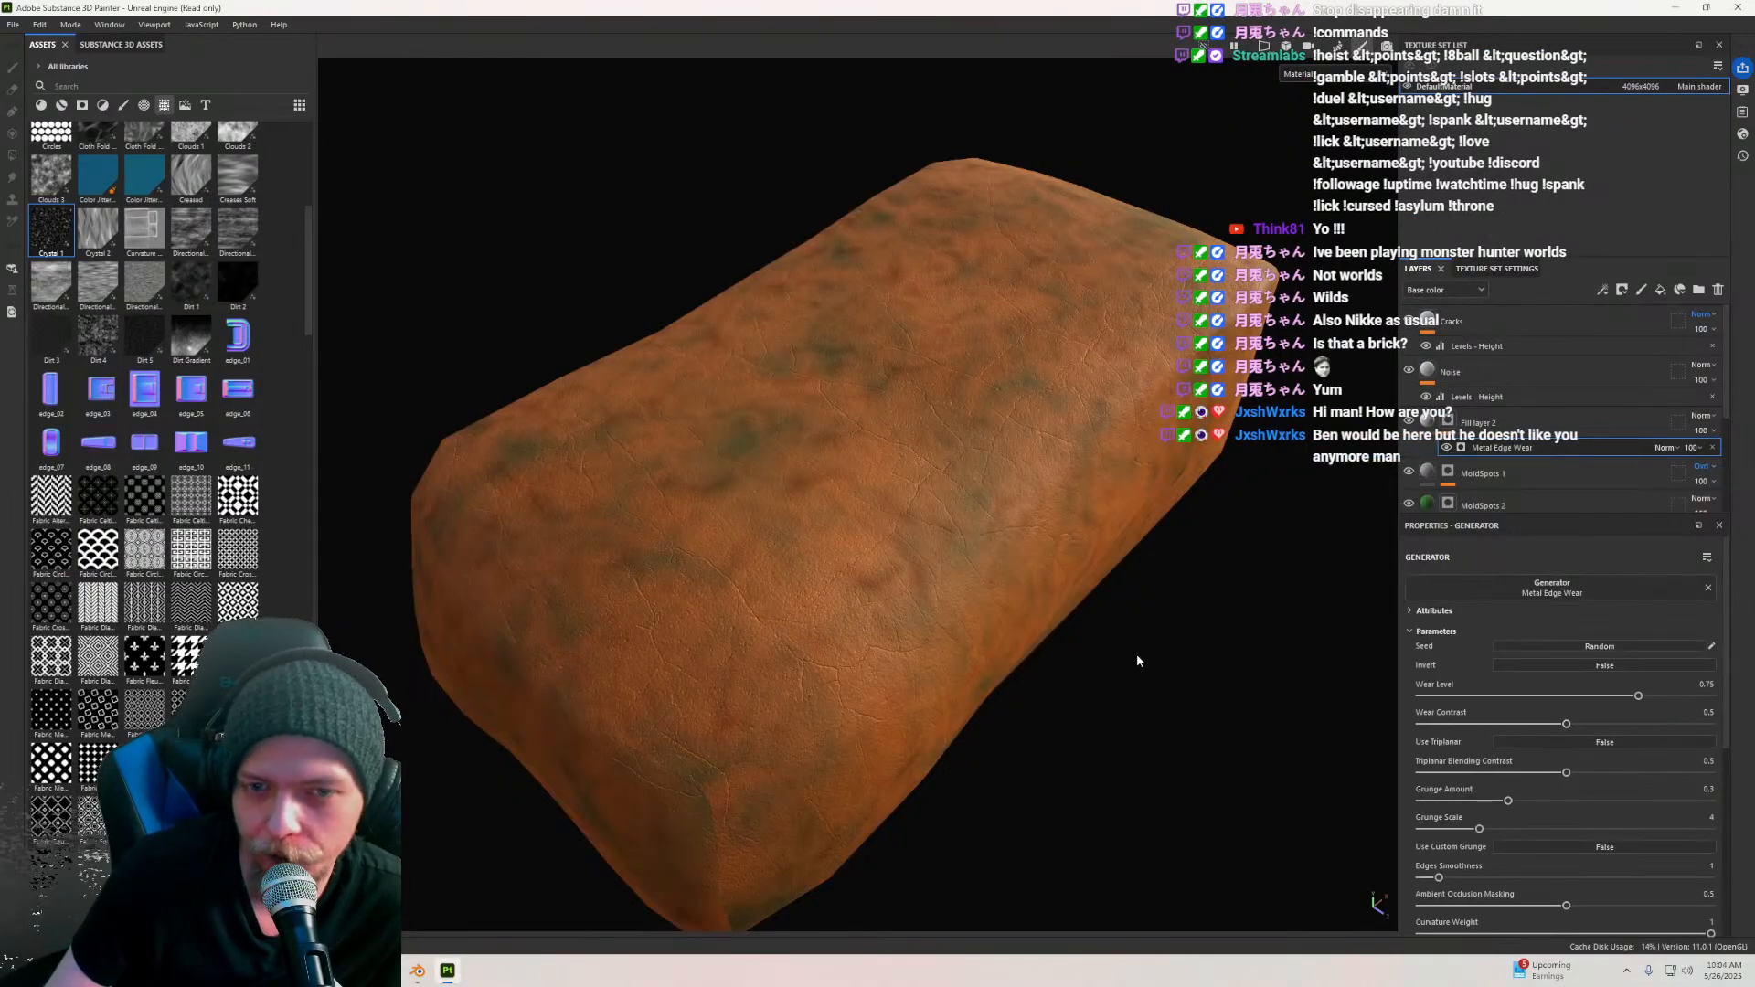
scroll(1121, 654, "down", 2)
left_click_drag(1097, 650, 1167, 691, "alt")
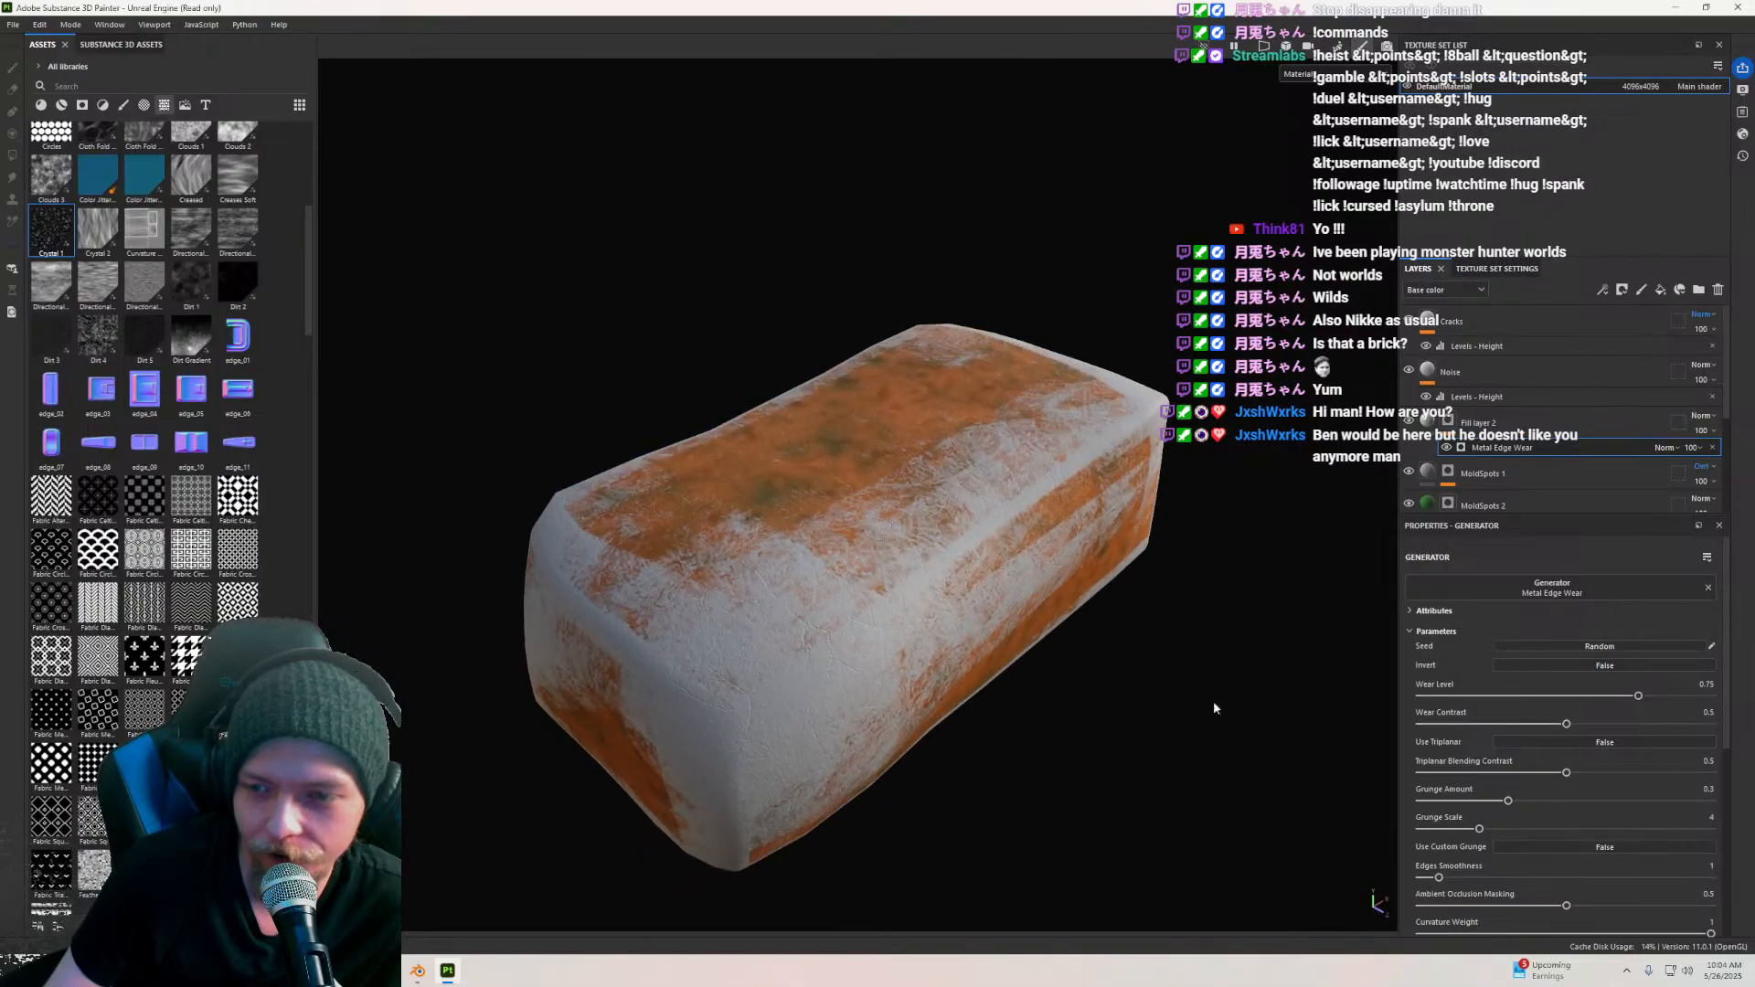
Step: Enable Use Triplanar on the Metal Edge Wear generator, lower its Wear Level to about 0.56, and return to the layer's fill properties
left_click(1542, 743)
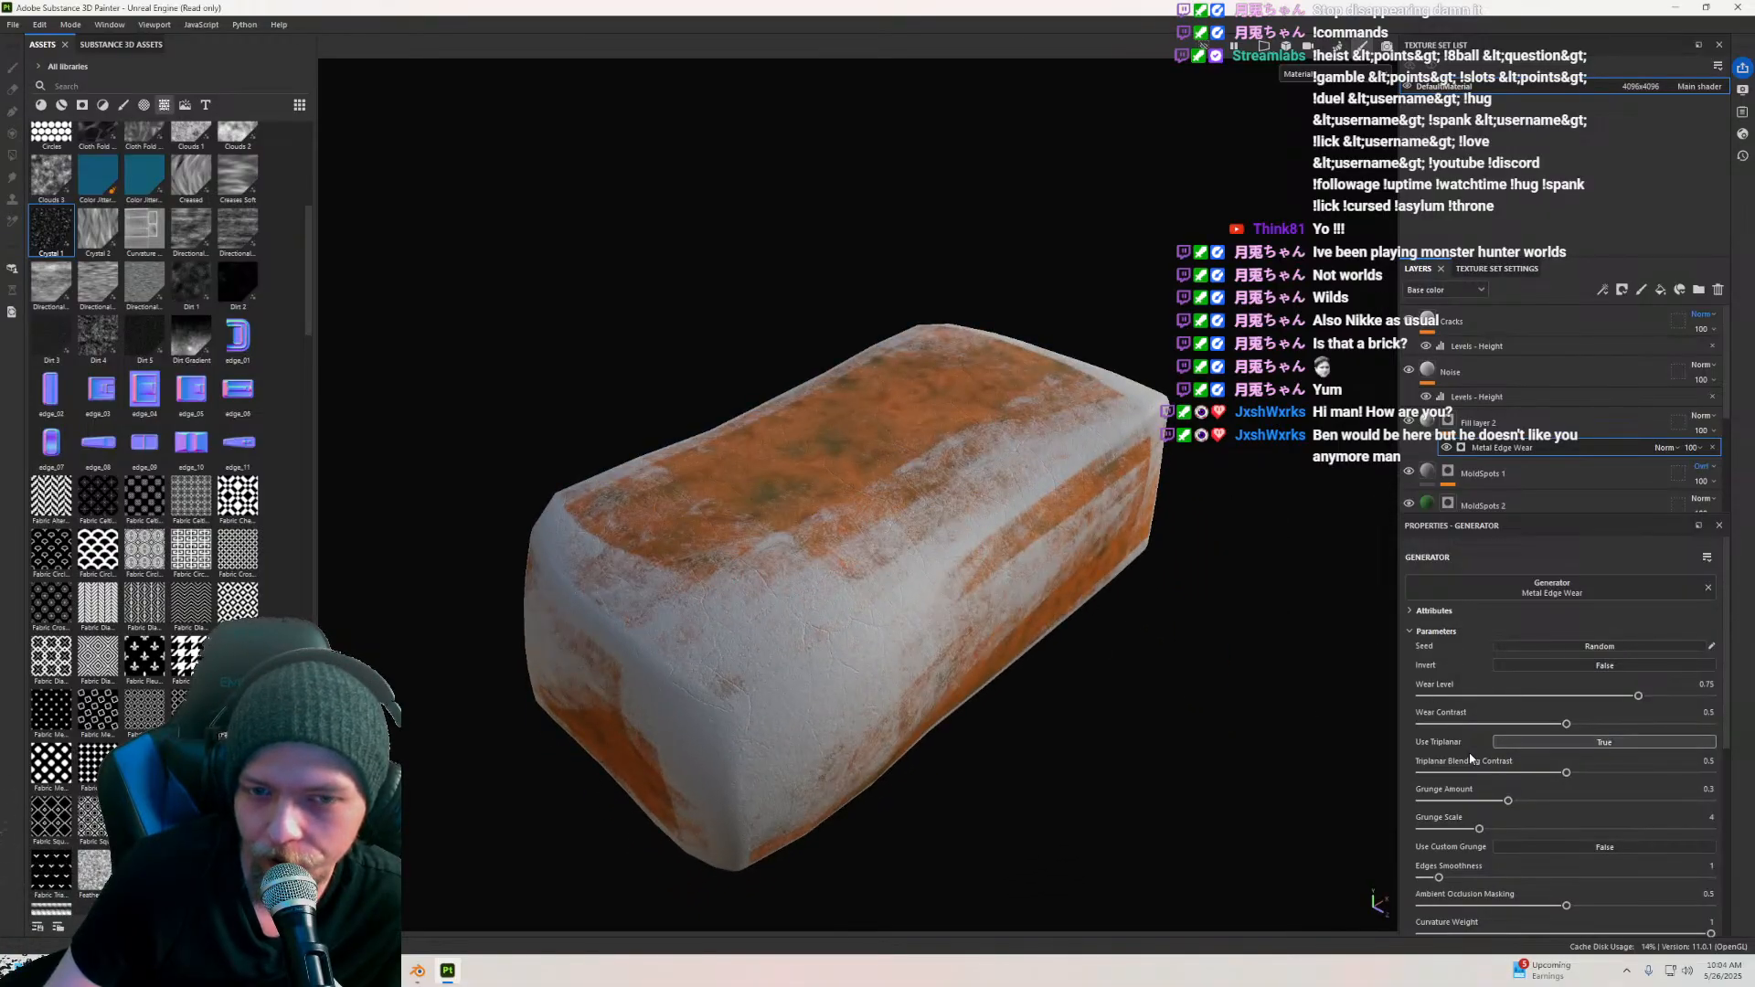
left_click_drag(995, 677, 1060, 608, "alt")
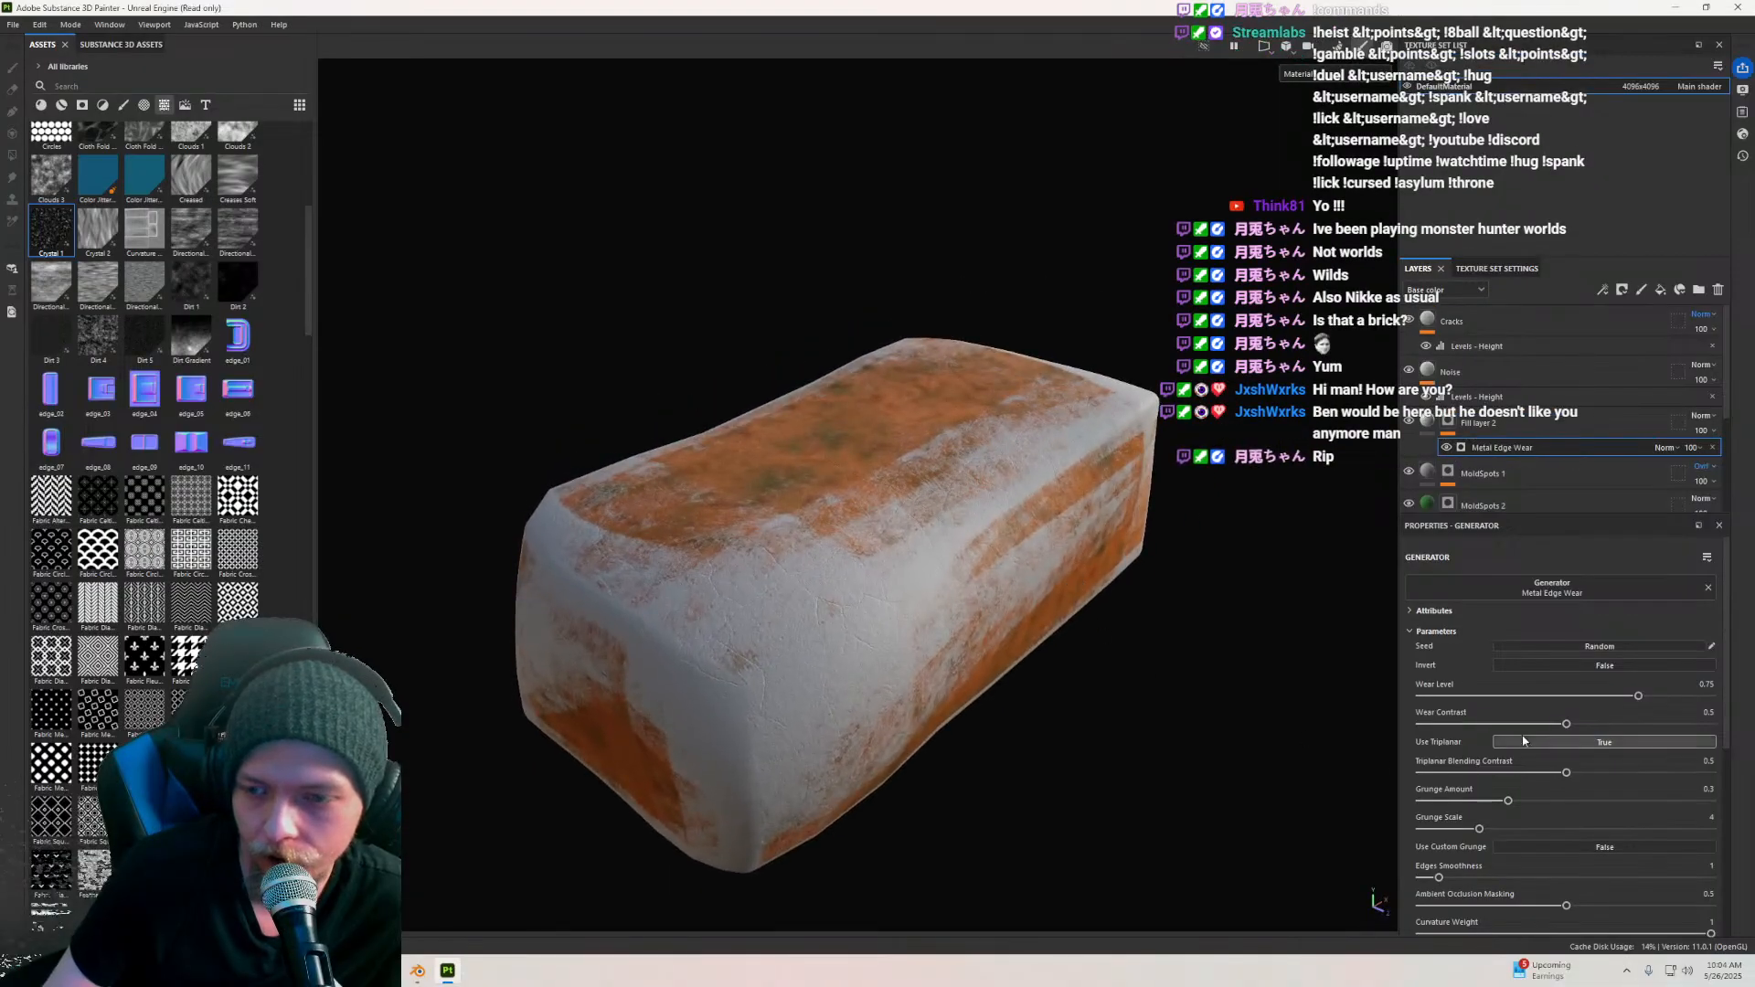
left_click_drag(1601, 696, 1593, 697)
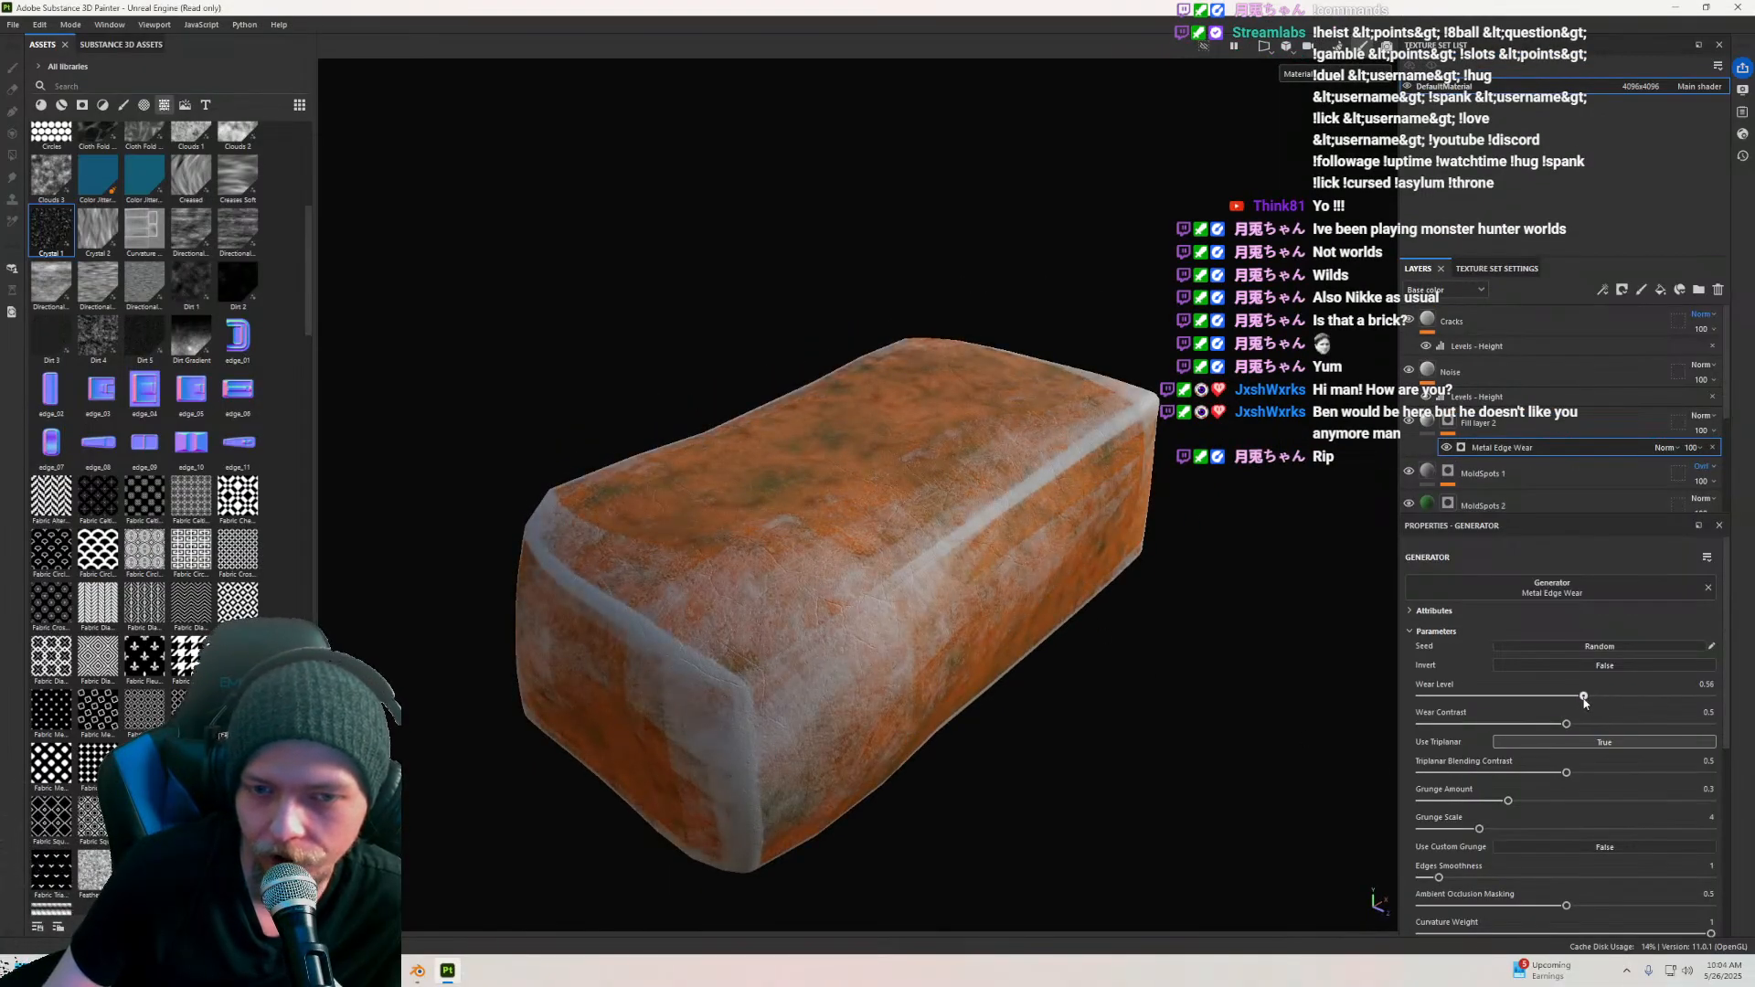
left_click(1425, 422)
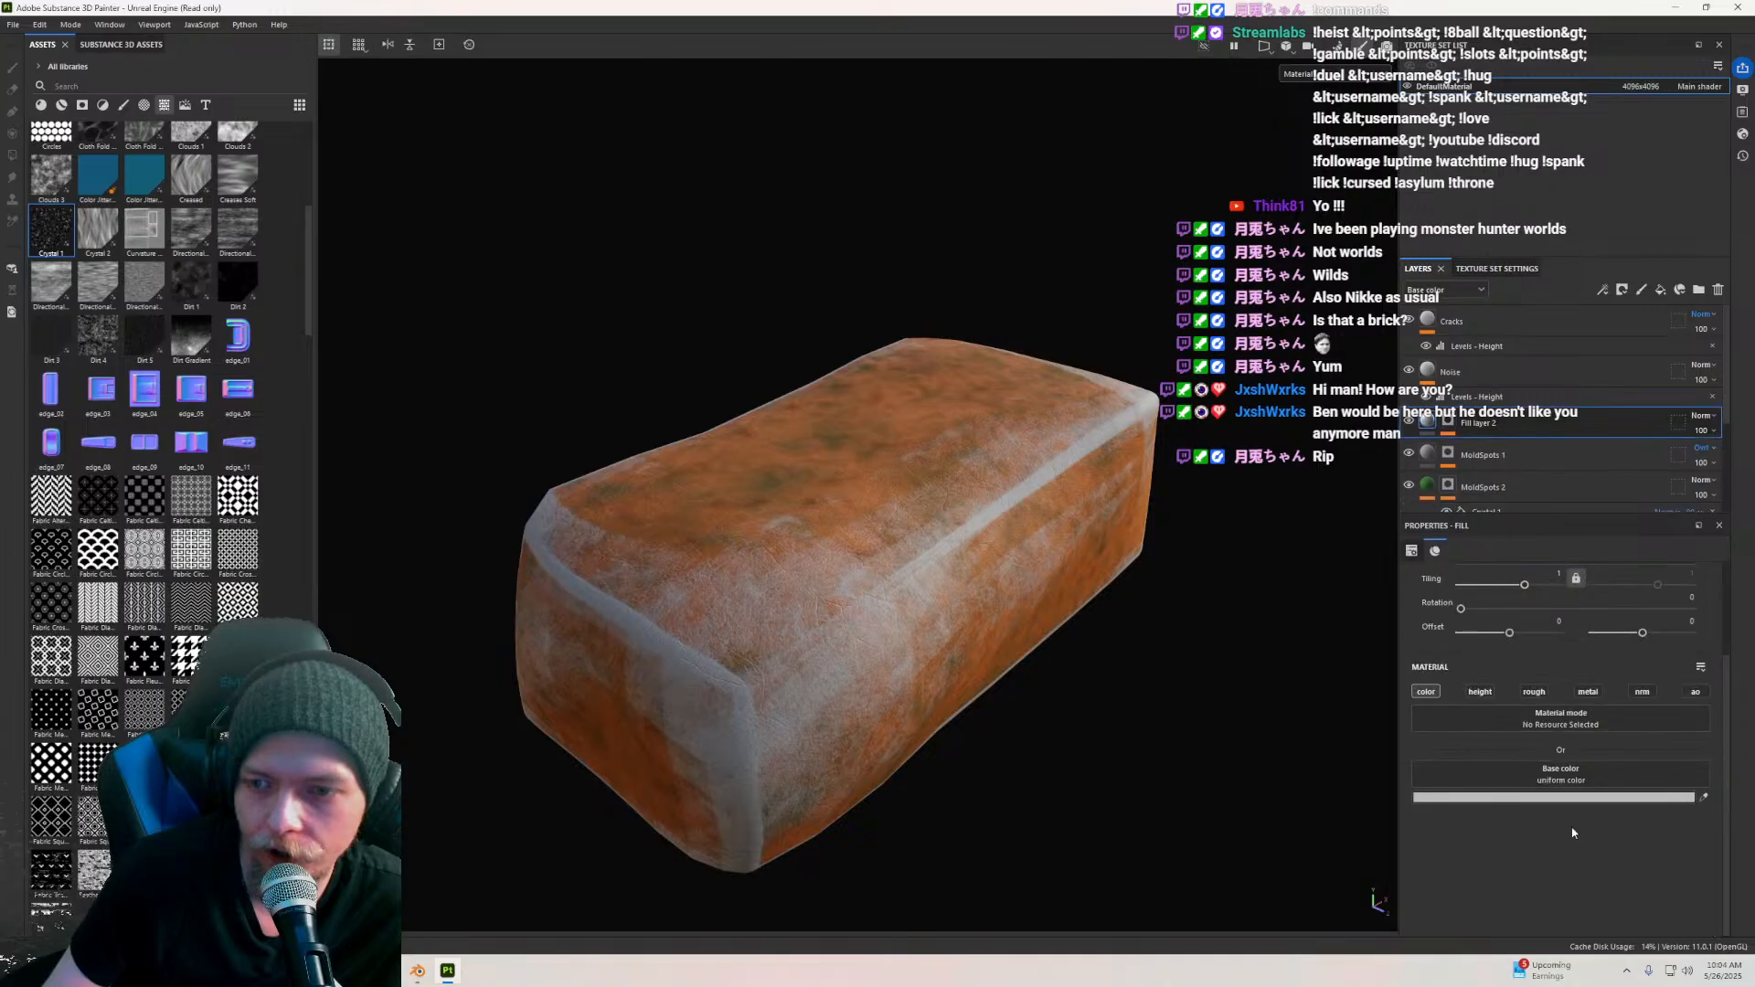
Step: Try a muted green base color on the edge wear fill layer
left_click(1565, 796)
left_click(1700, 704)
left_click_drag(1653, 700, 1582, 649)
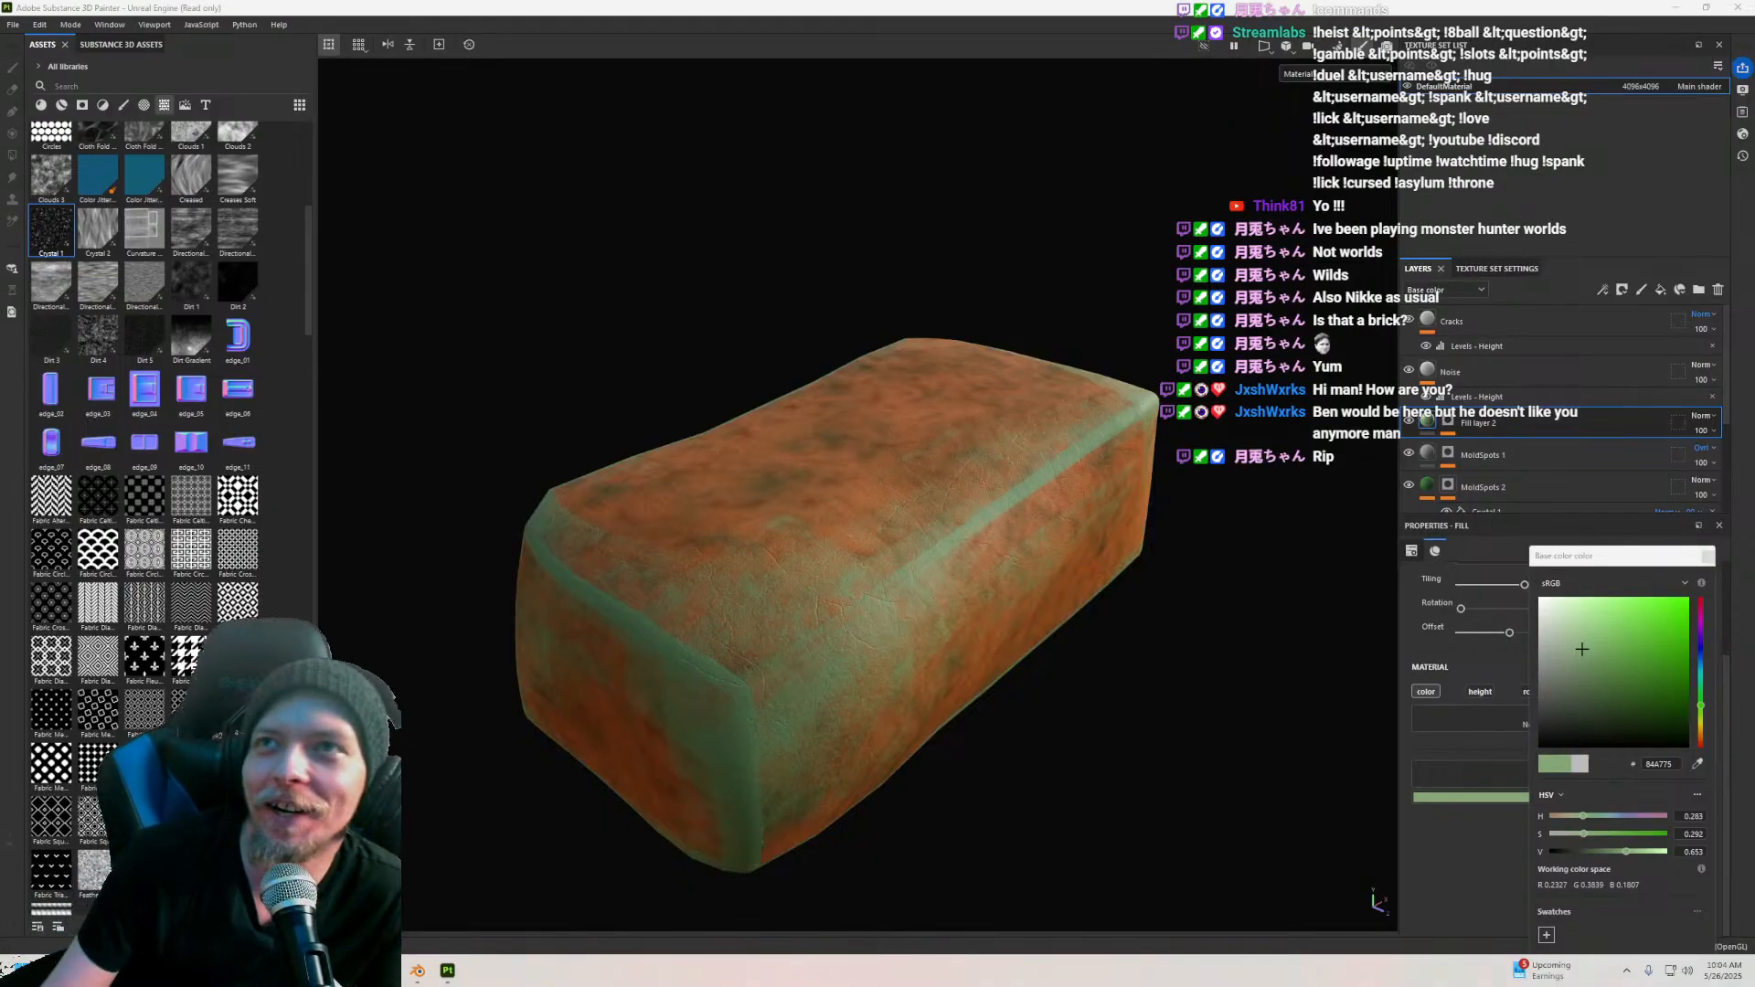
scroll(1016, 567, "up", 2)
left_click_drag(1017, 571, 1042, 649, "alt")
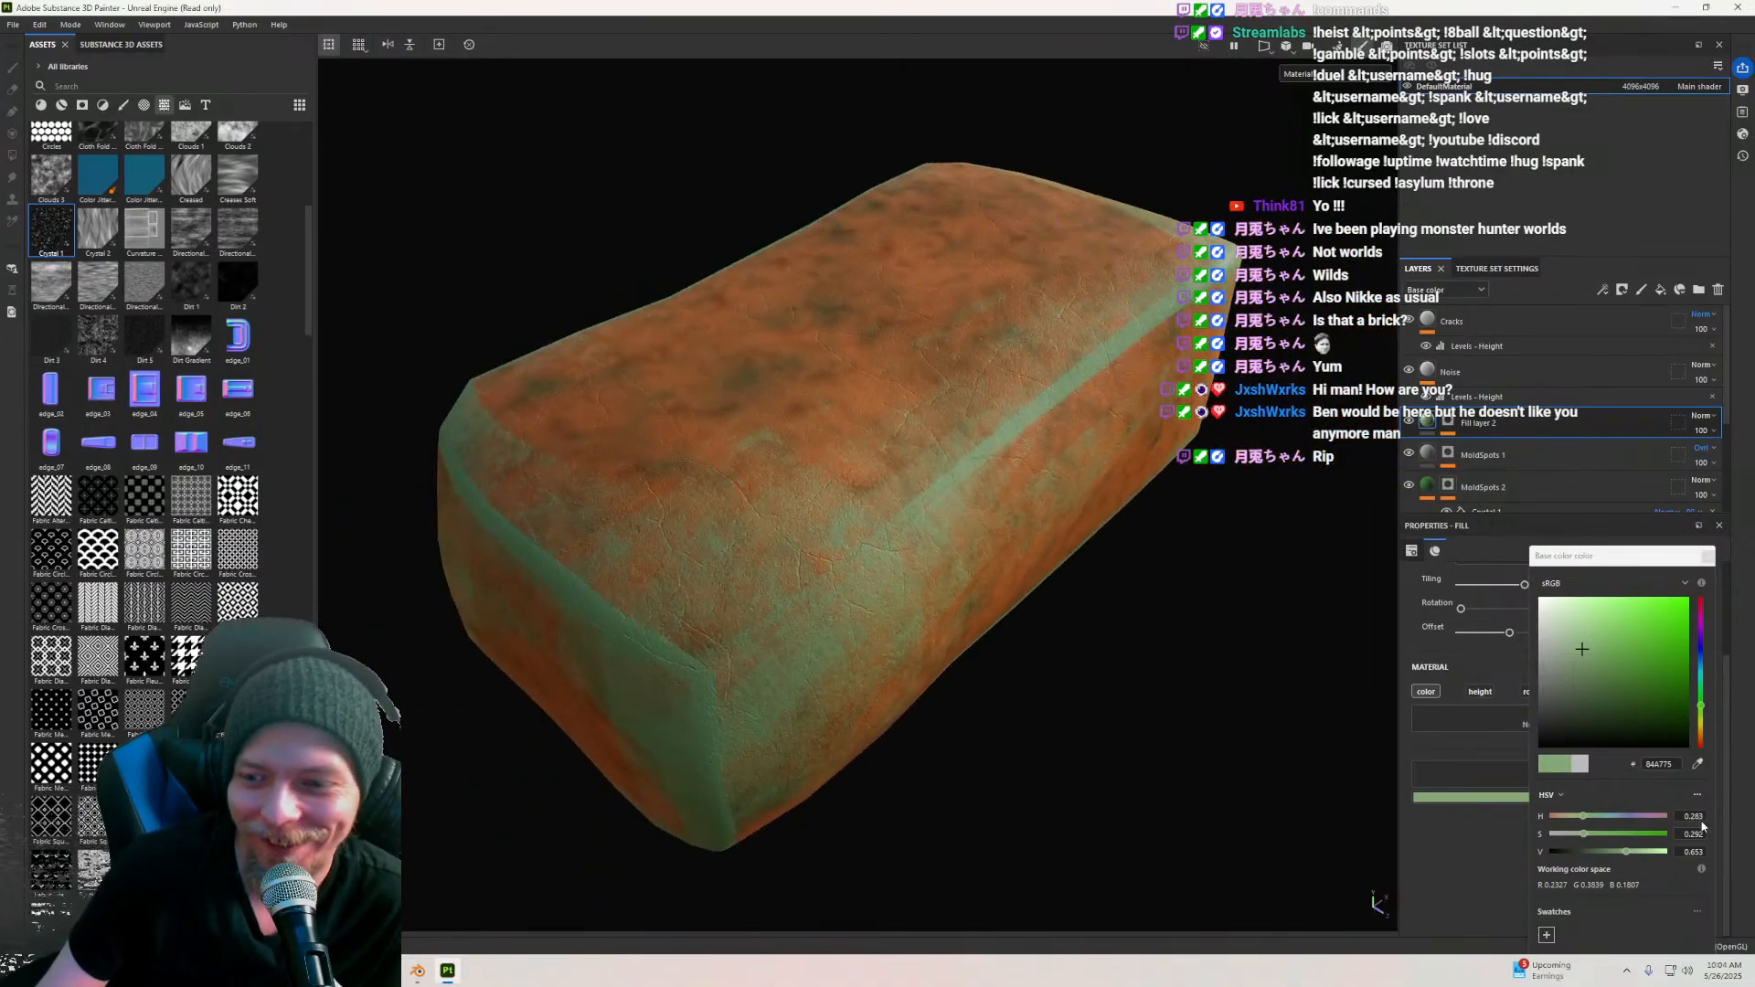
Step: Sample the block's orange-brown as the edge wear layer's base color, then brighten and desaturate it to DD9562
left_click(1697, 763)
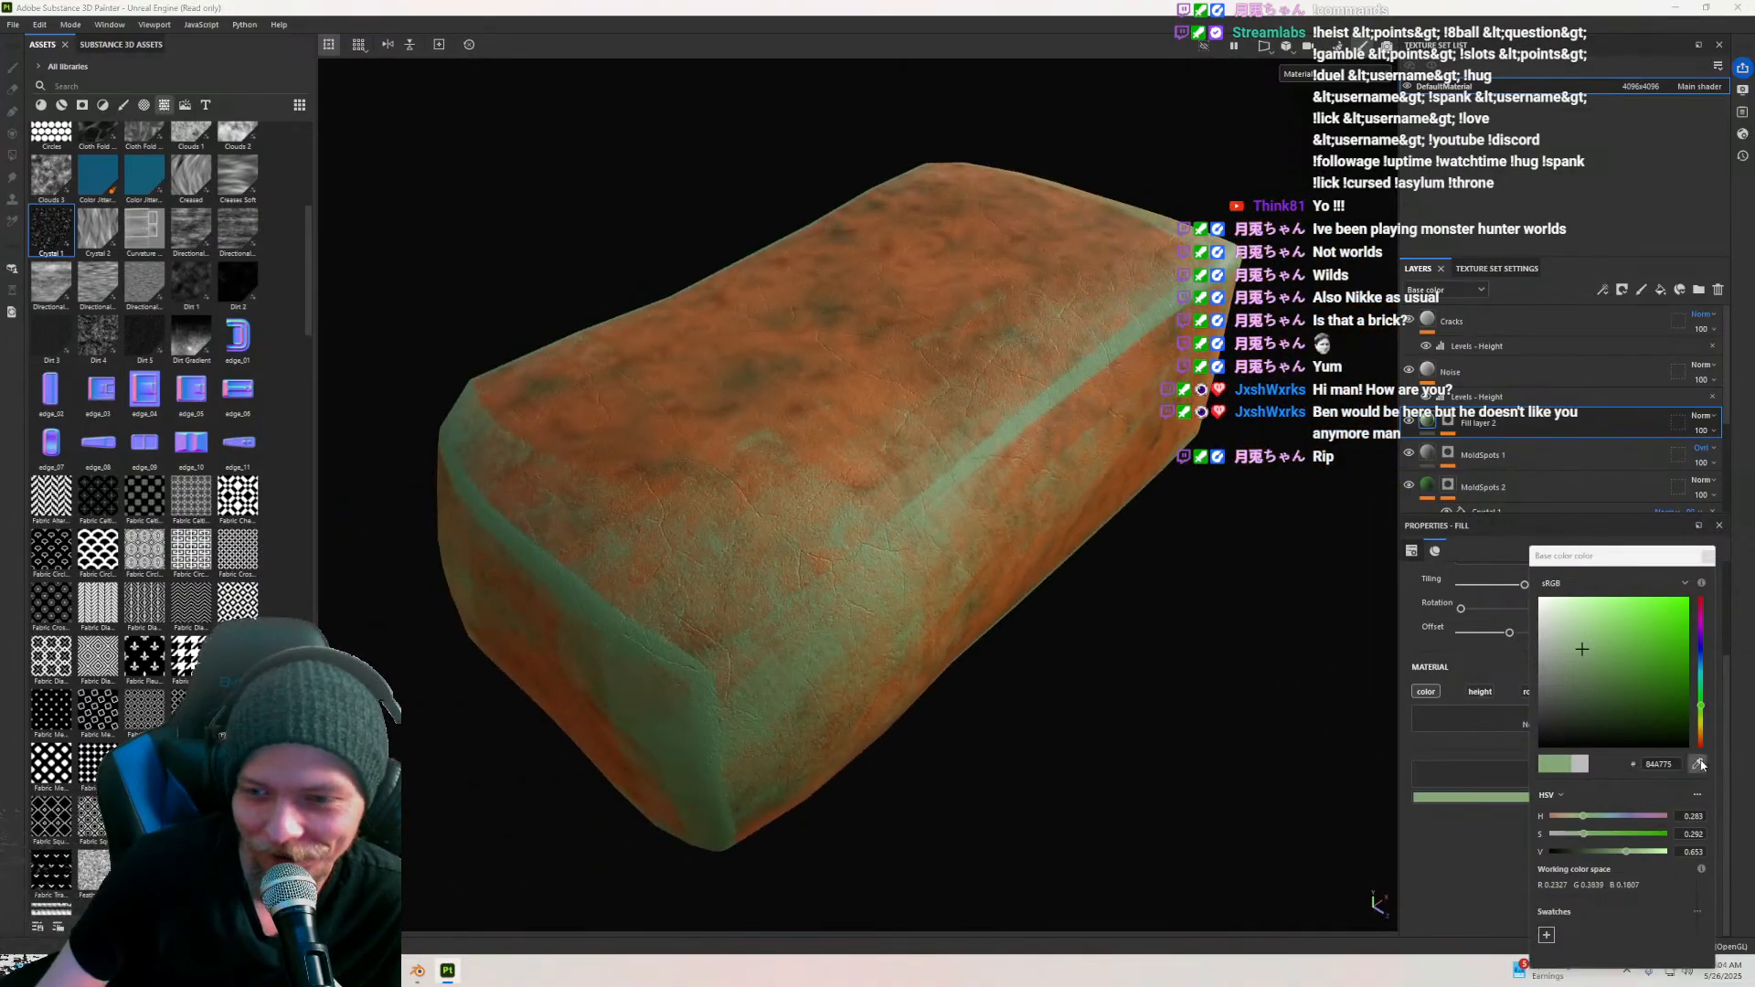
left_click(862, 387)
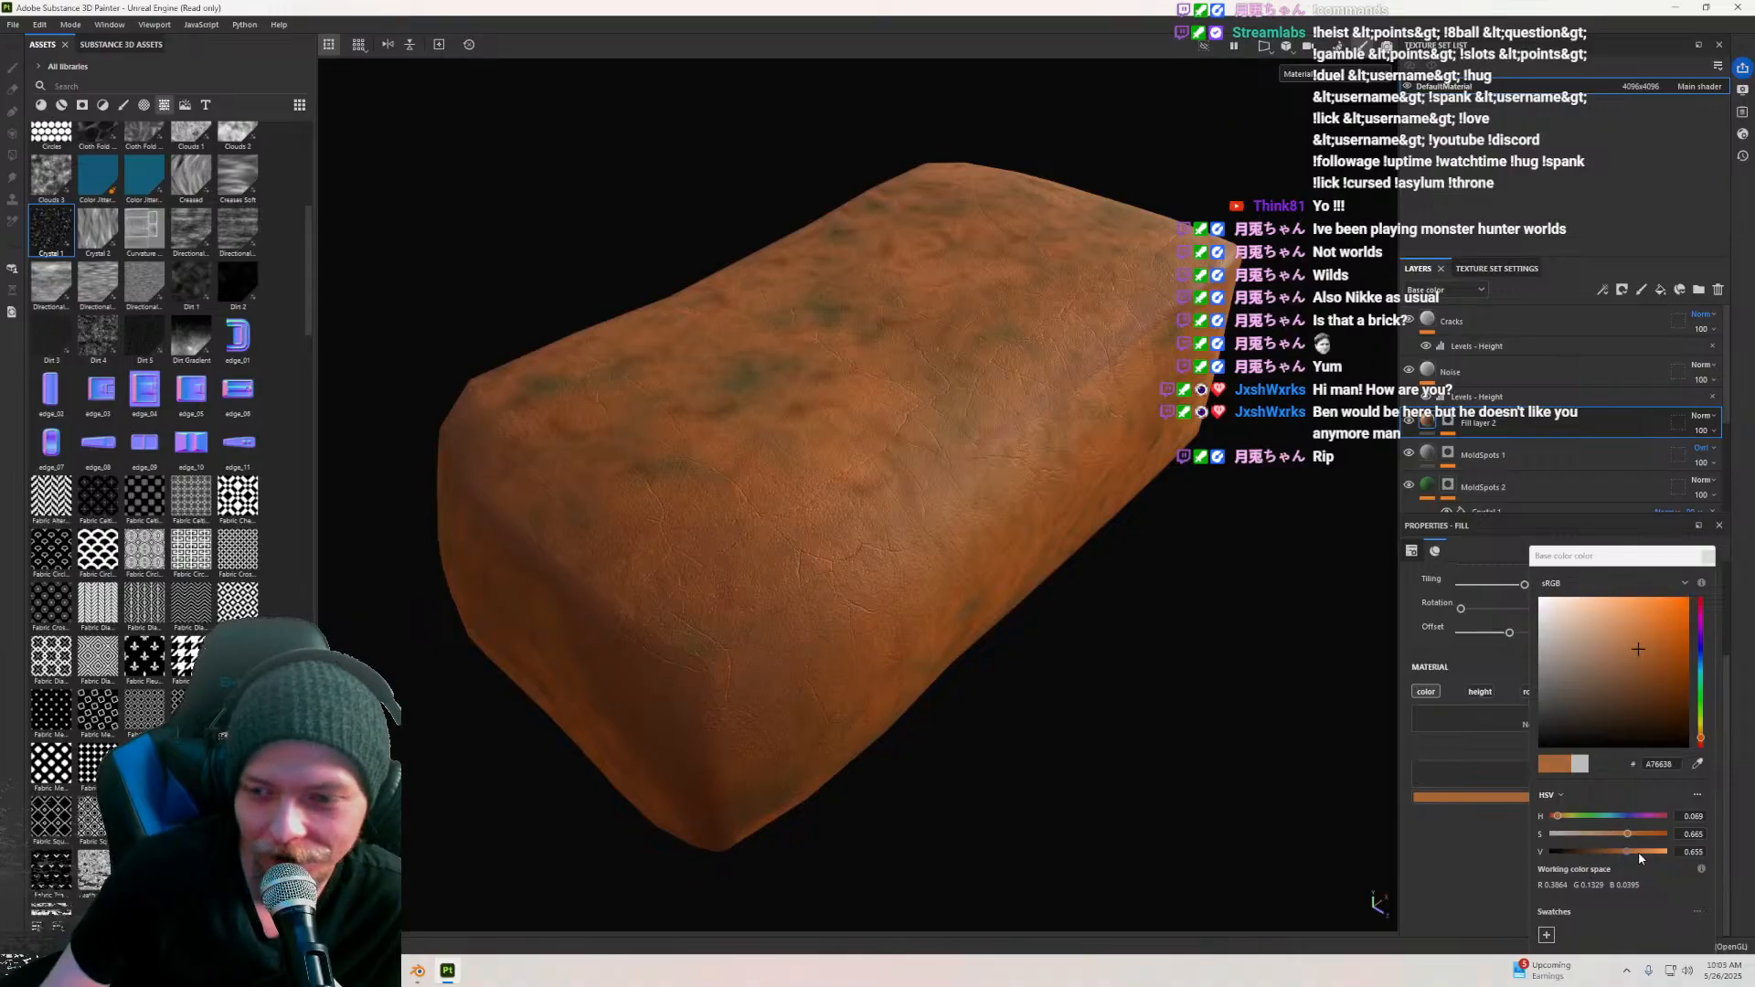
left_click_drag(1638, 851, 1651, 852)
left_click_drag(1234, 786, 989, 578, "alt")
left_click_drag(1627, 833, 1616, 835)
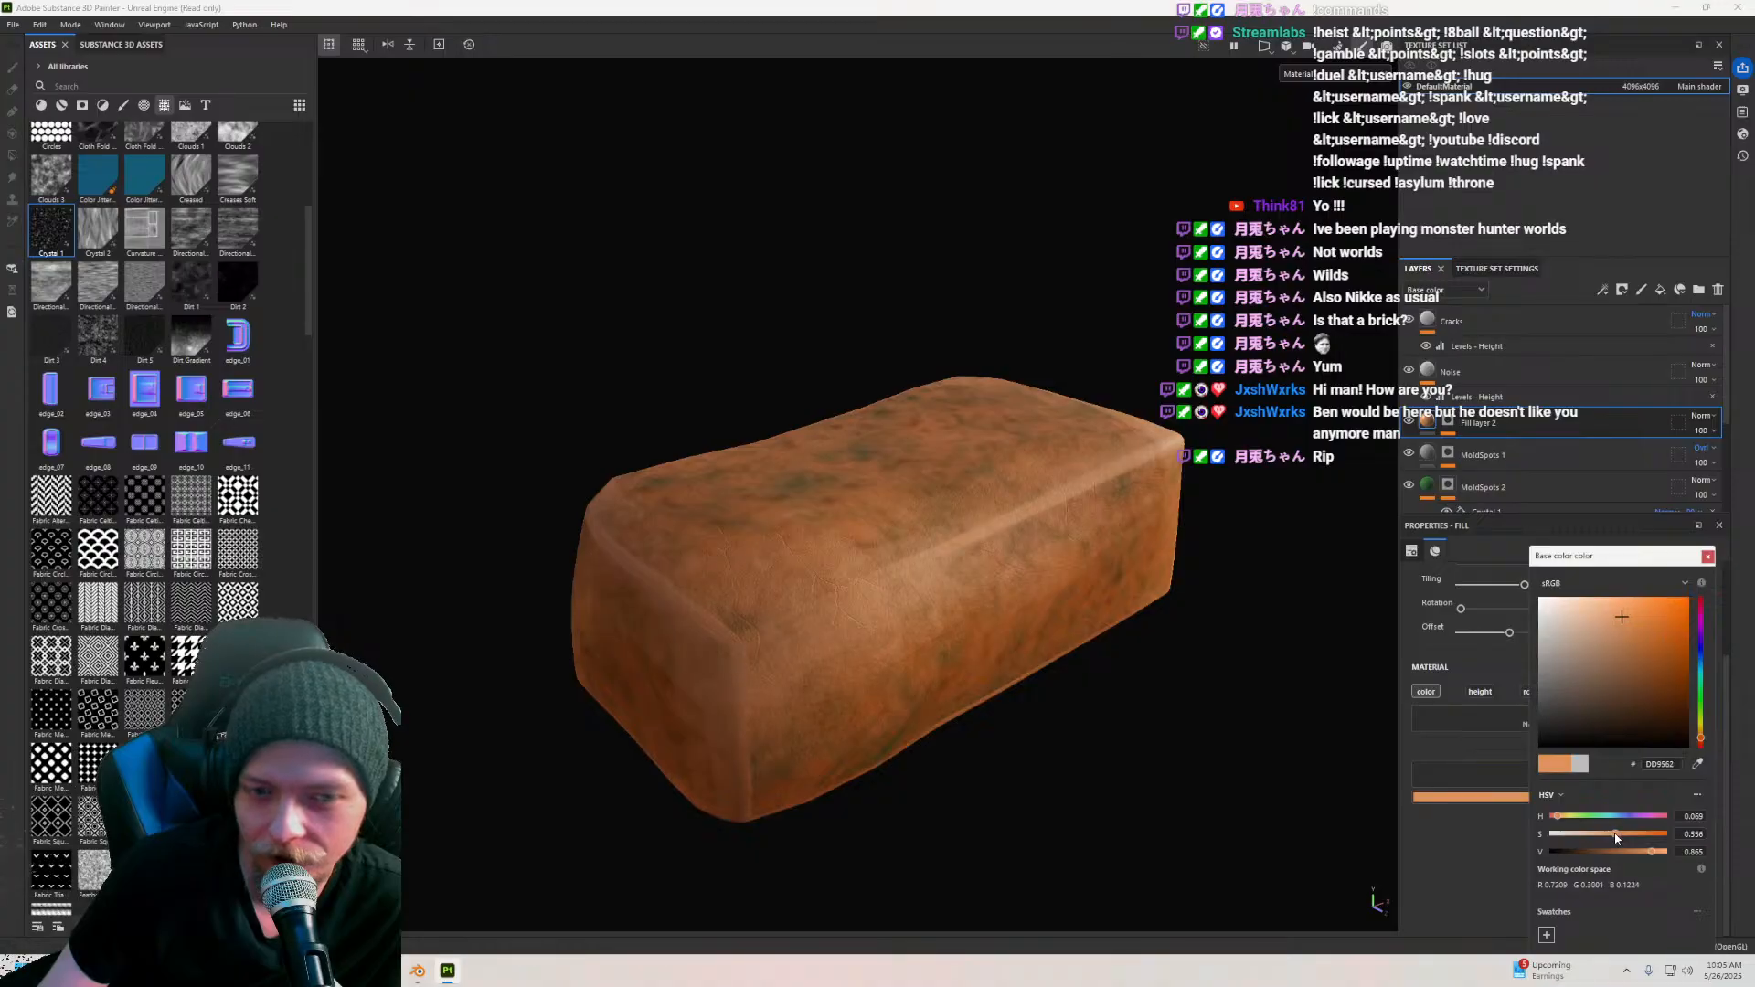
left_click(1709, 557)
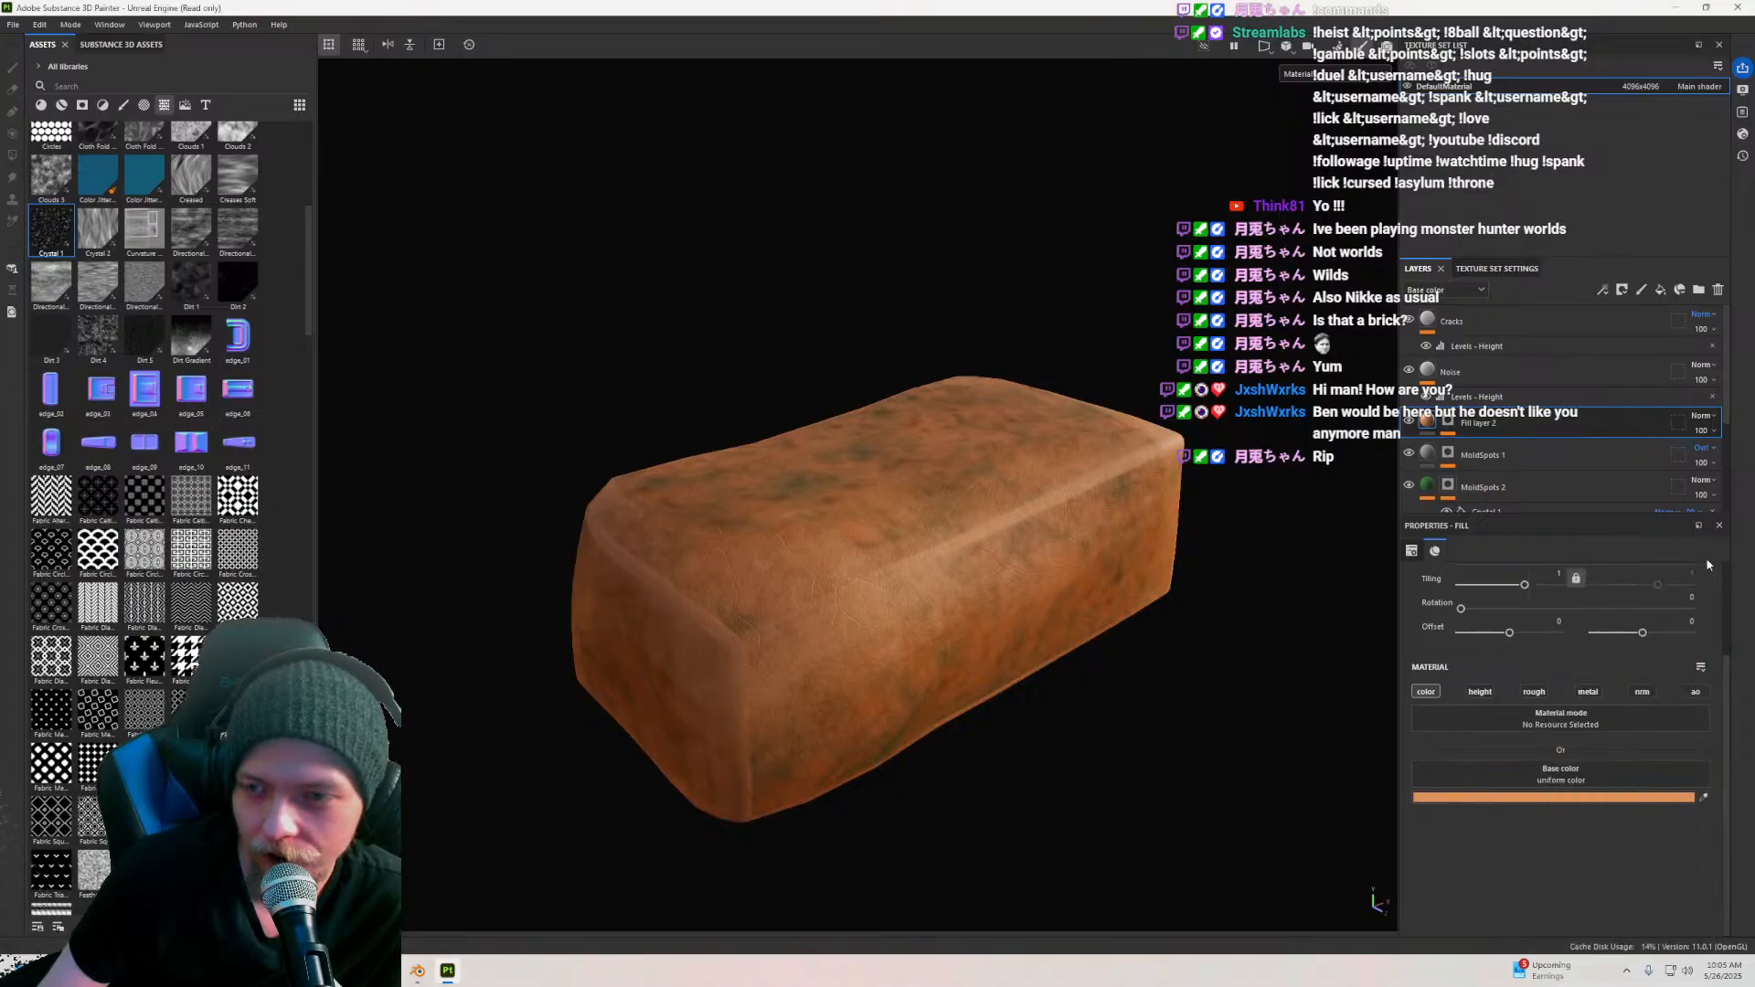
Step: Lower the Metal Edge Wear generator's Wear Contrast to 0.35
left_click(1446, 424)
left_click(1481, 448)
scroll(1017, 588, "up", 3)
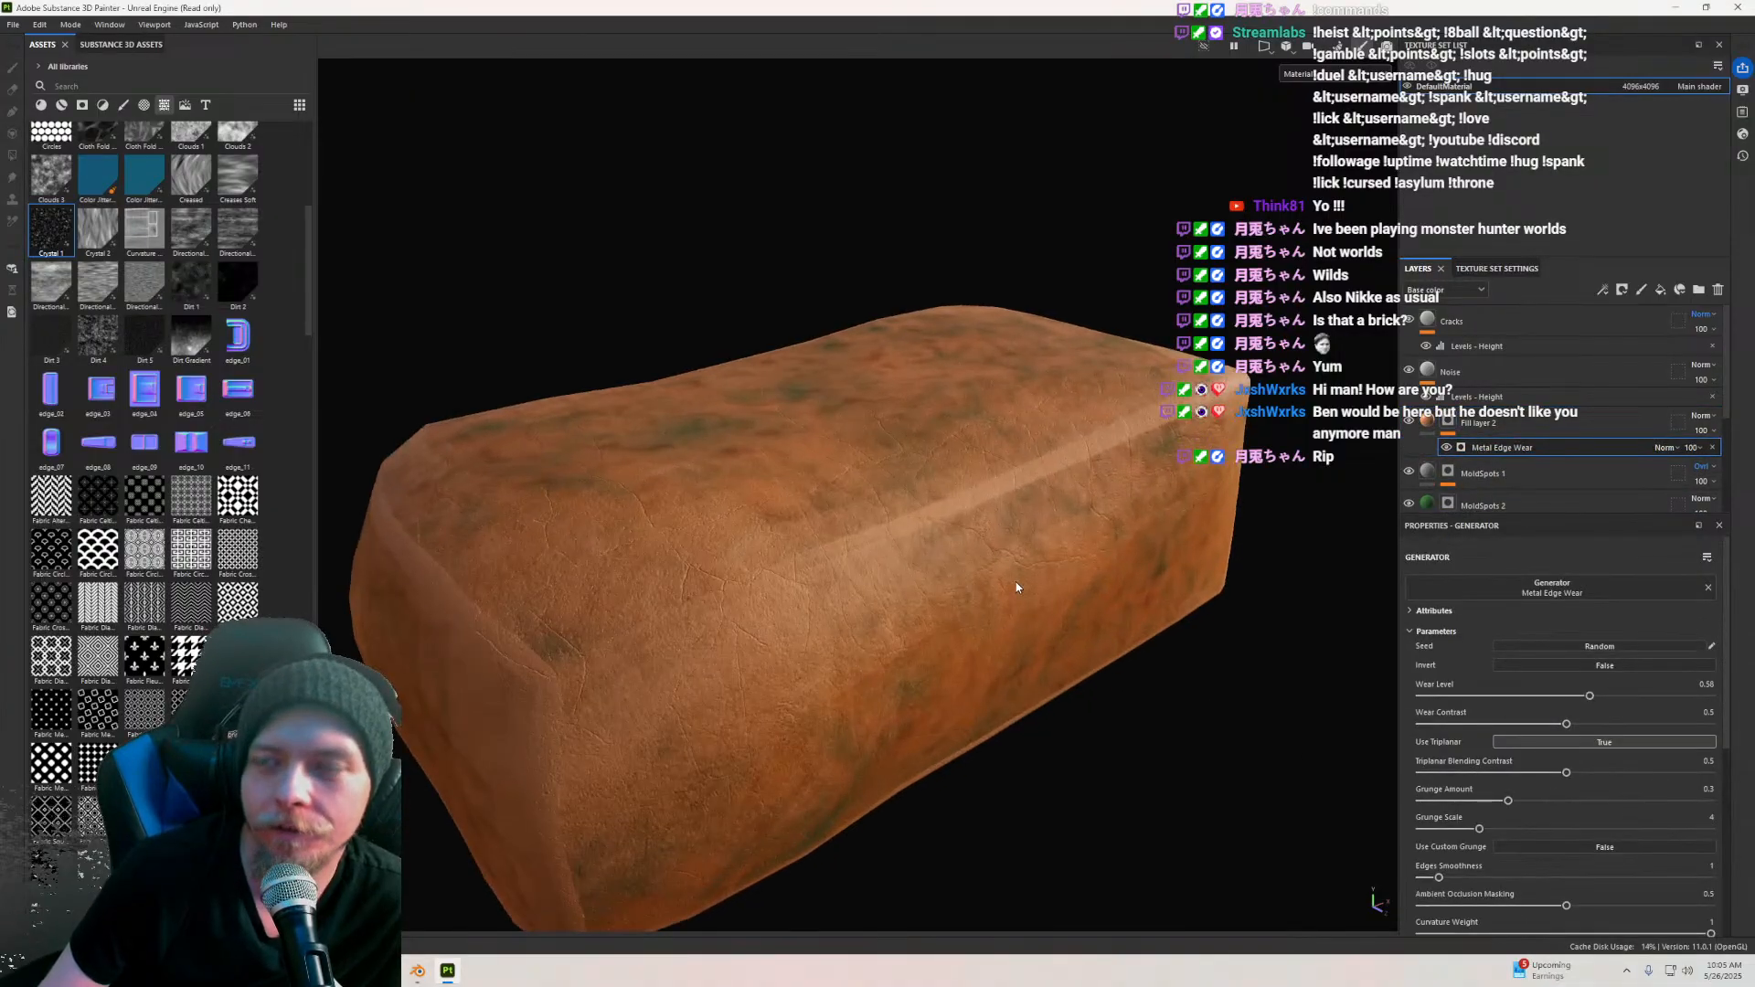
left_click_drag(805, 560, 928, 504, "alt")
mouse_move(1563, 729)
left_mouse_down()
mouse_move(1495, 727)
mouse_move(1690, 725)
mouse_move(1508, 727)
mouse_move(1535, 724)
left_mouse_up()
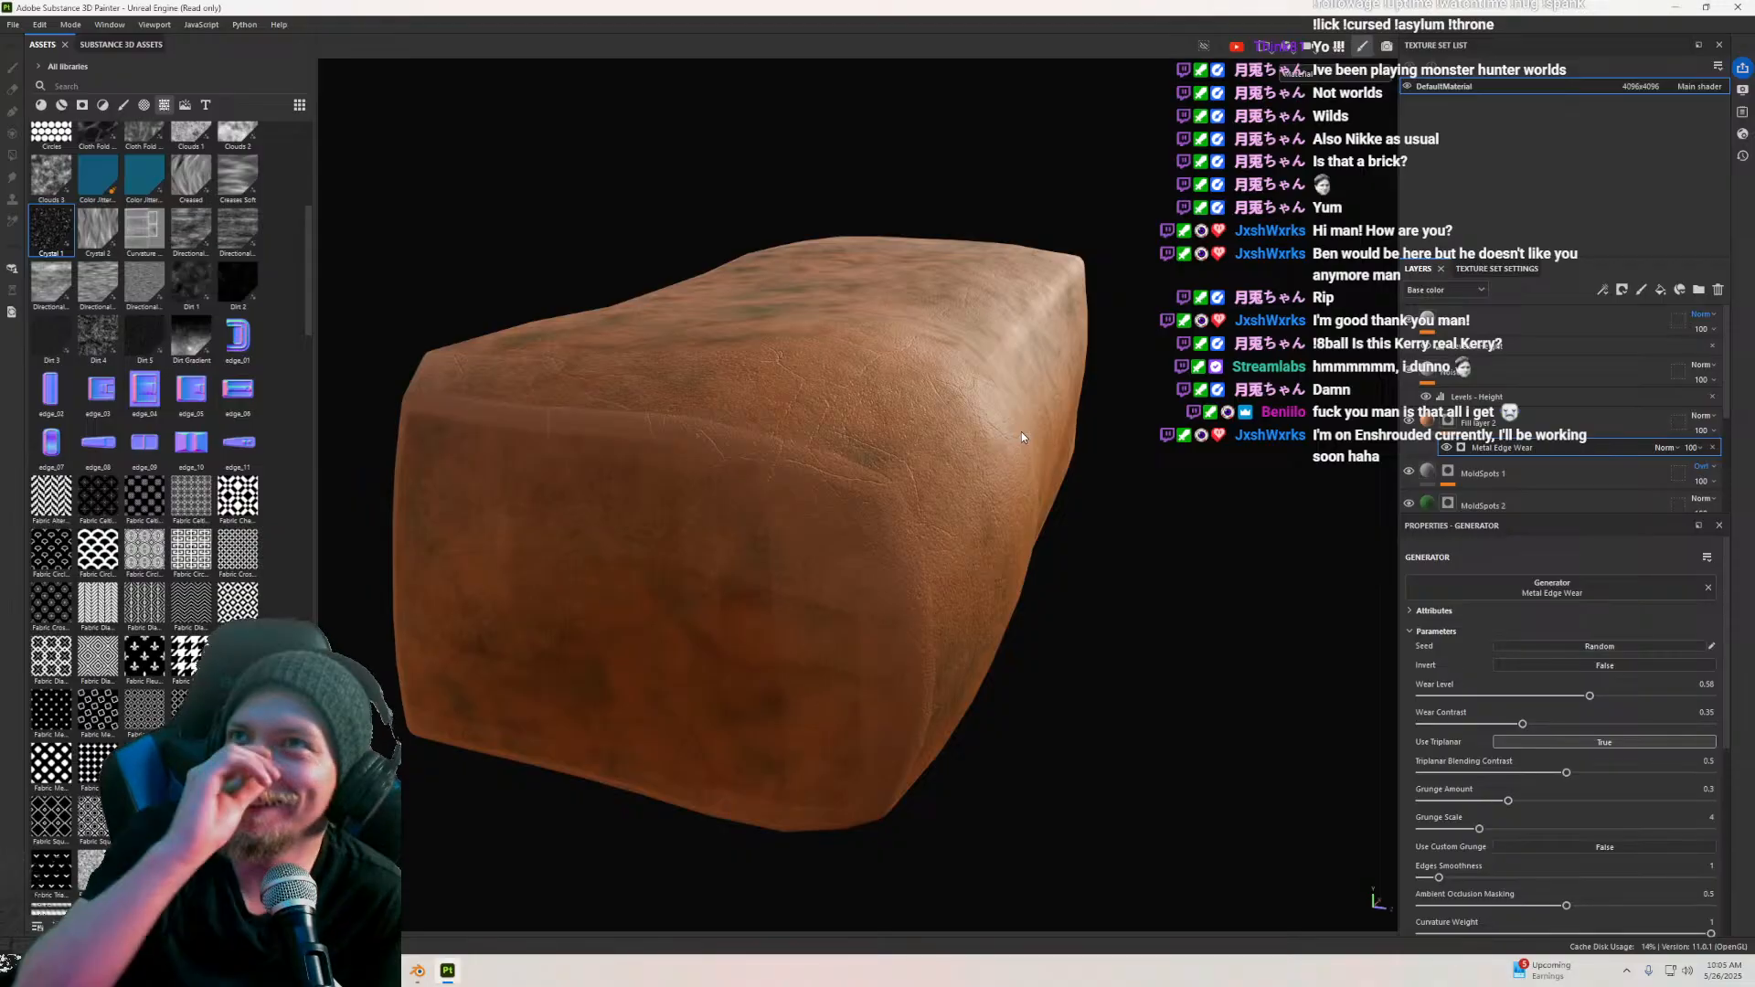
left_click_drag(965, 364, 925, 493, "alt")
middle_click_drag(925, 493, 927, 548, "alt")
Step: Set the generator's Grunge Amount to about 0.58, Grunge Scale to 3 and Edges Smoothness to about 9.34
left_click_drag(1509, 804, 1589, 814)
left_click_drag(1243, 770, 905, 508, "alt")
left_click_drag(1476, 830, 1459, 830)
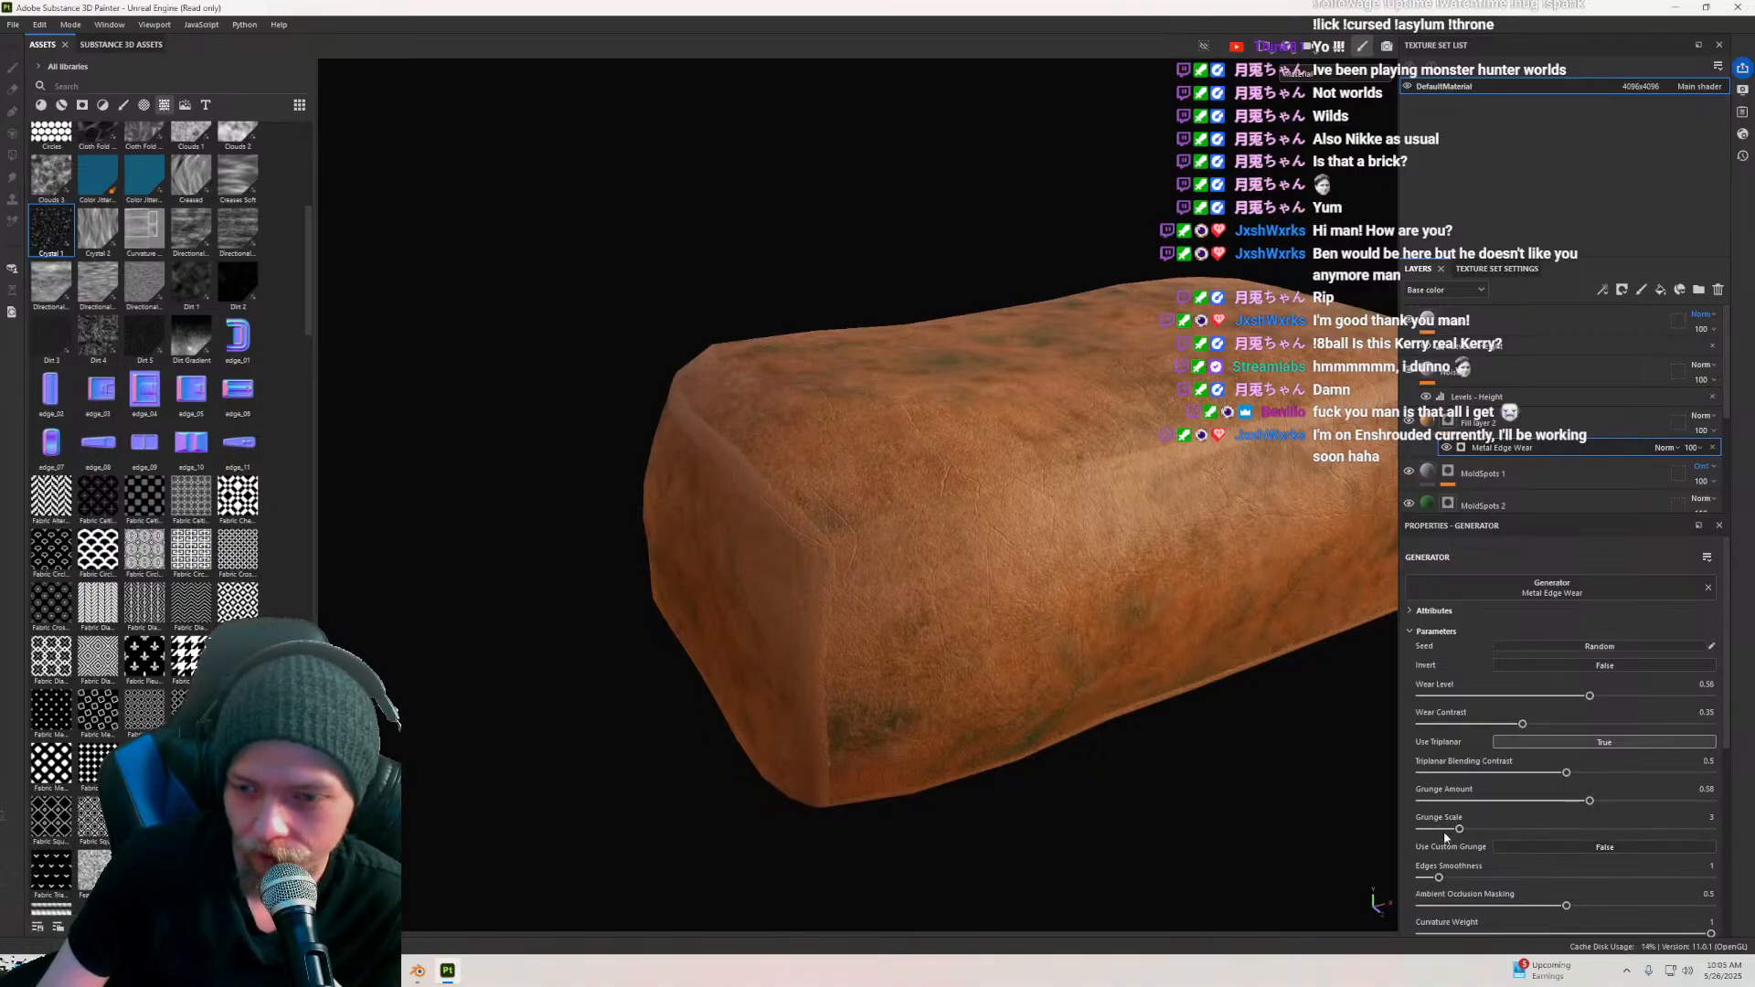
left_click_drag(1438, 879, 1591, 887)
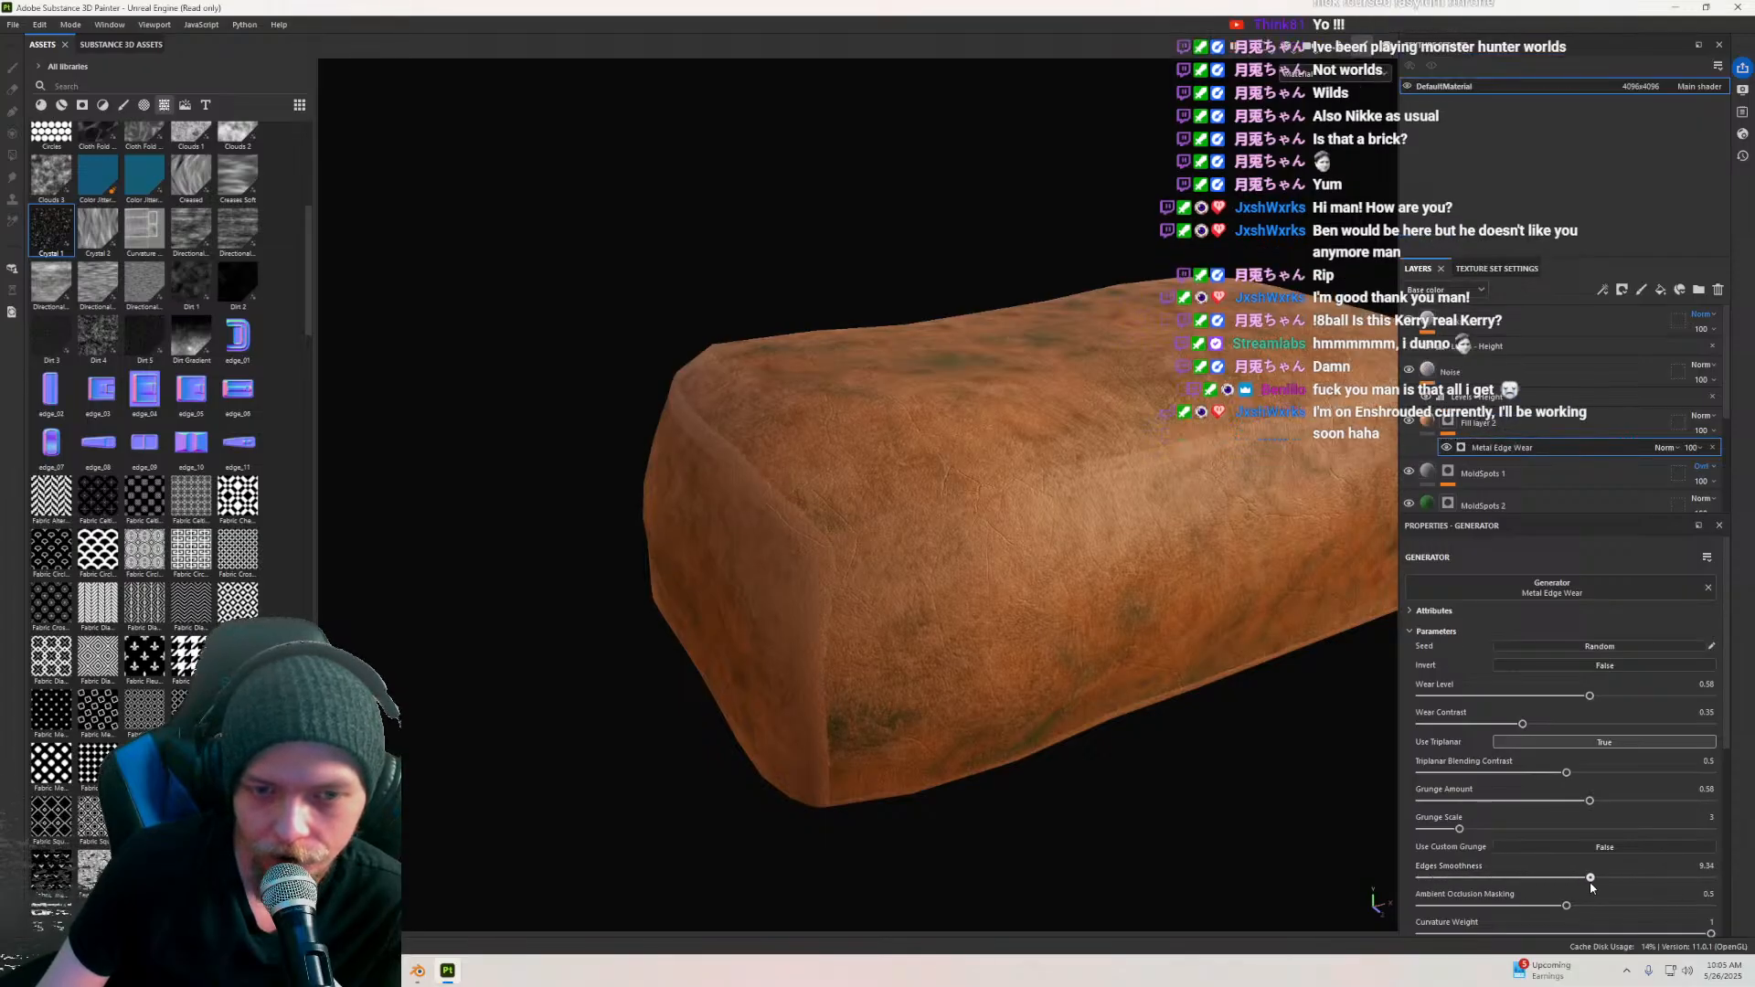
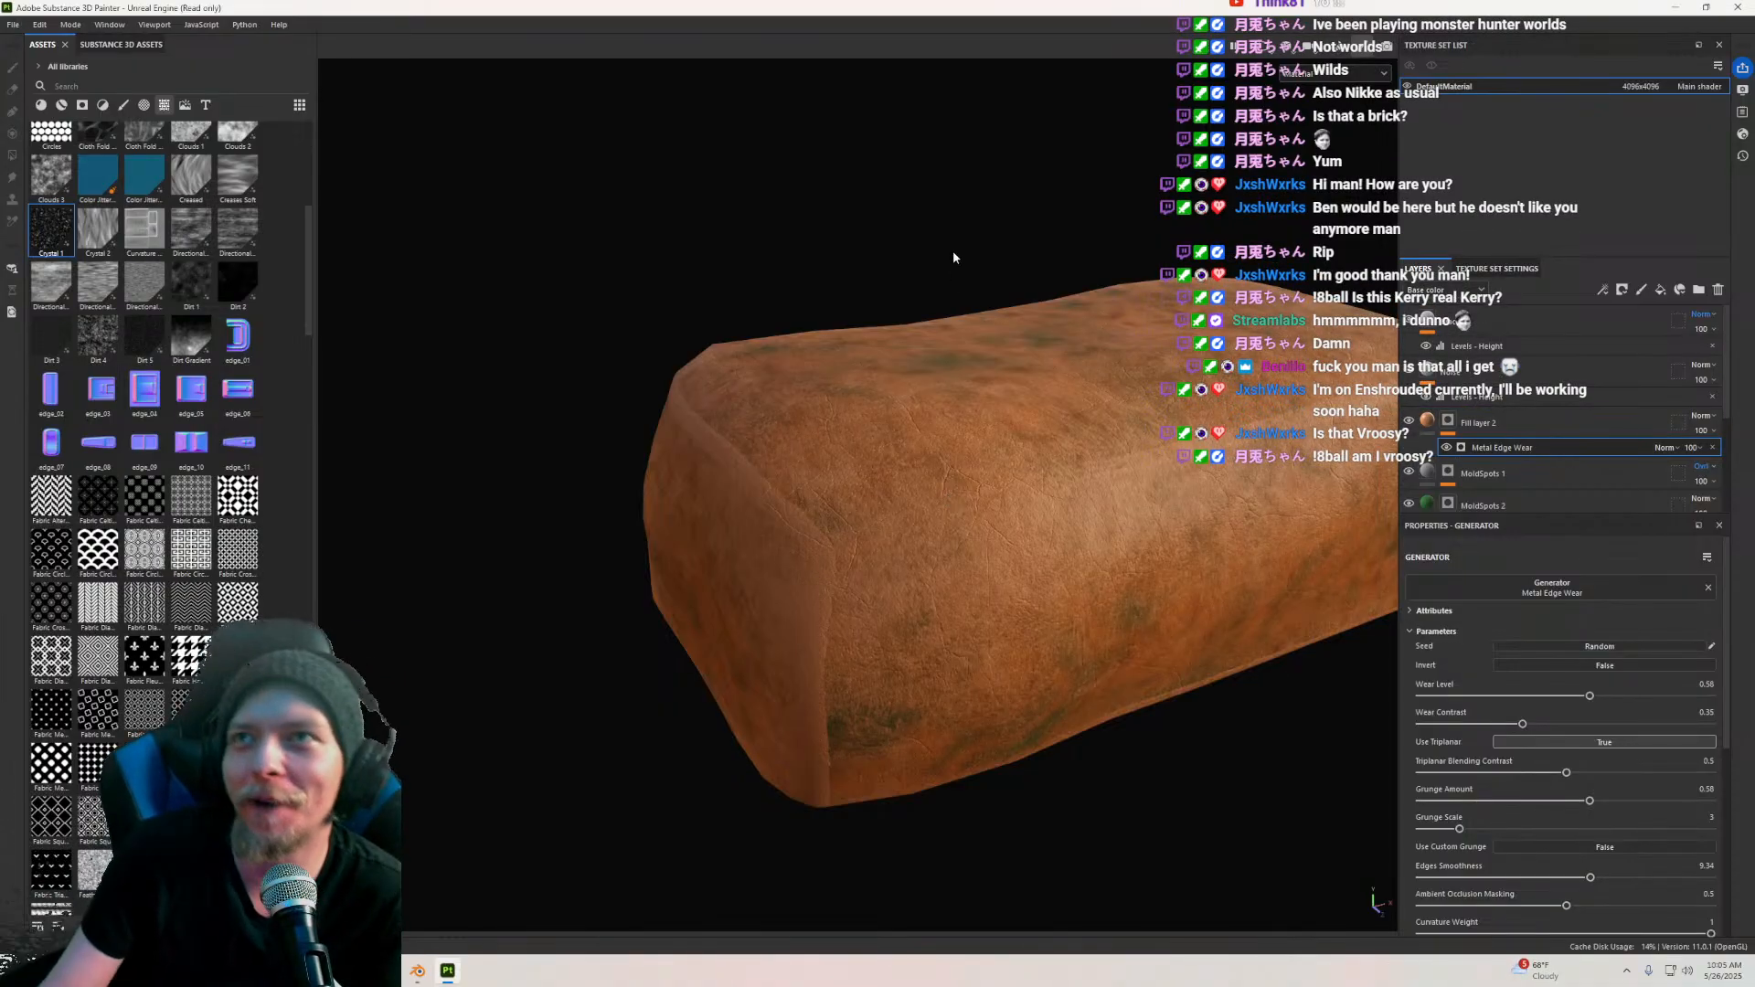
Step: Enable the roughness channel on Fill layer 2 and set its roughness to about 0.42
left_click_drag(959, 197, 1224, 490, "alt")
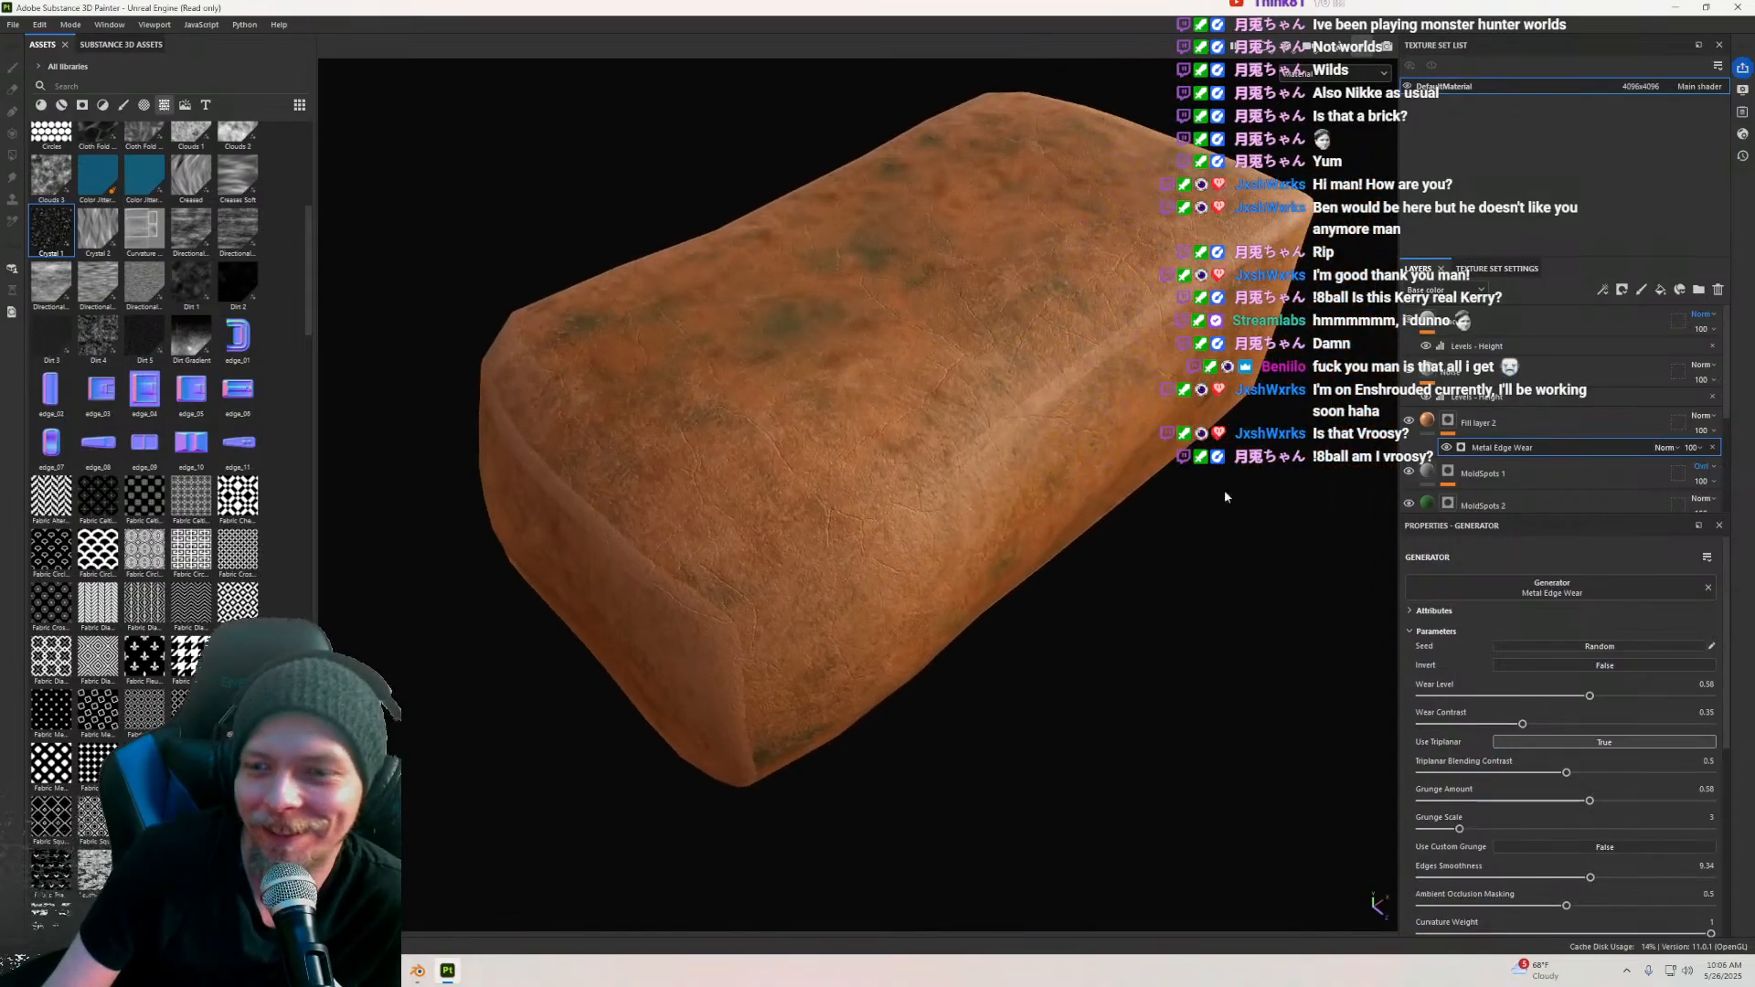
left_click(1441, 414)
left_click_drag(1055, 437, 997, 418, "alt")
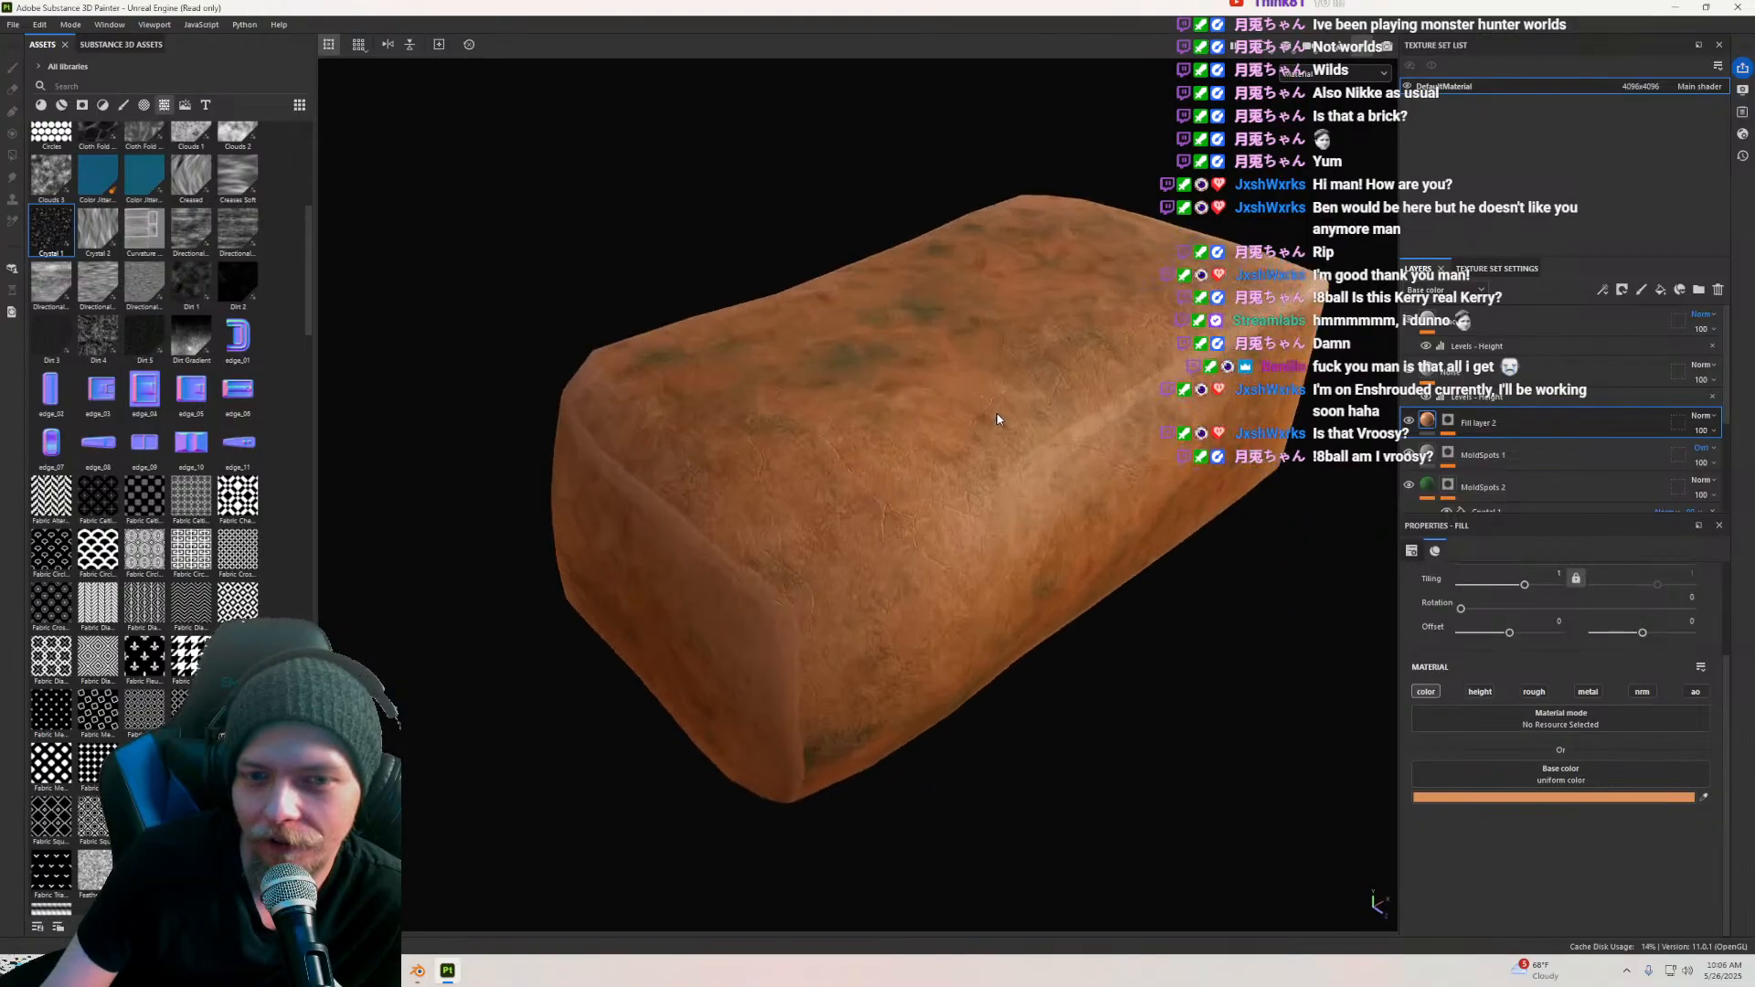
right_click_drag(997, 418, 1022, 580, "alt")
left_click_drag(1022, 580, 984, 519, "alt")
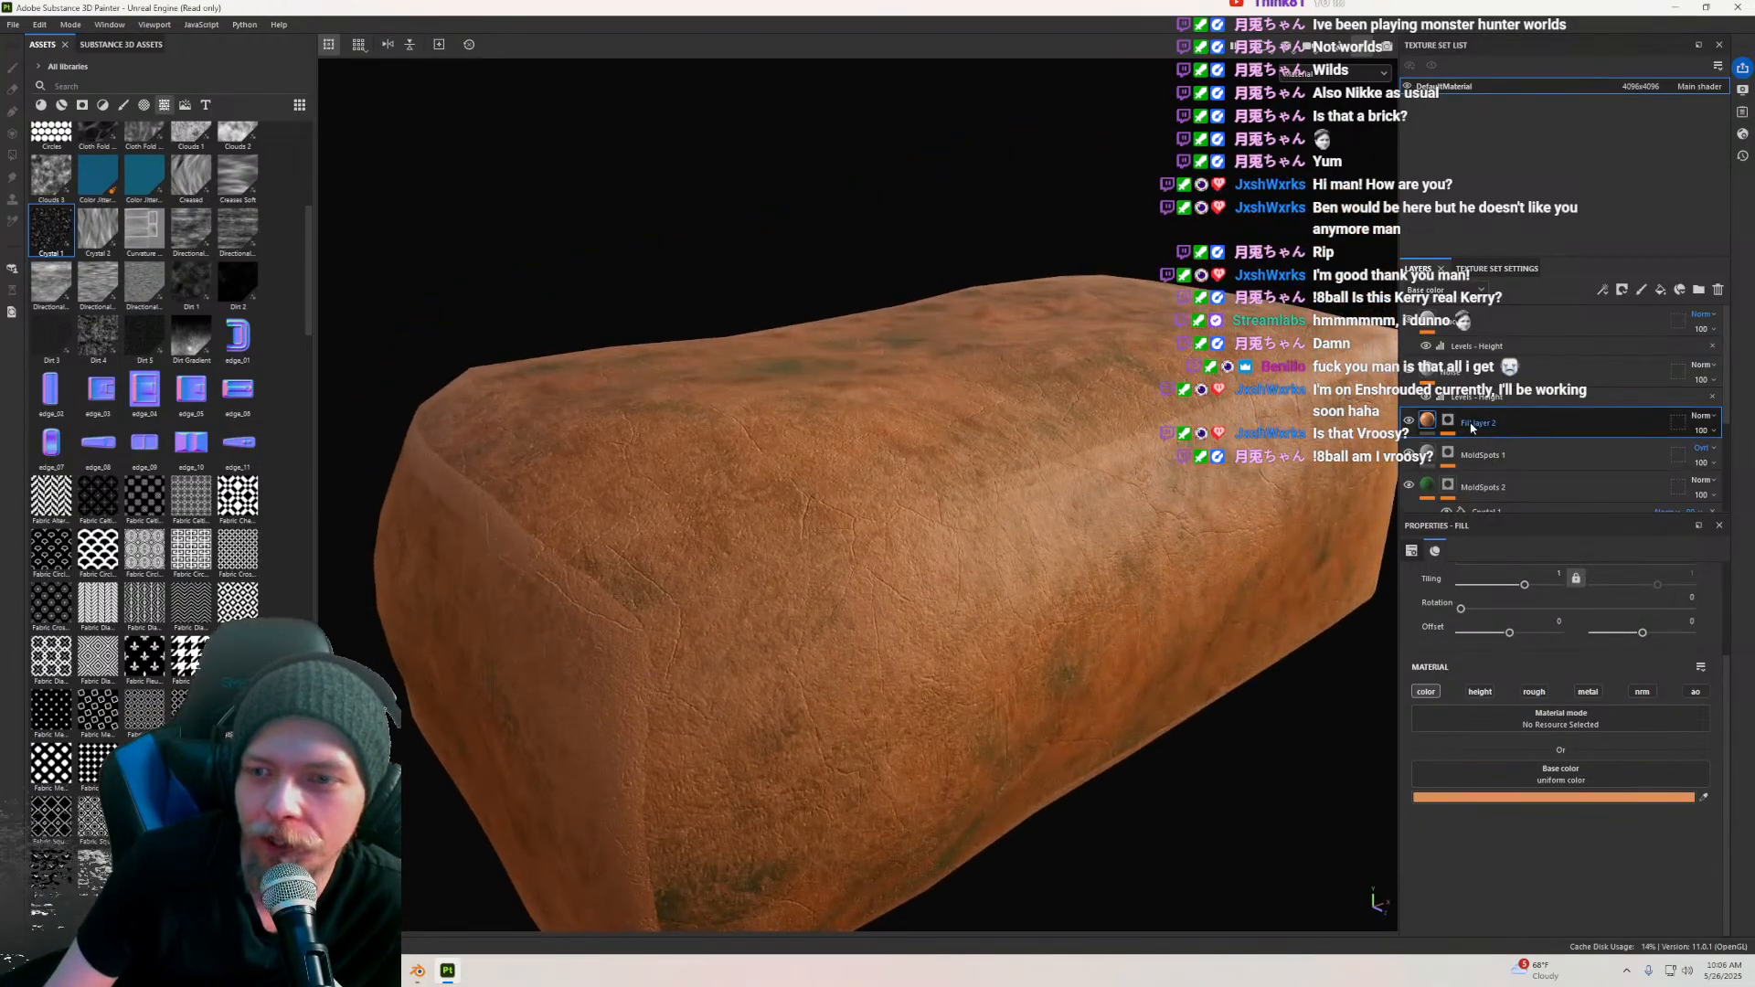
left_click(1534, 692)
left_click_drag(1502, 861, 1539, 875)
left_click_drag(868, 713, 762, 526, "alt")
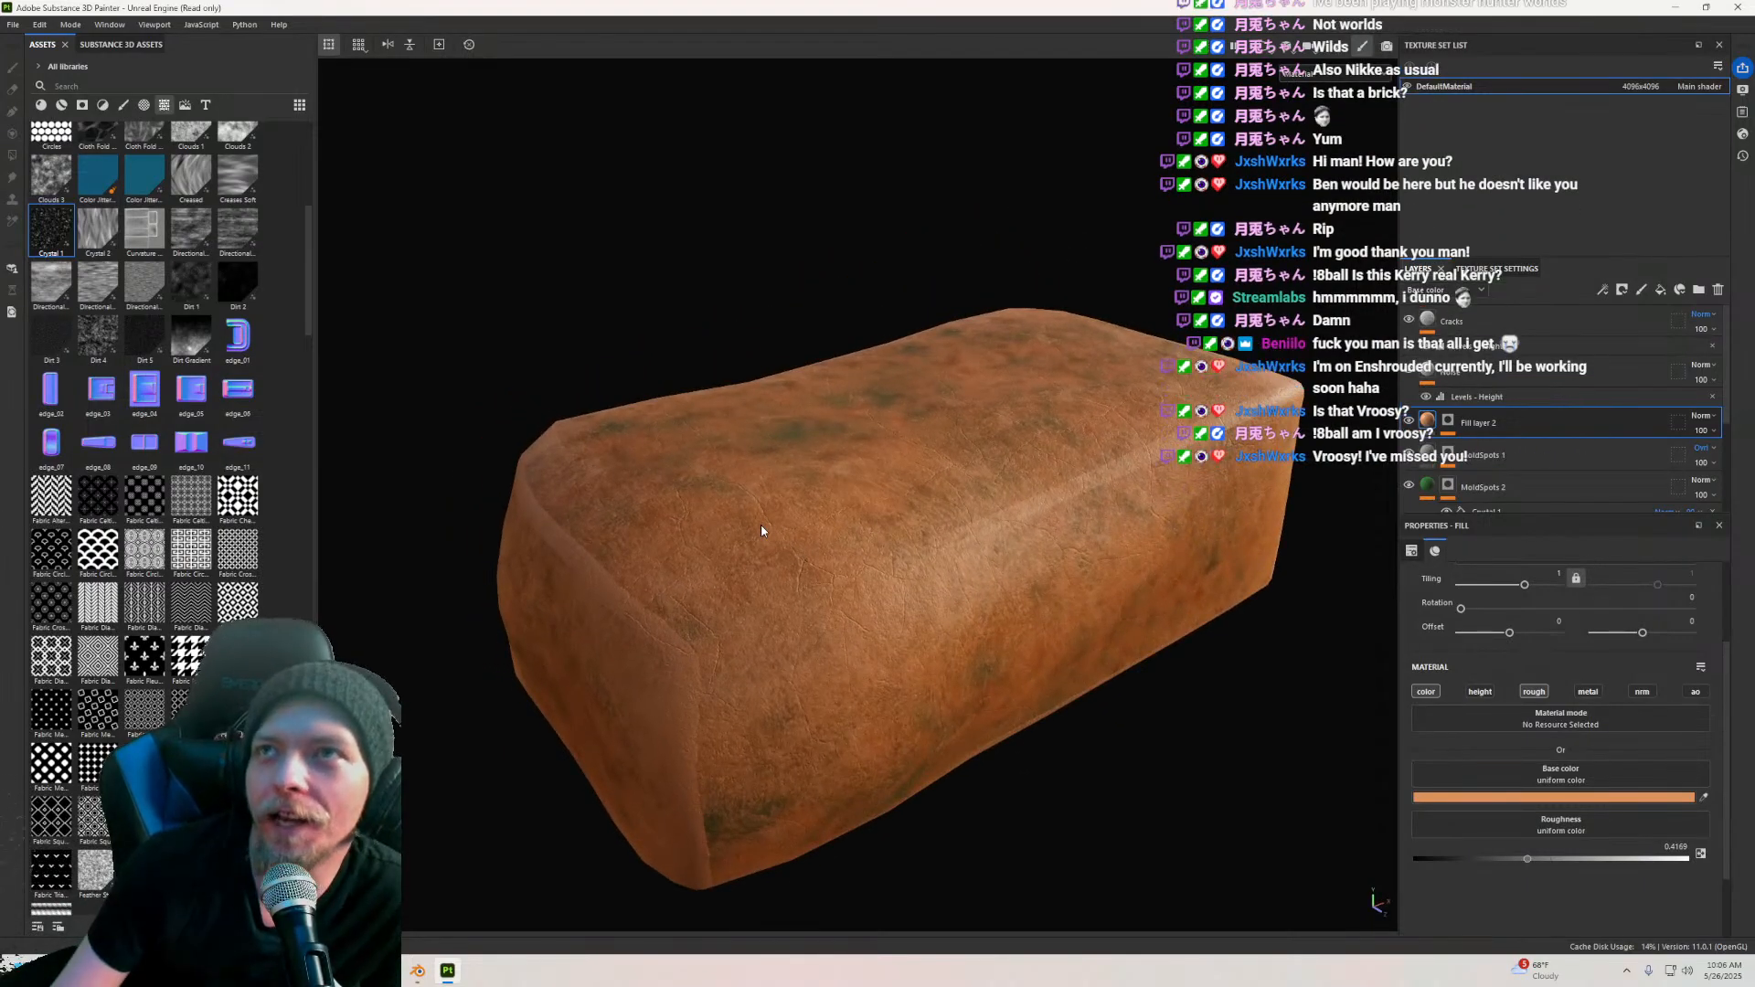
Step: Move Fill layer 2 below the MoldSpots layers, directly above Fill layer 1
left_click_drag(769, 516, 494, 524, "alt")
scroll(901, 578, "down", 3)
left_click_drag(902, 582, 1048, 525, "alt")
scroll(901, 554, "up", 4)
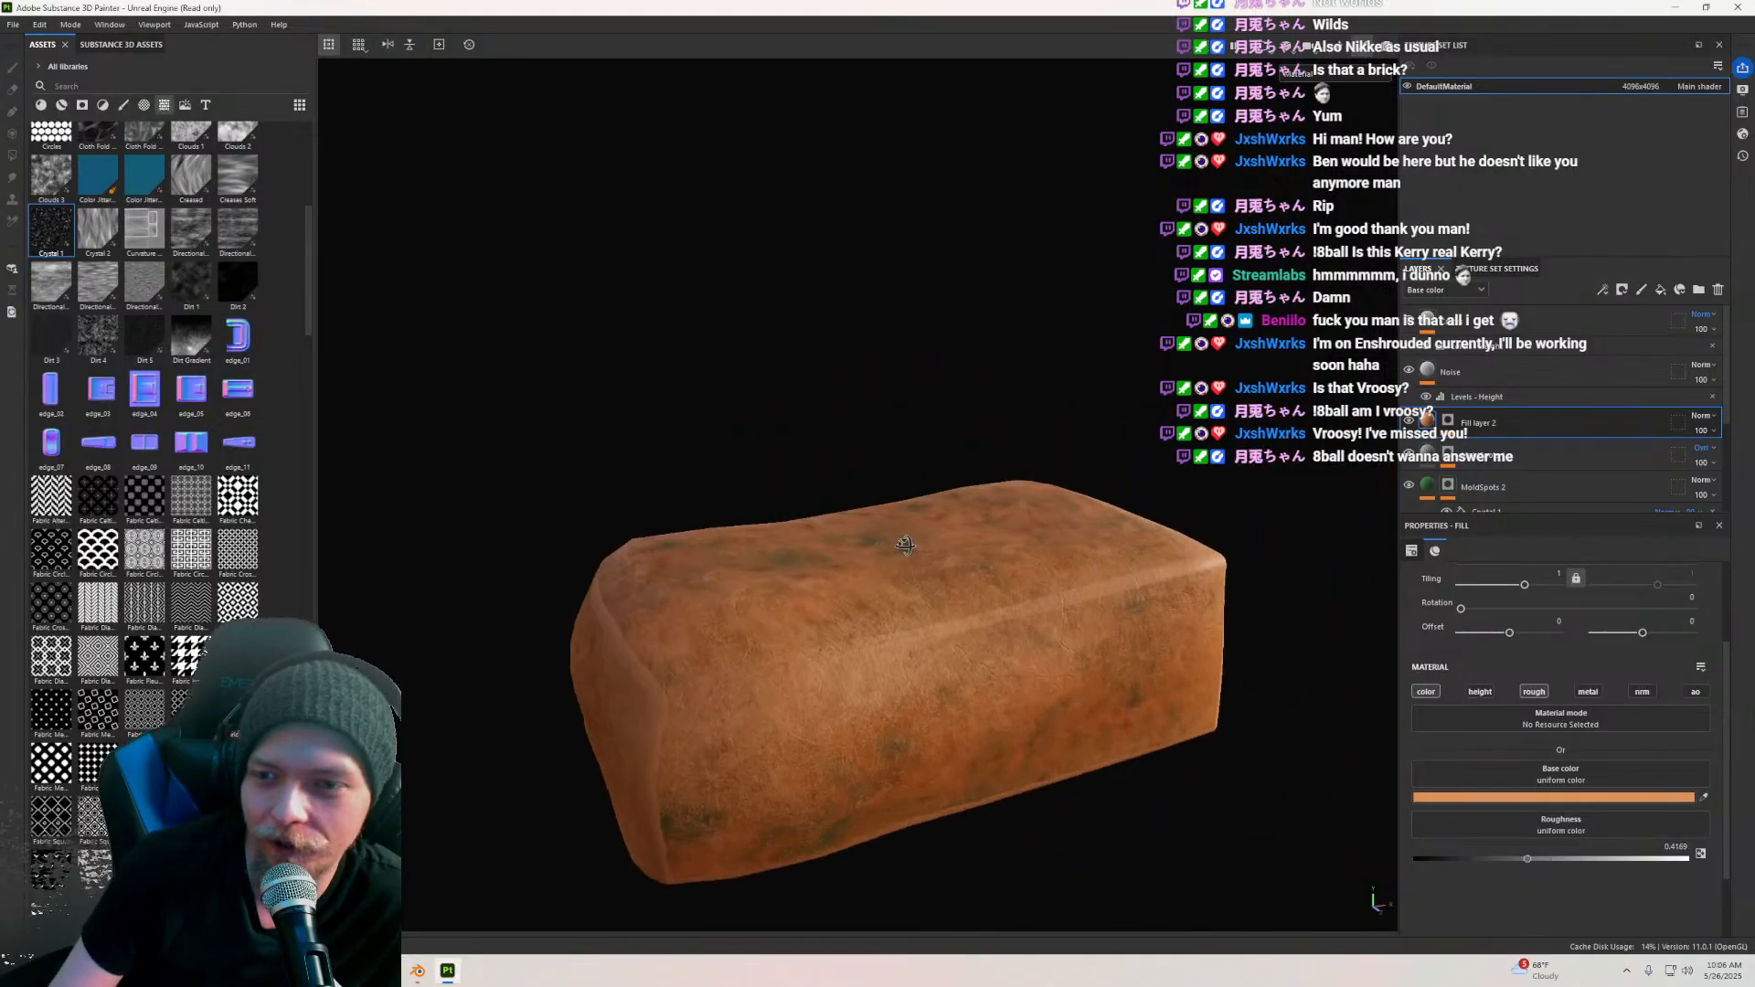
left_click_drag(901, 558, 929, 622, "alt")
middle_click_drag(928, 622, 933, 472, "alt")
mouse_move(1537, 417)
left_mouse_down()
mouse_move(1540, 499)
mouse_move(1538, 425)
left_mouse_up()
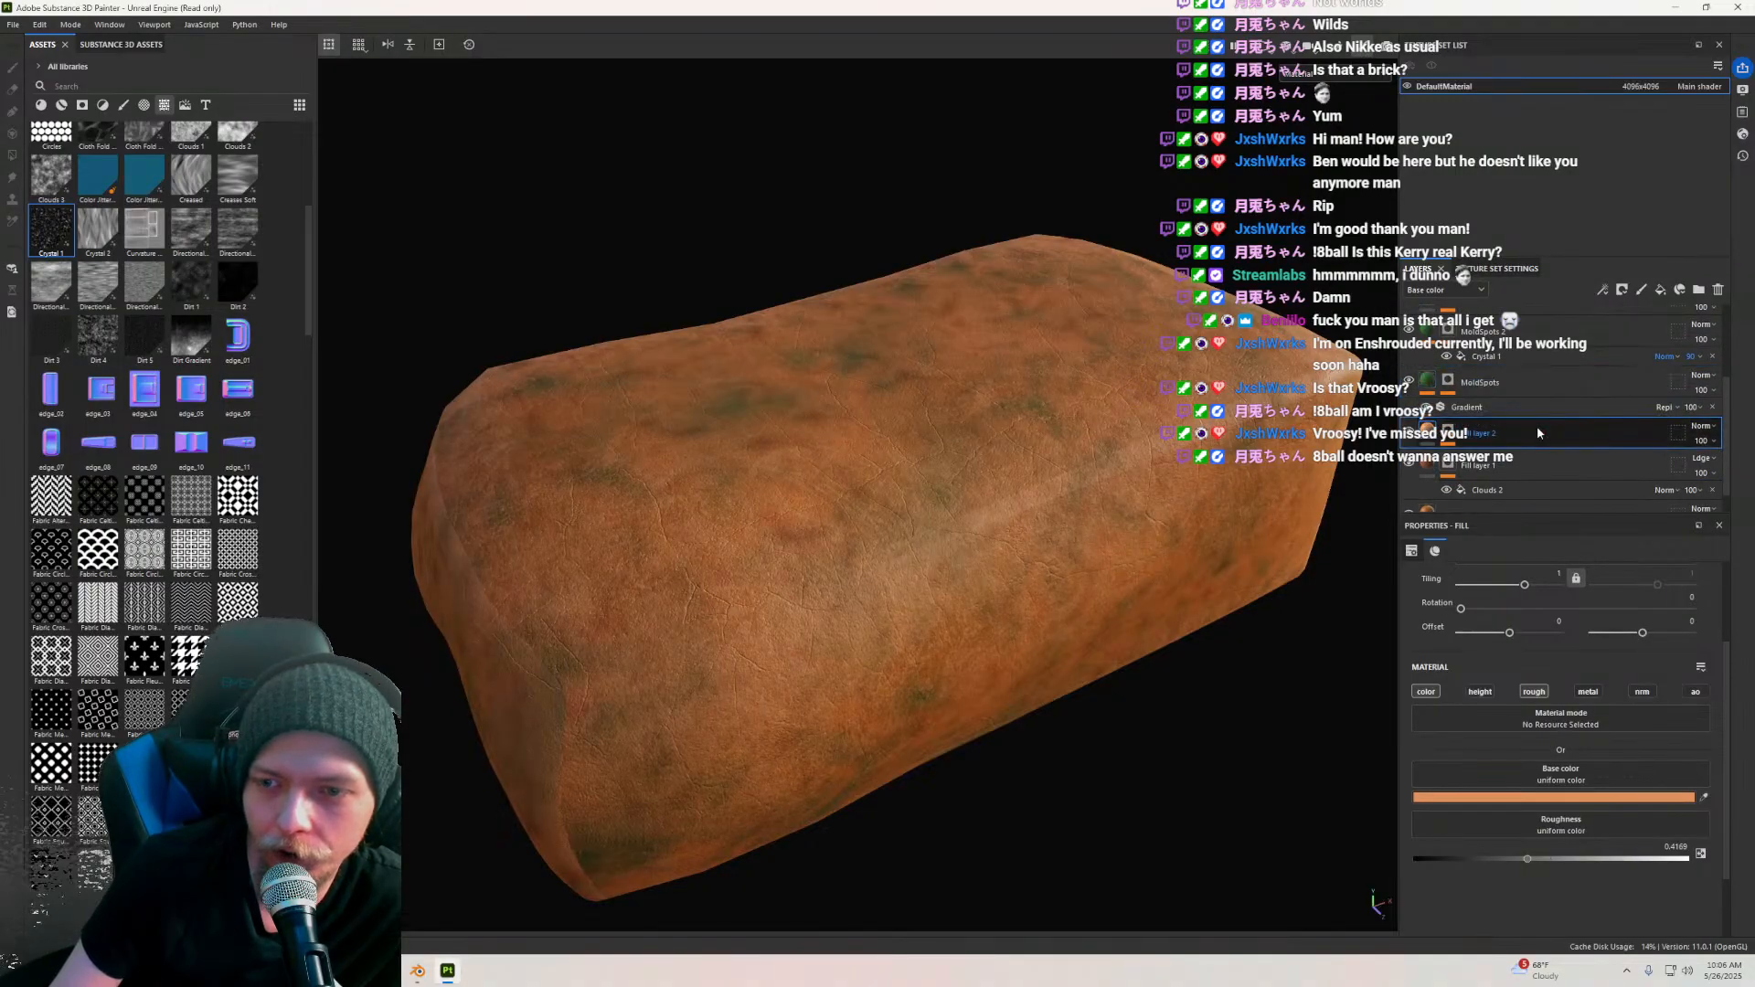
scroll(781, 450, "down", 2)
Step: Add a paint effect above the Metal Edge Wear generator in Fill layer 2's mask
left_click_drag(780, 449, 824, 461, "alt")
right_click_drag(904, 518, 1001, 570, "alt")
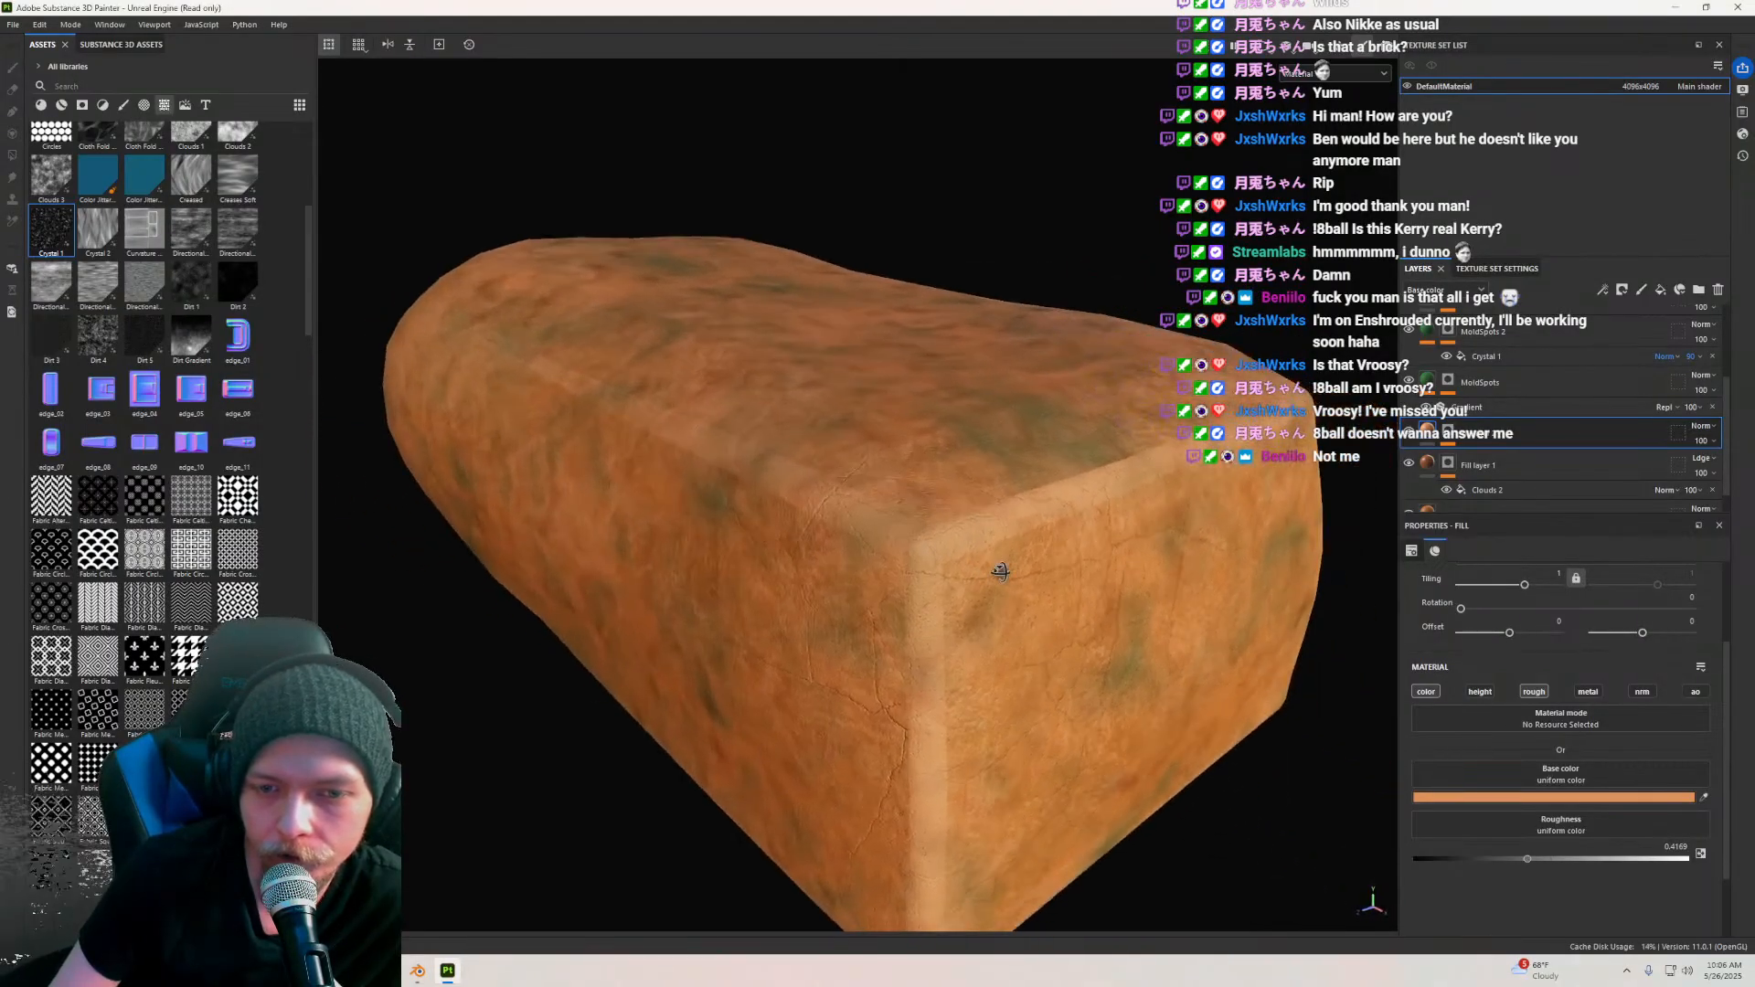
left_click_drag(1027, 548, 893, 568, "alt")
right_click_drag(893, 567, 985, 535, "alt")
left_click(1450, 436)
key("1")
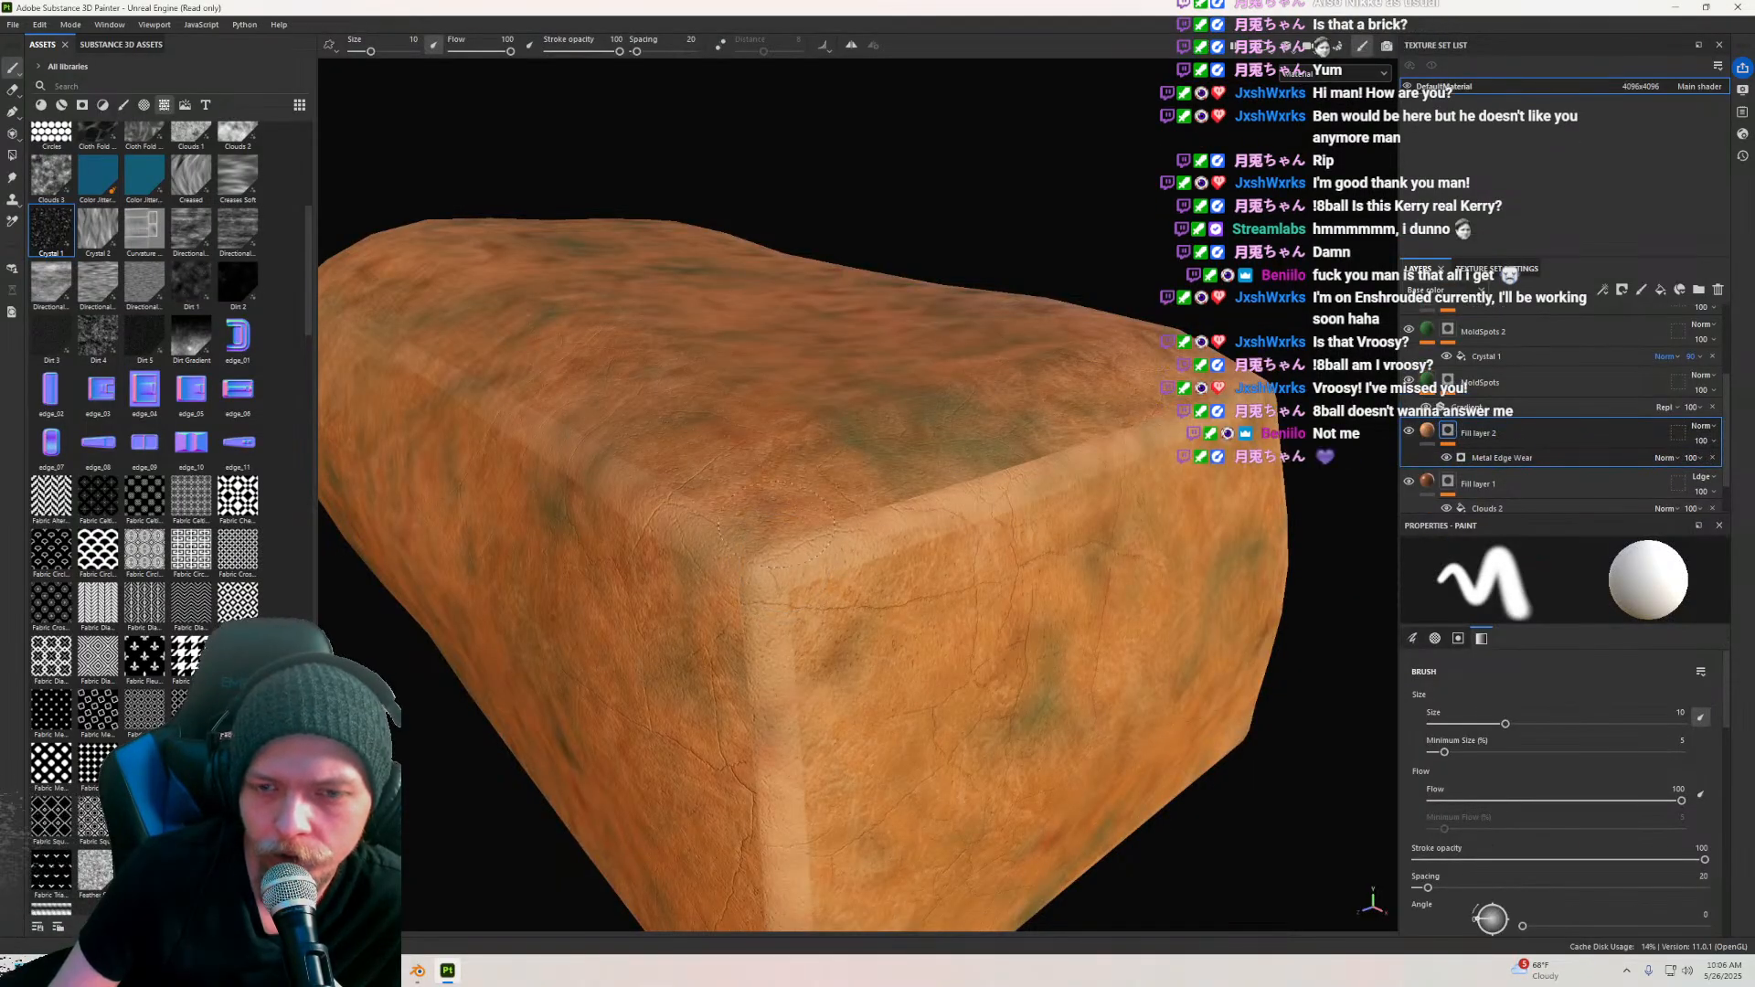
right_click(1451, 436)
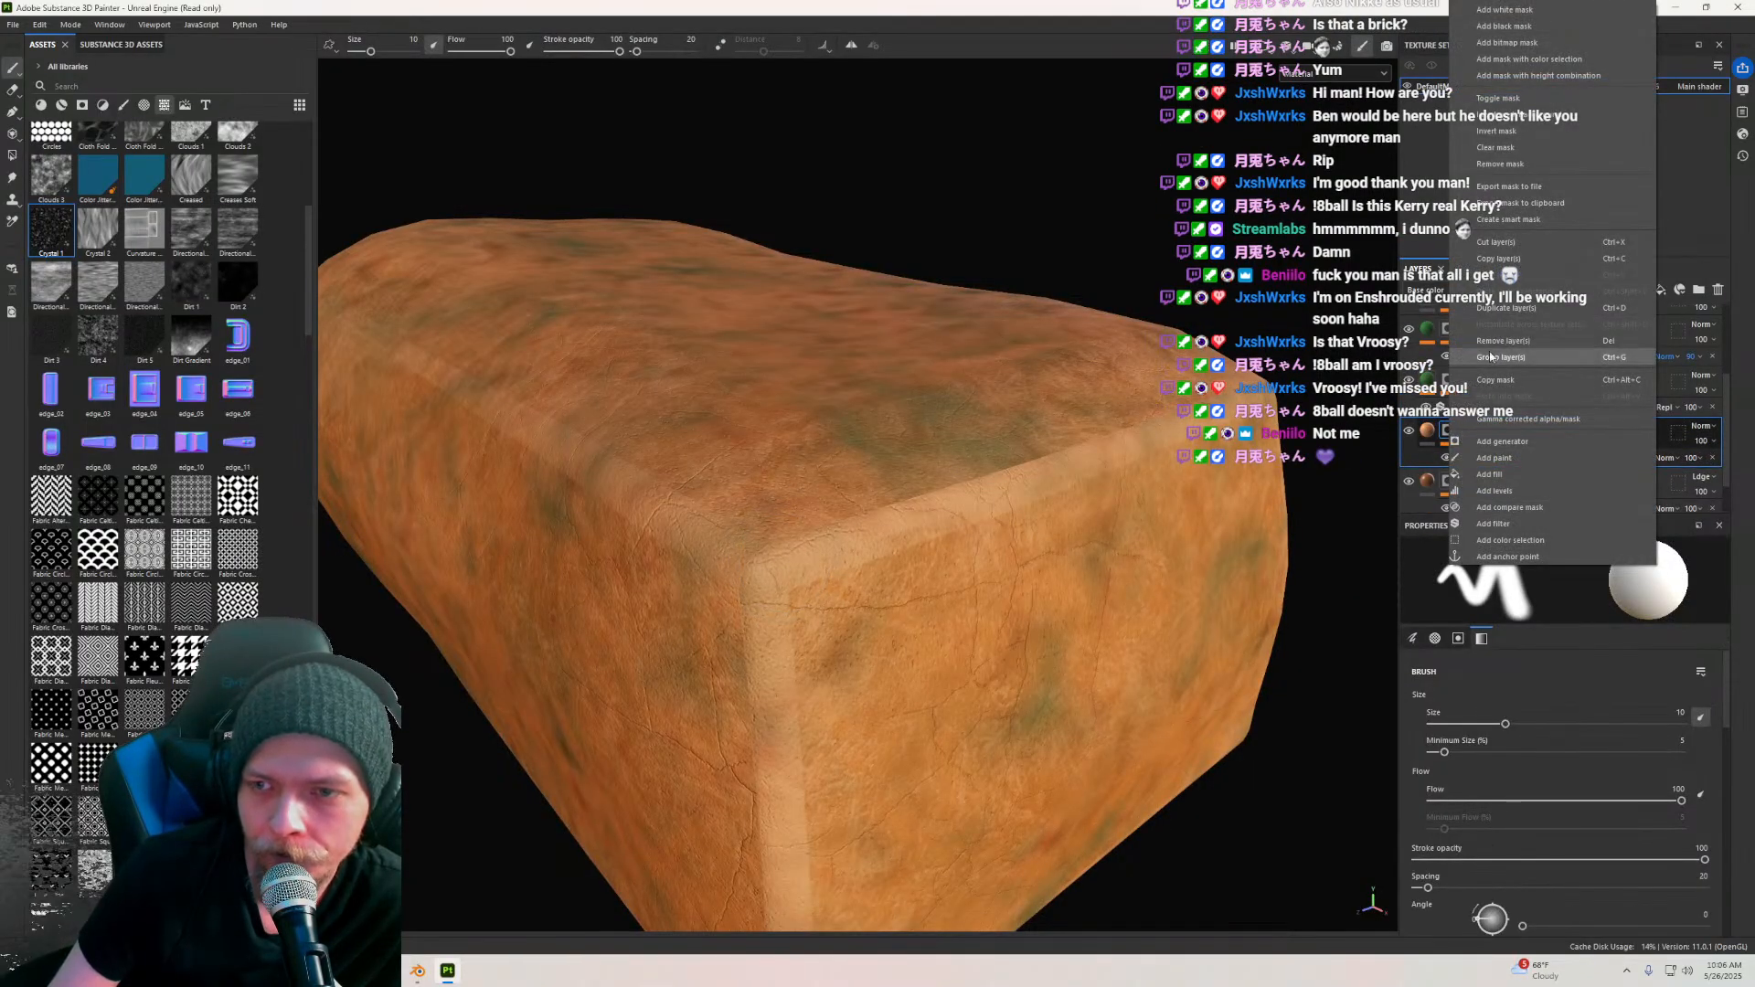
left_click(1510, 457)
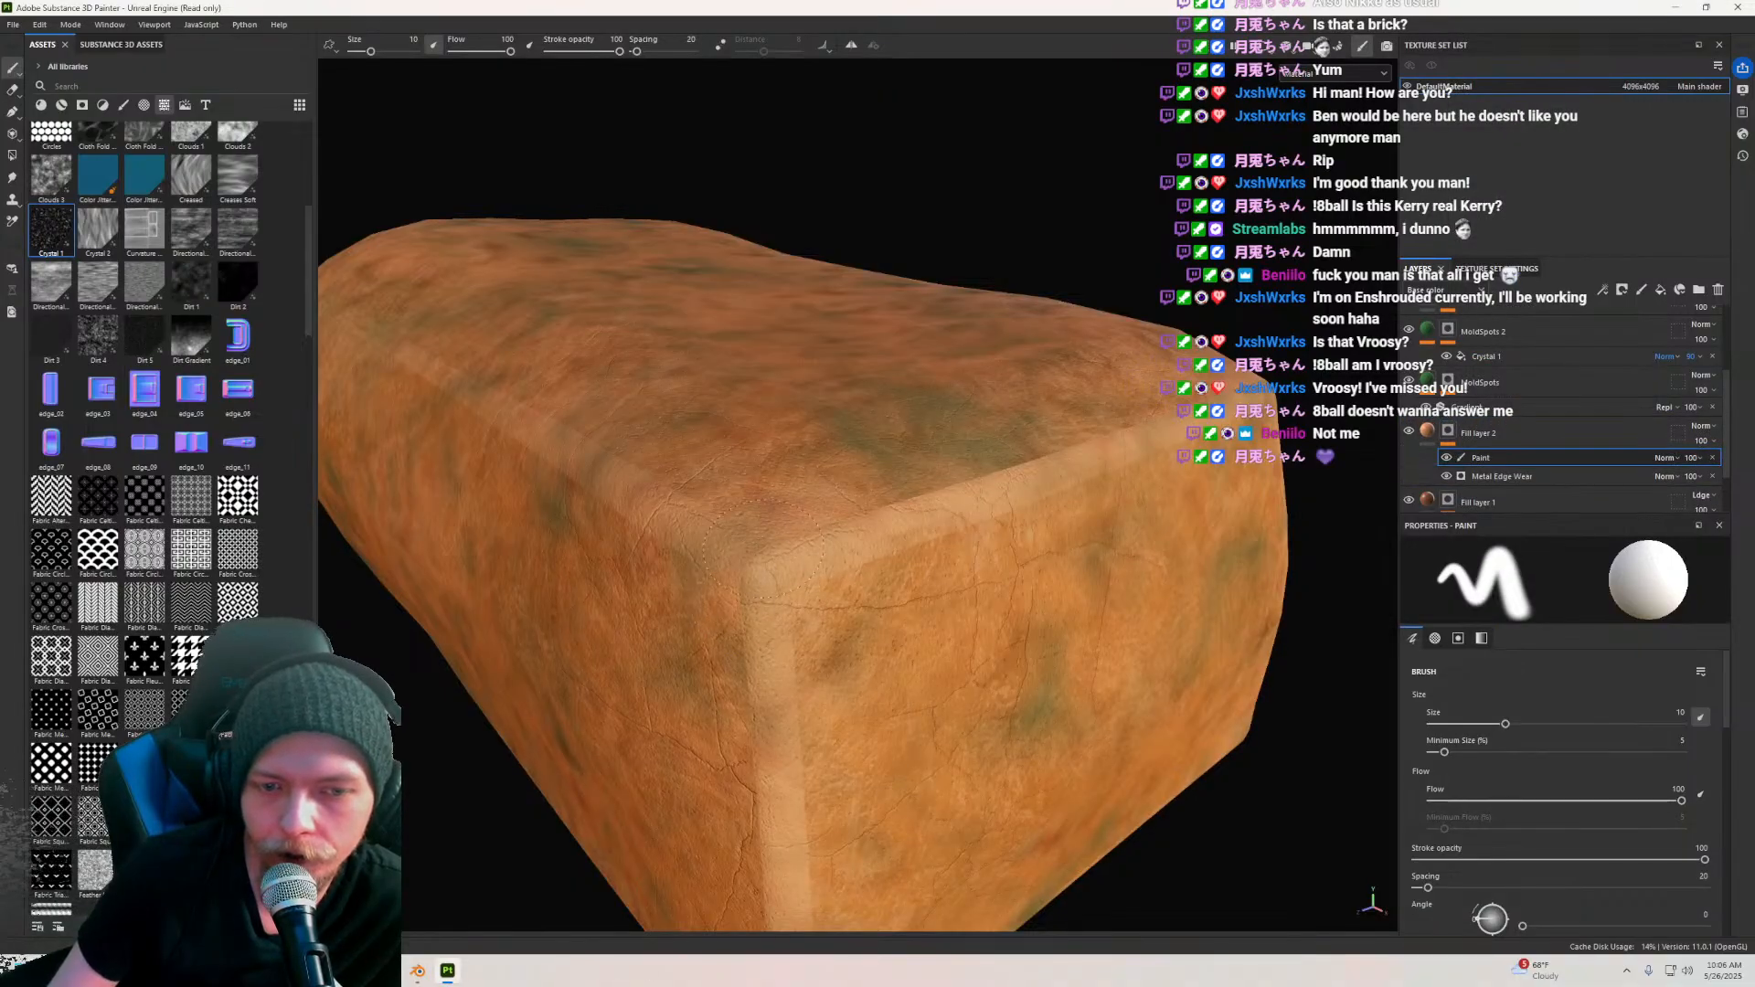
Step: Undo the test stroke and set the brush's grayscale value to 0 for painting out the mask
key("ctrl+z")
left_click_drag(765, 659, 755, 612, "alt")
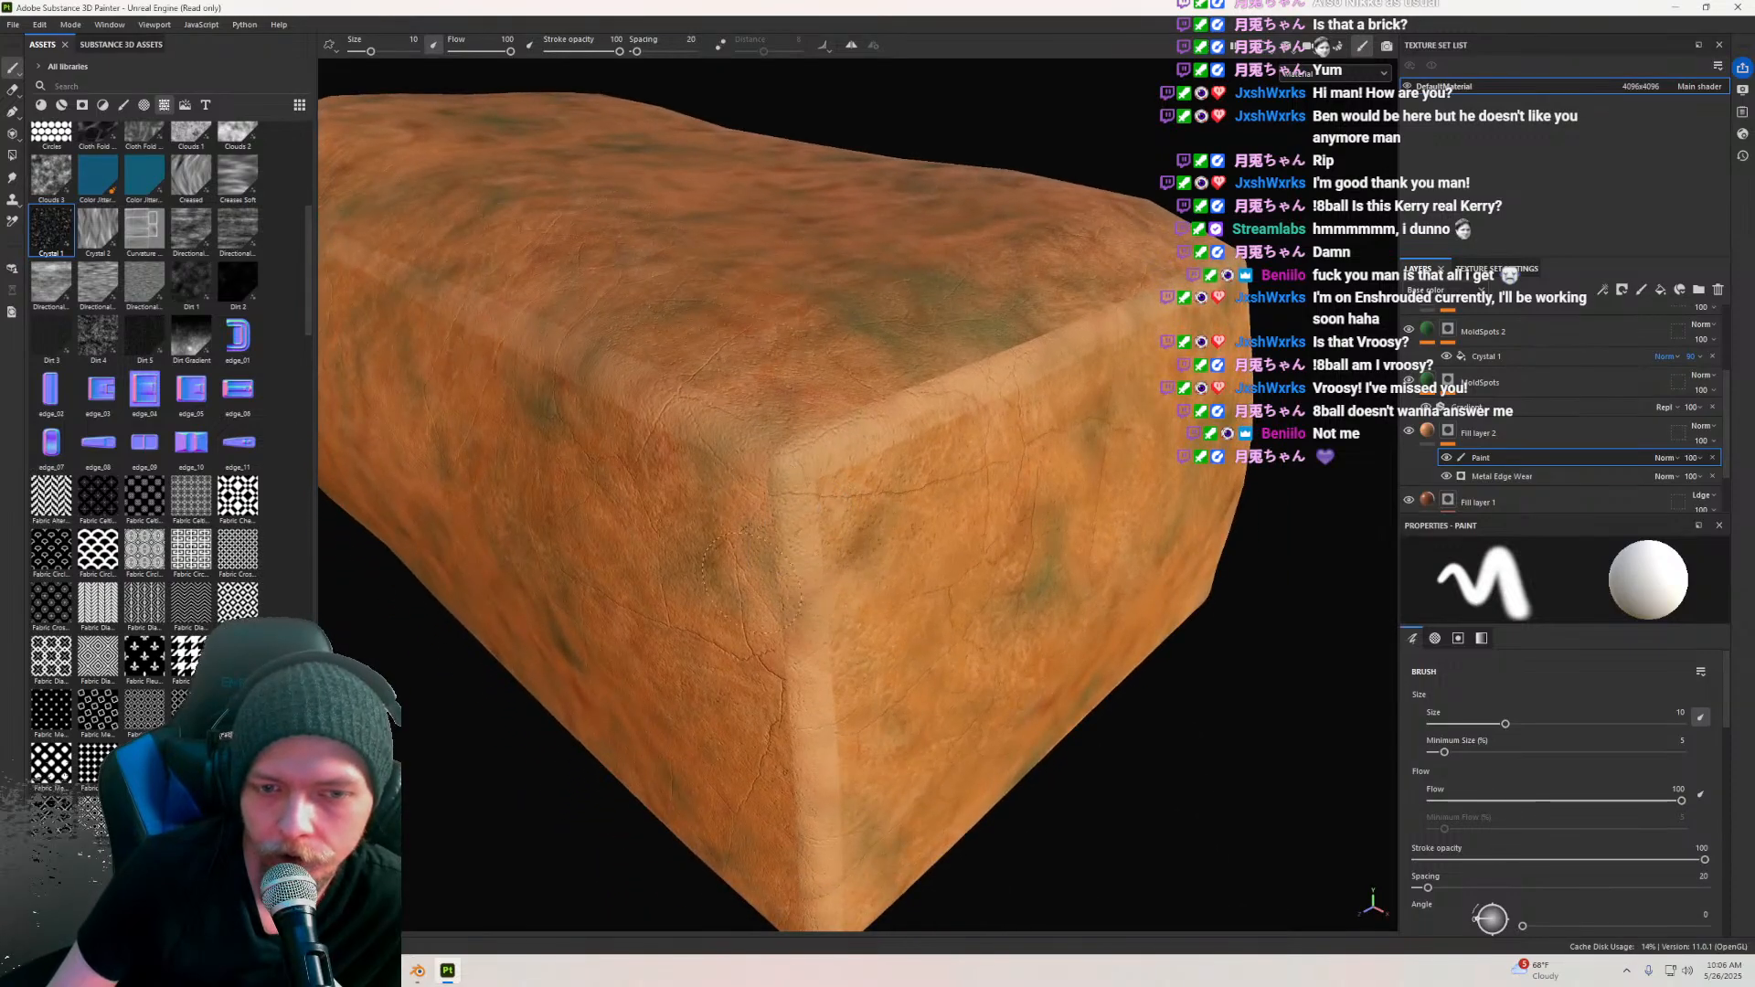
scroll(1449, 801, "down", 10)
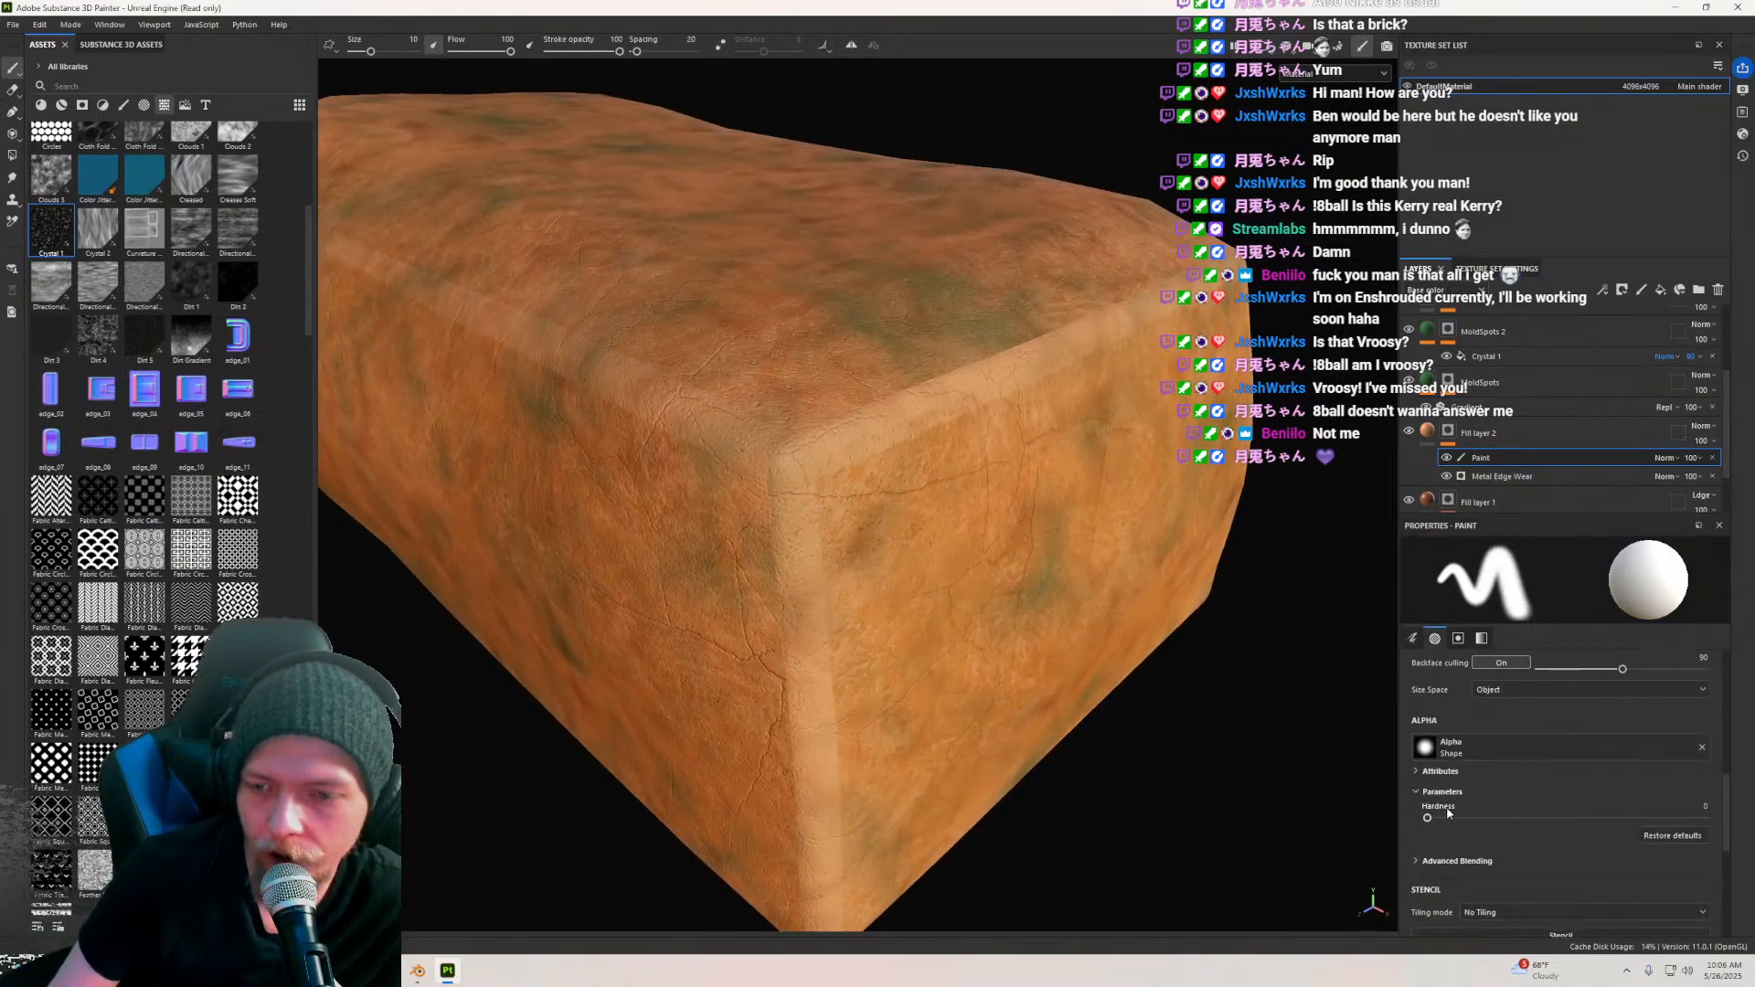
left_click_drag(1510, 733, 1366, 732)
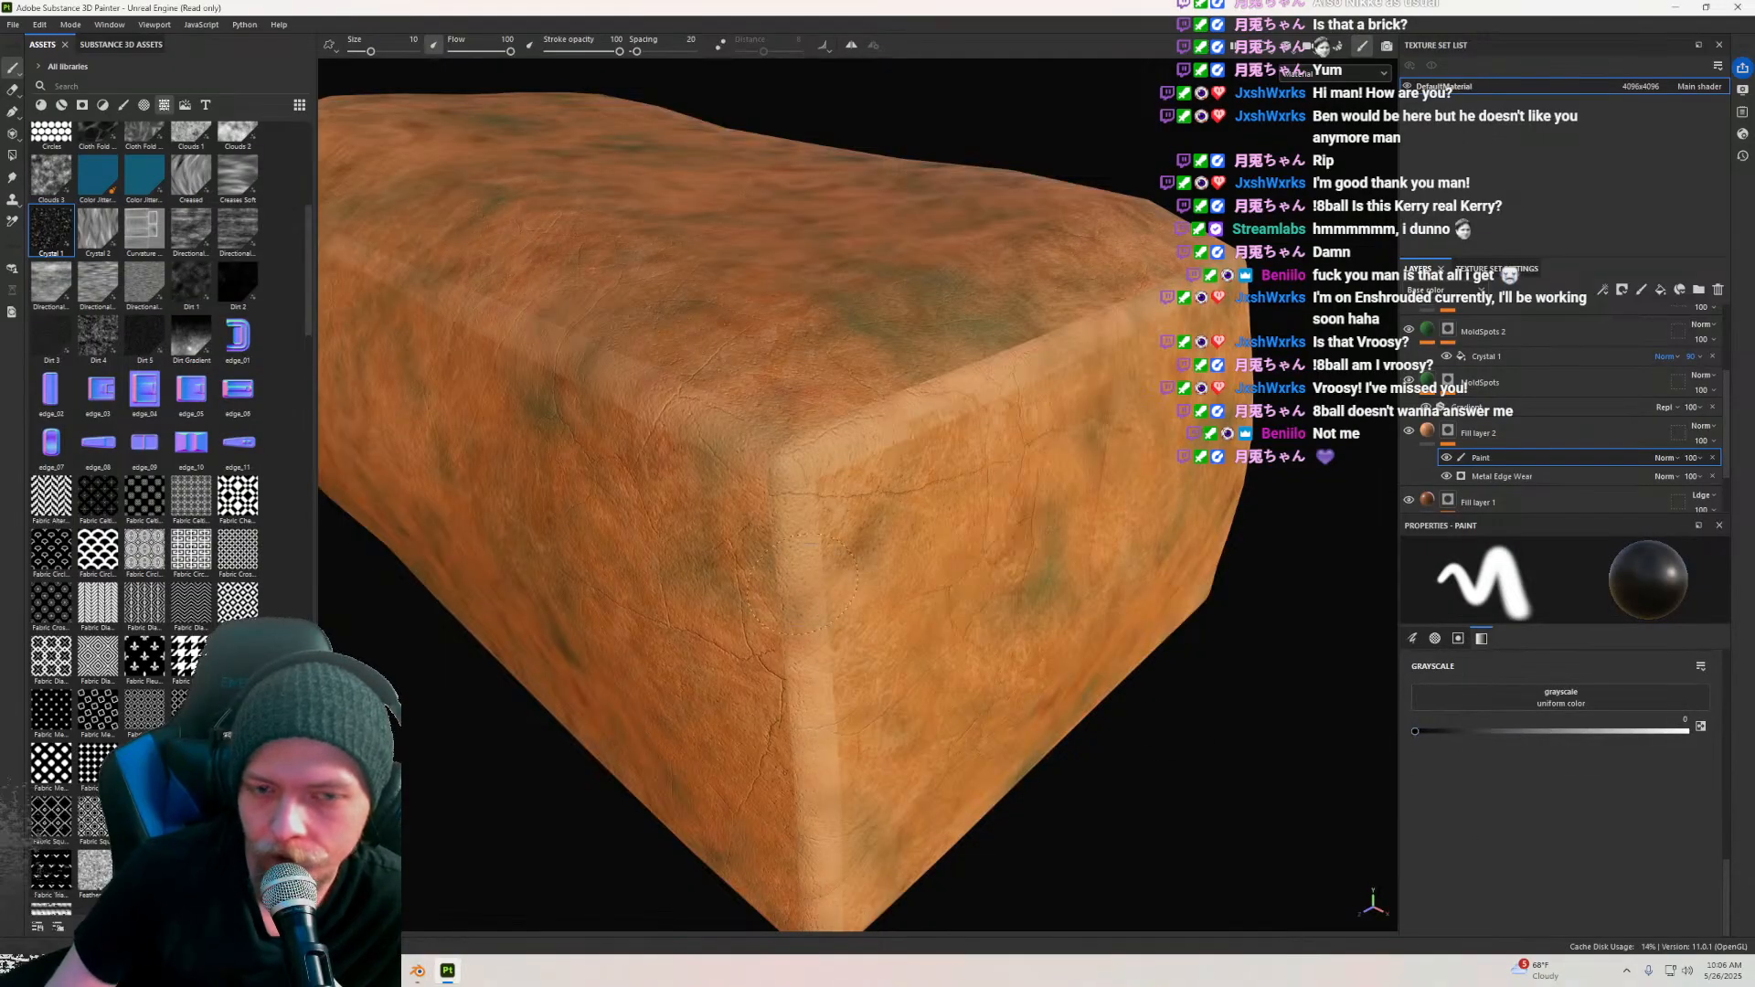
right_click_drag(976, 690, 971, 630, "alt")
left_click_drag(971, 630, 987, 576, "alt")
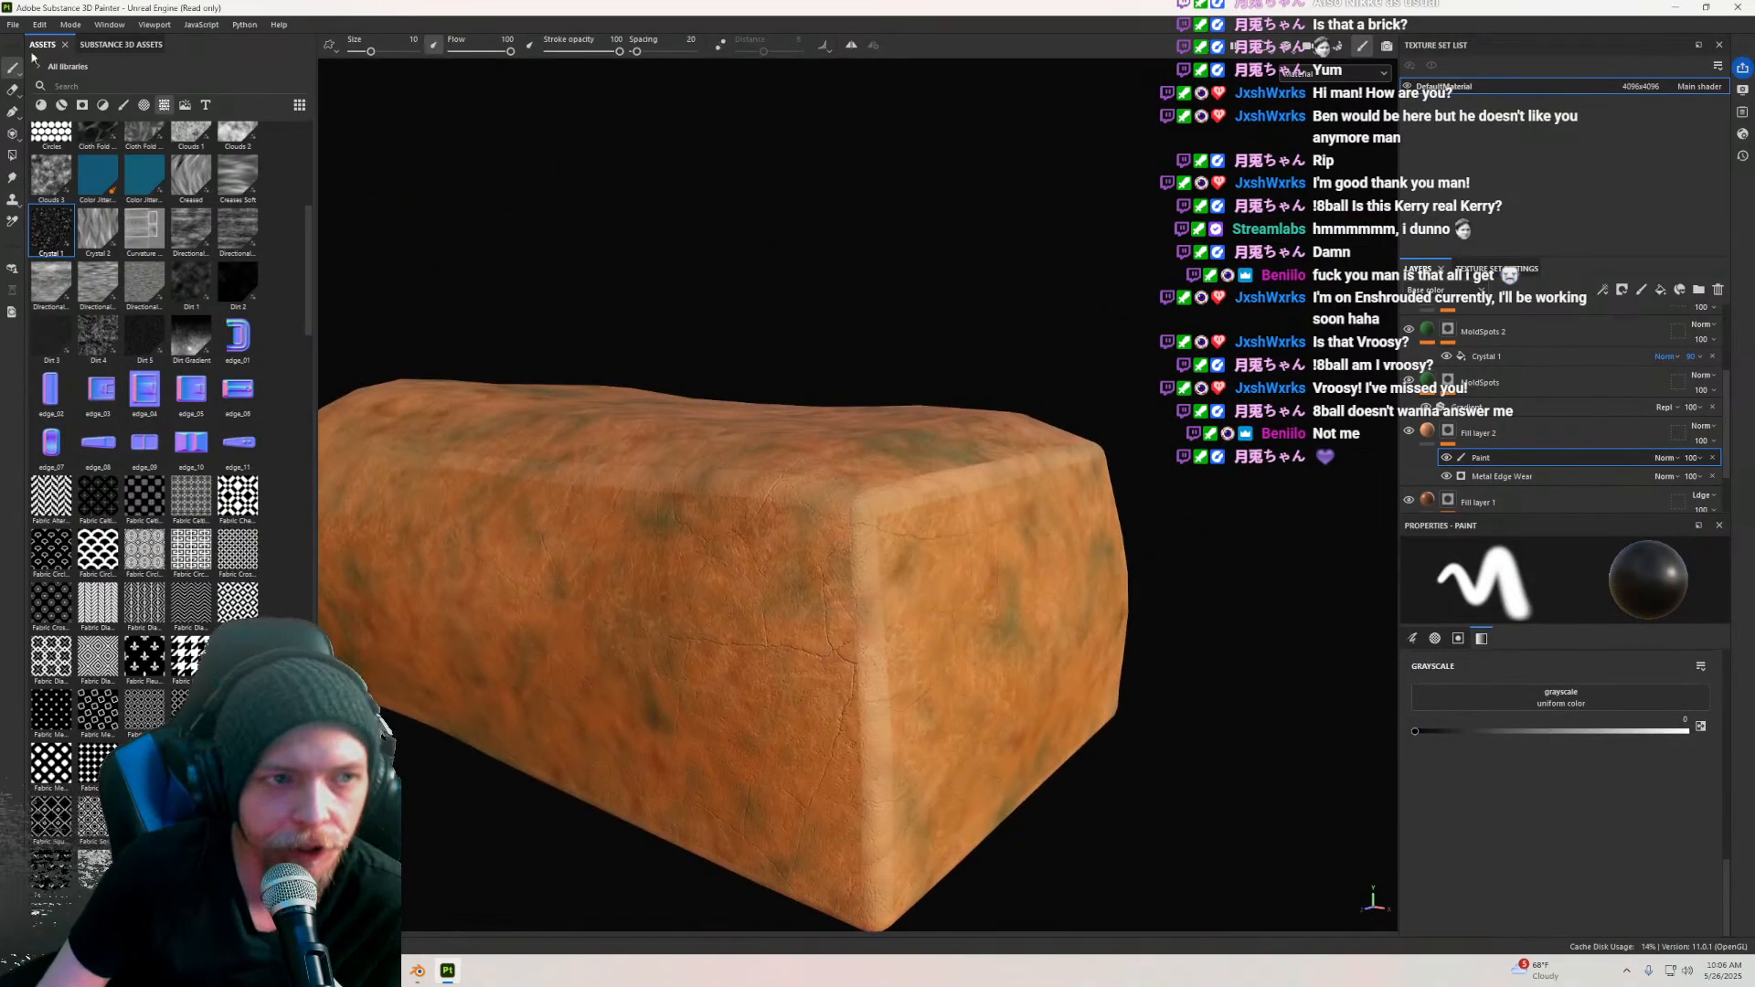
Step: Give the paint brush the Dirt Smudge alpha and enlarge its size to about 56
left_click(143, 104)
scroll(206, 578, "down", 5)
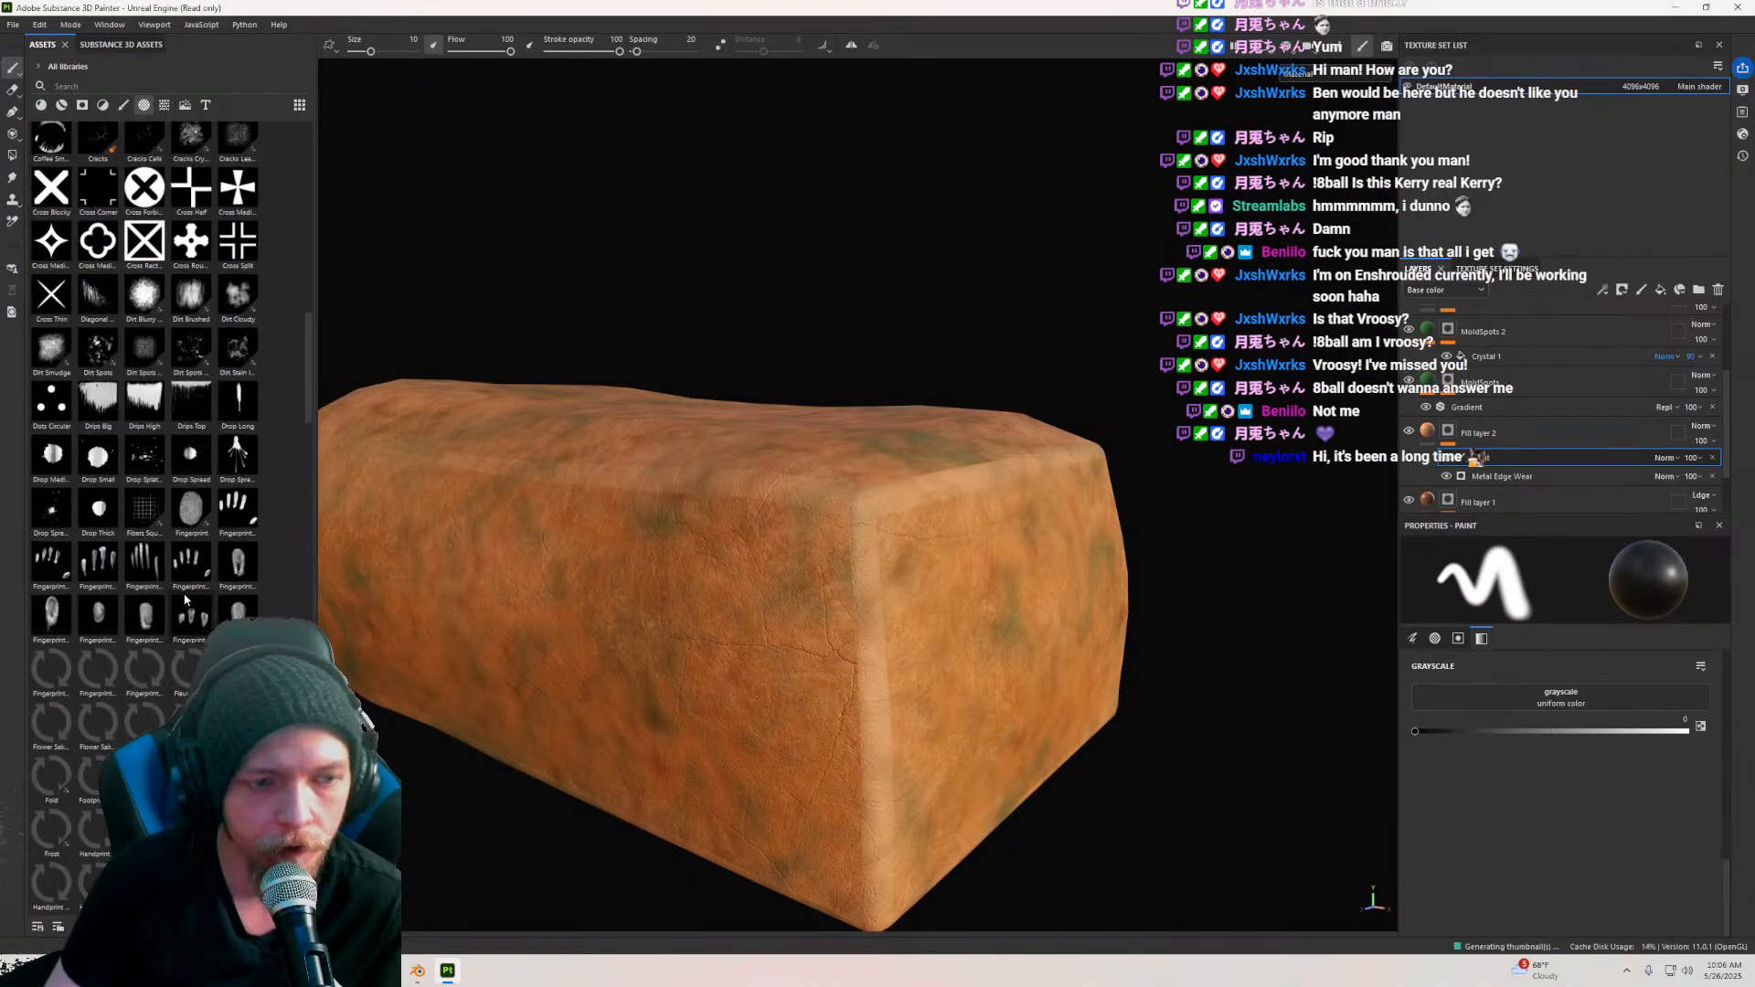
left_click(48, 352)
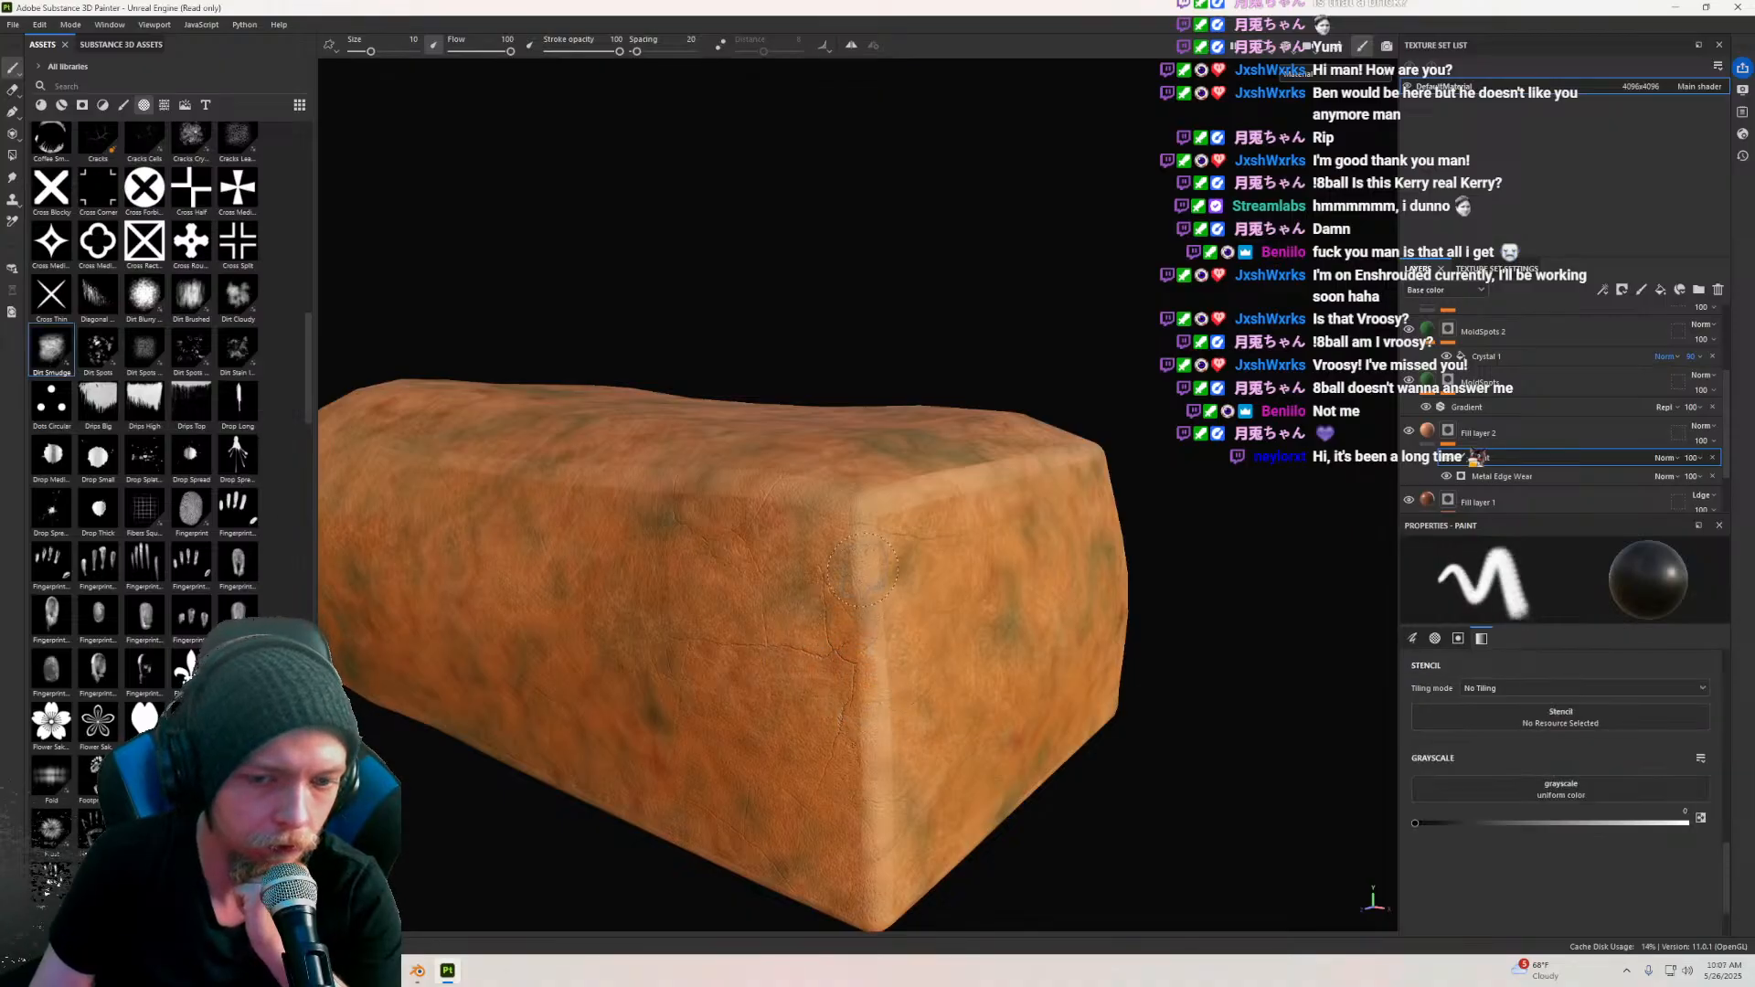
scroll(1475, 749, "up", 6)
scroll(1474, 750, "up", 3)
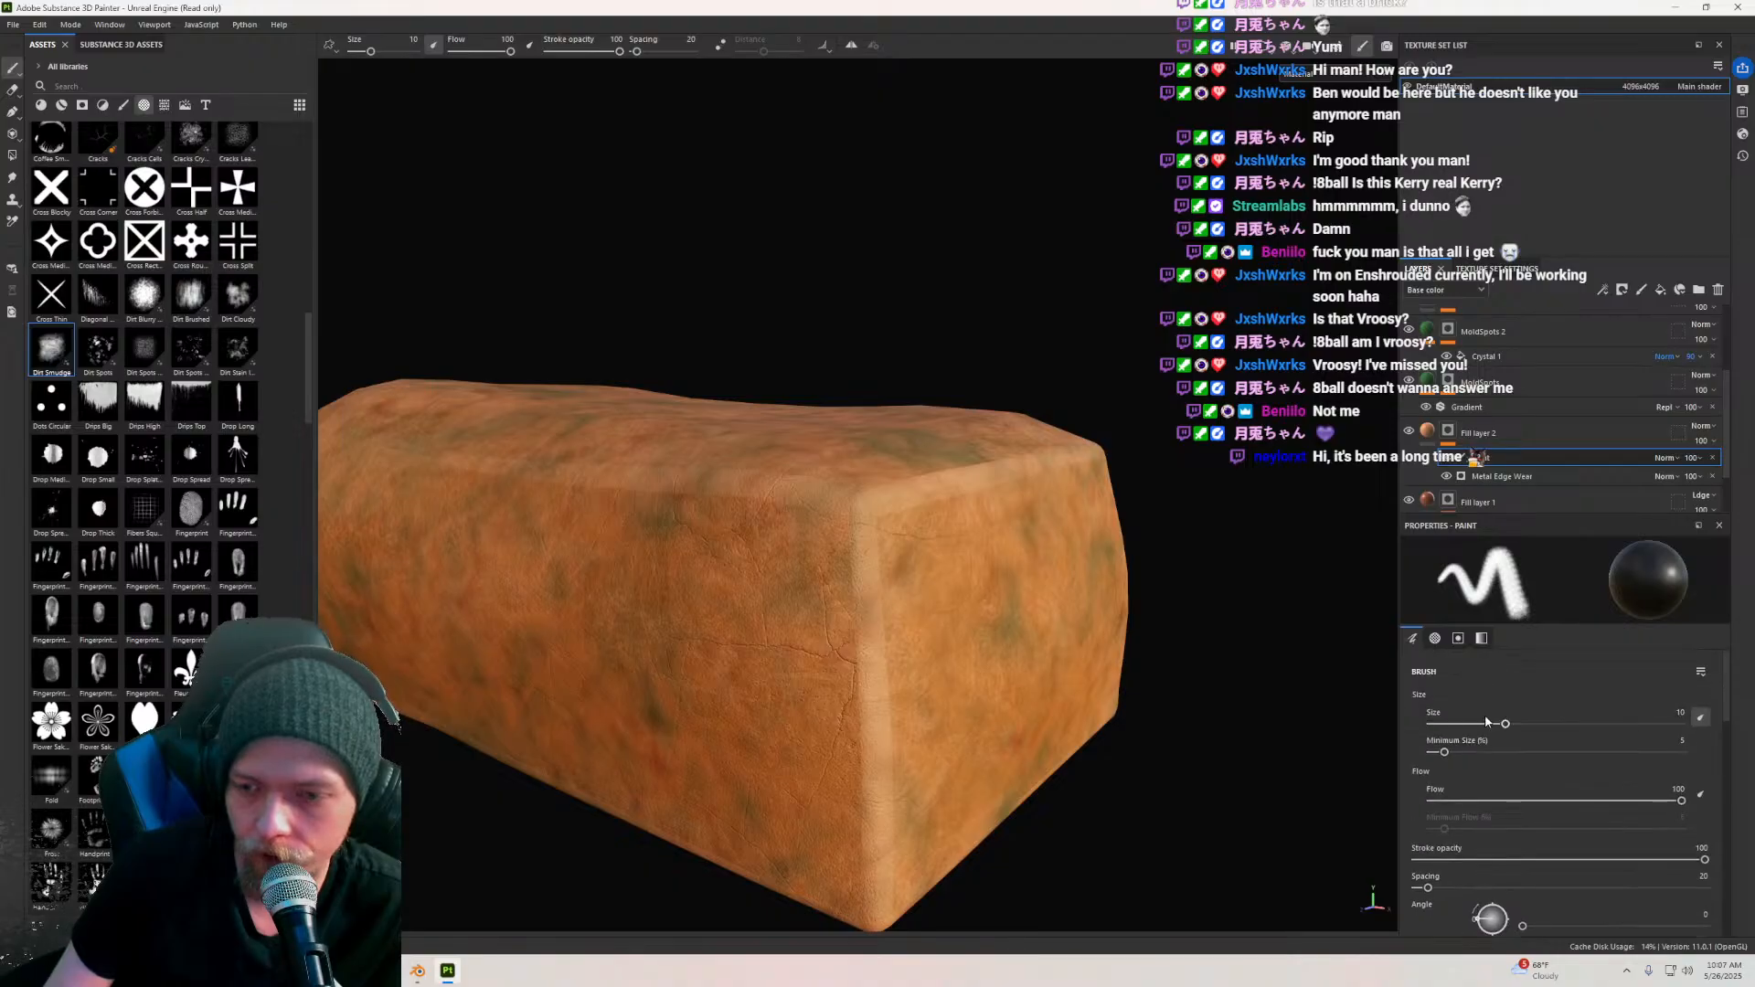
left_click_drag(1501, 725, 1617, 724)
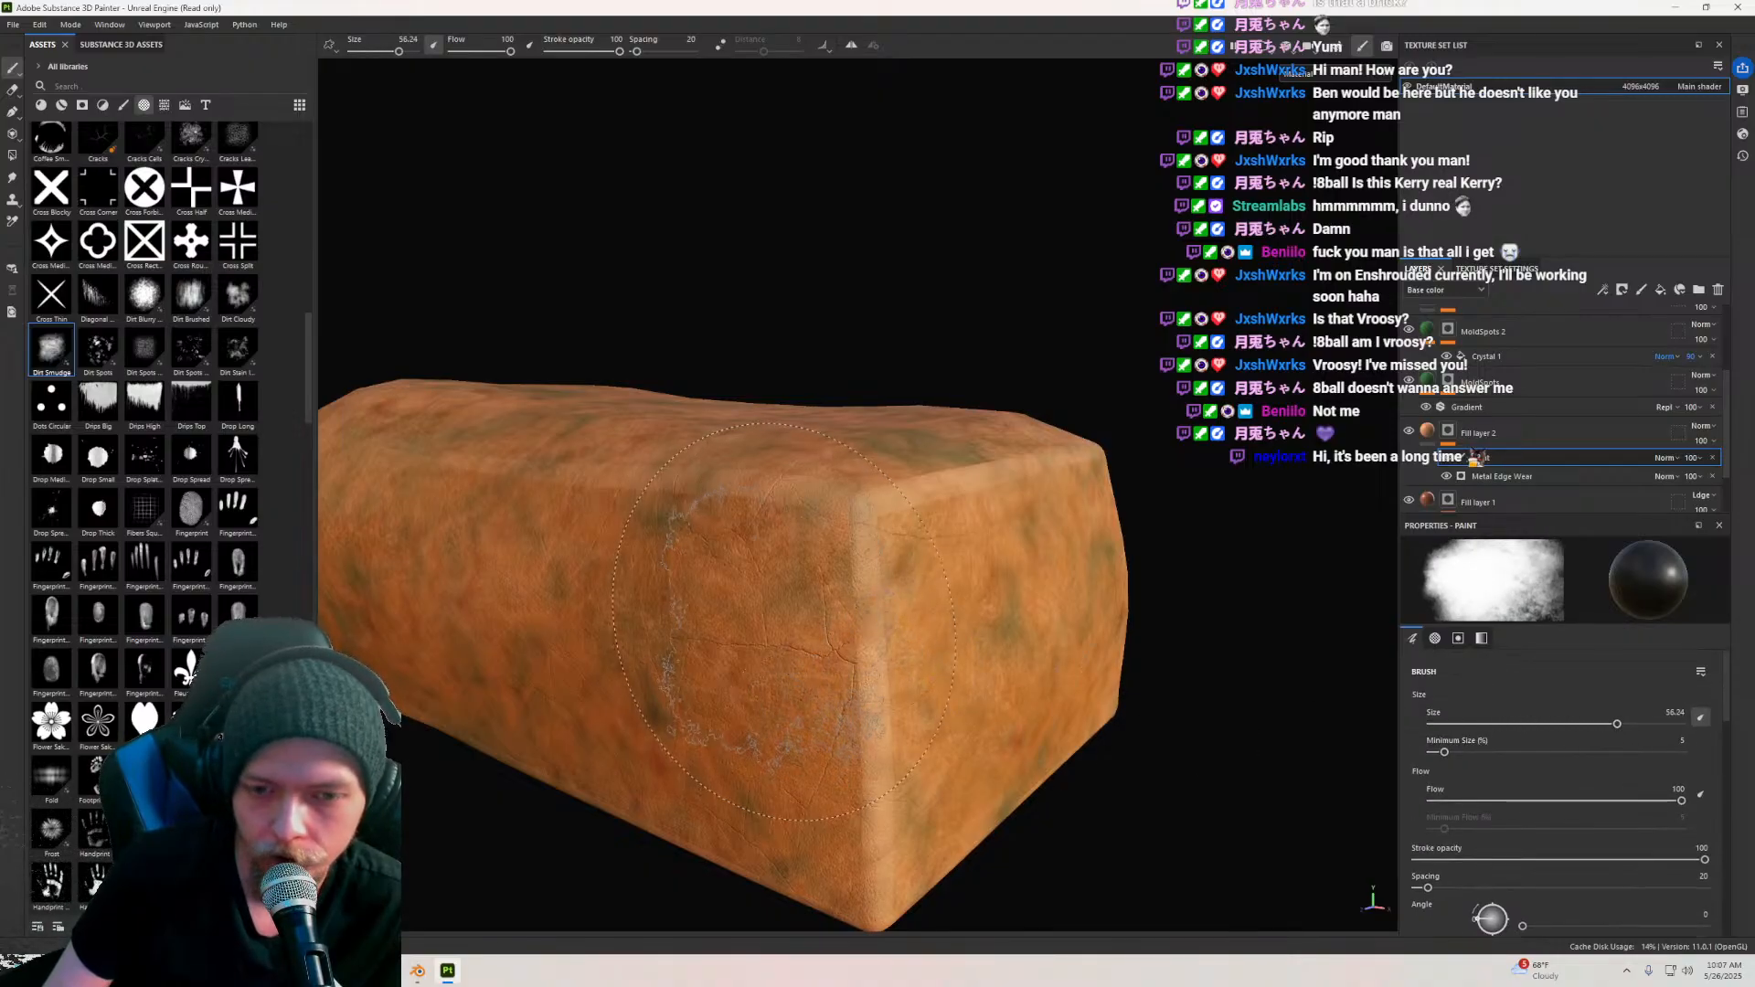
Step: Paint black over parts of the worn edges around the block with the Dirt Smudge brush to break them up
mouse_move(785, 622)
left_mouse_down("alt")
mouse_move(722, 694)
mouse_move(746, 682)
left_mouse_up("alt")
mouse_move(863, 795)
left_mouse_down("alt")
mouse_move(874, 600)
mouse_move(795, 823)
mouse_move(870, 652)
mouse_move(842, 791)
left_mouse_up("alt")
mouse_move(582, 759)
left_mouse_down("alt")
mouse_move(582, 655)
mouse_move(640, 512)
left_mouse_up("alt")
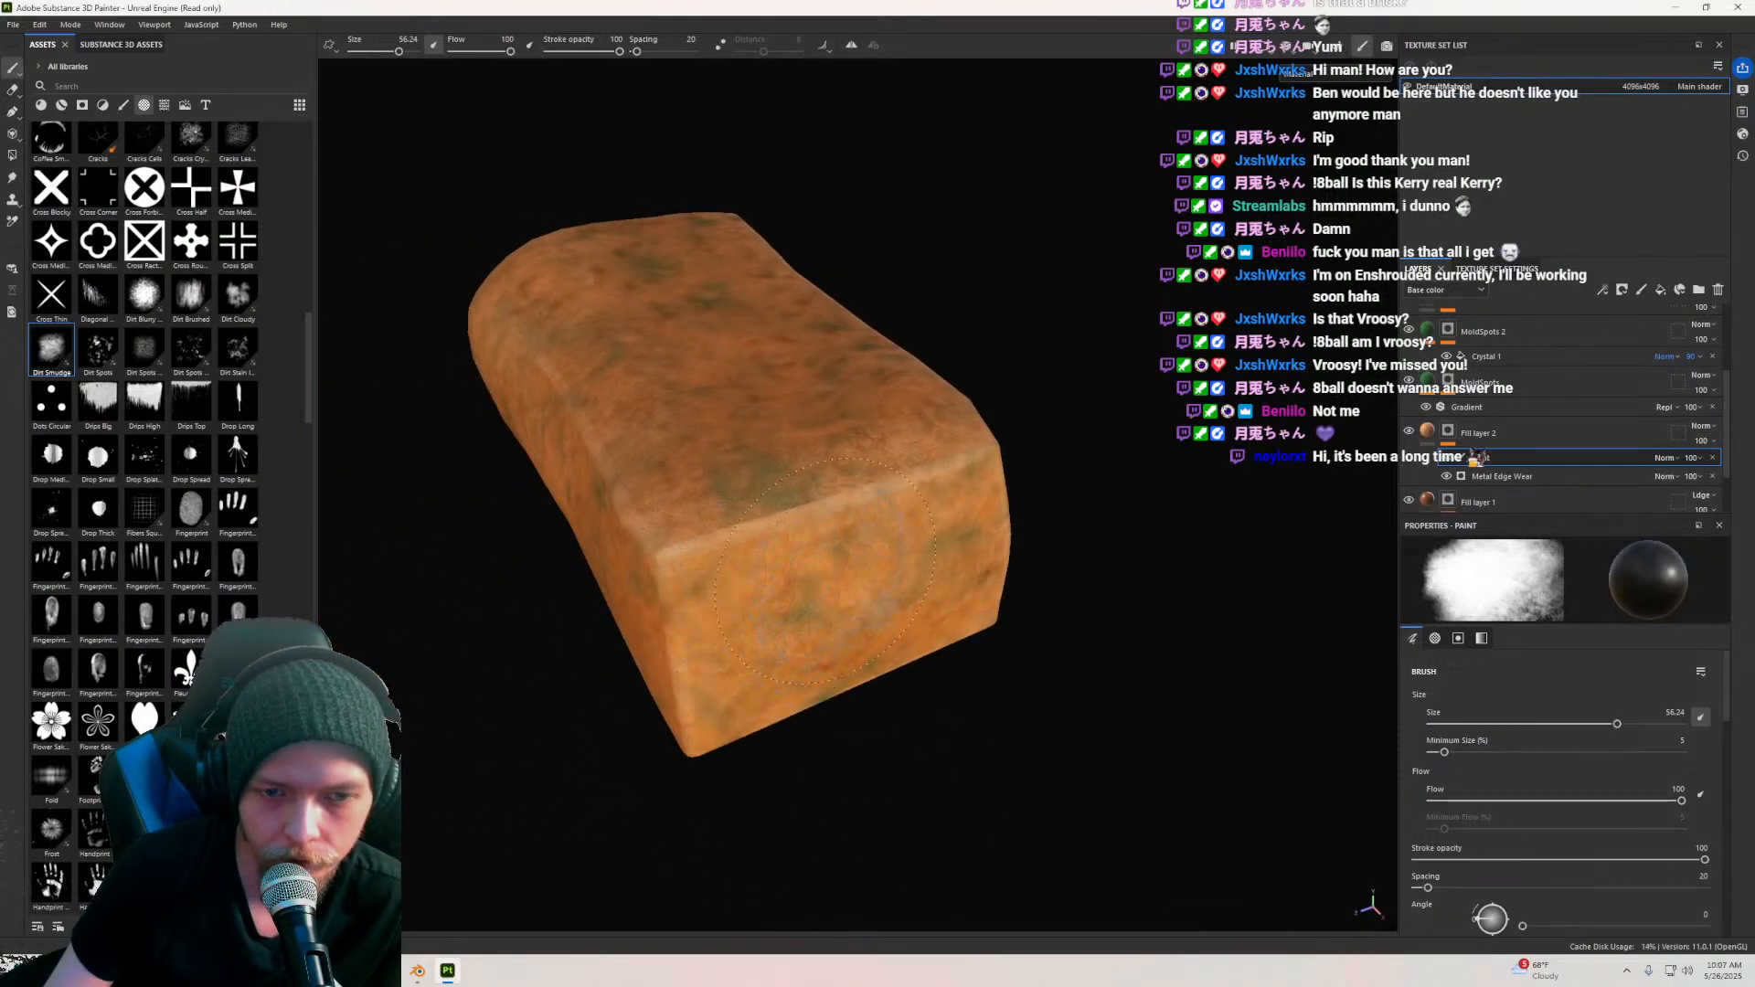
mouse_move(590, 580)
left_mouse_down("alt")
mouse_move(575, 576)
mouse_move(645, 440)
left_mouse_up("alt")
left_click_drag(511, 354, 911, 455, "alt")
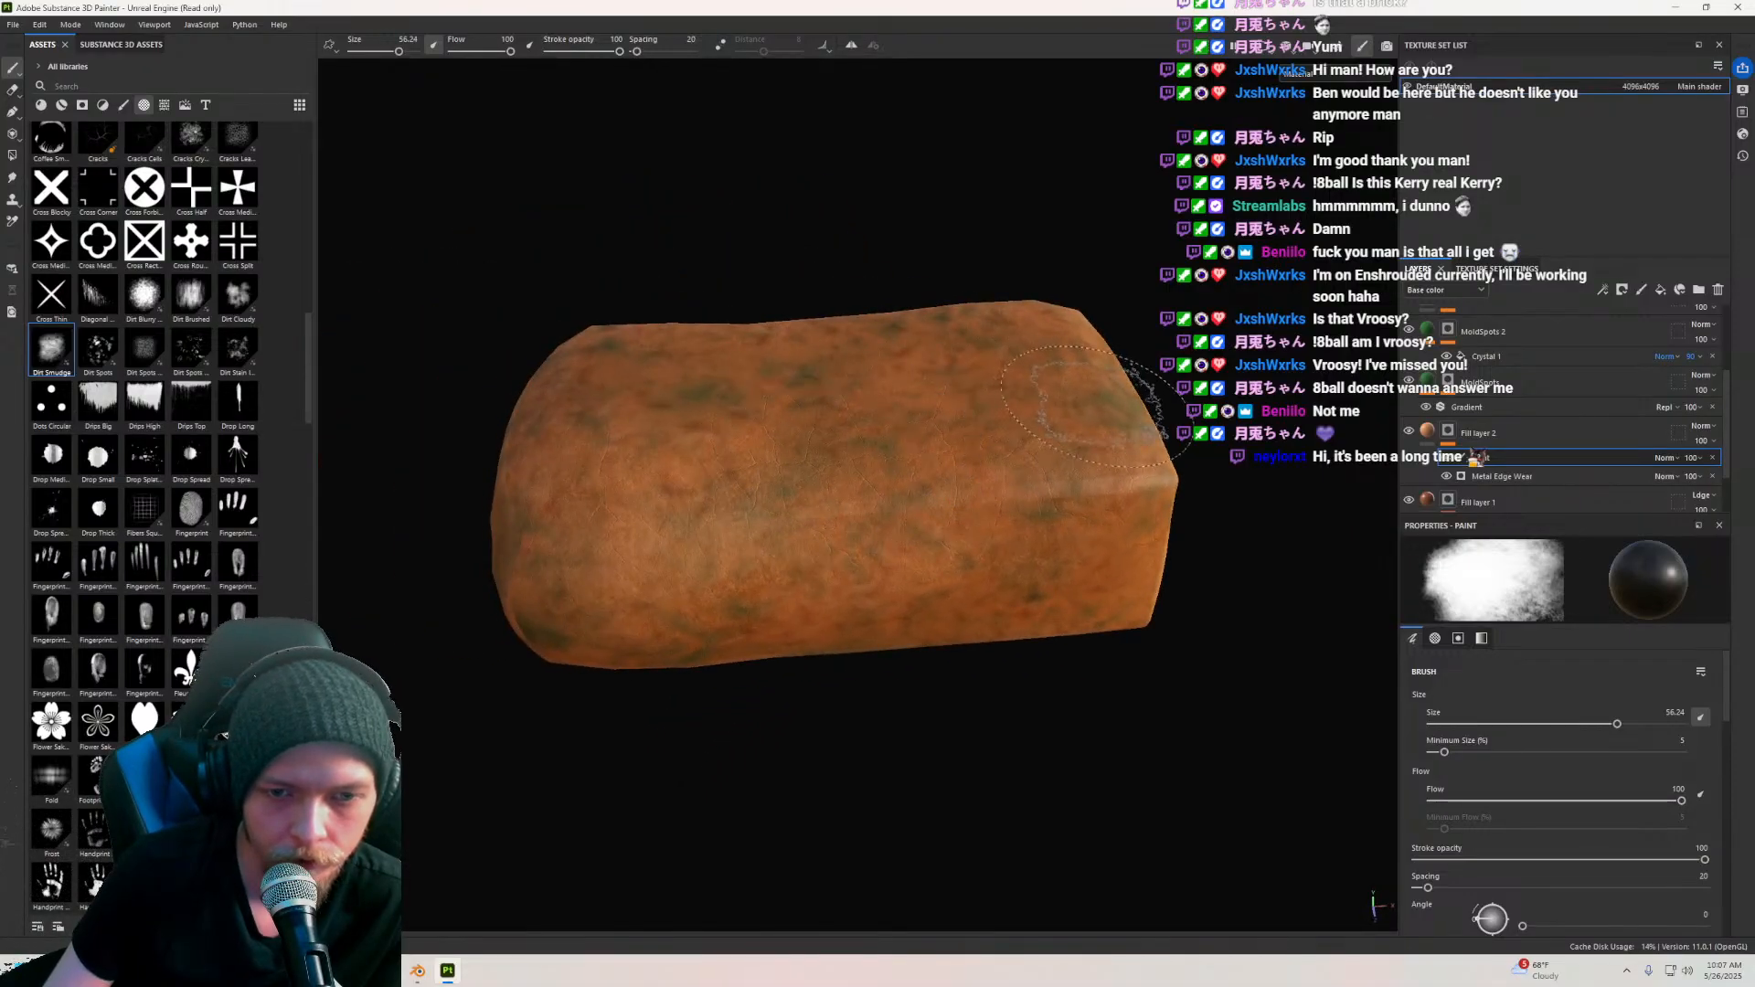
scroll(987, 448, "down", 2)
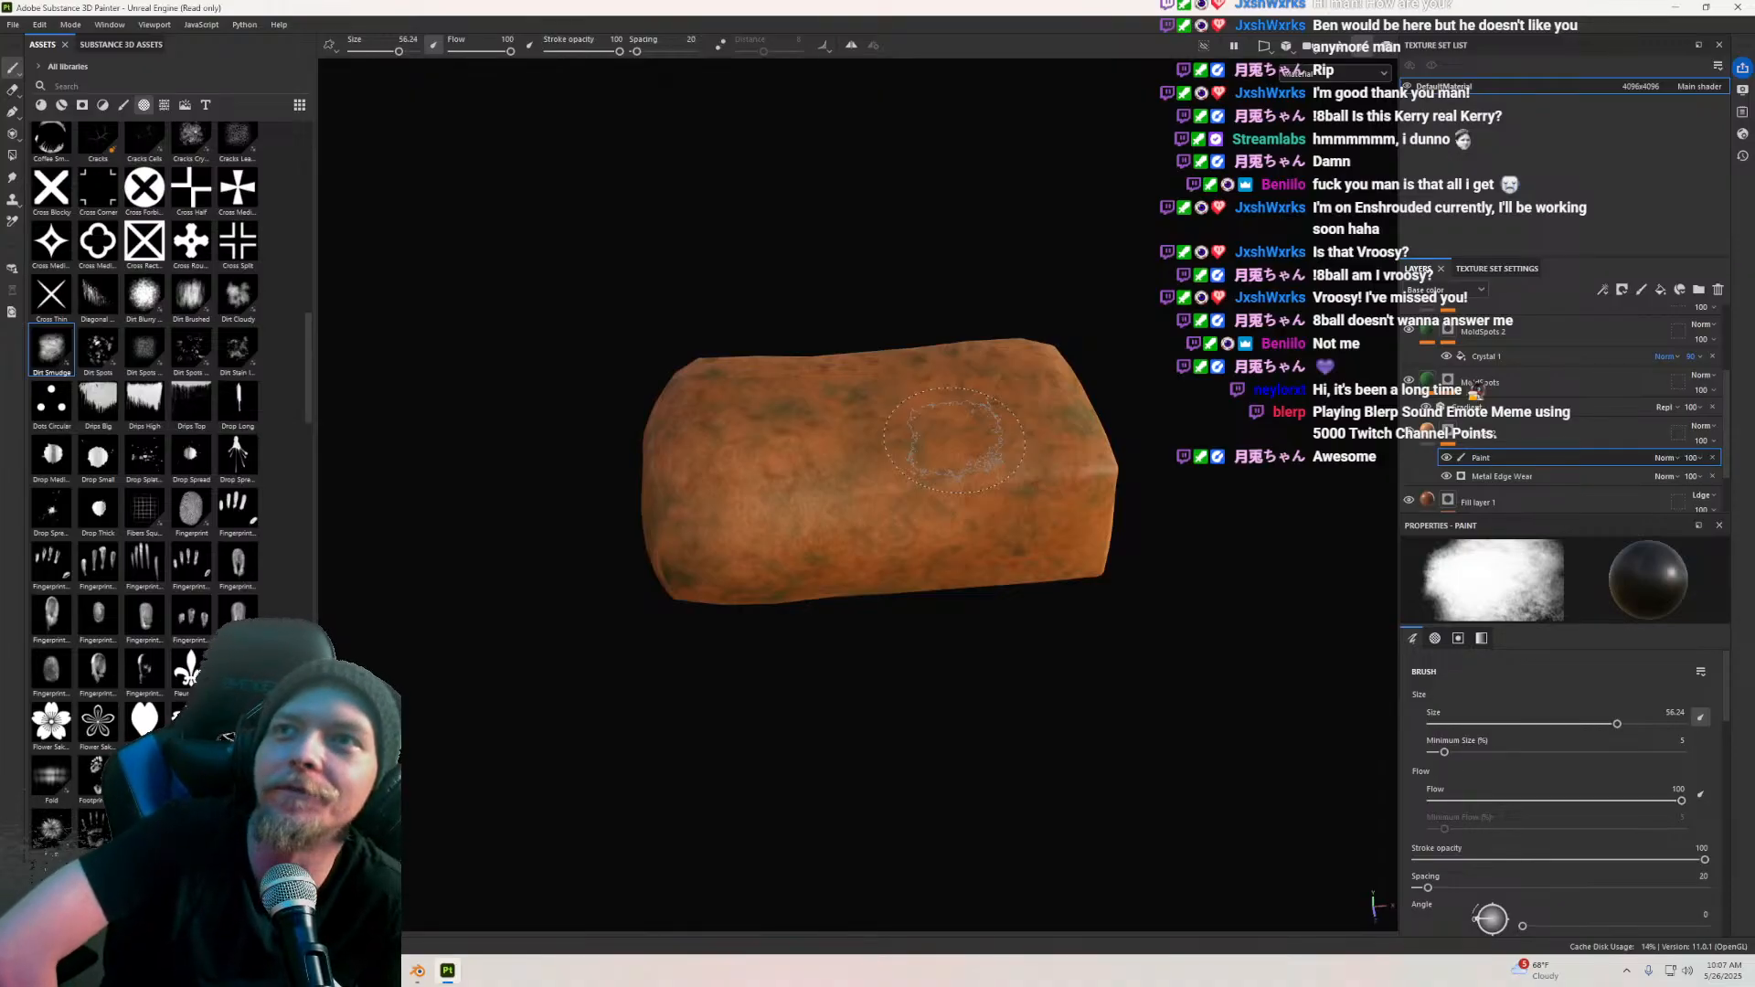
mouse_move(951, 440)
left_mouse_down("alt")
mouse_move(854, 564)
mouse_move(941, 521)
mouse_move(744, 698)
mouse_move(795, 744)
mouse_move(721, 886)
mouse_move(631, 627)
left_mouse_up("alt")
left_click_drag(651, 525, 736, 562, "alt")
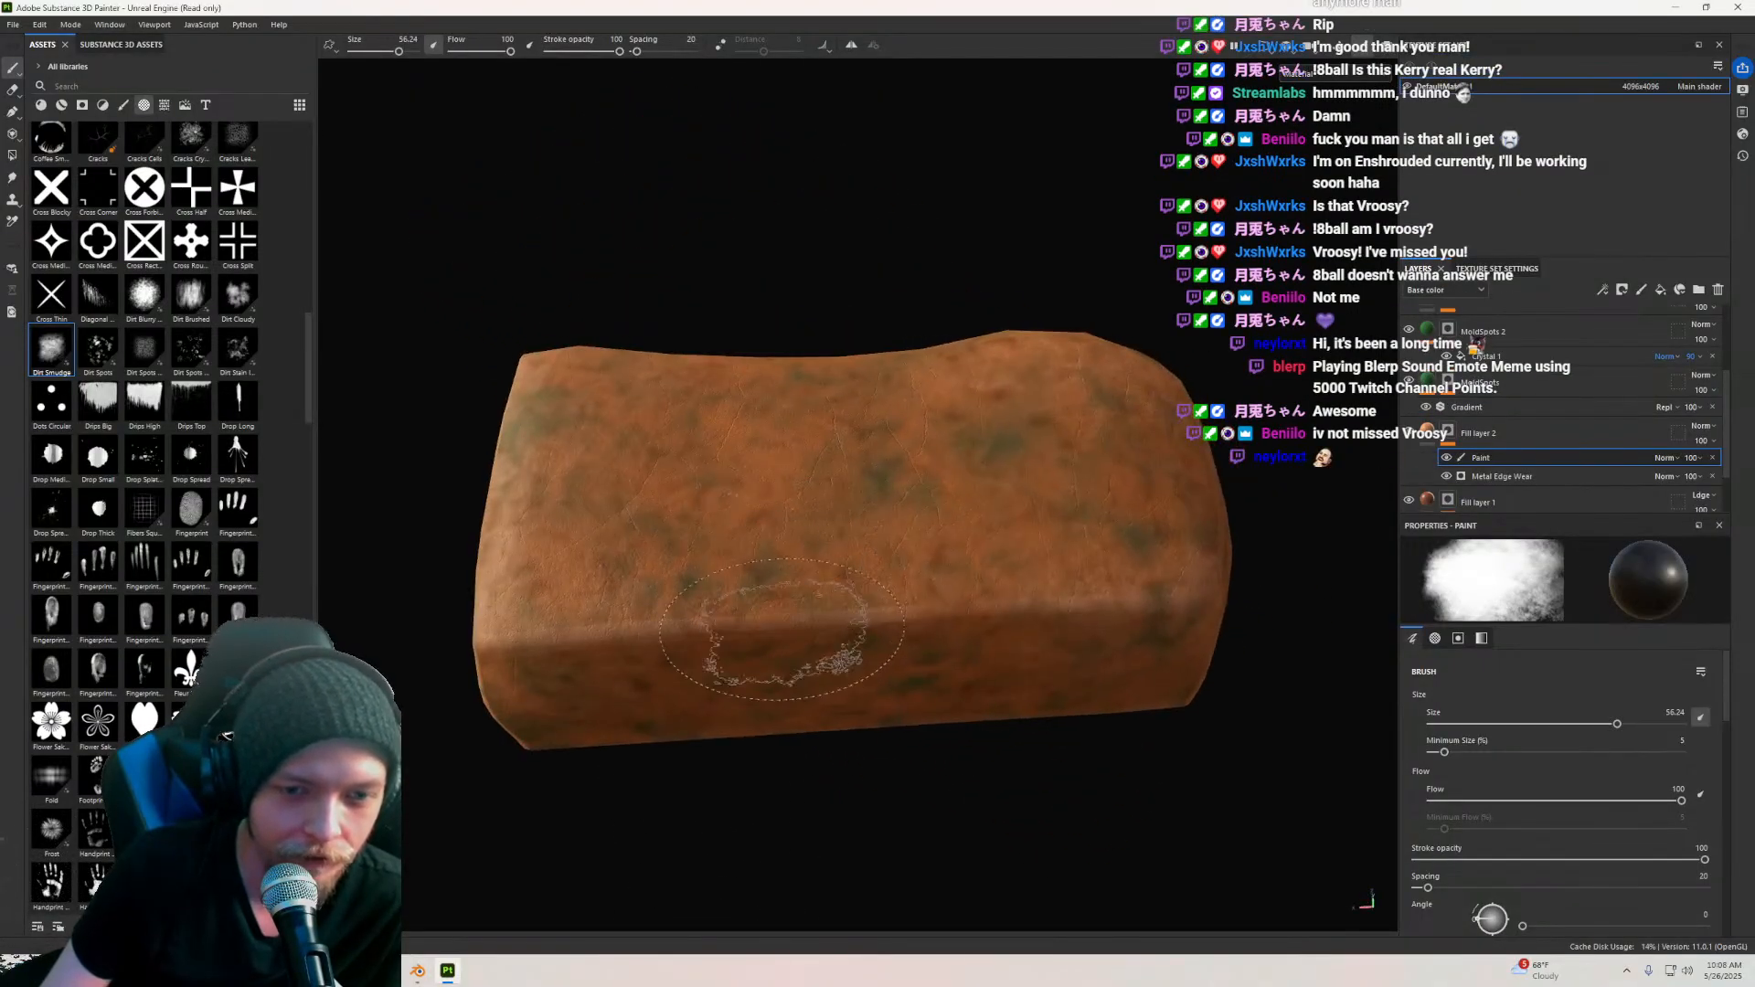
left_click_drag(717, 592, 916, 446, "alt")
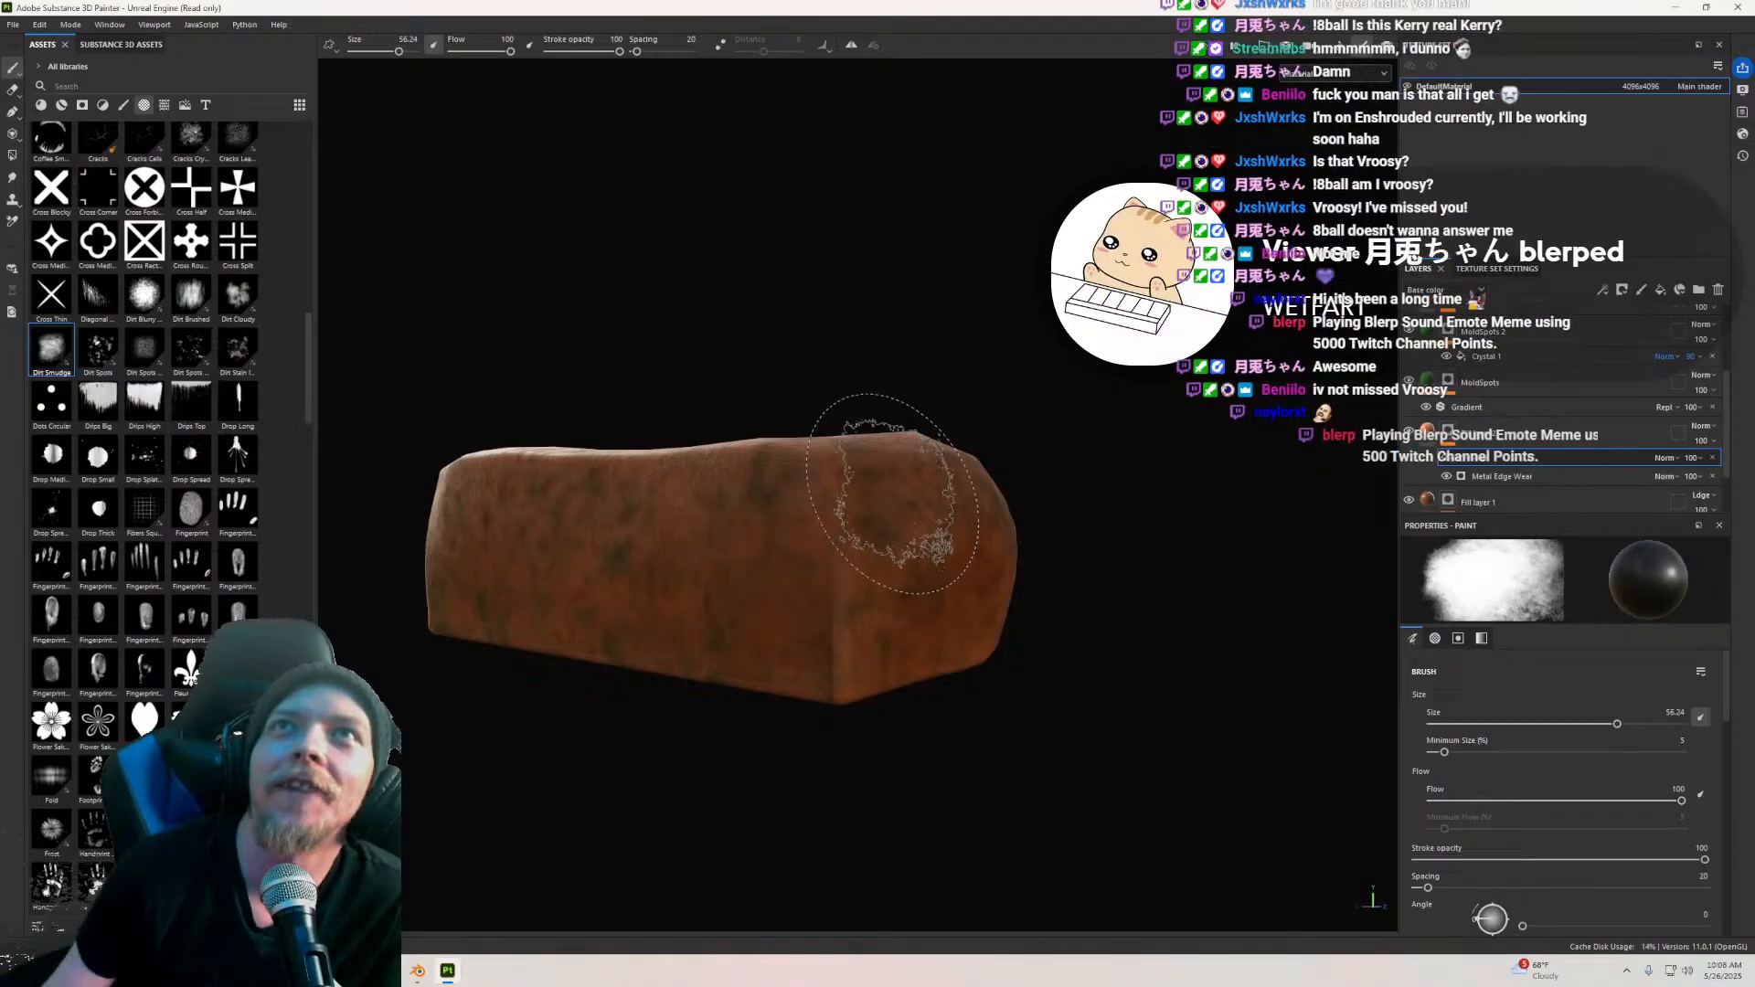
Step: Inspect the softened edge wear on the ends, long sides and top of the cheese block
left_click_drag(854, 637, 957, 592, "alt")
middle_click_drag(958, 592, 894, 623, "alt")
mouse_move(894, 623)
left_mouse_down("alt")
mouse_move(1002, 689)
mouse_move(991, 615)
mouse_move(908, 649)
mouse_move(795, 585)
mouse_move(533, 639)
mouse_move(549, 711)
mouse_move(609, 678)
left_mouse_up("alt")
mouse_move(1076, 652)
left_mouse_down("alt")
mouse_move(810, 502)
mouse_move(579, 525)
mouse_move(508, 511)
mouse_move(710, 540)
left_mouse_up("alt")
mouse_move(908, 667)
left_mouse_down("alt")
mouse_move(1547, 788)
mouse_move(1590, 777)
left_mouse_up("alt")
left_click_drag(1011, 710, 946, 585, "alt")
middle_click_drag(946, 585, 928, 409, "alt")
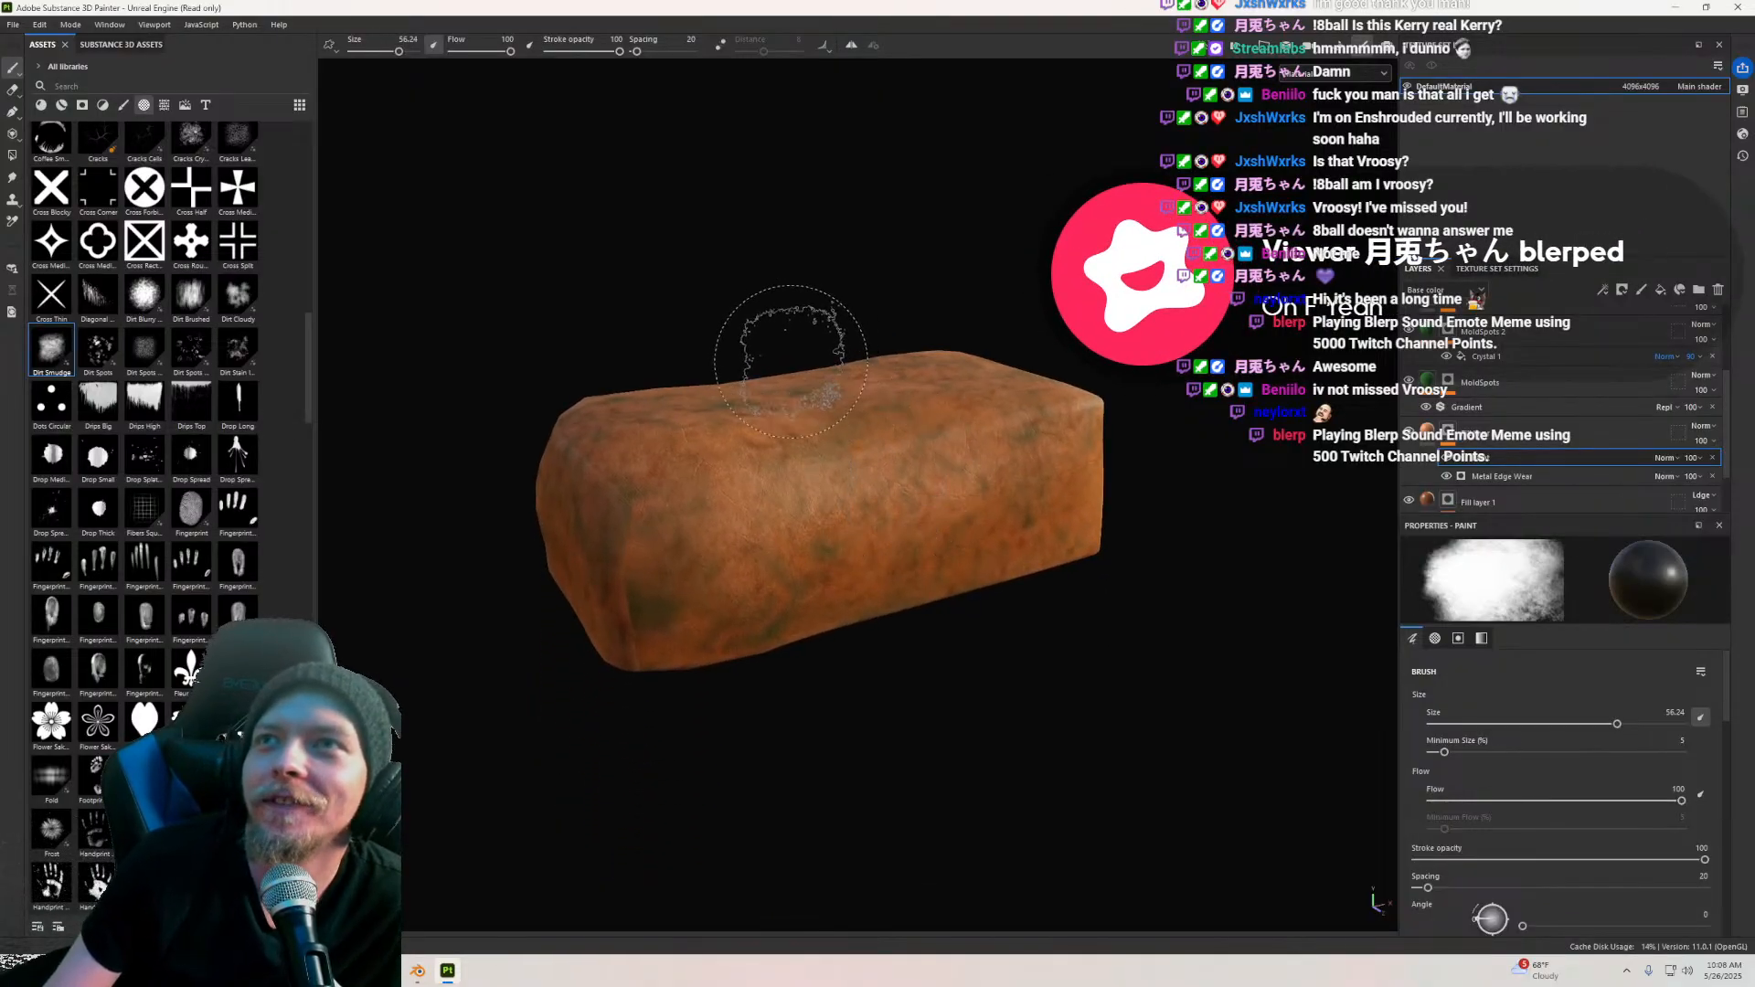
Step: Add a fill layer named Dirt above the Cracks layer with only the color channel active, and give it a black mask
middle_click_drag(791, 361, 809, 373, "alt")
left_click_drag(826, 421, 846, 434, "alt")
scroll(1563, 411, "up", 3)
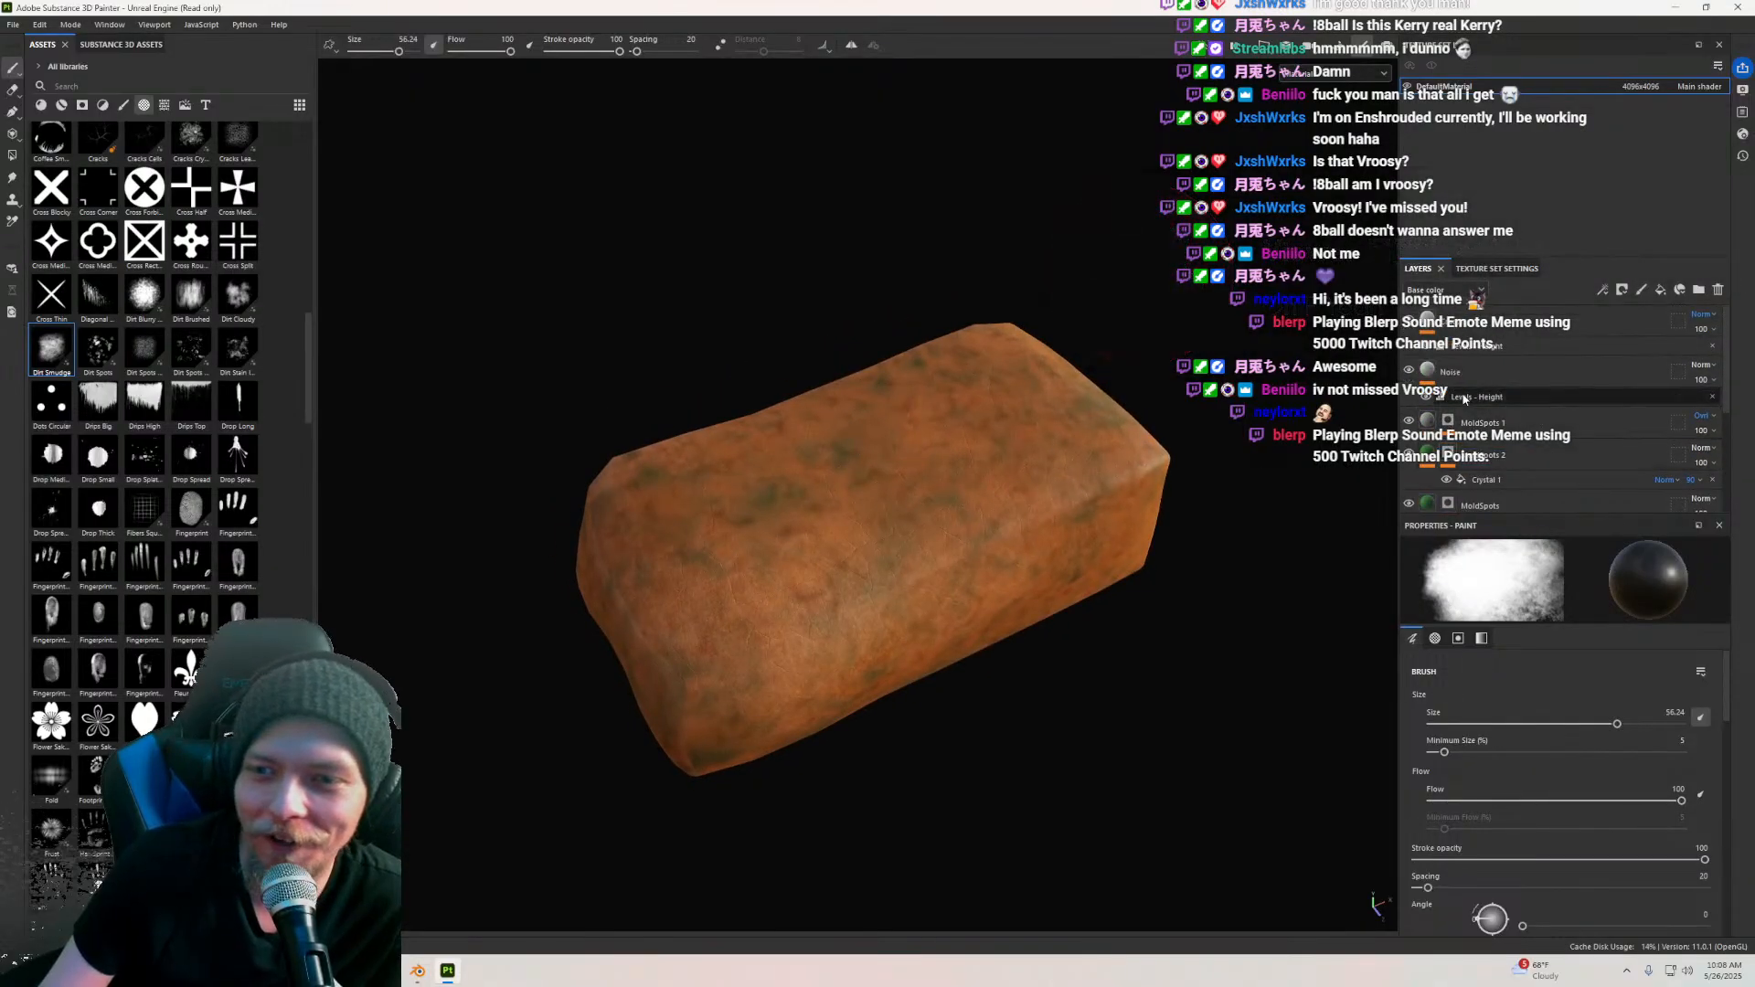
left_click(1563, 331)
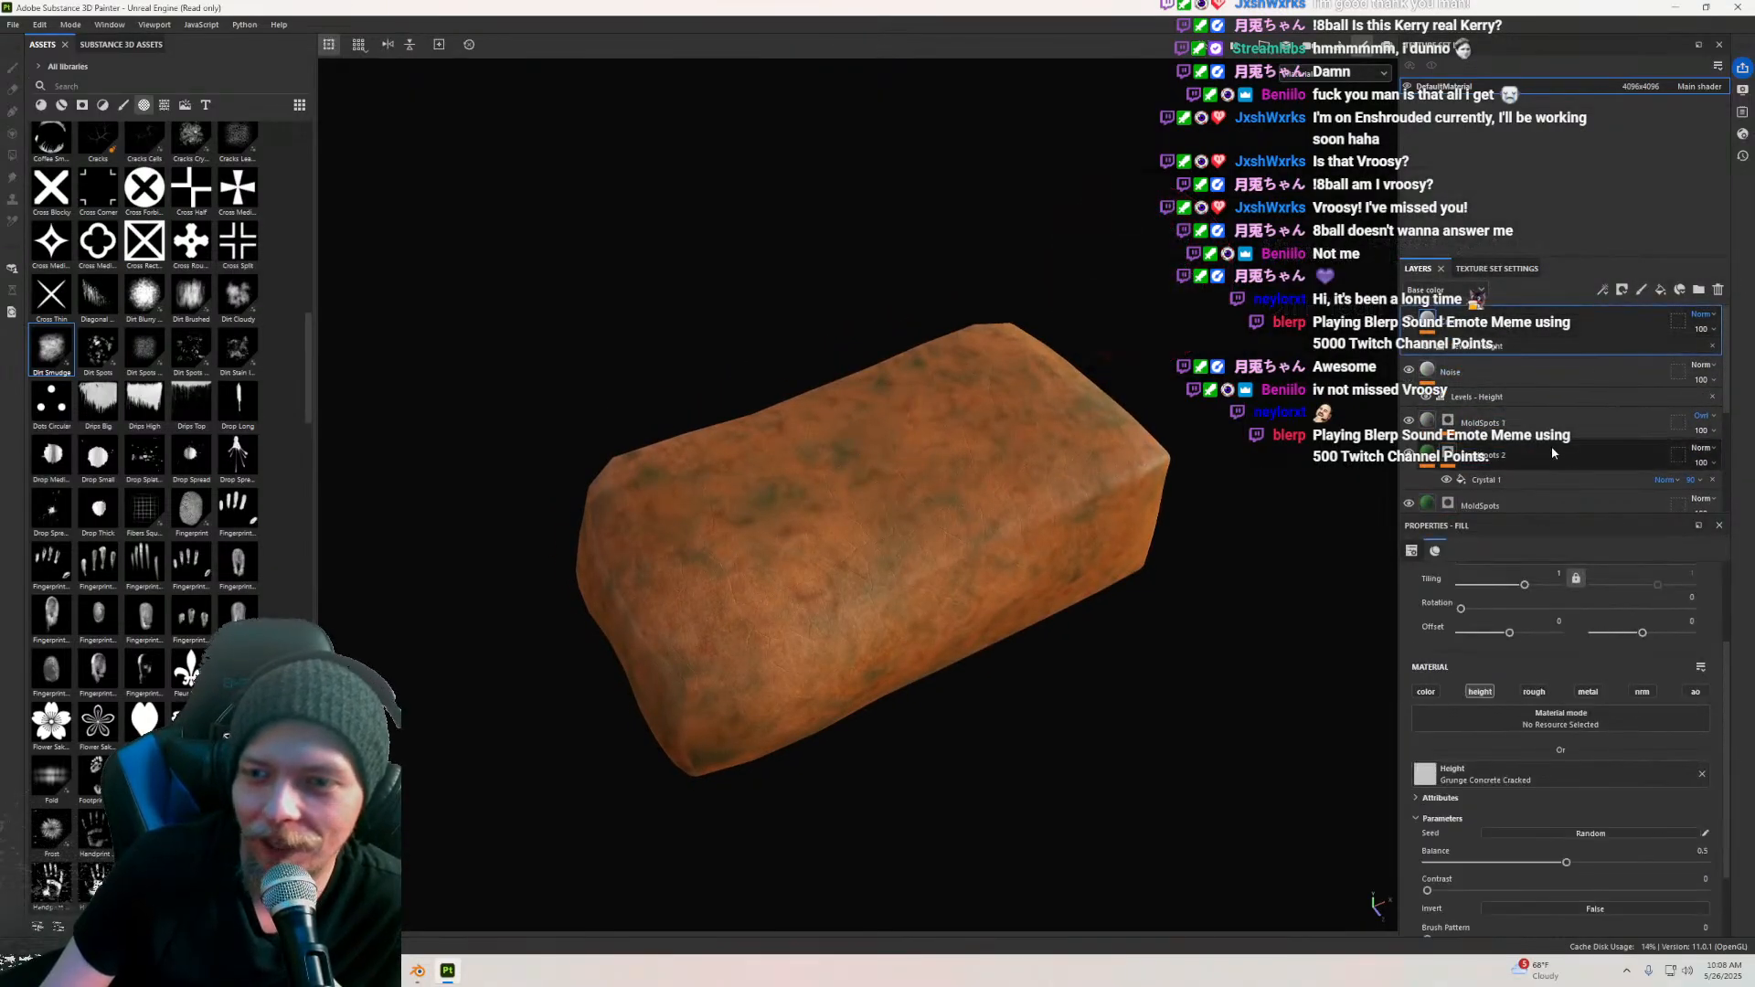
left_click(1661, 289)
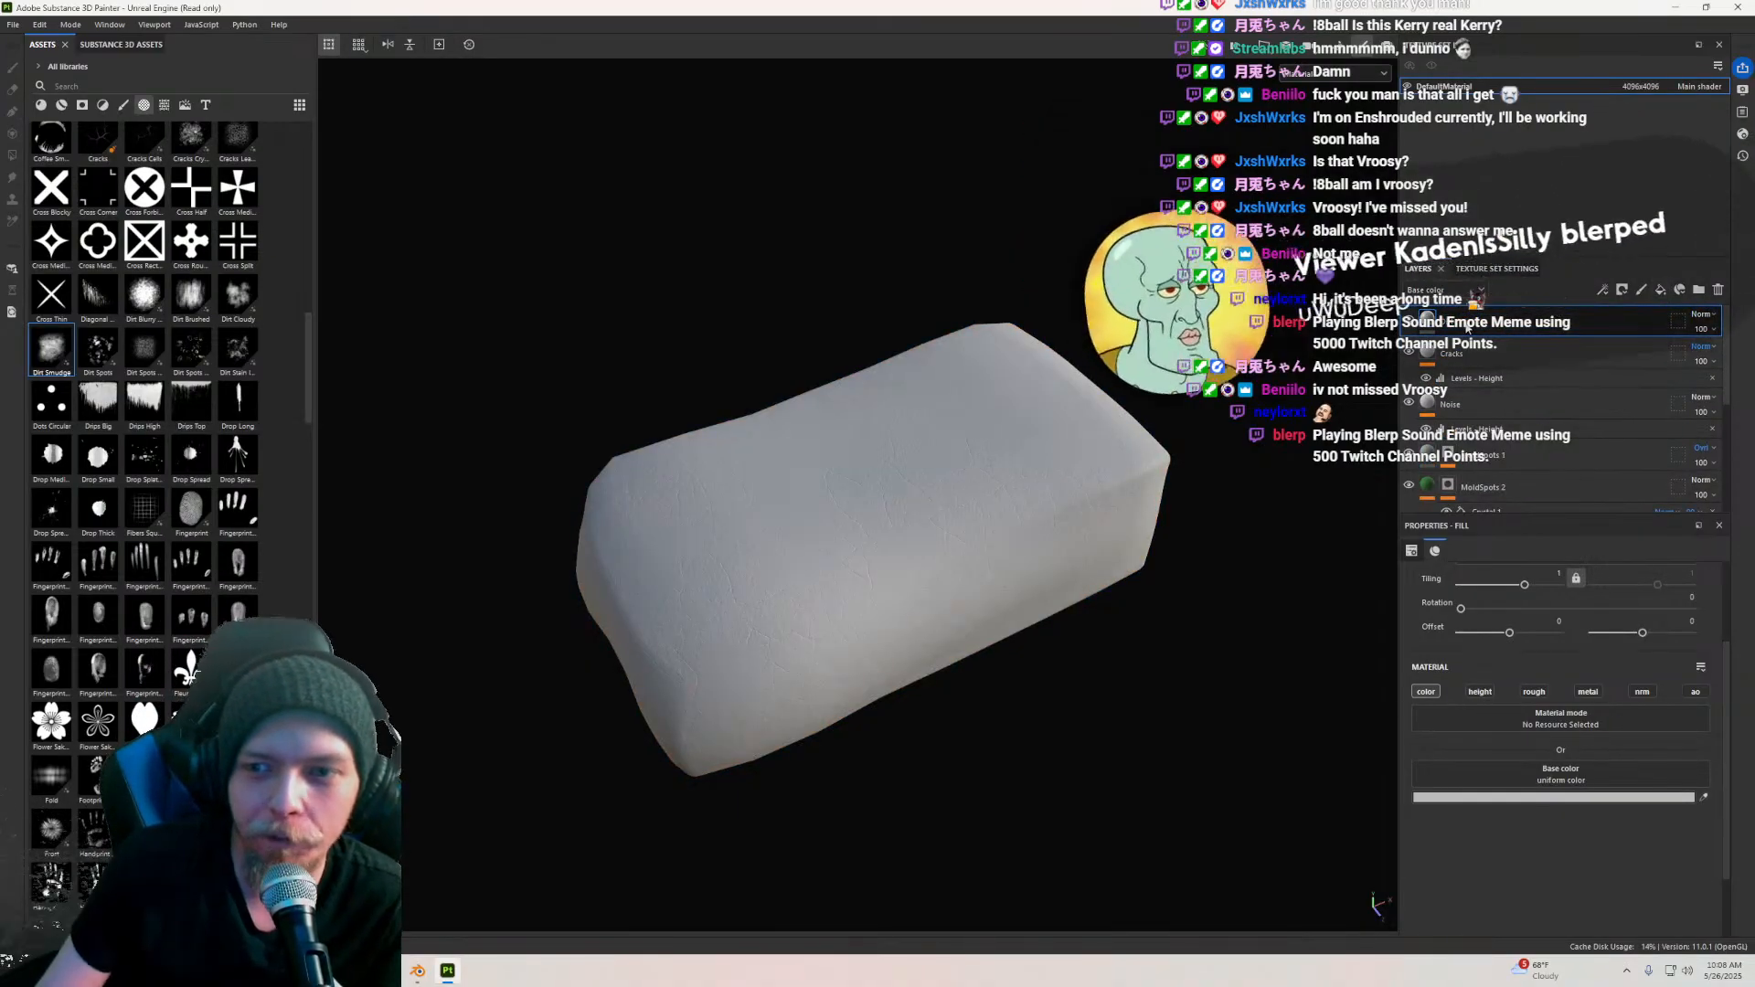
right_click(1432, 327)
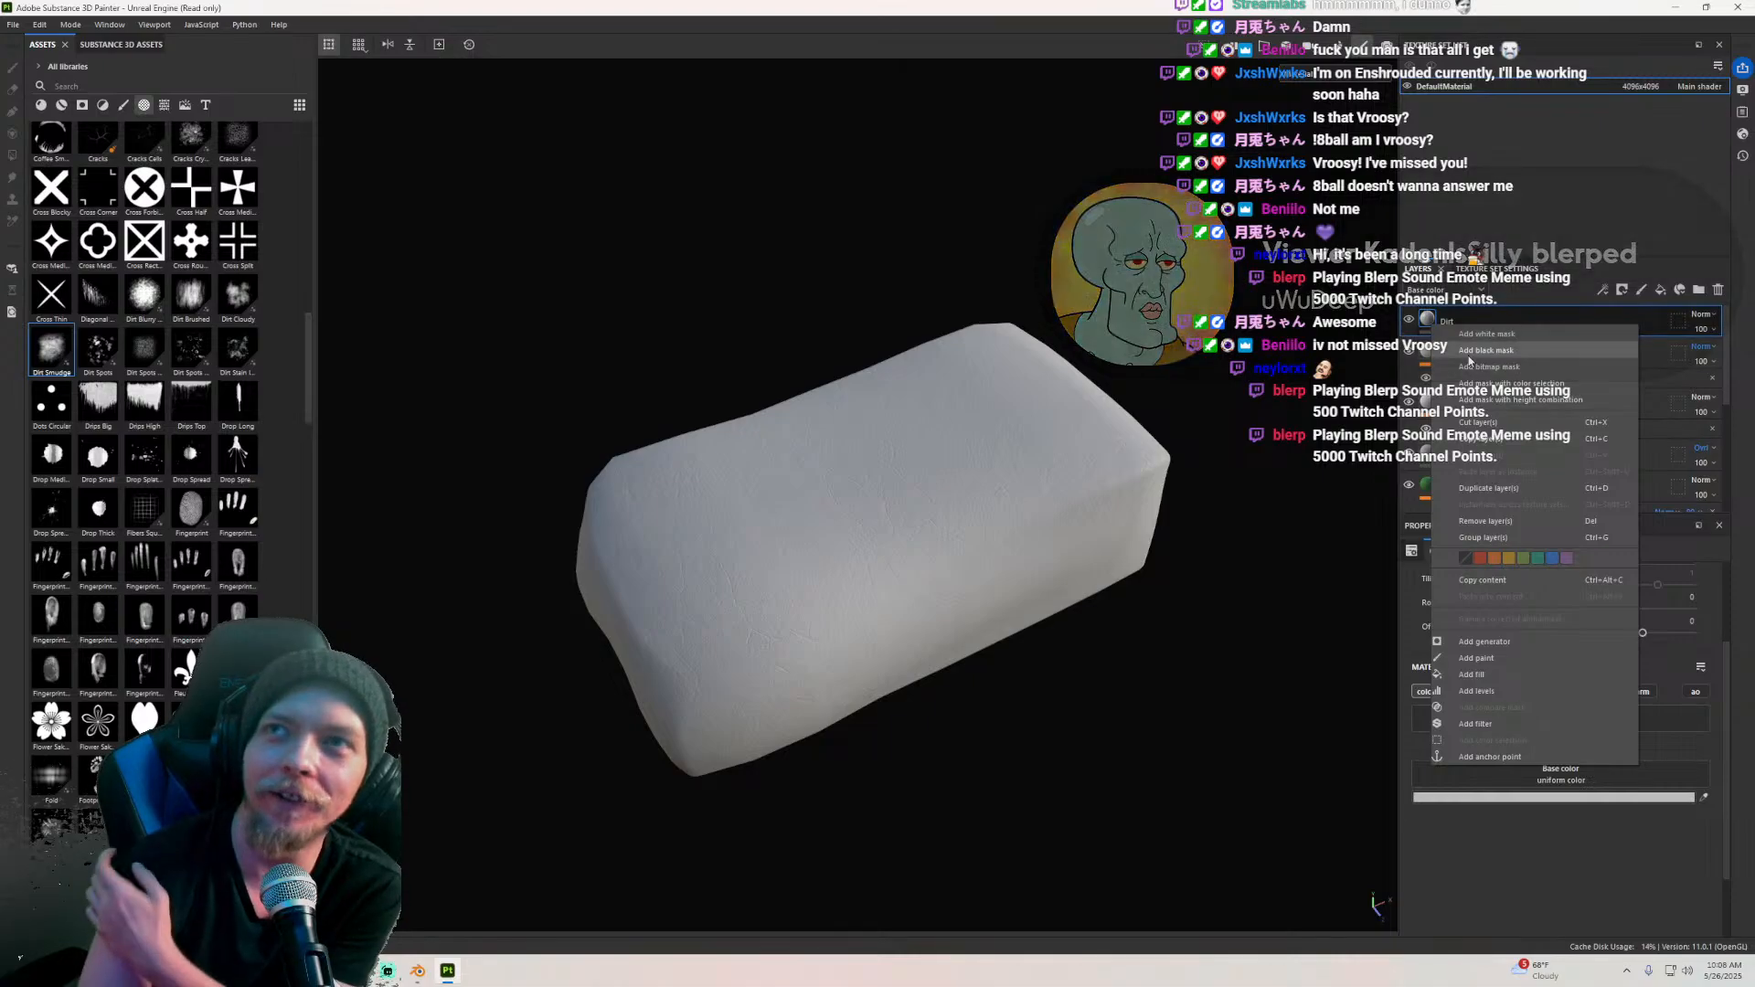
left_click(1468, 351)
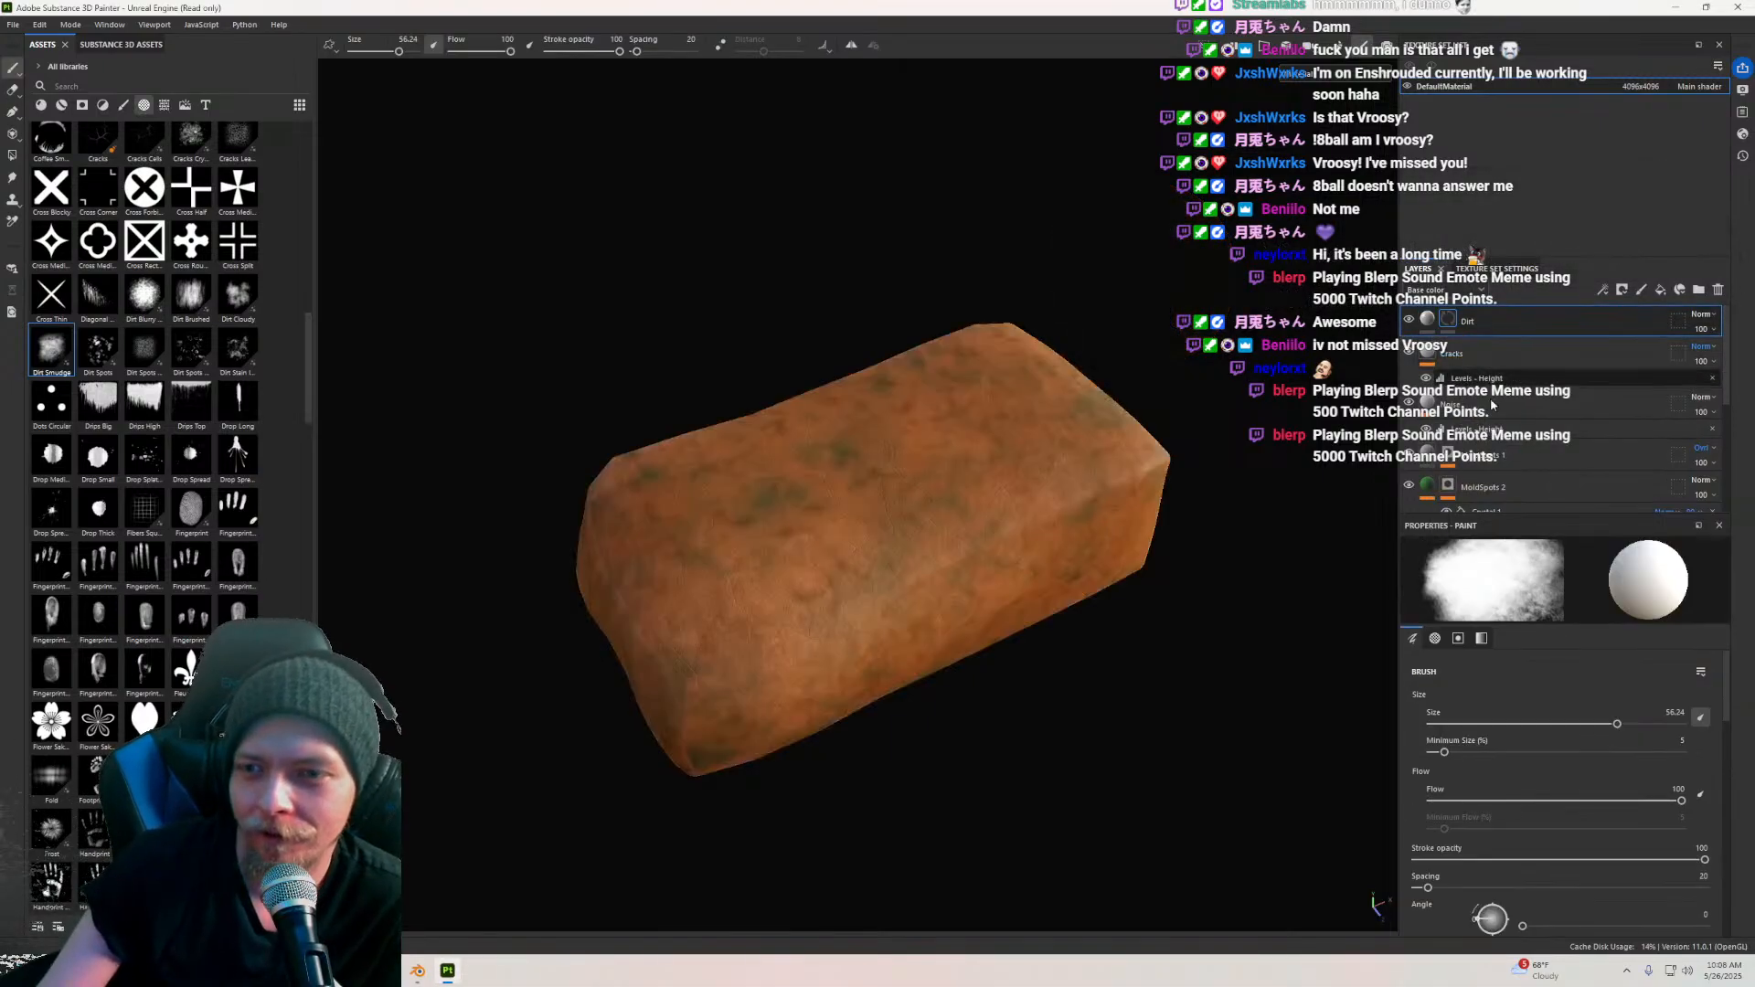
Step: Add a Dirt generator to the Dirt layer's black mask
right_click(1449, 322)
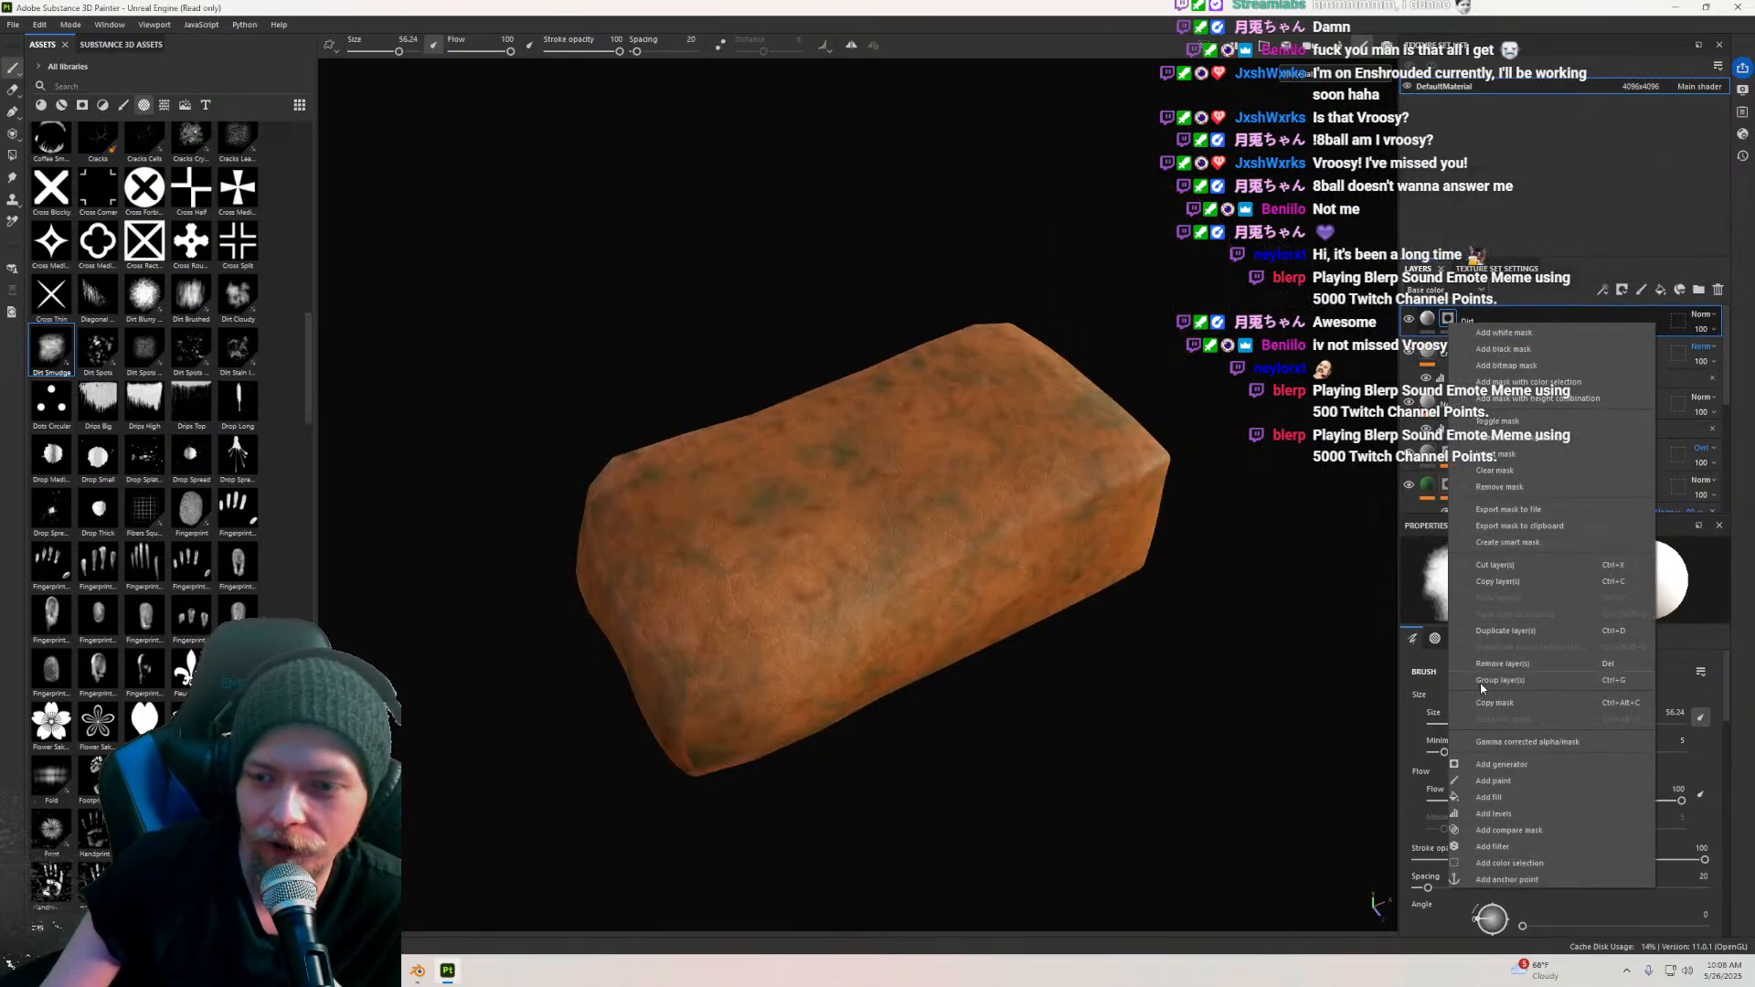
left_click(1502, 764)
left_click(1444, 593)
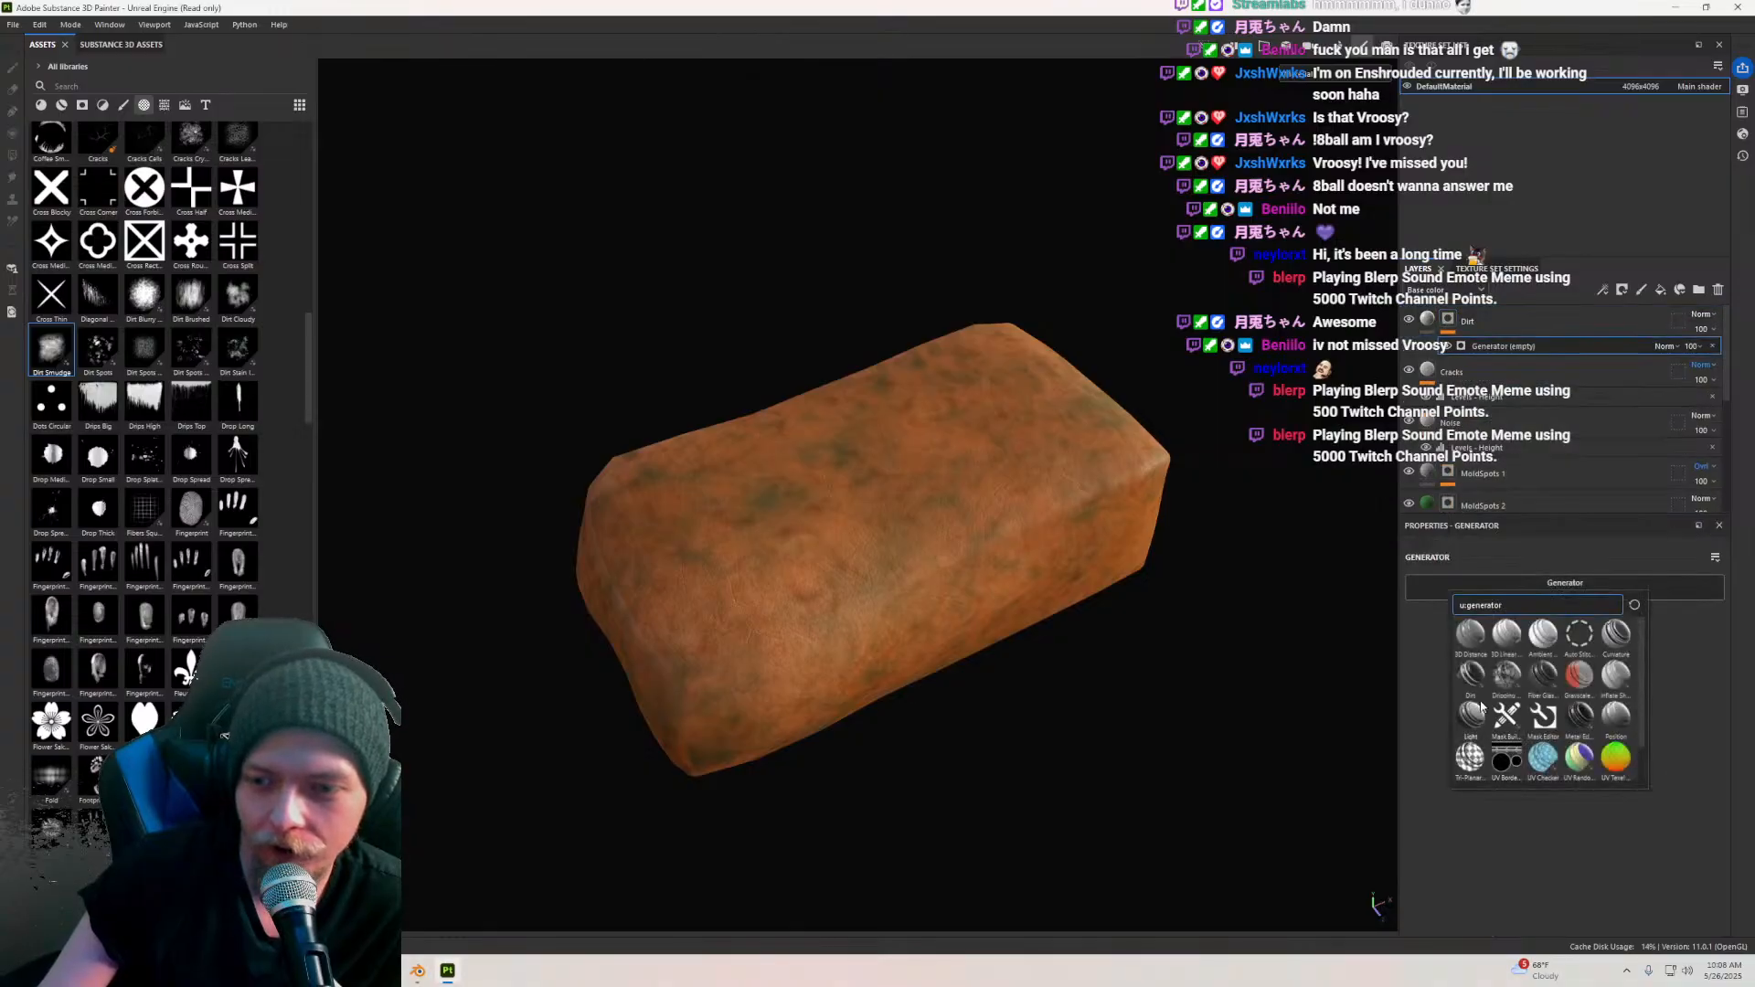
left_click(1471, 674)
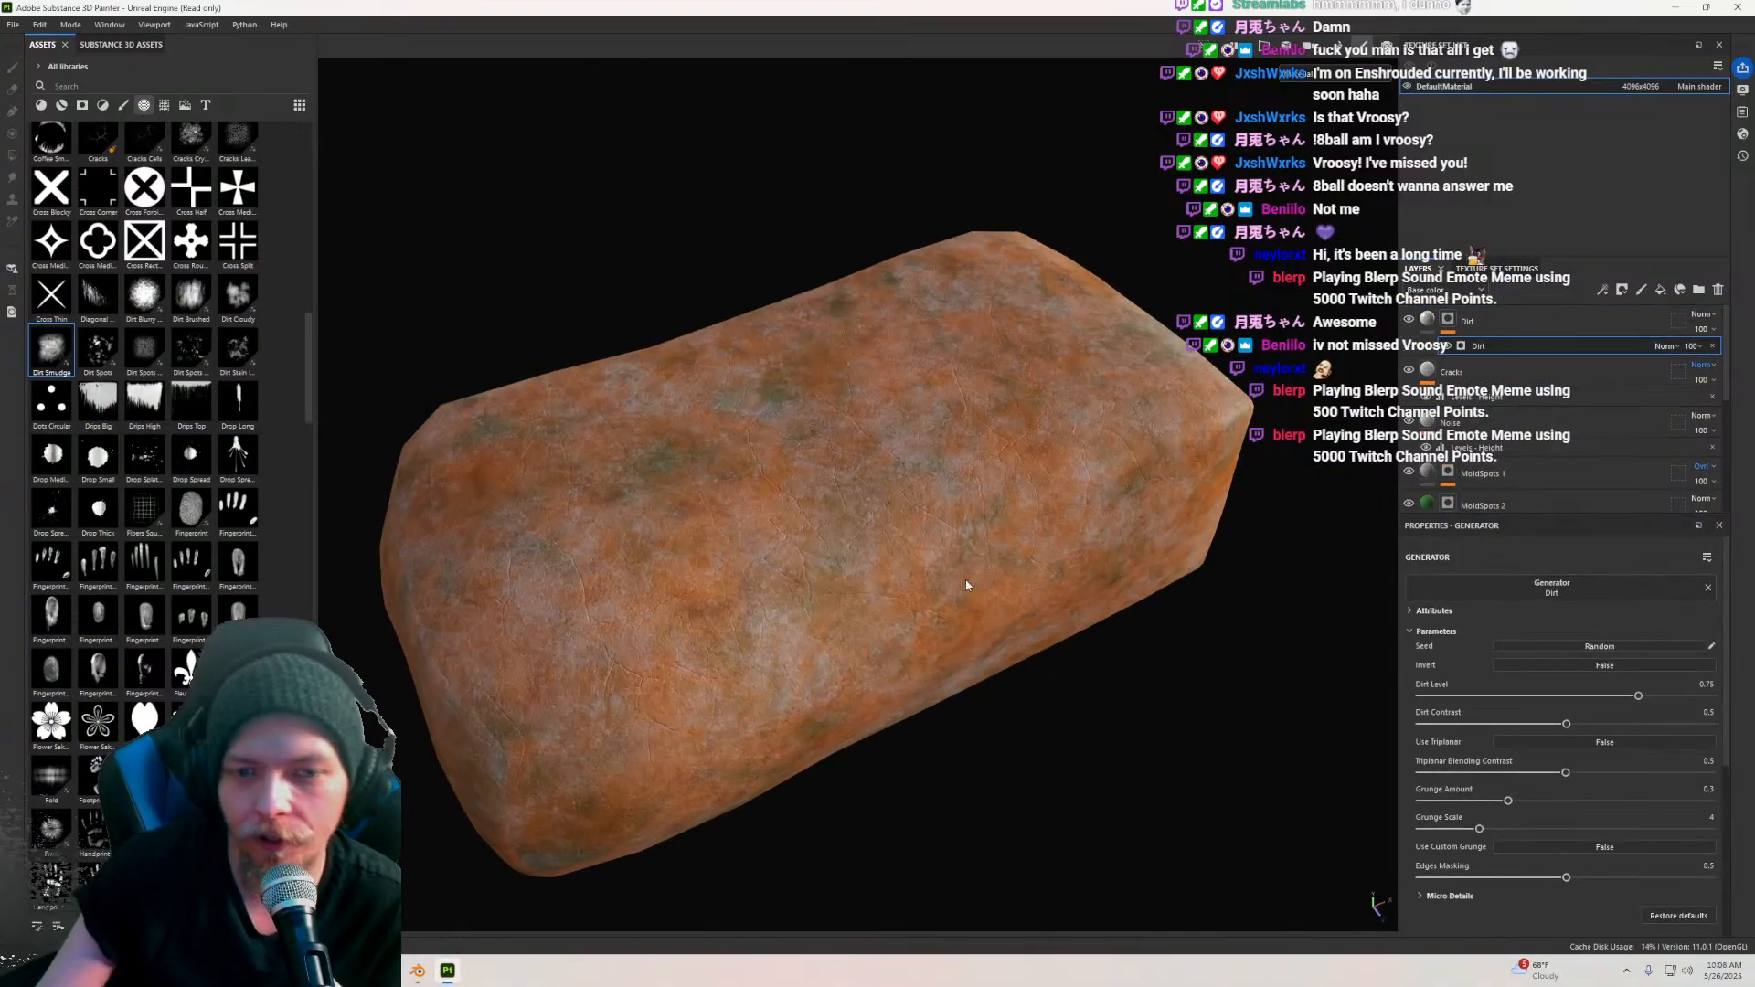
scroll(999, 563, "up", 3)
Step: Change the Dirt layer's base color to a dark, muted brown, hex 241D13
left_click(1422, 320)
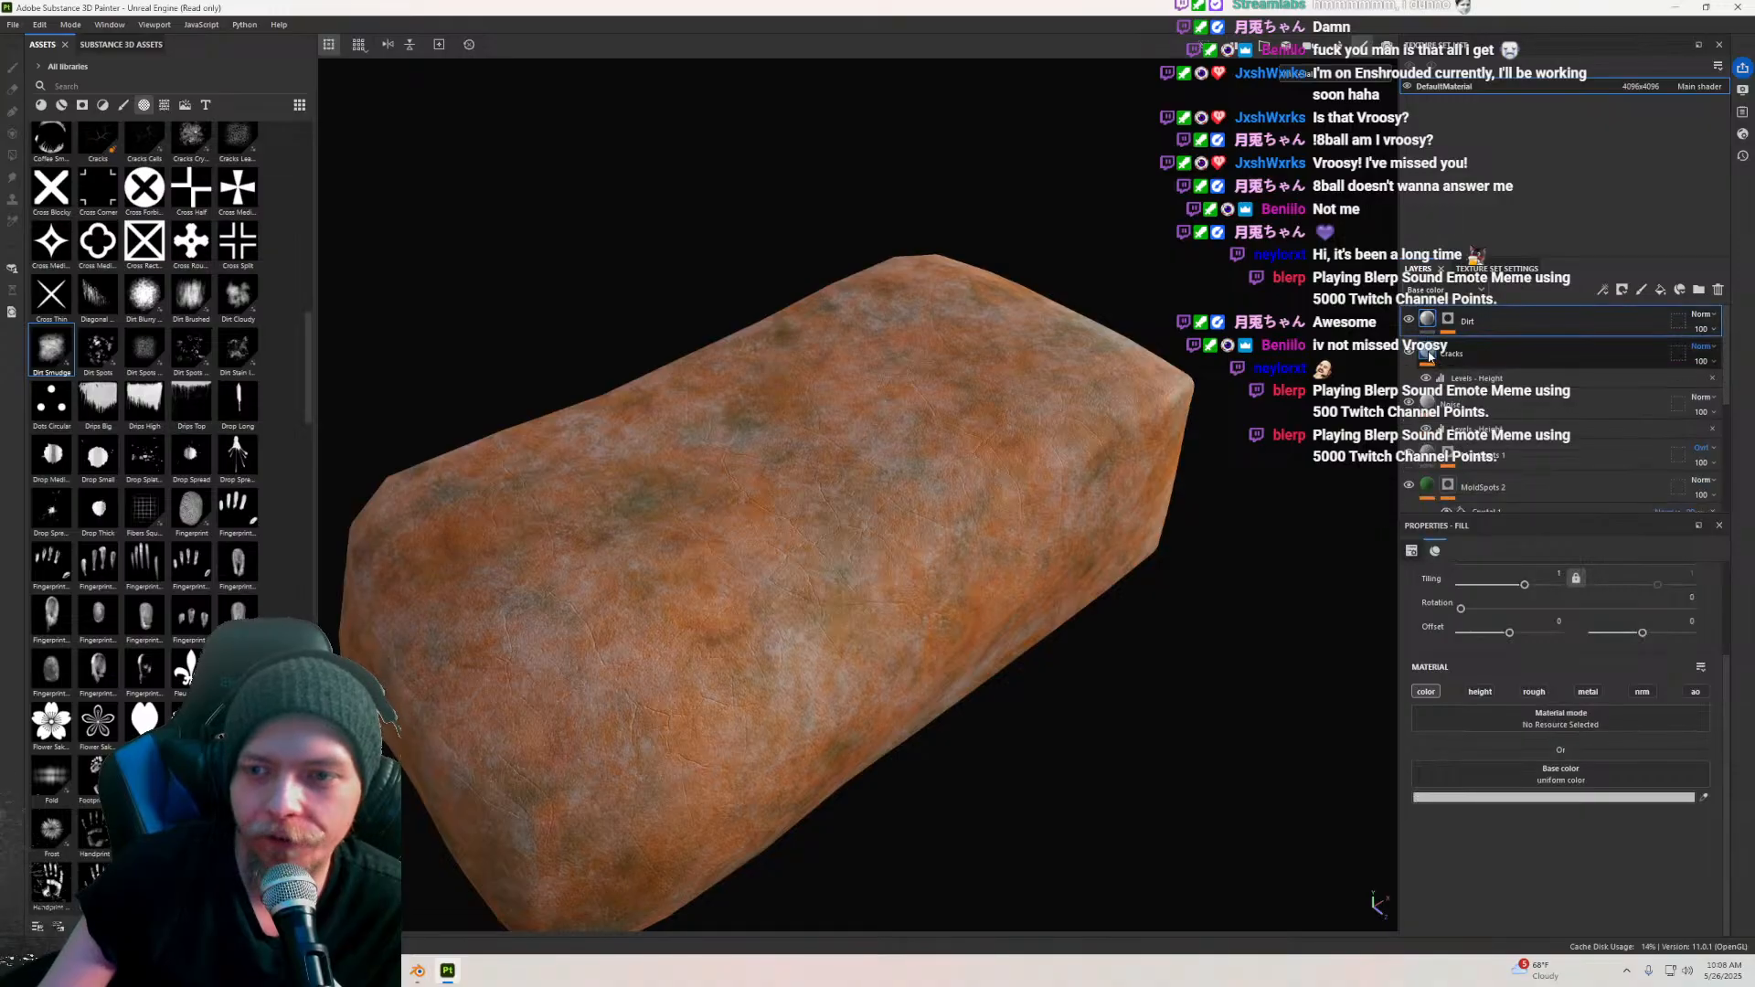
left_click(1495, 797)
left_click(1656, 728)
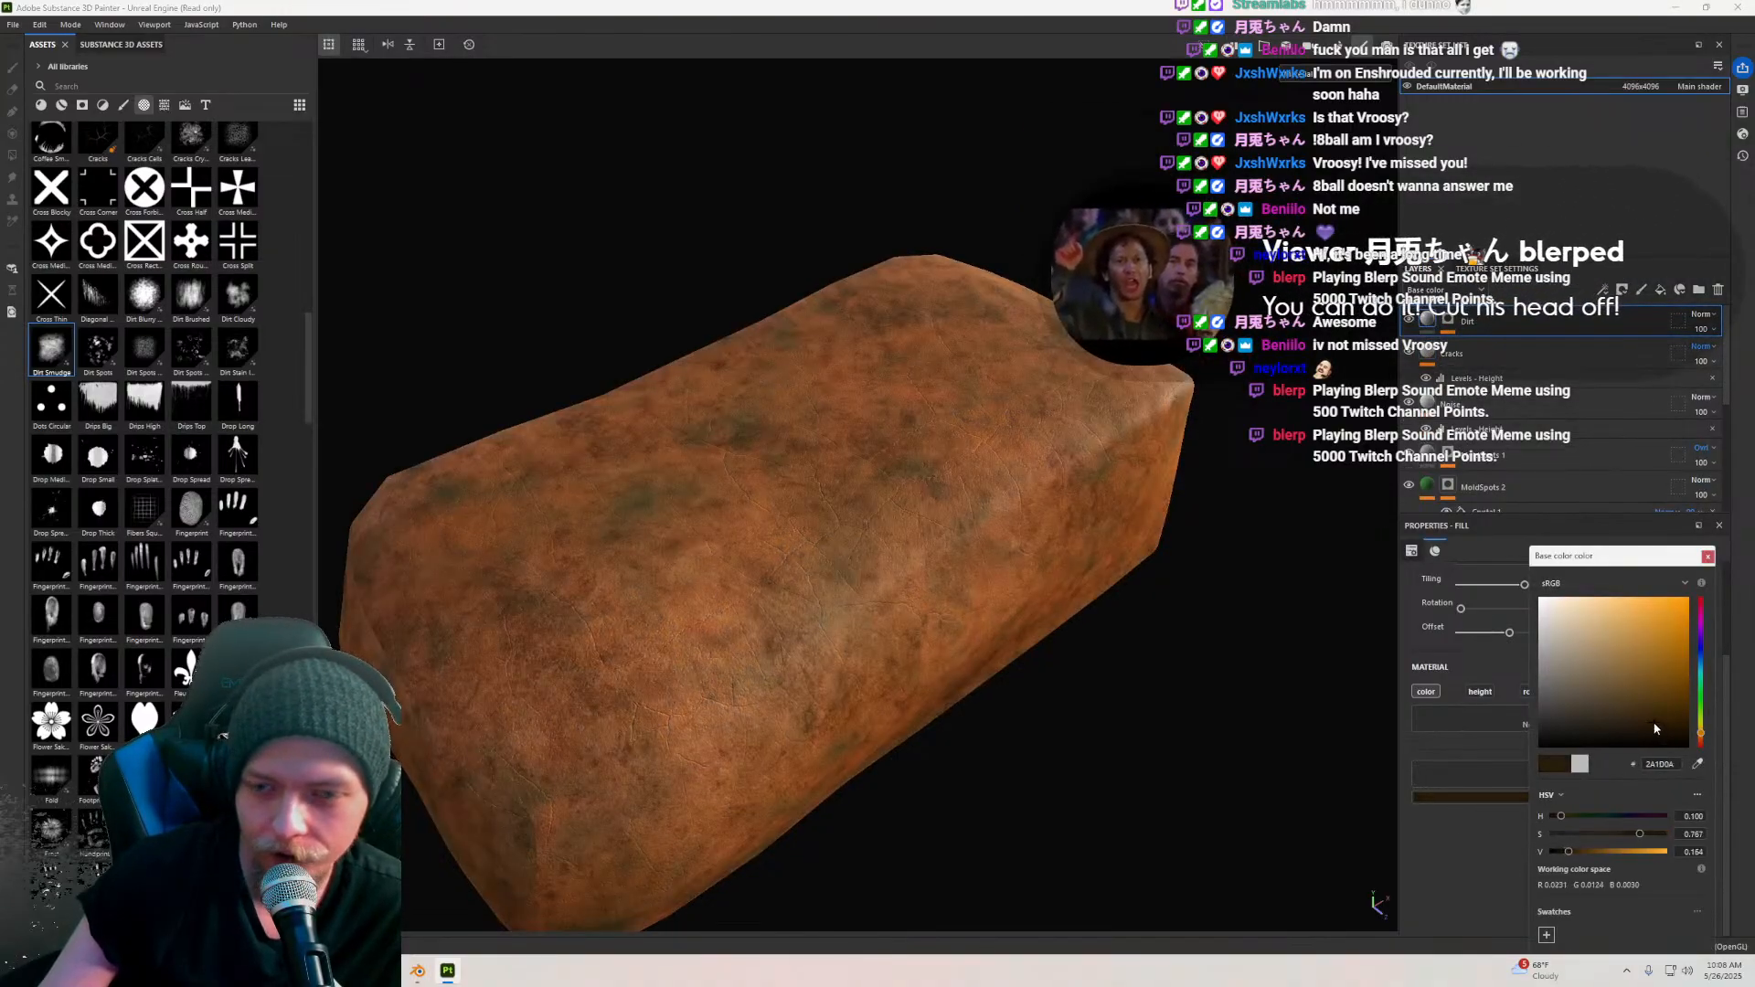
scroll(897, 643, "down", 3)
mouse_move(897, 642)
left_mouse_down("alt")
mouse_move(814, 424)
mouse_move(791, 661)
mouse_move(912, 649)
left_mouse_up("alt")
scroll(883, 655, "up", 3)
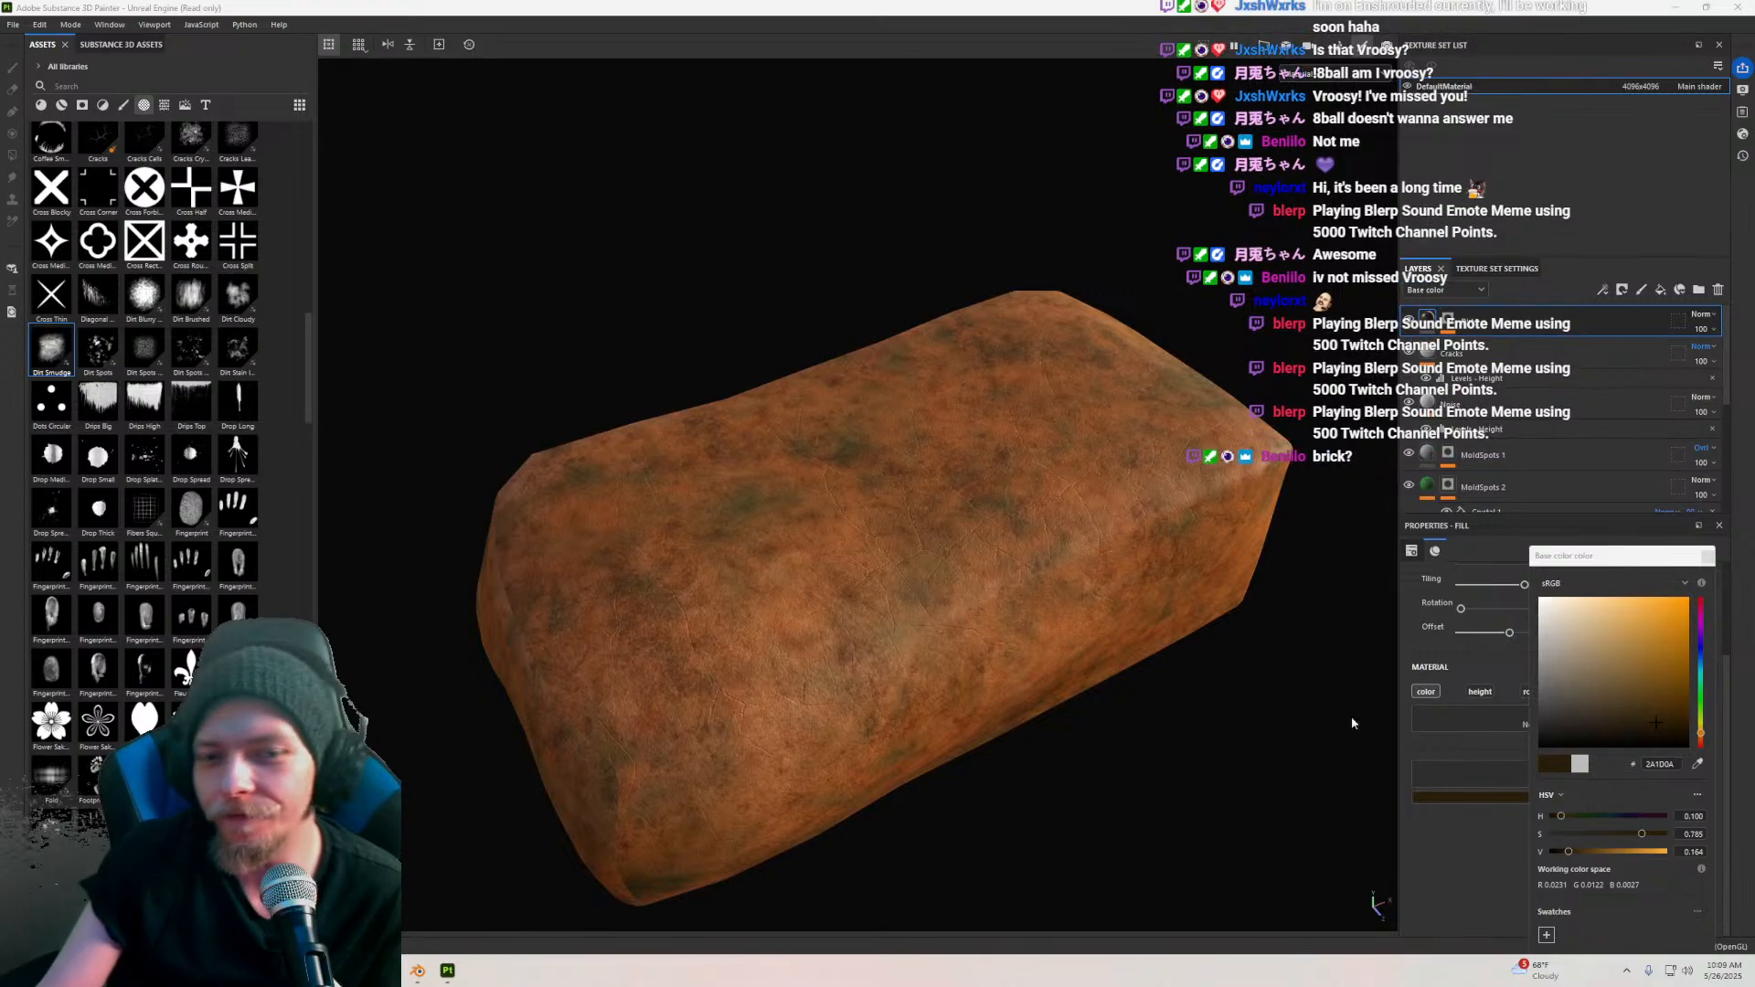
scroll(803, 521, "up", 5)
left_click_drag(805, 620, 960, 468, "alt")
mouse_move(1667, 732)
left_mouse_down()
mouse_move(1601, 677)
mouse_move(1632, 726)
mouse_move(1689, 754)
mouse_move(1659, 751)
mouse_move(1671, 709)
mouse_move(1601, 724)
left_mouse_up()
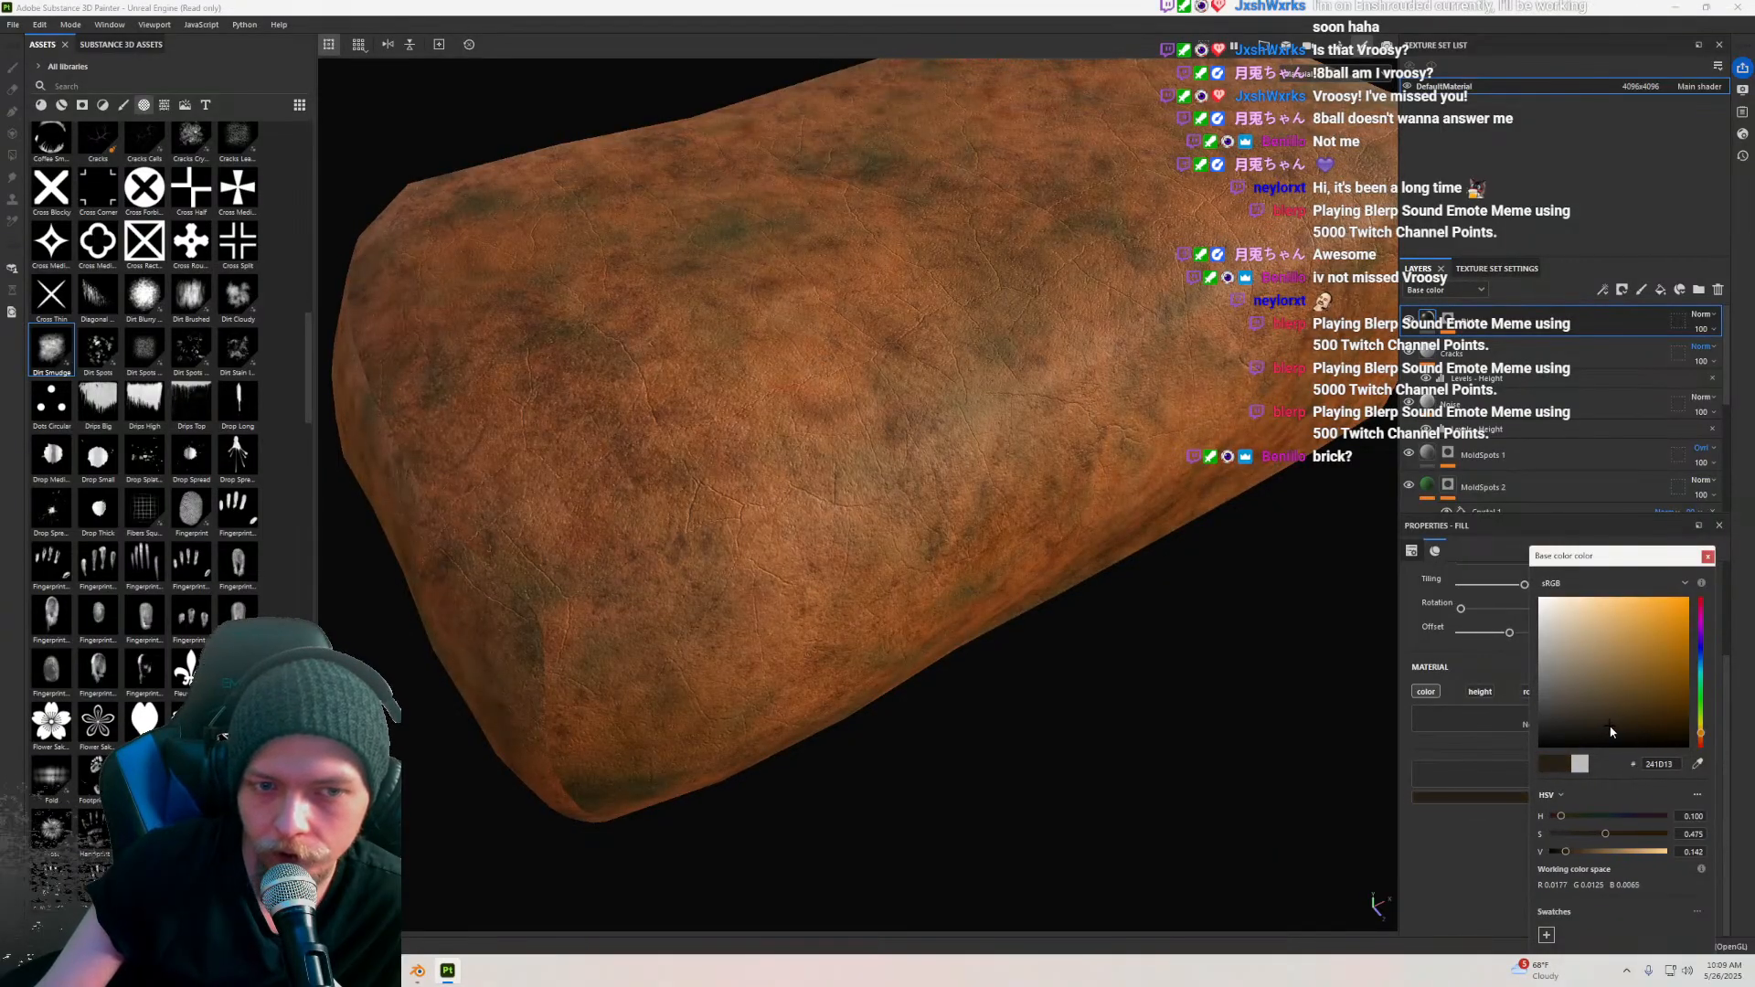
left_click(1708, 557)
Step: Enable the roughness channel on the Dirt fill layer and set its roughness to about 0.69
left_click(1466, 351)
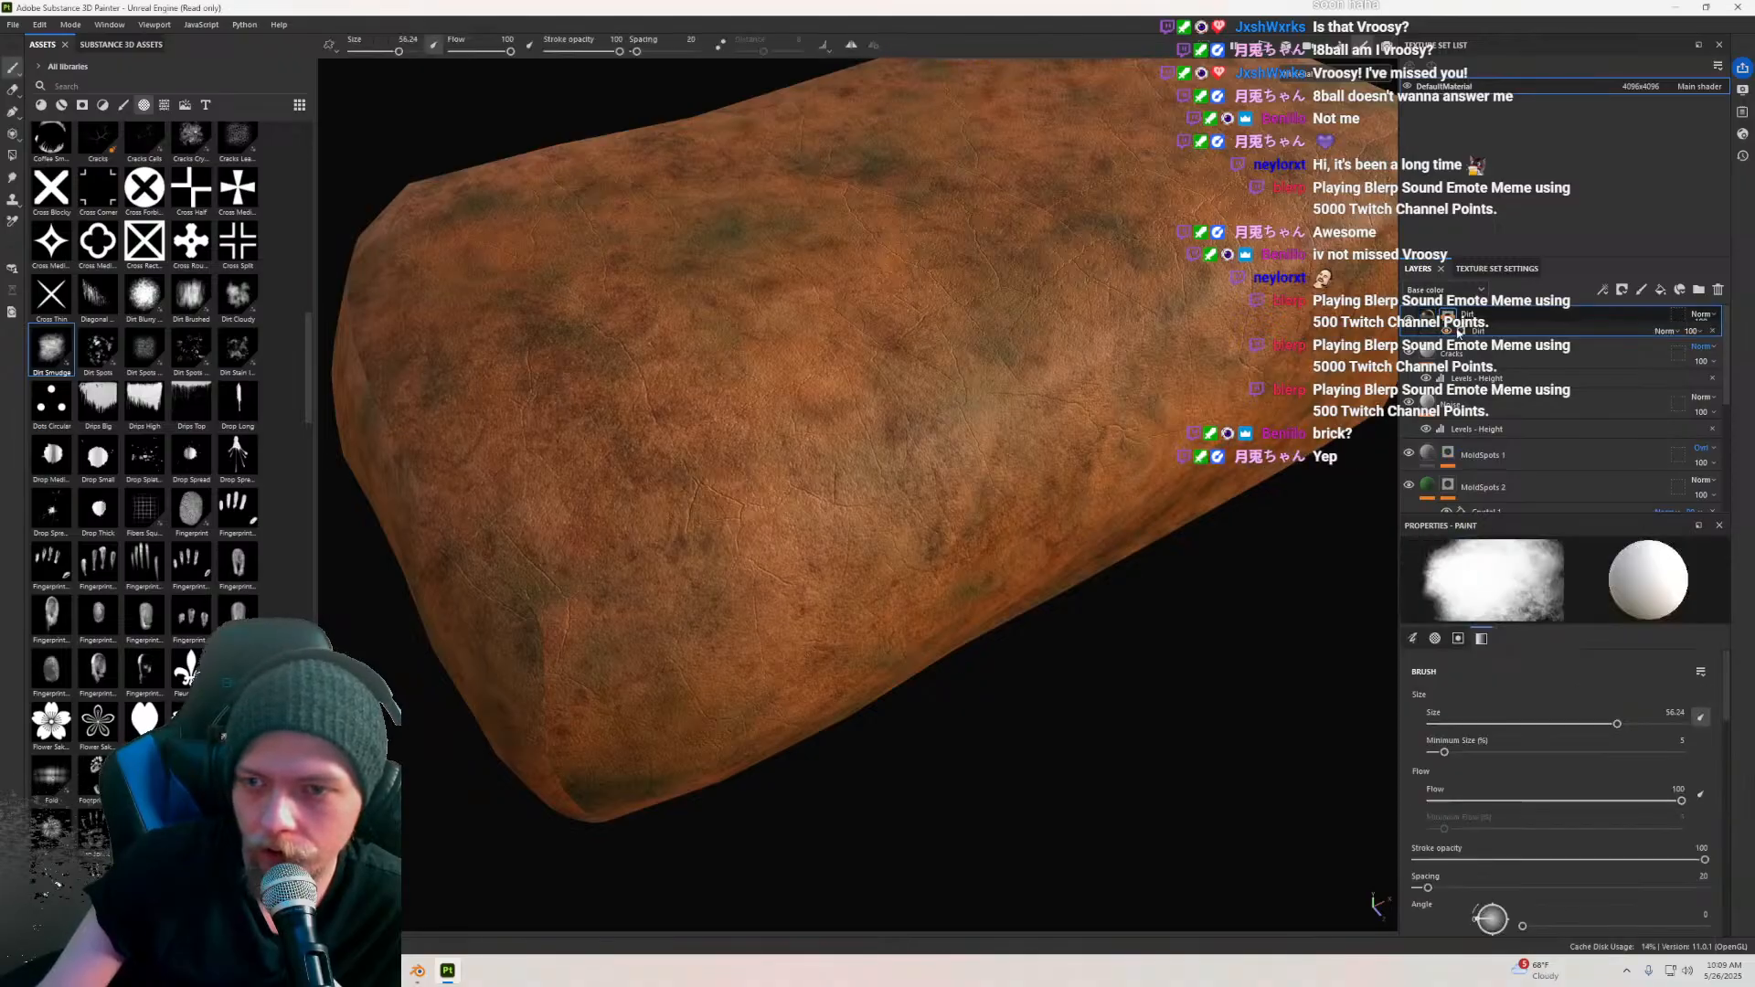
left_click(1468, 320)
left_click(1535, 691)
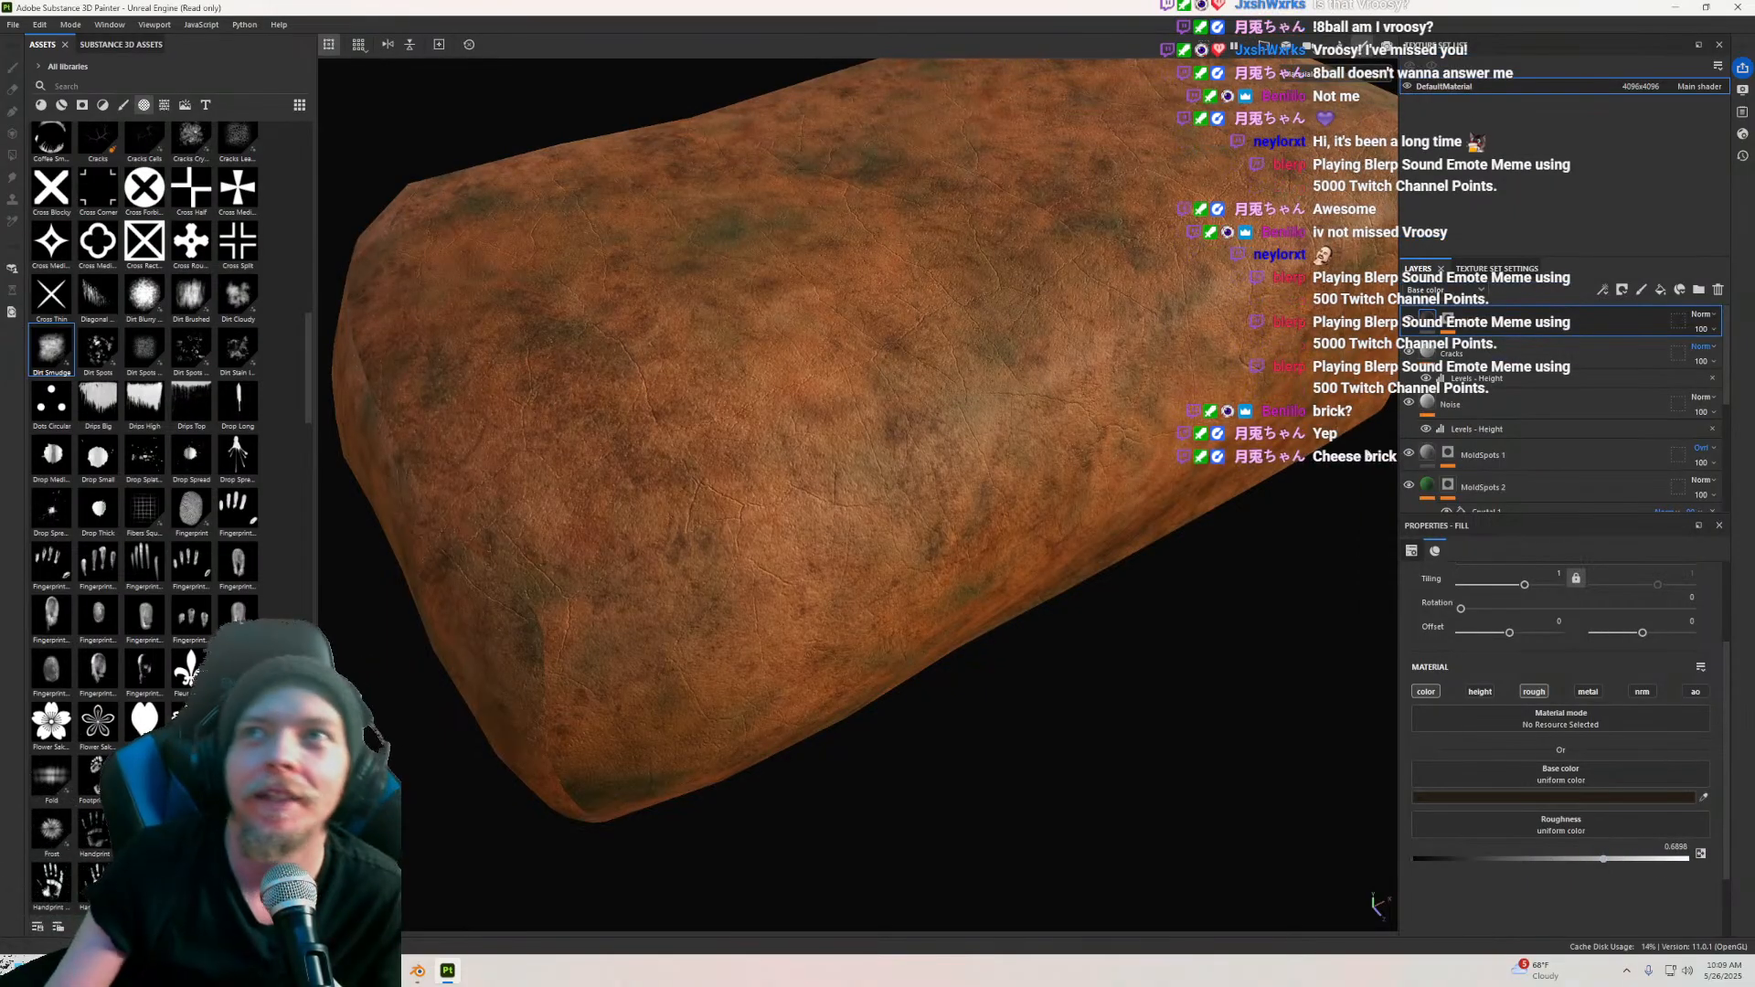
scroll(990, 398, "down", 3)
mouse_move(969, 383)
left_mouse_down("alt")
mouse_move(905, 247)
mouse_move(894, 411)
left_mouse_up("alt")
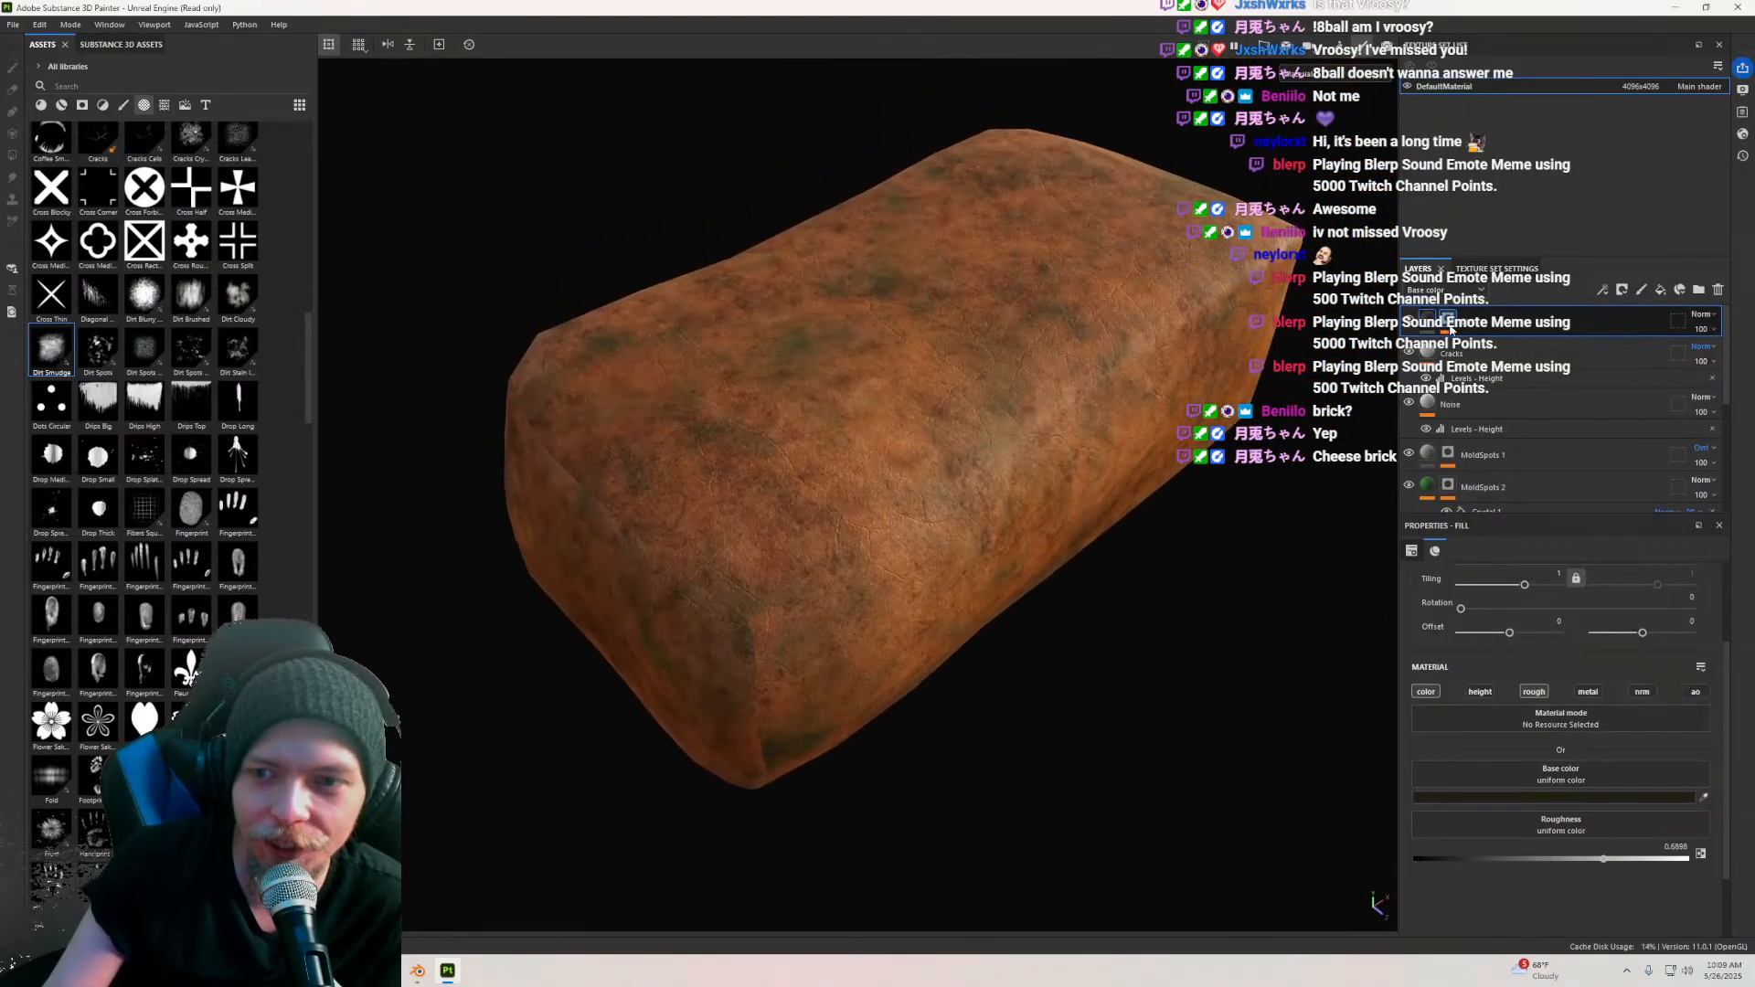
Step: Lower the mask's Dirt generator to a Dirt Level of 0.71 and a Dirt Contrast of 0.38, and check the block's surface
left_click(1447, 319)
left_click(1486, 345)
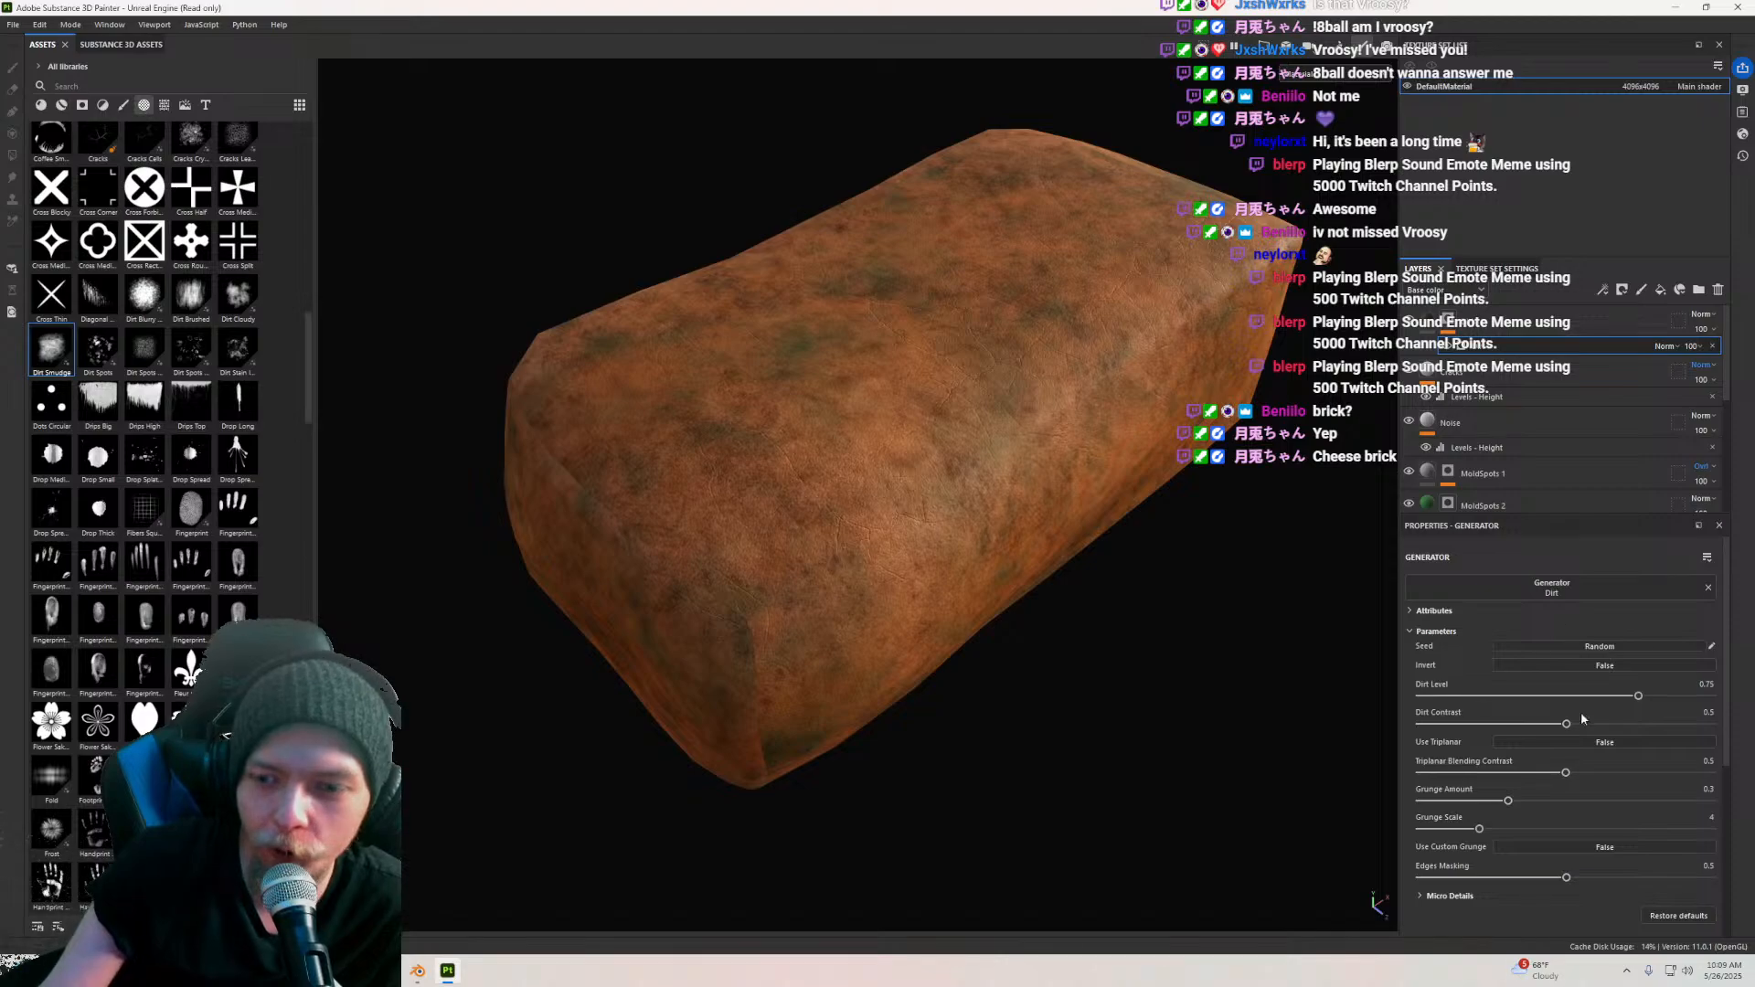
left_click_drag(1637, 697, 1531, 724)
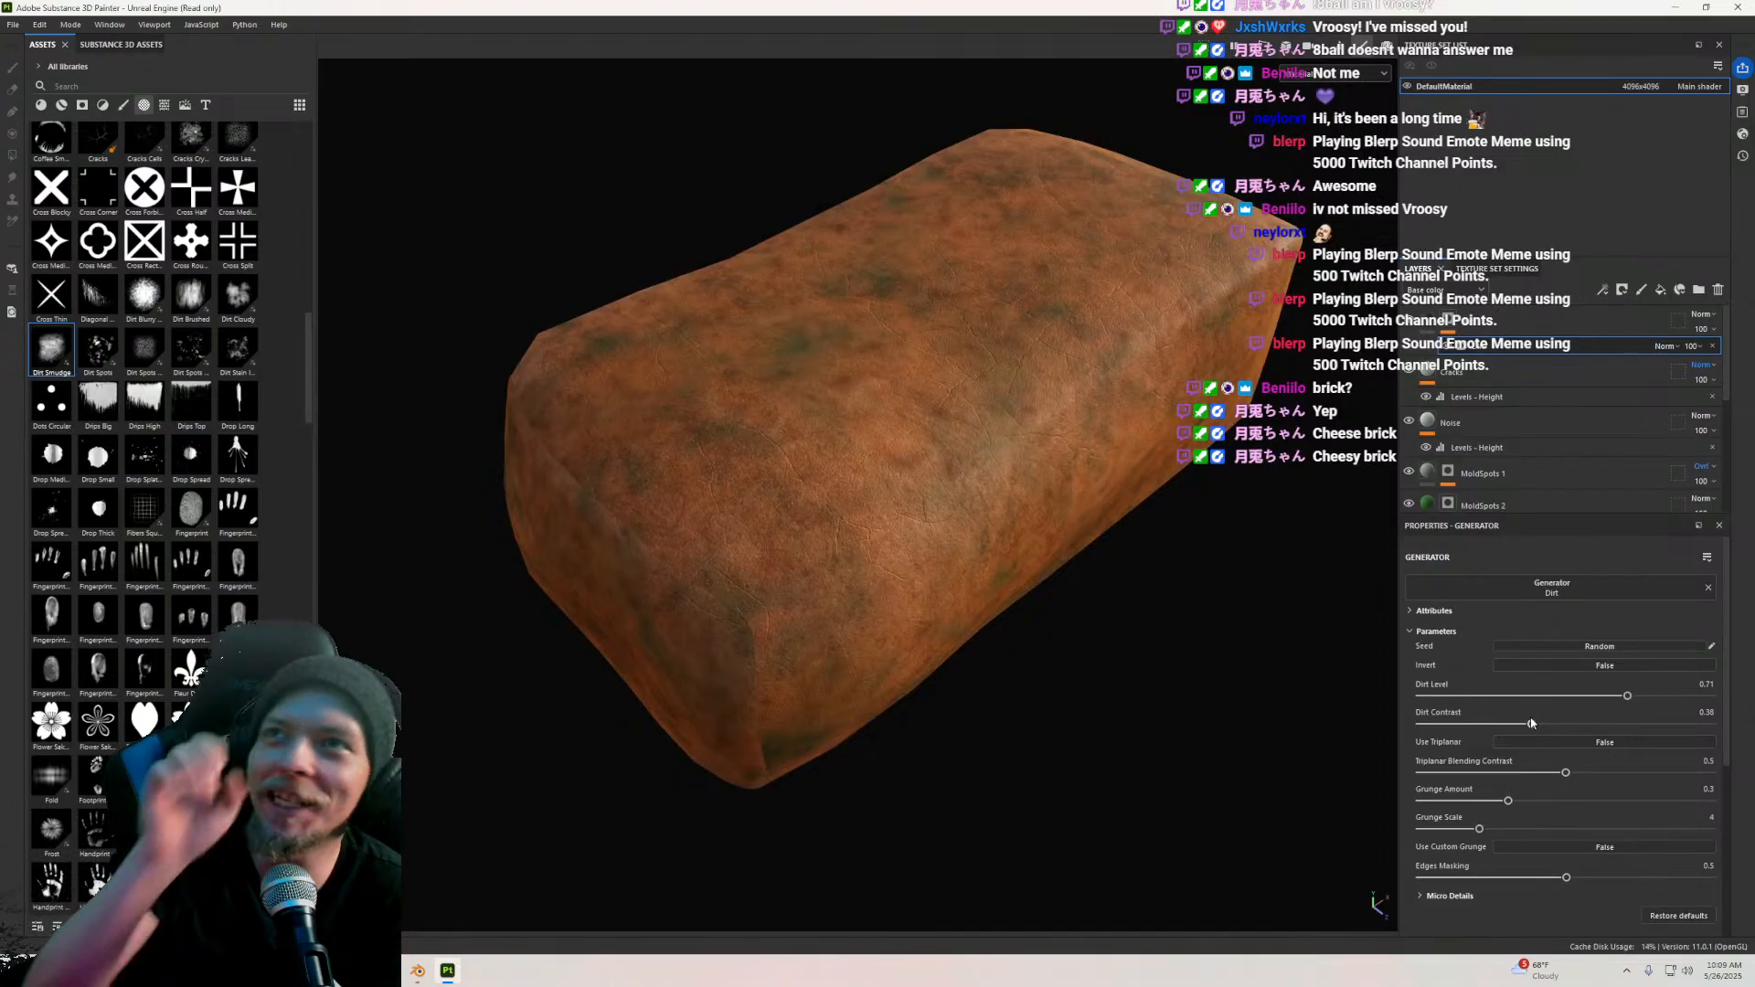
scroll(820, 496, "down", 4)
scroll(830, 482, "up", 3)
left_click_drag(830, 483, 919, 585, "alt")
scroll(868, 441, "up", 2)
scroll(918, 585, "up", 2)
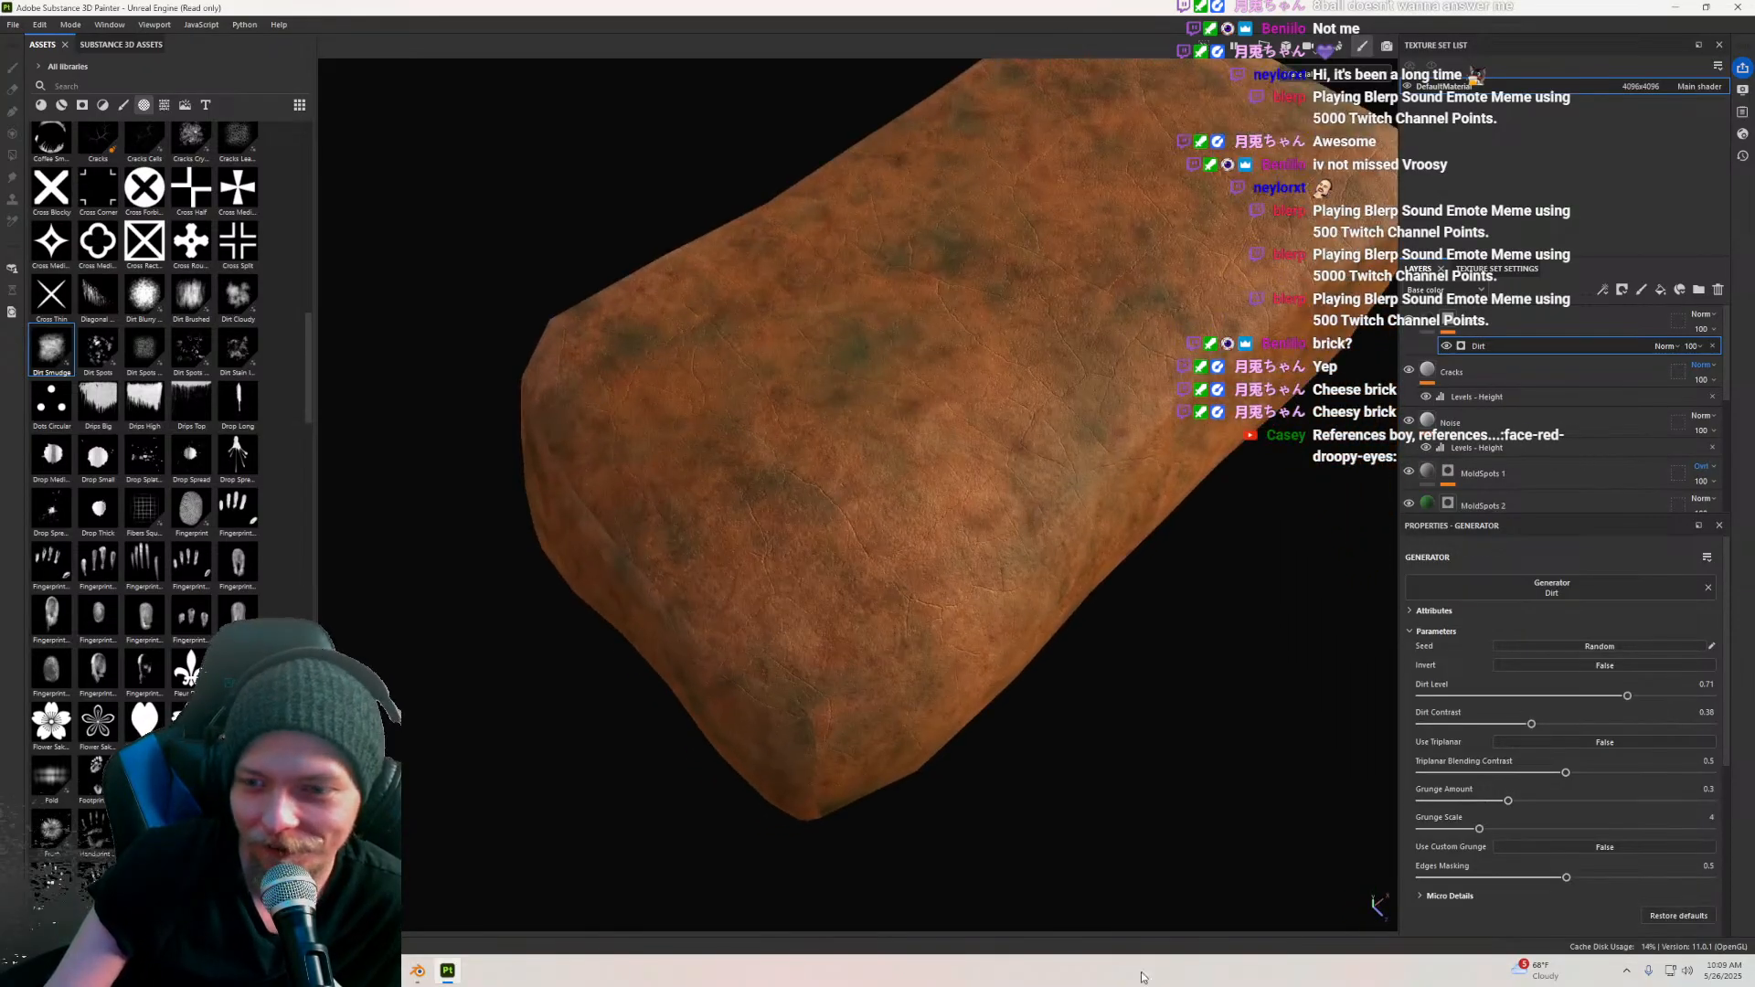
Step: Turn on triplanar projection for the Dirt generator and check the dirt pattern on the block
left_click(1593, 742)
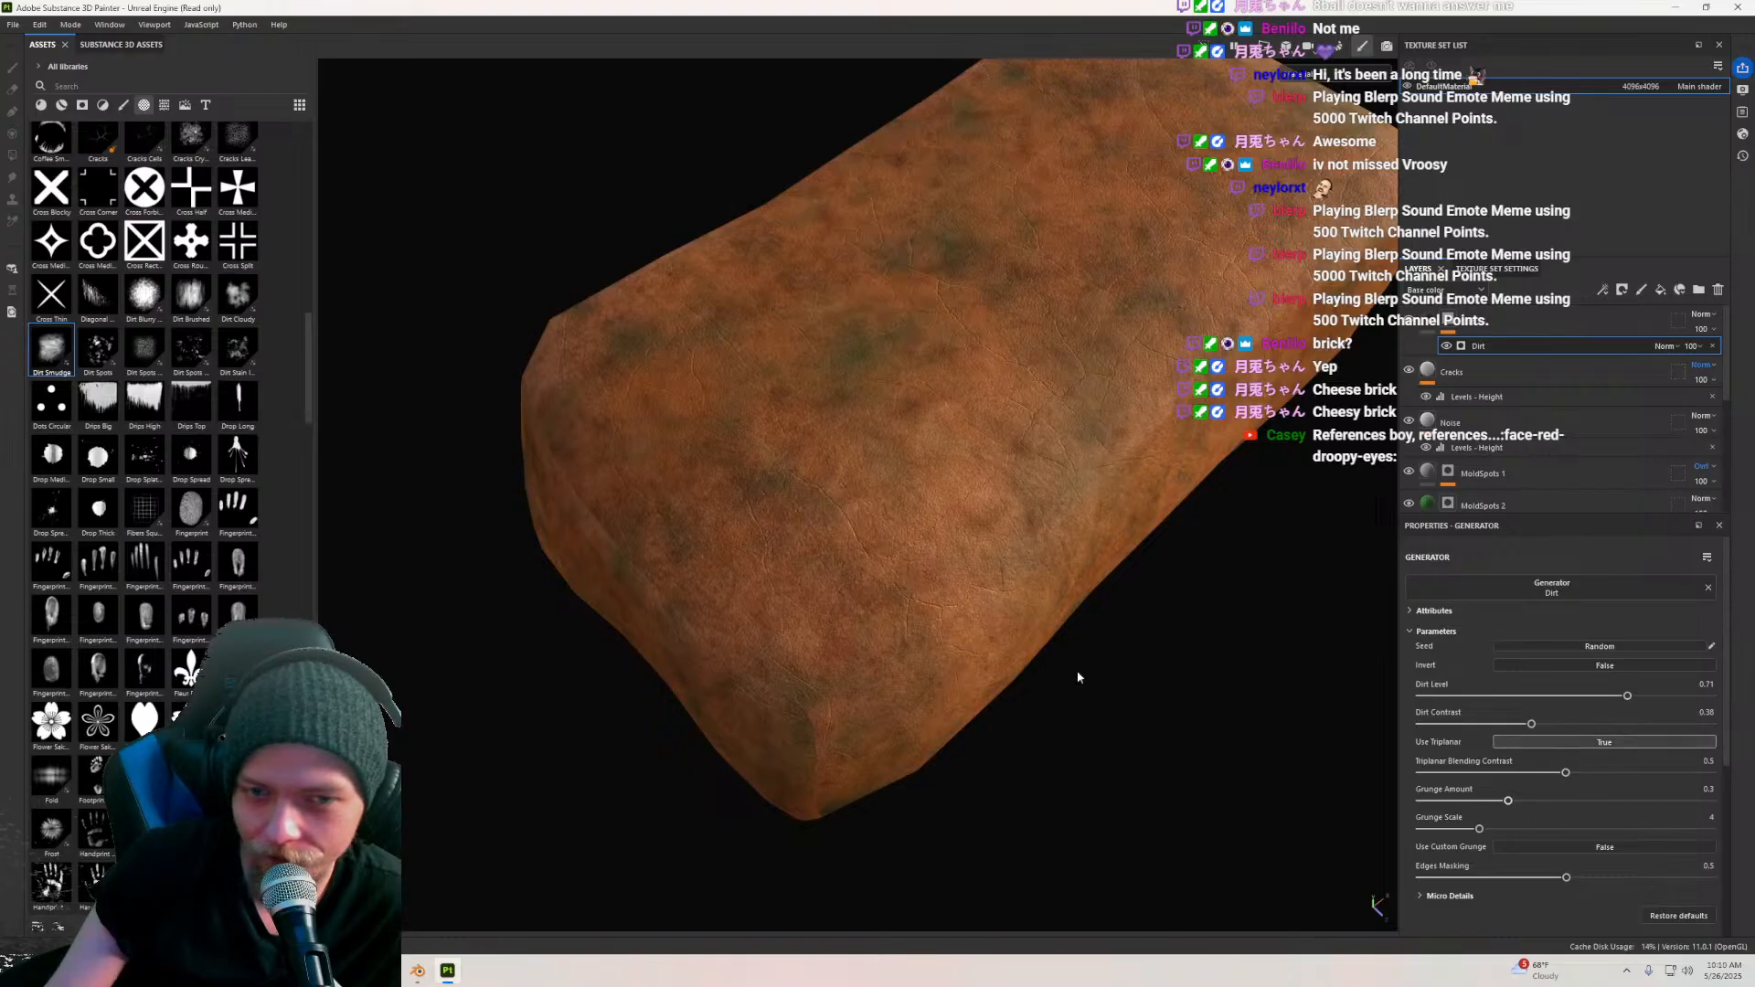
scroll(930, 640, "down", 2)
scroll(930, 640, "down", 2)
scroll(931, 640, "up", 3)
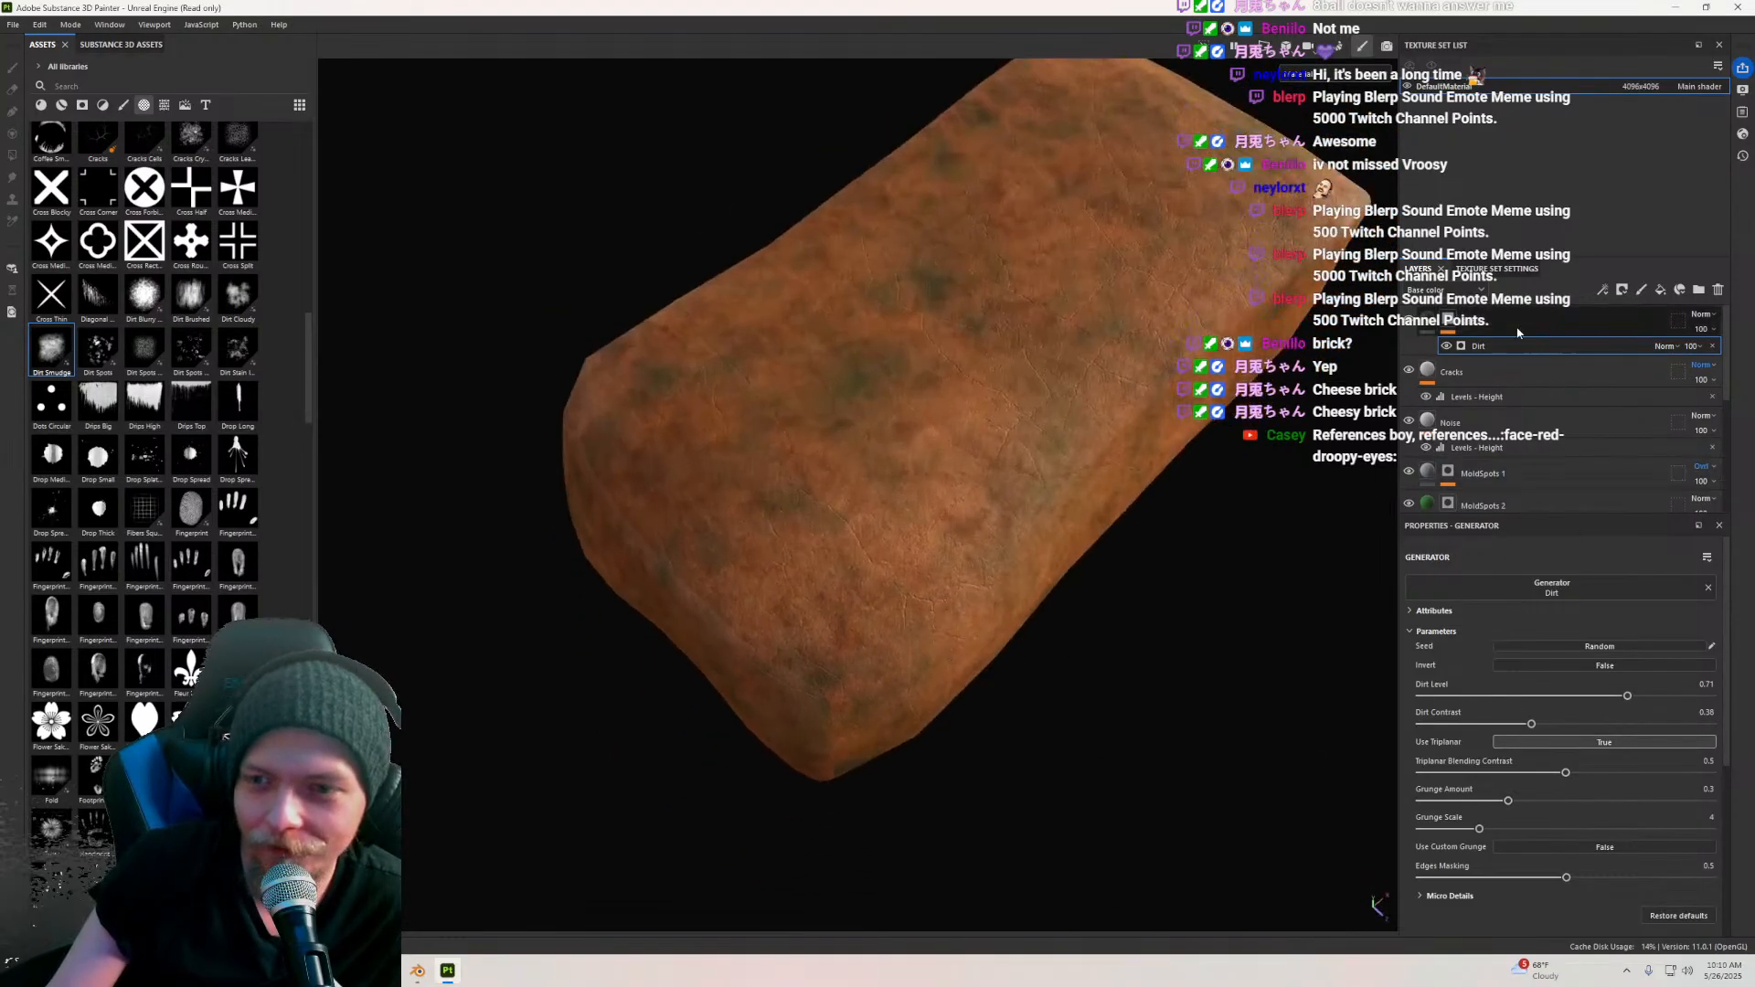
Step: Reduce the generator's Dirt Level to 0.48 and check the block from the end and up close
left_click_drag(1627, 695, 1563, 699)
left_click_drag(1217, 636, 999, 467, "alt")
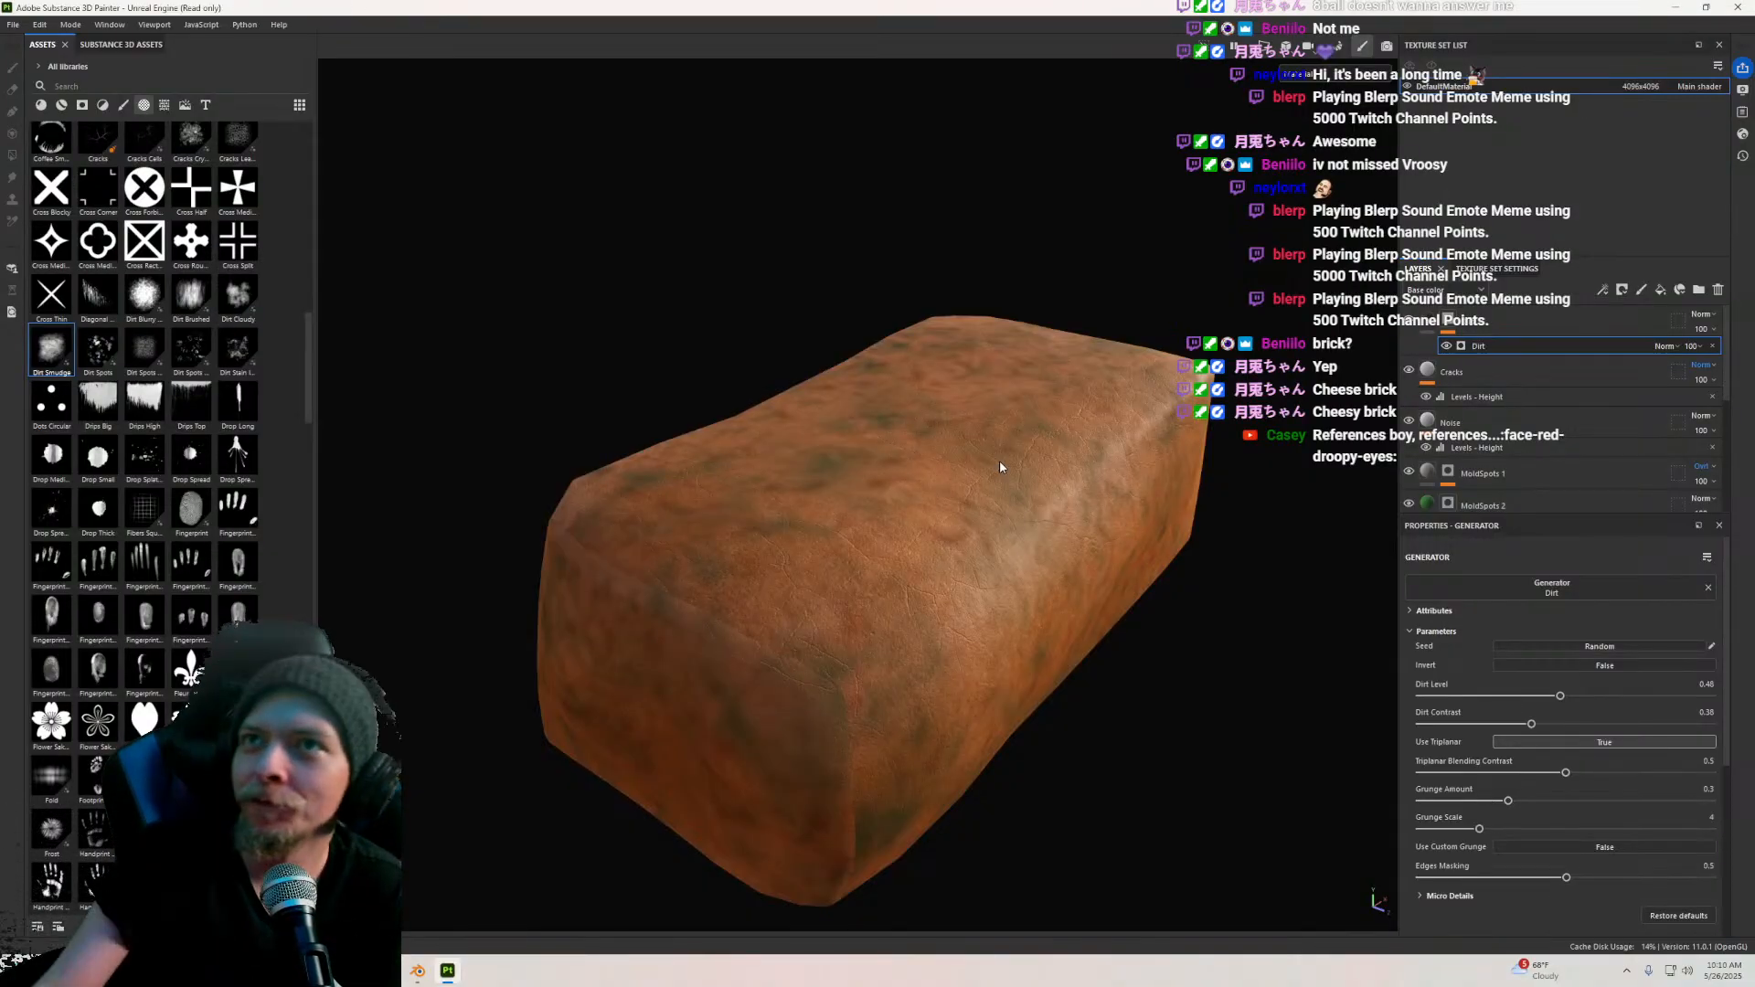
scroll(982, 405, "down", 2)
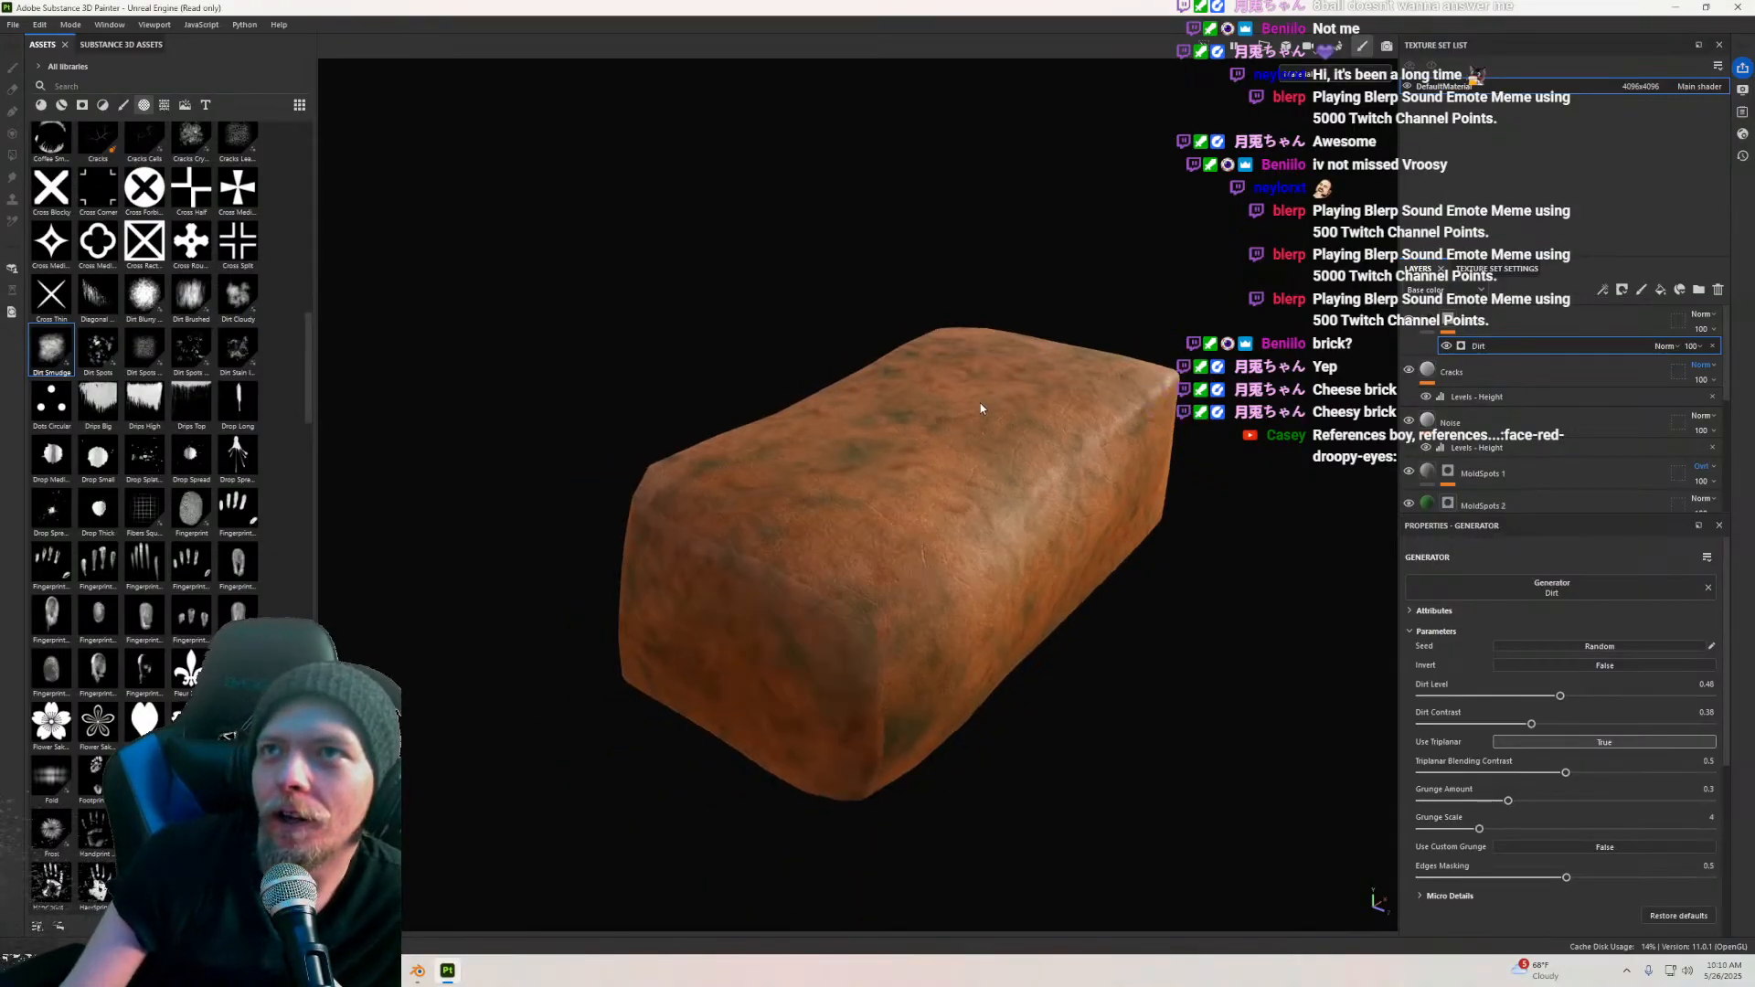
scroll(991, 396, "up", 3)
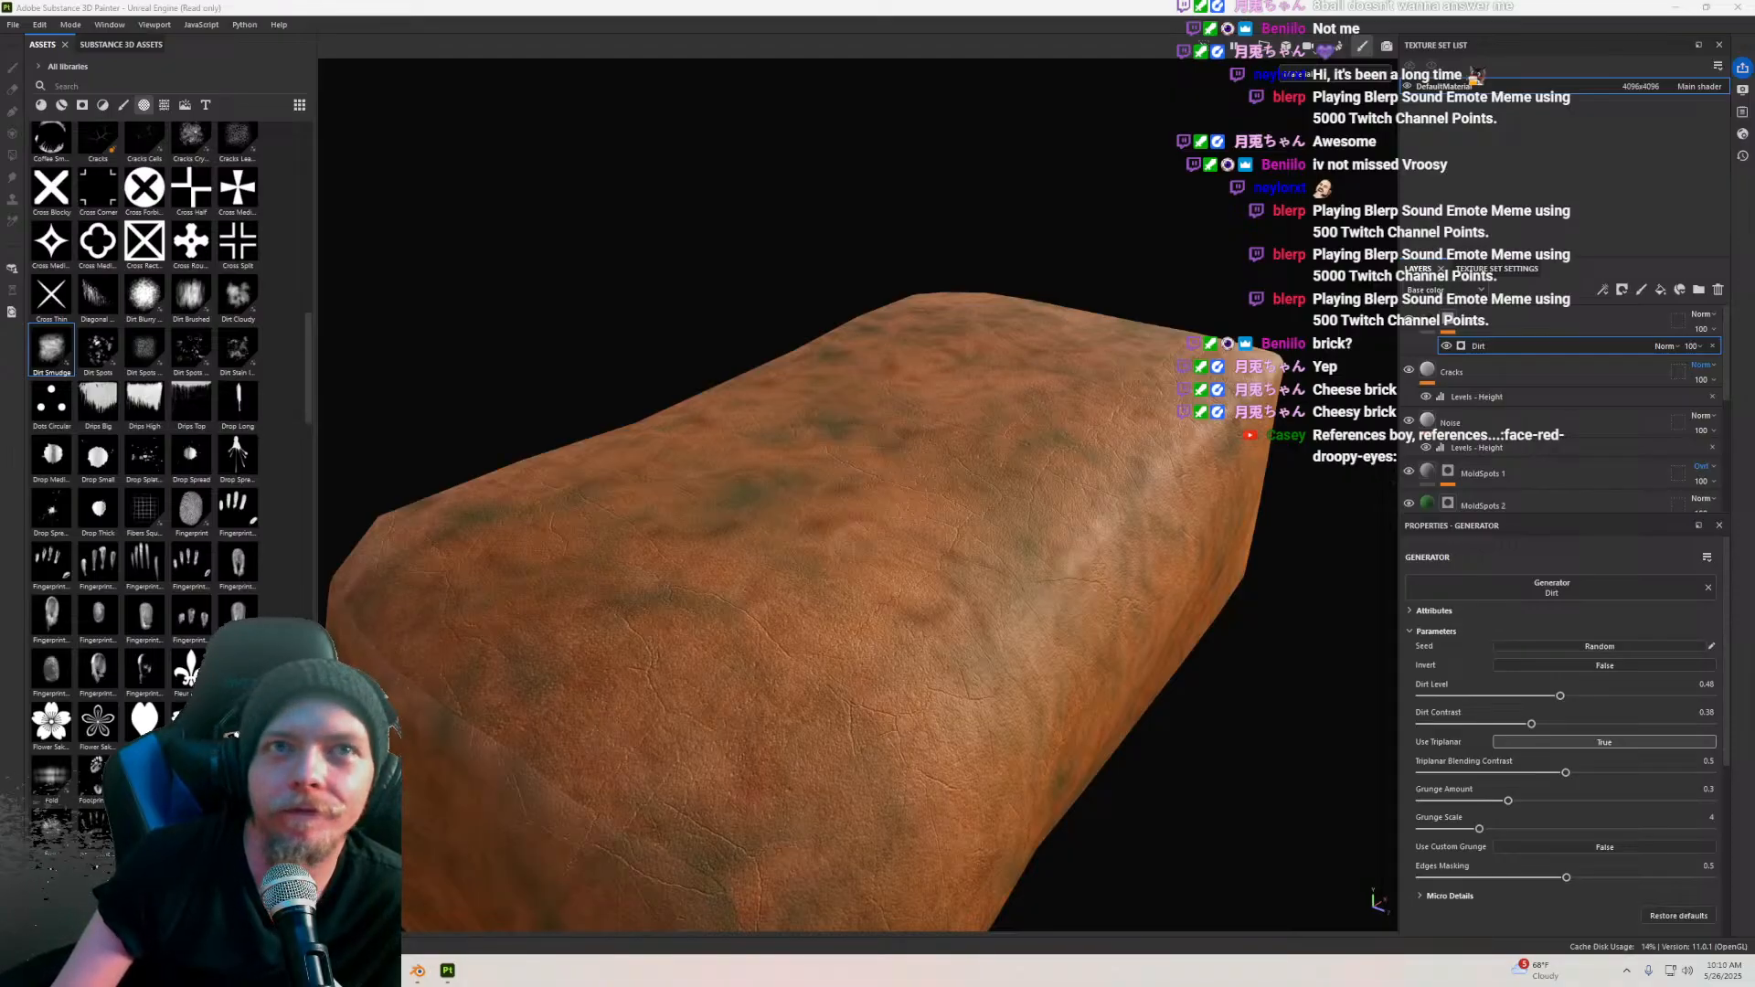
key("alt+Tab")
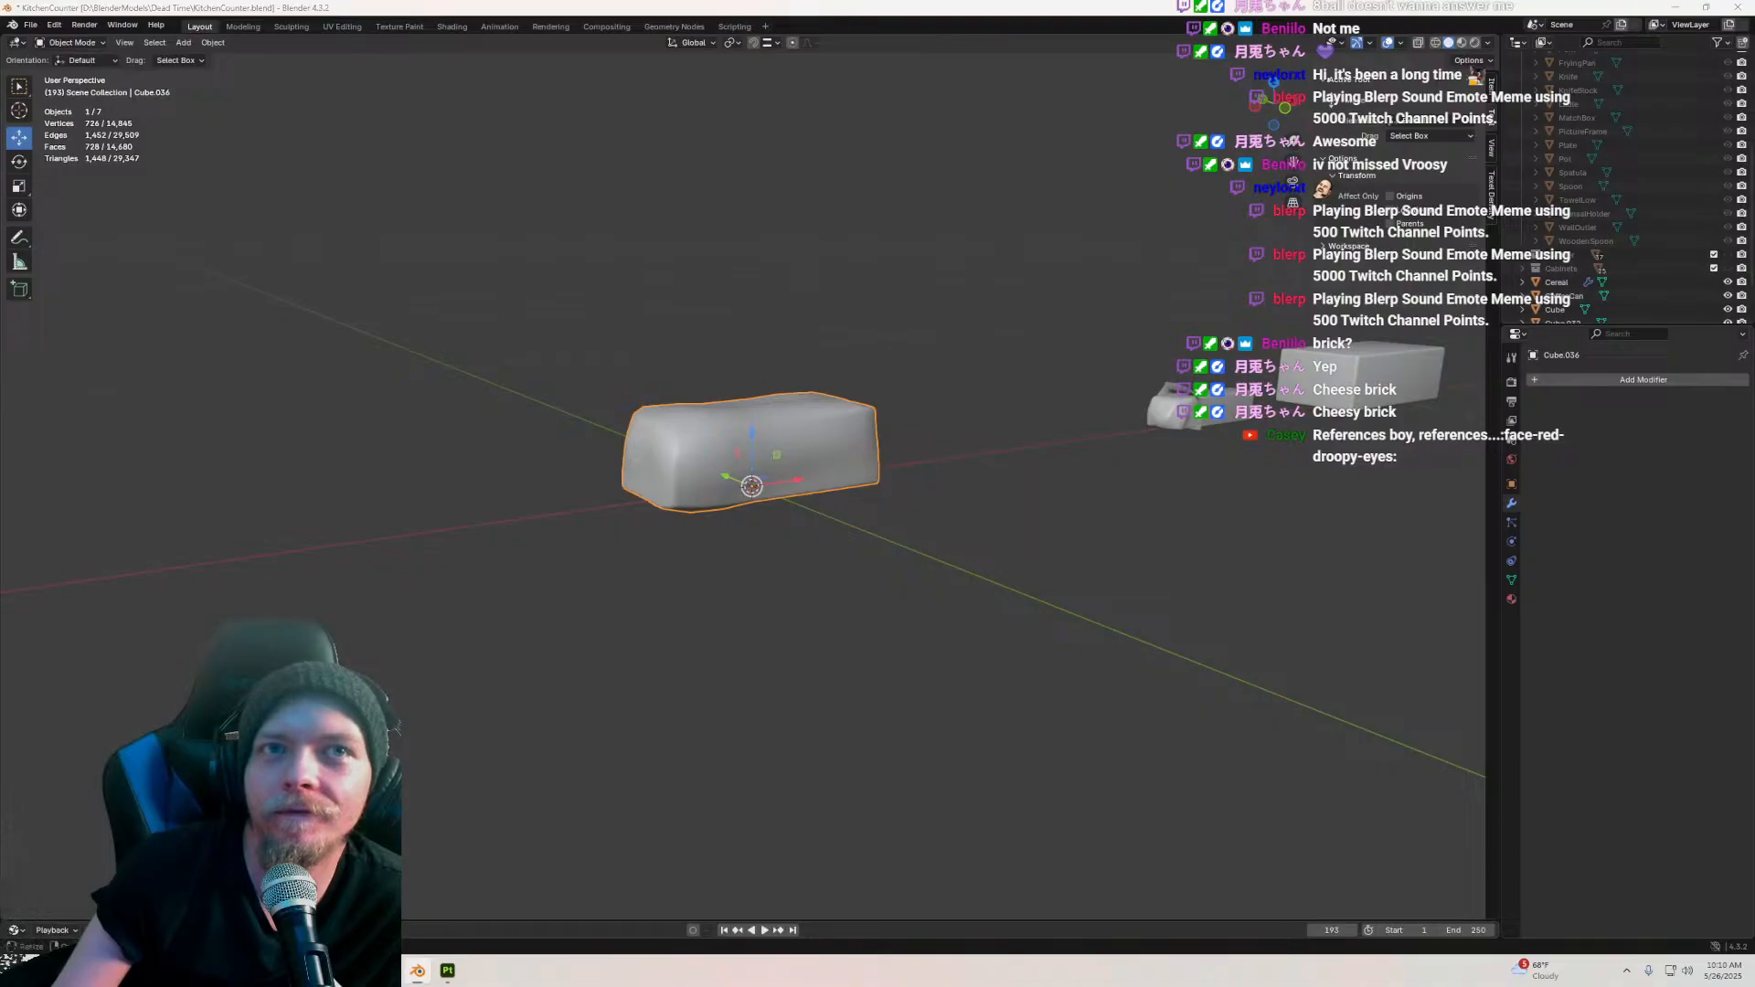
key("alt+Tab")
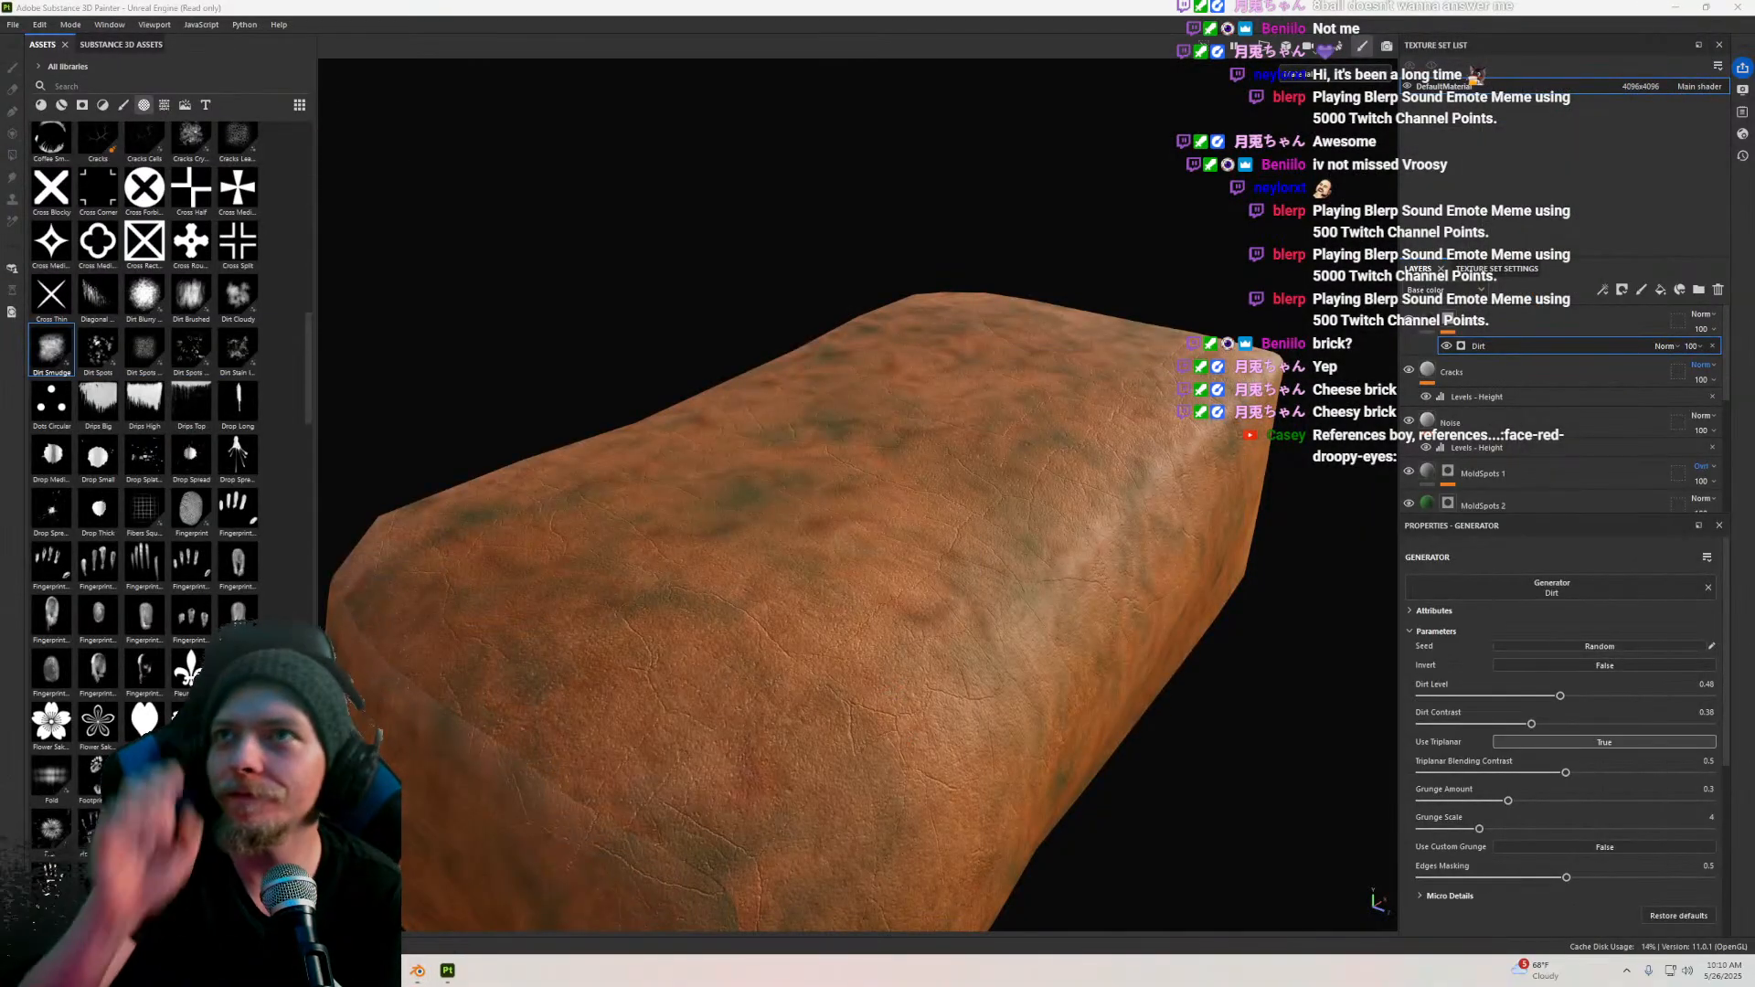
Step: Select the Base layer and try to sample a new base colour for it with the eyedropper
scroll(831, 504, "down", 5)
left_click_drag(831, 504, 869, 459, "alt")
scroll(784, 594, "up", 3)
scroll(967, 461, "down", 3)
scroll(1433, 406, "down", 5)
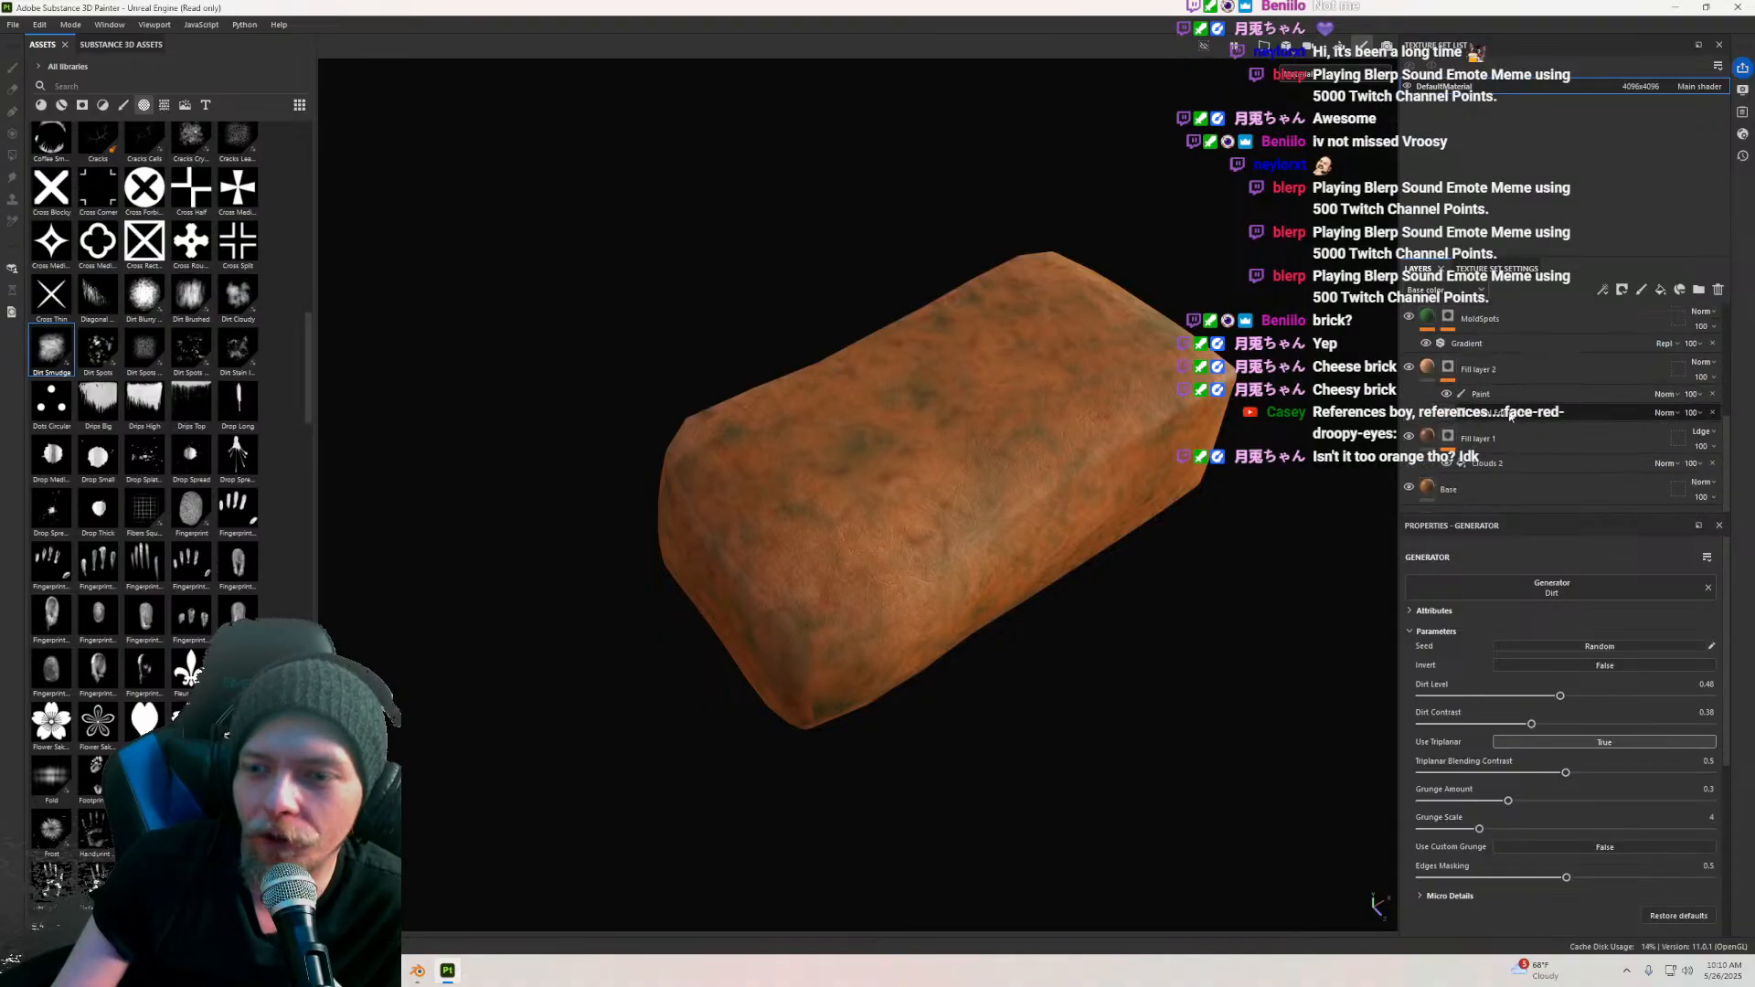
left_click(1431, 490)
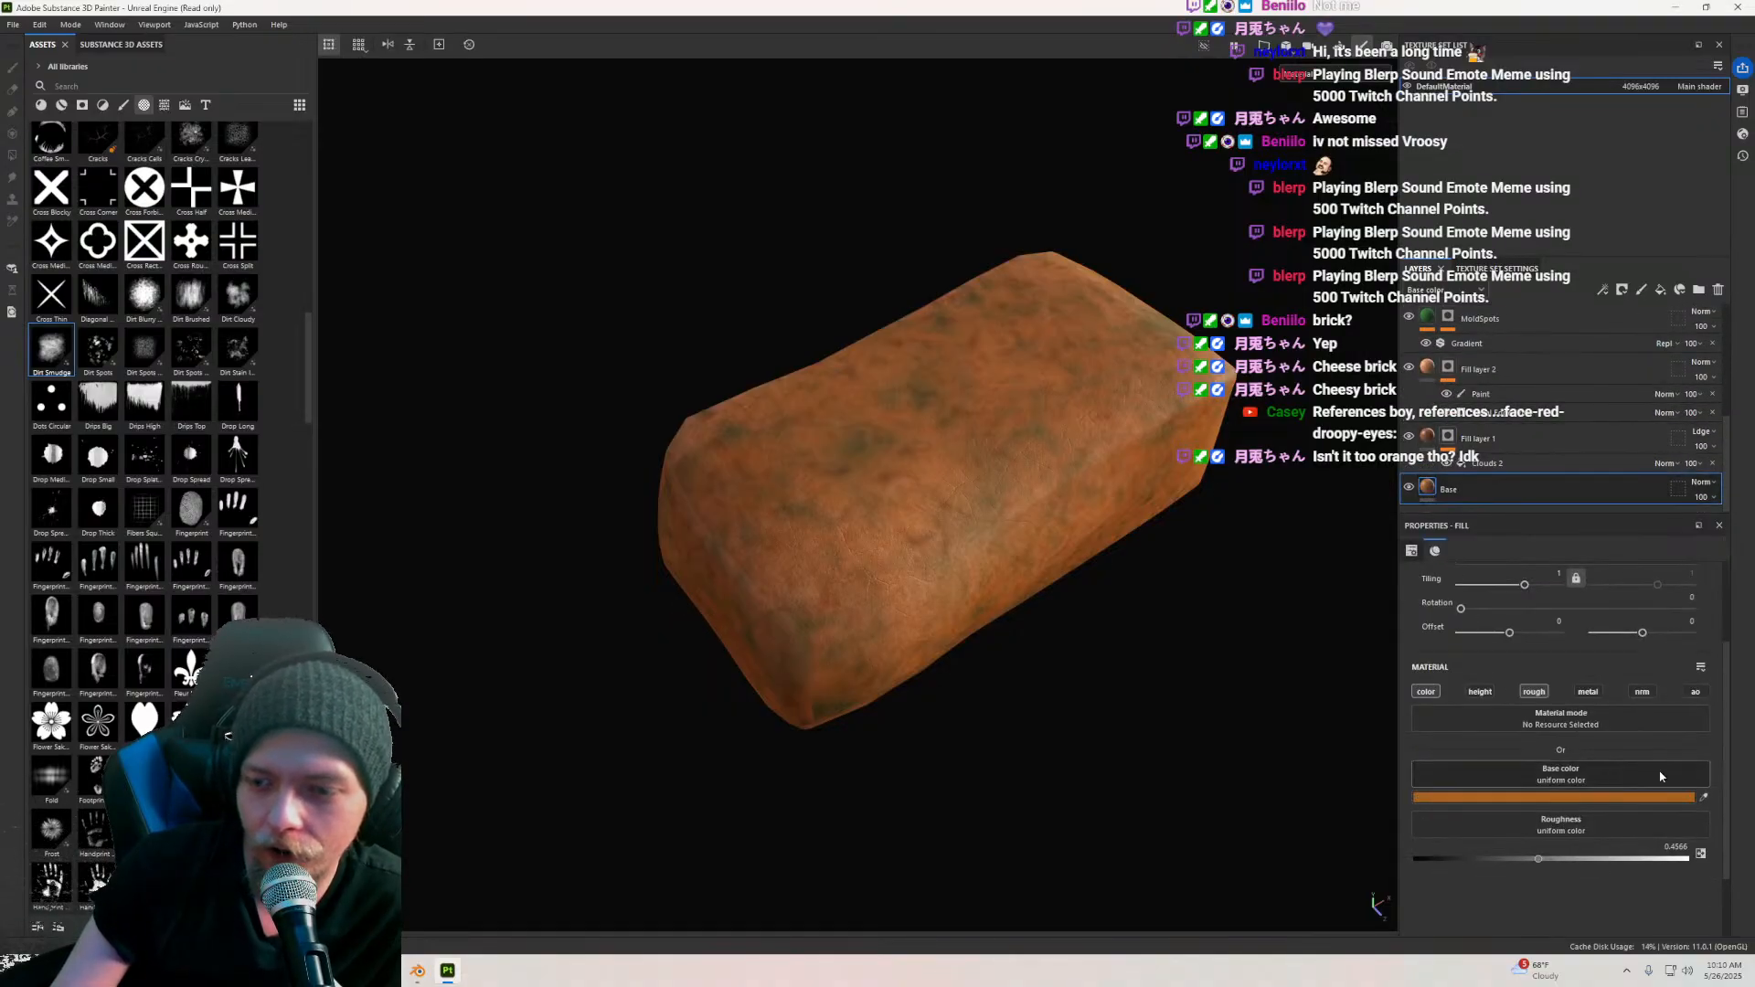
left_click(1703, 797)
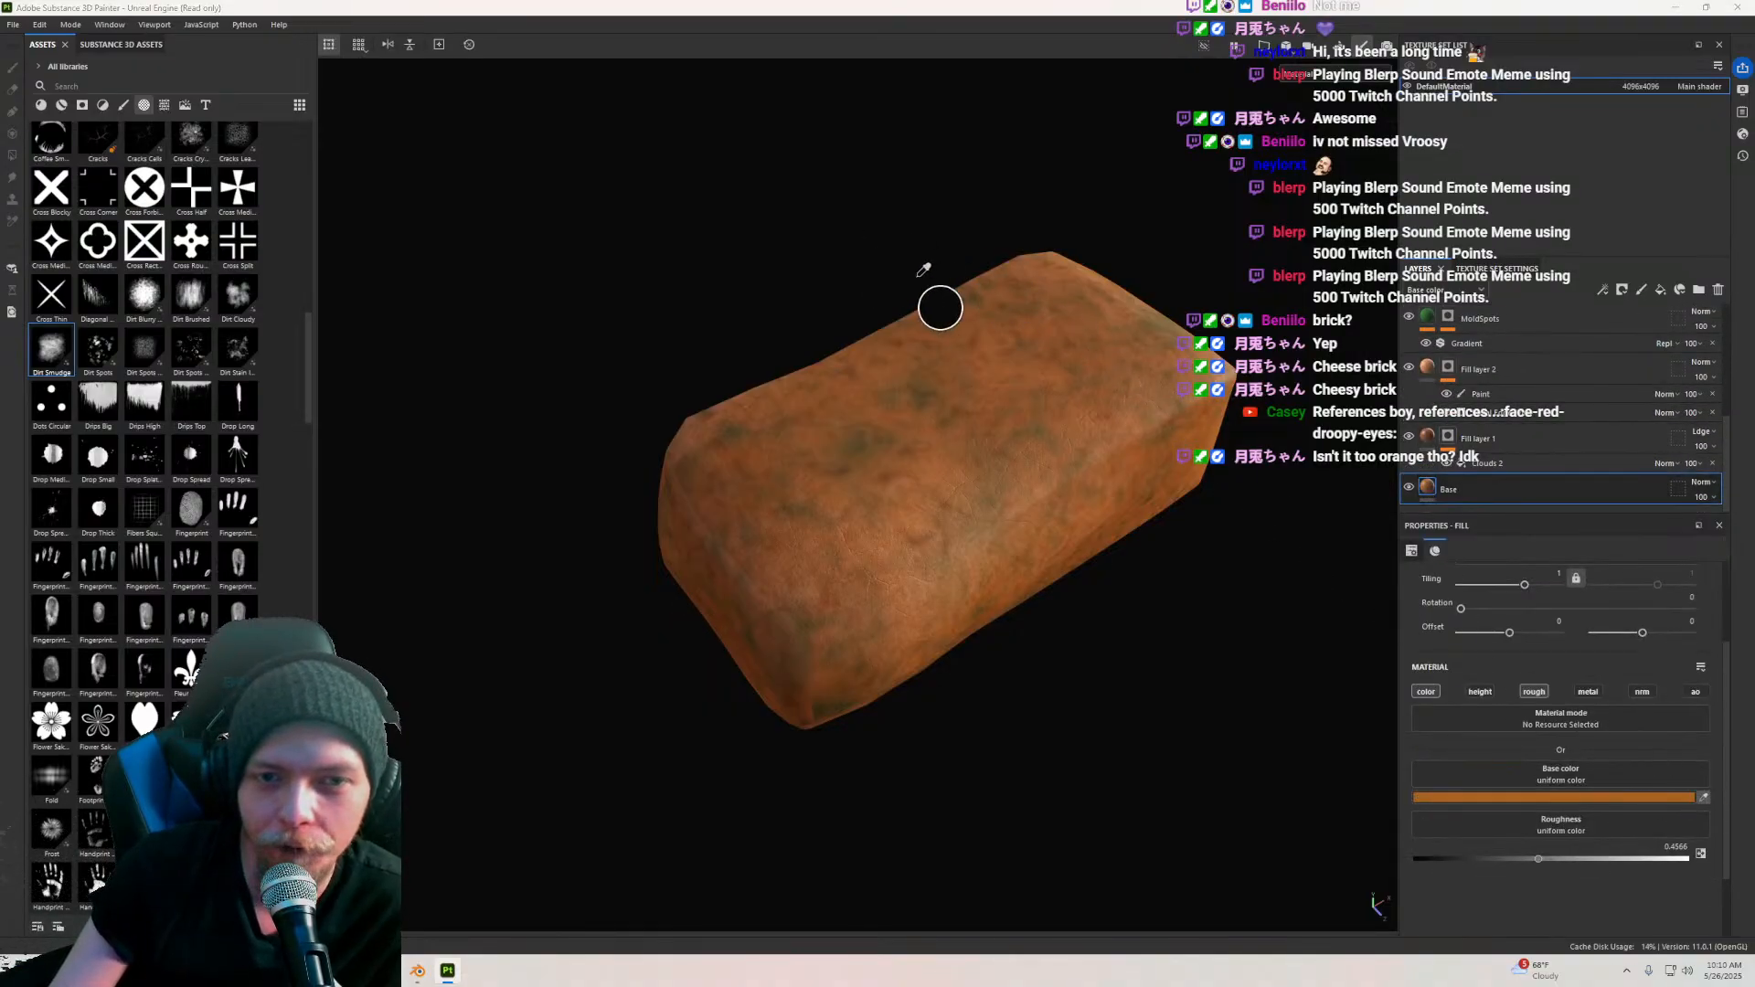
key("Escape")
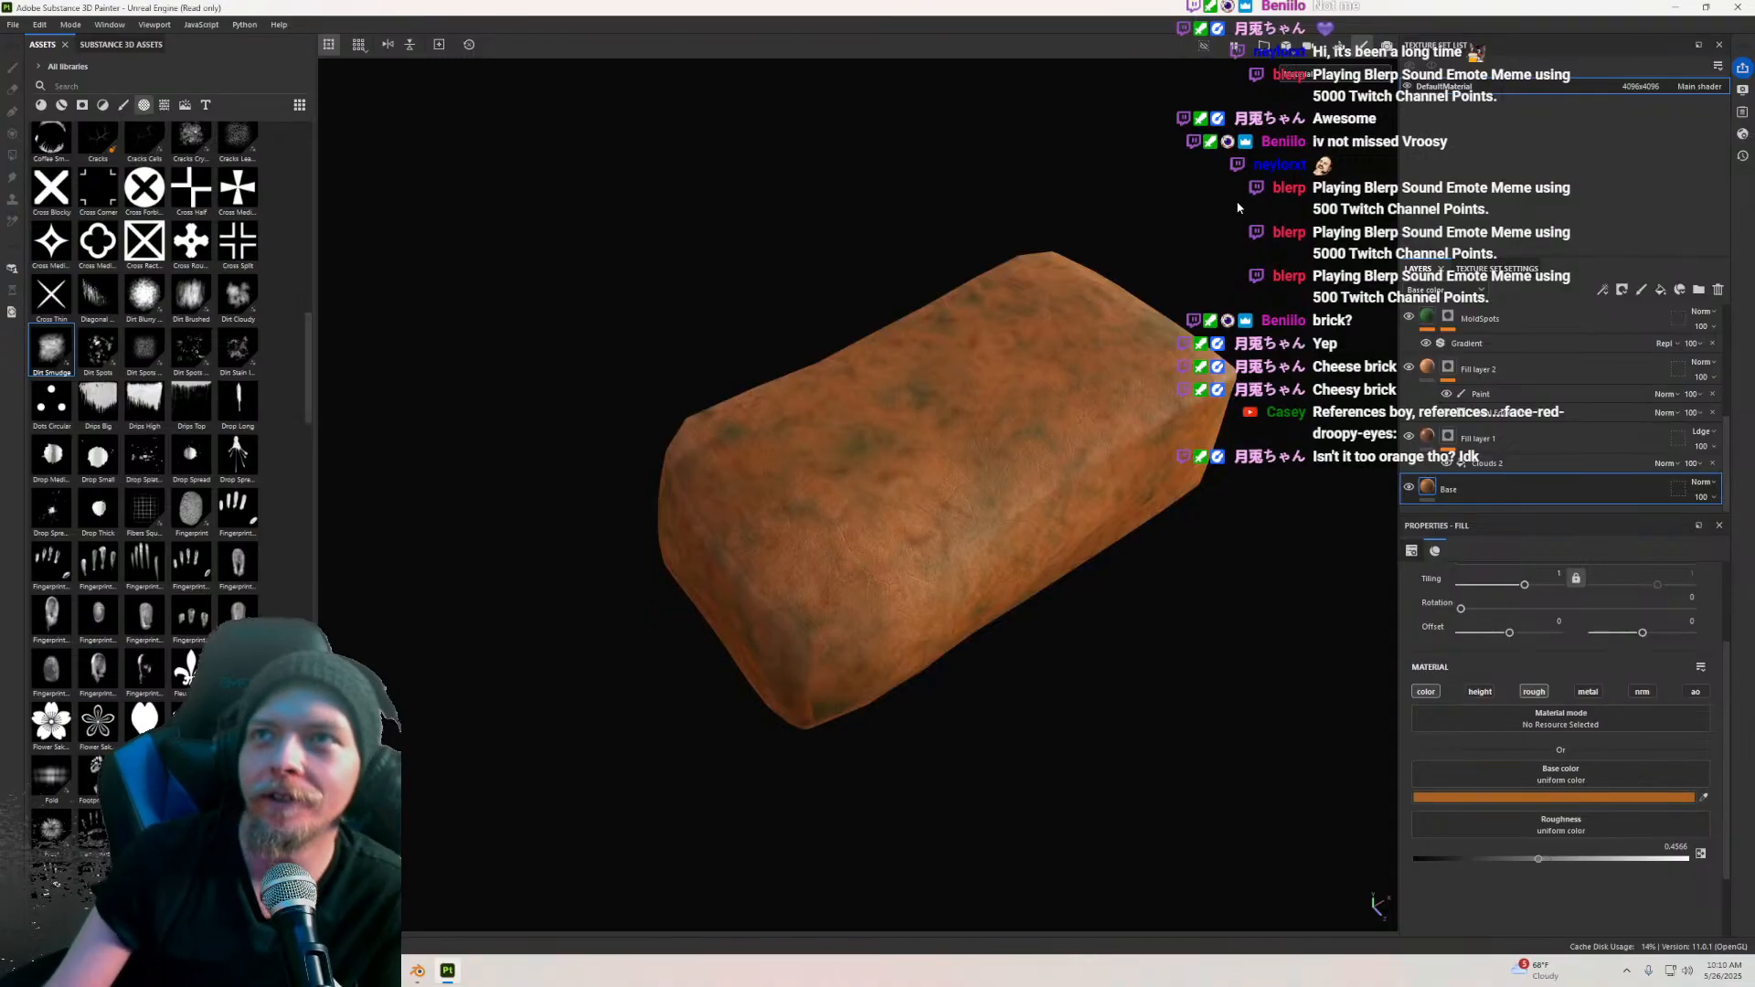
Step: Adjust the Base layer's base colour to a lighter, less saturated orange, B06D2C
scroll(1250, 370, "up", 2)
left_click_drag(917, 379, 914, 439, "alt")
scroll(920, 451, "up", 2)
scroll(924, 455, "down", 2)
left_click(1491, 799)
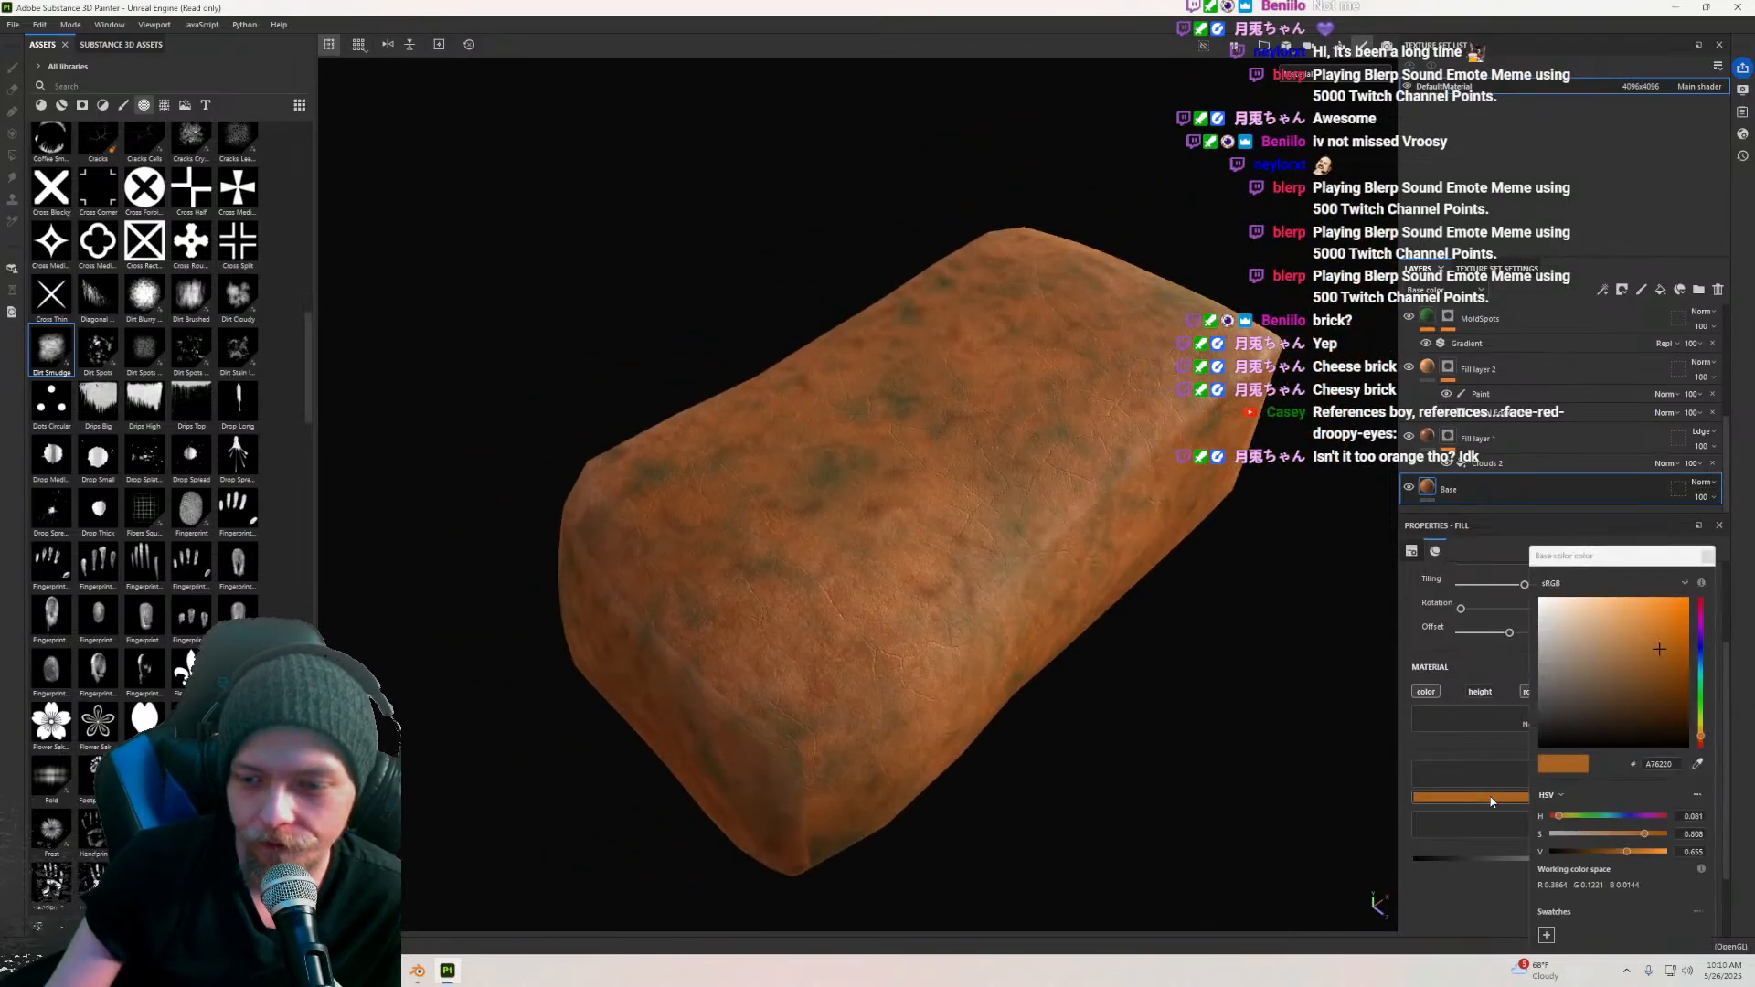
left_click_drag(1592, 741, 1614, 726)
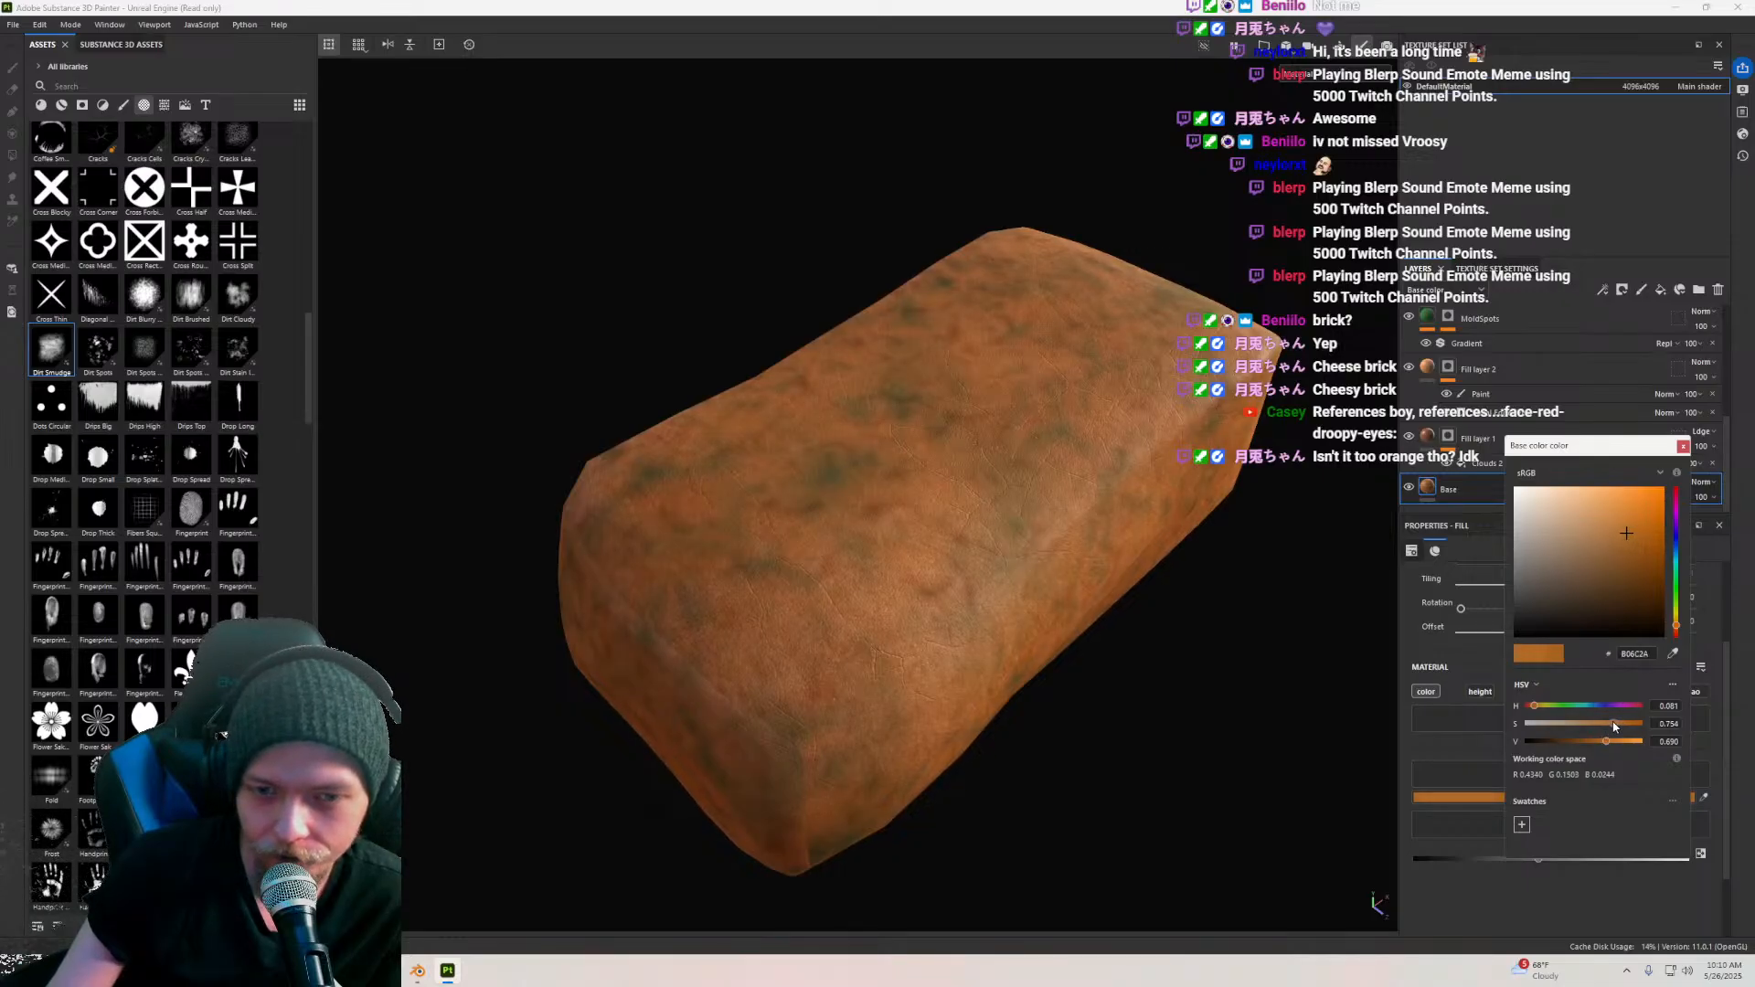
left_click_drag(1015, 611, 950, 477, "alt")
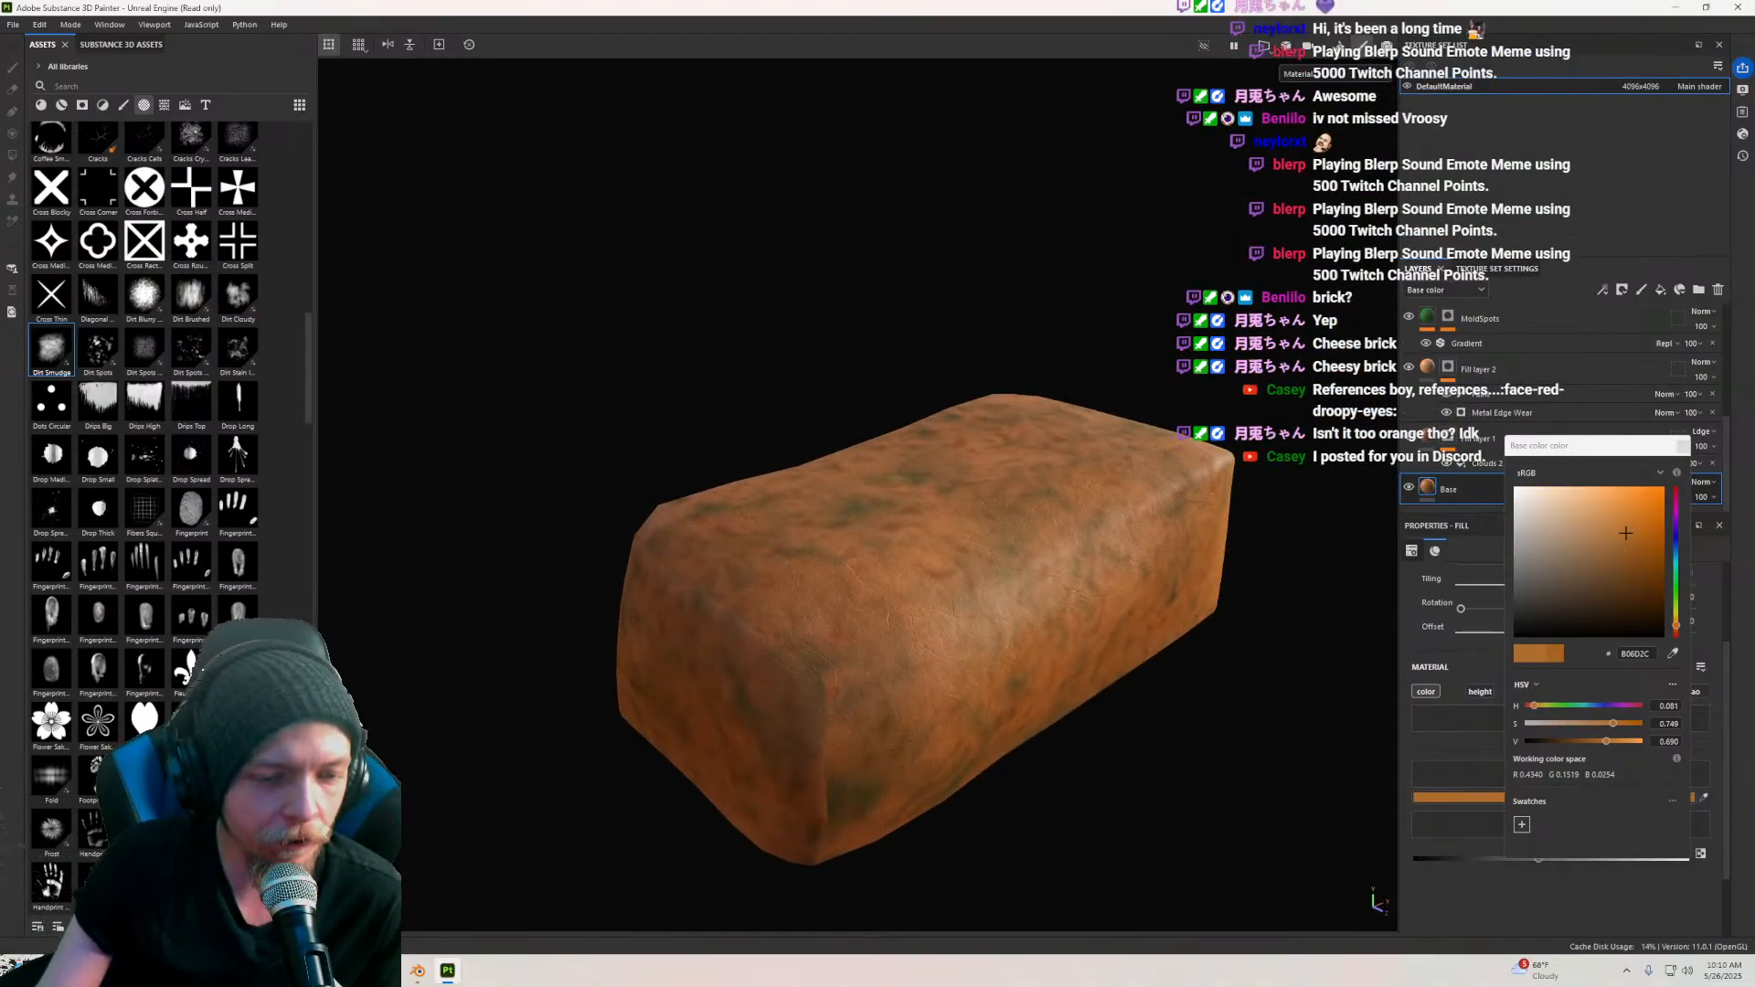
Step: Switch to Discord and view the moldy cheese reference image posted in the just-chatting channel
key("alt+Tab")
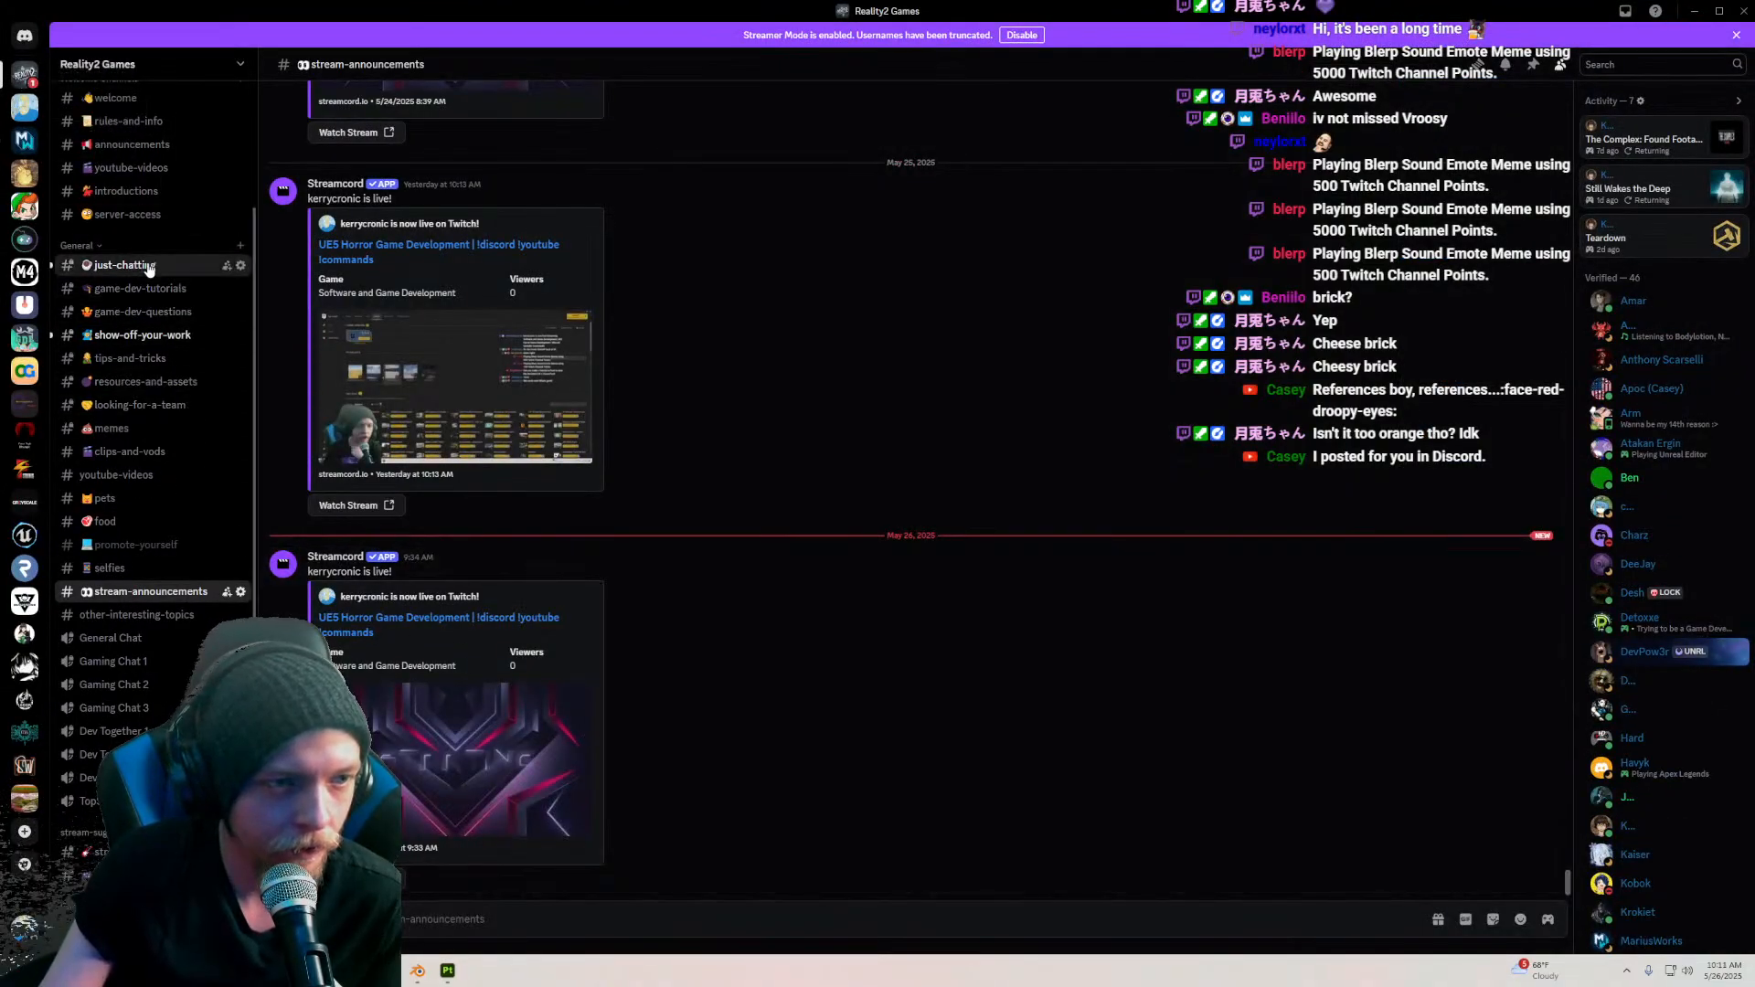
left_click(137, 265)
left_click(444, 754)
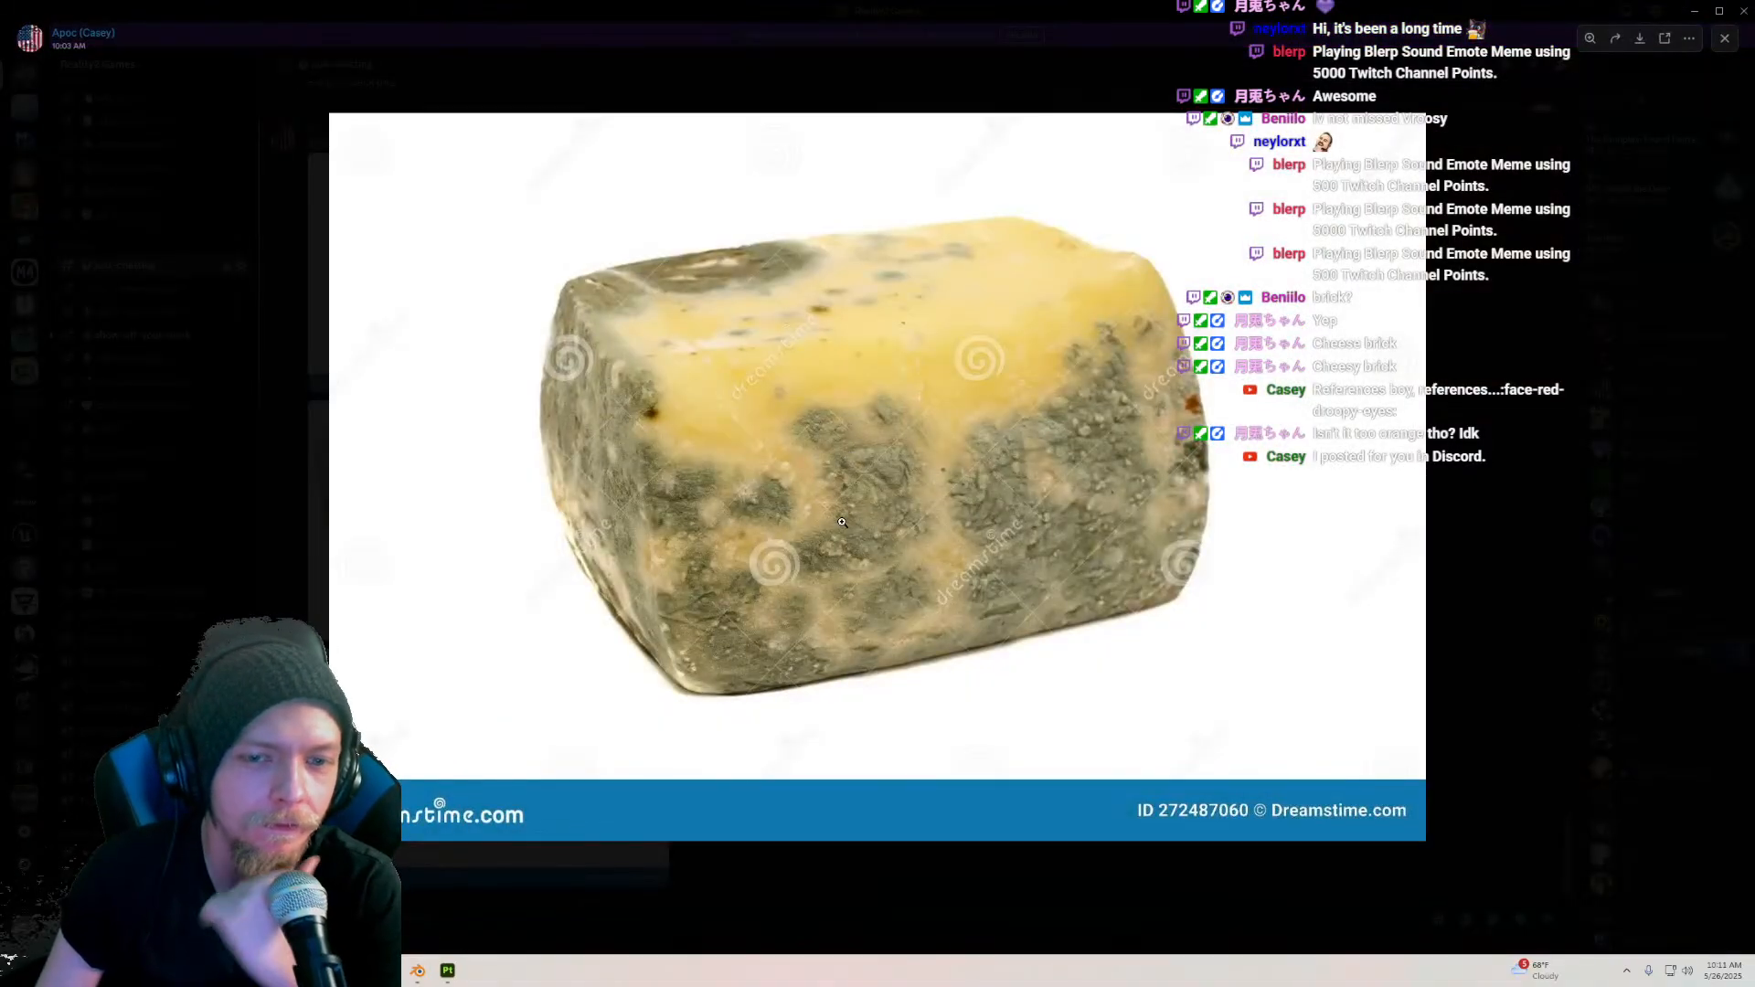
right_click(835, 404)
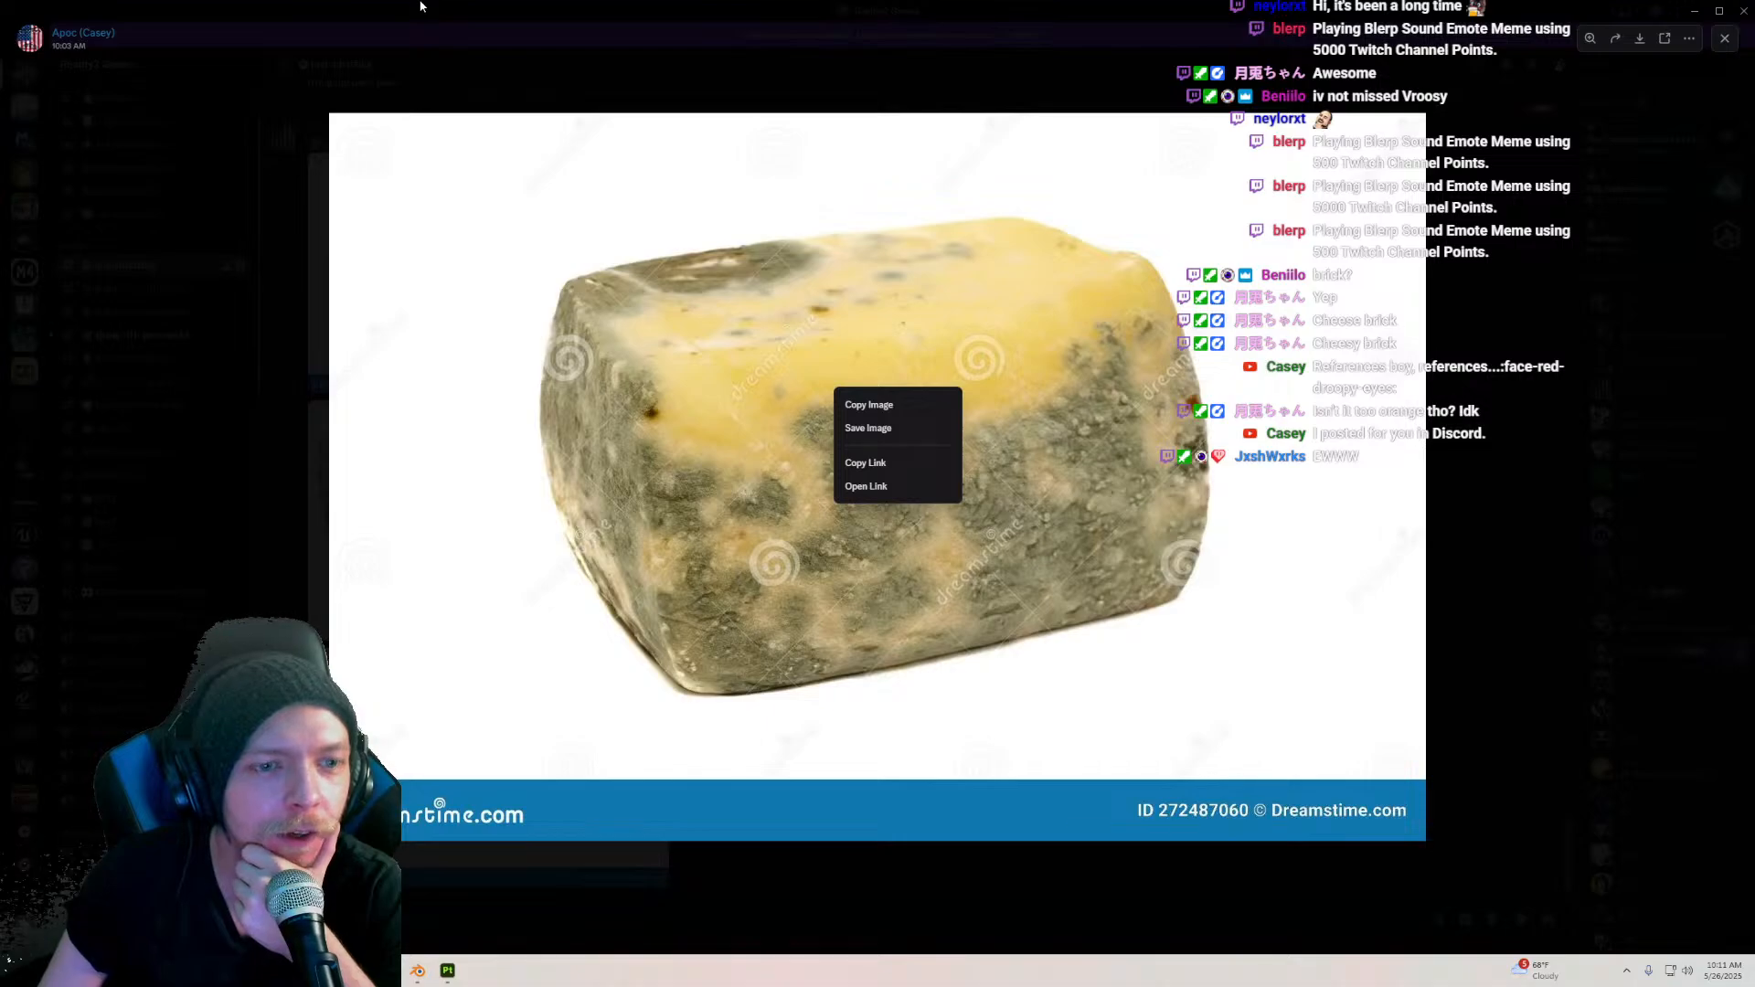
left_click(534, 75)
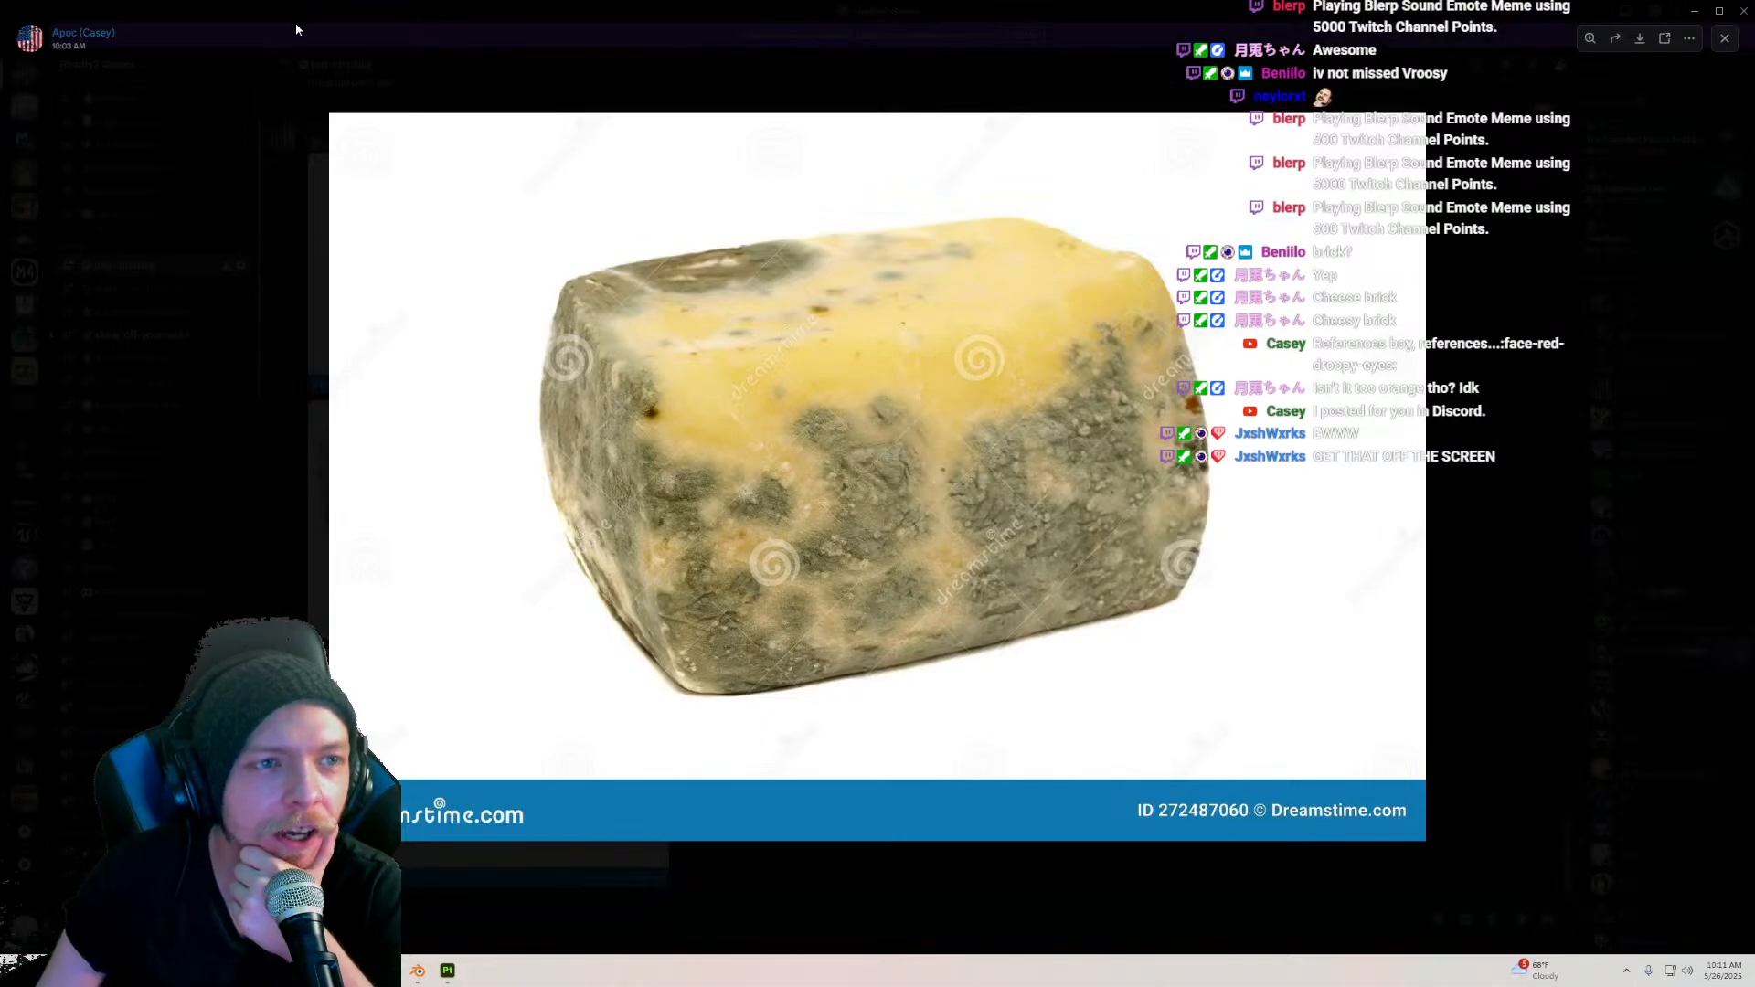
mouse_move(309, 9)
left_mouse_down()
mouse_move(457, 79)
mouse_move(1438, 163)
mouse_move(1632, 69)
mouse_move(1536, 53)
mouse_move(1754, 33)
left_mouse_up()
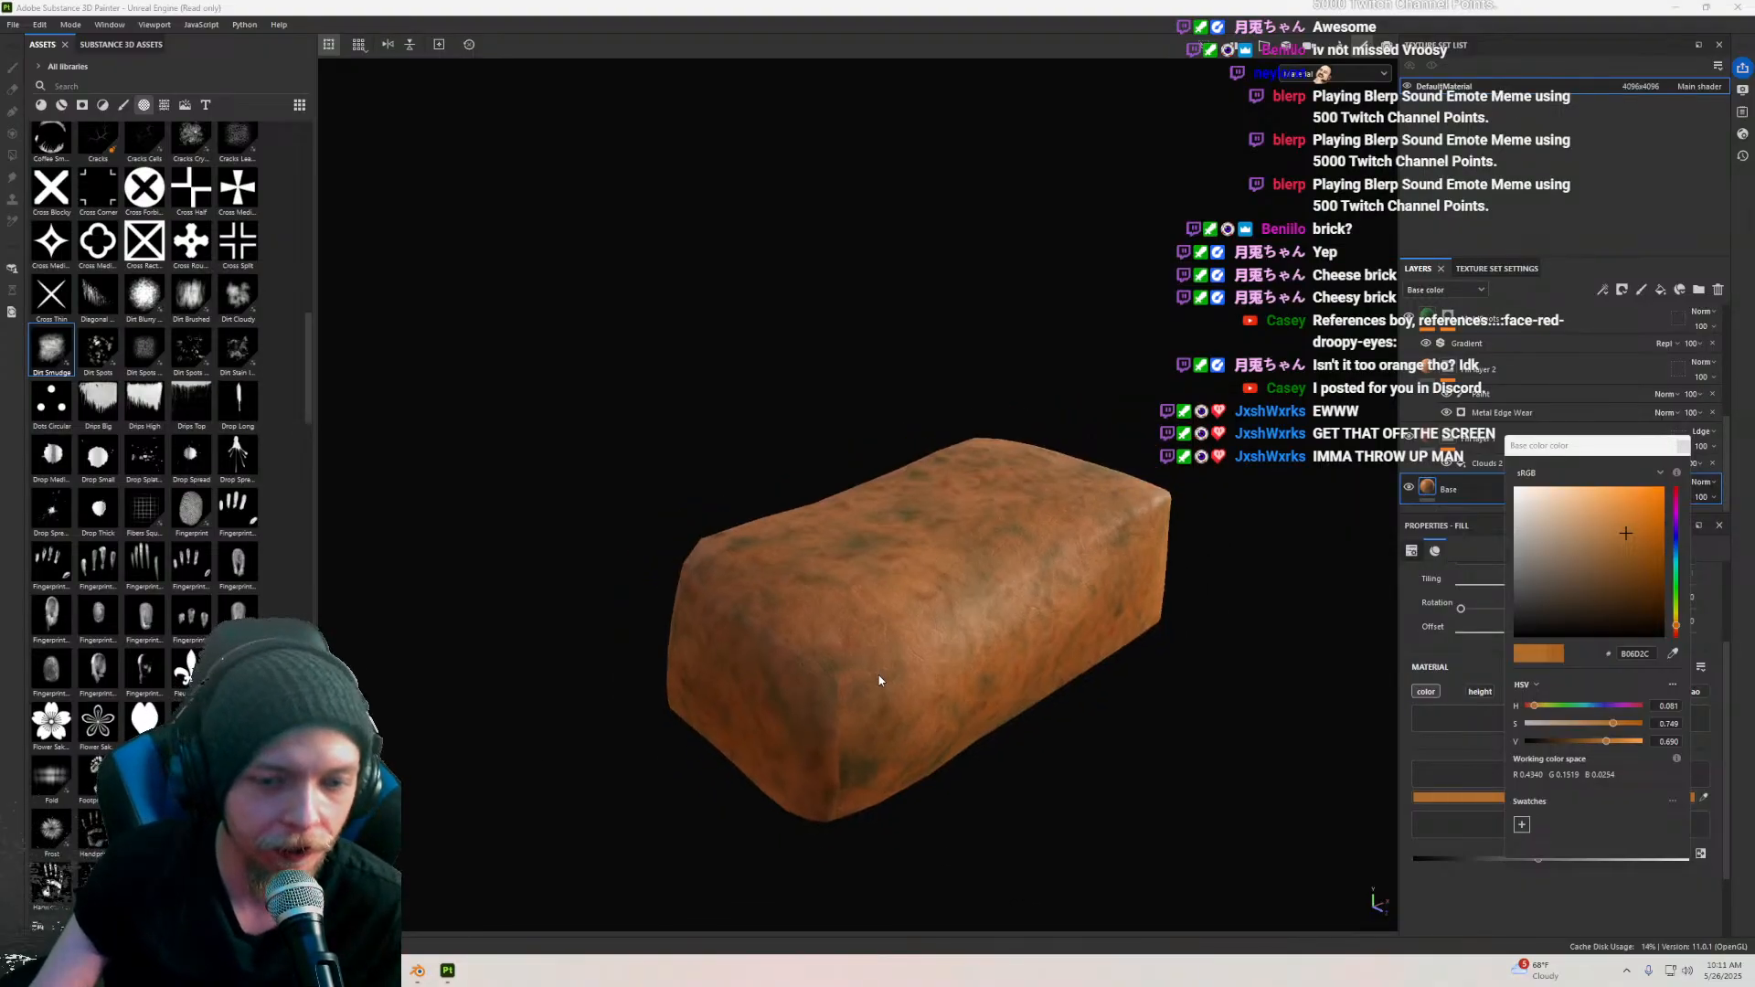
Step: Check the recoloured block up close and close the Base layer's colour picker
scroll(877, 658, "up", 5)
left_click_drag(822, 565, 794, 566, "alt")
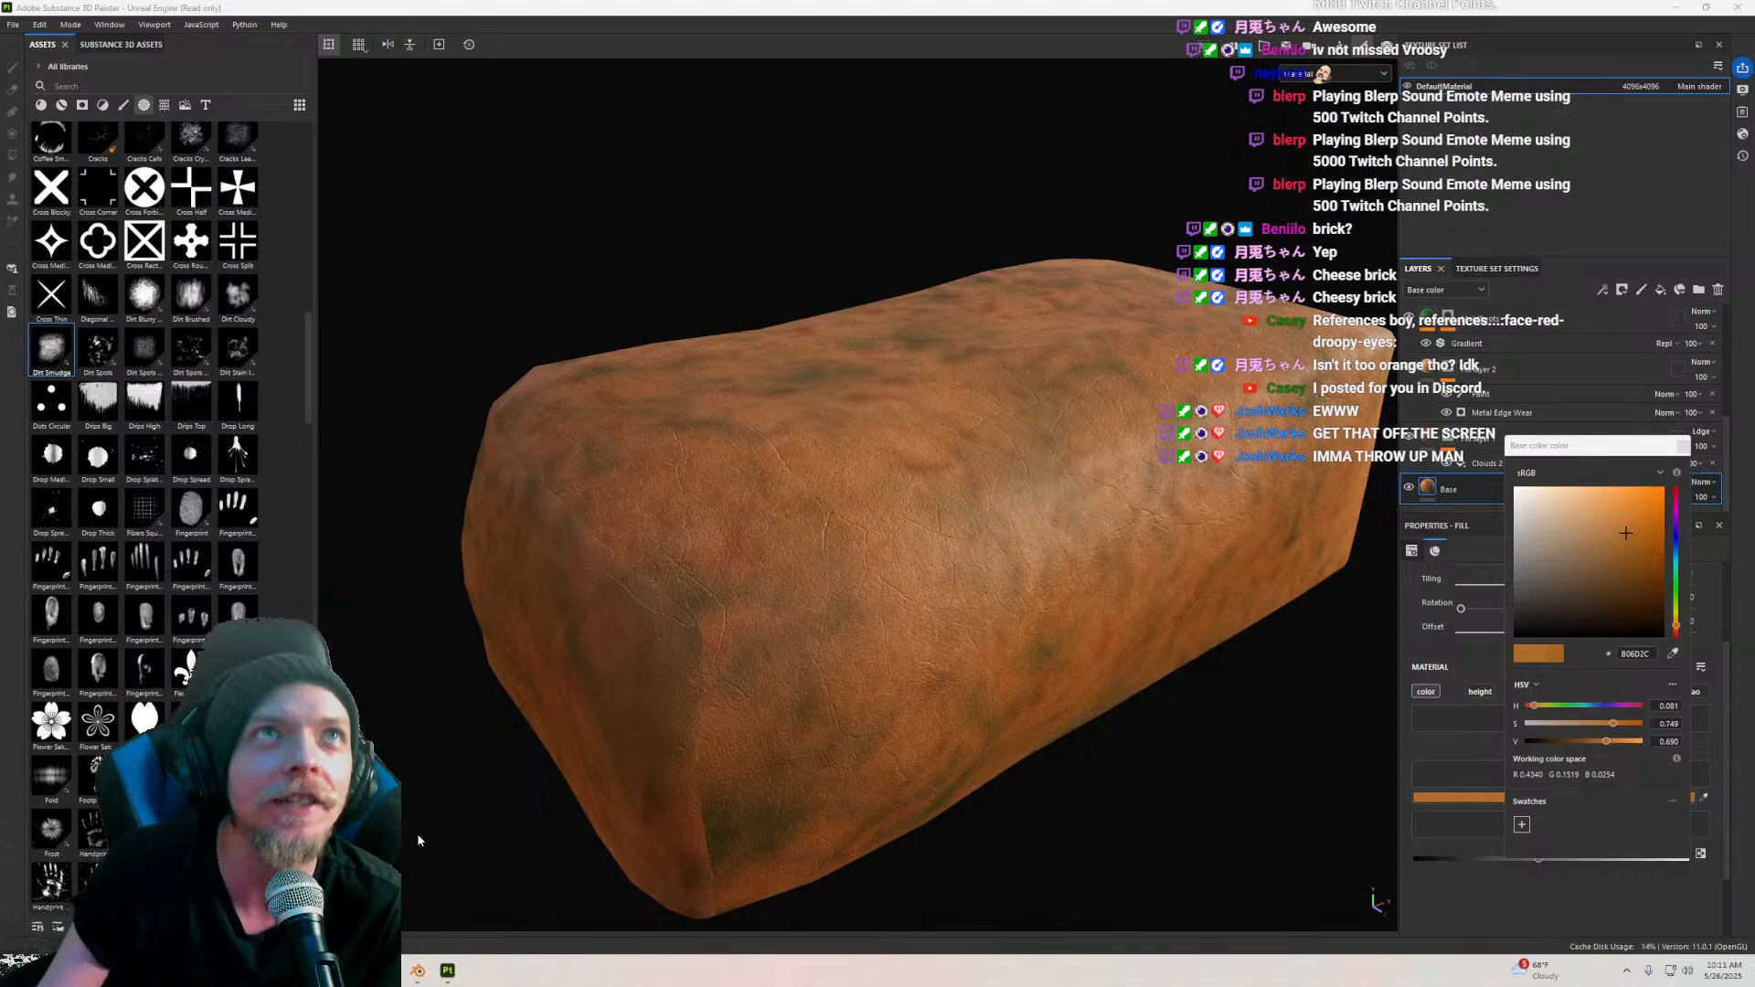
left_click(980, 645)
scroll(778, 518, "down", 2)
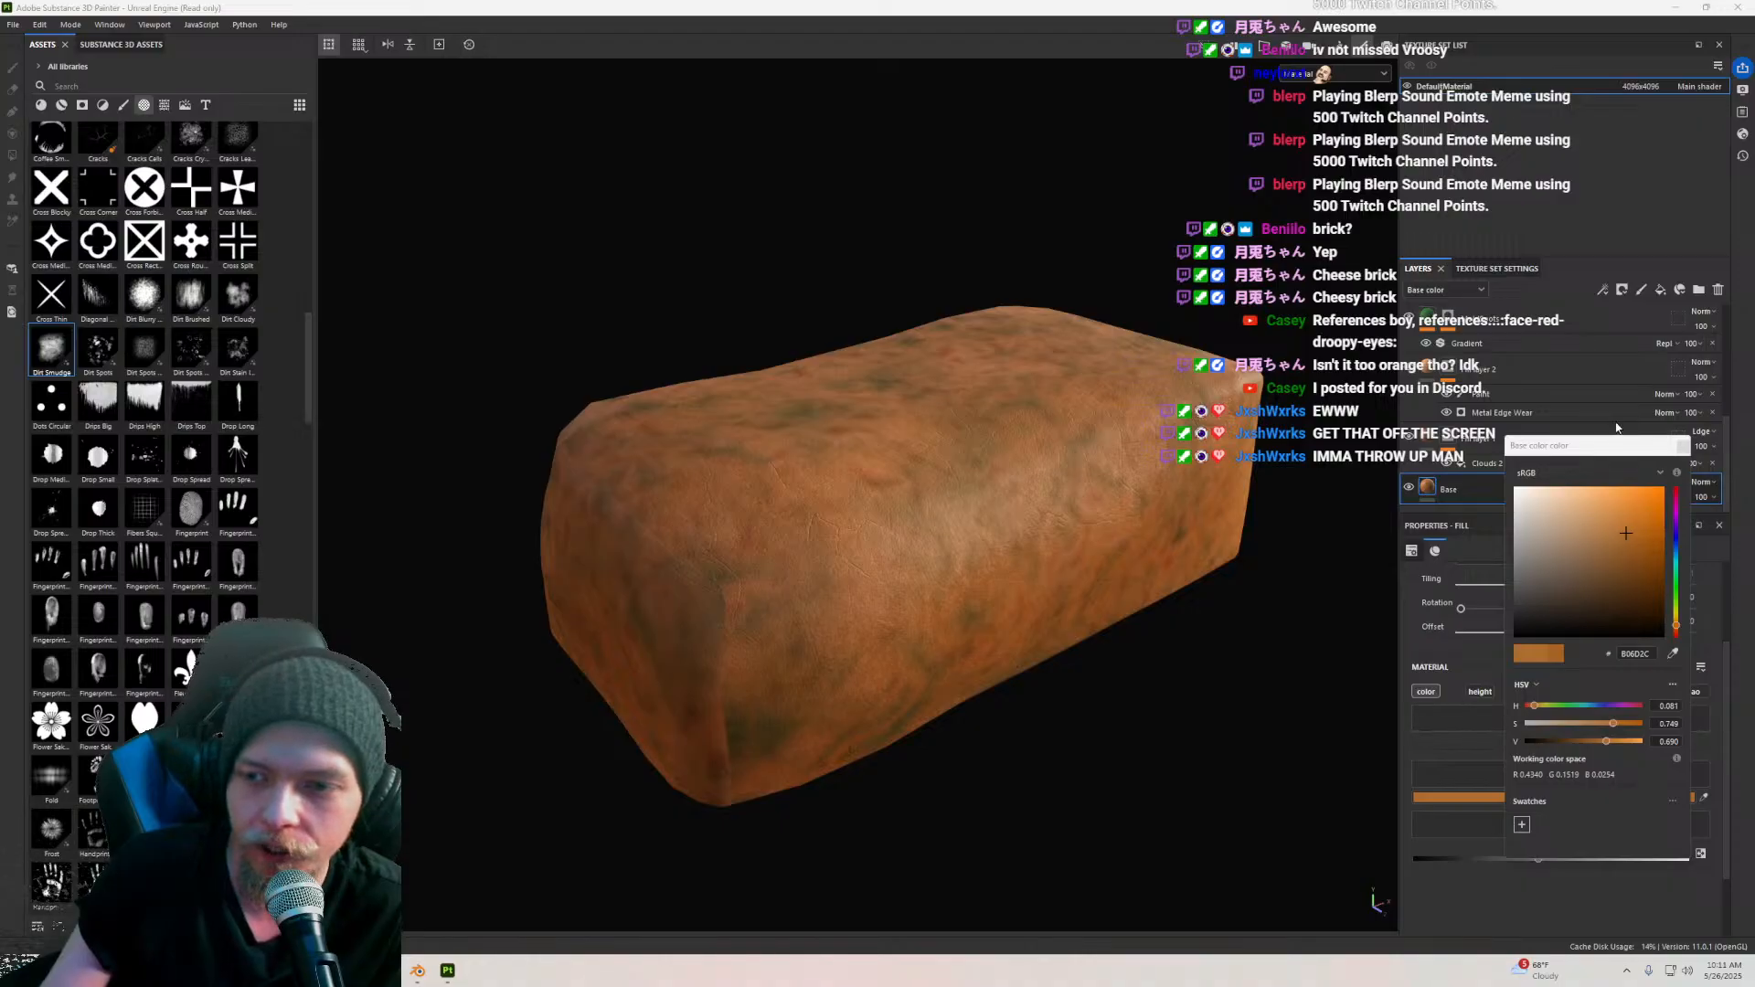
left_click(1683, 445)
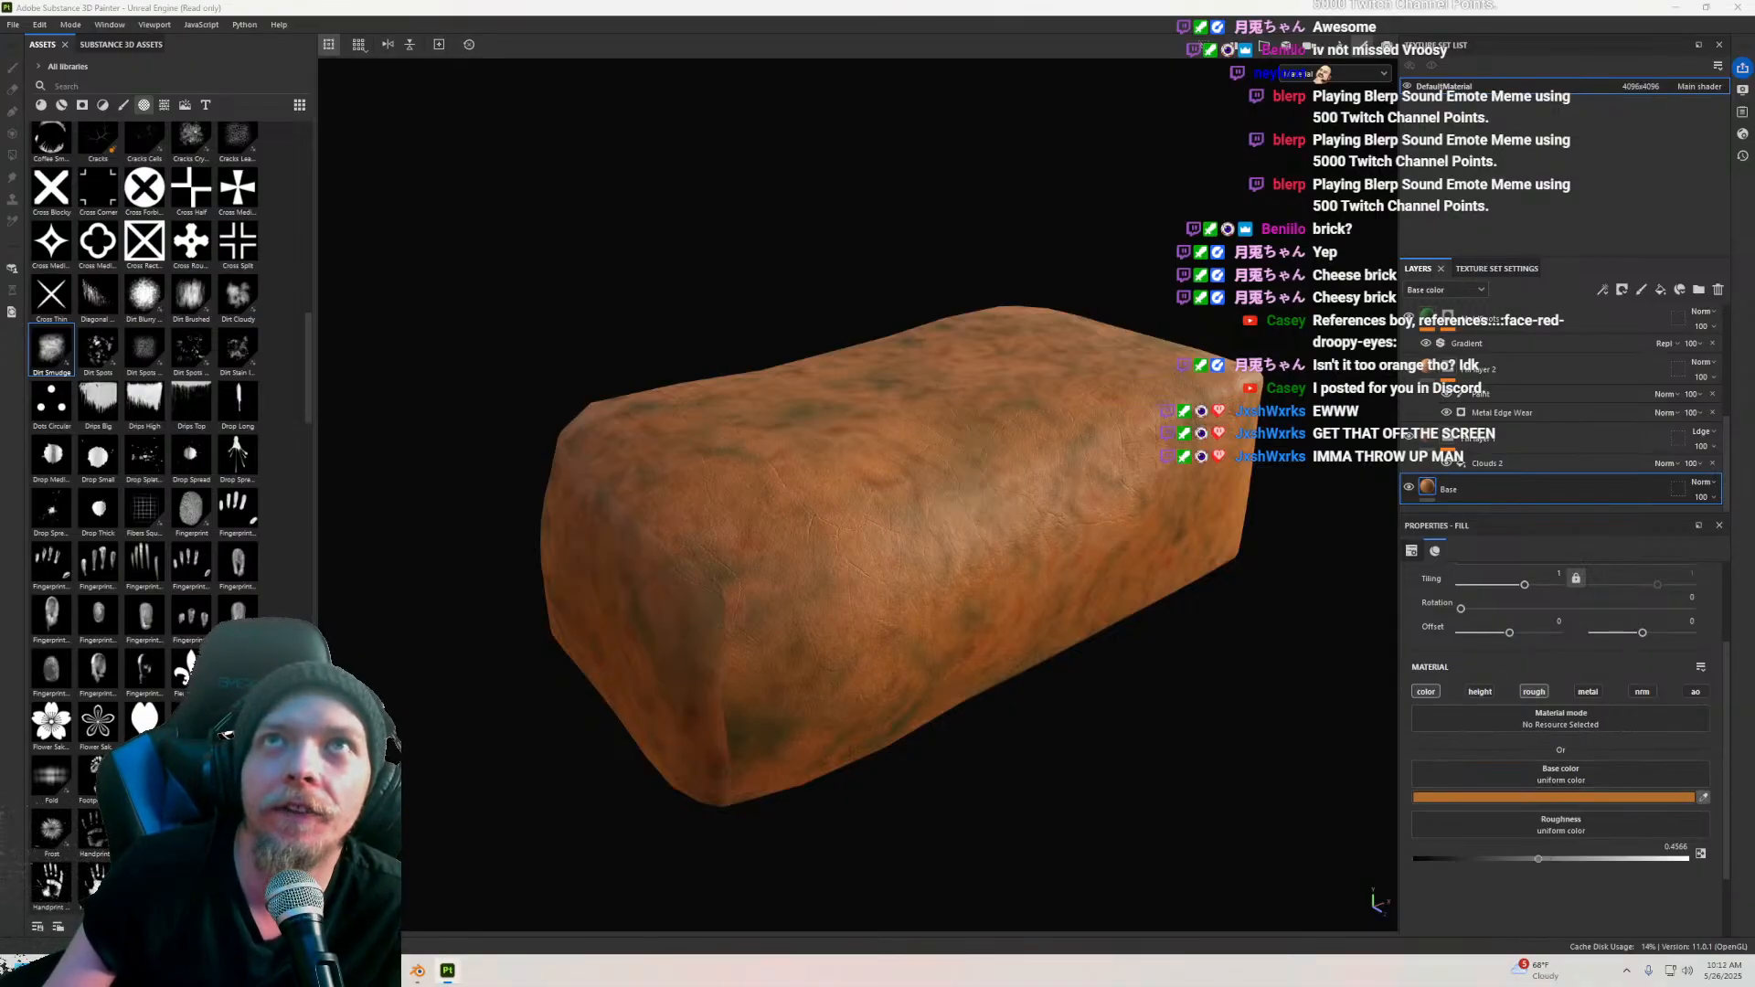
Step: Hide the MoldSpots and MoldSpots 2 layers and set the Base layer's base colour to a pale yellow
scroll(958, 491, "down", 5)
left_click_drag(901, 503, 1031, 497, "alt")
scroll(944, 486, "up", 3)
scroll(1001, 497, "up", 3)
scroll(1453, 393, "up", 2)
left_click(1409, 349)
left_click(1410, 399)
scroll(925, 483, "down", 3)
left_click_drag(925, 484, 928, 454, "alt")
scroll(1463, 447, "down", 2)
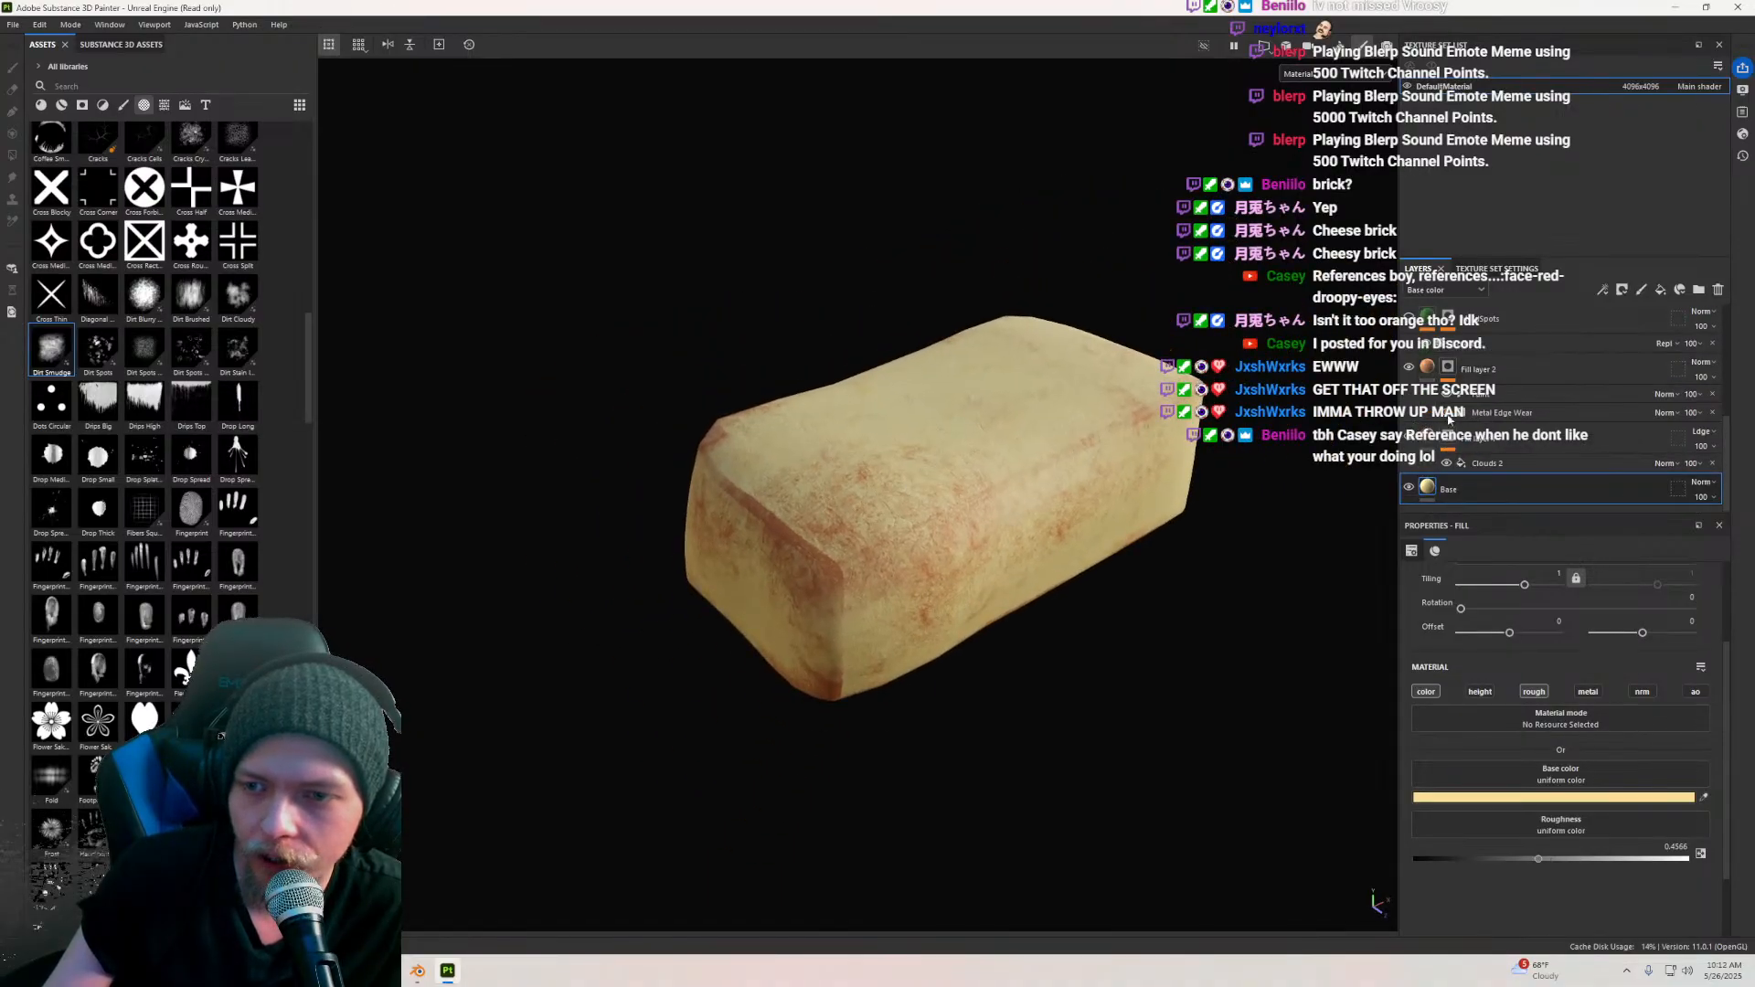
Step: Hide Fill layer 2, which carries the Metal Edge Wear effect, and check the bare cheese surface
left_click(1409, 367)
scroll(1054, 469, "up", 3)
mouse_move(1054, 469)
left_mouse_down("alt")
mouse_move(729, 364)
mouse_move(1042, 376)
mouse_move(1018, 505)
mouse_move(1034, 486)
left_mouse_up("alt")
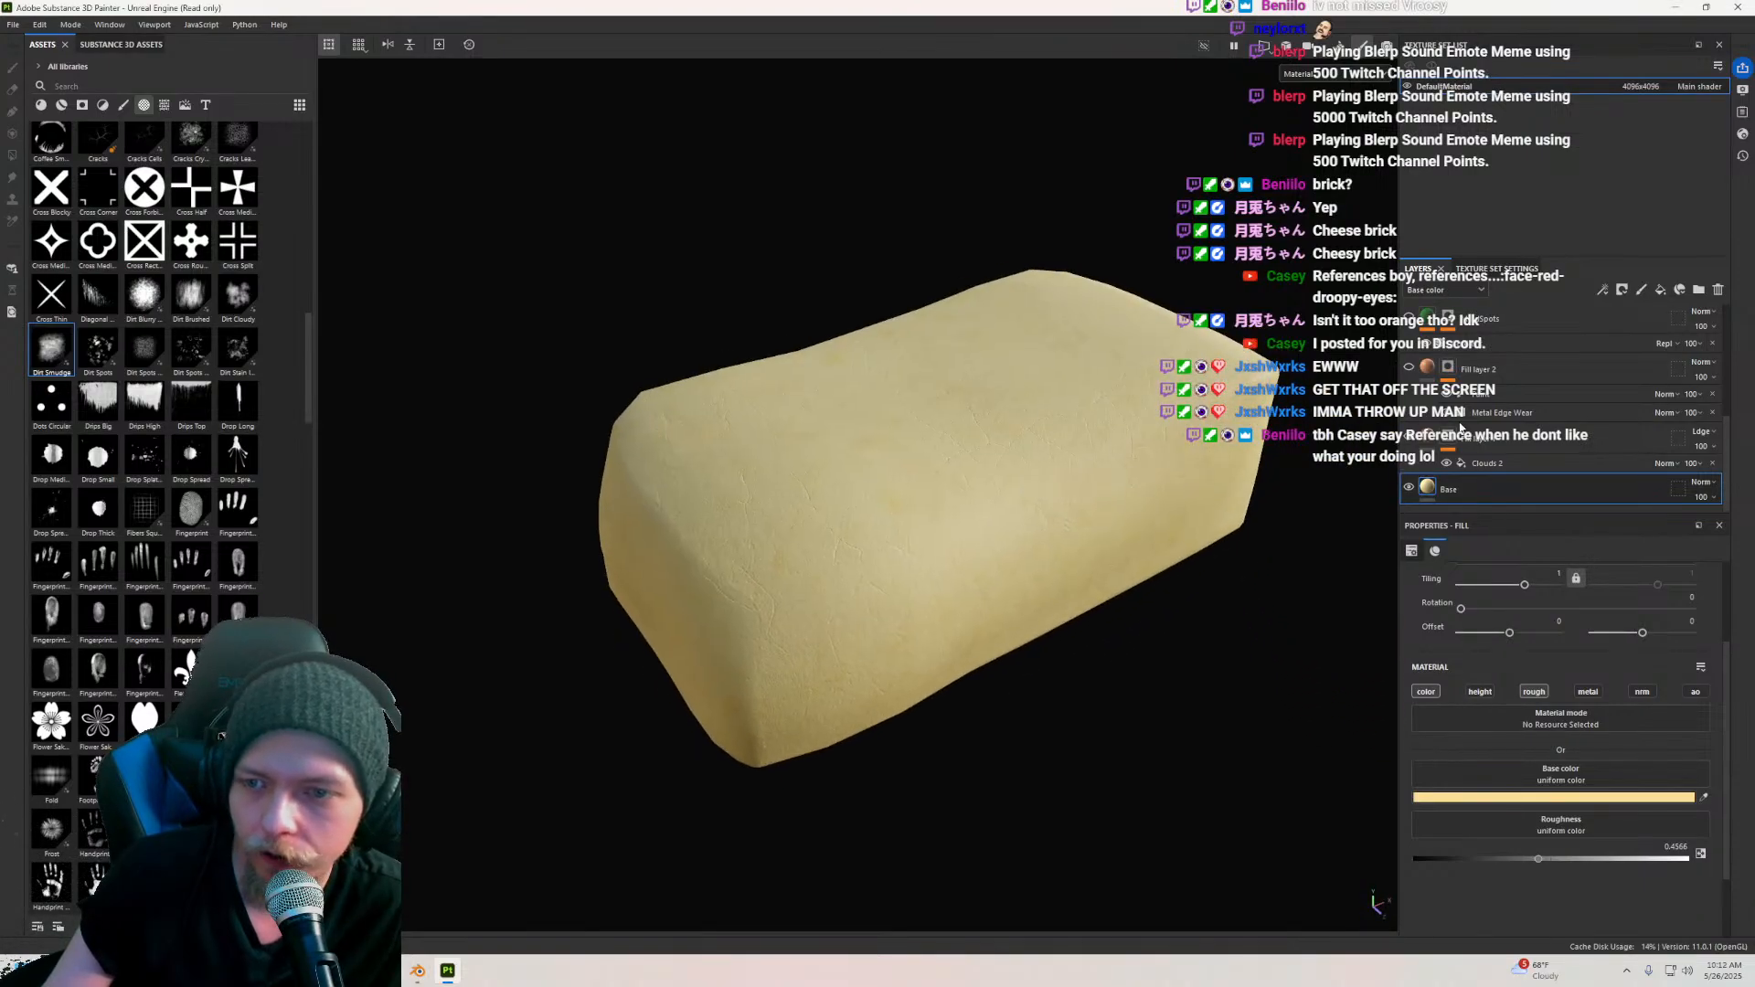
scroll(1150, 458, "up", 4)
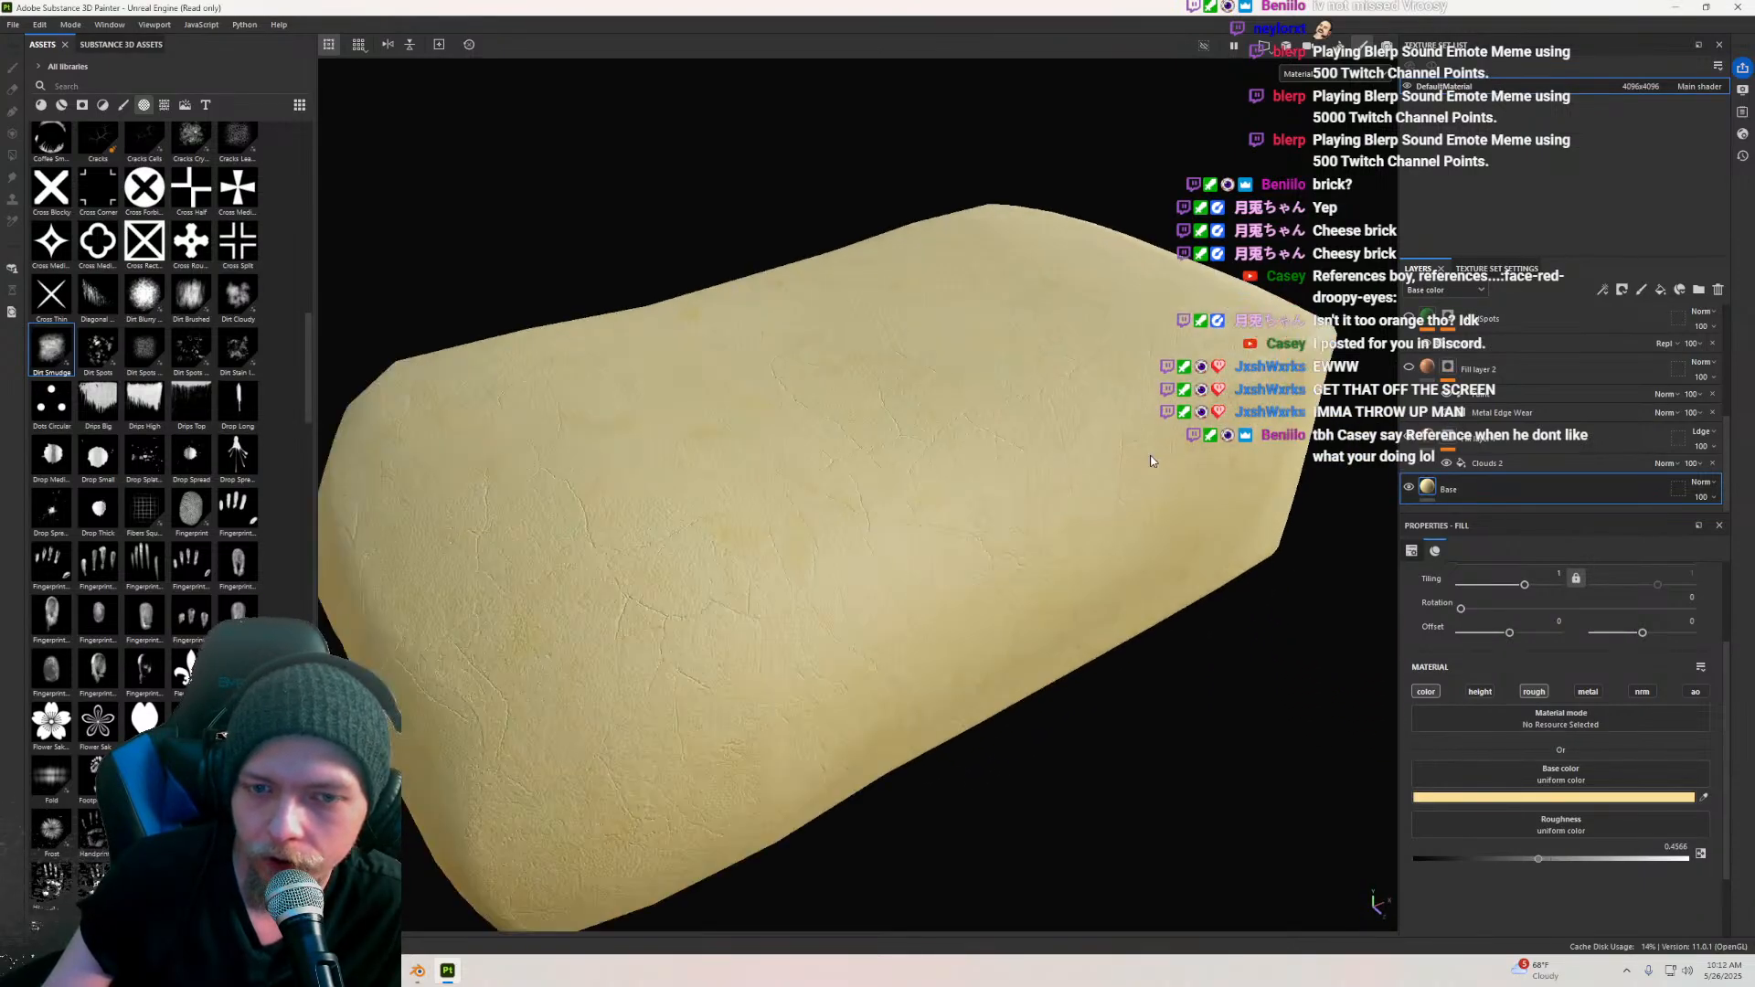
left_click_drag(1150, 458, 959, 537, "alt")
scroll(953, 560, "down", 3)
Step: Set Fill layer 1's base colour to a dark olive brown, 3A310E, starting from a colour sampled on the cheese
left_click(1435, 443)
left_click_drag(841, 568, 967, 501, "alt")
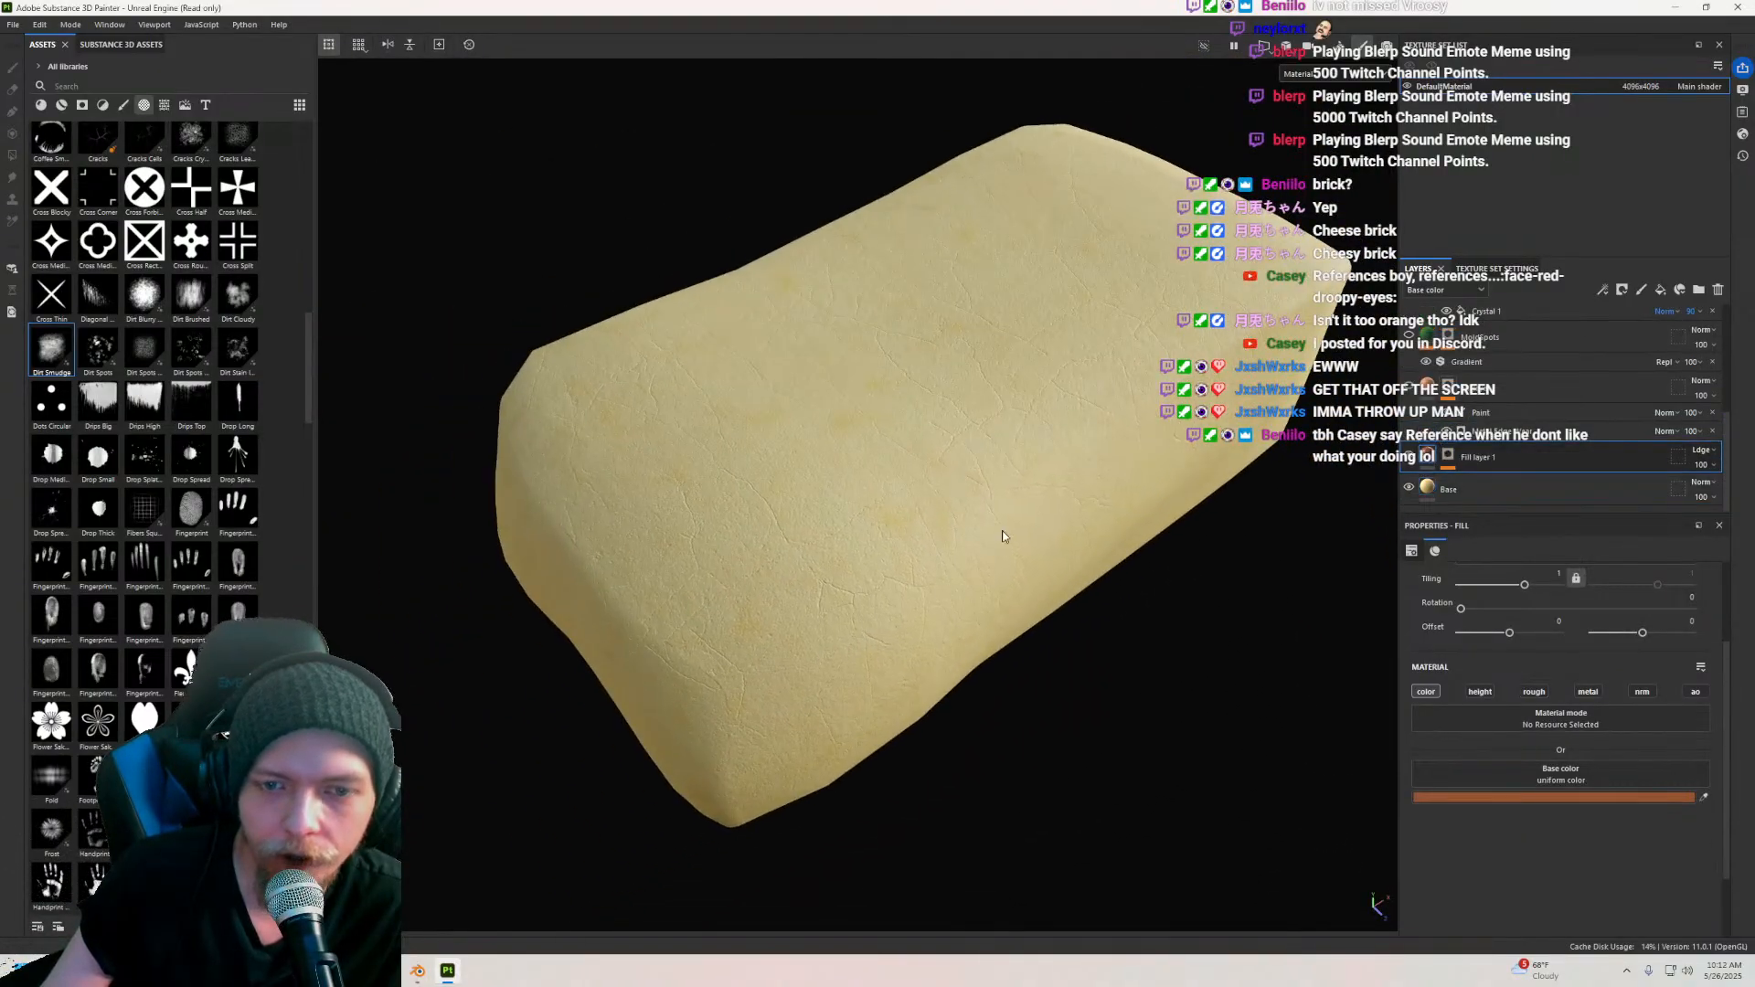
left_click(1495, 798)
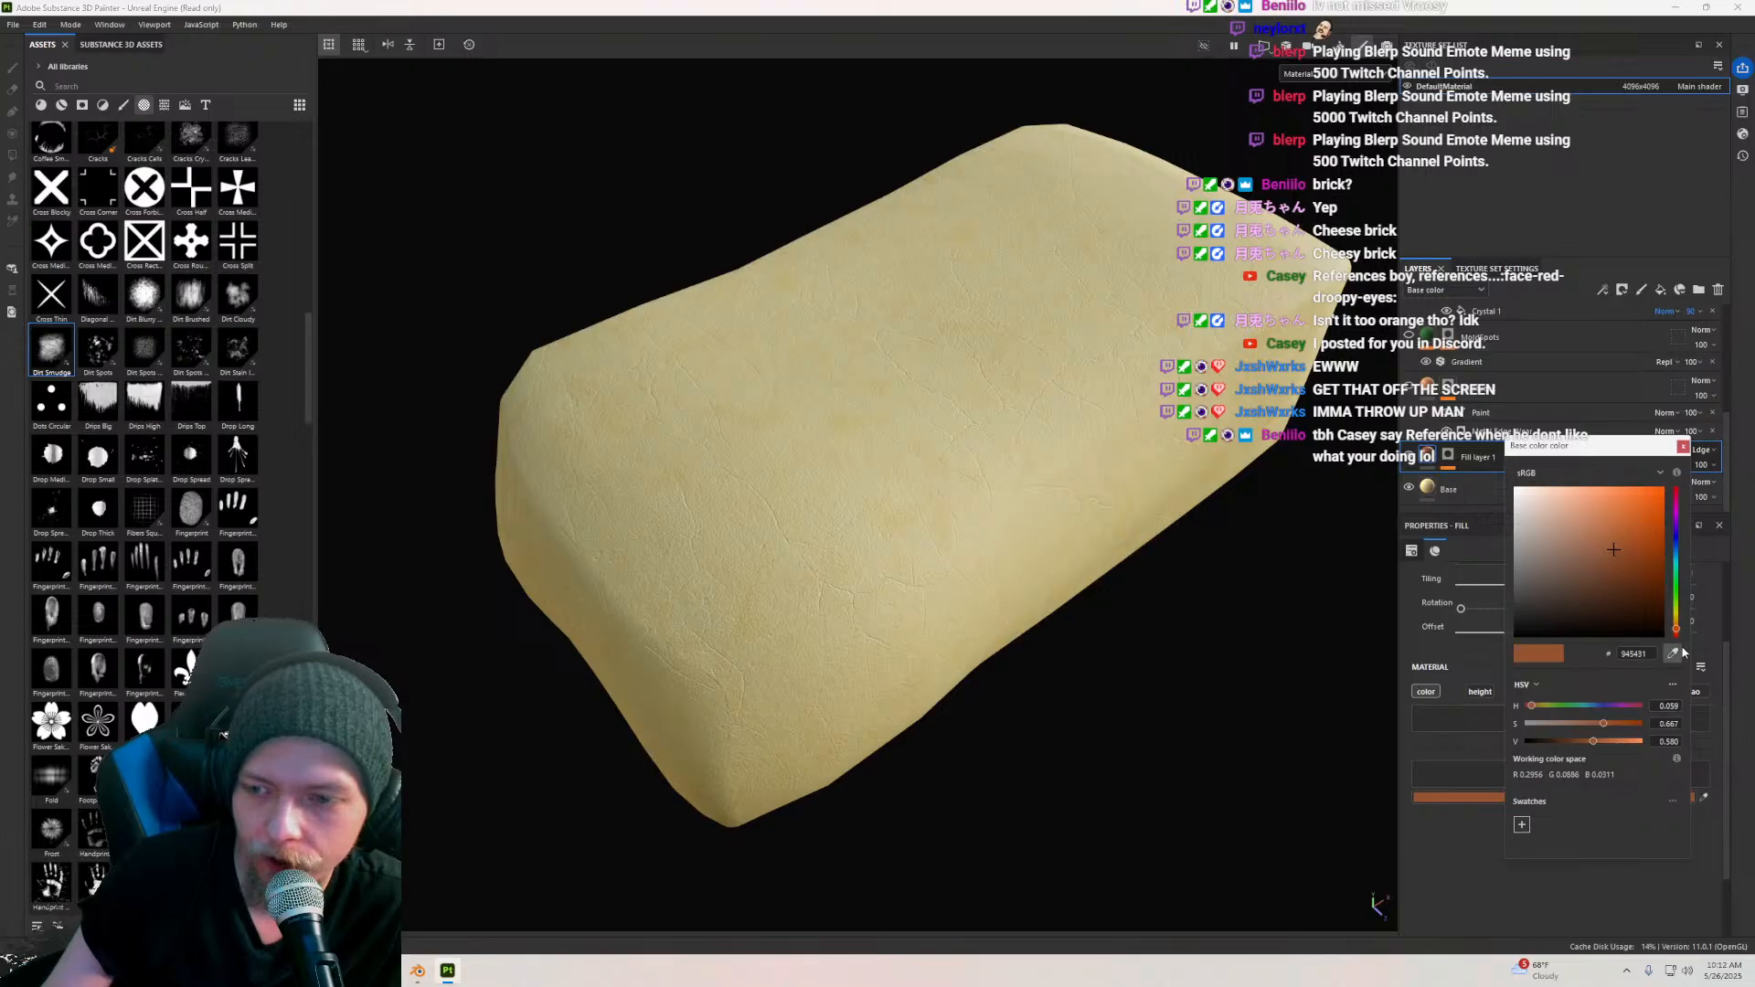
left_click(1127, 534)
left_click(1583, 594)
left_click(1628, 602)
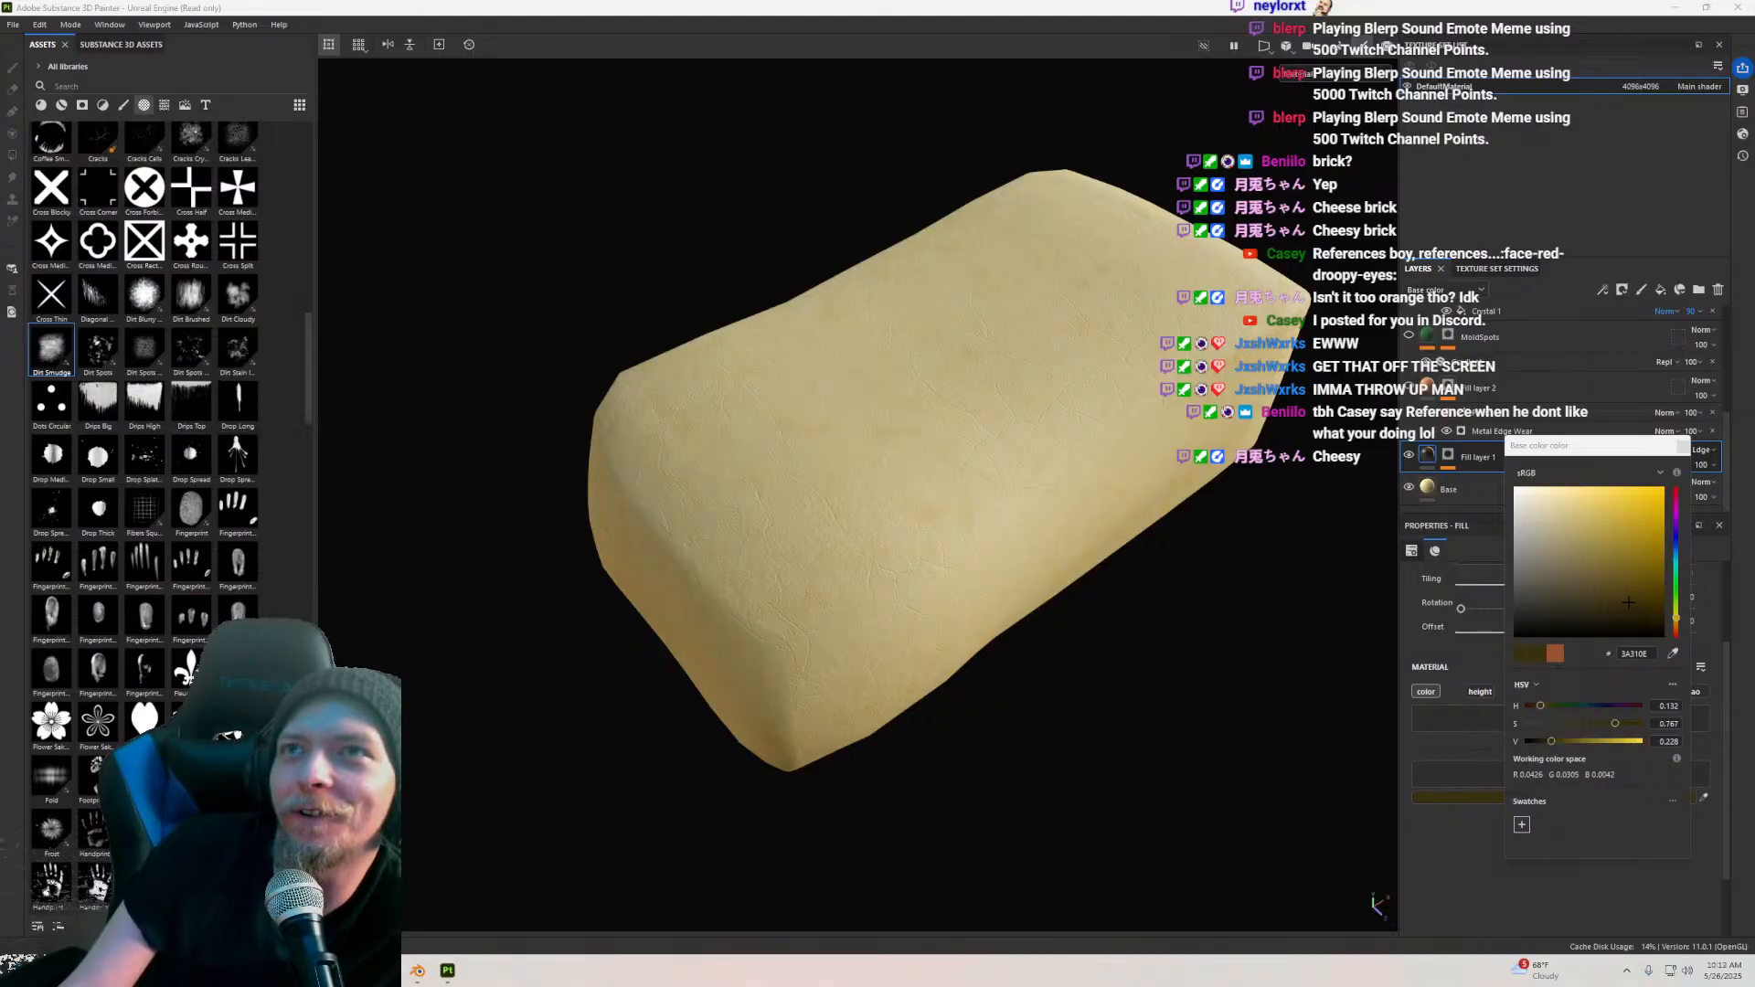
Step: Examine the effect of Fill layer 1's new colour across the block from several angles and close the colour picker
scroll(1011, 474, "up", 3)
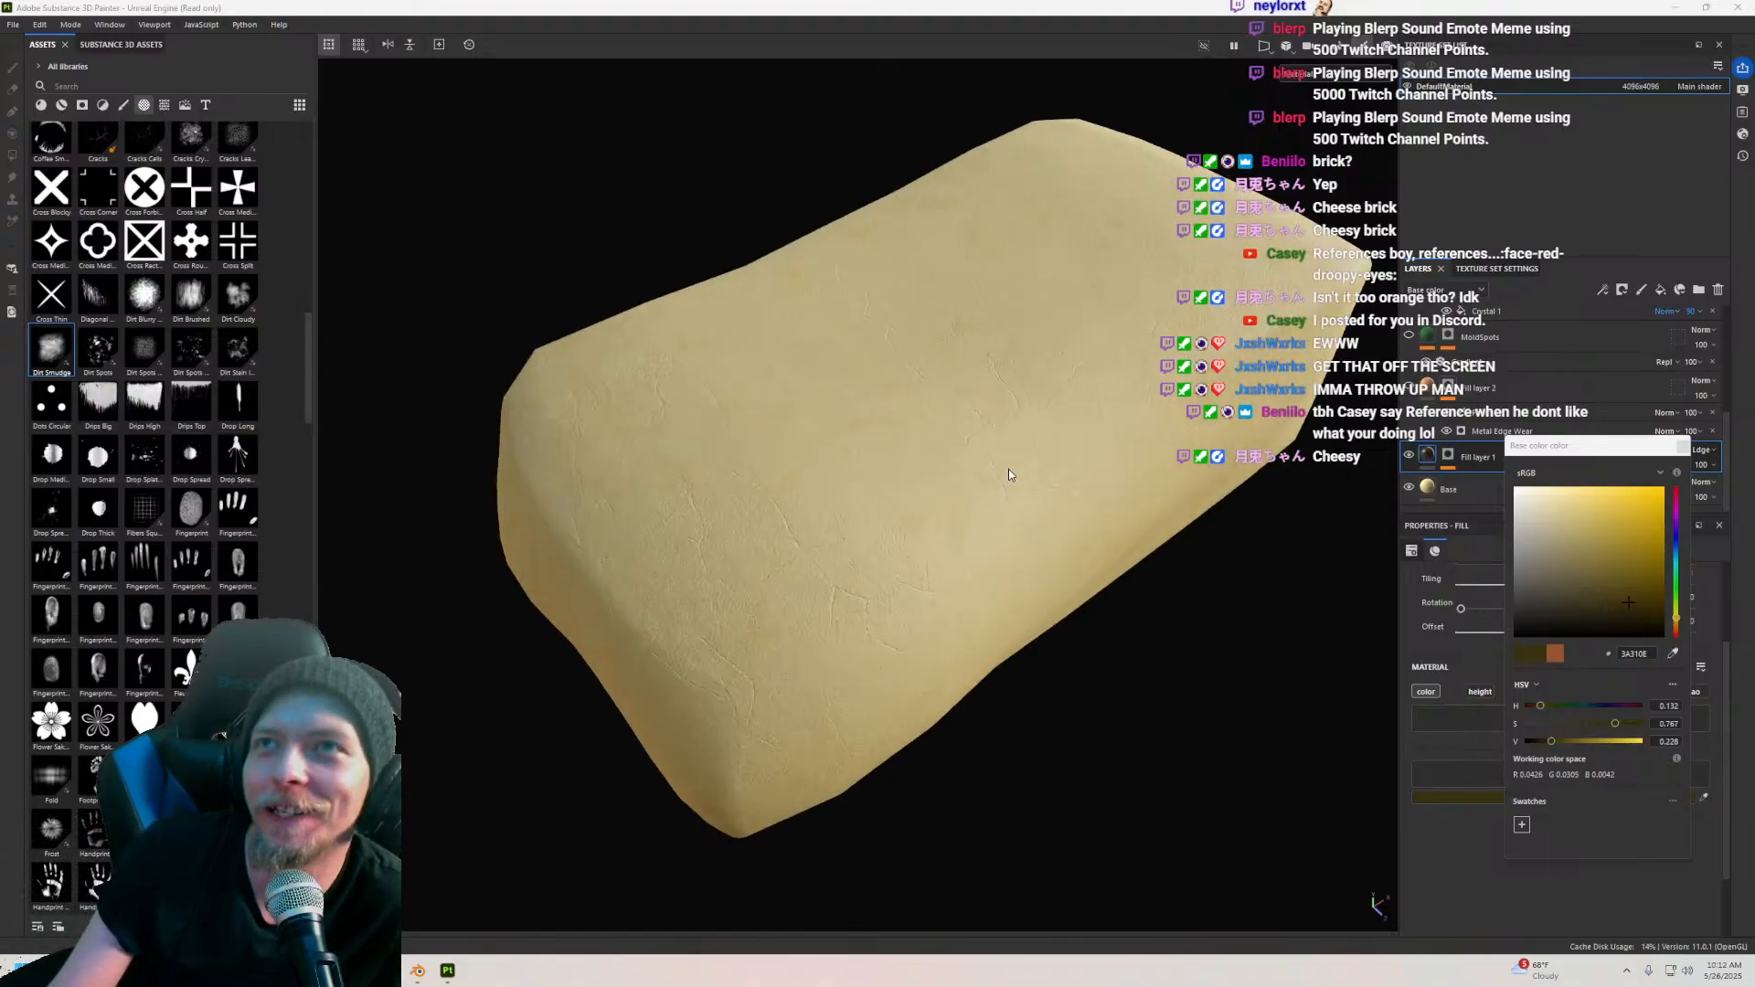
scroll(1009, 472, "up", 3)
left_click_drag(1003, 505, 920, 396, "alt")
scroll(968, 543, "down", 5)
scroll(912, 562, "up", 3)
left_click_drag(912, 562, 633, 644, "alt")
middle_click_drag(633, 645, 1033, 439, "alt")
left_click_drag(1033, 439, 975, 546, "alt")
left_click_drag(832, 514, 866, 469, "alt")
left_click(1481, 451)
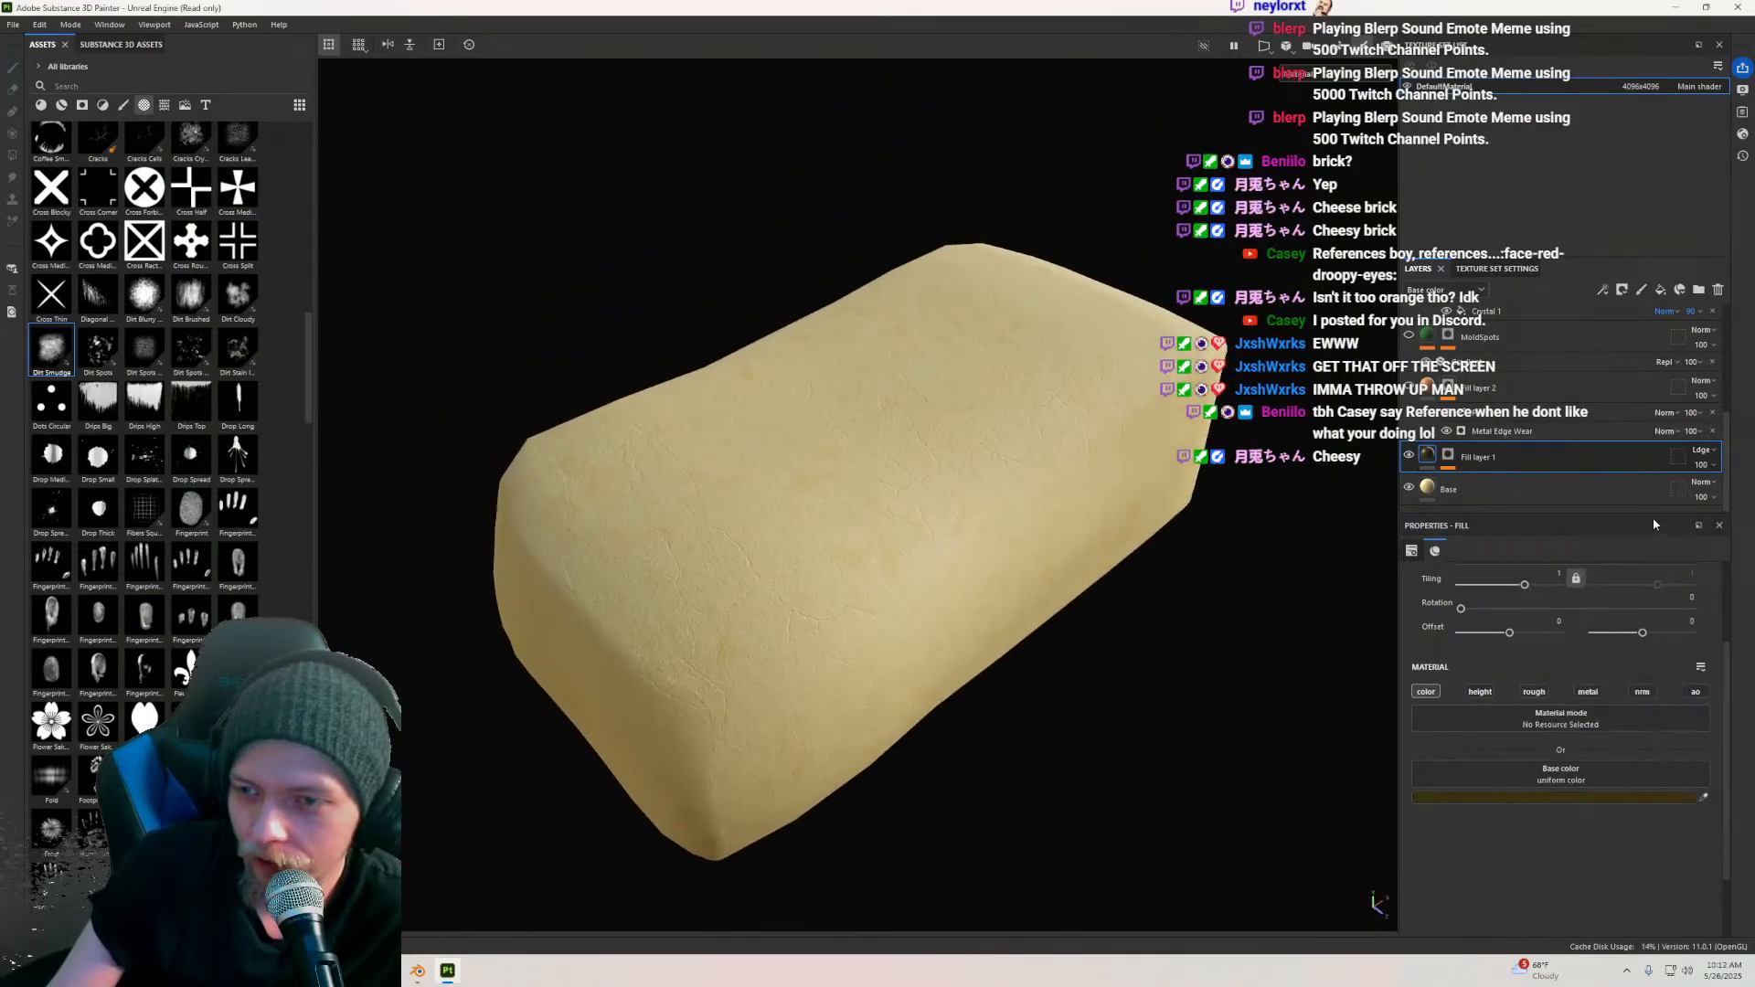
Step: Toggle Fill layer 2 briefly to compare its effect, and show the MoldSpots layer again
scroll(1225, 439, "up", 2)
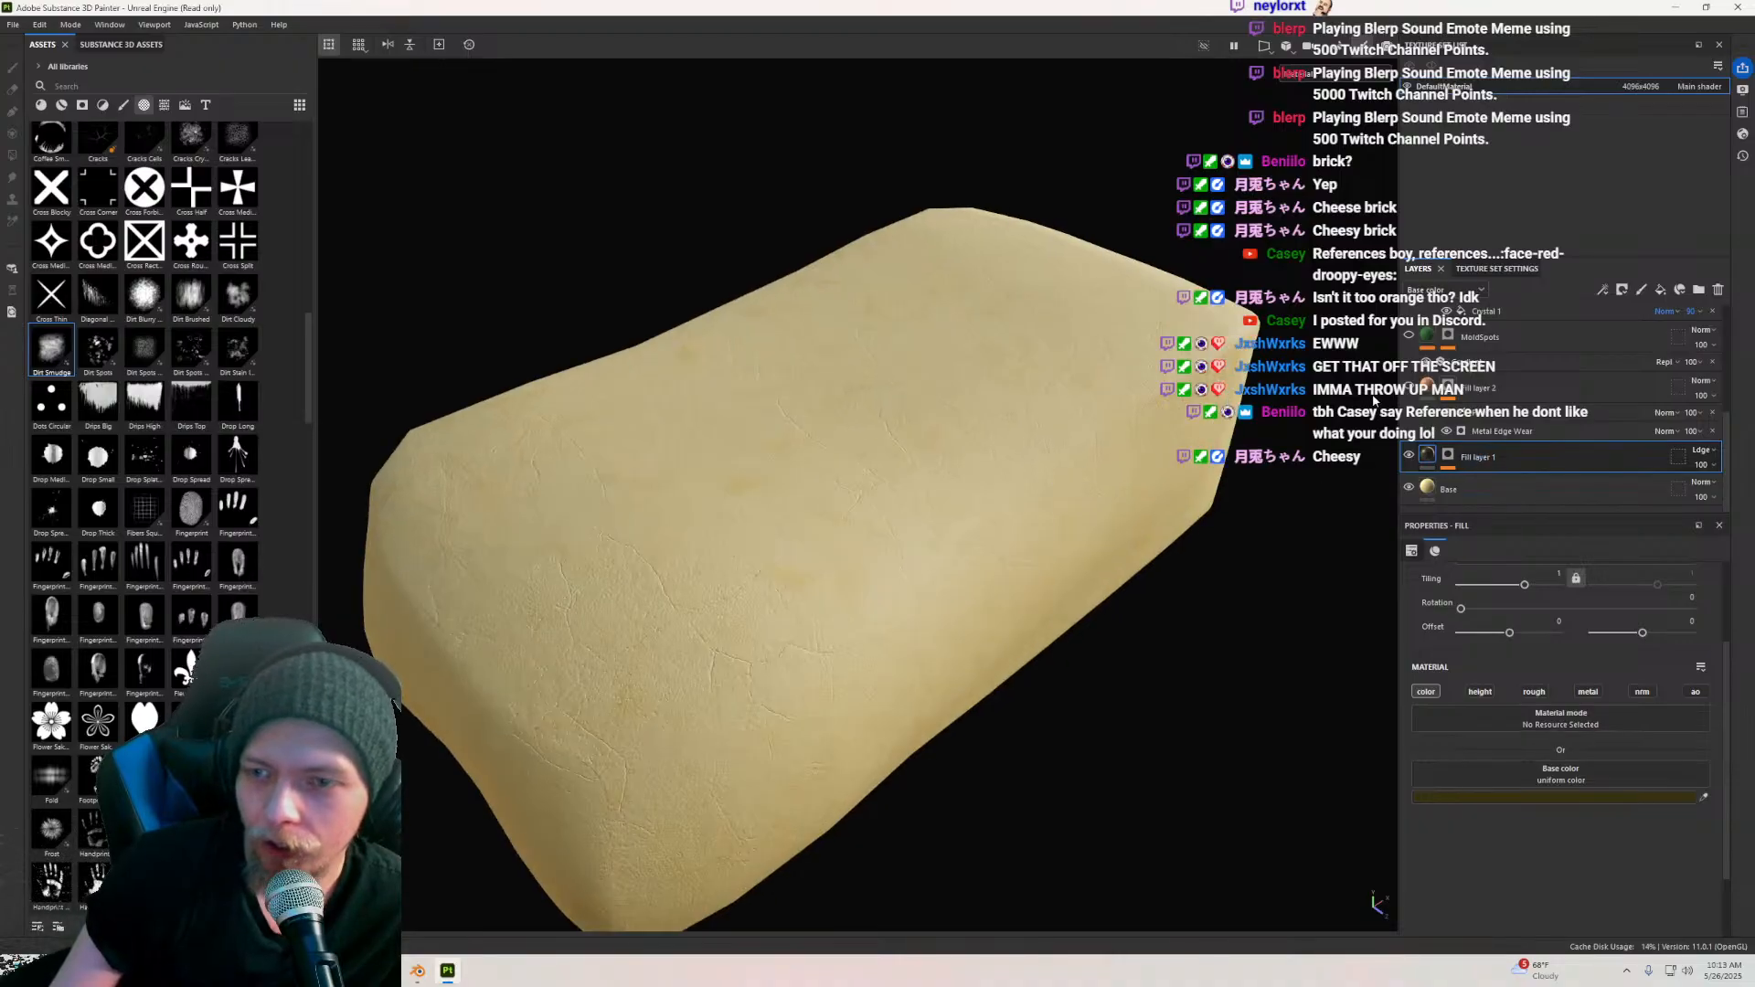
left_click(1408, 389)
left_click(1409, 389)
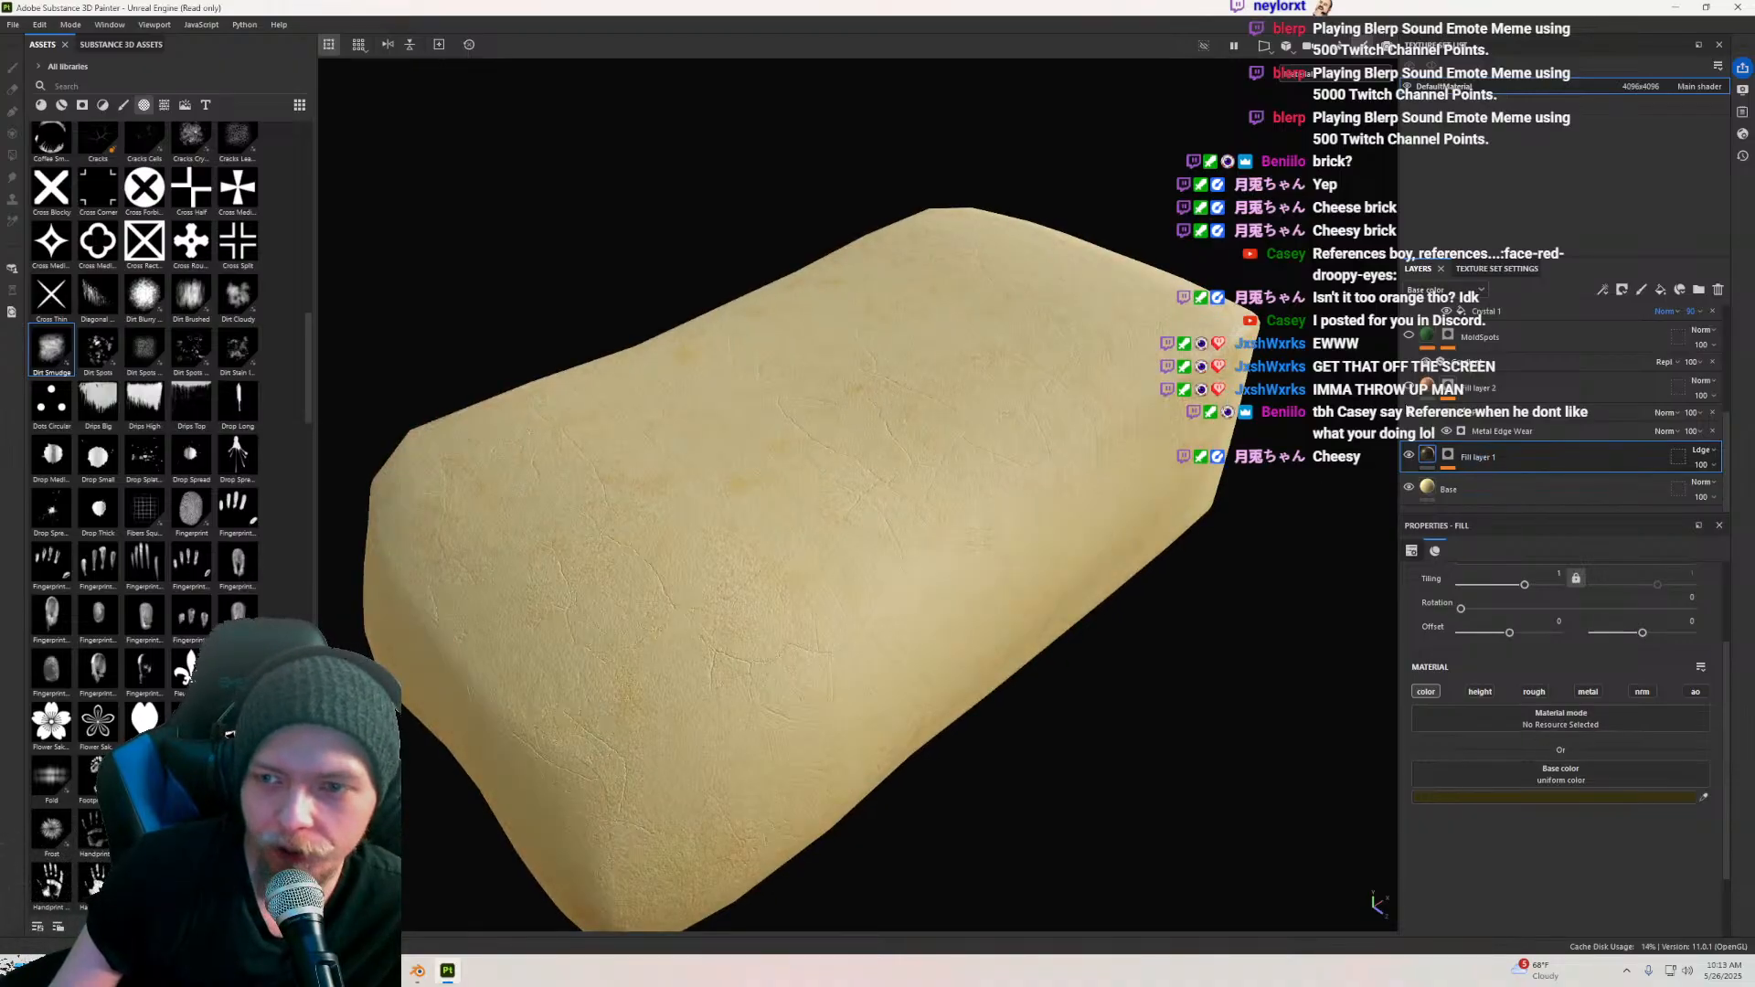
scroll(1409, 393, "up", 2)
left_click(1409, 416)
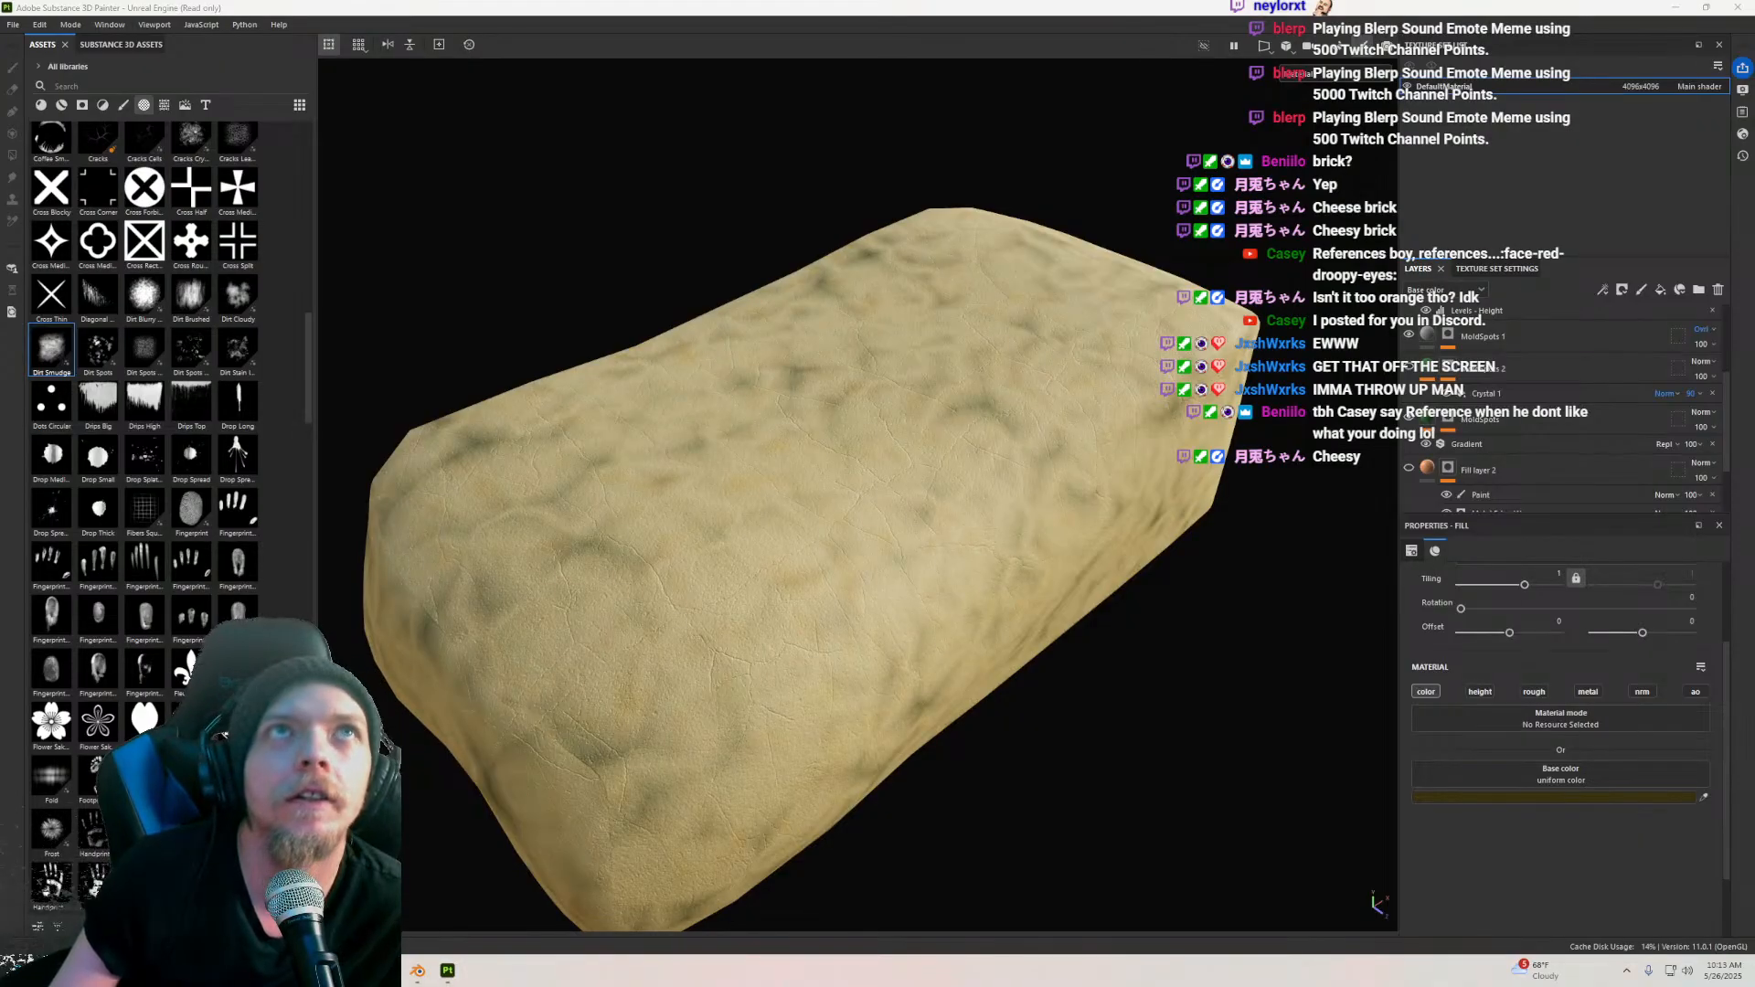
Step: Bring the moldy cheese reference image back over the model to study its mold pattern, and move it away again
mouse_move(1754, 46)
left_mouse_down()
mouse_move(1140, 200)
mouse_move(627, 121)
left_mouse_up()
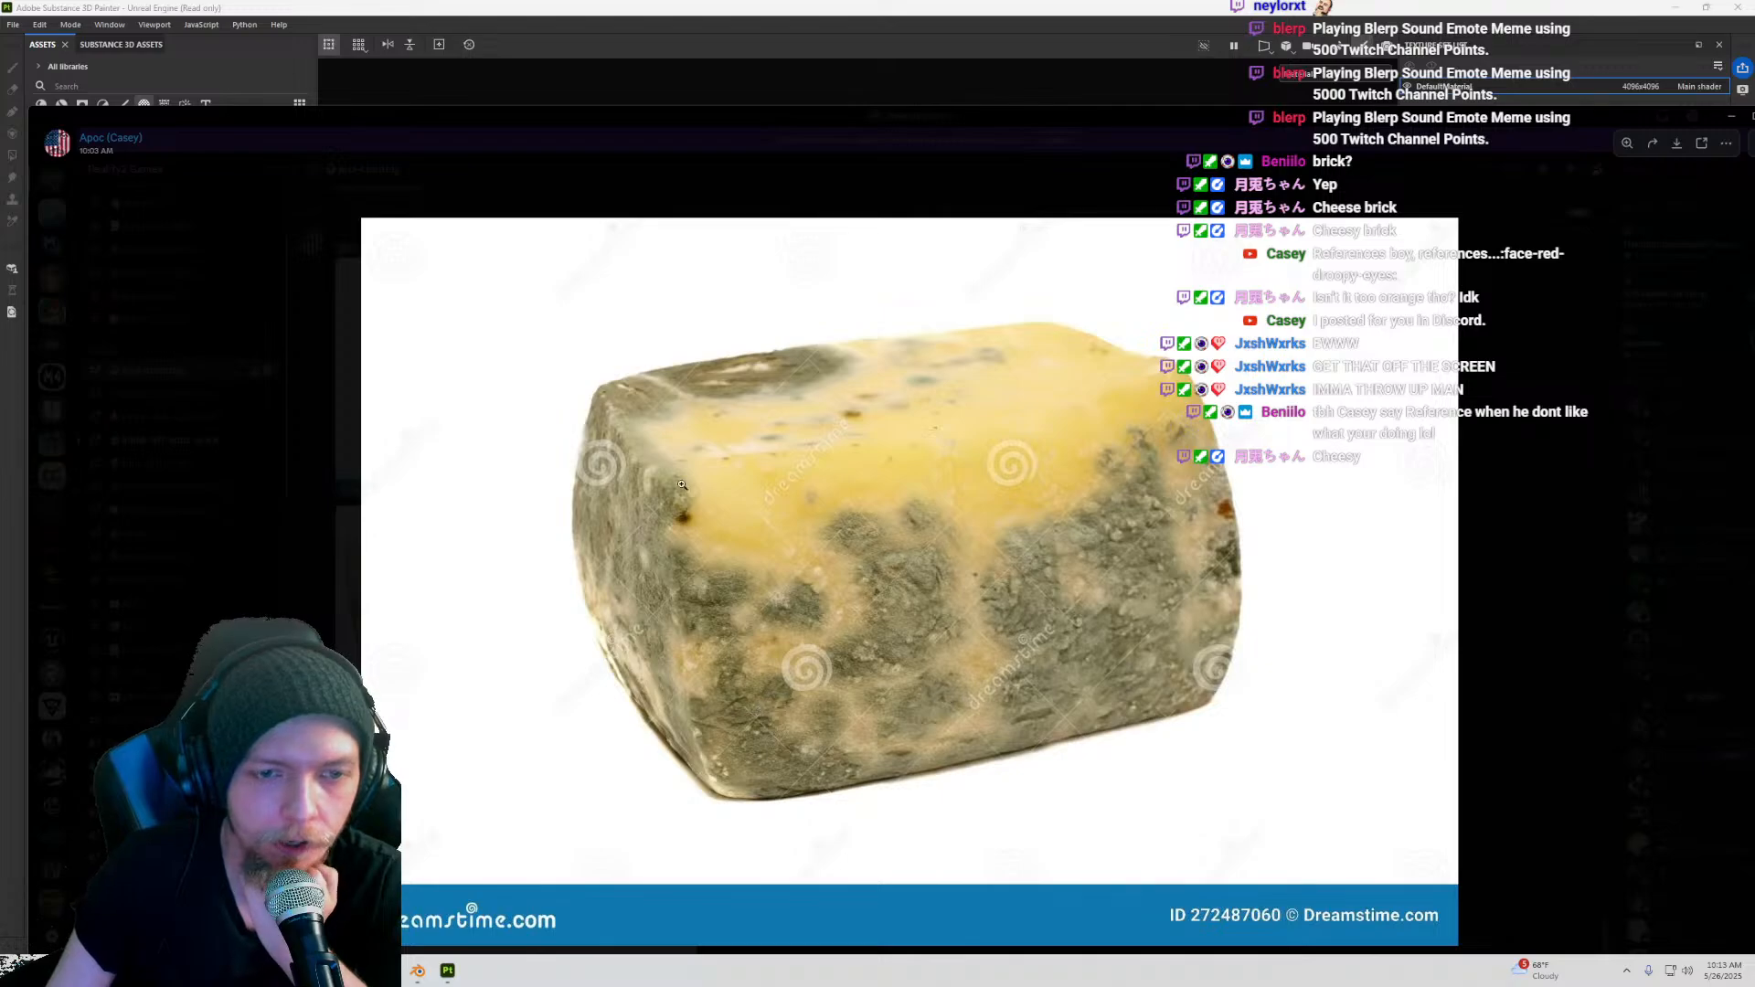
mouse_move(1123, 119)
left_mouse_down()
mouse_move(998, 122)
mouse_move(1754, 131)
mouse_move(1754, 99)
mouse_move(1585, 70)
mouse_move(1754, 16)
left_mouse_up()
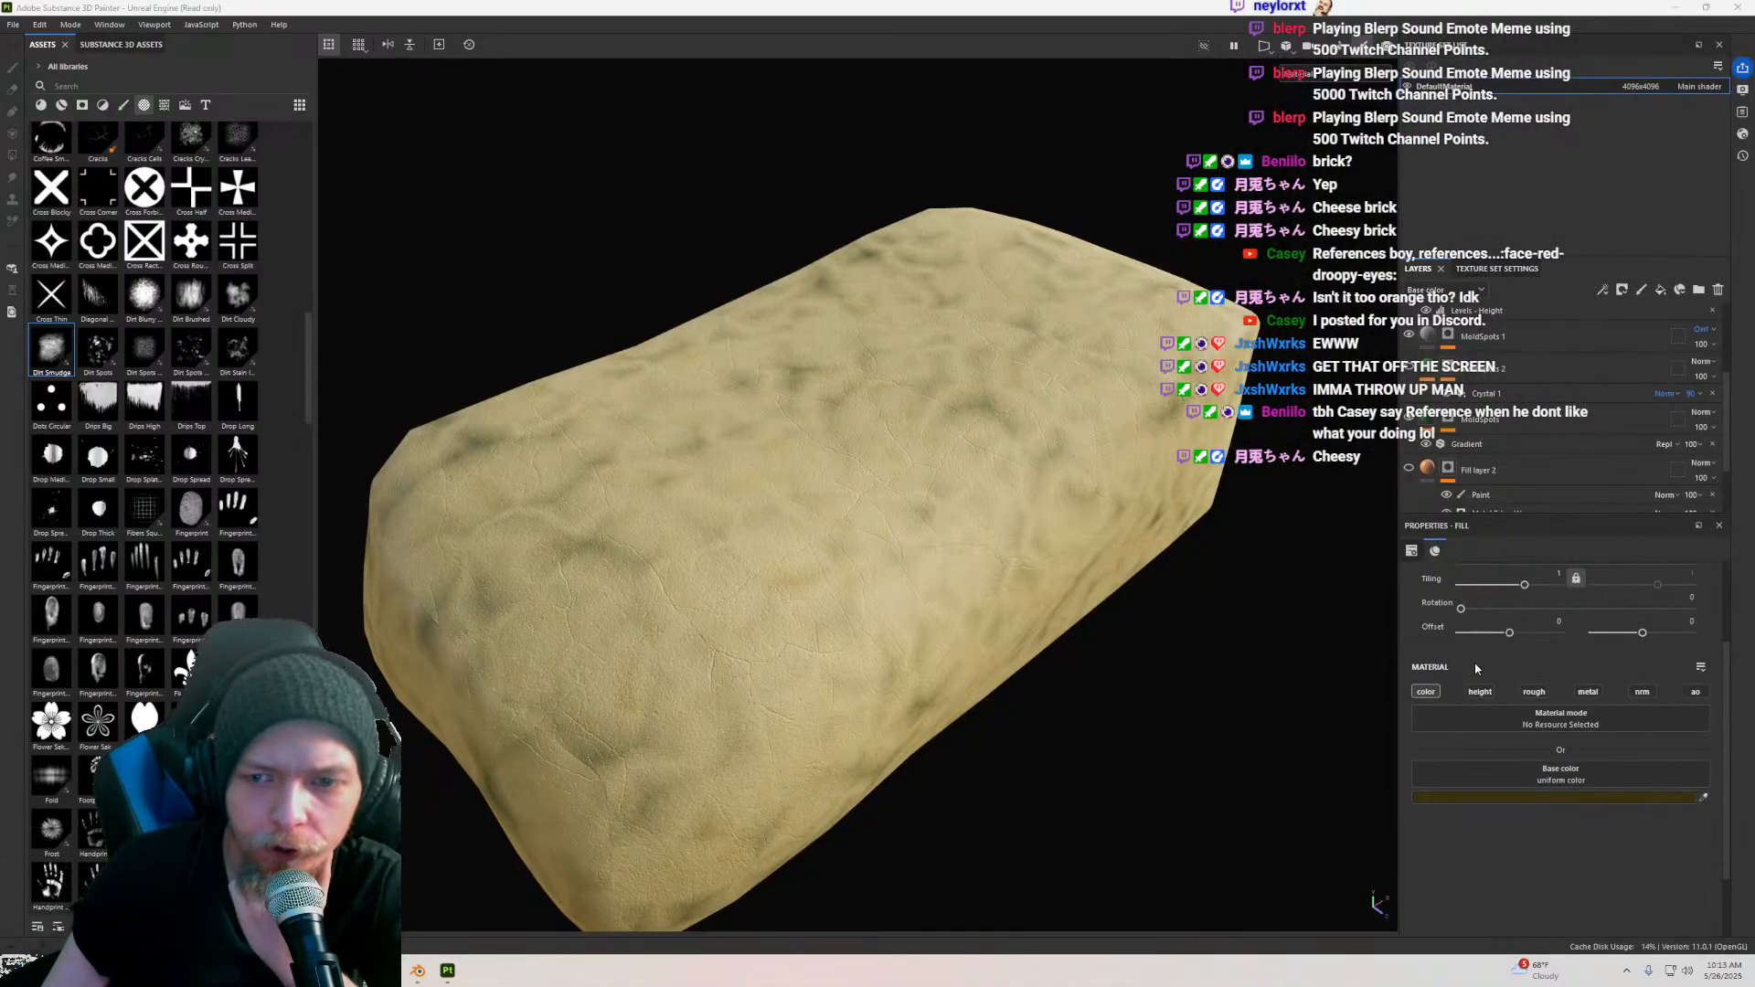
Step: Toggle the visibility of the topmost layer carrying the Dirt generator and select that layer
scroll(1632, 420, "up", 3)
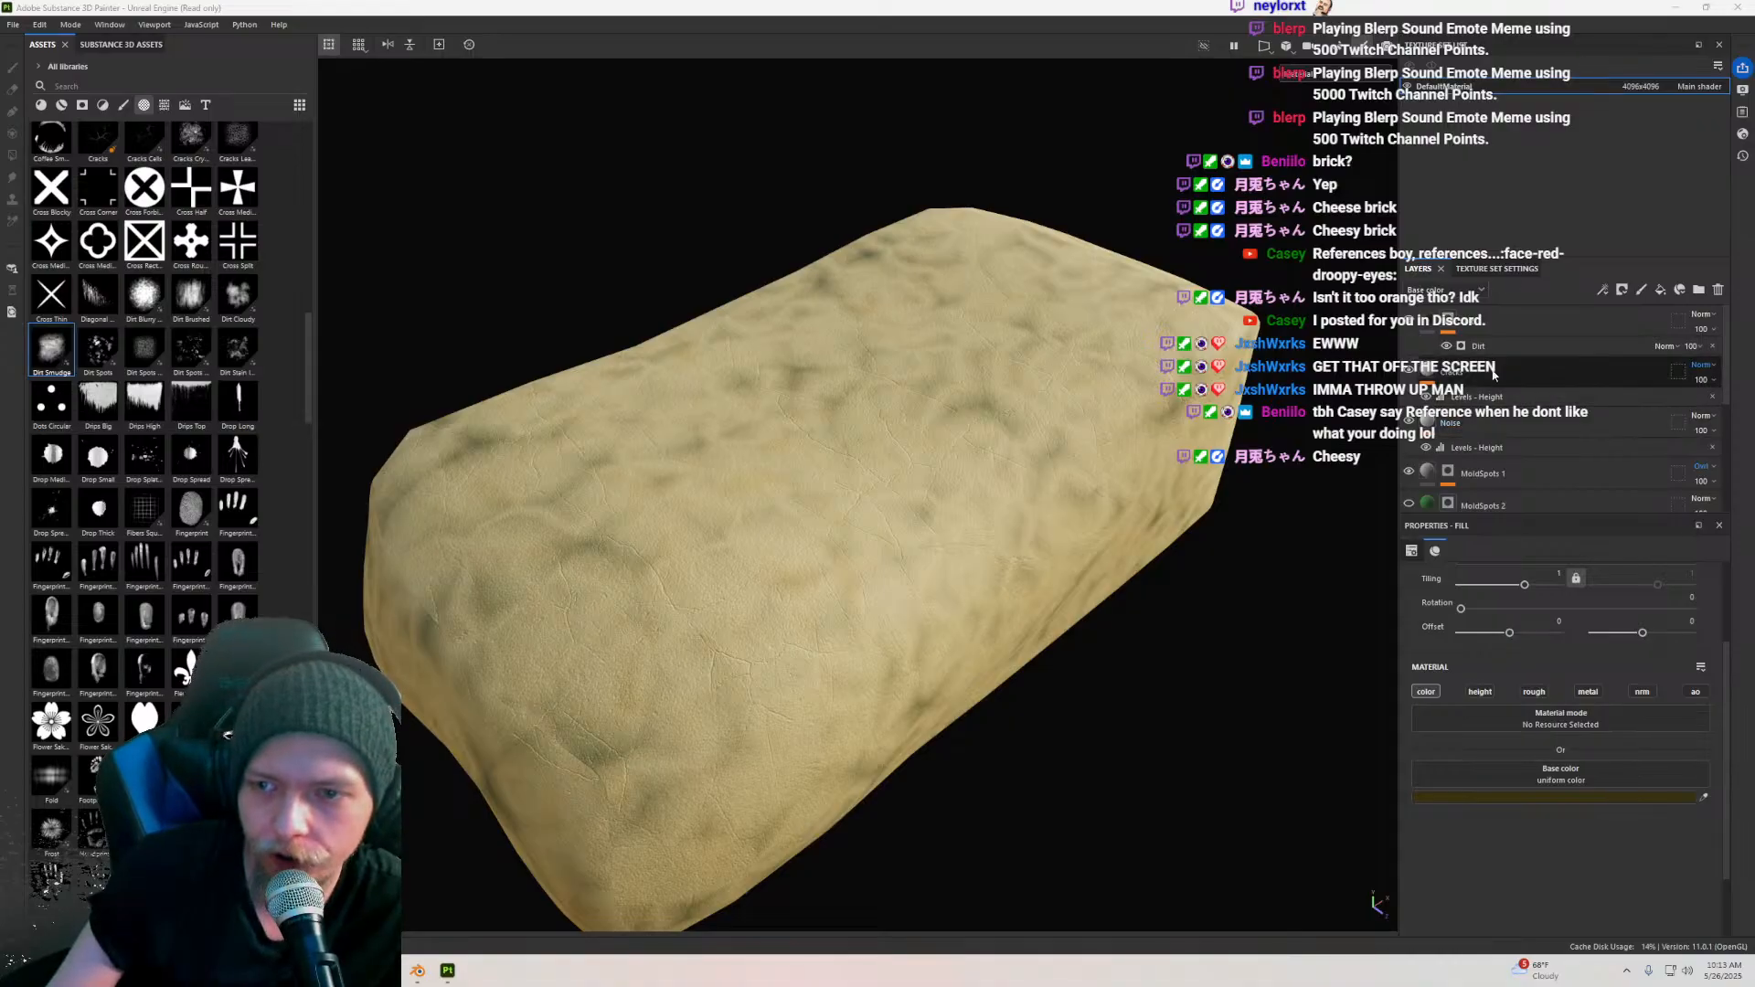
left_click(1409, 320)
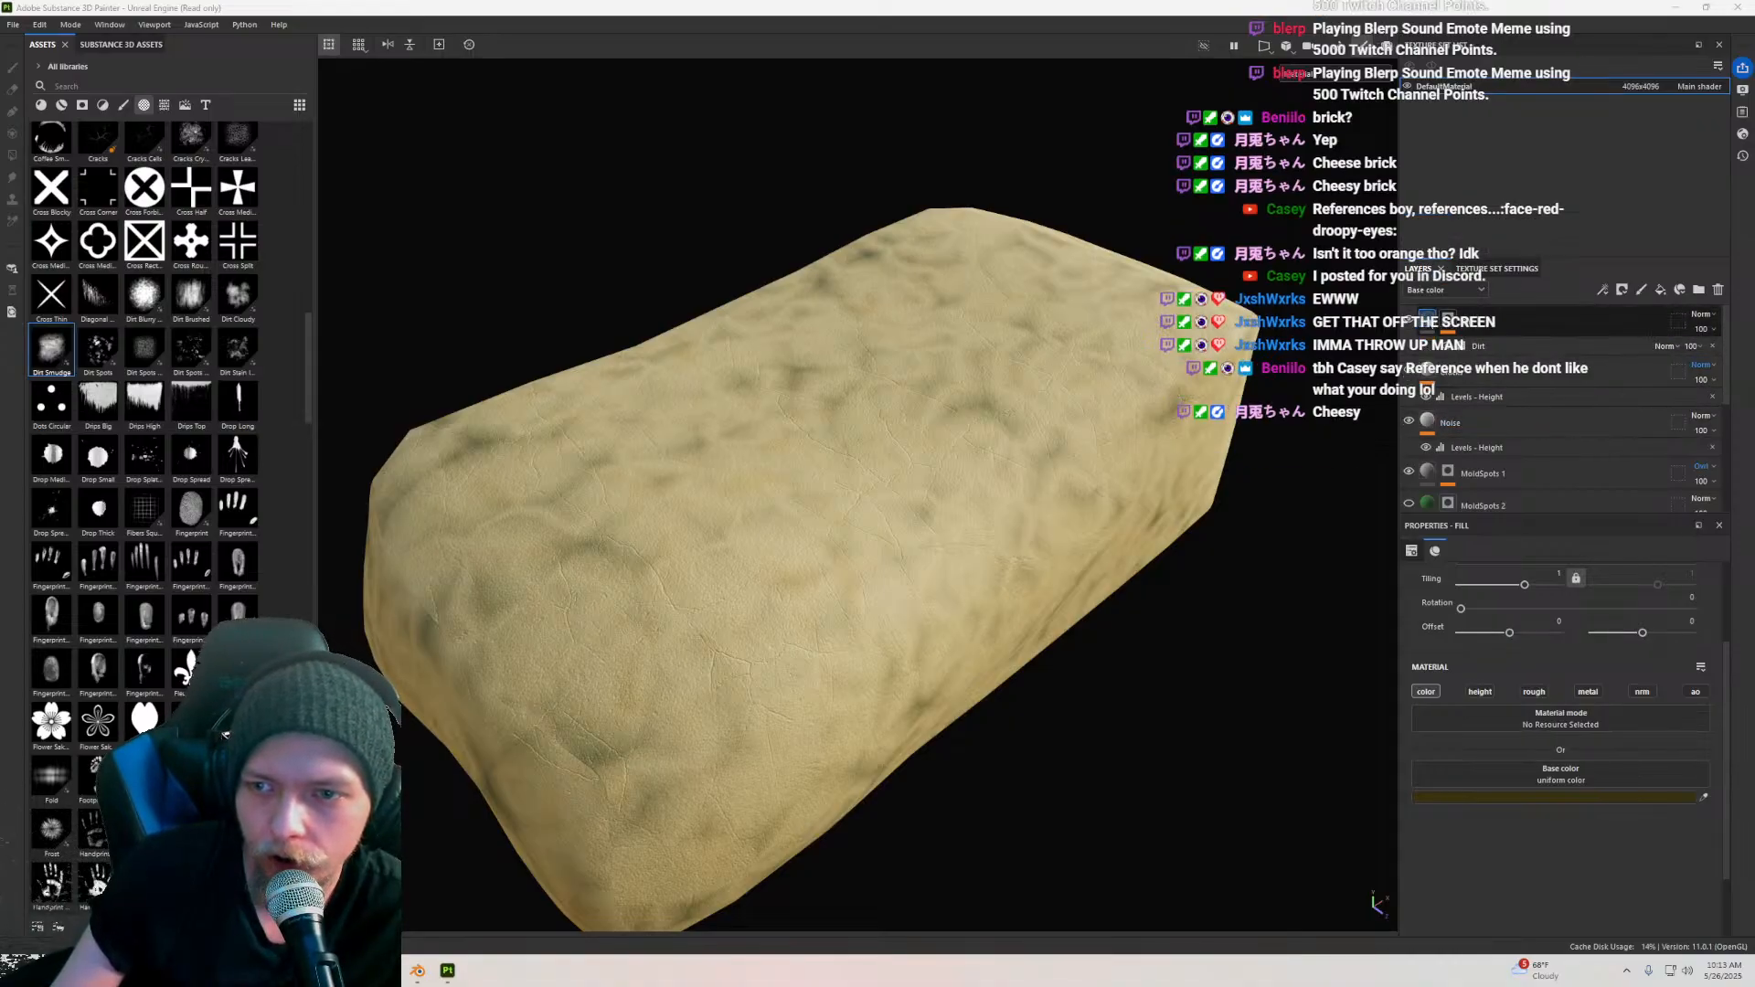
left_click(1412, 324)
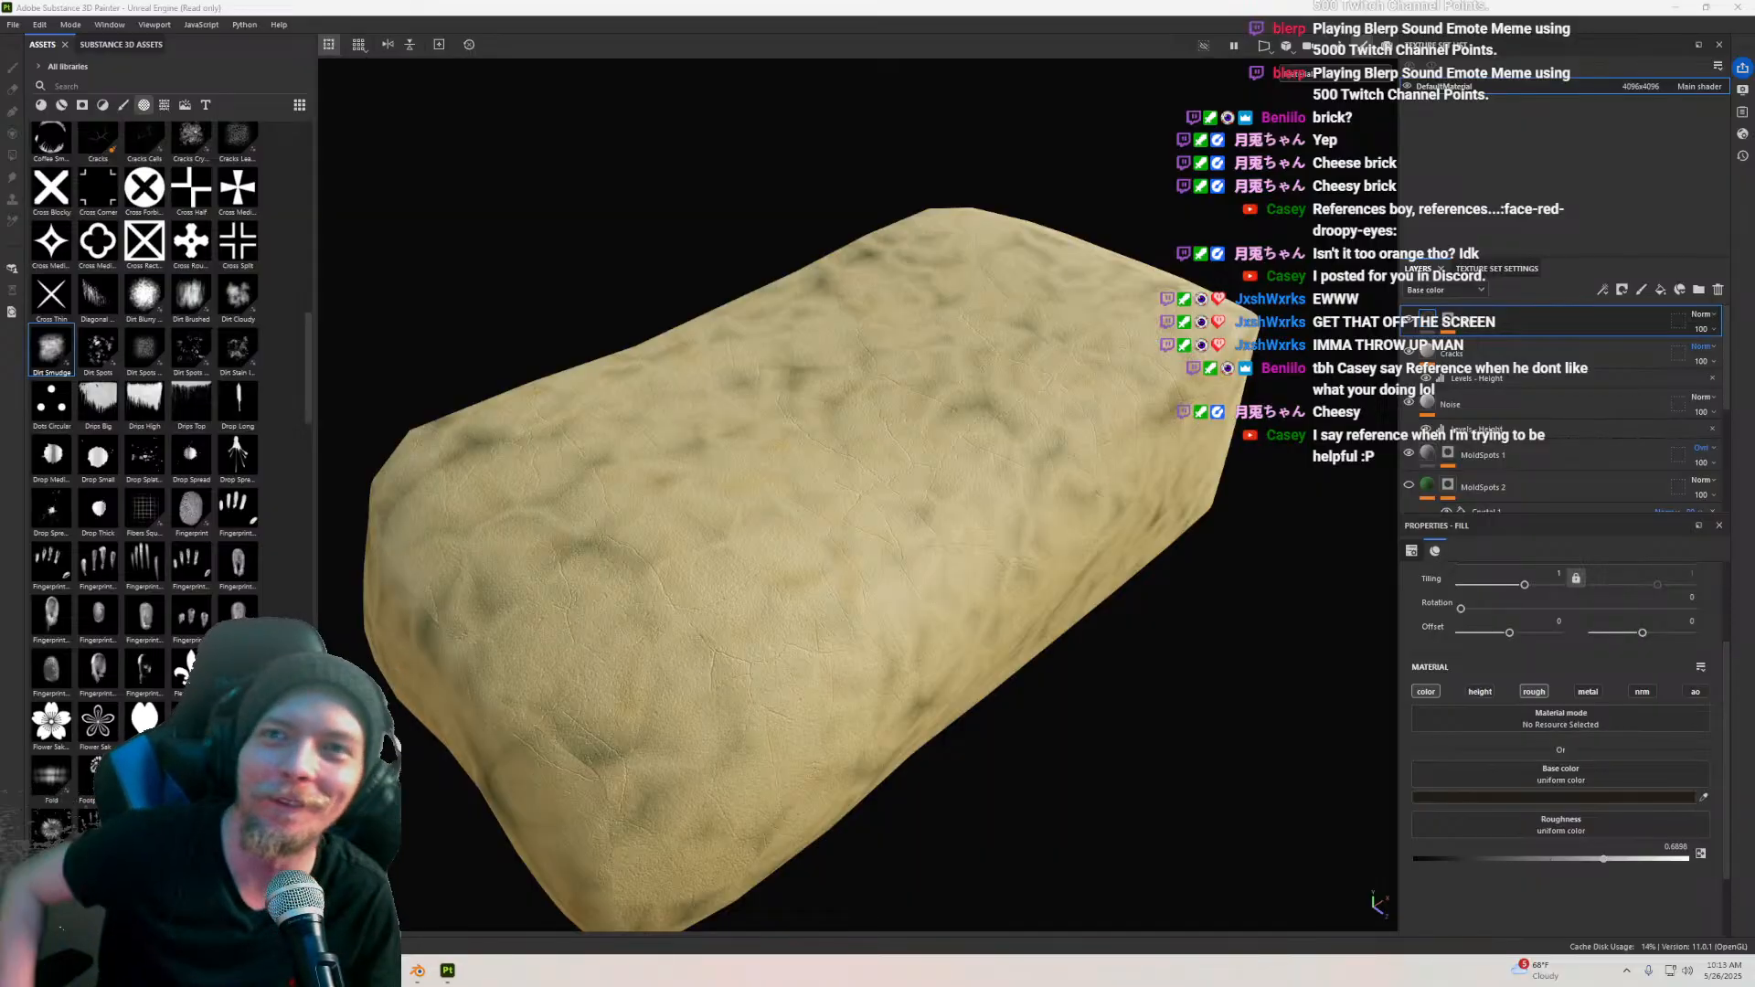
left_click_drag(838, 500, 866, 520, "alt")
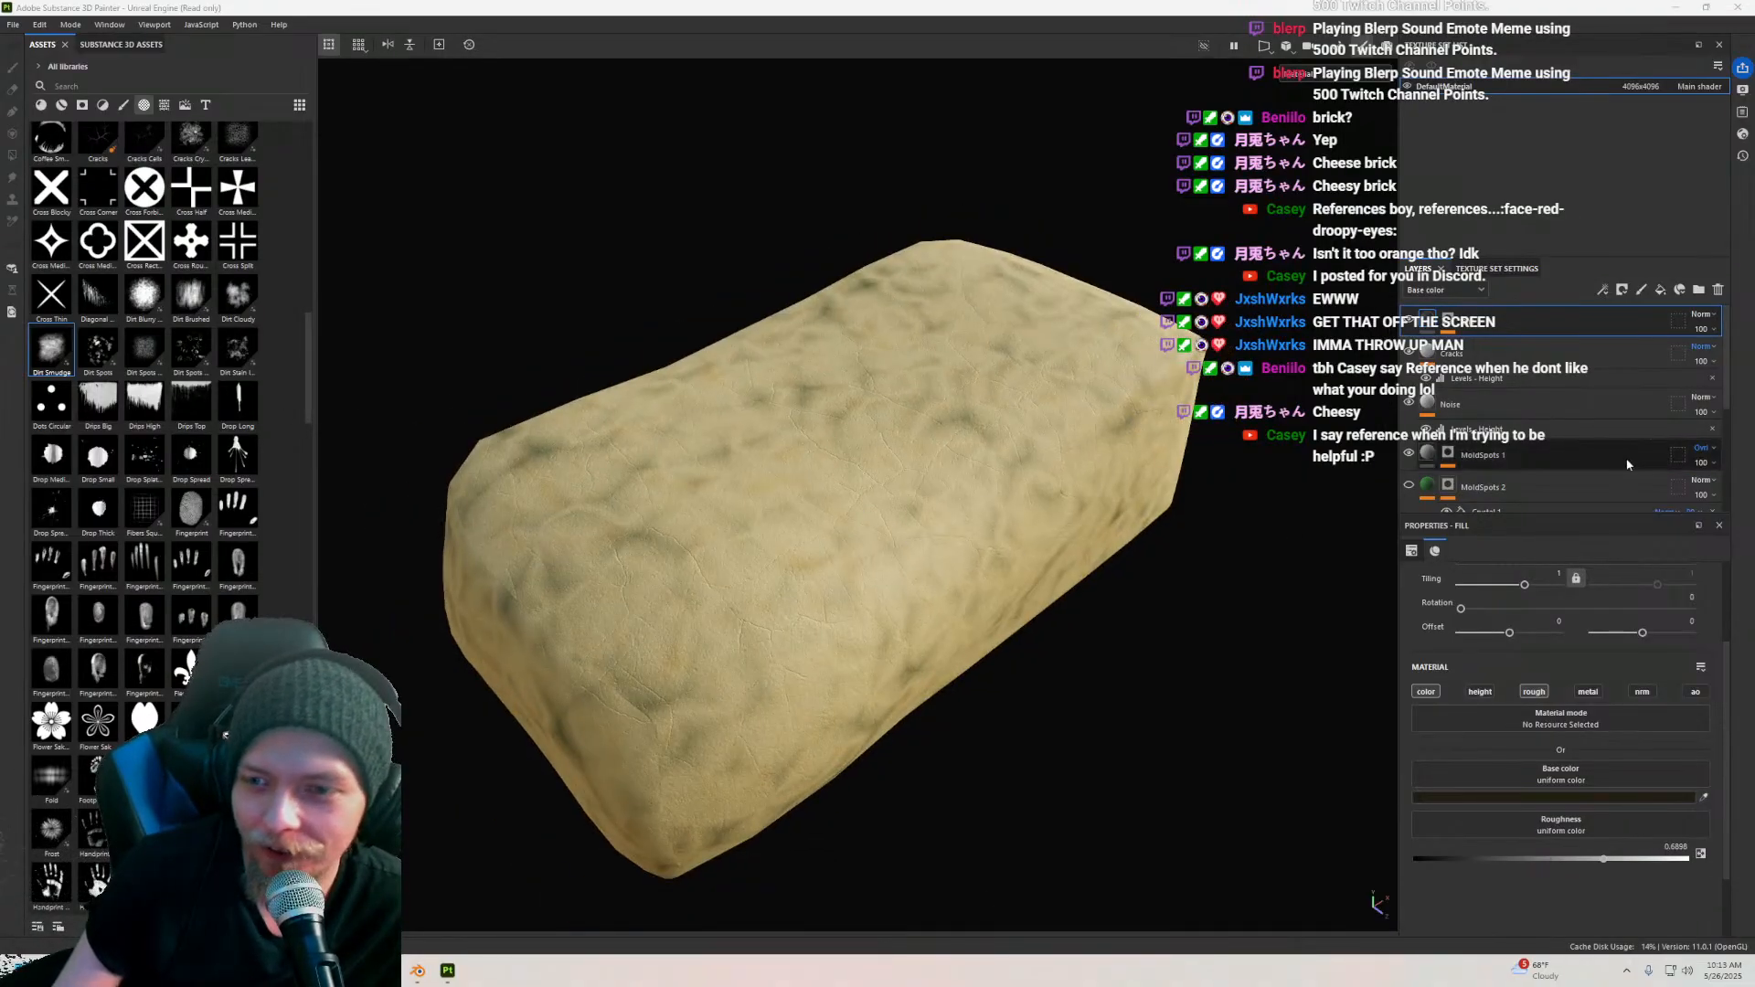
scroll(1412, 352, "down", 3)
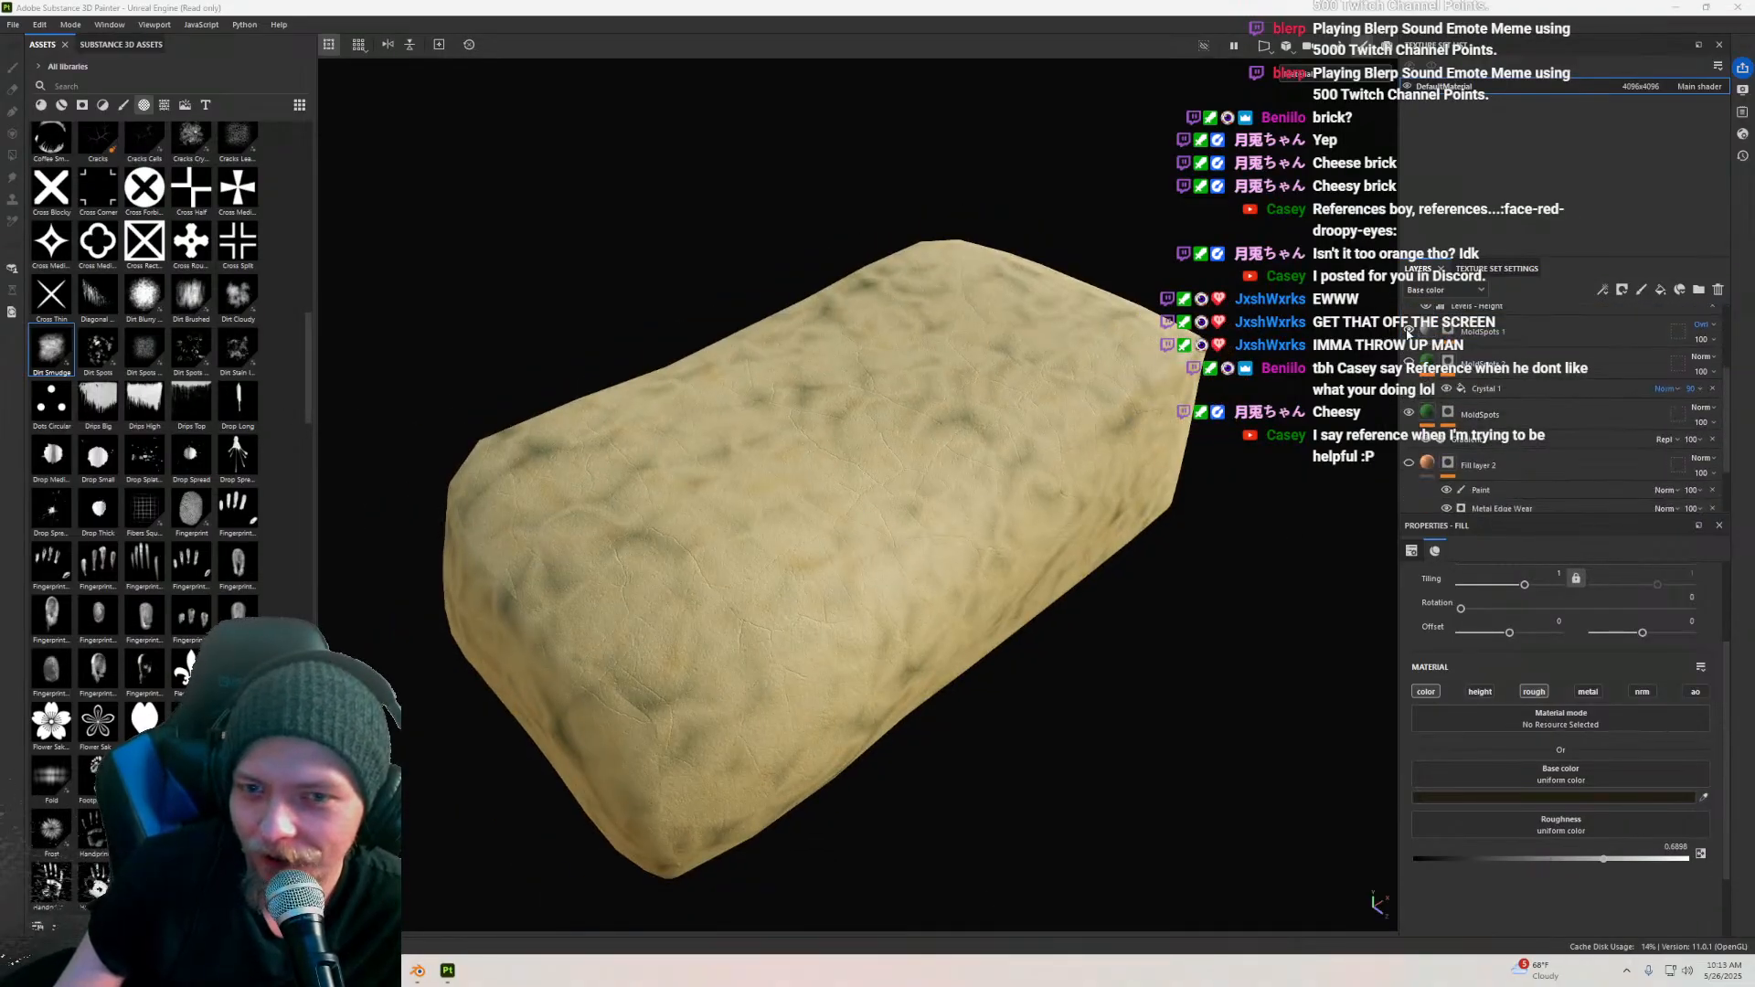
scroll(1430, 429, "up", 2)
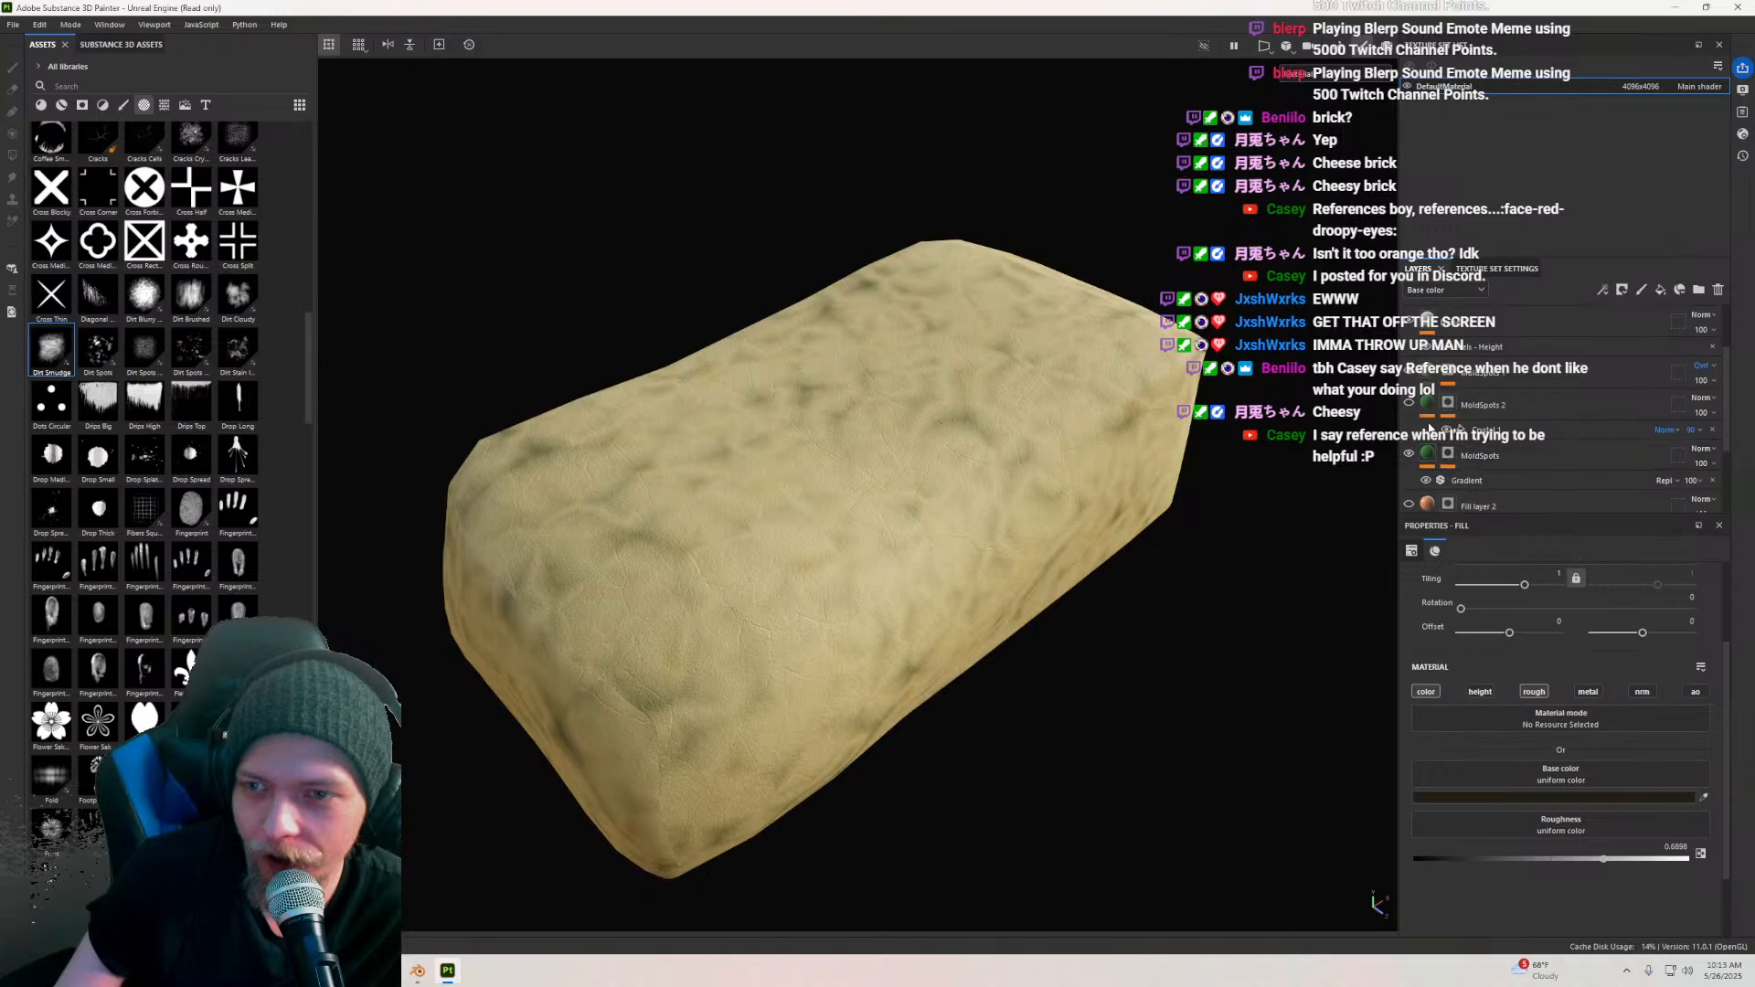
scroll(1408, 393, "up", 1)
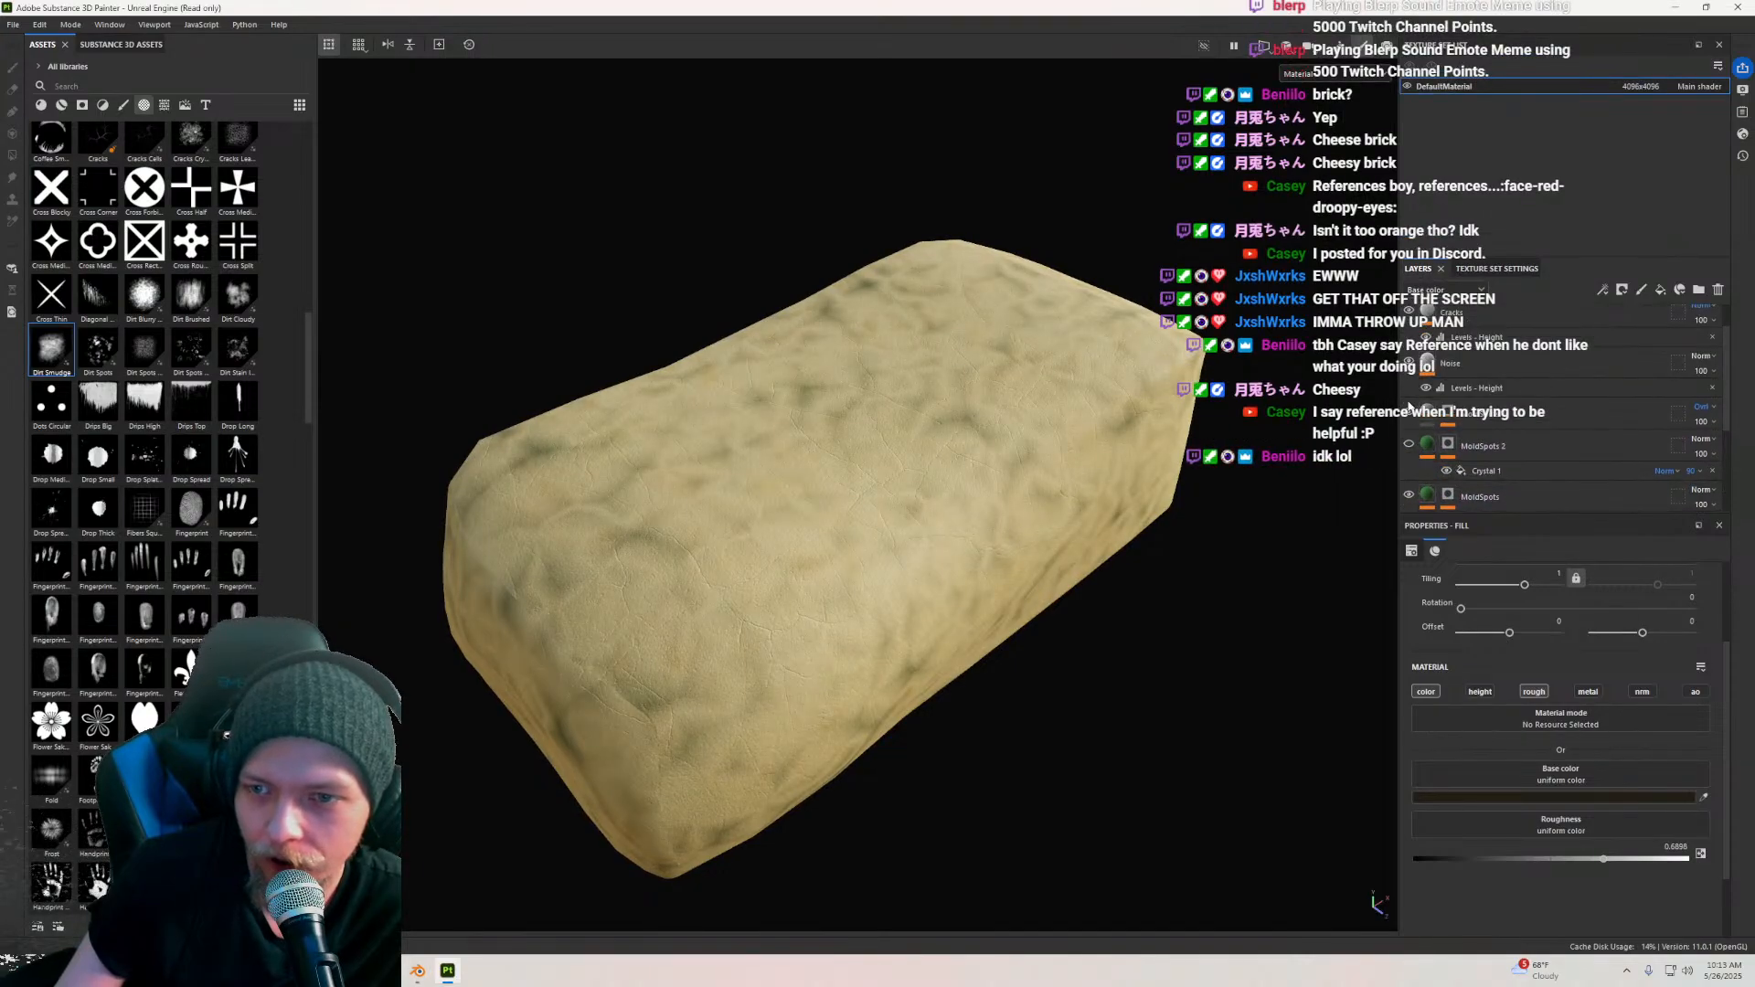
Step: Toggle Fill layer 2's visibility to compare the block's surface with and without it
scroll(1412, 362, "up", 1)
scroll(1105, 459, "up", 2)
left_click_drag(923, 448, 777, 414, "alt")
scroll(1408, 460, "down", 5)
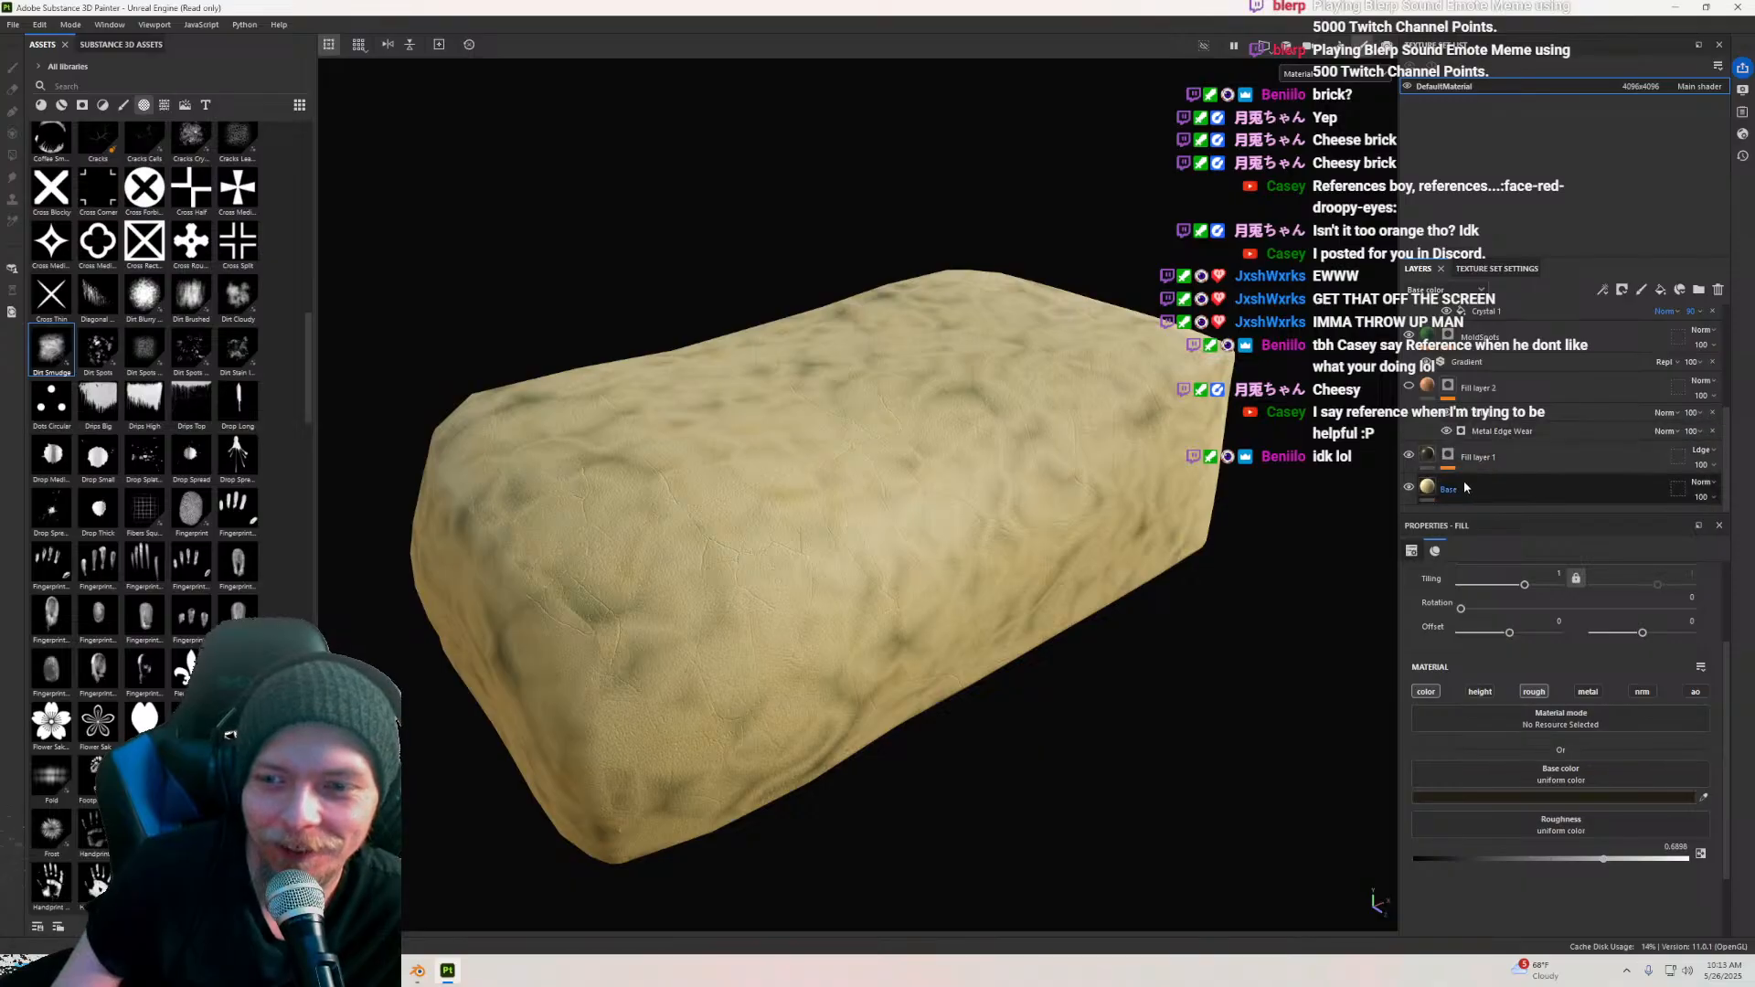
left_click(1408, 387)
left_click(1408, 387)
scroll(1413, 403, "up", 1)
scroll(1403, 457, "down", 1)
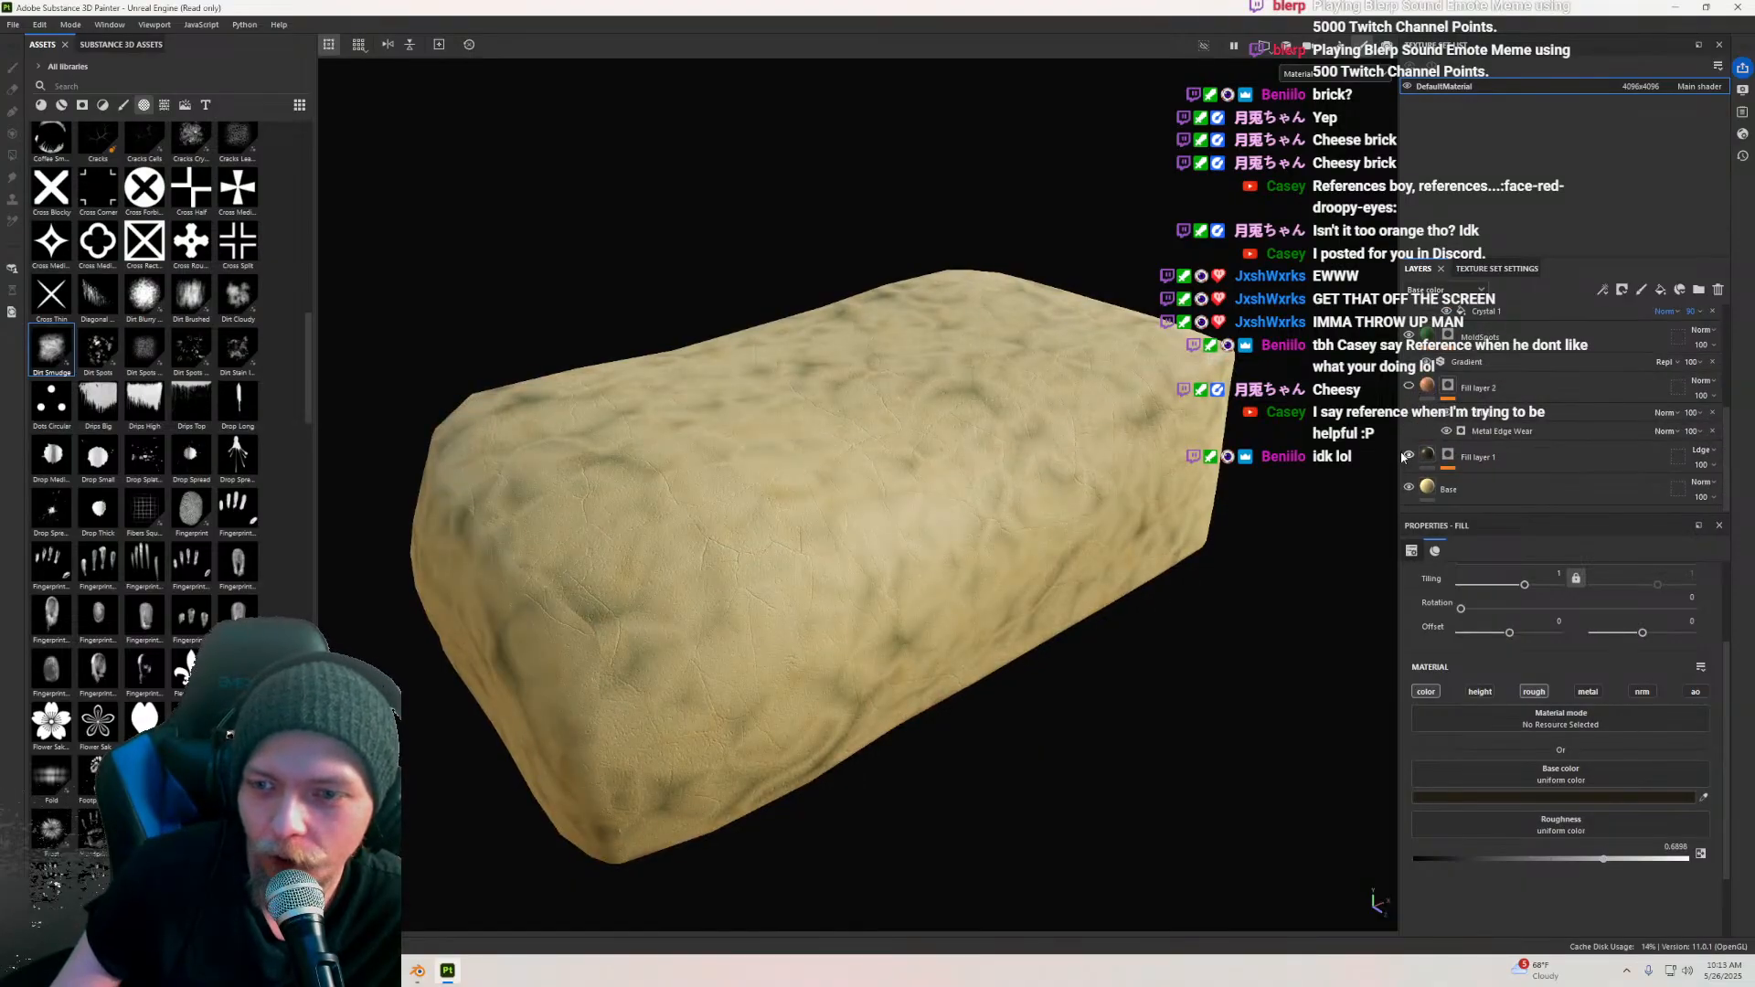
scroll(1441, 428, "up", 1)
left_click_drag(784, 585, 774, 546, "alt")
scroll(1433, 338, "up", 3)
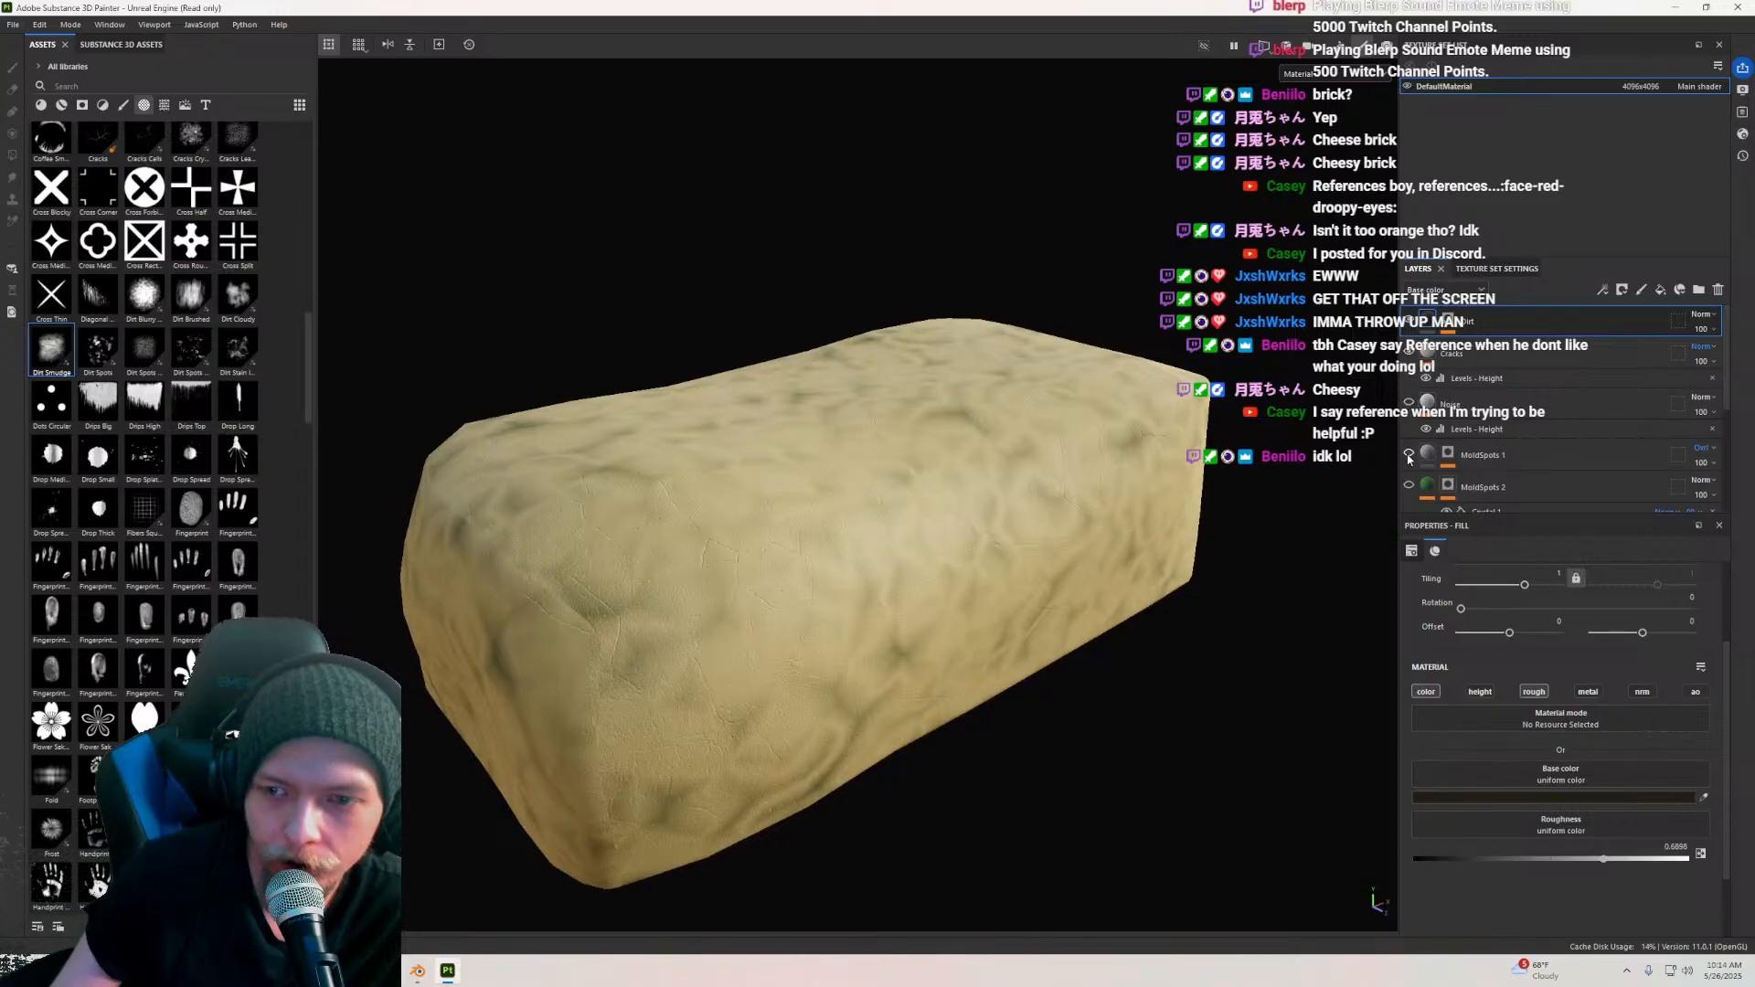
Step: Toggle the MoldSpots 2 and MoldSpots layers in turn to compare what each adds to the block
left_click(1408, 488)
scroll(1412, 466, "down", 2)
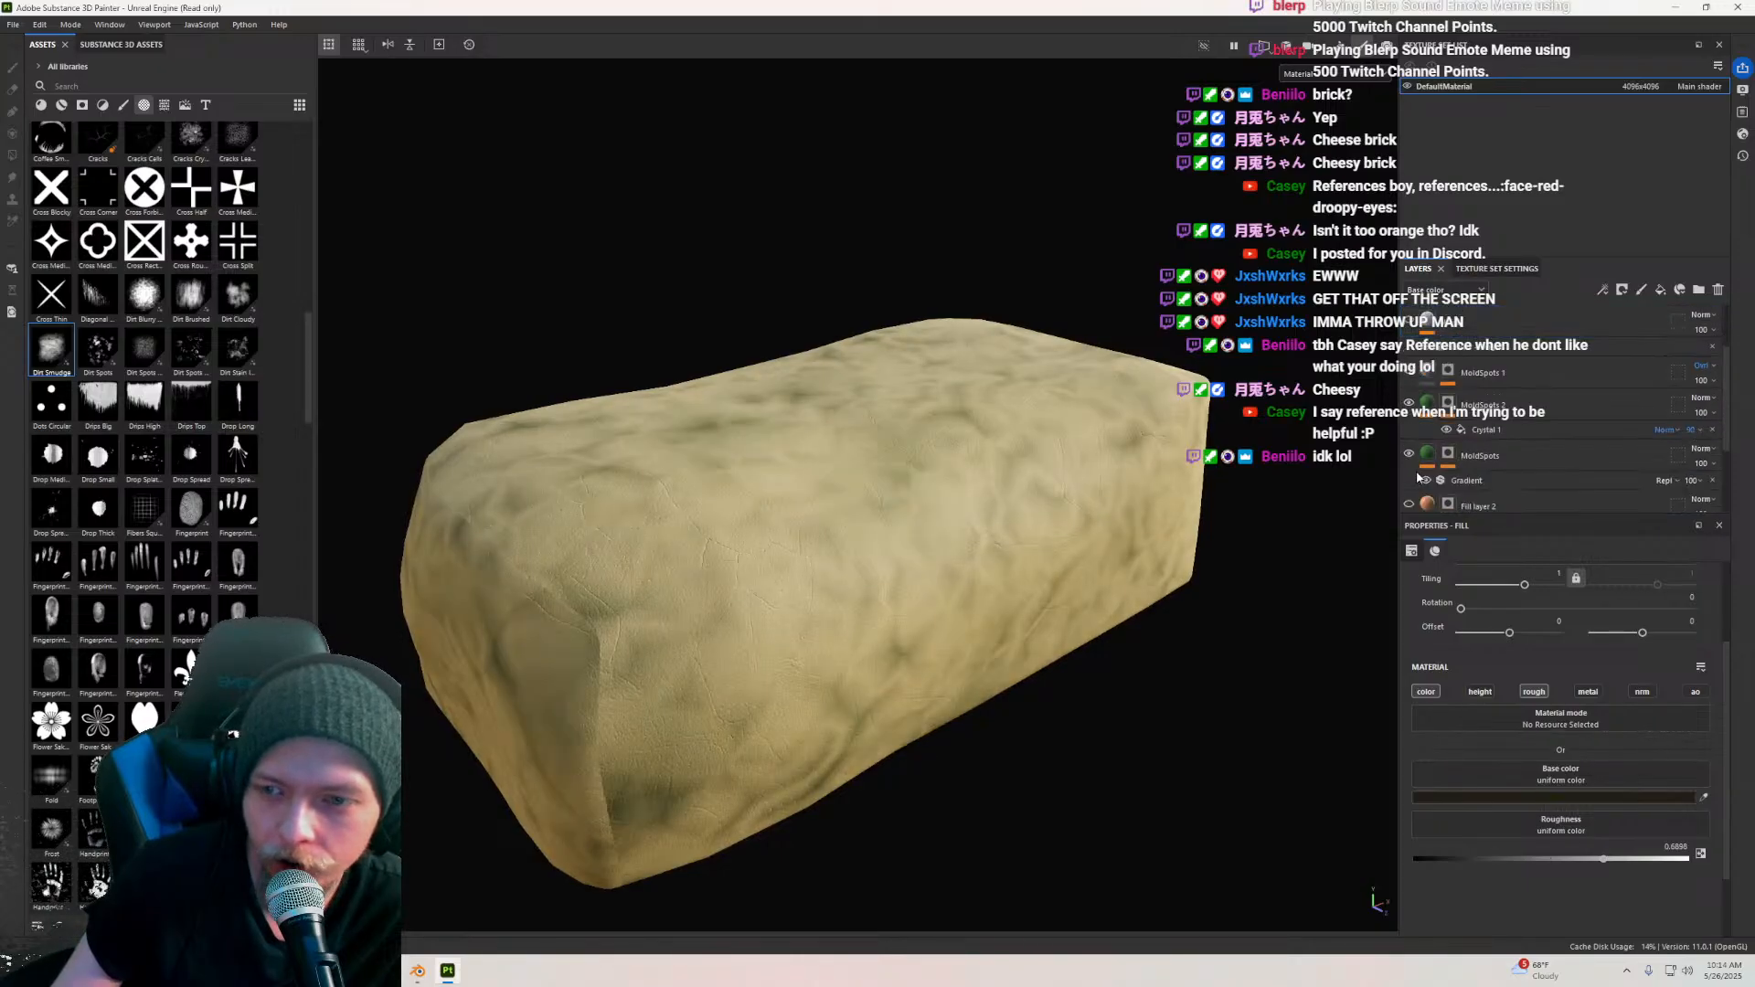
left_click(1410, 403)
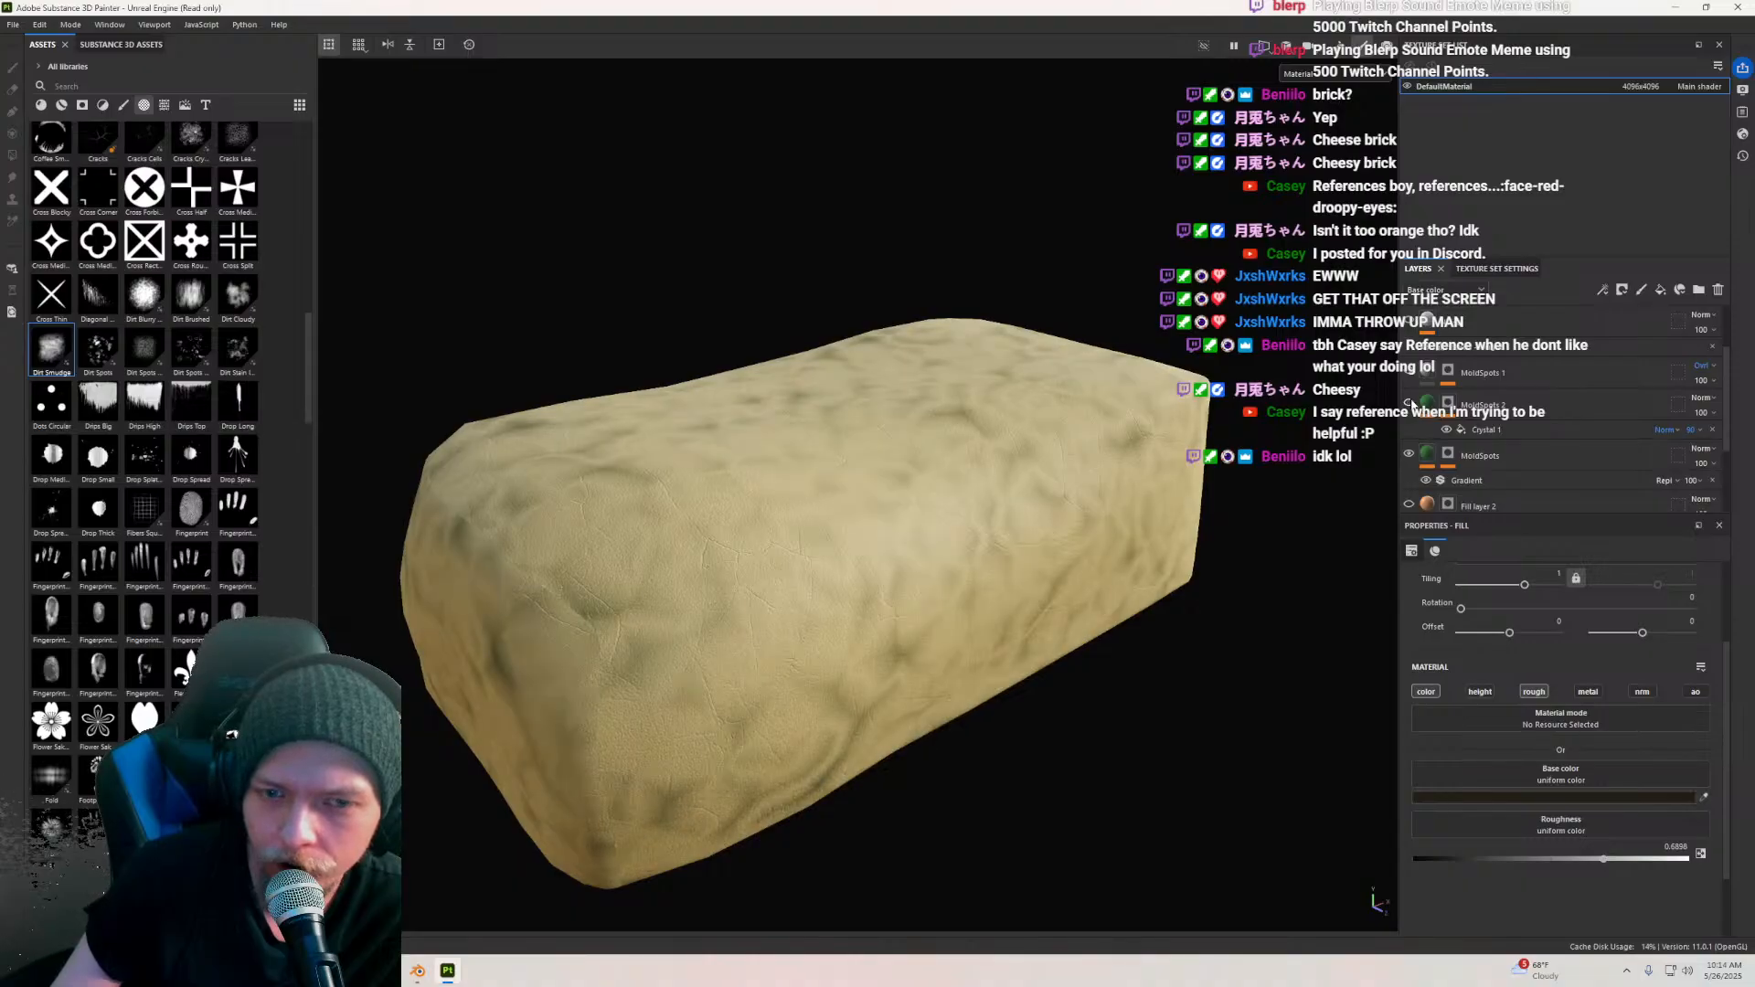
left_click(1406, 455)
left_click(1406, 454)
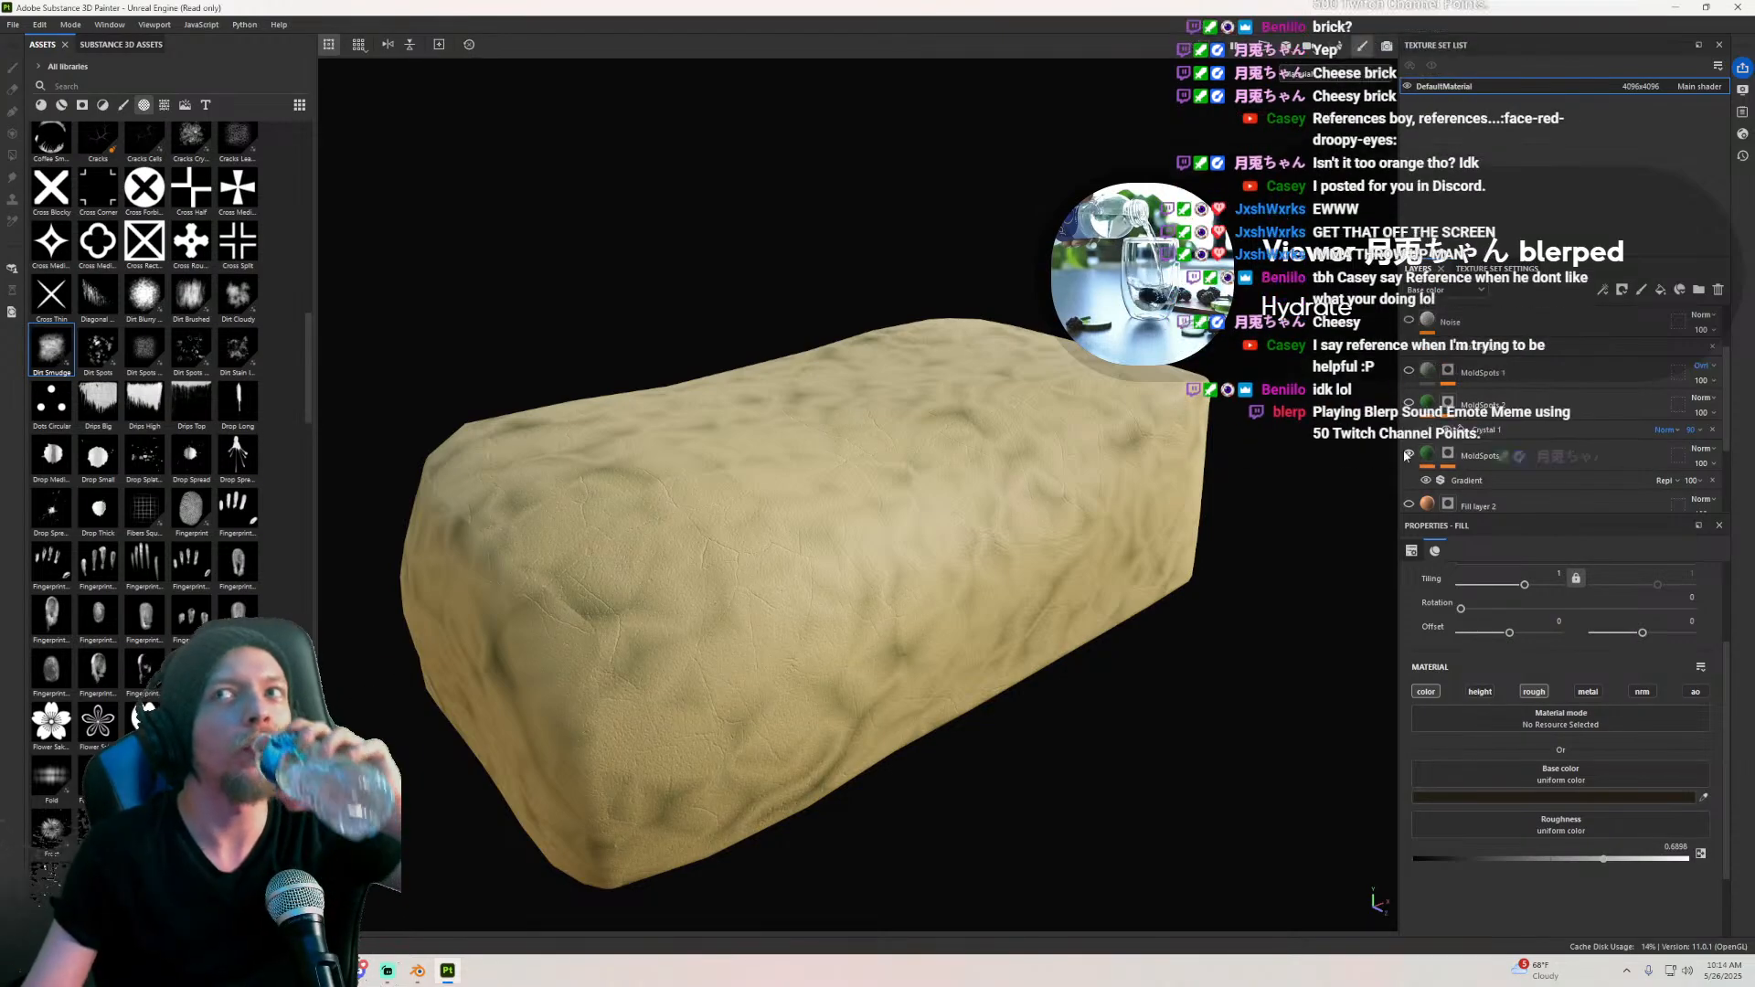
Step: Turn off the height and roughness channels of the MoldSpots layer so that it affects colour only
scroll(800, 474, "up", 3)
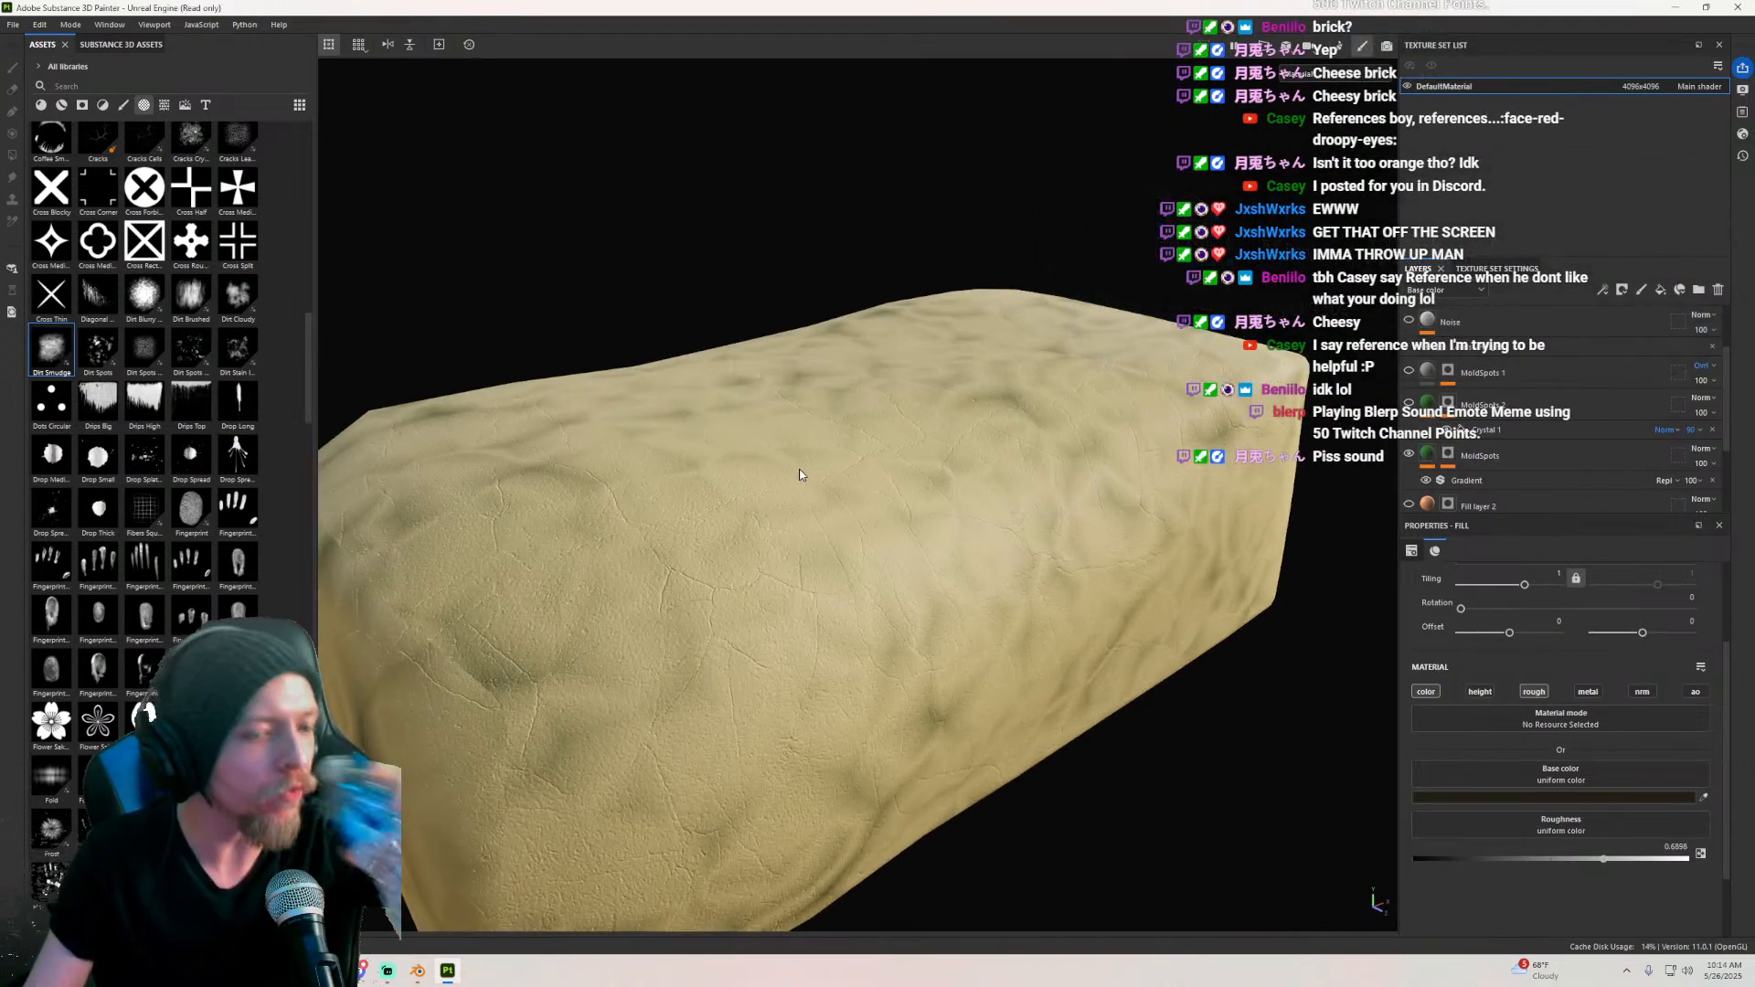
left_click(1467, 454)
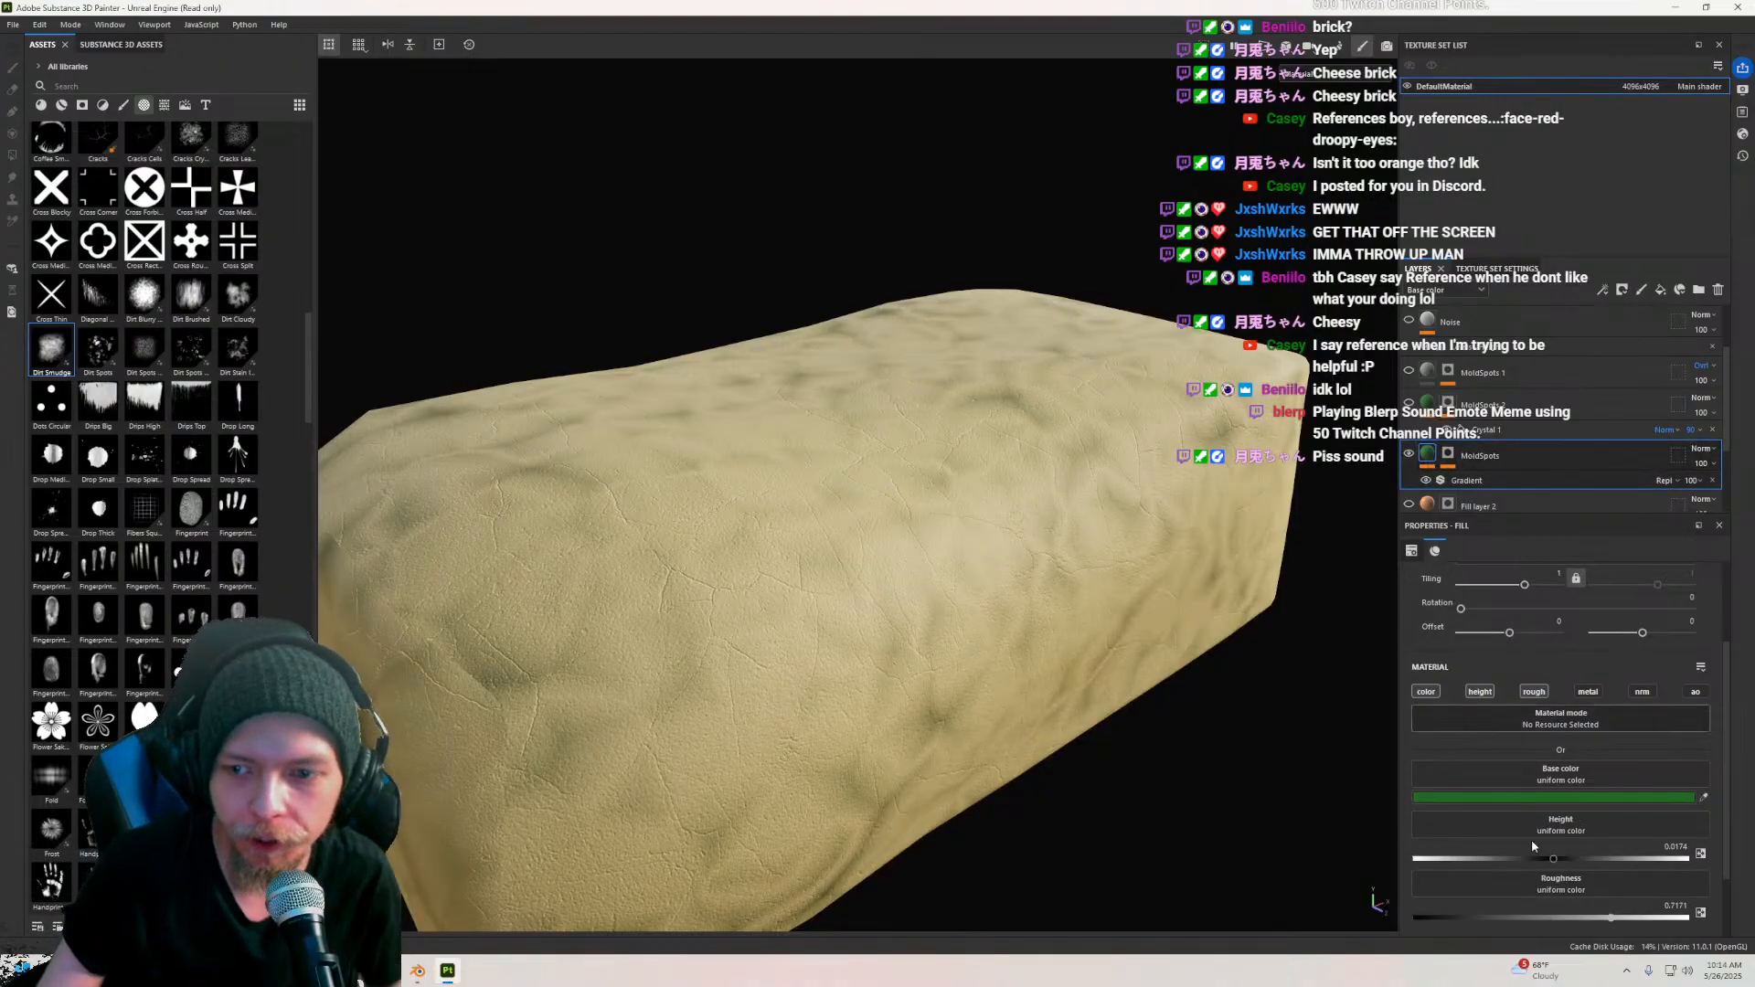
scroll(1515, 797, "down", 1)
left_click(1480, 651)
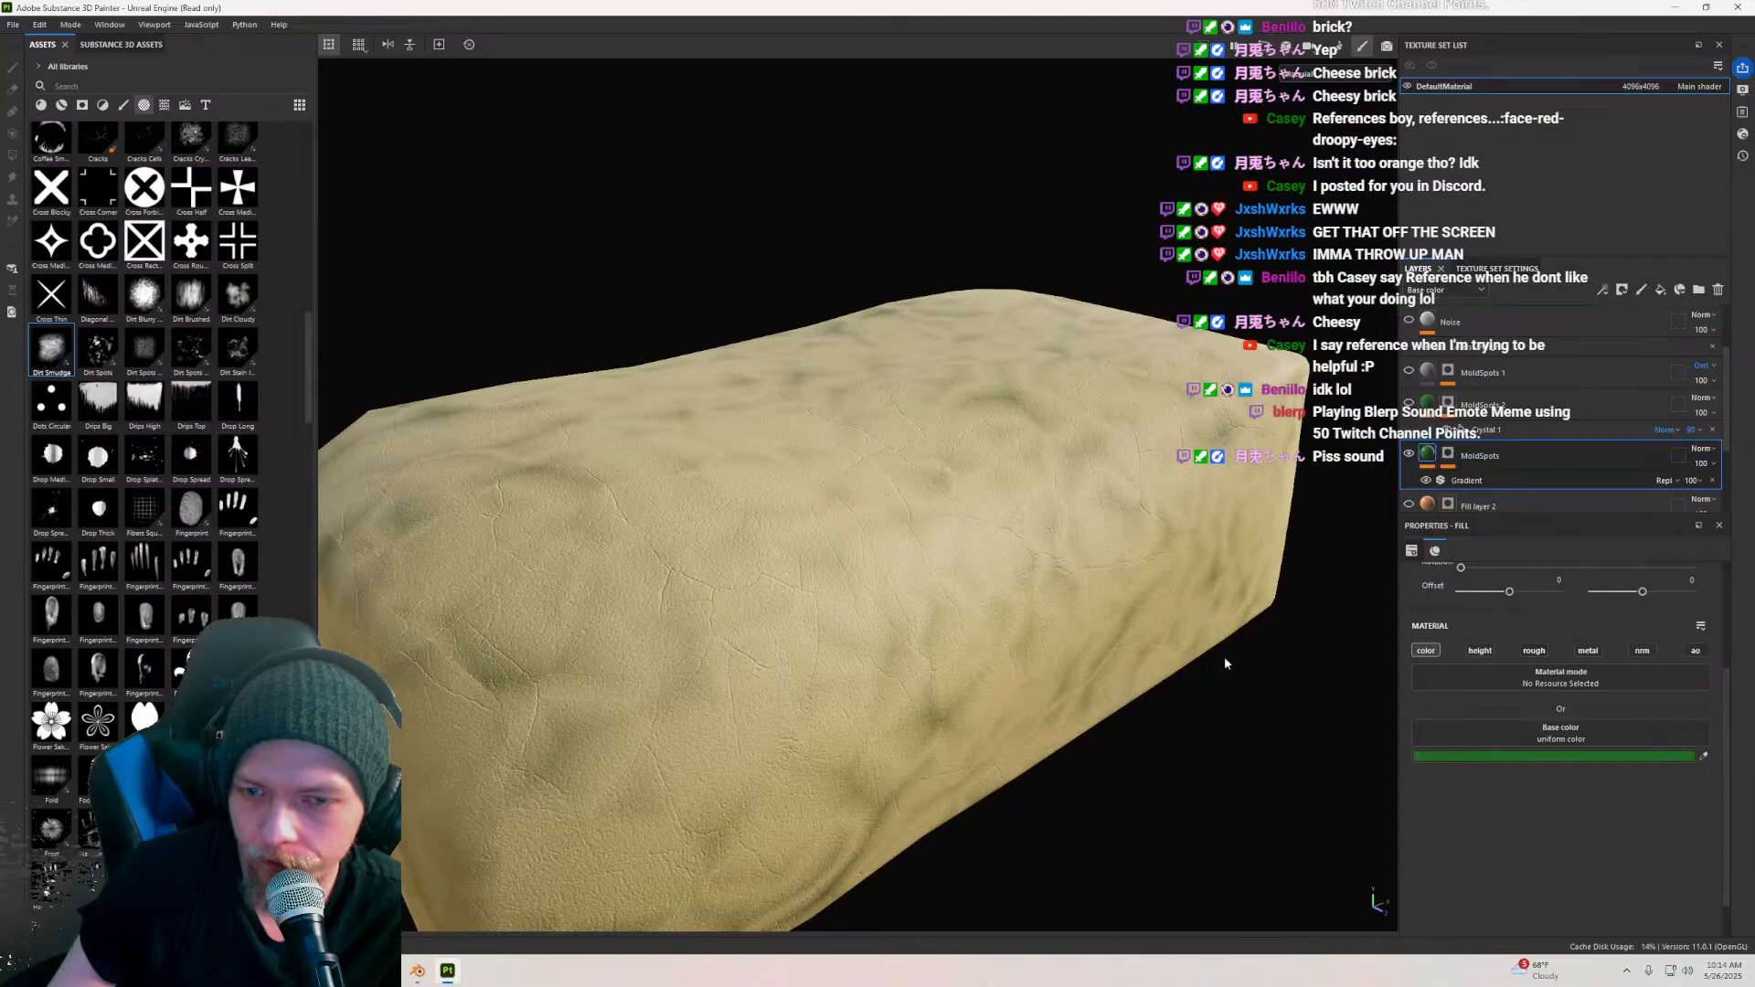
scroll(1282, 668, "down", 3)
left_click_drag(838, 506, 927, 516, "alt")
Step: Hide the MoldSpots layer and set the Dirt Level of the Dirt layer's generator to 0.73
left_click(1410, 455)
scroll(1410, 458, "up", 2)
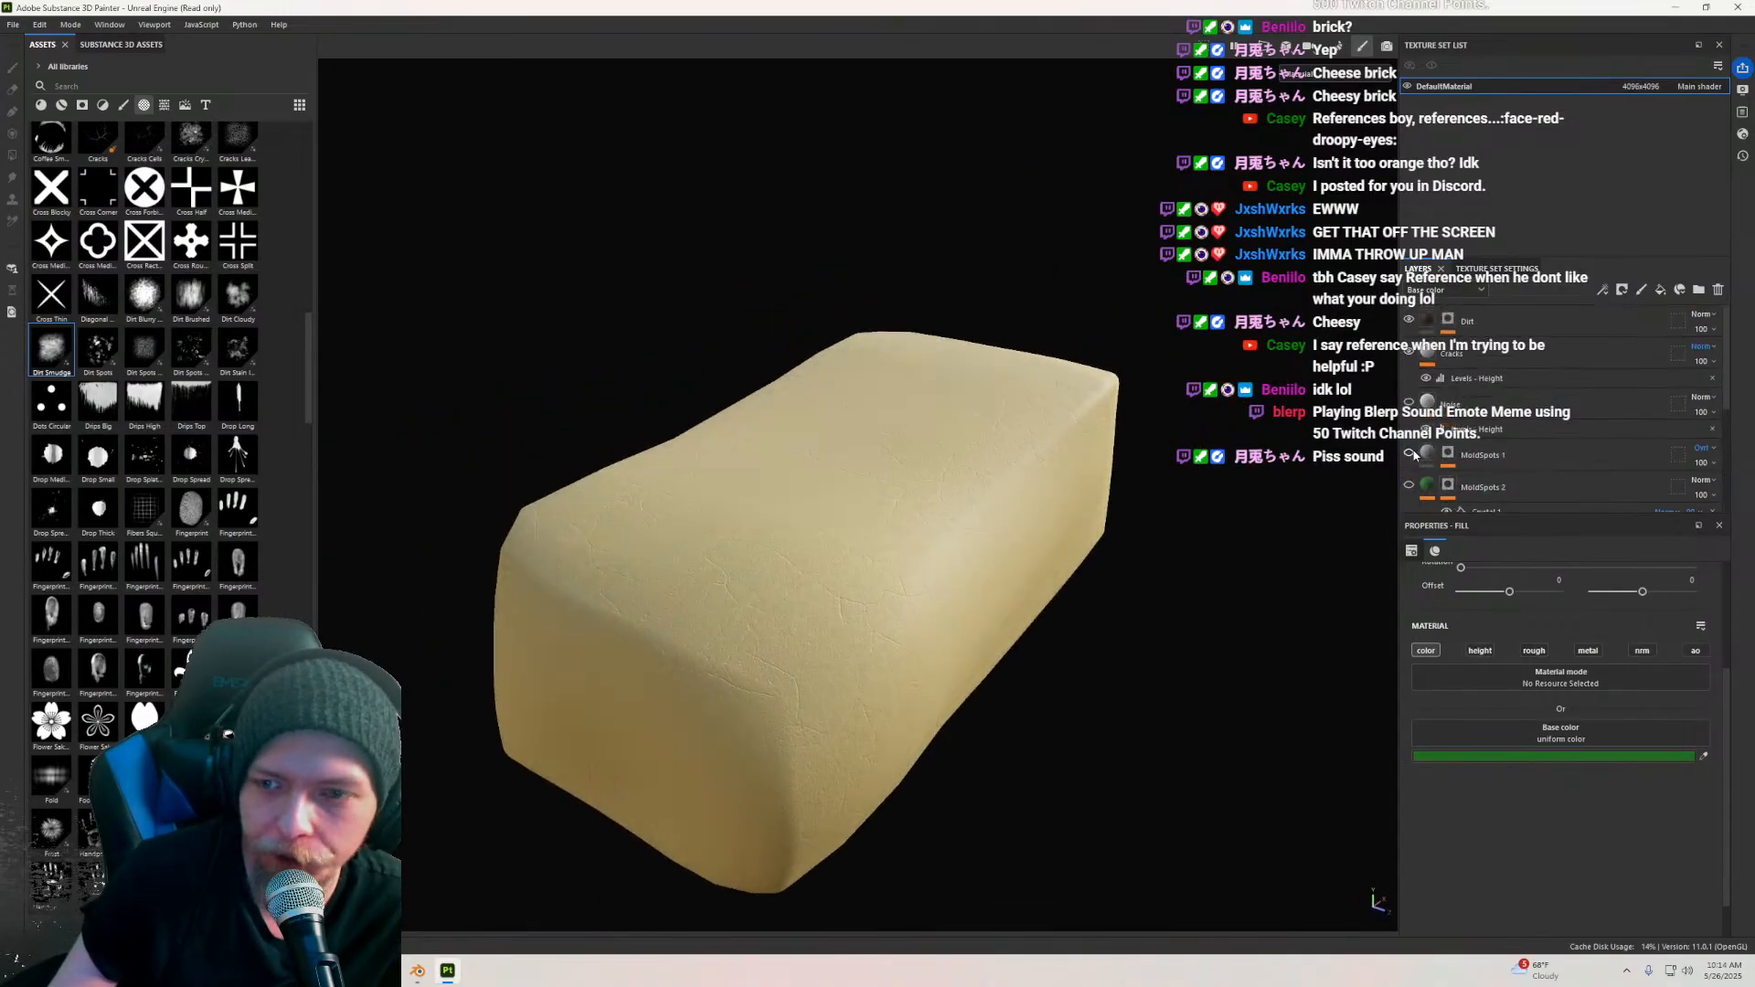
left_click(1406, 324)
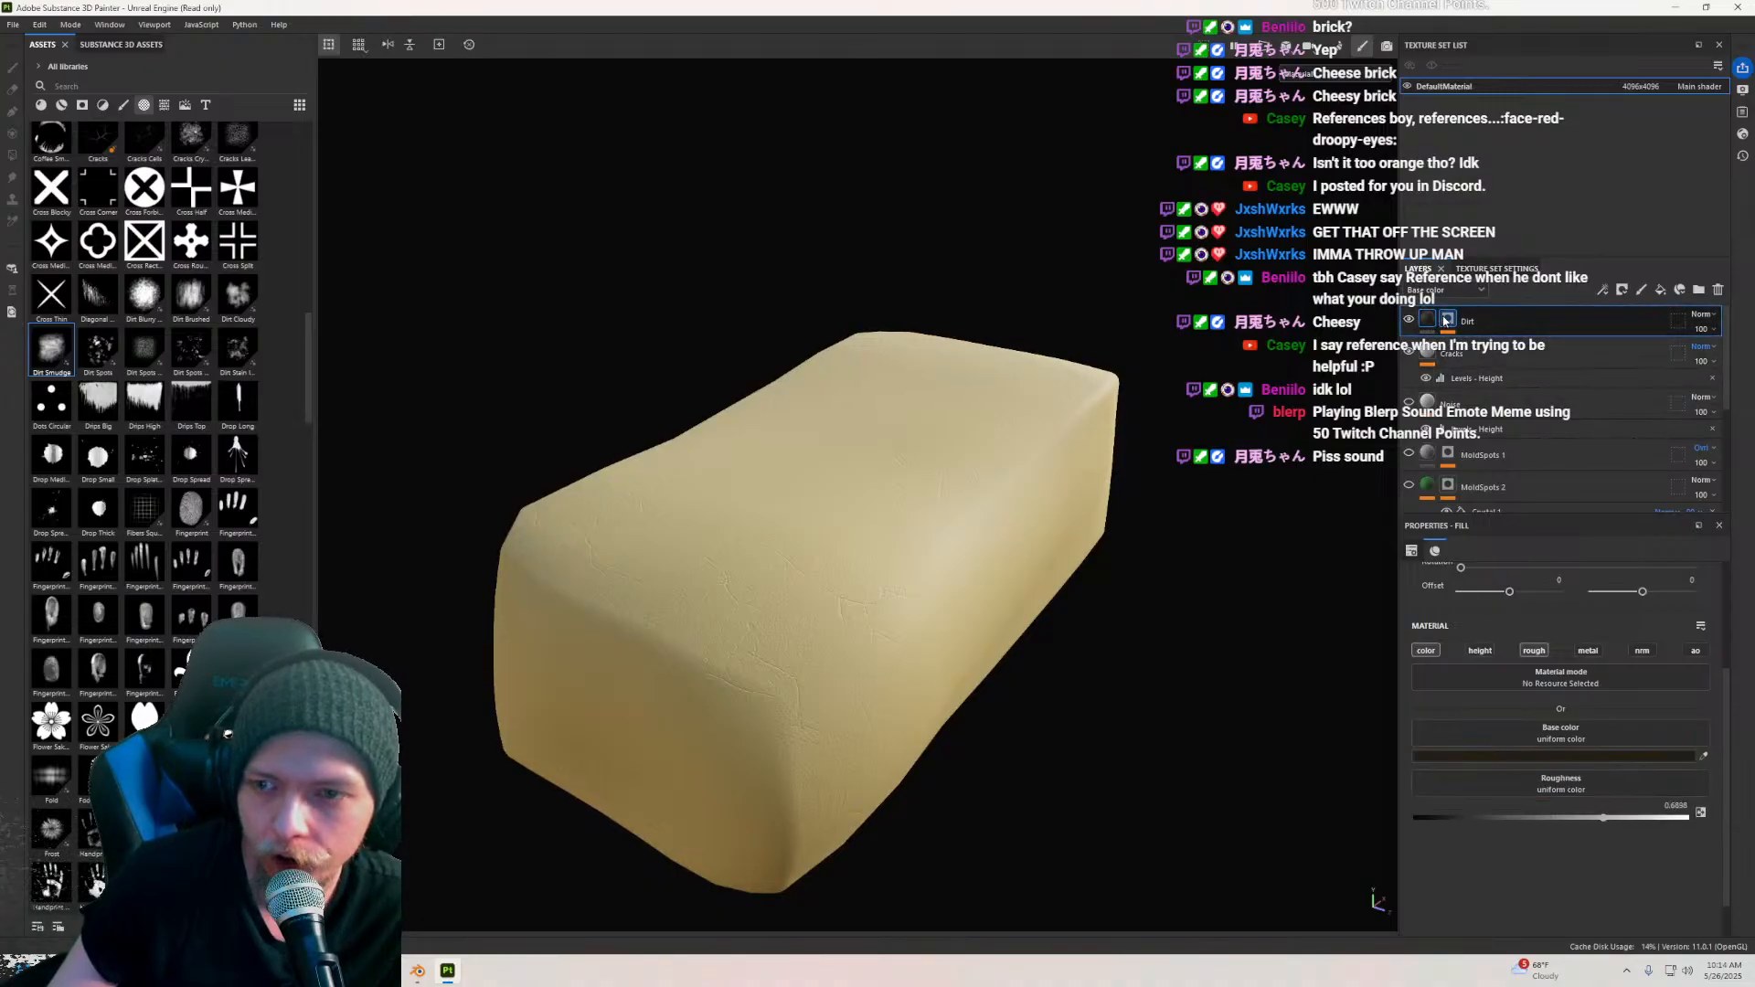
left_click(1447, 319)
left_click(1487, 347)
left_click(1599, 696)
left_click_drag(1644, 695, 1636, 696)
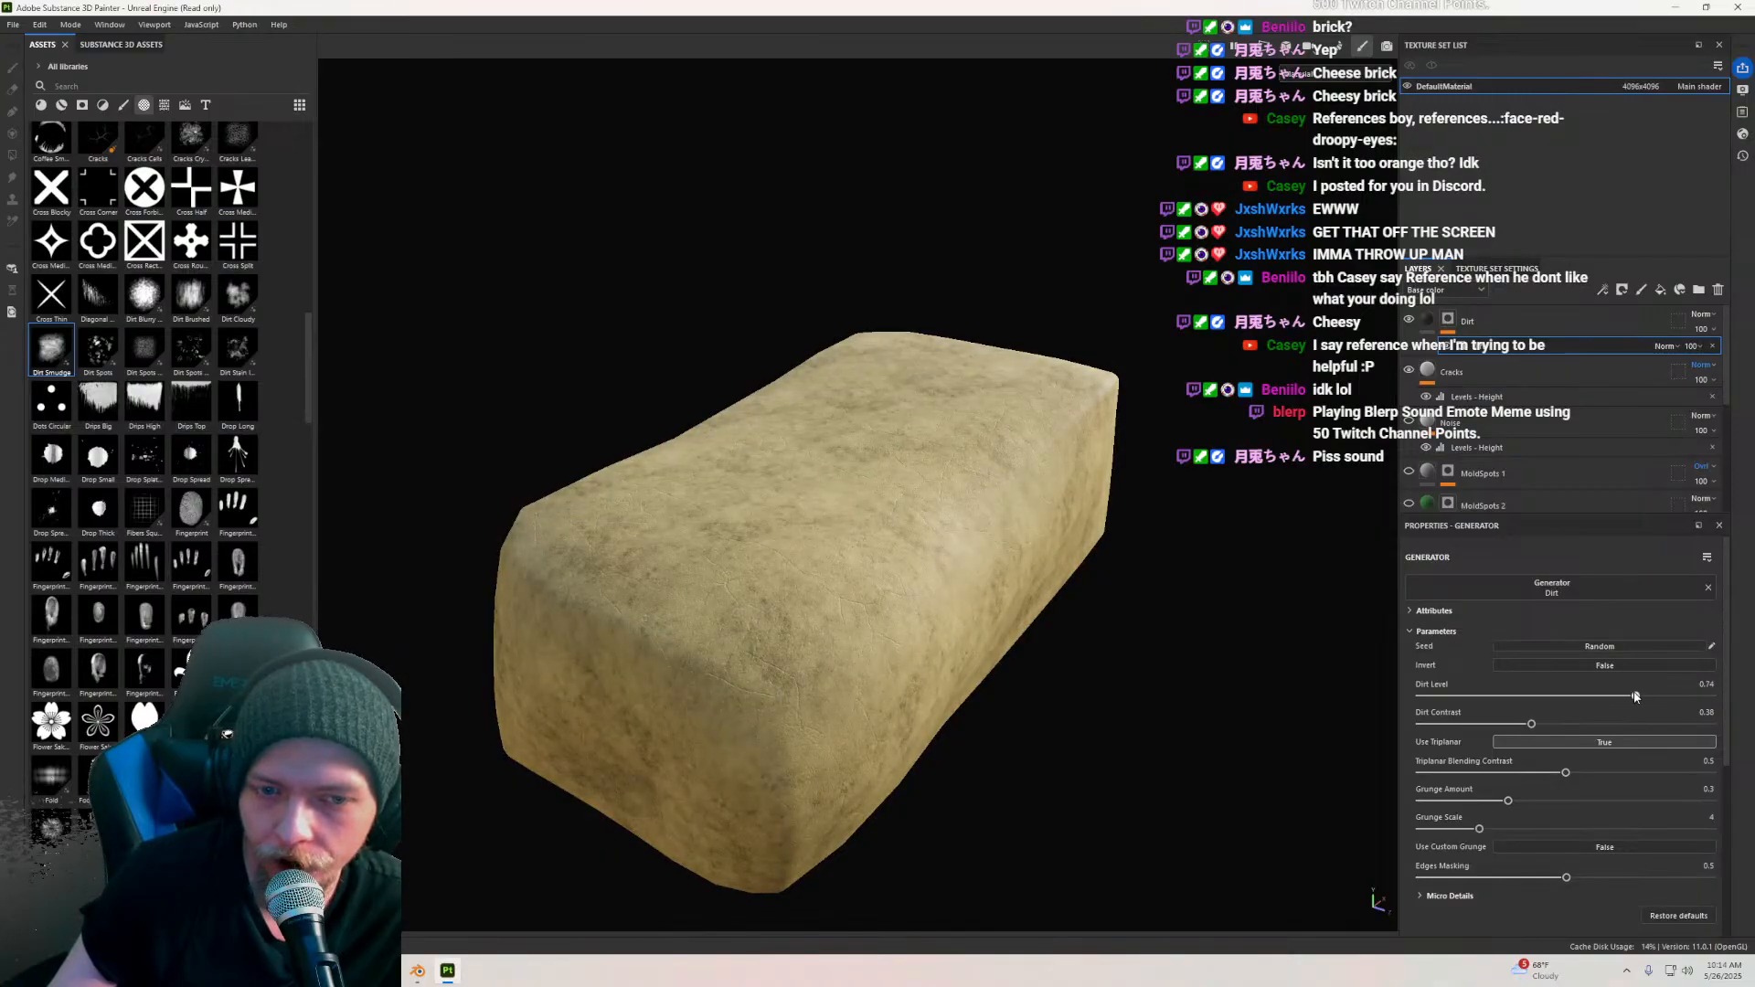
scroll(828, 568, "up", 3)
left_click_drag(828, 569, 800, 486, "alt")
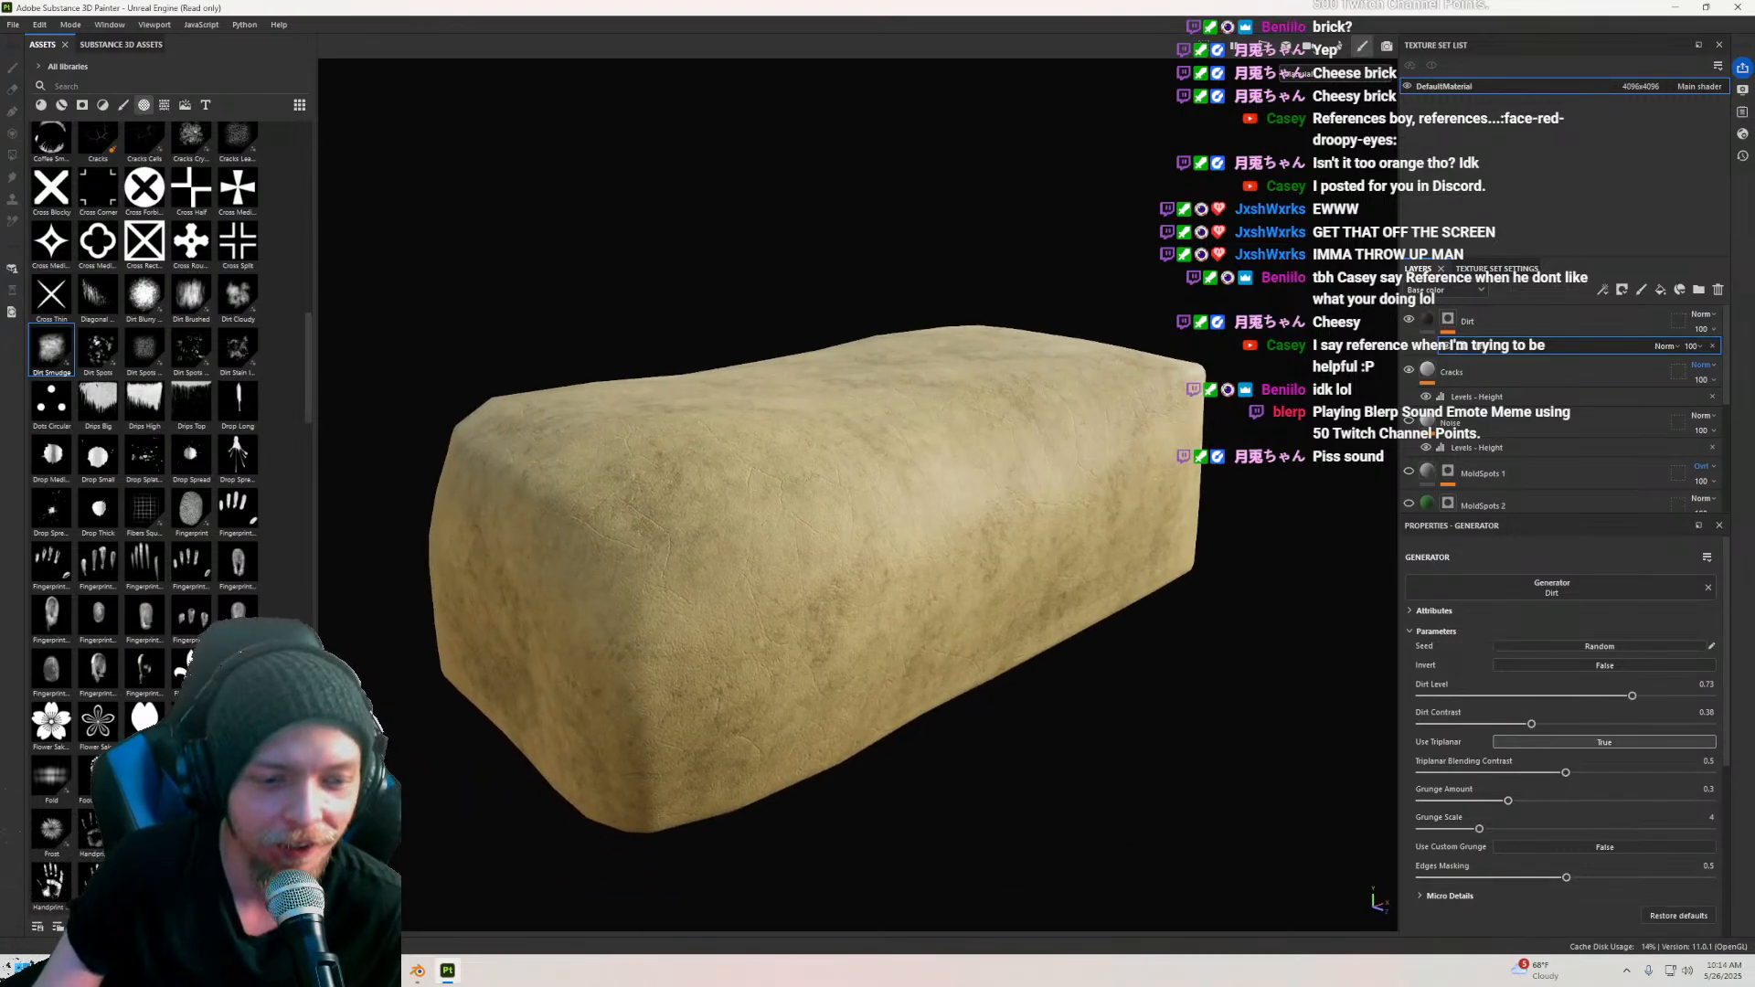
Step: Change the Dirt layer's base colour to a greyish olive (918D6E) and inspect it on the block
scroll(808, 613, "up", 3)
left_click_drag(830, 564, 773, 540, "alt")
scroll(932, 509, "down", 2)
scroll(917, 497, "up", 3)
scroll(756, 552, "down", 2)
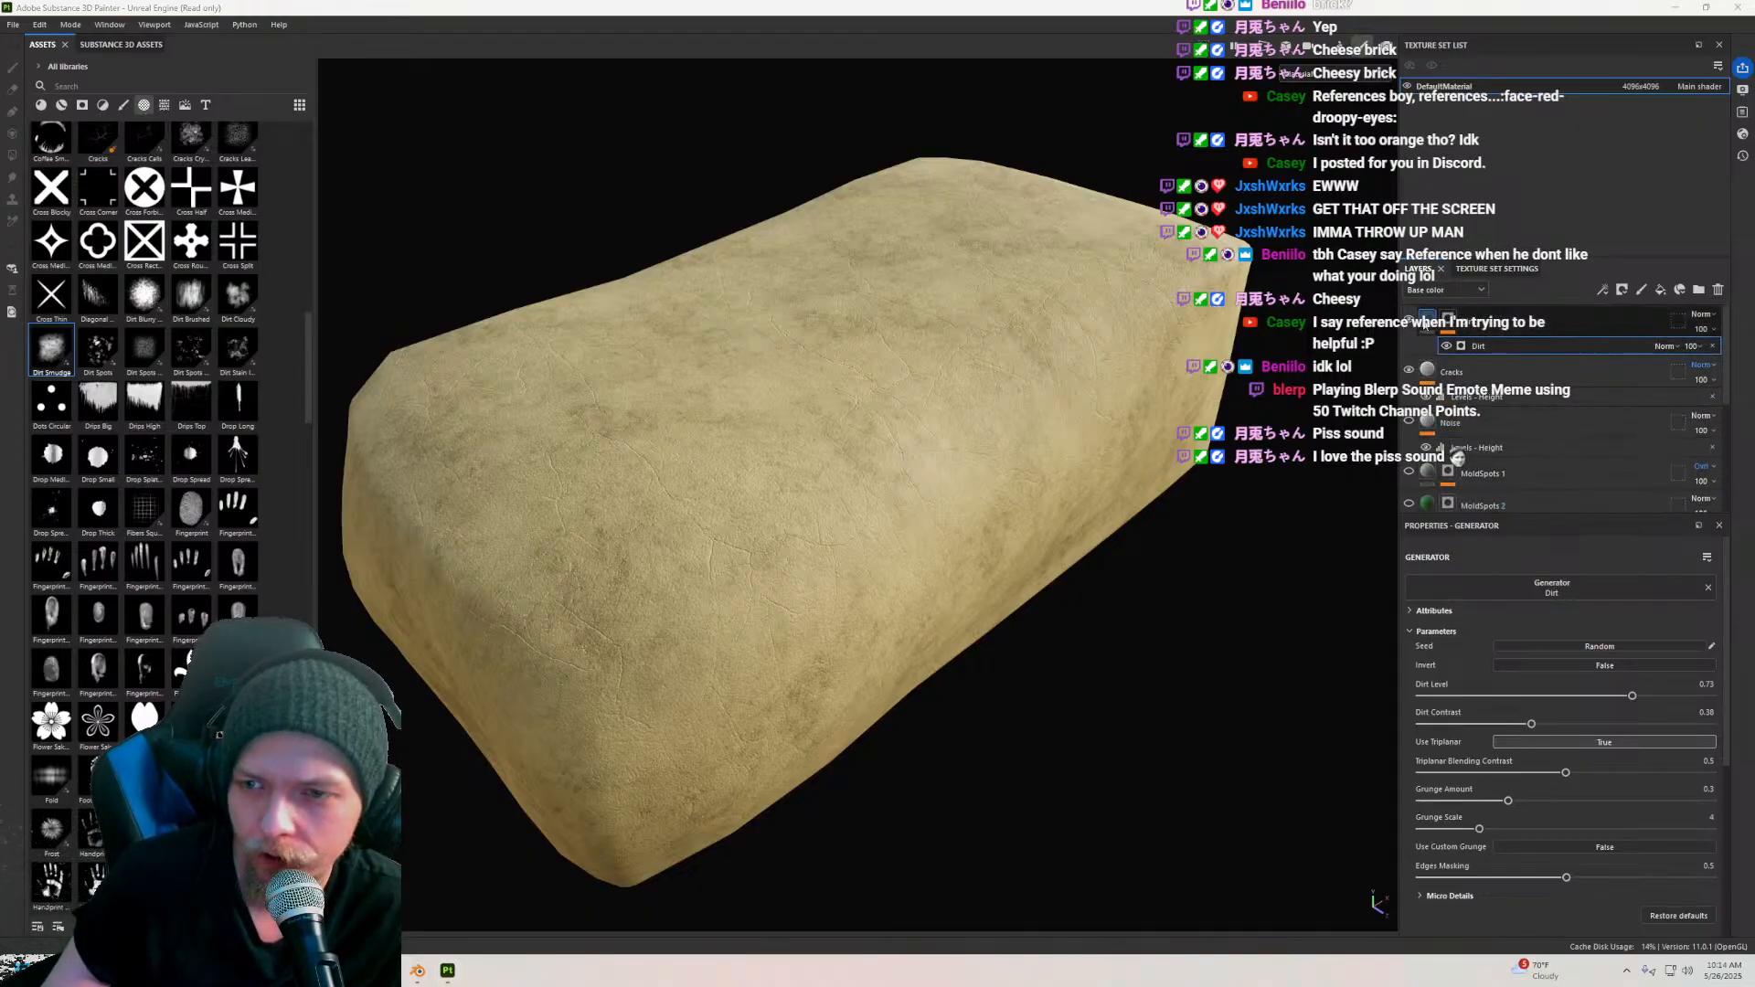
left_click(1448, 331)
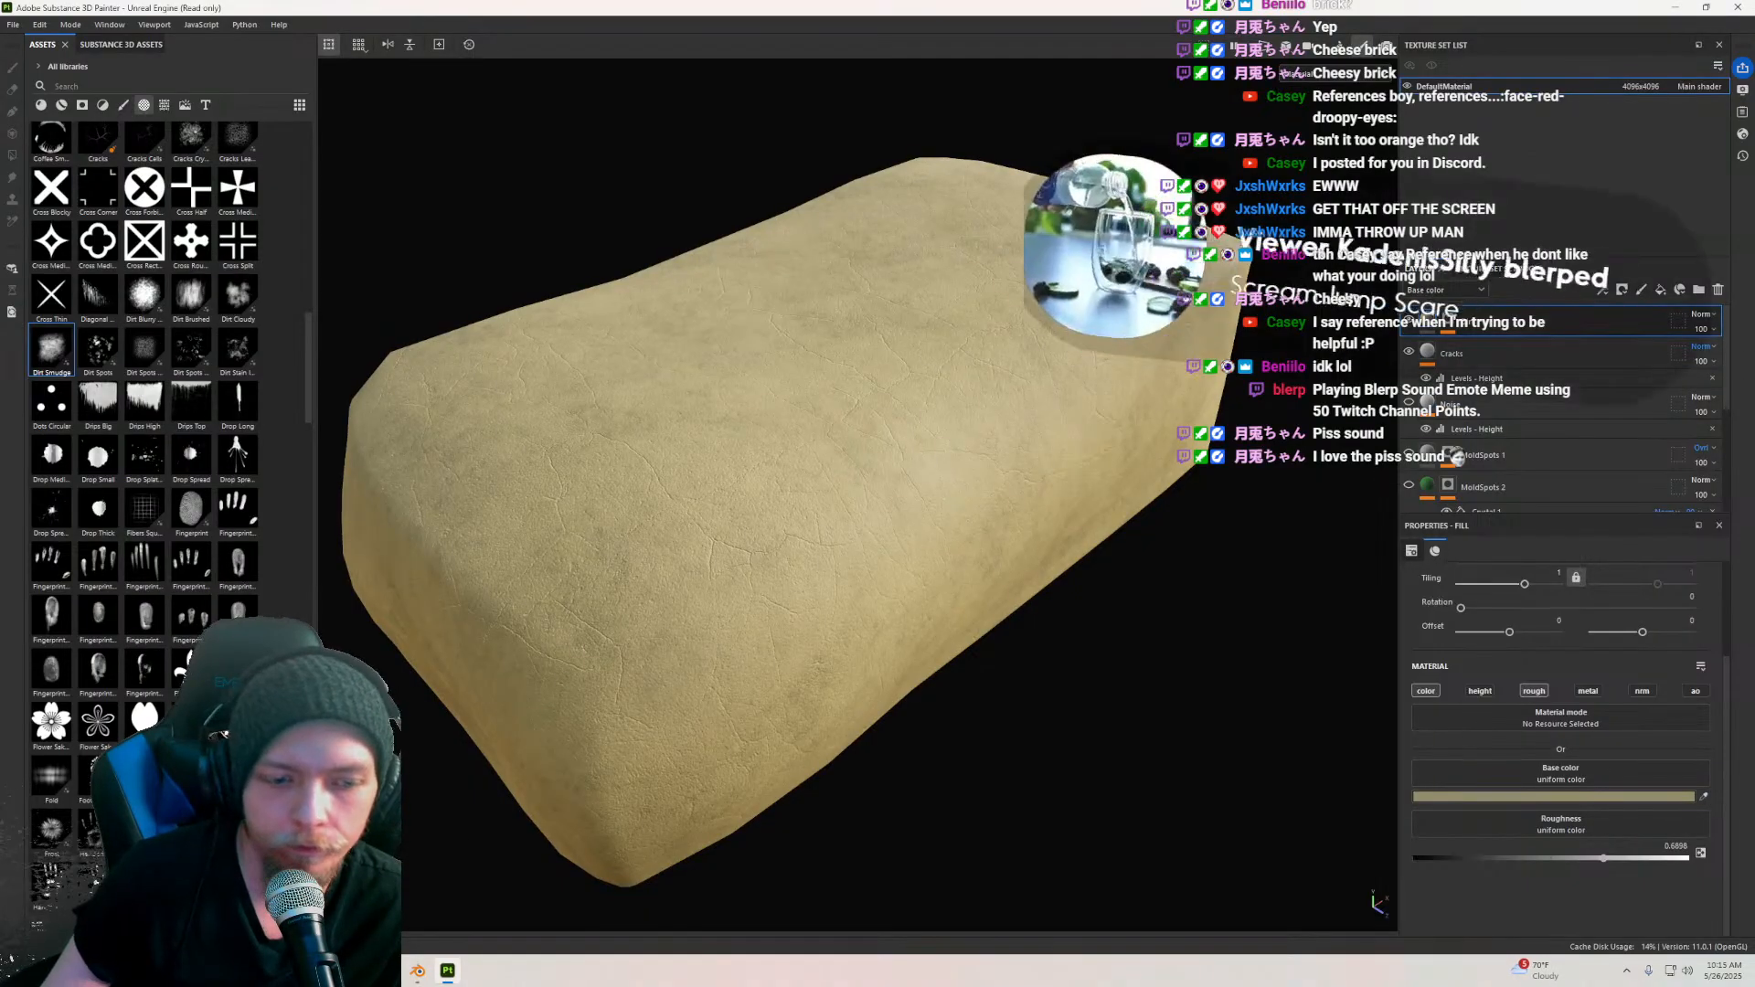
mouse_move(399, 978)
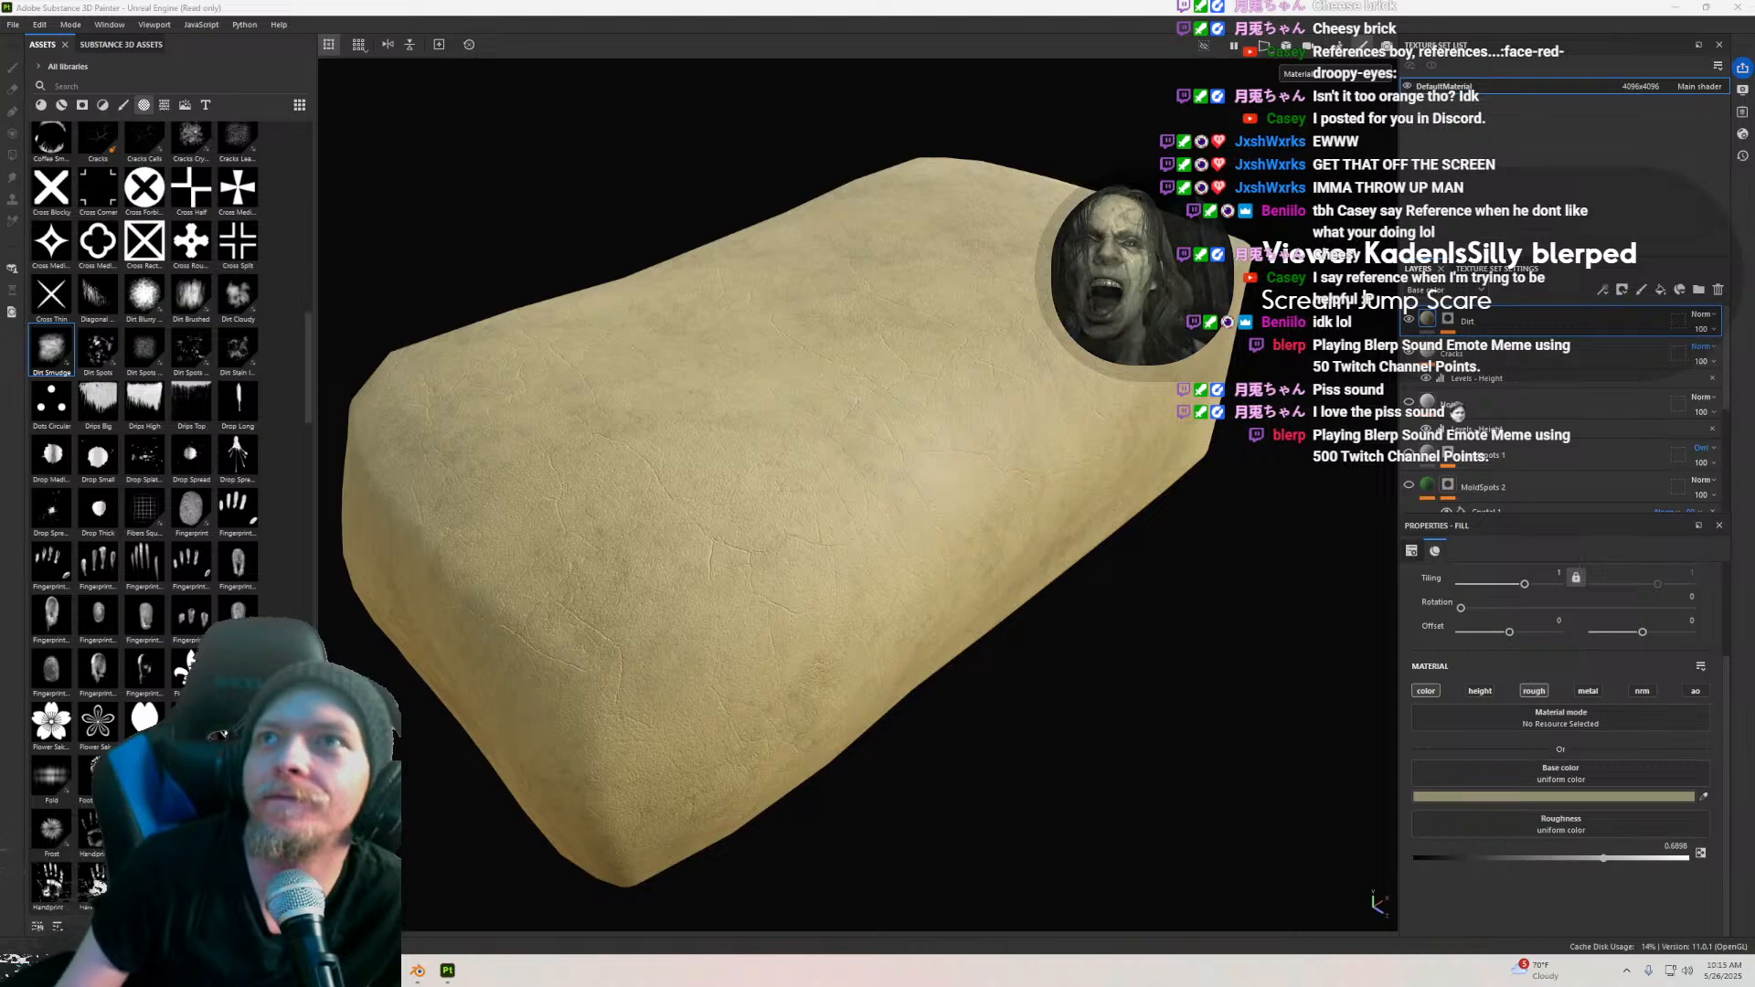
mouse_move(731, 526)
left_mouse_down("alt")
mouse_move(830, 572)
mouse_move(552, 420)
mouse_move(944, 529)
mouse_move(805, 607)
left_mouse_up("alt")
scroll(804, 607, "up", 5)
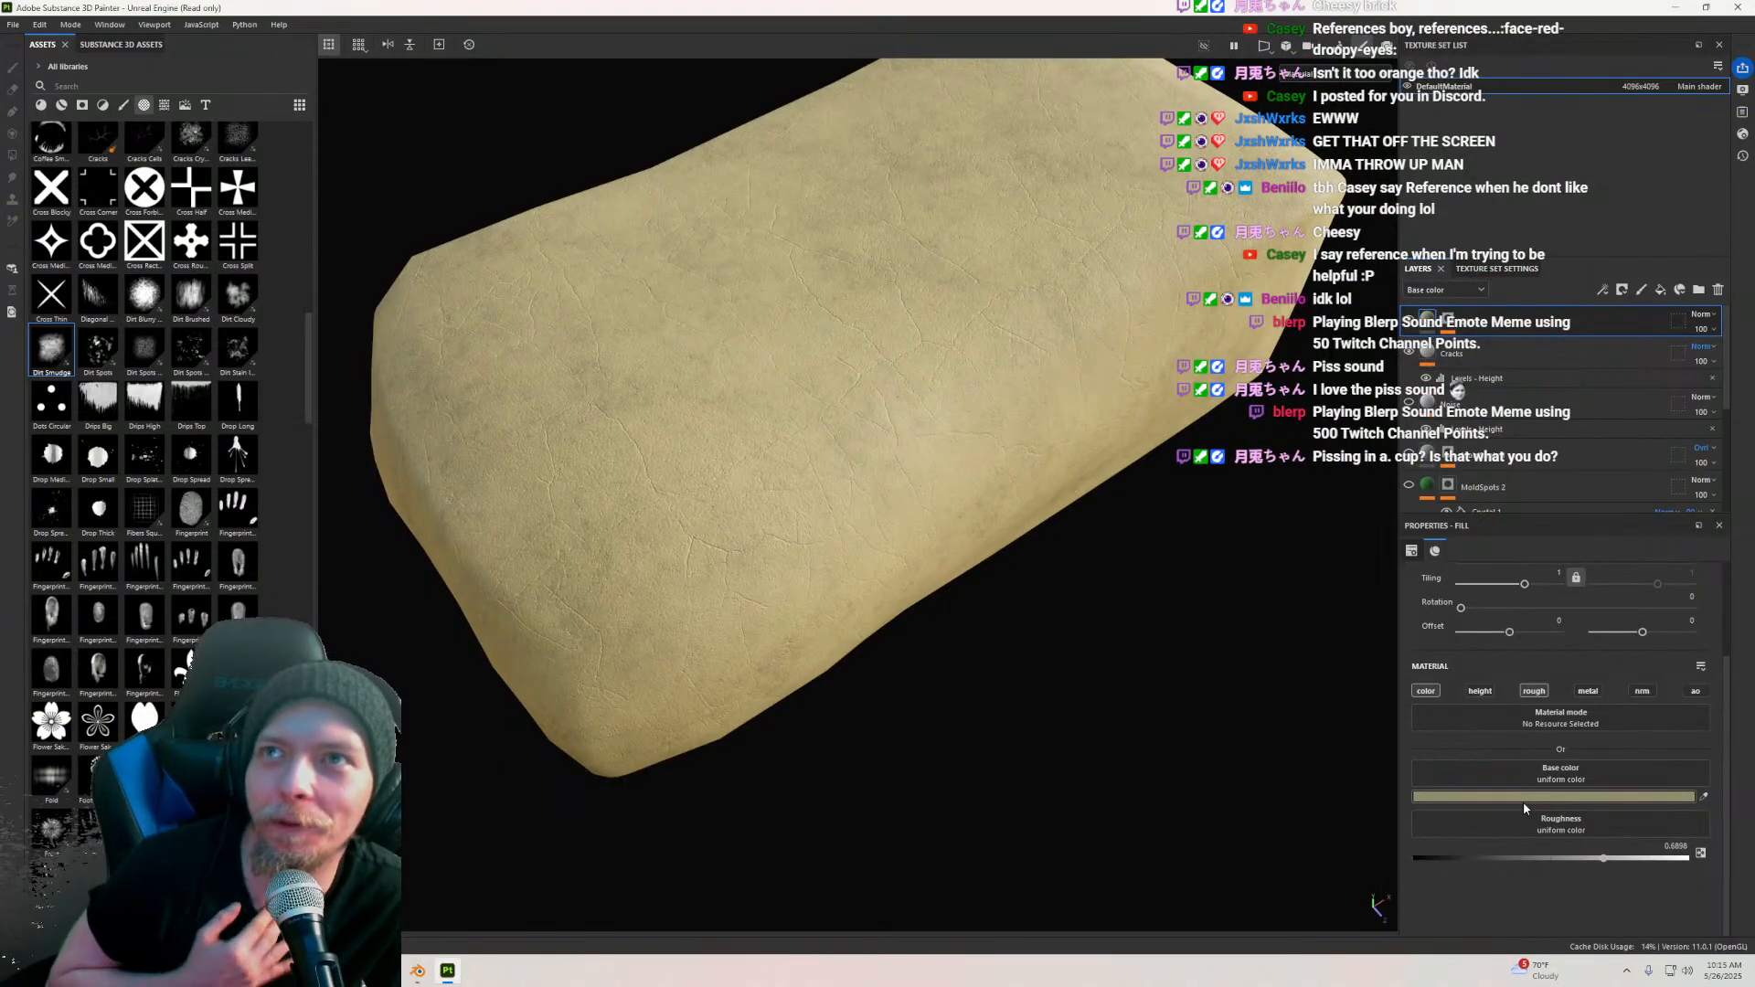
Step: Change the Dirt layer's base colour to a dark green and close the colour picker
left_click(1454, 797)
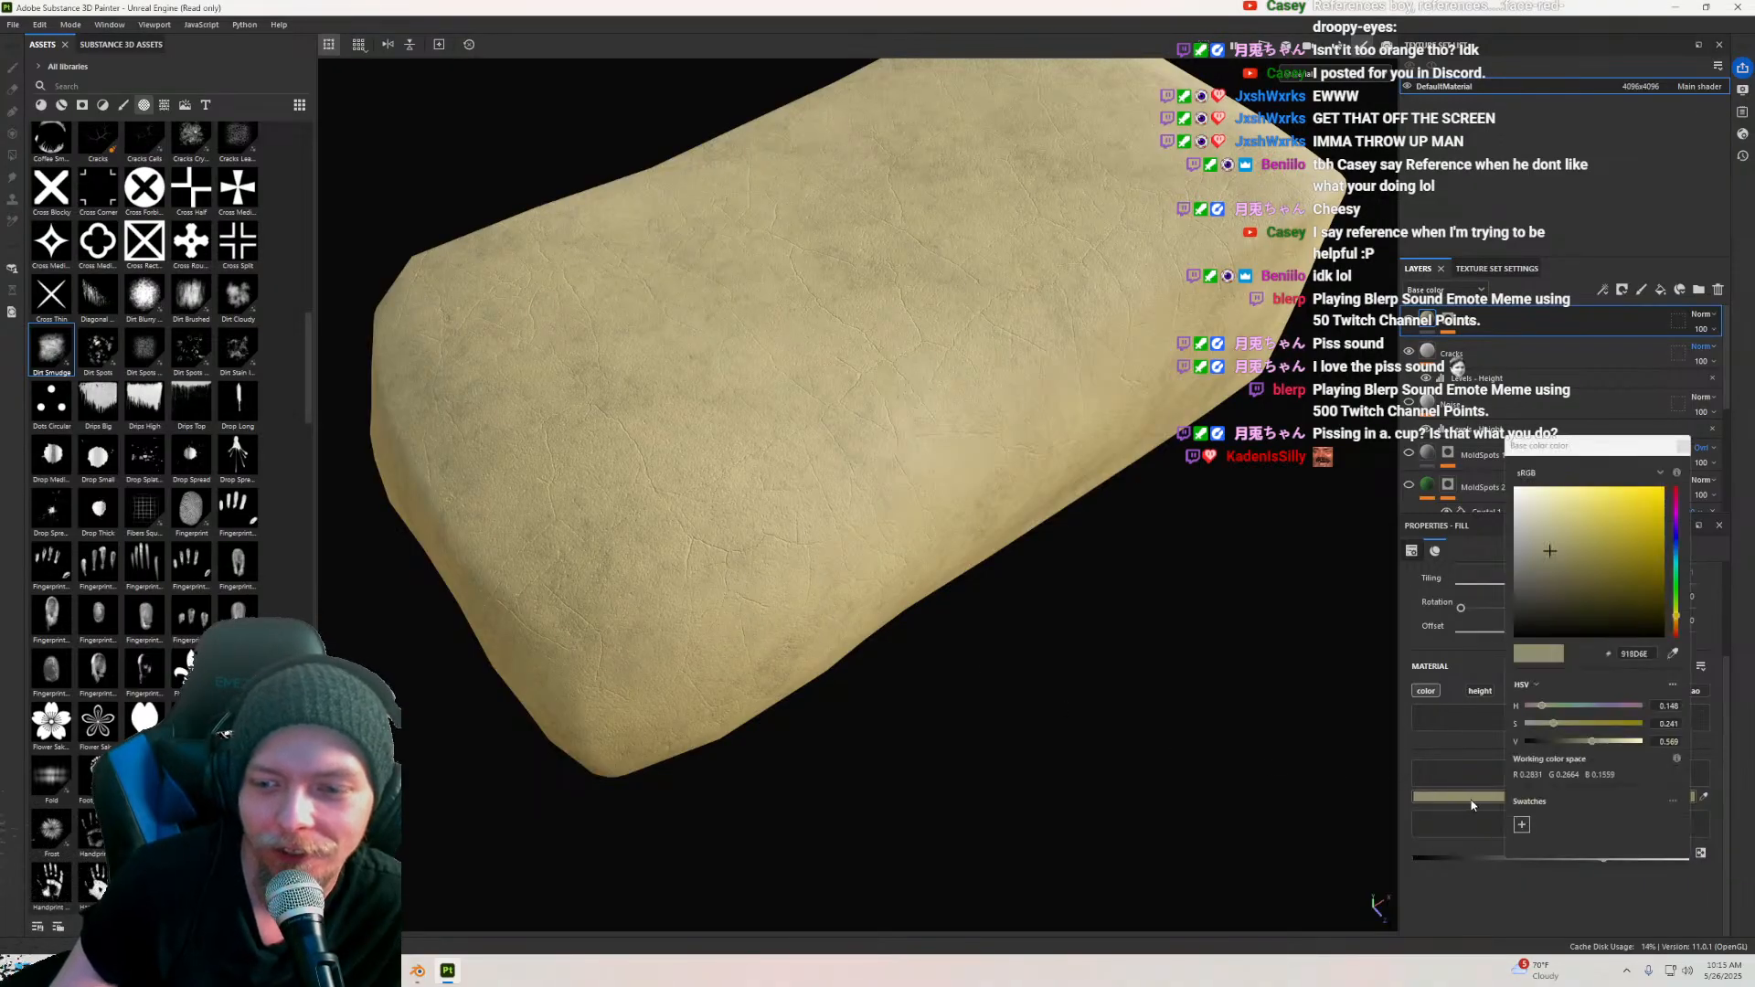
left_click(1677, 598)
left_click(1592, 557)
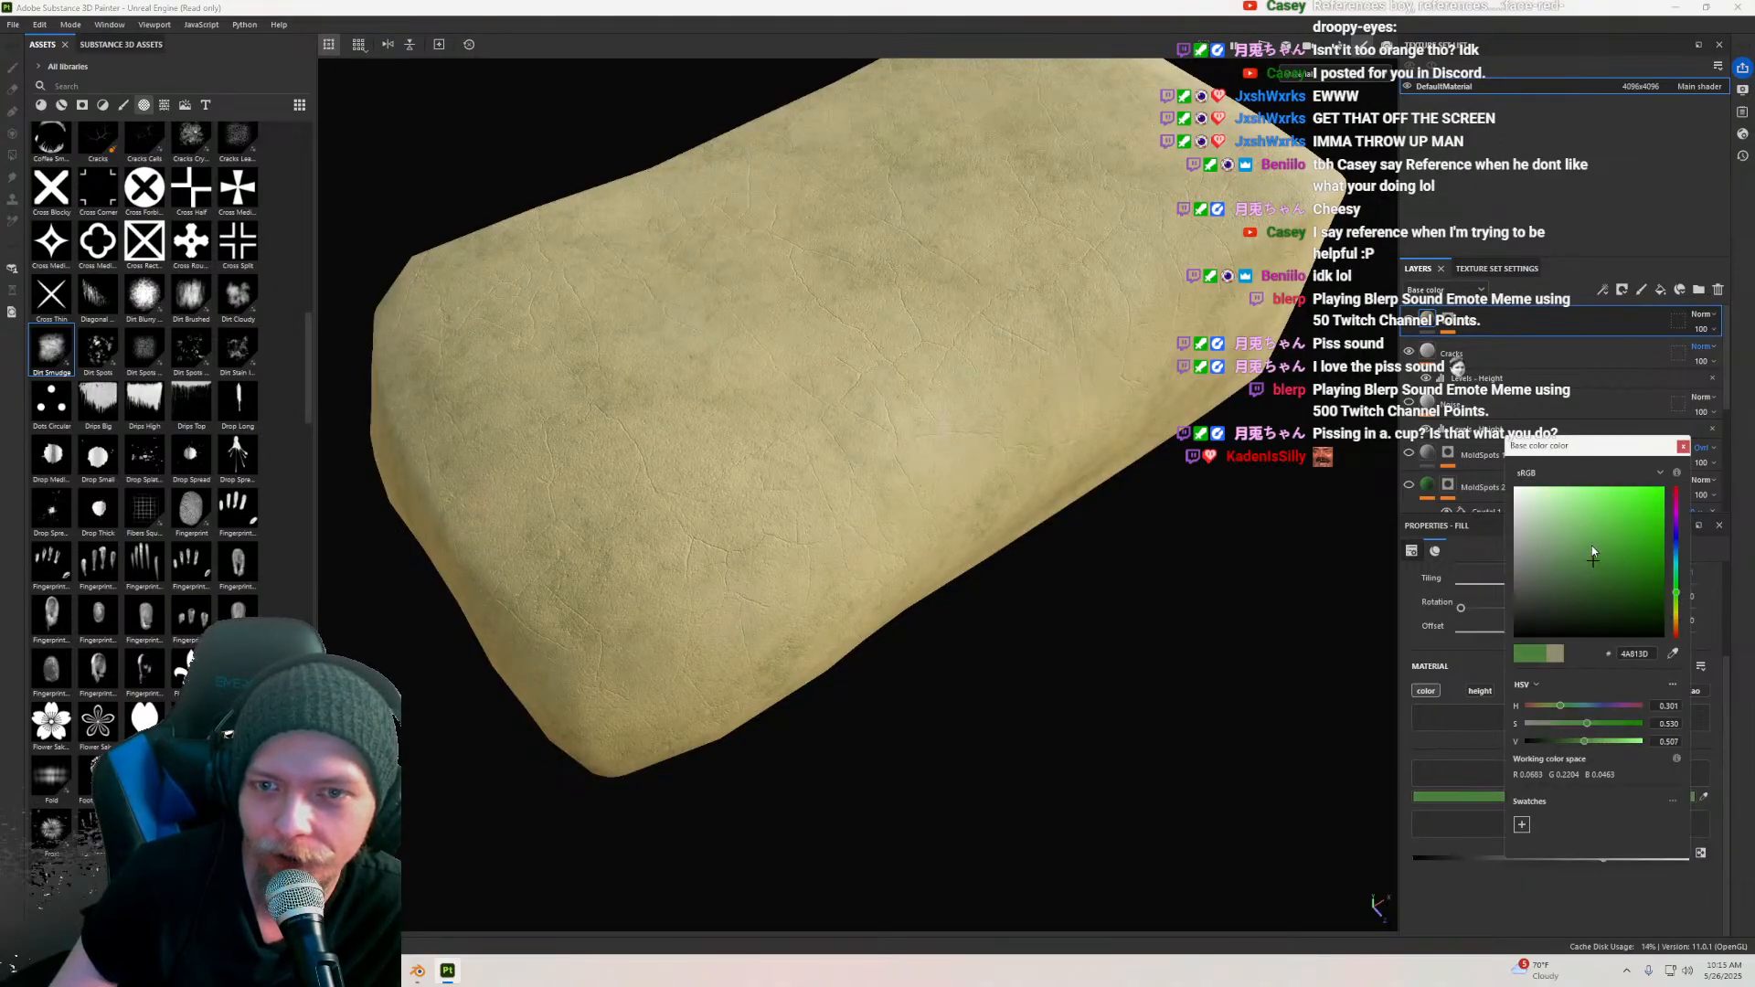
mouse_move(1598, 546)
left_mouse_down()
mouse_move(1581, 551)
mouse_move(1597, 573)
left_mouse_up()
left_click_drag(1113, 573, 1027, 529, "alt")
left_click(1682, 447)
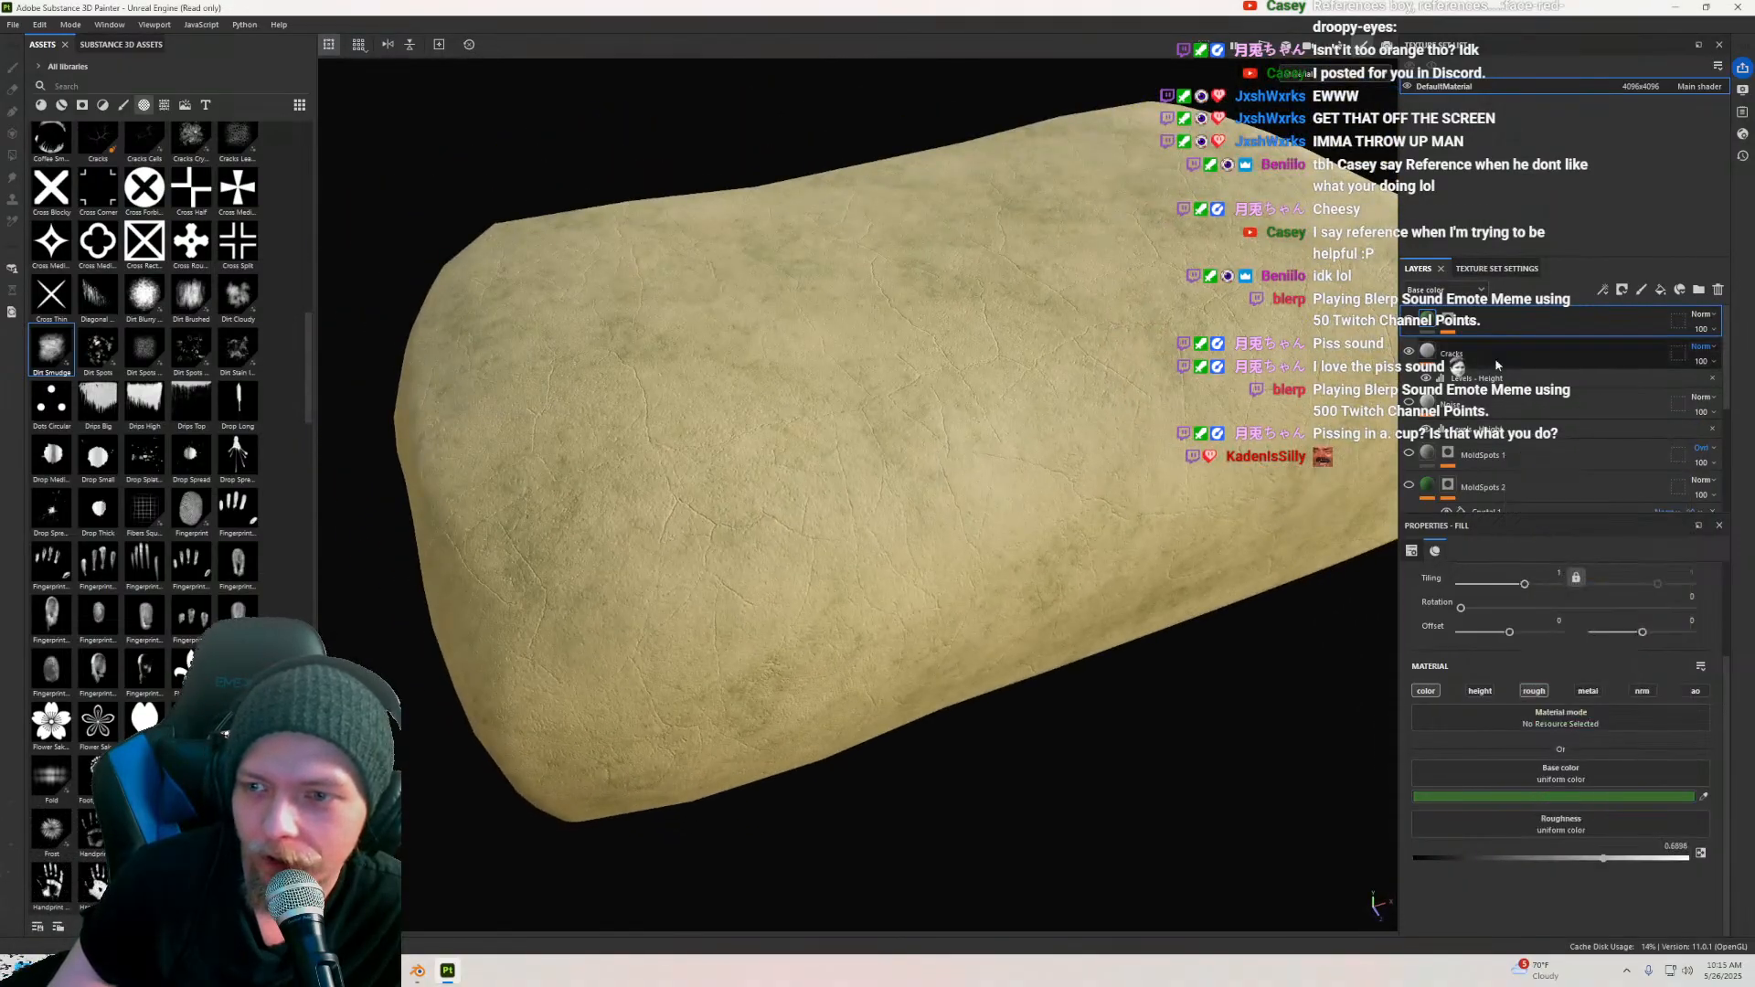
Step: Try inverting the Dirt layer's generator, restore Invert to False, and raise its Dirt Level to 0.87
left_click(1451, 325)
left_click(1504, 348)
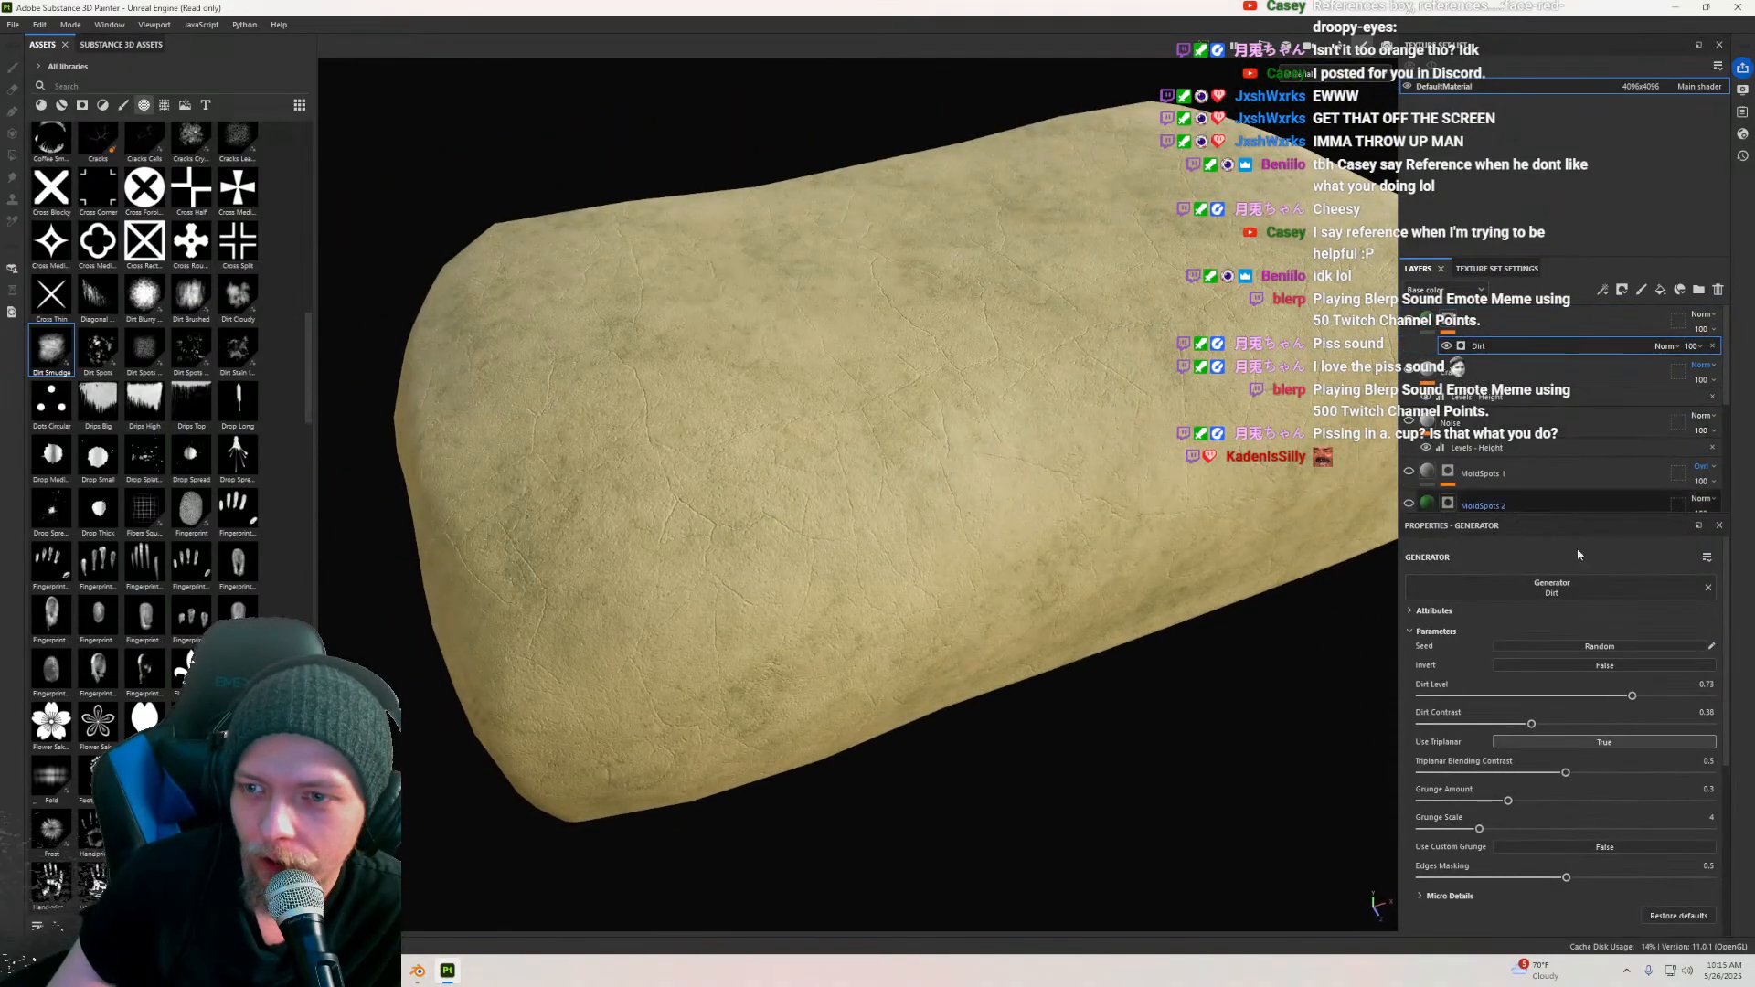
left_click(1603, 665)
left_click_drag(414, 467, 768, 512, "alt")
left_click(1570, 666)
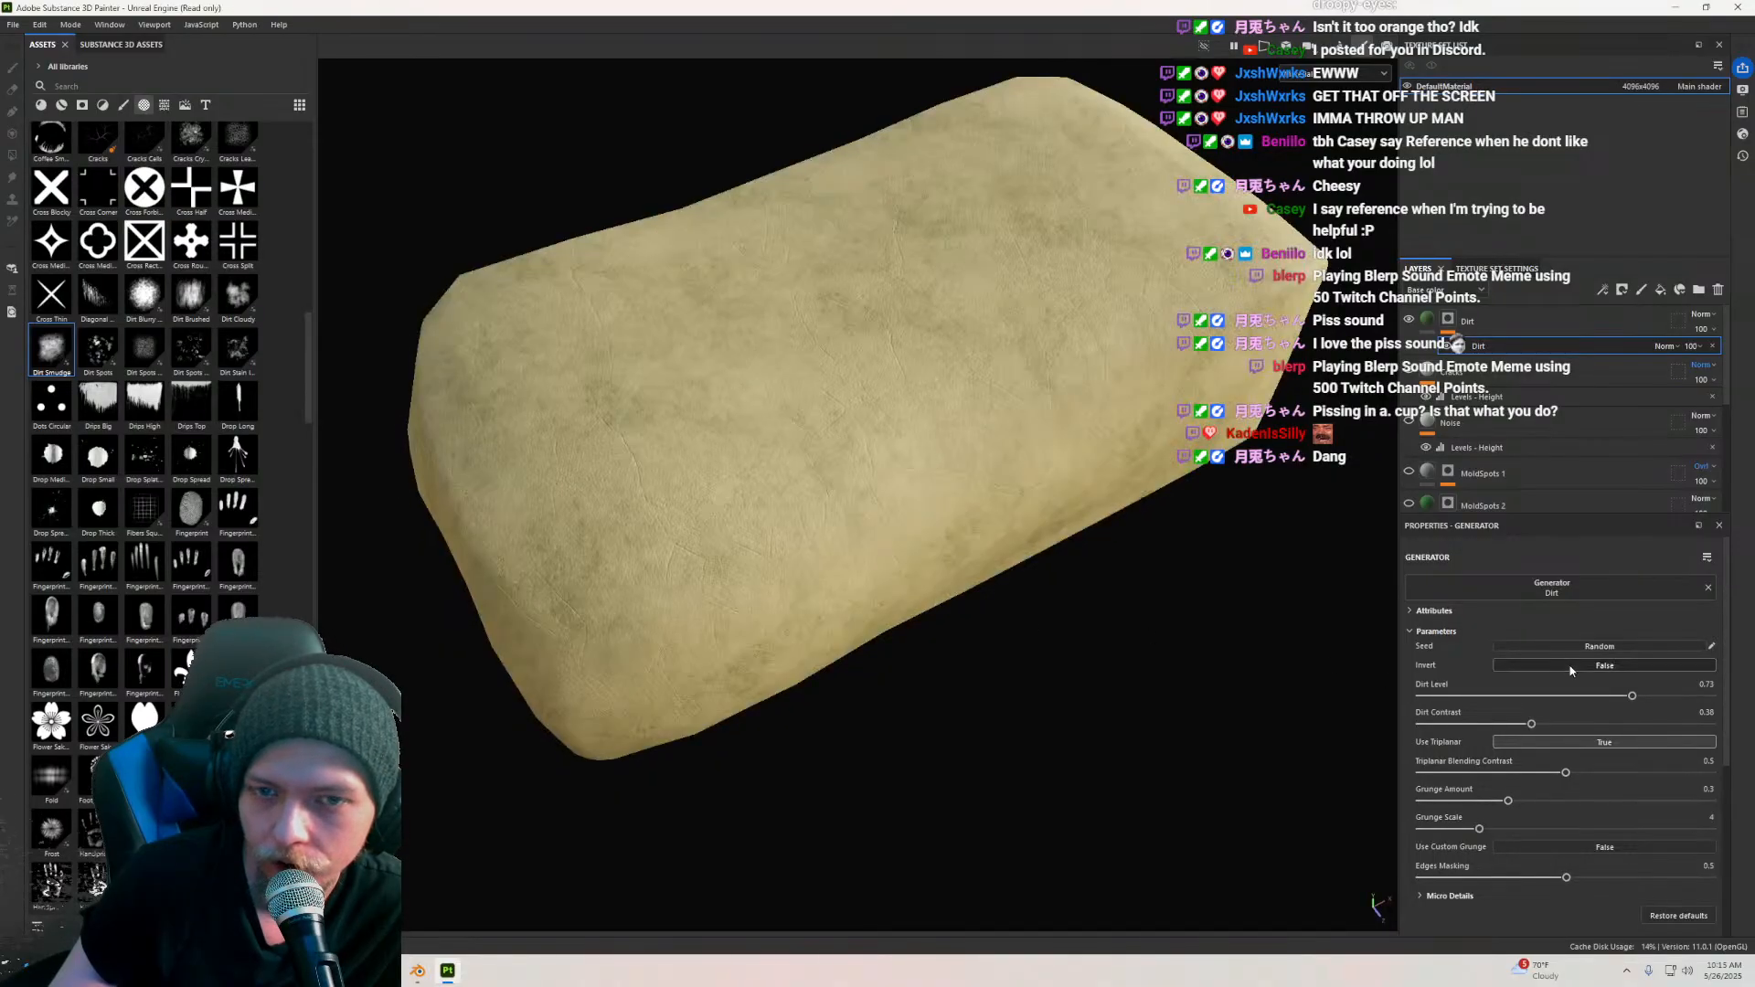
left_click_drag(1638, 698, 1681, 702)
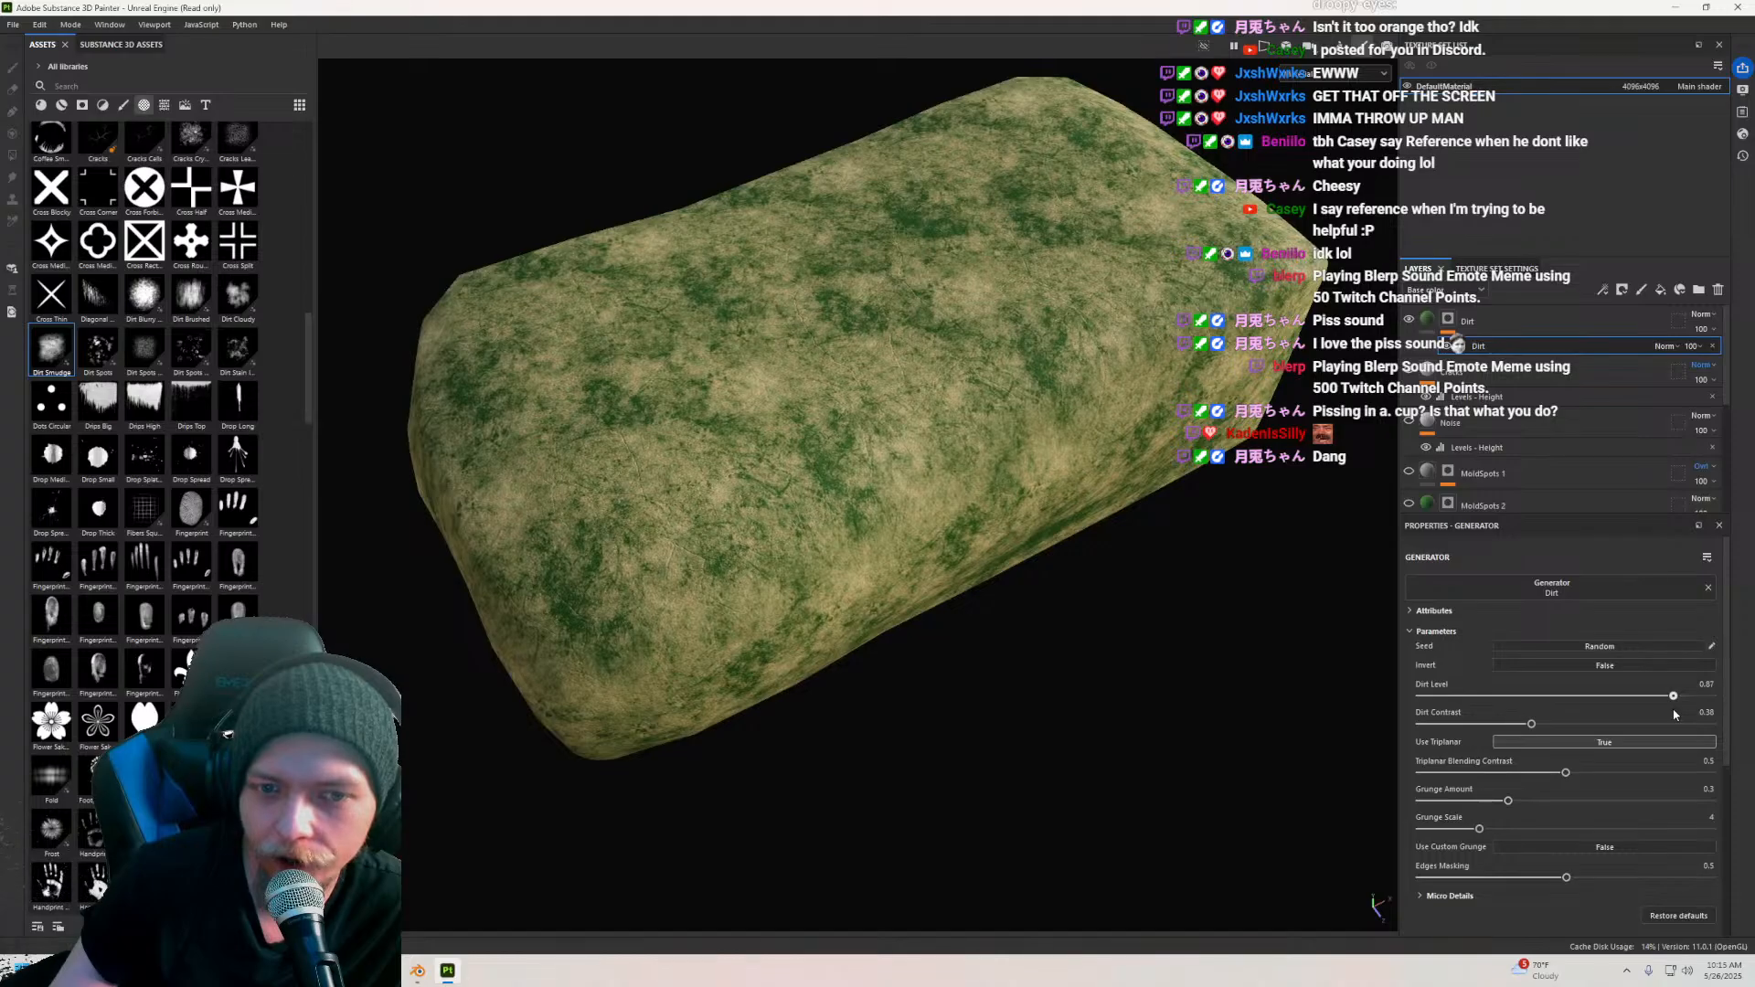
scroll(875, 562, "down", 2)
left_click_drag(875, 561, 689, 361, "alt")
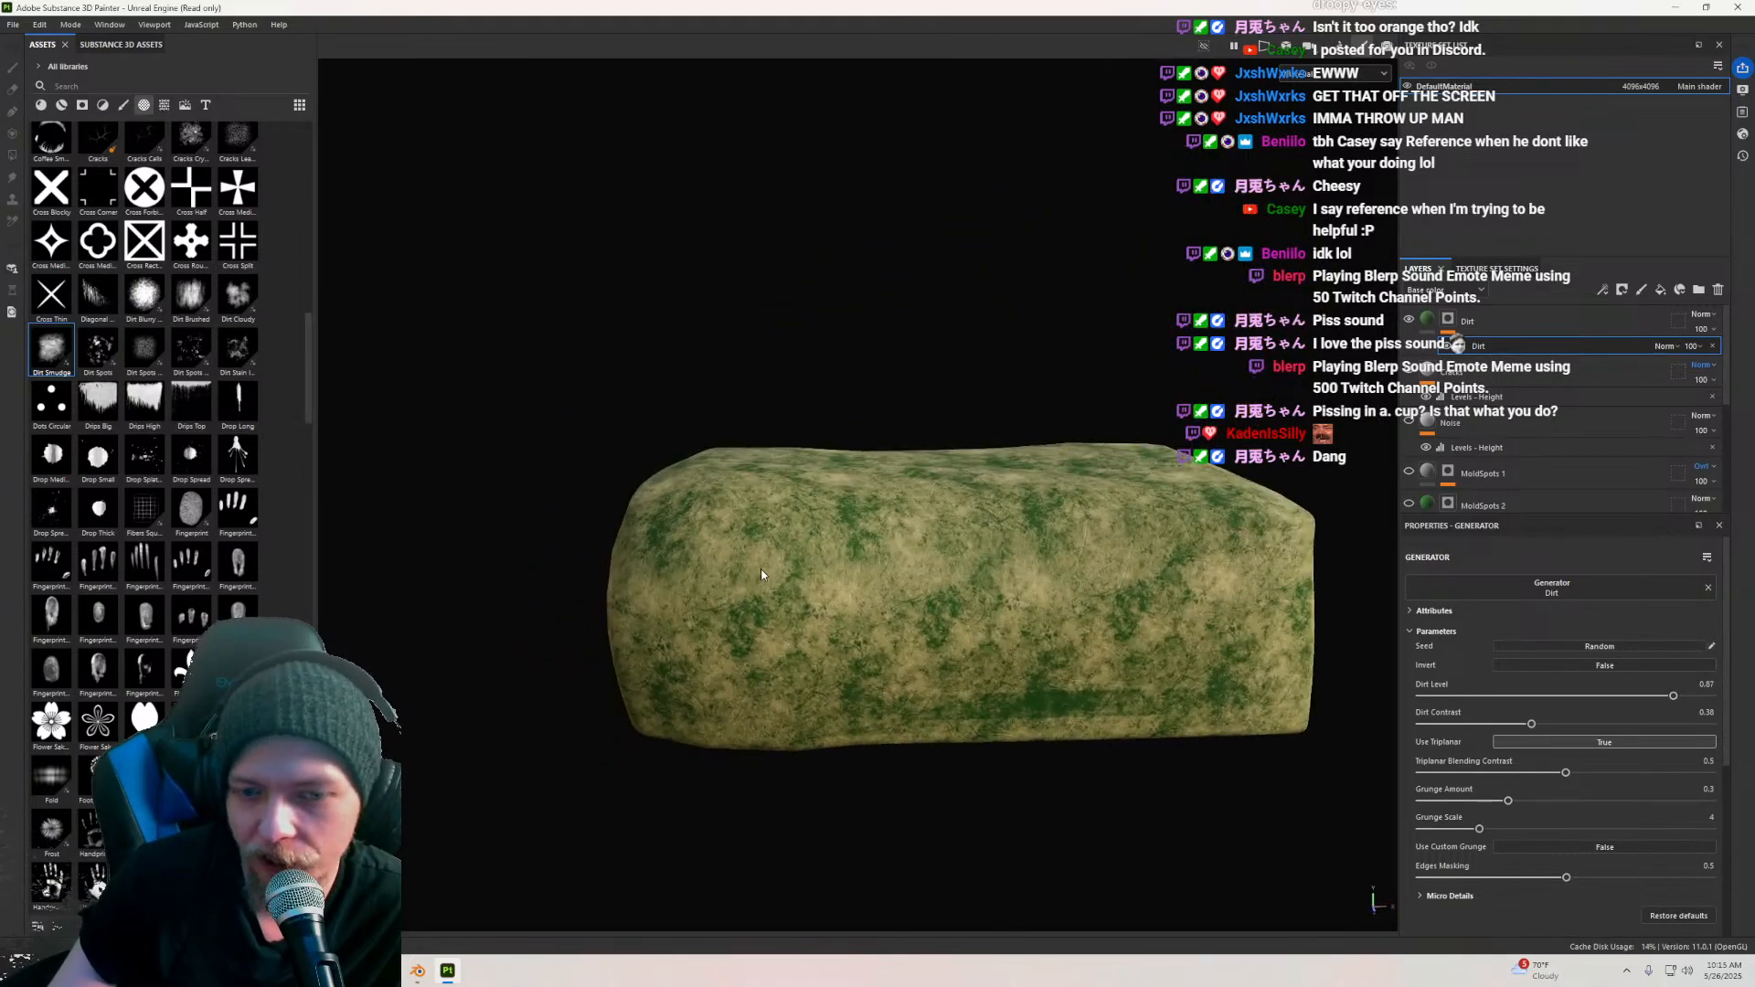
scroll(761, 574, "up", 5)
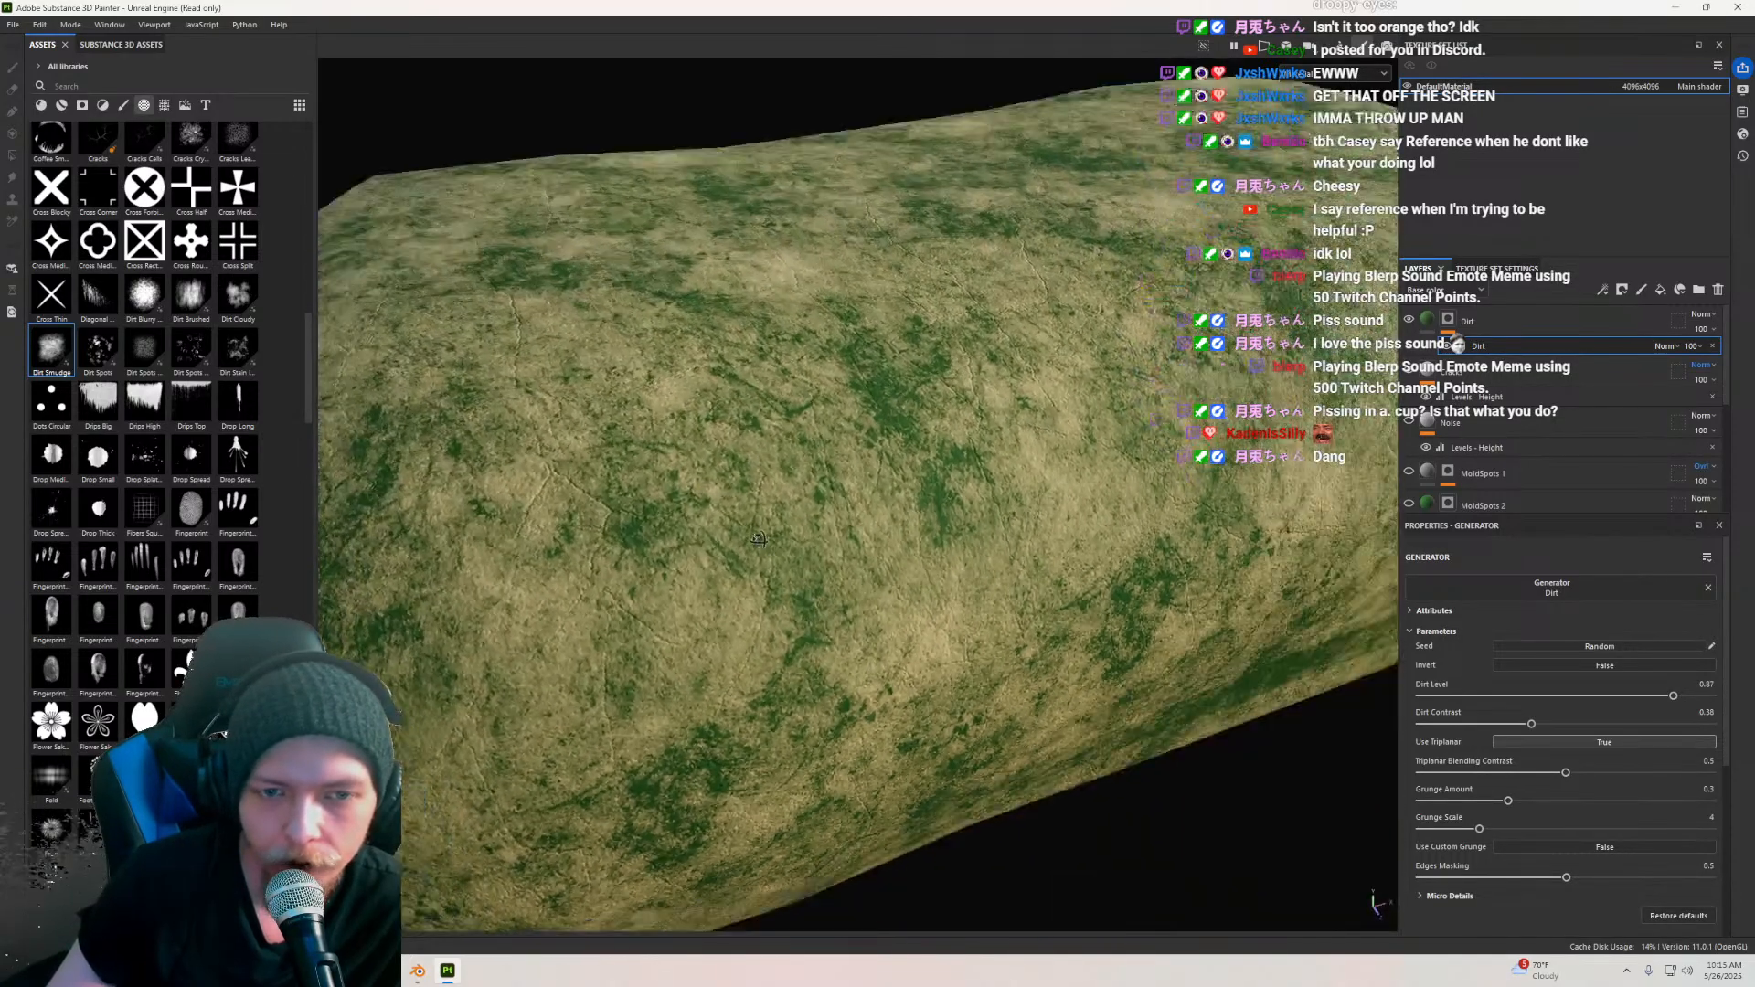
left_click_drag(758, 536, 540, 688, "alt")
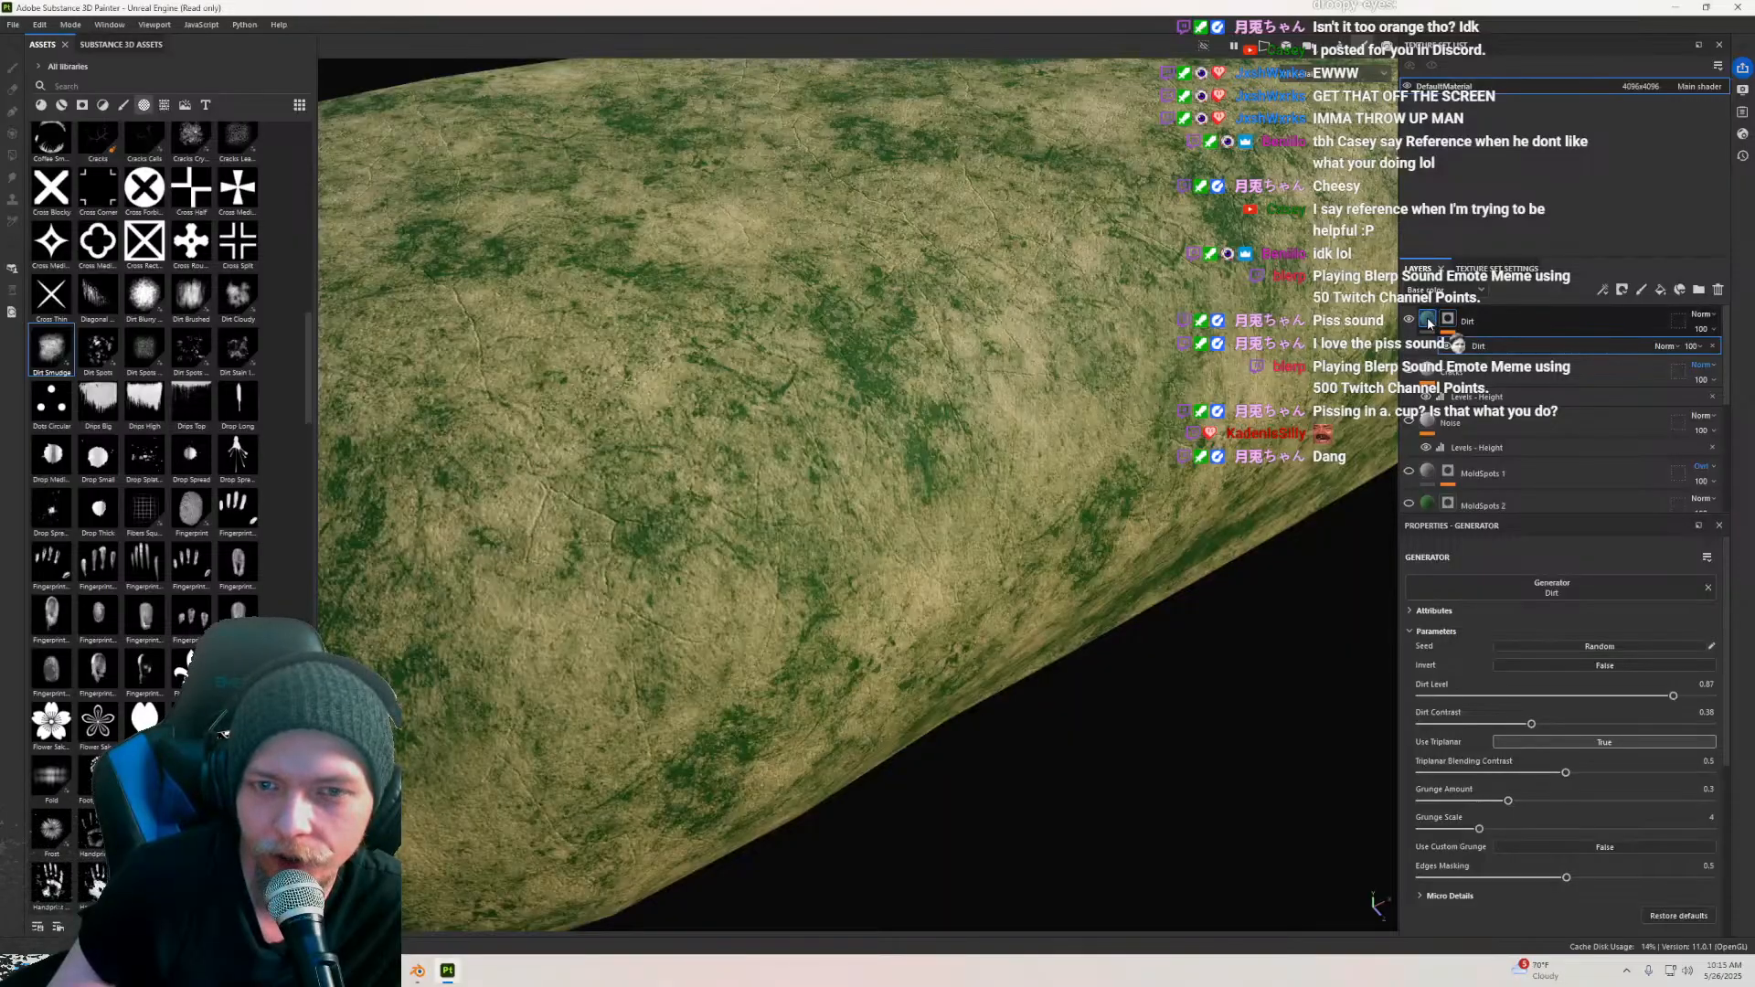
Step: Add a fill effect to the Dirt layer's content
left_click(1428, 321)
right_click(1429, 321)
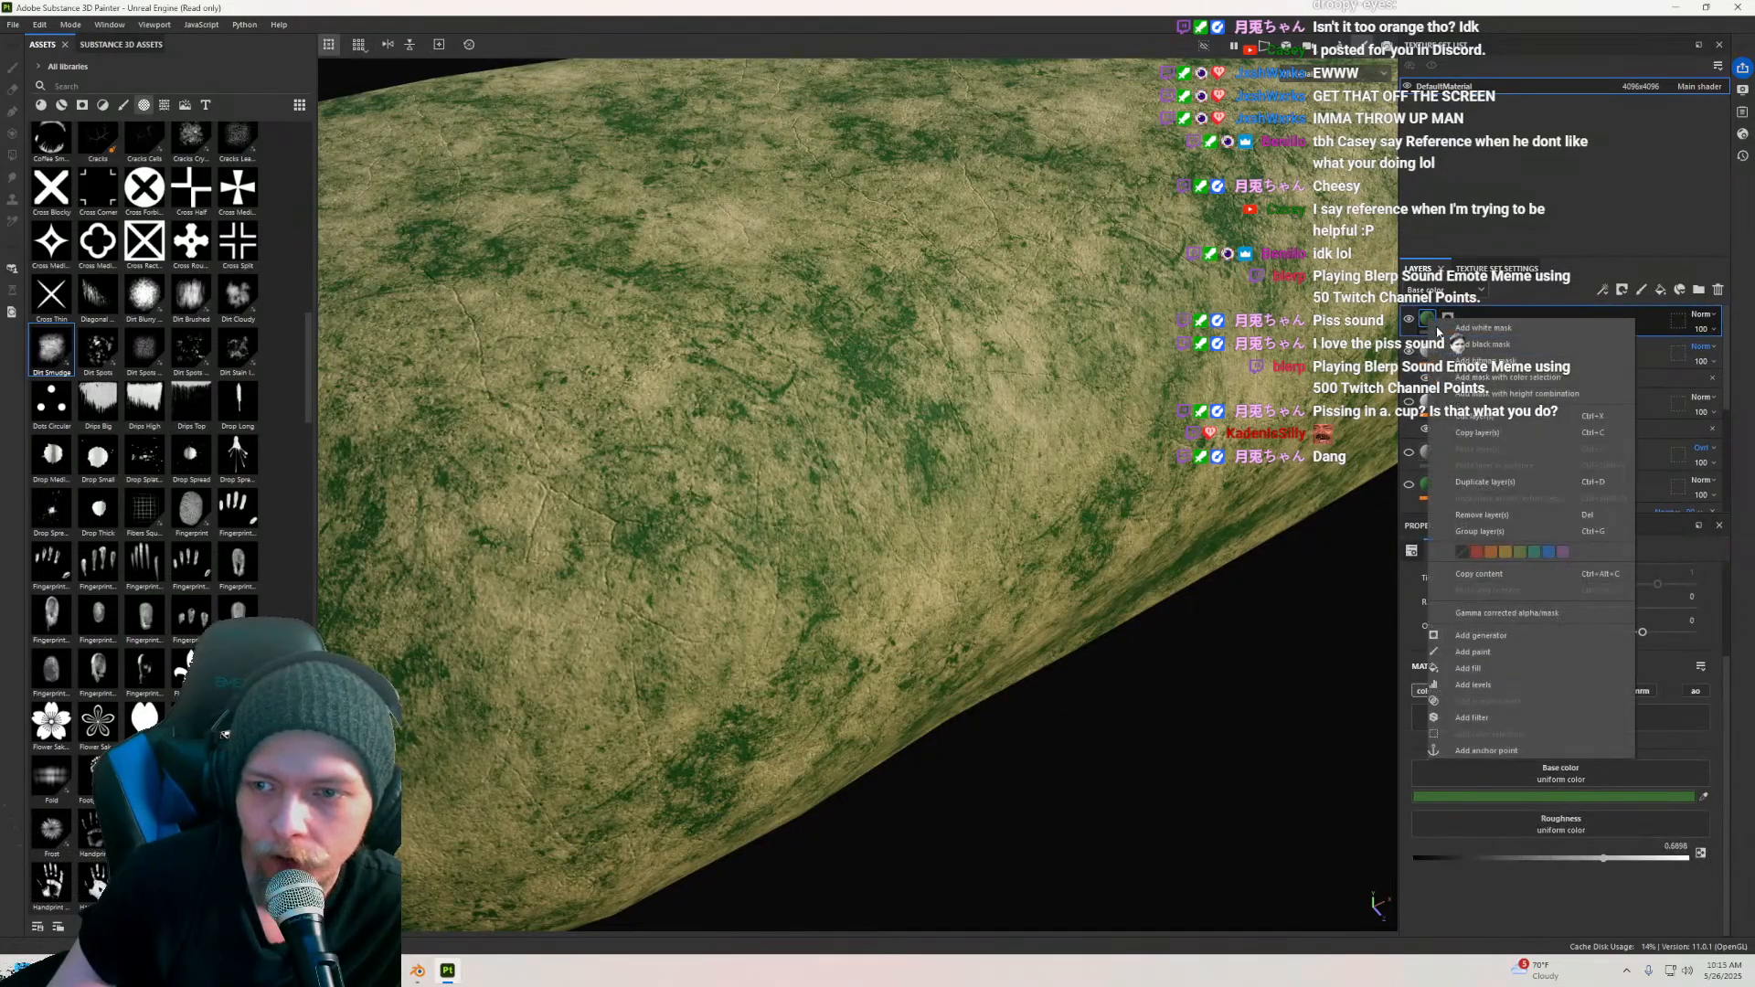
left_click(1462, 667)
left_click_drag(1261, 618, 1224, 585, "alt")
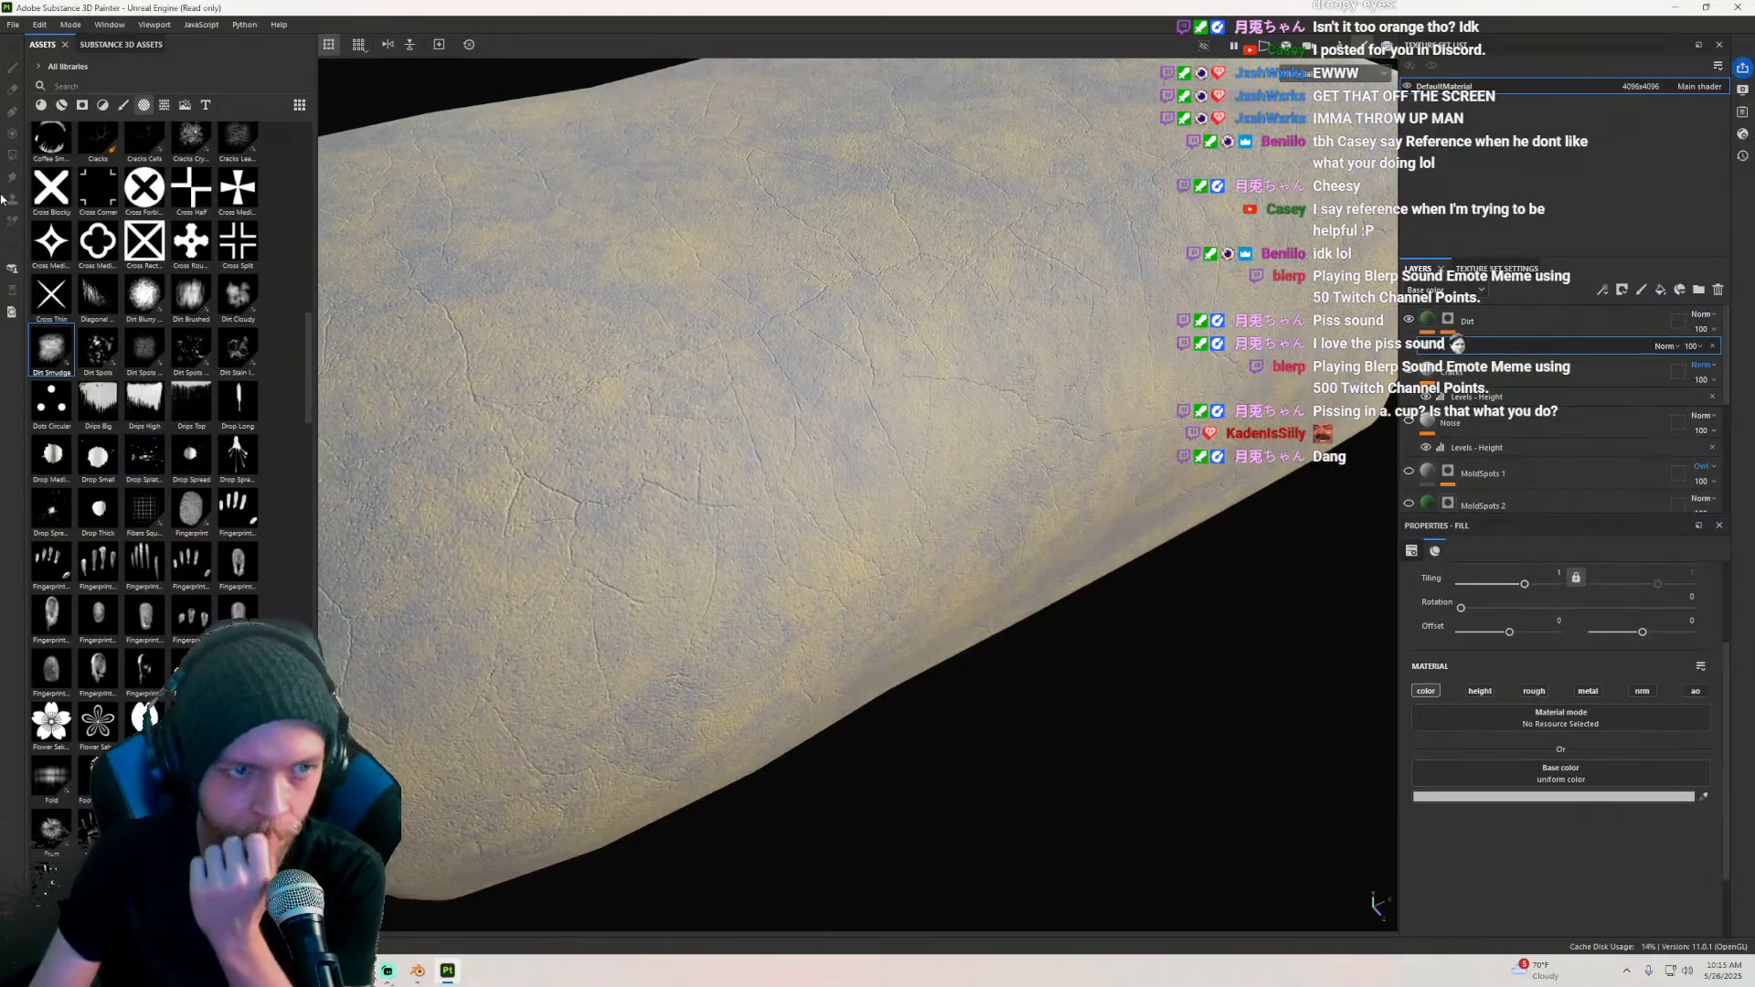
Step: Assign the Grunge Dusty Powder Wide texture from the asset library to the new fill's base colour
left_click(160, 107)
left_click(165, 106)
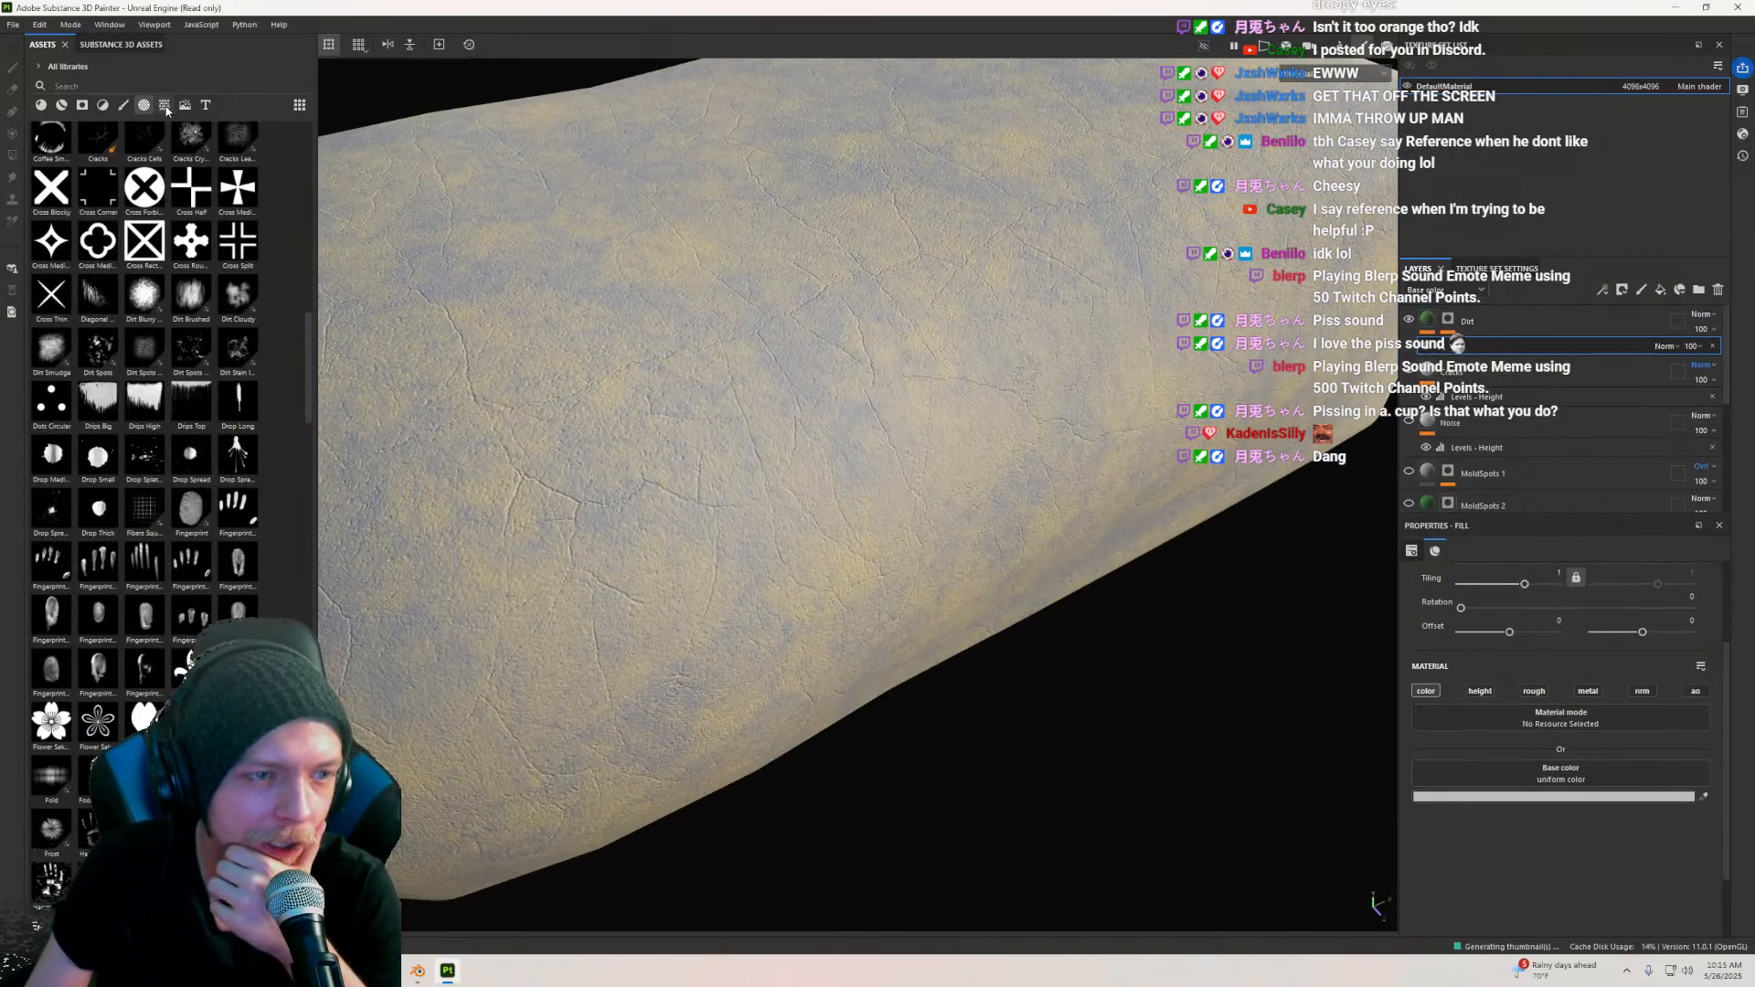
left_click(165, 106)
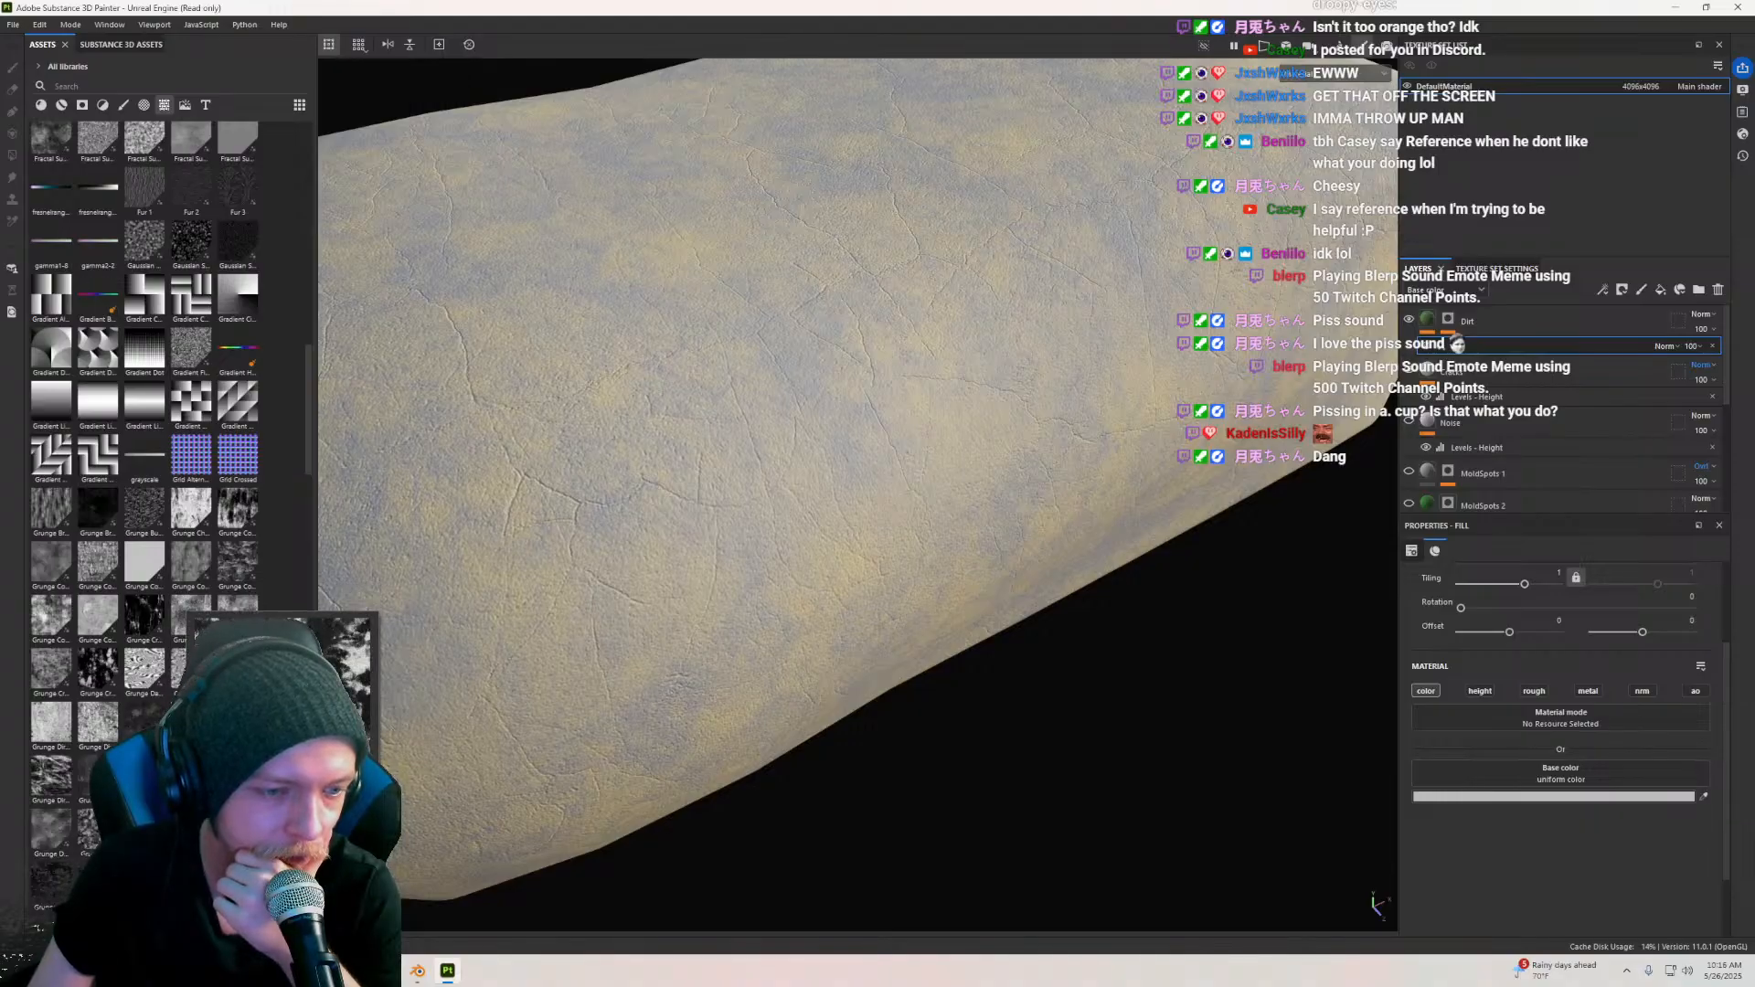
left_click_drag(174, 827, 1524, 778)
scroll(797, 552, "down", 3)
scroll(788, 521, "up", 5)
scroll(1499, 618, "up", 2)
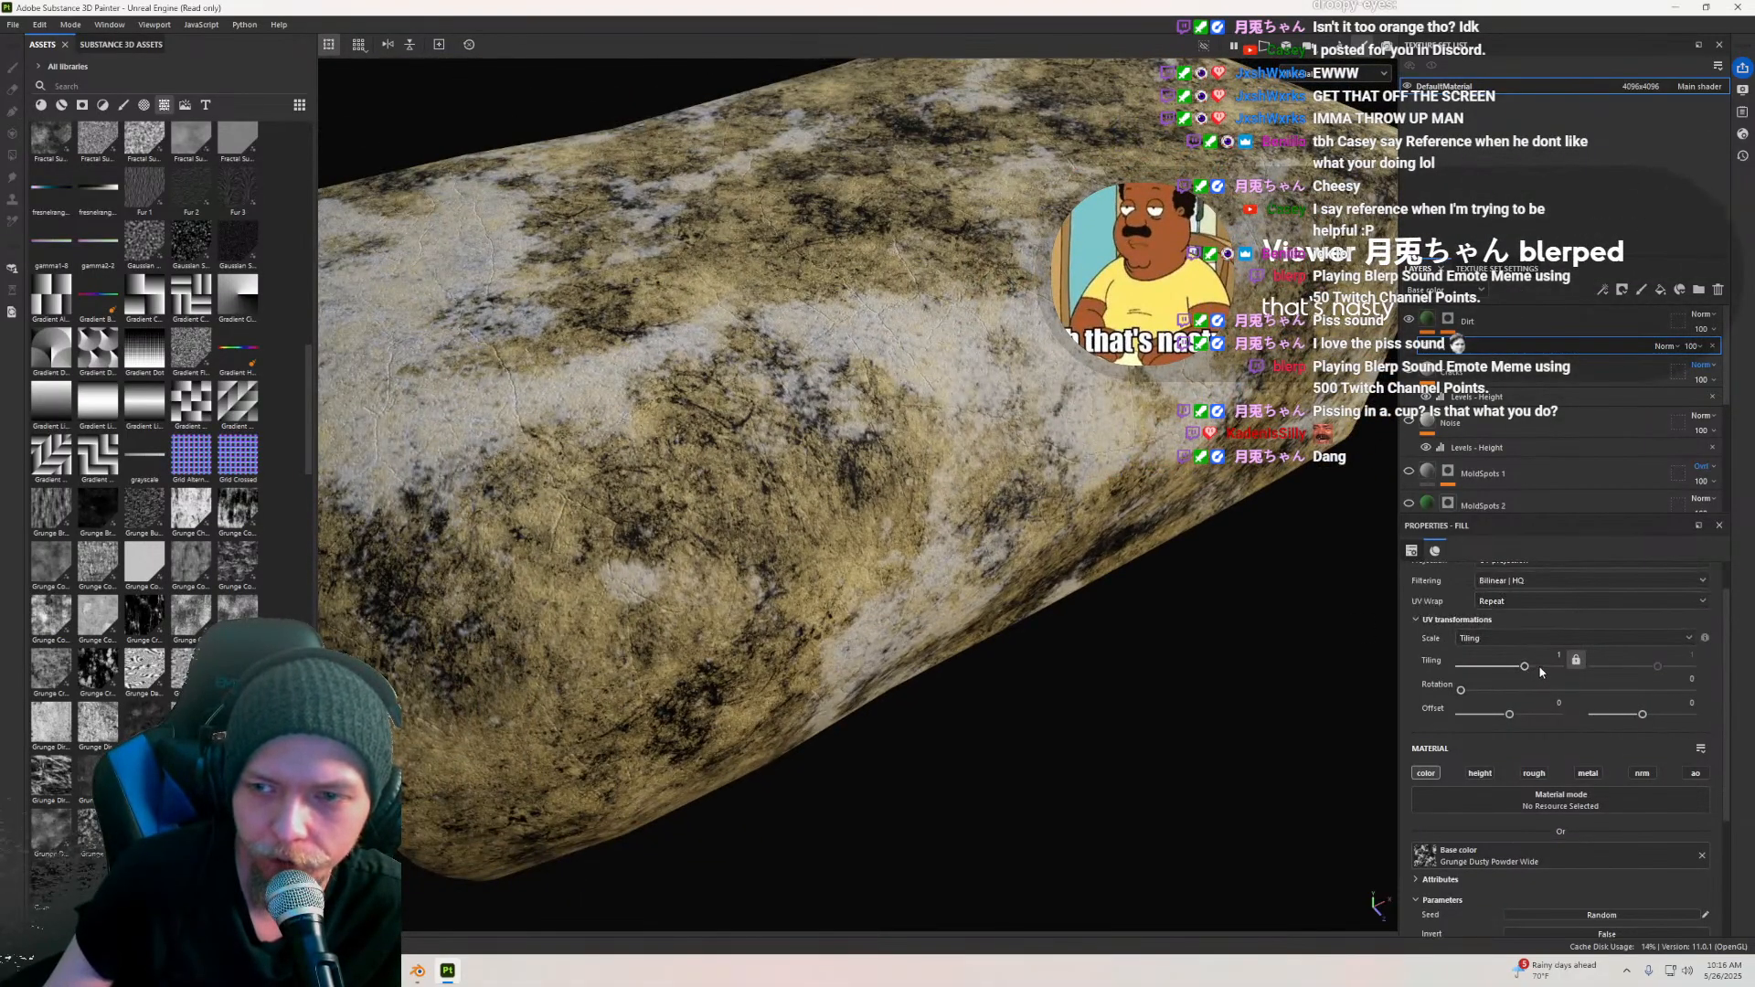
Step: Try a tiling of 6.02 on the grunge fill, and remove that fill from the Dirt layer
left_click_drag(1524, 667, 1538, 668)
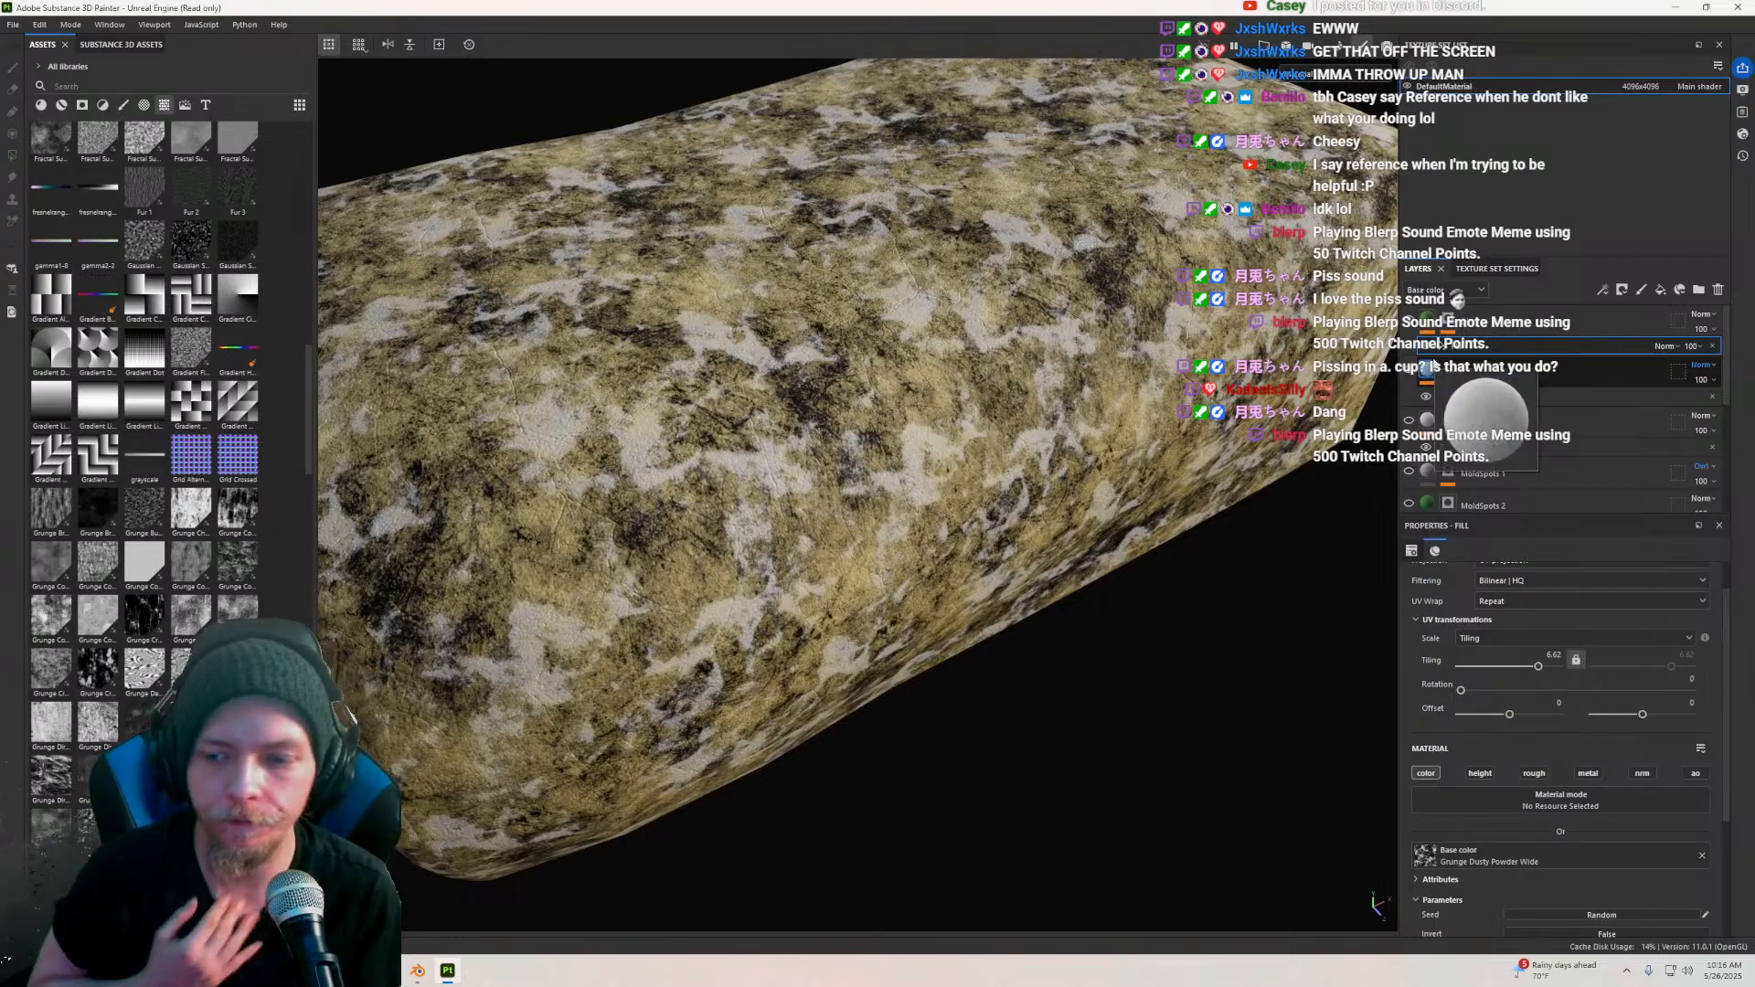
scroll(883, 395, "down", 3)
scroll(883, 398, "up", 3)
mouse_move(883, 398)
left_mouse_down("alt")
mouse_move(901, 466)
mouse_move(914, 413)
mouse_move(896, 411)
left_mouse_up("alt")
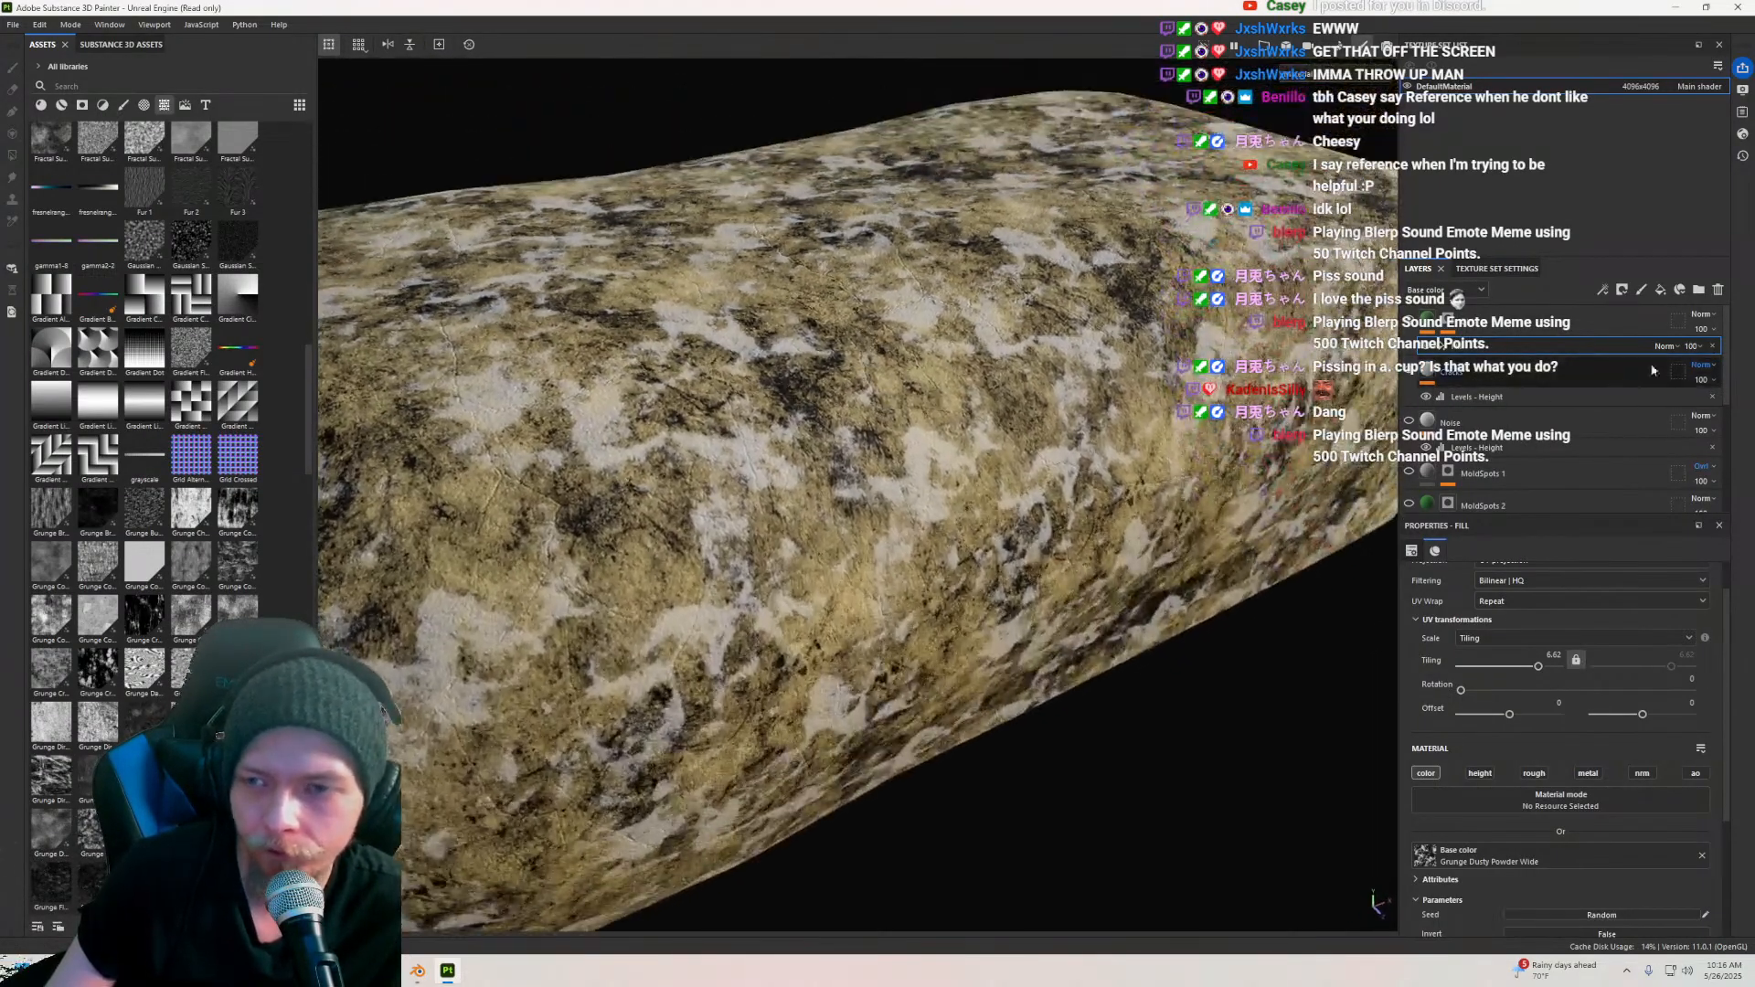
left_click(1712, 346)
Step: Add a fill effect to the Dirt layer's mask, above the Dirt generator
left_click(1448, 318)
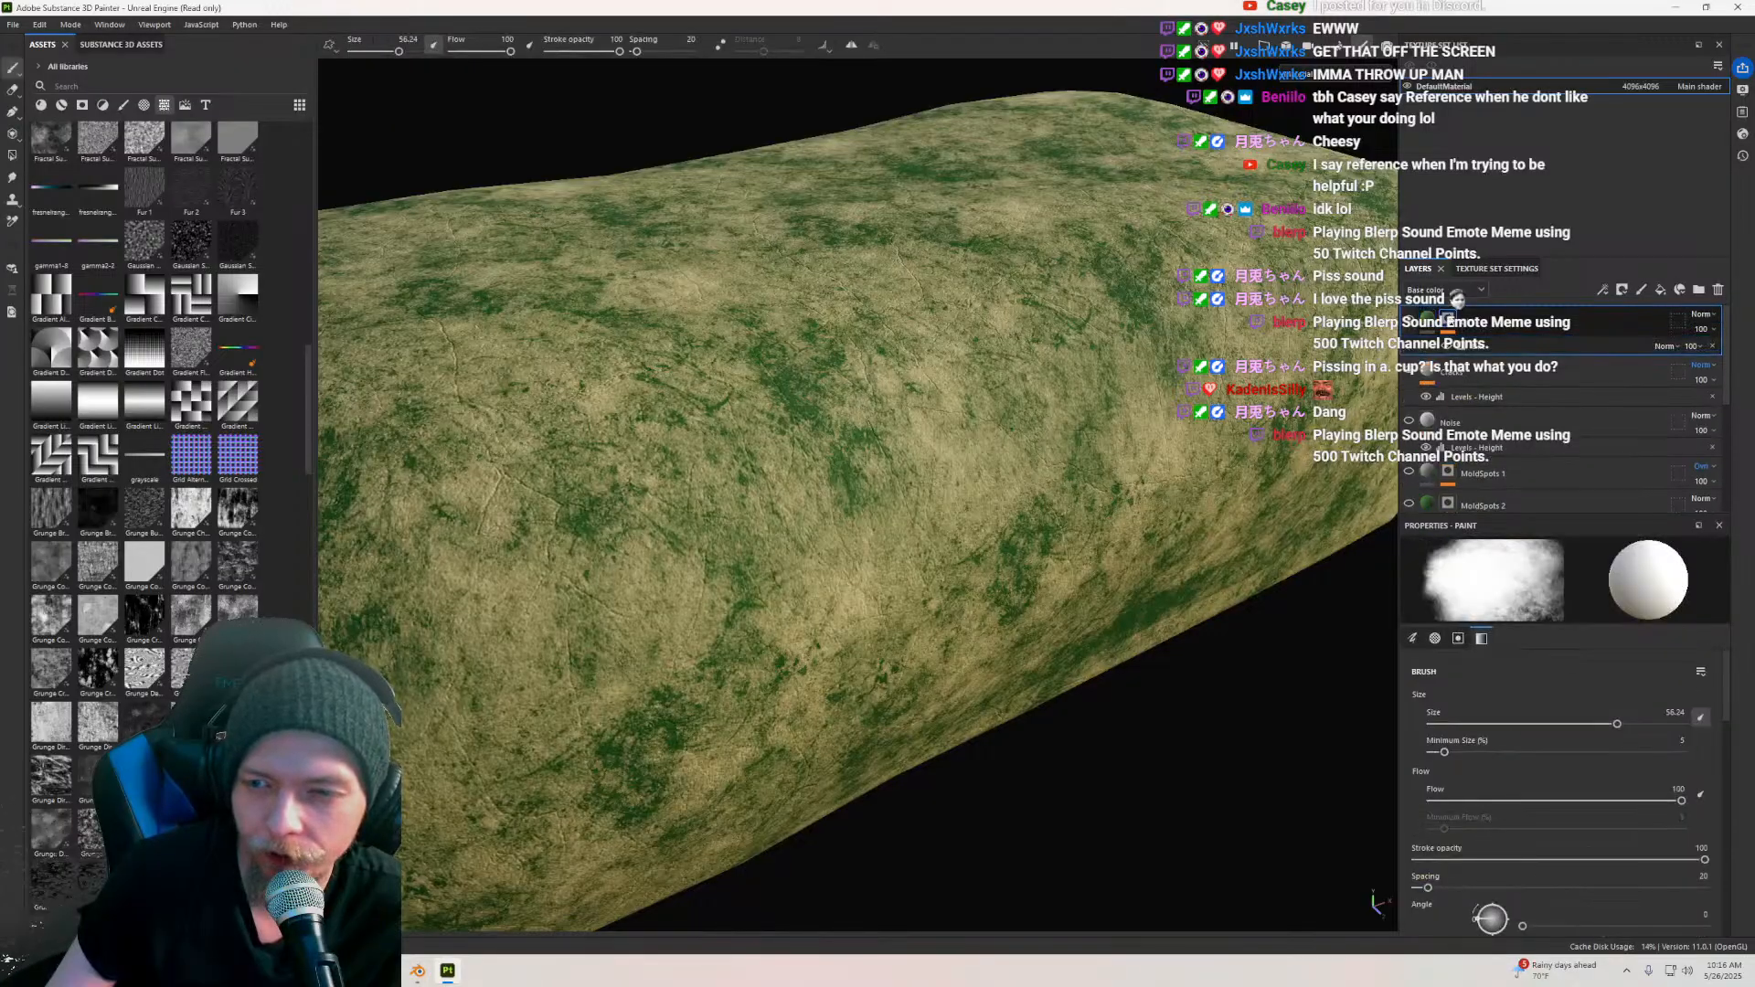
right_click(1448, 318)
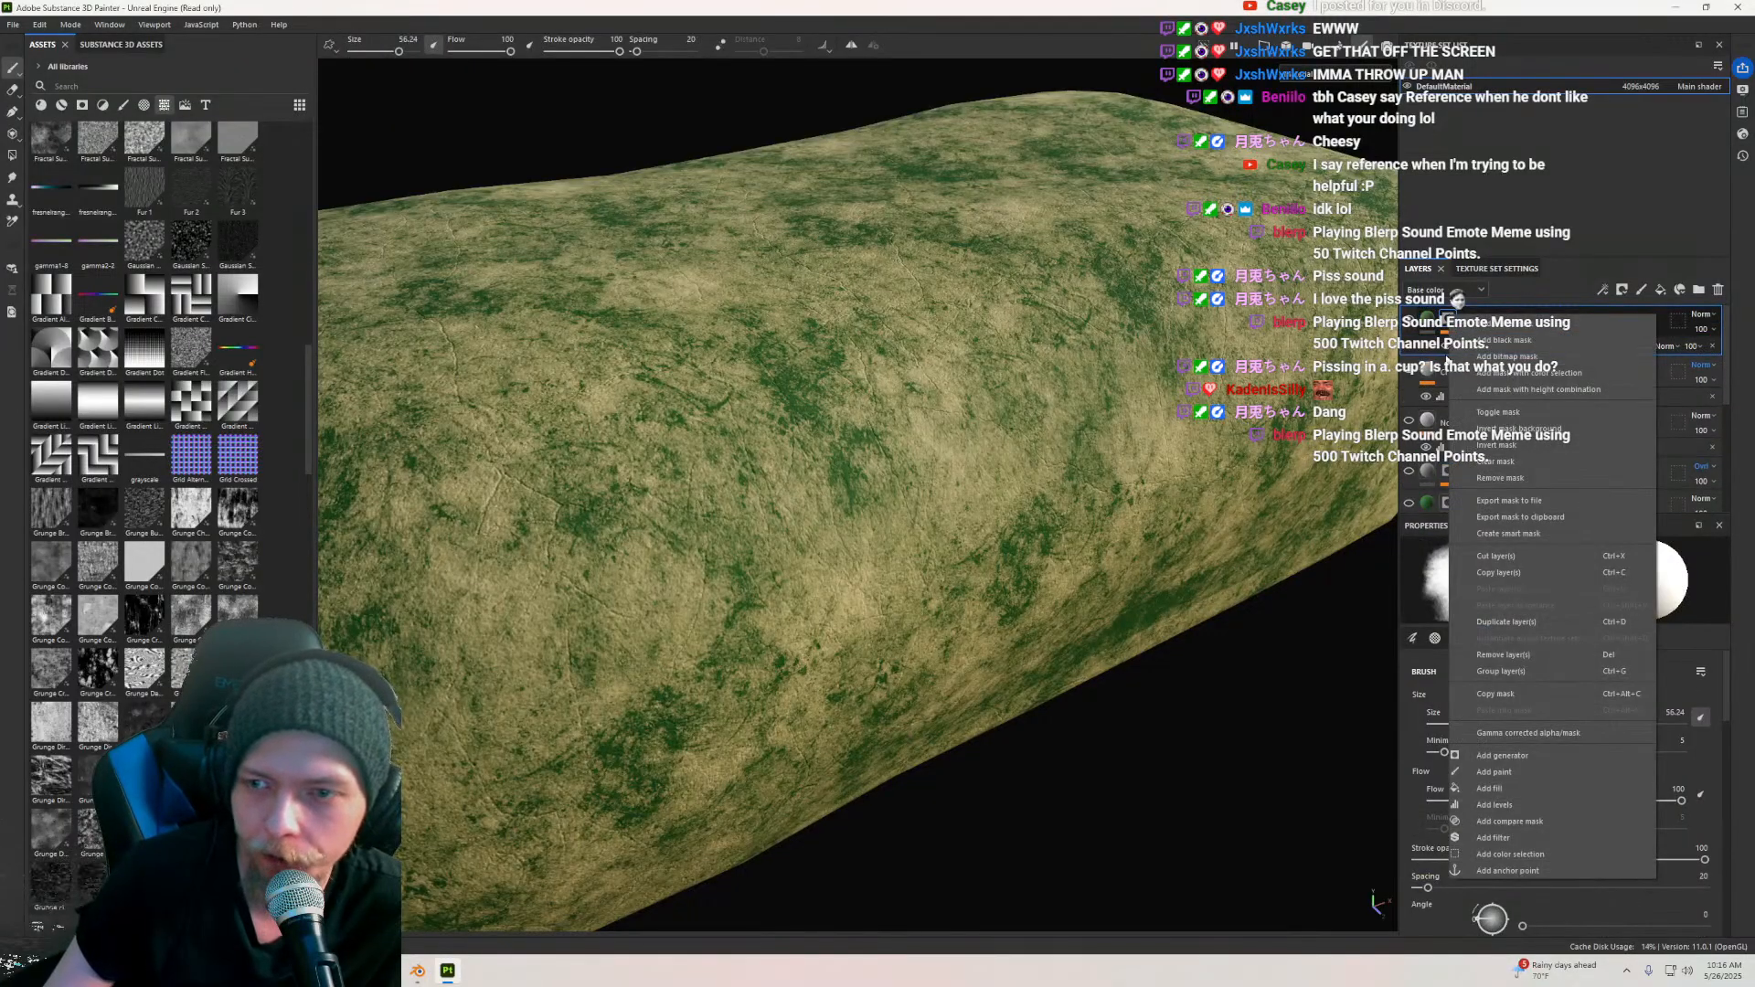
left_click(1446, 358)
left_click(1488, 345)
scroll(885, 371, "up", 3)
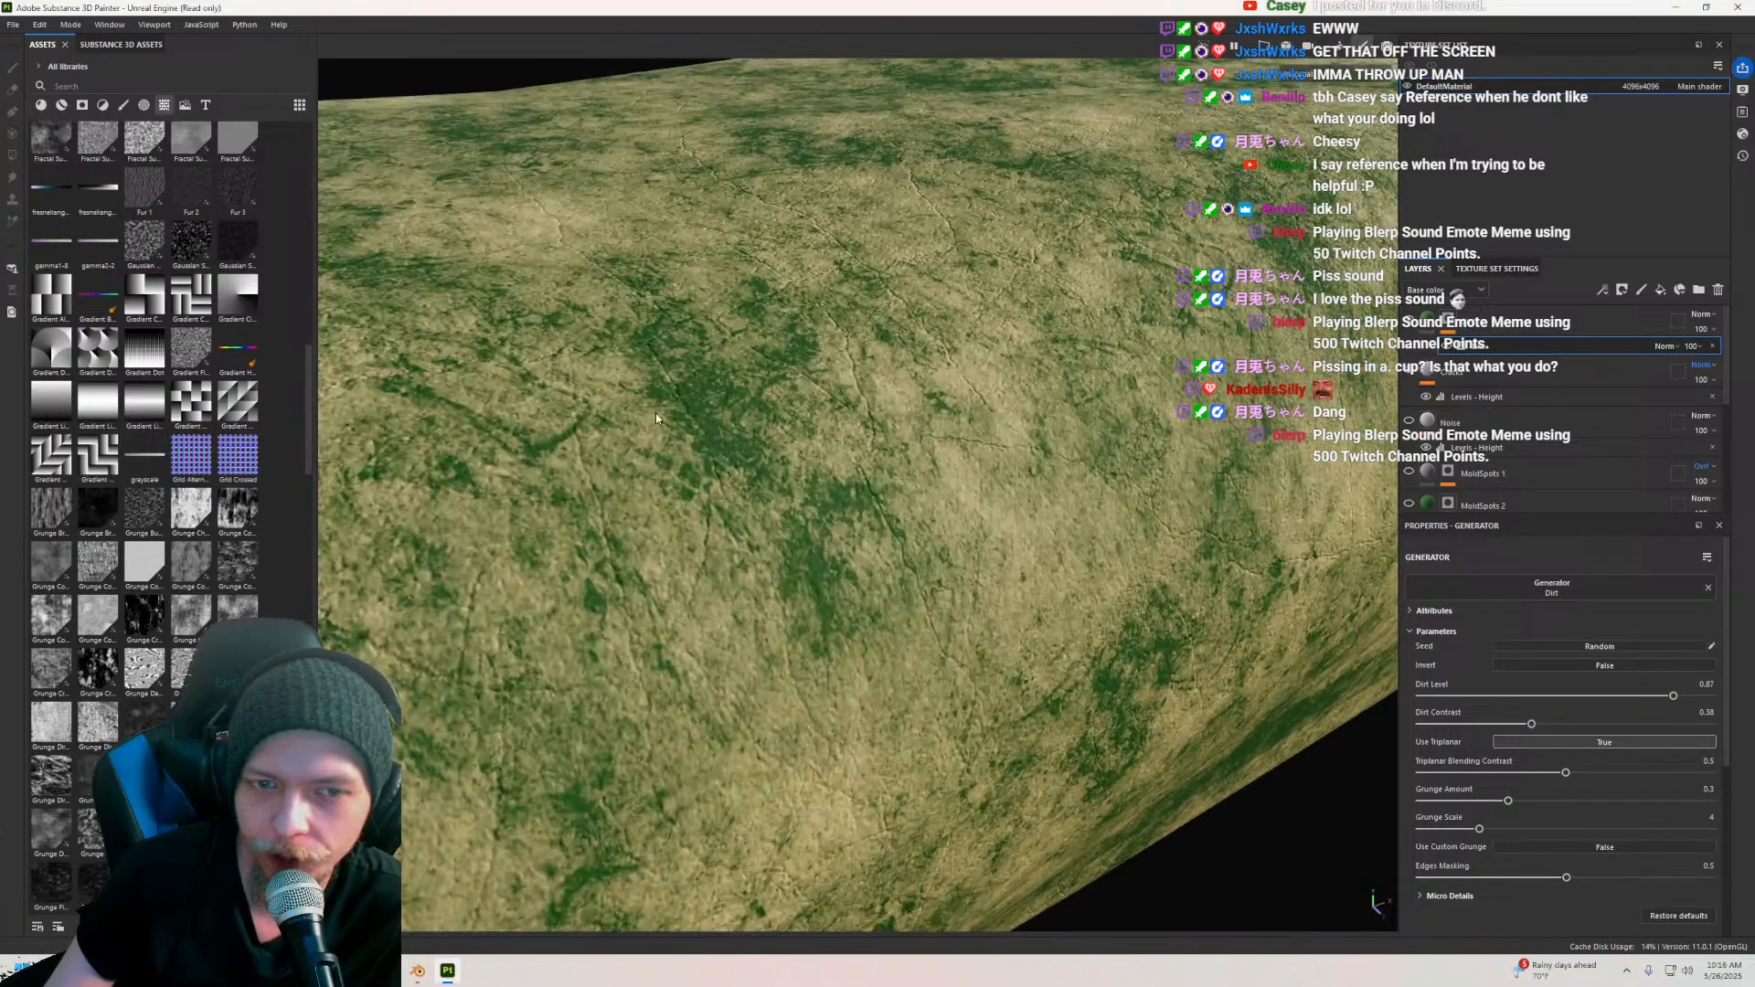
right_click(1484, 347)
left_click(1486, 569)
scroll(883, 464, "down", 2)
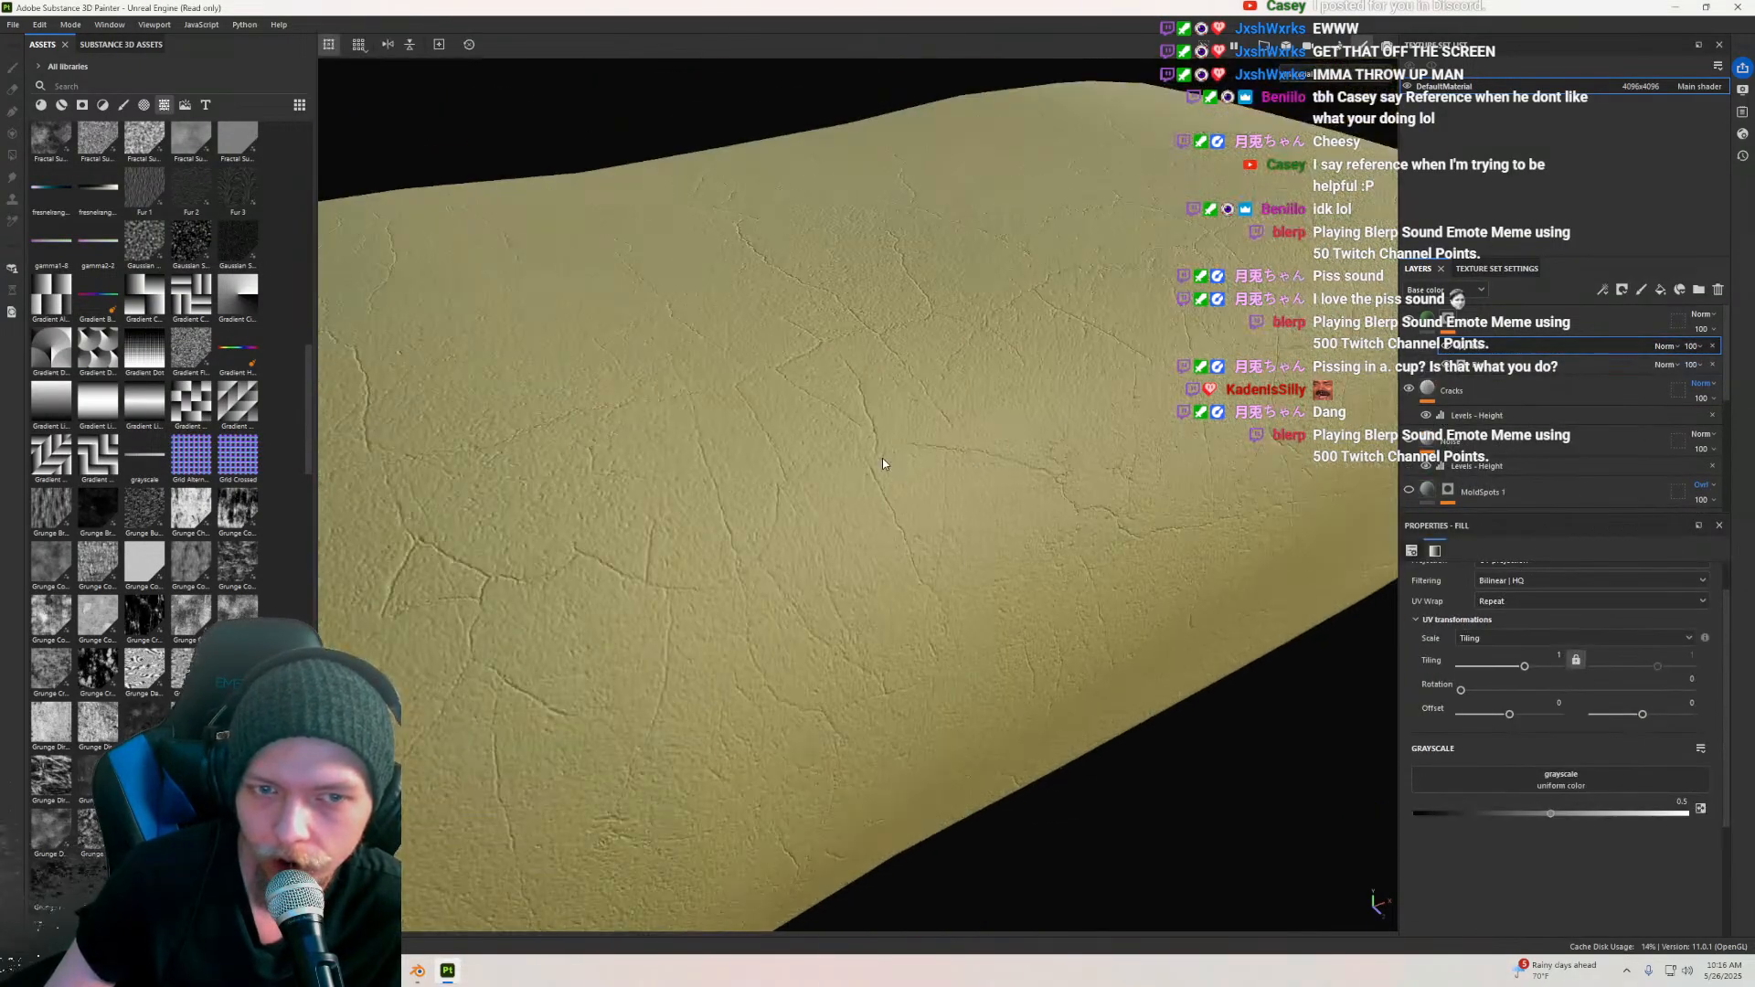
Step: Assign the Grunge Dusty Powder Wide texture from the asset library to the mask fill's grayscale
left_click(1450, 347)
left_click(1450, 346)
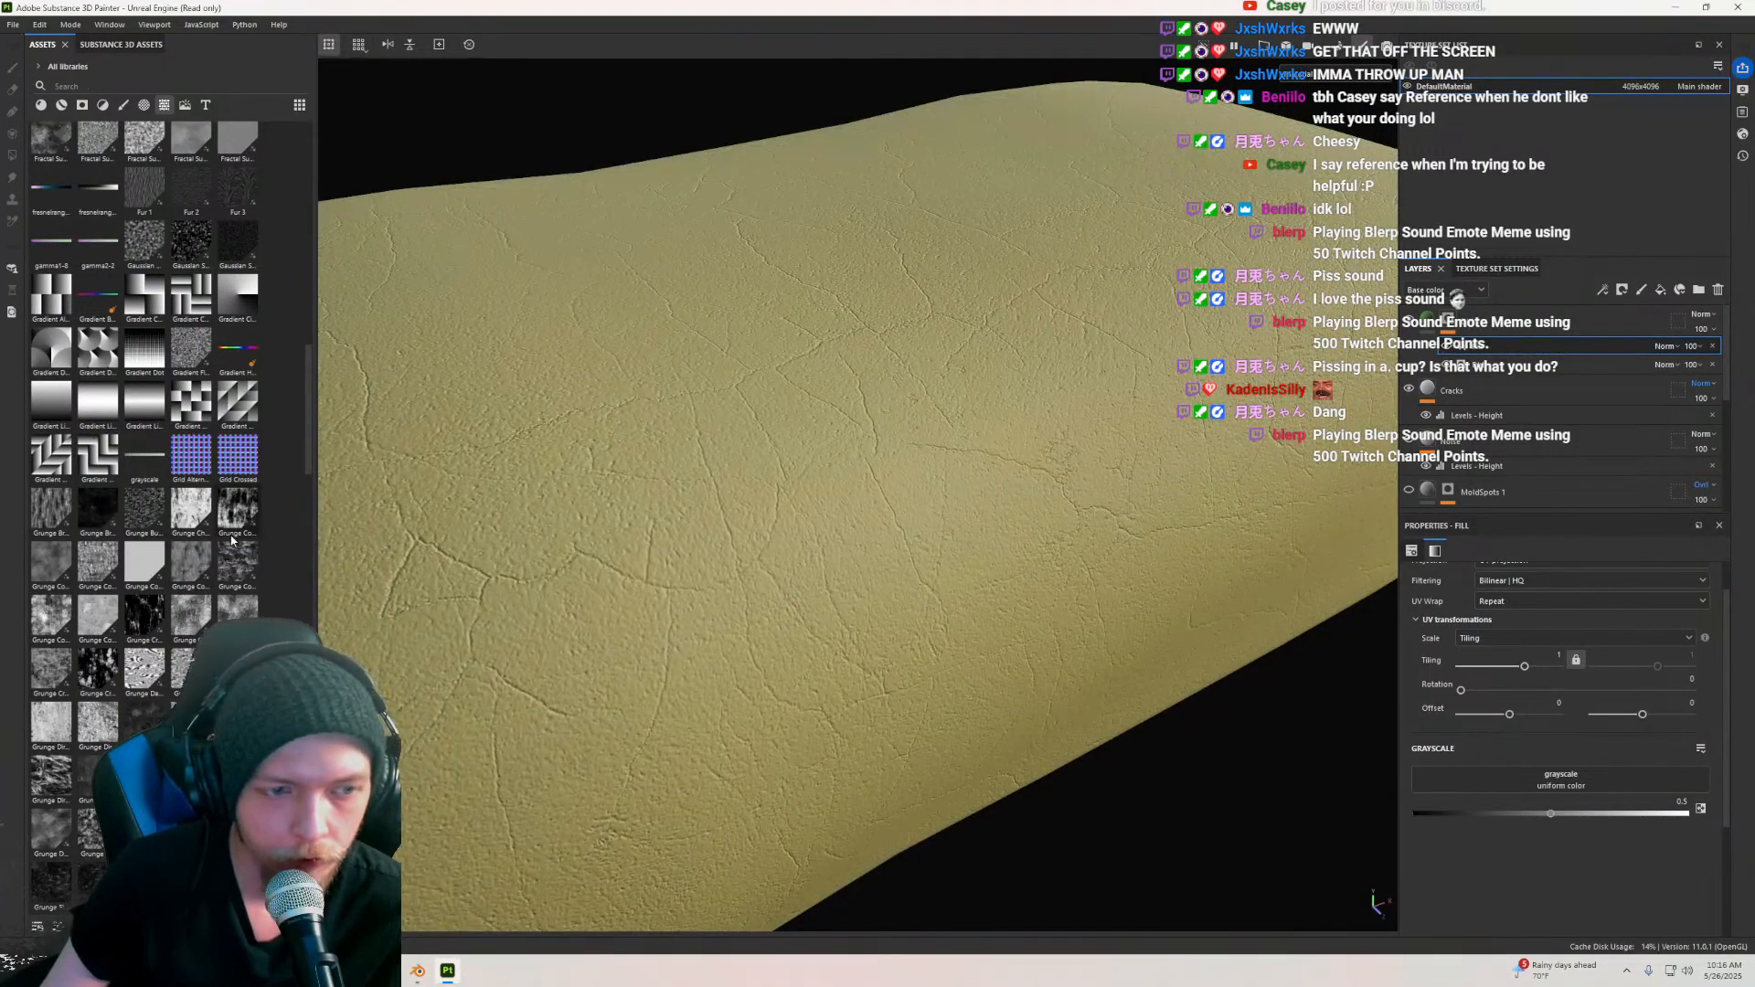
left_click_drag(144, 829, 1565, 772)
left_click_drag(933, 440, 933, 394, "alt")
scroll(875, 418, "down", 4)
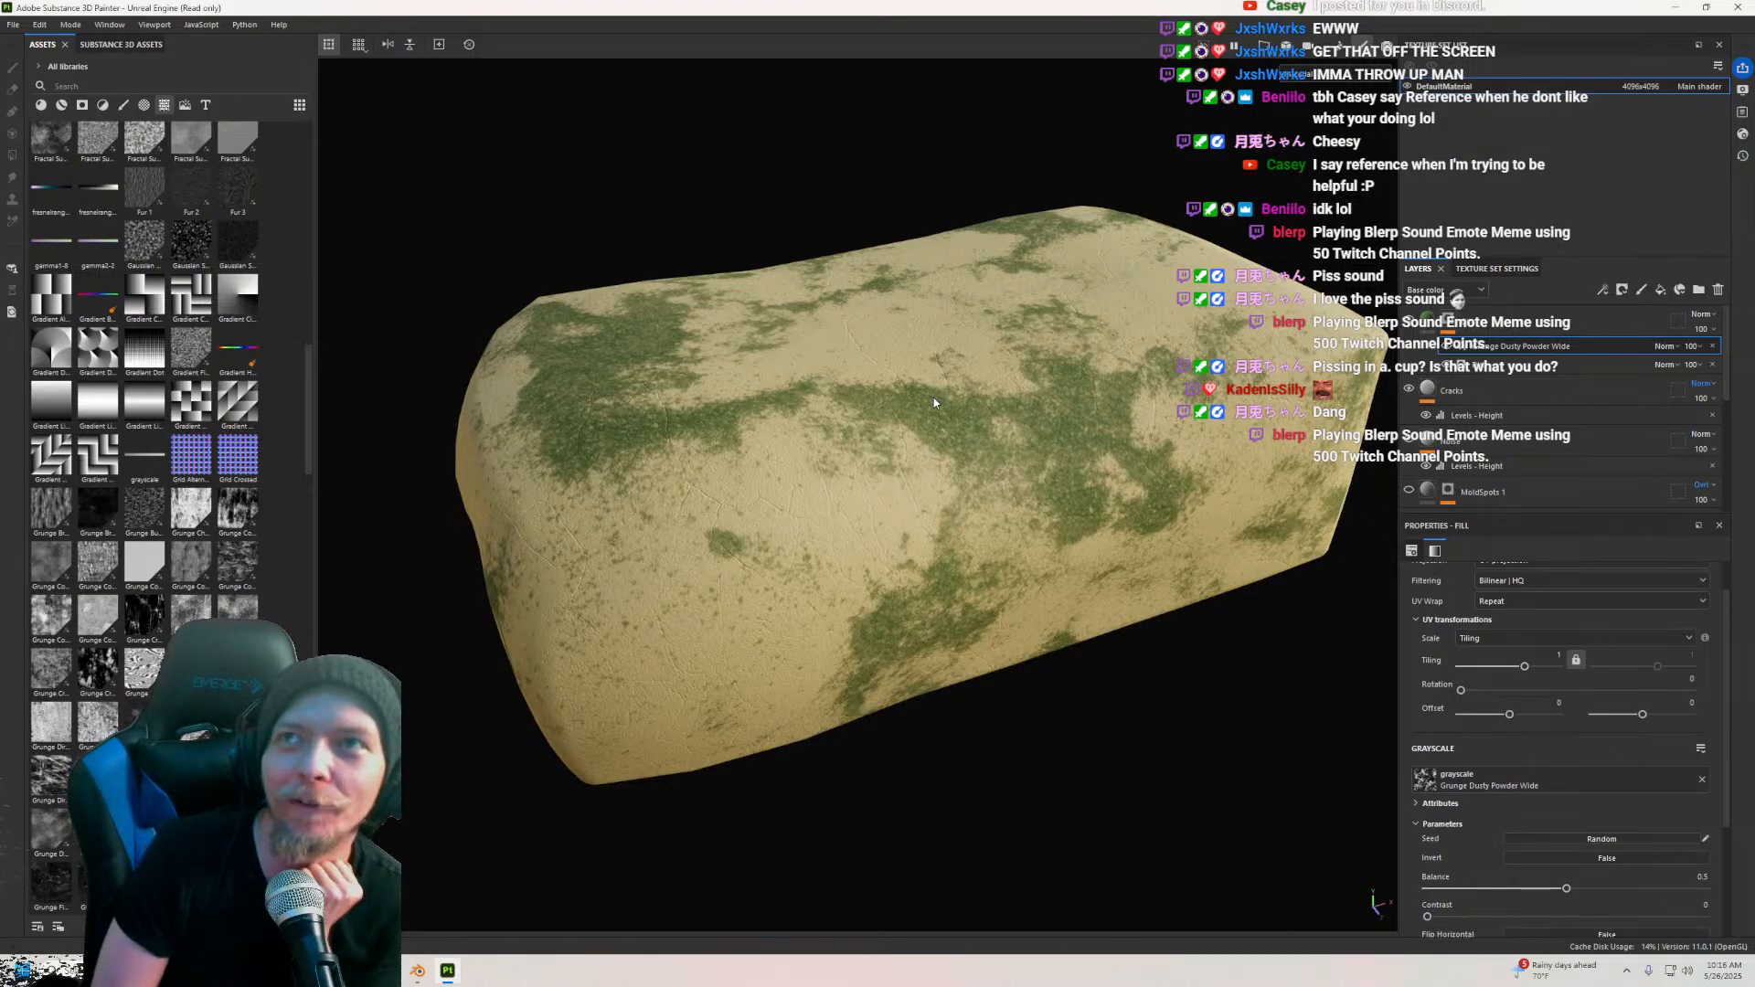
Step: Examine the mold coverage from several angles and review the grunge mask fill's settings
left_click_drag(934, 397, 804, 424, "alt")
scroll(805, 424, "up", 2)
mouse_move(786, 492)
left_mouse_down("alt")
mouse_move(816, 517)
mouse_move(791, 461)
left_mouse_up("alt")
scroll(1137, 431, "down", 3)
left_click_drag(906, 444, 883, 477, "alt")
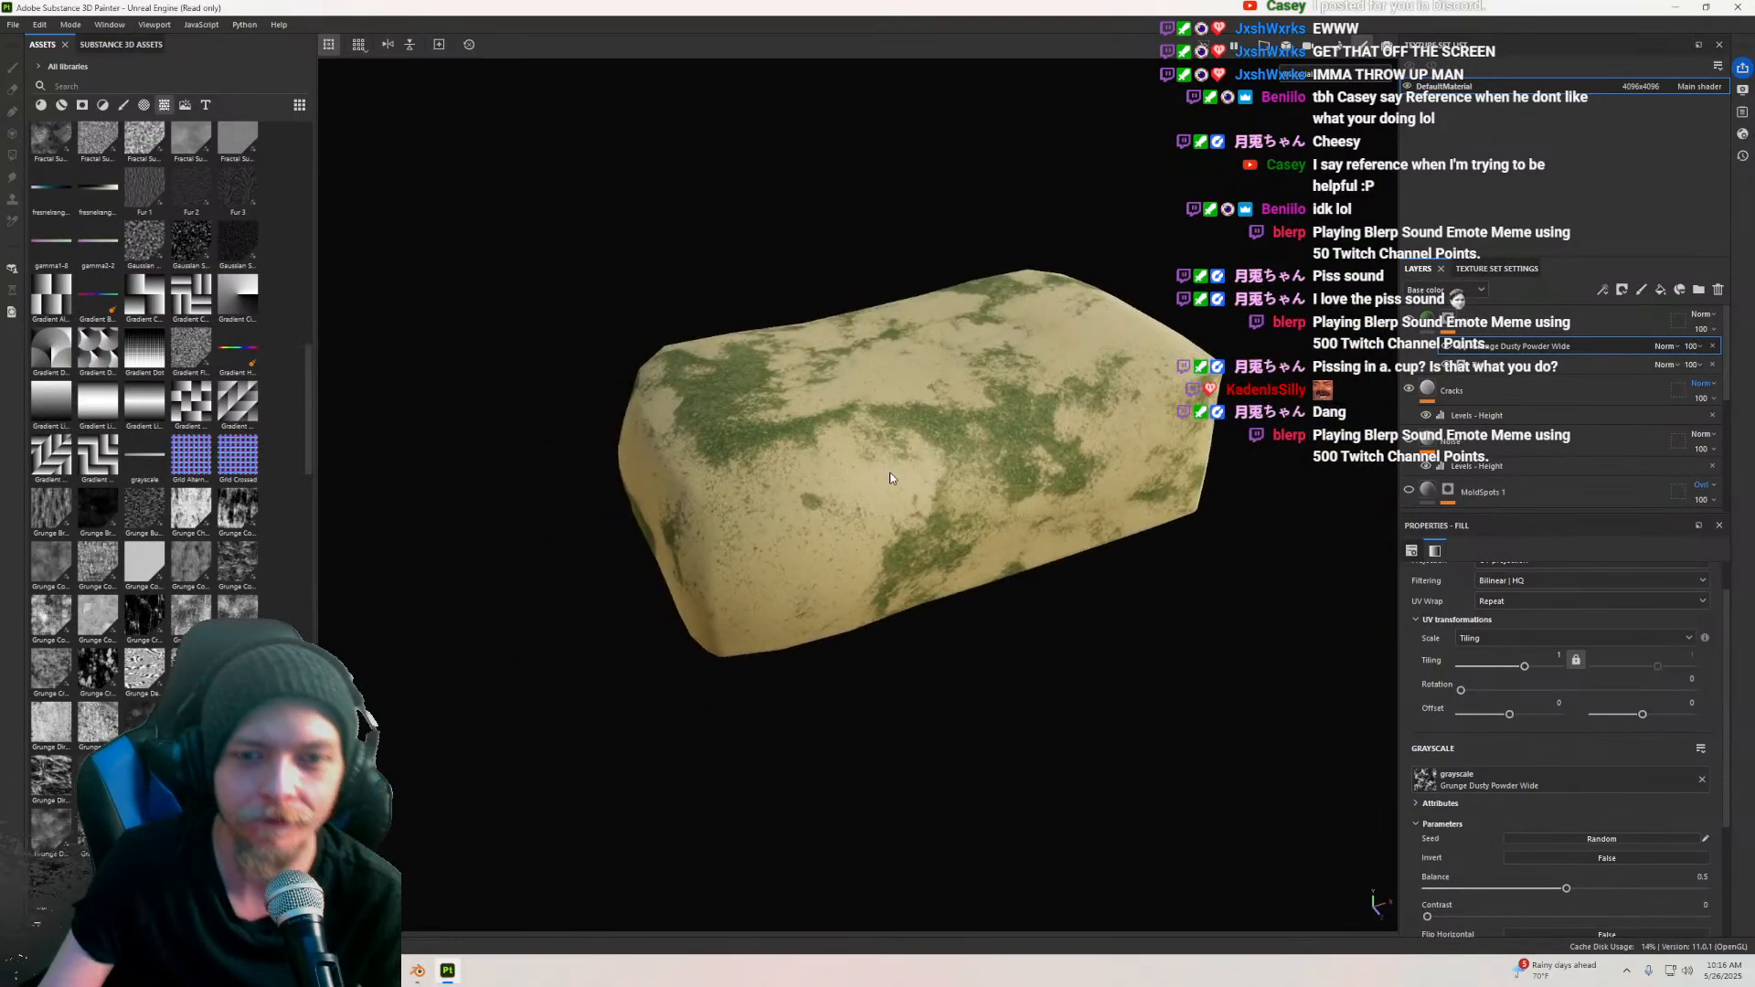
scroll(923, 487, "up", 2)
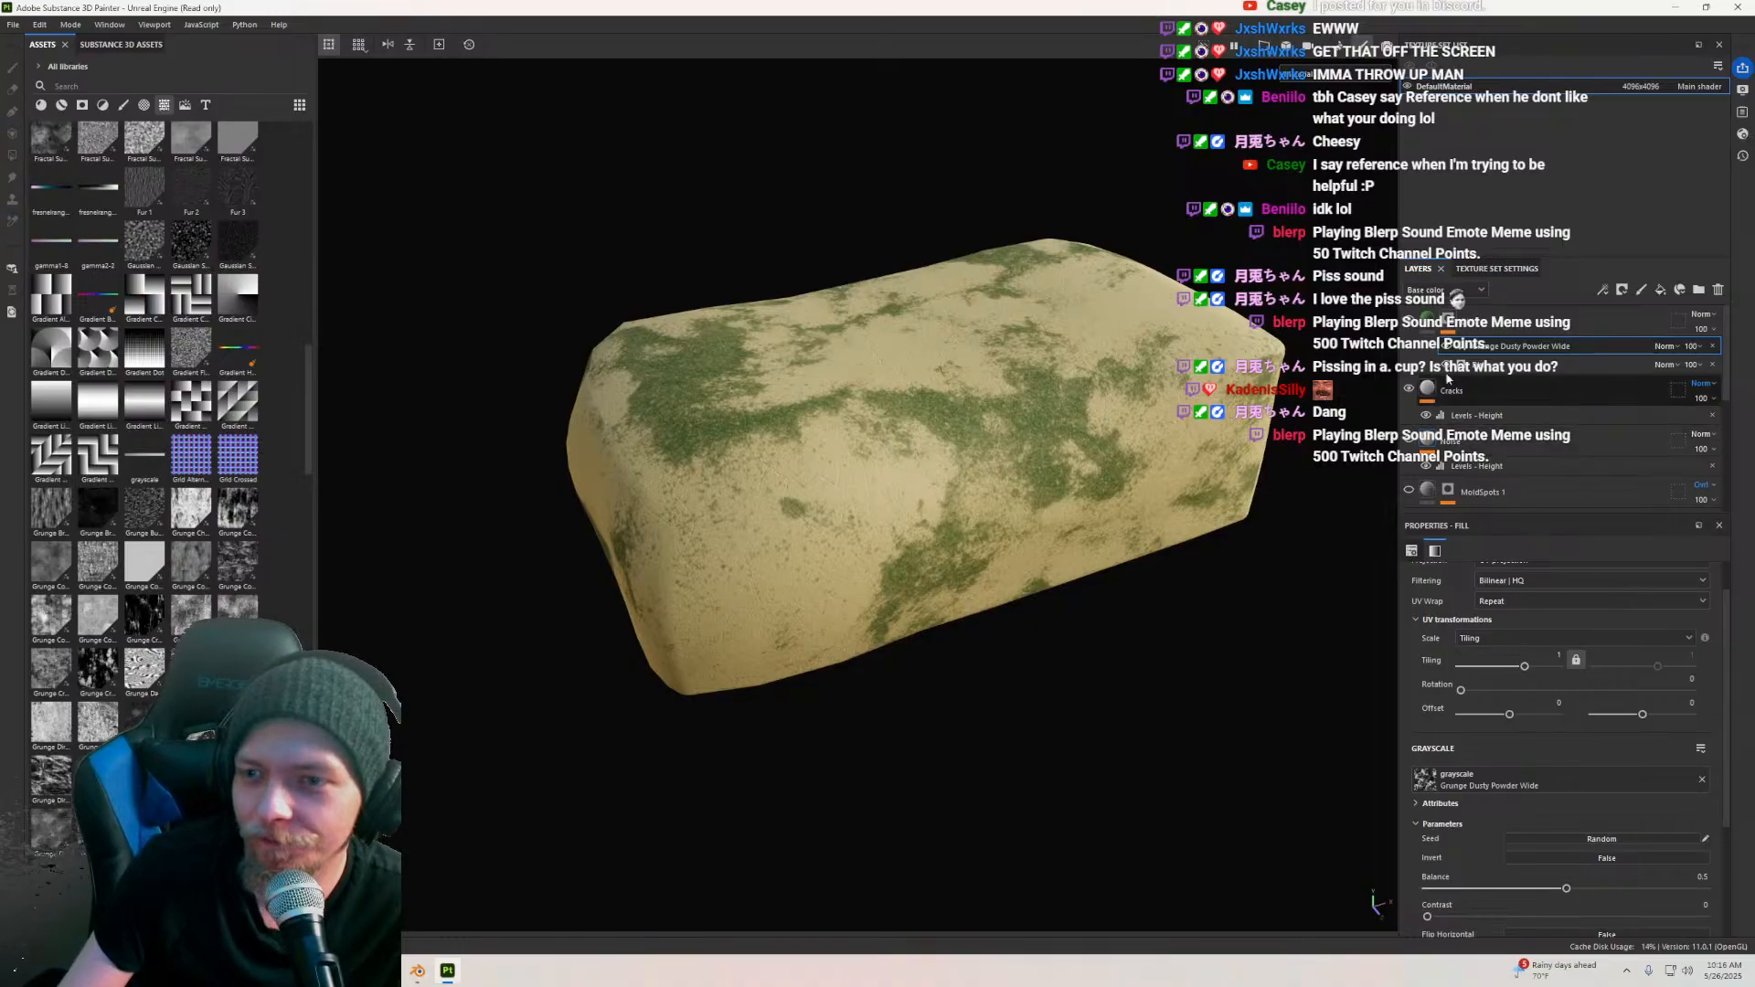
left_click(1448, 318)
left_click(1518, 345)
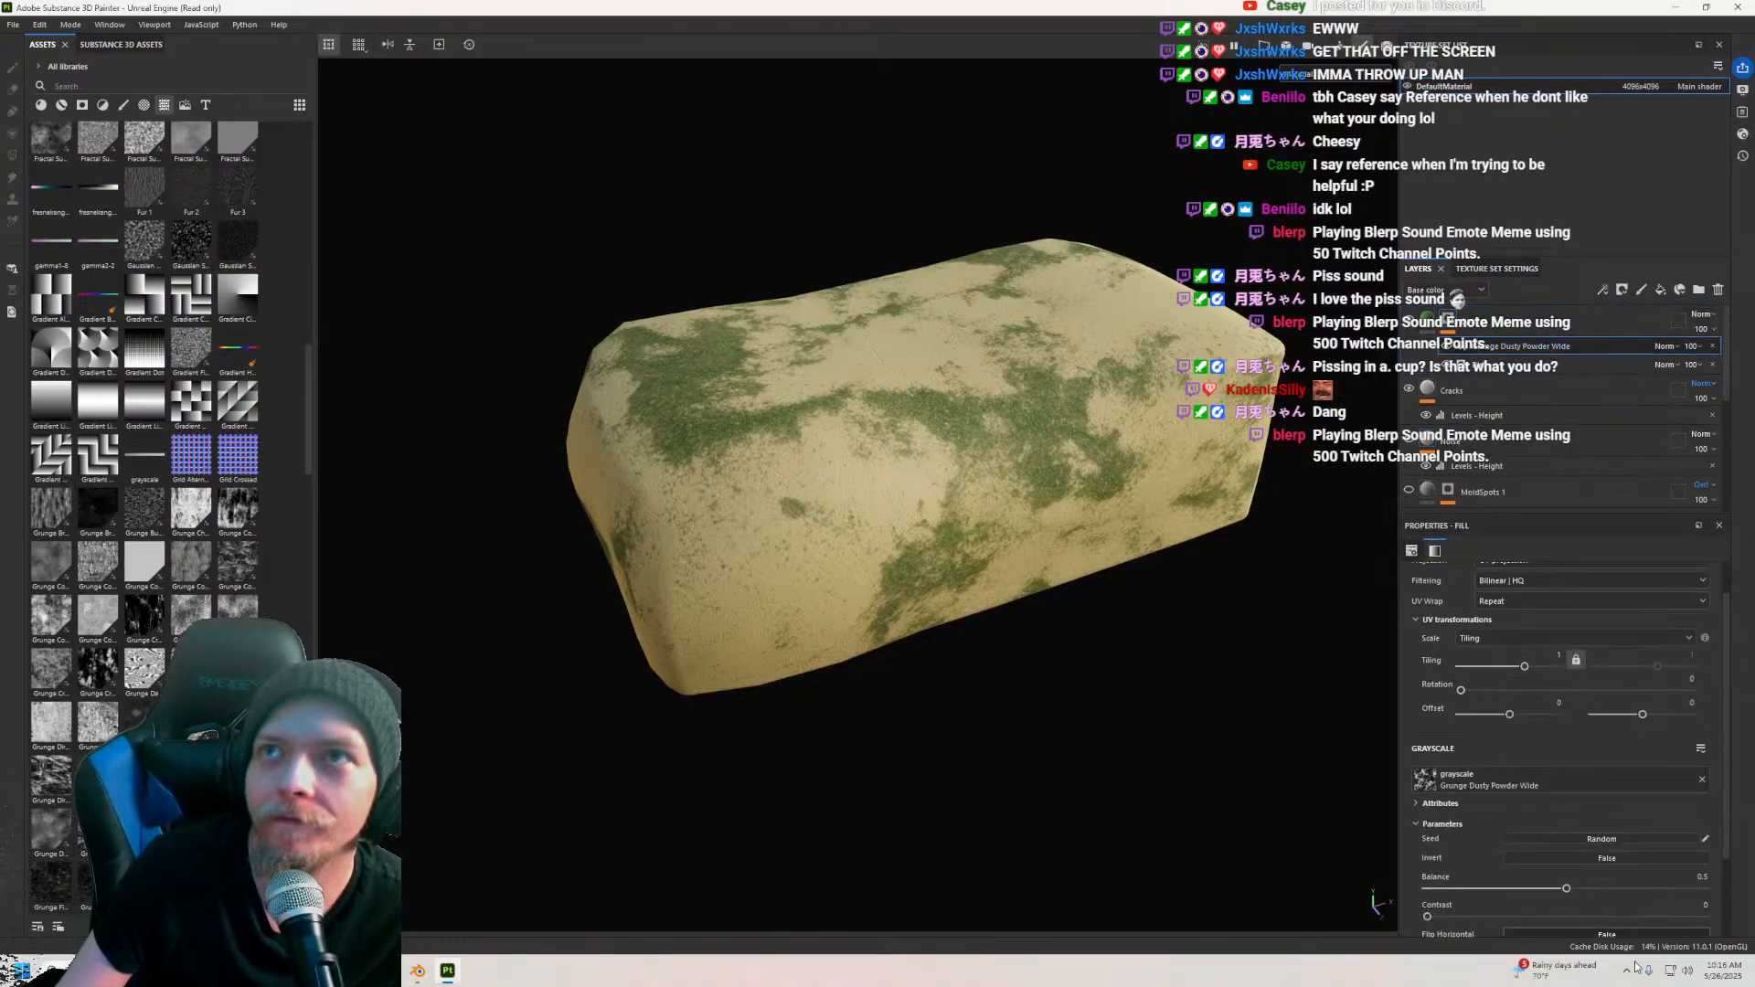
scroll(1544, 796, "up", 2)
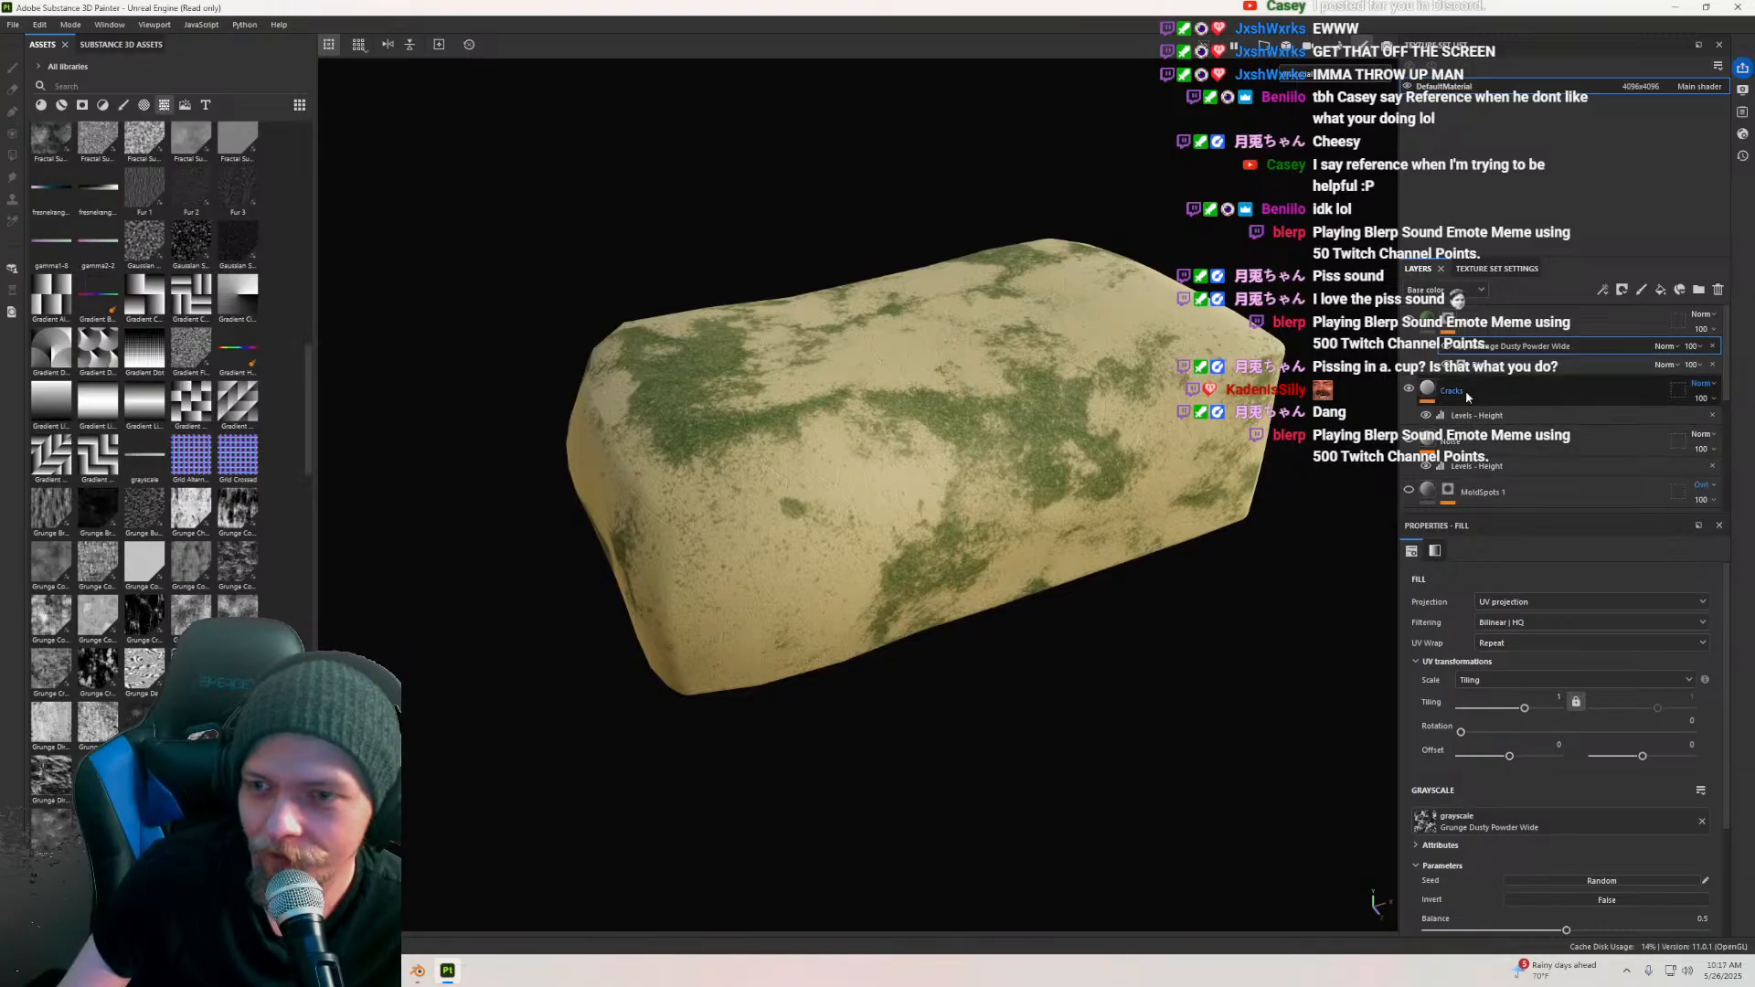
Step: Raise the Dirt generator's Dirt Contrast to 0.52 and check the mold patches up close
left_click(1545, 365)
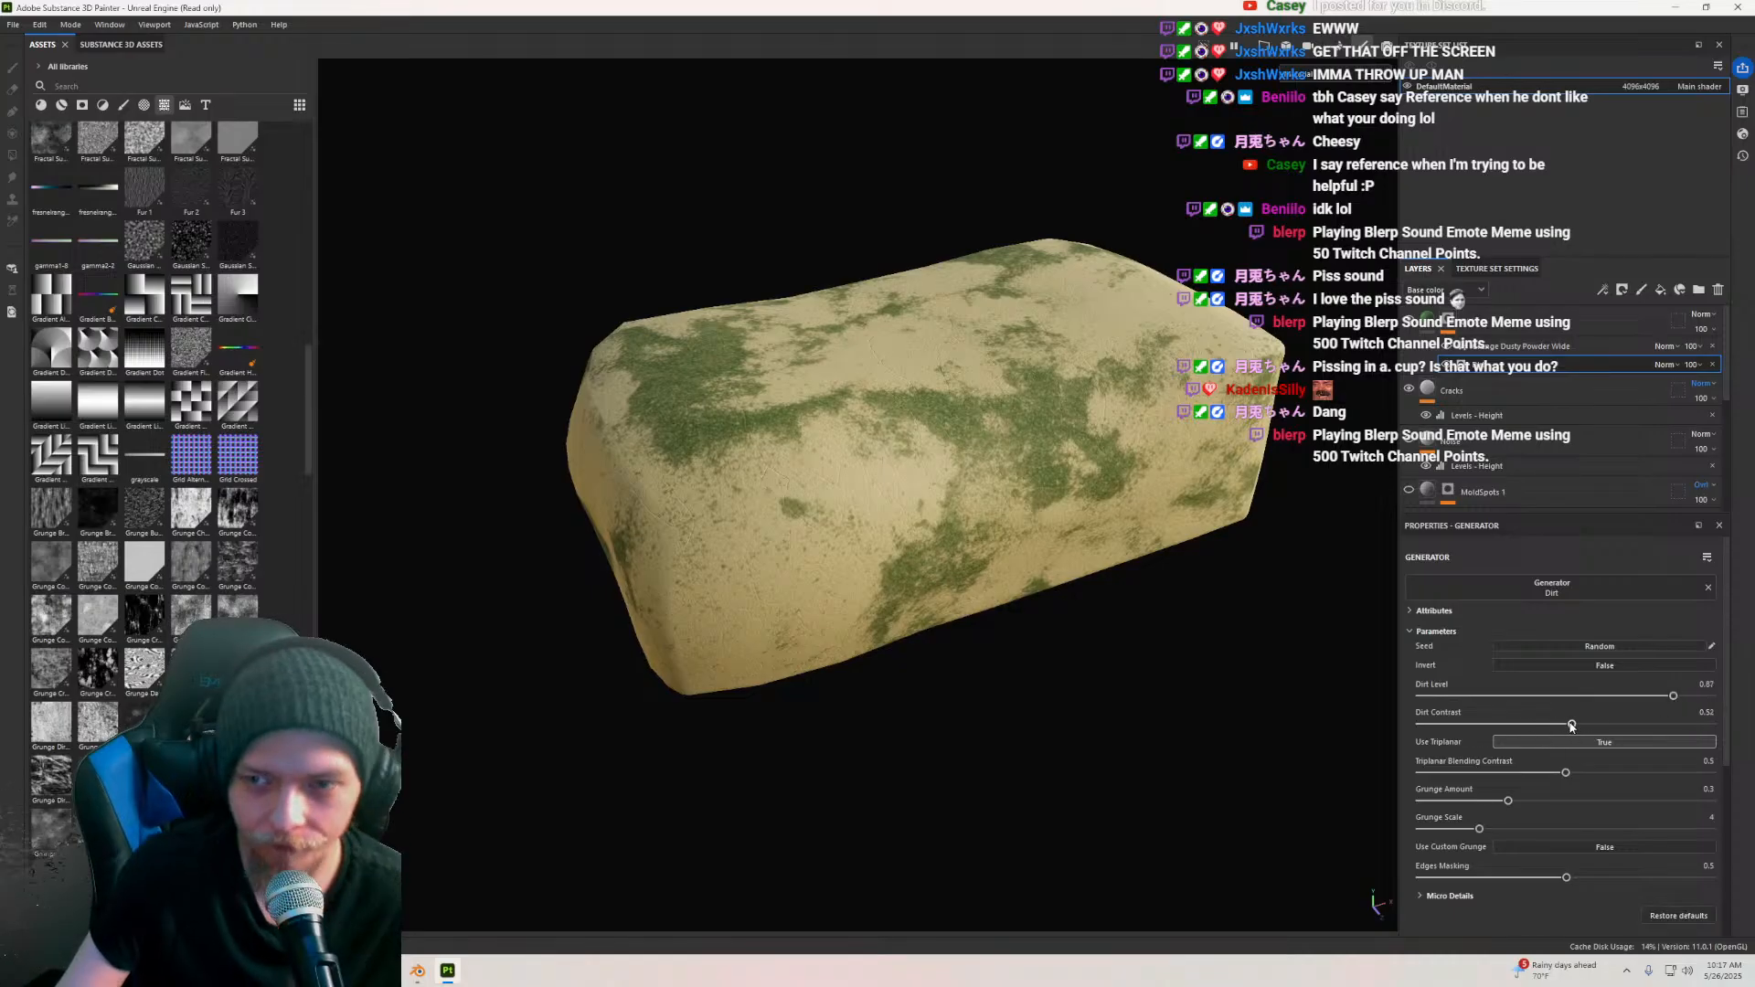
scroll(749, 431, "up", 5)
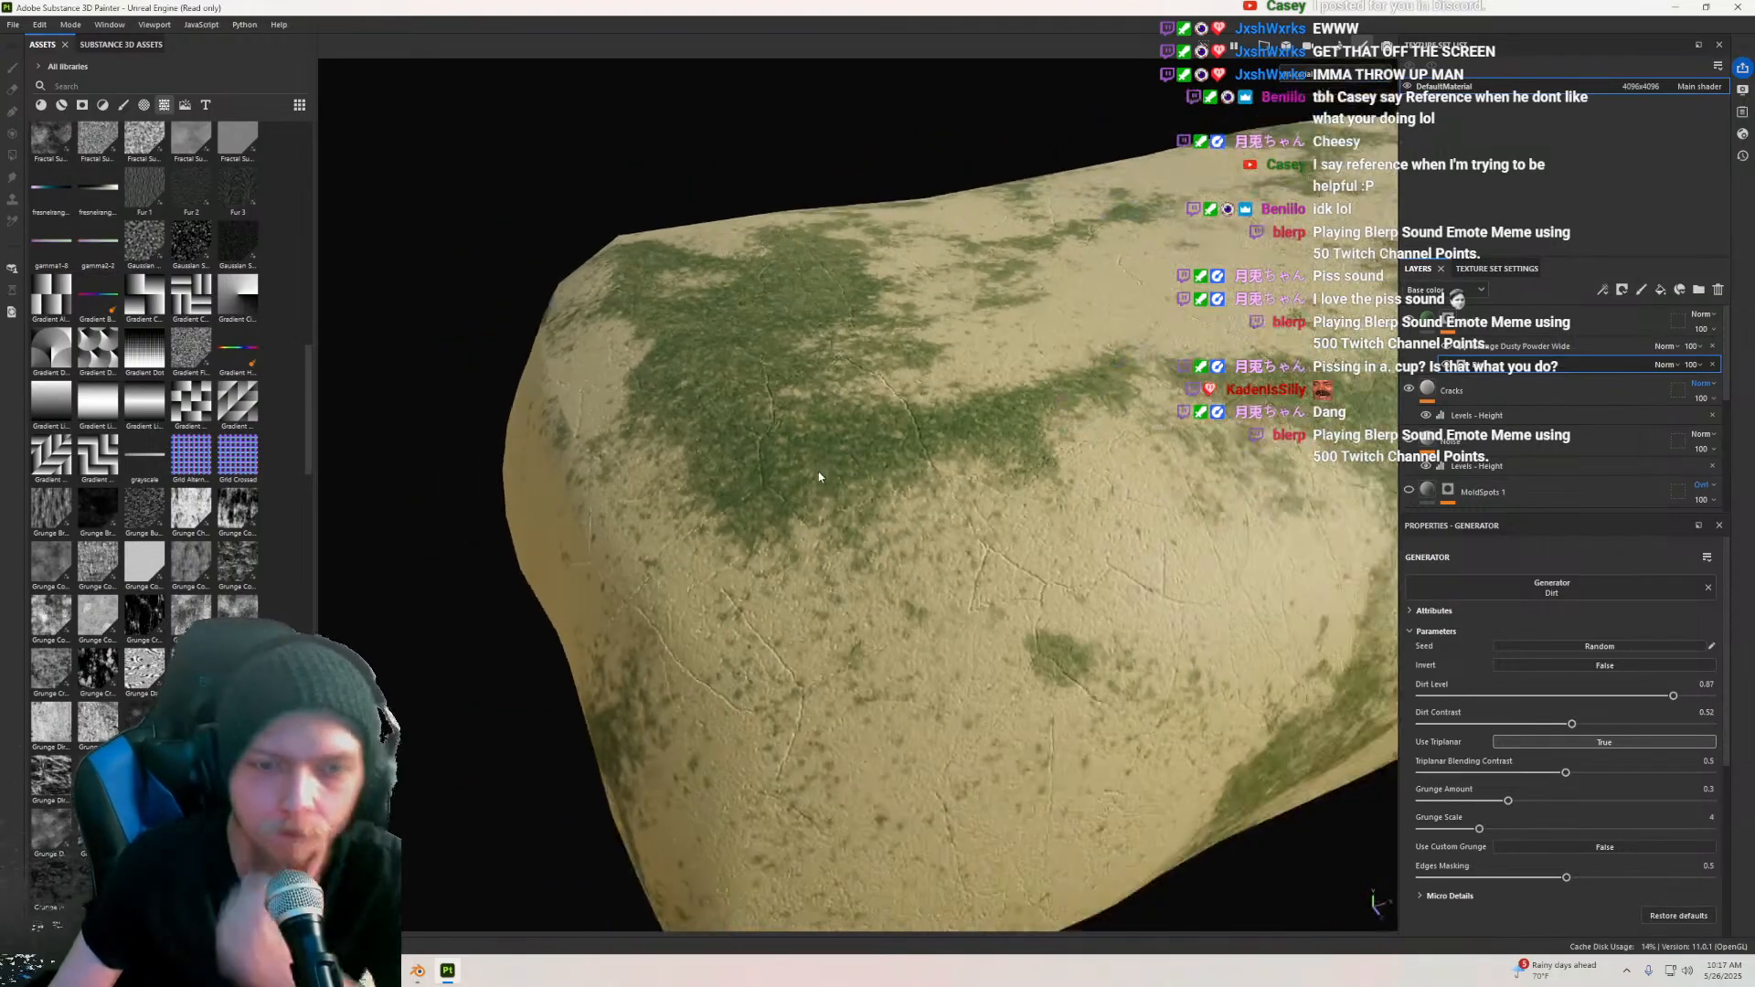
scroll(813, 474, "down", 5)
left_click_drag(810, 473, 934, 490, "alt")
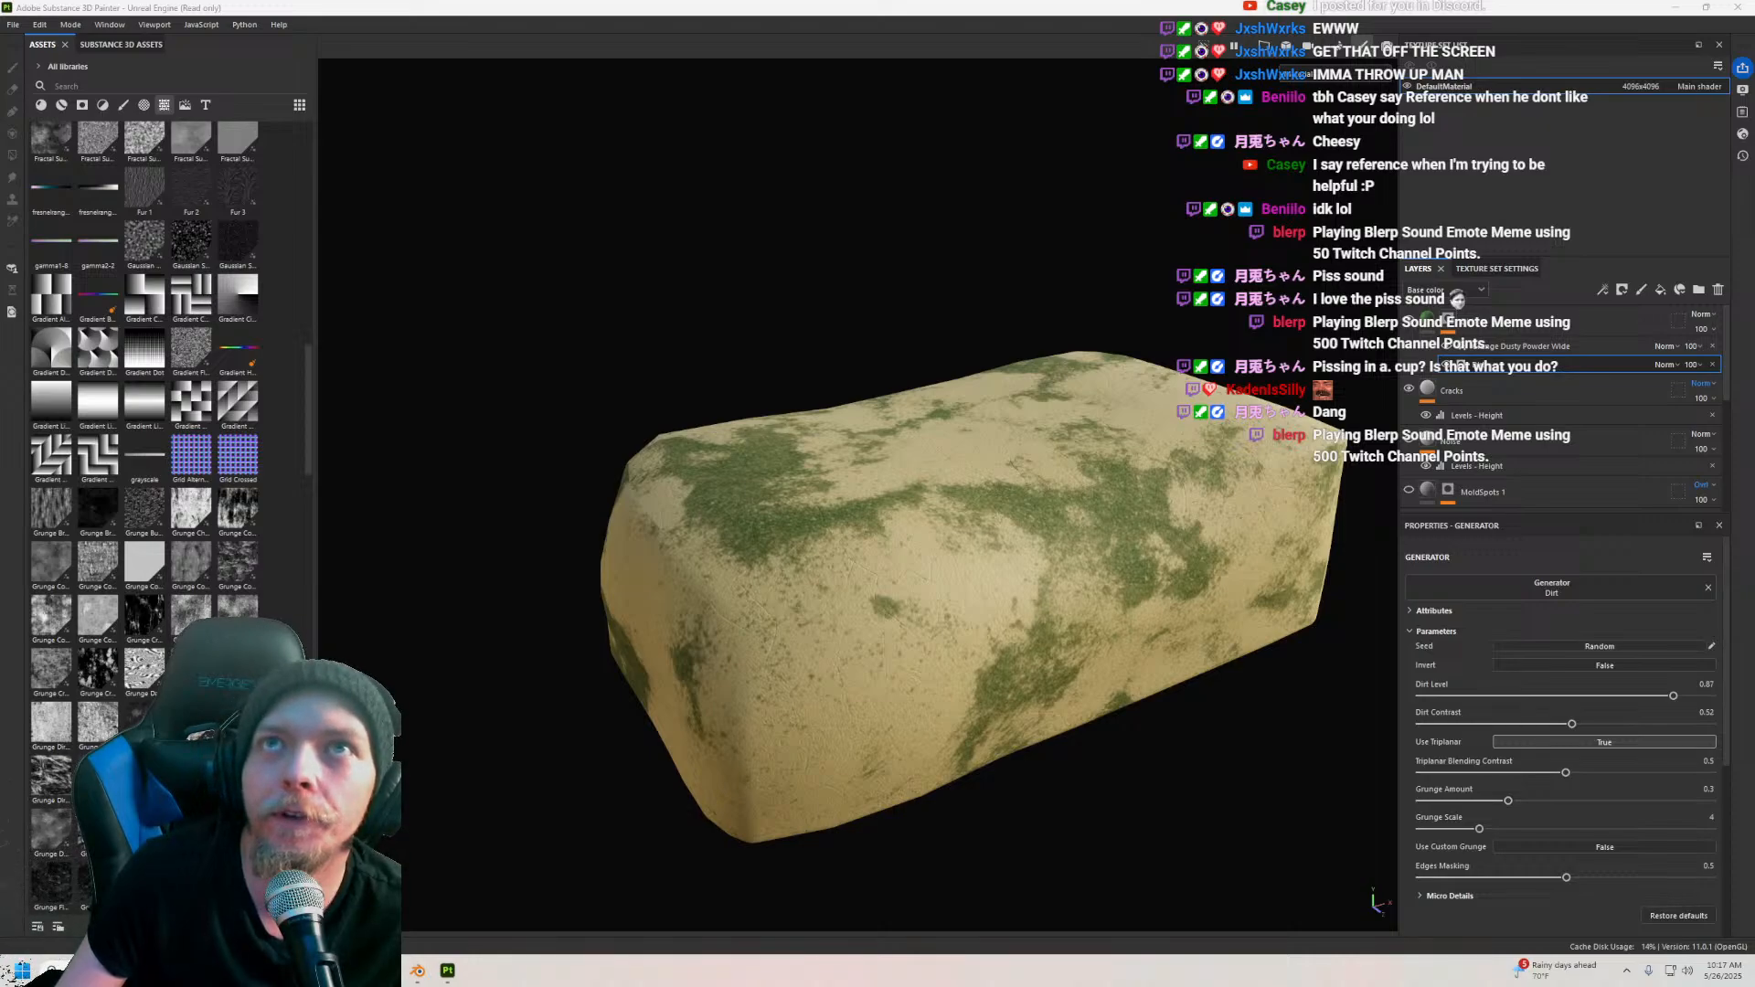
scroll(823, 612, "up", 3)
scroll(854, 576, "up", 3)
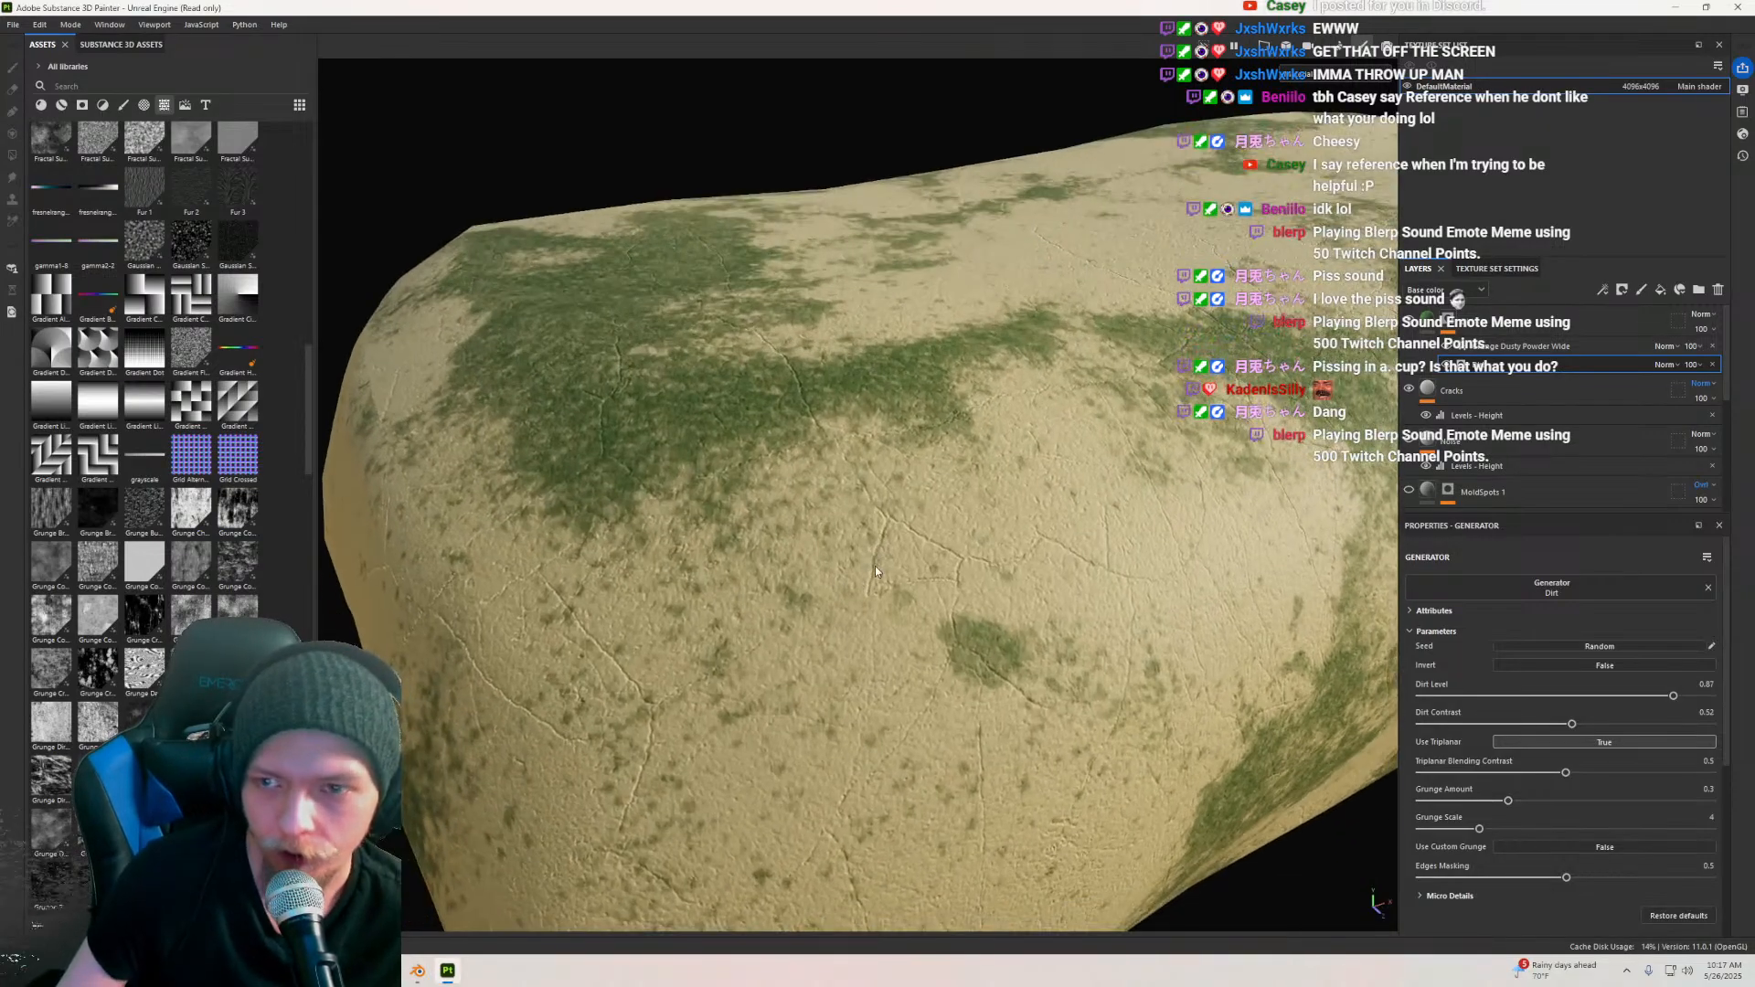
scroll(875, 571, "down", 2)
Step: Enable the height channel on the Dirt layer's material and set its height to 0.3002
left_click(1554, 346)
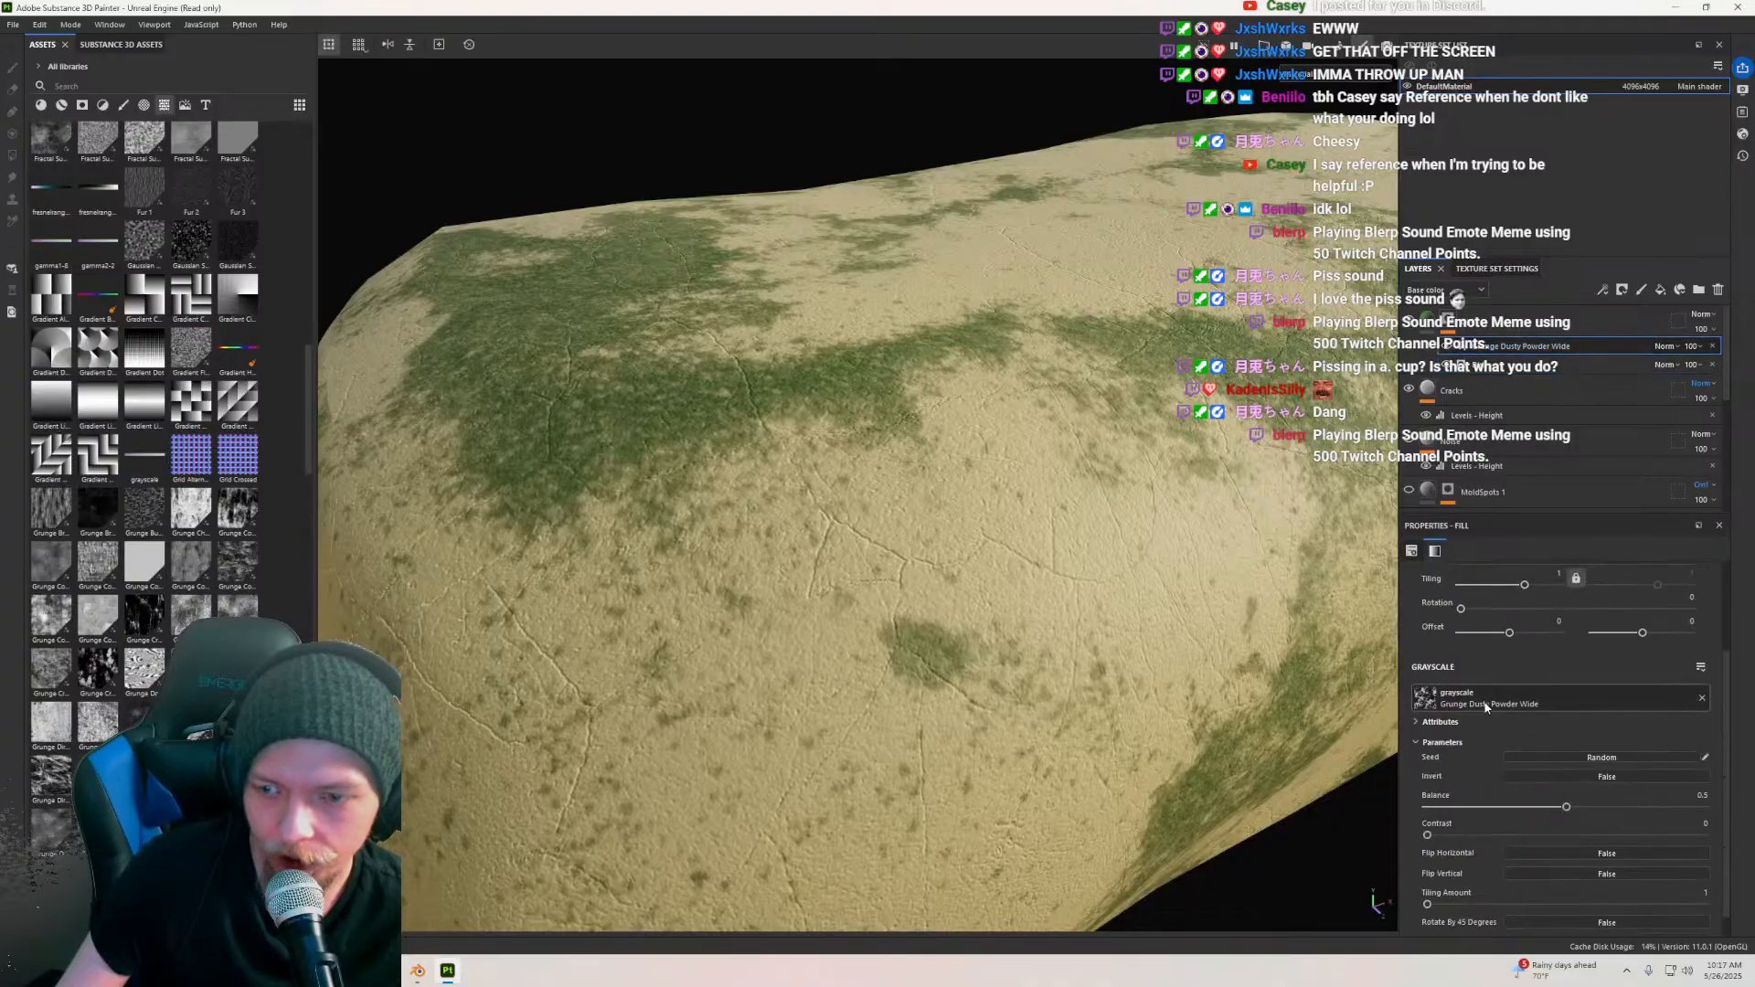
scroll(1468, 688, "down", 1)
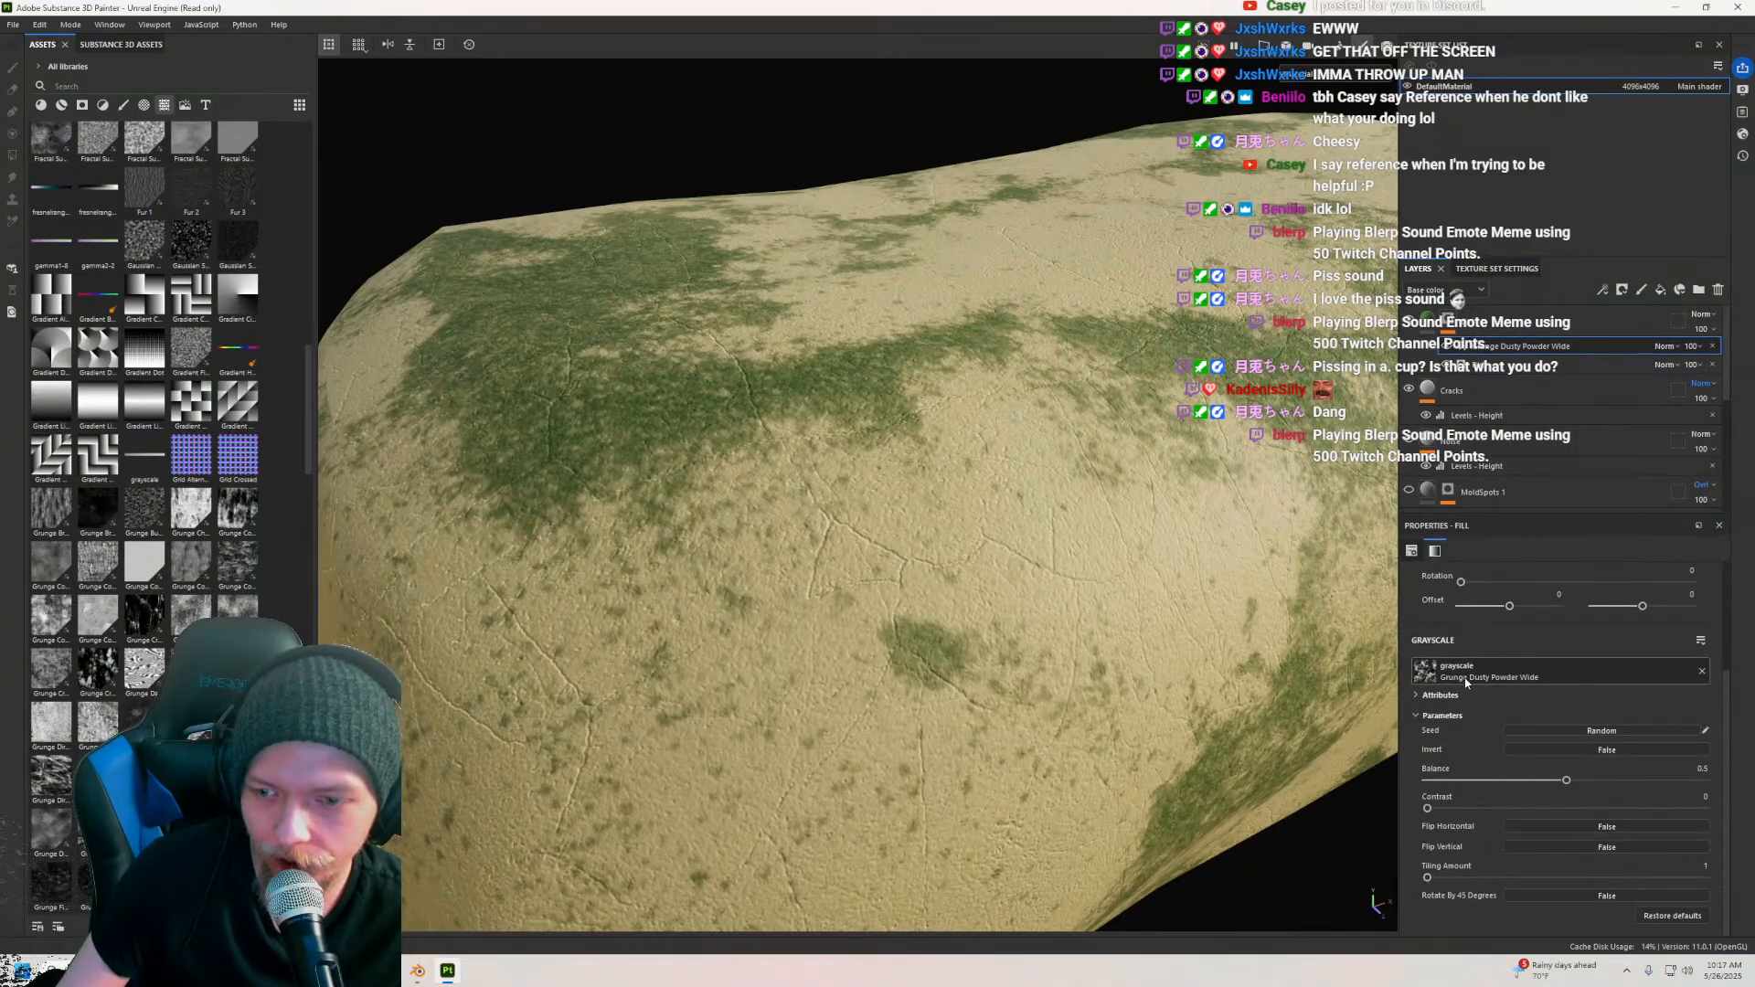
left_click(1429, 322)
scroll(1477, 718, "down", 3)
left_click(1479, 692)
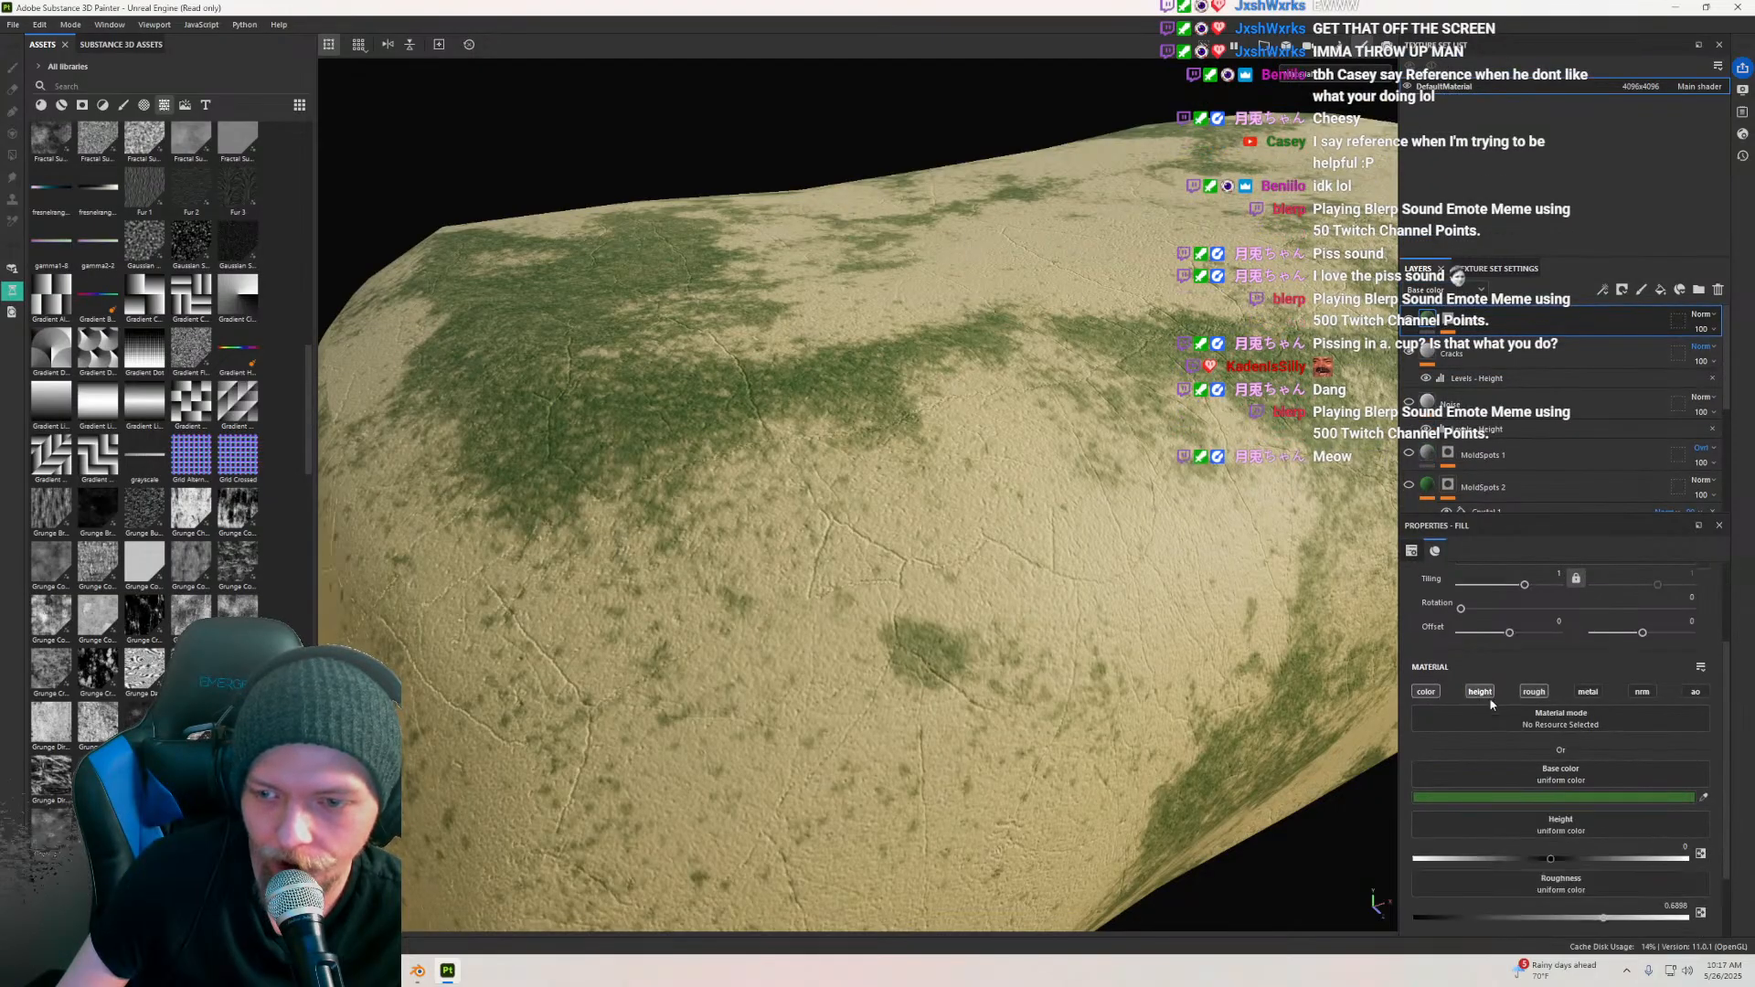
left_click_drag(1551, 860, 1592, 860)
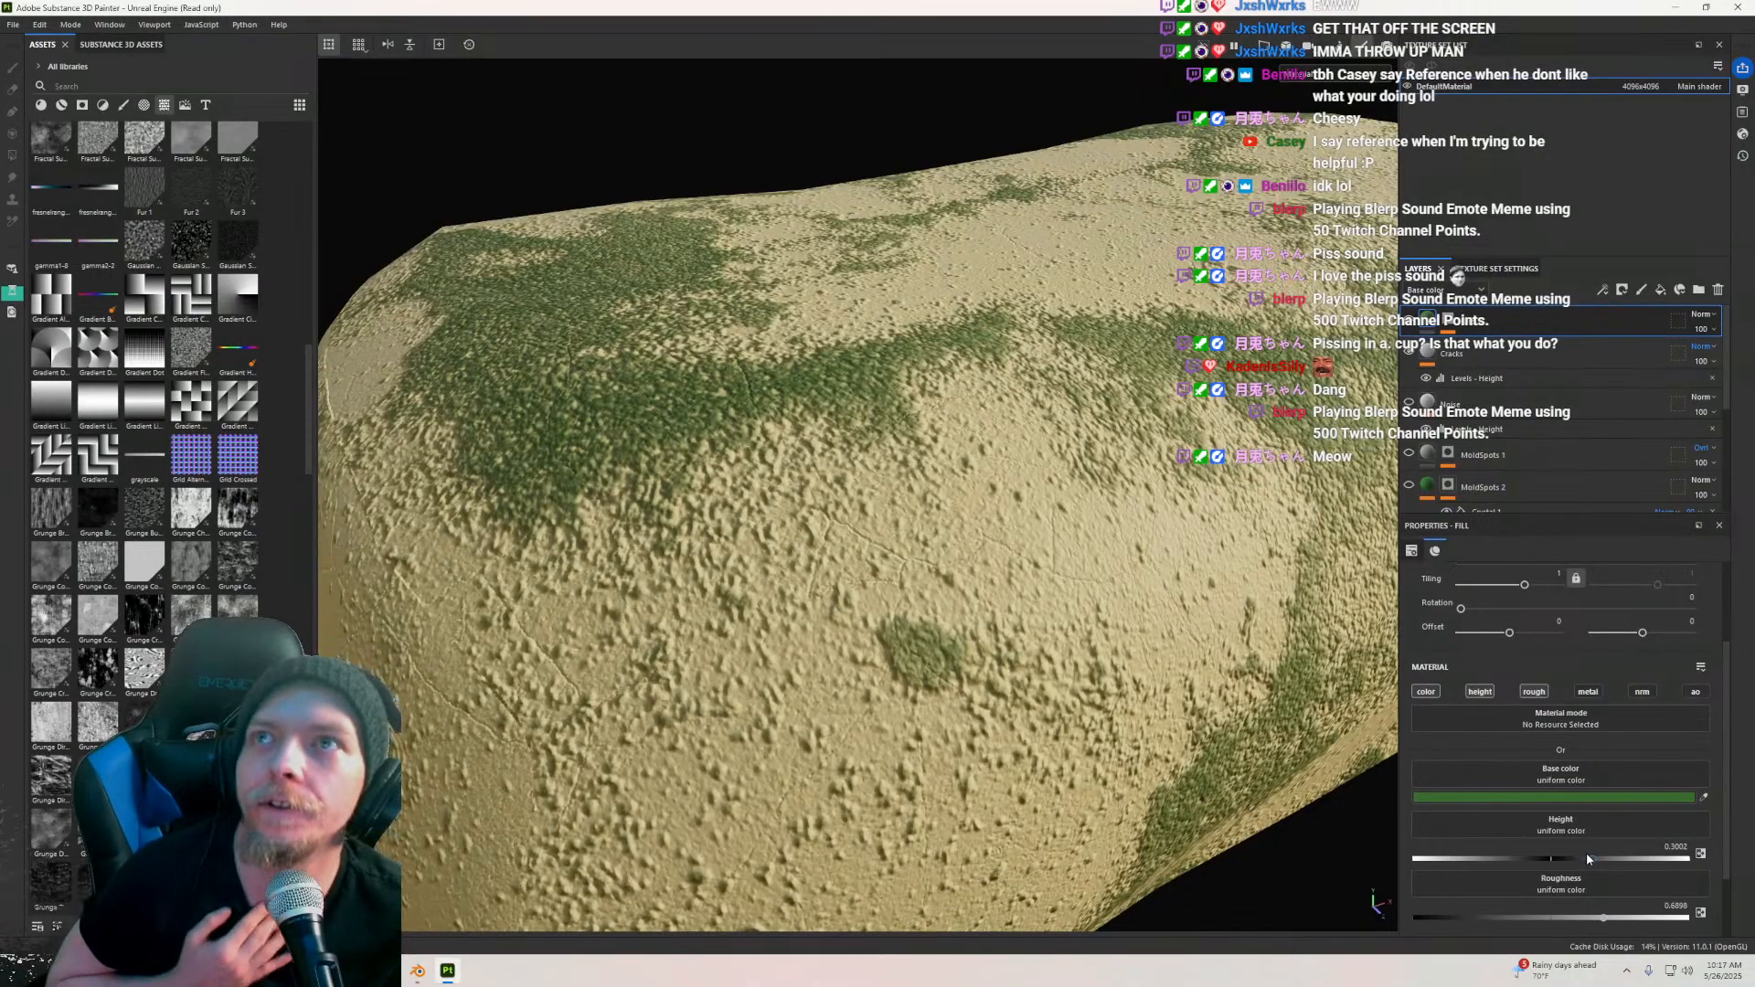
Step: Lower the Dirt layer's height to 0.2754 and save the project
scroll(996, 721, "down", 6)
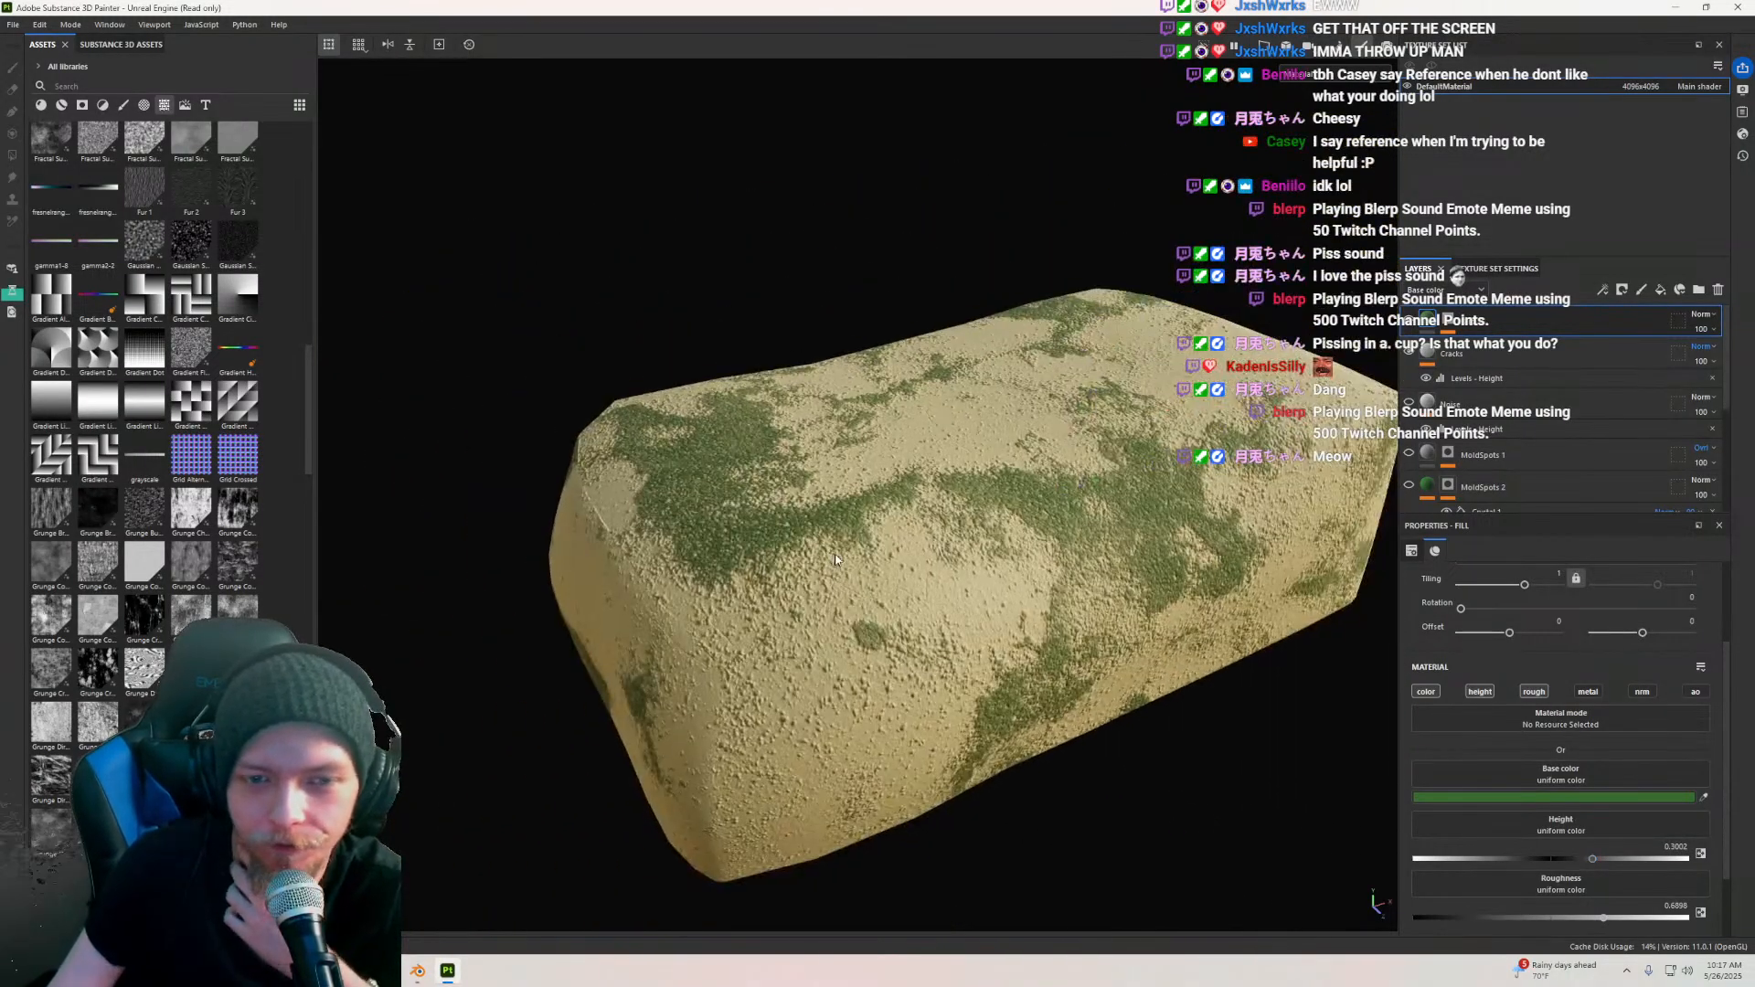
left_click_drag(892, 541, 842, 585, "alt")
scroll(812, 537, "up", 3)
middle_click_drag(841, 585, 863, 612, "alt")
left_click_drag(664, 595, 750, 585, "alt")
scroll(877, 539, "down", 3)
left_click_drag(827, 630, 812, 574, "alt")
scroll(813, 574, "up", 2)
scroll(813, 574, "up", 3)
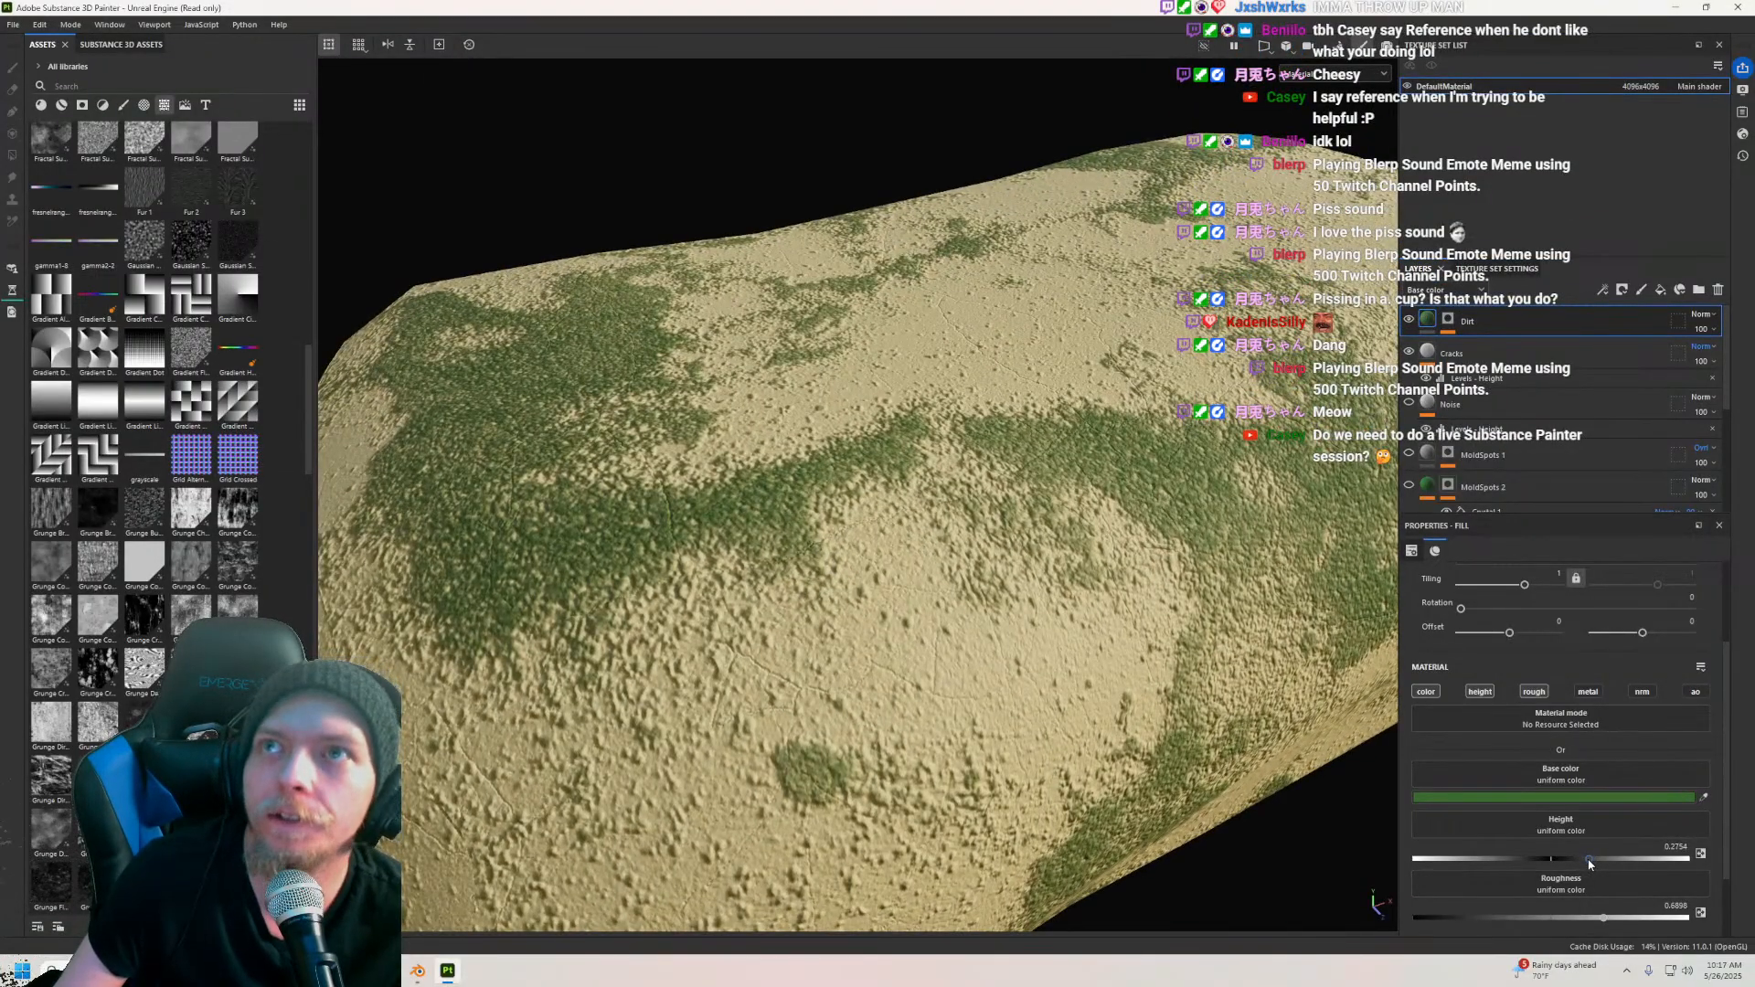
key("ctrl+s")
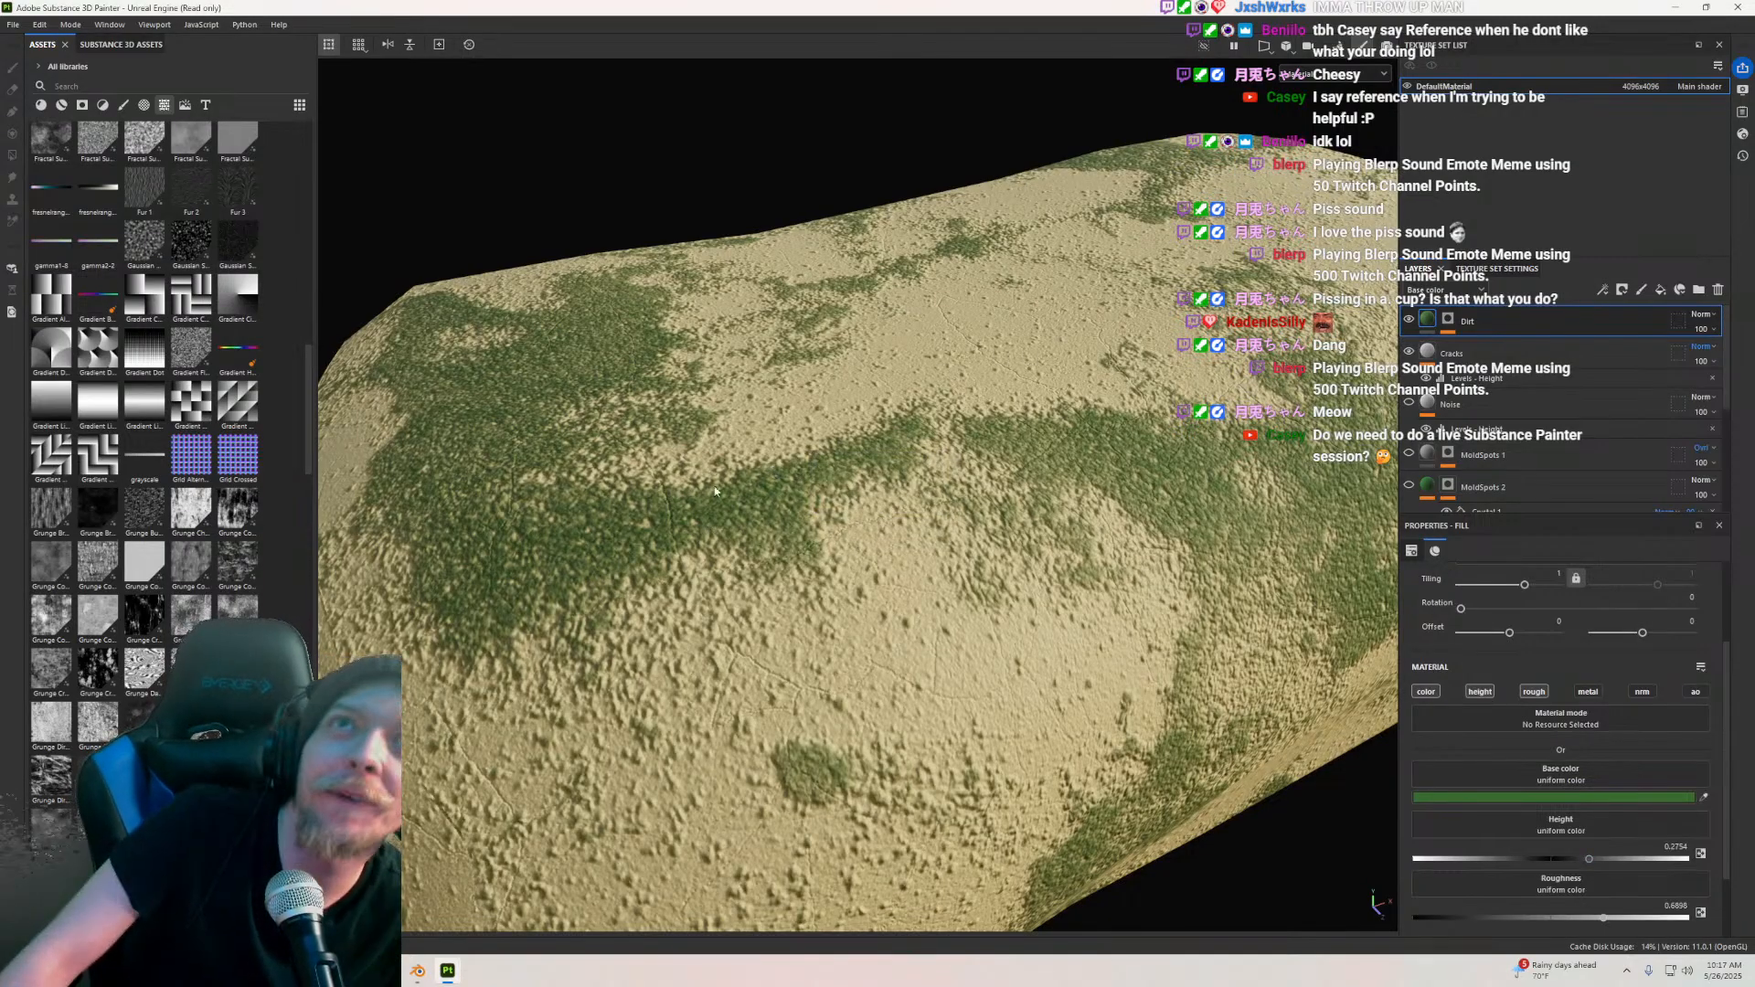
Step: Inspect the raised mold bumps over the cheese block's corners and sides, from afar and up close
scroll(556, 498, "down", 10)
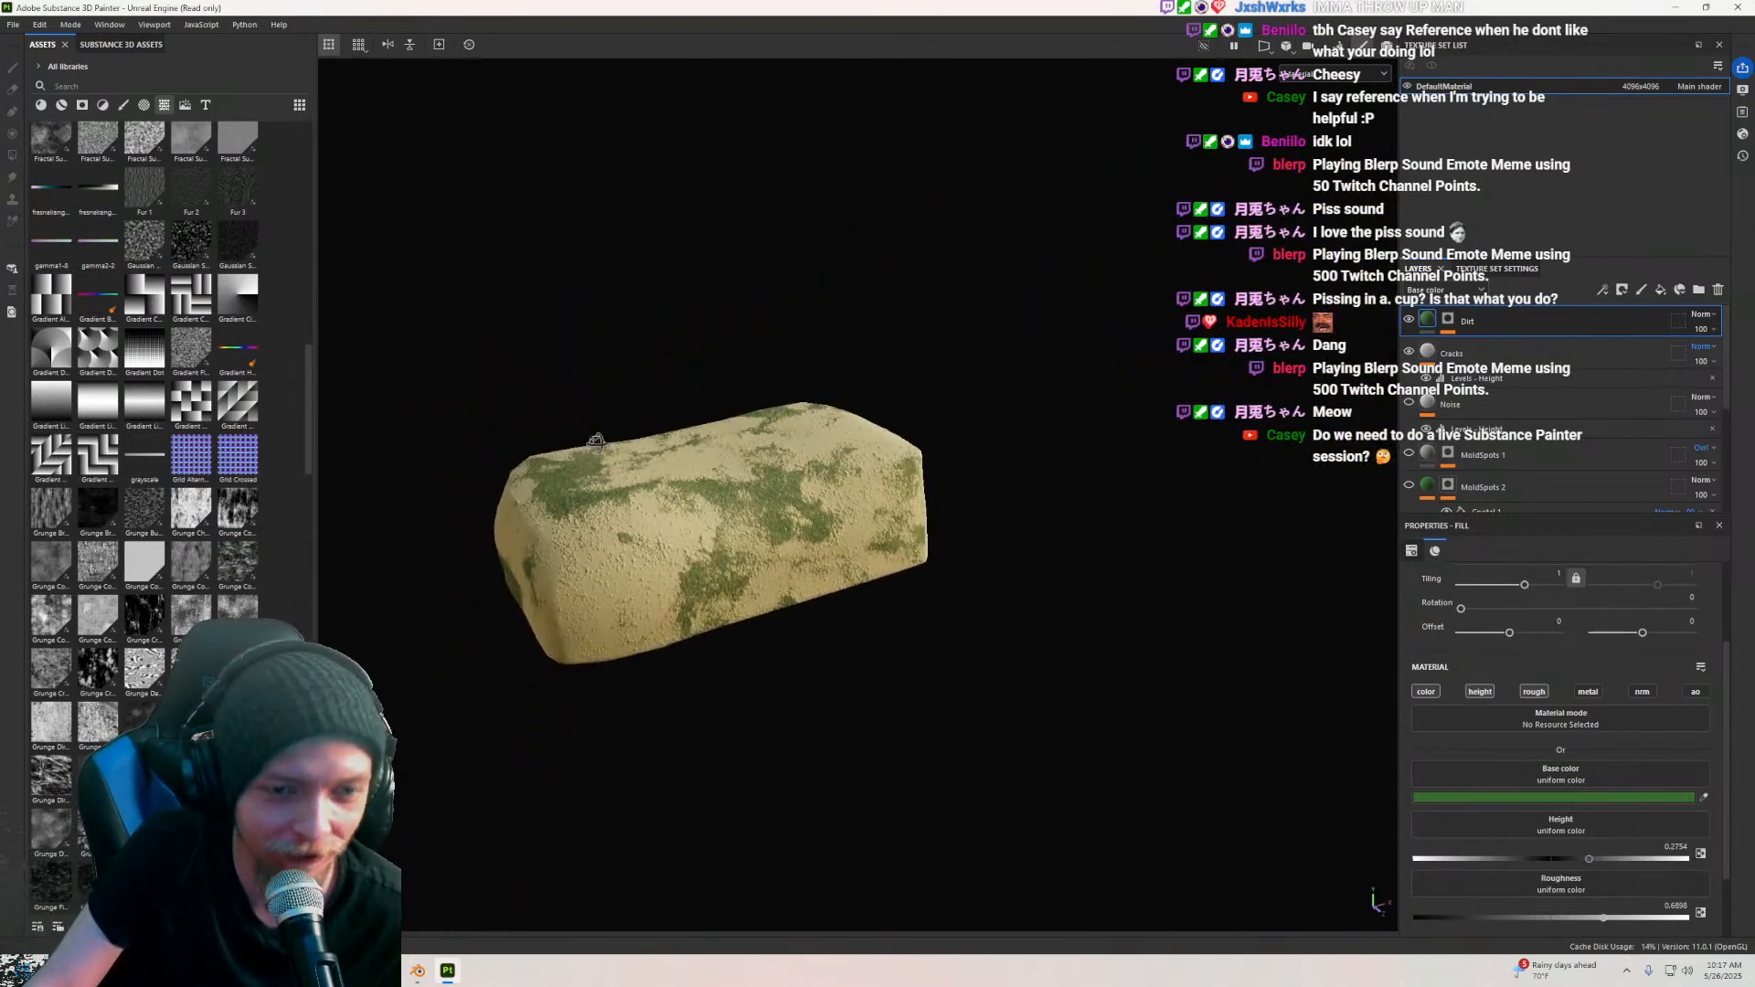
scroll(867, 622, "up", 10)
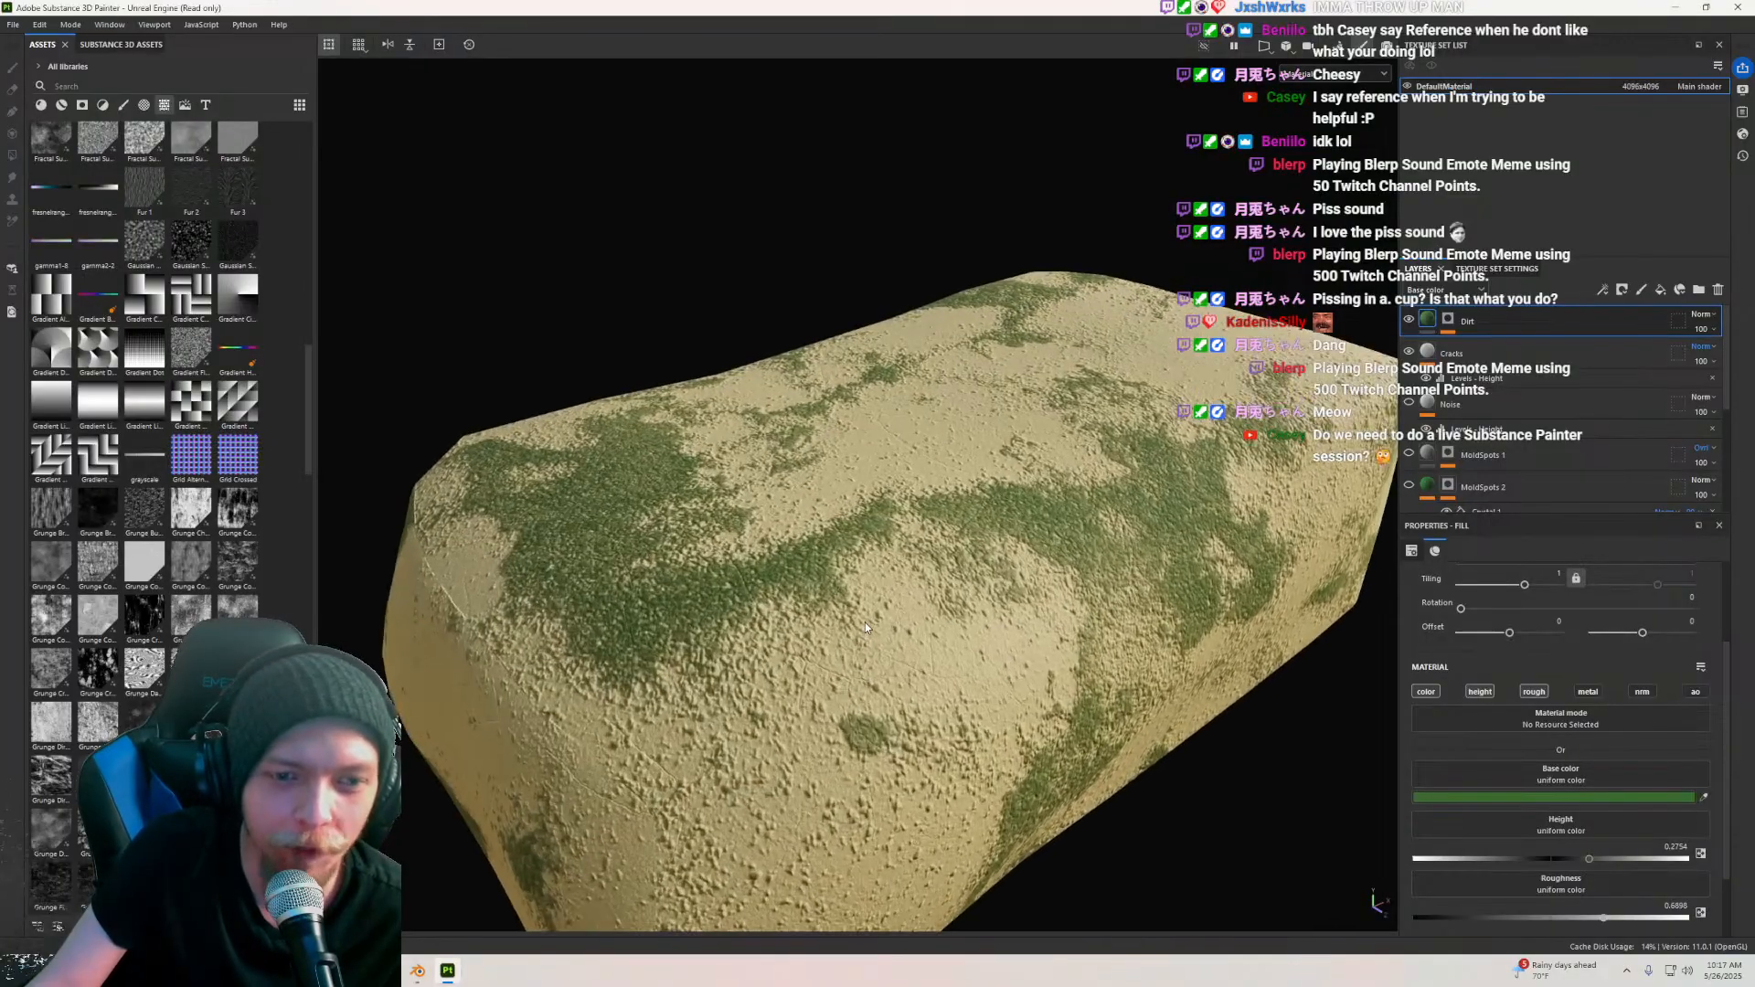
left_click_drag(841, 611, 813, 600, "alt")
middle_click_drag(838, 602, 839, 292, "alt")
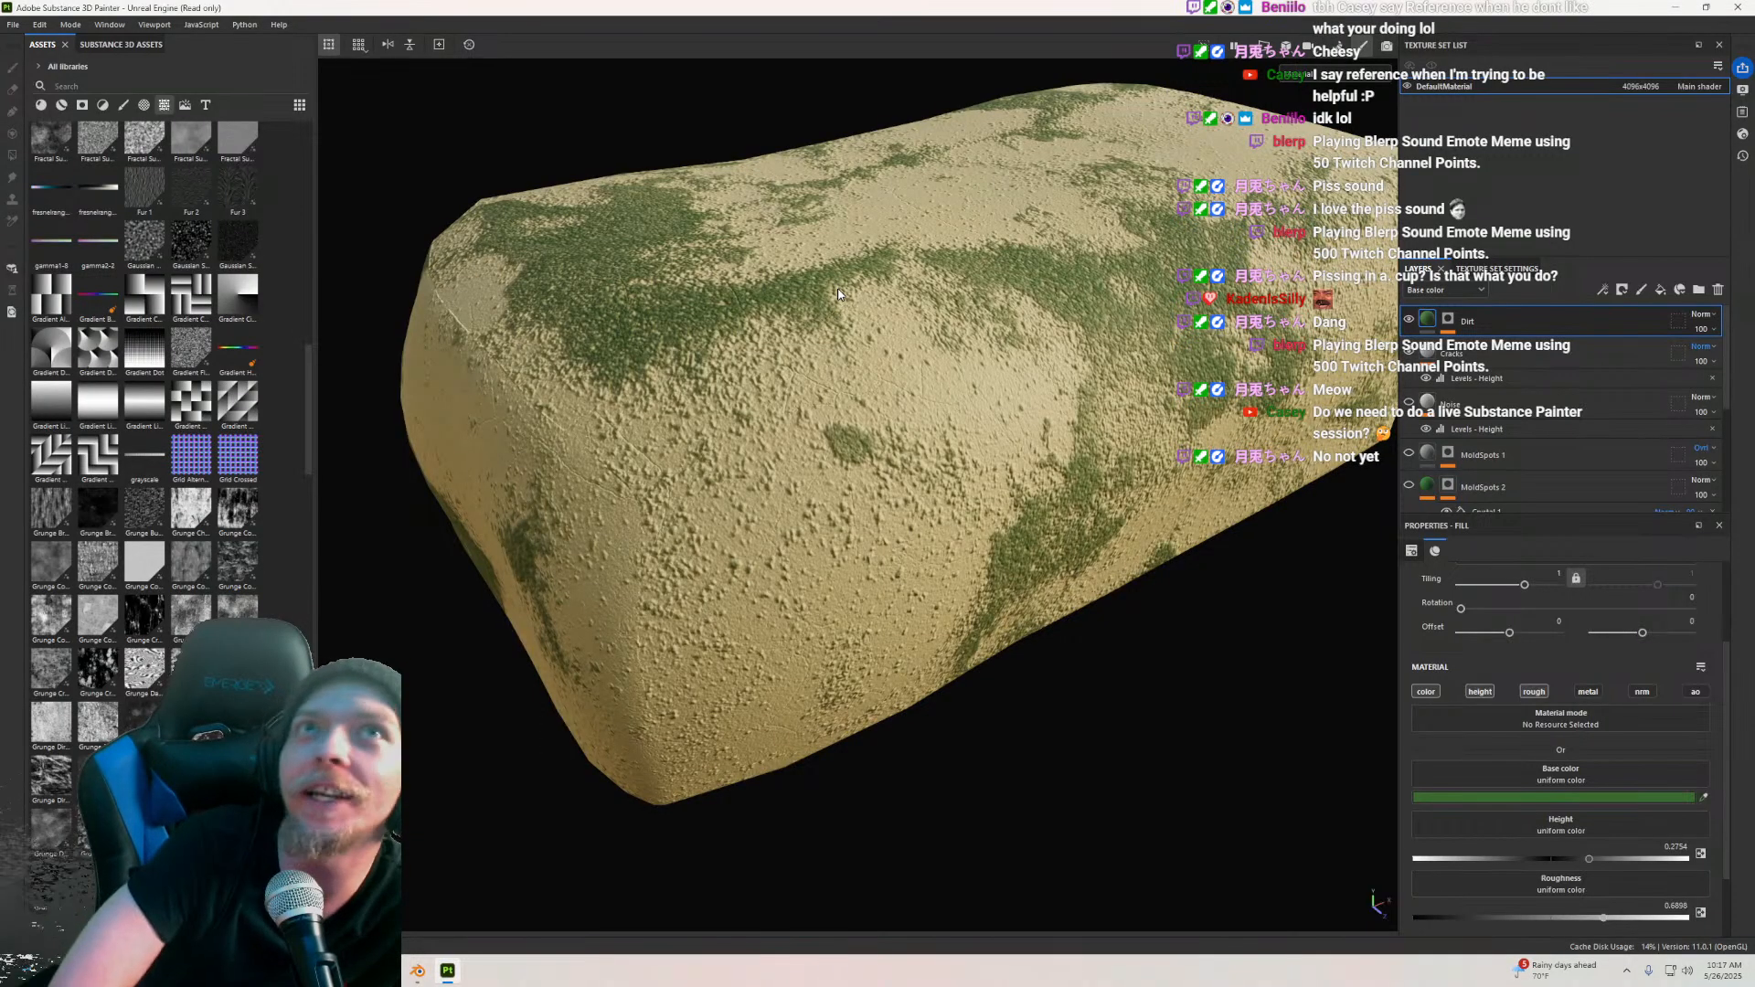
left_click_drag(827, 264, 883, 326, "alt")
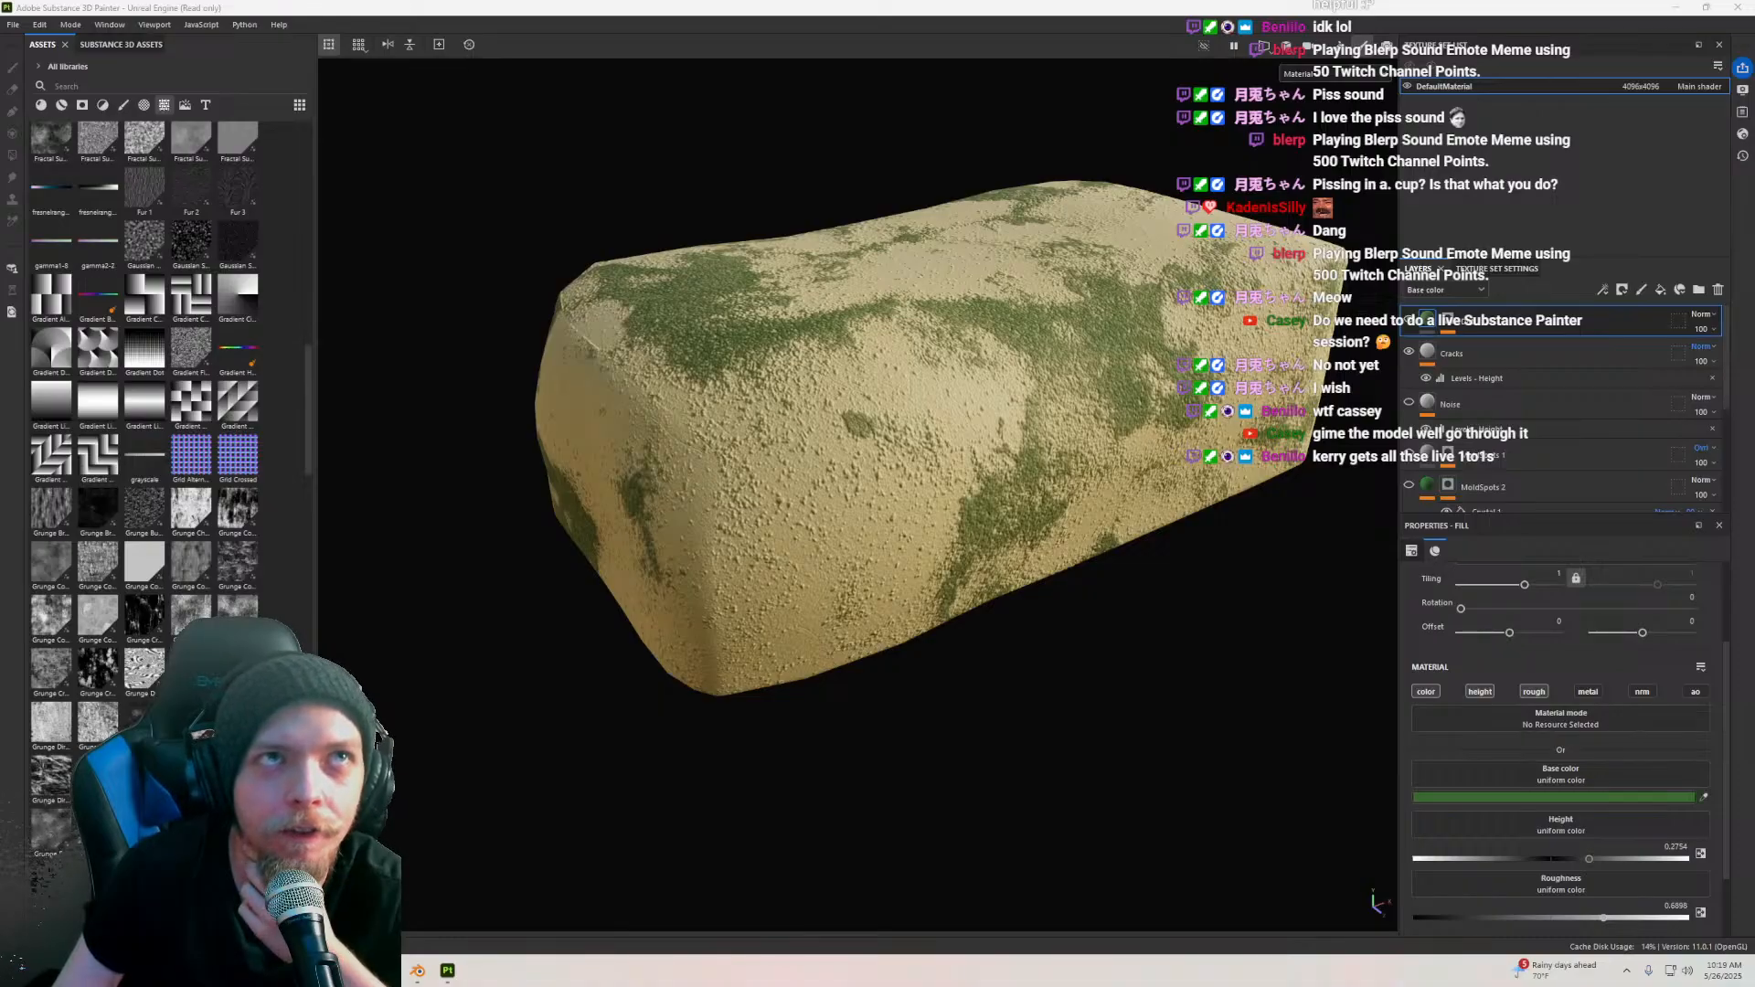
left_click_drag(583, 291, 861, 423, "alt")
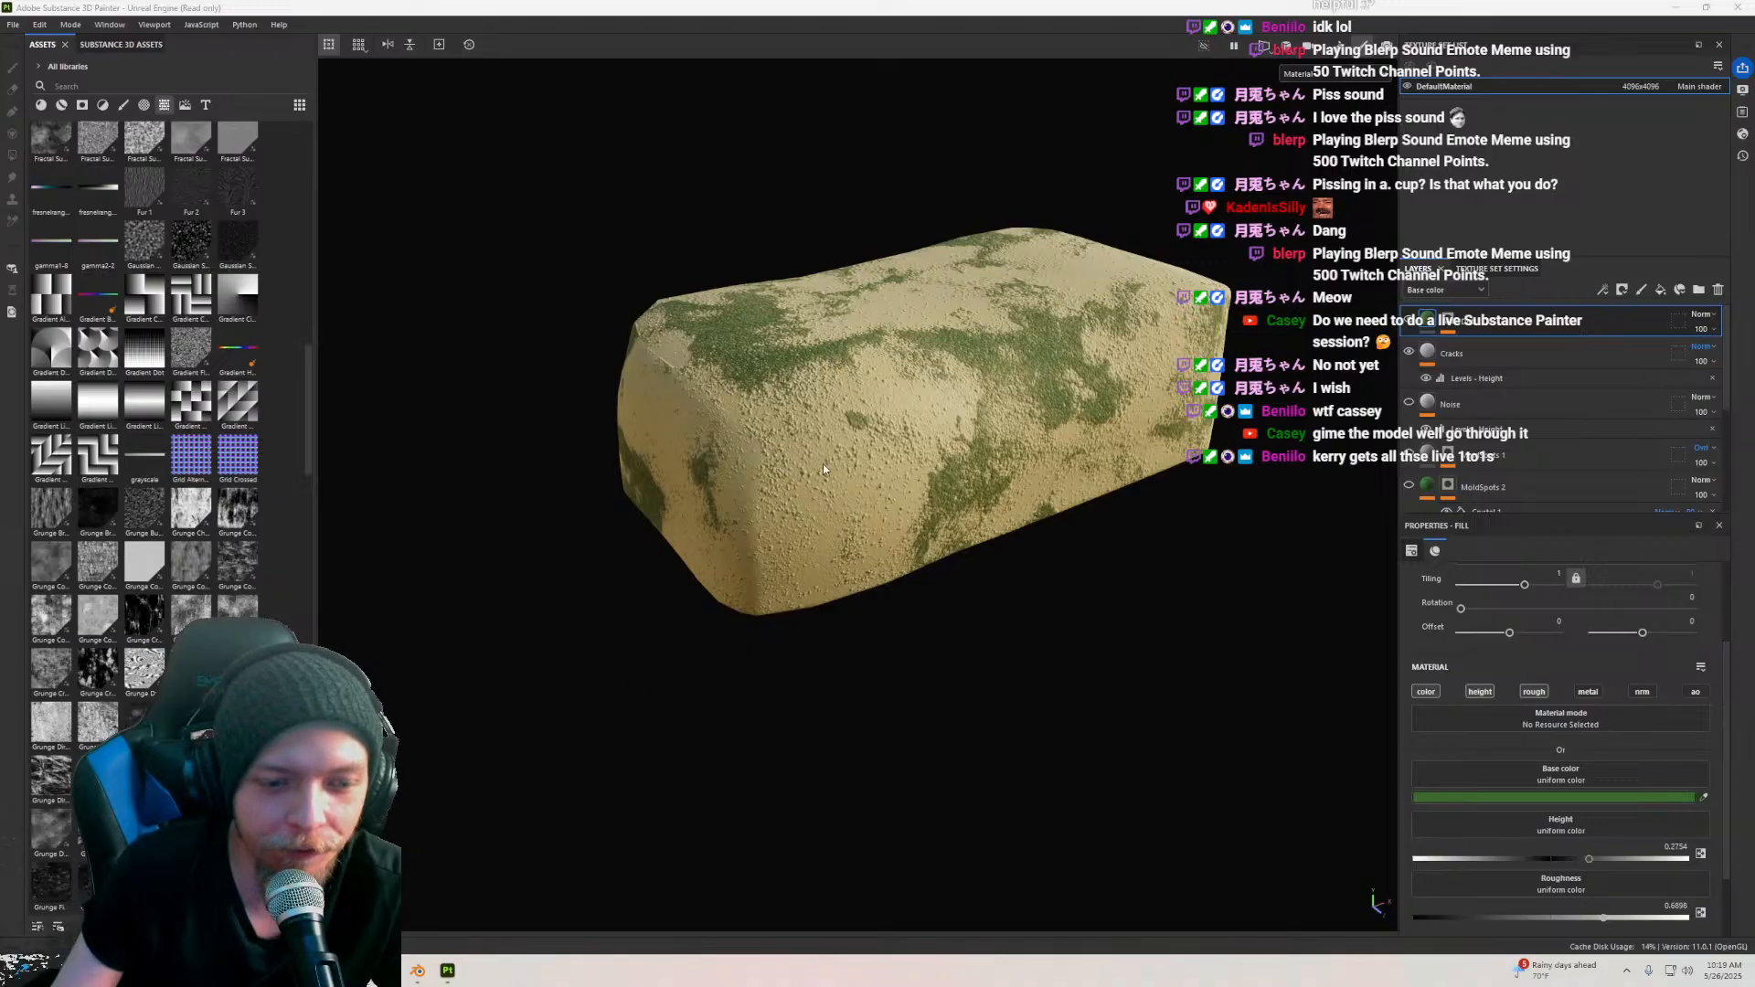
scroll(827, 440, "up", 2)
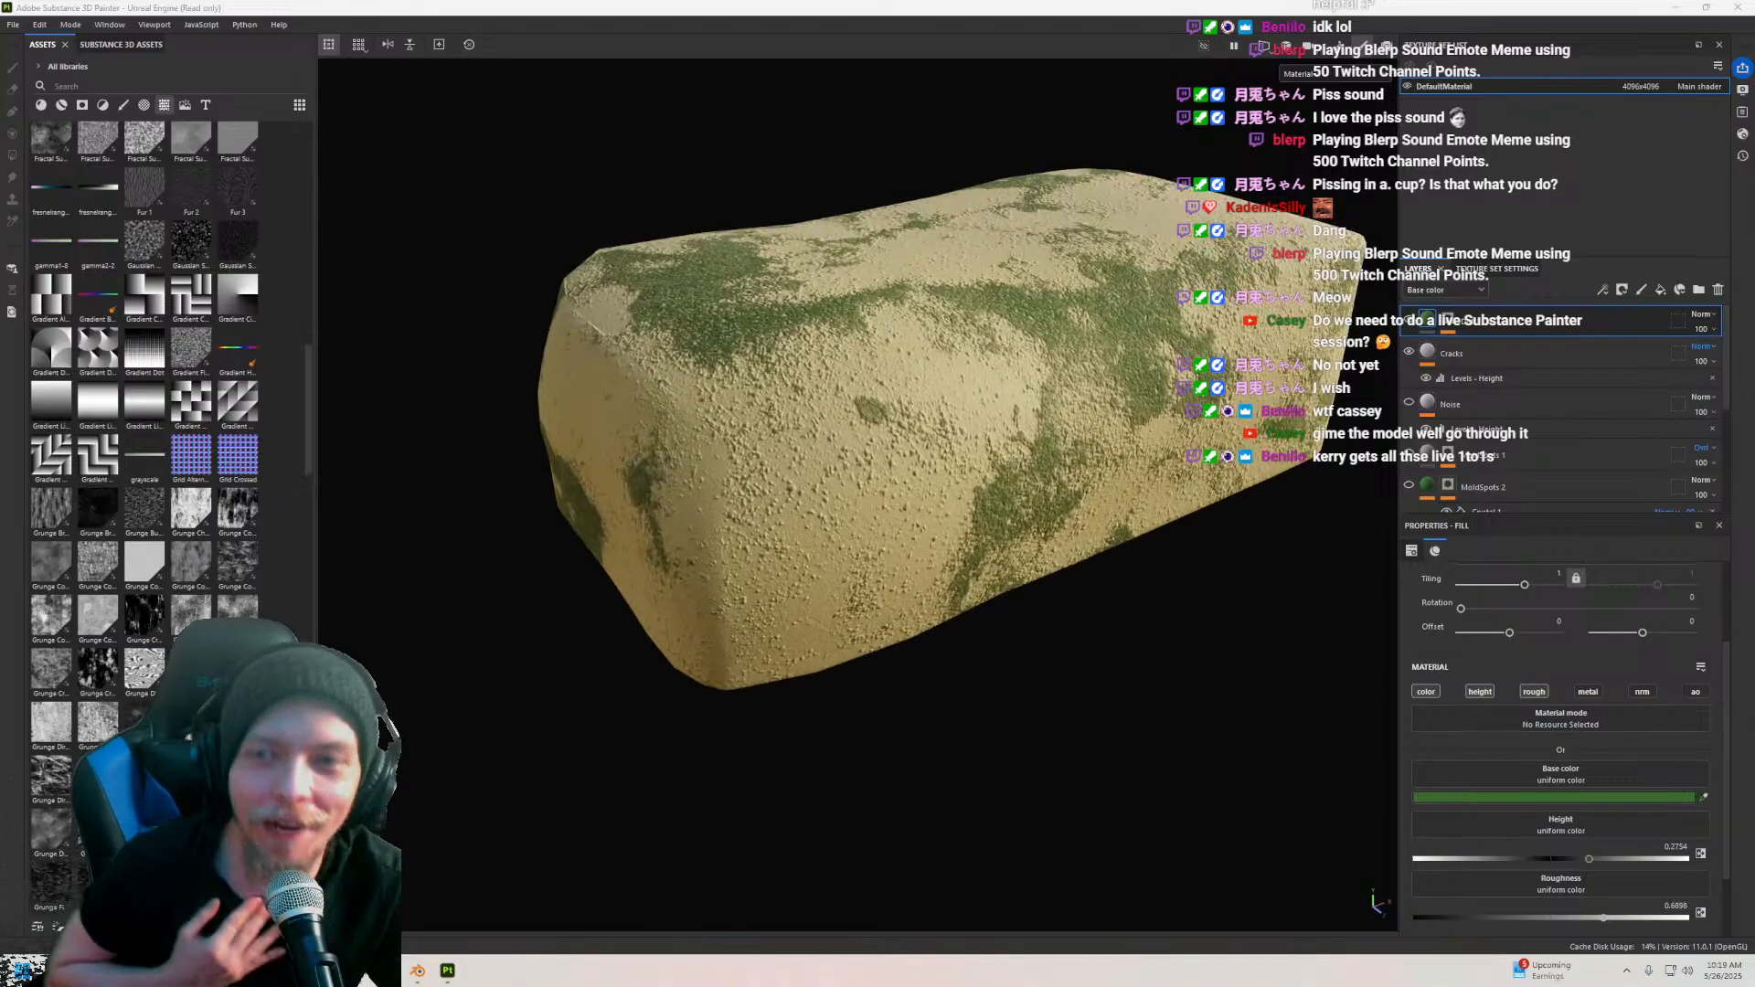
scroll(770, 277, "down", 2)
scroll(769, 277, "down", 2)
left_click_drag(769, 276, 909, 286, "alt")
middle_click_drag(908, 286, 903, 361, "alt")
scroll(903, 361, "up", 3)
left_click_drag(904, 366, 814, 437, "alt")
Step: Set the projection of the Dirt mask's Grunge Dusty Powder Wide fill to Tri-planar projection
left_click(1448, 323)
left_click(1496, 349)
scroll(1468, 764, "up", 3)
left_click(1556, 602)
left_click(1502, 651)
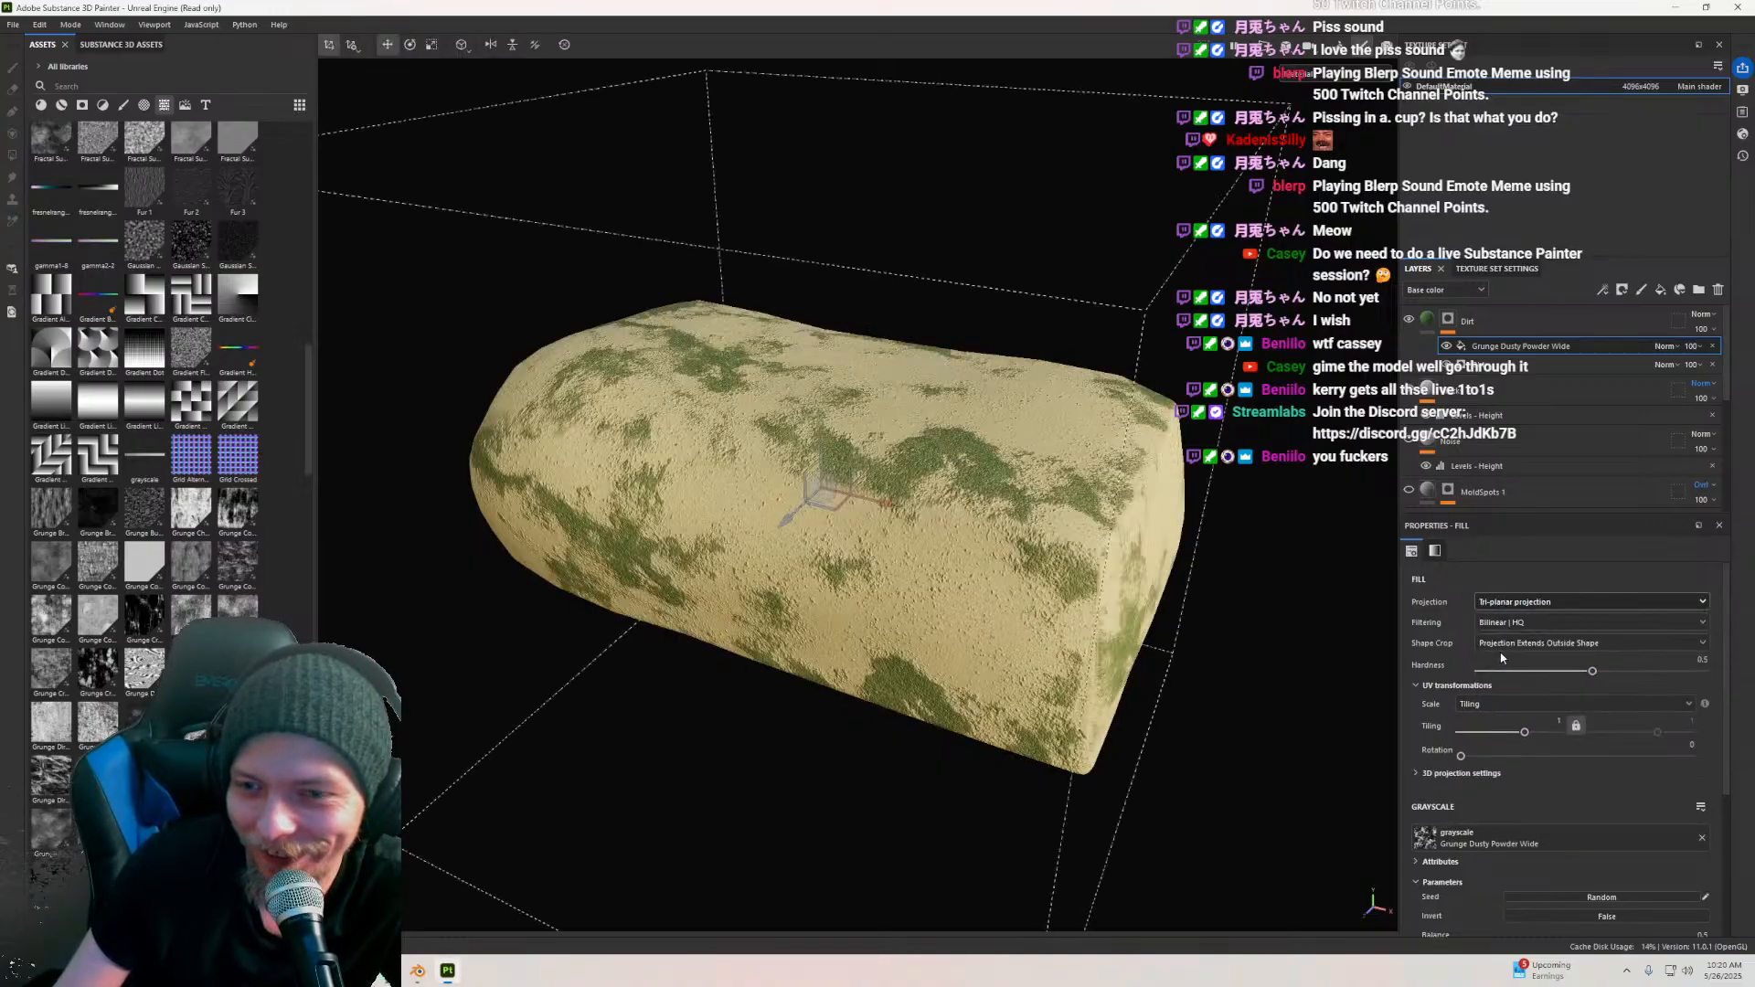
scroll(843, 548, "down", 3)
left_click_drag(699, 564, 535, 778, "alt")
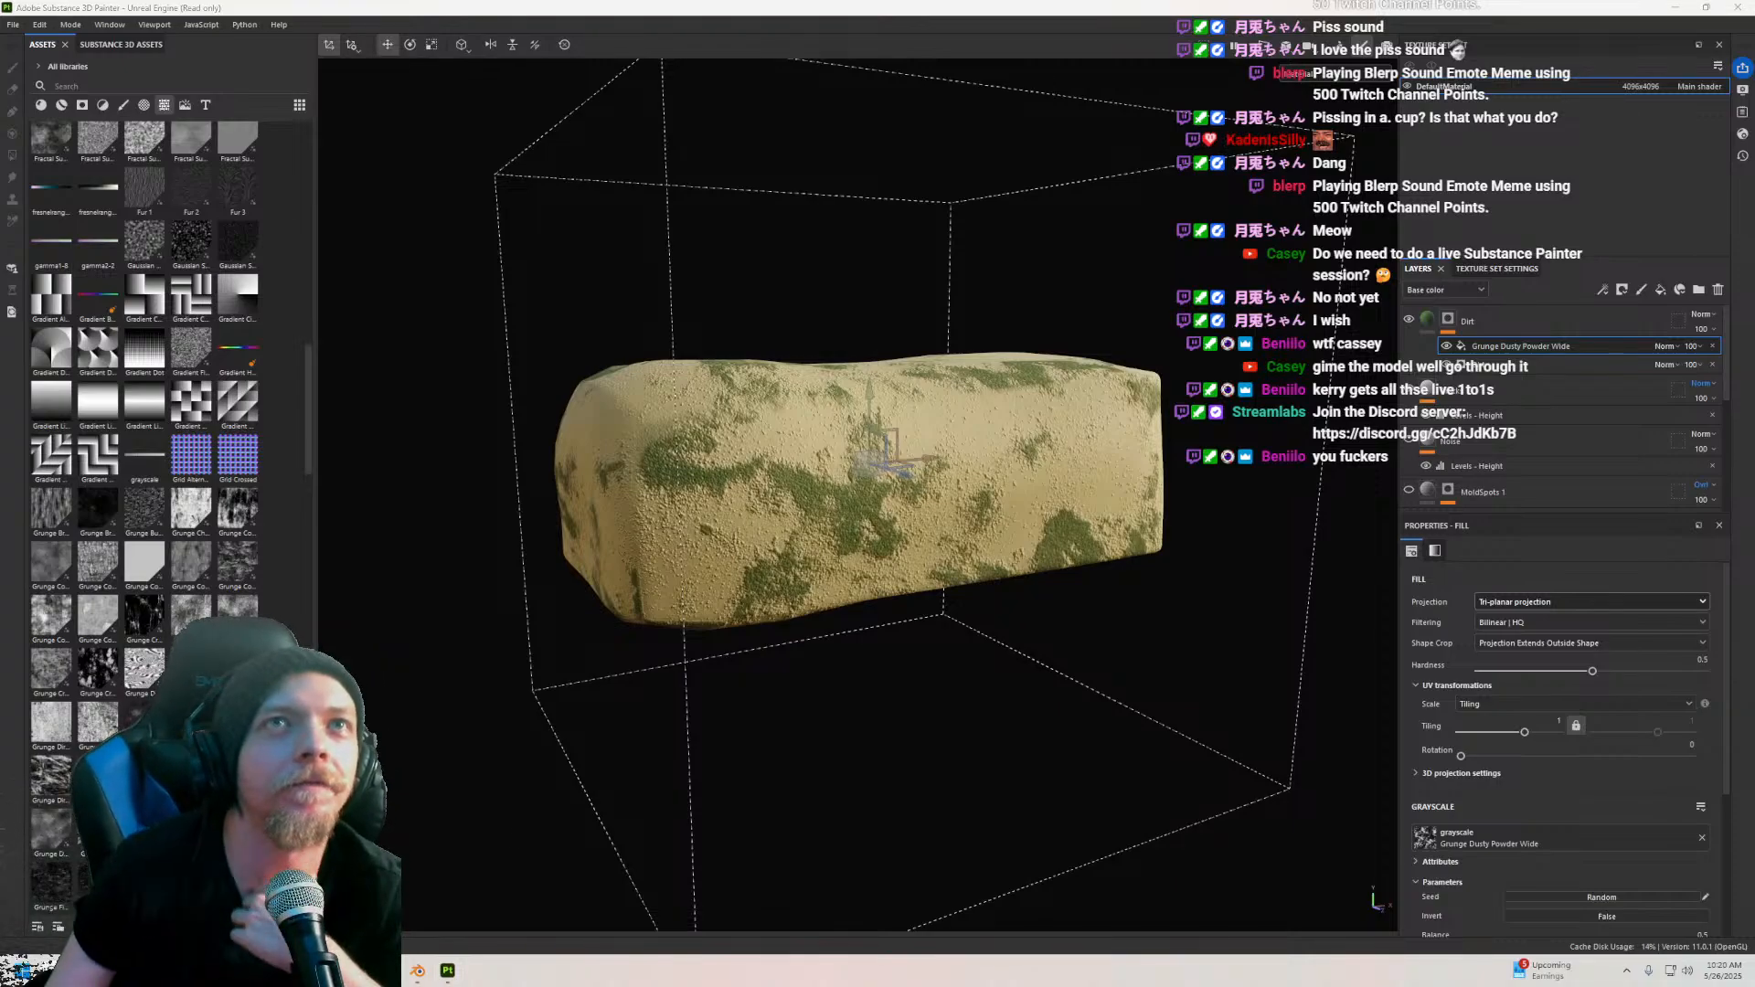
Step: Switch to Discord to view the moldy cheese references and the shared screen stream, and return to Substance 3D Painter
left_click_drag(1754, 146, 1484, 110)
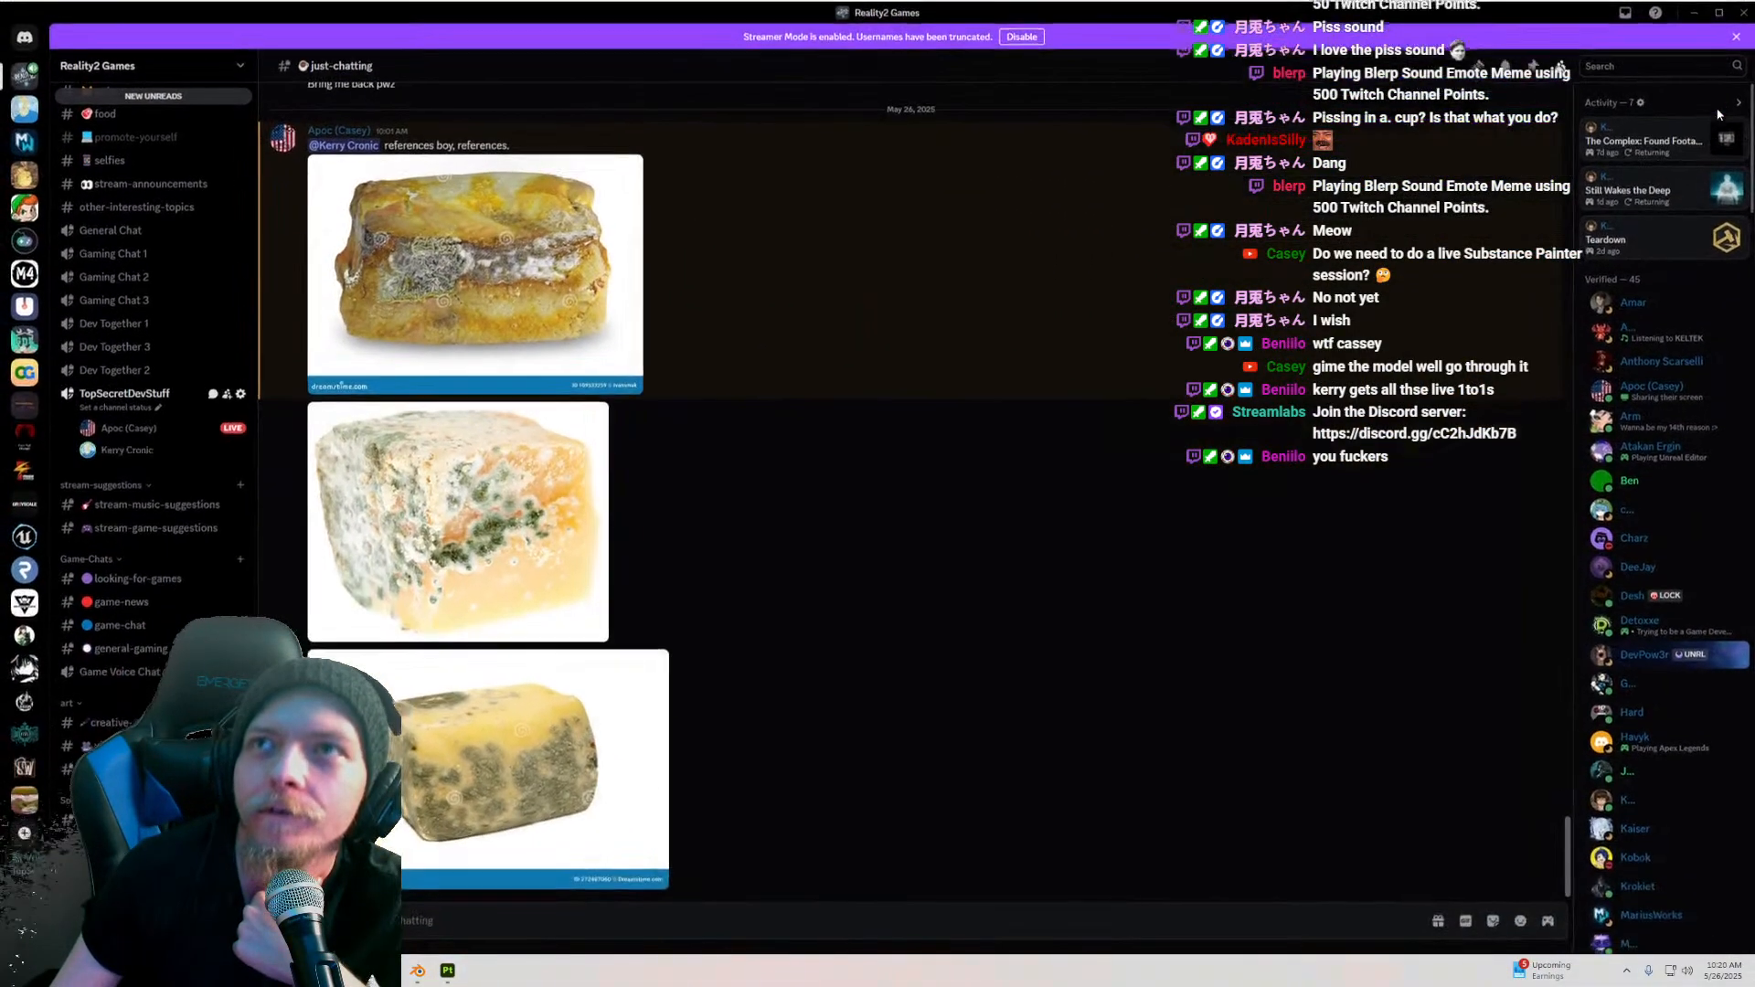
left_click(1717, 106)
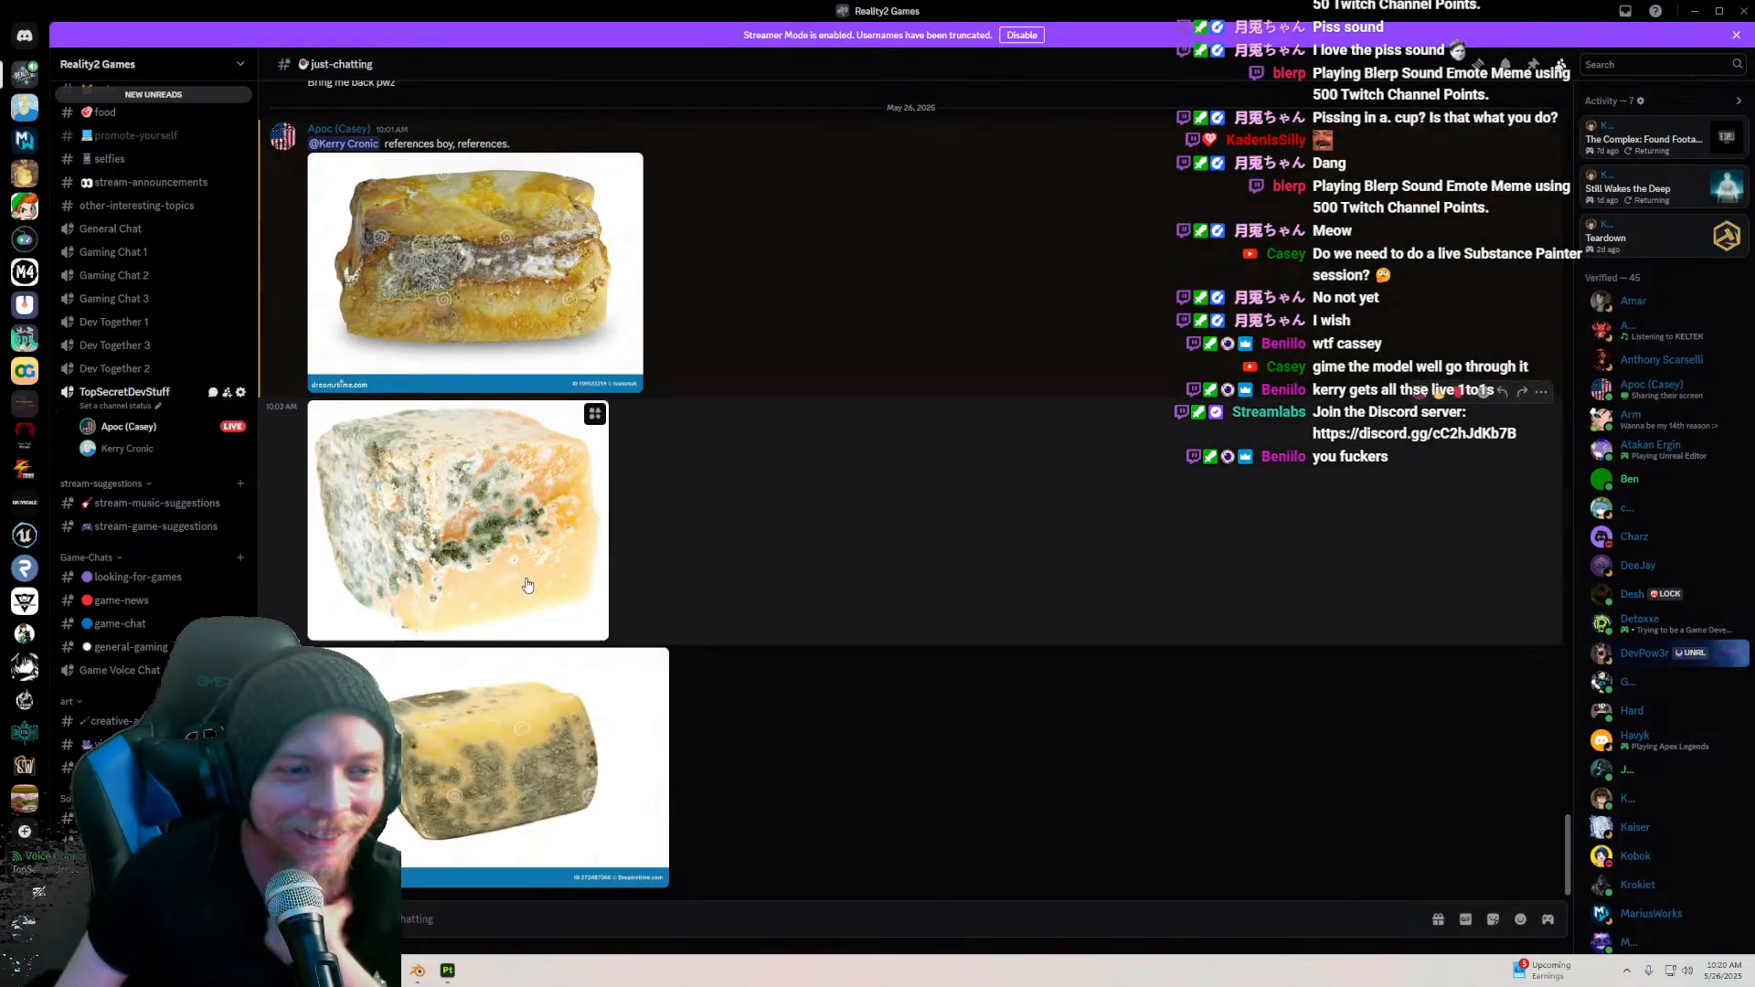
mouse_move(146, 427)
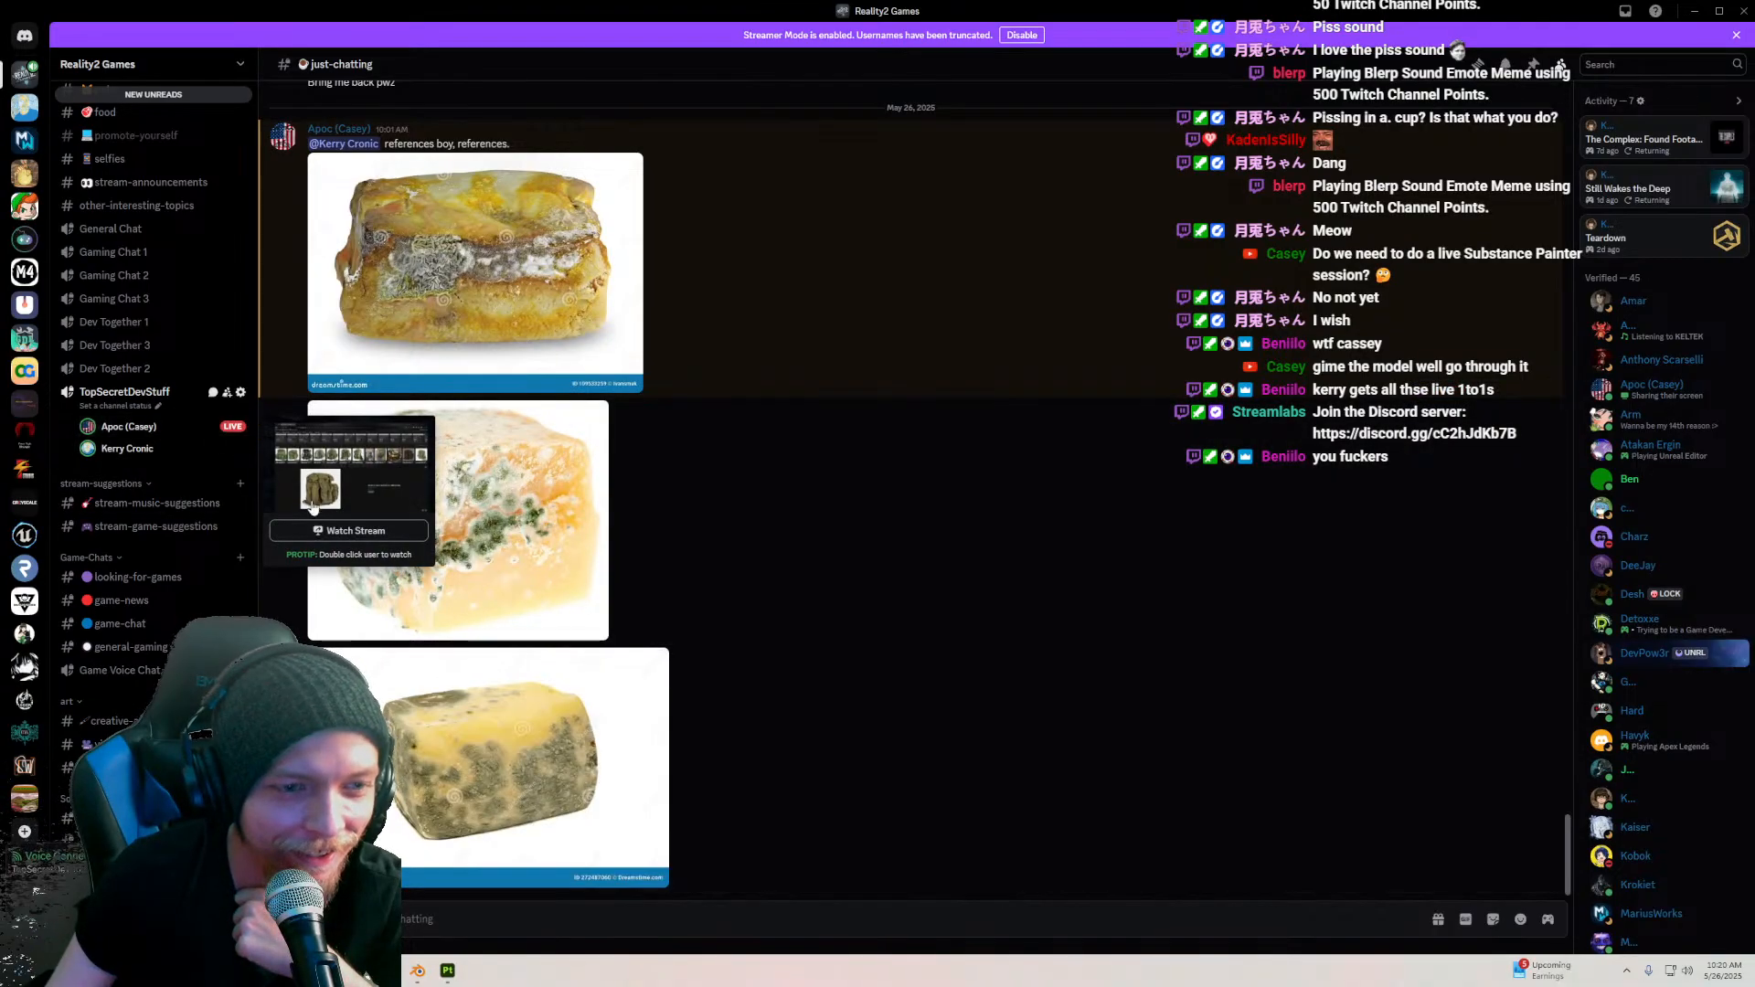
left_click(343, 526)
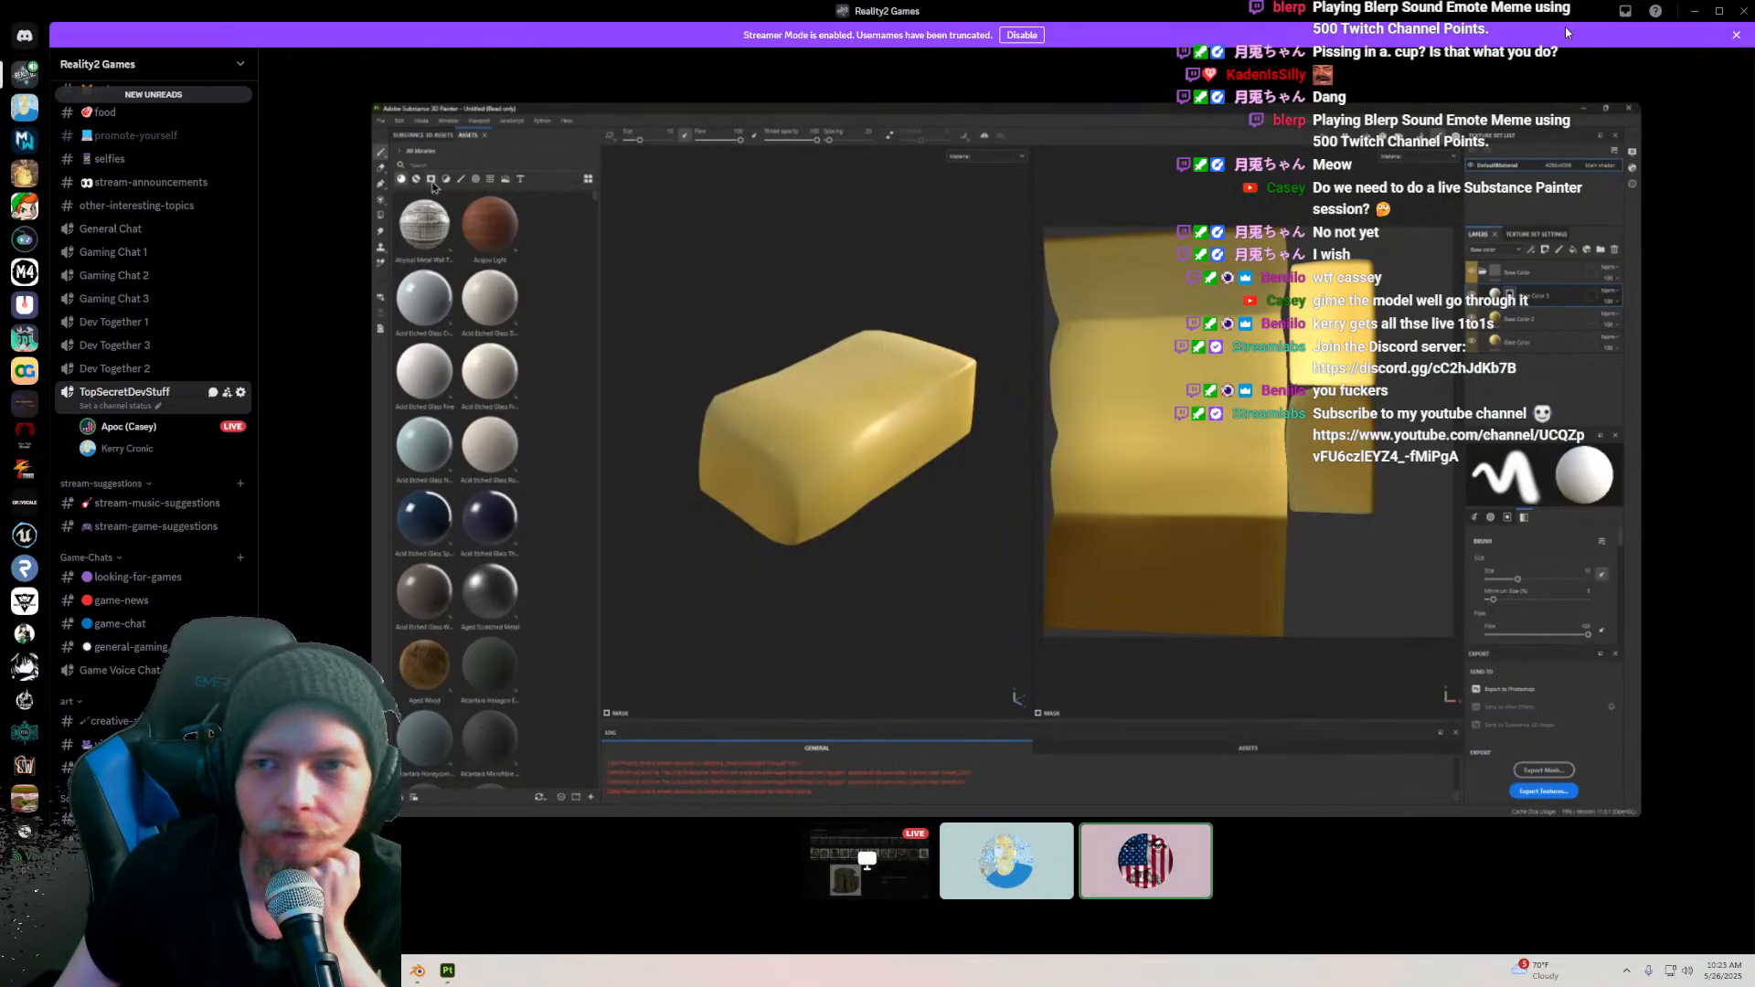
double_click(1495, 14)
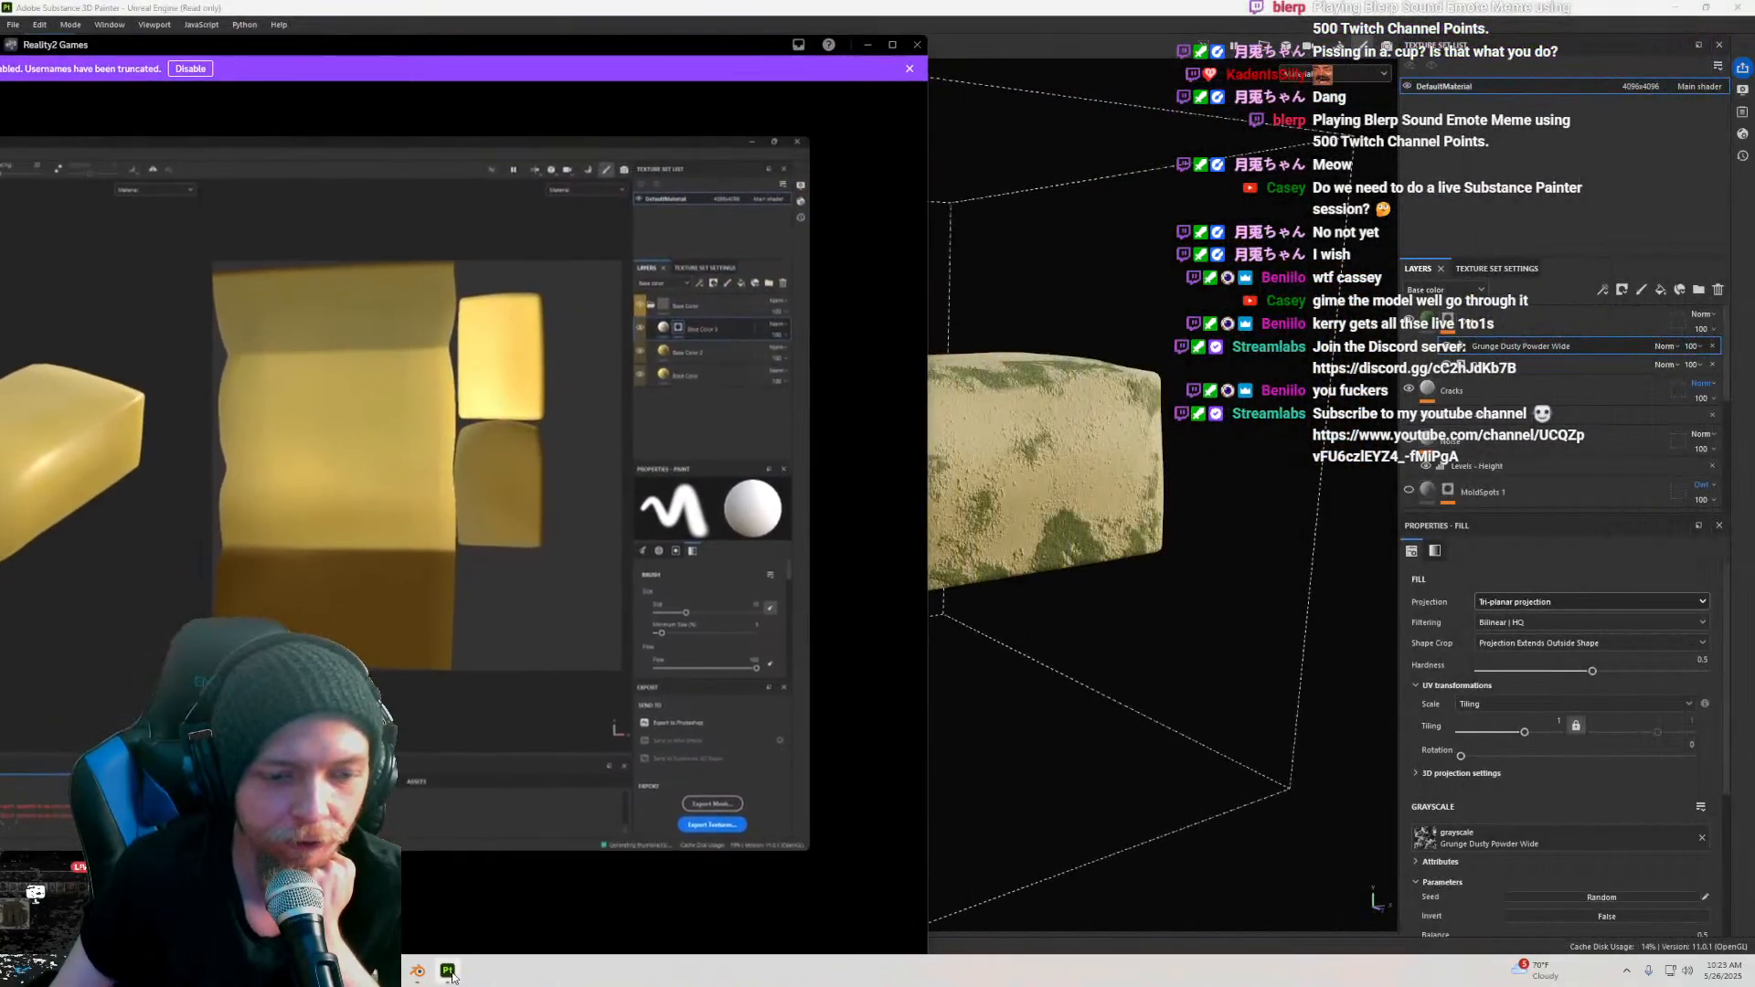
left_click(447, 972)
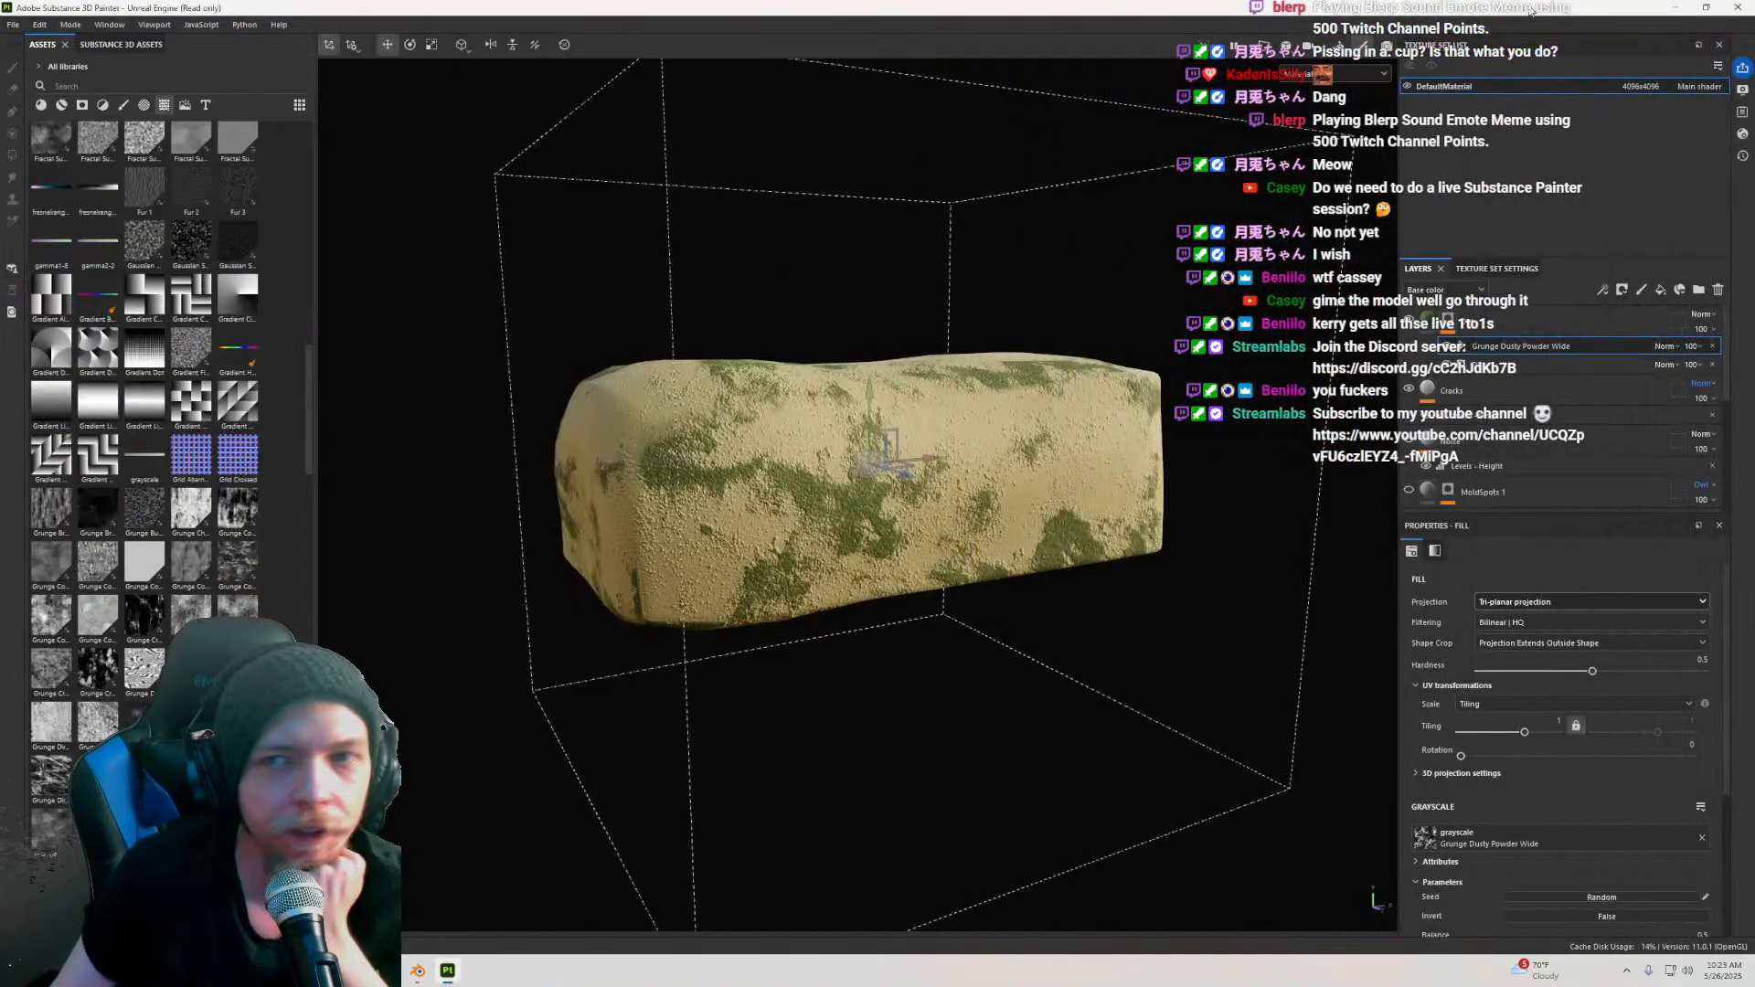
Step: Float the Painter window beside the Discord stream and delete all the layers above Base
left_click(1704, 7)
mouse_move(985, 285)
left_mouse_down()
mouse_move(1016, 205)
mouse_move(1142, 110)
mouse_move(1161, 117)
mouse_move(858, 144)
left_mouse_up()
left_click(1322, 384)
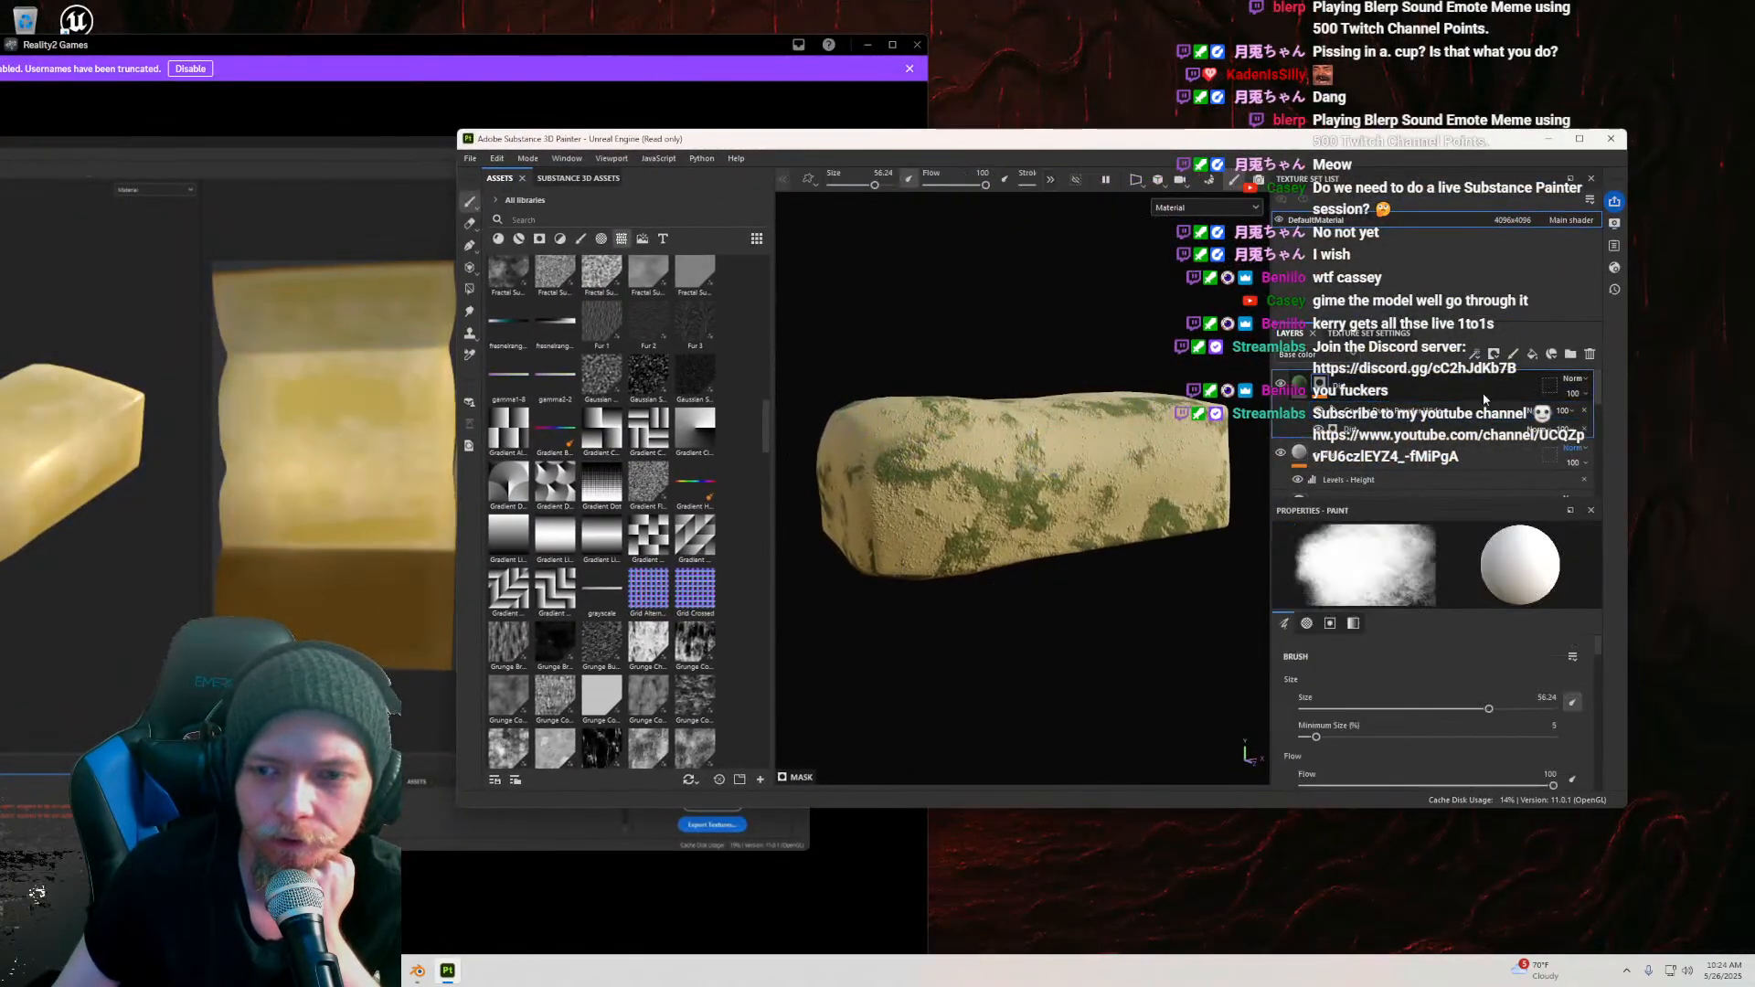
left_click(1592, 355)
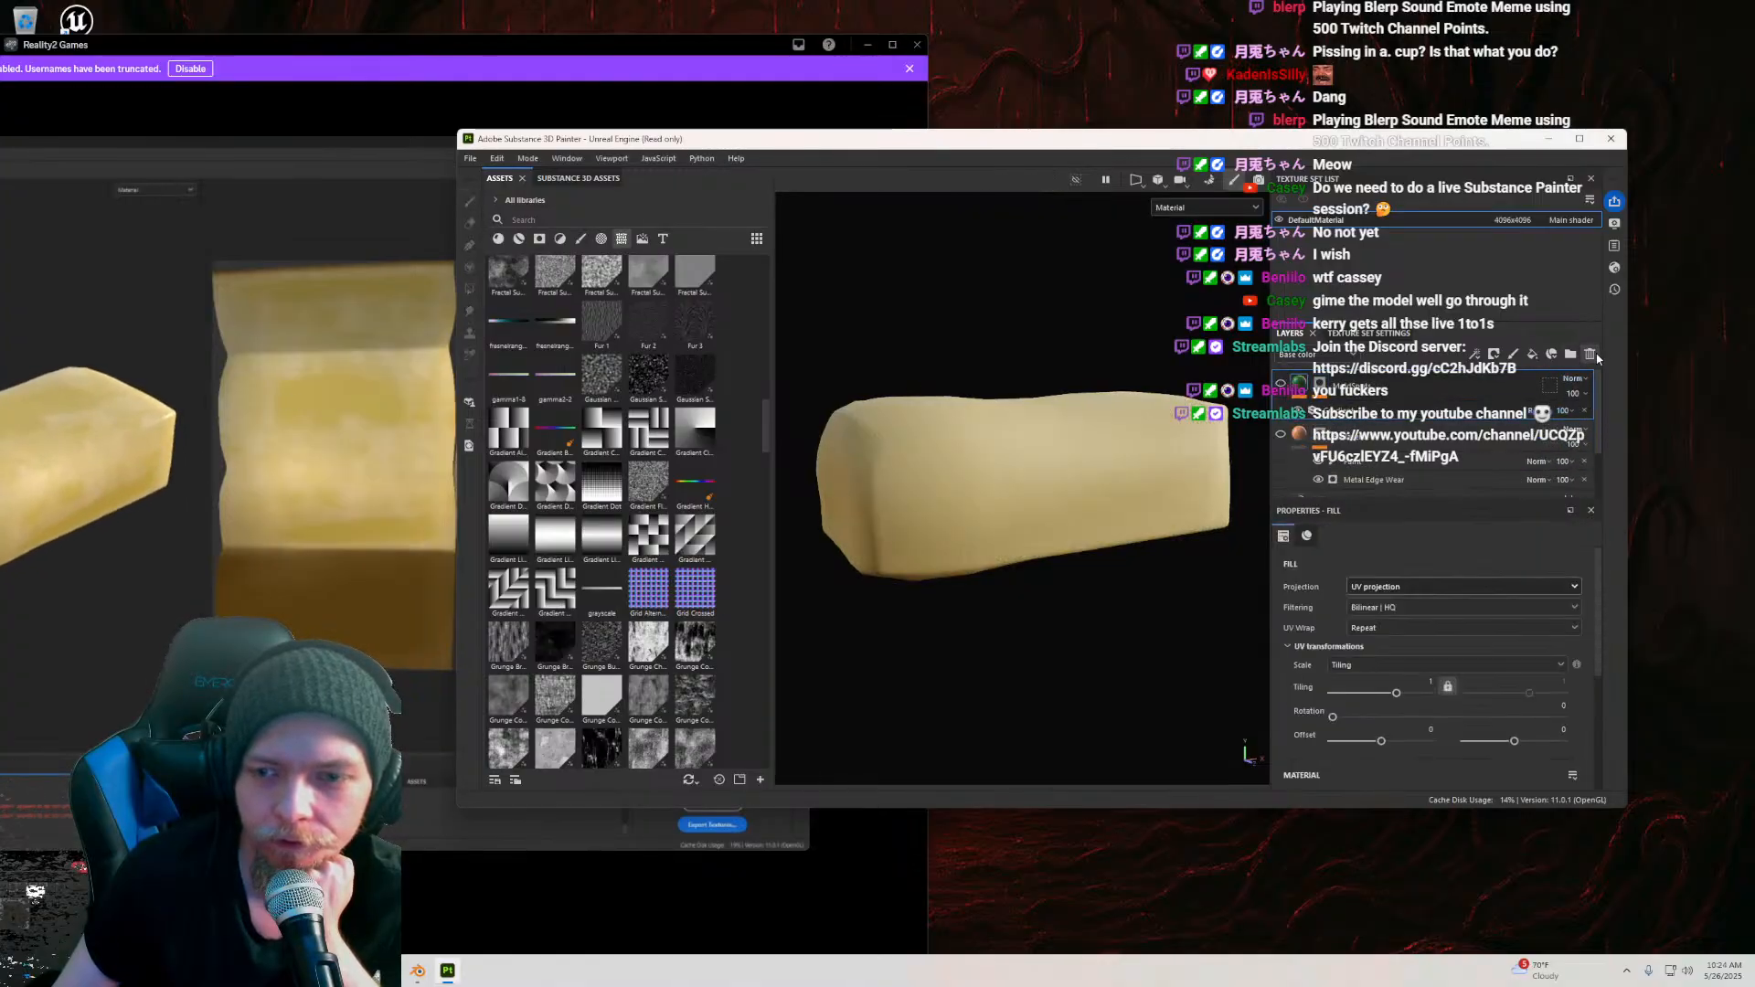
left_click(1591, 355)
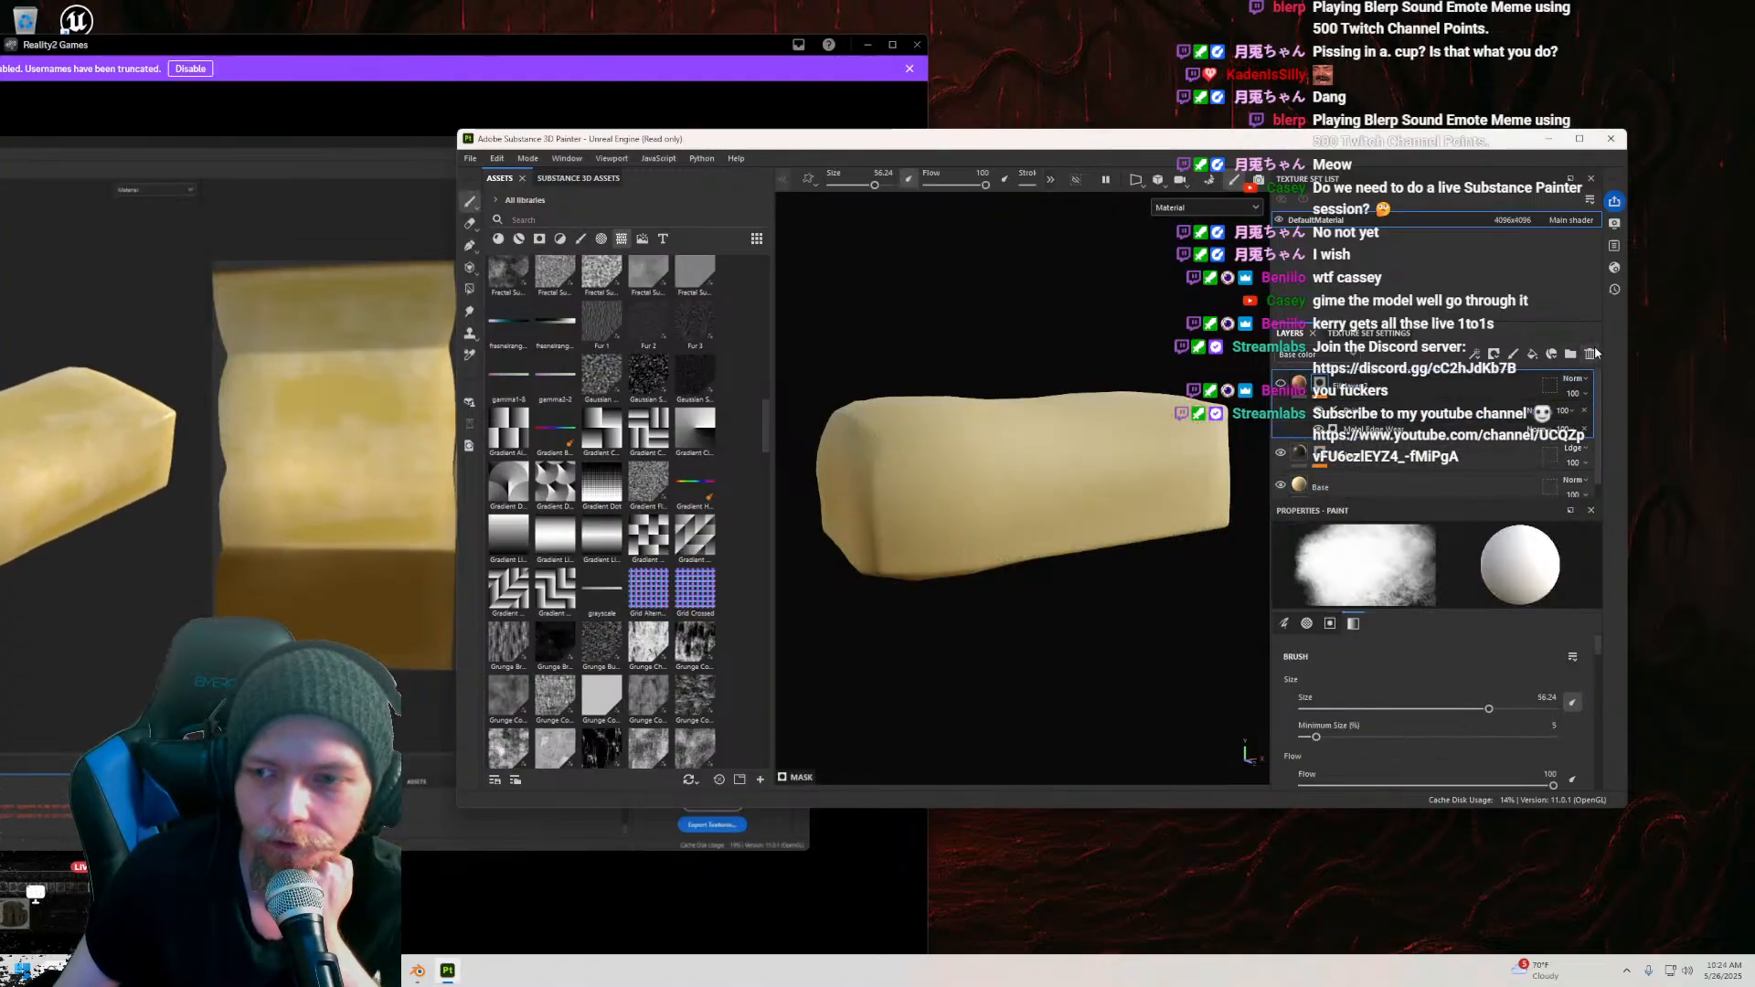
left_click(1591, 354)
mouse_move(1188, 139)
left_mouse_down()
mouse_move(1498, 91)
mouse_move(1408, 107)
mouse_move(1319, 70)
mouse_move(1258, 85)
left_mouse_up()
left_click_drag(1219, 747, 1219, 851)
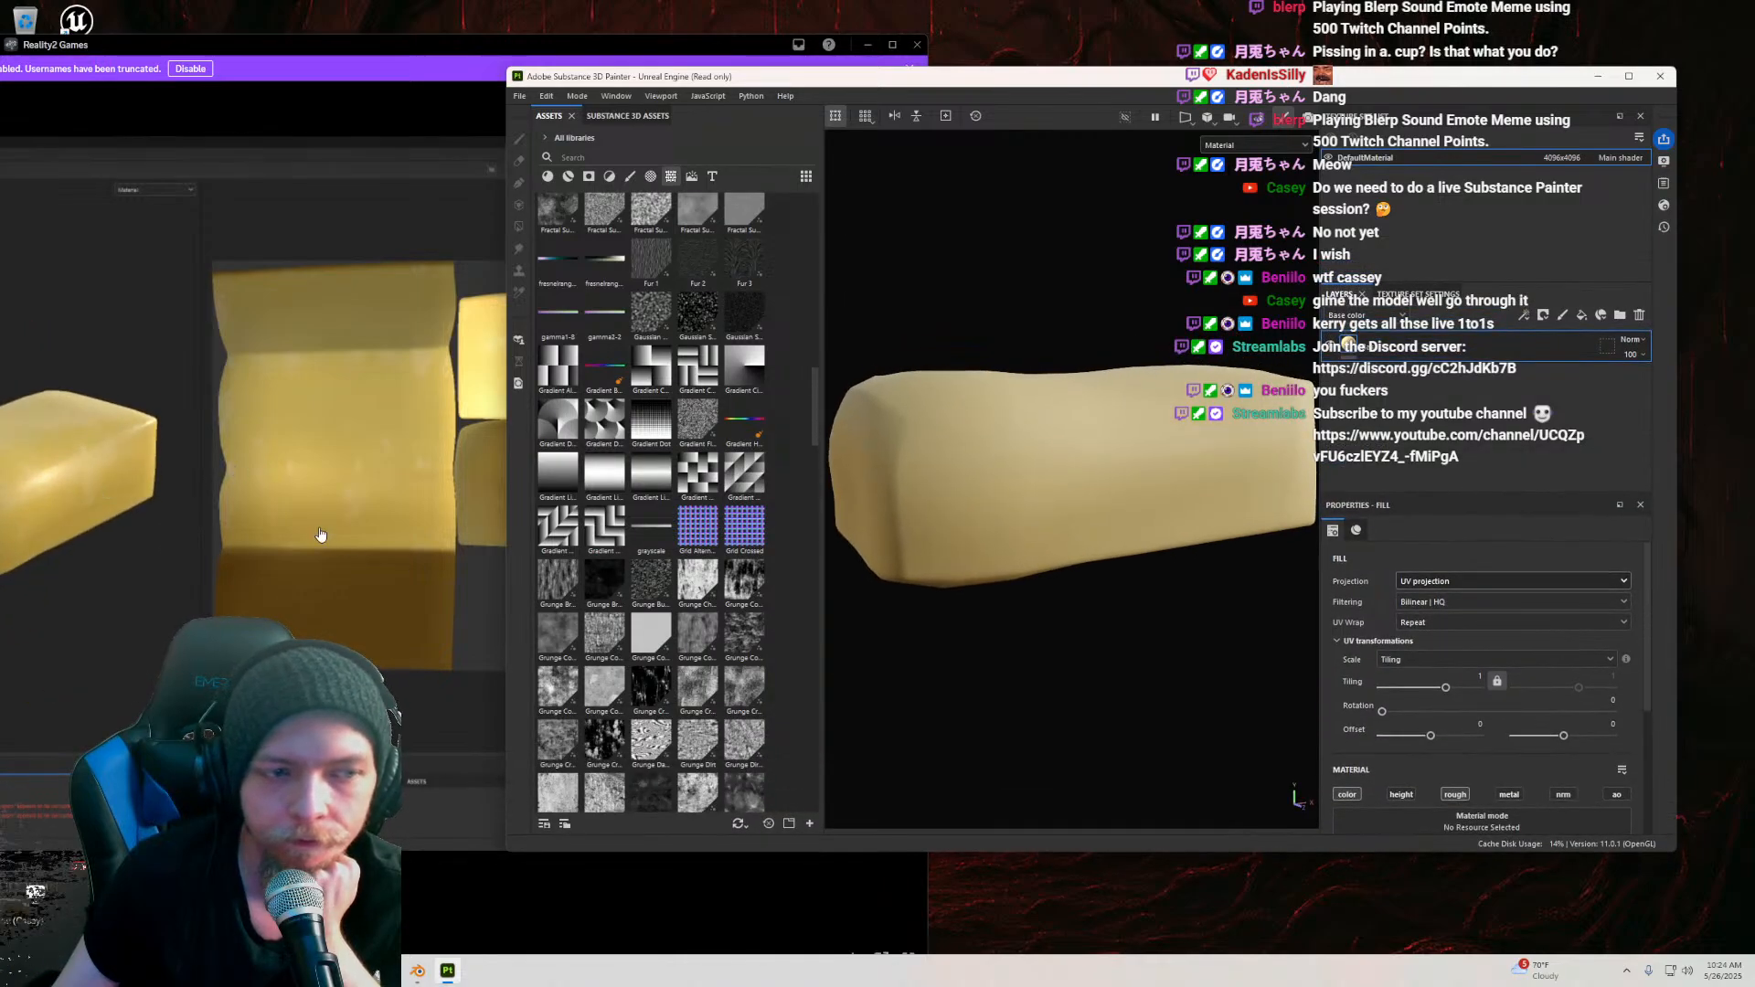
mouse_move(848, 77)
left_mouse_down()
mouse_move(1347, 81)
mouse_move(821, 52)
left_mouse_up()
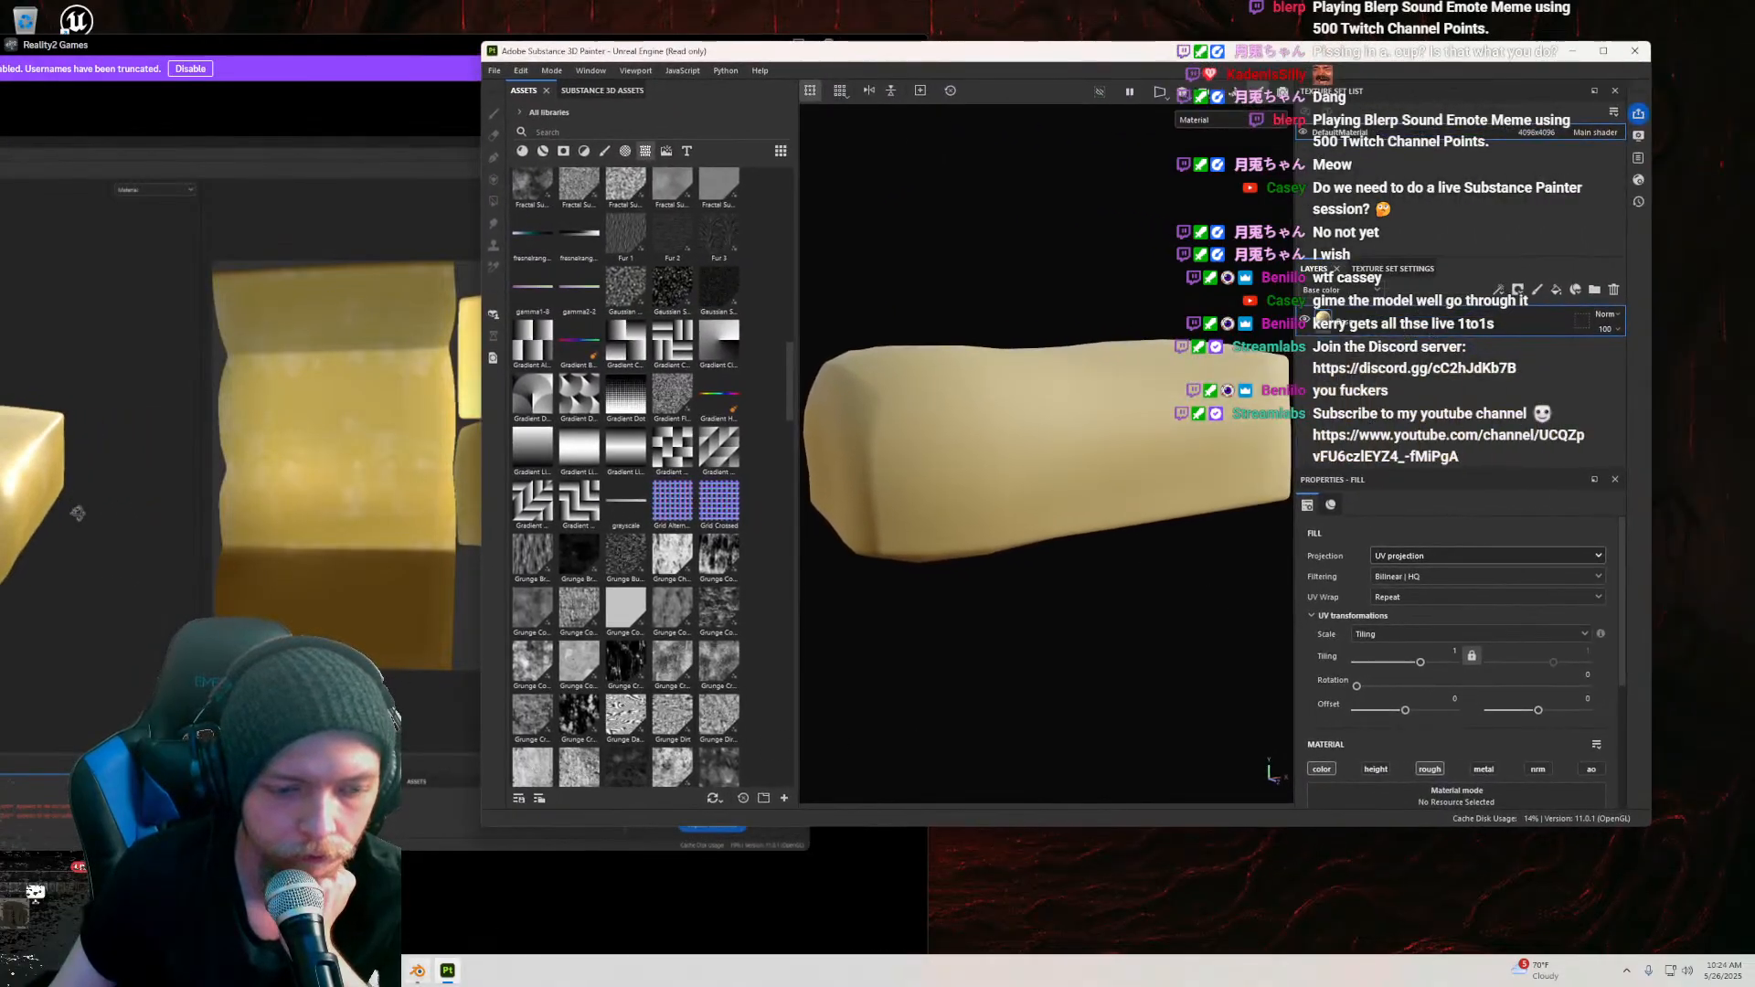
Step: Deepen the Base layer's base colour to a golden yellow with saturation 0.561 and value 0.865
left_click(291, 556)
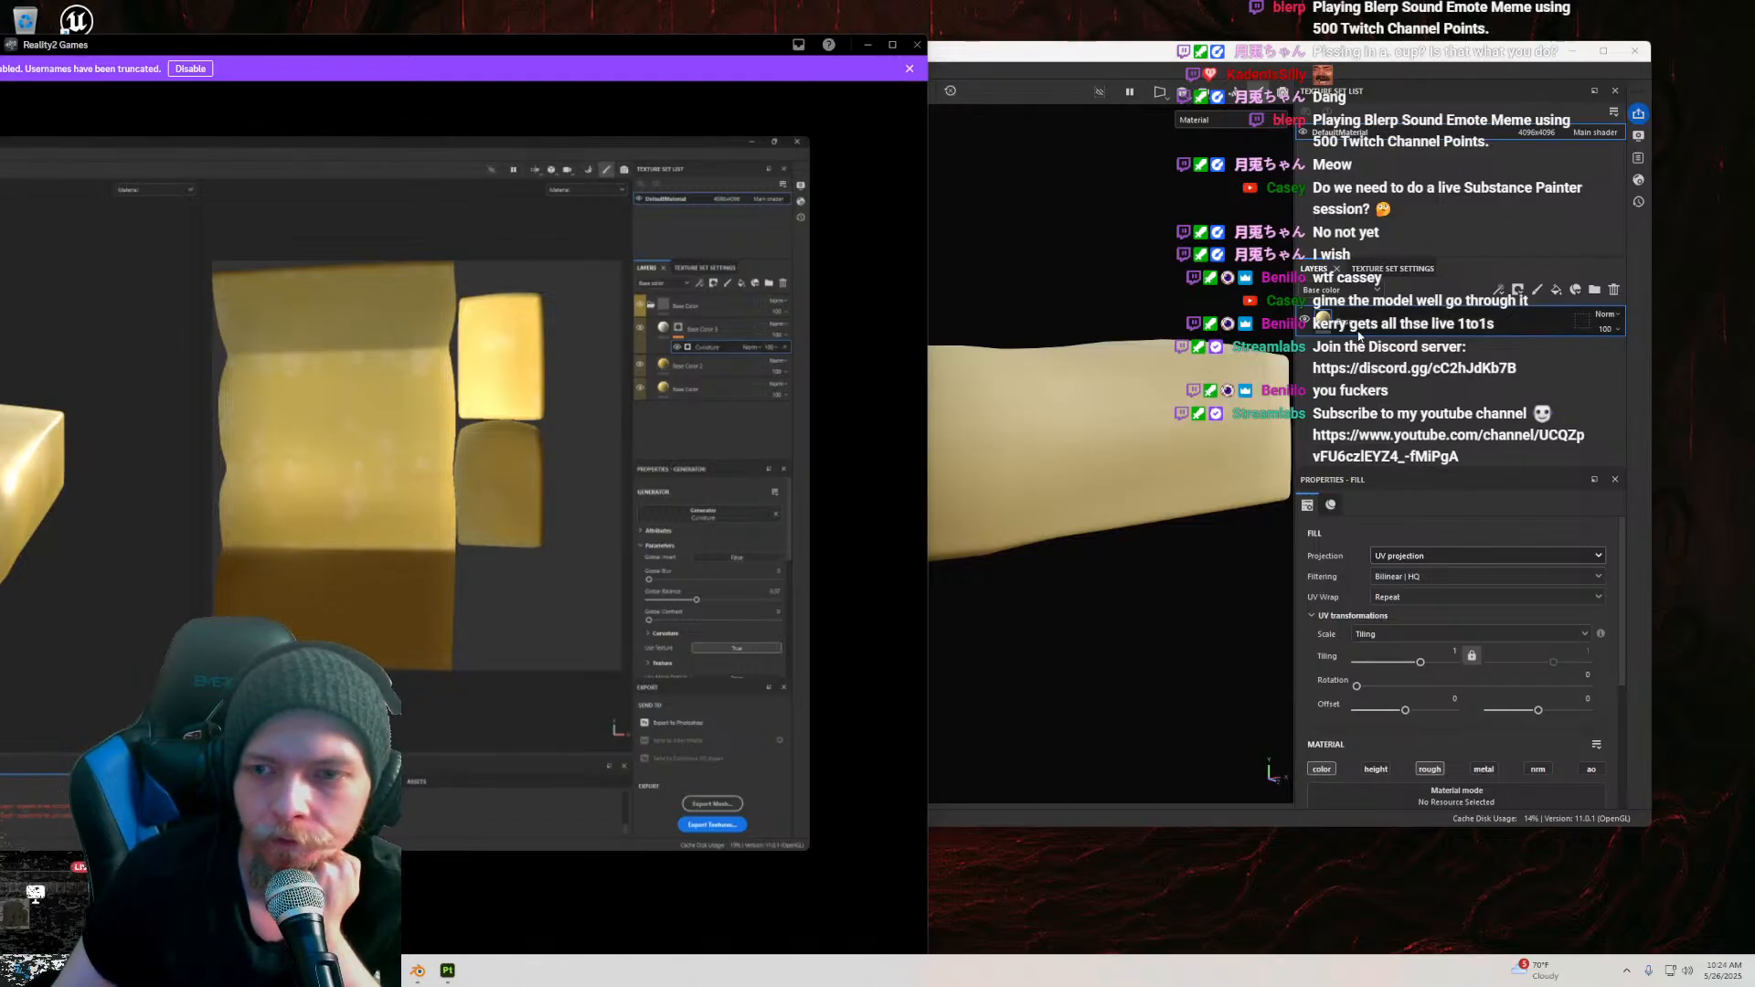
left_click(1454, 322)
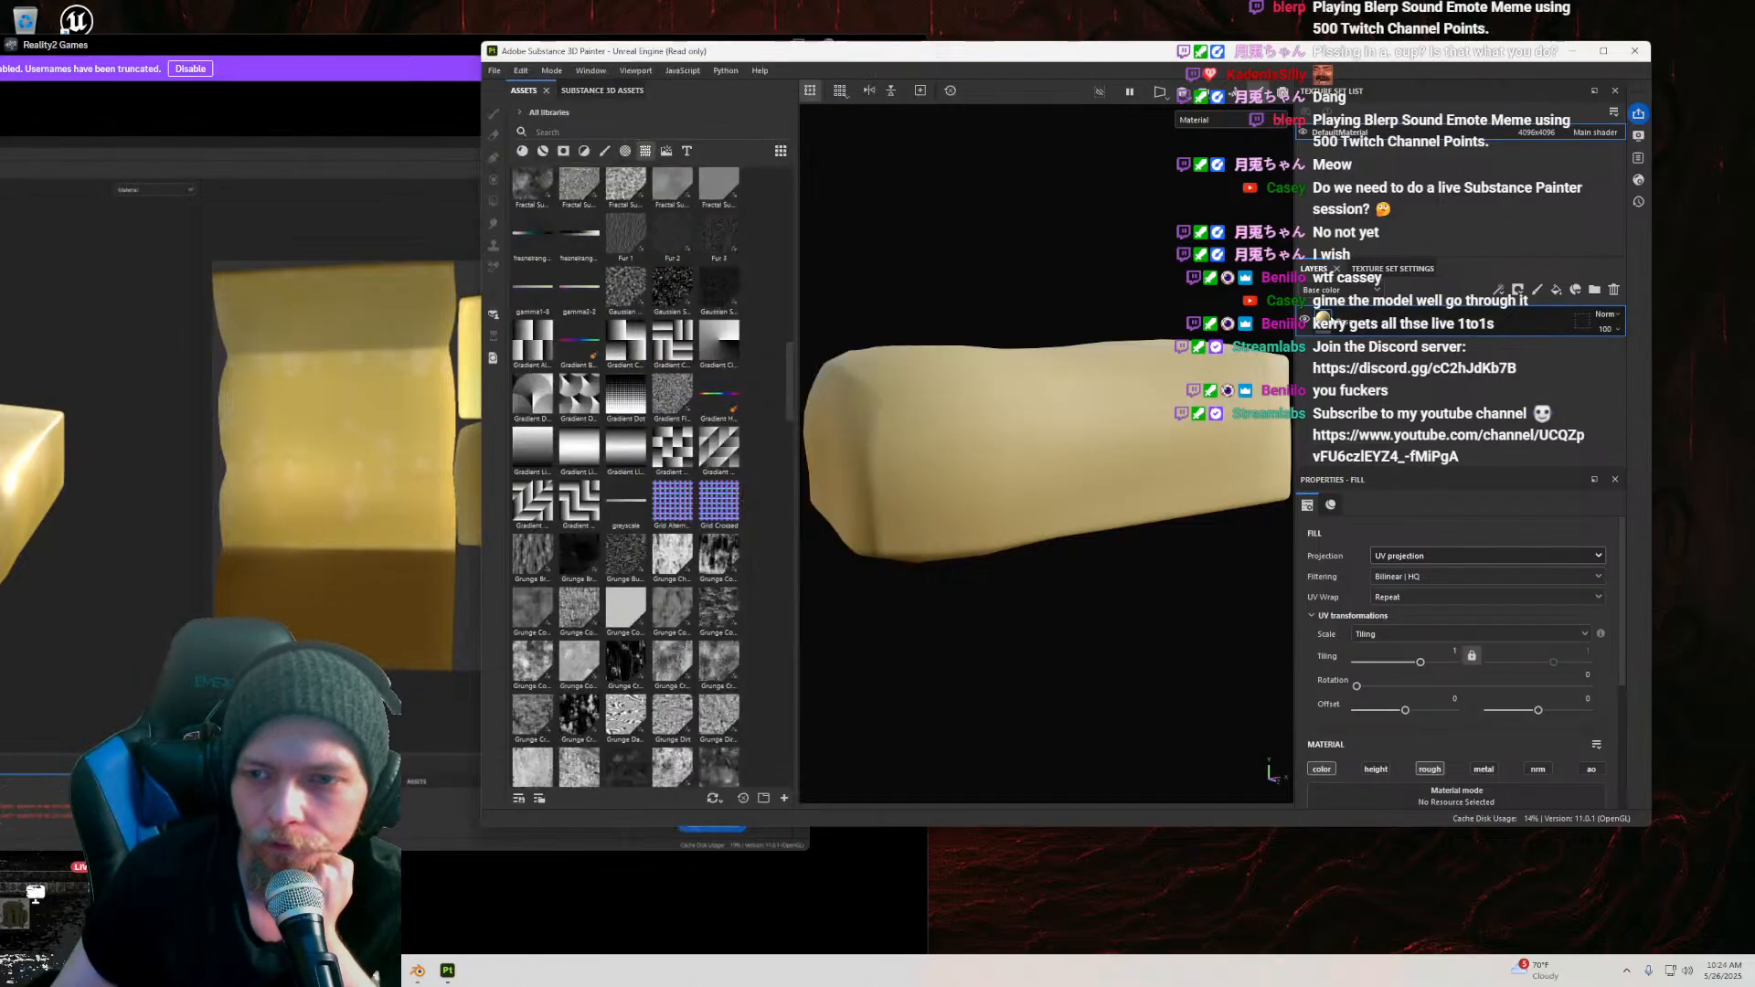
scroll(1428, 683, "down", 3)
left_click(1455, 668)
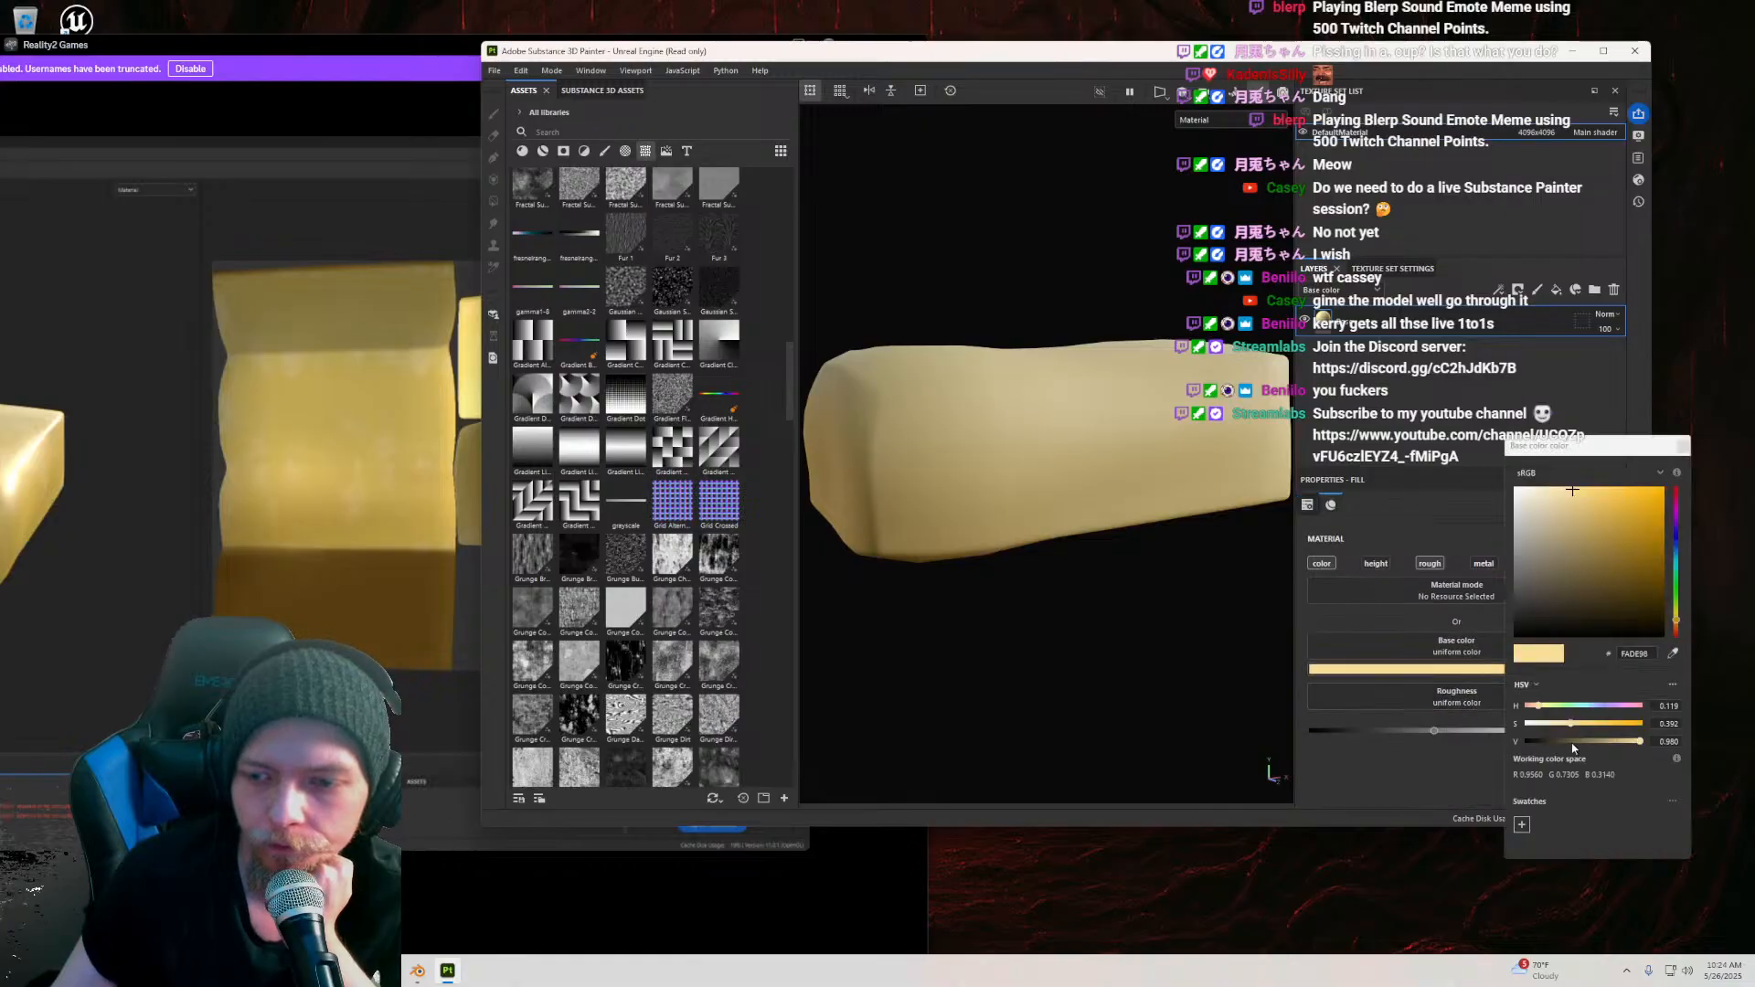
left_click_drag(1602, 745, 1628, 741)
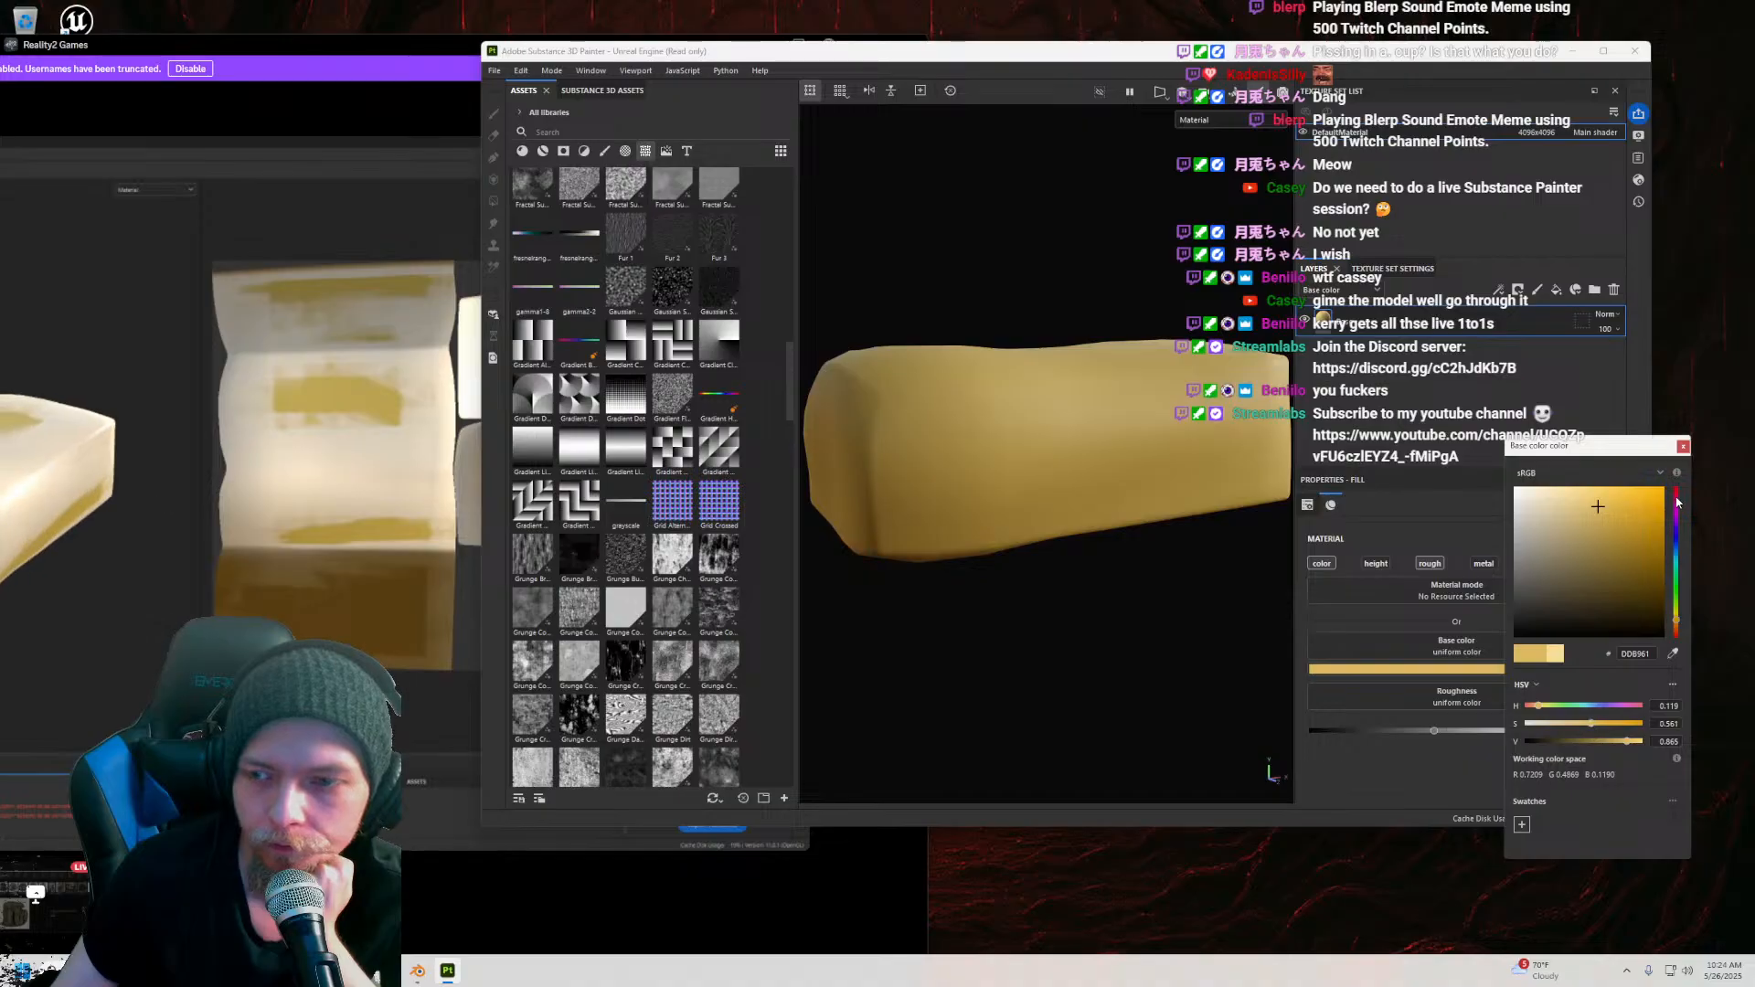
left_click(1683, 446)
Step: Duplicate the Base fill layer twice to get three stacked base layers
right_click(1362, 320)
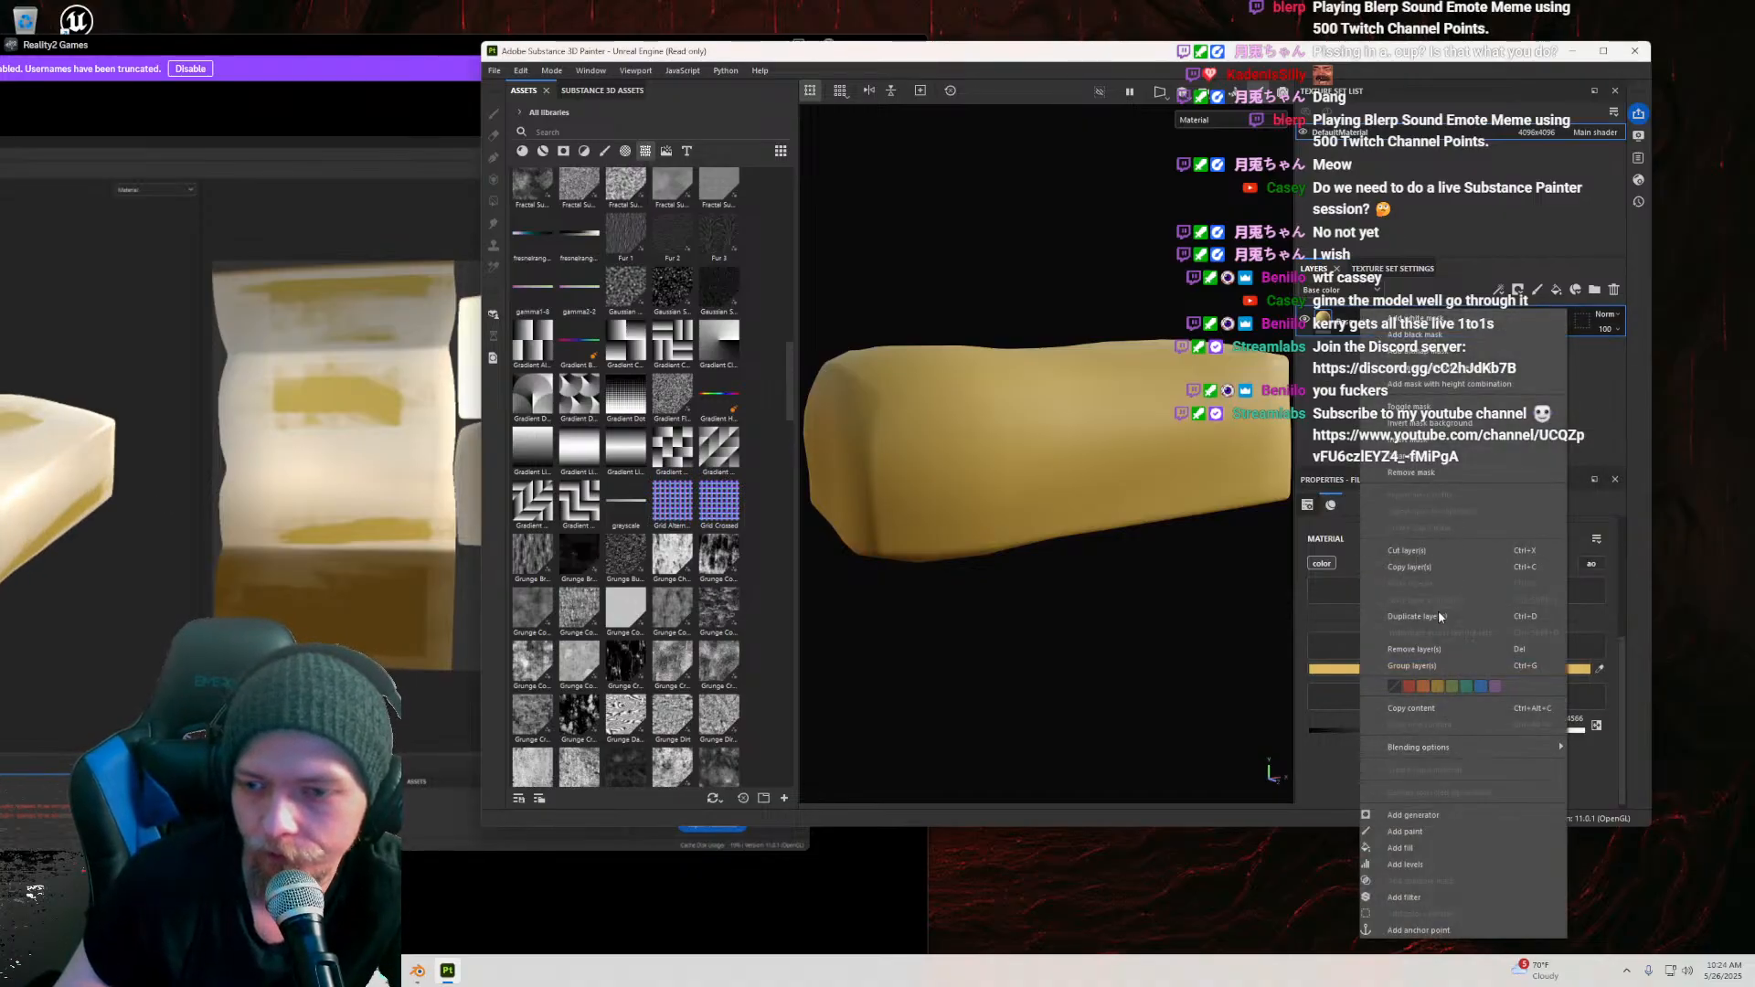
left_click(1440, 613)
right_click(1371, 347)
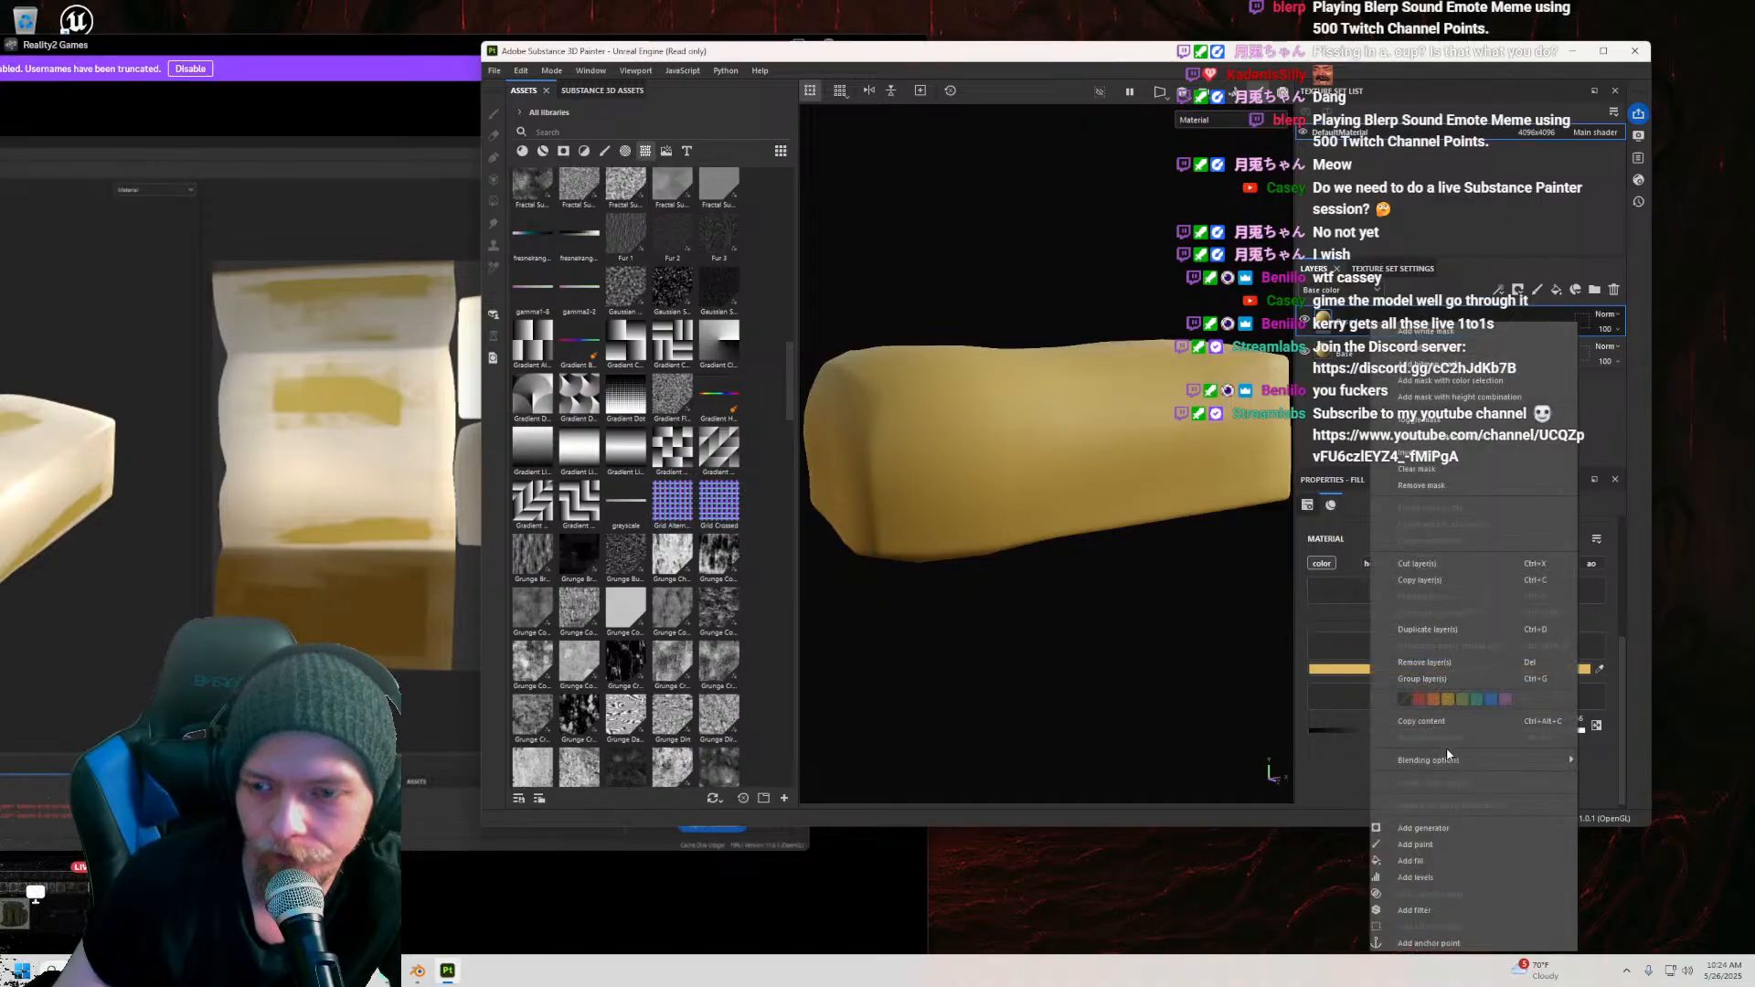
left_click(1441, 628)
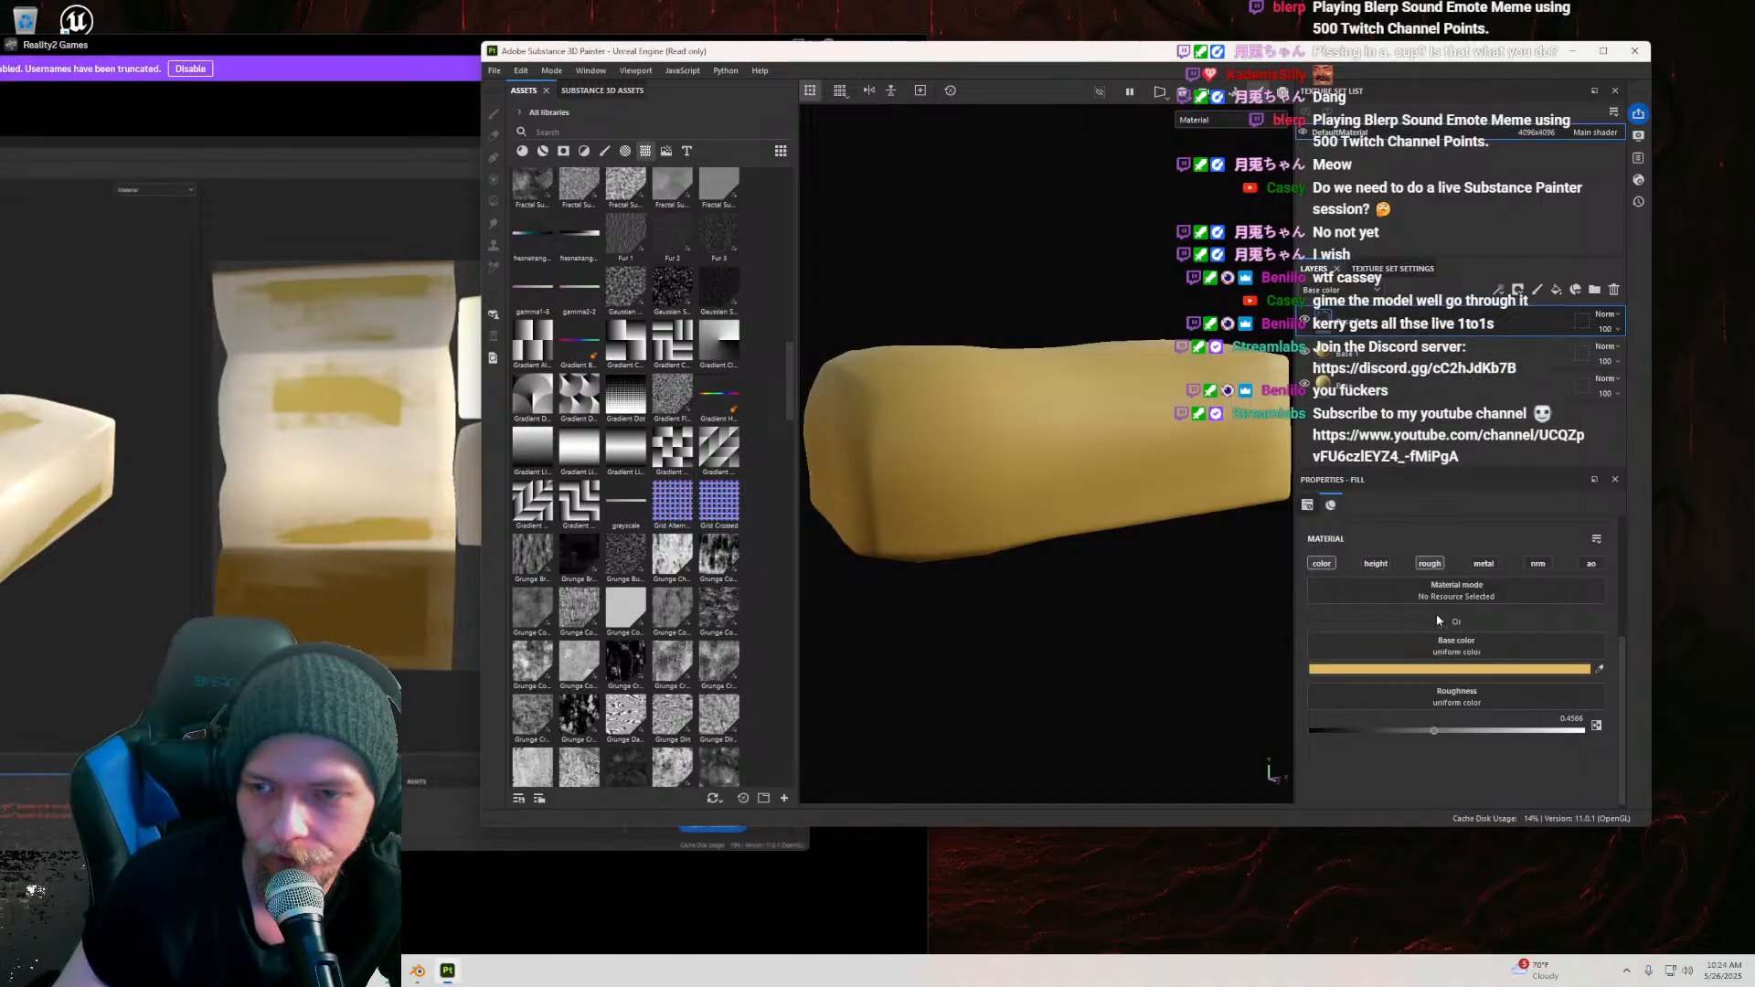
Step: Lighten the Base 1 layer's base colour to saturation 0.497 and value 0.912
left_click(1452, 671)
left_click_drag(1628, 746, 1633, 746)
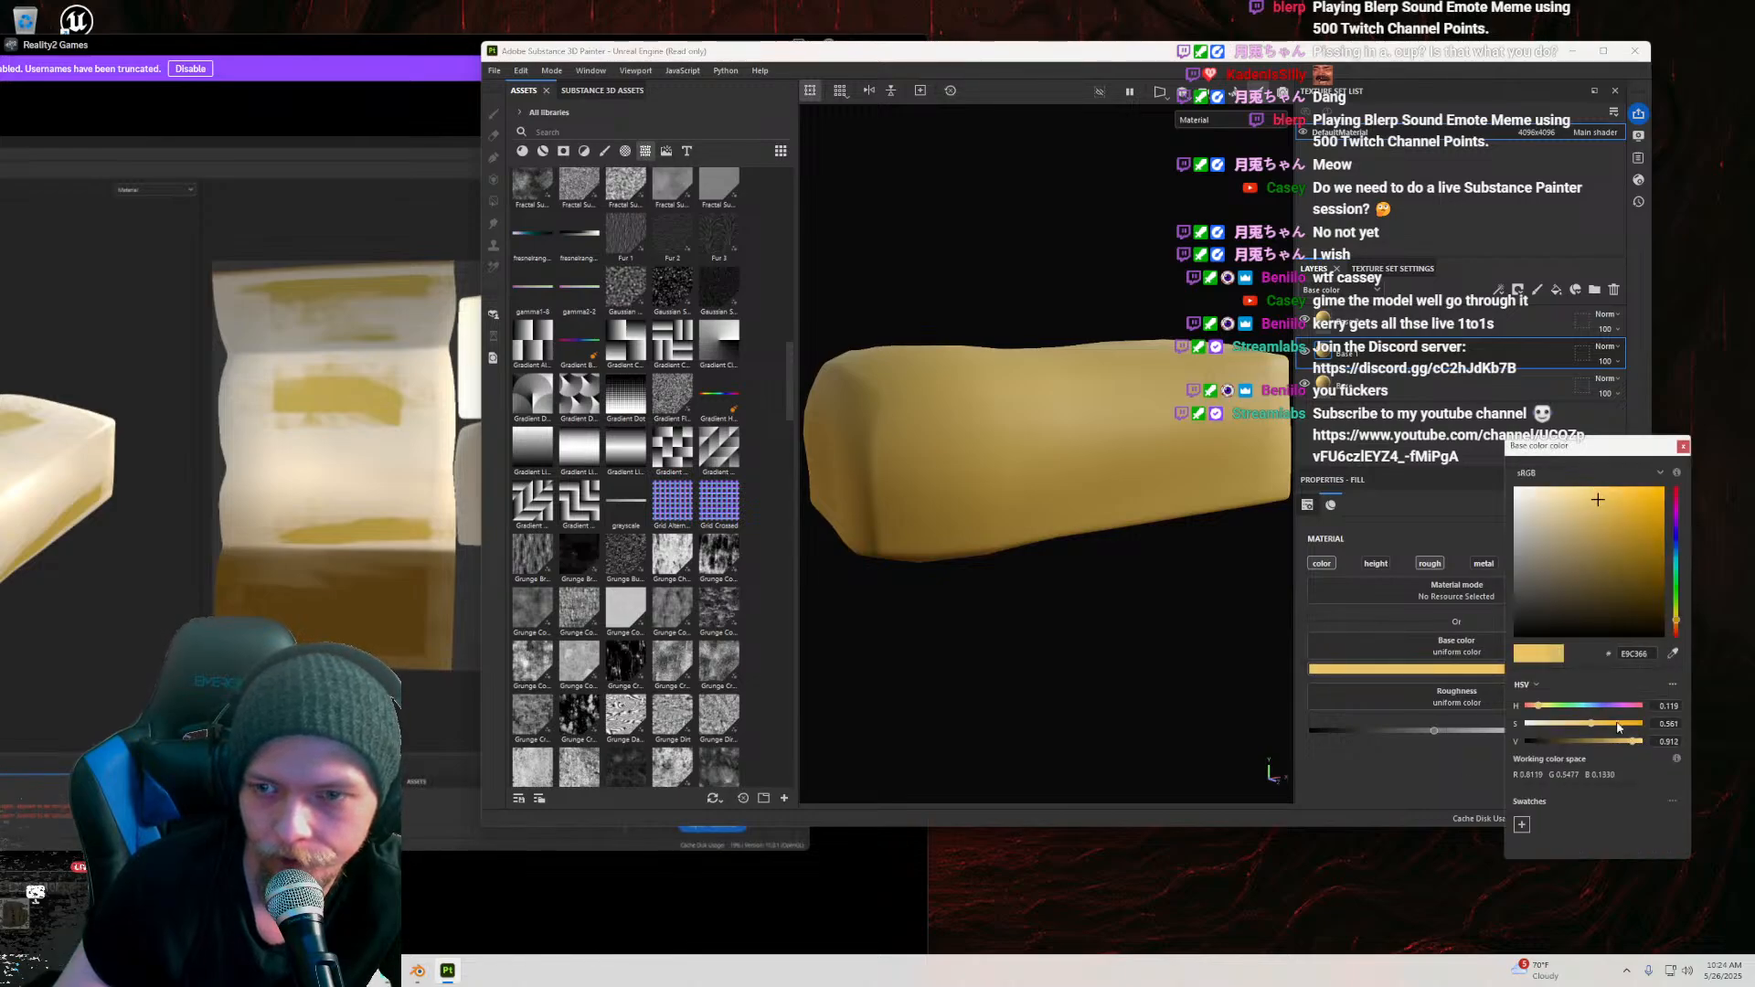
left_click_drag(1599, 730, 1586, 724)
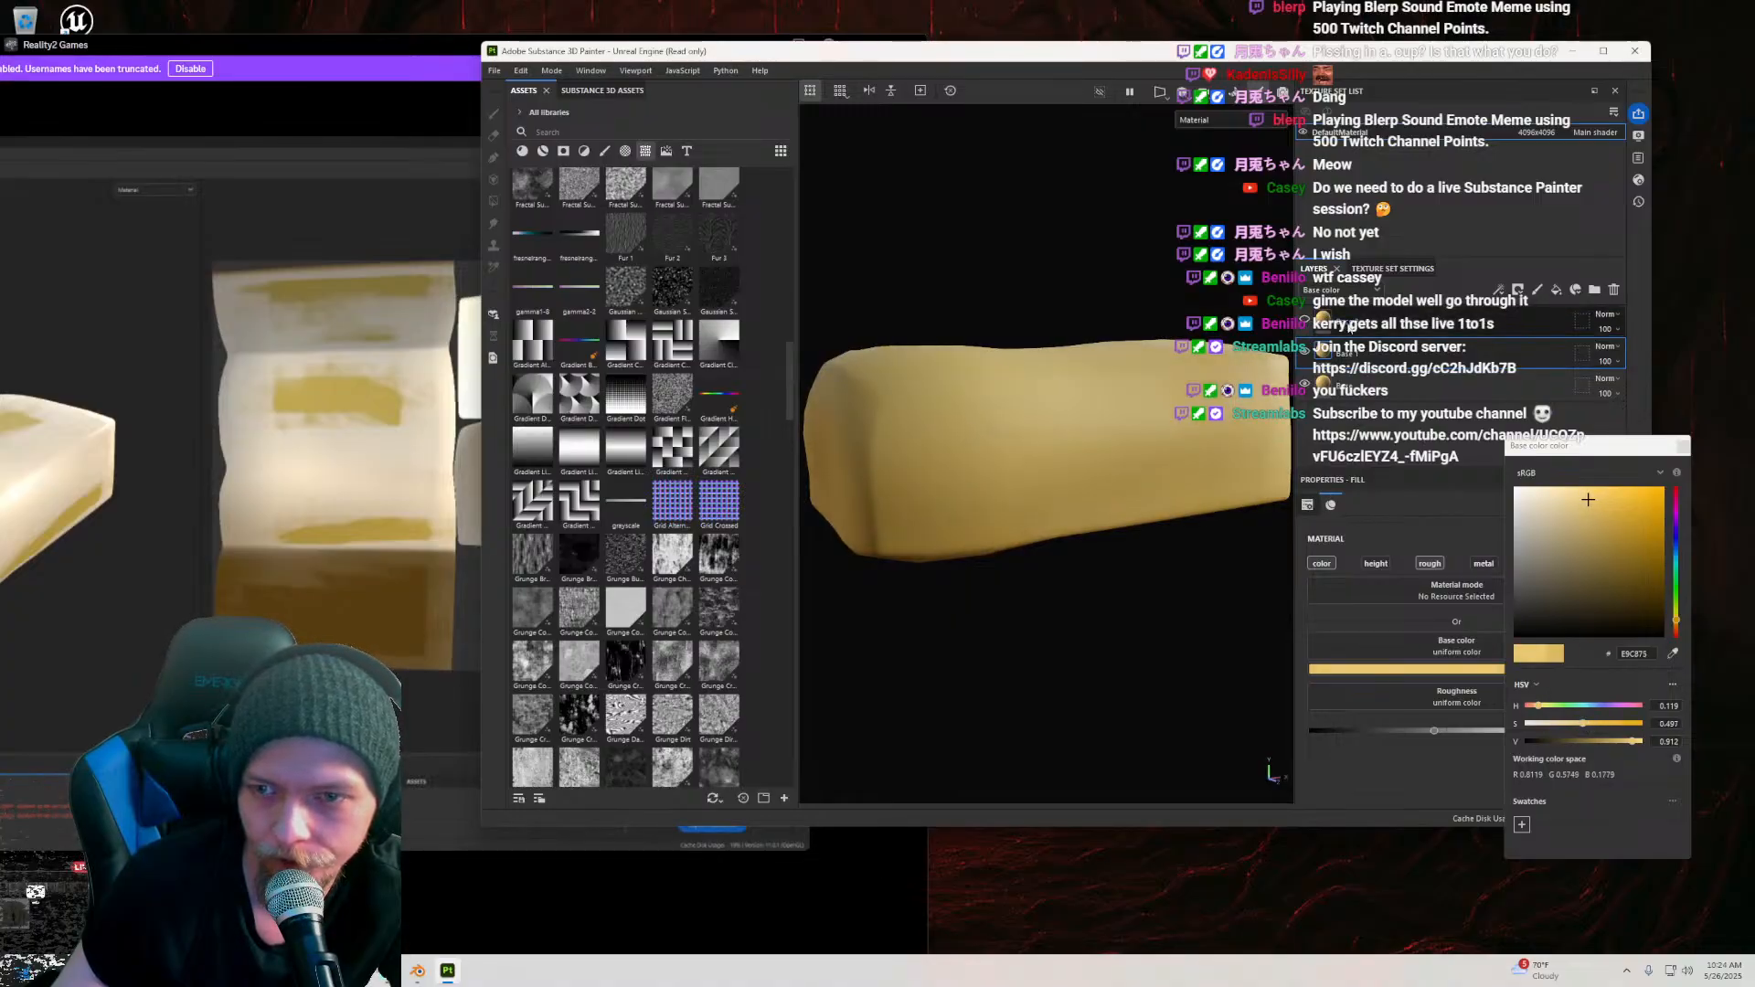
Step: Darken the Base 2 layer's base colour to value 0.719
left_click(1362, 328)
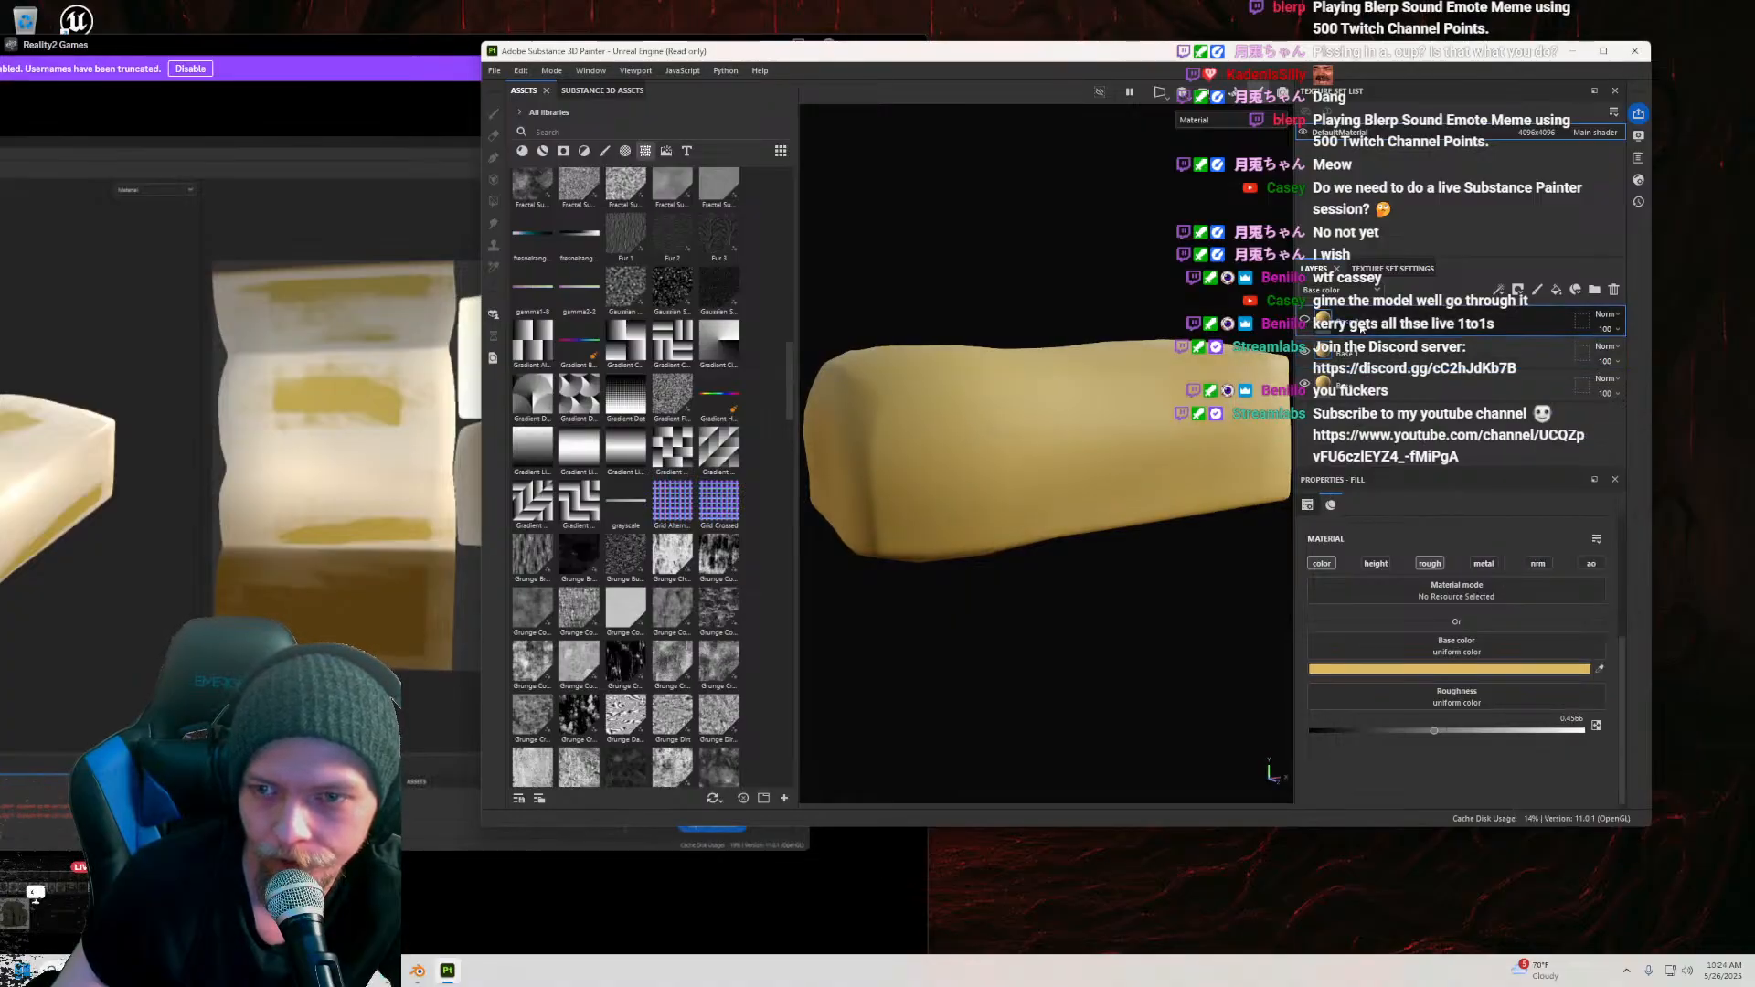
left_click(1499, 669)
left_click_drag(1615, 748, 1609, 748)
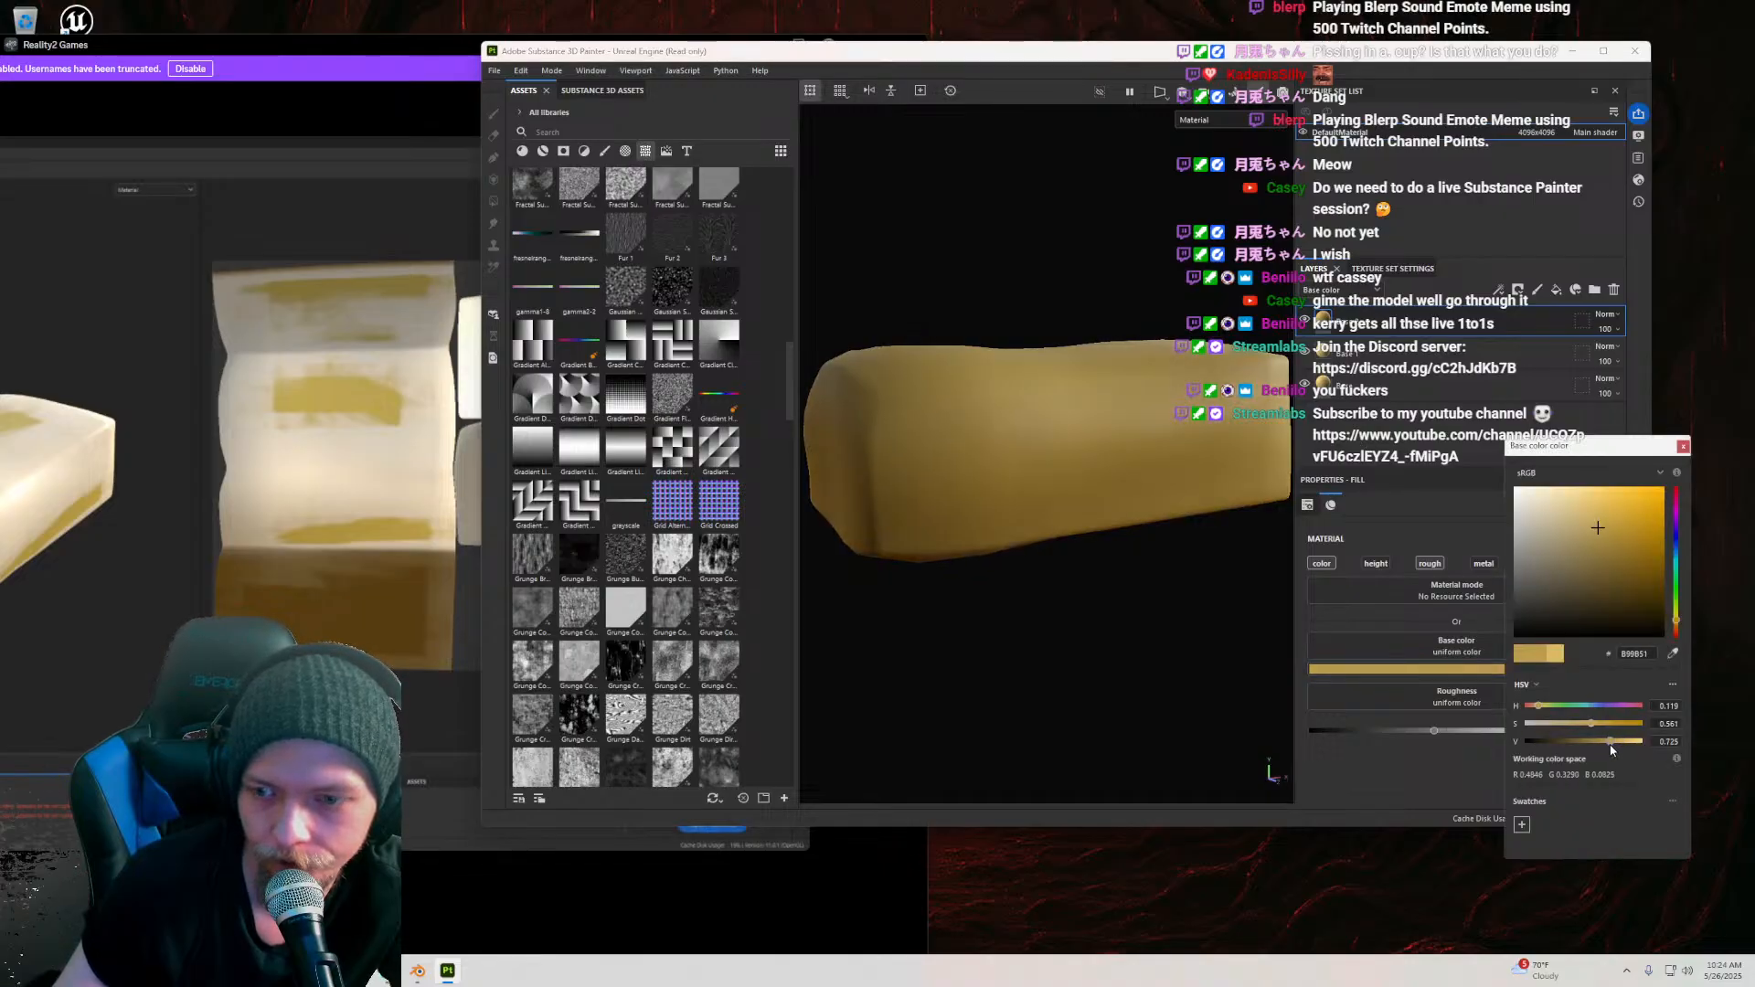
left_click(1682, 447)
Step: Arrange the windows to show the stream, and add a black mask with a Curvature generator to the Base 2 layer
left_click(307, 60)
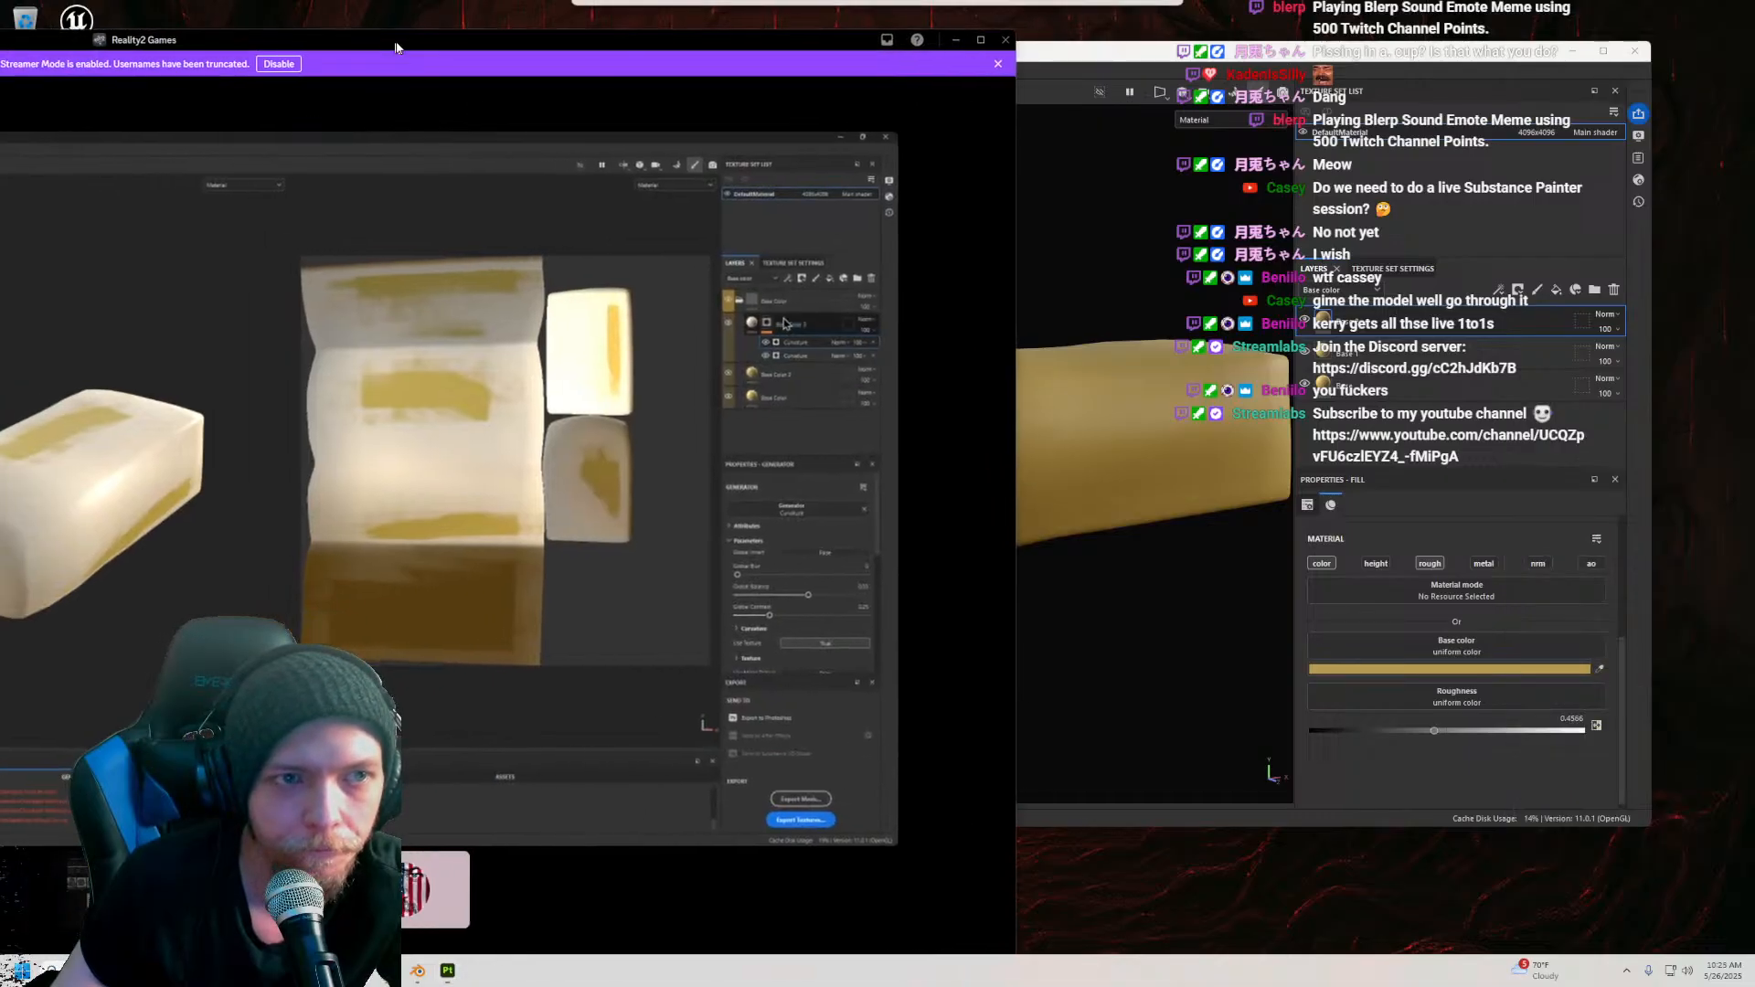
mouse_move(1217, 59)
left_mouse_down()
mouse_move(1341, 64)
mouse_move(1402, 448)
mouse_move(1369, 719)
mouse_move(1326, 237)
mouse_move(1288, 107)
mouse_move(1189, 129)
left_mouse_up()
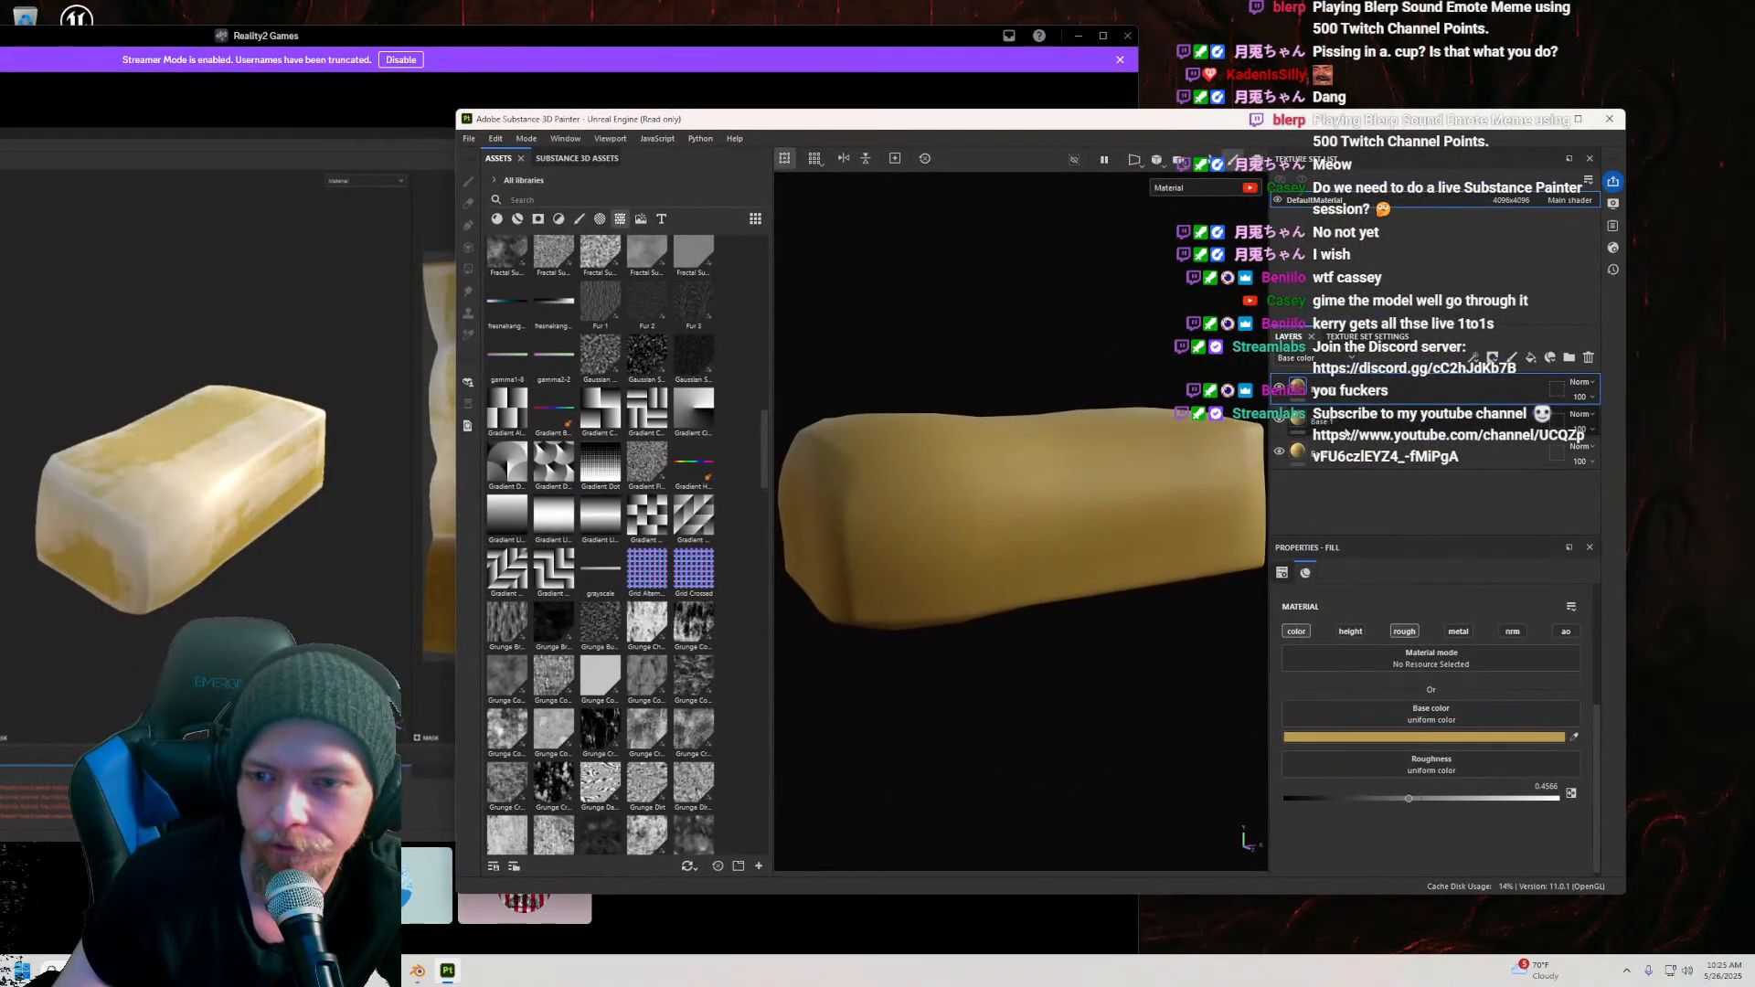
right_click(1298, 383)
left_click(1336, 413)
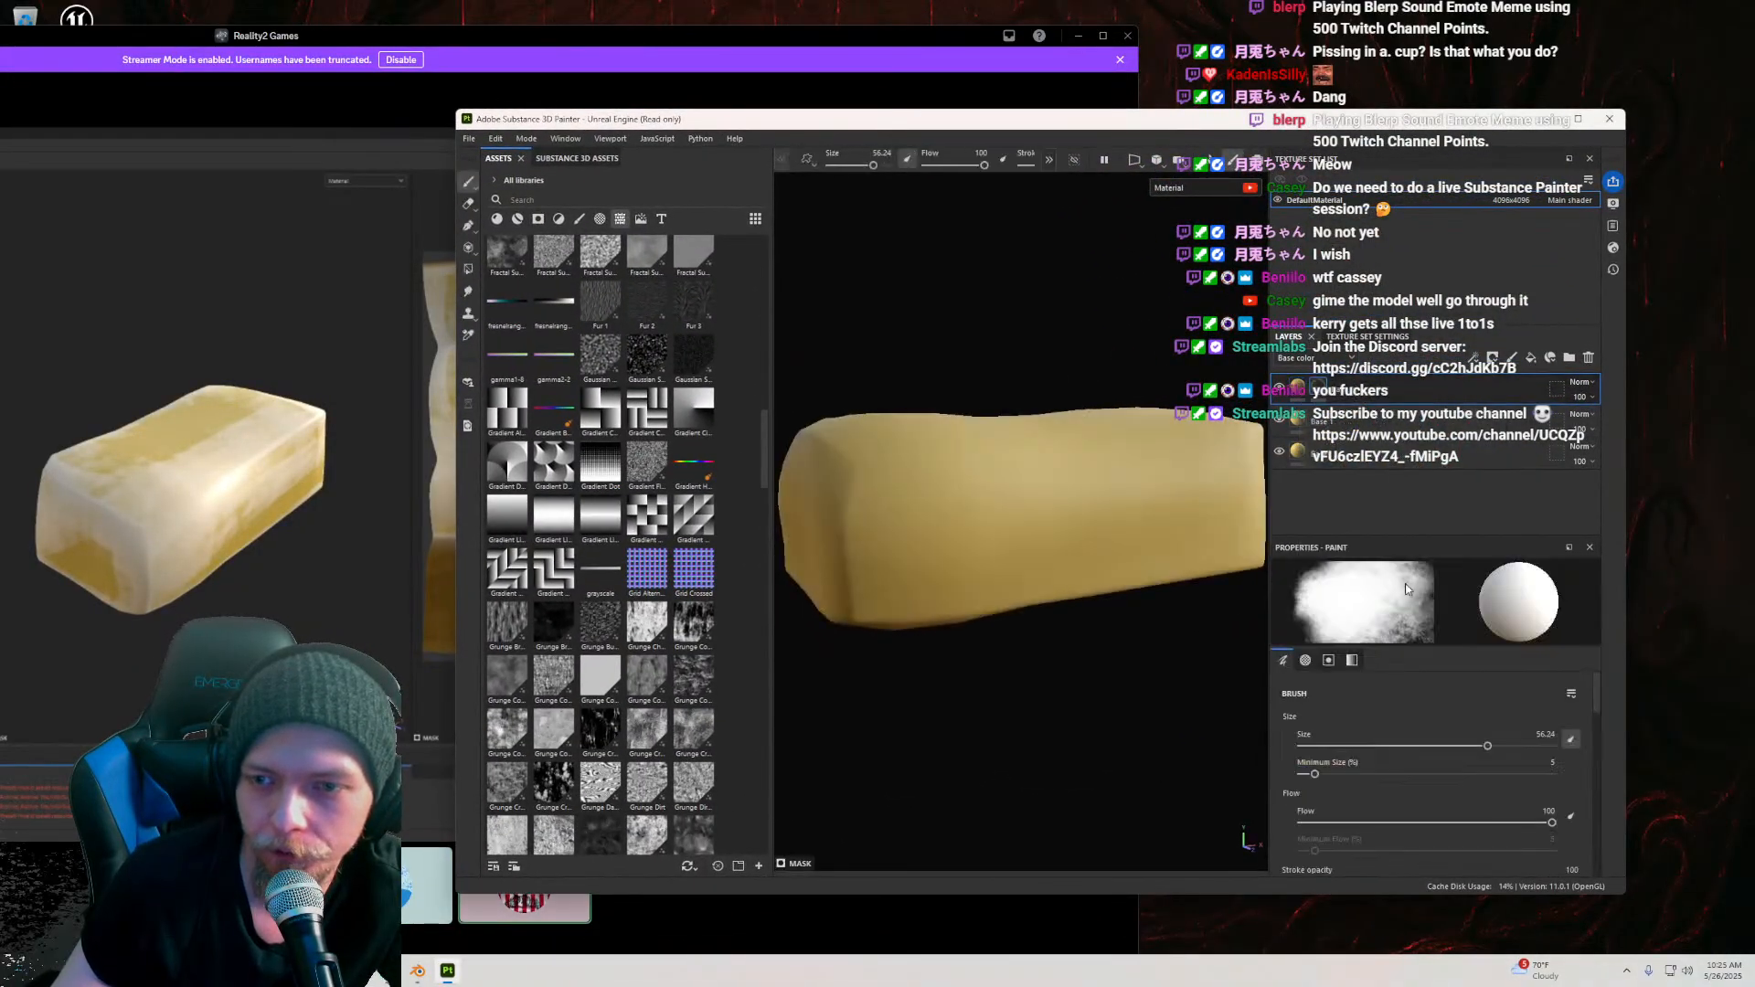
right_click(1317, 384)
left_click(1402, 821)
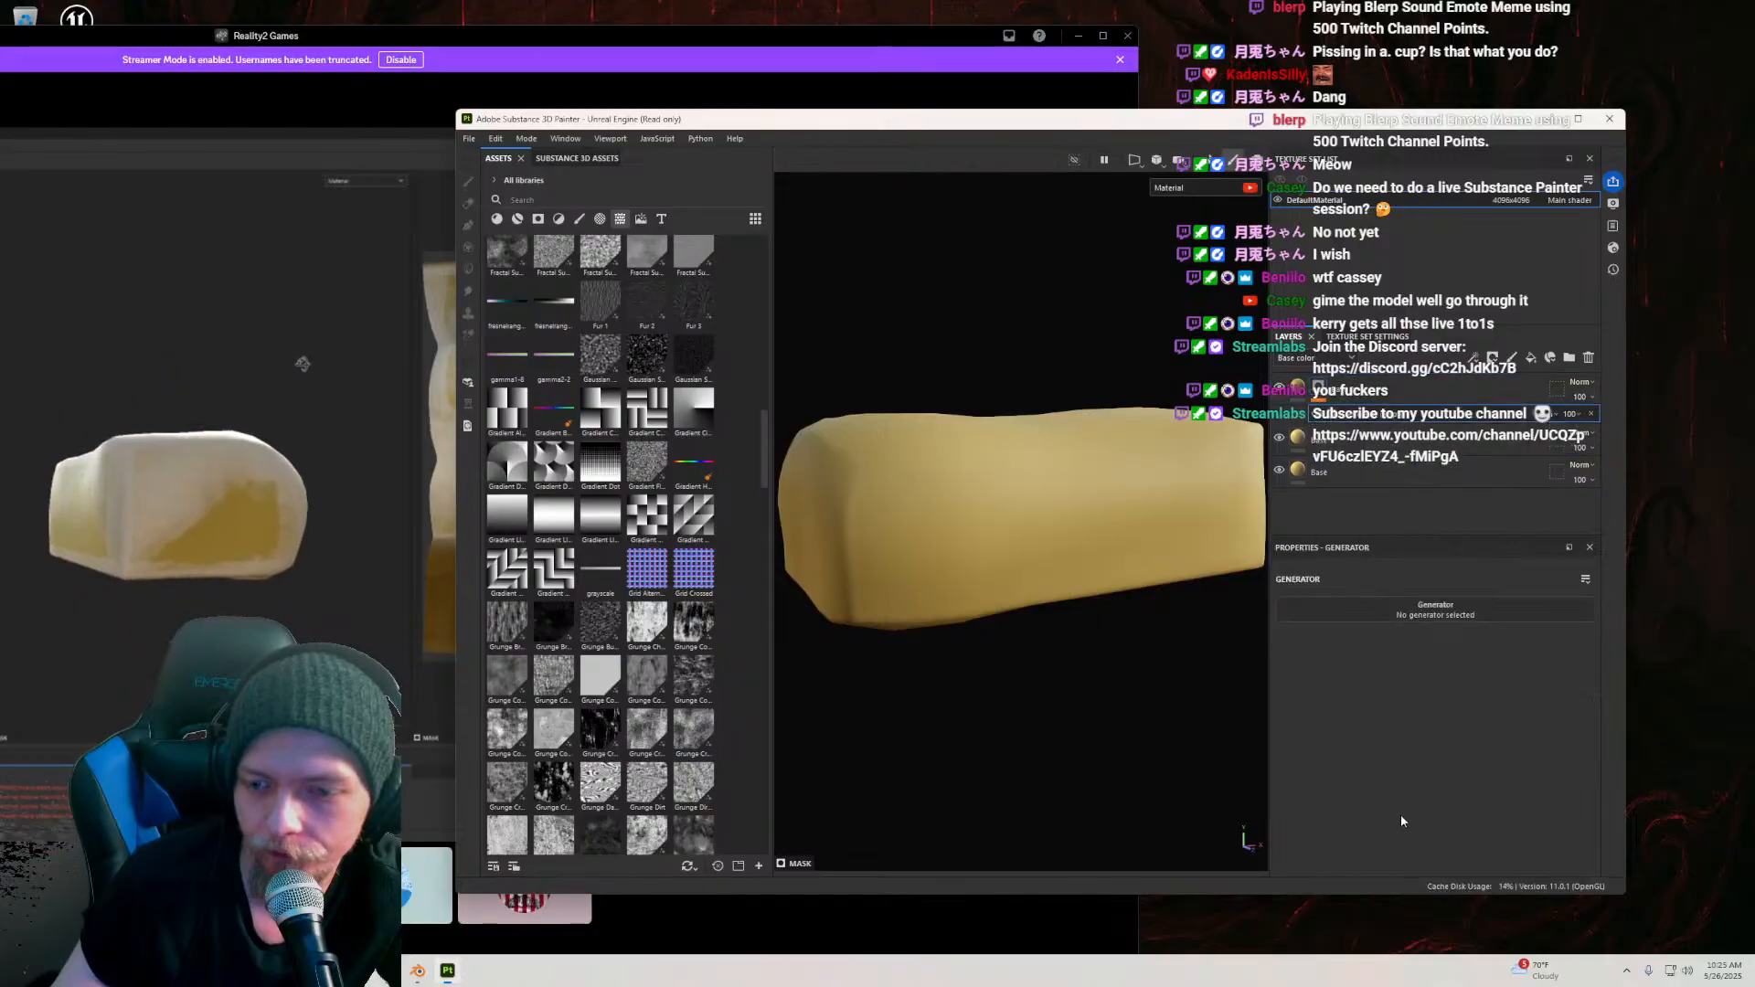
left_click(1435, 610)
left_click(1599, 649)
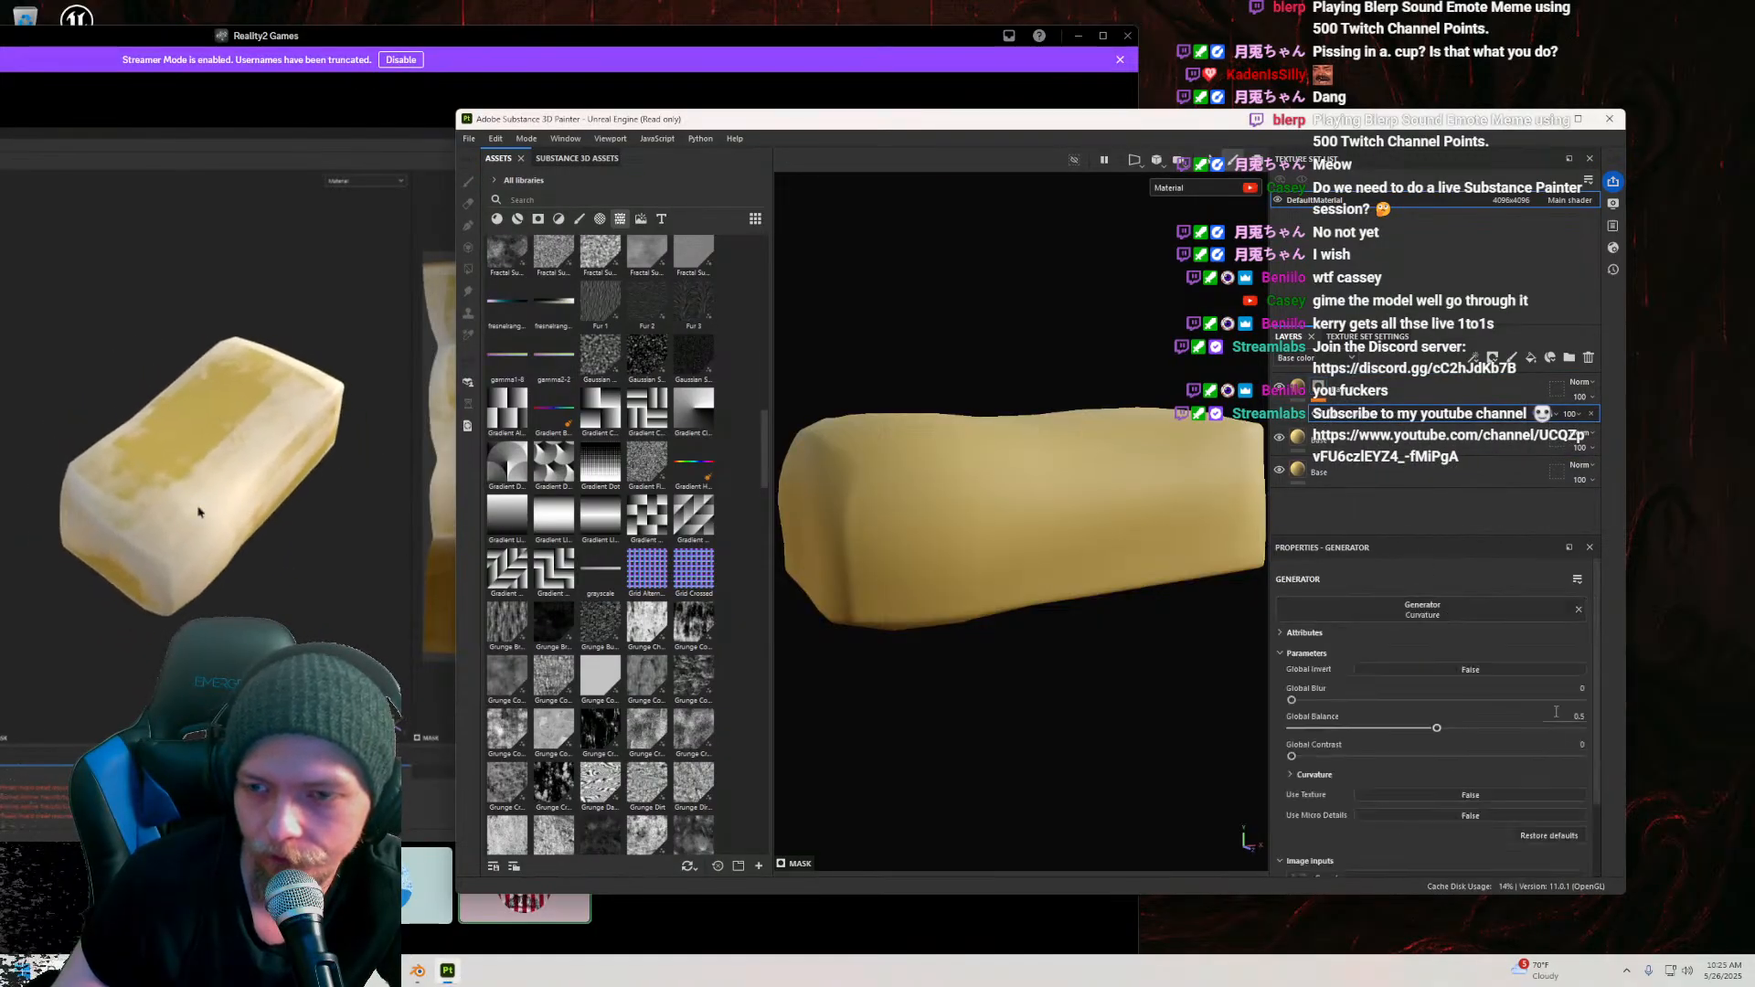
Step: Match the block's viewing angle to the streamed reference and recolour Base 2 to pale cream with saturation 0.158 and value 0.889
mouse_move(1091, 123)
left_mouse_down()
mouse_move(1227, 149)
mouse_move(1326, 131)
left_mouse_up()
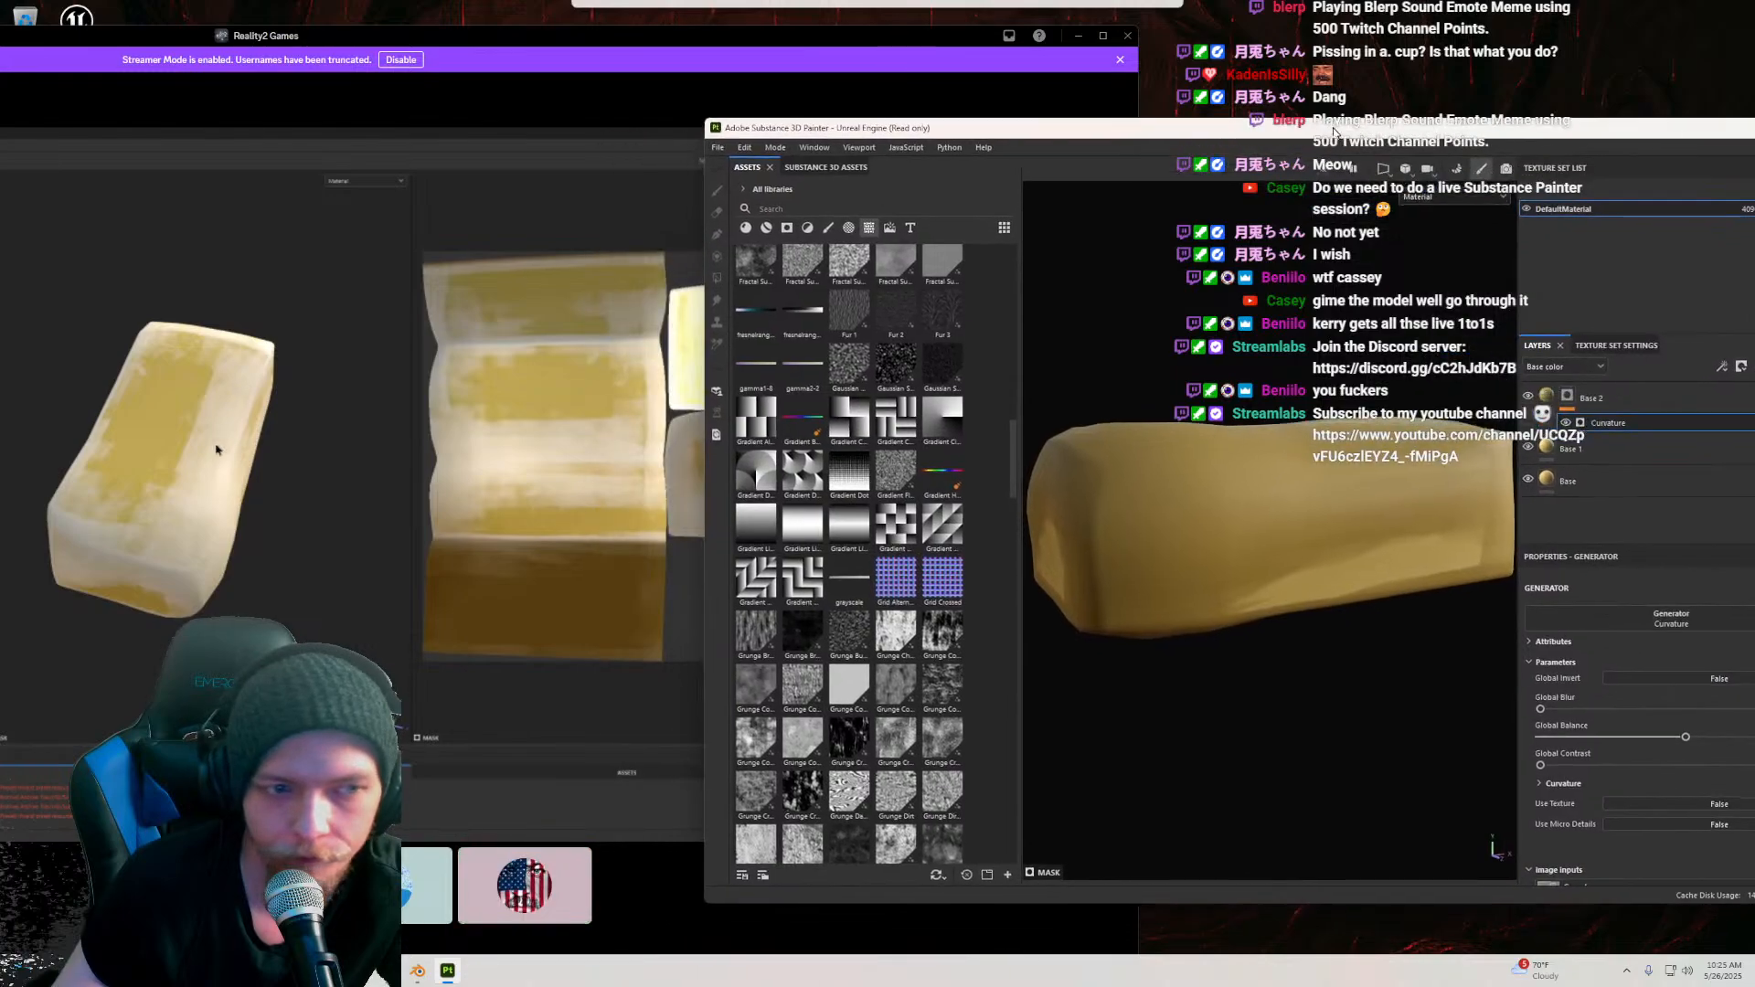
mouse_move(1221, 439)
left_mouse_down("alt")
mouse_move(1278, 515)
mouse_move(1383, 560)
mouse_move(1320, 499)
mouse_move(1281, 541)
mouse_move(1223, 507)
left_mouse_up("alt")
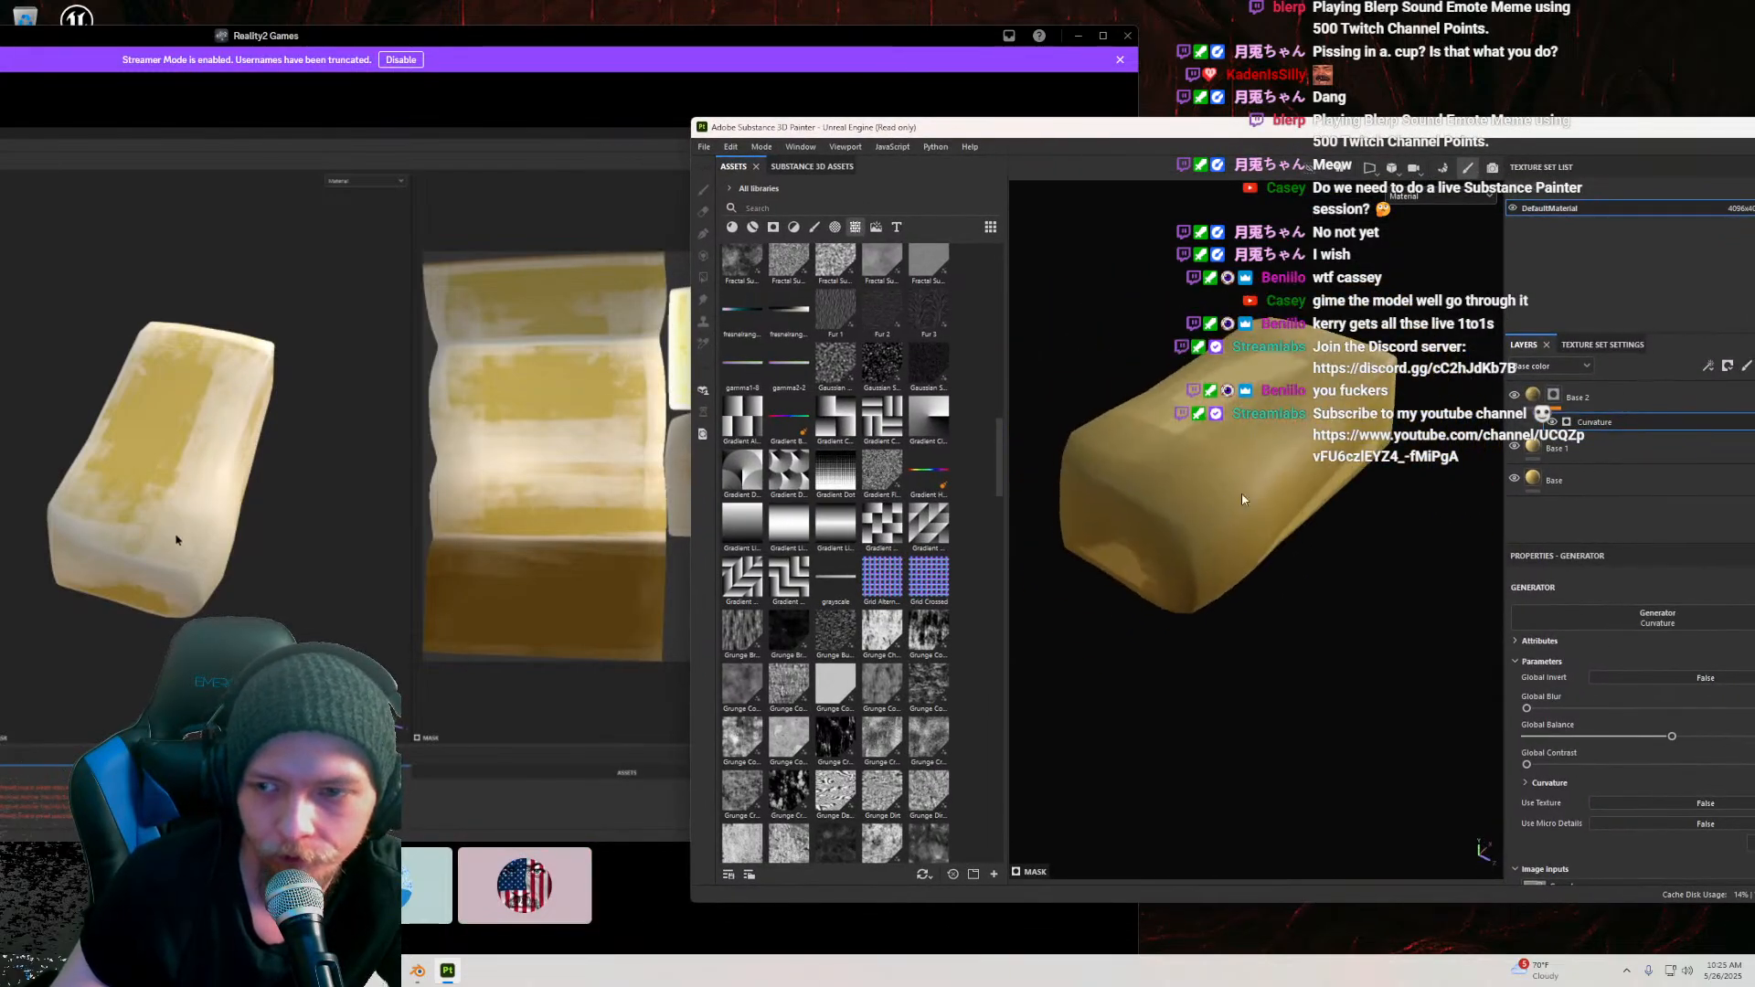
mouse_move(983, 133)
left_mouse_down()
mouse_move(1251, 209)
mouse_move(936, 138)
left_mouse_up()
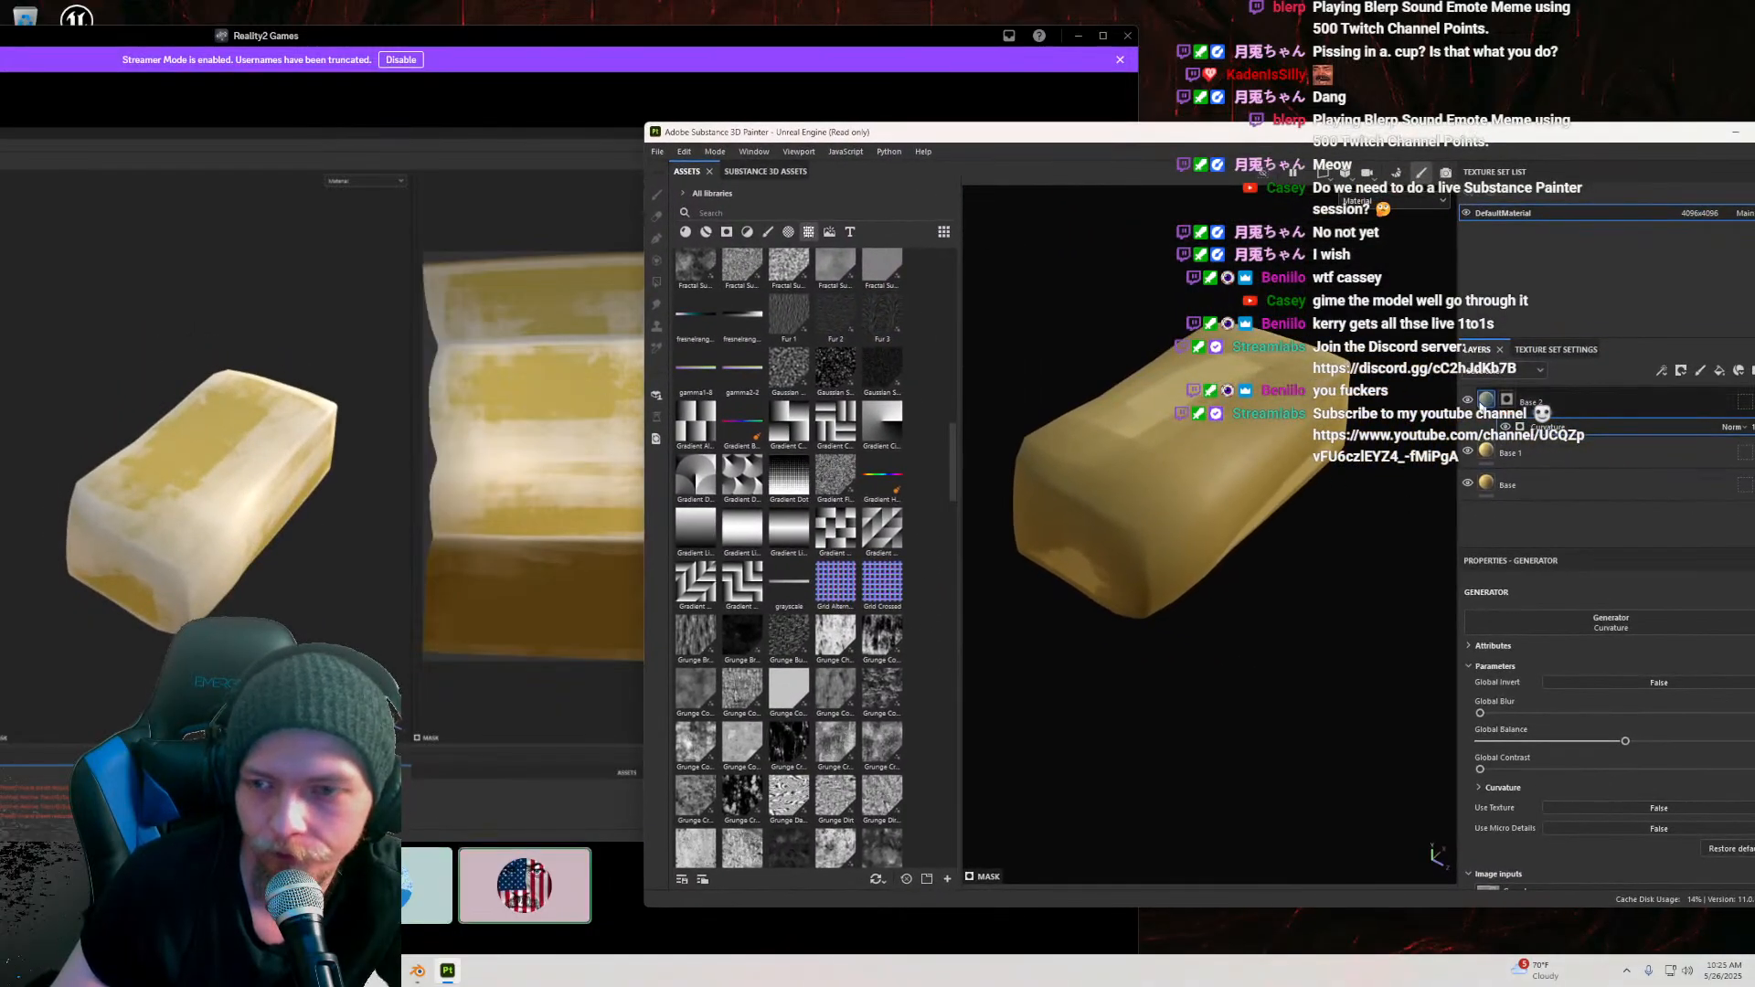
left_click(1581, 814)
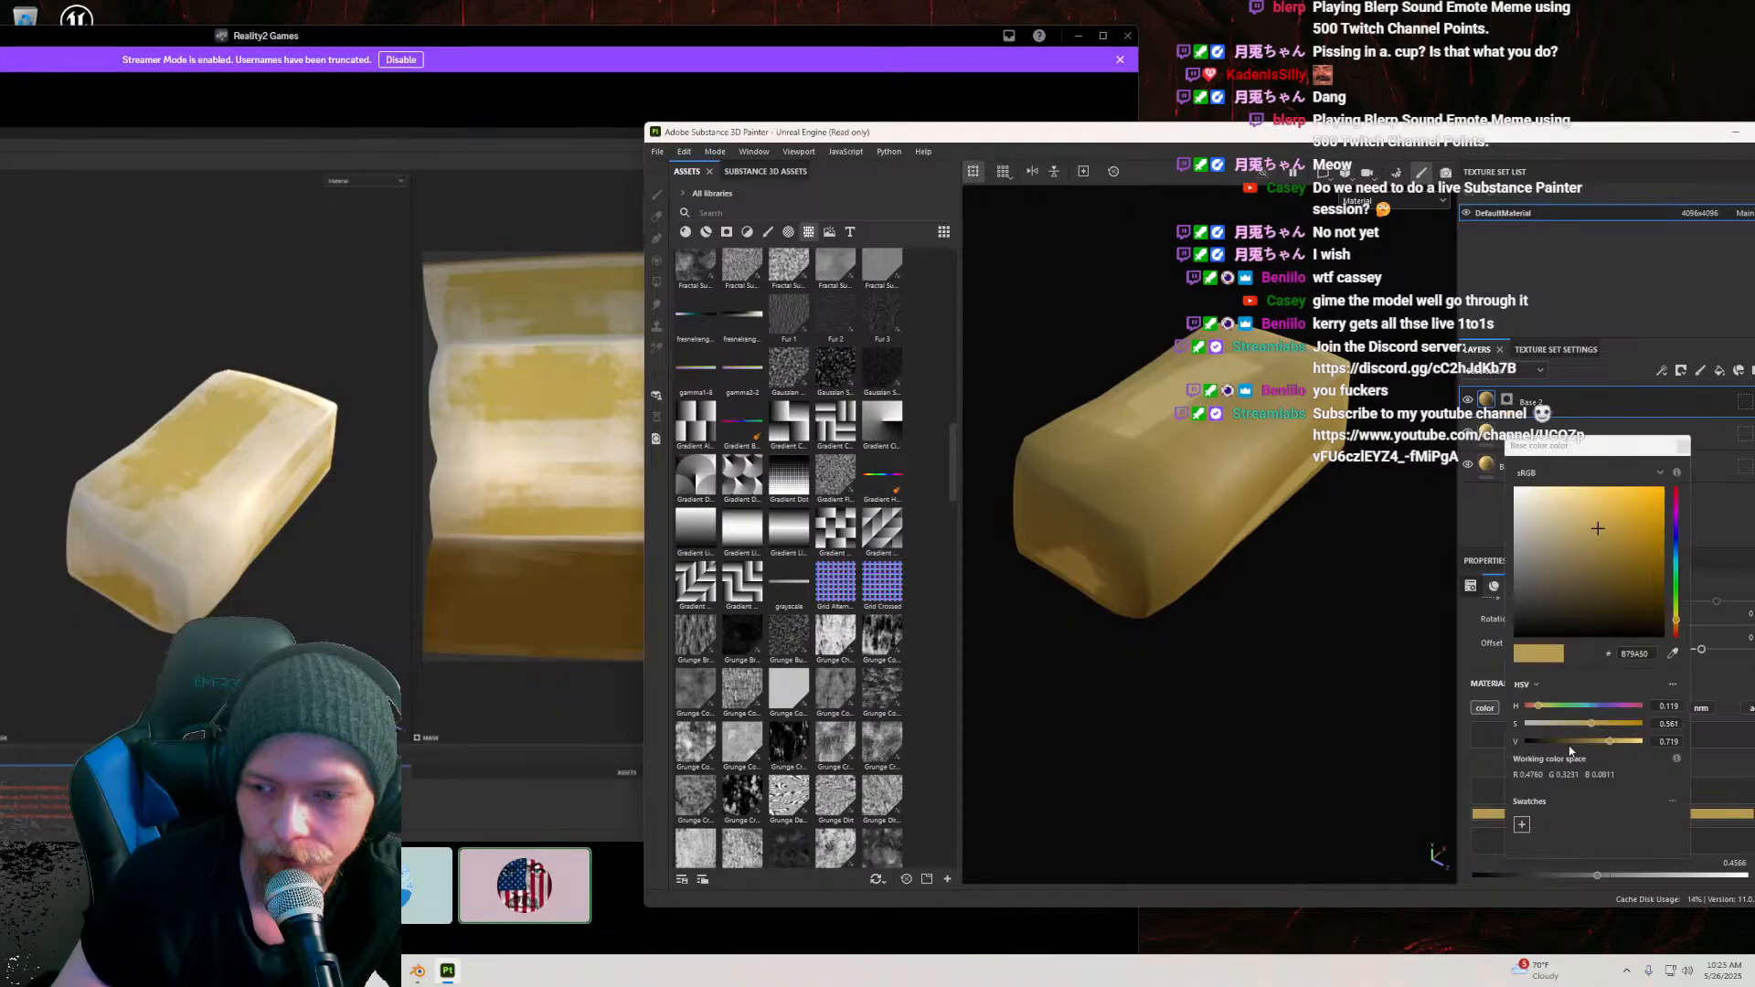
left_click_drag(1570, 728, 1560, 726)
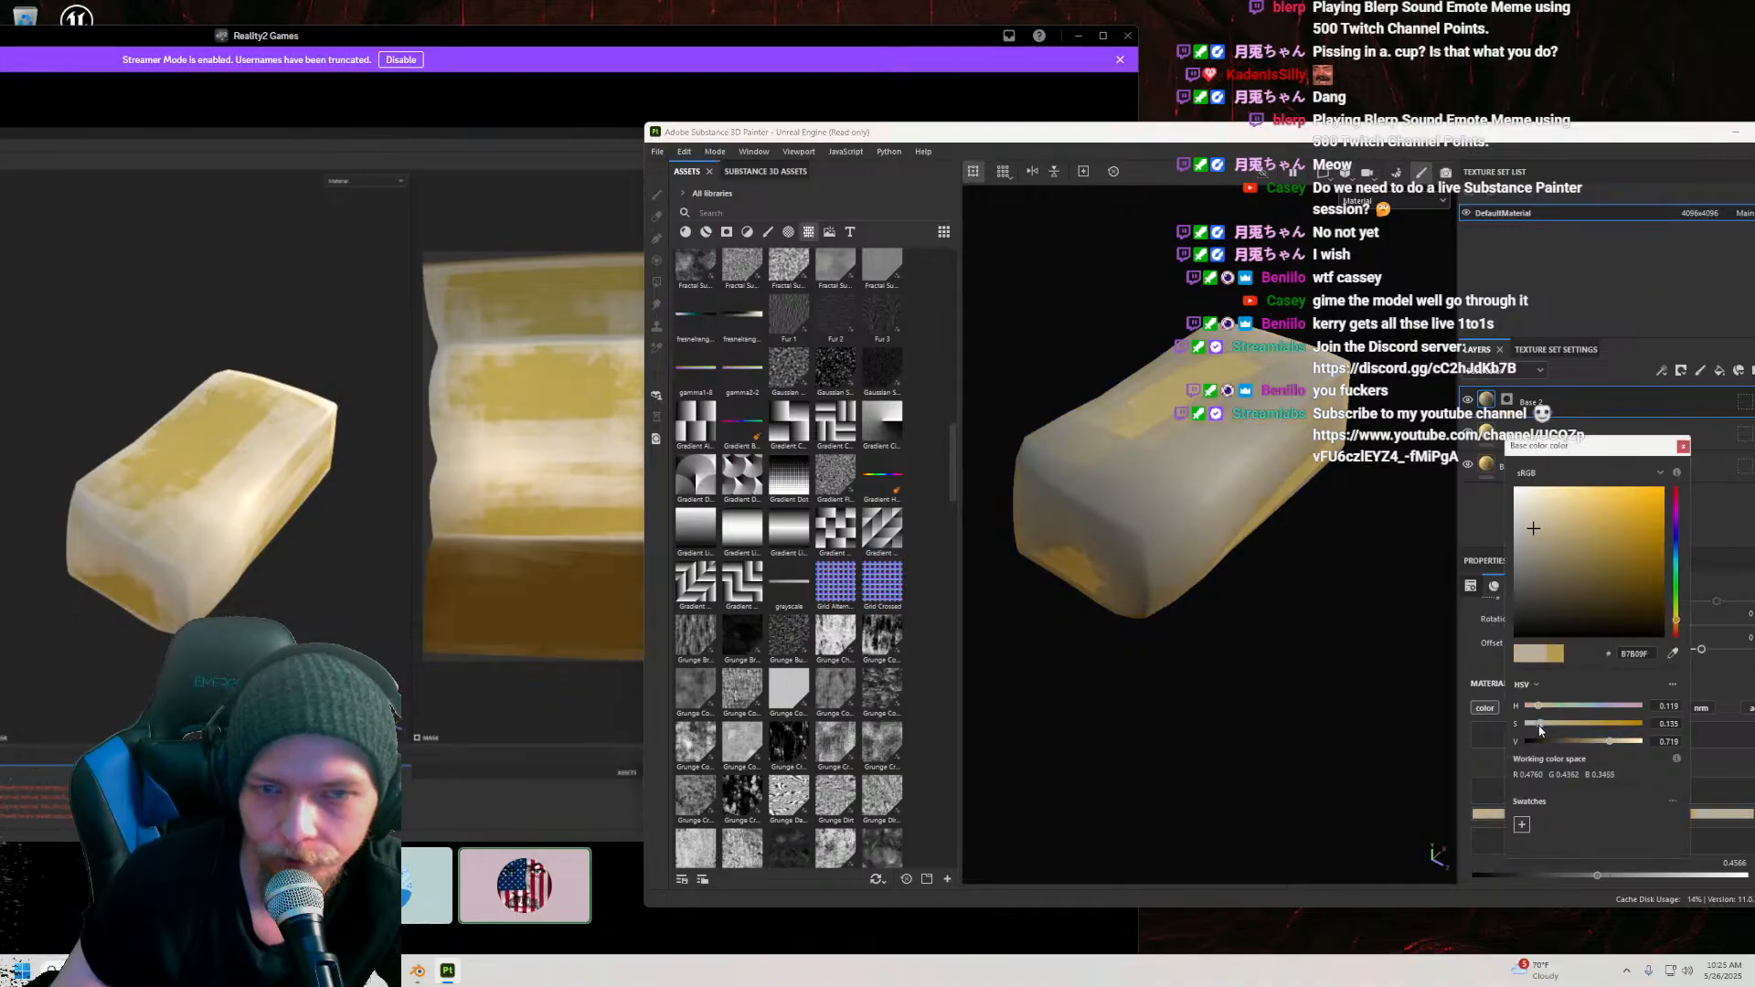
left_click_drag(1607, 743, 1630, 744)
left_click(1551, 317)
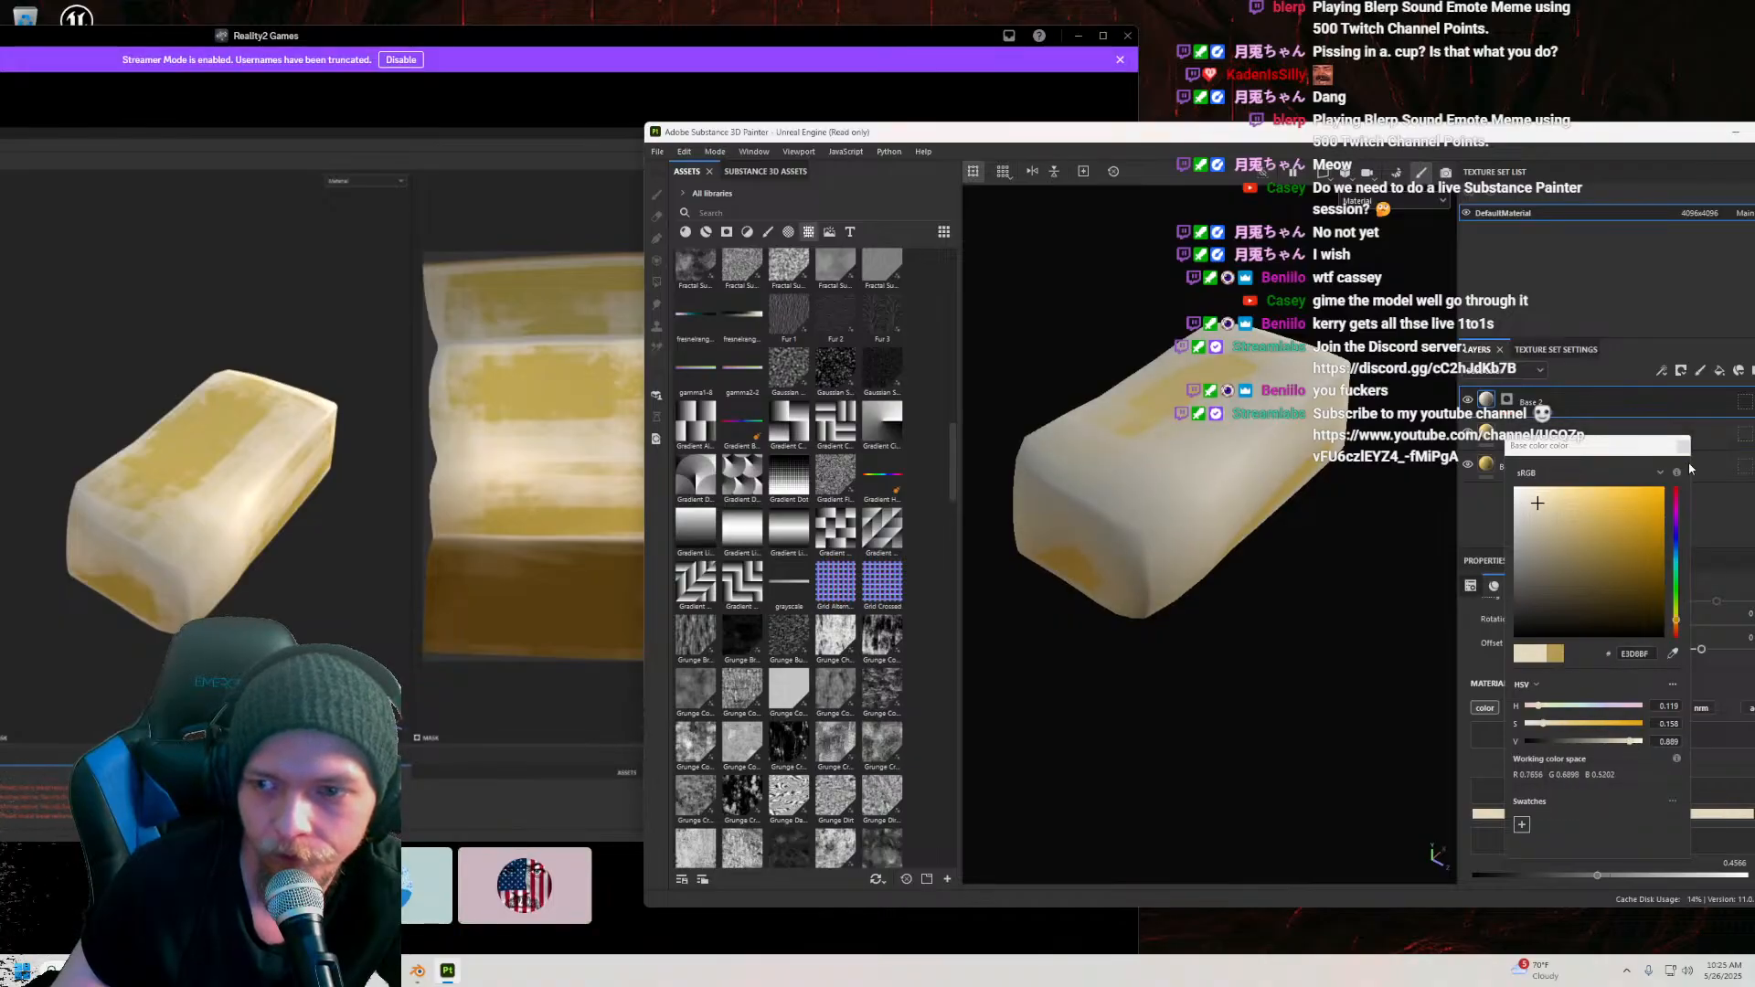
left_click(1683, 446)
Step: Search the assets for "soft" and preview the grunge textures against the streamed reference
mouse_move(1444, 135)
left_mouse_down()
mouse_move(1266, 771)
mouse_move(1243, 742)
mouse_move(1338, 285)
mouse_move(1400, 180)
left_mouse_up()
left_click(716, 257)
type("sof")
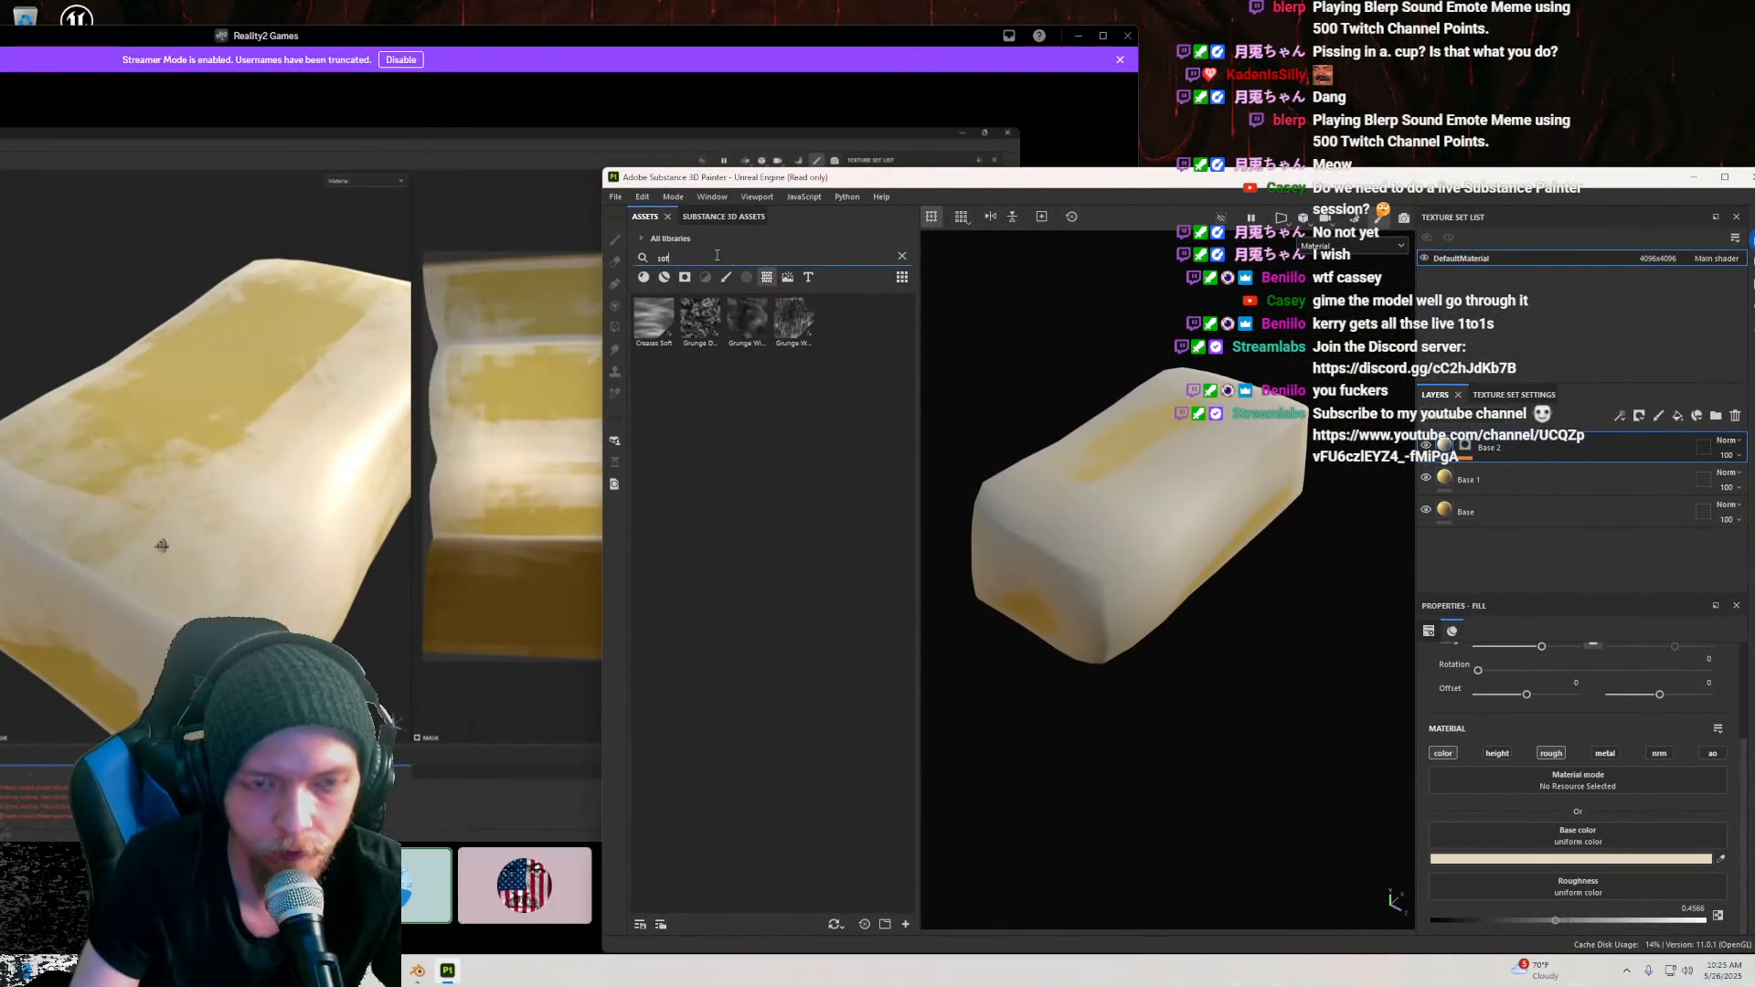
type("t")
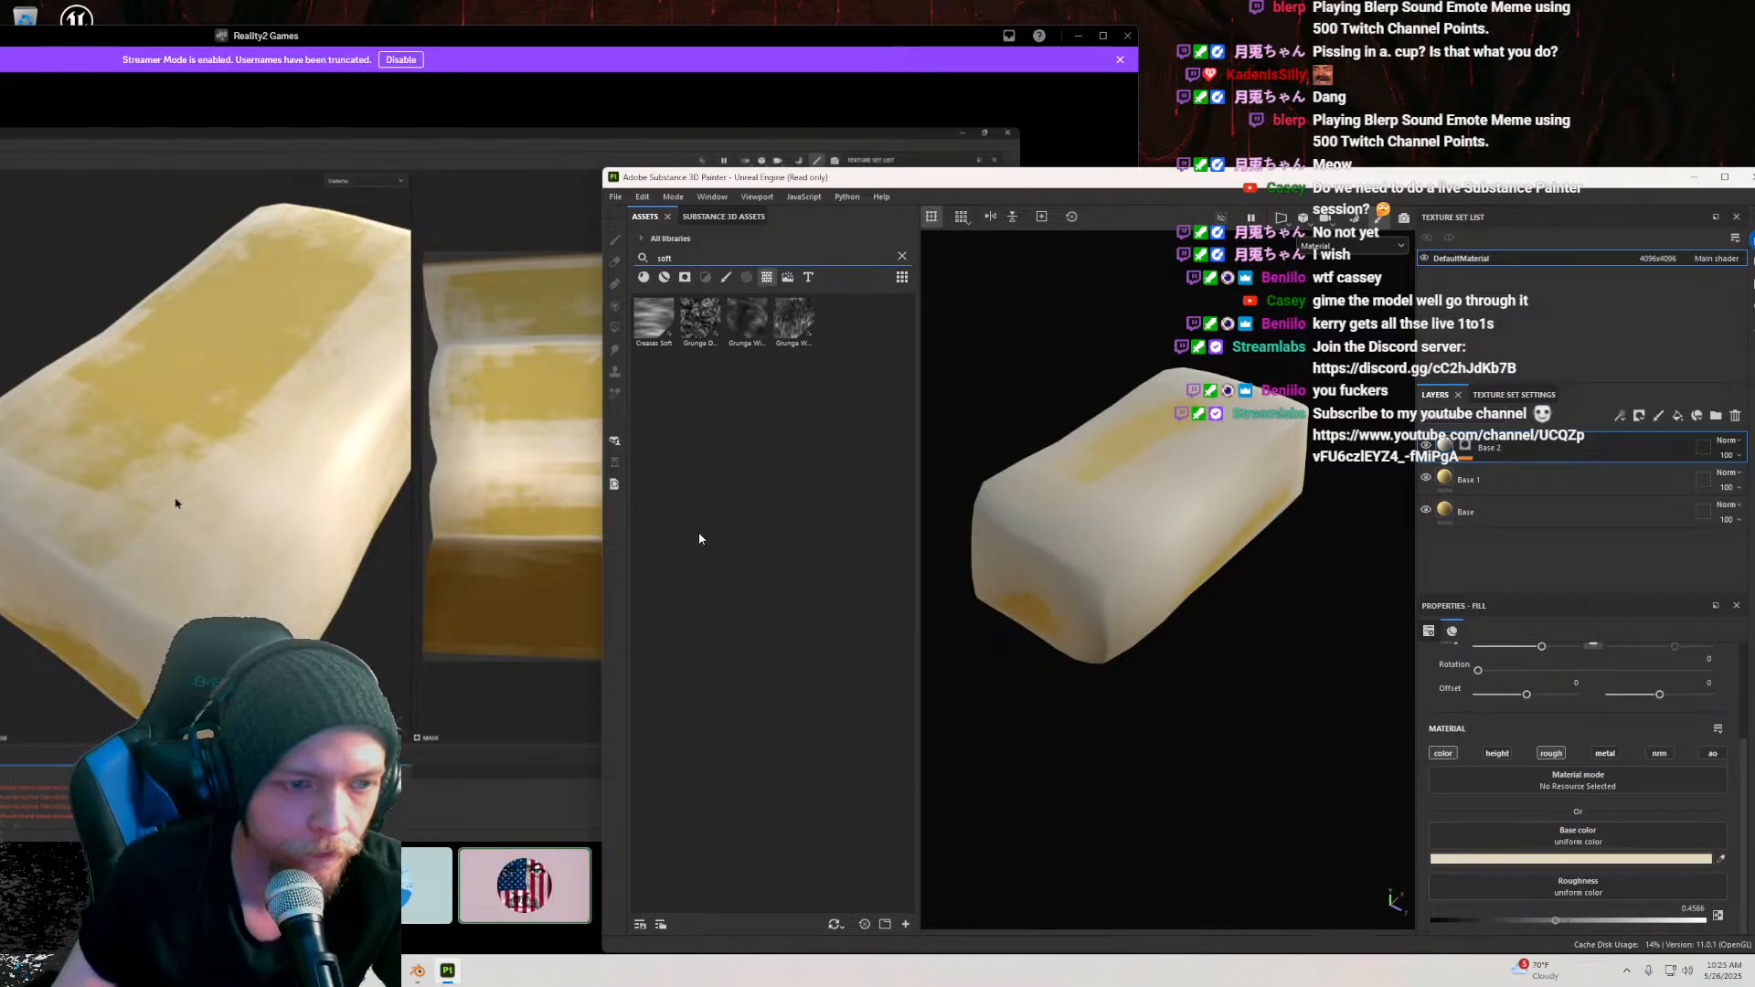
mouse_move(718, 327)
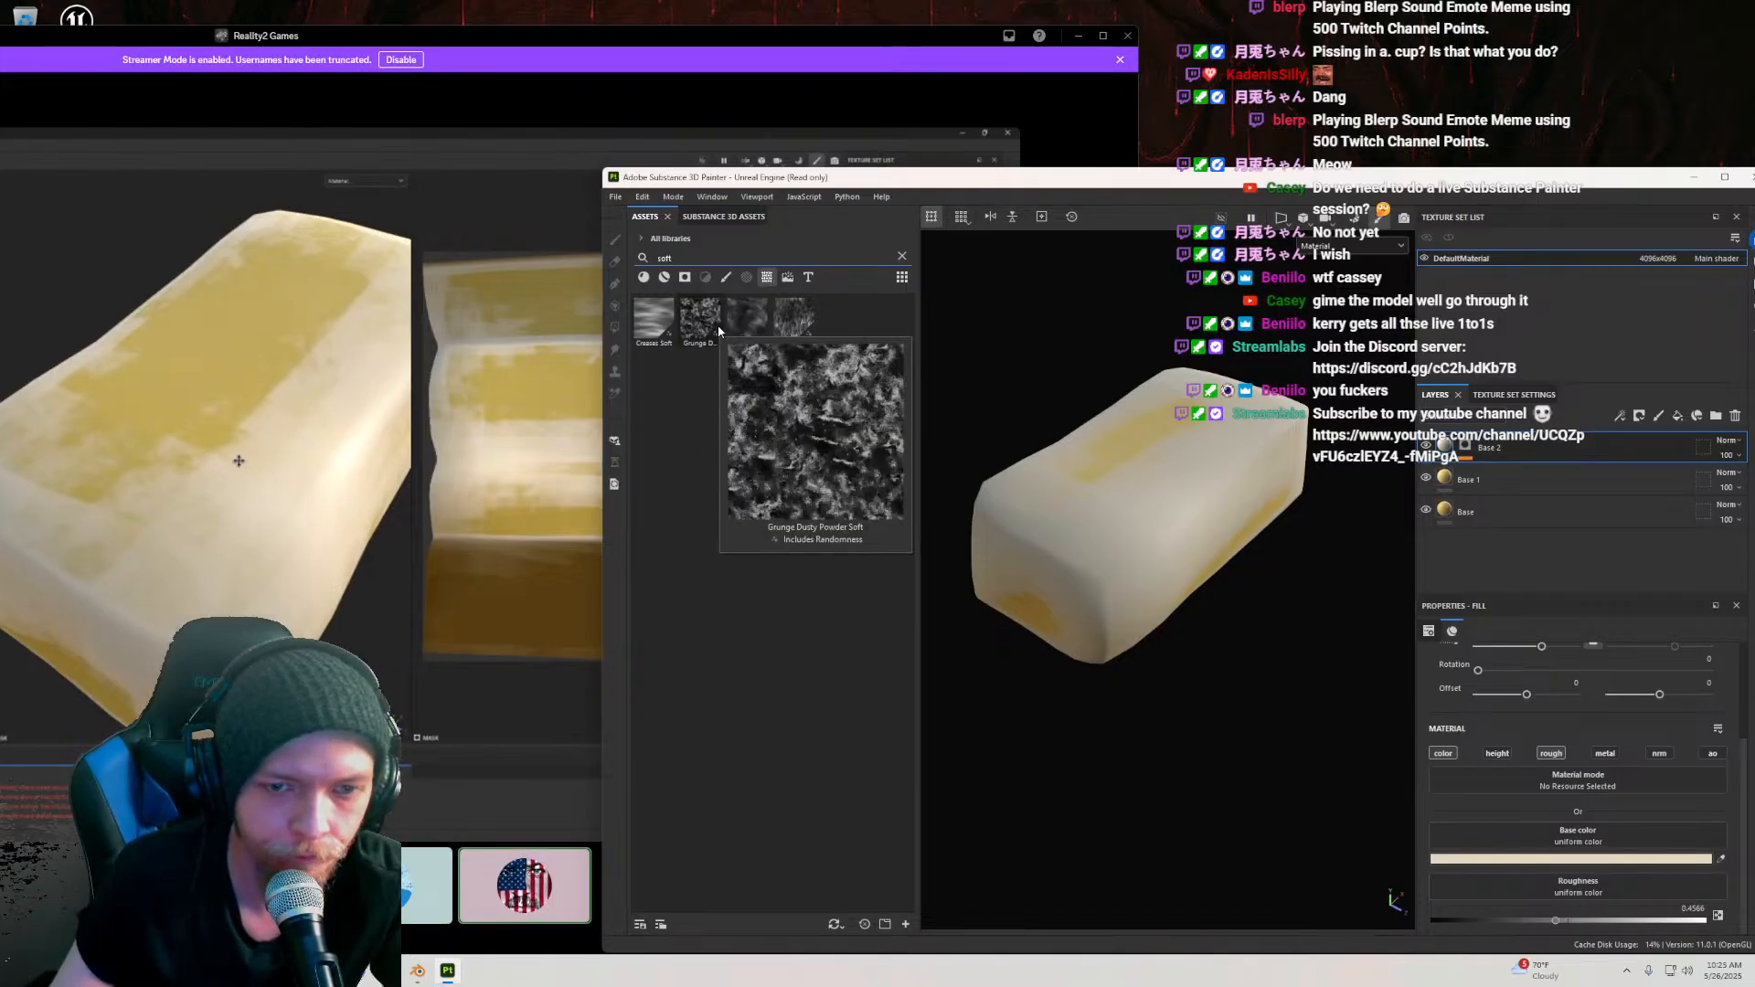
mouse_move(647, 318)
mouse_move(738, 322)
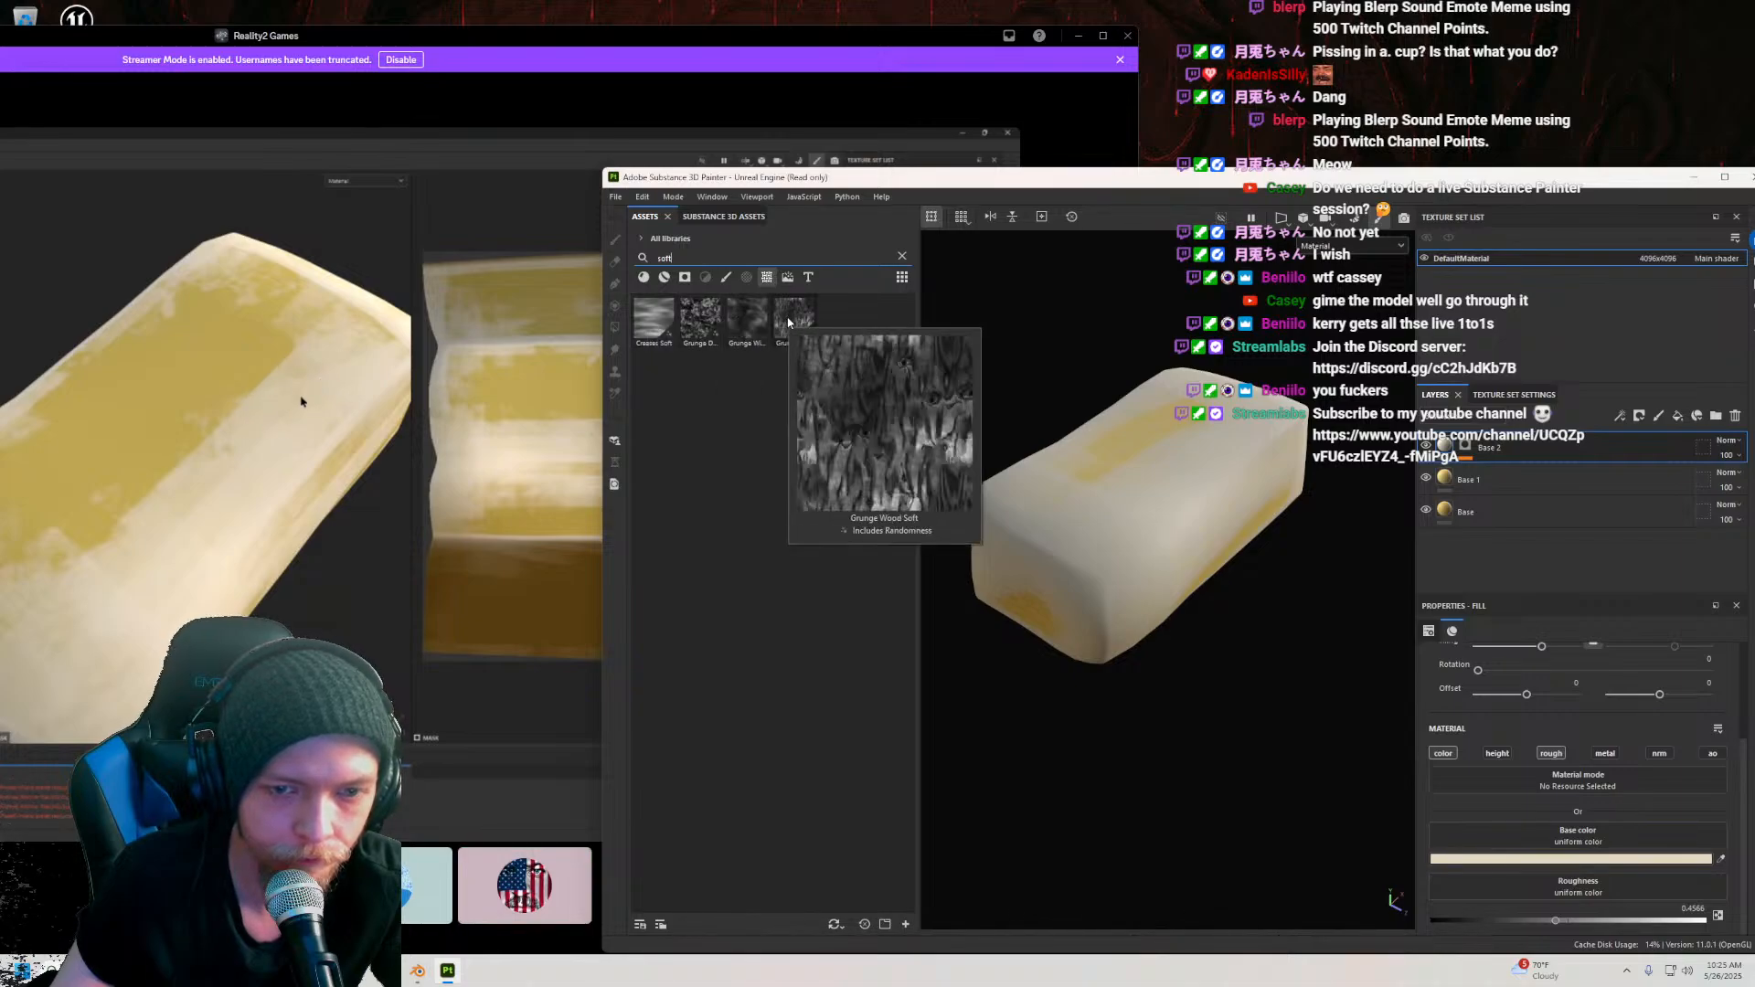
mouse_move(1028, 173)
left_mouse_down()
mouse_move(1030, 235)
mouse_move(1208, 290)
mouse_move(1223, 501)
mouse_move(1125, 449)
mouse_move(997, 278)
mouse_move(833, 132)
mouse_move(951, 126)
mouse_move(1117, 420)
mouse_move(1084, 571)
mouse_move(1092, 751)
mouse_move(1041, 273)
mouse_move(921, 144)
left_mouse_up()
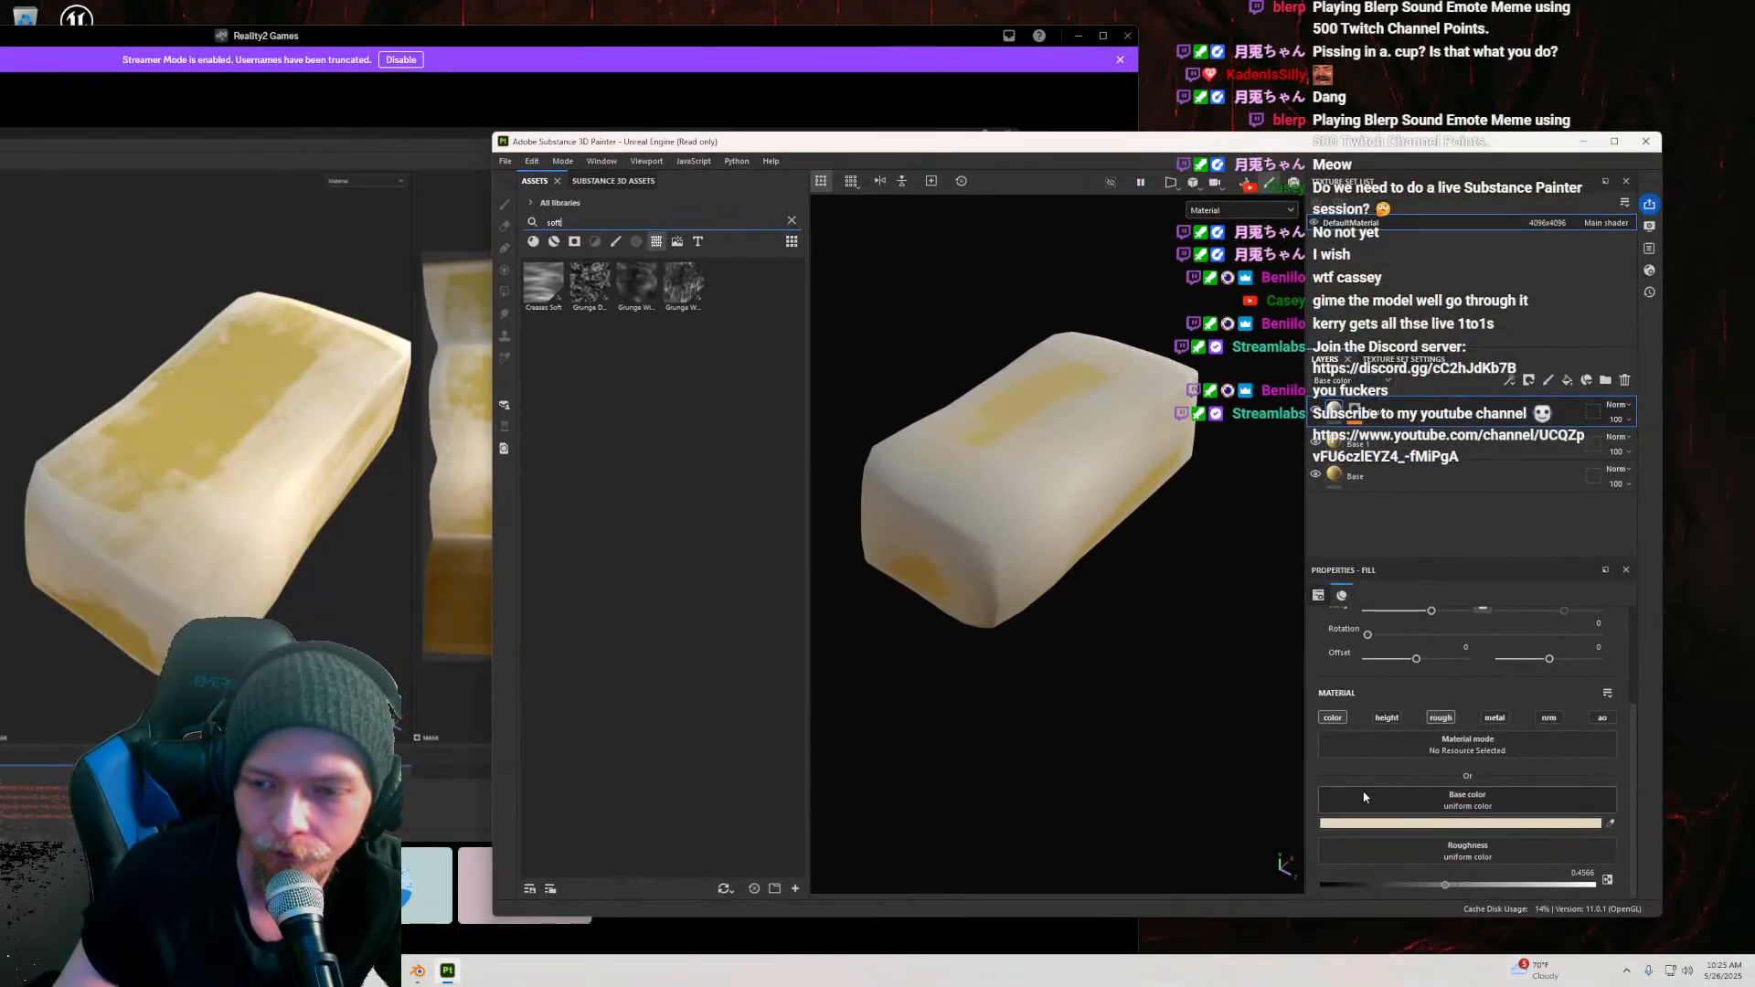
Step: Enable Use Texture in the Curvature generator on the Base 2 layer's mask
left_click(1354, 411)
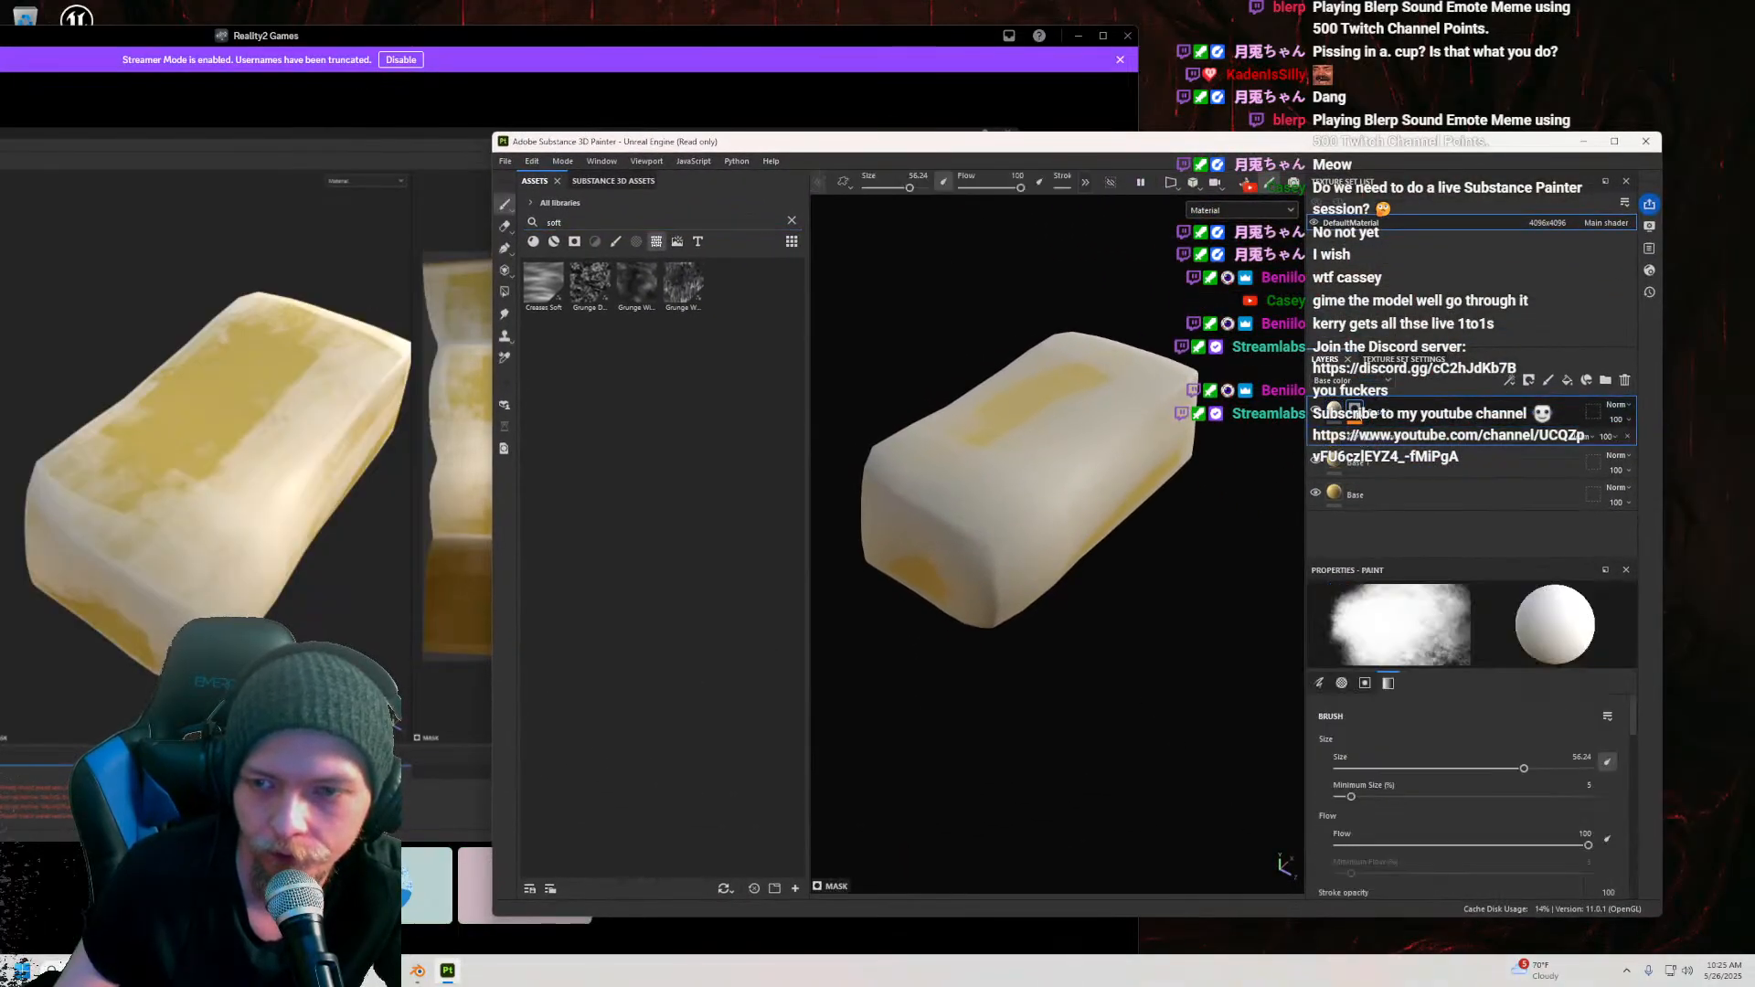
left_click(1395, 436)
scroll(1381, 737, "down", 1)
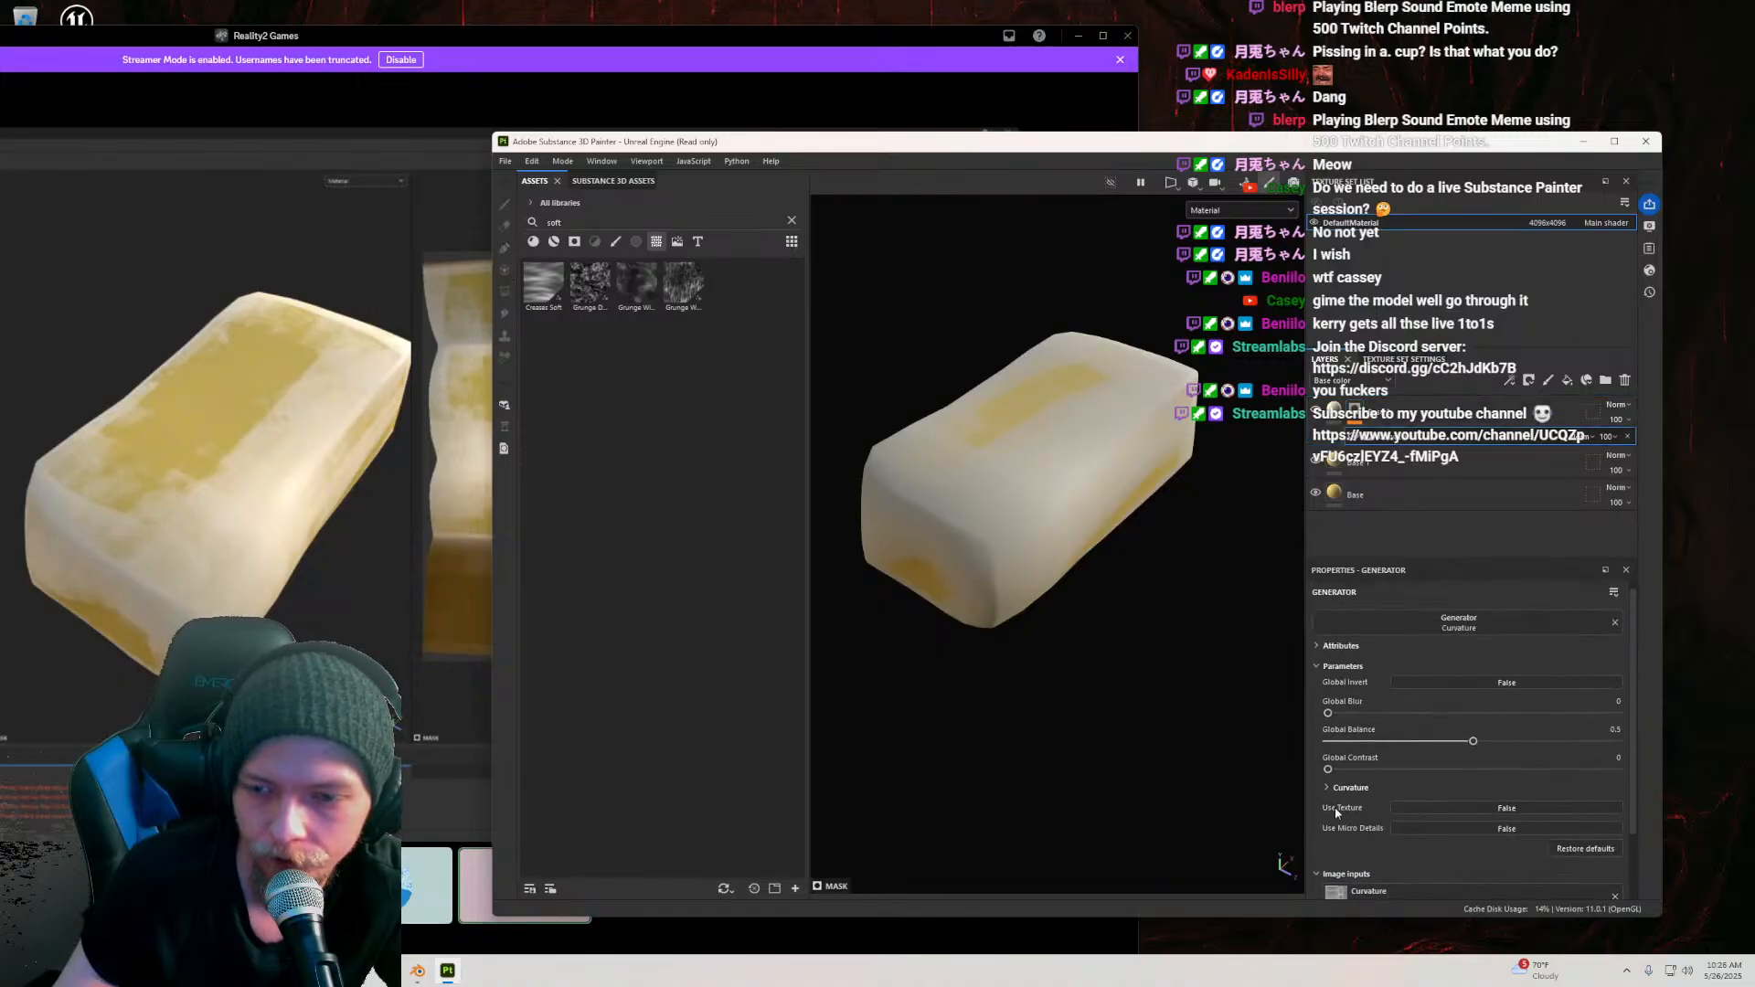
left_click(1408, 808)
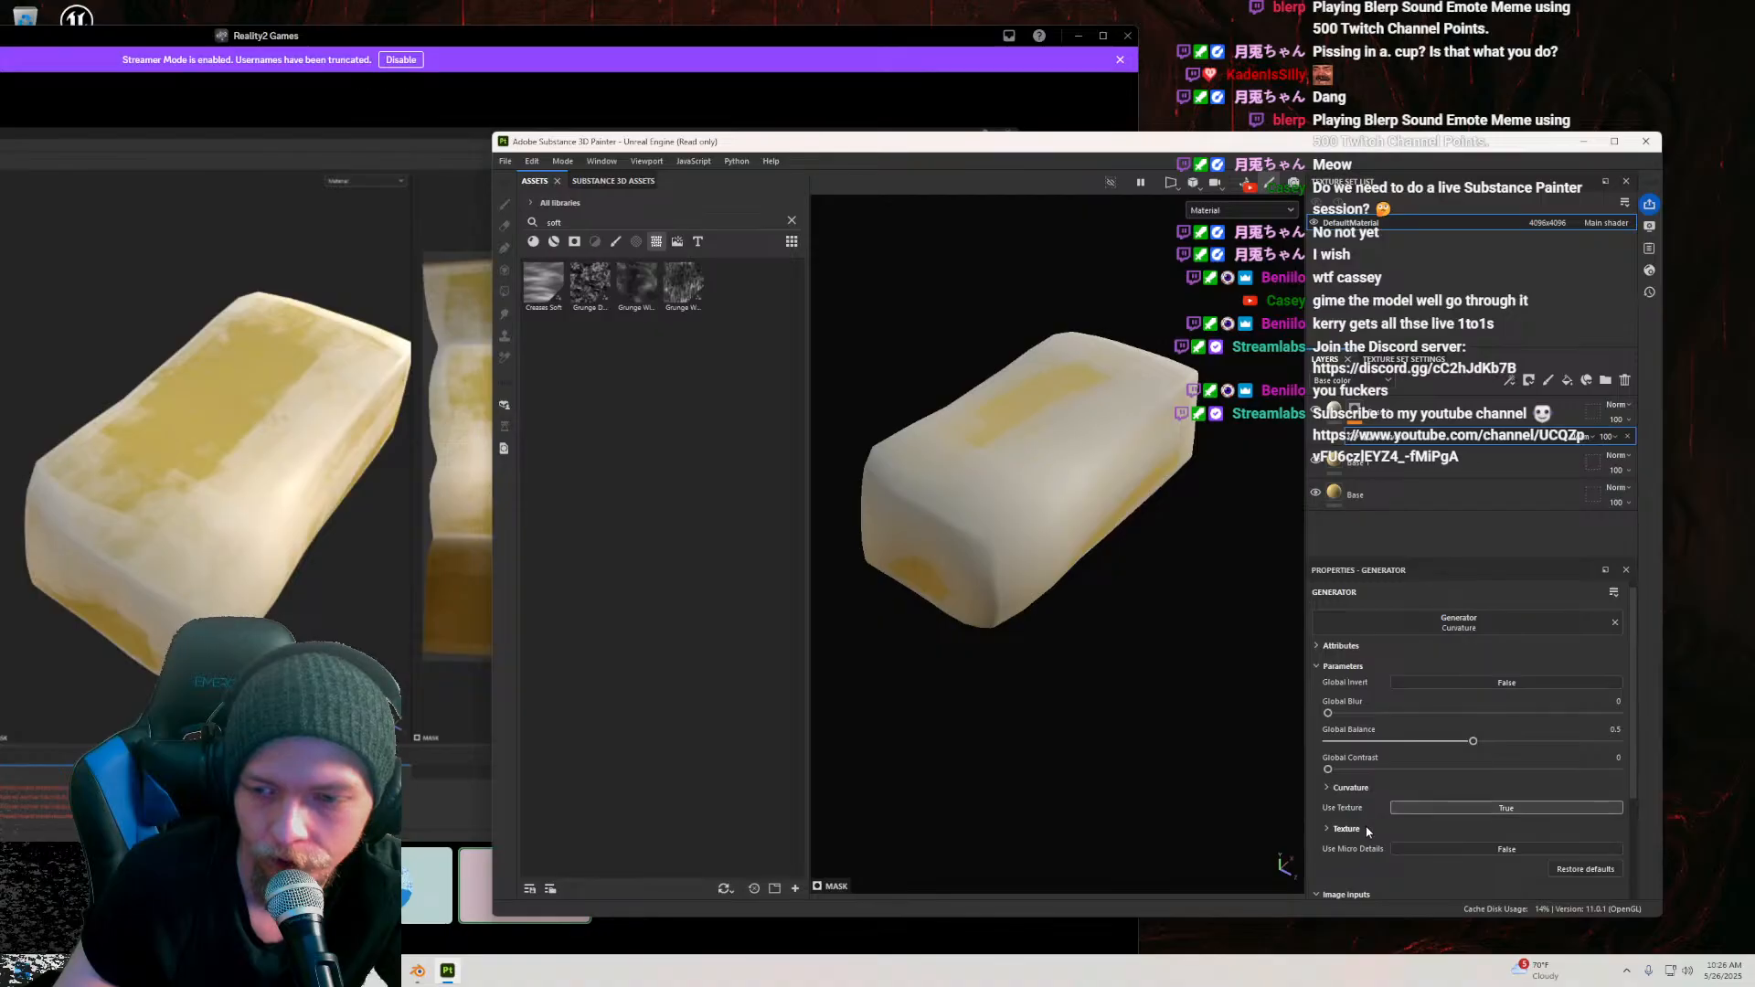
Step: Set the Curvature generator's Global Balance to 0.13 and Global Contrast to 0.18 on the Base 2 mask
left_click(1326, 829)
scroll(1343, 804, "down", 2)
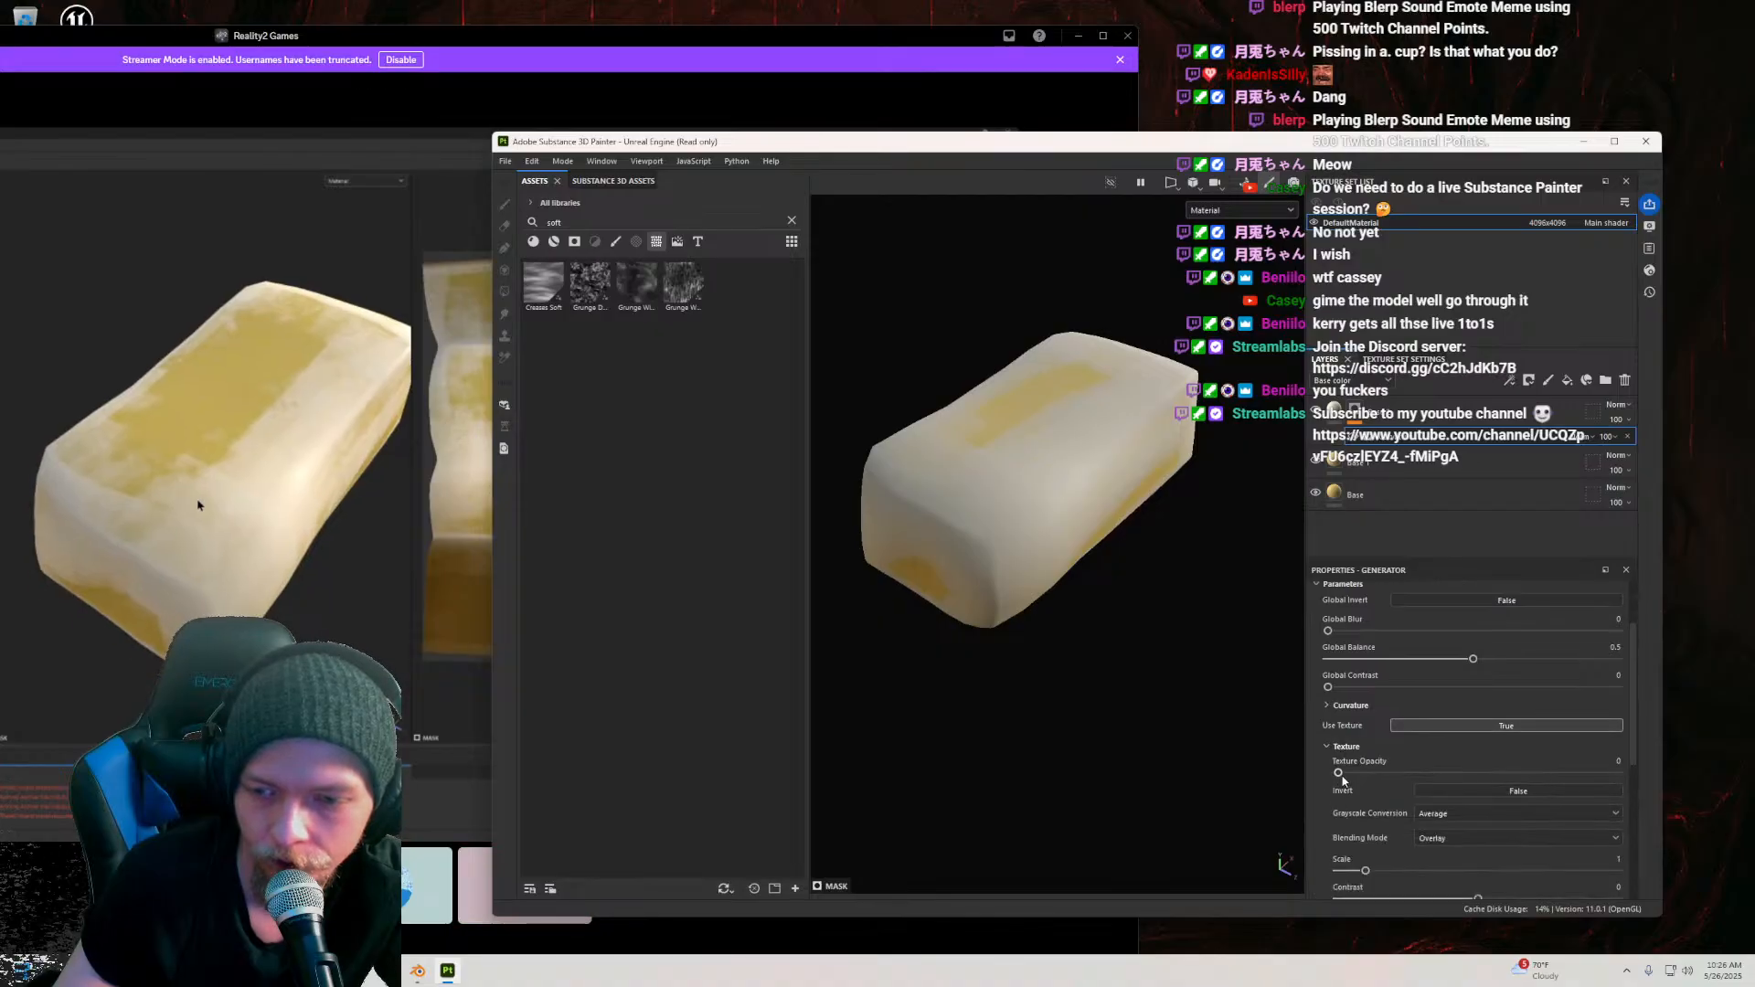
scroll(1347, 777, "down", 1)
scroll(1344, 773, "up", 3)
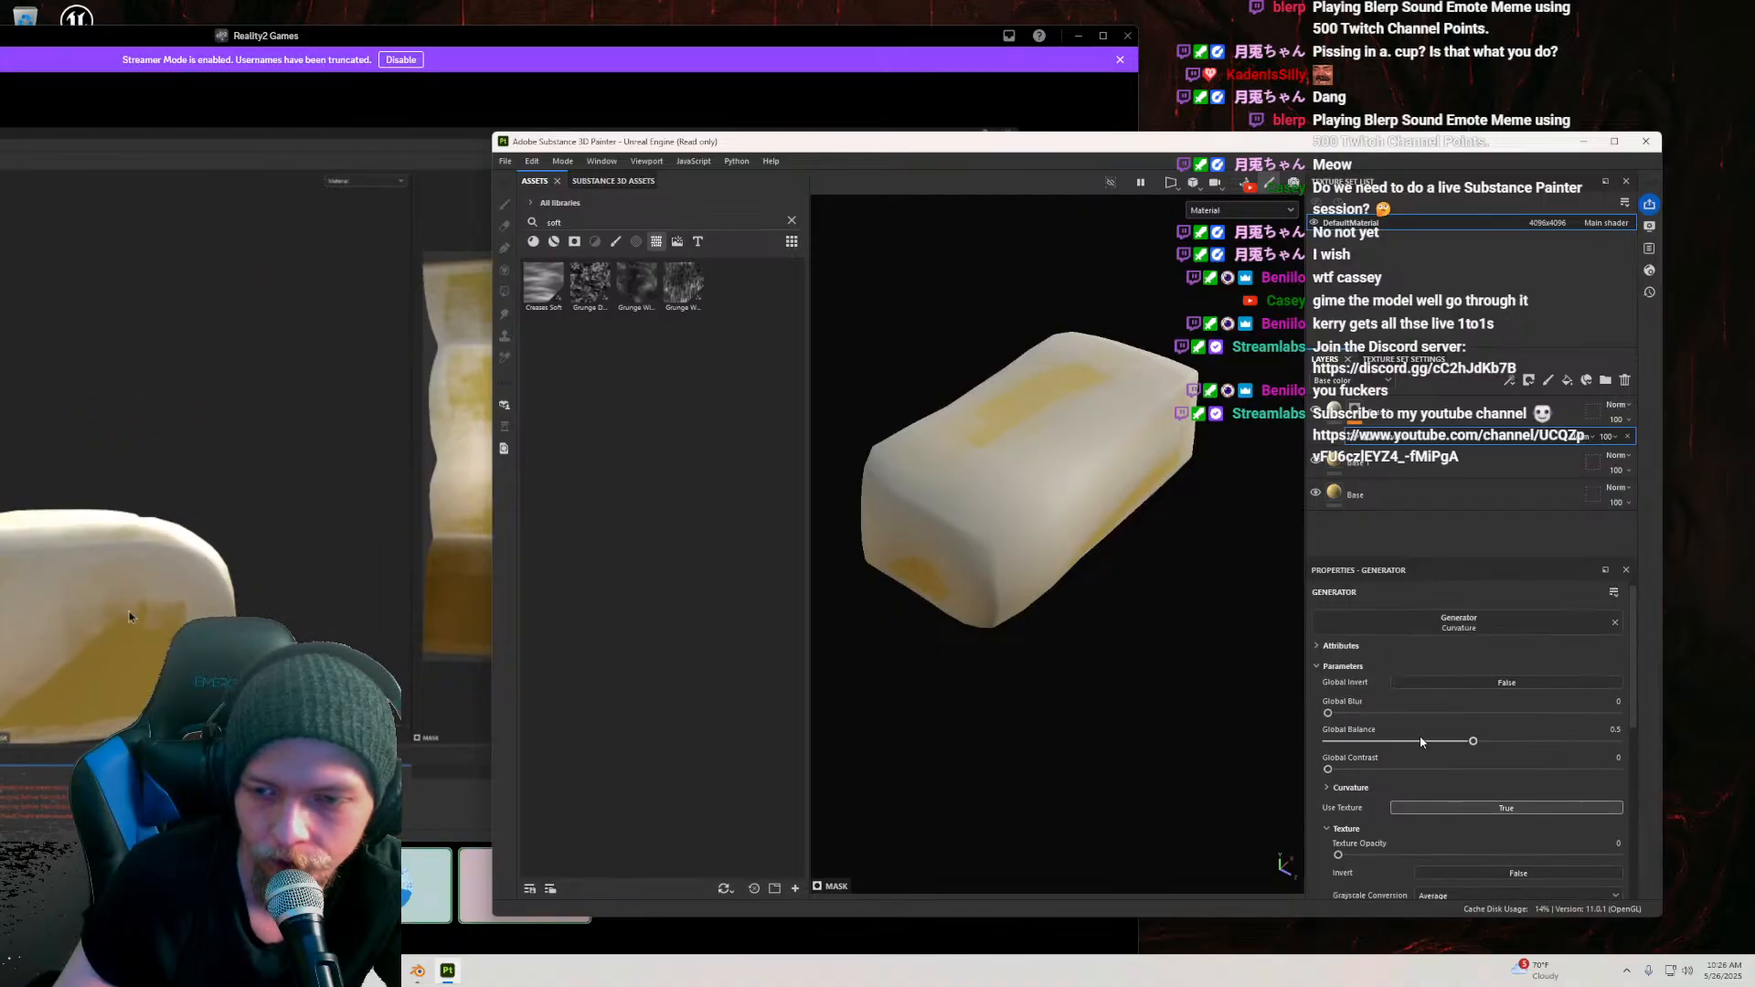
mouse_move(998, 533)
left_mouse_down("alt")
mouse_move(1032, 490)
mouse_move(1044, 503)
mouse_move(982, 540)
left_mouse_up("alt")
scroll(1441, 808, "up", 1)
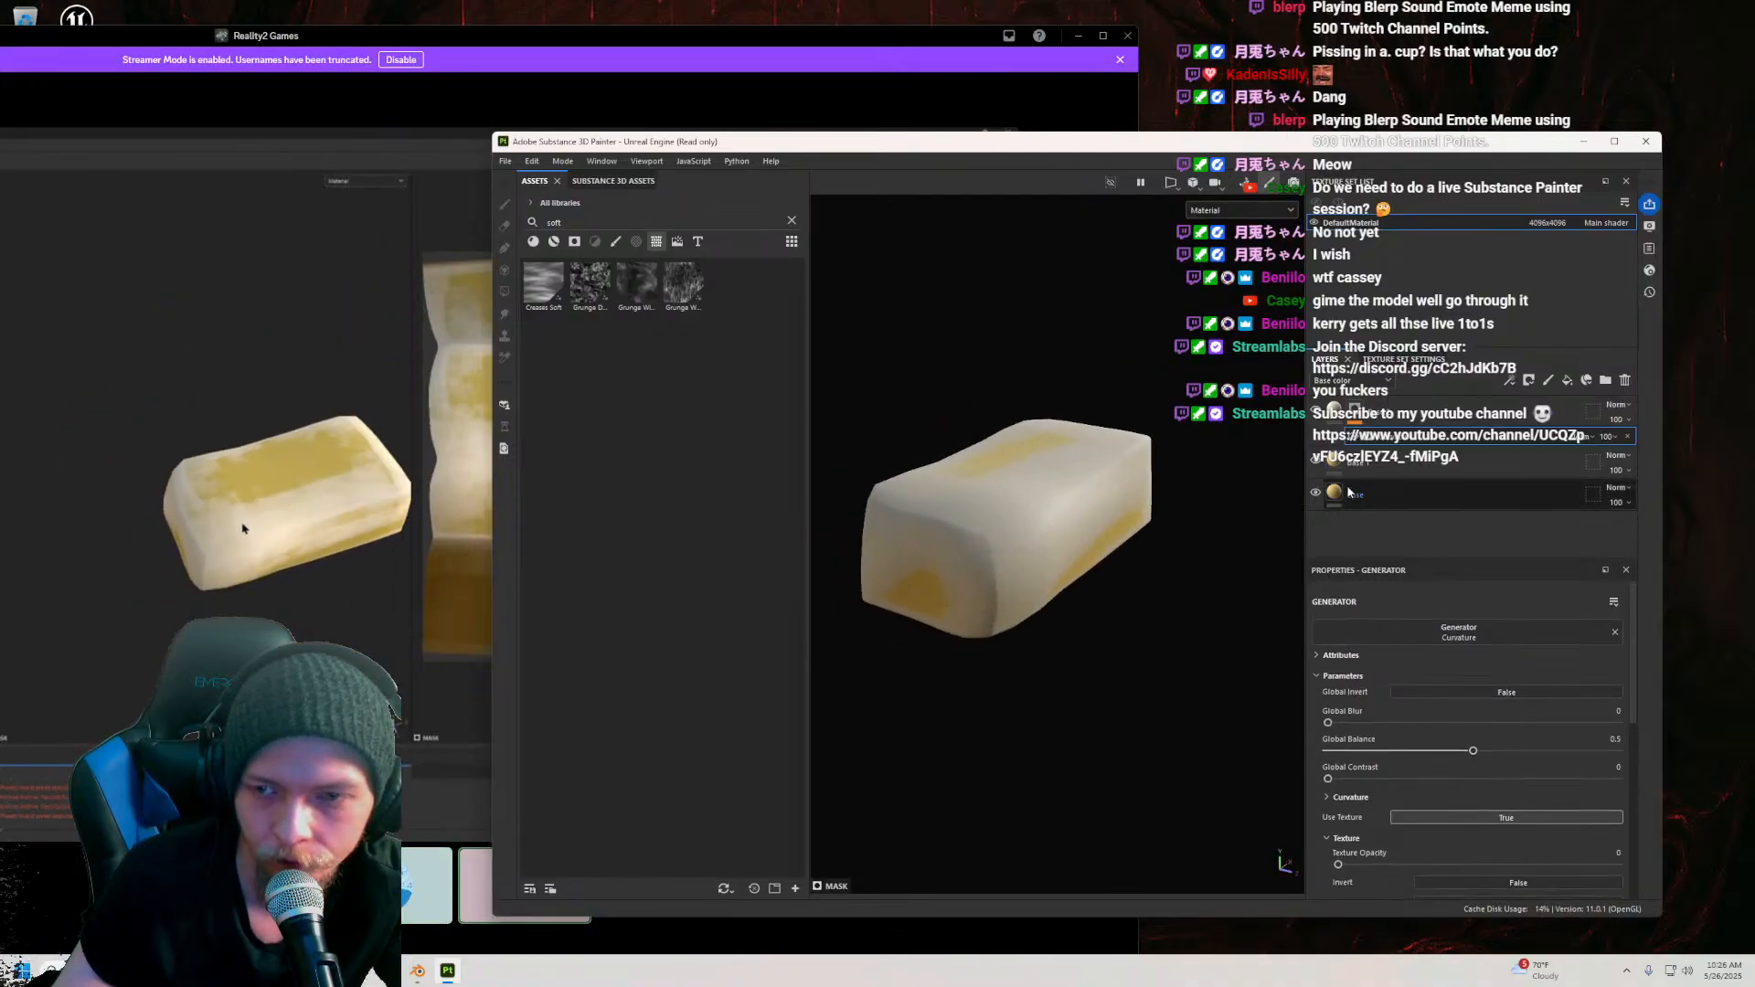
left_click_drag(1473, 751, 1351, 750)
left_click_drag(1165, 654, 914, 695, "alt")
middle_click_drag(1011, 533, 1041, 637, "alt")
scroll(1041, 637, "up", 1)
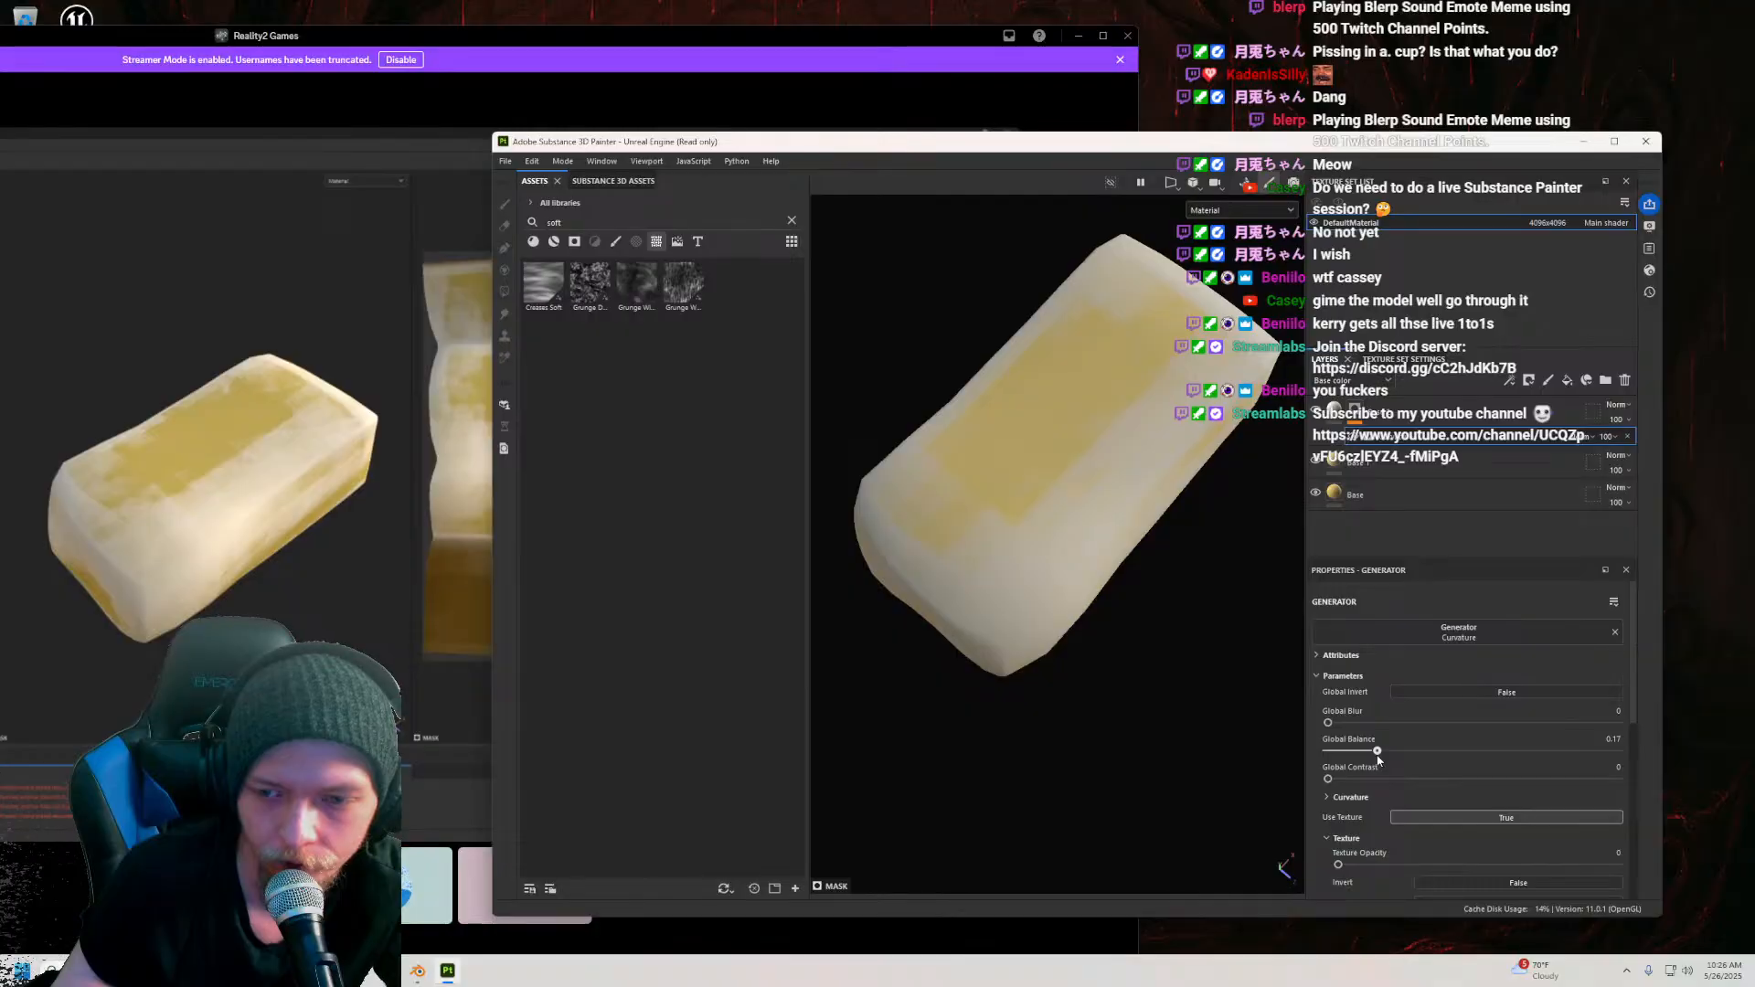
left_click_drag(1328, 780, 1482, 779)
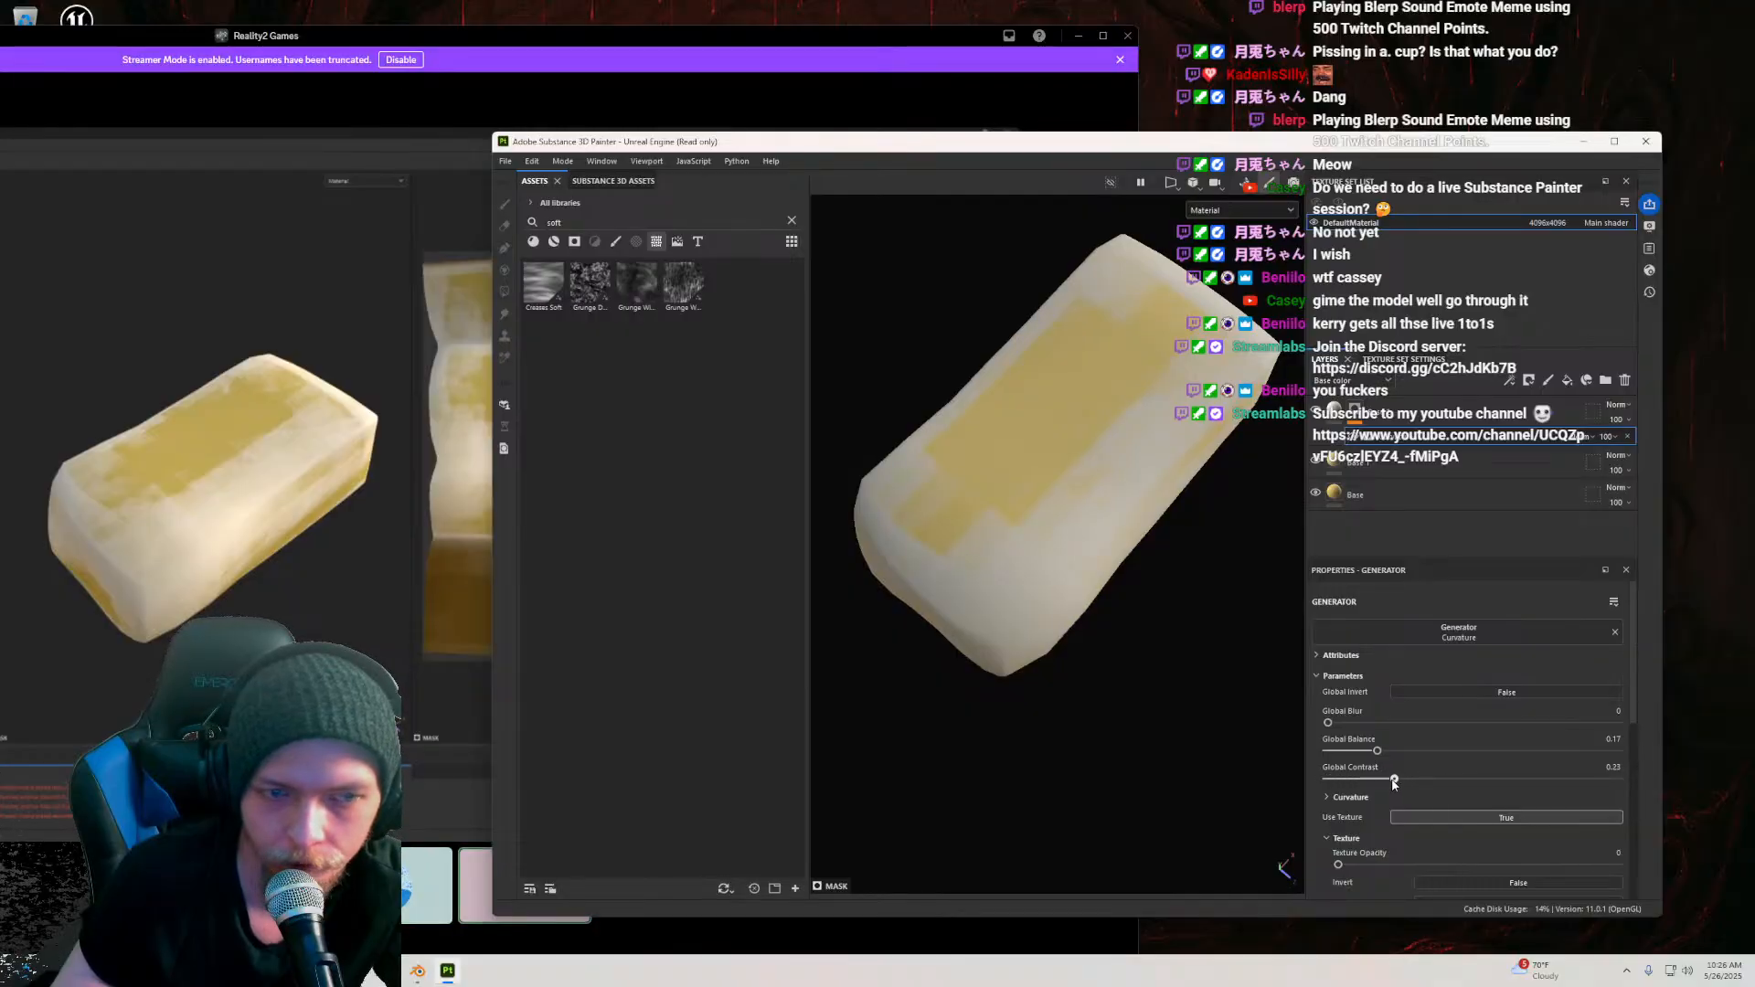
left_click_drag(1369, 752, 1359, 760)
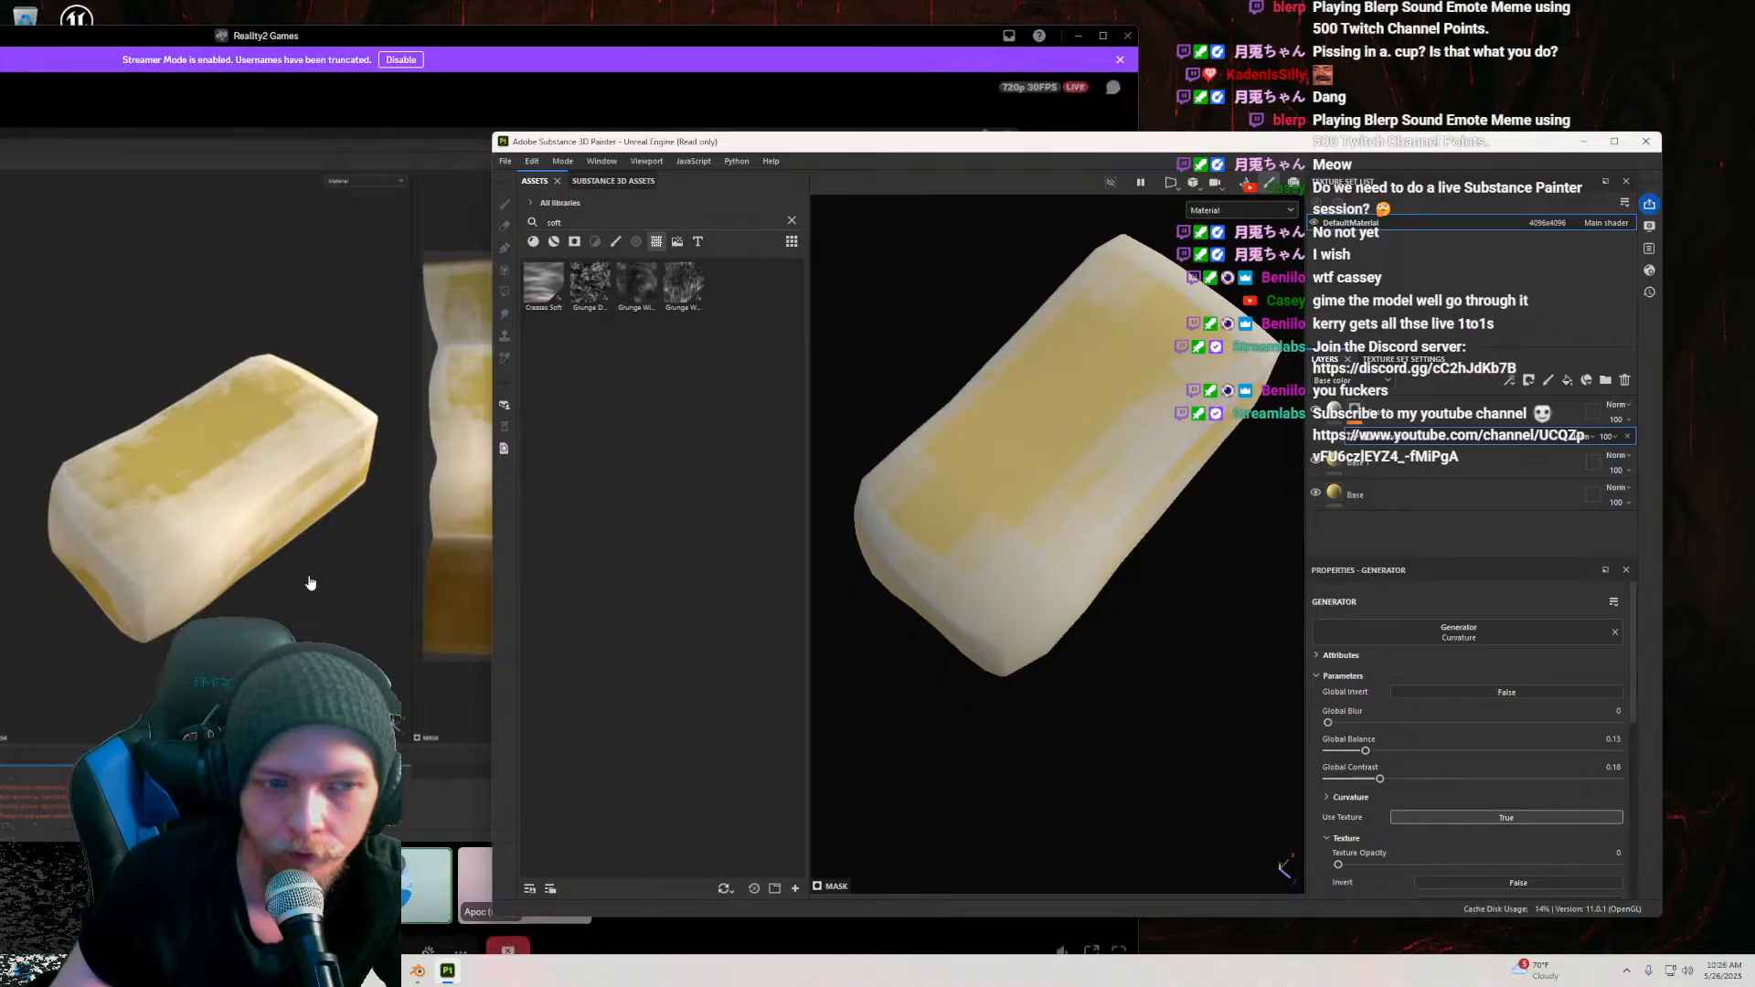
Step: Clear the asset search and remove the texture filter to list all assets
mouse_move(969, 148)
left_mouse_down()
mouse_move(1557, 191)
mouse_move(1396, 125)
mouse_move(1487, 485)
mouse_move(1515, 329)
mouse_move(1550, 269)
mouse_move(853, 143)
mouse_move(1054, 156)
left_mouse_up()
scroll(1455, 775, "down", 10)
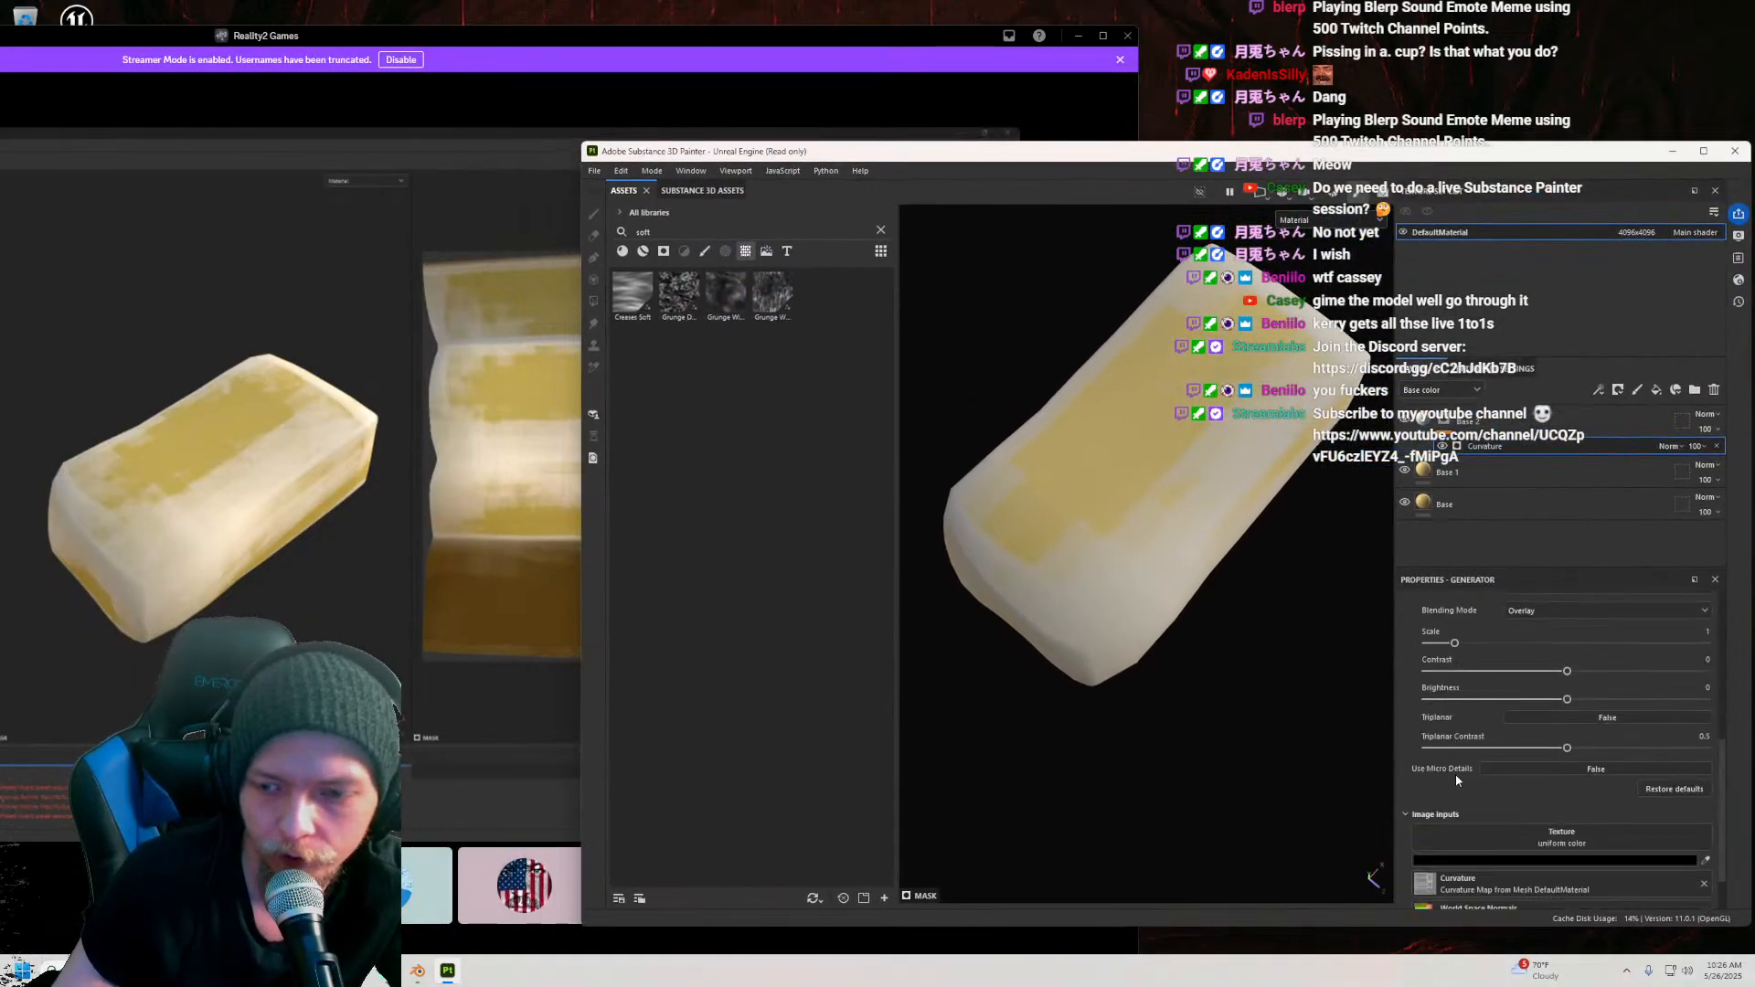
scroll(1455, 771, "up", 10)
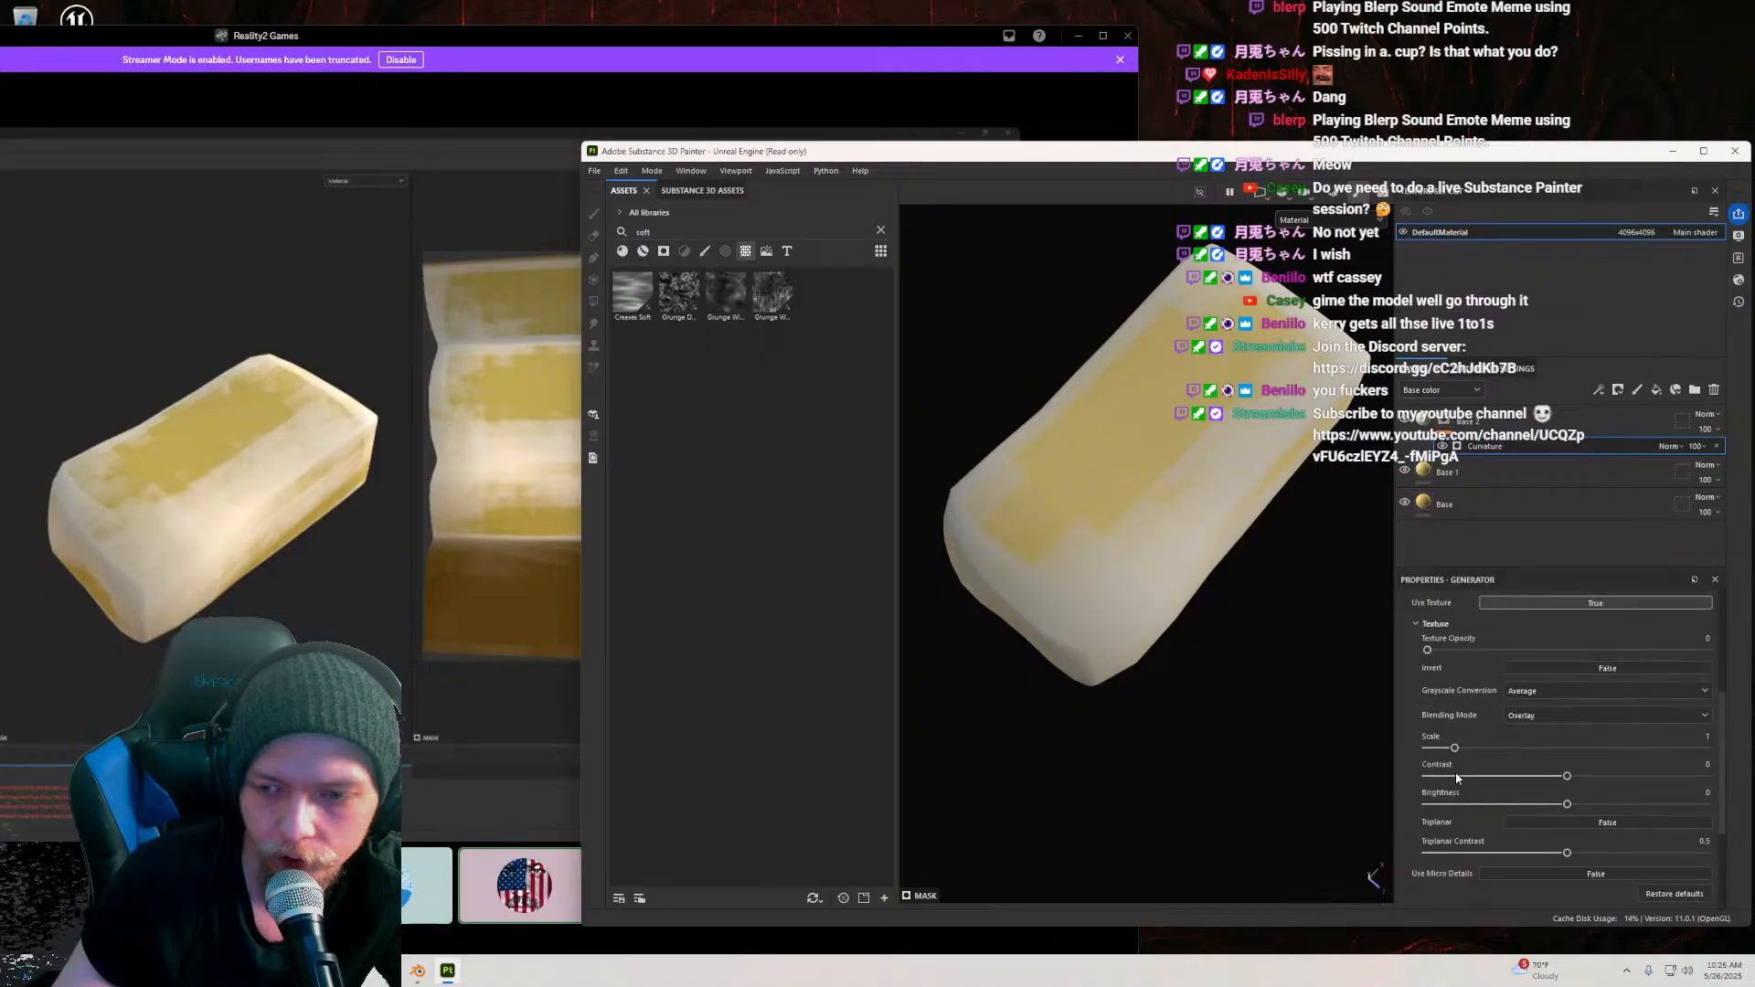
left_click(882, 231)
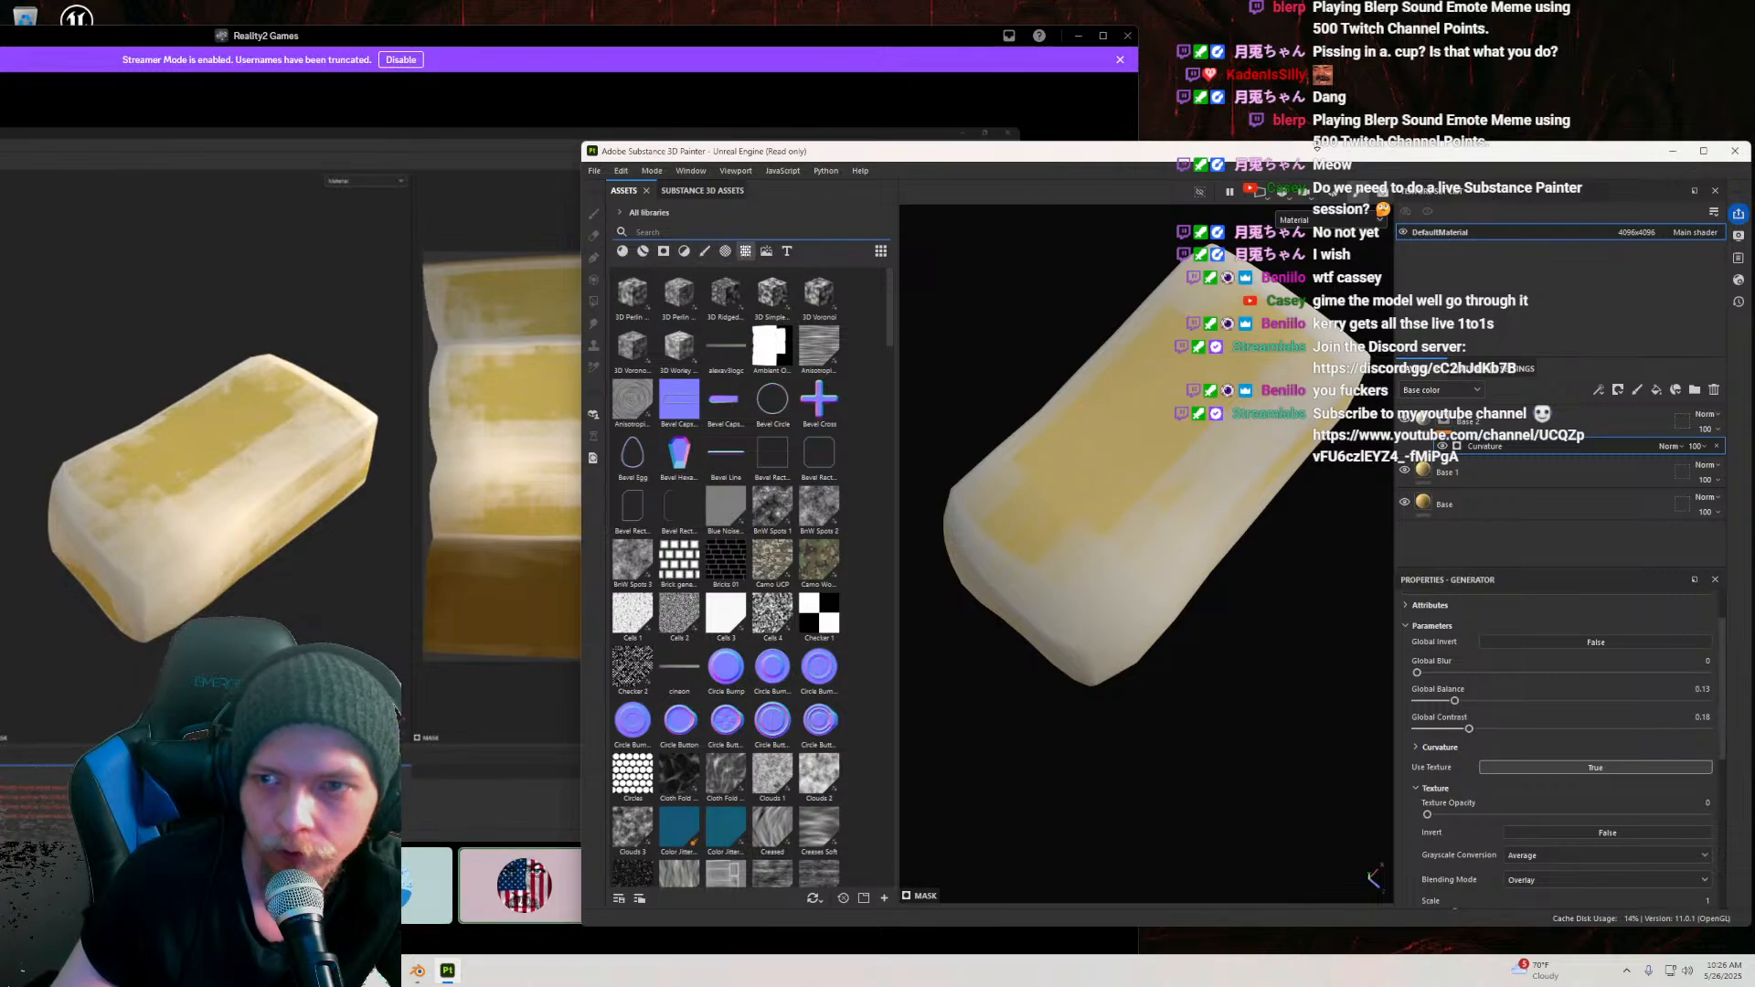
left_click_drag(1378, 150, 1217, 133)
scroll(1329, 678, "up", 2)
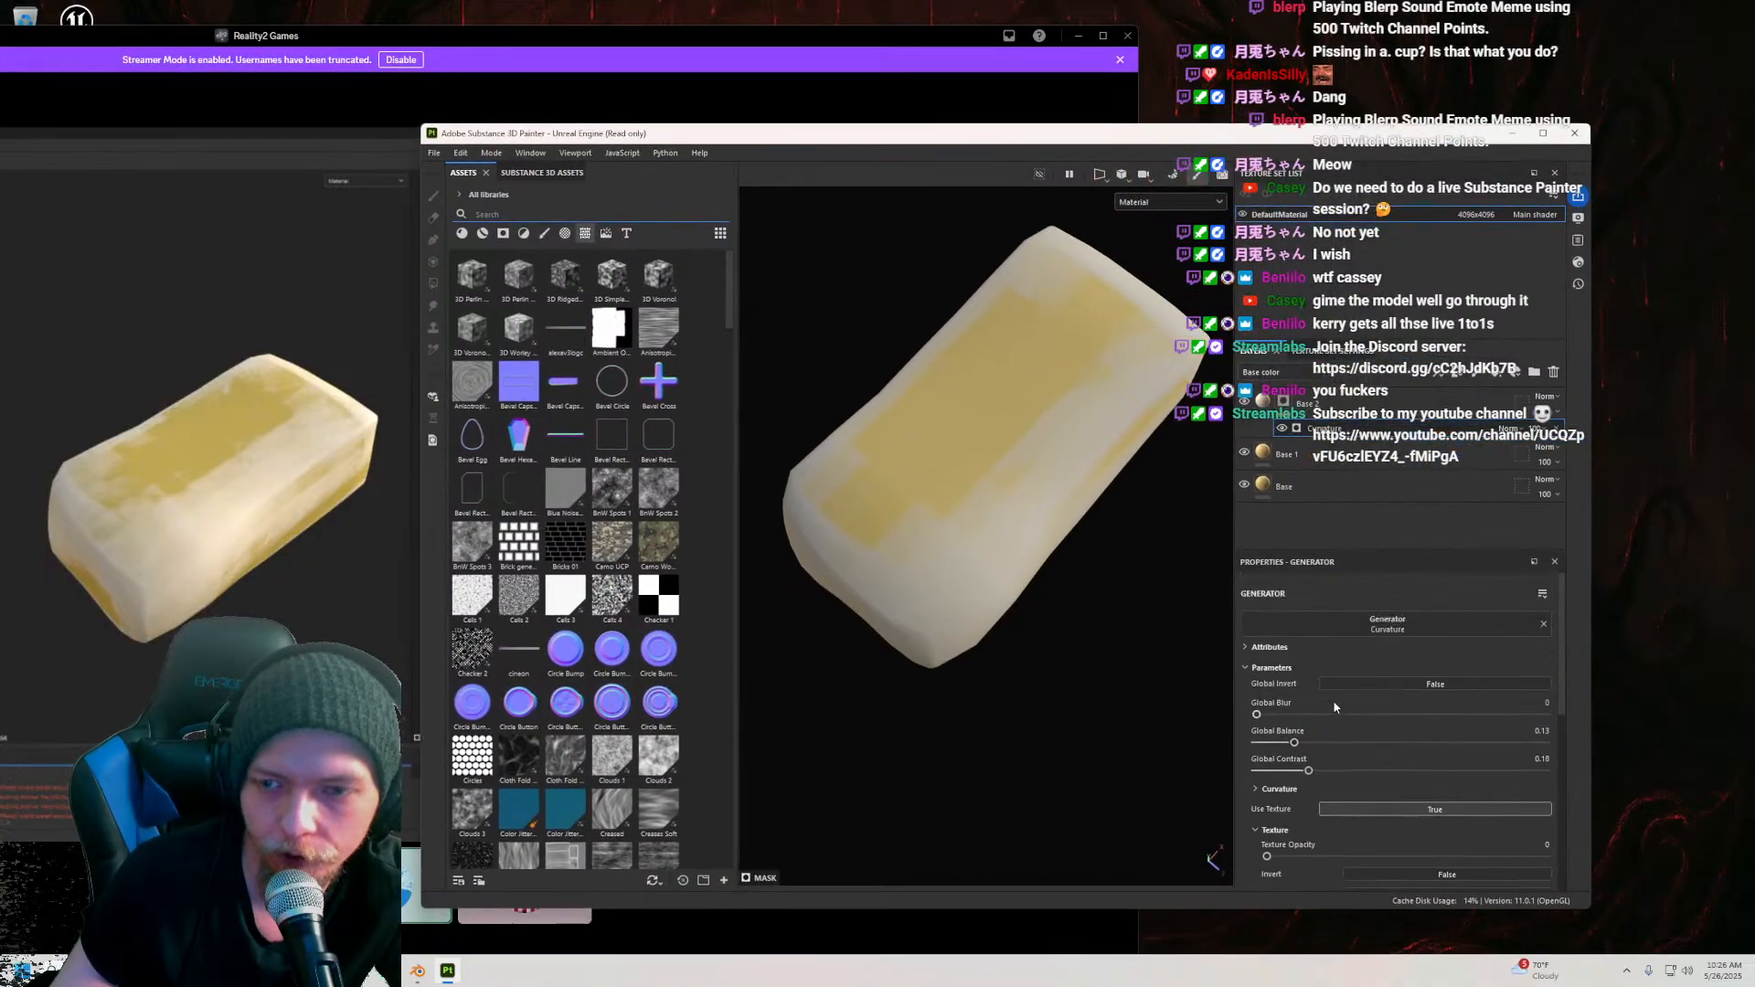
left_click(587, 235)
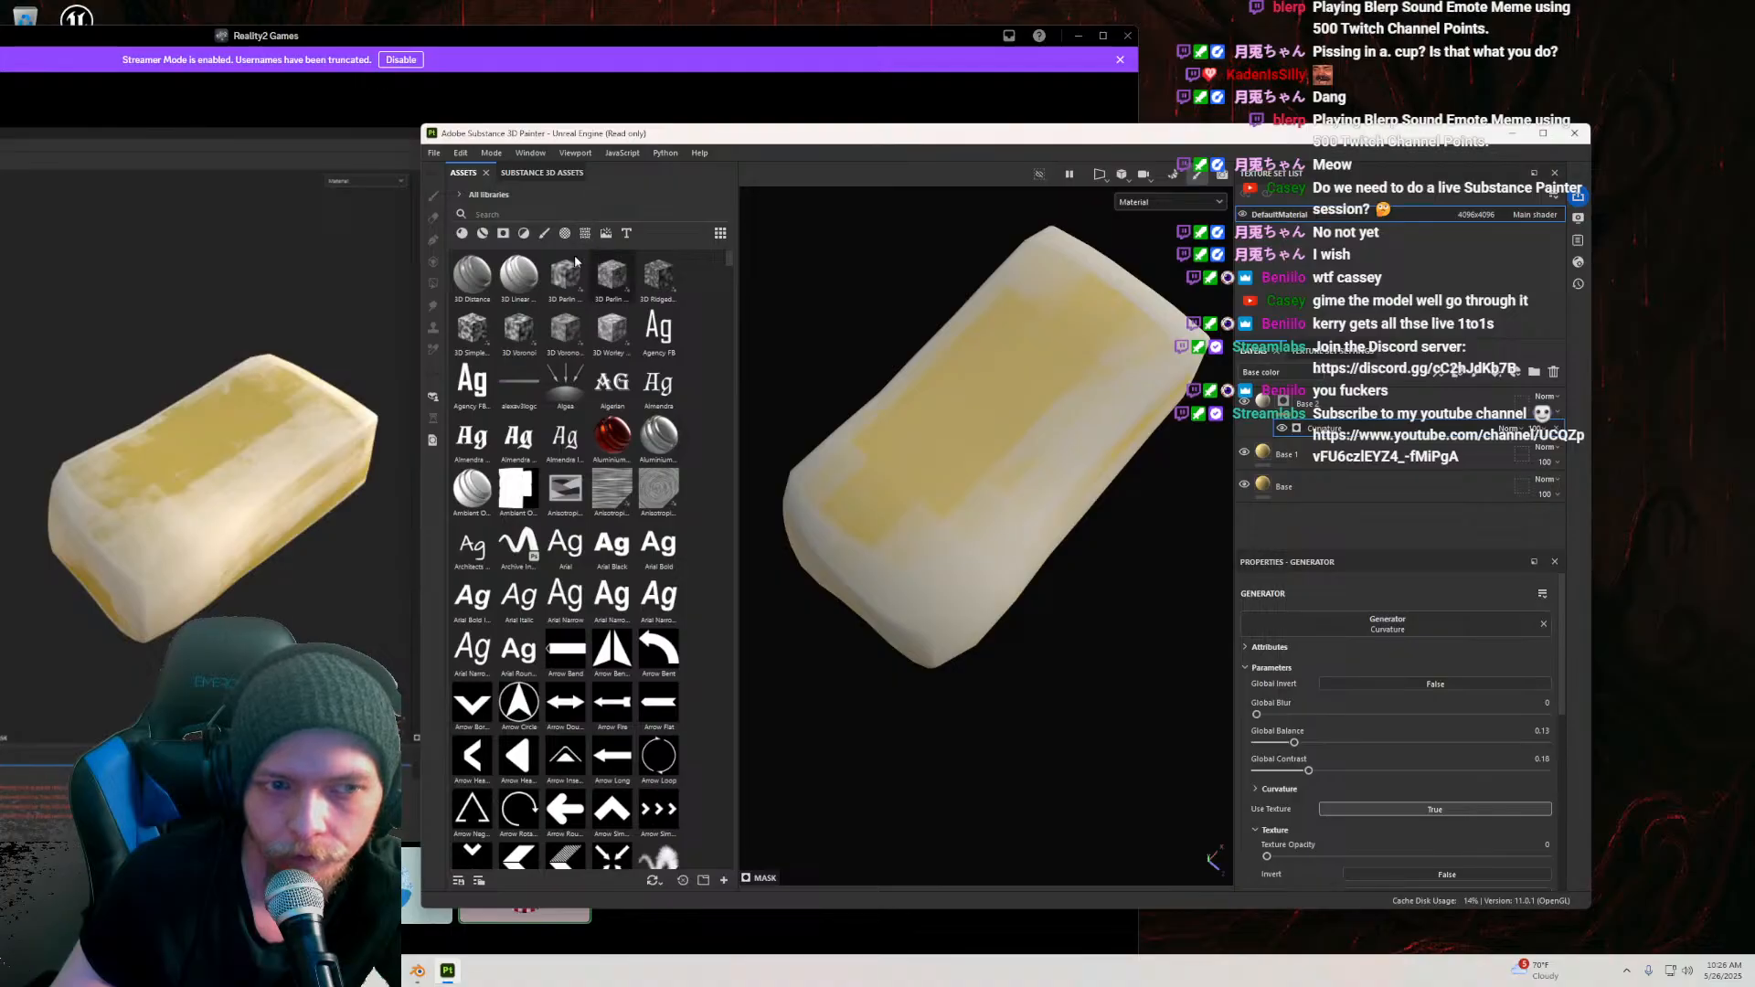
Step: Check the streamed asset shelf and search the smart masks for "soft"
left_click_drag(608, 37, 1067, 70)
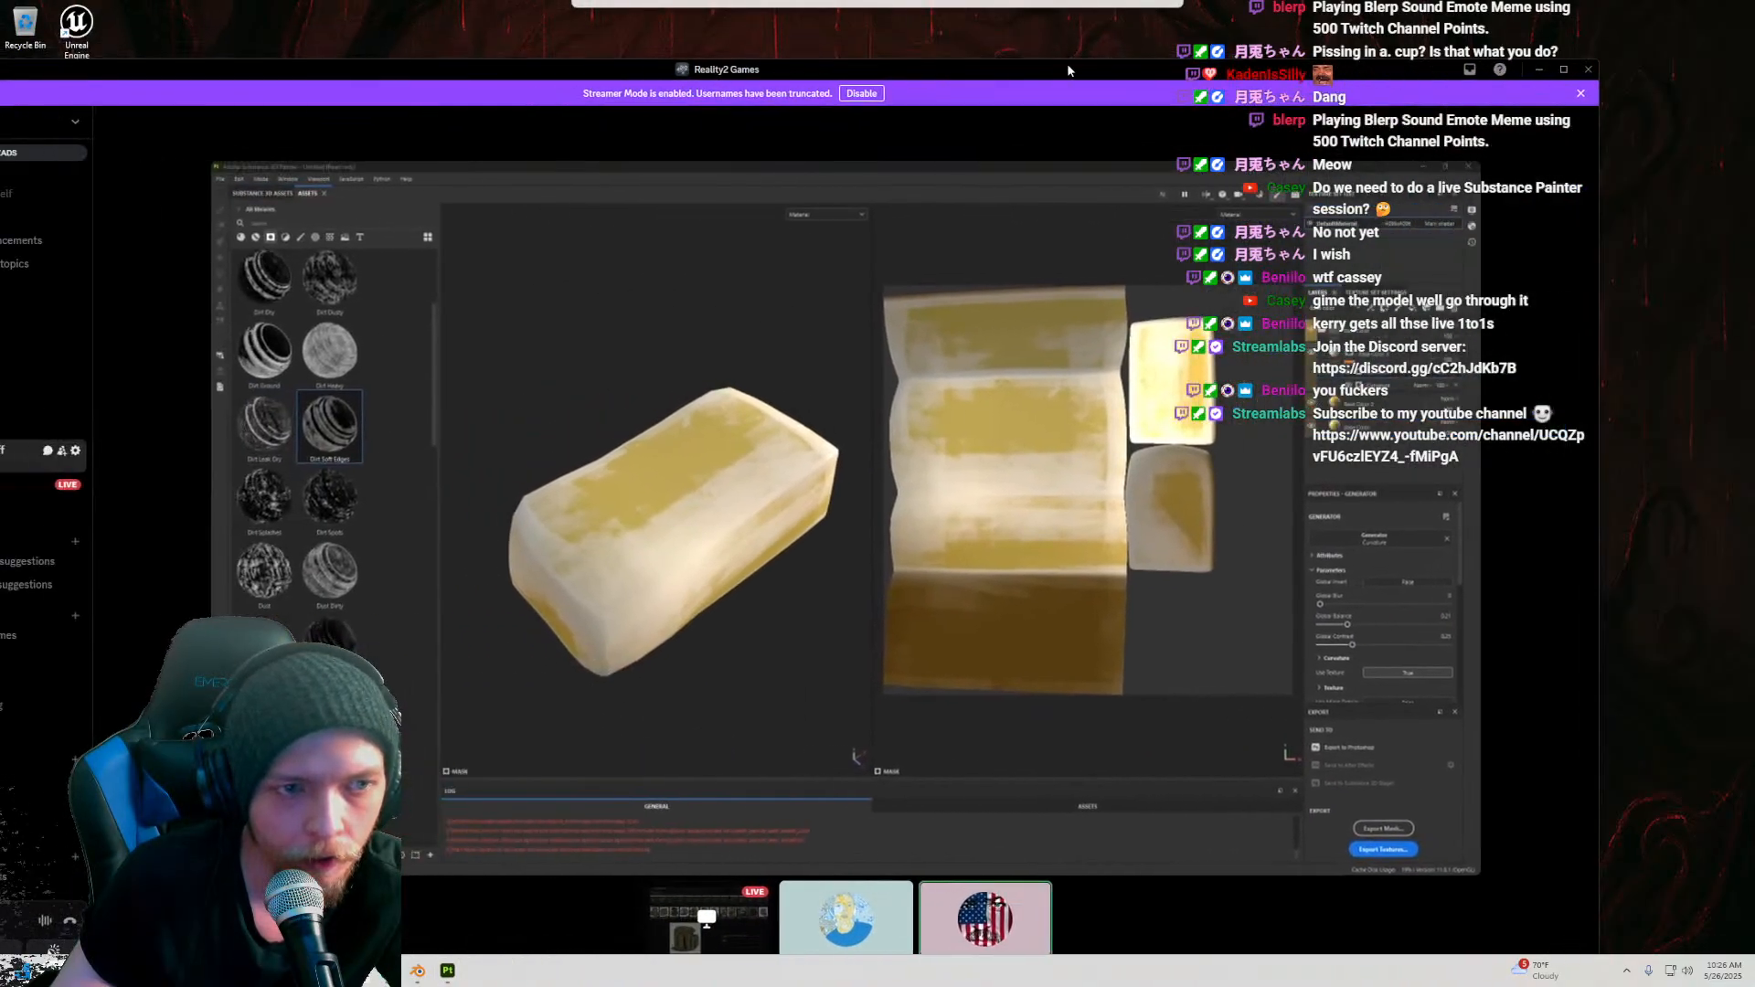
left_click_drag(1067, 71, 510, 83)
left_click_drag(1207, 138, 1270, 109)
left_click(568, 209)
left_click(575, 187)
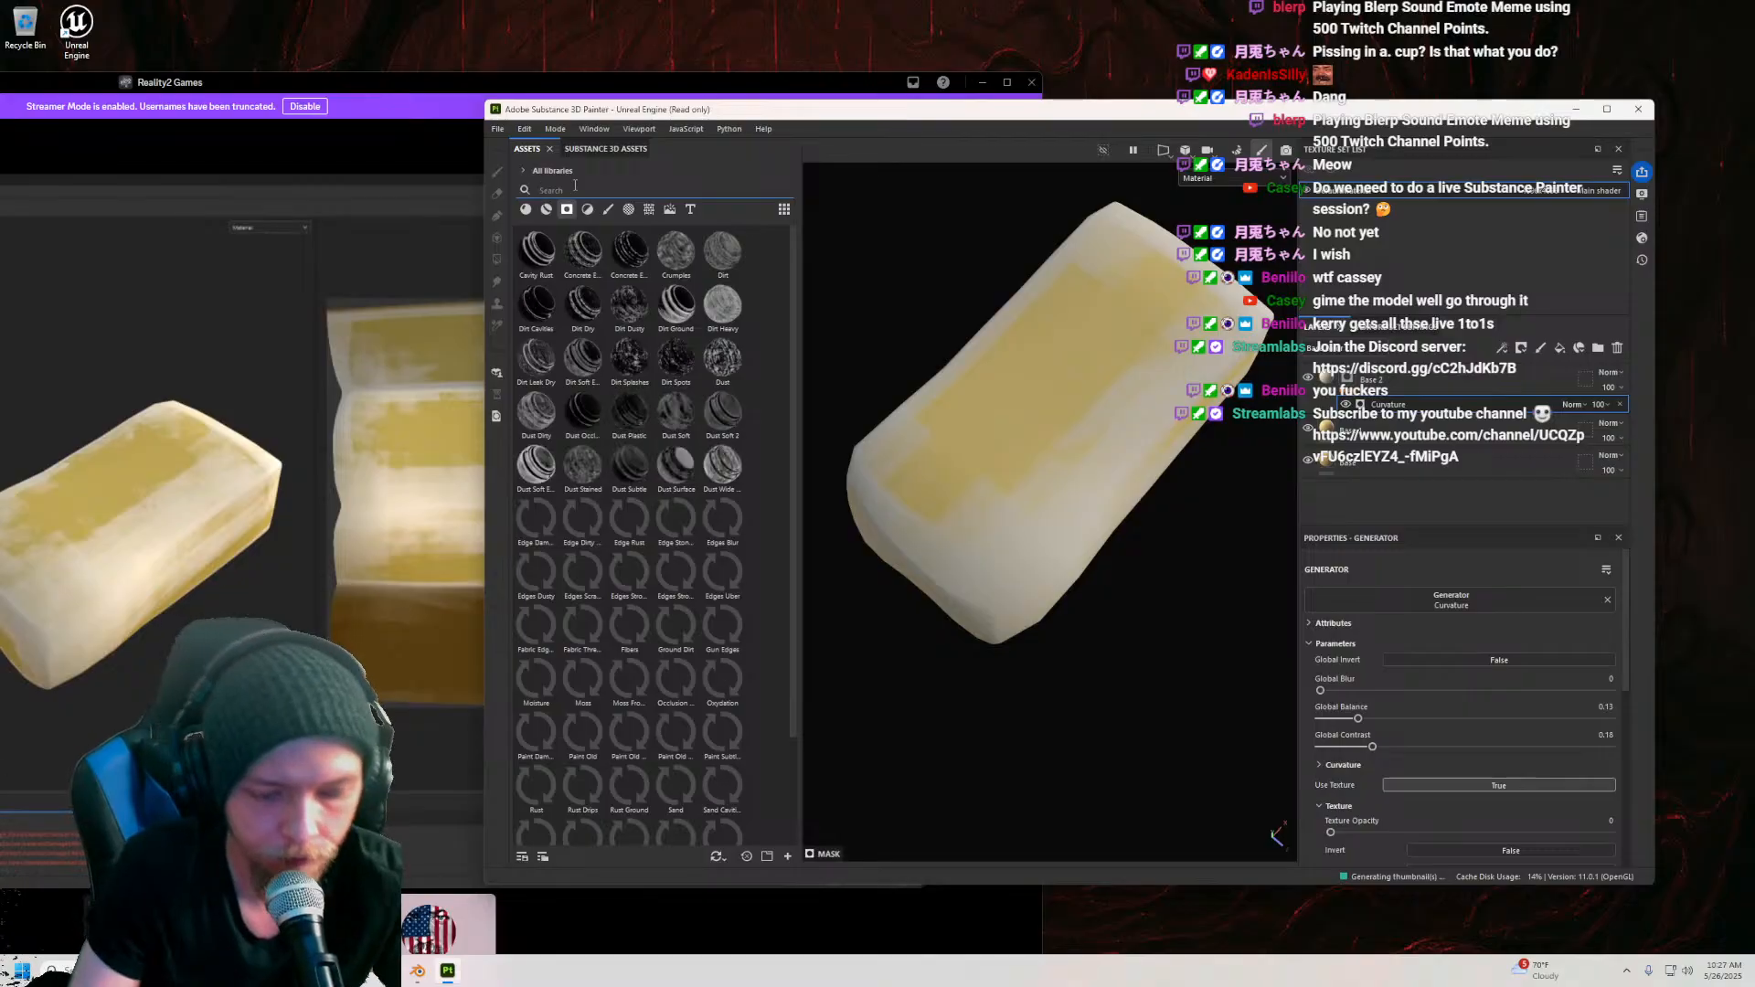
type("soft")
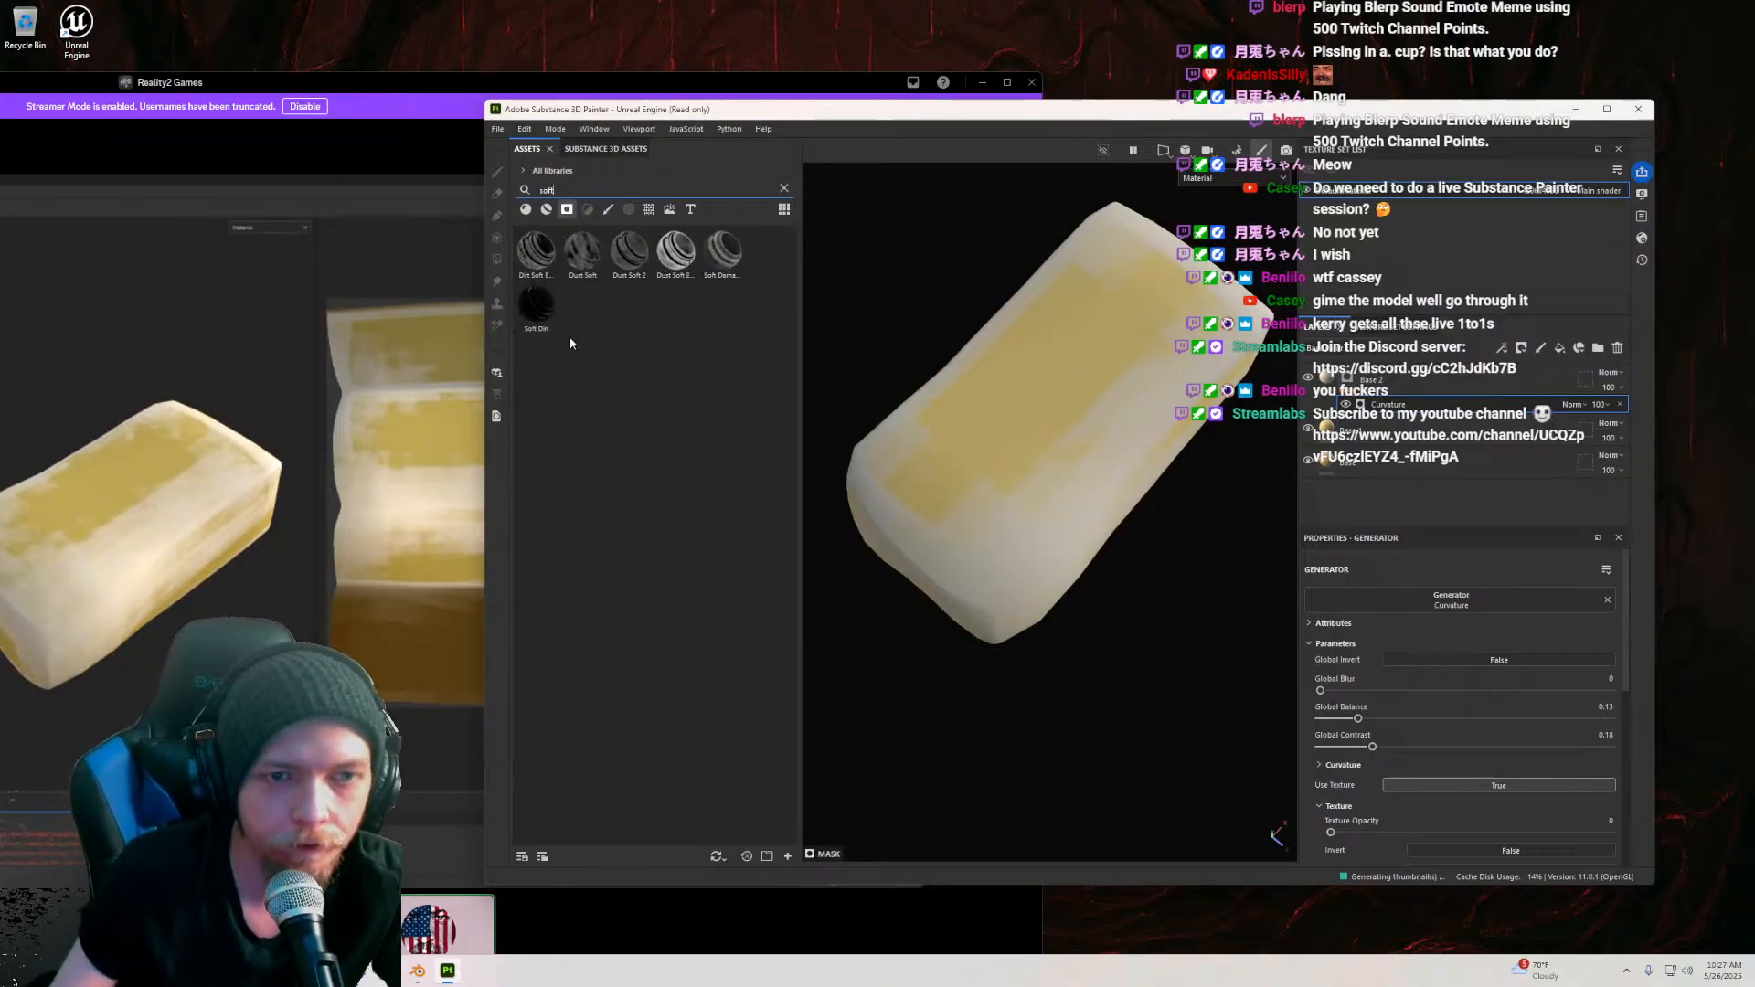
mouse_move(539, 263)
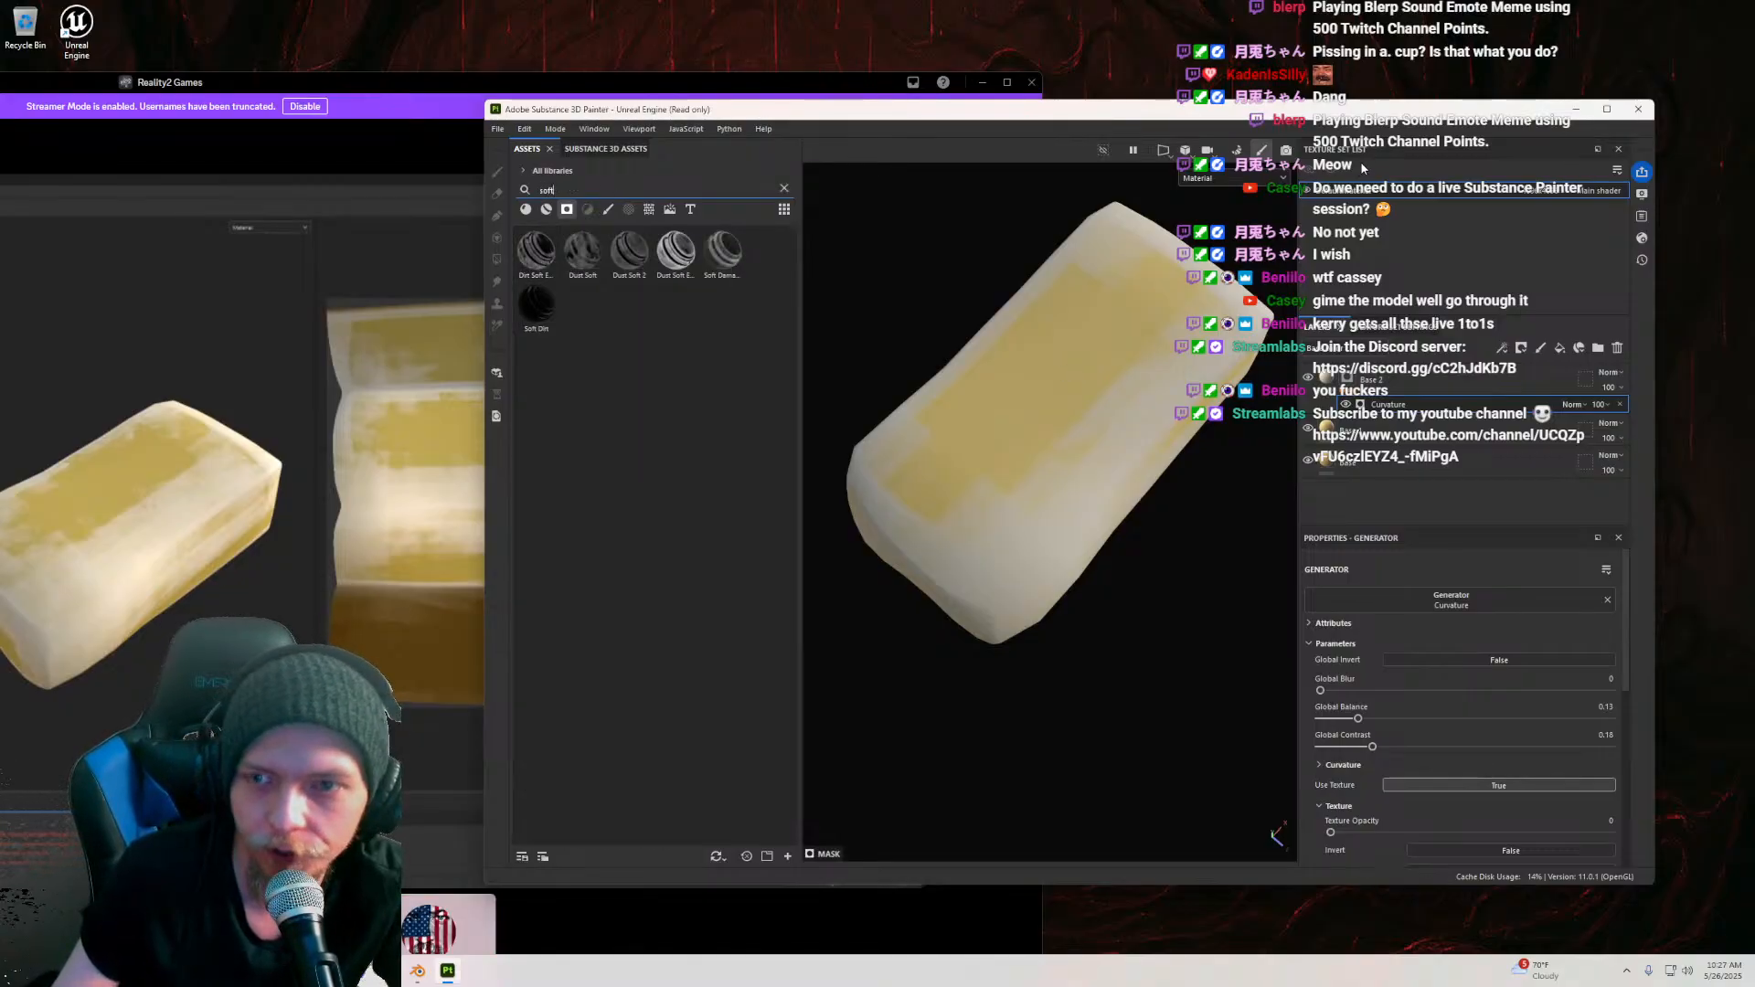
Step: Try to assign the Dirt Soft Edges smart mask to the Curvature generator's Texture image input
left_click_drag(1159, 109, 1152, 81)
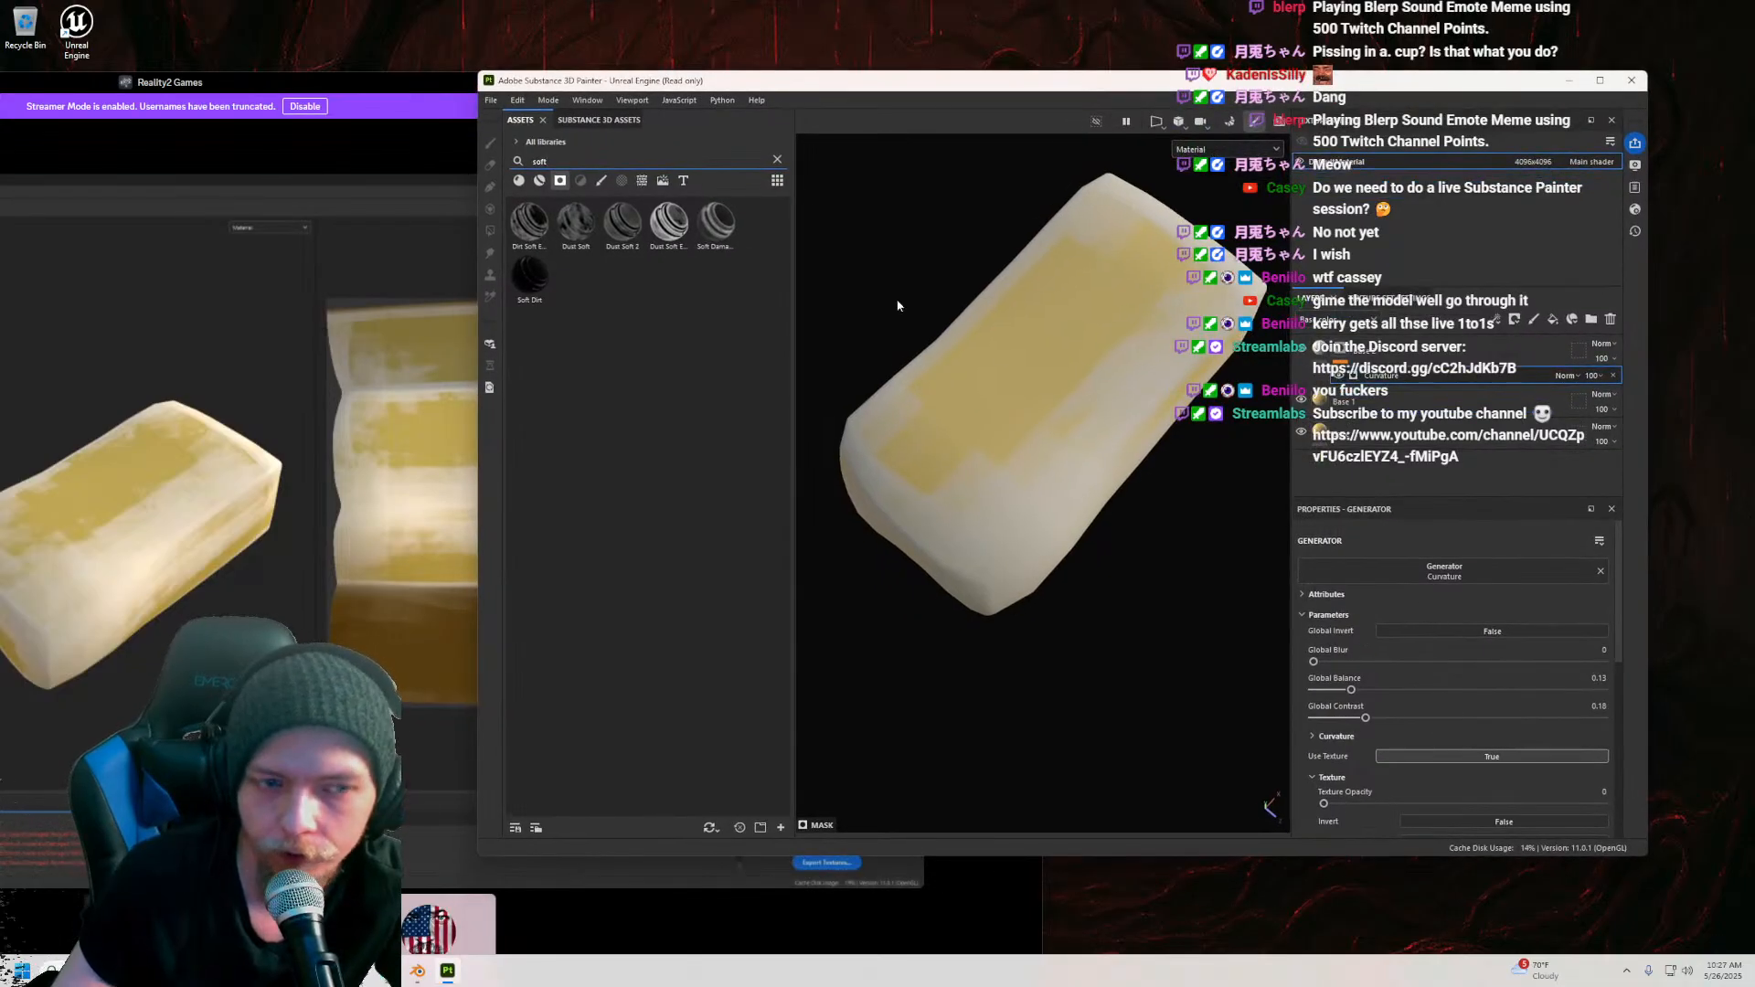
mouse_move(973, 99)
left_mouse_down()
mouse_move(1024, 568)
mouse_move(1102, 263)
mouse_move(1007, 113)
left_mouse_up()
scroll(1398, 684, "down", 3)
scroll(1395, 675, "down", 3)
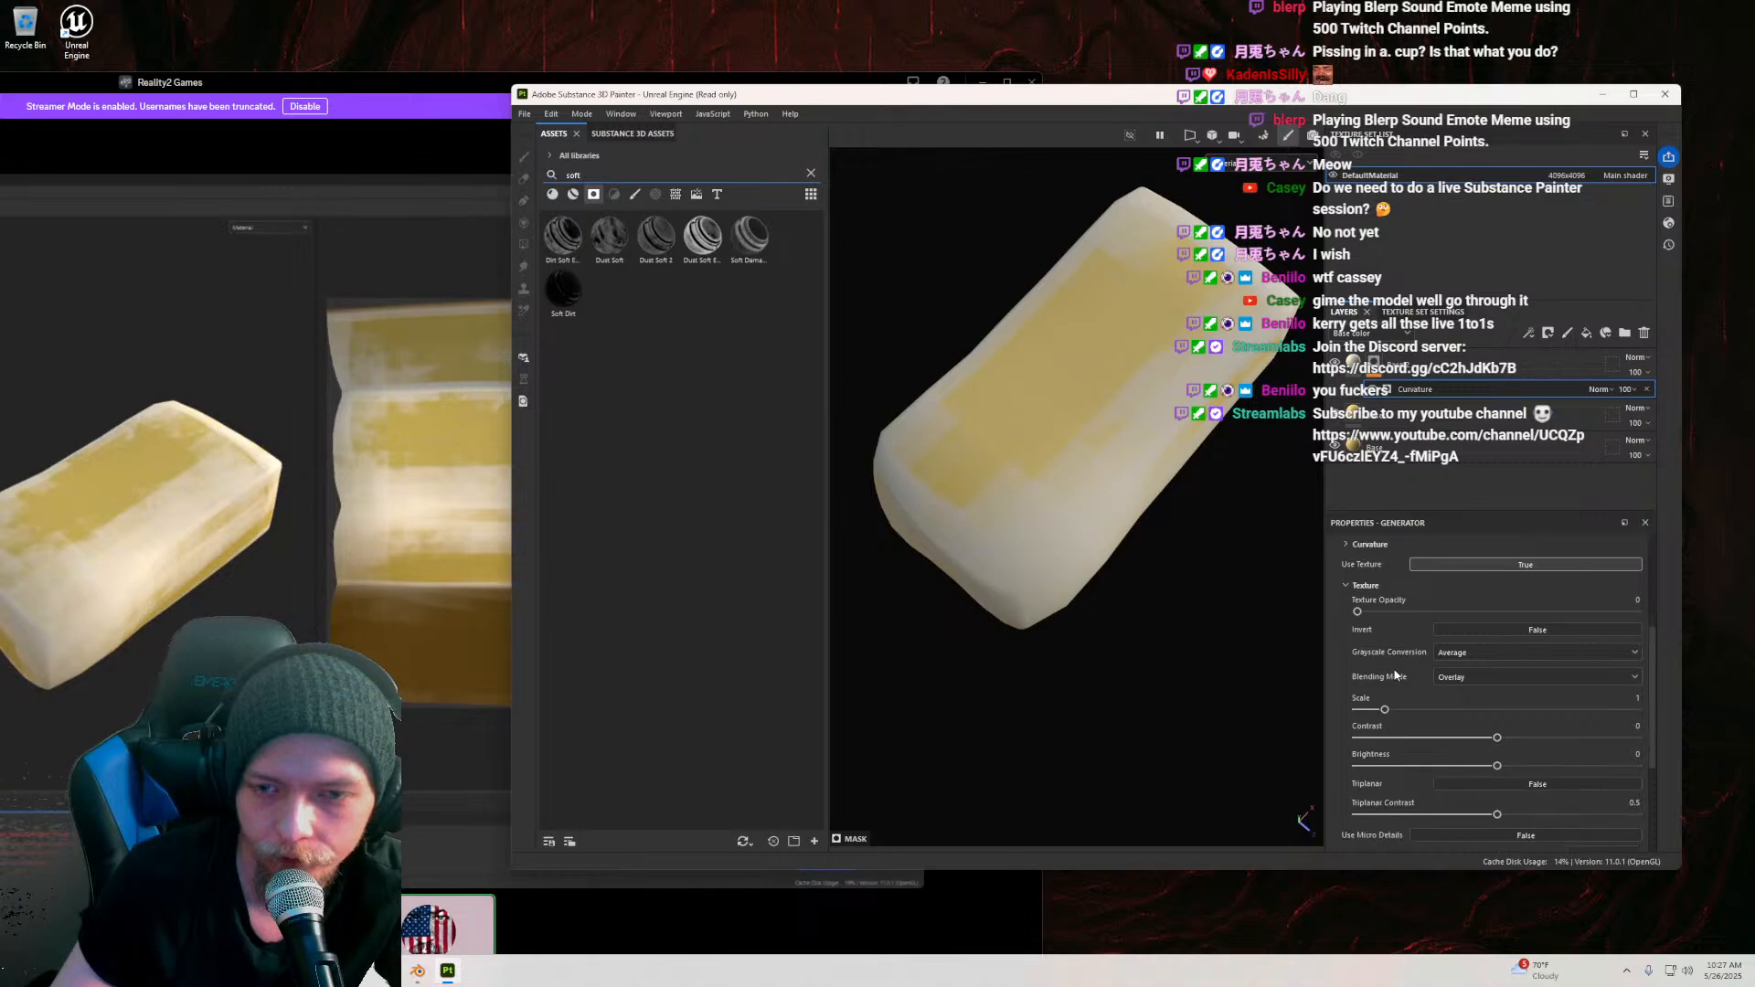
scroll(1395, 674, "down", 1)
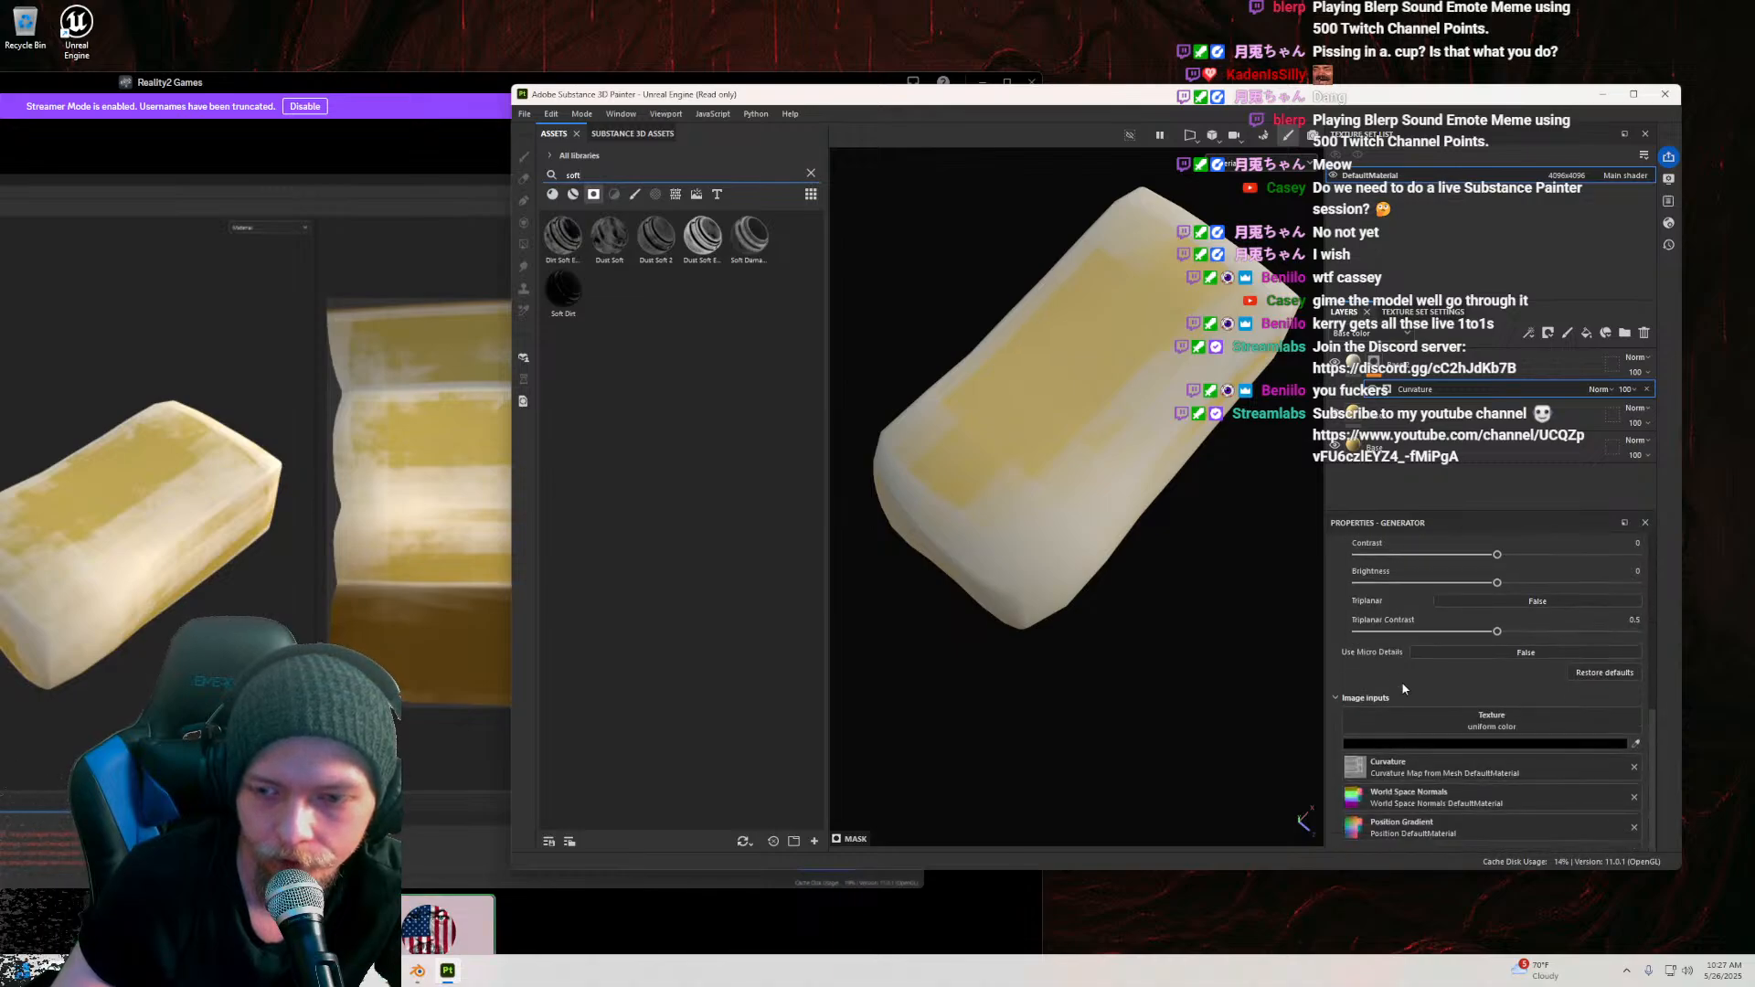
left_click_drag(562, 236, 1435, 715)
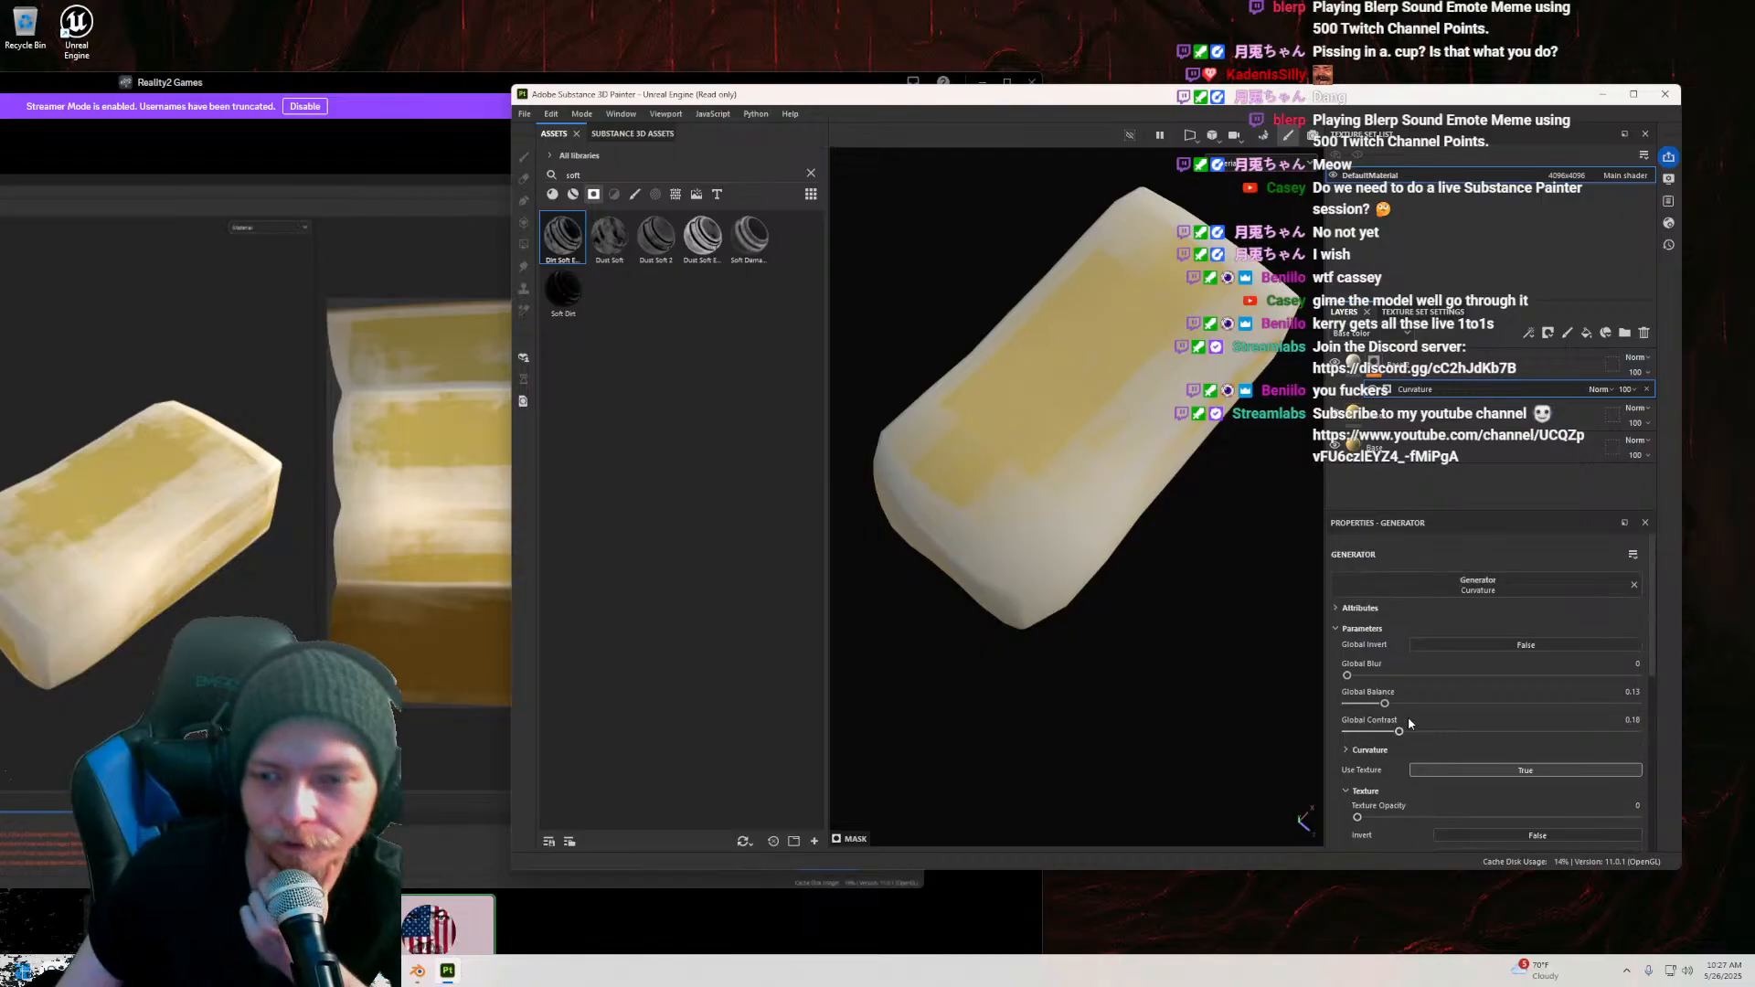
Step: Apply the Dirt Soft Edges smart mask to the Base 2 layer
left_click(1353, 364)
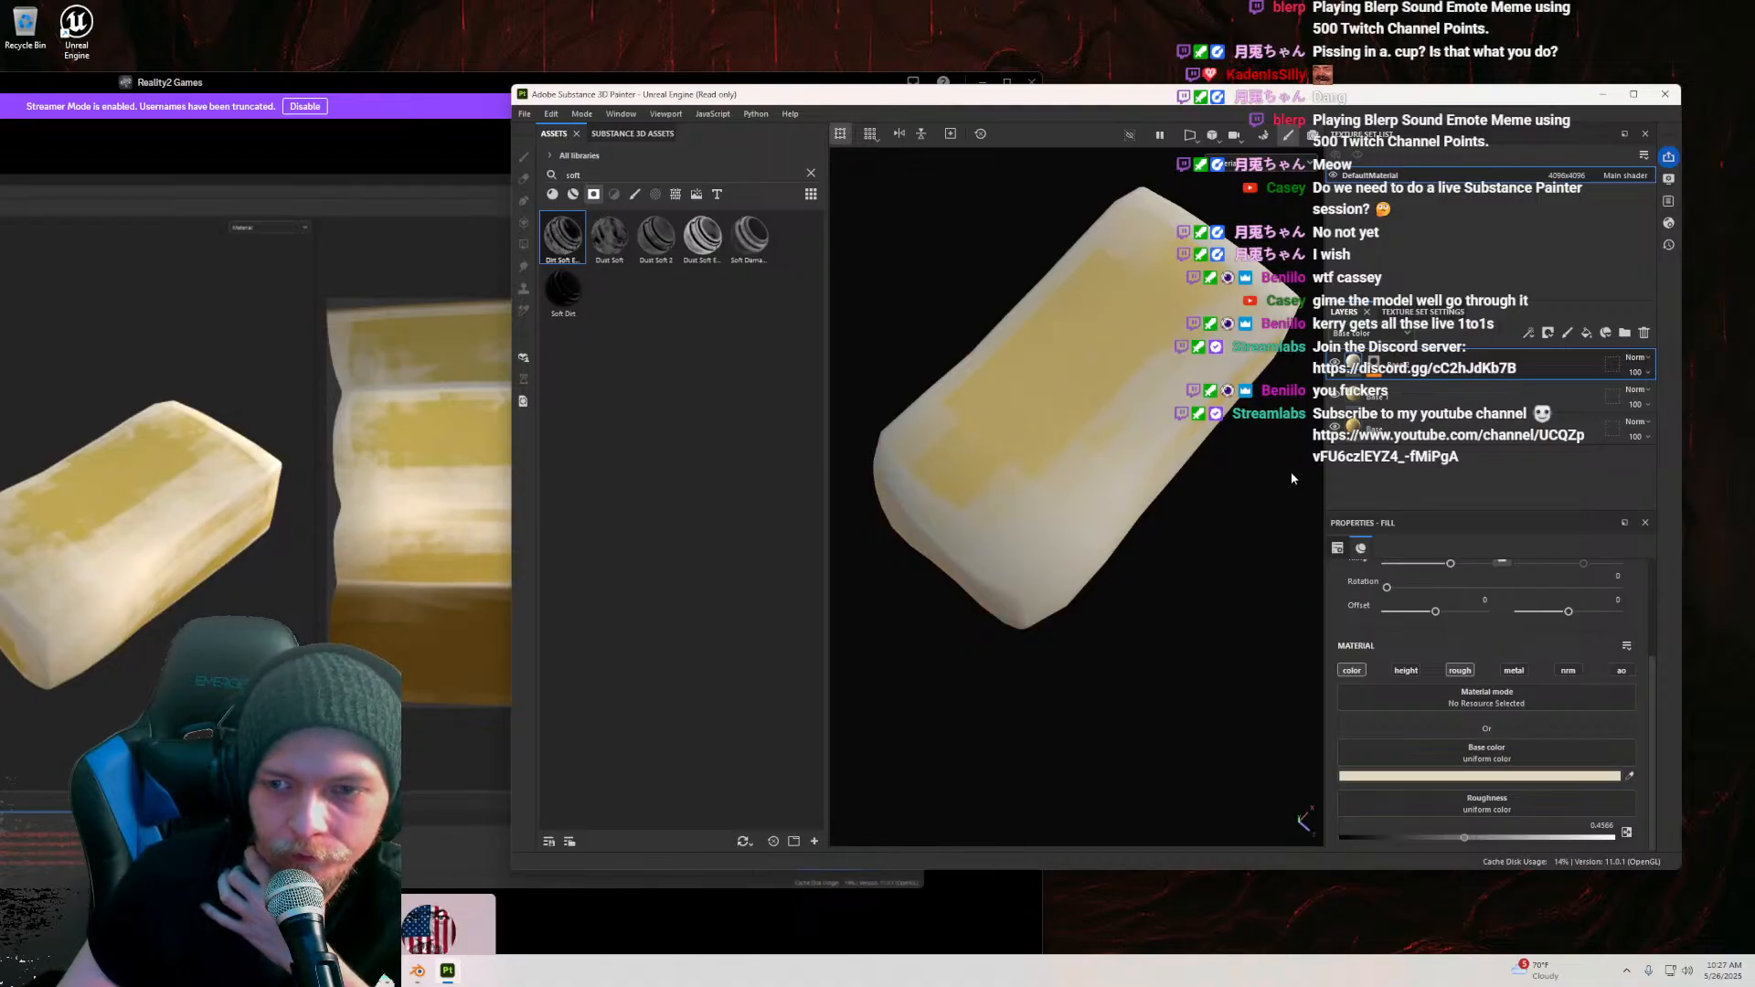
mouse_move(565, 239)
left_mouse_down()
mouse_move(1402, 745)
mouse_move(1471, 765)
mouse_move(1370, 423)
mouse_move(1381, 368)
left_mouse_up()
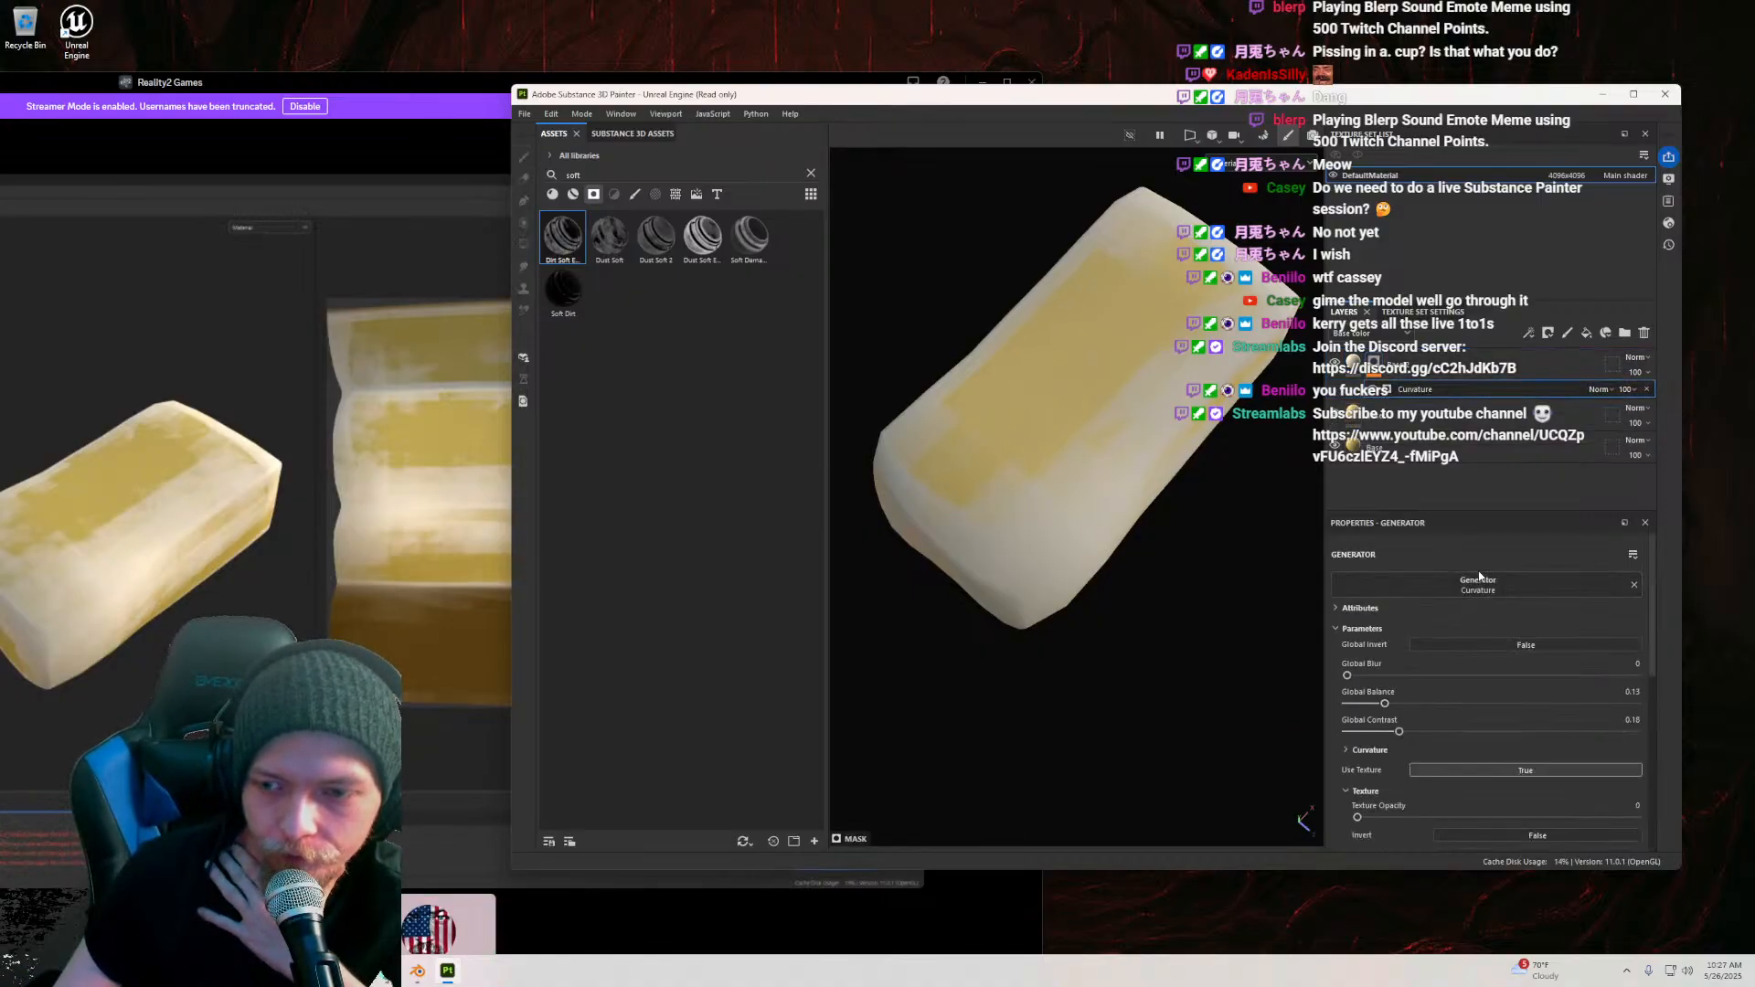
scroll(1432, 649, "down", 3)
scroll(1432, 648, "down", 1)
mouse_move(910, 100)
left_mouse_down()
mouse_move(1374, 445)
mouse_move(1468, 613)
mouse_move(1574, 269)
mouse_move(1017, 191)
left_mouse_up()
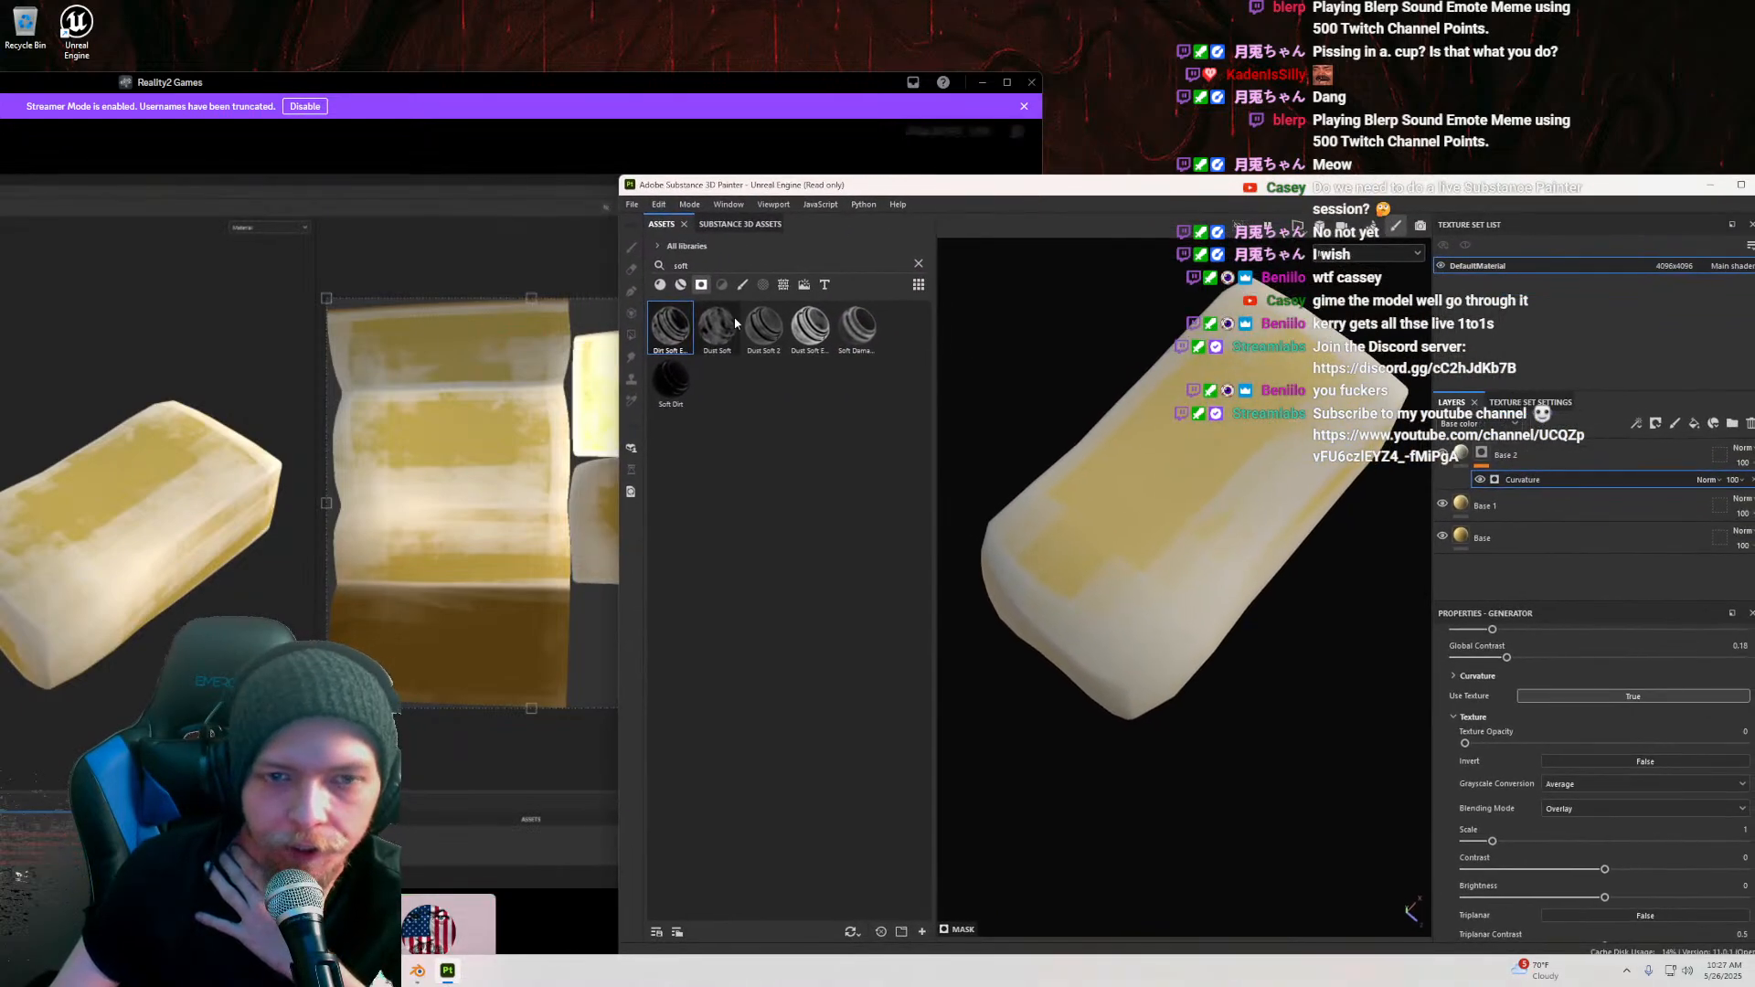
left_click_drag(679, 325, 1488, 460)
Step: Set the smart mask's Curvature generator to Global Balance 0.76 and Global Contrast 0.02
scroll(1247, 560, "up", 3)
left_click_drag(1143, 587, 1146, 528, "alt")
mouse_move(1155, 199)
left_mouse_down()
mouse_move(1244, 193)
mouse_move(1001, 429)
mouse_move(987, 189)
mouse_move(1056, 127)
mouse_move(1462, 86)
mouse_move(973, 176)
mouse_move(1008, 105)
left_mouse_up()
scroll(1380, 674, "up", 3)
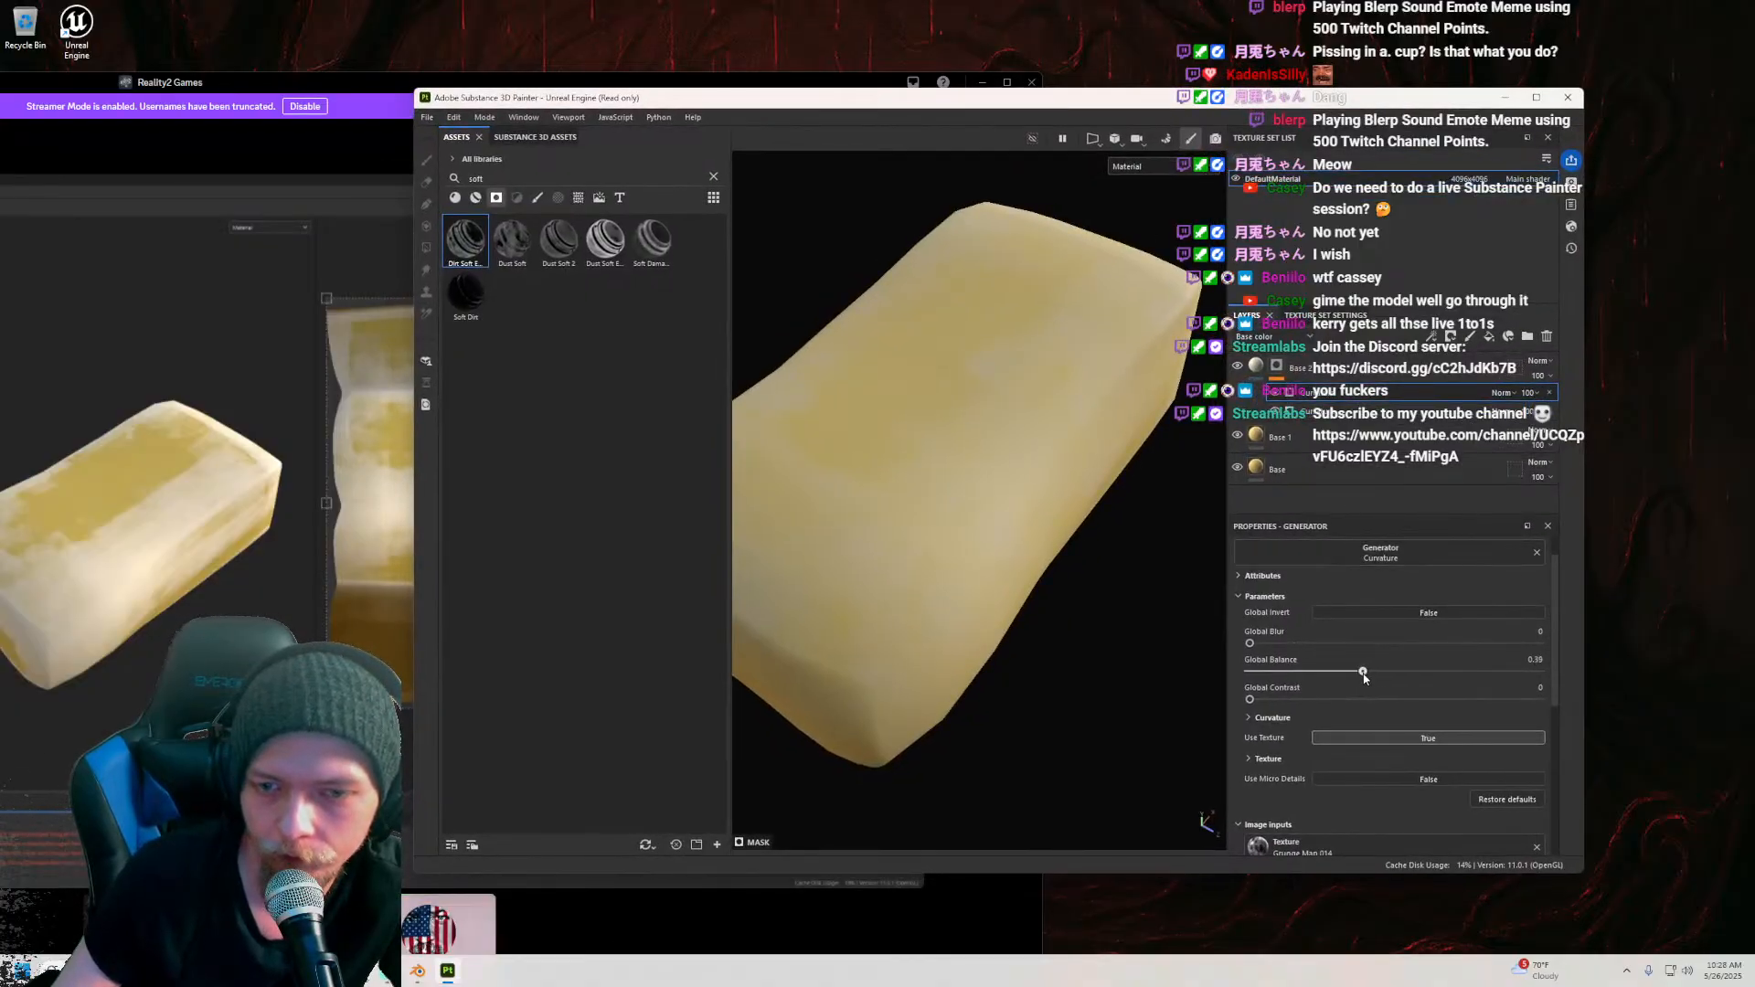
left_click_drag(1051, 585, 1188, 548, "alt")
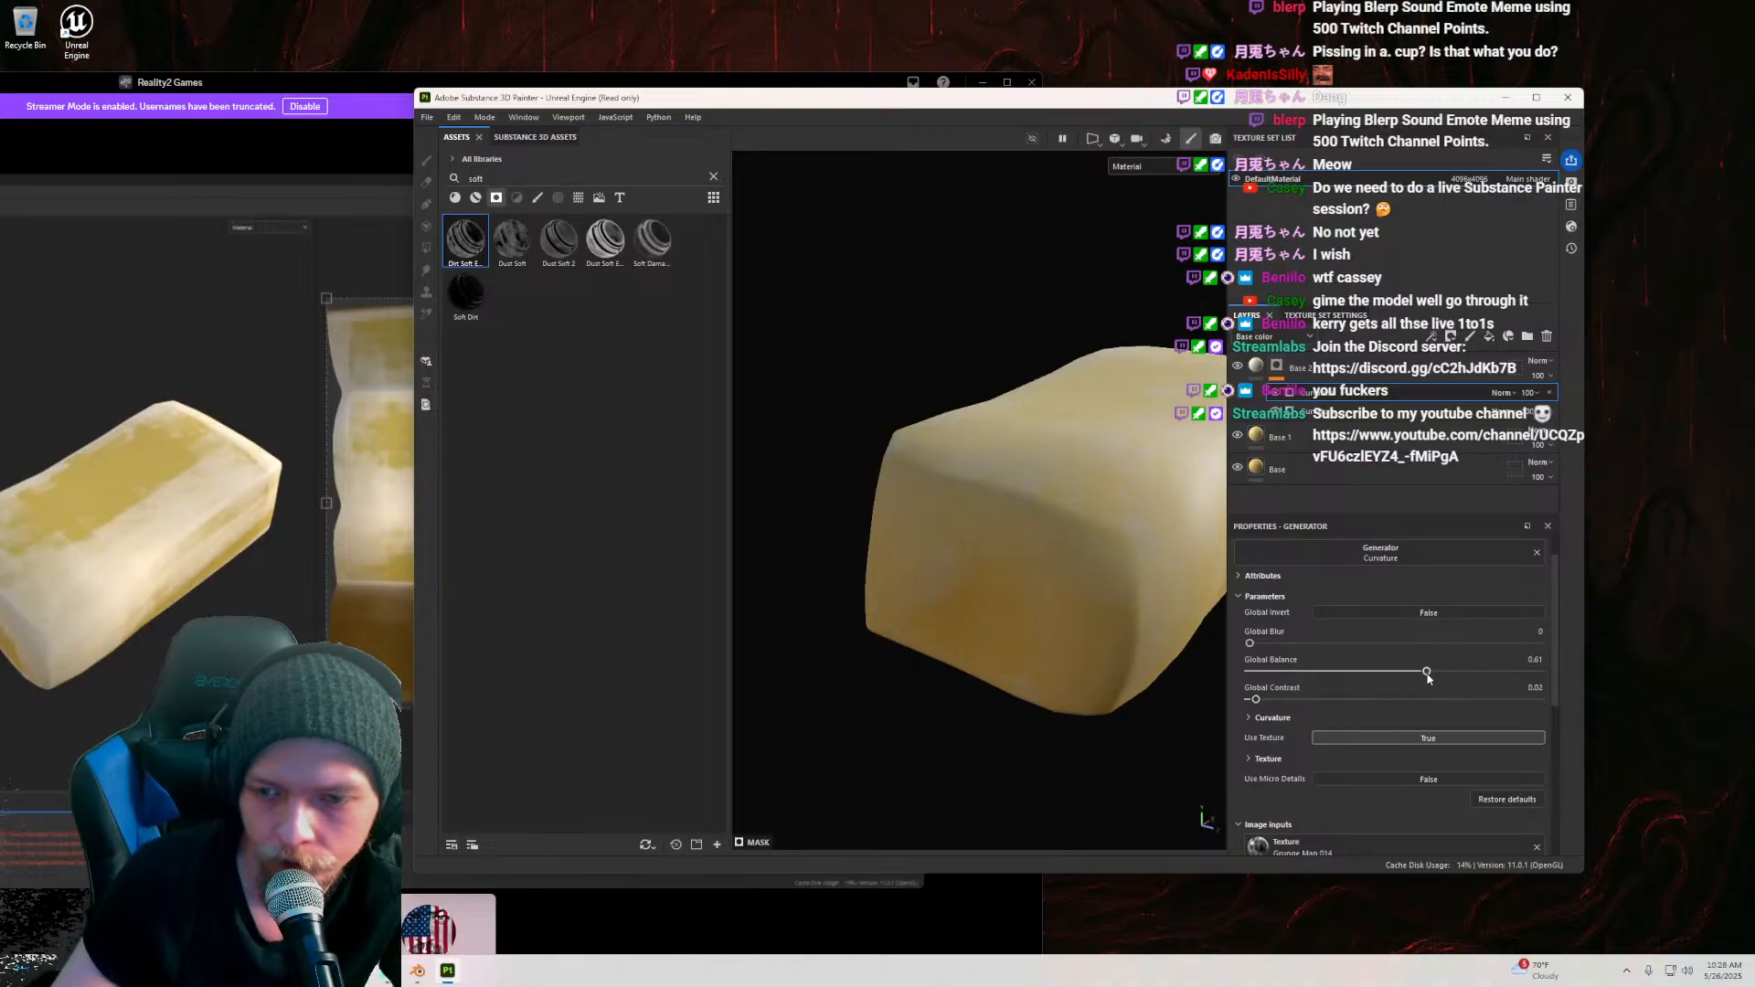
left_click_drag(921, 554, 1060, 555, "alt")
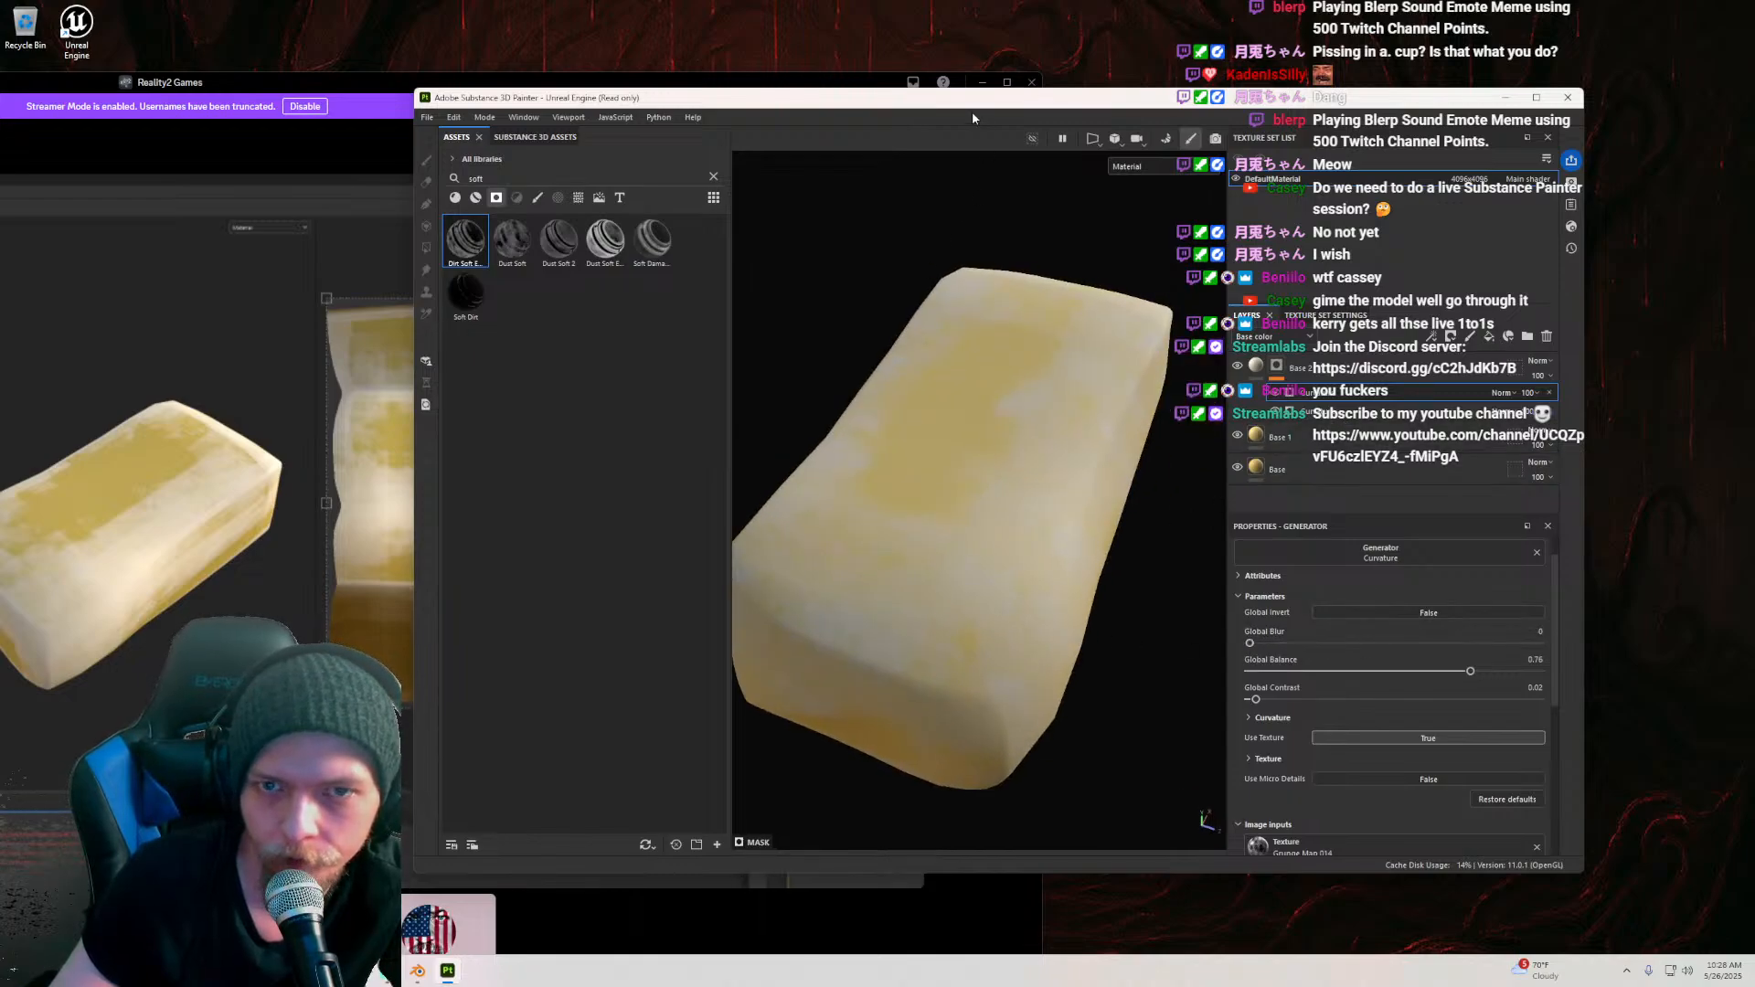
Step: Switch to Discord to watch the streamed smoothed block, and check the direct message with the shared FBX file
mouse_move(964, 100)
left_mouse_down()
mouse_move(1443, 239)
mouse_move(1278, 729)
mouse_move(988, 667)
mouse_move(778, 825)
mouse_move(957, 835)
mouse_move(1146, 575)
mouse_move(1189, 127)
left_mouse_up()
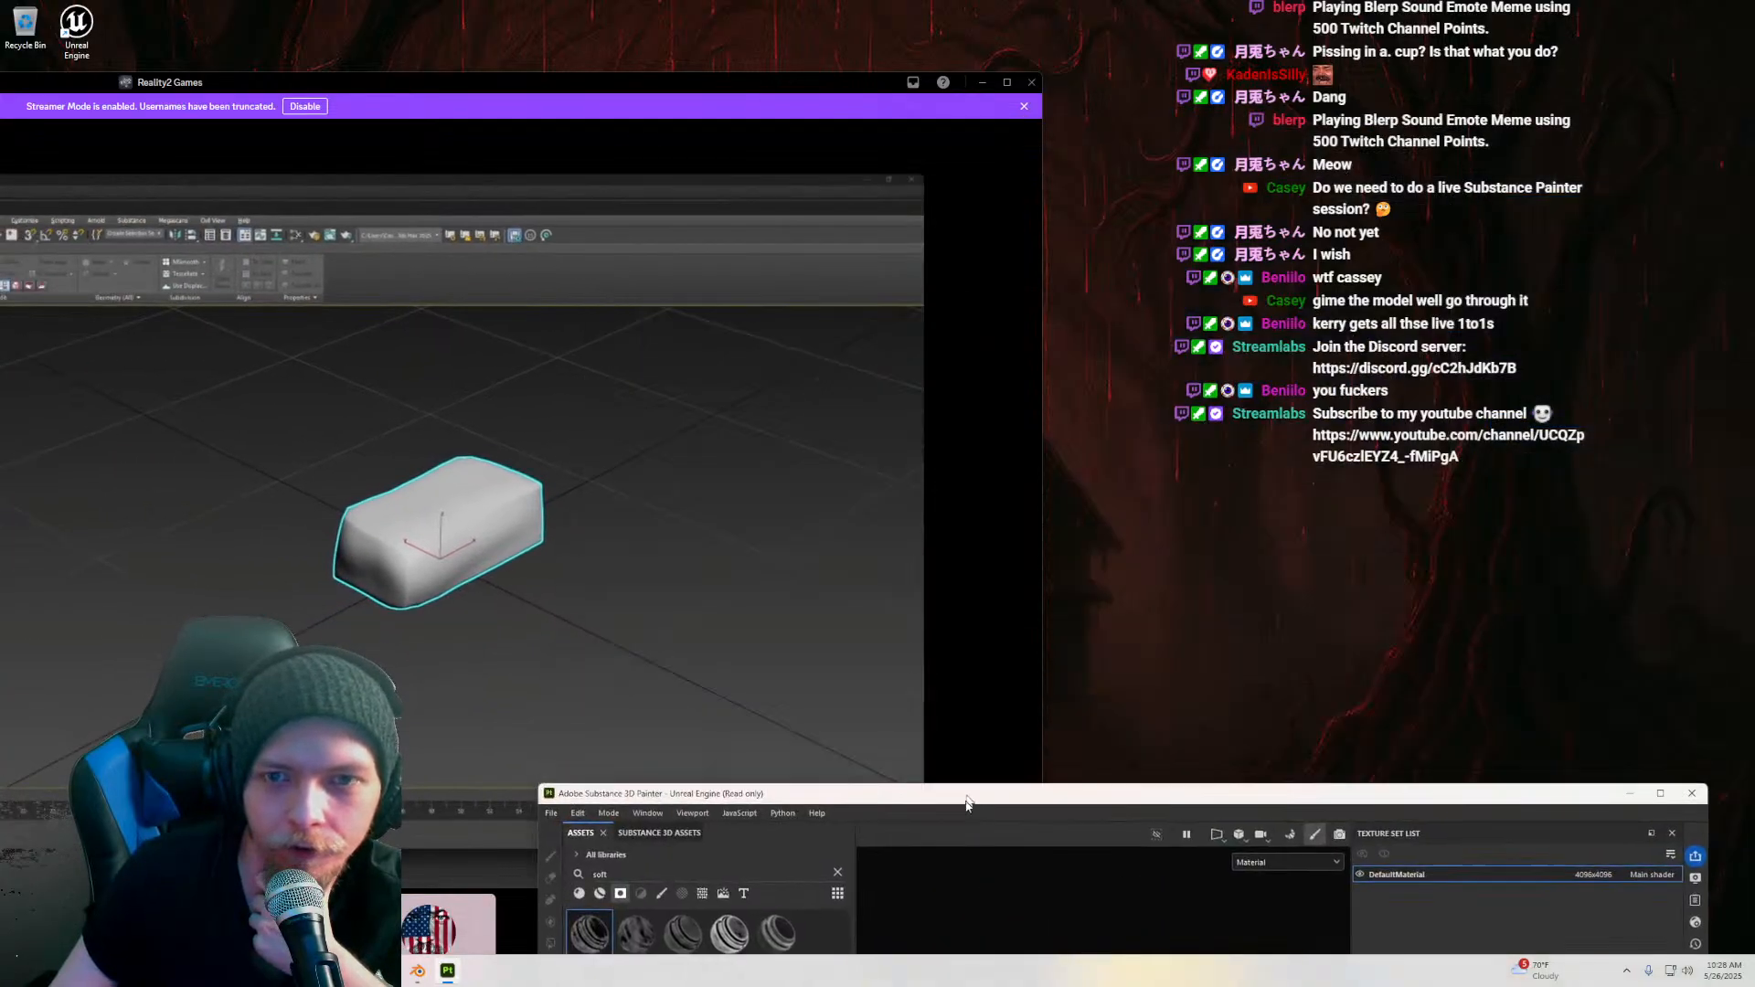
left_click_drag(1066, 124, 946, 836)
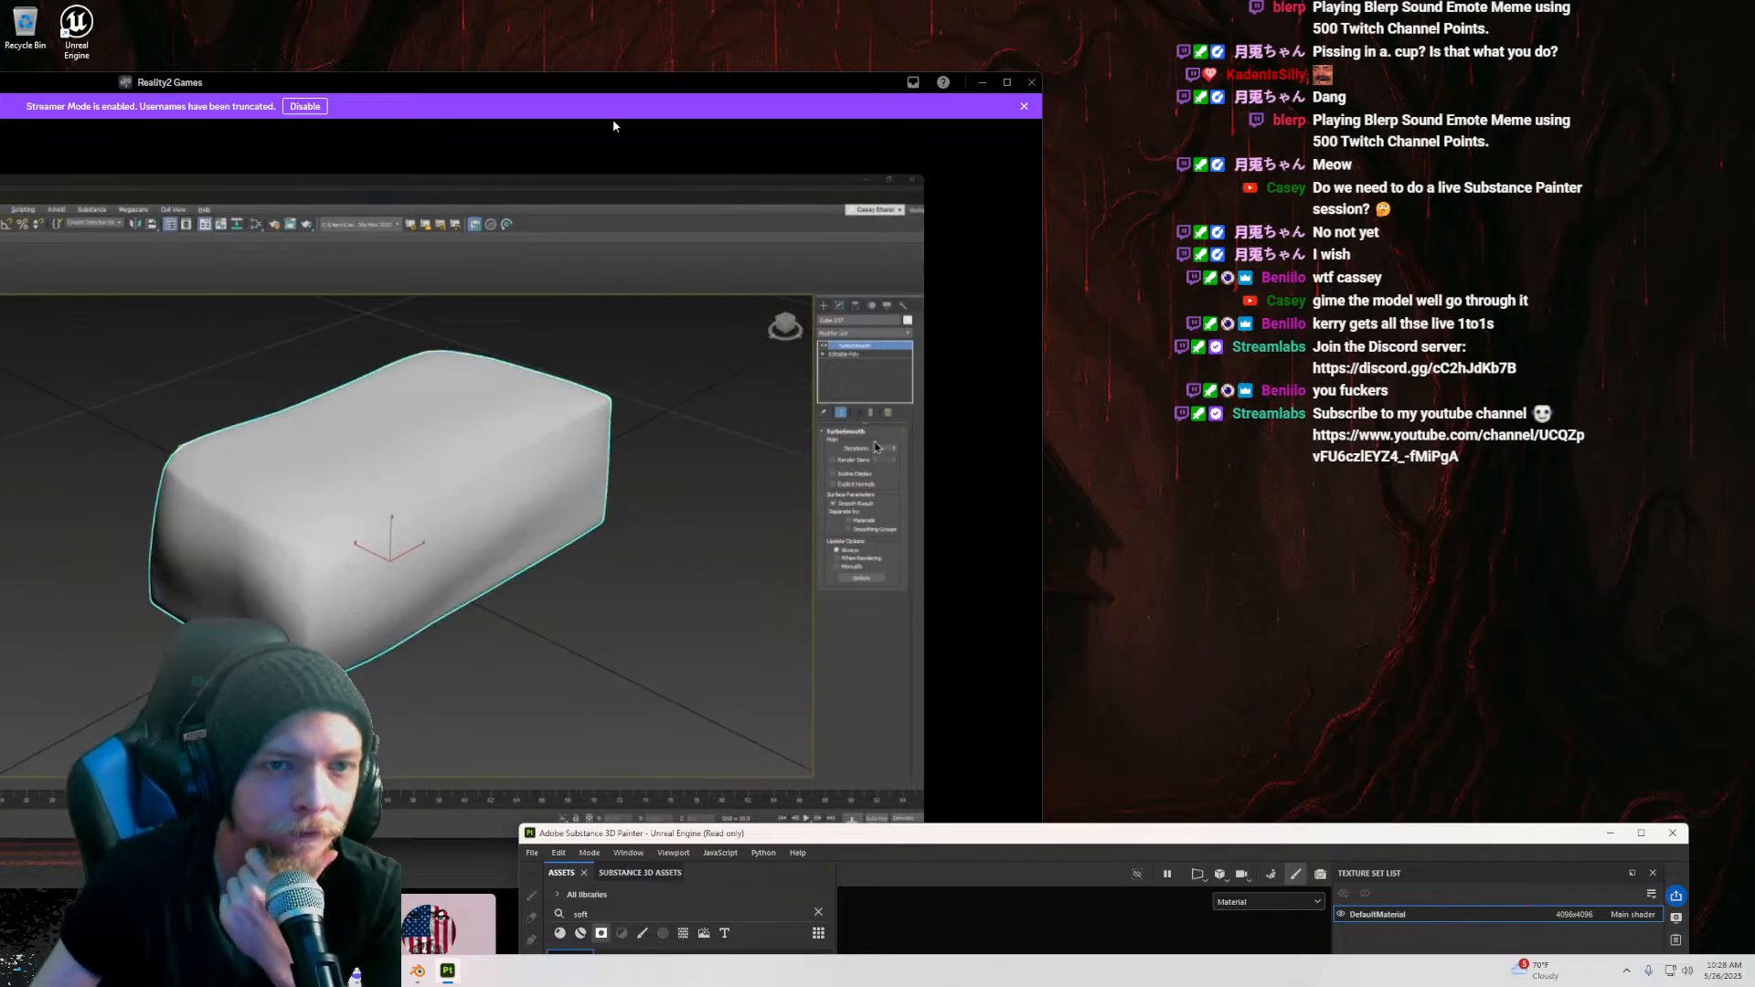
left_click_drag(599, 86, 1215, 42)
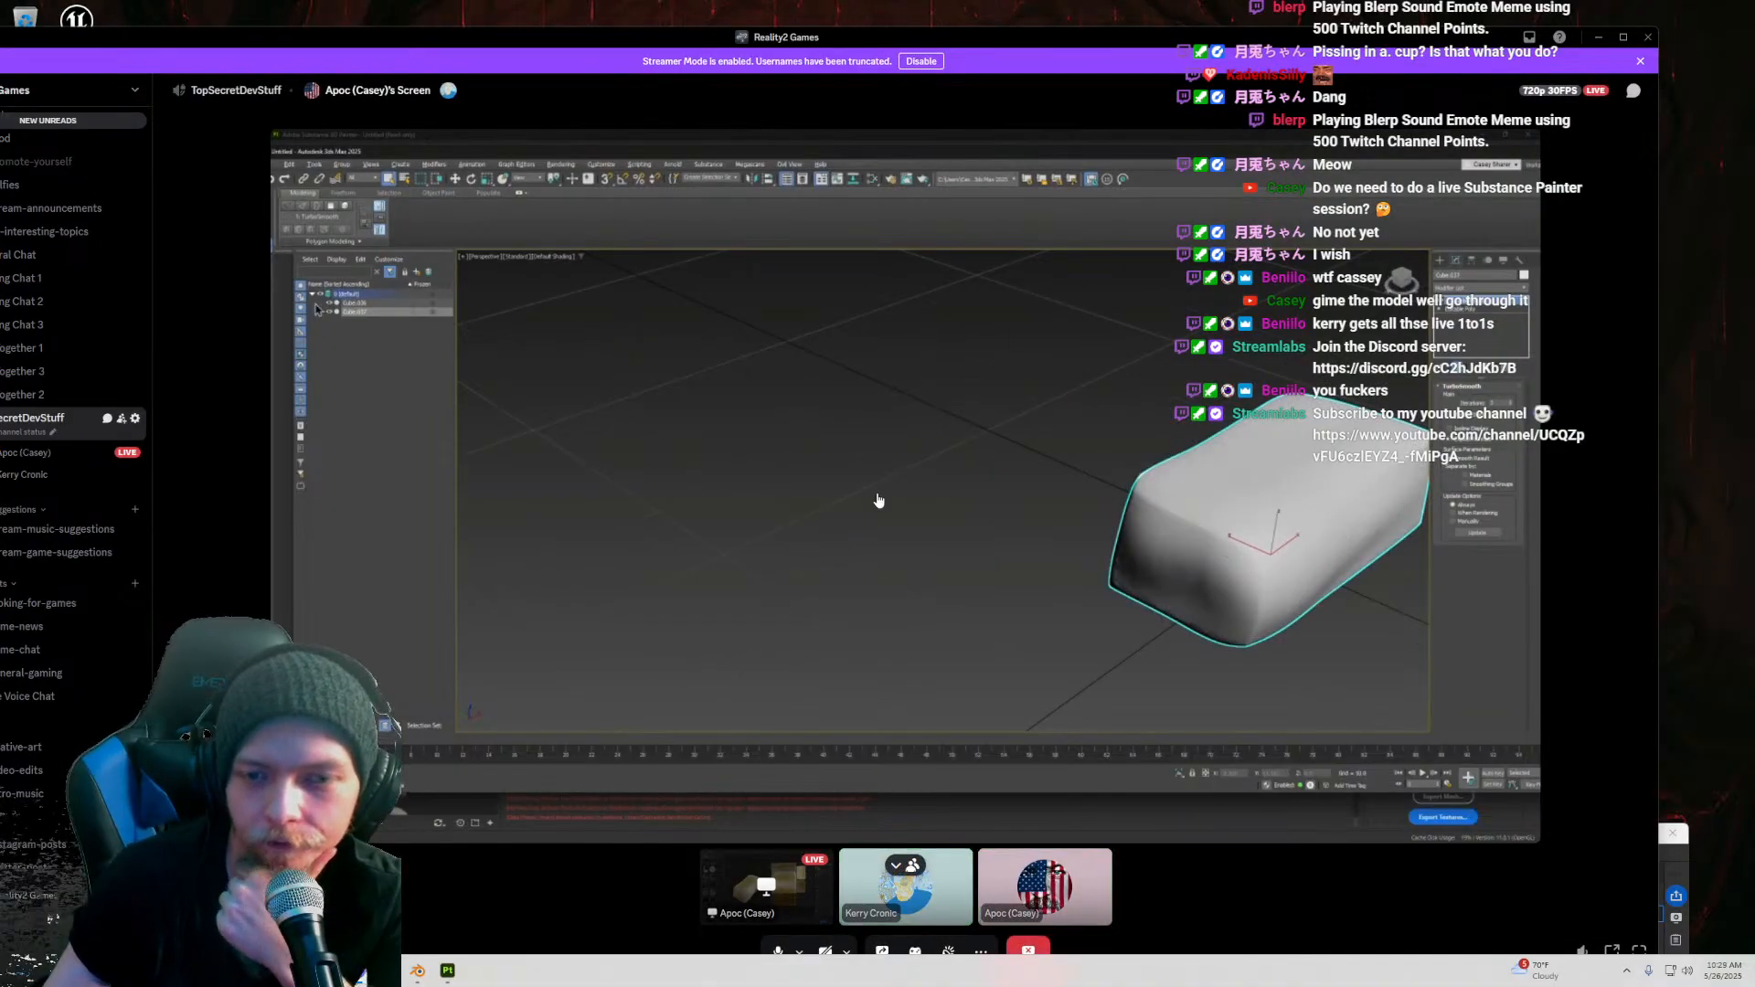
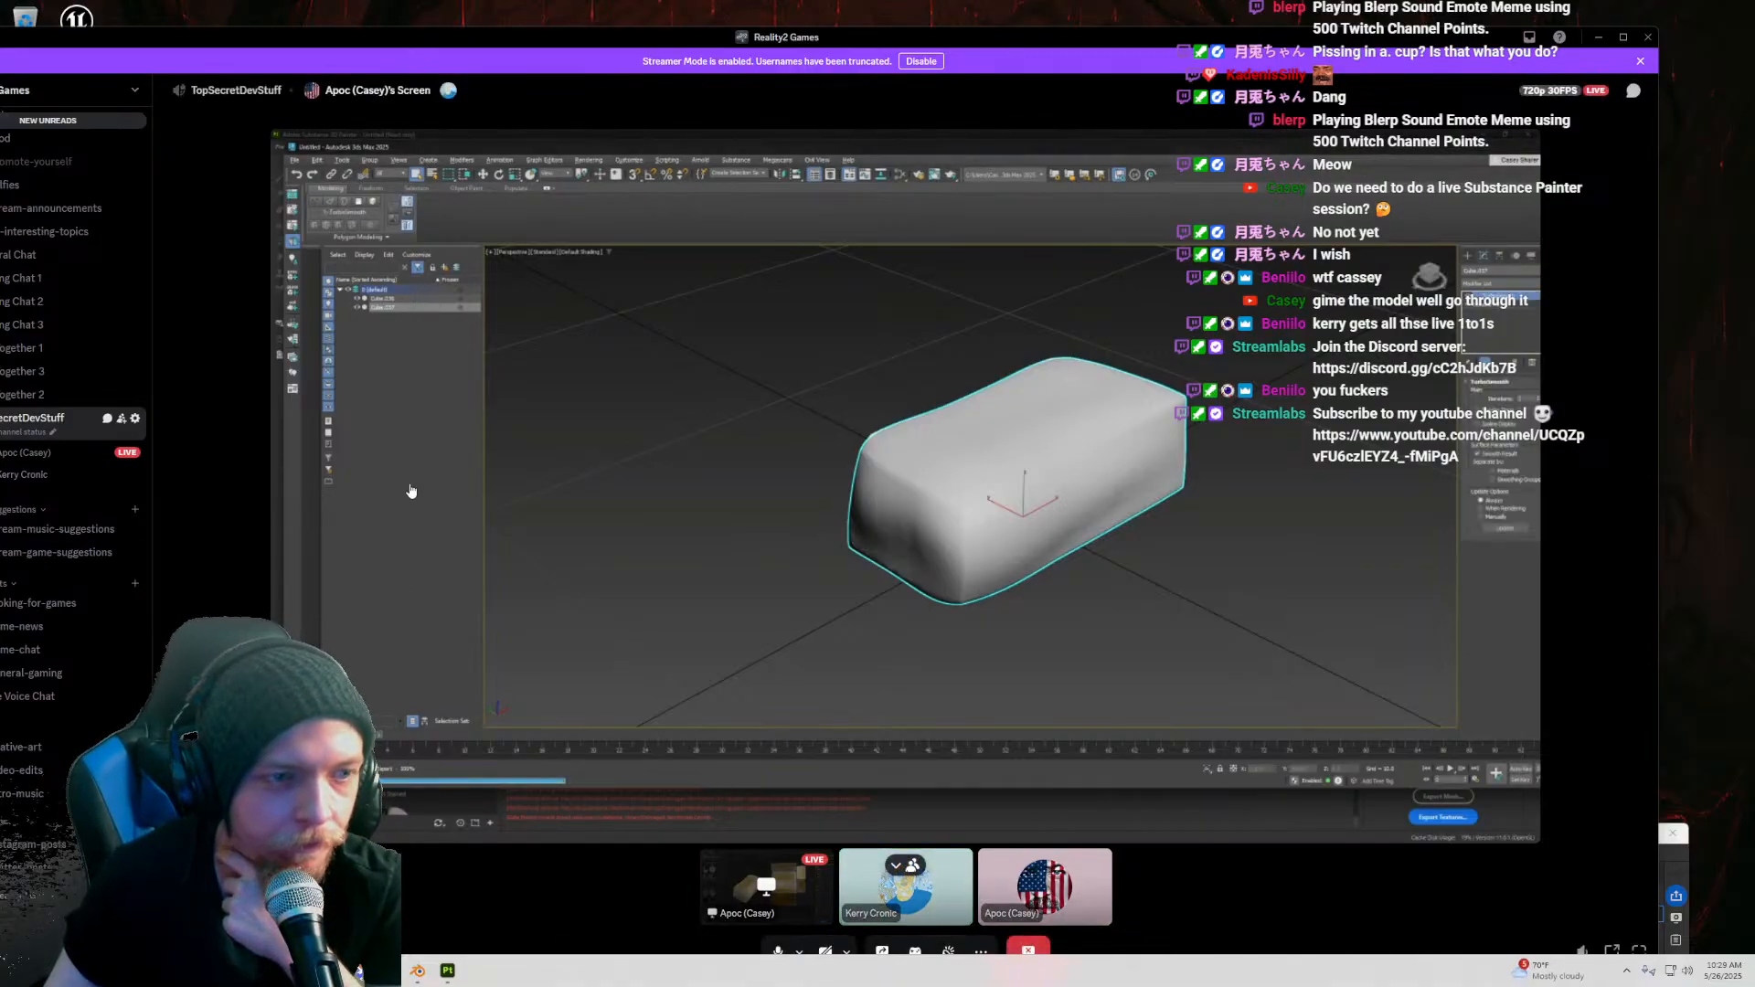
left_click(1624, 37)
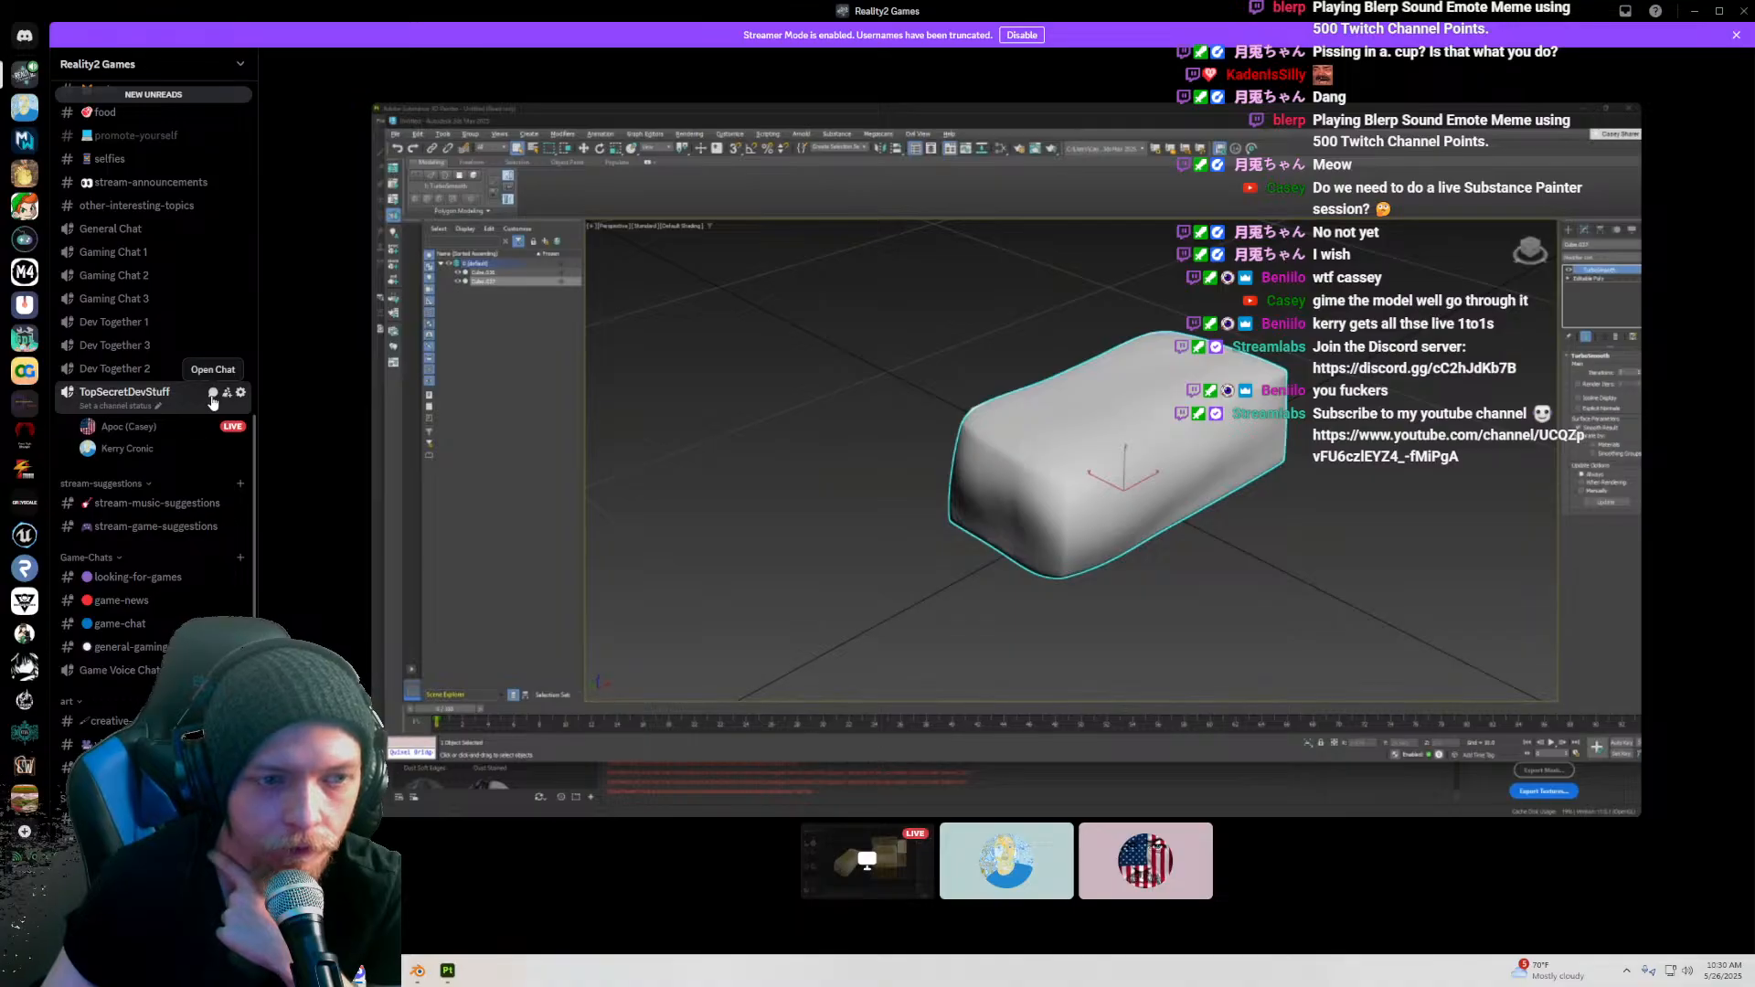
mouse_move(421, 980)
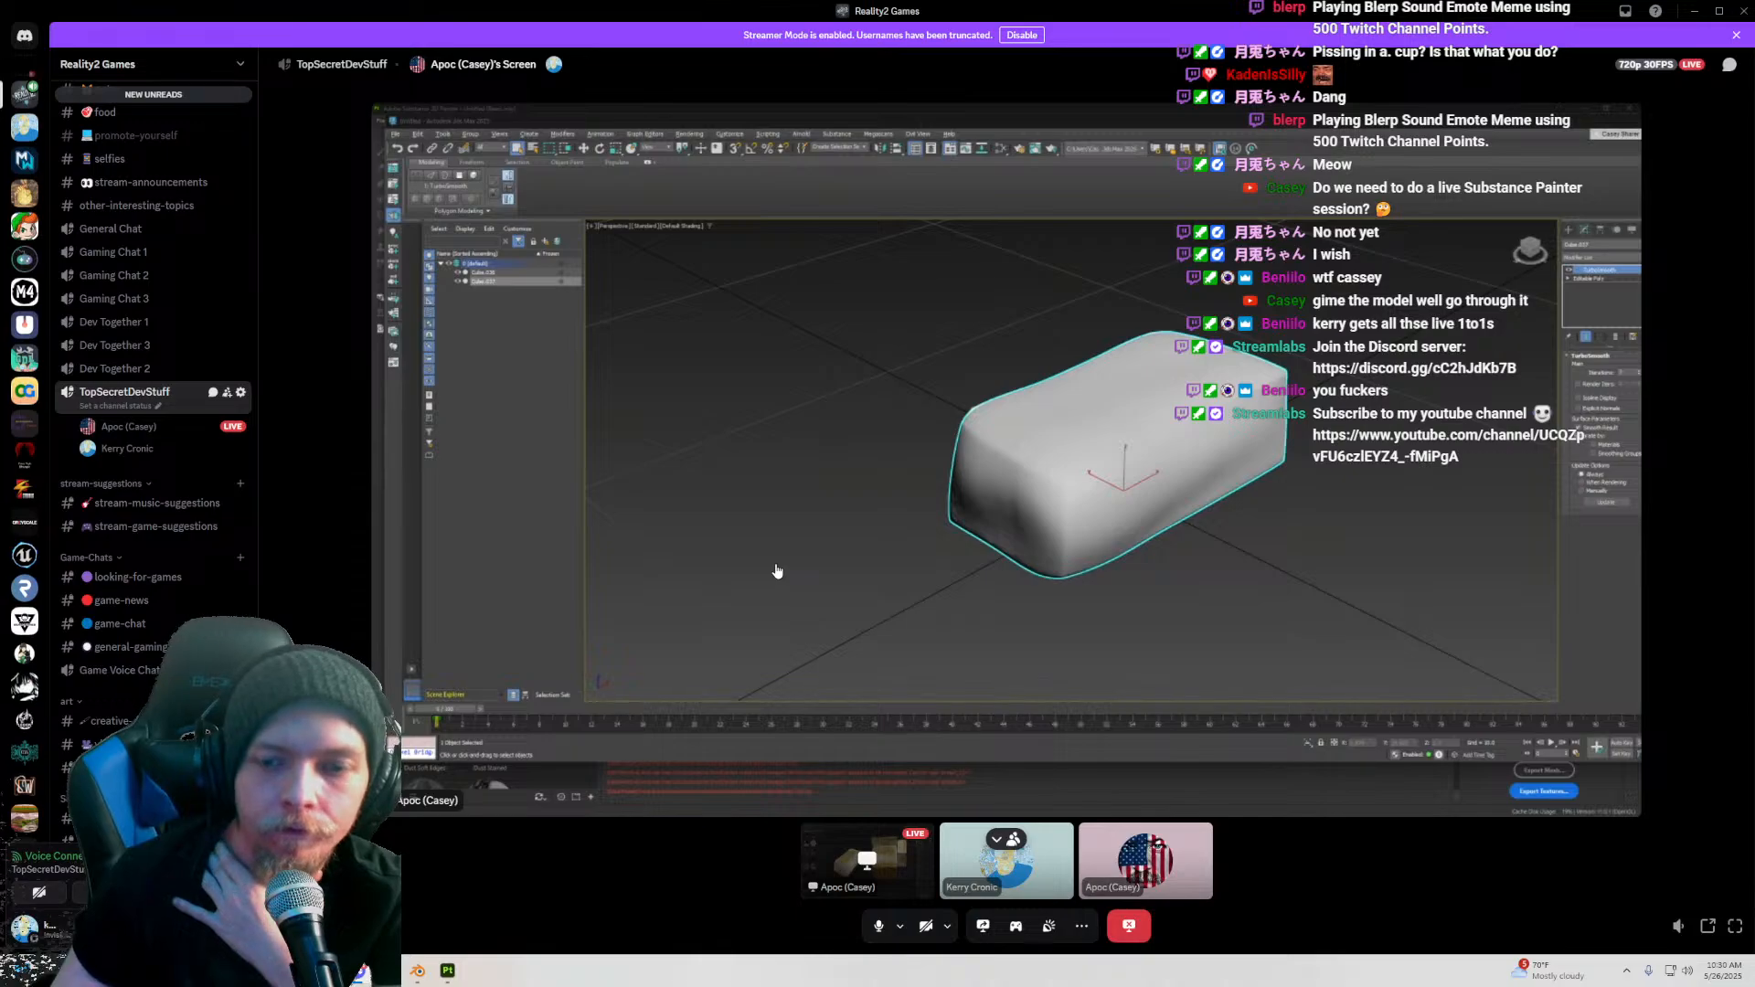
left_click(24, 68)
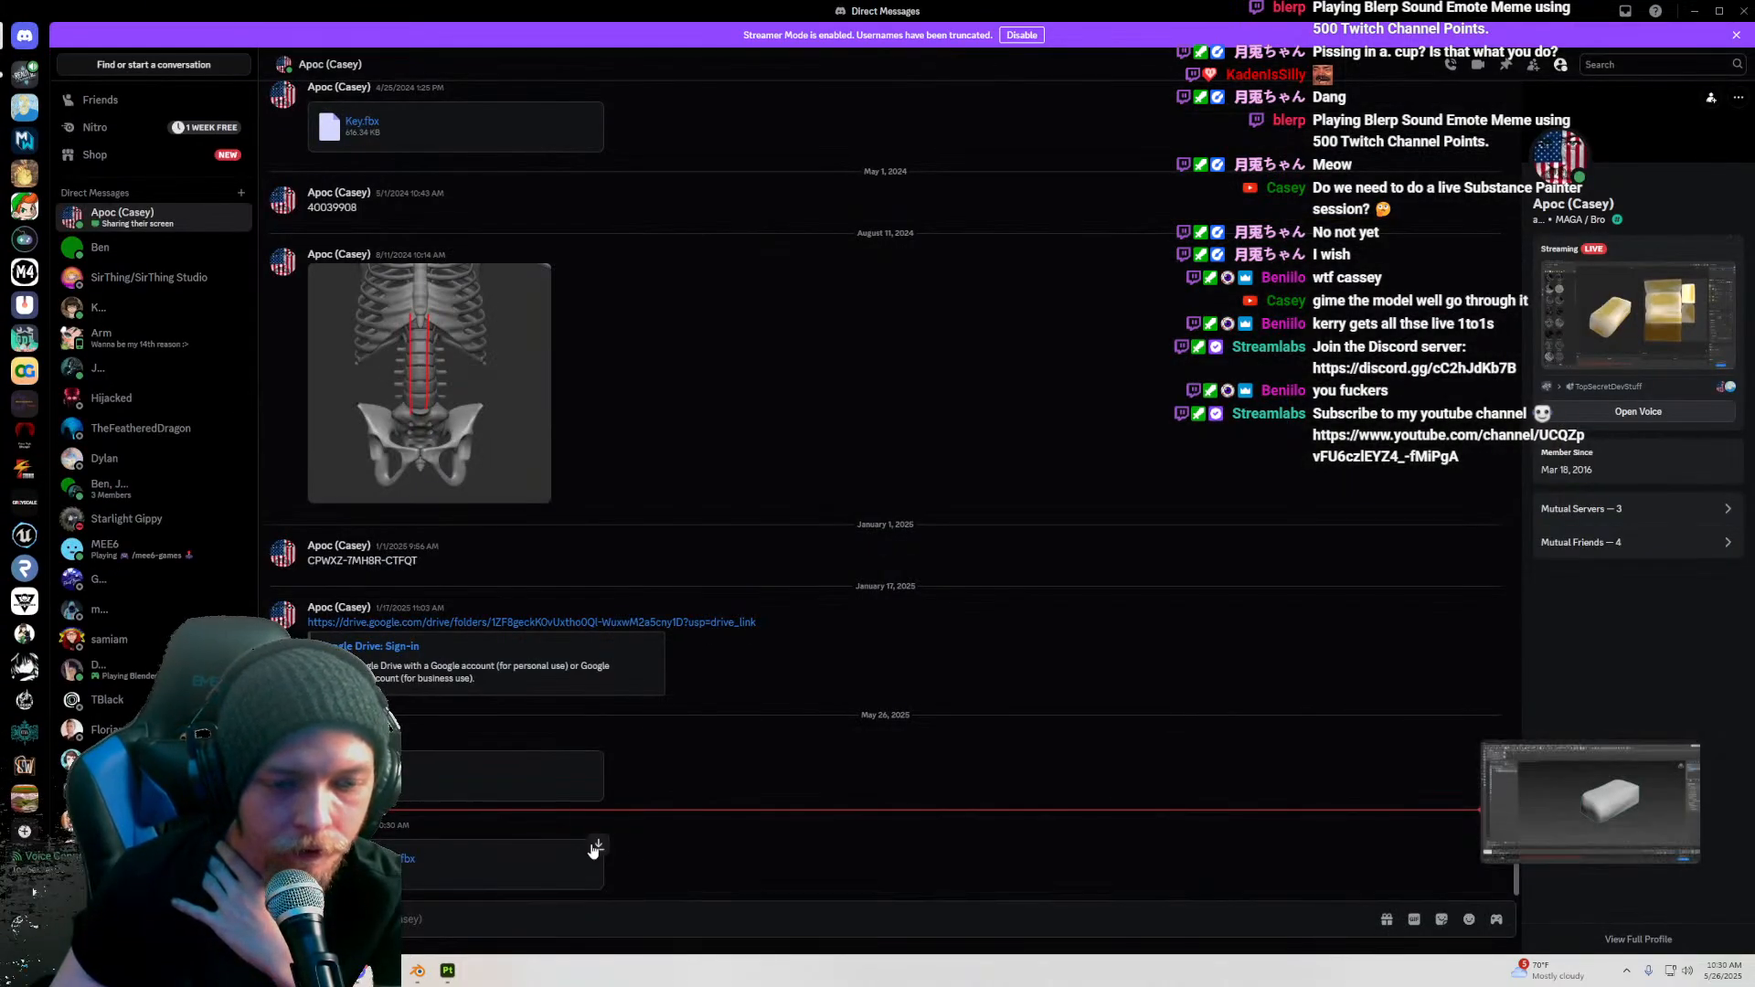
left_click(25, 73)
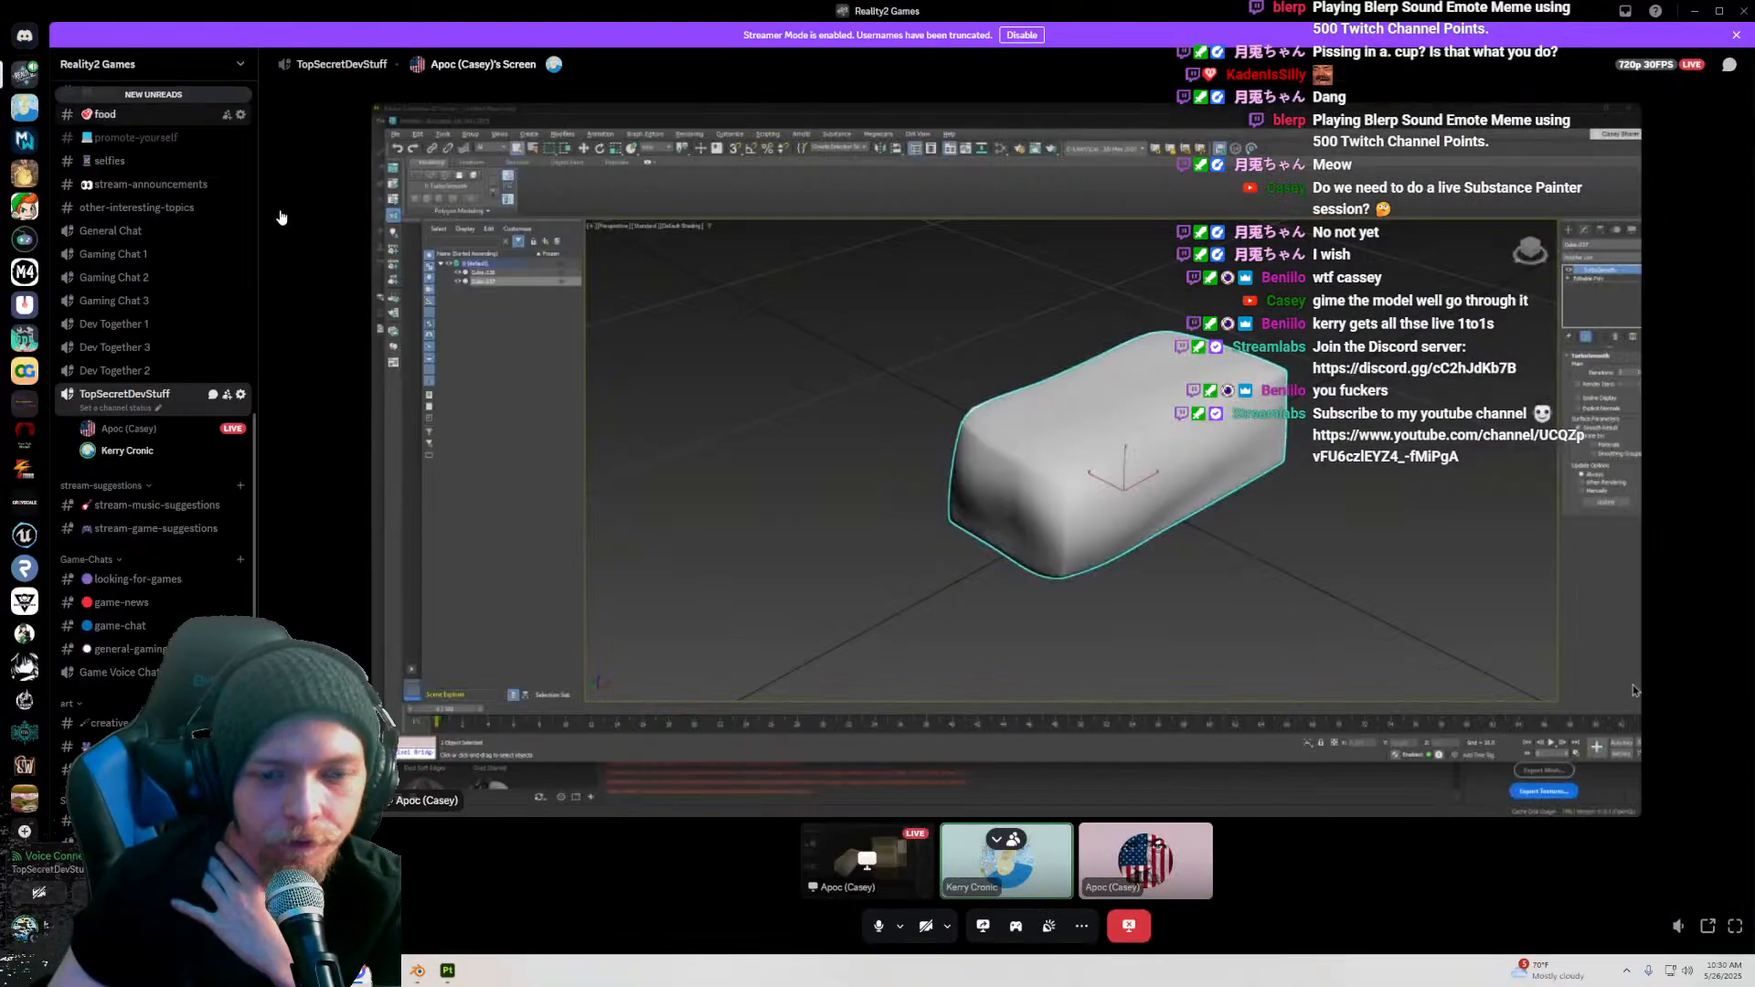
Step: Return to Substance 3D Painter and open the mesh map baking settings from the DefaultMaterial texture set
left_click(447, 971)
mouse_move(1032, 836)
left_mouse_down()
mouse_move(1040, 333)
mouse_move(890, 109)
left_mouse_up()
left_click(1264, 319)
scroll(1410, 422, "down", 2)
scroll(1410, 422, "up", 2)
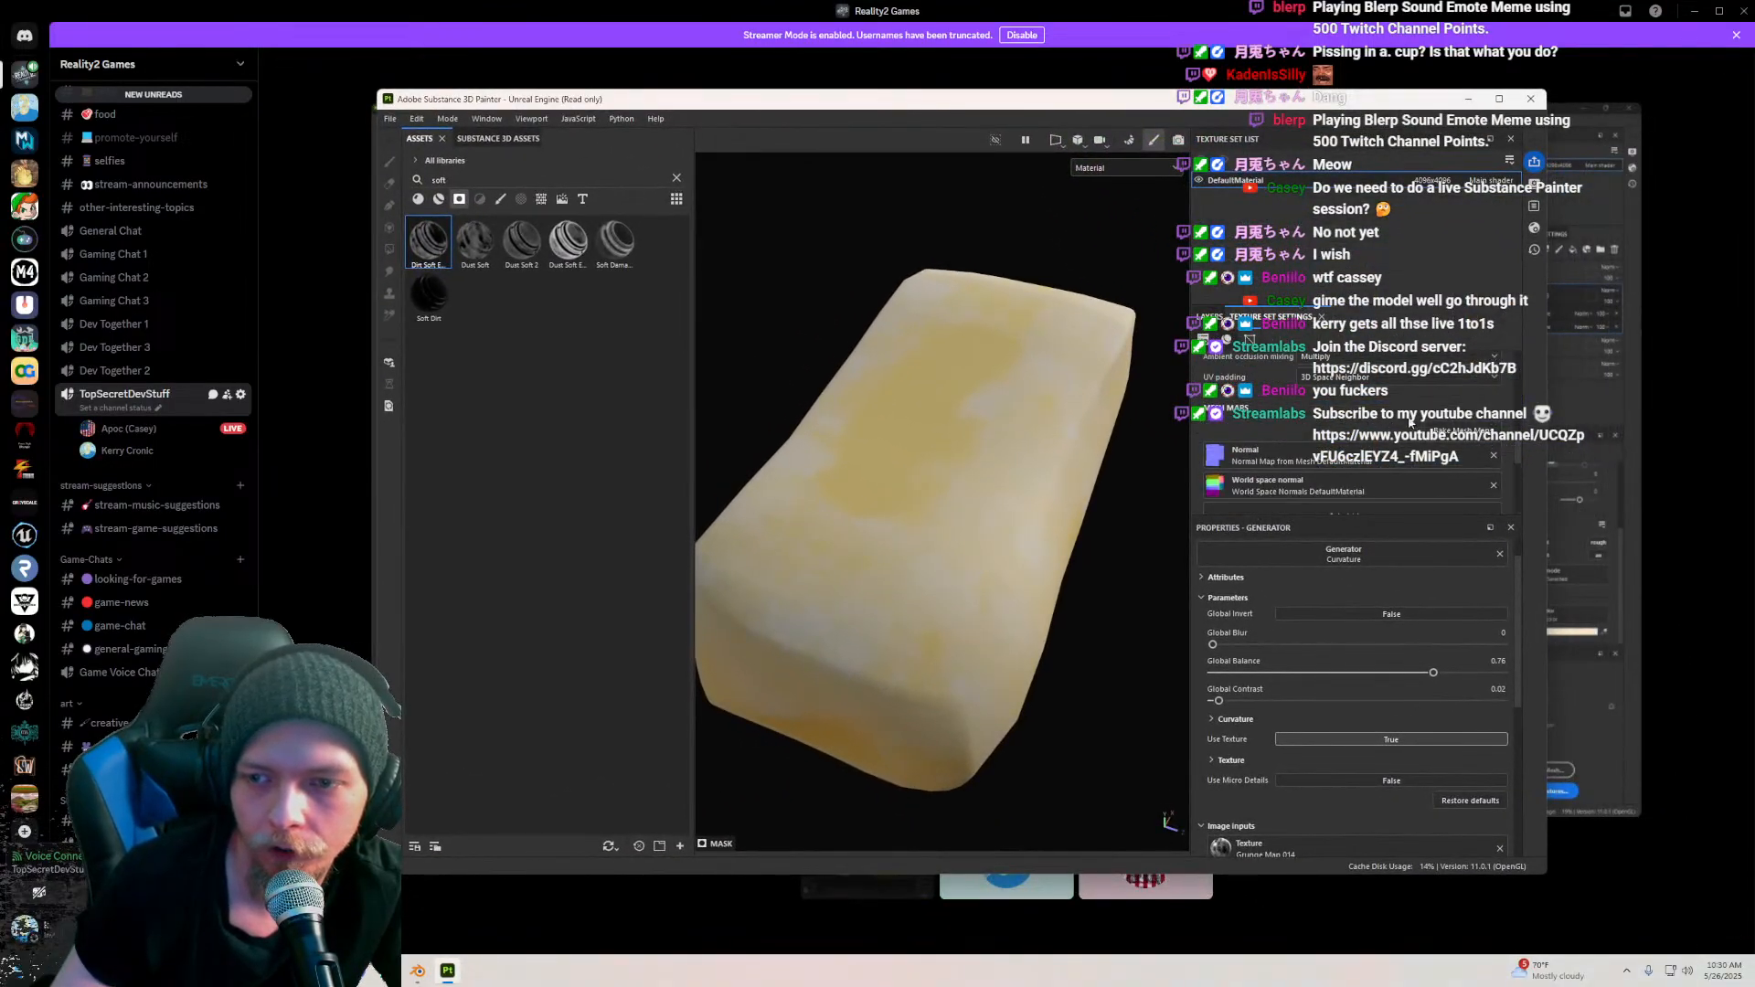
left_click(1474, 431)
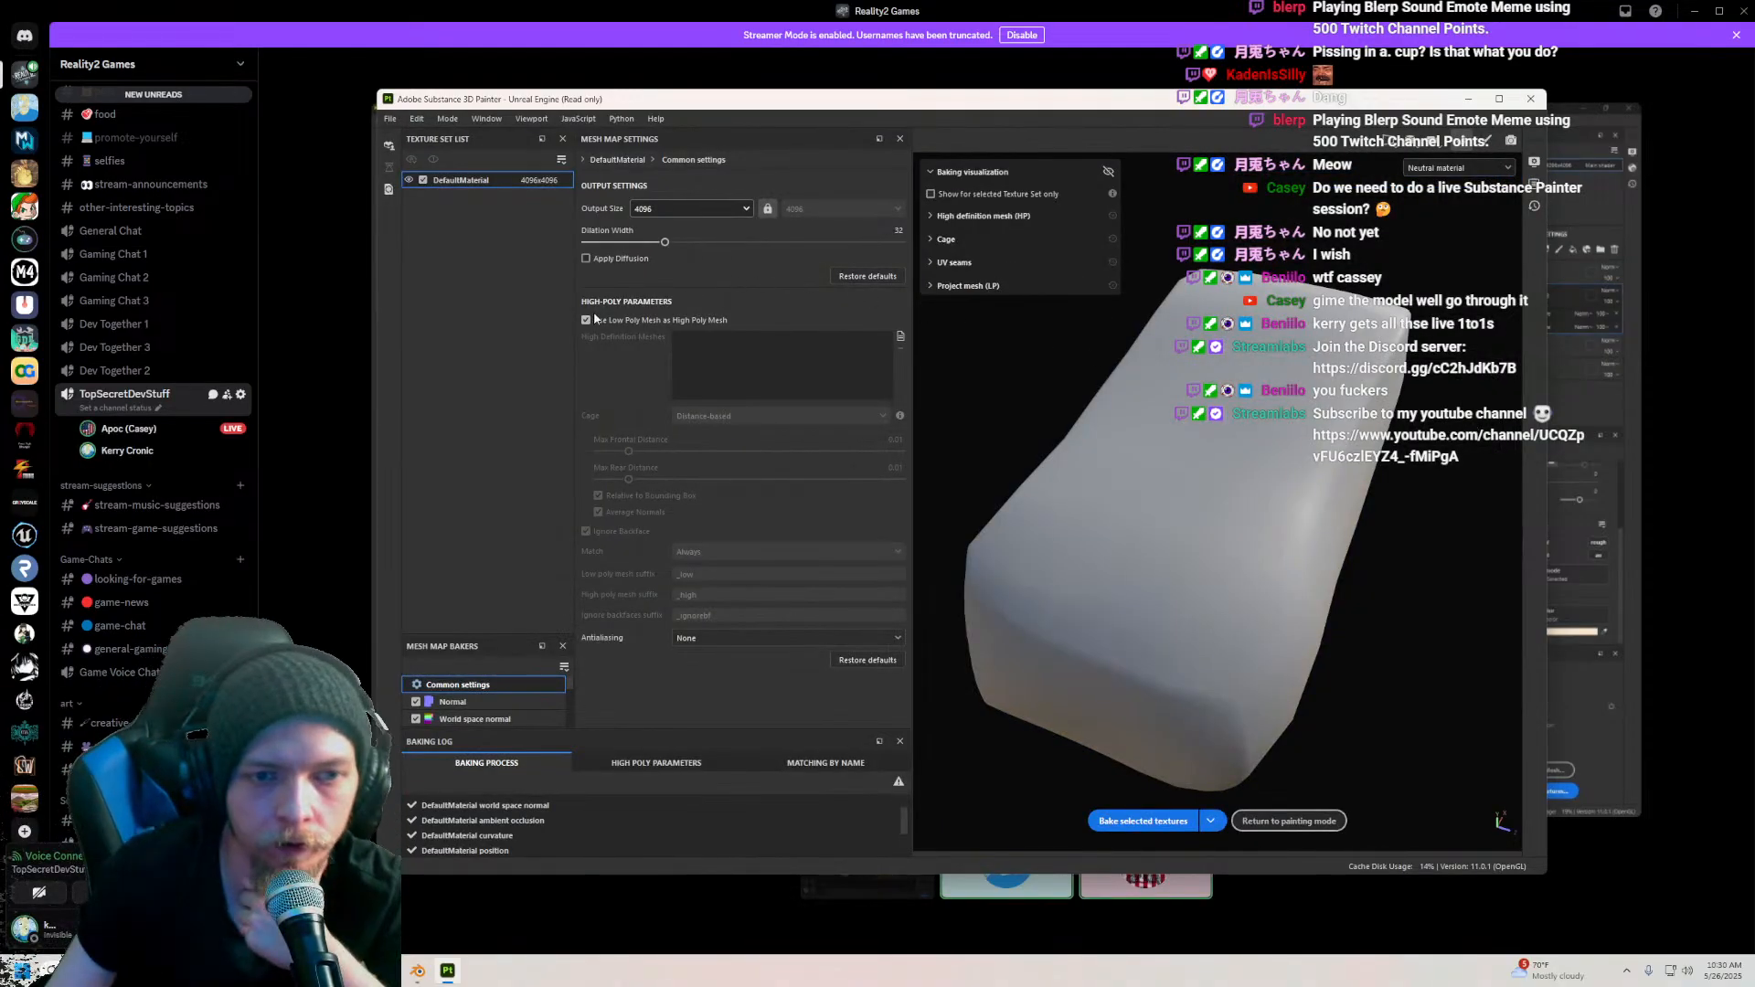
Step: Load Cheese_HP(1).fbx from Downloads as the high definition mesh and bake the selected mesh maps
left_click(898, 336)
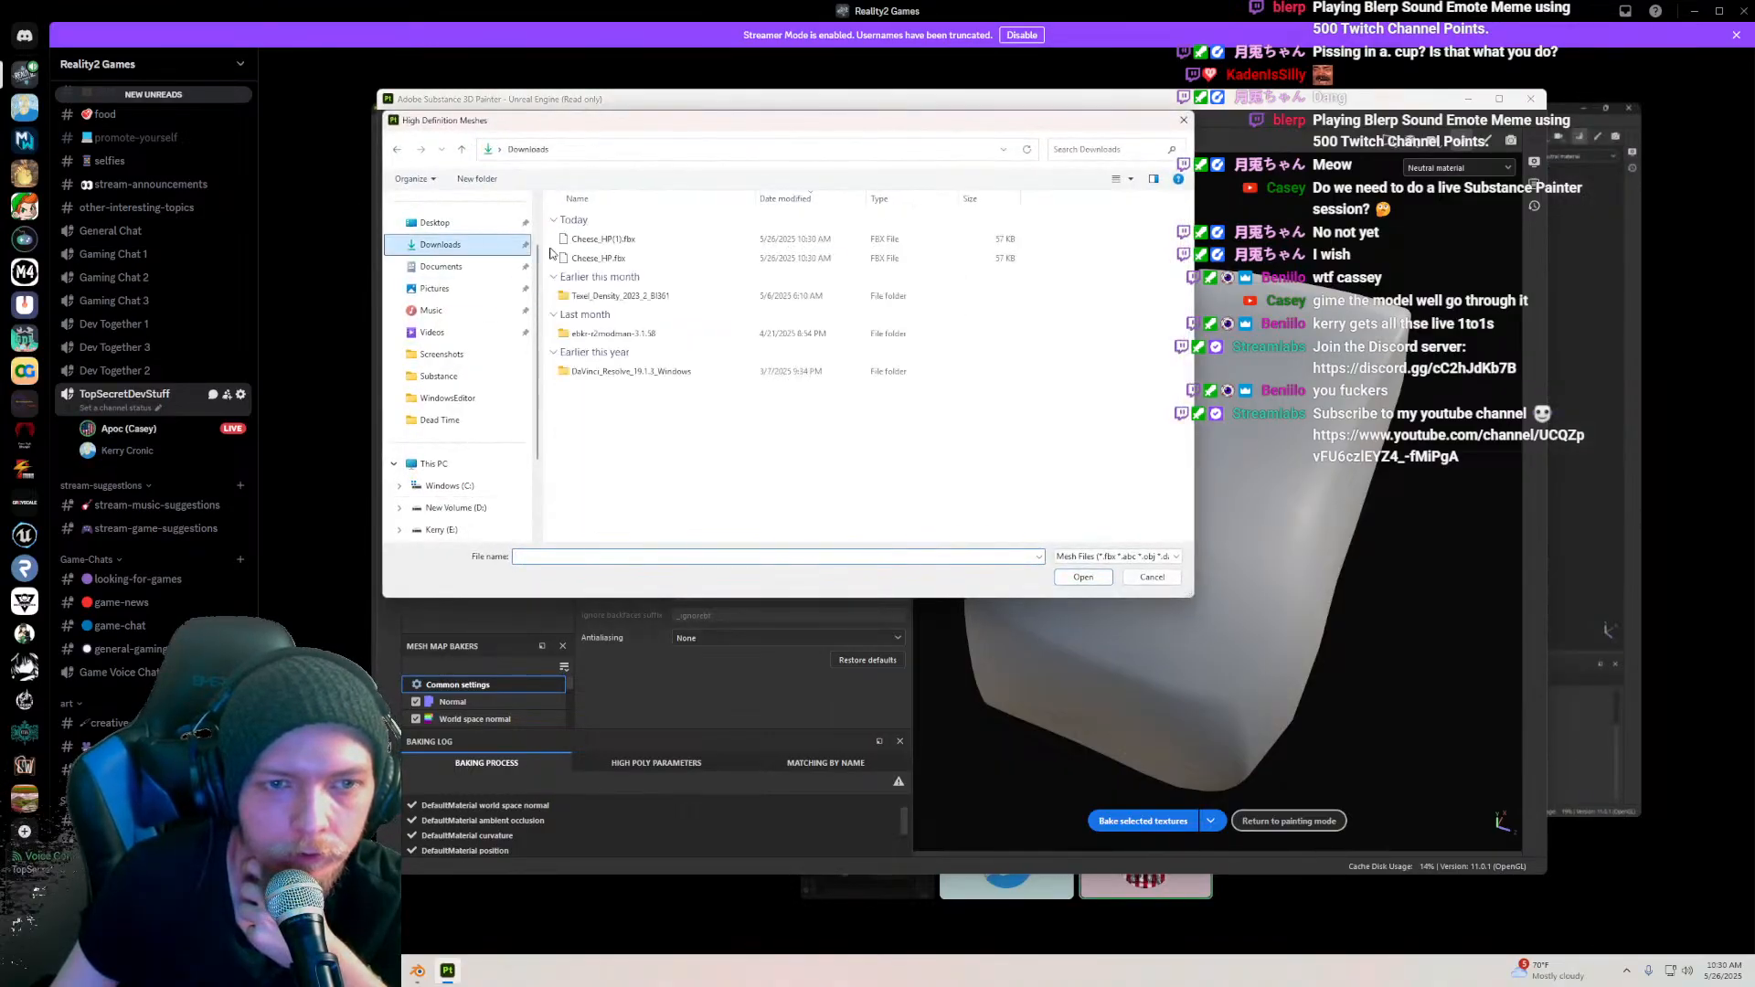
left_click(619, 241)
left_click(1082, 578)
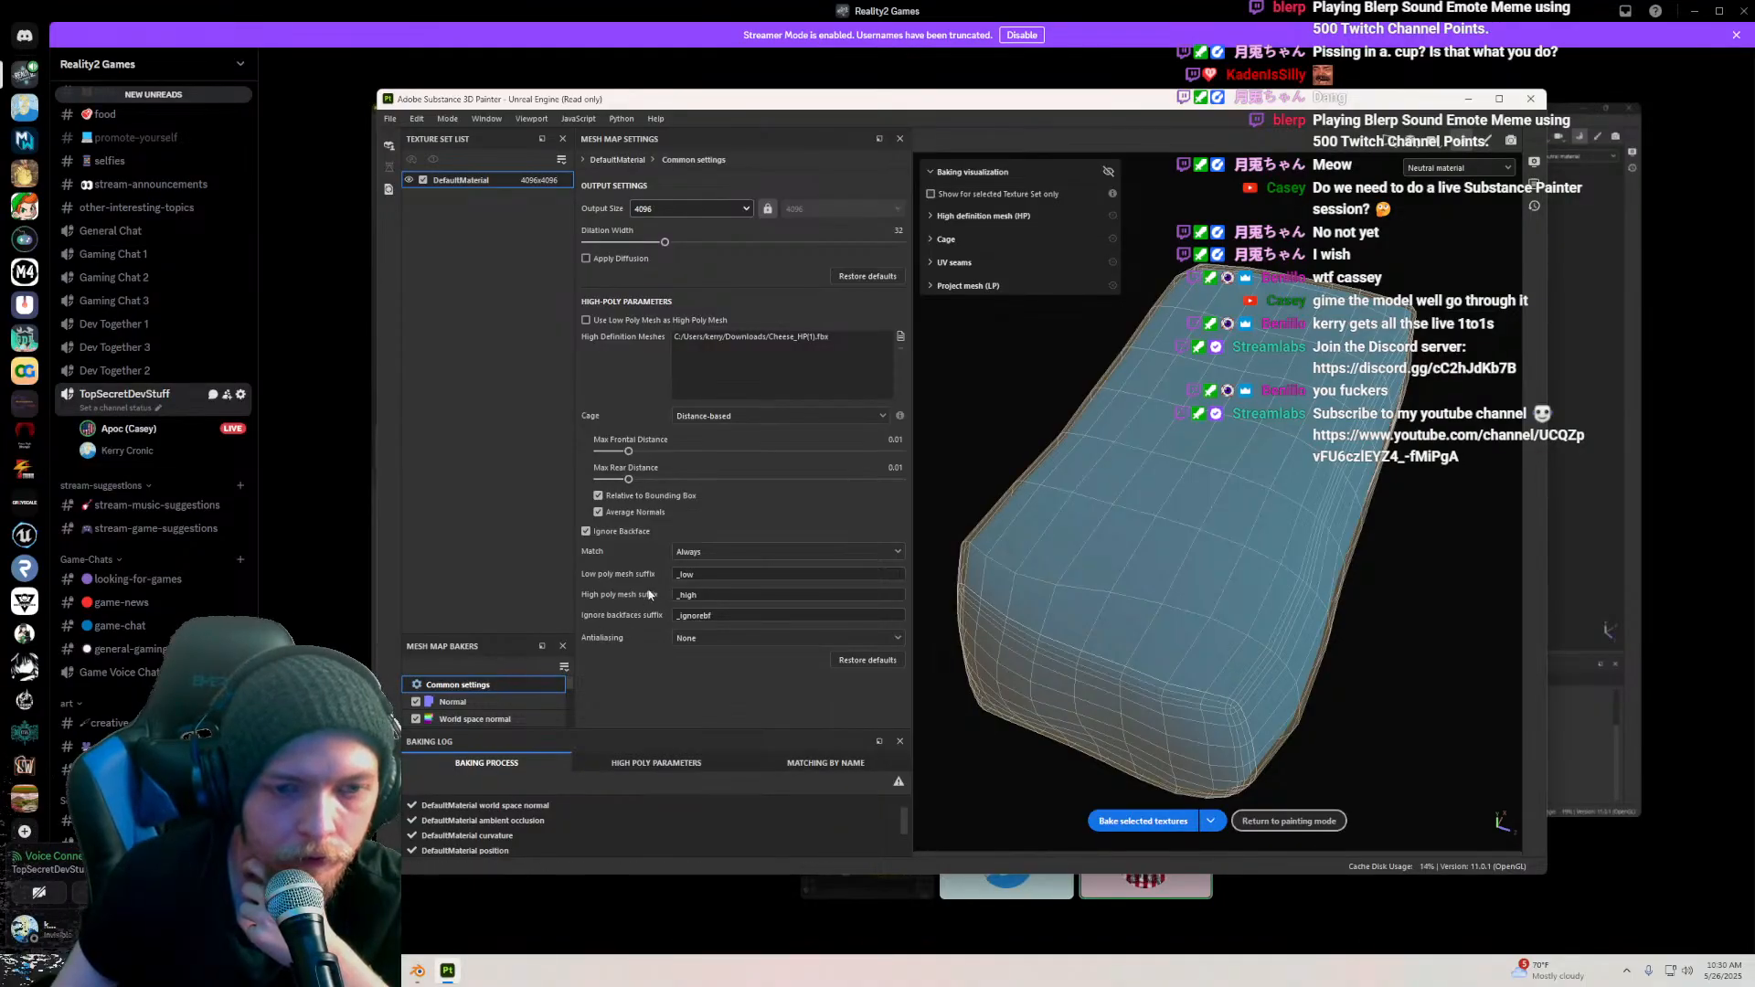
scroll(463, 712, "down", 3)
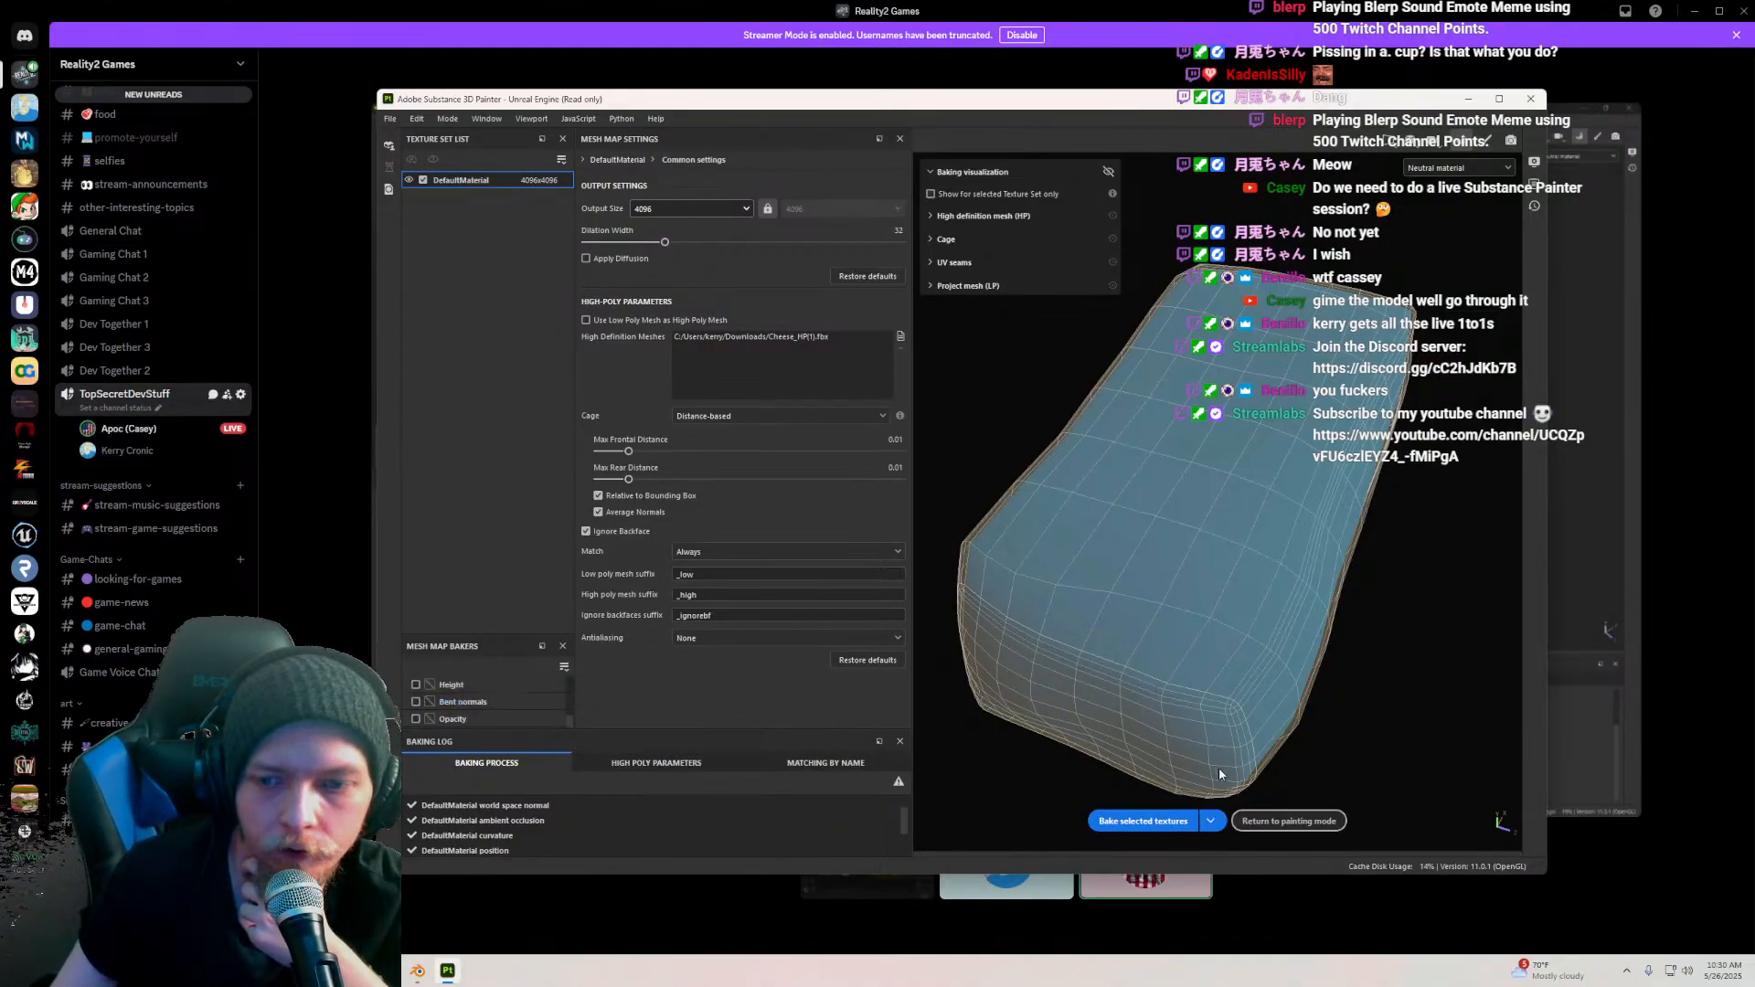
left_click(1144, 819)
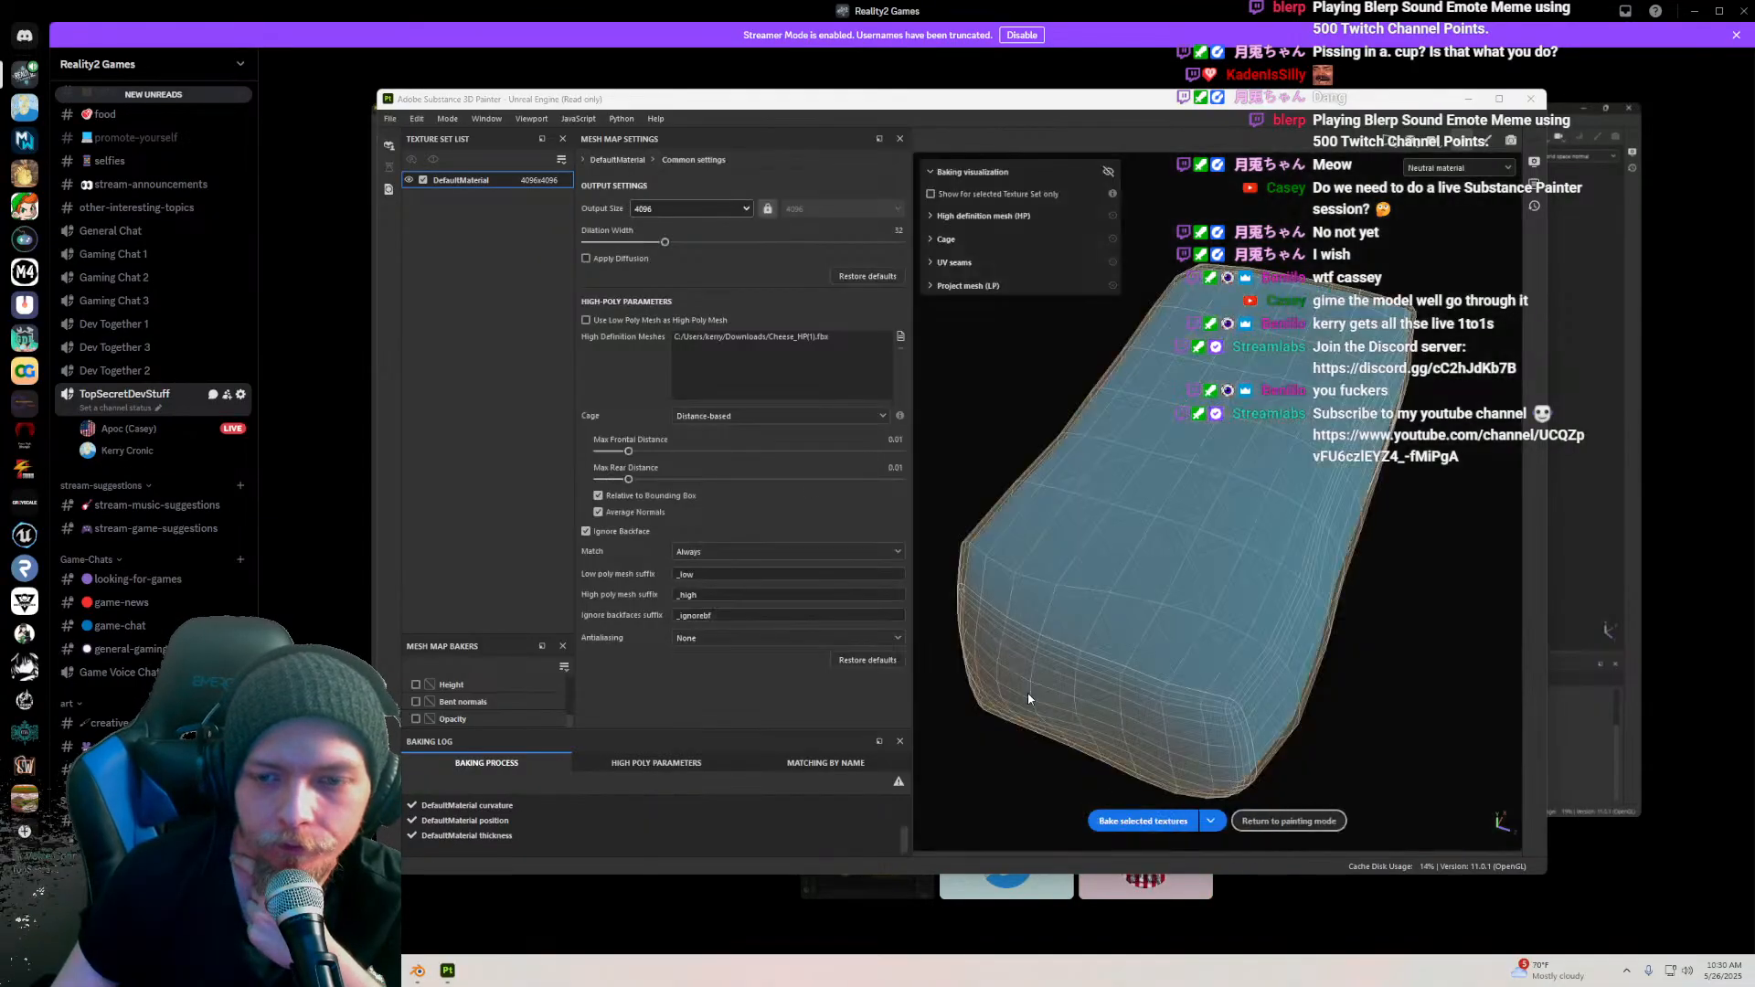
Step: Return to painting mode and examine the rebaked cheese block's shading up close
left_click(1264, 825)
scroll(918, 534, "down", 3)
scroll(970, 594, "up", 3)
mouse_move(970, 595)
left_mouse_down("alt")
mouse_move(900, 384)
mouse_move(859, 556)
mouse_move(1026, 431)
mouse_move(1006, 407)
mouse_move(955, 140)
mouse_move(976, 105)
mouse_move(1444, 141)
left_mouse_up("alt")
Step: Switch to Discord and enlarge its window to view the streamed example of the textured block
left_click(1719, 11)
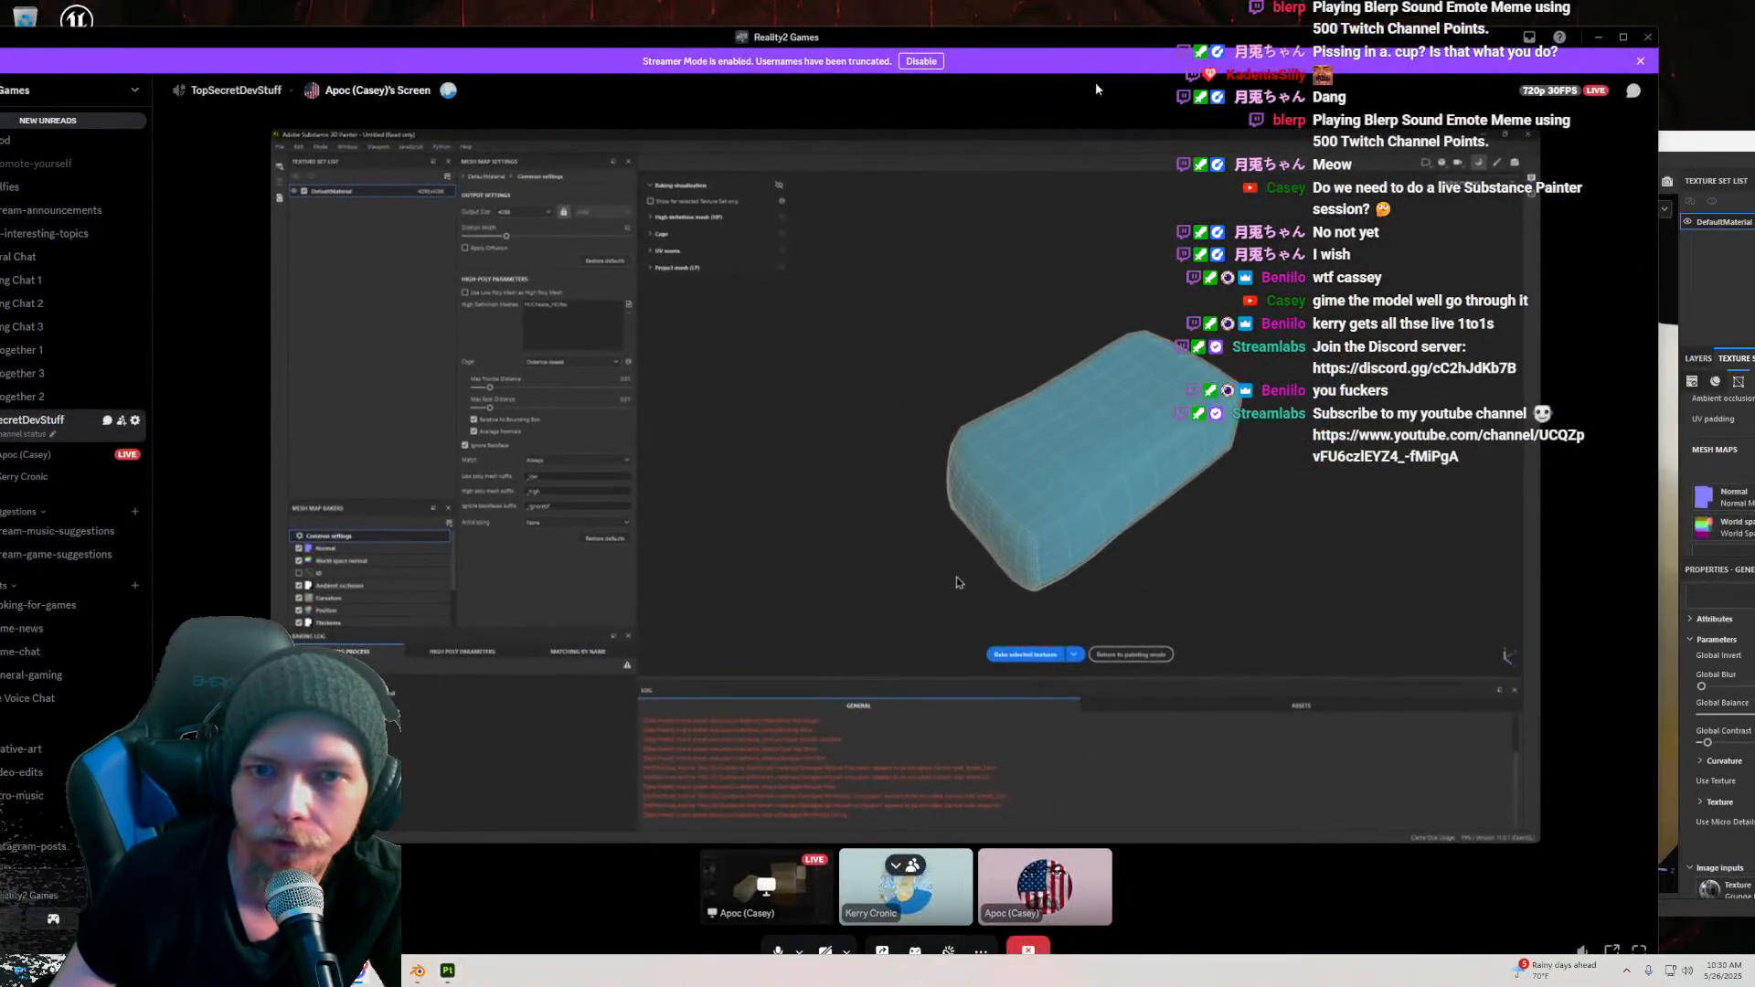
left_click_drag(1167, 42, 796, 48)
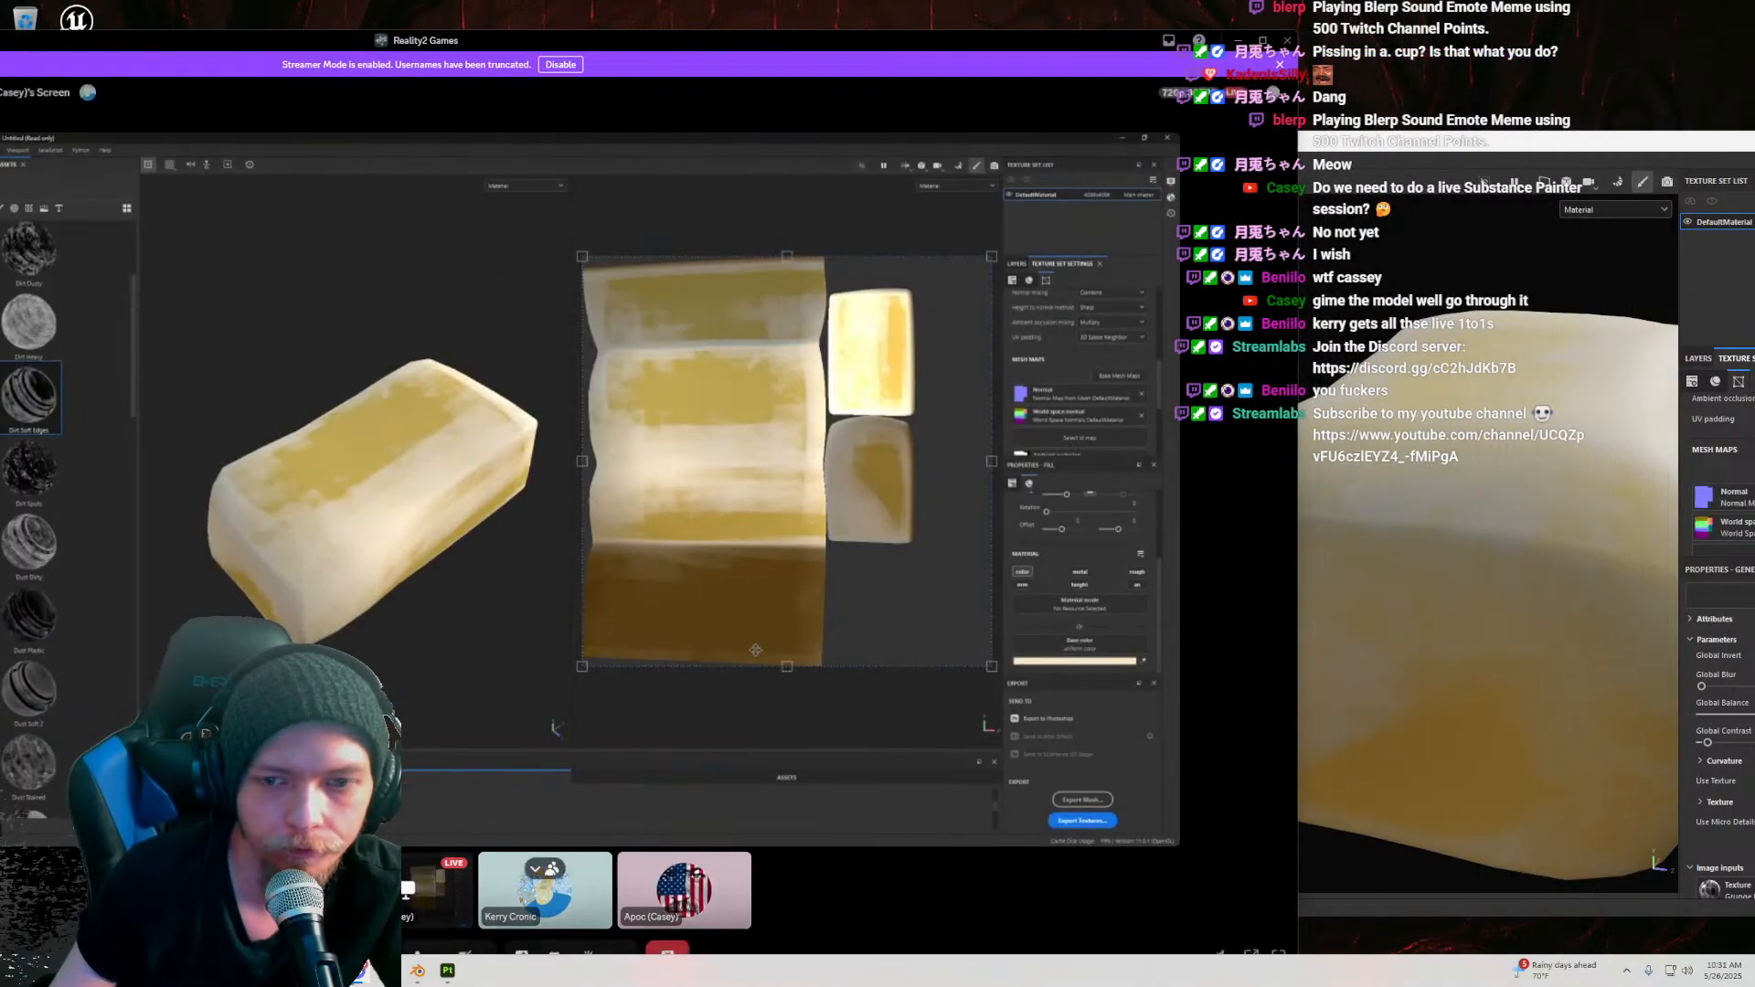
double_click(670, 36)
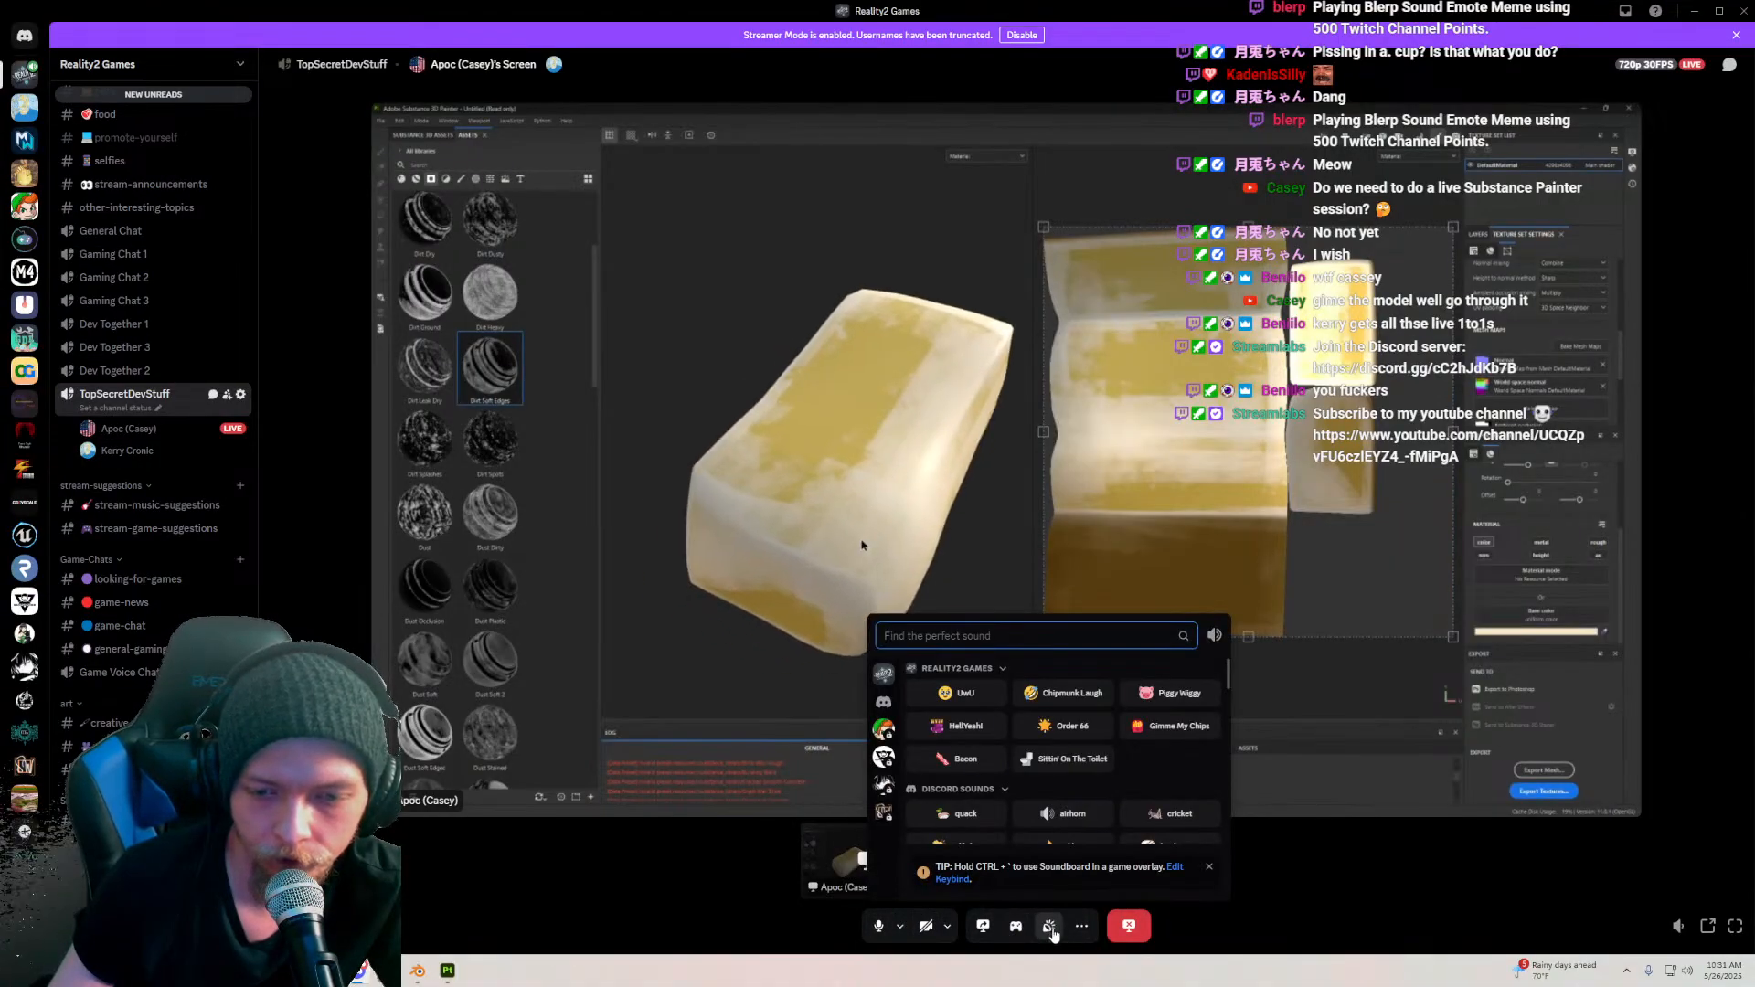
left_click(1087, 932)
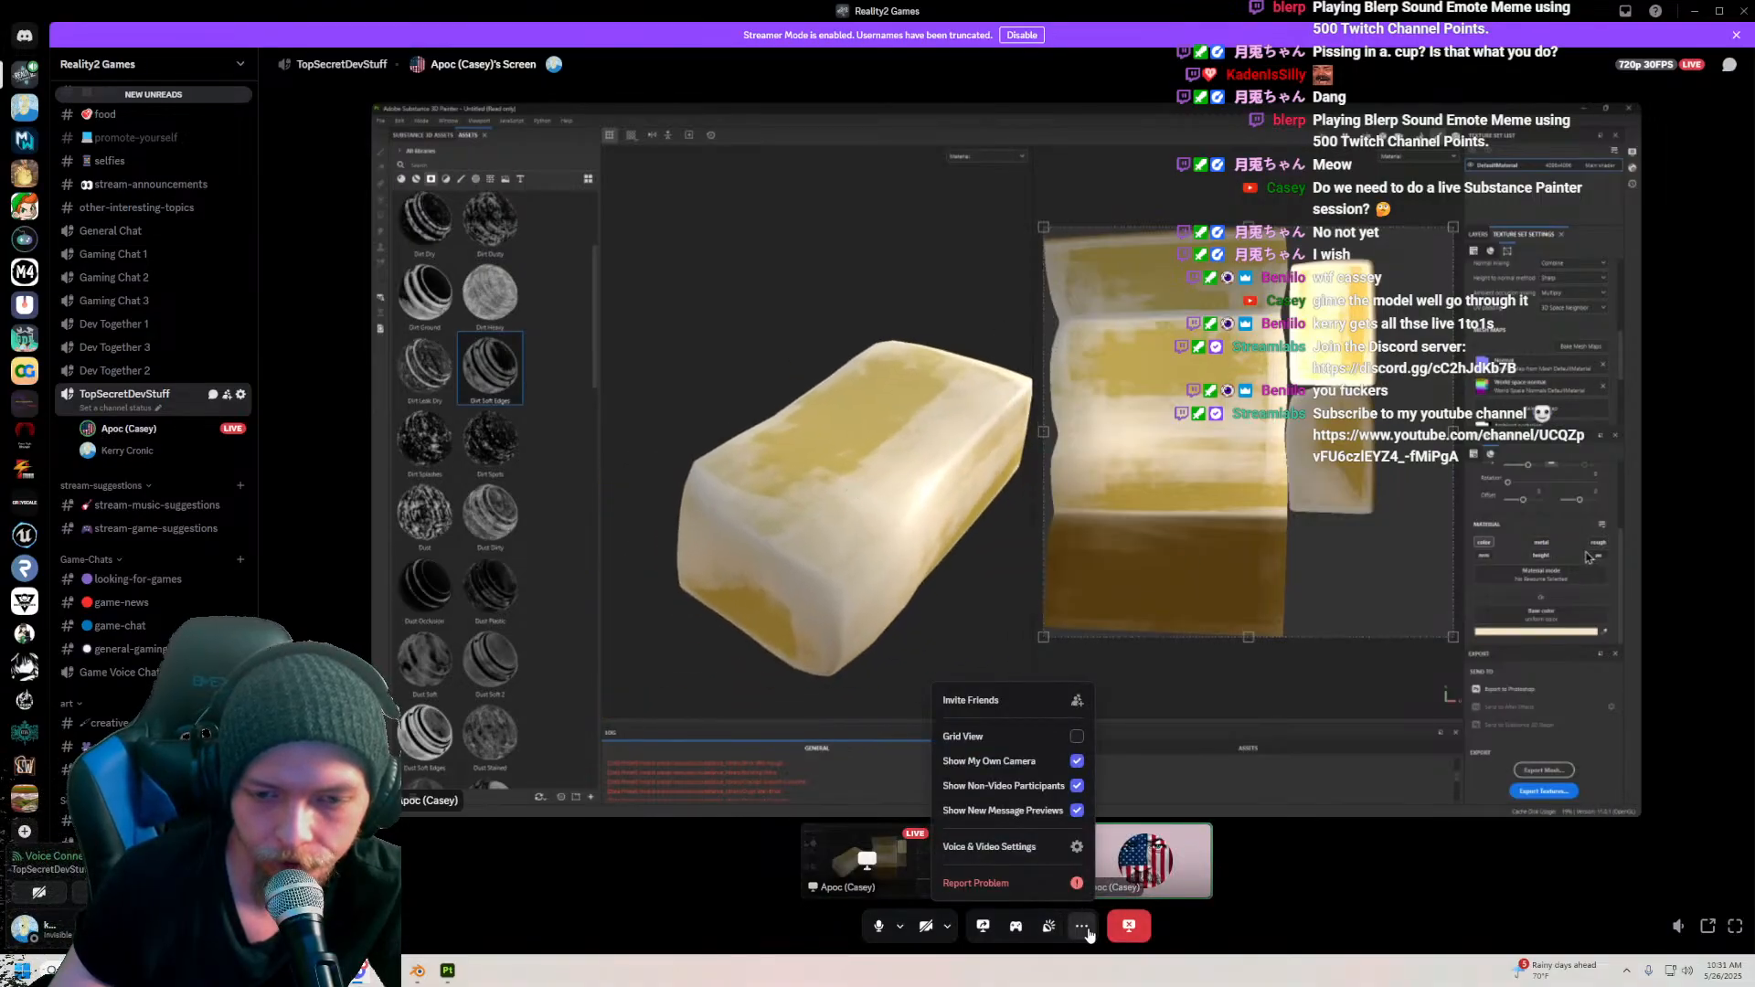
left_click(1085, 934)
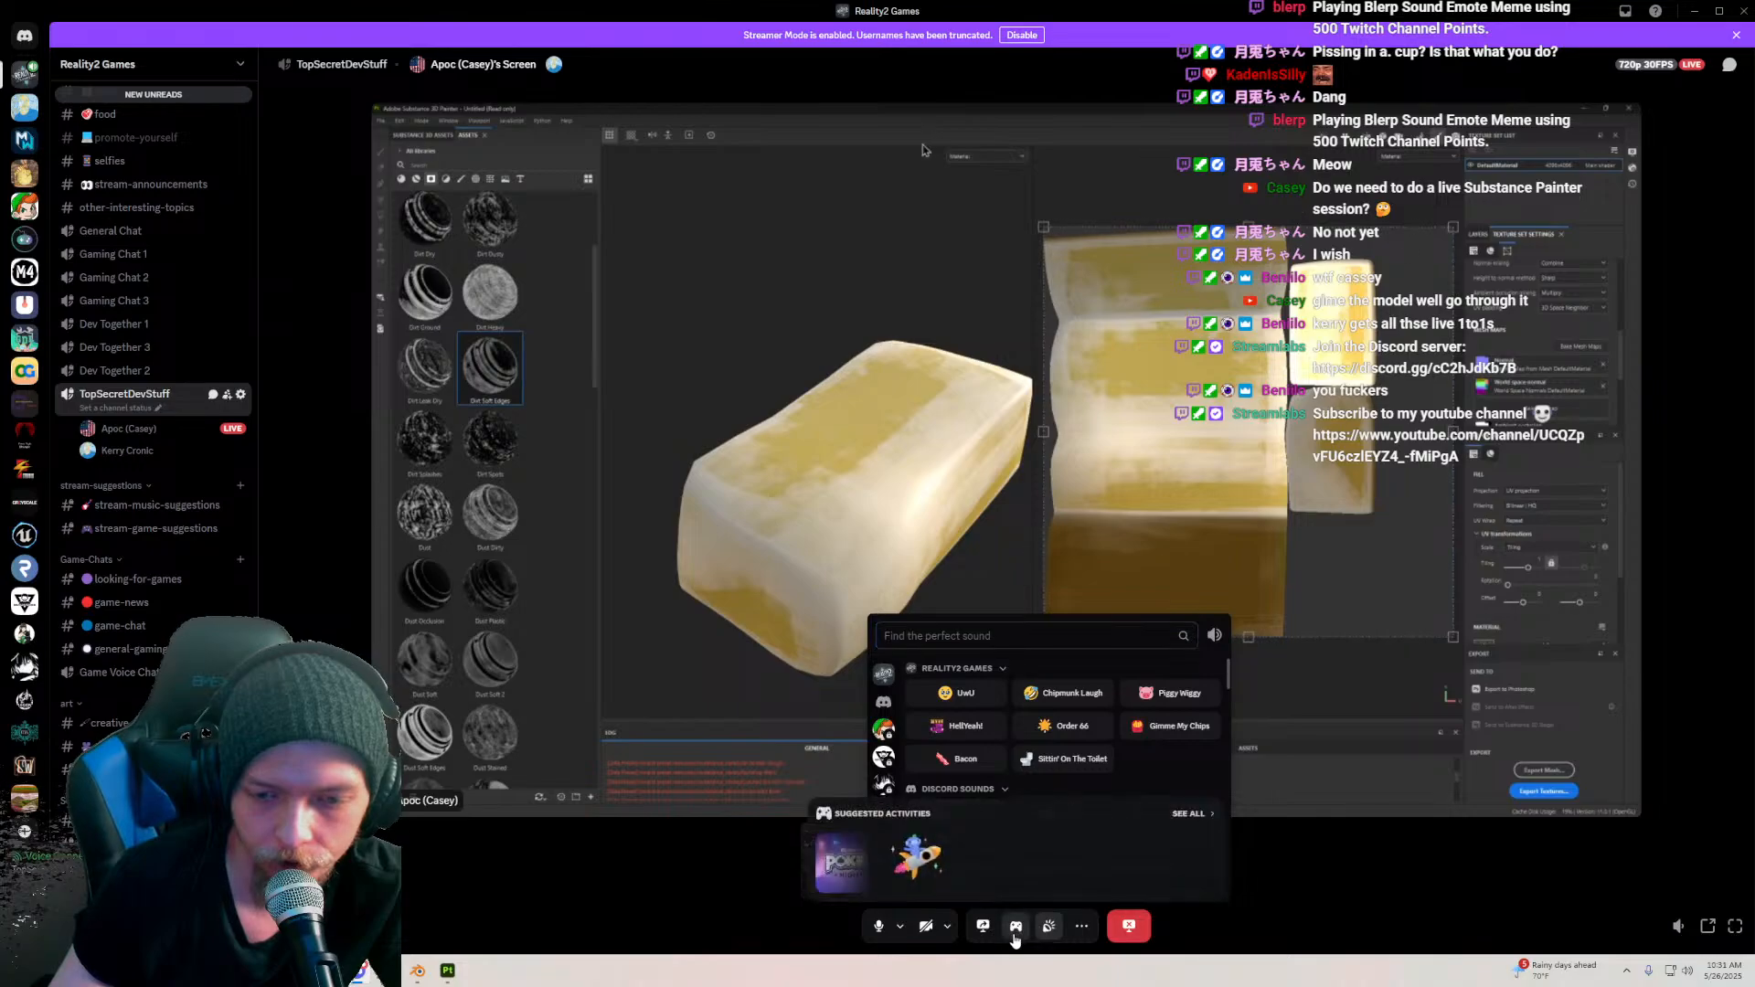
right_click(1103, 202)
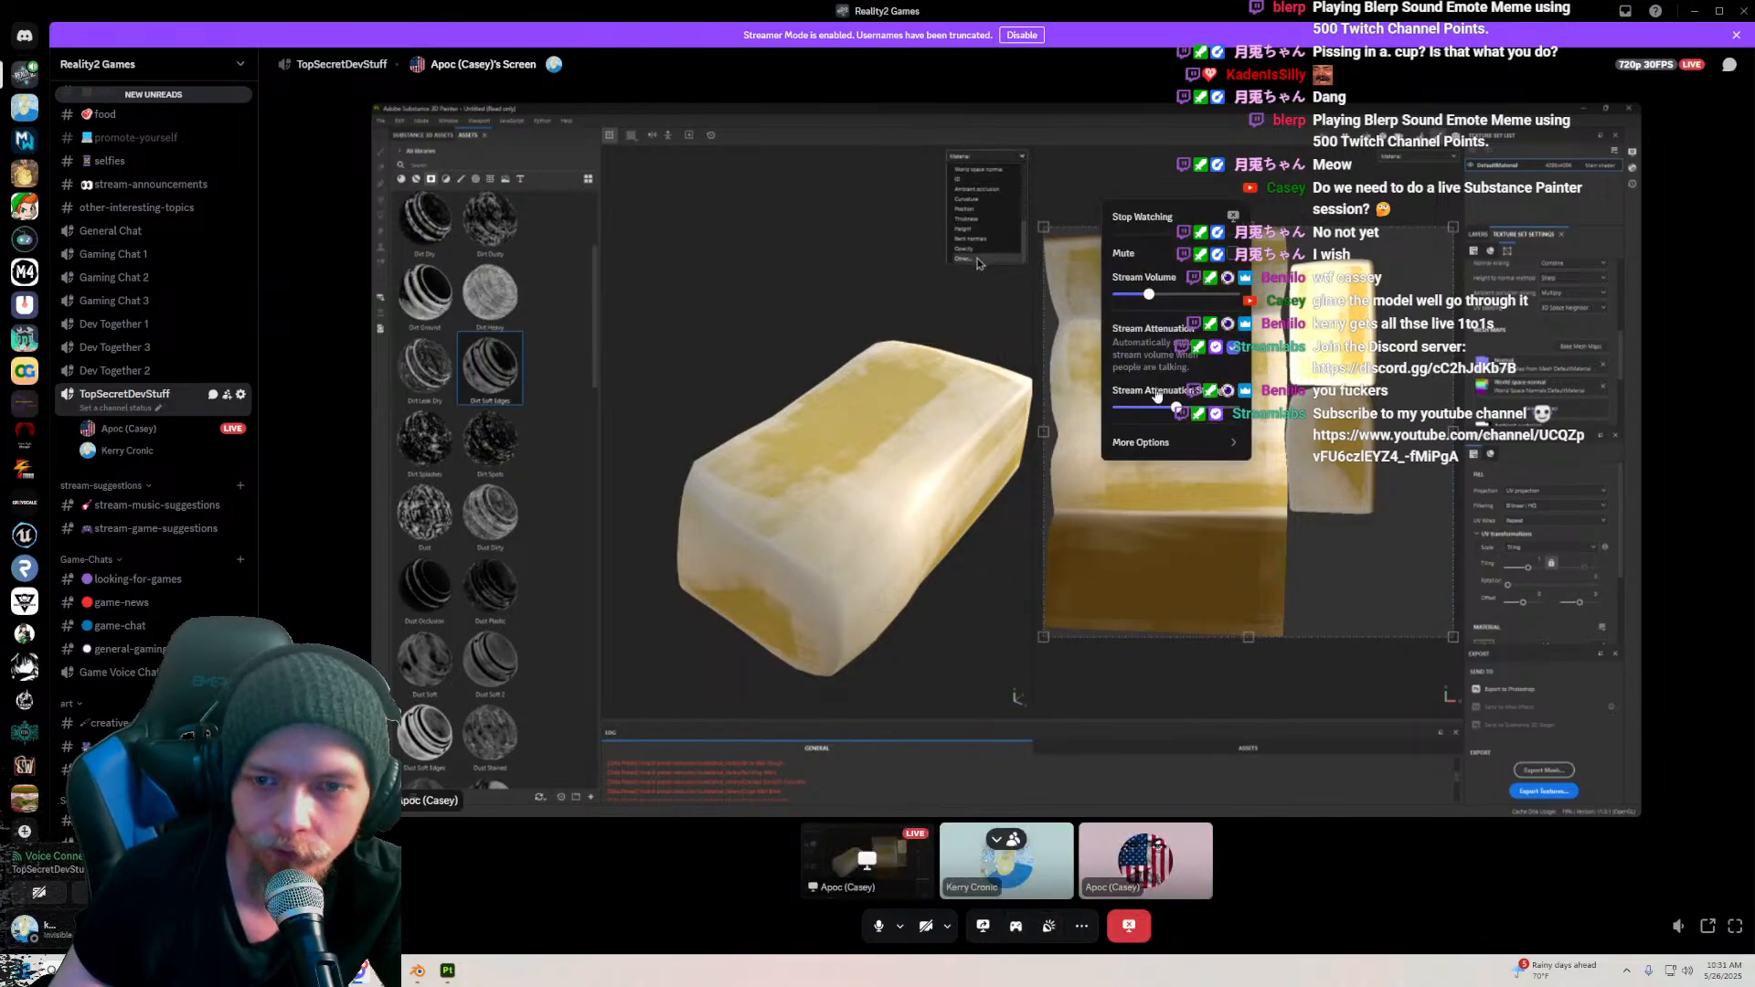
mouse_move(1184, 446)
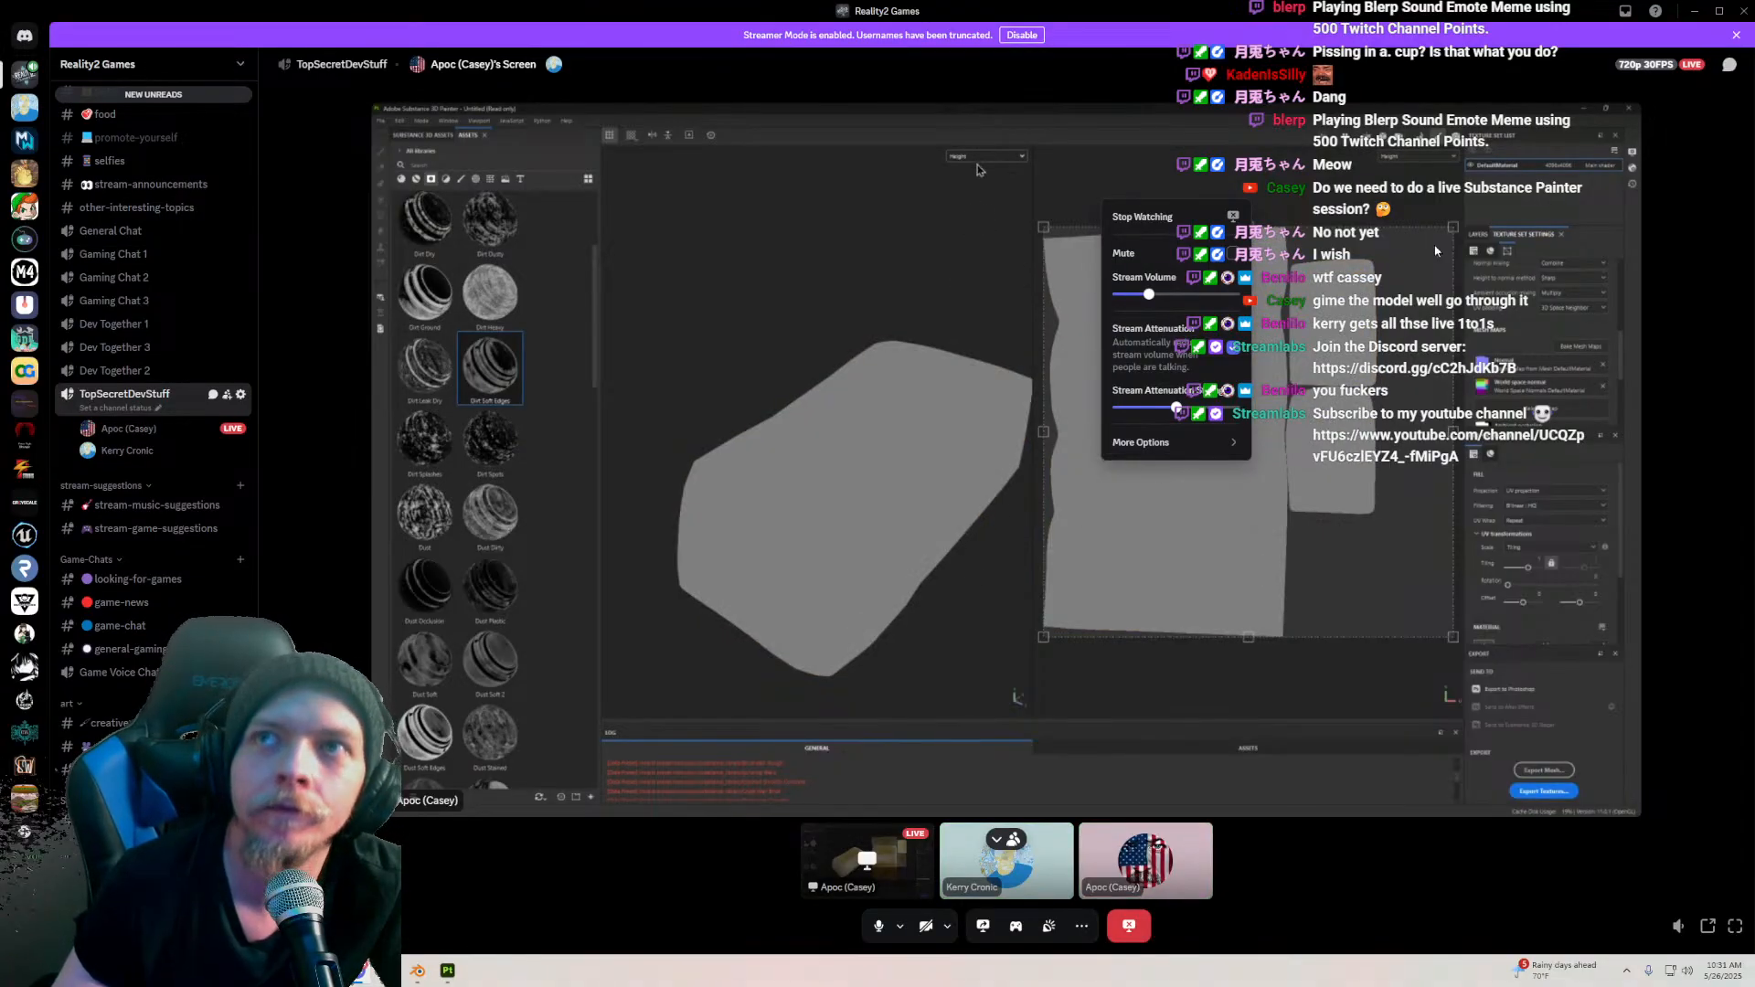
Step: Shrink the Discord window and arrange it beside Substance 3D Painter so the stream and the project are both visible
left_click_drag(1535, 13, 1376, 35)
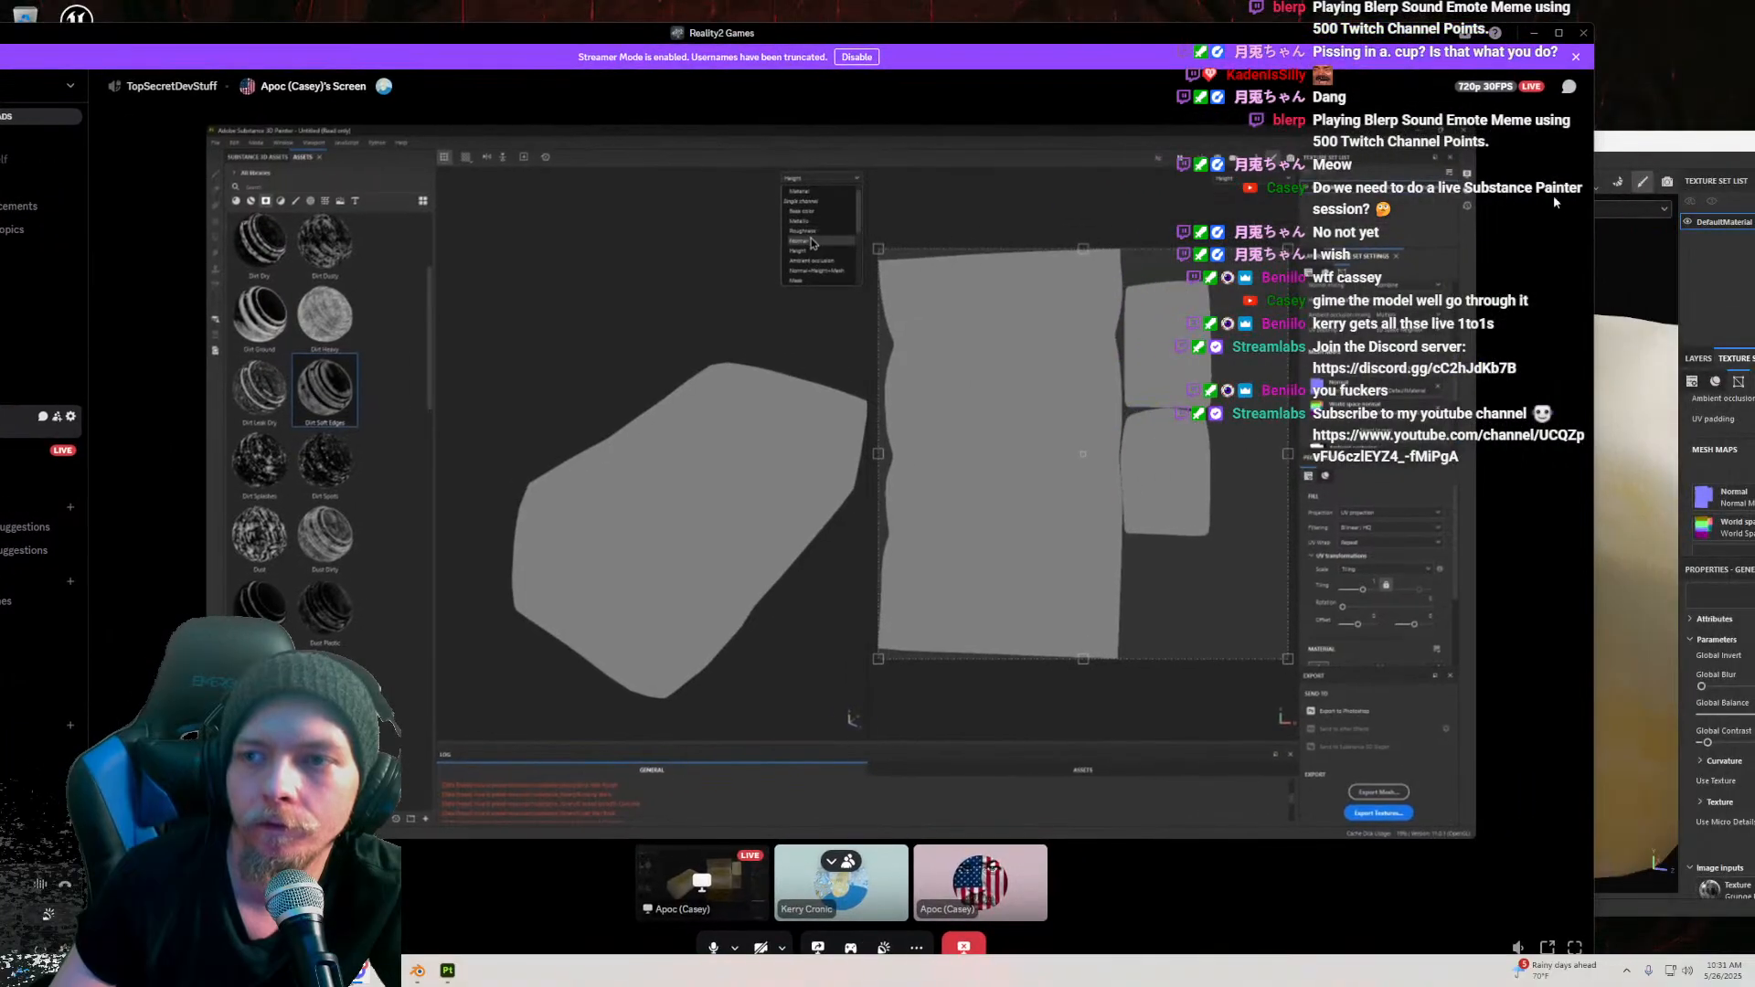
mouse_move(1591, 245)
left_mouse_down()
mouse_move(731, 252)
mouse_move(756, 252)
left_mouse_up()
mouse_move(371, 35)
left_mouse_down()
mouse_move(430, 2)
mouse_move(457, 11)
mouse_move(485, 293)
mouse_move(491, 73)
mouse_move(472, 14)
left_mouse_up()
mouse_move(1144, 146)
left_mouse_down()
mouse_move(952, 73)
mouse_move(1010, 135)
left_mouse_up()
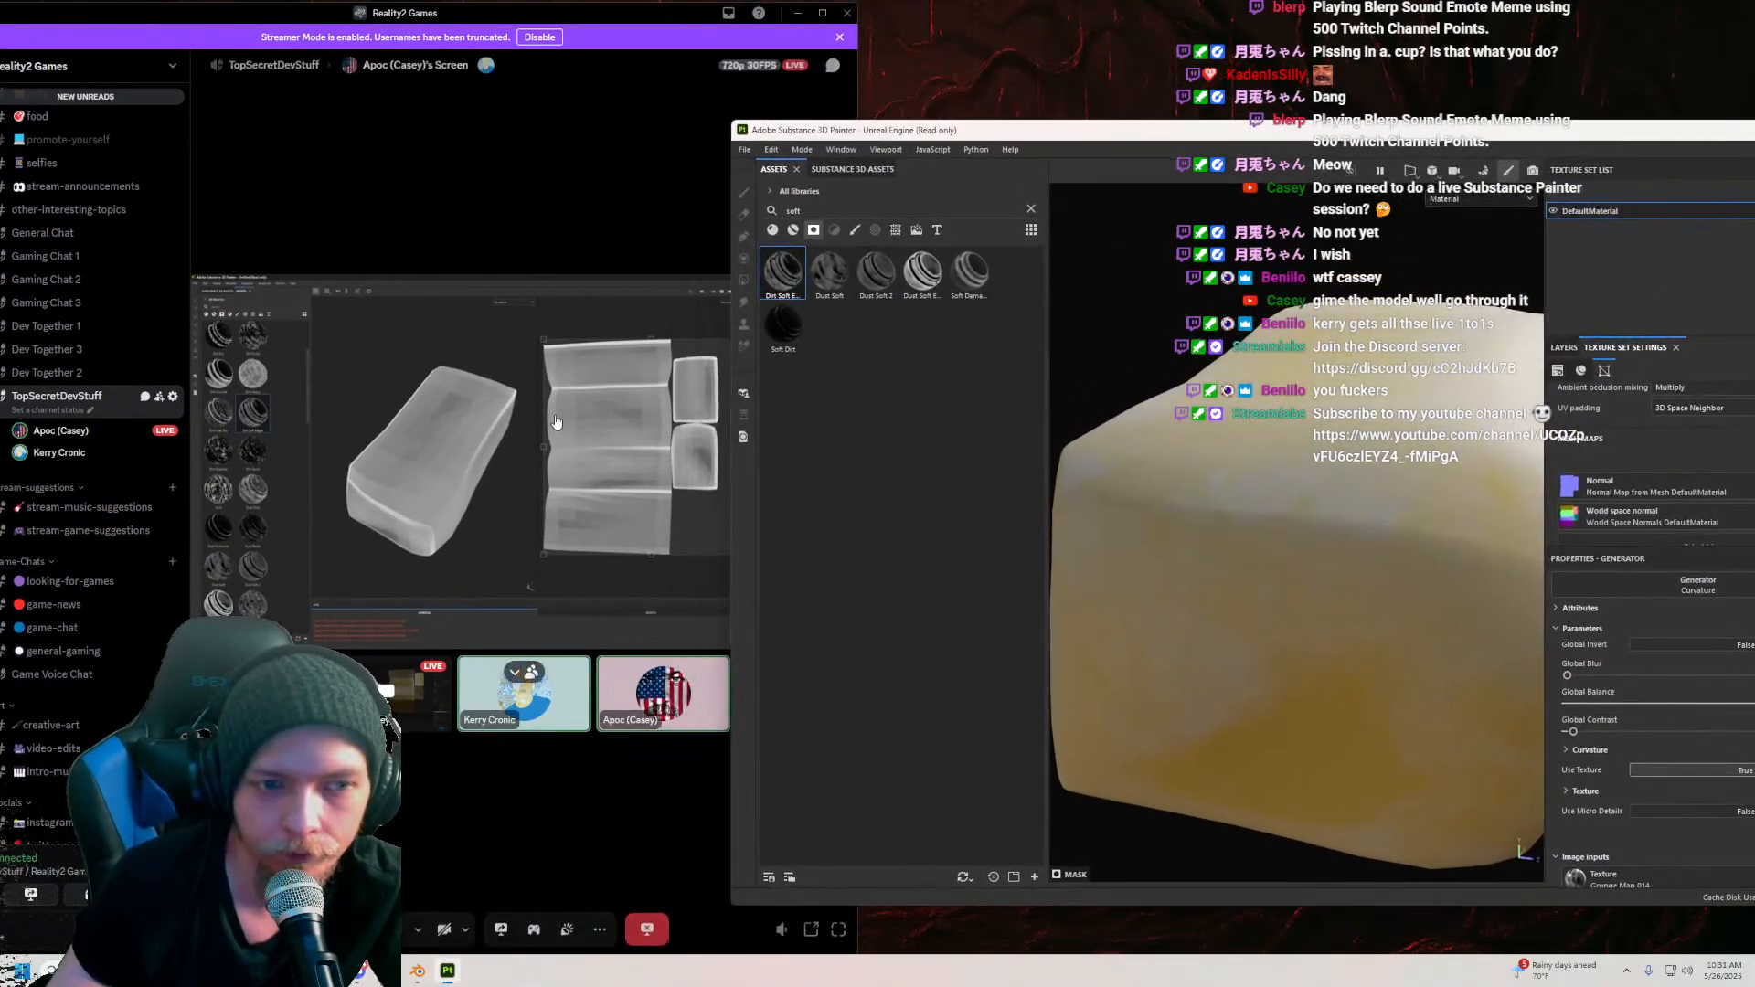
mouse_move(1226, 133)
left_mouse_down()
mouse_move(1043, 97)
mouse_move(1061, 95)
left_mouse_up()
Step: Check the layer stack and the texture set's baked mesh maps, and inspect the block against the streamed curvature view
left_click(1406, 307)
scroll(1201, 481, "down", 4)
left_click_drag(1199, 480, 1138, 426, "alt")
scroll(1142, 424, "up", 2)
left_click(1472, 308)
scroll(1453, 462, "up", 3)
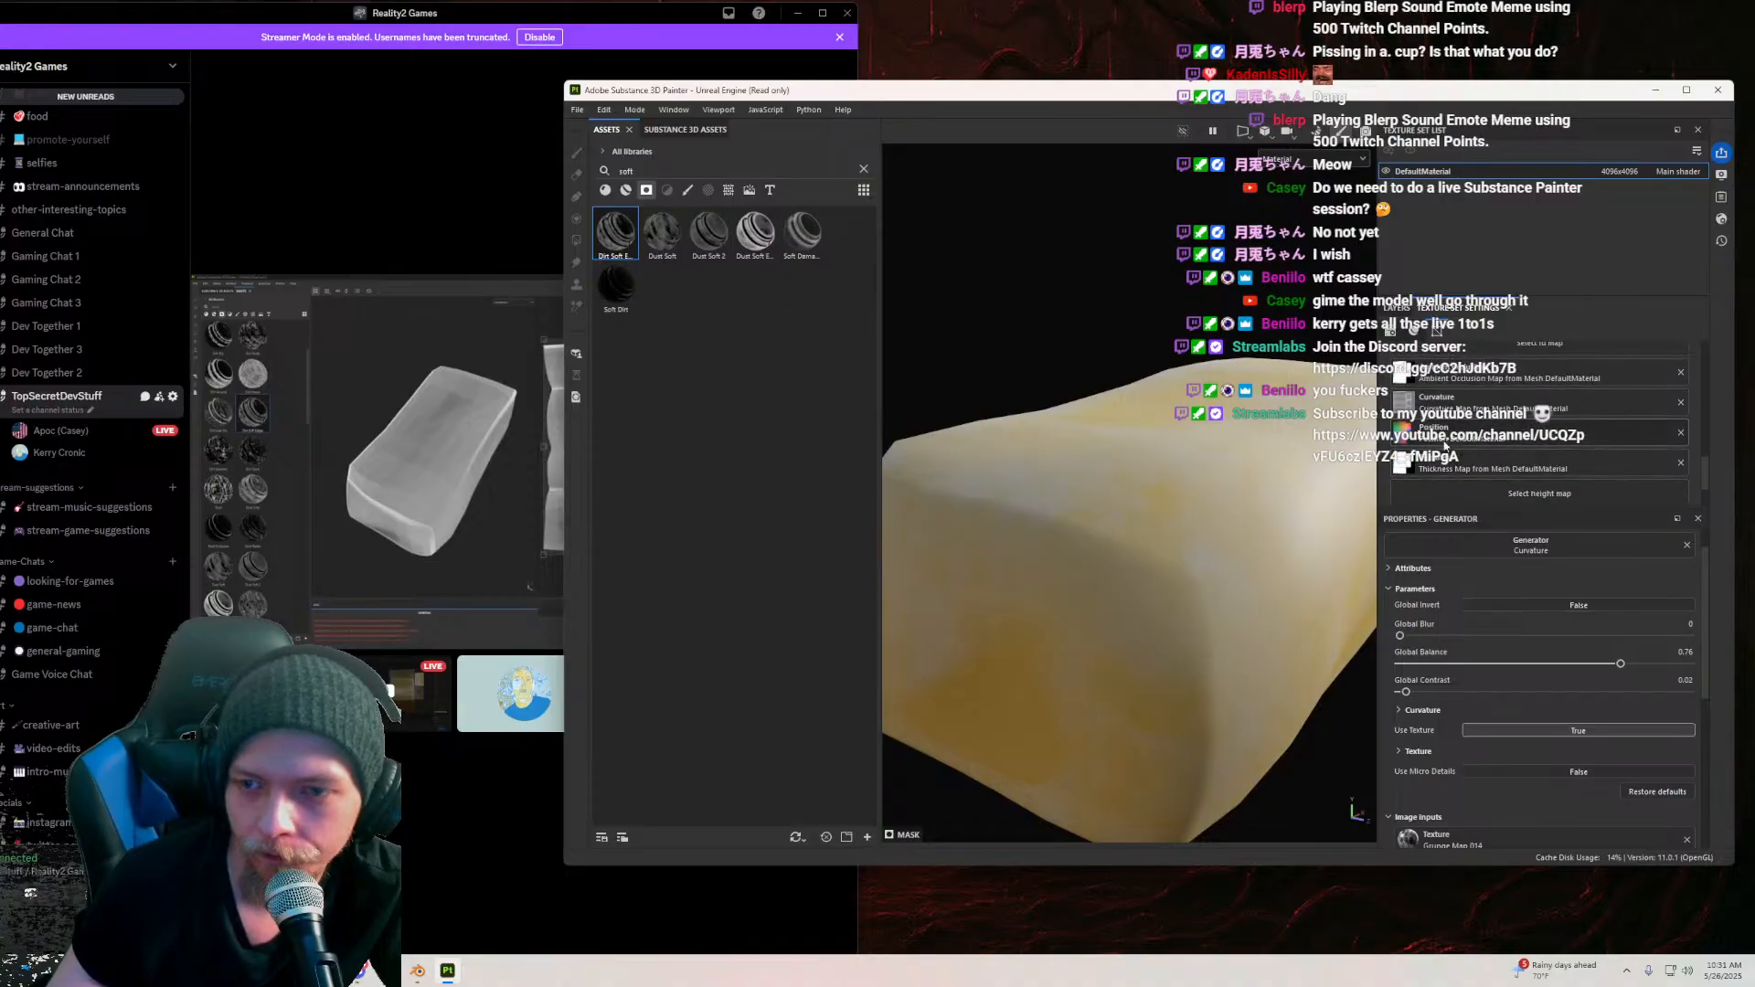
left_click(1400, 309)
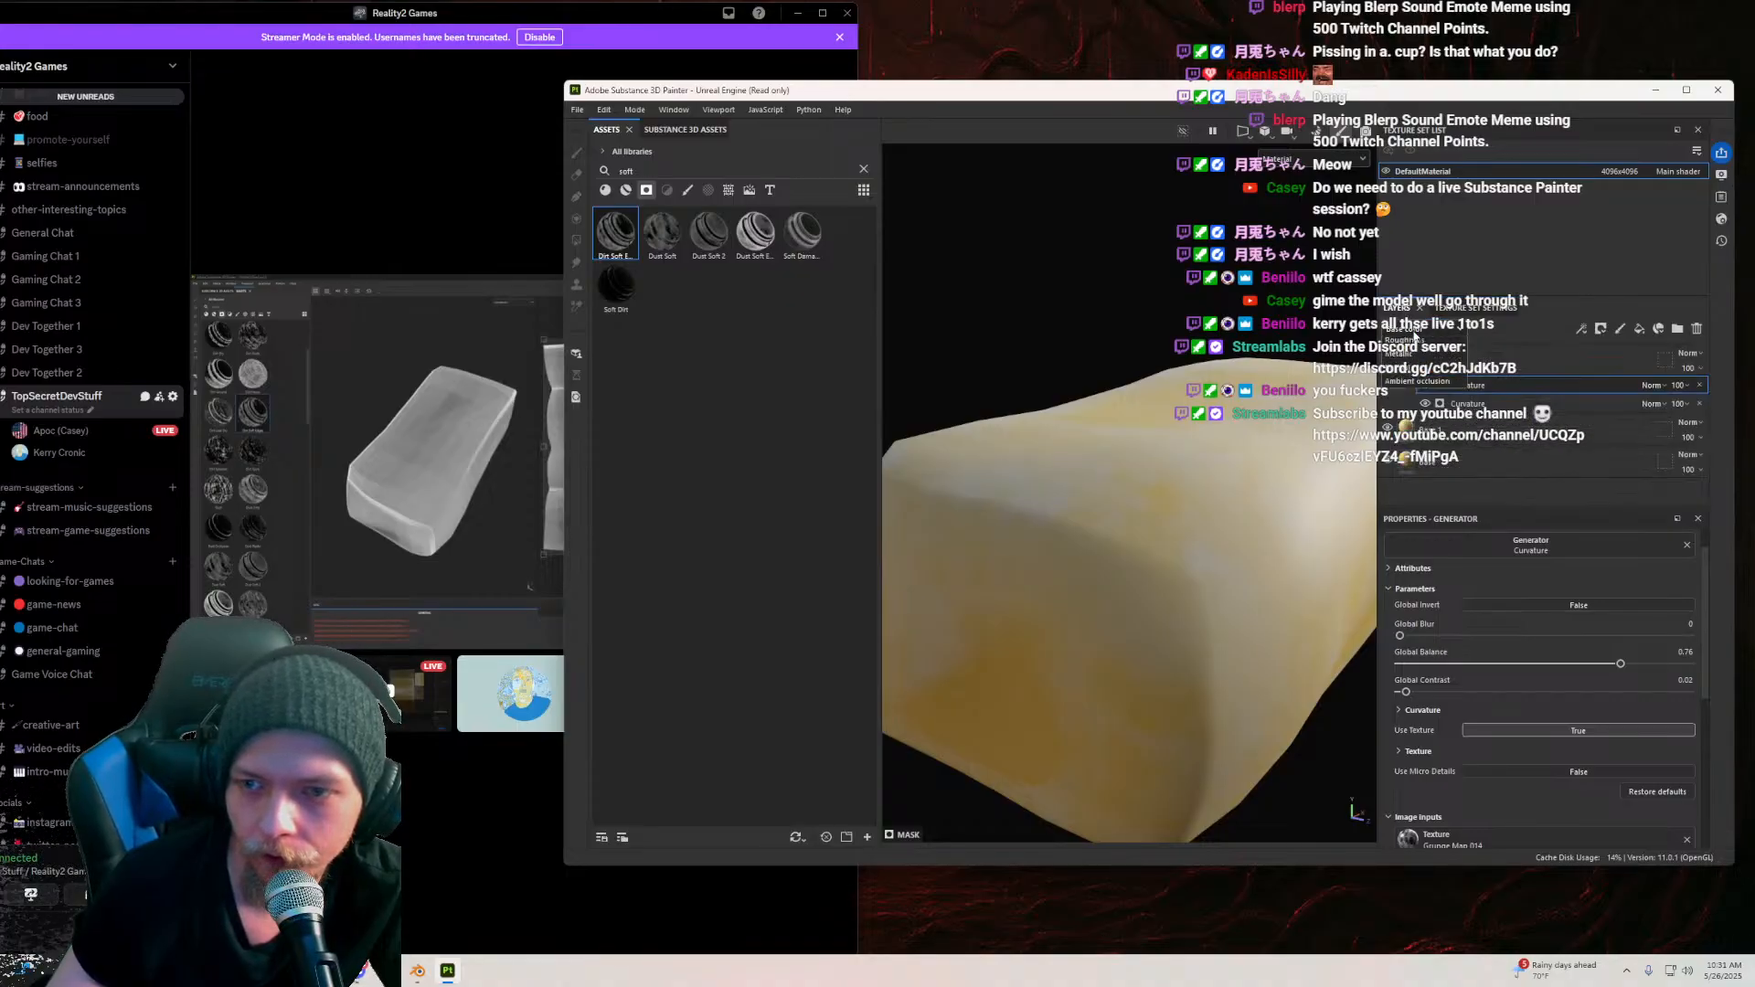
left_click(1483, 309)
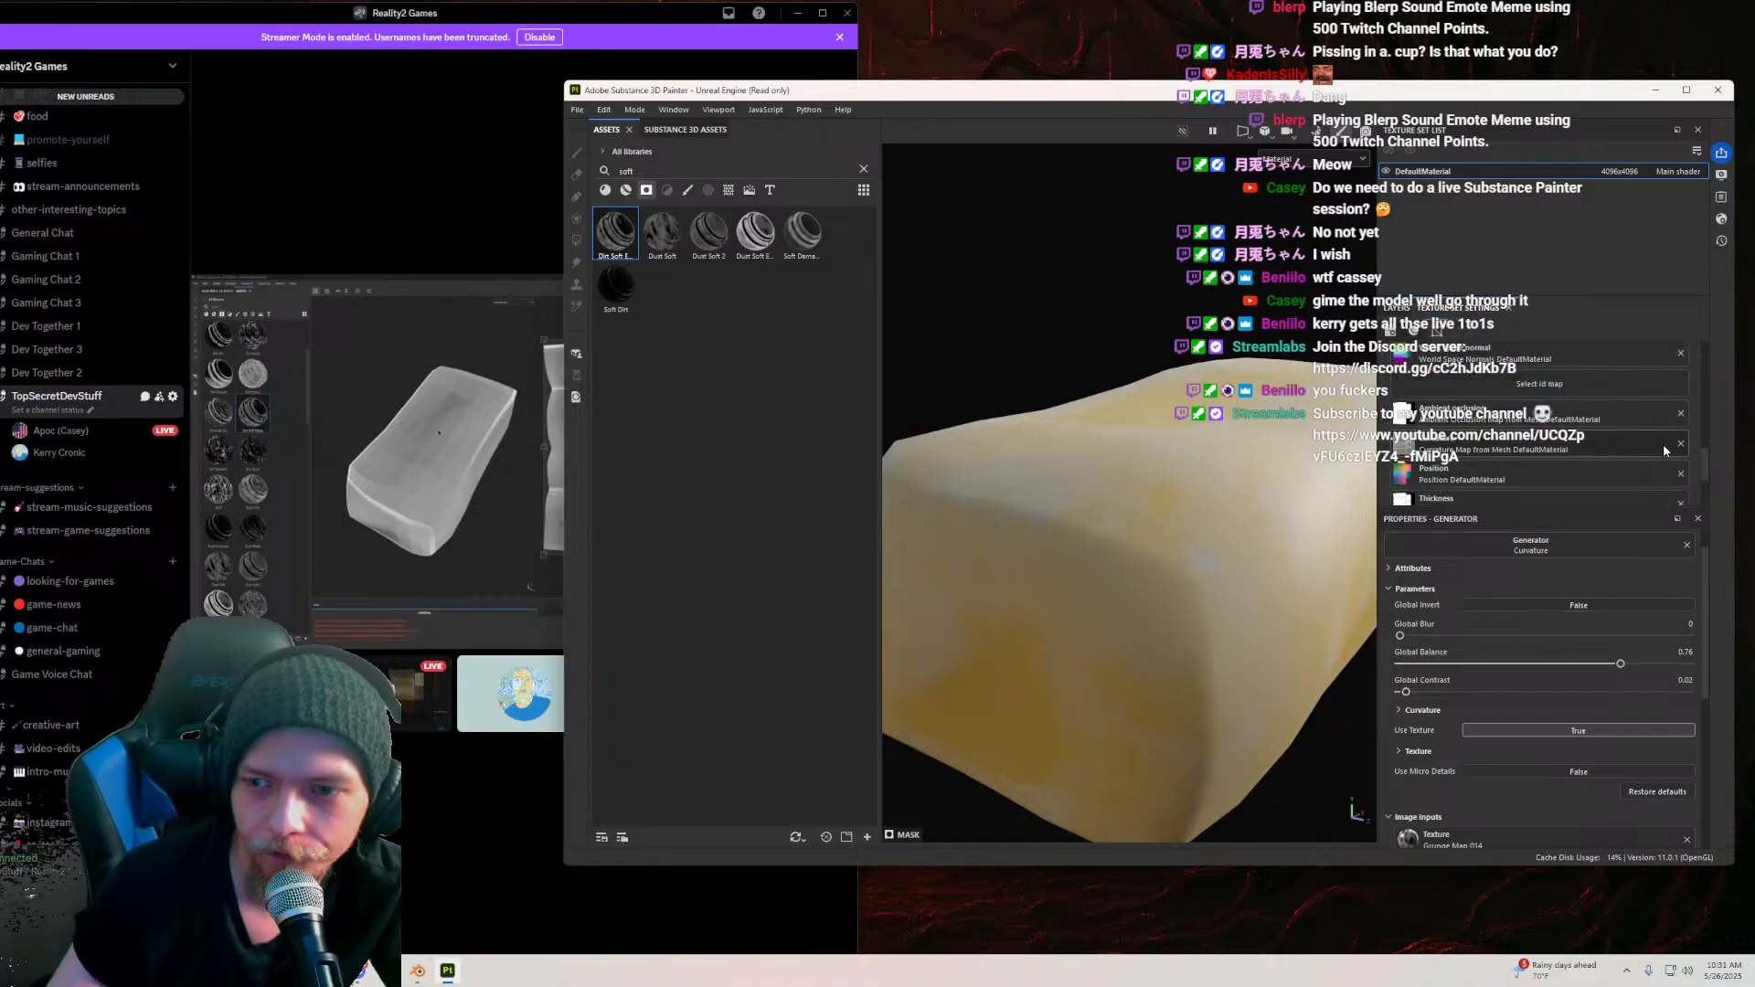
left_click_drag(1227, 477, 914, 256, "alt")
Step: Maximize Discord and examine the streamed curvature map on the block and its UV layout
left_click(821, 14)
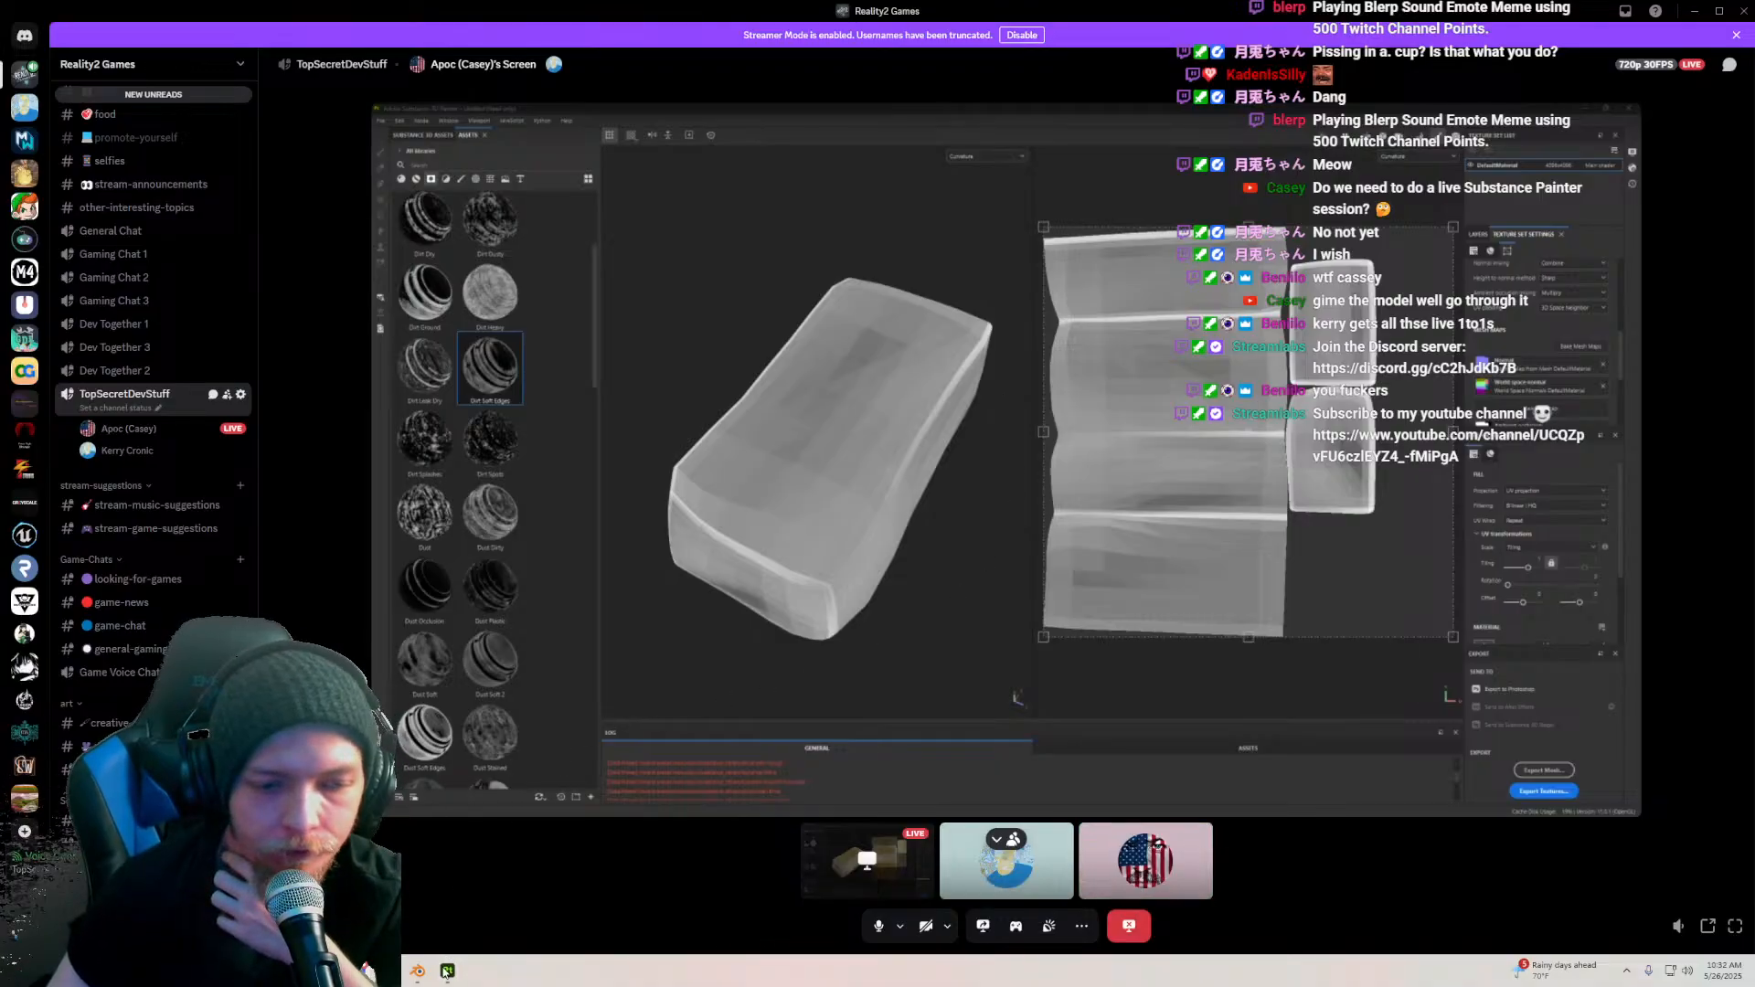
mouse_move(448, 974)
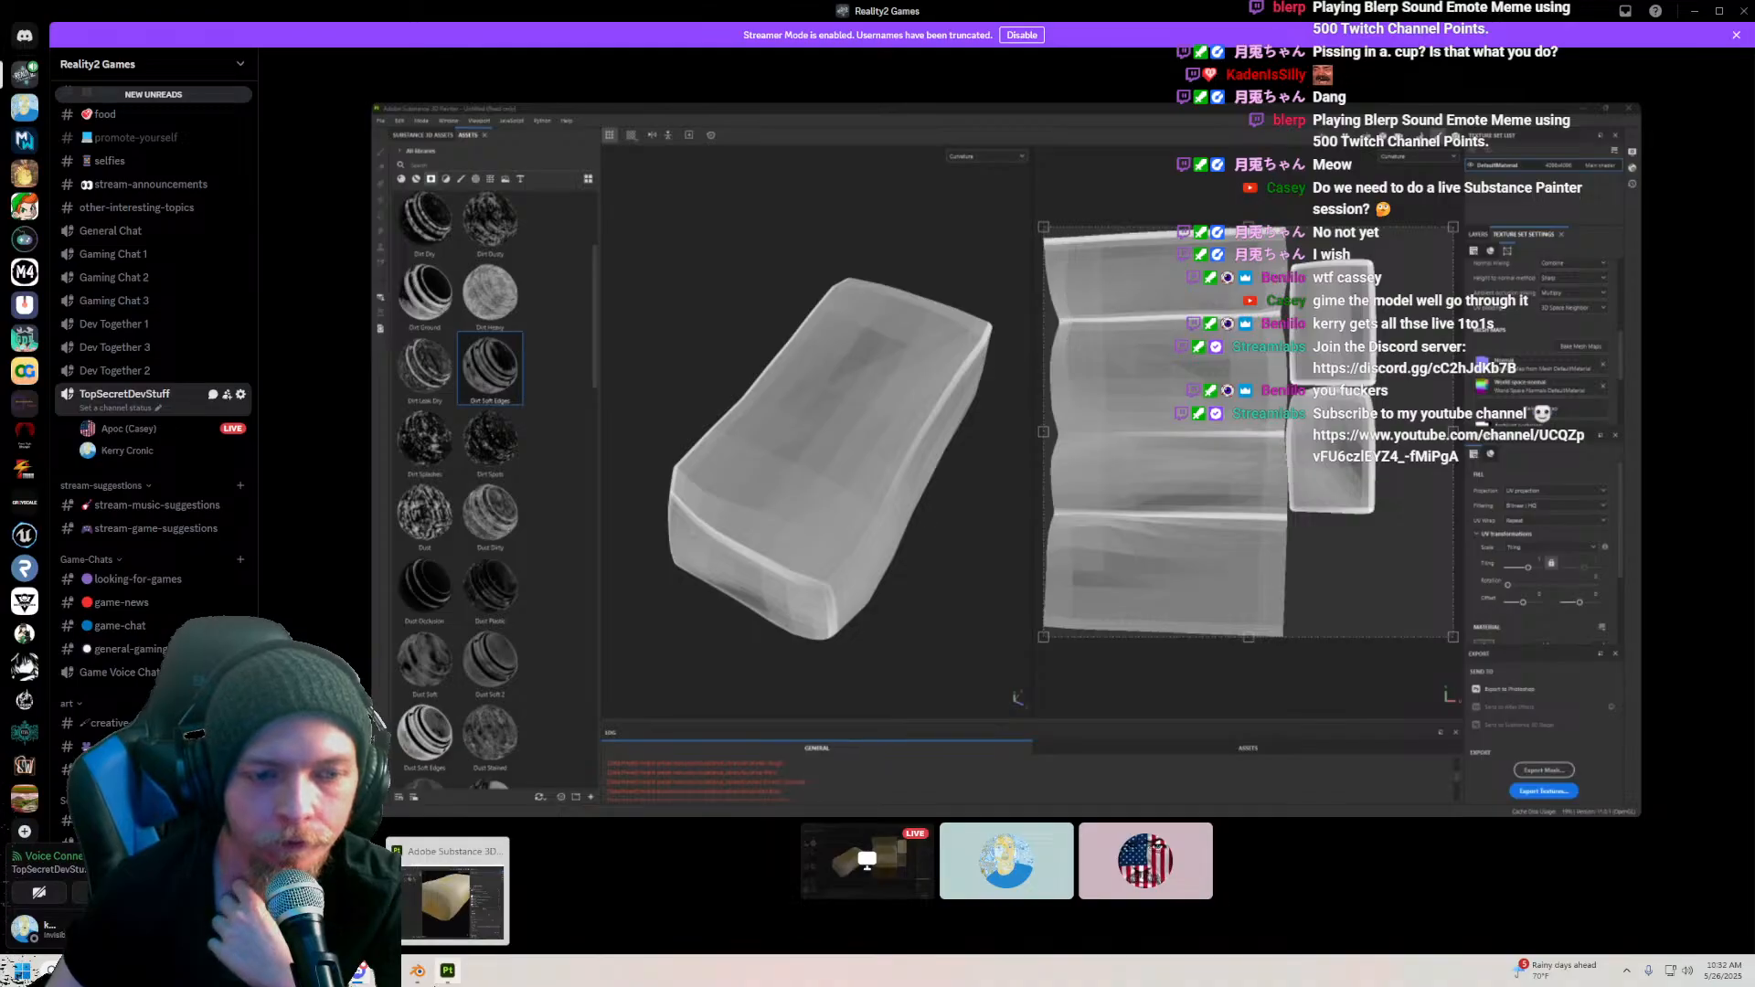
mouse_move(421, 986)
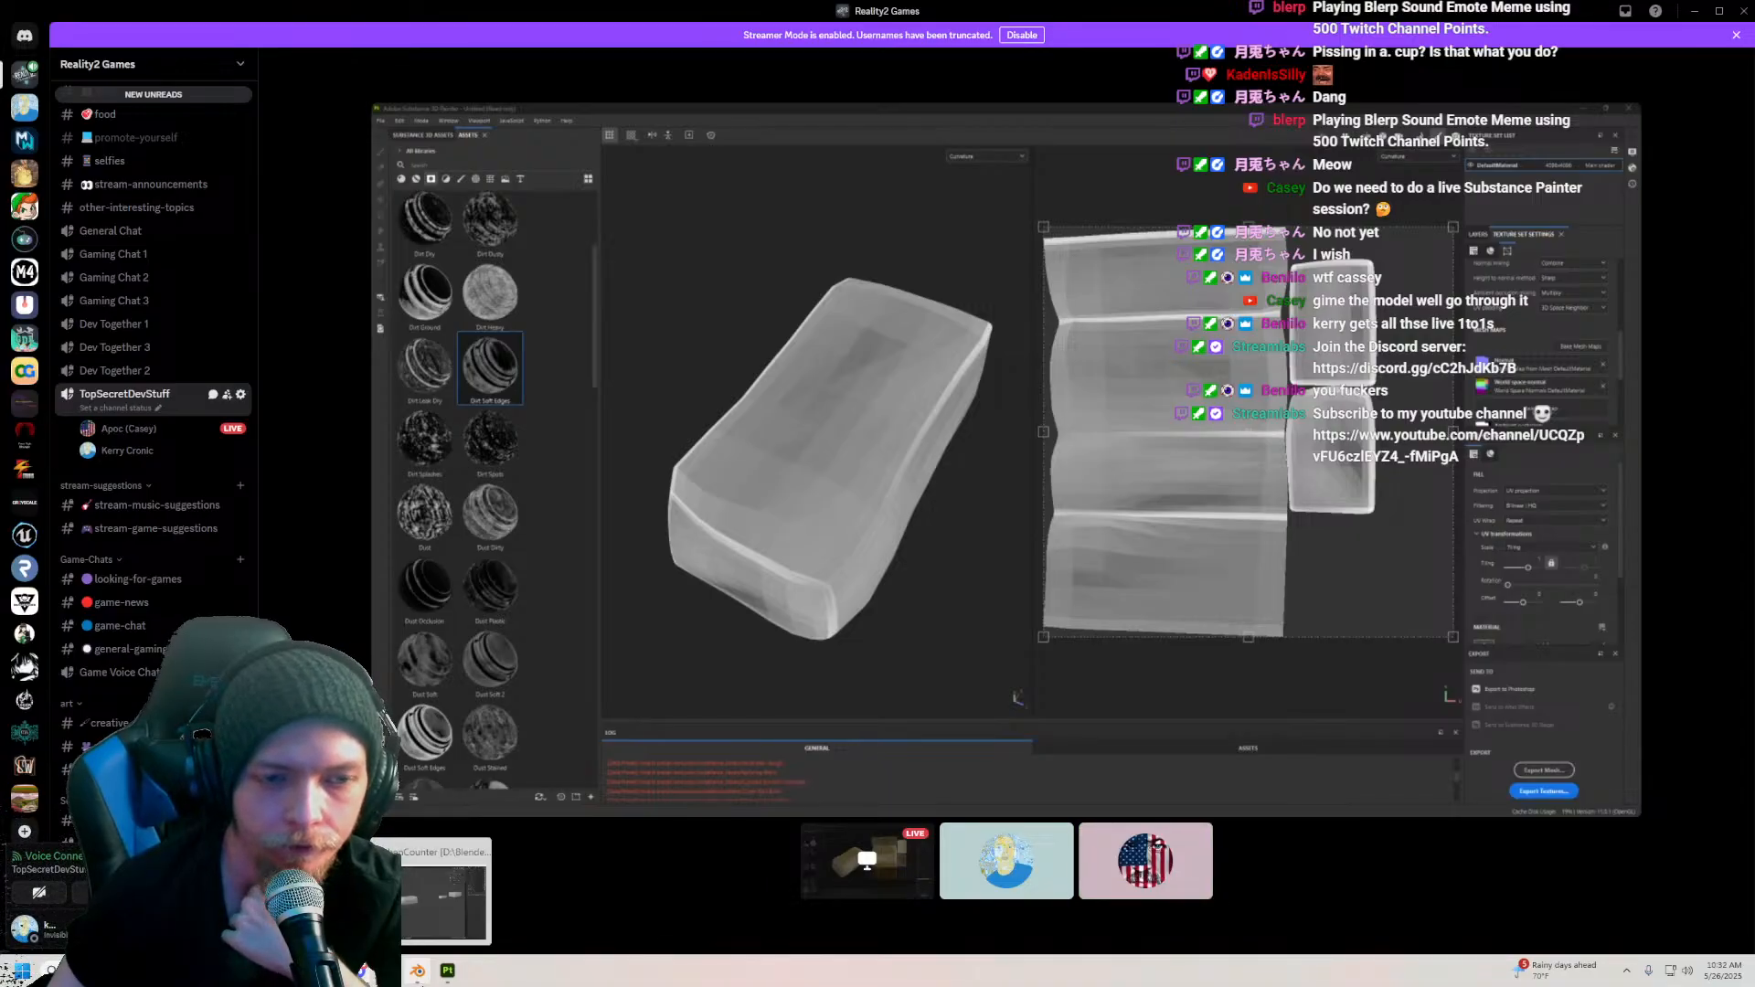
Step: Return to Substance 3D Painter, review the mesh maps and the curvature map choices, and select the Base 2 fill layer
left_click(447, 973)
scroll(1310, 289, "down", 3)
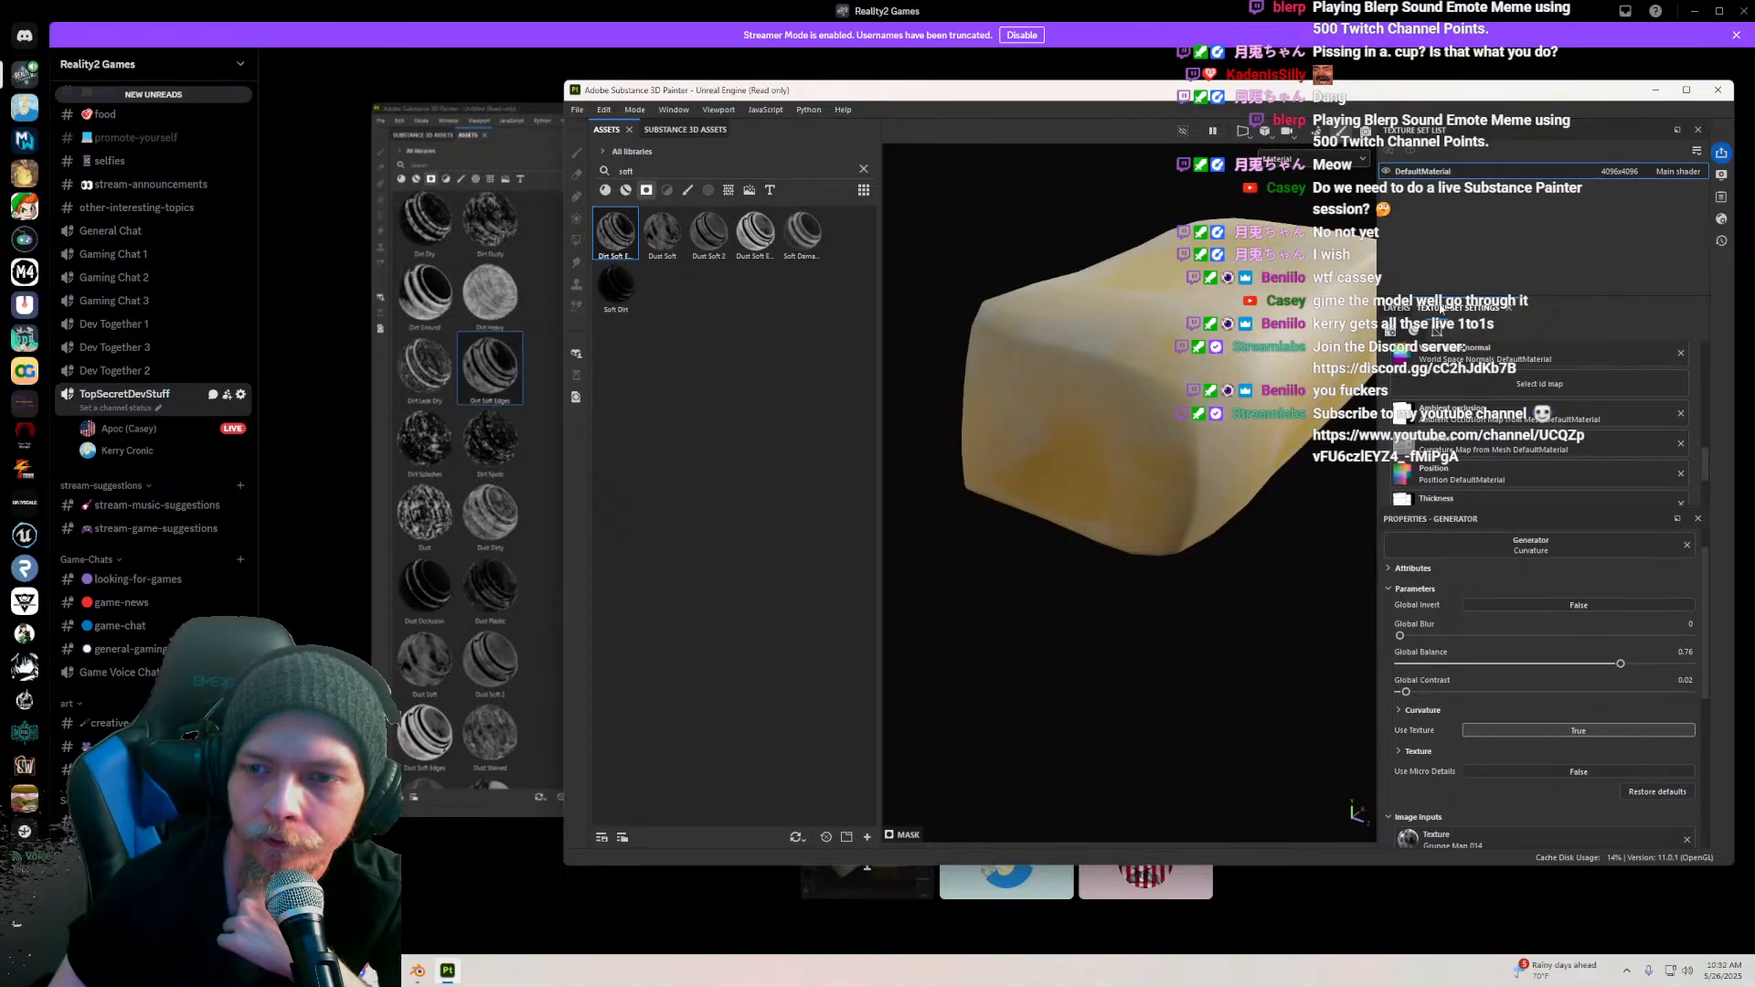
left_click(1394, 309)
left_click(1428, 329)
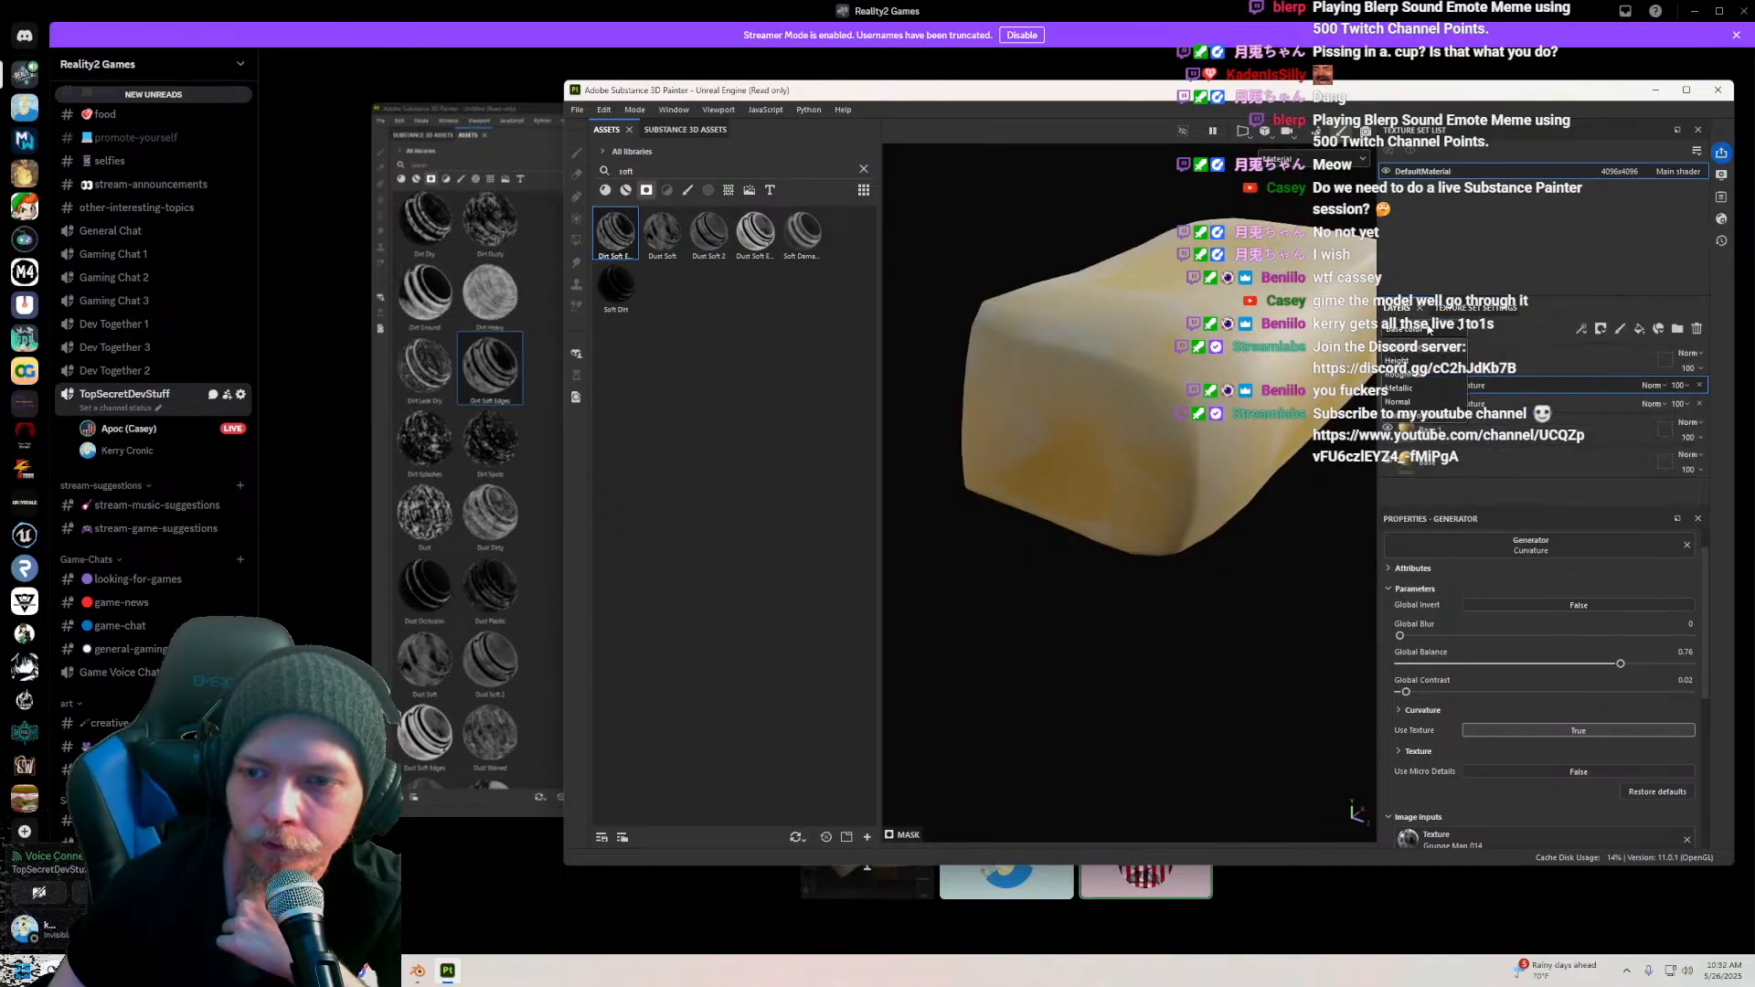
left_click(1428, 329)
left_click(1470, 309)
scroll(1508, 483, "down", 3)
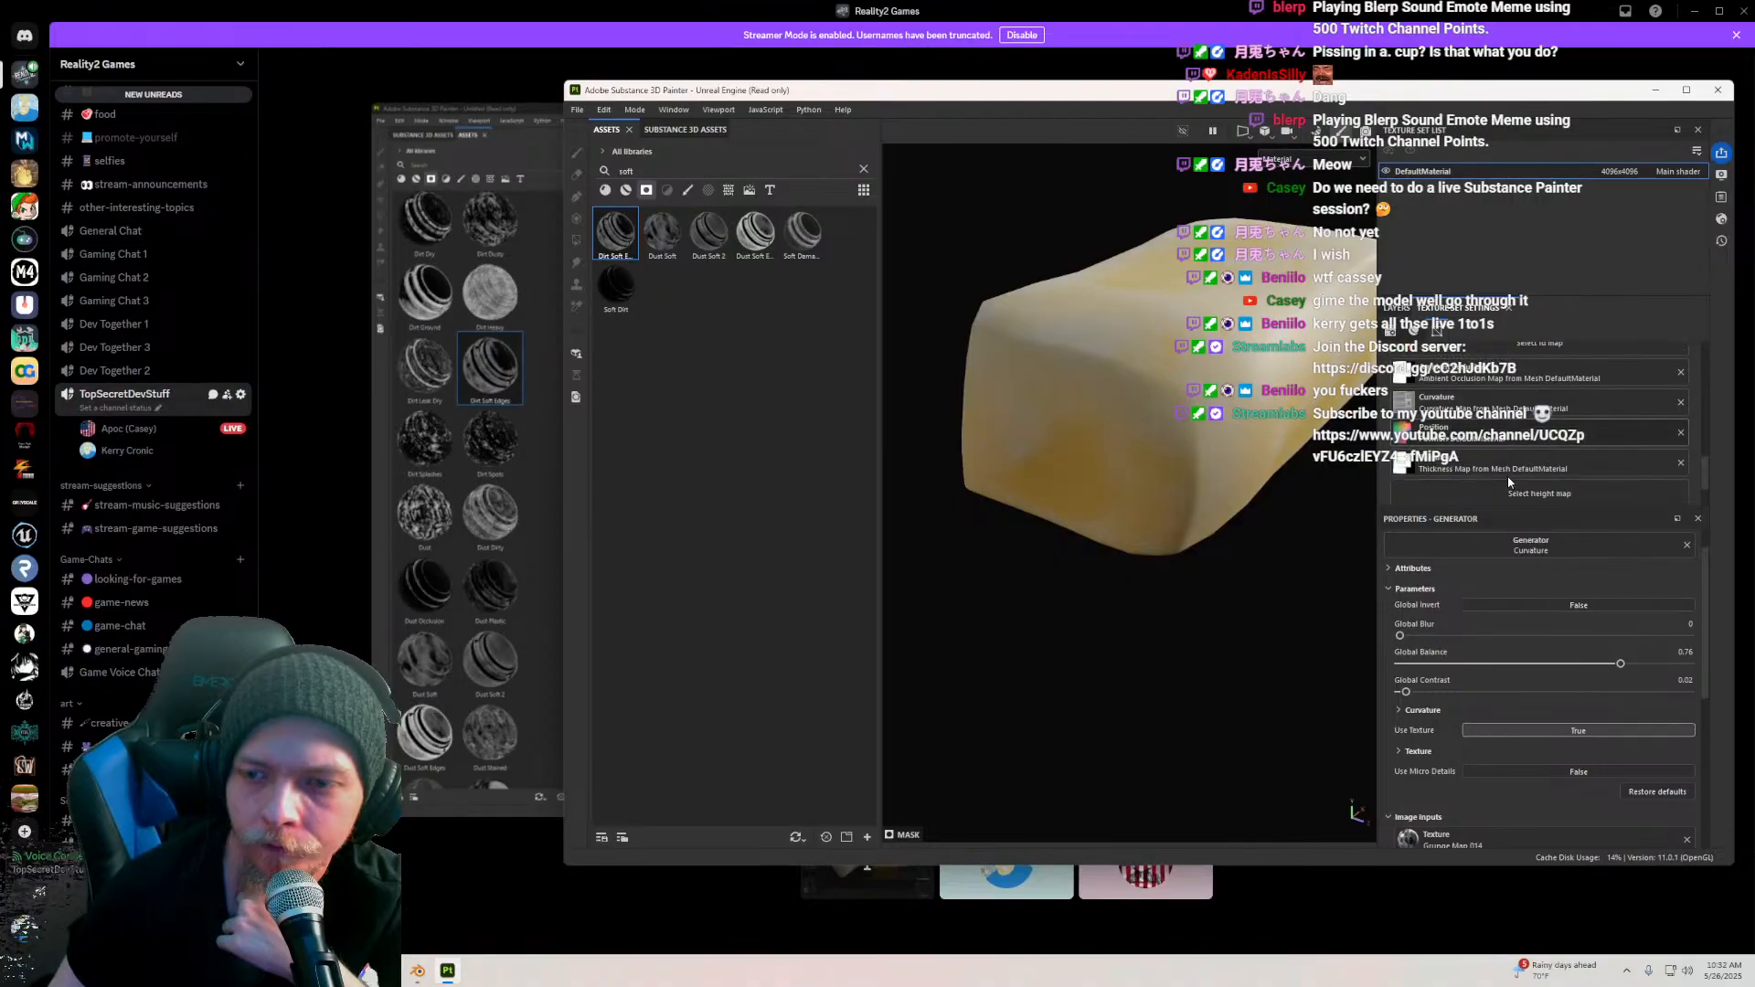
left_click(1470, 406)
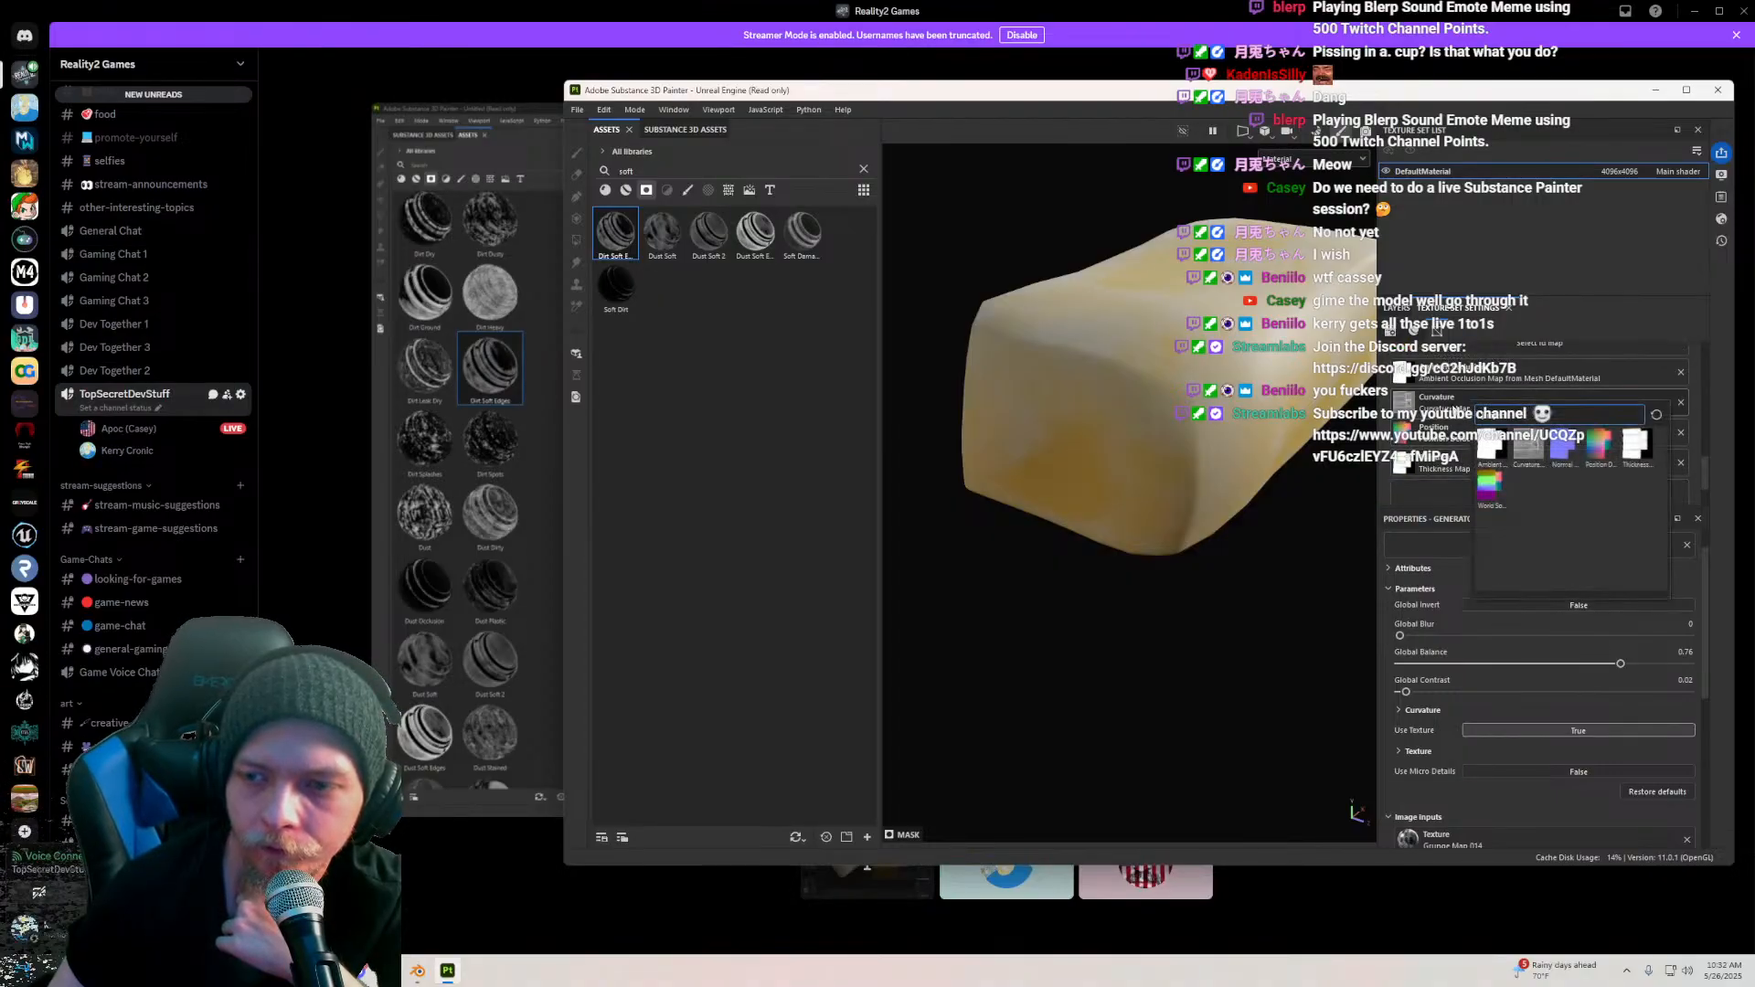
left_click(1422, 489)
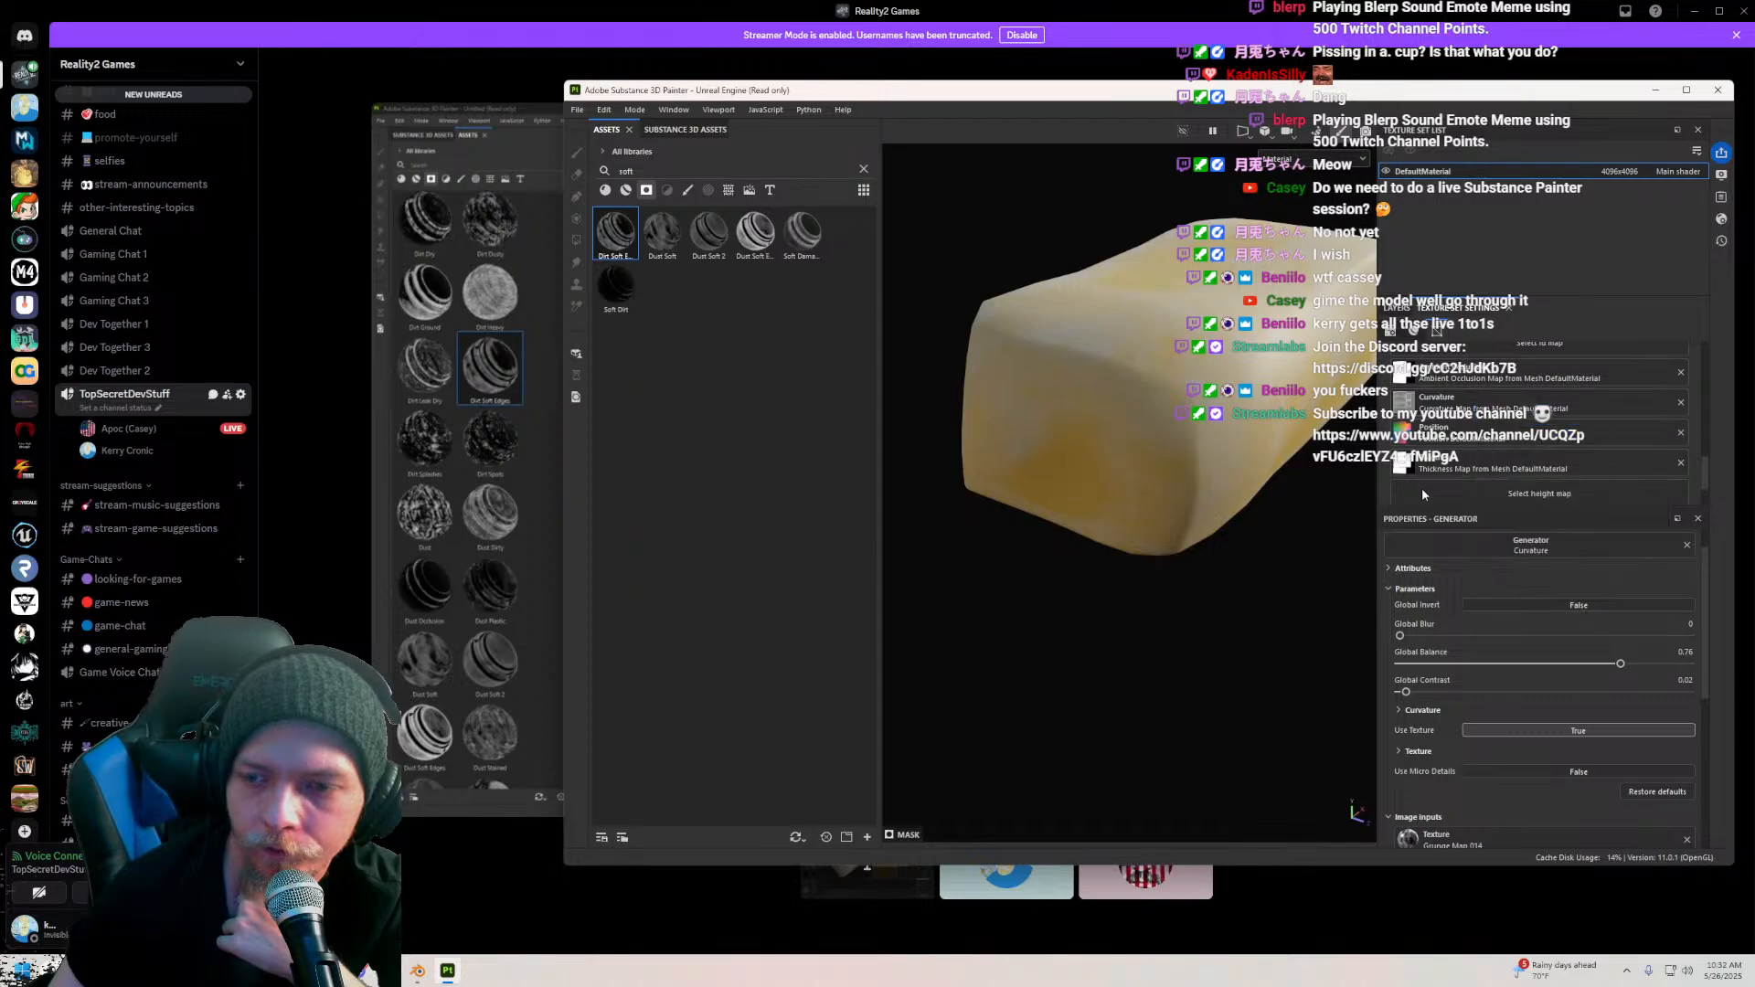
left_click(1396, 308)
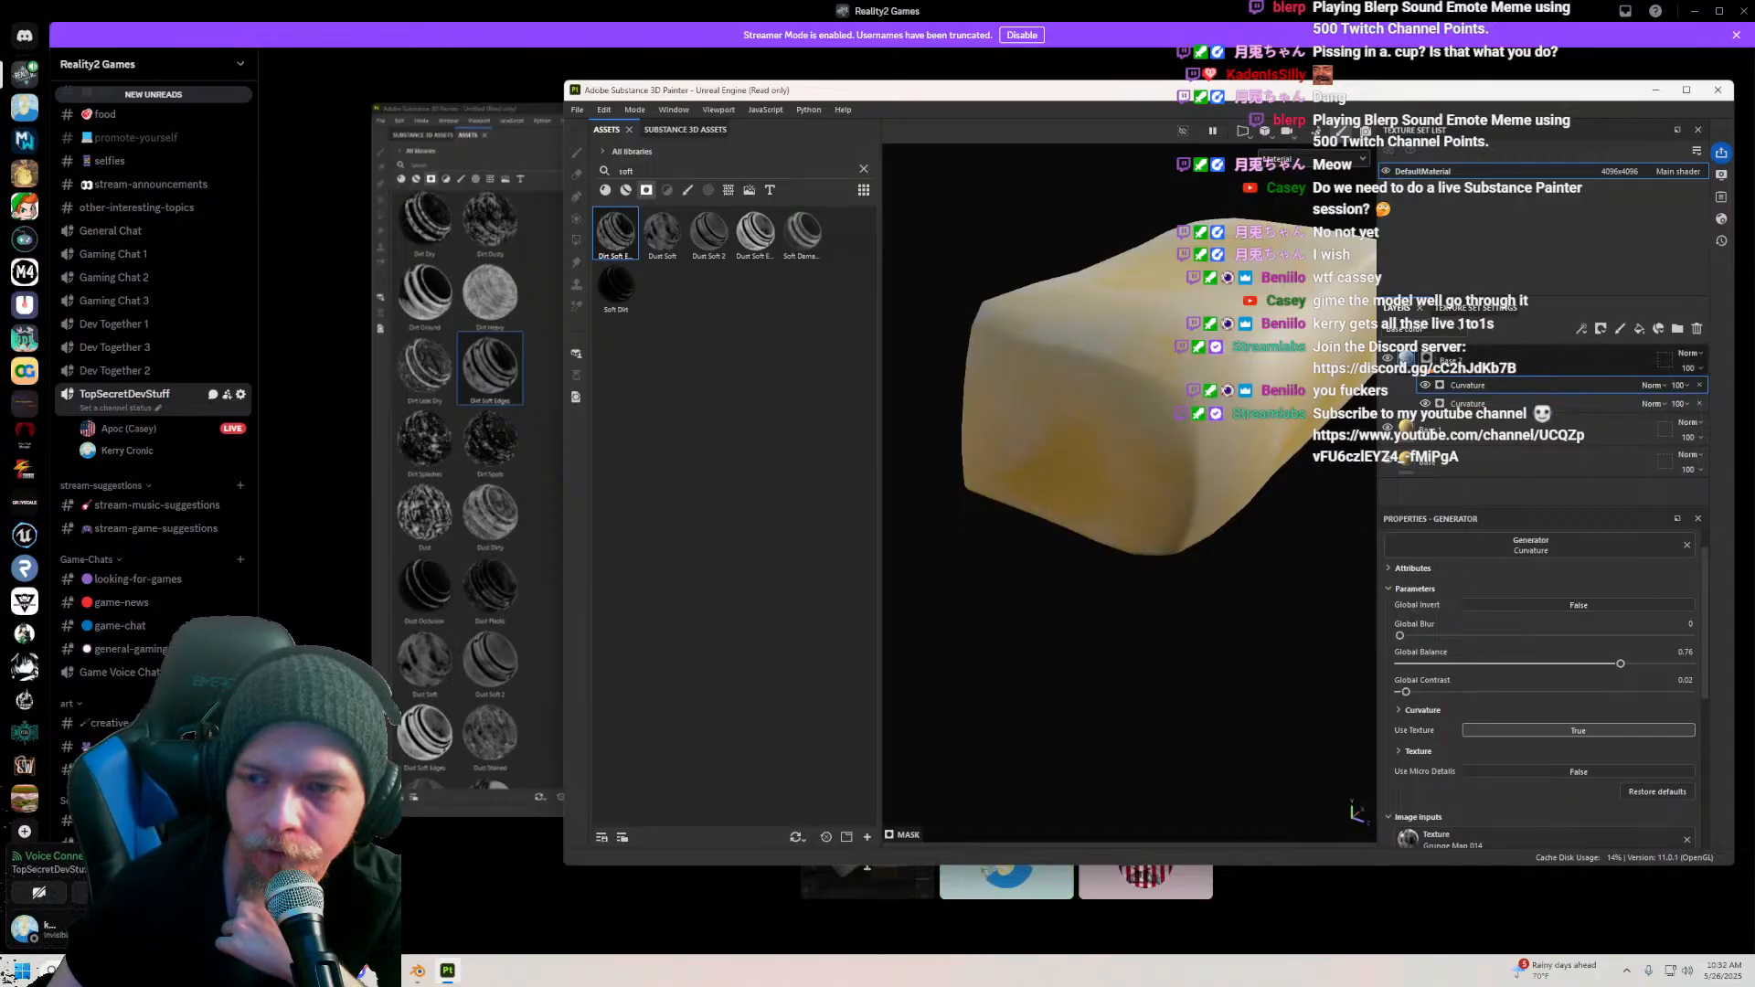
left_click(1404, 357)
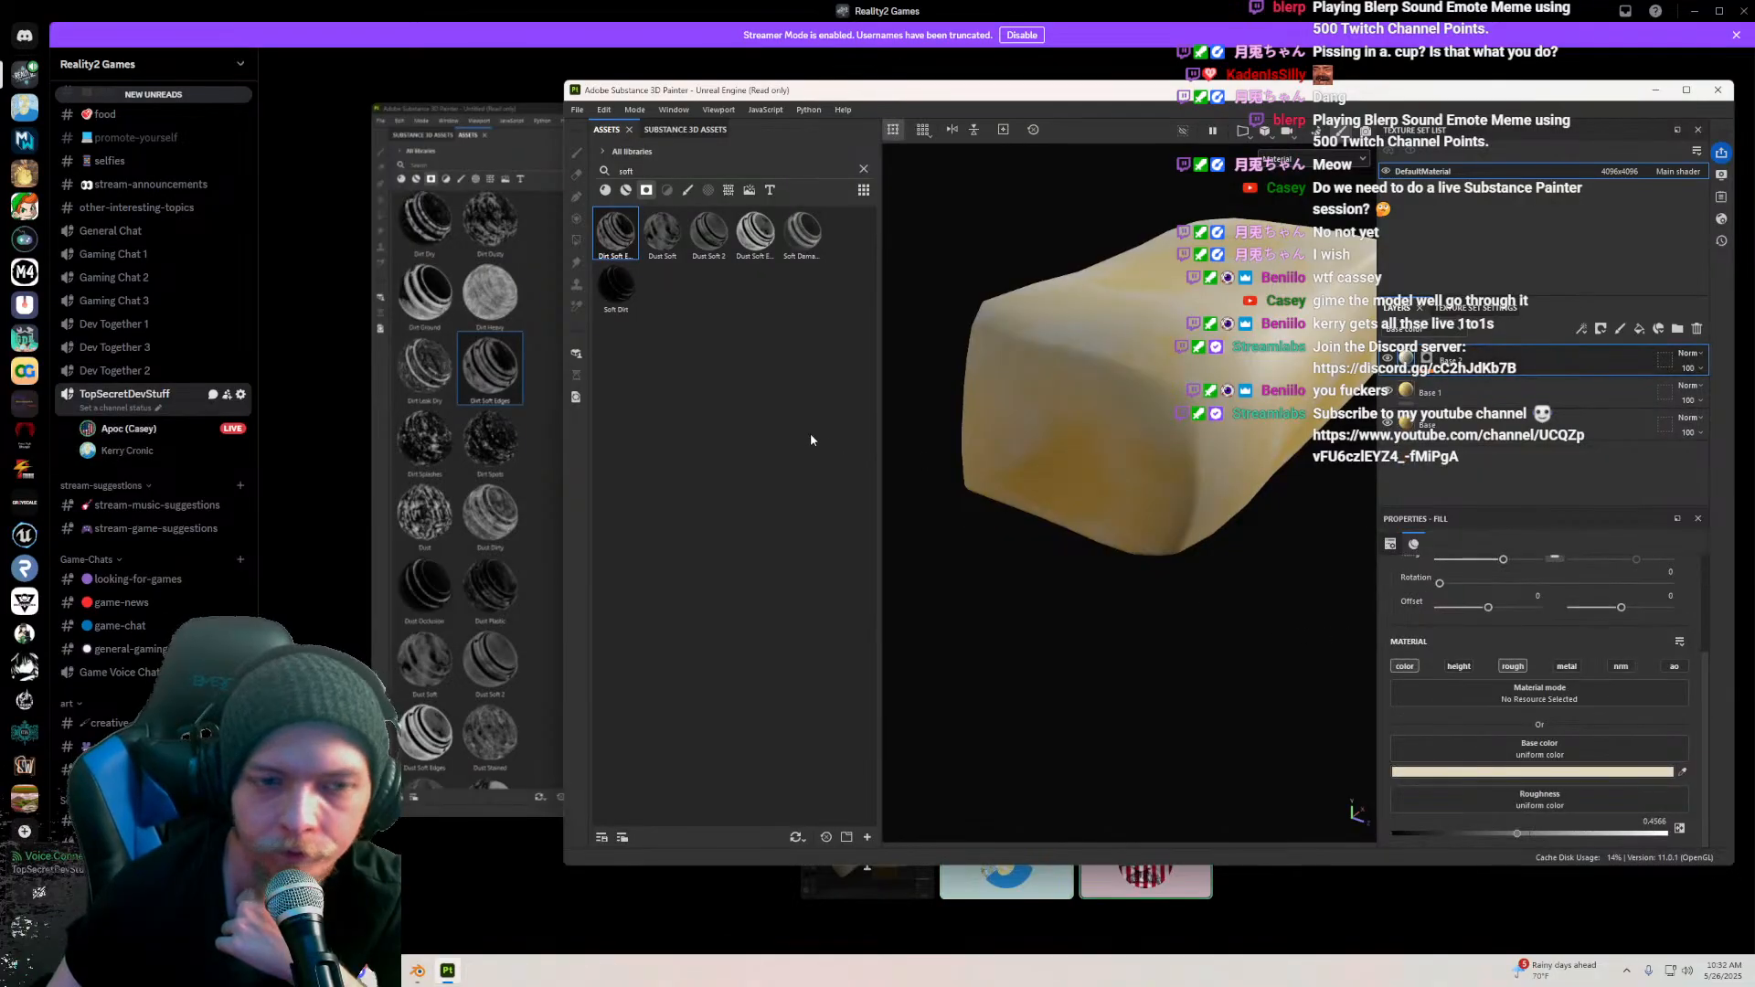
Step: Switch to Blender and add a Weighted Normal modifier to the selected cheese block
left_click(711, 25)
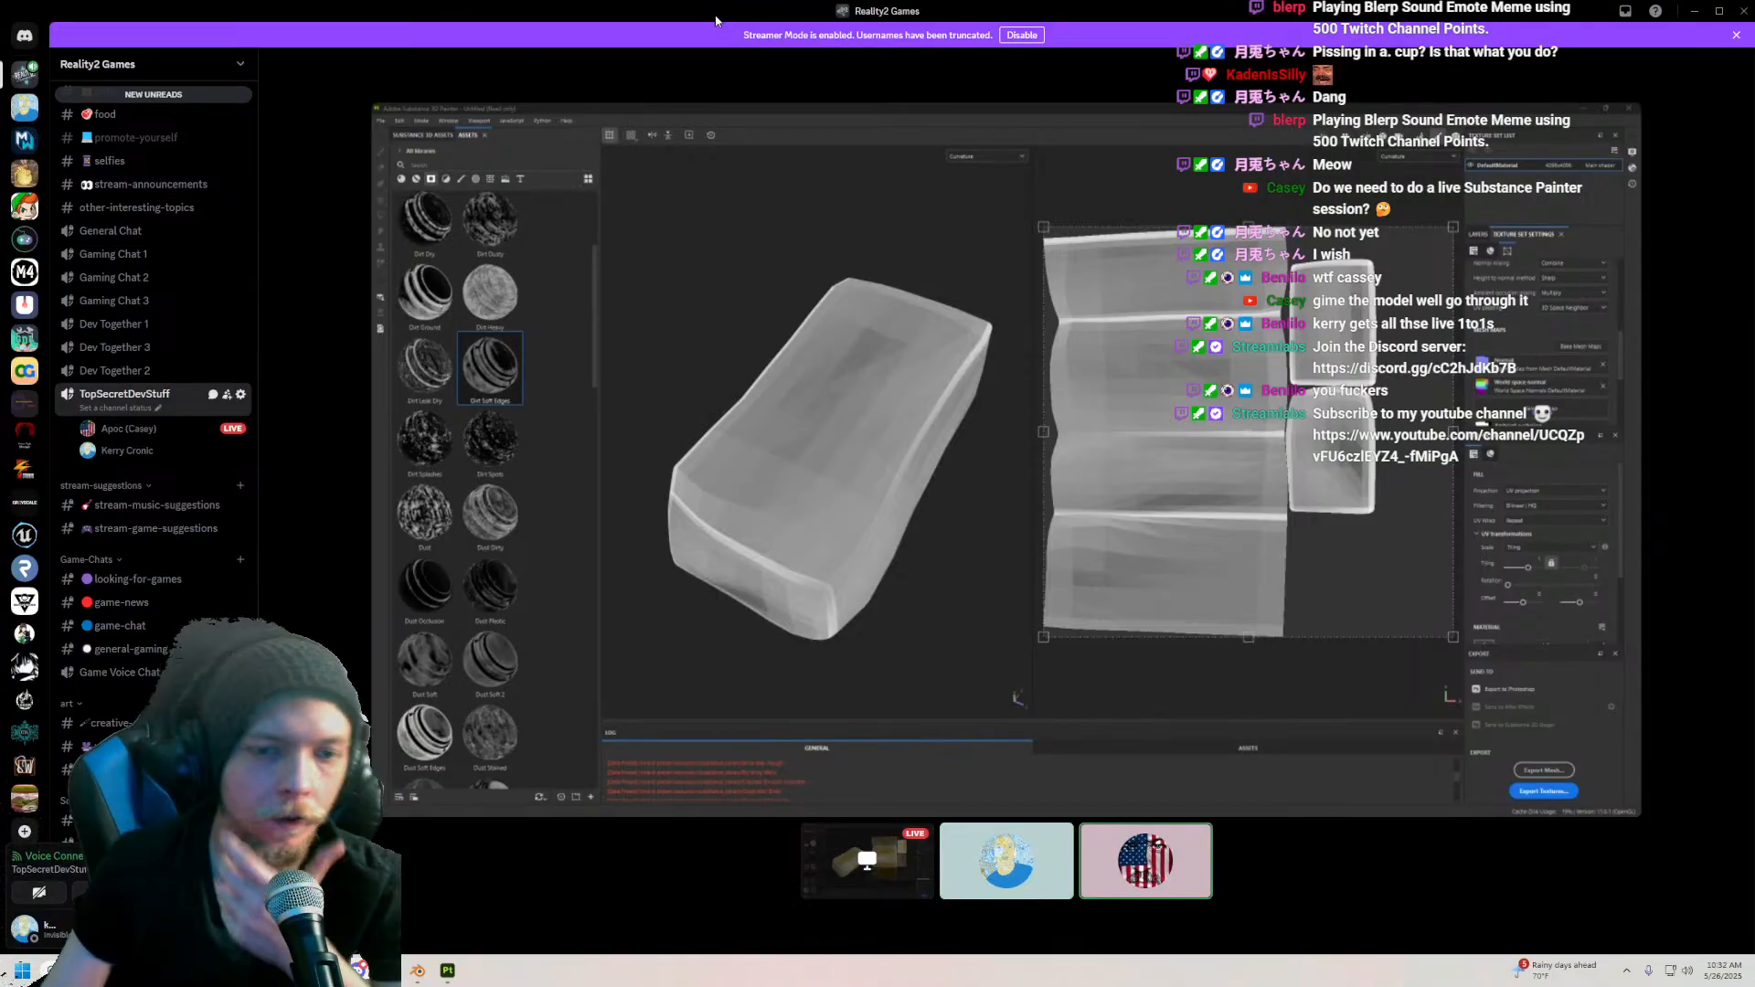
left_click(417, 969)
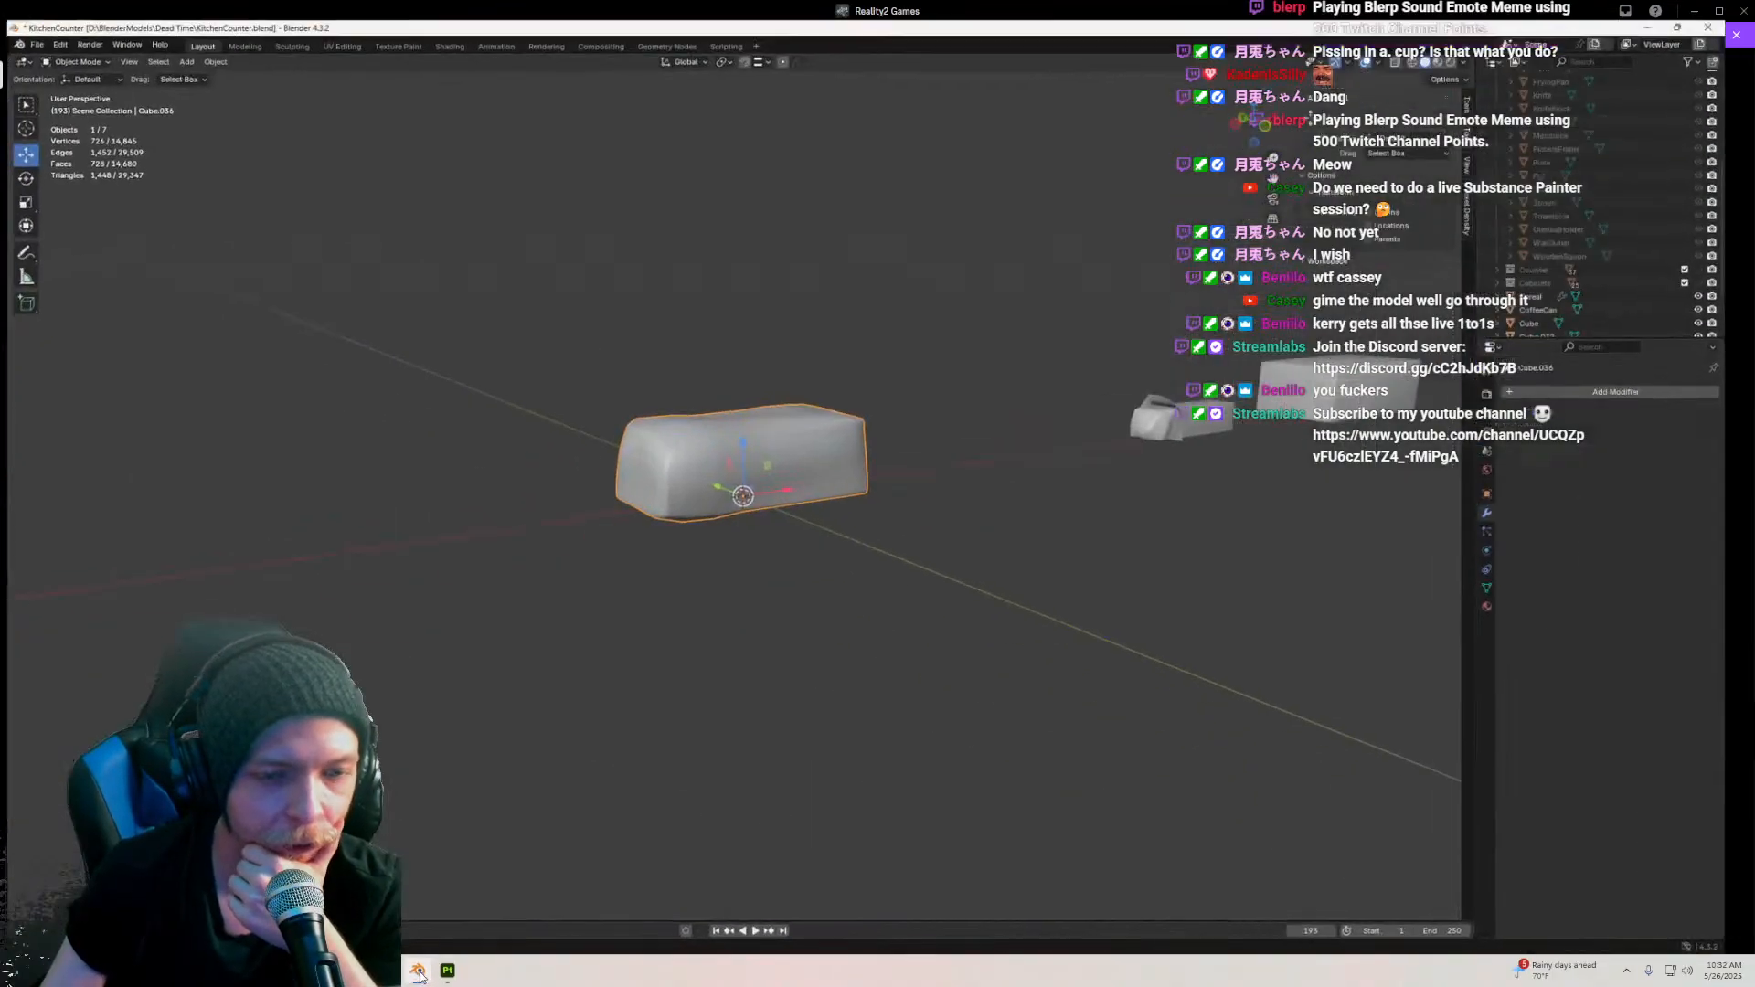
scroll(742, 436, "up", 3)
middle_click_drag(758, 443, 904, 482)
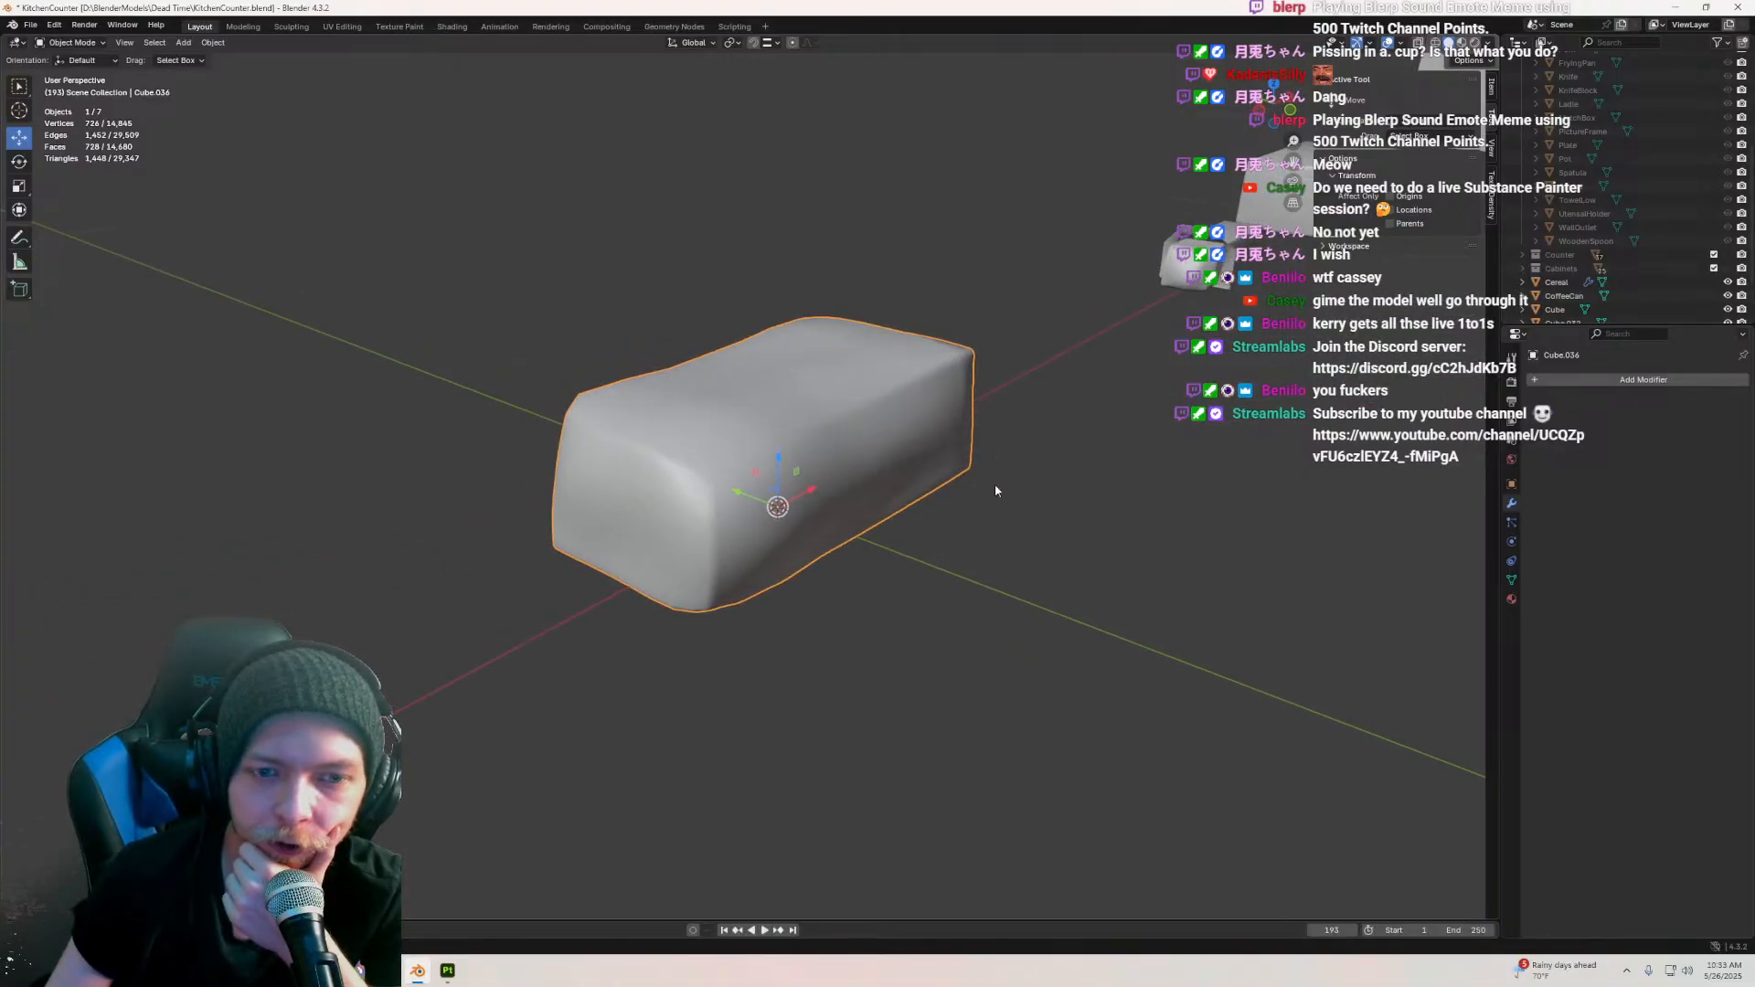
left_click(1583, 377)
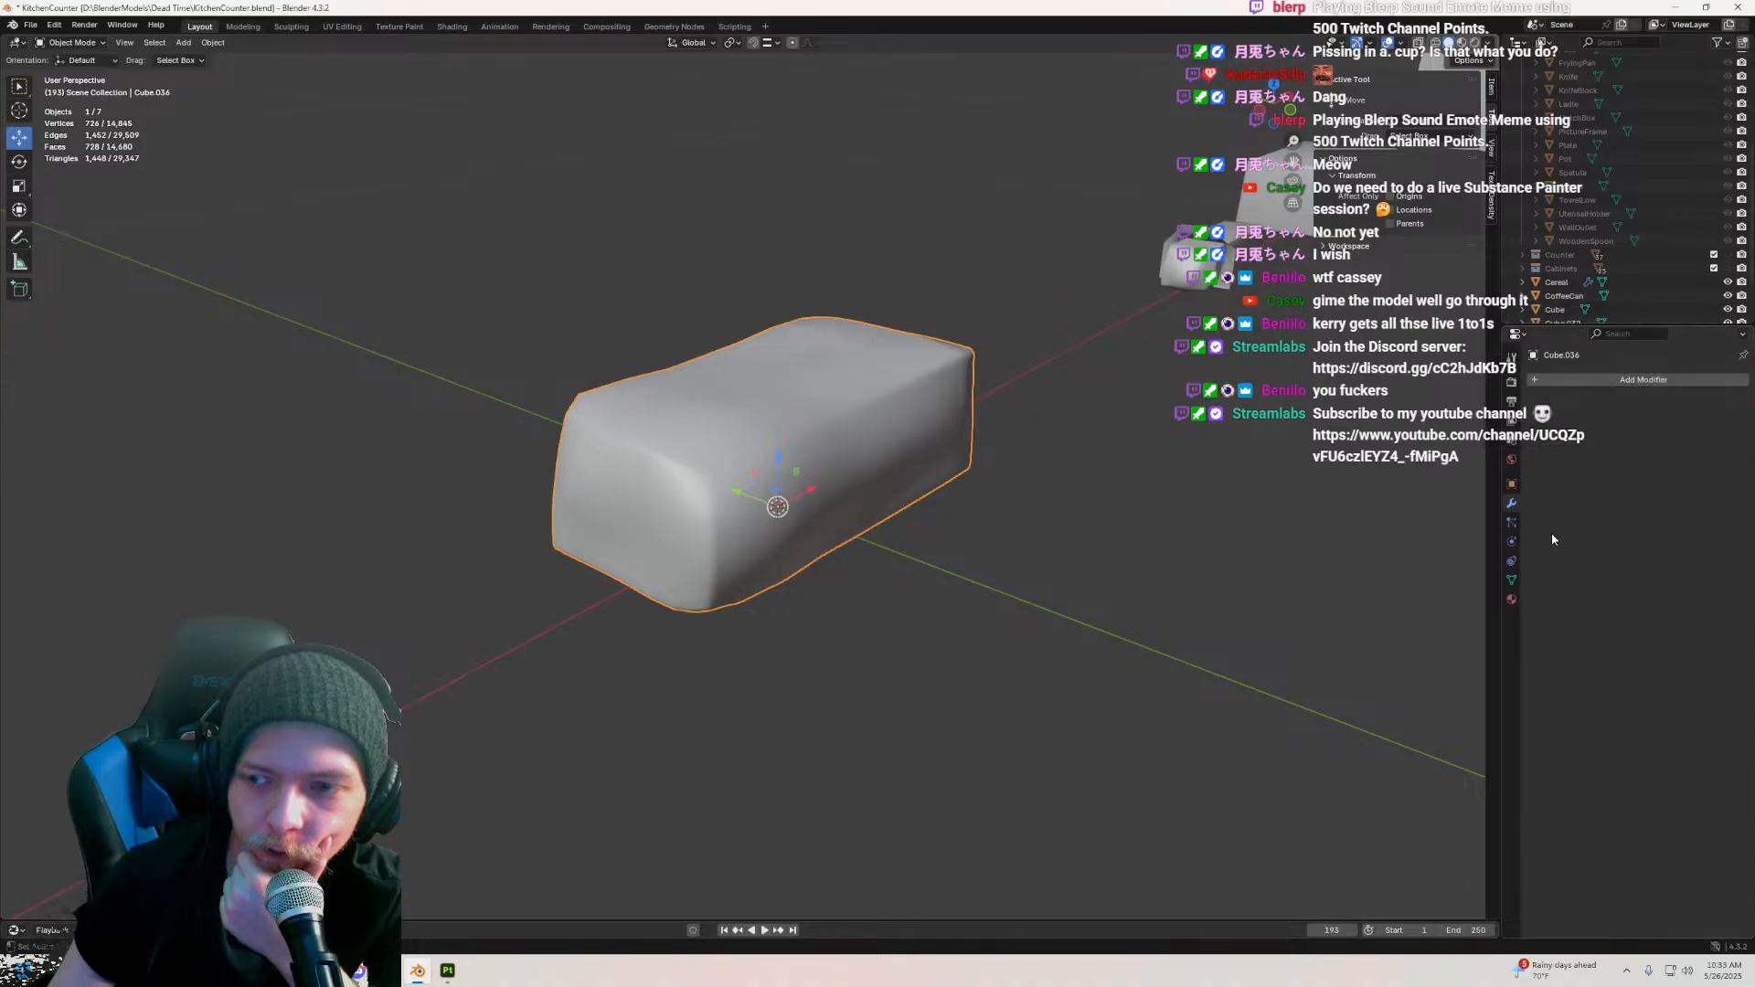
left_click(1589, 380)
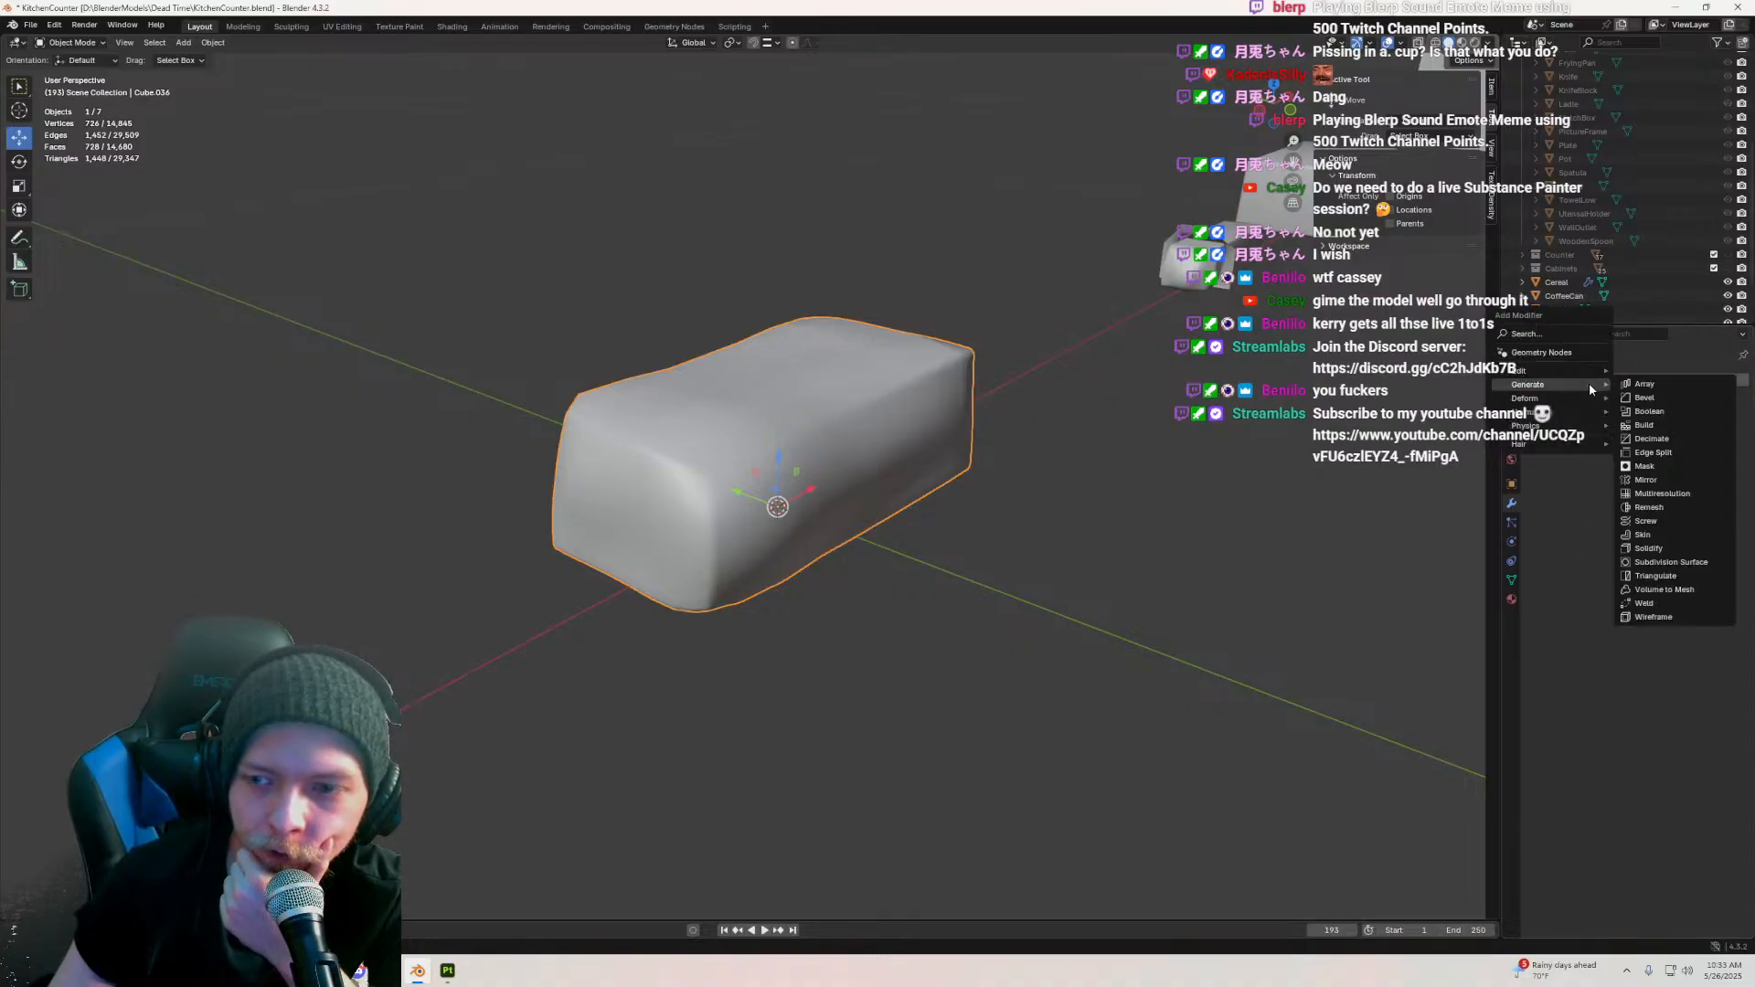
mouse_move(1549, 418)
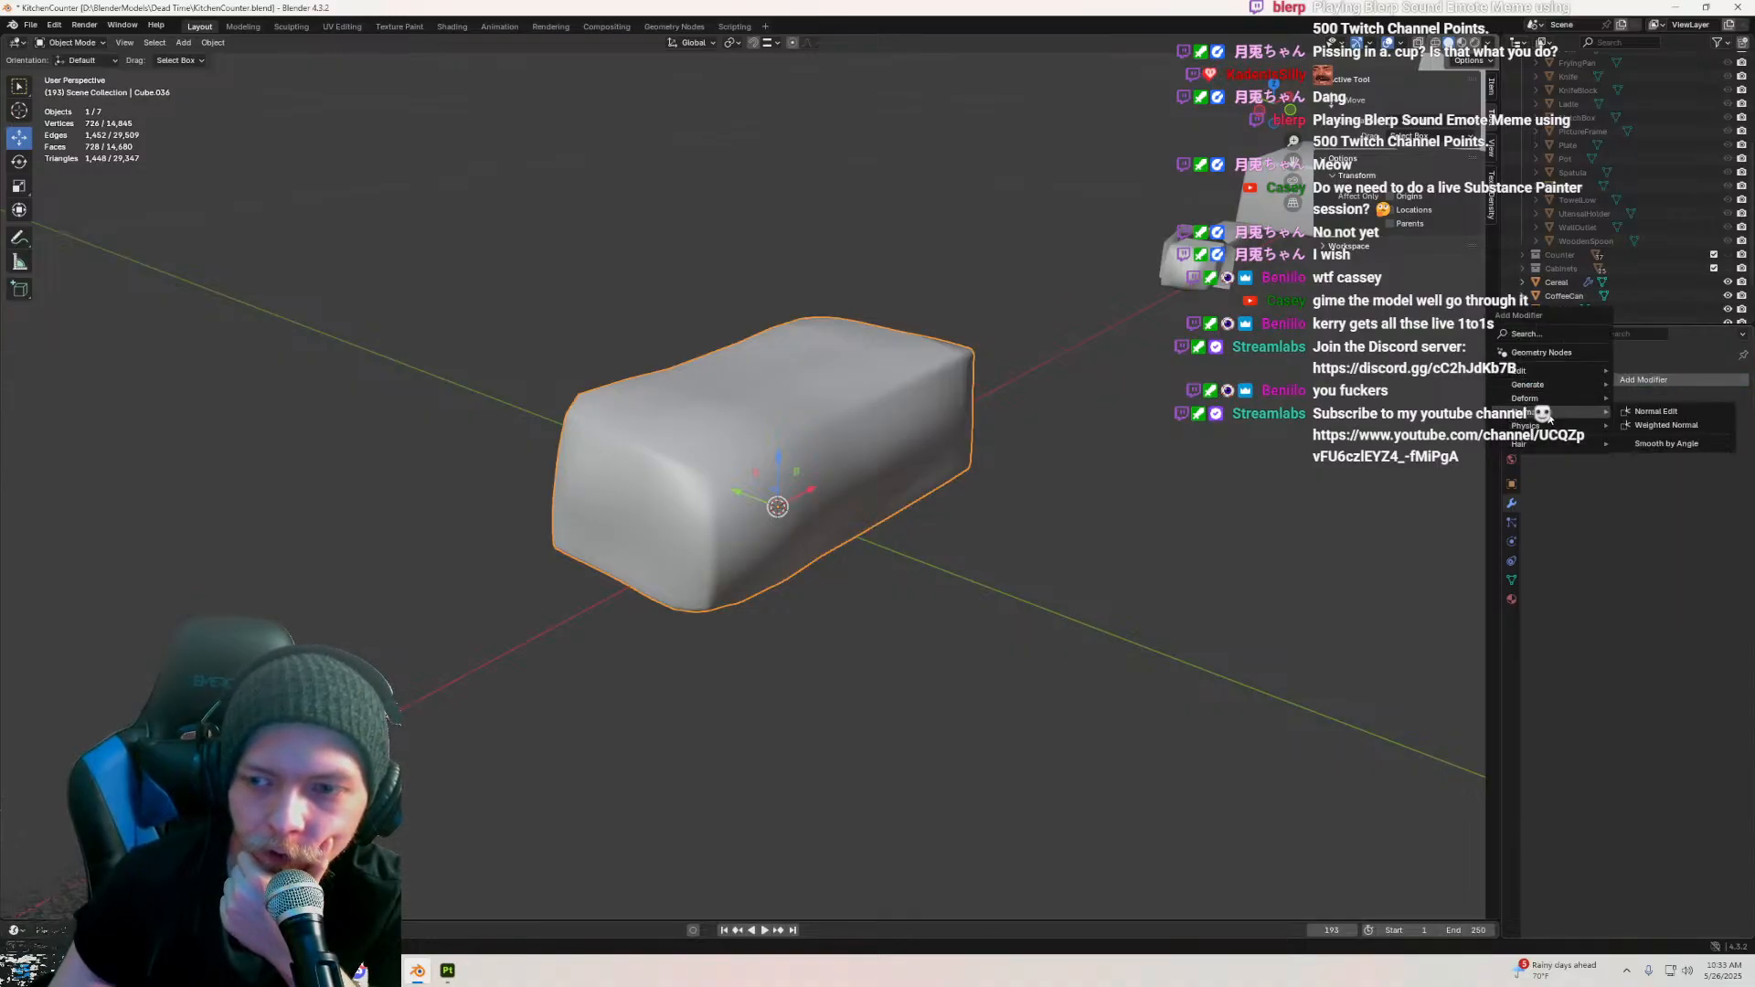
left_click(1677, 426)
Step: Compare the cheese block's shading with the Weighted Normal modifier's viewport display switched on and off
scroll(1038, 457, "up", 5)
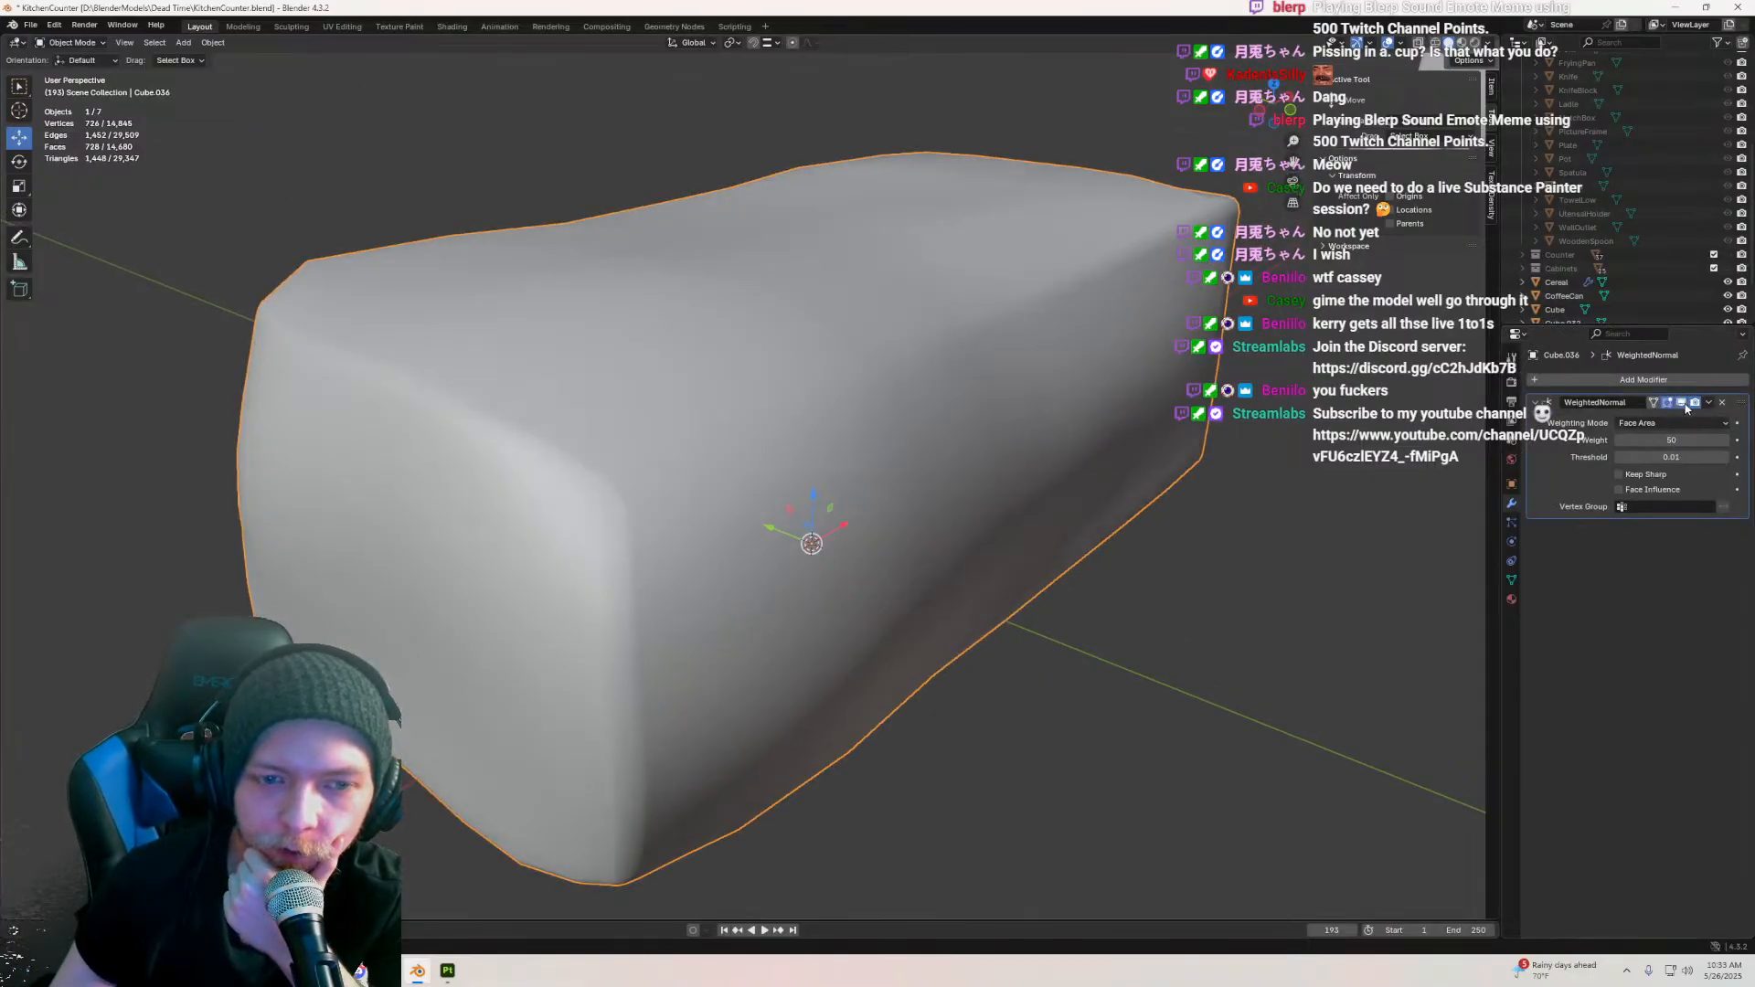
scroll(779, 500, "down", 5)
scroll(782, 510, "up", 3)
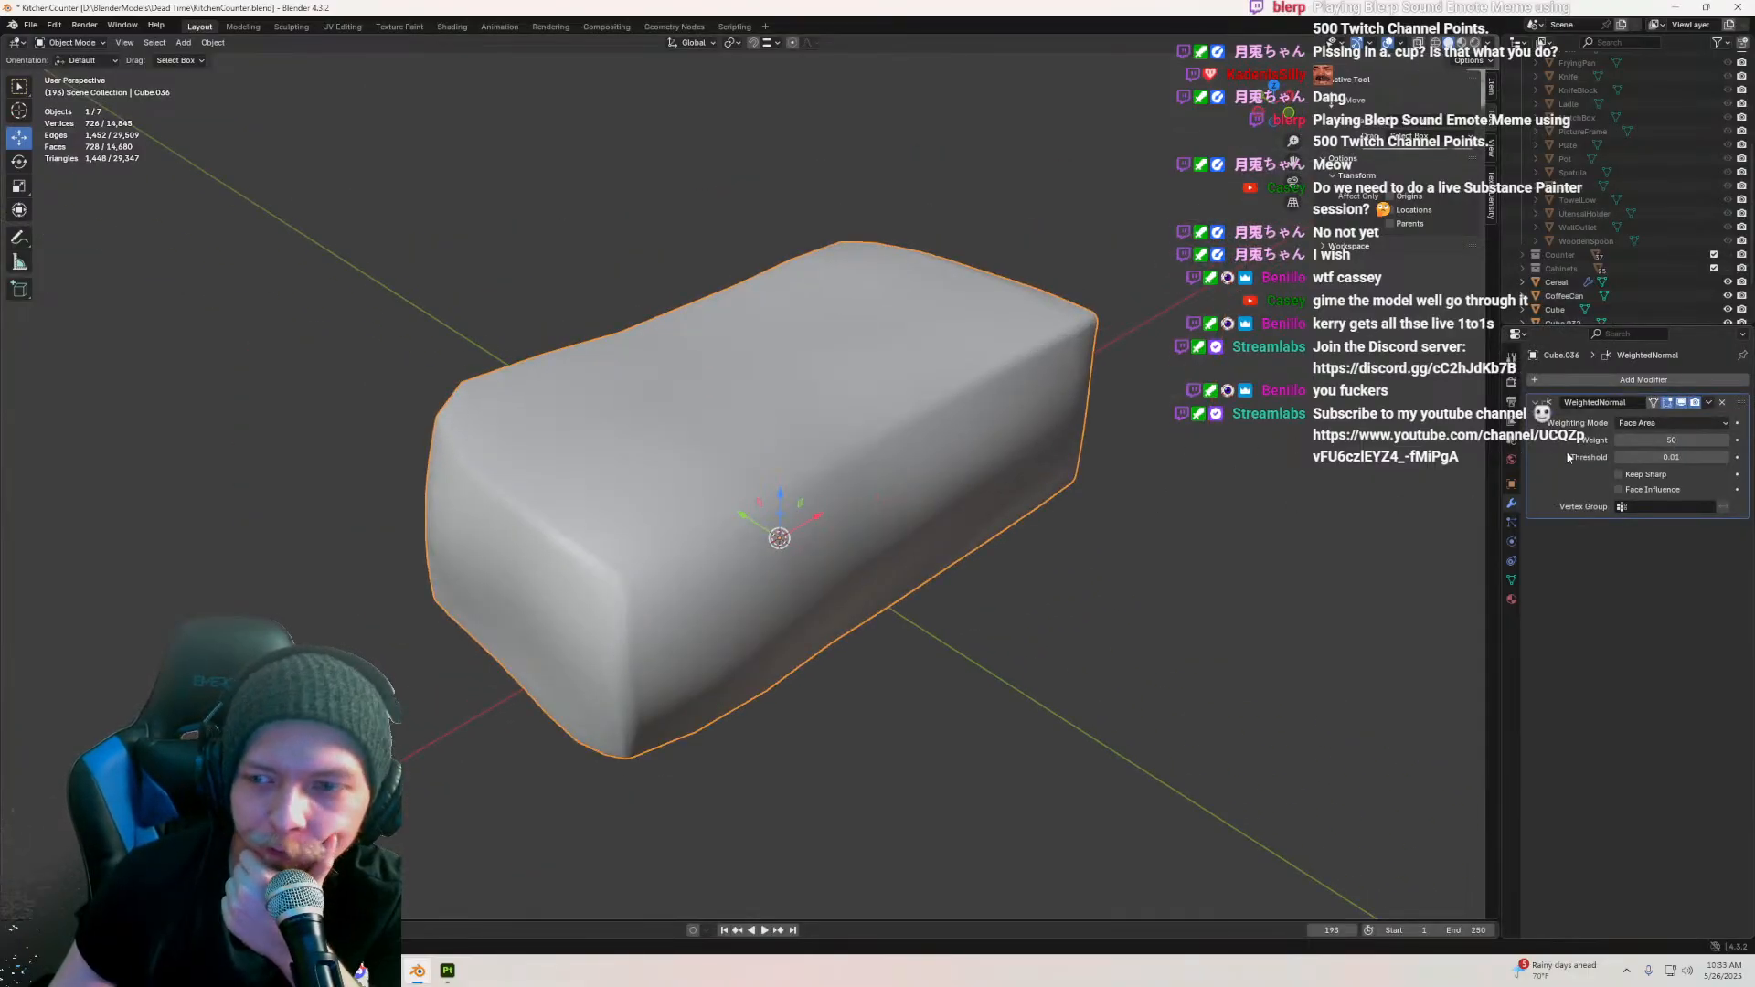
scroll(957, 435, "down", 3)
middle_click_drag(956, 435, 899, 425)
left_click(1681, 403)
left_click(1681, 403)
left_click(1681, 404)
left_click(1681, 403)
left_click(1681, 403)
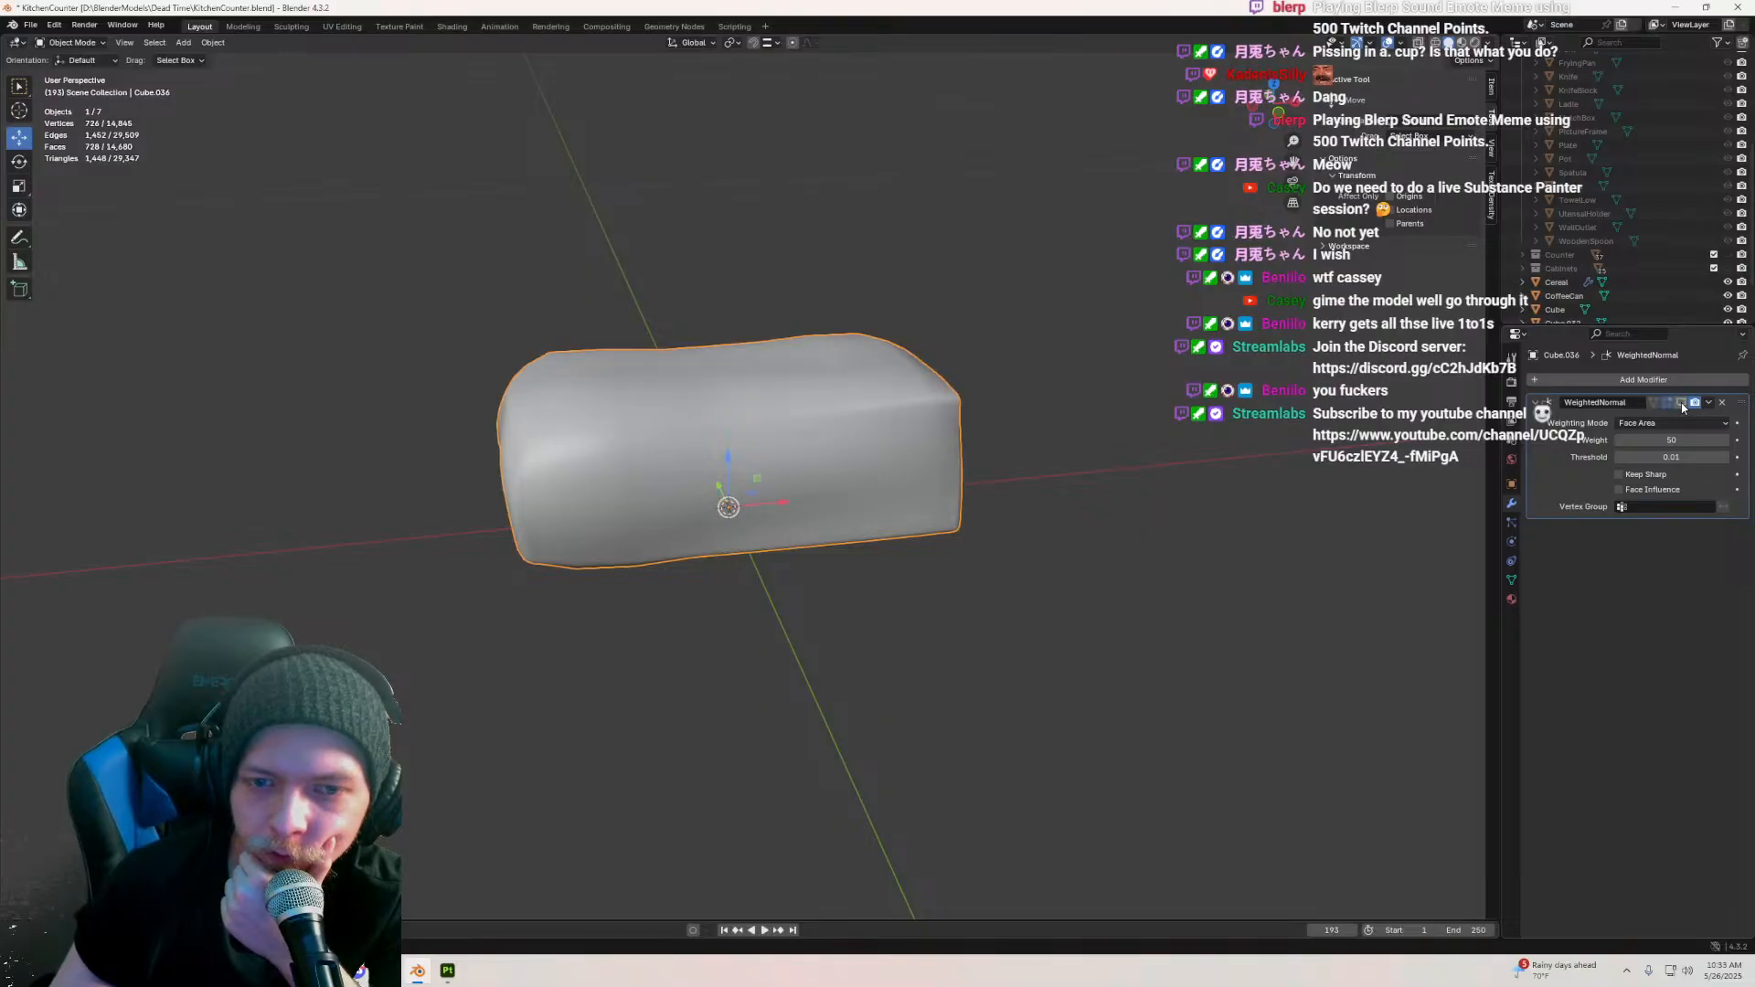
Step: Toggle the Weighted Normal modifier's viewport display once more and inspect the cheese block from other angles
left_click(1681, 403)
middle_click_drag(1109, 438, 870, 440)
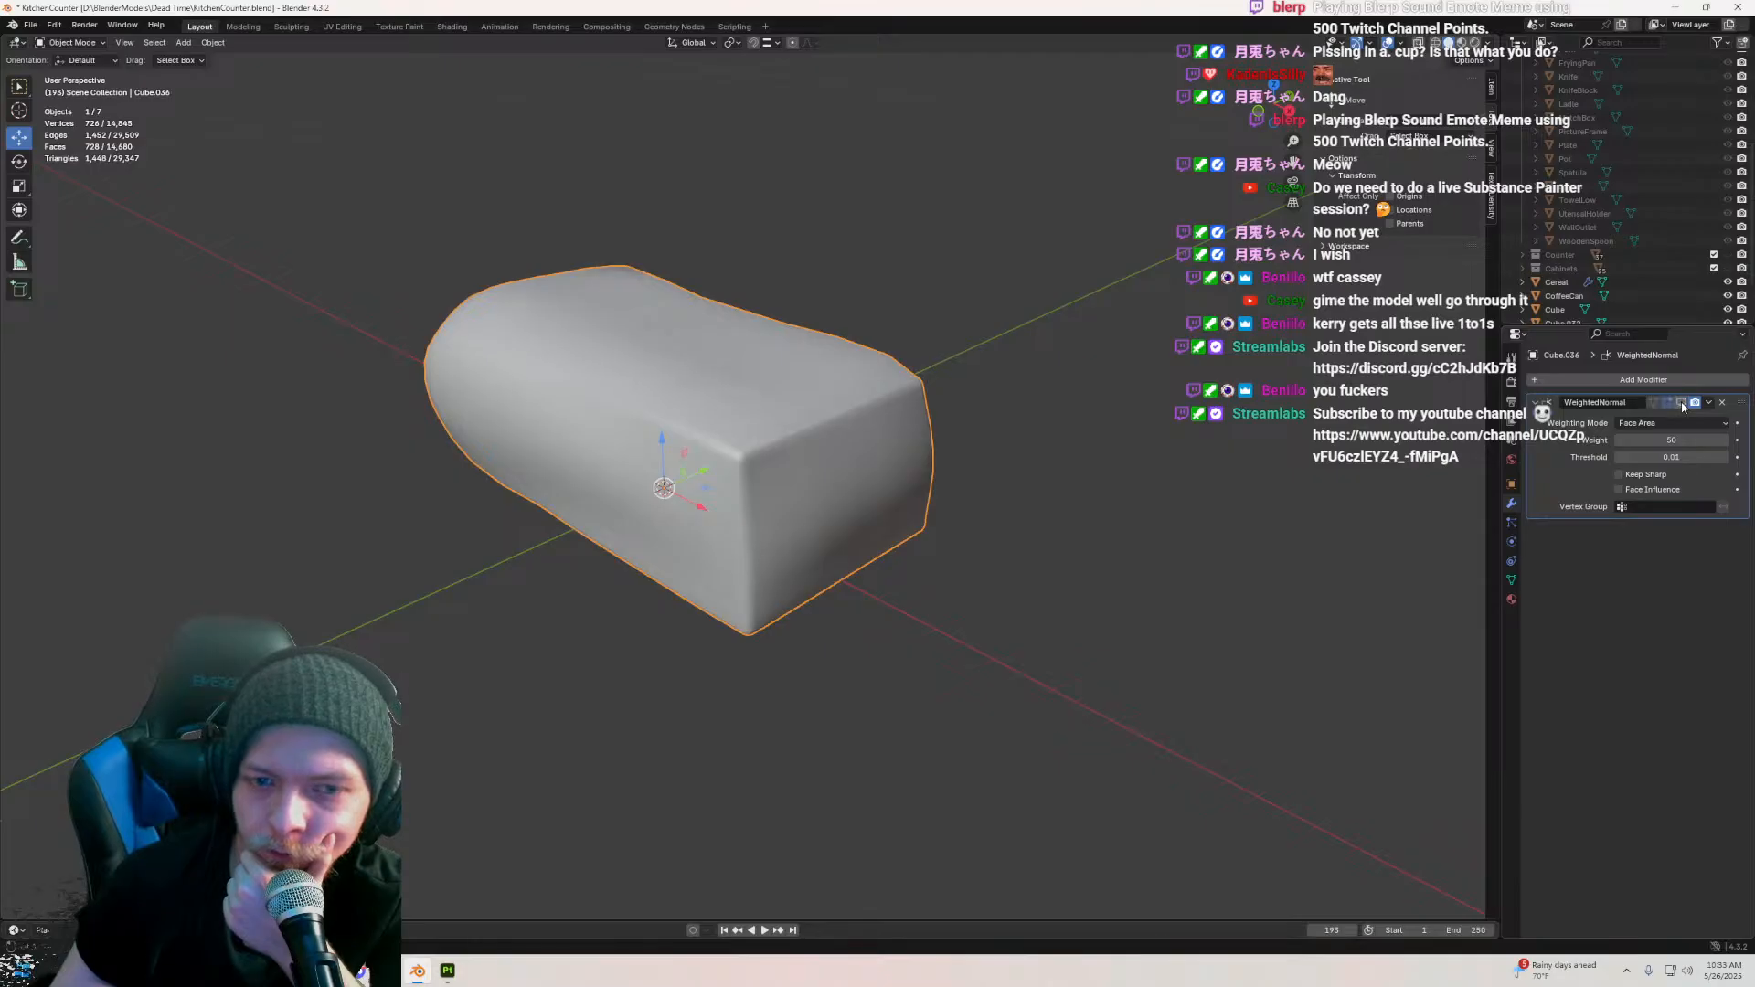
middle_click_drag(1161, 457, 697, 633)
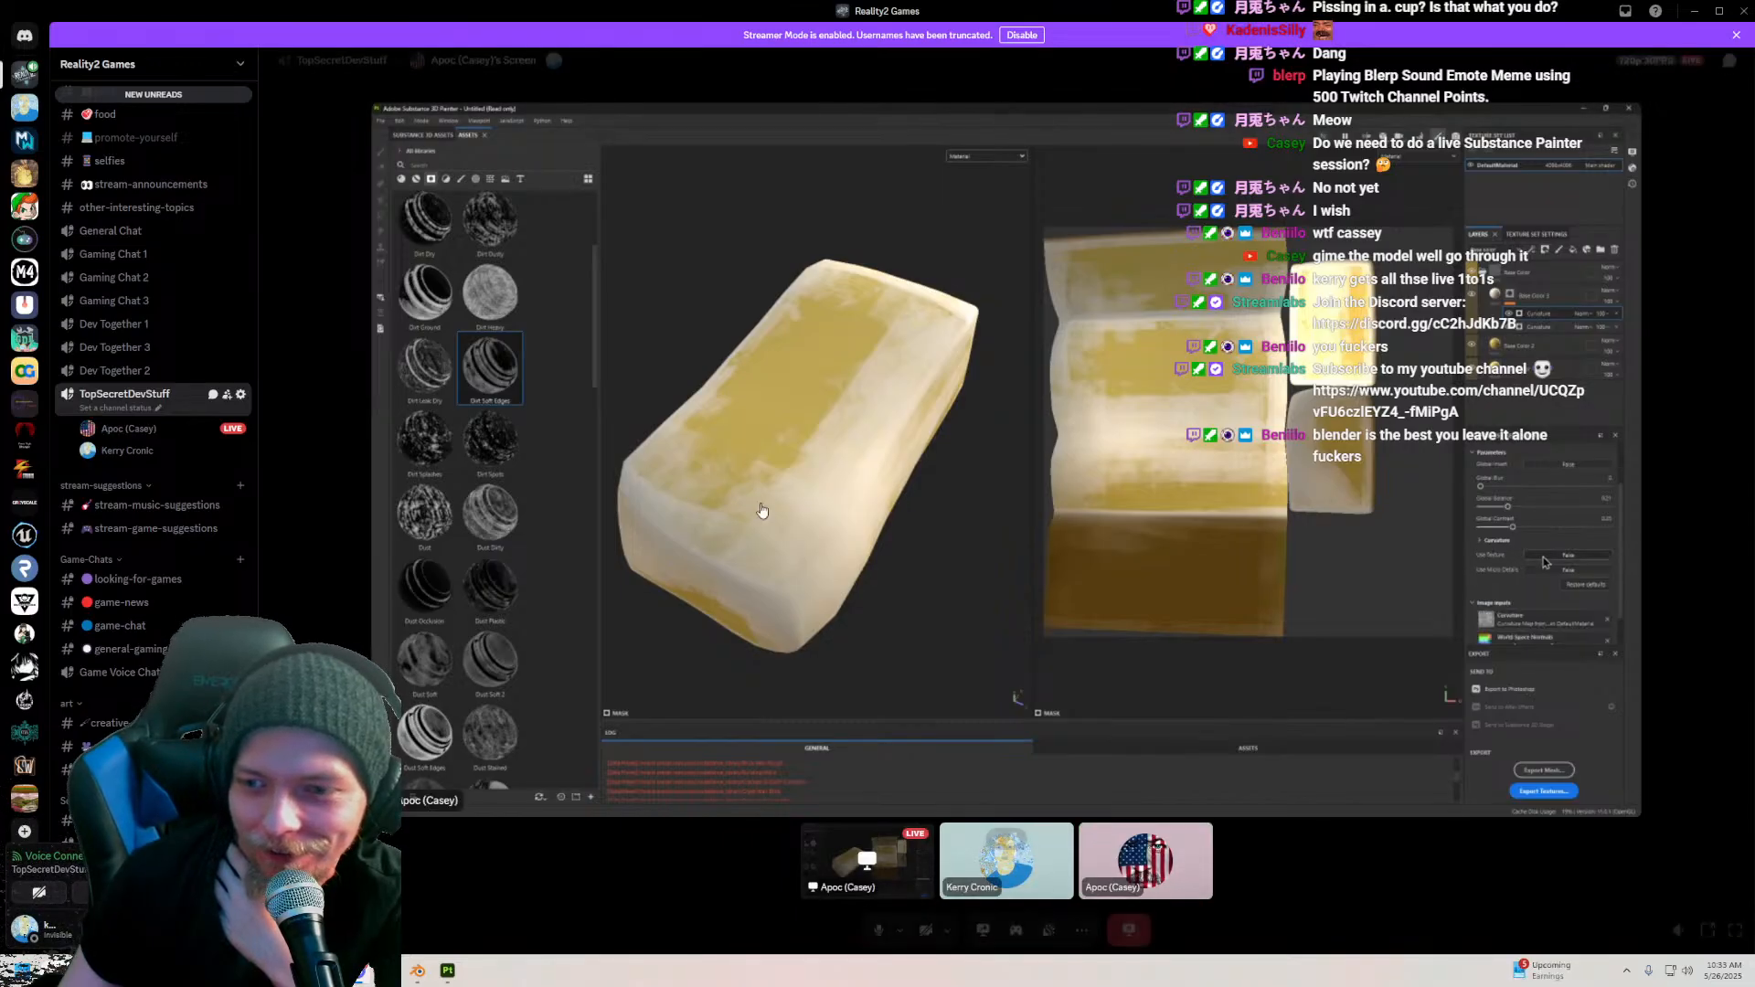
Step: Minimize Blender and arrange a reduced Discord window with the streamed example beside Substance 3D Painter
left_click(1719, 12)
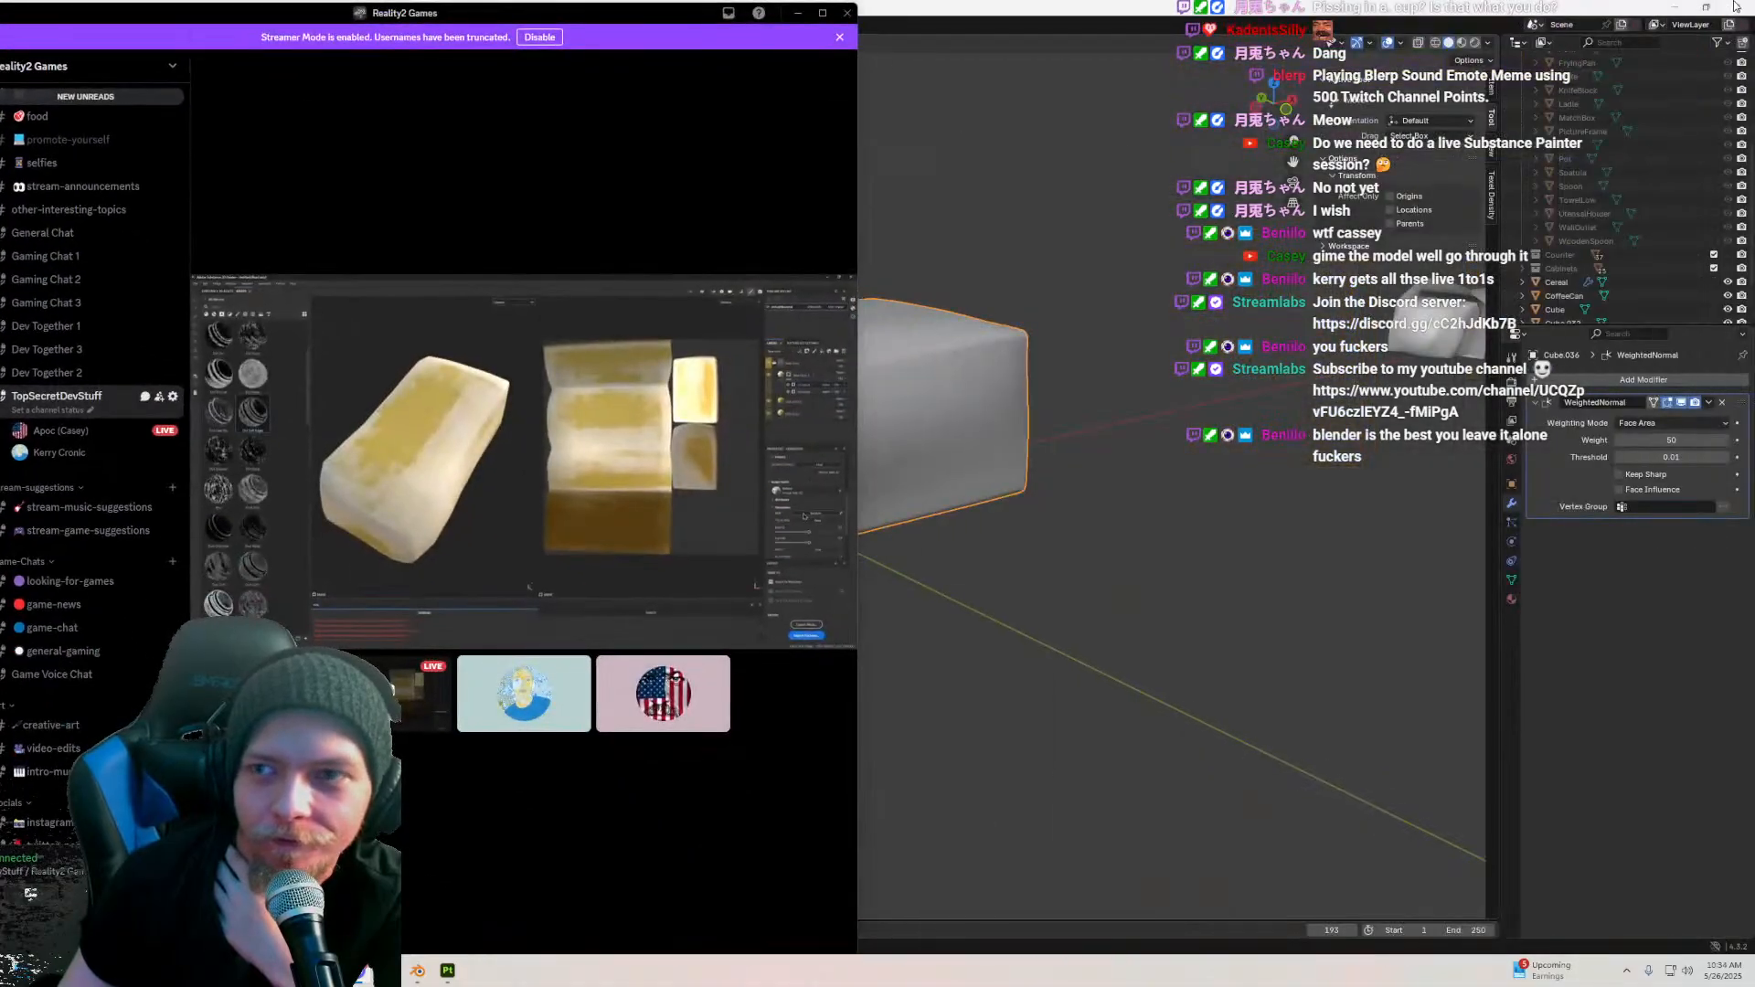
left_click(1675, 7)
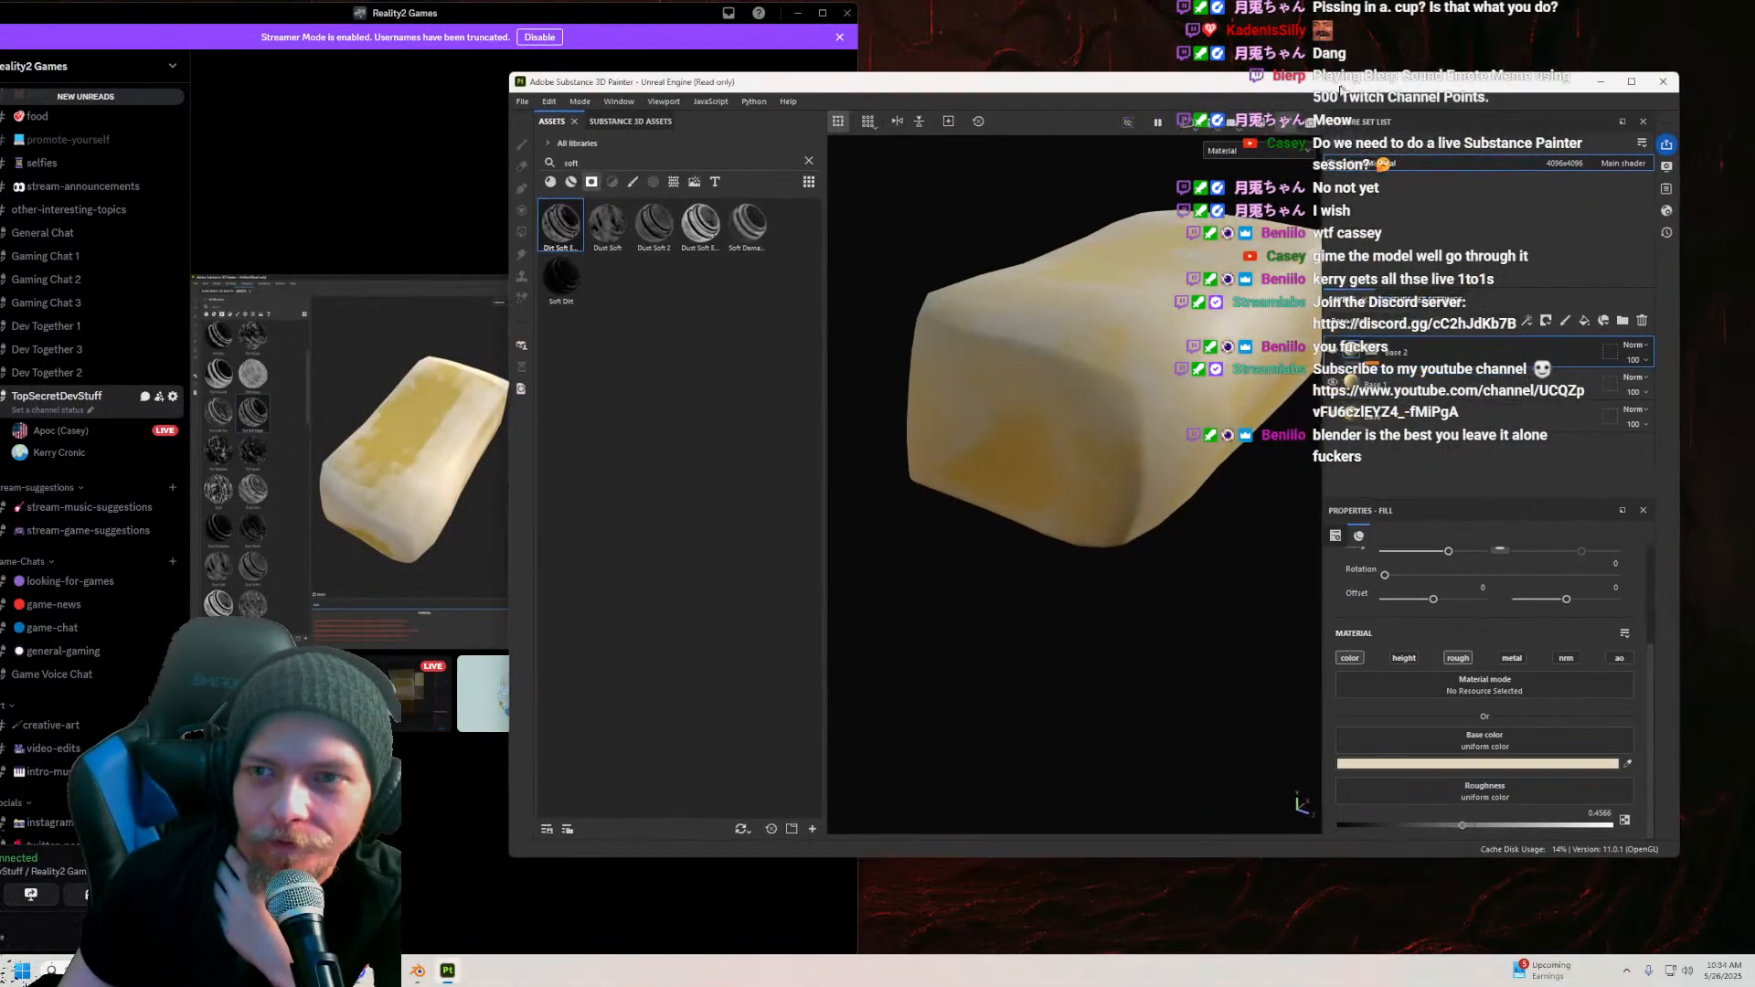
left_click_drag(1342, 87, 1505, 80)
left_click_drag(851, 5, 771, 37)
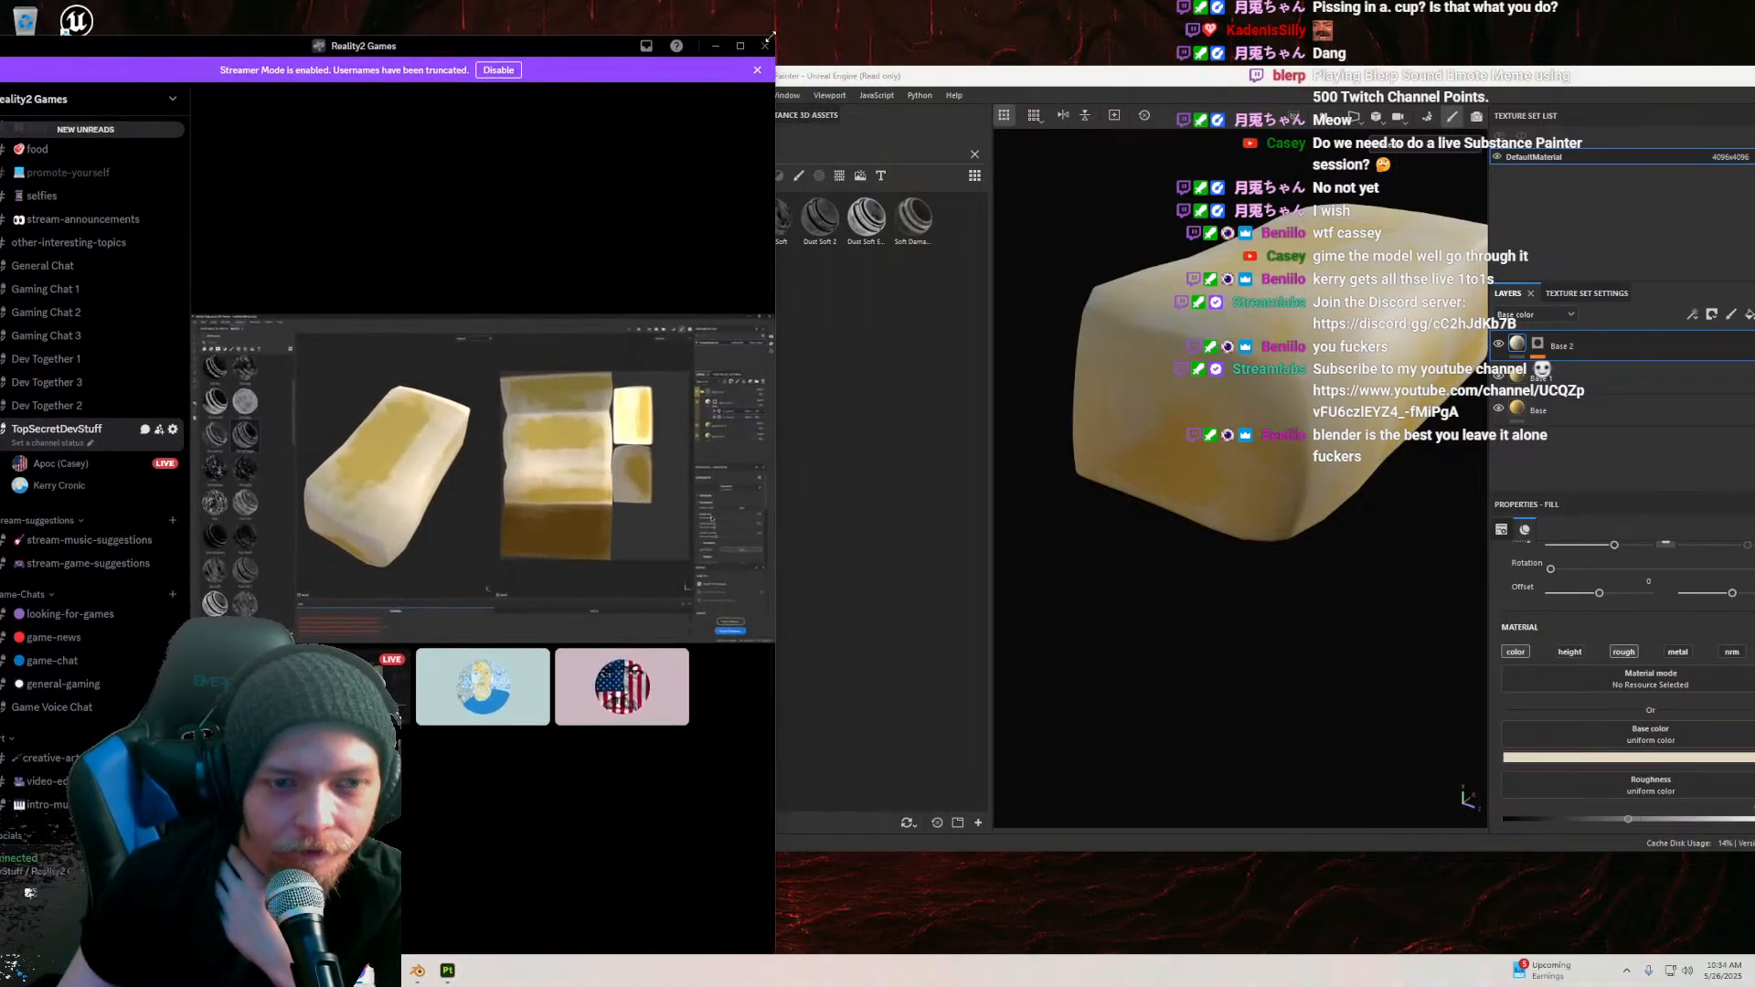
mouse_move(380, 47)
left_mouse_down()
mouse_move(271, 62)
mouse_move(240, 43)
left_mouse_up()
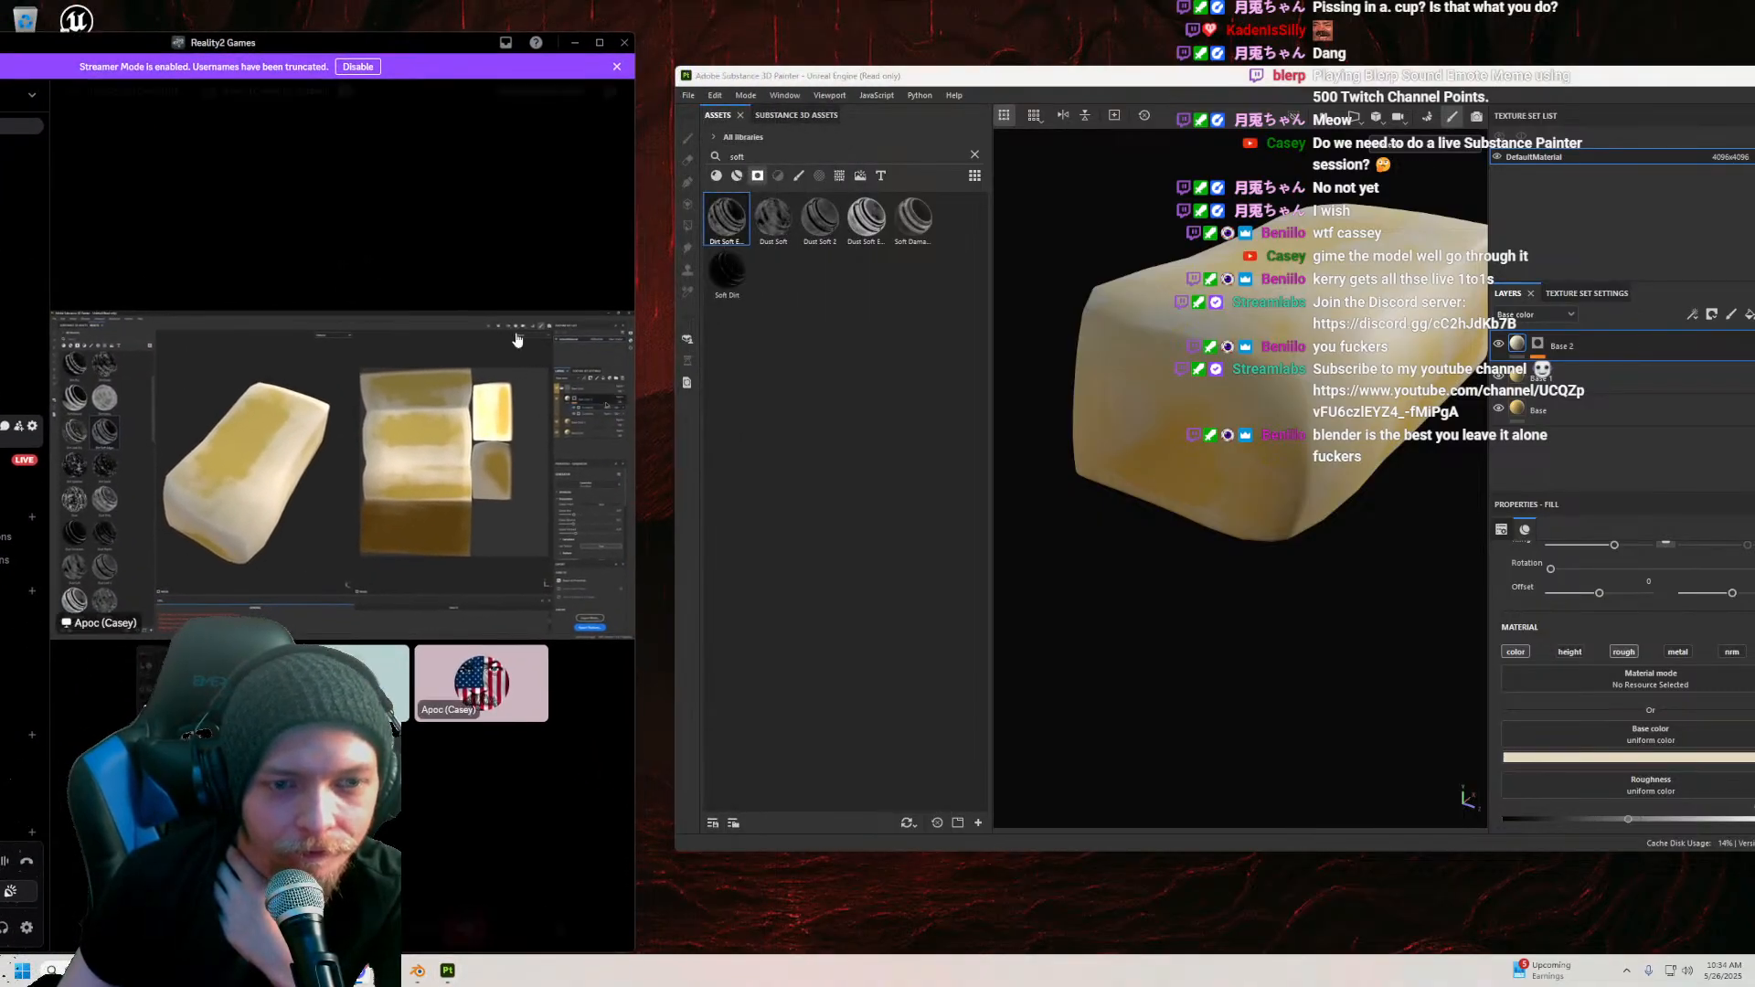
mouse_move(633, 464)
left_mouse_down()
mouse_move(951, 423)
mouse_move(862, 424)
left_mouse_up()
mouse_move(1394, 79)
left_mouse_down()
mouse_move(1371, 80)
mouse_move(1497, 386)
mouse_move(1359, 500)
mouse_move(1387, 120)
mouse_move(1324, 87)
left_mouse_up()
Step: Open the Base 2 mask's effects and try a Global Blur of 14 on the lower Curvature generator
left_click(1470, 357)
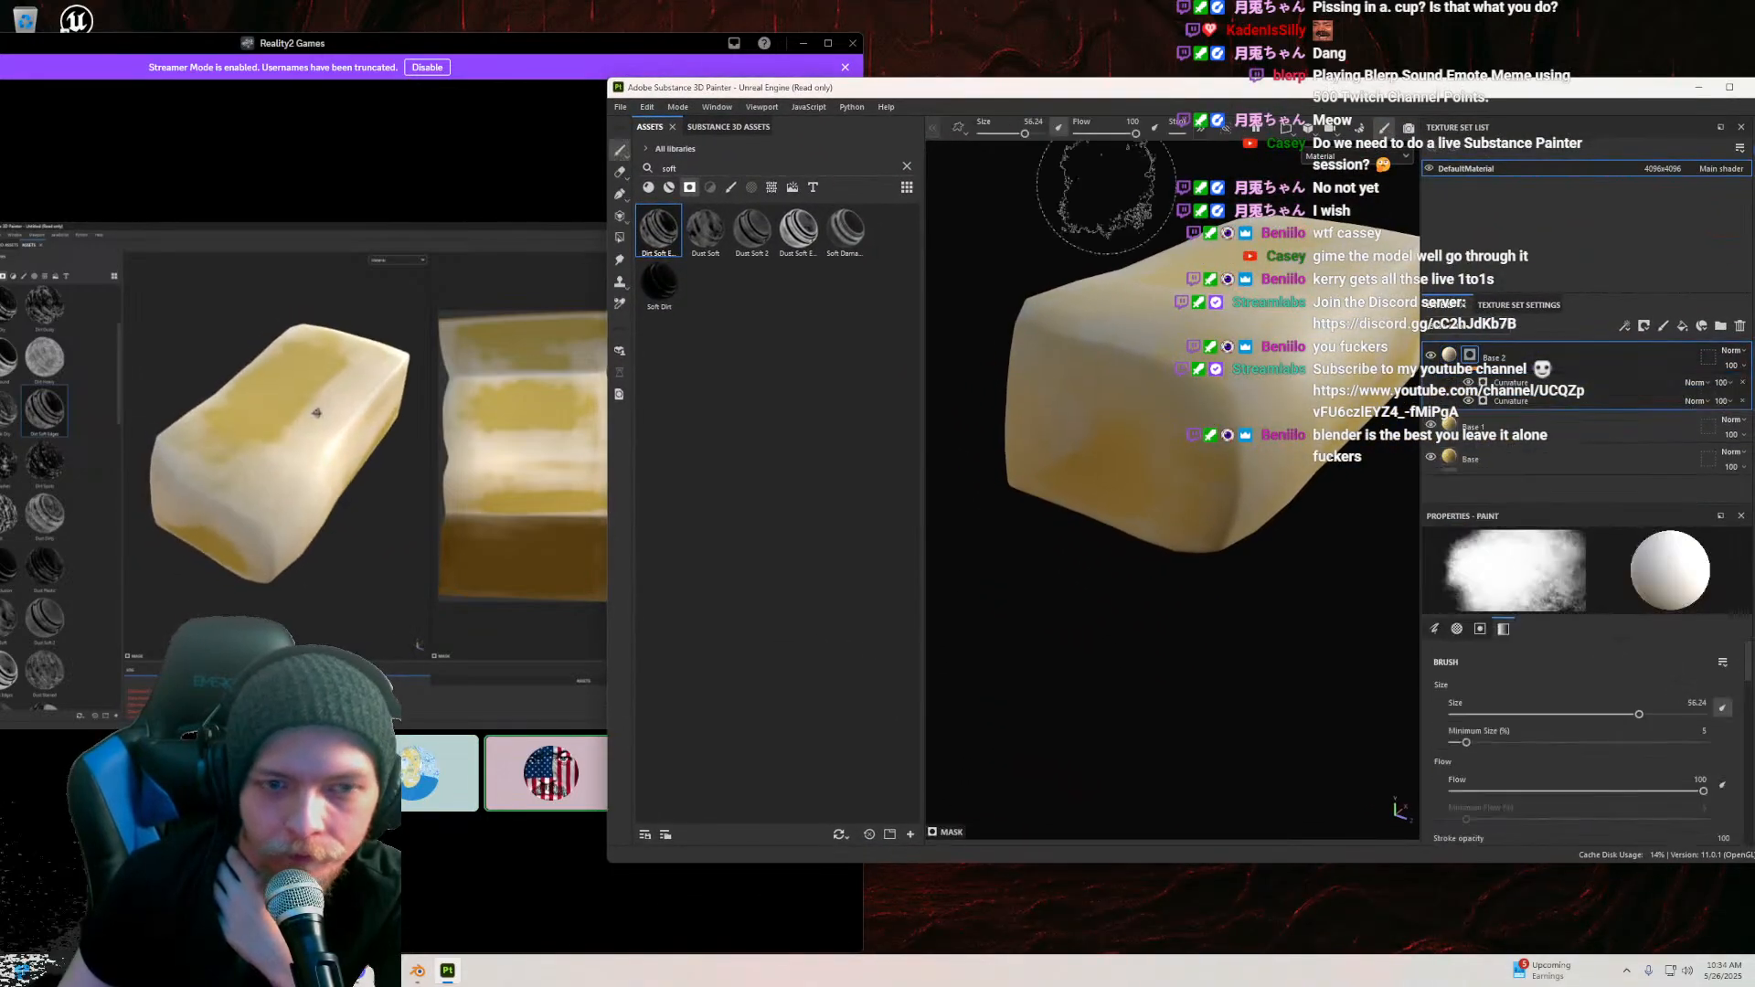
mouse_move(958, 103)
left_mouse_down()
mouse_move(974, 122)
mouse_move(968, 602)
mouse_move(998, 329)
mouse_move(973, 129)
left_mouse_up()
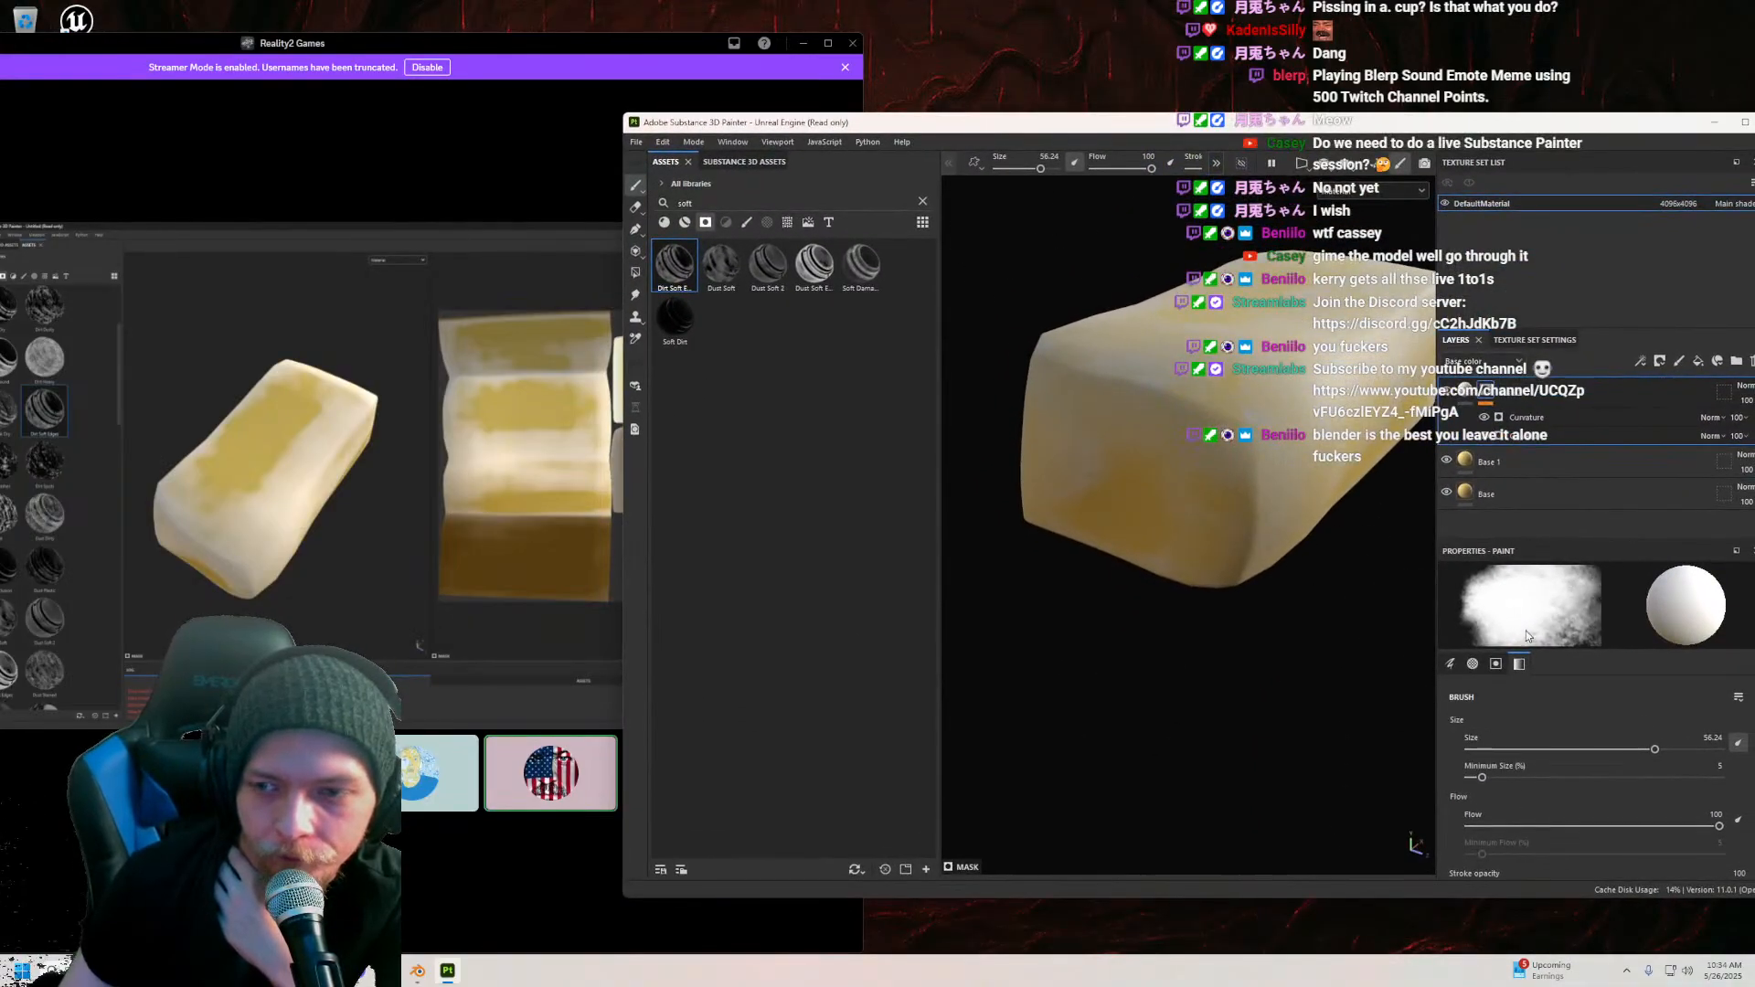
left_click(1519, 436)
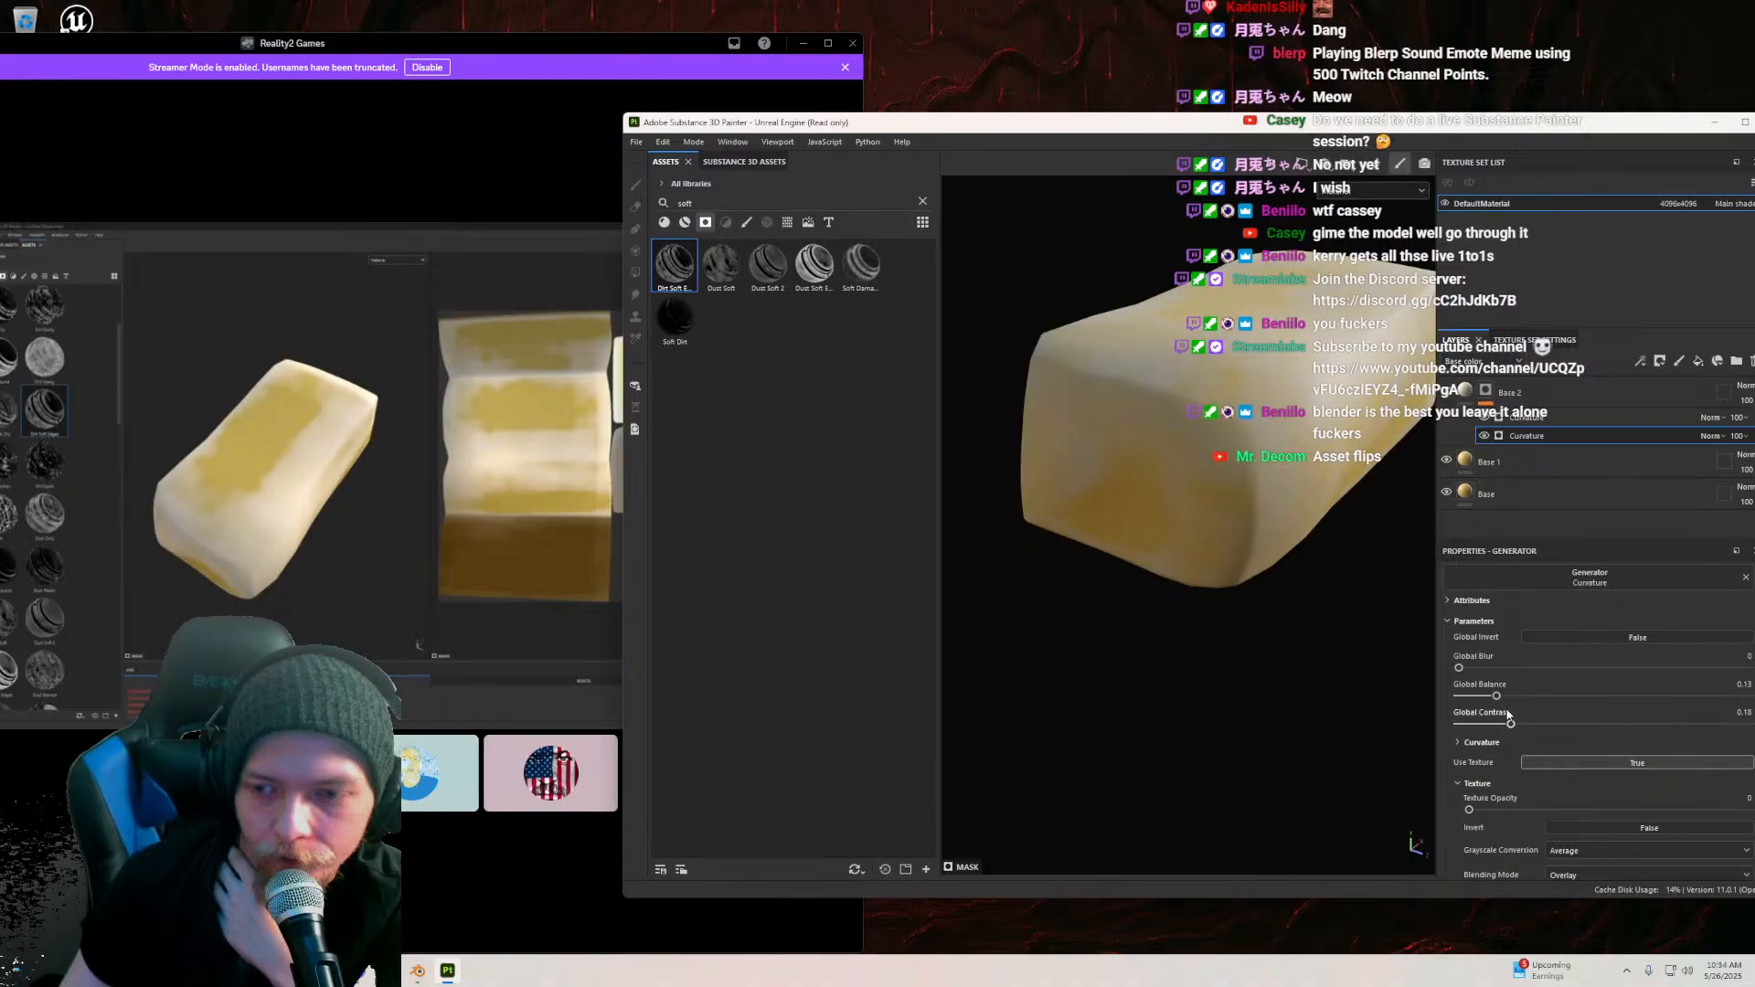
left_click_drag(1614, 667, 1713, 669)
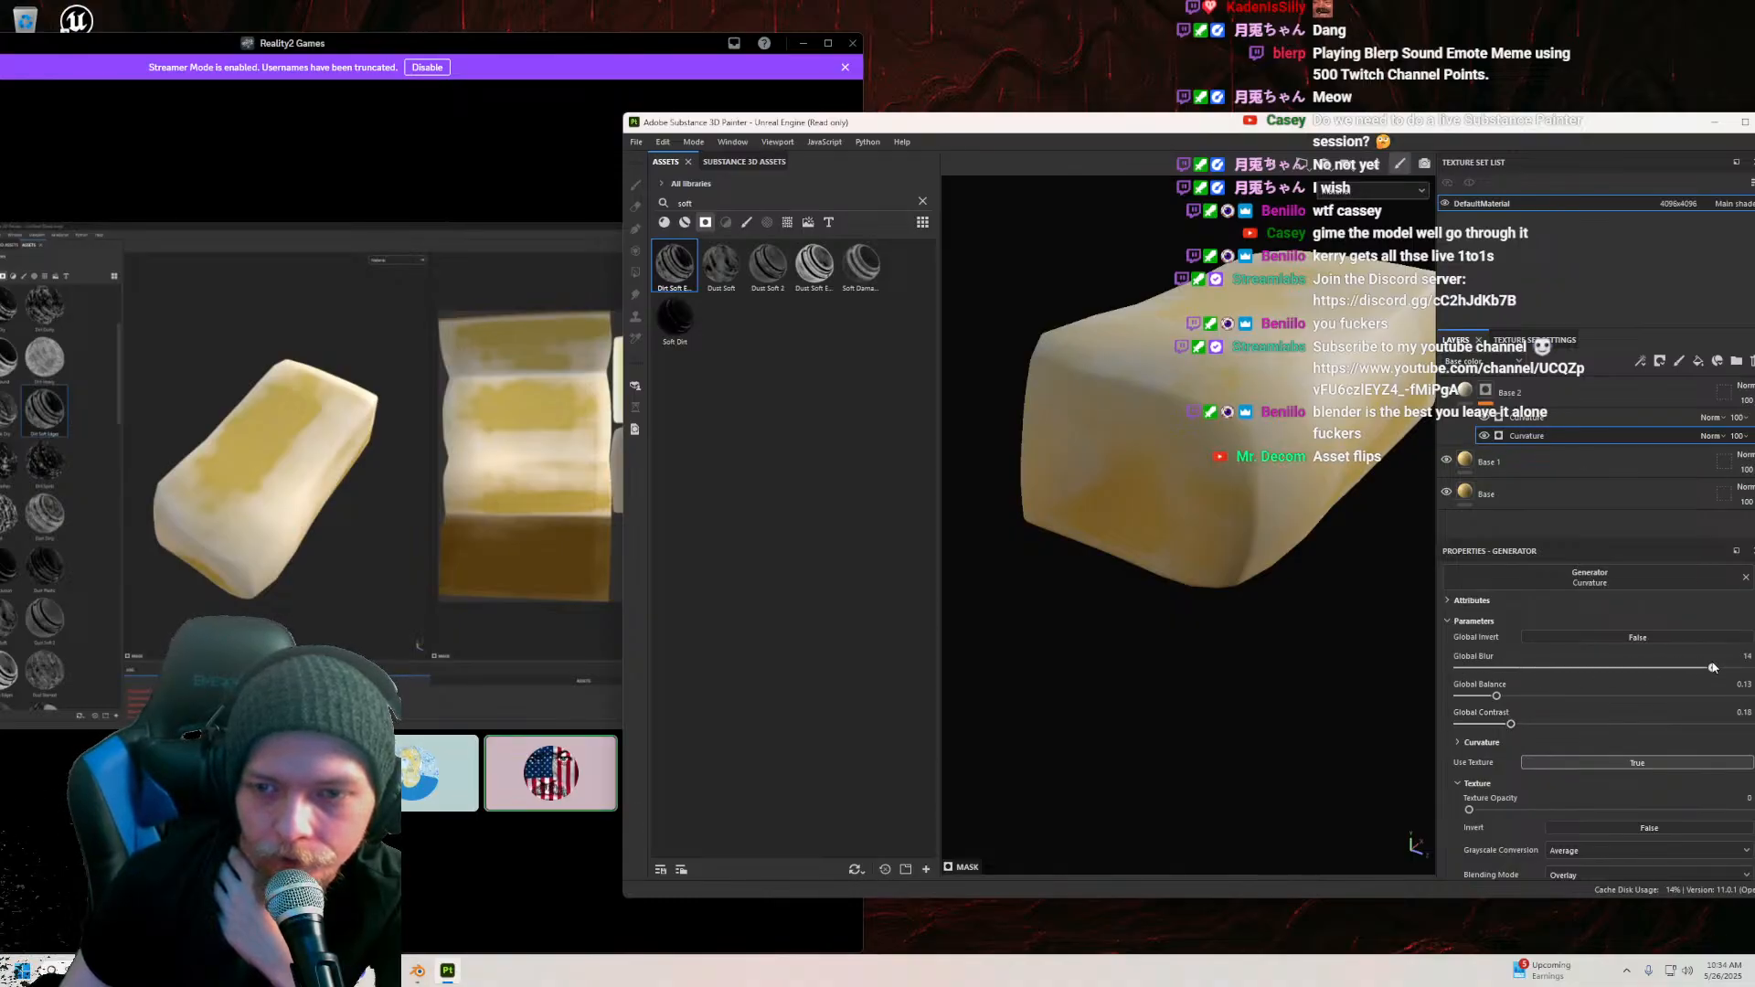
Step: Set the upper Curvature generator in the Base 2 mask to Global Blur 2.04 and Global Balance 0.67, keeping the stream visible for comparison
left_click(1538, 418)
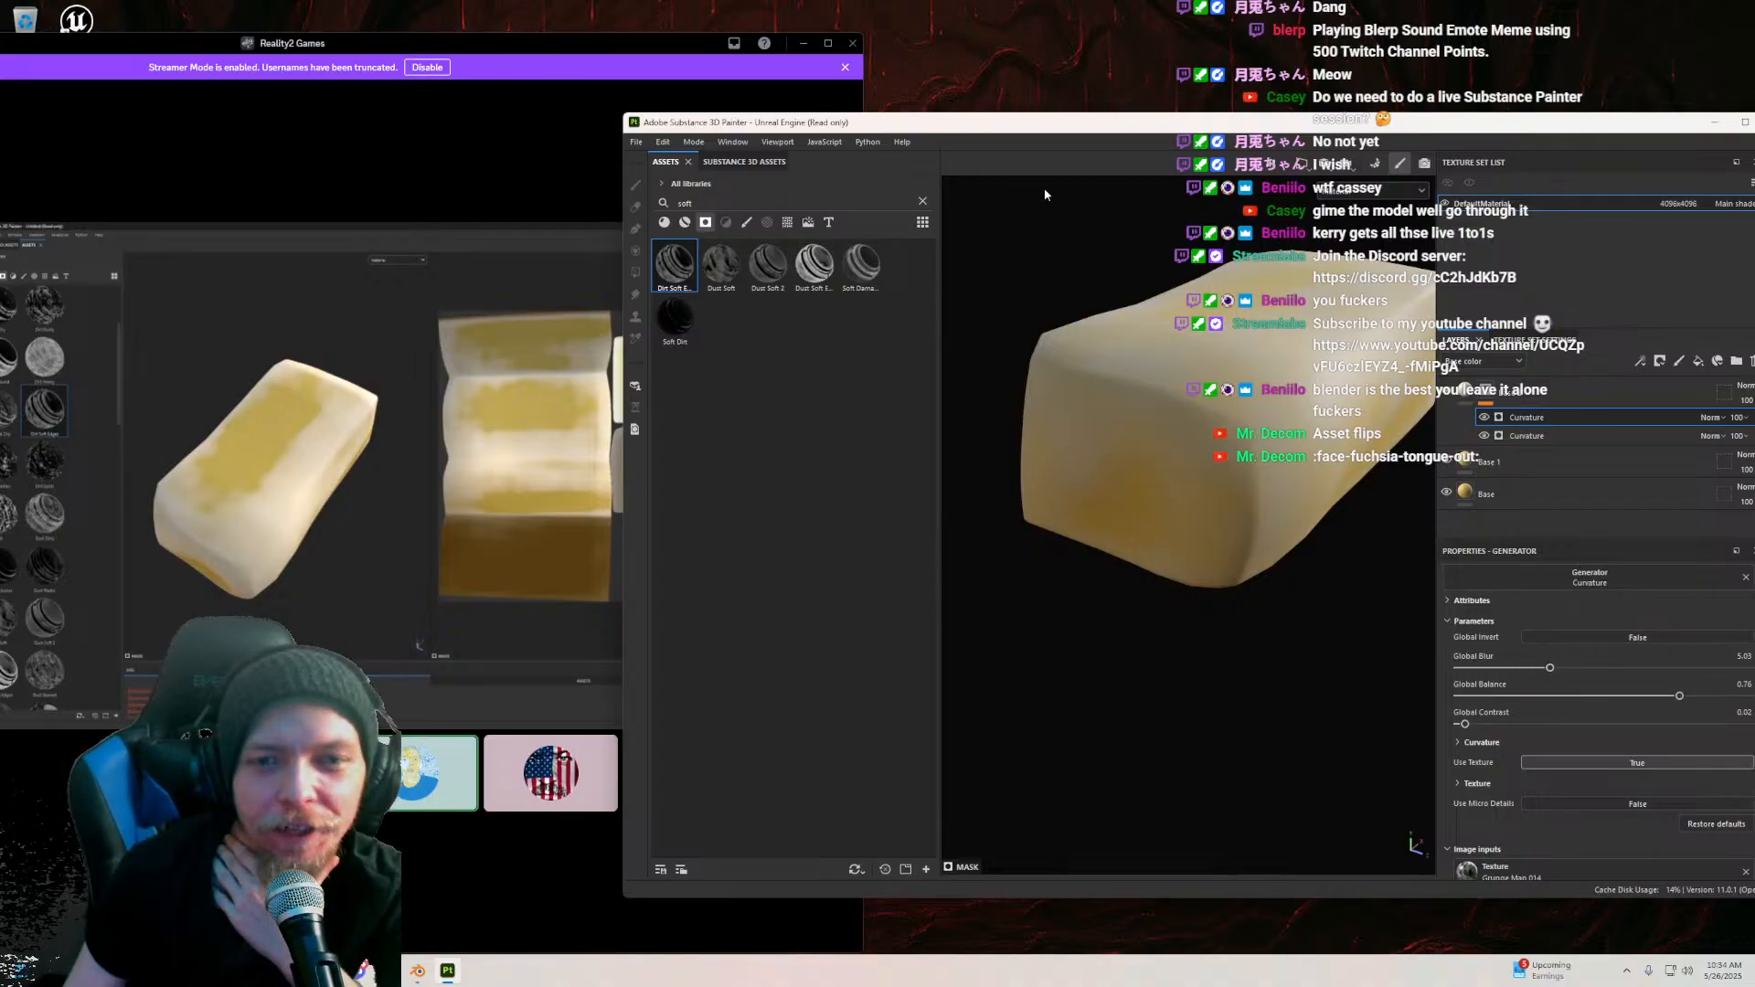
left_click_drag(1051, 128, 1134, 95)
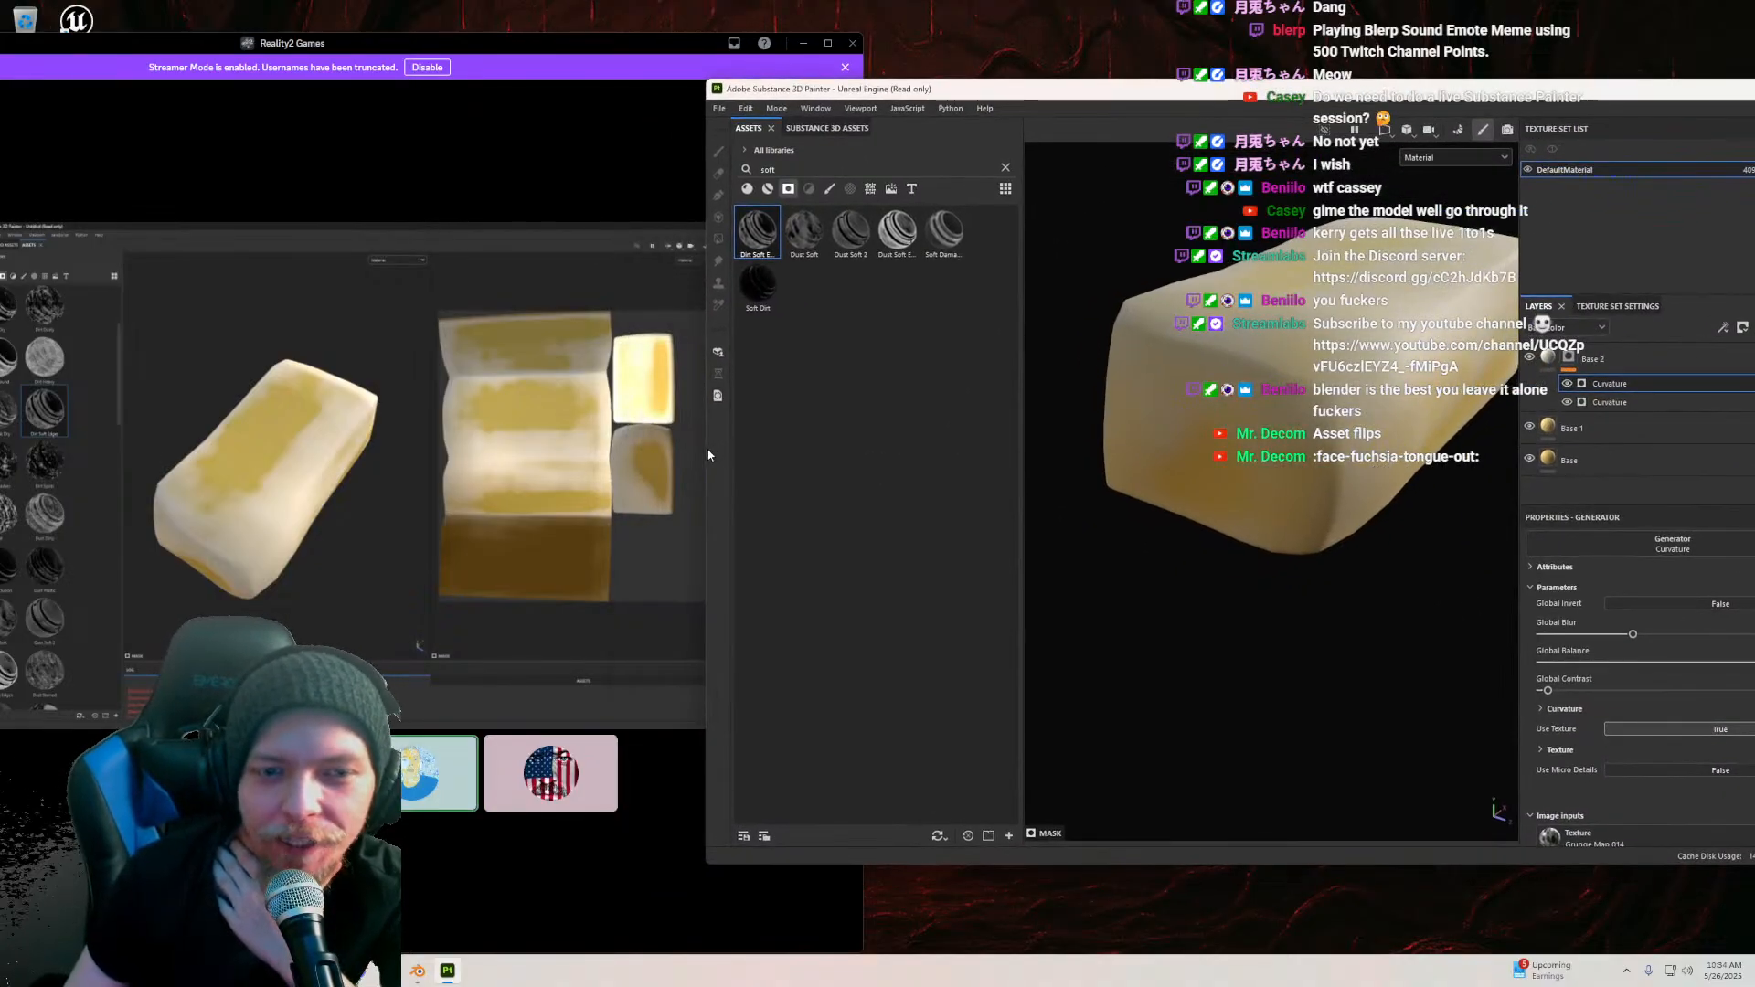
mouse_move(705, 449)
left_mouse_down()
mouse_move(869, 448)
mouse_move(658, 449)
left_mouse_up()
left_click_drag(1147, 97, 1299, 75)
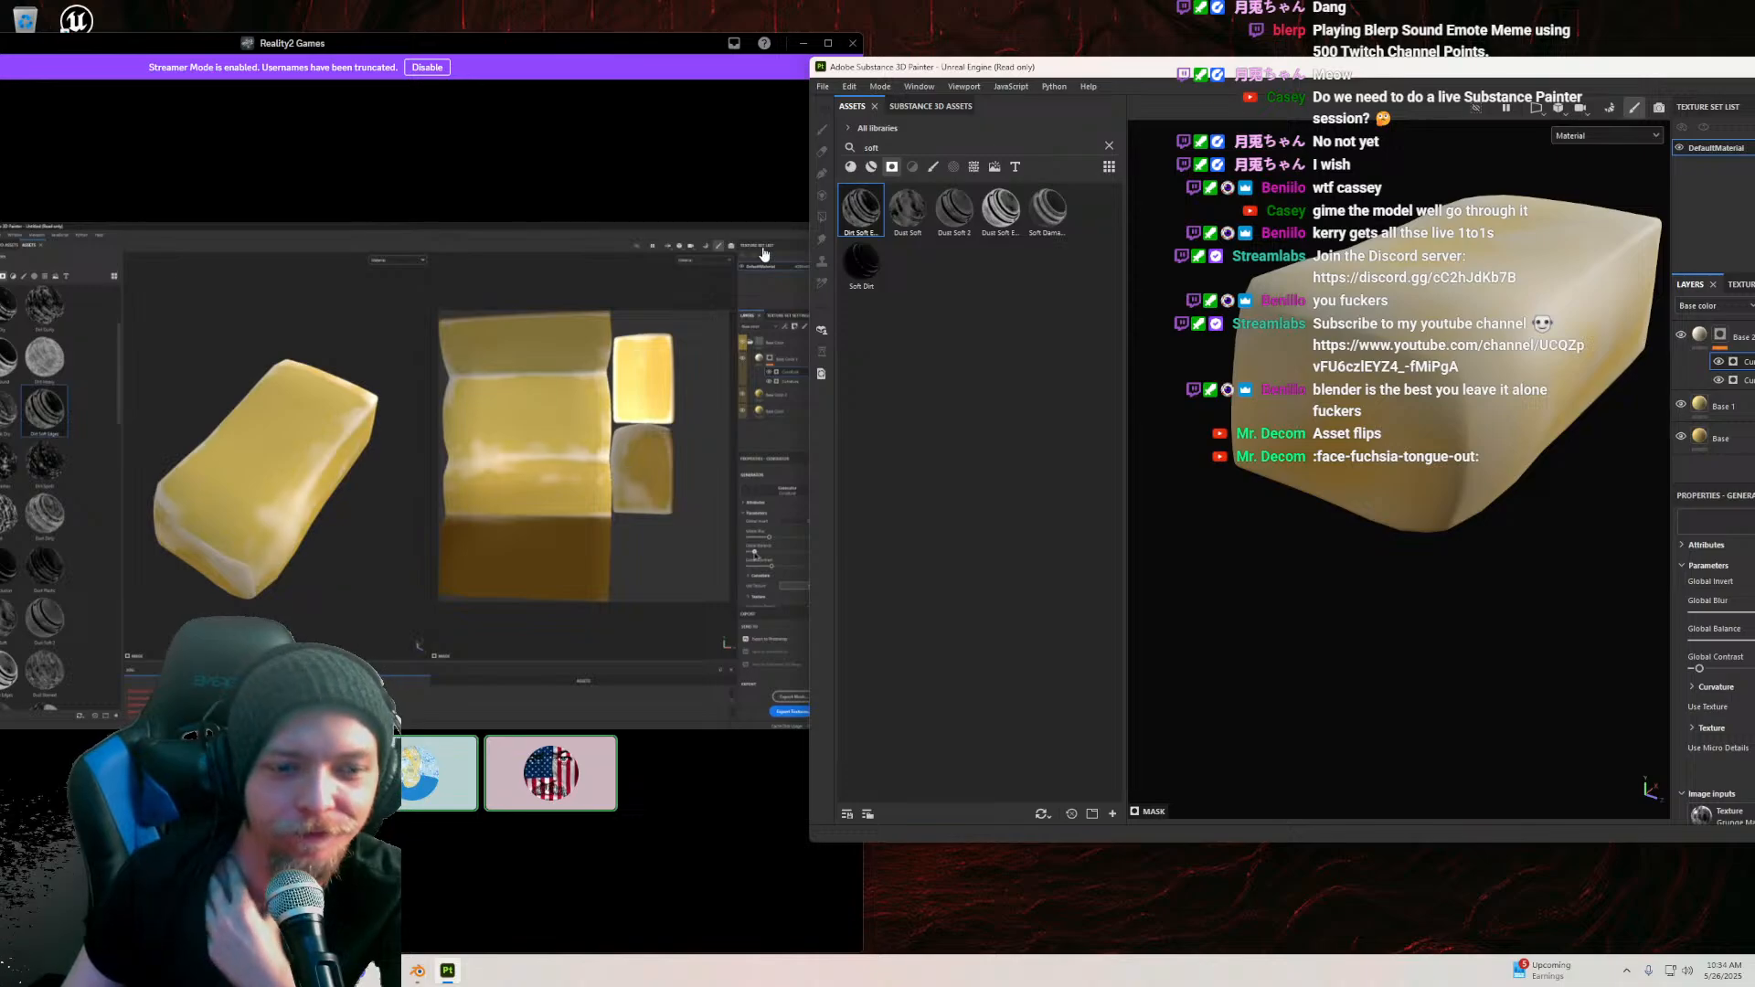
mouse_move(1068, 73)
left_mouse_down()
mouse_move(1091, 69)
mouse_move(960, 66)
left_mouse_up()
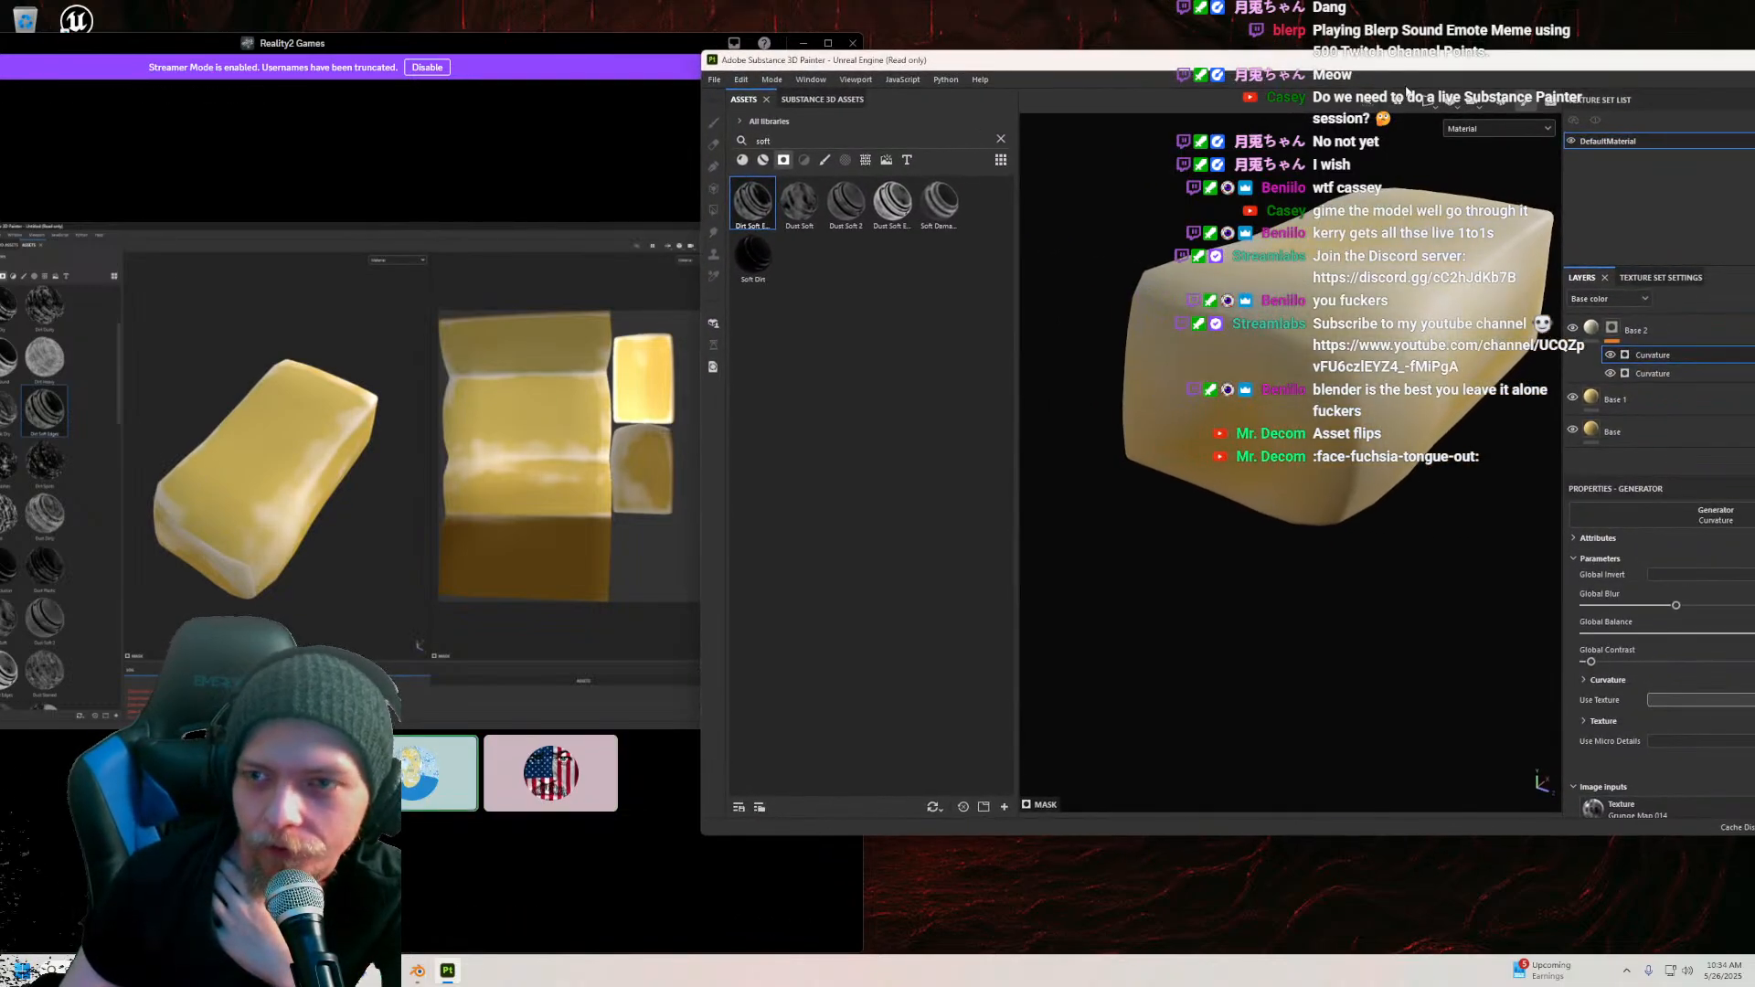
mouse_move(1428, 64)
left_mouse_down()
mouse_move(1169, 475)
mouse_move(1178, 181)
mouse_move(1248, 121)
left_mouse_up()
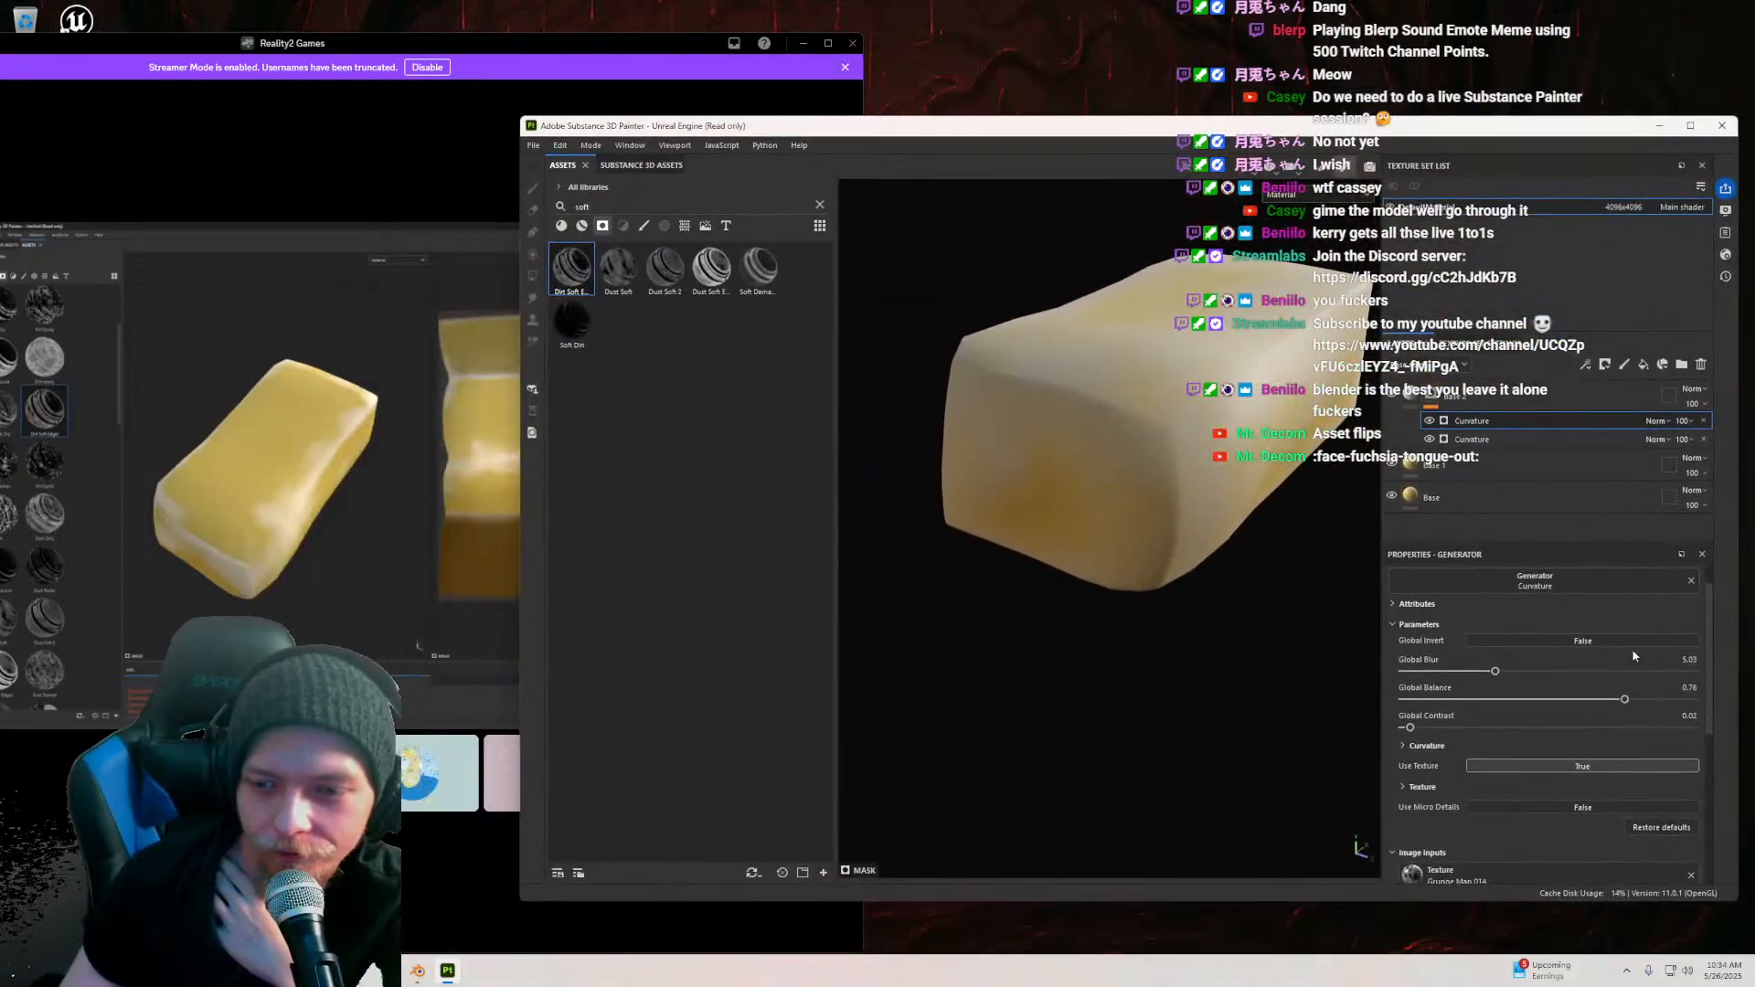
left_click_drag(1610, 706, 1587, 711)
Step: Reposition the Painter window below the stream and set the upper Curvature generator's blend mode to Multiply
mouse_move(1081, 141)
left_mouse_down()
mouse_move(1328, 65)
mouse_move(1421, 277)
mouse_move(1314, 139)
mouse_move(1115, 119)
left_mouse_up()
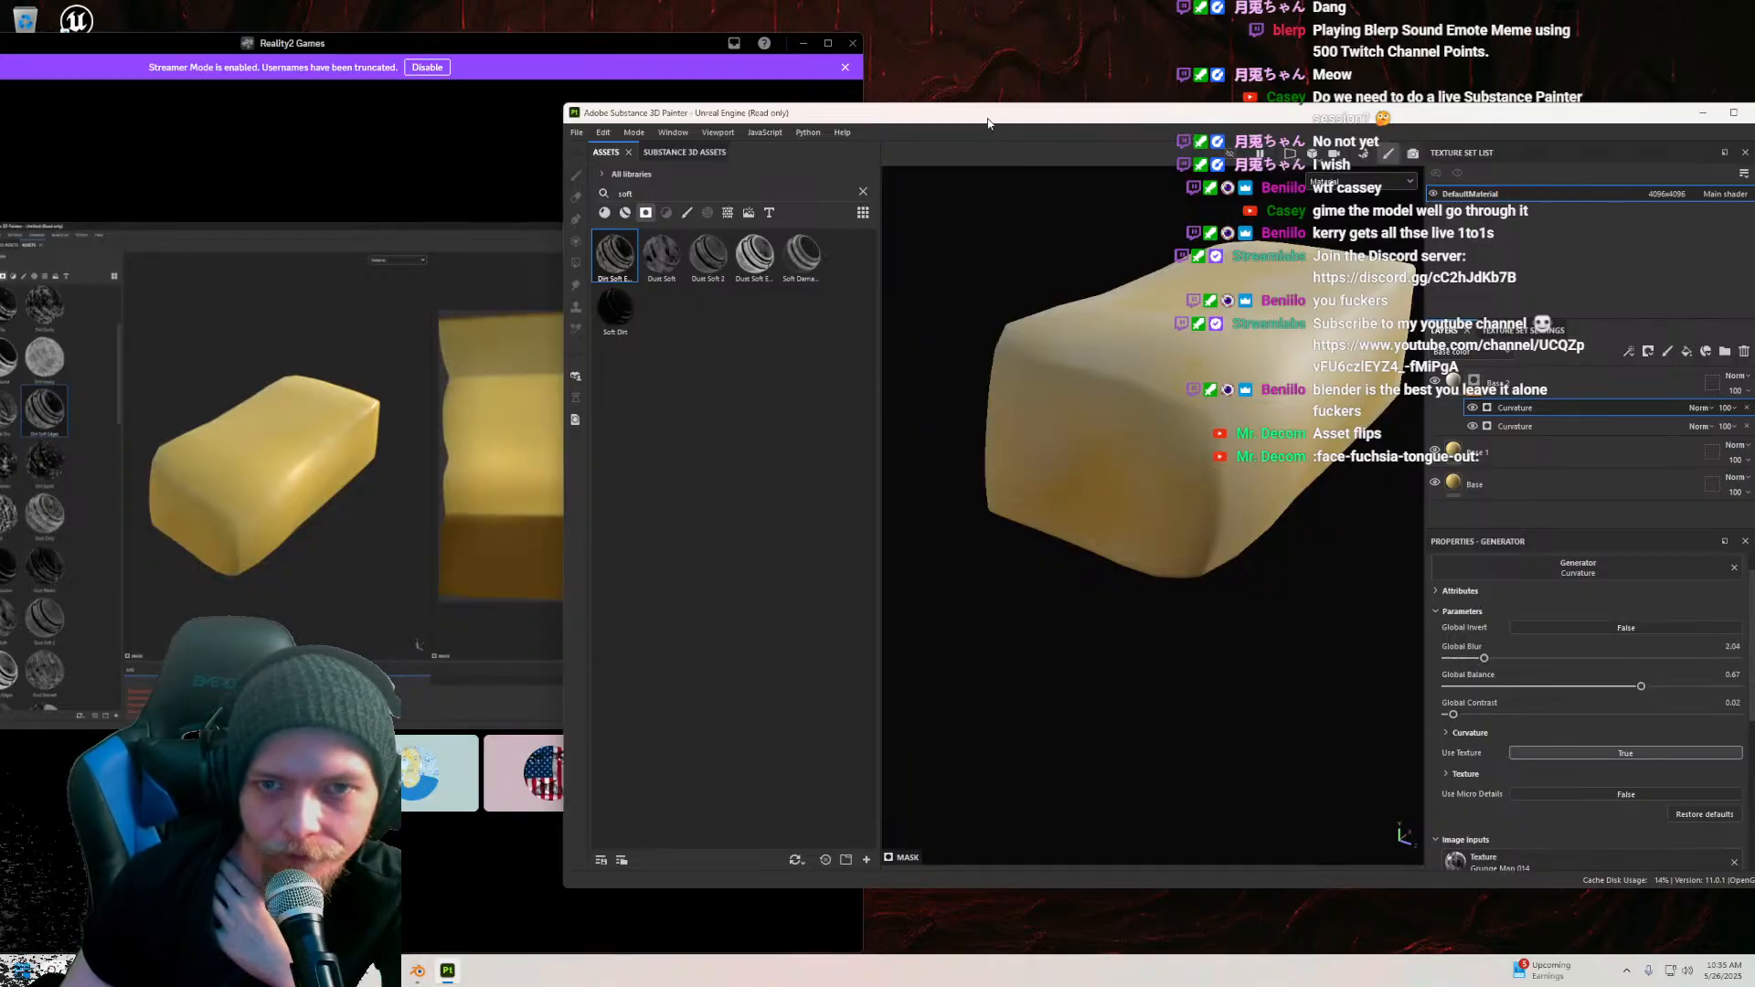
left_click_drag(987, 121, 505, 599)
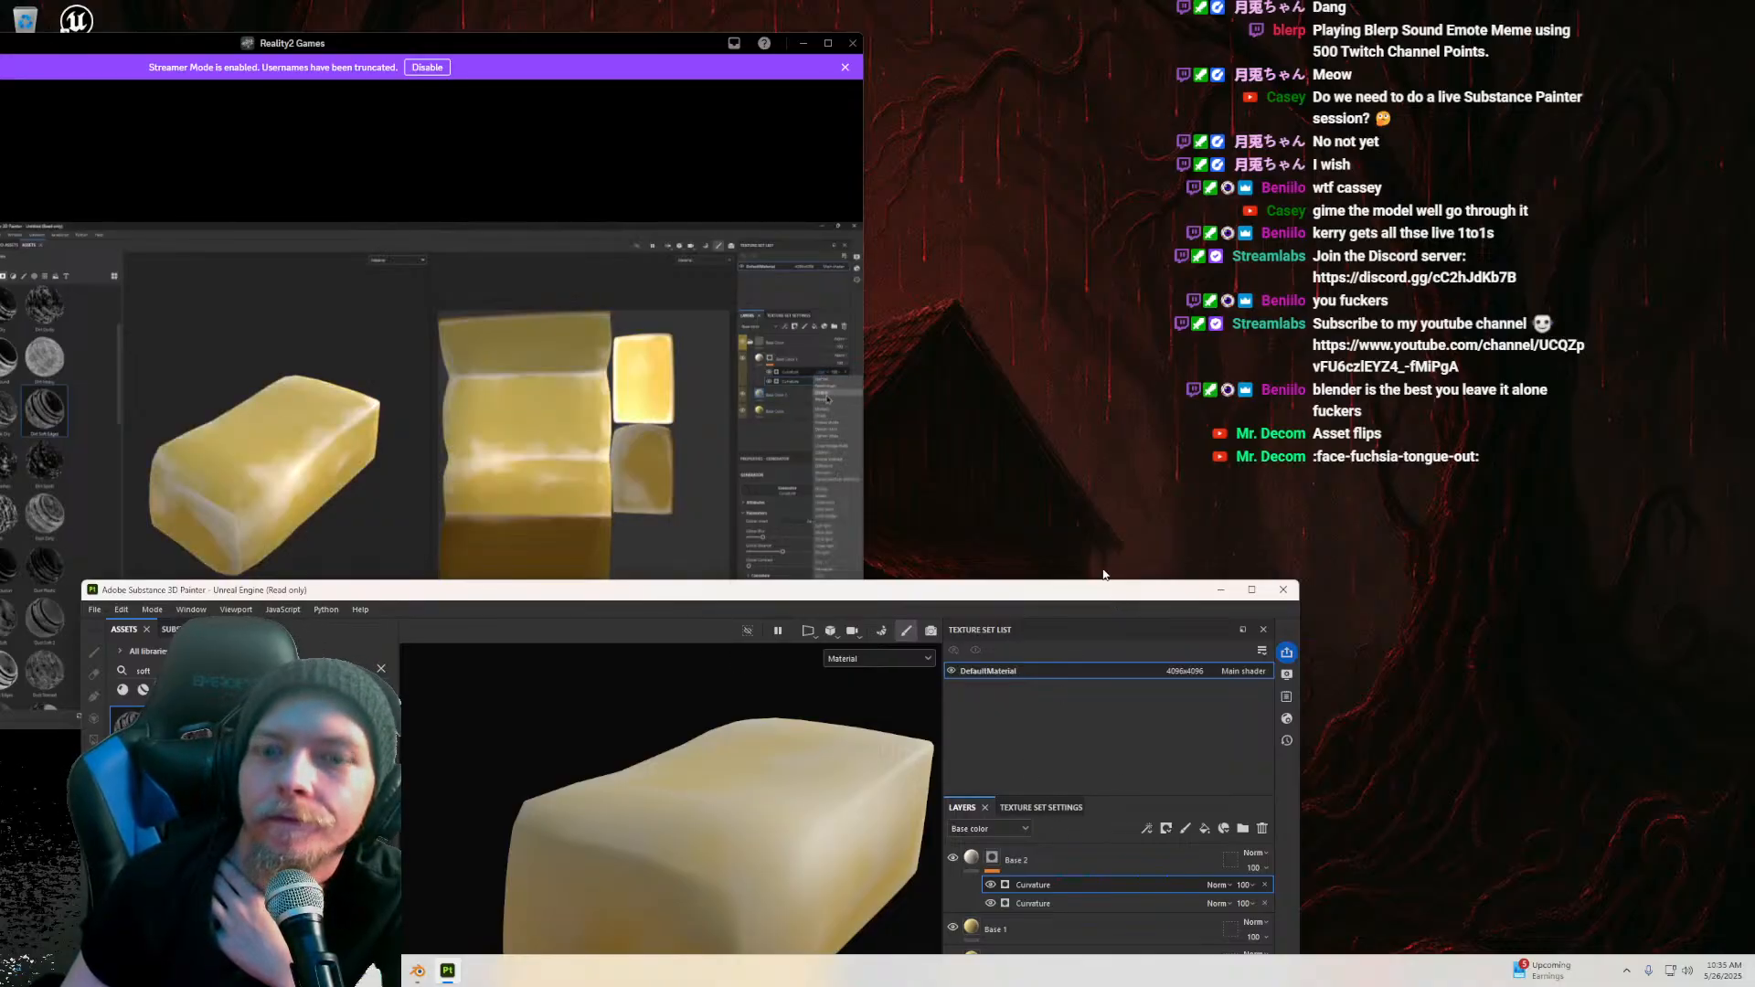
mouse_move(1032, 594)
left_mouse_down()
mouse_move(1485, 627)
mouse_move(1408, 570)
mouse_move(939, 442)
left_mouse_up()
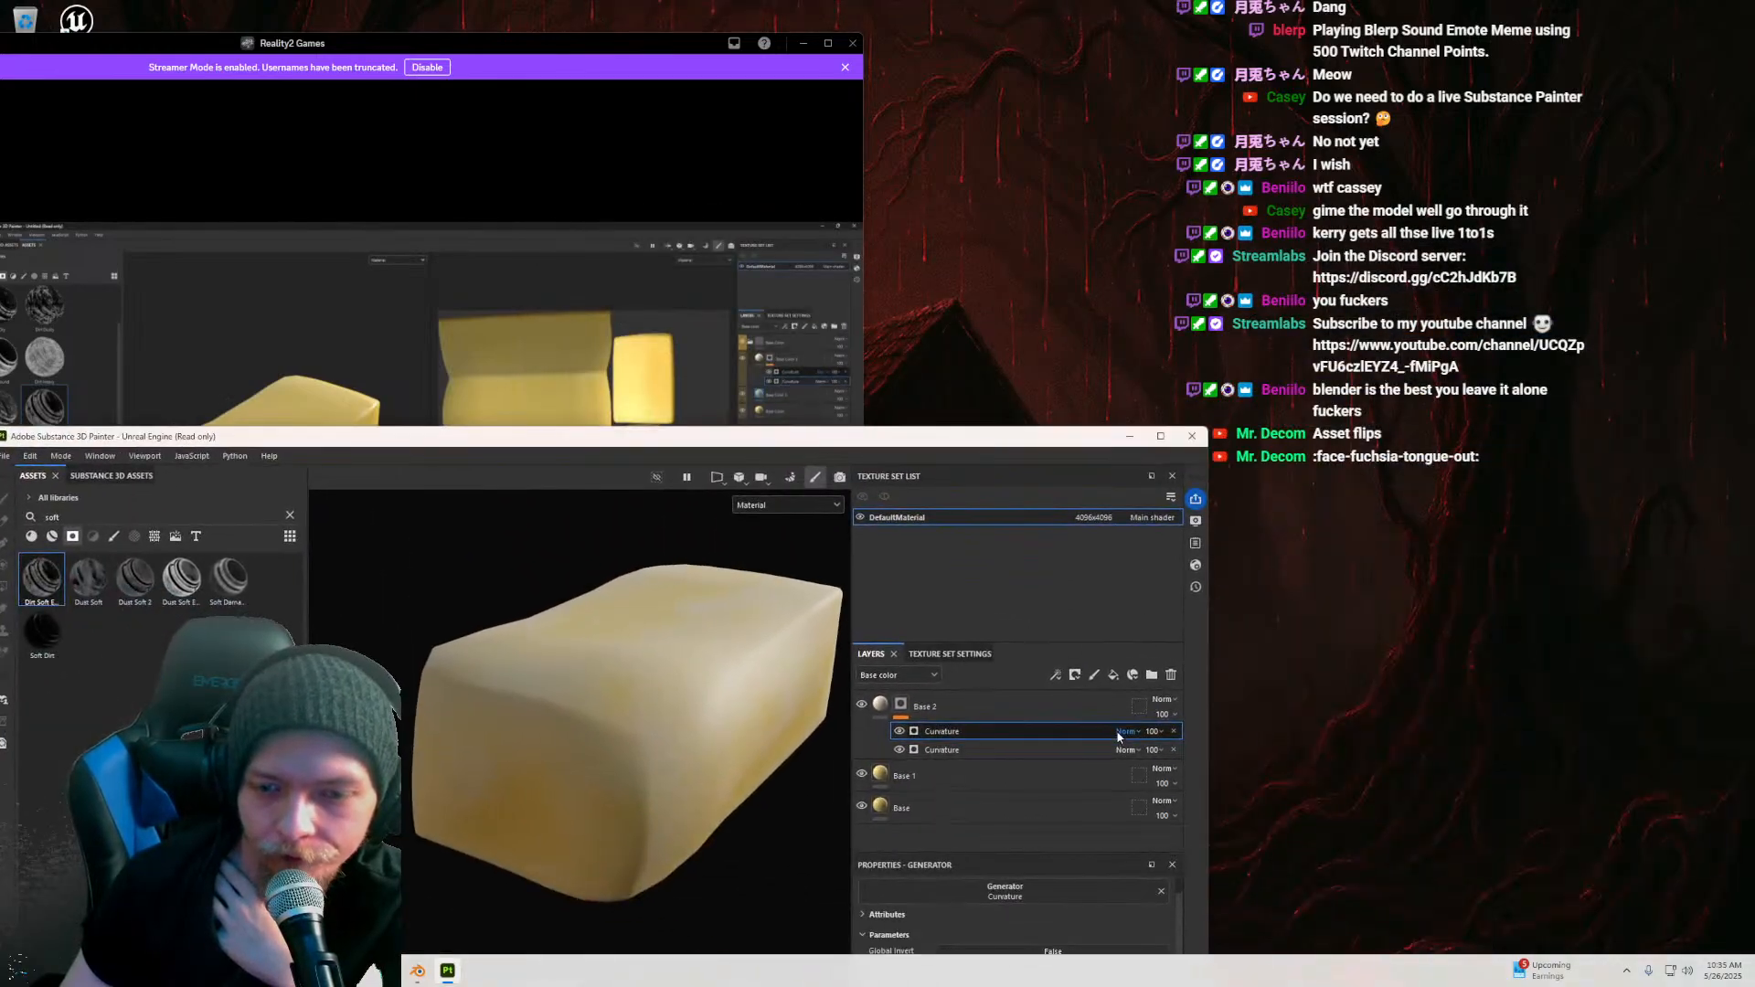
left_click(1126, 731)
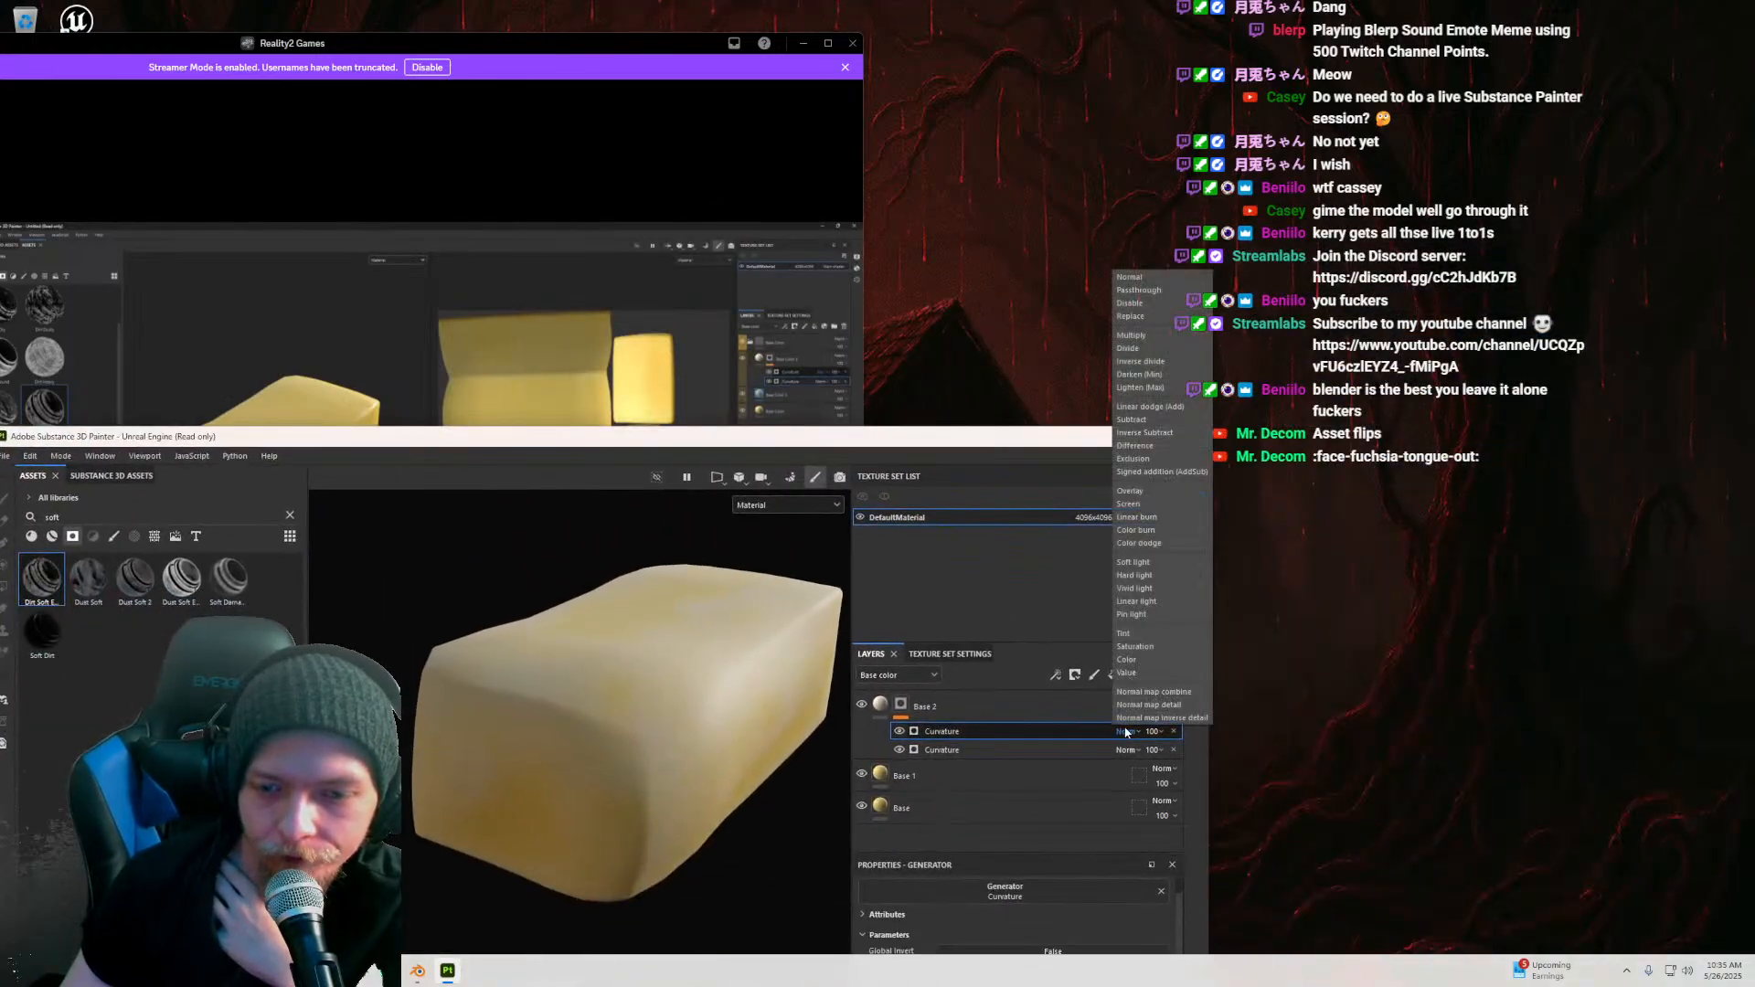
left_click(1139, 336)
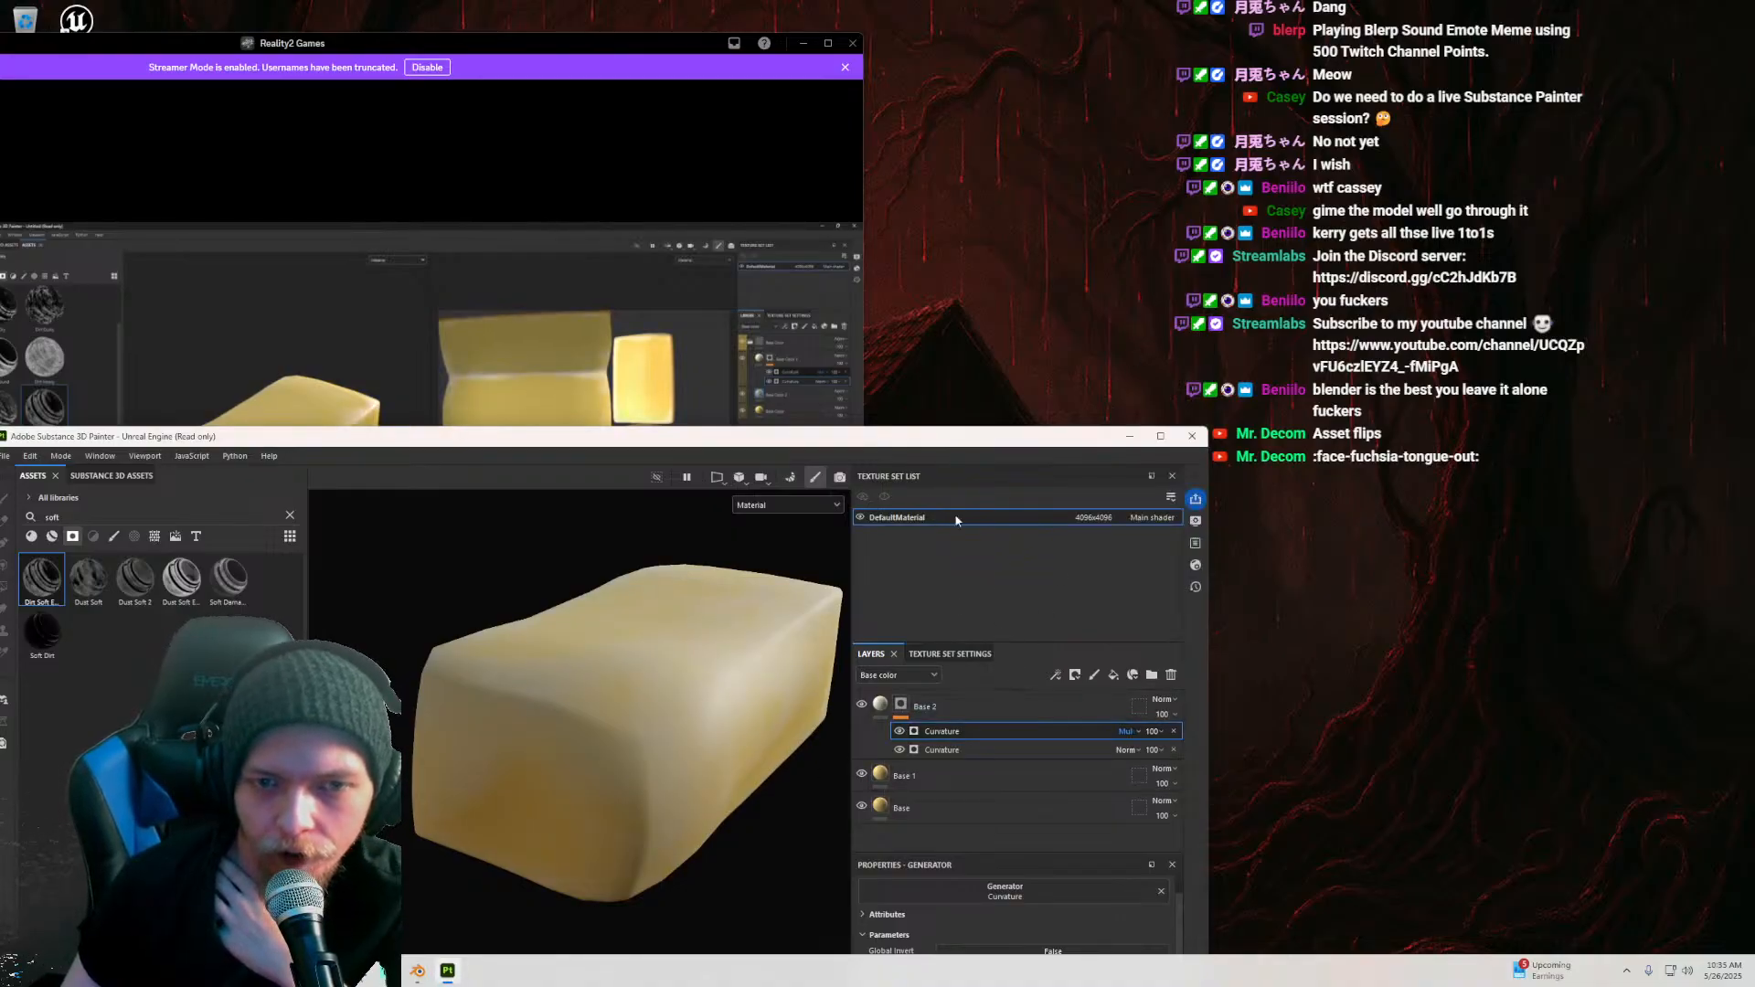
Step: Bring the Discord stream fully into view and look through the call's activities and additional options
mouse_move(850, 427)
left_mouse_down()
mouse_move(1459, 519)
mouse_move(1215, 447)
left_mouse_up()
mouse_move(902, 463)
left_mouse_down()
mouse_move(1569, 252)
mouse_move(1569, 115)
mouse_move(1741, 114)
mouse_move(1333, 525)
mouse_move(1182, 350)
left_mouse_up()
left_click_drag(361, 44, 635, 19)
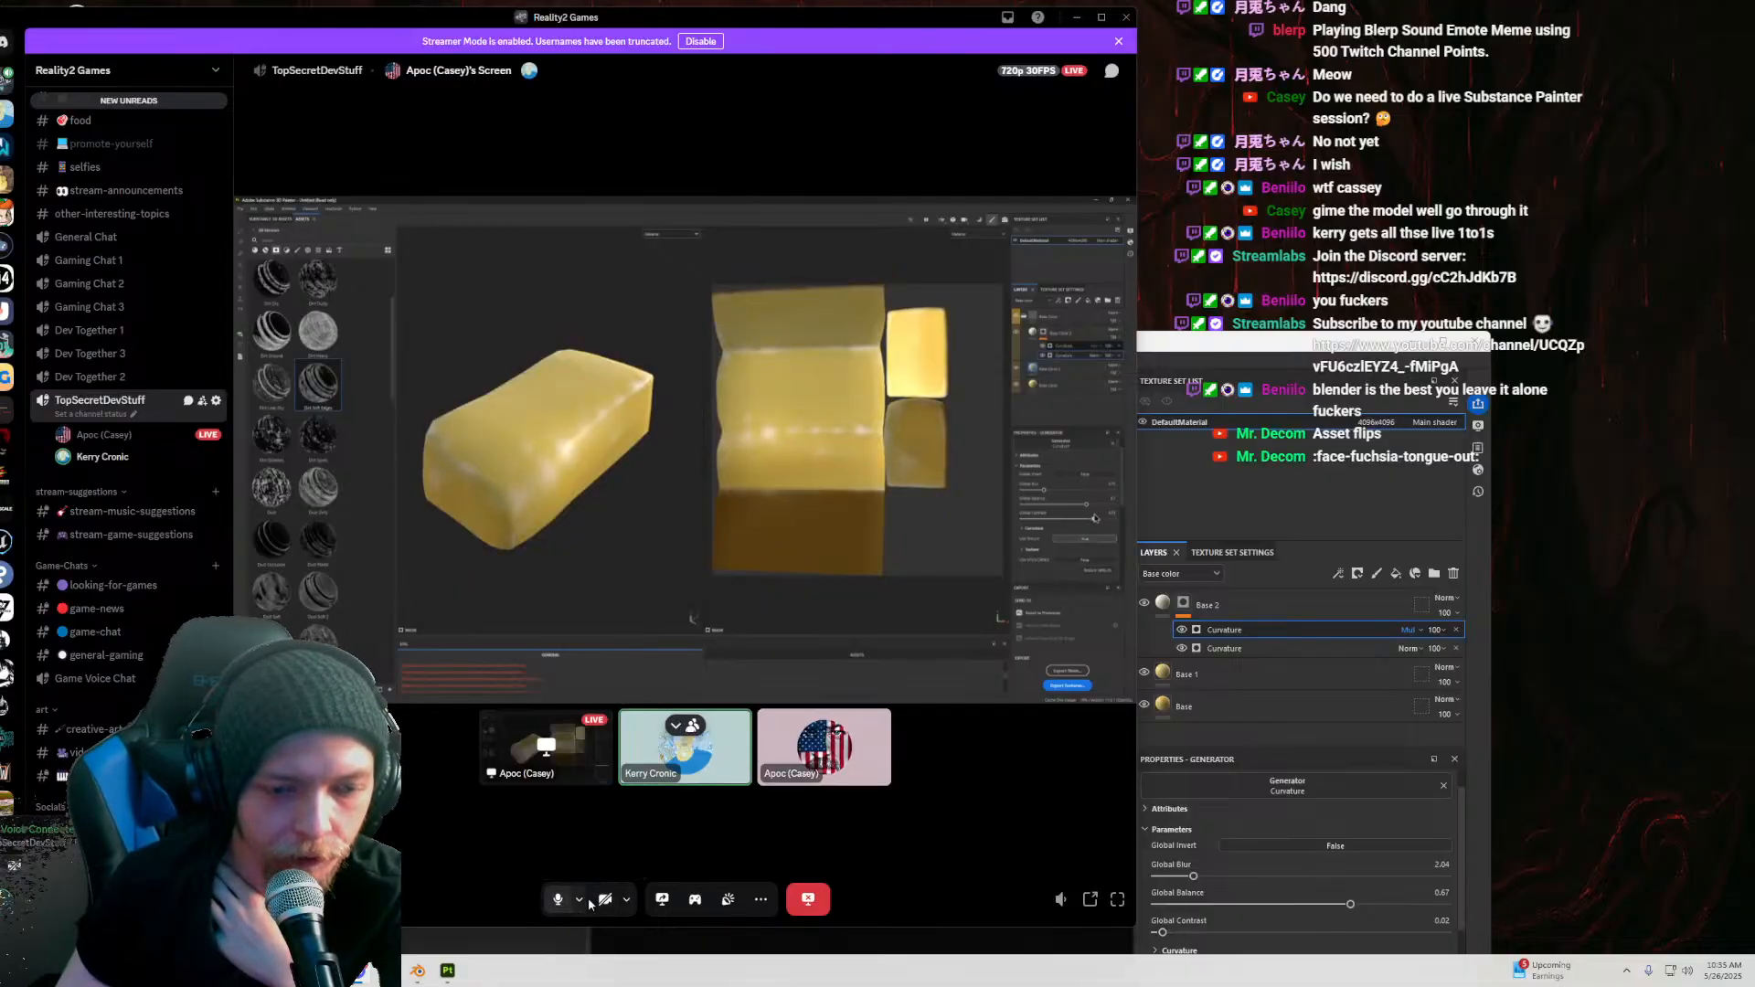
left_click(694, 900)
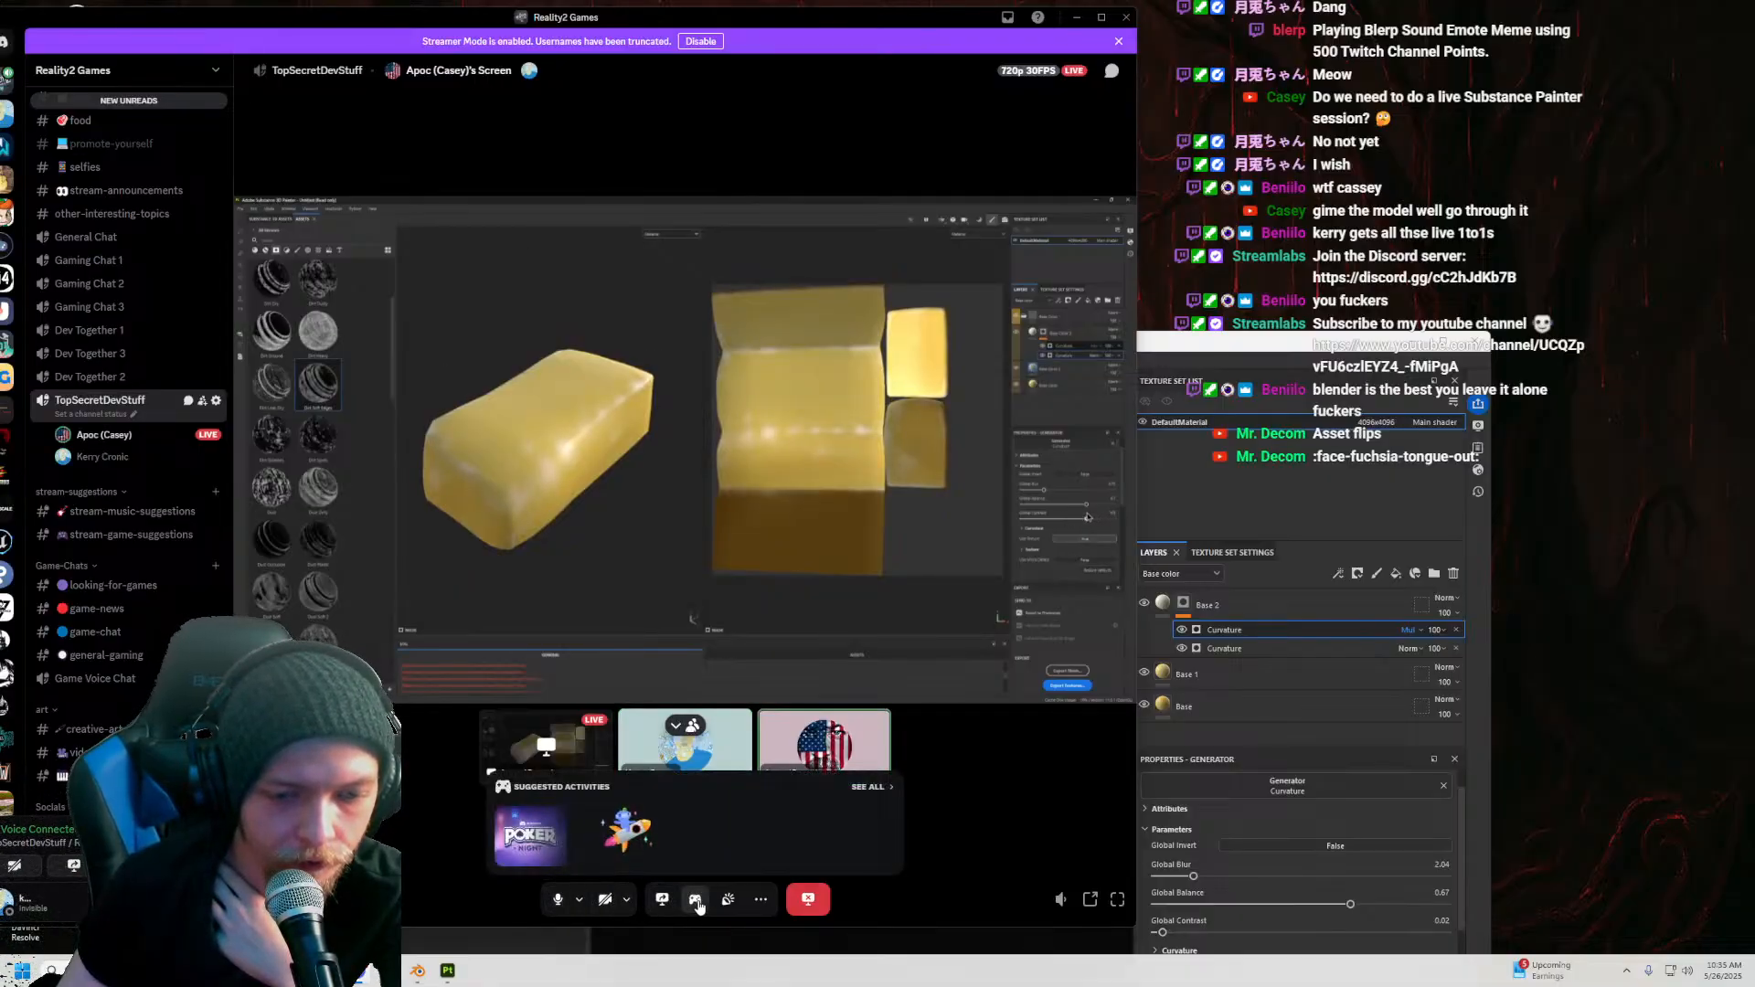
left_click(760, 901)
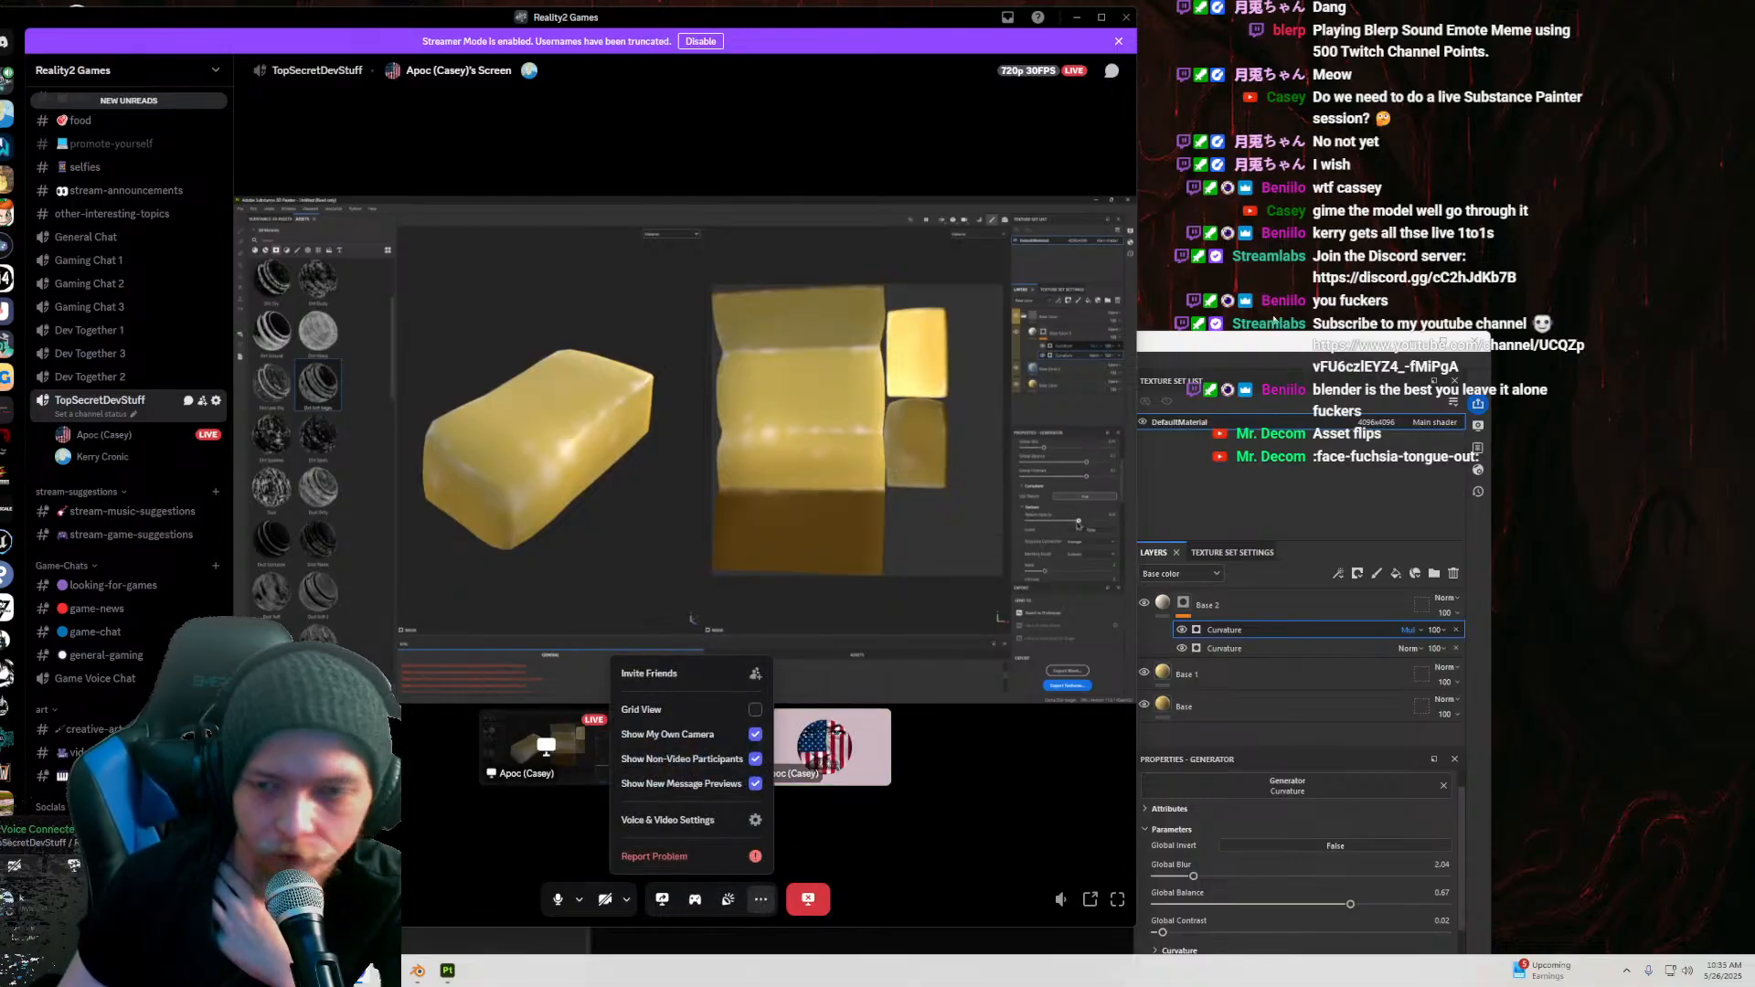
Step: Return to Painter beside the stream and examine the parameters of both Curvature generators in the Base 2 mask
mouse_move(1233, 347)
left_mouse_down()
mouse_move(1416, 259)
mouse_move(1613, 607)
mouse_move(953, 642)
mouse_move(522, 444)
mouse_move(429, 361)
left_mouse_up()
left_click_drag(441, 349, 447, 347)
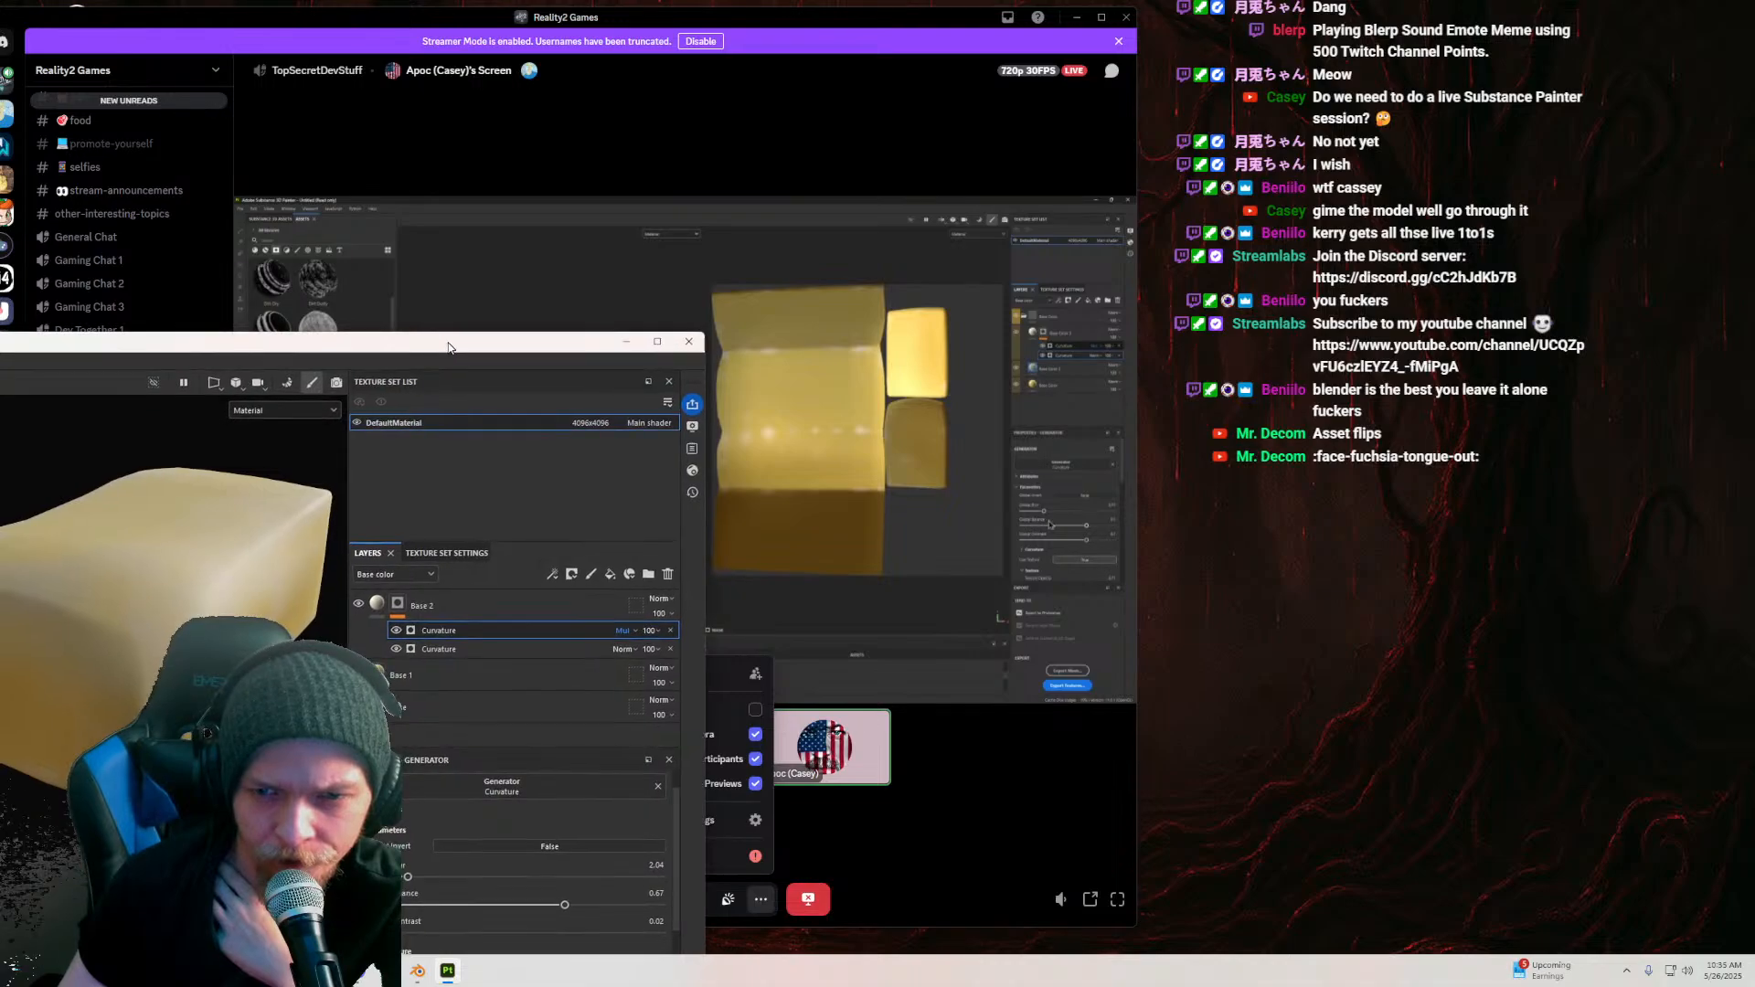
scroll(448, 854, "down", 1)
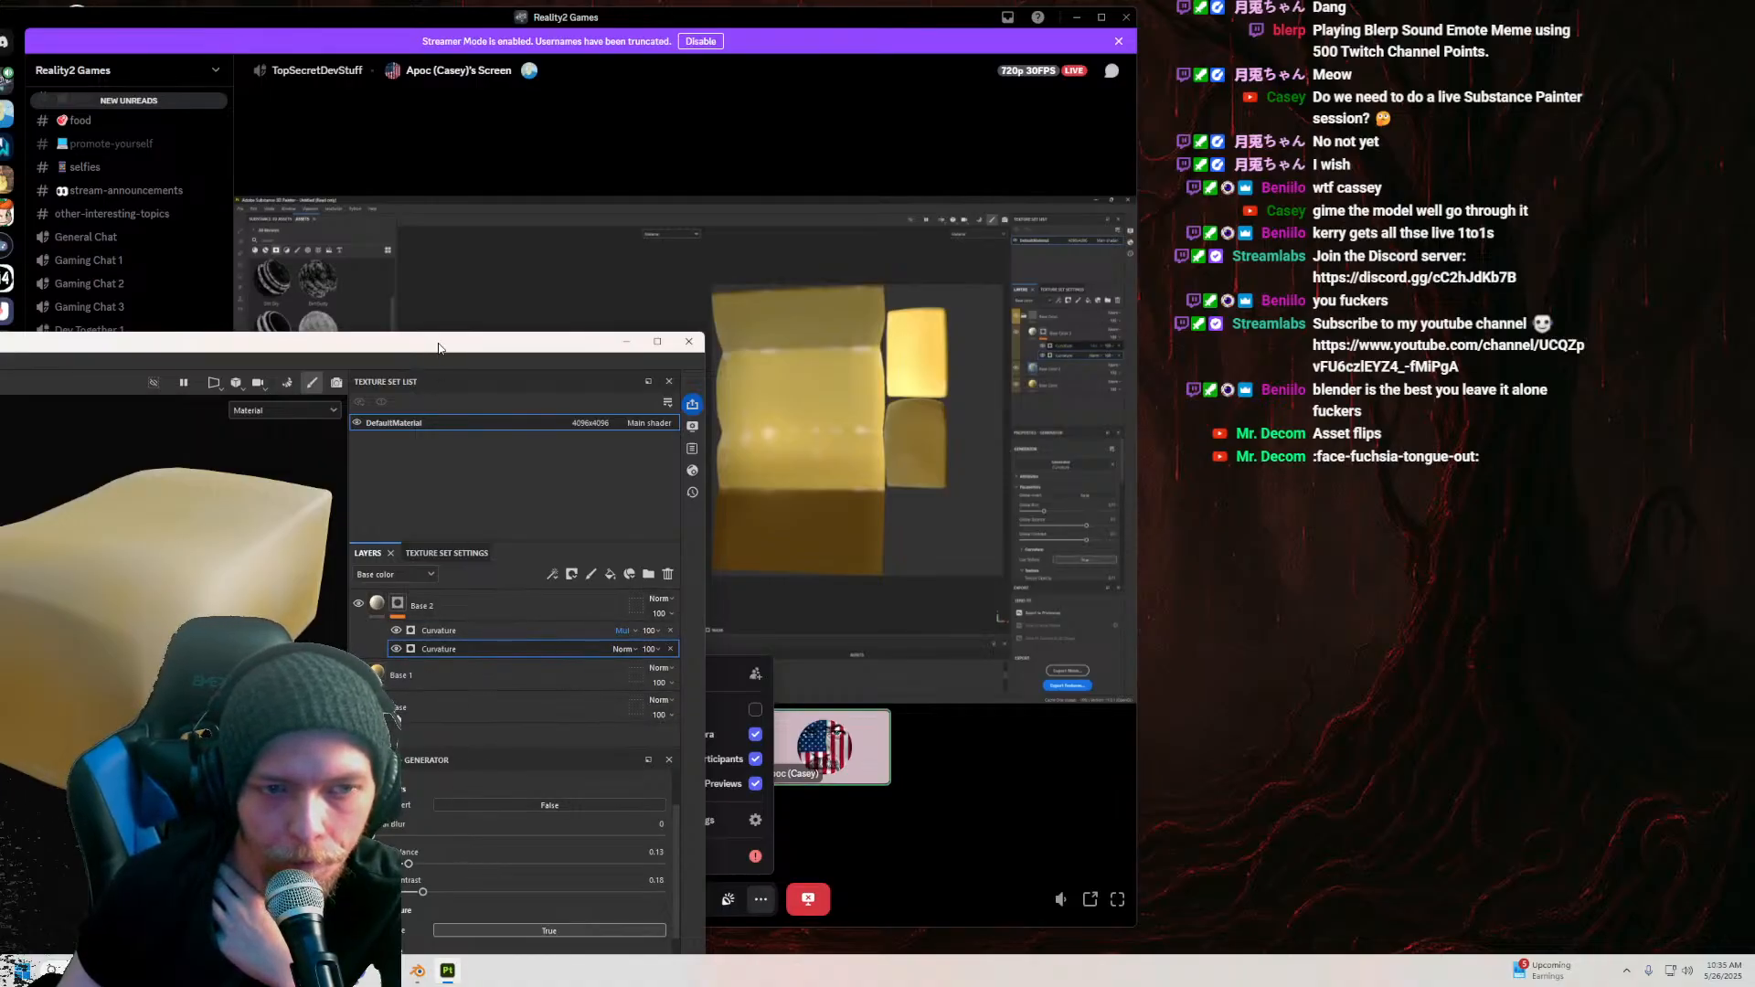
mouse_move(439, 349)
left_mouse_down()
mouse_move(426, 704)
mouse_move(480, 430)
mouse_move(537, 331)
left_mouse_up()
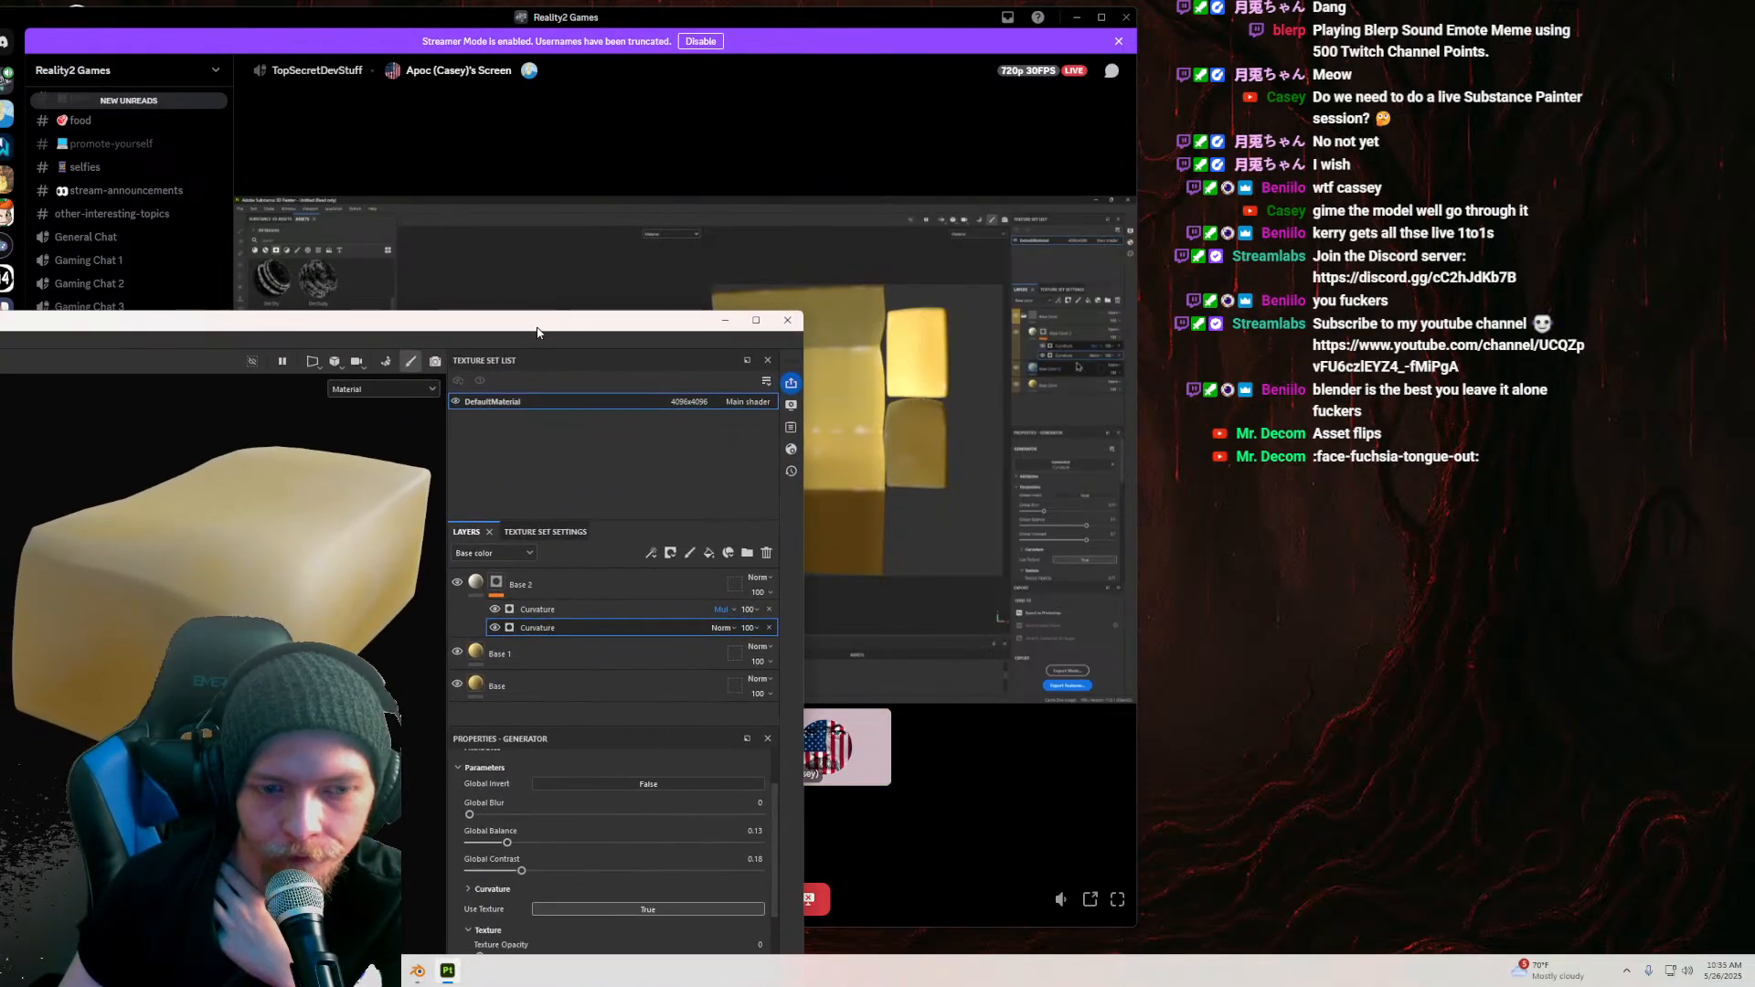
left_click(537, 610)
scroll(532, 868, "up", 1)
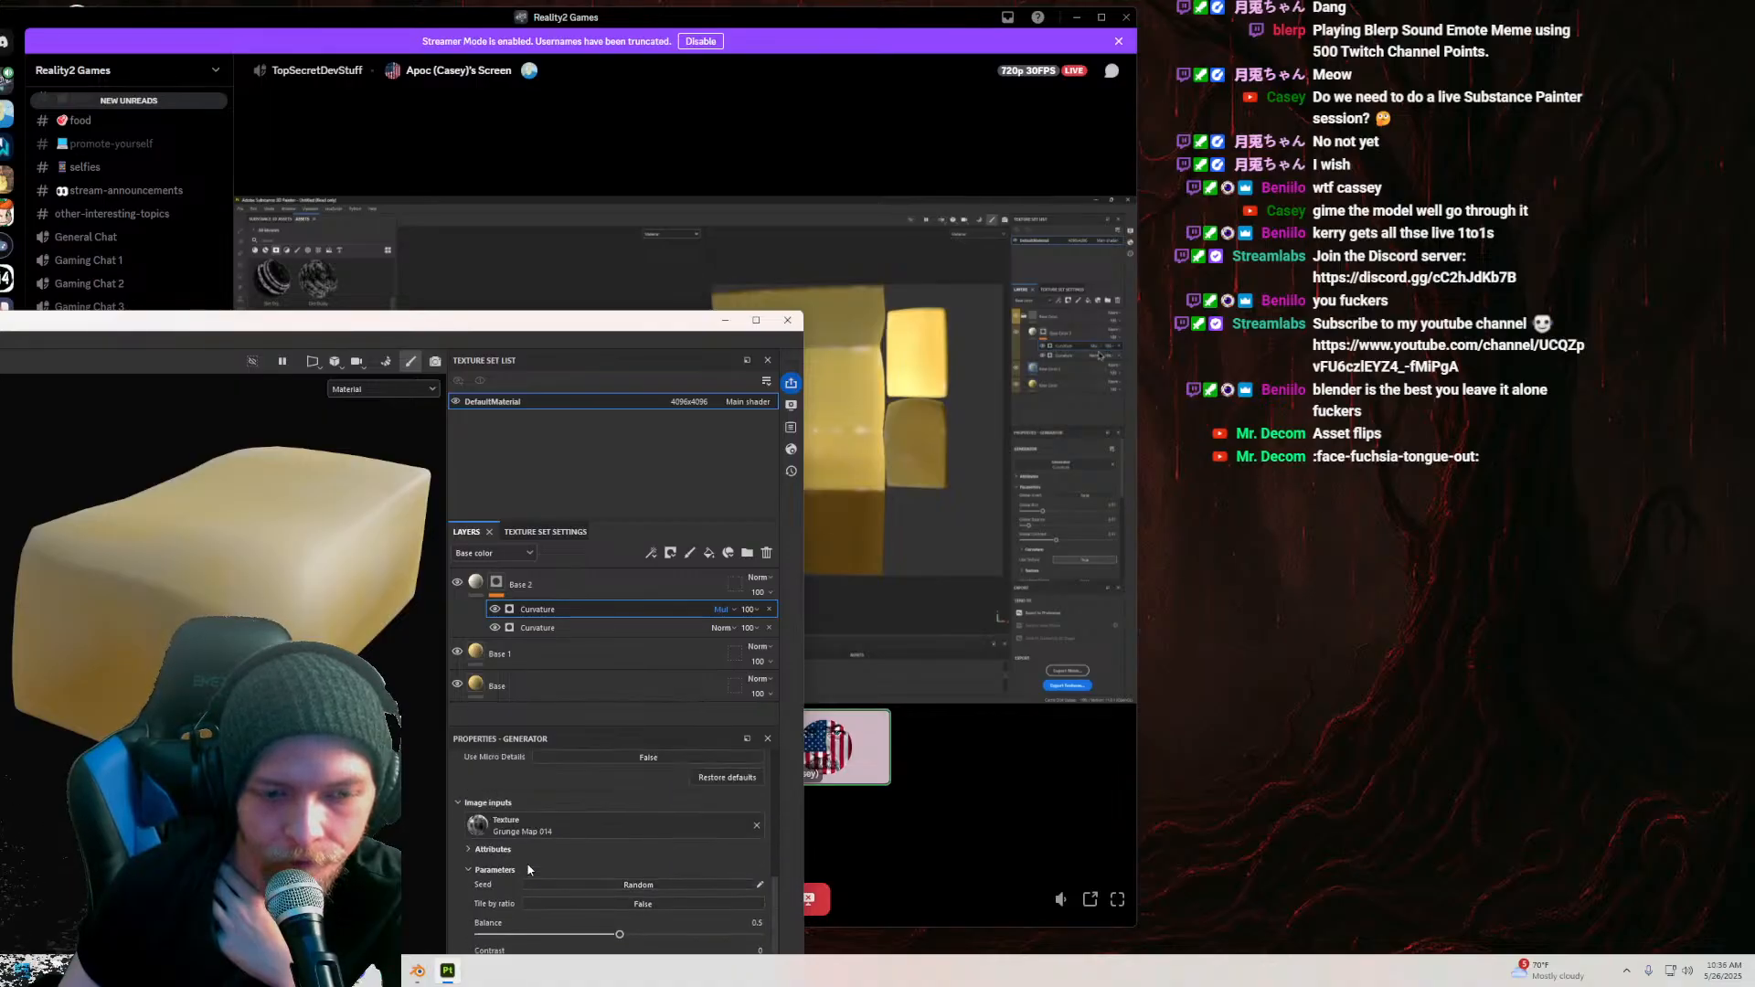
left_click(561, 627)
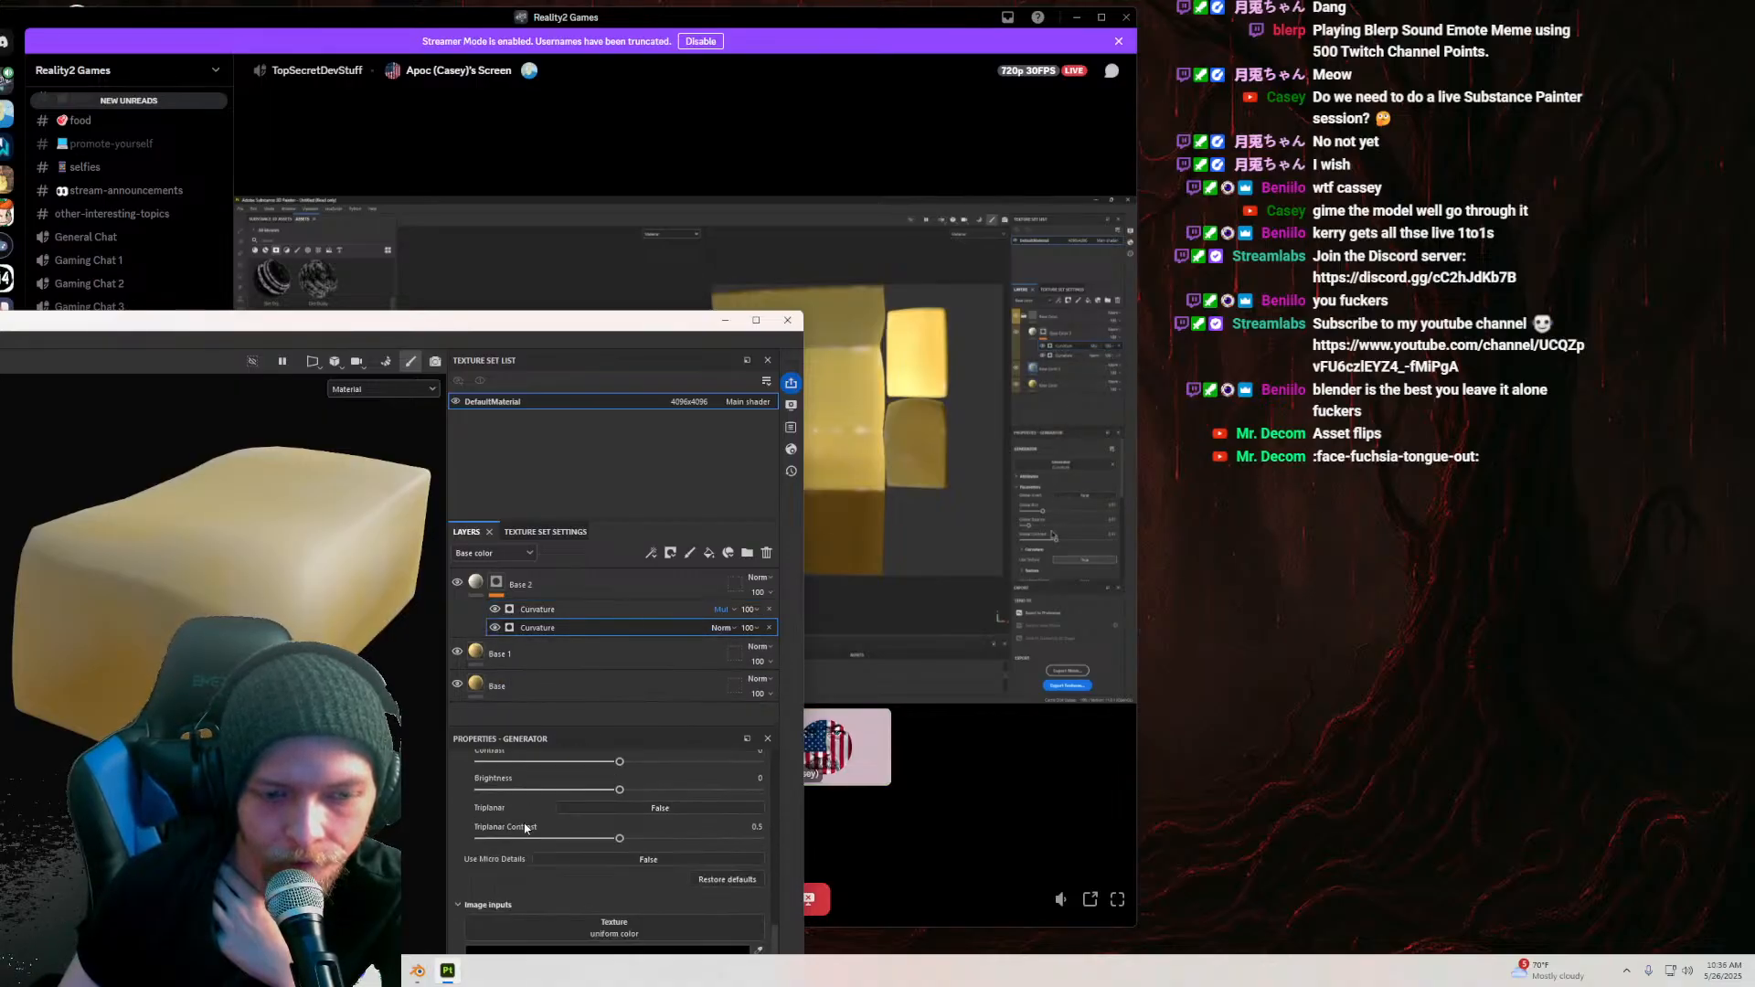
scroll(521, 834, "up", 5)
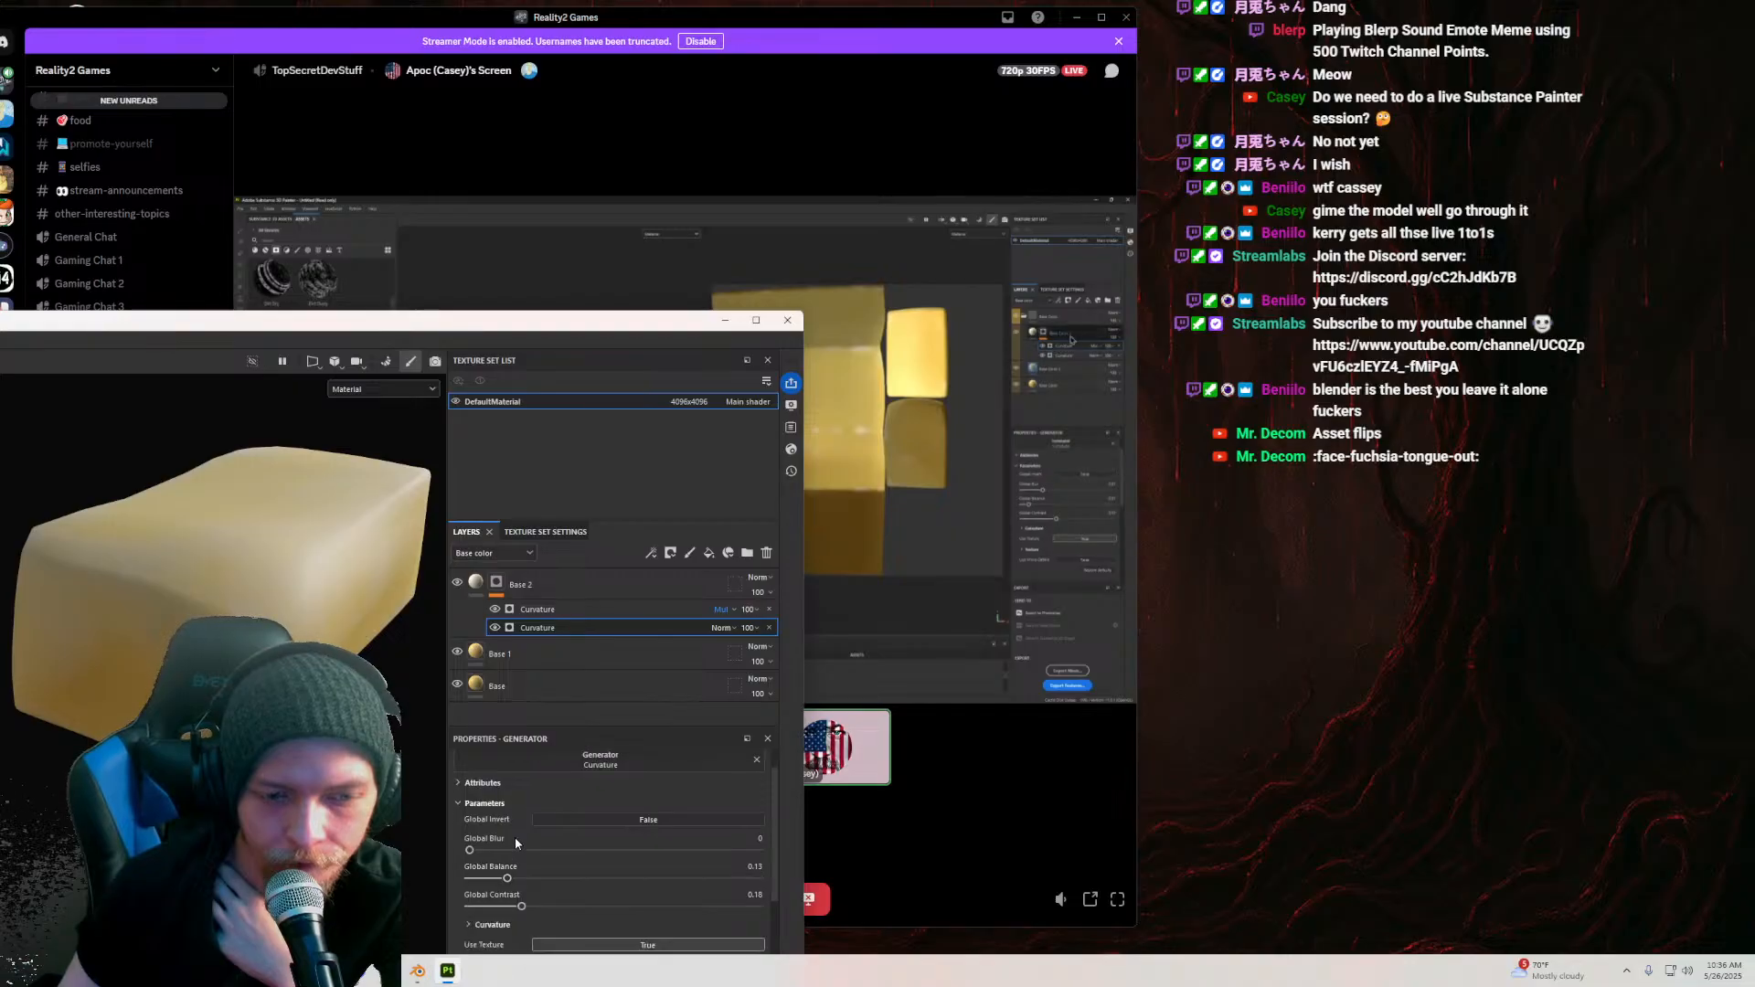
left_click(539, 610)
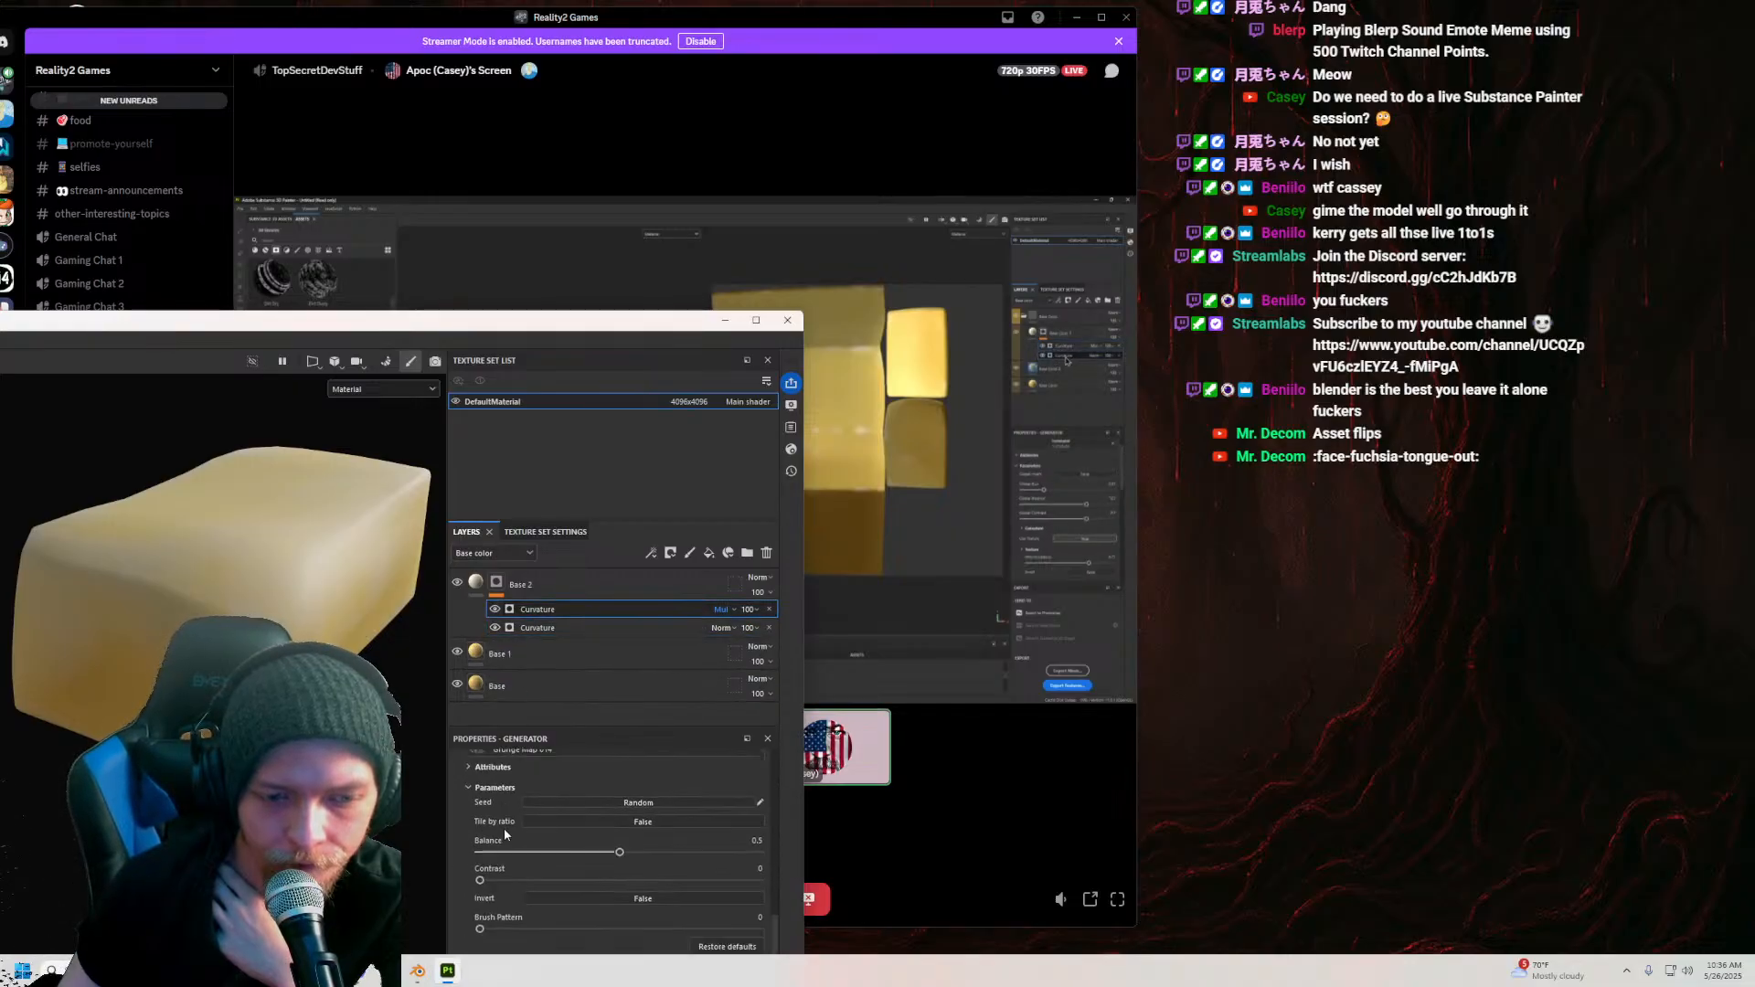
scroll(504, 833, "up", 8)
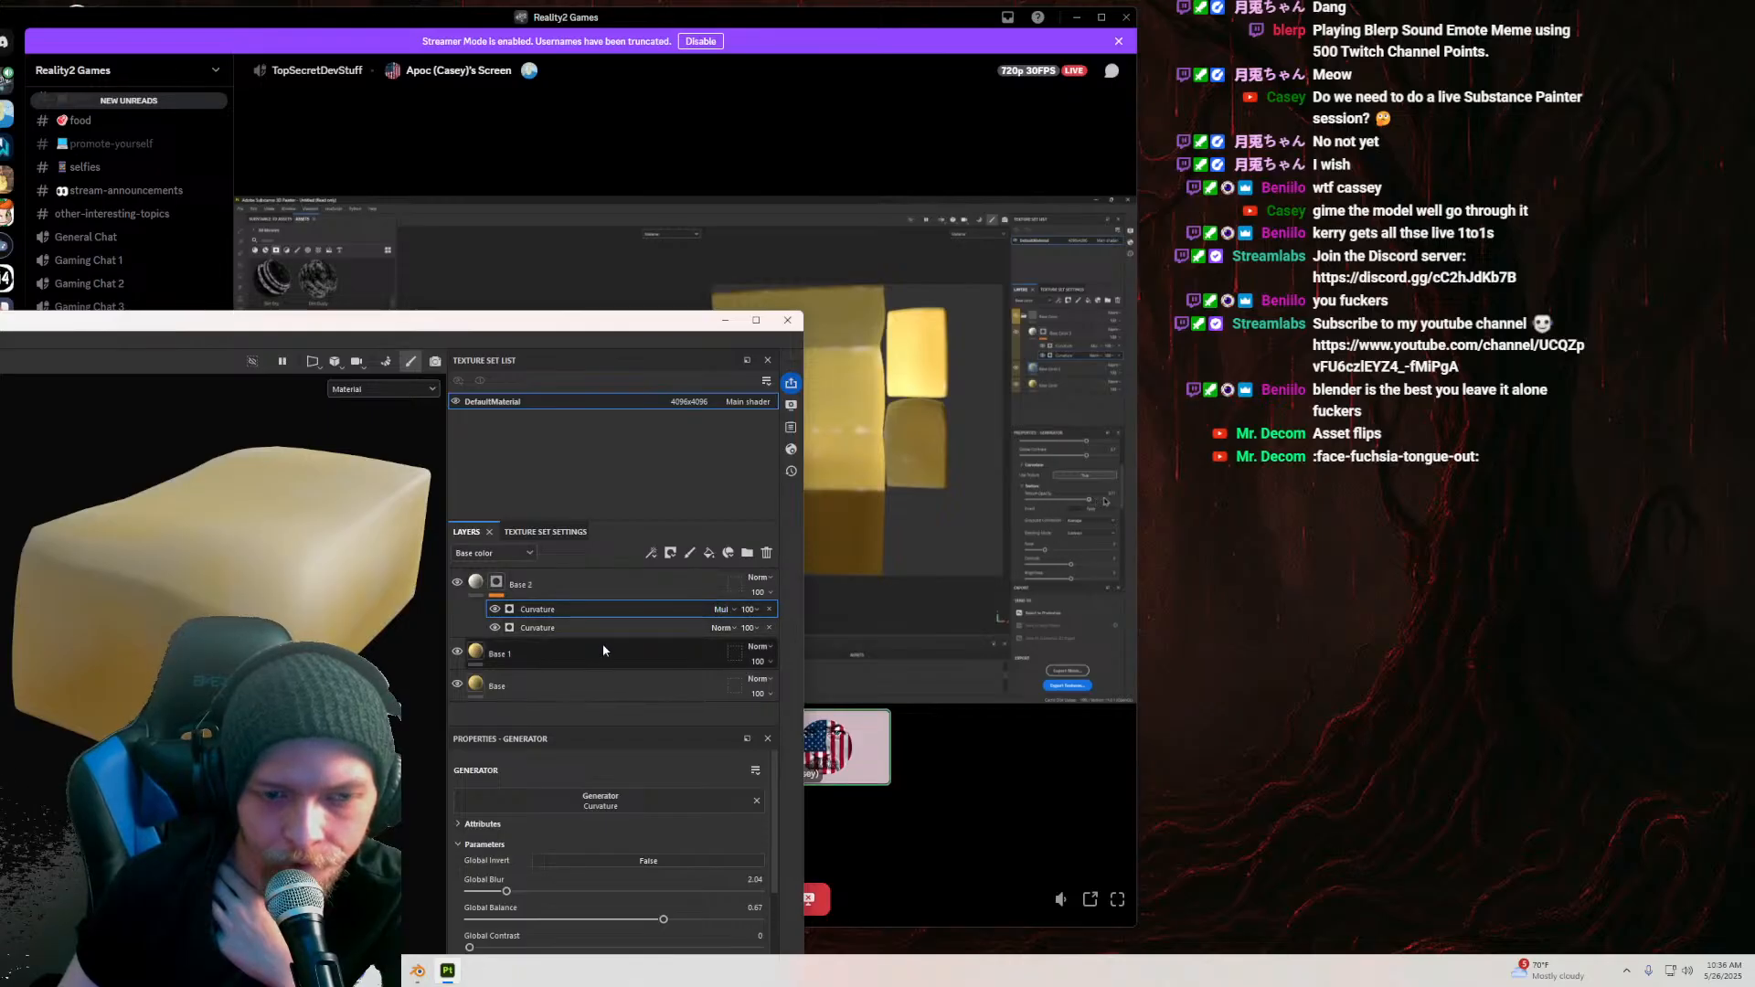
Step: Review the lower Curvature generator's blend mode choices, texture parameters and image inputs against the streamed settings
left_click(717, 628)
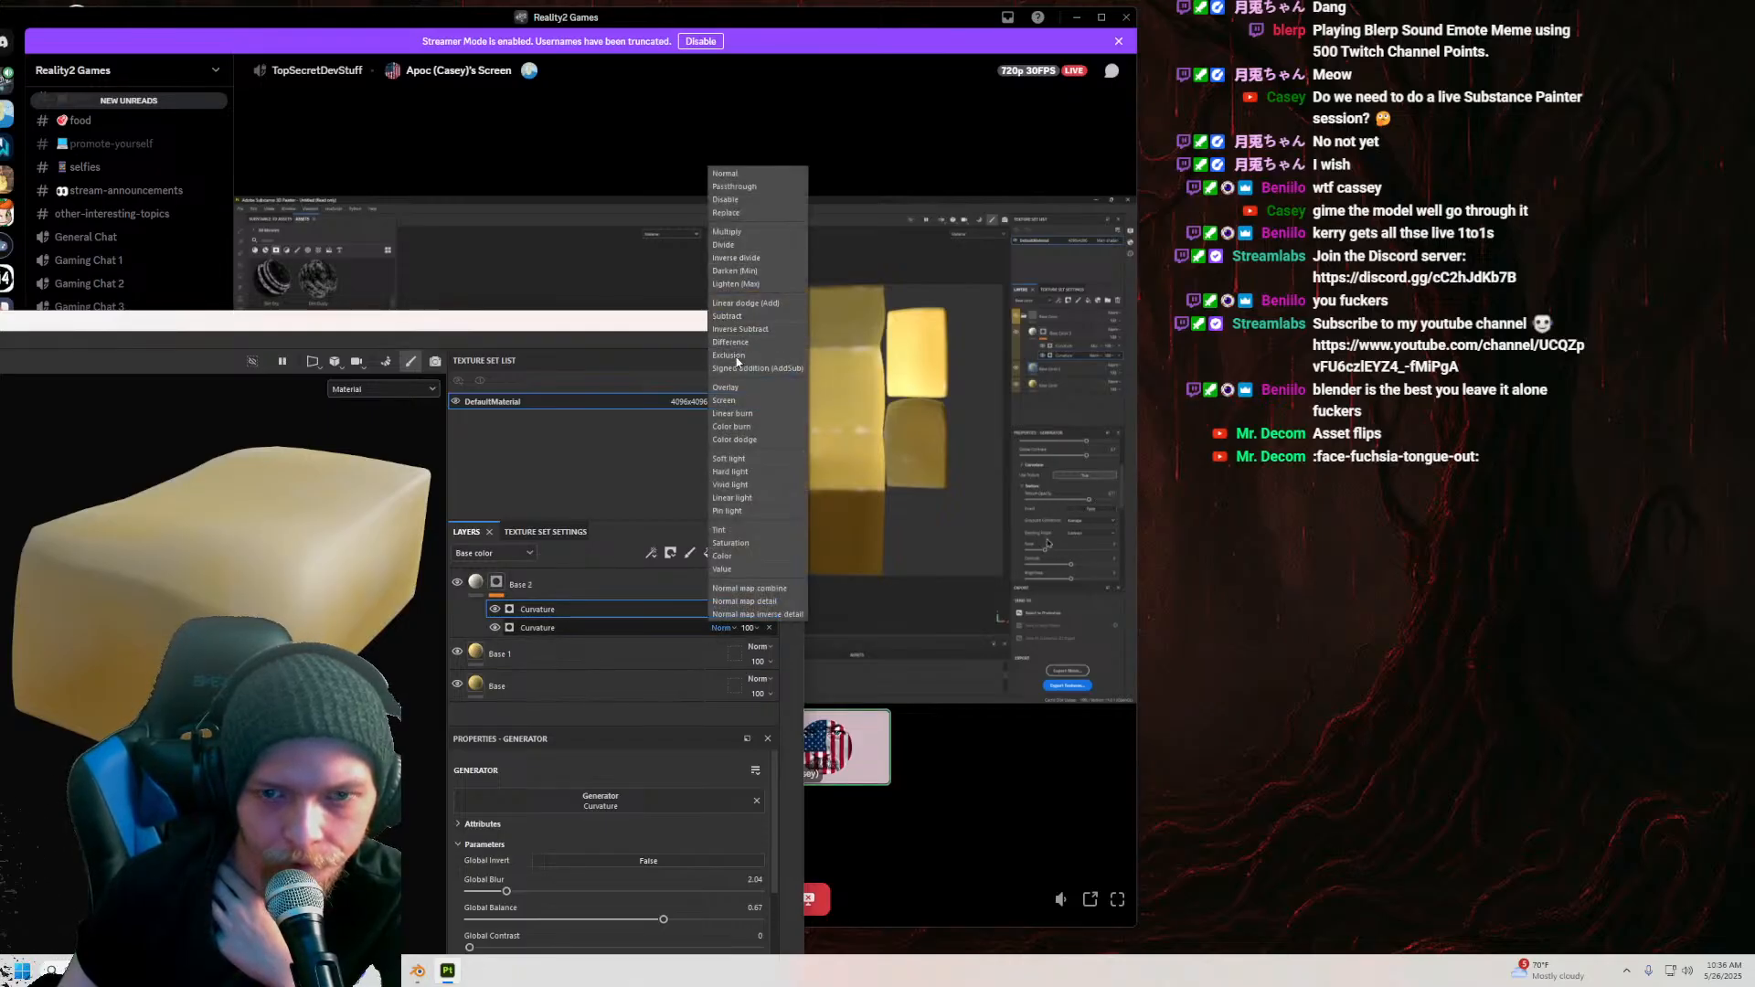
left_click(508, 854)
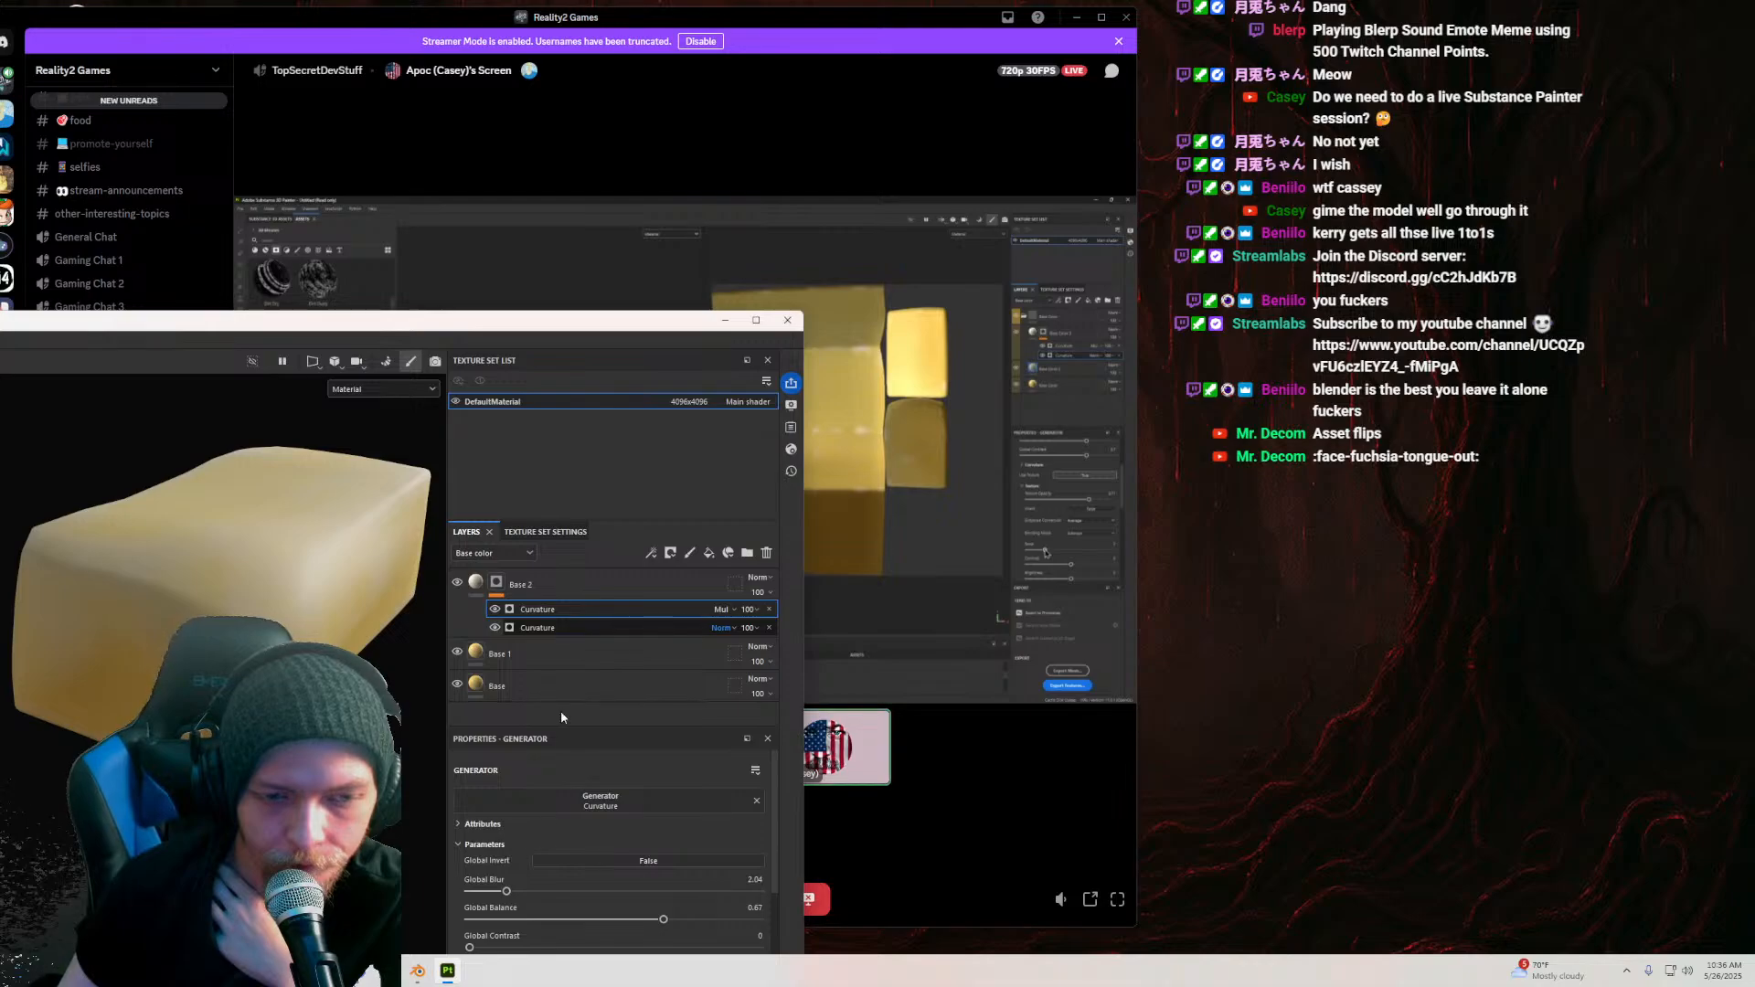
left_click(567, 627)
scroll(508, 865, "down", 5)
scroll(508, 865, "up", 1)
scroll(514, 863, "down", 1)
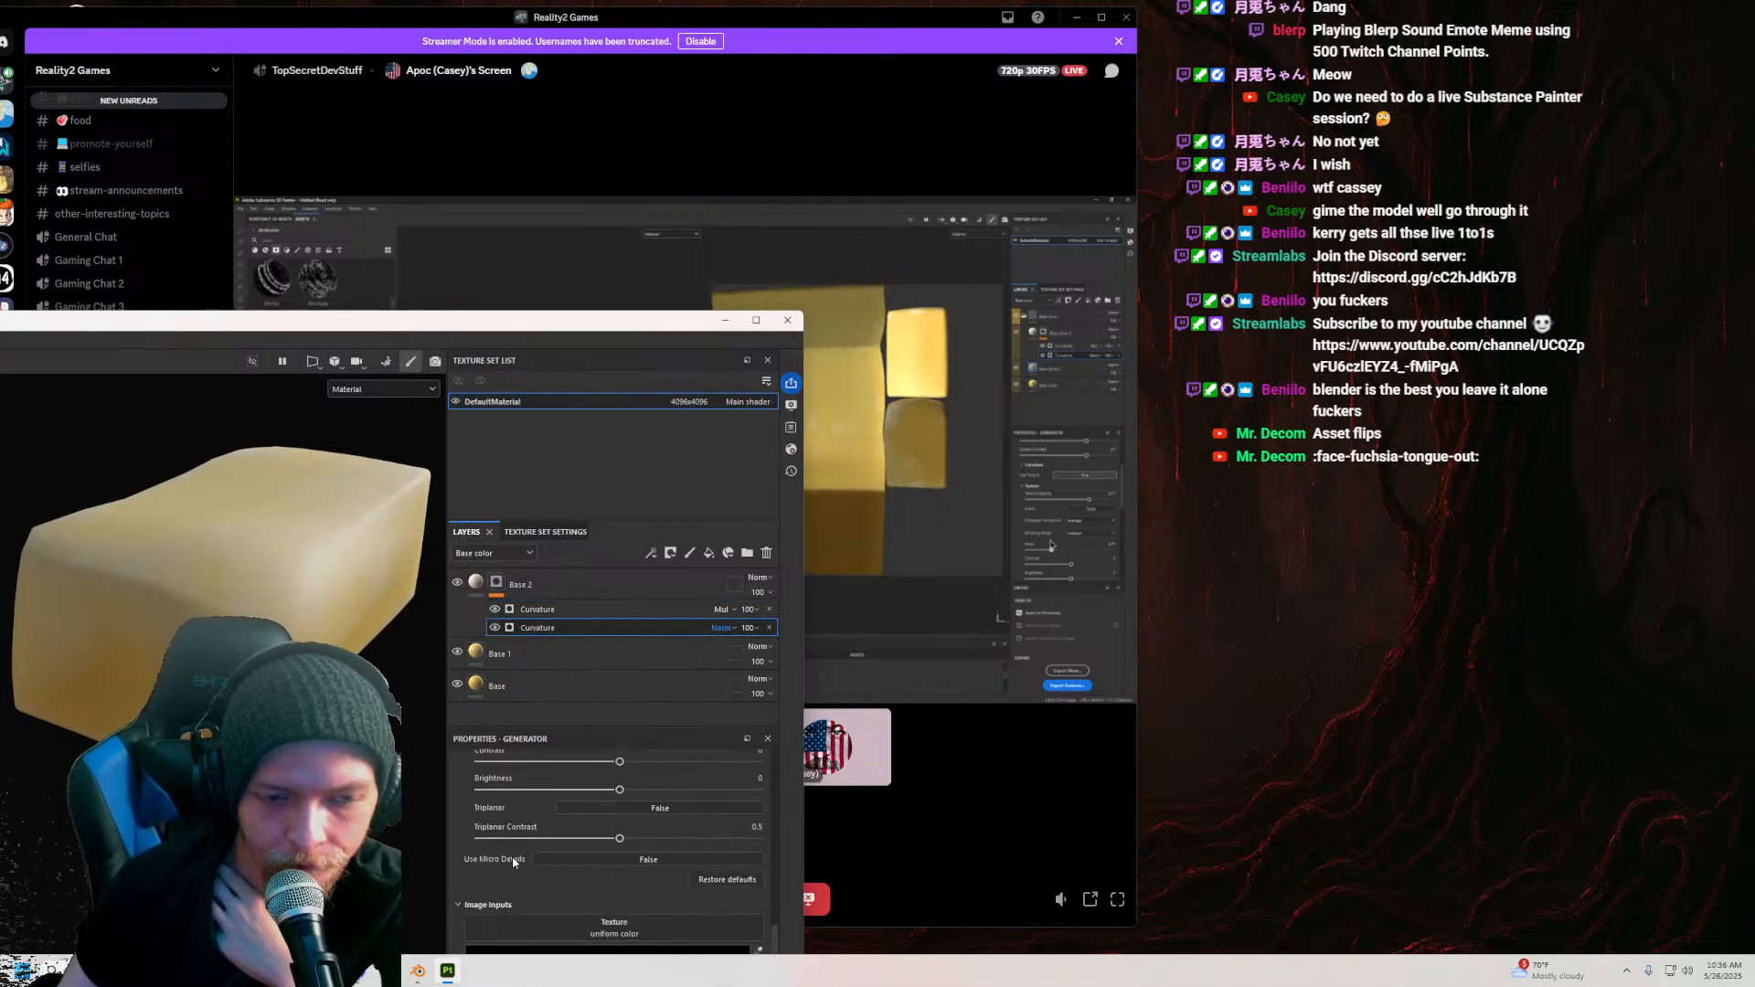
left_click_drag(549, 320, 523, 178)
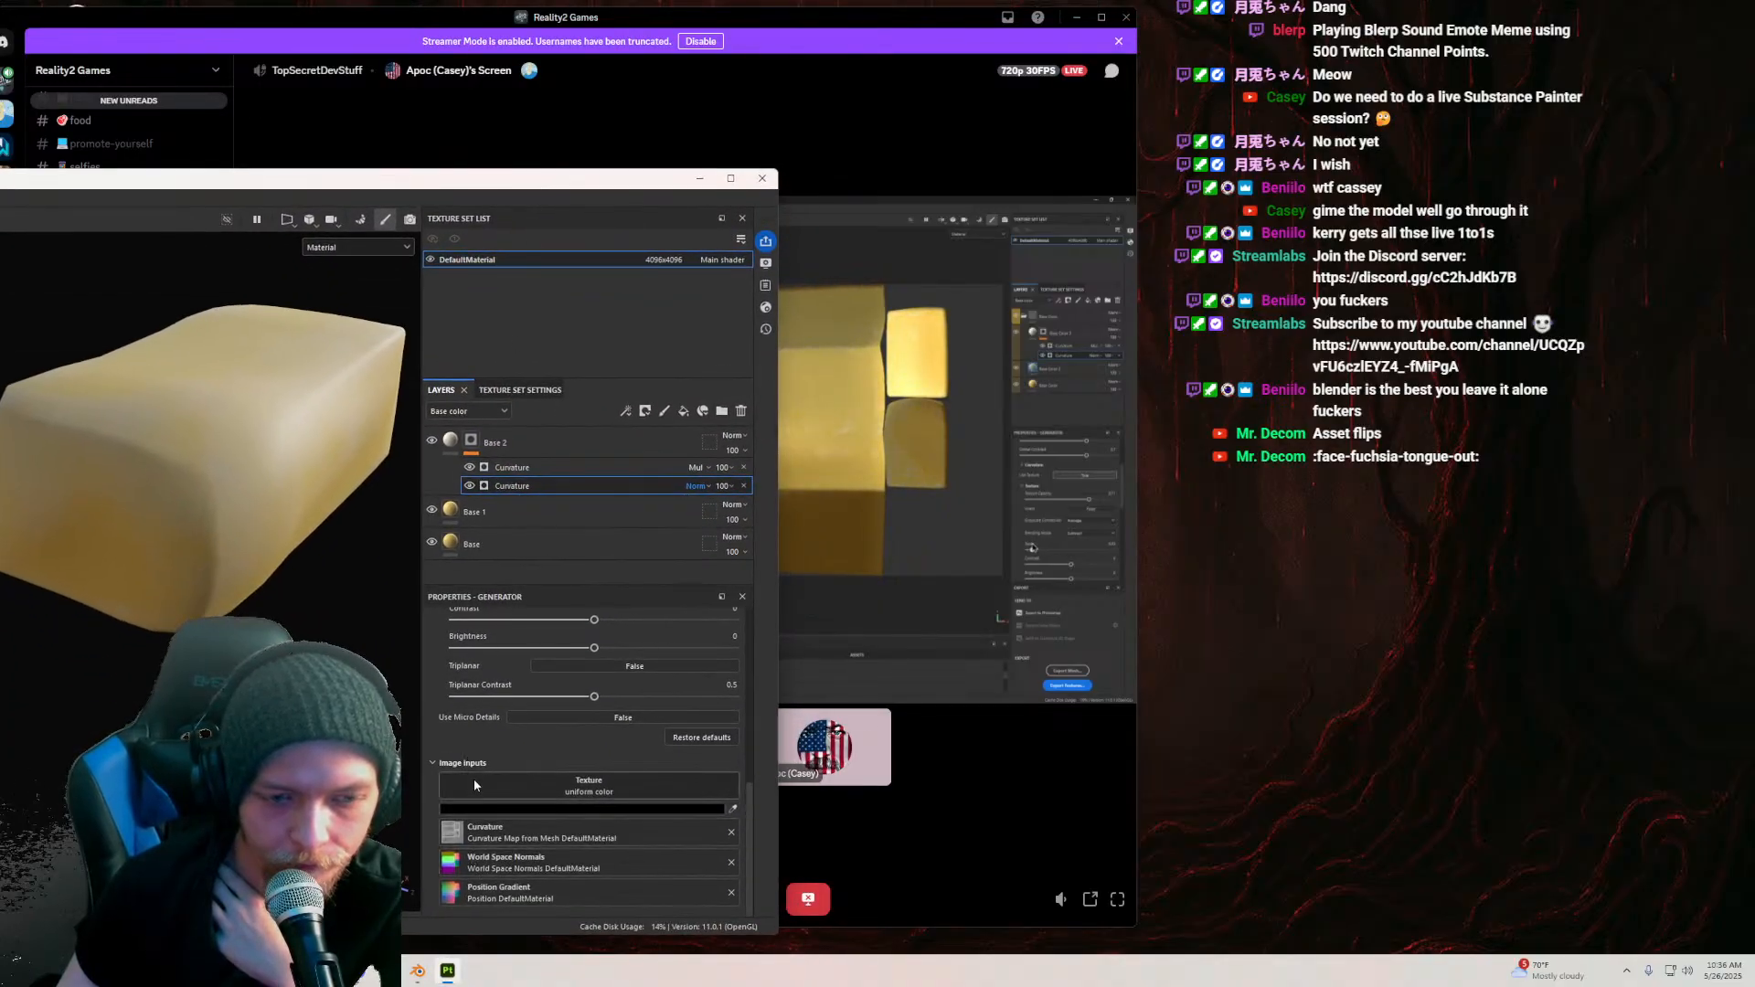
Step: Set the lower Curvature generator's texture opacity to 0.71 and its texture scale to 0.57
scroll(474, 778, "up", 5)
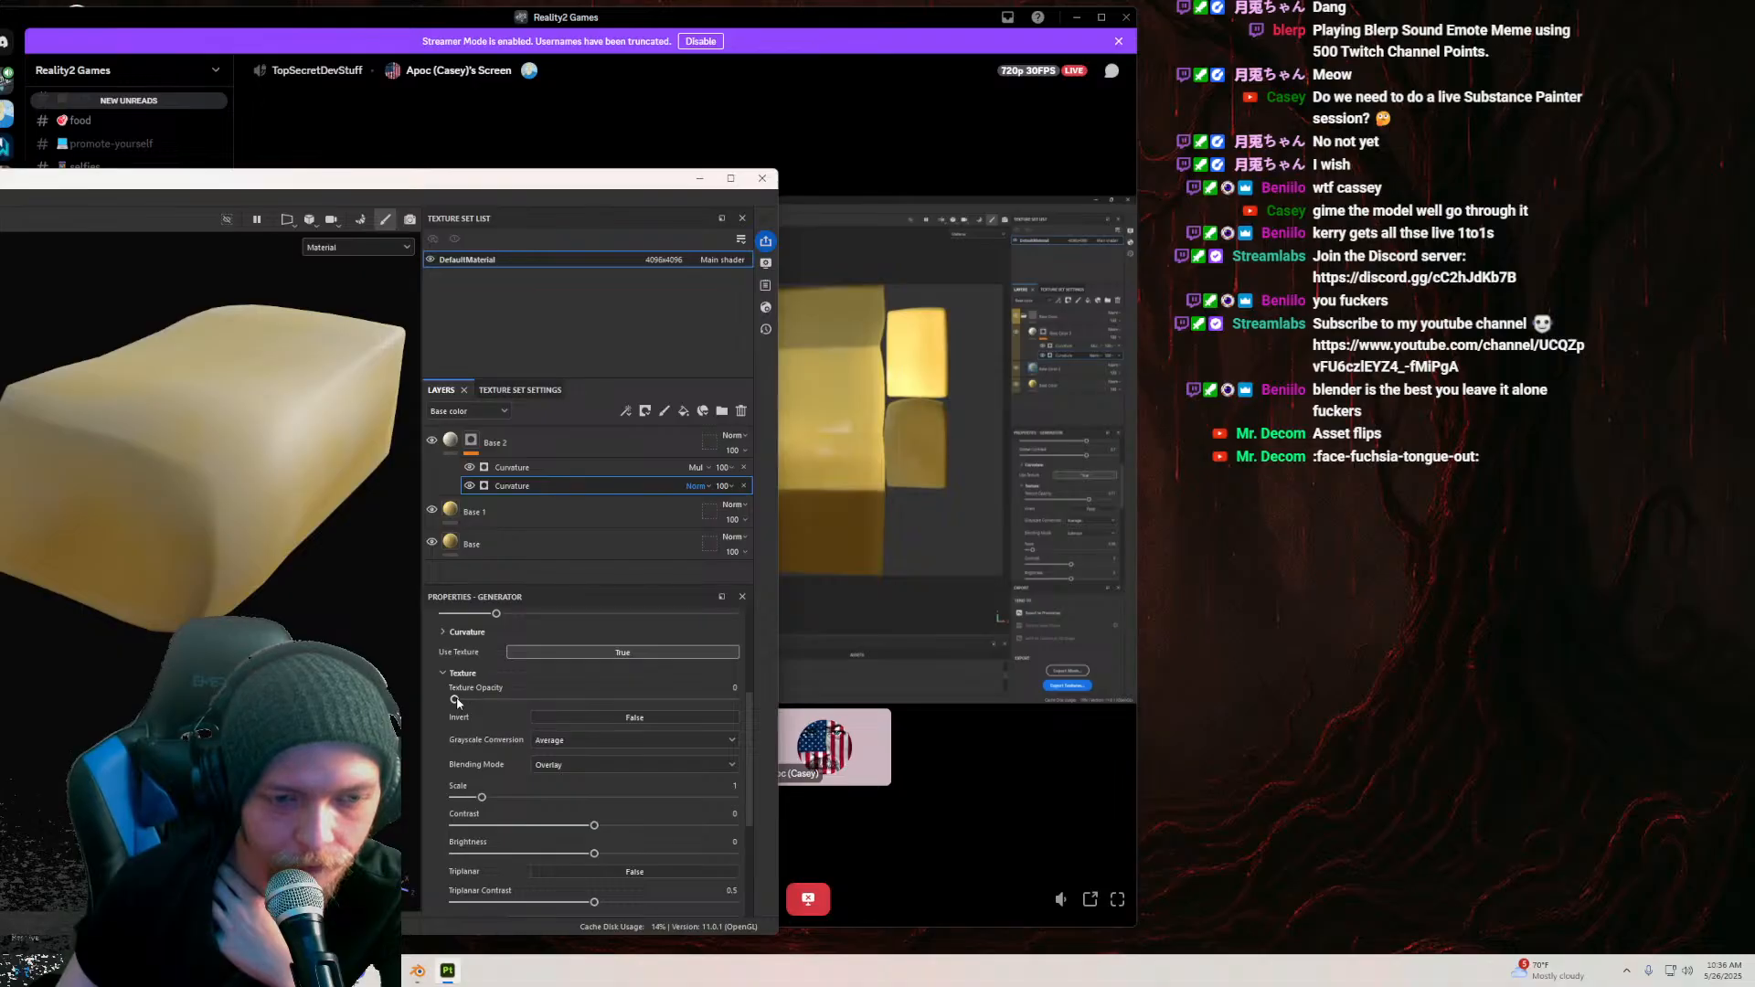
left_click_drag(660, 700, 654, 714)
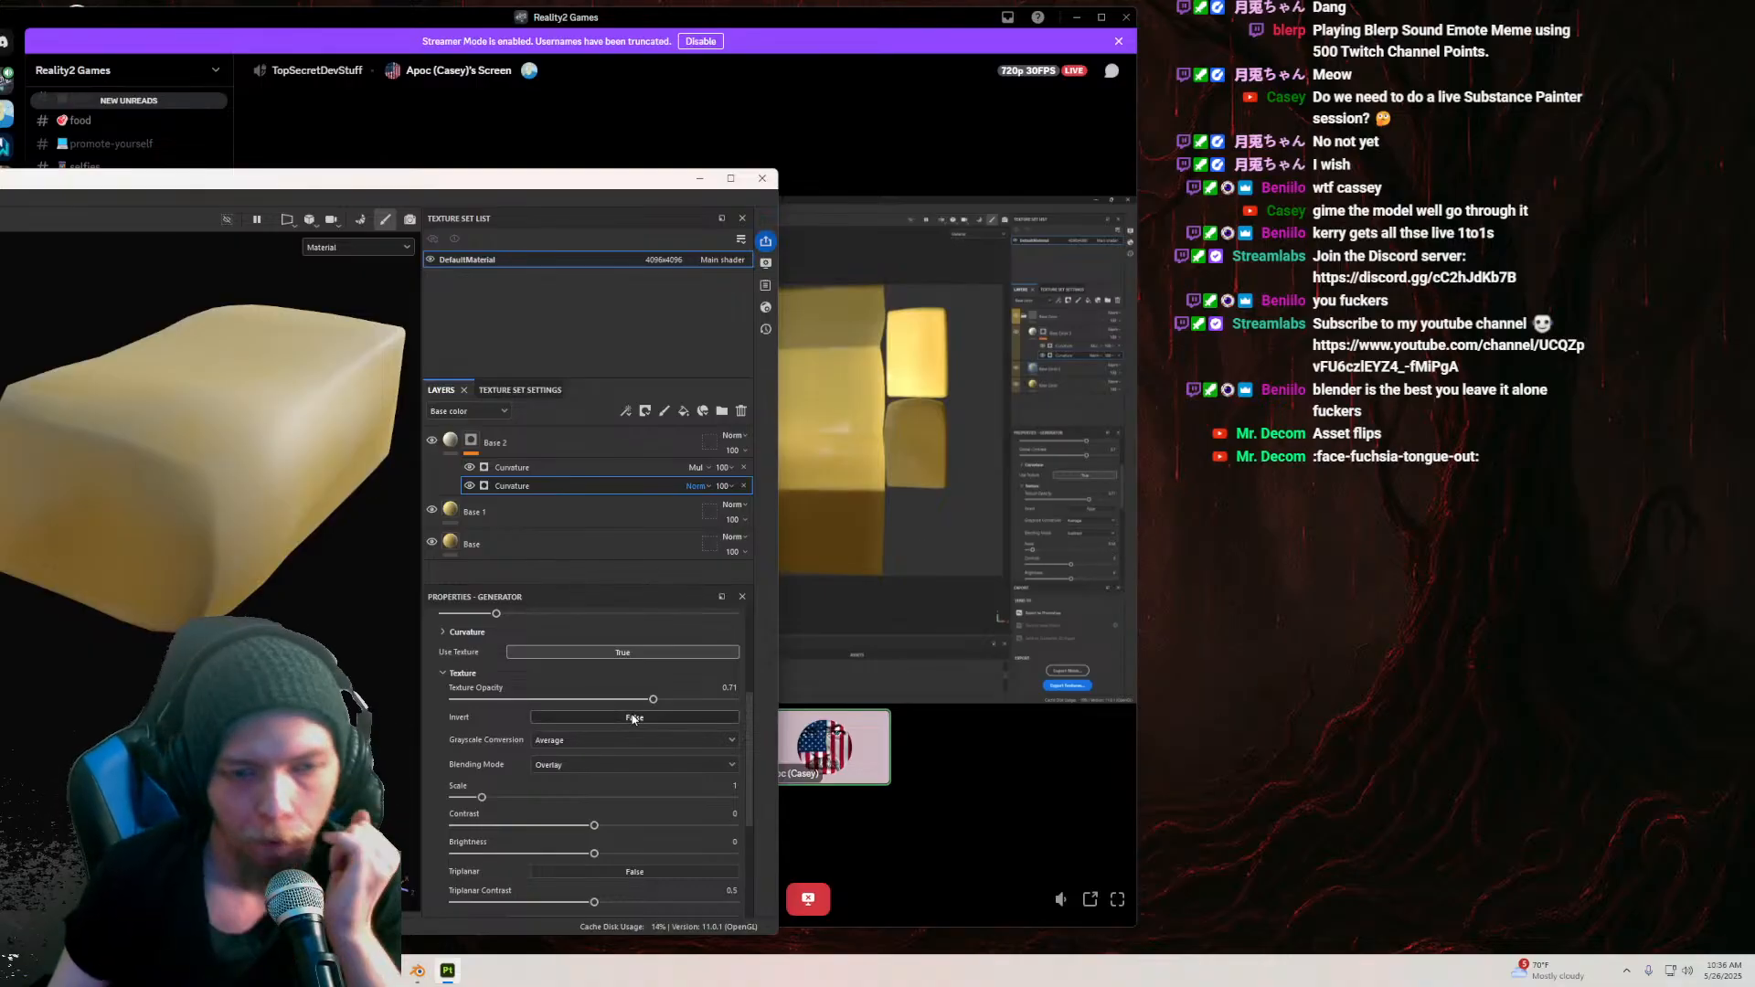
left_click_drag(482, 797, 472, 799)
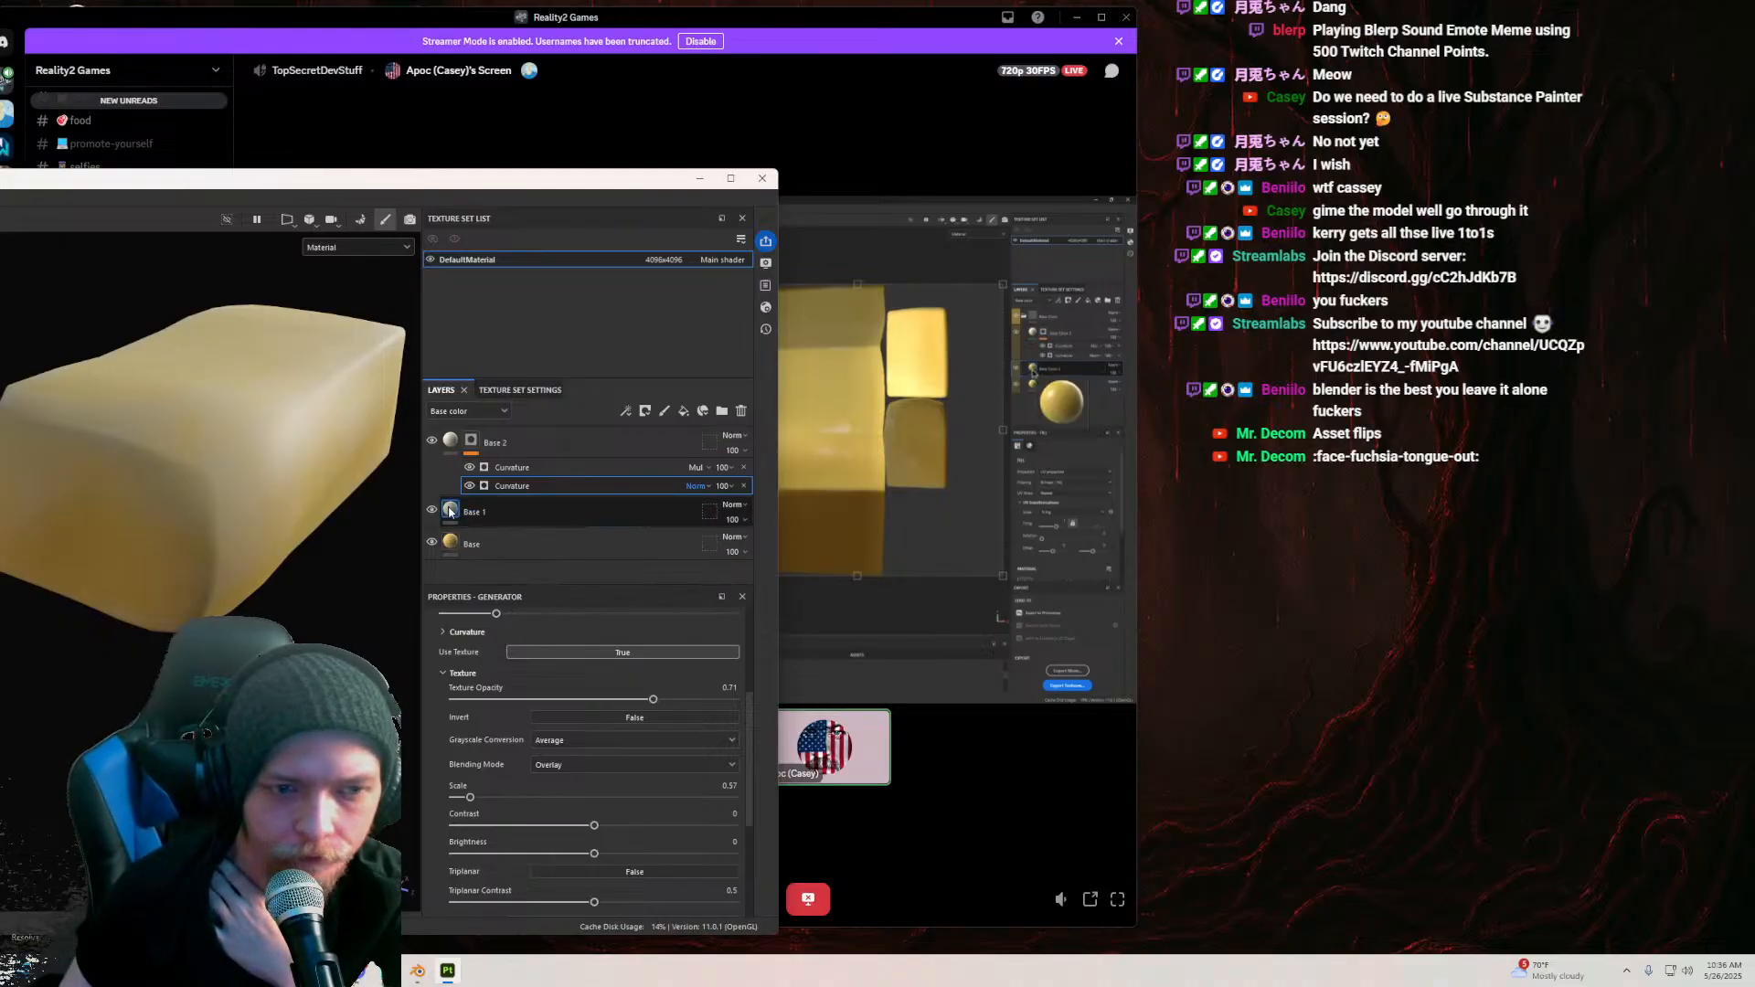
Step: Set the Base 1 layer's base colour to a deeper yellow with saturation 0.860 and value 0.801
left_click(484, 511)
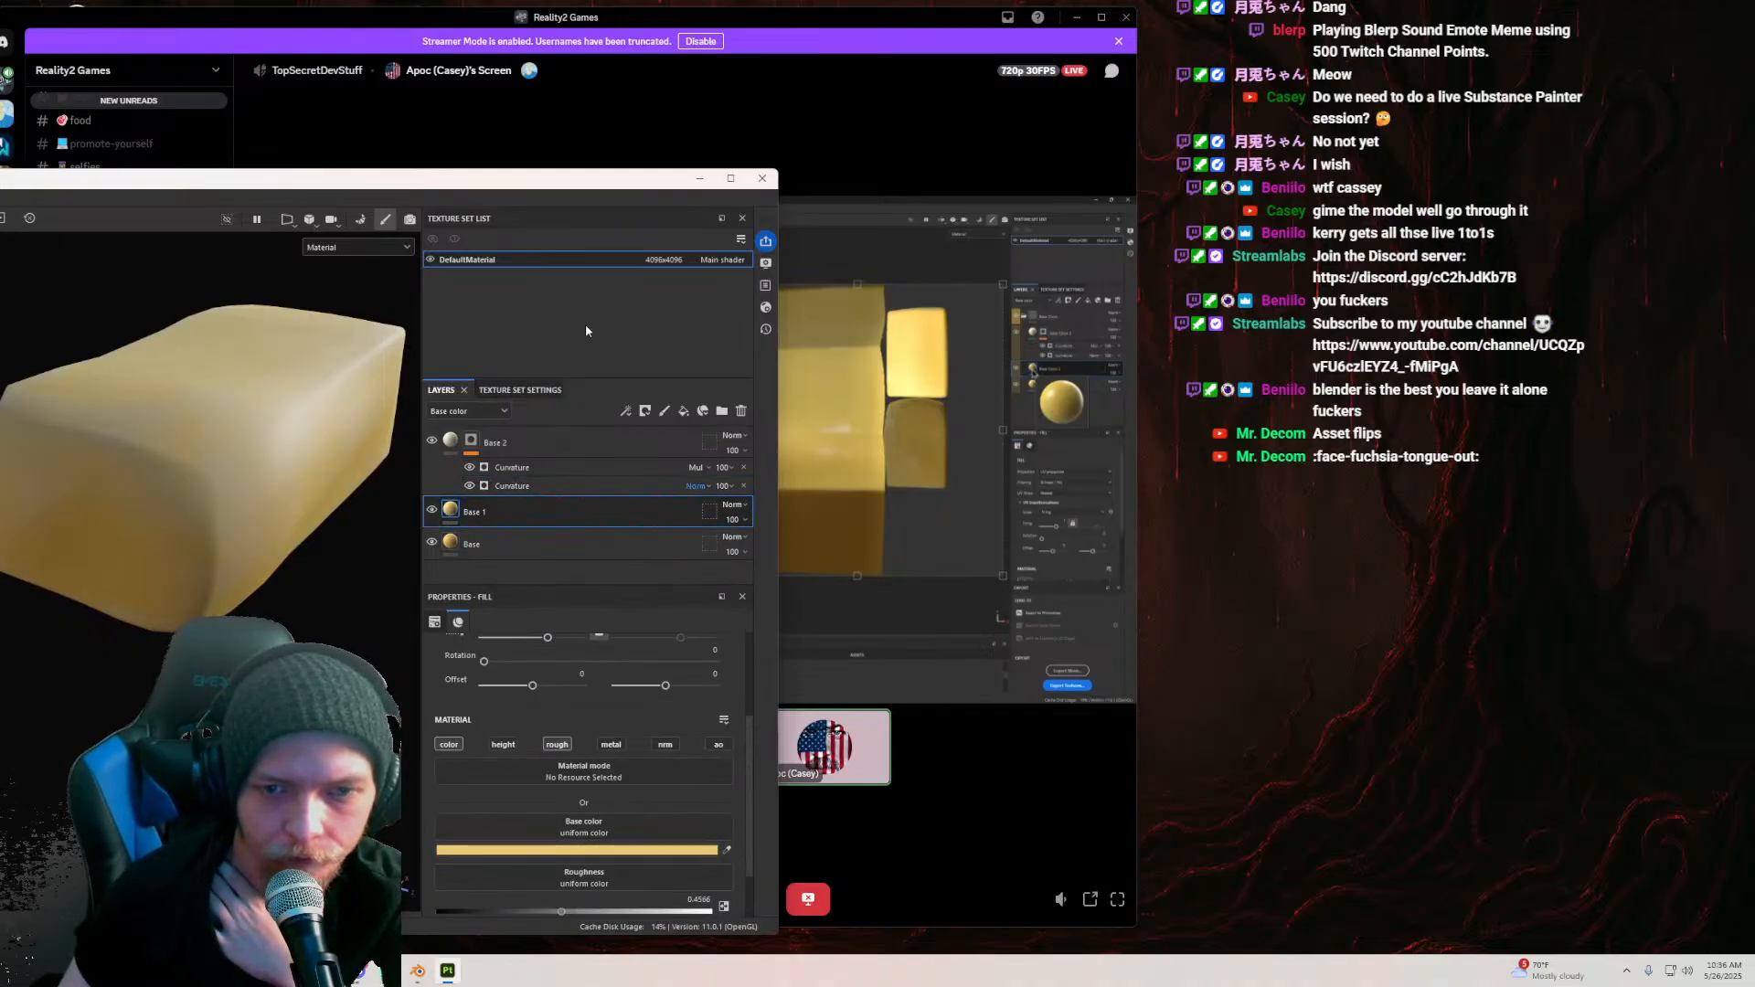
mouse_move(551, 187)
left_mouse_down()
mouse_move(542, 509)
mouse_move(521, 567)
mouse_move(512, 471)
mouse_move(423, 413)
mouse_move(423, 359)
left_mouse_up()
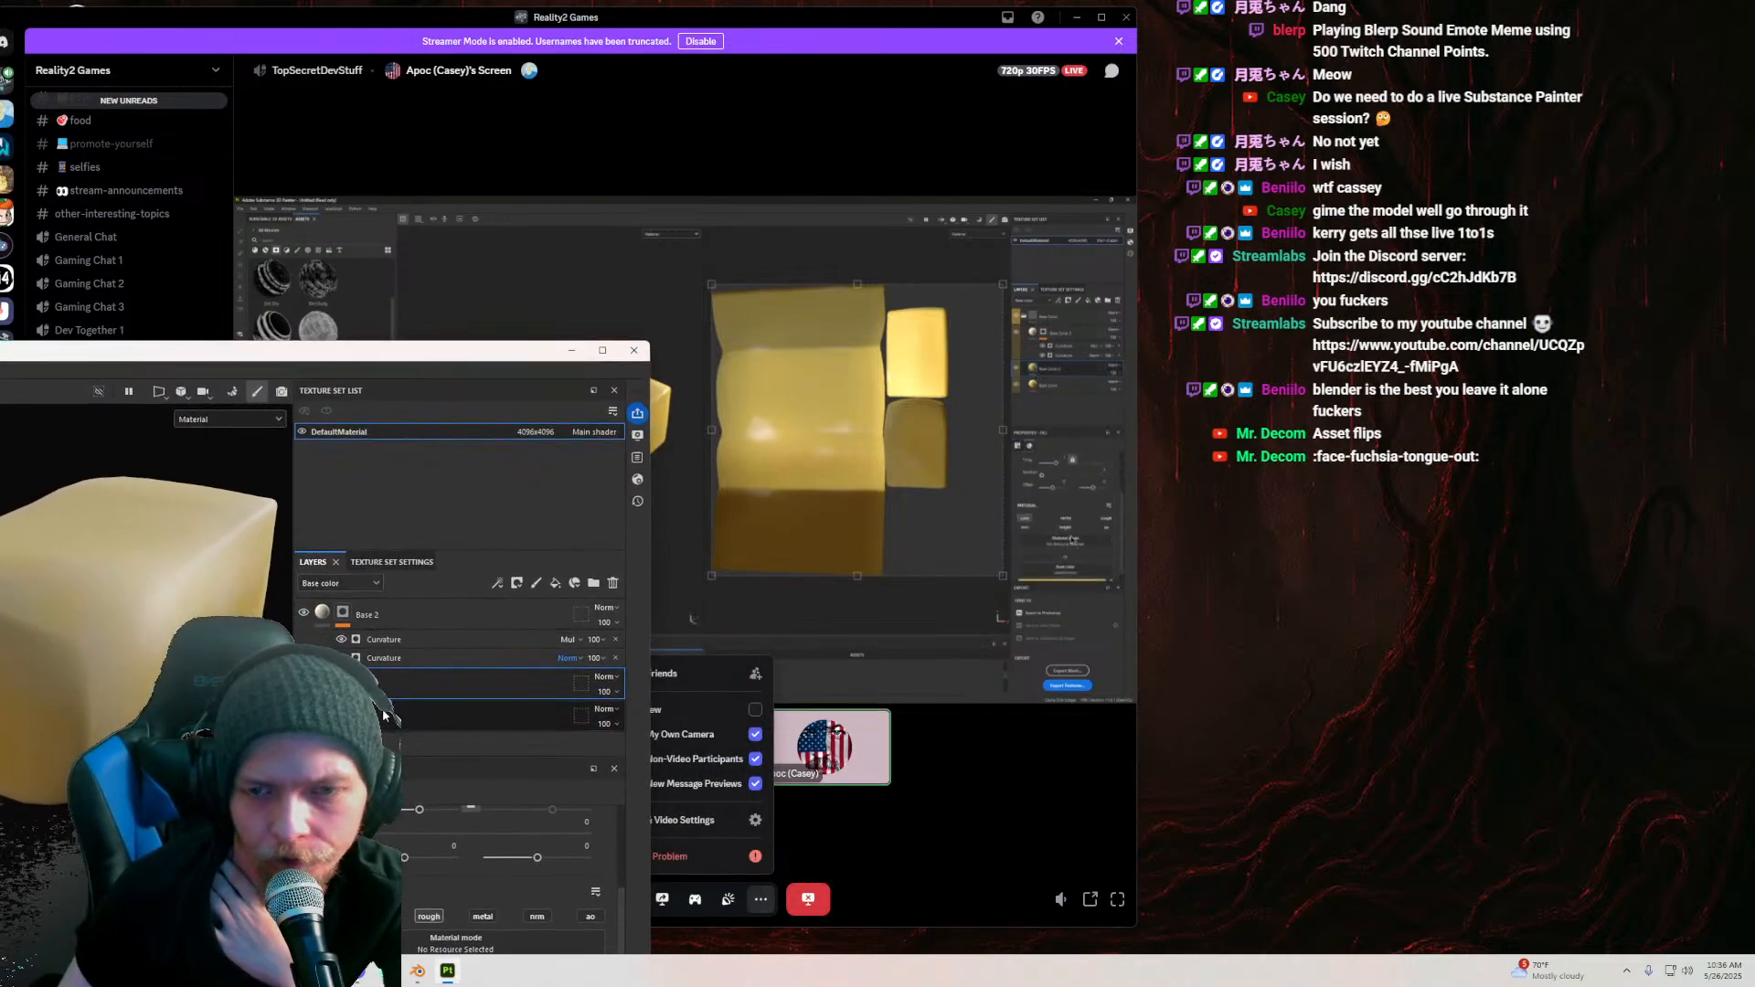
scroll(498, 869, "down", 2)
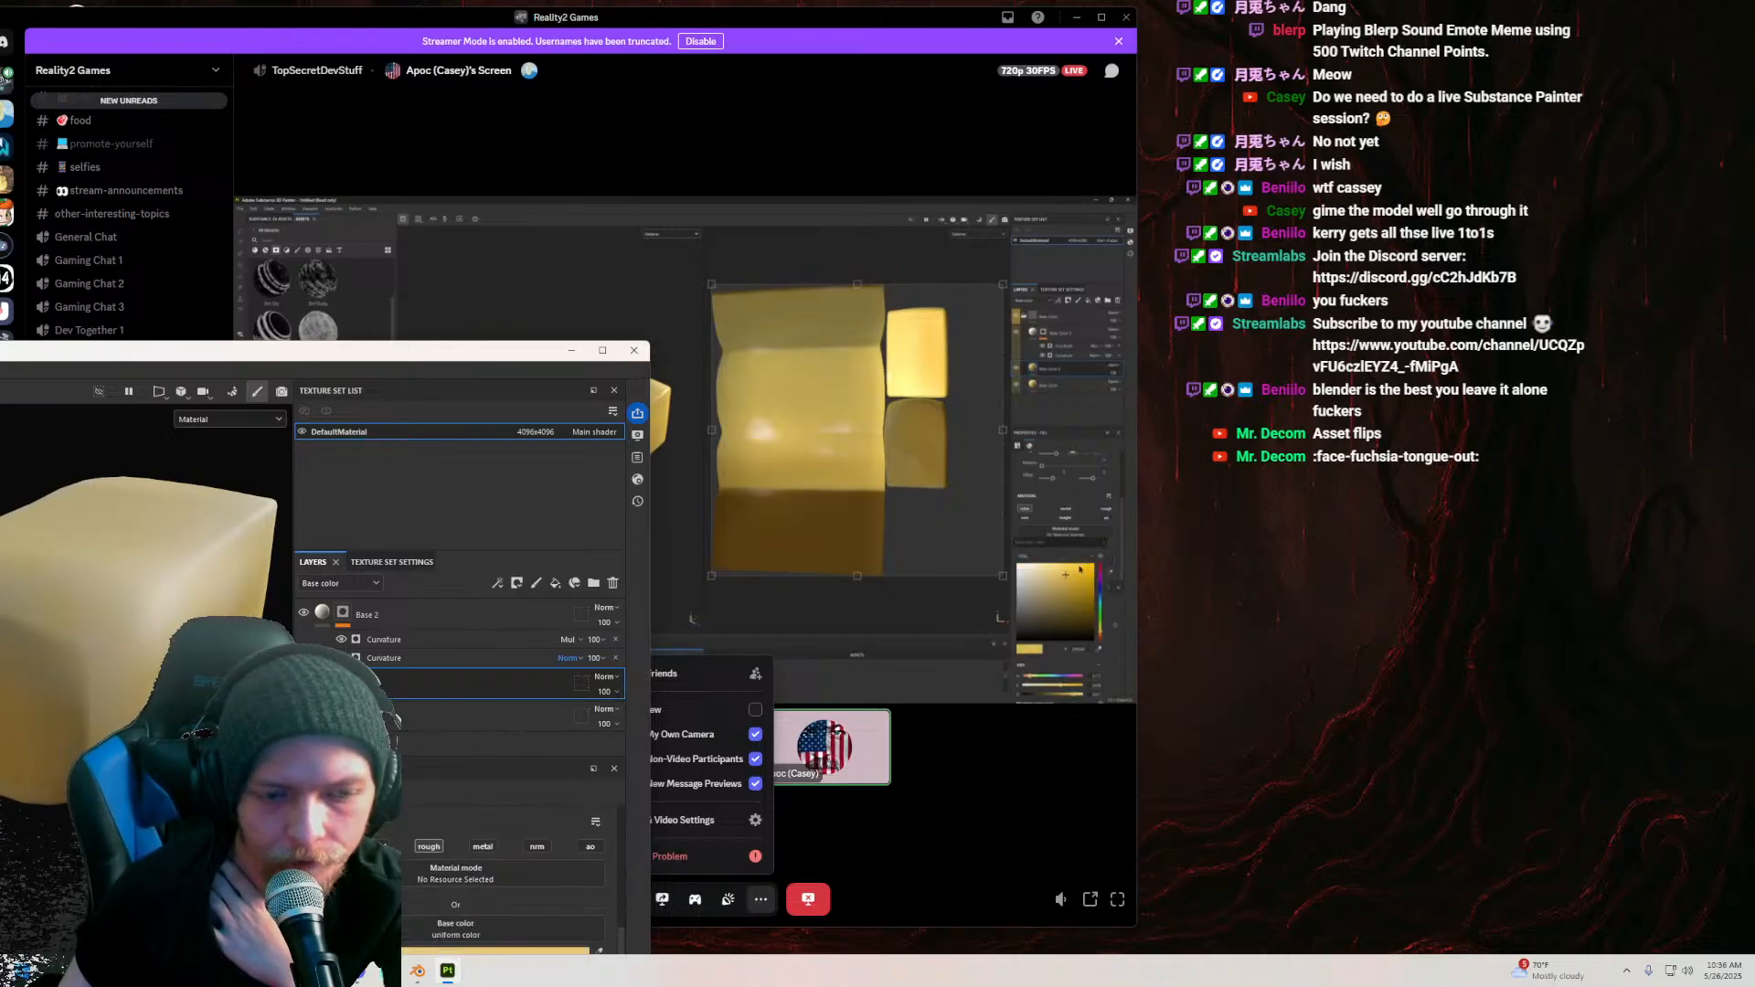
left_click_drag(337, 362, 334, 248)
left_click(429, 839)
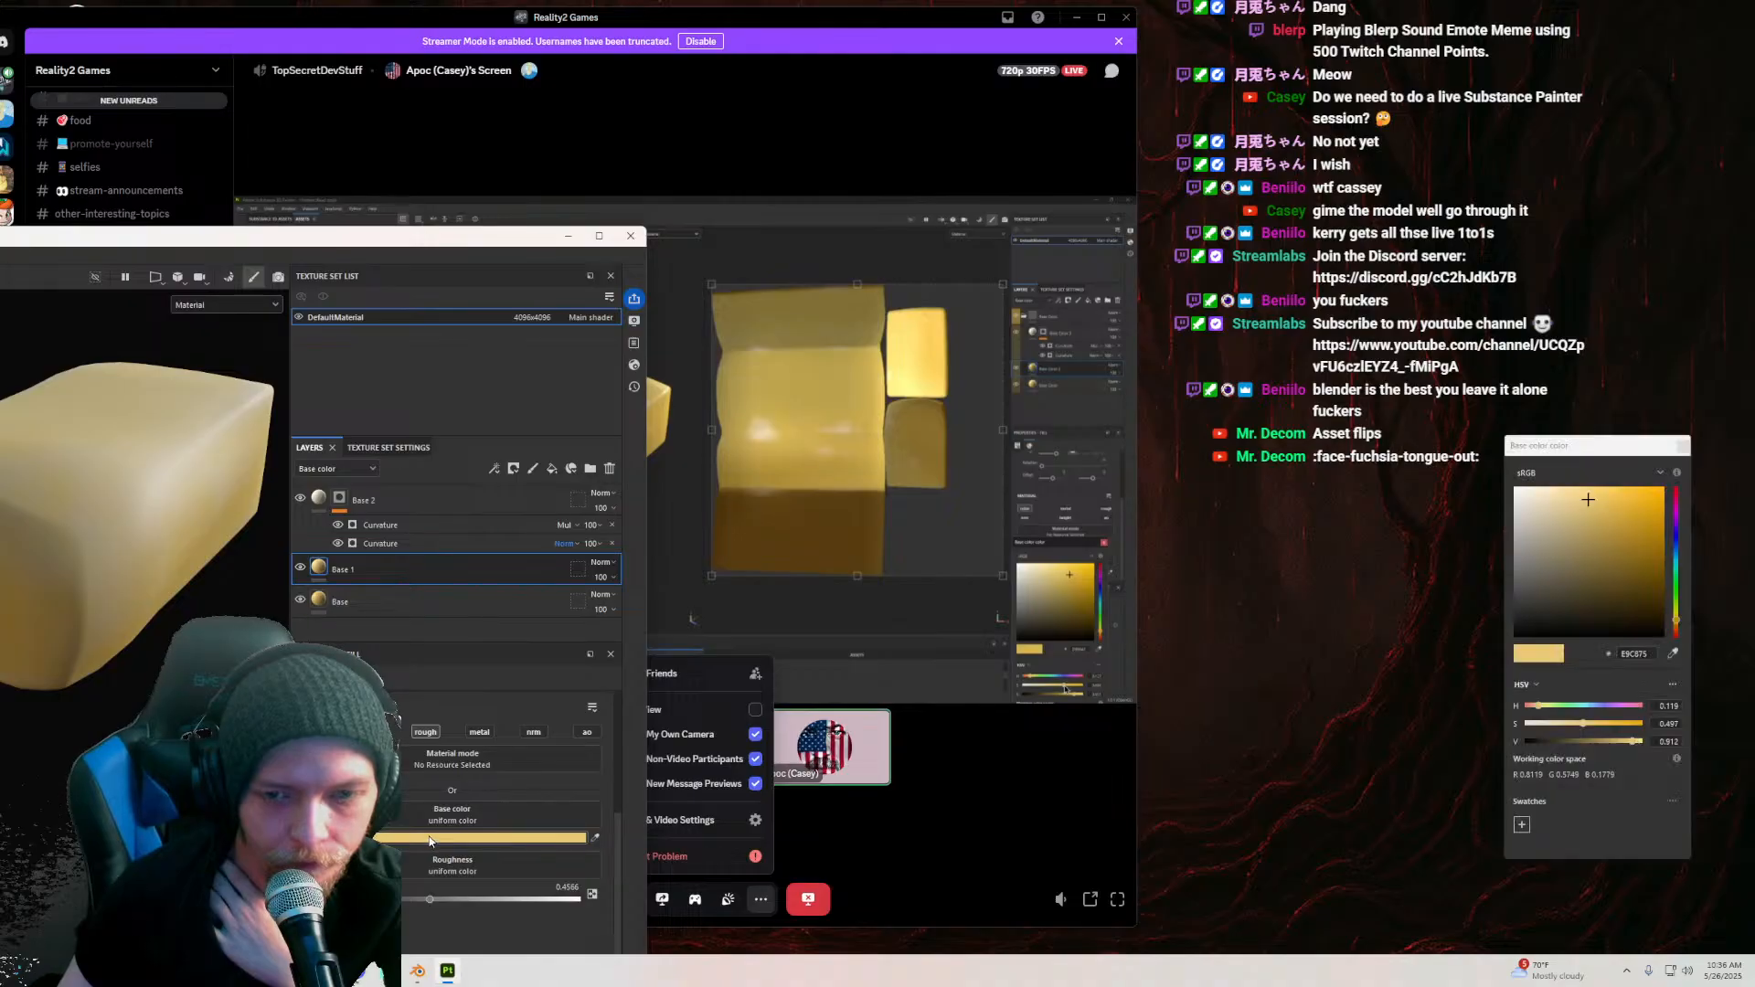
left_click_drag(1611, 727, 1615, 727)
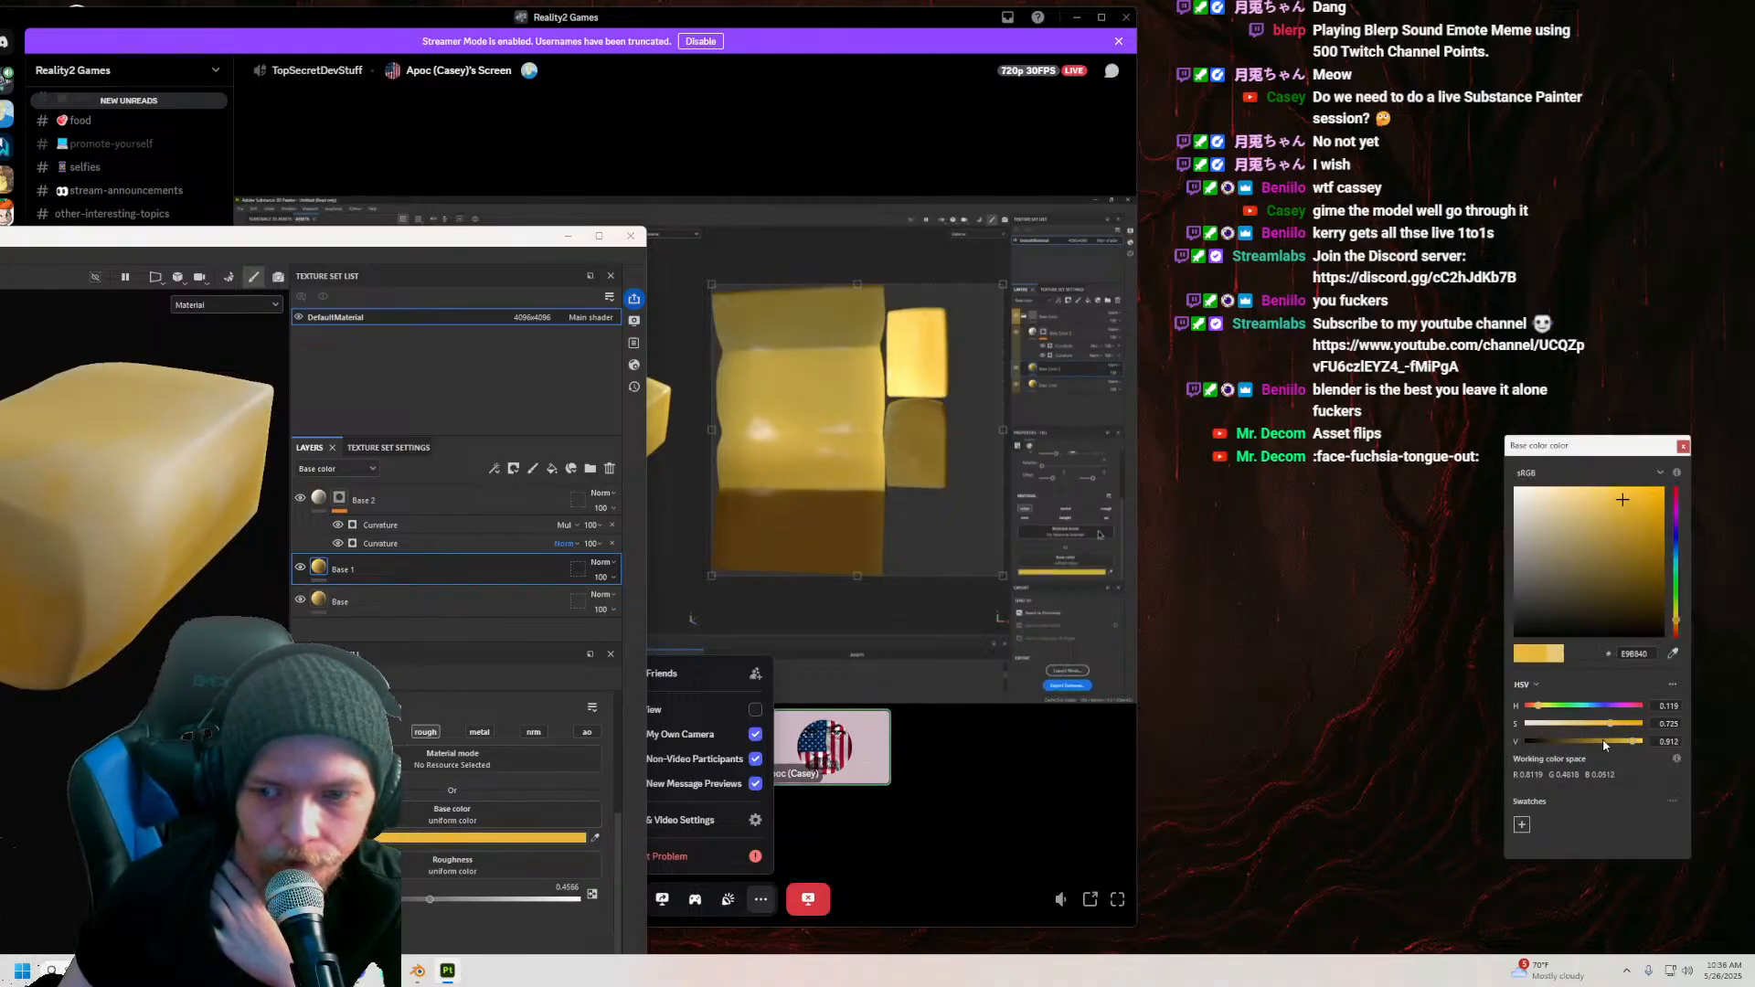
left_click(1615, 742)
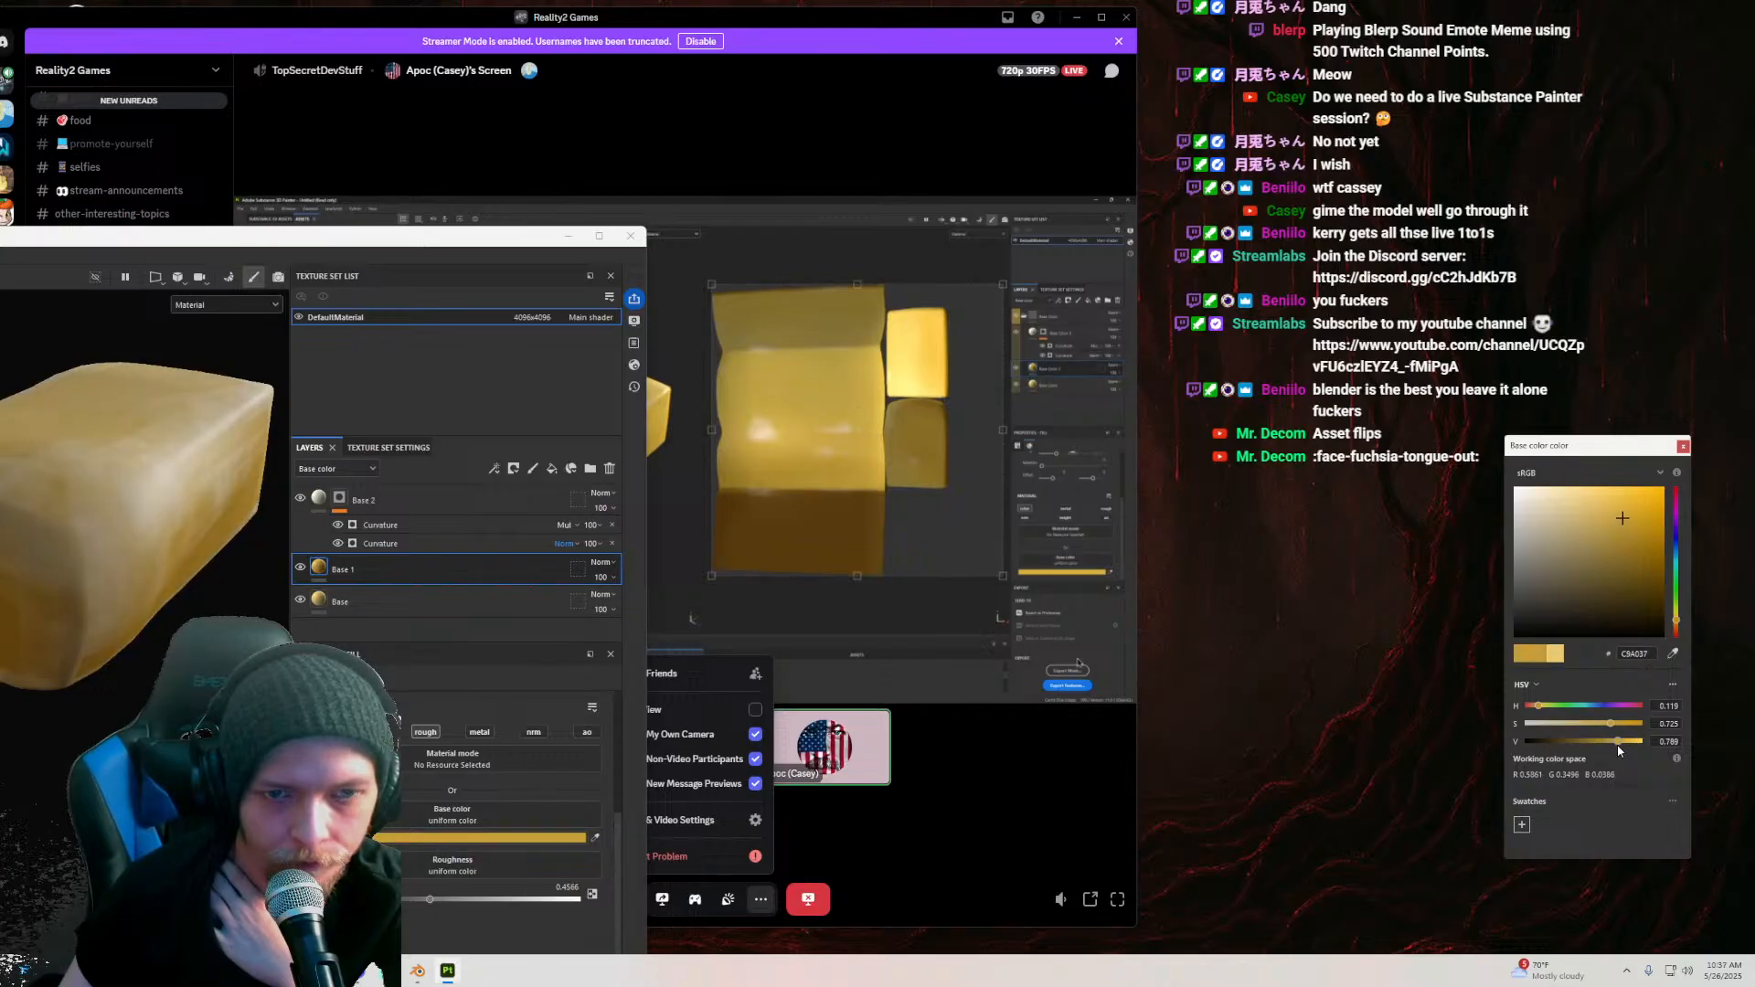
left_click_drag(1612, 747, 1633, 736)
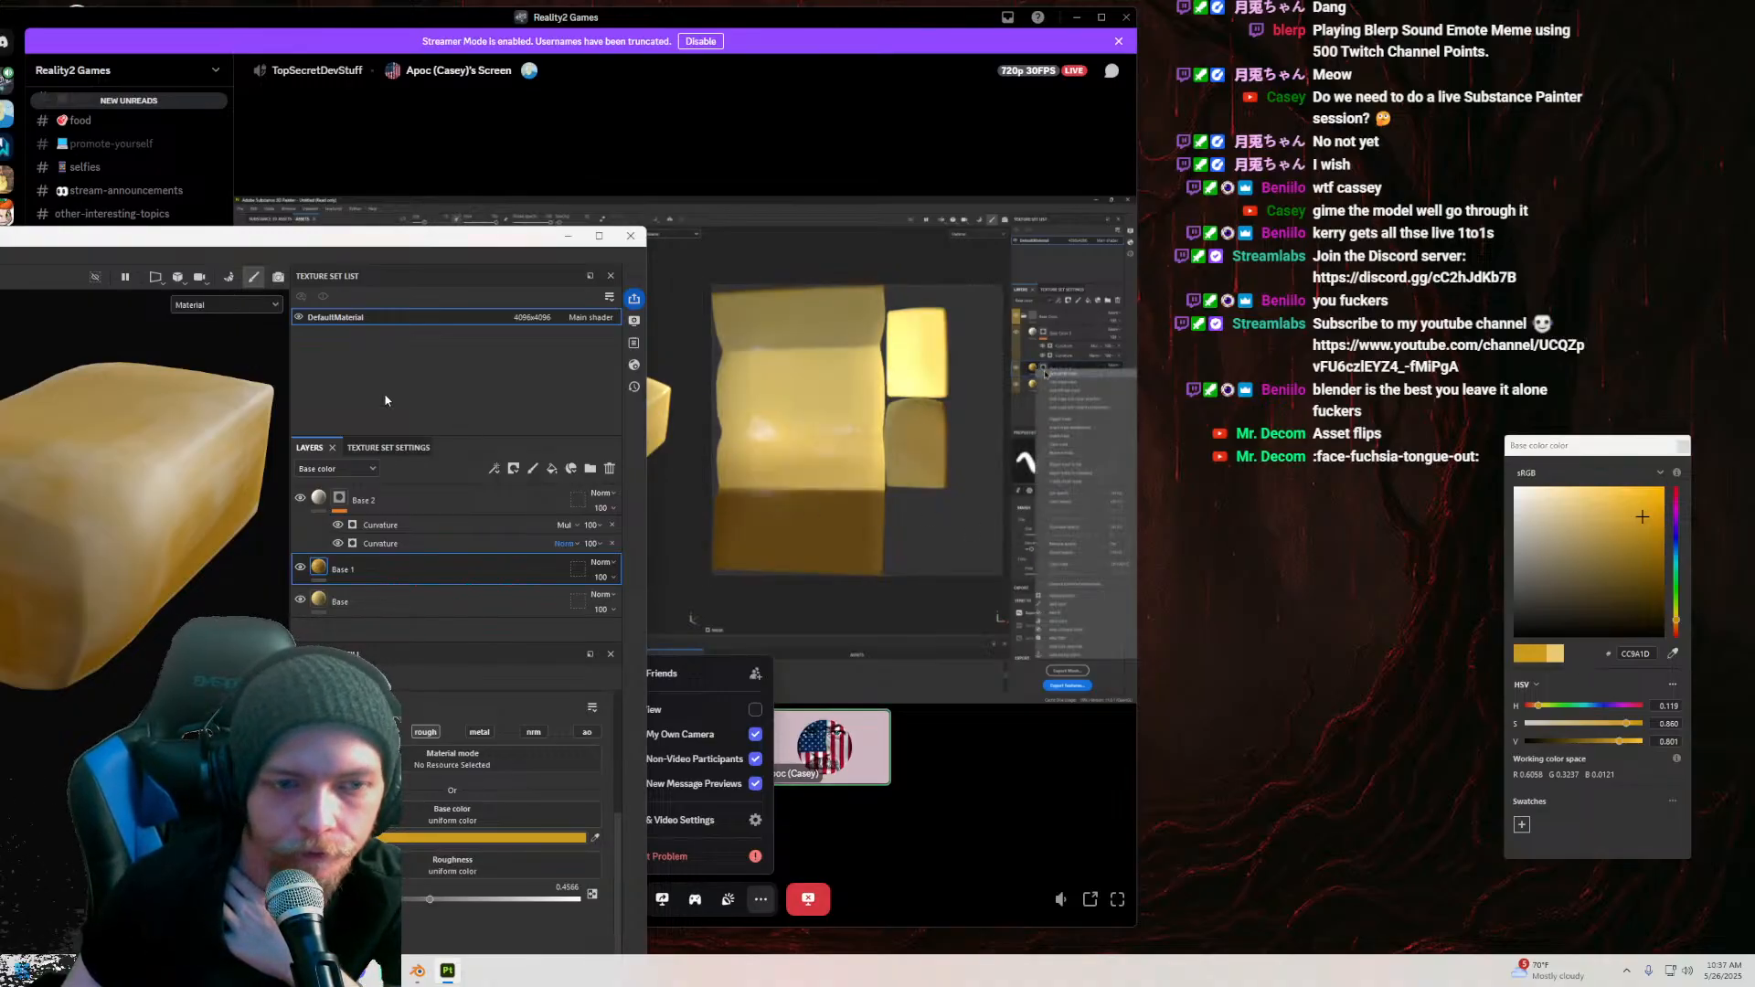
Step: Add a black mask to the Base 1 layer, keeping the layer stack in view beside the stream
right_click(322, 568)
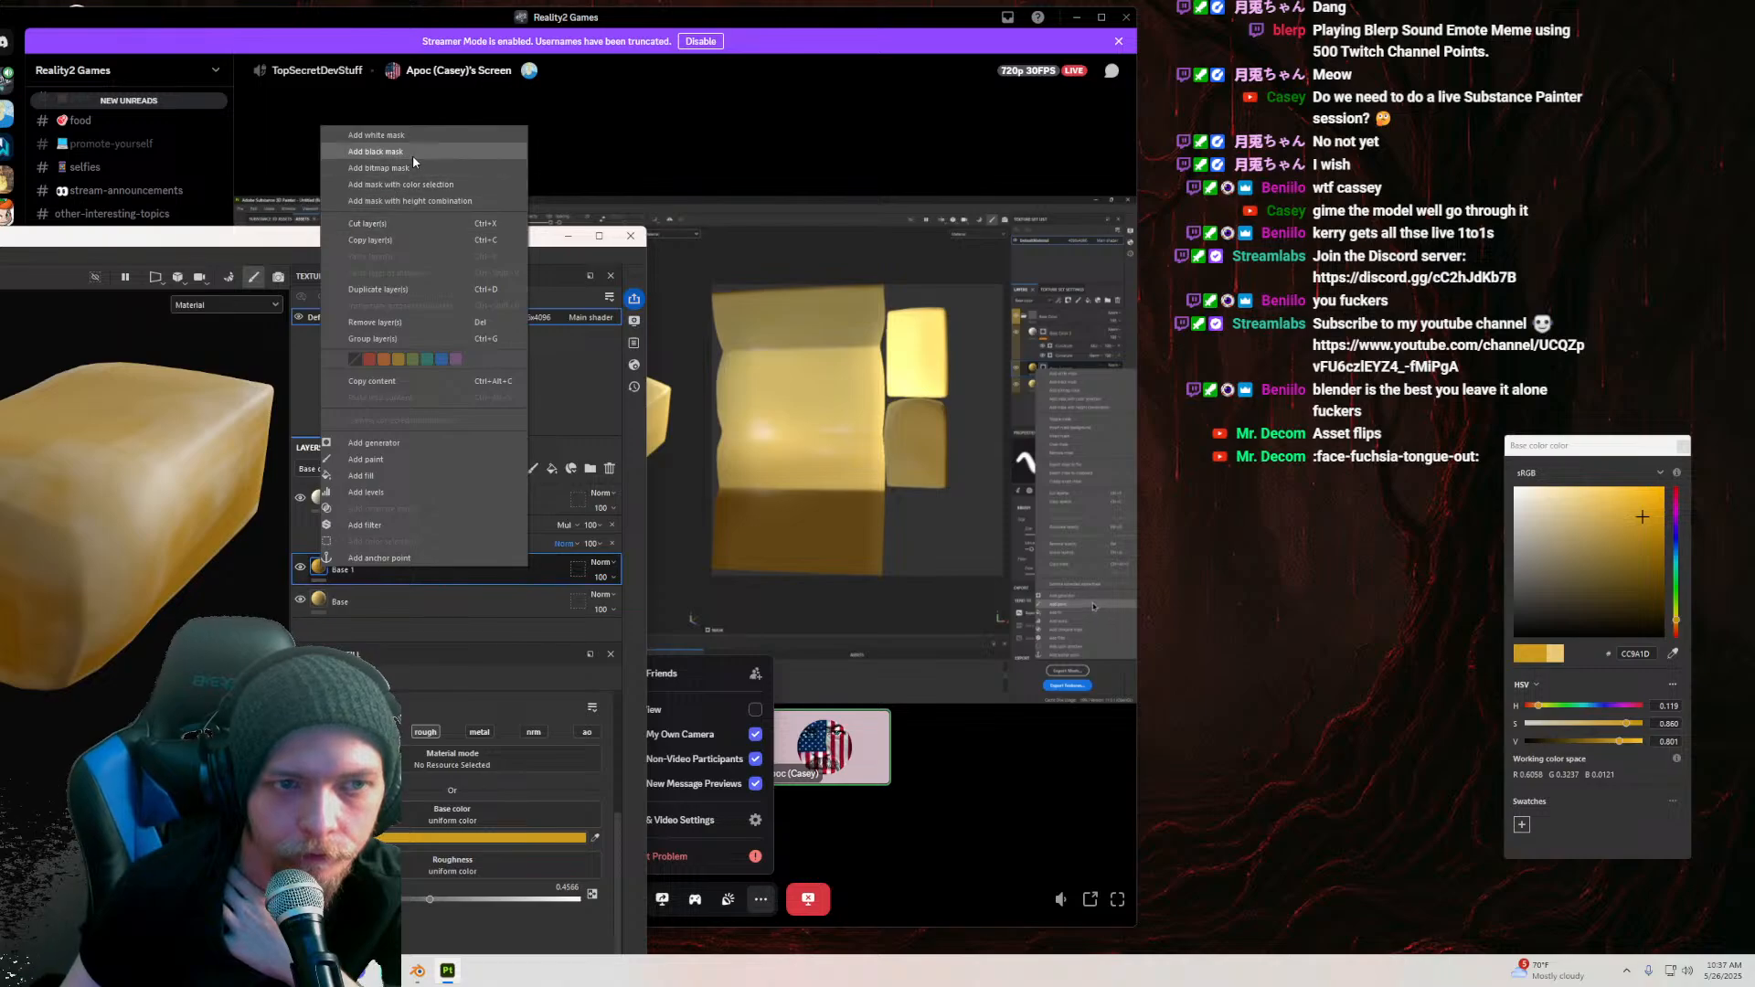
left_click(413, 152)
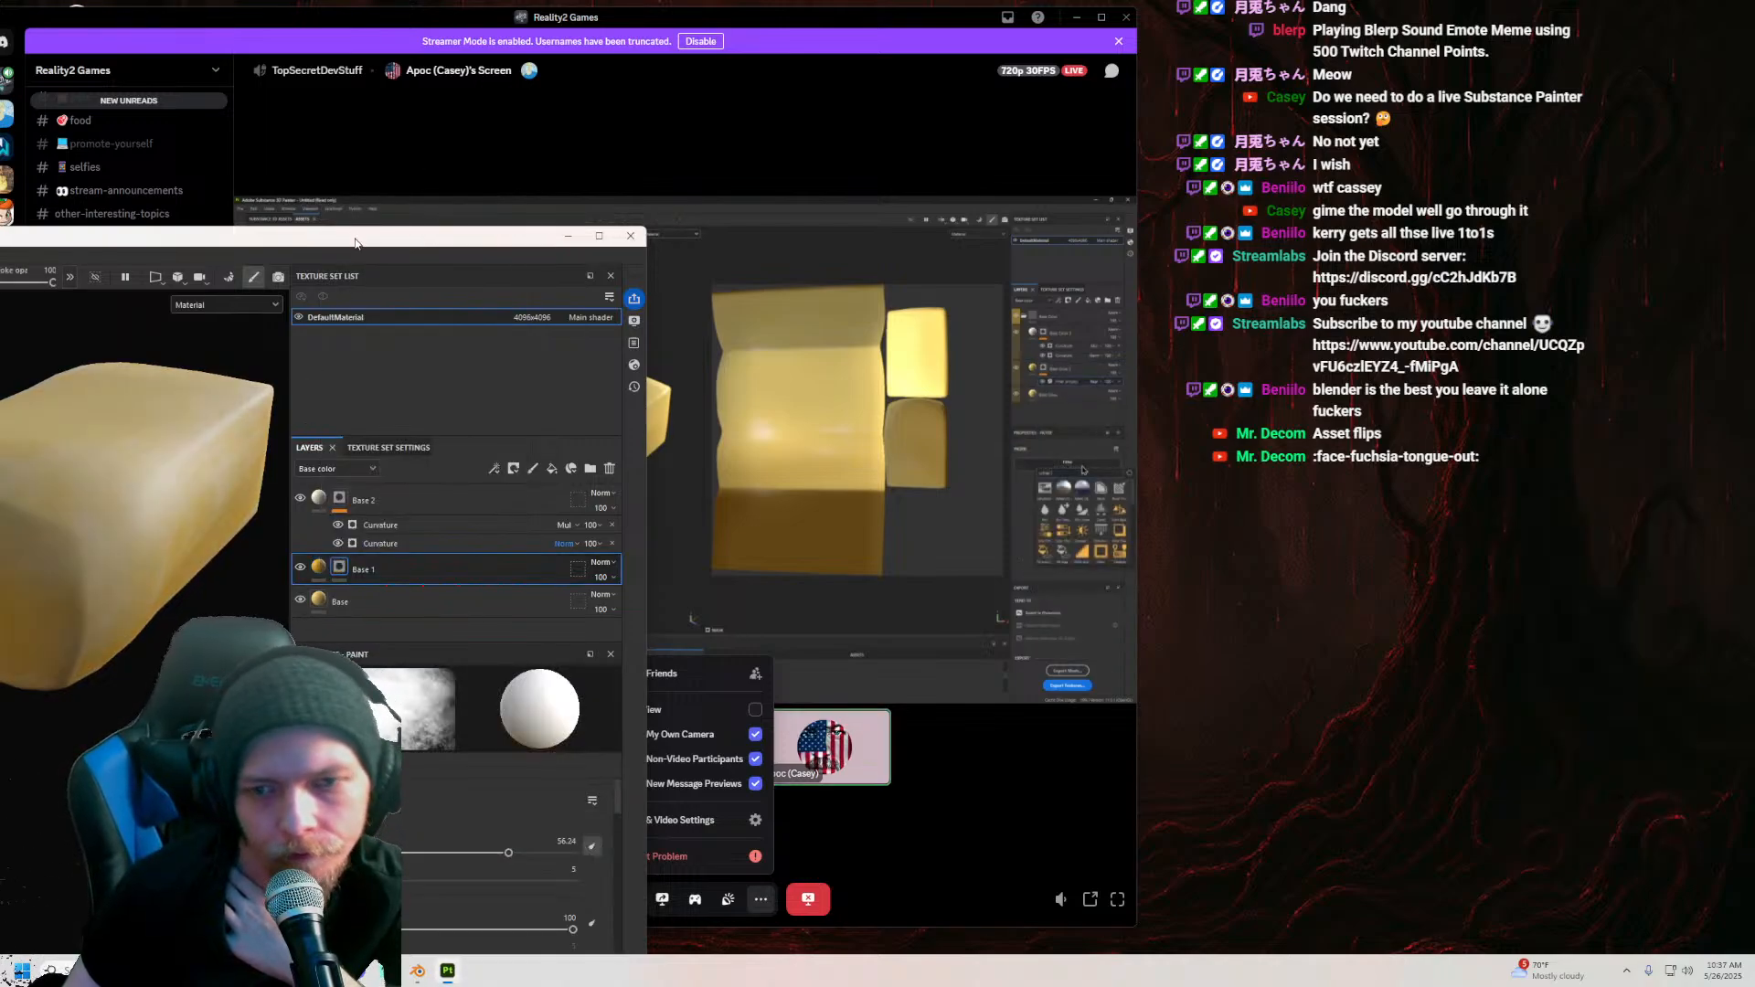
left_click_drag(356, 242, 450, 249)
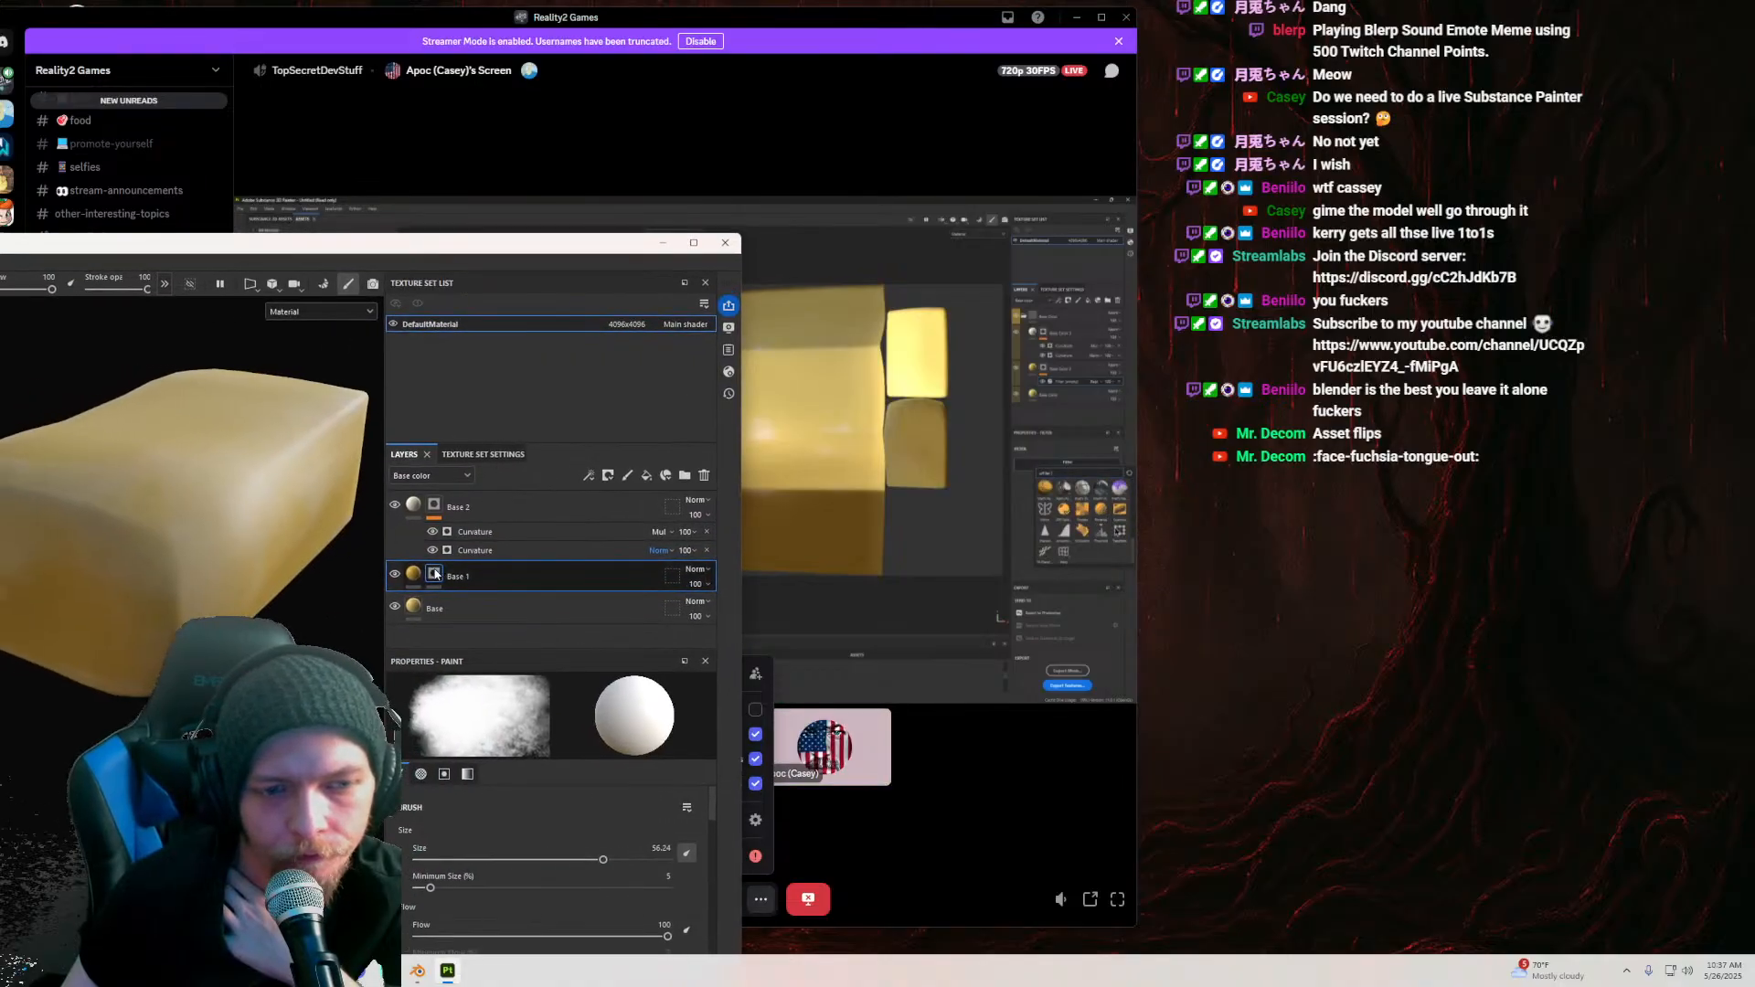
Step: Try a Gradient filter in the Base 1 mask and look through its colour parameters
right_click(435, 574)
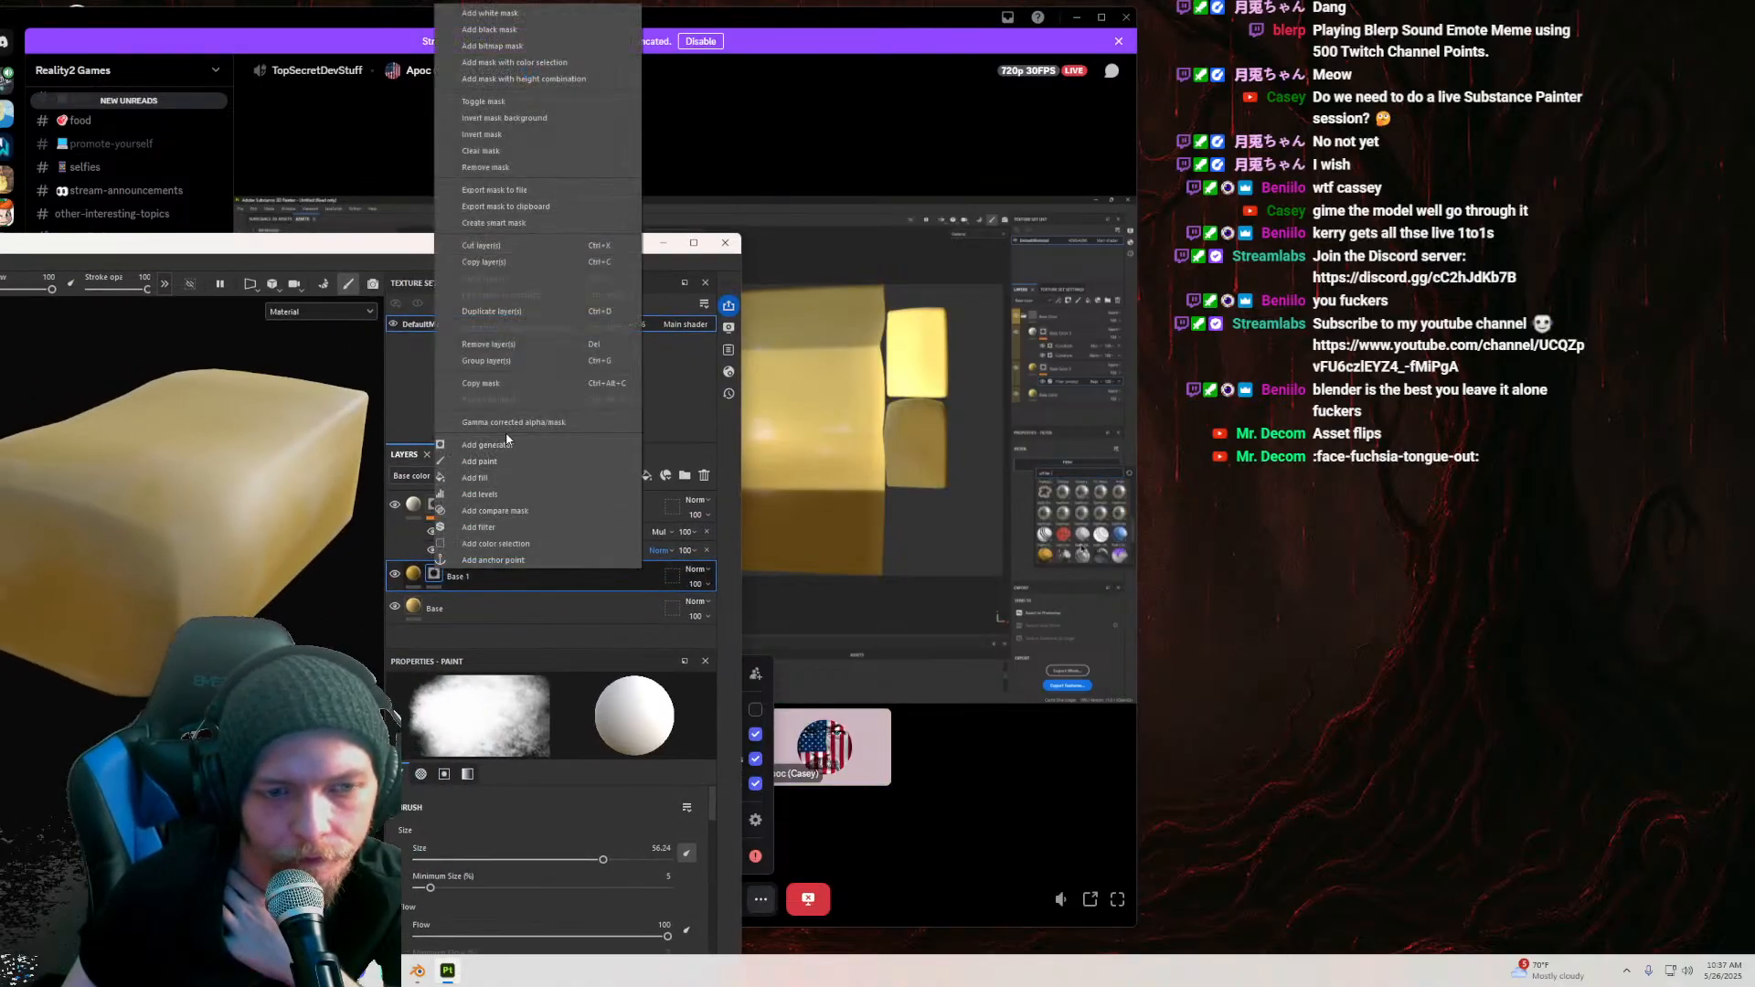
left_click(482, 528)
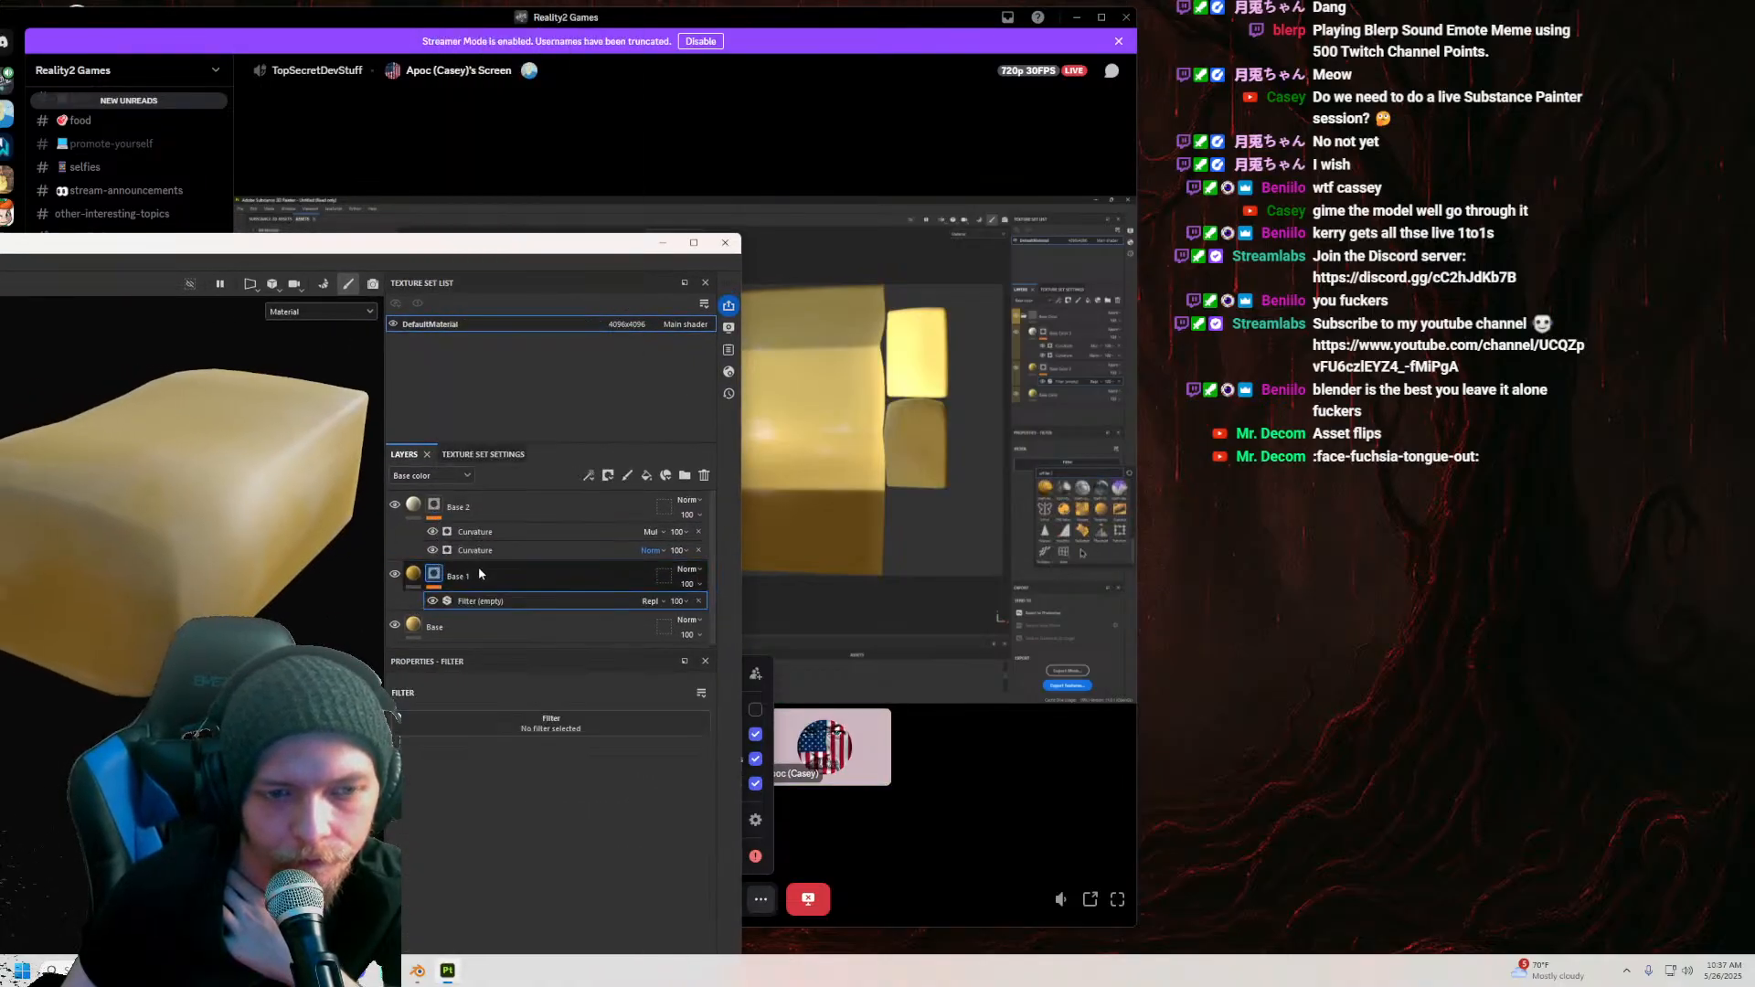
left_click(493, 727)
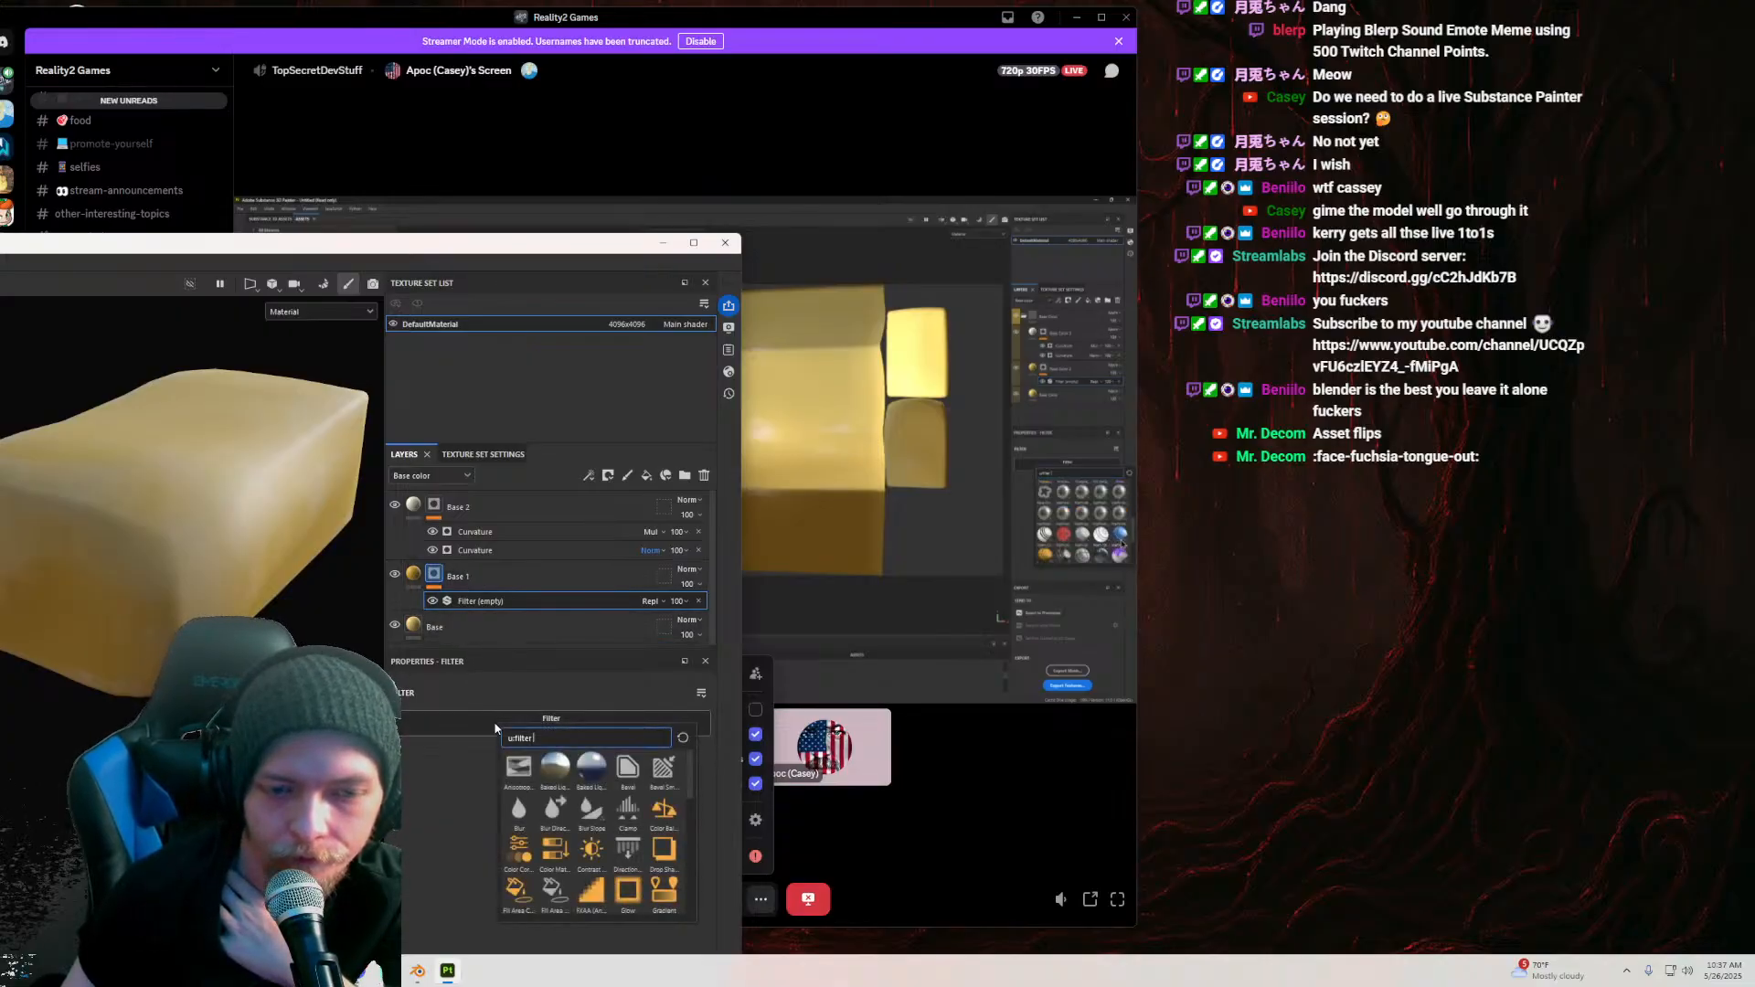
left_click(665, 893)
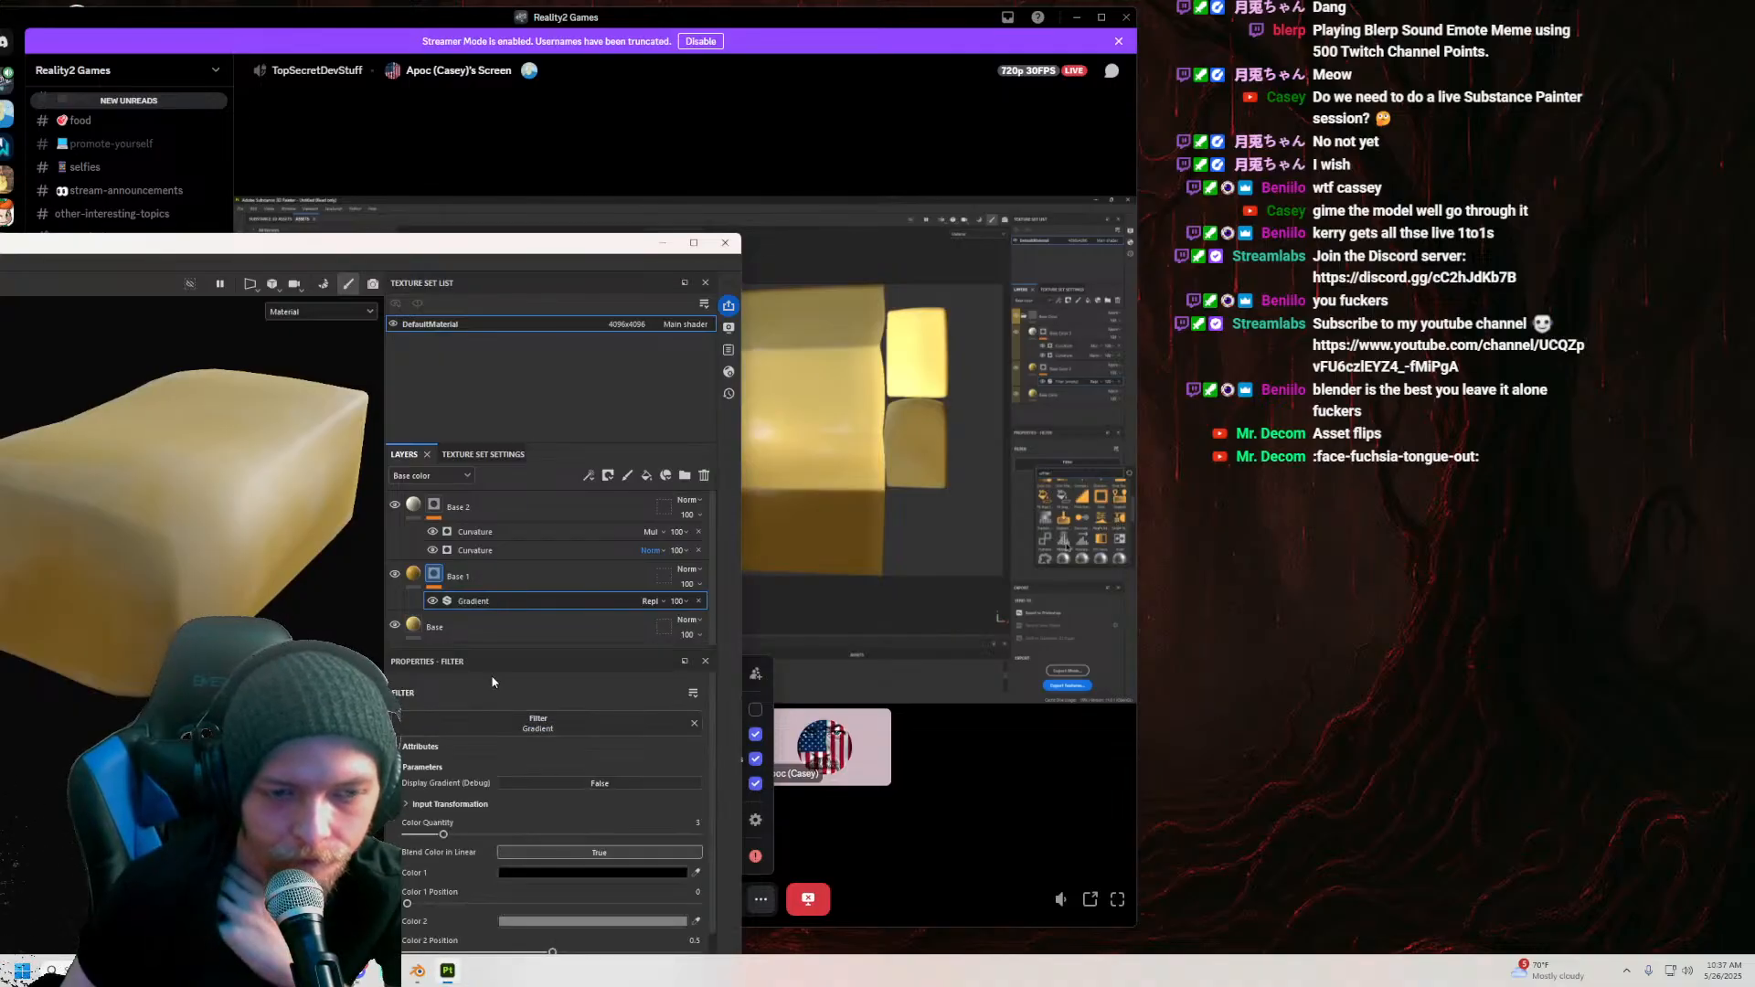
scroll(480, 867, "down", 2)
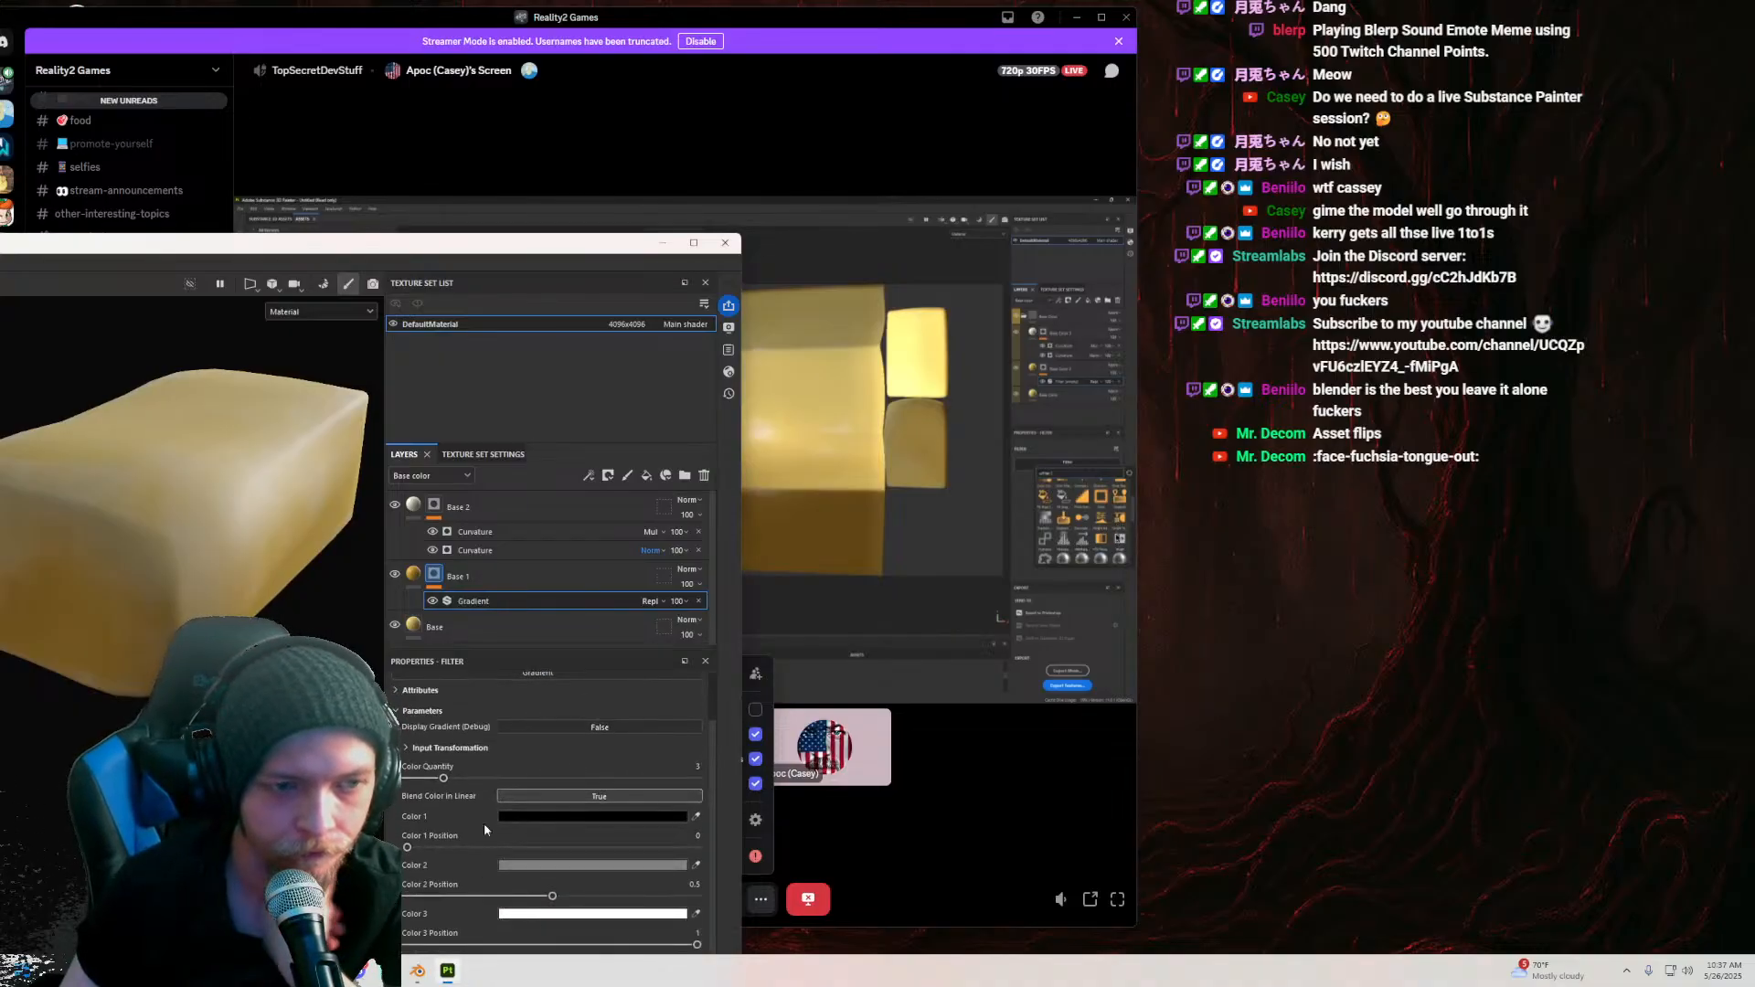
Step: Raise the Global Contrast of the Base 2 mask's upper Curvature generator to about 0.56
left_click(477, 532)
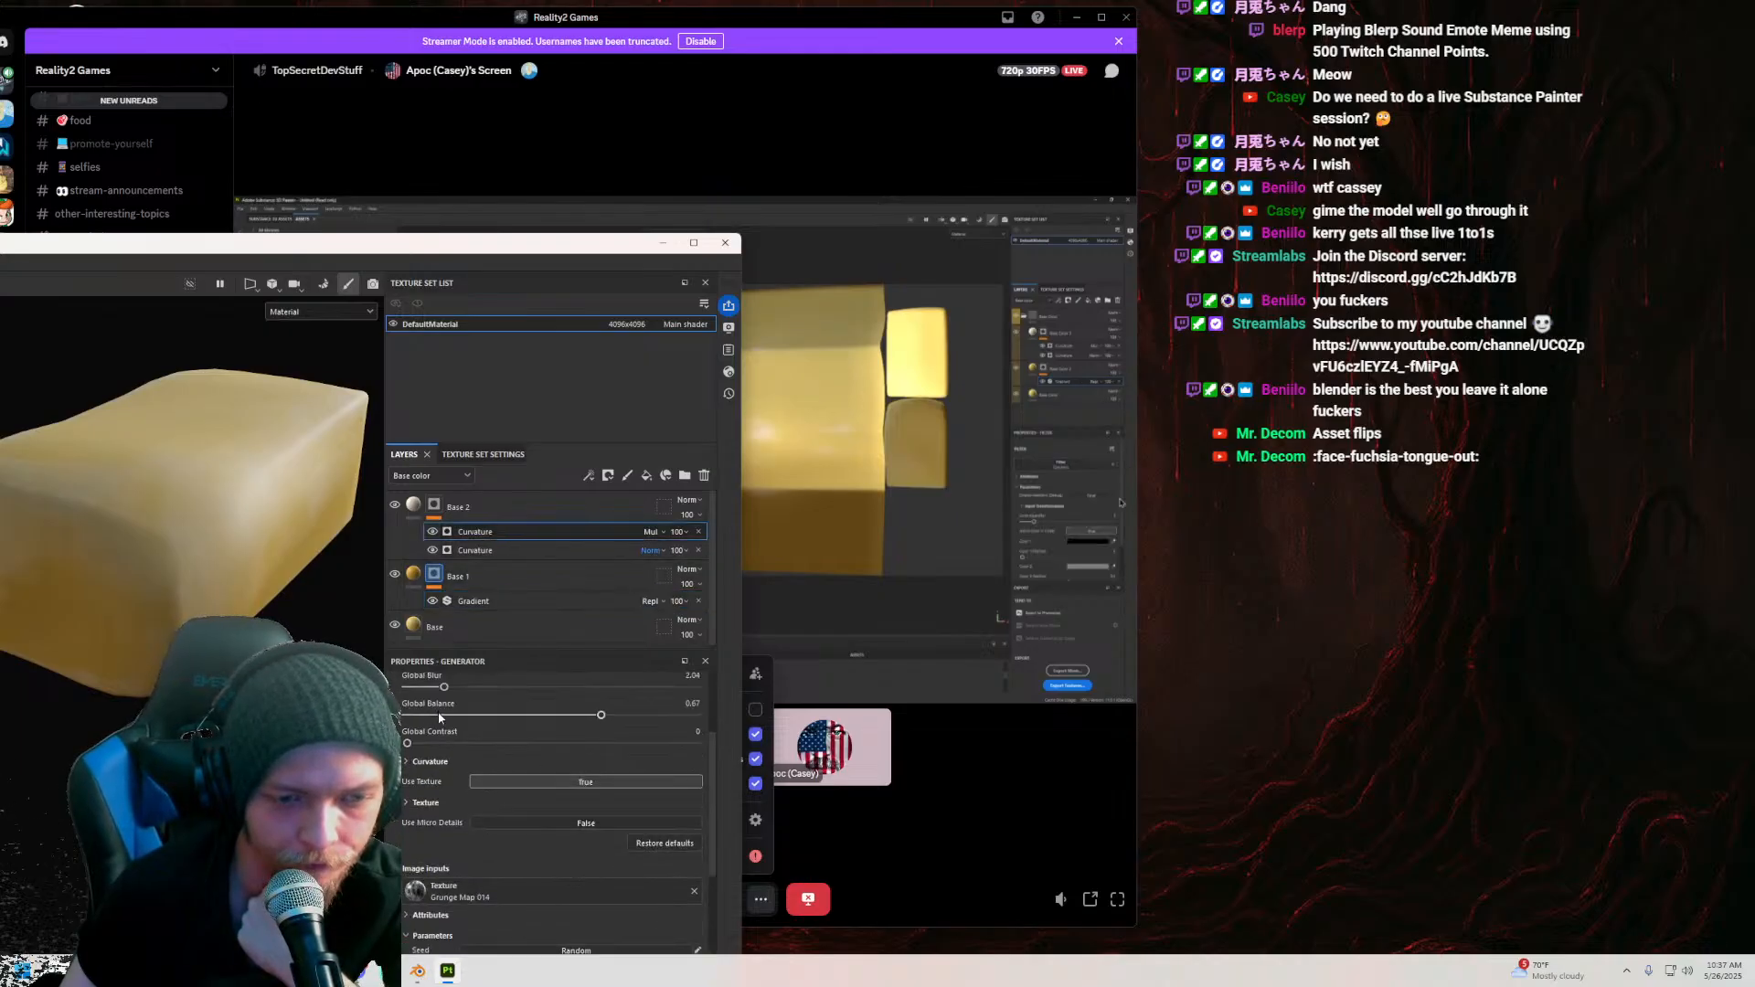
scroll(440, 717, "up", 1)
left_click_drag(407, 783, 456, 784)
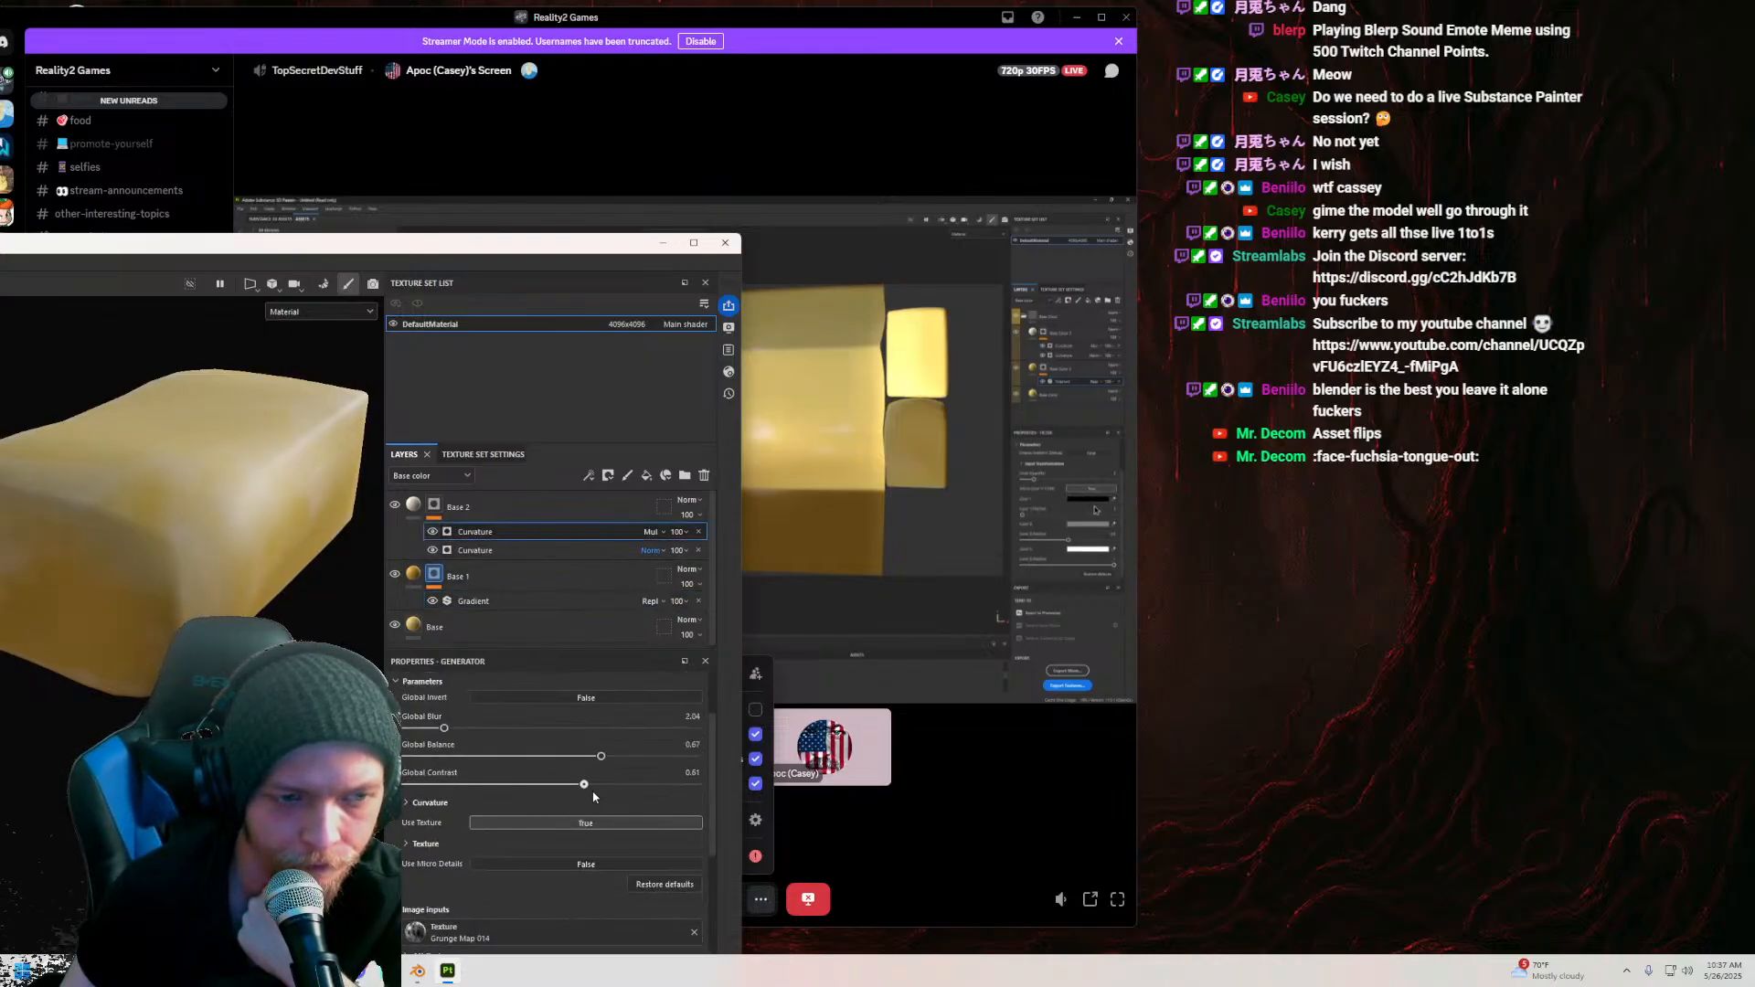
left_click_drag(612, 796, 570, 796)
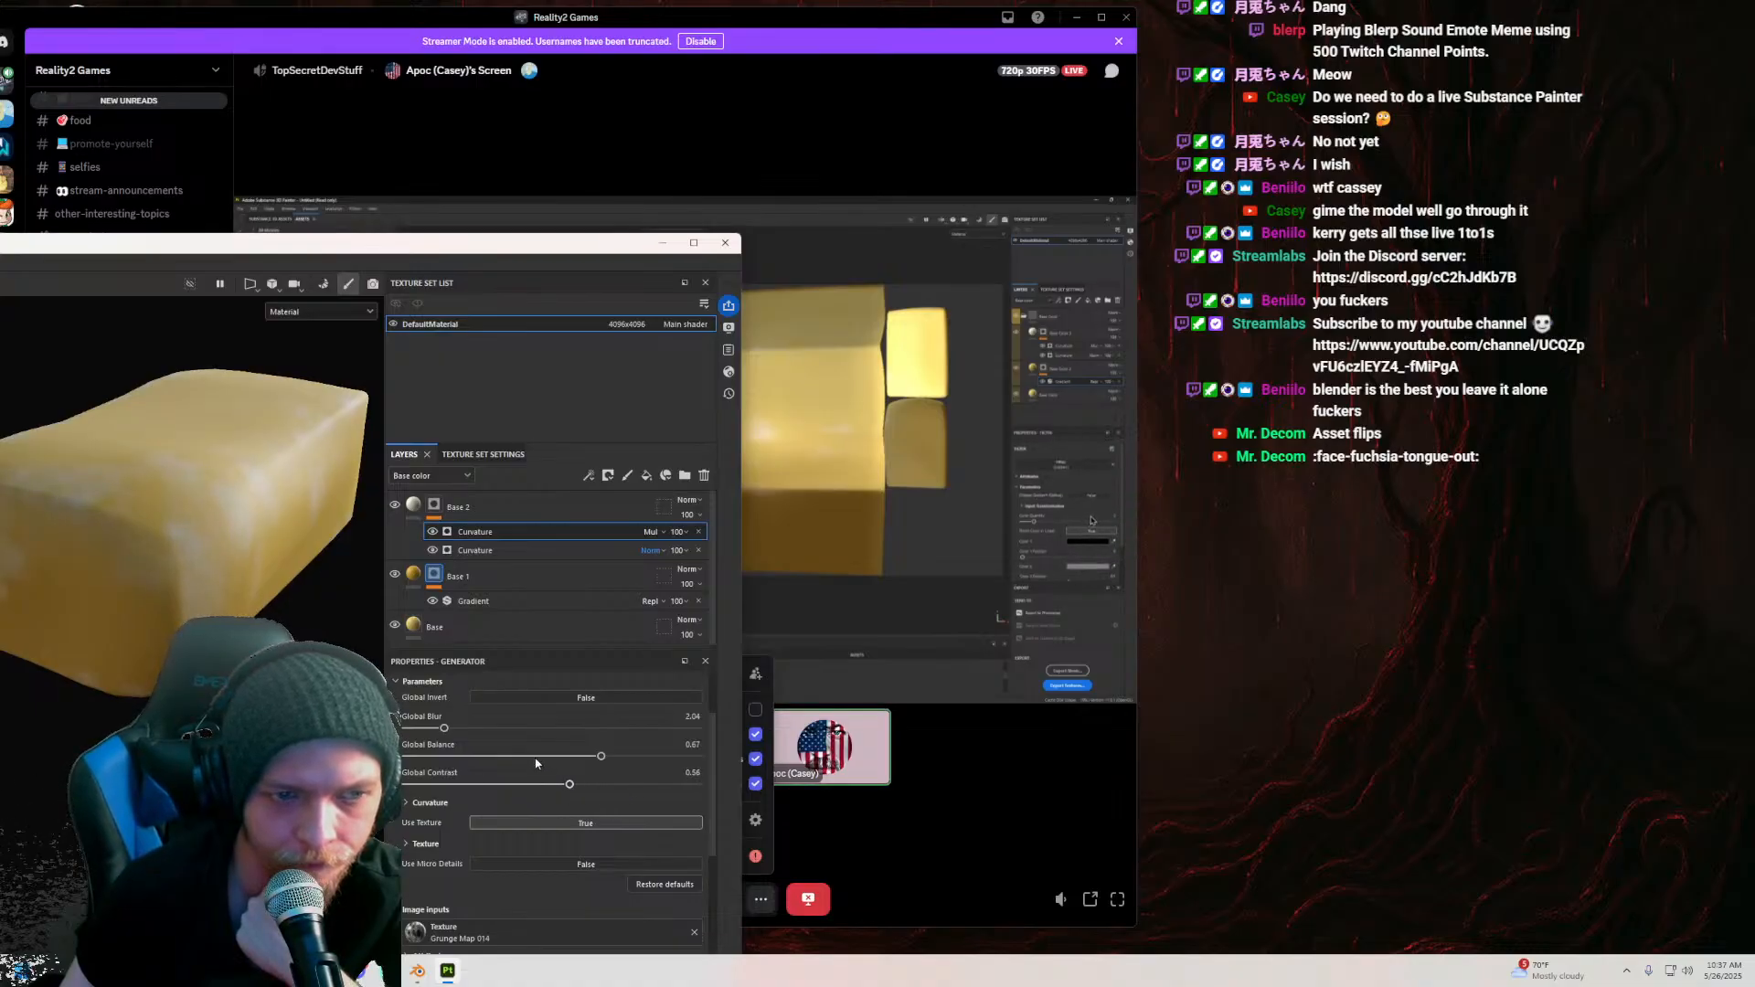
Step: Remove the Gradient filter from the Base 1 mask
left_click(469, 602)
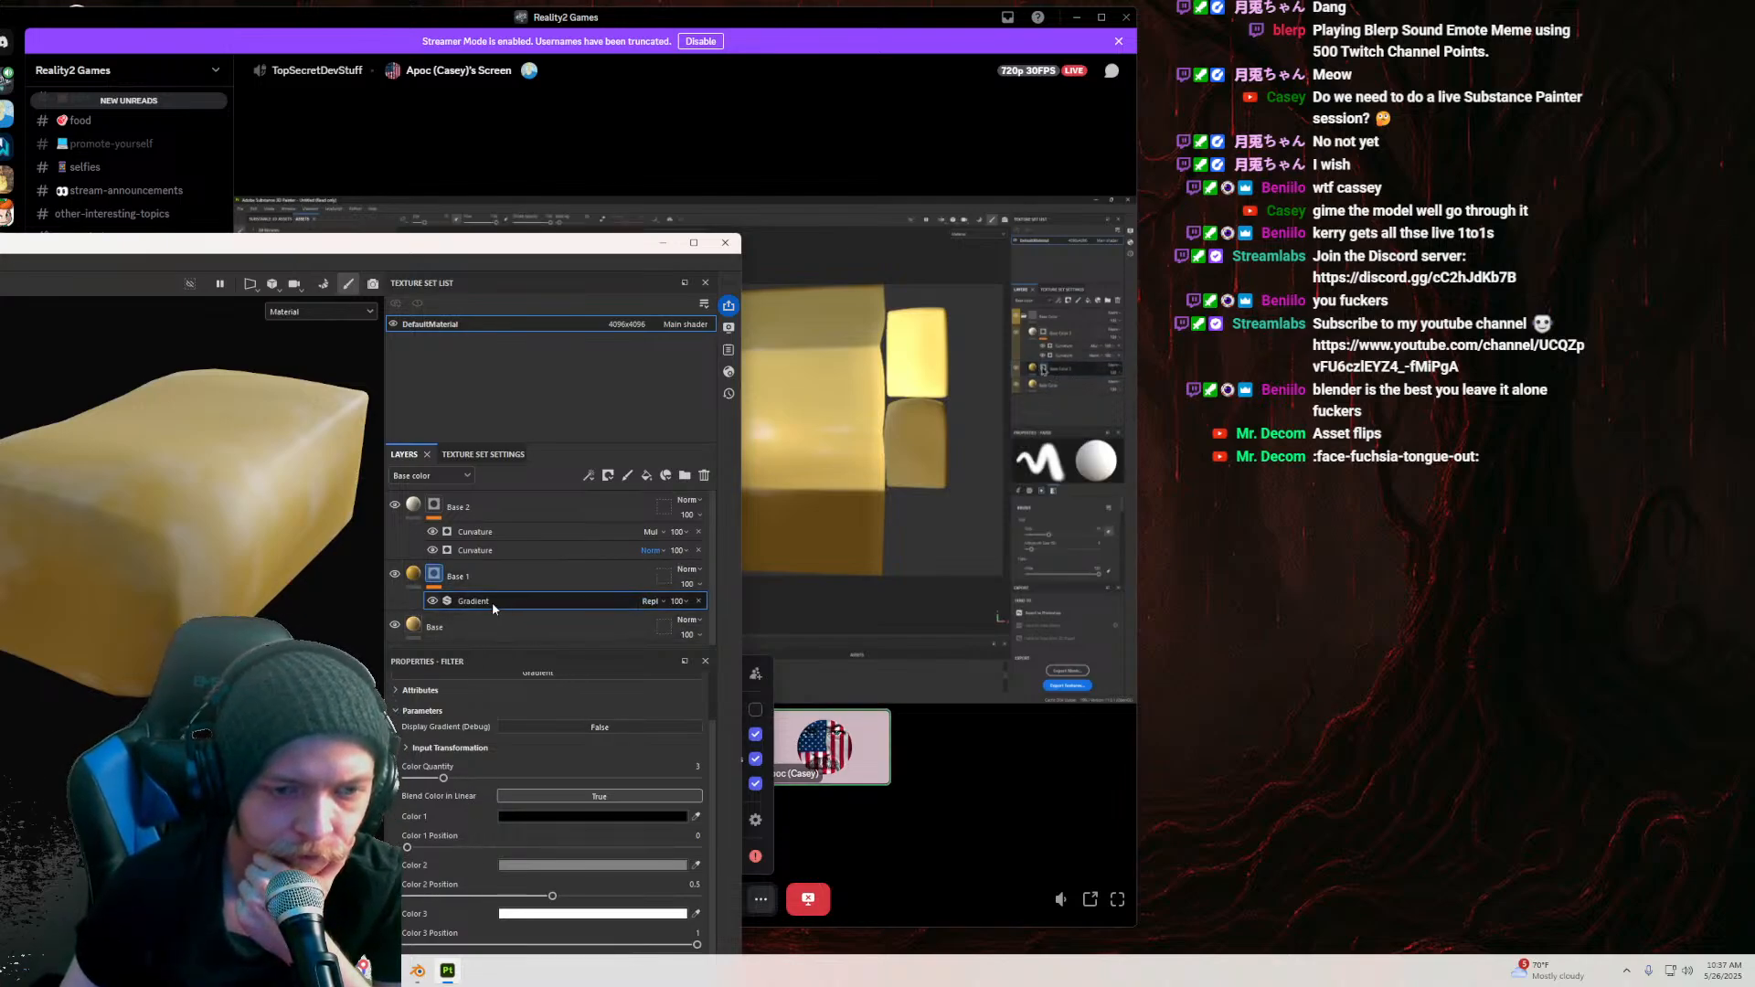
scroll(480, 709, "up", 2)
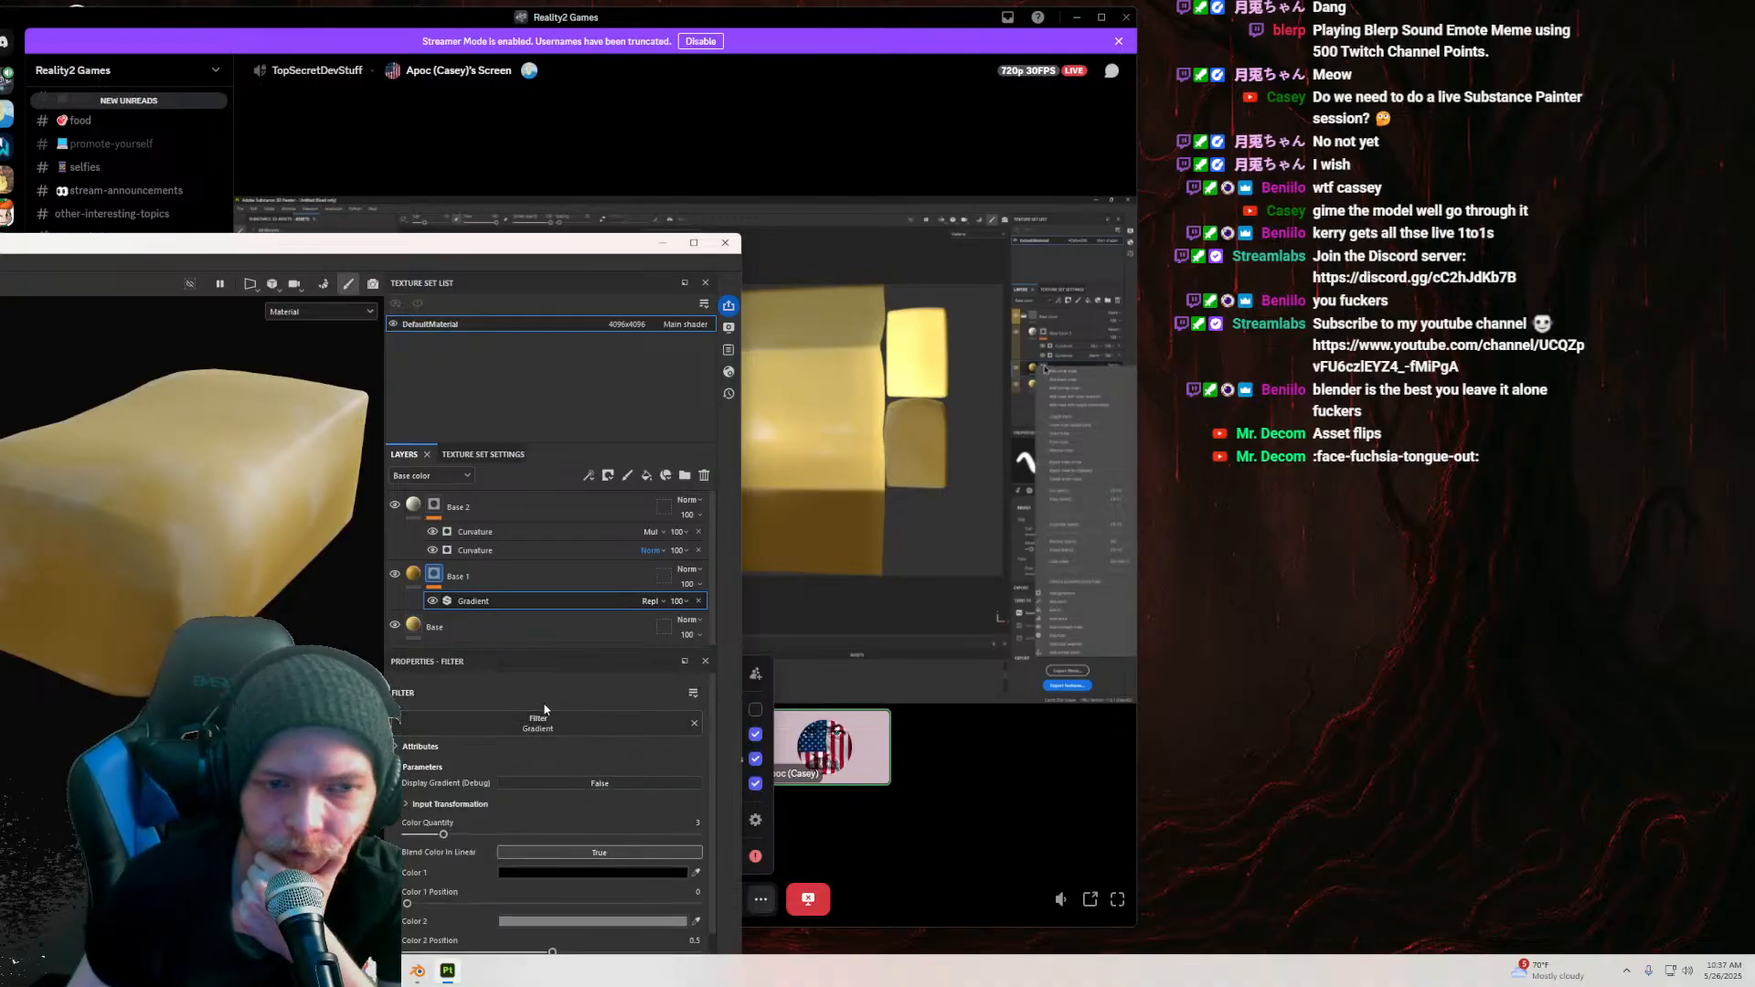
left_click(692, 729)
left_click(694, 723)
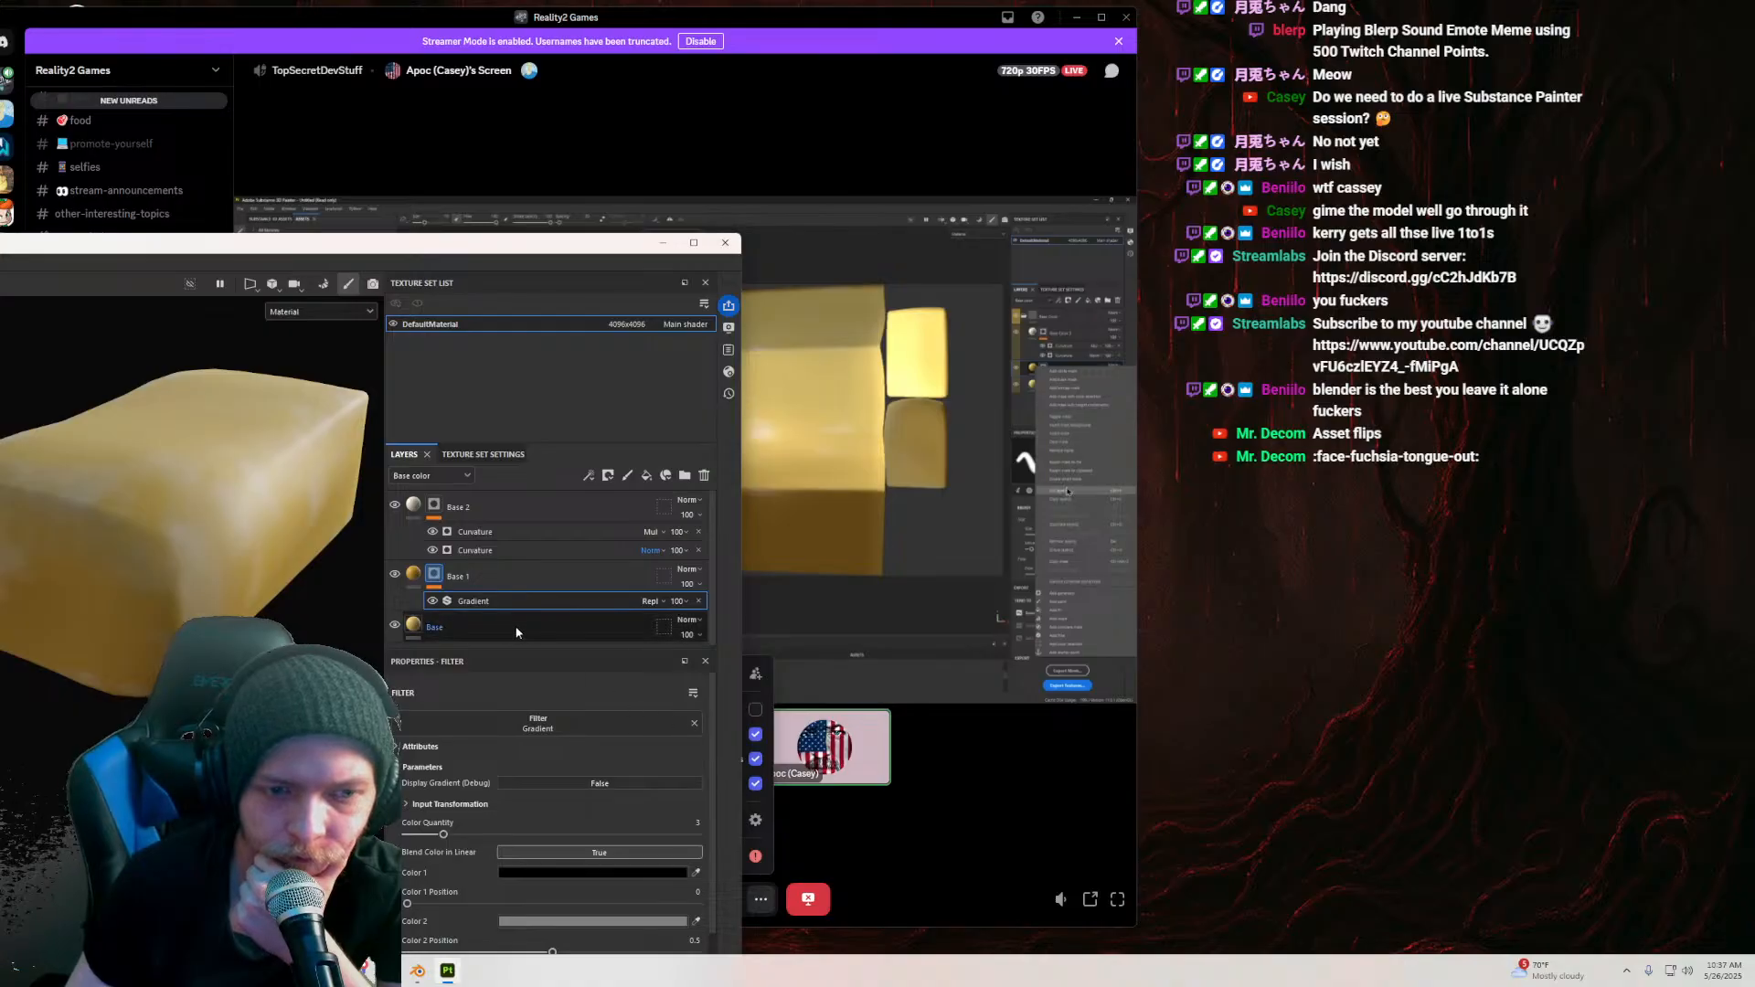
left_click(698, 600)
Step: Add a fill to the Base 1 mask, find "gradi" in the assets and assign Gradient Linear 1 to its grayscale
right_click(437, 577)
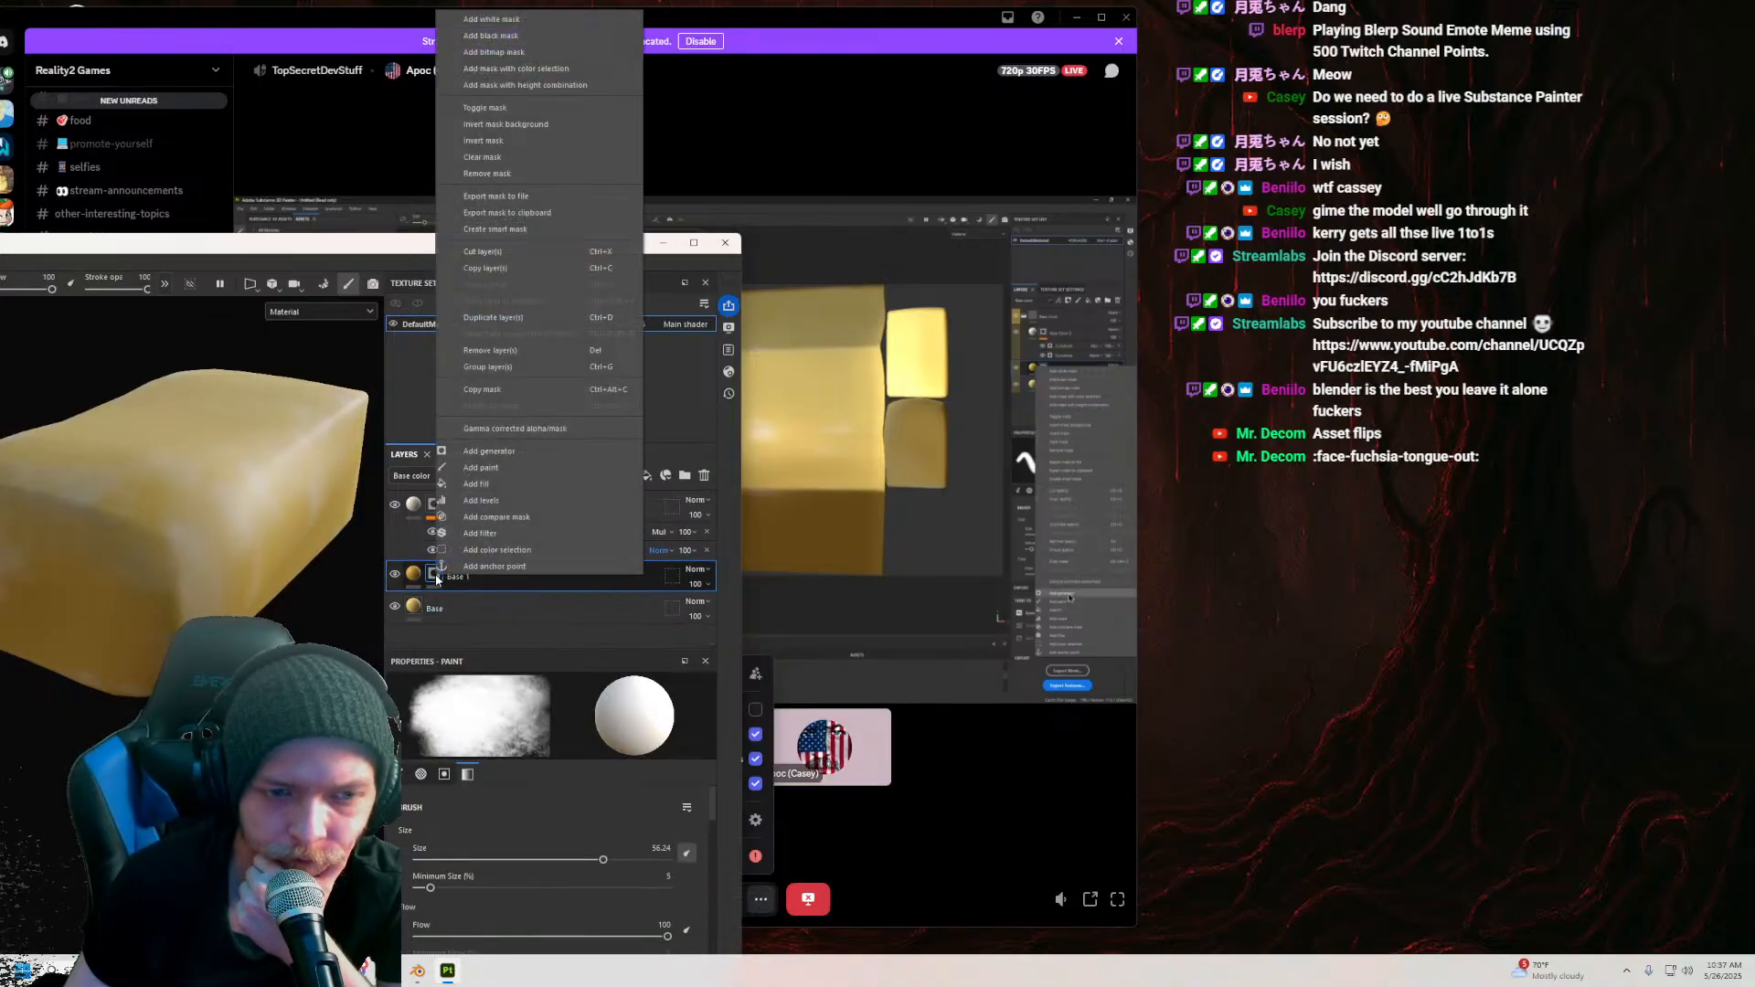
left_click(476, 484)
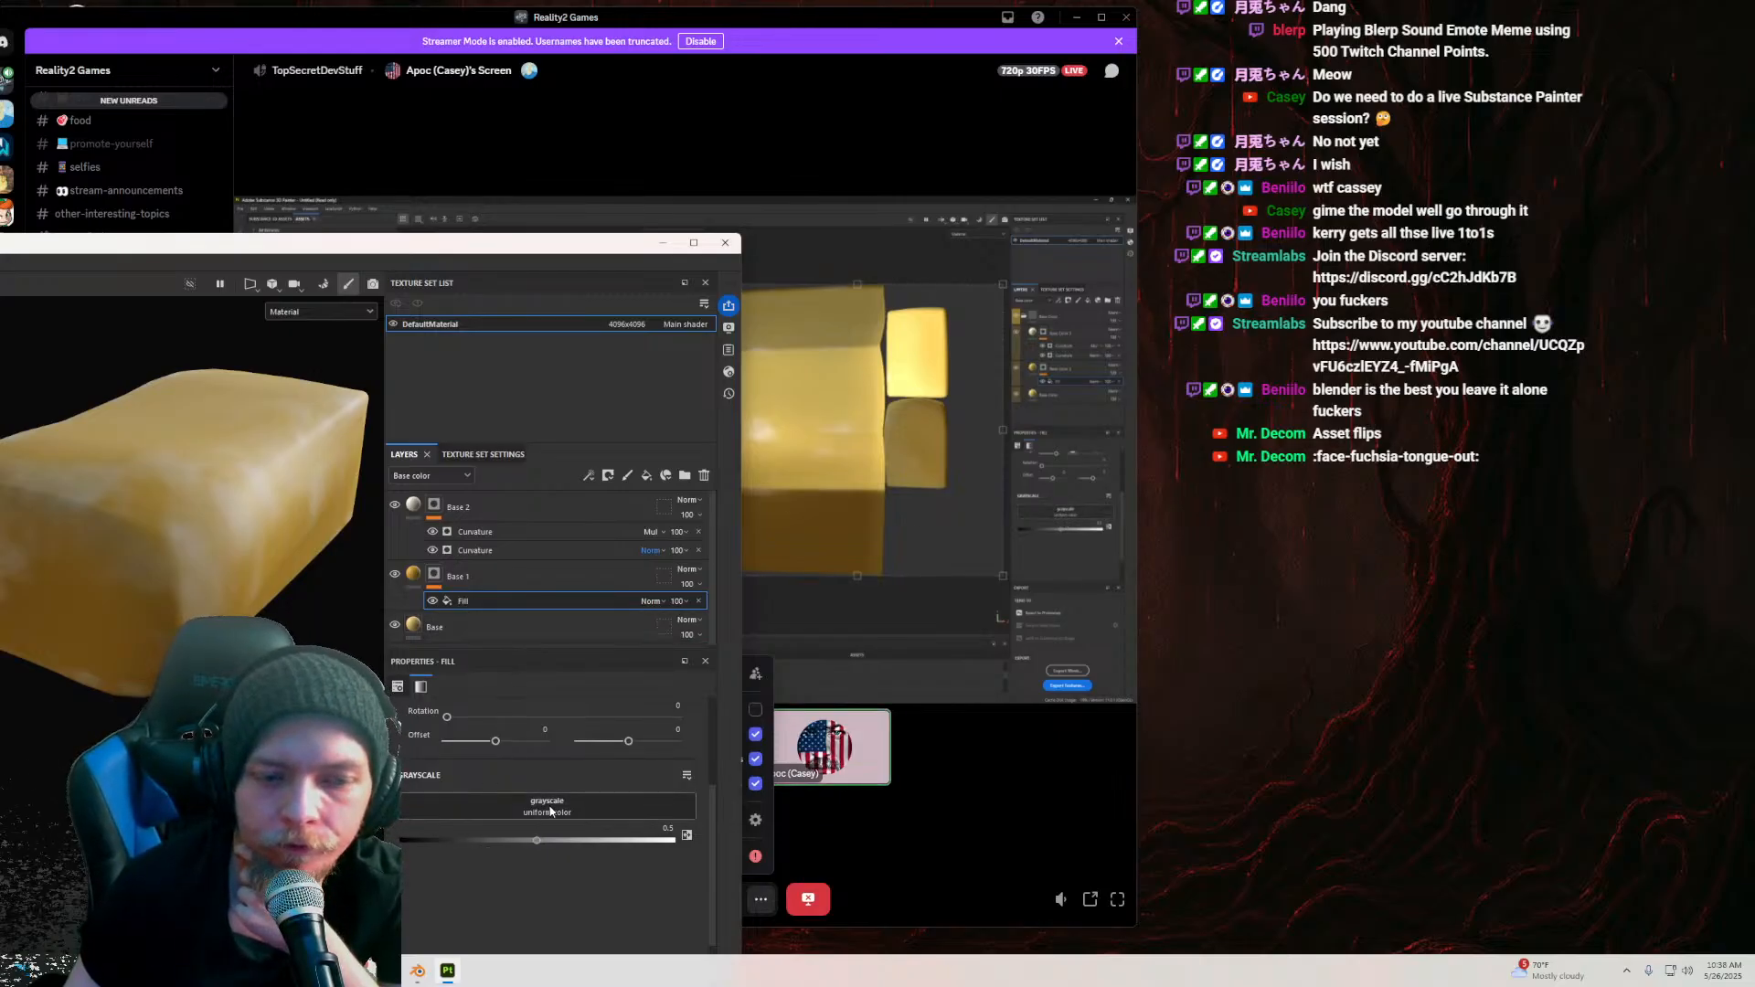
mouse_move(416, 246)
left_mouse_down()
mouse_move(1117, 262)
mouse_move(1087, 262)
left_mouse_up()
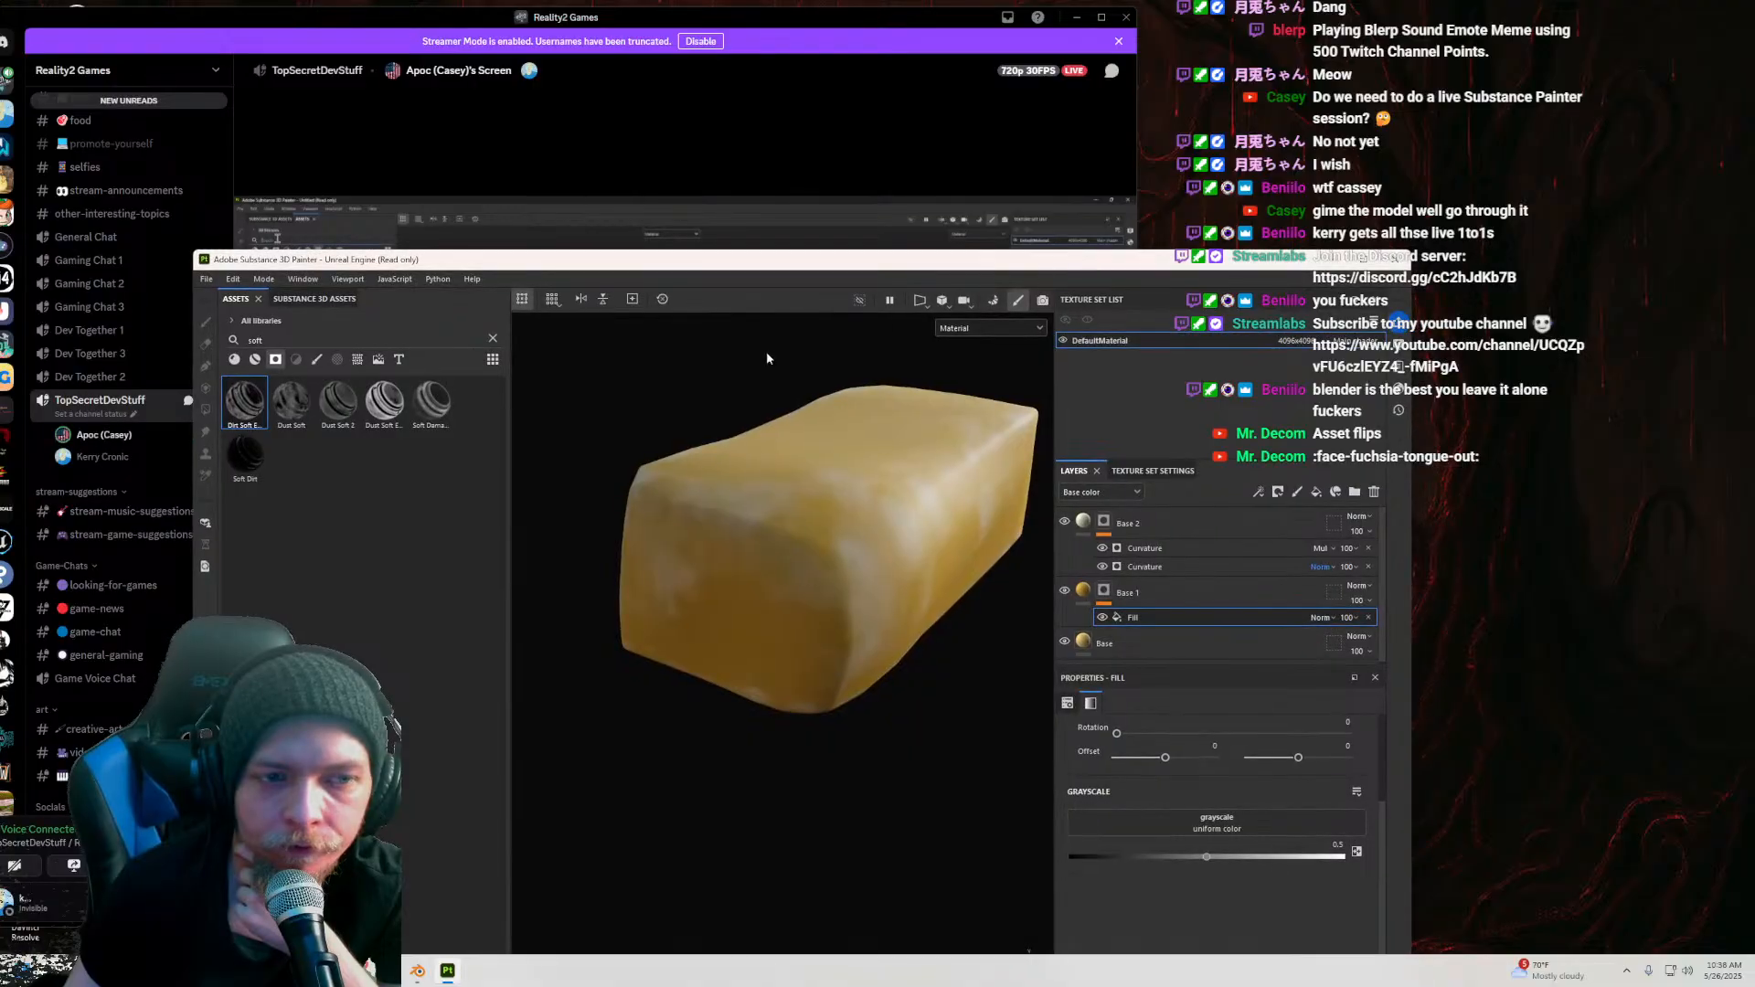
left_click(494, 340)
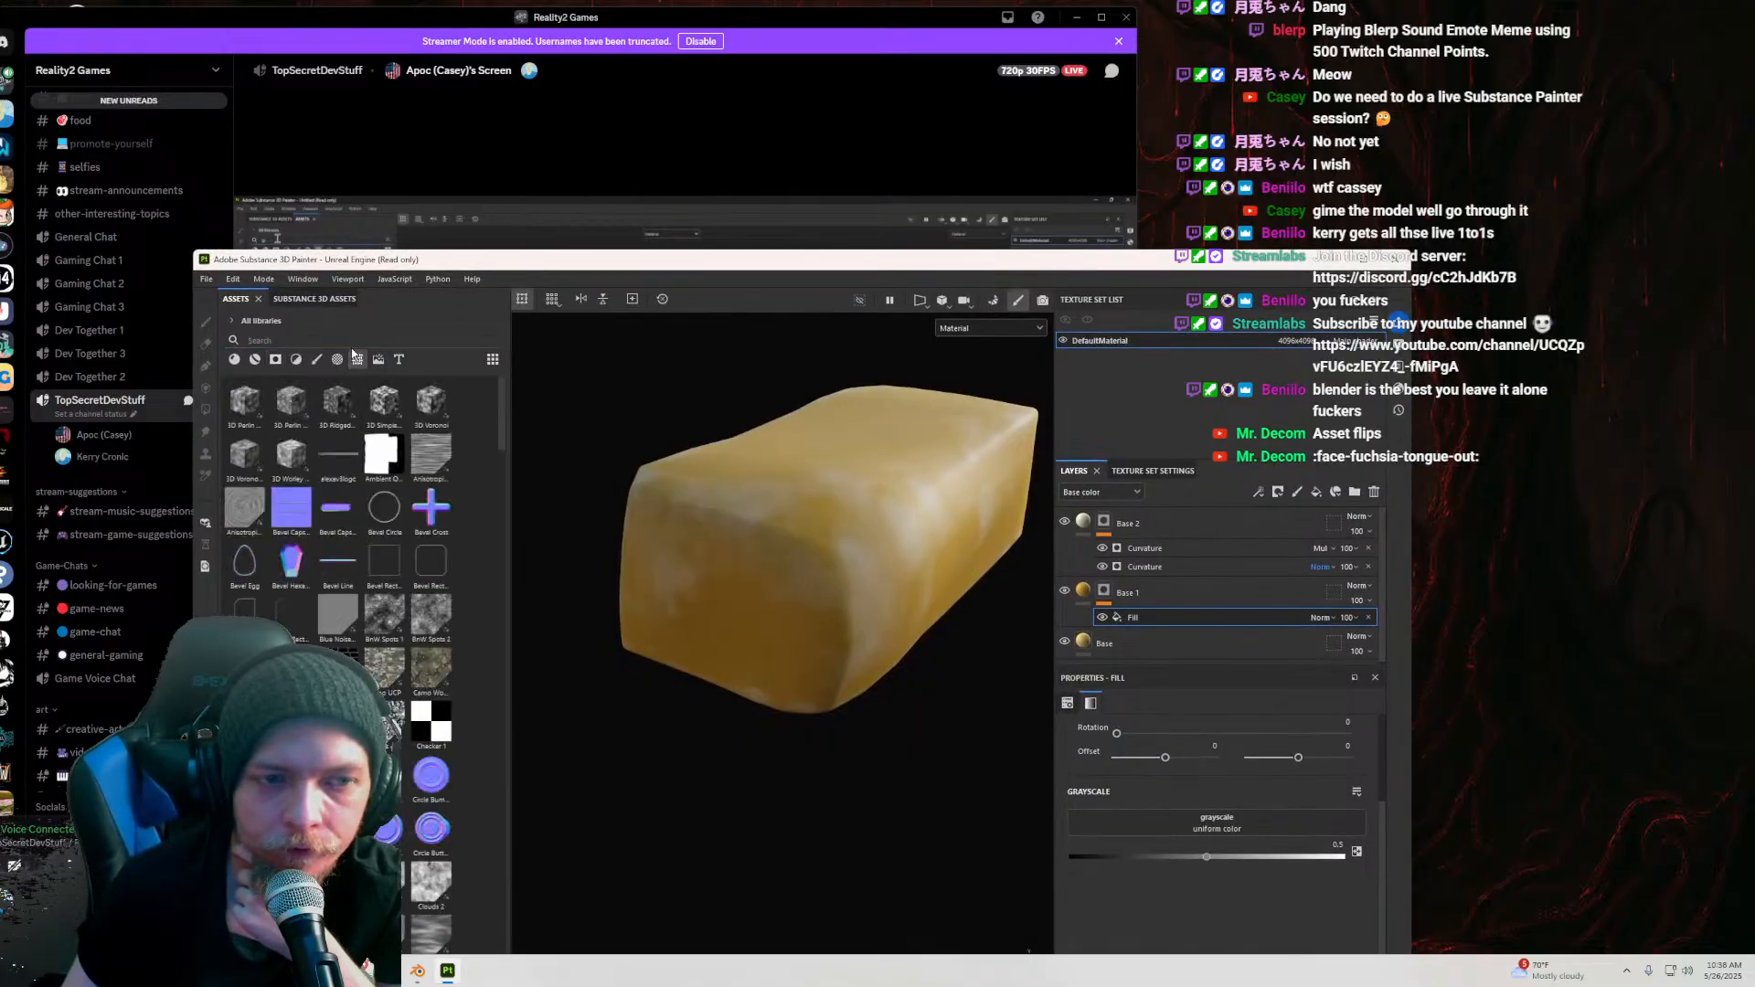
type("gradi")
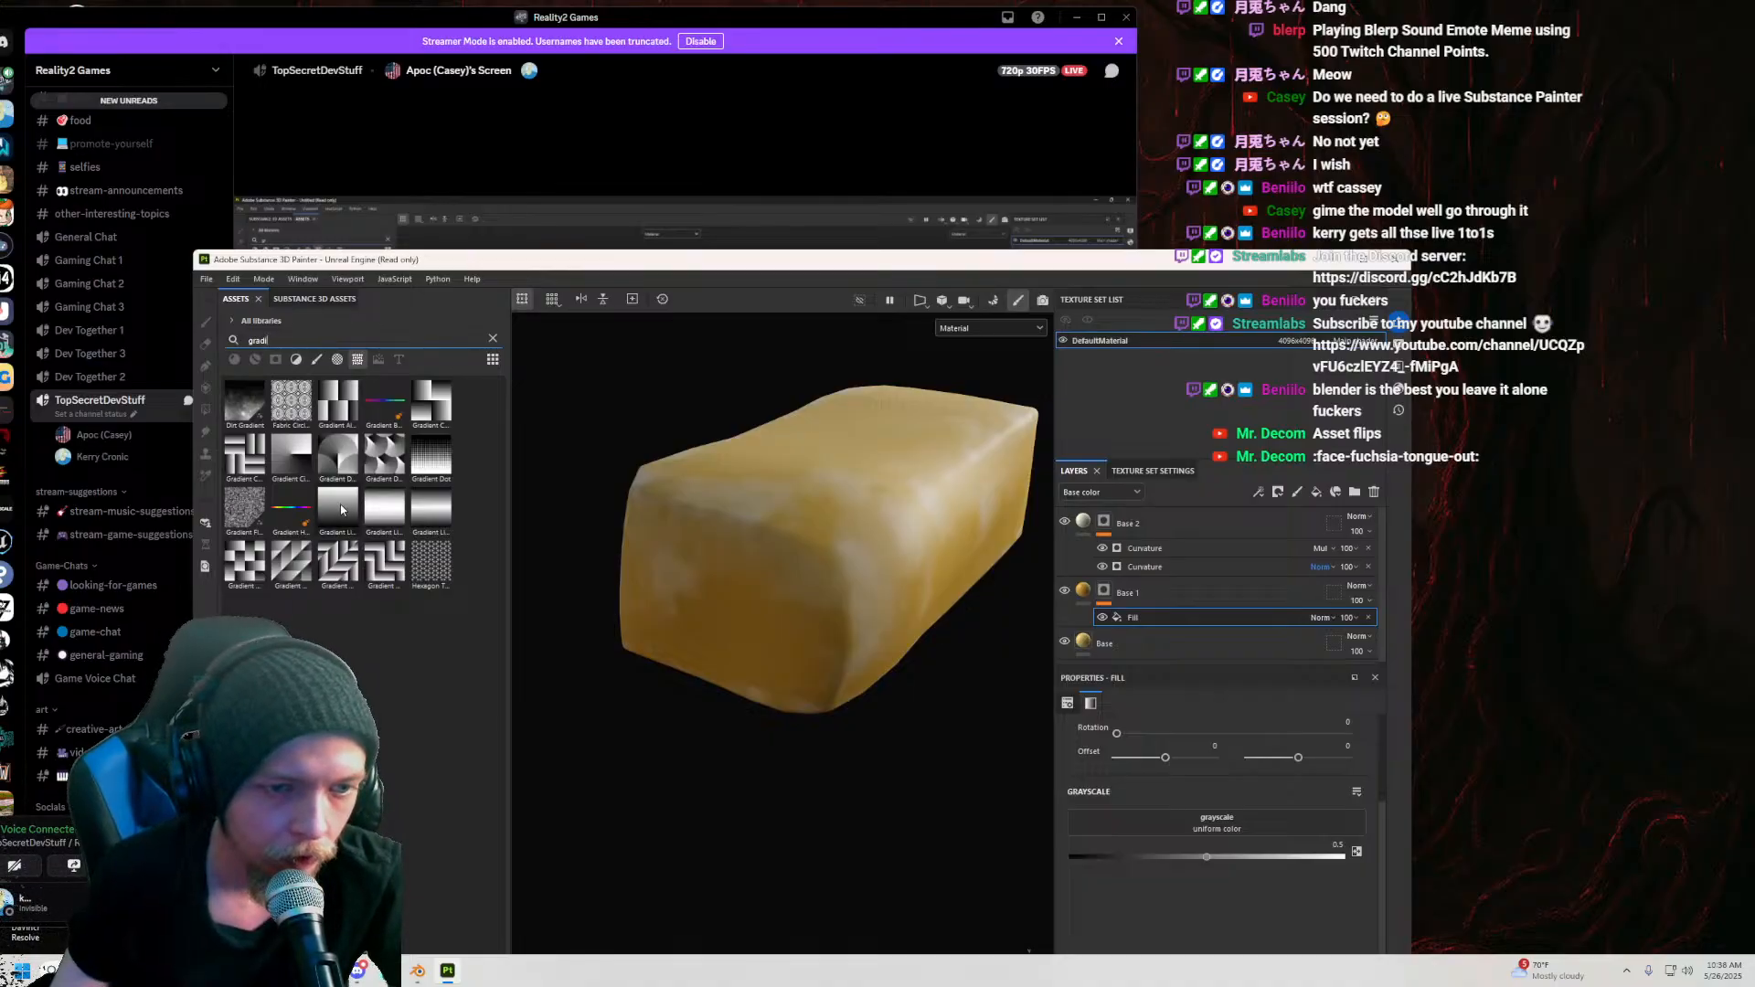
mouse_move(341, 510)
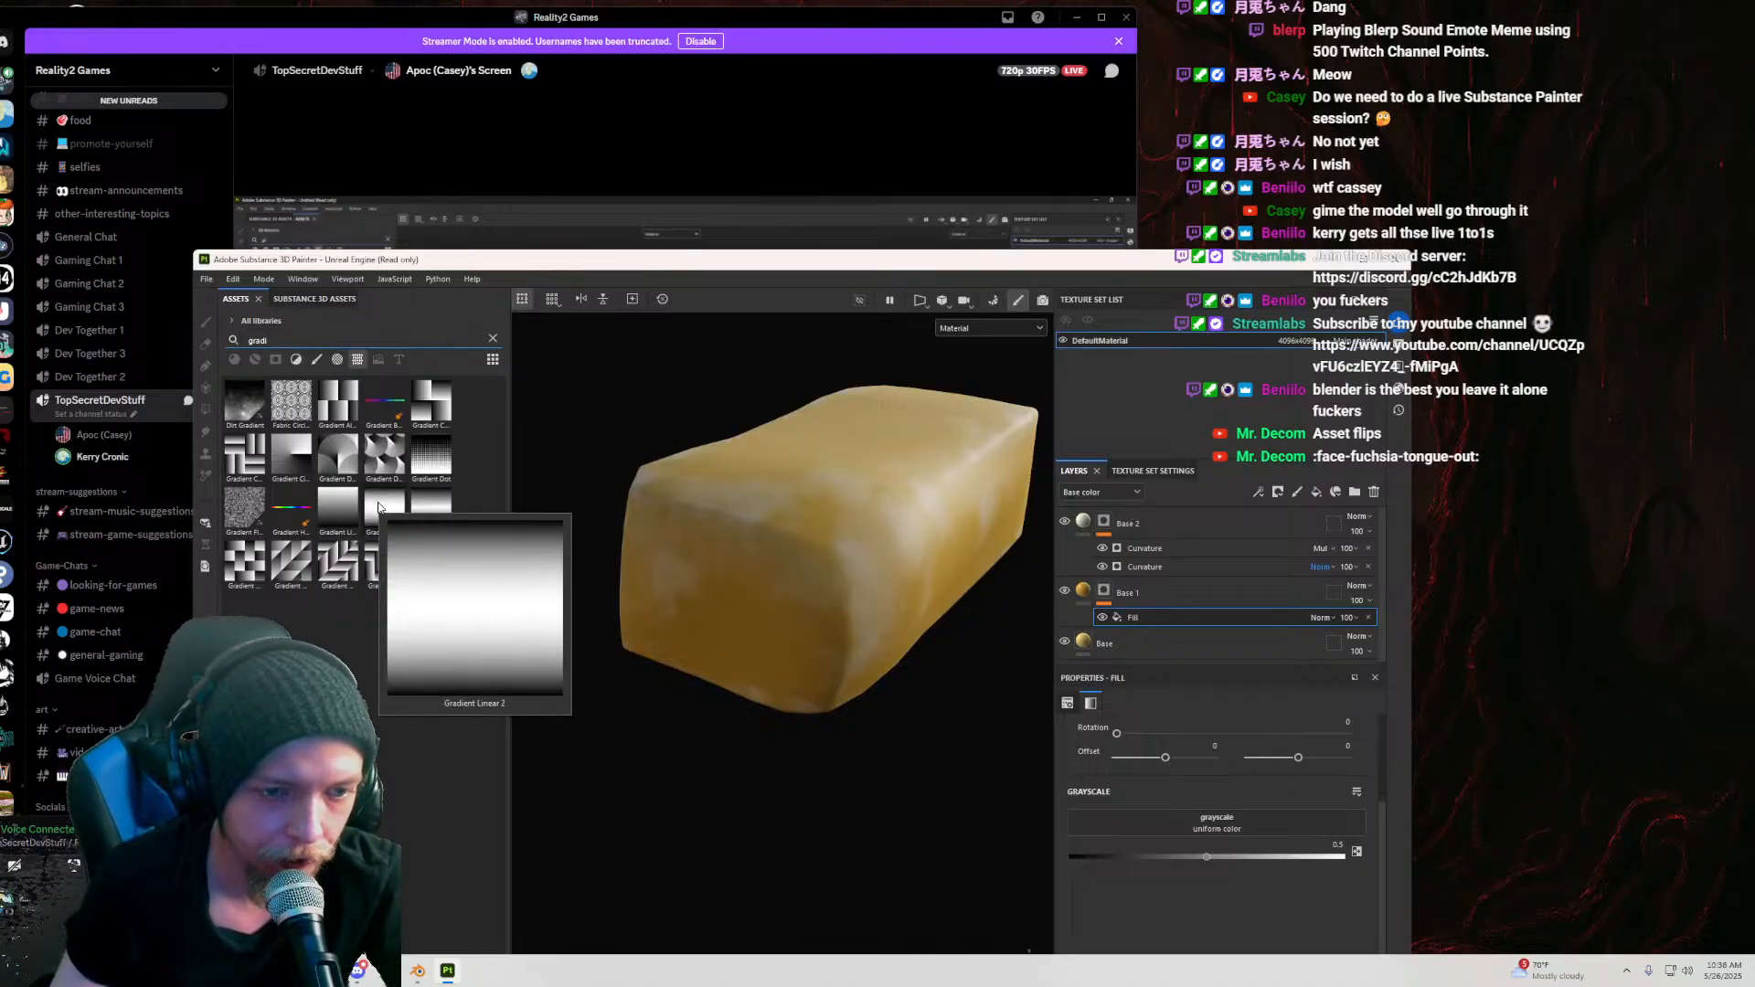
left_click_drag(346, 504, 1142, 820)
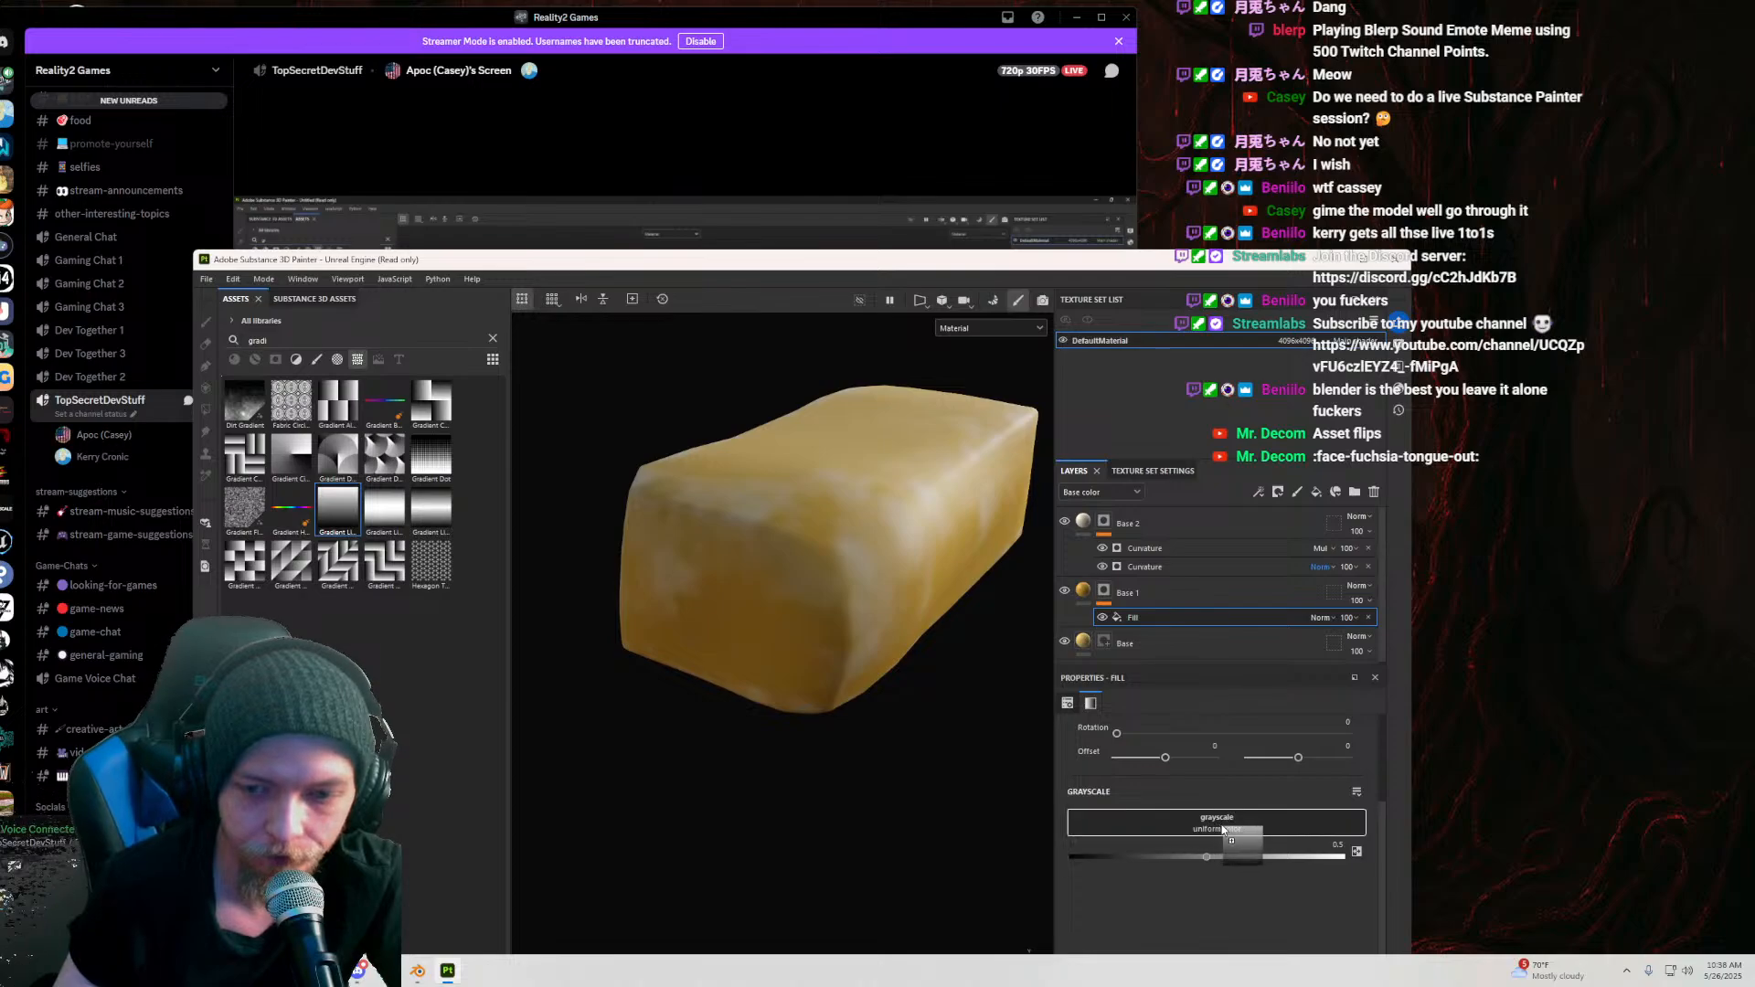
Step: Place the Painter window back beside the stream and switch the viewport display to Mask
mouse_move(1124, 271)
left_mouse_down()
mouse_move(488, 240)
mouse_move(350, 208)
left_mouse_up()
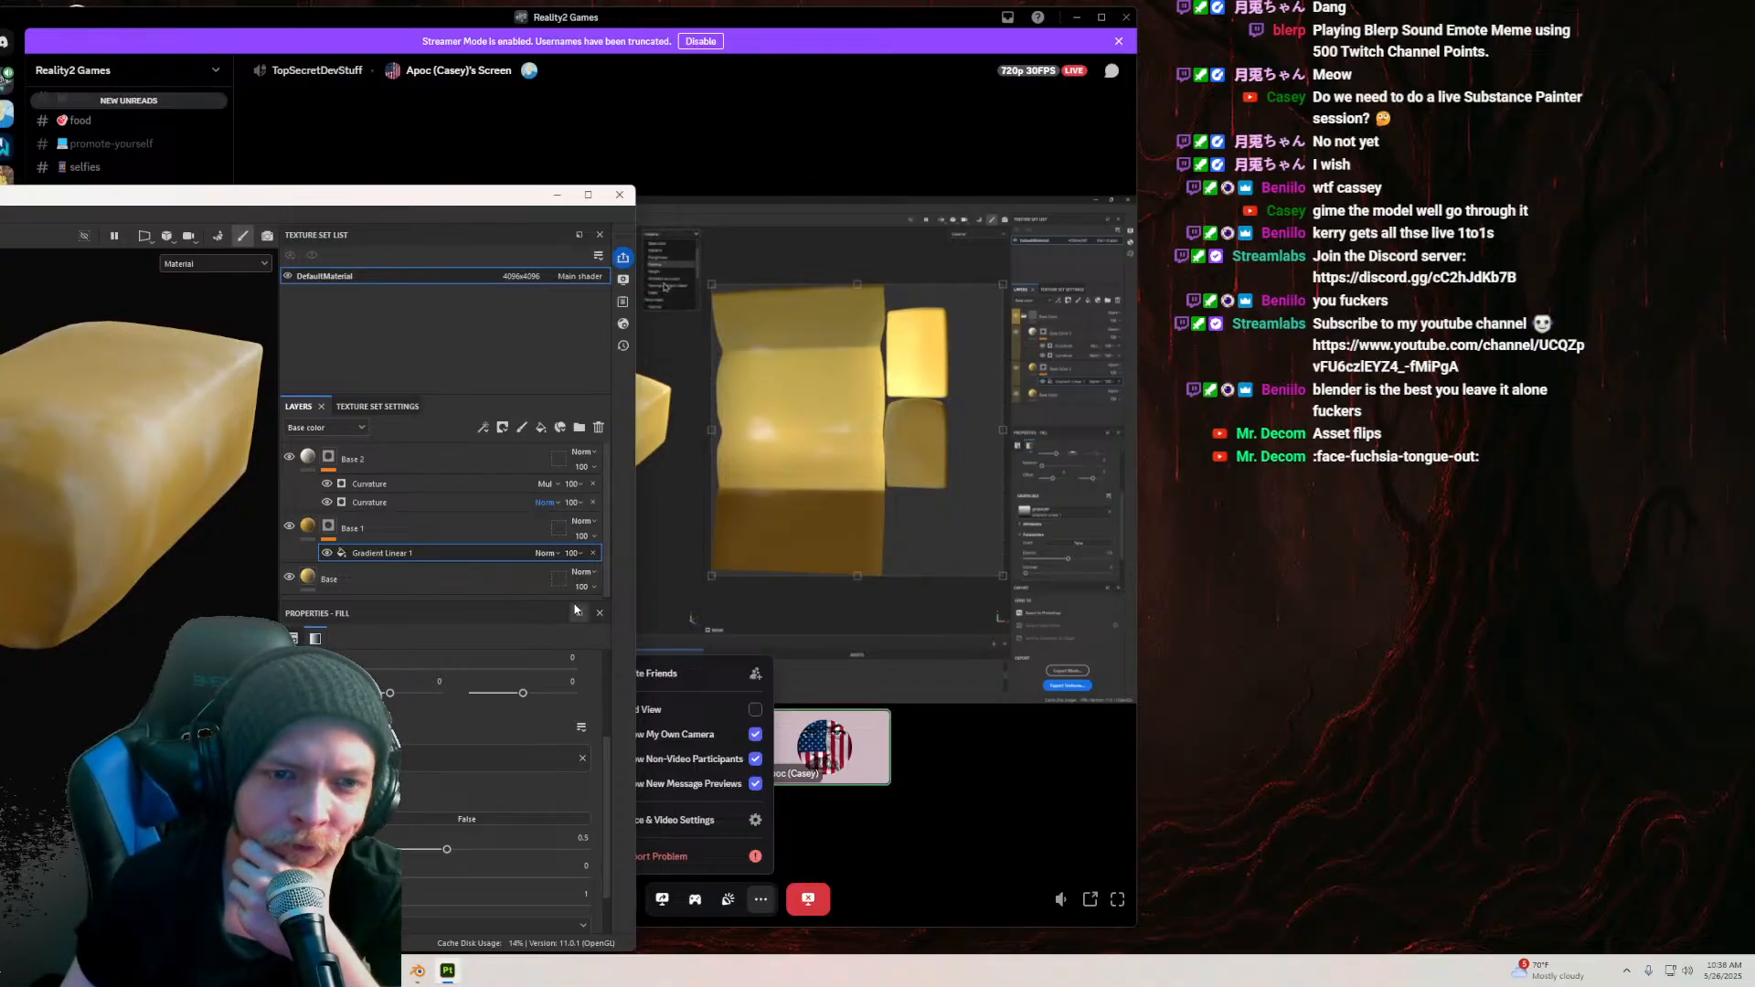
left_click(183, 265)
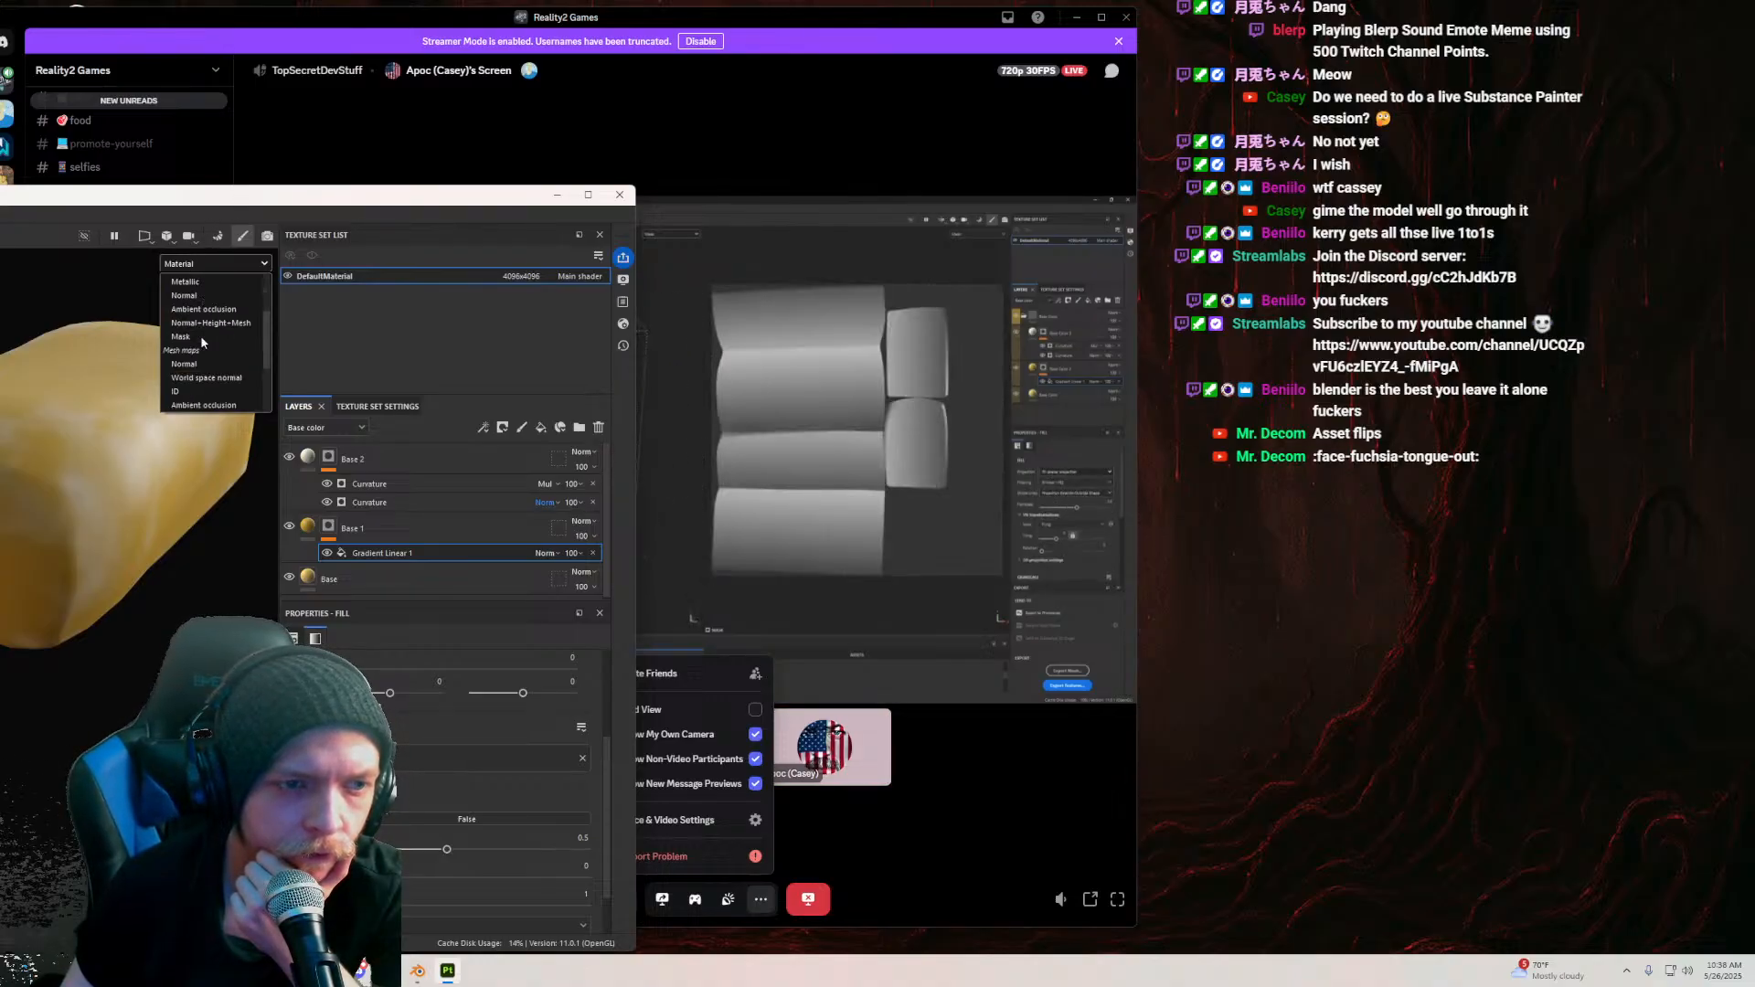
scroll(200, 335, "down", 3)
left_click(211, 333)
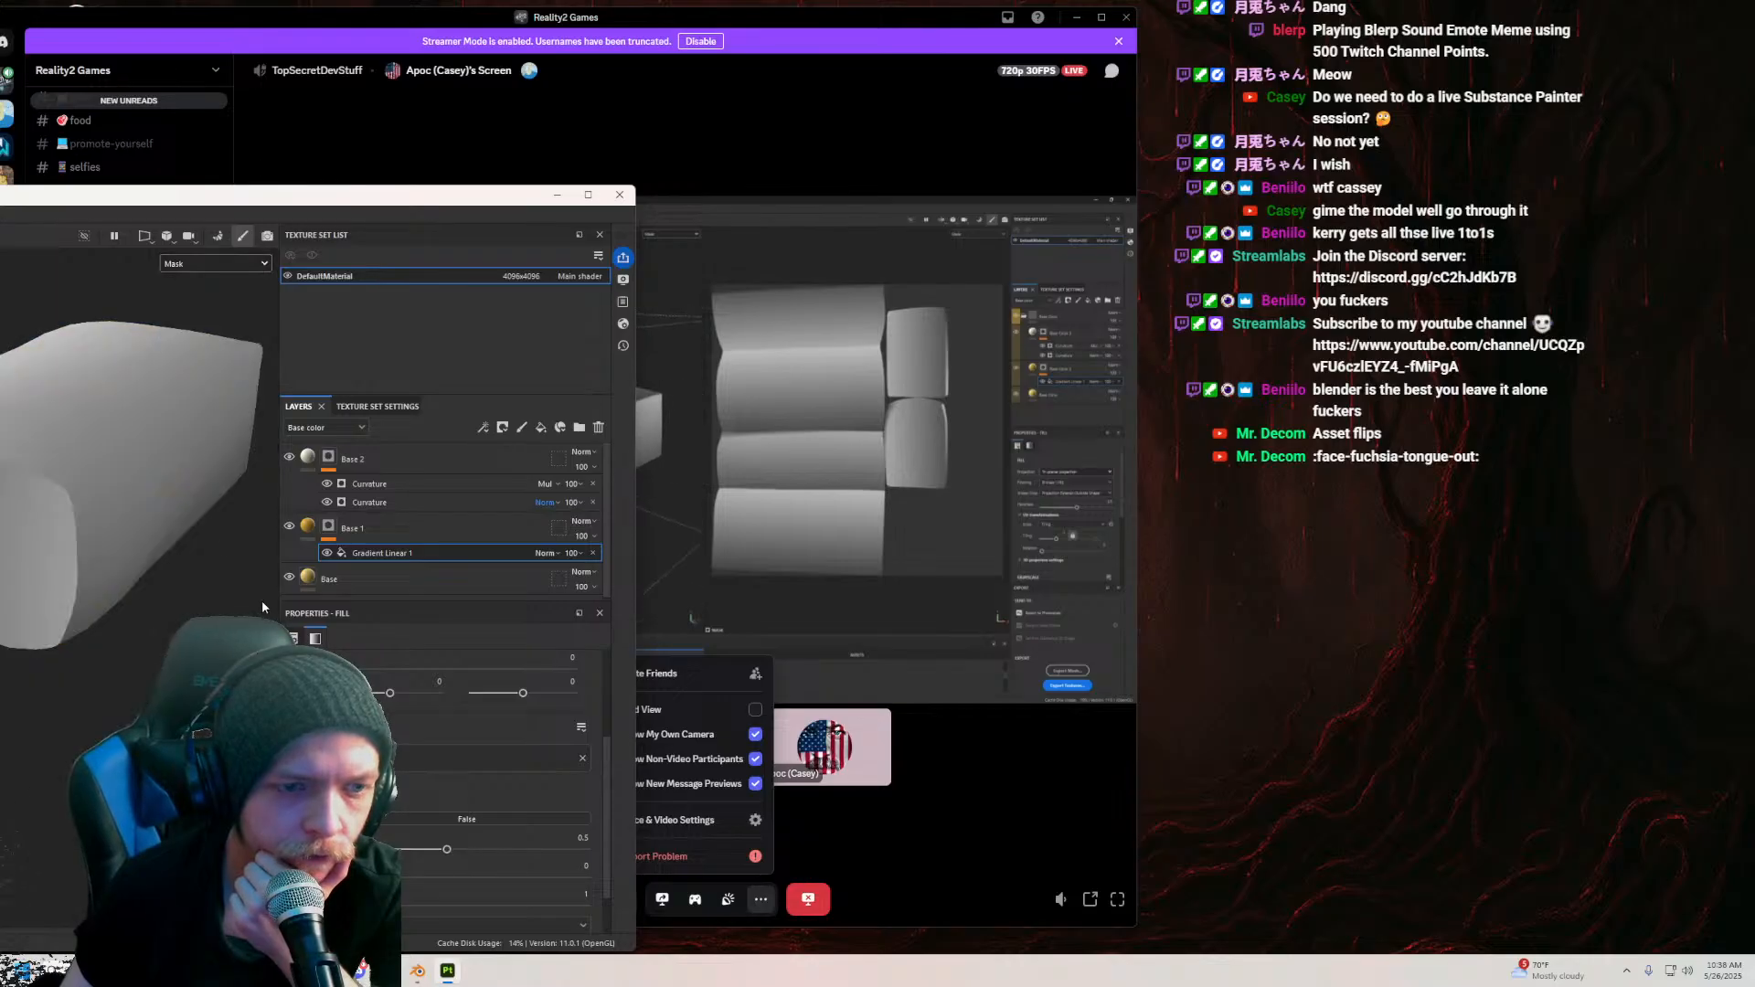
Step: Set the projection of the Base 1 mask's Gradient Linear 1 fill to Tri-planar projection and go to its gradient parameters
scroll(439, 731, "up", 3)
left_click(404, 689)
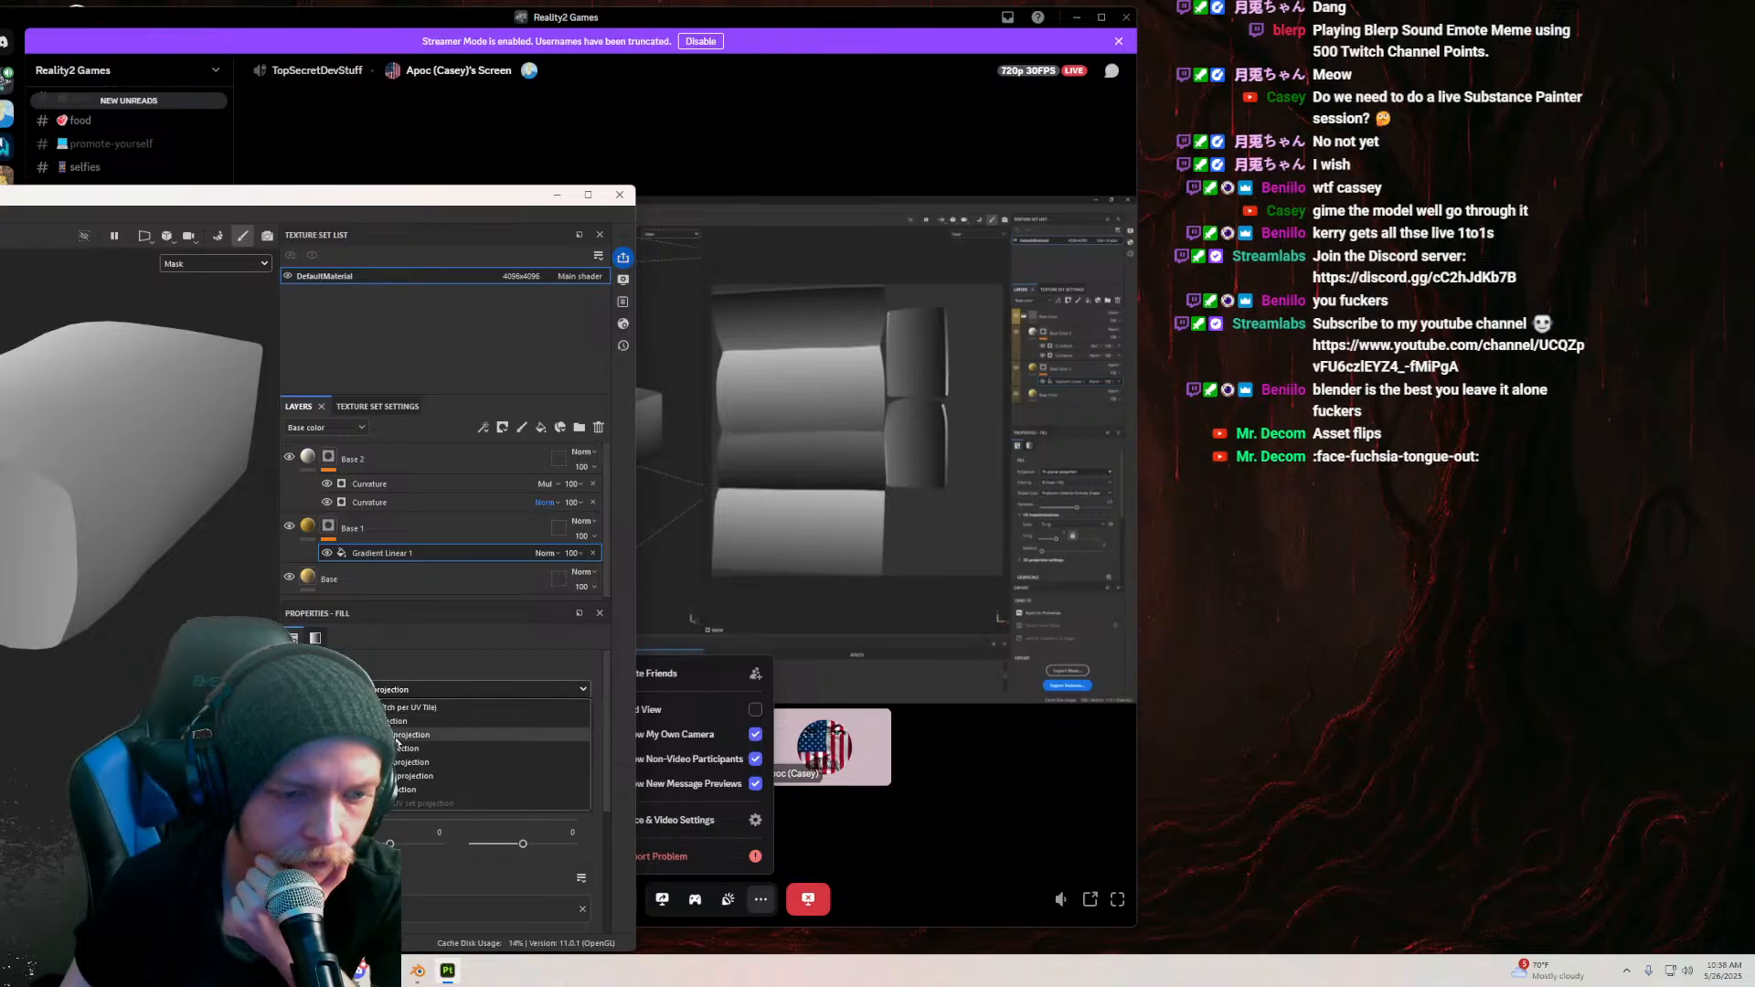
left_click(402, 729)
scroll(178, 489, "down", 2)
mouse_move(277, 204)
left_mouse_down()
mouse_move(679, 424)
mouse_move(422, 413)
mouse_move(359, 317)
left_mouse_up()
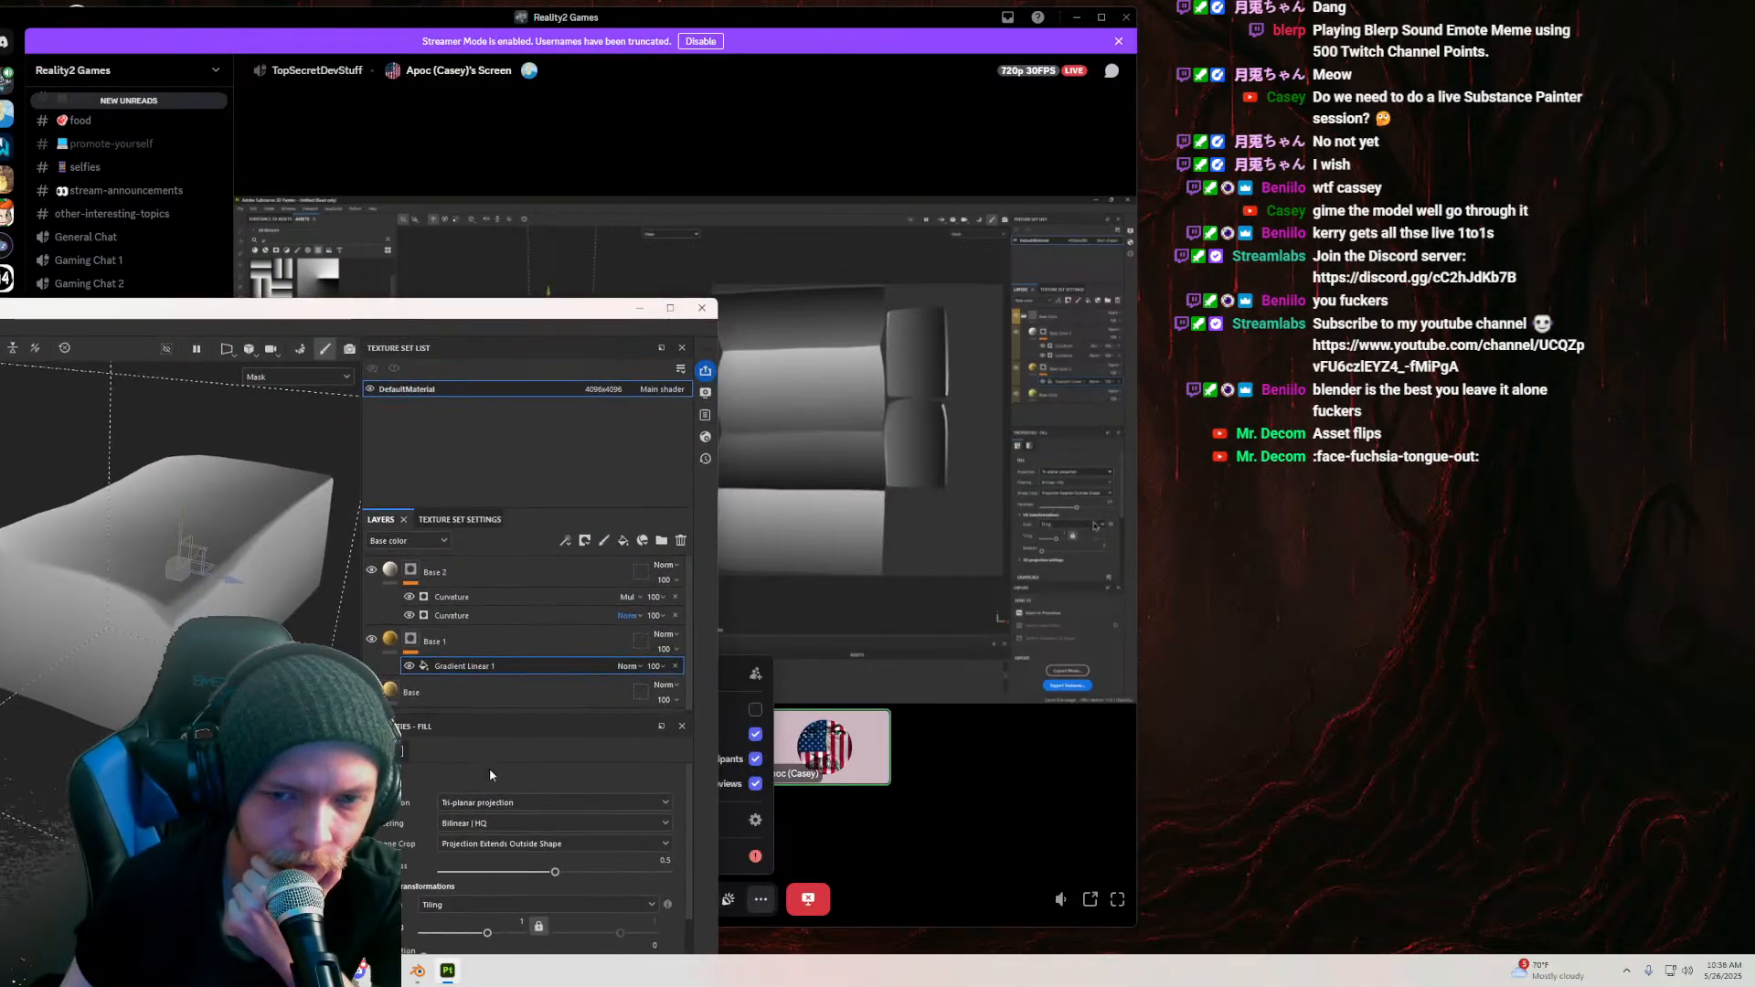
scroll(490, 772, "down", 2)
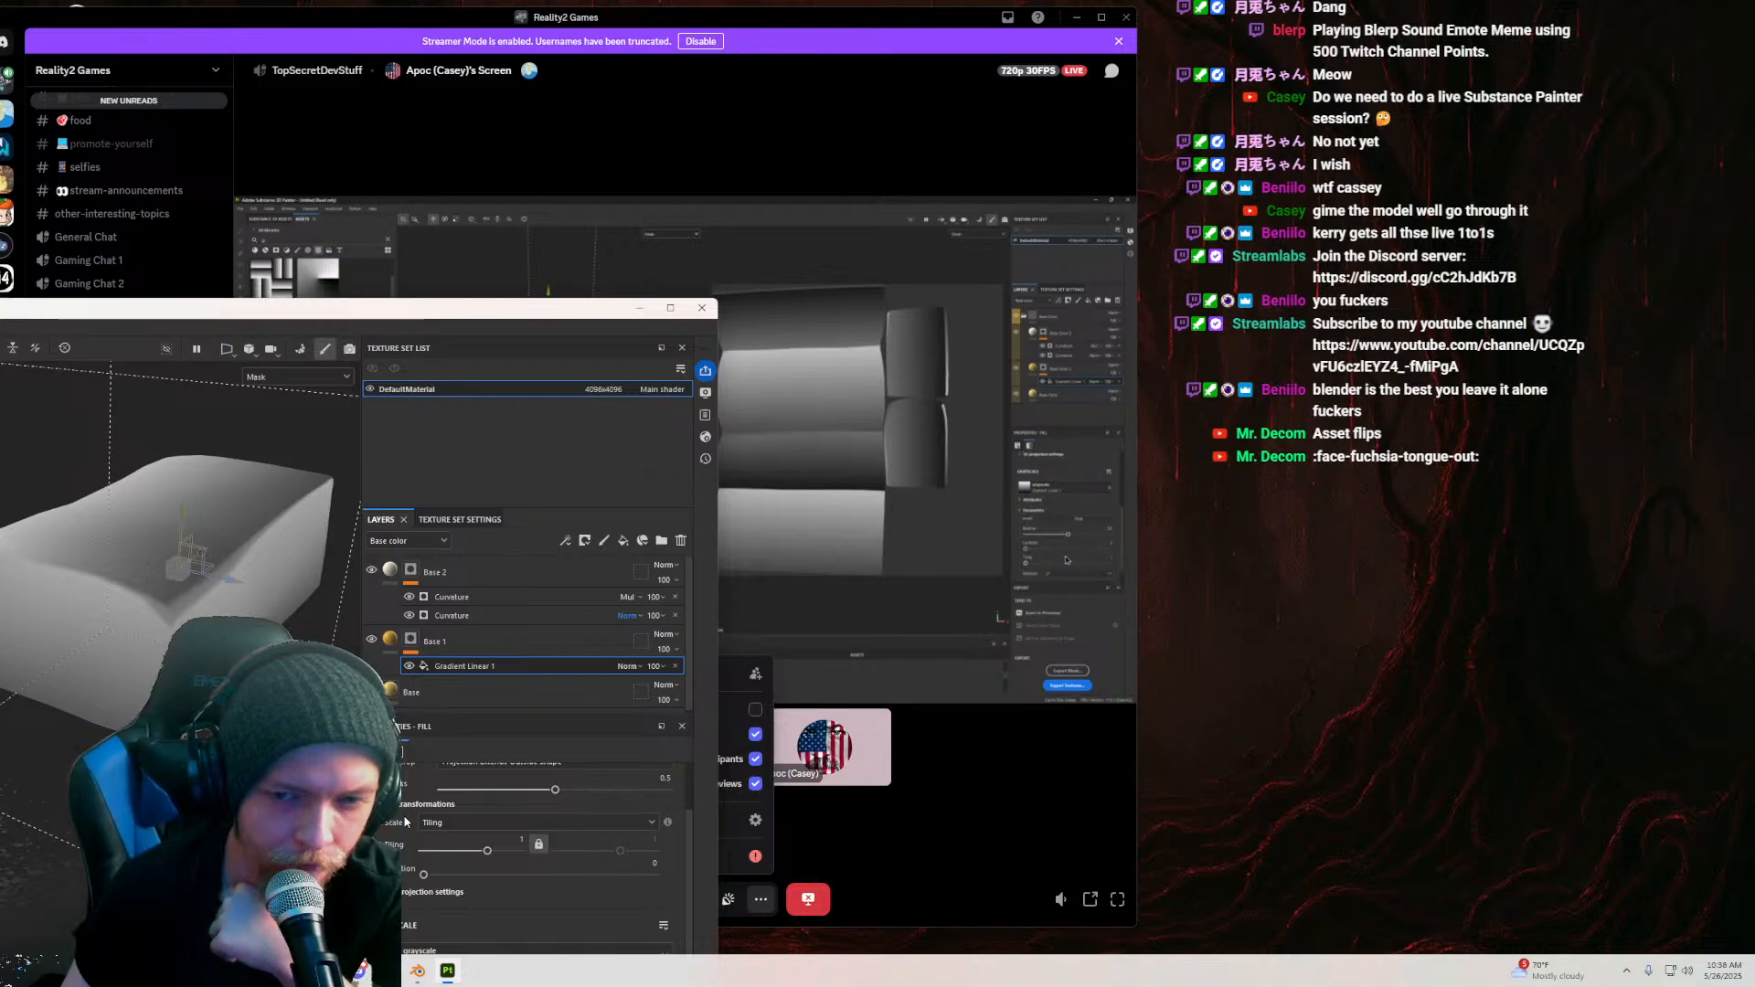
scroll(406, 820, "down", 3)
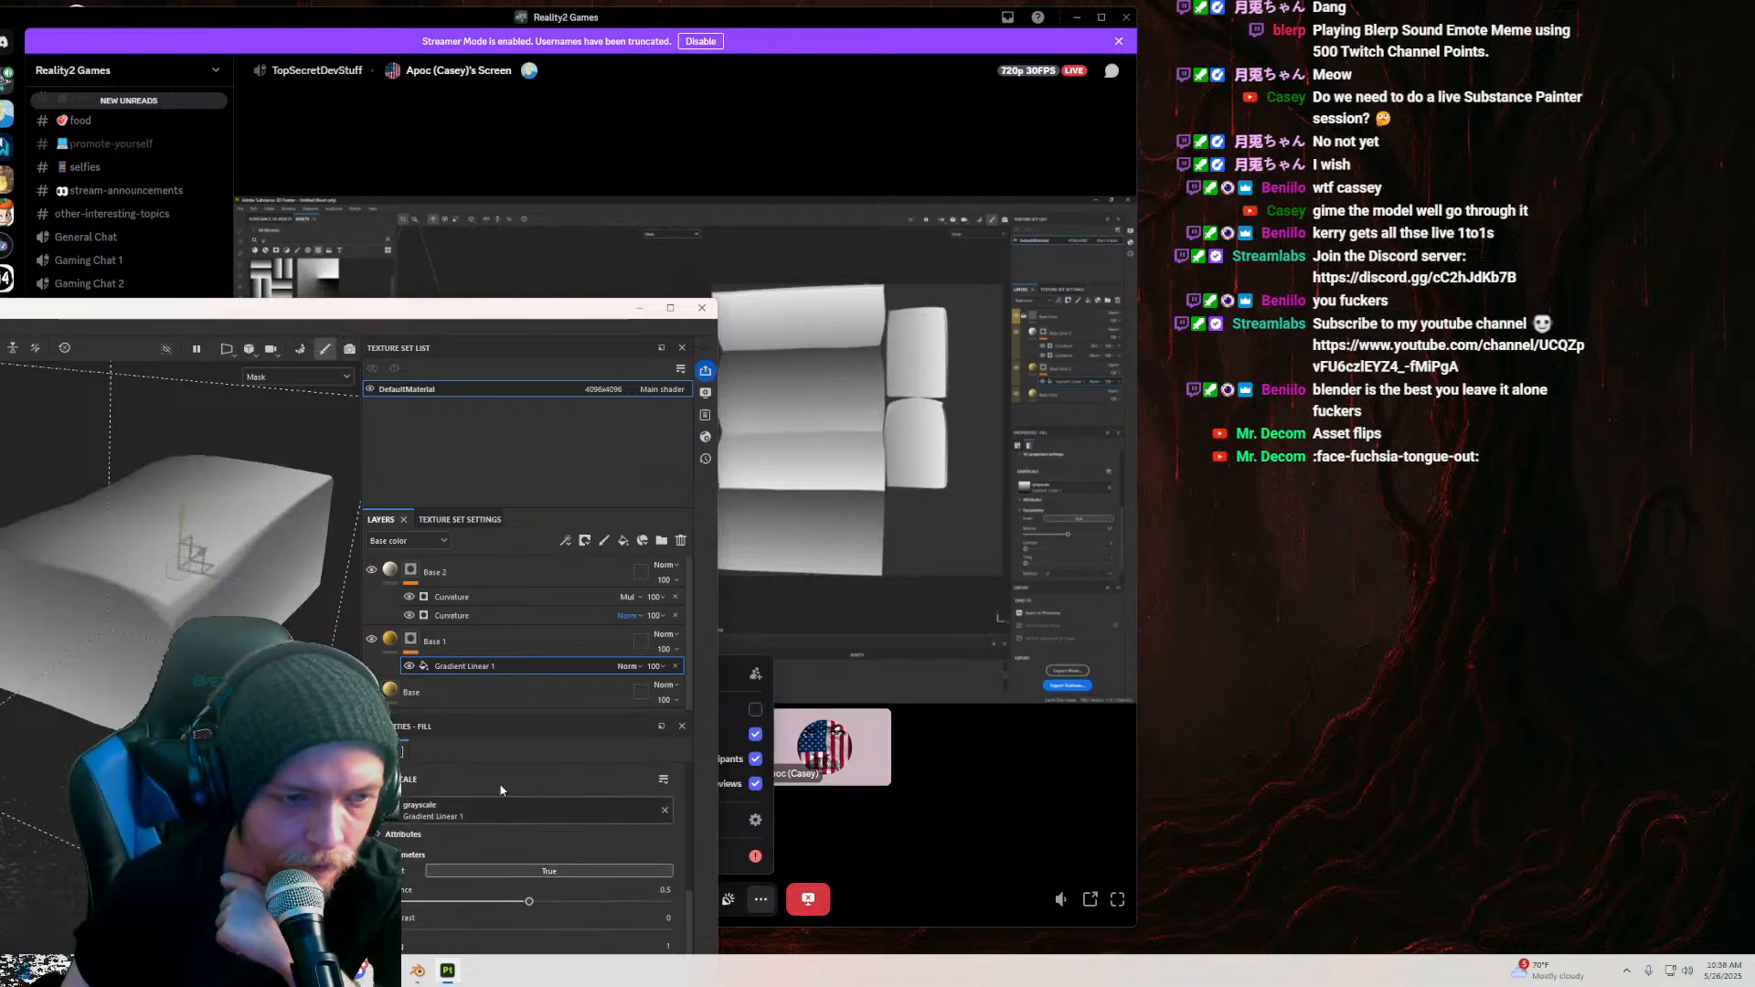
Step: Activate the rotate manipulator for the gradient projection and show the 3D and 2D views side by side
mouse_move(508, 312)
left_mouse_down()
mouse_move(677, 661)
mouse_move(727, 544)
left_mouse_up()
scroll(393, 694, "down", 3)
left_click_drag(390, 707, 448, 725, "alt")
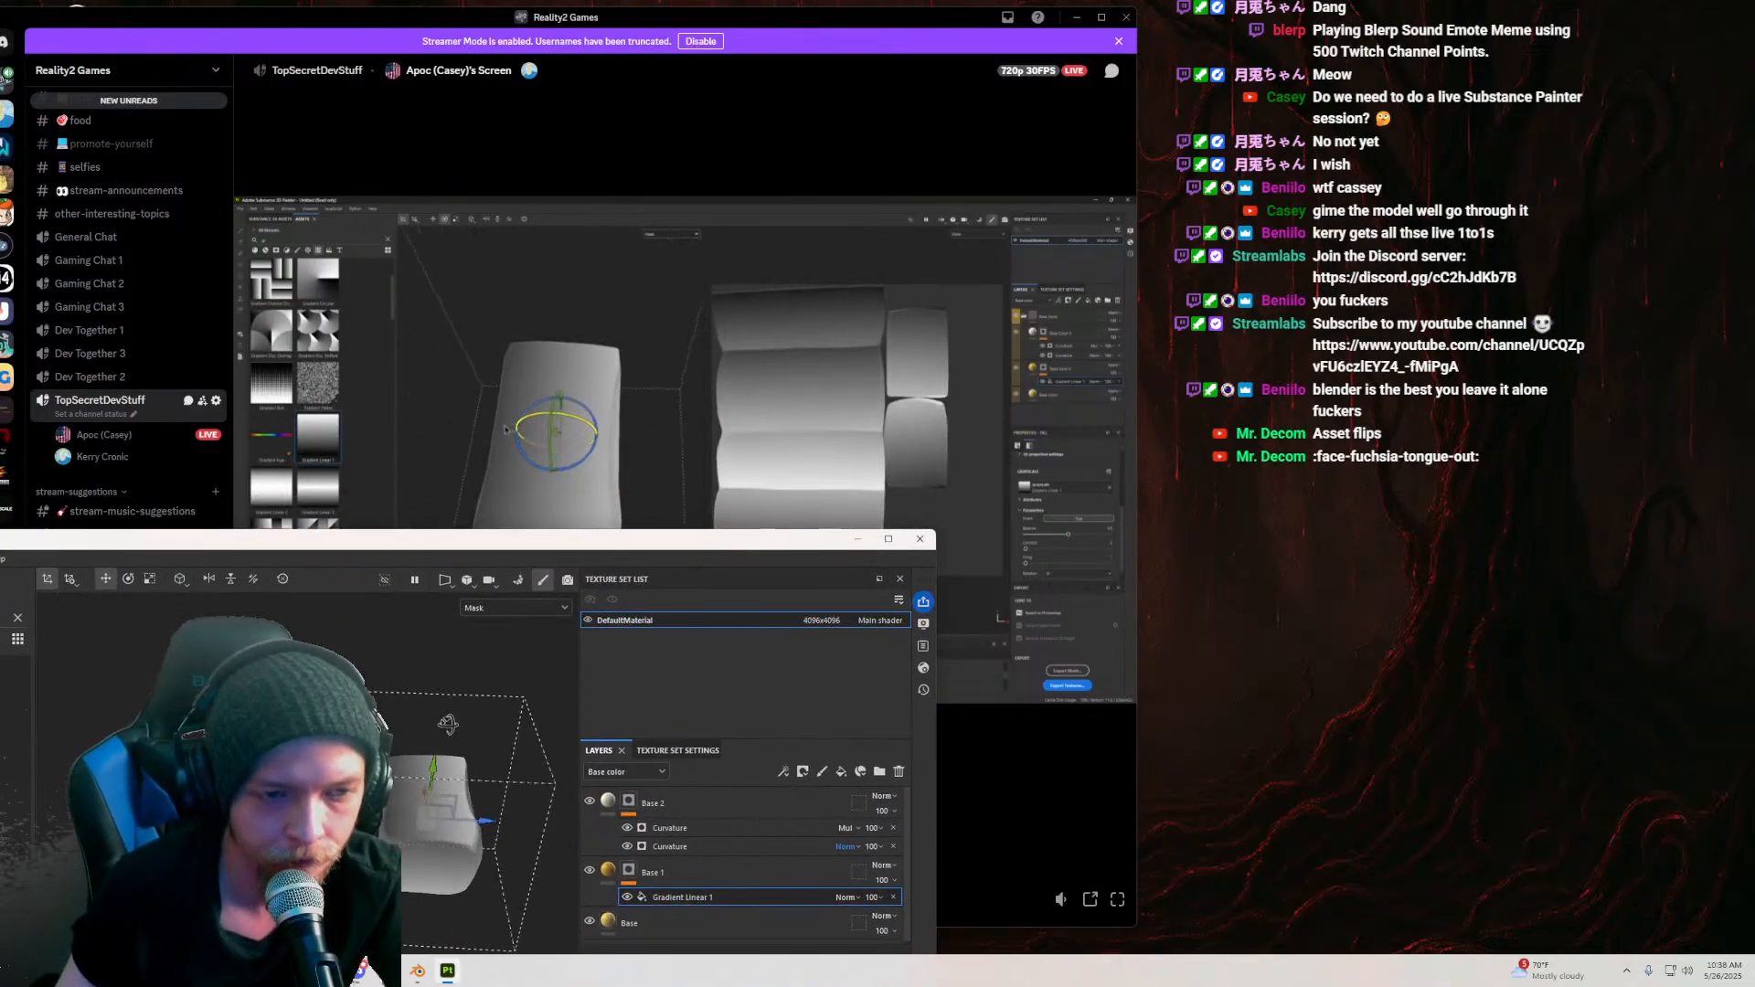
left_click(127, 579)
scroll(472, 823, "down", 1)
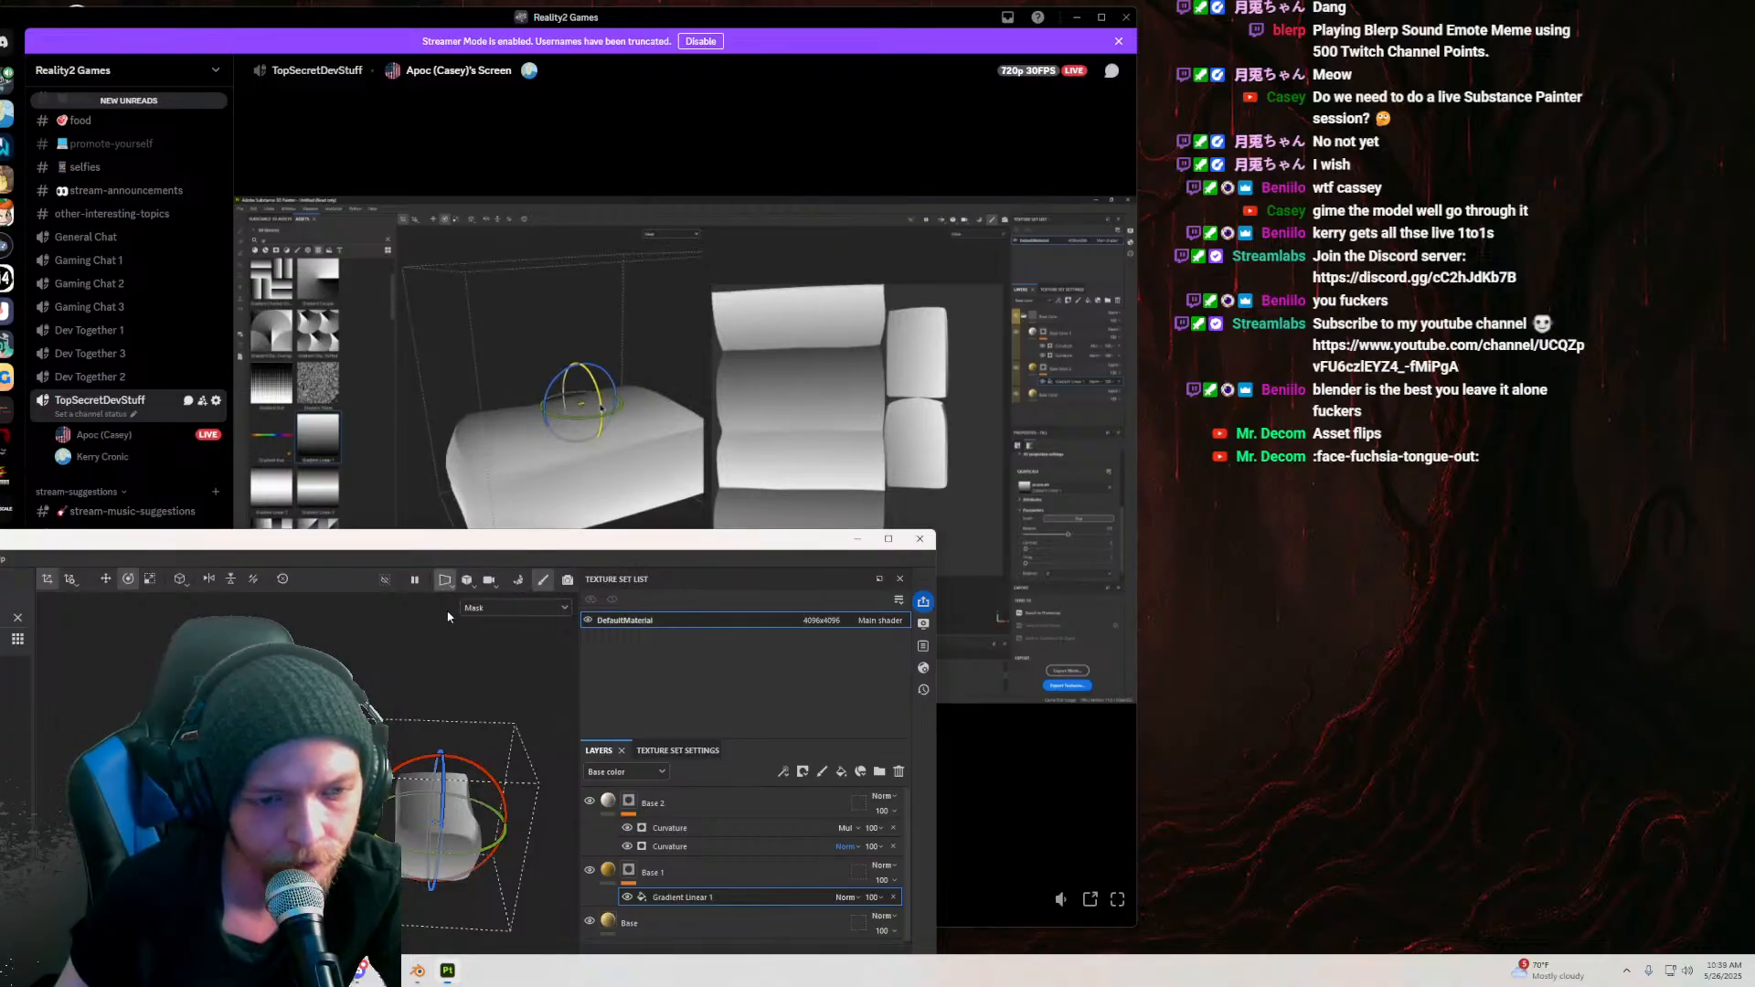
left_click(444, 581)
scroll(422, 823, "down", 2)
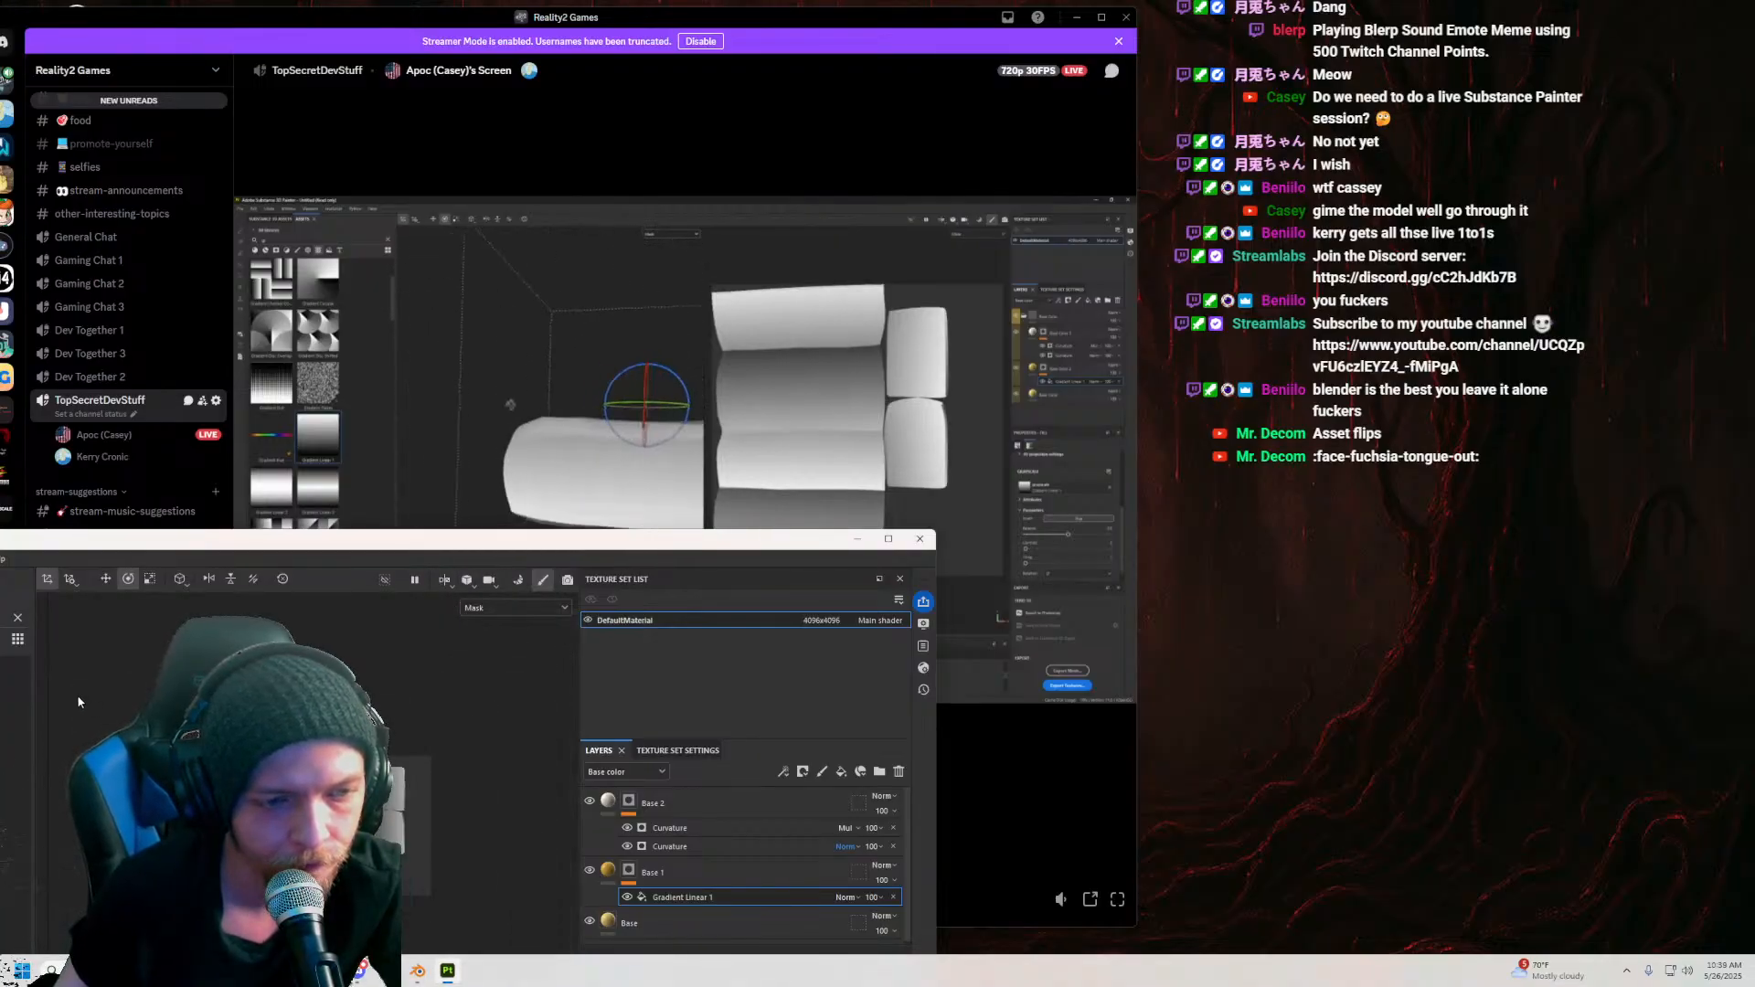
key("F1")
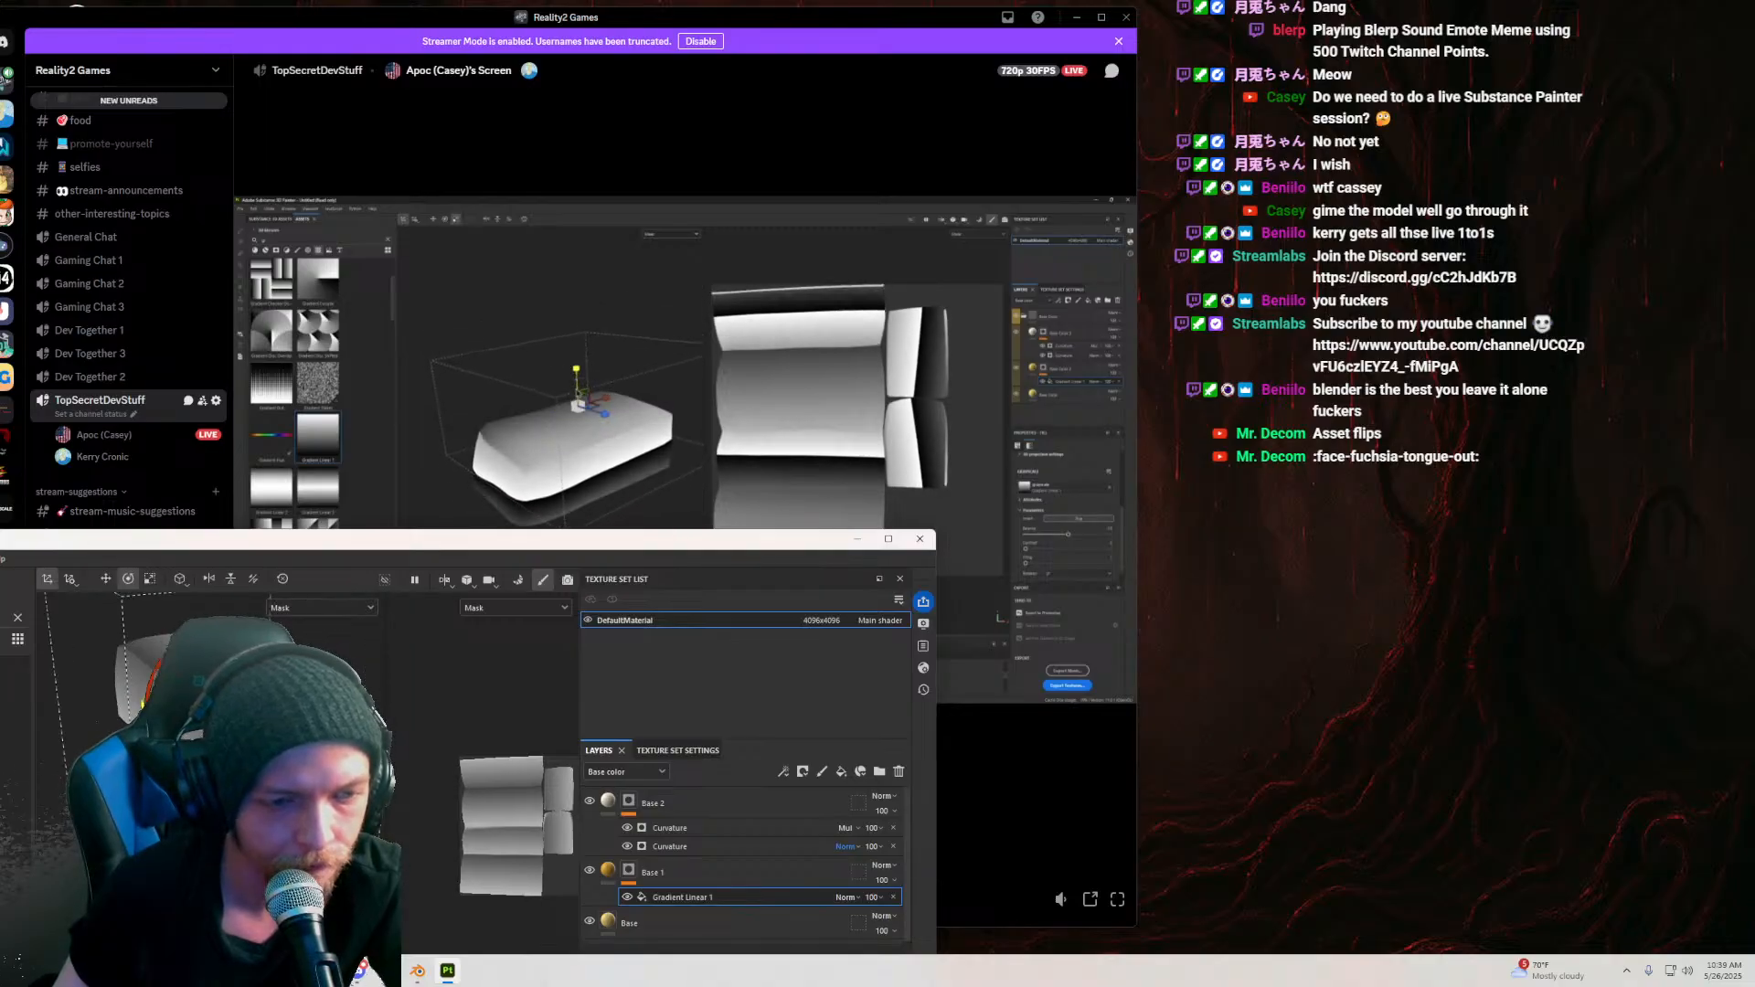
left_click_drag(131, 604, 229, 649, "alt")
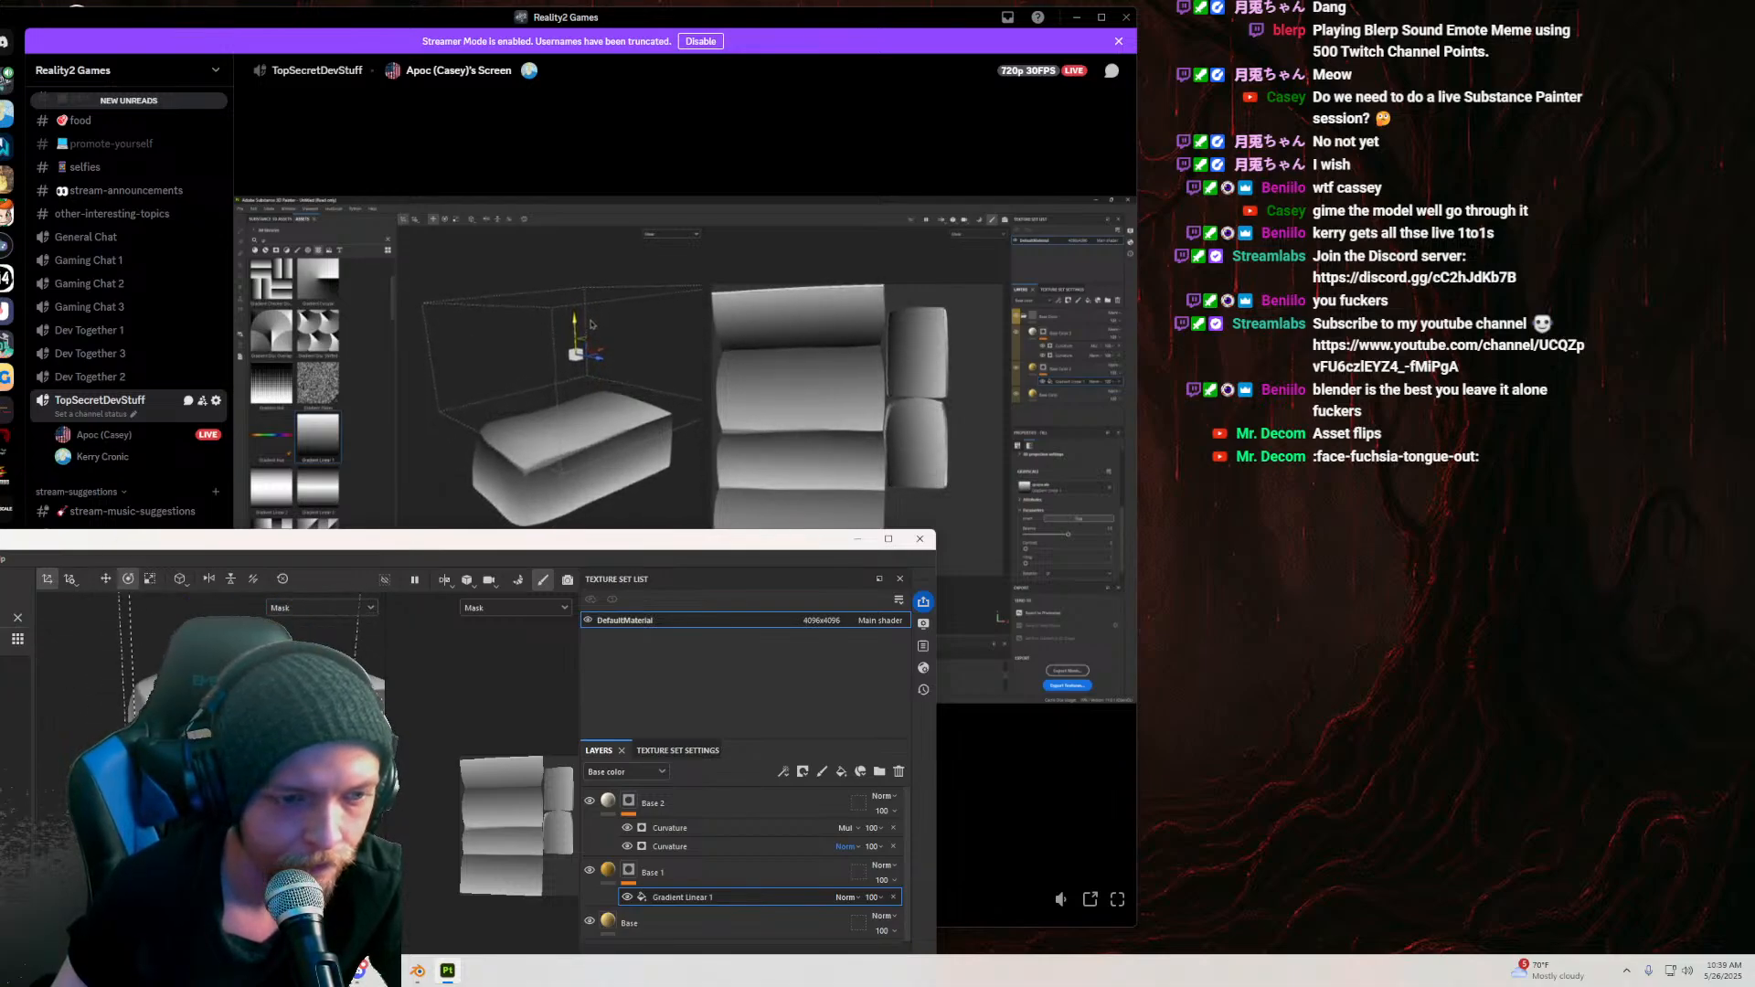
Step: Reposition the gradient's tri-planar projection on the block with the 3D manipulator, leaving the translate tool active
left_click_drag(309, 640, 446, 799)
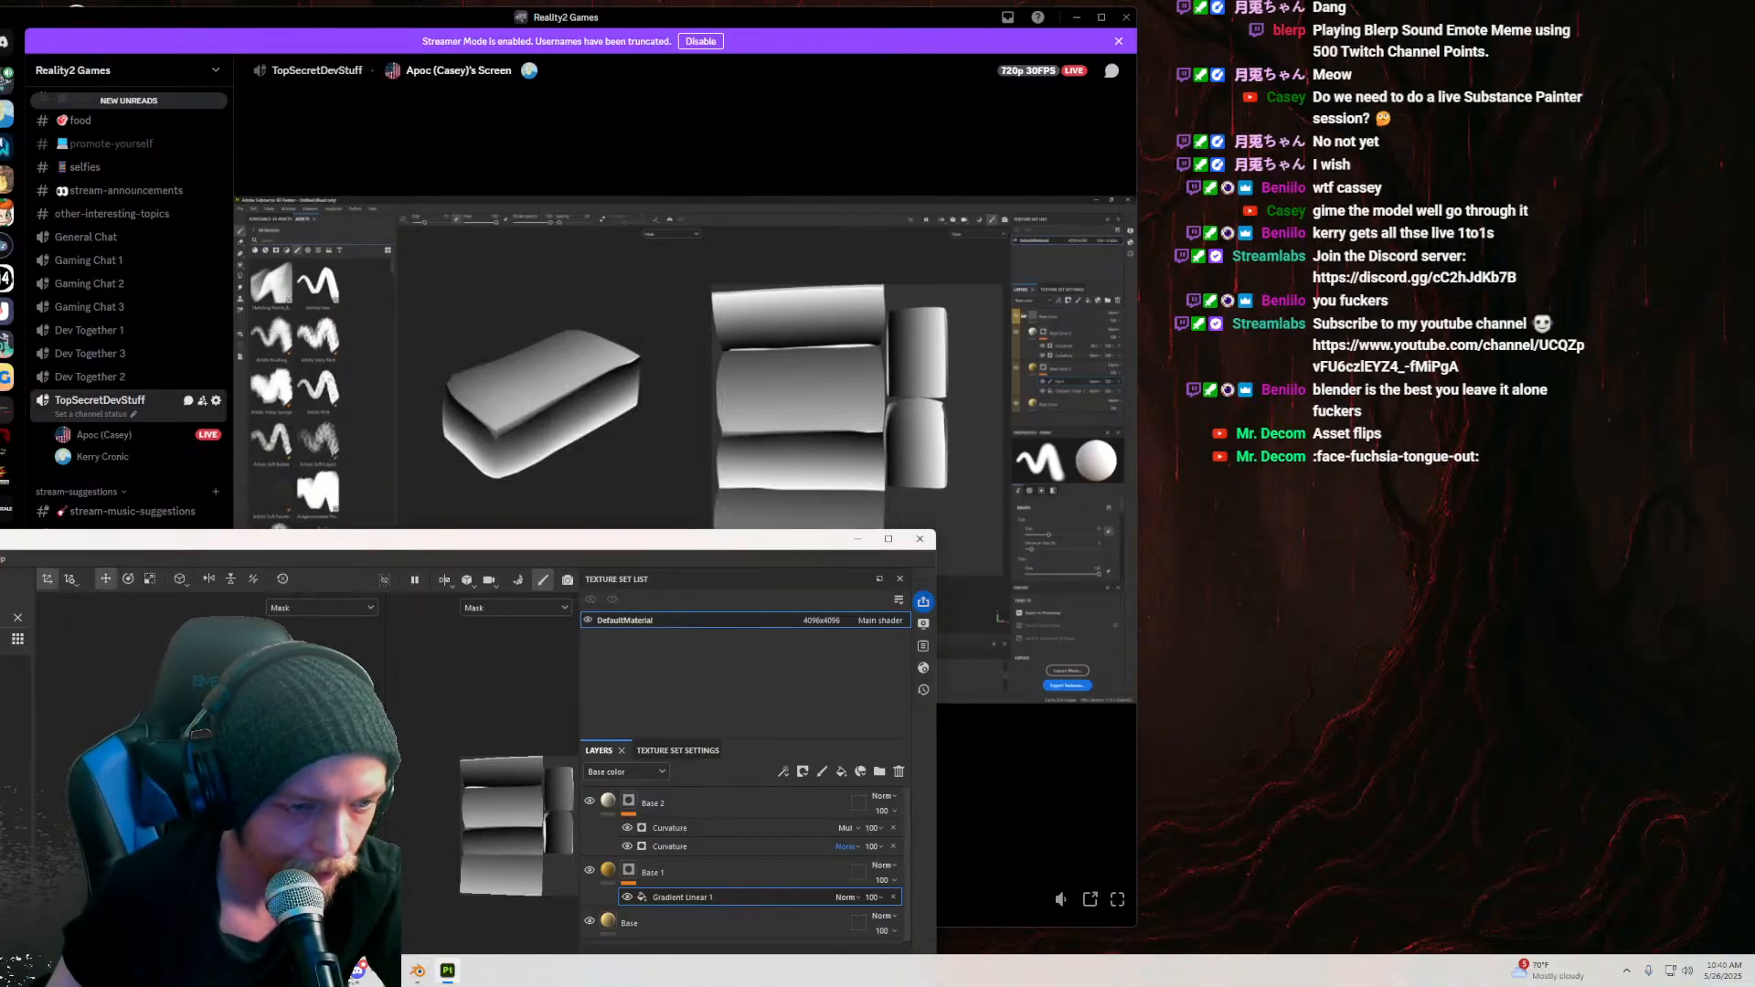
left_click(129, 579)
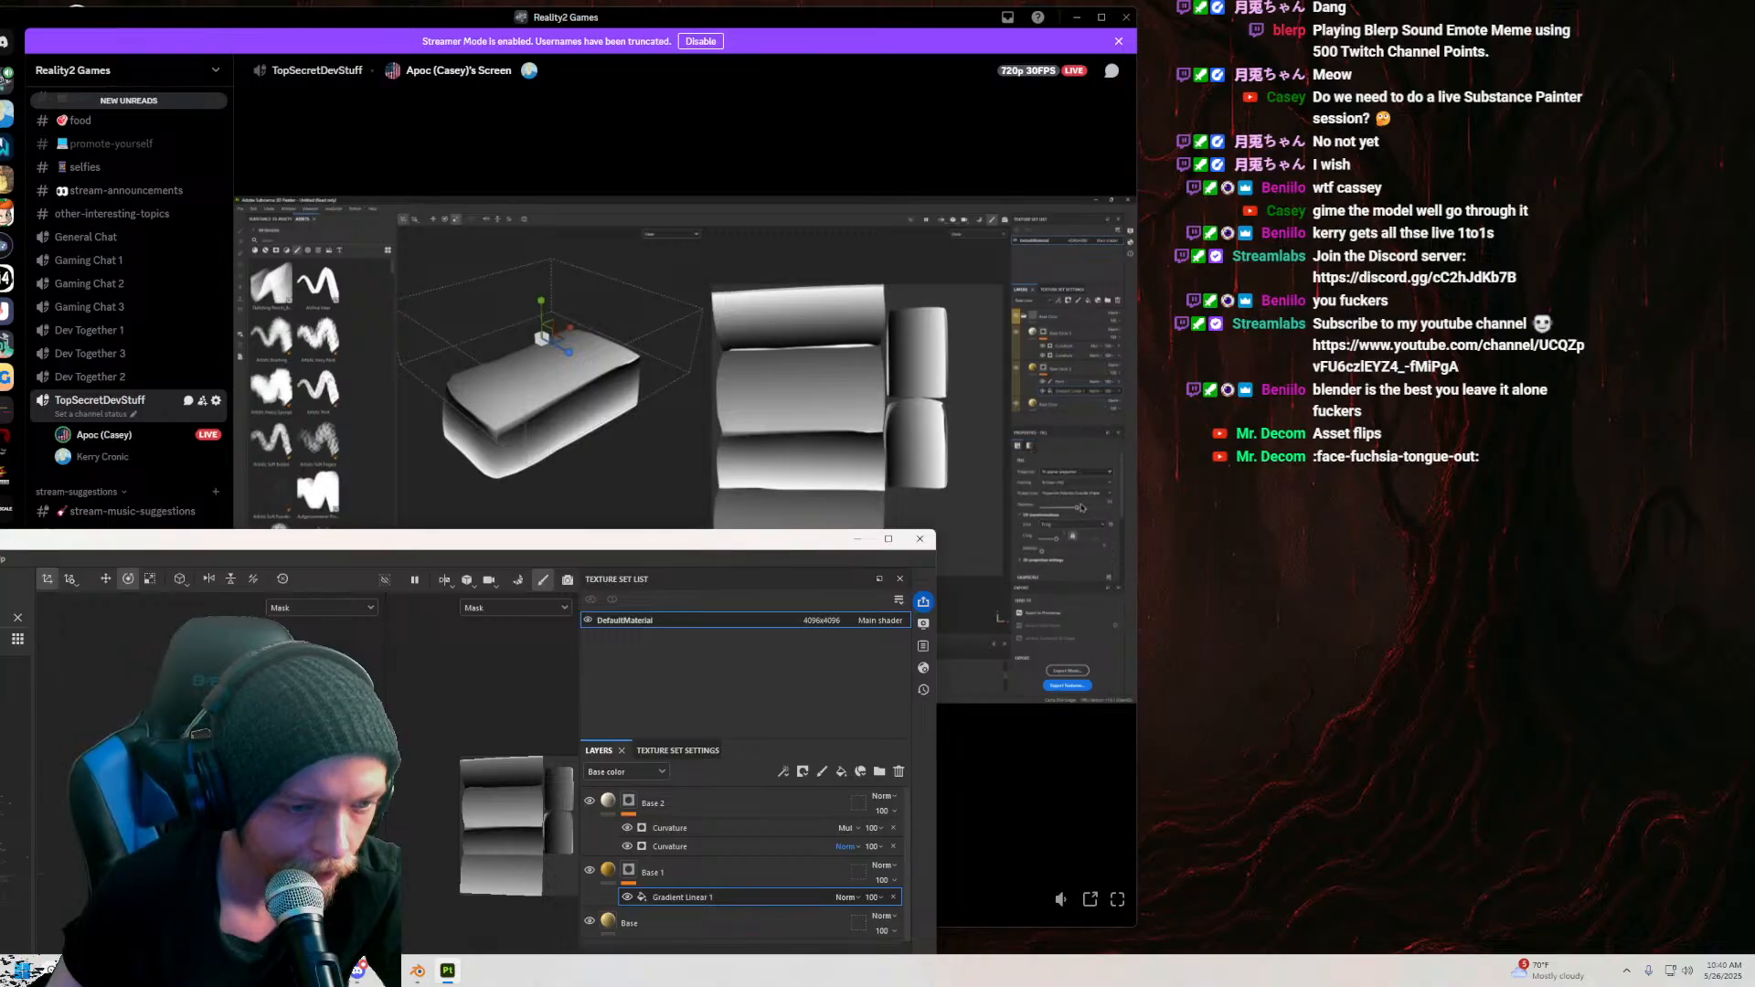
left_click(106, 579)
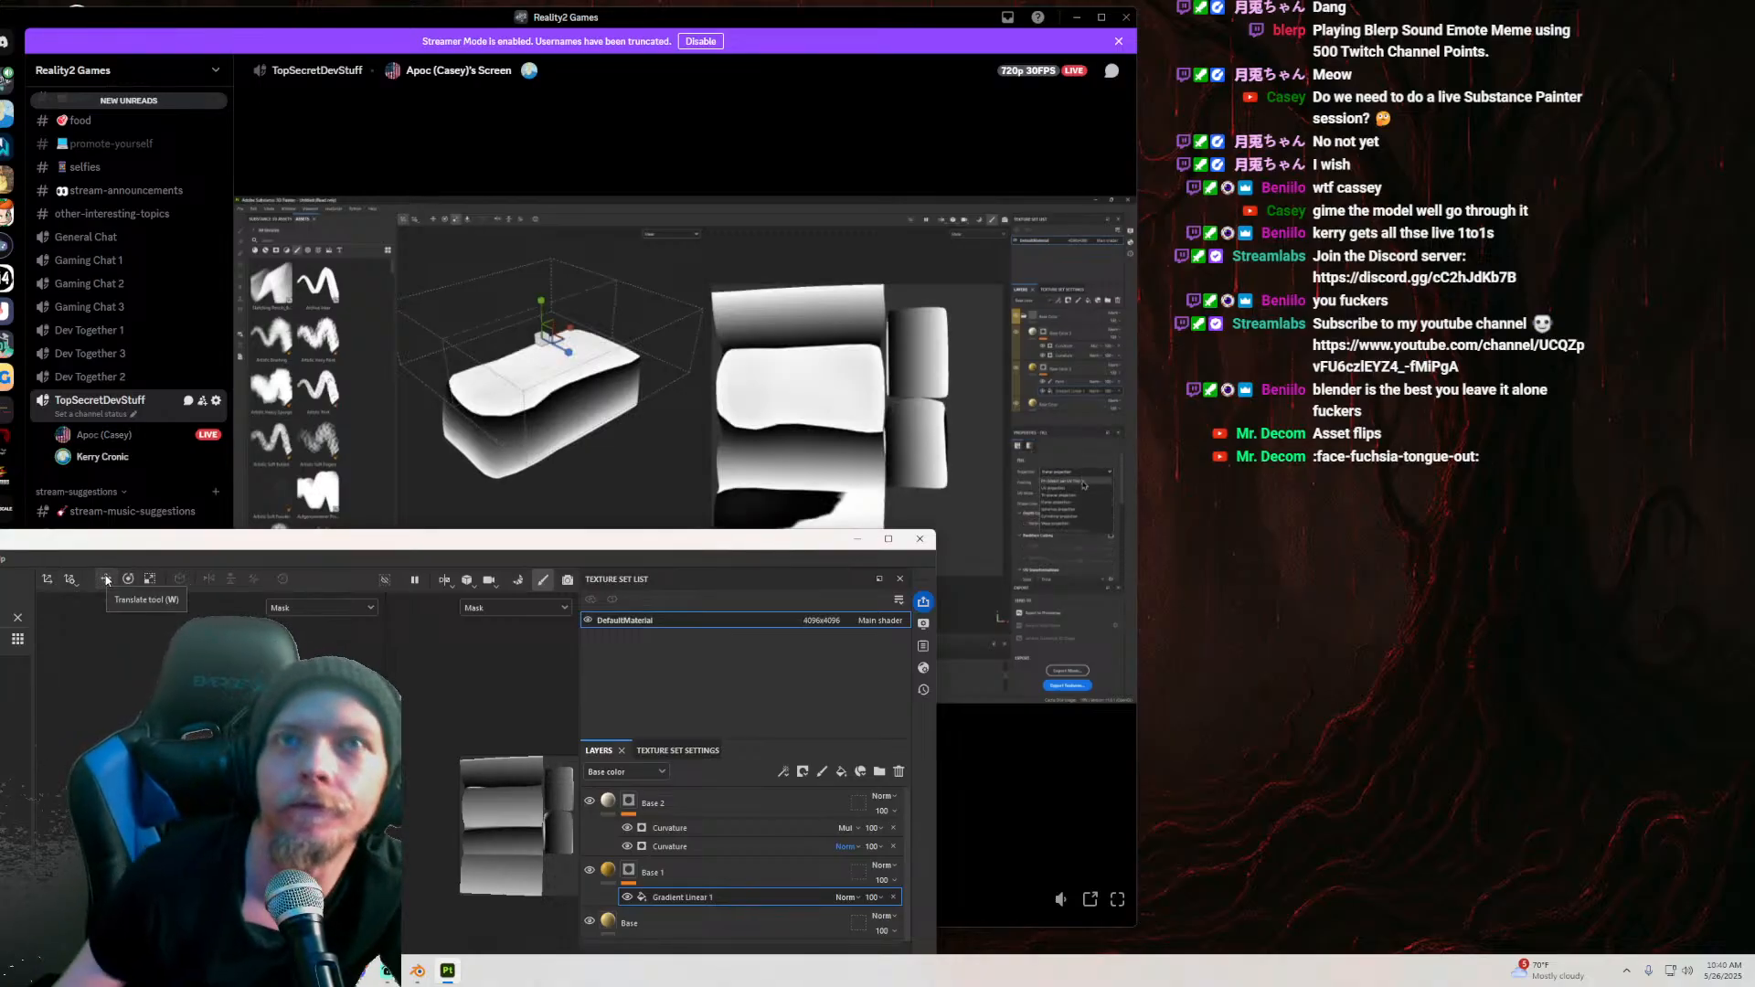
Step: Try Planar projection on the Gradient Linear 1 fill and switch it back to Tri-planar projection
mouse_move(784, 545)
left_mouse_down()
mouse_move(734, 494)
mouse_move(714, 517)
left_mouse_up()
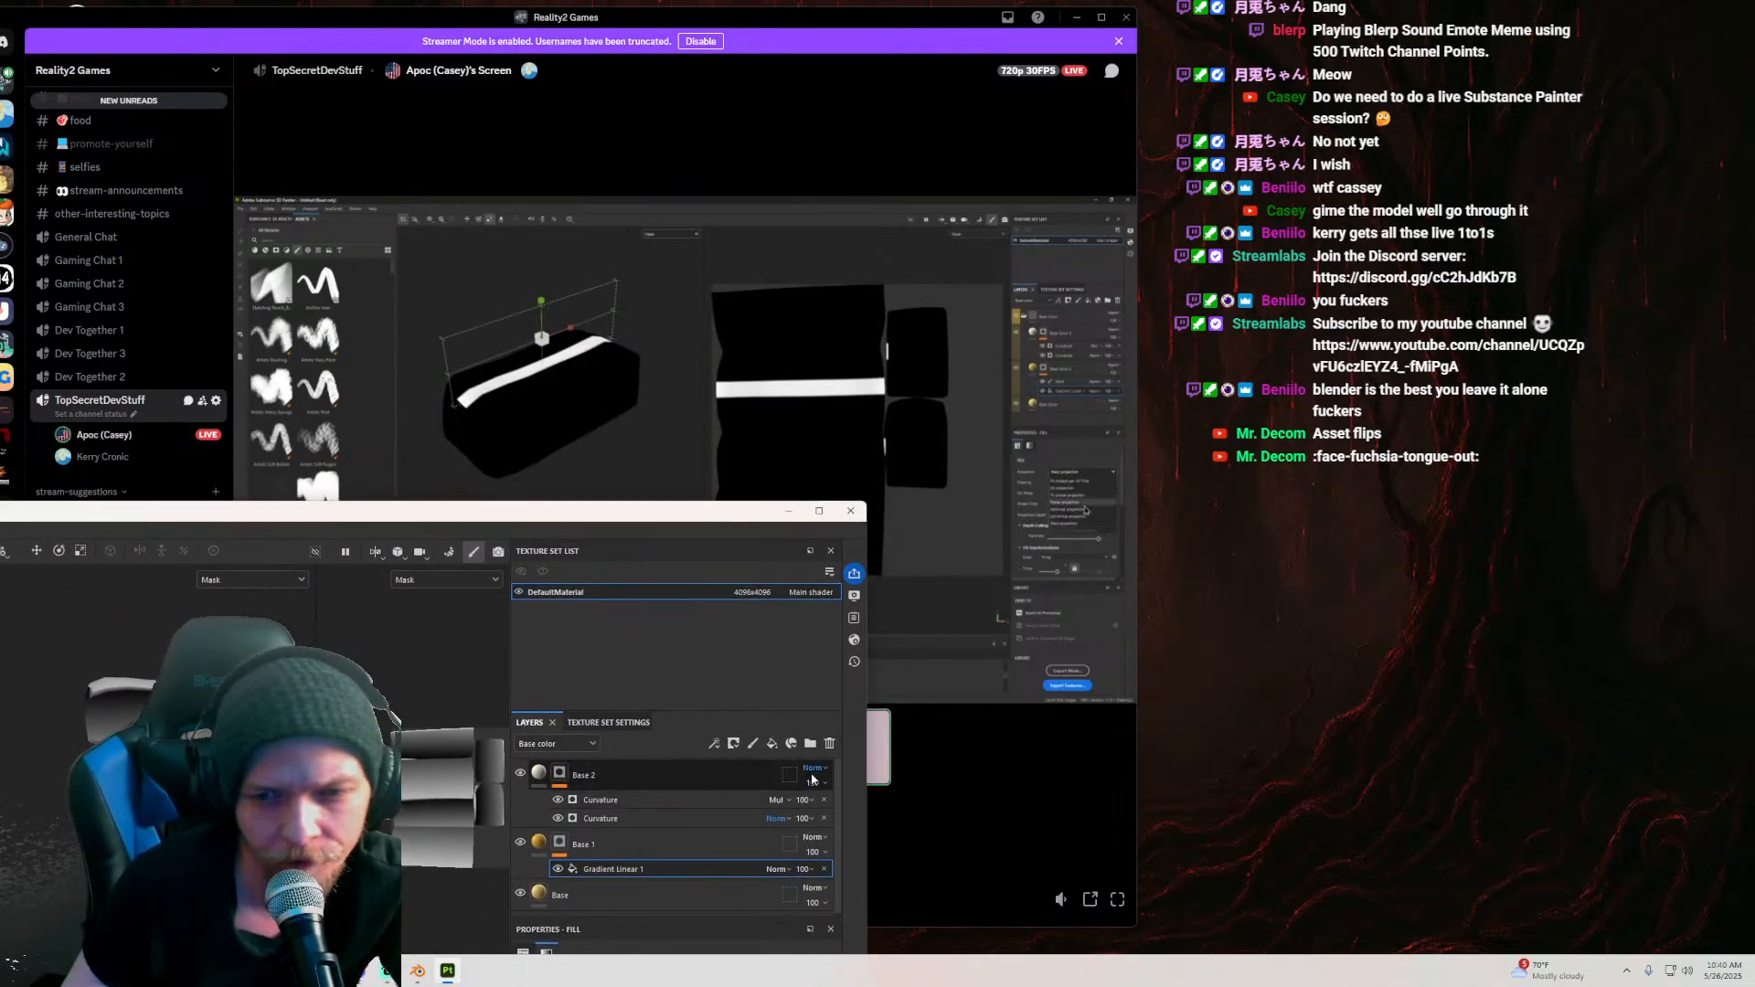
left_click_drag(621, 530, 495, 390)
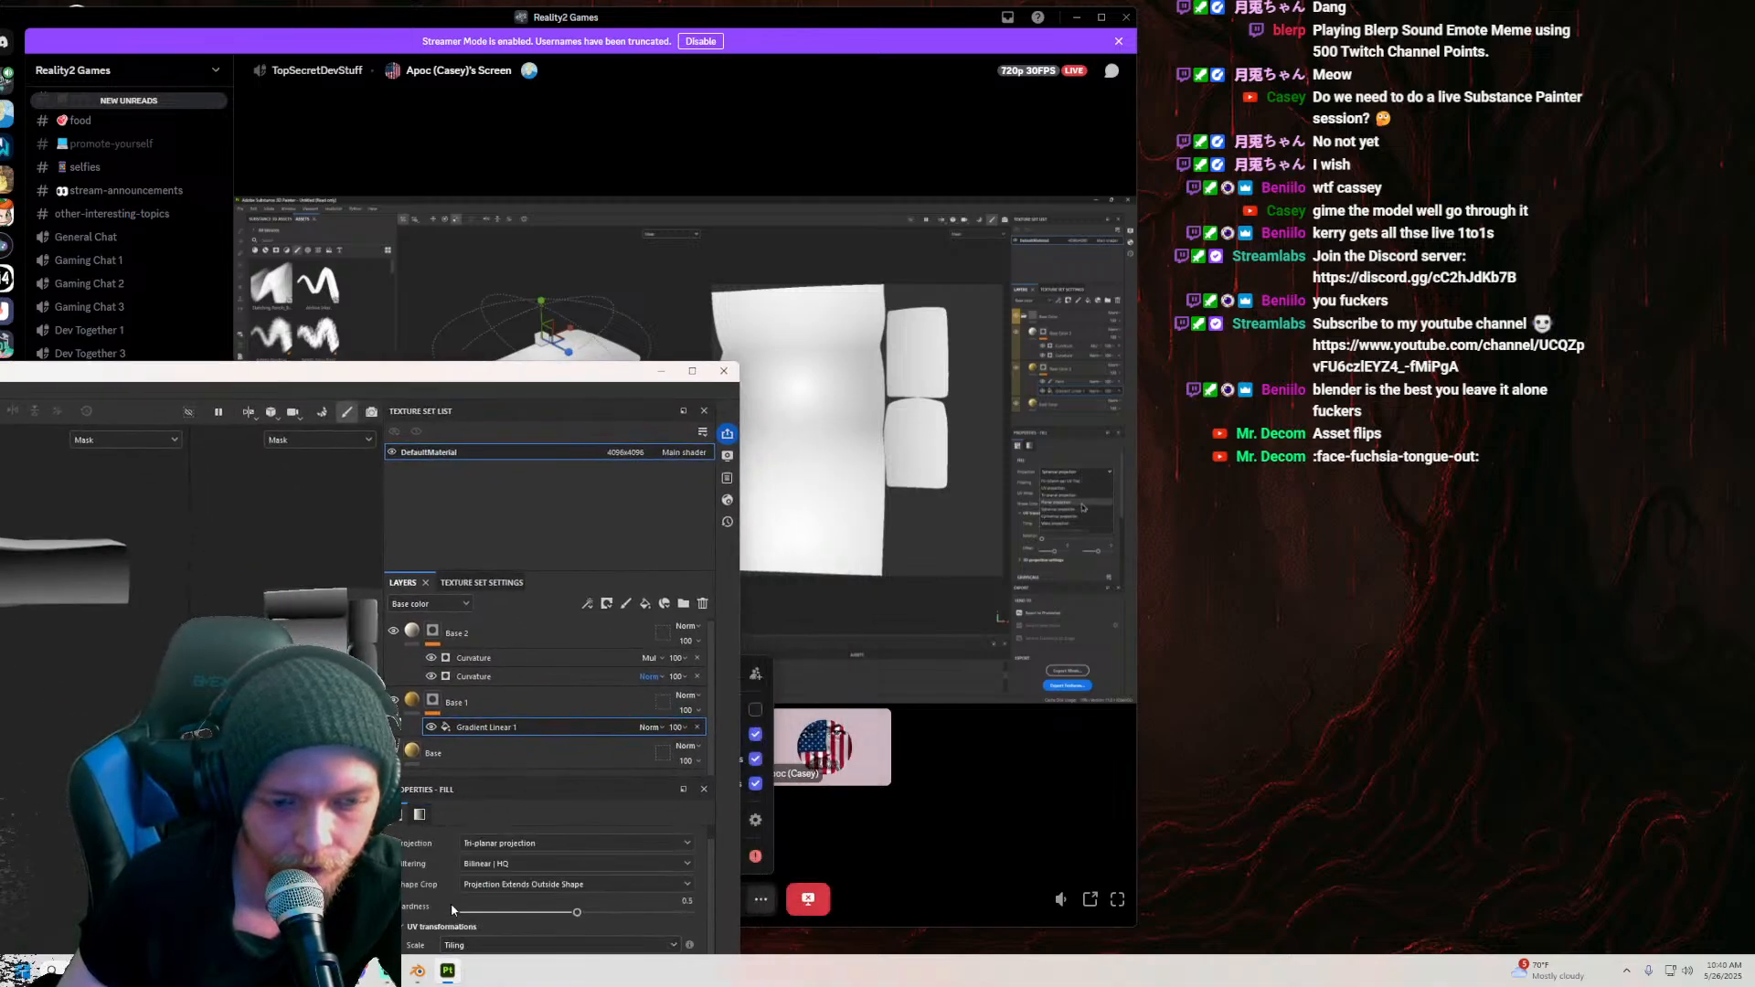
scroll(452, 903, "up", 1)
left_click(497, 865)
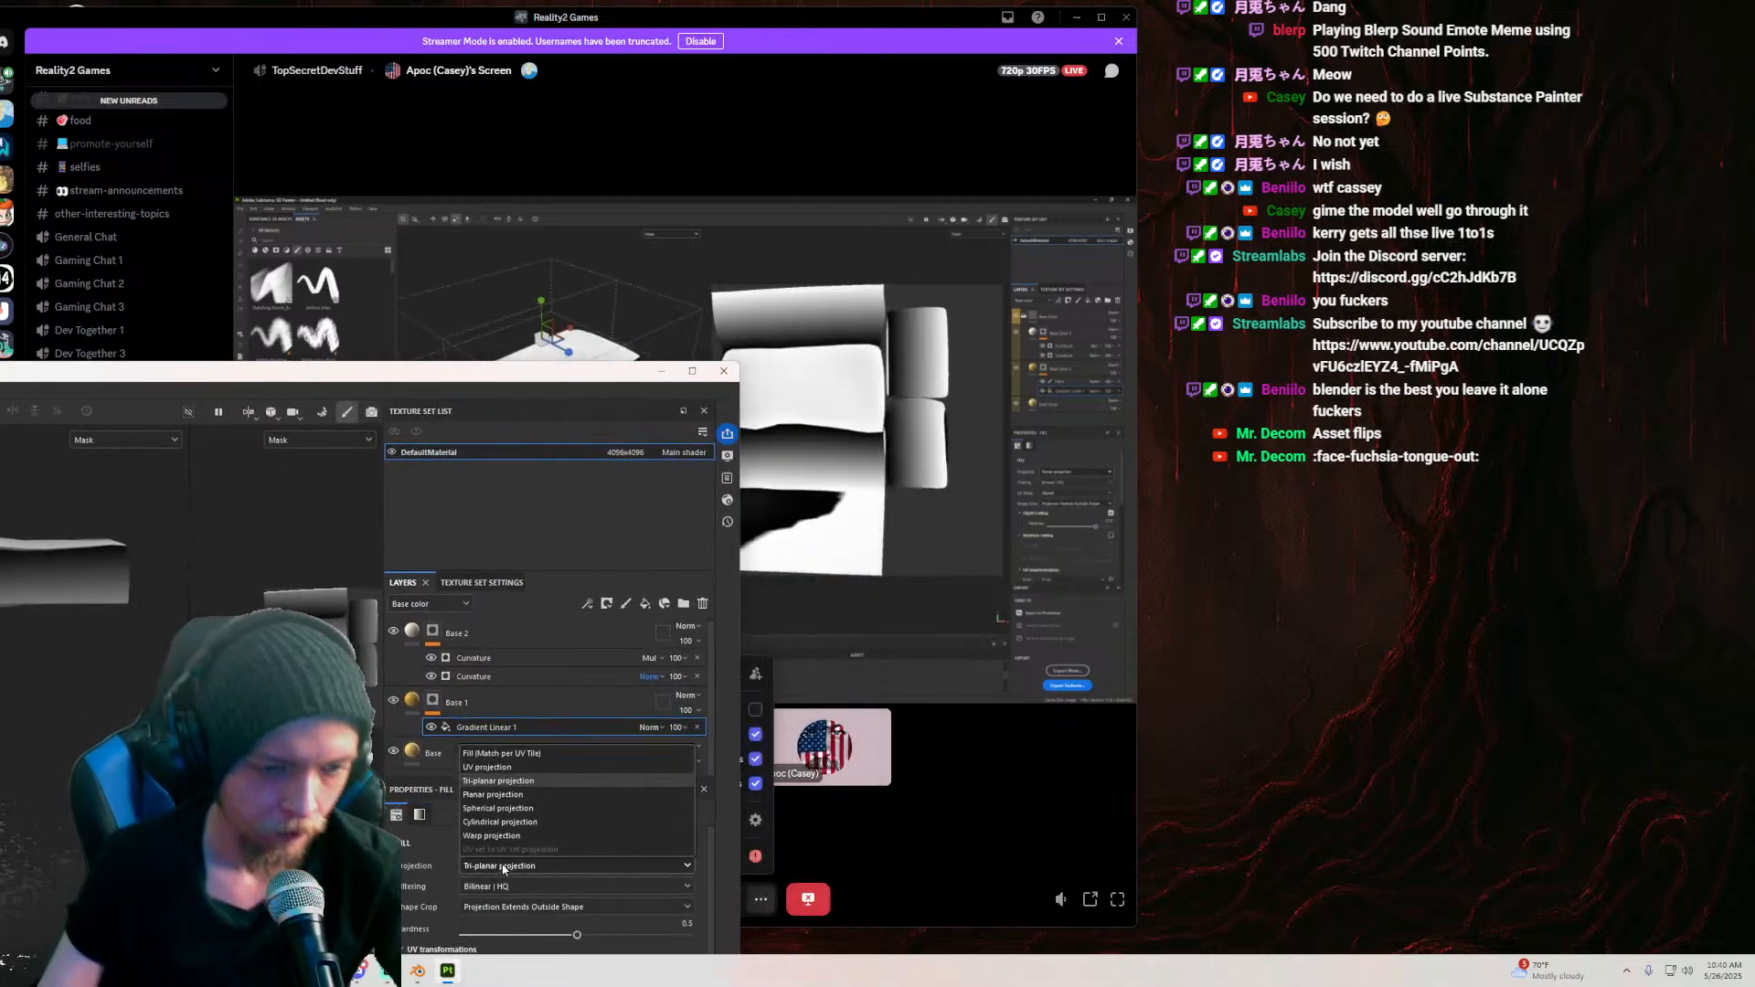
left_click(513, 794)
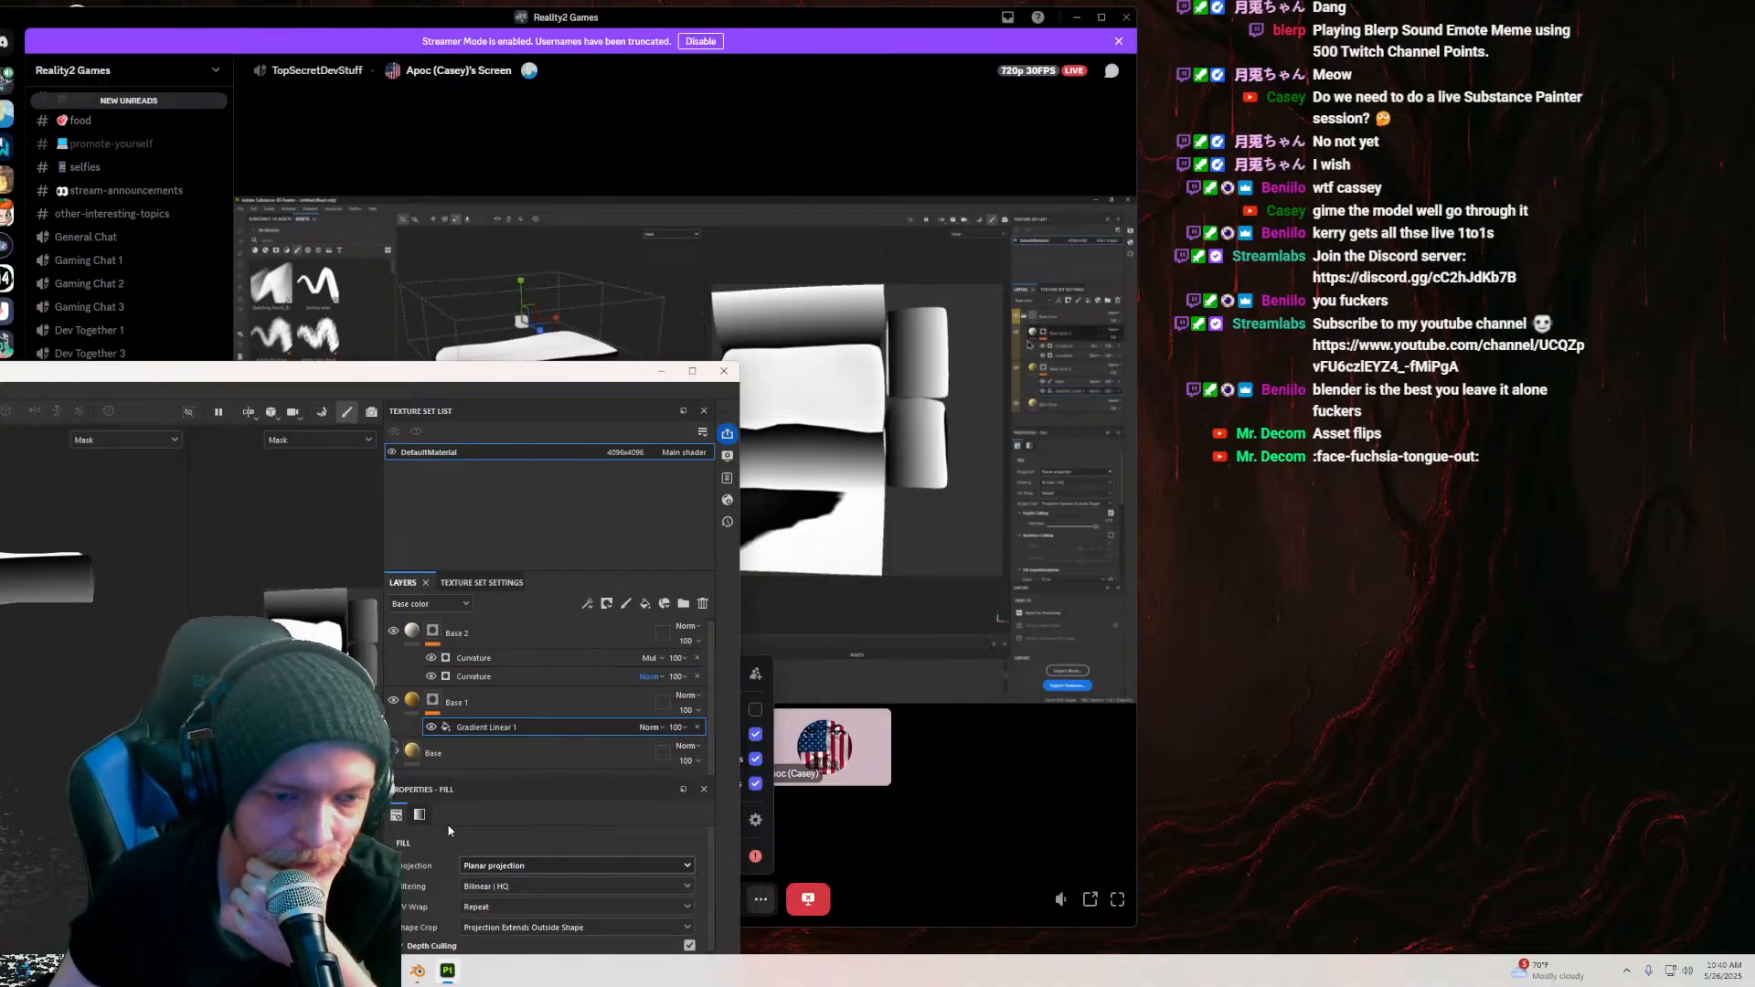
mouse_move(286, 371)
left_mouse_down()
mouse_move(542, 471)
mouse_move(304, 440)
left_mouse_up()
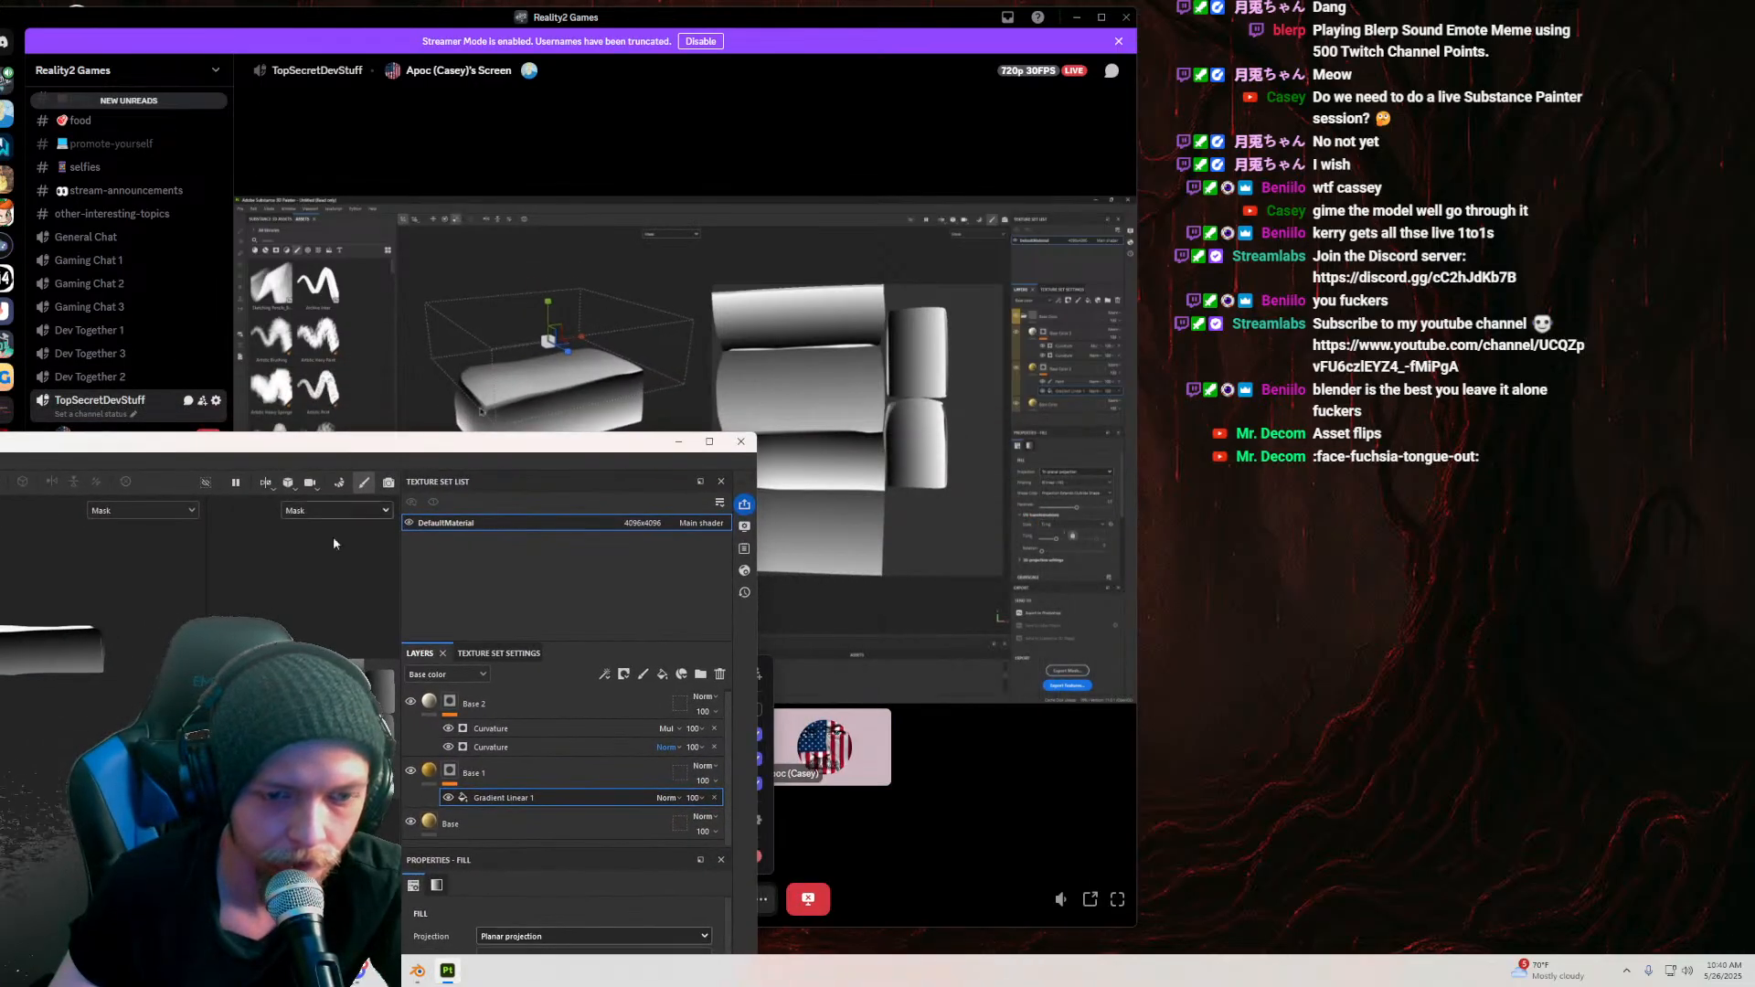
left_click(549, 936)
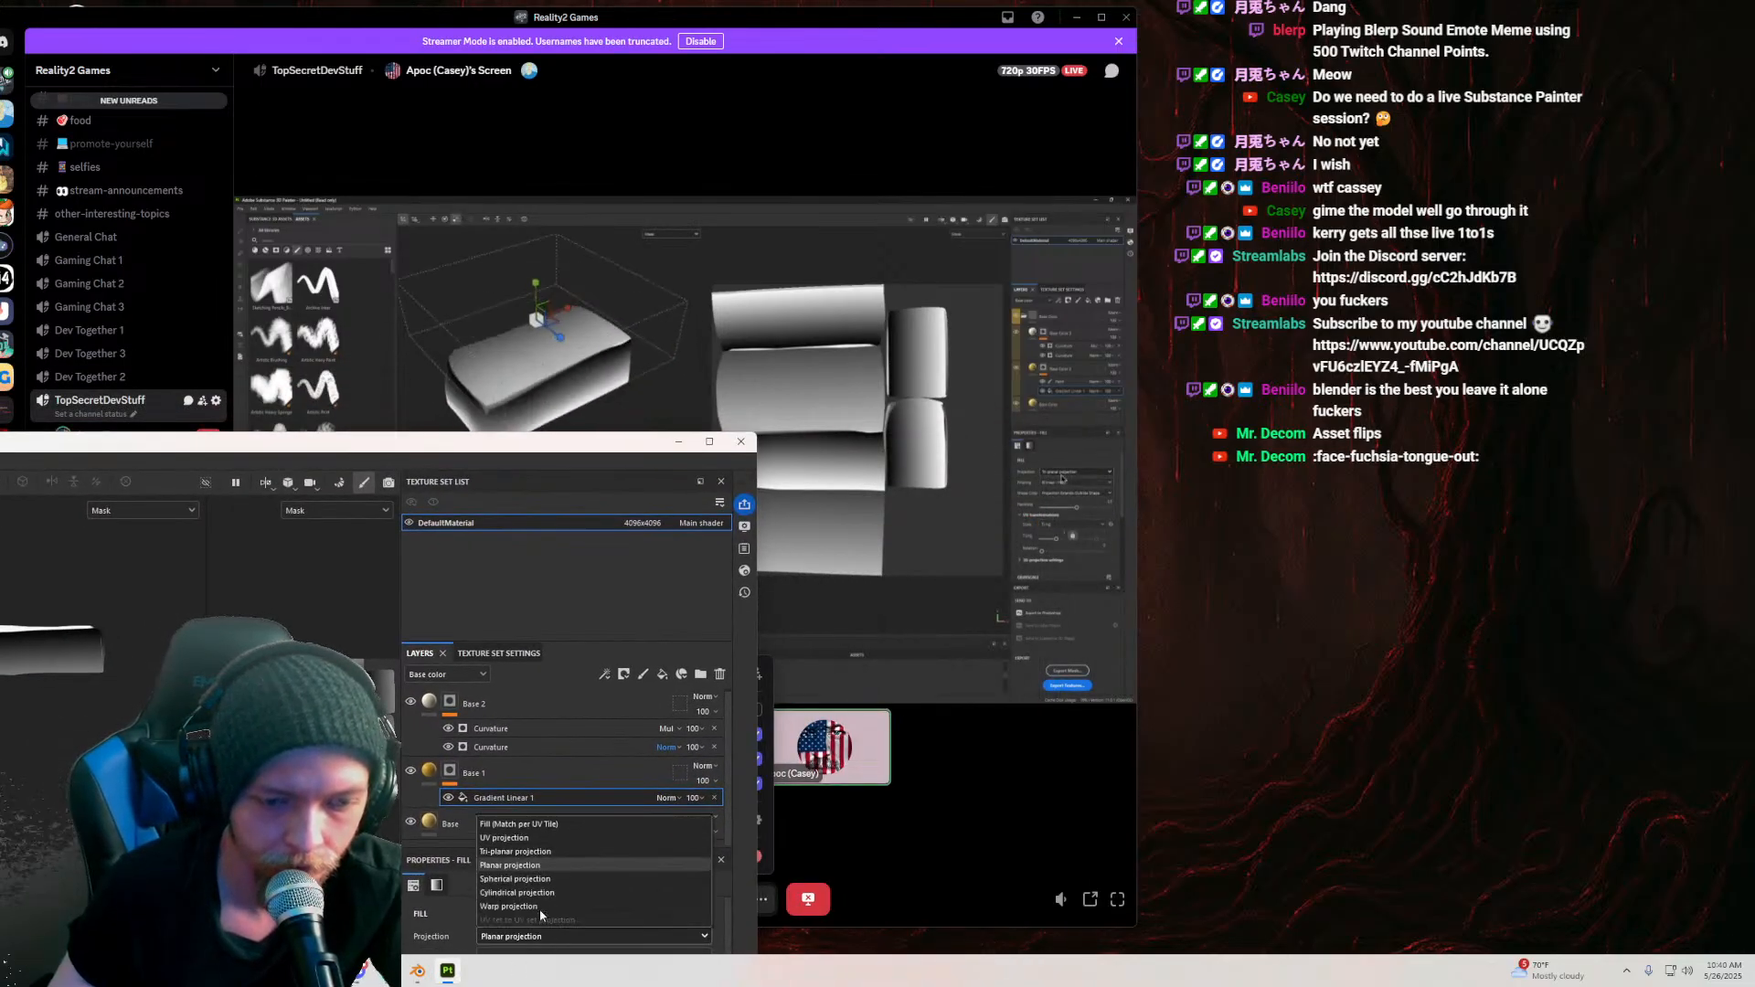
left_click(517, 852)
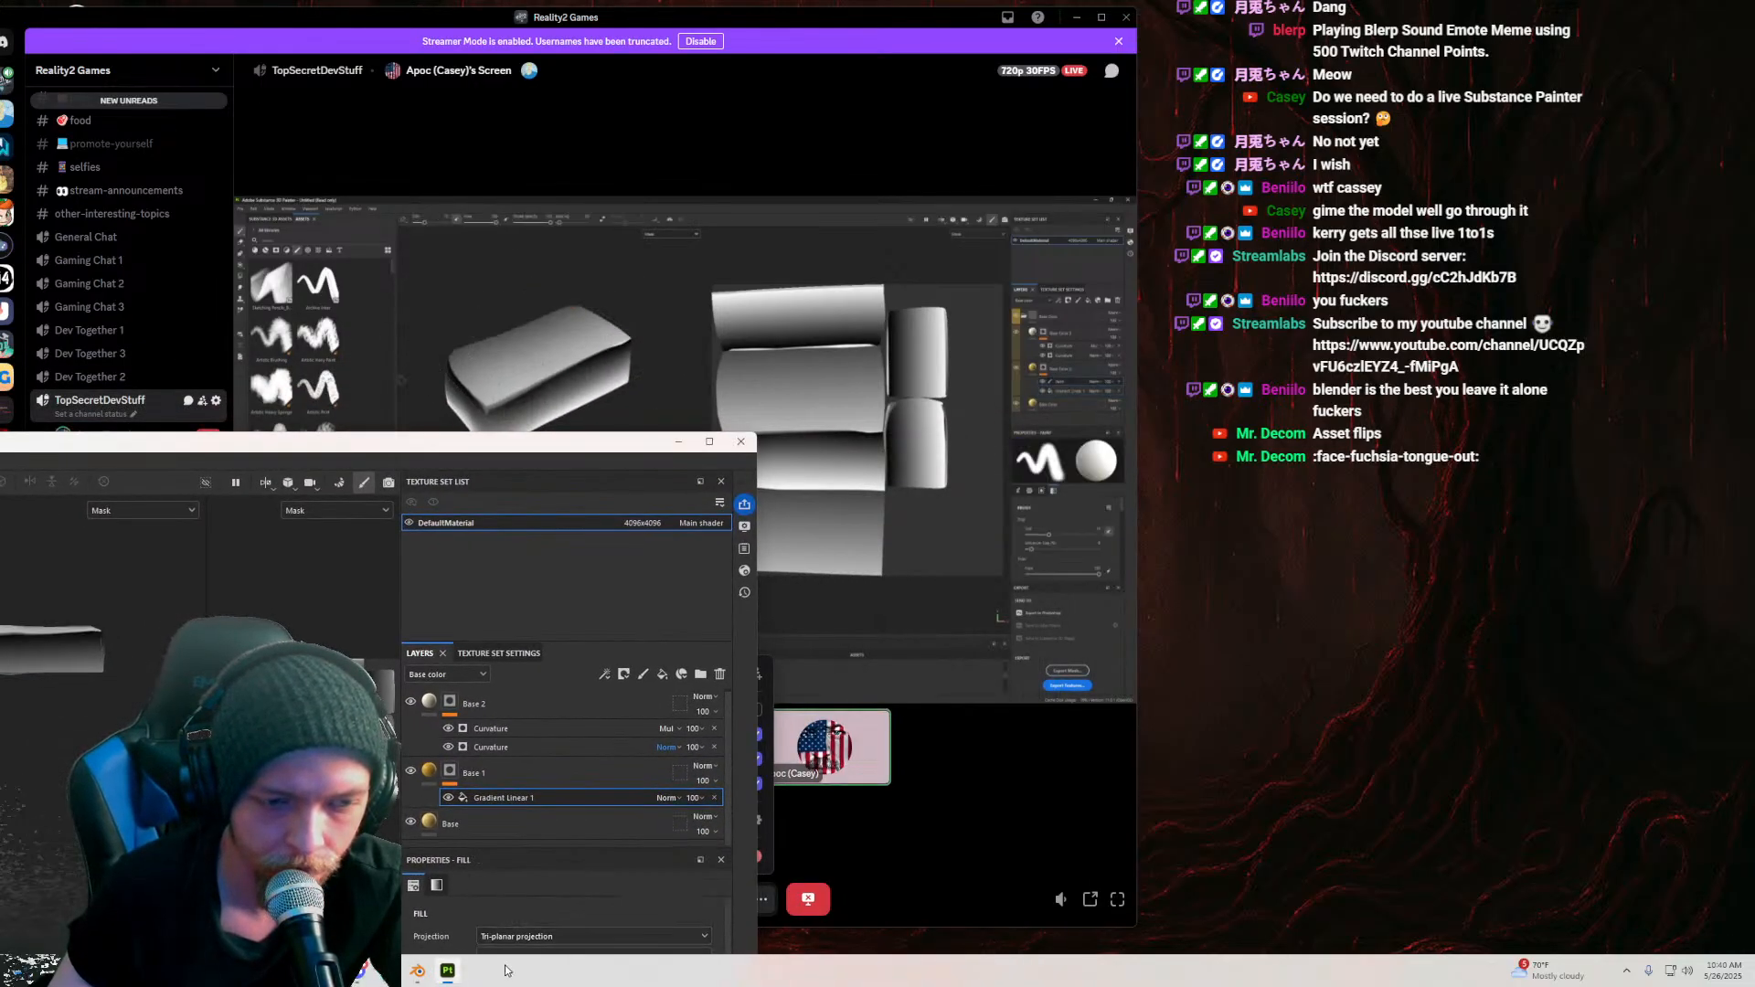
Step: Add a paint effect above Gradient Linear 1 in the Base 1 mask, clear the asset search and pick the Basic Soft brush
right_click(502, 798)
left_click(544, 691)
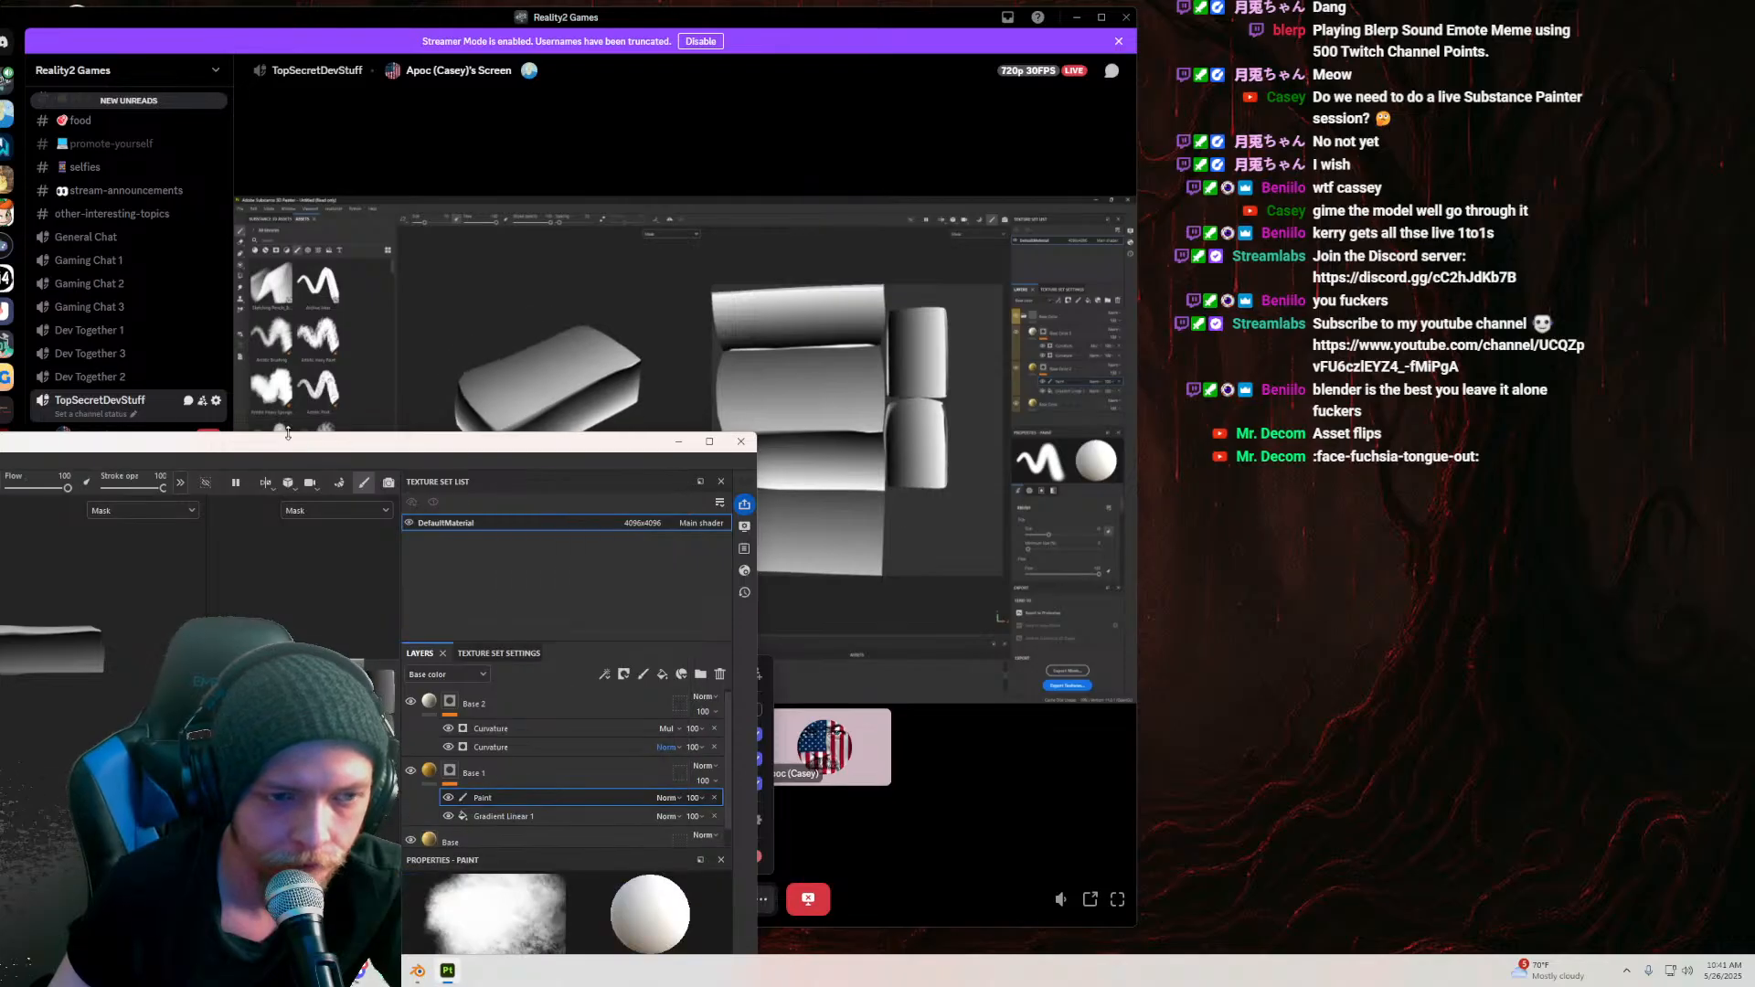
left_click_drag(462, 442, 820, 468)
left_click(201, 563)
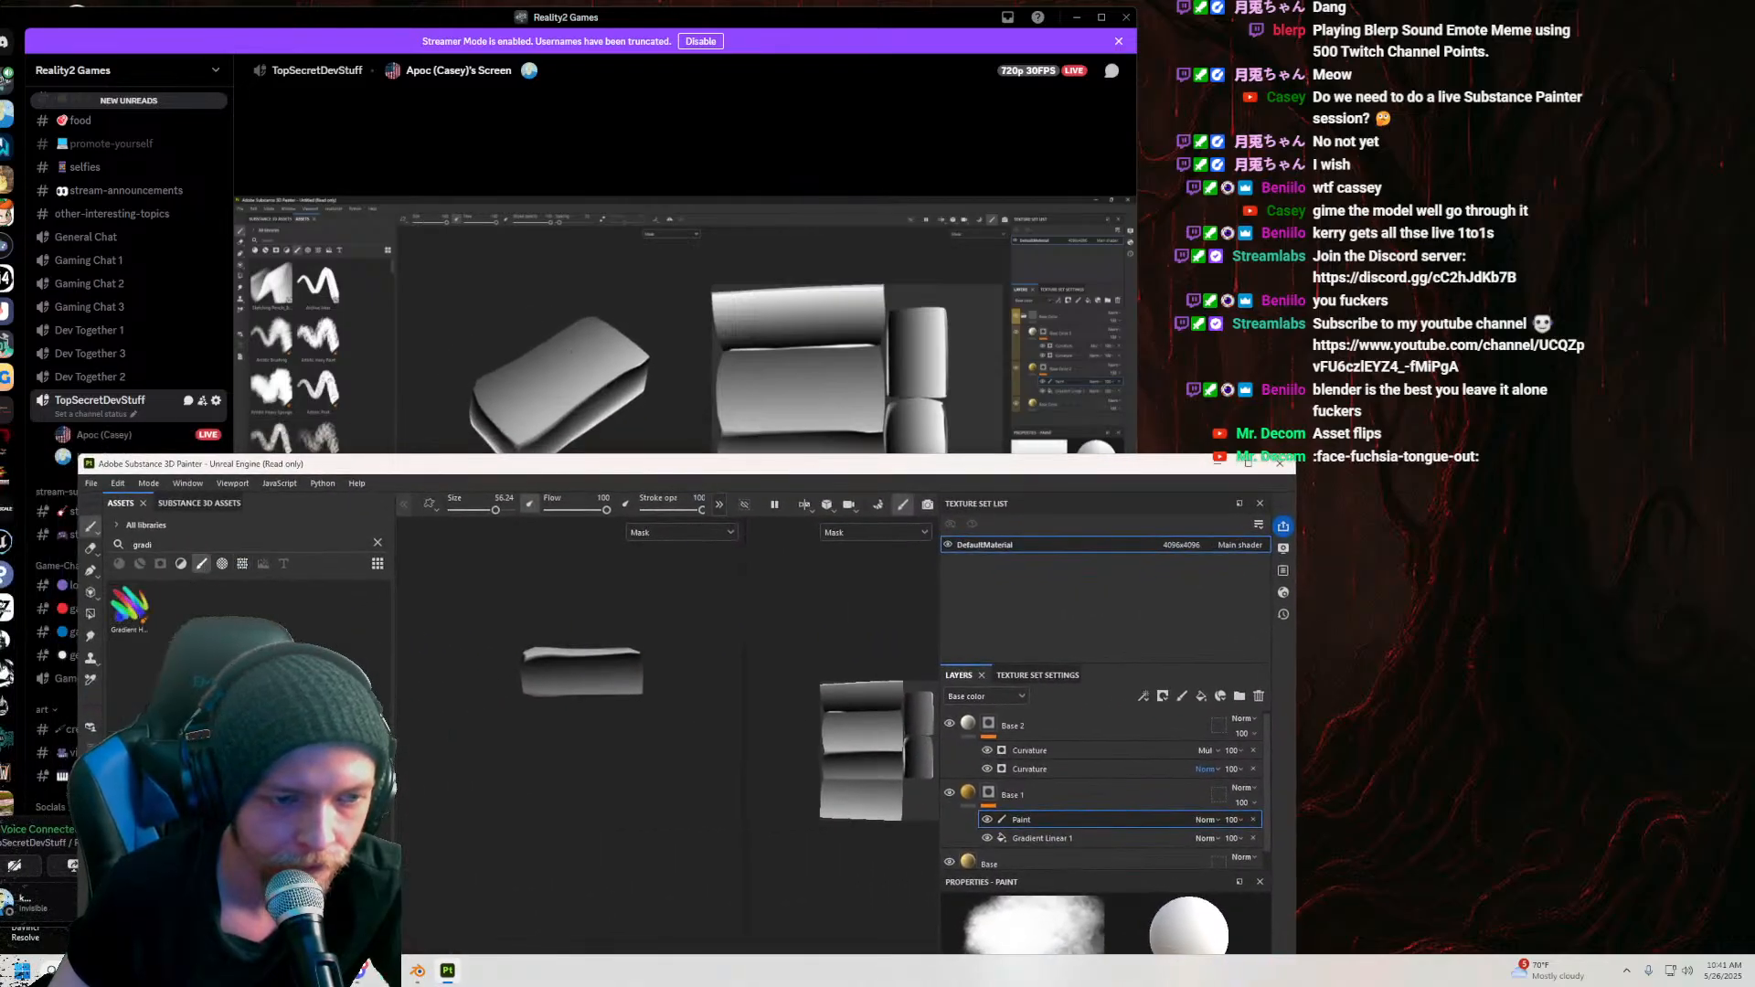
left_click(378, 540)
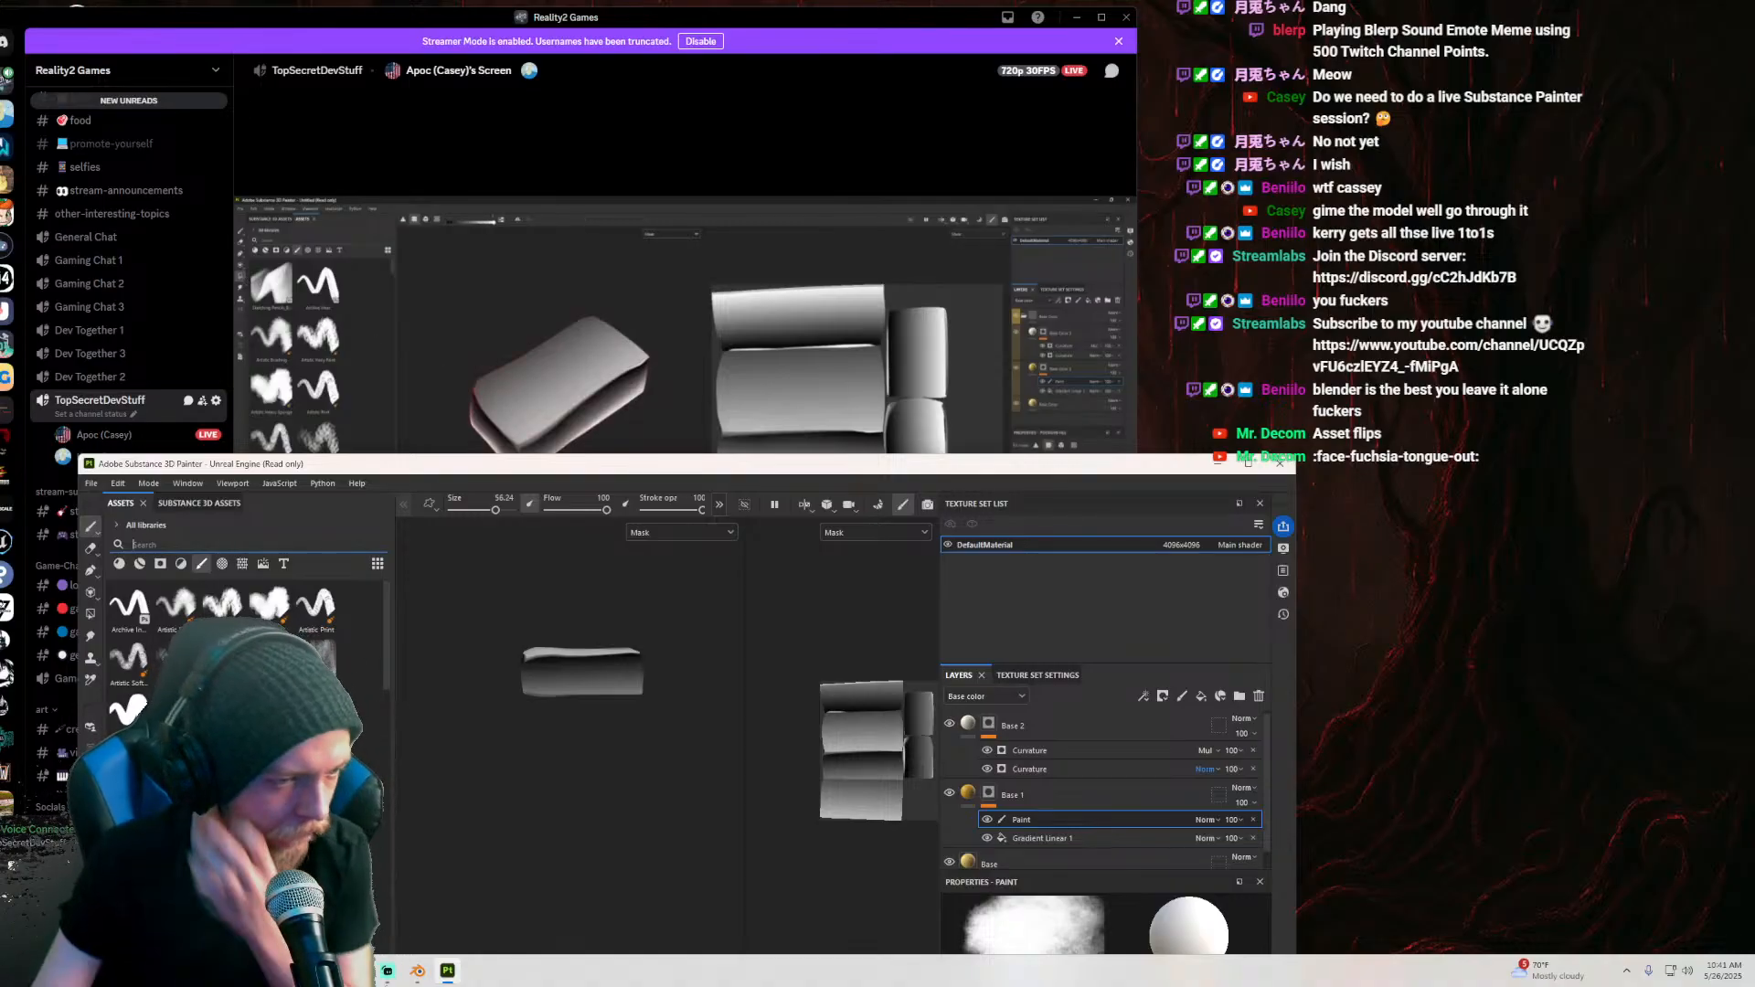
left_click(175, 710)
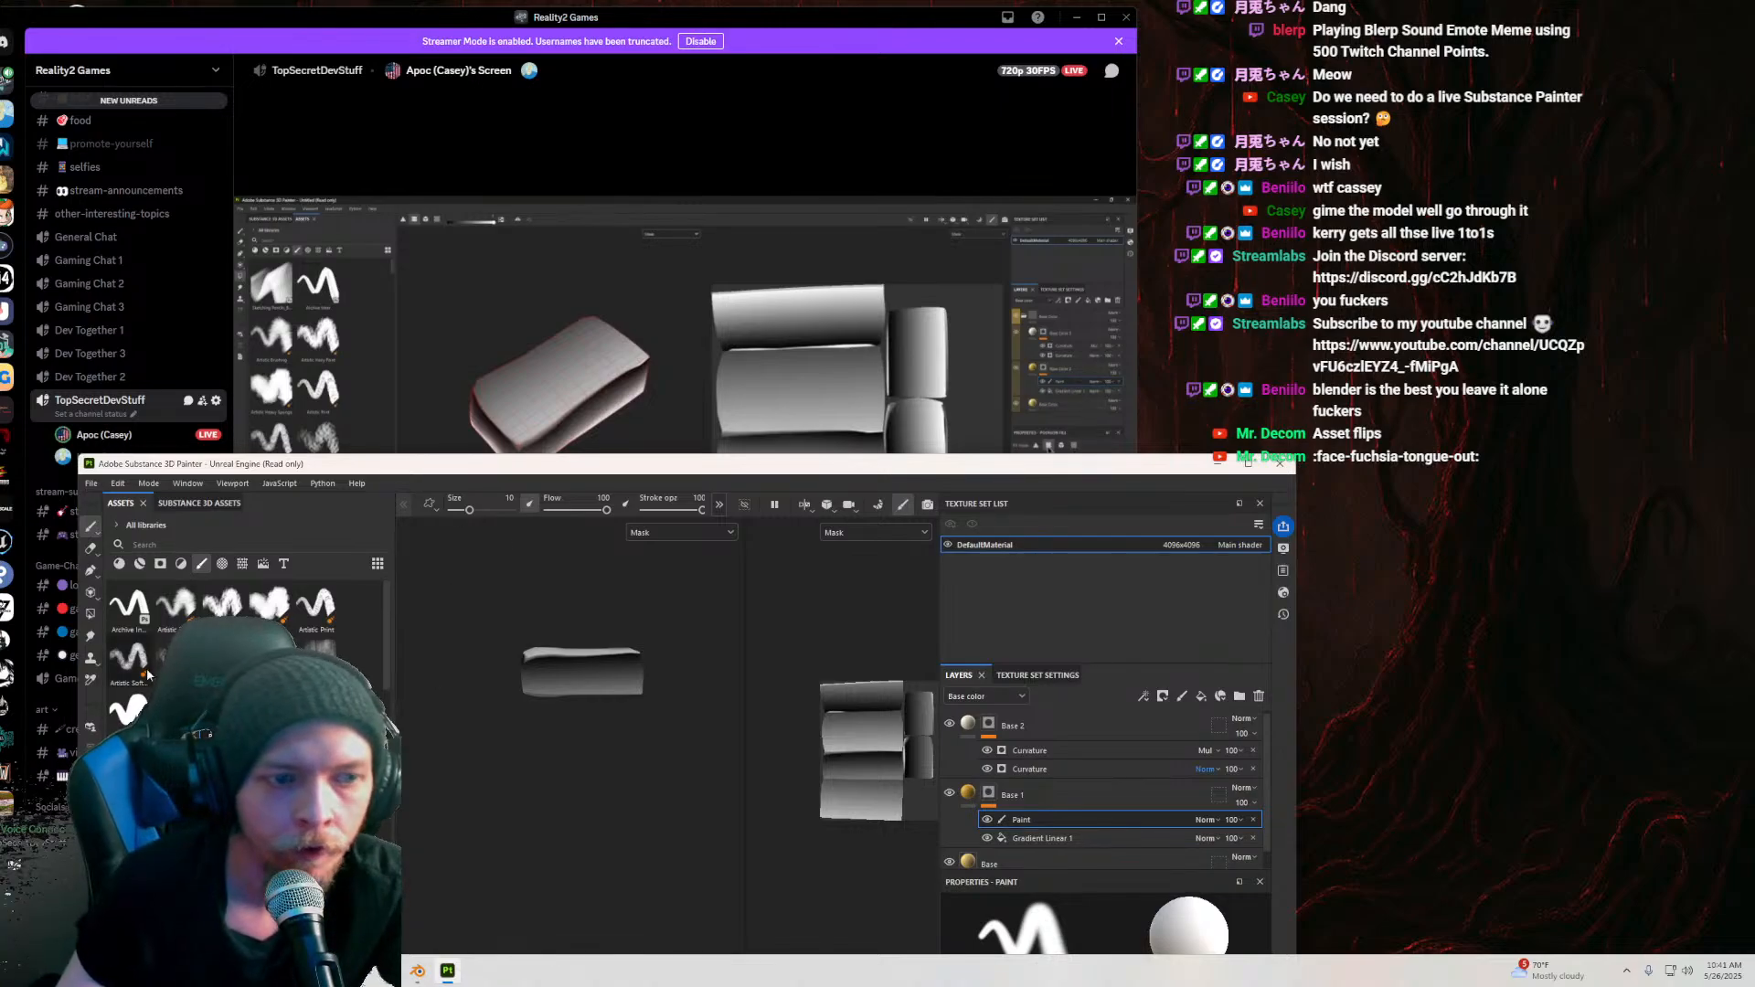
Step: Switch to Polygon Fill in quad mode and frame the block side-on in the 3D view below the stream
key("4")
mouse_move(520, 464)
left_mouse_down()
mouse_move(452, 676)
mouse_move(462, 843)
mouse_move(474, 712)
mouse_move(371, 412)
left_mouse_up()
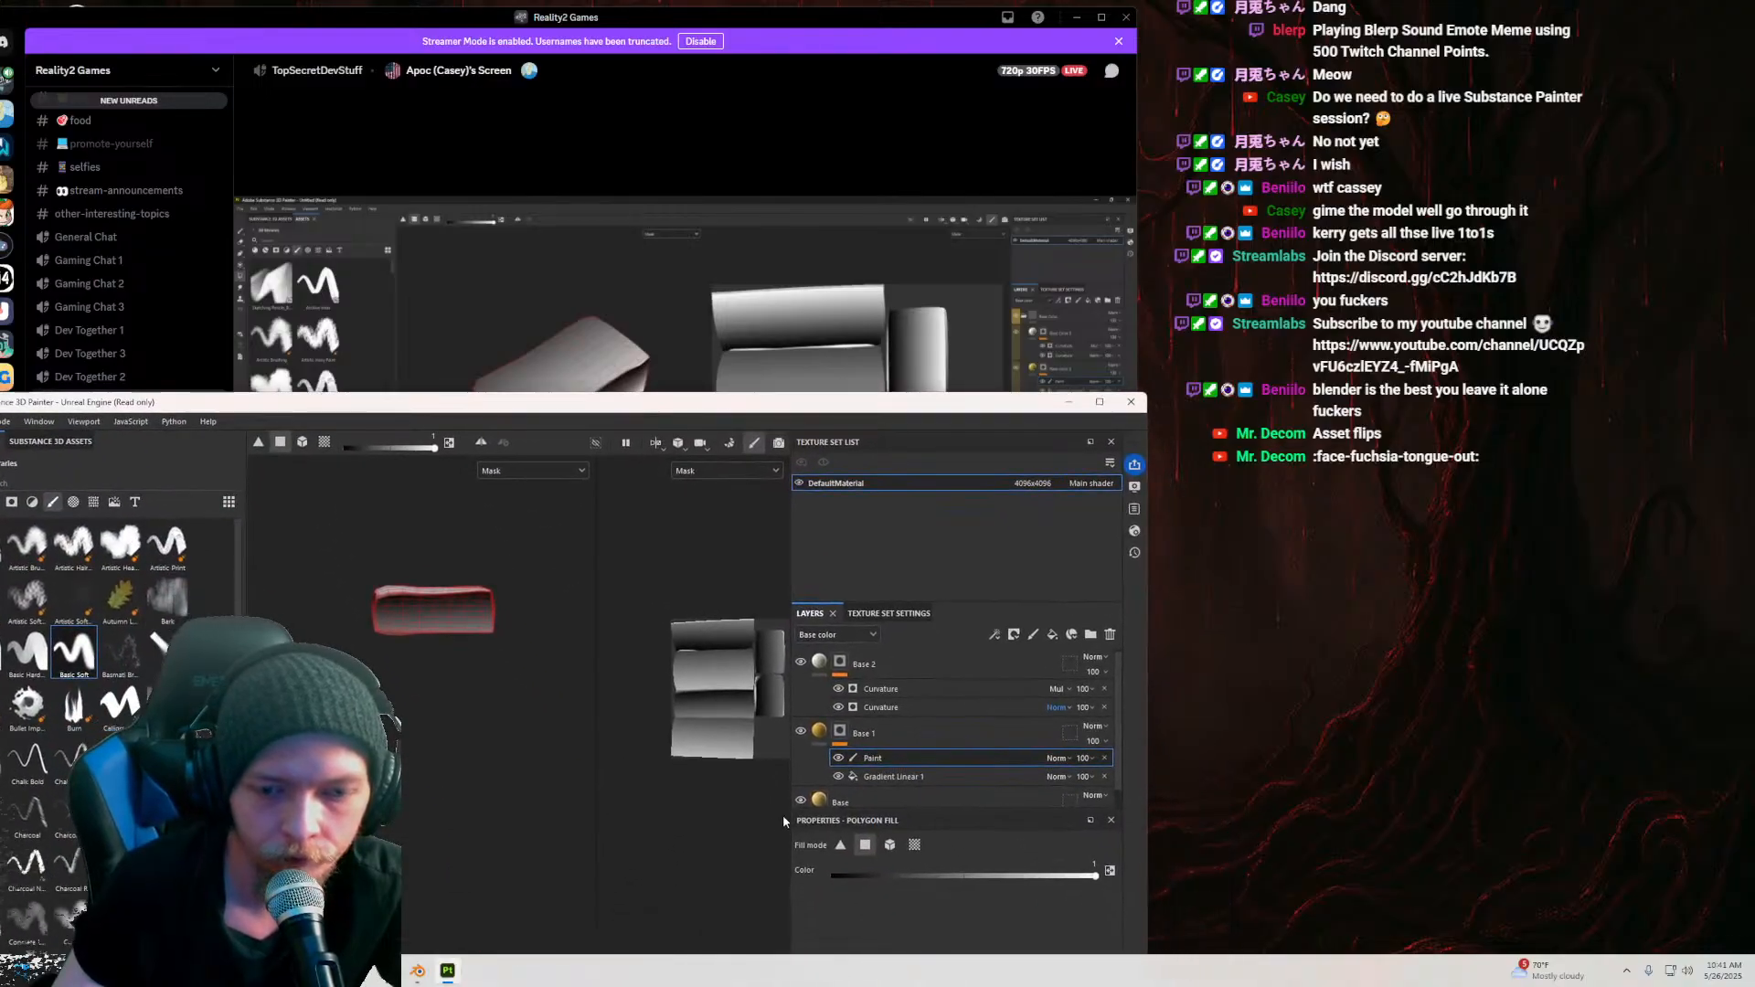
left_click_drag(429, 575, 423, 652, "alt")
middle_click_drag(422, 653, 420, 742, "alt")
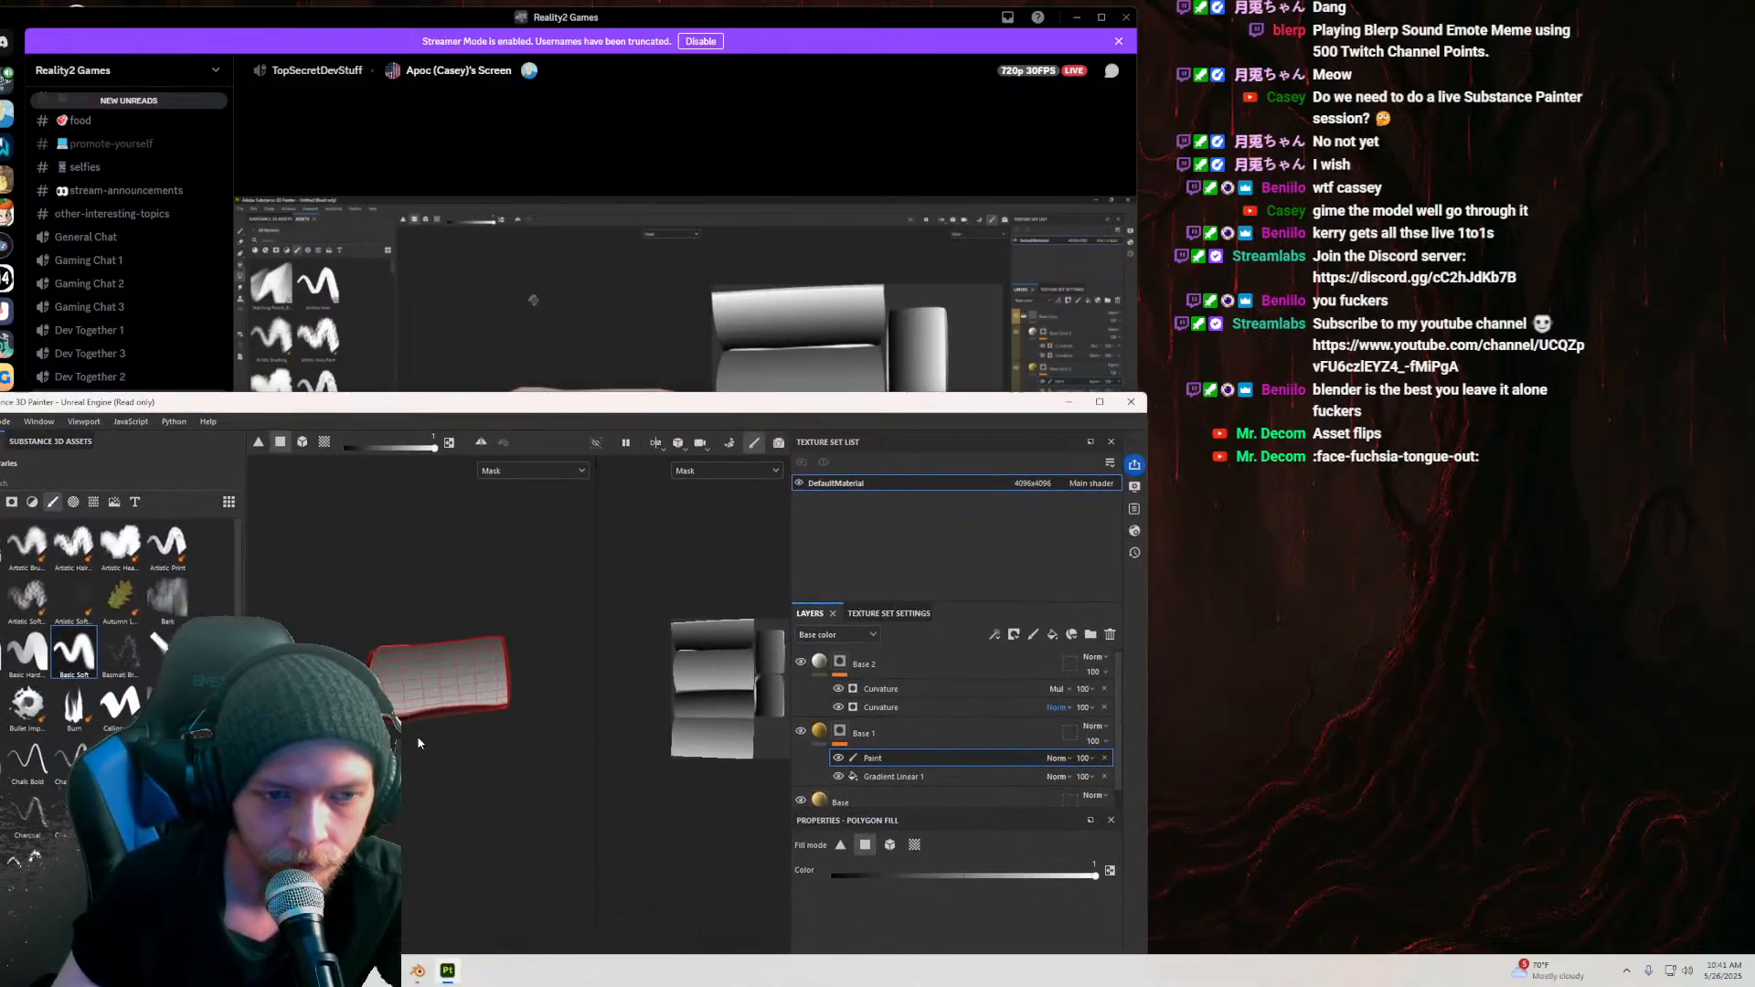
right_click_drag(420, 742, 508, 543, "alt")
left_click_drag(539, 411, 610, 546)
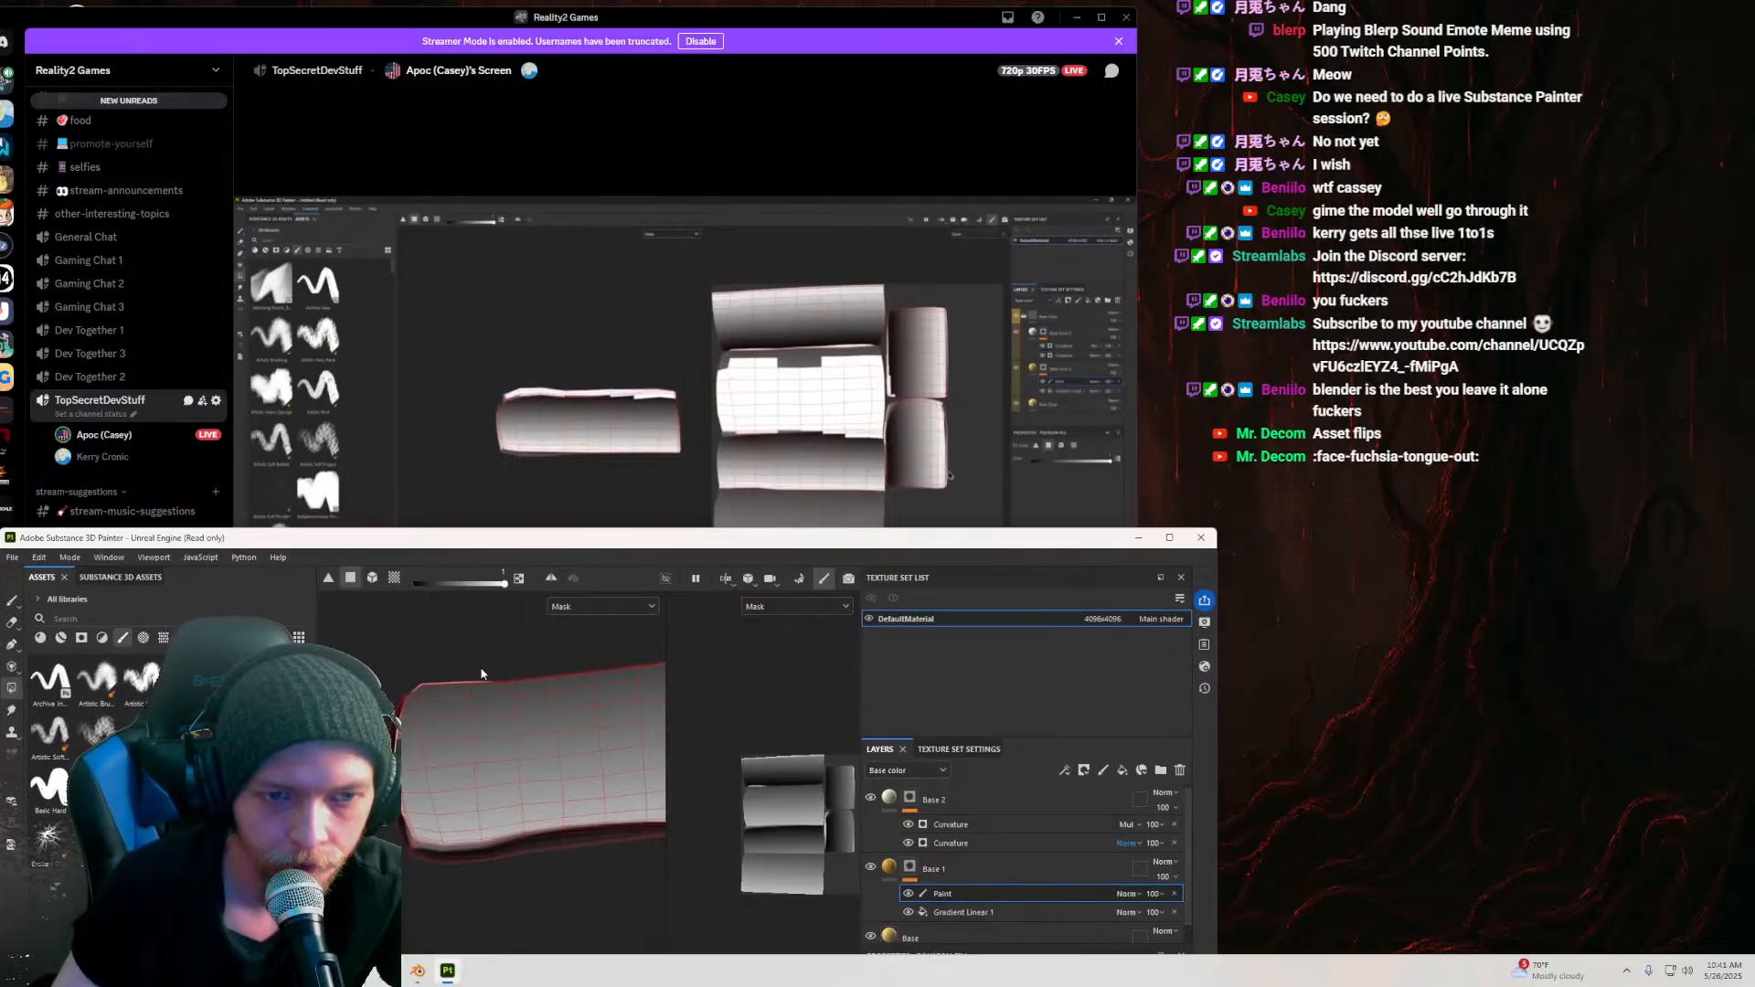
mouse_move(434, 497)
left_mouse_down("alt")
mouse_move(369, 525)
mouse_move(572, 507)
mouse_move(454, 499)
left_mouse_up("alt")
left_click_drag(404, 730, 412, 692, "alt")
middle_click_drag(453, 662, 395, 664, "alt")
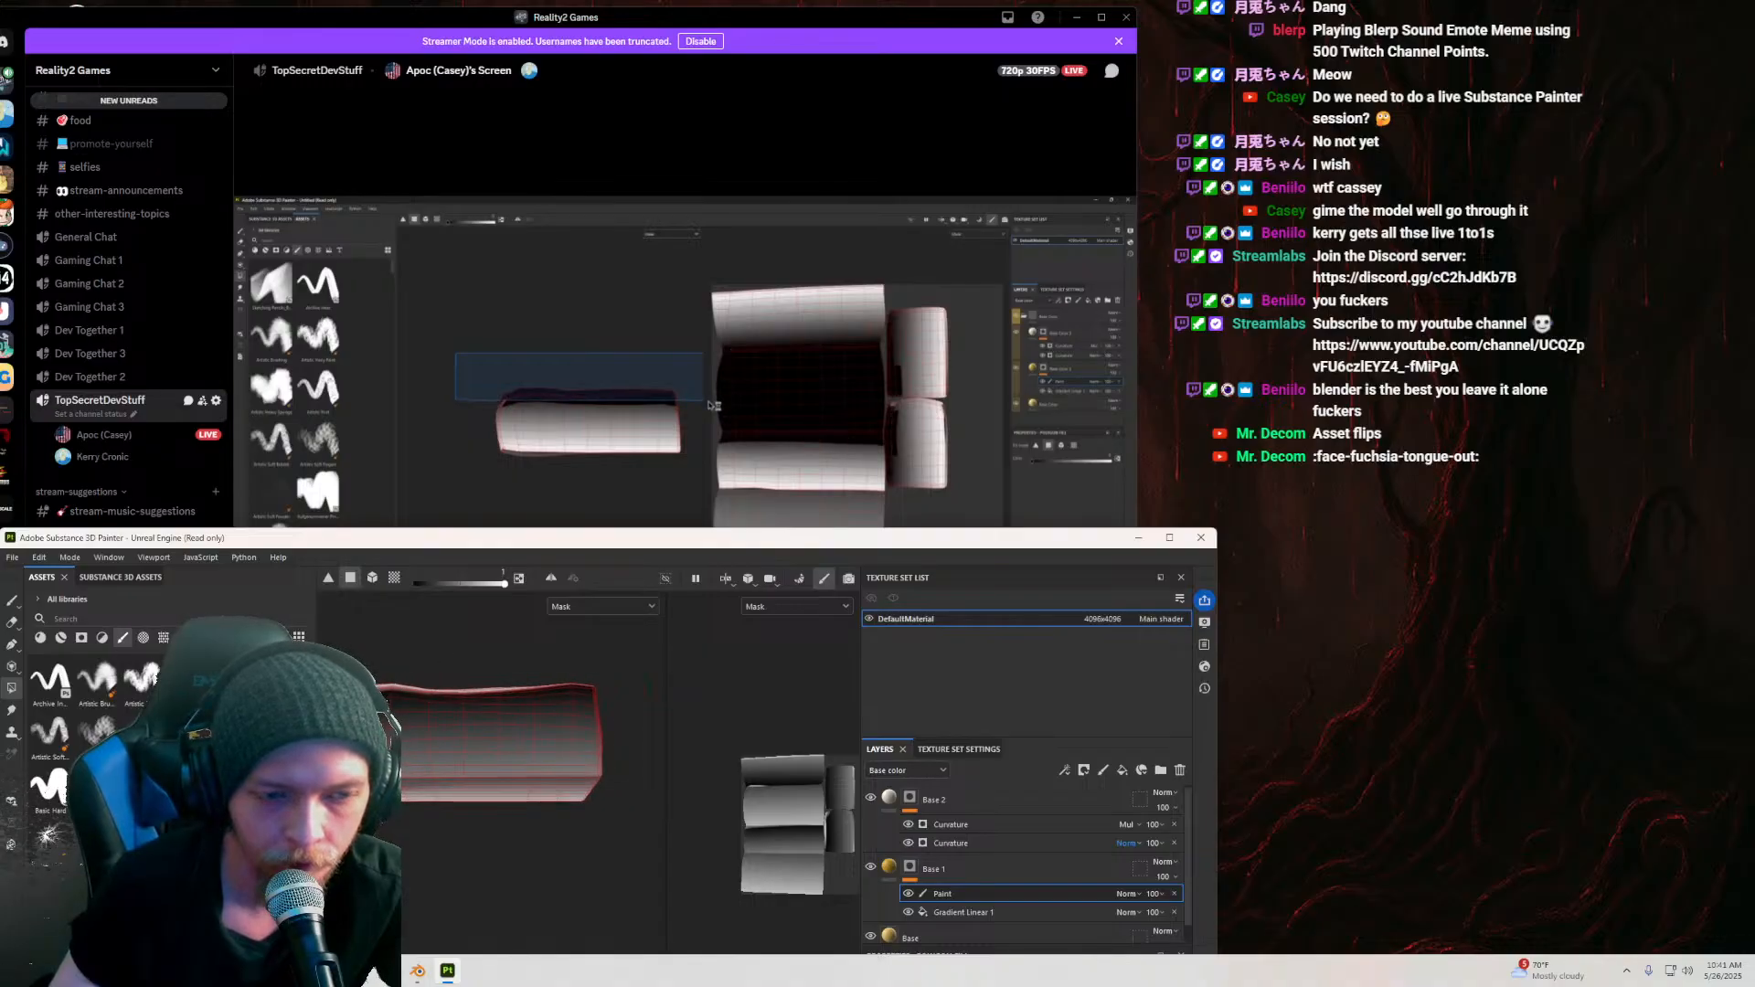
Step: Swap the fill colour to black, undo the white polygon fill and fill the block's top polygons with black
left_click_drag(350, 655, 644, 711)
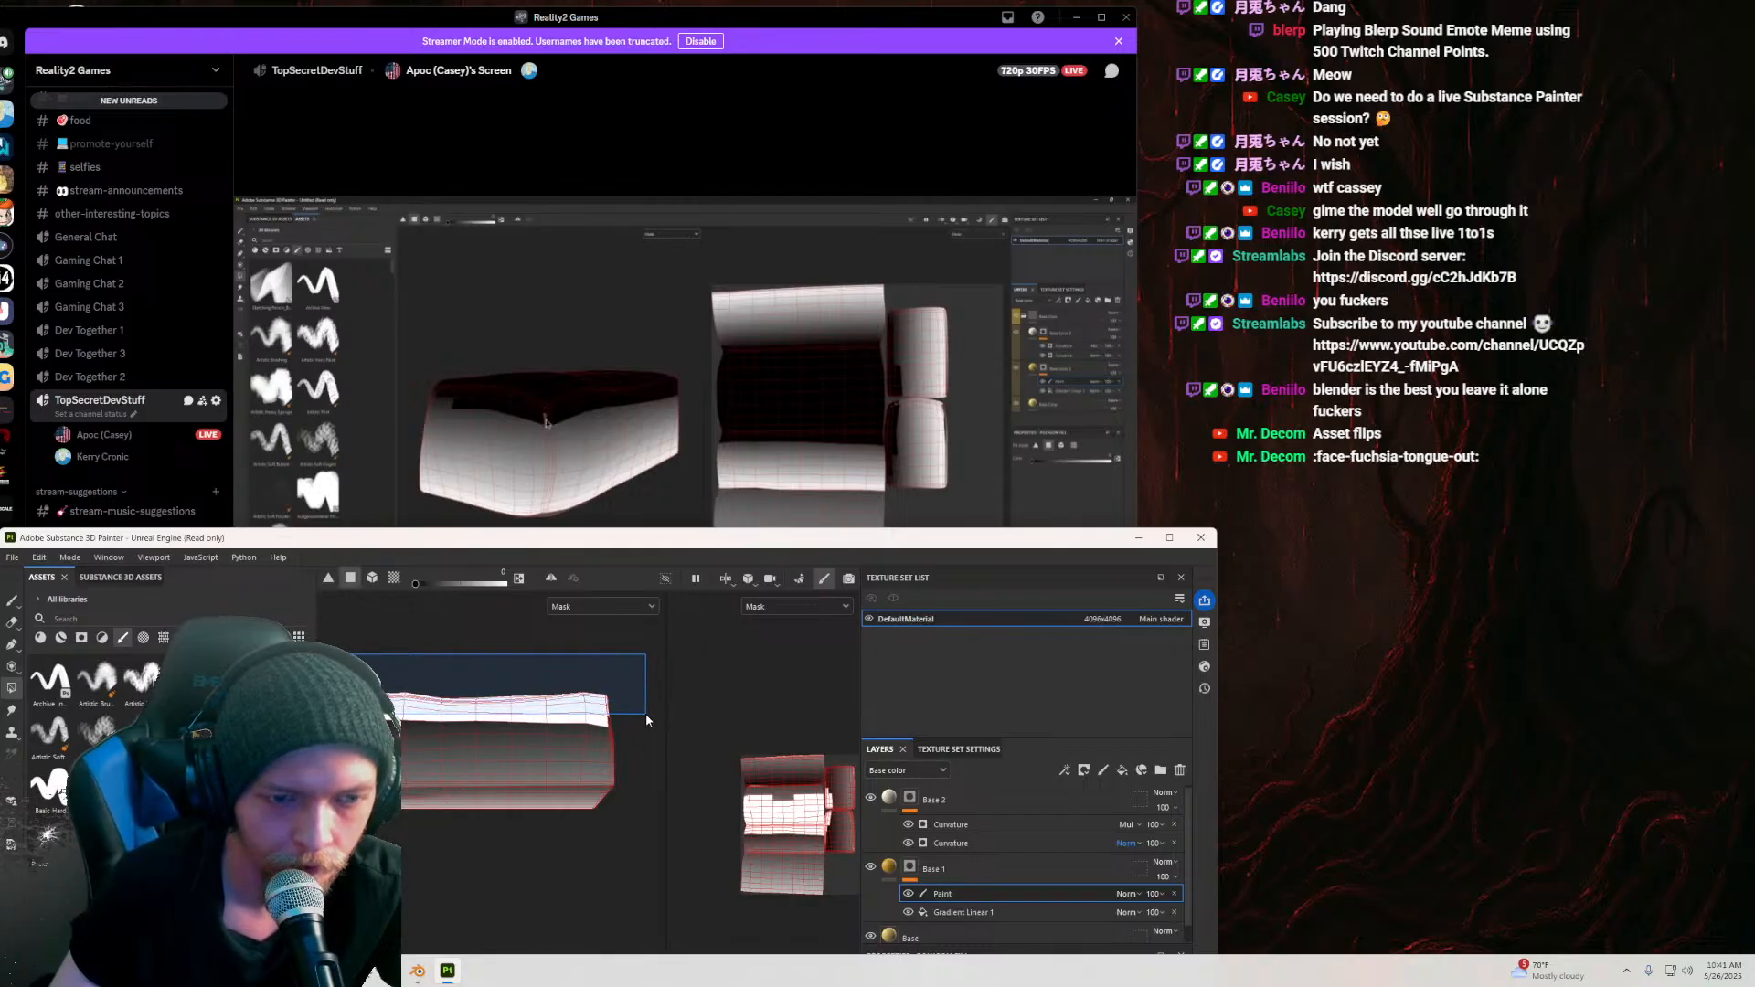
key("x")
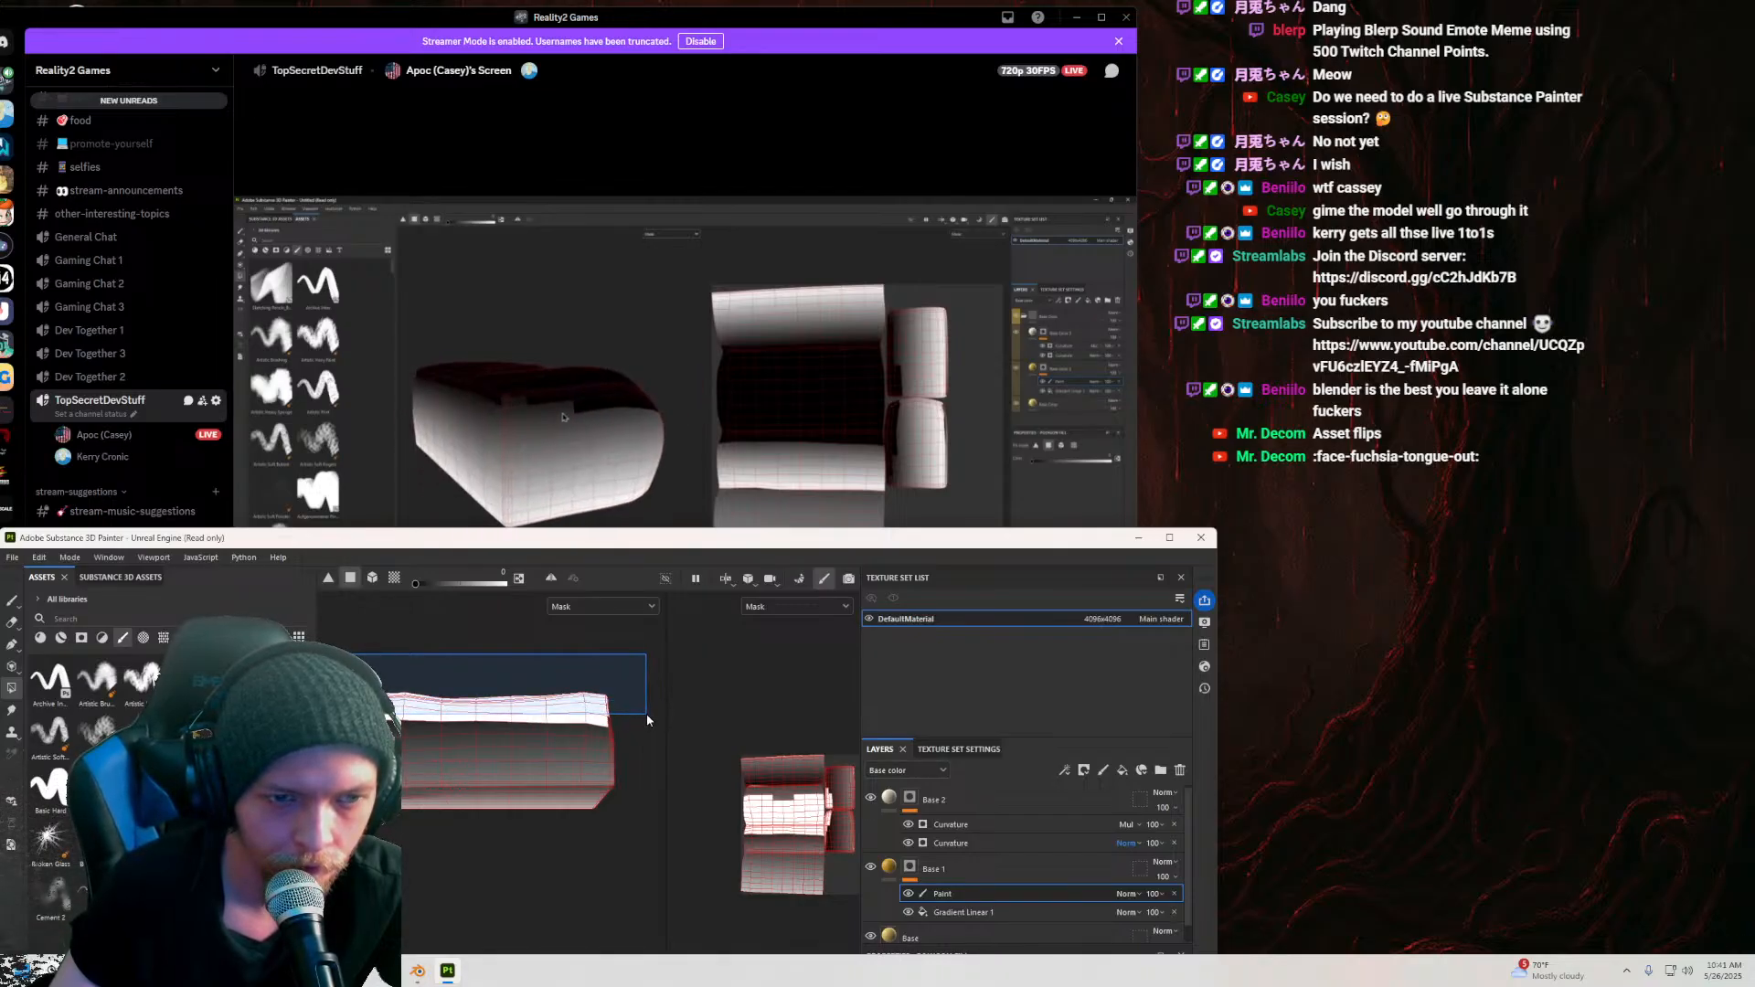
left_click_drag(645, 714, 645, 713)
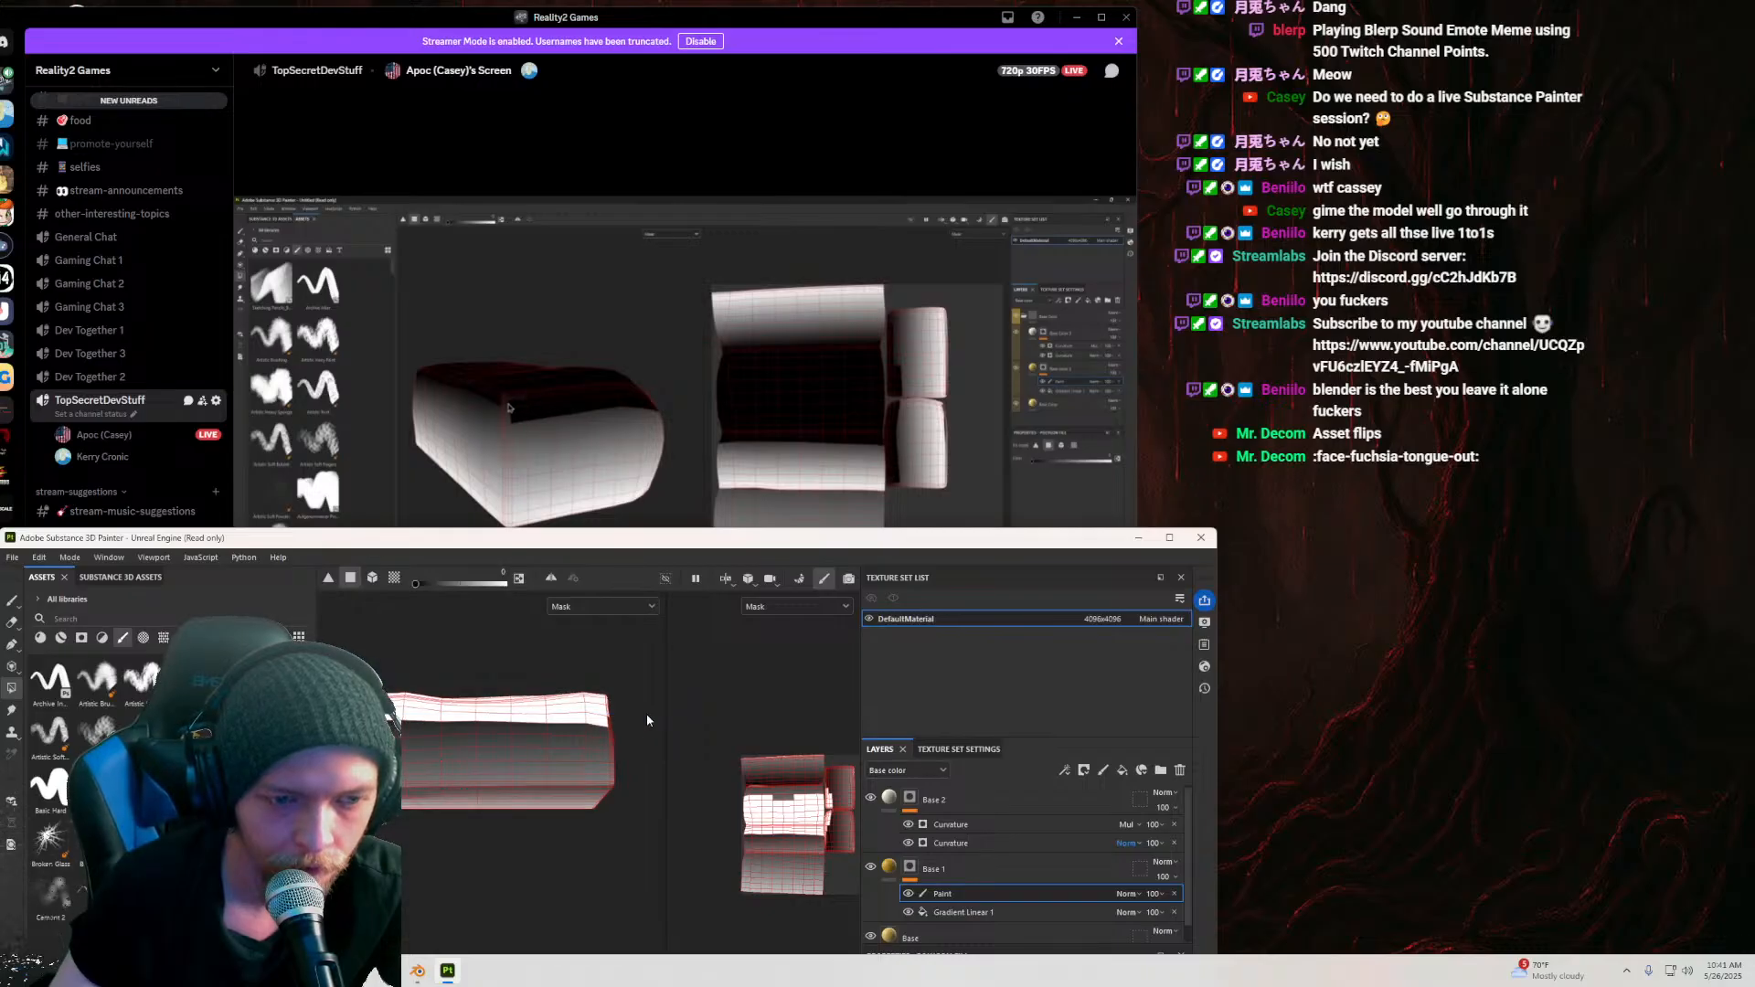
key("ctrl+z")
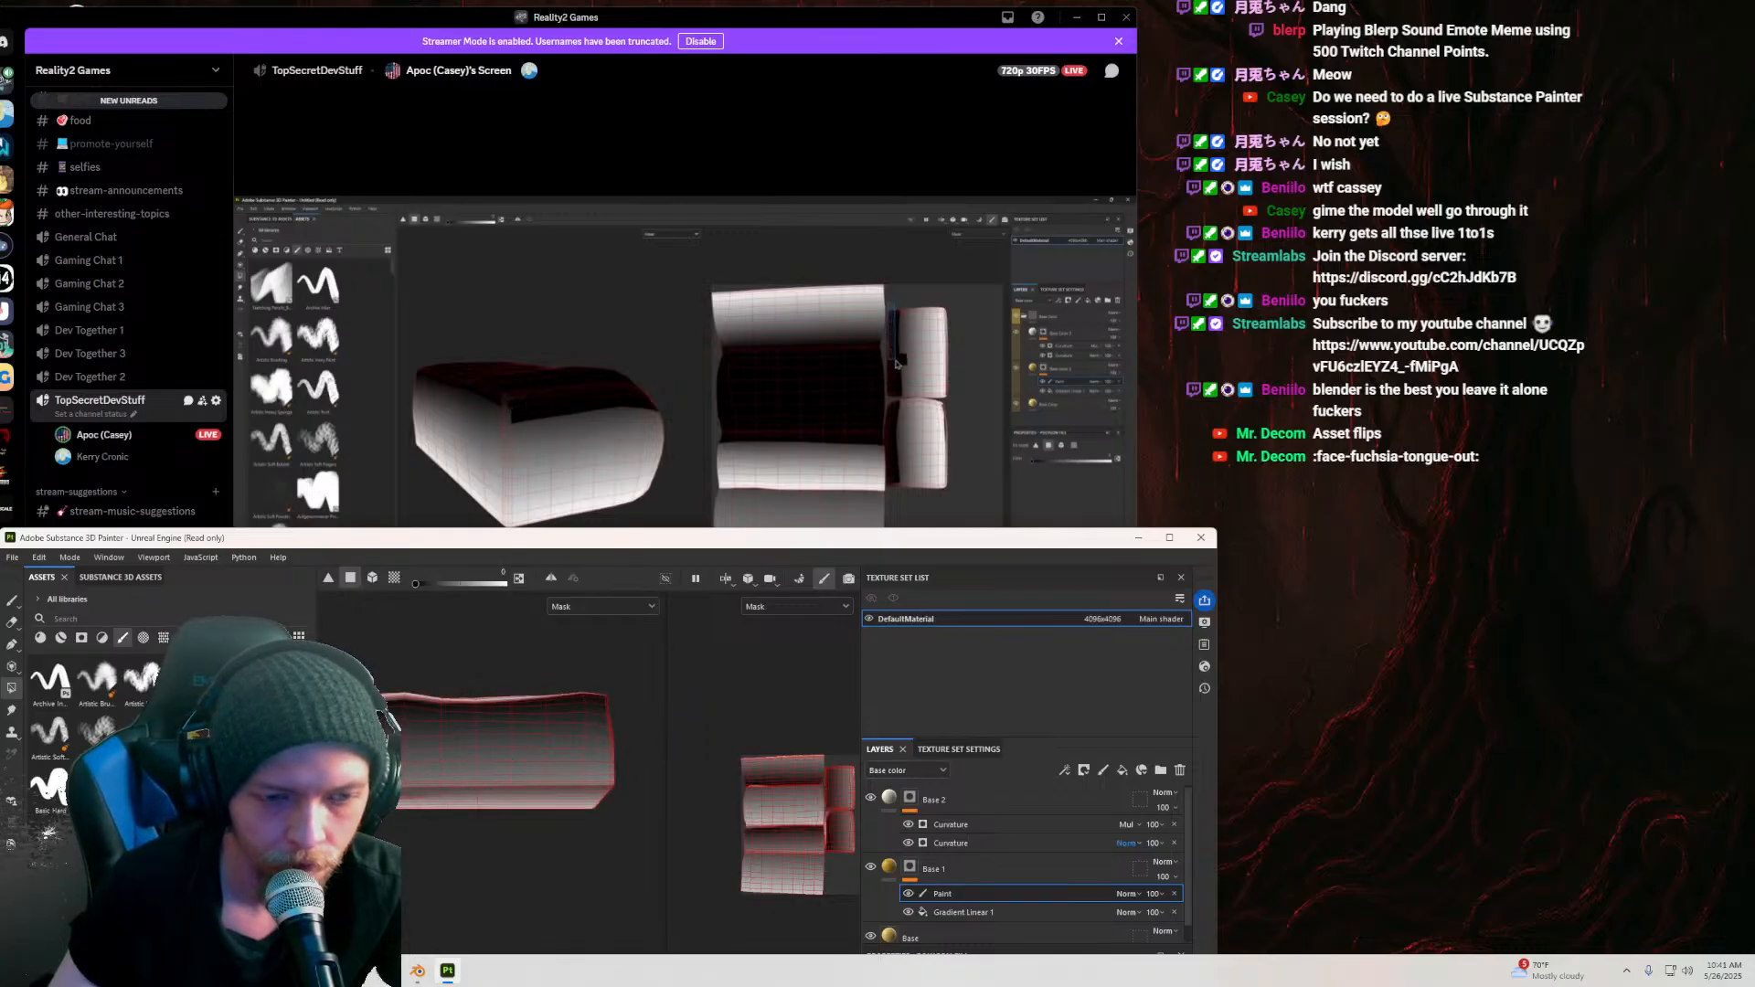
left_click_drag(359, 656, 678, 716)
Step: Fill the thin strip of light polygons along the upper edge of the block top's UV island with black
scroll(502, 686, "down", 2)
left_click_drag(503, 686, 670, 784, "alt")
scroll(760, 790, "up", 5)
middle_click_drag(606, 735, 757, 723, "alt")
left_click_drag(794, 545, 708, 414)
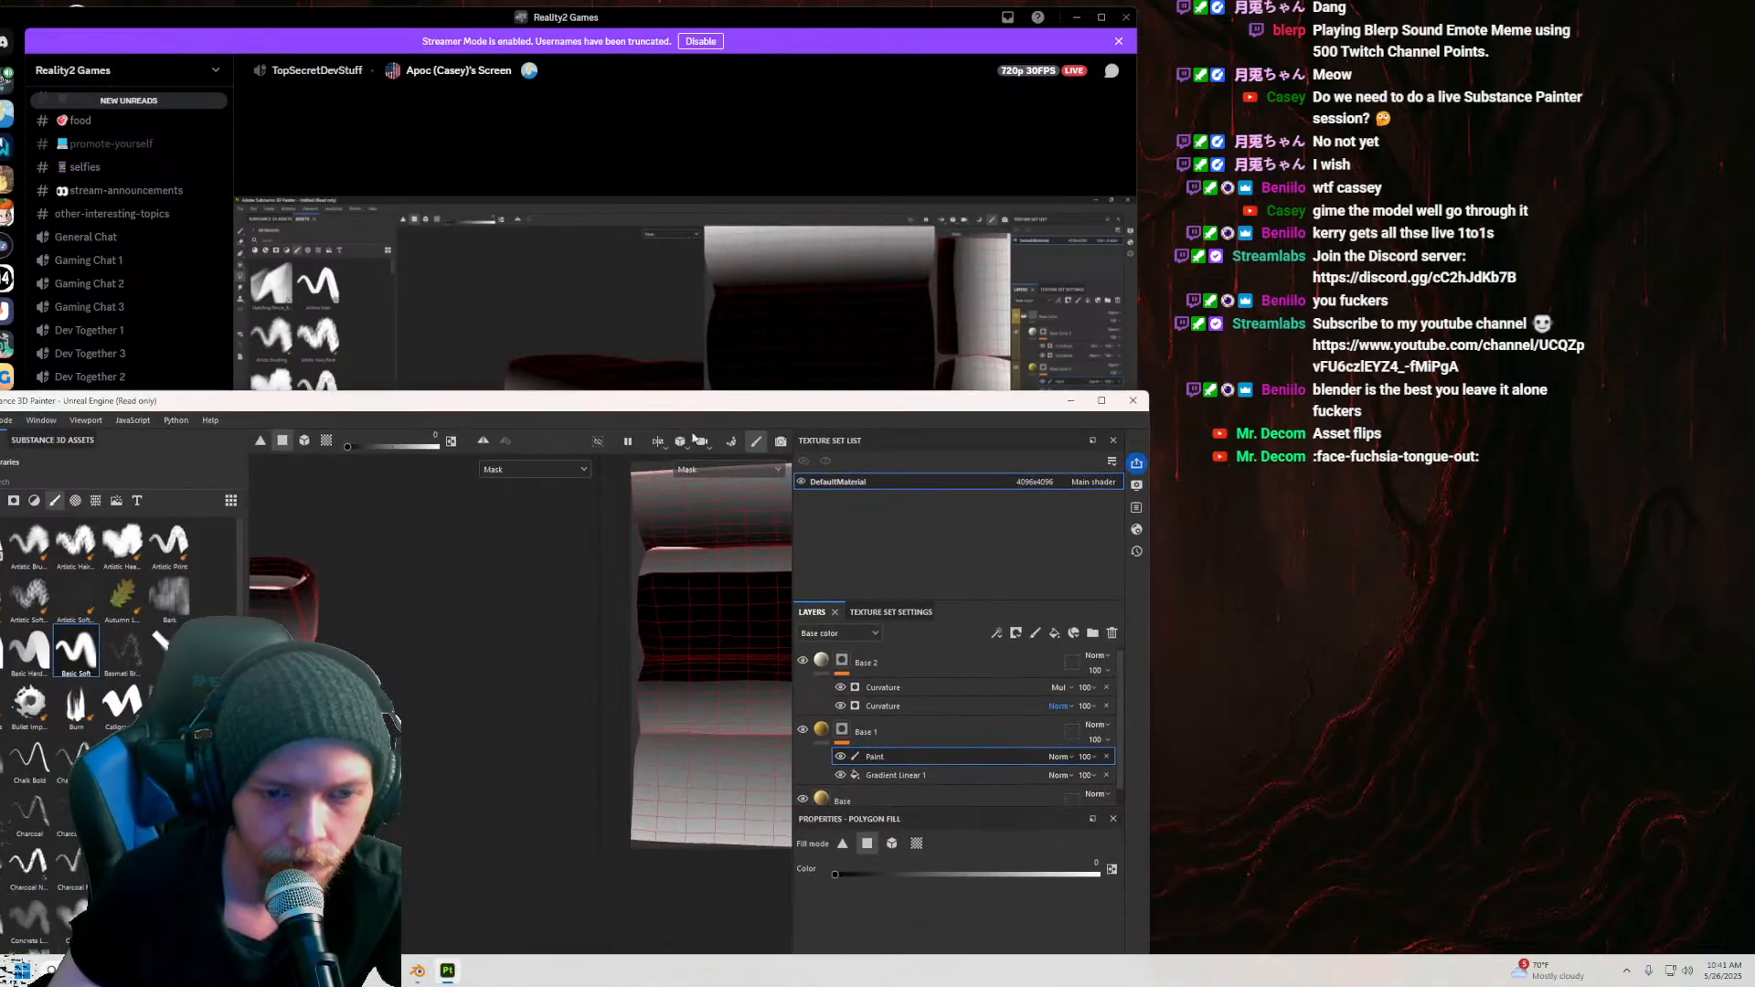
left_click_drag(599, 627, 442, 631)
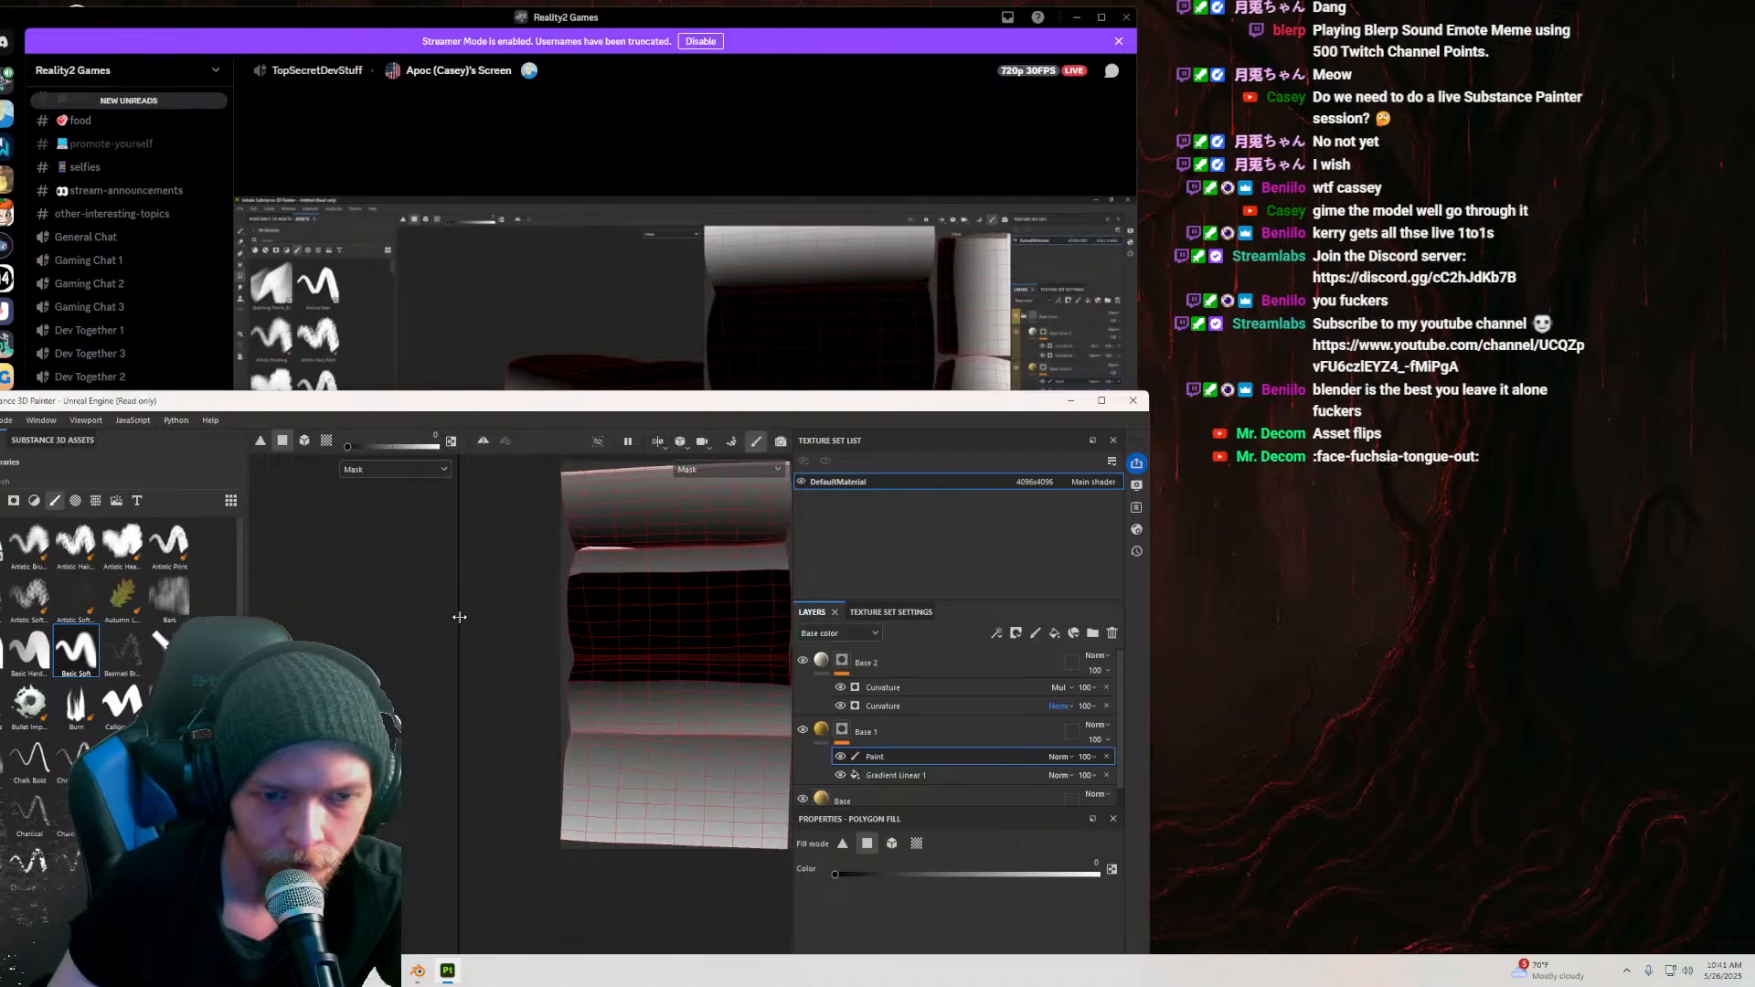
middle_click_drag(633, 640, 590, 691, "alt")
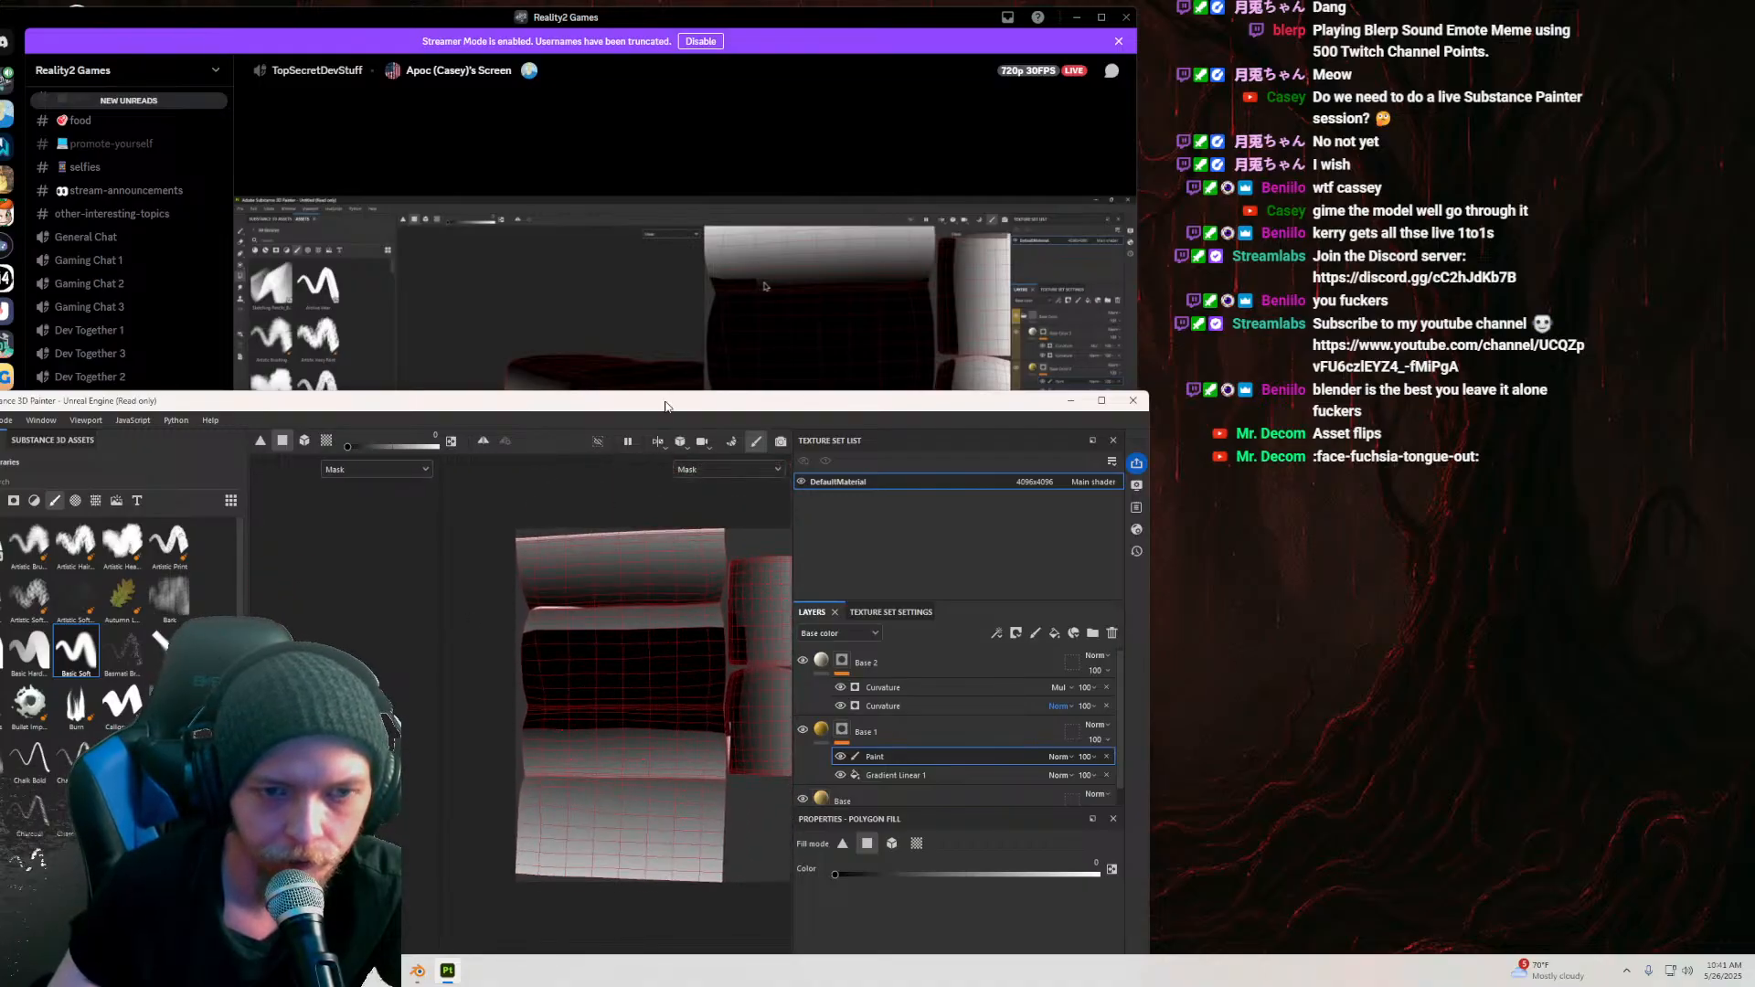
left_click_drag(665, 406, 714, 496)
mouse_move(585, 720)
left_mouse_down()
mouse_move(724, 721)
mouse_move(750, 701)
left_mouse_up()
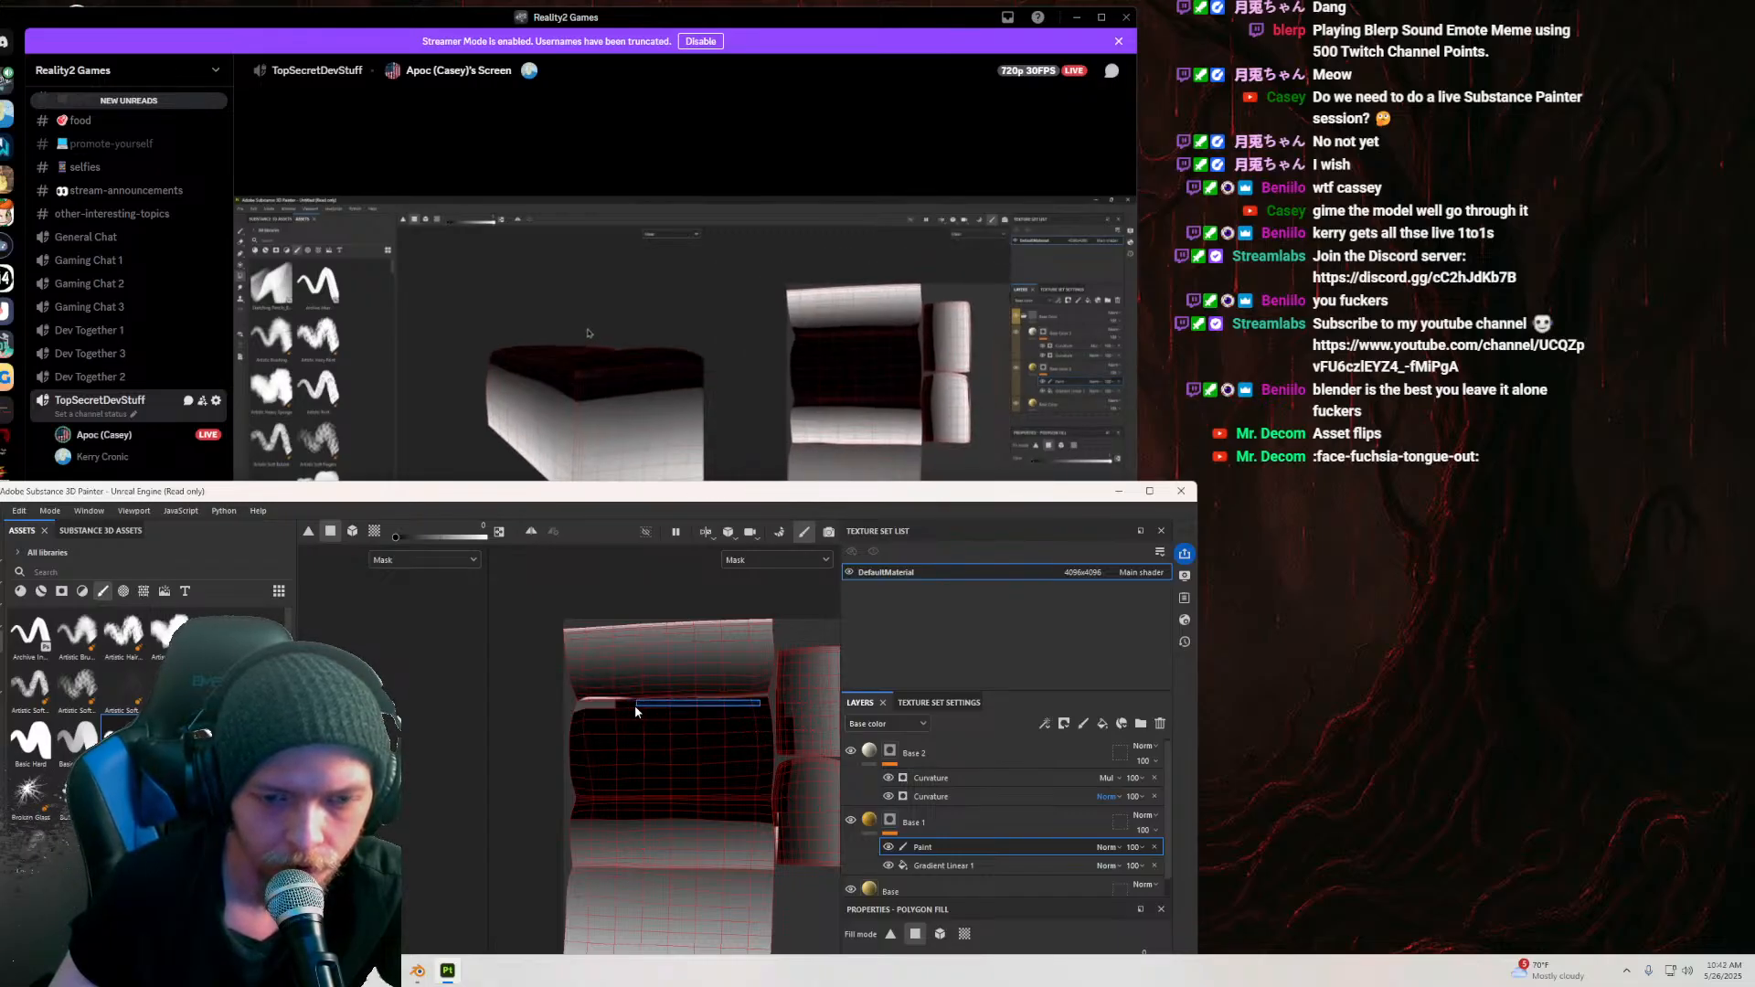
left_click_drag(583, 708, 583, 710)
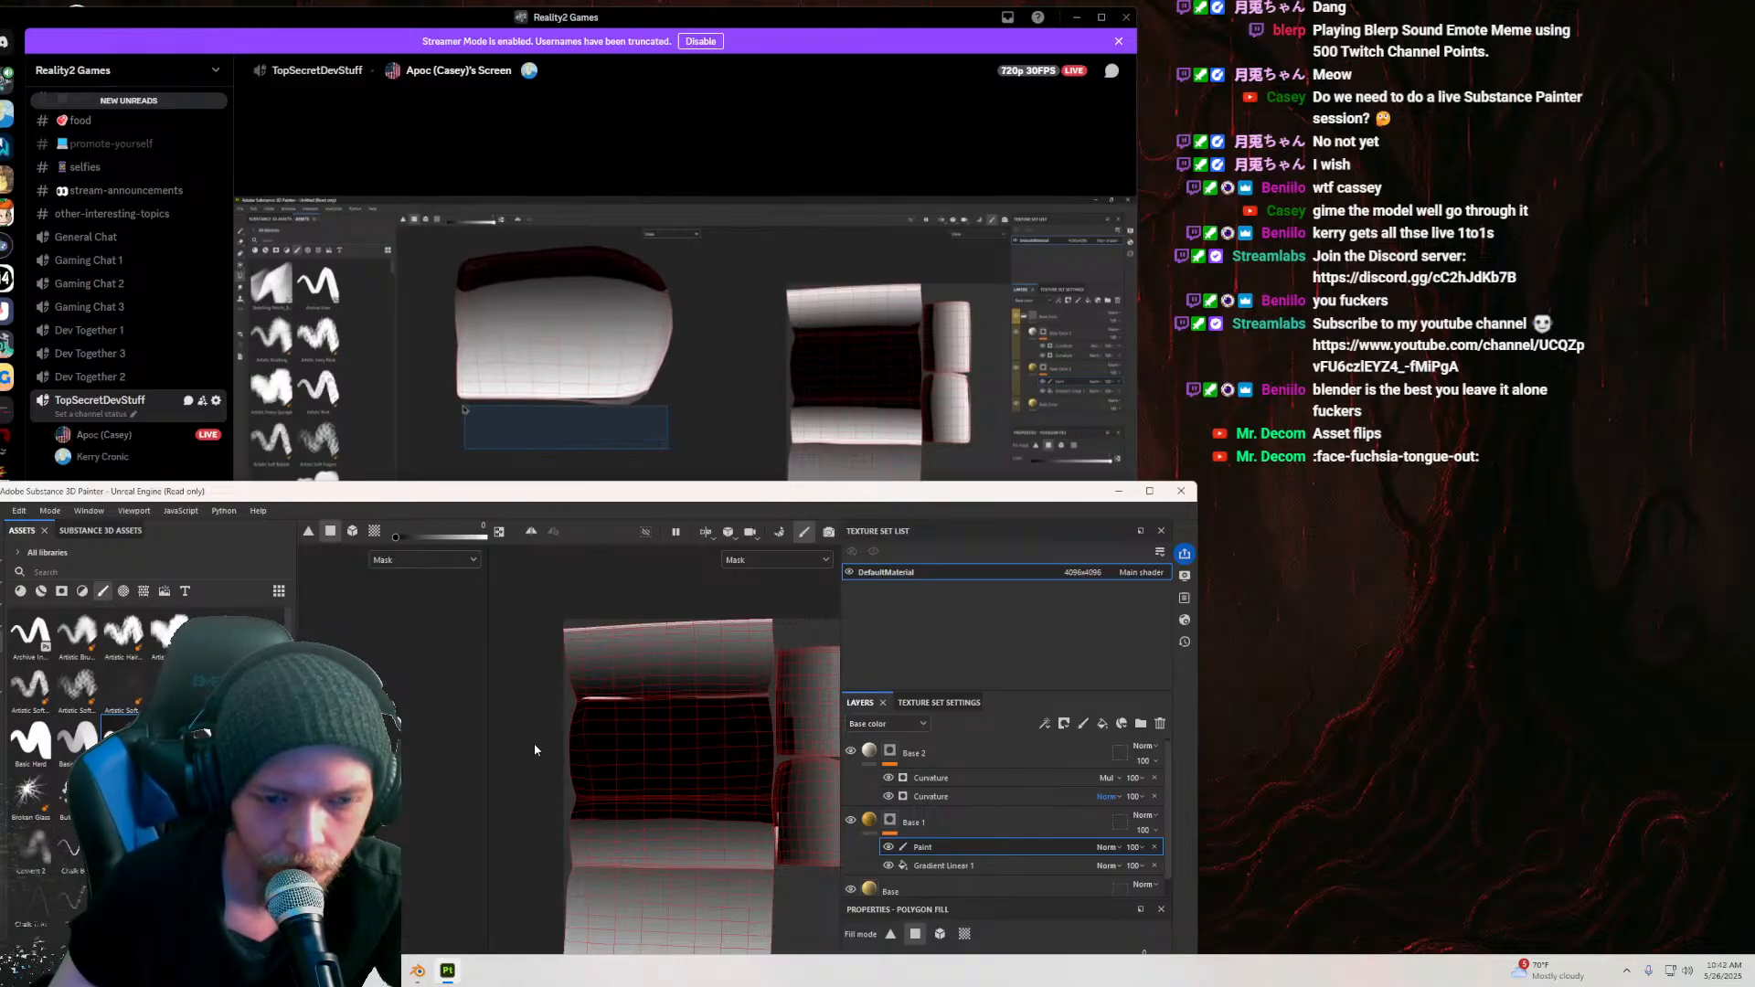
Step: Fill the column of polygons along the inner edge of the upper end-cap UV island with black
scroll(532, 751, "down", 3)
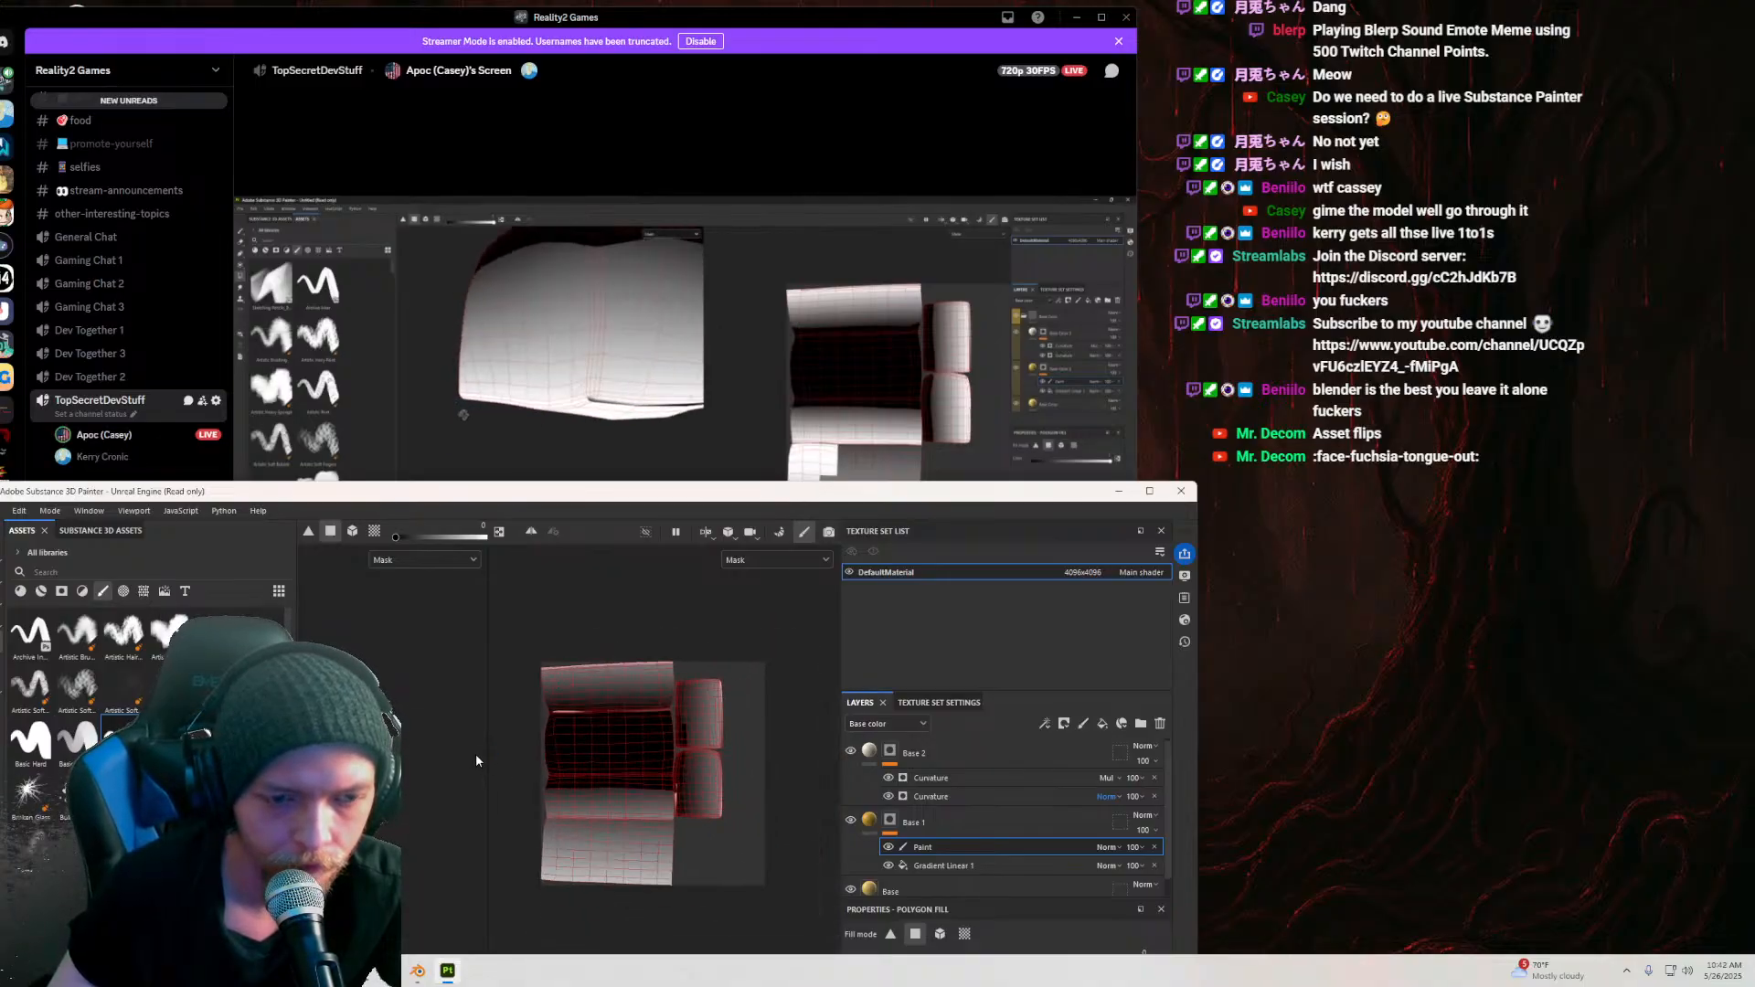
middle_click_drag(387, 717, 515, 720, "alt")
mouse_move(406, 721)
left_mouse_down("alt")
mouse_move(457, 722)
mouse_move(393, 722)
mouse_move(424, 724)
left_mouse_up("alt")
scroll(566, 751, "up", 5)
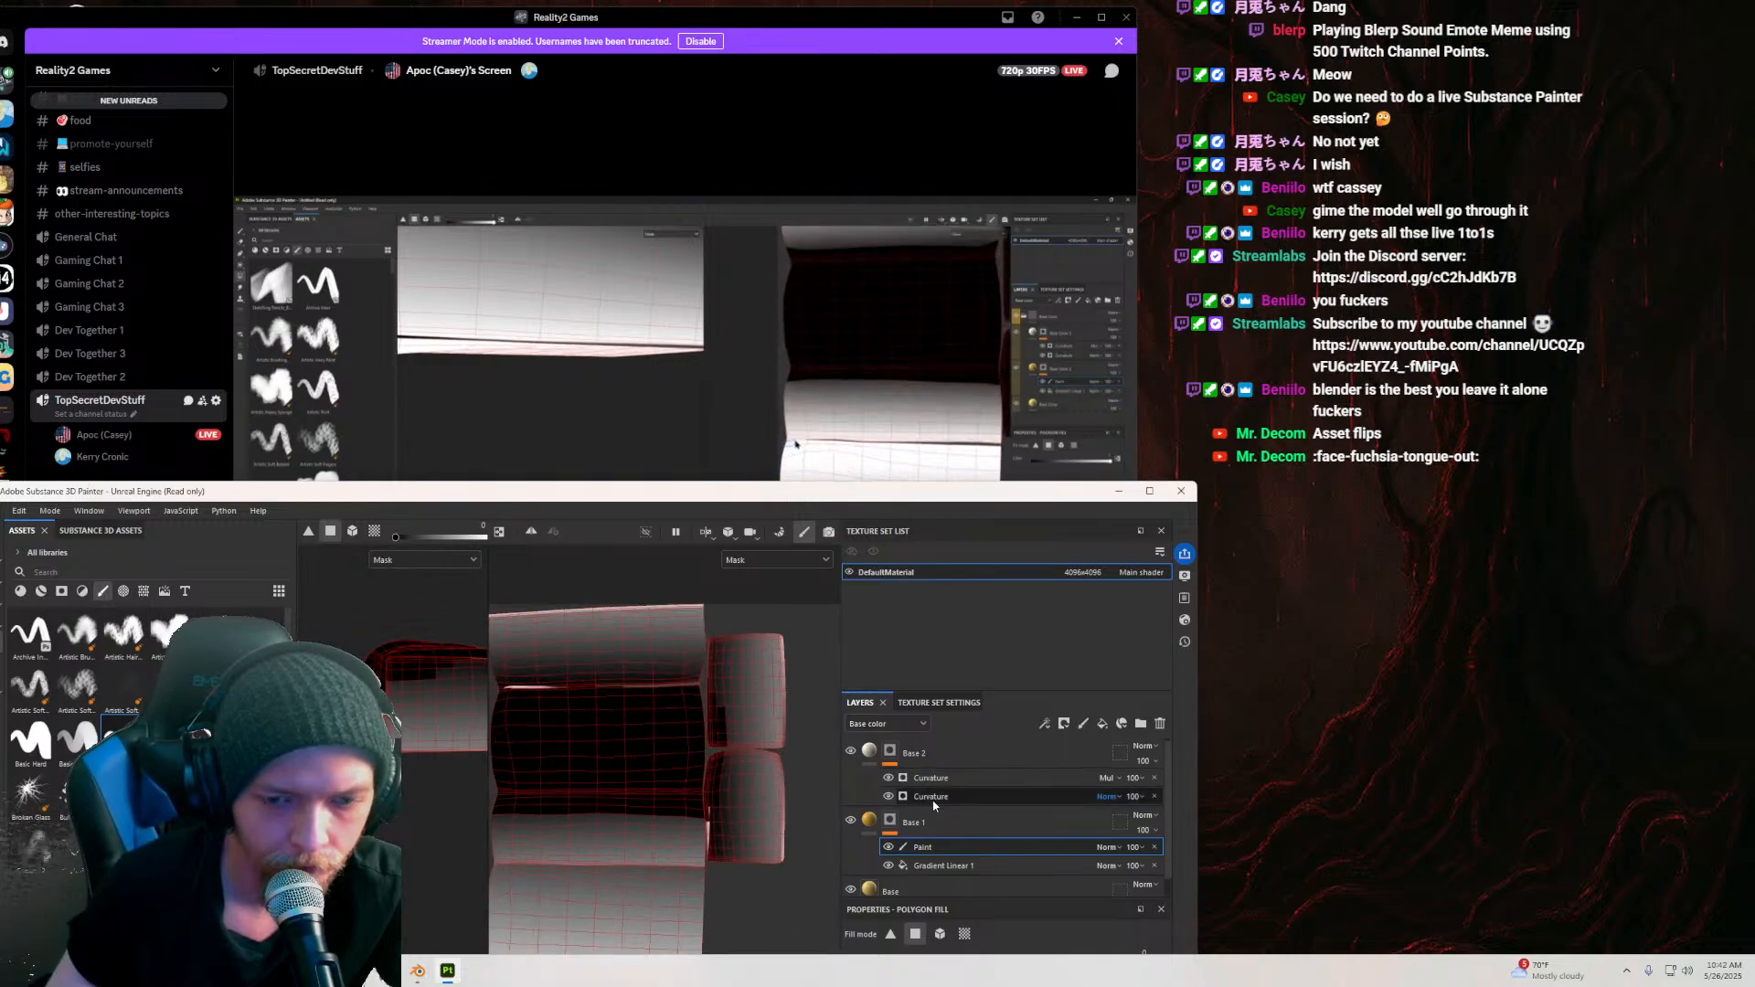
scroll(919, 859, "down", 1)
mouse_move(902, 501)
left_mouse_down()
mouse_move(905, 364)
mouse_move(895, 474)
left_mouse_up()
left_click_drag(693, 589, 707, 708)
left_click_drag(707, 710, 709, 708)
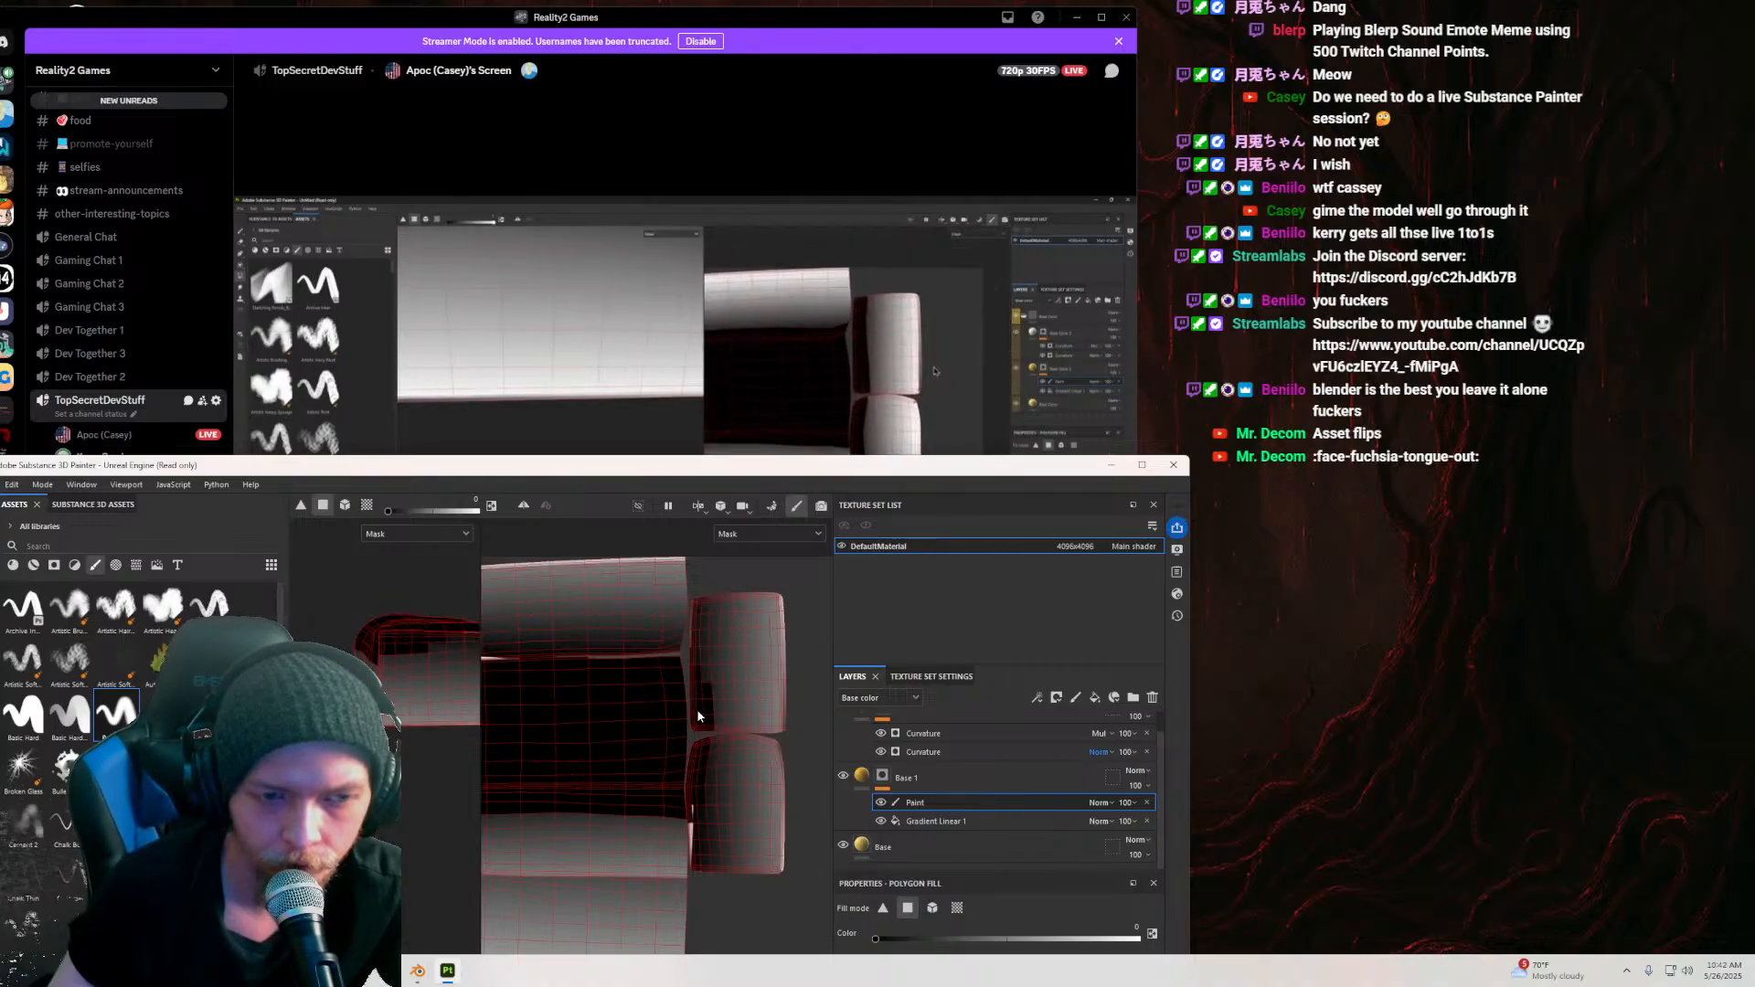
Step: Try filling black polygons on the upper end-cap island with white, then undo those fills and the stray black polygon
left_click_drag(442, 674, 393, 685, "alt")
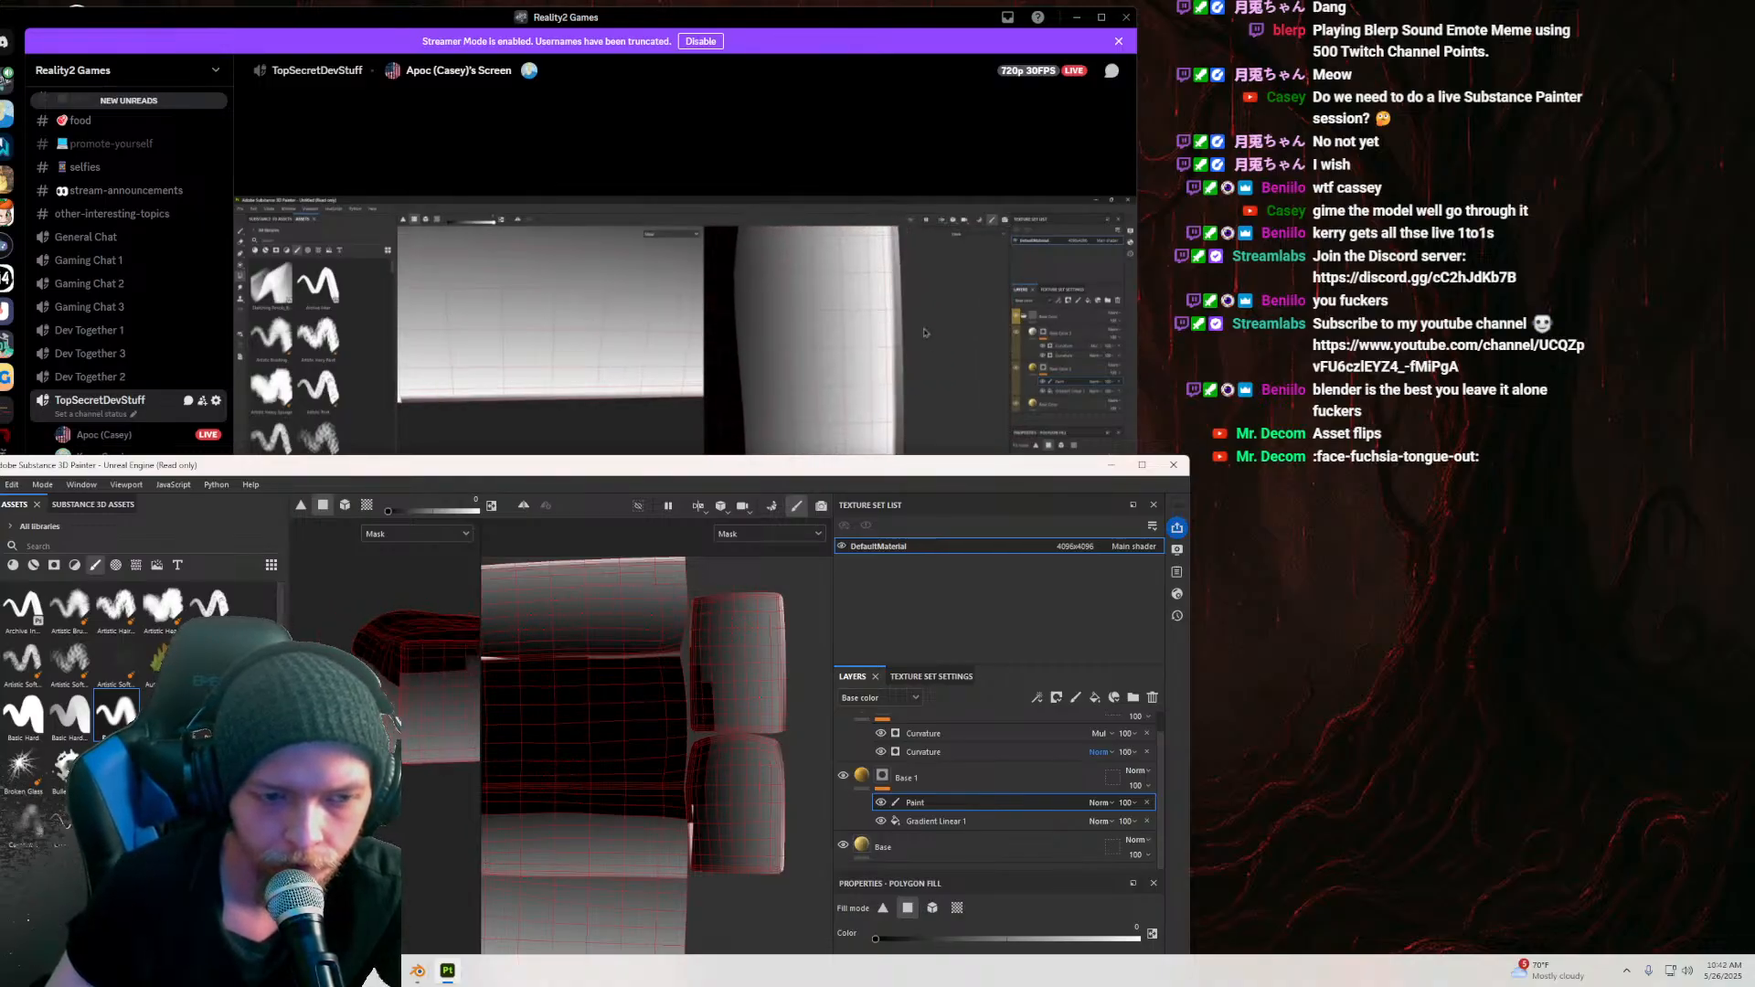
scroll(728, 727, "up", 1)
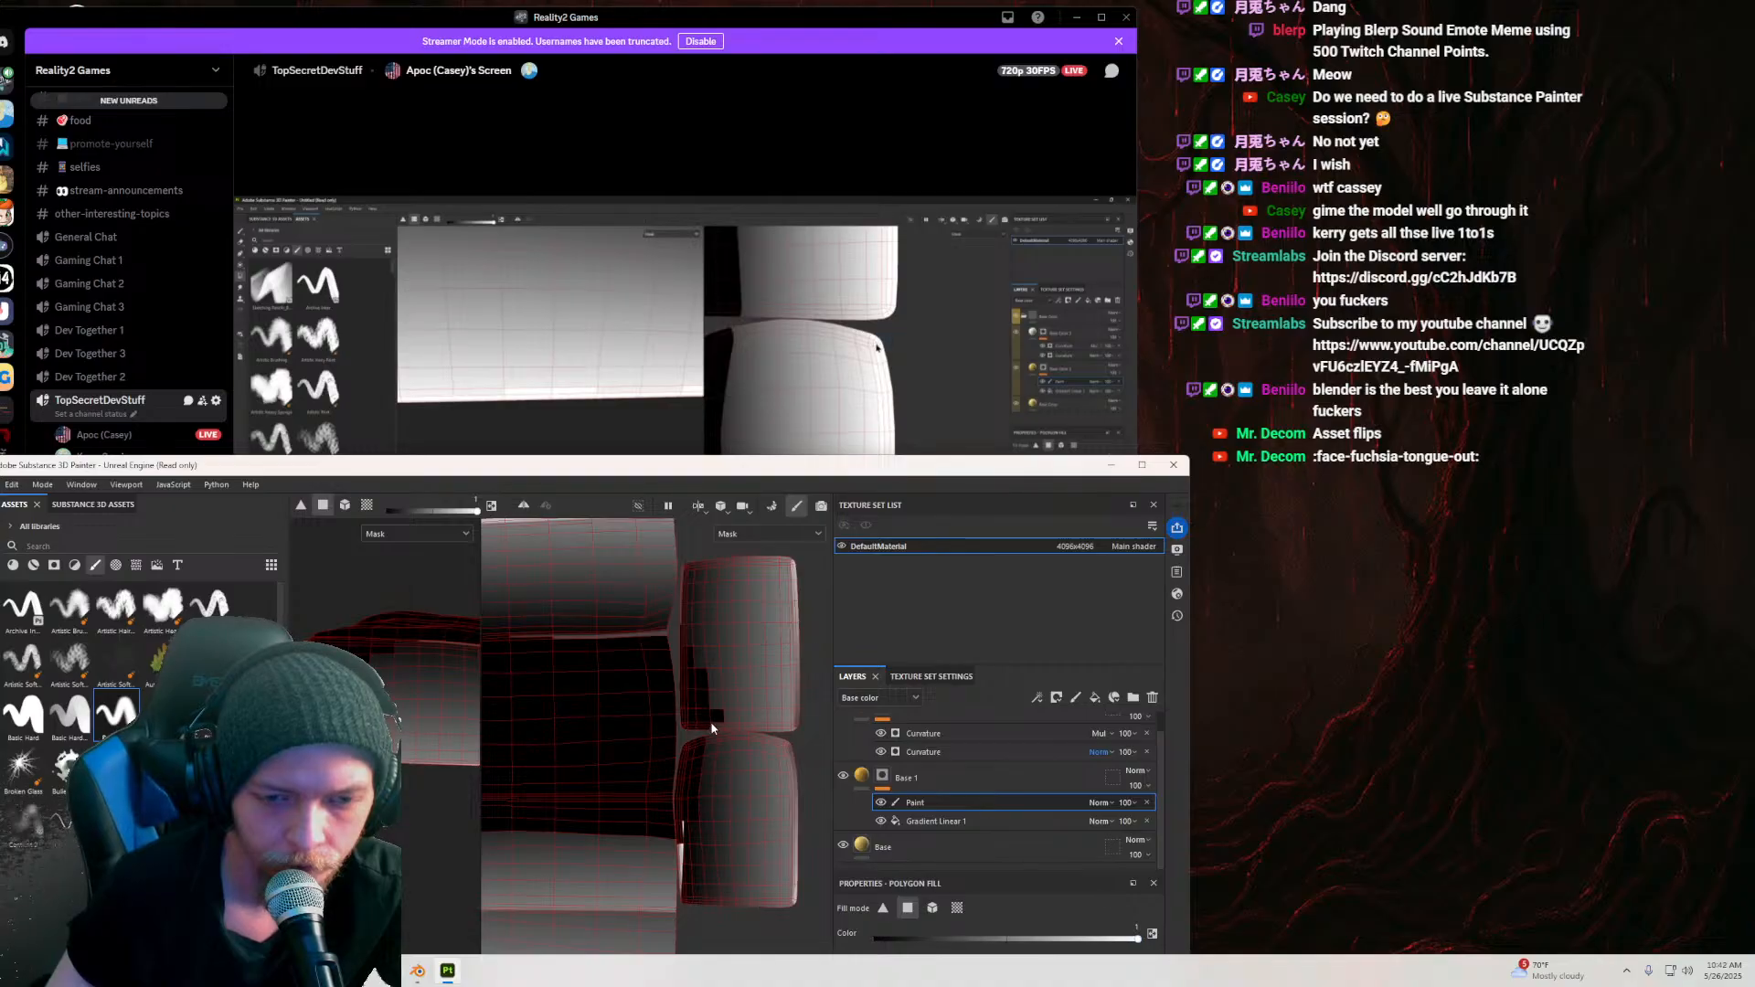
left_click(703, 699)
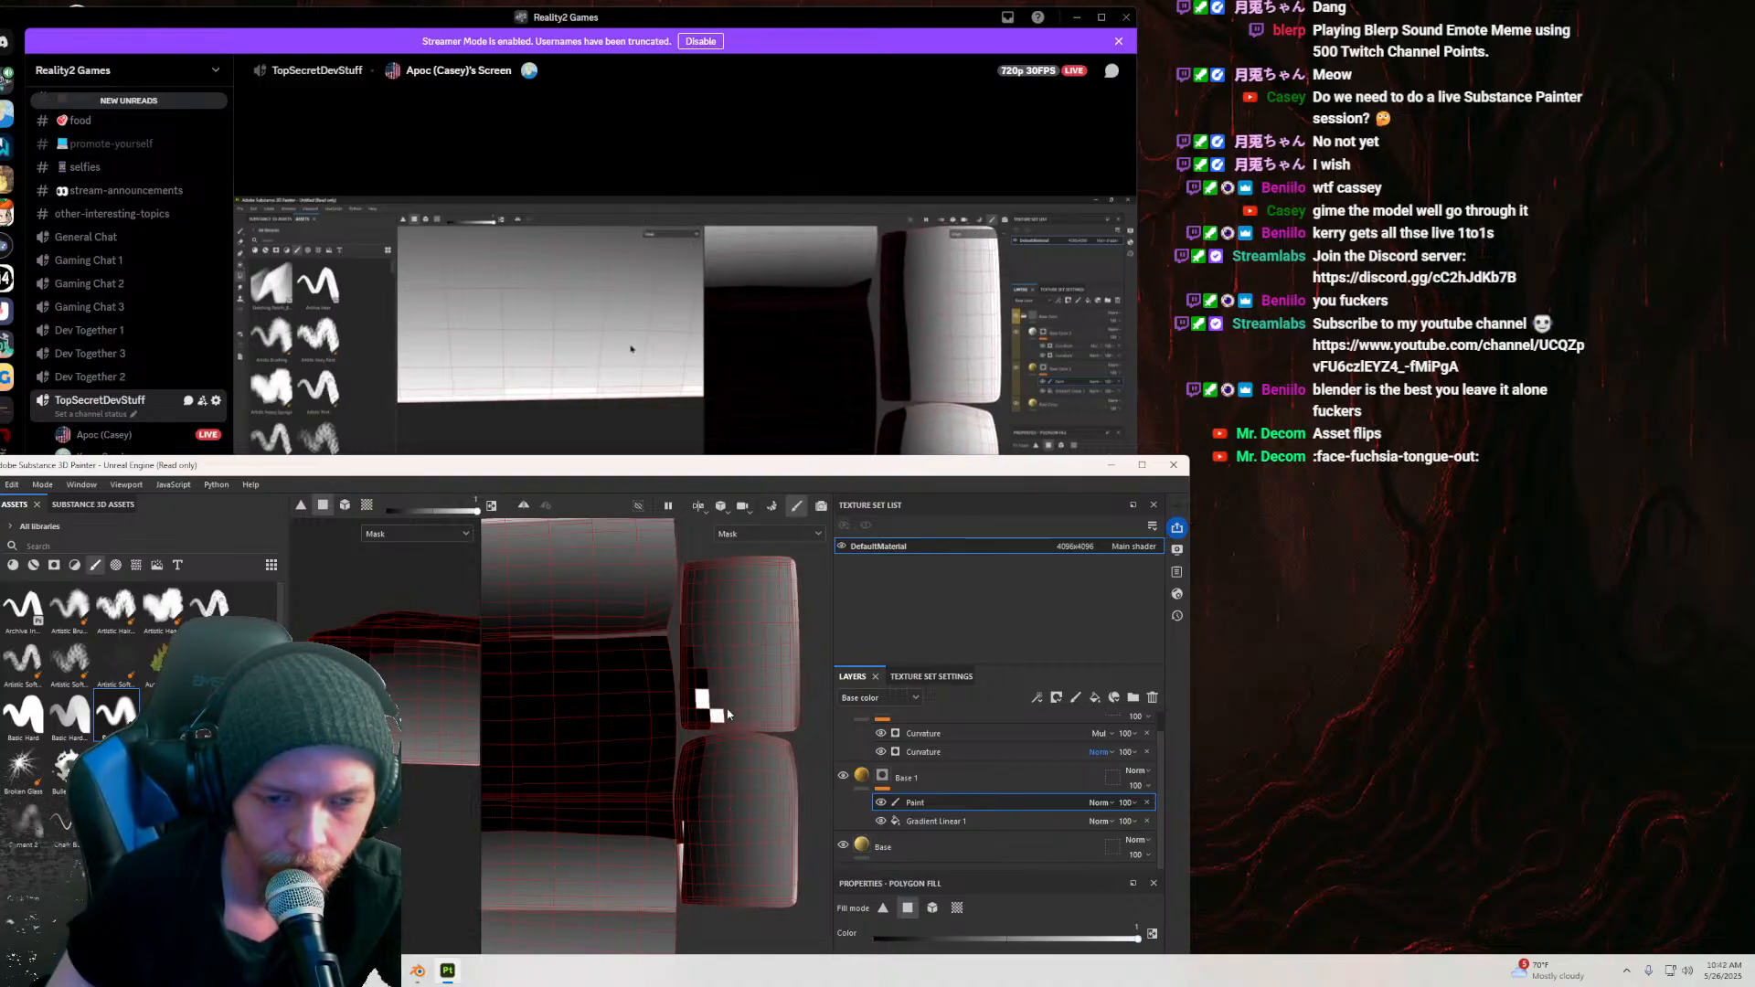
key("ctrl+z")
key("ctrl+z")
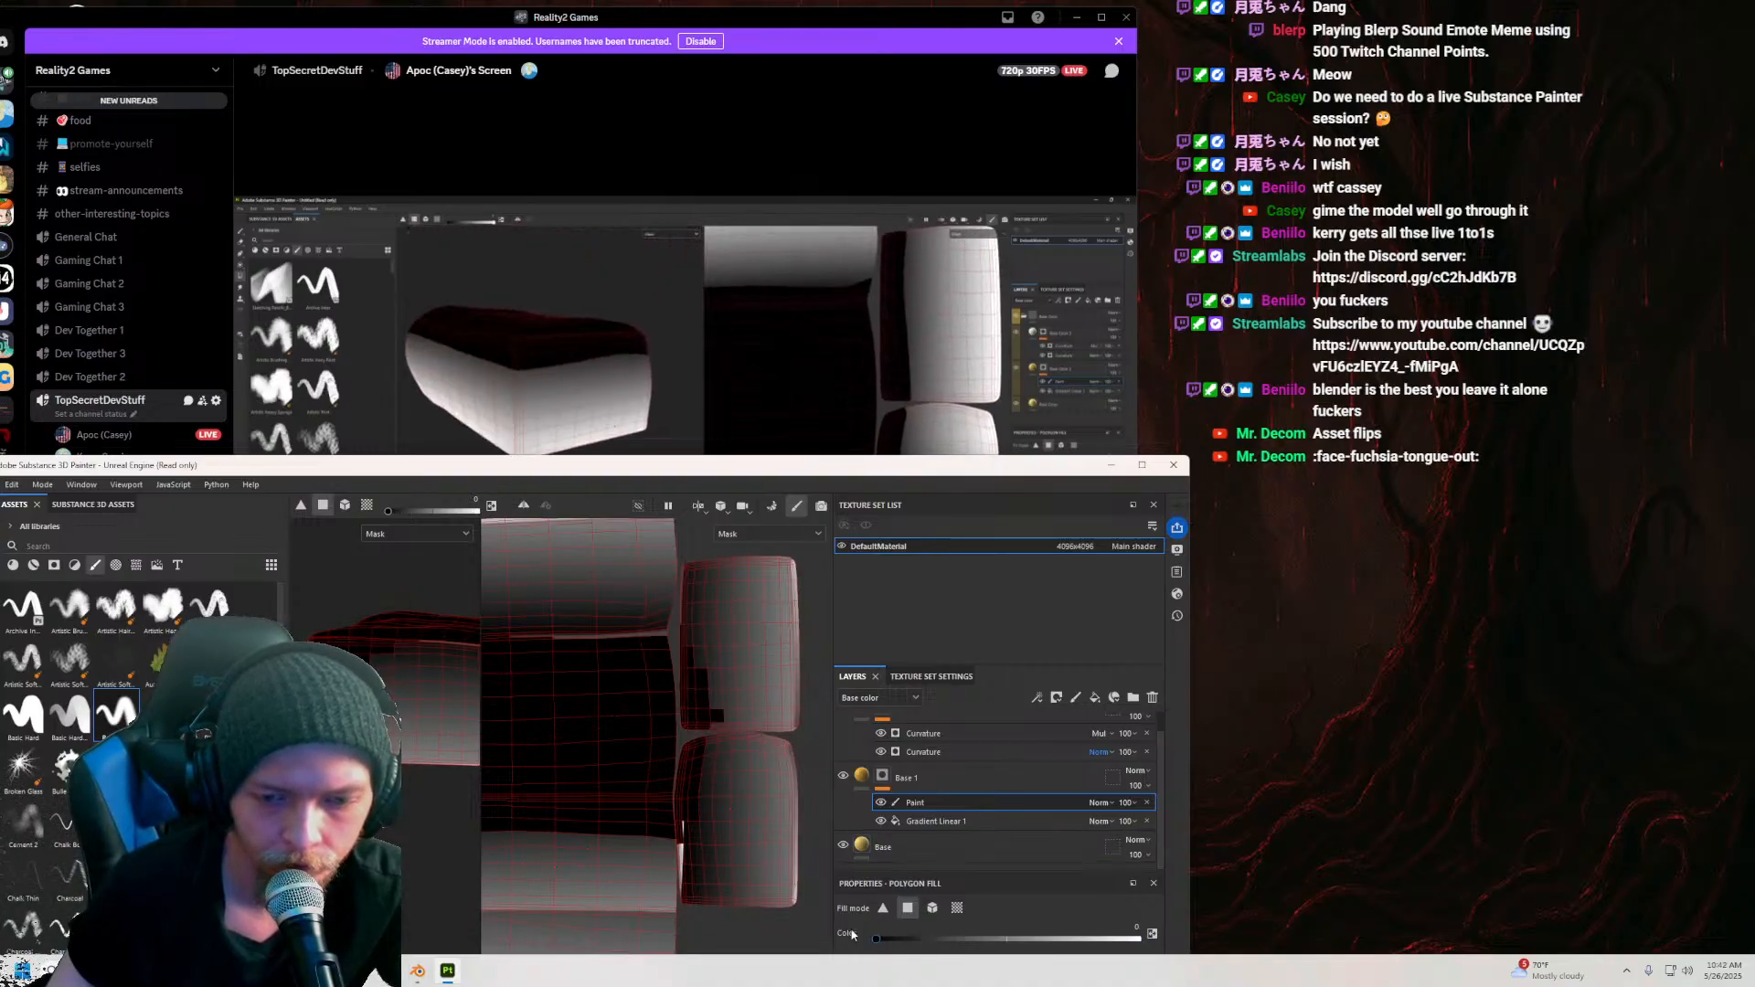
scroll(411, 732, "down", 3)
left_click_drag(439, 749, 396, 740, "alt")
key("ctrl+z")
Step: Try filling the upper polygon rows of the long side and end caps with black in the 3D view, then undo them
left_click_drag(410, 642, 411, 759, "alt")
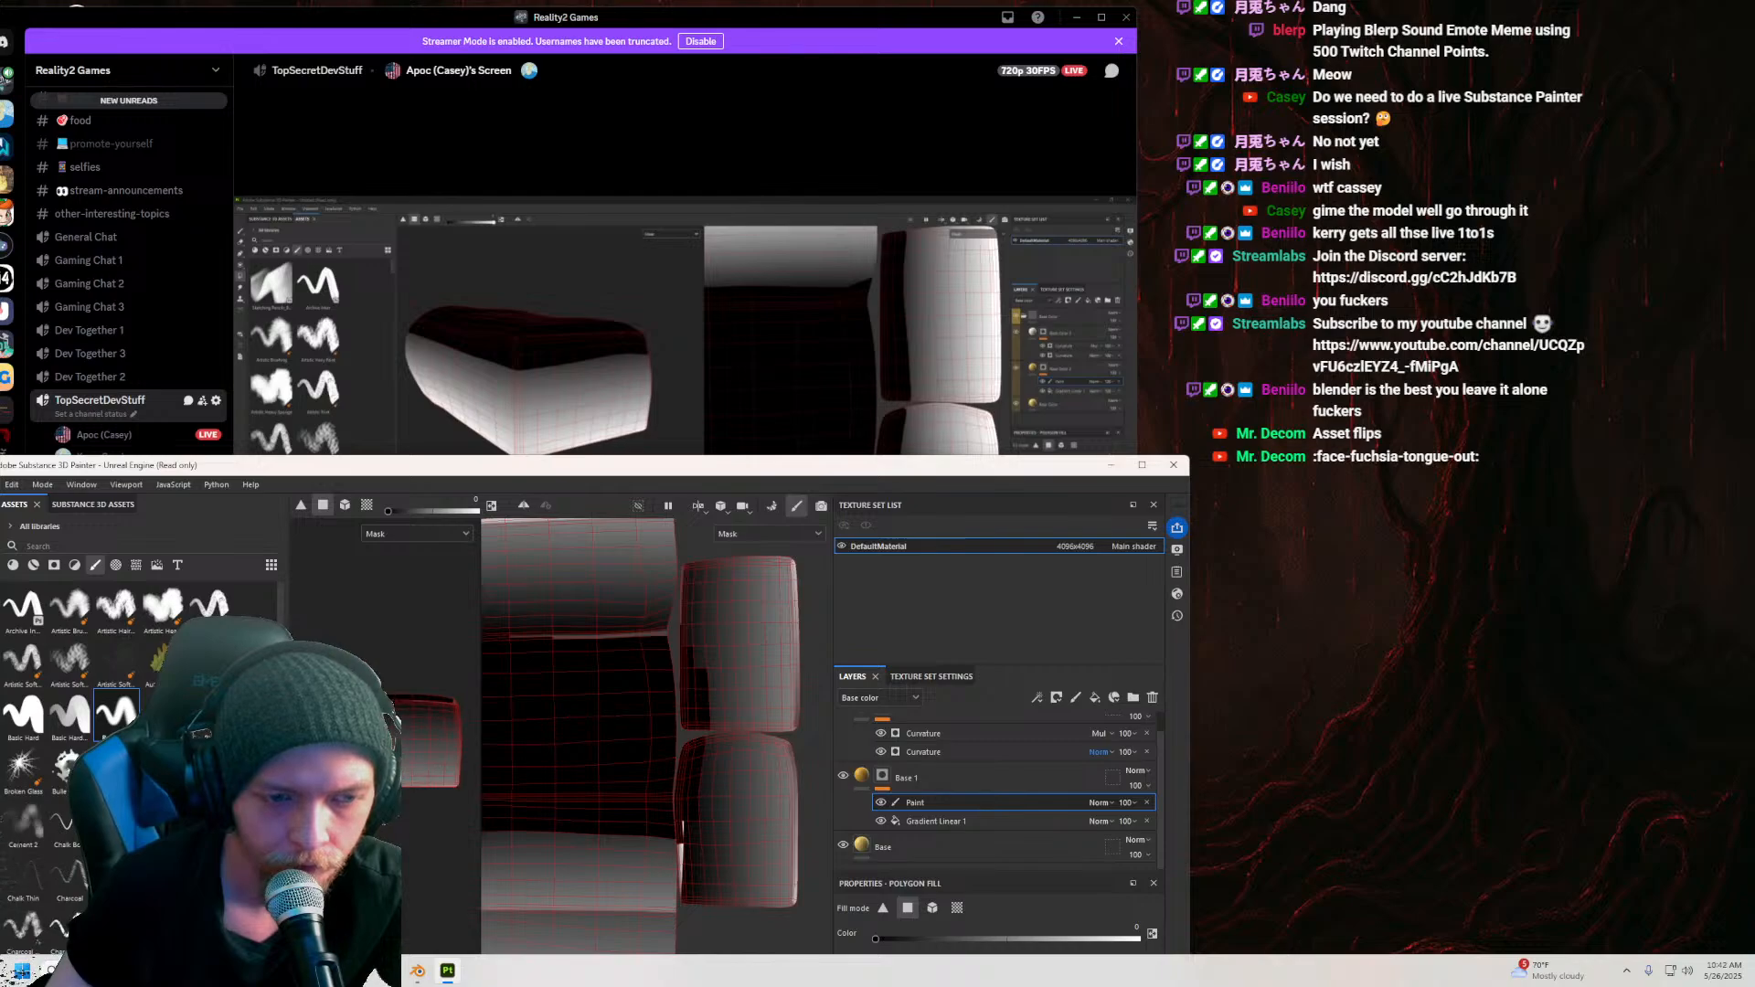
left_click_drag(439, 691, 410, 747)
key("ctrl+z")
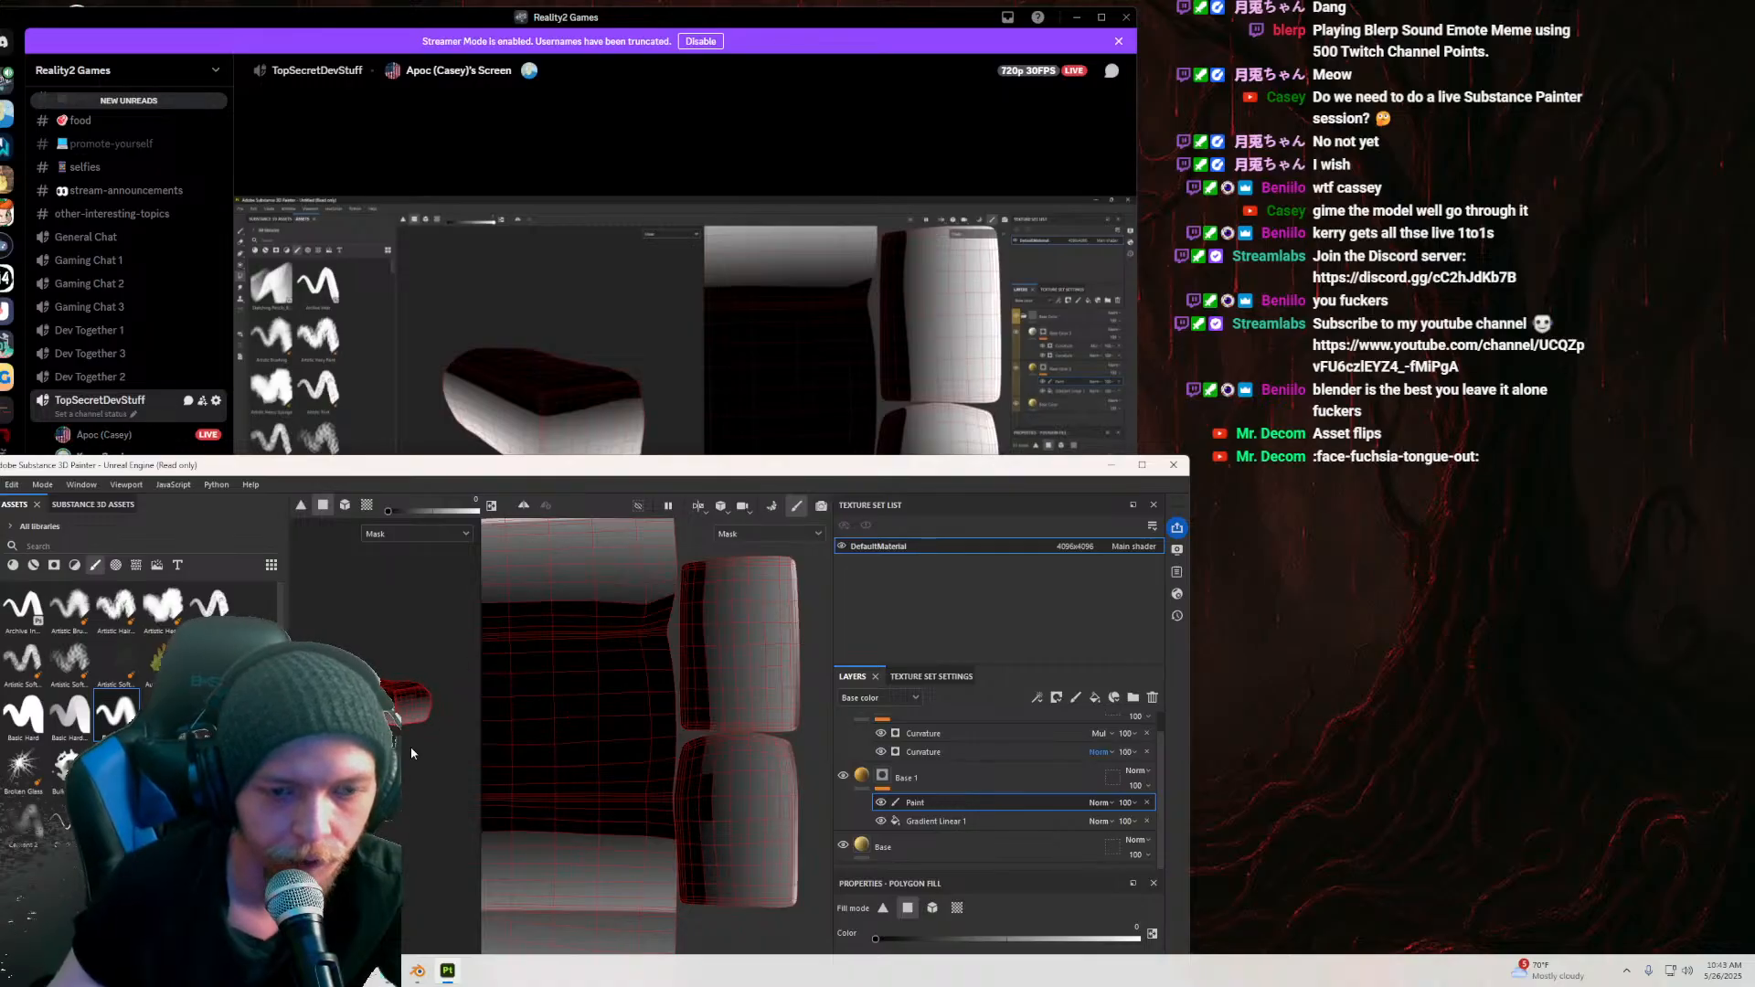
scroll(409, 747, "up", 3)
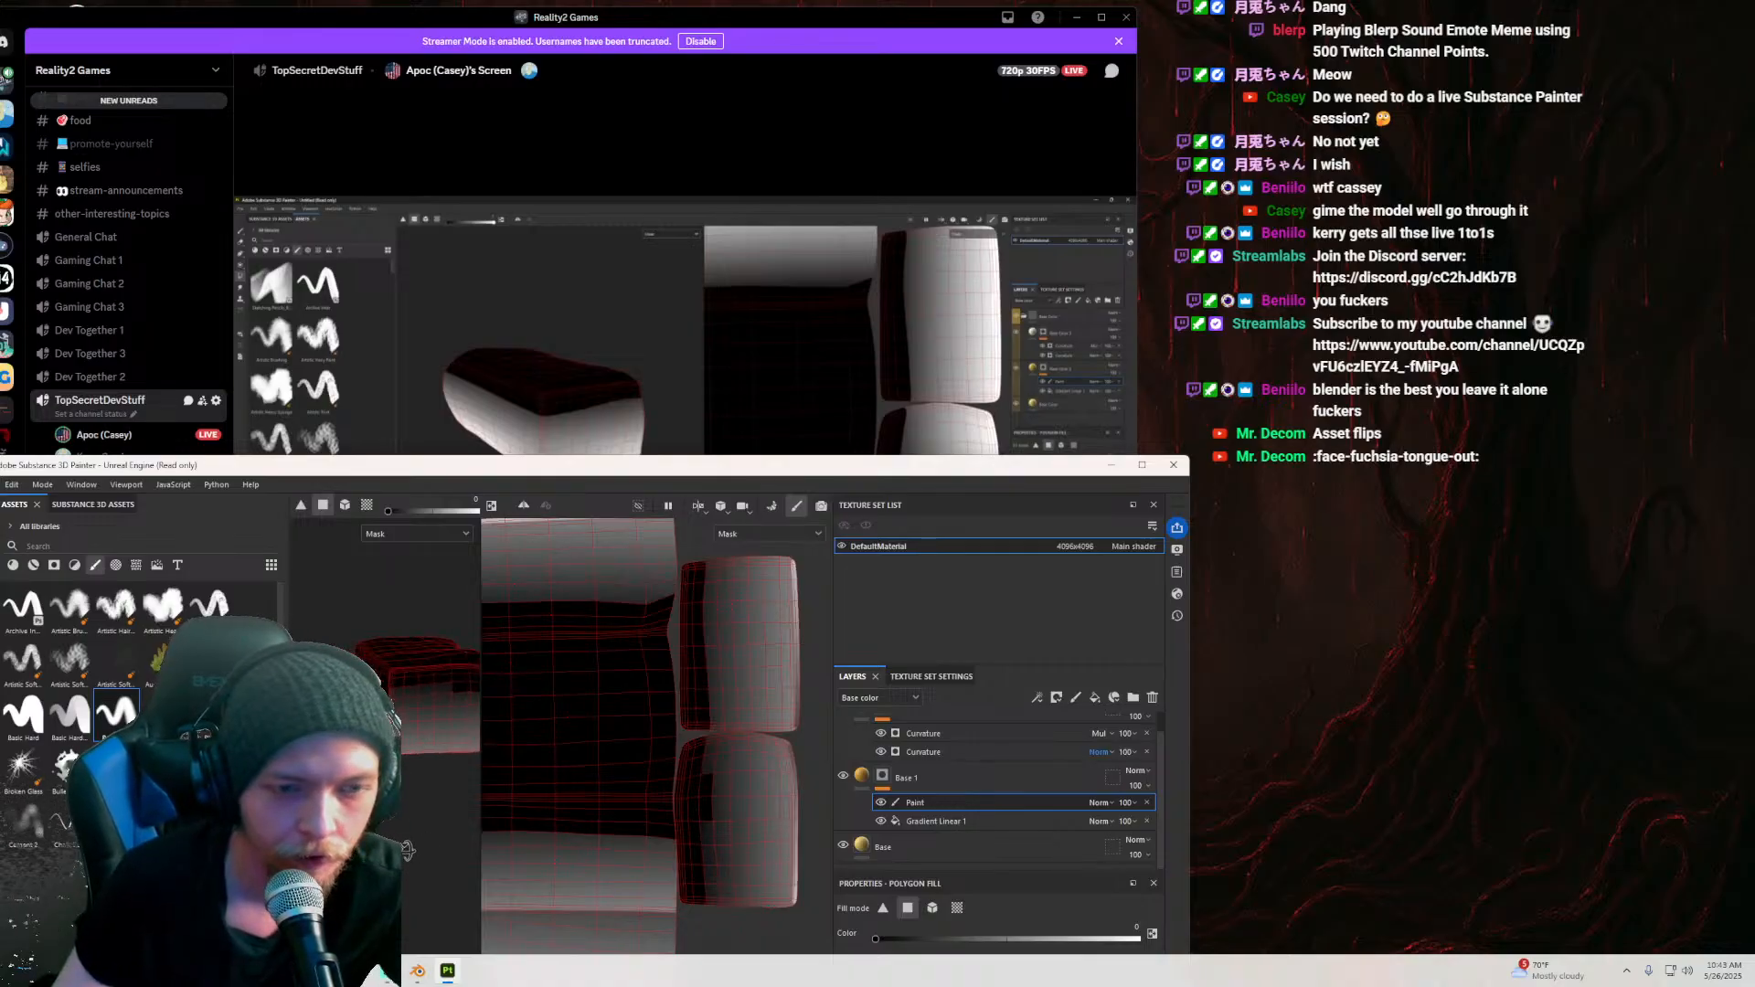
middle_click_drag(462, 749, 334, 727, "alt")
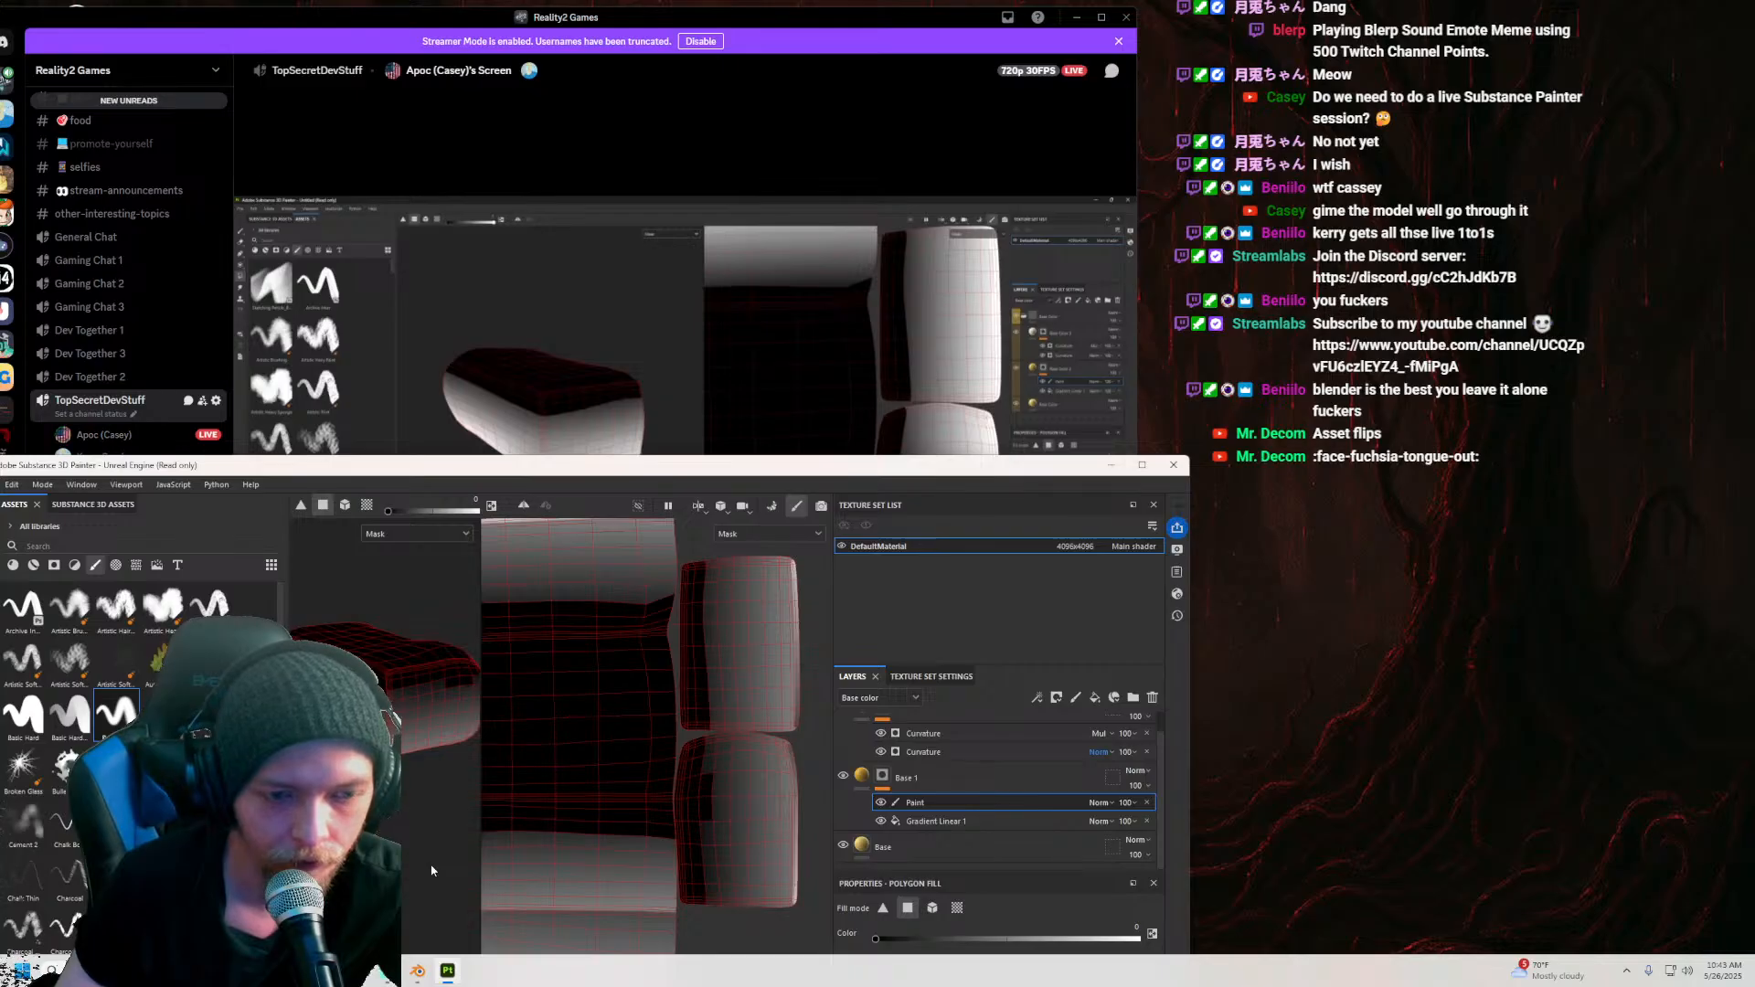
key("ctrl+y")
left_click_drag(425, 859, 502, 718, "alt")
scroll(697, 678, "down", 4)
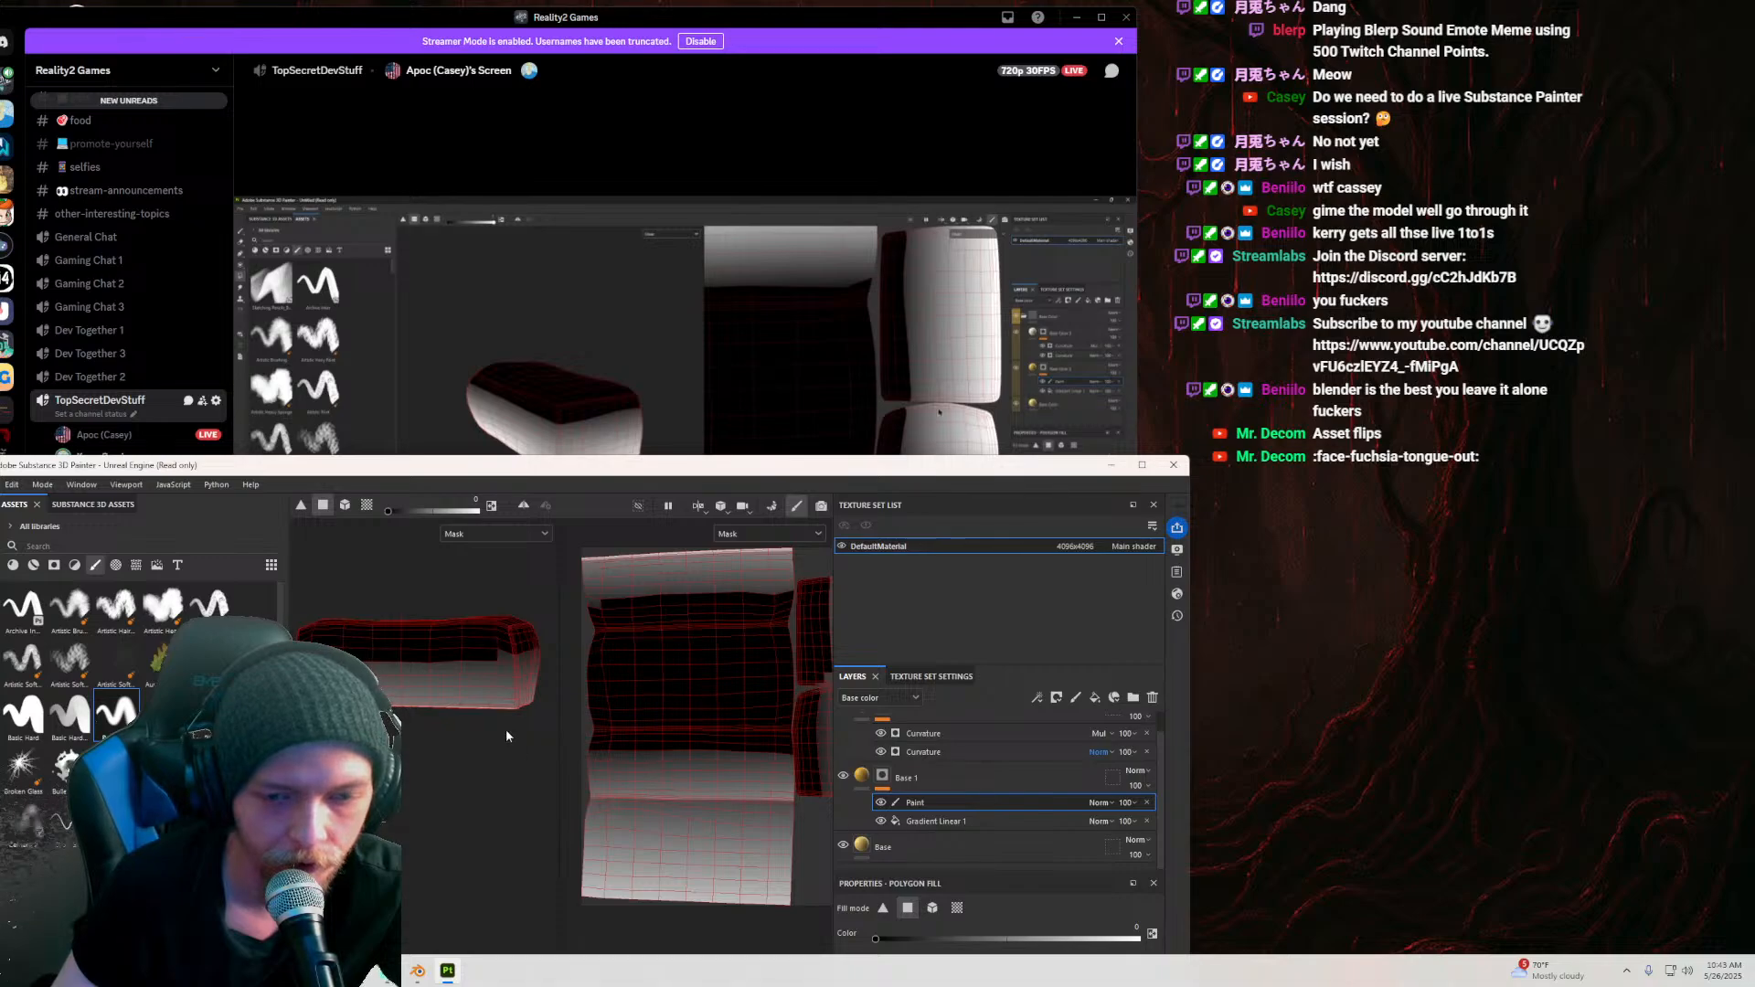
left_click(478, 660)
mouse_move(423, 595)
left_mouse_down("alt")
mouse_move(431, 622)
mouse_move(430, 606)
left_mouse_up("alt")
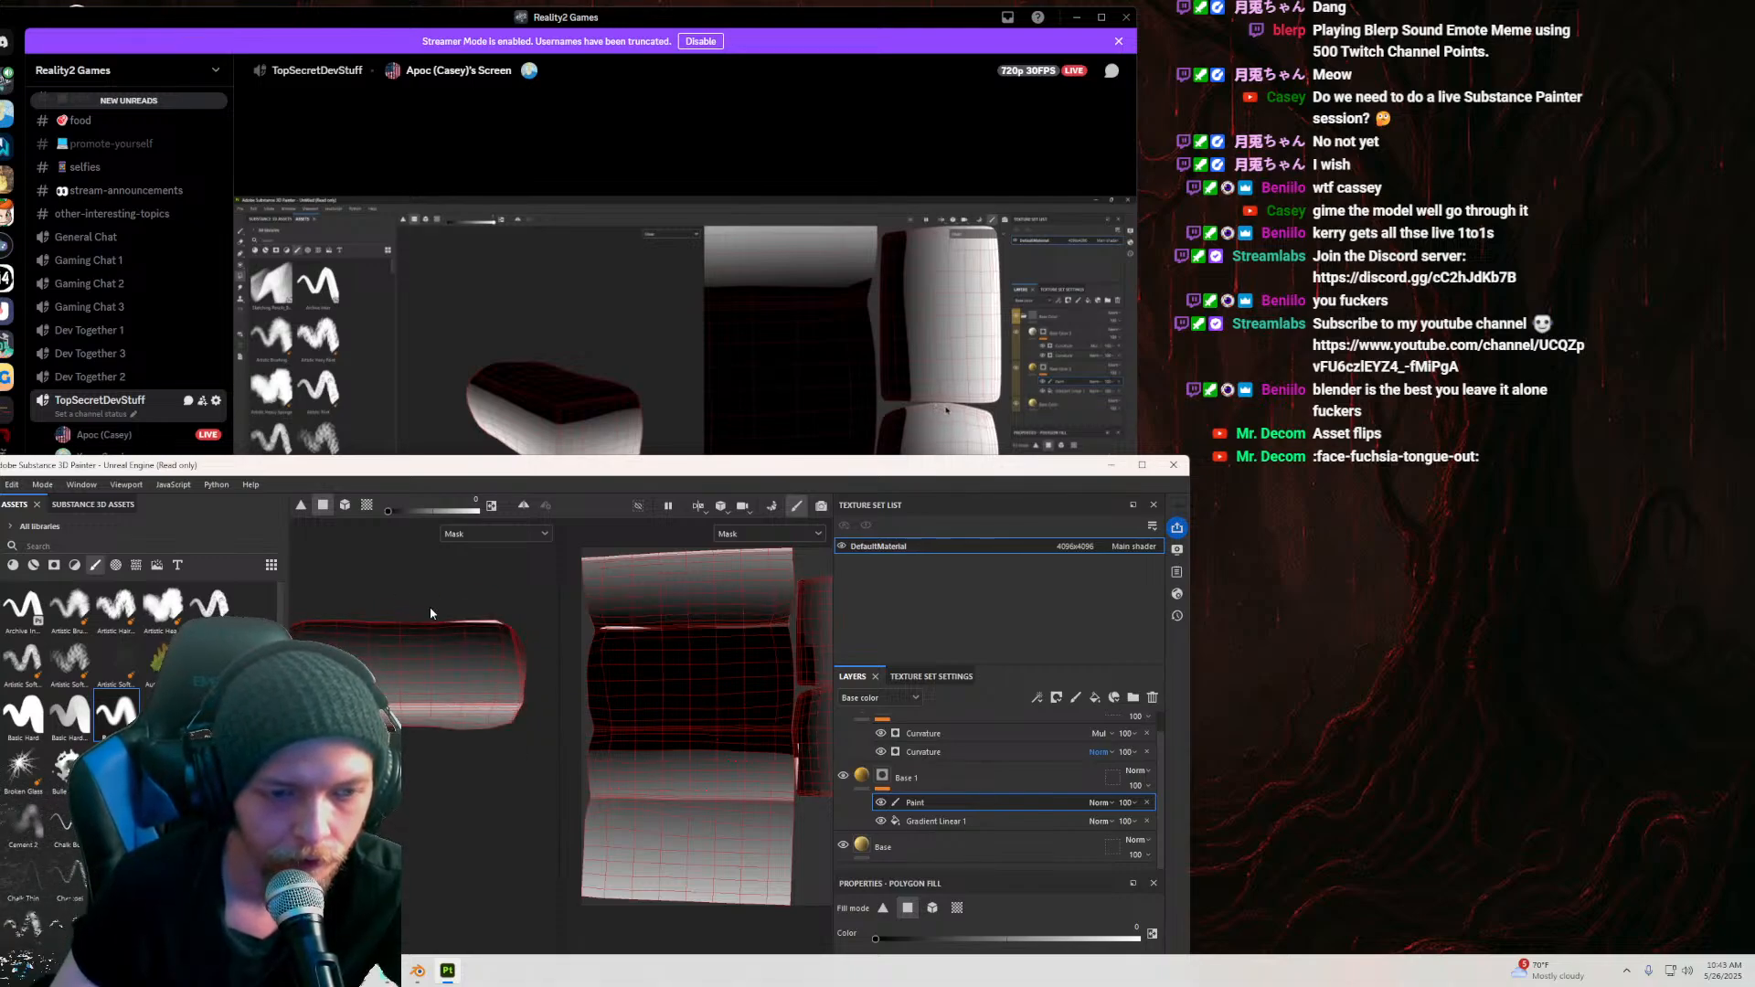
Step: Fill the upper polygon rows around the block's long side and both end caps with black in the 3D view
middle_click_drag(429, 606, 458, 642, "alt")
left_click_drag(443, 633, 445, 665, "alt")
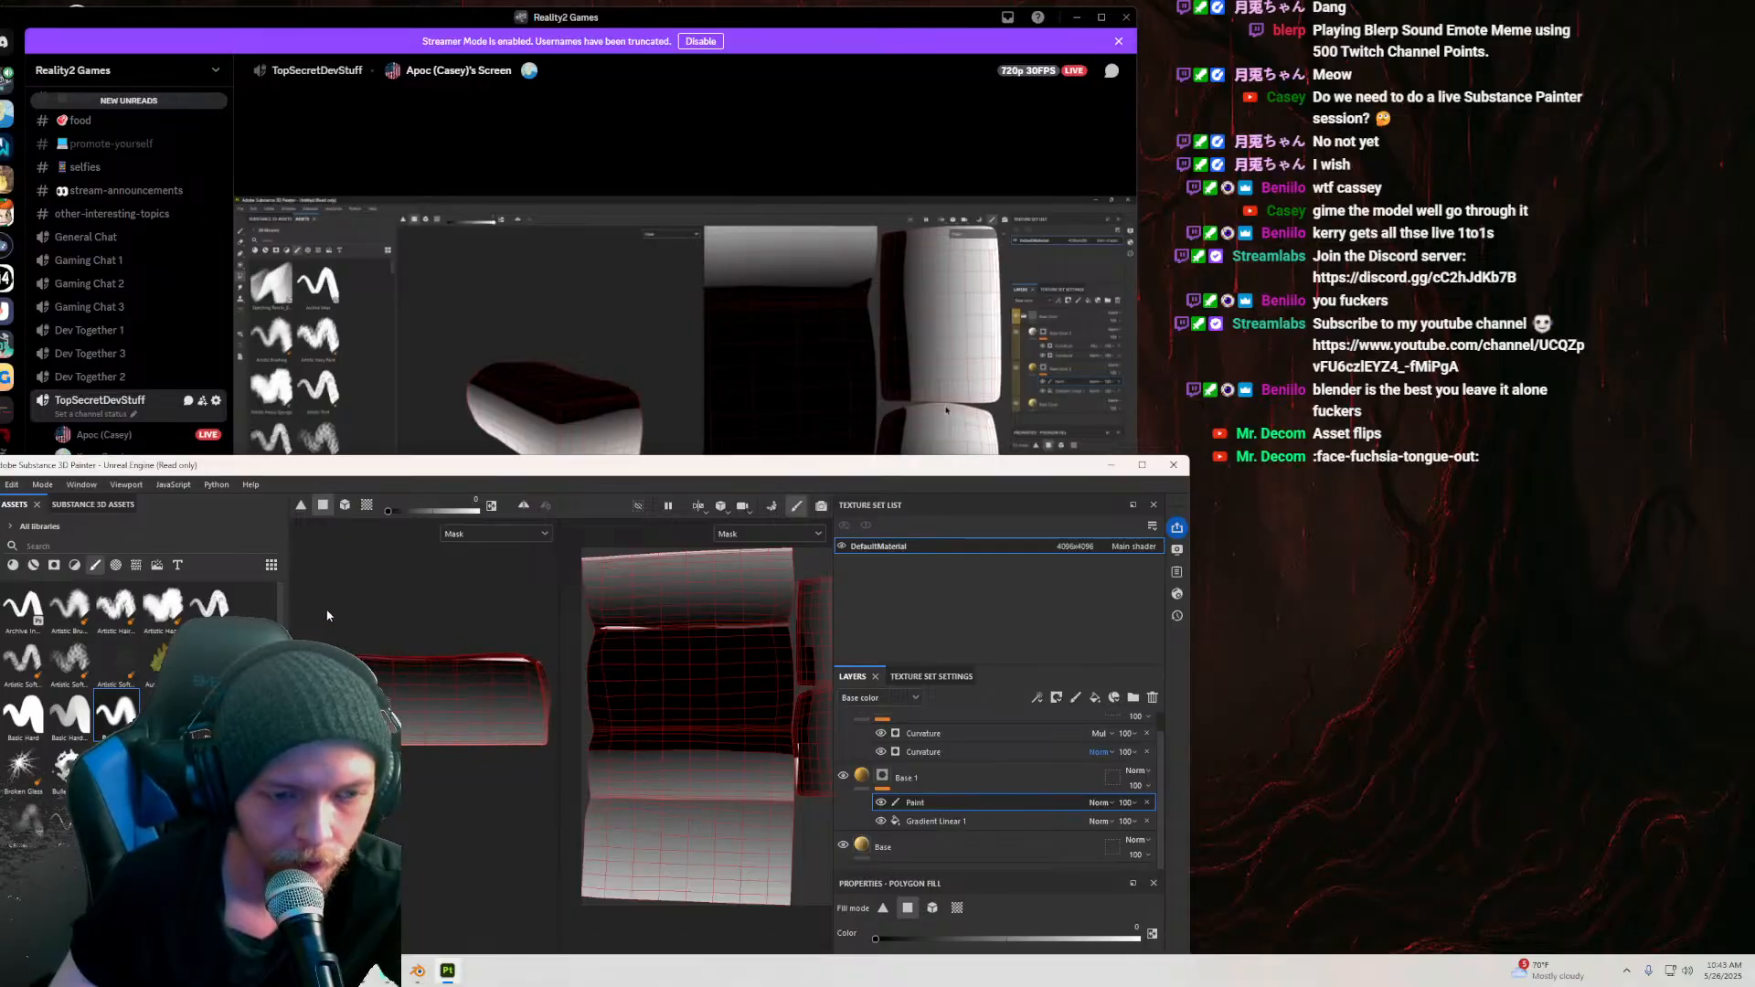
left_click_drag(298, 615, 568, 678, "alt")
left_click_drag(539, 660, 391, 633, "alt")
middle_click_drag(468, 617, 431, 612, "alt")
left_click_drag(431, 612, 367, 607, "alt")
left_click_drag(478, 732, 399, 730, "alt")
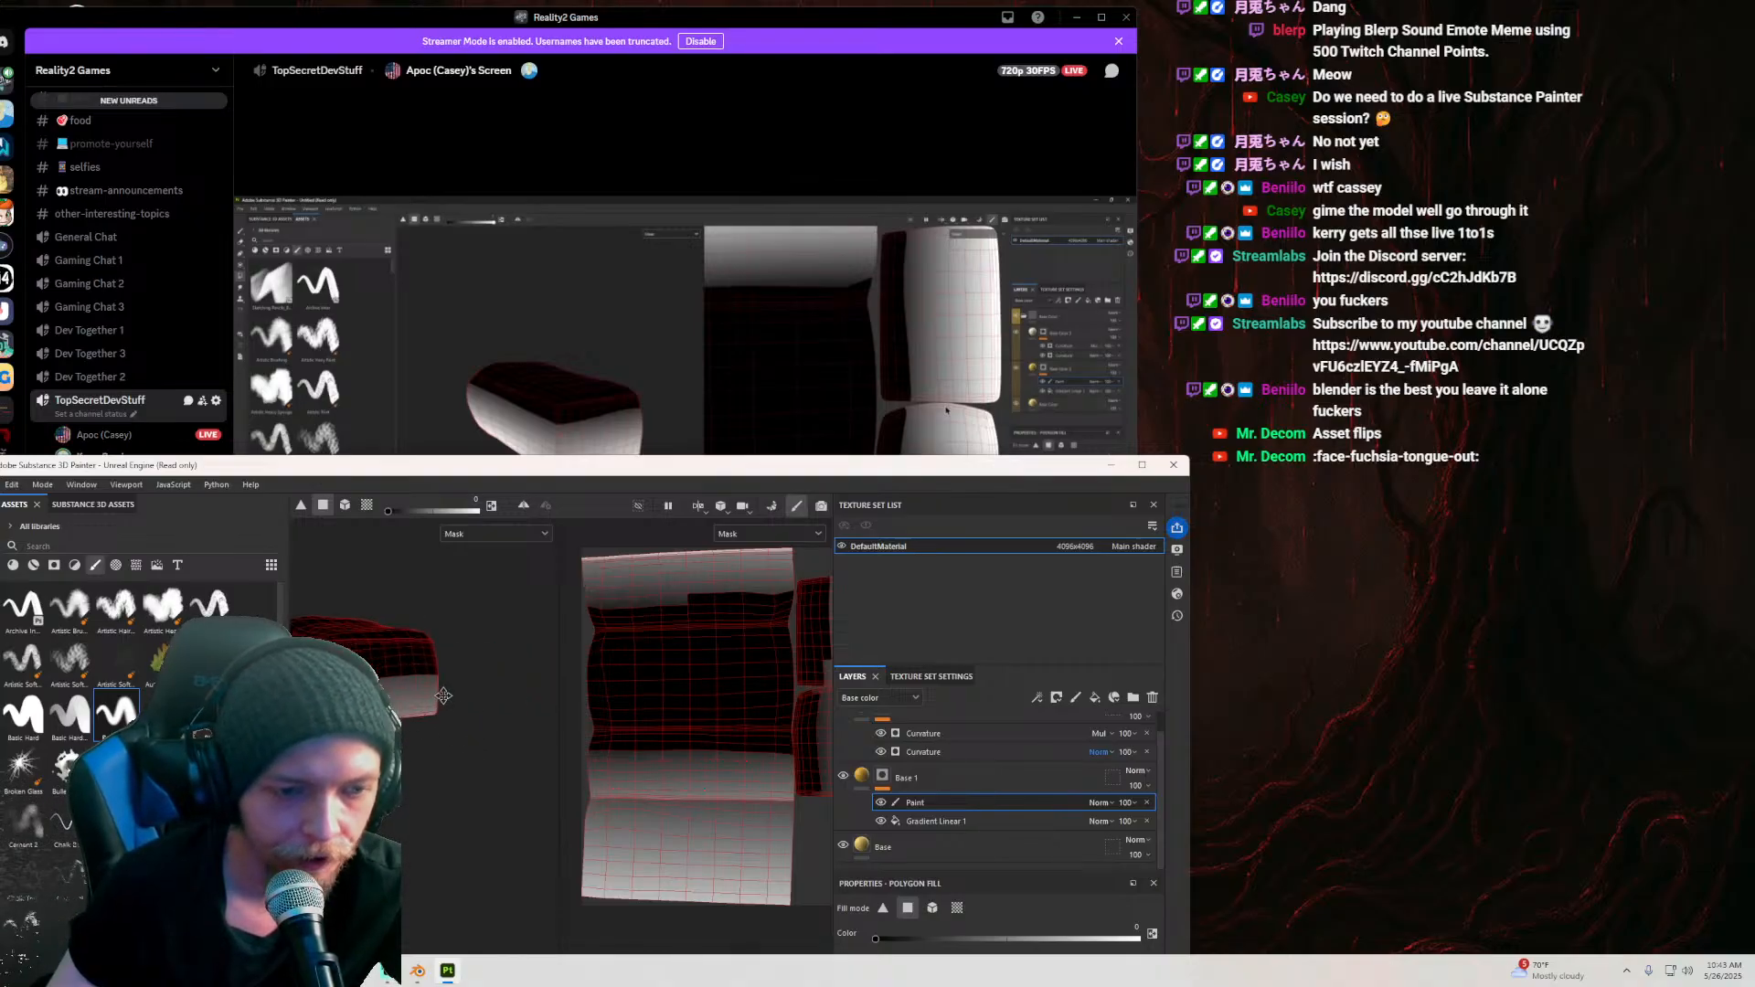
right_click(365, 729)
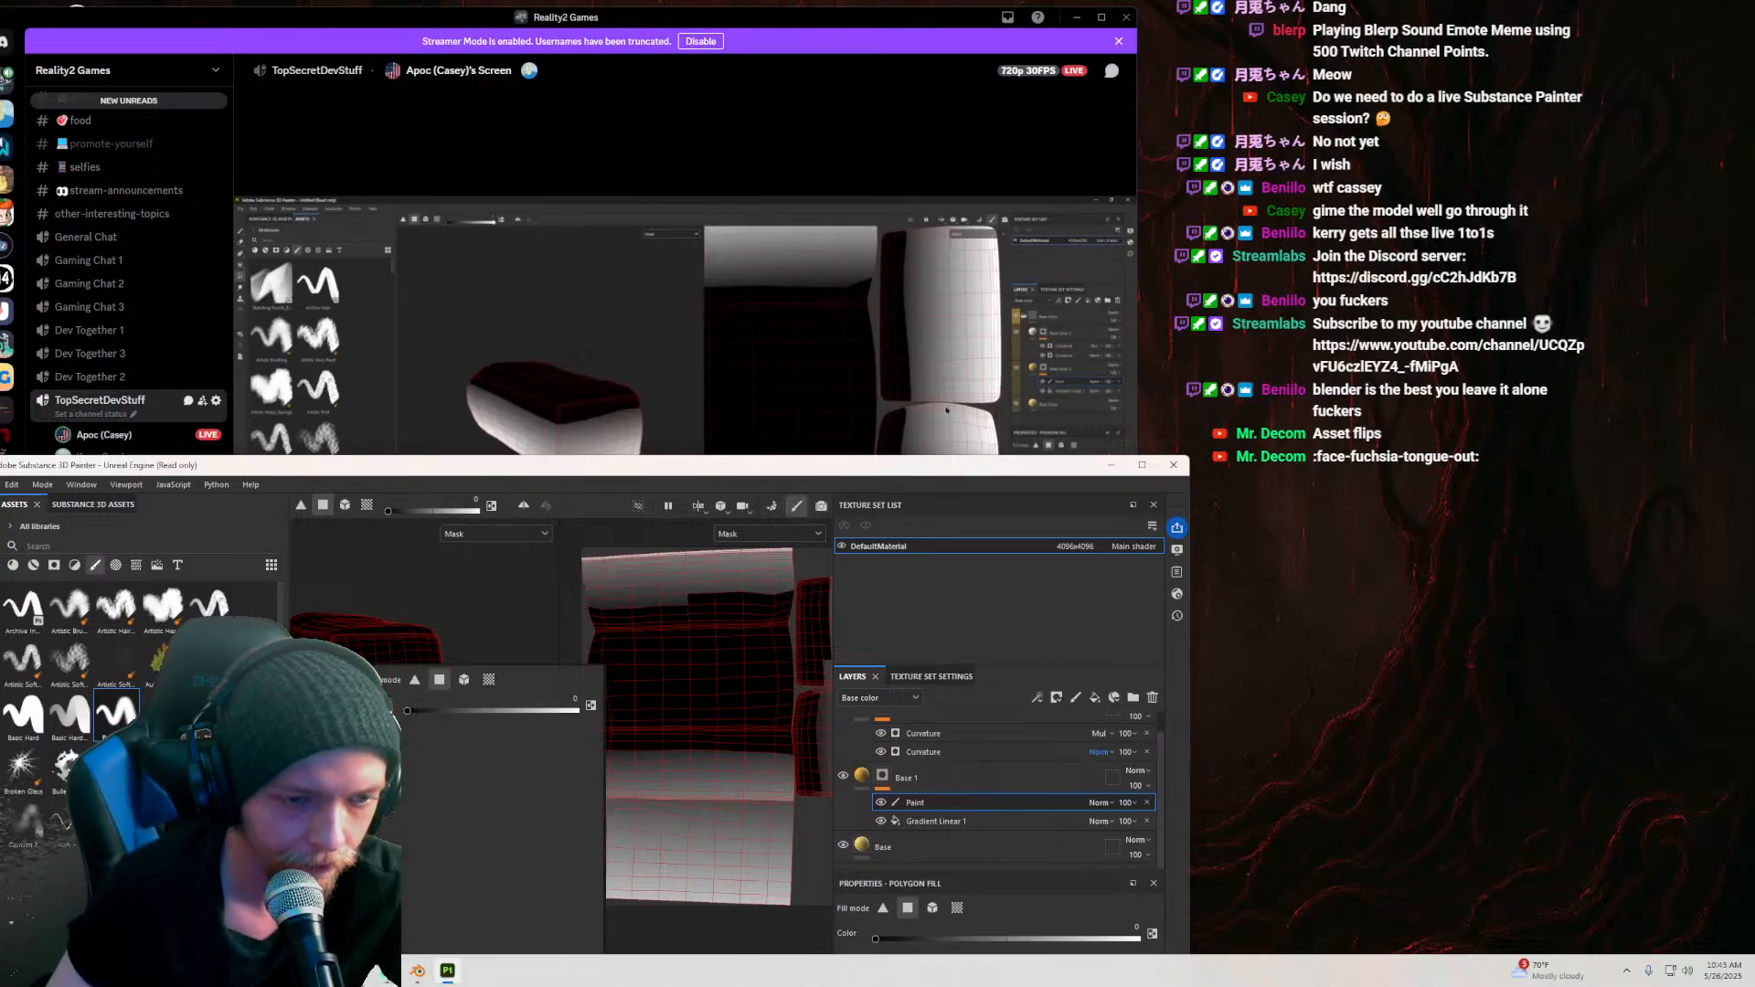
left_click(515, 595)
Step: Swap the fill colour to white and fill the block's underside and lower side polygons
left_click_drag(497, 599, 467, 751, "alt")
key("x")
mouse_move(450, 743)
middle_mouse_down("alt")
mouse_move(427, 751)
mouse_move(430, 712)
mouse_move(454, 722)
middle_mouse_up("alt")
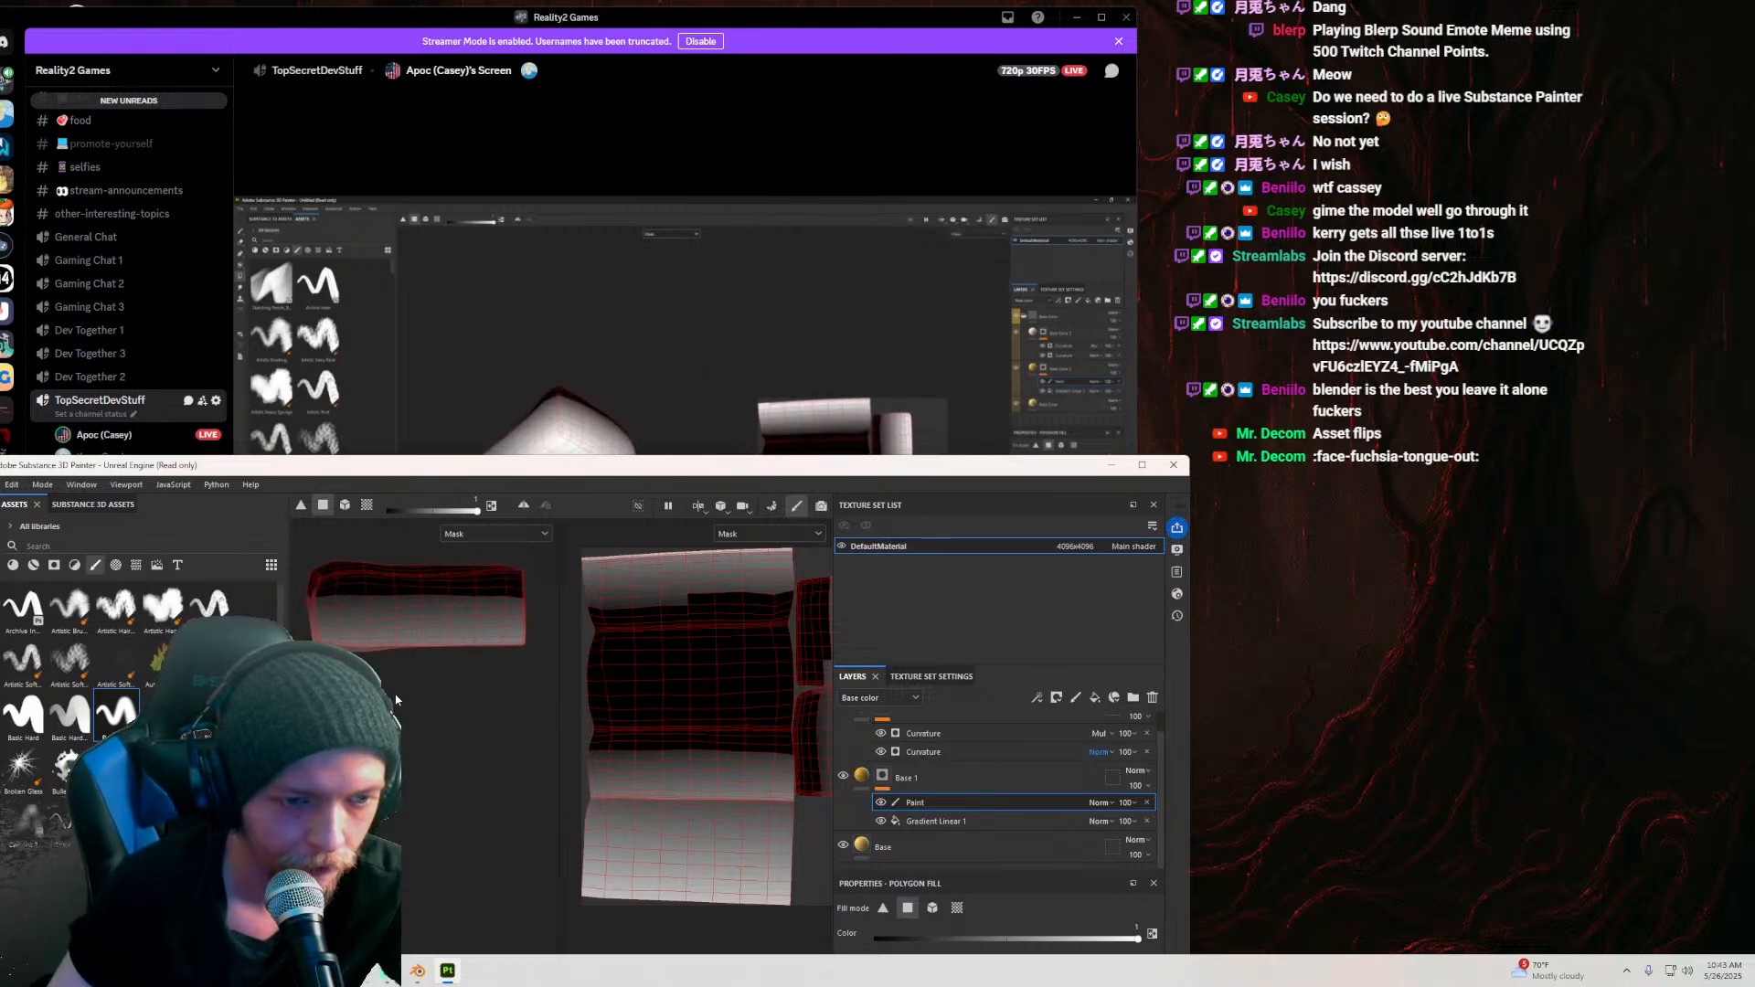
left_click_drag(406, 741, 399, 709, "alt")
scroll(506, 639, "down", 2)
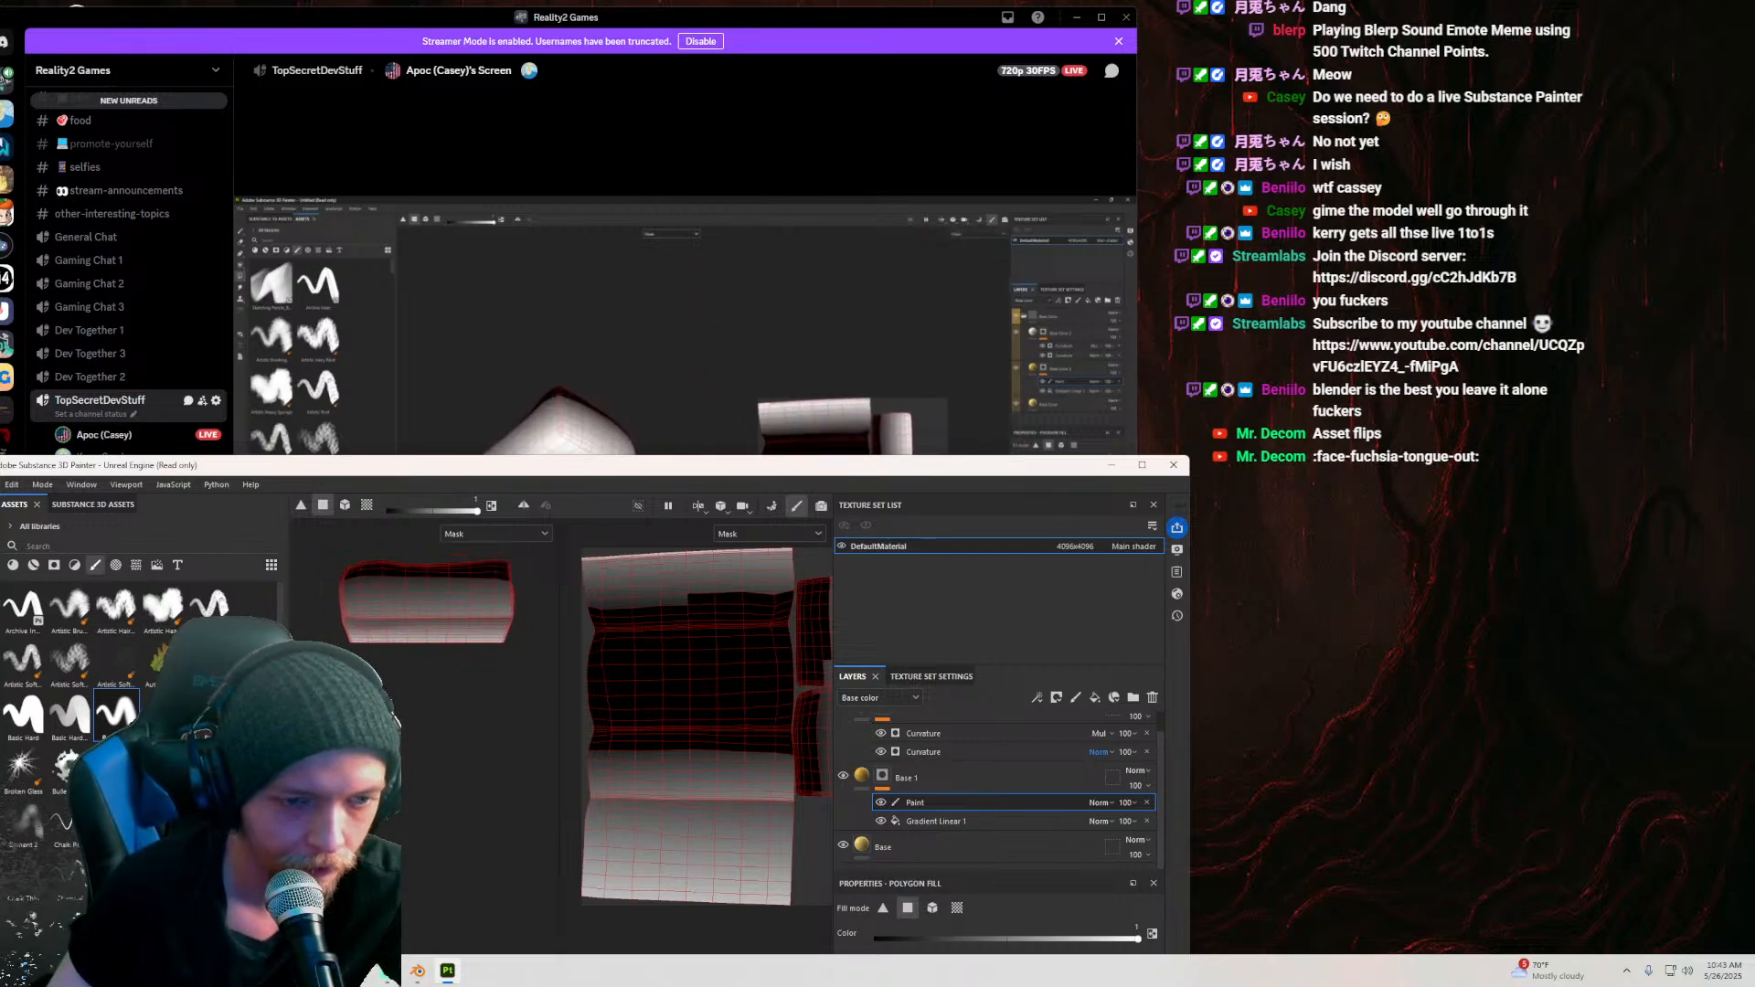
mouse_move(446, 701)
left_mouse_down("alt")
mouse_move(445, 747)
mouse_move(545, 638)
left_mouse_up("alt")
mouse_move(754, 468)
left_mouse_down()
mouse_move(721, 682)
mouse_move(656, 494)
left_mouse_up()
scroll(568, 692, "down", 2)
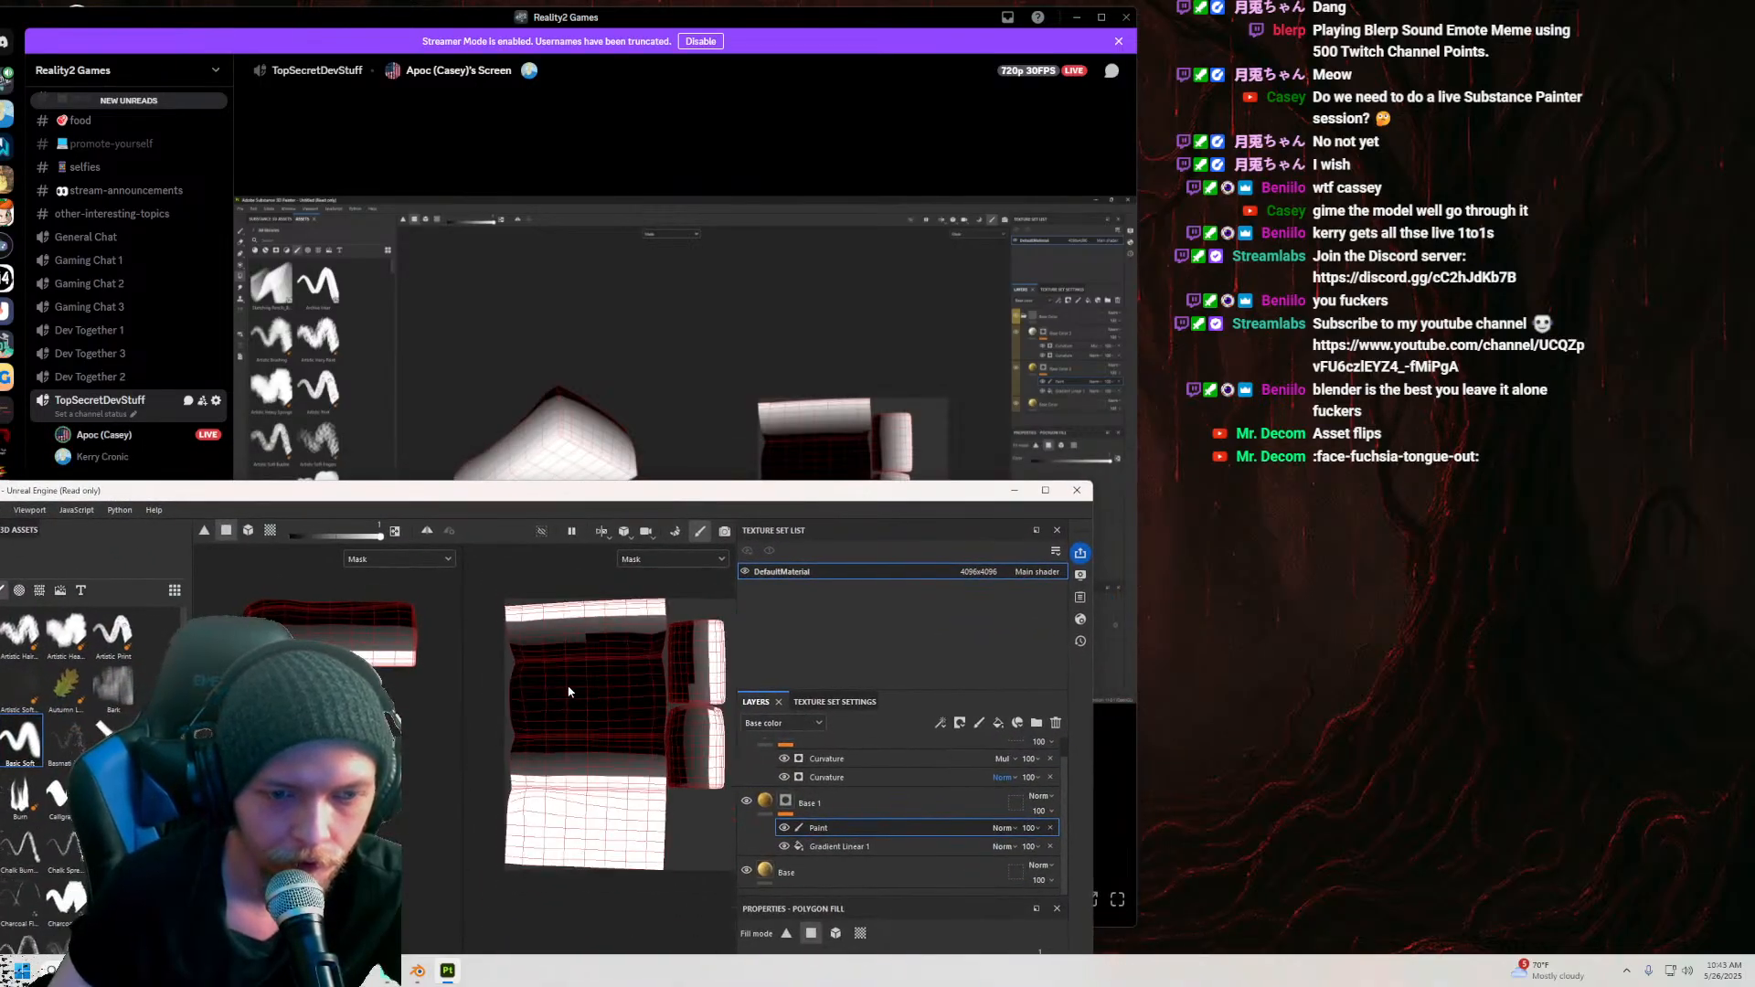
Step: Add an empty filter effect above the paint effect in the Base 1 mask
middle_click_drag(365, 685, 512, 700, "alt")
mouse_move(867, 497)
left_mouse_down()
mouse_move(670, 644)
mouse_move(671, 505)
mouse_move(709, 438)
mouse_move(778, 474)
mouse_move(868, 576)
mouse_move(858, 471)
mouse_move(826, 692)
mouse_move(853, 491)
mouse_move(854, 637)
left_mouse_up()
scroll(543, 629, "up", 1)
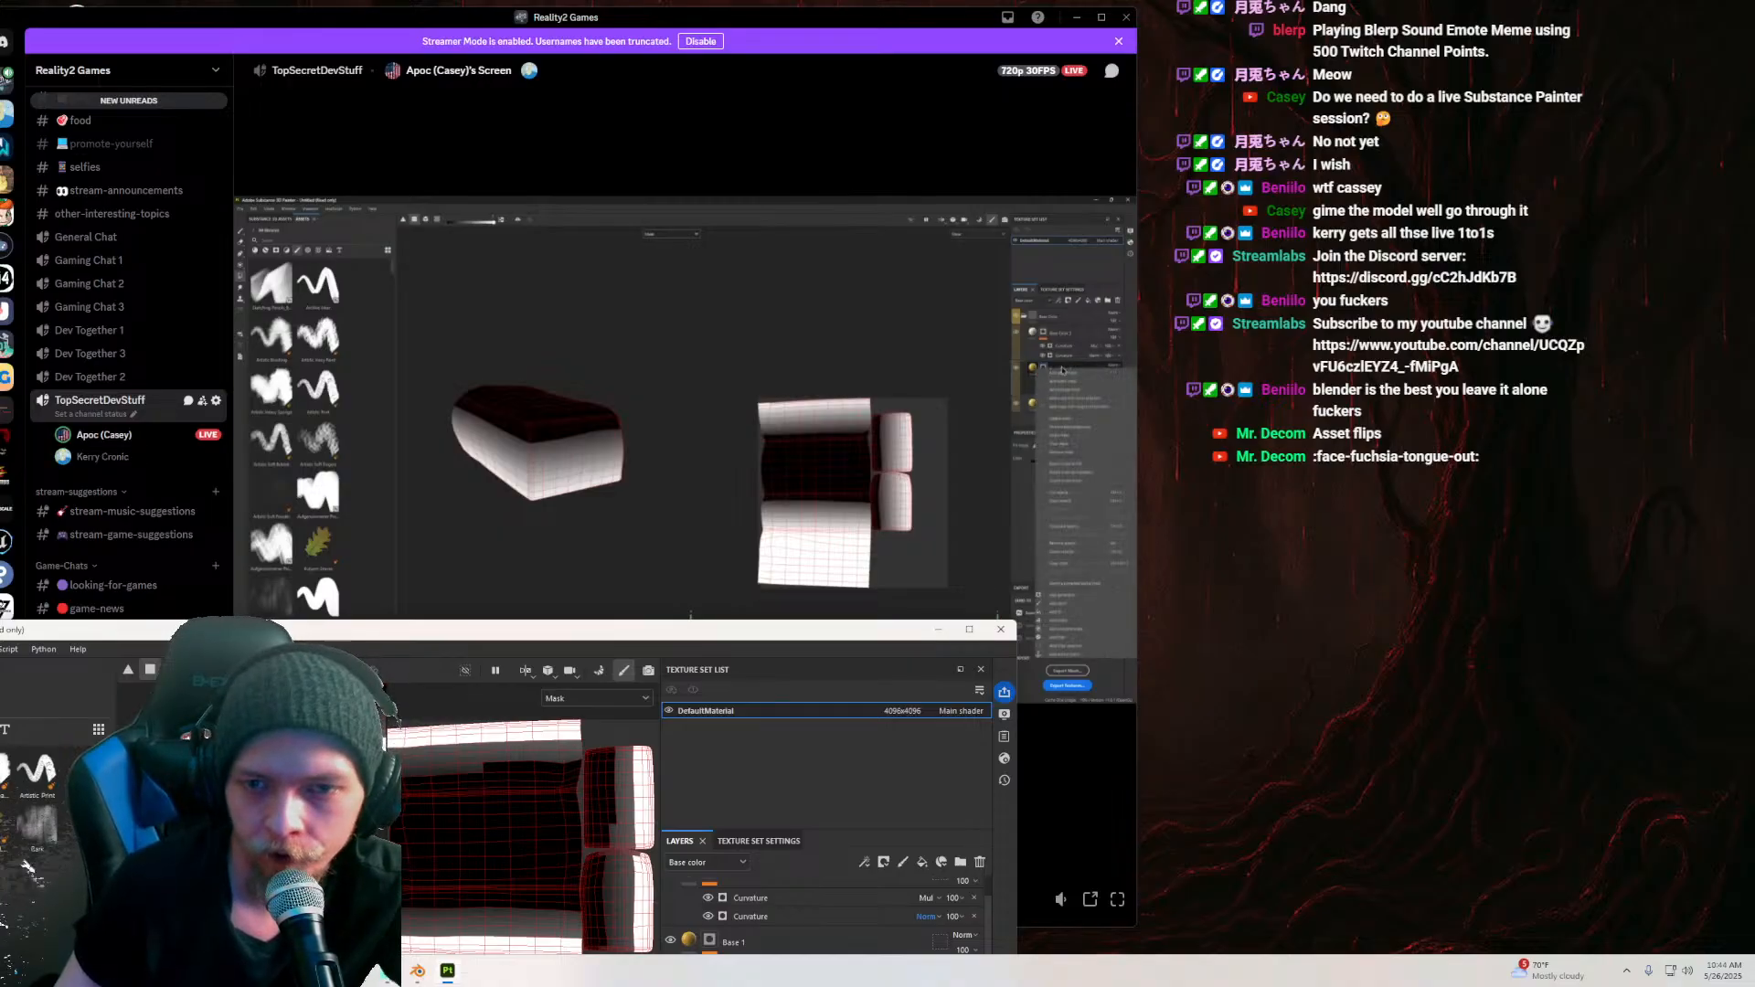
left_click_drag(748, 630, 611, 476)
left_click(570, 787)
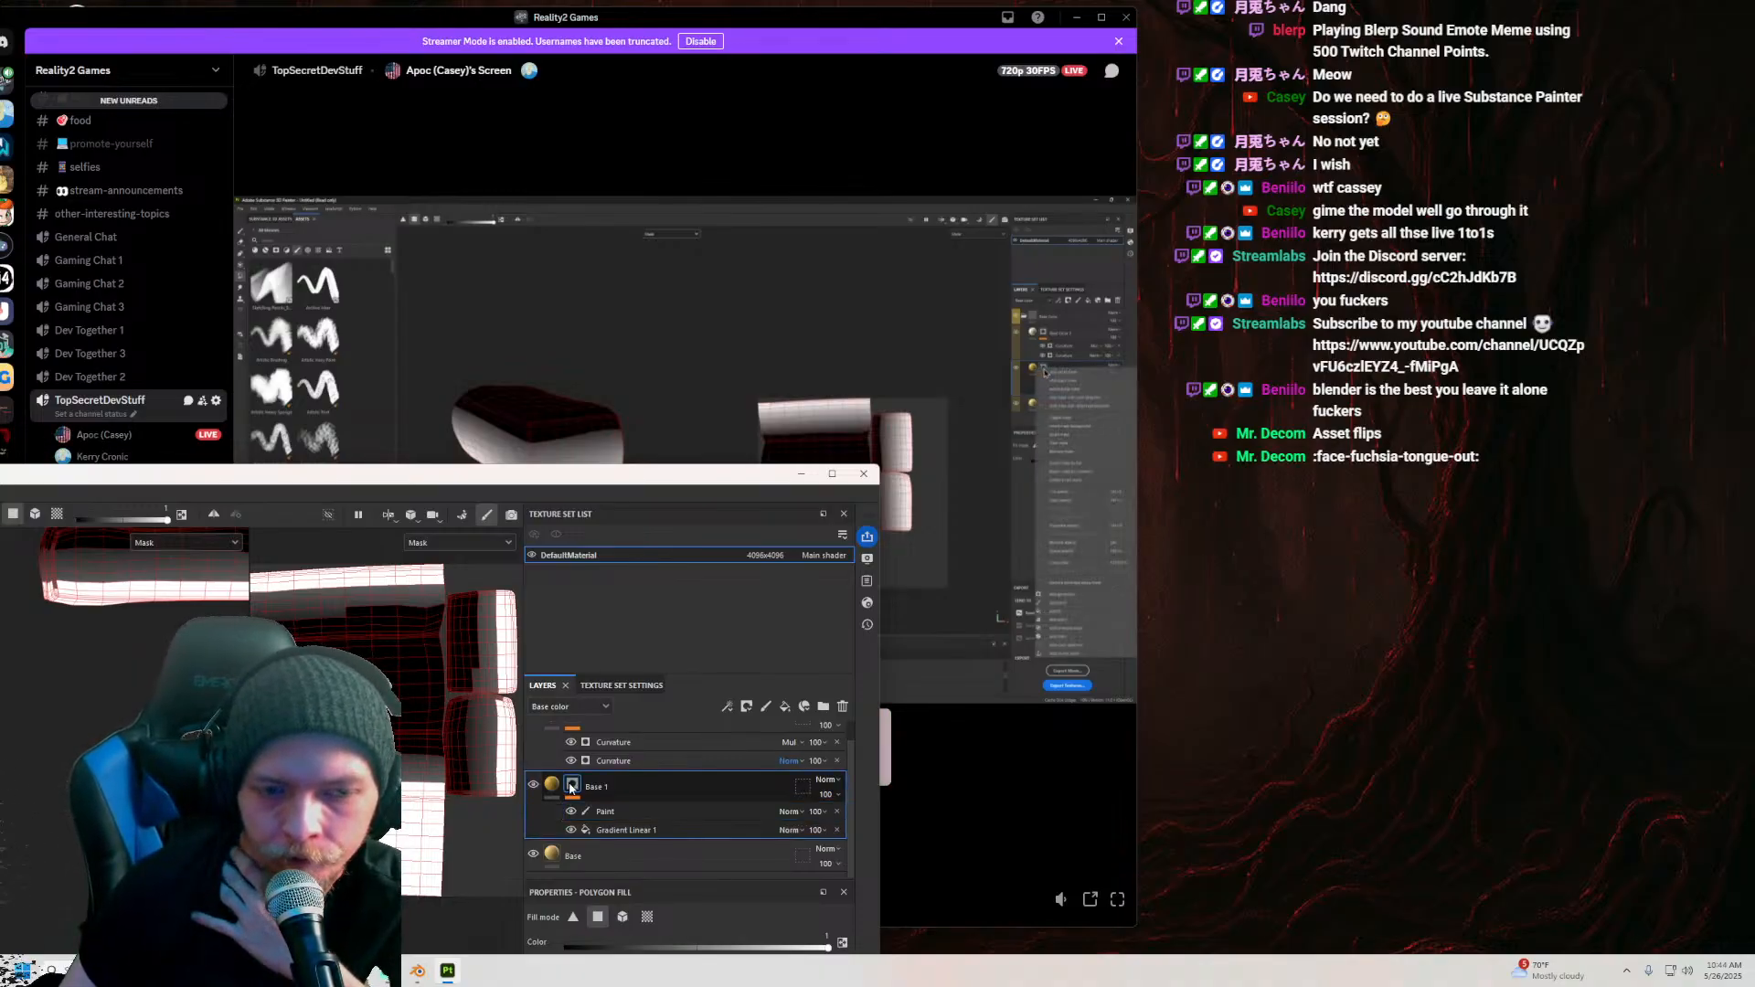
right_click(571, 788)
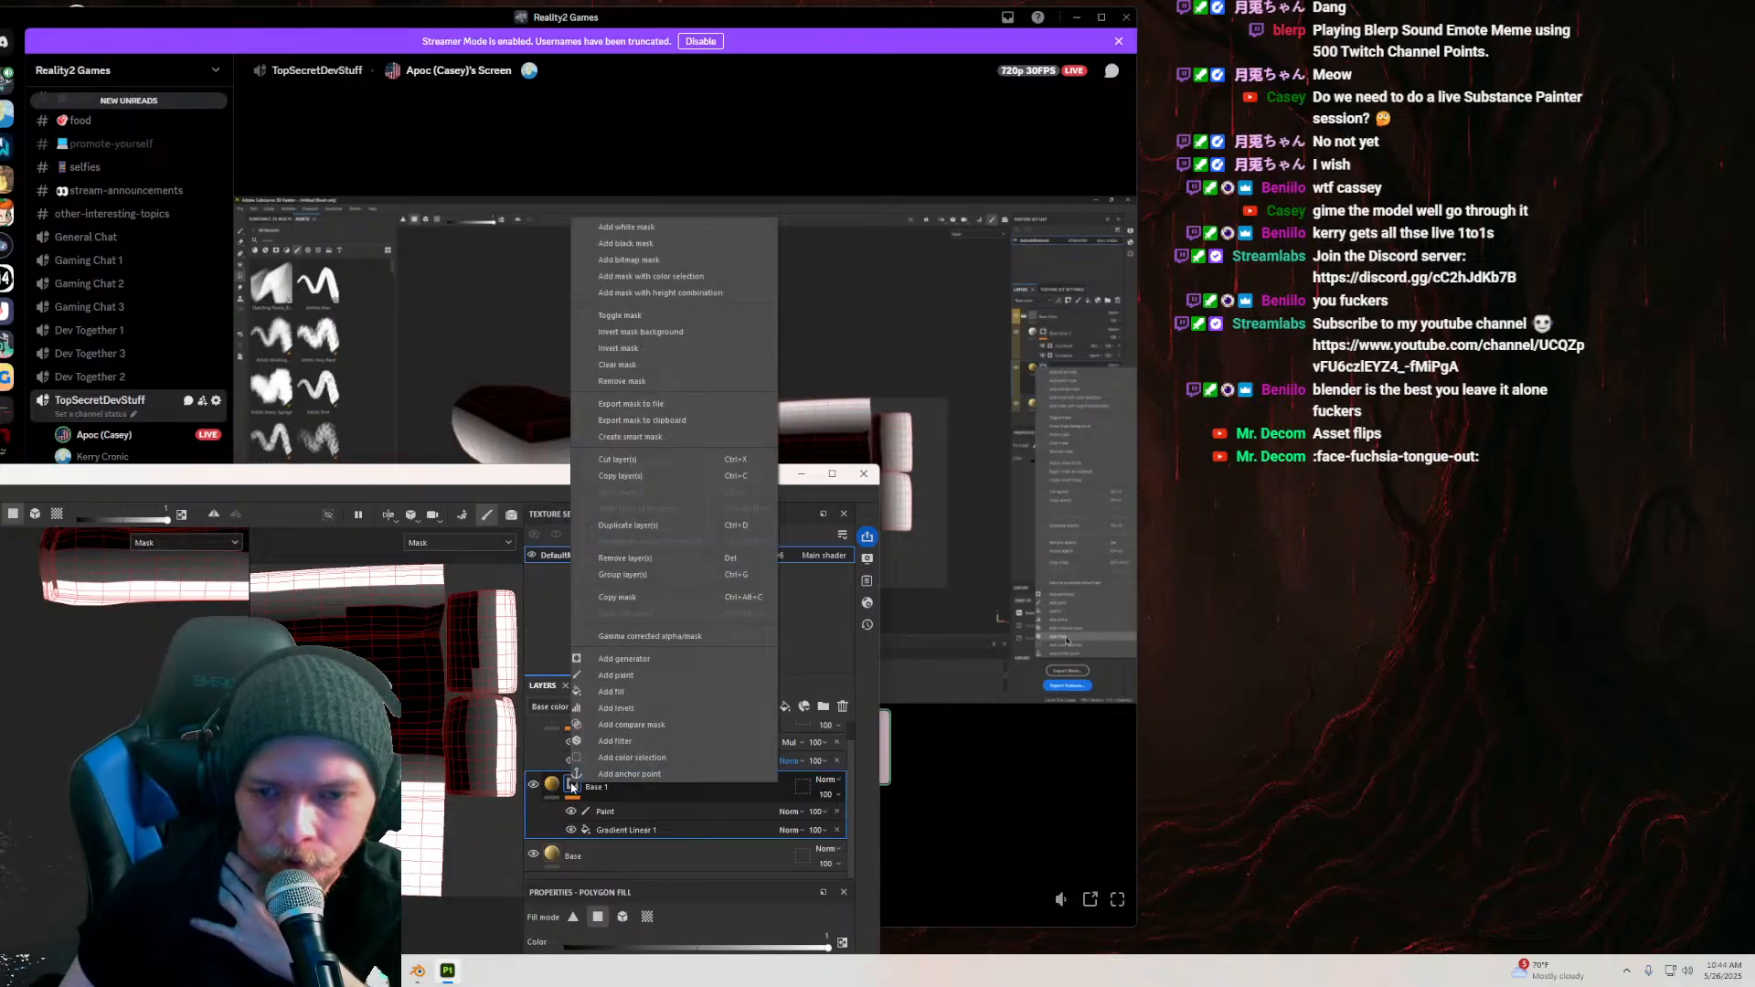
left_click(635, 740)
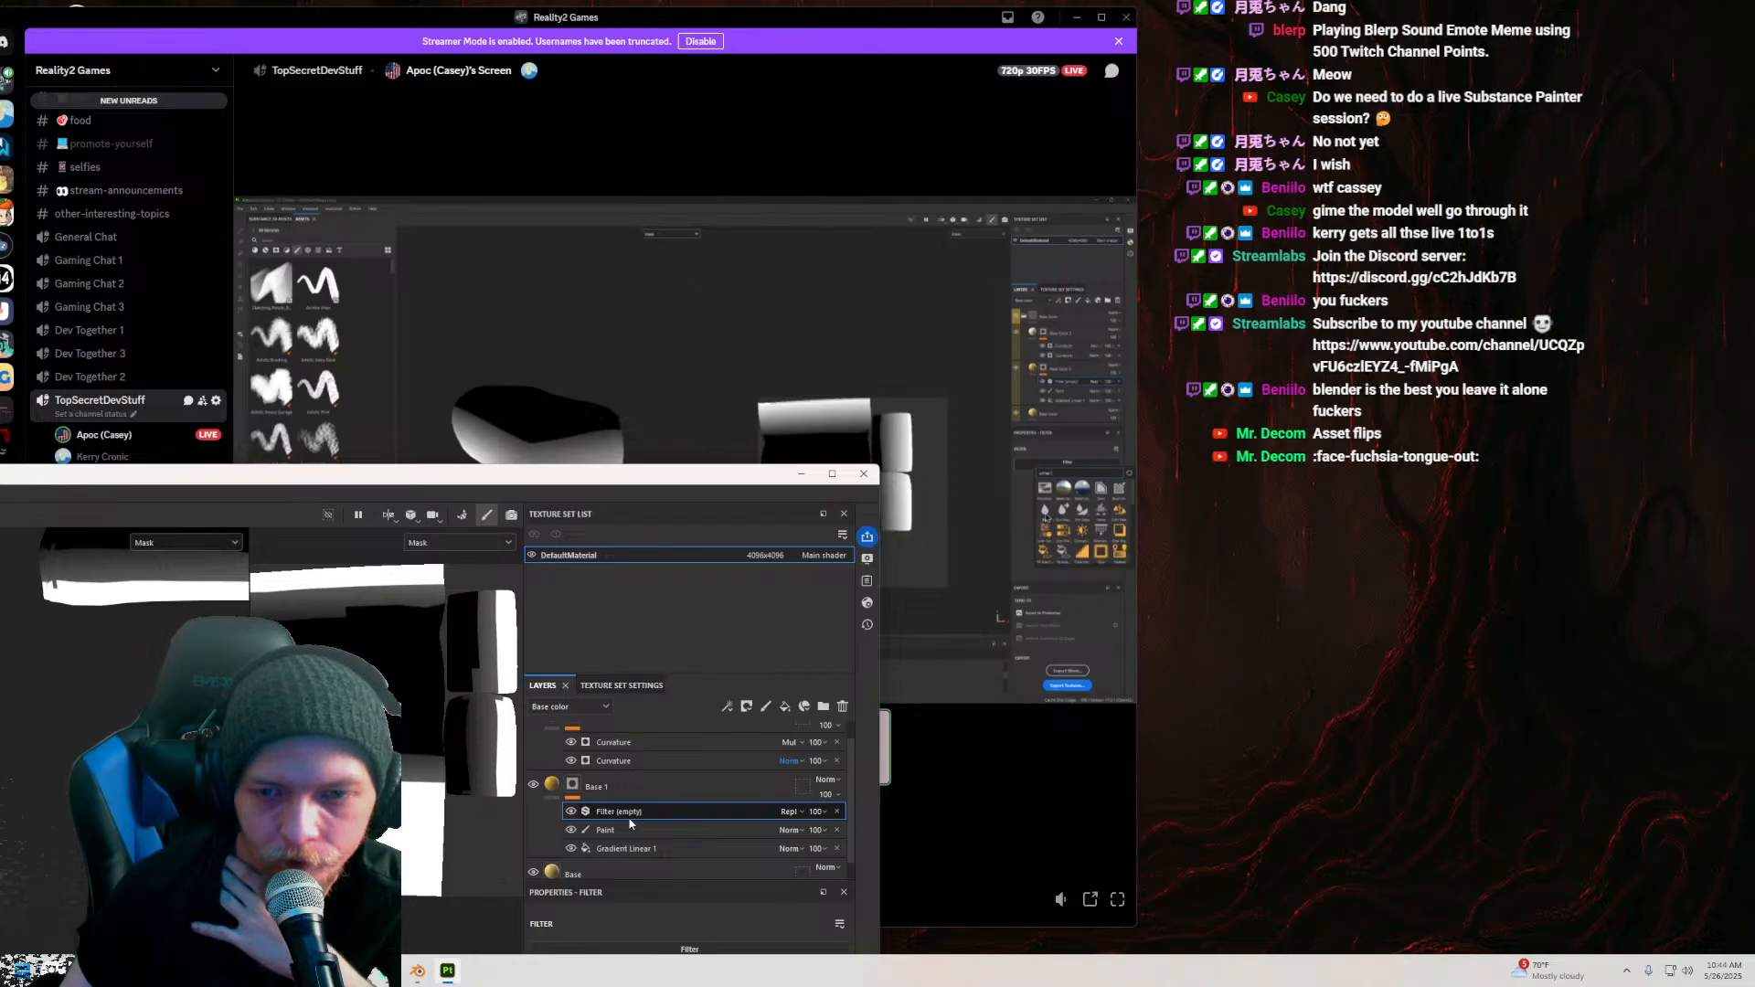
Step: Open the filter selection for the empty filter in the Base 1 mask
left_click_drag(647, 498, 645, 450)
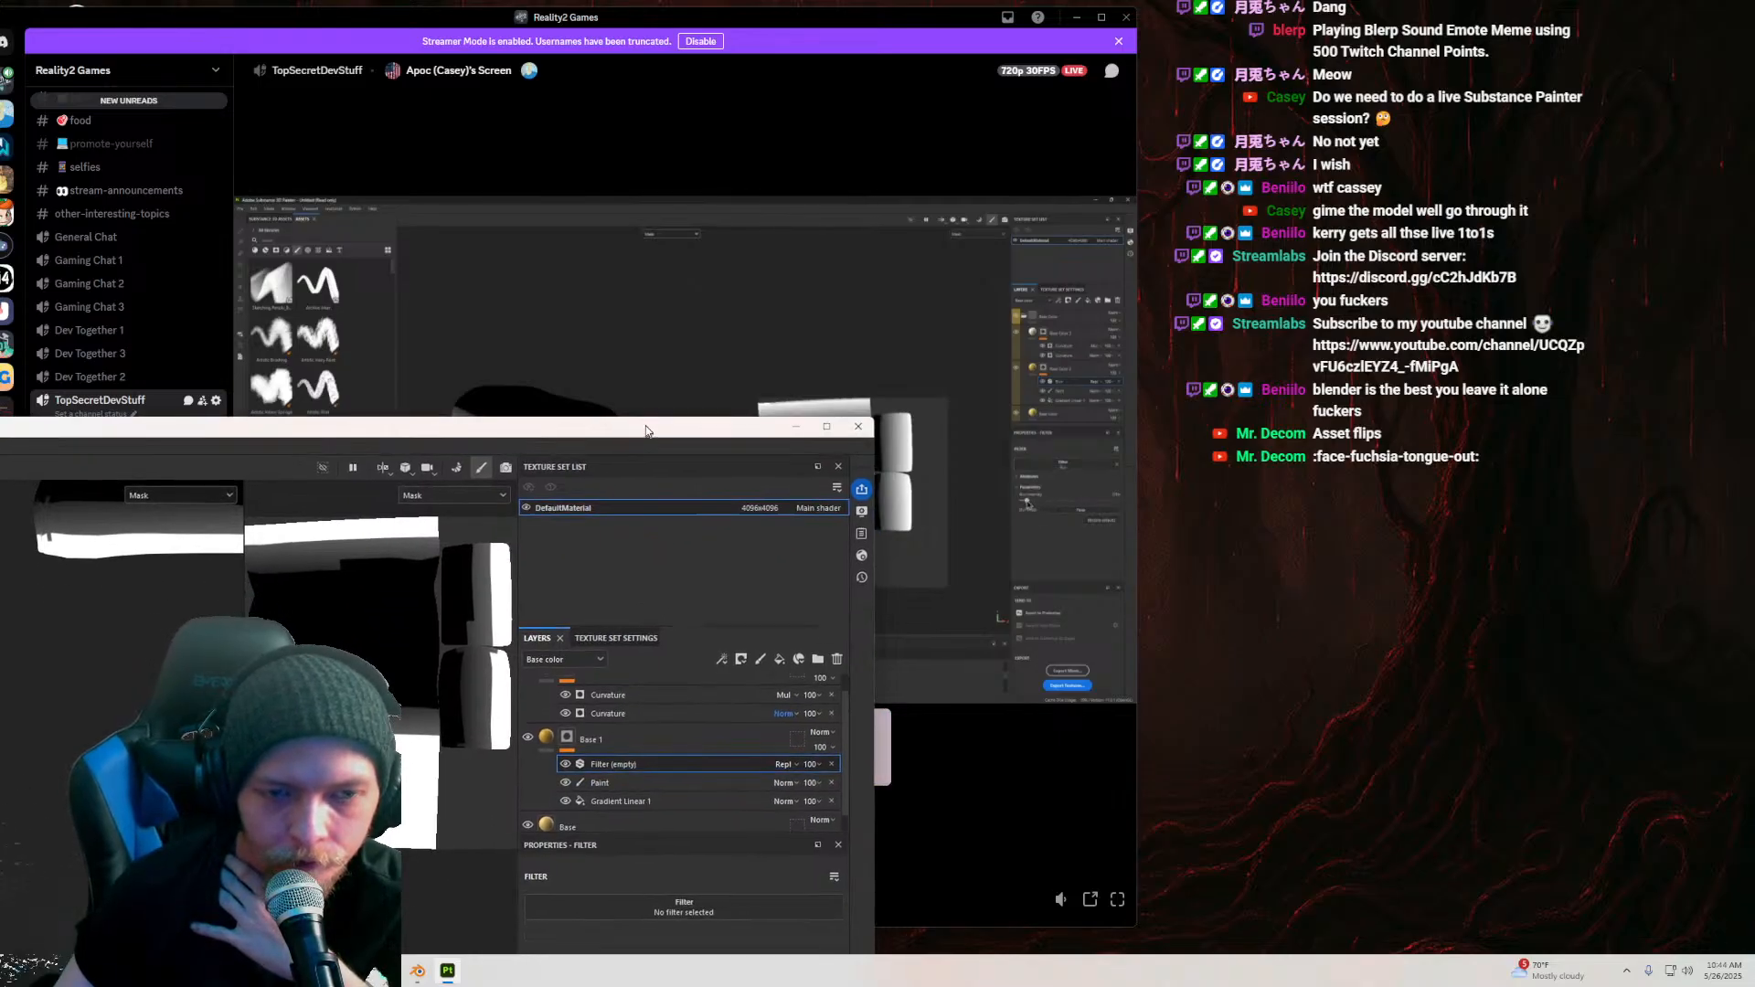
left_click(666, 909)
left_click(688, 791)
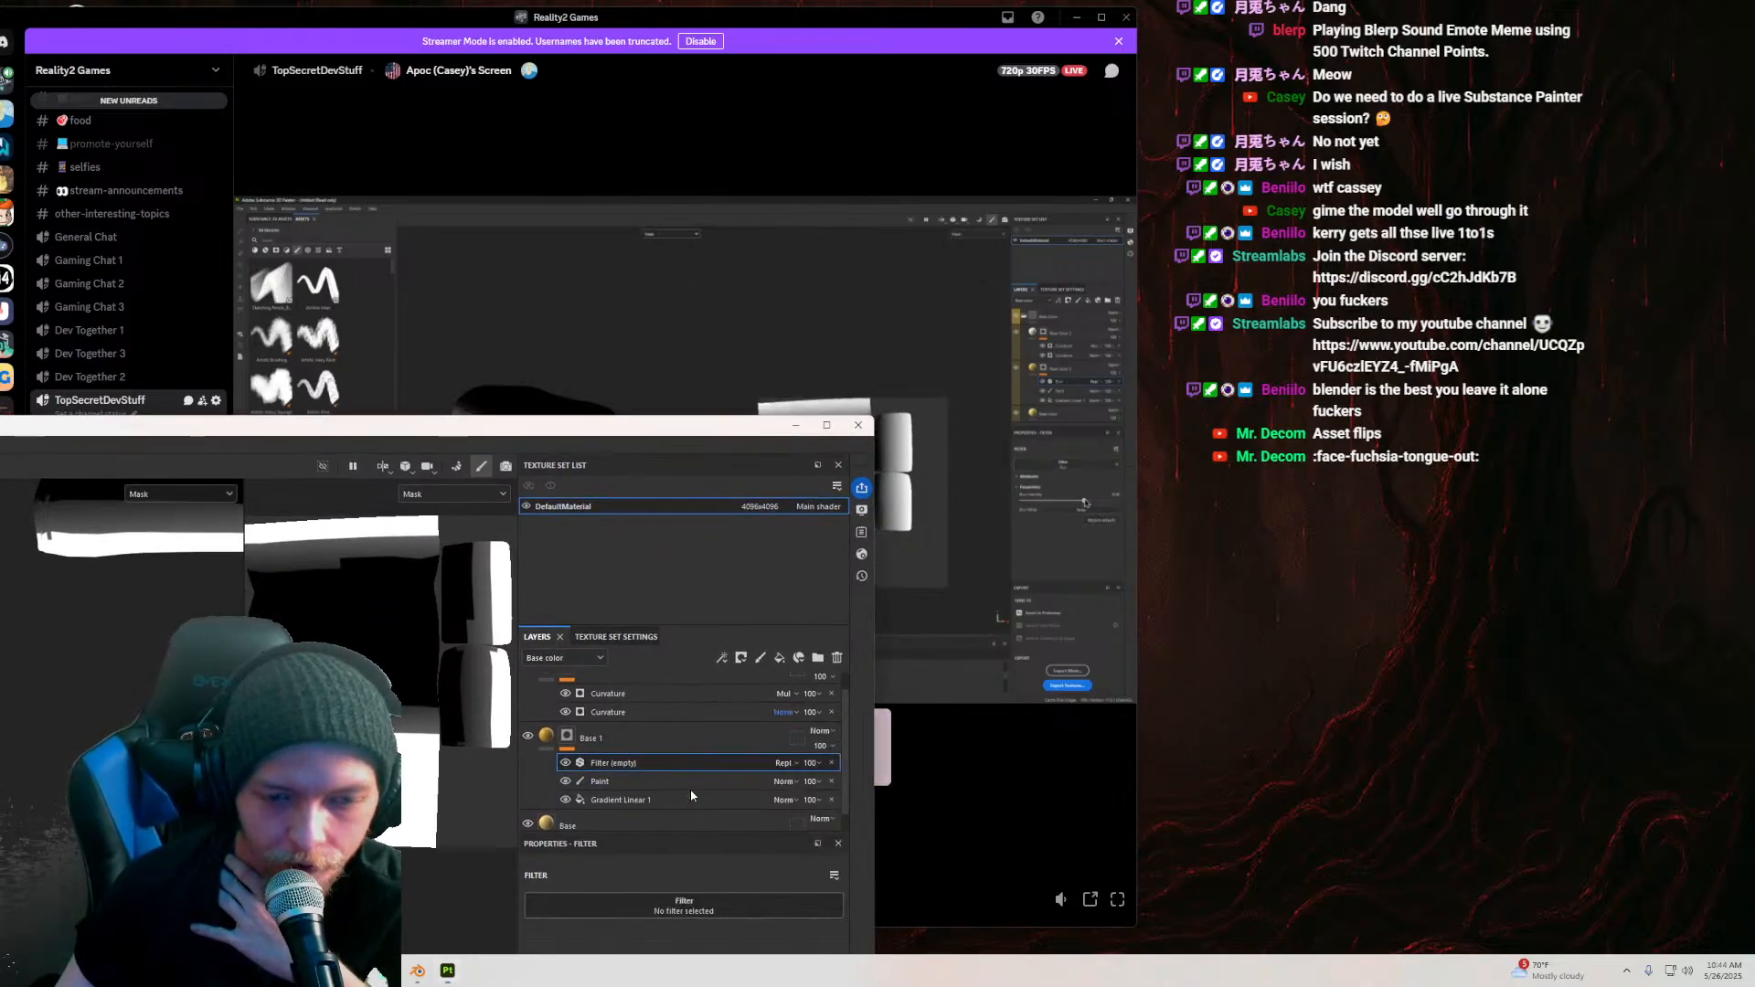
Step: Assign Blur to the empty filter on Base 1's mask and set its intensity to about 4.49
mouse_move(587, 431)
left_mouse_down()
mouse_move(613, 422)
mouse_move(909, 752)
mouse_move(919, 610)
mouse_move(713, 407)
mouse_move(694, 421)
left_mouse_up()
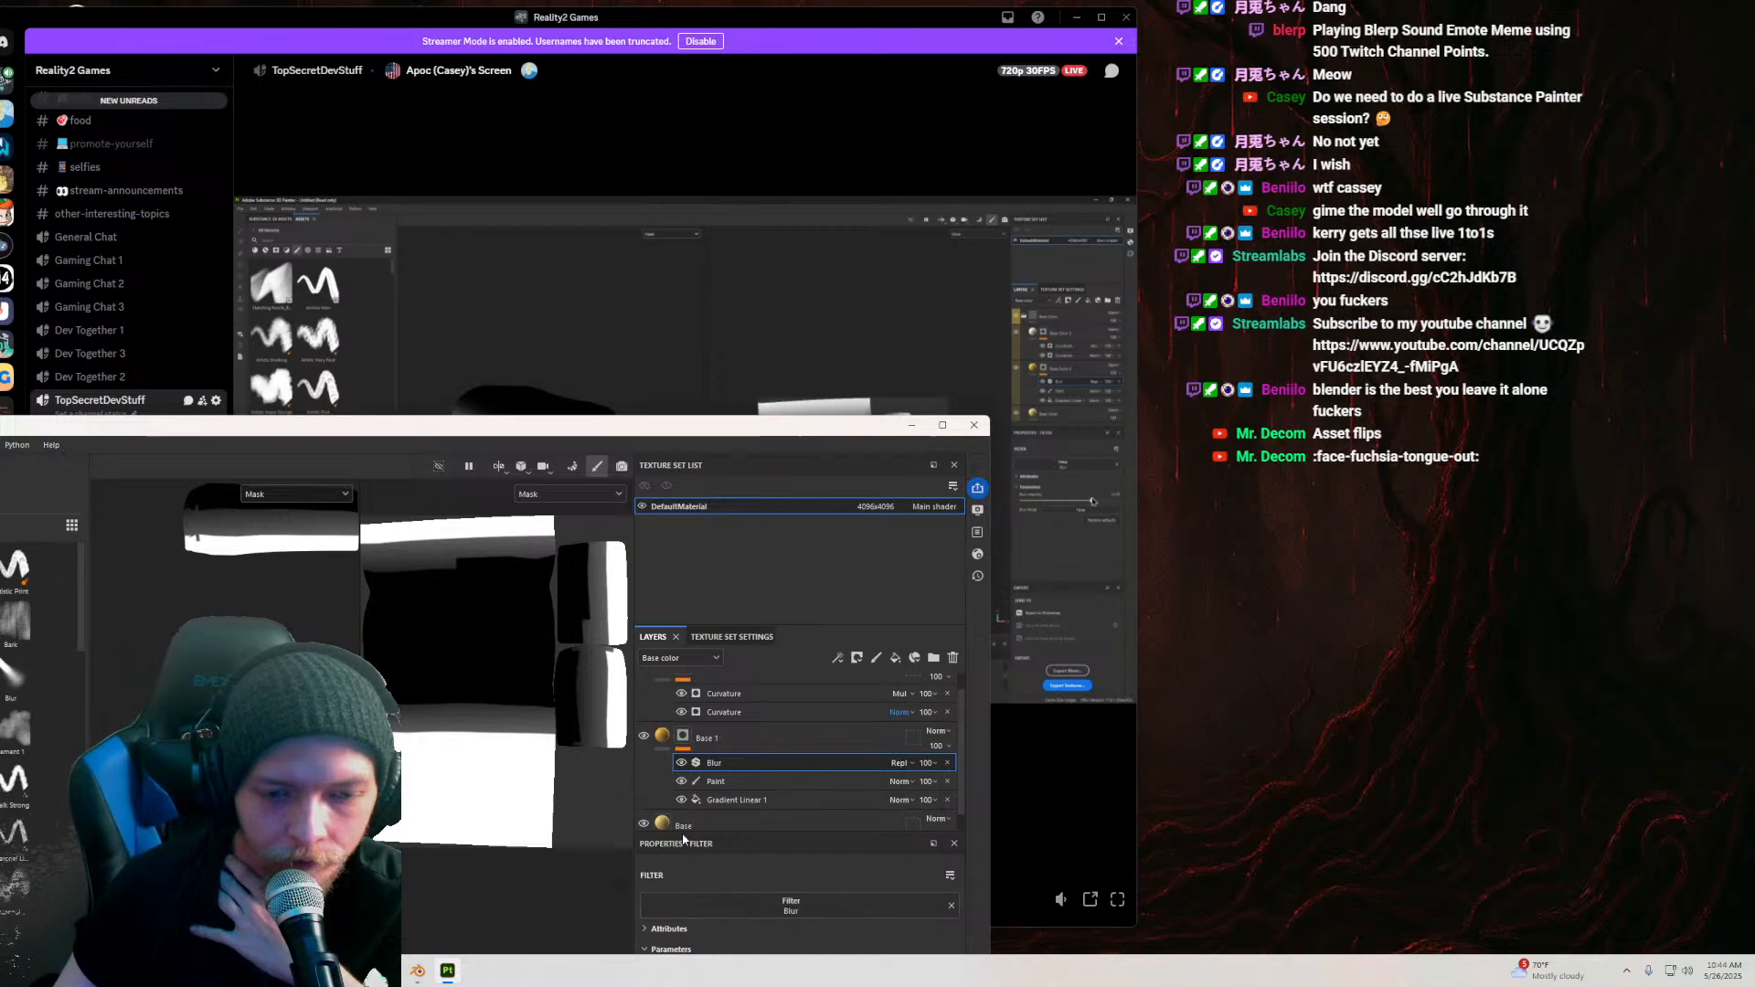
left_click_drag(722, 426, 517, 262)
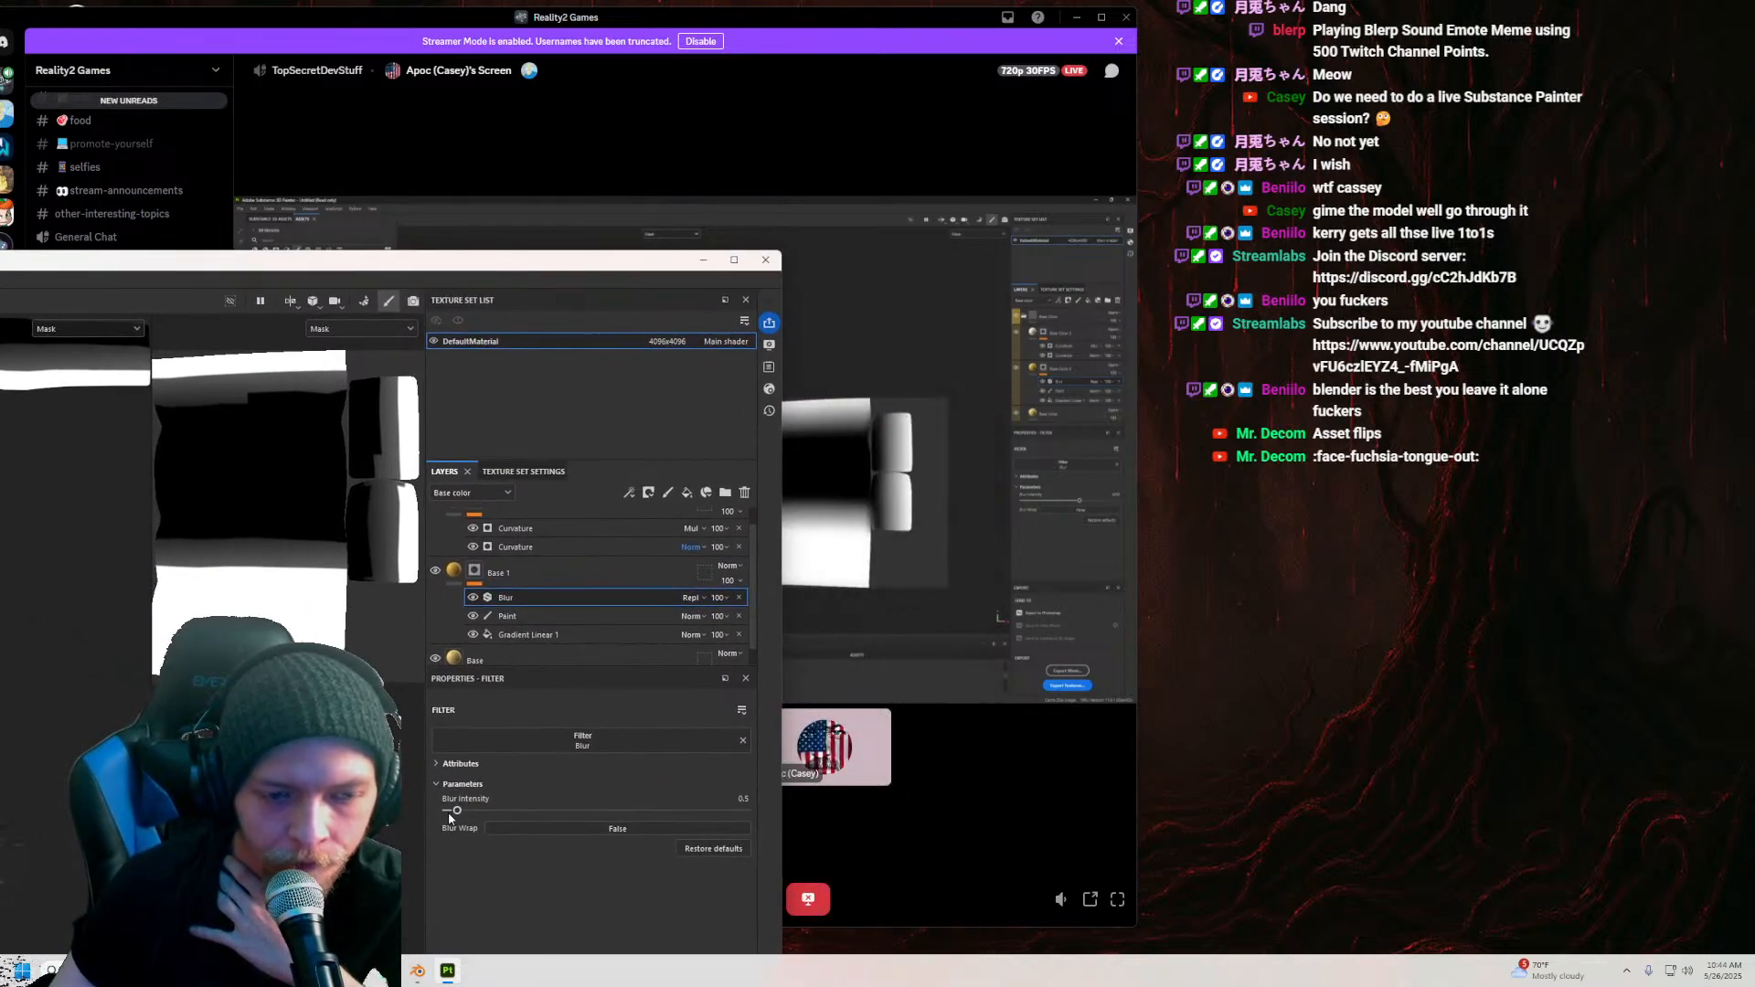
left_click_drag(500, 811, 531, 811)
Step: Narrow the painting window and place it beside the shared reference screen
mouse_move(459, 264)
left_mouse_down()
mouse_move(1502, 232)
mouse_move(1494, 213)
left_mouse_up()
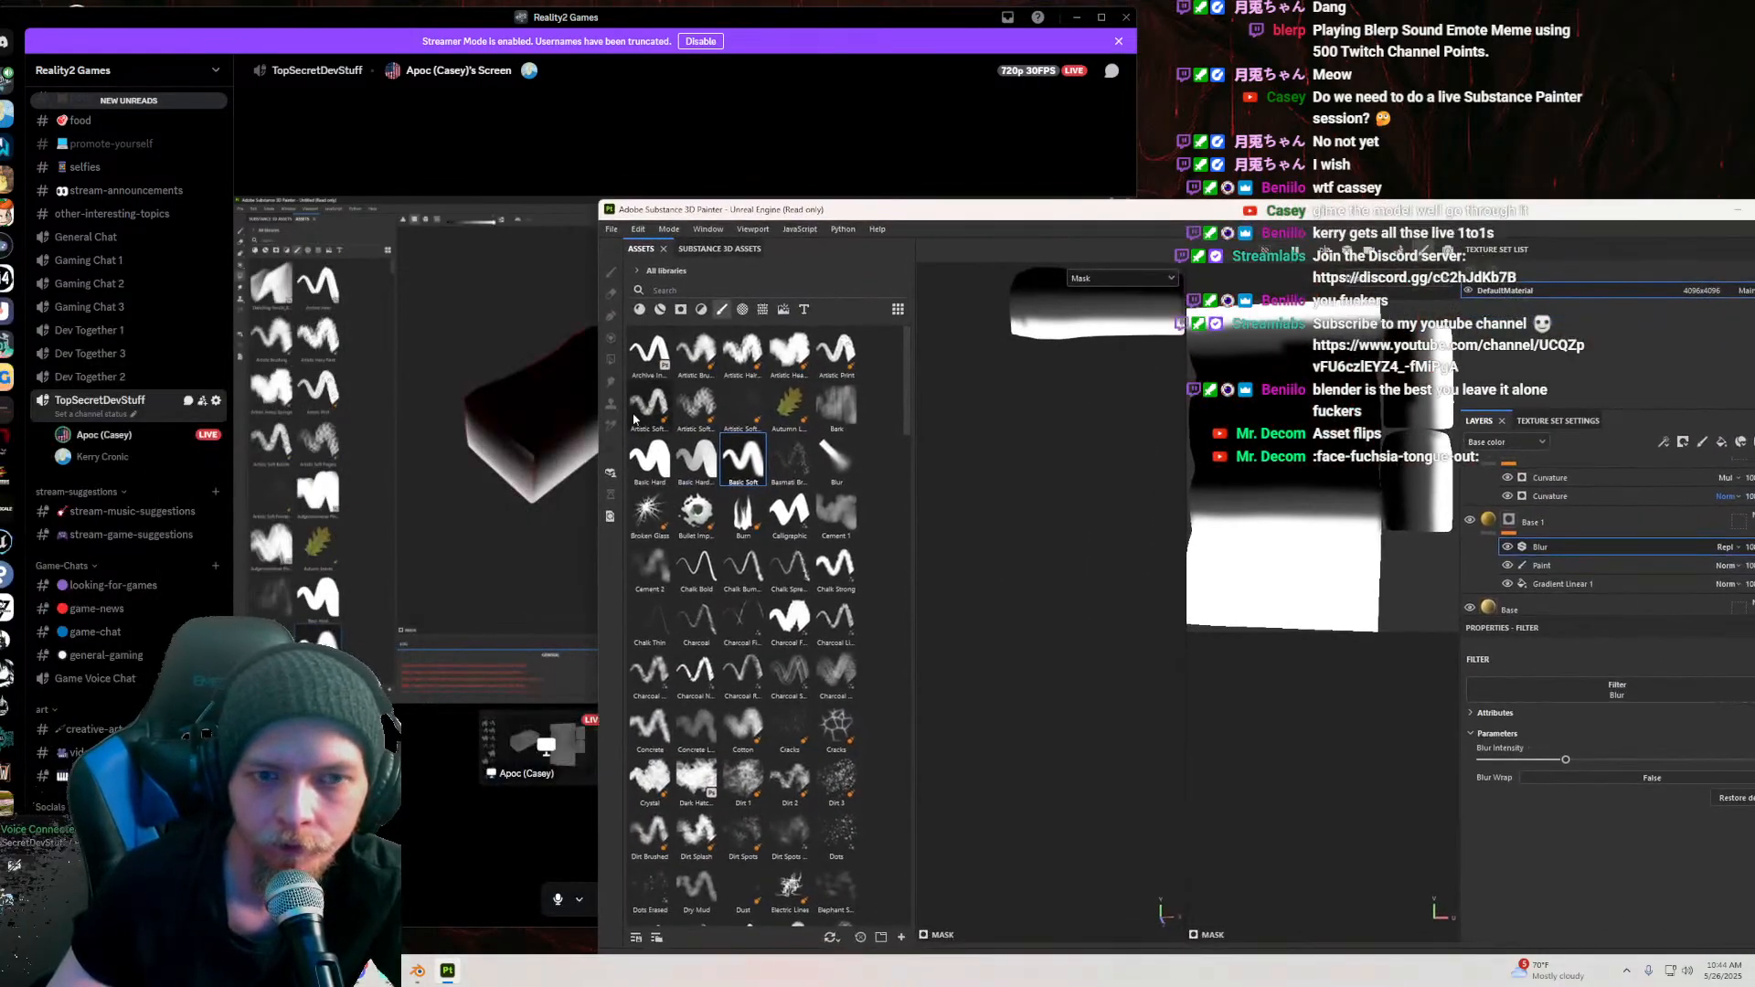
left_click_drag(597, 458, 894, 458)
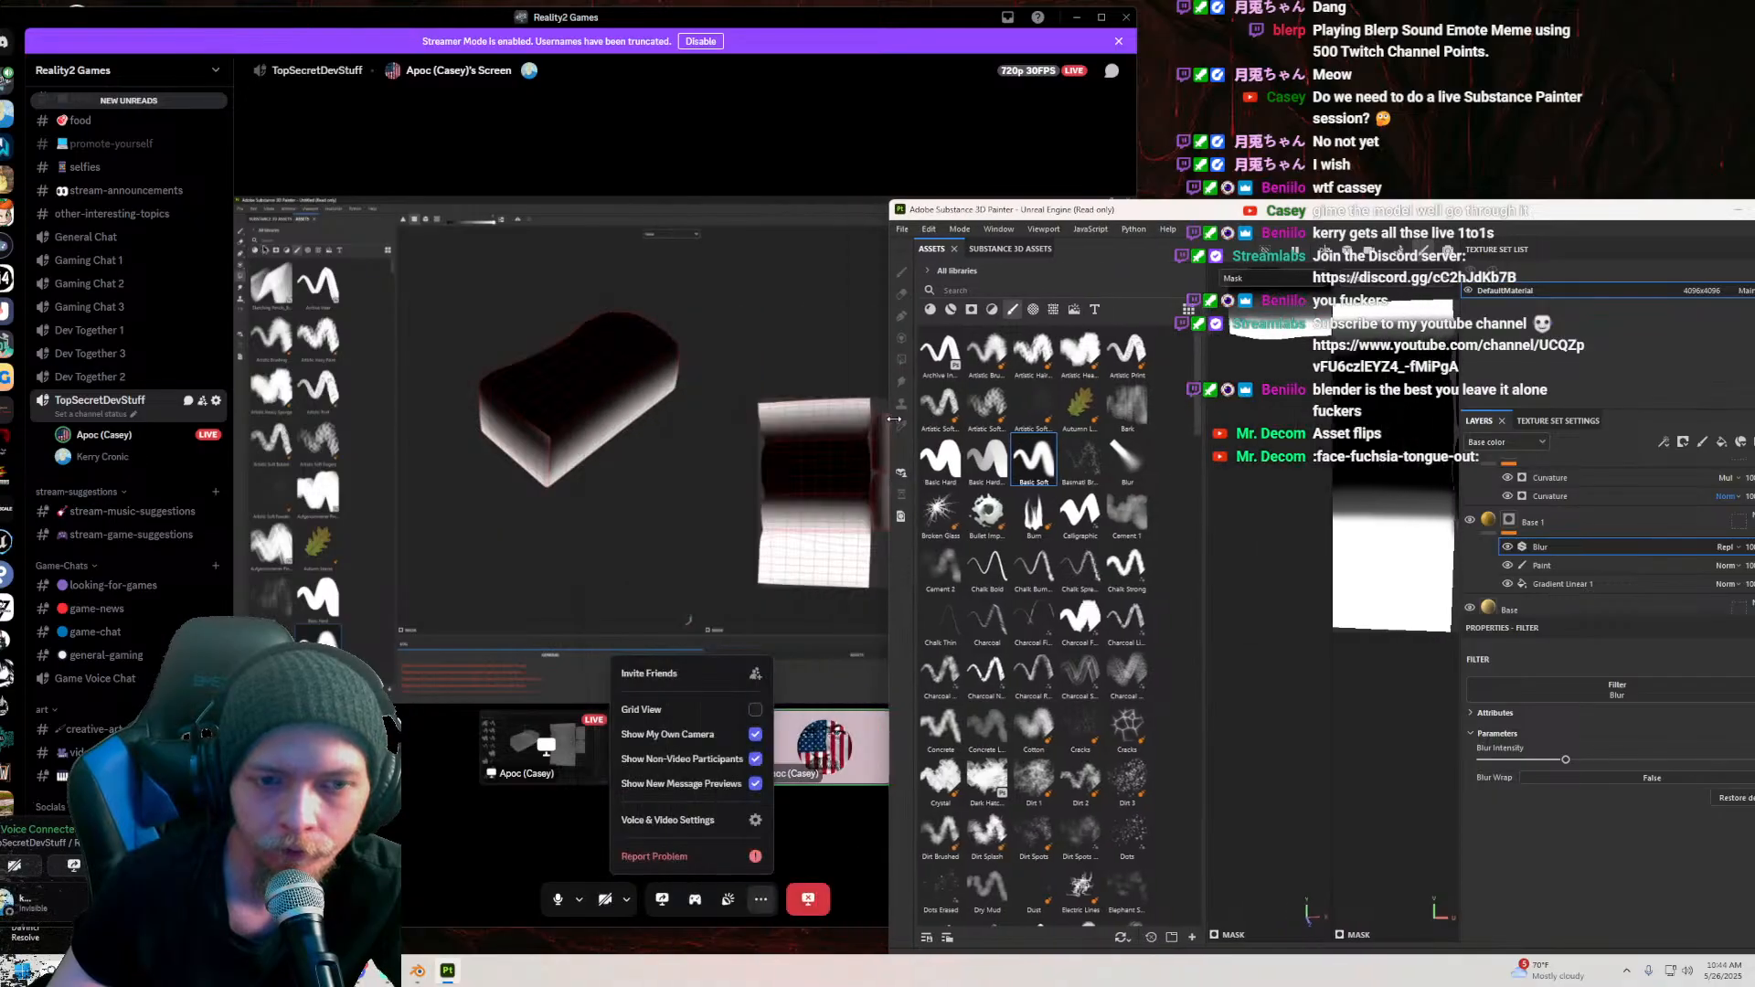
mouse_move(1429, 218)
left_mouse_down()
mouse_move(1365, 121)
mouse_move(1317, 119)
left_mouse_up()
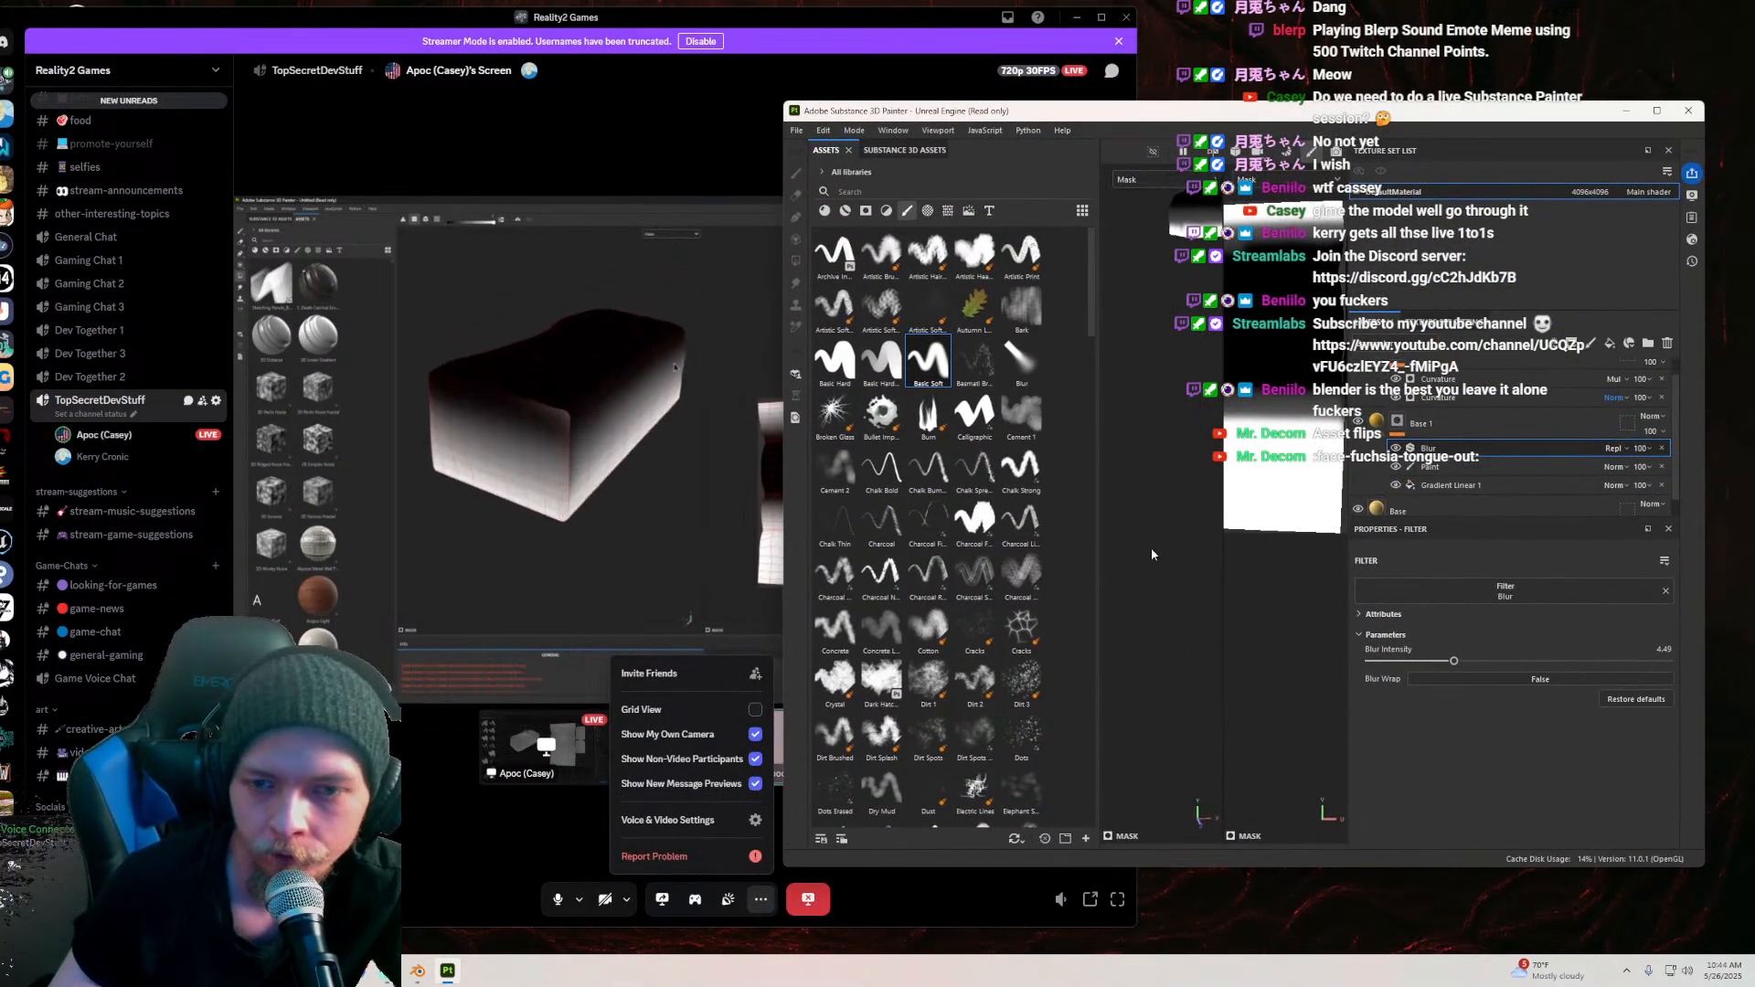
left_click_drag(1222, 540, 1259, 542)
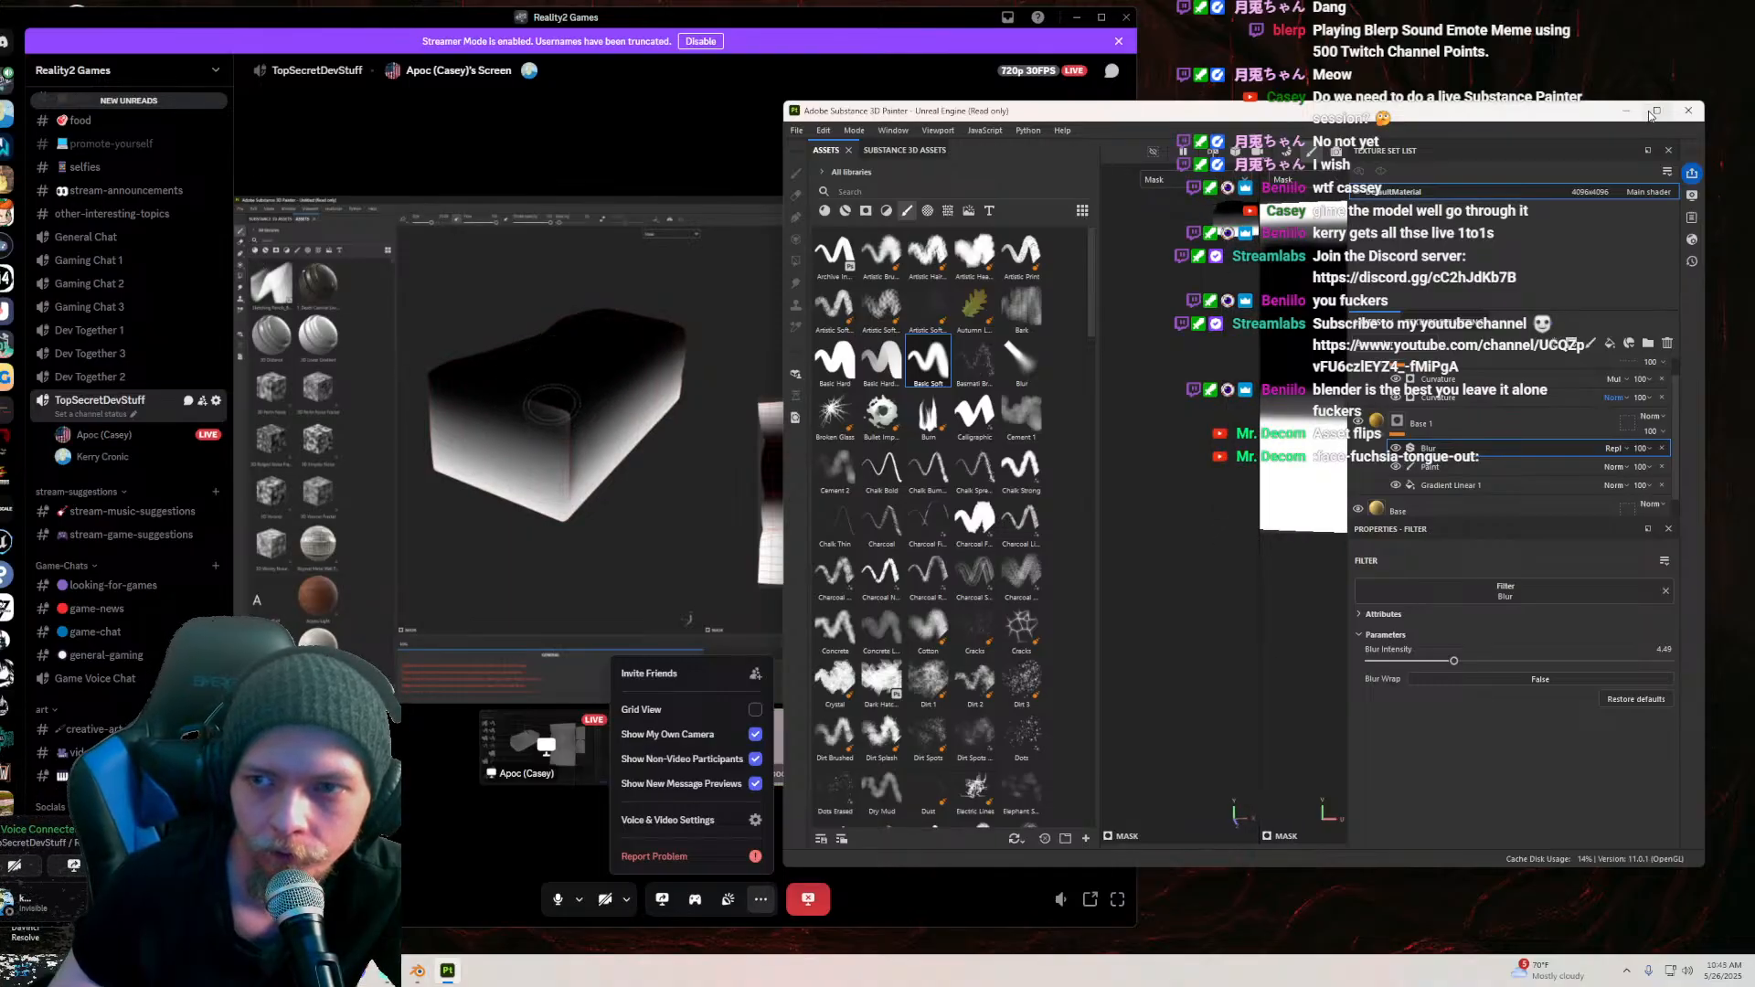
Step: Maximize the window, then show only the 3D view with the block framed in it
left_click(1656, 110)
left_click(1263, 46)
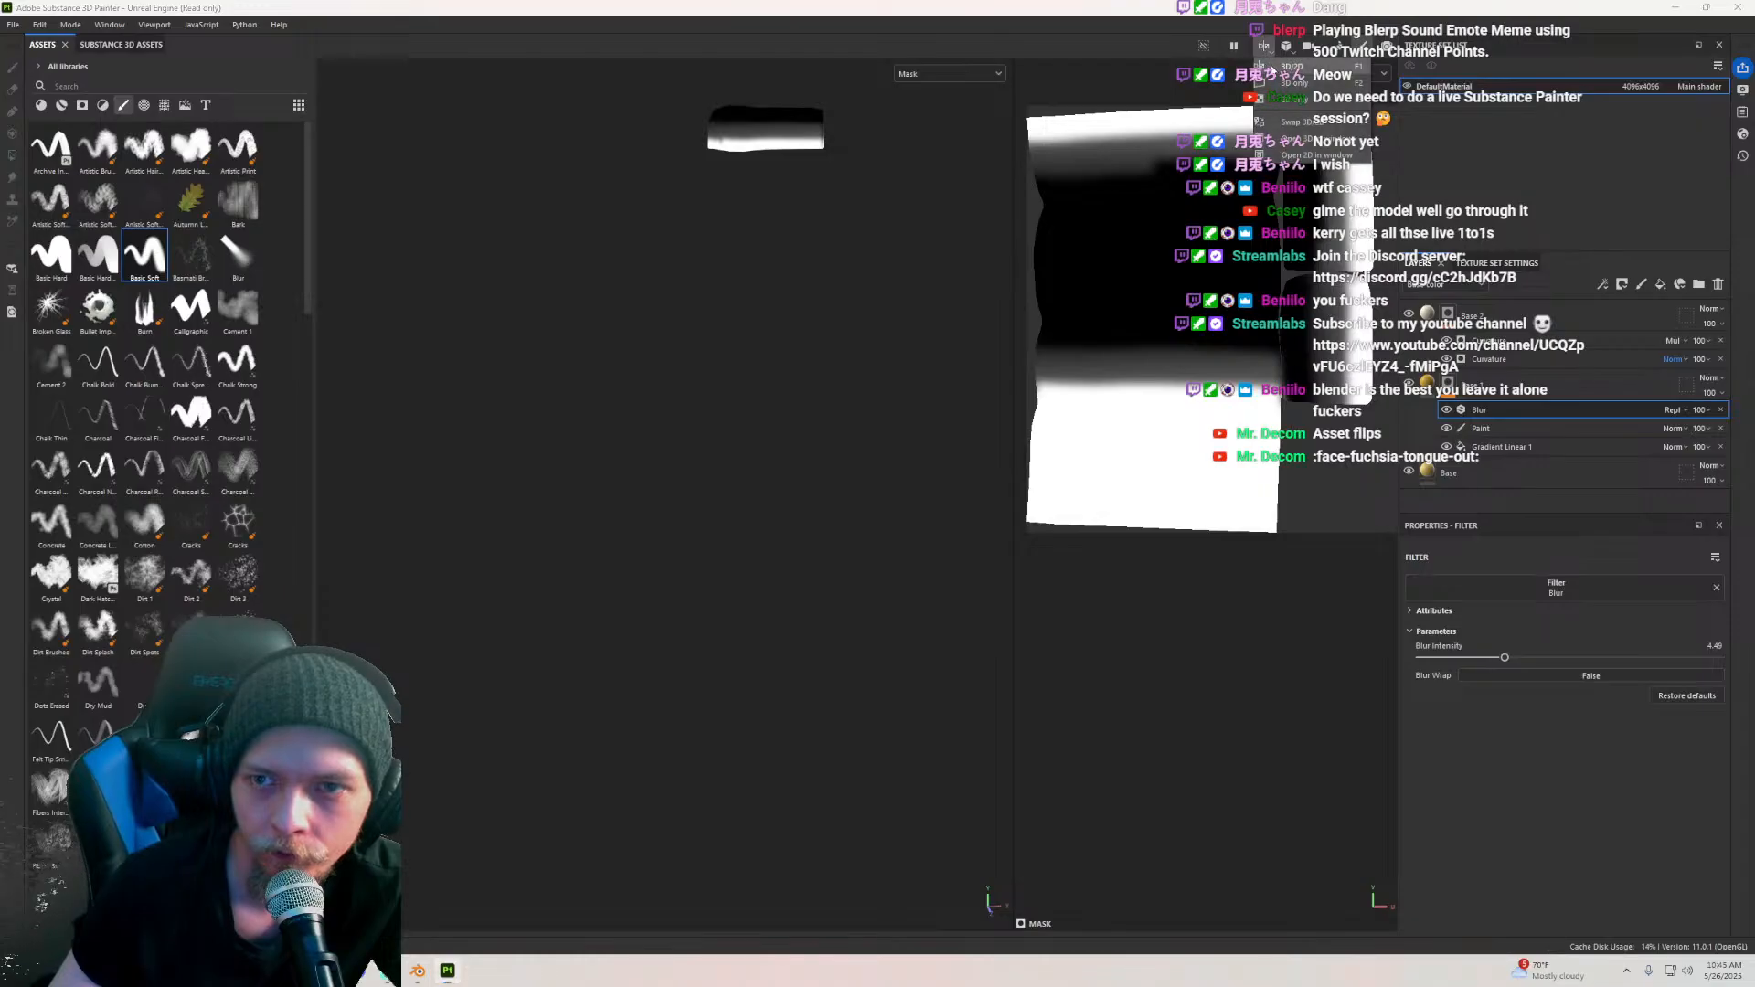
left_click(1271, 71)
left_click(1264, 45)
left_click(1273, 86)
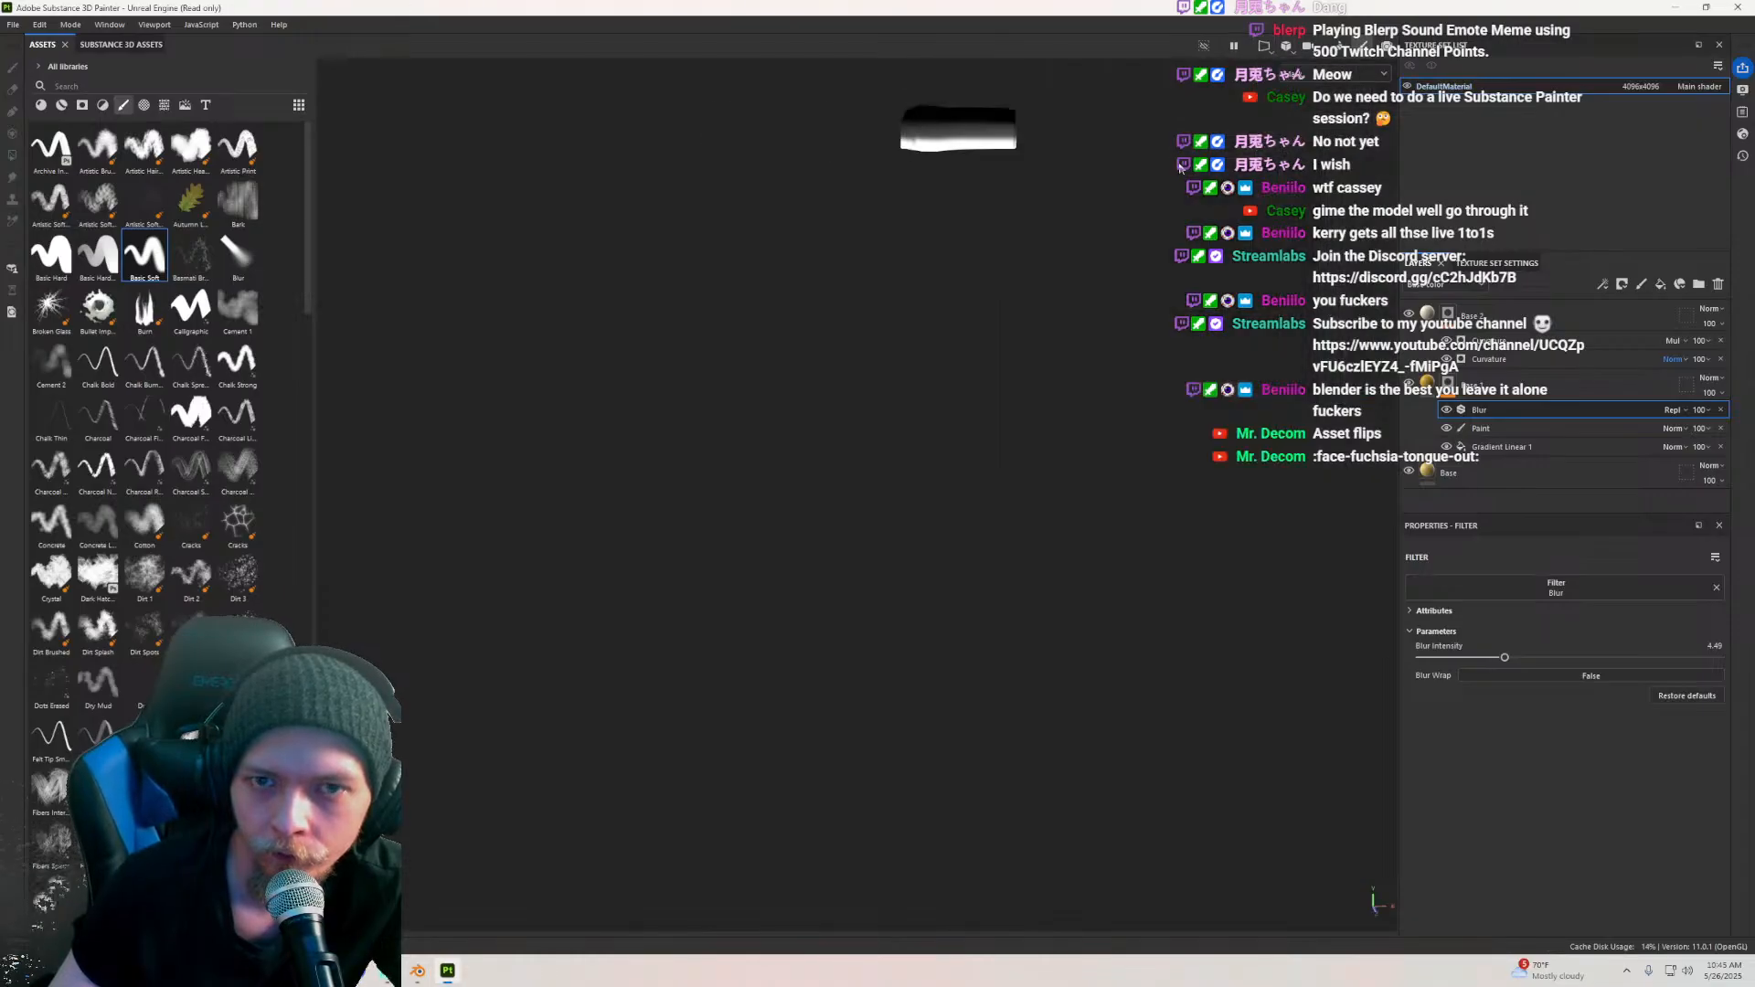
key("f")
scroll(975, 392, "down", 2)
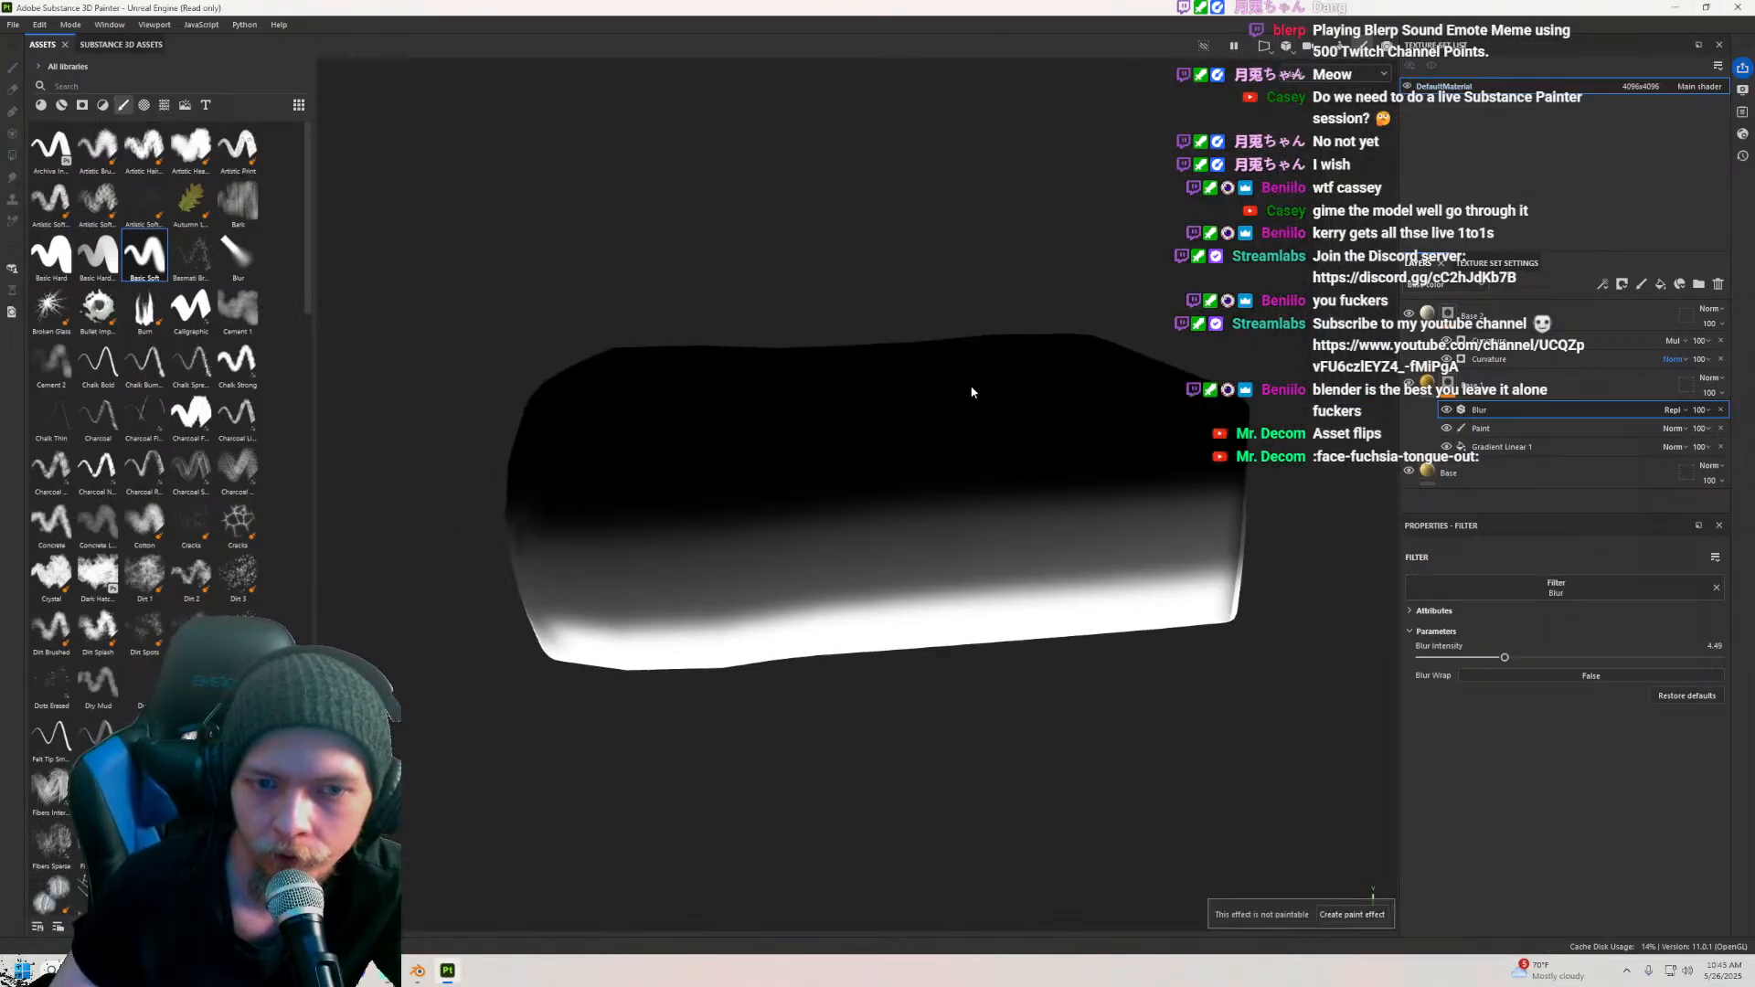
Step: Restore the smaller window and lower the Base 1 mask's Blur intensity to about 3.8
left_click(1708, 8)
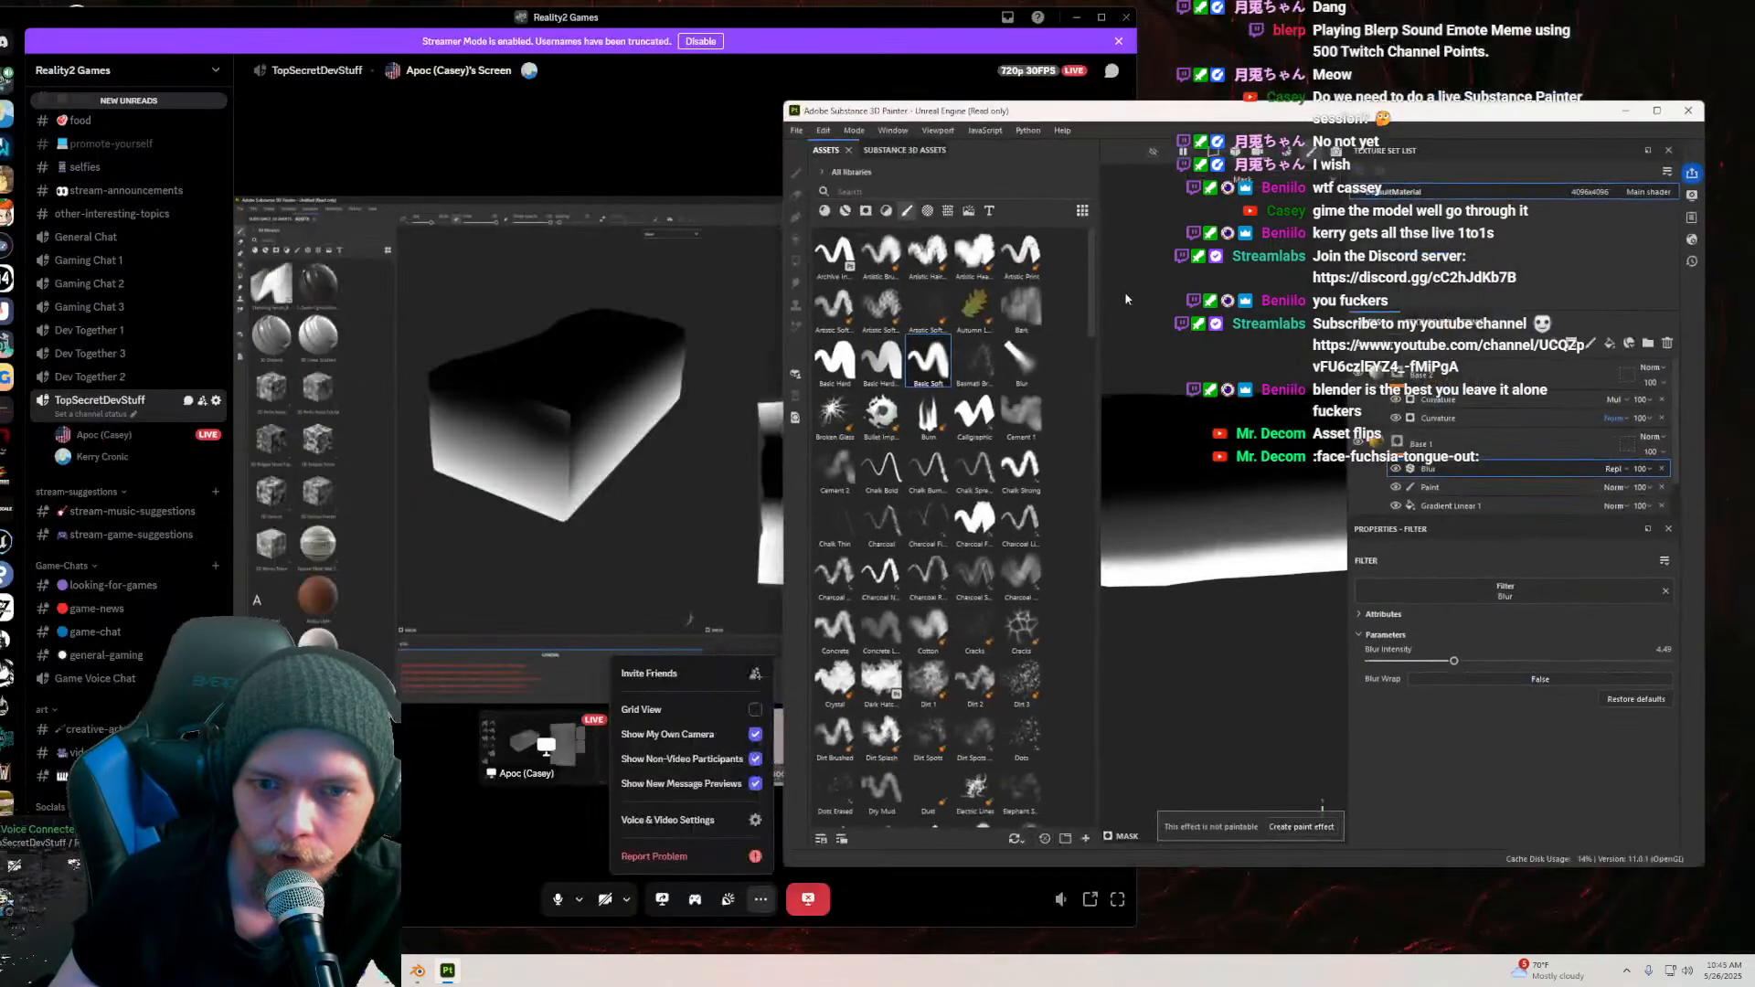
mouse_move(1256, 486)
left_mouse_down("alt")
mouse_move(1364, 466)
mouse_move(1385, 512)
left_mouse_up("alt")
mouse_move(1454, 662)
left_mouse_down()
mouse_move(1517, 665)
mouse_move(1416, 657)
mouse_move(1442, 660)
left_mouse_up()
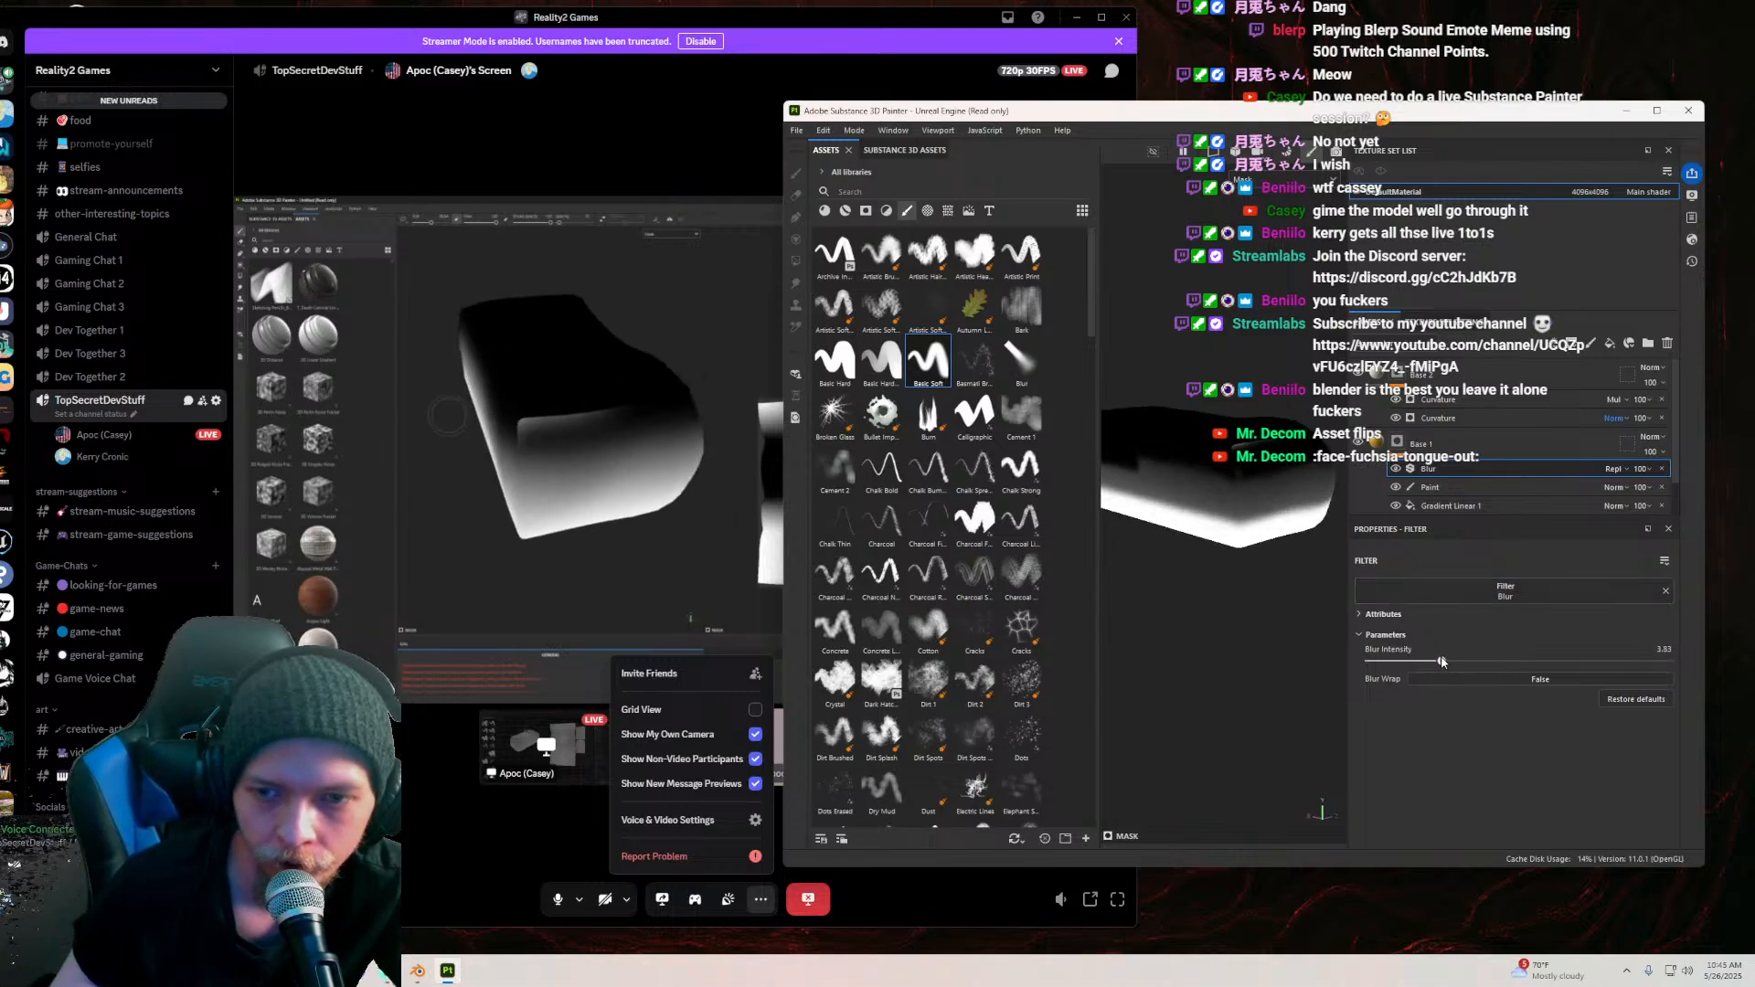
mouse_move(1254, 508)
left_mouse_down("alt")
mouse_move(1136, 509)
mouse_move(1216, 520)
mouse_move(998, 563)
mouse_move(1234, 563)
mouse_move(1236, 540)
mouse_move(1205, 561)
mouse_move(1197, 539)
mouse_move(1240, 570)
left_mouse_up("alt")
middle_click_drag(1211, 555, 1321, 504, "alt")
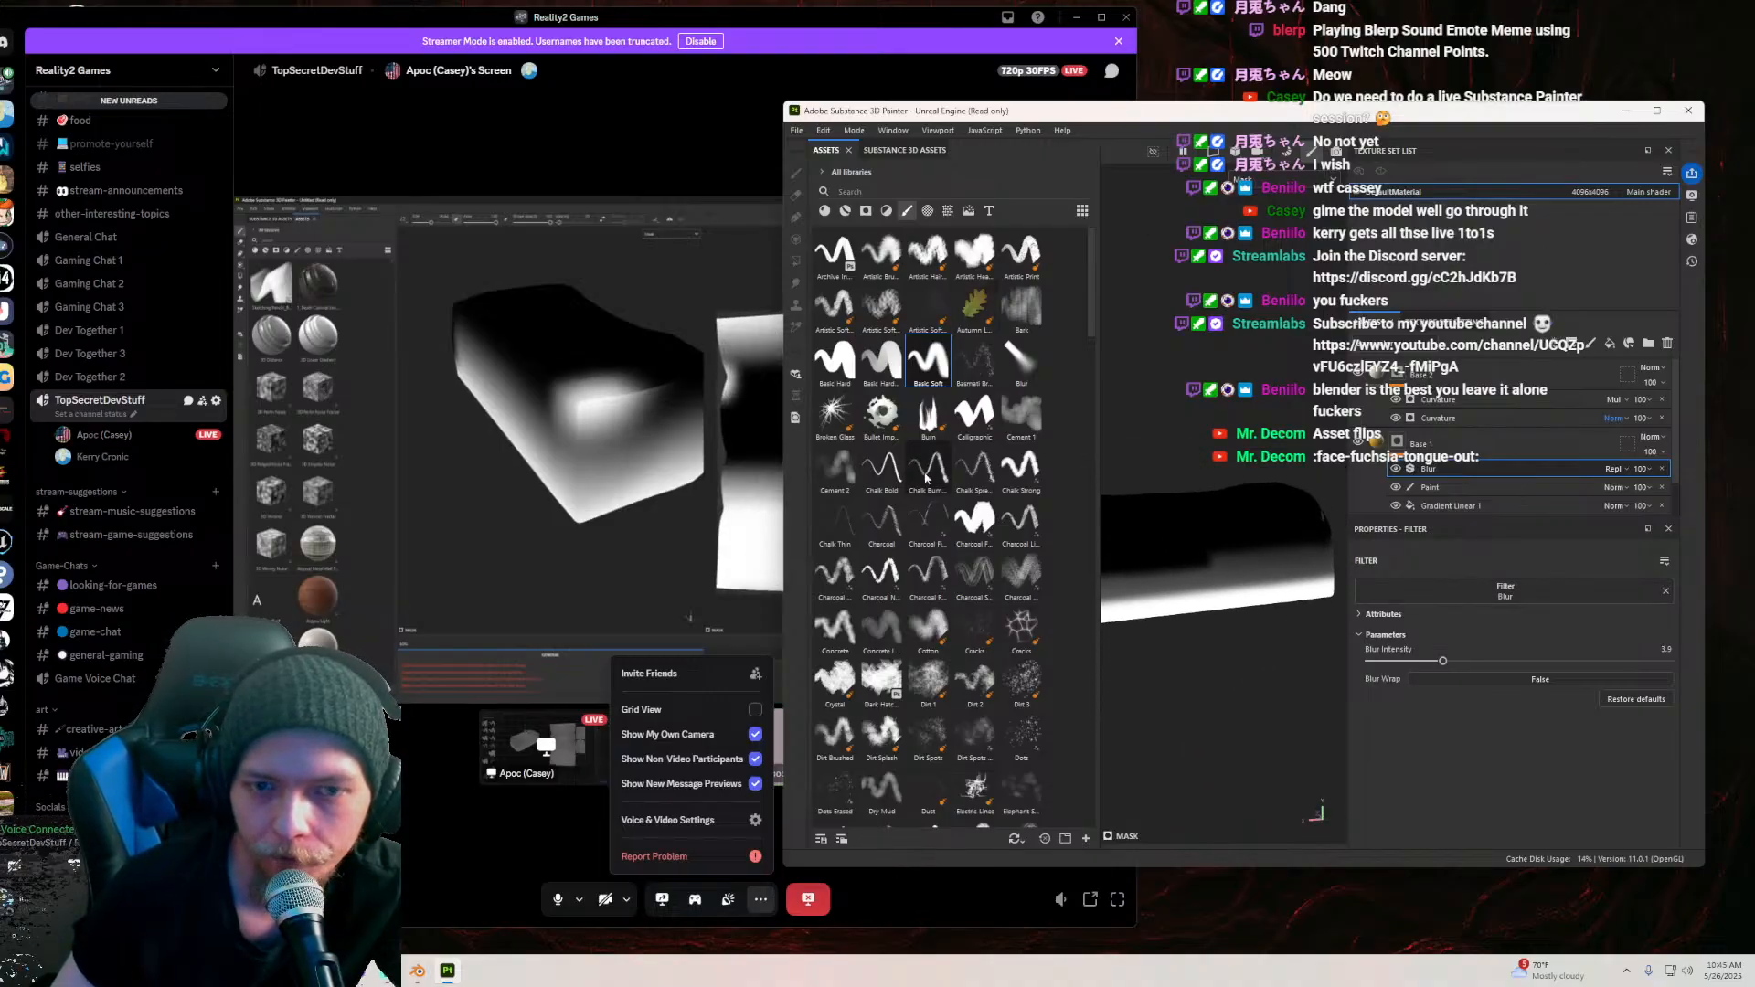
left_click_drag(1704, 544, 1727, 545)
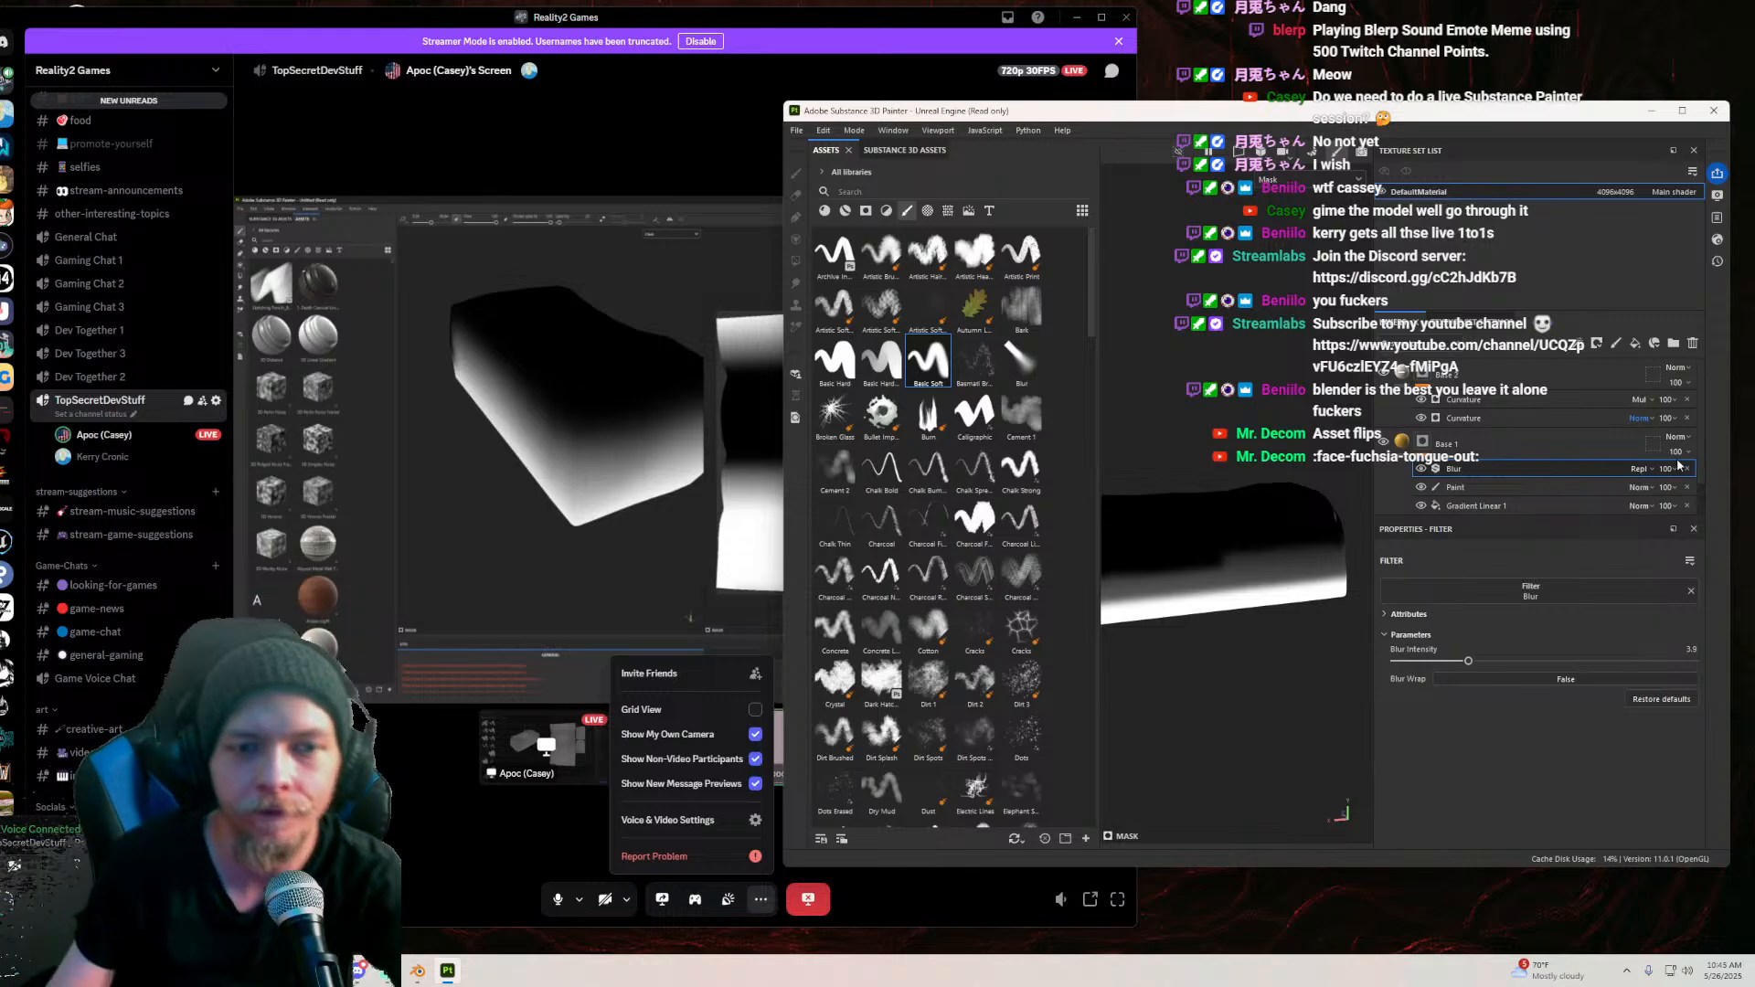
Step: Place the window below the shared reference model and select the Paint effect in Base 1's mask
mouse_move(1238, 114)
left_mouse_down()
mouse_move(1247, 416)
mouse_move(983, 612)
mouse_move(794, 560)
left_mouse_up()
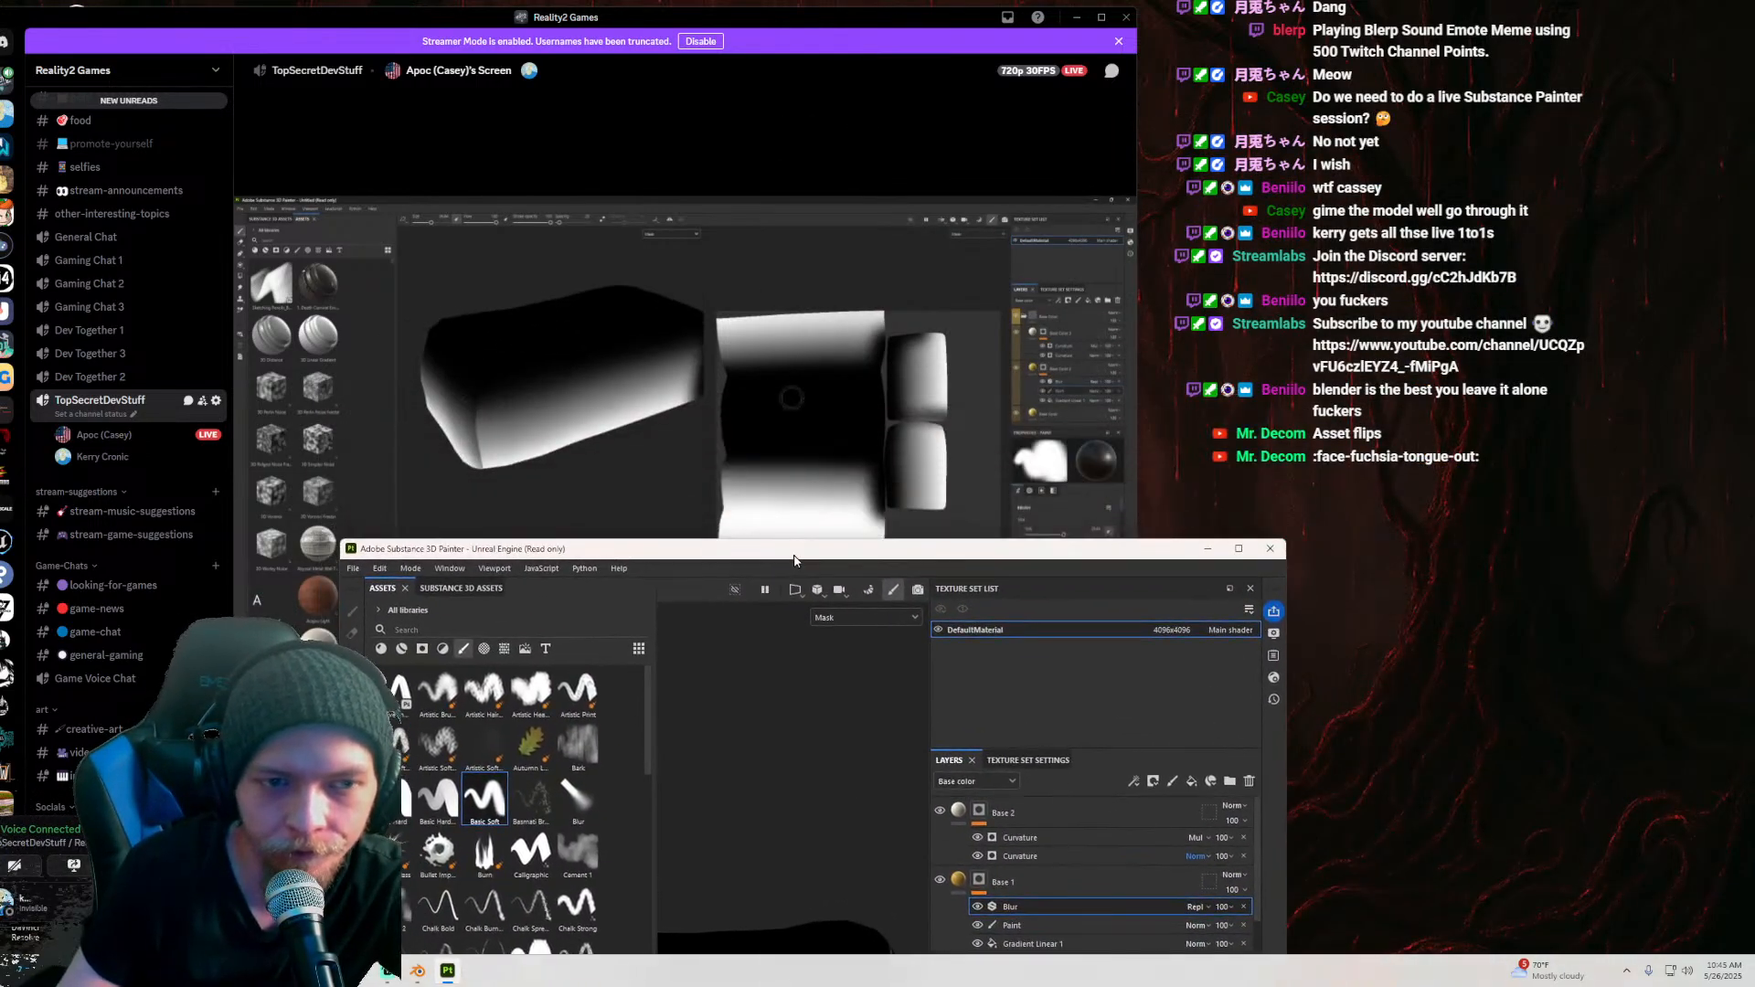
mouse_move(787, 783)
left_mouse_down("alt")
mouse_move(705, 809)
mouse_move(788, 682)
left_mouse_up("alt")
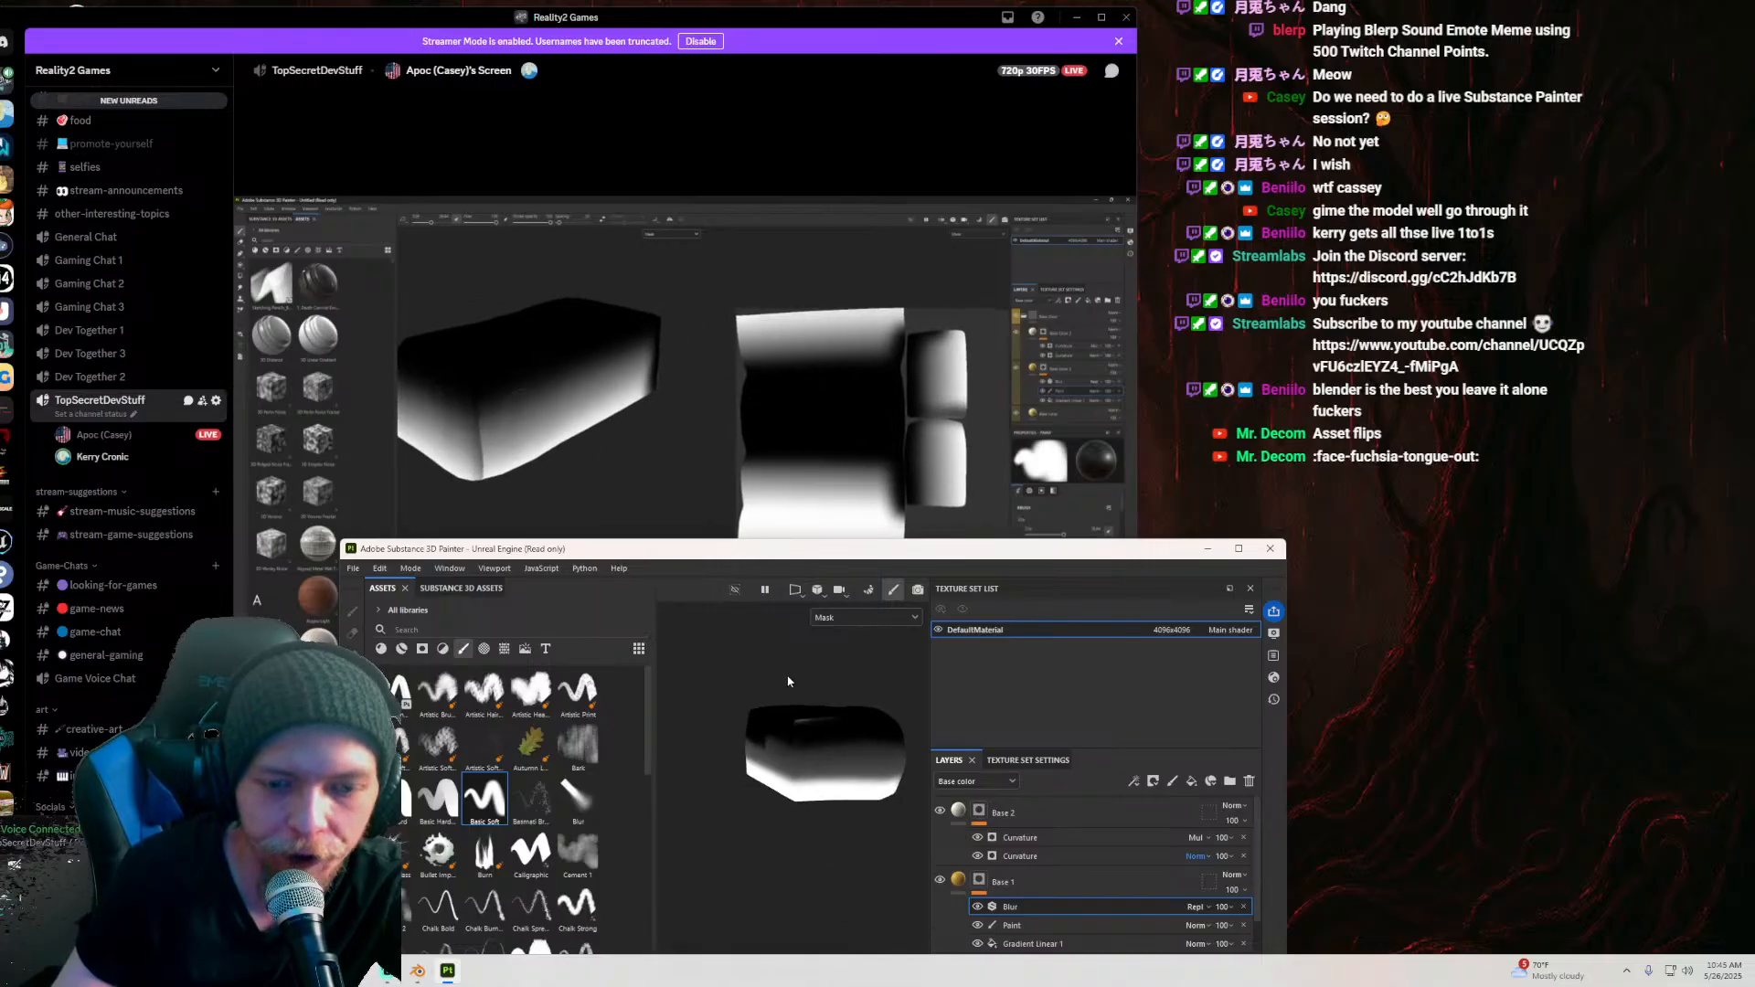
scroll(788, 682, "up", 3)
left_click_drag(830, 783, 820, 760, "alt")
scroll(820, 759, "up", 2)
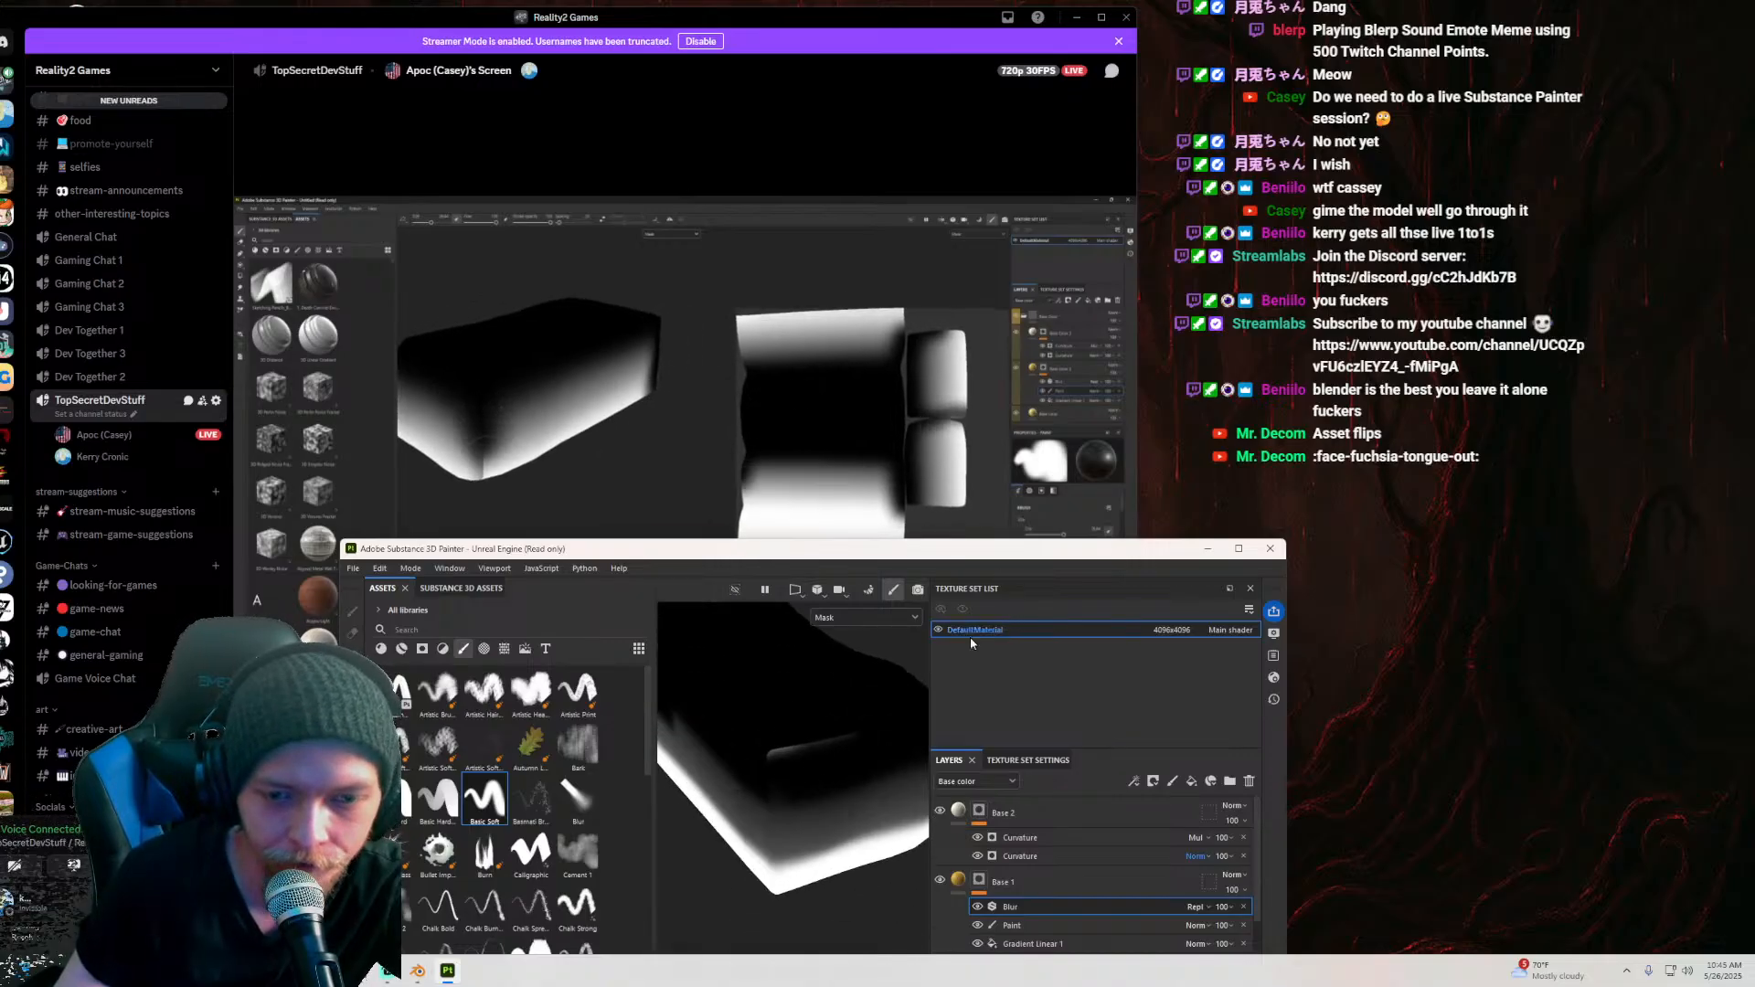
left_click(1015, 926)
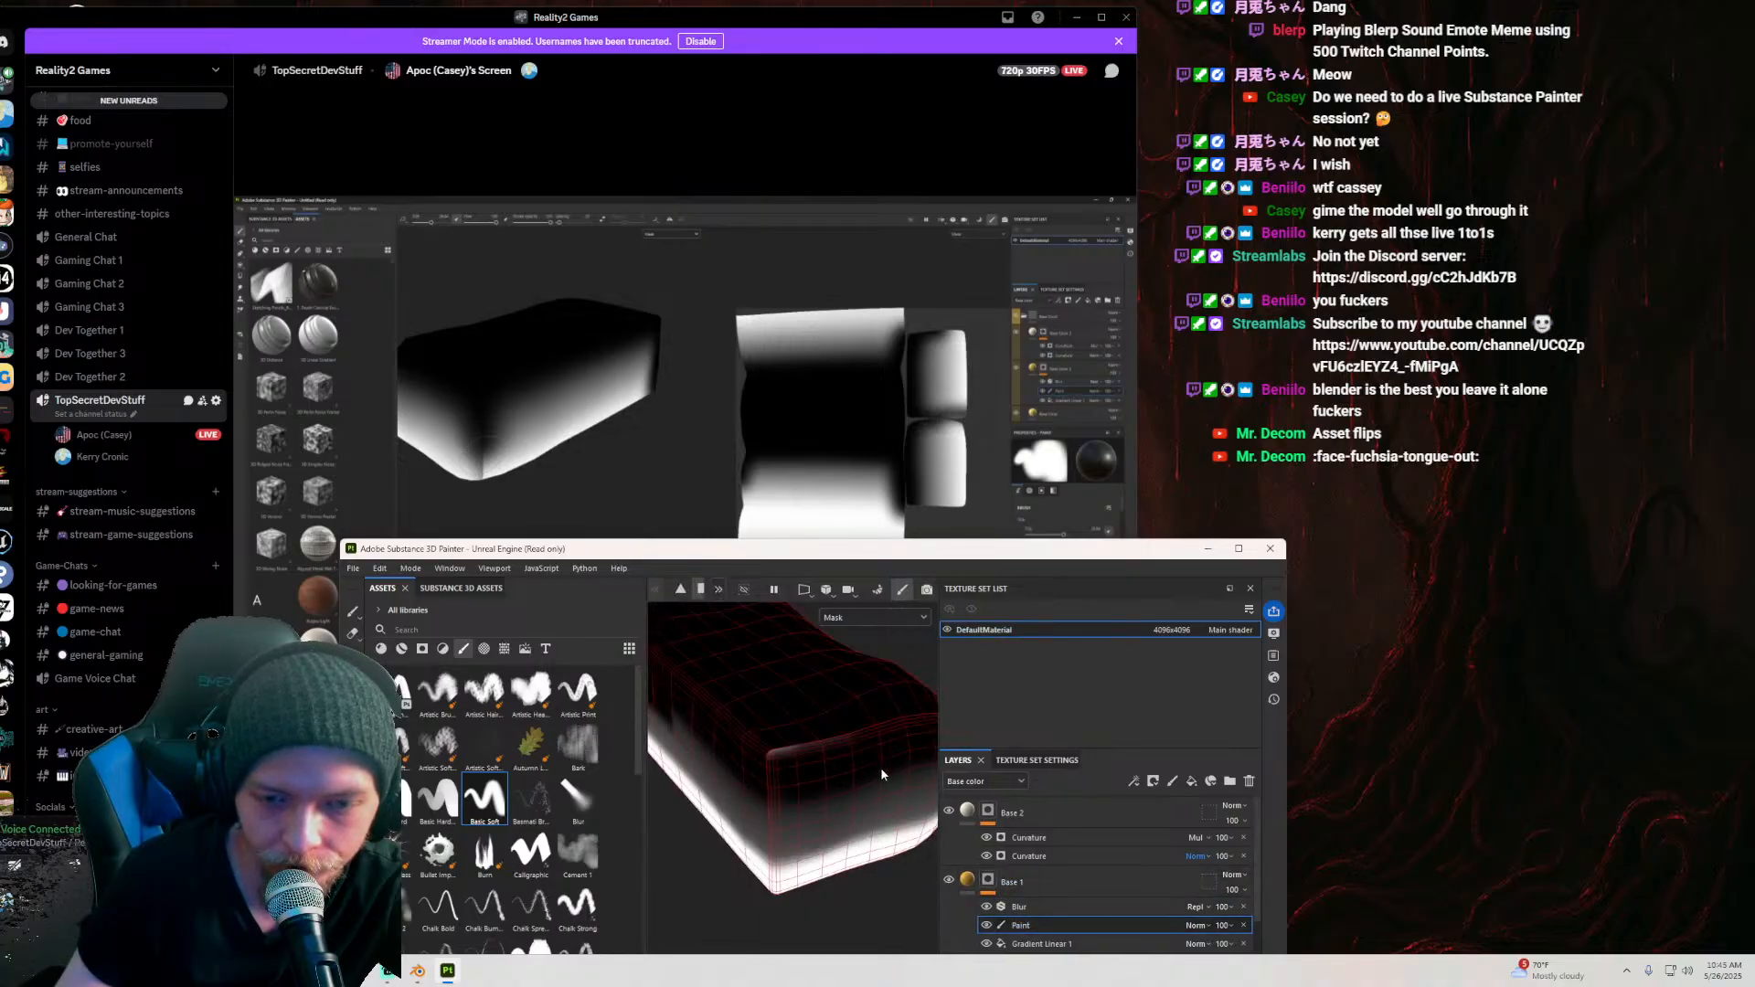
Step: Inspect the mask gradient around the block's corner and select the mask of the Base 1 layer
mouse_move(789, 764)
left_mouse_down("alt")
mouse_move(771, 721)
mouse_move(834, 732)
left_mouse_up("alt")
mouse_move(1025, 553)
left_mouse_down()
mouse_move(1023, 424)
mouse_move(988, 591)
left_mouse_up()
scroll(695, 795, "down", 1)
left_click_drag(696, 794, 695, 738, "alt")
scroll(971, 905, "down", 2)
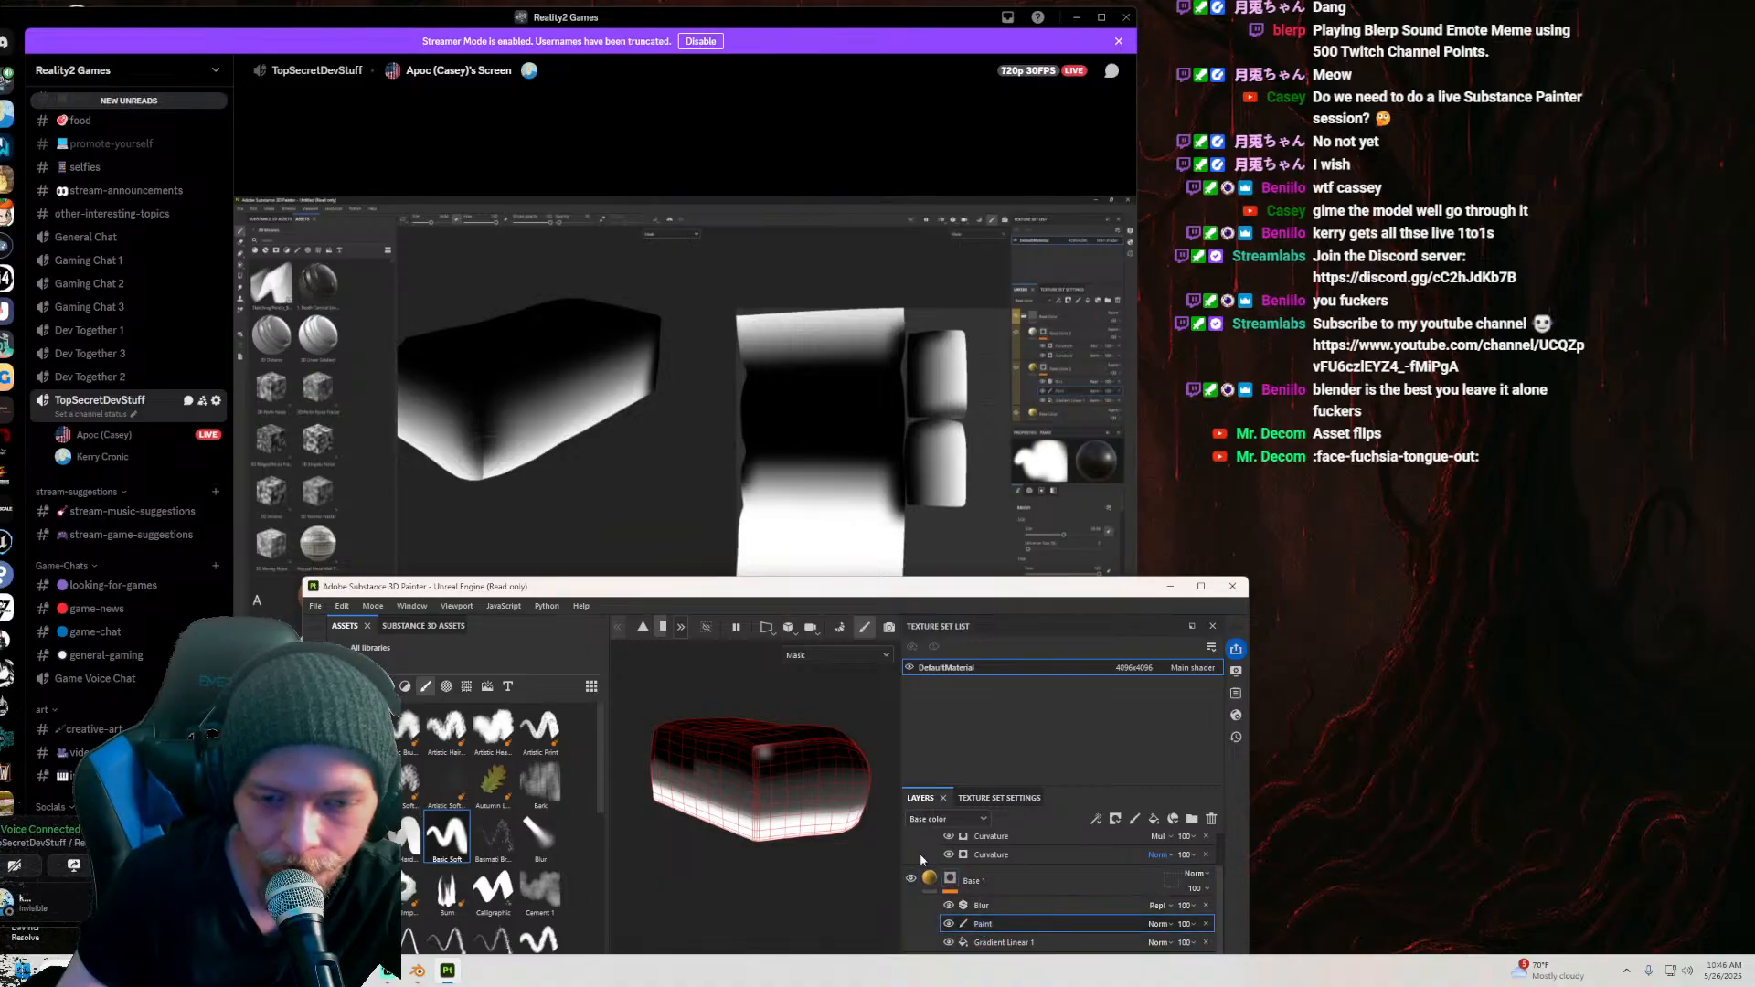
left_click(949, 879)
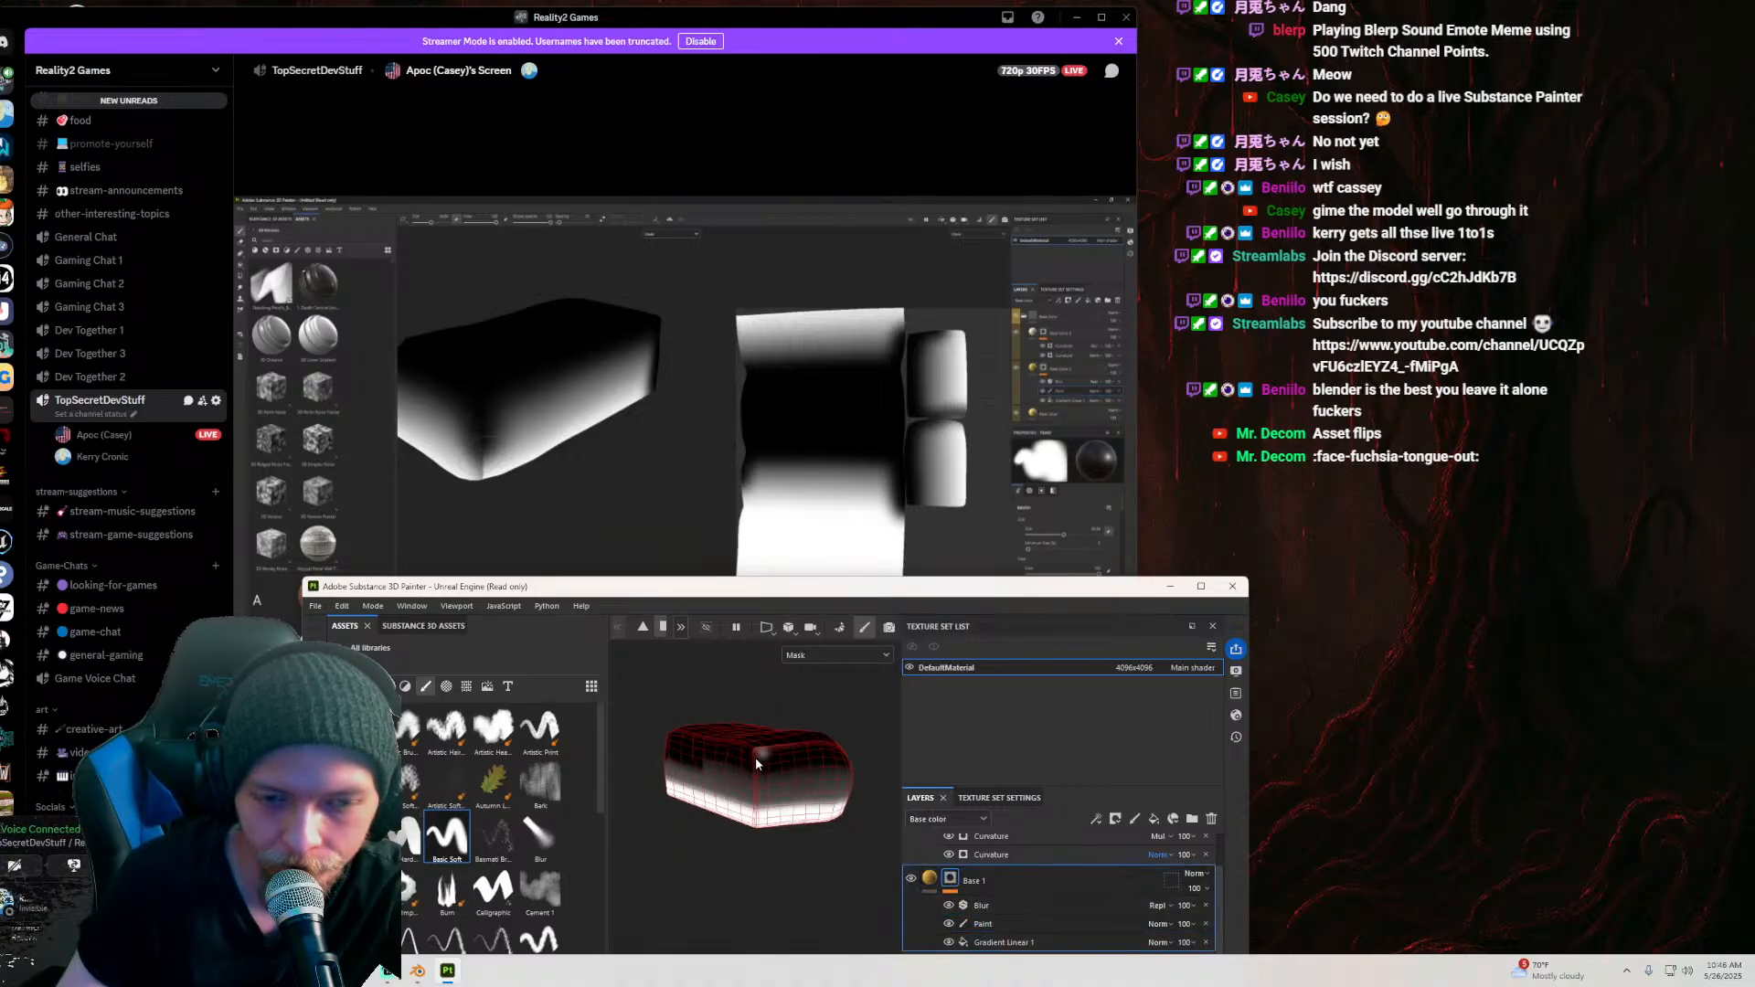
Step: Maximize the window with the block's corner in view and replace Polygon Fill with the Paint tool
mouse_move(1061, 585)
left_mouse_down()
mouse_move(1307, 463)
mouse_move(1358, 585)
mouse_move(1305, 702)
mouse_move(1026, 342)
left_mouse_up()
left_click(1123, 343)
left_click_drag(856, 457, 913, 540, "alt")
scroll(913, 541, "up", 2)
scroll(913, 545, "up", 2)
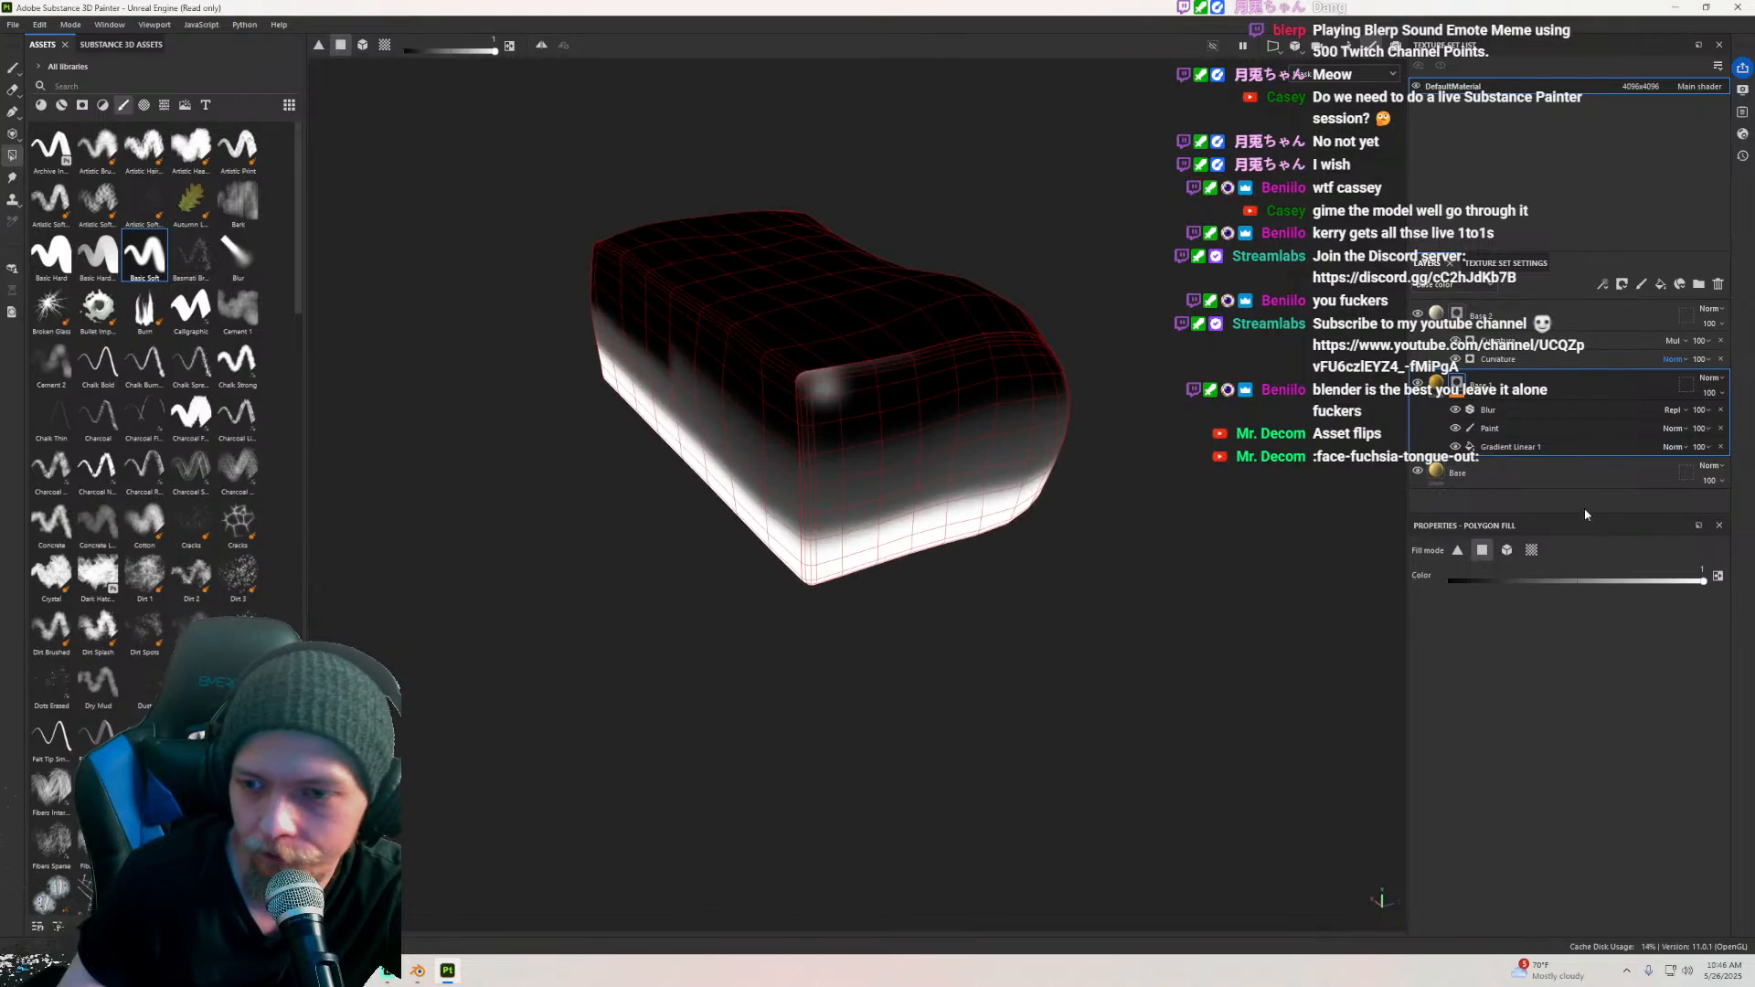
key("1")
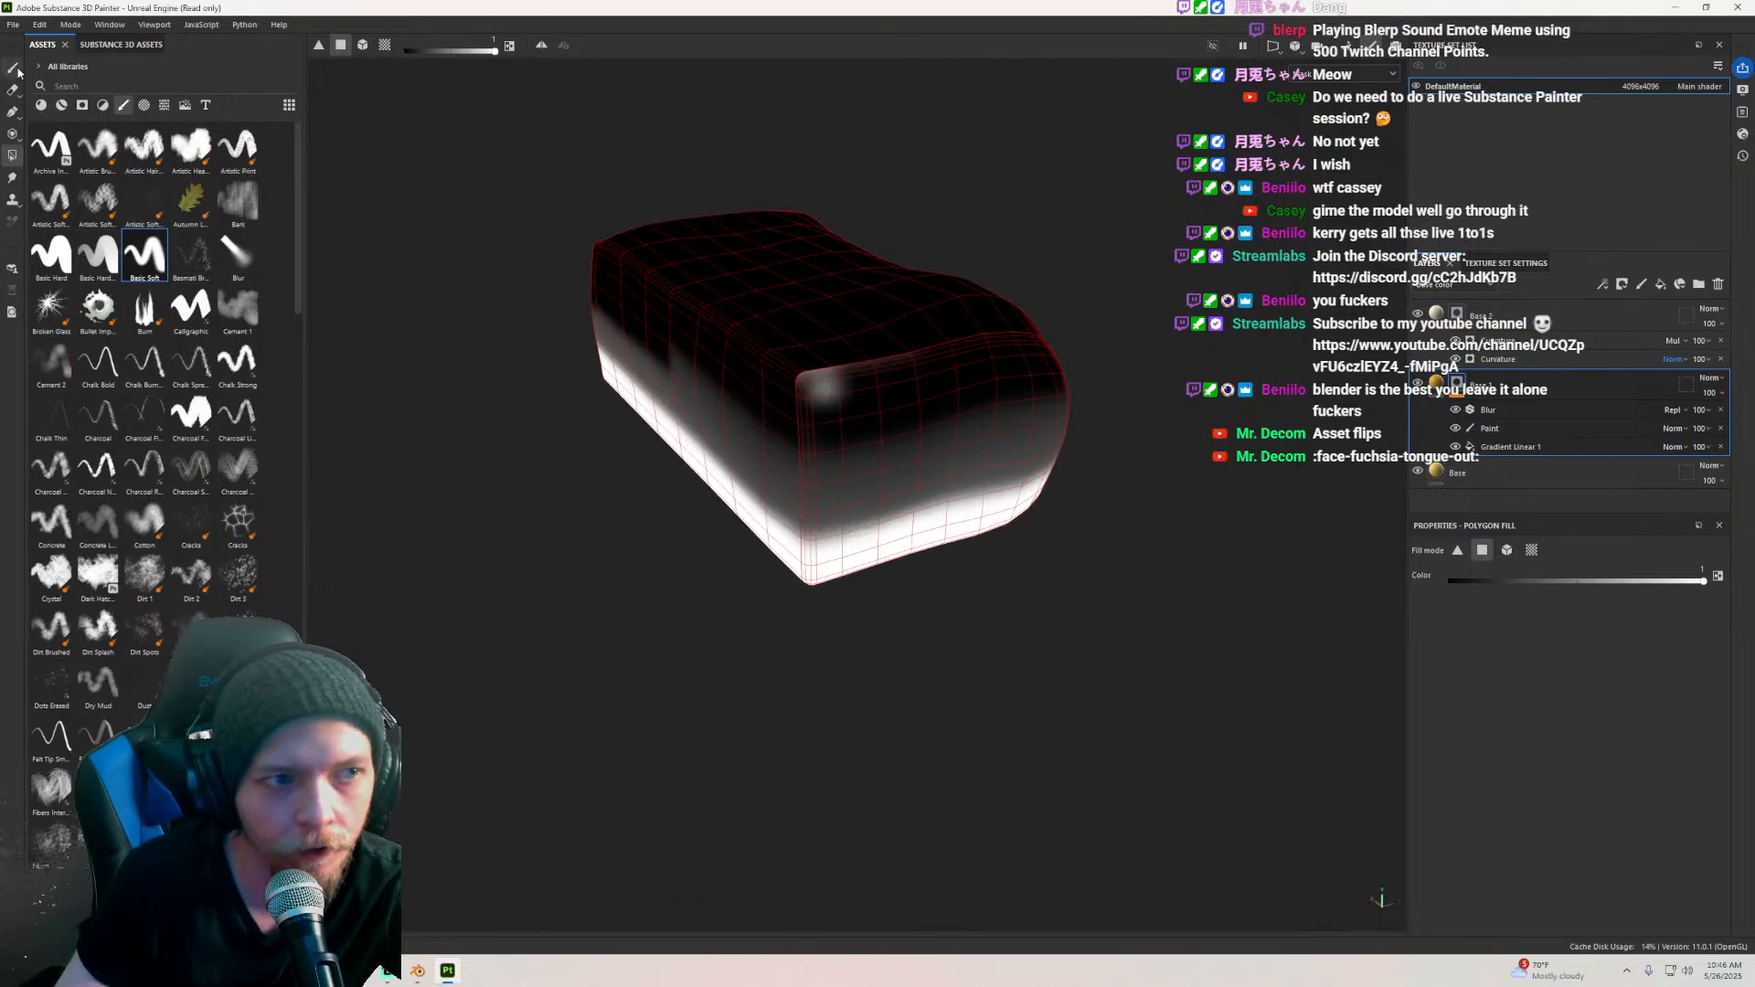
Step: Restore the window beside the shared reference screen and select the Paint effect in Base 1's mask
left_click(1696, 7)
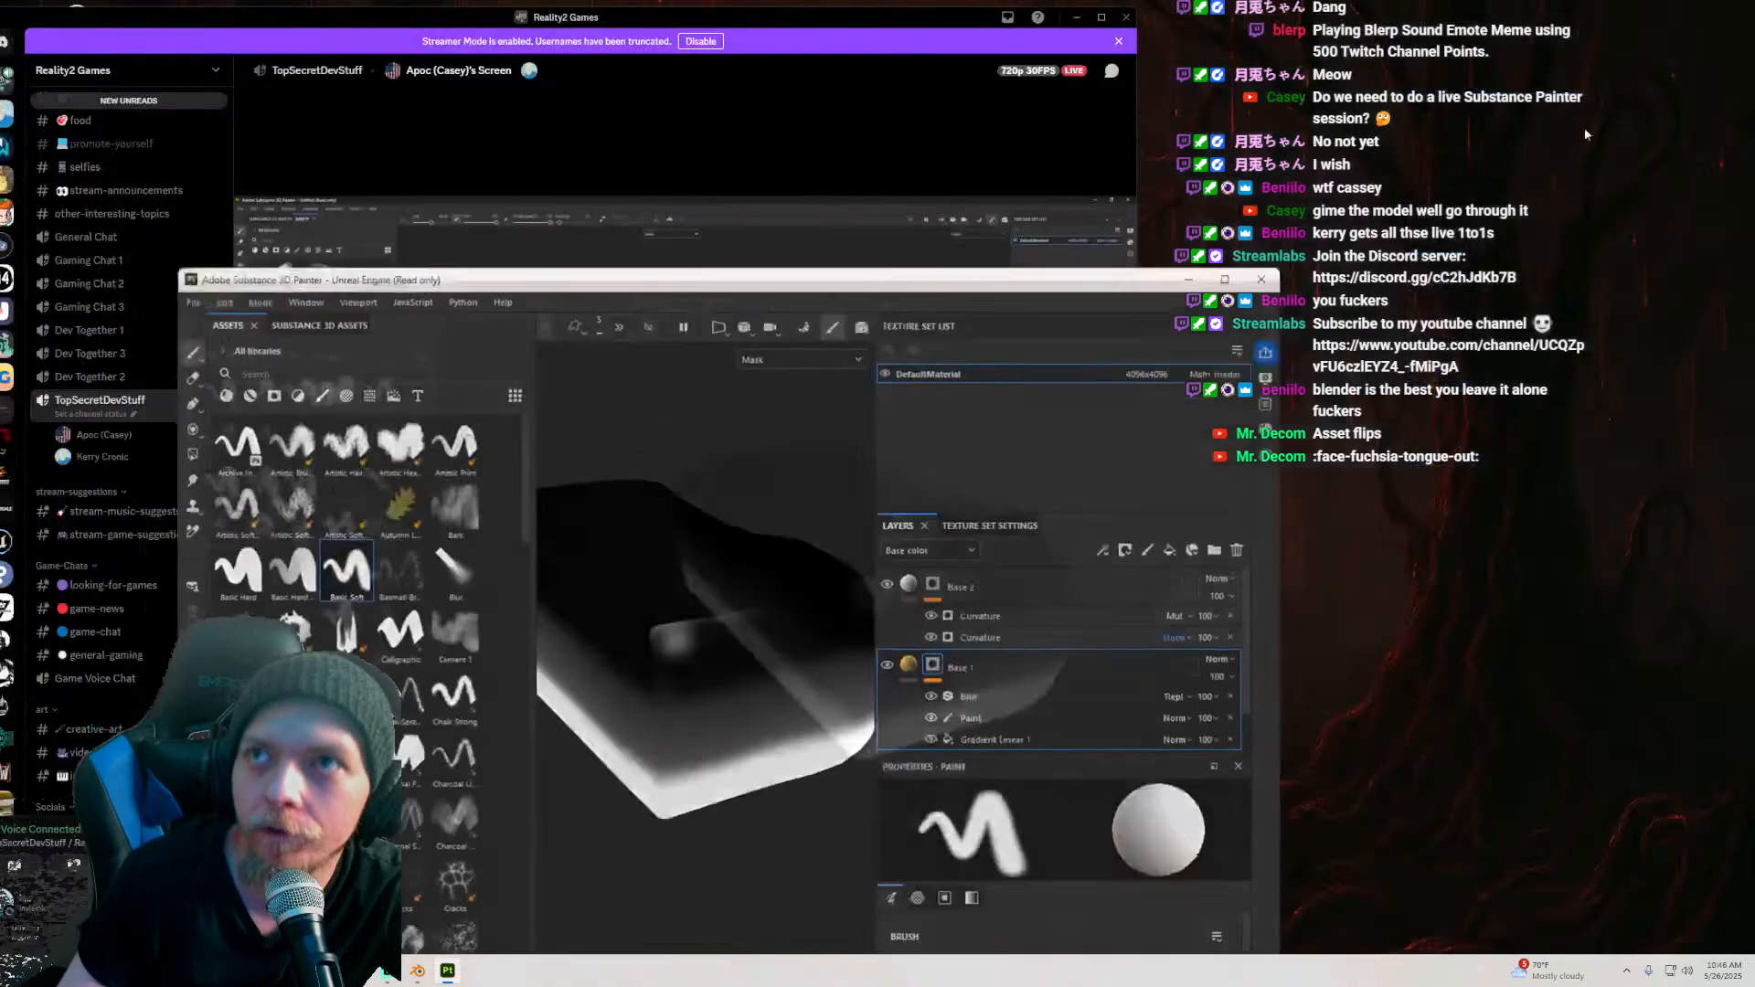
mouse_move(711, 350)
left_mouse_down()
mouse_move(809, 389)
mouse_move(1291, 389)
left_mouse_up()
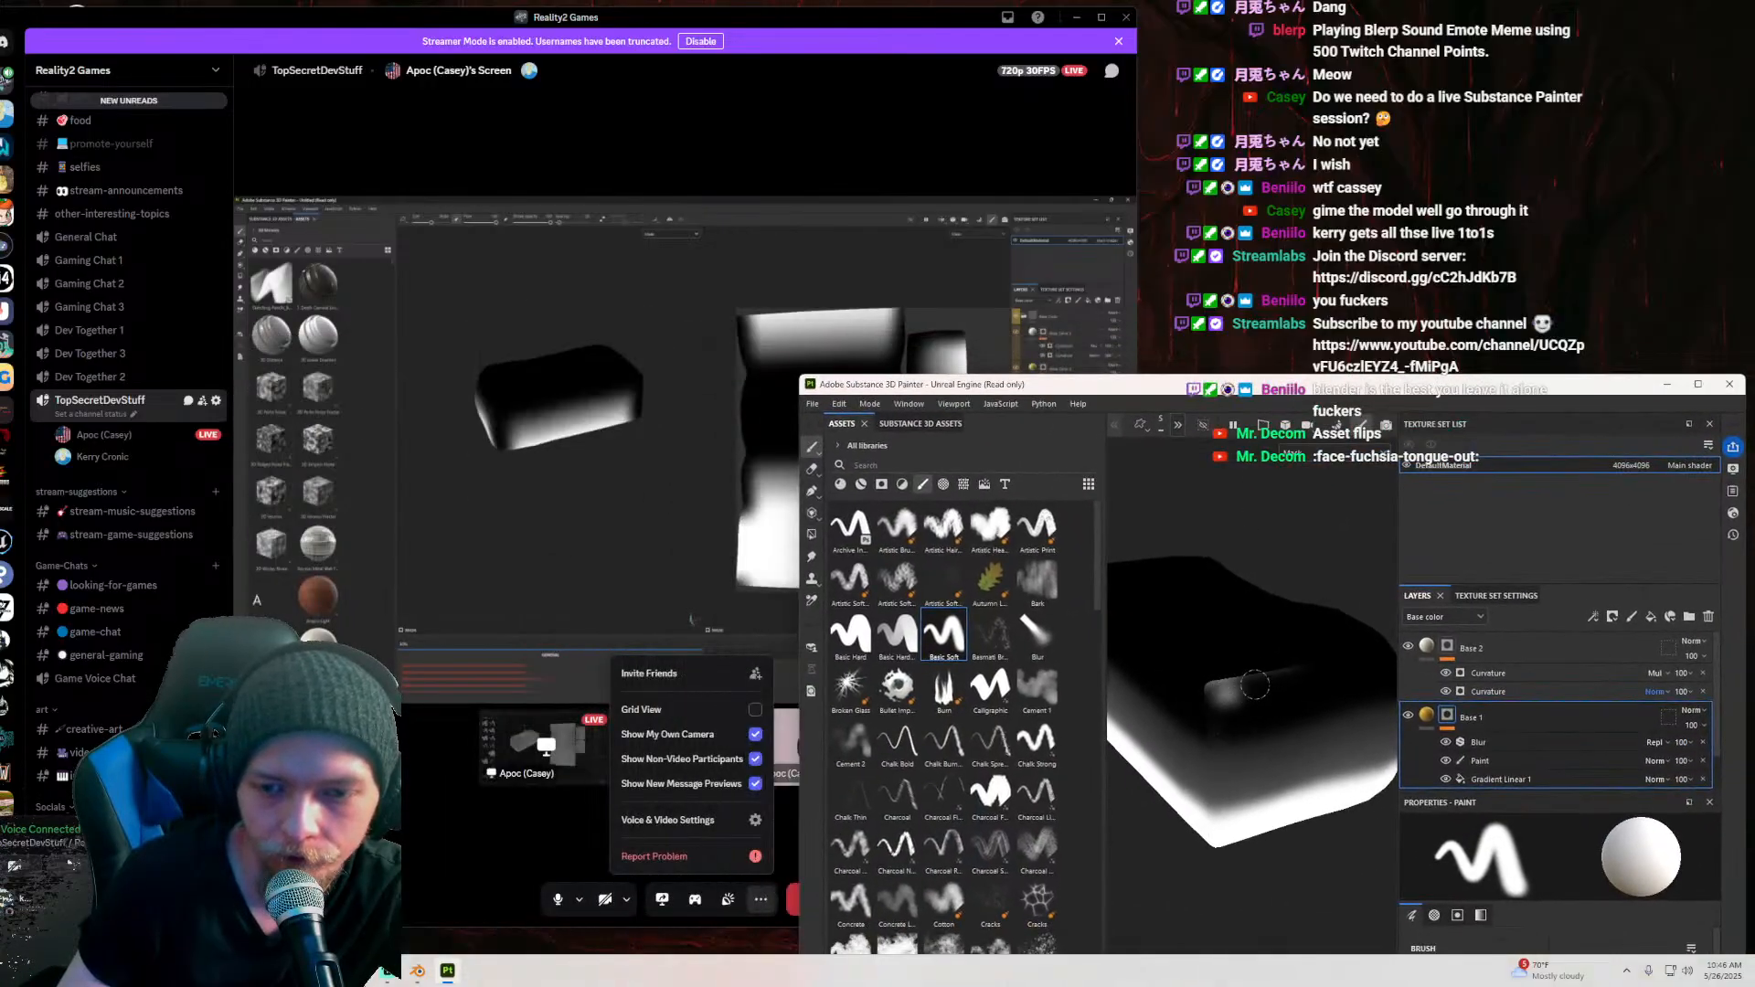
left_click(1480, 761)
Step: Undo a trial dab on the block's upper corner and set the brush greyscale to 0 (black)
left_click_drag(1226, 692, 1218, 697)
key("ctrl+z")
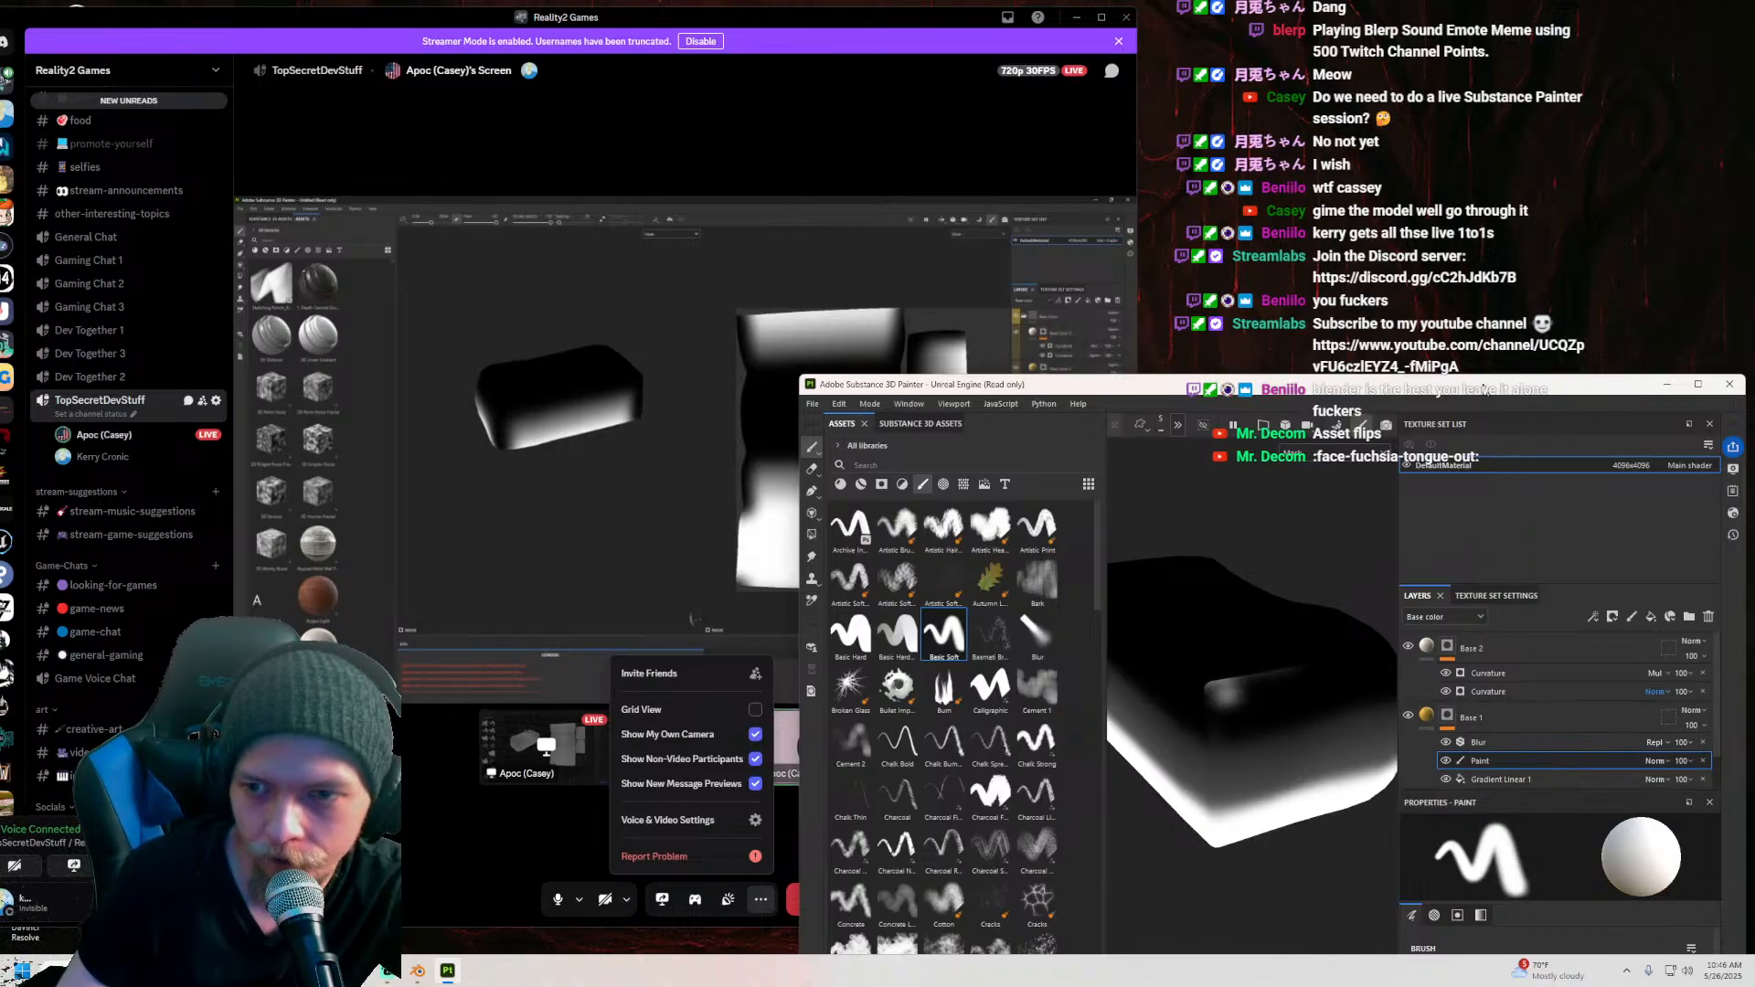
left_click_drag(1485, 388, 1466, 208)
scroll(1456, 891, "down", 5)
scroll(1456, 891, "down", 1)
left_click(1396, 827)
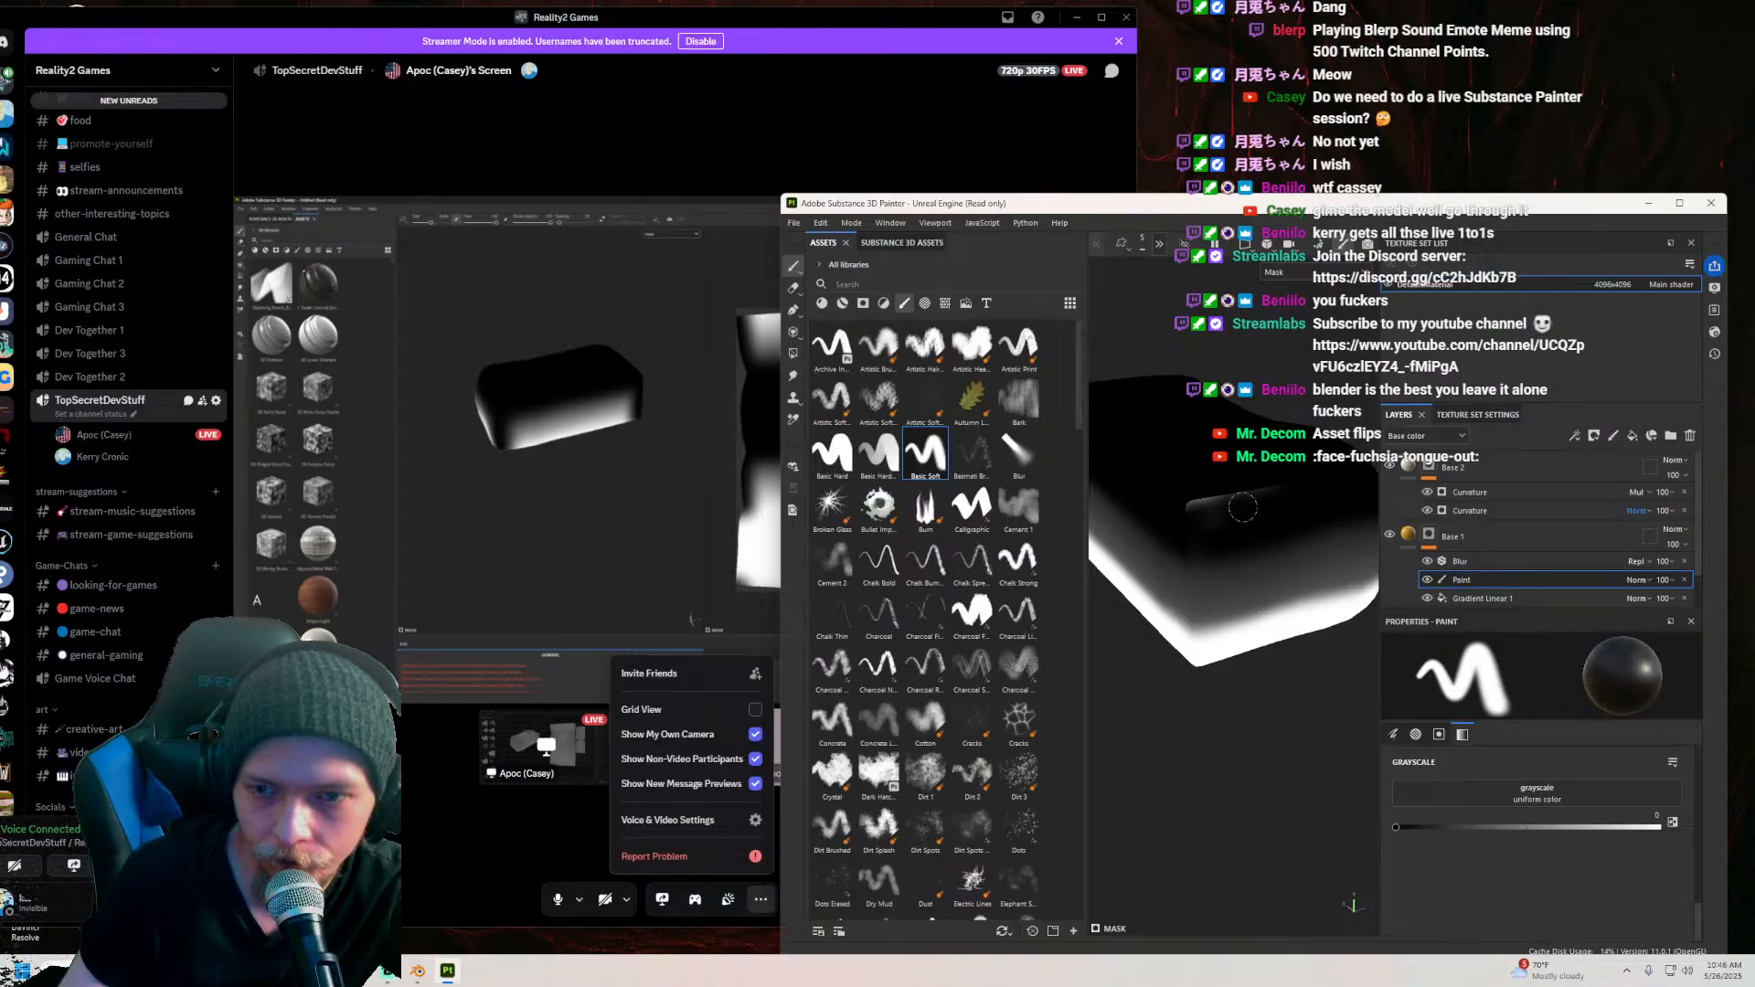
Step: Set the brush size to about 11.05 and paint a soft black stroke down the block's vertical corner edge
scroll(1440, 766, "up", 6)
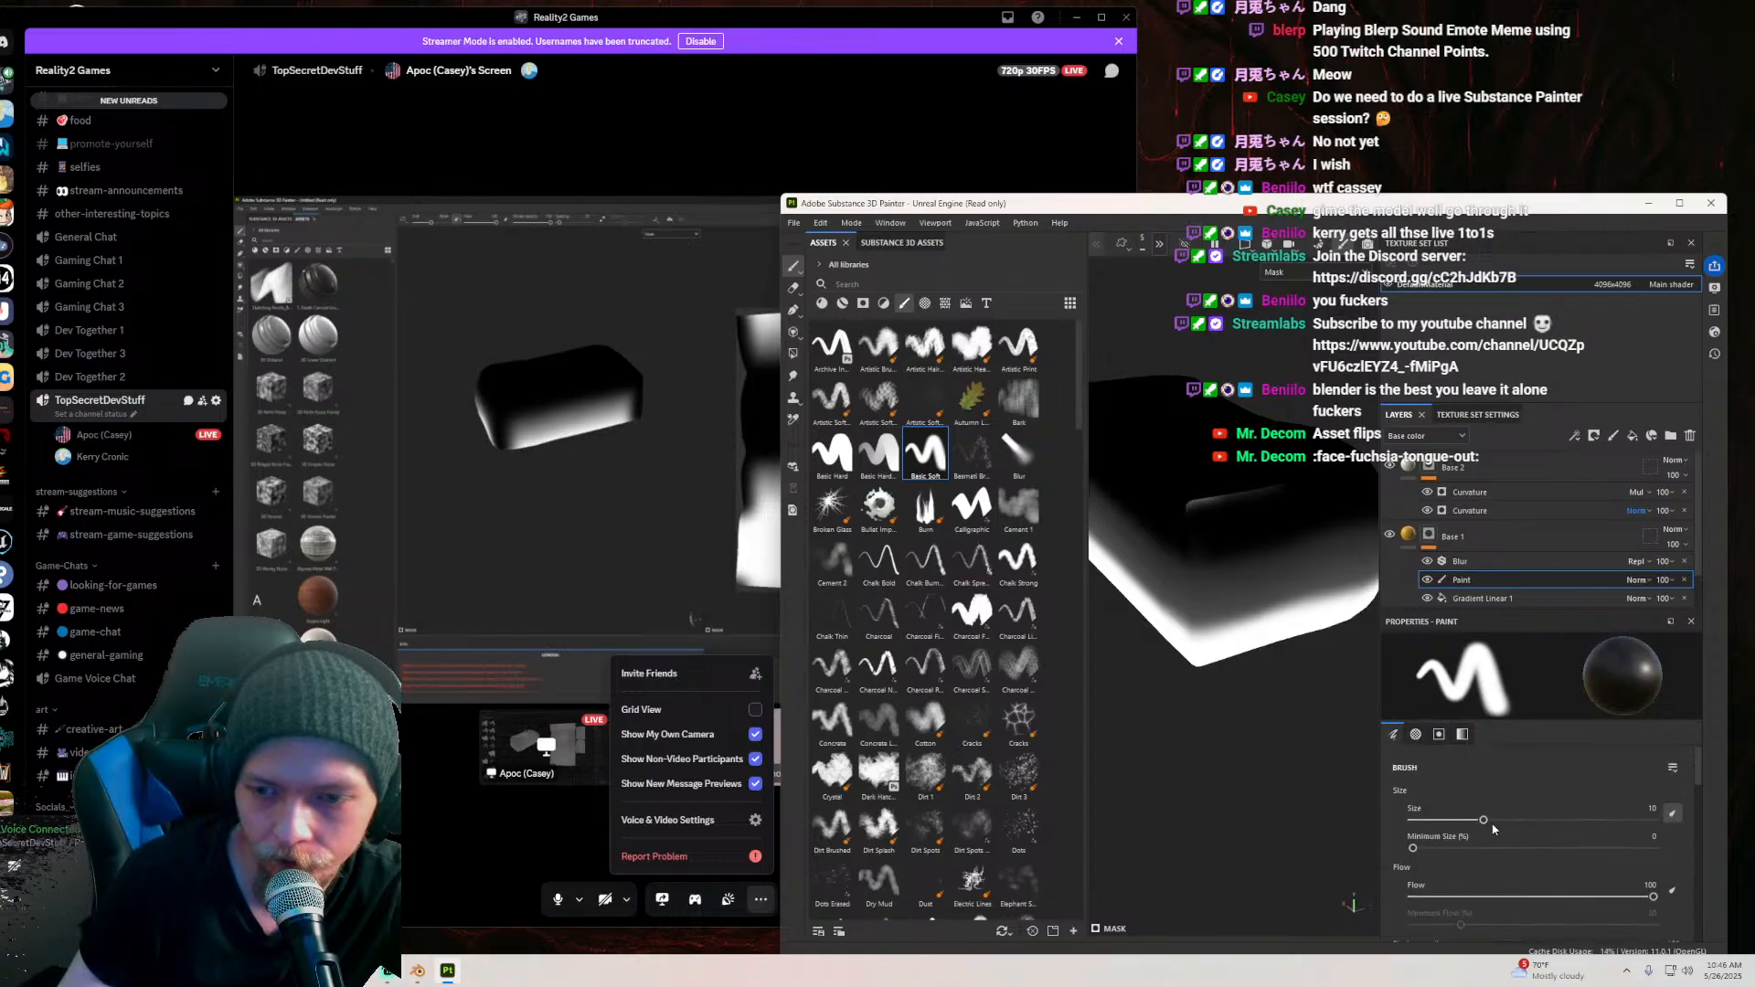
left_click_drag(1245, 613, 1186, 507, "alt")
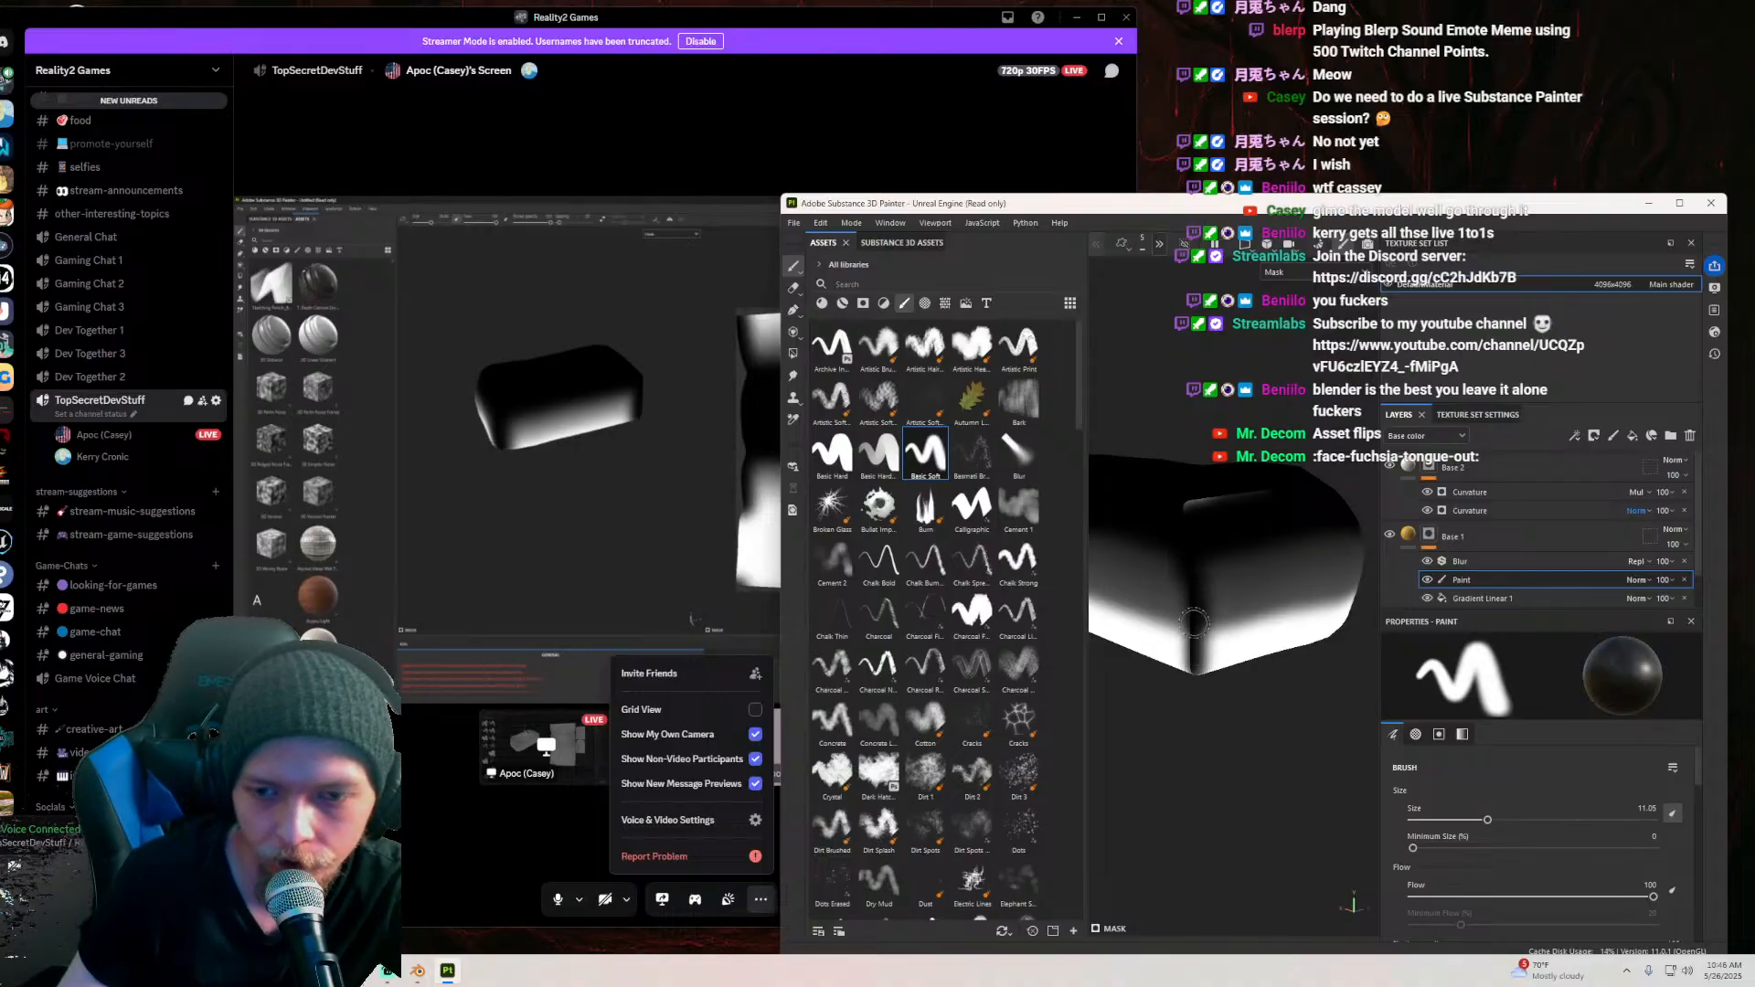
left_click_drag(1180, 579, 1203, 680)
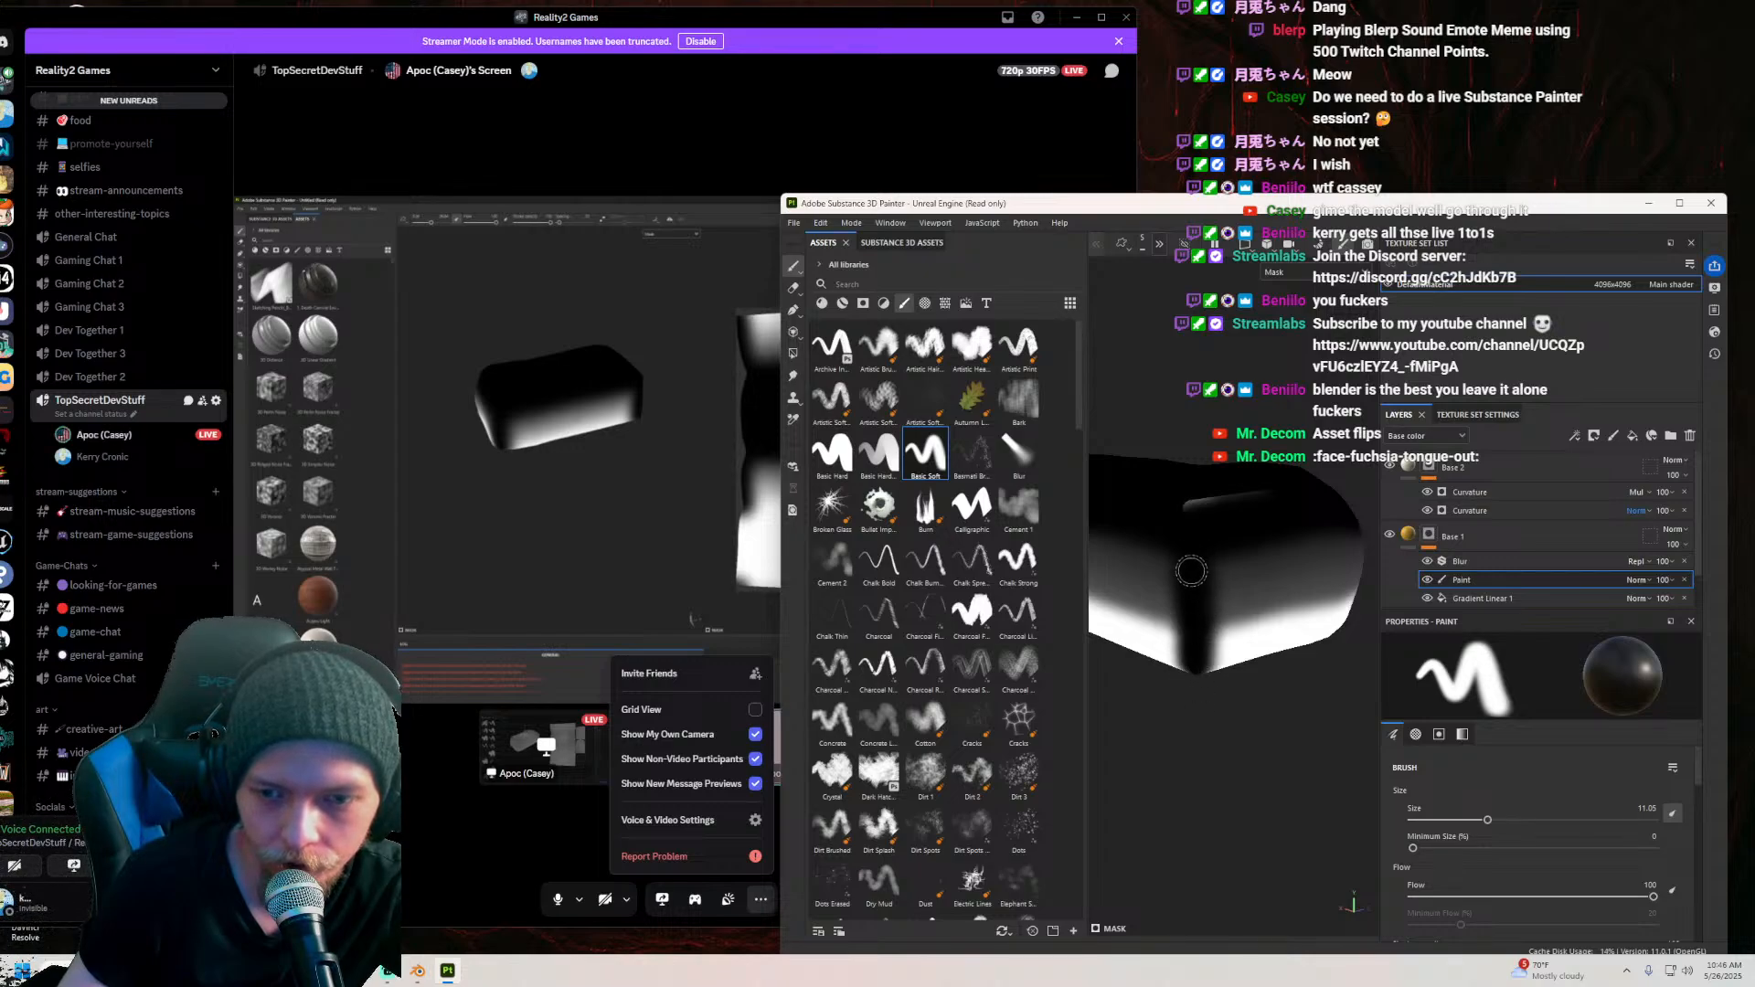
key("x")
mouse_move(1261, 694)
left_mouse_down("alt")
mouse_move(1209, 755)
mouse_move(1156, 735)
mouse_move(1175, 732)
mouse_move(1174, 687)
mouse_move(1243, 563)
left_mouse_up("alt")
left_click_drag(1255, 495, 1253, 589)
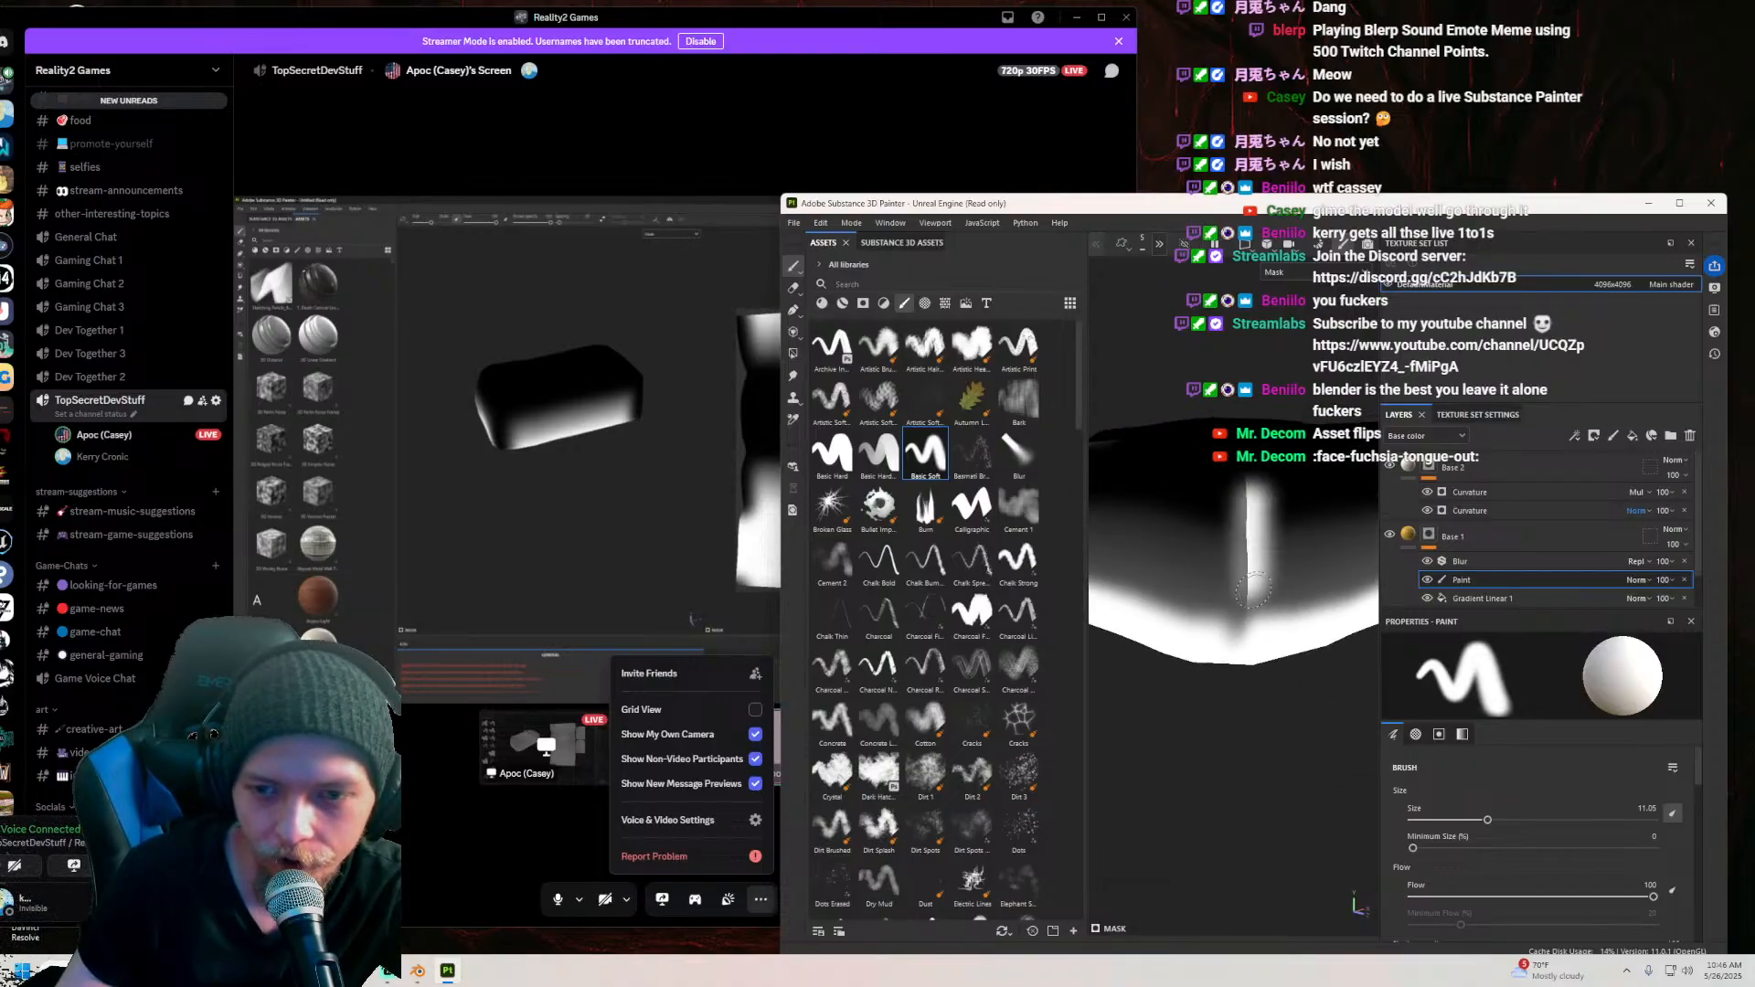
key("ctrl+z")
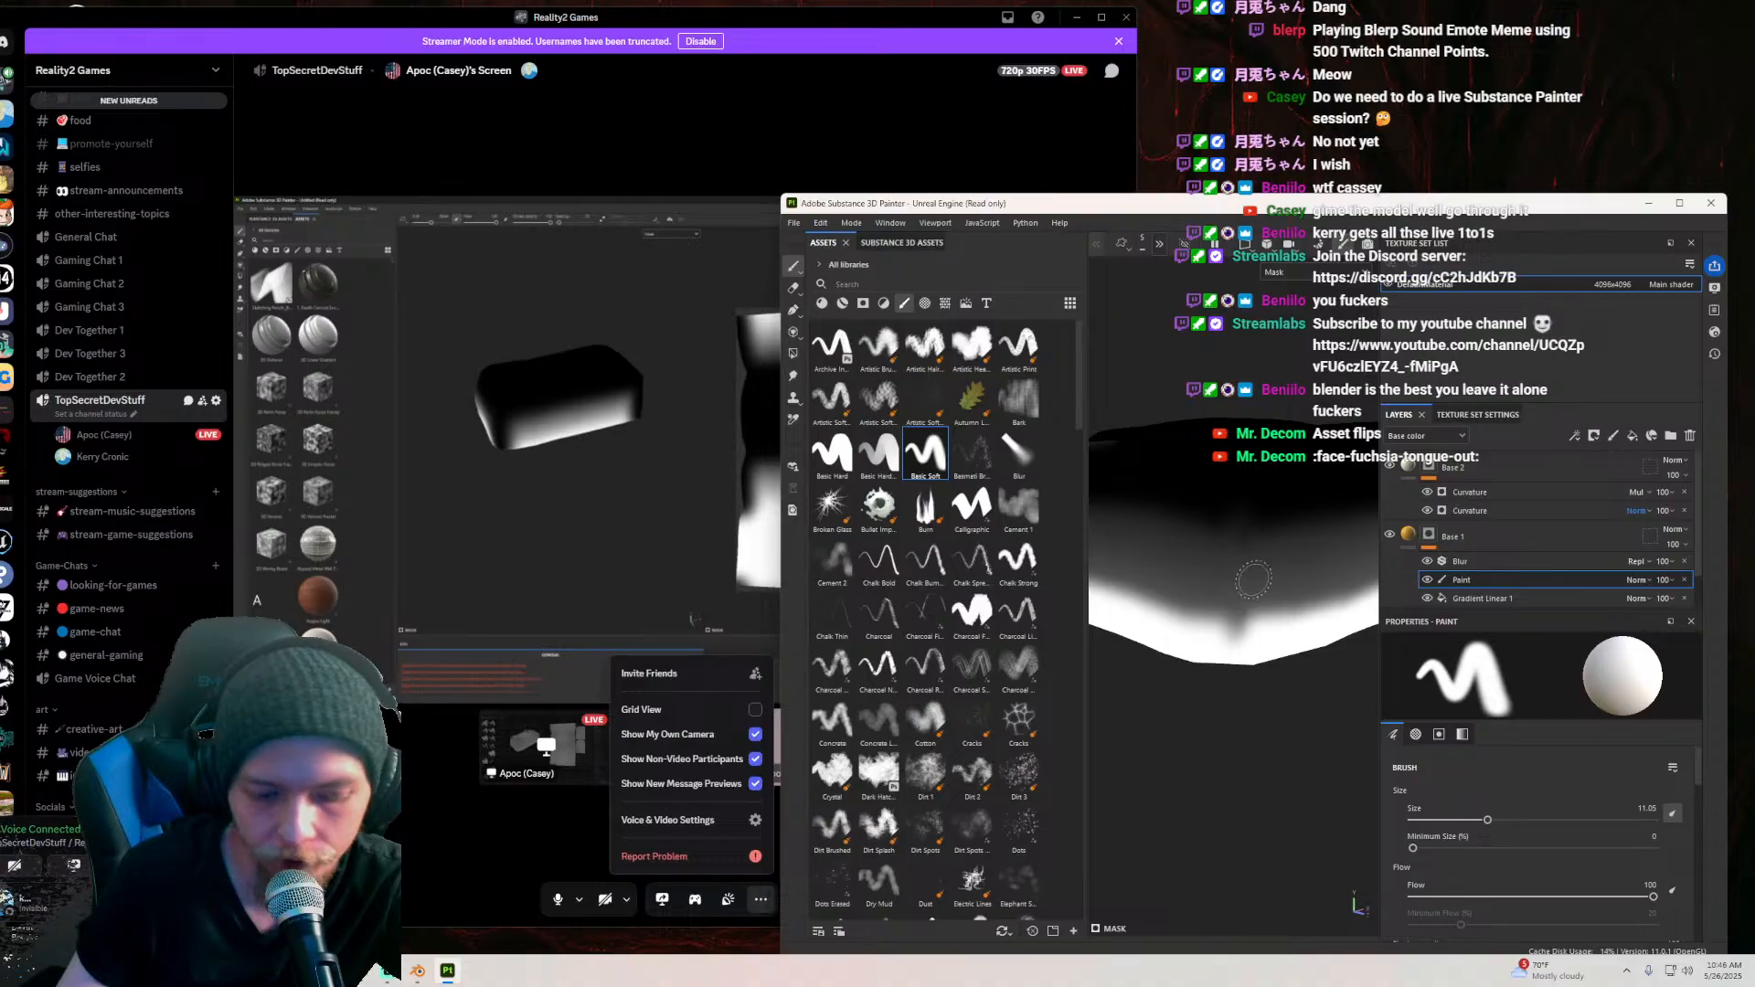
key("x")
Step: Paint soft black strokes down the block's next vertical corner edge in the Base 1 mask
mouse_move(1244, 470)
left_mouse_down()
mouse_move(1234, 685)
mouse_move(1253, 626)
mouse_move(1302, 590)
mouse_move(1193, 585)
mouse_move(1243, 607)
left_mouse_up()
scroll(1243, 548, "down", 3)
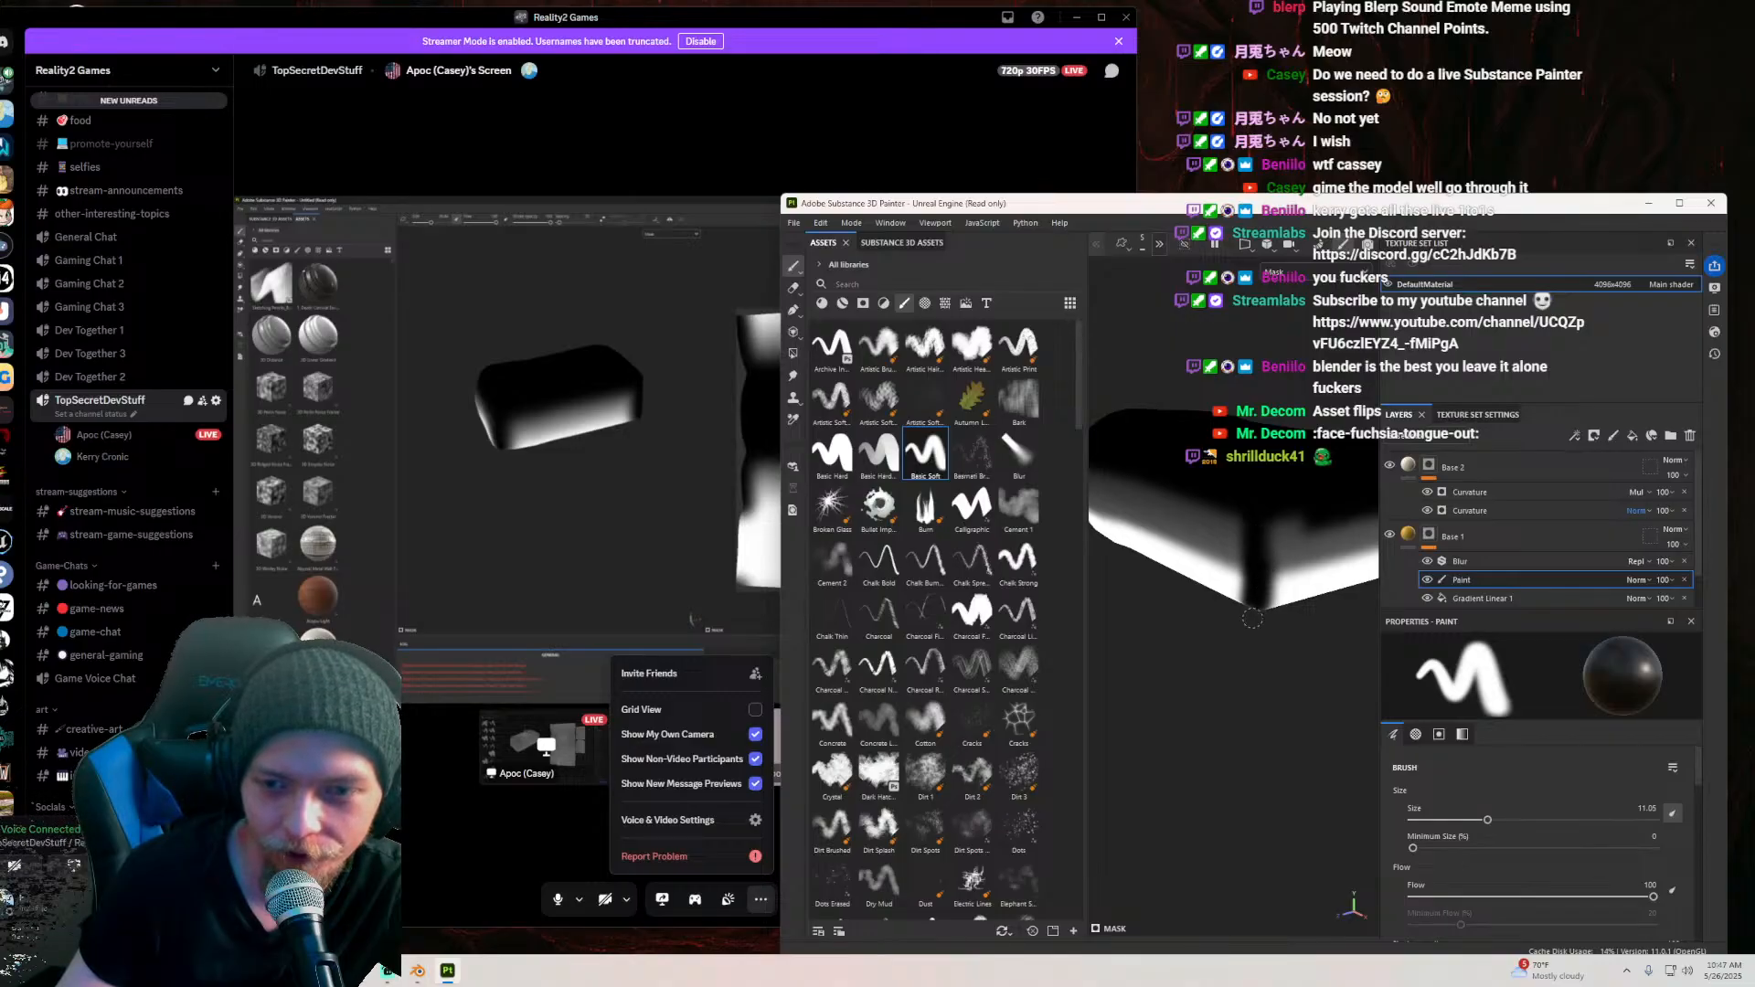
mouse_move(1257, 504)
left_mouse_down("alt")
mouse_move(1293, 601)
mouse_move(1237, 580)
mouse_move(1208, 510)
left_mouse_up("alt")
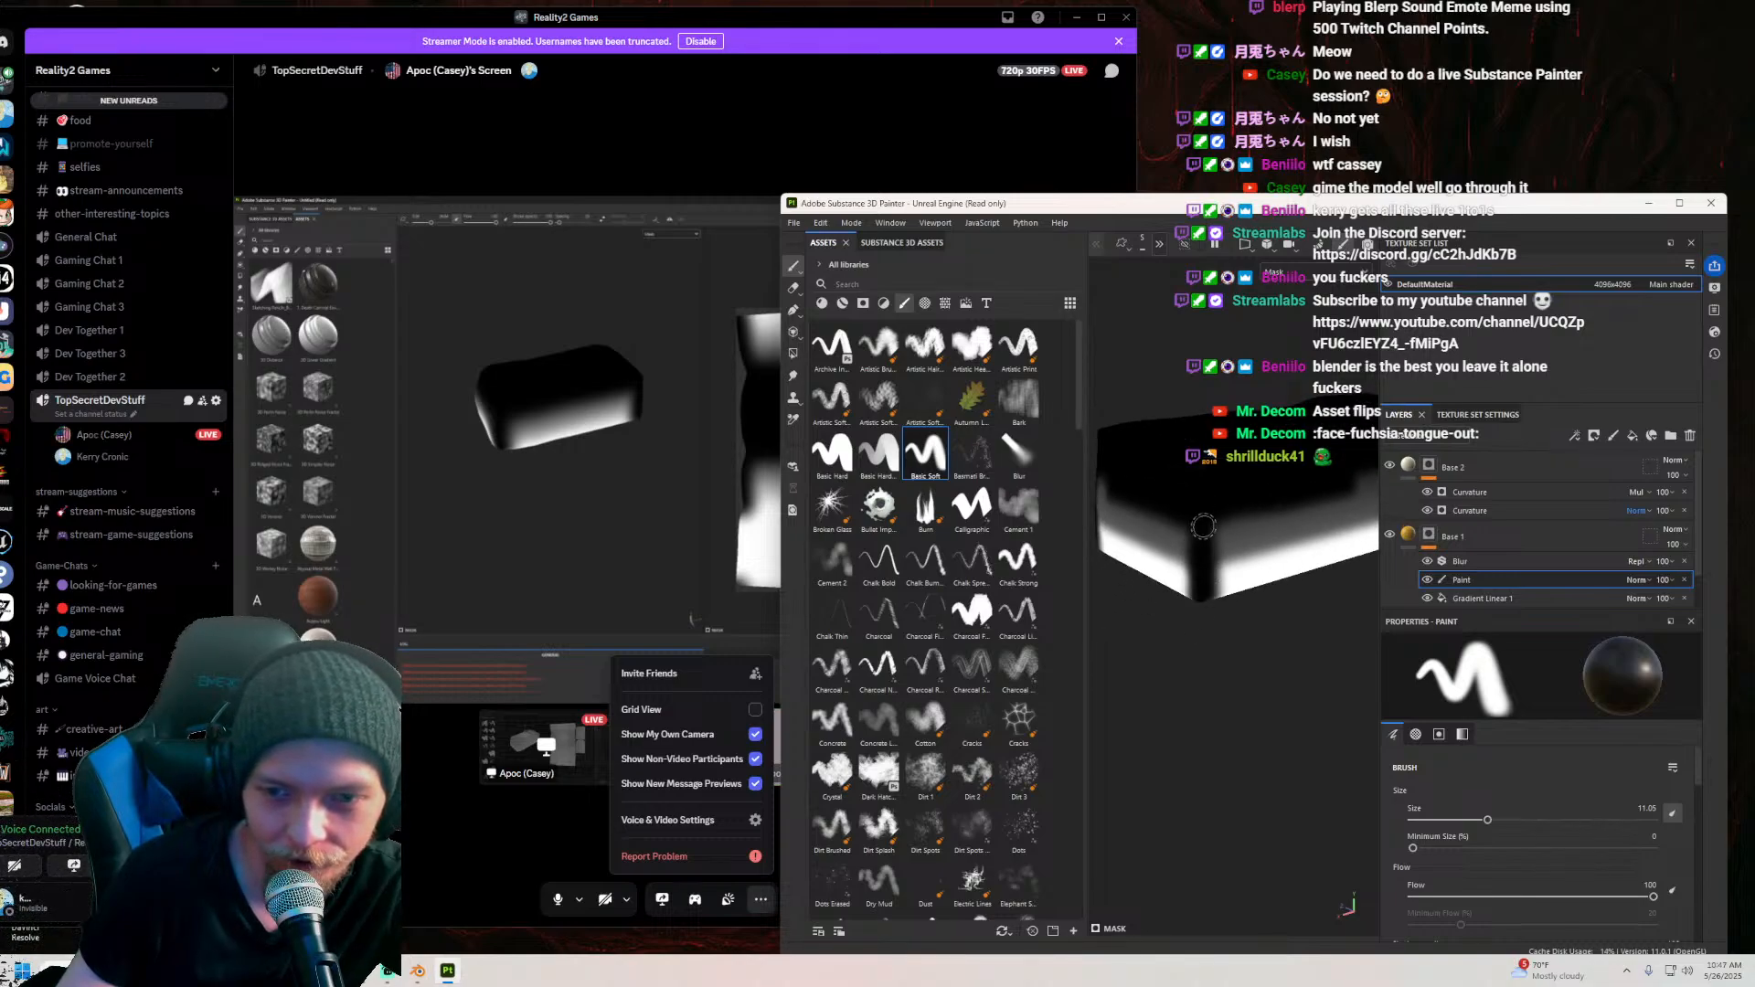
Step: Switch the viewport from the mask display to the full Material view of the block
scroll(1202, 648, "down", 3)
mouse_move(1214, 638)
left_mouse_down("alt")
mouse_move(1163, 595)
mouse_move(1262, 654)
mouse_move(1238, 655)
left_mouse_up("alt")
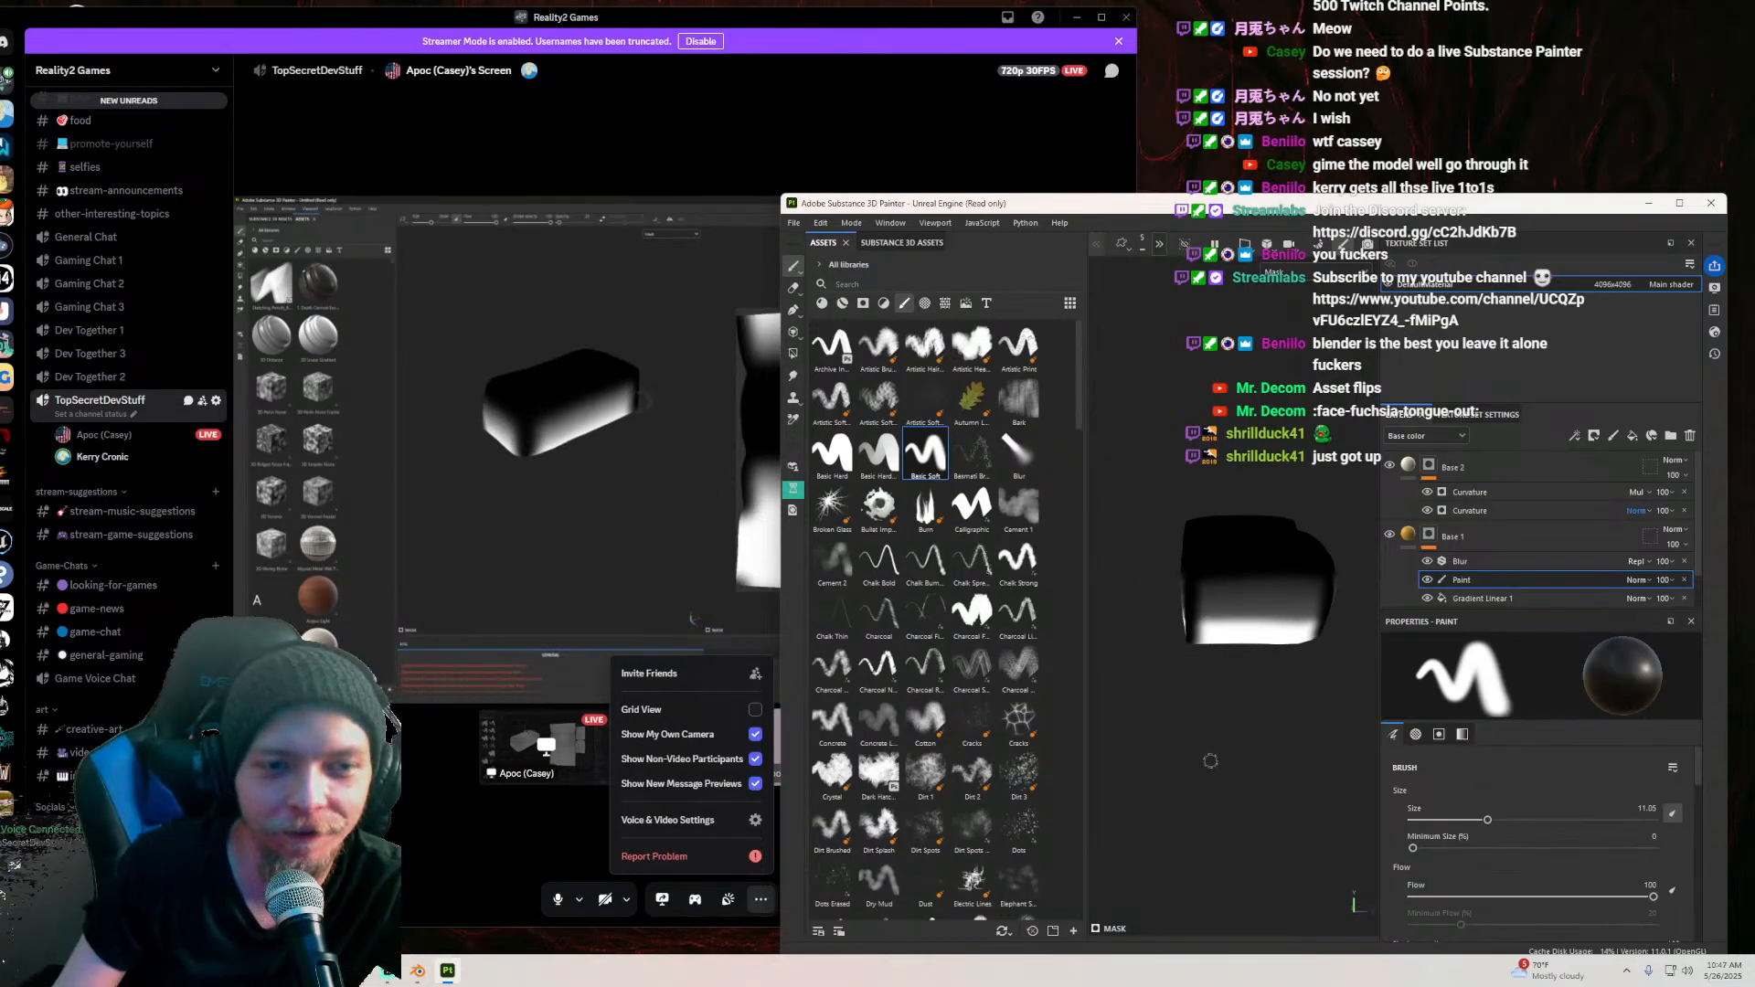
mouse_move(1208, 759)
left_mouse_down("alt")
mouse_move(1246, 686)
mouse_move(1308, 647)
left_mouse_up("alt")
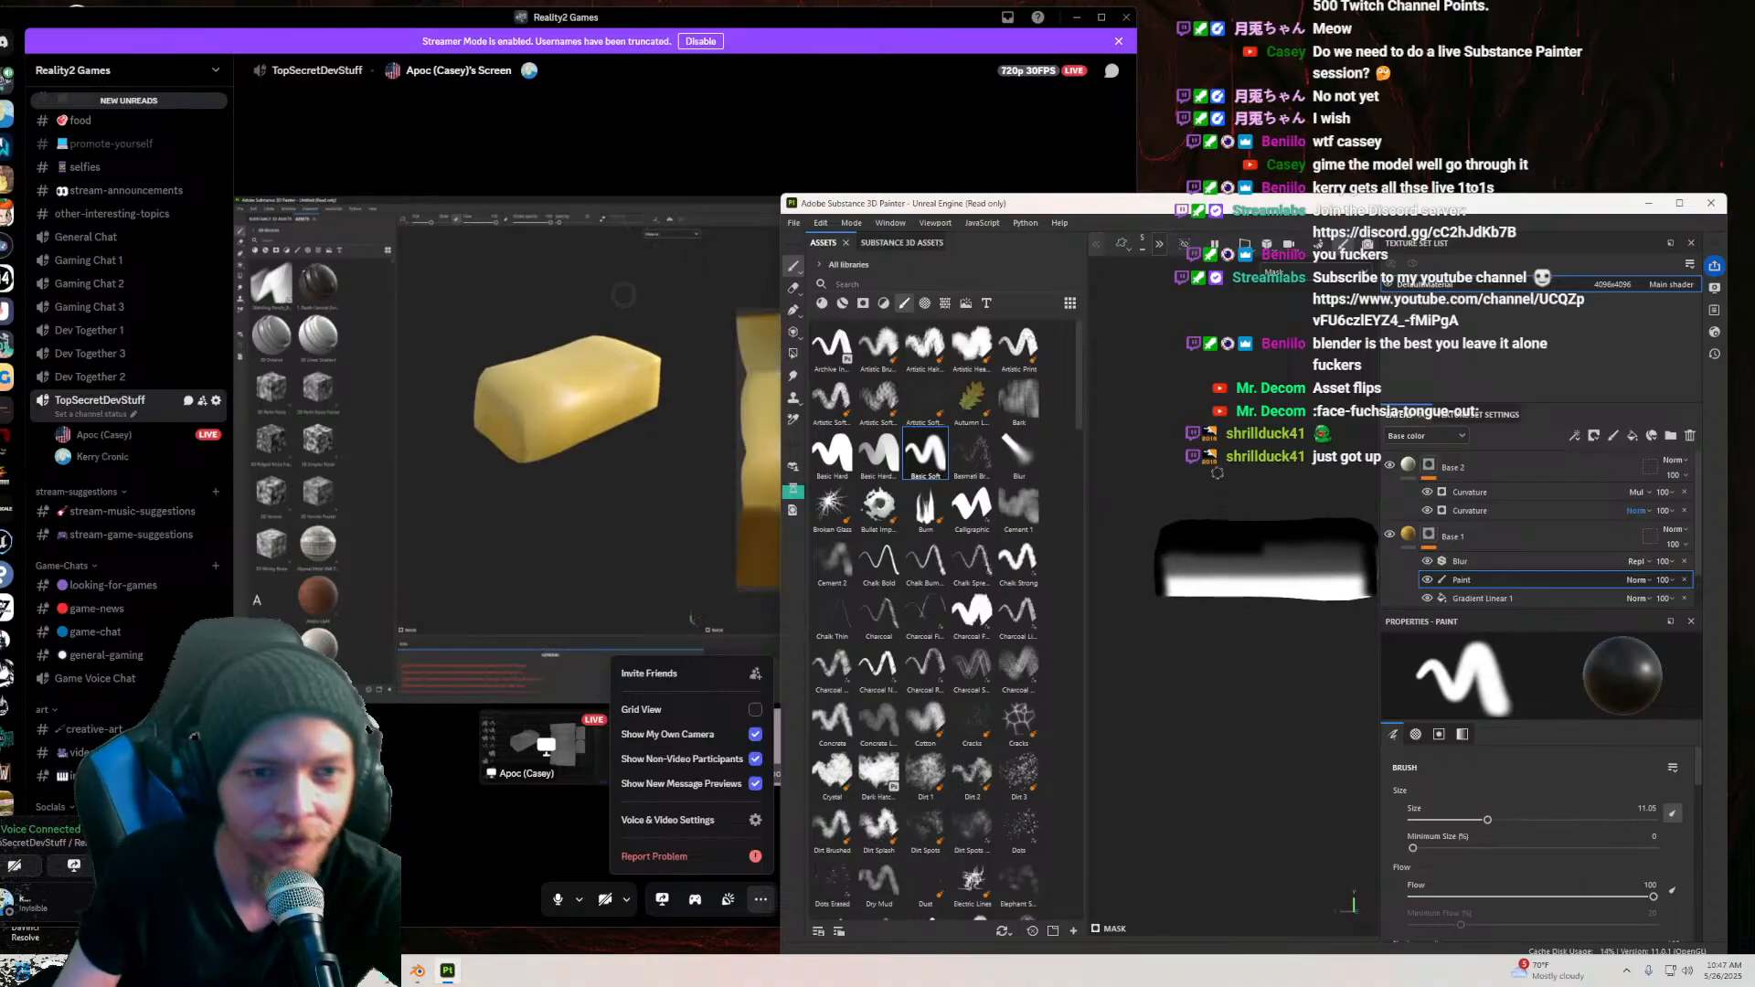
left_click(1296, 272)
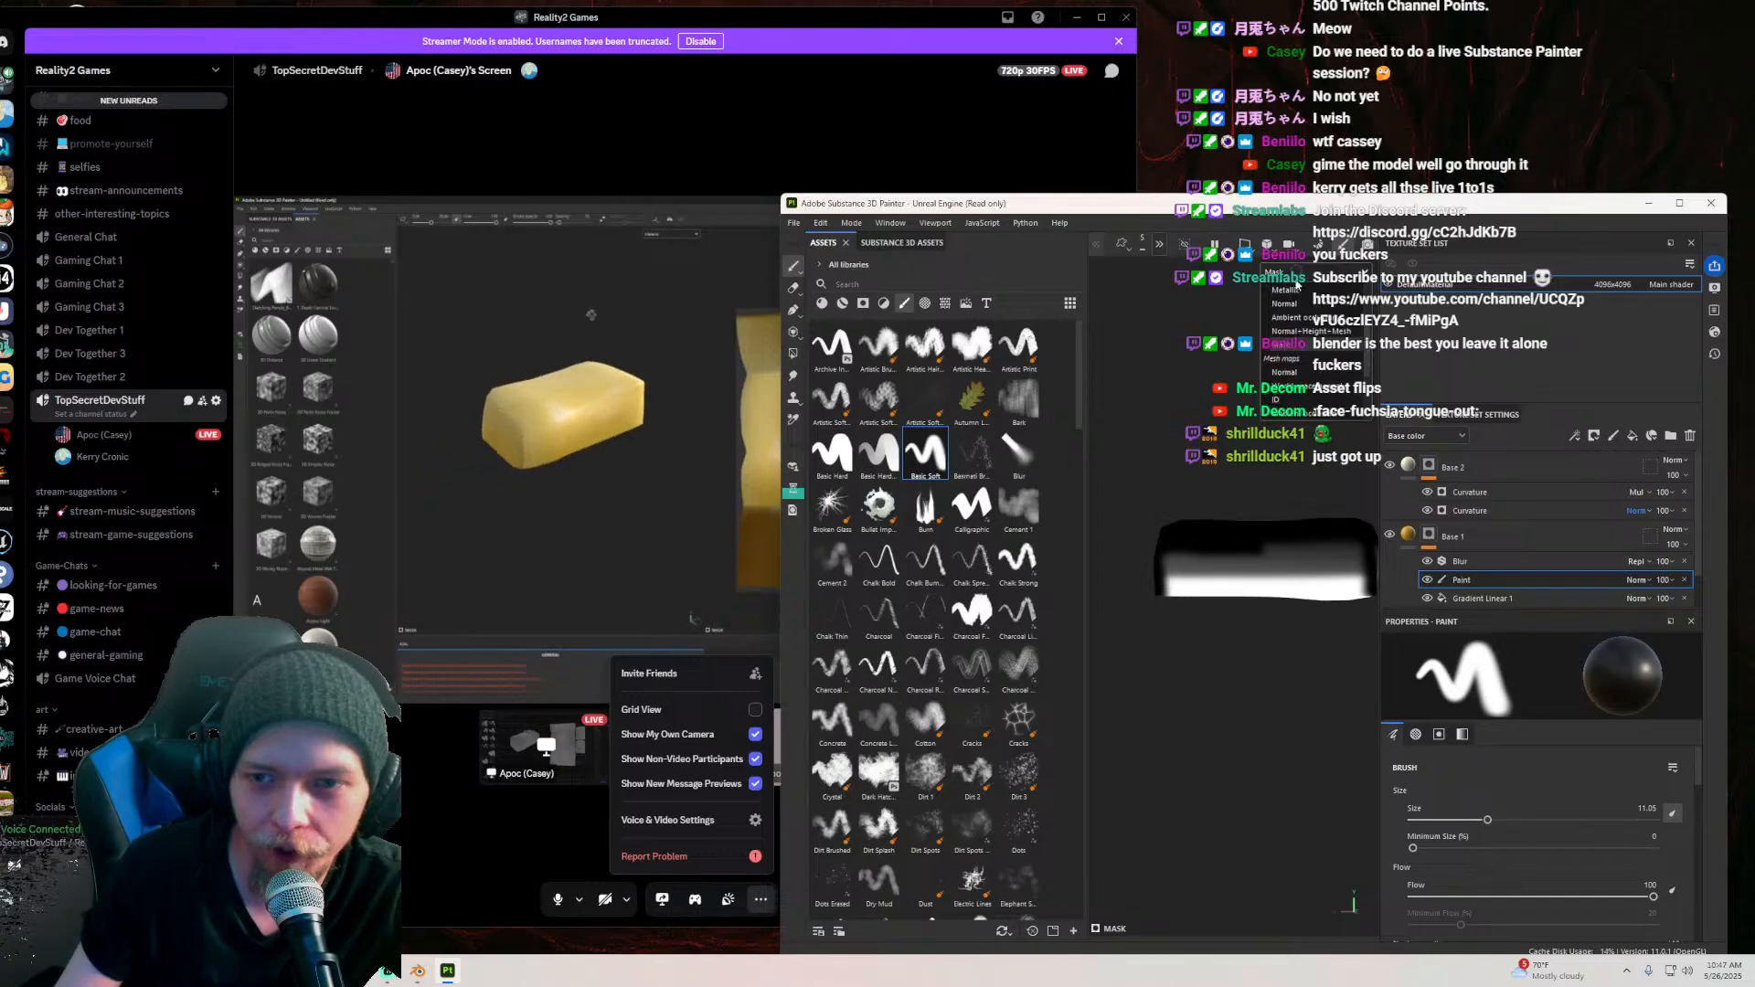
left_click(1299, 304)
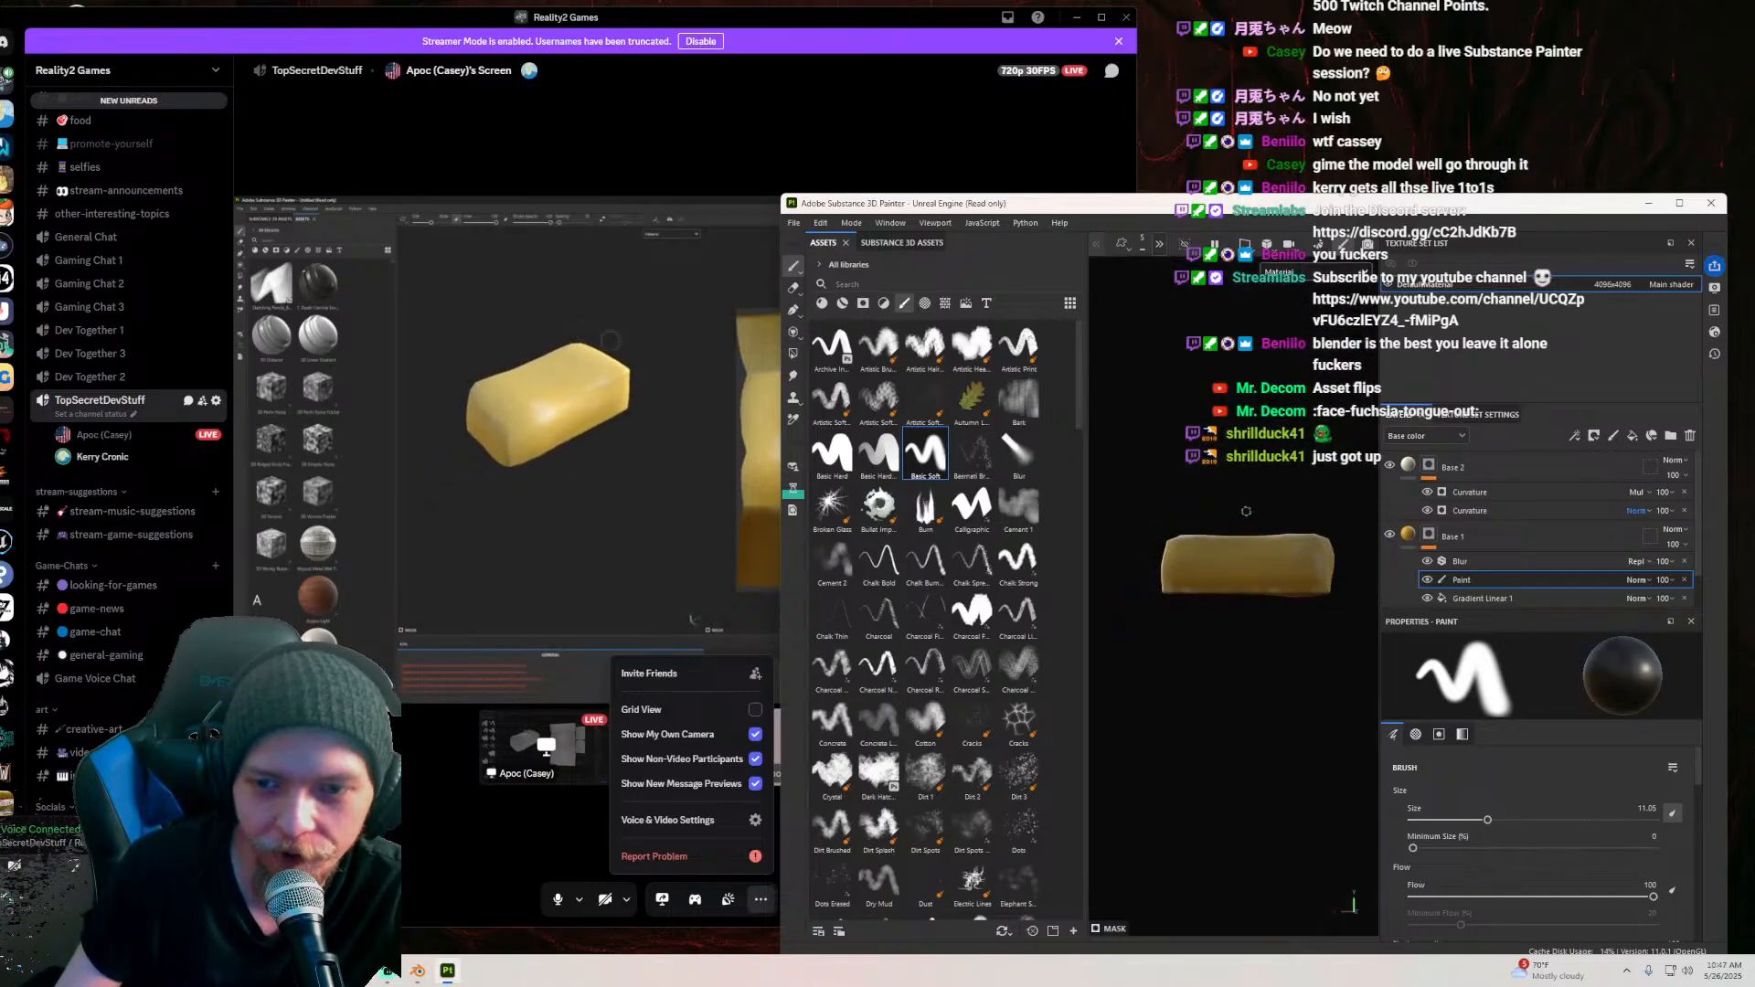
mouse_move(1224, 546)
left_mouse_down("alt")
mouse_move(1284, 488)
mouse_move(1325, 507)
mouse_move(1280, 562)
mouse_move(1122, 484)
mouse_move(1221, 556)
mouse_move(1204, 574)
mouse_move(1261, 471)
mouse_move(1214, 596)
mouse_move(1218, 522)
left_mouse_up("alt")
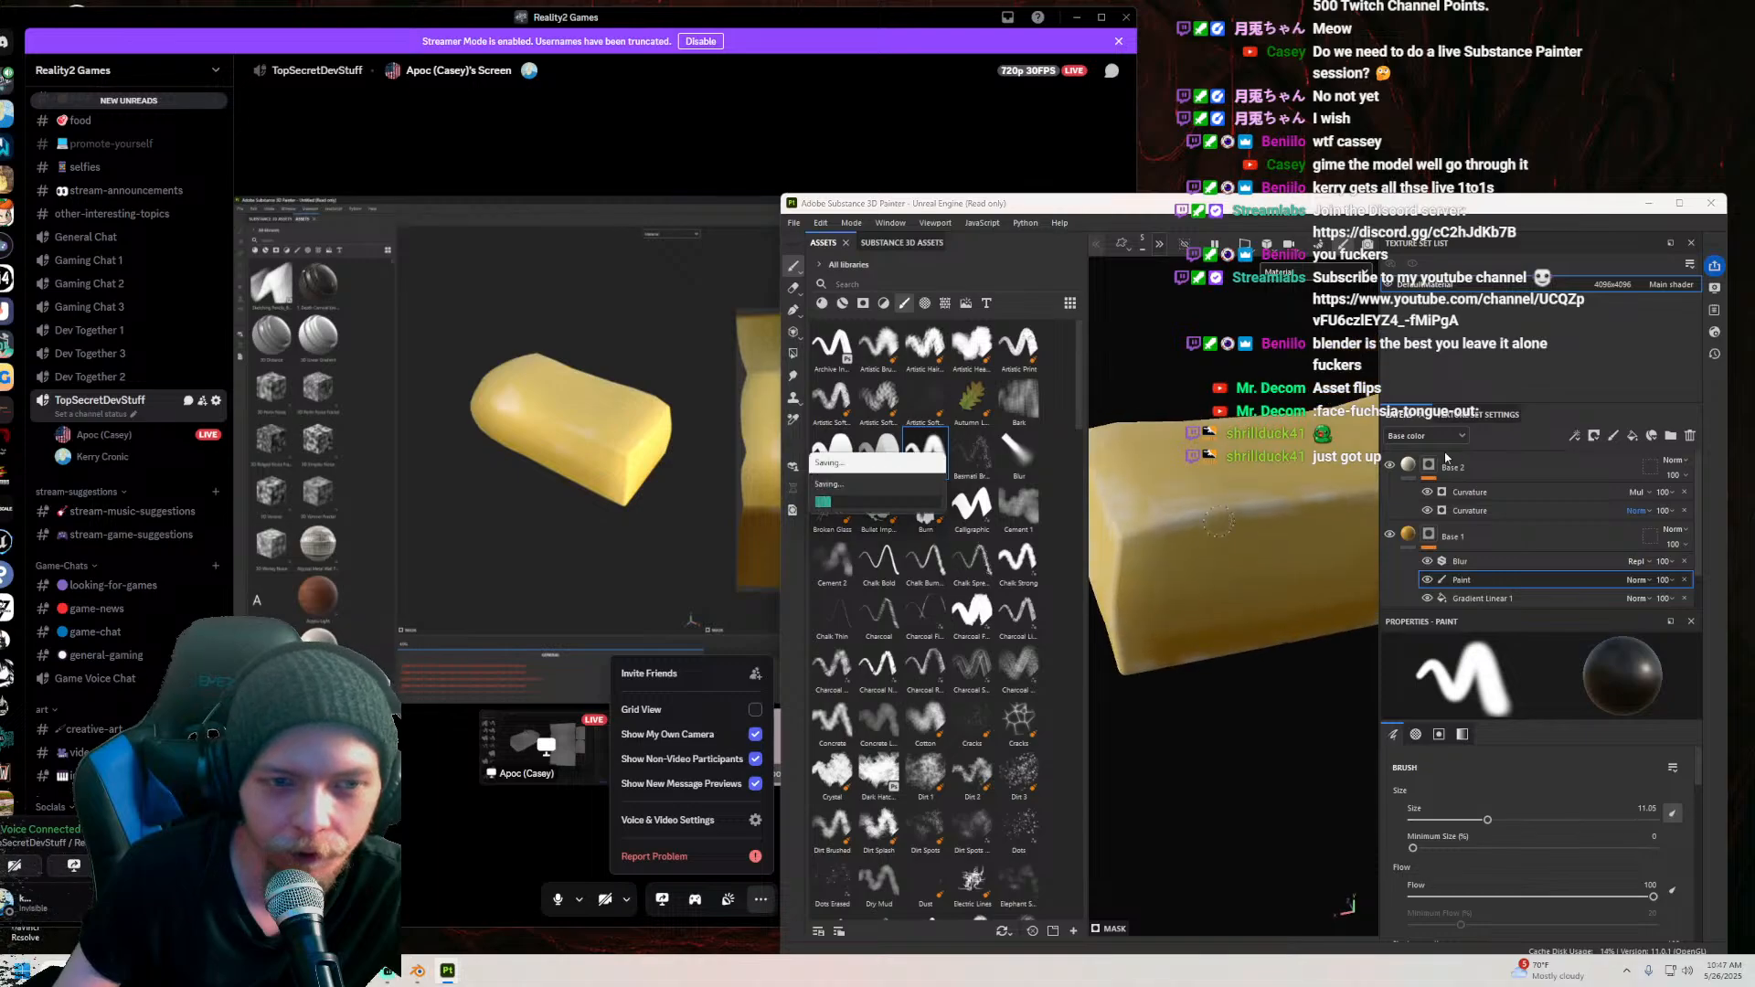
Step: Select the Base fill layer and compare the block's colours and edges with the shared reference
mouse_move(1148, 210)
left_mouse_down()
mouse_move(1250, 220)
mouse_move(1149, 251)
left_mouse_up()
mouse_move(1179, 485)
left_mouse_down("alt")
mouse_move(1191, 513)
mouse_move(1263, 531)
mouse_move(1170, 538)
mouse_move(1179, 517)
mouse_move(1220, 513)
left_mouse_up("alt")
scroll(1477, 559, "down", 1)
left_click(1467, 625)
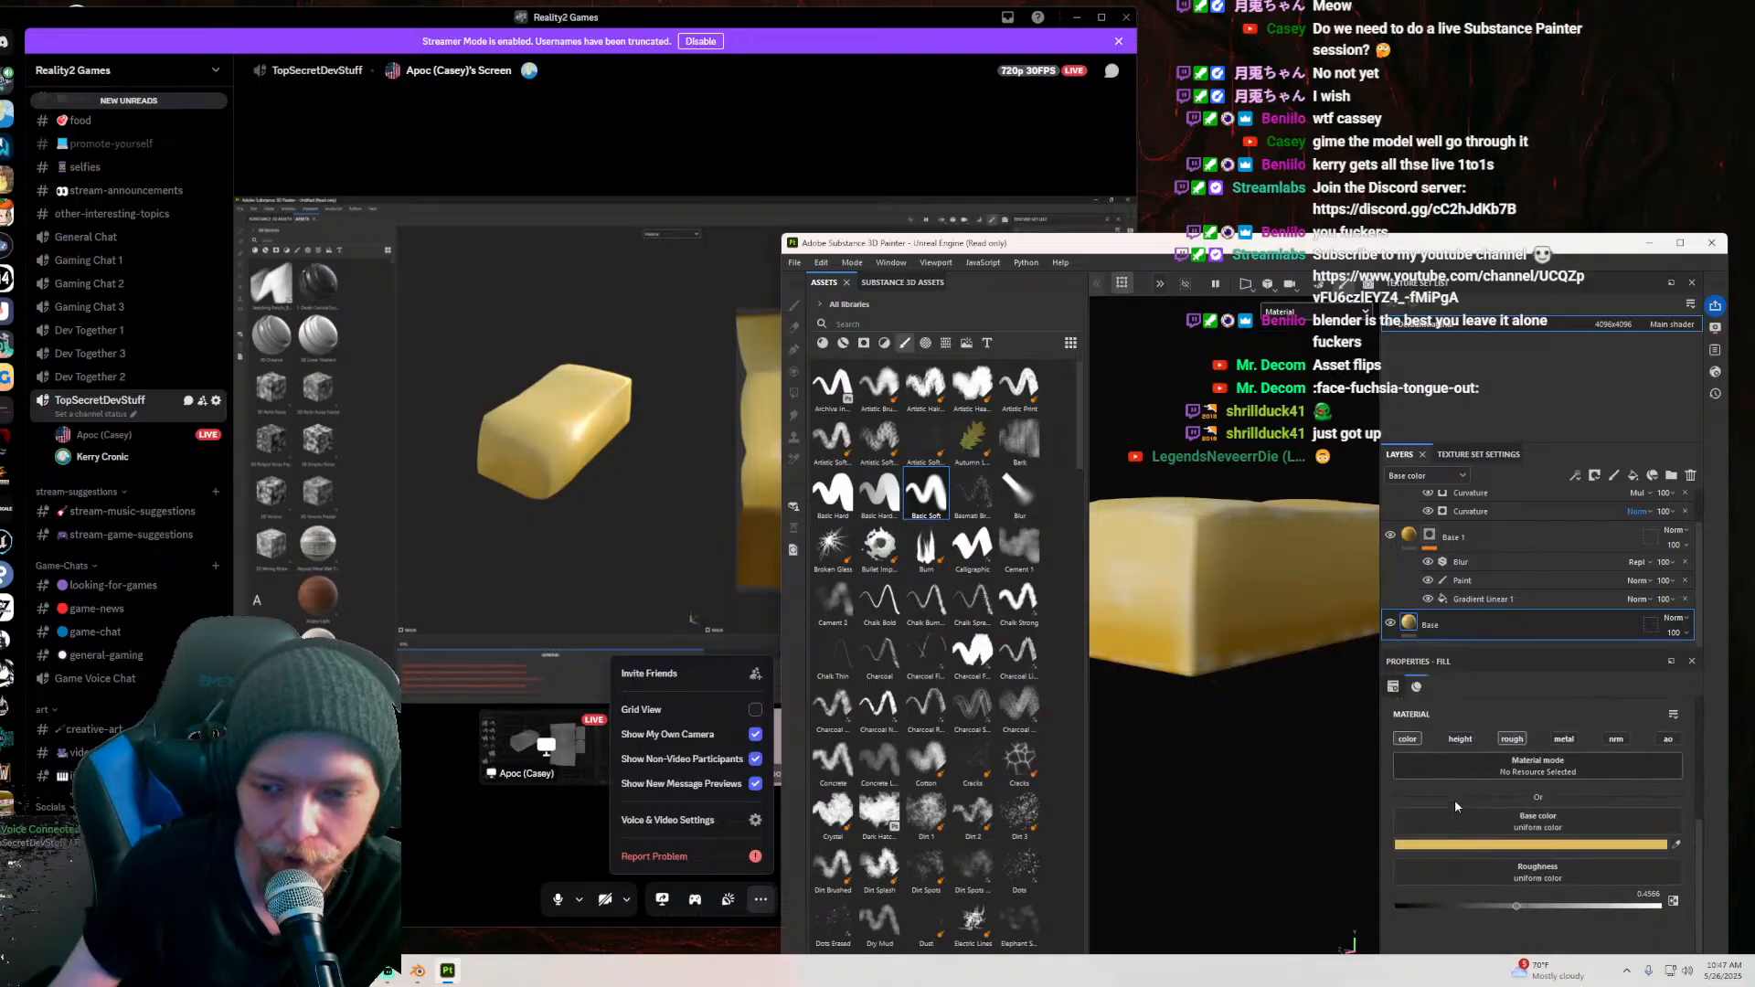
left_click_drag(1261, 530, 1210, 508, "alt")
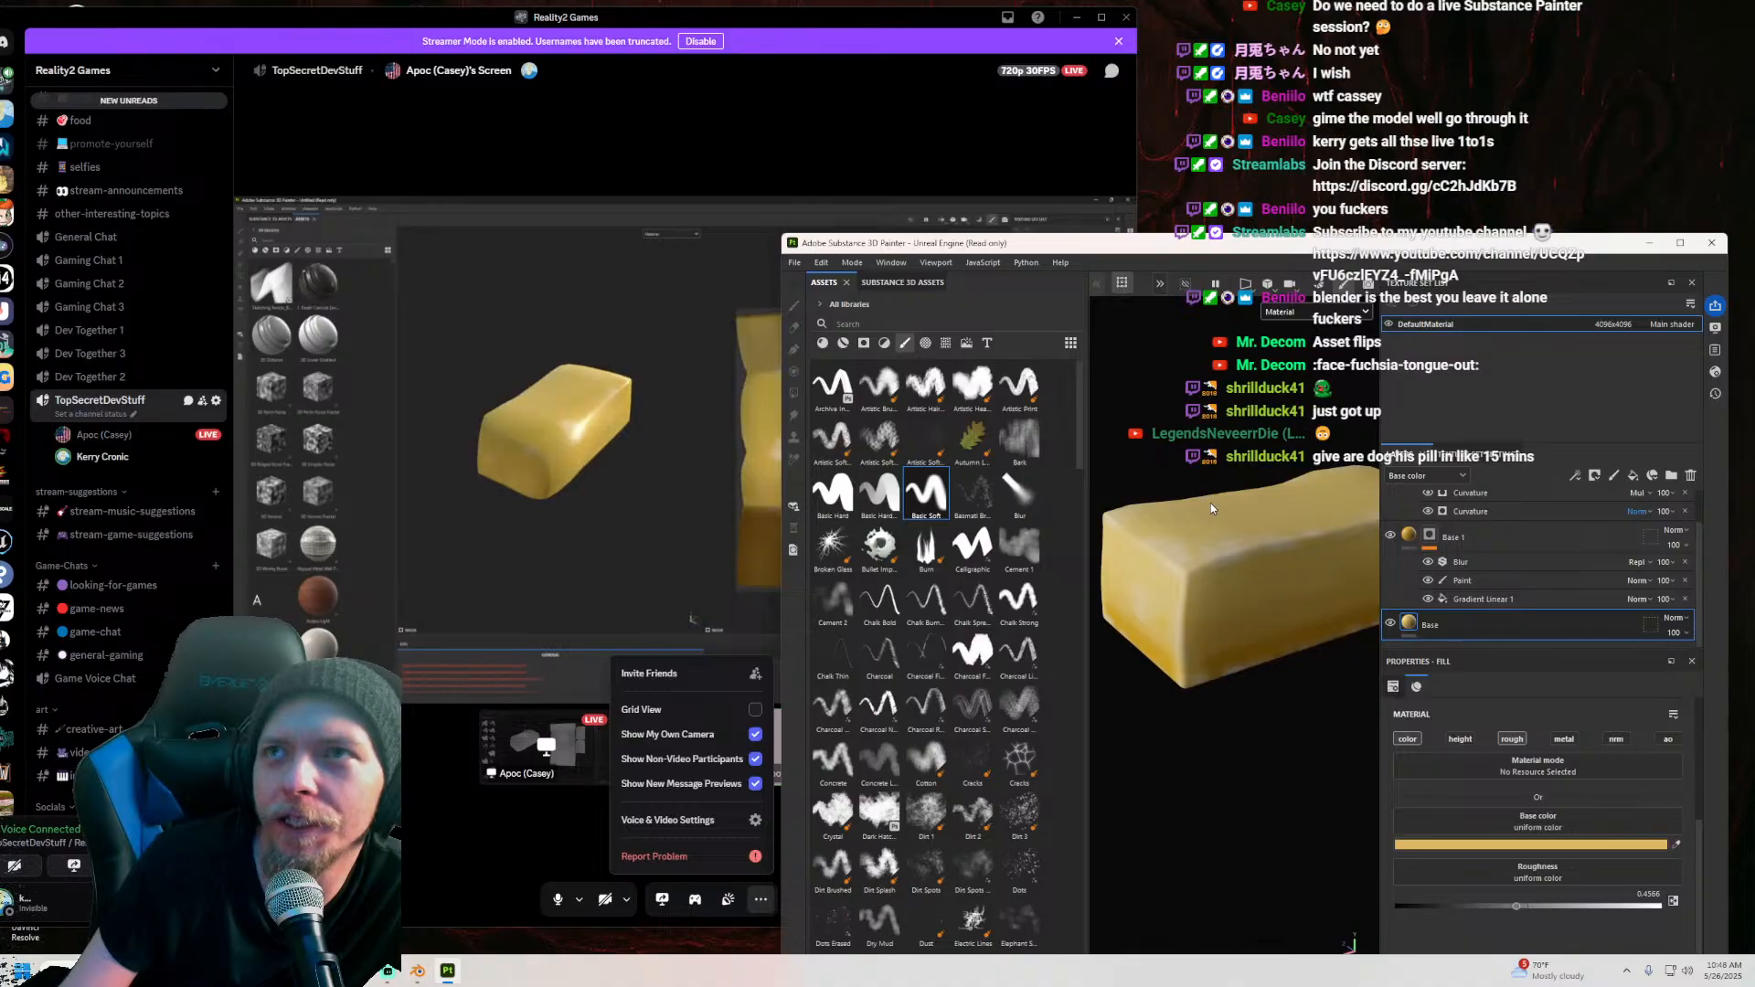
left_click_drag(1210, 507, 1244, 547, "alt")
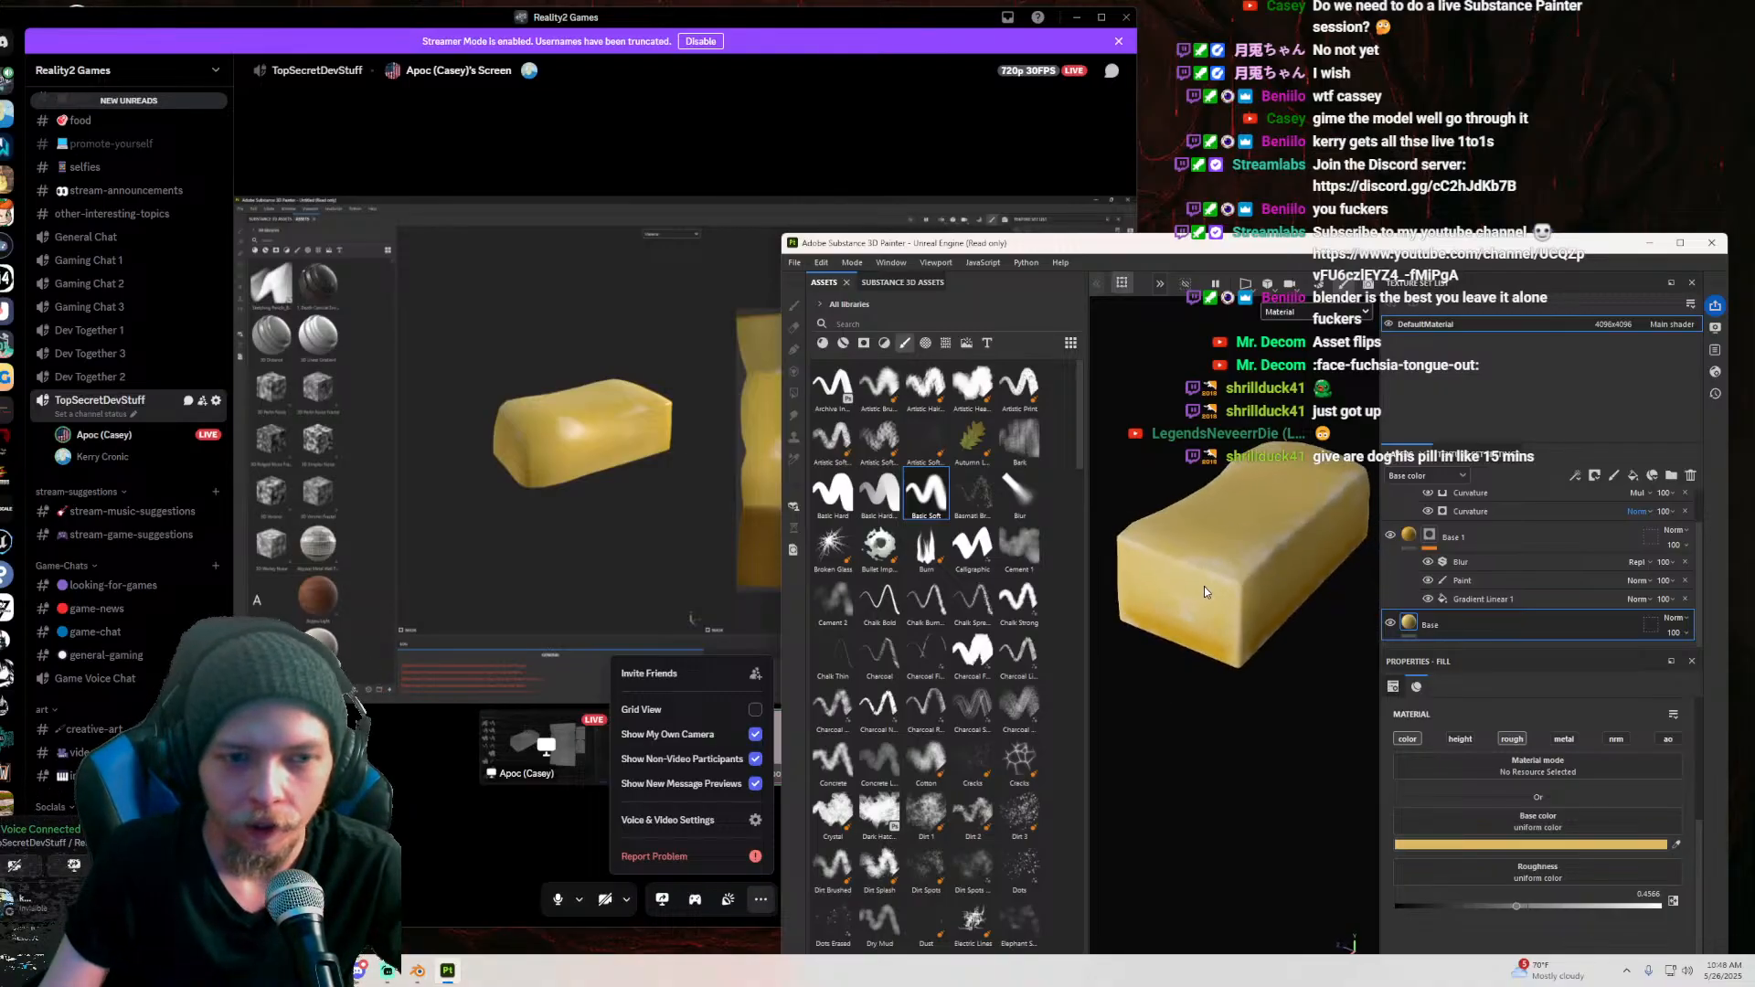
scroll(1288, 552, "up", 1)
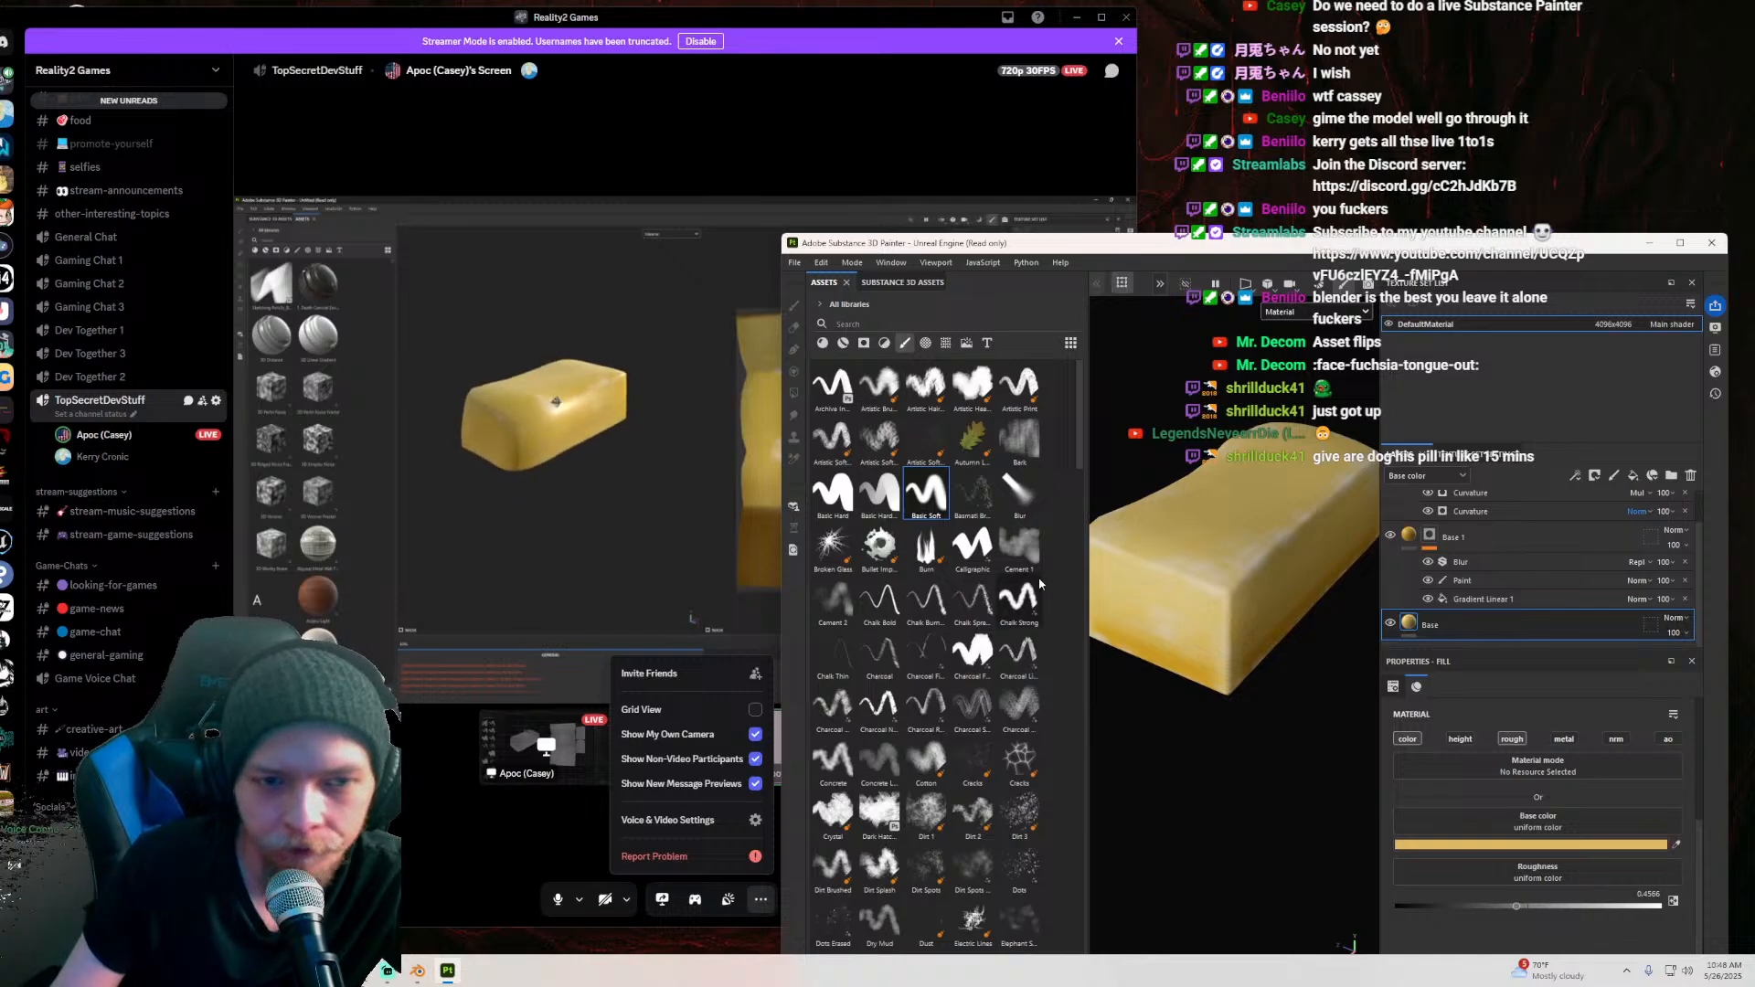
mouse_move(1199, 580)
left_mouse_down("alt")
mouse_move(1223, 614)
mouse_move(1221, 582)
left_mouse_up("alt")
Step: Add a Levels effect above the Blur in Base 1's mask and invert it
mouse_move(1192, 253)
left_mouse_down()
mouse_move(1094, 336)
mouse_move(801, 672)
mouse_move(410, 522)
mouse_move(409, 384)
mouse_move(1381, 270)
mouse_move(1326, 196)
left_mouse_up()
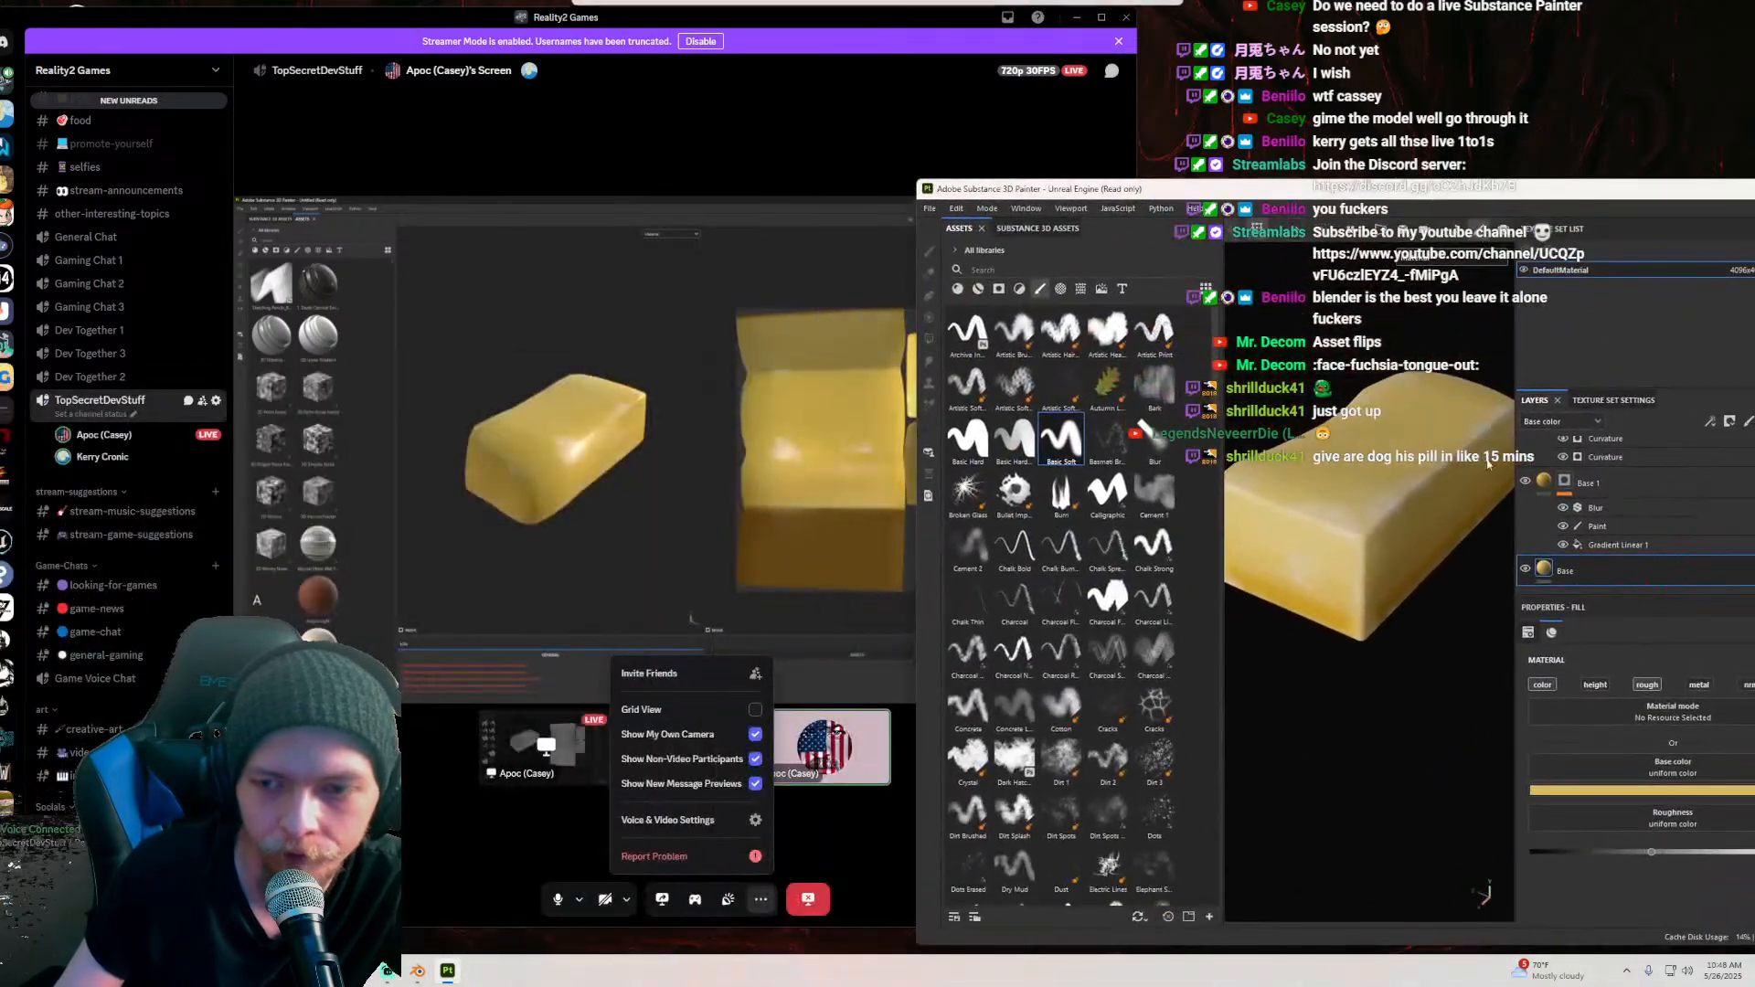
left_click(1569, 508)
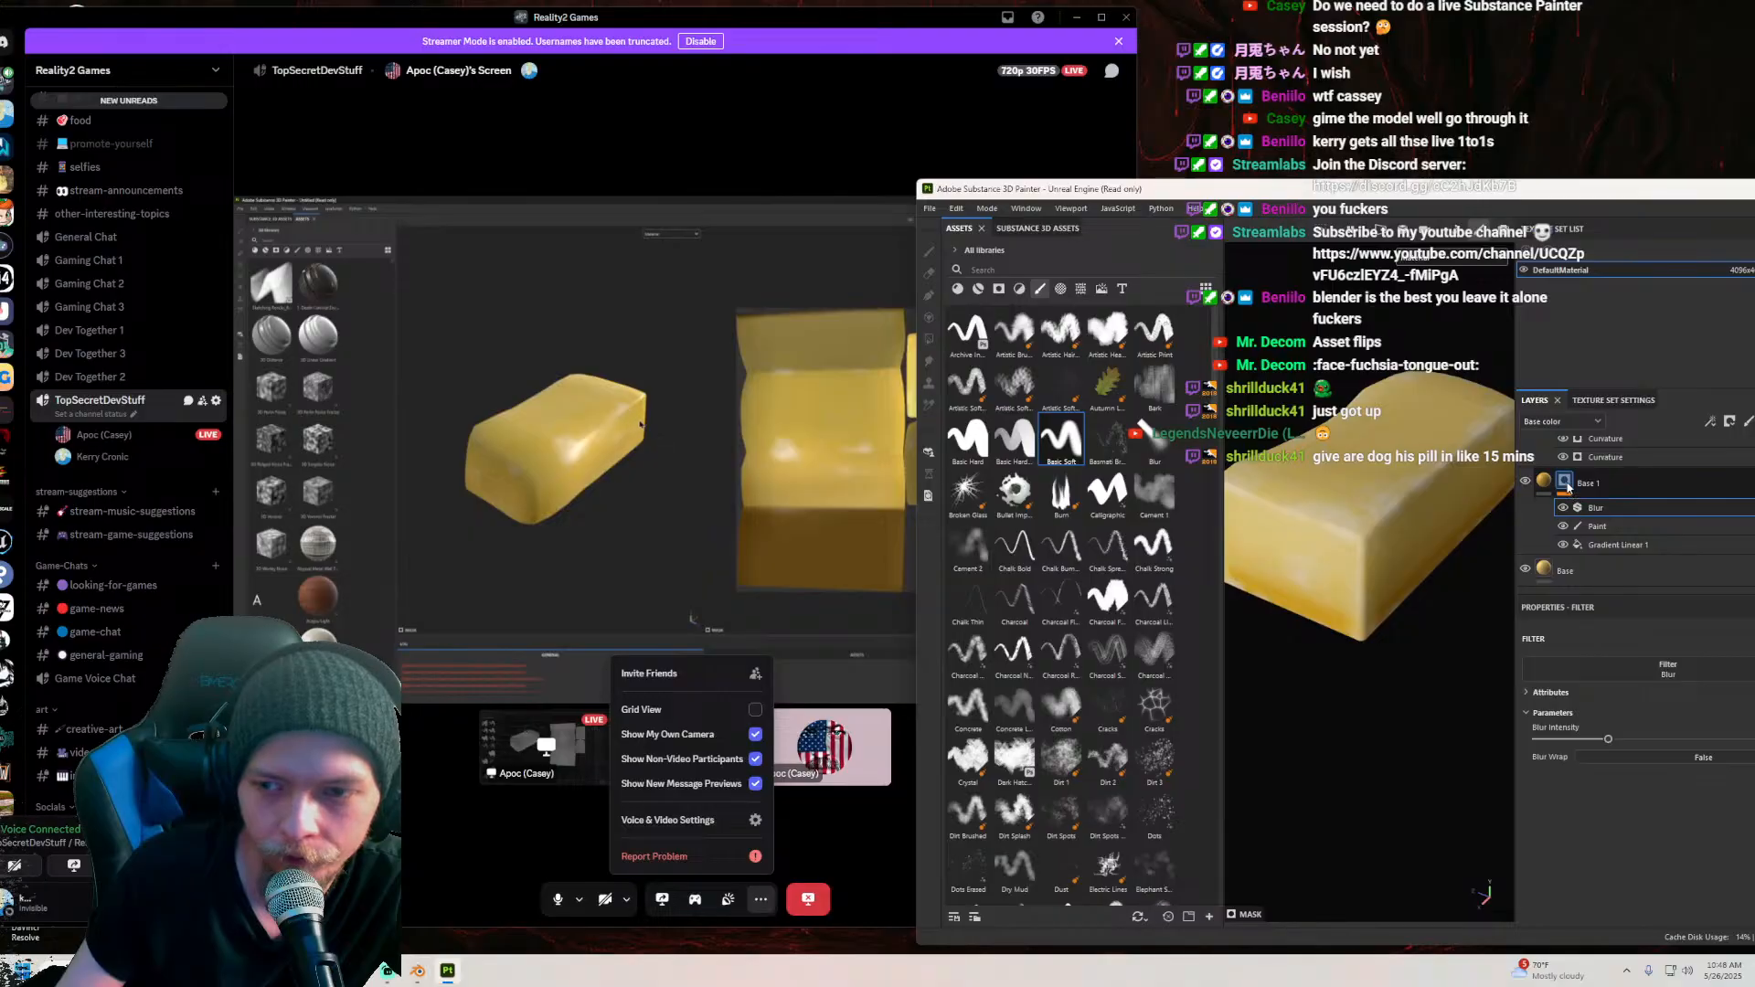
left_click(1565, 484)
right_click(1566, 490)
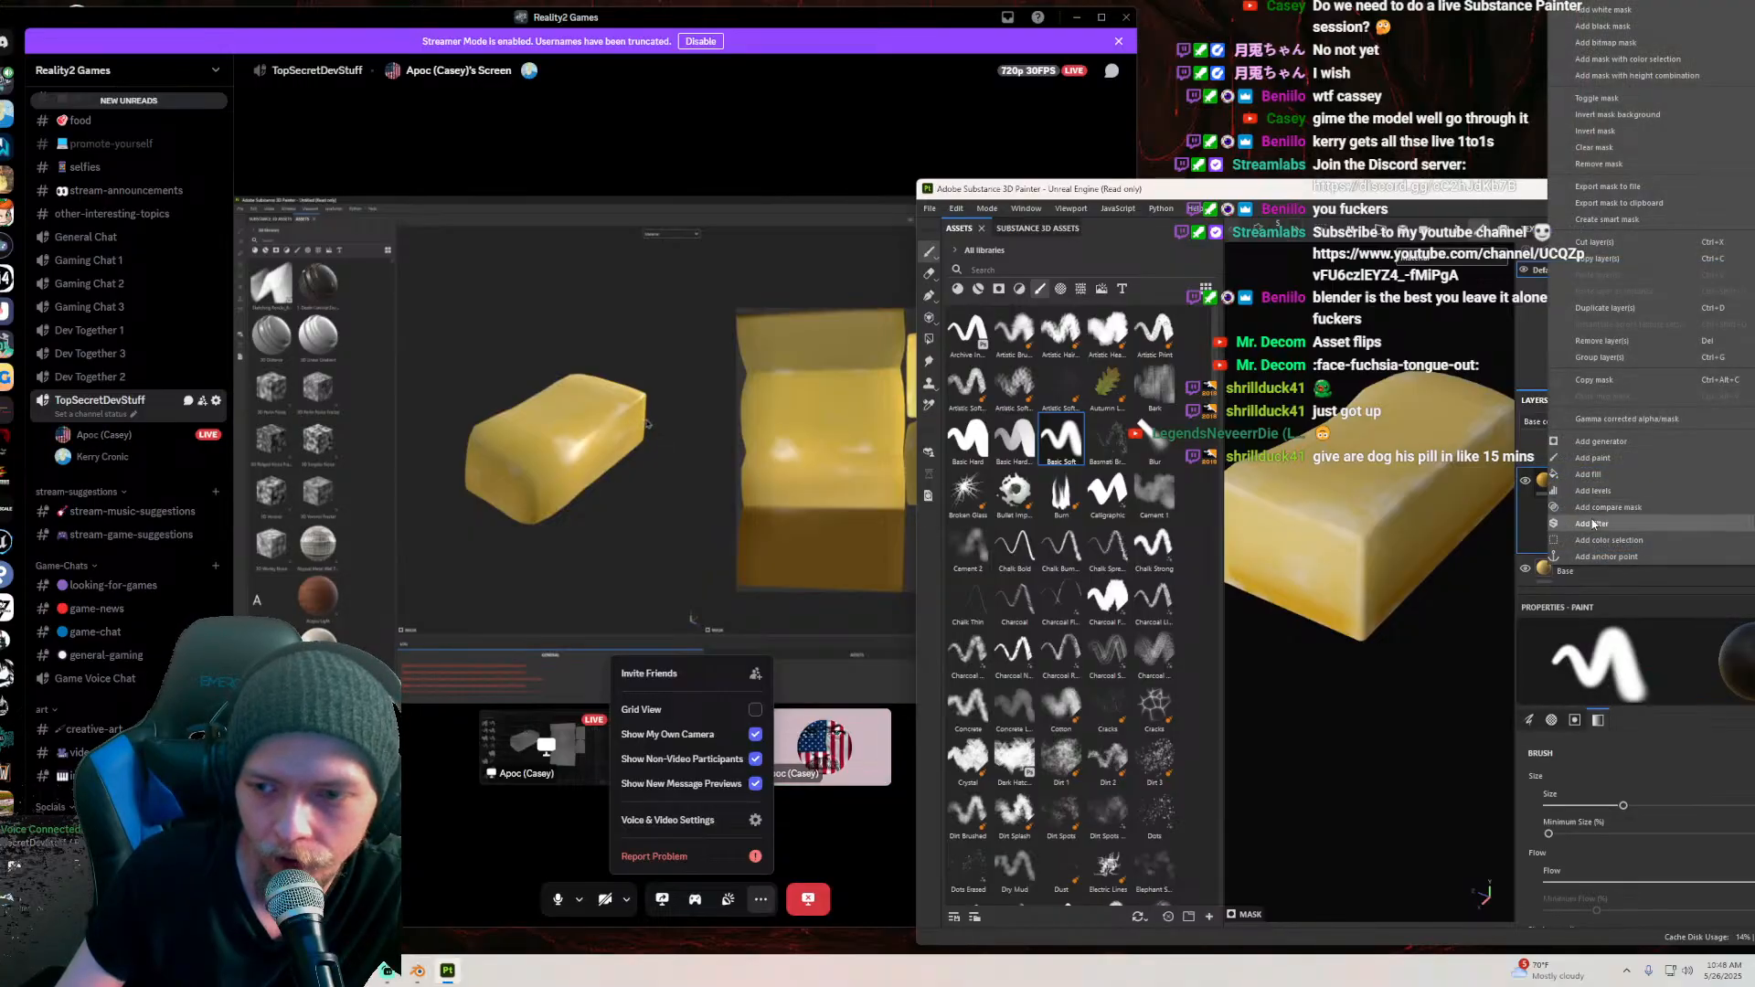
left_click(1598, 490)
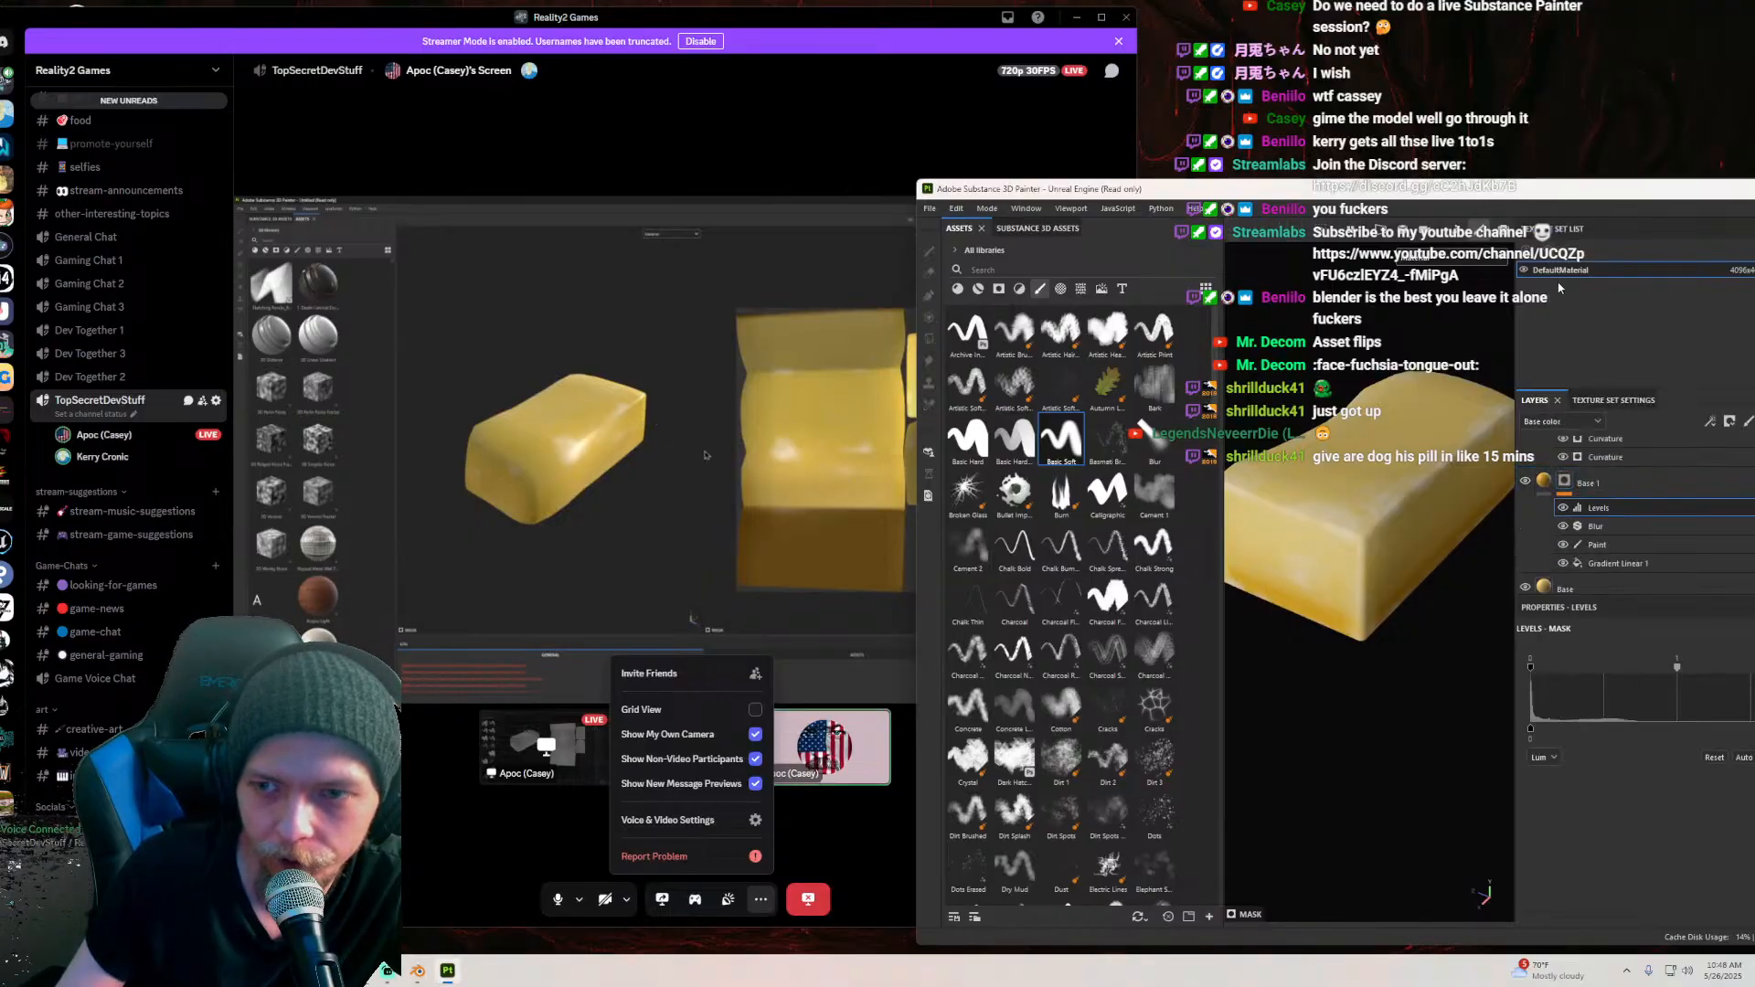
mouse_move(1579, 196)
left_mouse_down()
mouse_move(1171, 577)
mouse_move(1016, 614)
mouse_move(992, 602)
mouse_move(1093, 624)
mouse_move(1503, 210)
left_mouse_up()
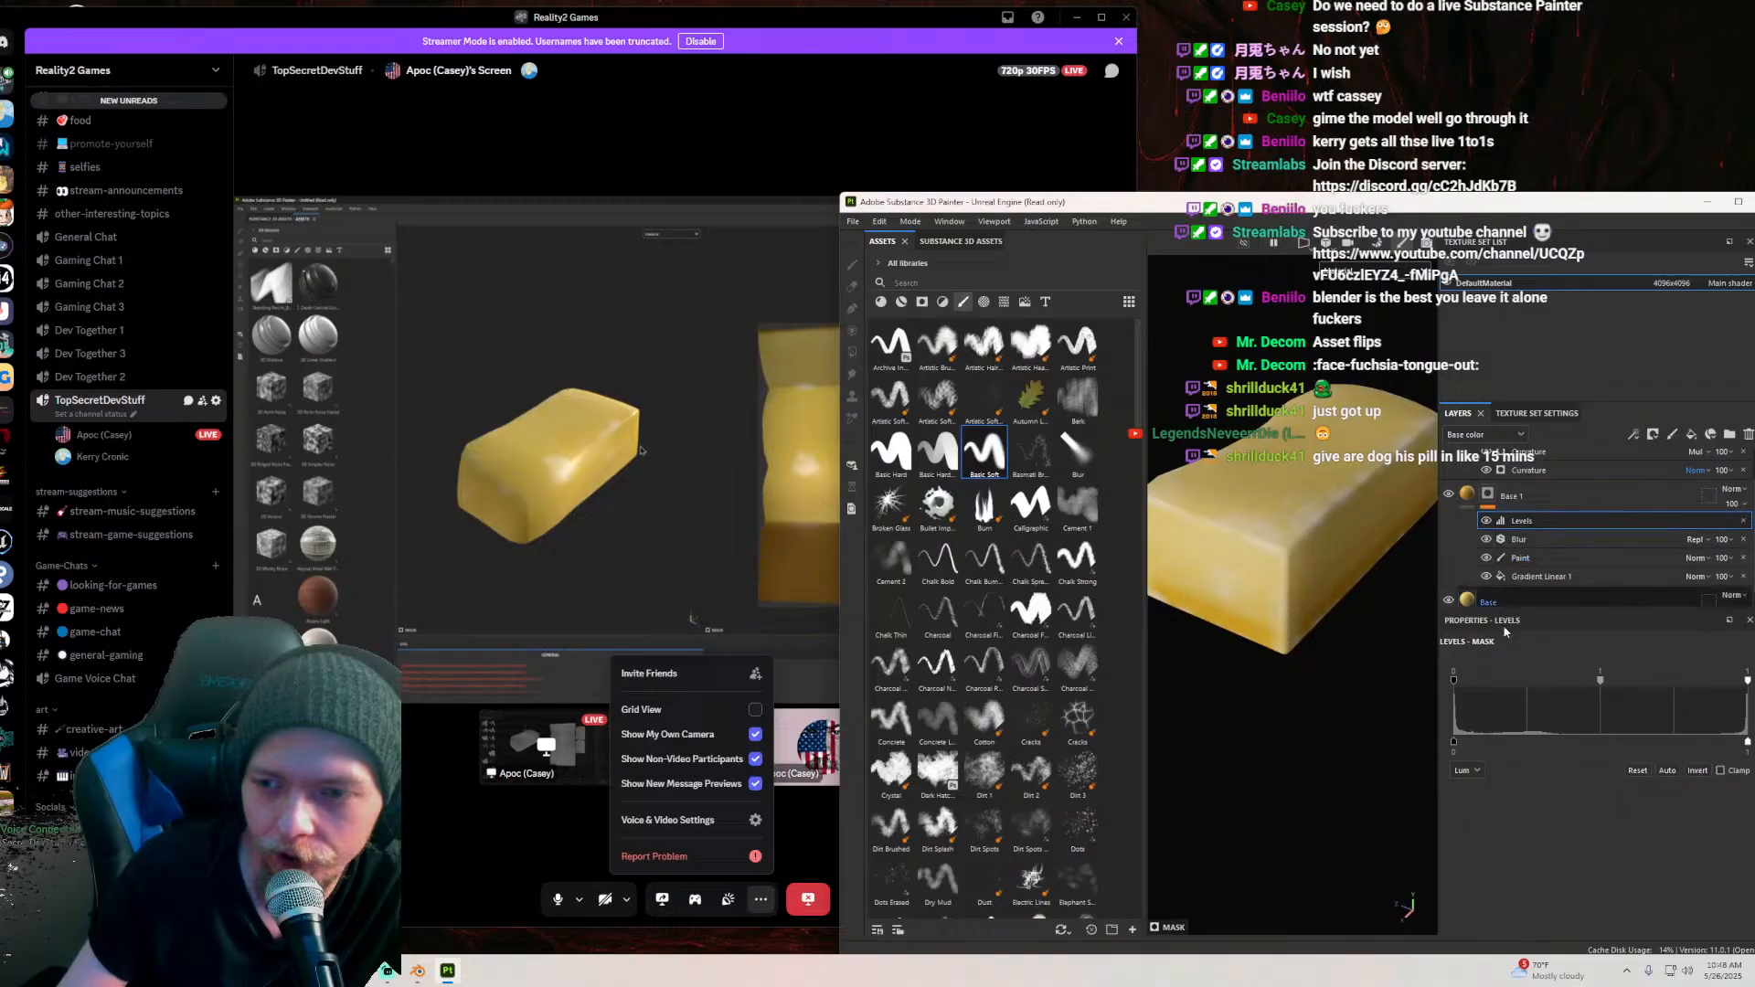
left_click(1698, 773)
Step: Try raising the low output level of Base 1's mask Levels to 0.347 and return it to 0
mouse_move(1359, 628)
left_mouse_down("alt")
mouse_move(1242, 617)
mouse_move(1304, 572)
mouse_move(1294, 610)
left_mouse_up("alt")
mouse_move(1323, 207)
left_mouse_down()
mouse_move(896, 731)
mouse_move(951, 422)
mouse_move(940, 266)
mouse_move(1536, 81)
mouse_move(1563, 837)
mouse_move(468, 370)
mouse_move(372, 303)
left_mouse_up()
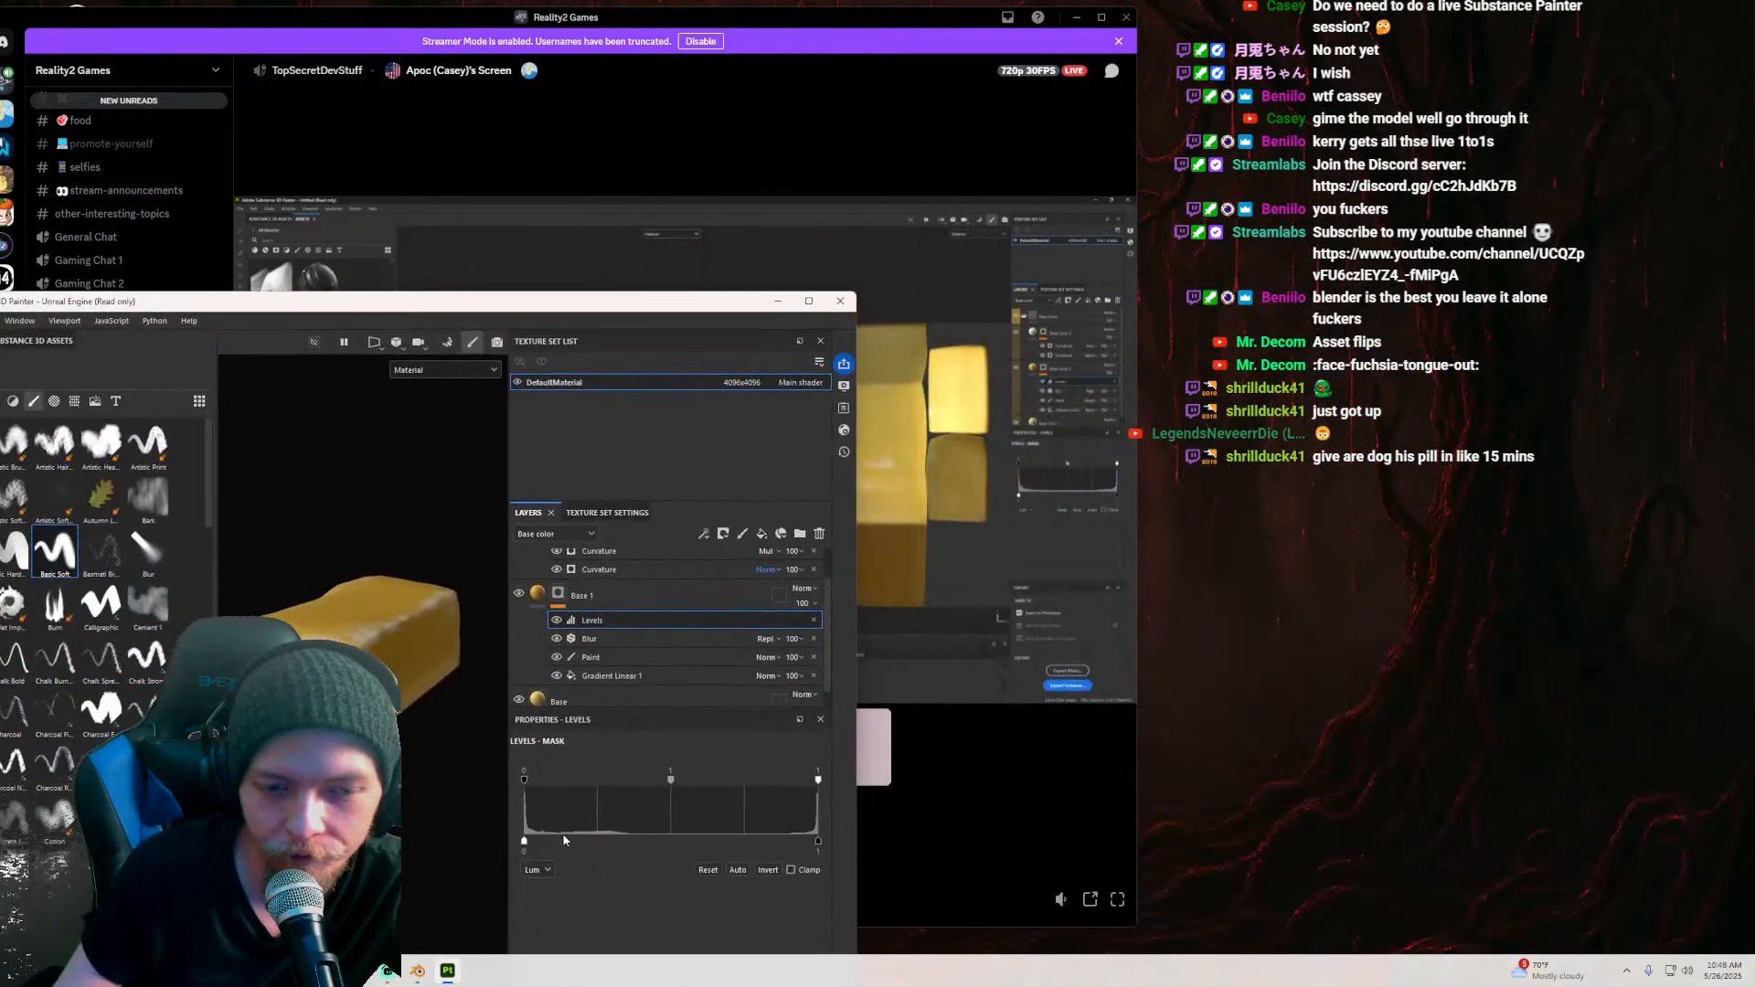
left_click_drag(525, 848, 626, 825)
mouse_move(435, 611)
left_mouse_down("alt")
mouse_move(375, 604)
mouse_move(457, 585)
mouse_move(413, 660)
mouse_move(417, 701)
mouse_move(494, 758)
left_mouse_up("alt")
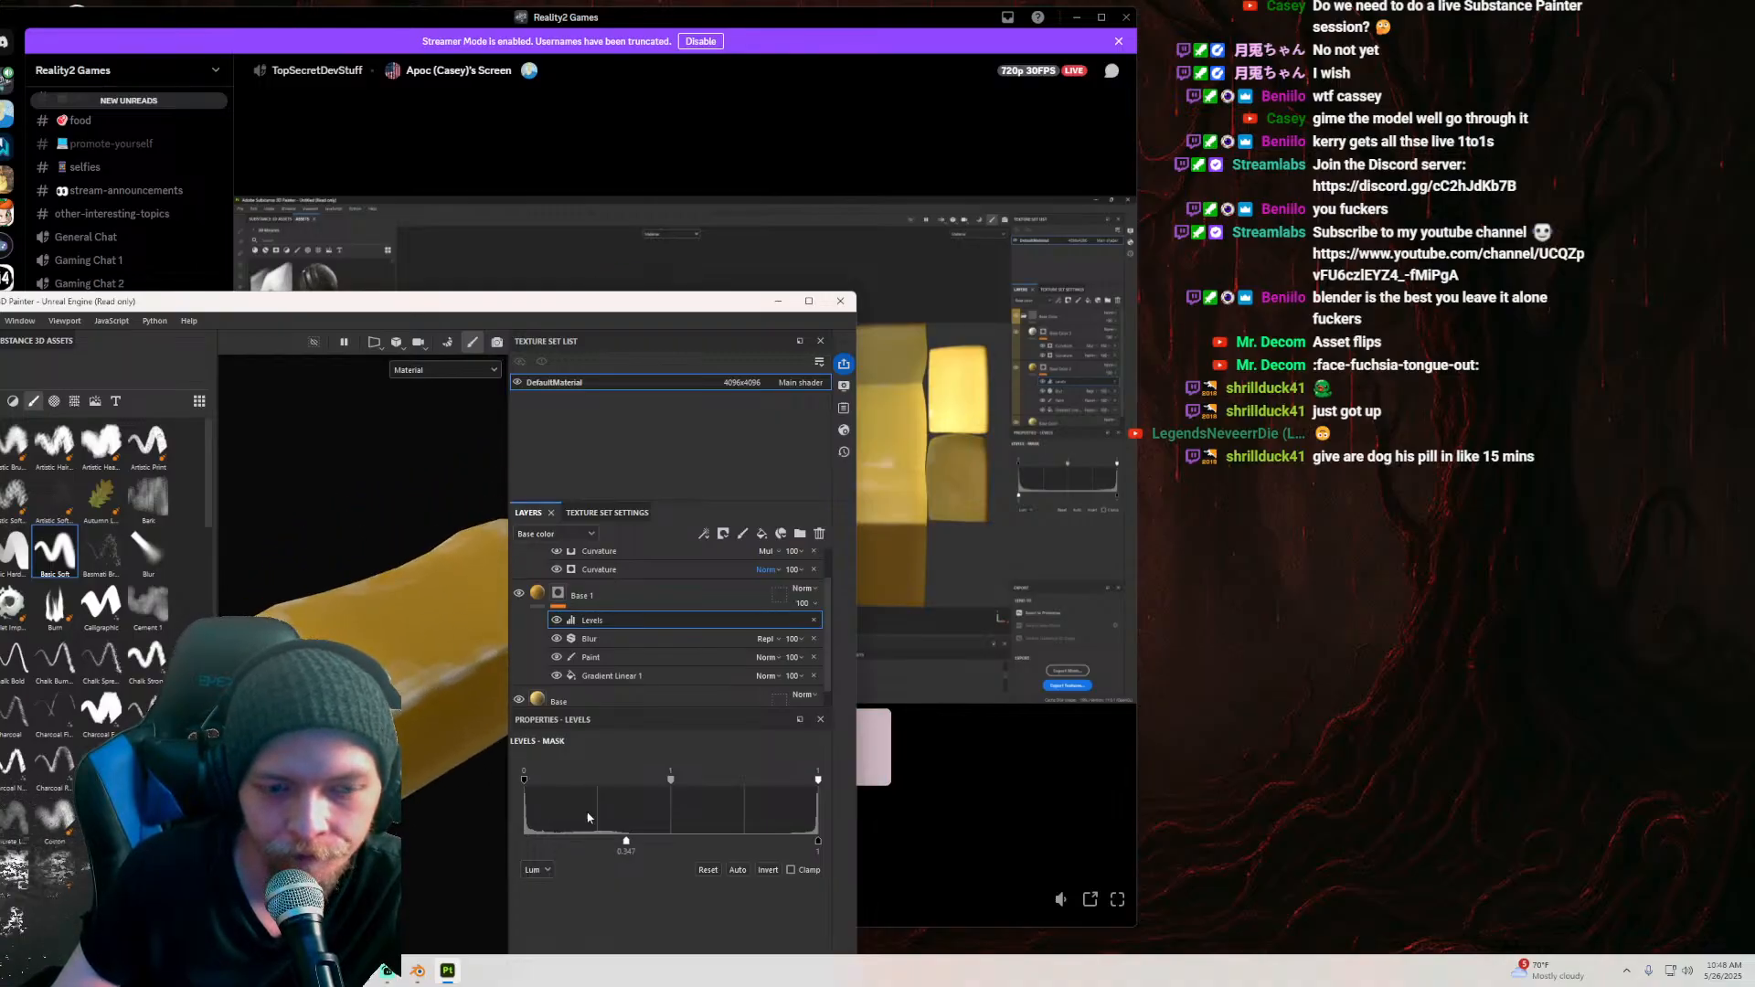
left_click_drag(621, 841, 524, 841)
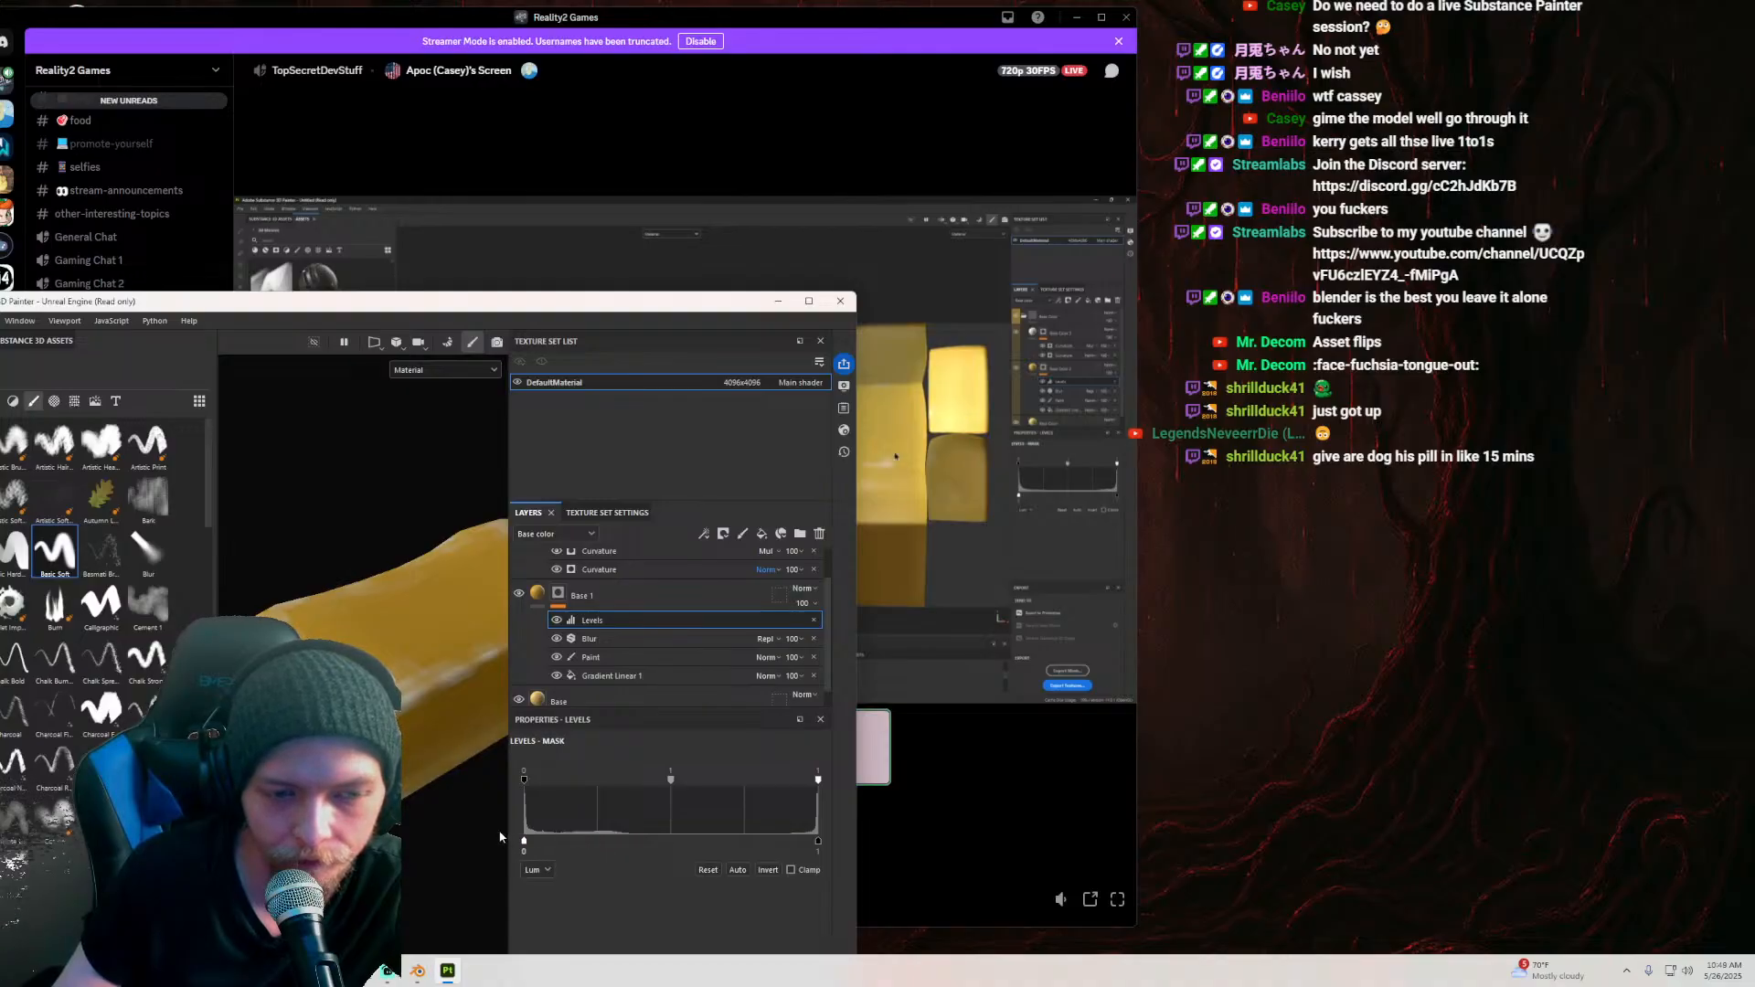
left_click_drag(638, 798, 652, 803)
left_click_drag(582, 803, 545, 797)
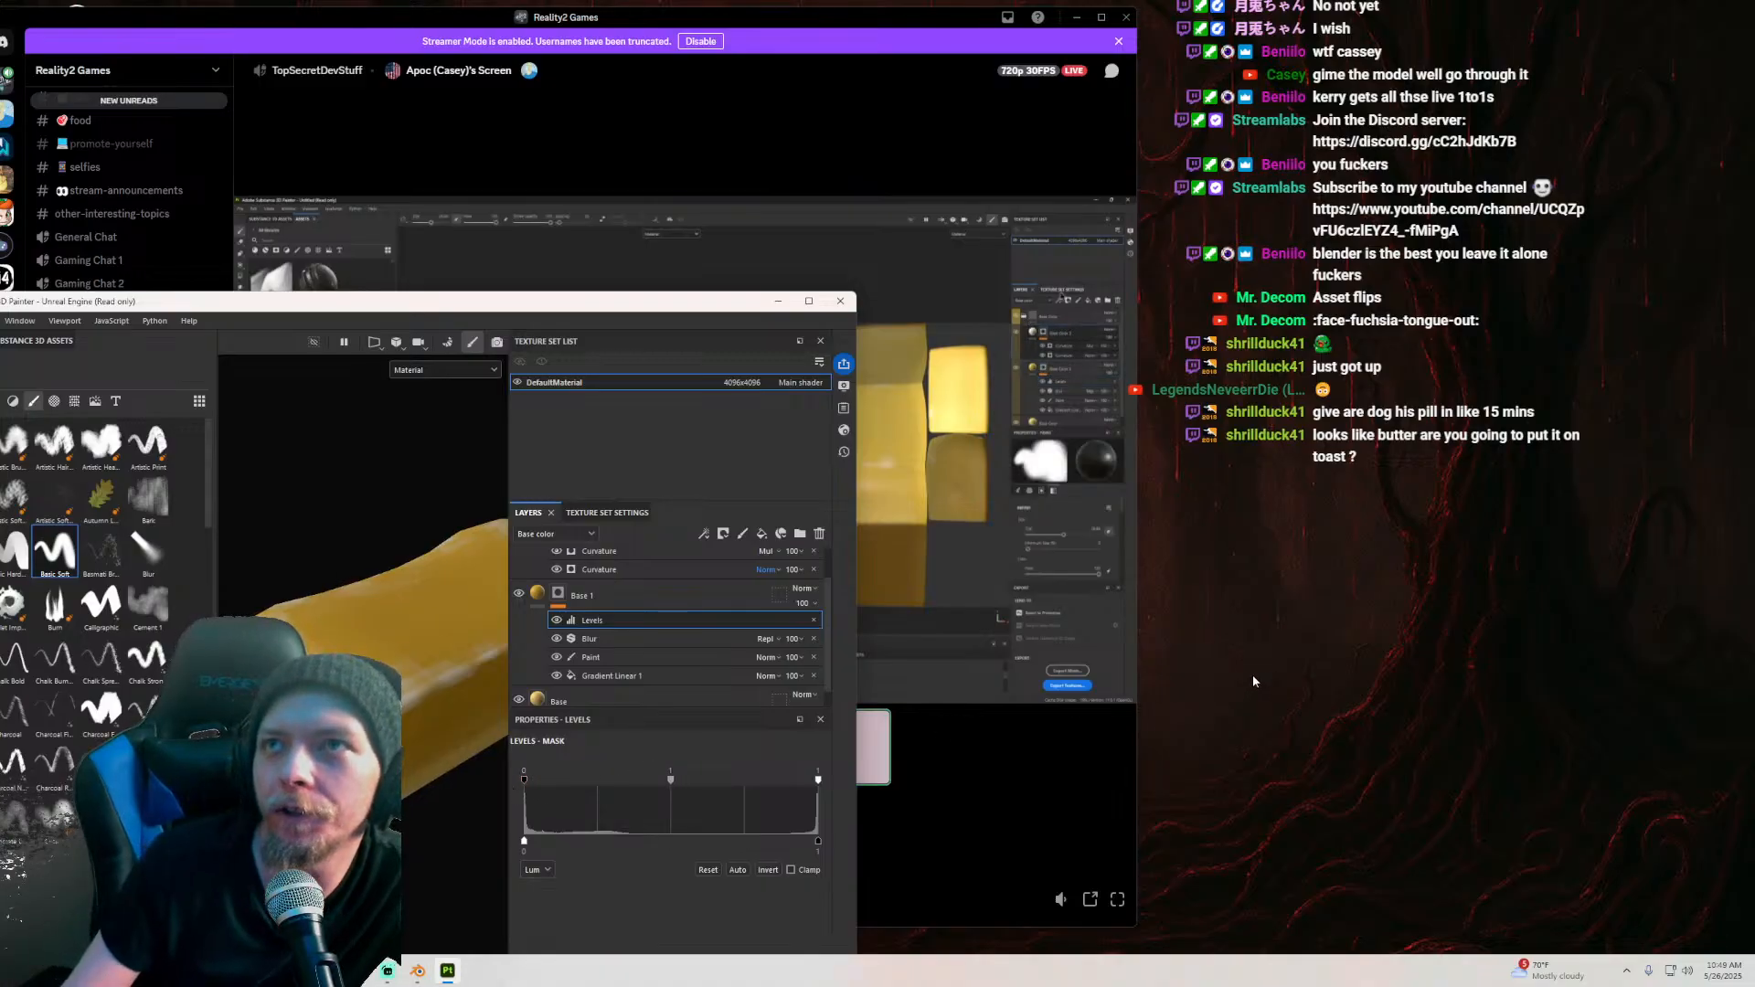
Step: Widen the window, place it below the shared reference block and select the Base fill layer
mouse_move(402, 640)
left_mouse_down("alt")
mouse_move(375, 587)
mouse_move(406, 603)
left_mouse_up("alt")
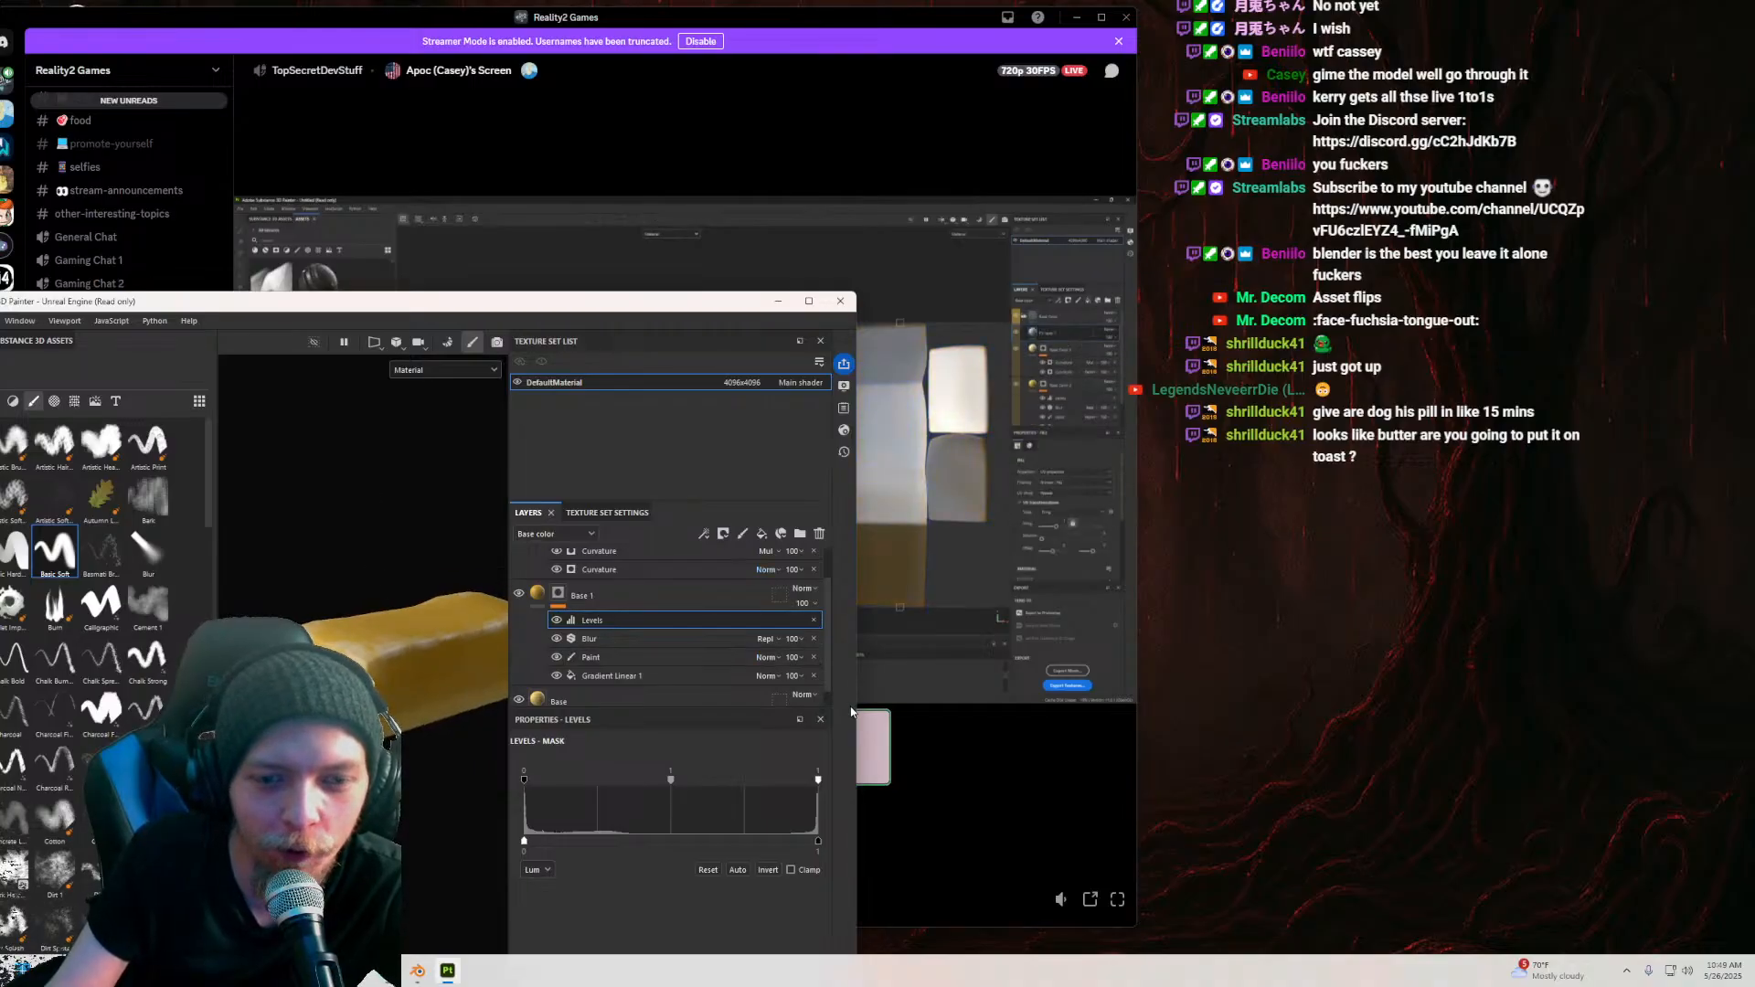
left_click_drag(855, 707, 963, 708)
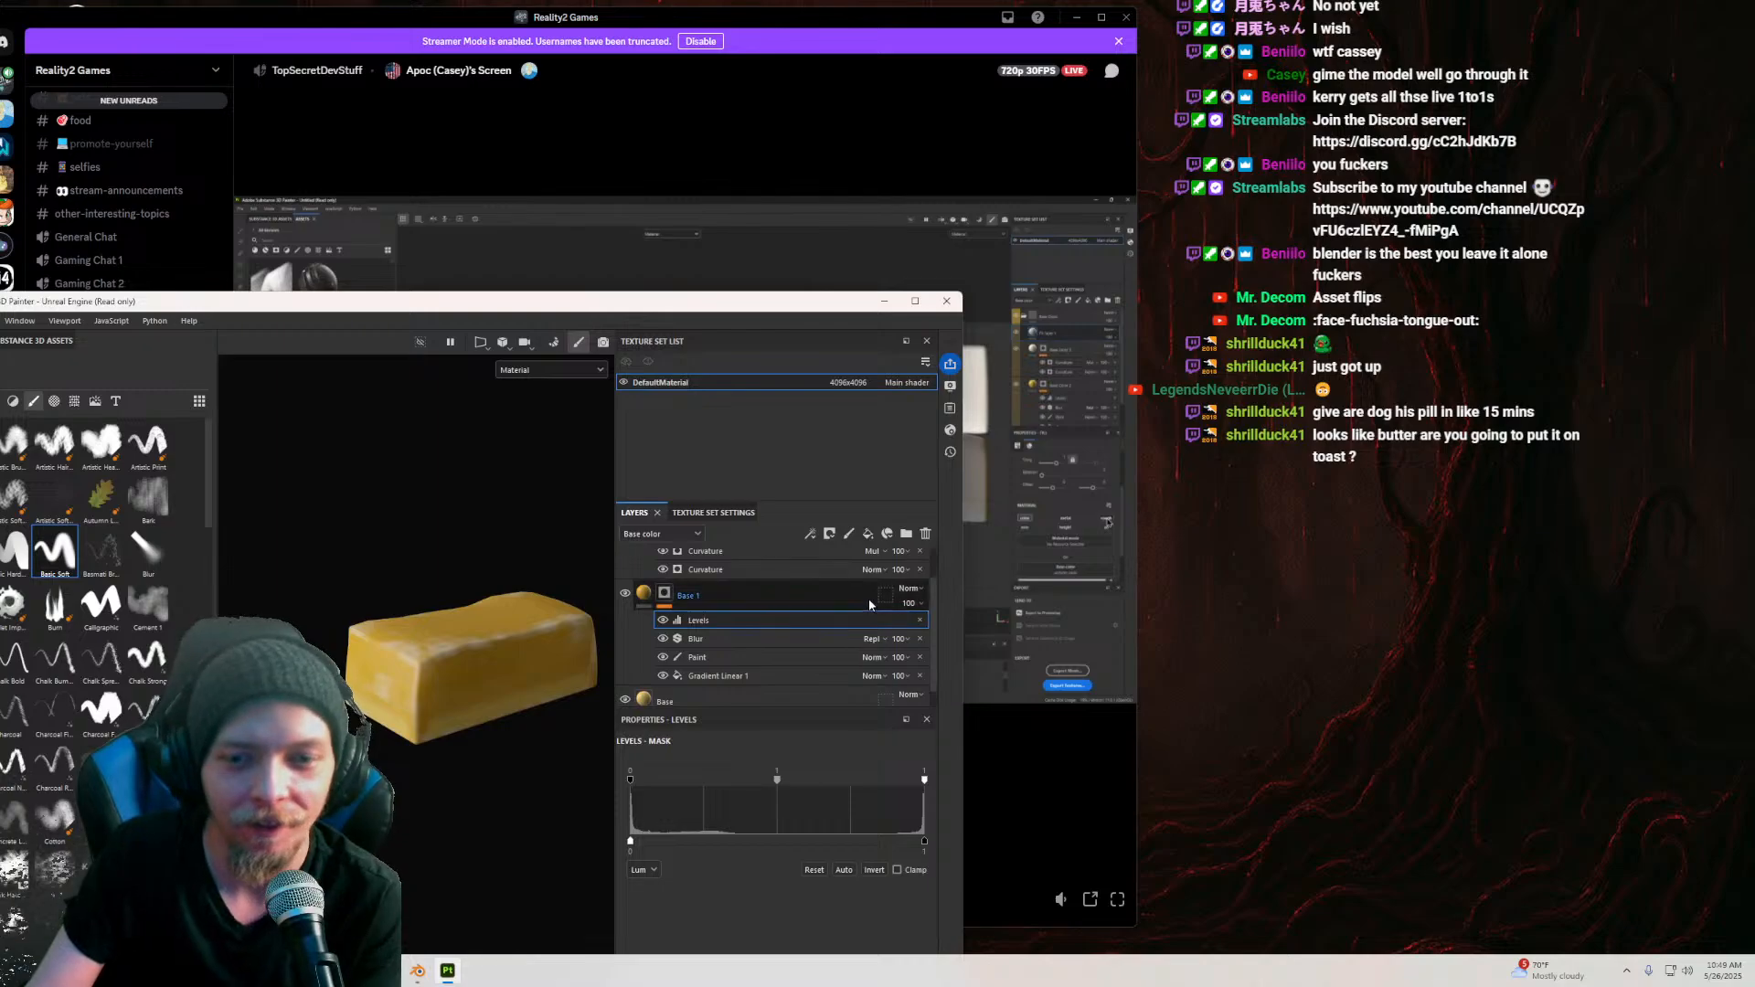
mouse_move(742, 313)
left_mouse_down()
mouse_move(810, 485)
mouse_move(549, 409)
mouse_move(677, 679)
mouse_move(692, 617)
mouse_move(1209, 485)
mouse_move(1304, 429)
left_mouse_up()
mouse_move(934, 722)
left_mouse_down("alt")
mouse_move(963, 731)
mouse_move(1010, 813)
mouse_move(951, 793)
mouse_move(967, 764)
left_mouse_up("alt")
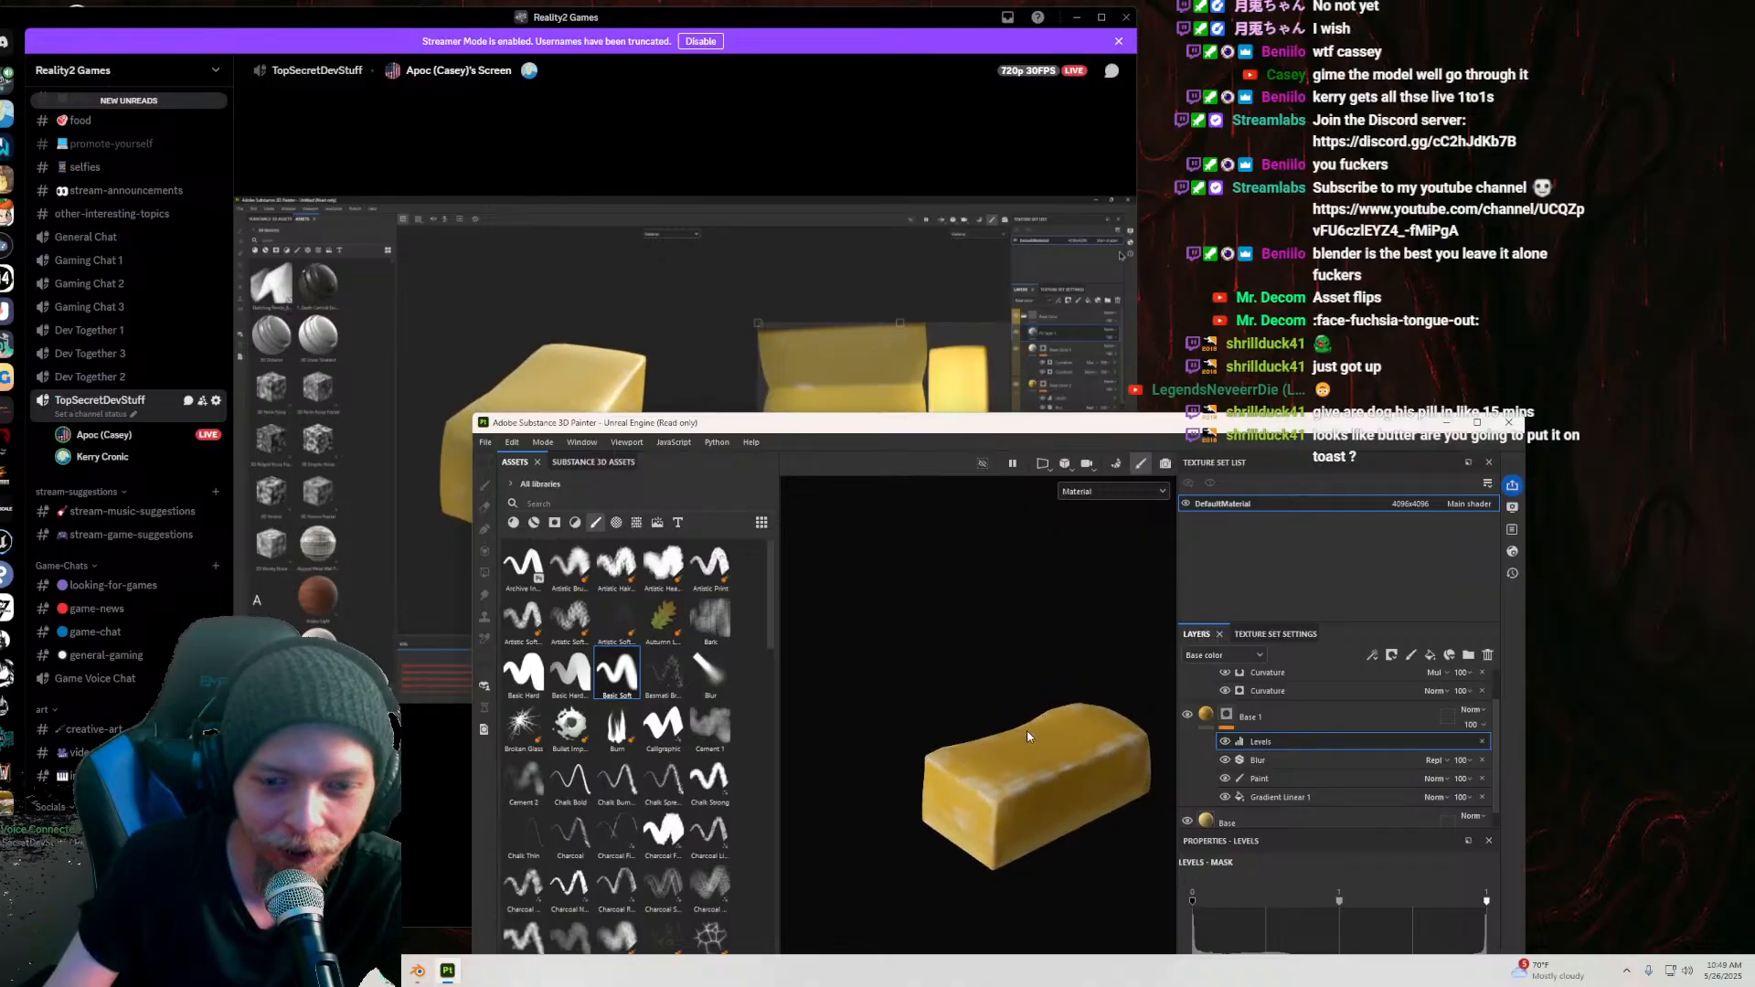
middle_click_drag(1023, 737, 912, 638, "alt")
scroll(1231, 723, "down", 1)
left_click(1262, 804)
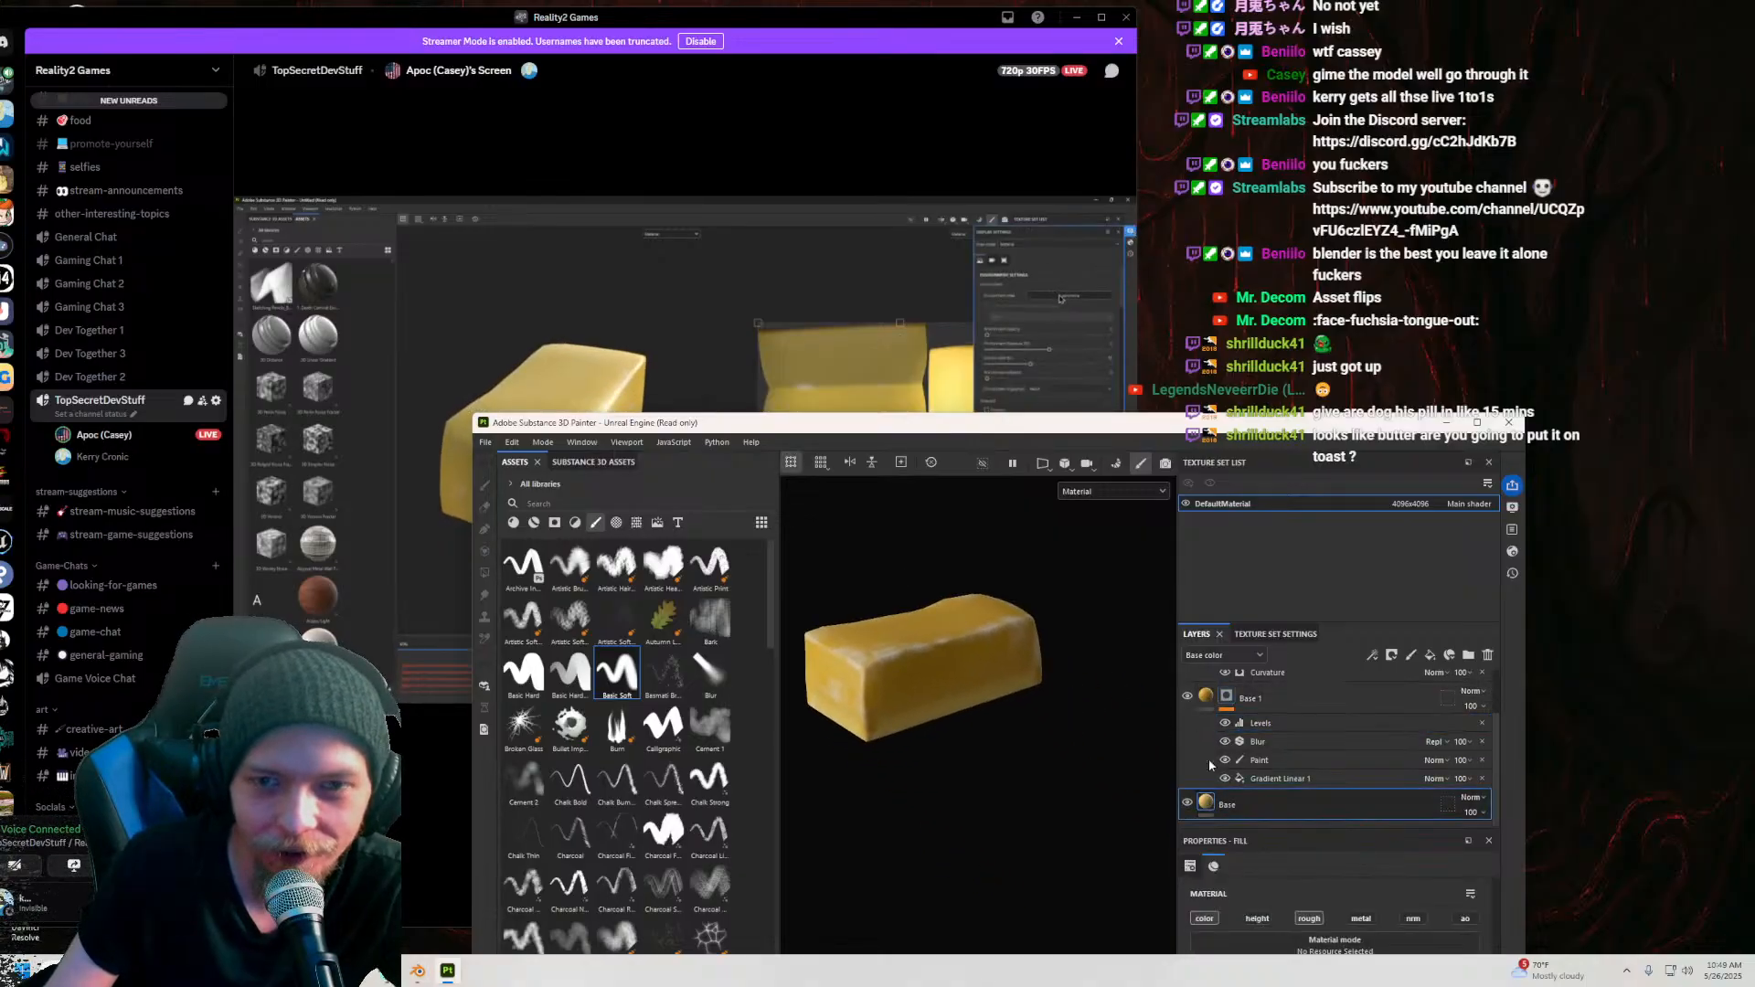
left_click_drag(1148, 425, 1146, 600)
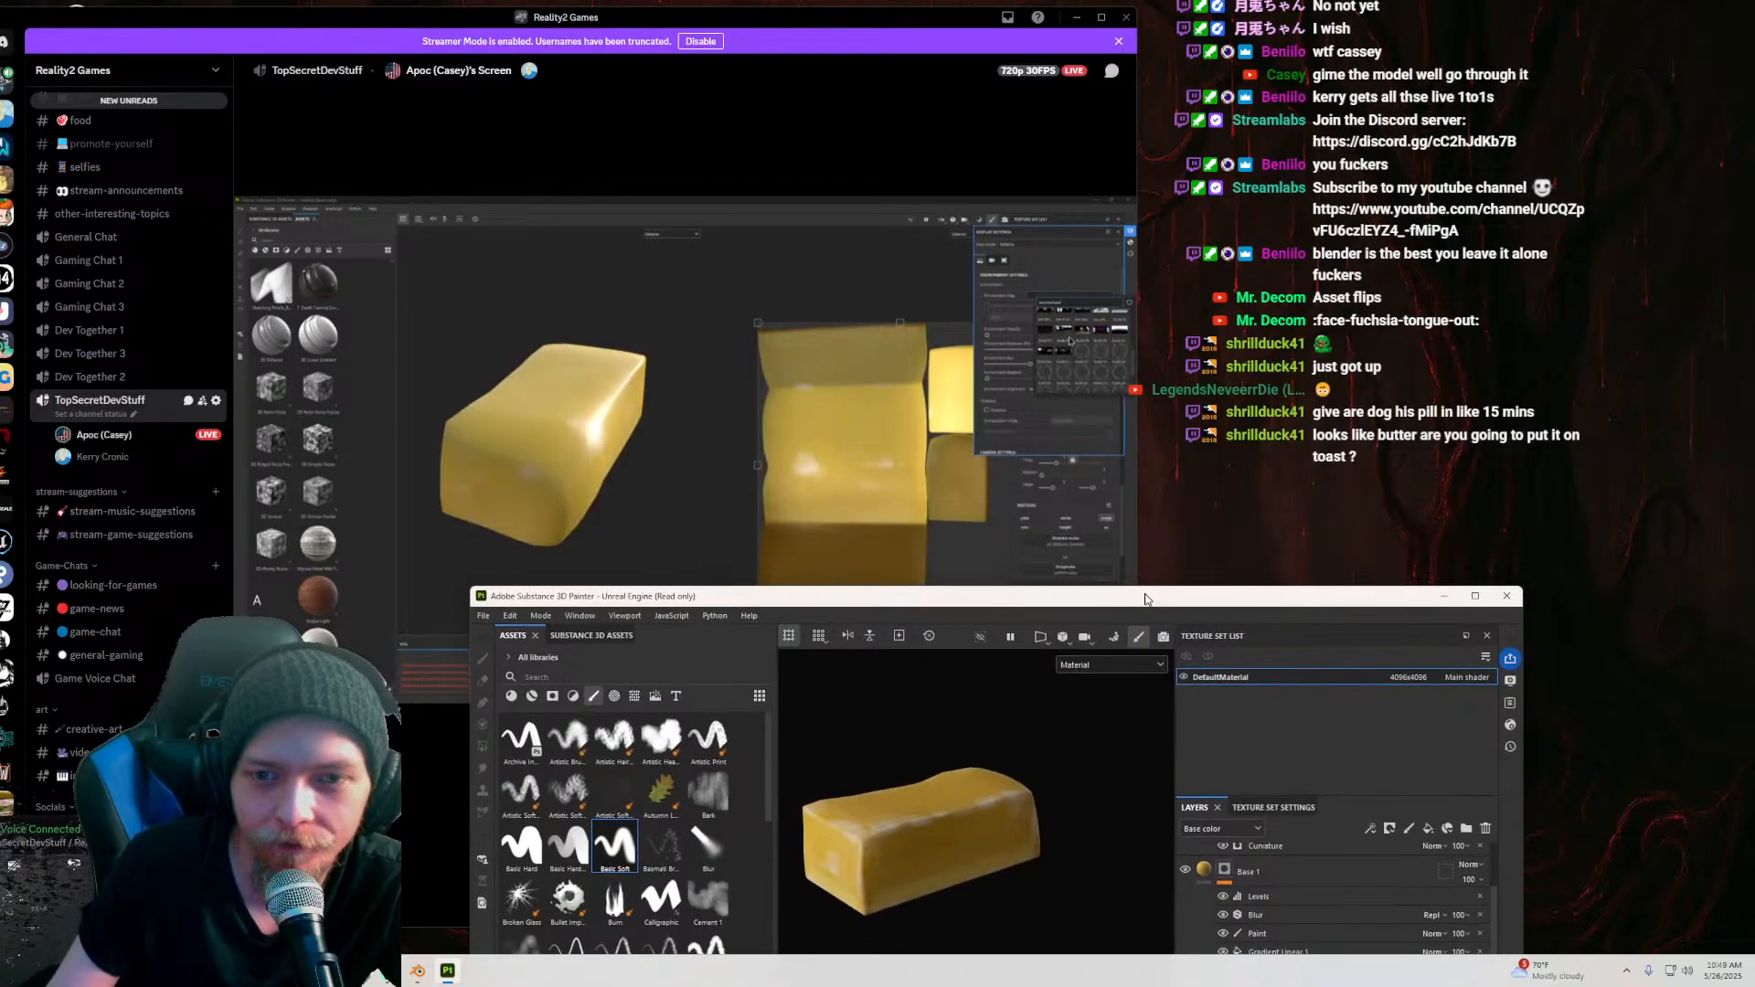
Step: Browse the asset library's environment maps and apply Studio 03 to light the block
left_click(635, 696)
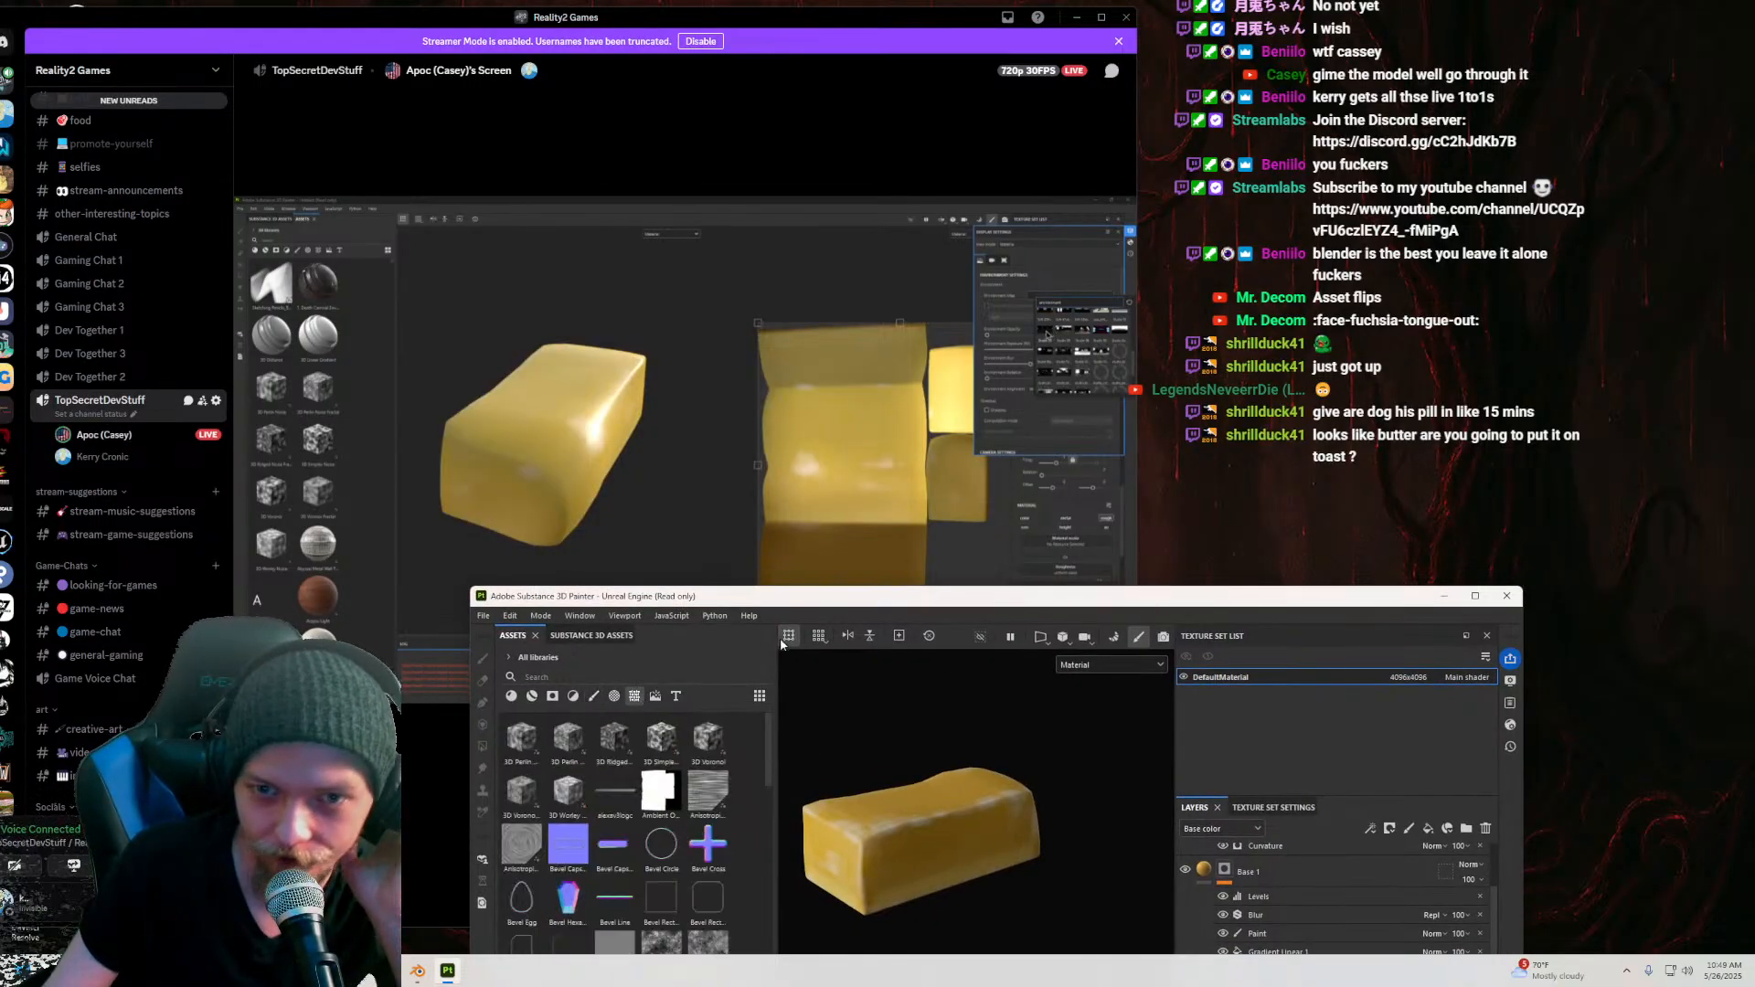
left_click_drag(777, 596, 852, 450)
scroll(632, 784, "down", 5)
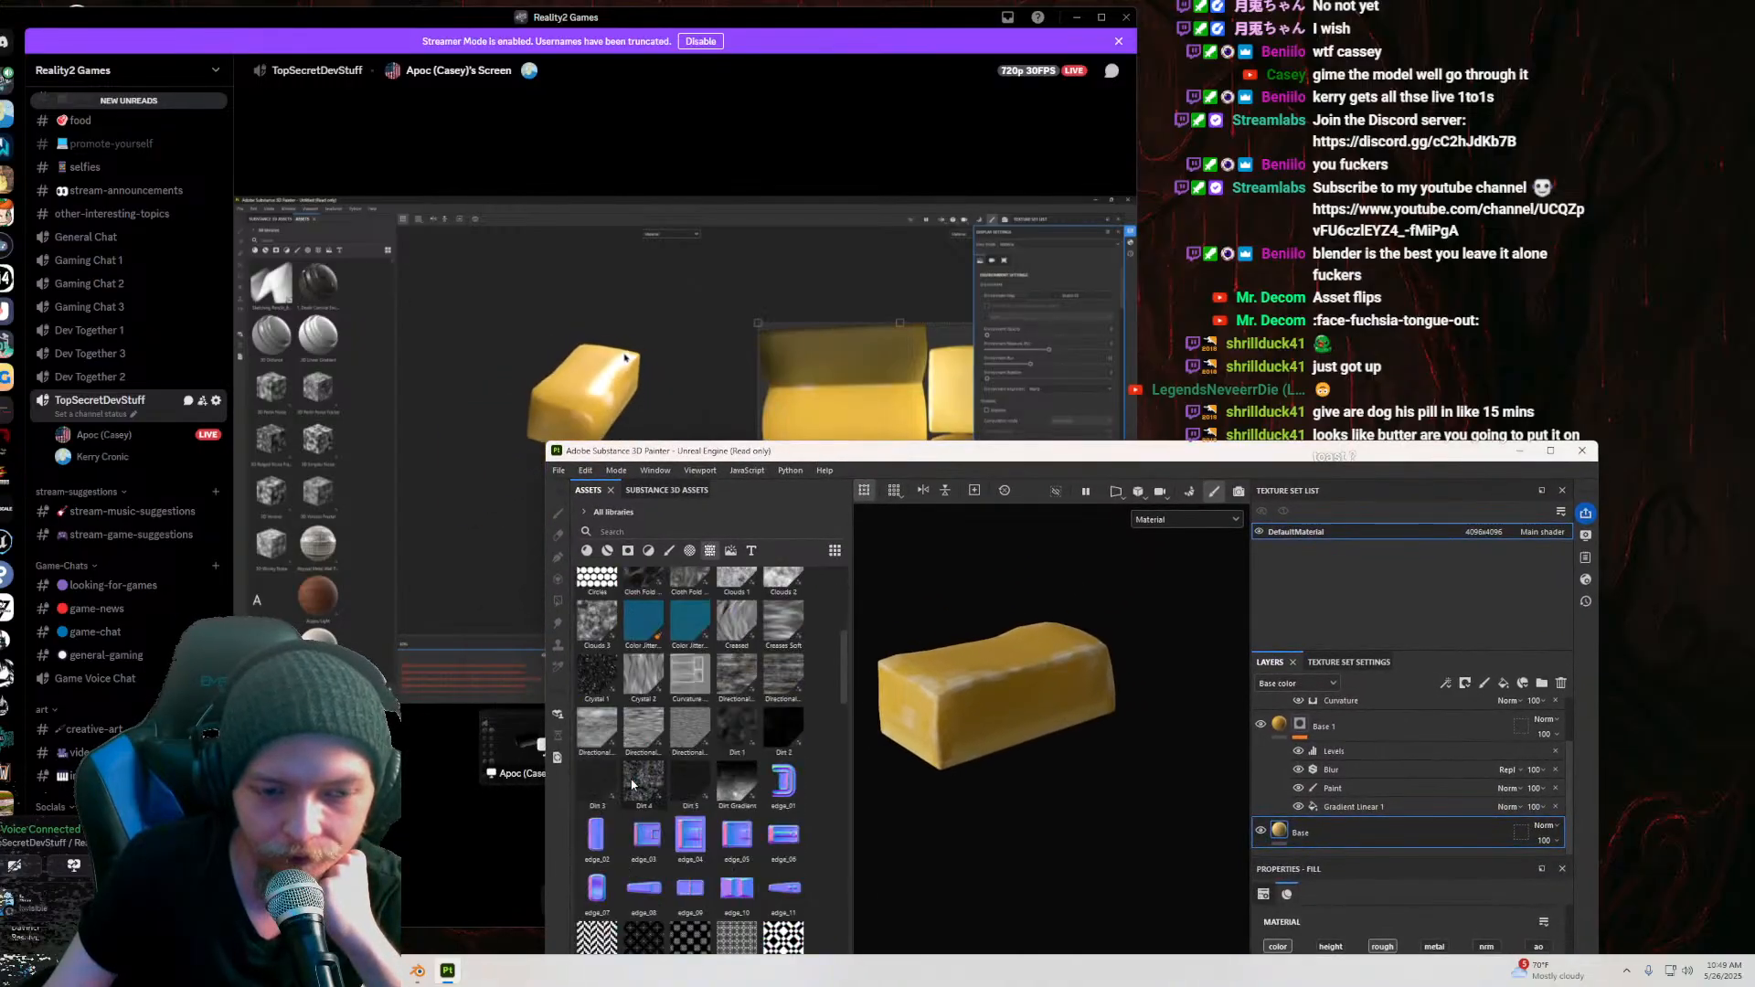
left_click(730, 550)
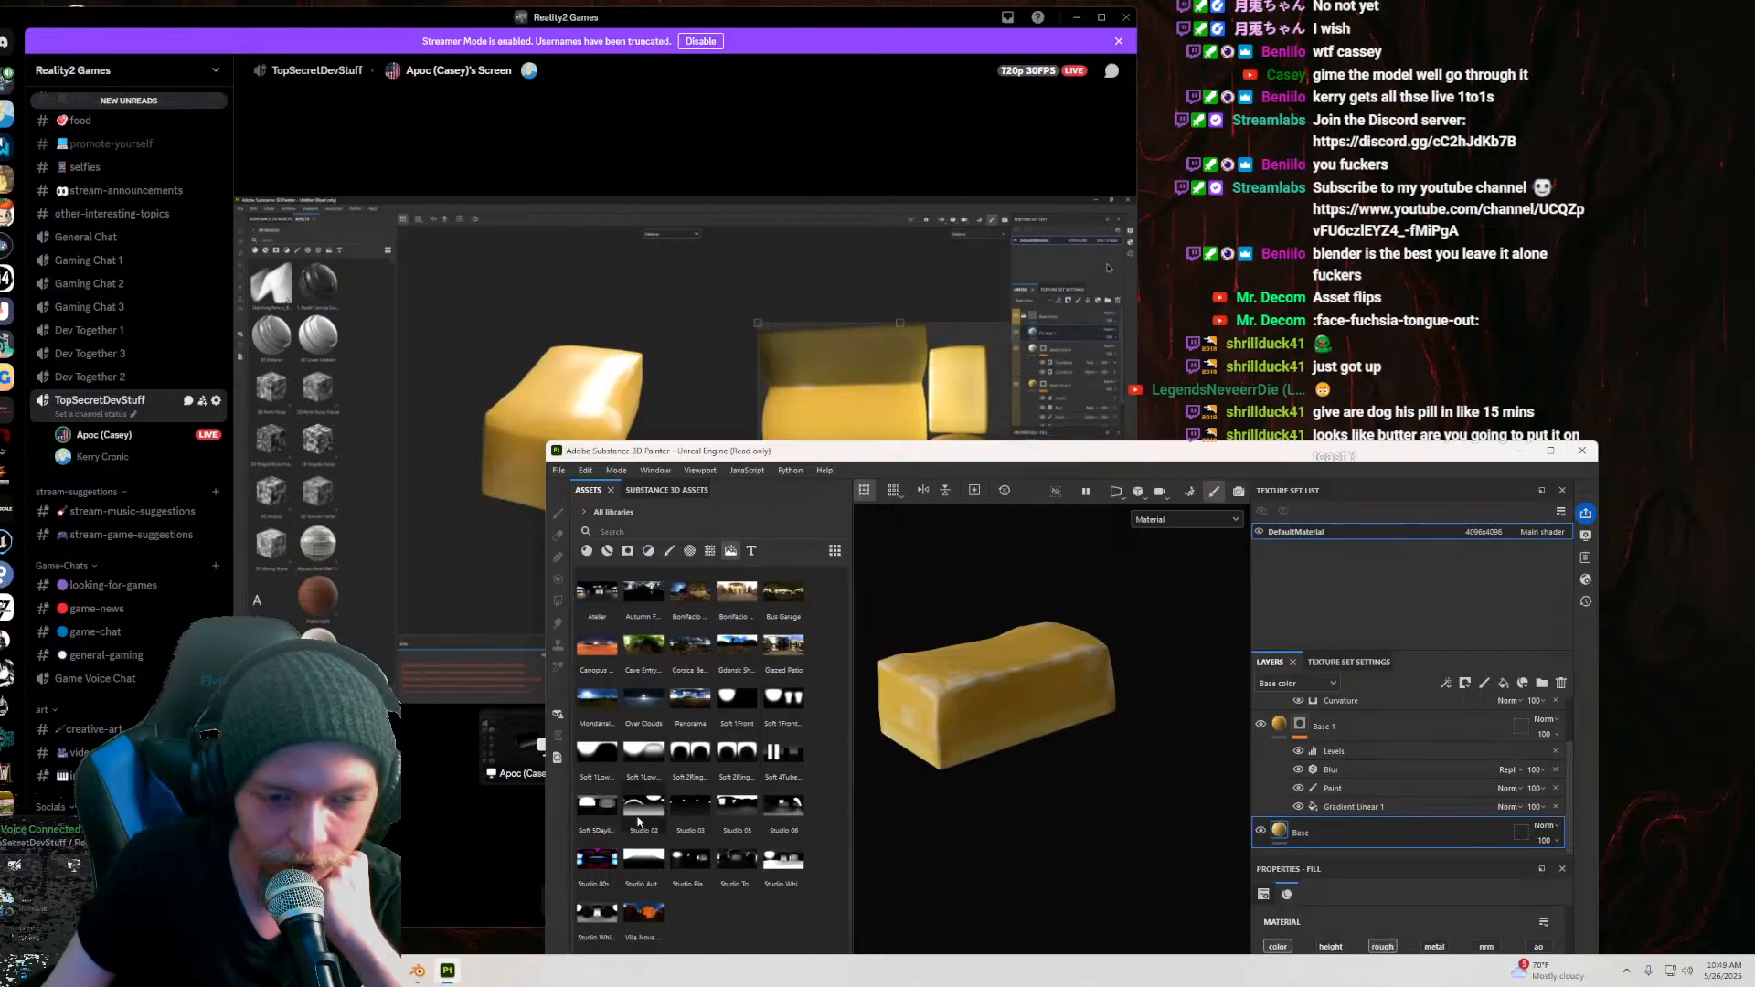
left_click_drag(670, 806, 786, 859)
scroll(1006, 597, "down", 2)
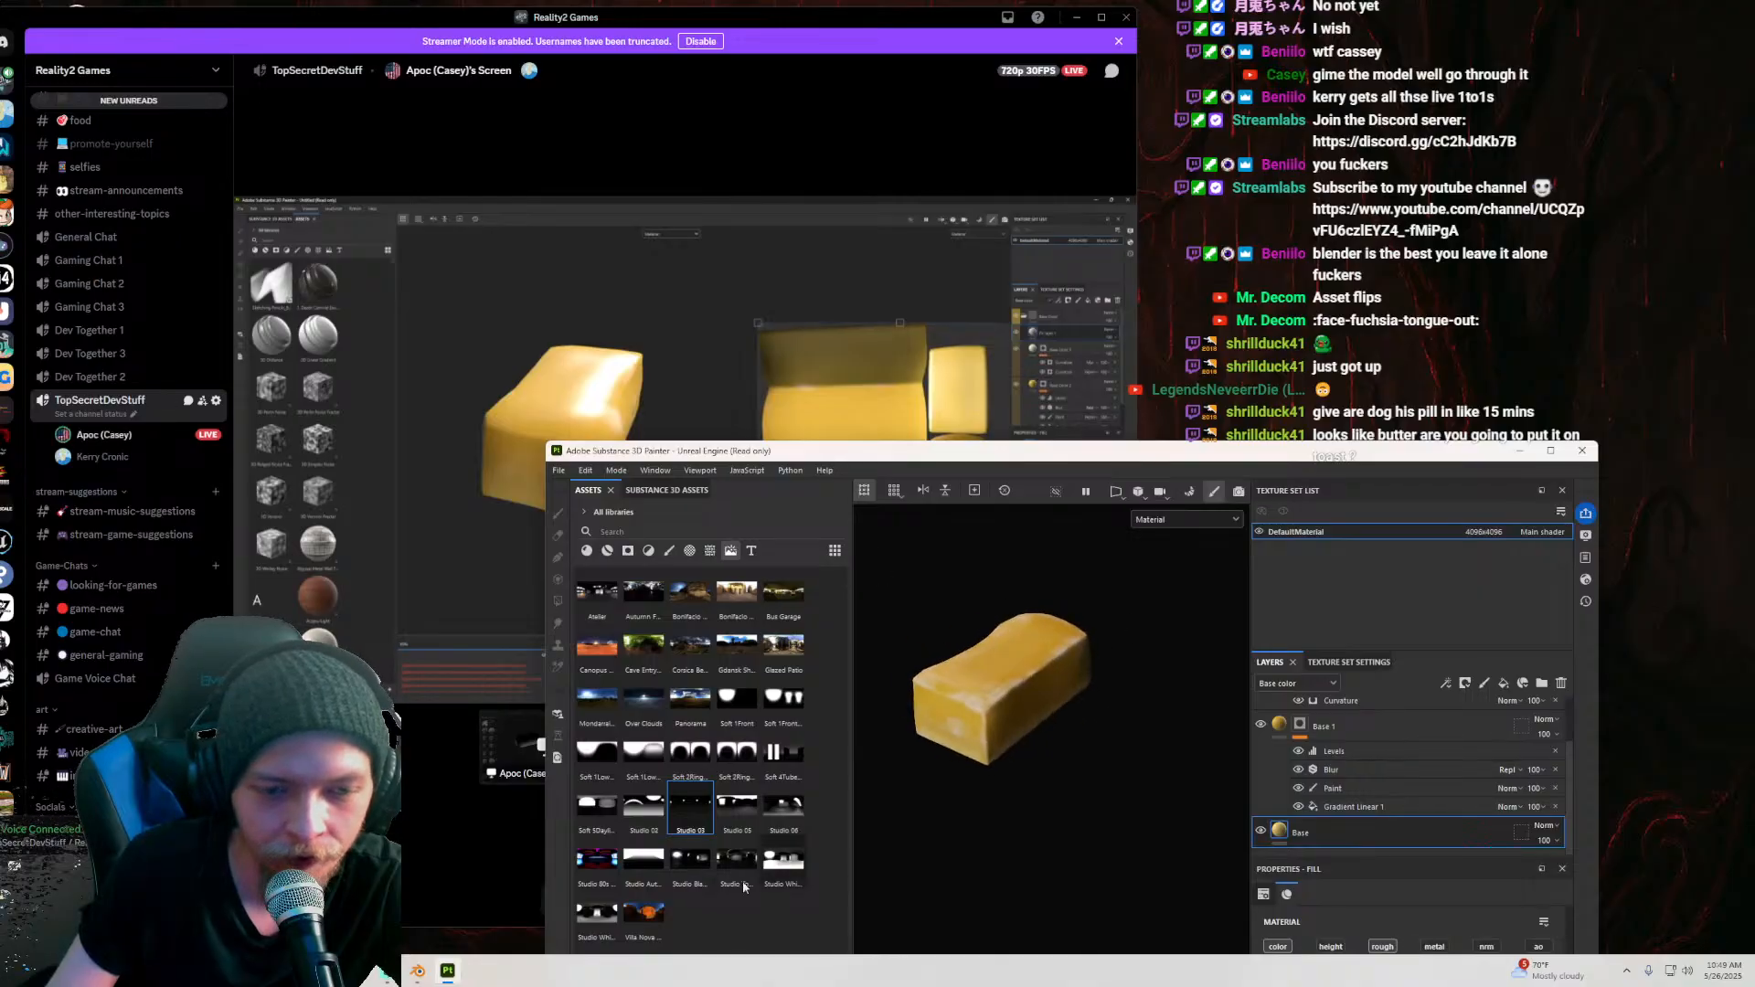
mouse_move(616, 903)
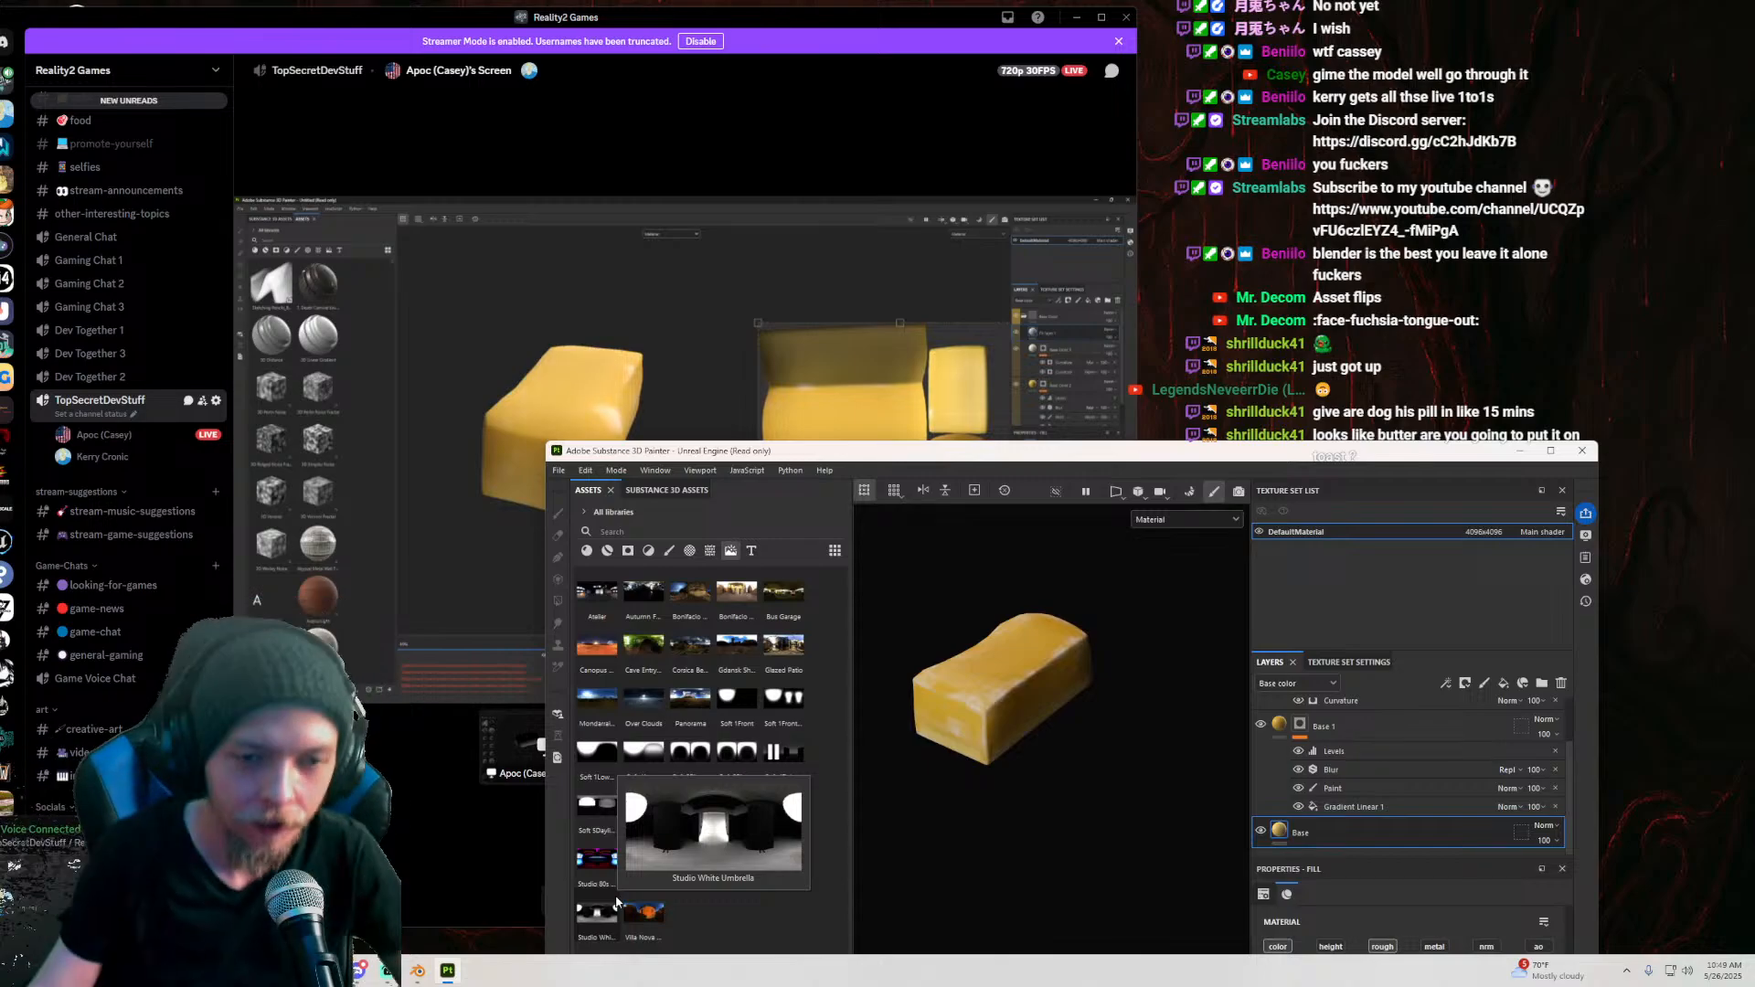
Step: Raise the Base fill layer's roughness to about 0.51 and compare the block with the shared reference
mouse_move(1104, 454)
left_mouse_down()
mouse_move(852, 470)
mouse_move(862, 513)
left_mouse_up()
mouse_move(722, 658)
left_mouse_down("alt")
mouse_move(678, 651)
mouse_move(892, 664)
mouse_move(946, 598)
mouse_move(583, 640)
mouse_move(849, 670)
left_mouse_up("alt")
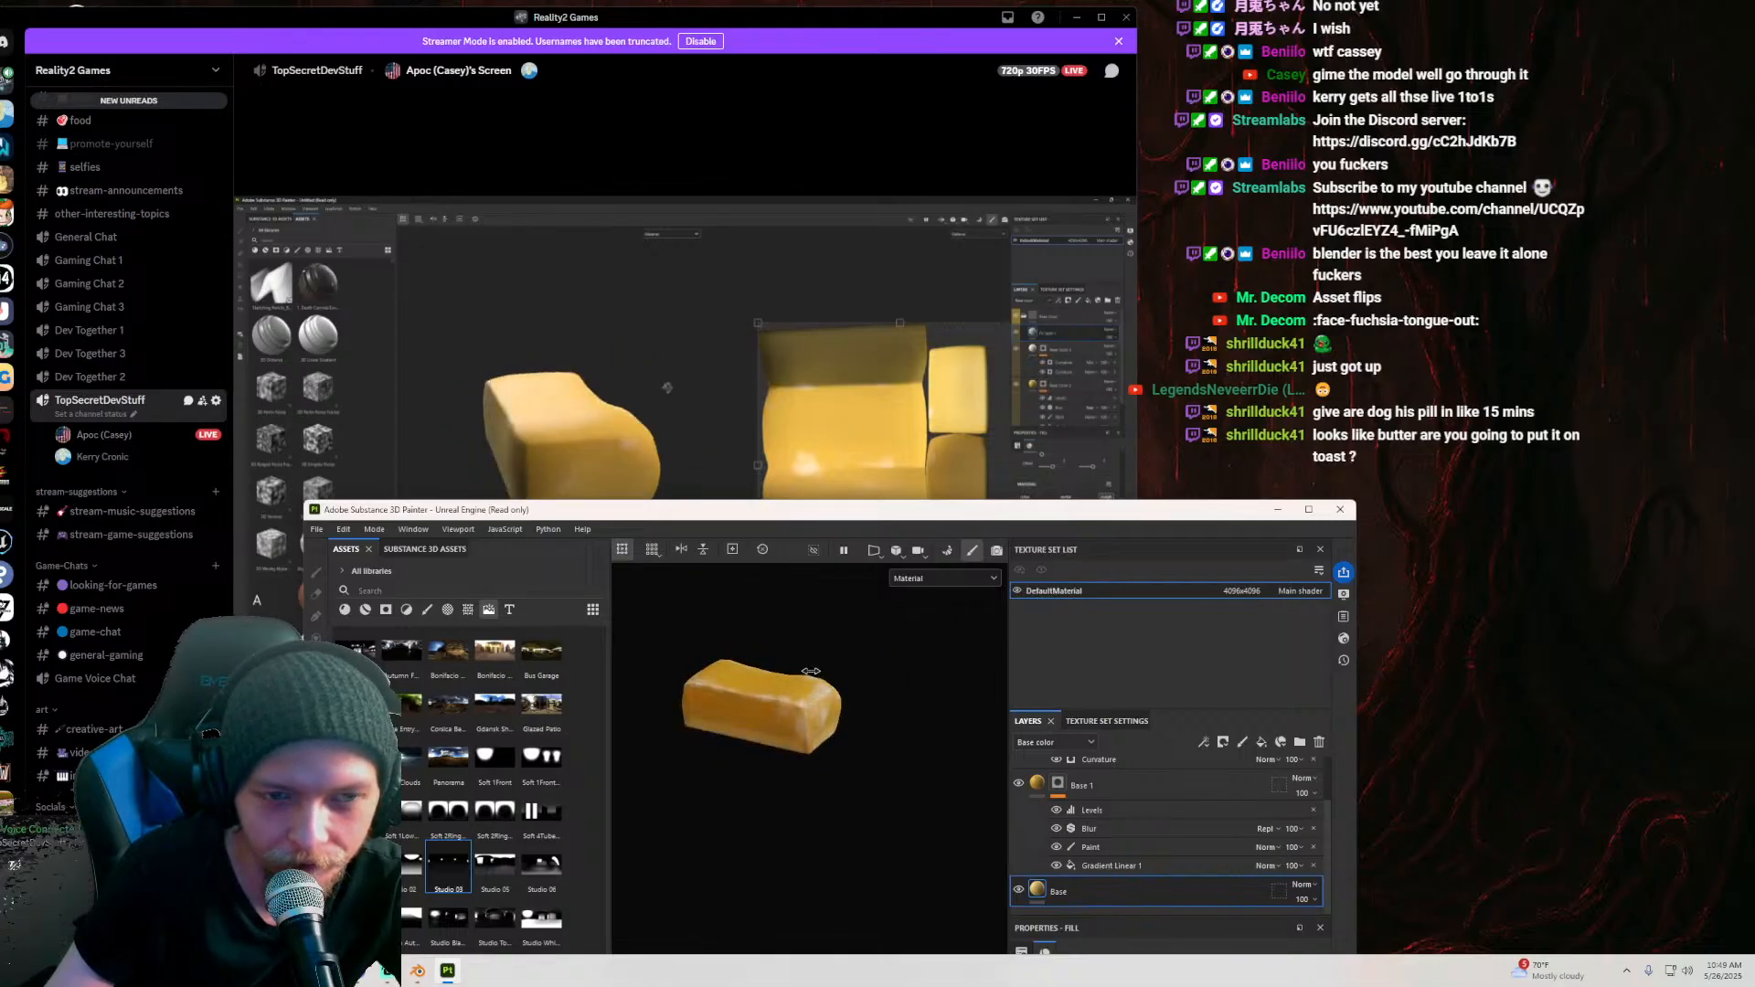
mouse_move(1184, 507)
left_mouse_down()
mouse_move(728, 448)
mouse_move(493, 266)
left_mouse_up()
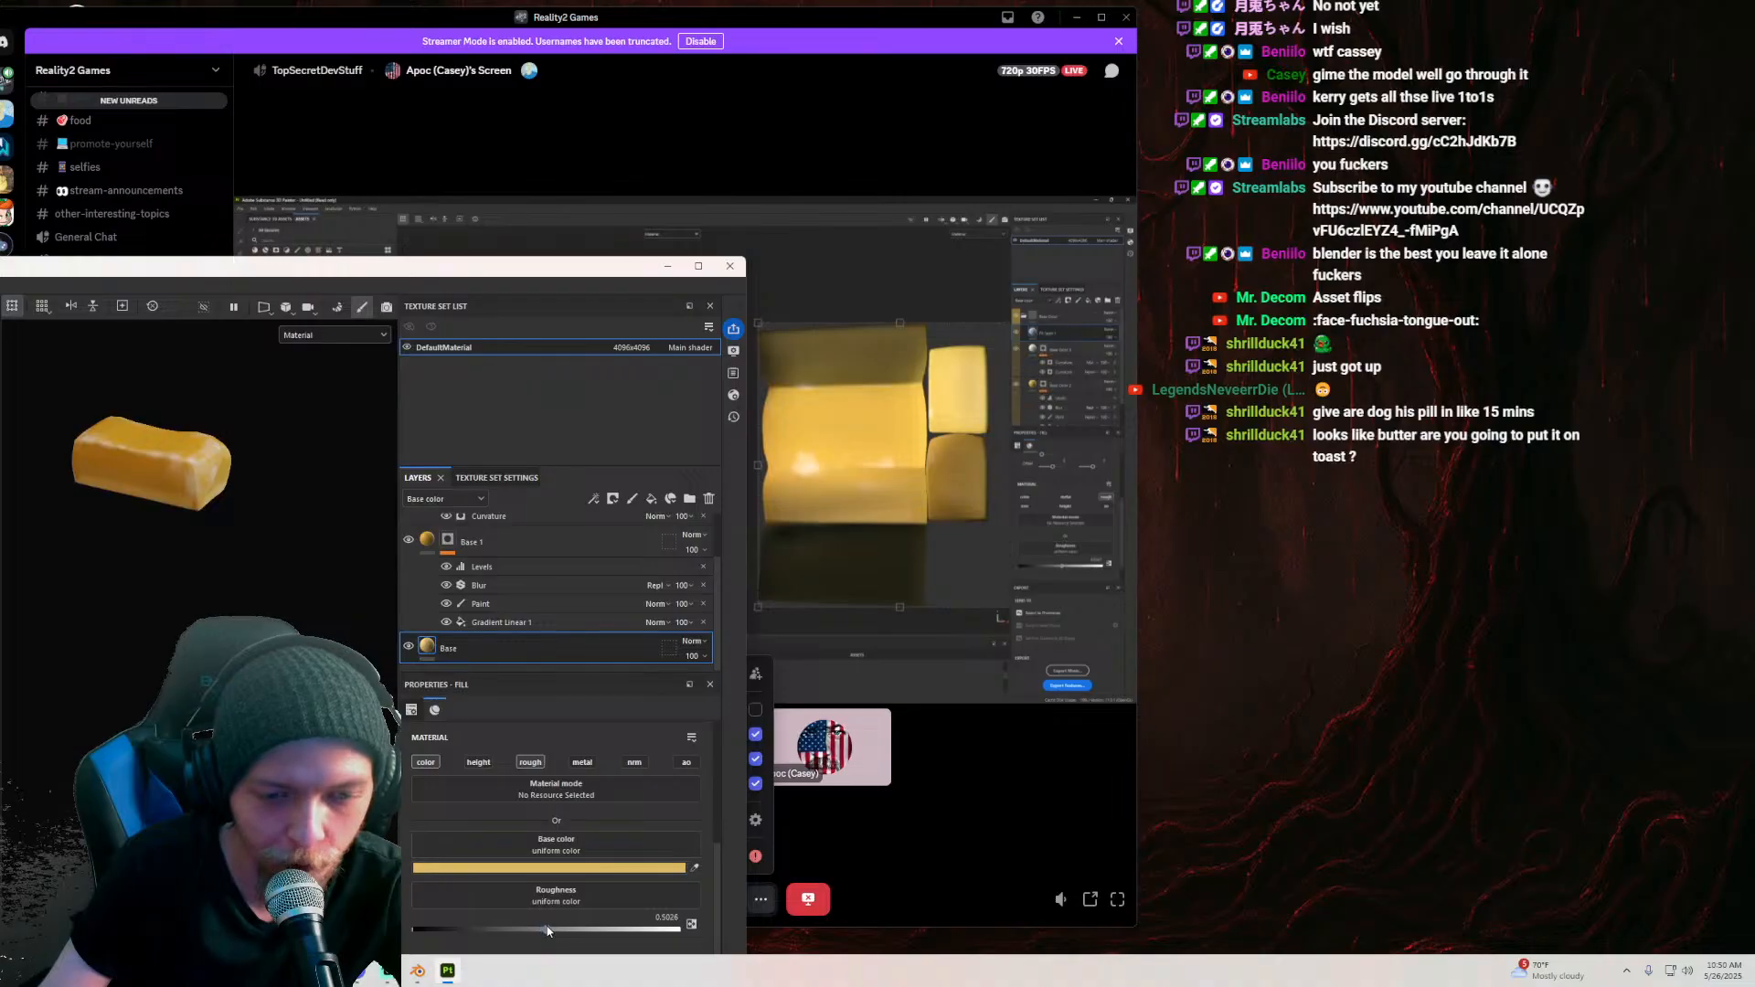
left_click_drag(306, 457, 91, 530, "alt")
mouse_move(508, 270)
left_mouse_down()
mouse_move(594, 371)
mouse_move(720, 592)
left_mouse_up()
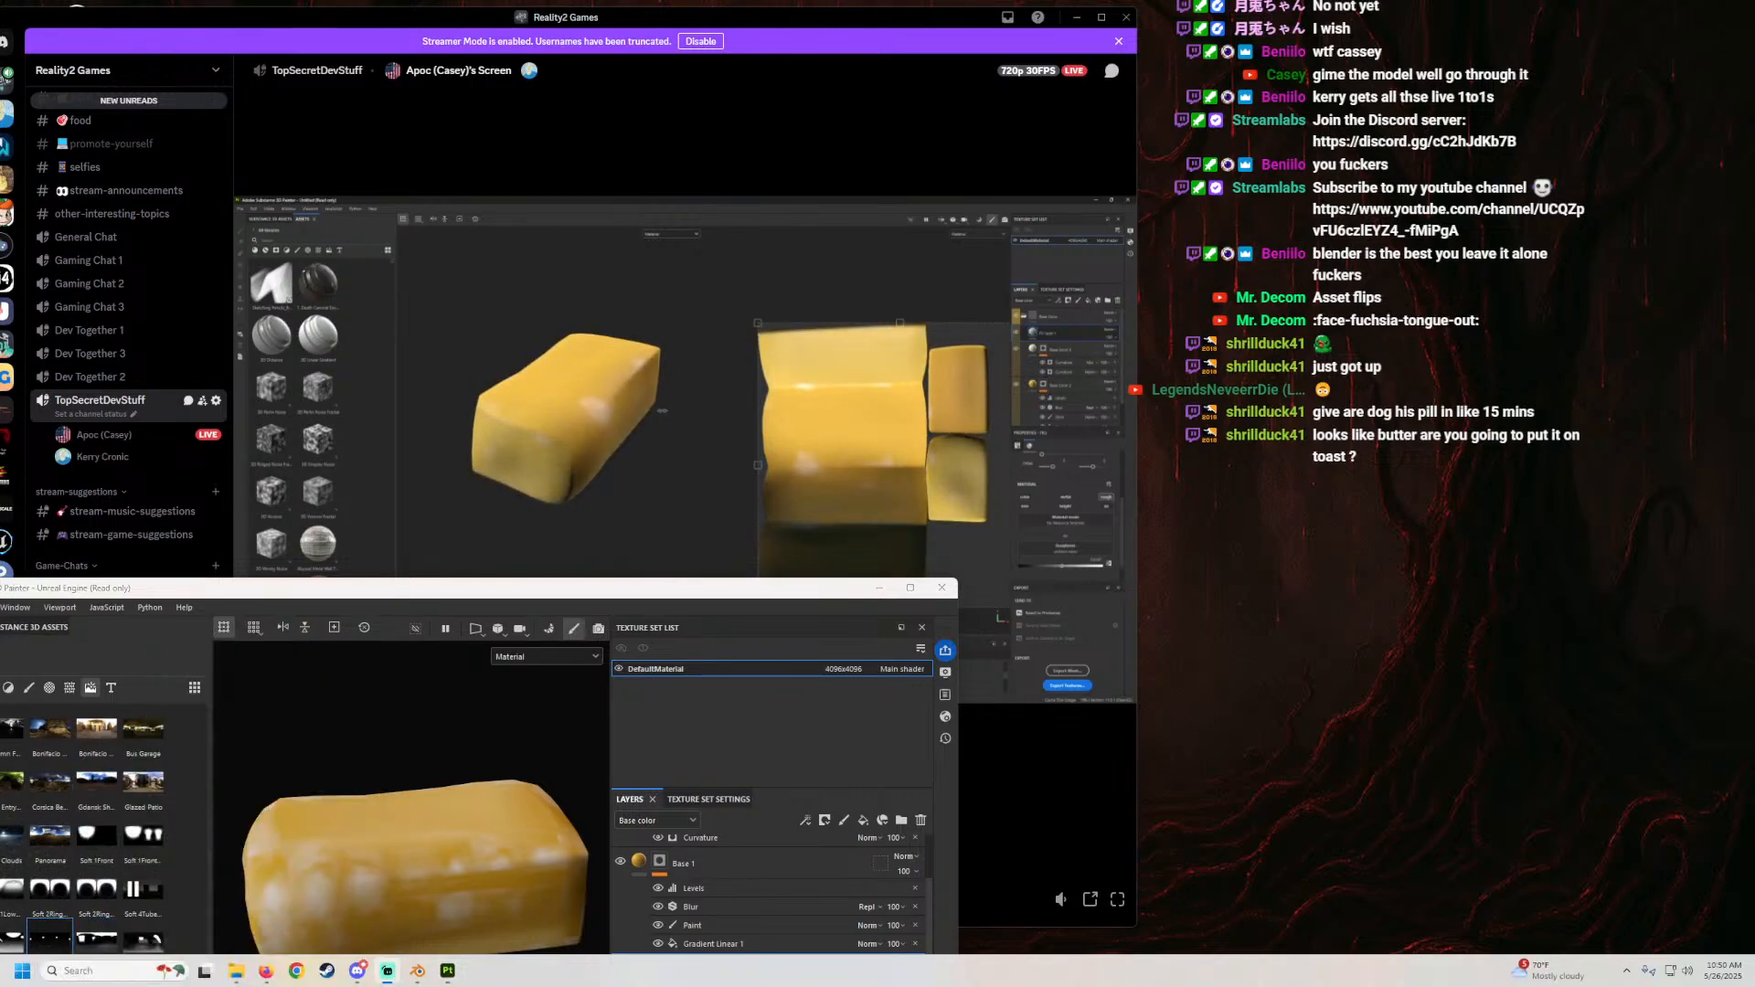
Step: Reposition the window to view the shared reference, and maximize it to full screen
left_click_drag(612, 594, 662, 586)
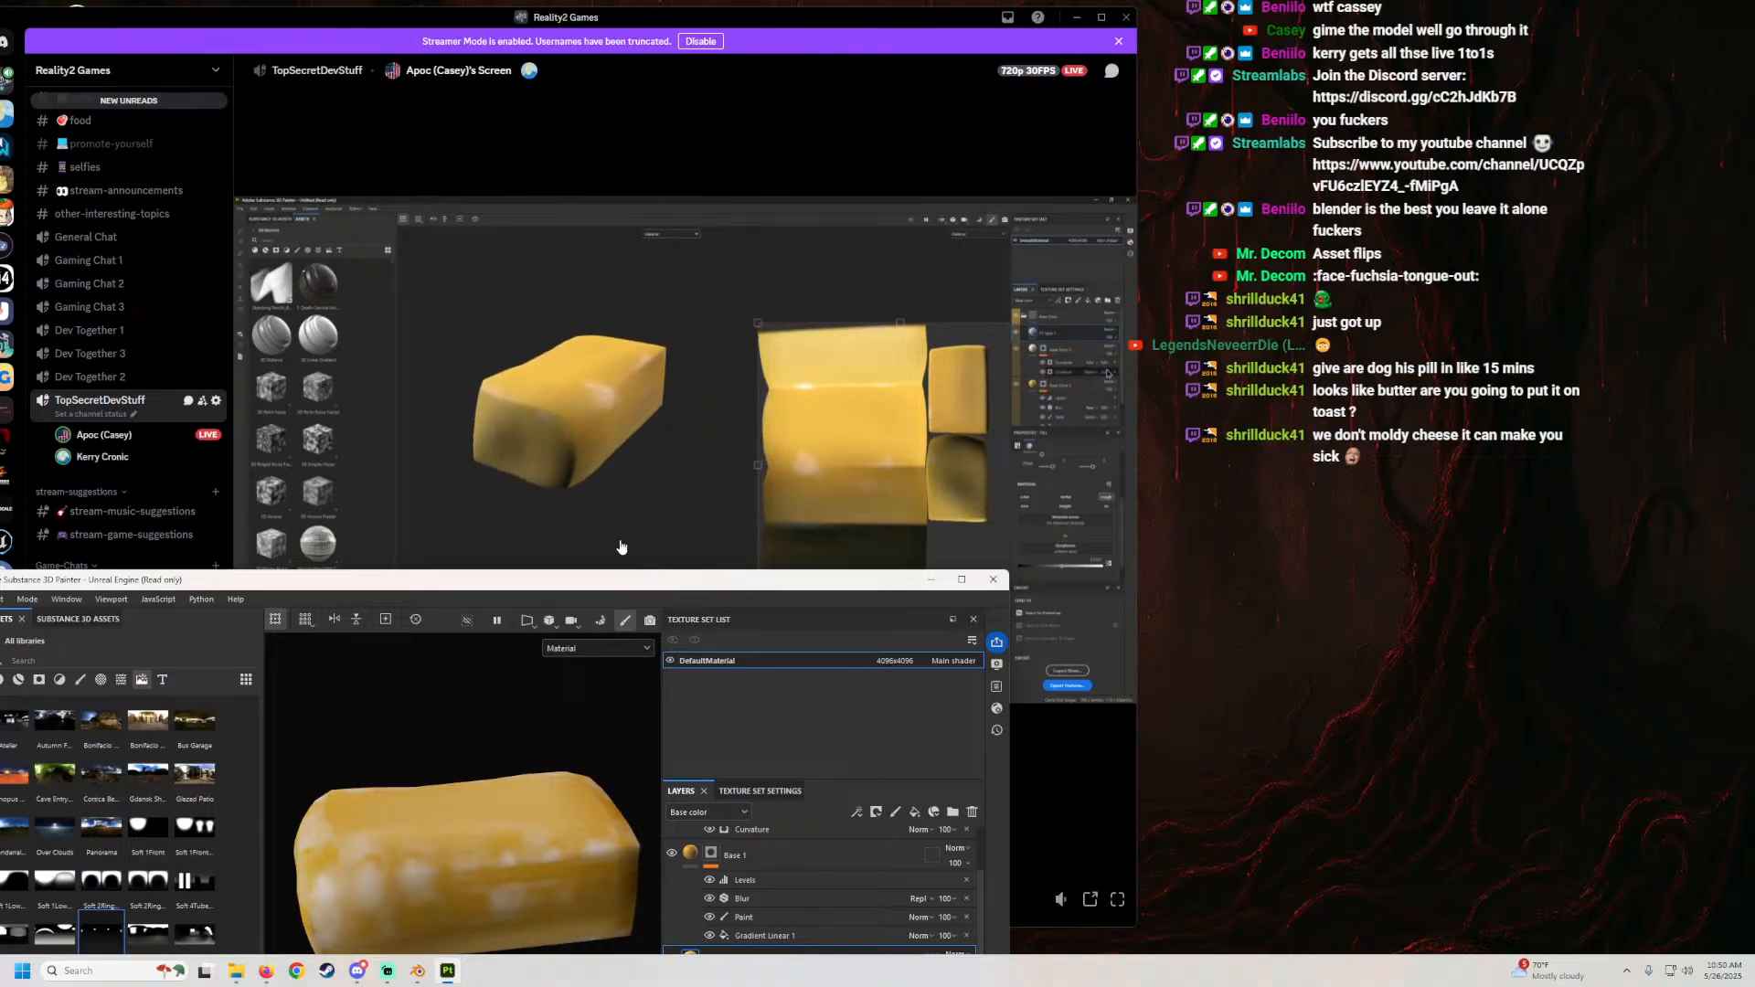
mouse_move(590, 587)
left_mouse_down()
mouse_move(660, 574)
mouse_move(722, 534)
mouse_move(665, 520)
left_mouse_up()
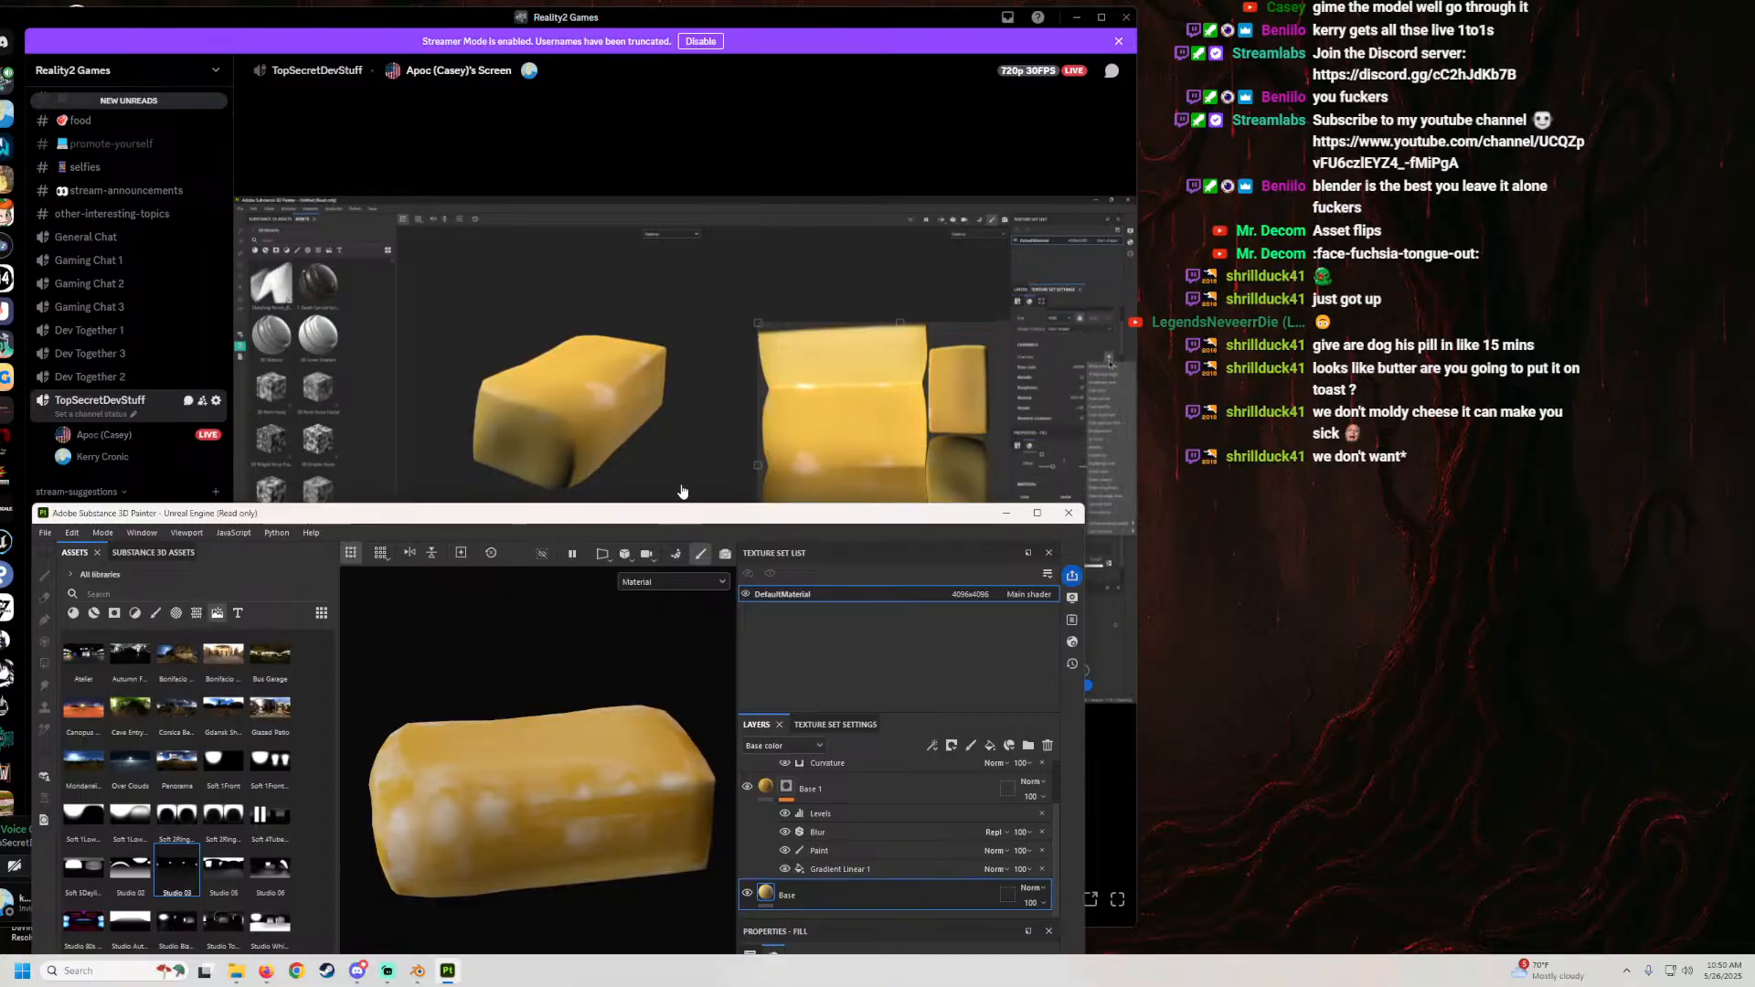
left_click_drag(890, 508, 724, 436)
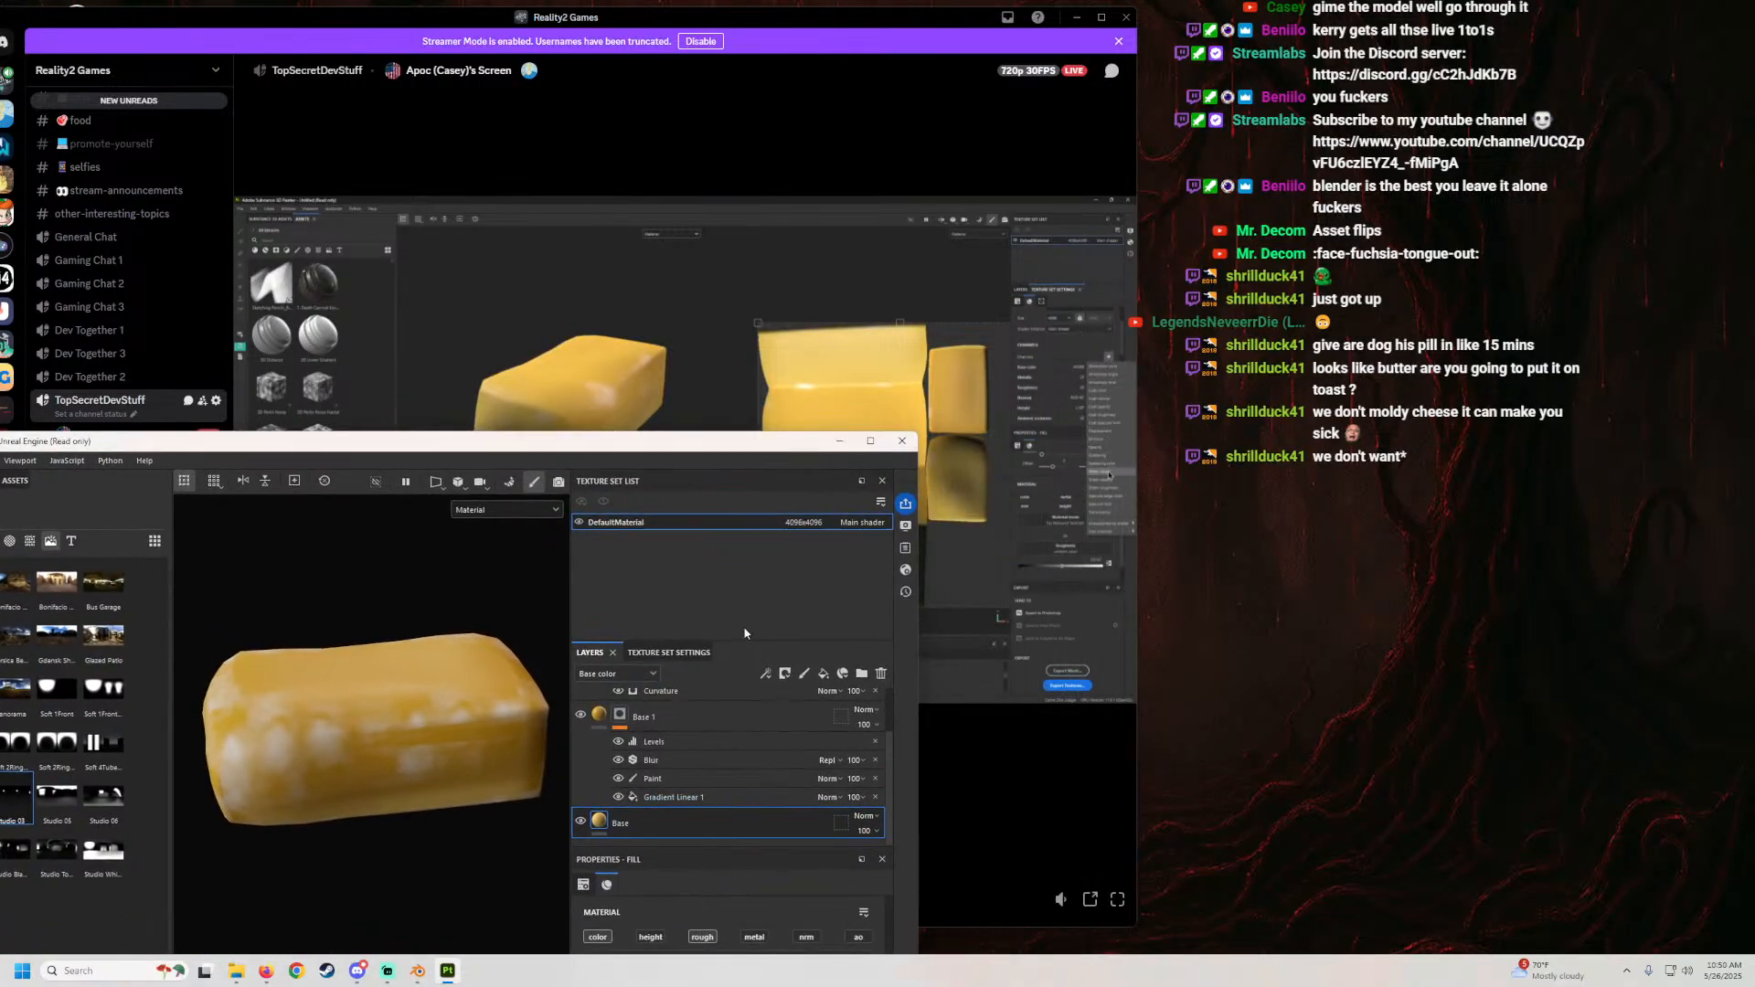
left_click(870, 441)
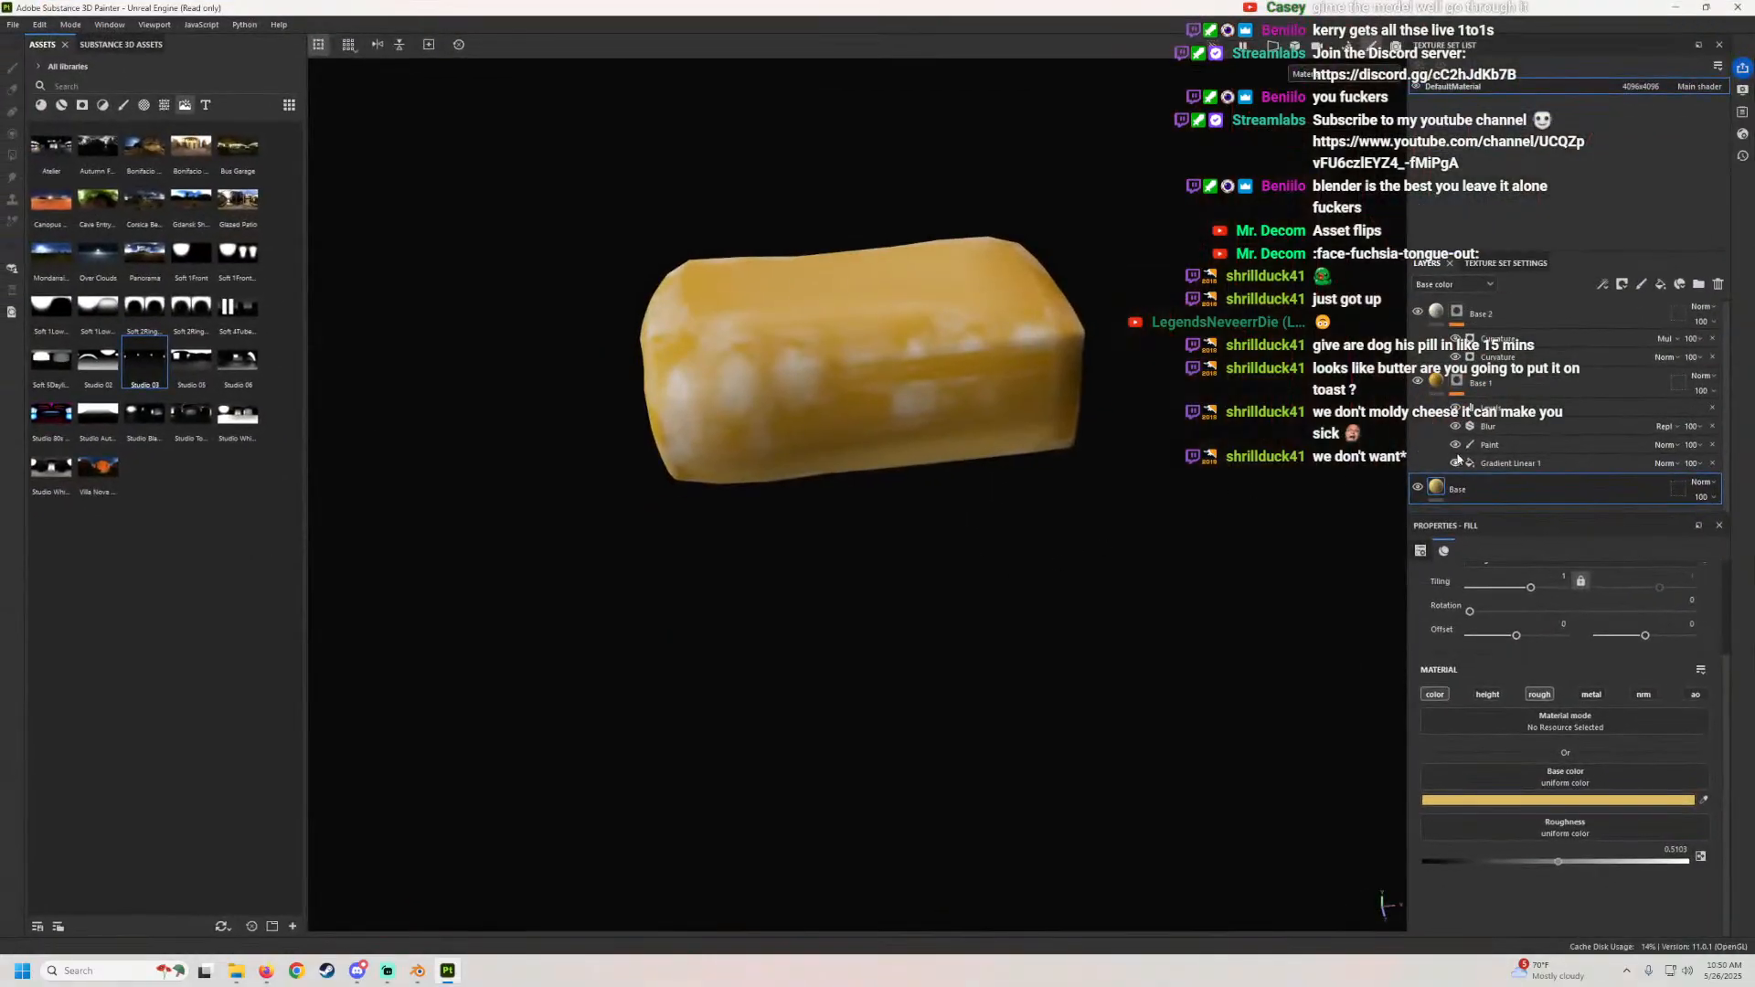
Step: Add a Scattering channel to the texture set's channel list
left_click(1498, 267)
left_click(1430, 263)
left_click(1503, 267)
scroll(1481, 418, "up", 5)
scroll(1494, 419, "up", 4)
left_click(1702, 353)
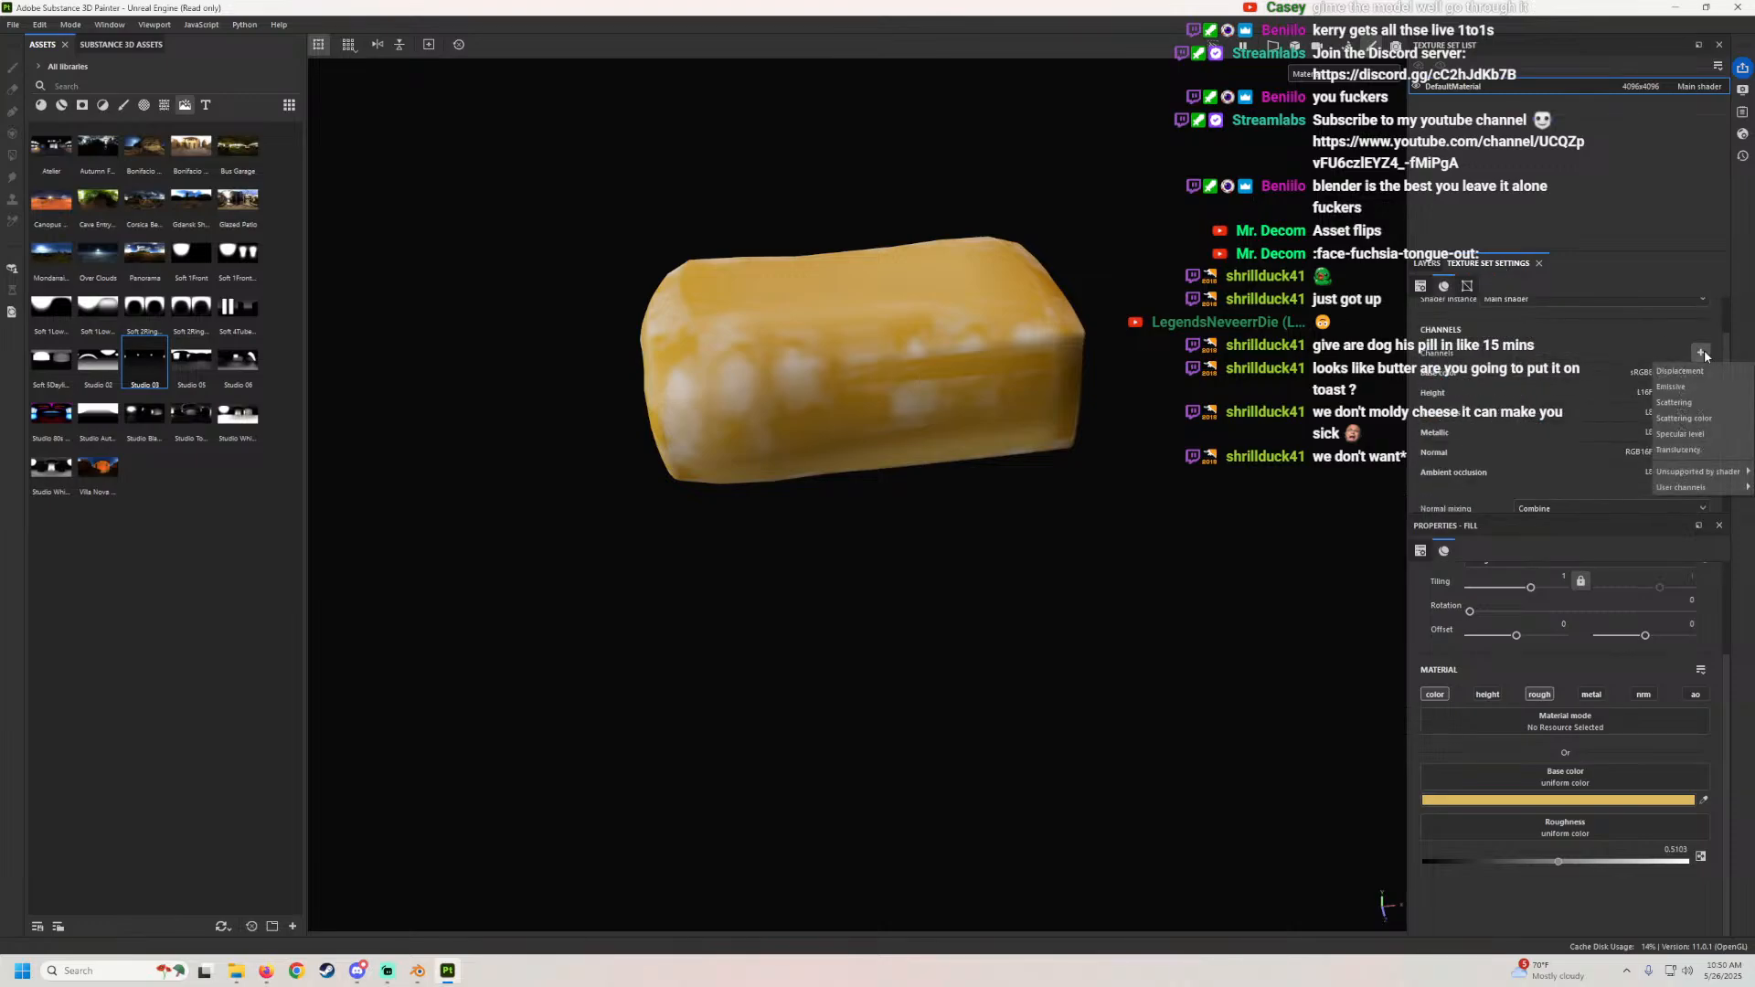
mouse_move(1684, 477)
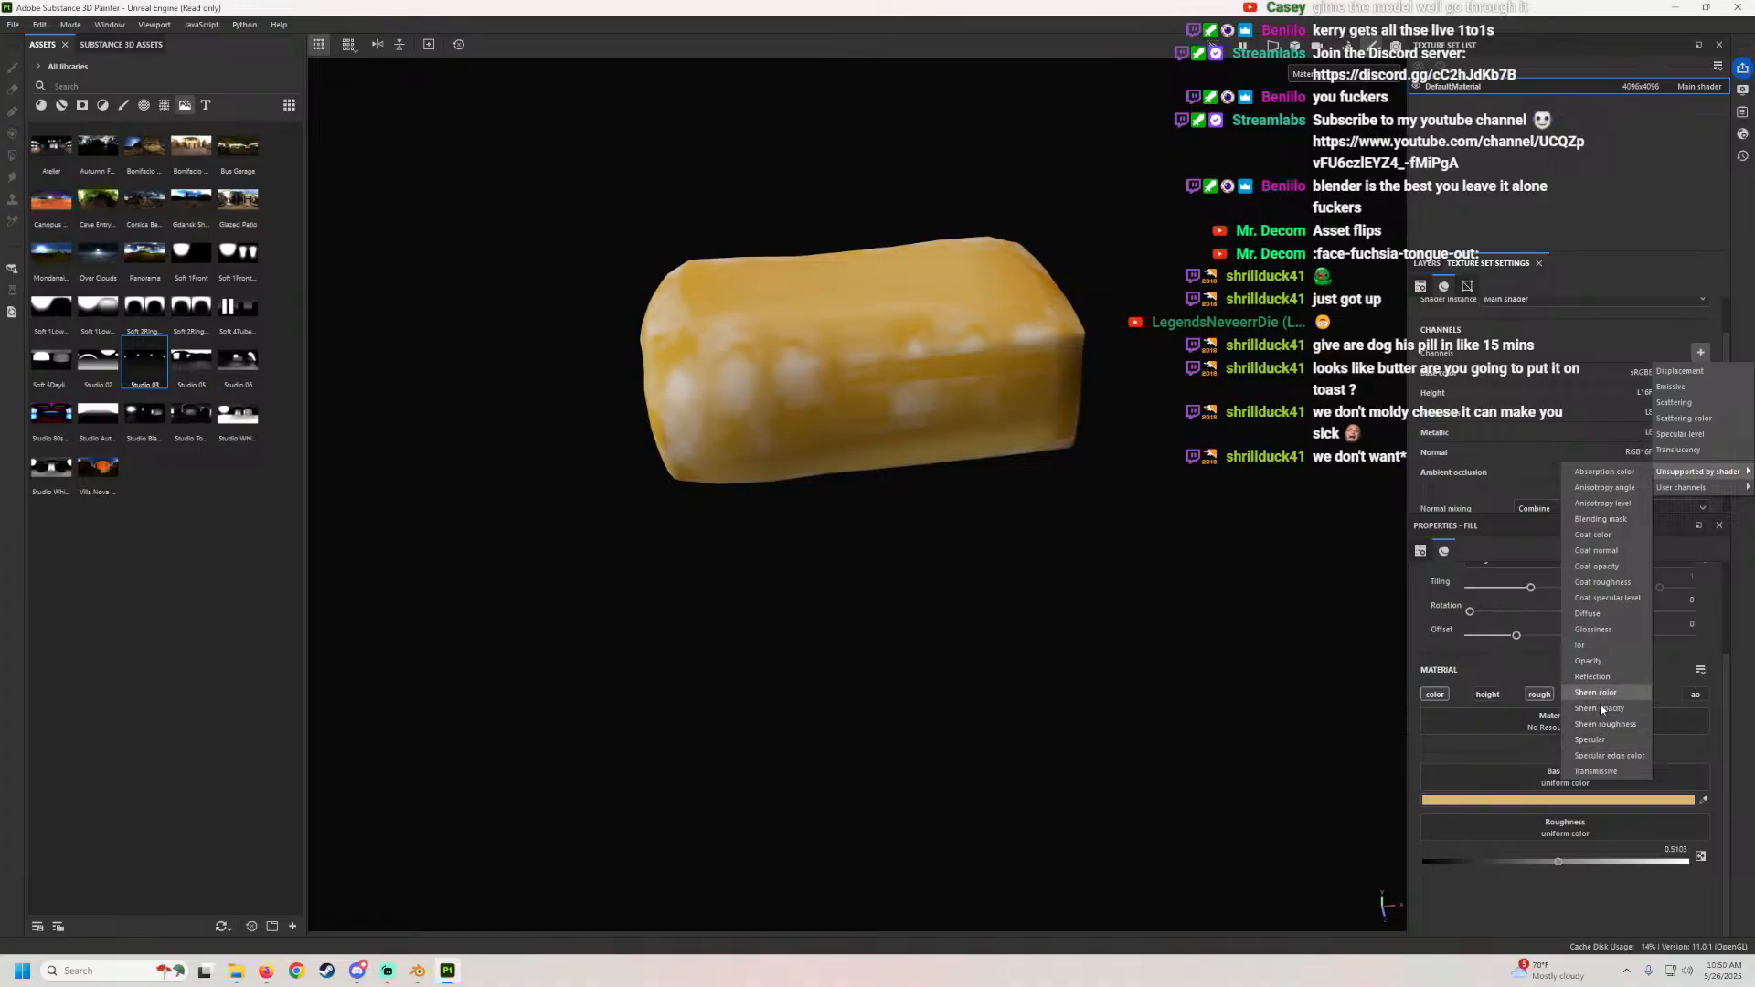
left_click(1675, 403)
scroll(1552, 682, "up", 3)
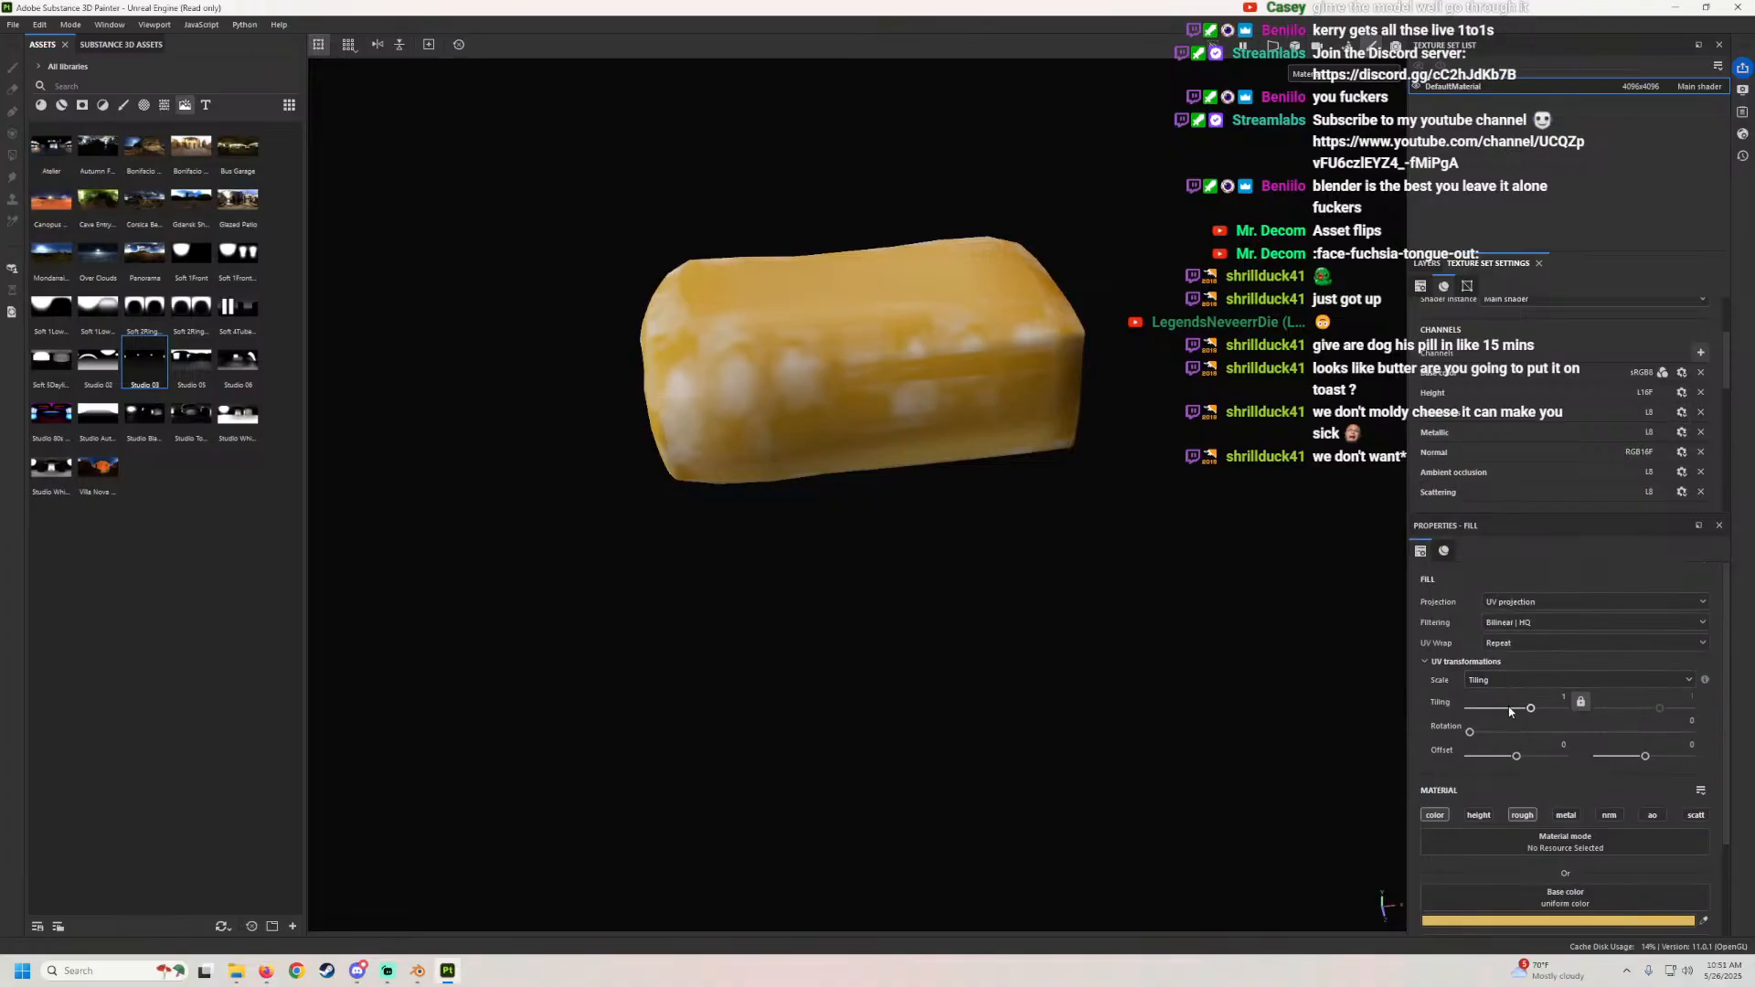
Step: Enable scattering on the Base 2 fill layer and raise its scattering amount to the maximum
left_click(1427, 264)
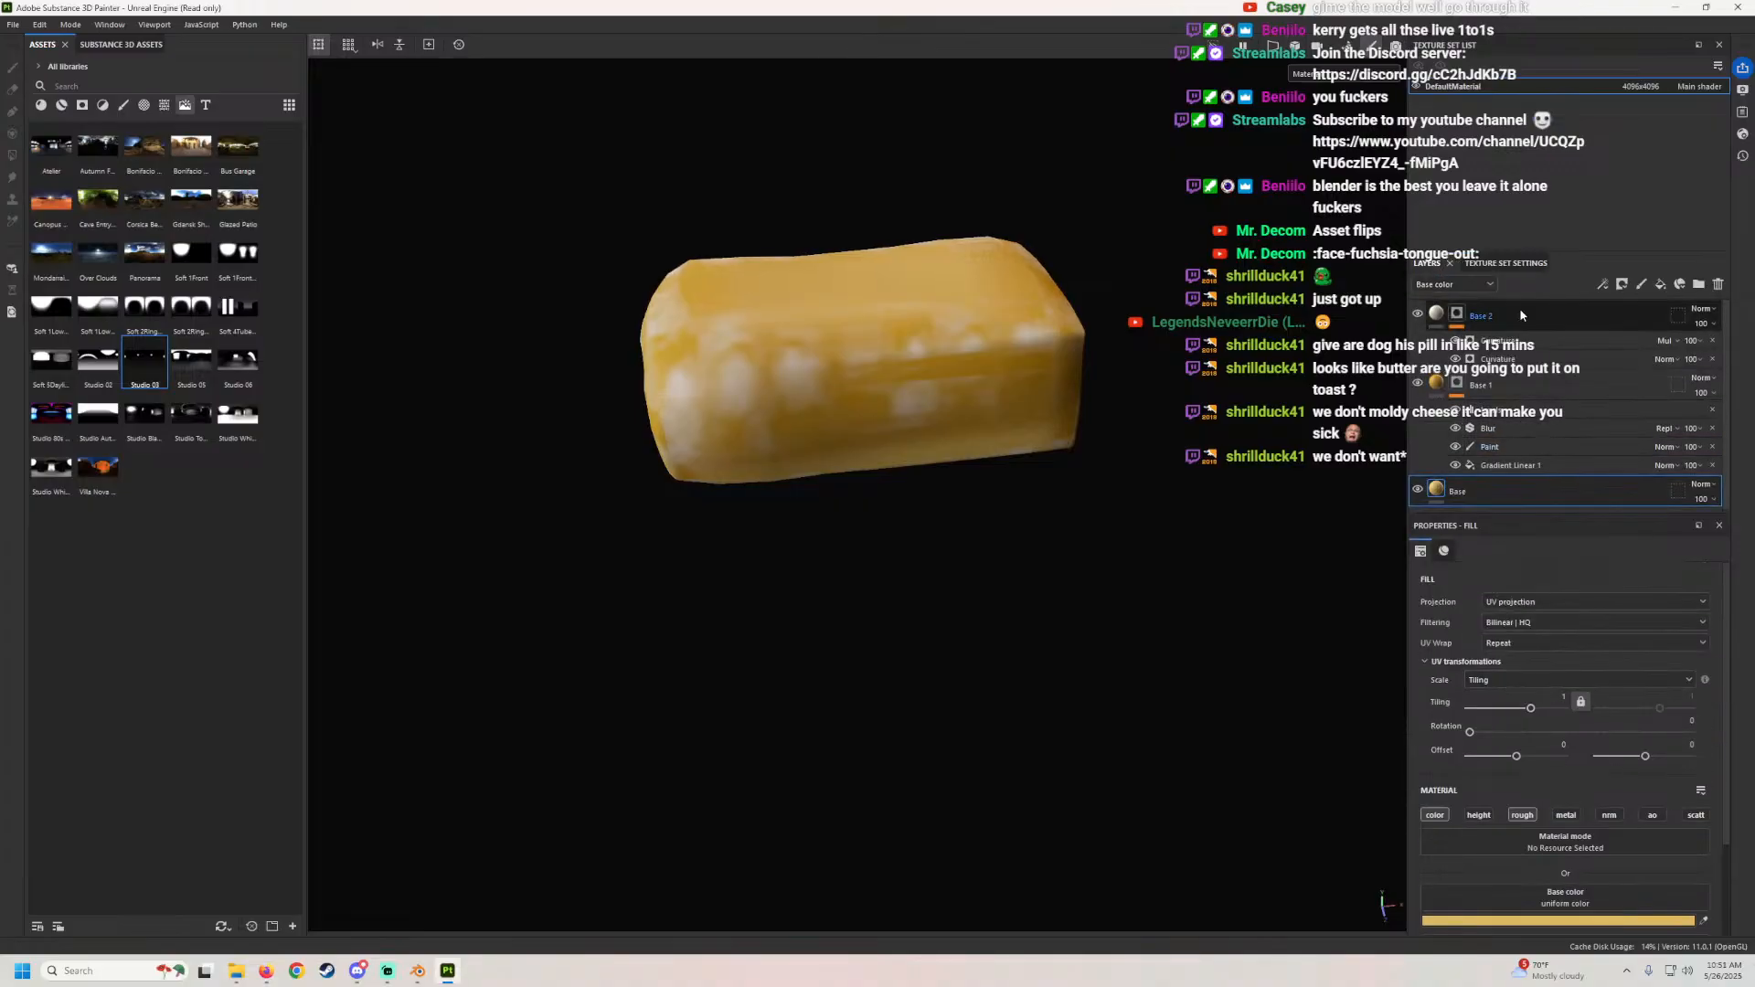
left_click(1668, 307)
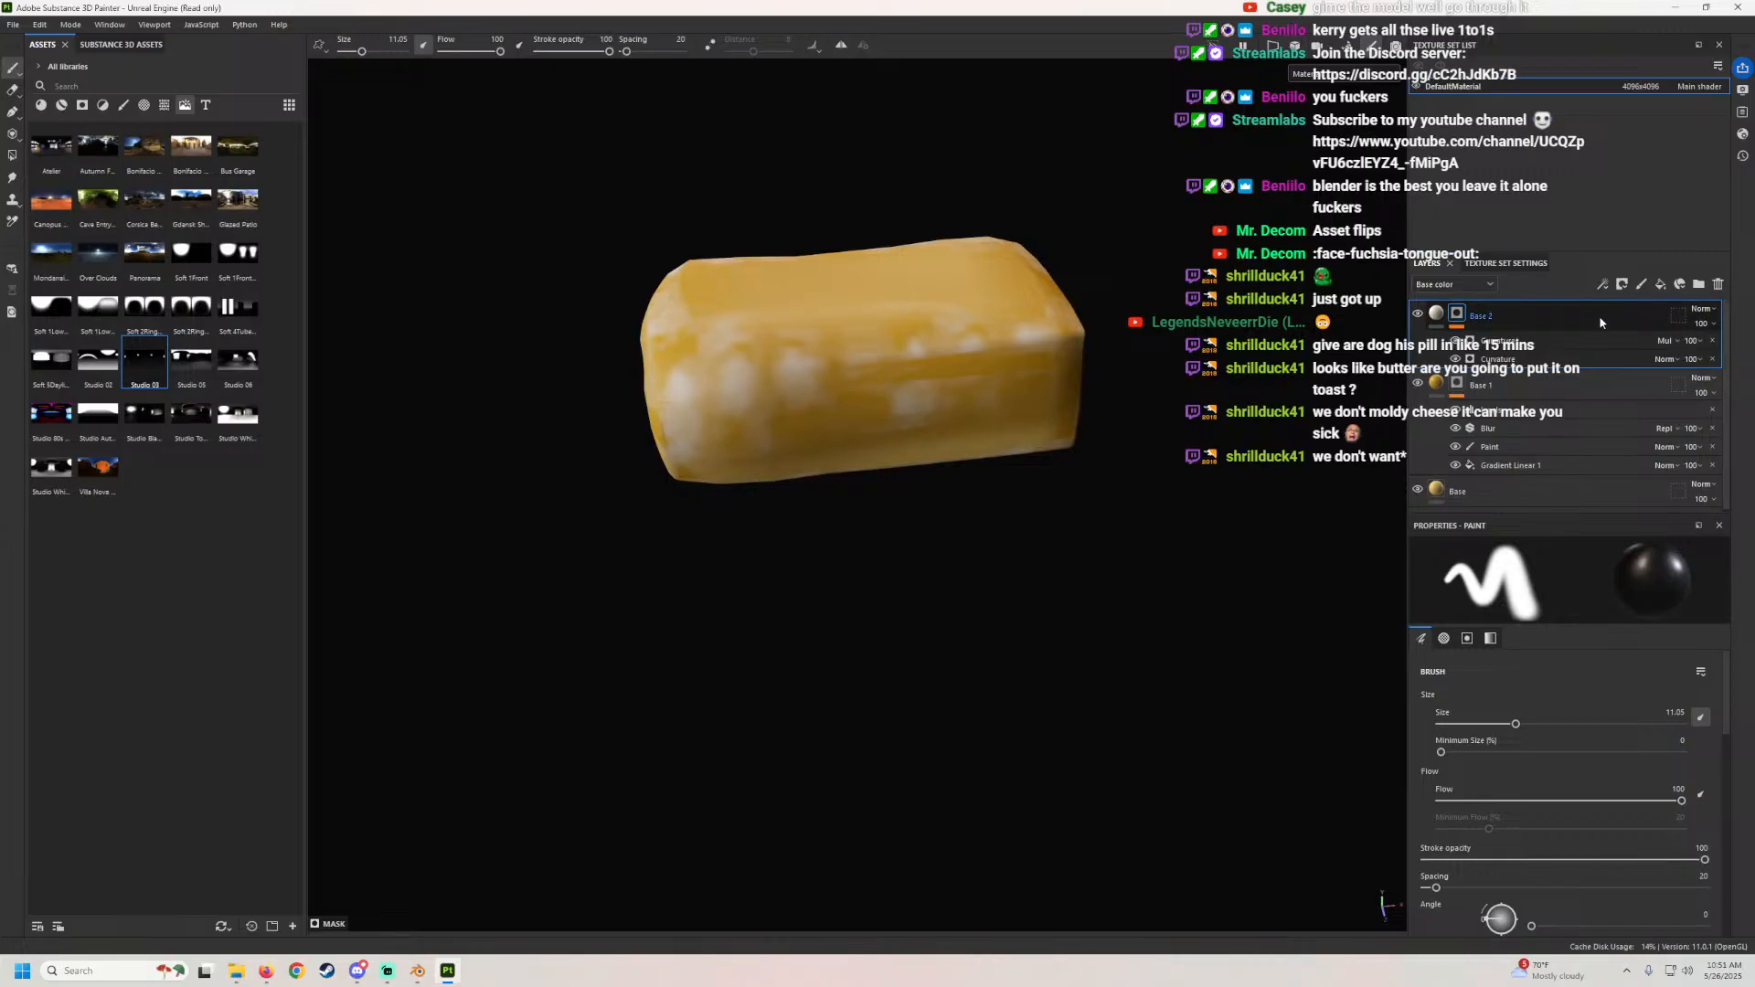
left_click(1435, 313)
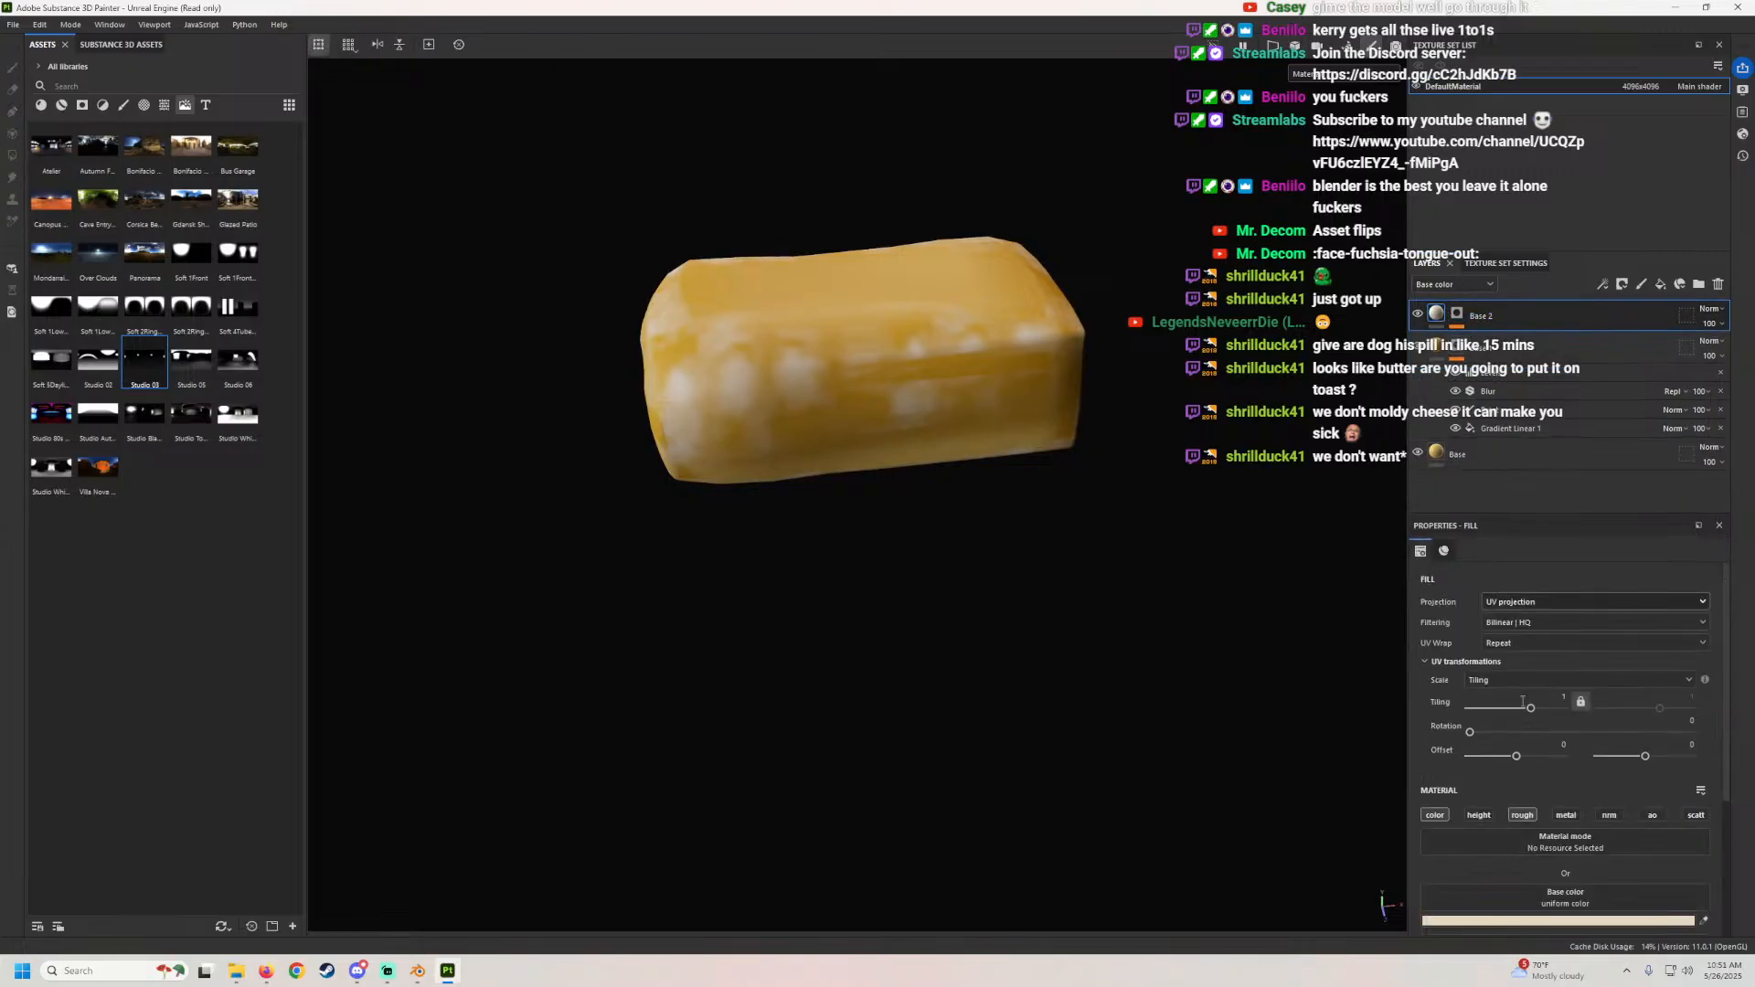
scroll(1459, 698, "down", 1)
scroll(1545, 713, "down", 1)
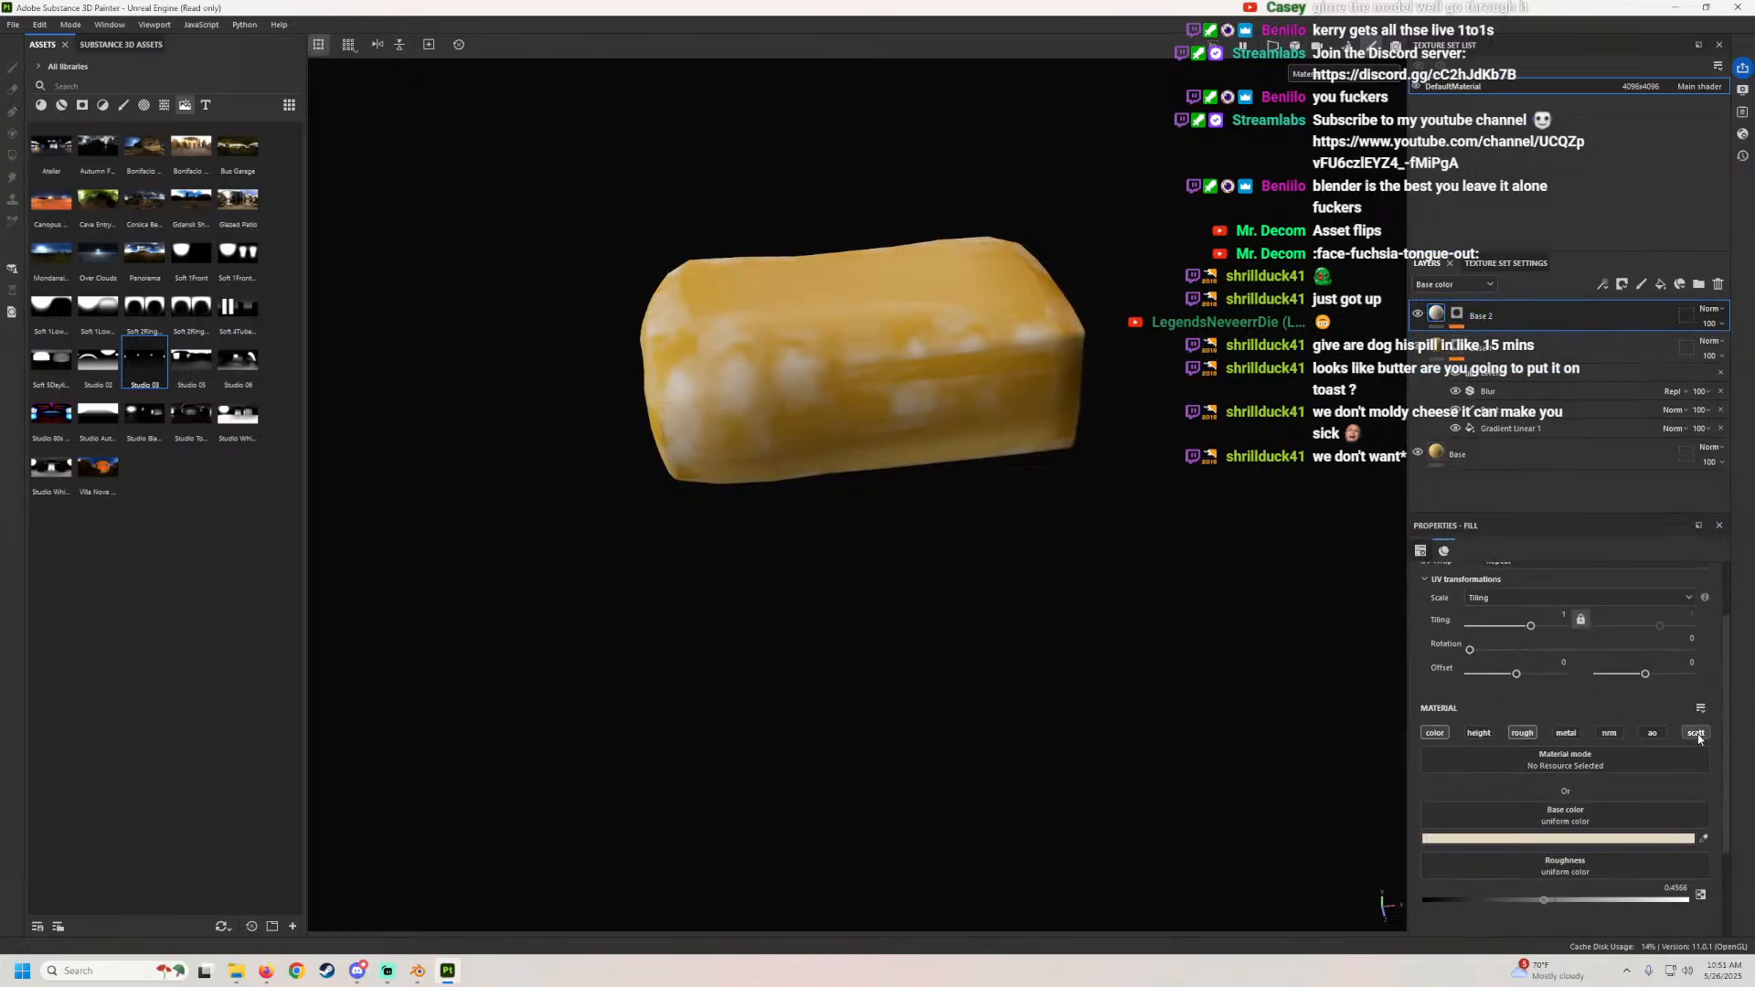
scroll(1536, 868, "down", 3)
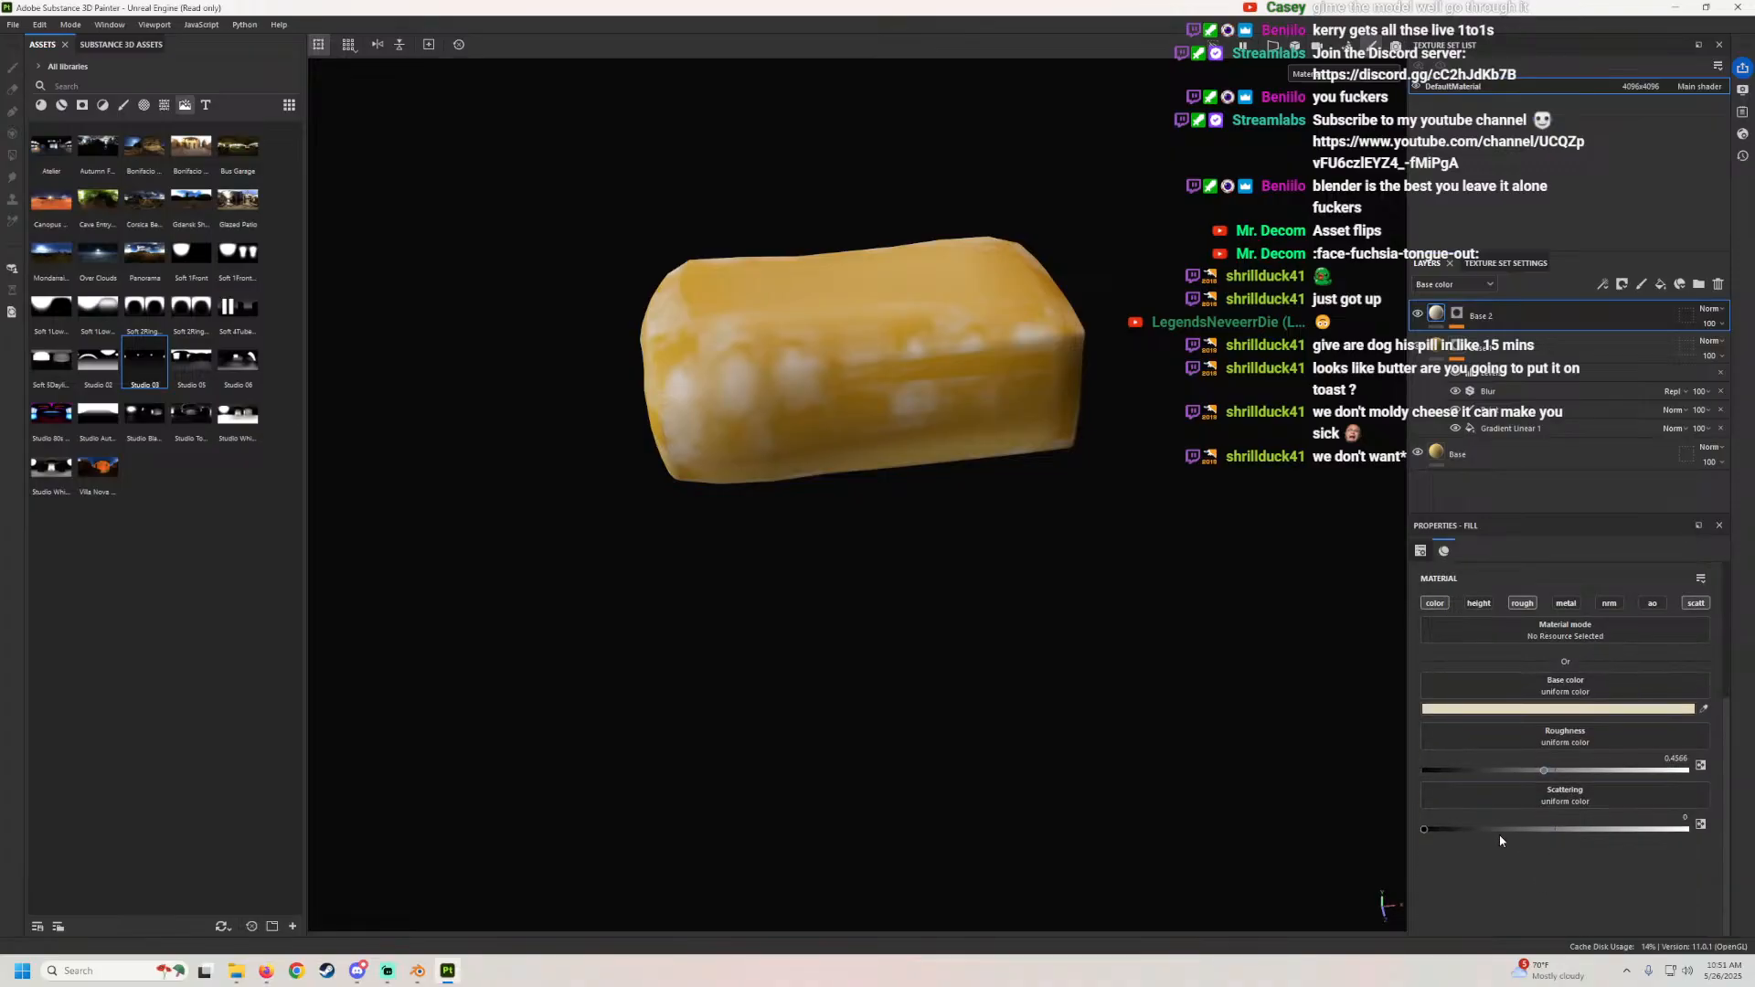
left_click_drag(1650, 822, 1691, 828)
Step: Restore the window to a smaller size, place it below the shared reference and orbit the block to compare it
left_click(1706, 7)
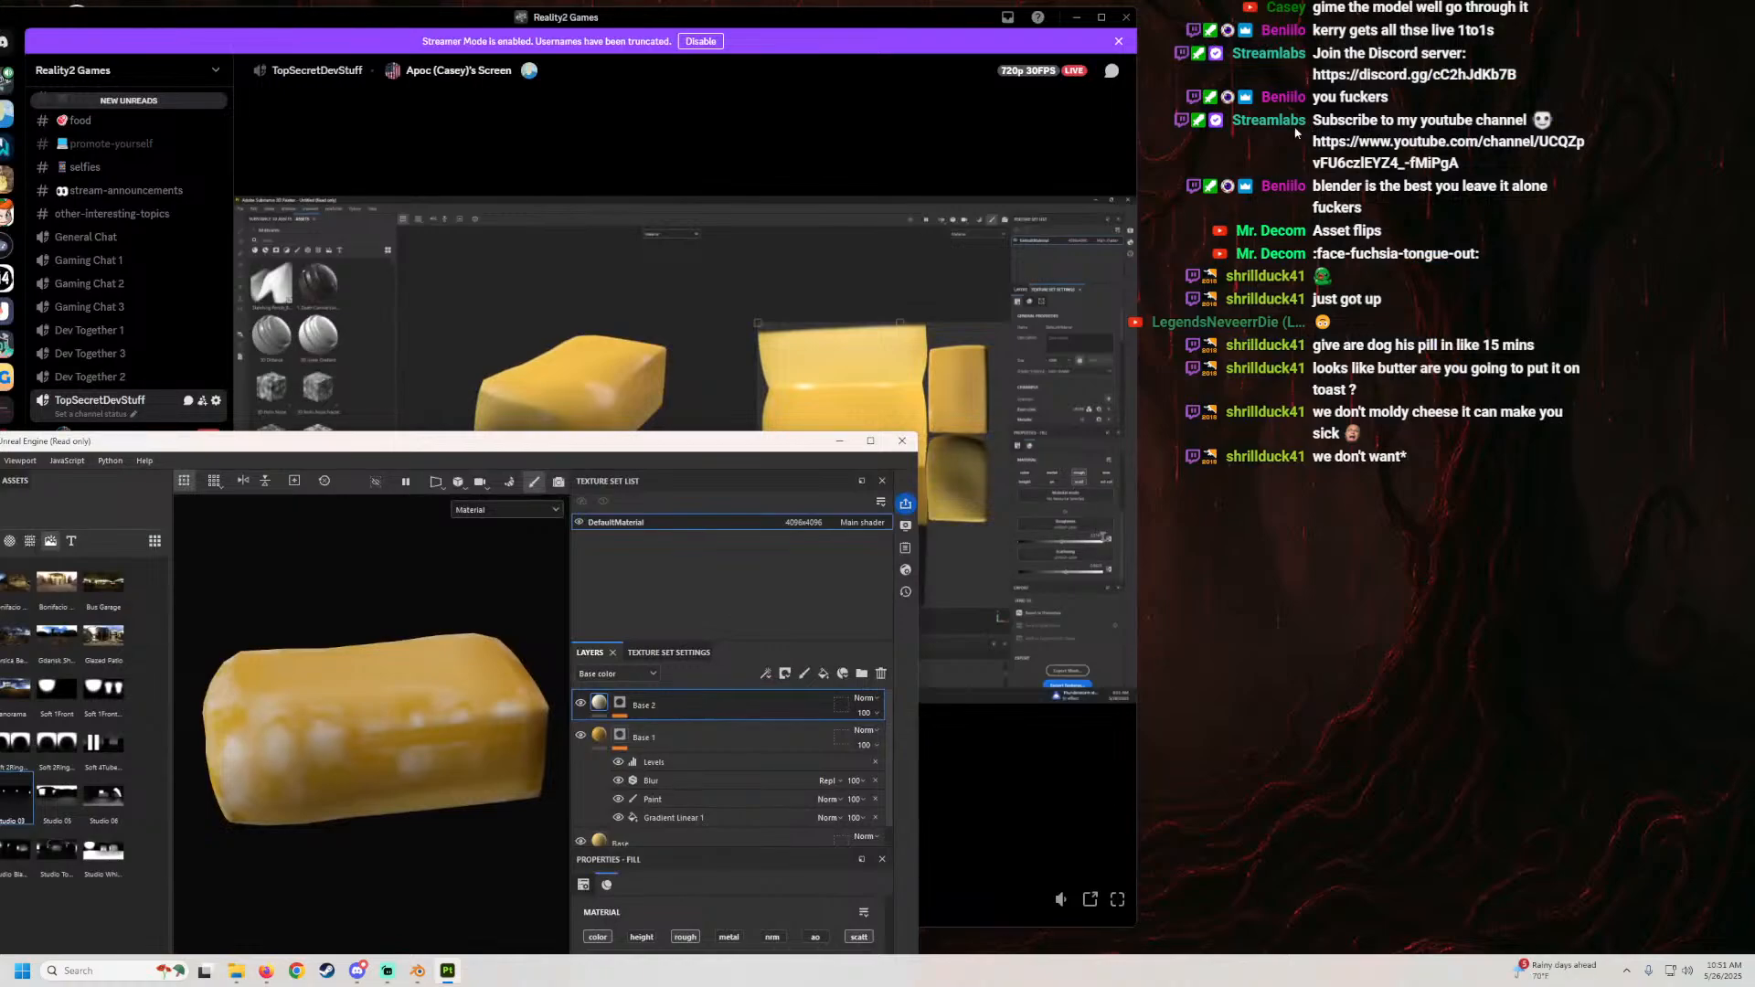
left_click_drag(678, 450, 1211, 441)
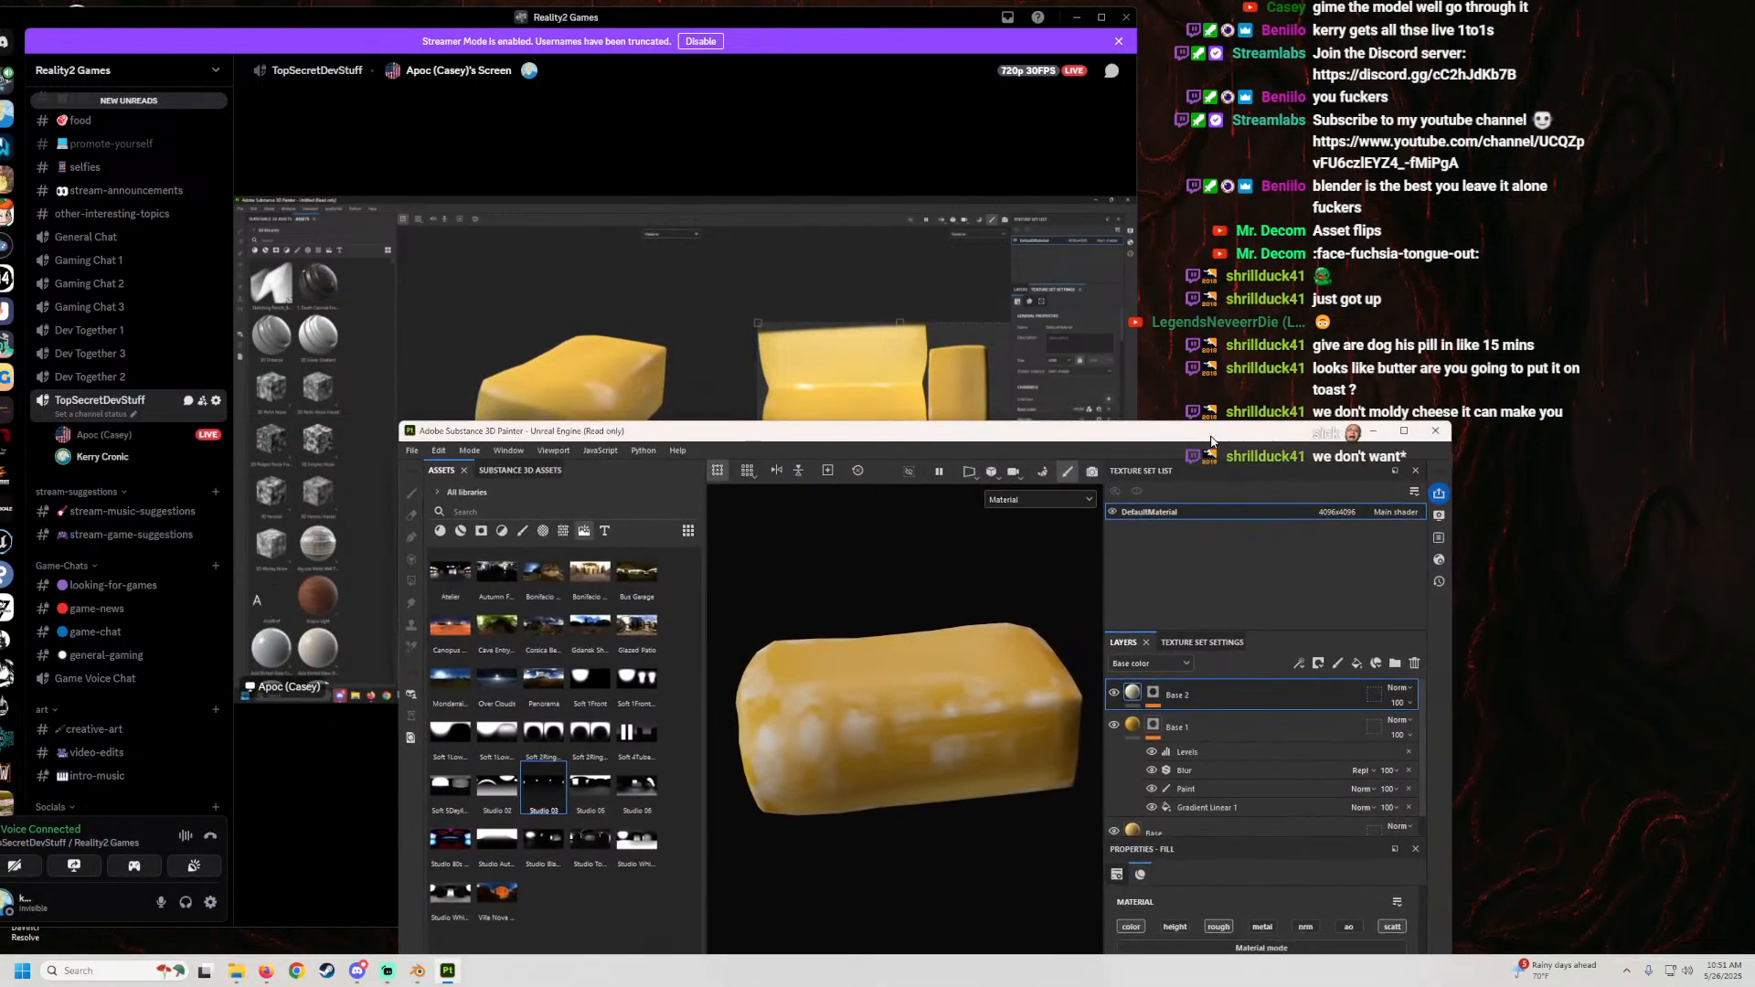
left_click_drag(952, 734, 946, 668, "alt")
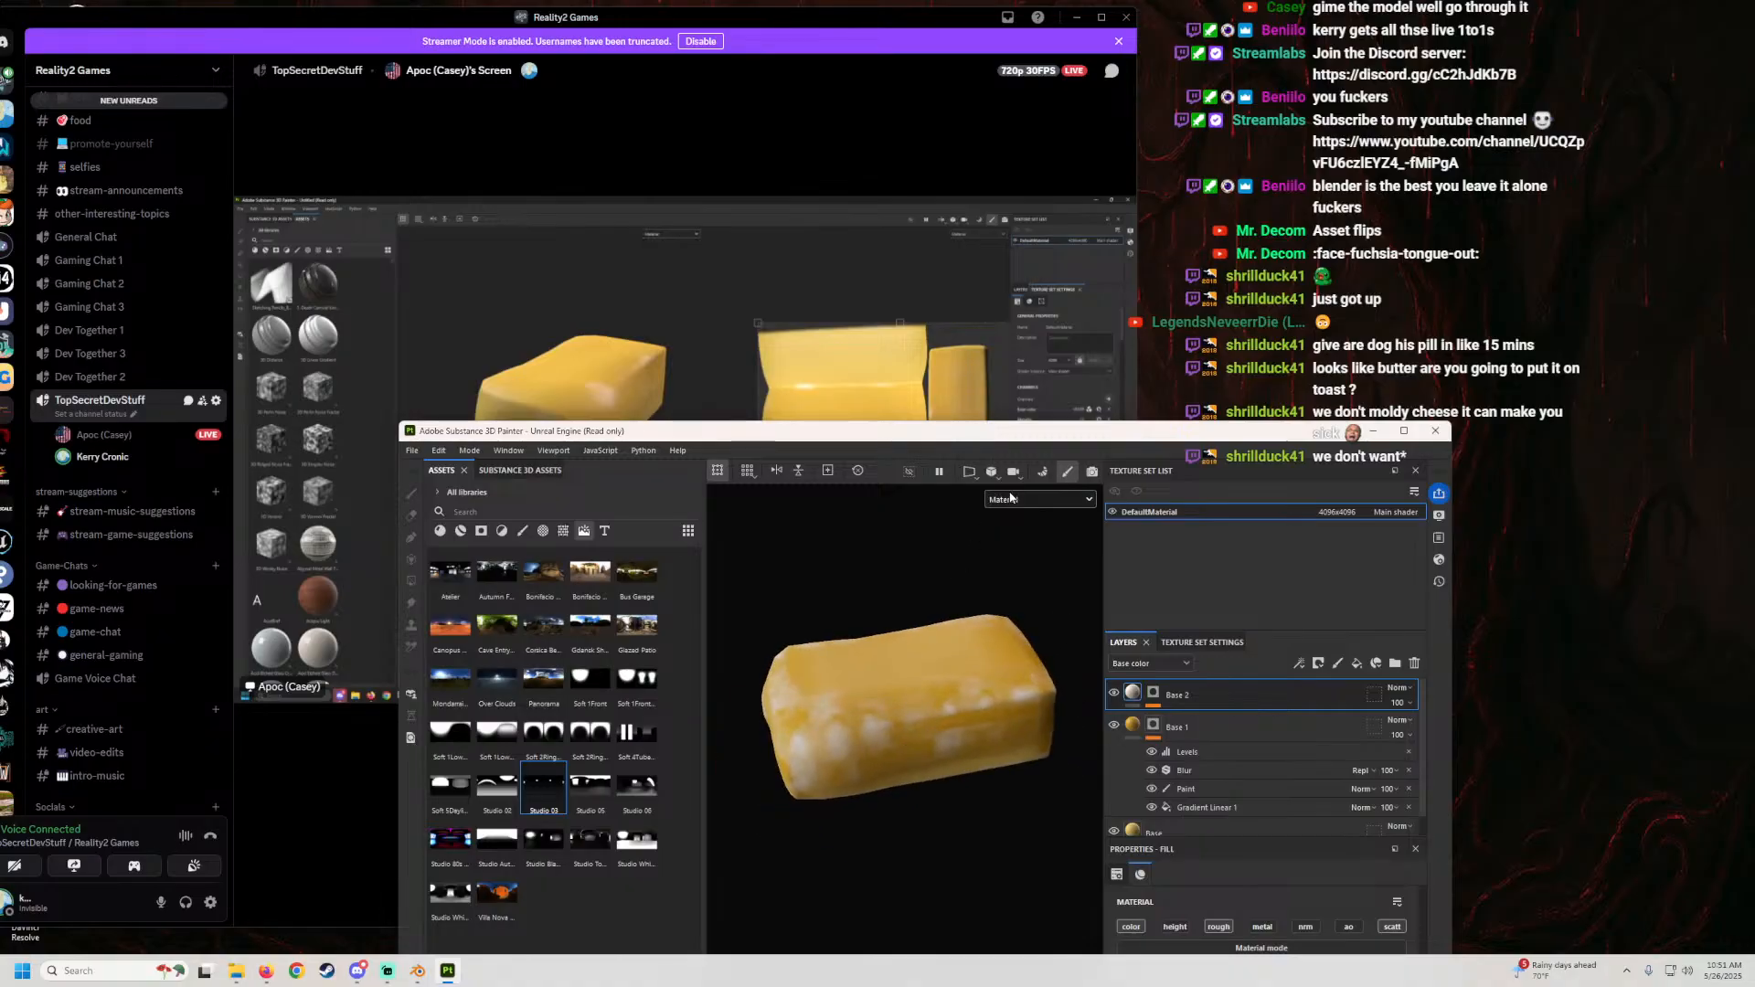
mouse_move(1015, 439)
left_mouse_down()
mouse_move(571, 542)
mouse_move(406, 486)
left_mouse_up()
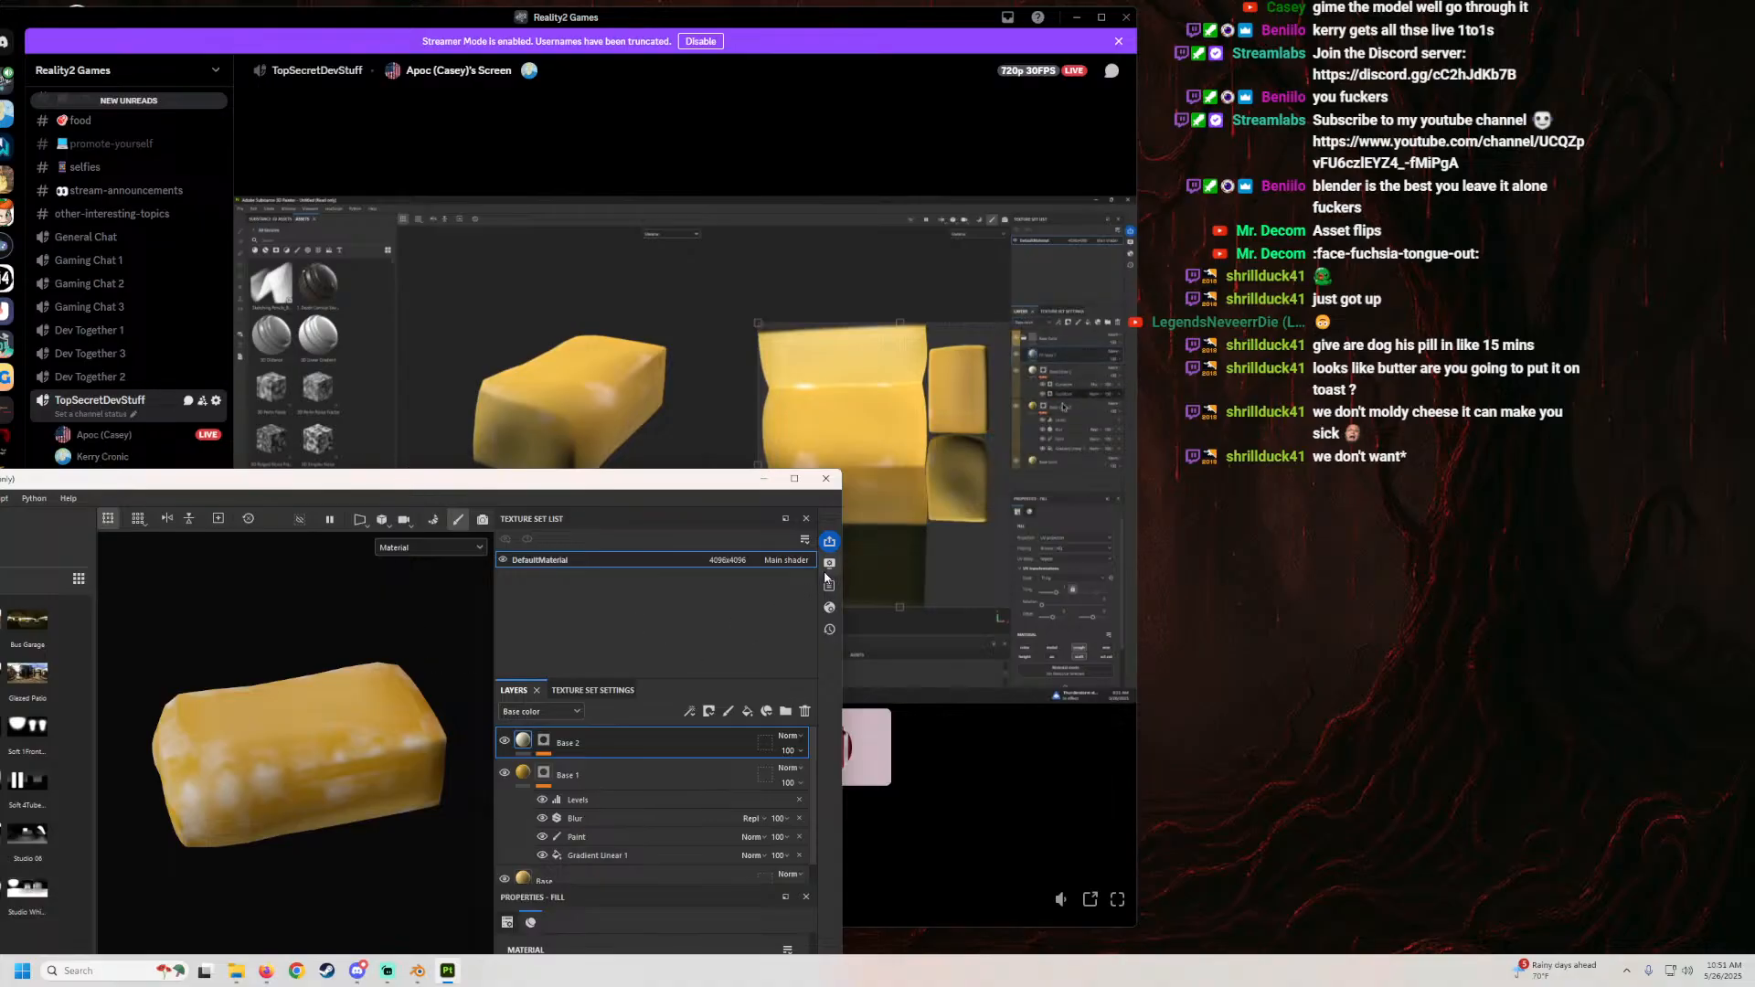
Step: Open the shader settings and dock them together with the Texture Set List
left_click(829, 609)
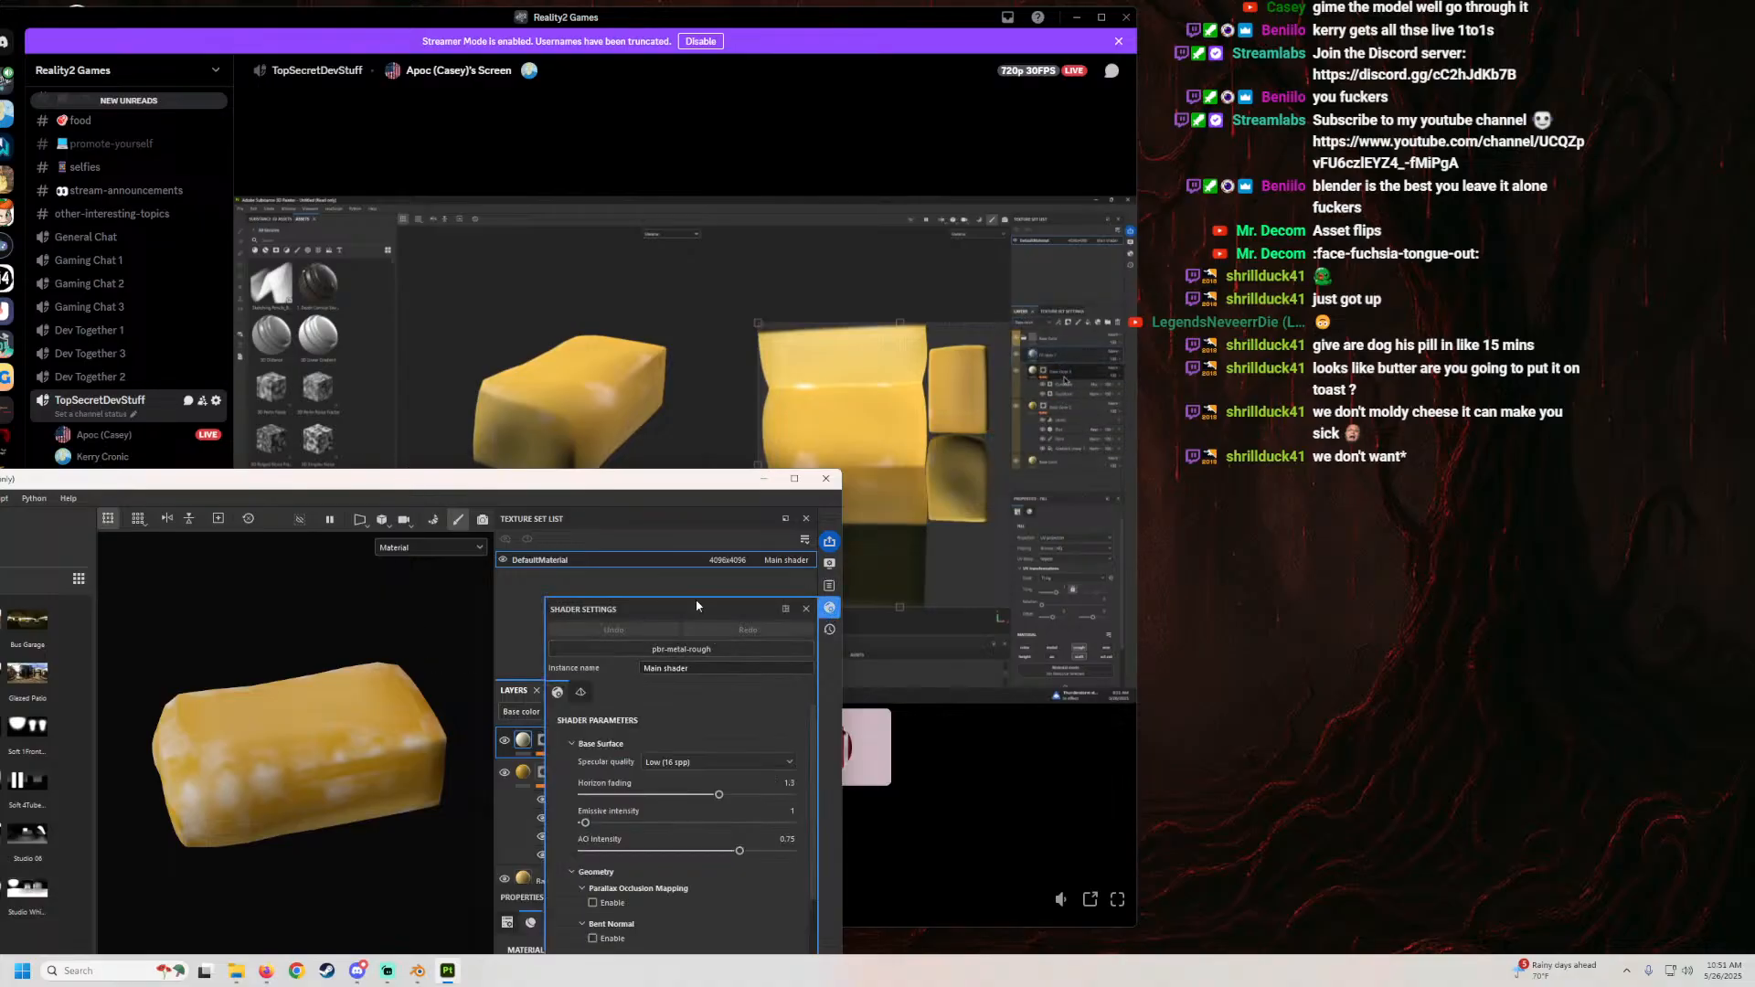
left_click_drag(667, 608, 609, 685)
scroll(621, 766, "down", 5)
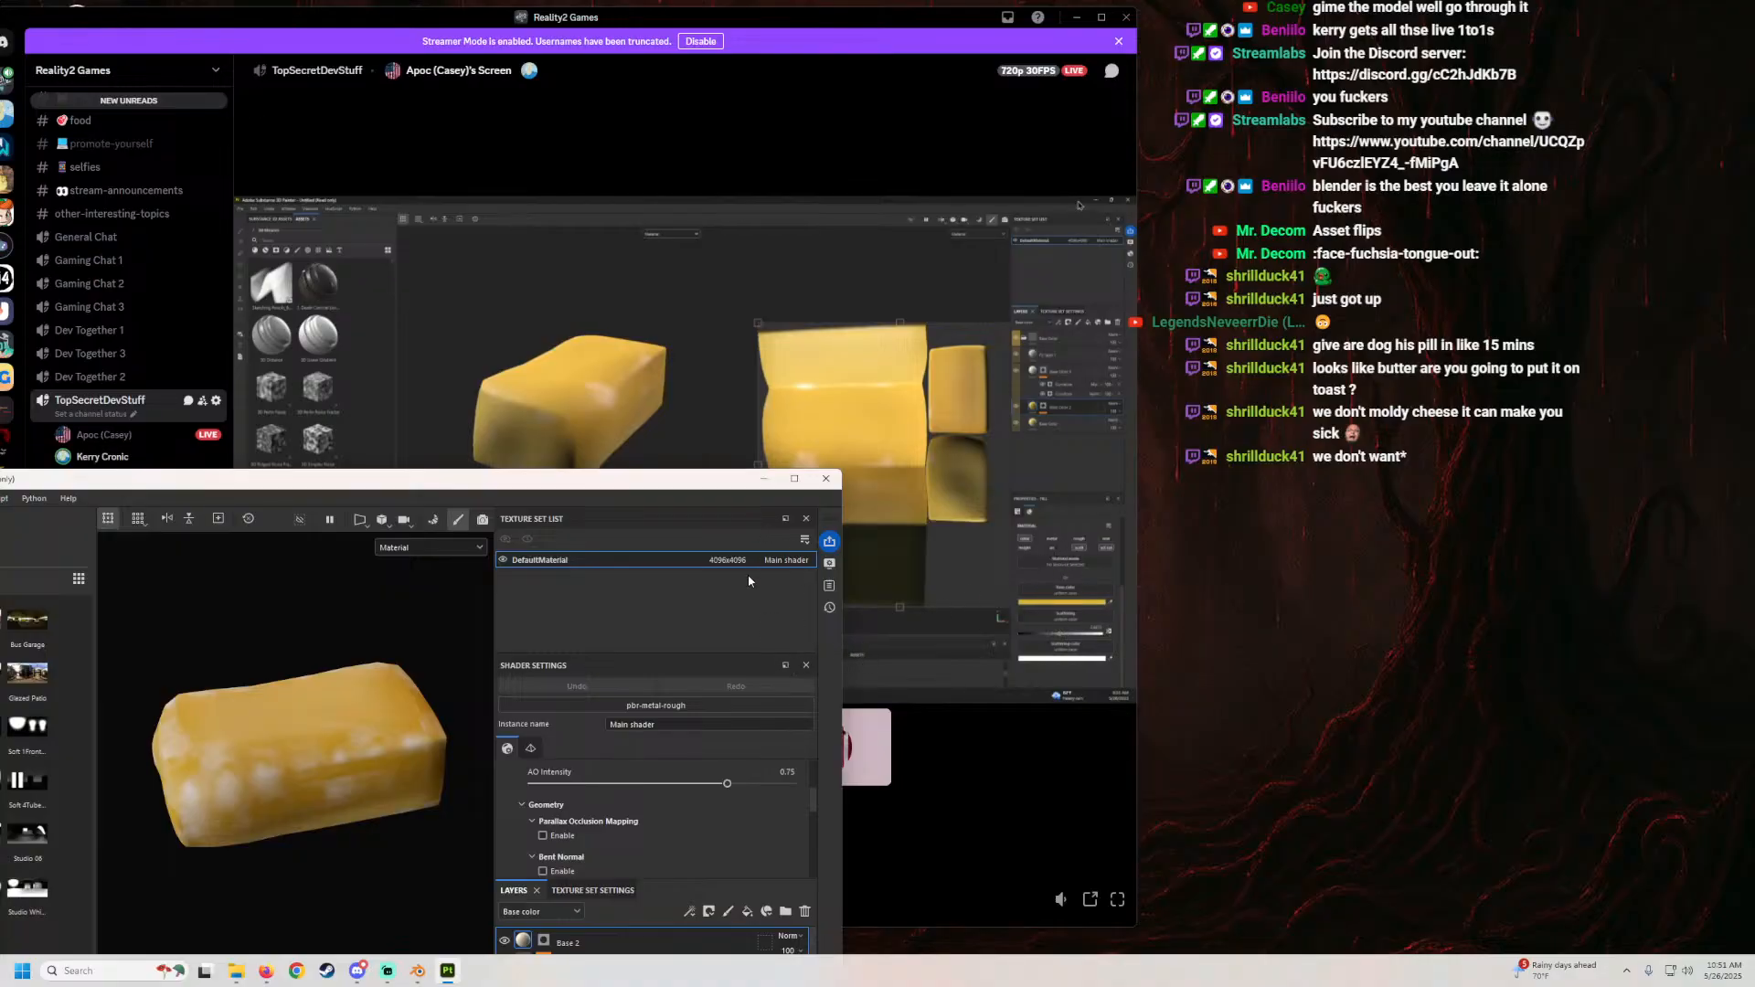
left_click(592, 891)
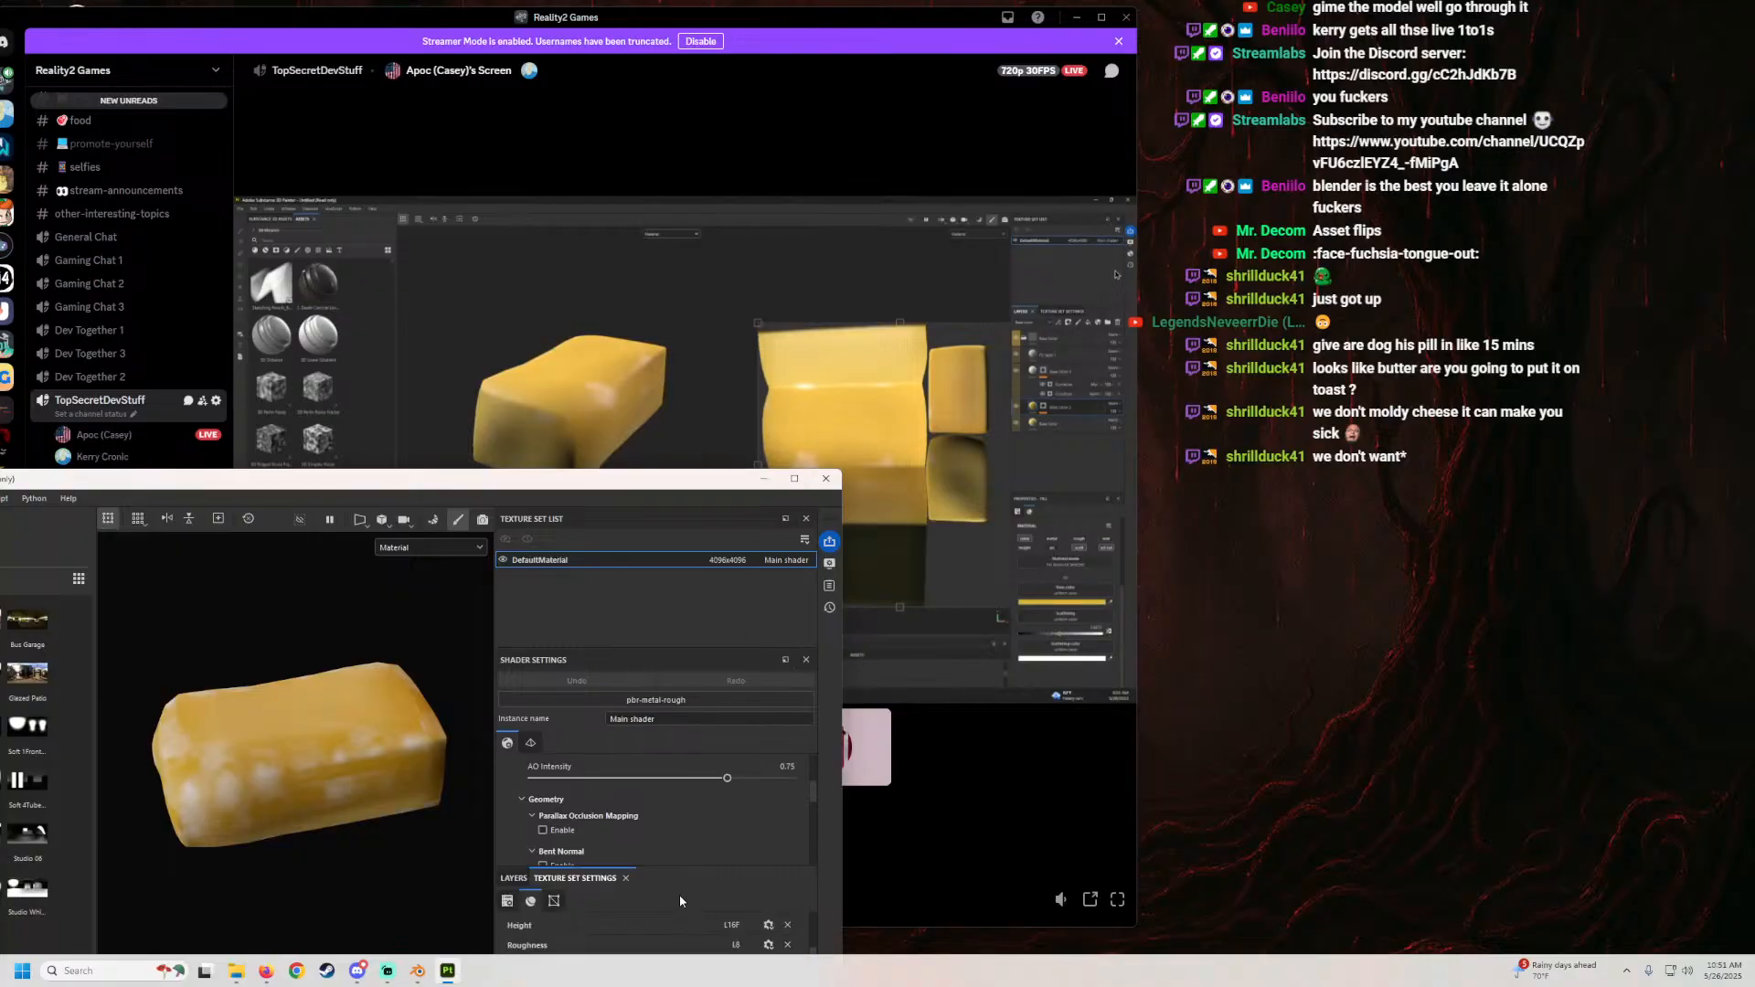
scroll(595, 781, "up", 5)
left_click_drag(536, 665, 603, 585)
Step: Add a Scattering color channel to the texture set
scroll(663, 827, "up", 5)
scroll(805, 892, "down", 1)
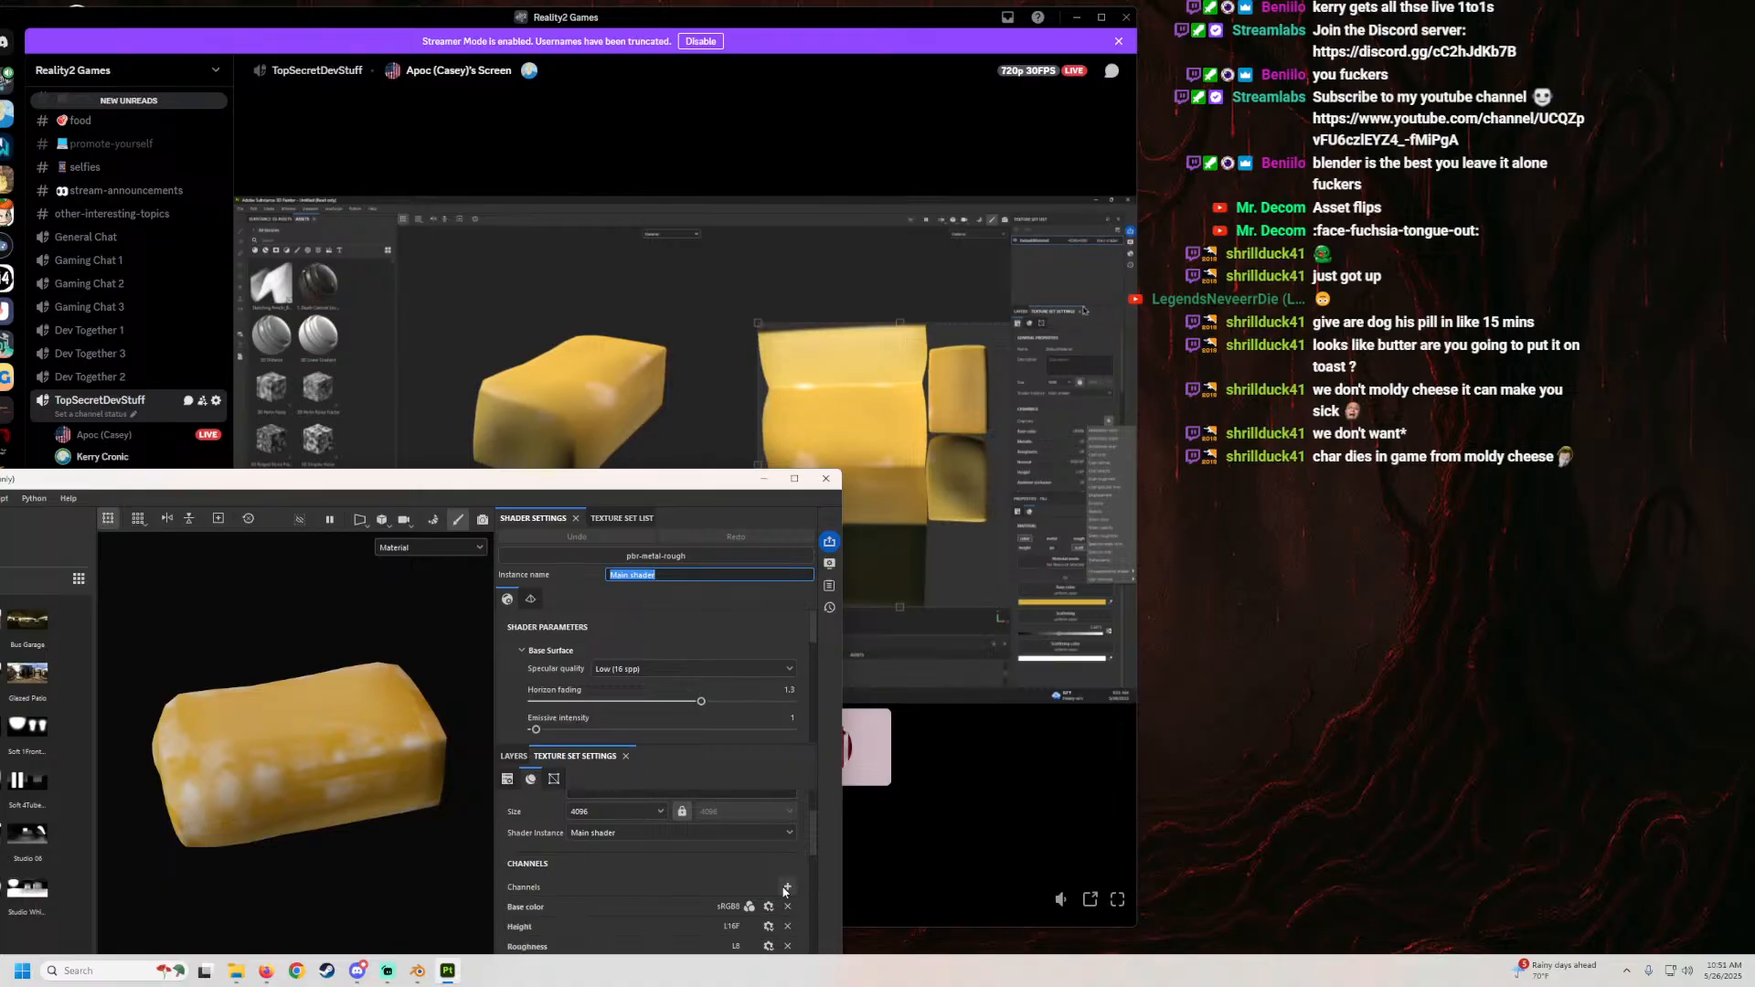
left_click(787, 886)
left_click(818, 803)
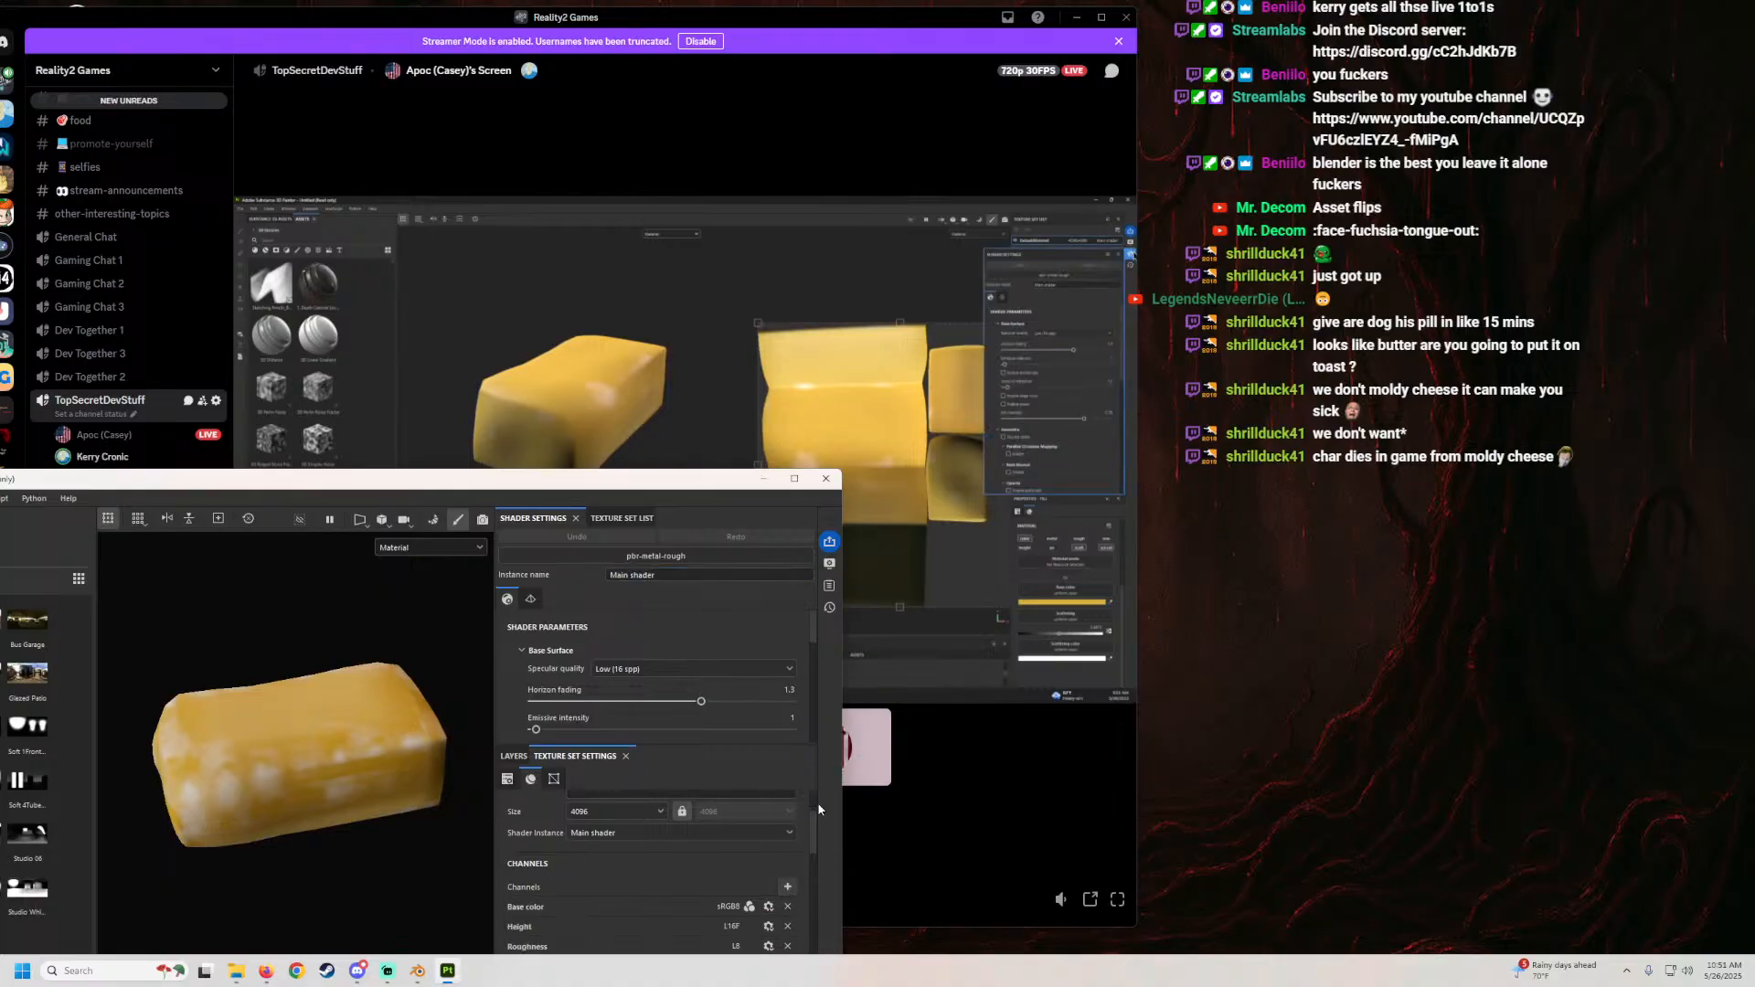
Step: Move the window clear of the shared reference and review the Base 2 fill layer's material channels
left_click_drag(666, 471, 639, 451)
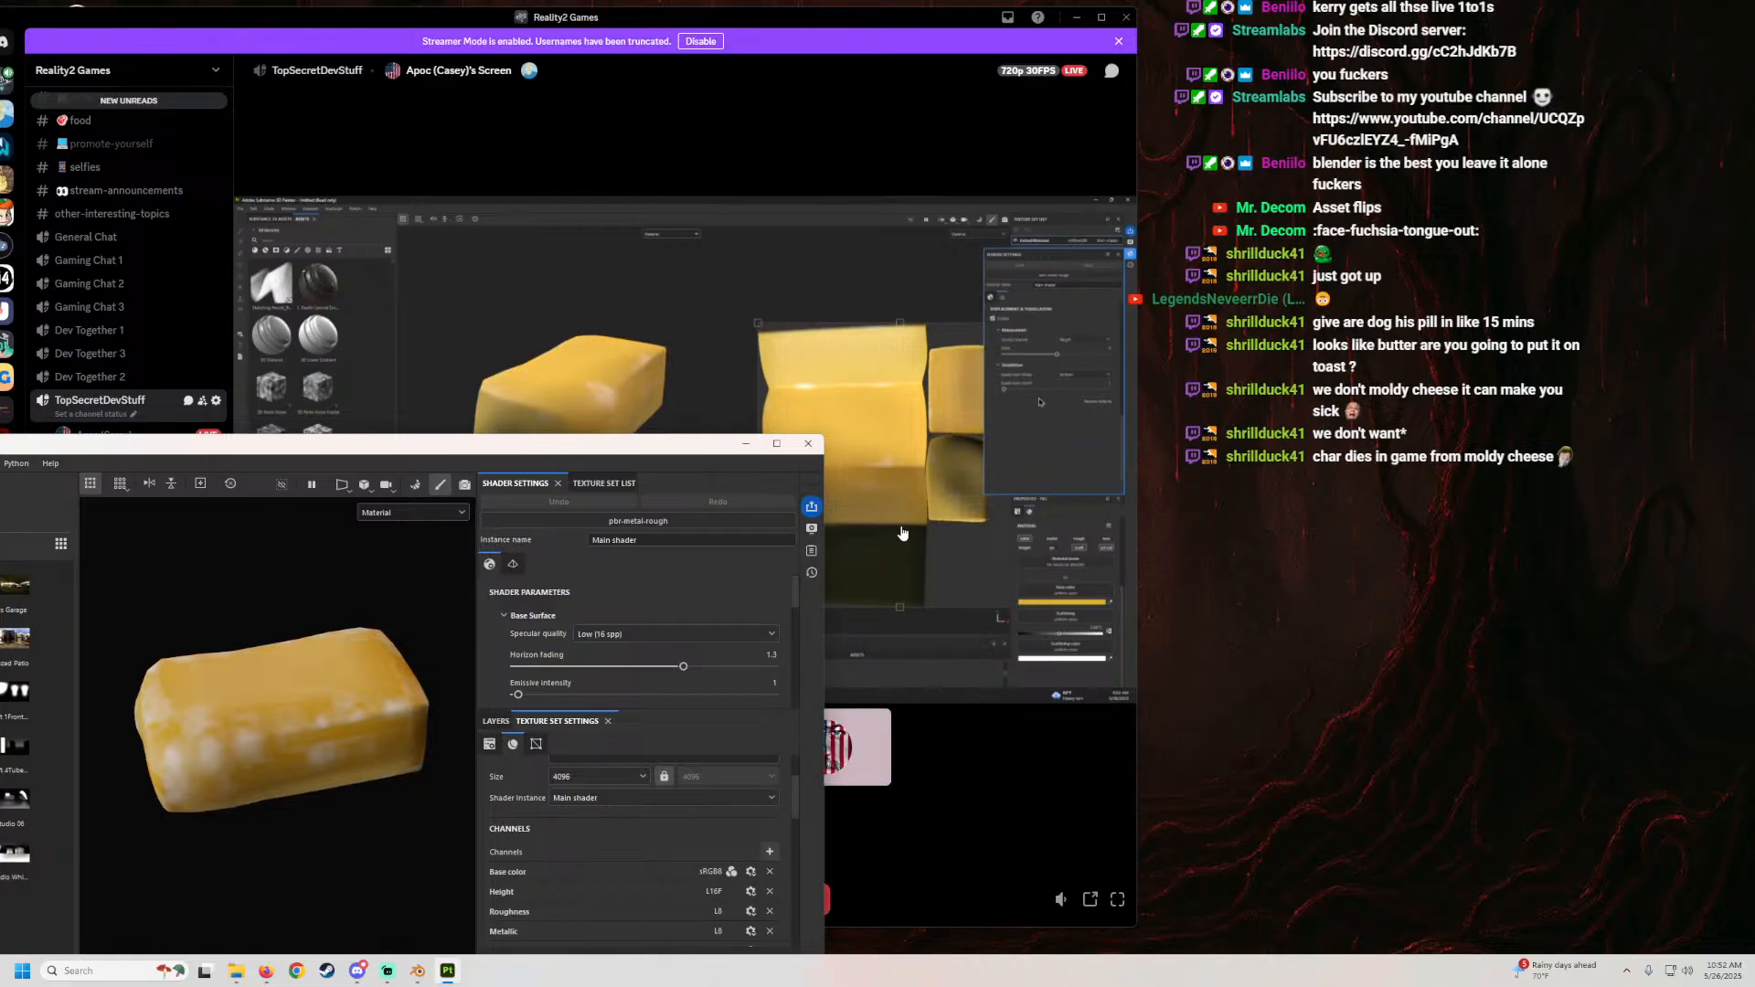
mouse_move(672, 457)
left_mouse_down()
mouse_move(708, 431)
mouse_move(565, 346)
mouse_move(446, 320)
mouse_move(463, 288)
mouse_move(631, 762)
mouse_move(521, 327)
mouse_move(472, 279)
left_mouse_up()
scroll(419, 884, "down", 2)
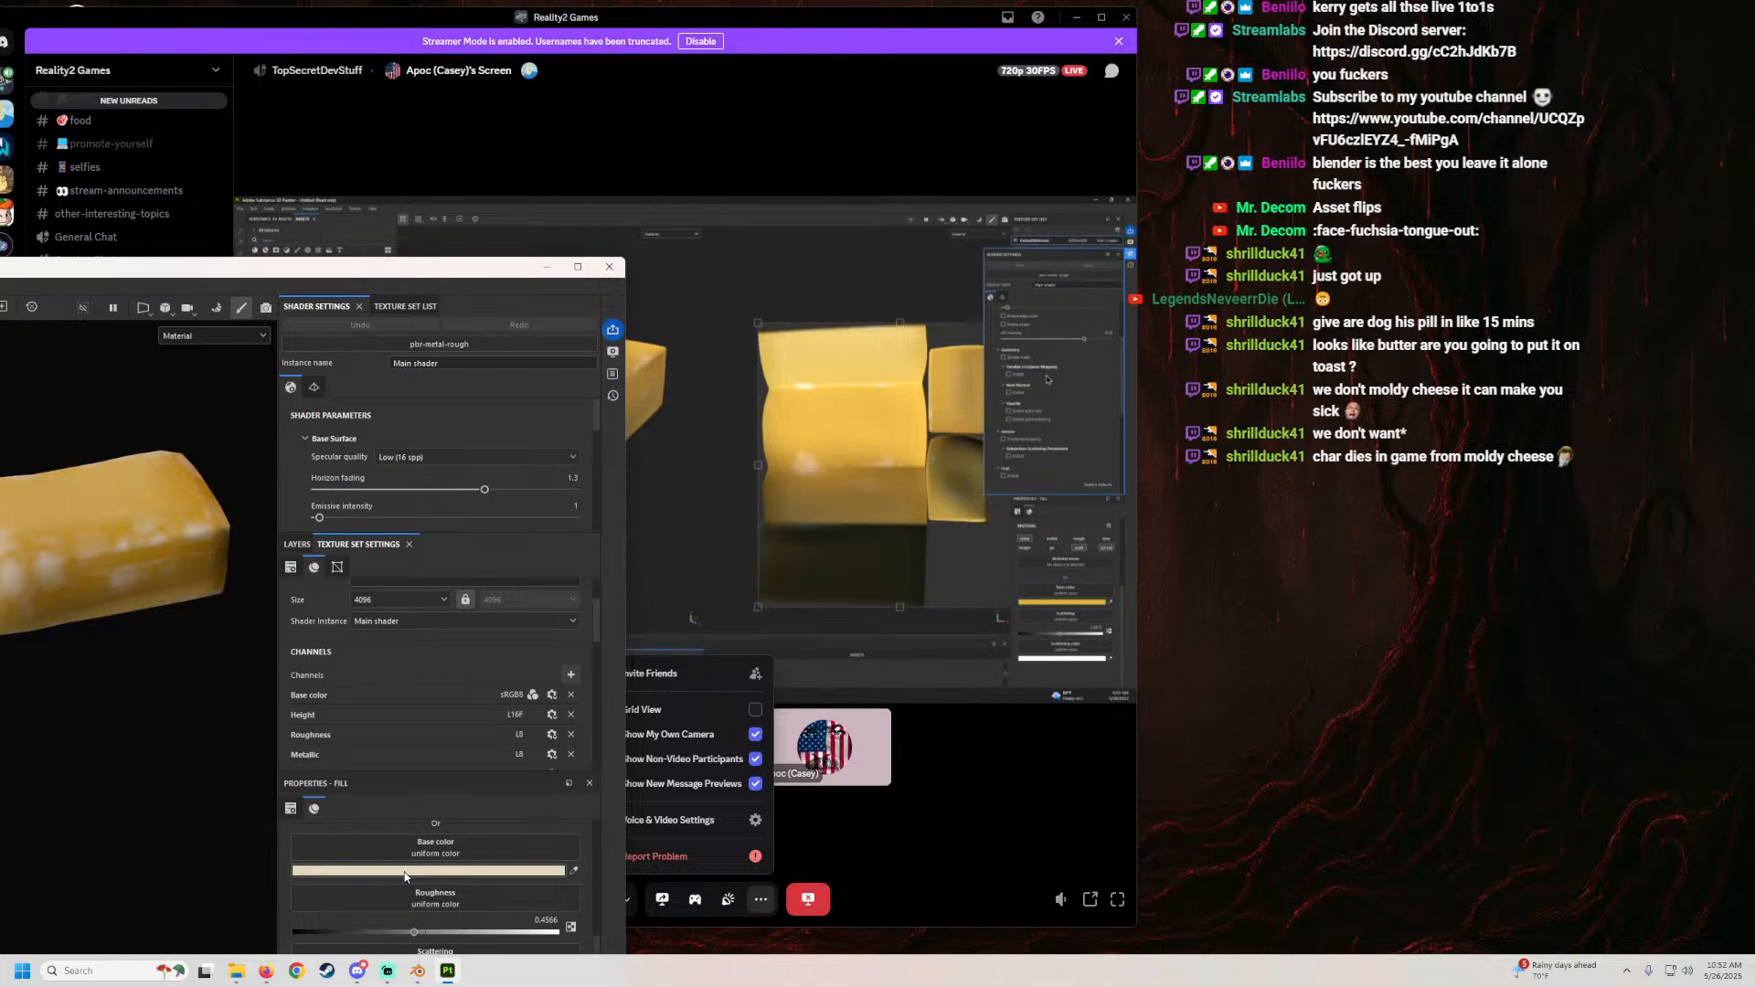
scroll(403, 877, "up", 5)
scroll(396, 882, "down", 3)
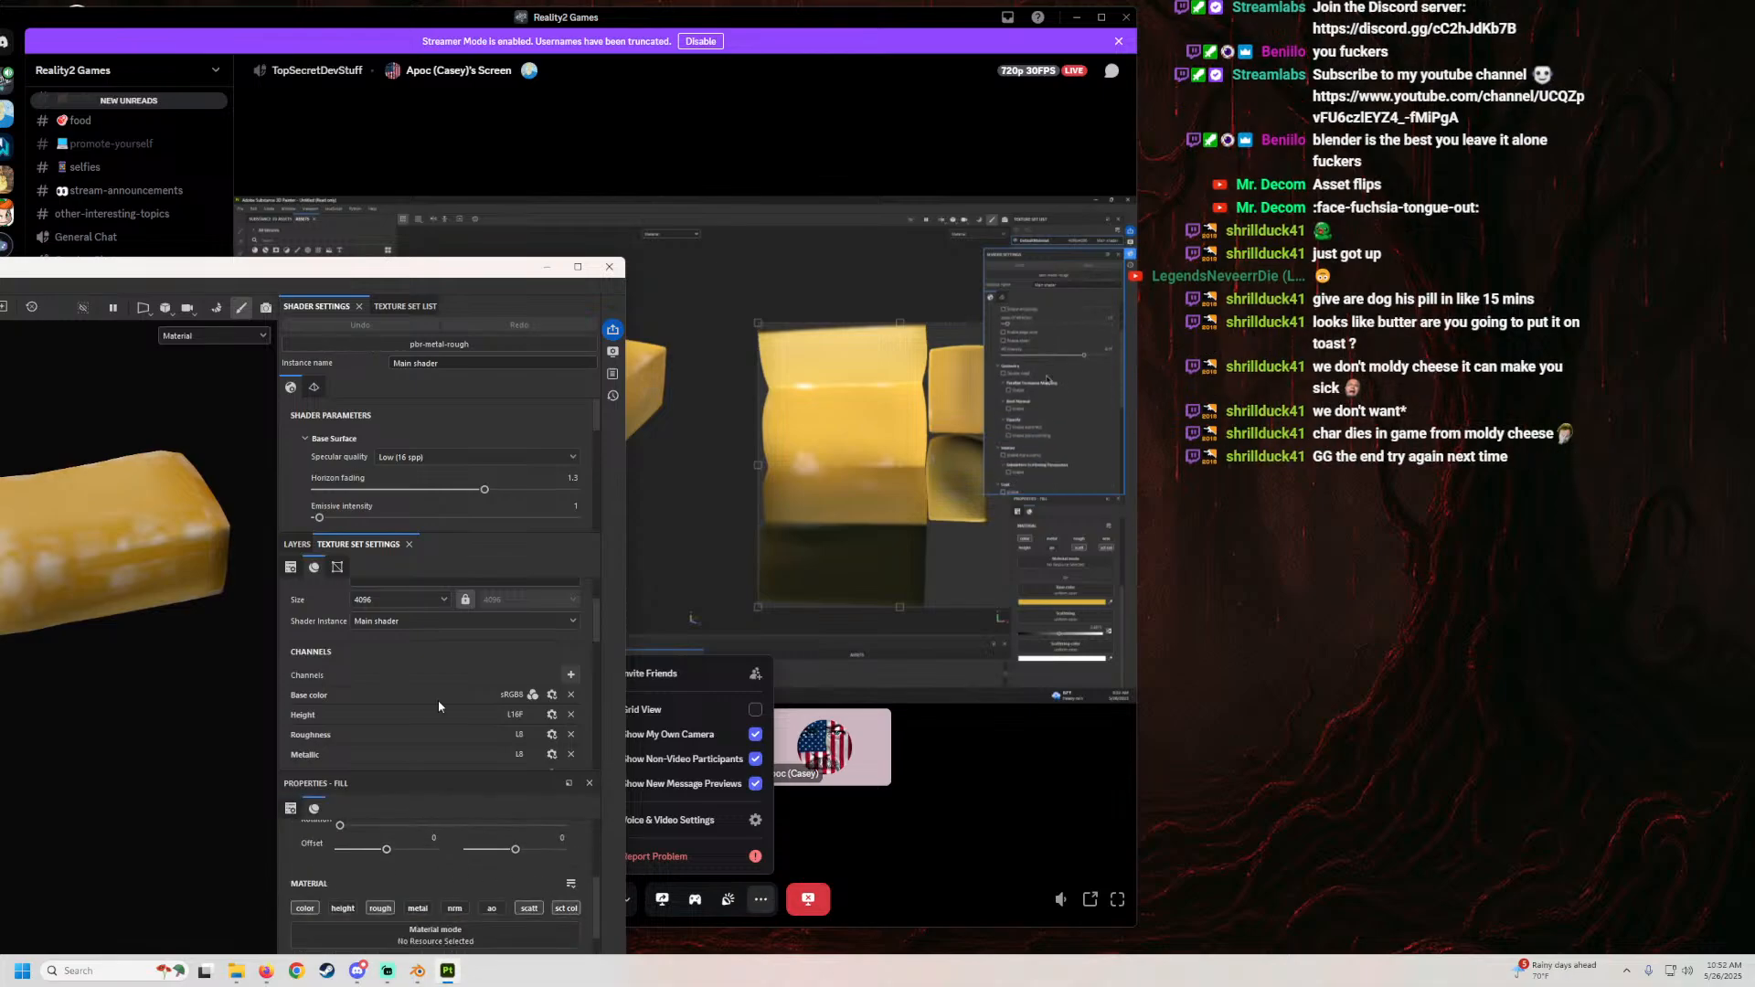
left_click_drag(360, 283, 369, 174)
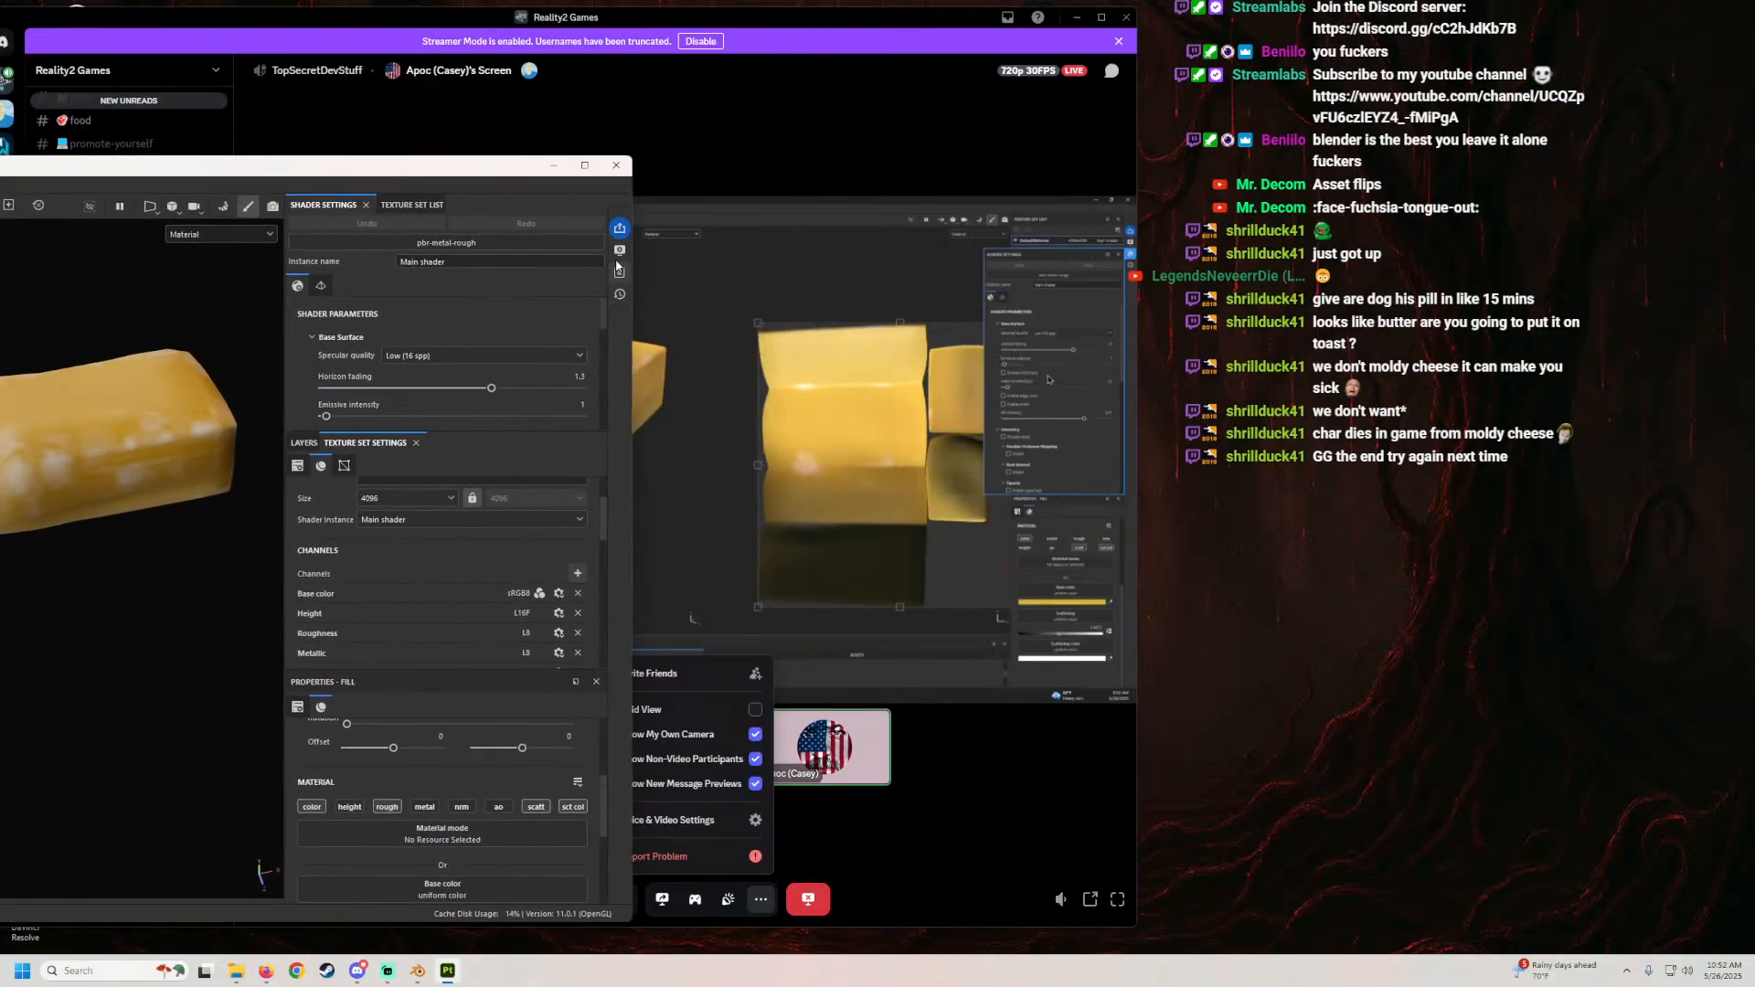
Step: Look over the environment options in the display settings, then close them
left_click(619, 250)
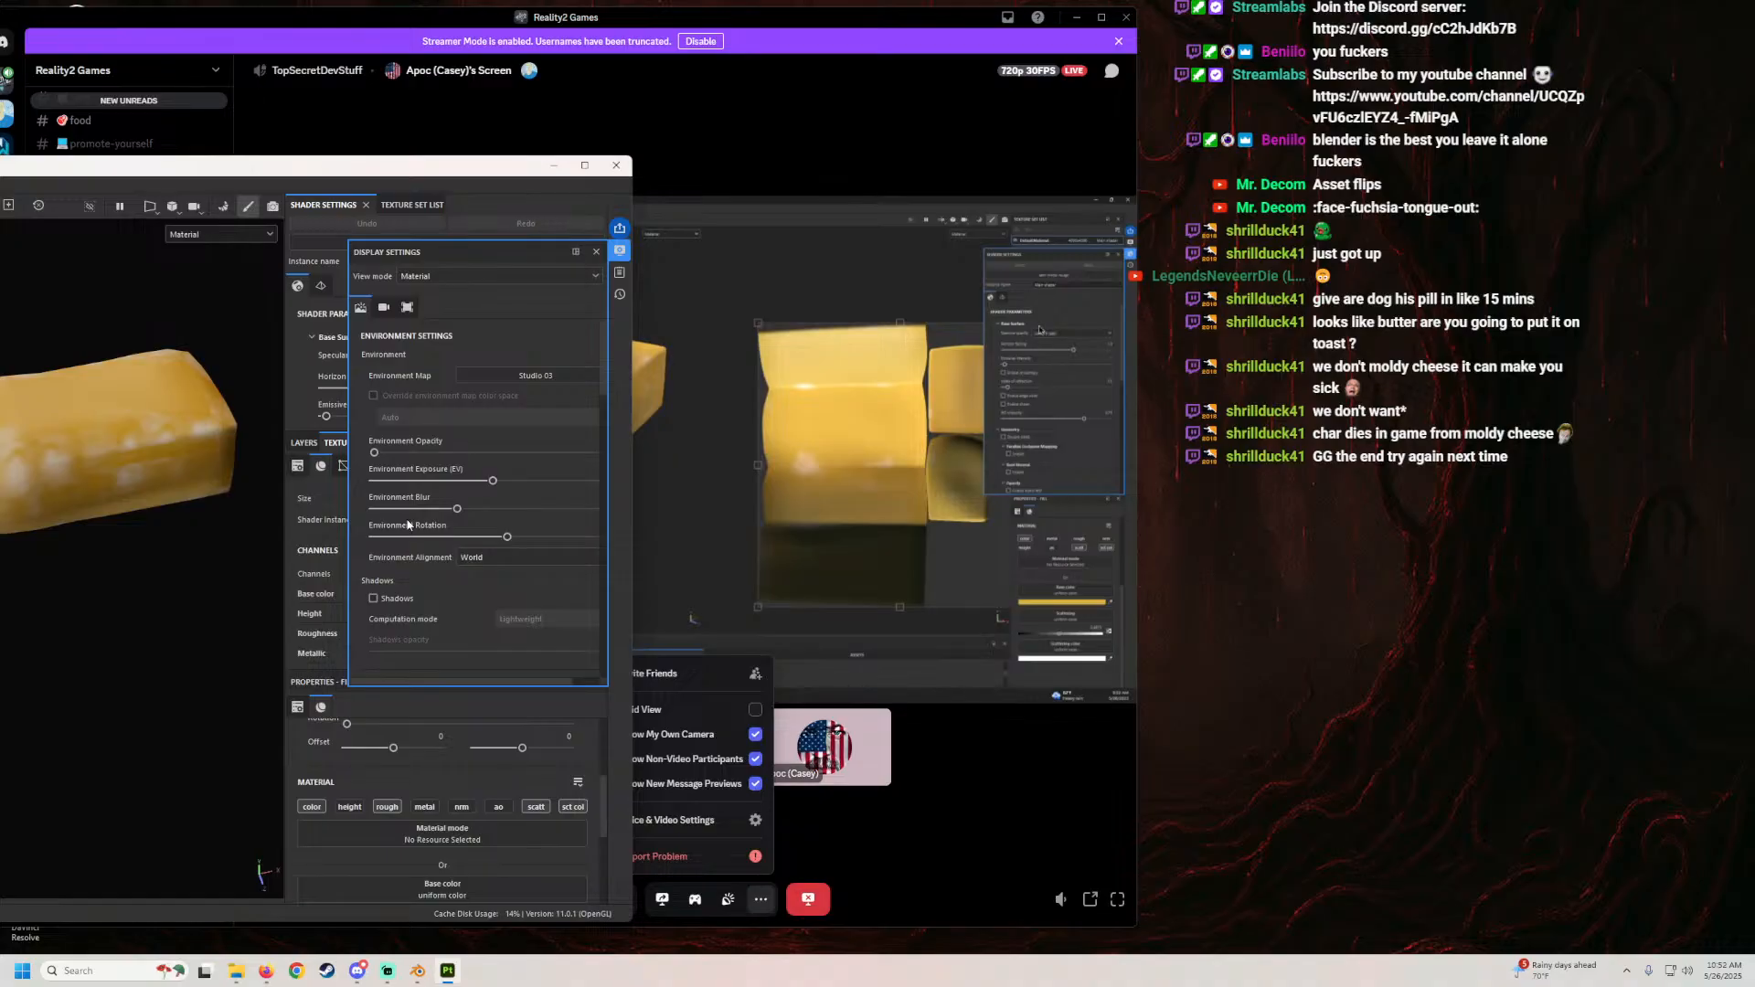
scroll(407, 546, "down", 2)
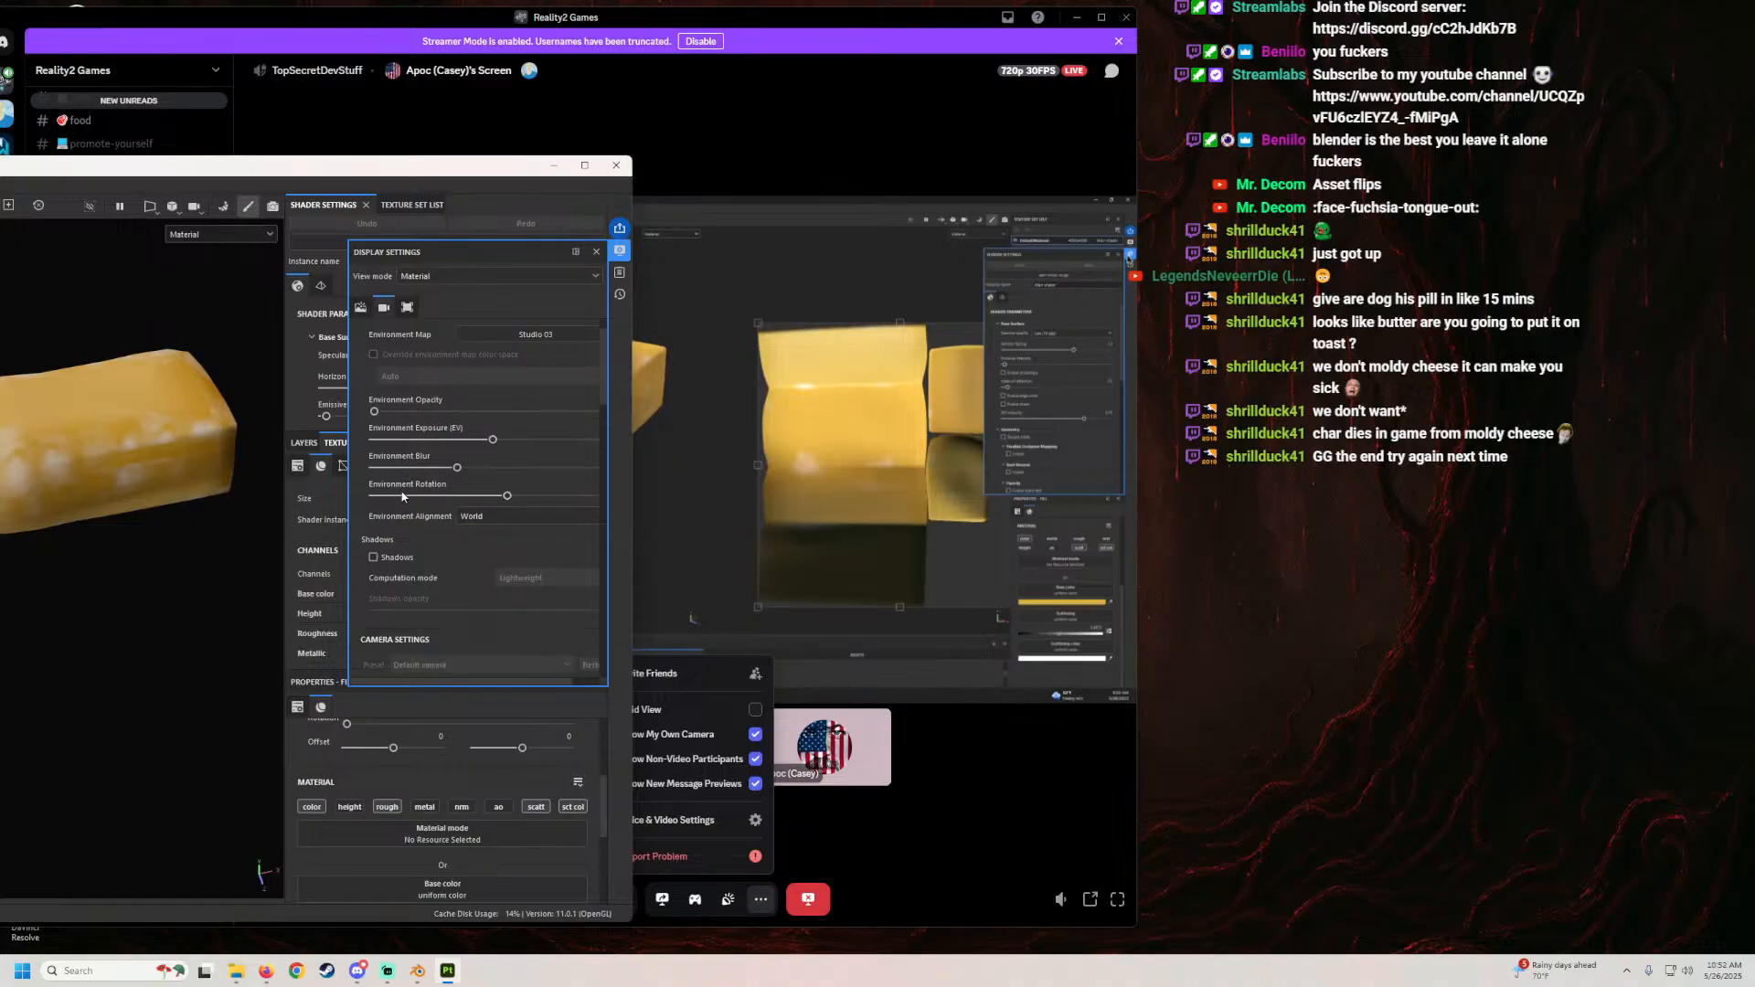
scroll(402, 546, "up", 2)
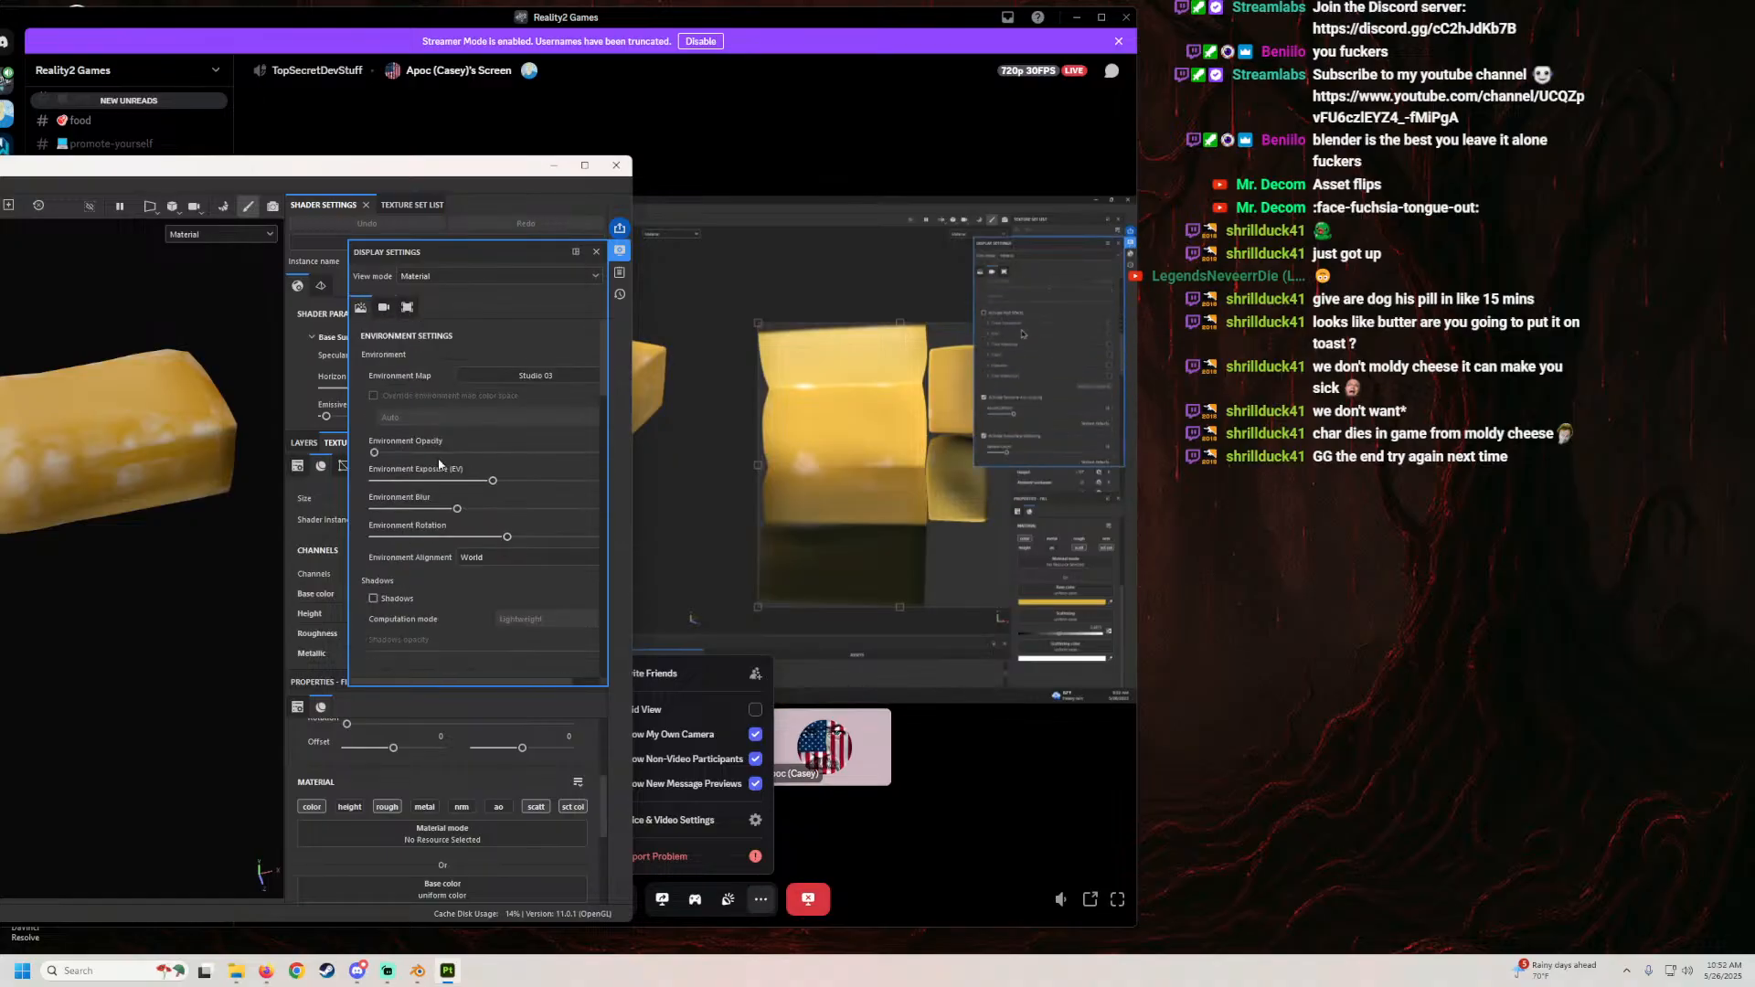
left_click(596, 251)
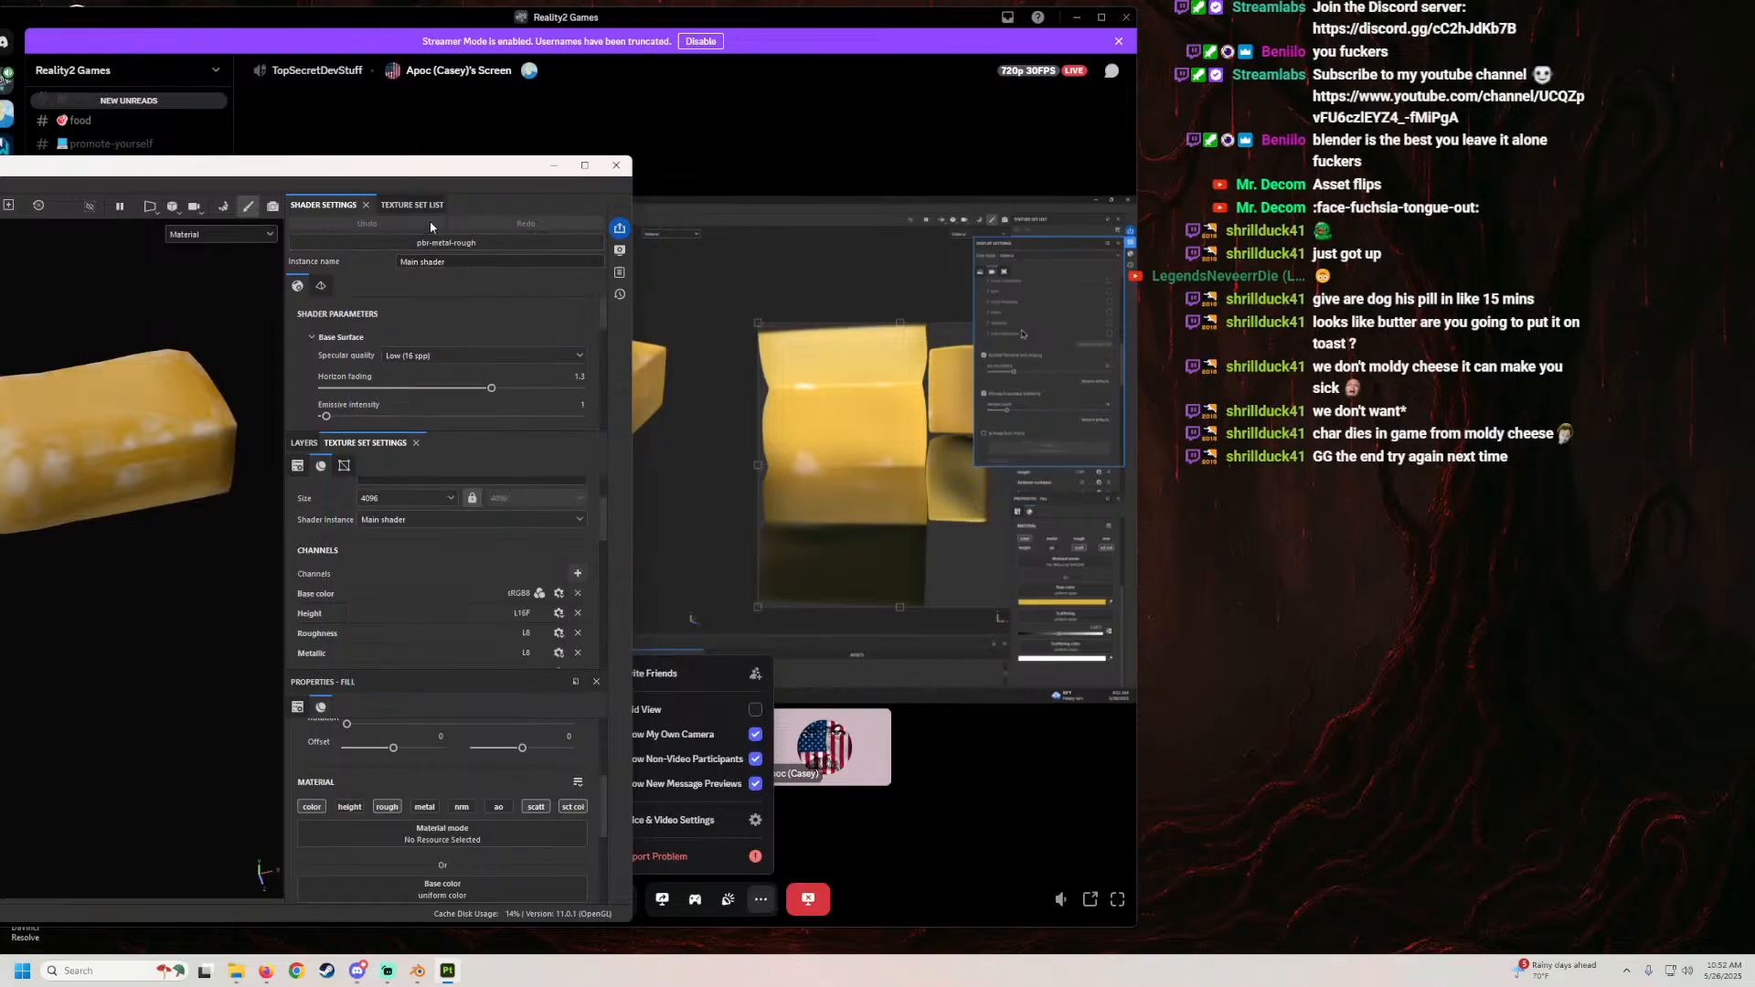
Step: Examine the shader's subsurface scattering, displacement and tessellation parameters
left_click(403, 205)
left_click(324, 205)
left_click_drag(329, 208, 411, 206)
scroll(325, 370, "down", 1)
scroll(326, 370, "down", 5)
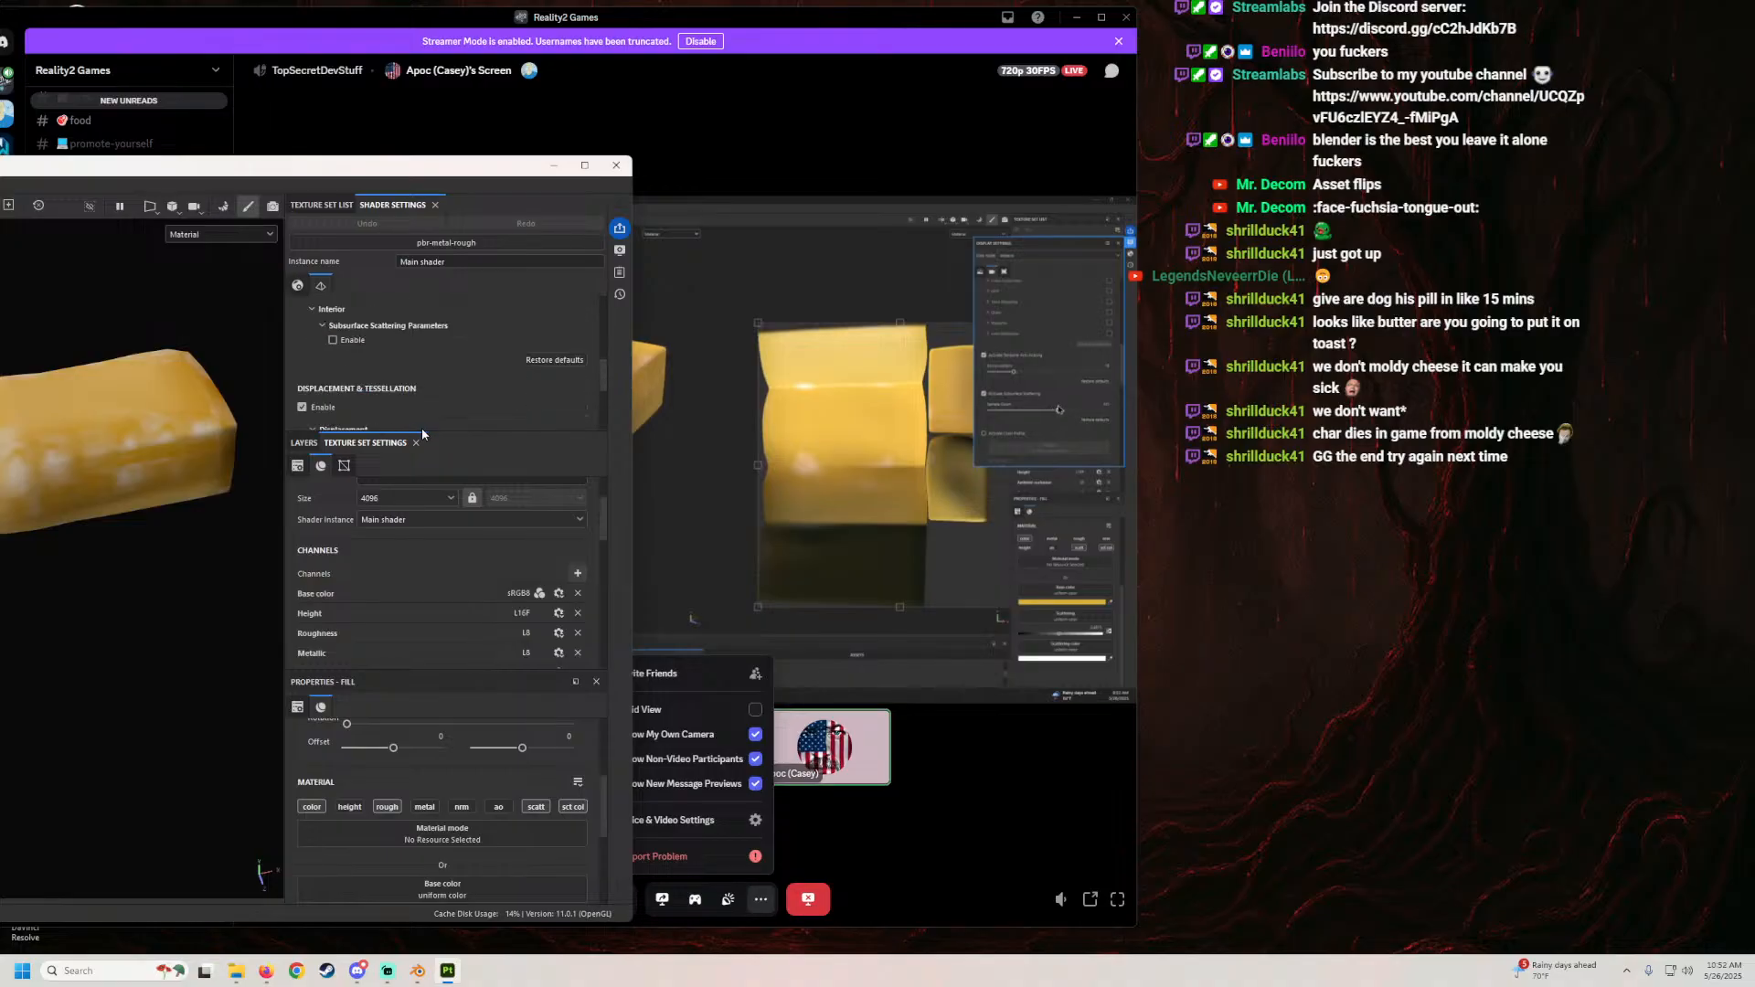
left_click_drag(385, 208, 330, 208)
scroll(342, 374, "down", 2)
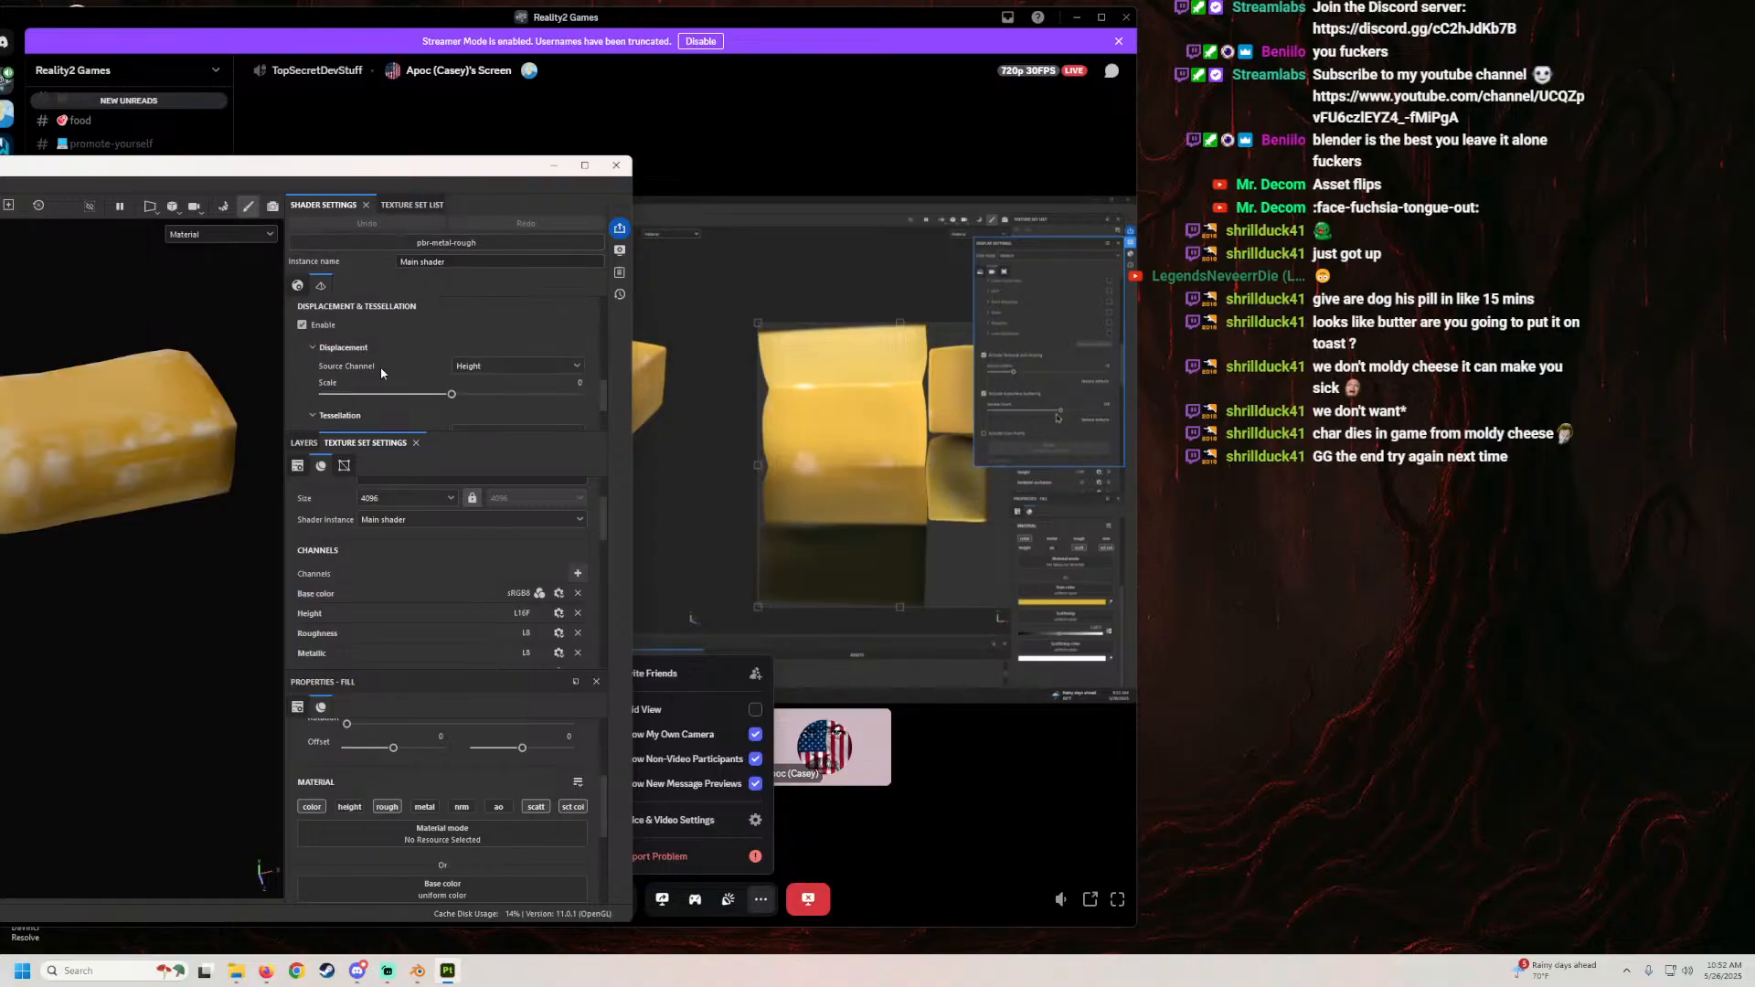
scroll(342, 375, "down", 2)
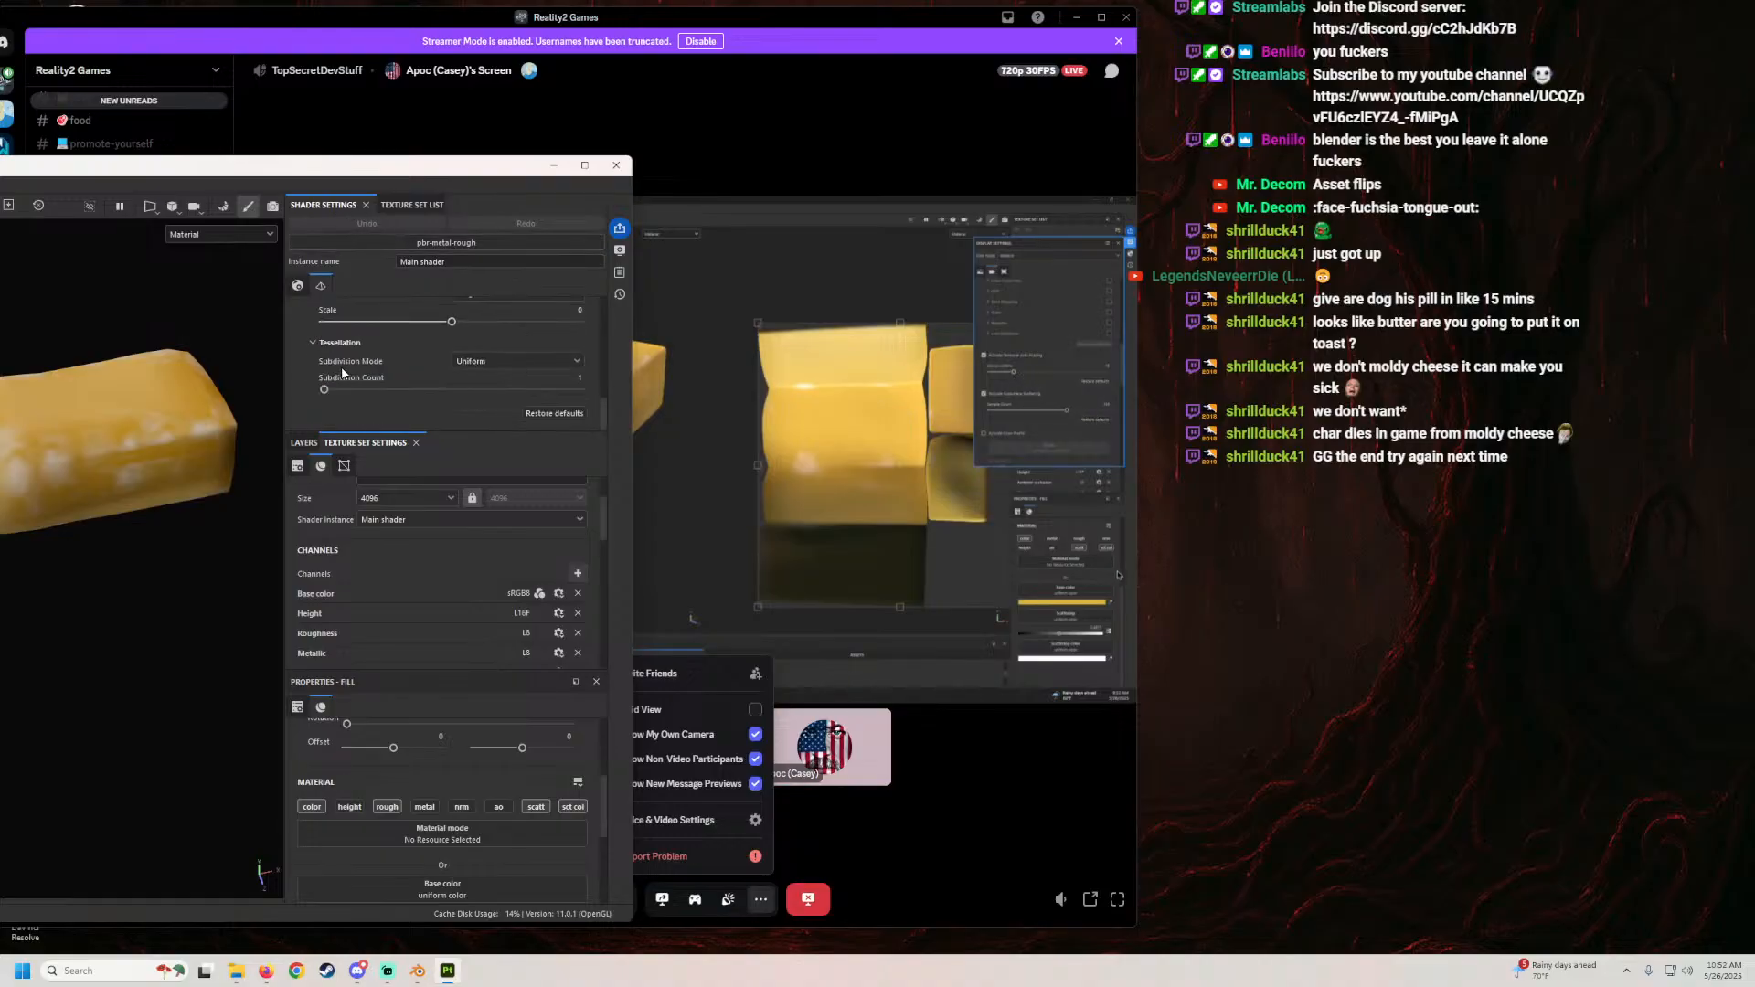
Step: Examine the display settings for camera, subsurface scattering, tone mapping and viewport options against the shared reference
left_click(619, 249)
scroll(377, 538, "down", 6)
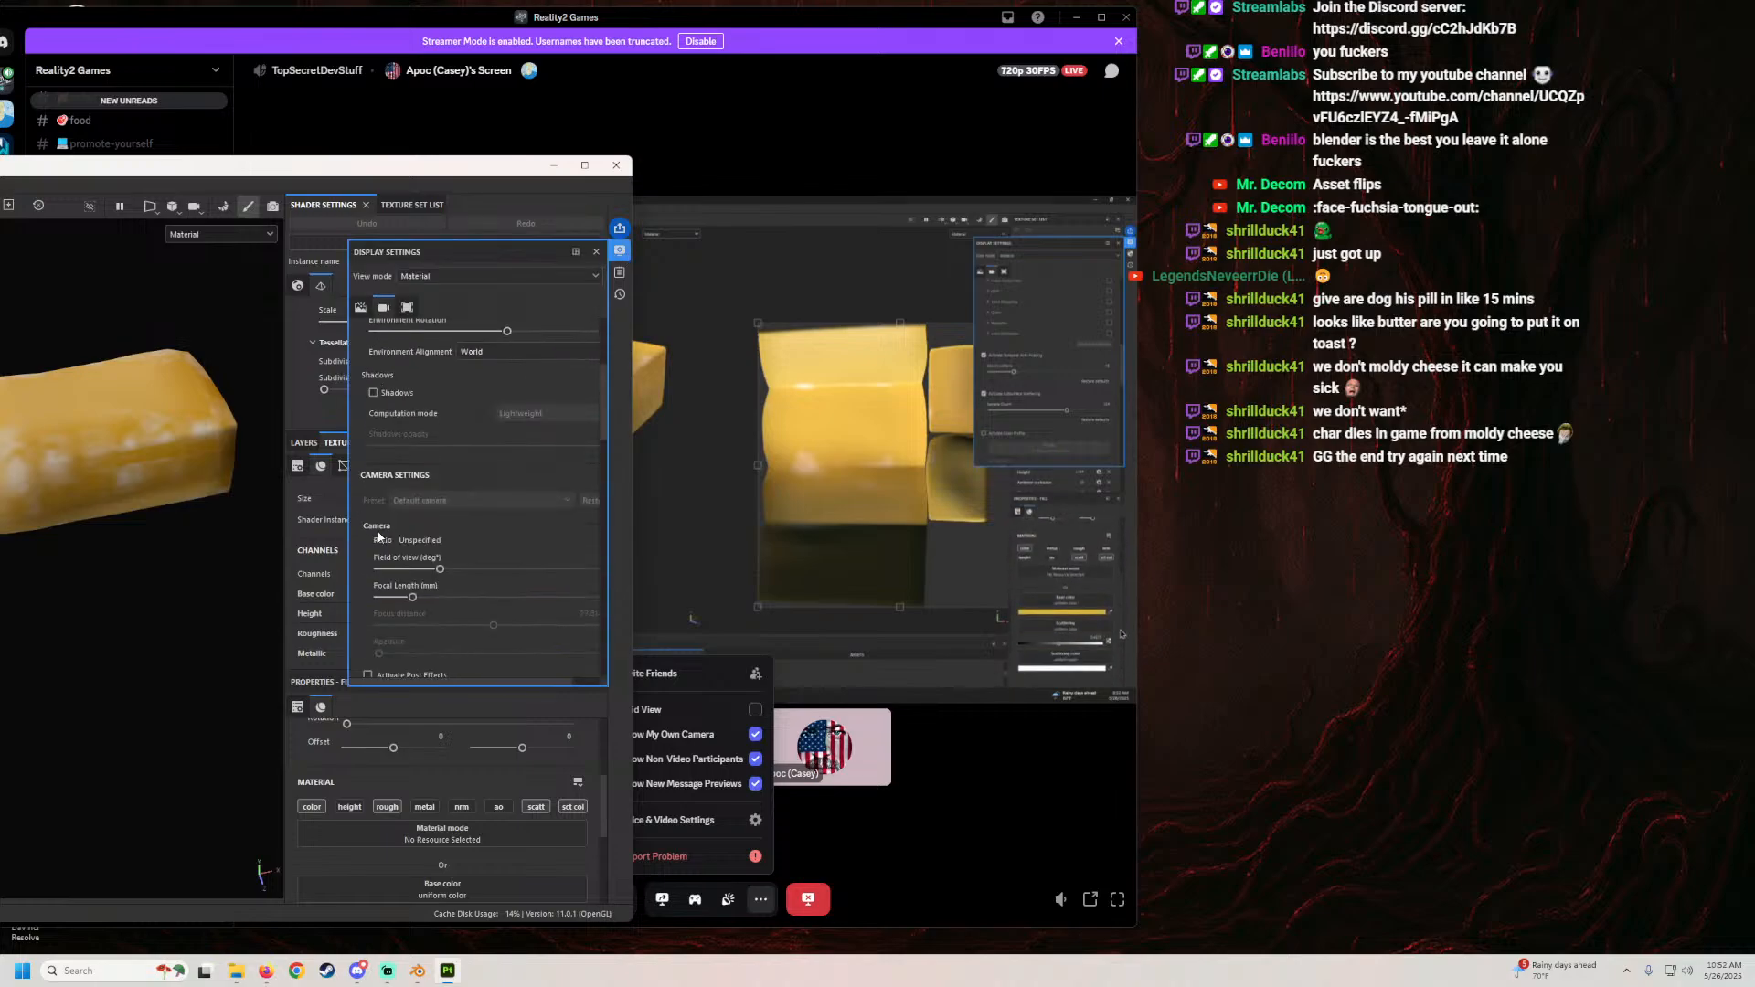
scroll(403, 477, "down", 5)
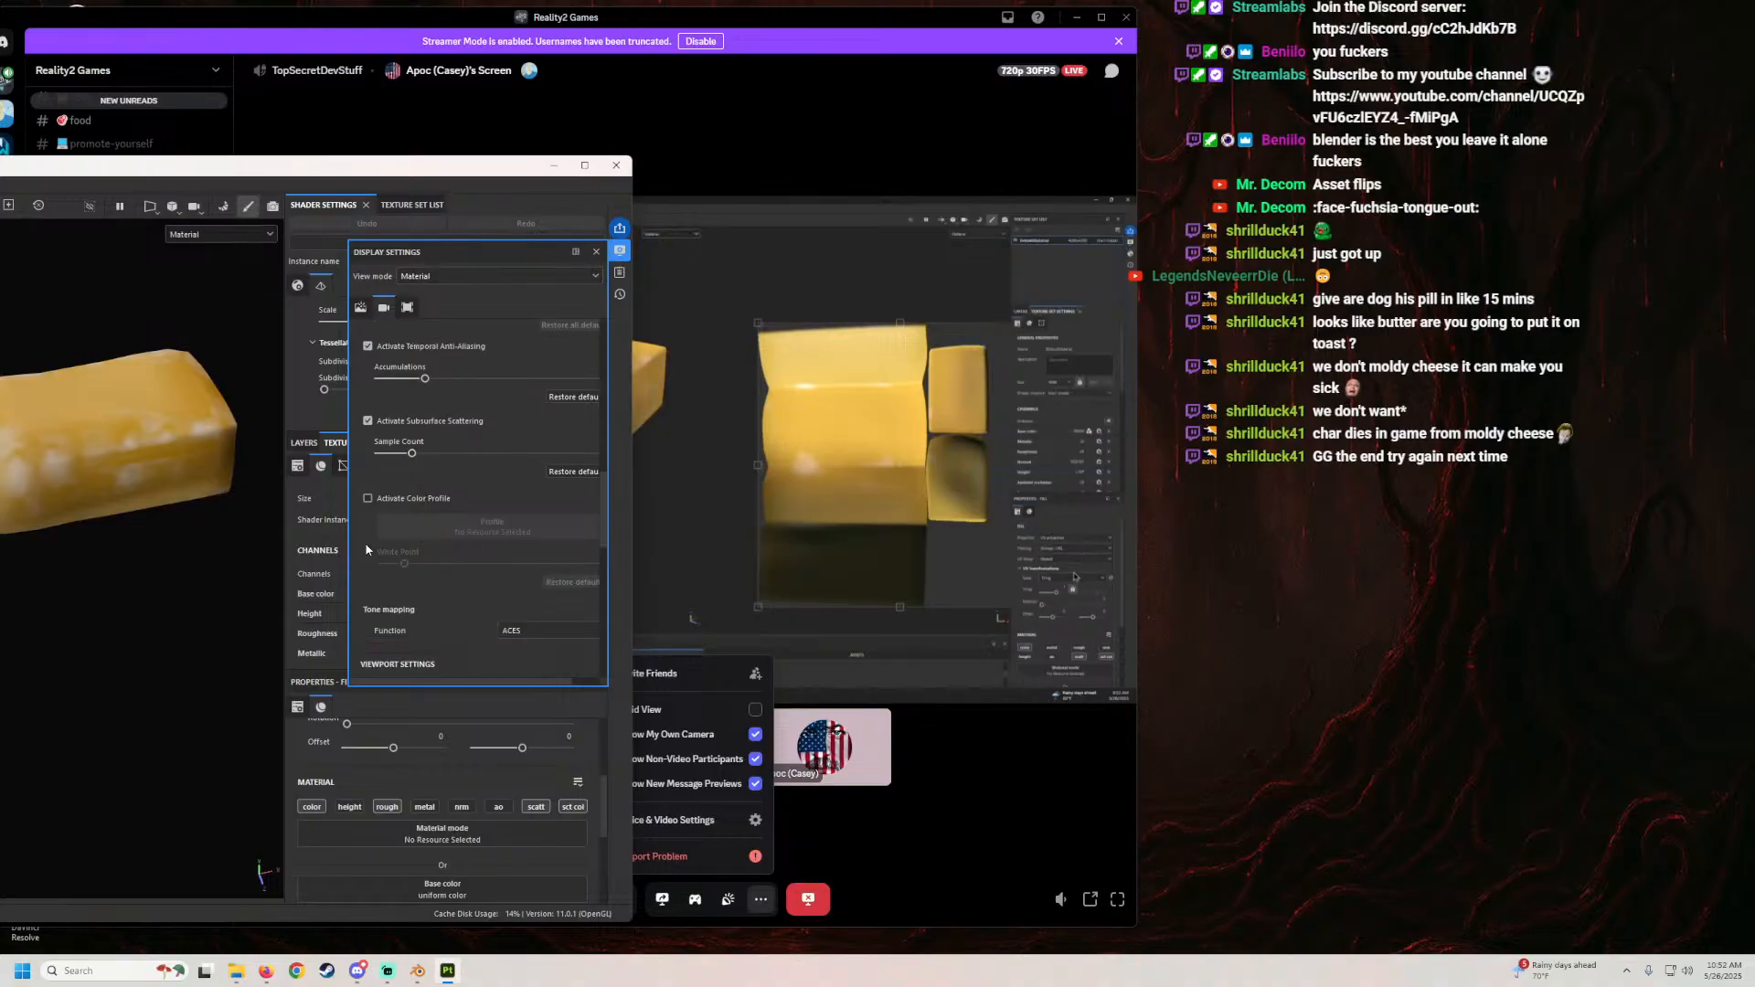
scroll(412, 454, "down", 8)
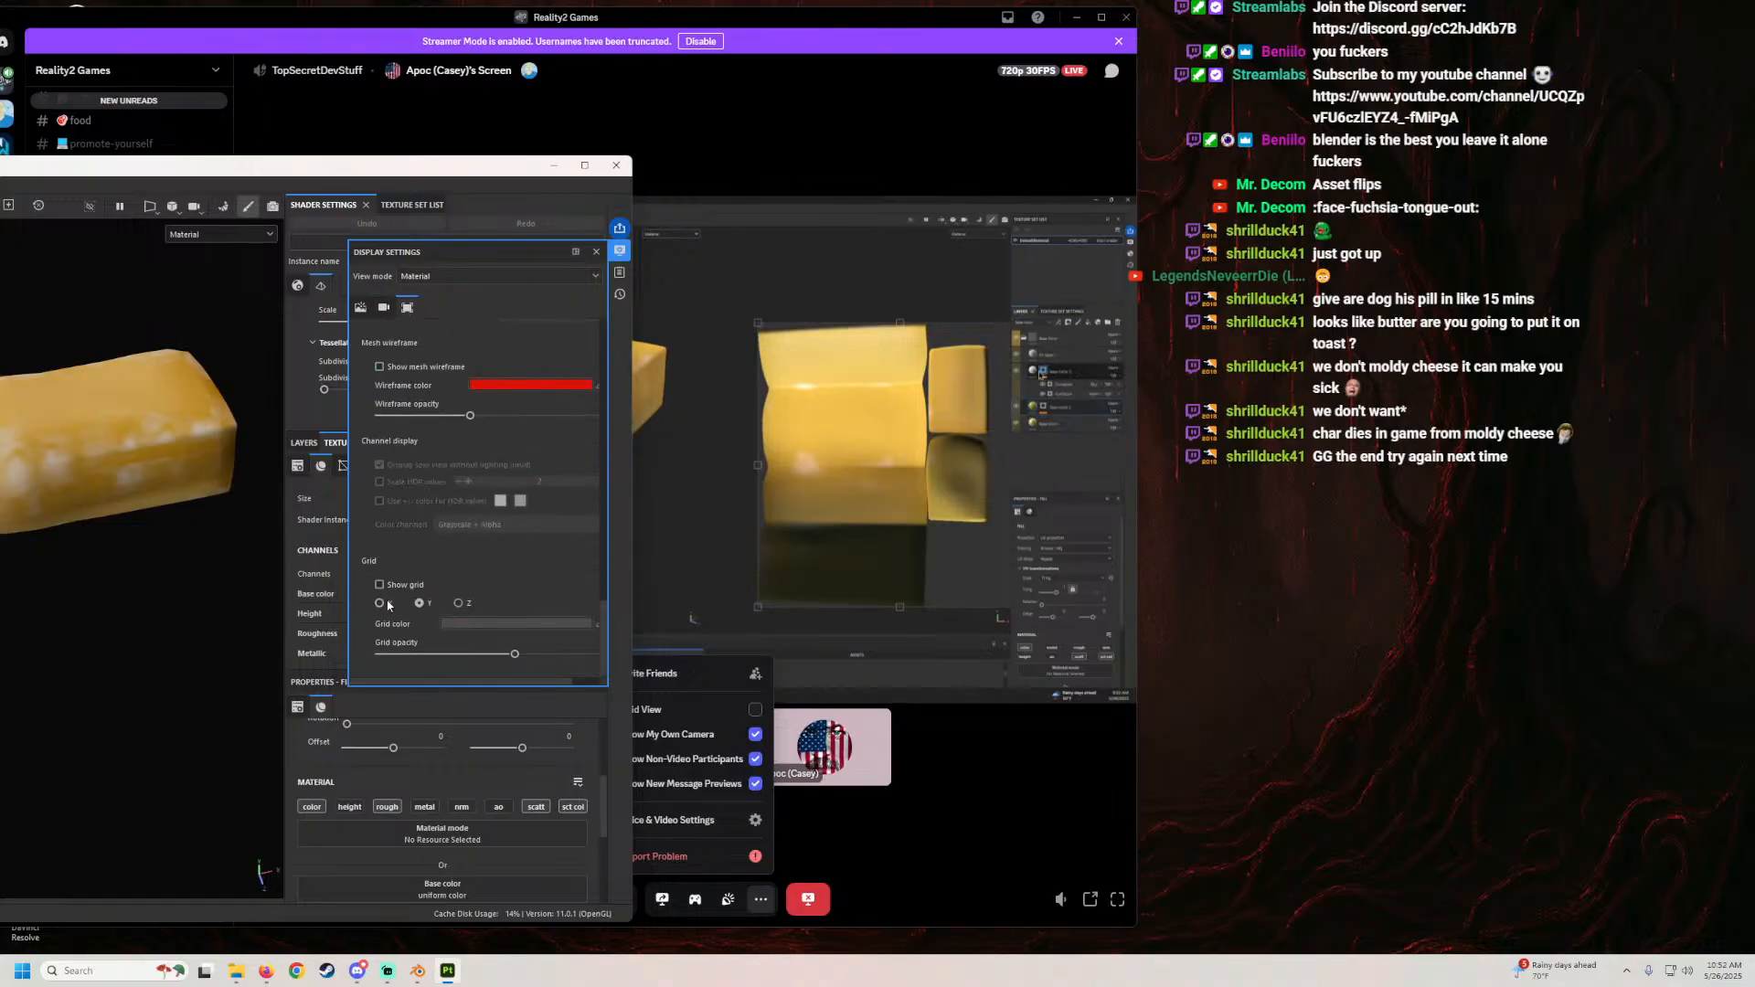
scroll(392, 565, "up", 3)
scroll(393, 567, "up", 3)
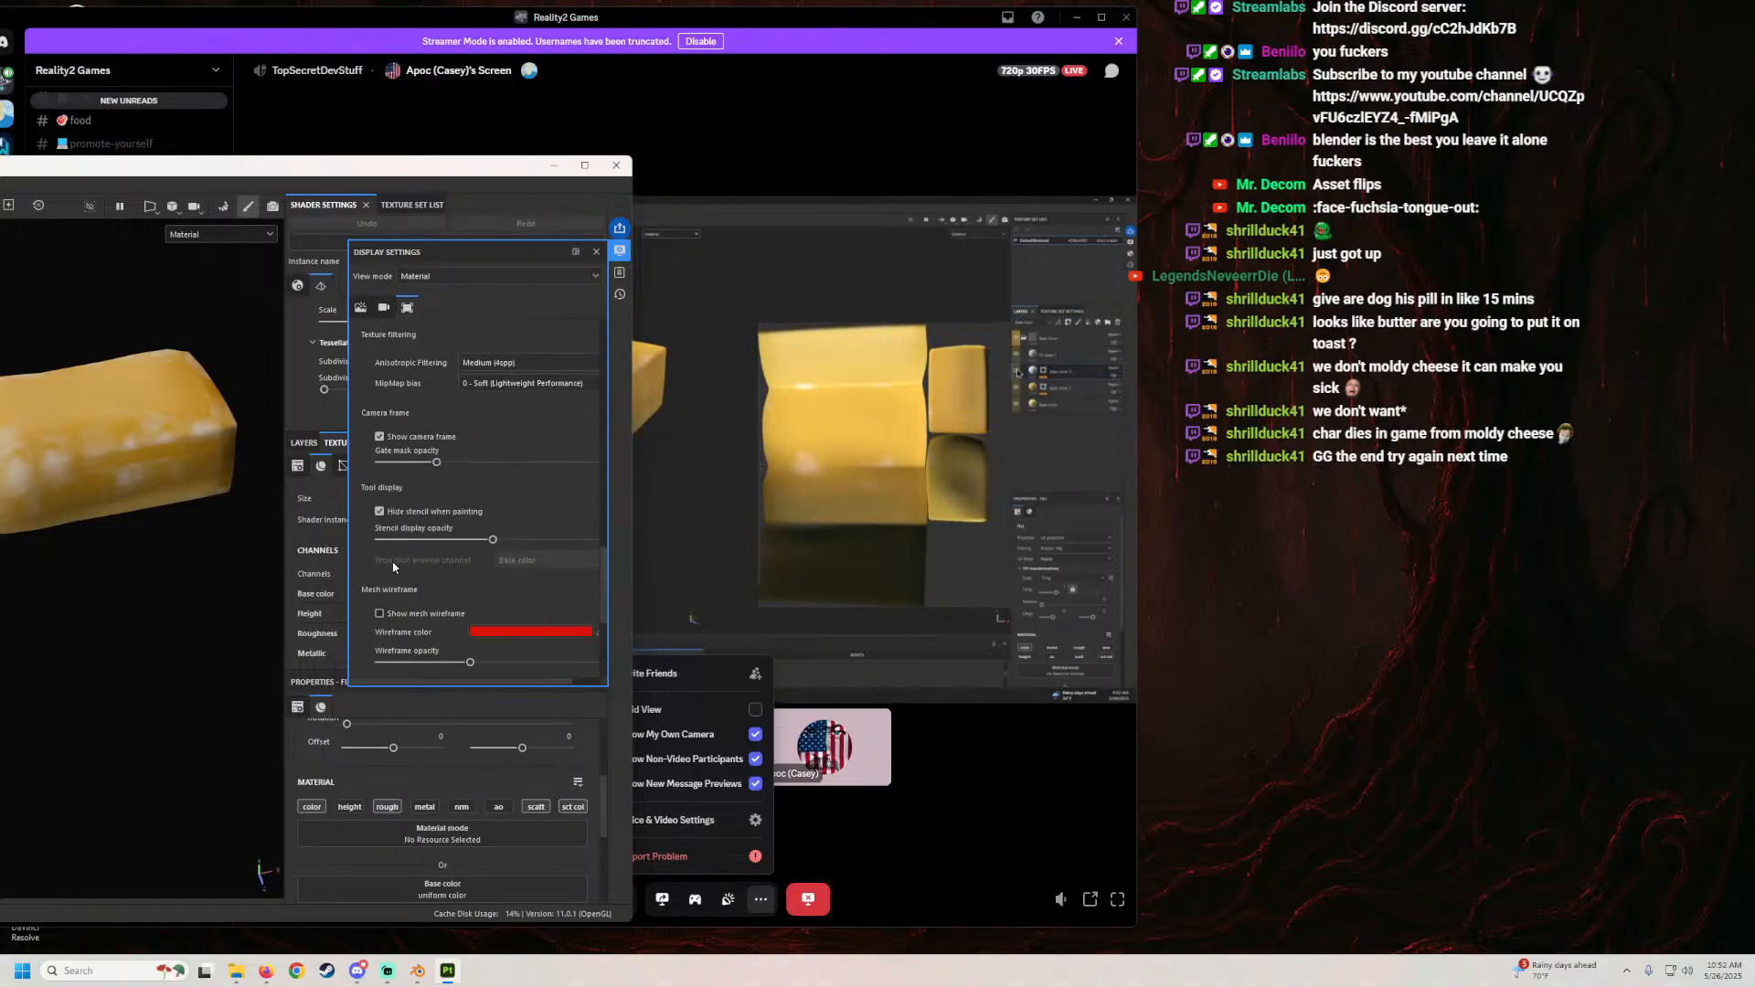
scroll(393, 567, "up", 6)
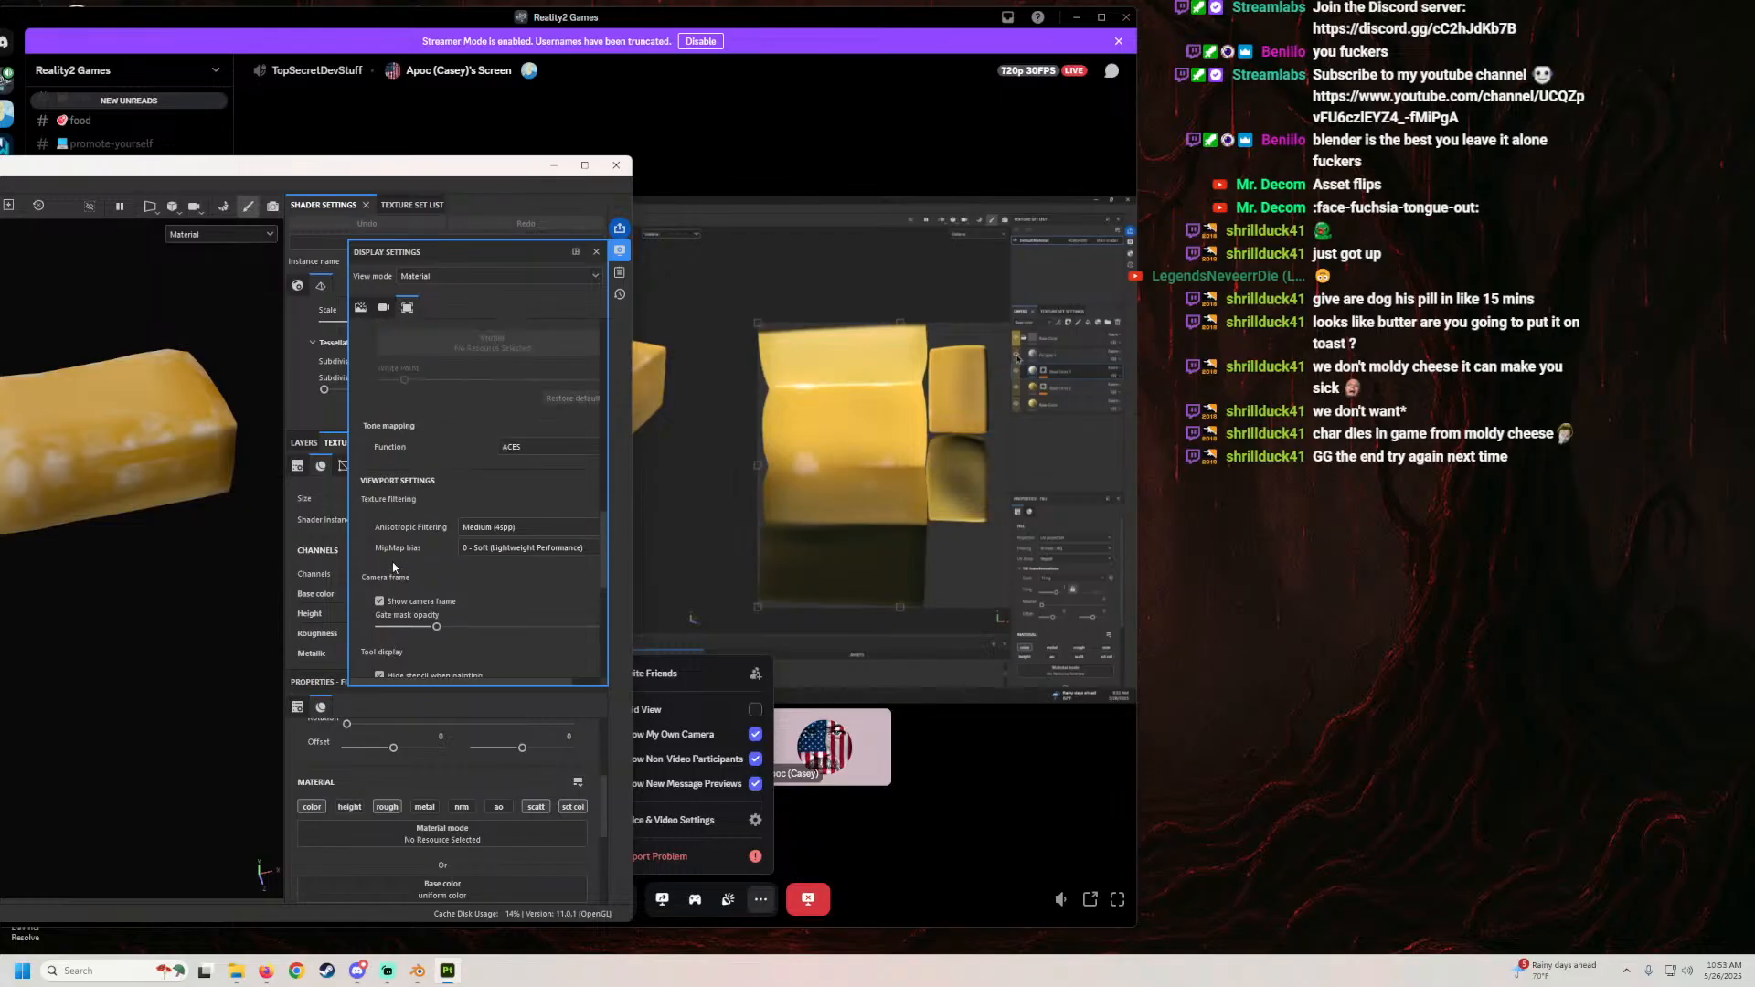
scroll(393, 566, "up", 8)
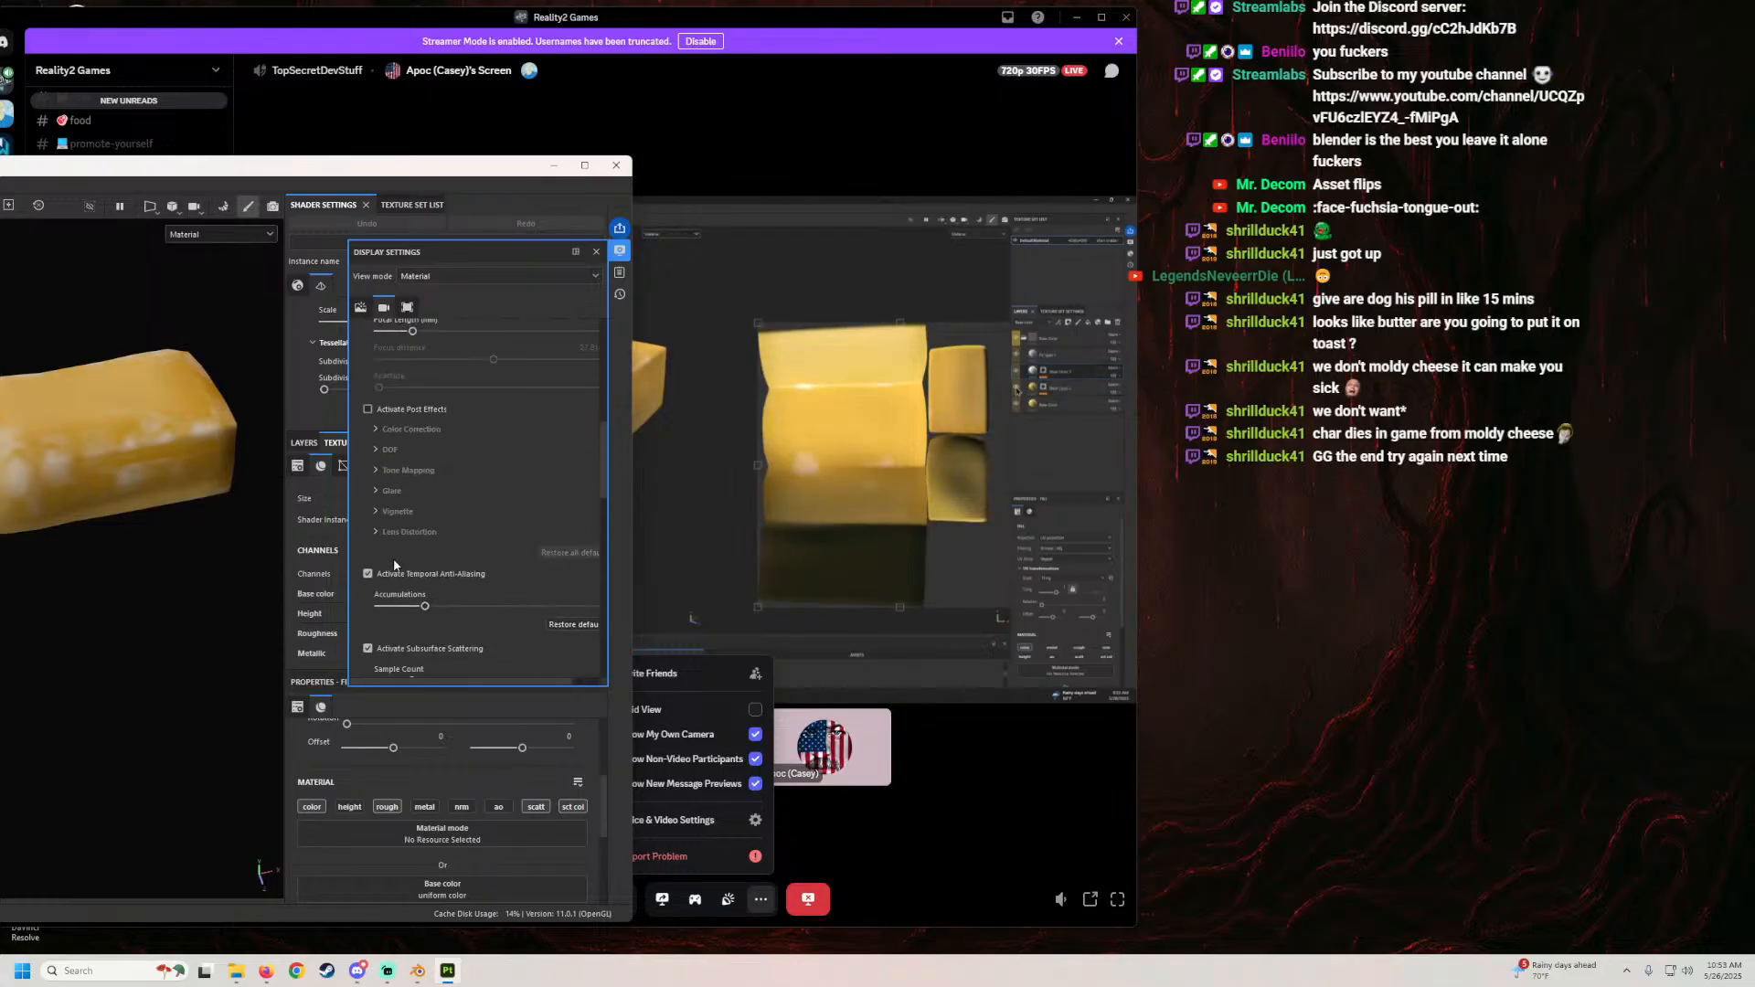
scroll(393, 557, "up", 1)
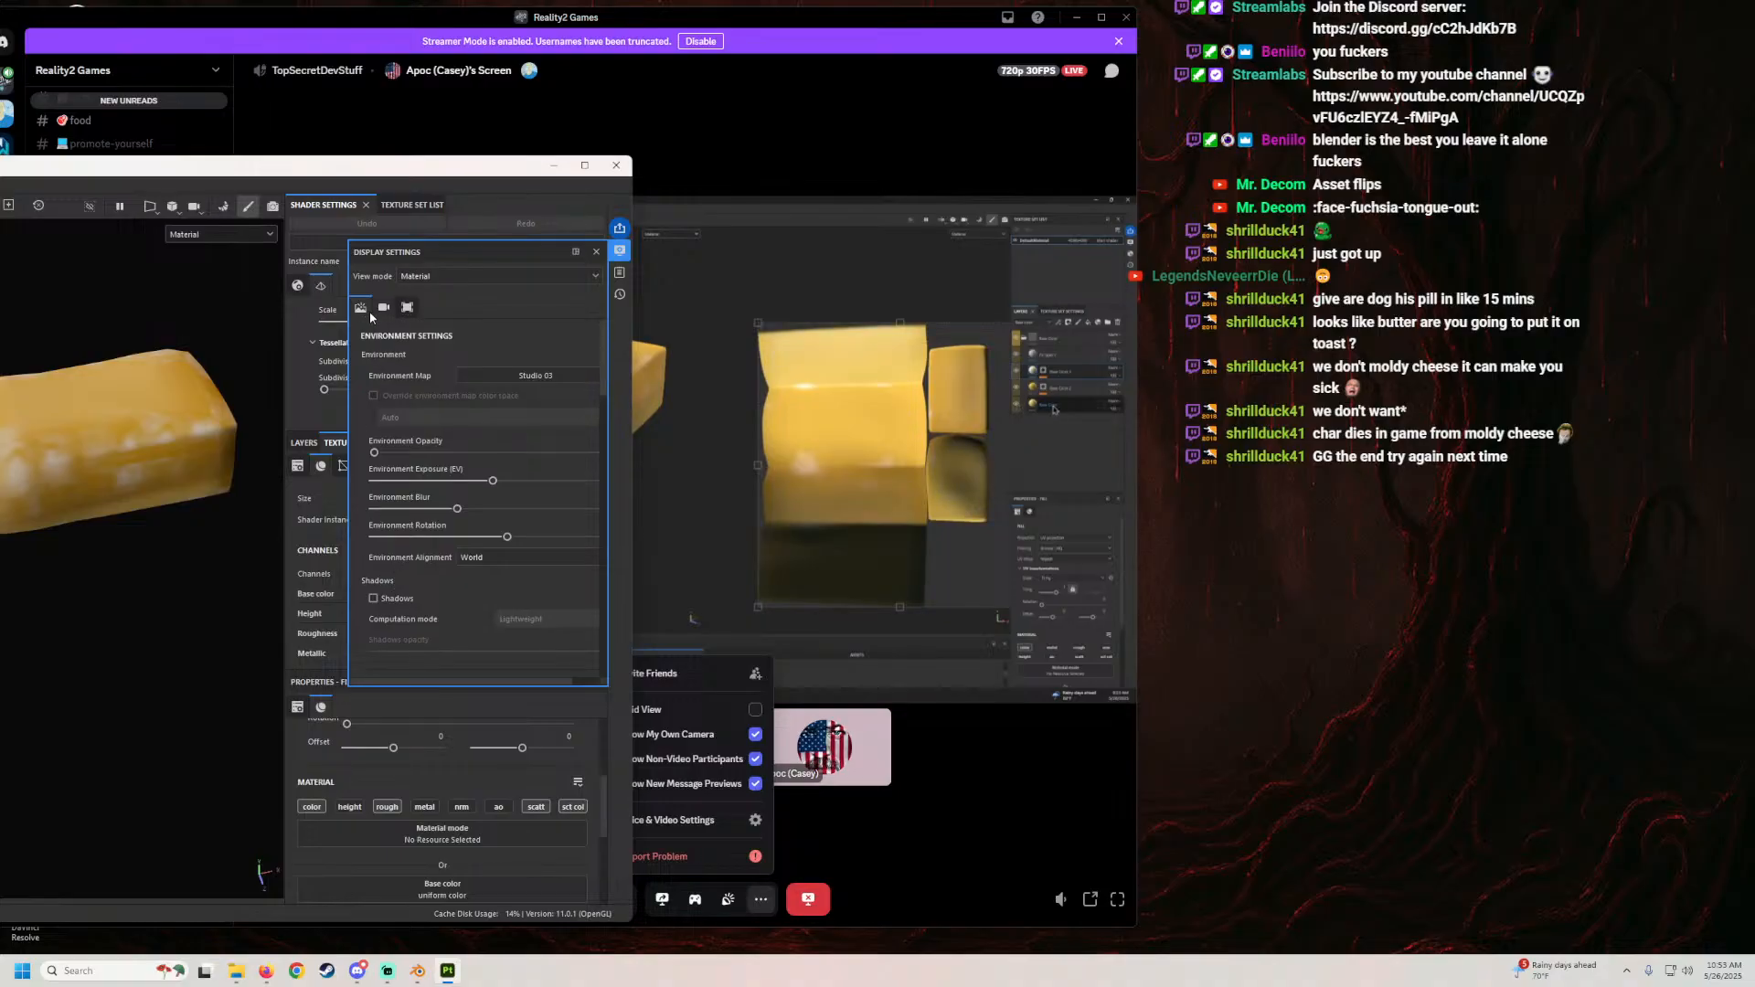
Step: Close the display settings and open the shader settings as a floating panel
left_click(299, 286)
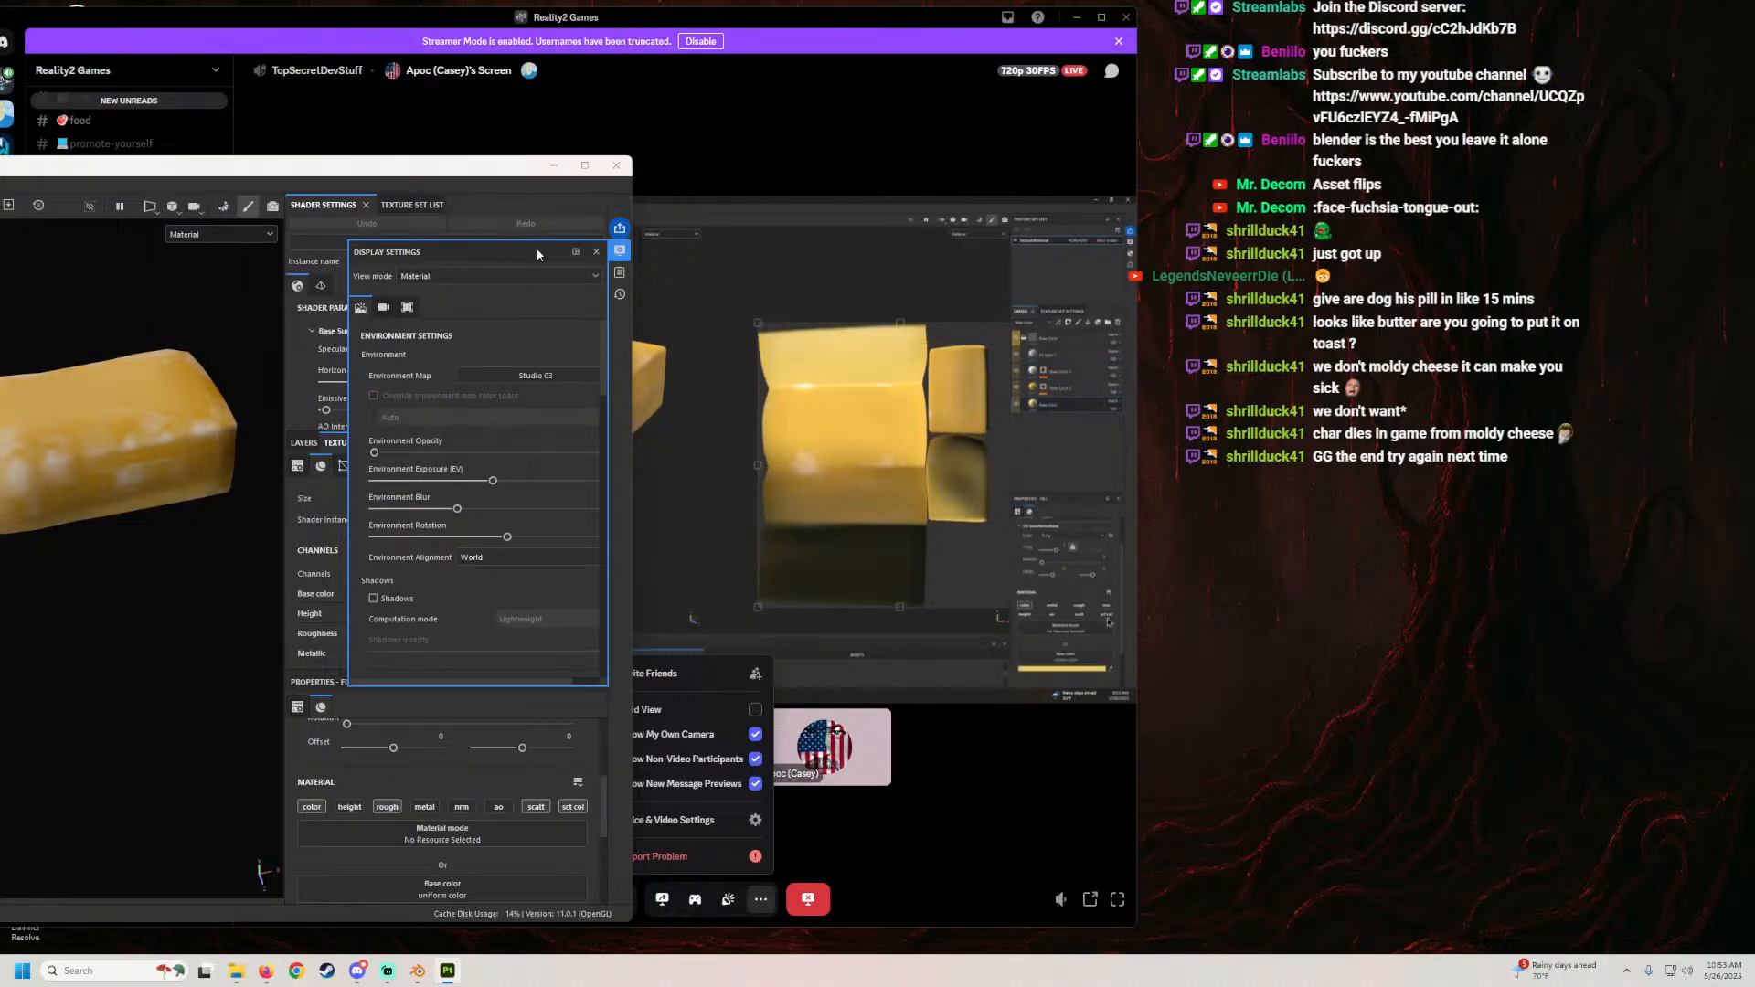
left_click(596, 251)
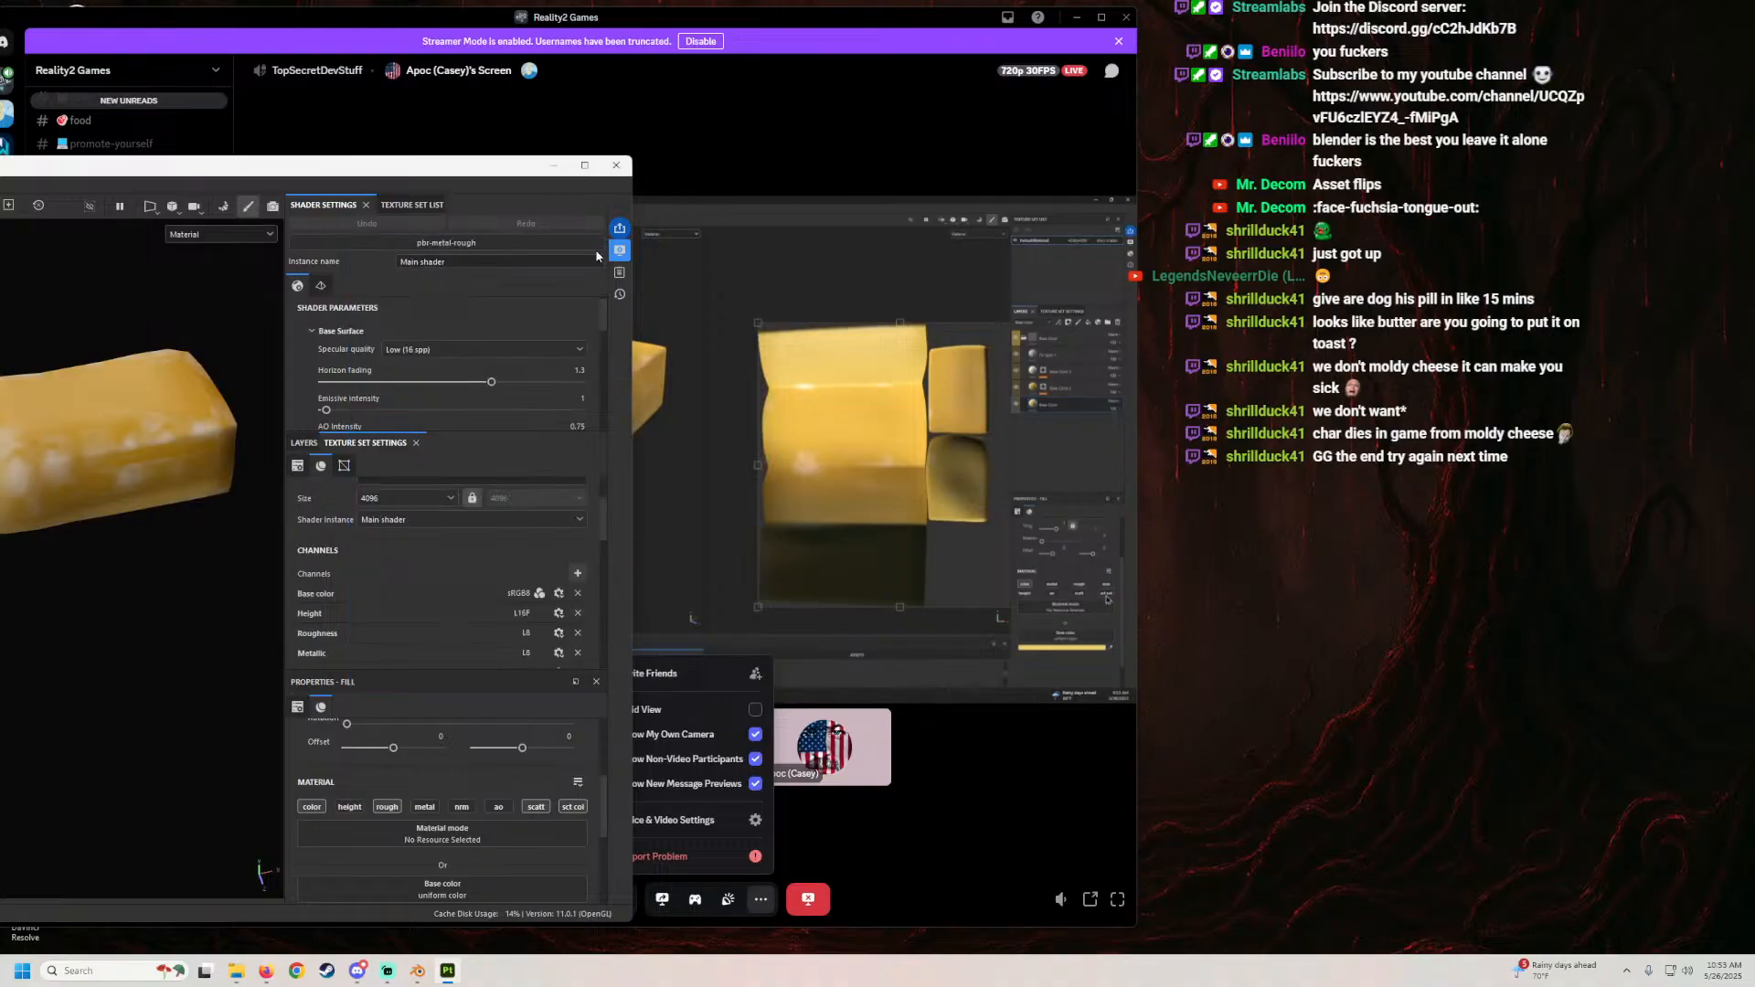
left_click(366, 206)
left_click(620, 298)
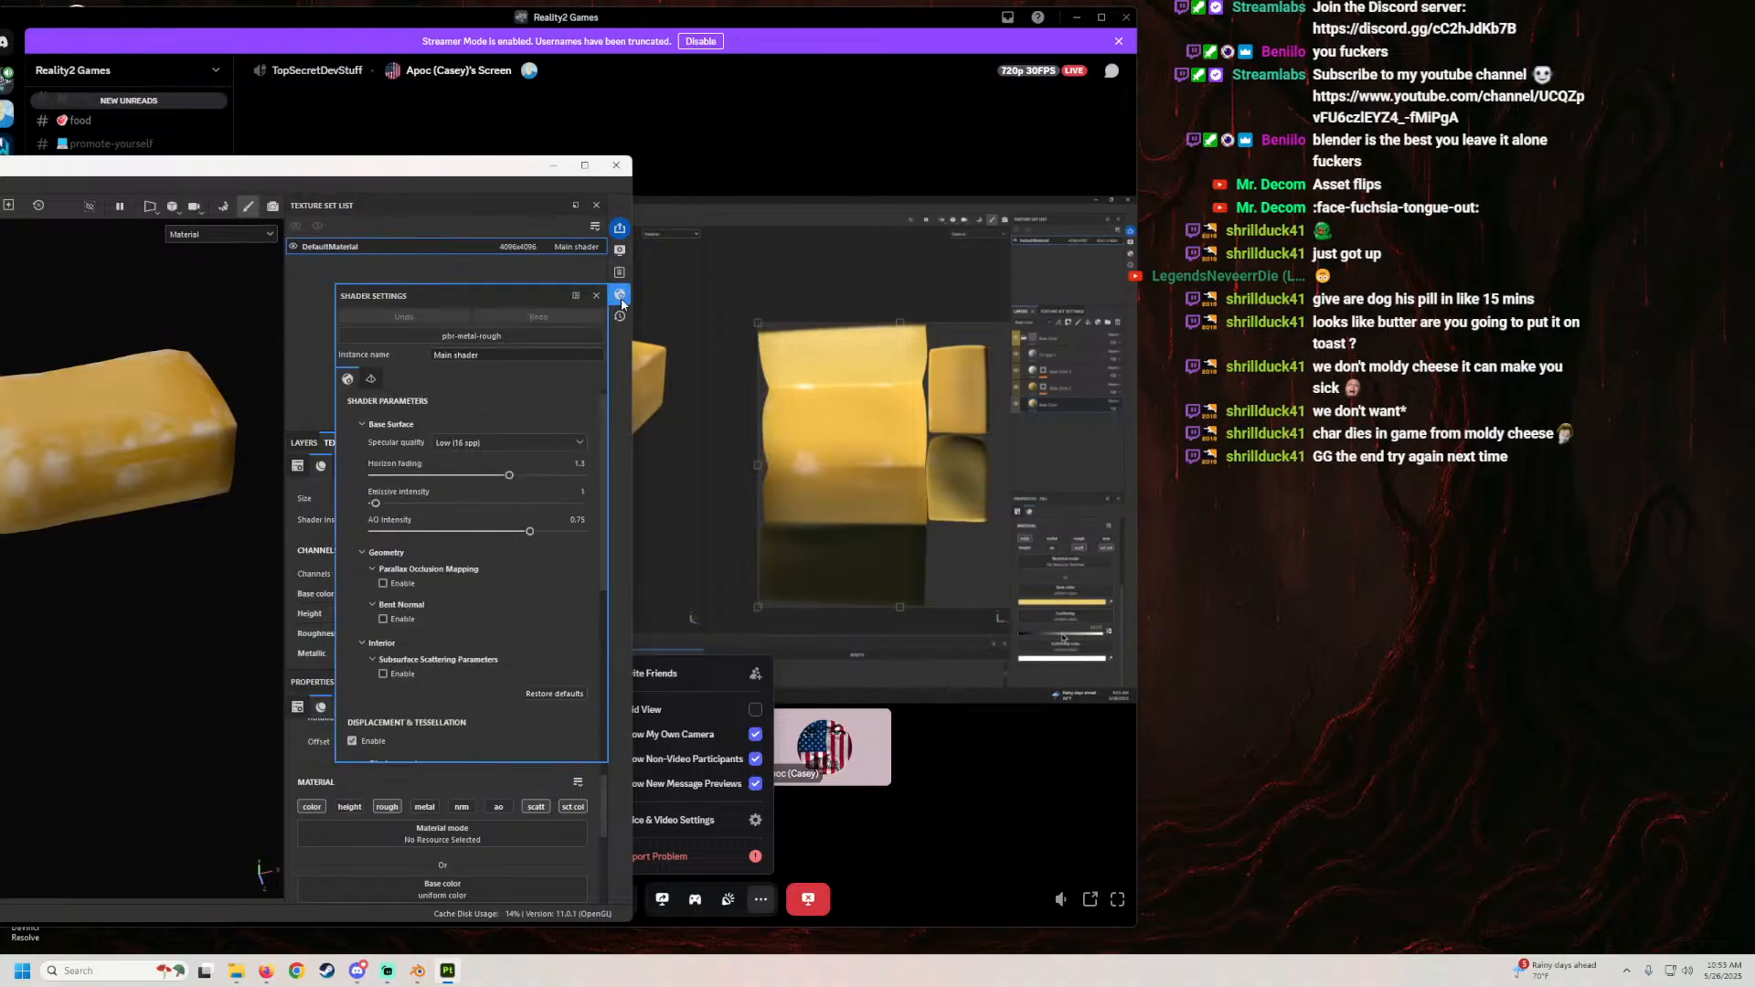
double_click(495, 295)
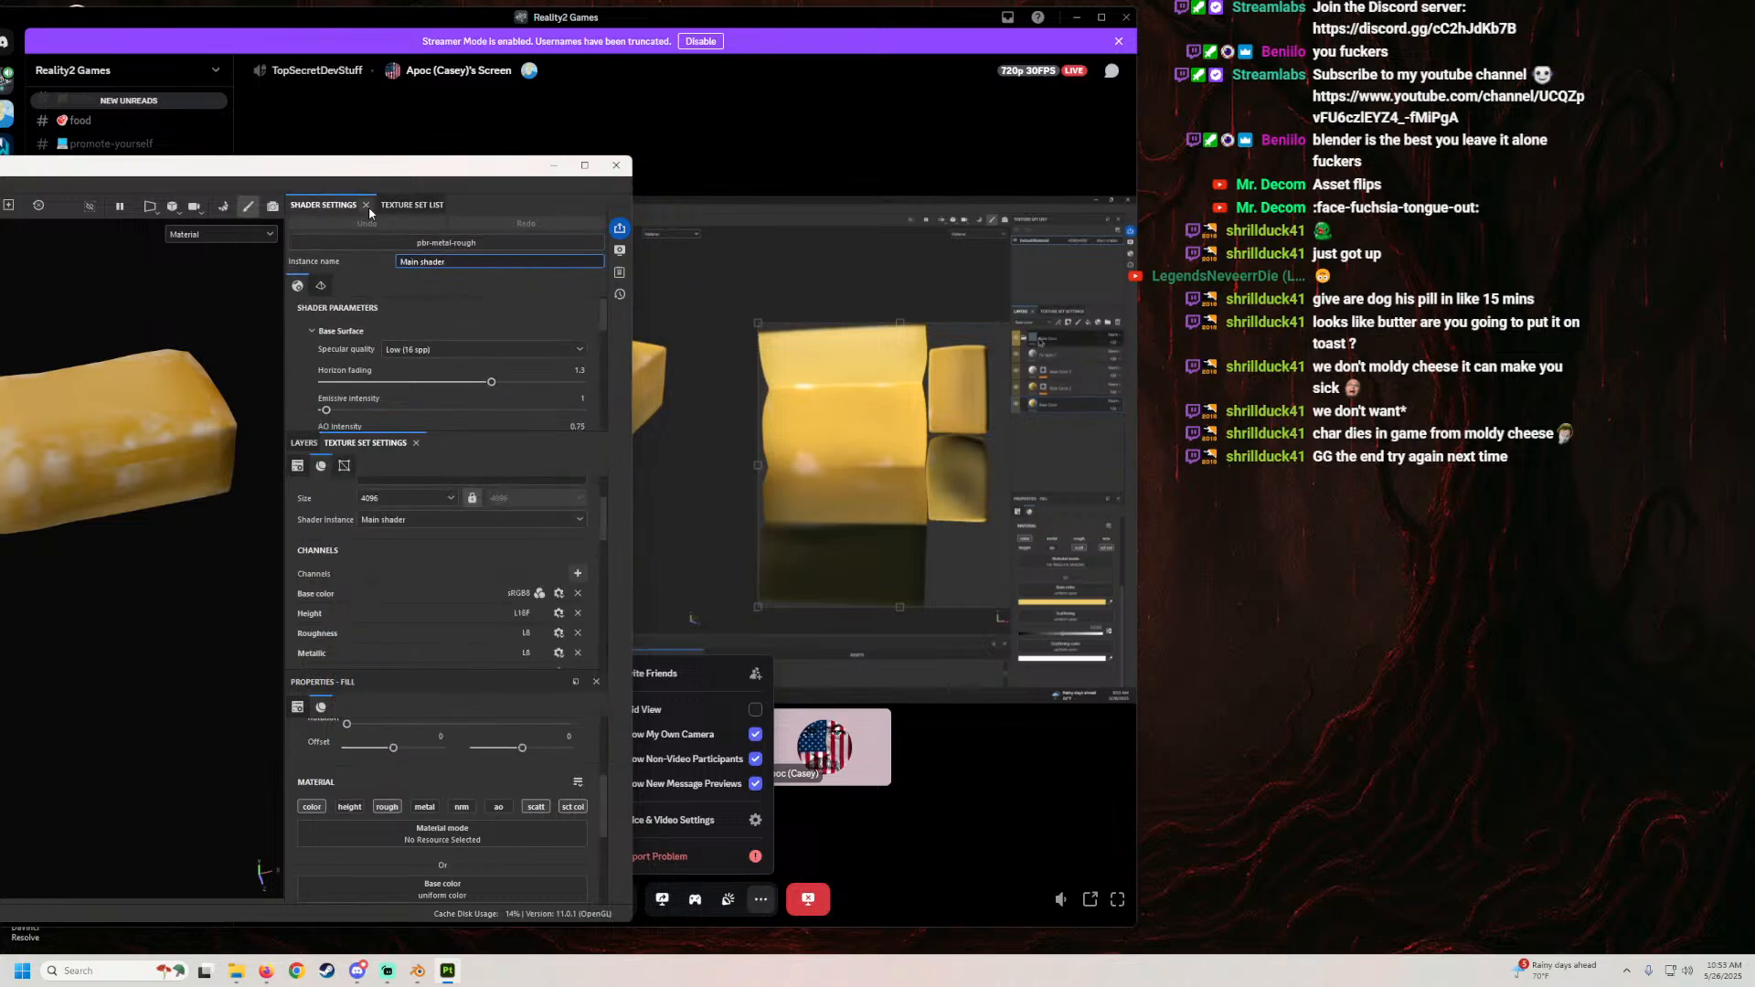
left_click(366, 206)
left_click(620, 294)
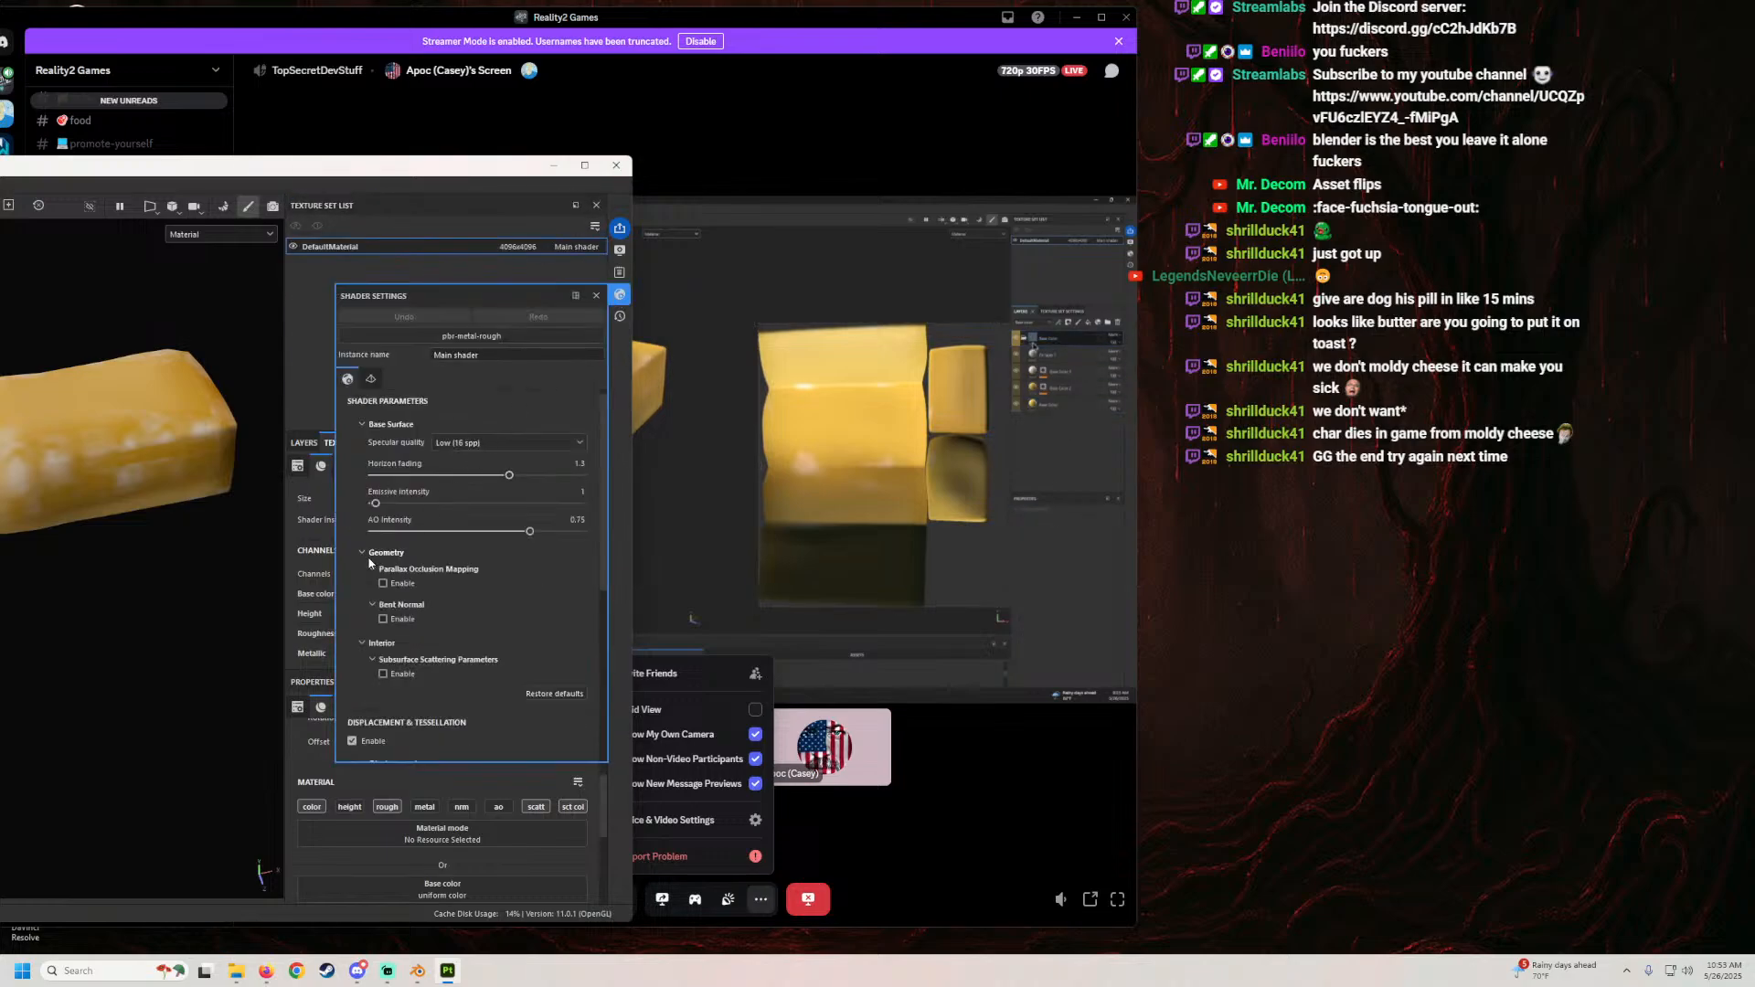
Step: Enable subsurface scattering in the main shader's parameters, look over its options, and close the shader settings
scroll(366, 560, "down", 2)
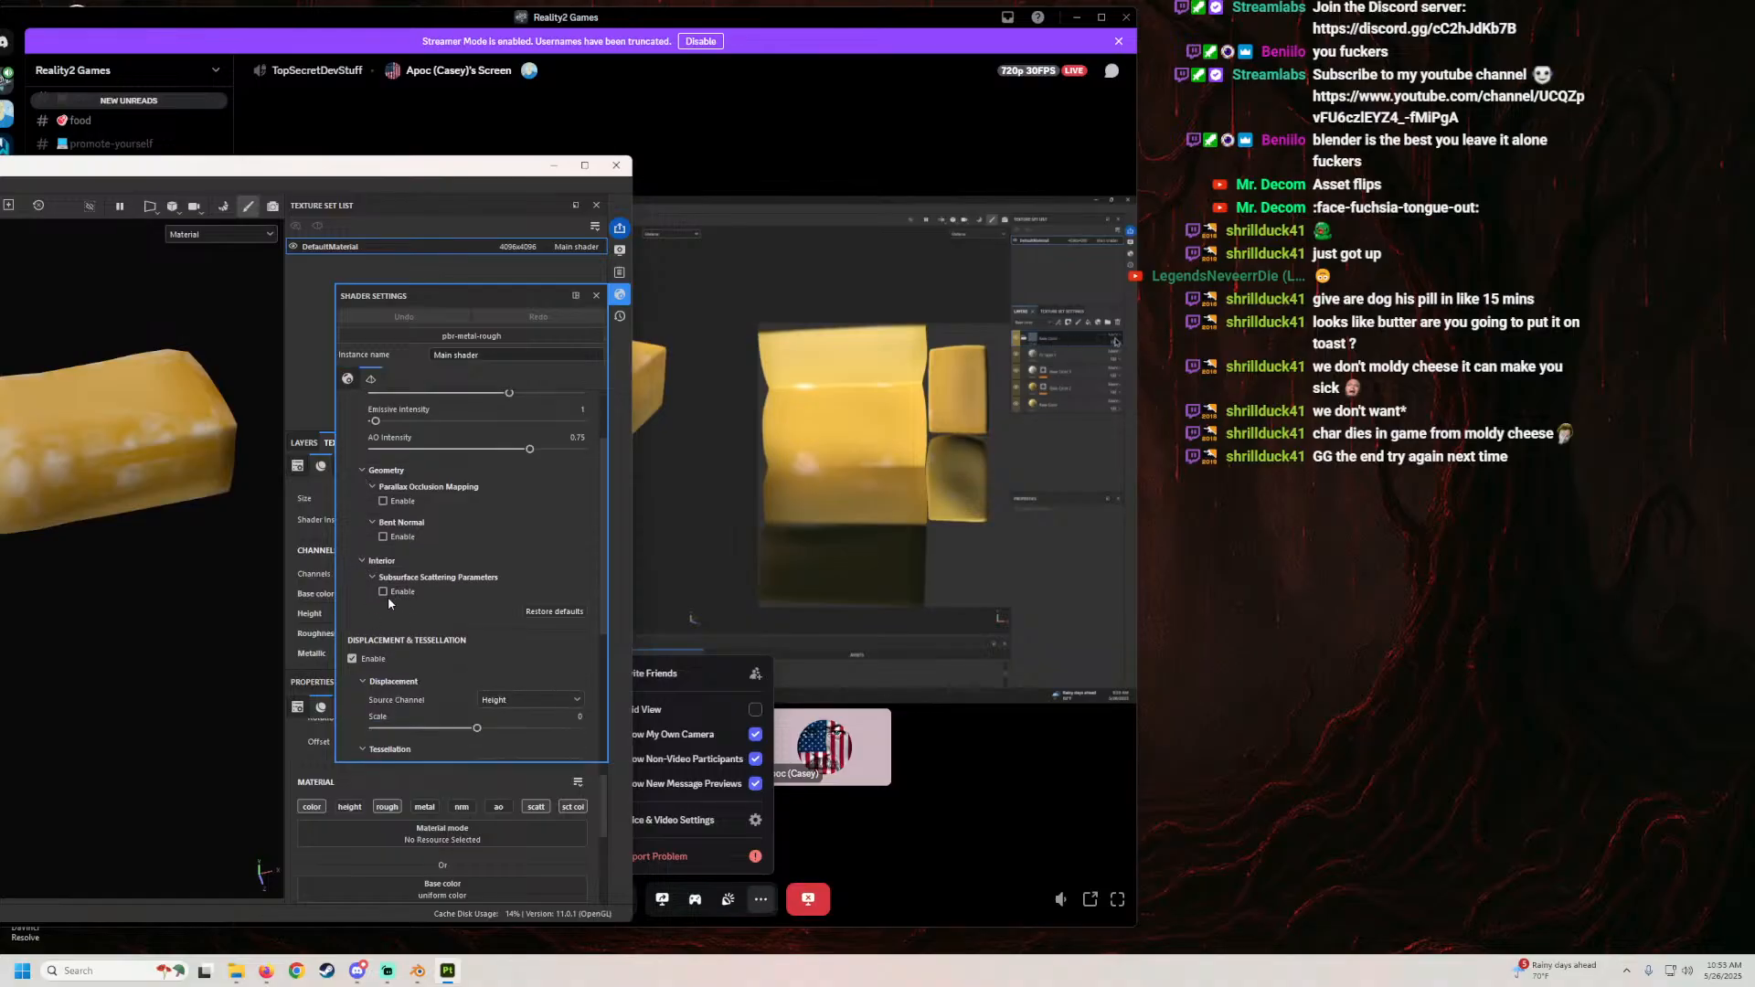
left_click(383, 591)
scroll(384, 617, "down", 2)
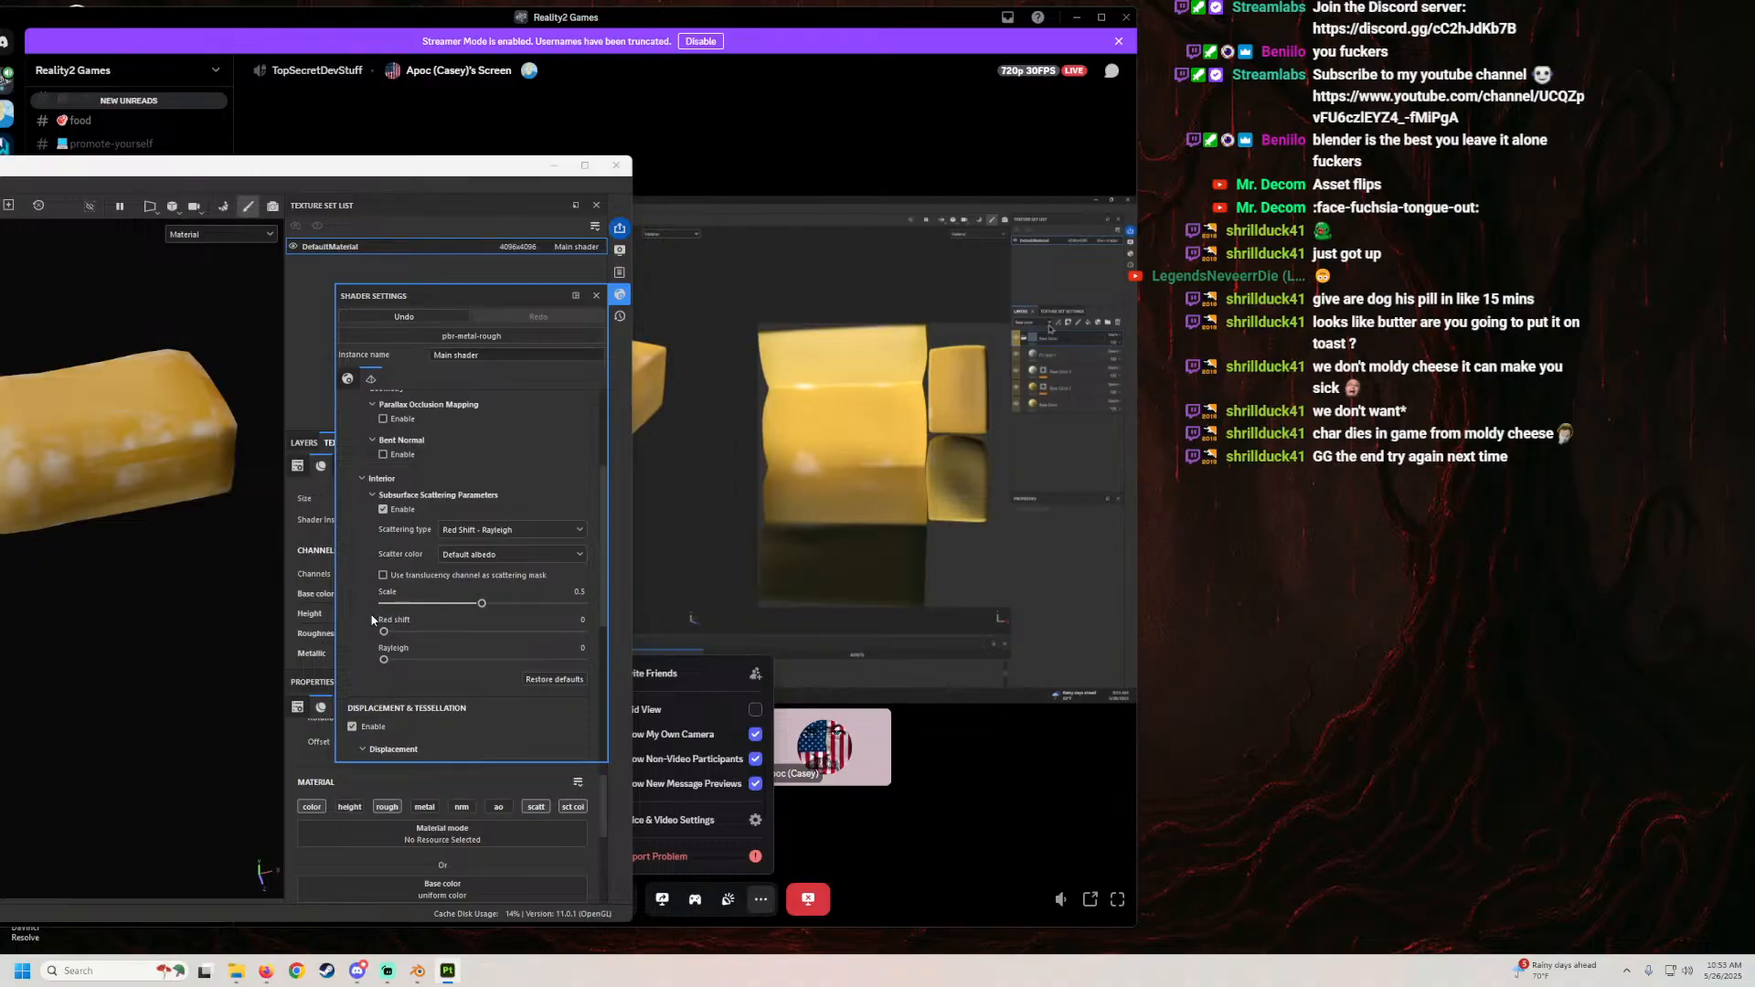
left_click_drag(335, 167, 461, 193)
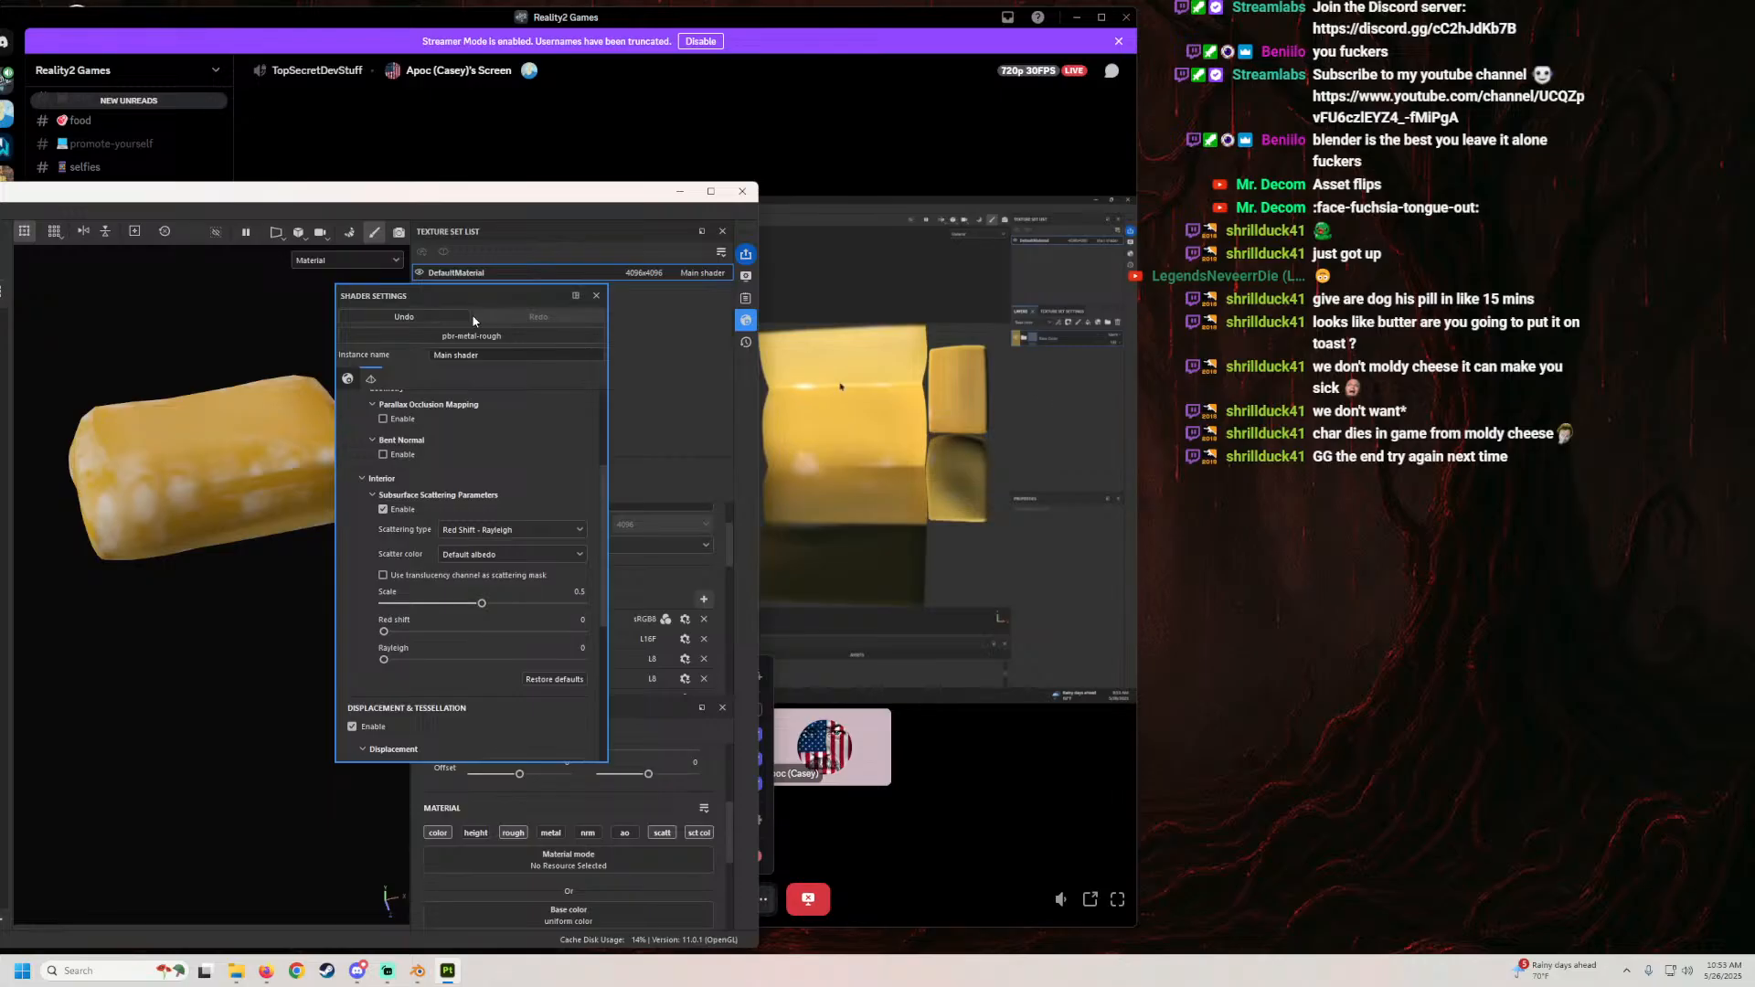
scroll(374, 662, "down", 1)
scroll(374, 662, "down", 1)
scroll(373, 634, "up", 1)
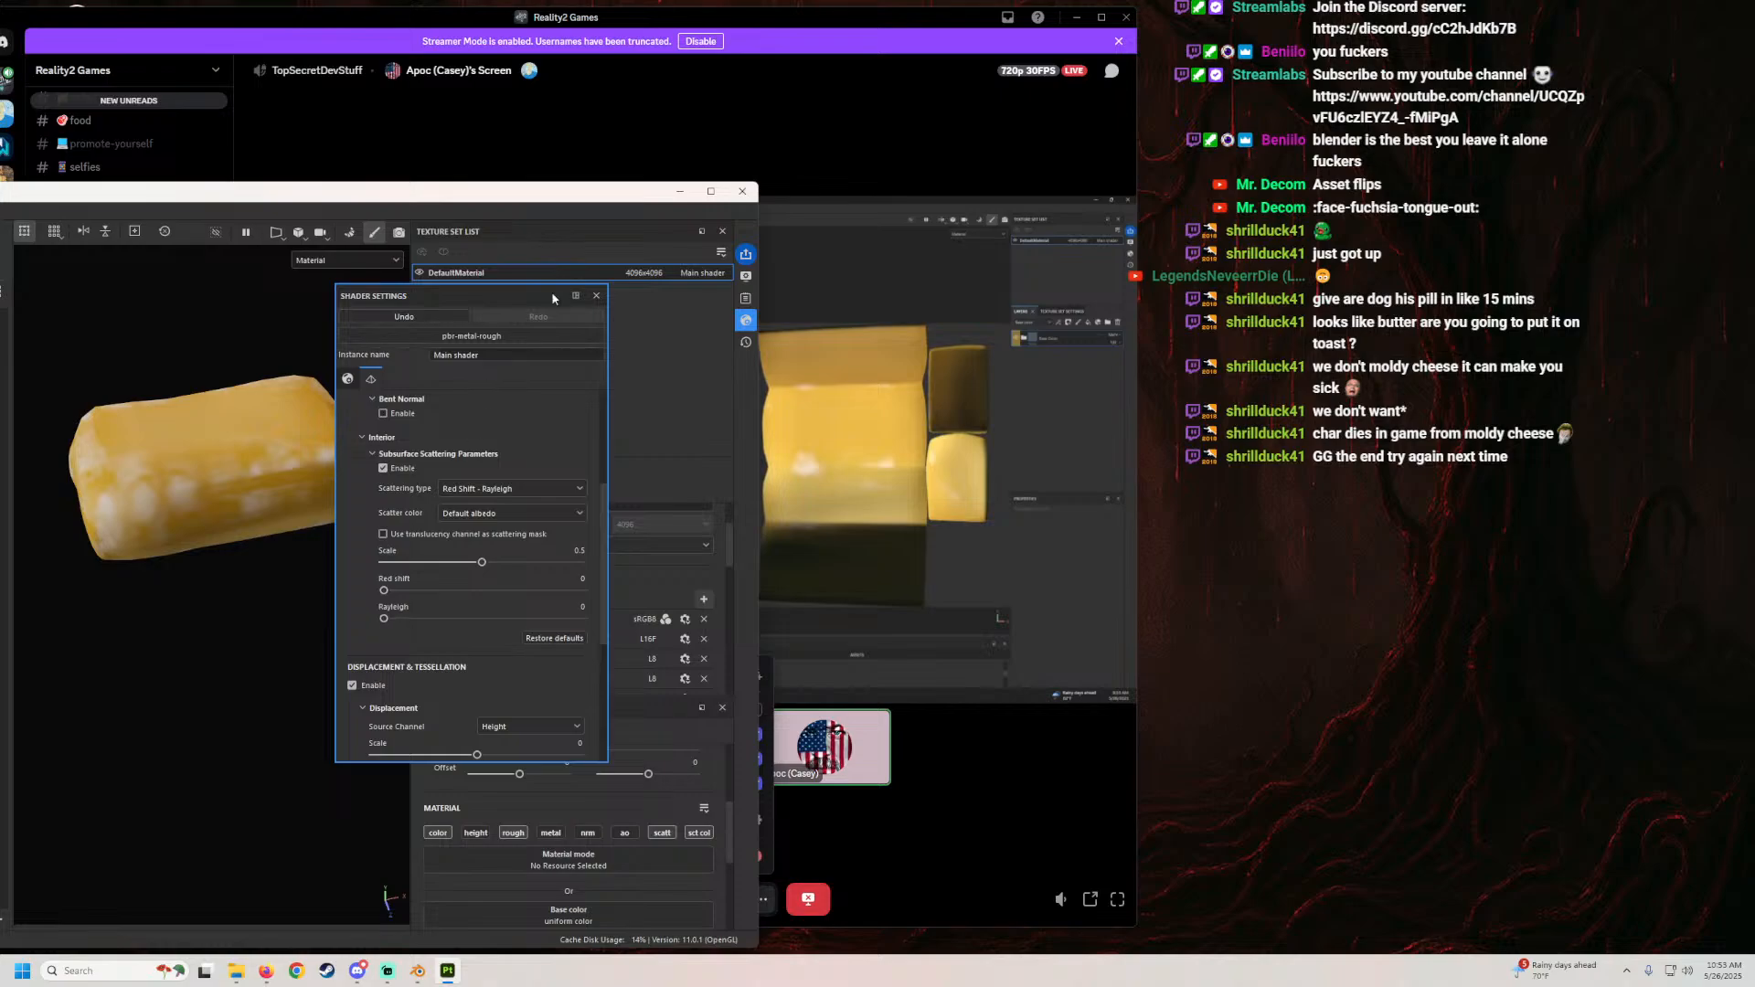
left_click(596, 296)
Step: Review the Base 2 fill's roughness and scattering values and open its scattering color for inspection
scroll(462, 850, "down", 5)
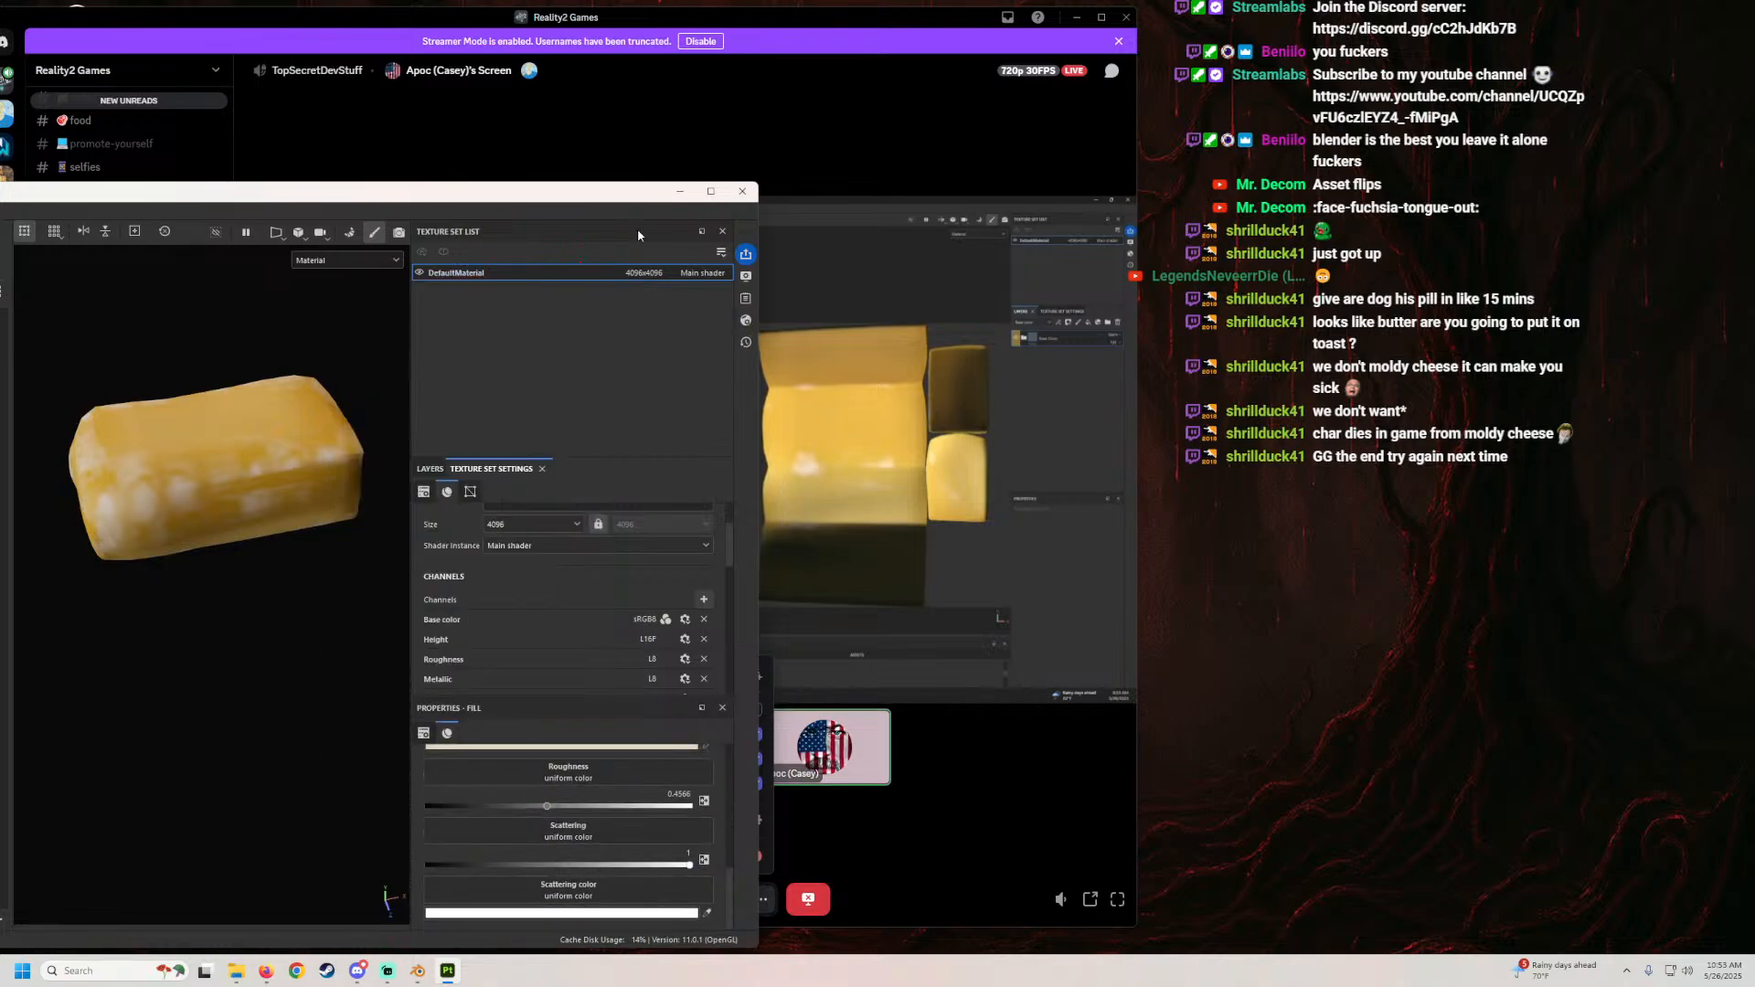
mouse_move(591, 200)
left_mouse_down()
mouse_move(427, 524)
mouse_move(395, 328)
mouse_move(465, 245)
mouse_move(574, 183)
left_mouse_up()
left_click(564, 896)
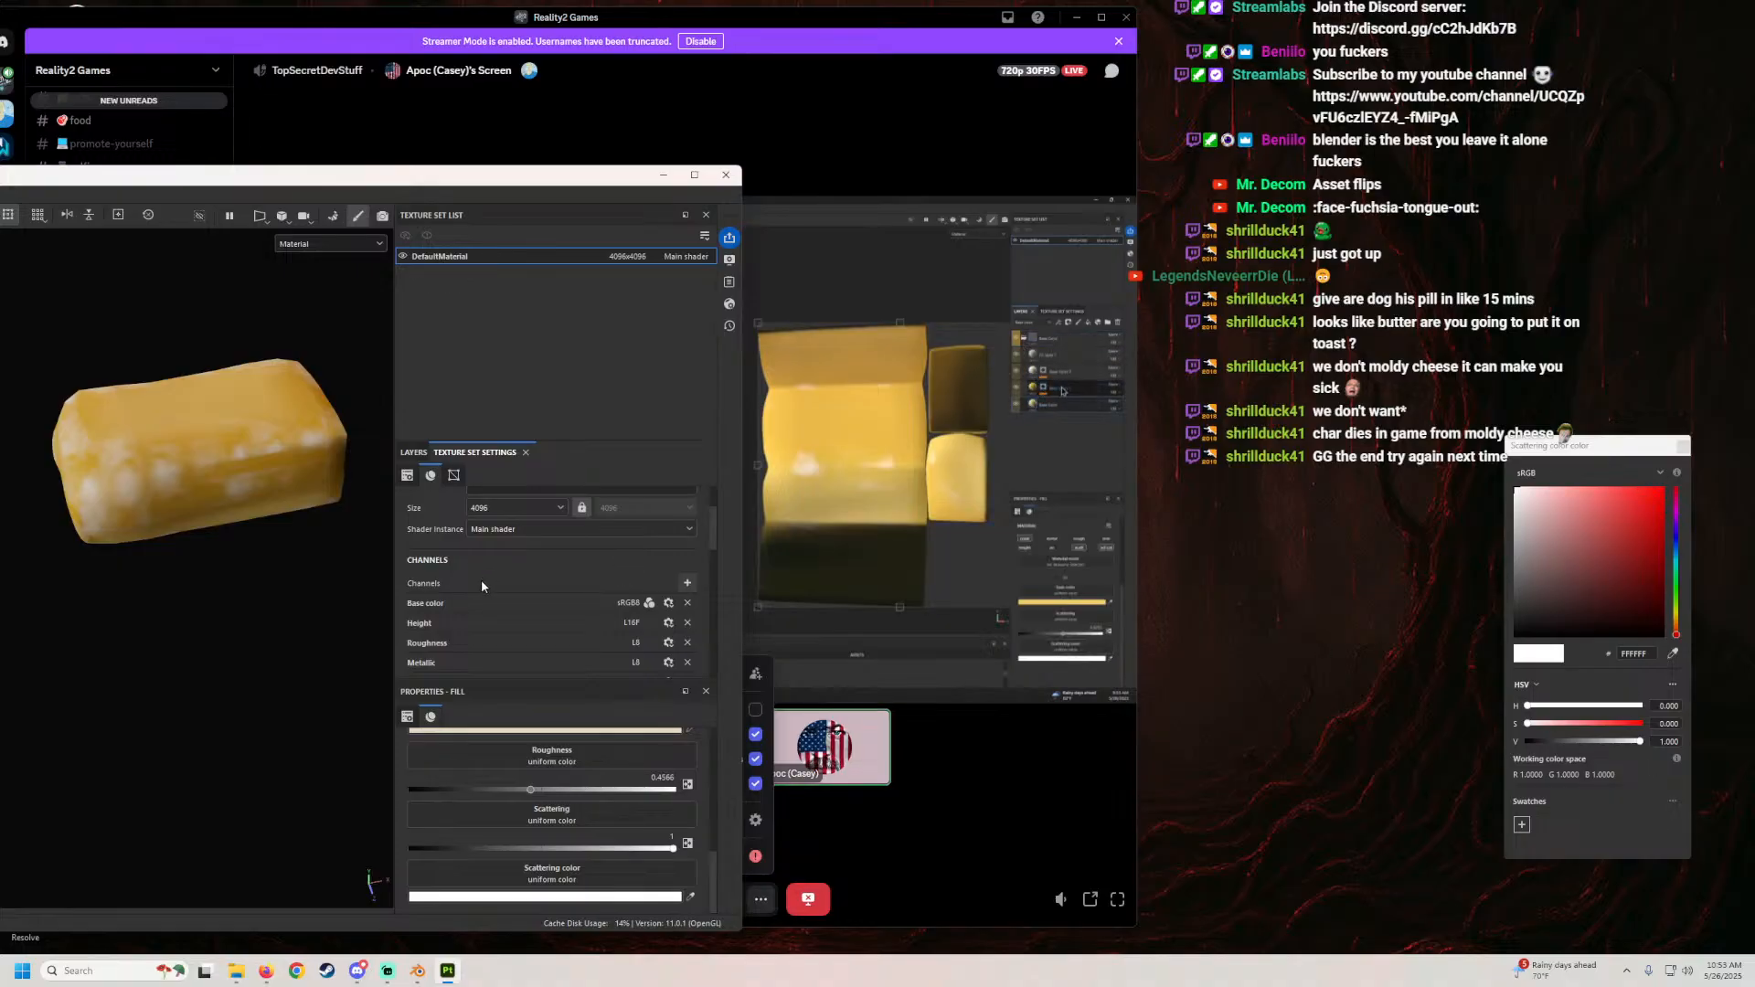
Step: Bring up the layer stack, select the Base 1 layer's mask, and enlarge the properties area
left_click(411, 454)
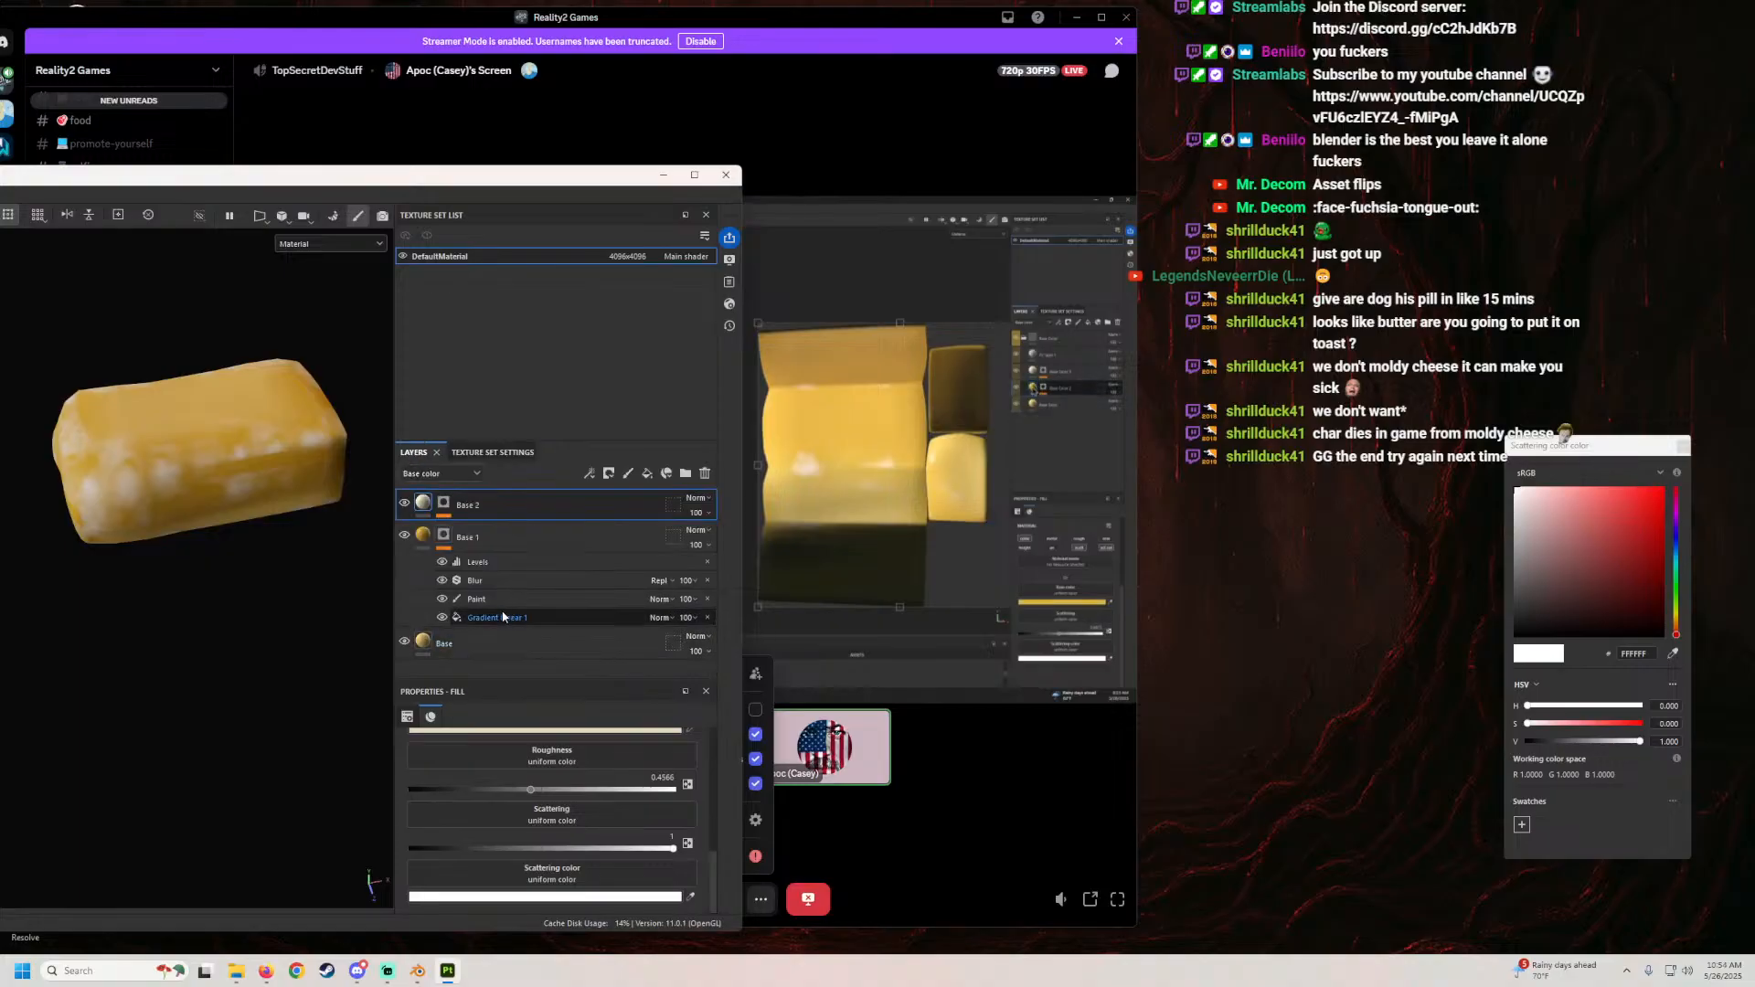
left_click(490, 534)
left_click(477, 796)
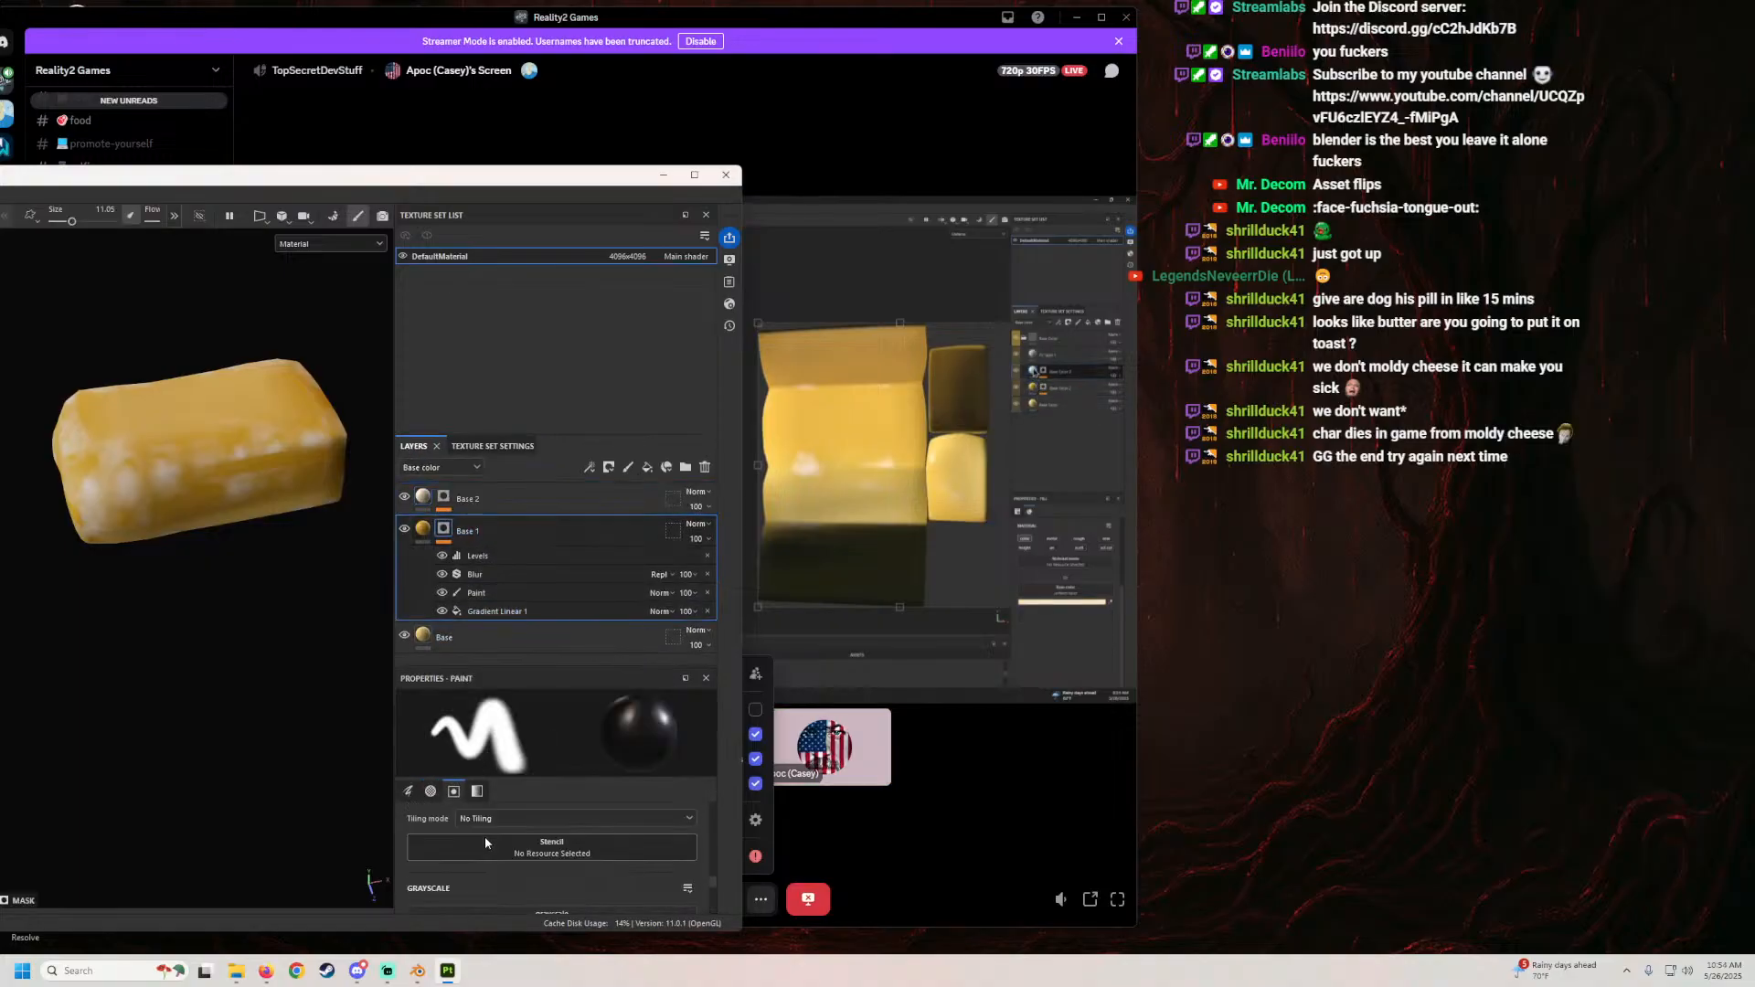
left_click(430, 791)
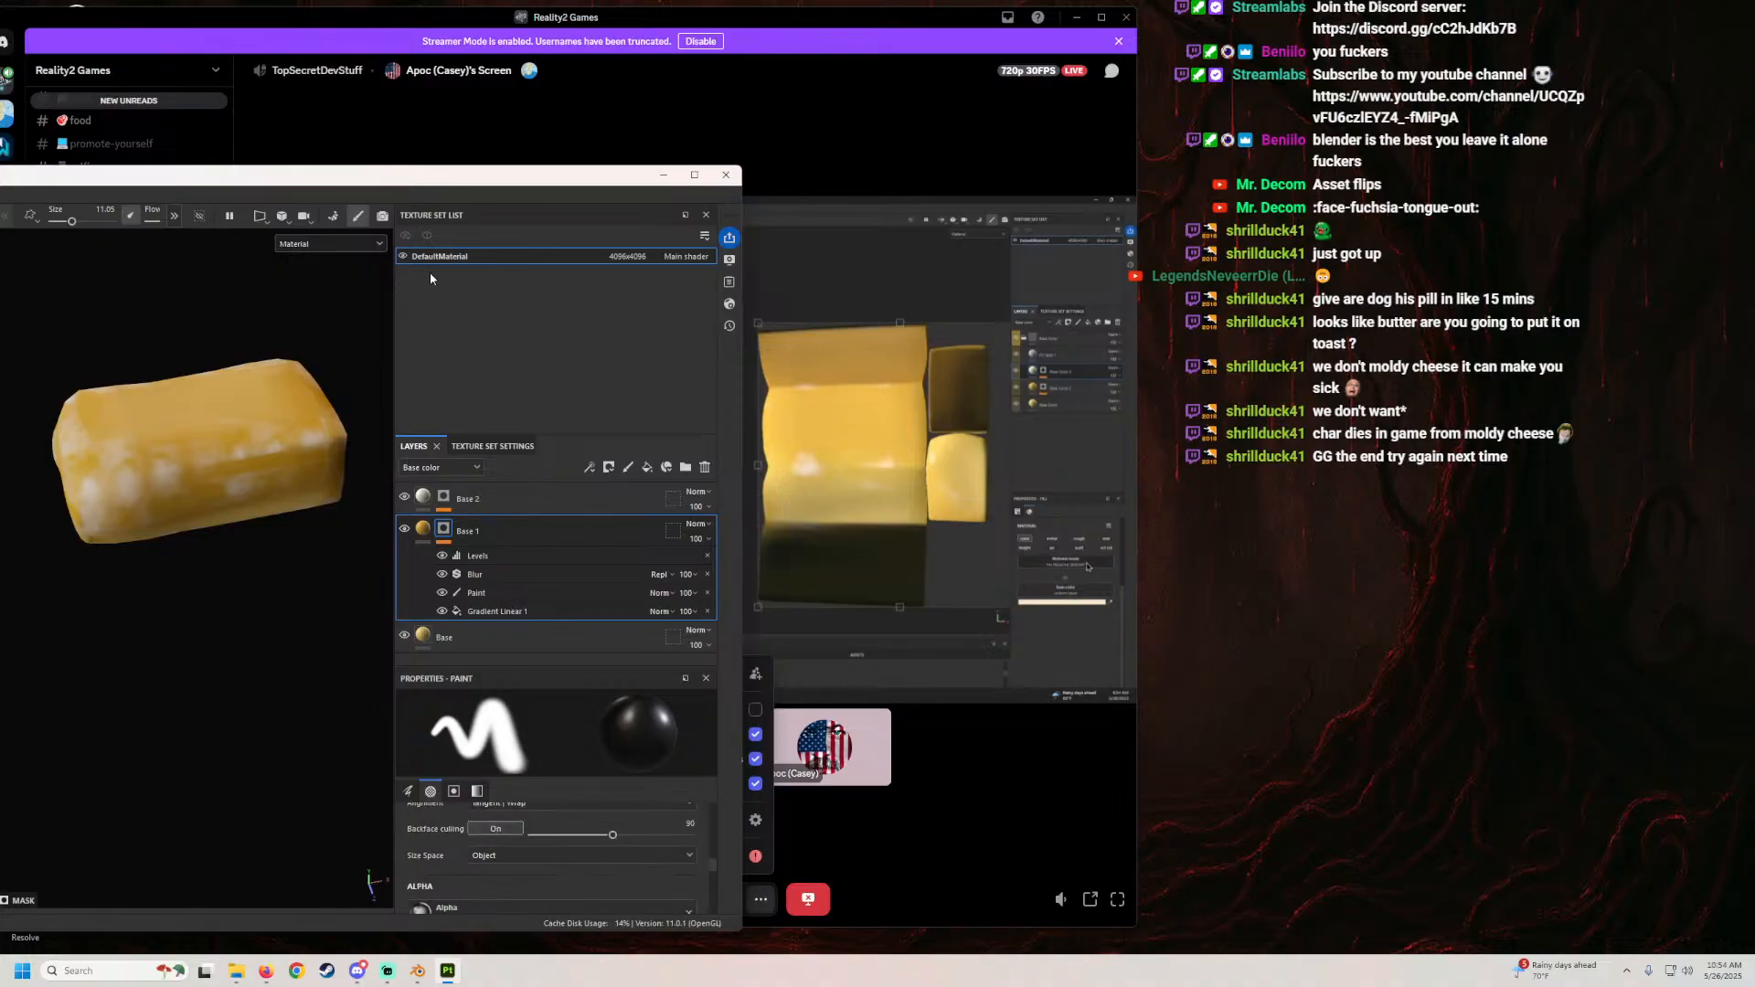
left_click_drag(455, 189, 482, 129)
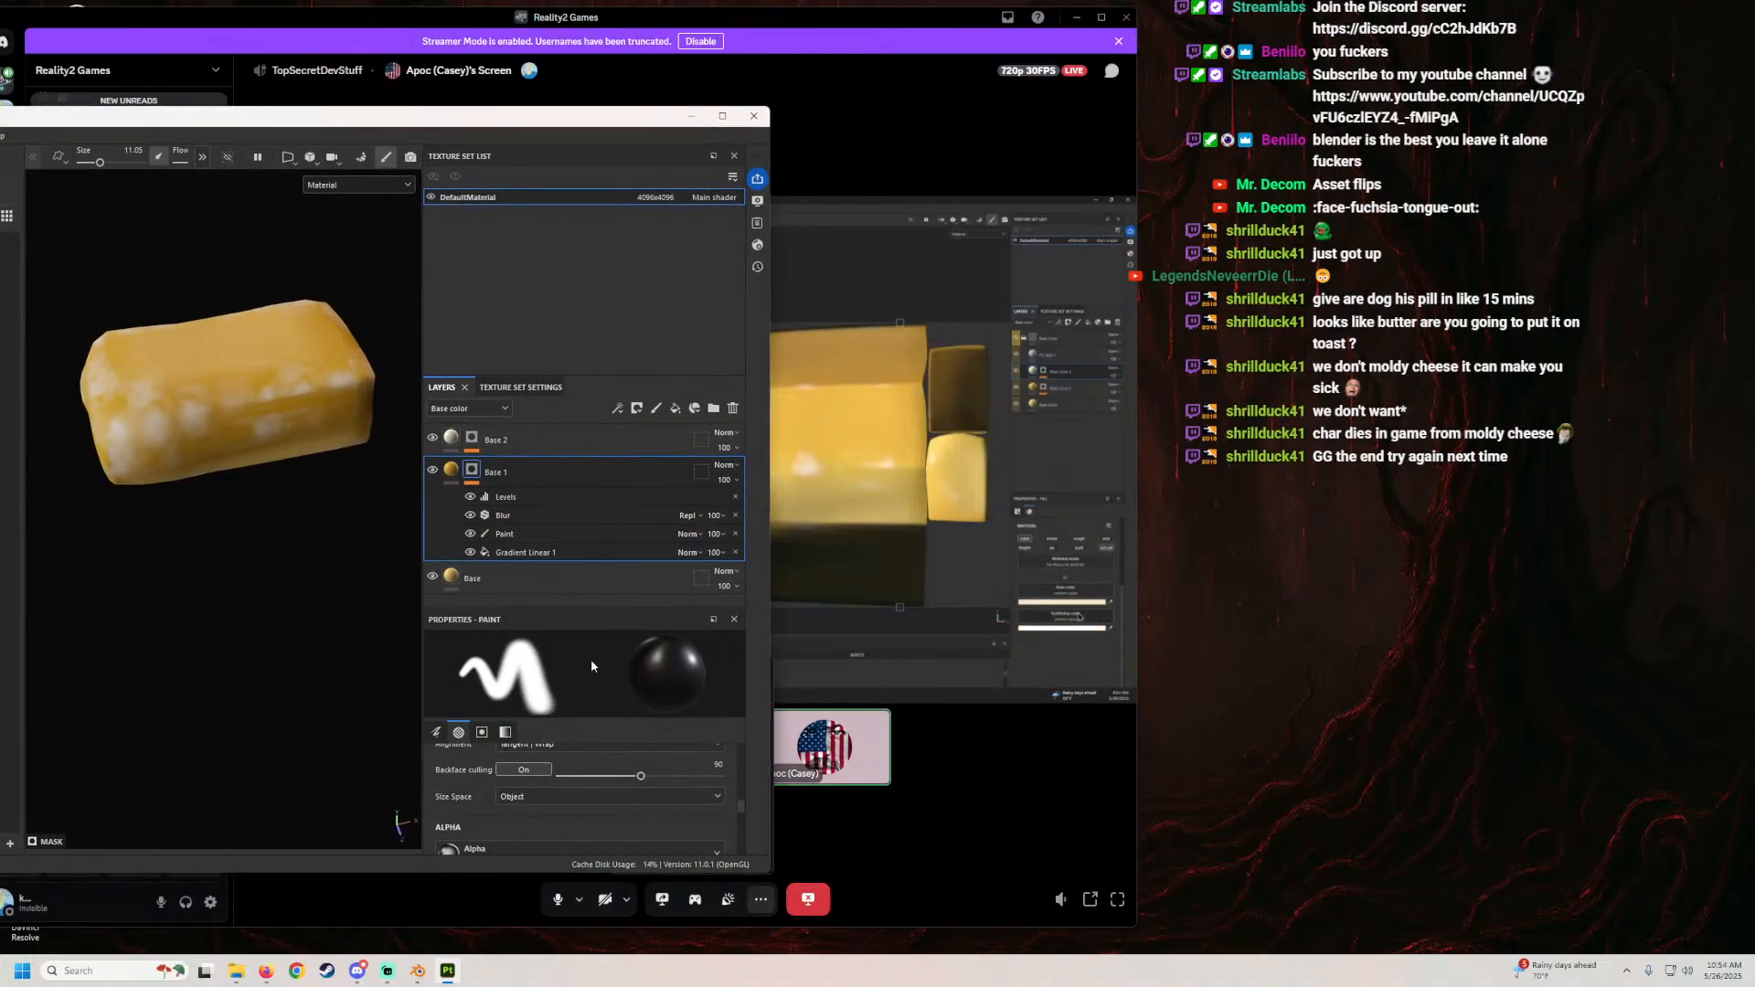
left_click_drag(560, 607, 571, 441)
scroll(466, 713, "up", 5)
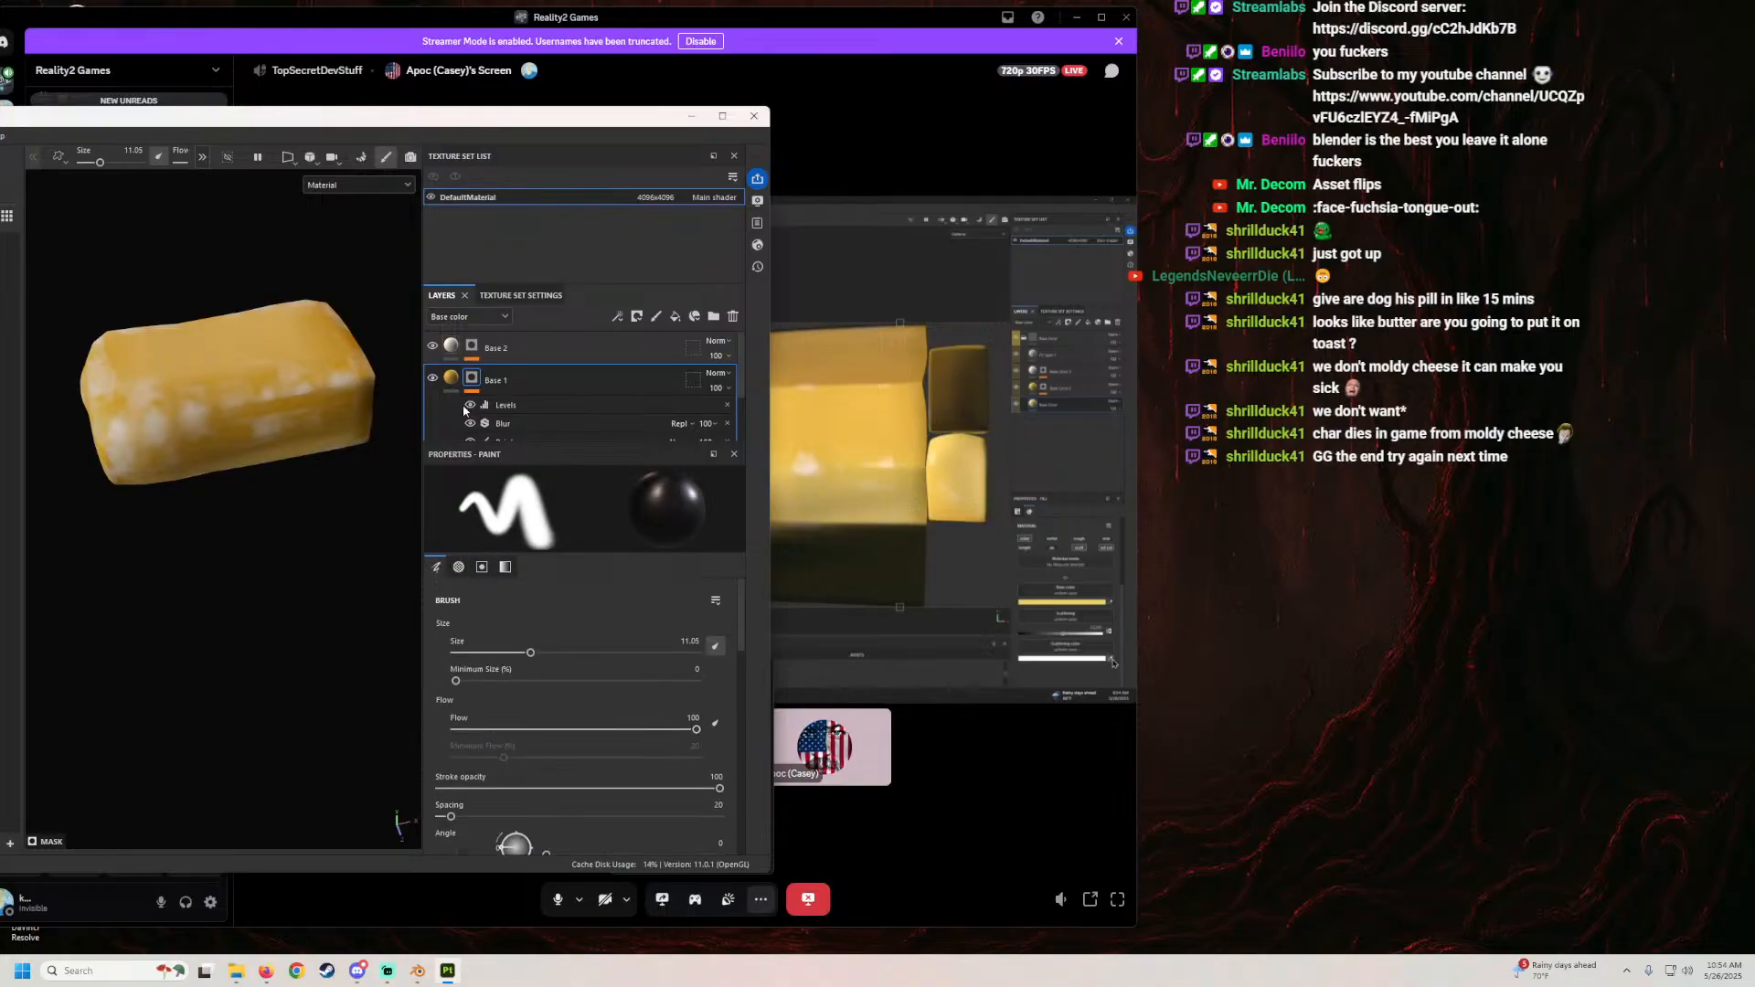
Step: Enable the scattering color channel on the Base 1 fill, set scattering to about 0.5, and sample a muted tan scattering color
left_click(452, 379)
left_click(707, 564)
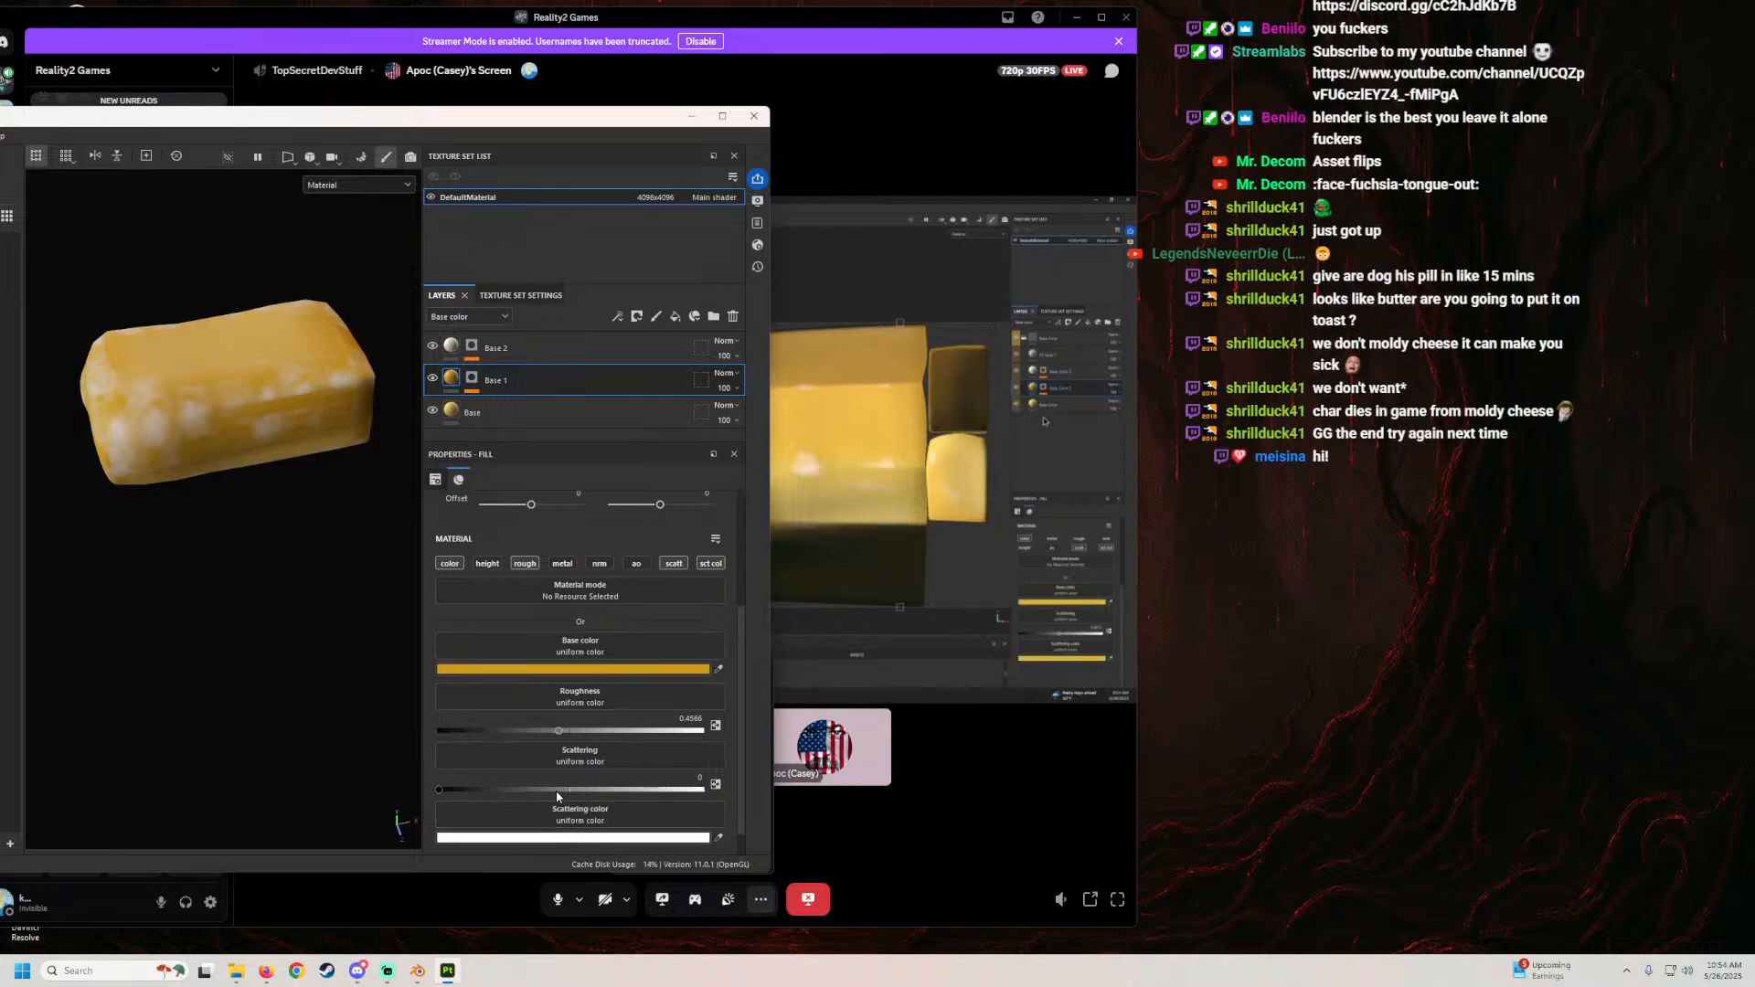
left_click(569, 791)
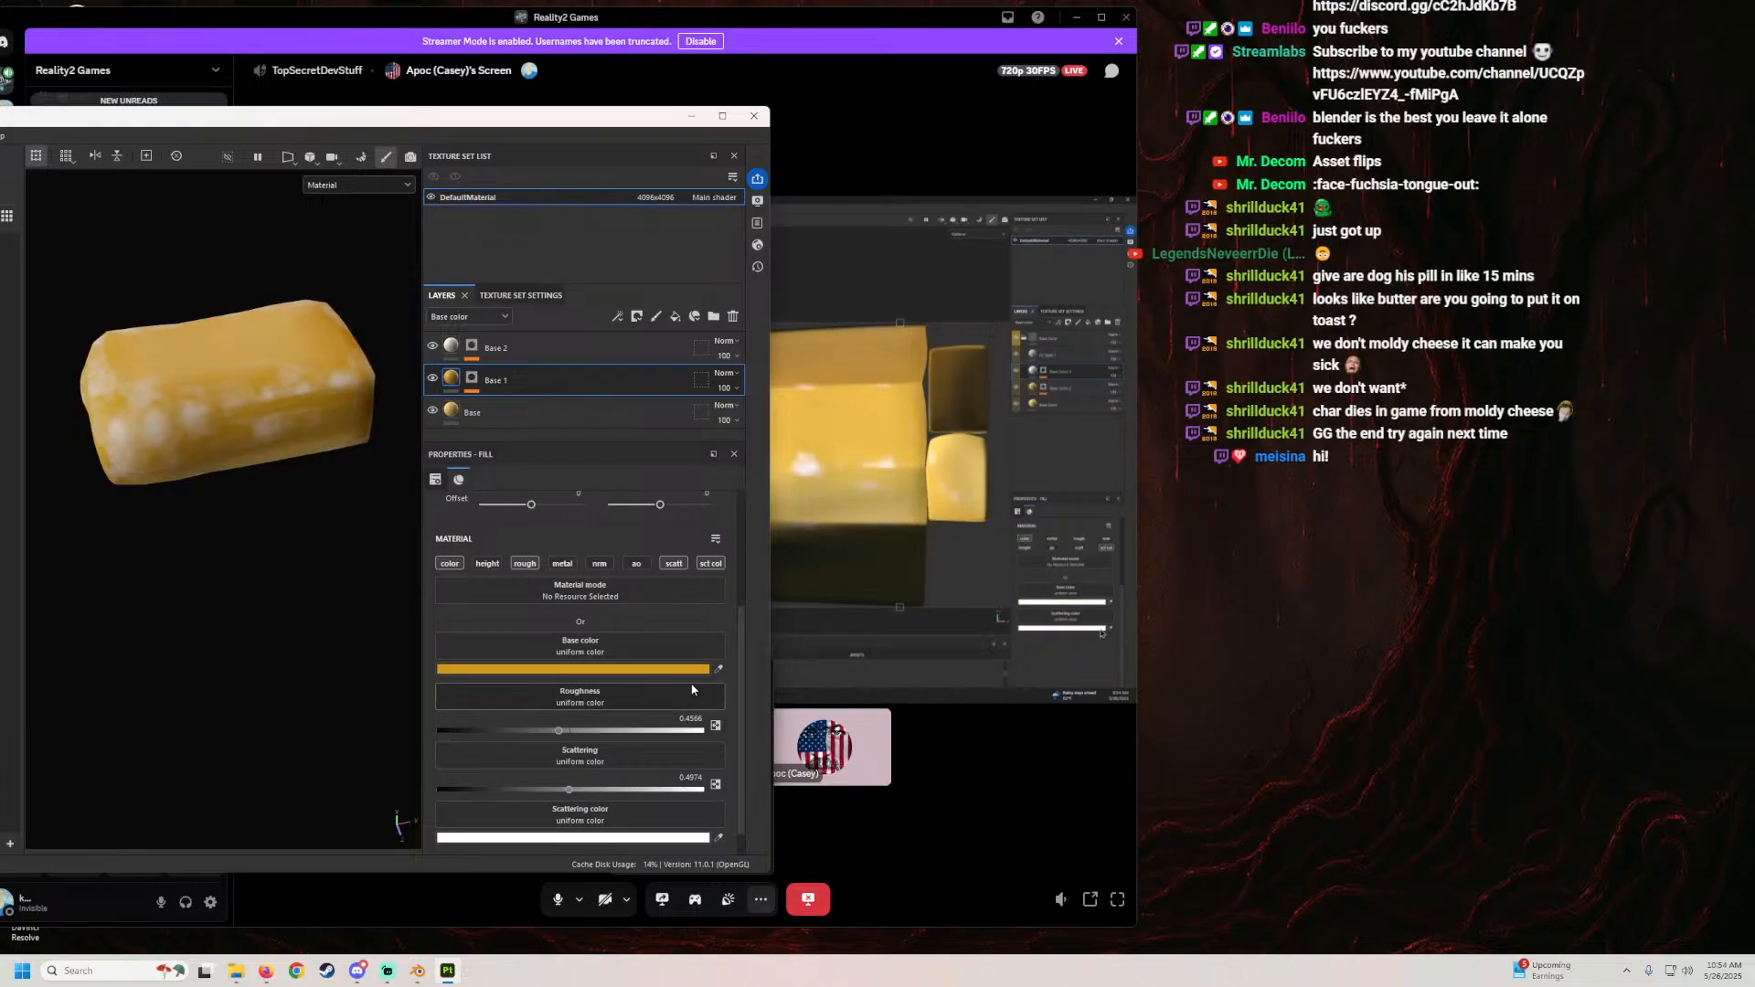
left_click(719, 838)
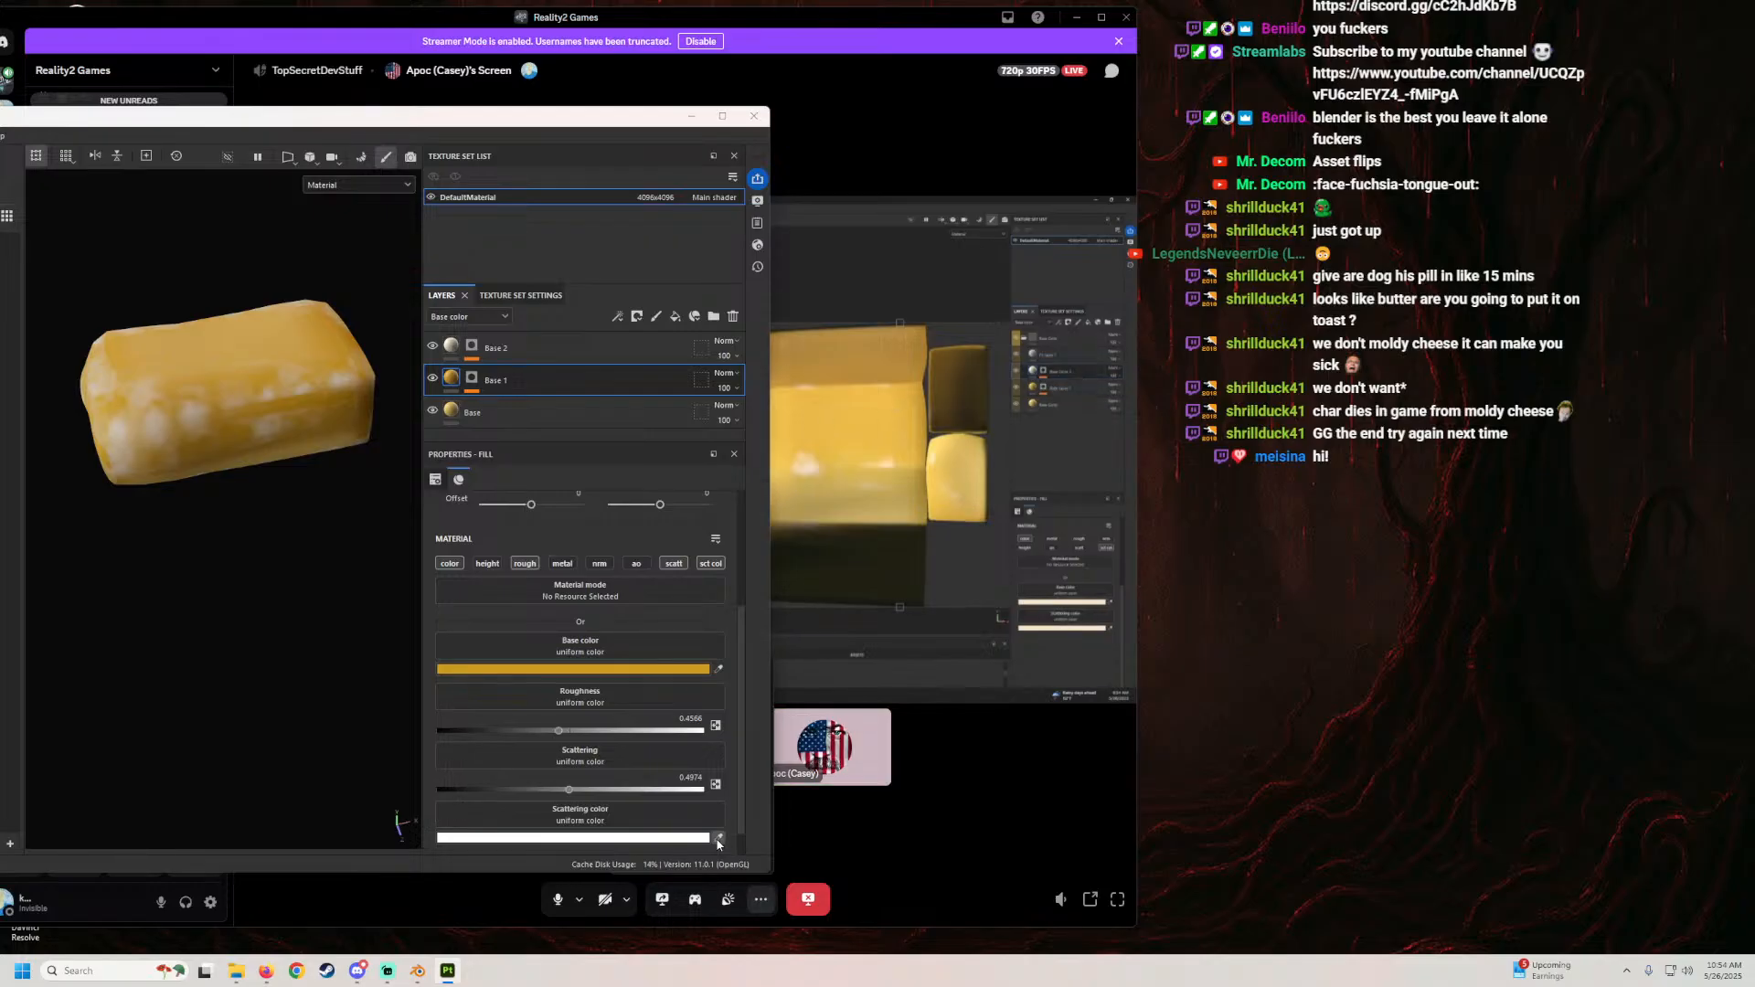
left_click(460, 427)
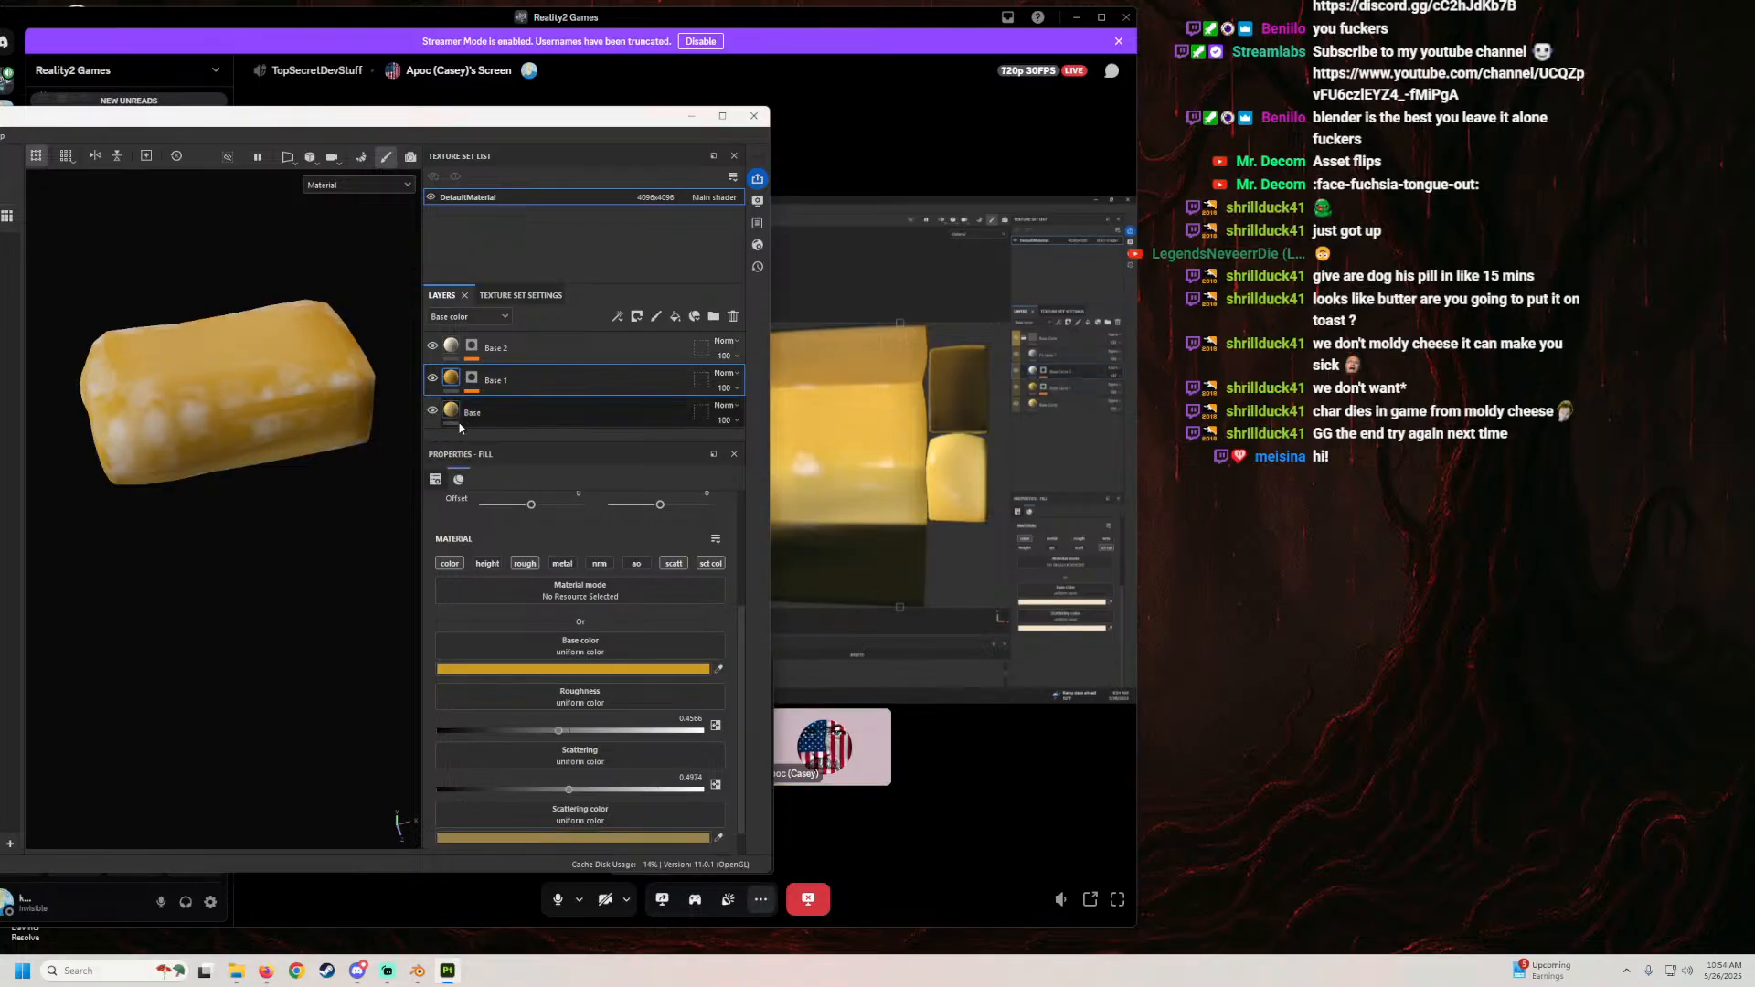
Step: Enable both scattering channels on the Base fill, set scattering to about 0.52, and sample a dark brown scattering color
left_click(460, 422)
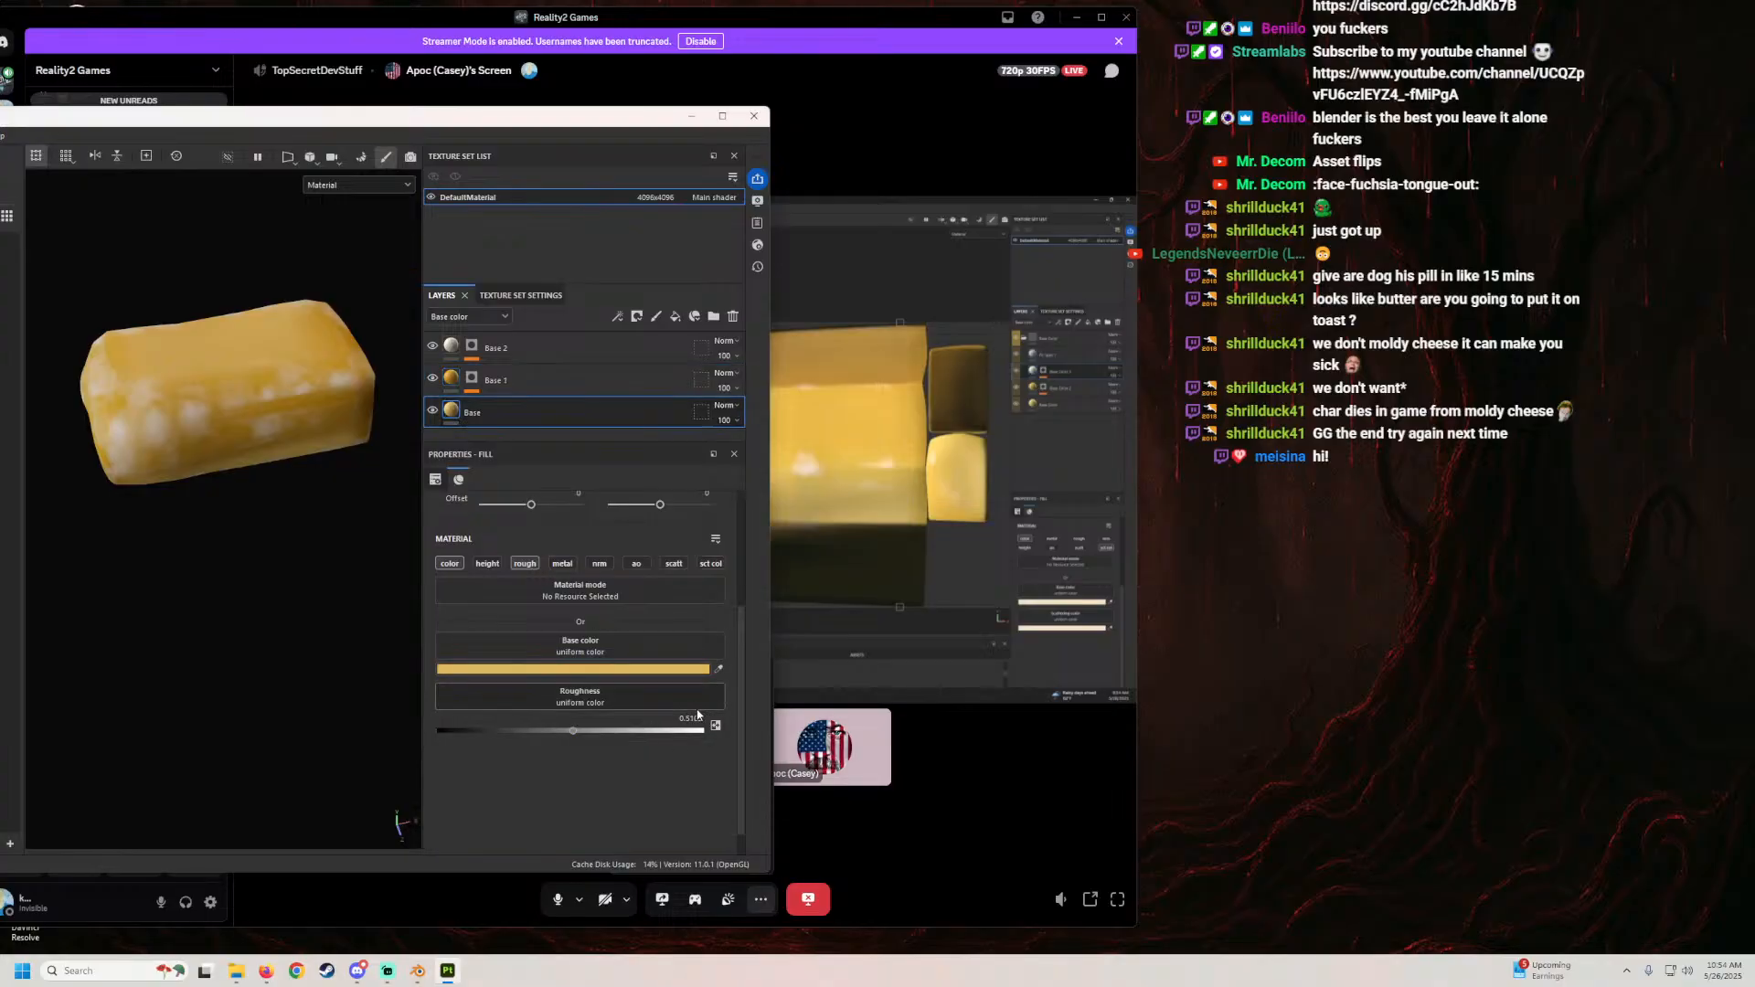
left_click(681, 563)
left_click(710, 563)
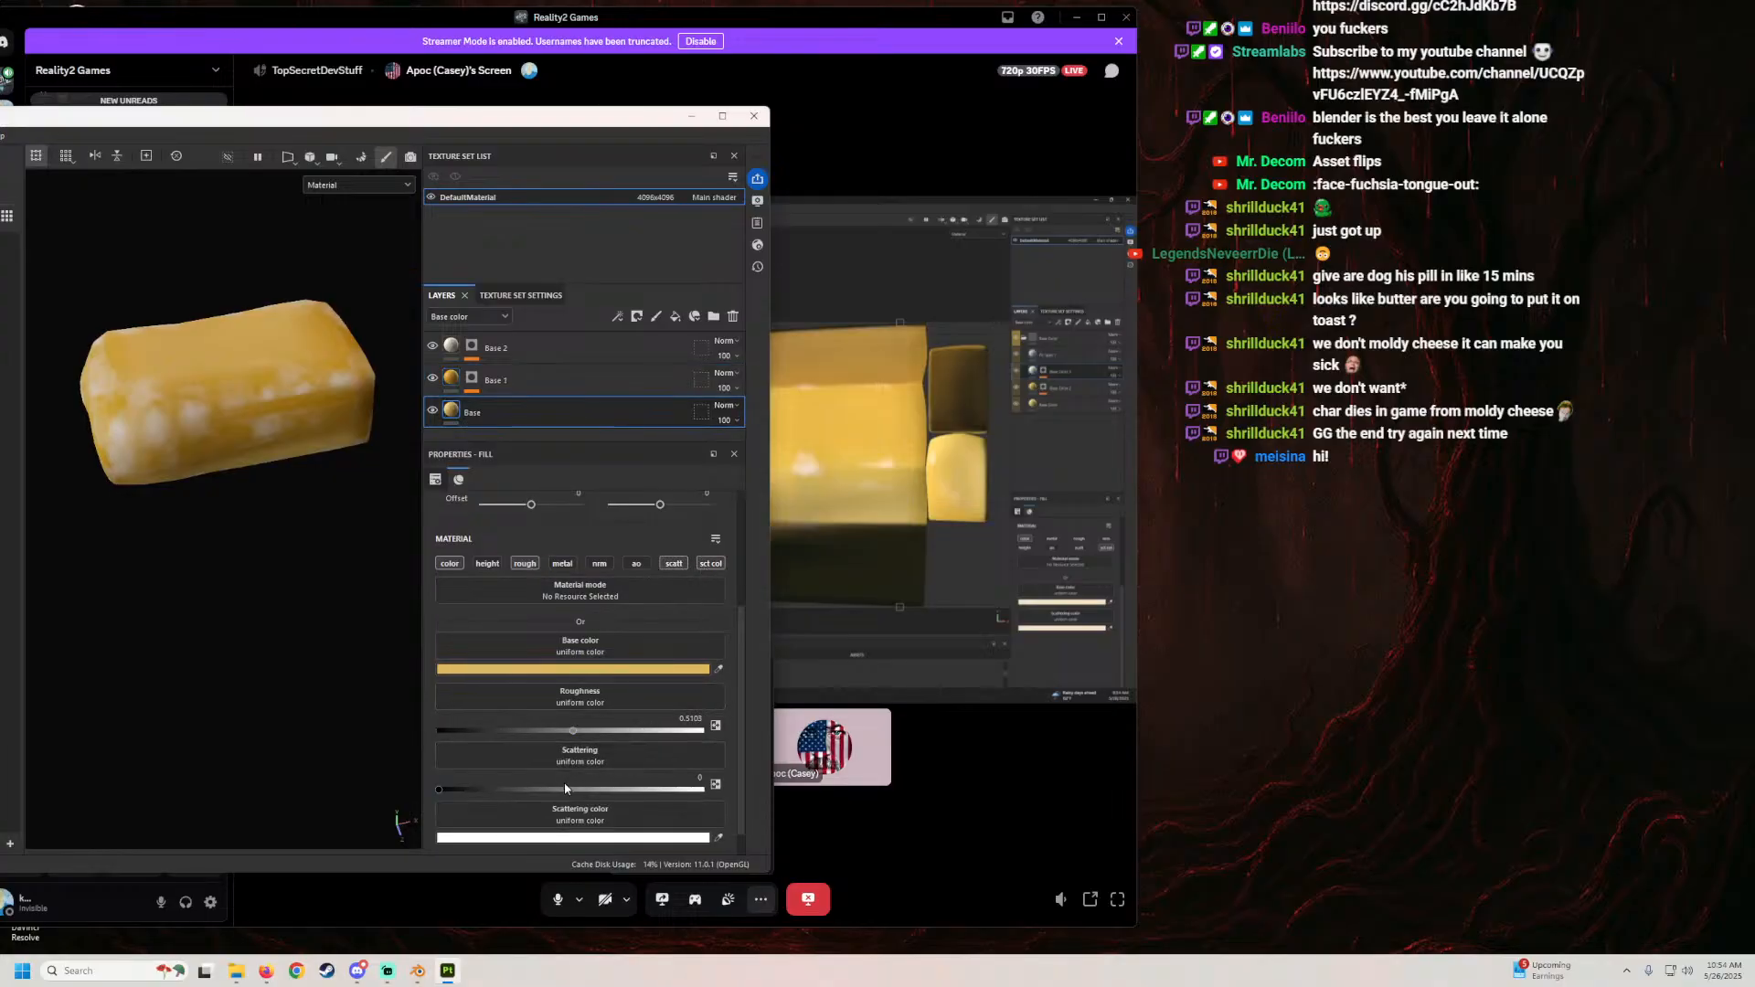
left_click_drag(561, 793, 616, 798)
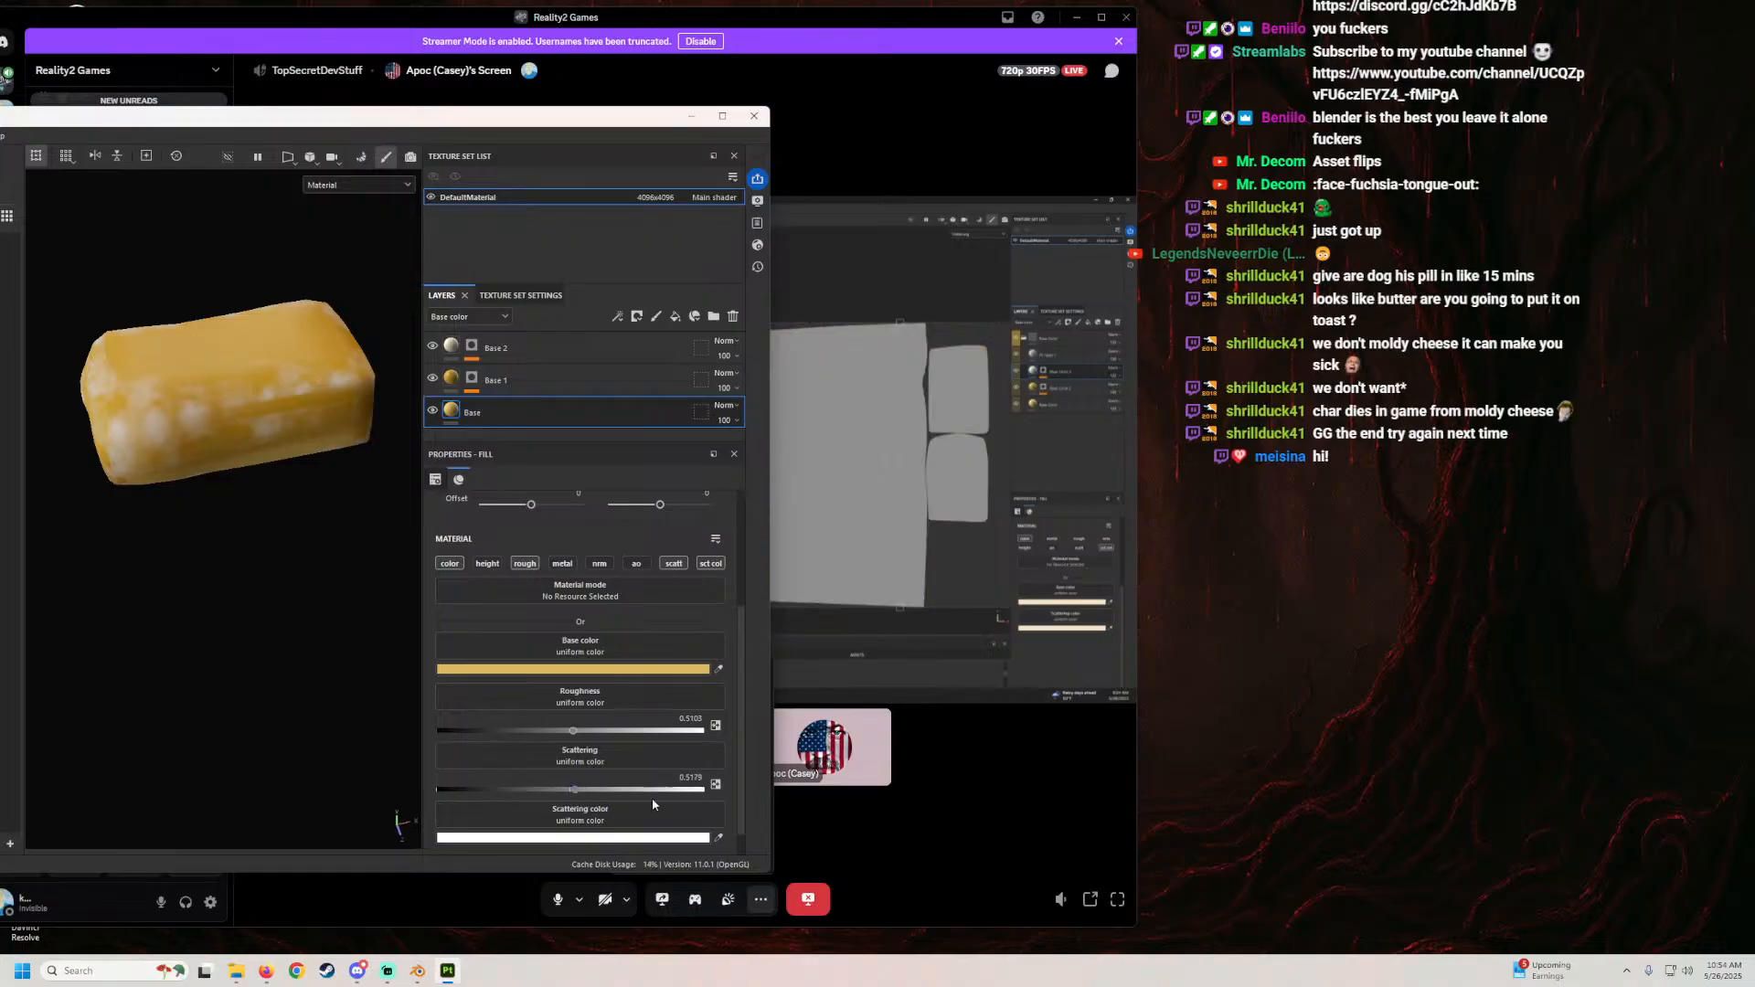
left_click(721, 839)
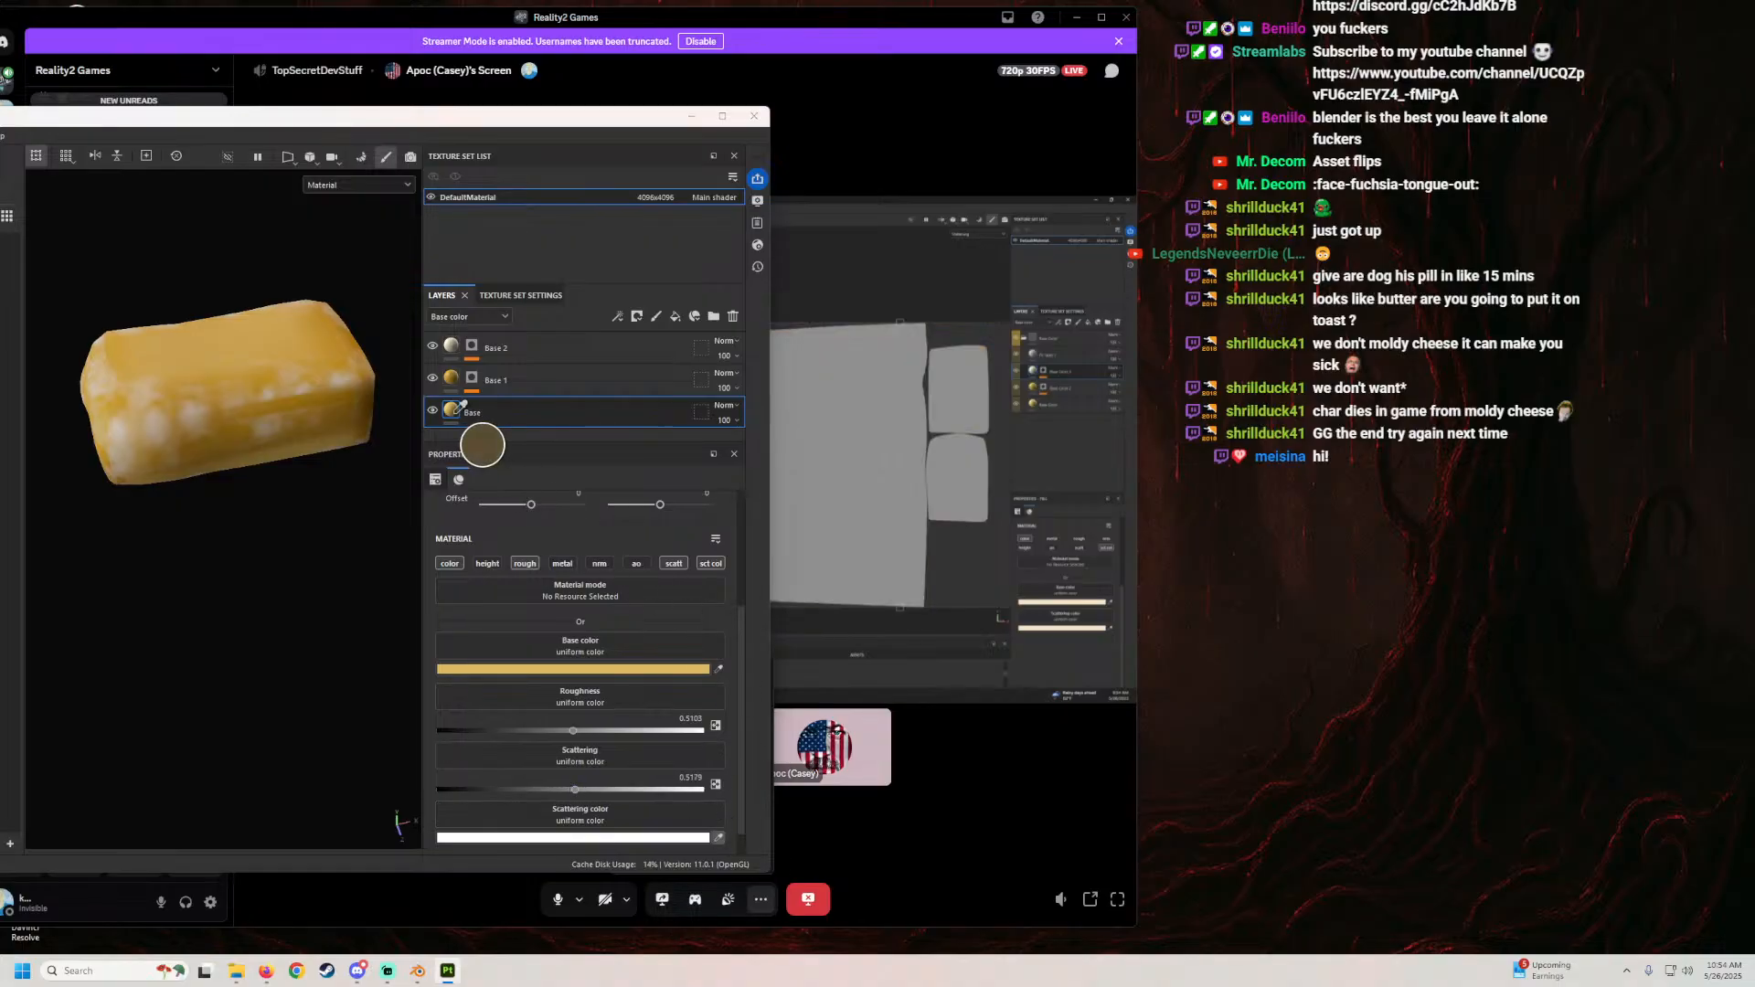
left_click(483, 445)
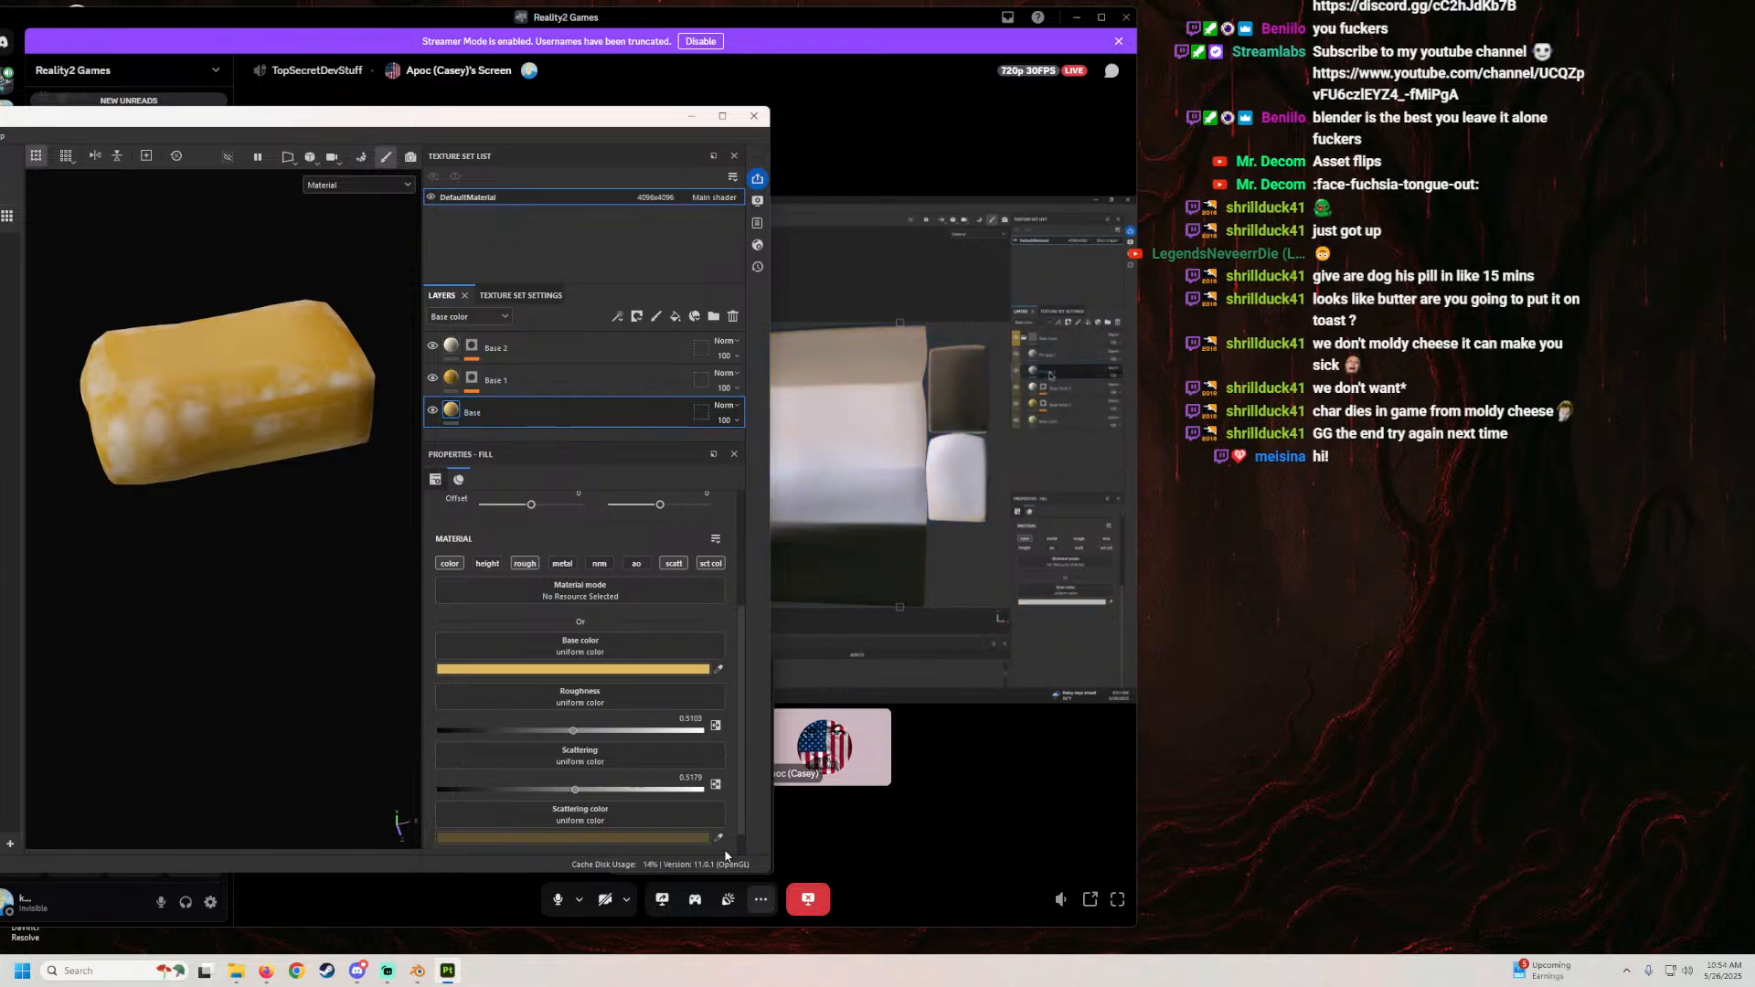
Step: Sample a grayish scattering color from the Base 2 layer's thumbnail and set its scattering to about 0.49
left_click(462, 353)
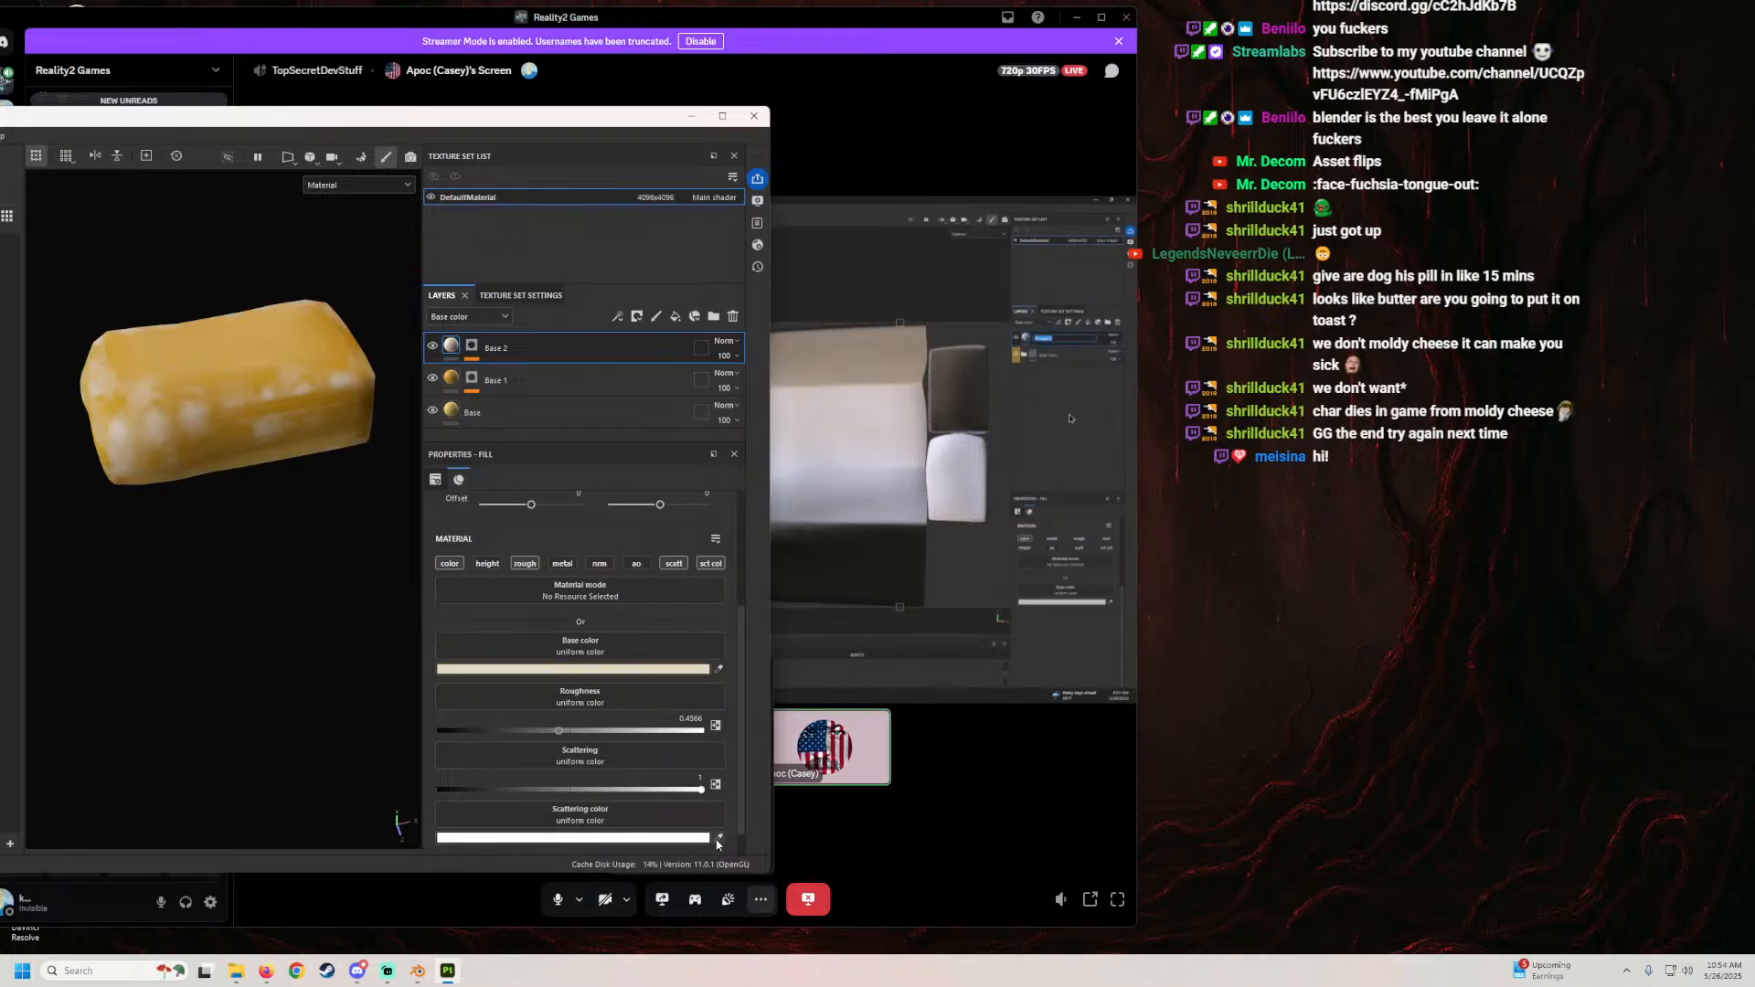
left_click_drag(719, 838, 451, 351)
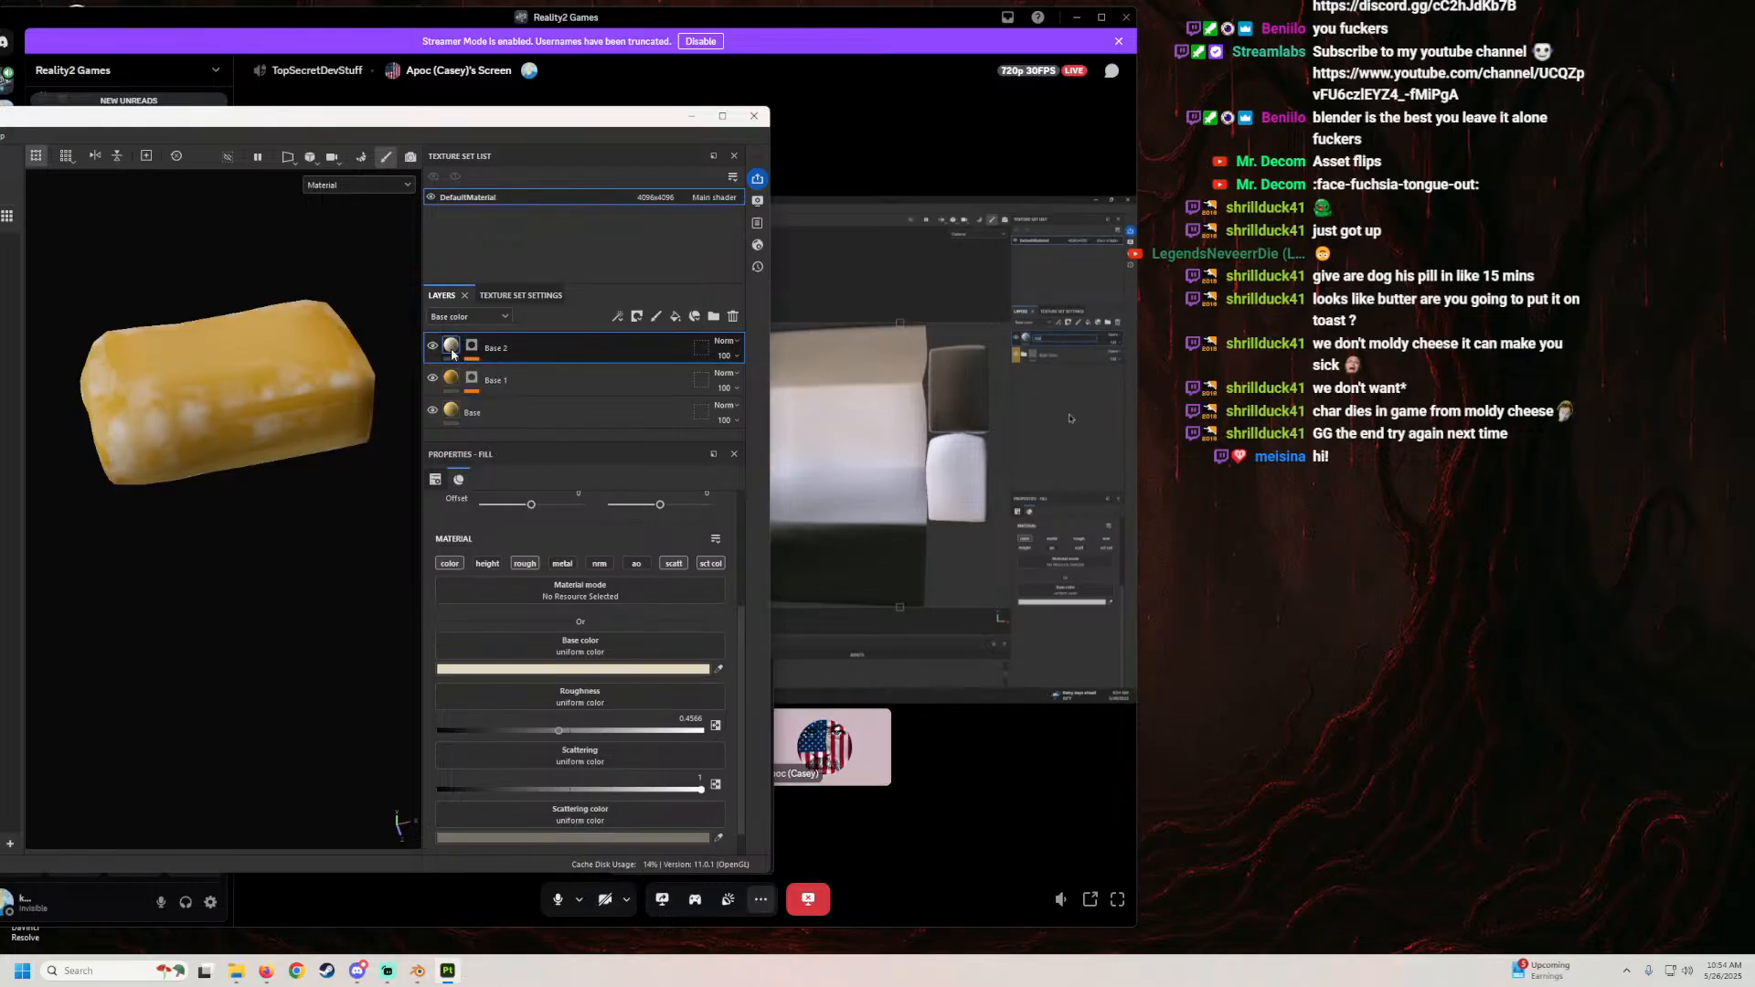
left_click_drag(554, 794, 552, 790)
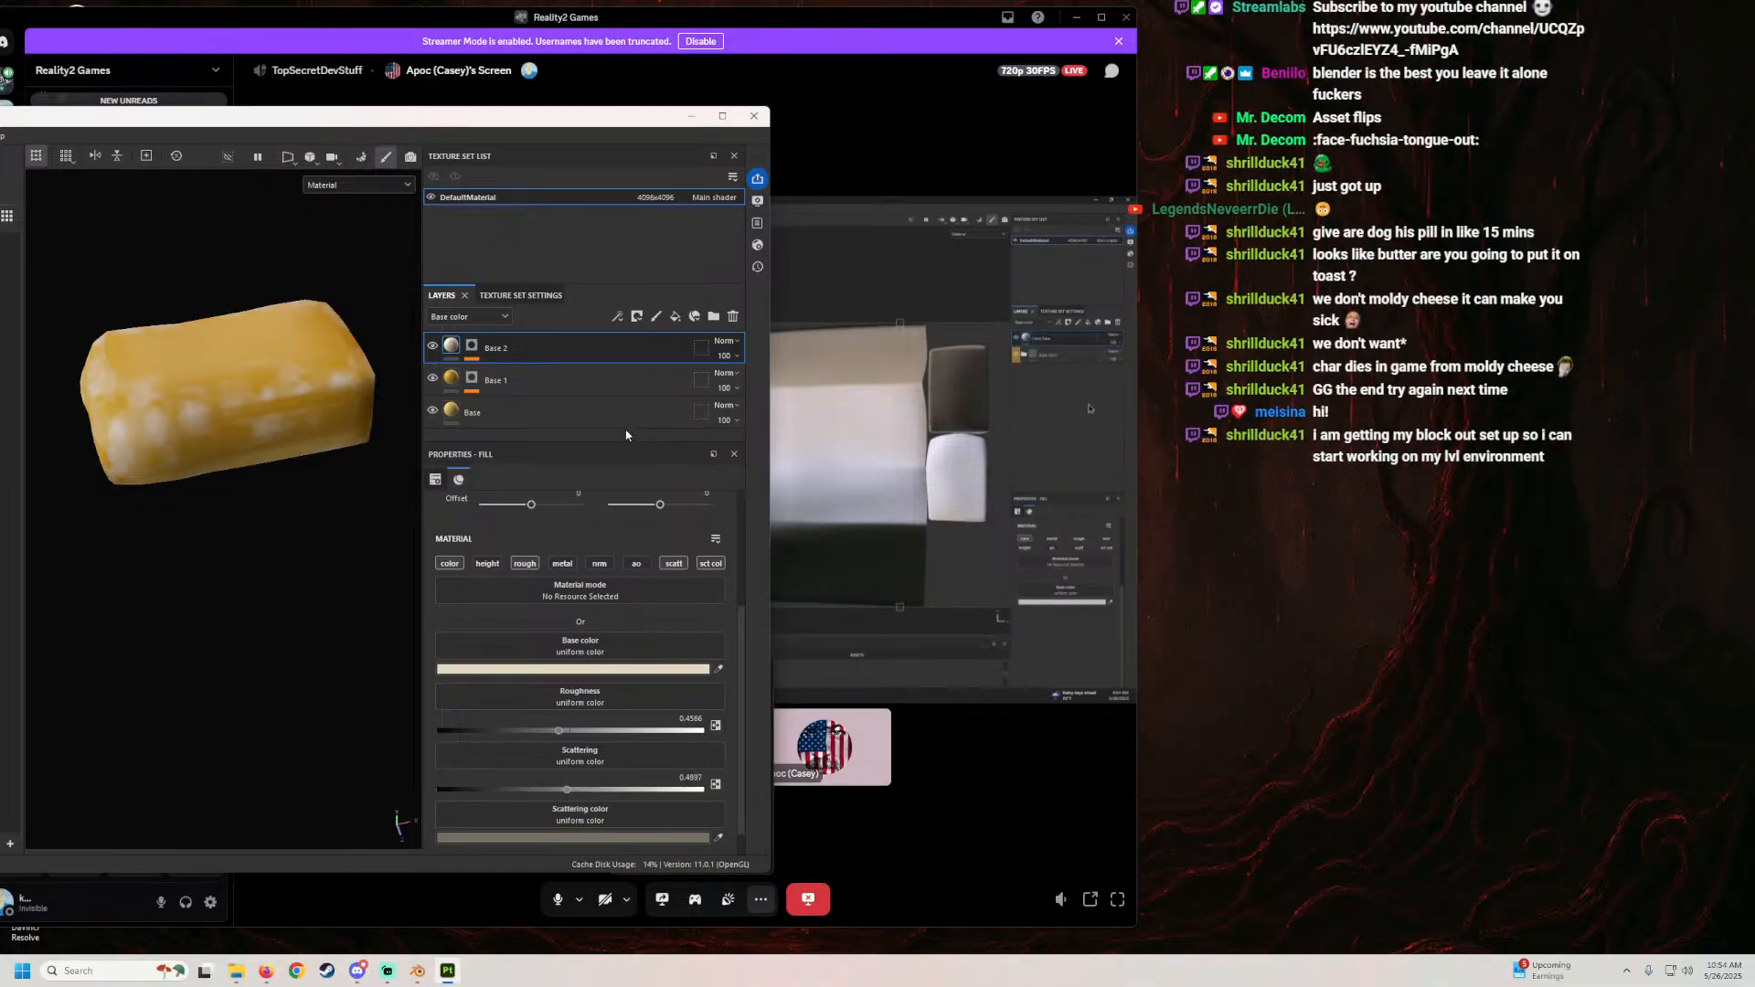
Step: Add a fill layer on top and group the Base 2, Base 1 and Base layers in a collapsed folder named Base Color
left_click(675, 316)
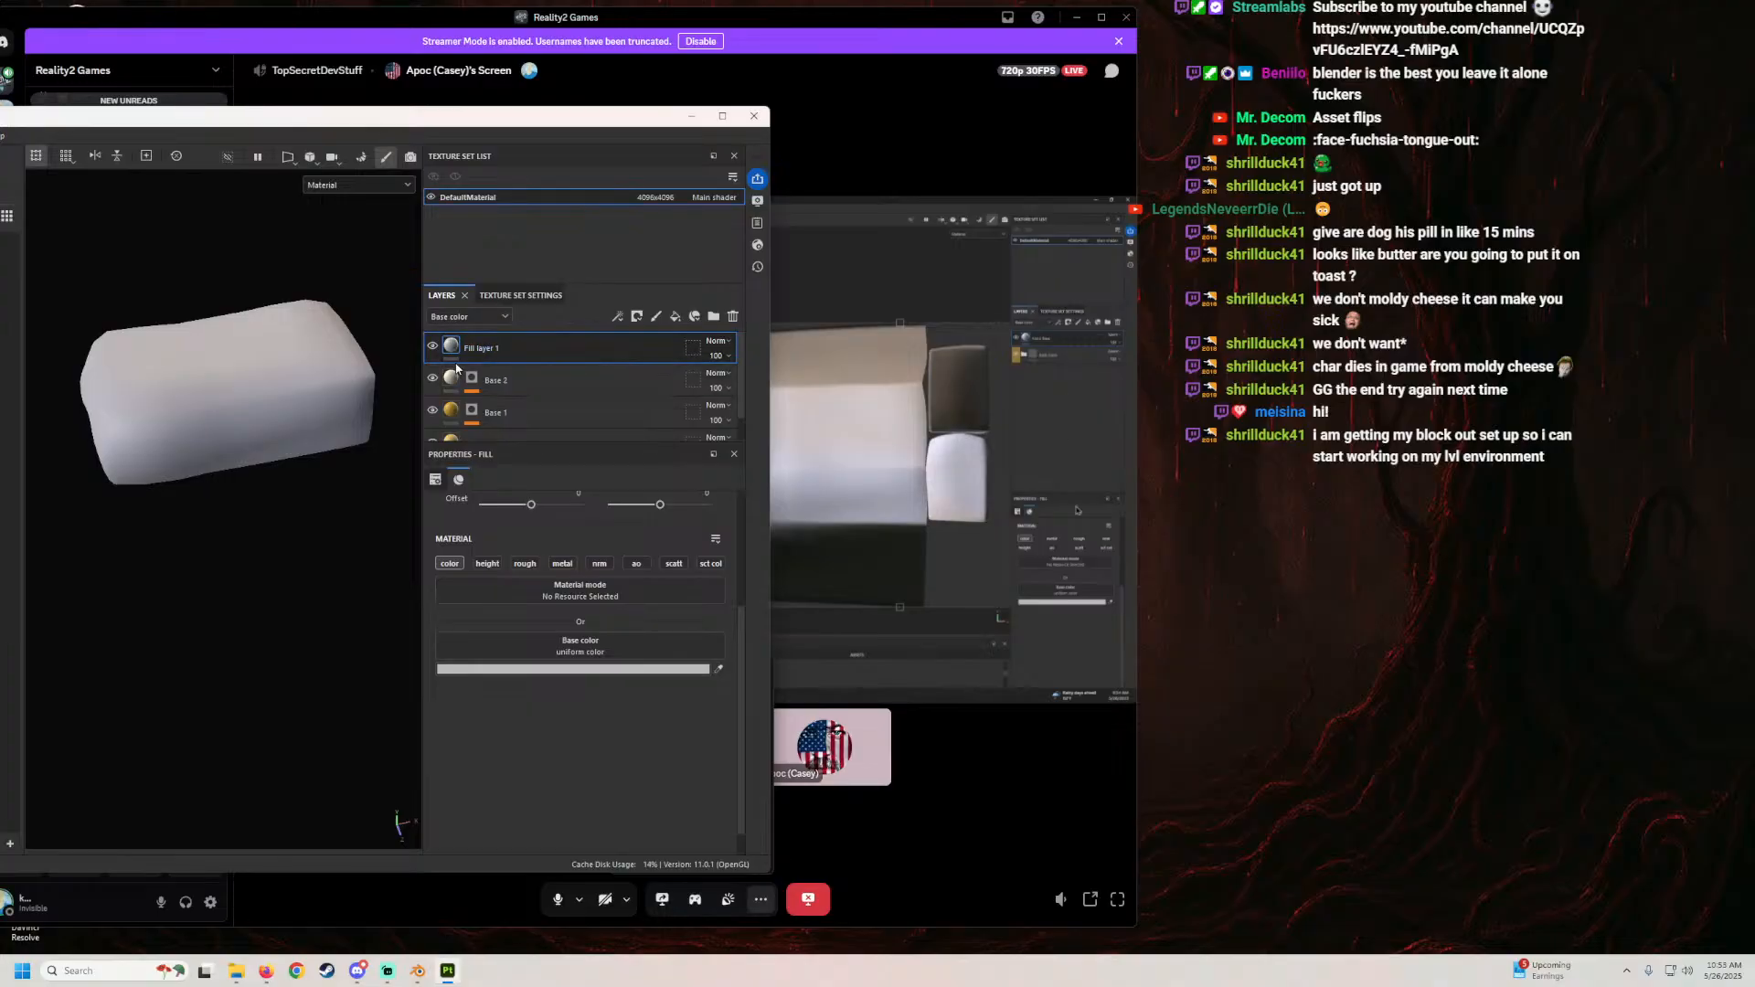
left_click(552, 383)
scroll(552, 399, "down", 1)
left_click(530, 415, "shift")
right_click(530, 418)
left_click(585, 543)
double_click(495, 353)
type("Base")
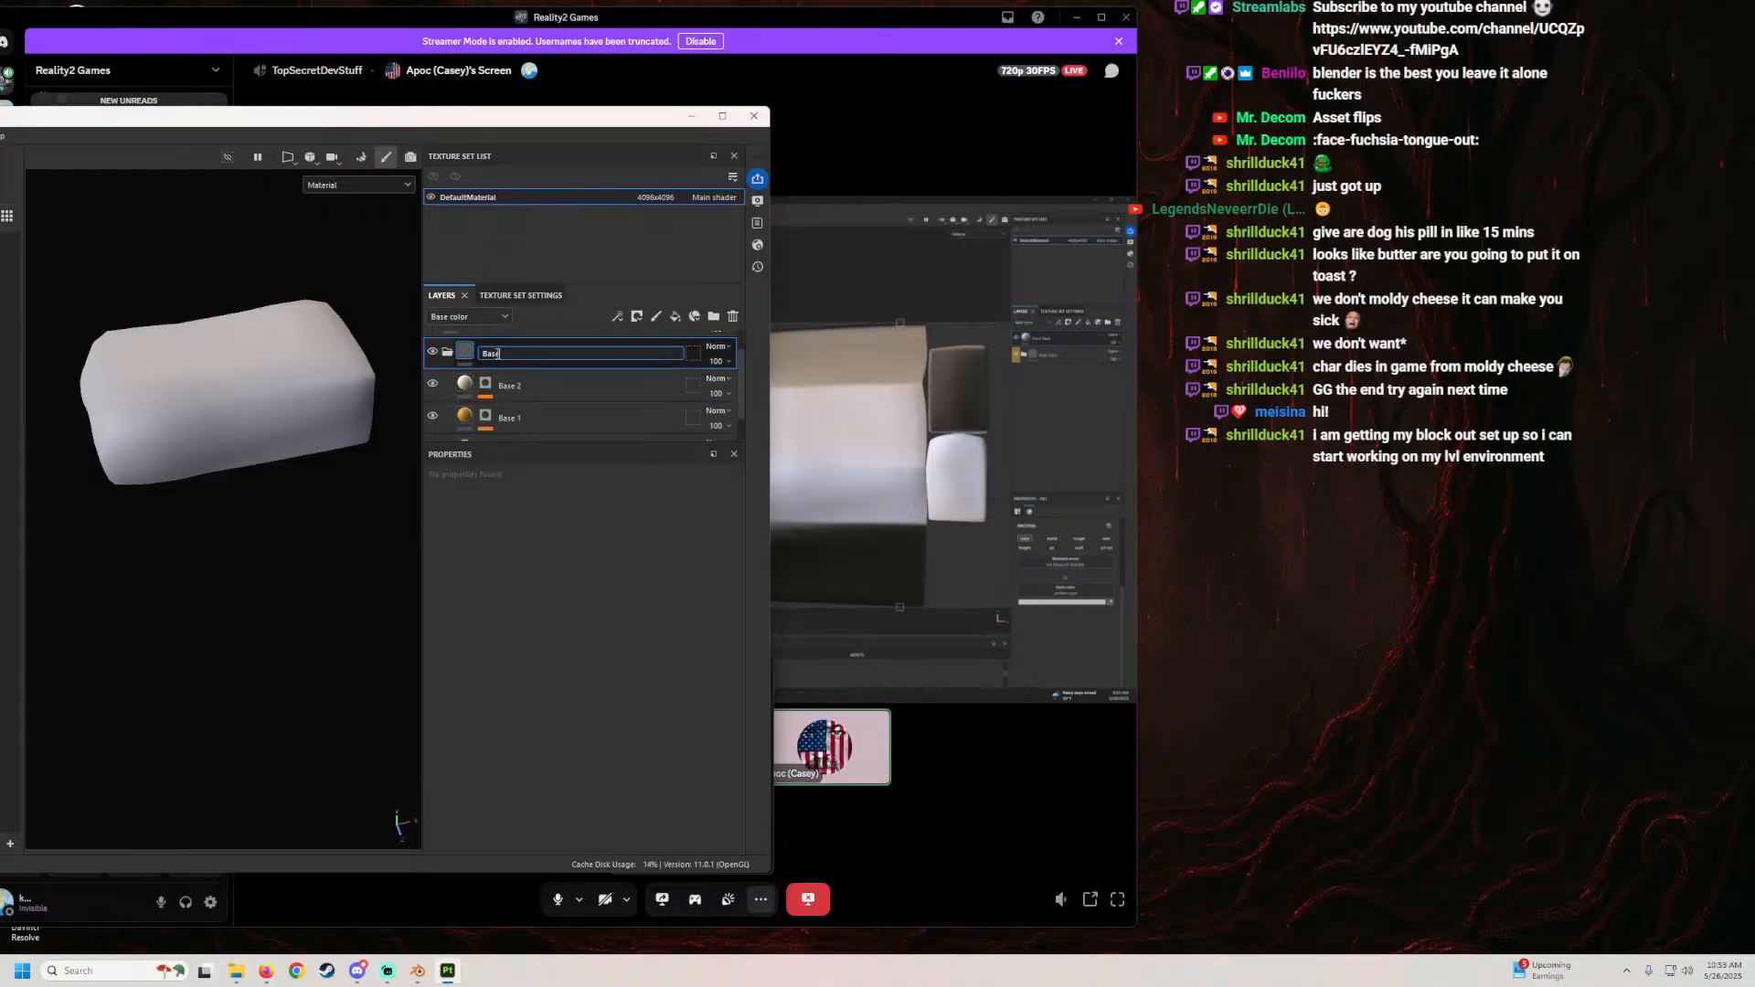
type(" Color")
key("Return")
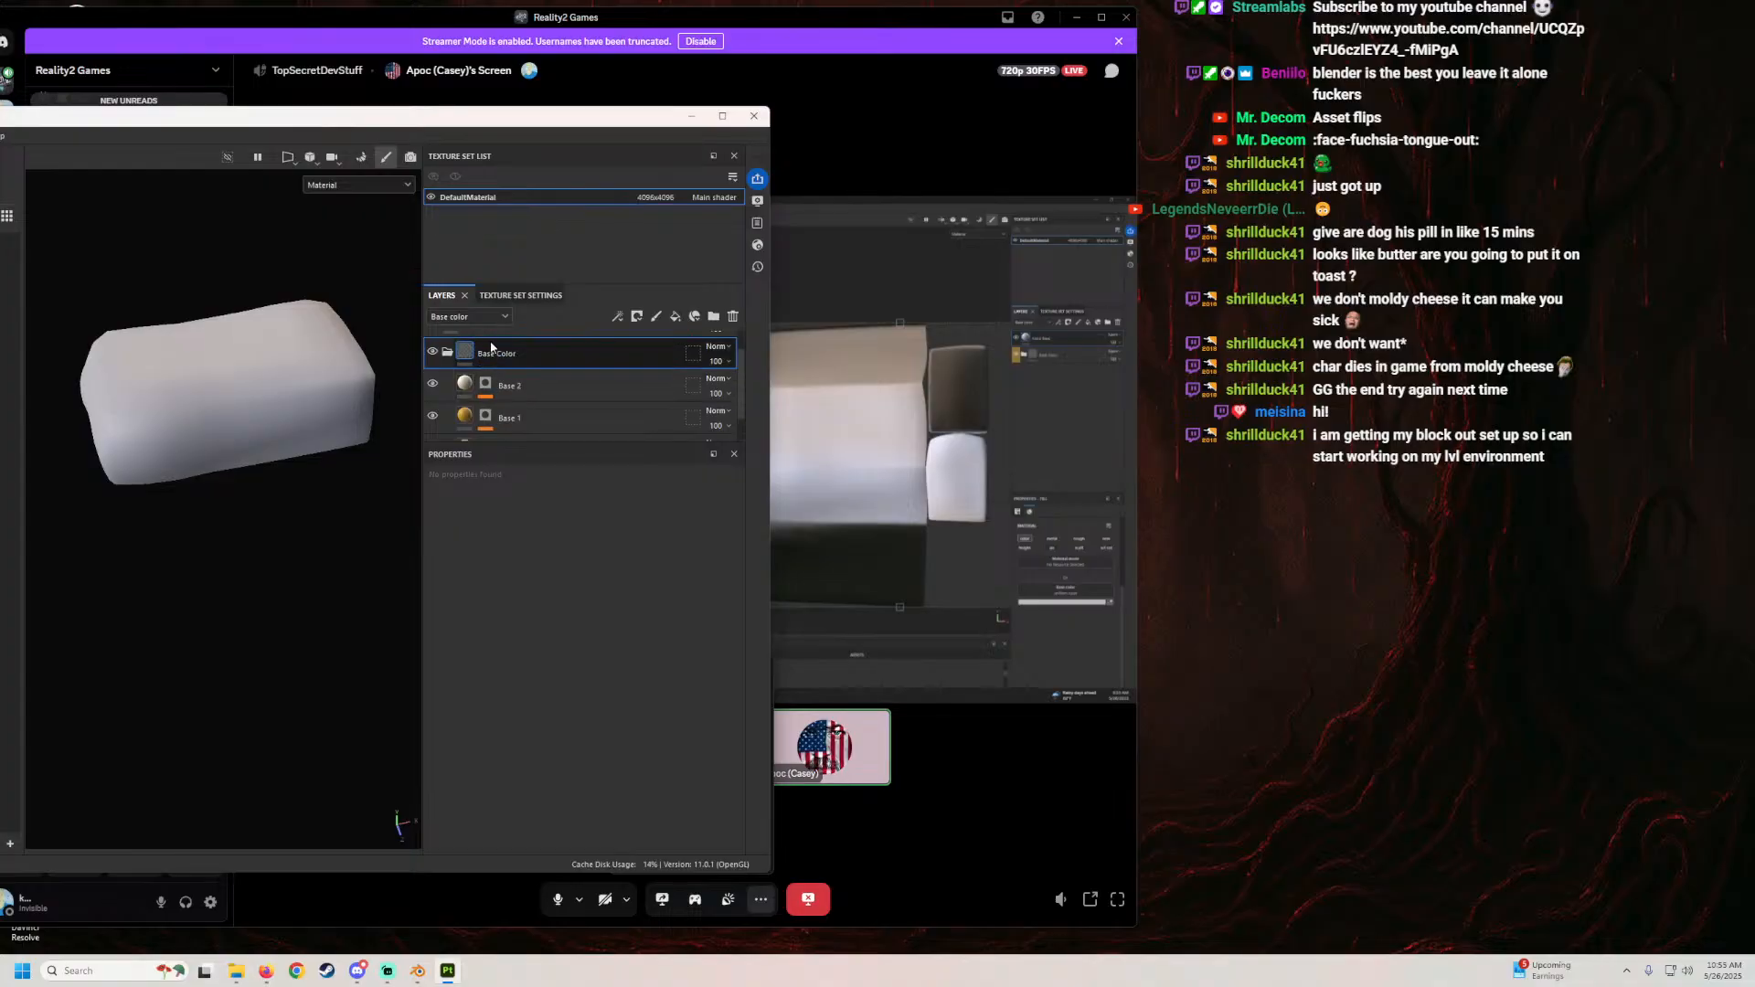
left_click(447, 353)
Step: Rename the new fill layer Mold Base and set its base color to dark olive green 242D06
double_click(488, 349)
type("Mold Base")
key("Return")
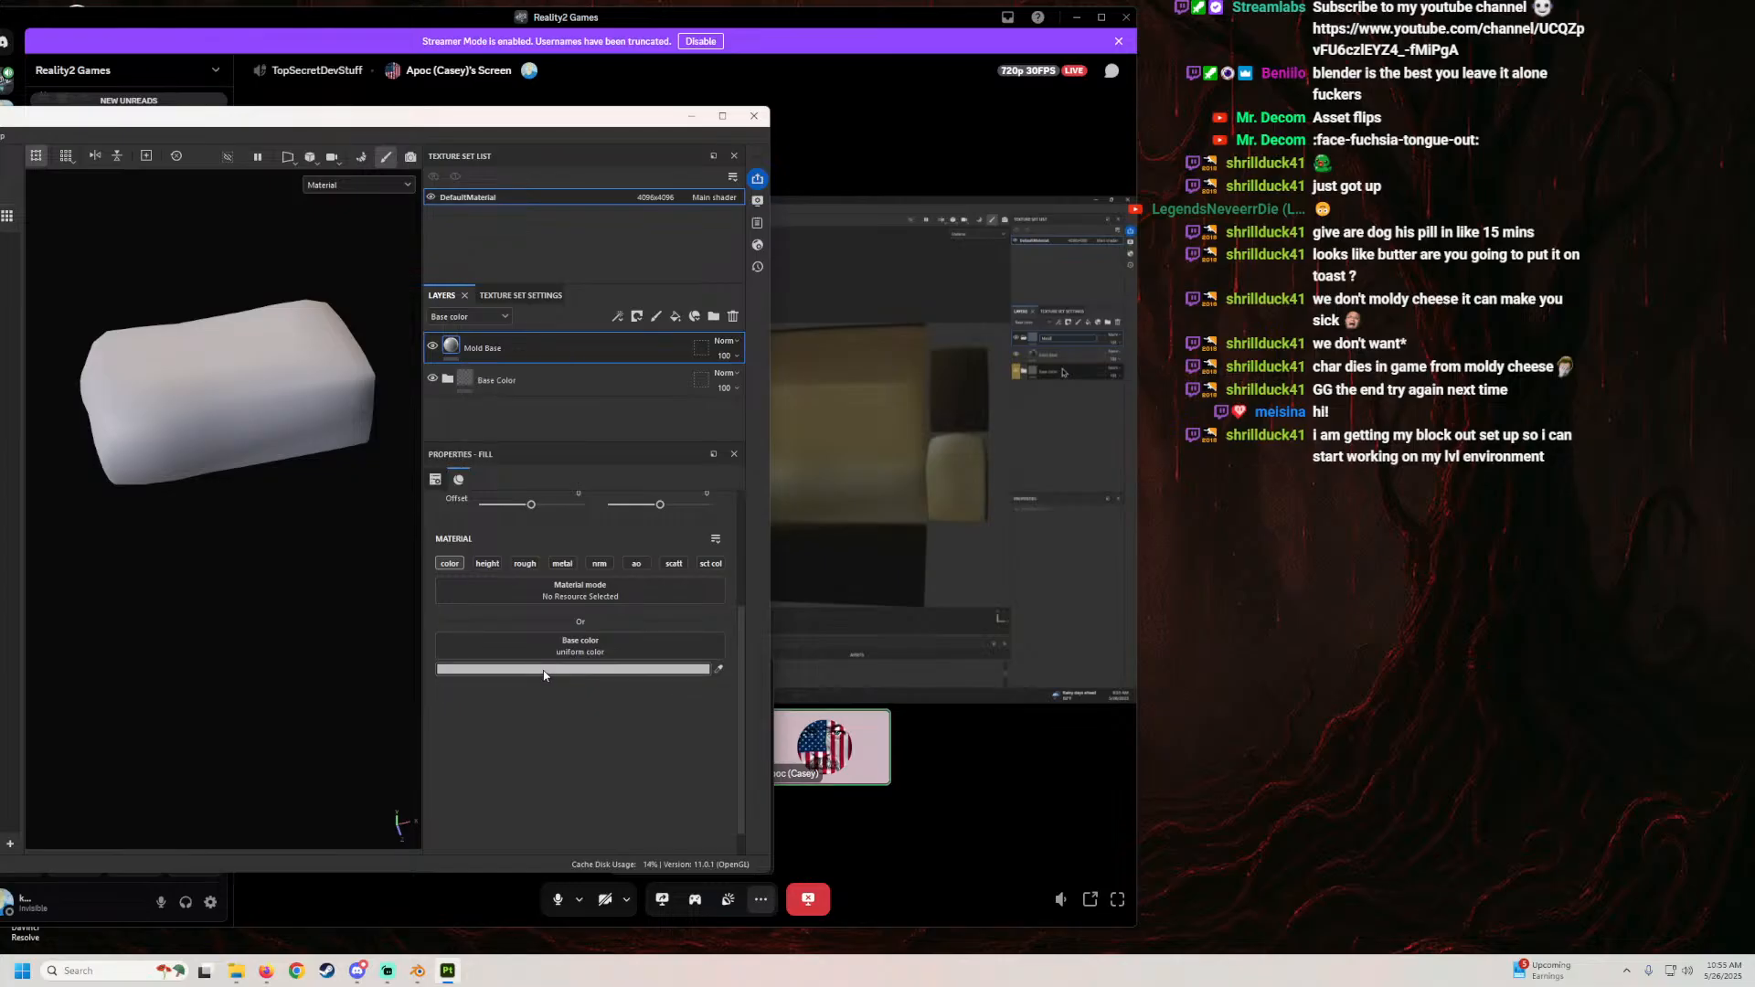
left_click(576, 669)
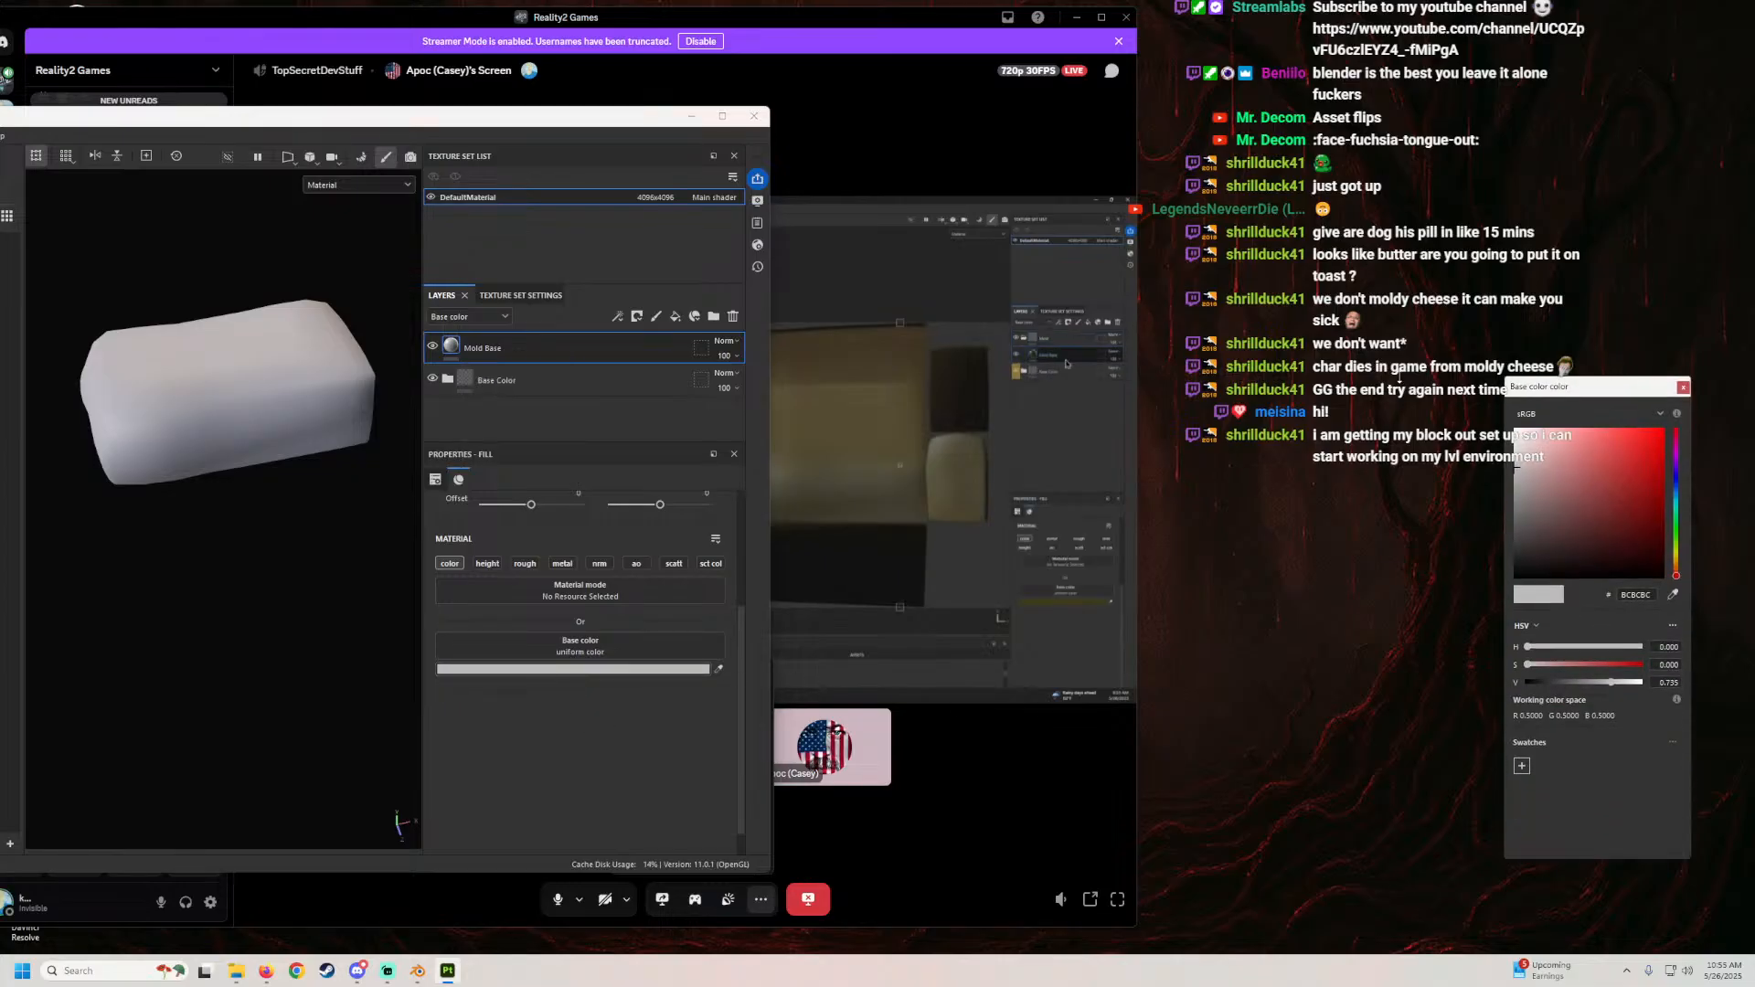
left_click_drag(1677, 618, 1677, 596)
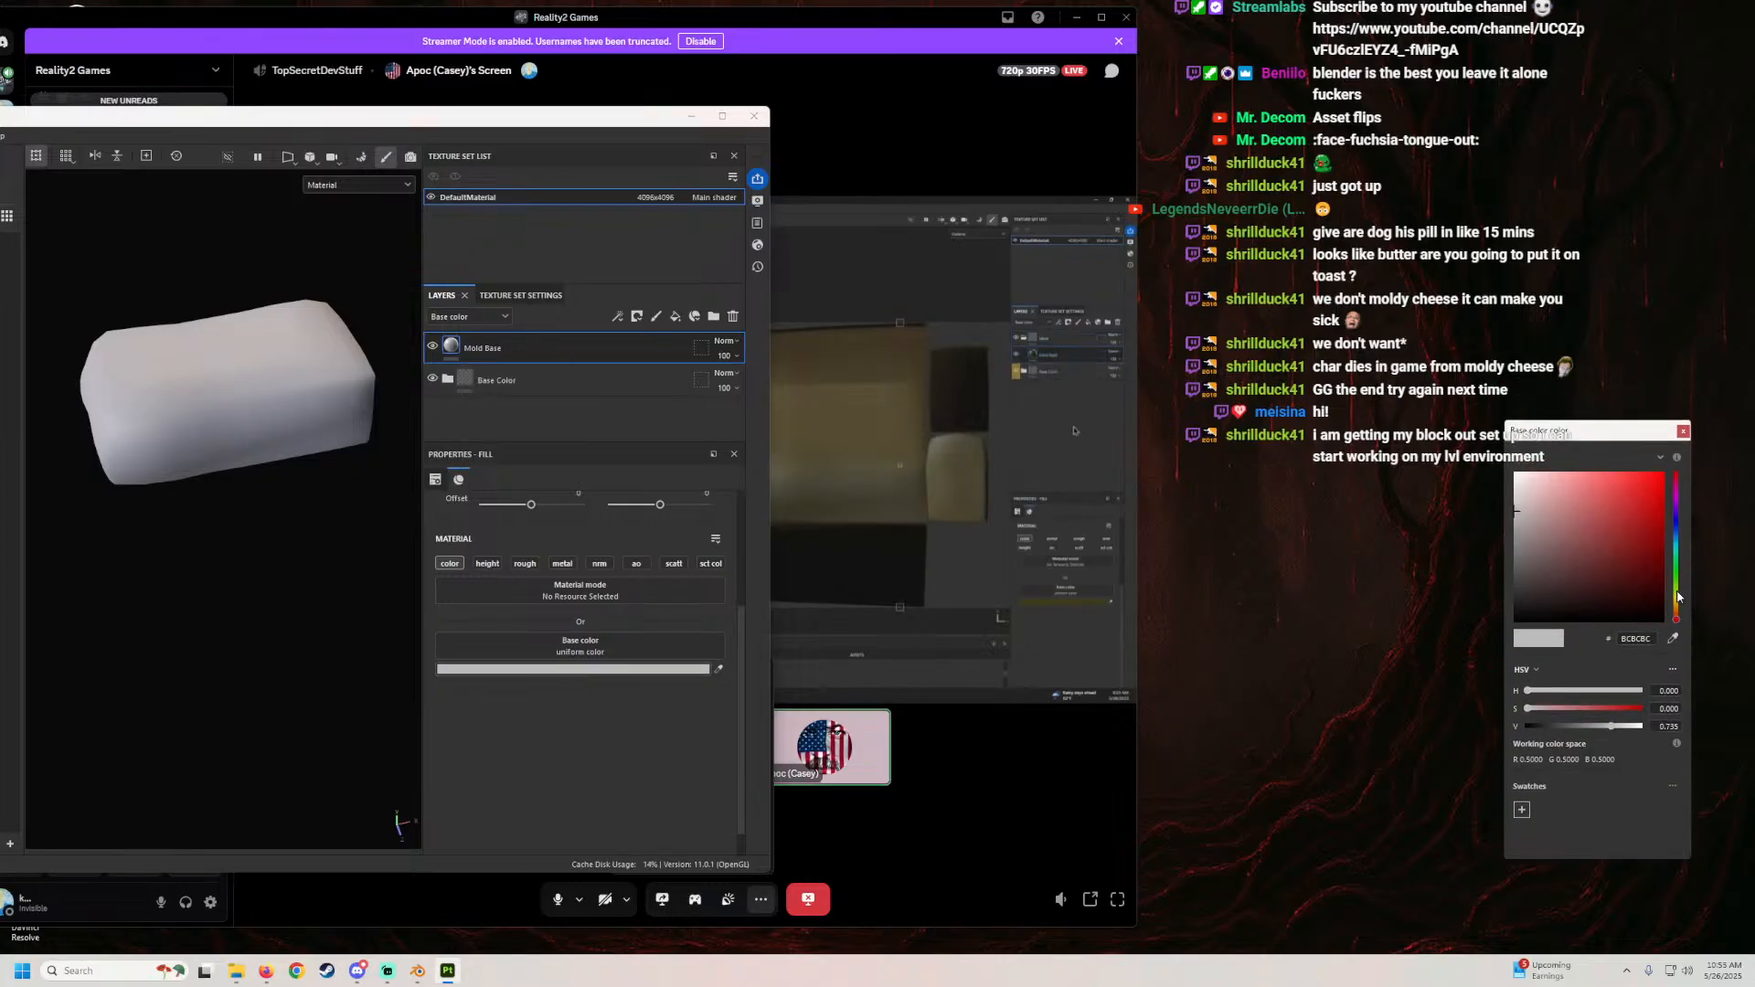
left_click(1641, 591)
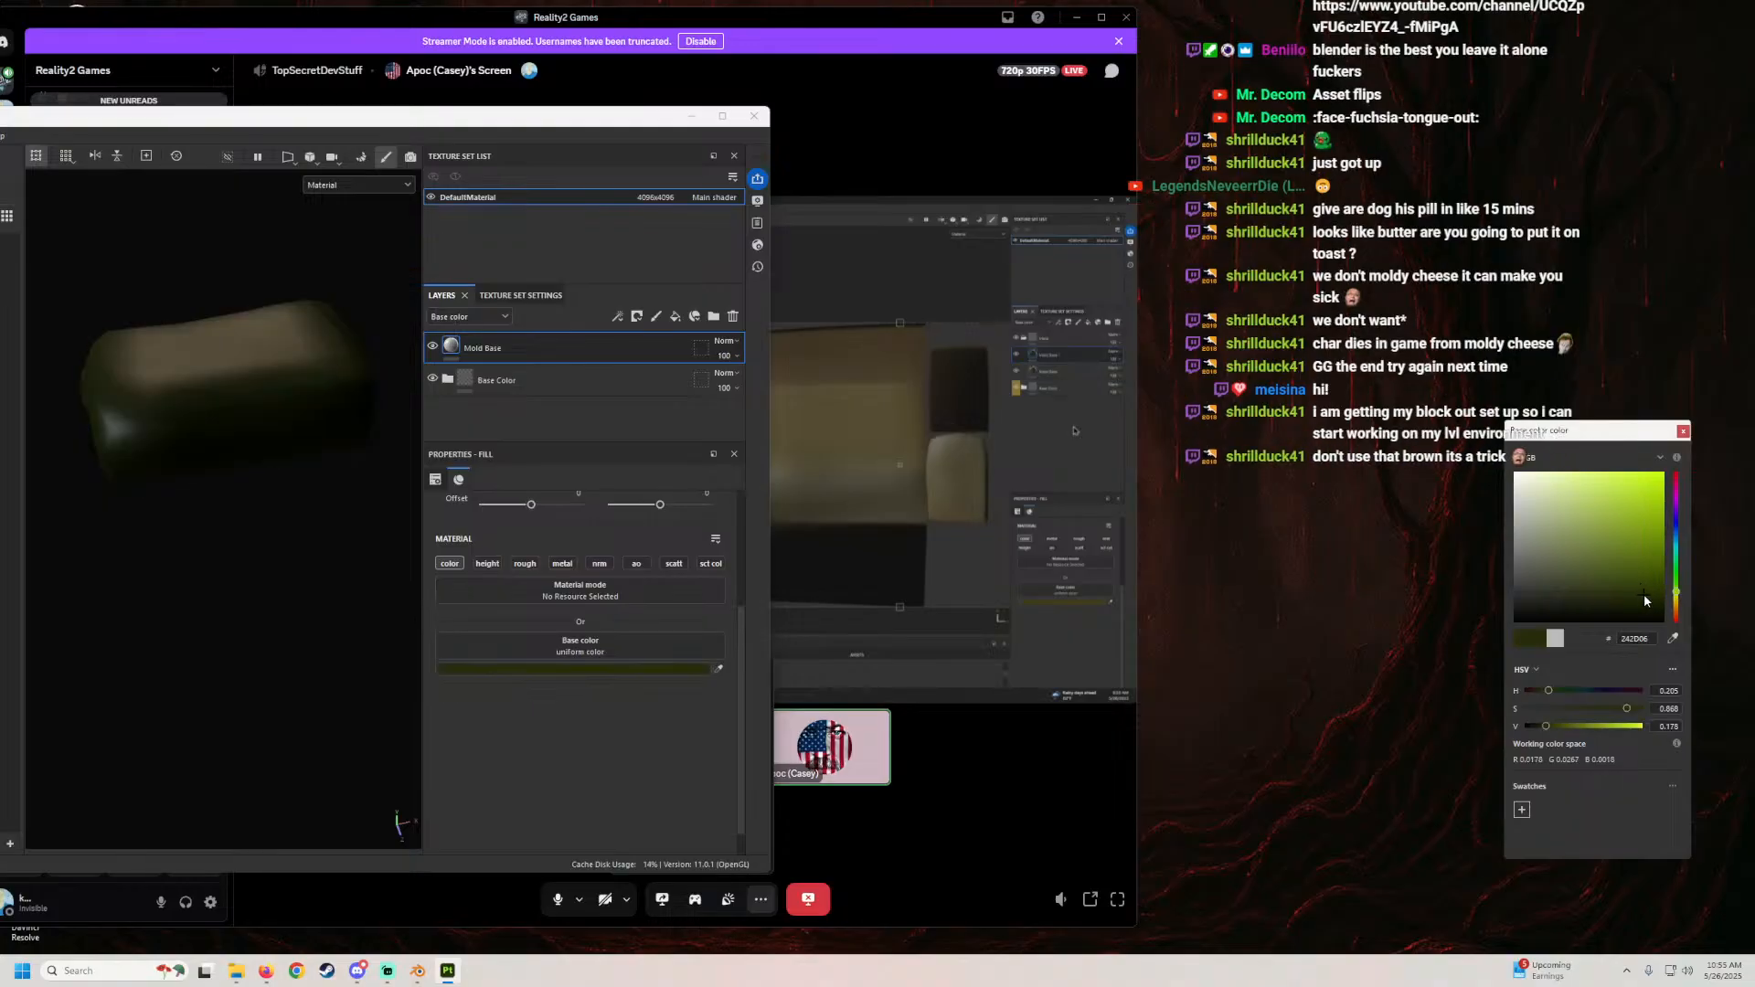
Step: Adjust the Mold Base layer's base color to a muted olive green, 4D4F2D
mouse_move(462, 122)
left_mouse_down()
mouse_move(621, 484)
mouse_move(417, 448)
left_mouse_up()
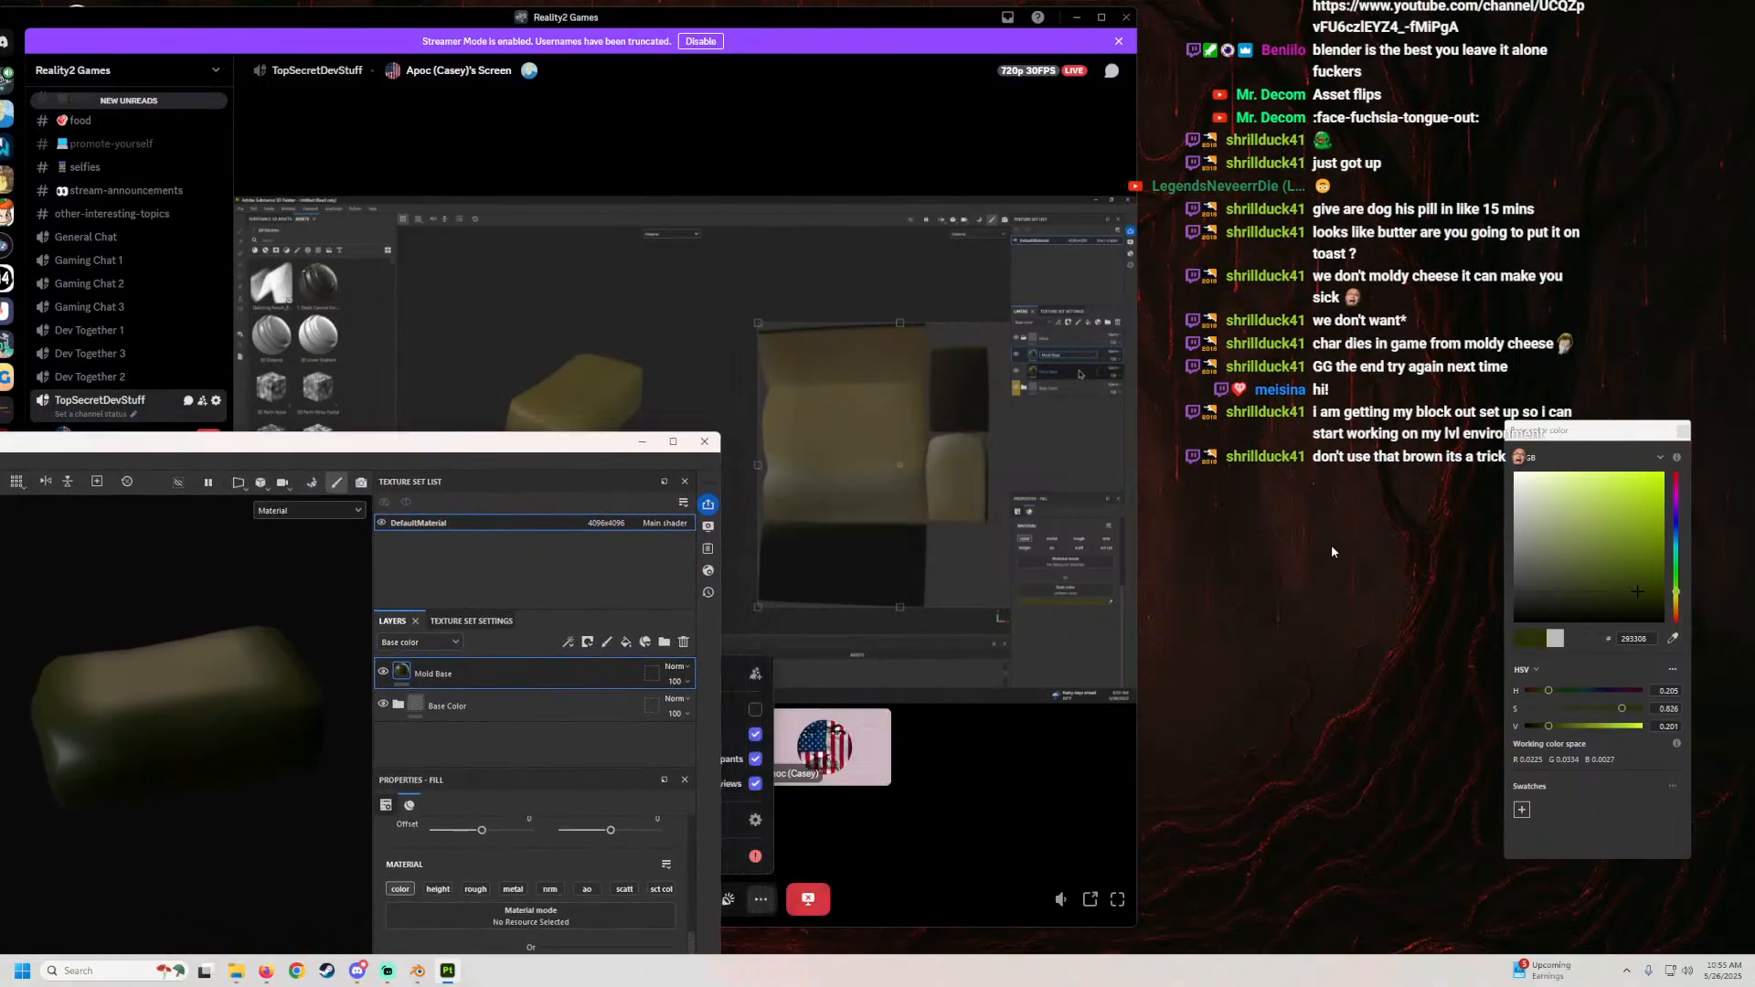
left_click(1588, 710)
left_click_drag(1589, 712, 1576, 711)
left_click(1582, 727)
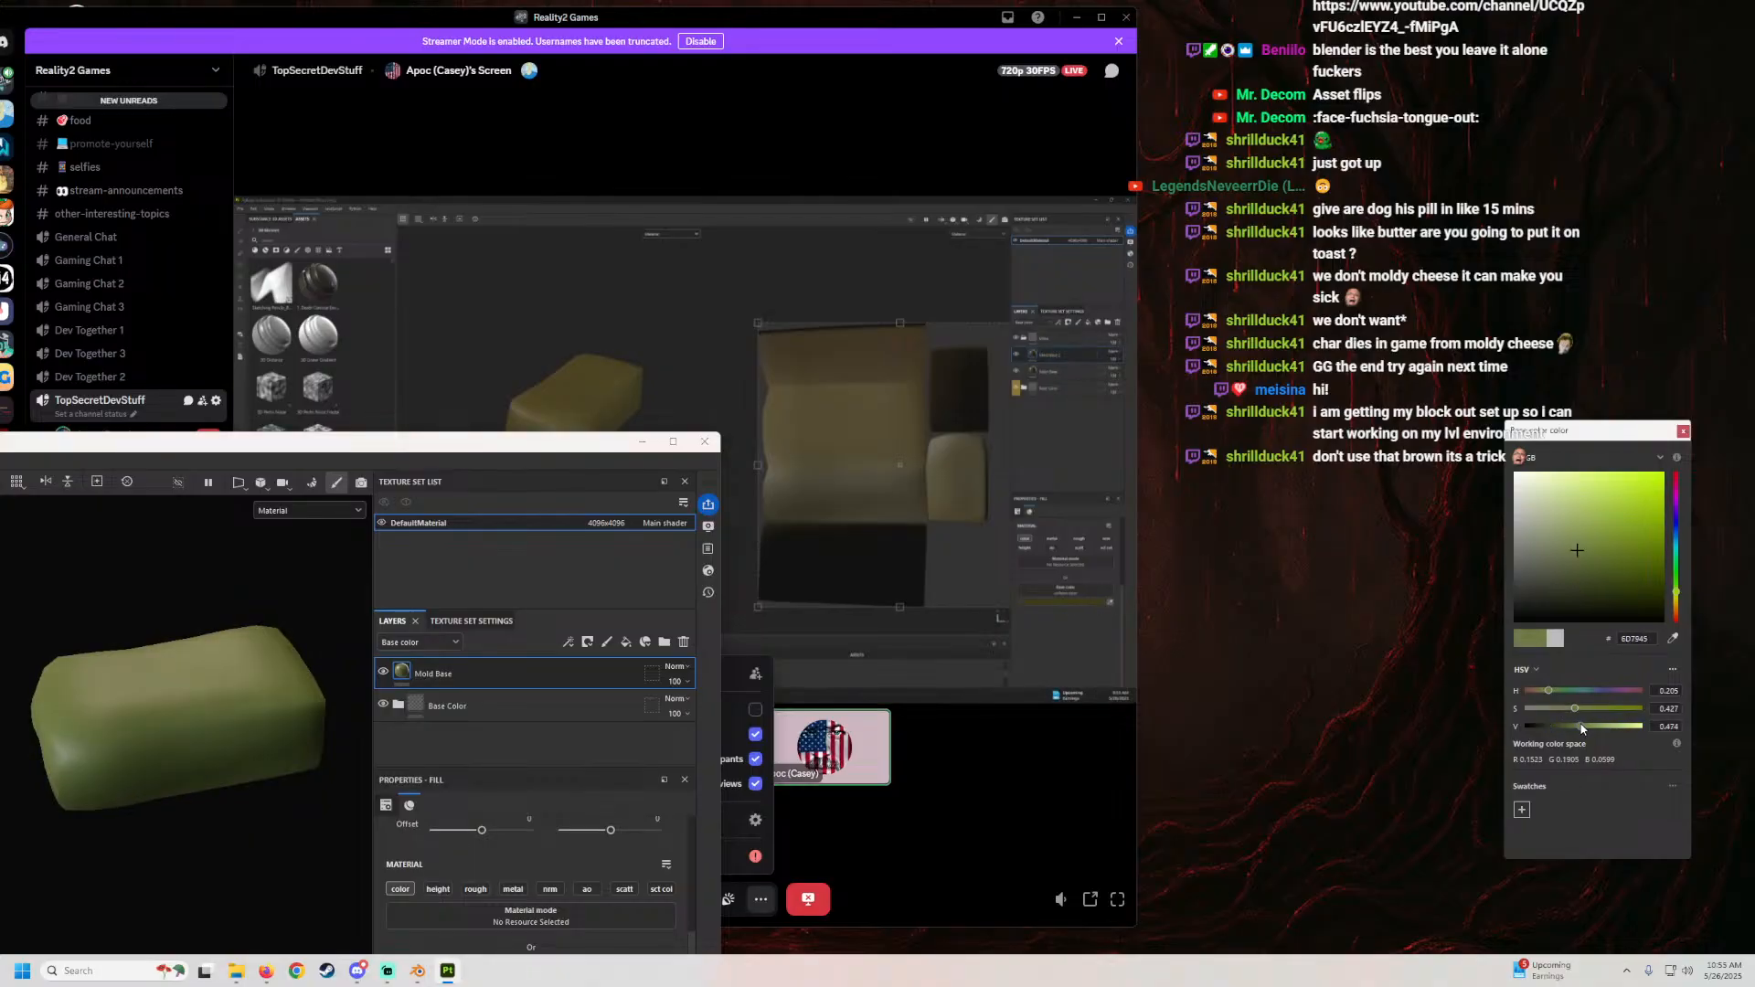
left_click_drag(1579, 728, 1561, 734)
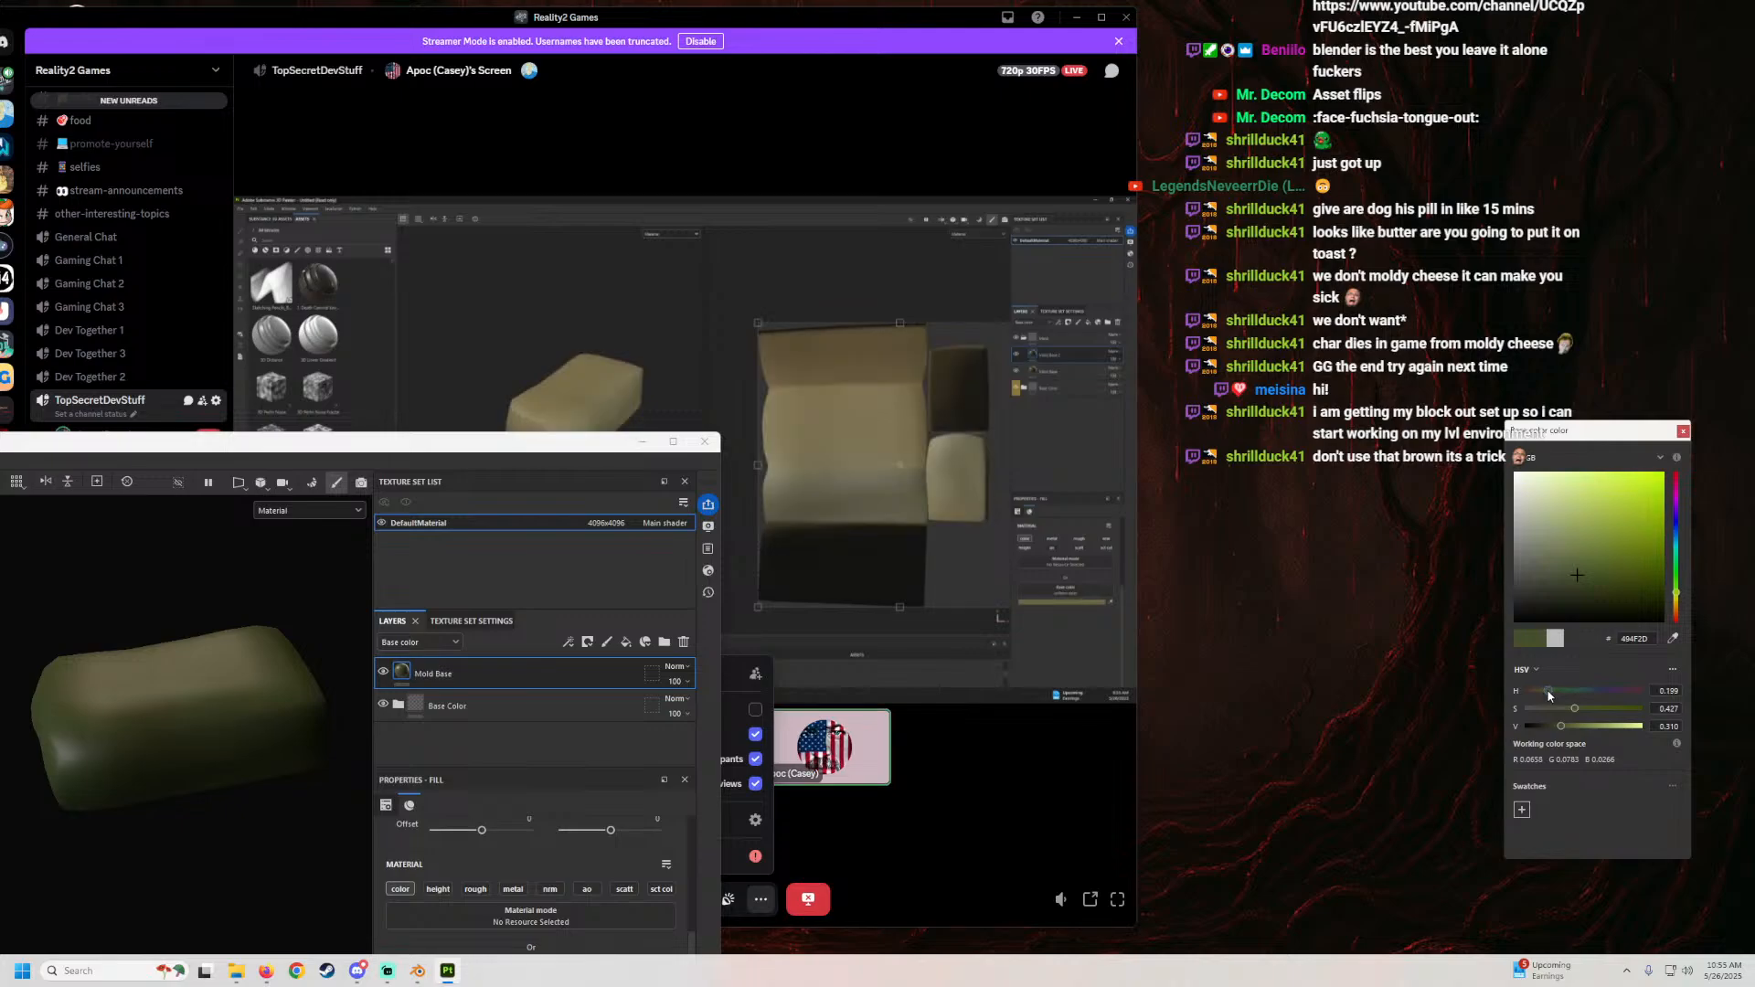
left_click_drag(1544, 696, 1547, 694)
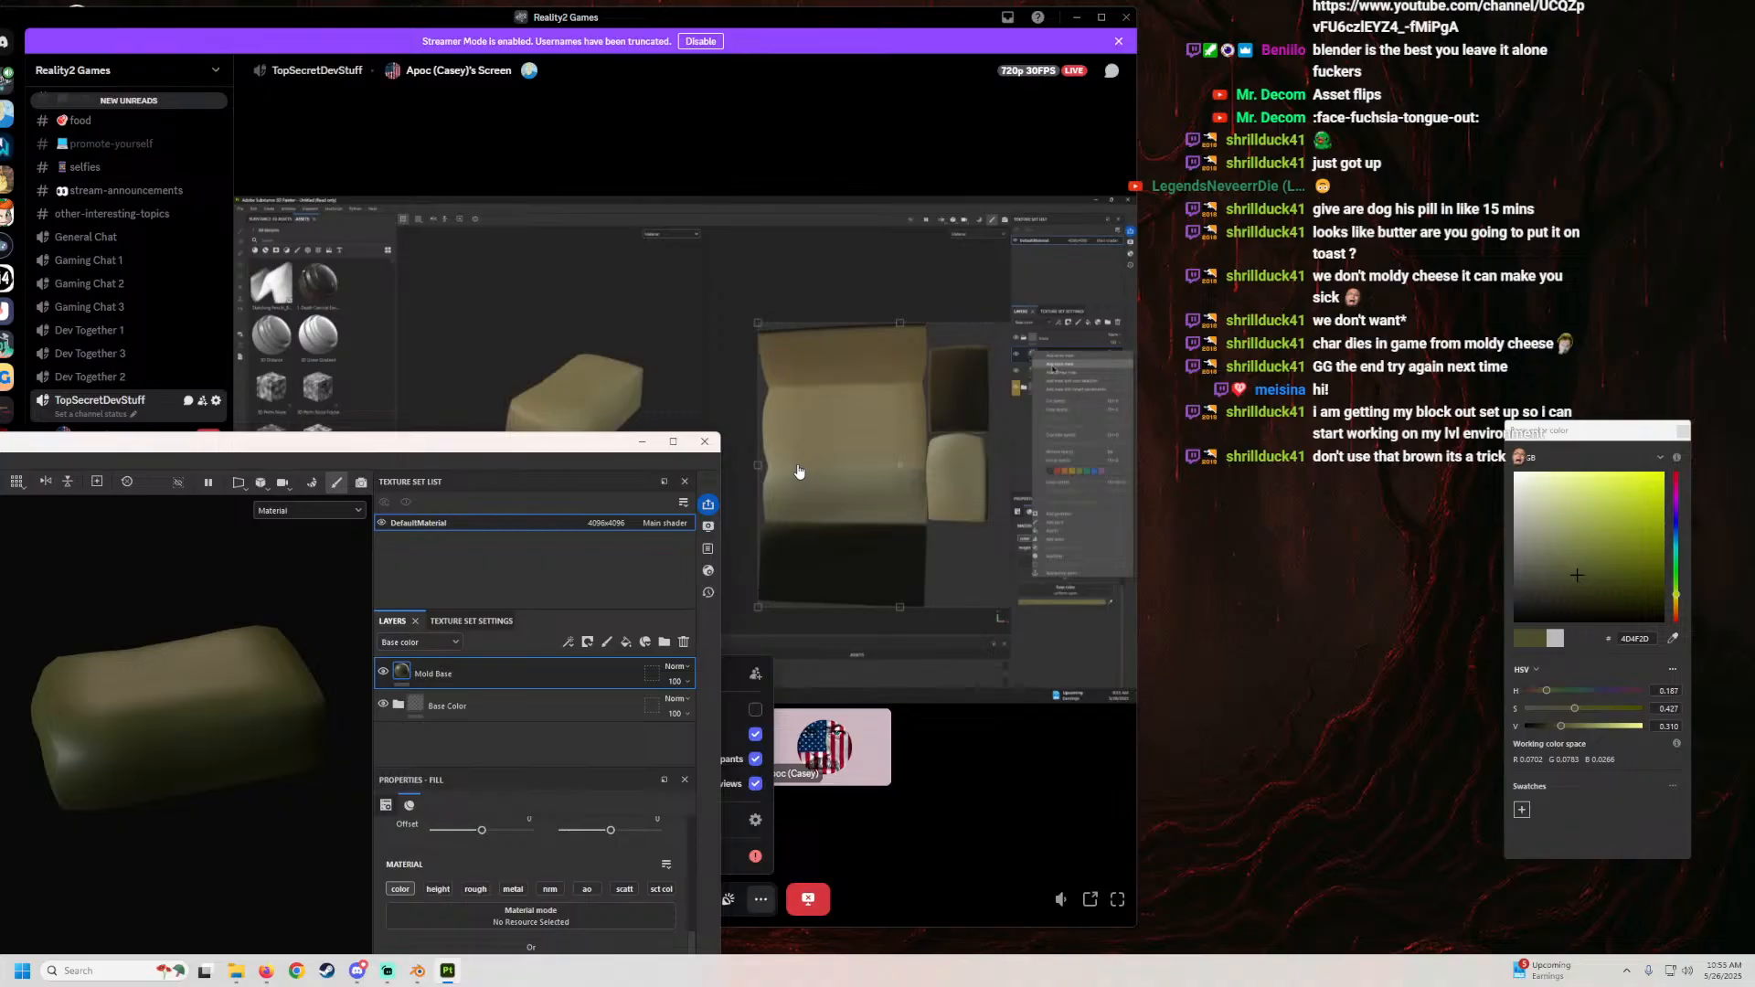
mouse_move(358, 445)
left_mouse_down()
mouse_move(384, 430)
mouse_move(365, 425)
mouse_move(399, 424)
left_mouse_up()
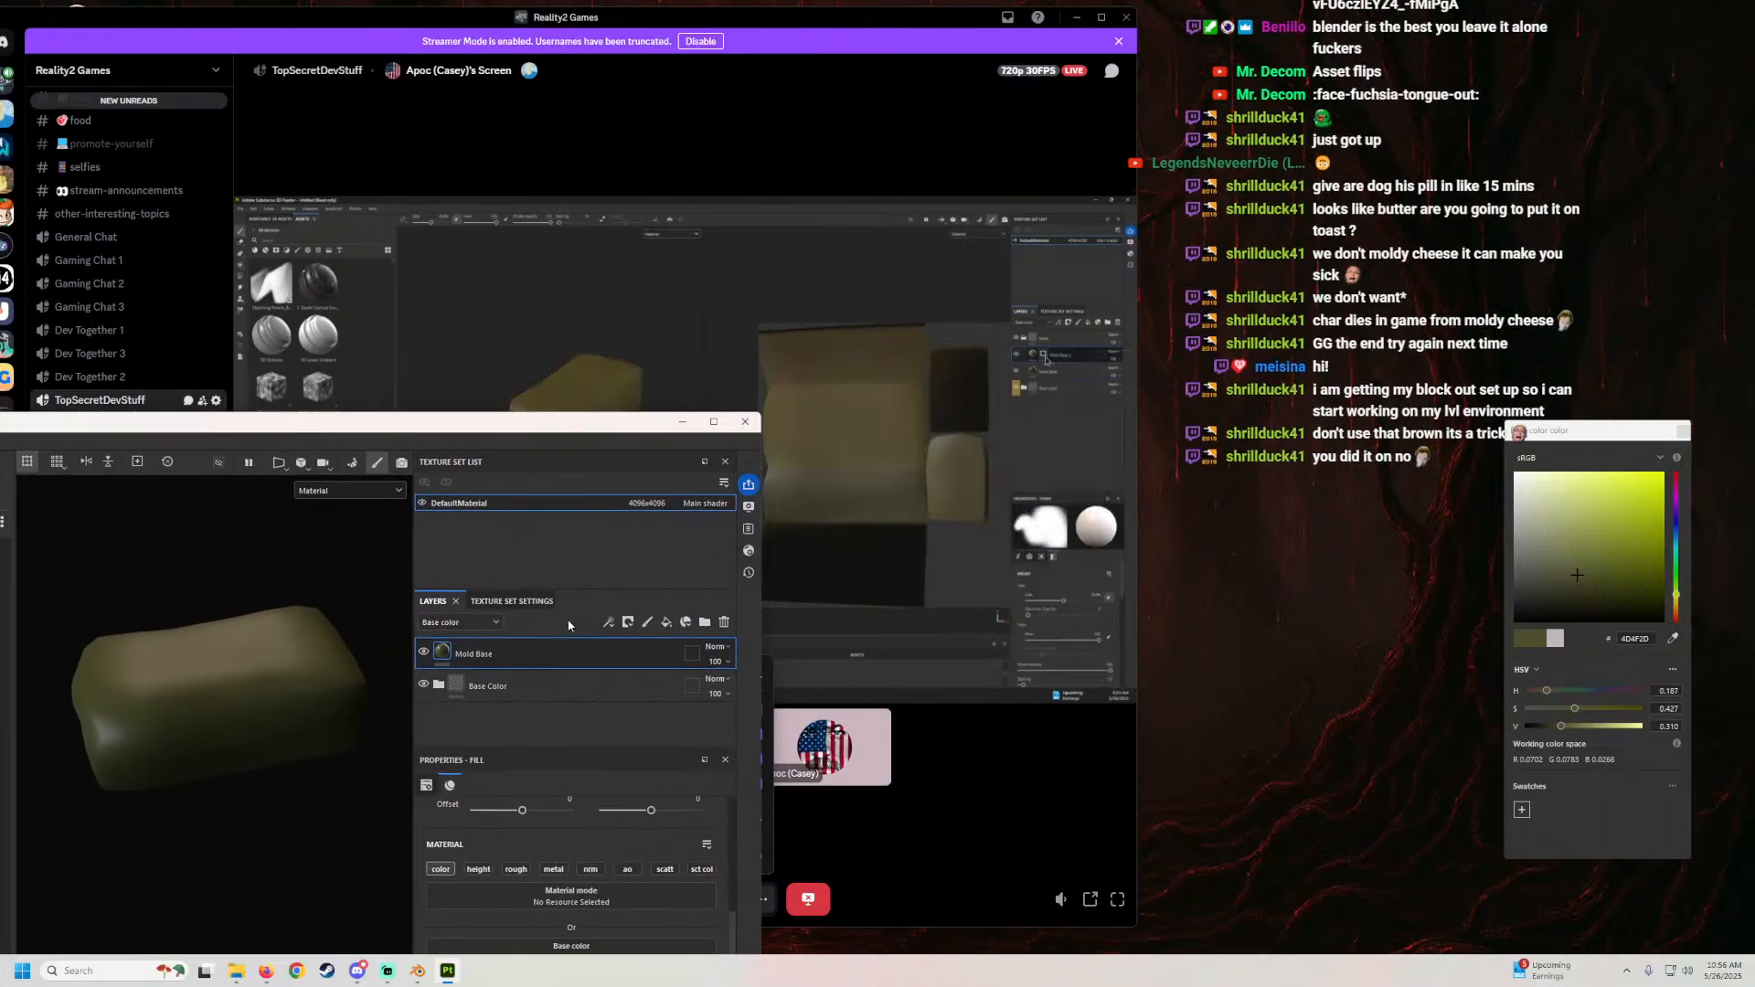
Step: Duplicate the Mold Base layer and lighten the copy's base color to pale olive 797F4F
right_click(464, 663)
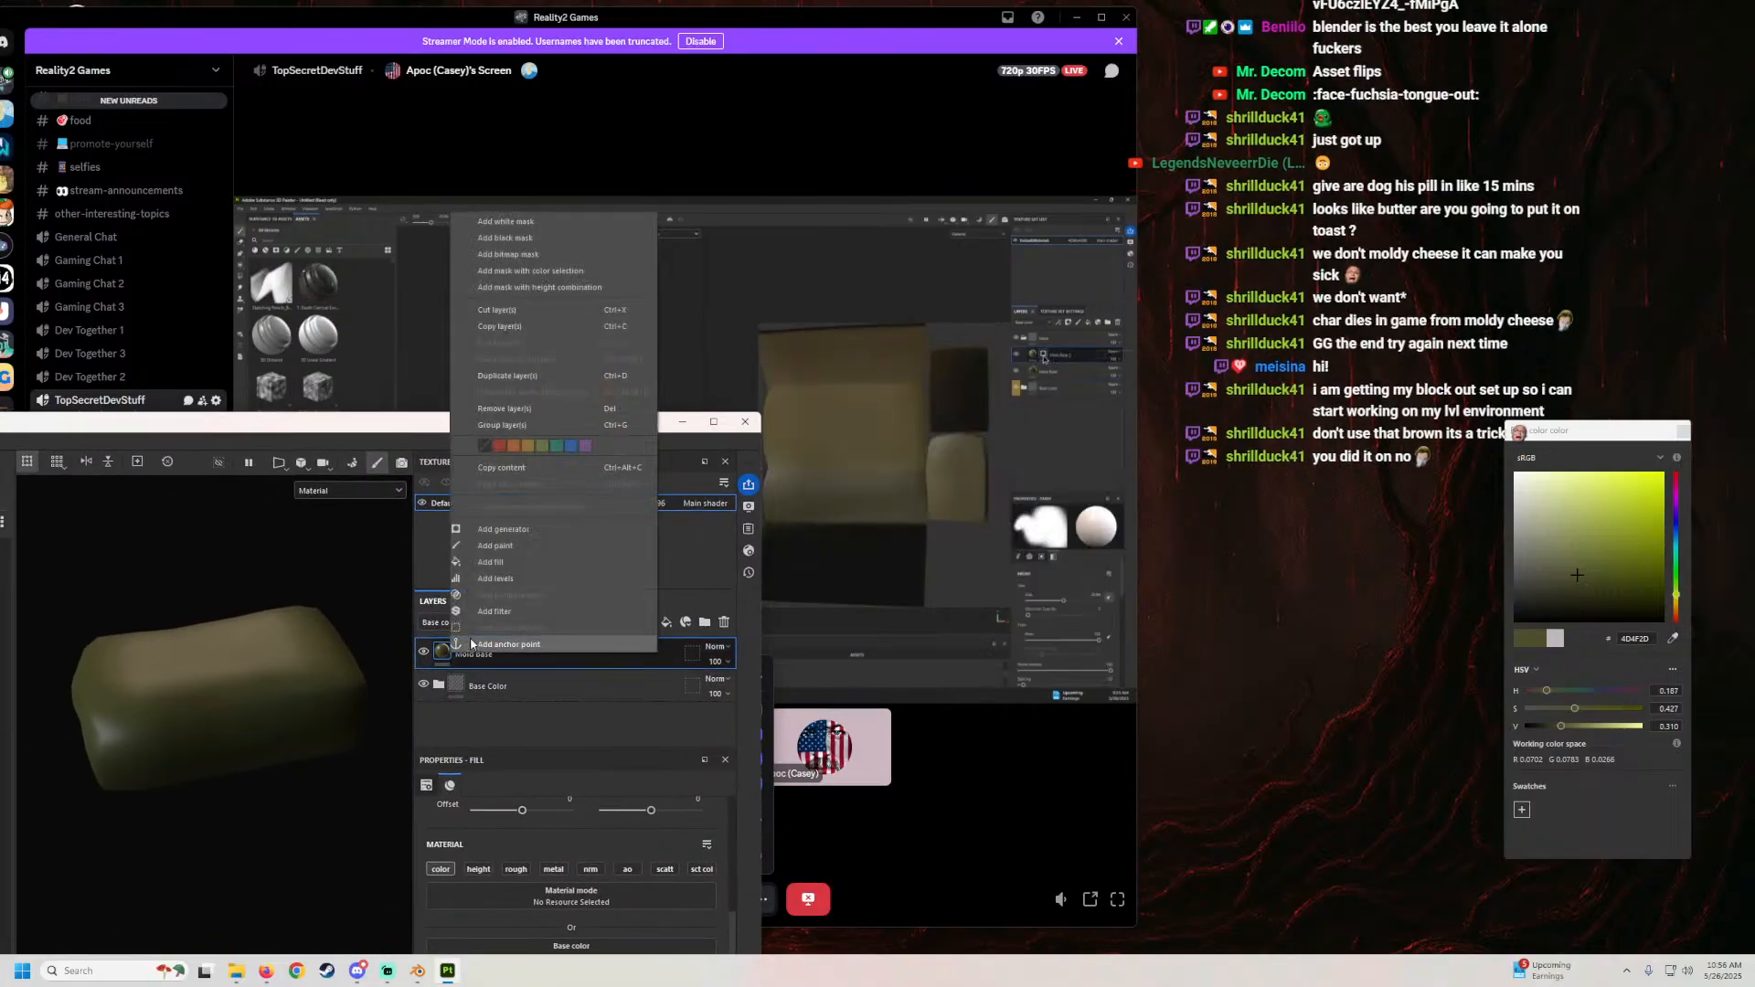
left_click(508, 376)
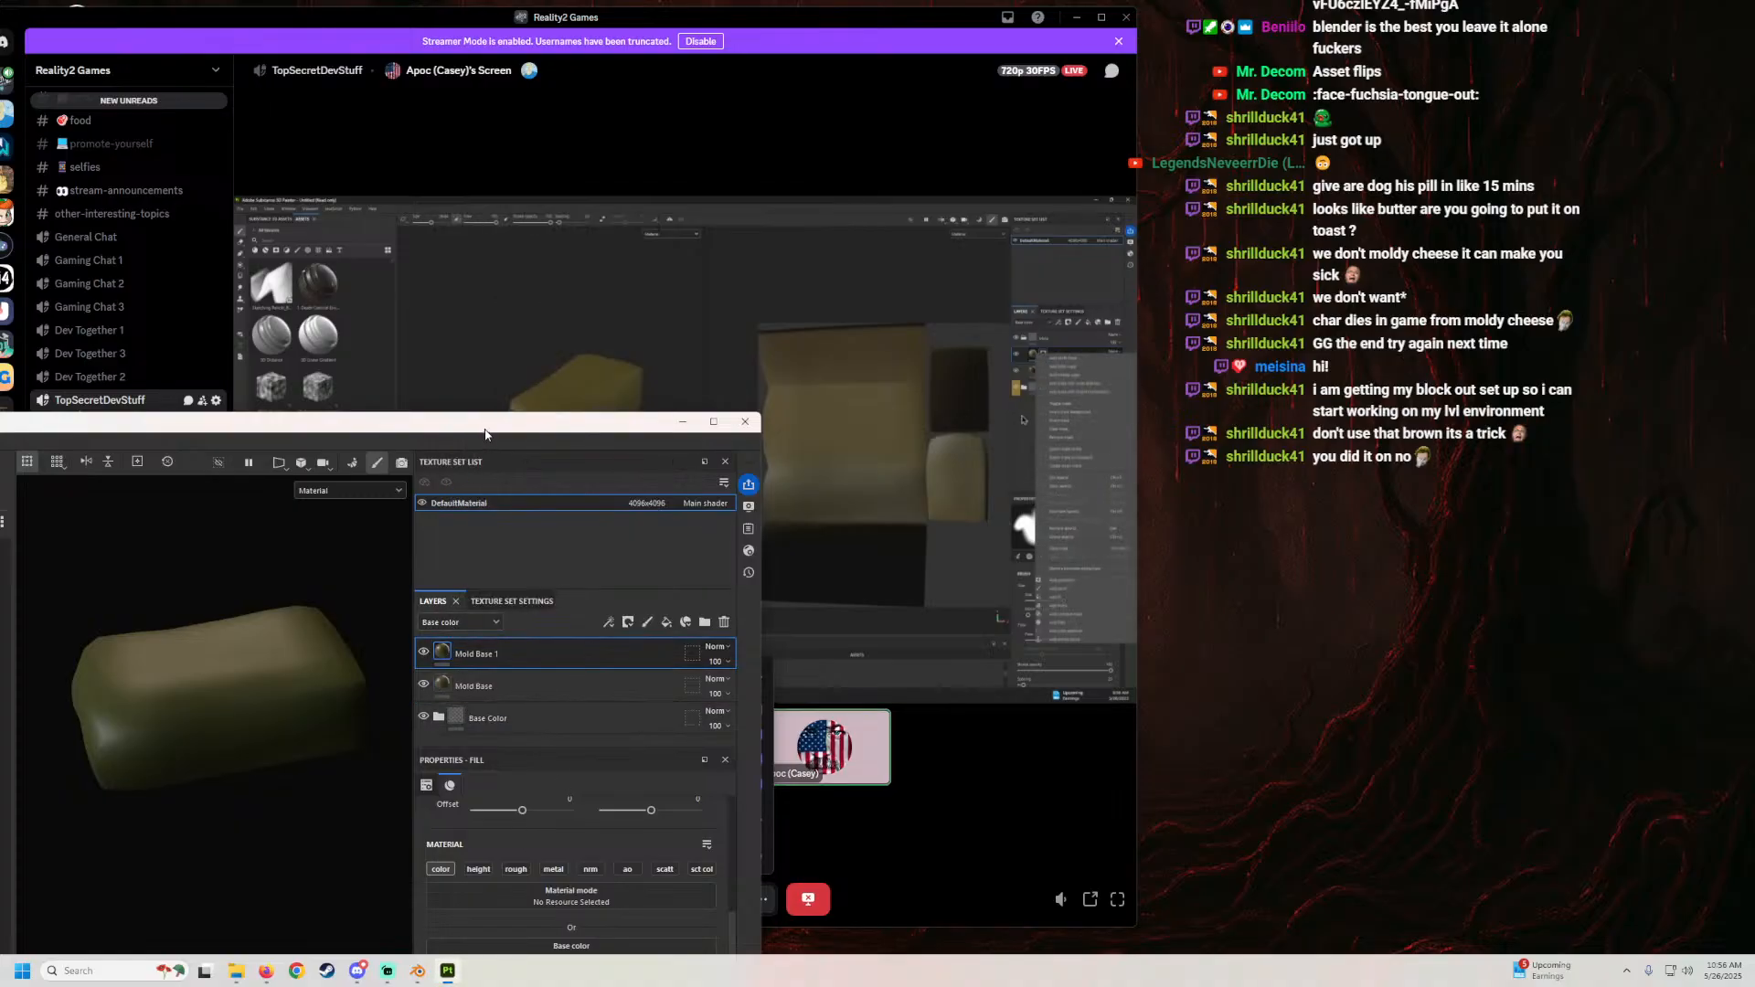
left_click_drag(494, 425, 478, 309)
left_click(545, 852)
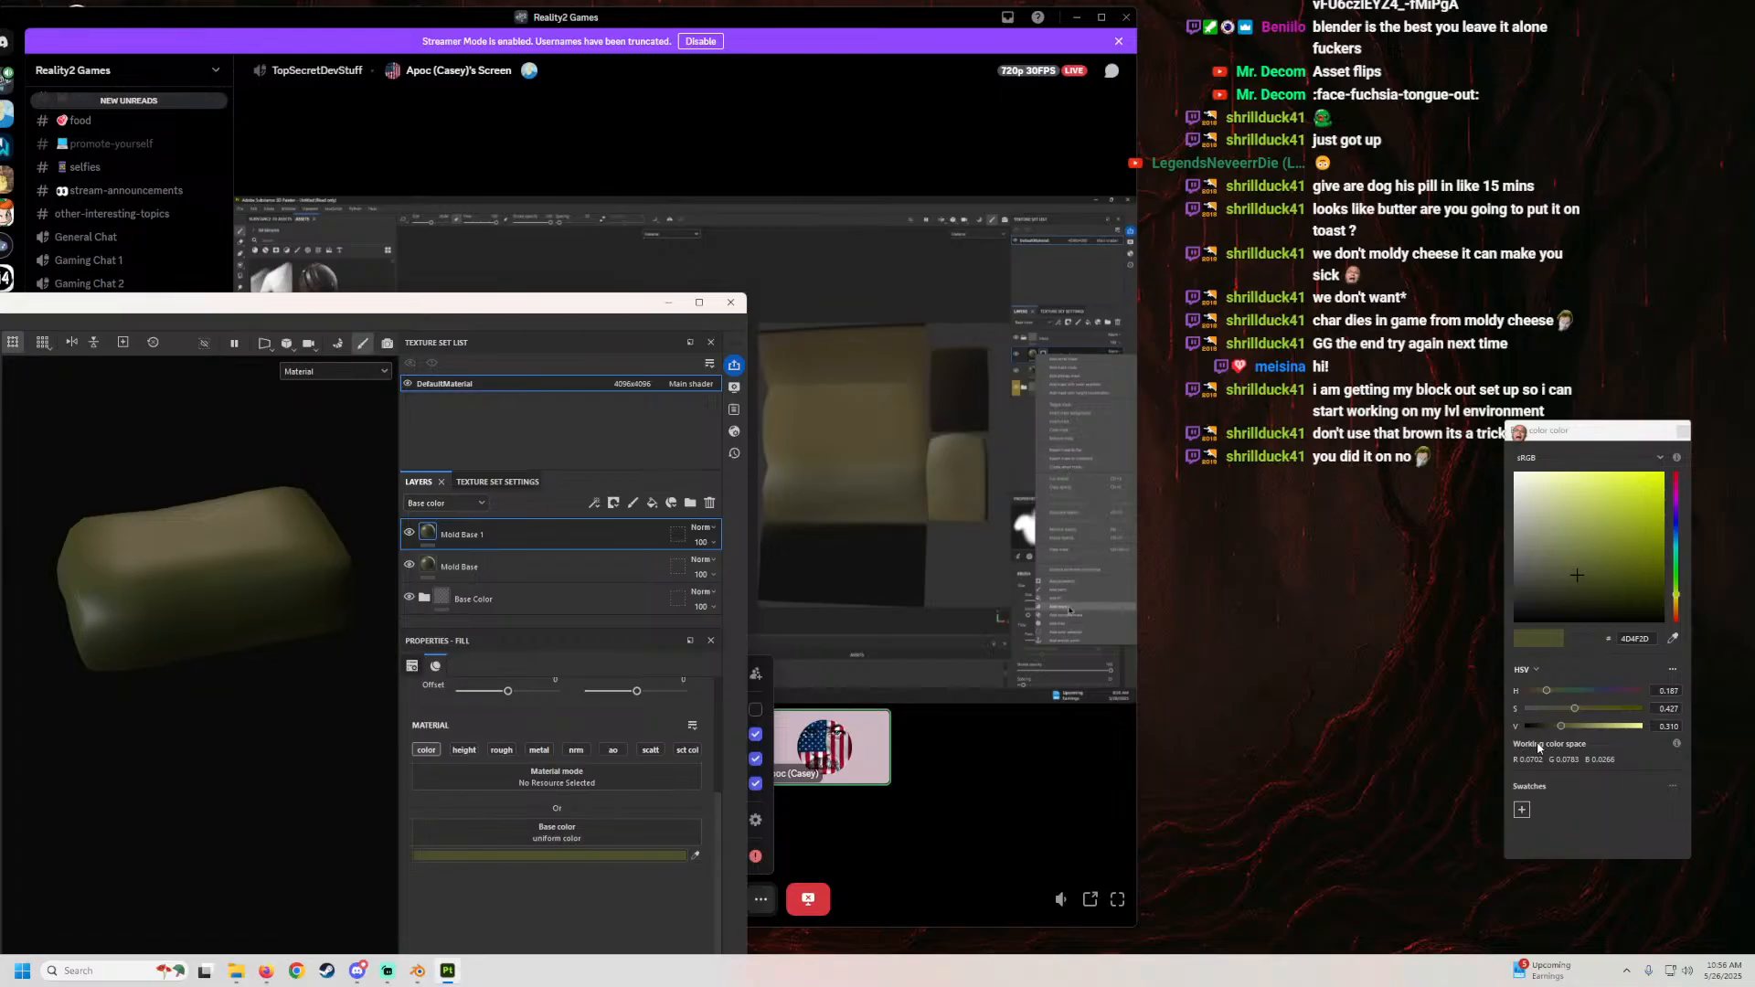
left_click(1584, 727)
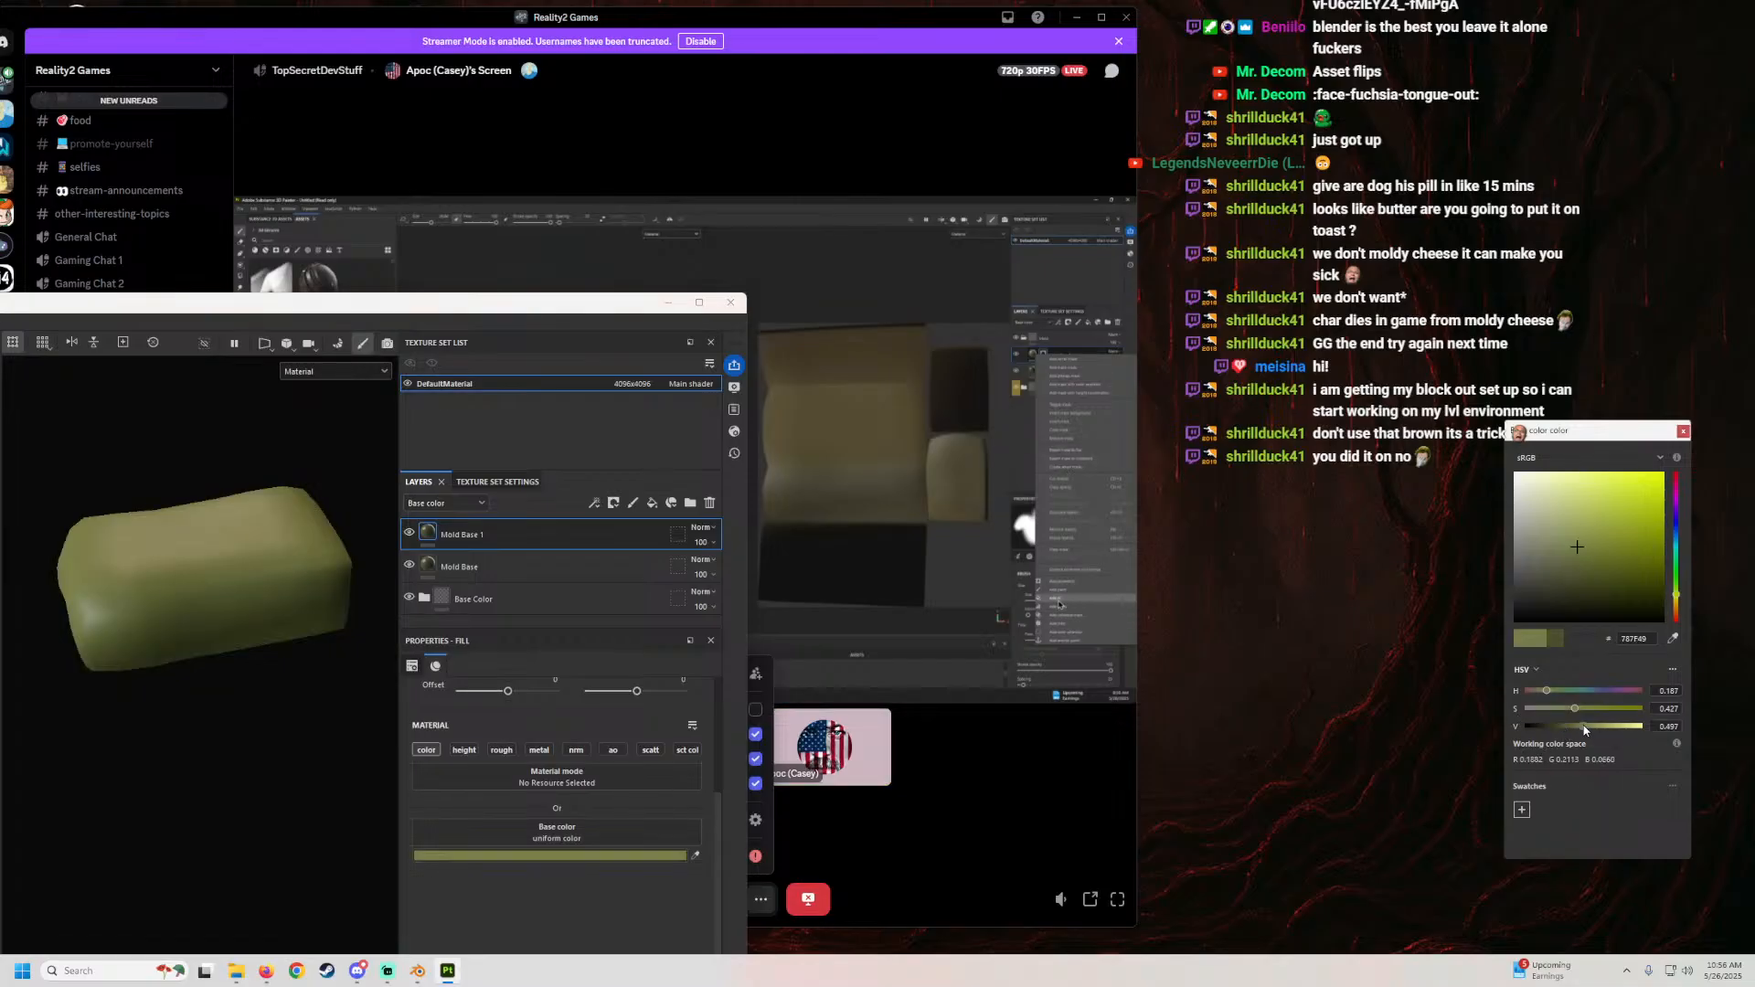
mouse_move(484, 320)
left_mouse_down()
mouse_move(448, 558)
mouse_move(449, 496)
left_mouse_up()
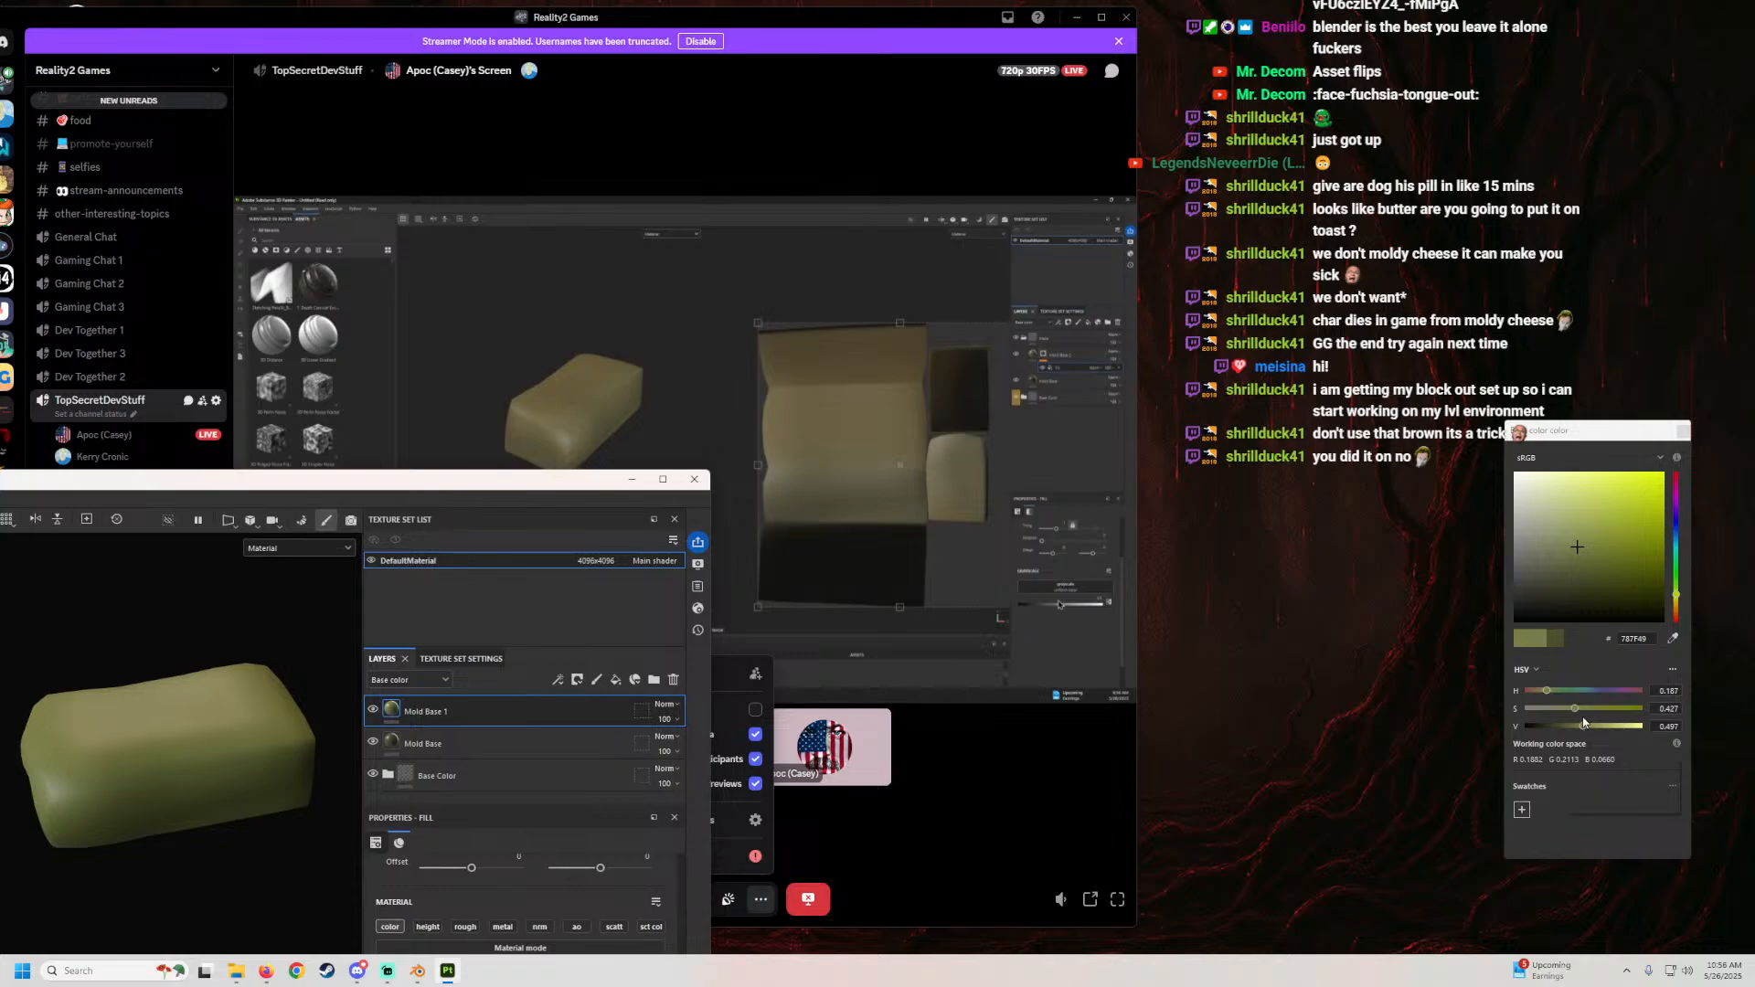
left_click_drag(537, 485, 602, 457)
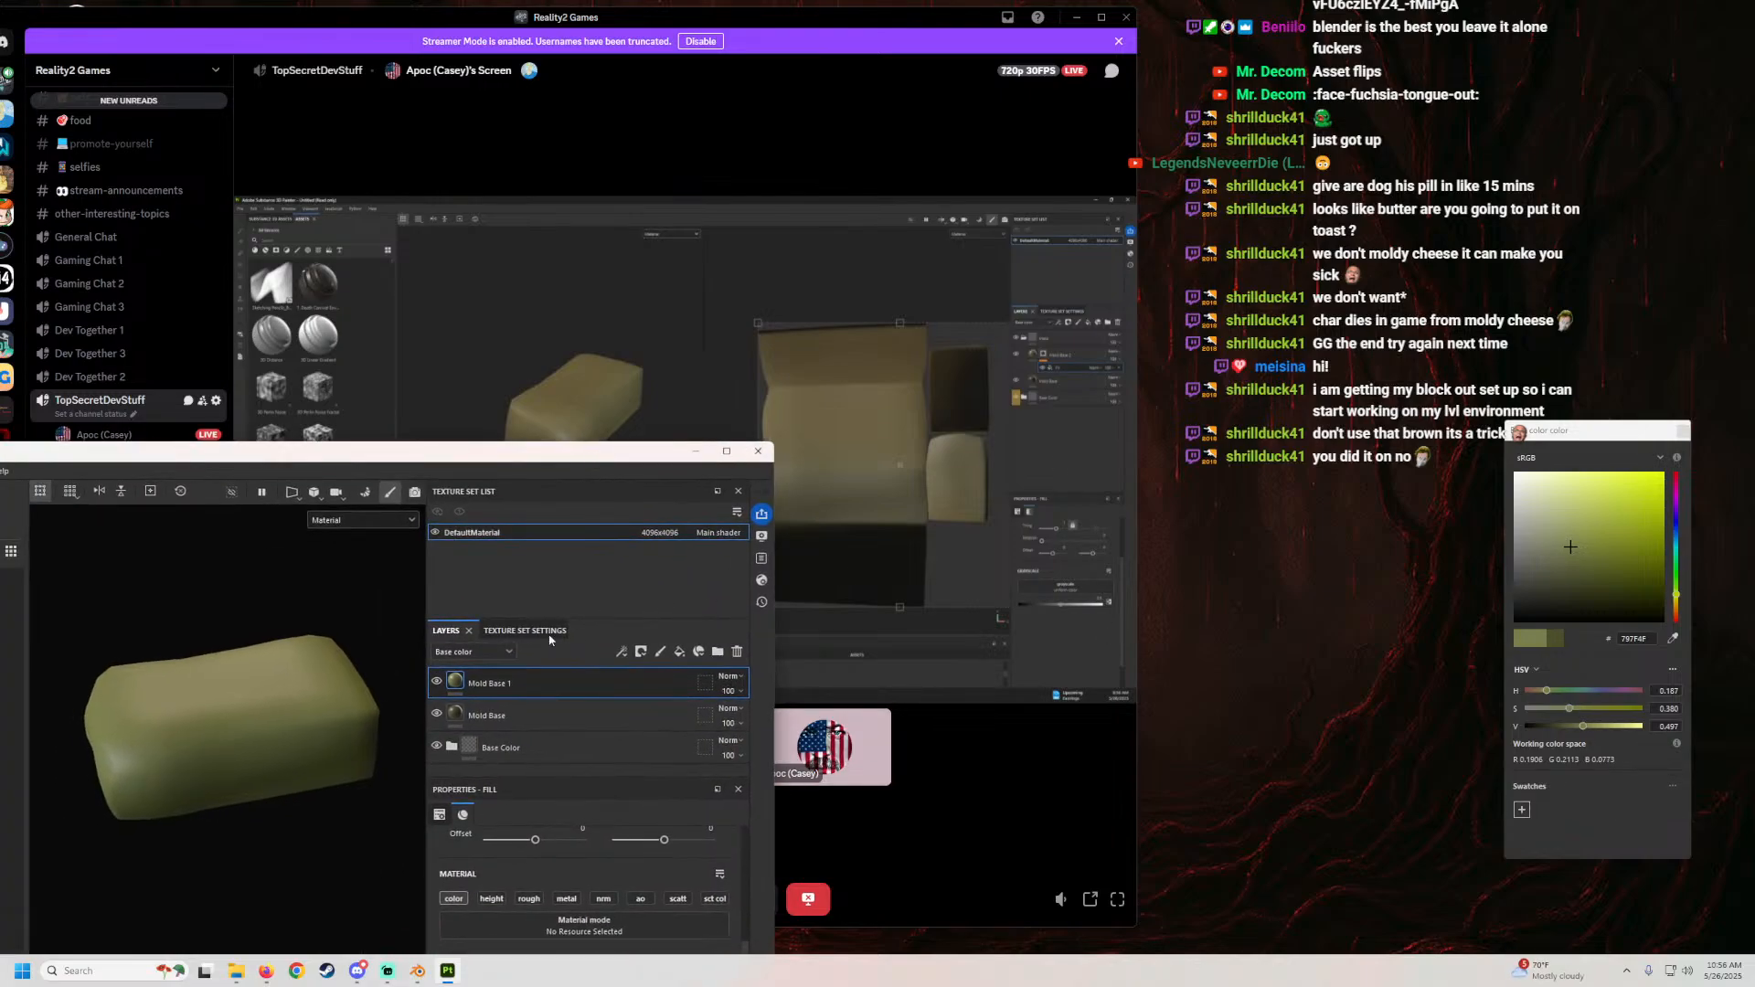
Step: Group the Mold Base 1 and Mold Base layers in a folder named Mold
left_click(489, 717)
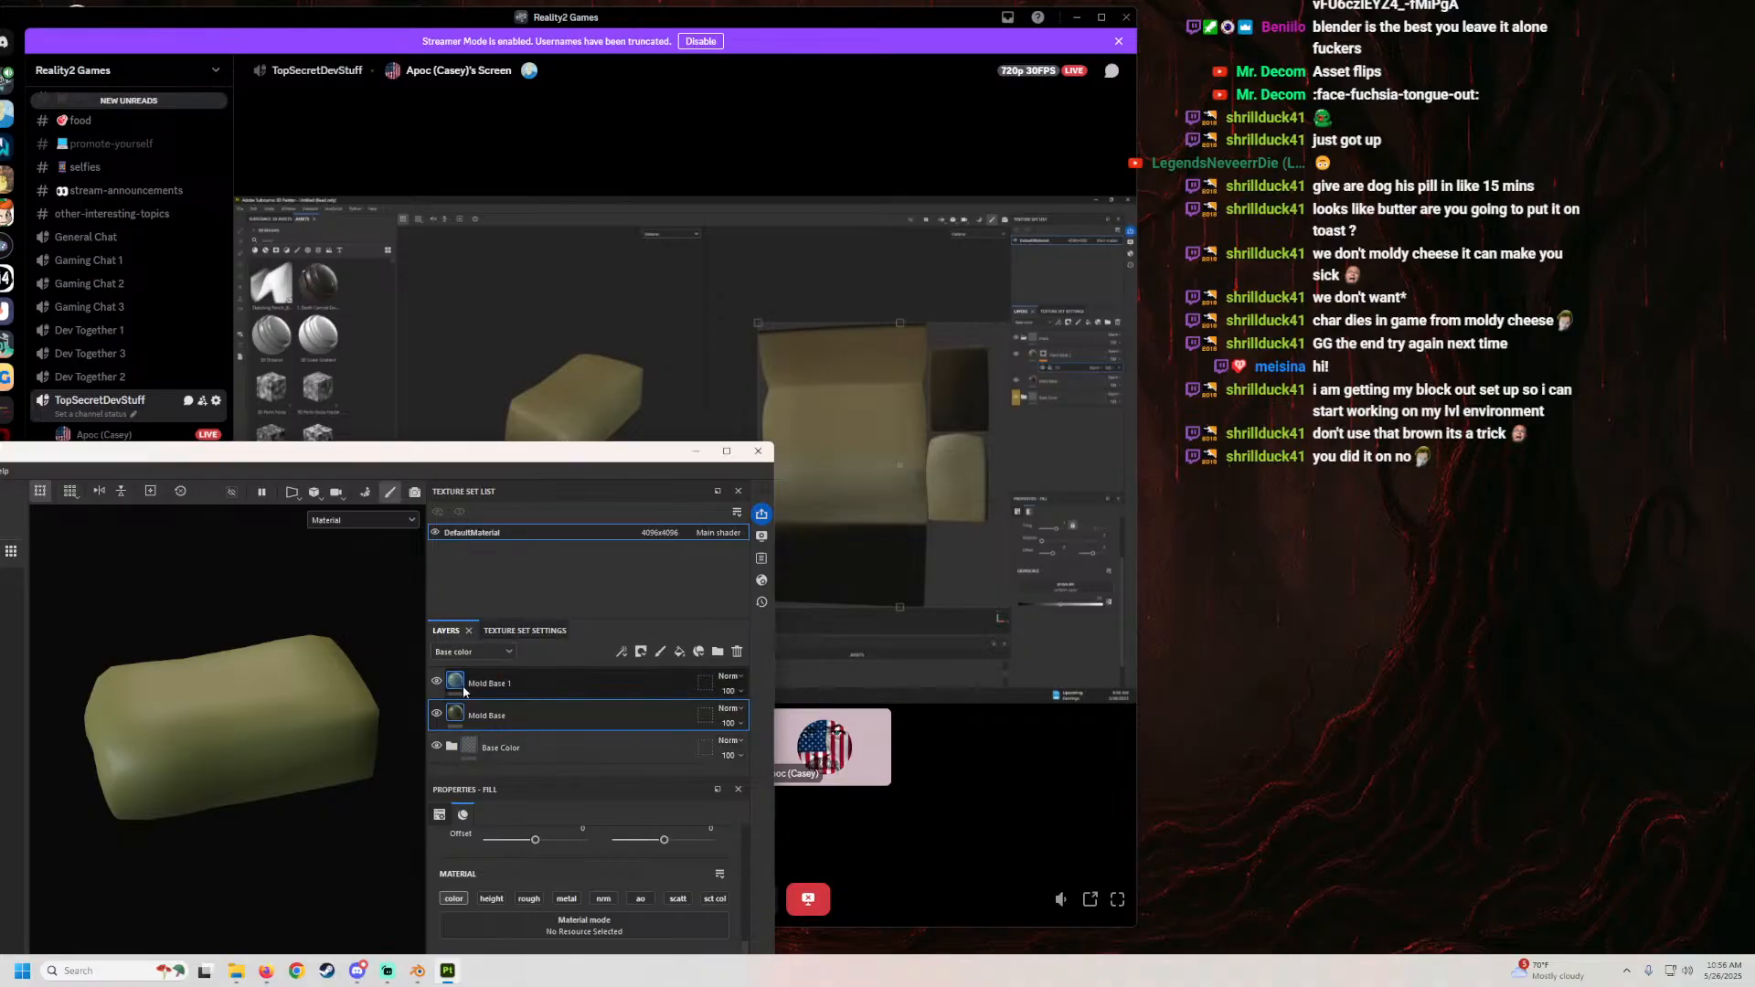
right_click(533, 676)
left_click(595, 823)
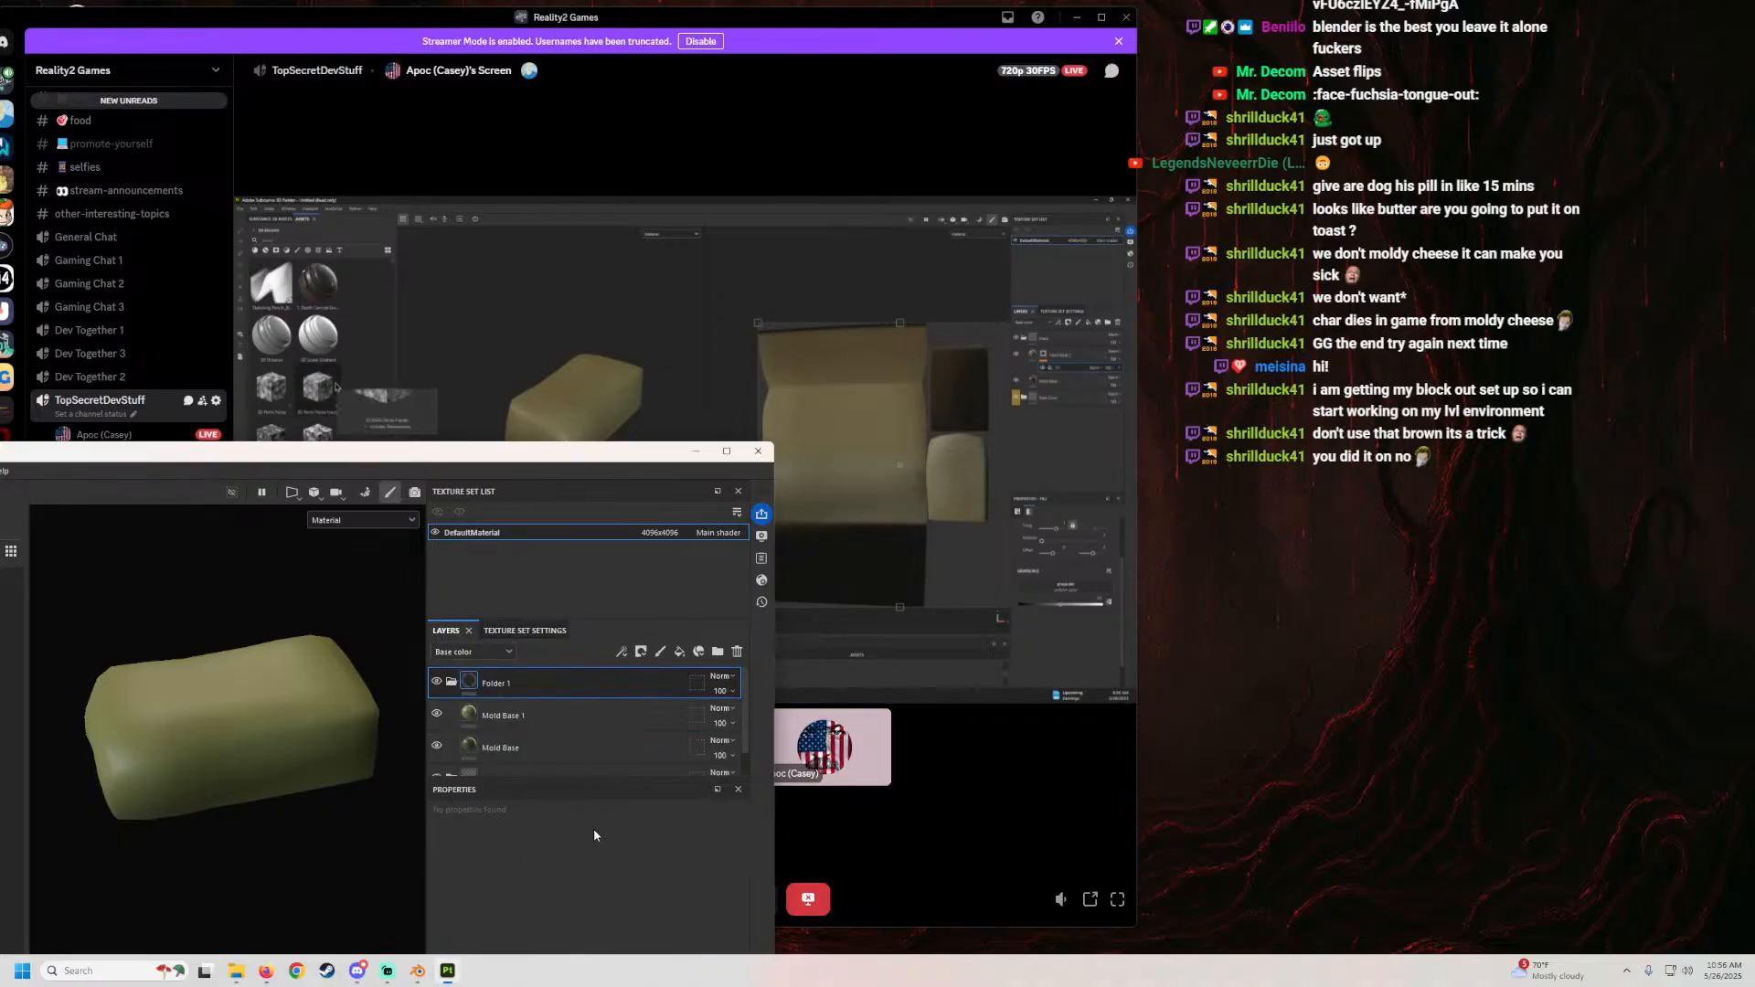
double_click(495, 691)
type("Mo")
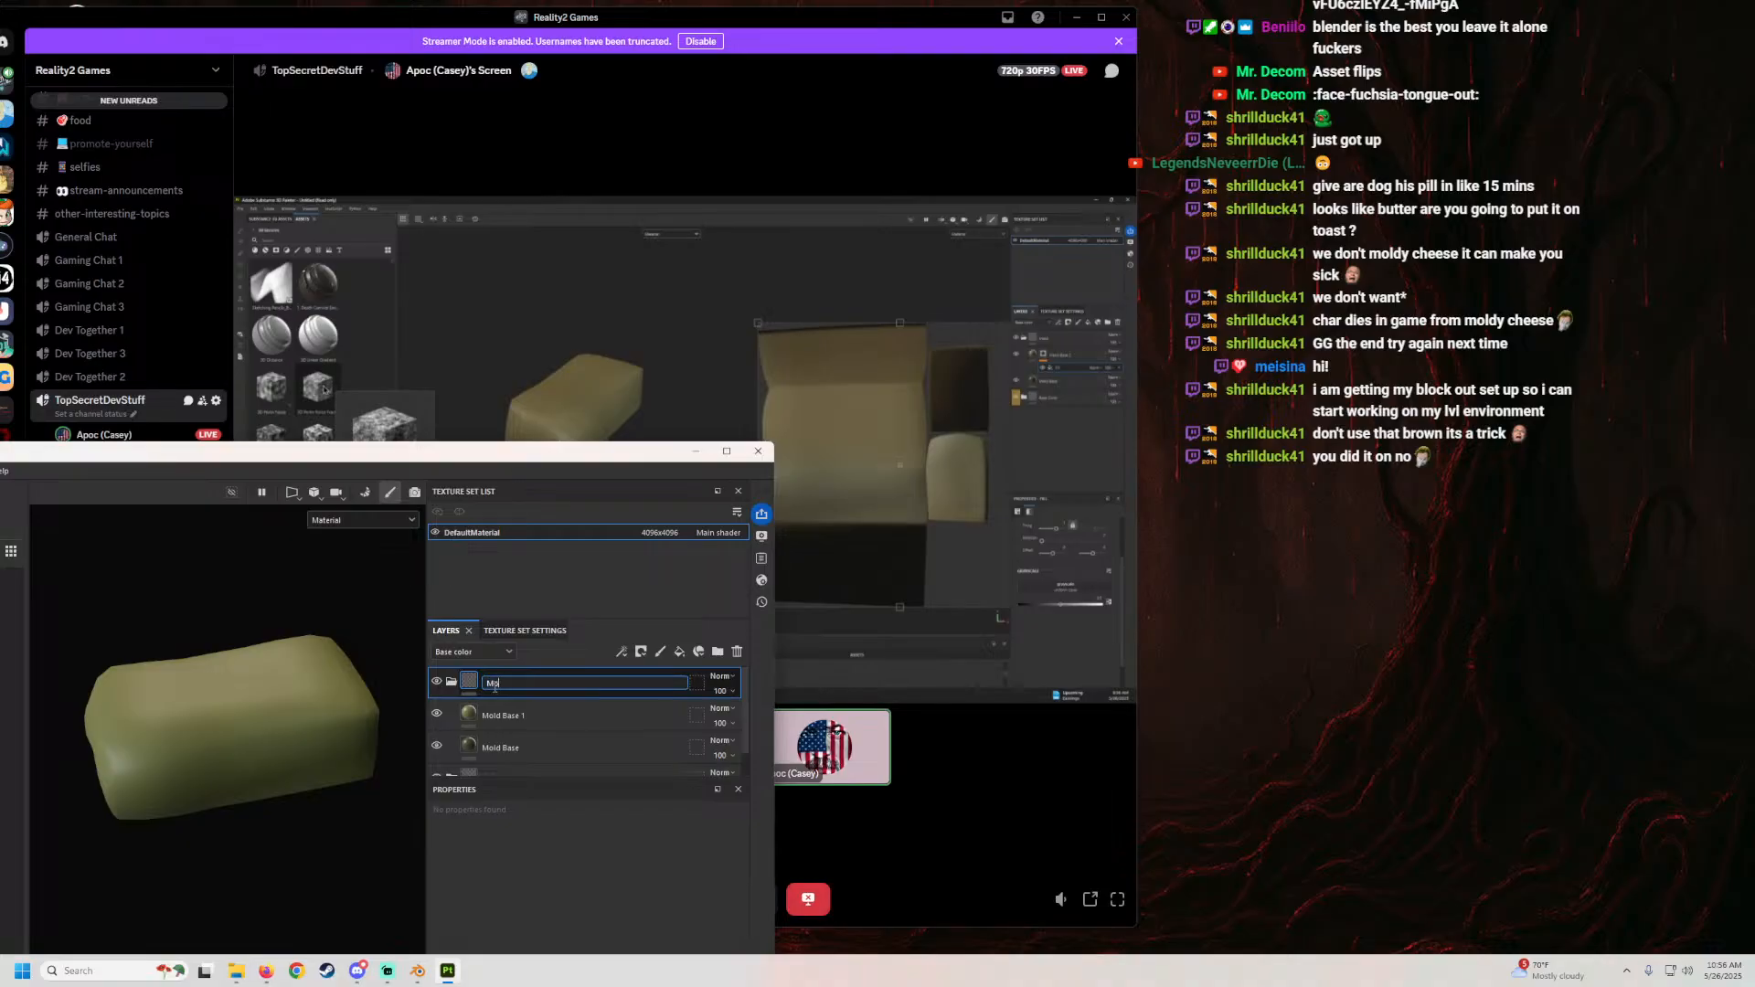
type("ld")
key("Return")
Step: Add a black mask to the Mold Base layer and put a fill effect in it
right_click(469, 748)
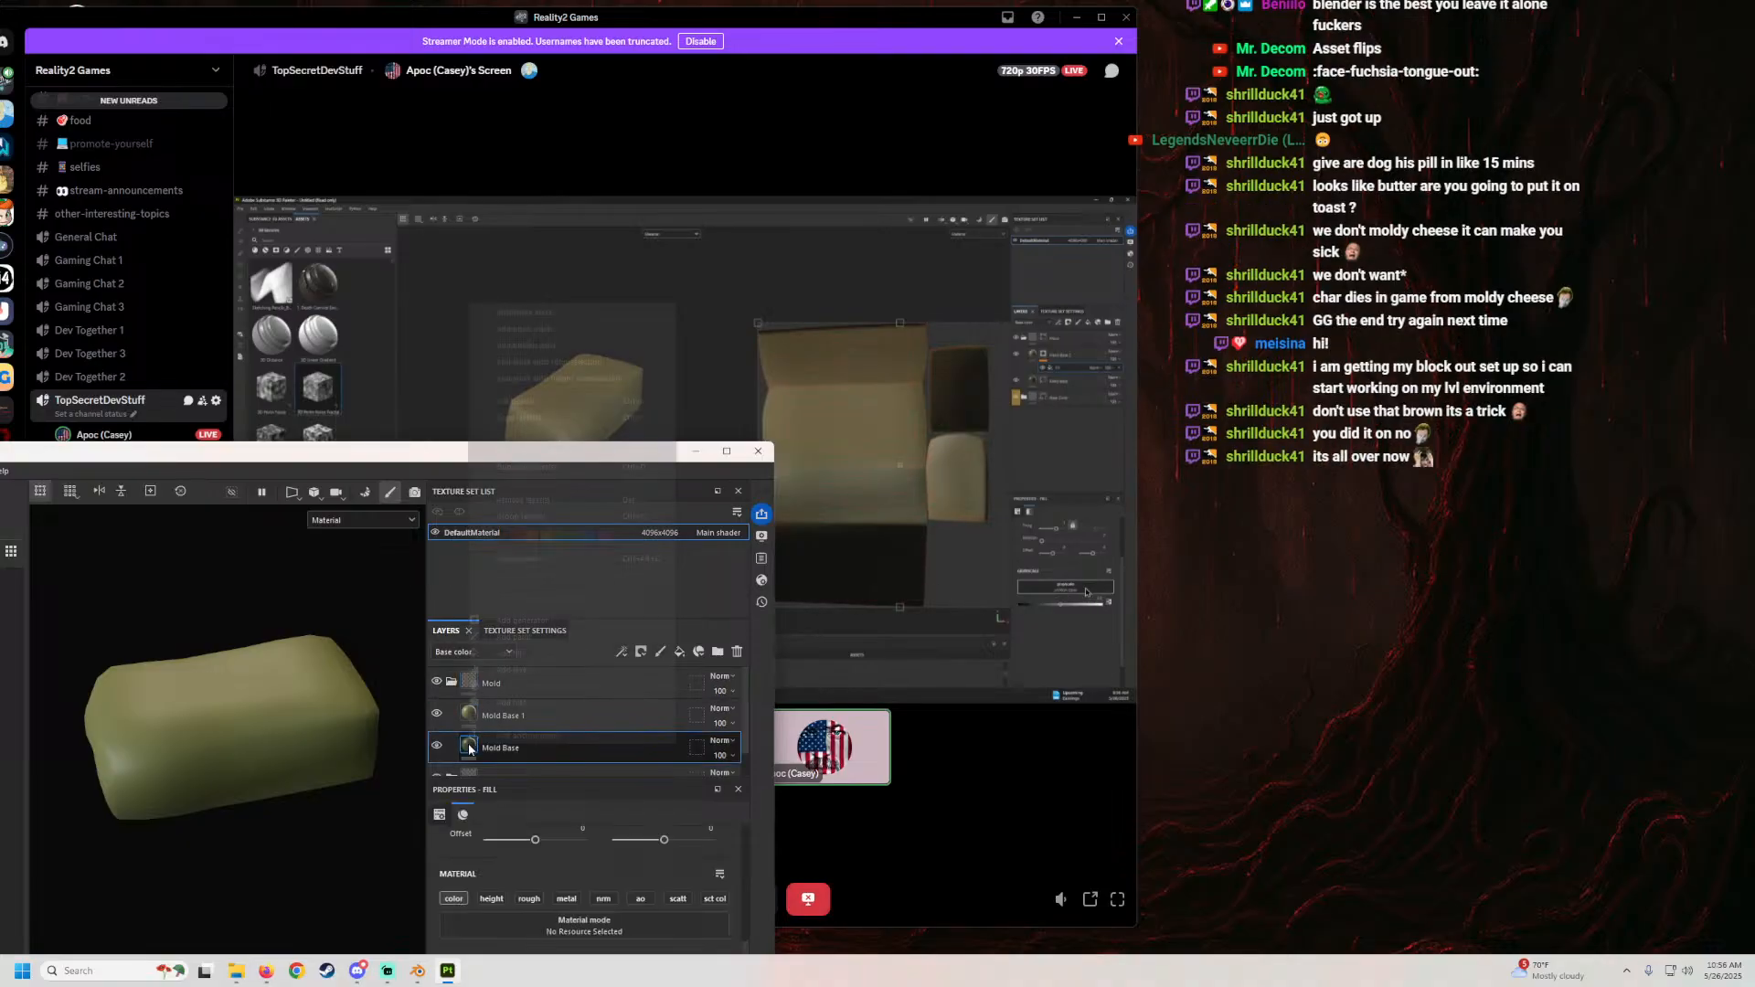
left_click(562, 330)
right_click(490, 748)
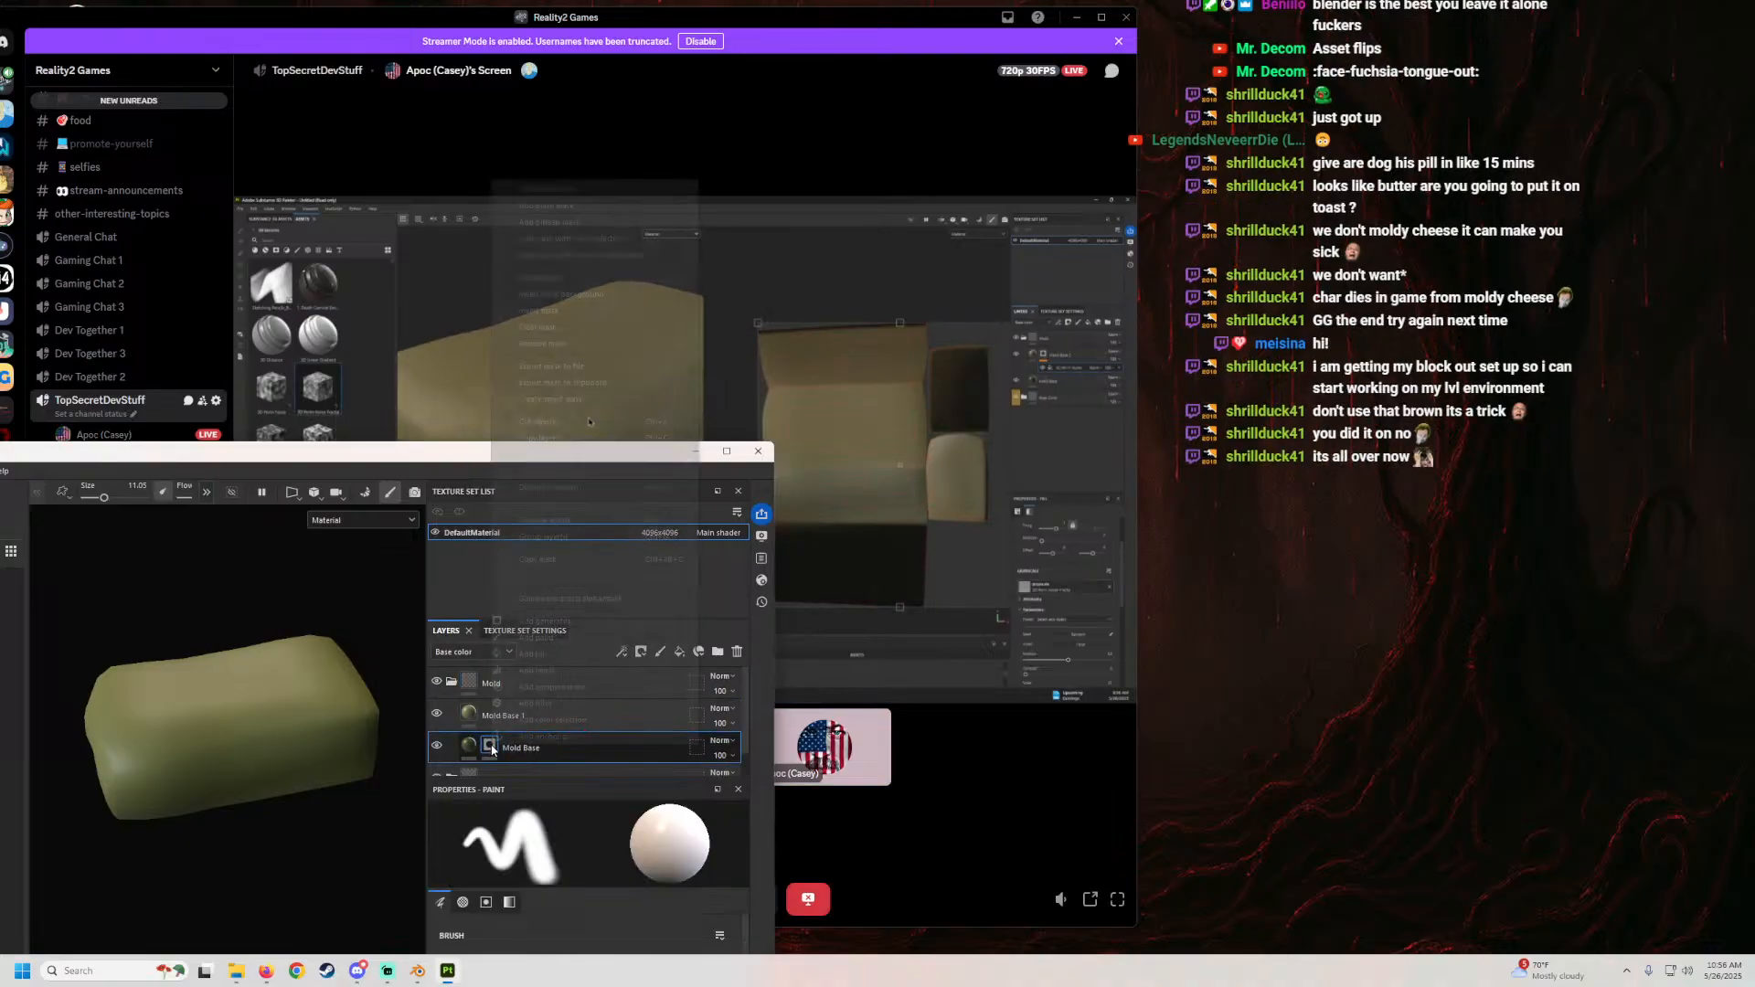
left_click(535, 653)
Step: Search the assets for perlin and assign Perlin Noise to the grayscale of the Mold Base mask's fill
left_click_drag(405, 460, 860, 393)
left_click(340, 483)
left_click(320, 466)
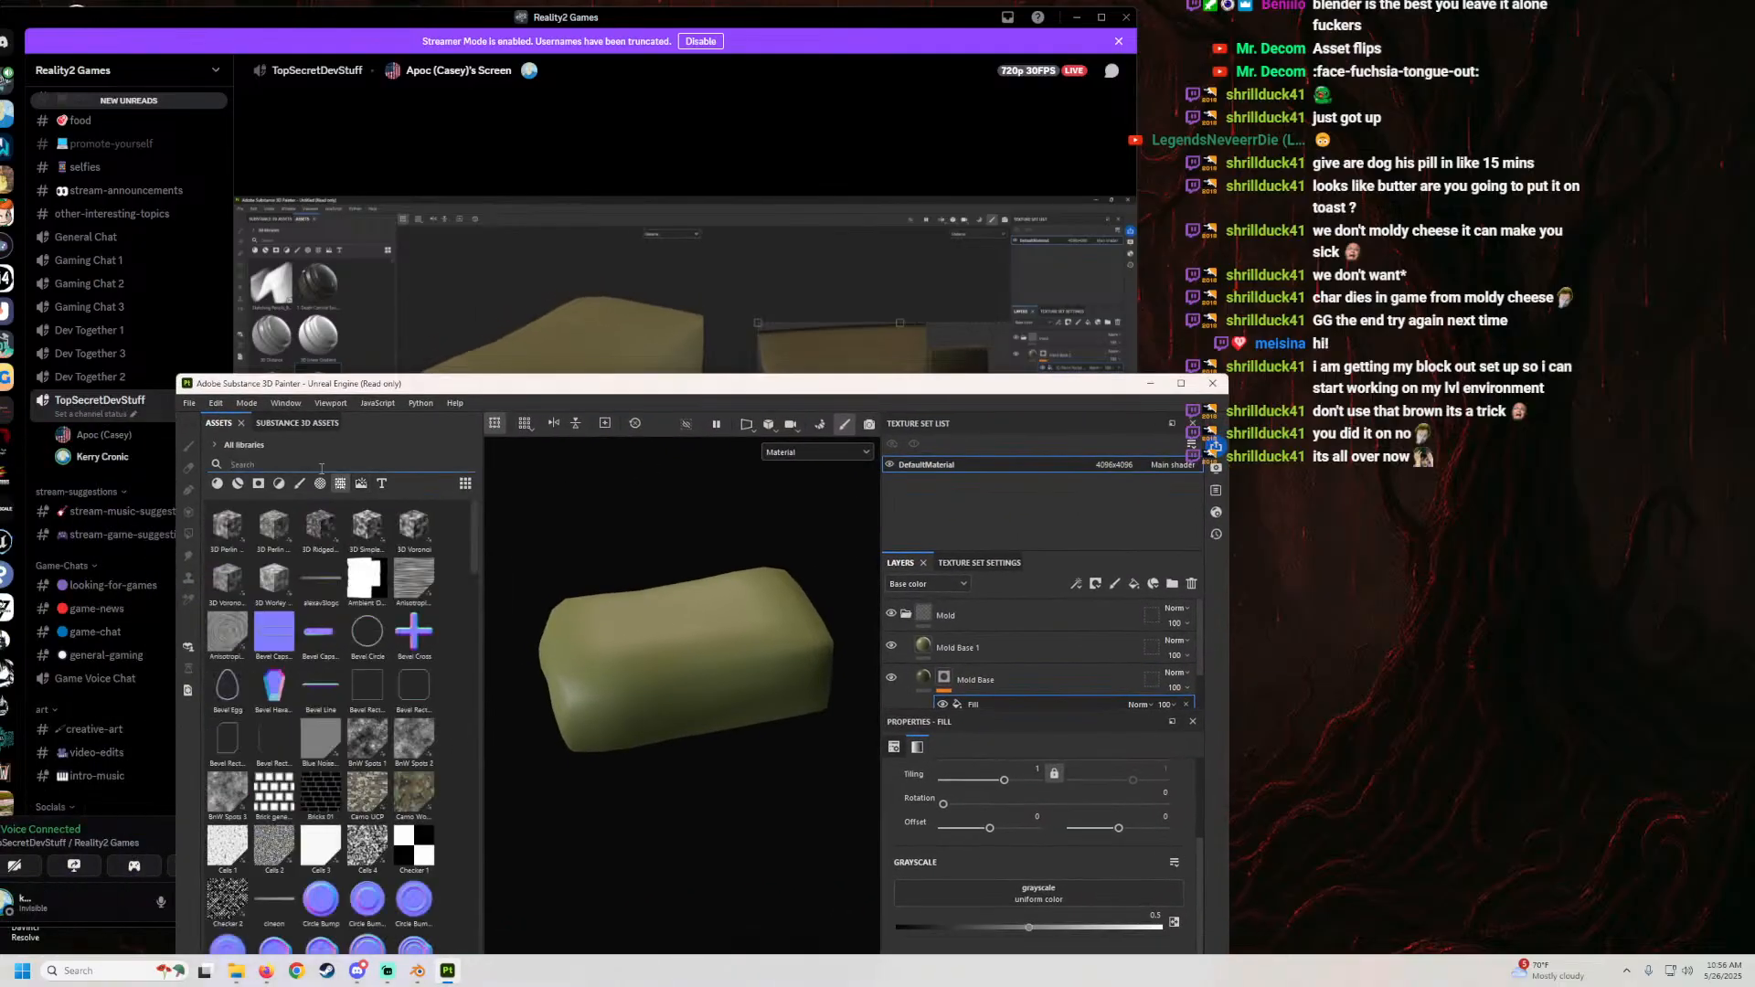
type("perlin")
scroll(1077, 889, "down", 2)
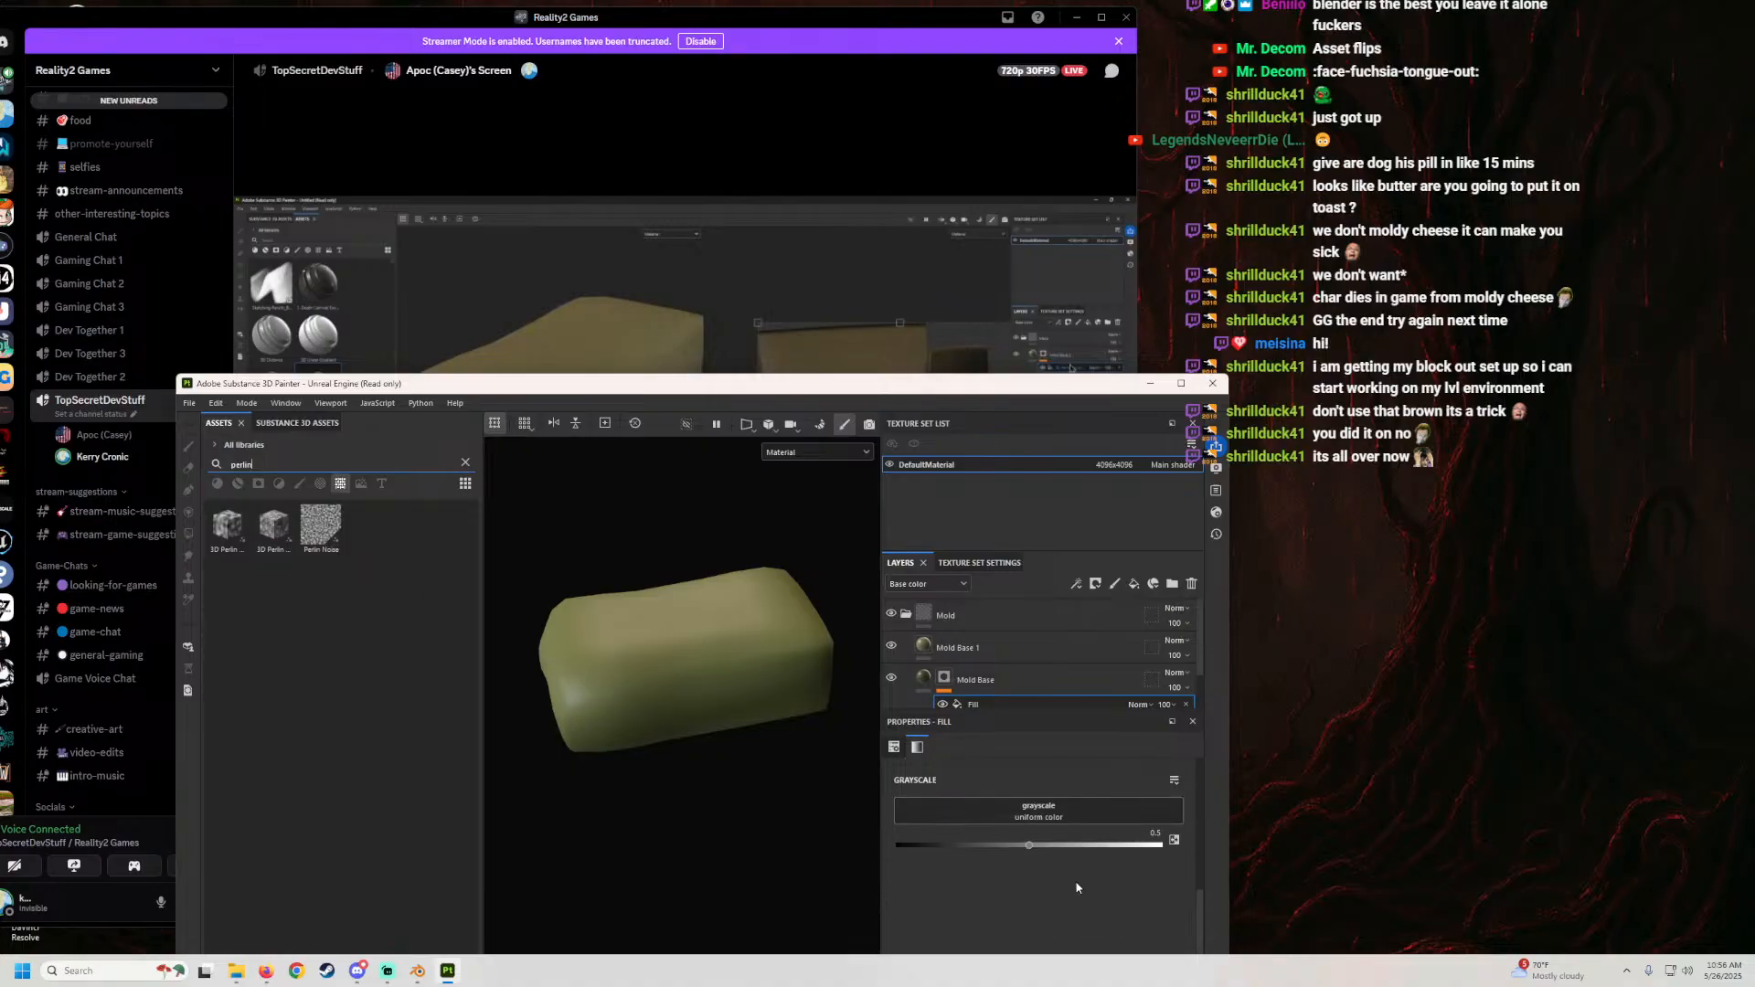
left_click_drag(320, 526, 1039, 816)
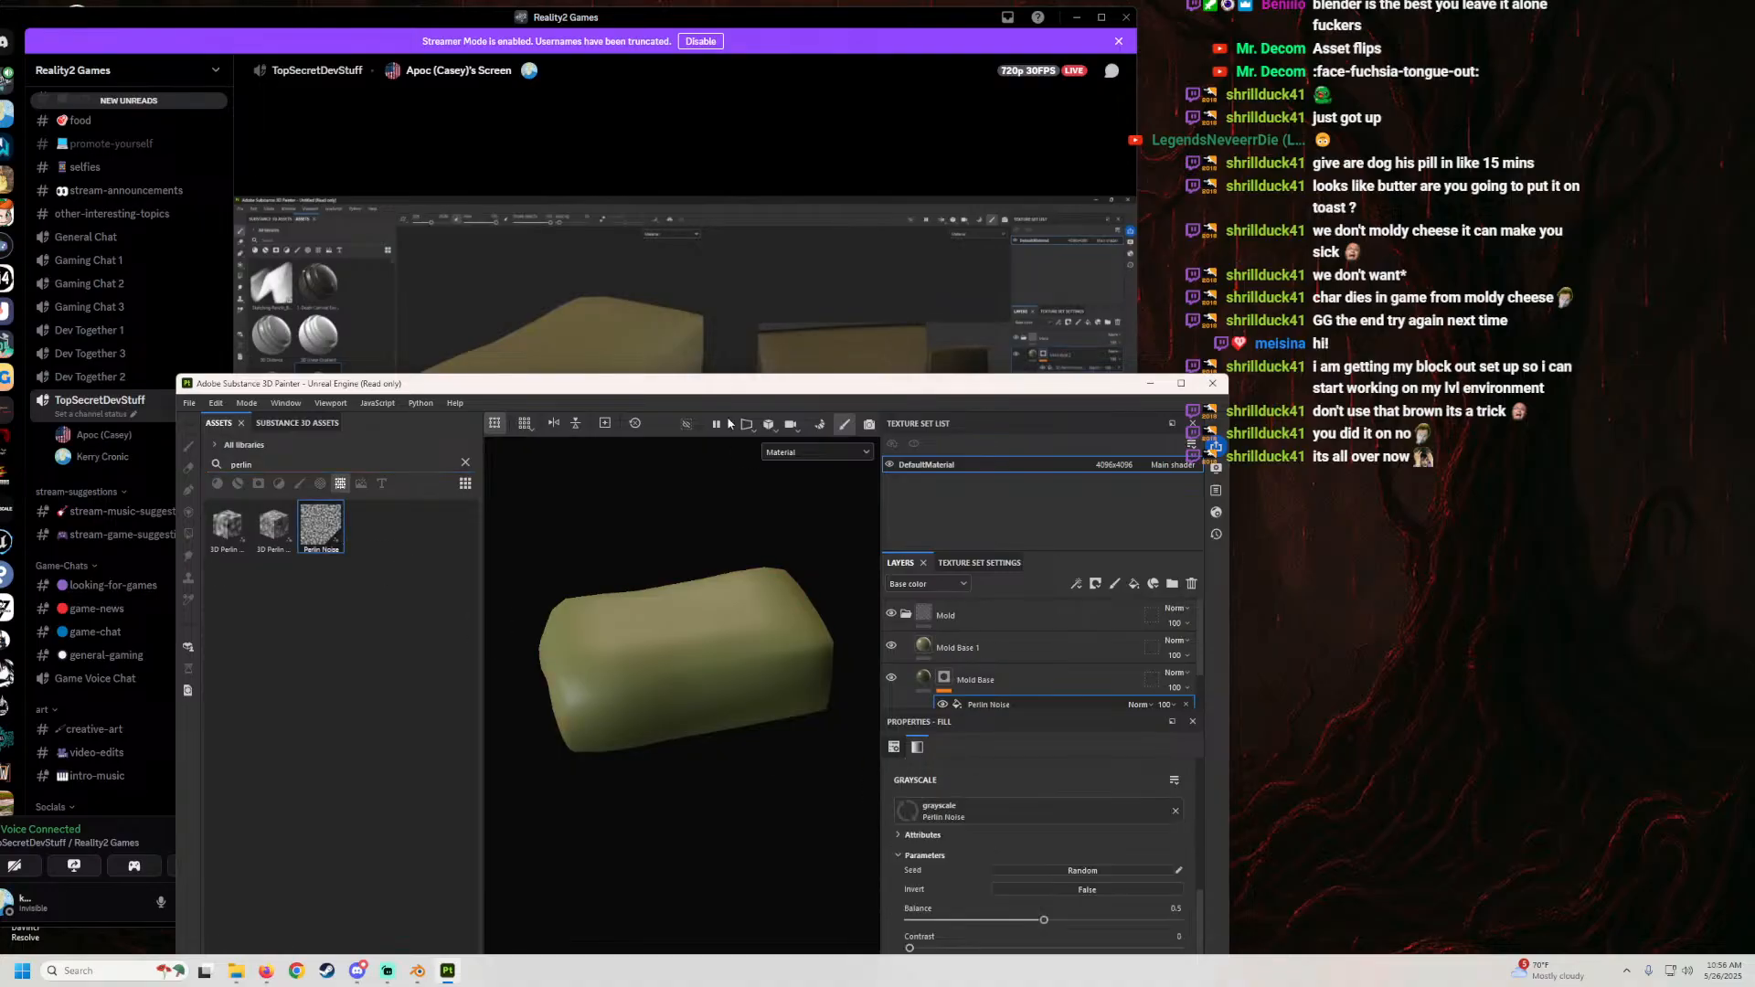
scroll(733, 638, "up", 2)
mouse_move(767, 399)
left_mouse_down()
mouse_move(402, 525)
mouse_move(313, 446)
left_mouse_up()
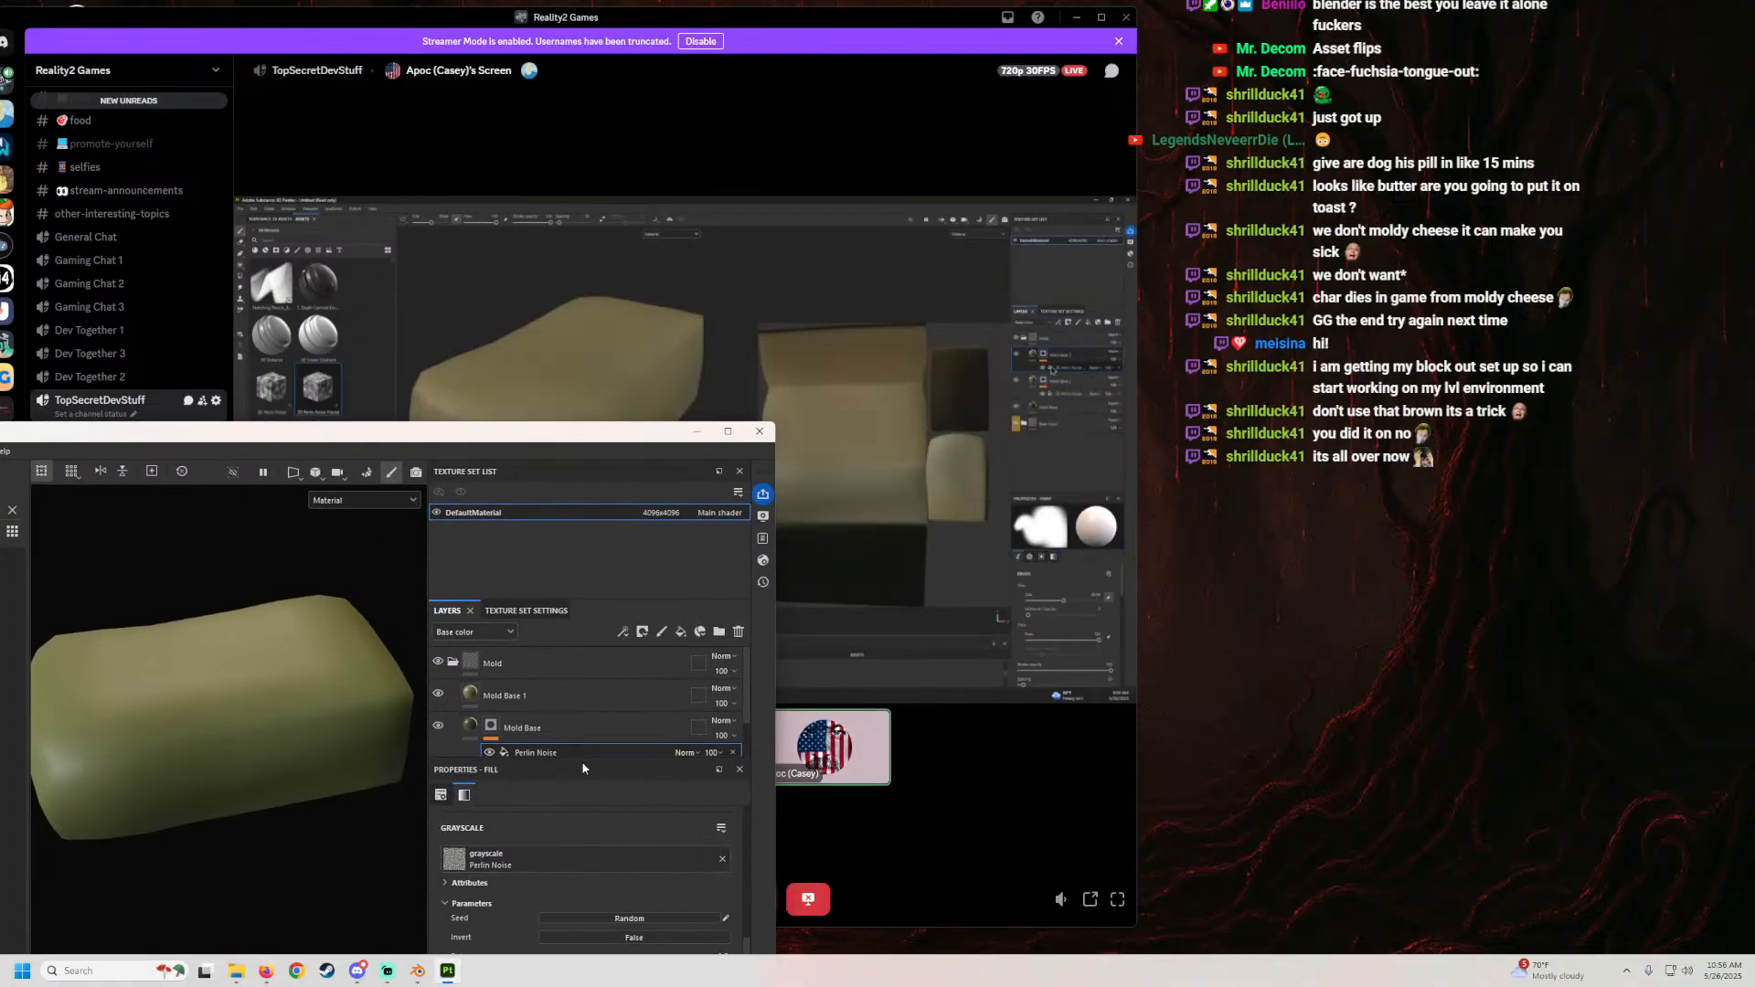
scroll(572, 727, "down", 1)
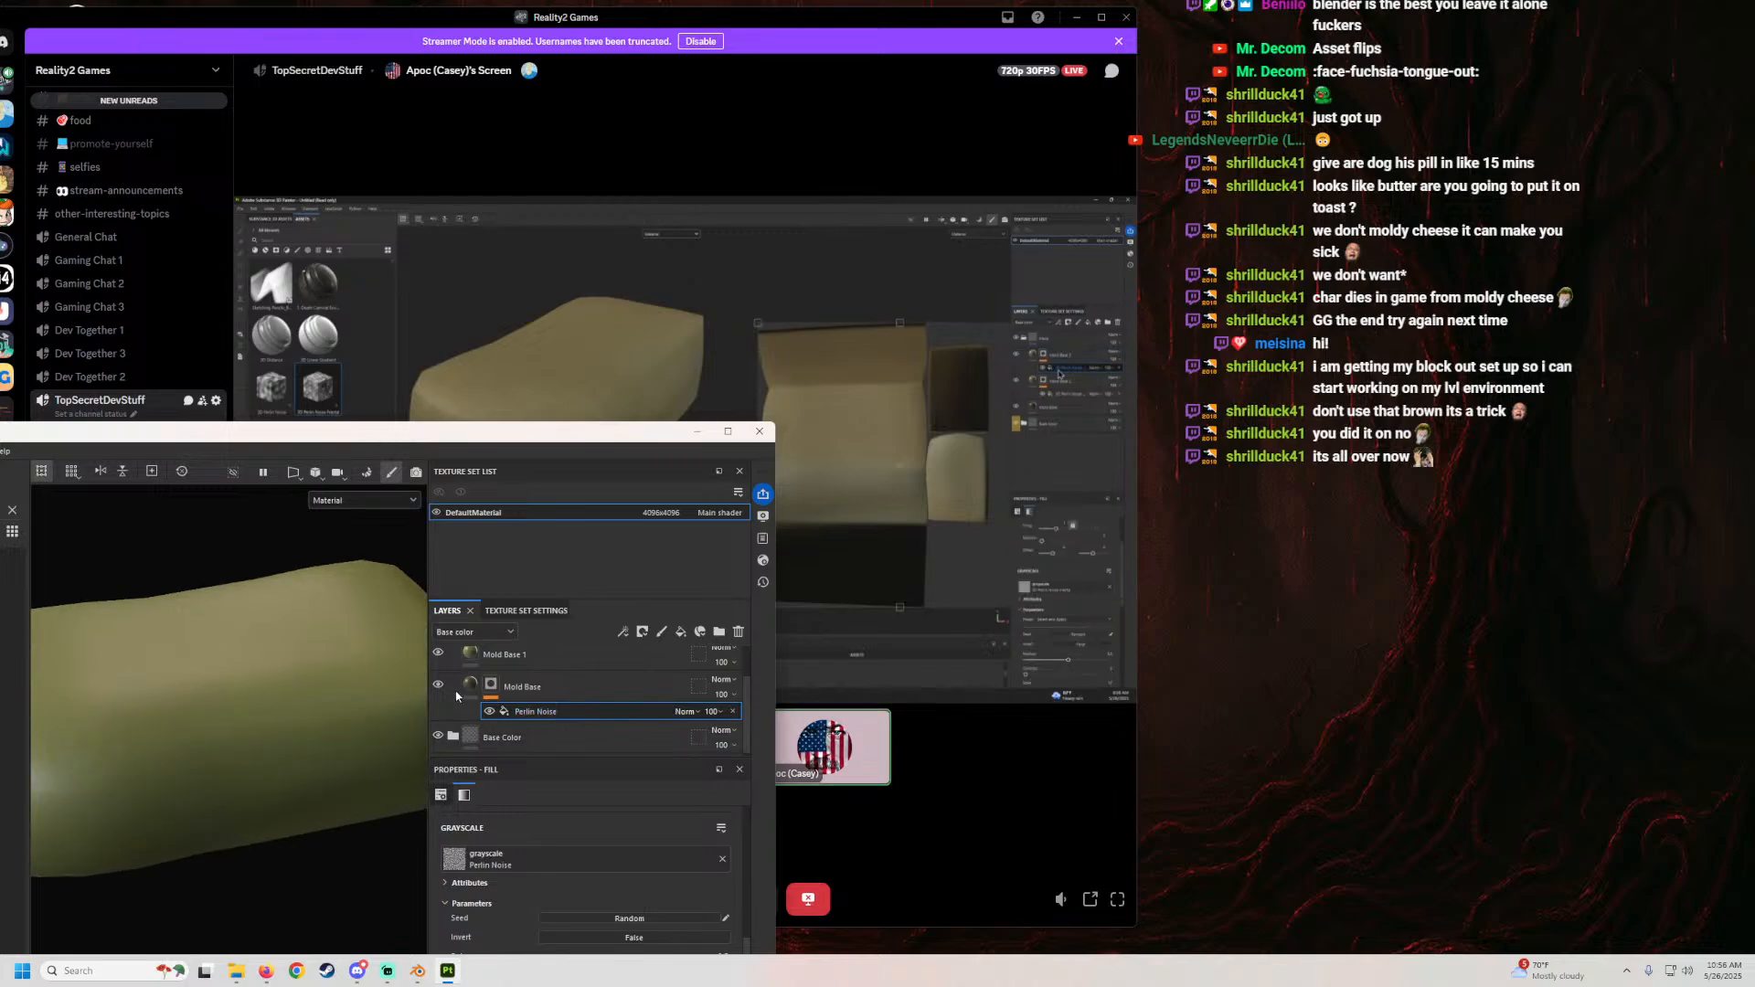
Step: Preview the noise with Mold Base 1 hidden, show that layer again, and apply the Mold Base layer's Perlin Noise mask fill to it
left_click(438, 651)
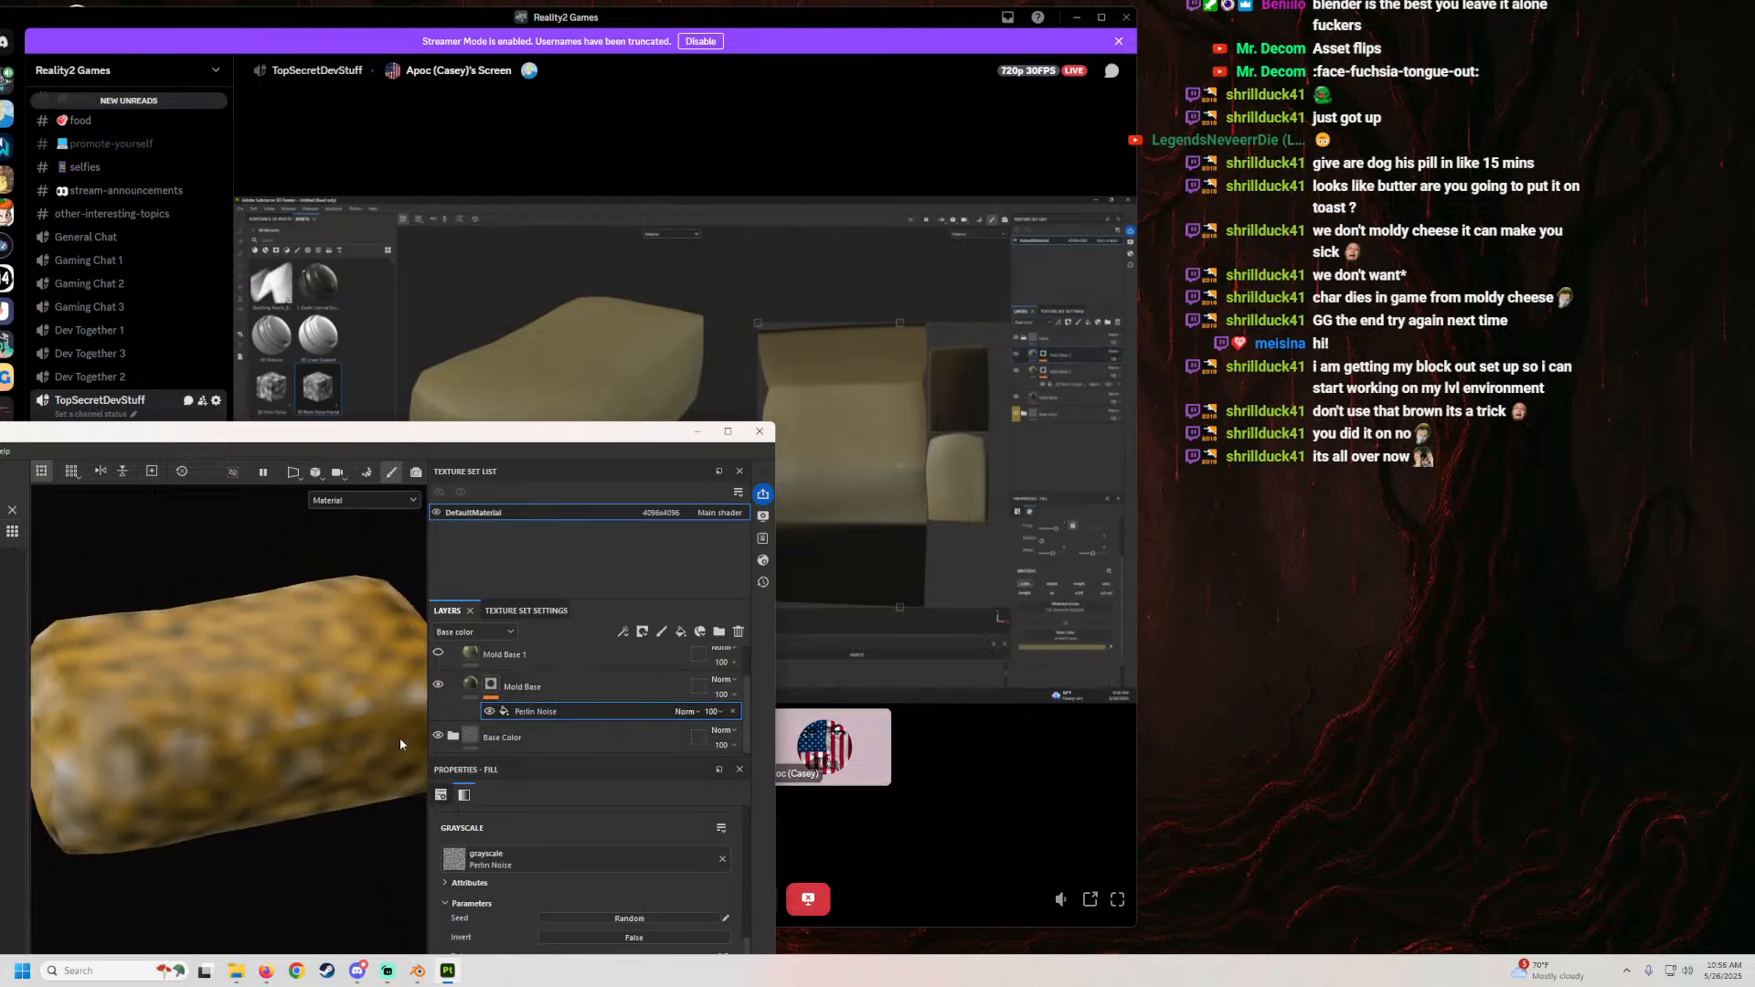
left_click(437, 652)
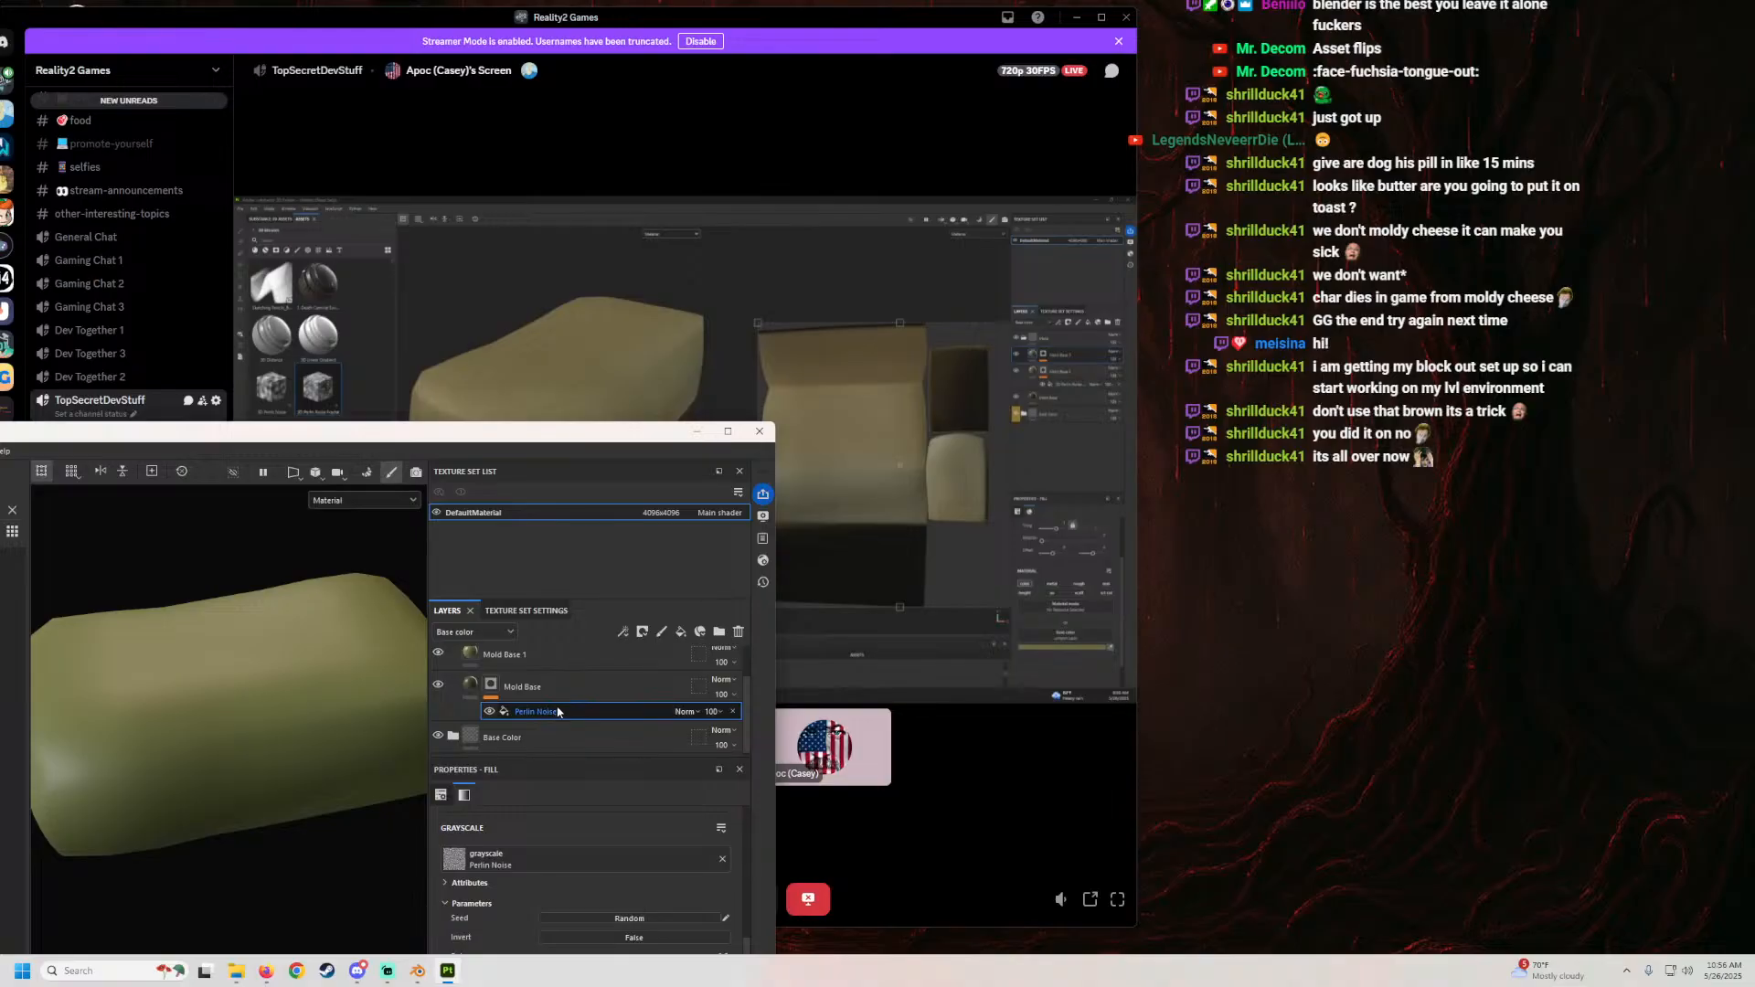
left_click_drag(557, 712, 532, 674)
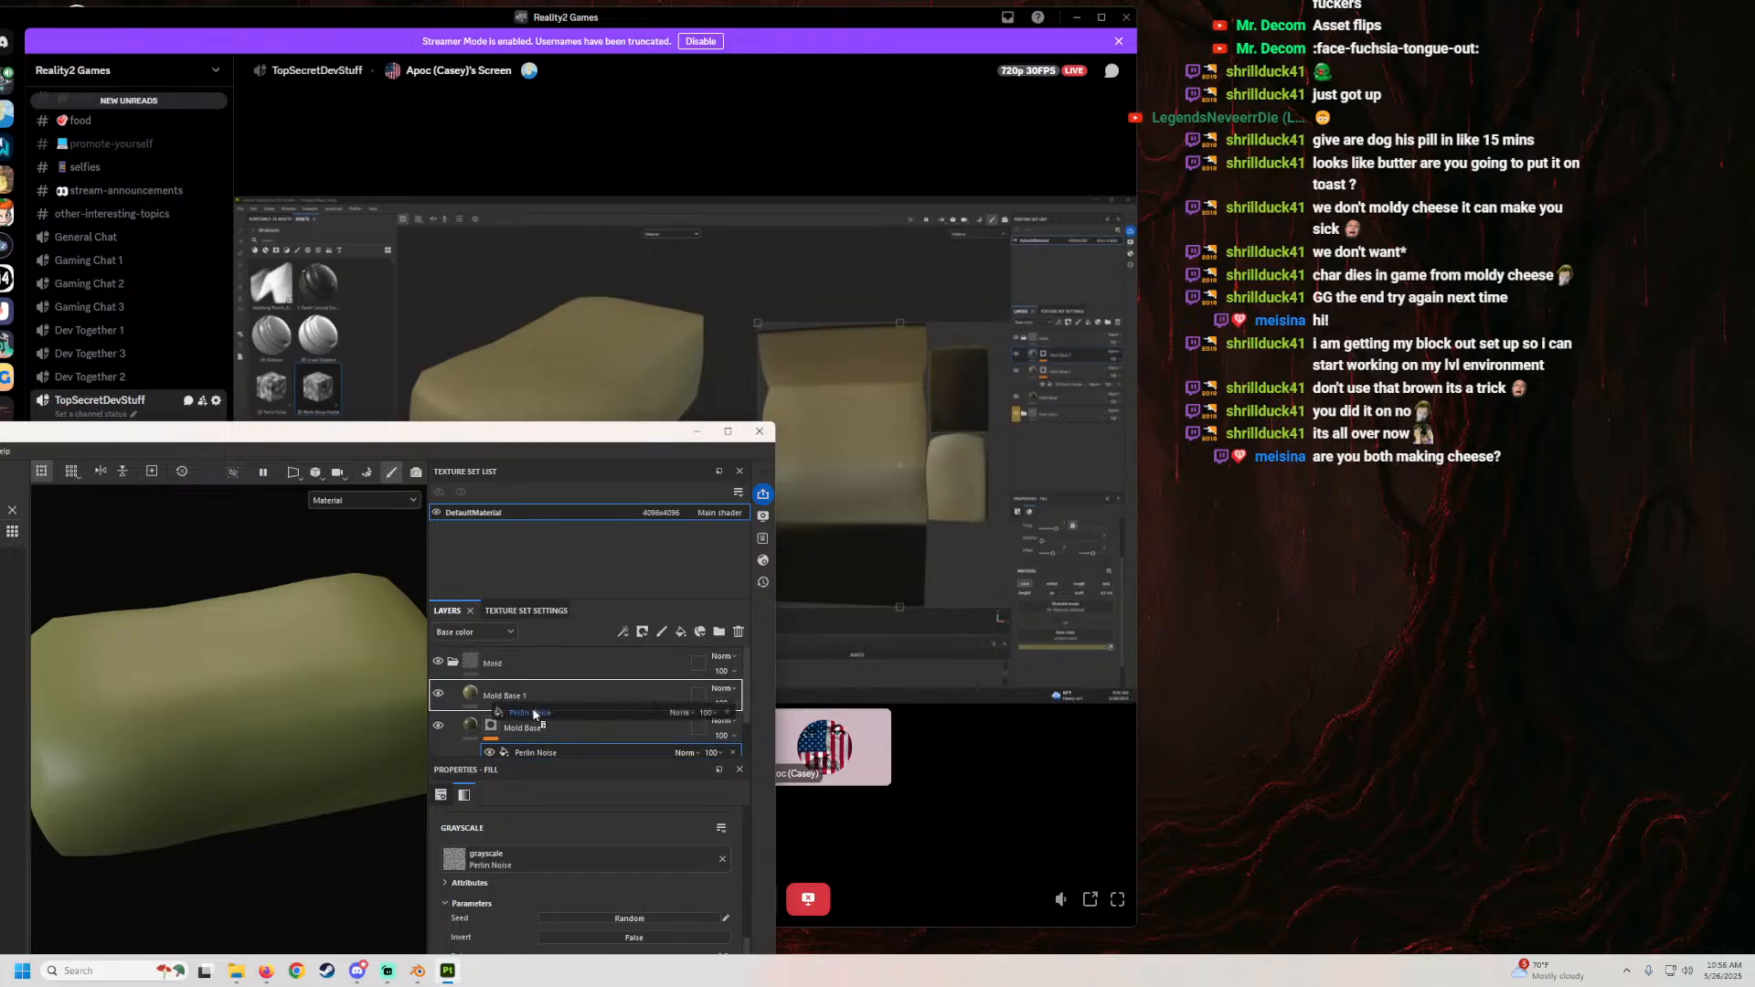
scroll(285, 711, "down", 1)
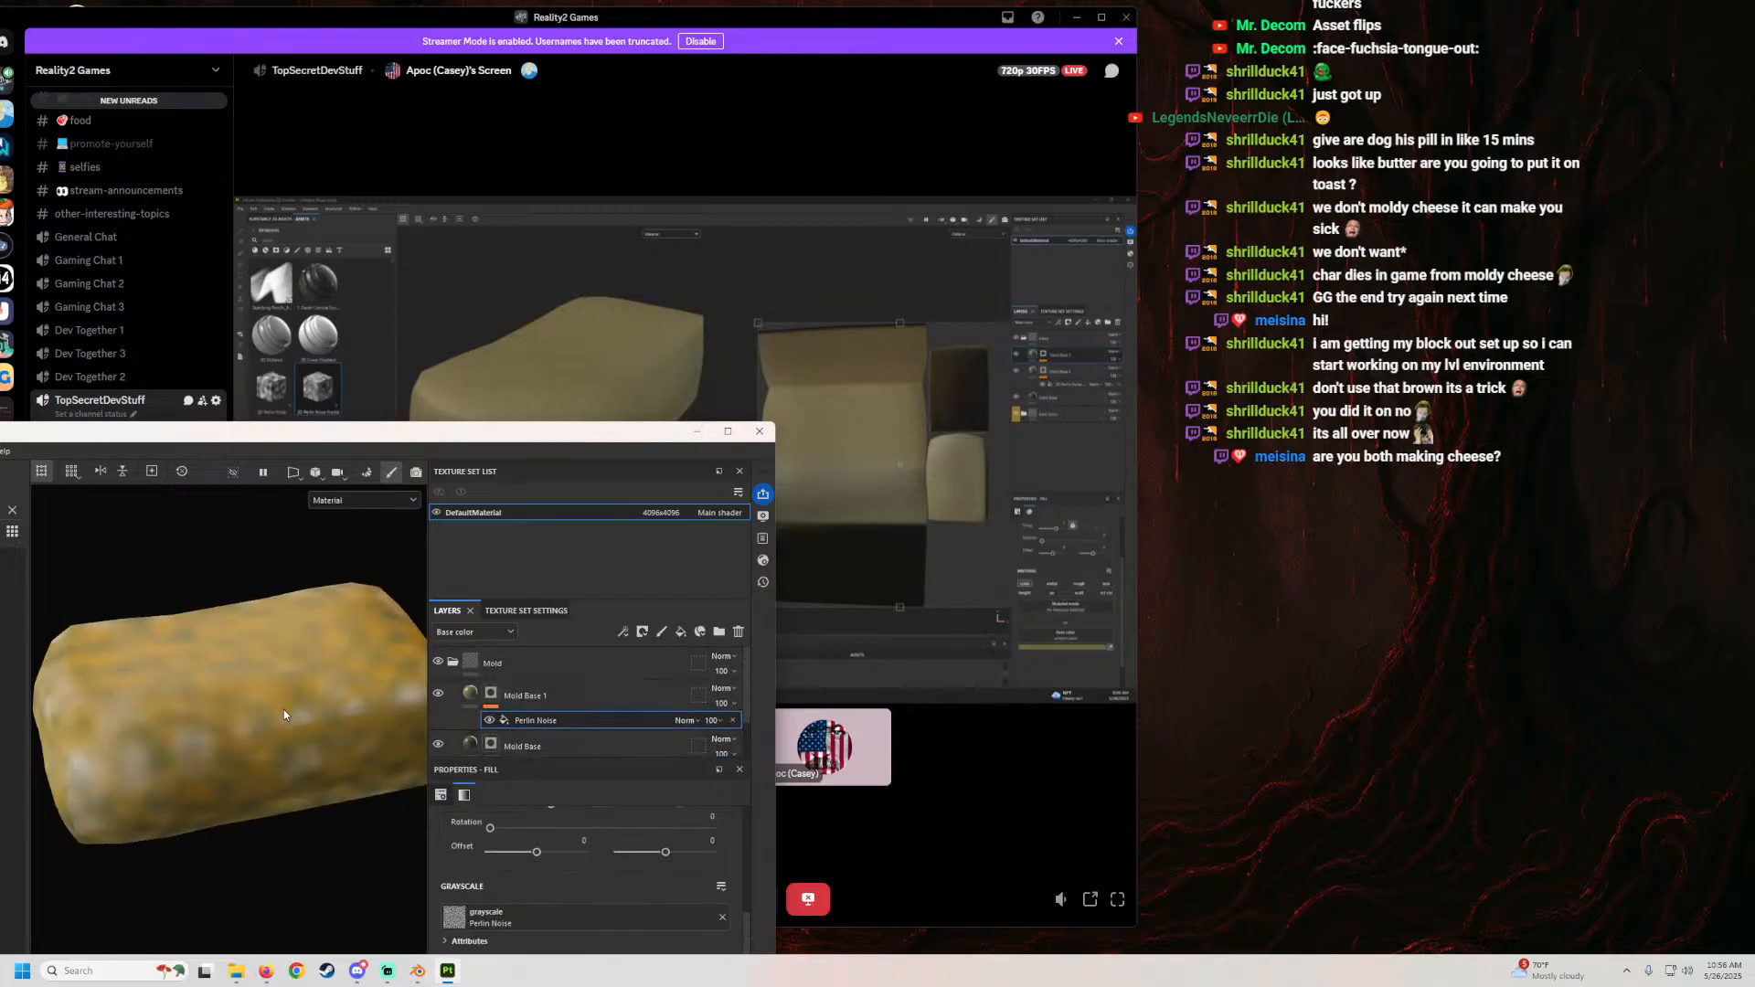
scroll(286, 711, "up", 2)
scroll(519, 828, "up", 5)
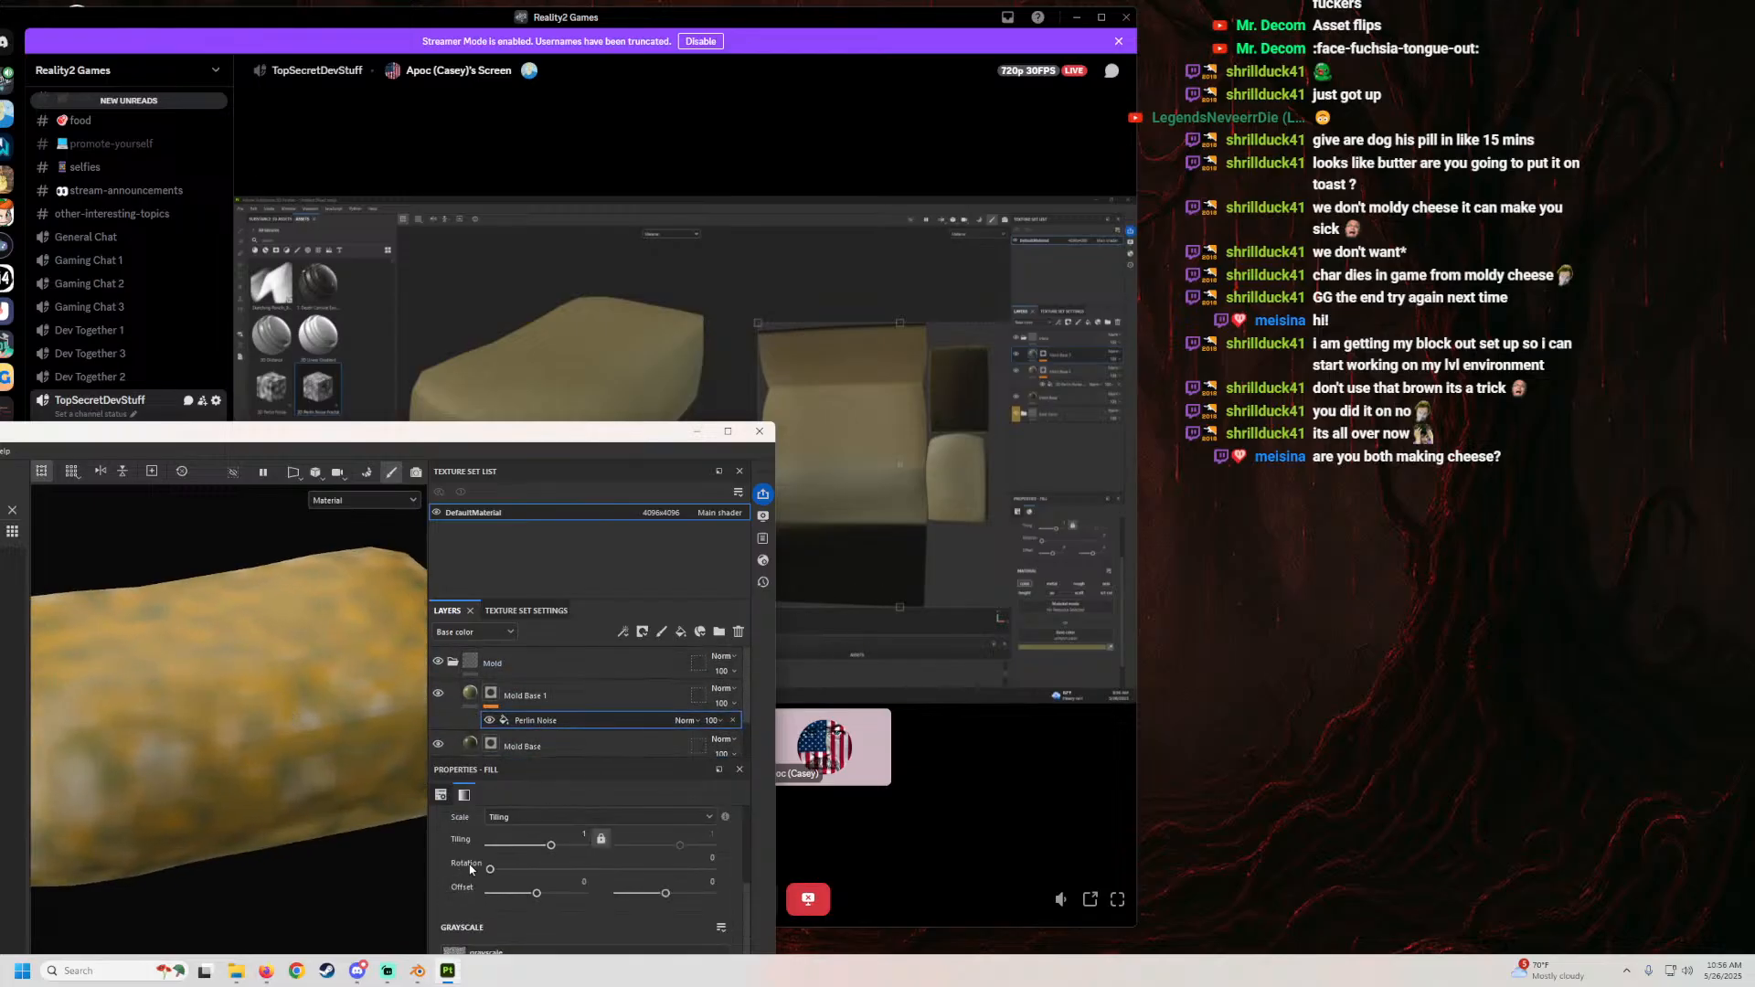
left_click(520, 846)
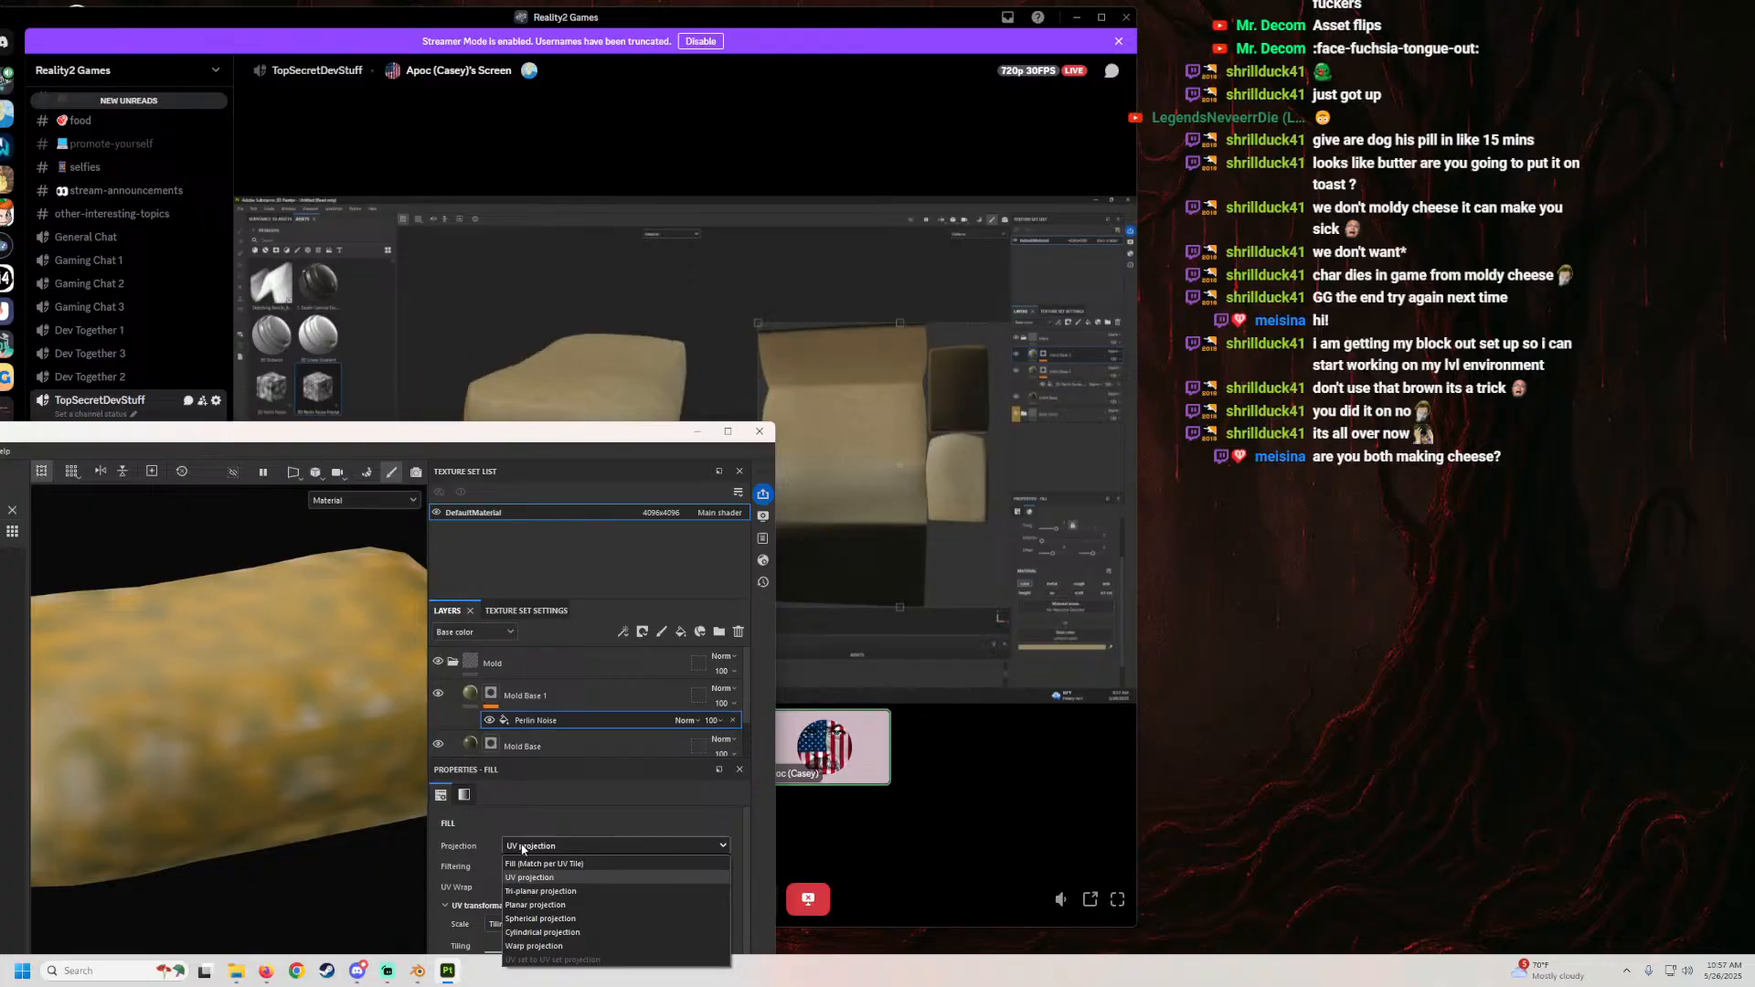
left_click(499, 834)
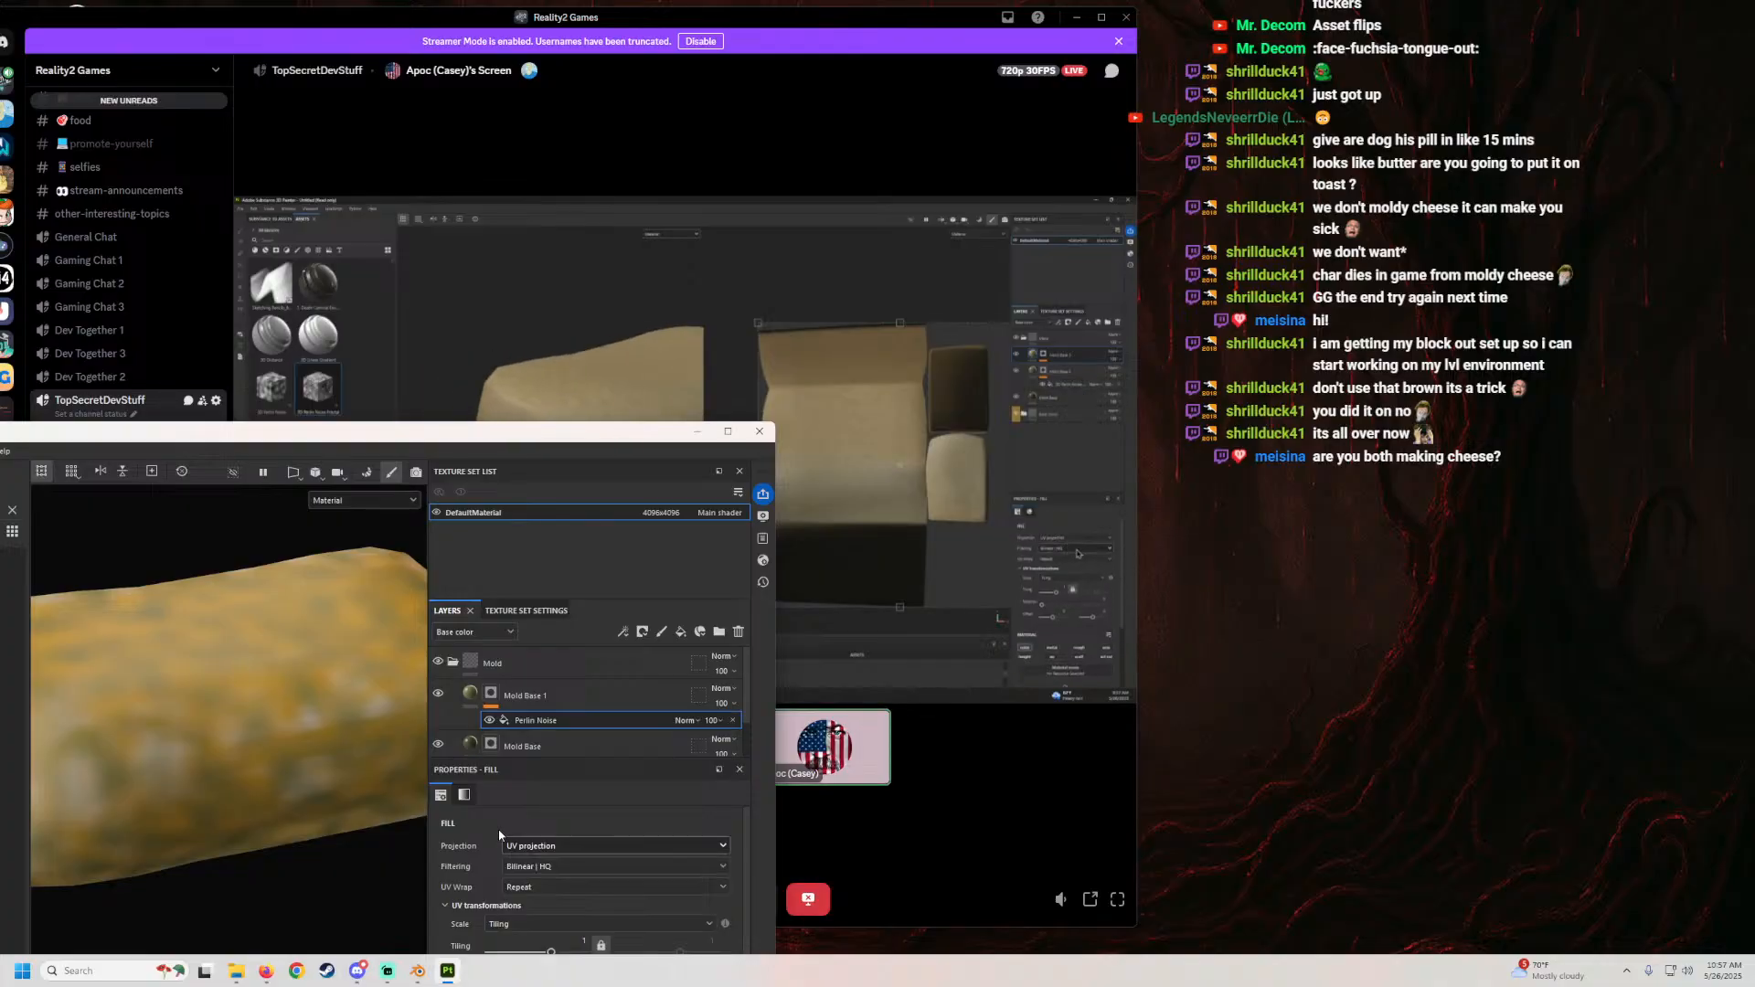
scroll(503, 850, "down", 2)
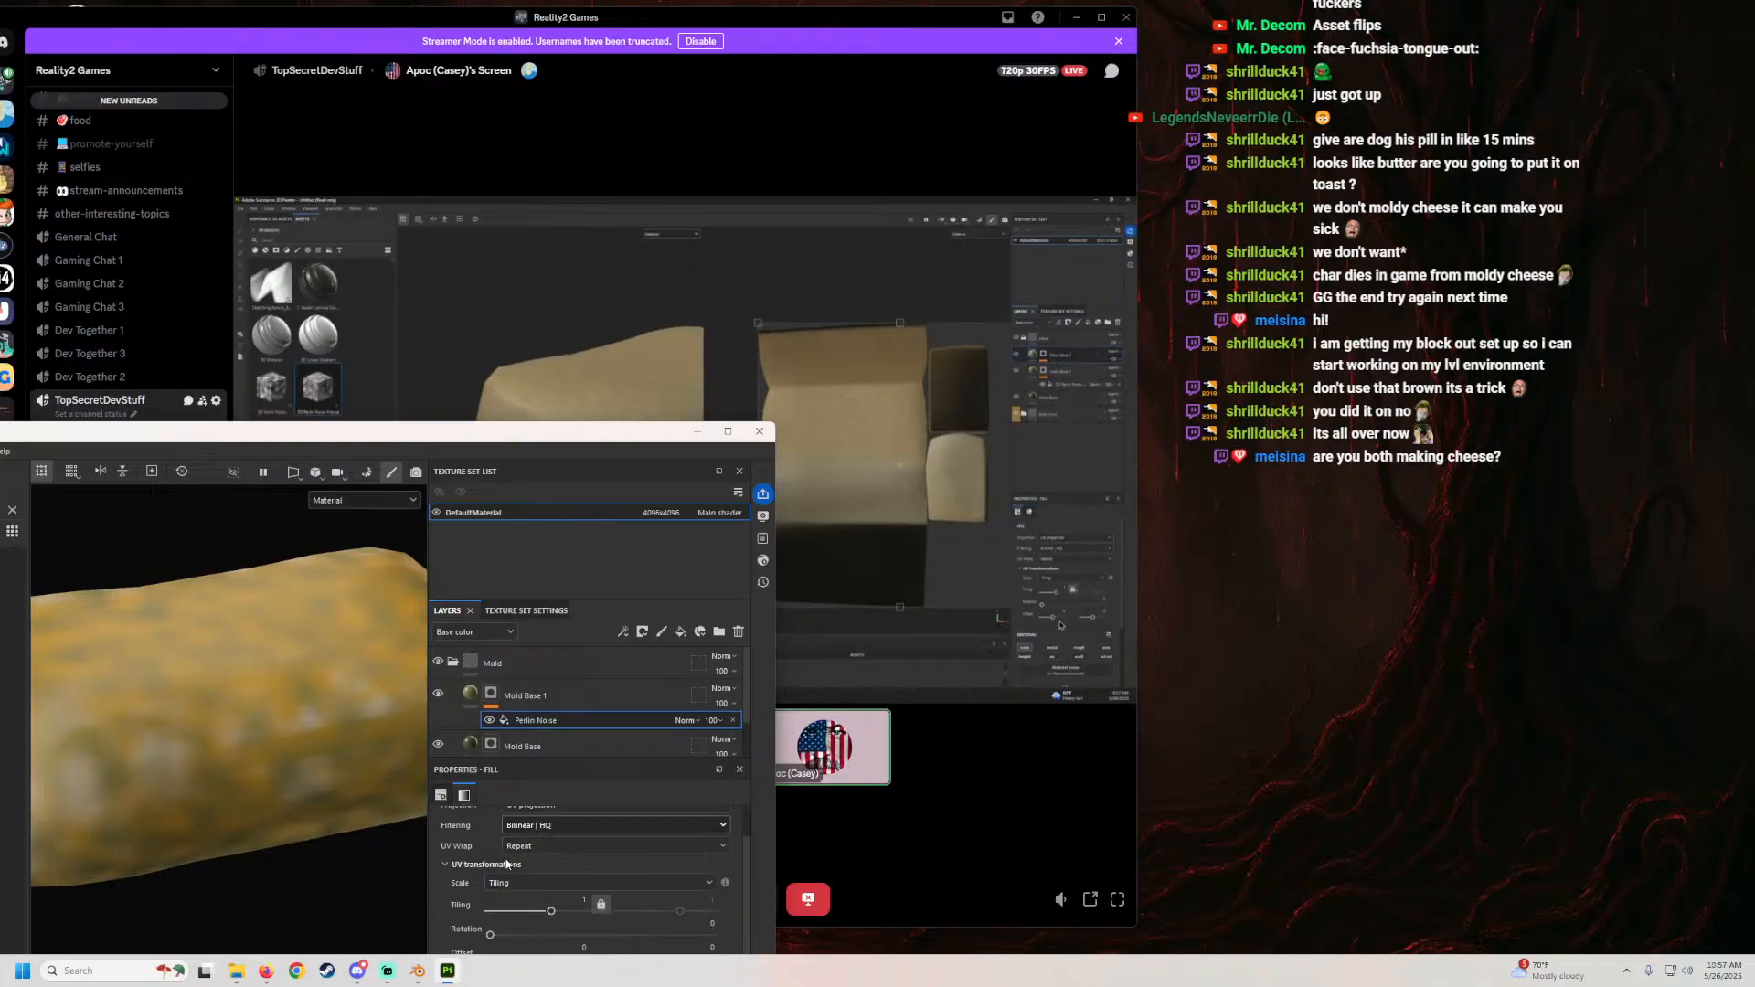
Step: Try 3D Perlin Noise as the grayscale source of the Mold Base 1 mask's fill
mouse_move(446, 439)
left_mouse_down()
mouse_move(476, 454)
mouse_move(621, 716)
mouse_move(476, 379)
left_mouse_up()
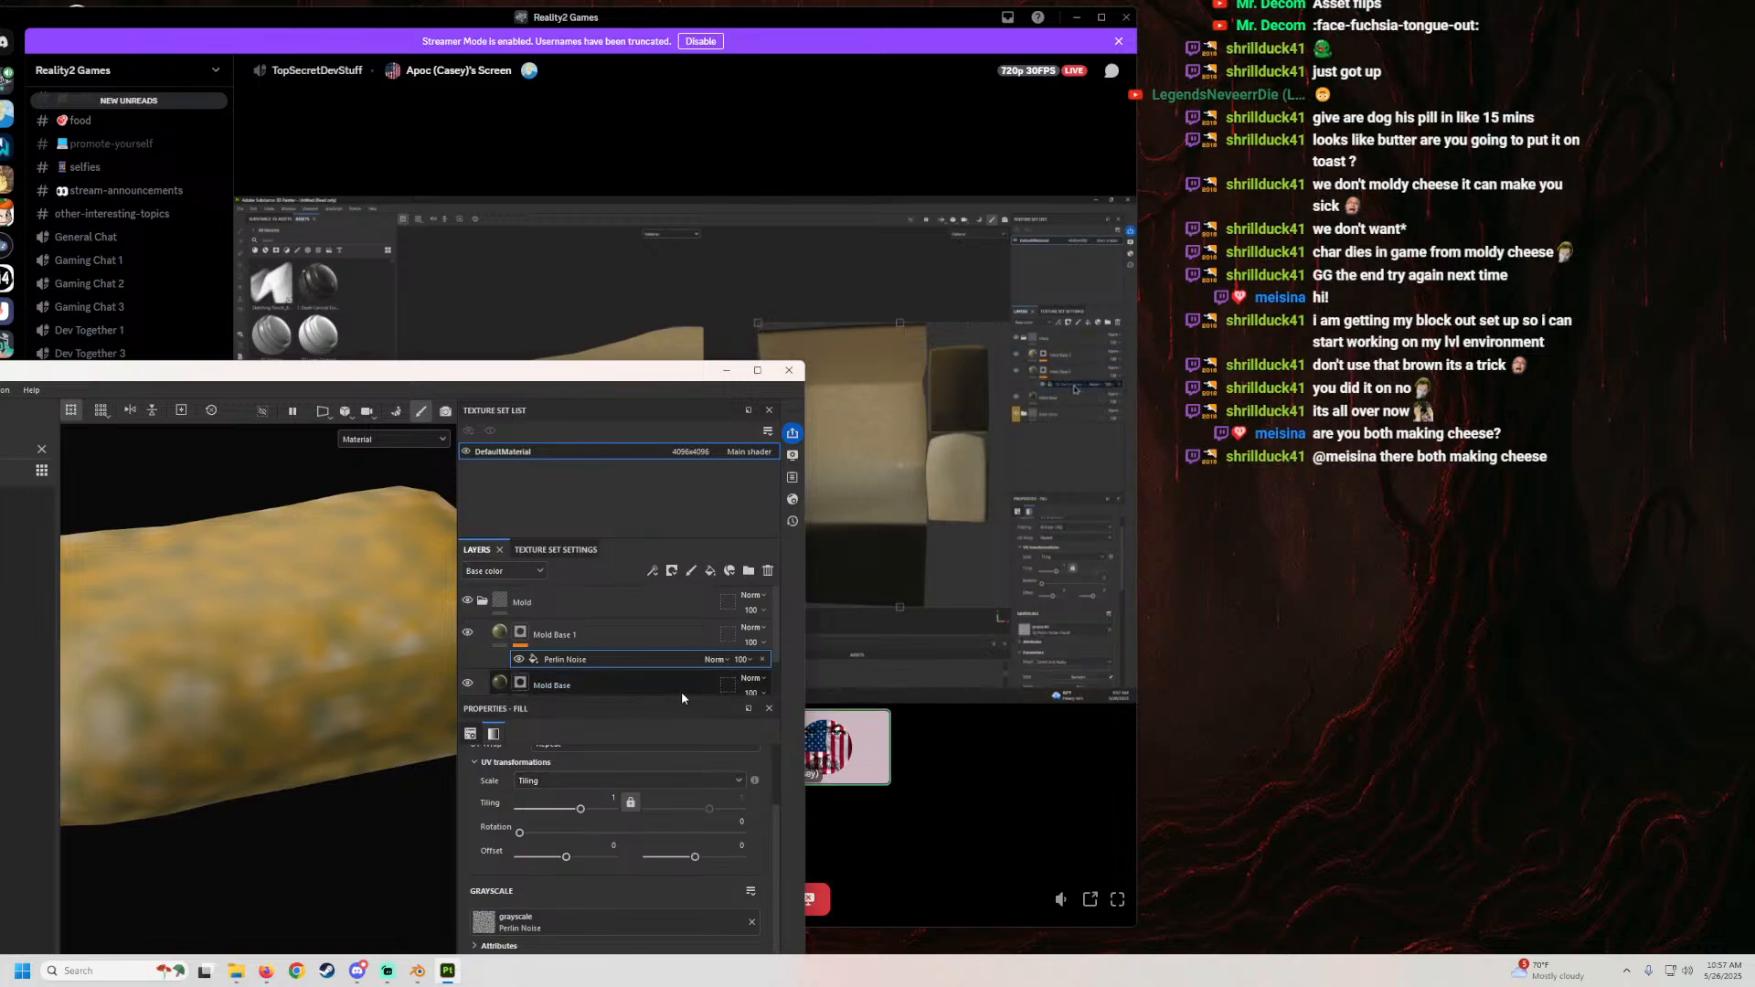
left_click_drag(319, 381, 683, 372)
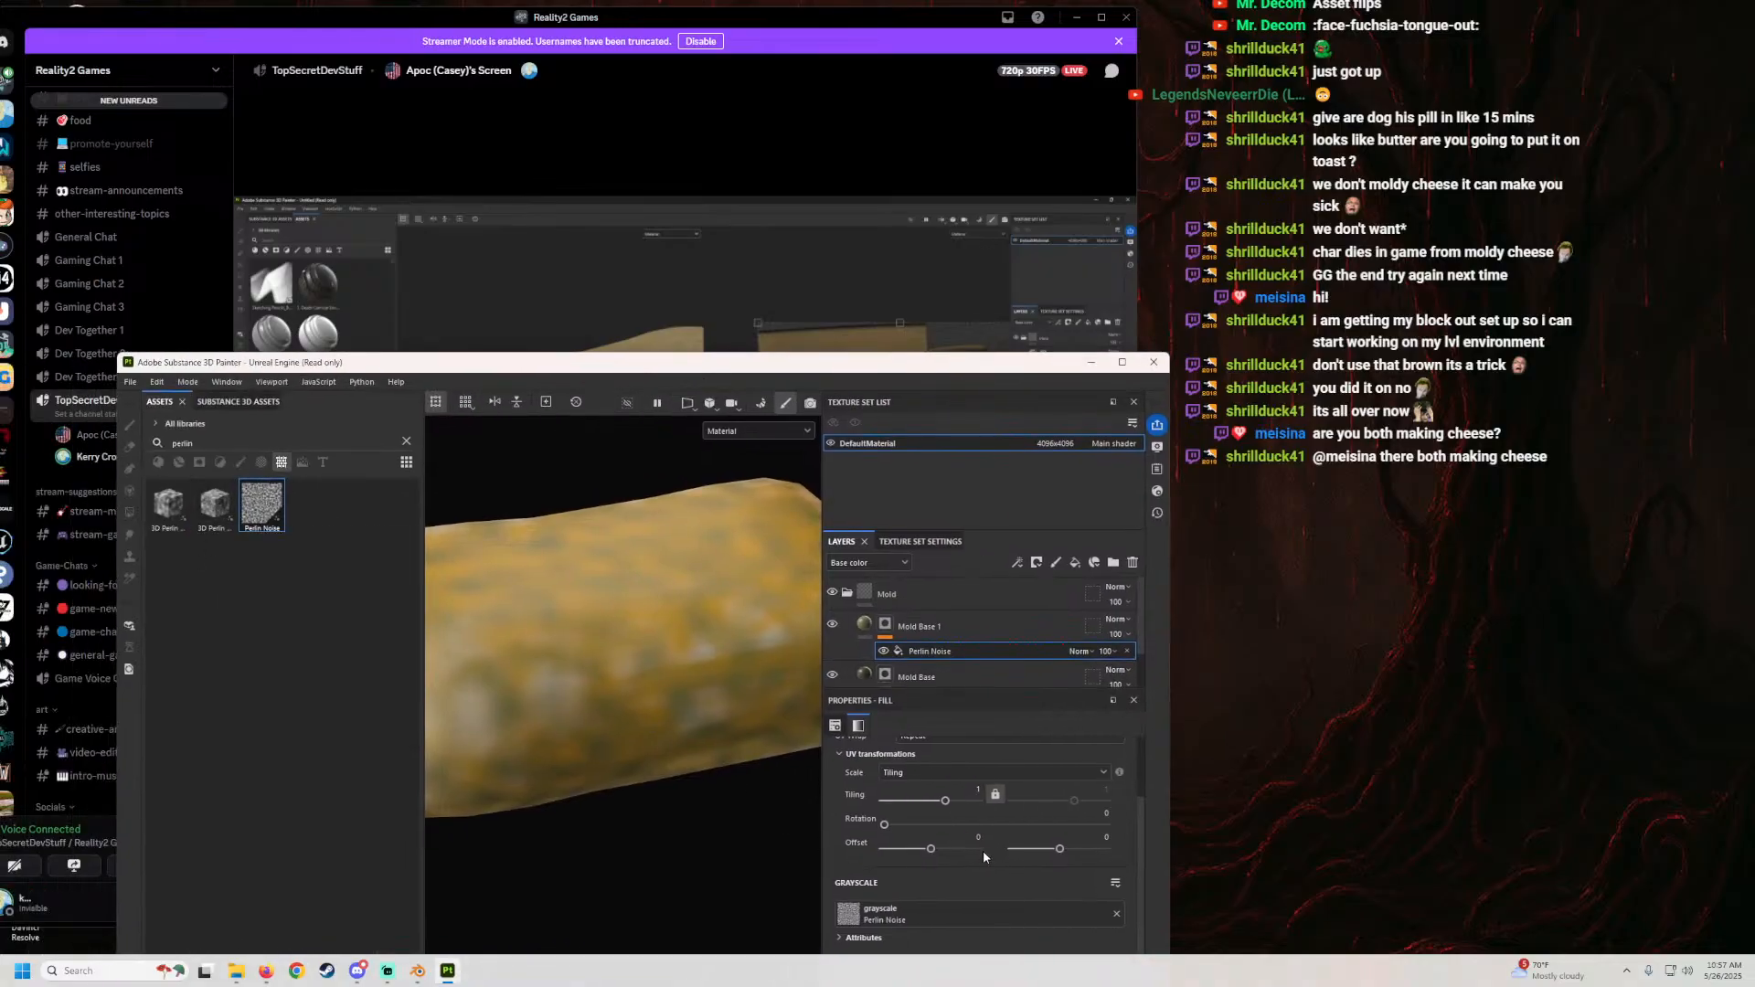
scroll(896, 842, "down", 1)
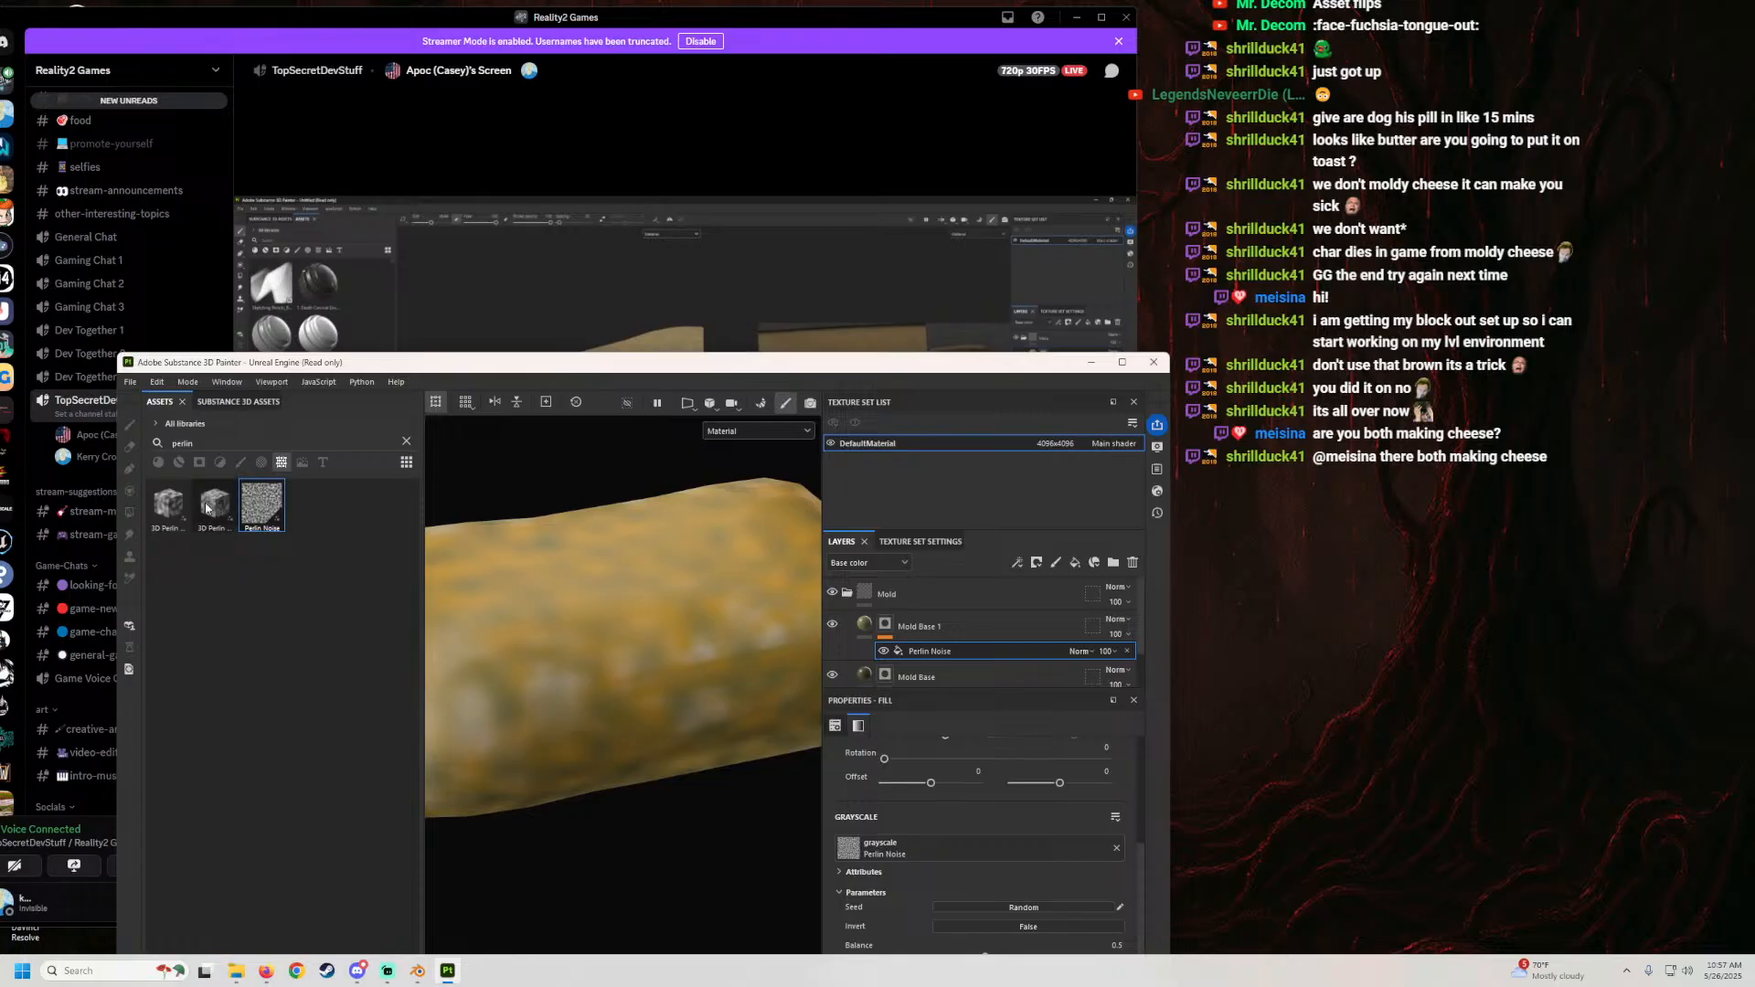
mouse_move(207, 508)
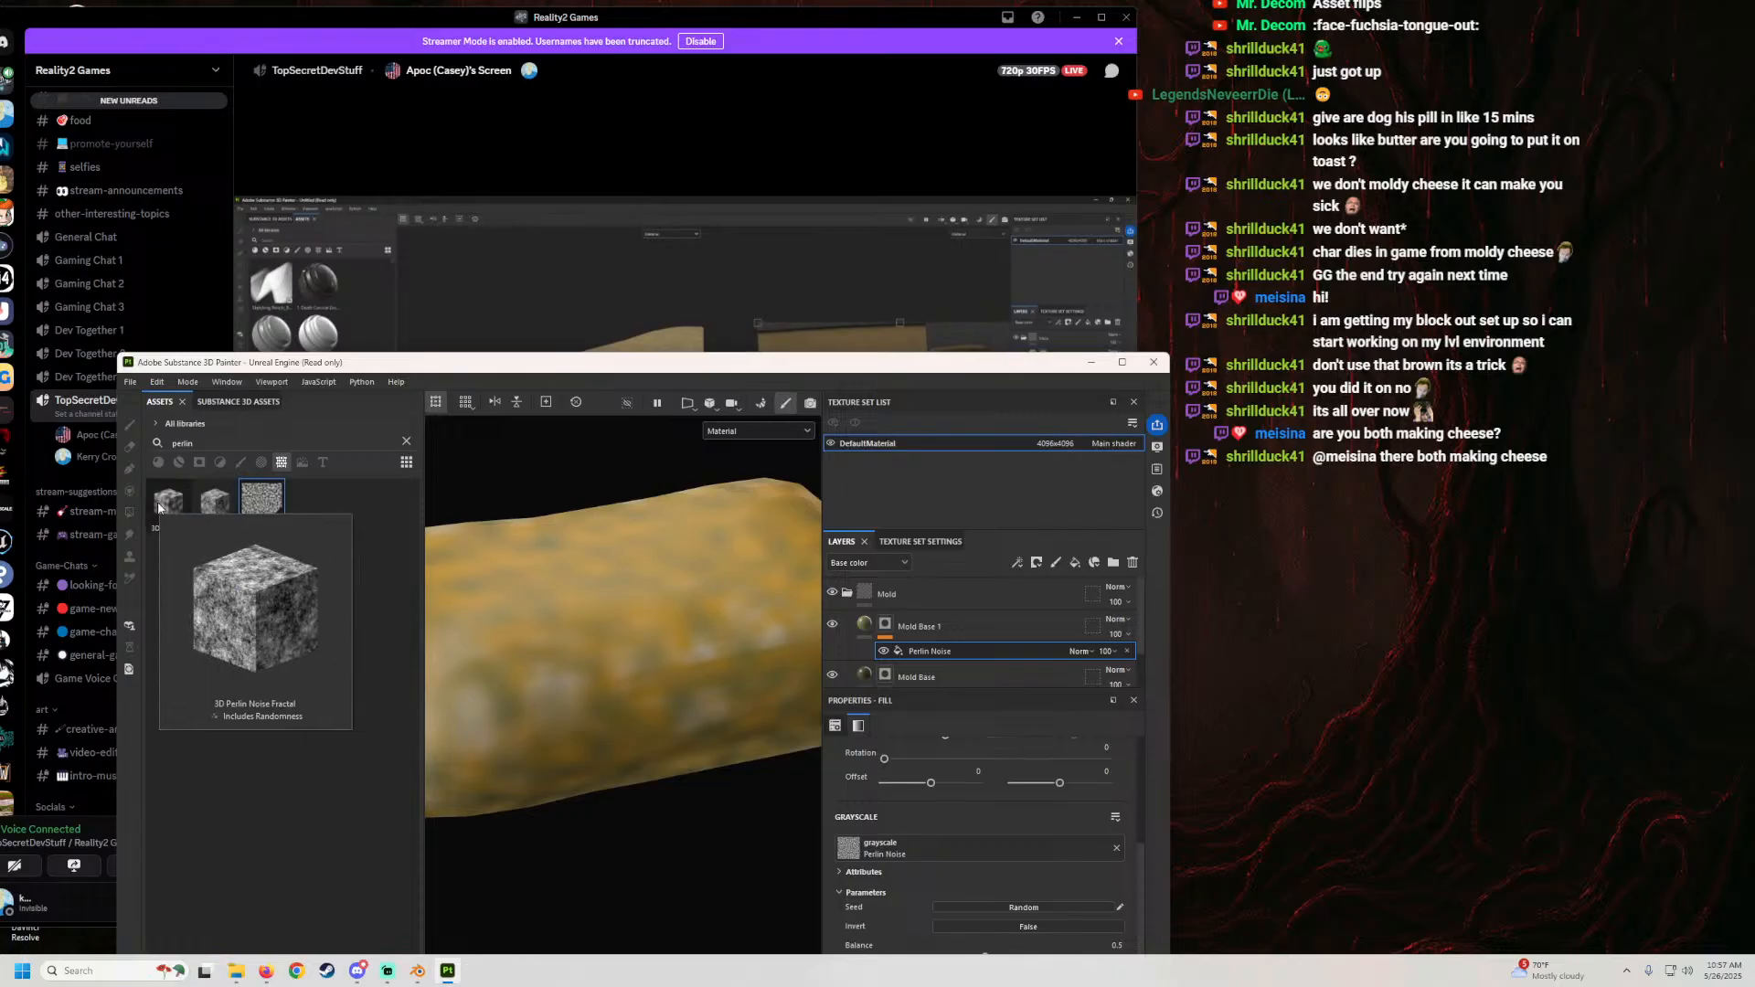
left_click_drag(160, 507, 919, 844)
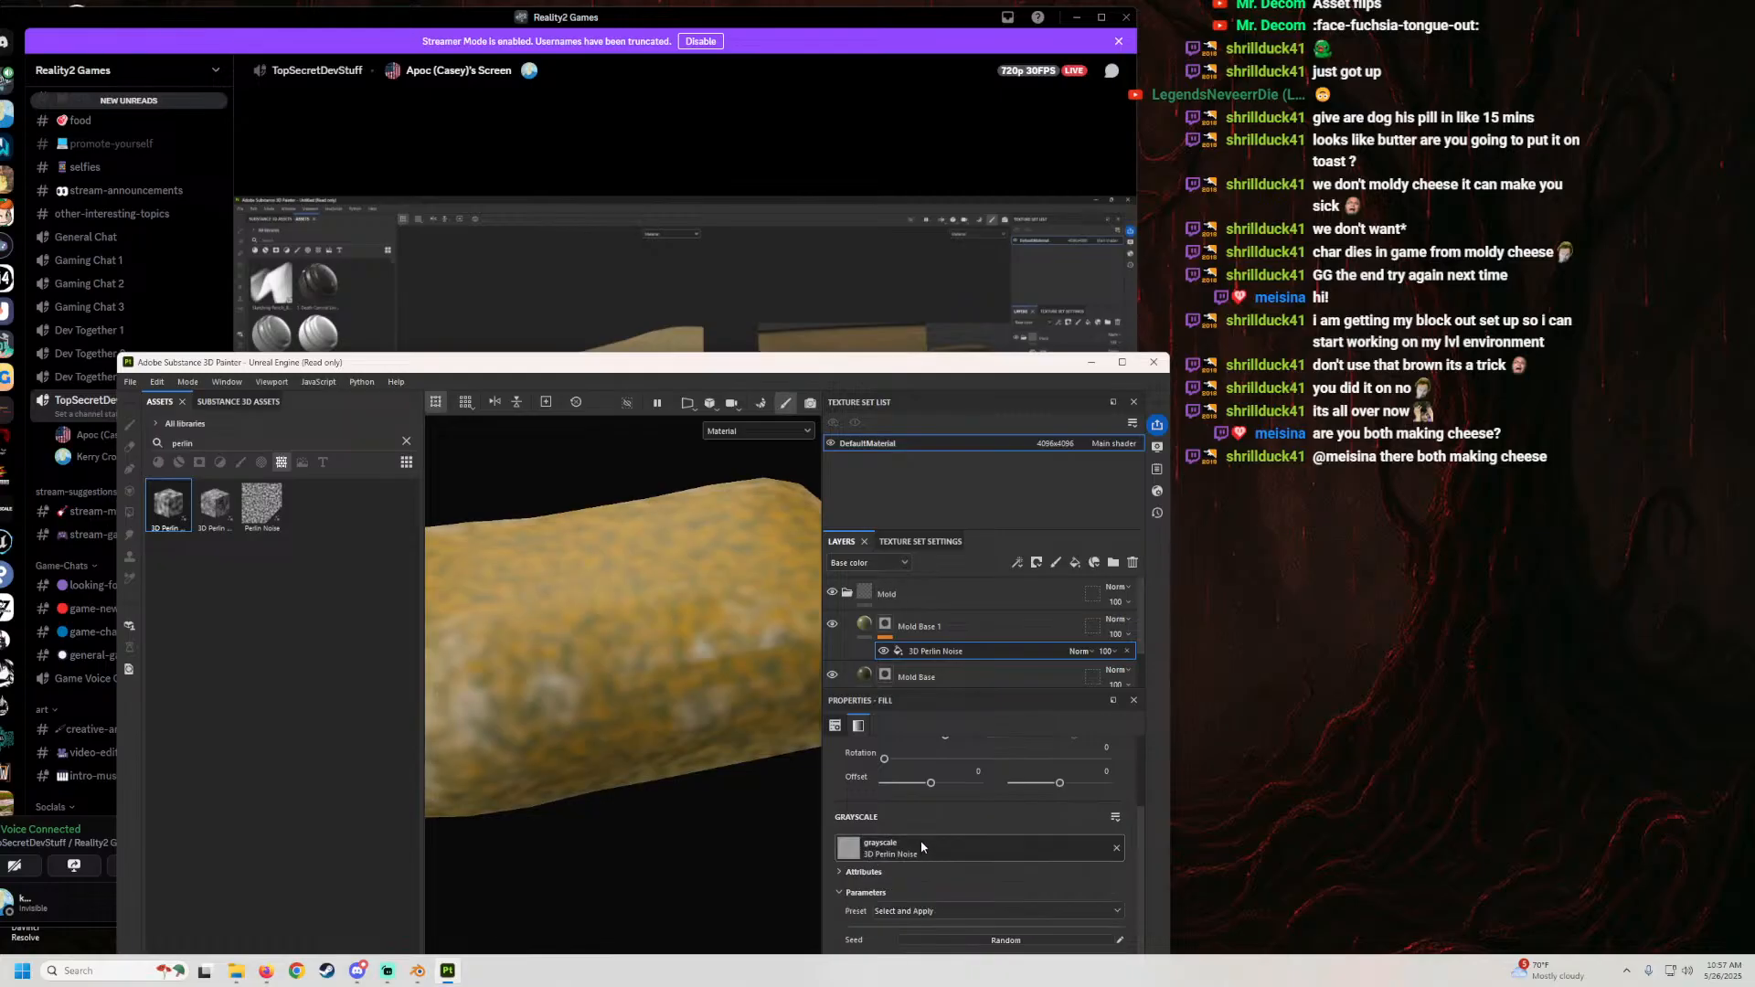
scroll(653, 674, "down", 3)
Step: Set the grayscale source of the Mold Base 1 mask's fill to 3D Perlin Noise Fractal
mouse_move(626, 368)
left_mouse_down()
mouse_move(552, 587)
mouse_move(548, 758)
mouse_move(518, 486)
mouse_move(598, 282)
left_mouse_up()
mouse_move(86, 414)
left_mouse_down()
mouse_move(837, 810)
mouse_move(828, 746)
left_mouse_up()
scroll(600, 525, "up", 5)
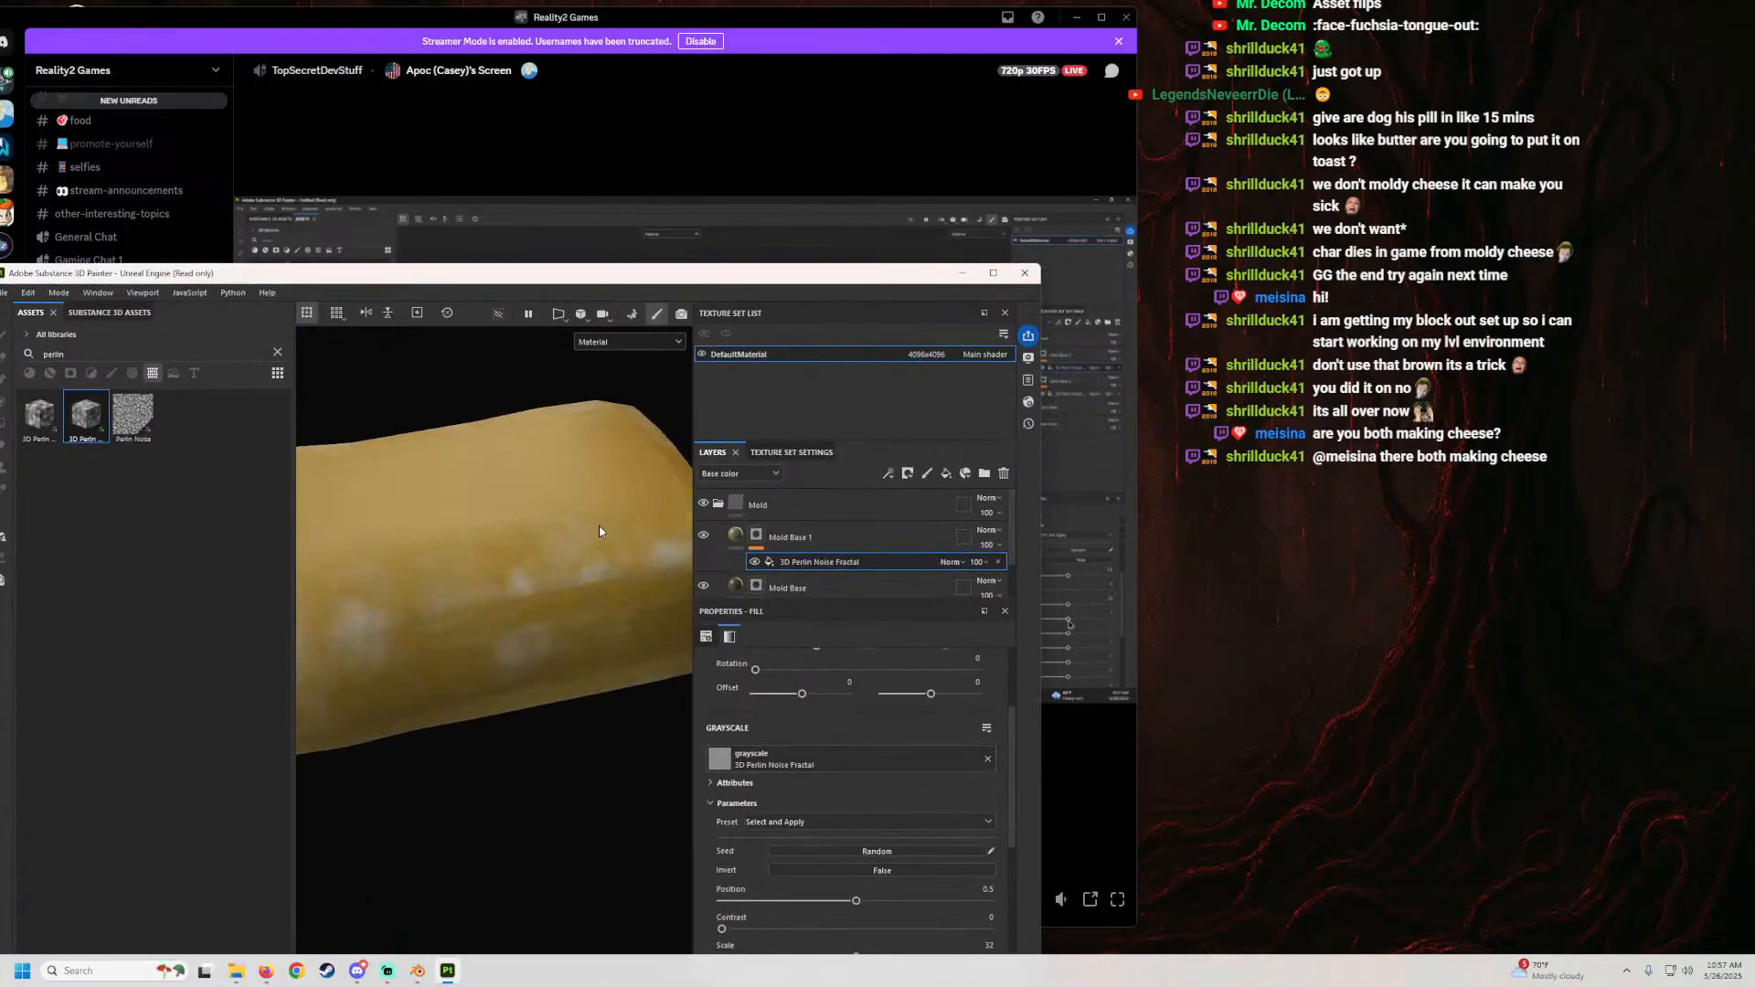
Step: Enable the roughness channel on the Mold Base 1 fill layer and set its roughness to 0.5718
scroll(508, 572, "down", 5)
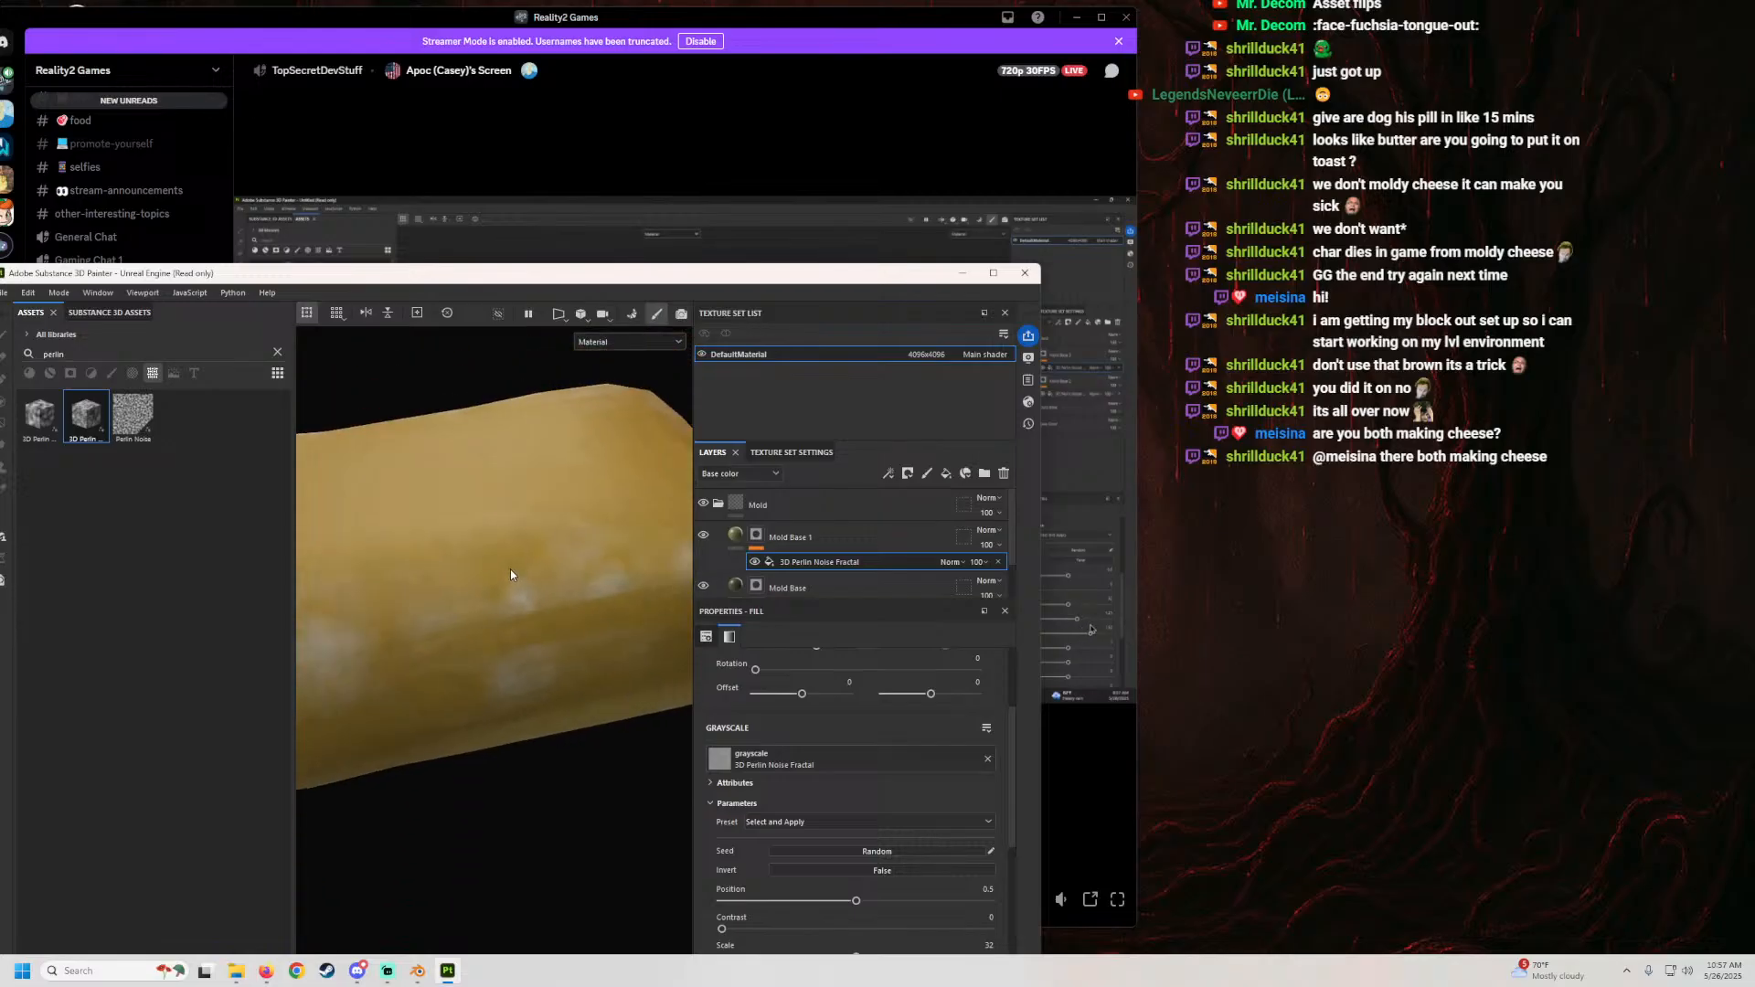
mouse_move(618, 285)
left_mouse_down()
mouse_move(693, 513)
mouse_move(694, 588)
mouse_move(670, 525)
mouse_move(587, 513)
left_mouse_up()
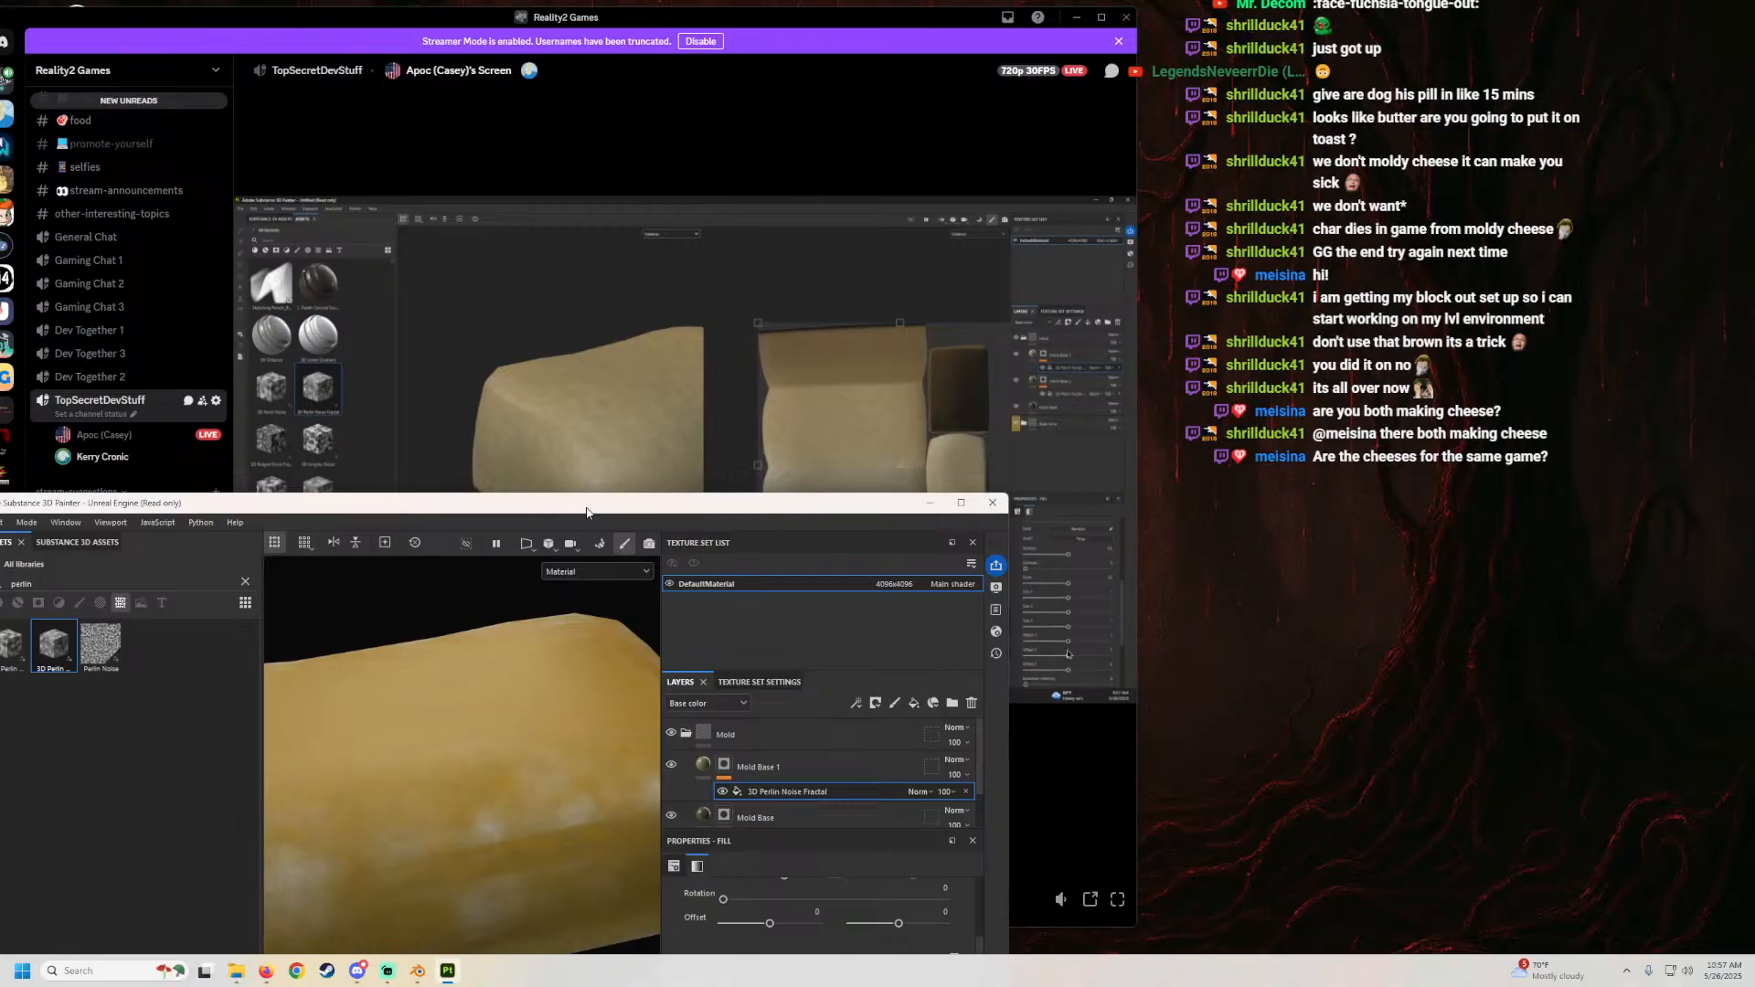
mouse_move(649, 517)
left_mouse_down()
mouse_move(610, 549)
mouse_move(421, 498)
mouse_move(484, 475)
mouse_move(487, 404)
mouse_move(431, 330)
left_mouse_up()
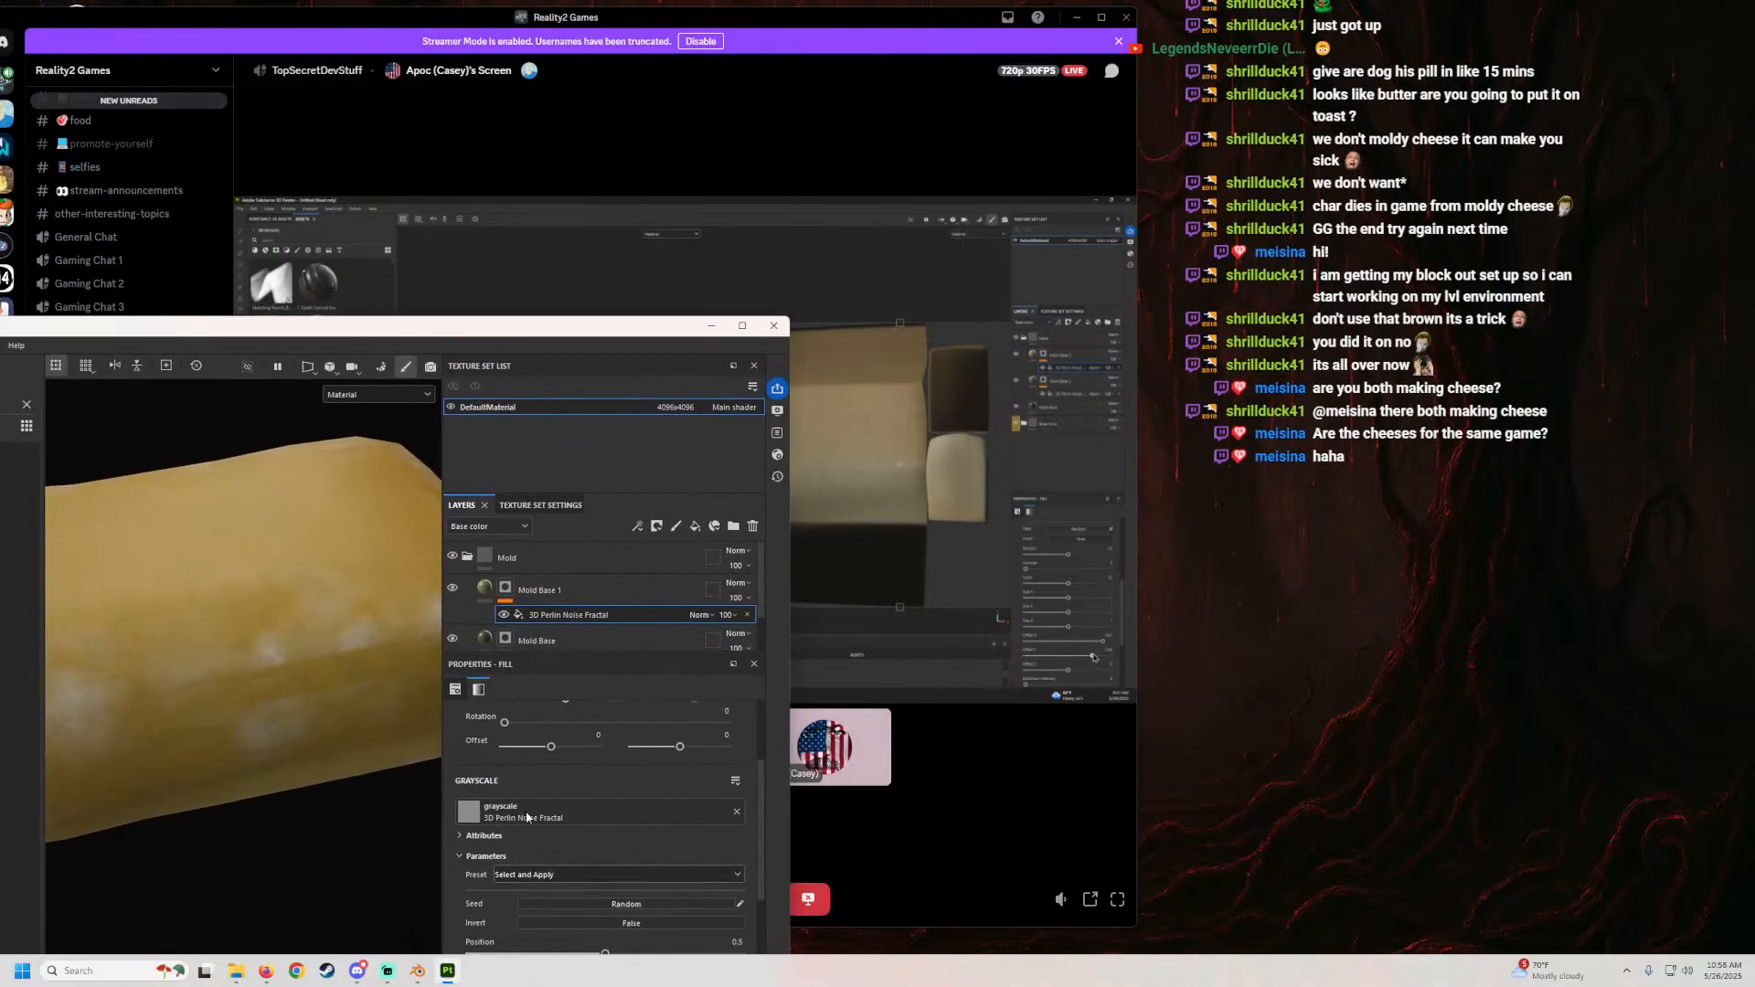
mouse_move(551, 334)
left_mouse_down()
mouse_move(614, 605)
mouse_move(446, 456)
mouse_move(495, 214)
left_mouse_up()
left_click(433, 471)
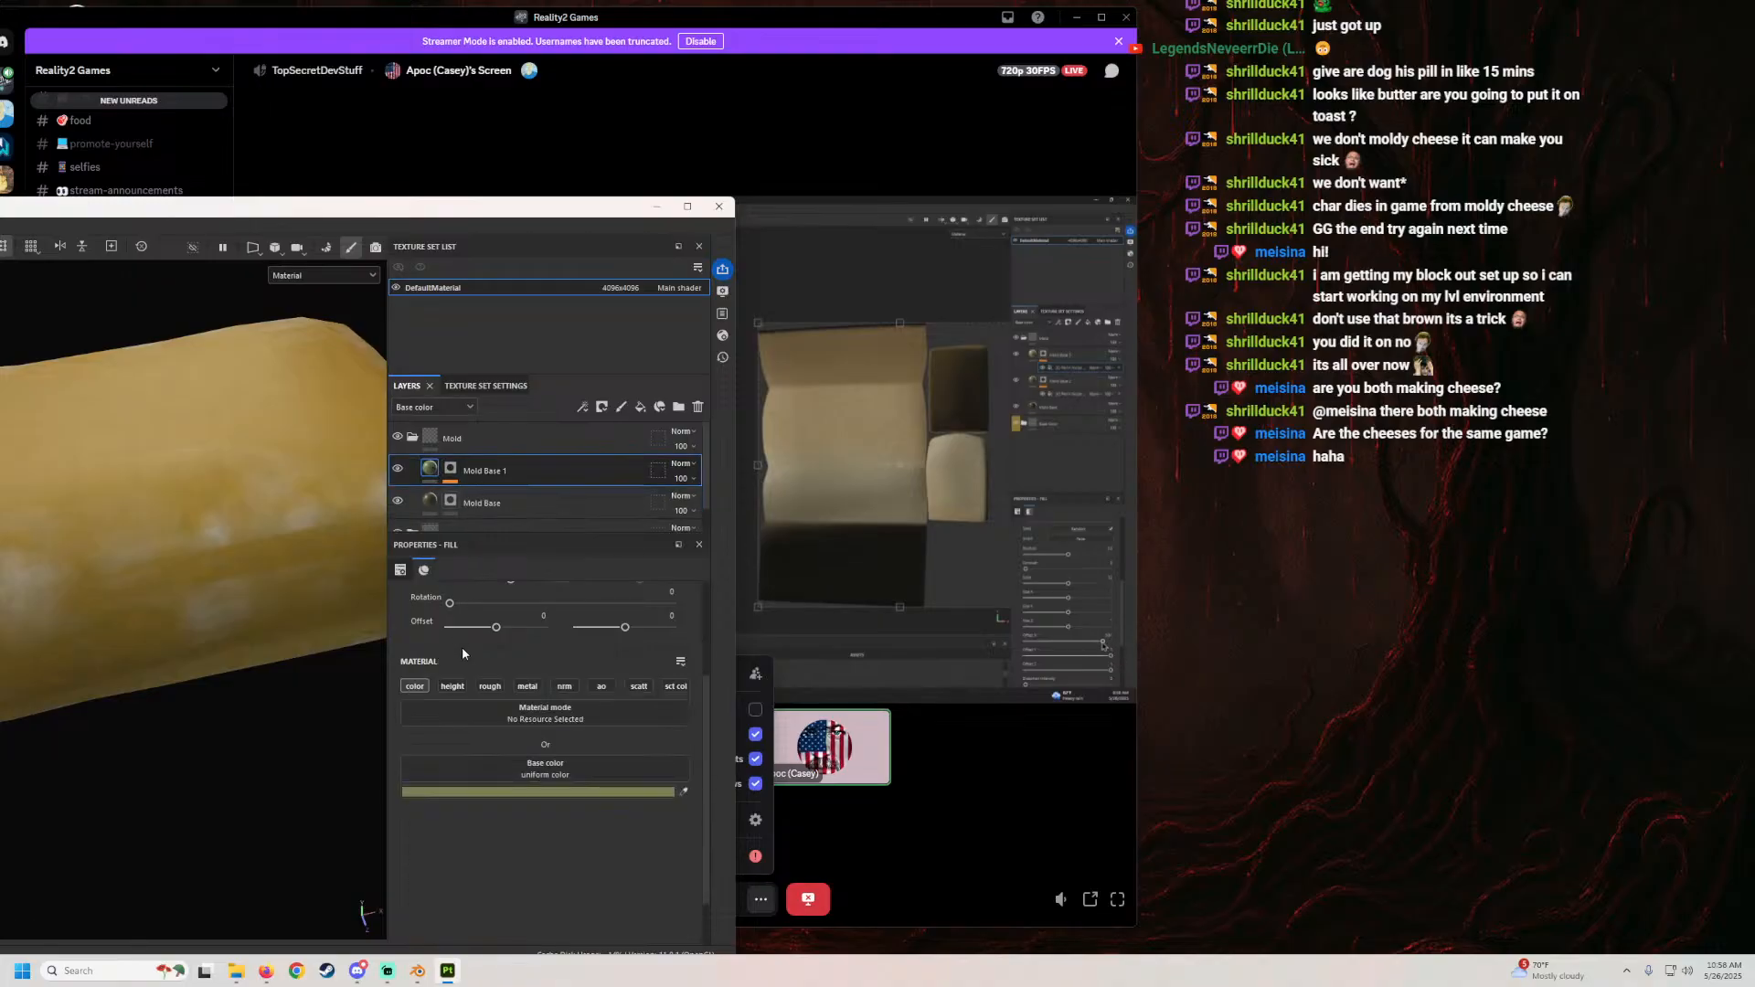
left_click(490, 686)
left_click_drag(501, 854, 548, 854)
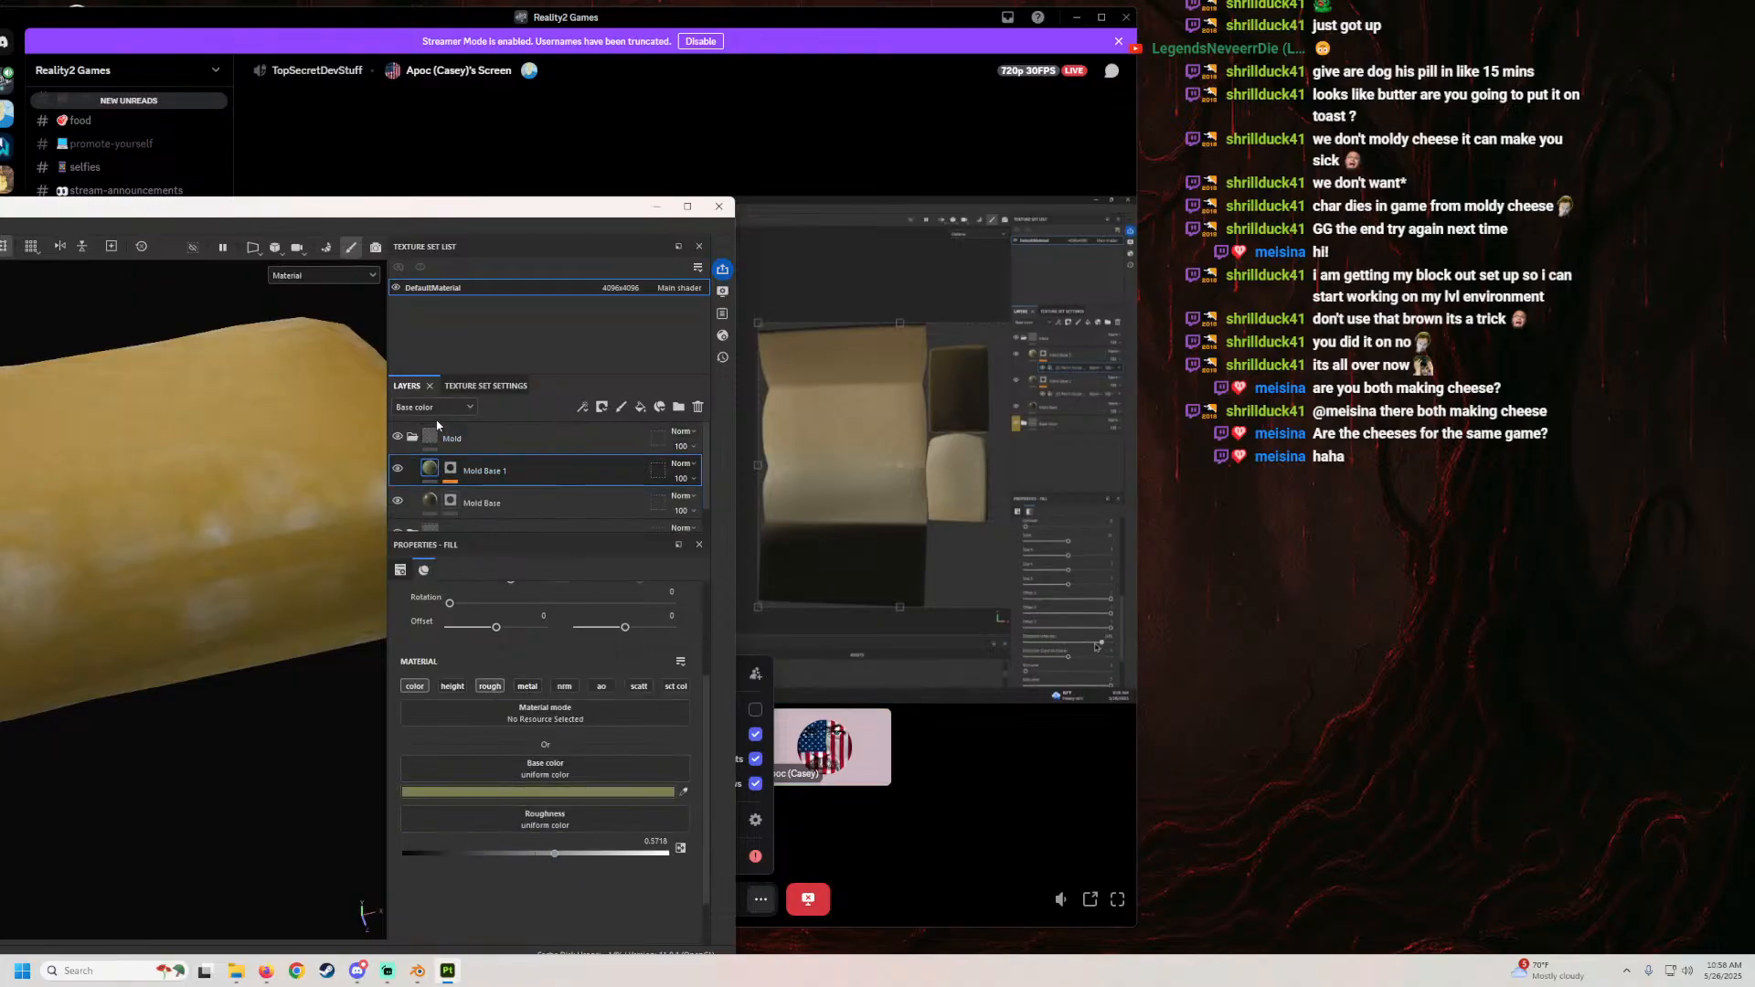
Step: Try a darker, duller olive base color on Mold Base 1, with saturation about 0.27 and value about 0.36
left_click(539, 792)
mouse_move(491, 216)
left_mouse_down()
mouse_move(480, 700)
mouse_move(461, 450)
left_mouse_up()
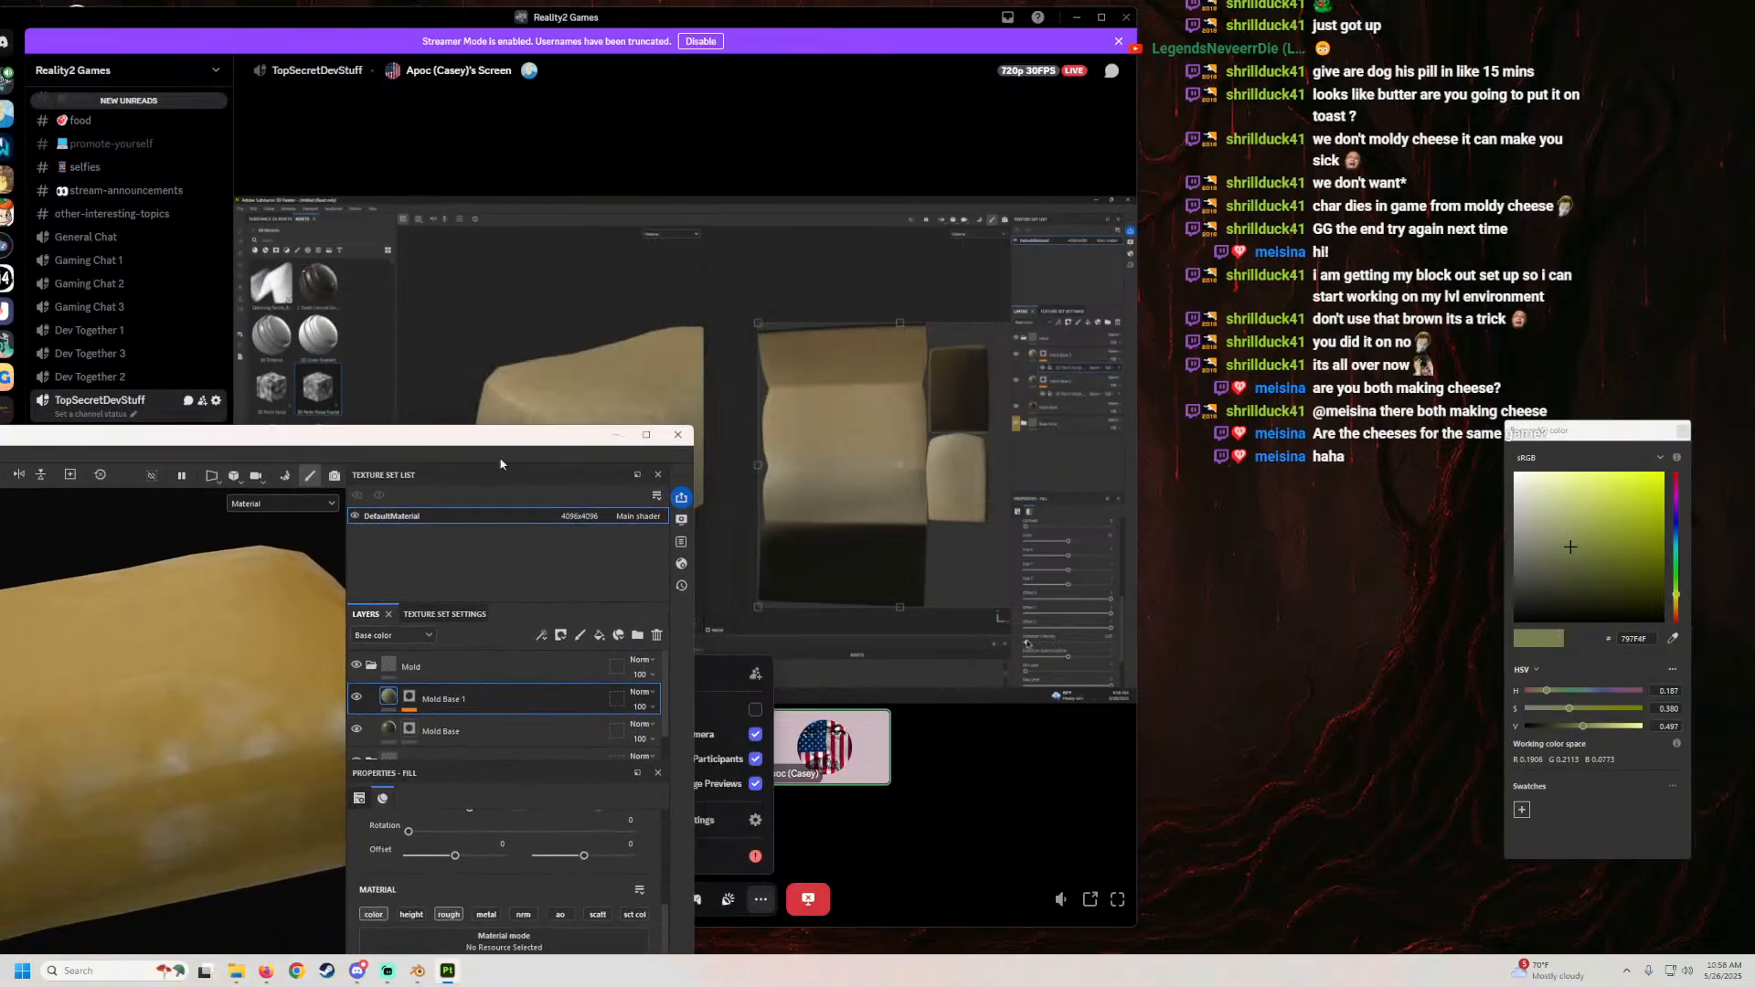
left_click_drag(1575, 708, 1564, 730)
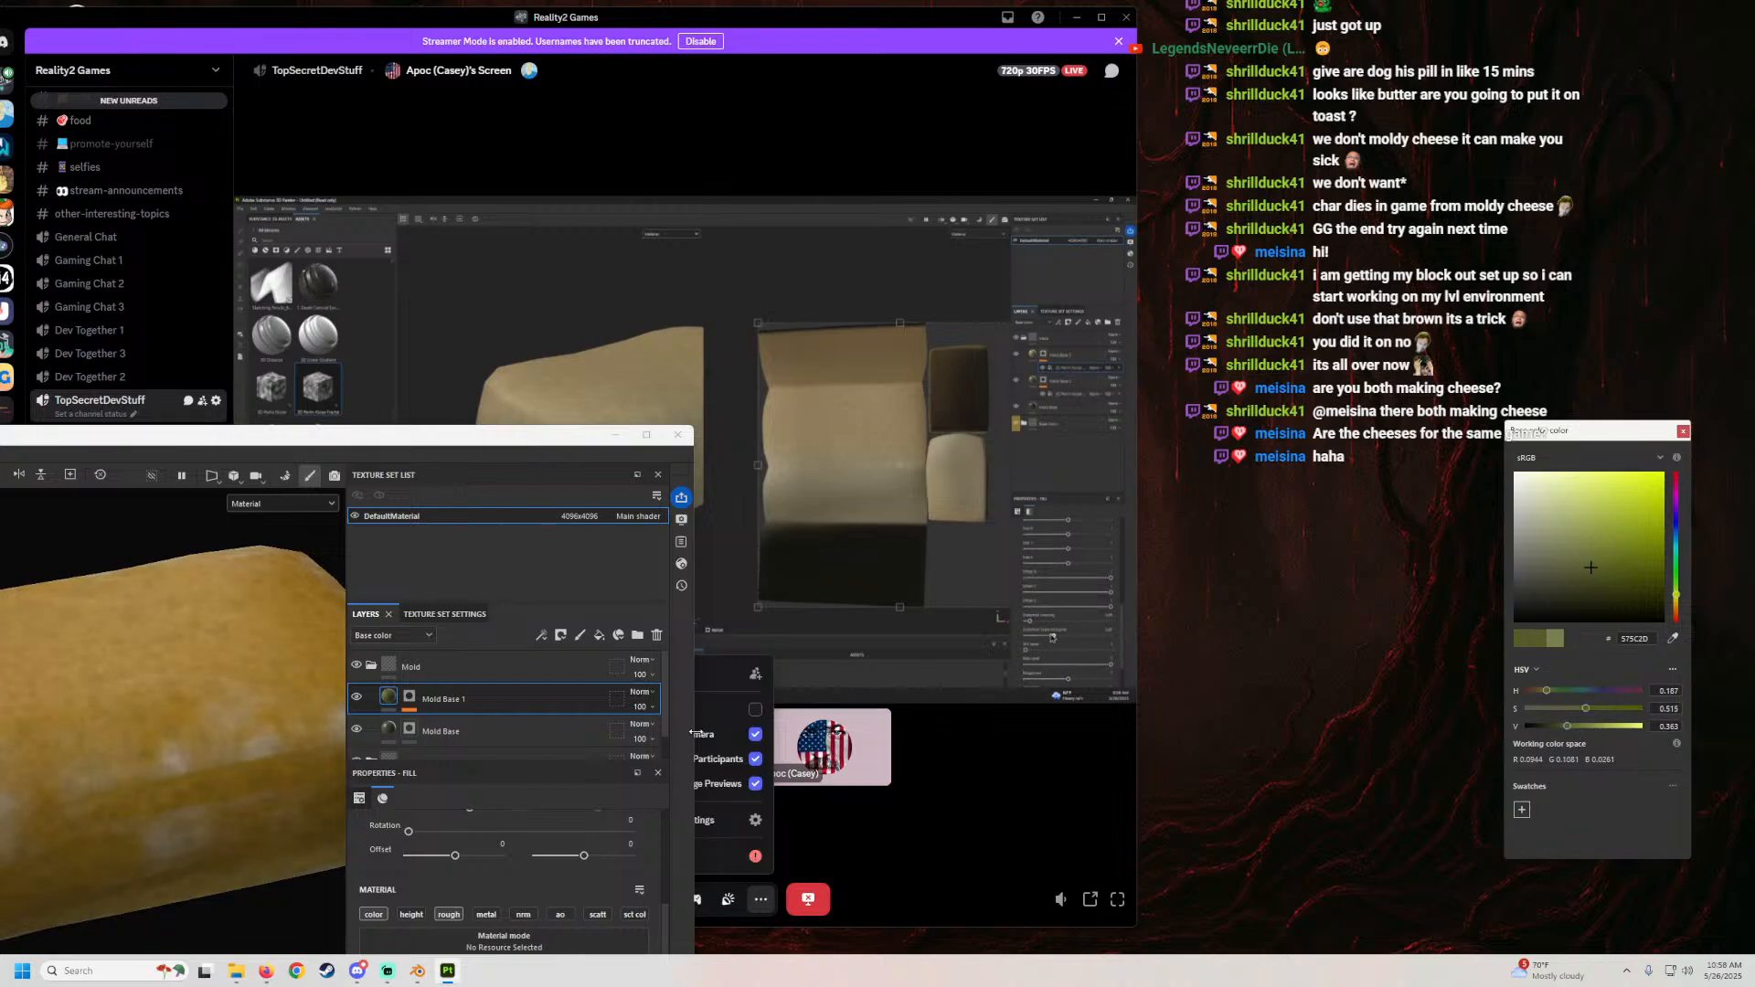
left_click_drag(1577, 712, 1548, 712)
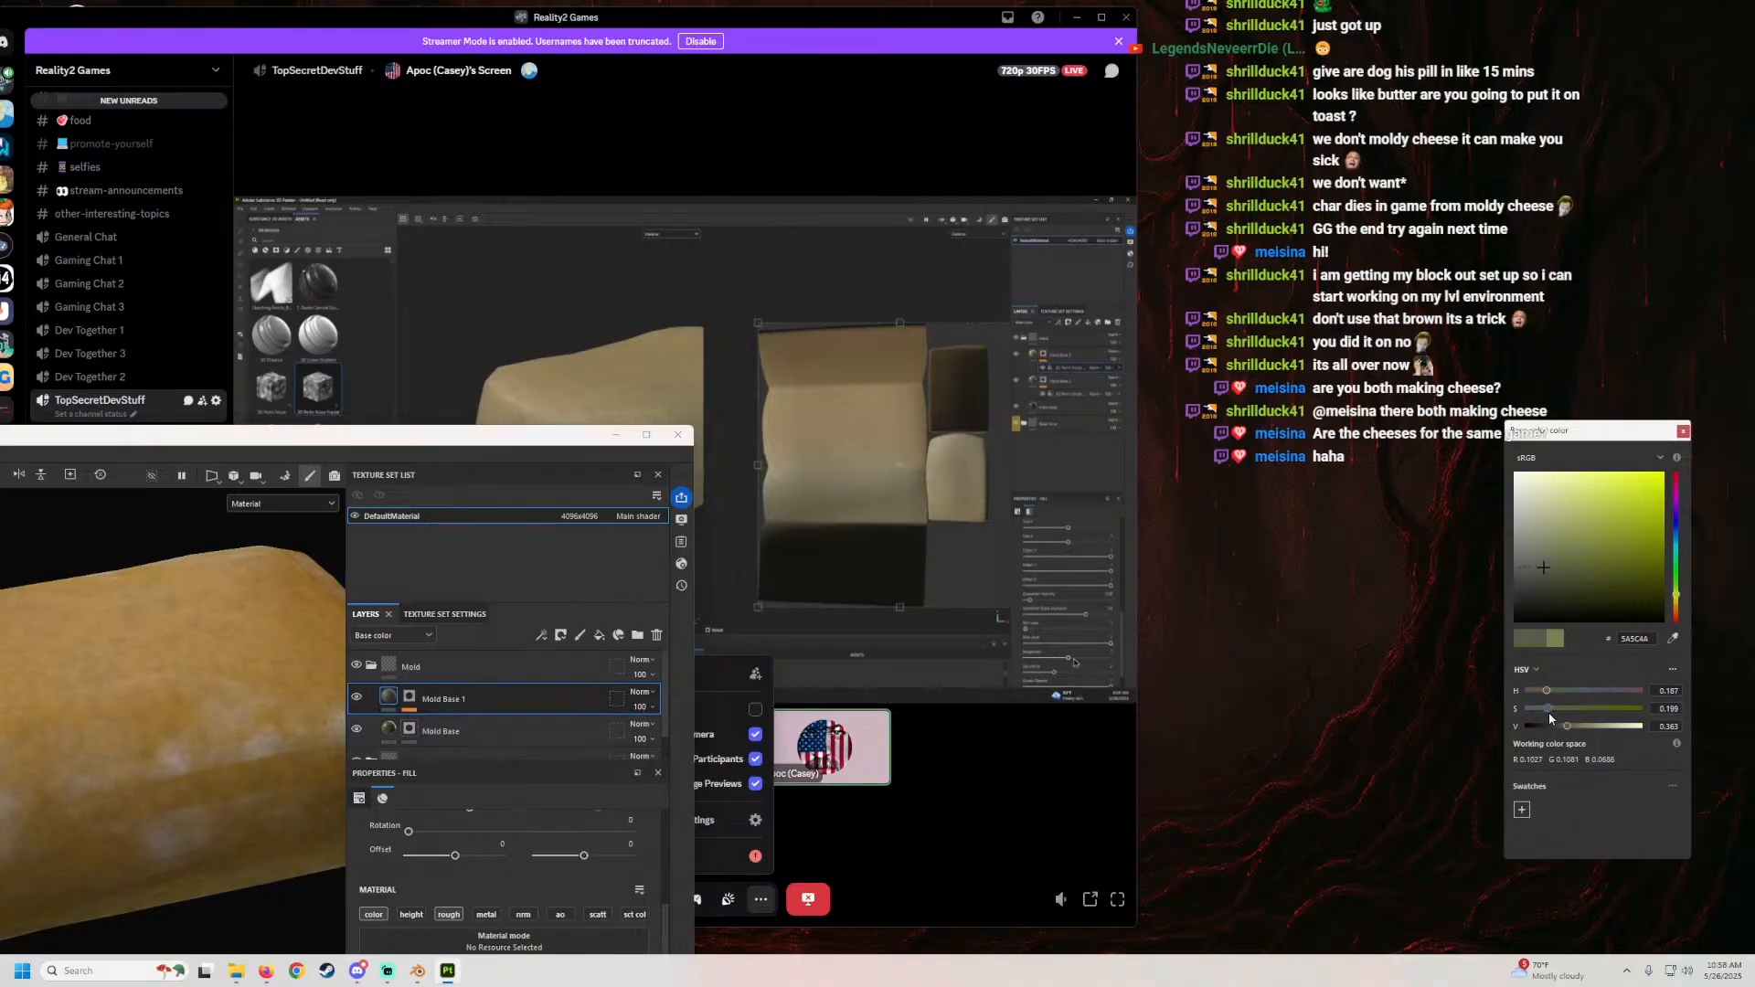
scroll(461, 697, "down", 1)
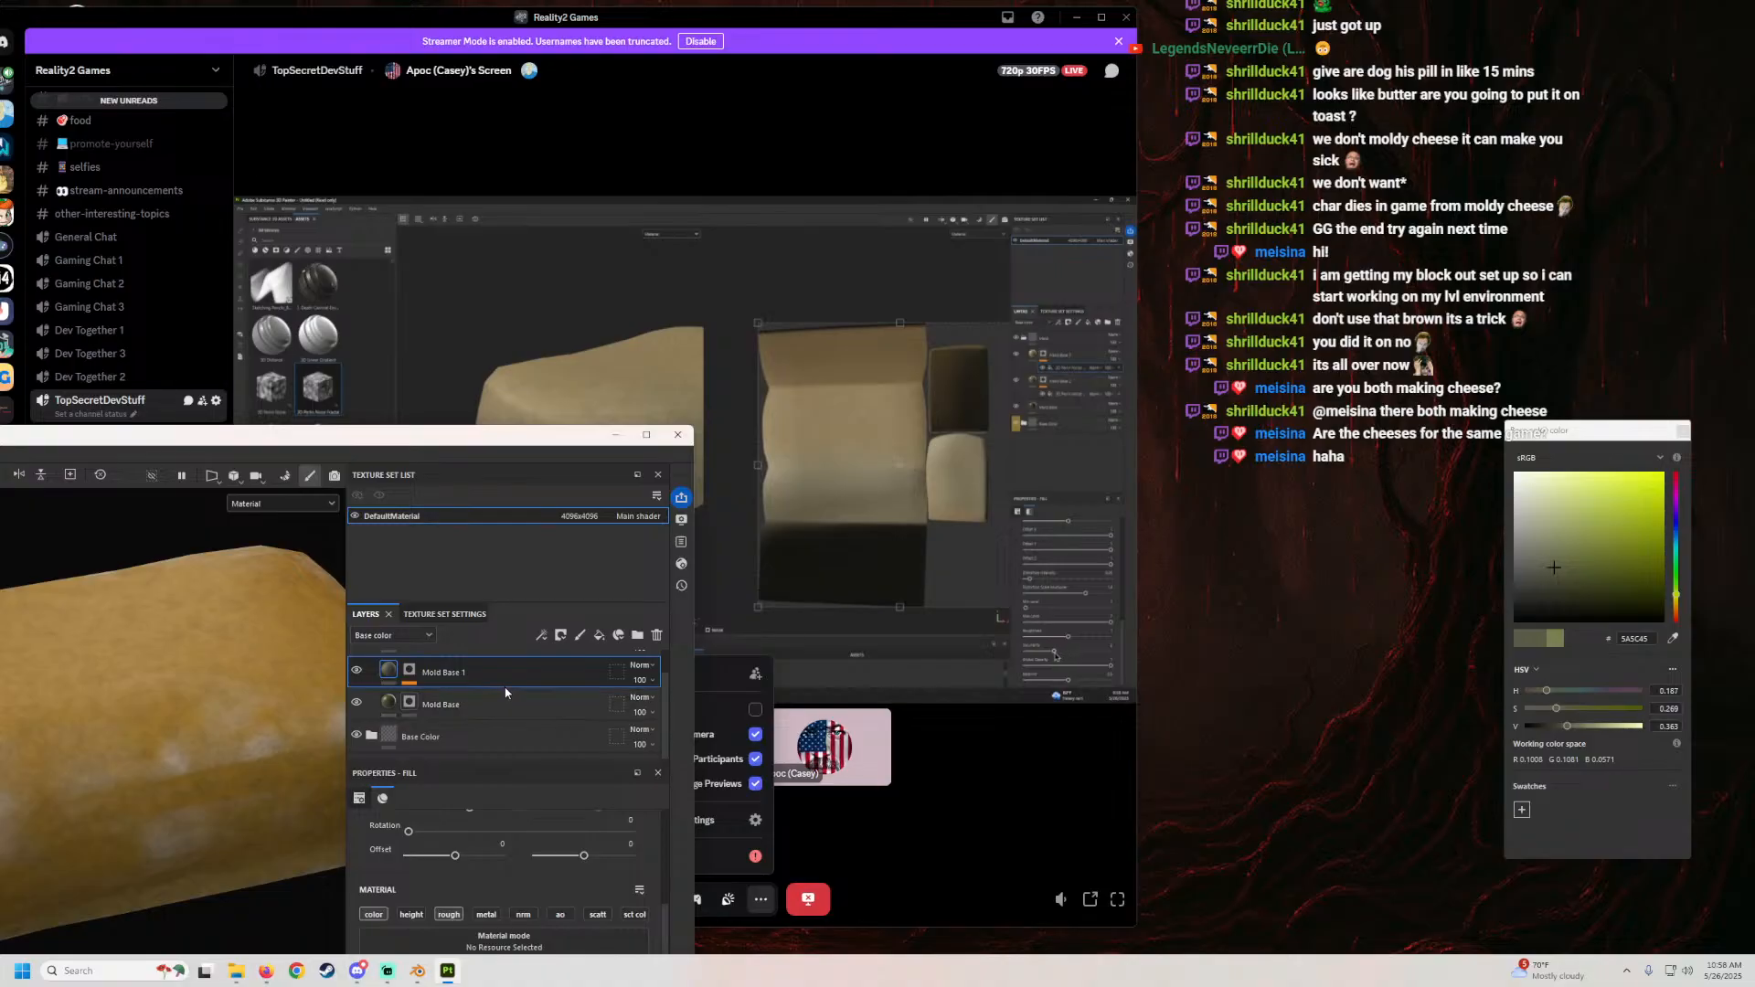
scroll(477, 707, "up", 1)
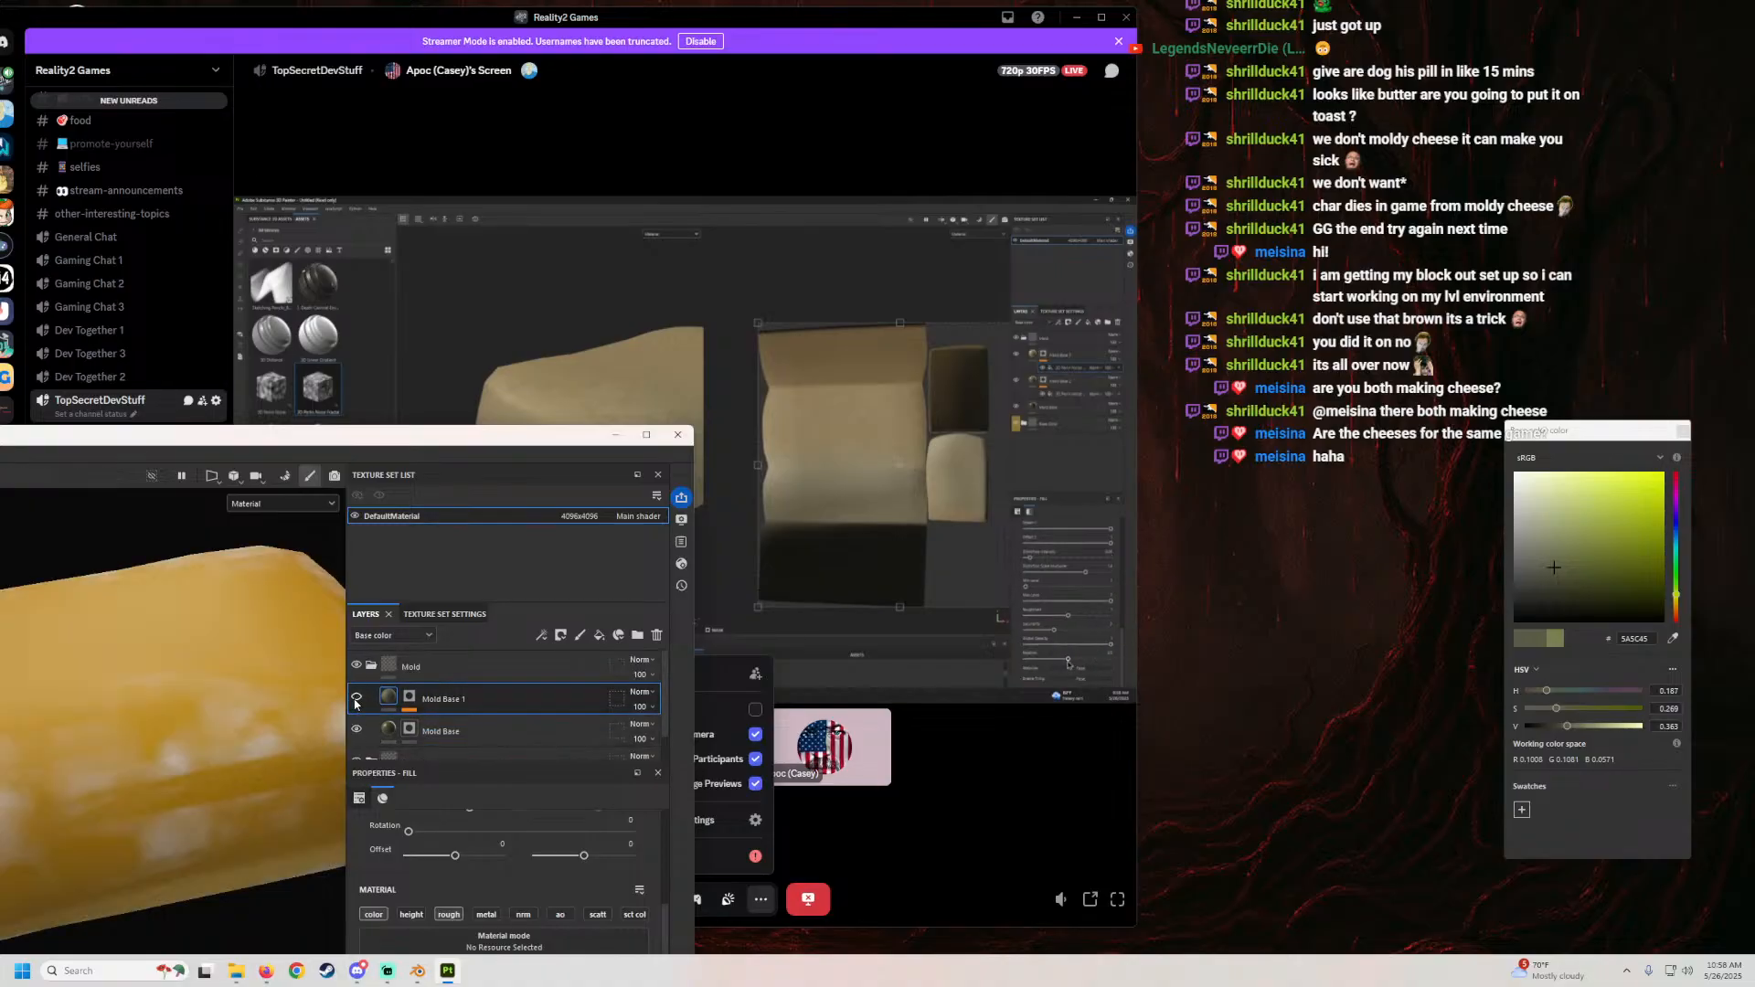
left_click(409, 698)
left_click(422, 704)
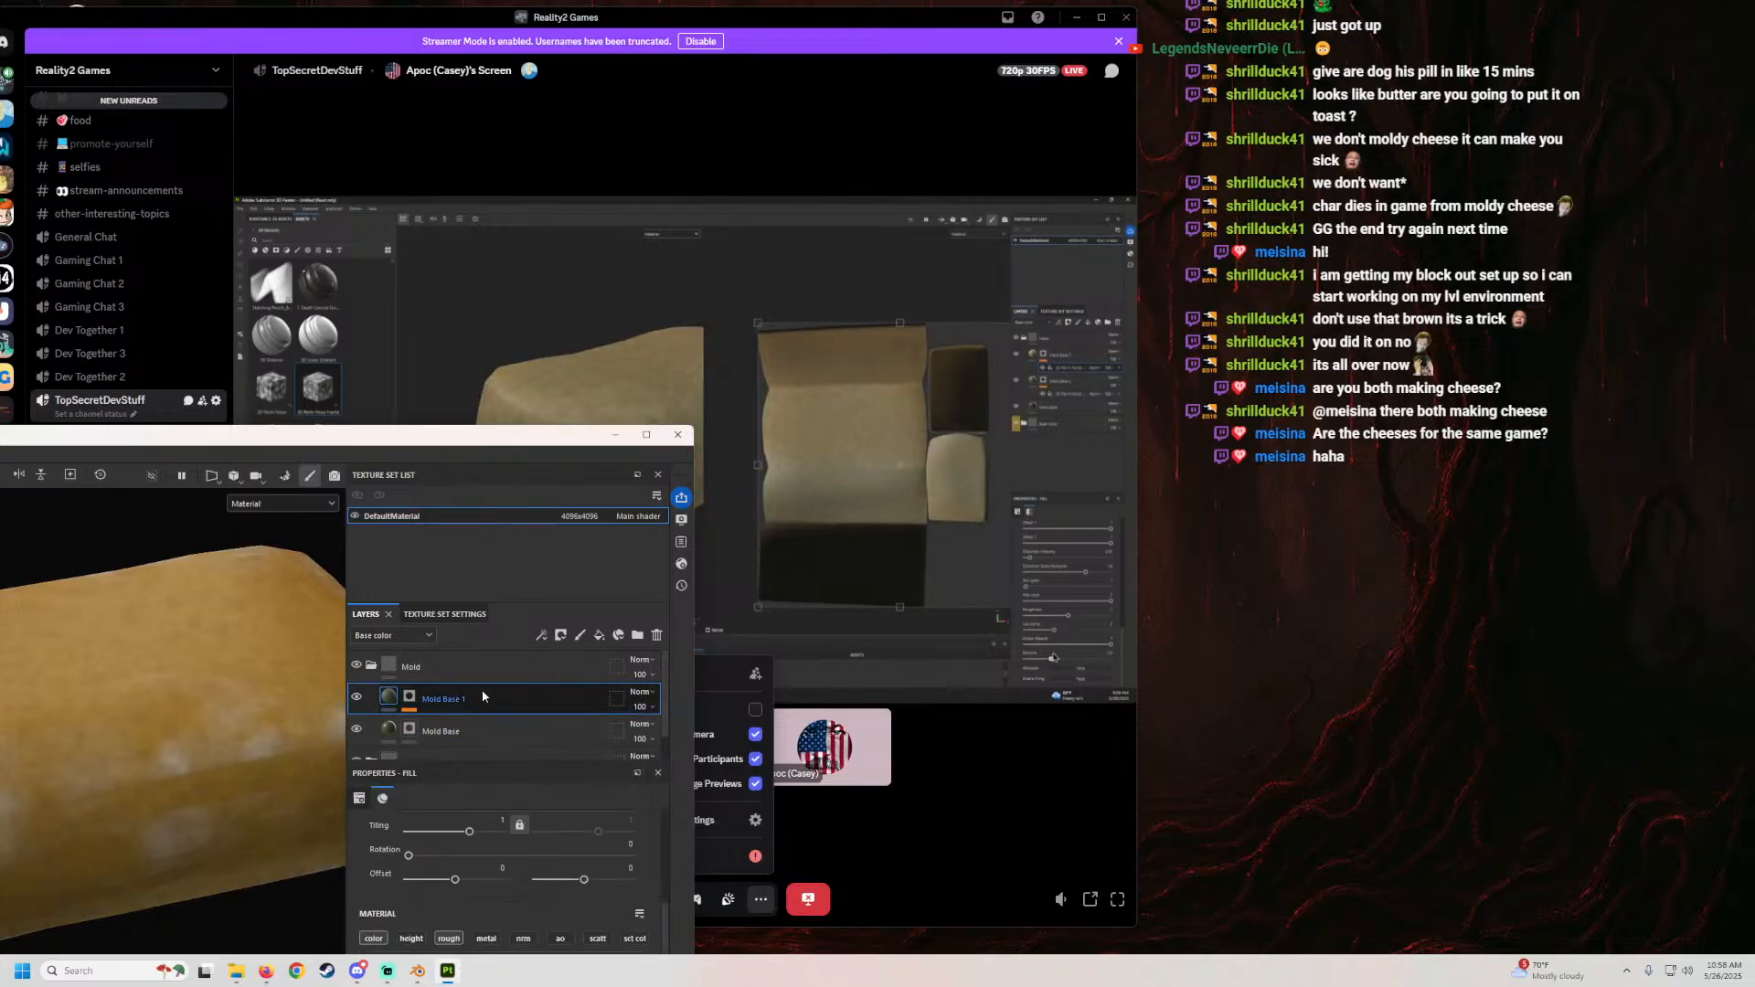
Step: Arrange the windows side by side and sample Mold Base 1's base color from the reference block in the shared screen
mouse_move(438, 437)
left_mouse_down()
mouse_move(339, 245)
mouse_move(259, 179)
mouse_move(516, 125)
left_mouse_up()
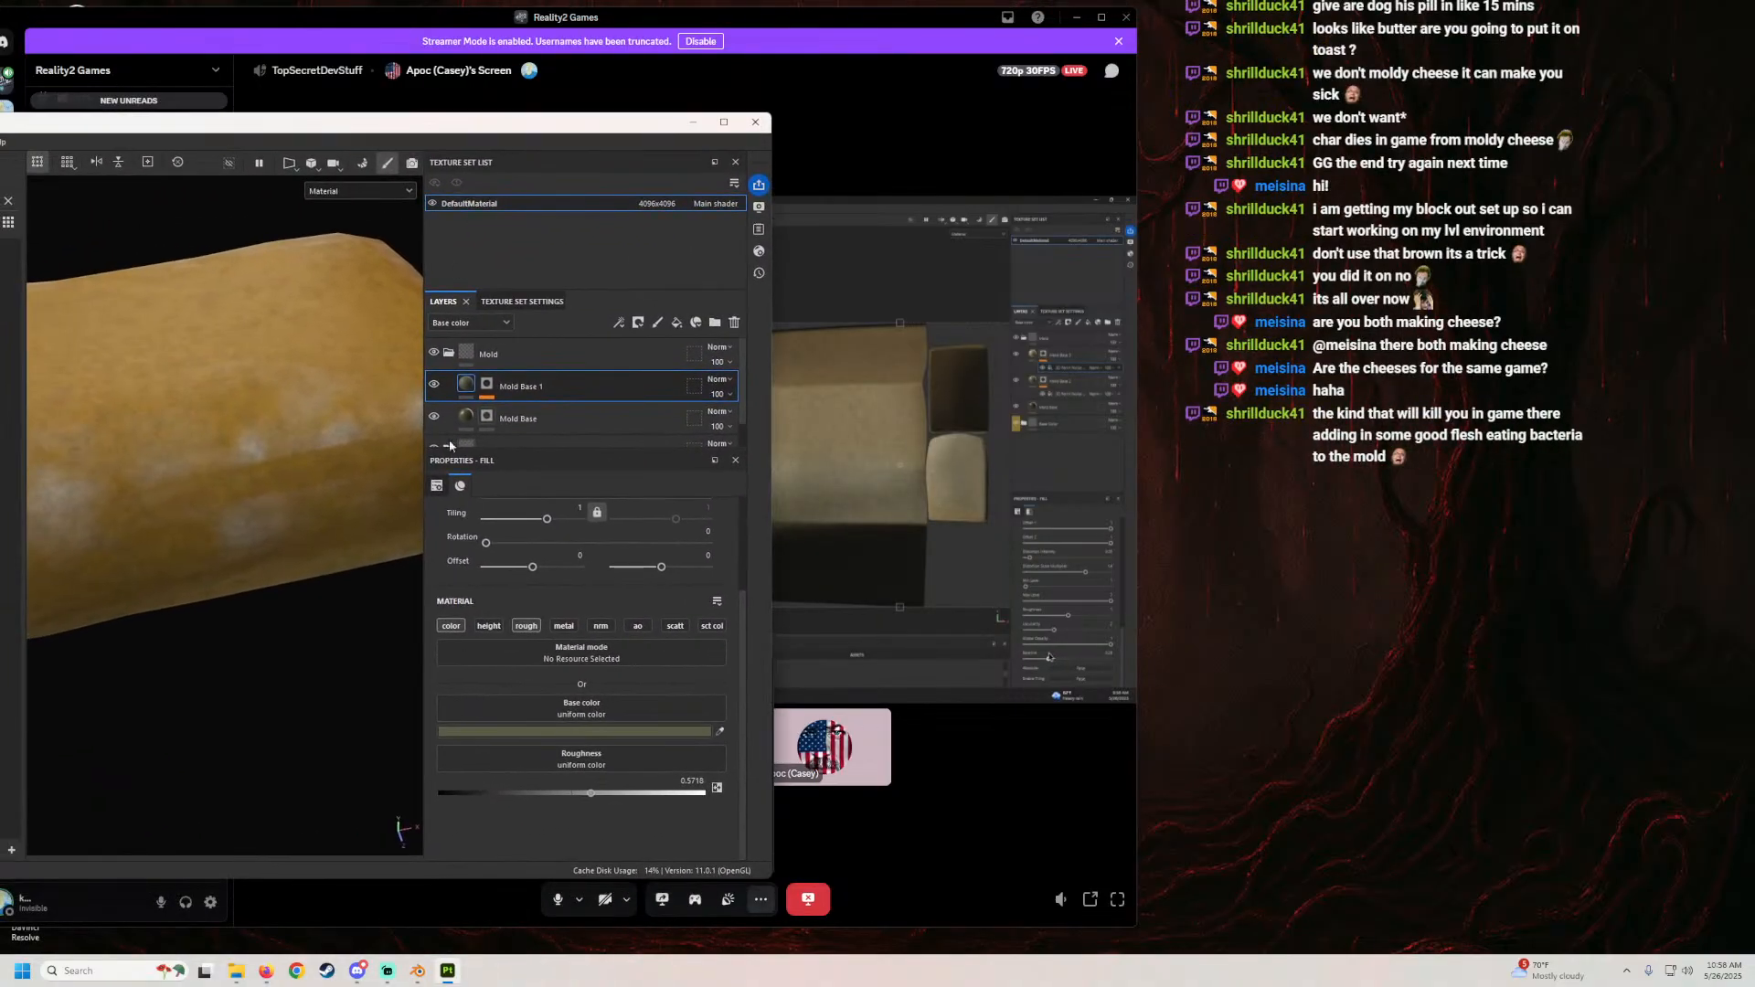
left_click(584, 733)
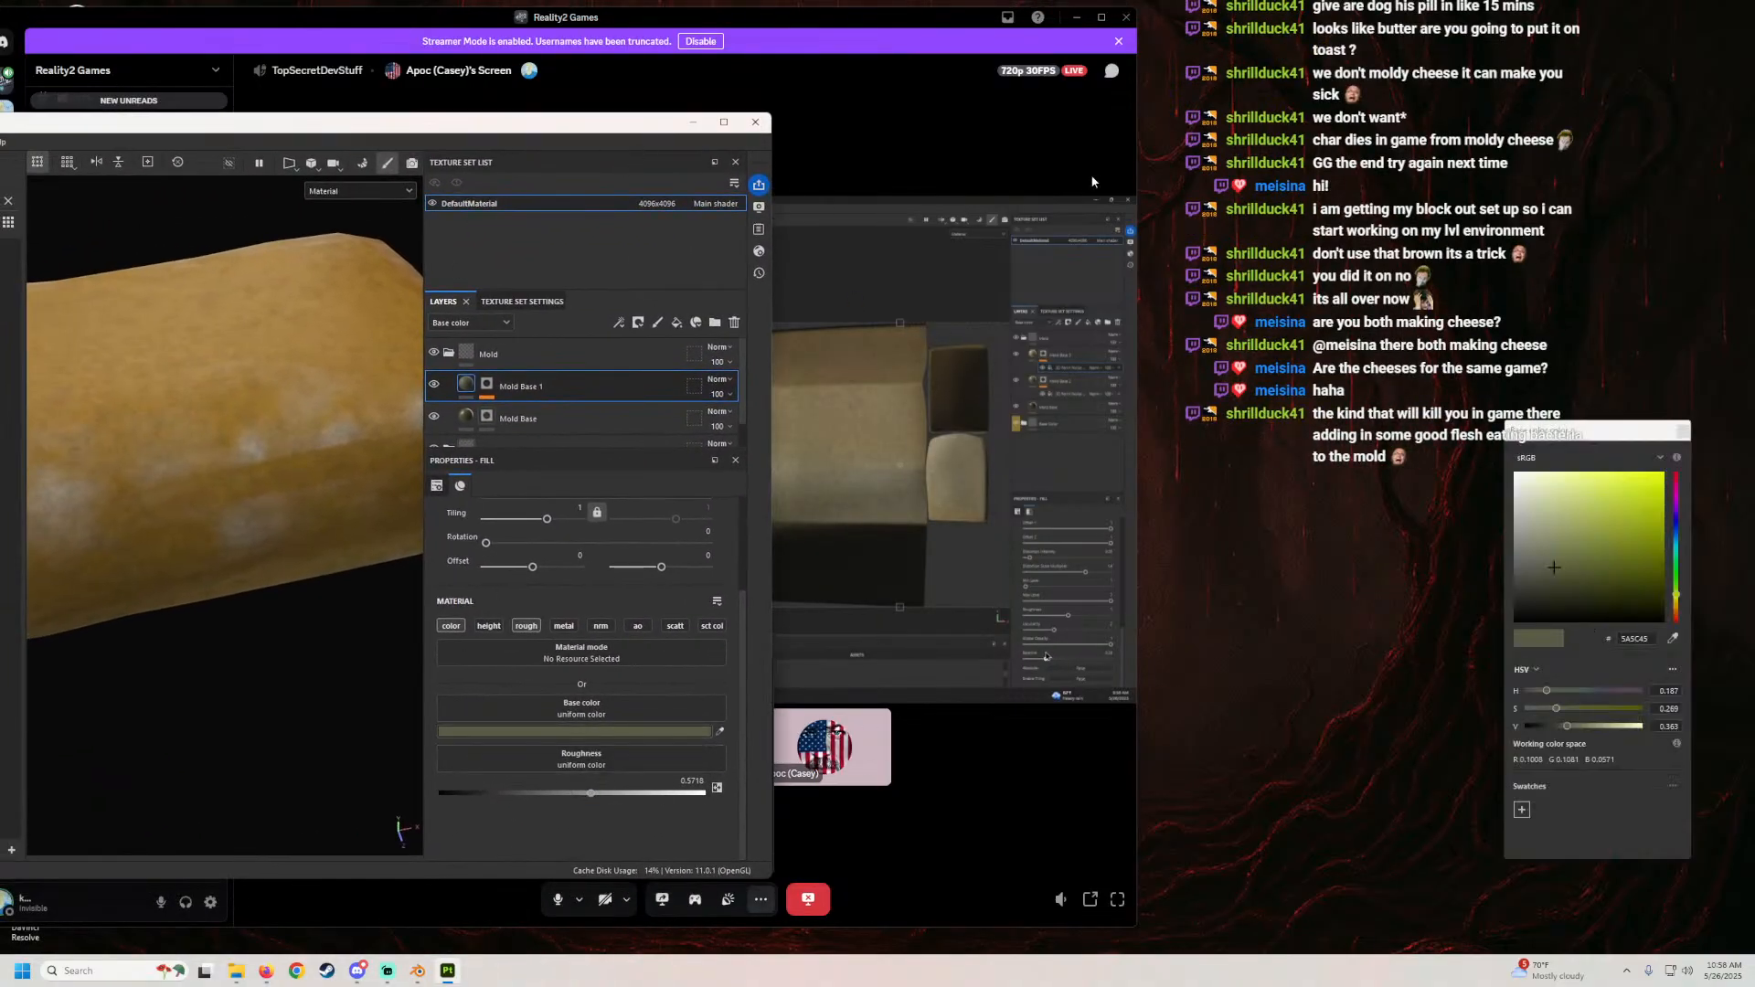
left_click_drag(912, 17, 1383, 32)
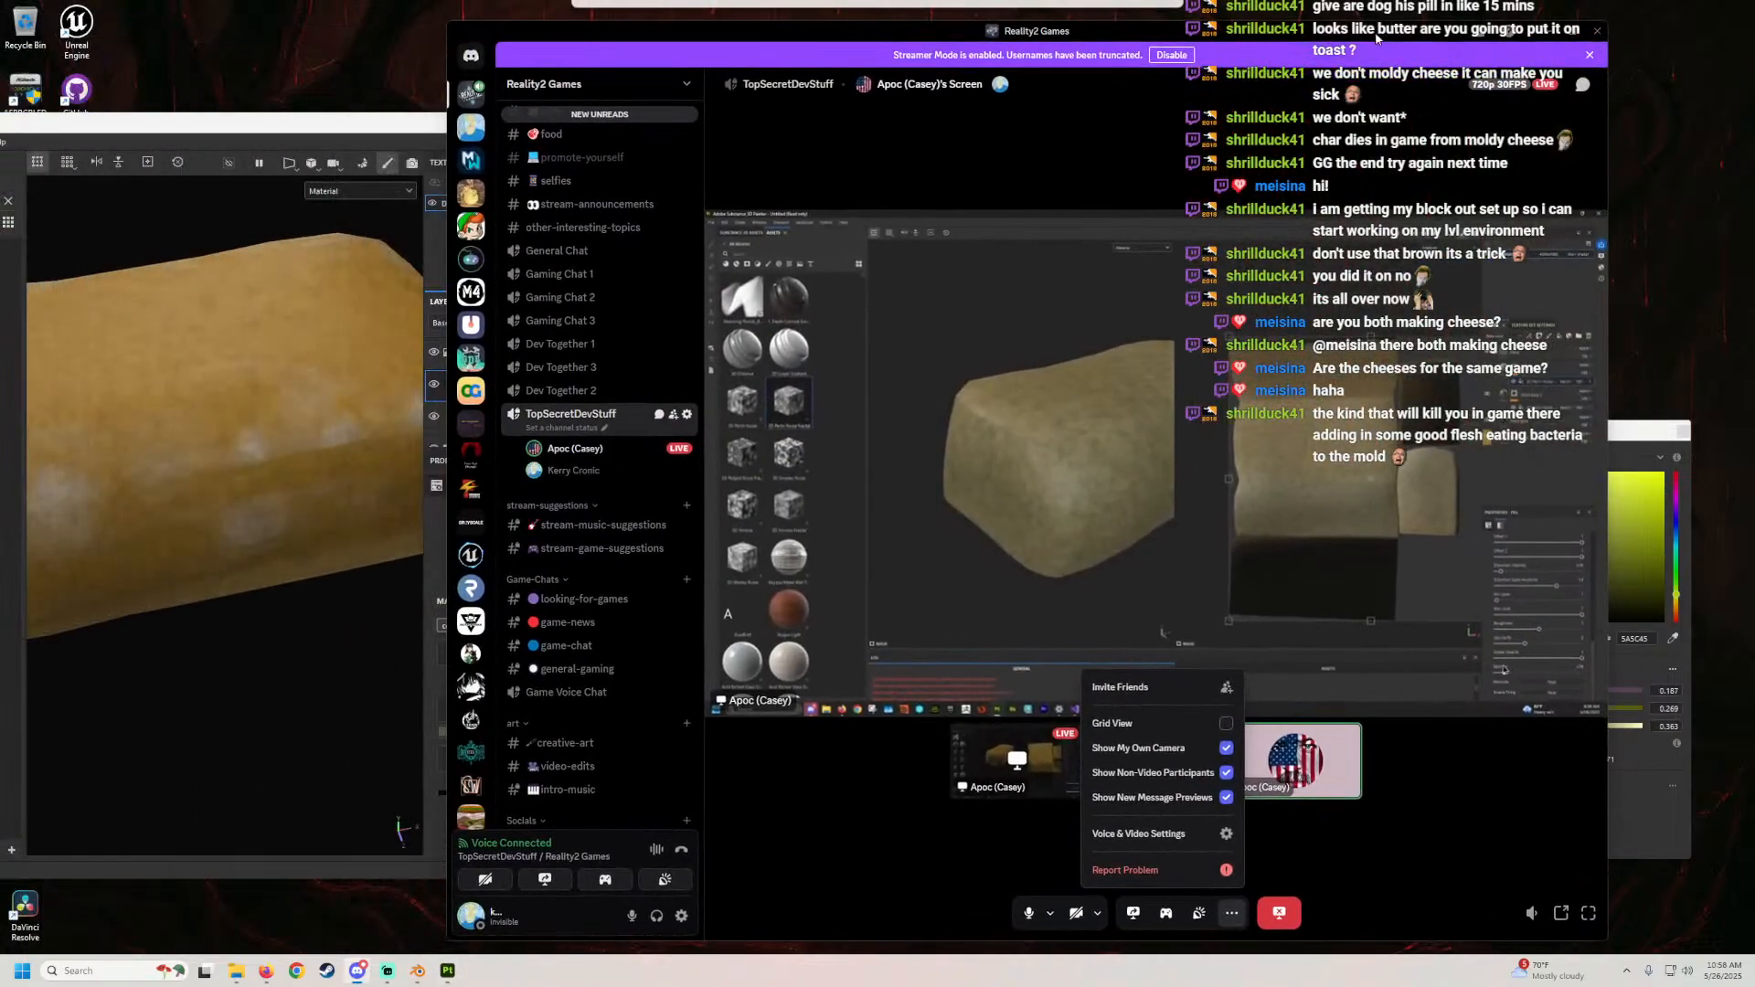
mouse_move(364, 129)
left_mouse_down()
mouse_move(307, 132)
mouse_move(305, 180)
mouse_move(295, 148)
left_mouse_up()
left_click_drag(1545, 432, 672, 430)
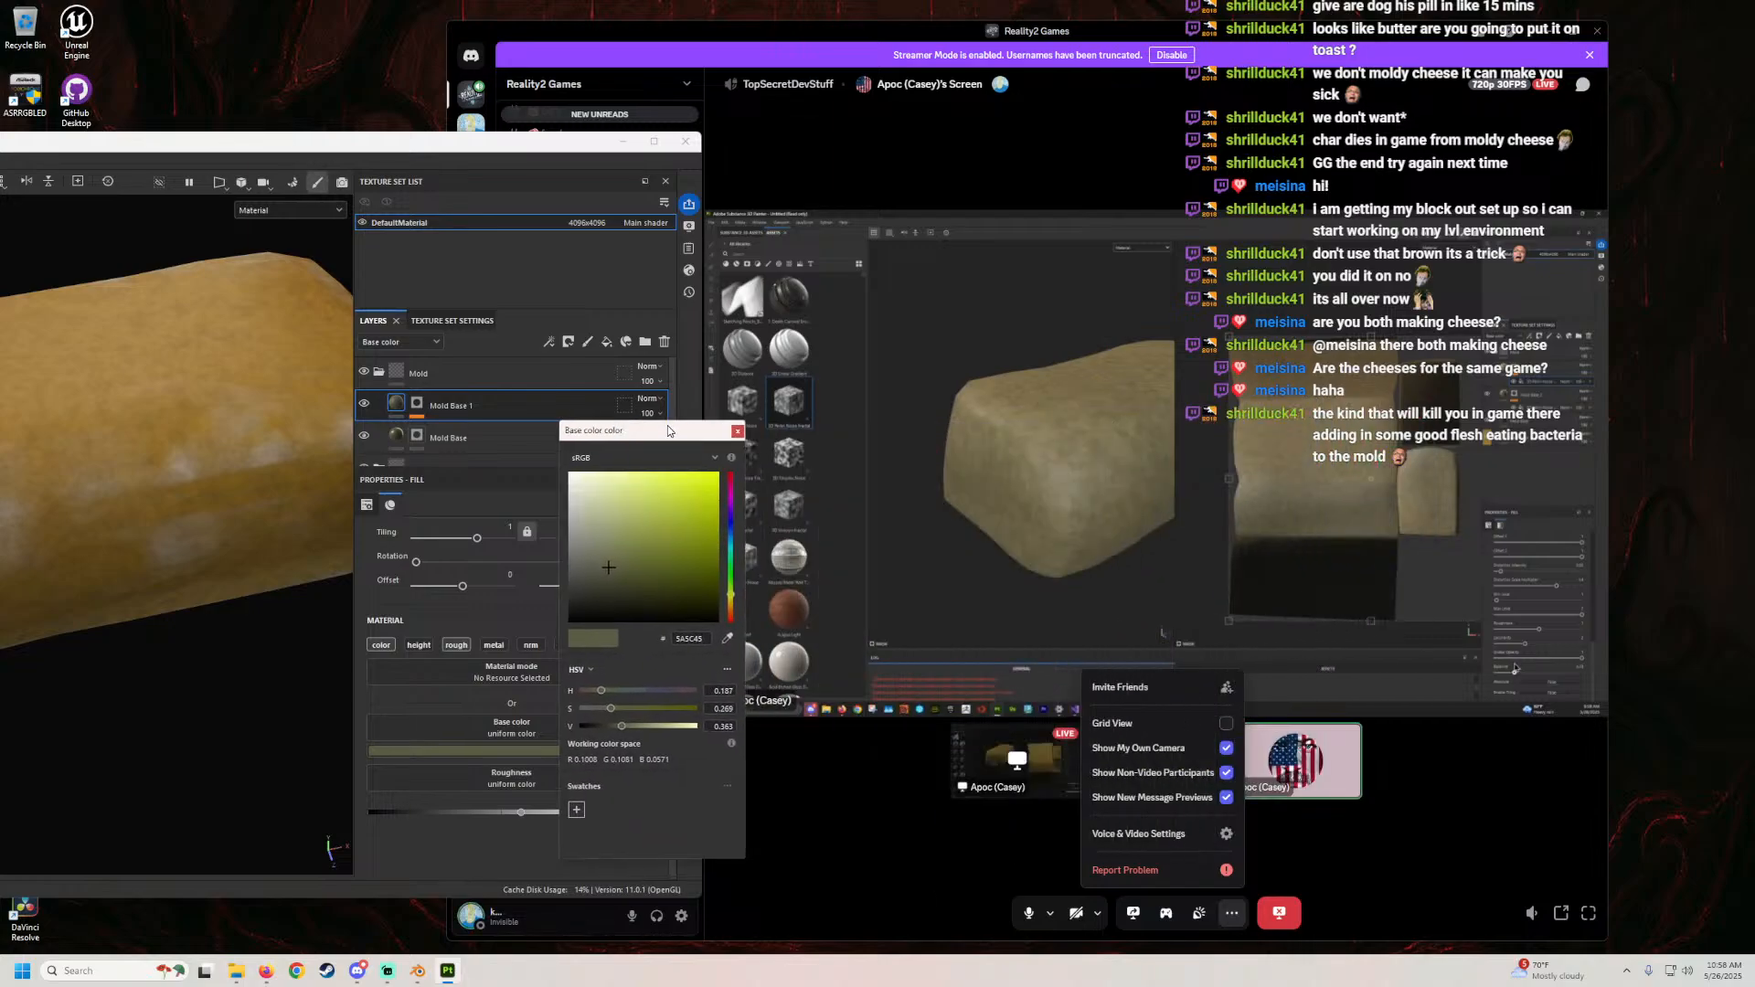
left_click(727, 638)
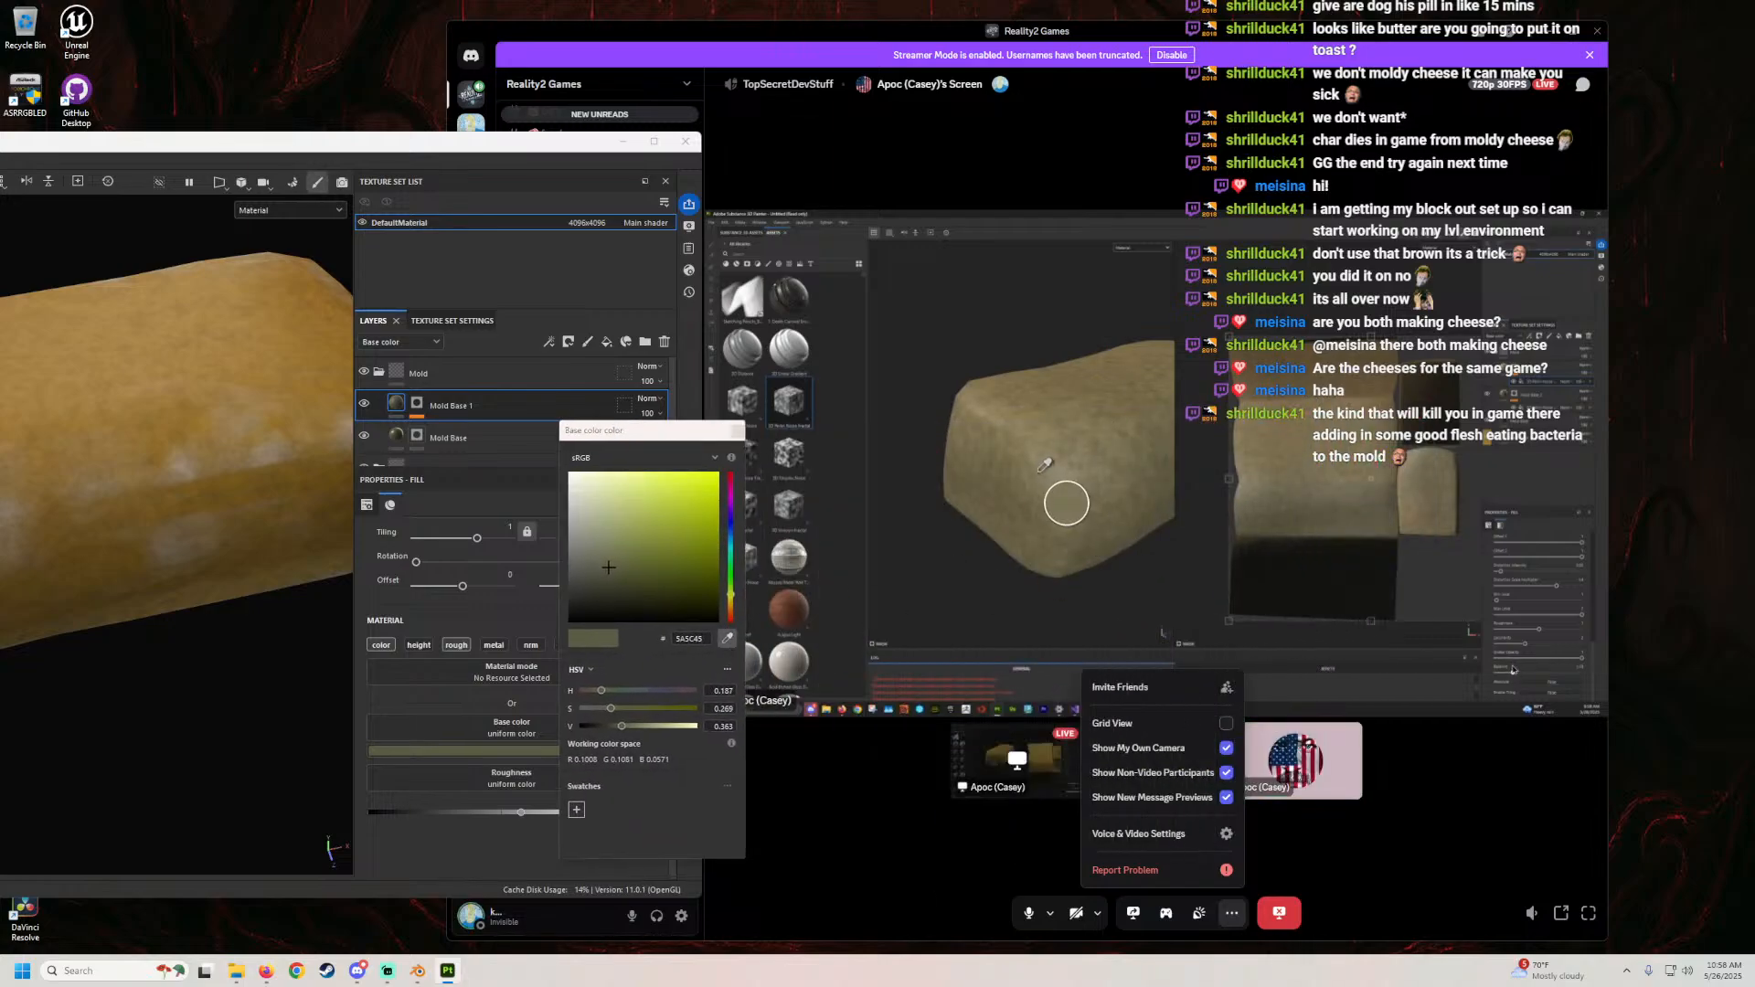
left_click(1016, 491)
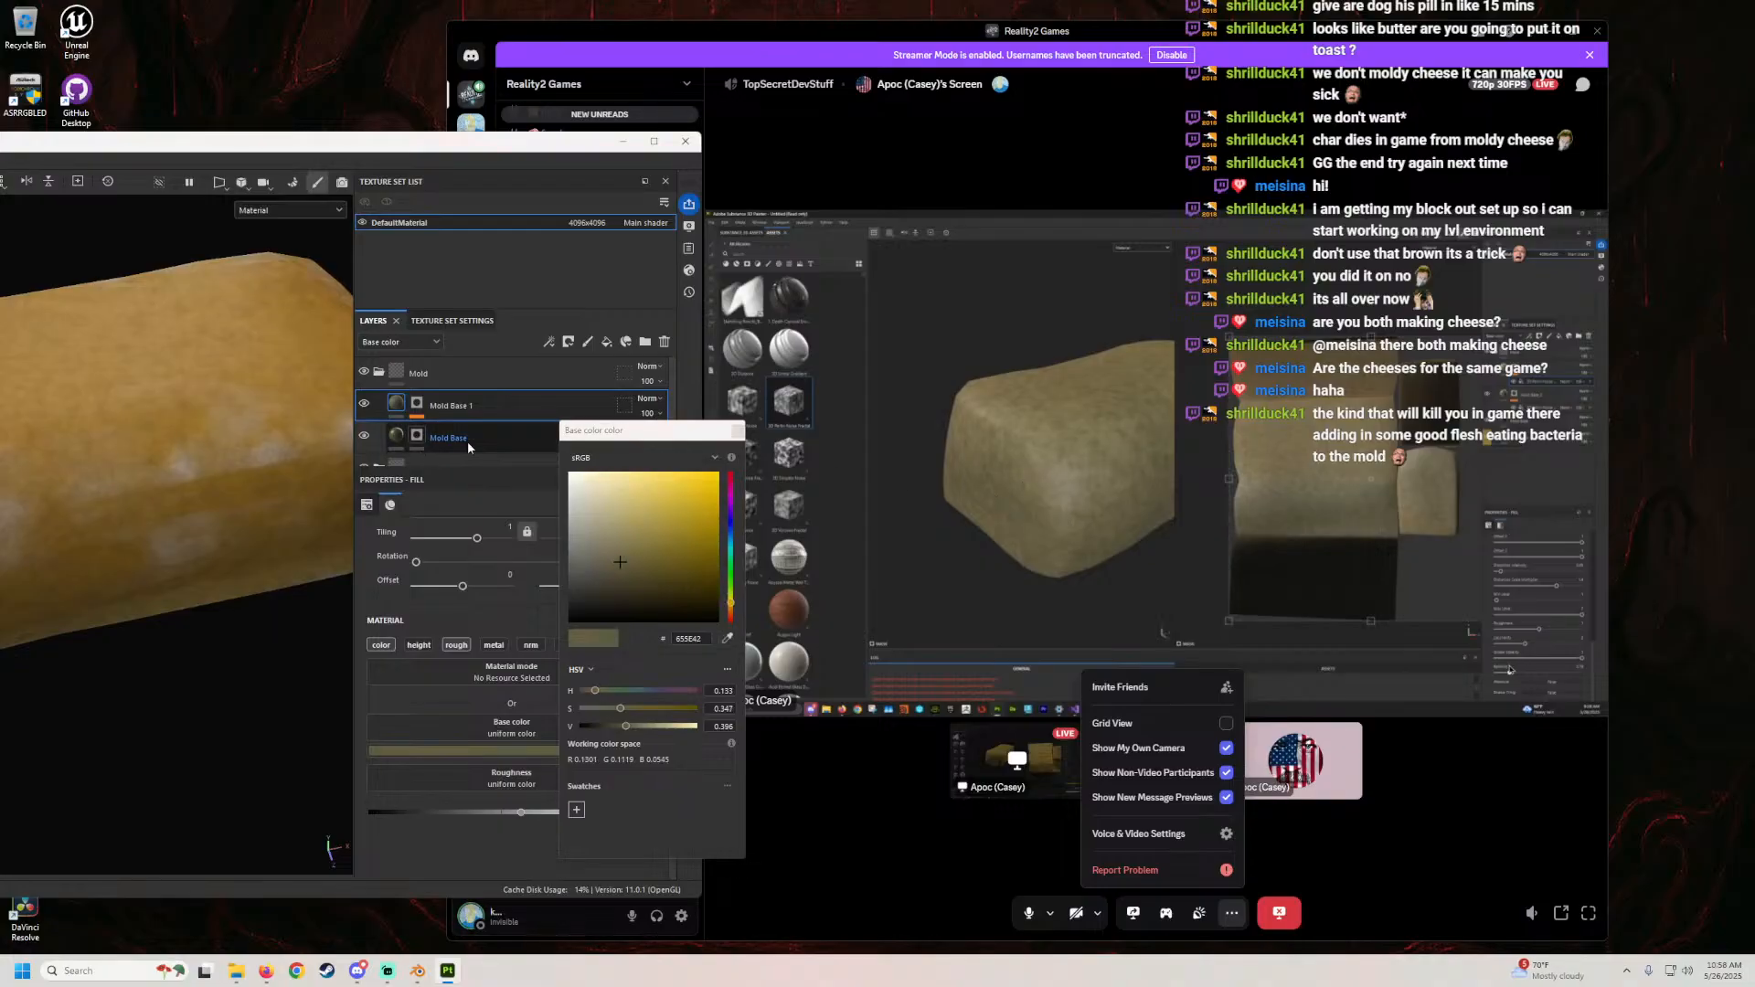
left_click_drag(695, 434, 738, 459)
left_click(184, 530)
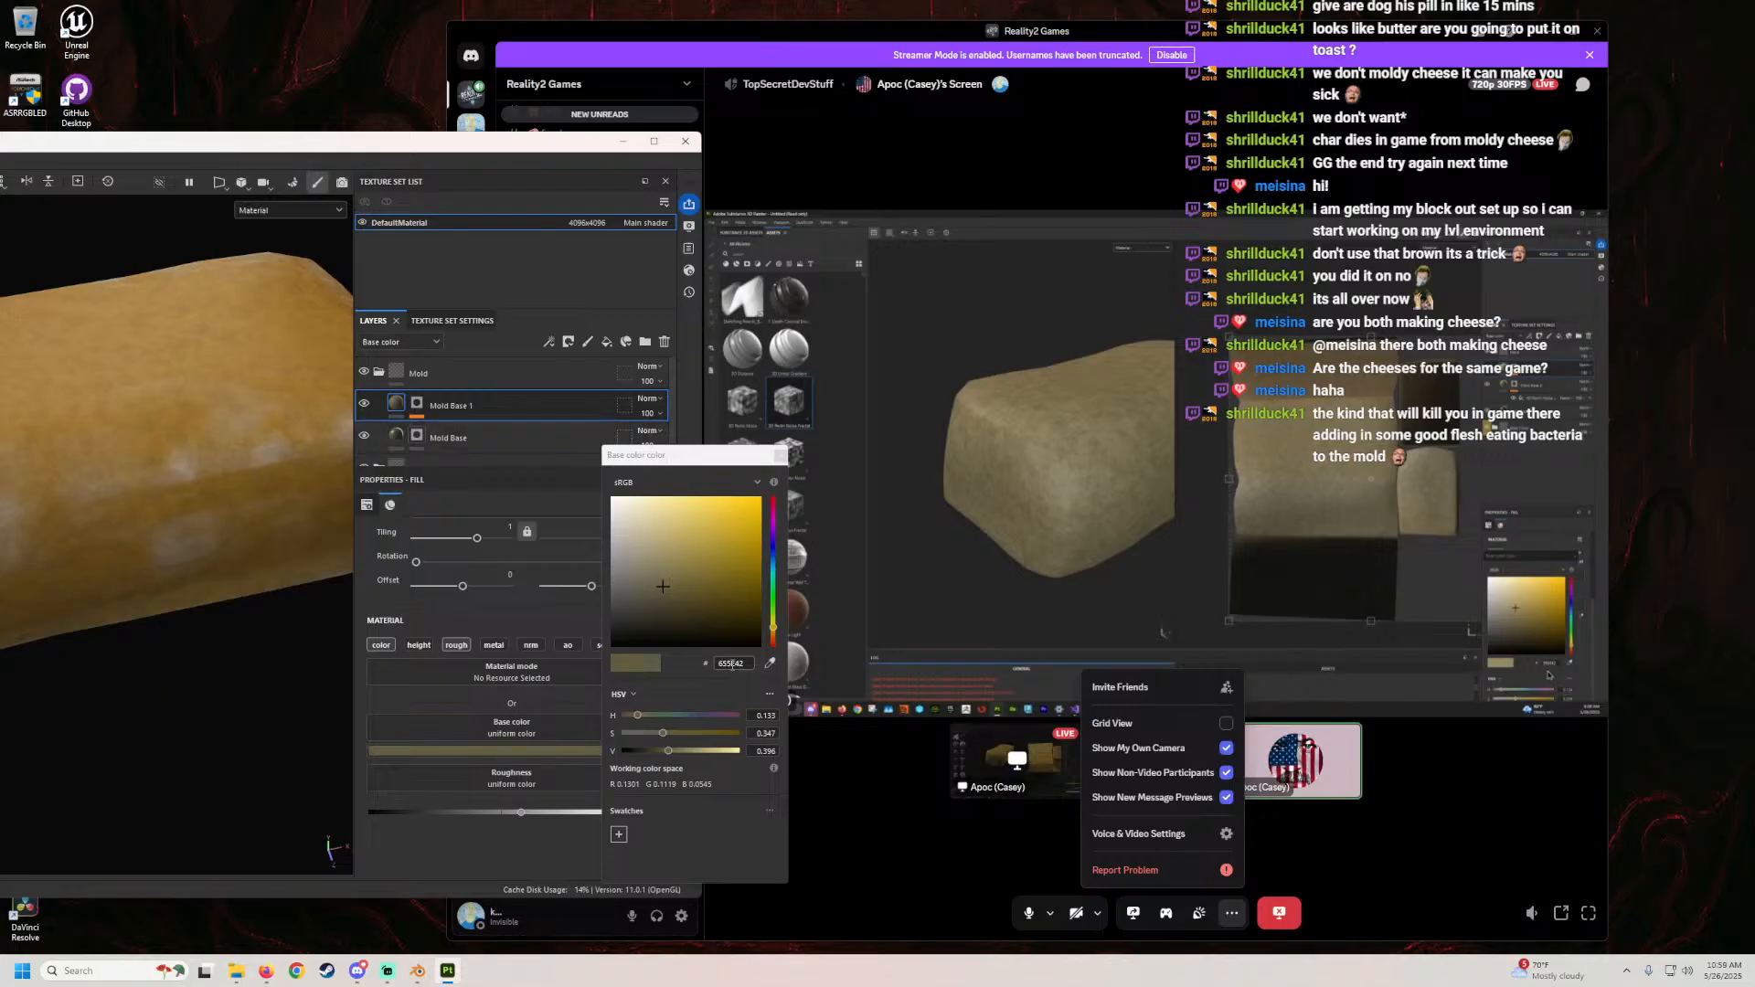
Step: Set the base color of Mold Base 1 to hex 998b62
double_click(731, 664)
type("998")
type("b")
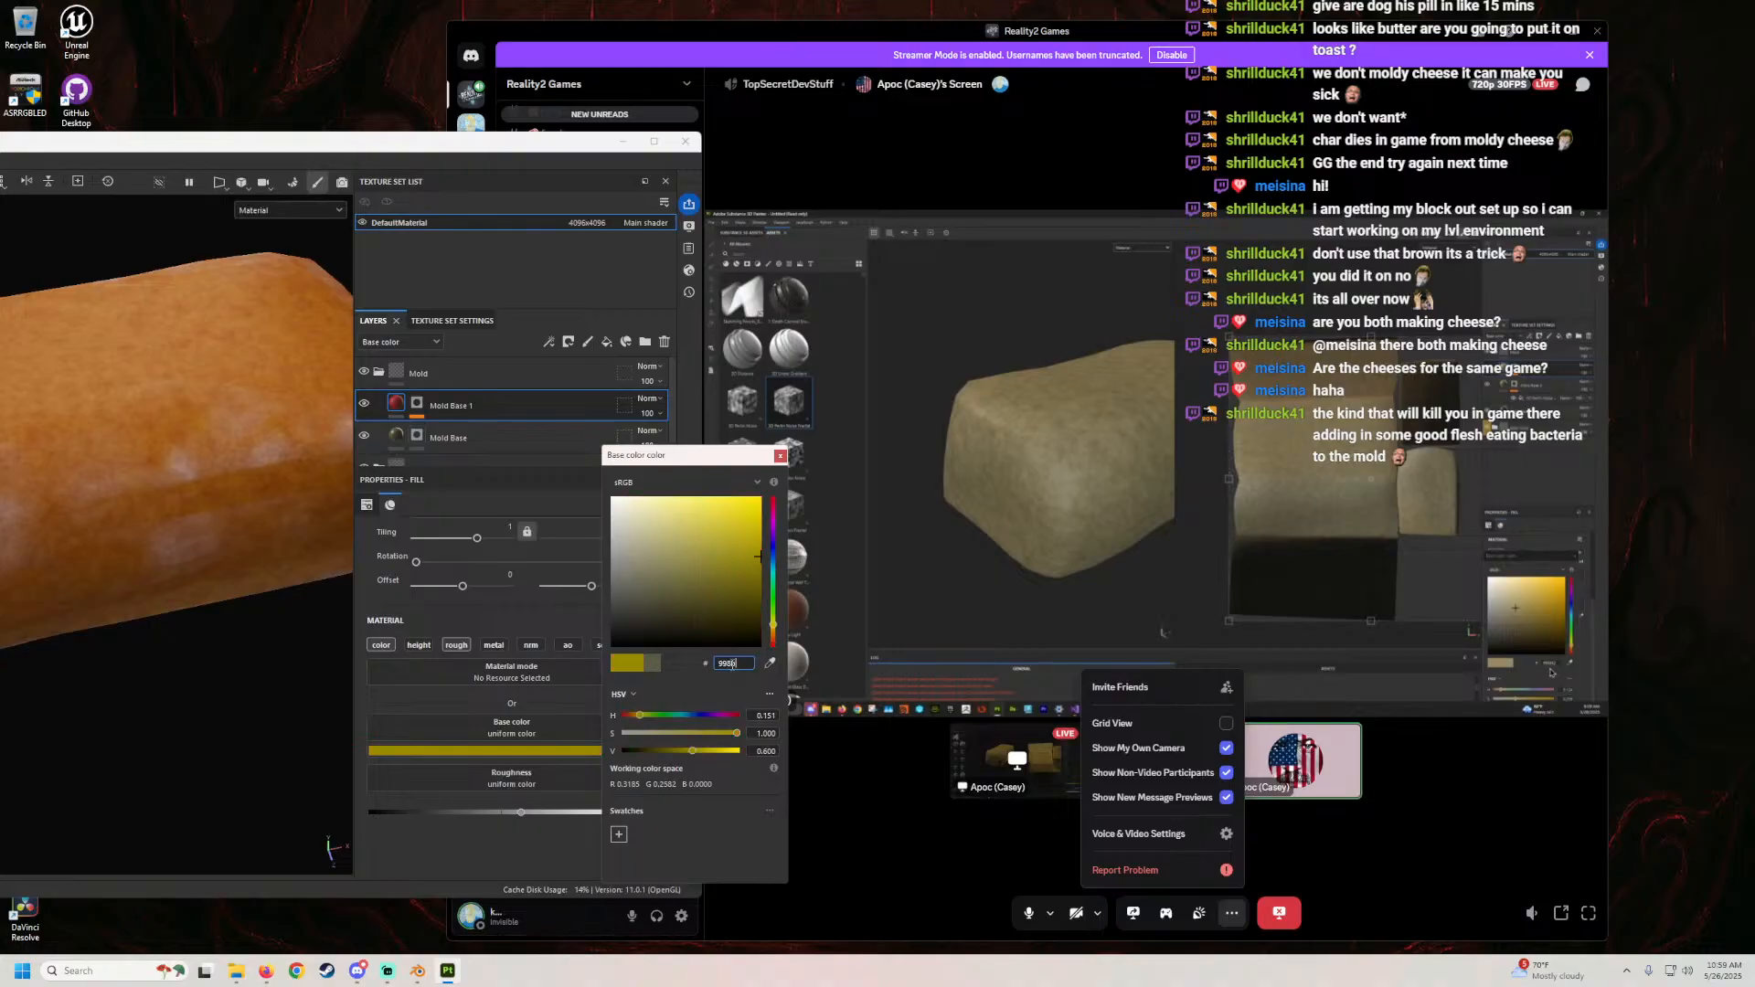
type("62")
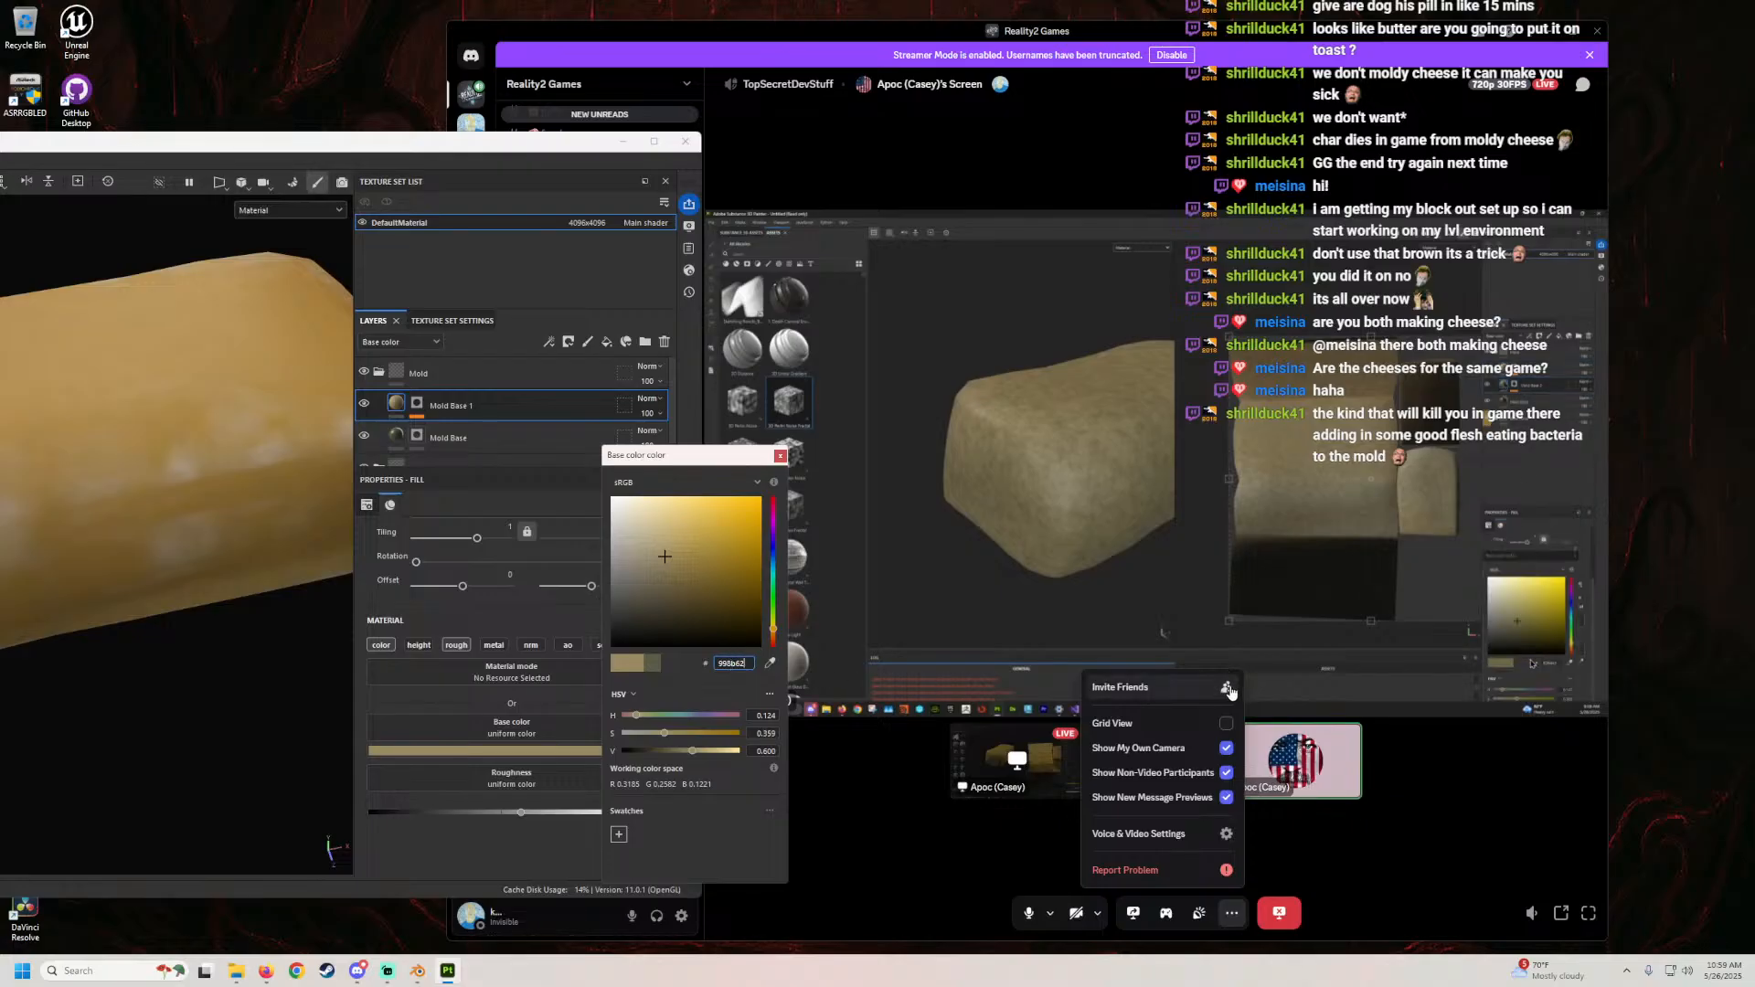
Step: Set the base color of the Mold Base layer to hex 6d6843
left_click(403, 437)
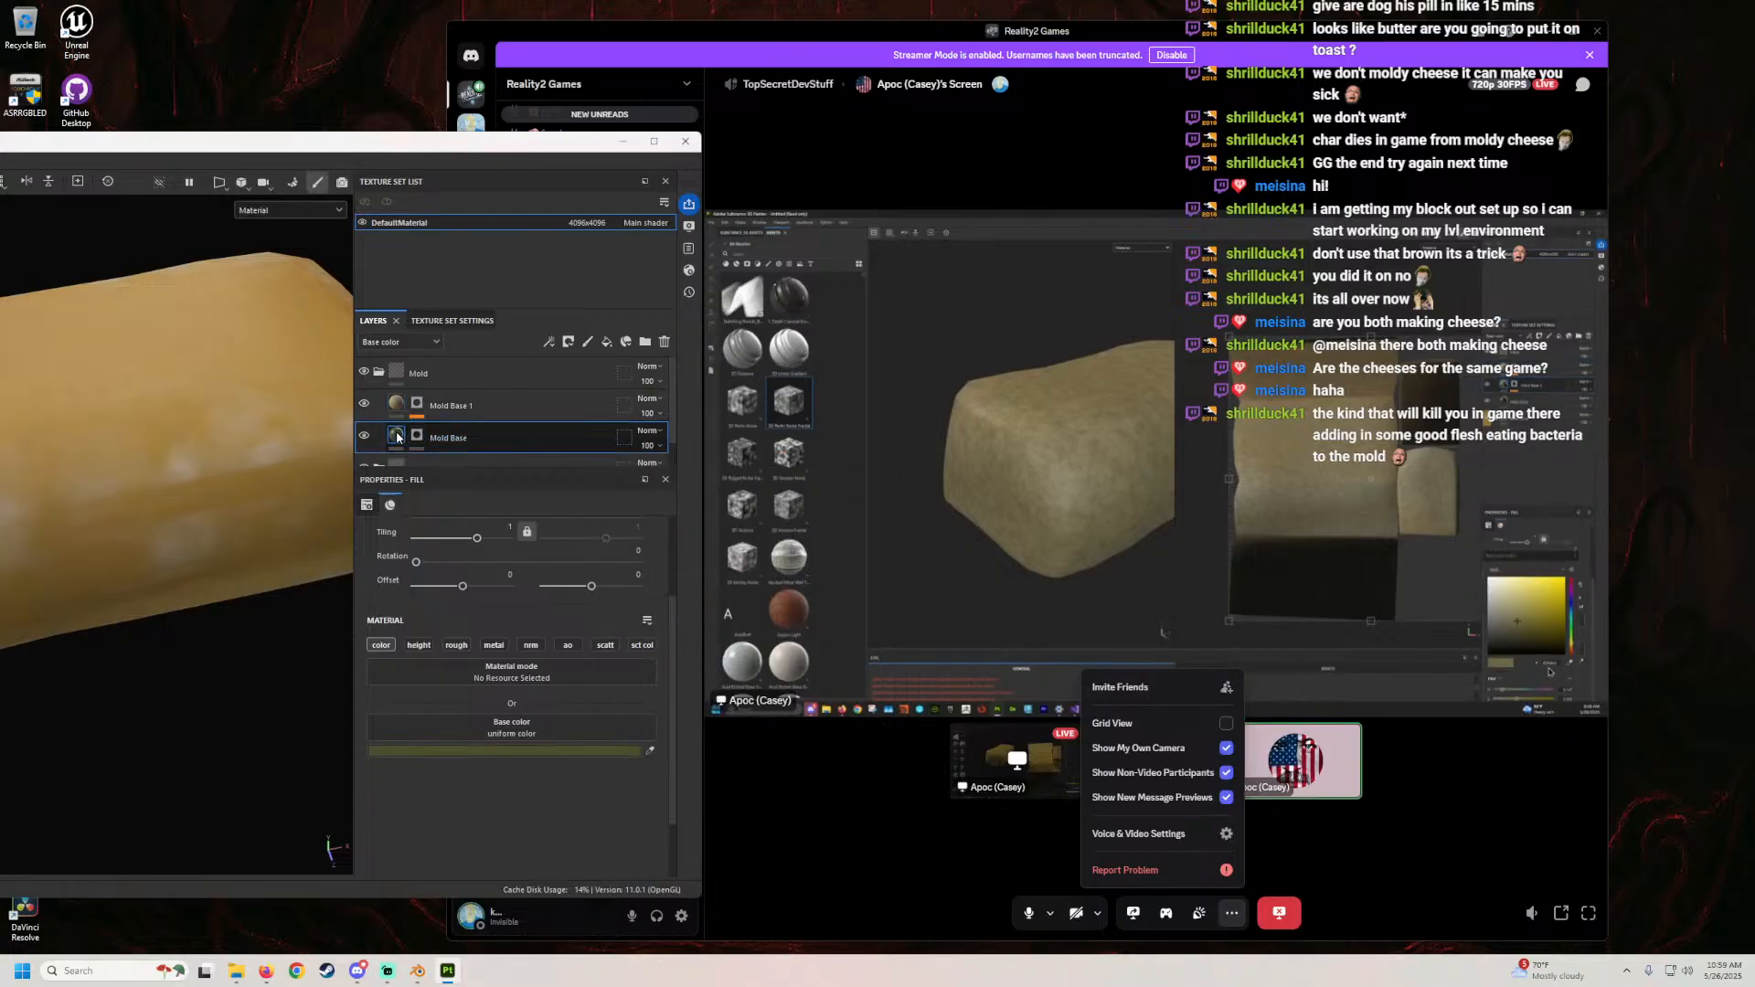
left_click(578, 761)
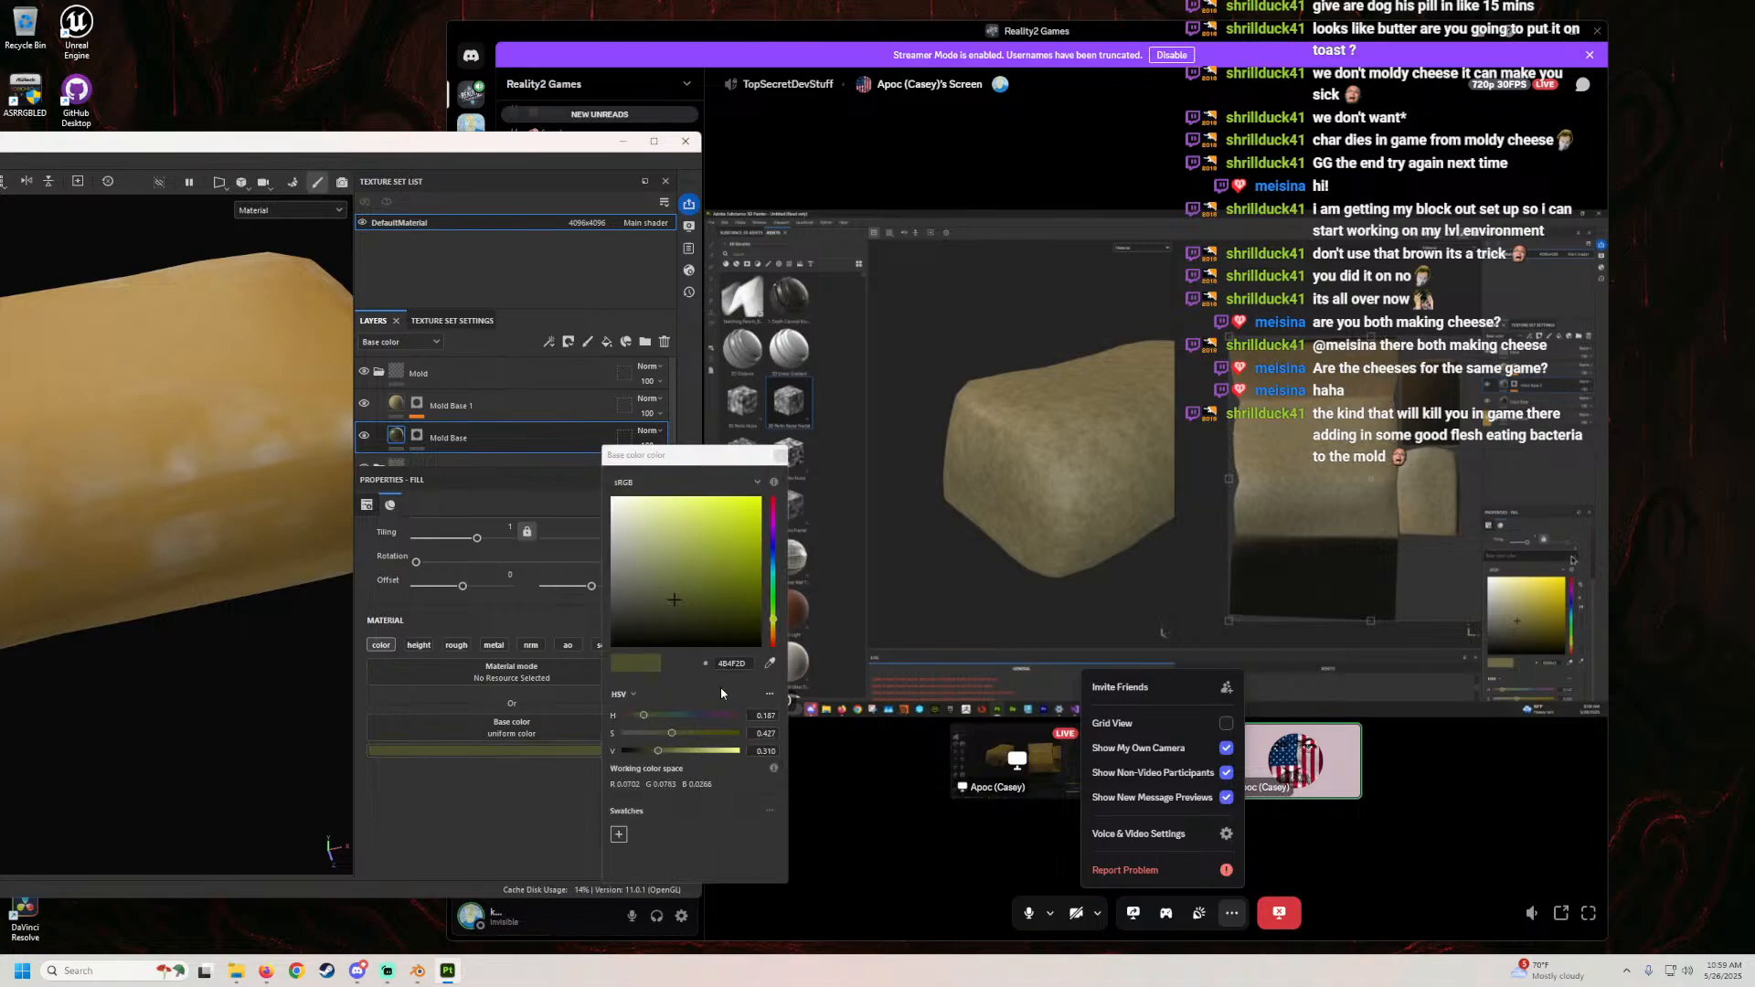
type("6d6")
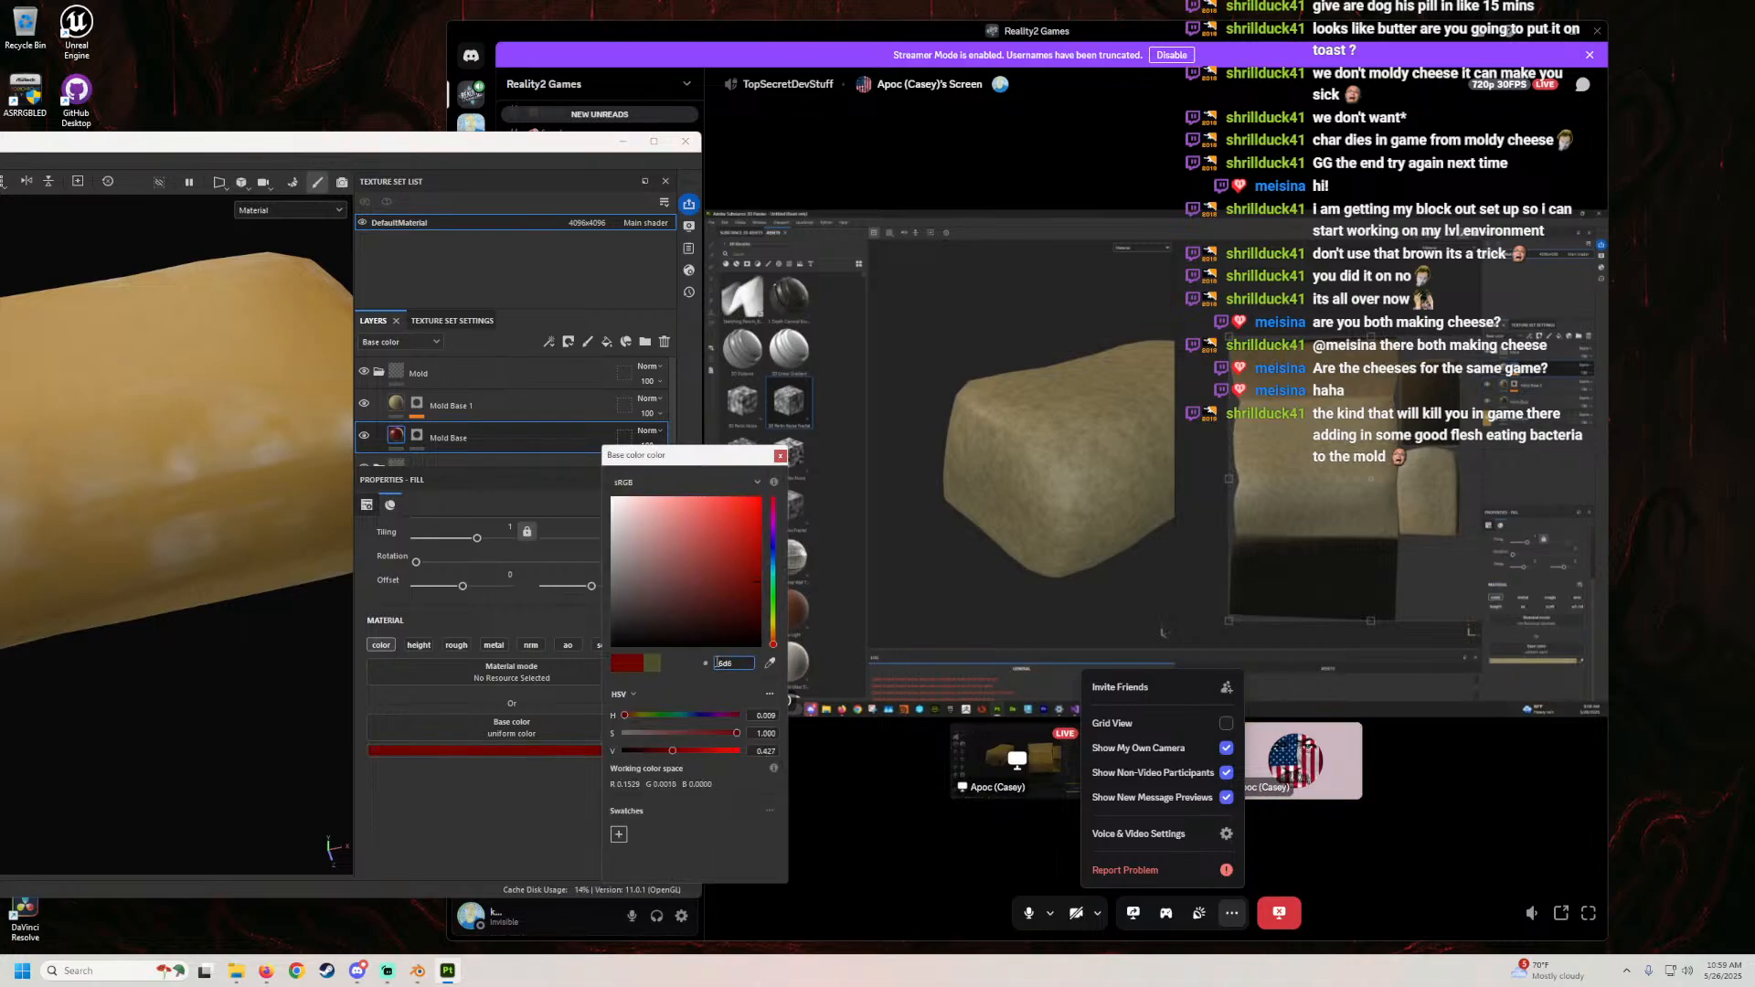
type("843")
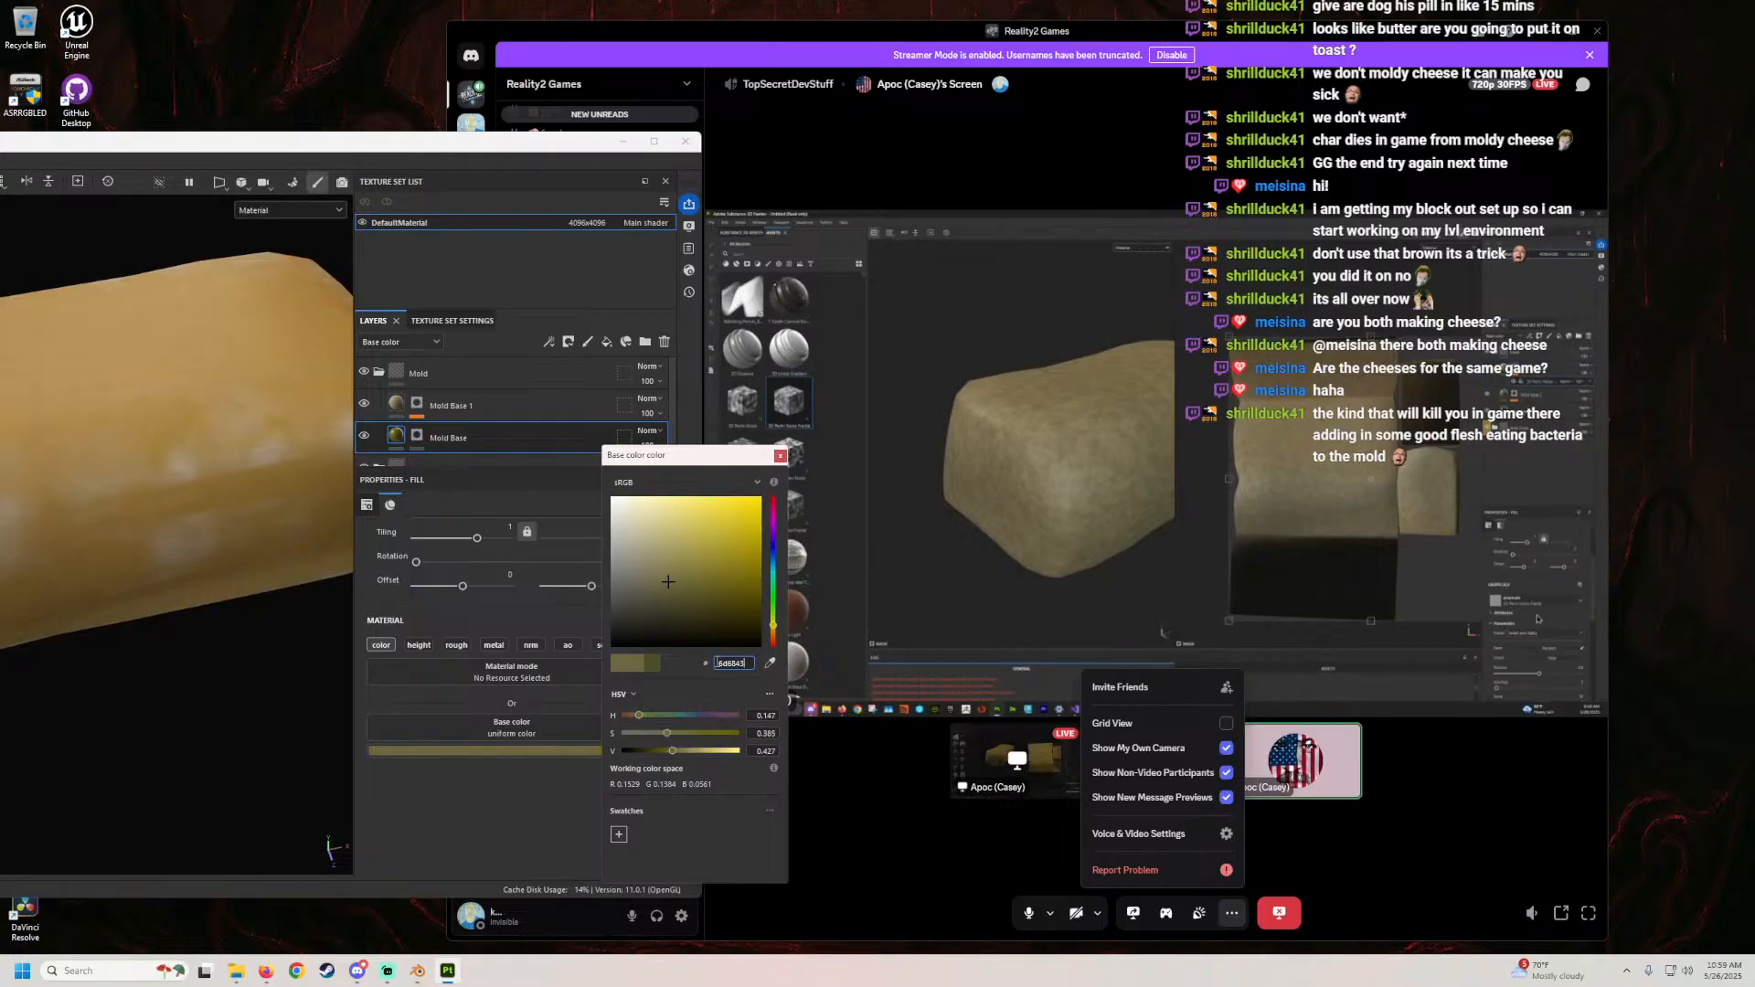
left_click(515, 774)
Step: Set the 3D Perlin Noise Fractal fill in Mold Base 1's mask to Lacunarity 2.97 and Baseline 0.19
mouse_move(390, 146)
left_mouse_down()
mouse_move(640, 152)
mouse_move(560, 152)
left_mouse_up()
mouse_move(391, 523)
left_mouse_down("alt")
mouse_move(442, 438)
mouse_move(384, 486)
mouse_move(463, 536)
mouse_move(448, 530)
mouse_move(462, 501)
mouse_move(411, 503)
mouse_move(434, 459)
mouse_move(416, 523)
left_mouse_up("alt")
scroll(448, 549, "up", 2)
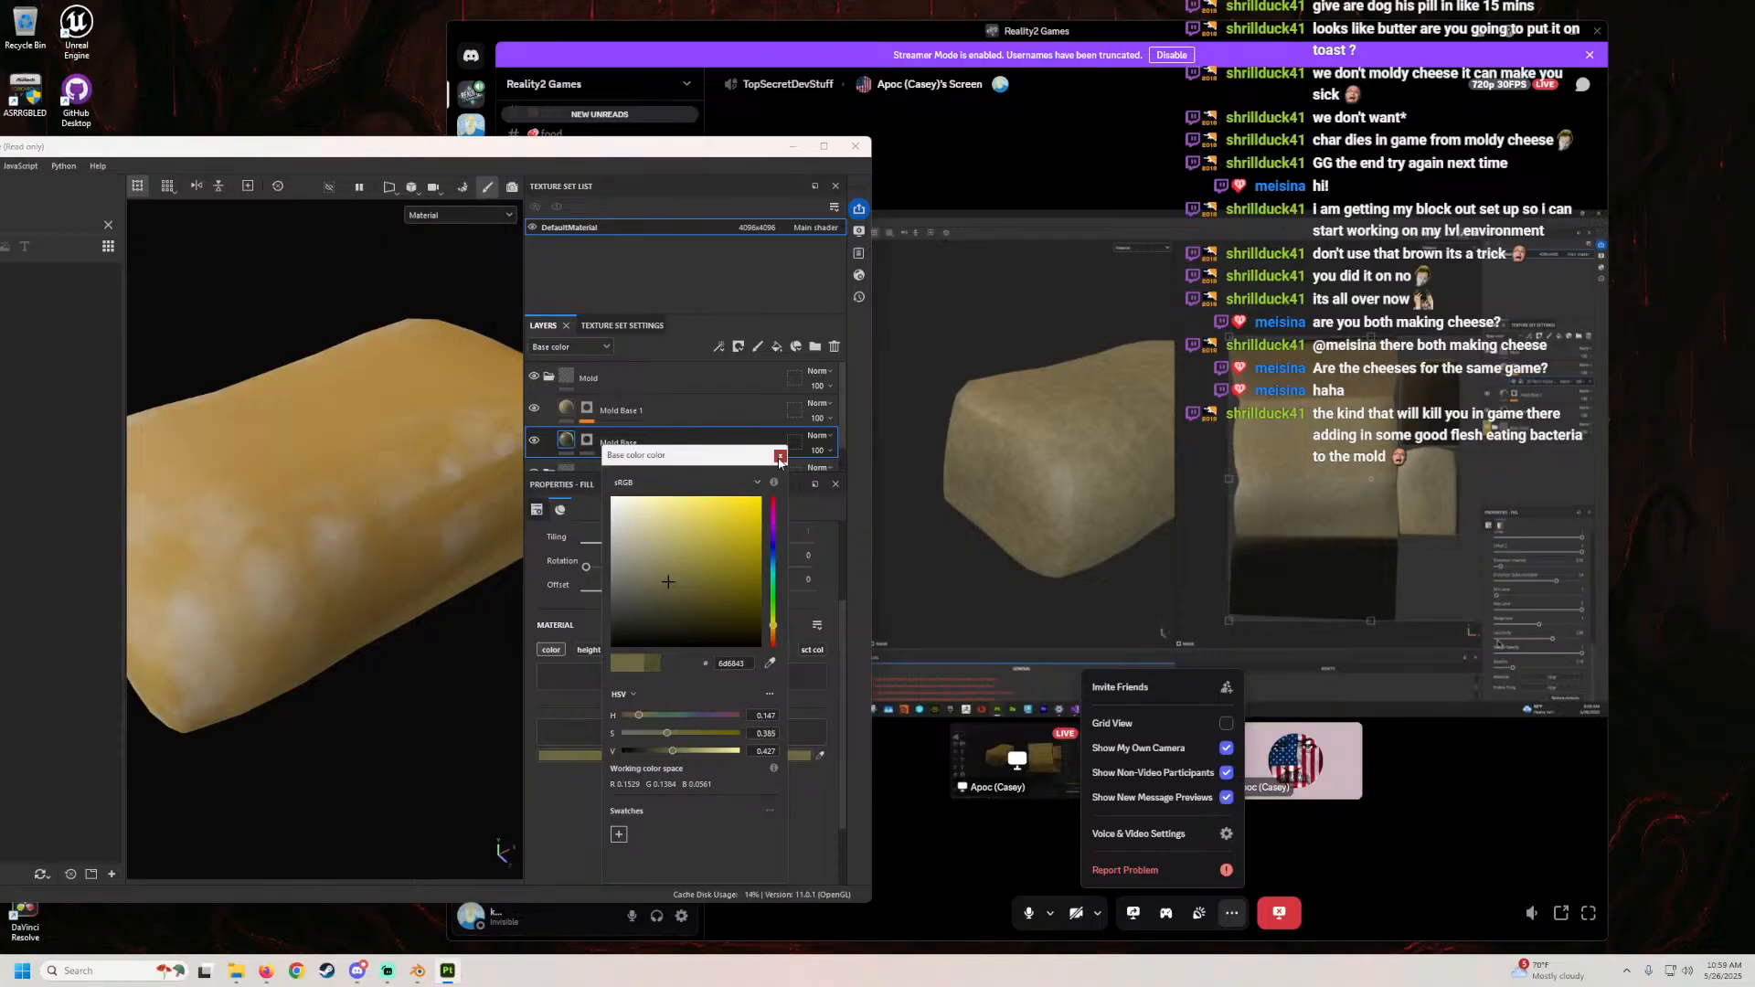
left_click(583, 419)
left_click(590, 416)
left_click(638, 439)
scroll(589, 756, "down", 2)
scroll(610, 751, "down", 4)
scroll(615, 738, "down", 3)
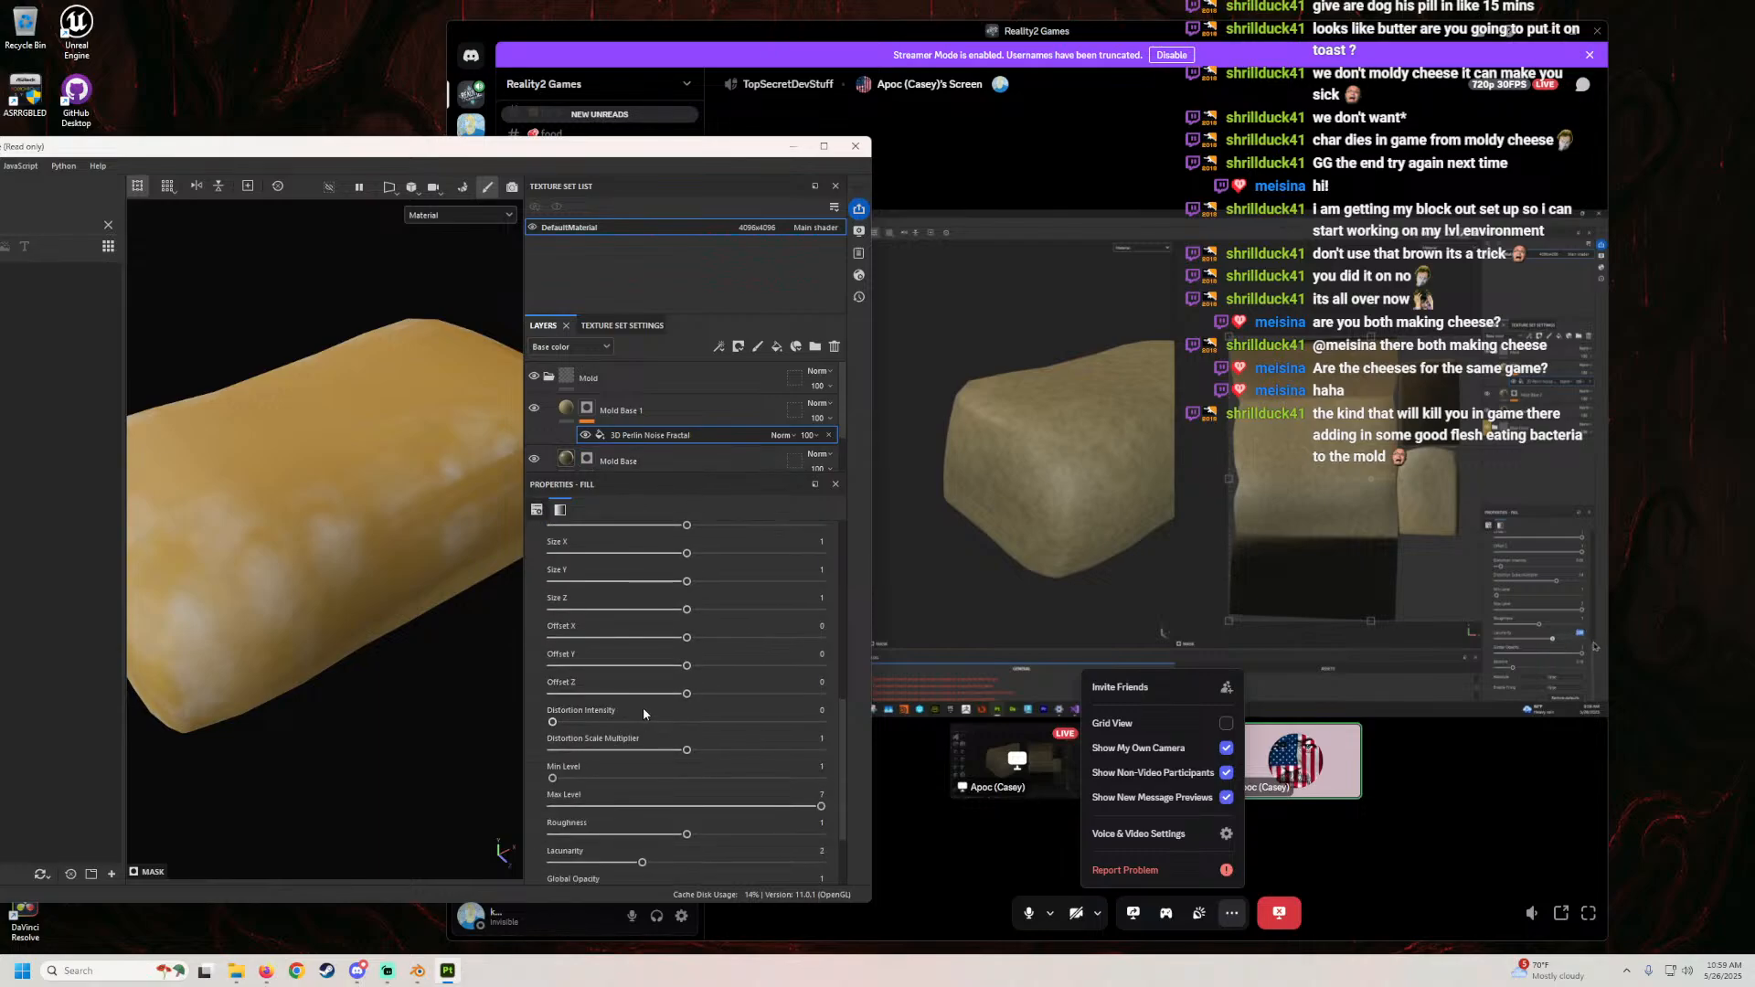
left_click_drag(642, 780, 730, 799)
scroll(639, 785, "down", 2)
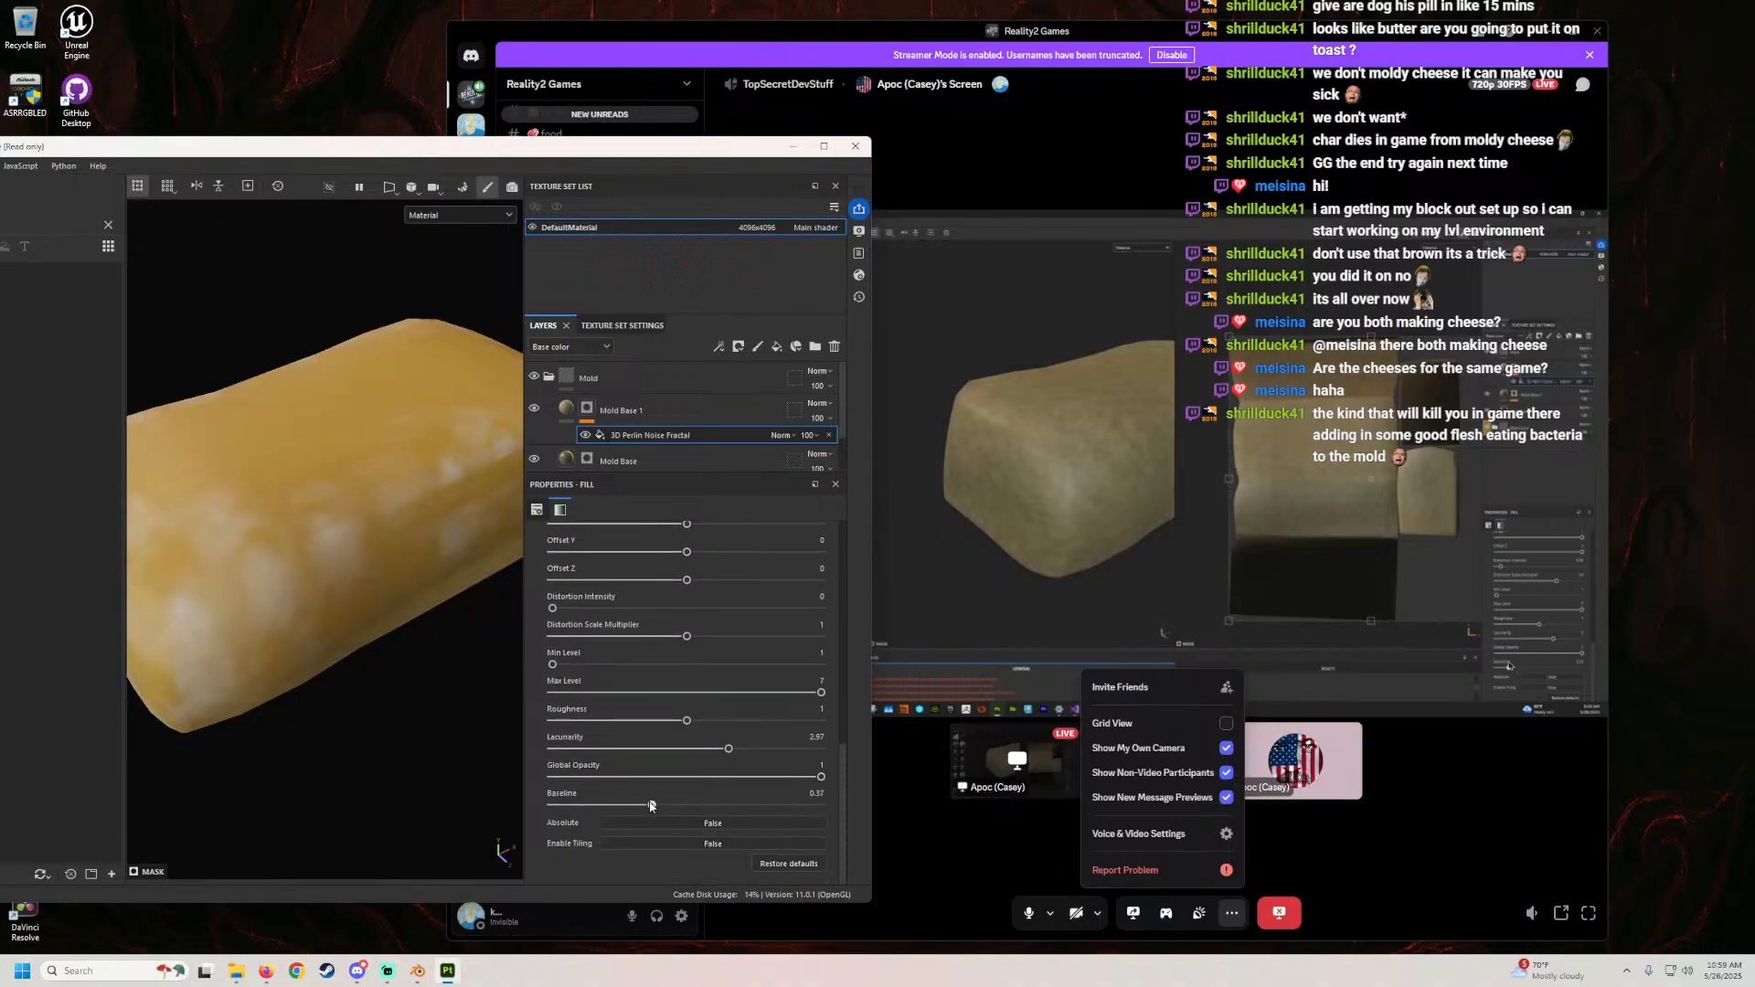
left_click_drag(609, 805, 602, 806)
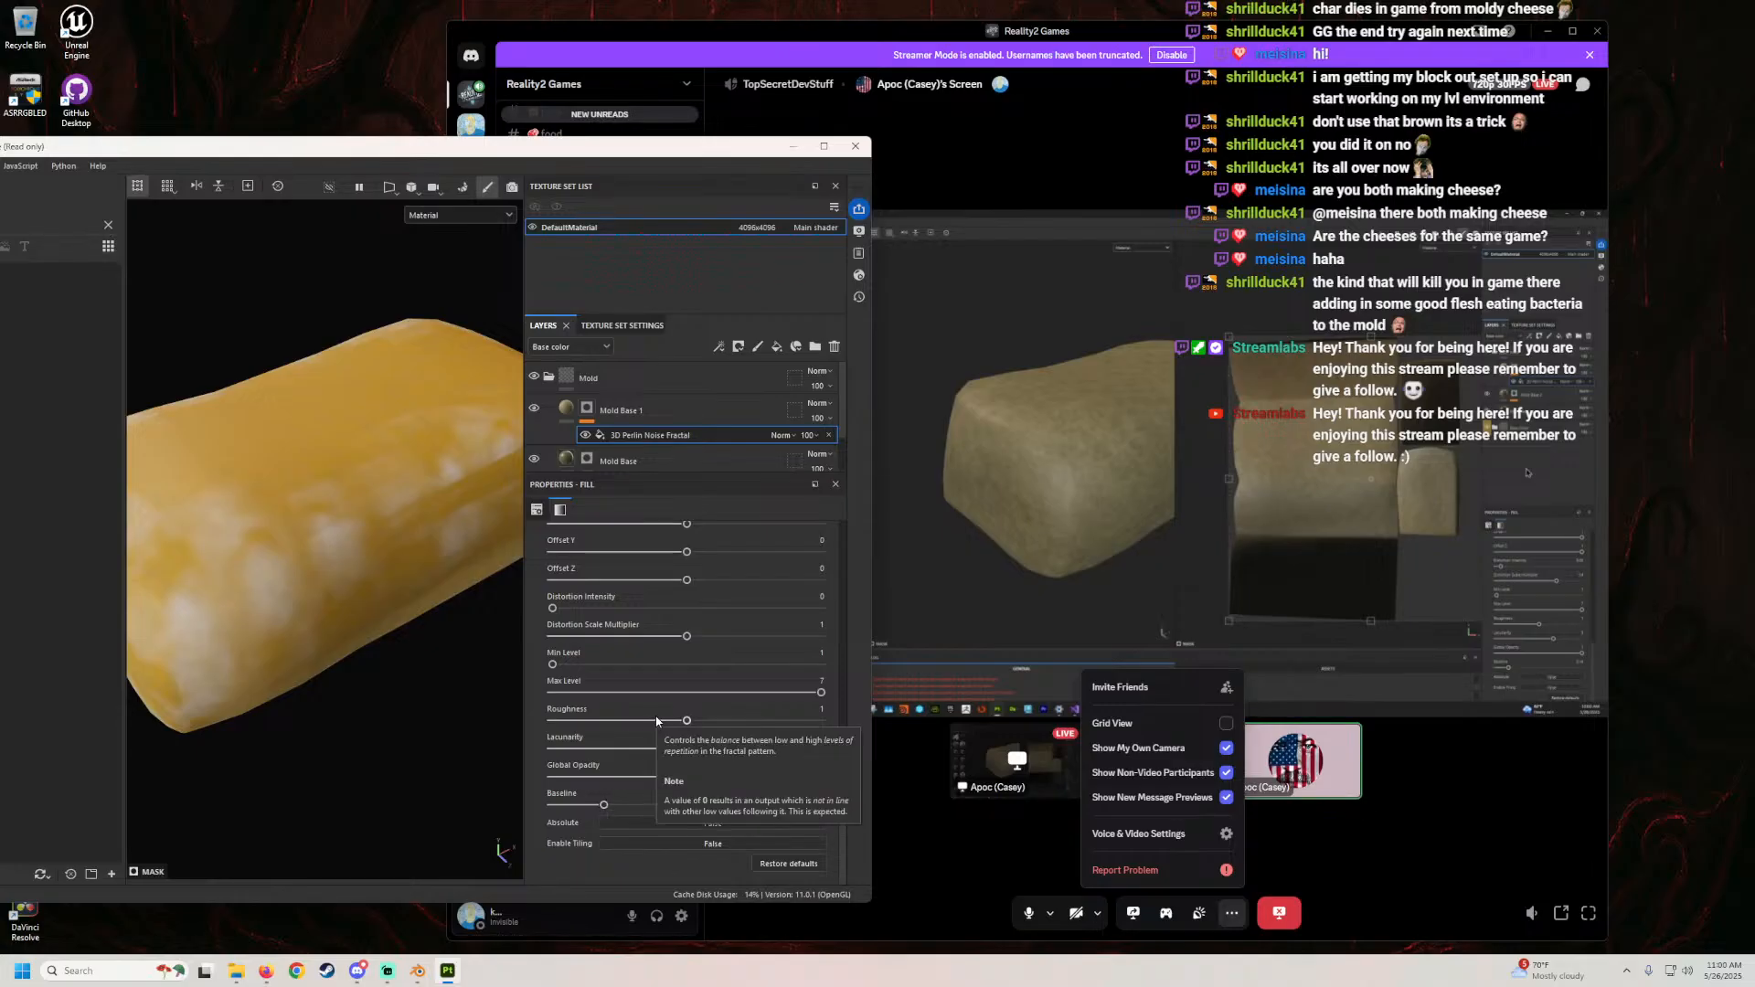
Step: Remove the mask from the Mold Base layer and select the Mold Base 1 layer
scroll(375, 541, "up", 3)
mouse_move(374, 542)
left_mouse_down("alt")
mouse_move(360, 535)
mouse_move(435, 649)
mouse_move(326, 446)
mouse_move(396, 546)
left_mouse_up("alt")
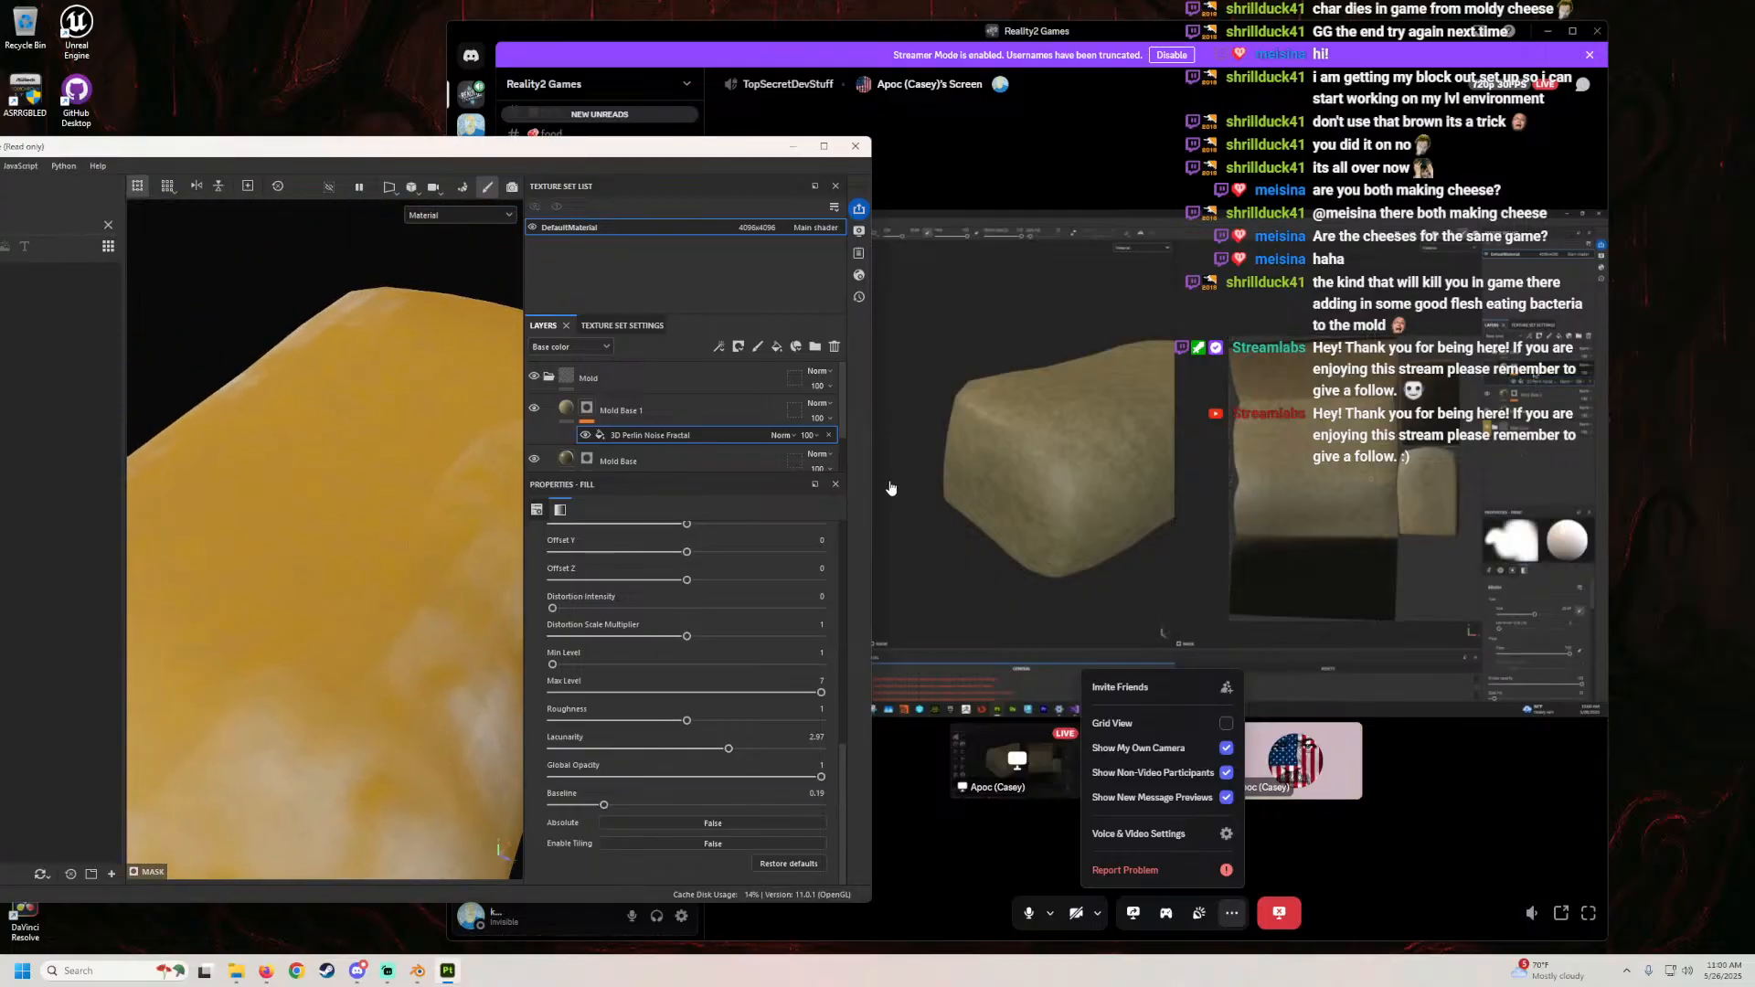
scroll(634, 437, "down", 2)
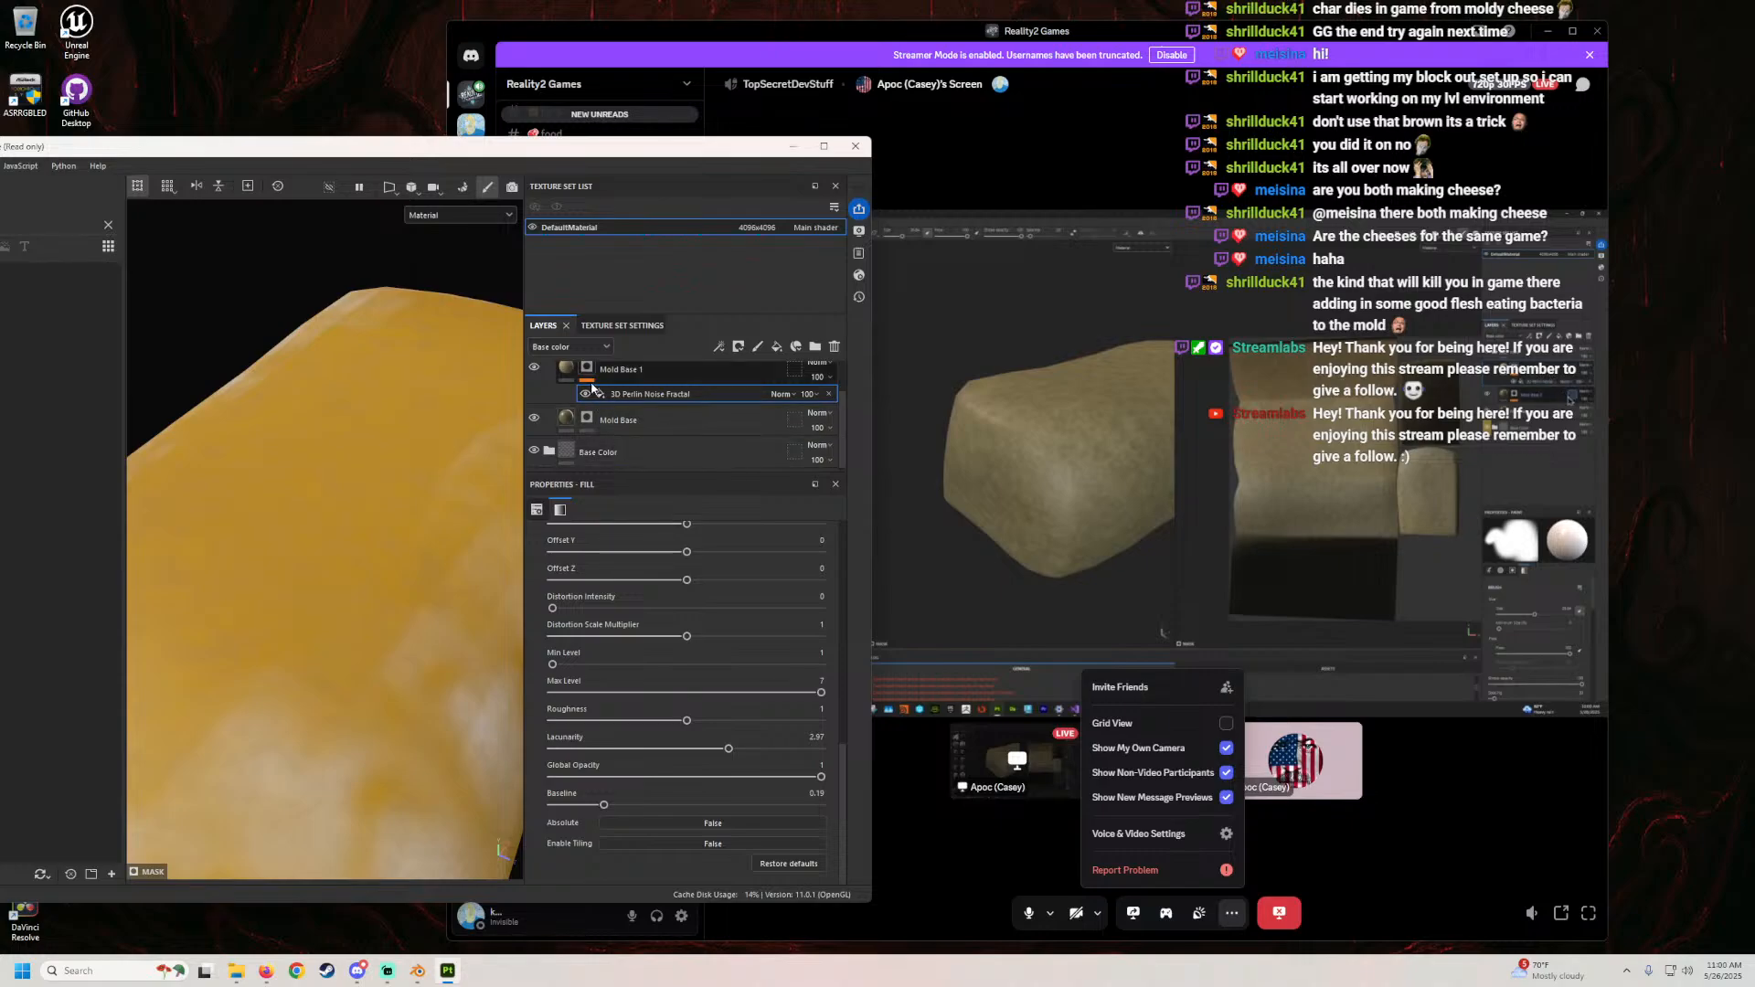
left_click(599, 426)
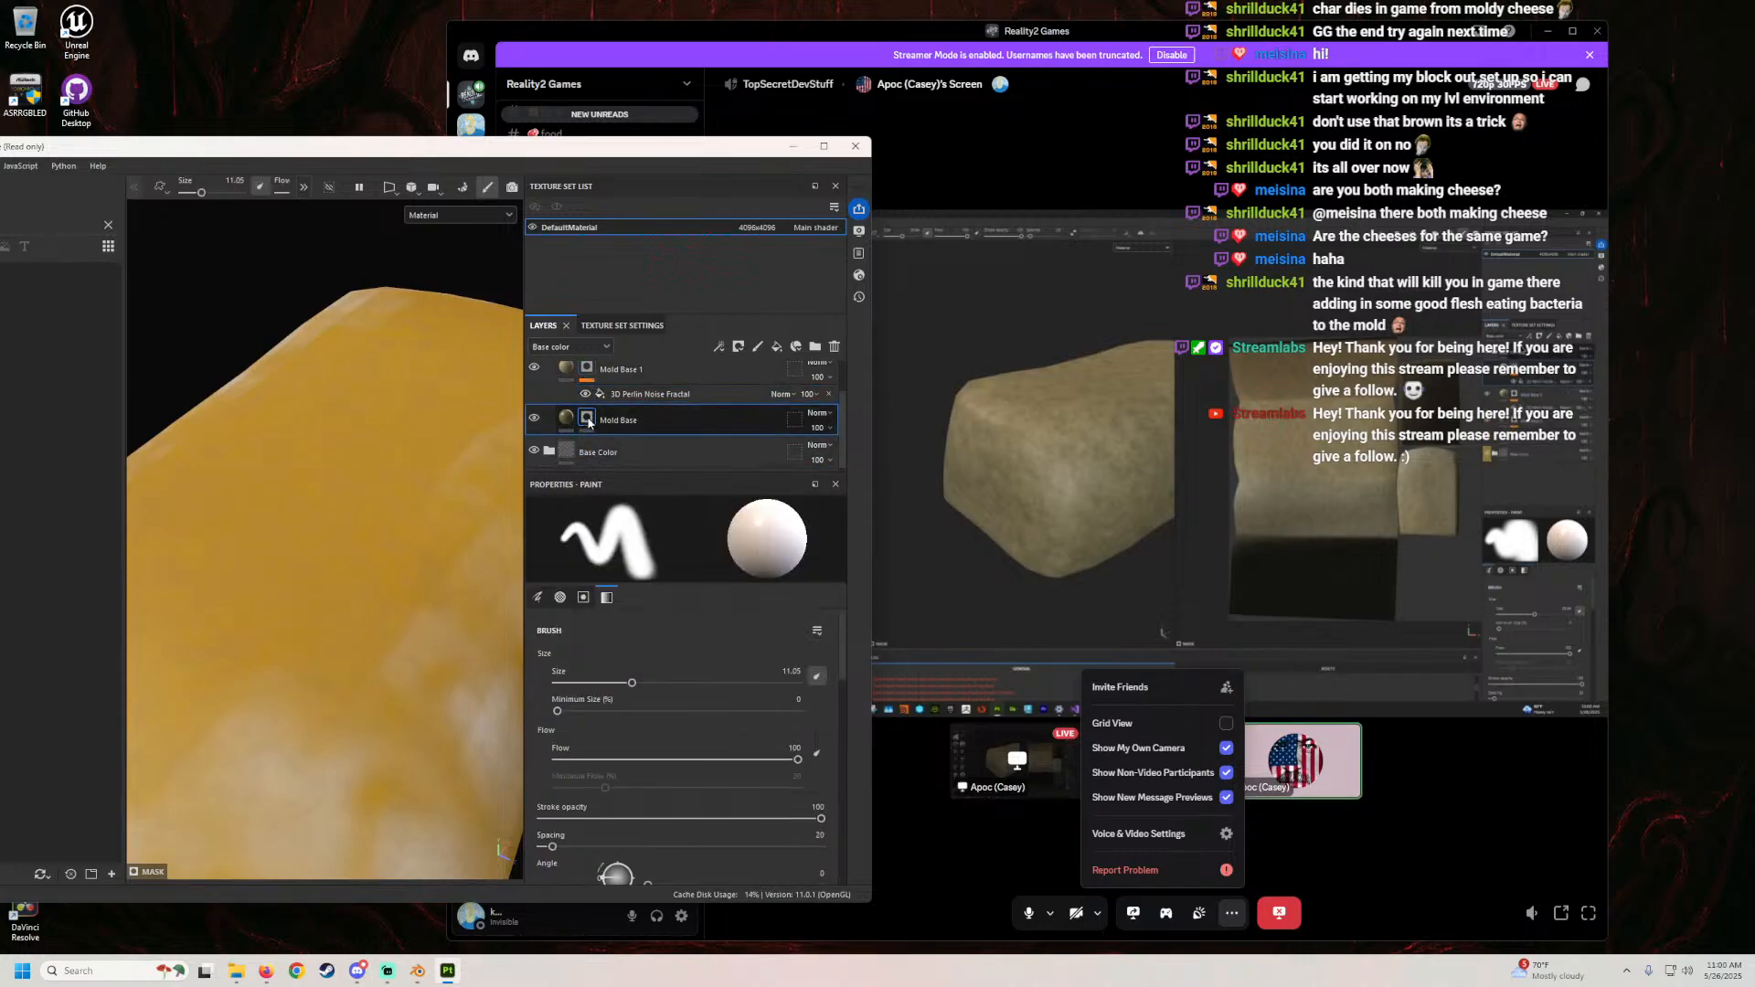
right_click(591, 420)
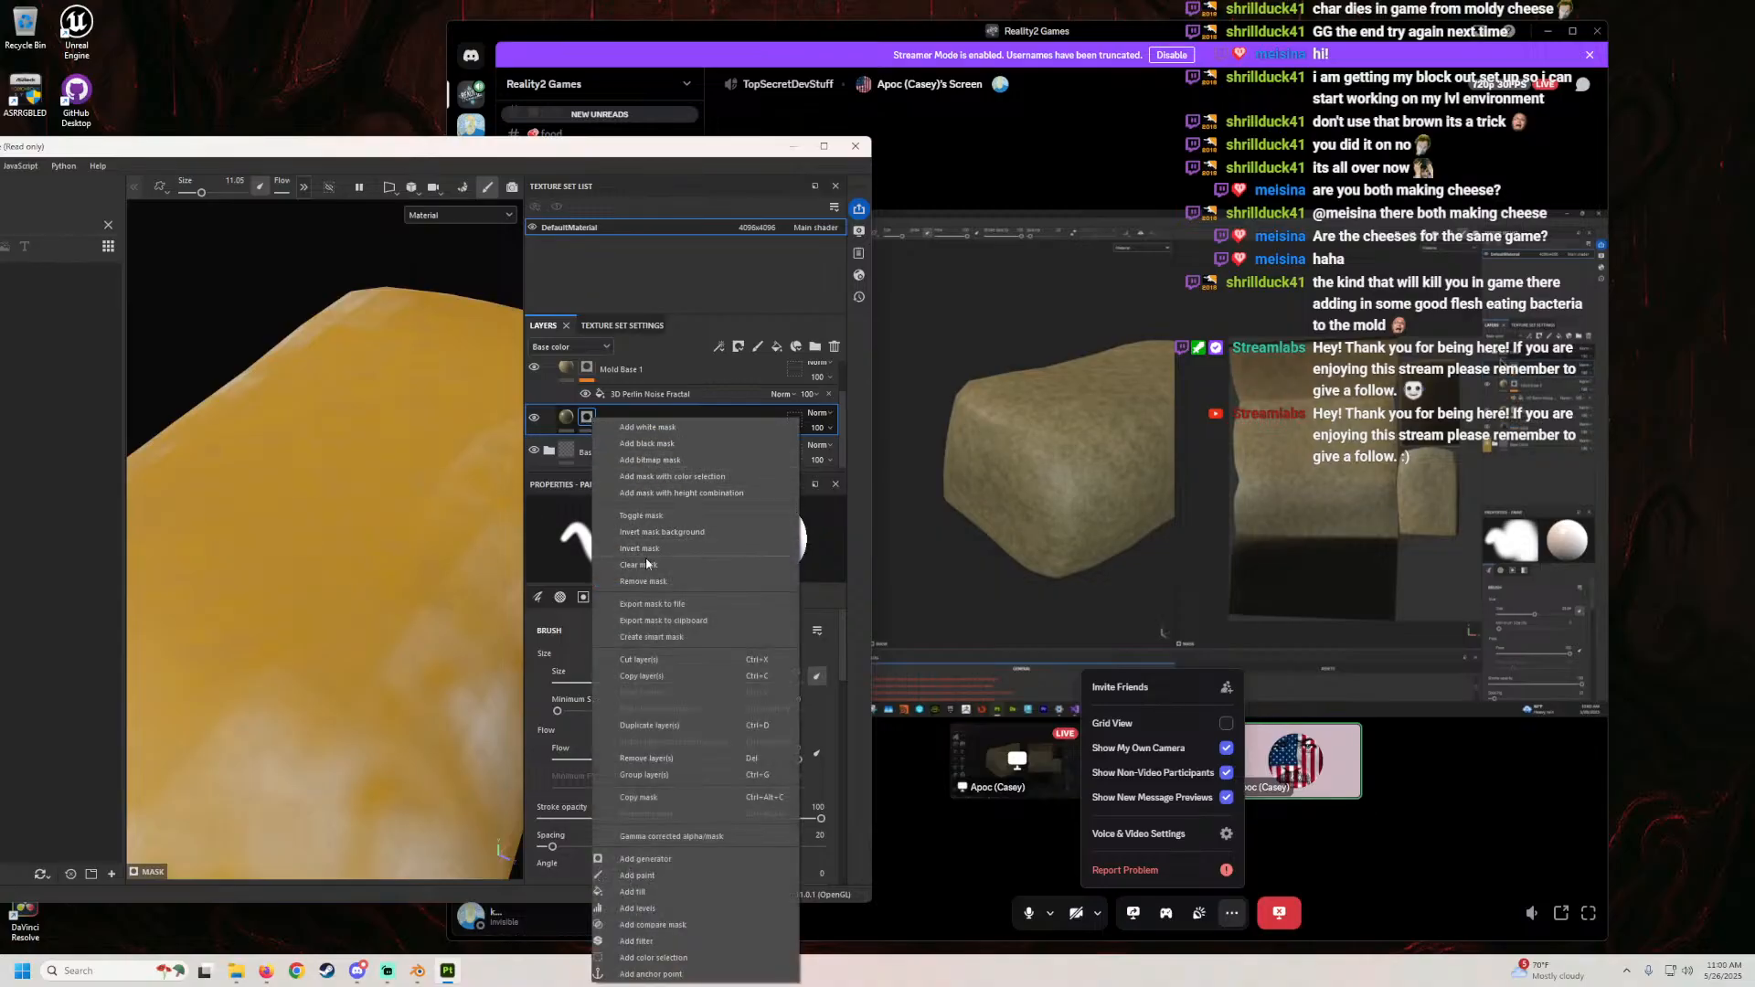
left_click(643, 582)
mouse_move(468, 497)
left_mouse_down("alt")
mouse_move(435, 536)
mouse_move(403, 493)
mouse_move(426, 528)
left_mouse_up("alt")
right_click(566, 416)
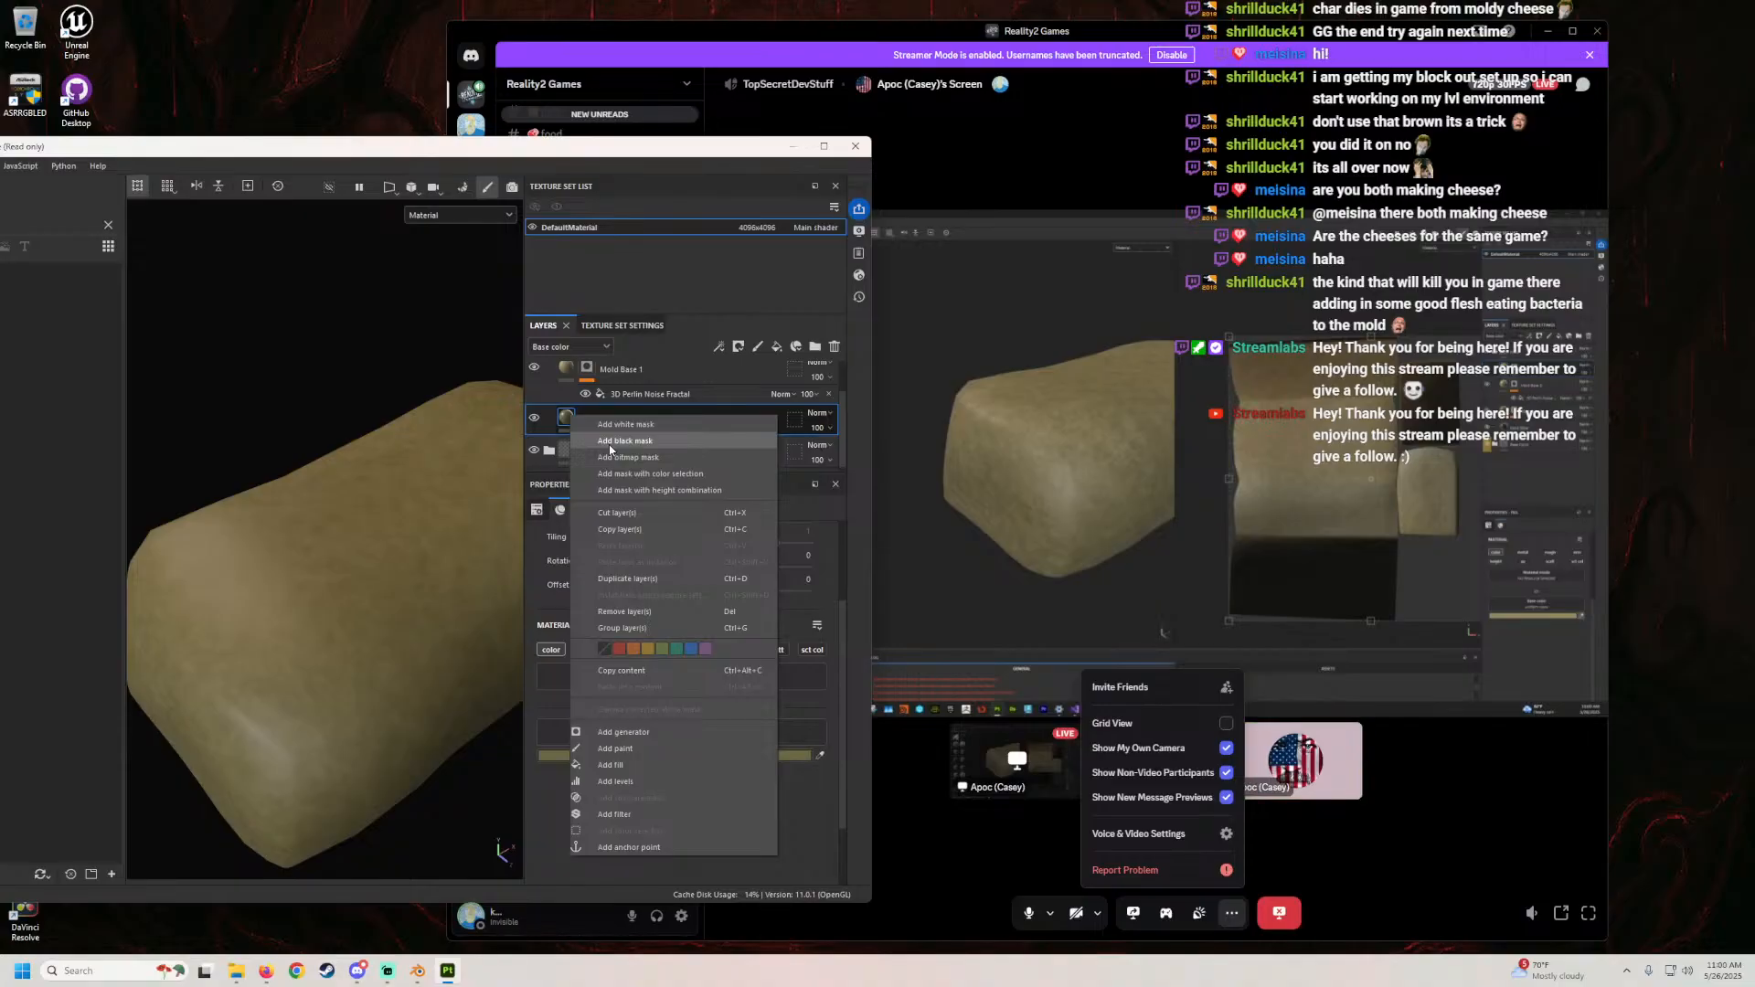
left_click(569, 412)
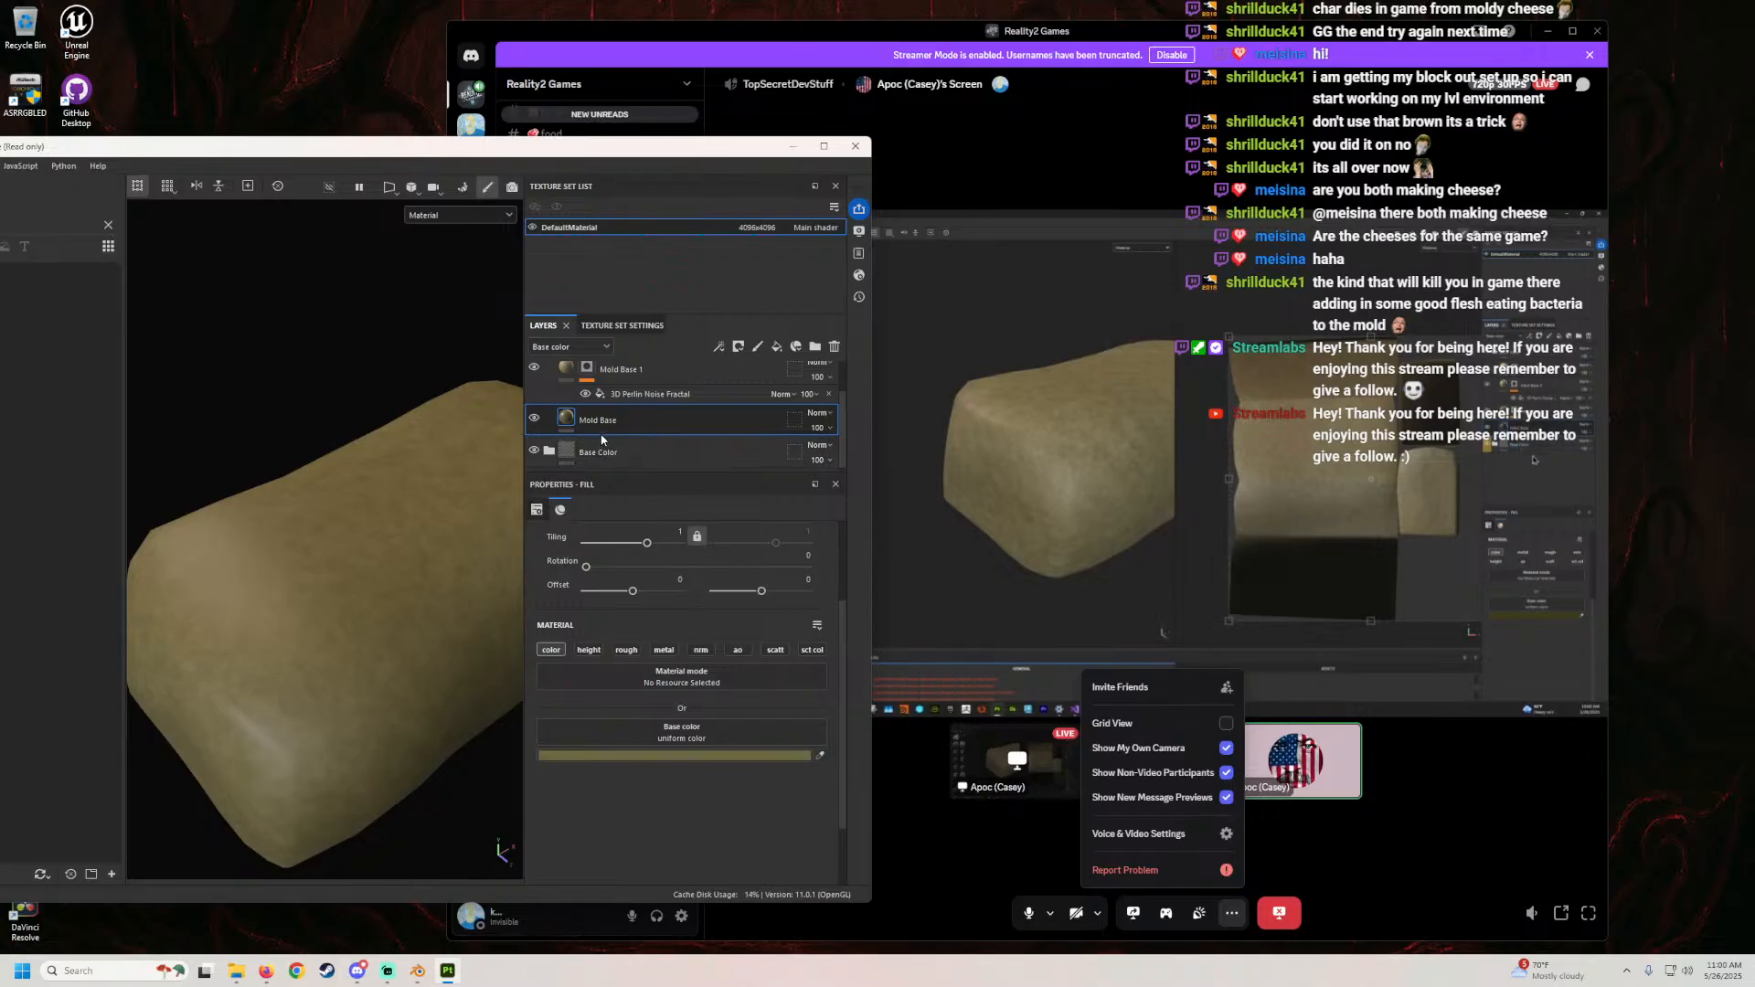
scroll(613, 430, "up", 2)
left_click(650, 411)
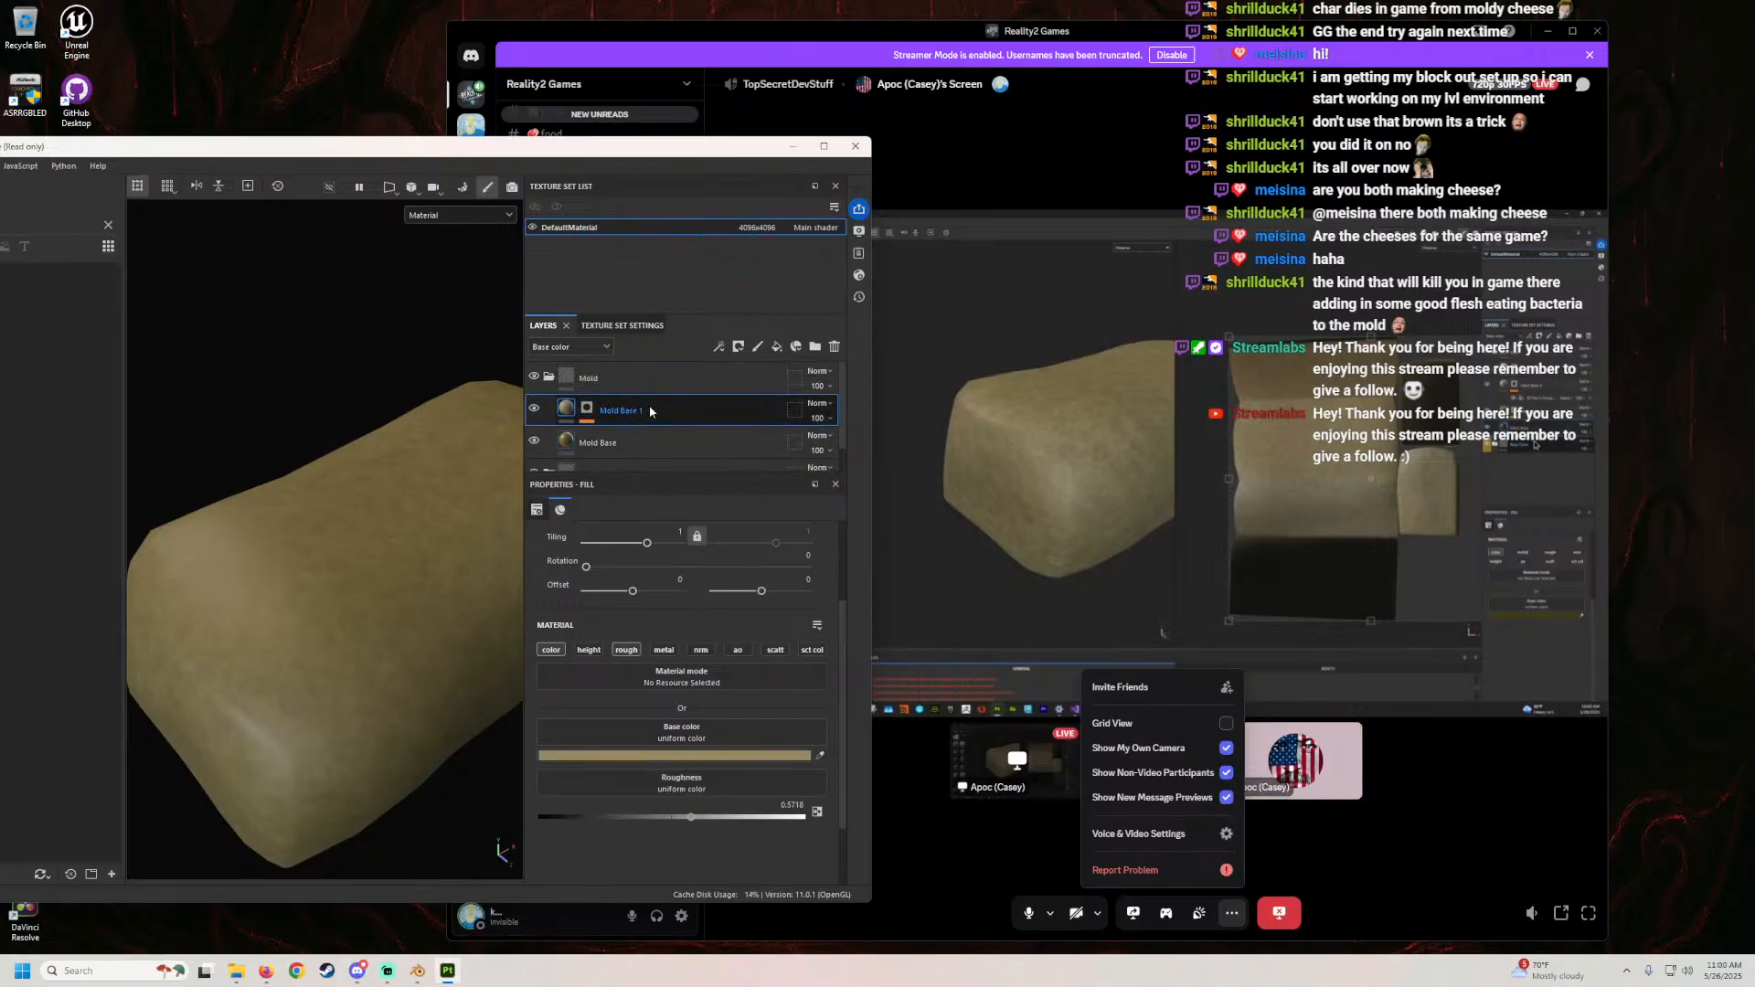
Step: Duplicate the Mold Base 1 layer and review the 3D Perlin Noise Fractal parameters in the copy's mask
right_click(651, 411)
left_click(713, 314)
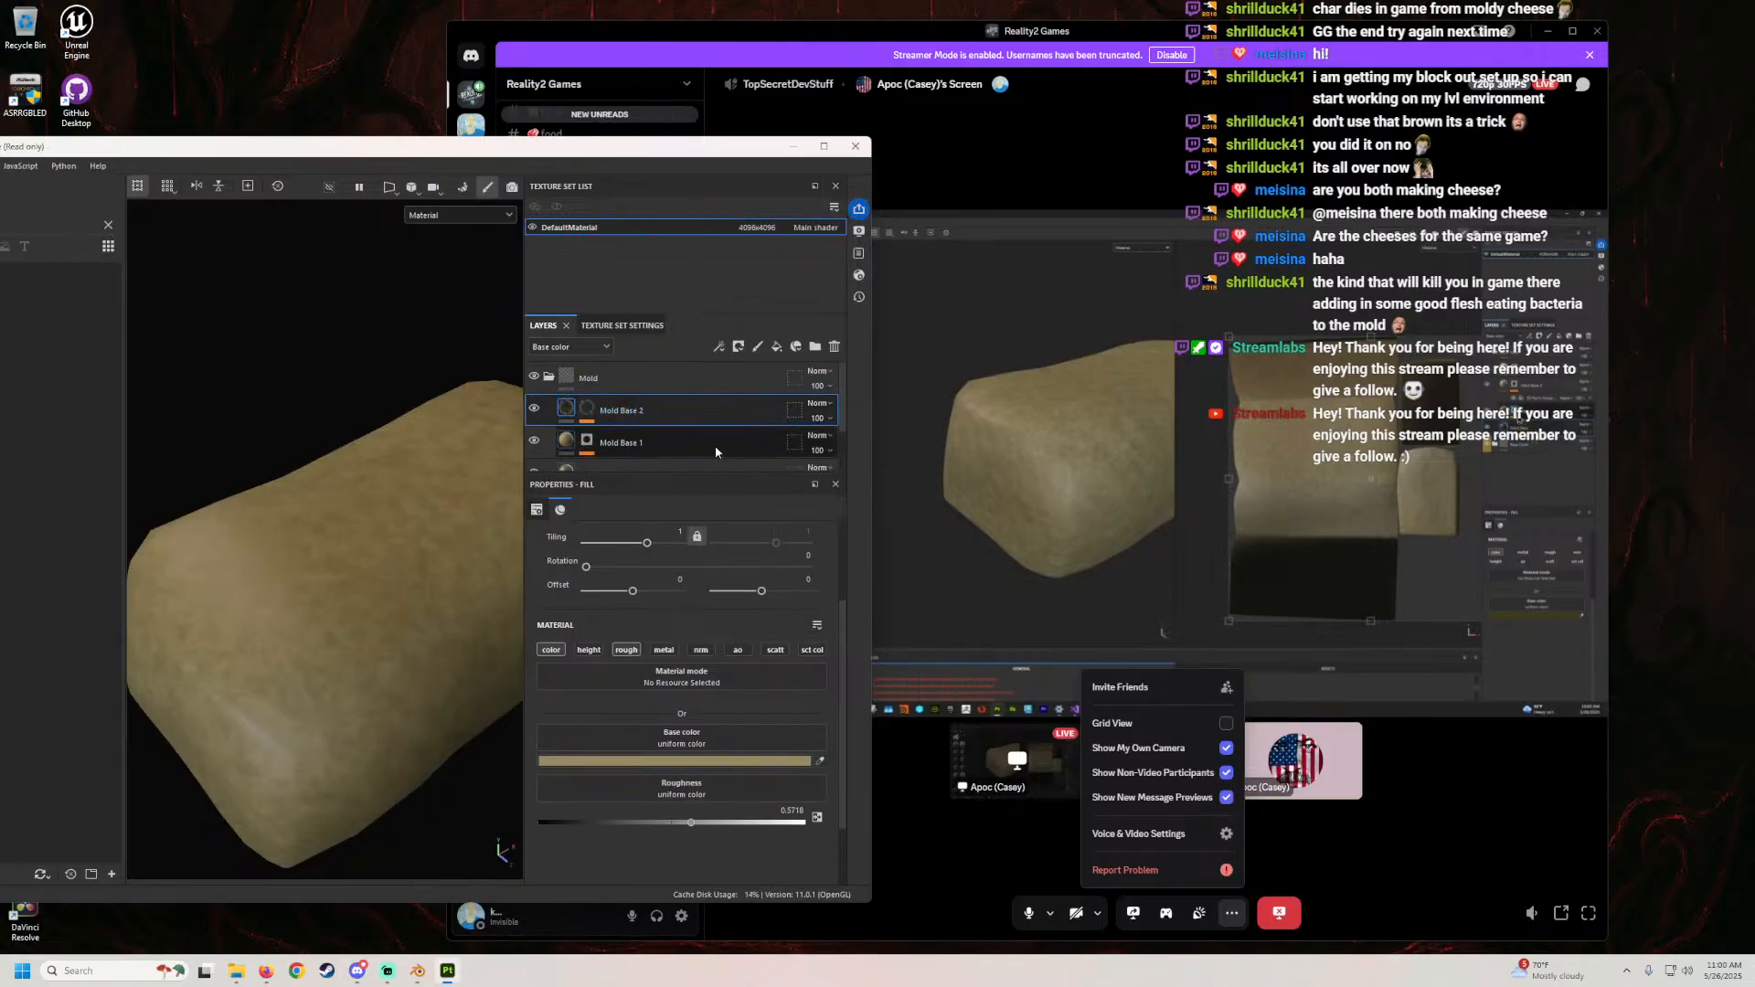
left_click(593, 410)
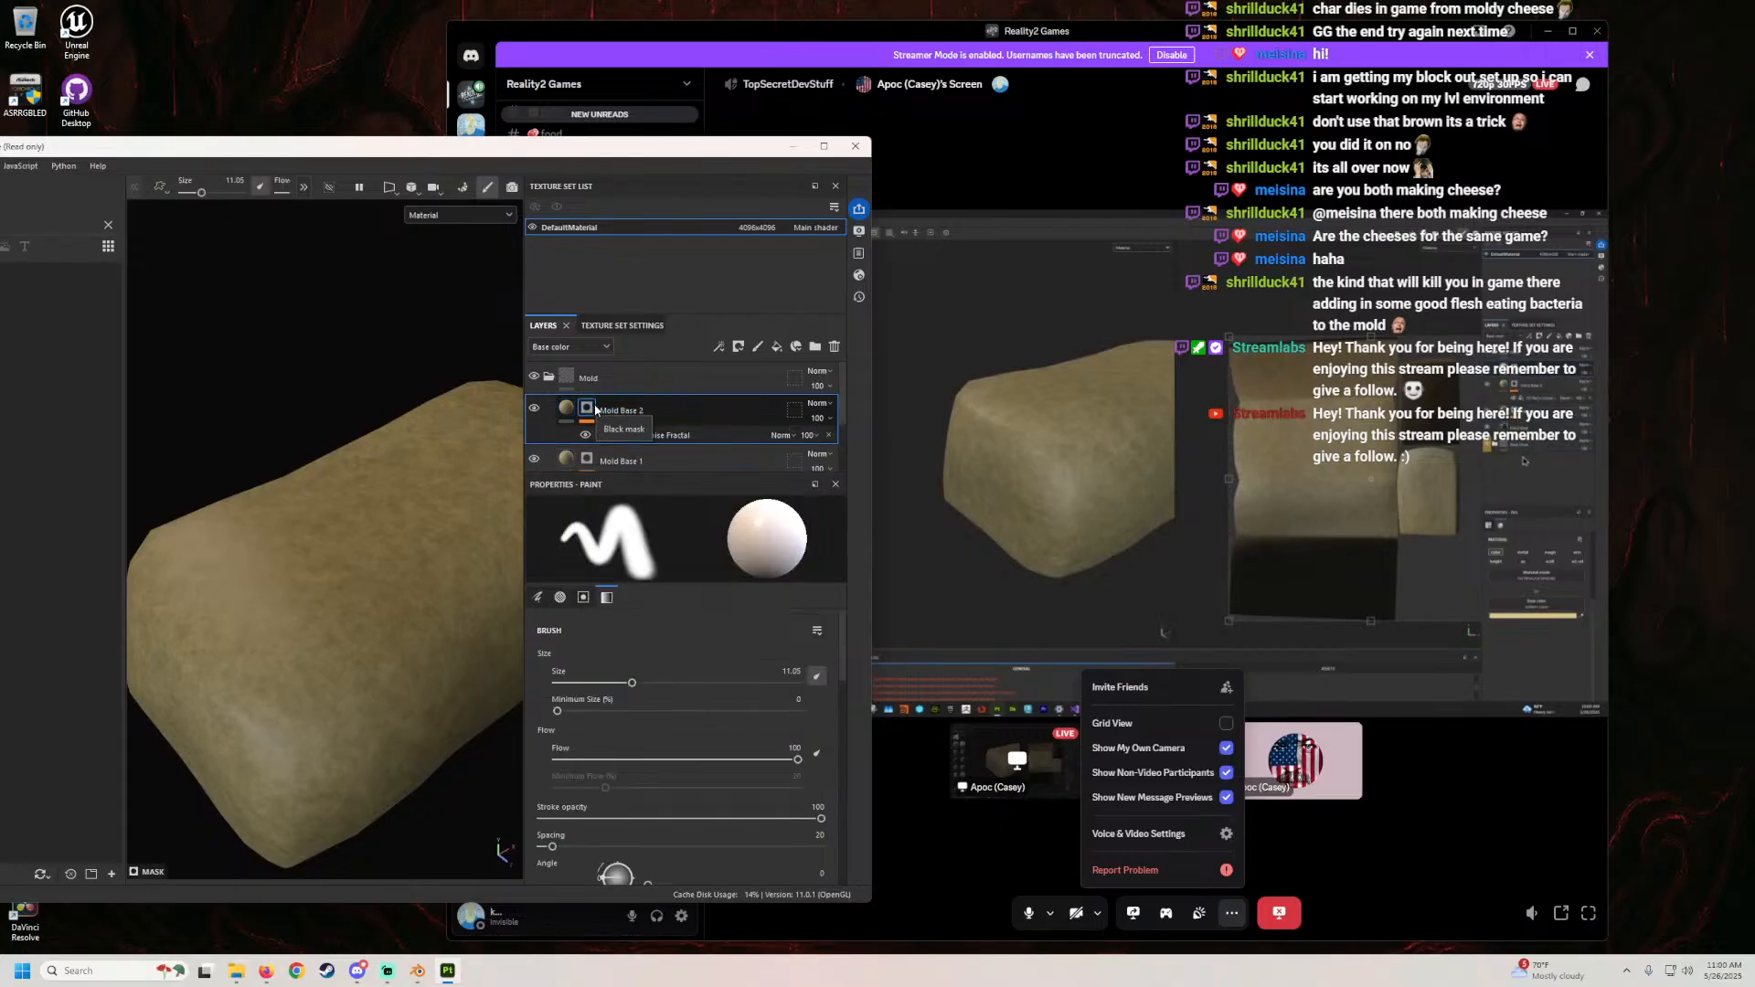
scroll(627, 439, "down", 2)
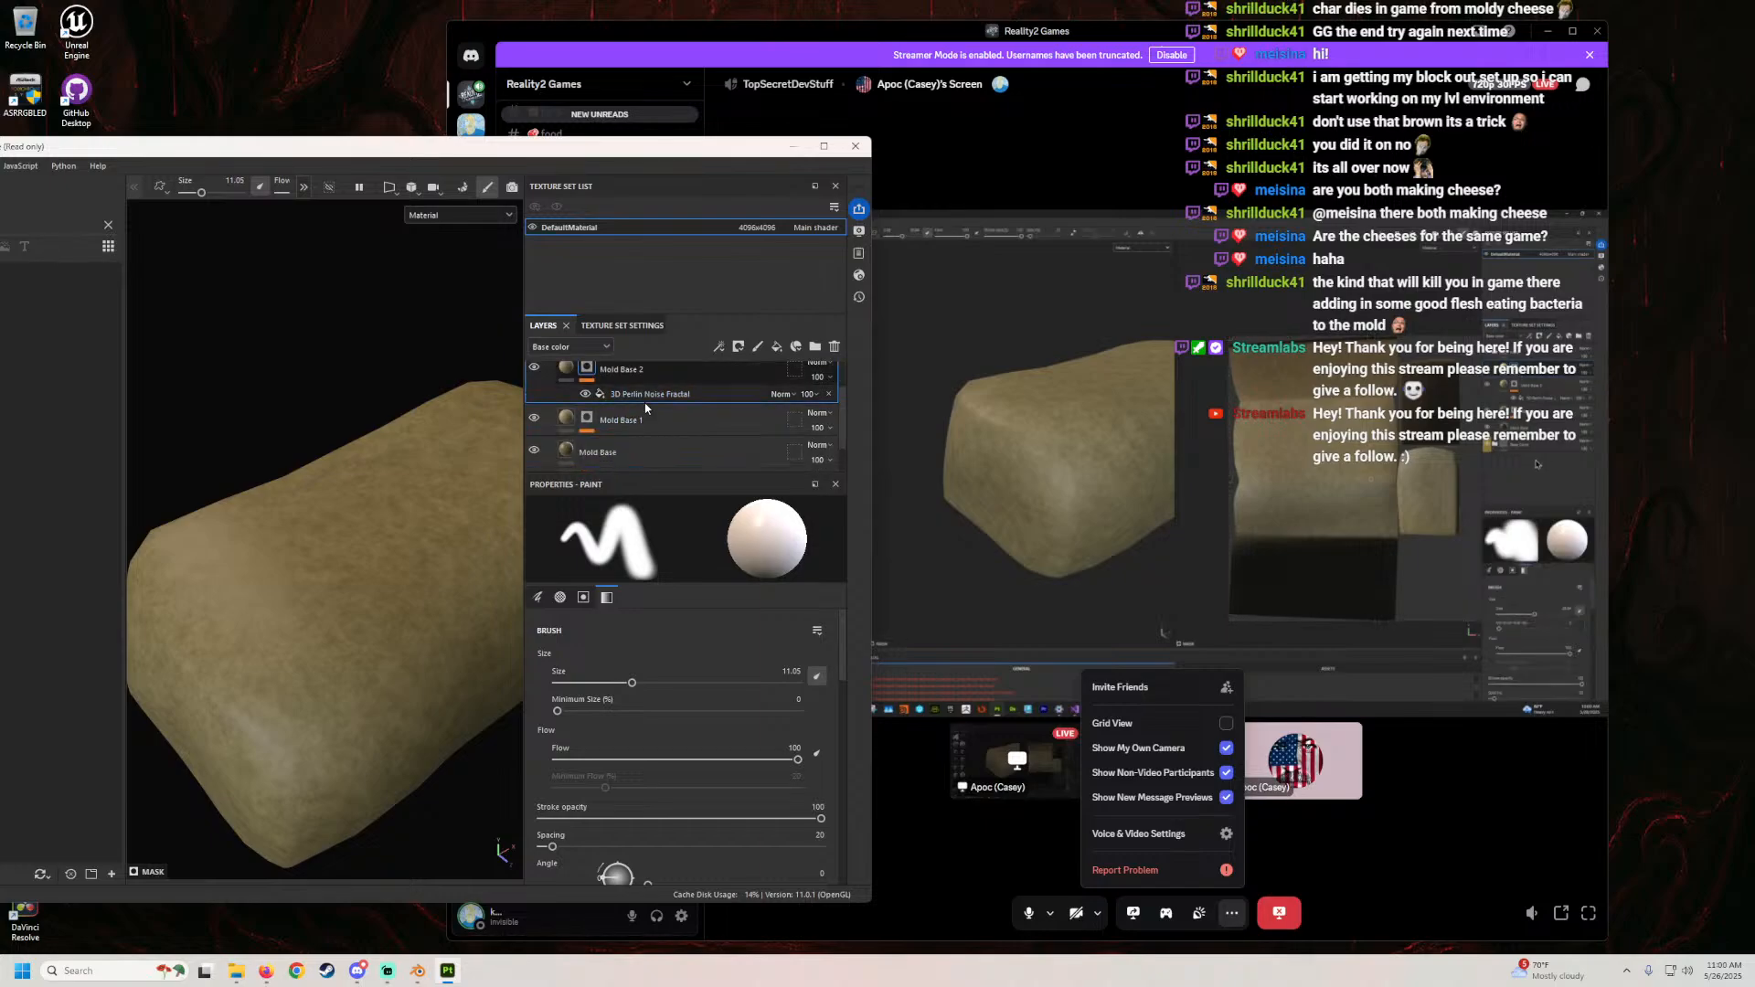
left_click(635, 396)
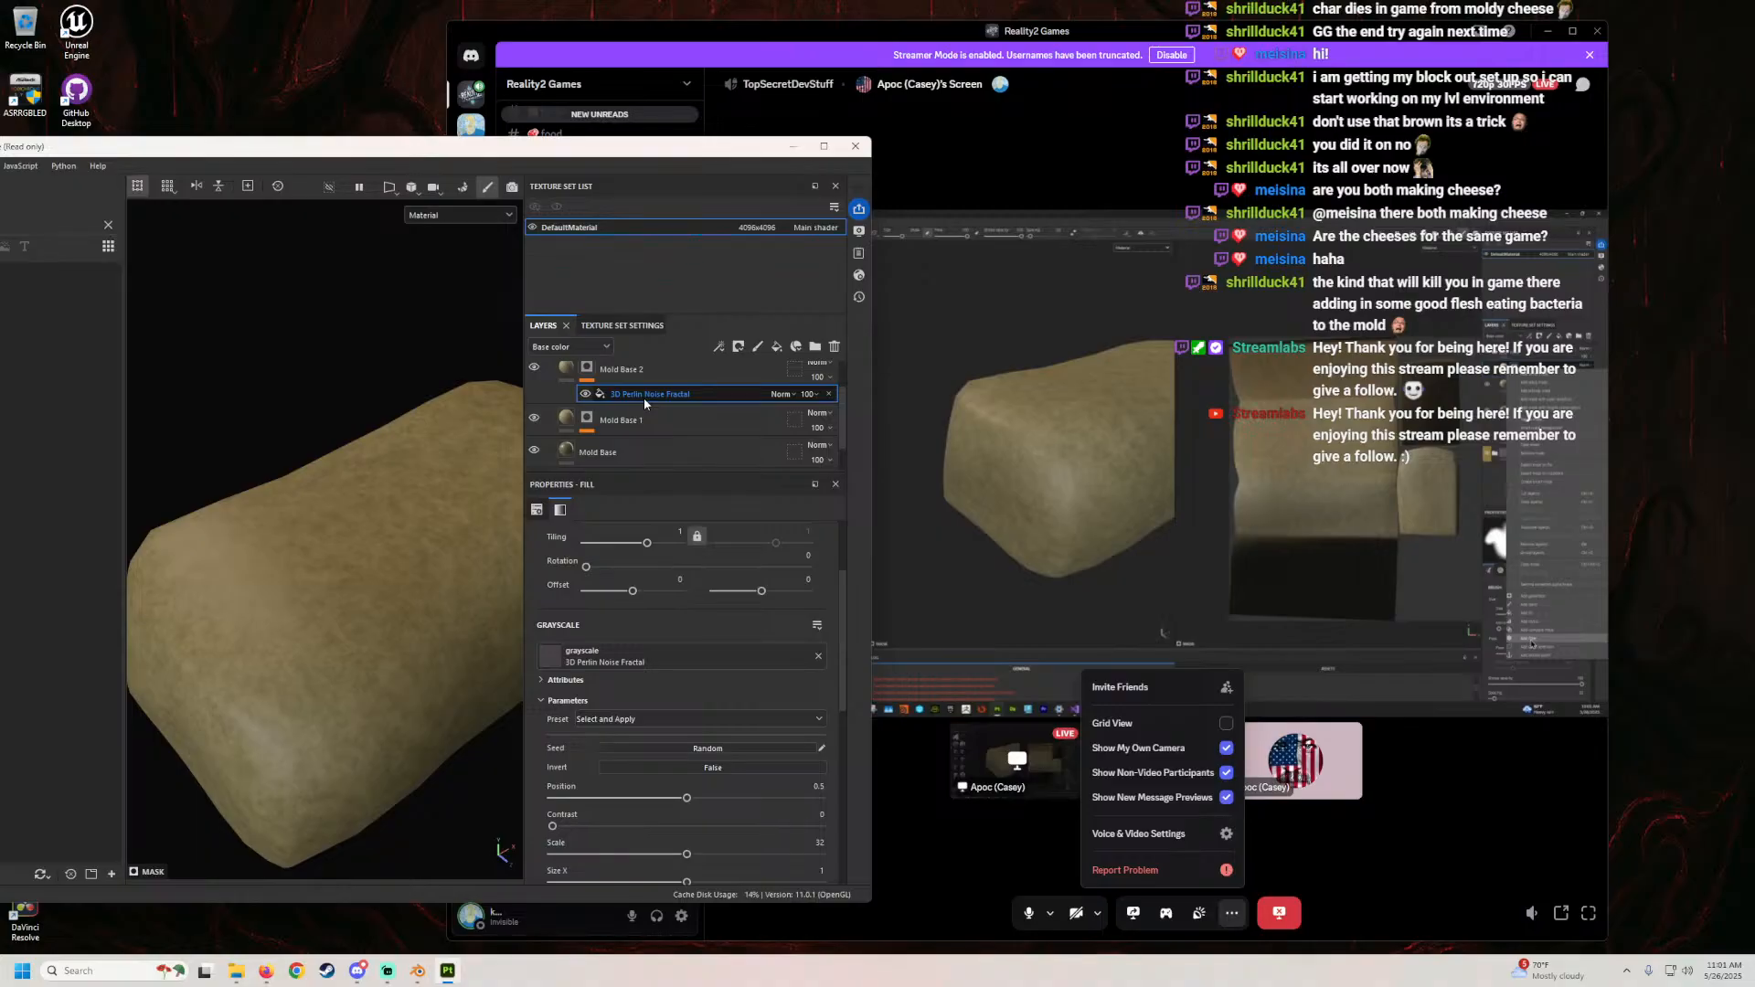
left_click_drag(553, 153, 533, 155)
scroll(375, 556, "up", 2)
scroll(375, 557, "down", 2)
mouse_move(375, 558)
left_mouse_down("alt")
mouse_move(362, 403)
mouse_move(365, 563)
left_mouse_up("alt")
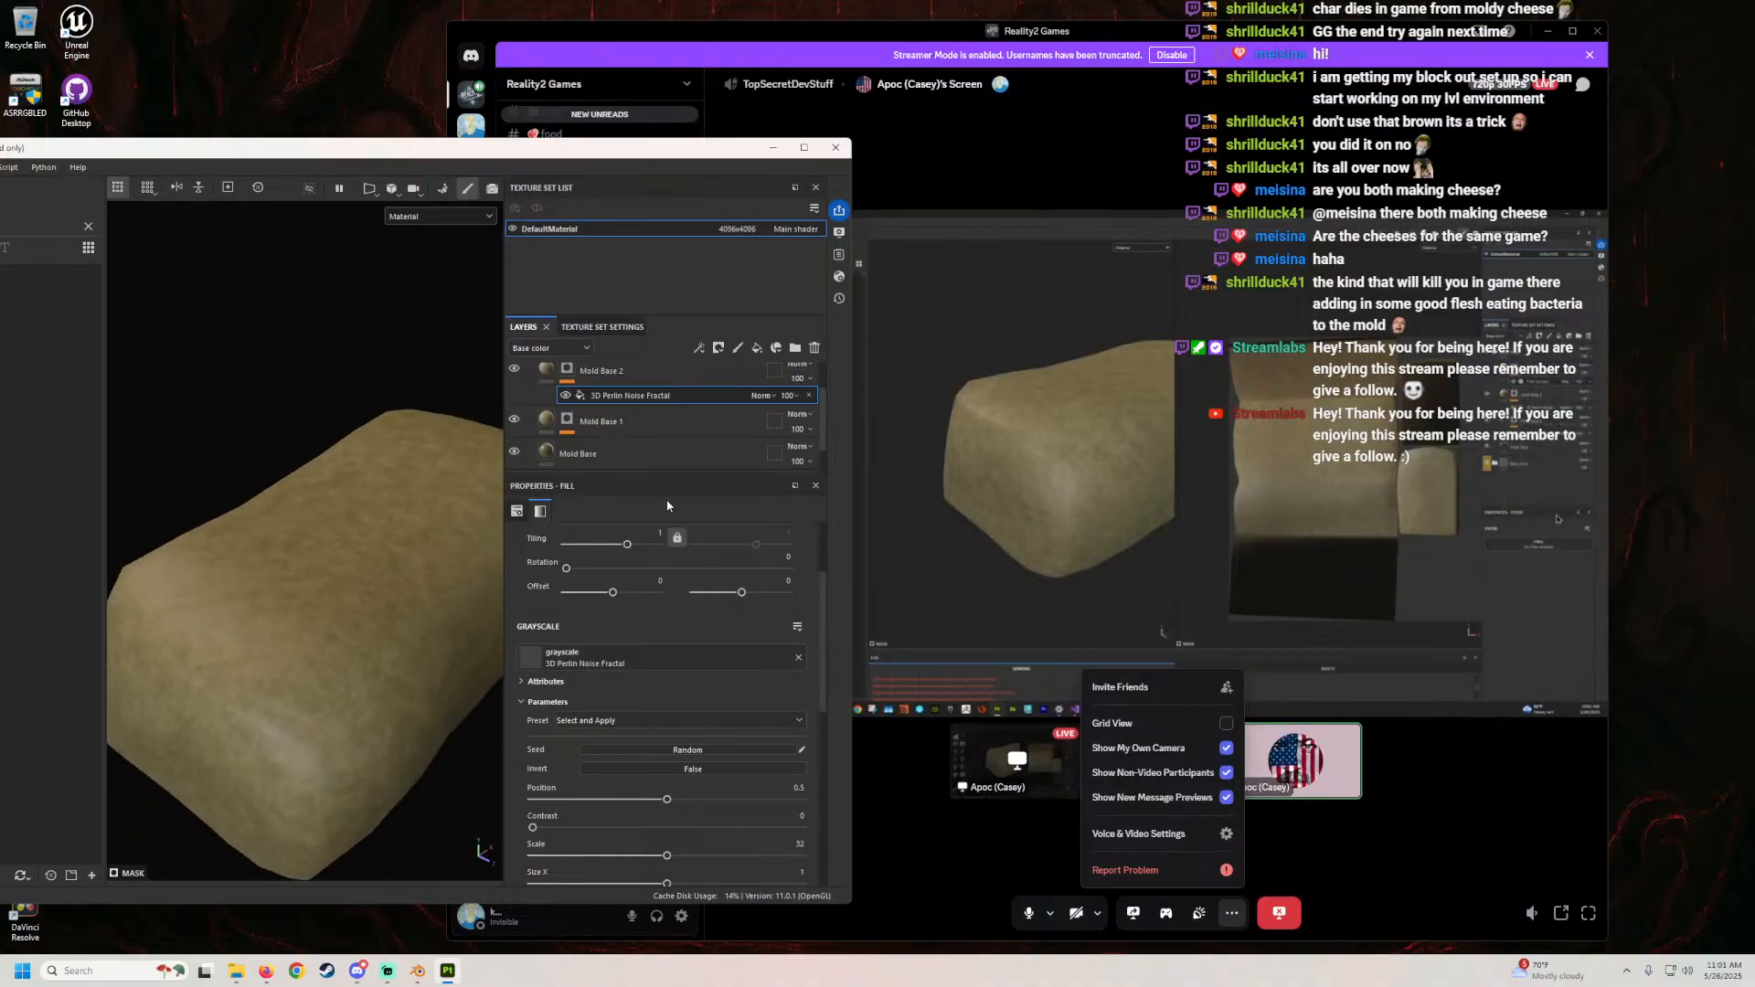
scroll(545, 780, "down", 8)
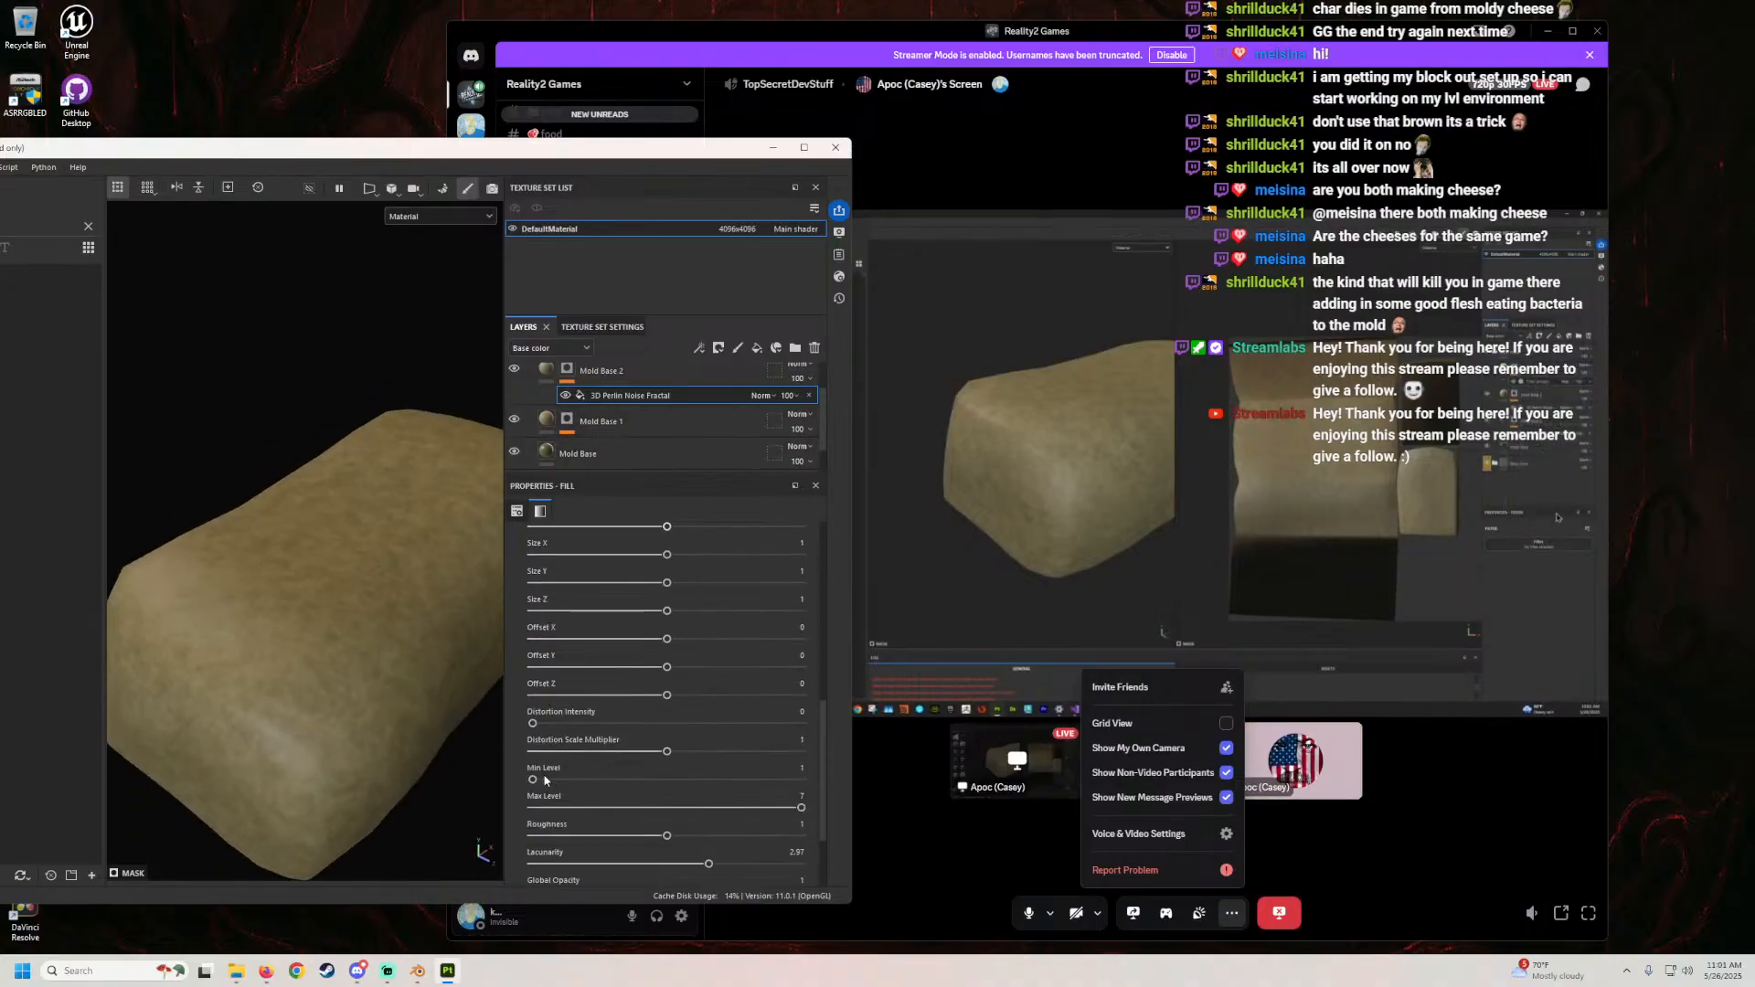
scroll(546, 784, "up", 3)
scroll(629, 409, "up", 1)
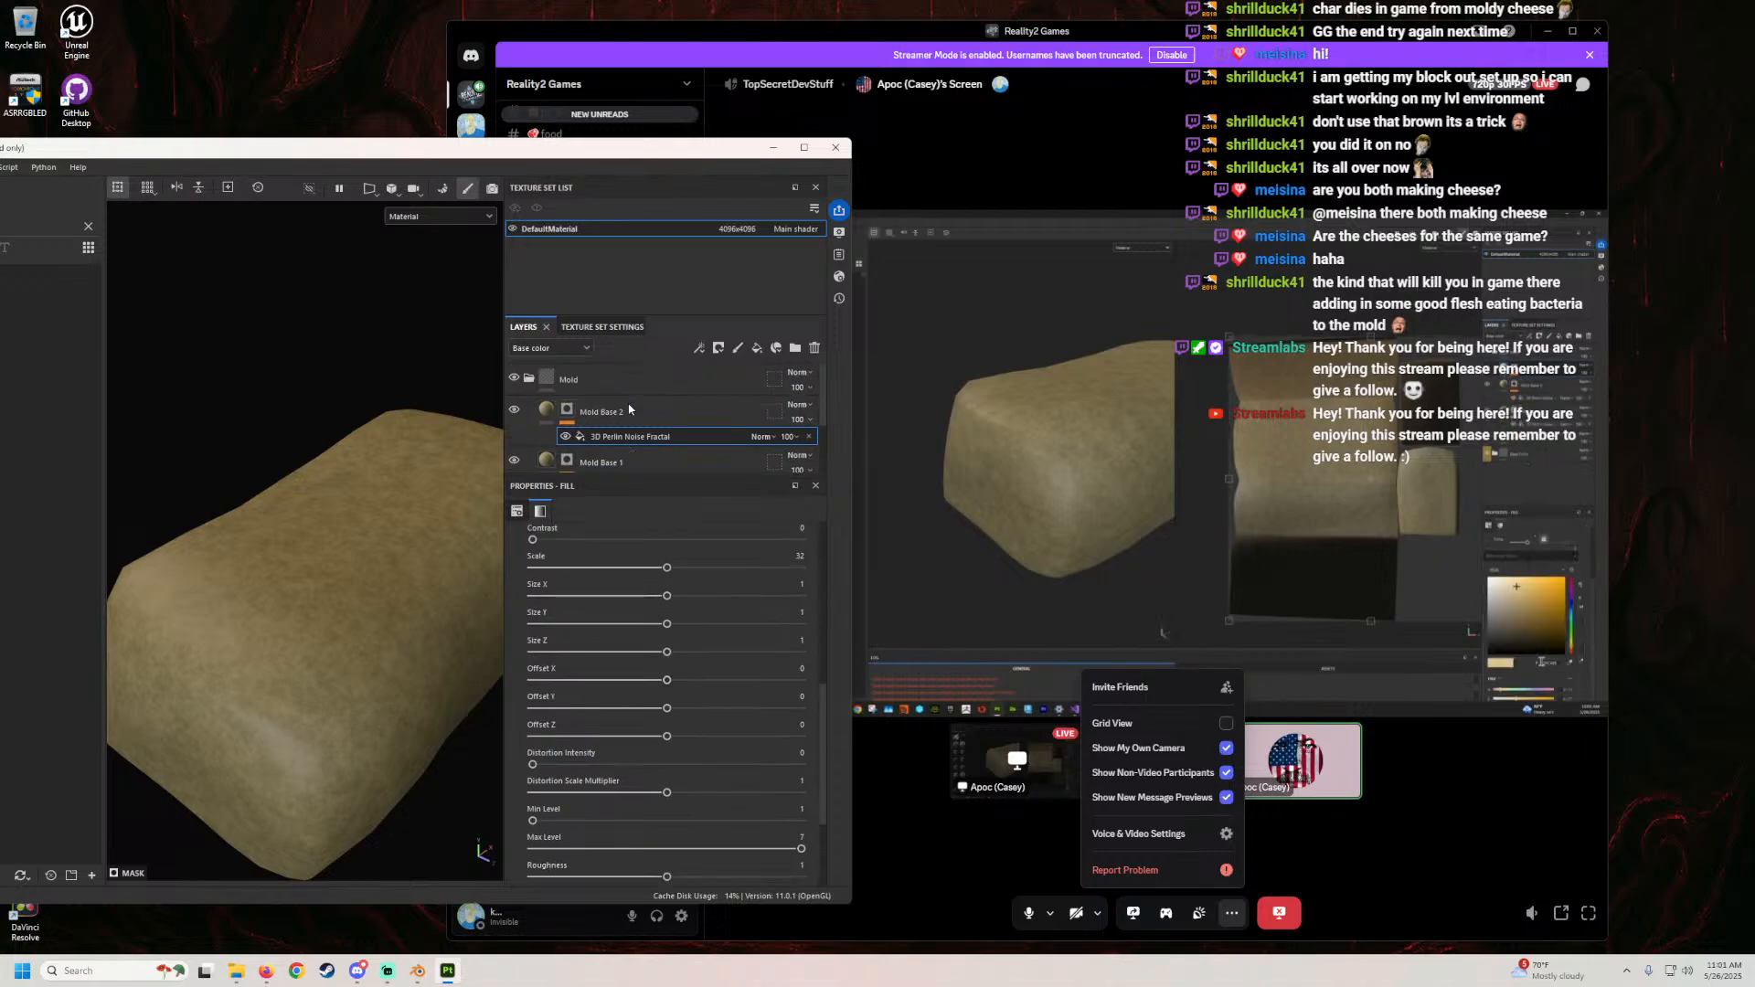
Step: Duplicate the Mold Base 2 layer and set the copy's base color to hex dfc48b
left_click(550, 411)
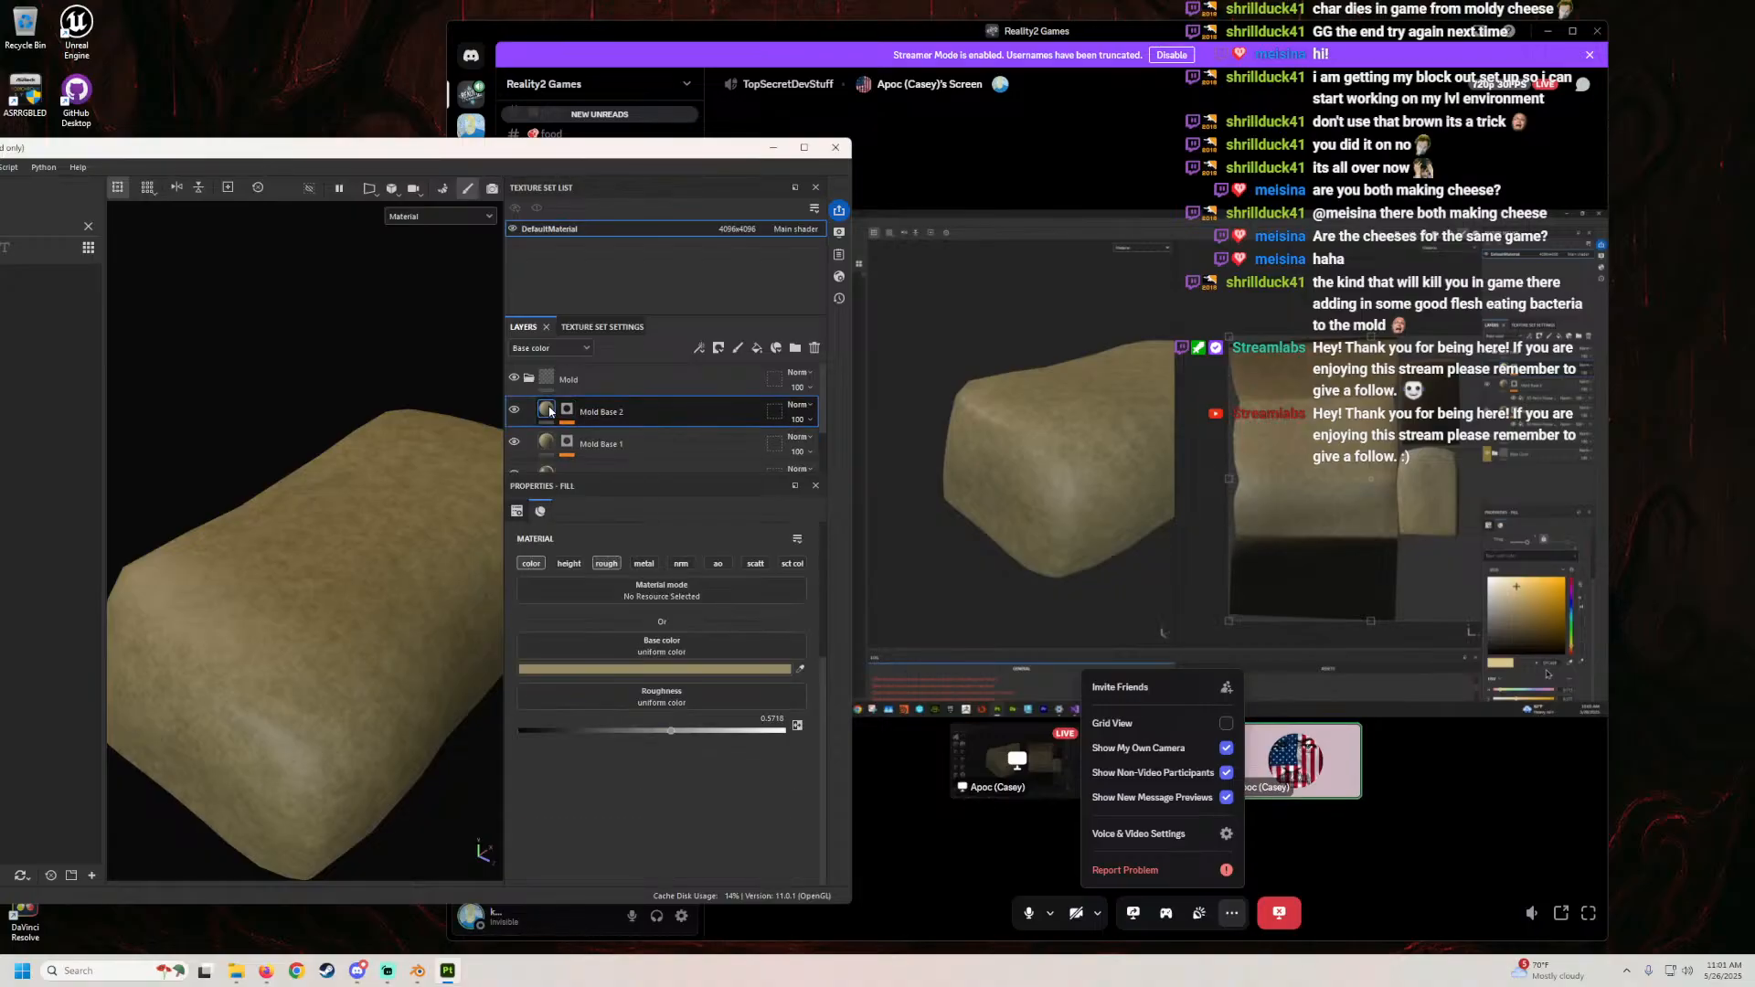
right_click(550, 410)
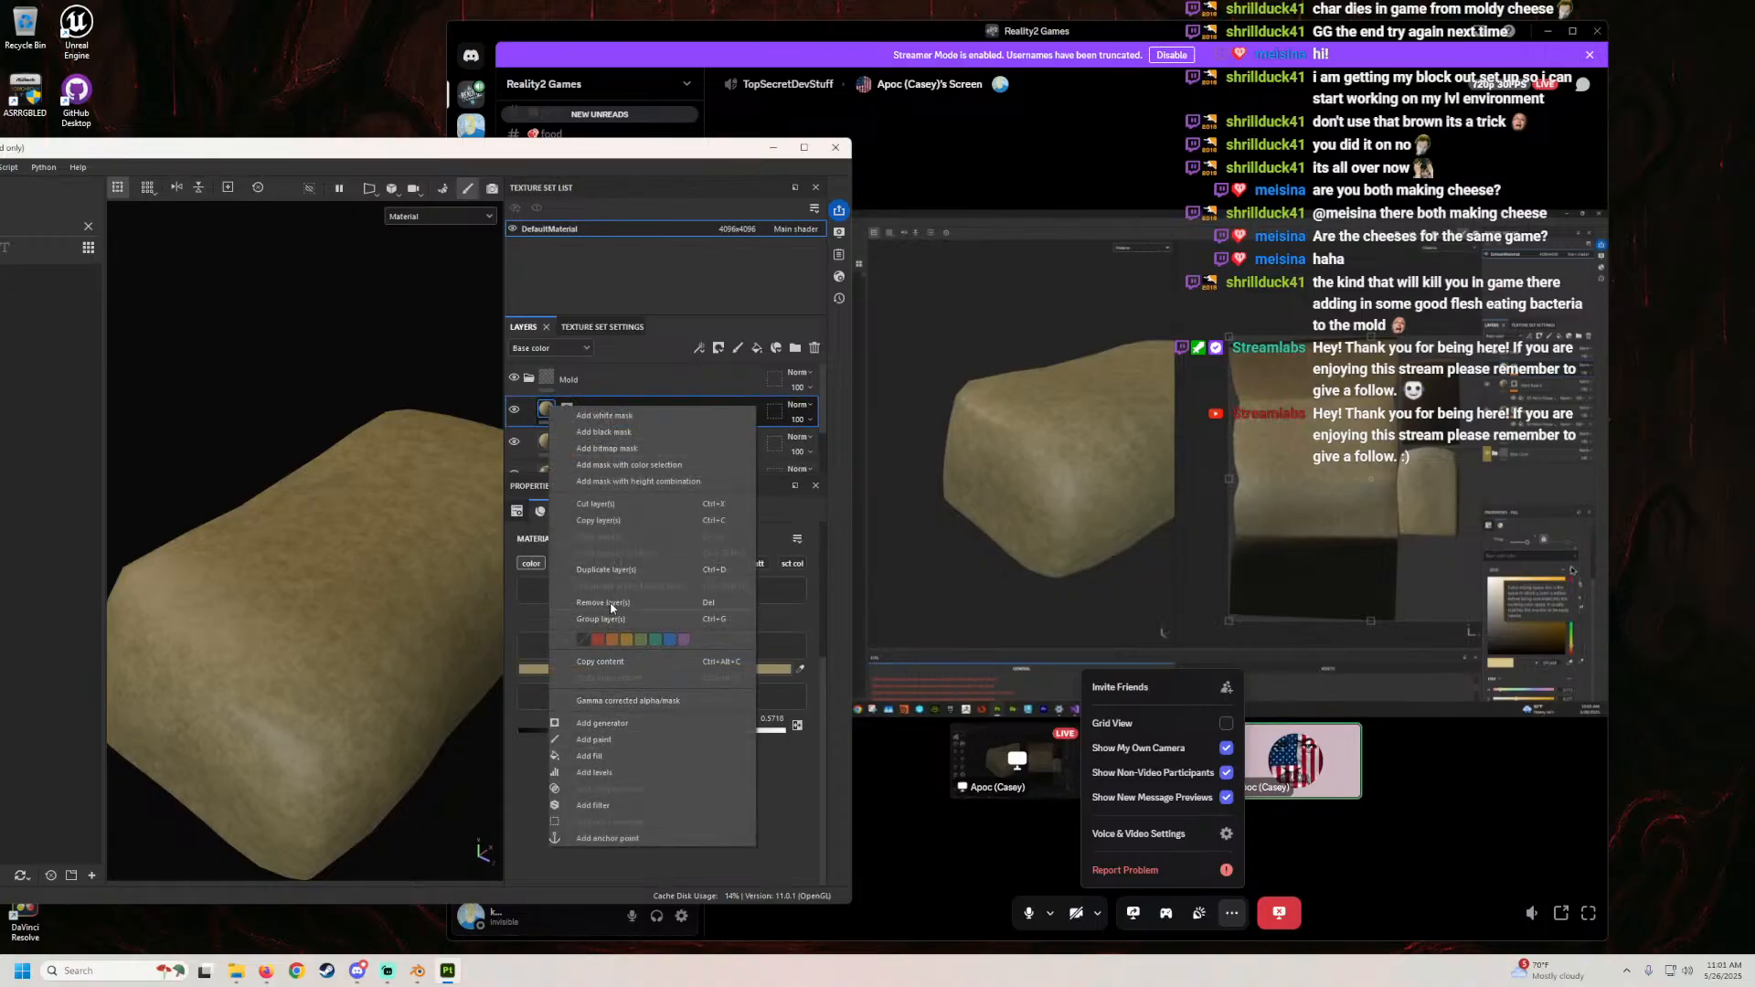
left_click(613, 568)
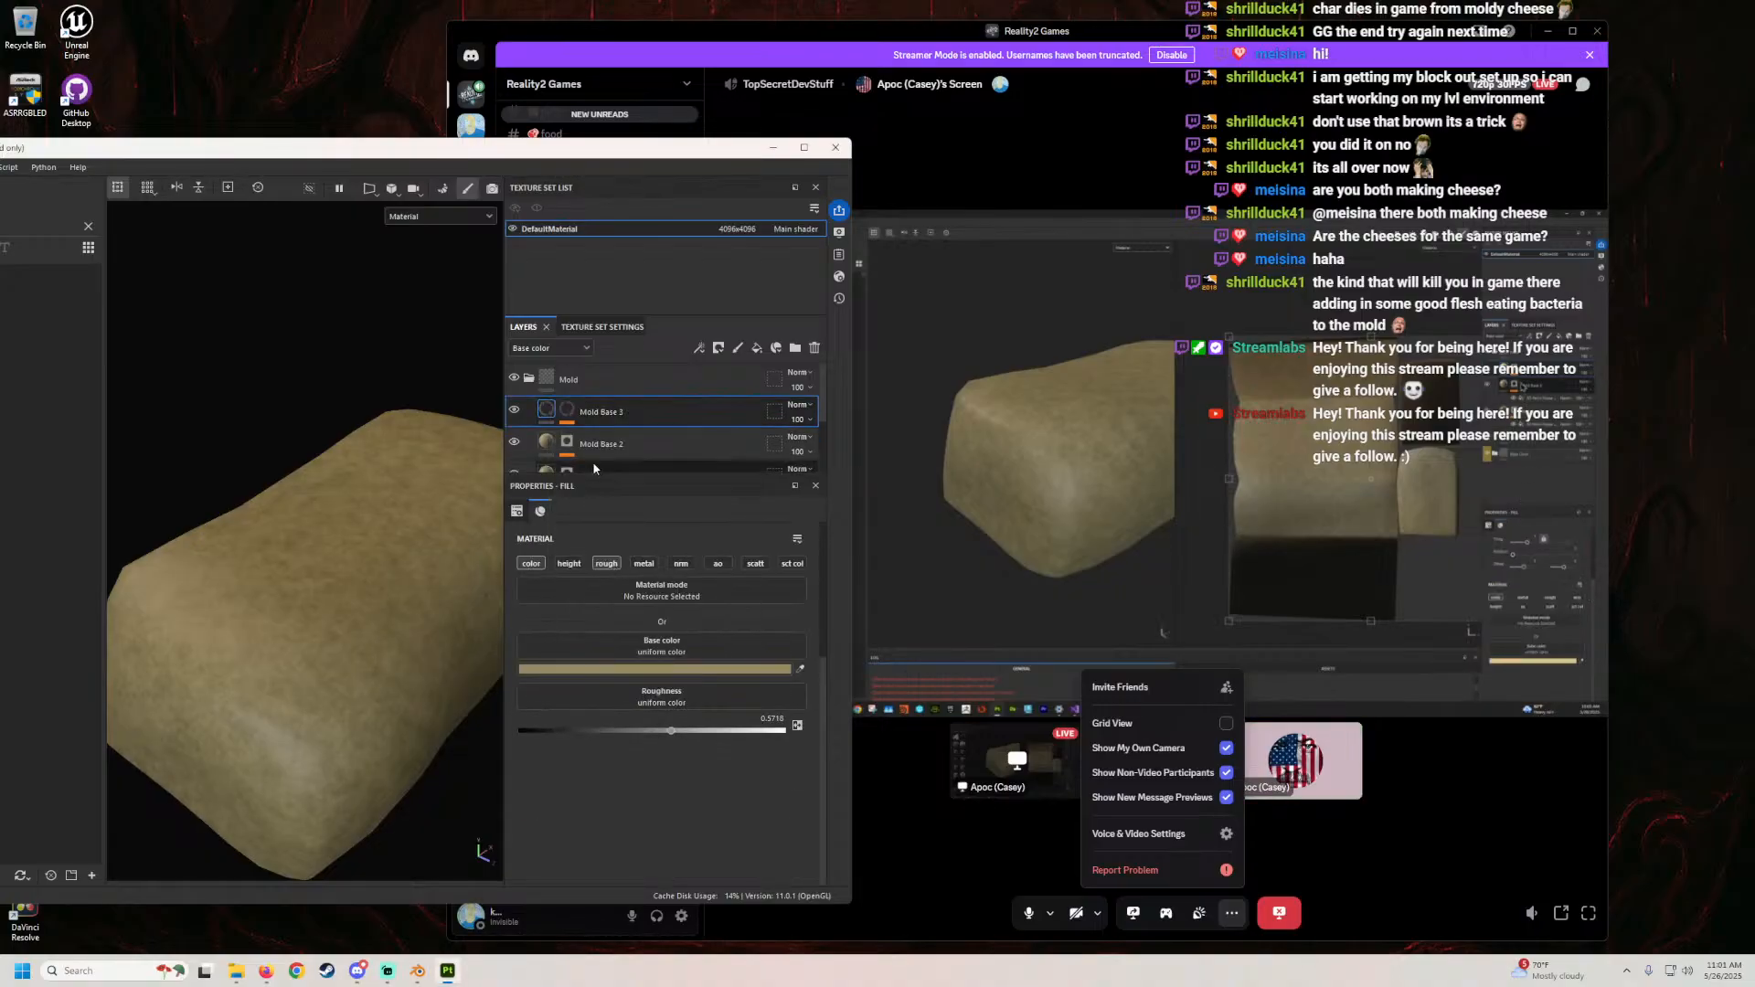
left_click(779, 670)
double_click(728, 664)
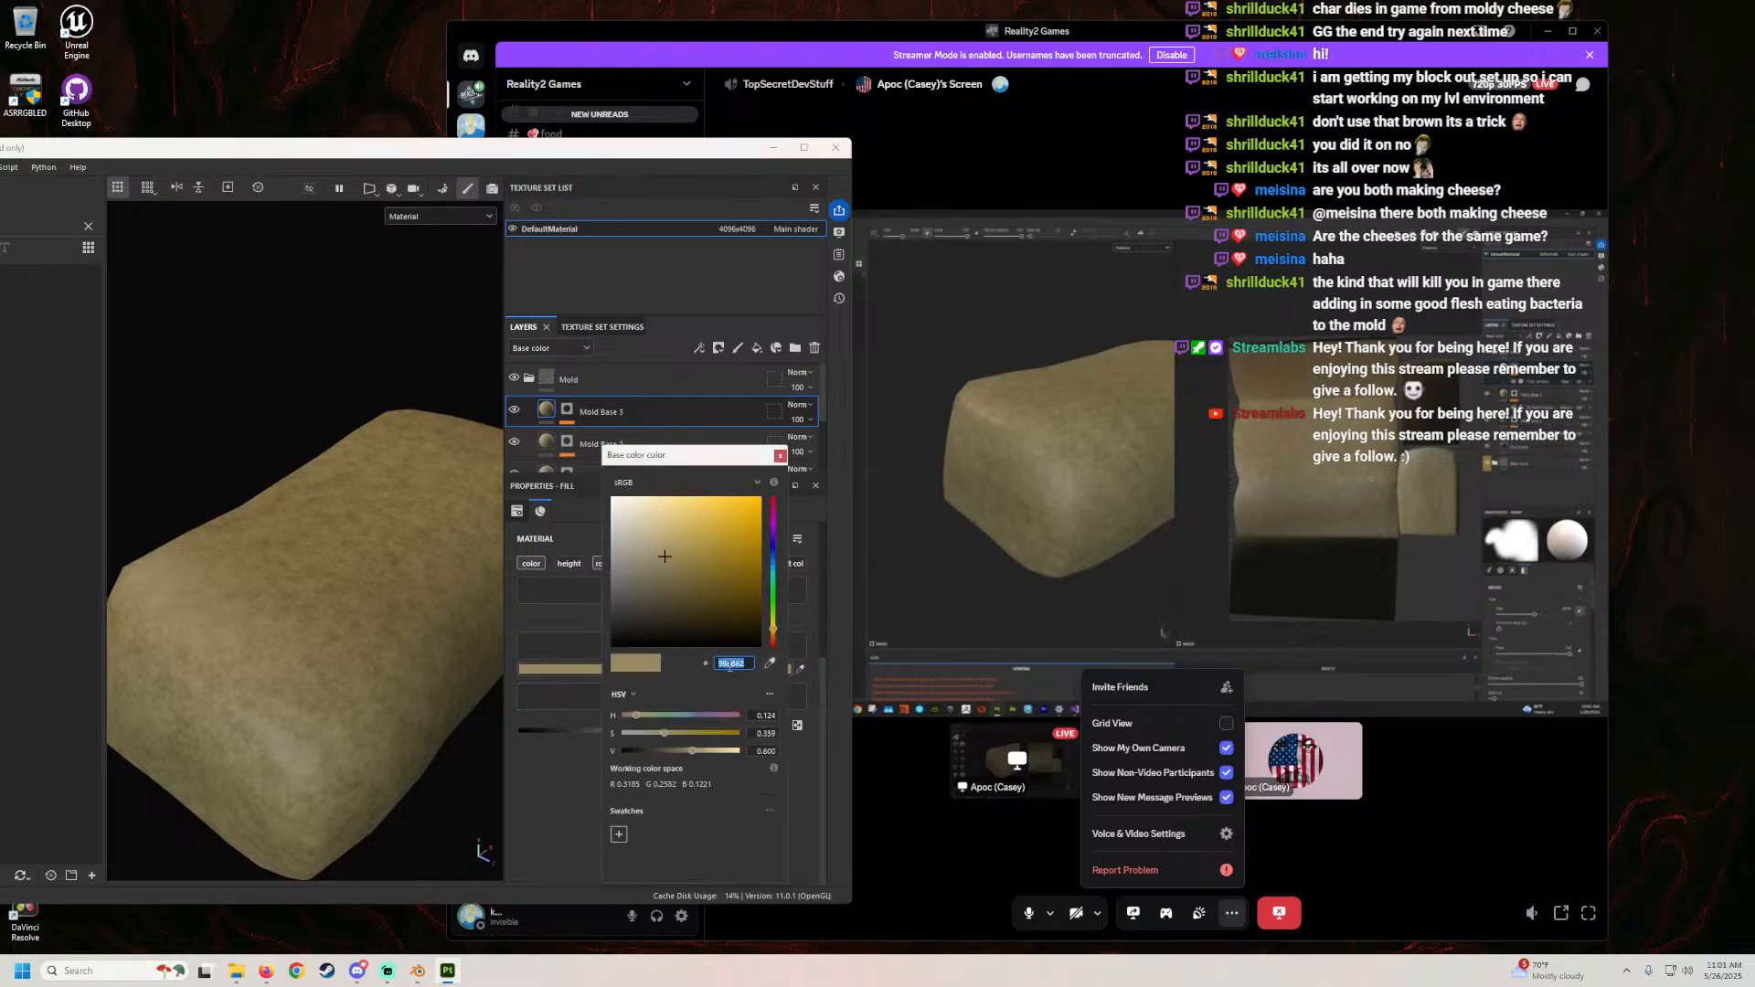
type("df")
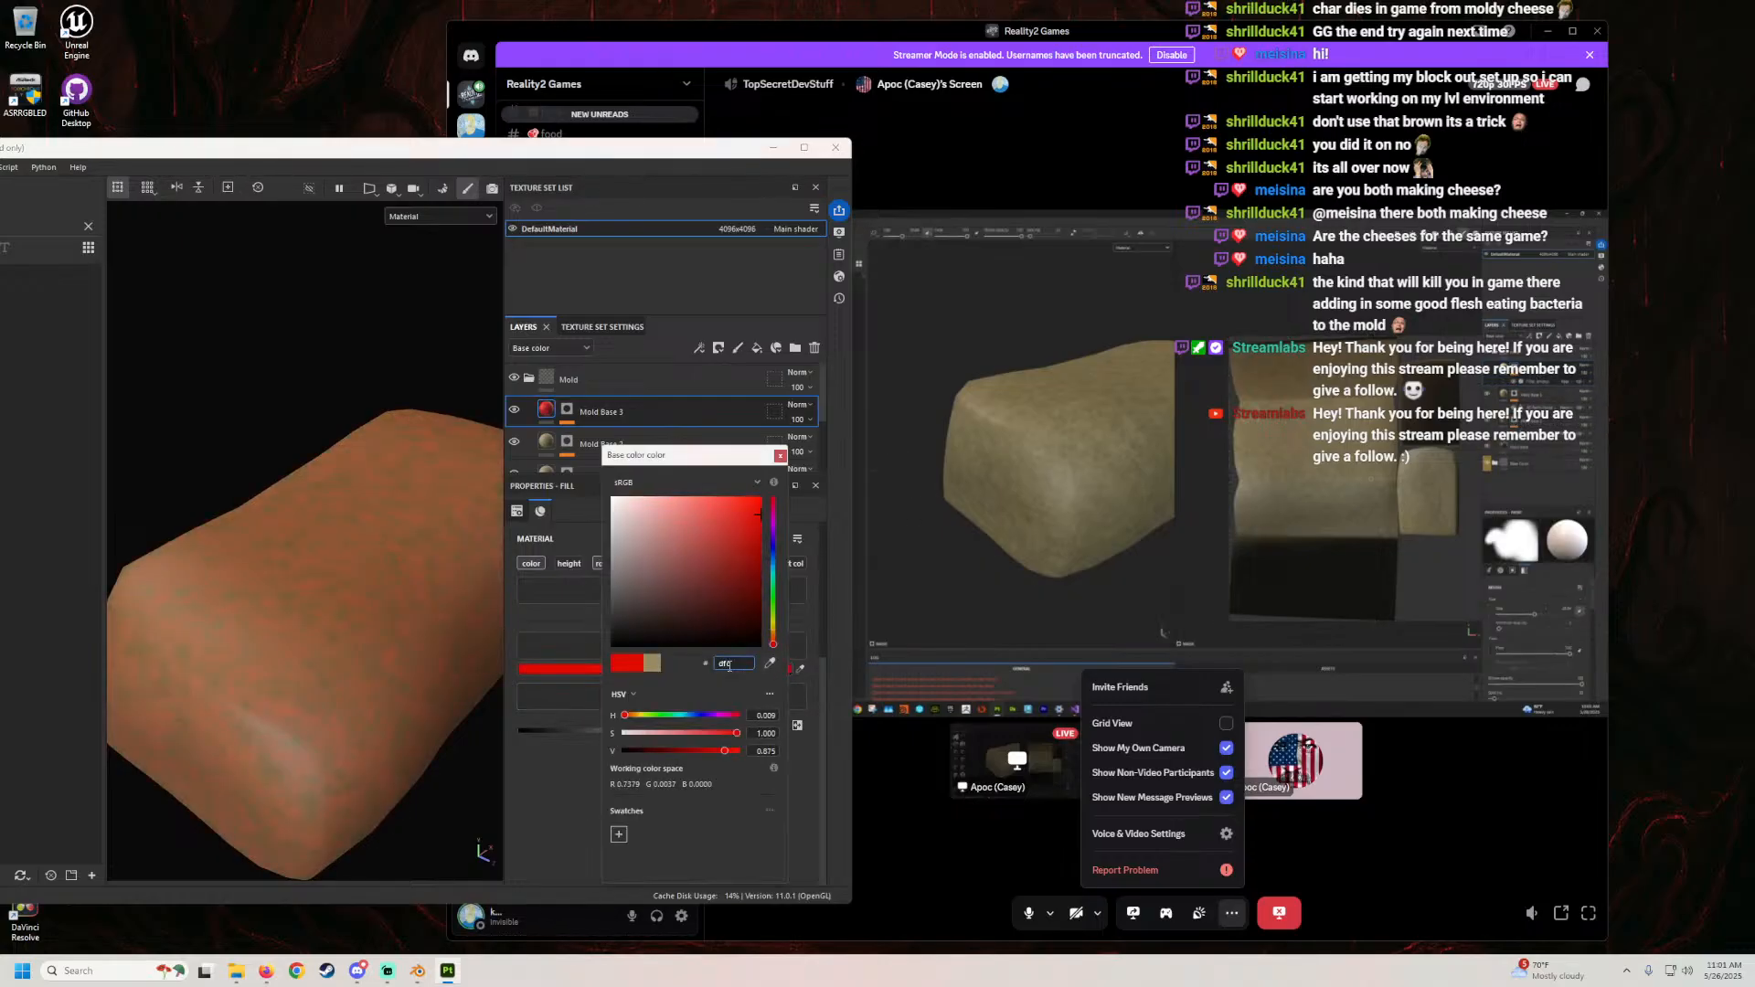
type("c48b")
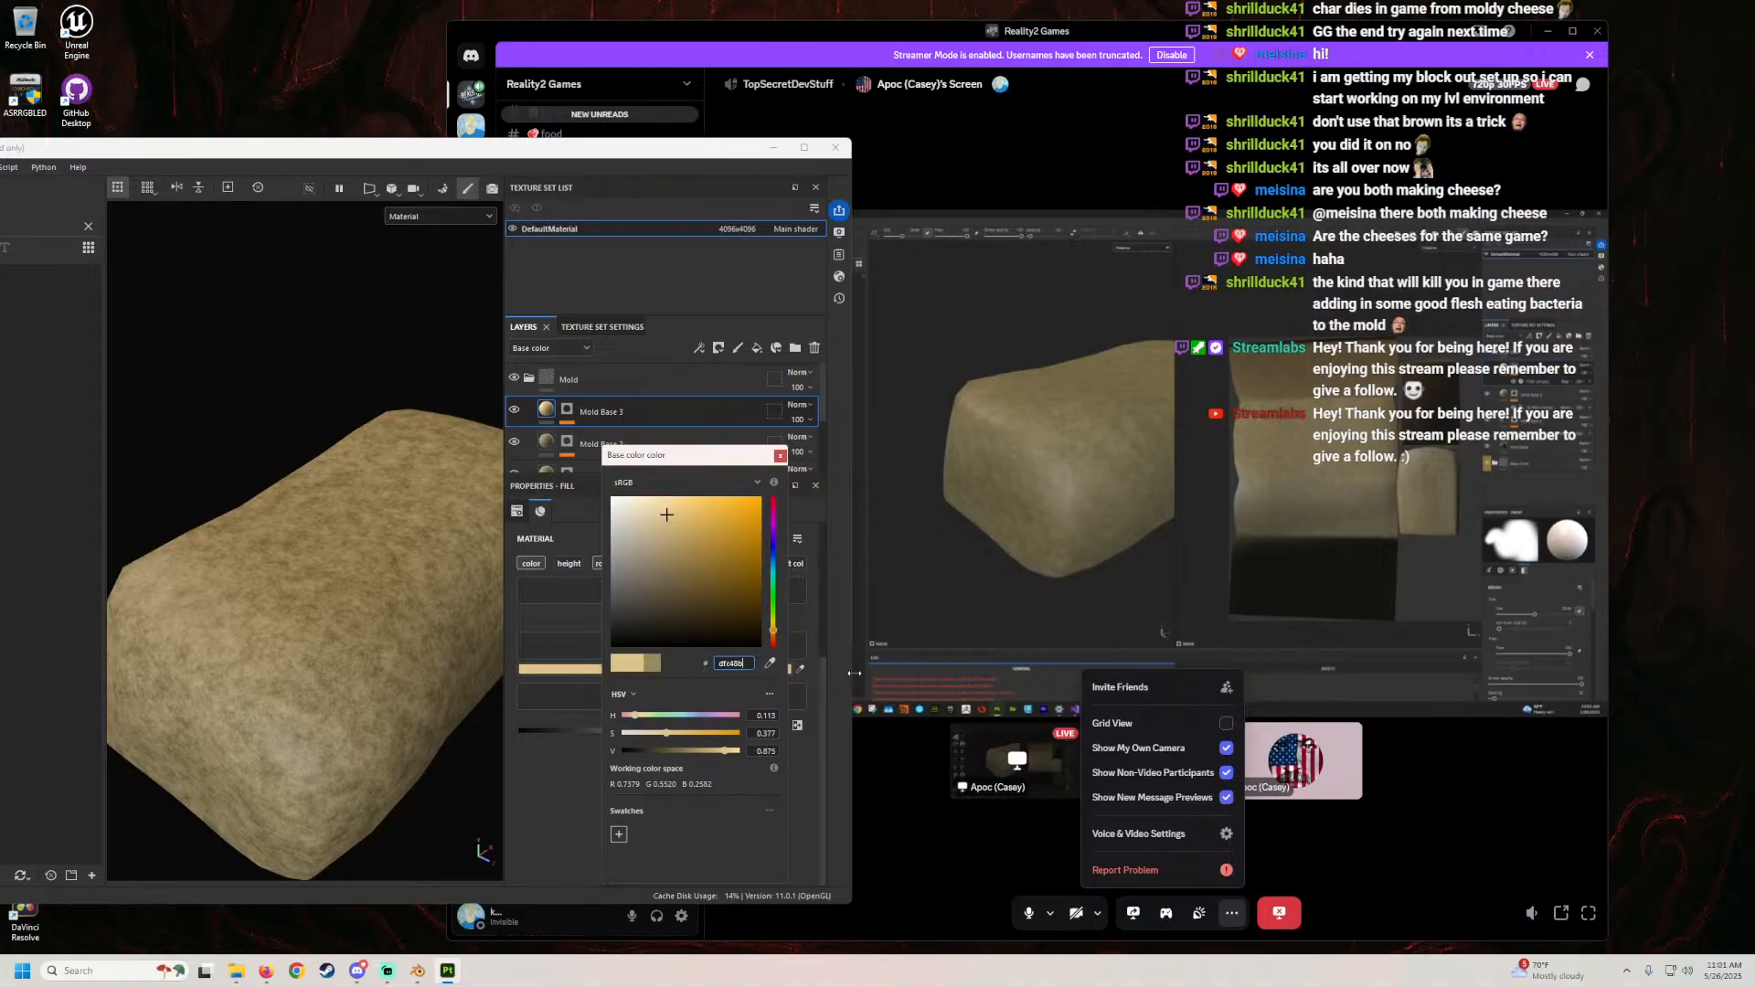
left_click(779, 456)
Step: Replace the 3D Perlin Noise Fractal in Mold Base 3's mask with a new empty fill
left_click(567, 409)
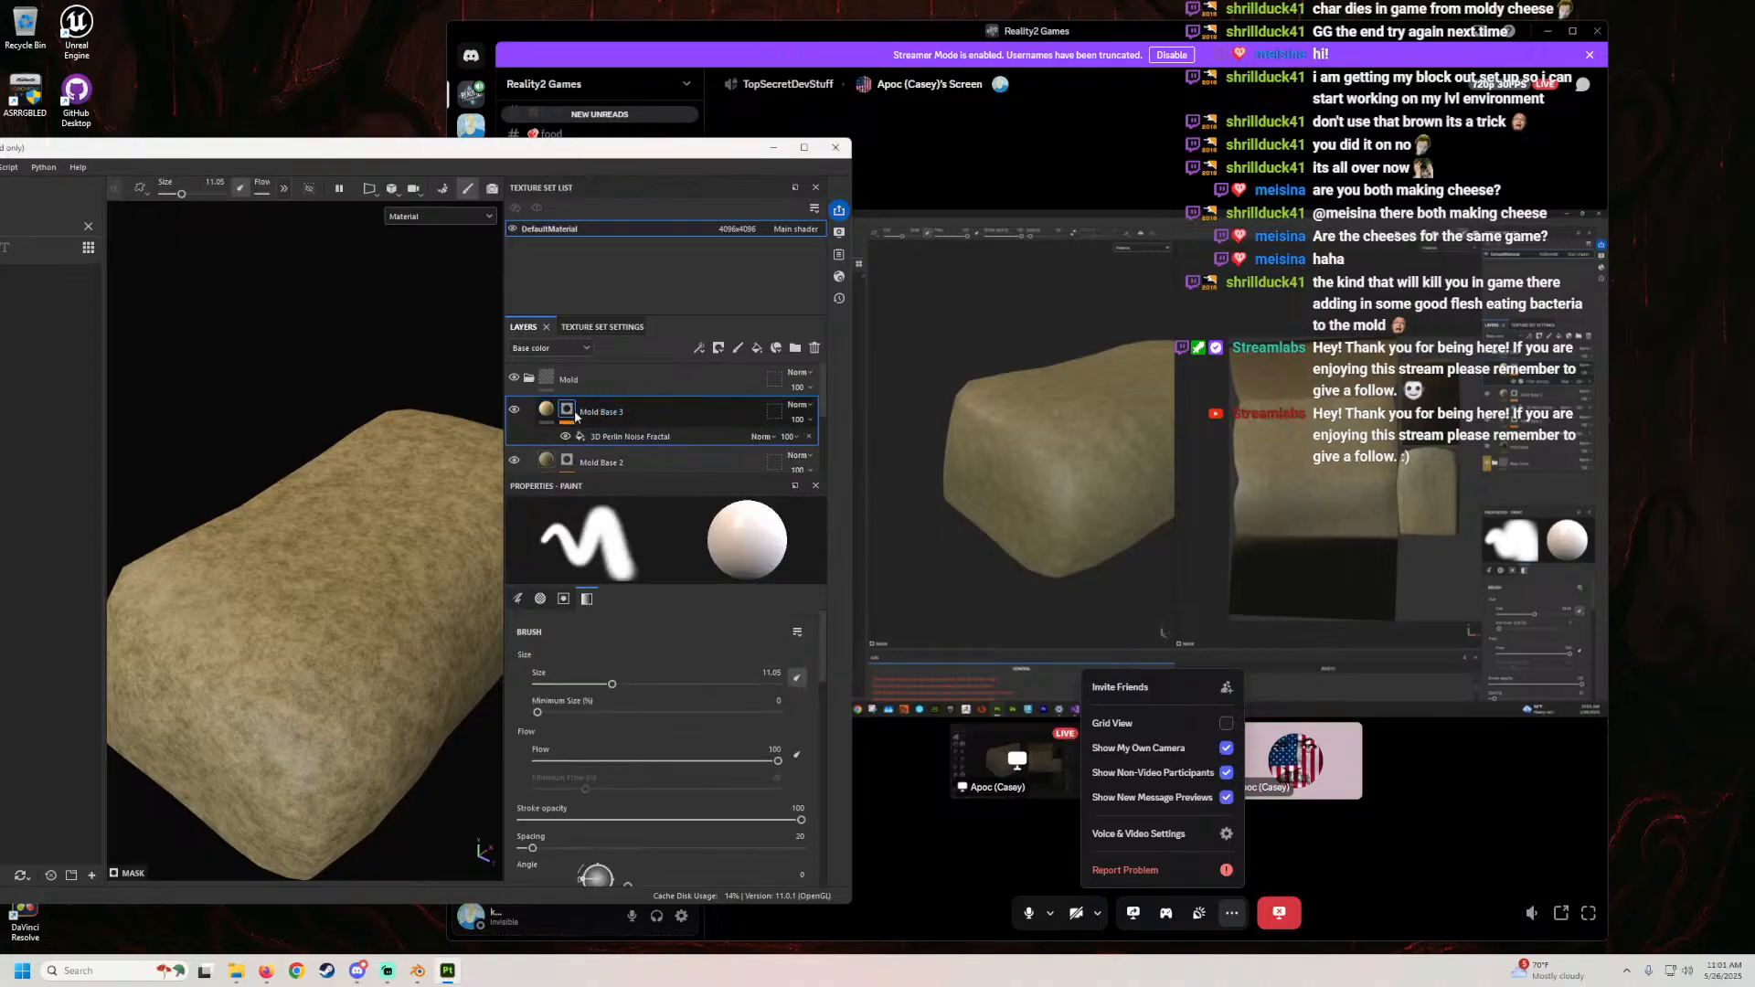
left_click(648, 437)
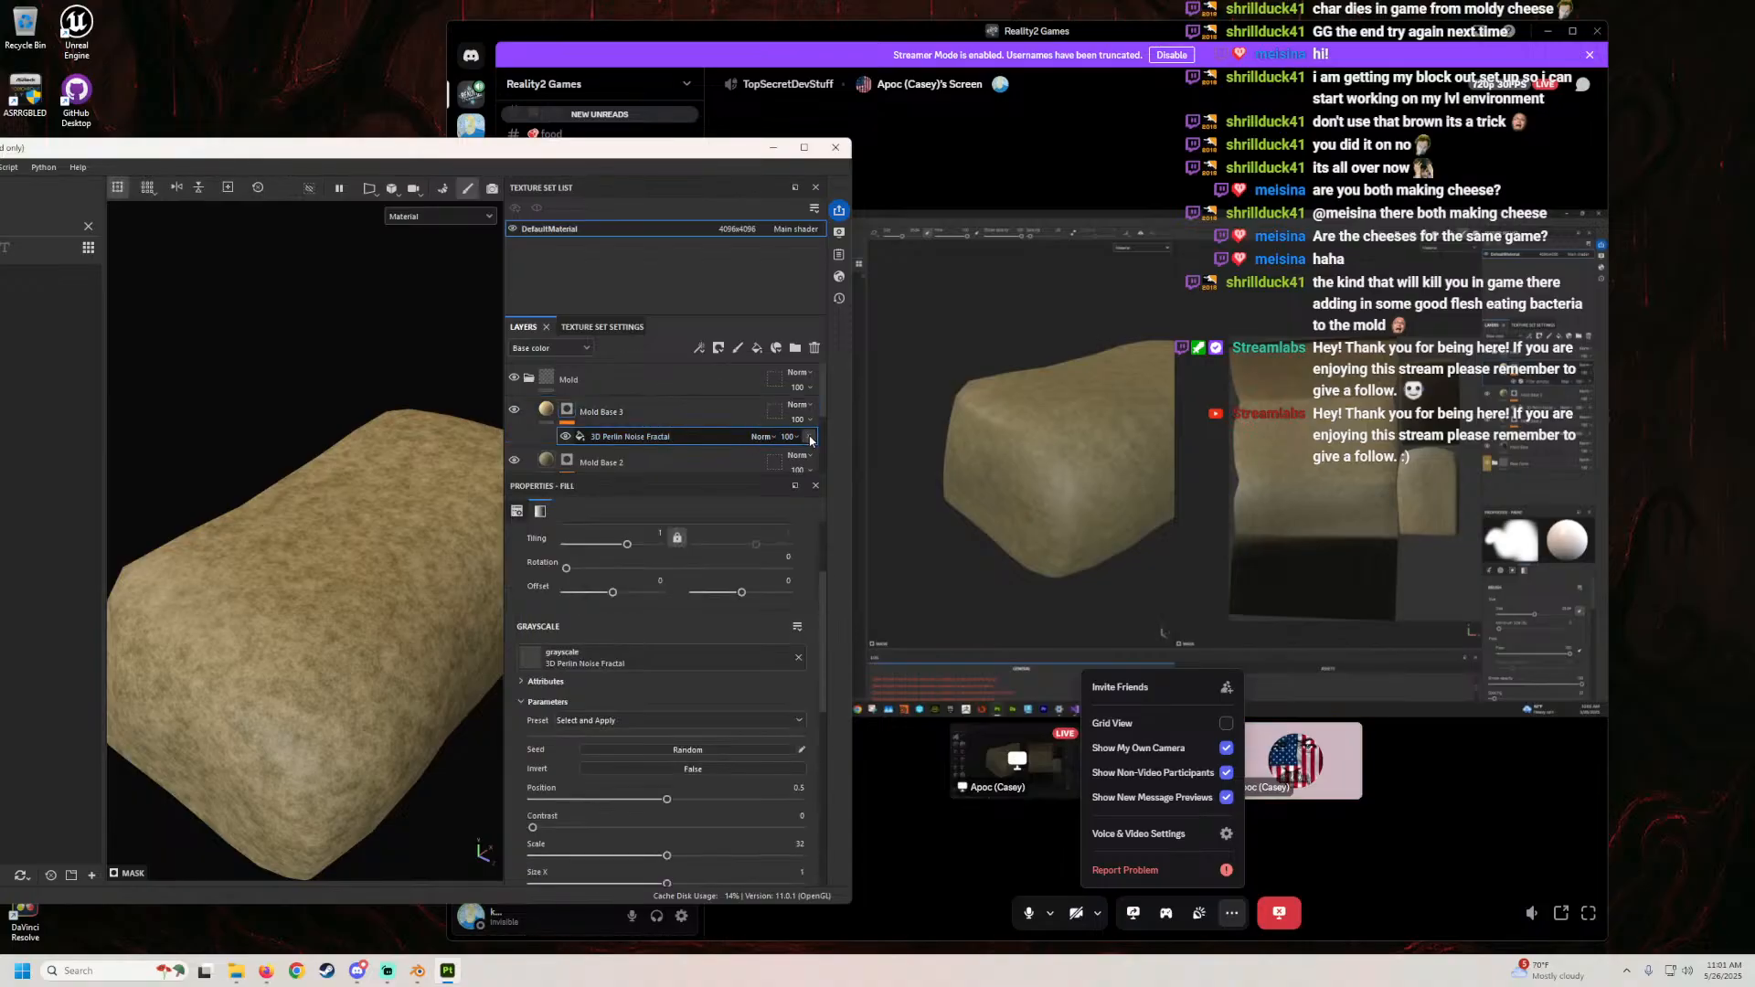
left_click(566, 409)
right_click(568, 410)
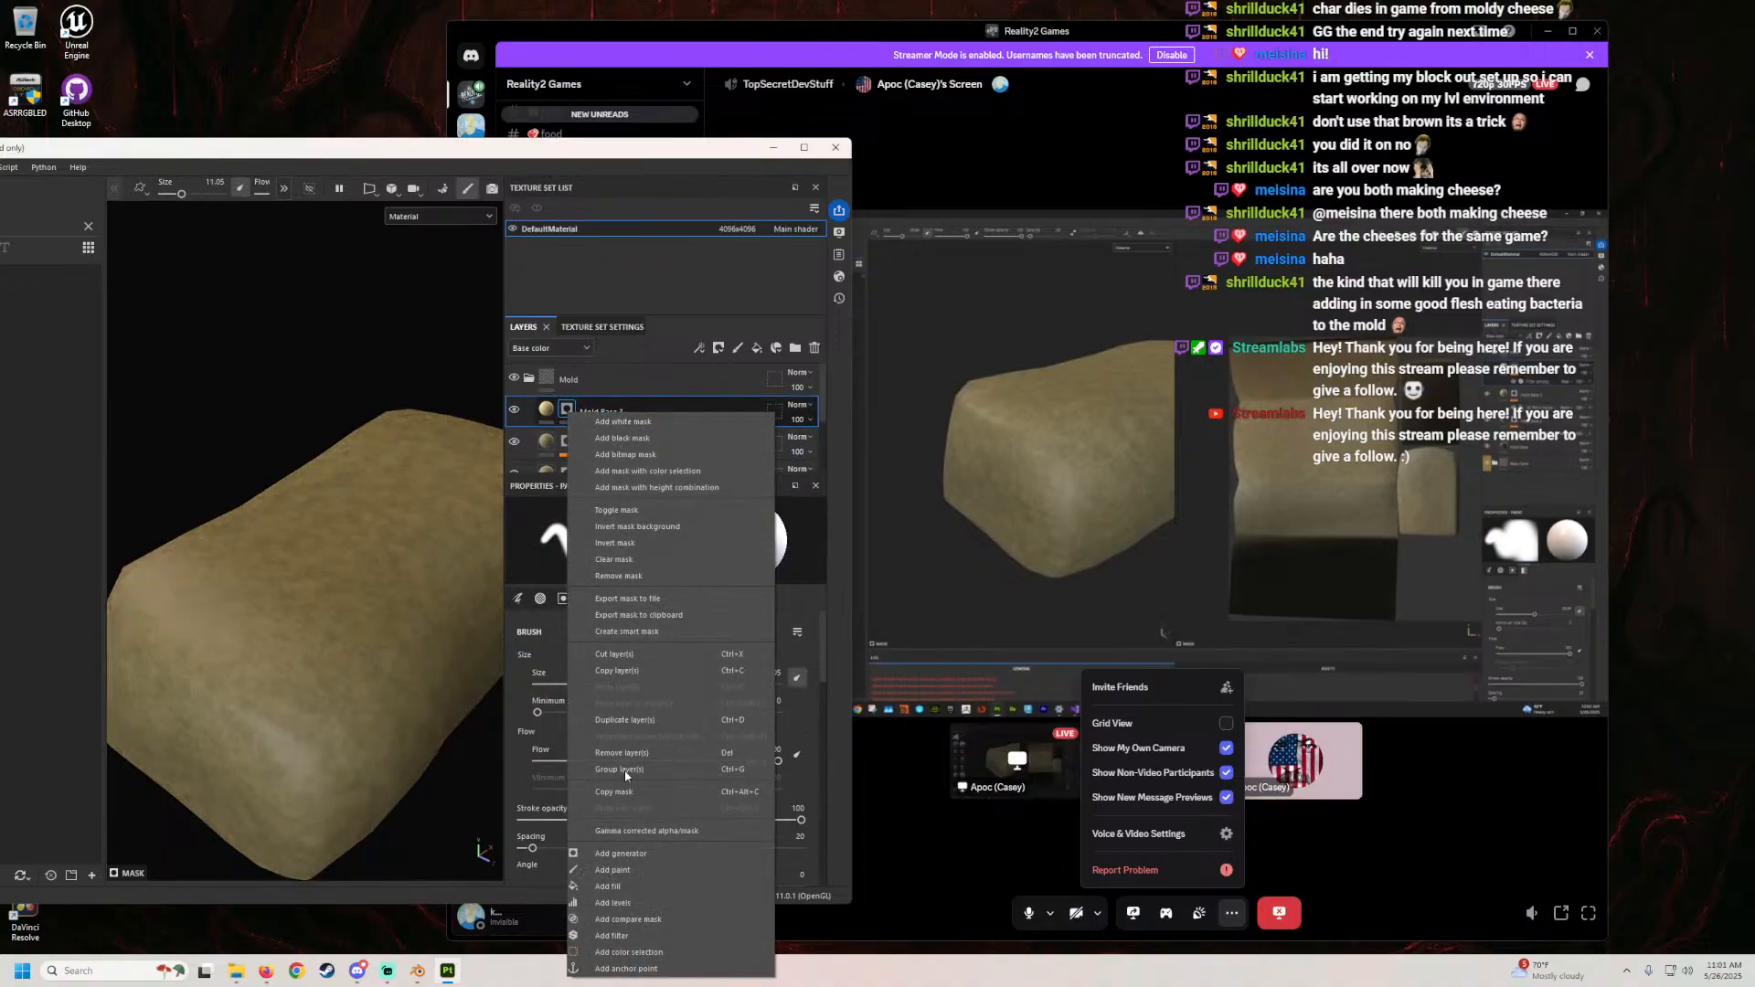
left_click(630, 886)
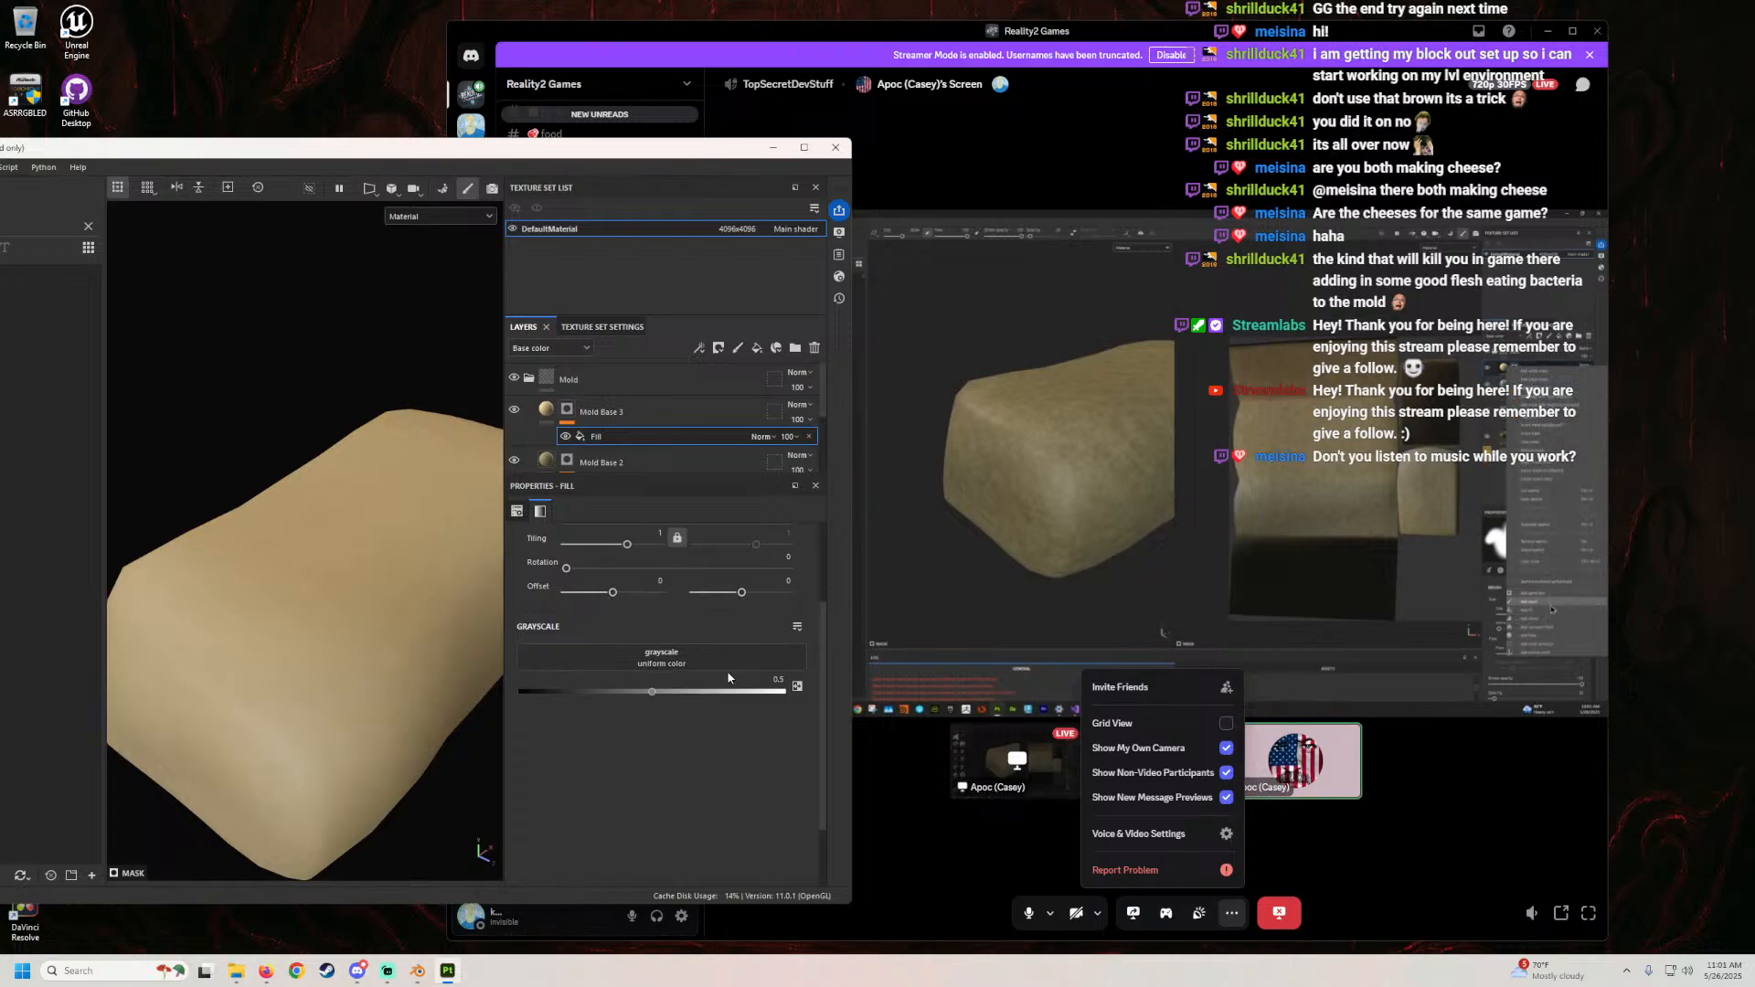
Step: Search the assets for "dirt" and assign the Dirt 3 texture to the grayscale of Mold Base 3's mask fill
scroll(351, 596, "down", 5)
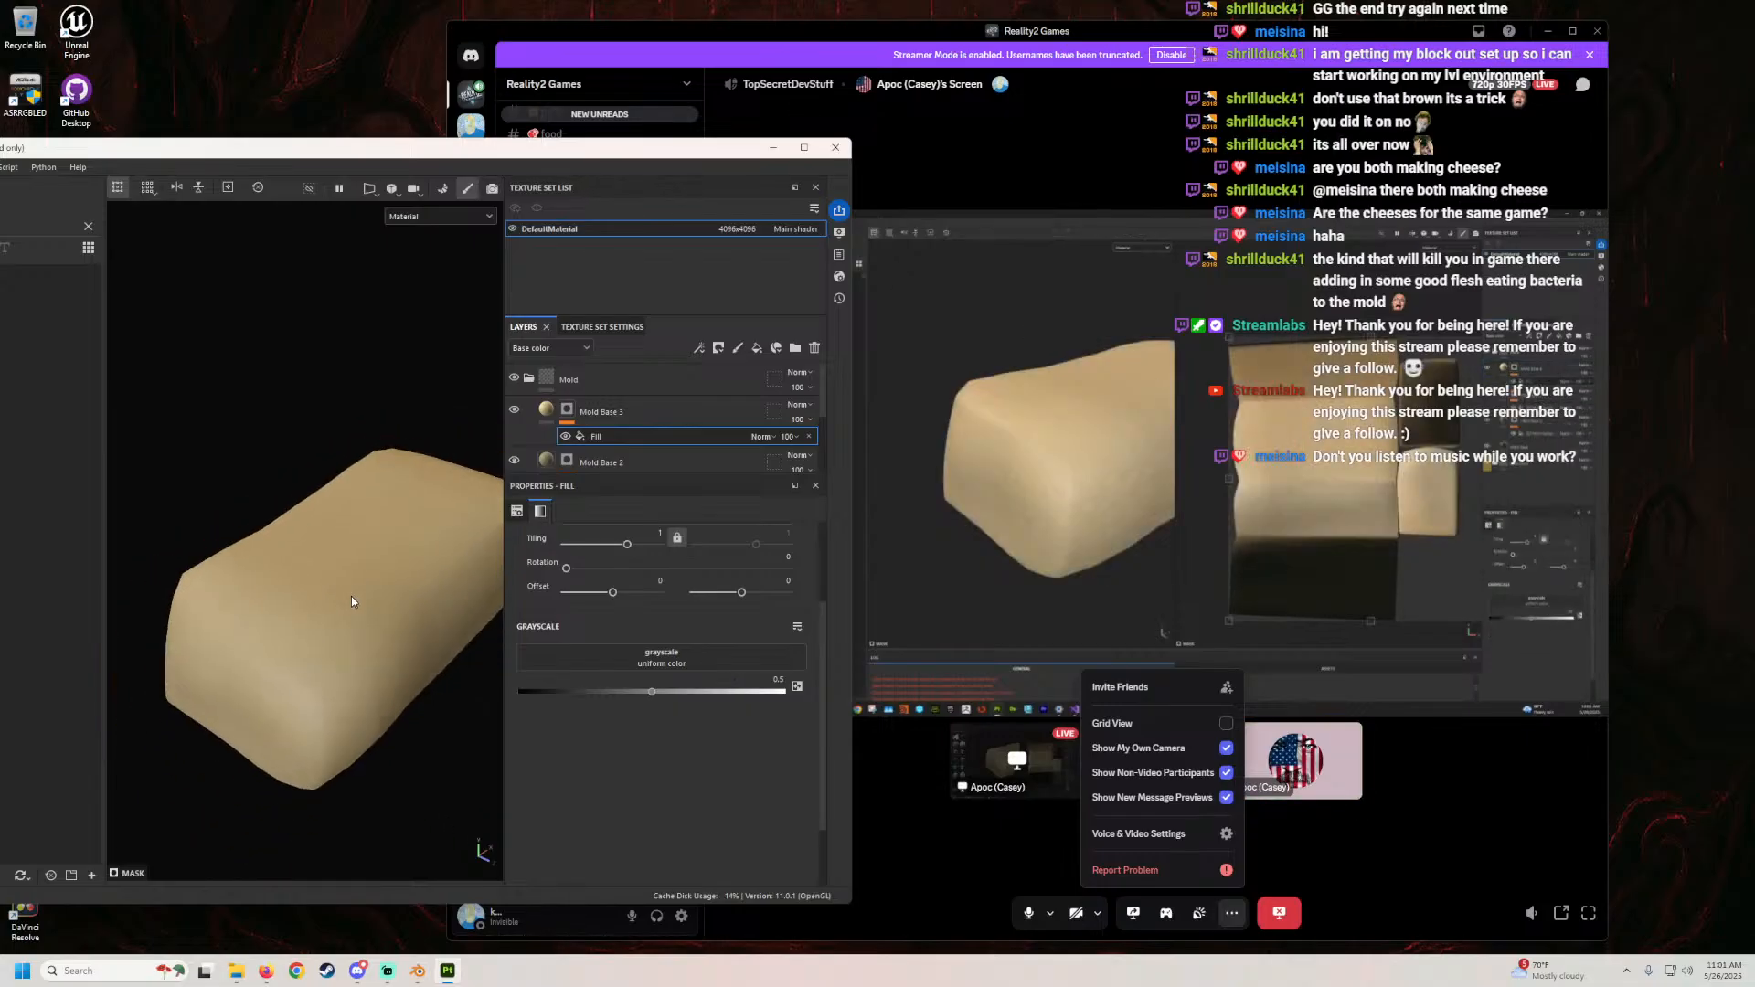
left_click_drag(360, 618, 348, 575, "alt")
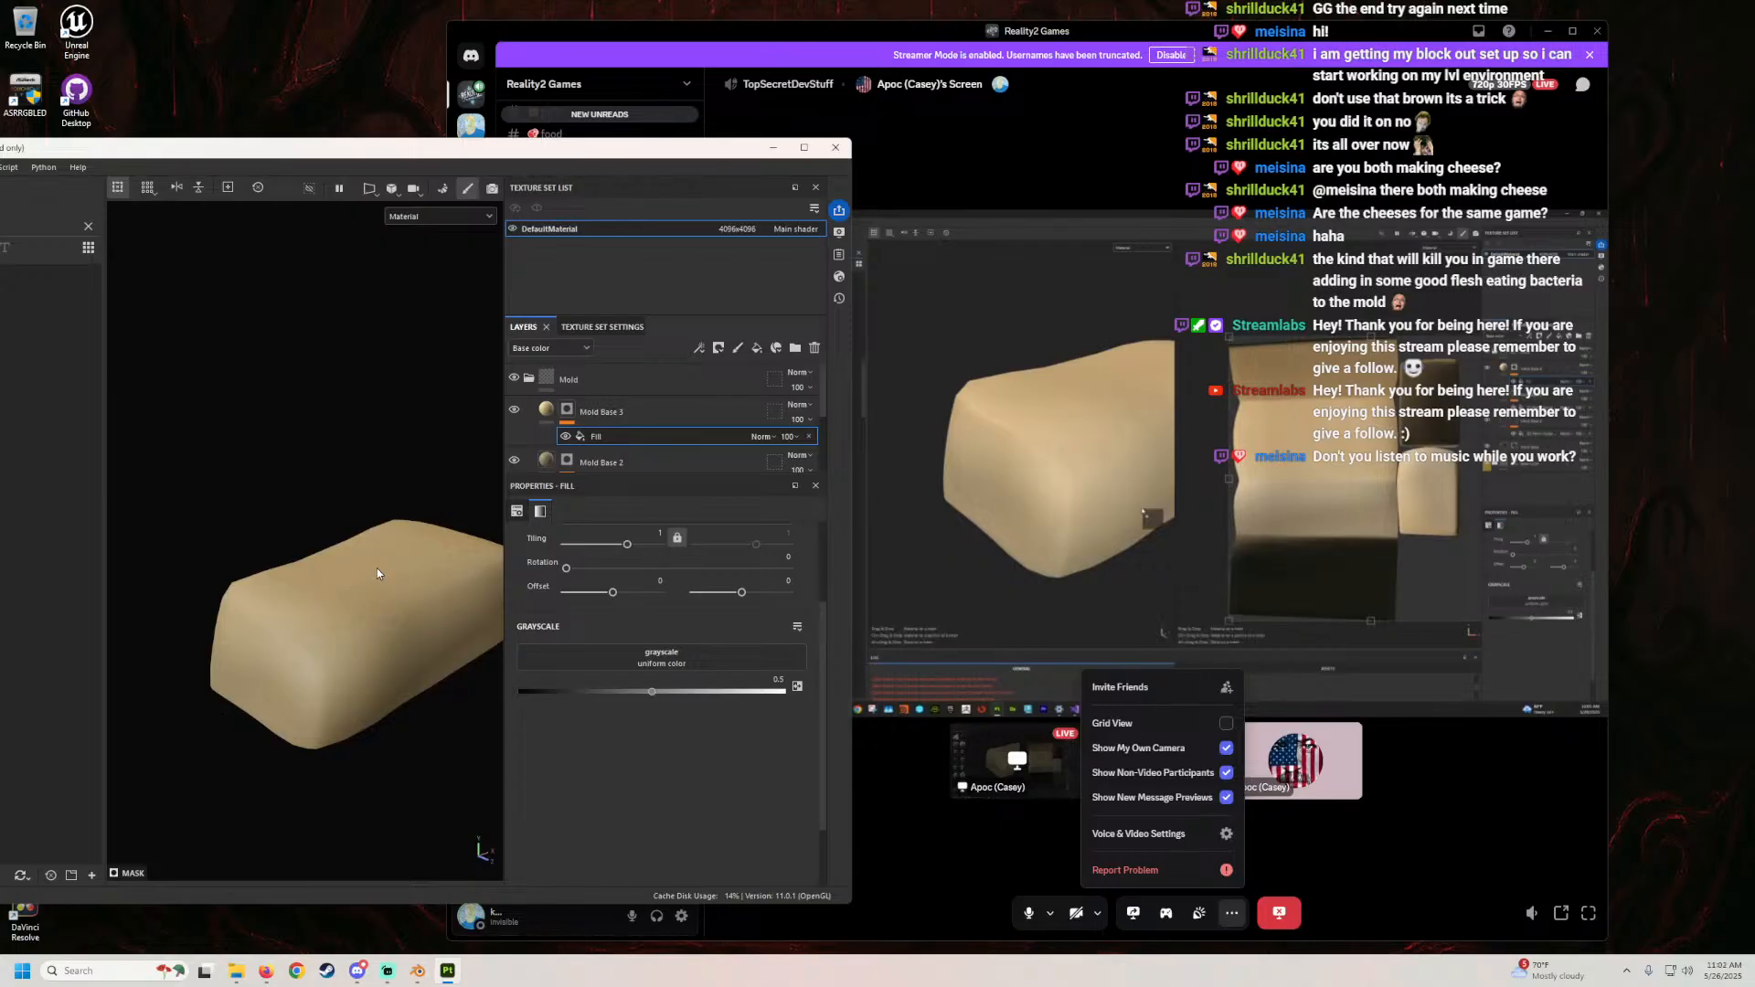
mouse_move(265, 154)
left_mouse_down()
mouse_move(294, 156)
mouse_move(534, 434)
mouse_move(560, 504)
mouse_move(564, 745)
mouse_move(530, 319)
left_mouse_up()
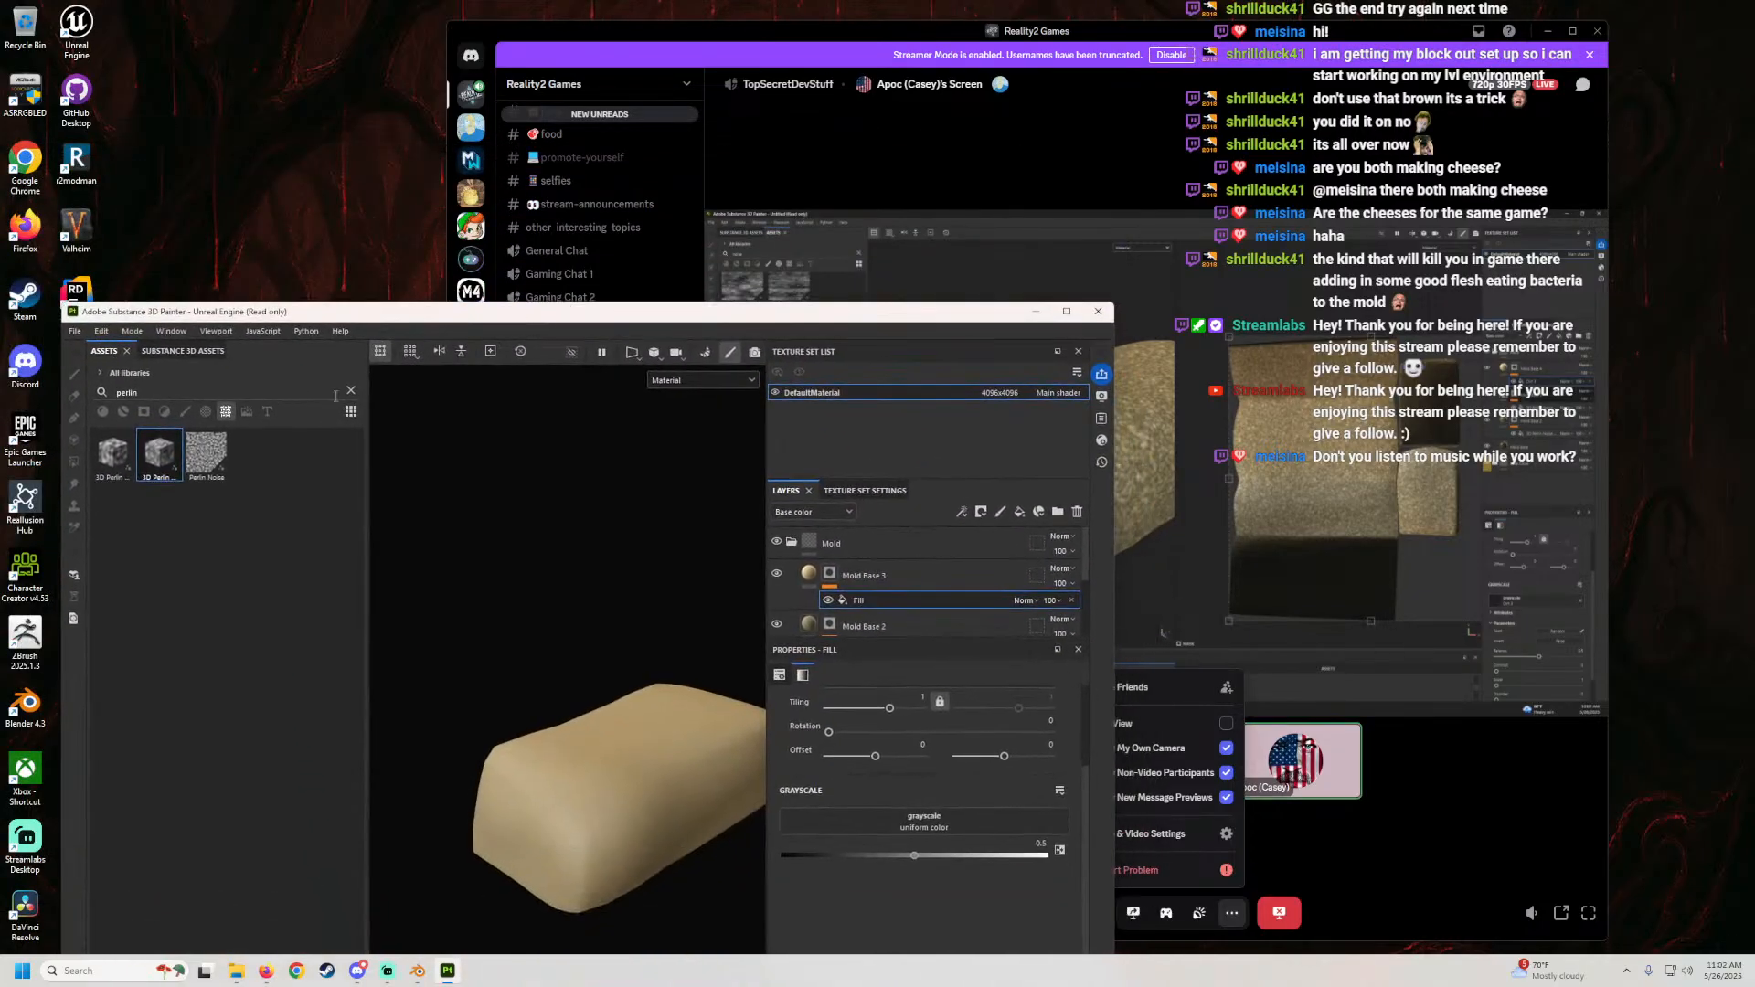
left_click(351, 390)
left_click(251, 391)
type("dirt")
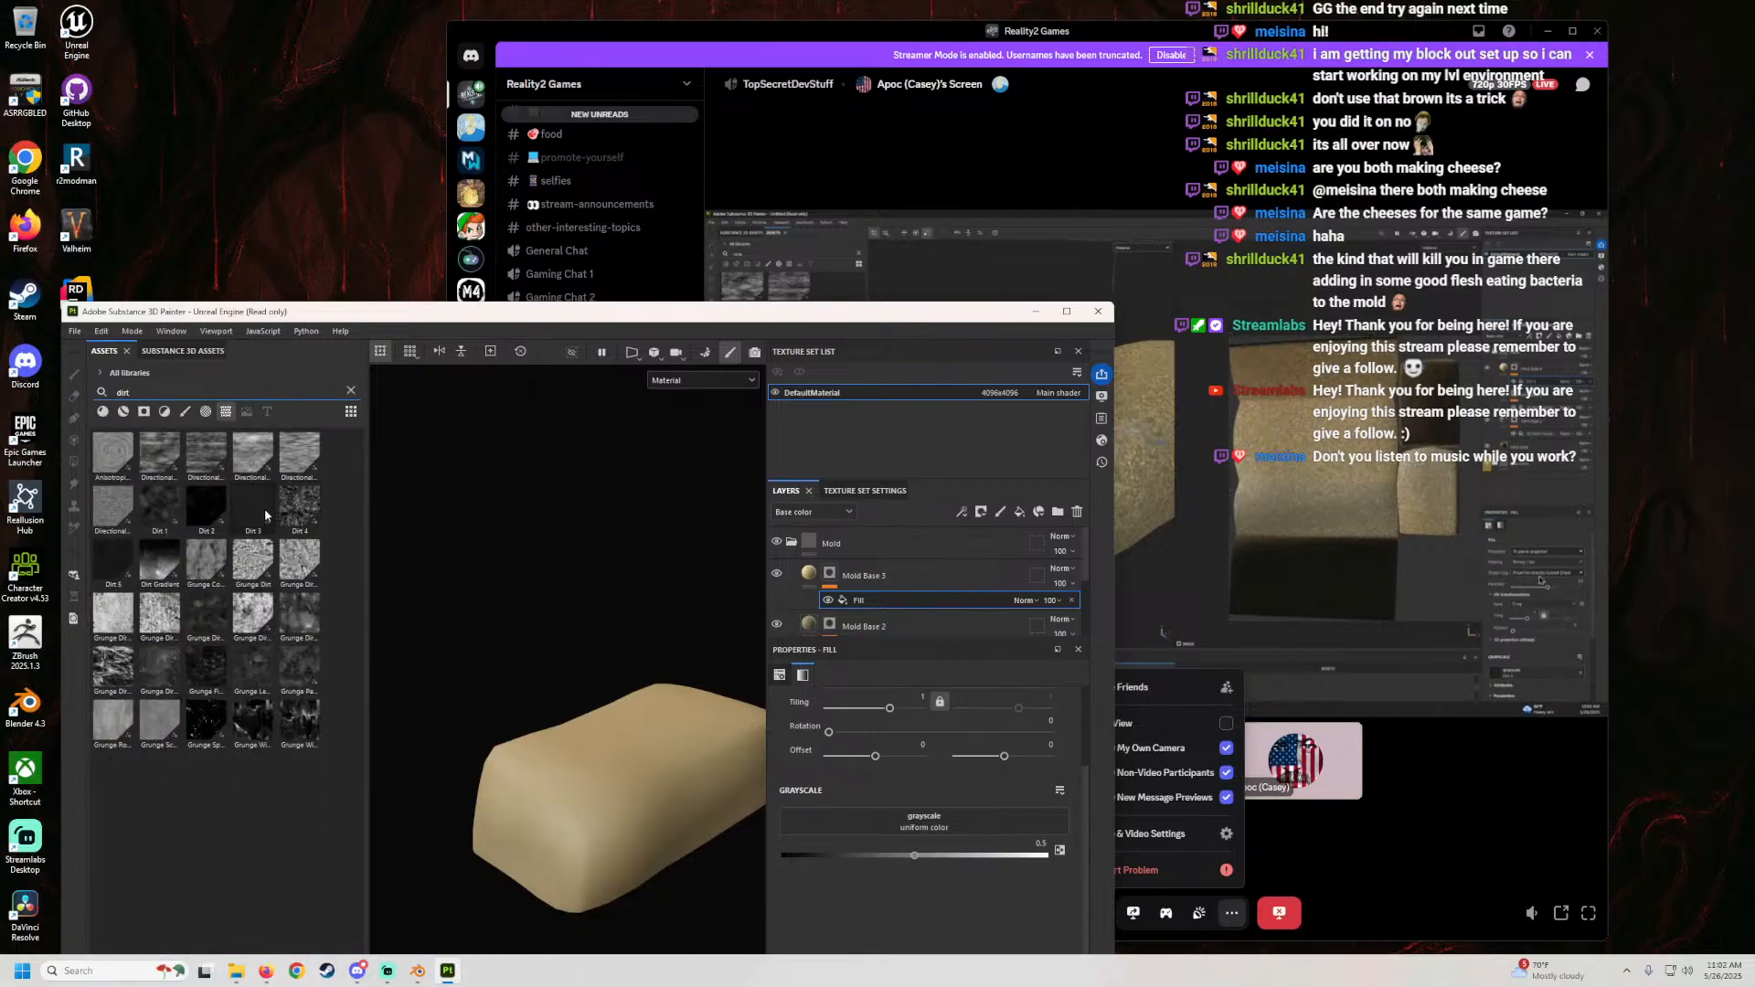
left_click_drag(265, 515, 941, 827)
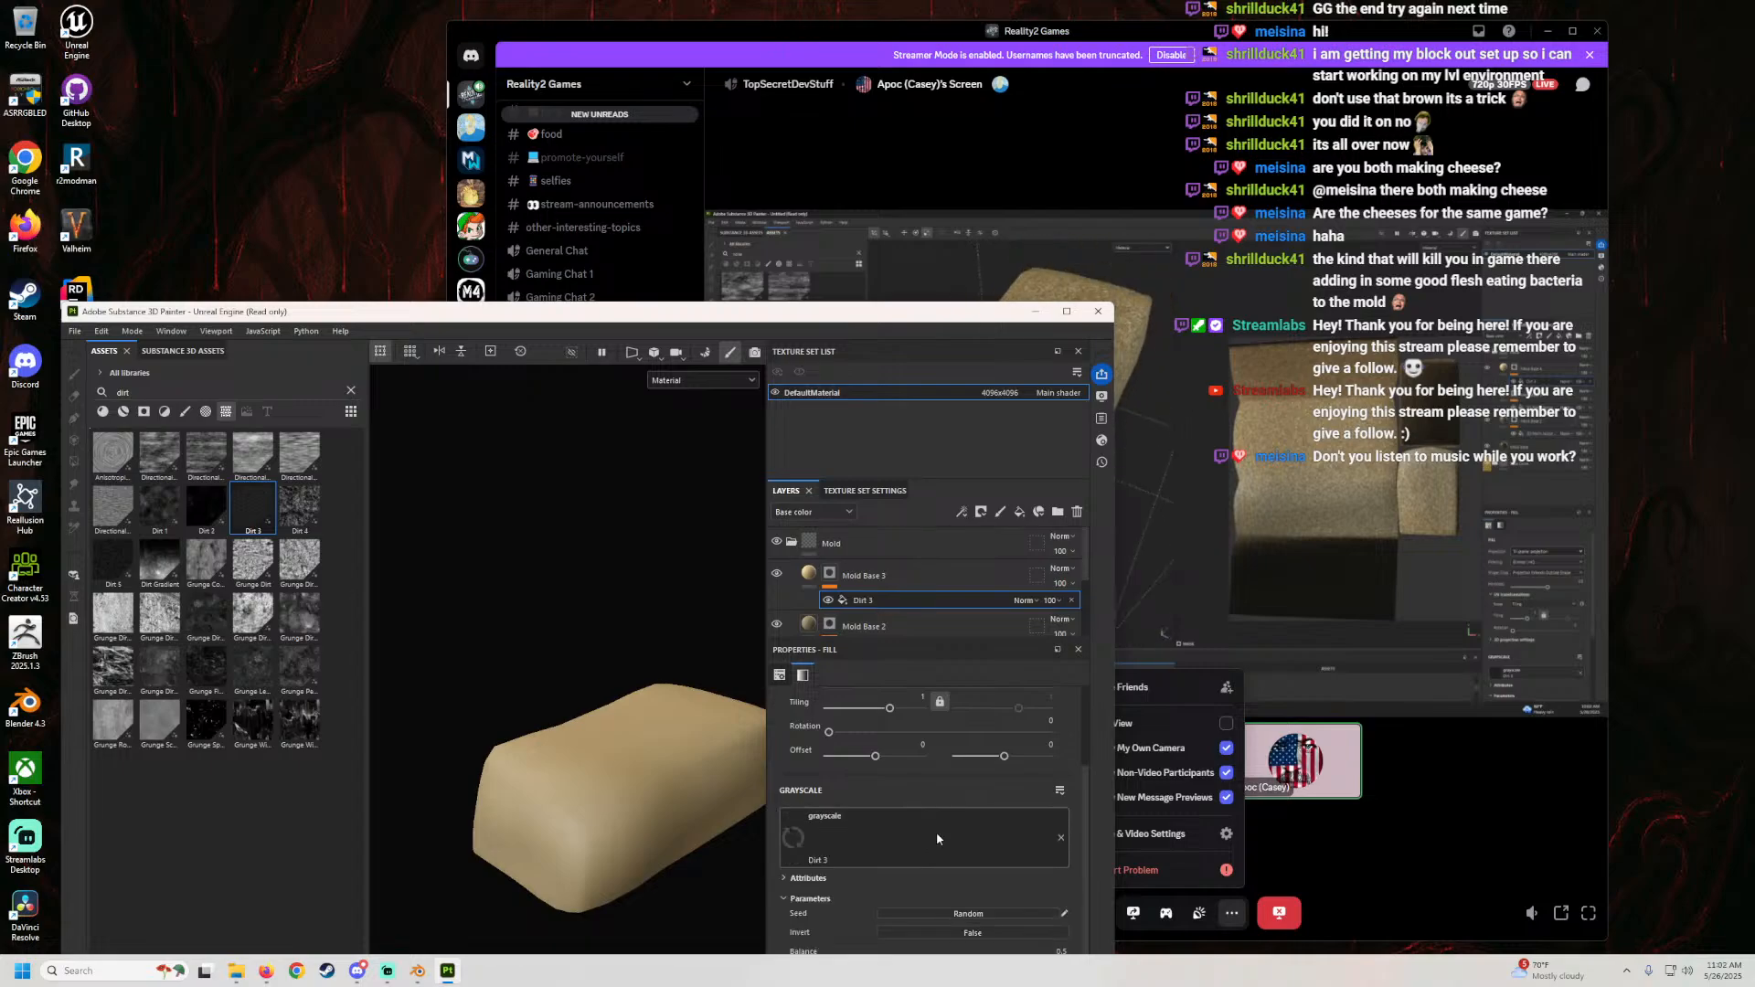
Step: Set the projection of the Dirt 3 mask fill to Tri-planar projection
scroll(628, 773, "up", 3)
middle_click_drag(628, 773, 614, 658, "alt")
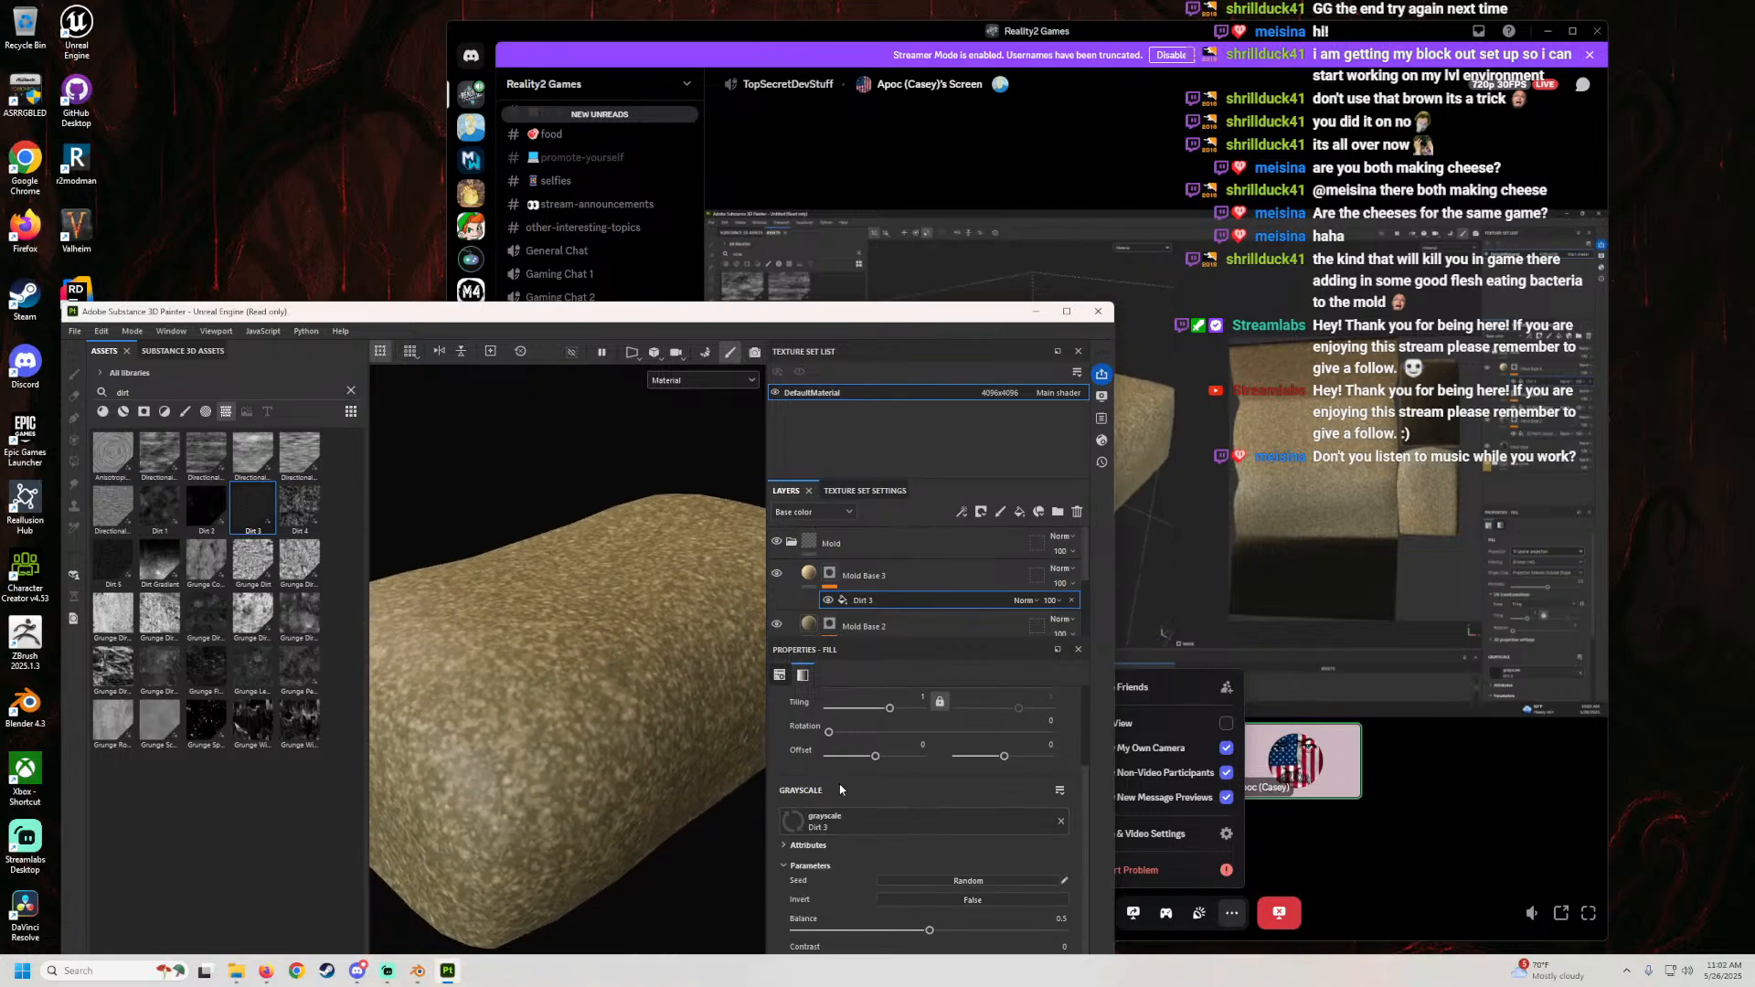
scroll(841, 792, "up", 3)
left_click(951, 726)
left_click(914, 748)
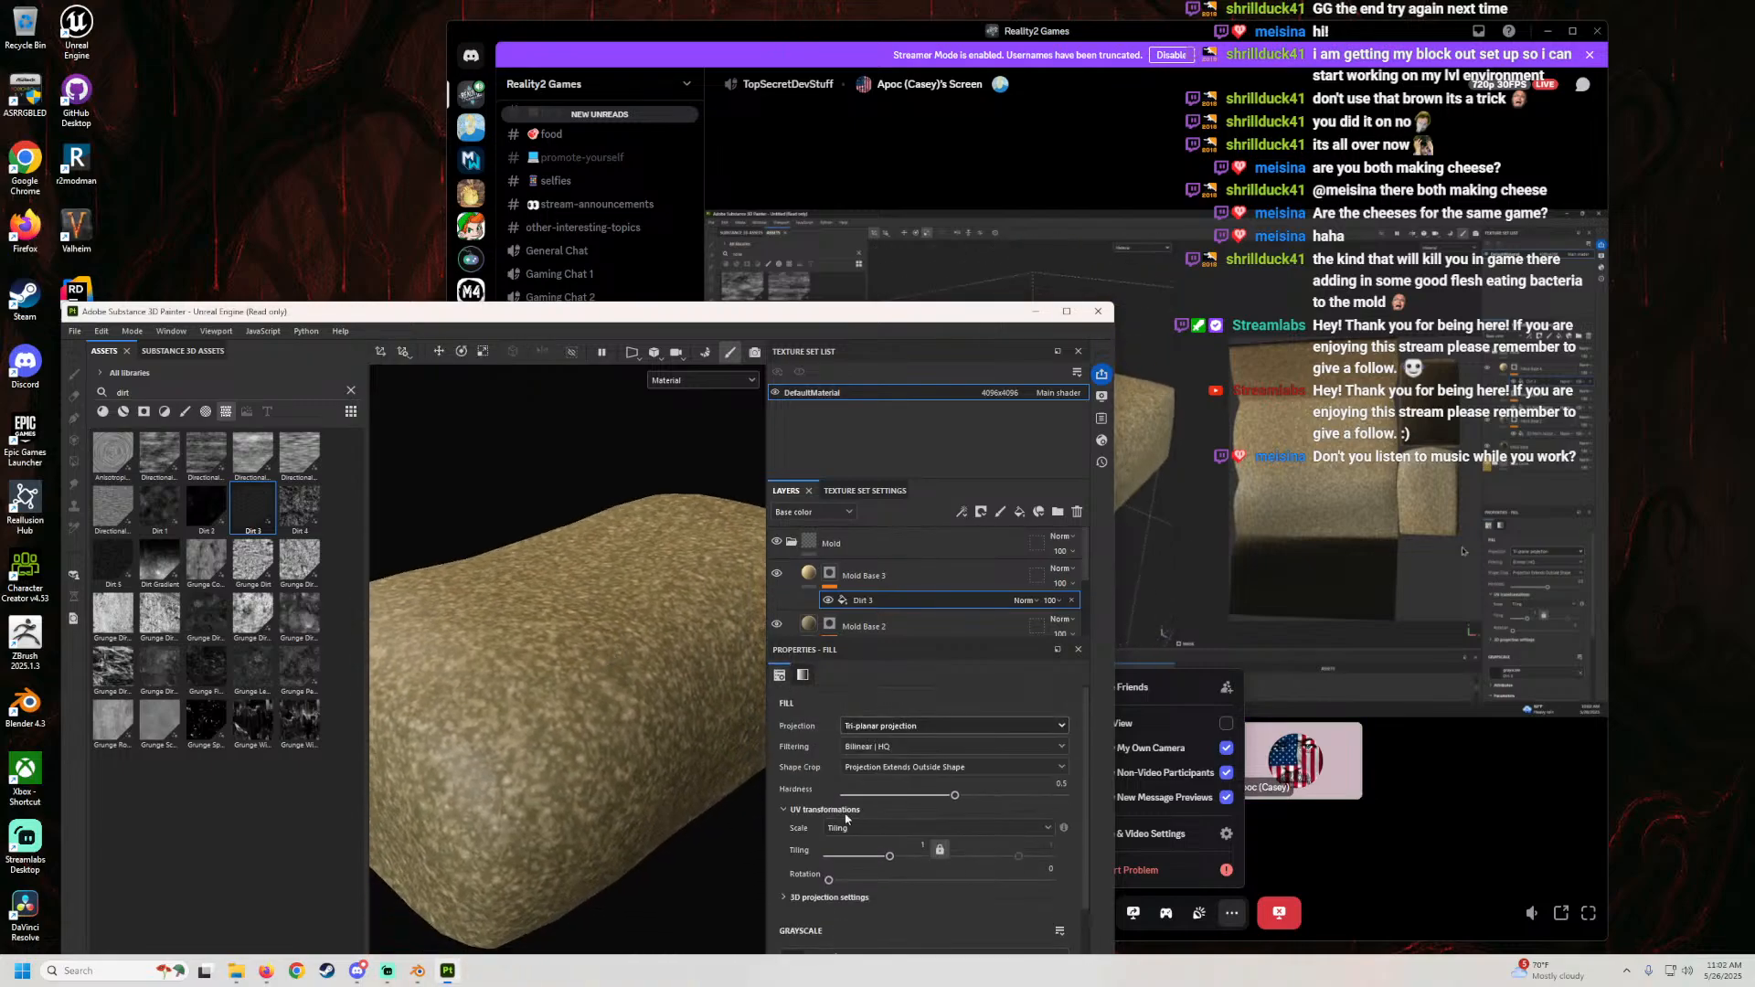
Step: Set the UV tiling of the Dirt 3 mask fill to 10 for a finer mold pattern
left_click_drag(580, 719, 594, 651, "alt")
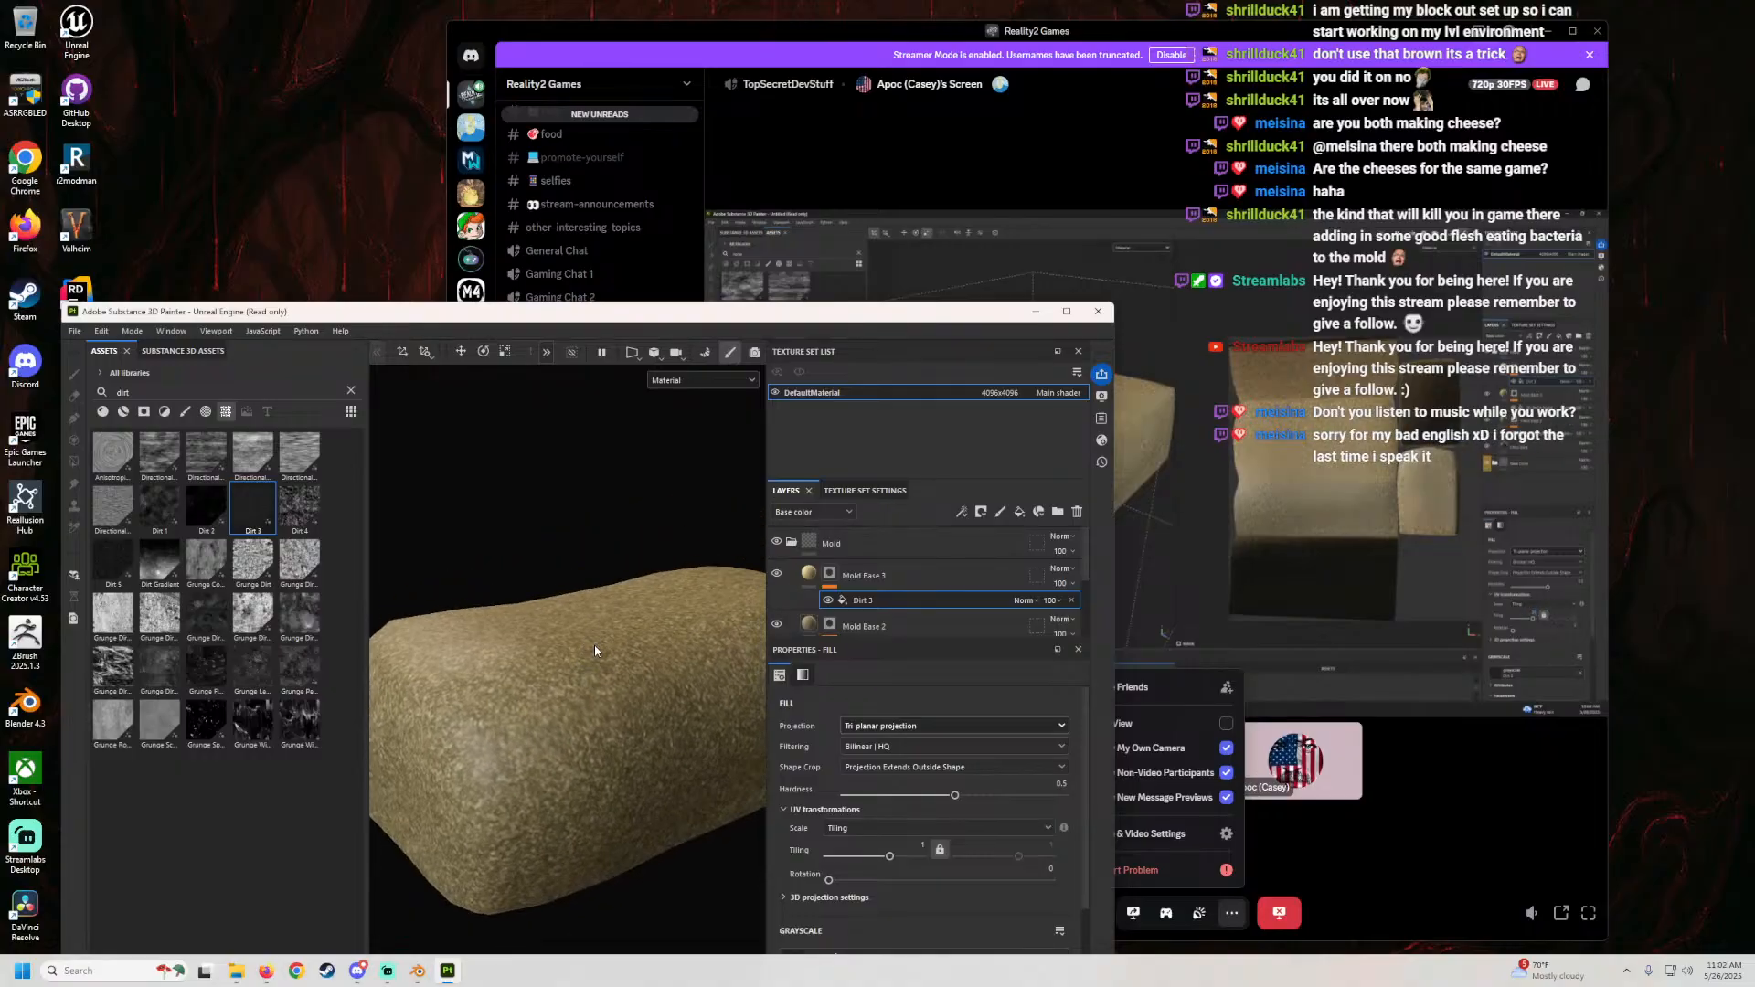
mouse_move(594, 644)
left_mouse_down("alt")
mouse_move(617, 609)
mouse_move(594, 565)
mouse_move(660, 603)
left_mouse_up("alt")
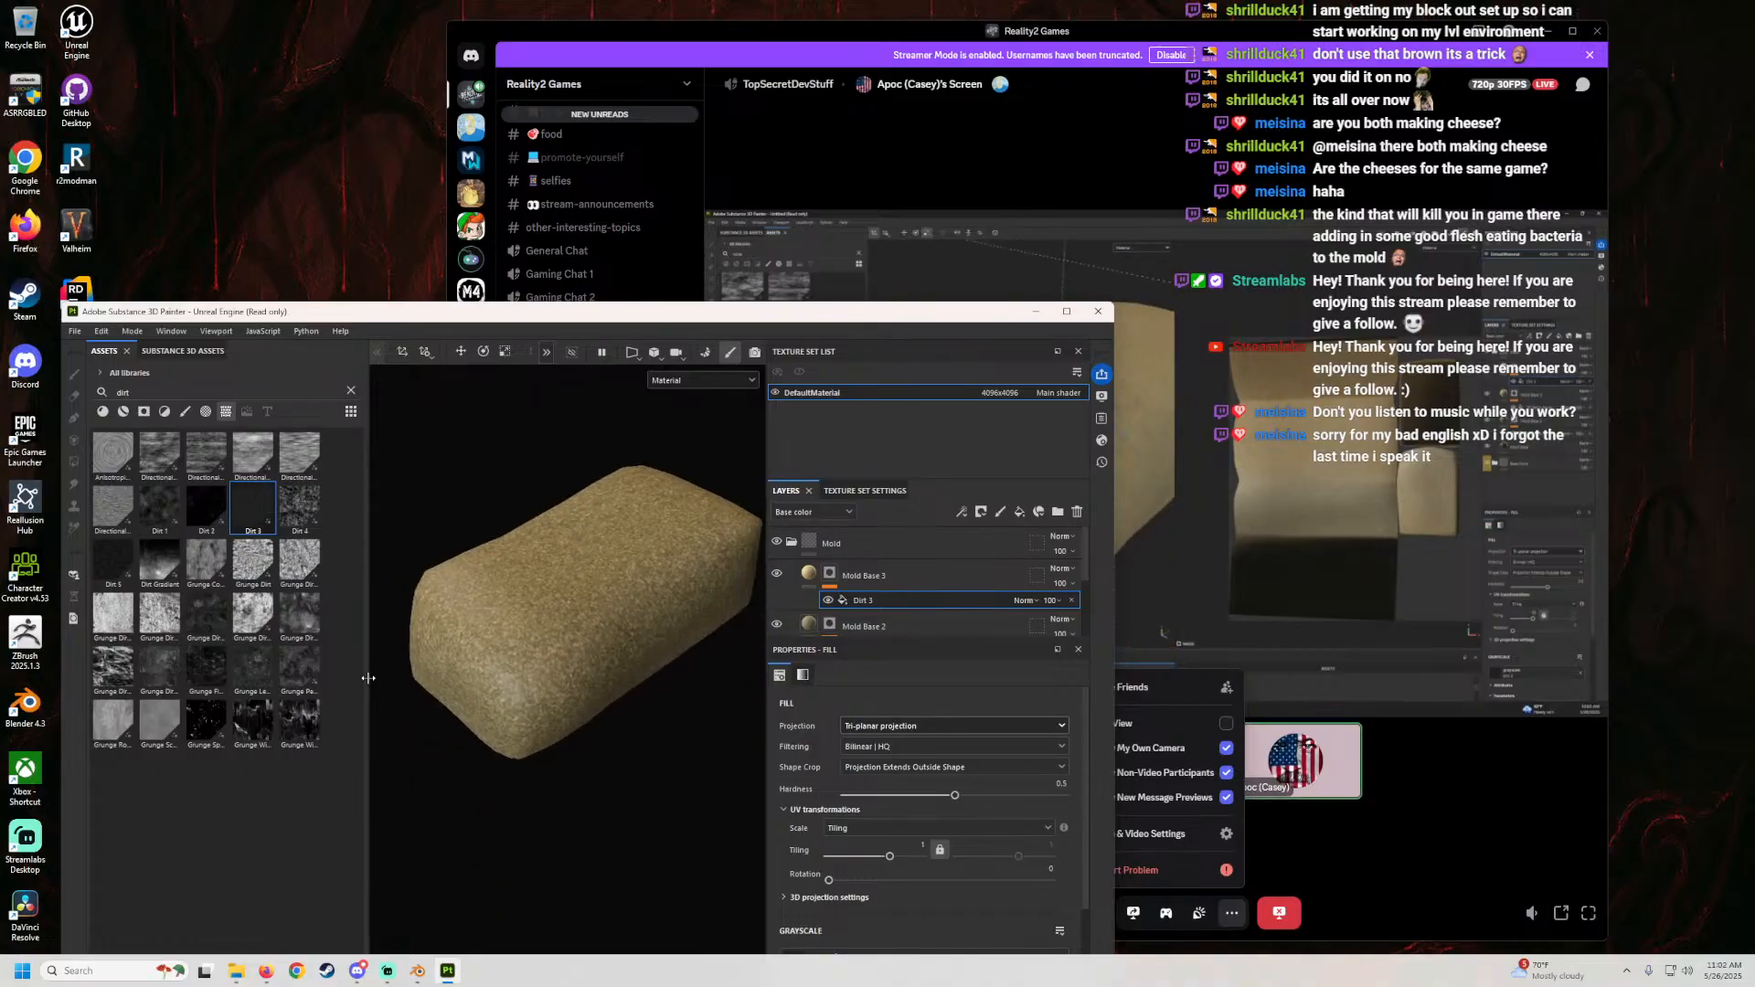
left_click_drag(368, 677, 337, 677)
mouse_move(786, 323)
left_mouse_down()
mouse_move(512, 306)
mouse_move(407, 234)
left_mouse_up()
scroll(262, 521, "up", 5)
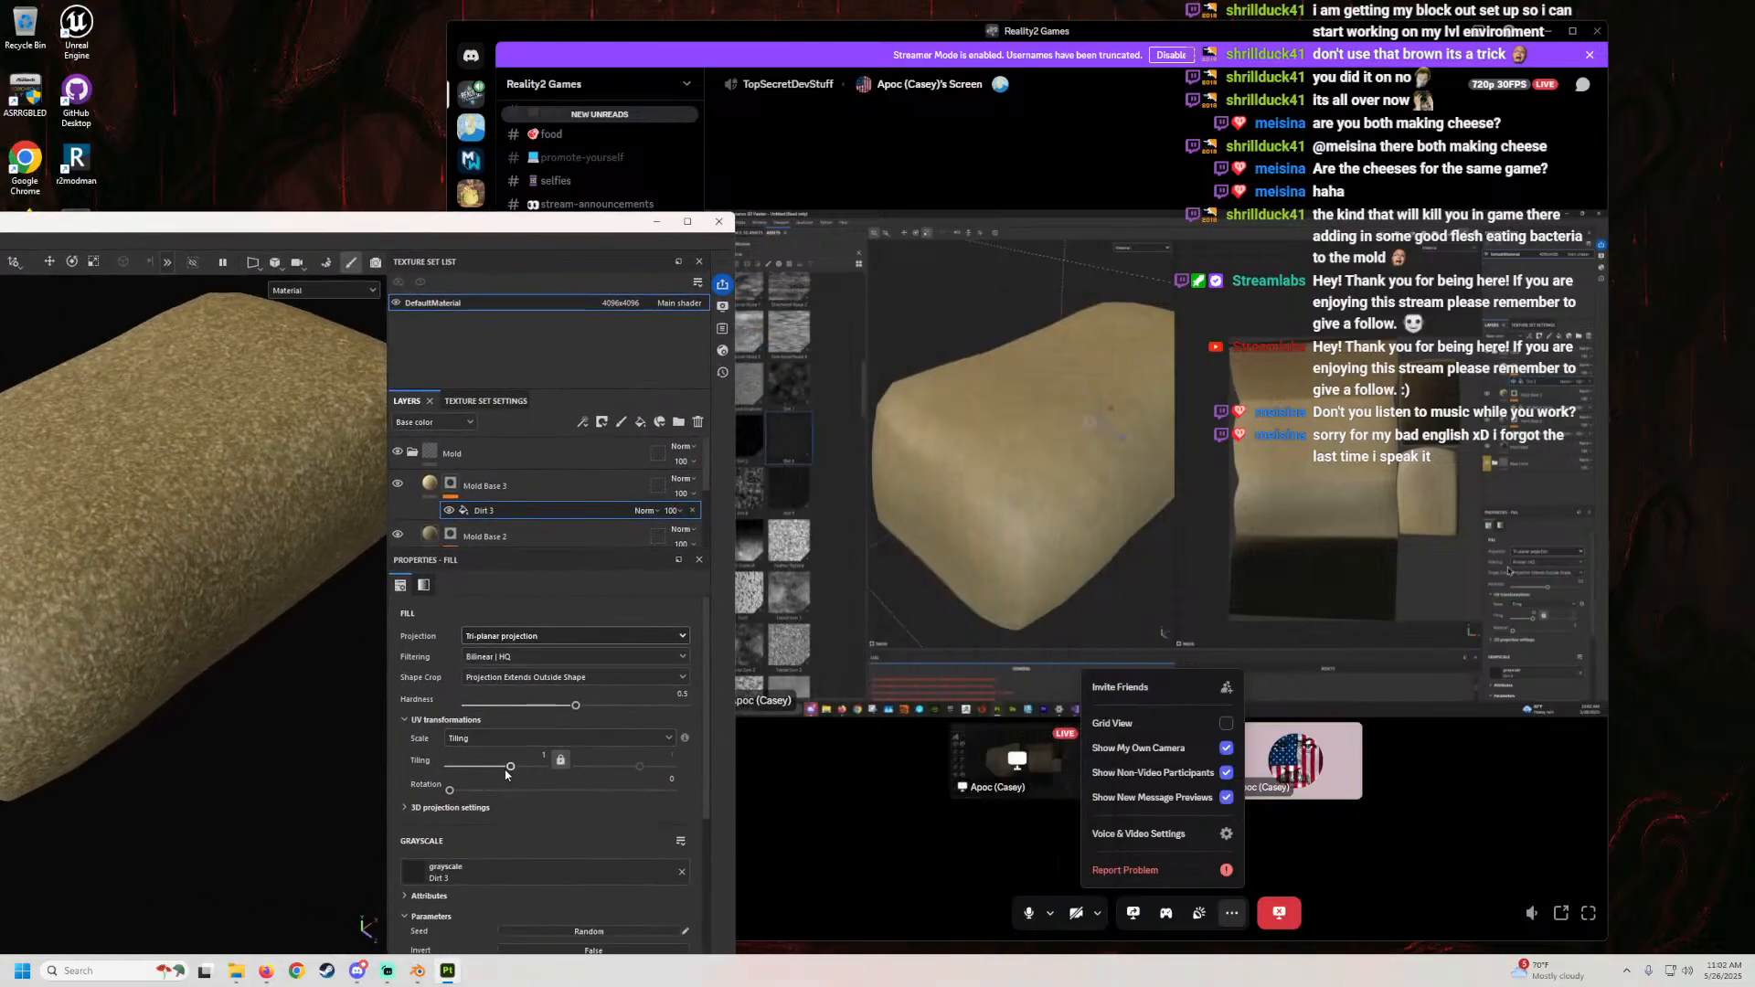
left_click_drag(511, 770, 524, 766)
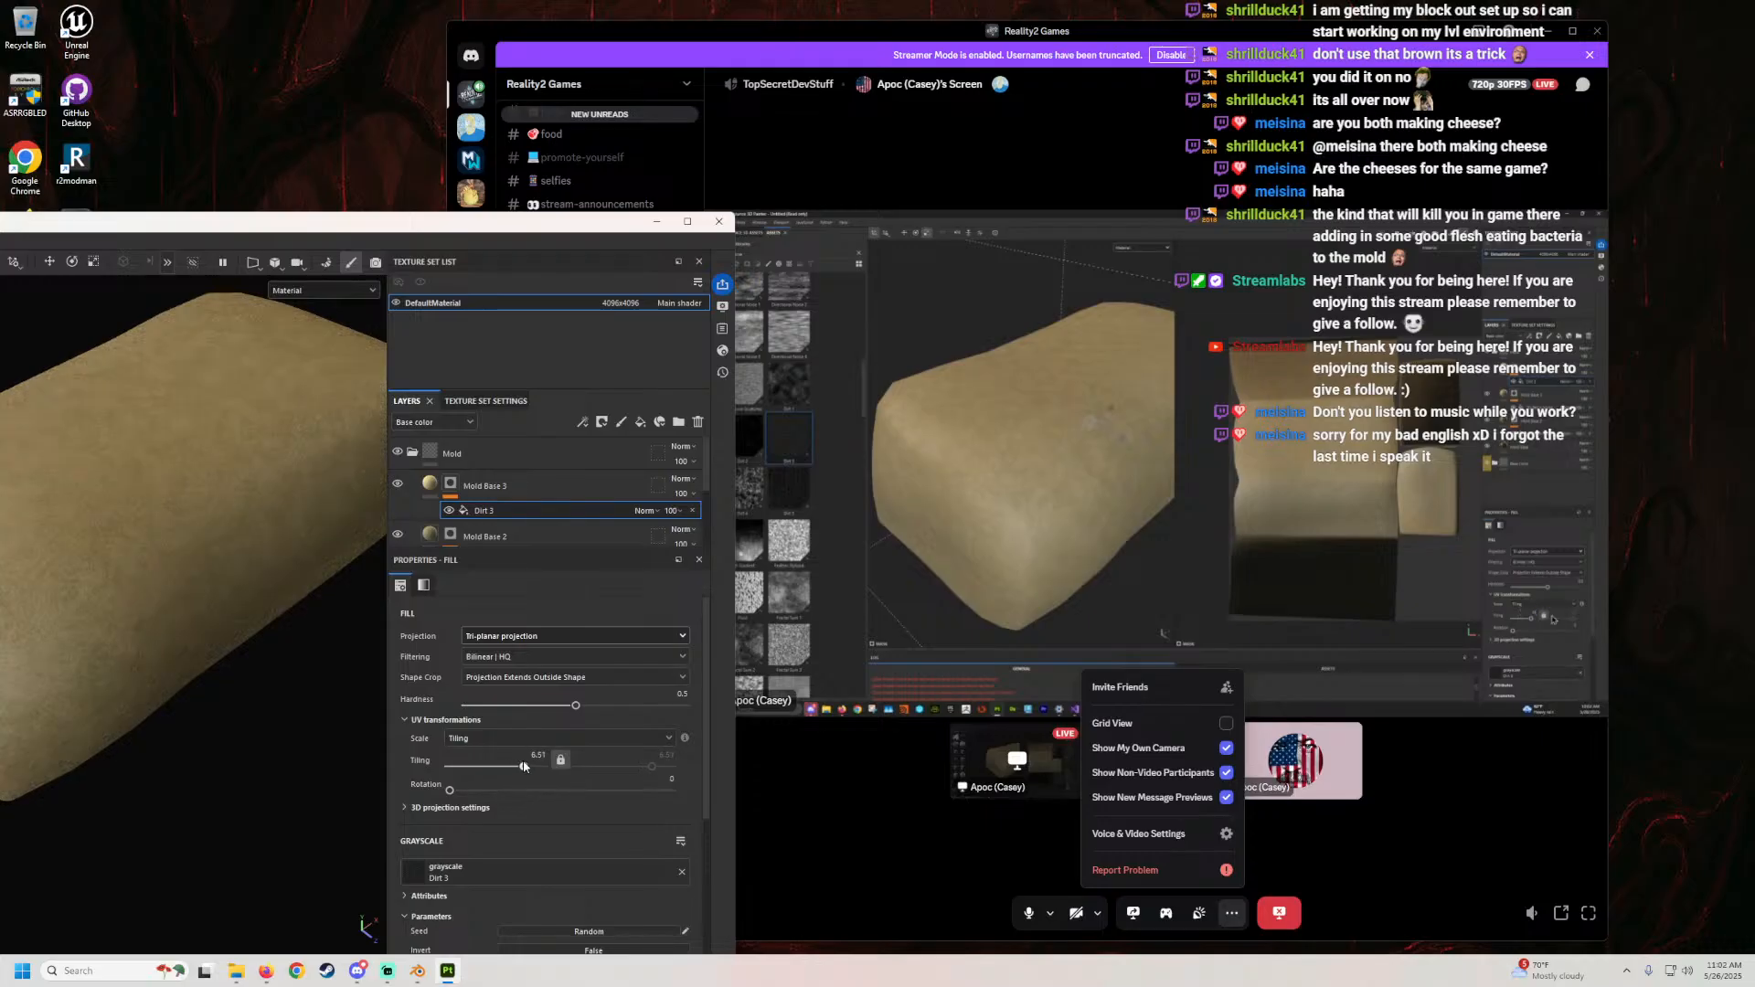
scroll(184, 514, "up", 6)
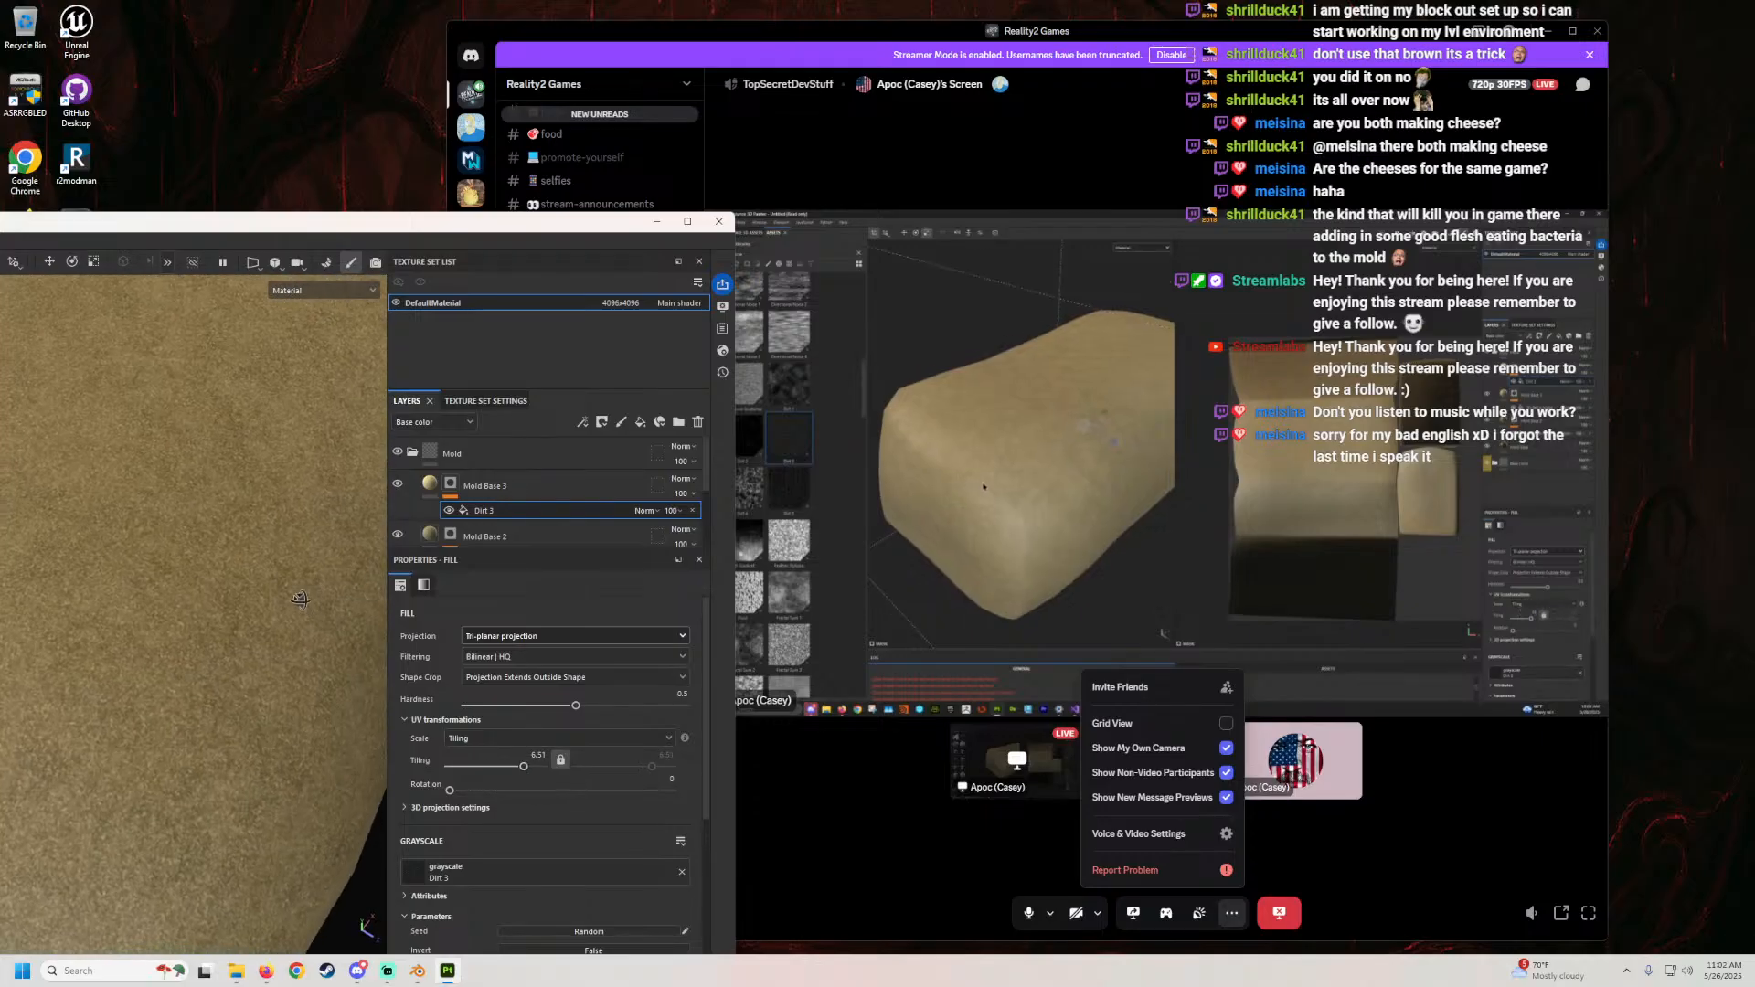
left_click_drag(276, 558, 269, 553, "alt")
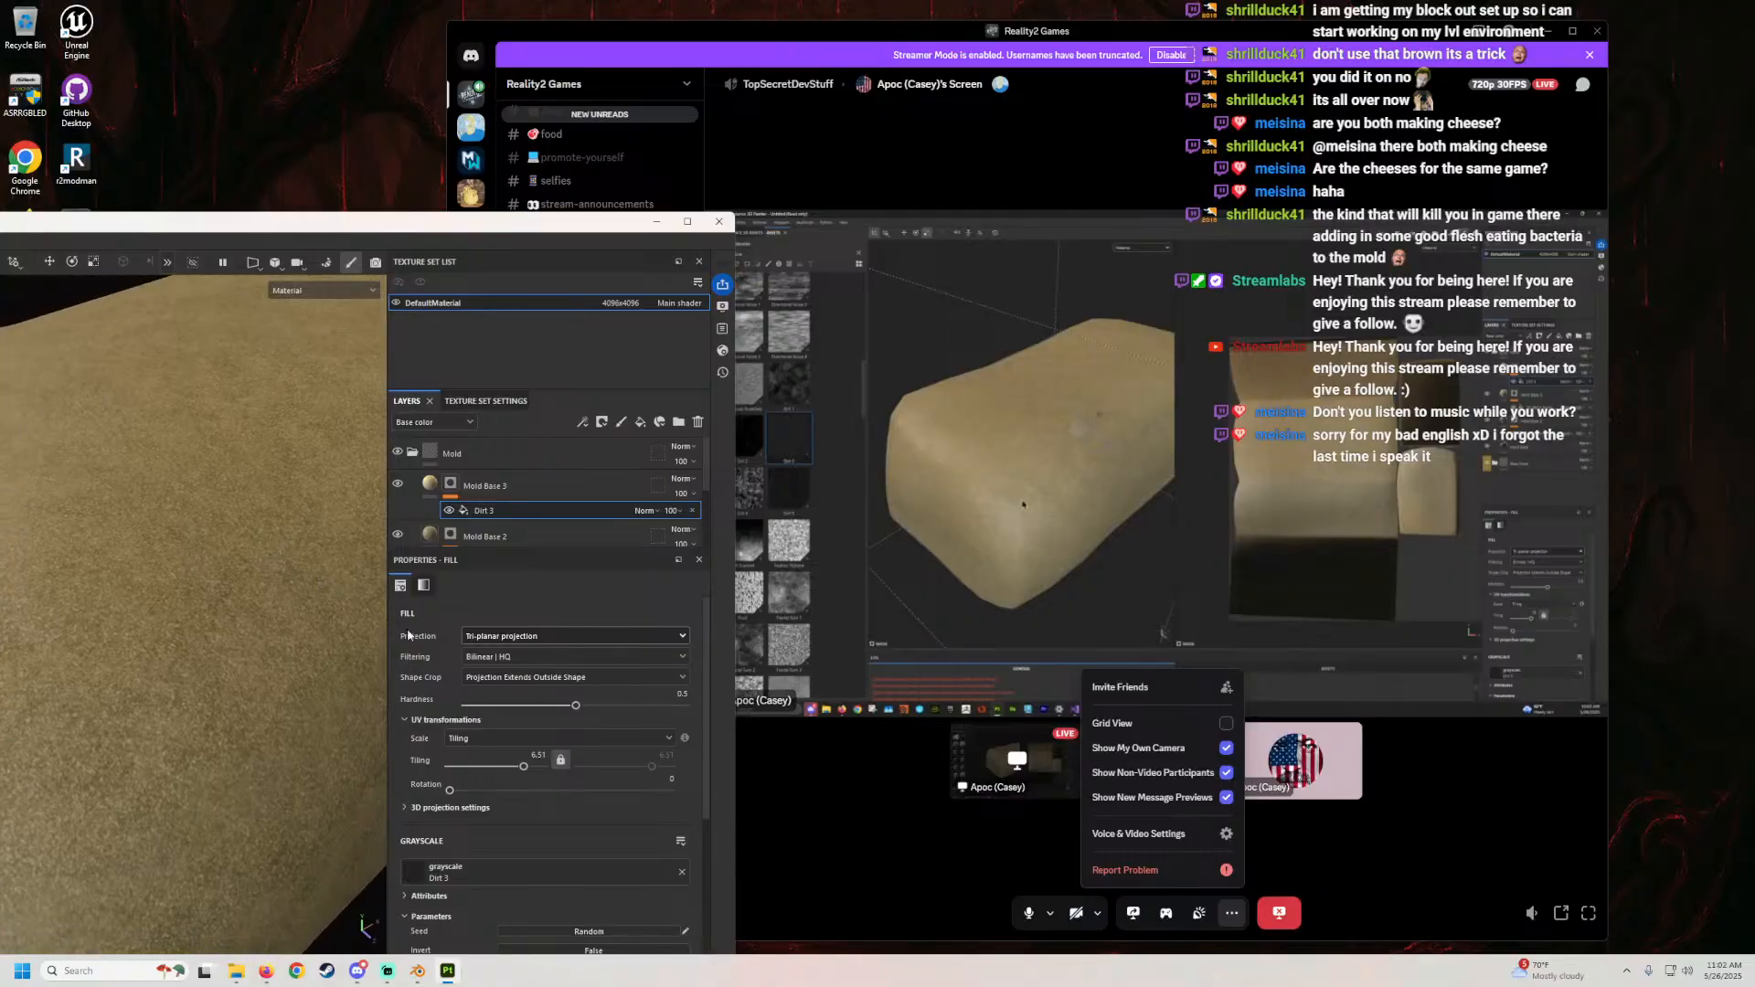
left_click_drag(298, 631, 317, 591, "alt")
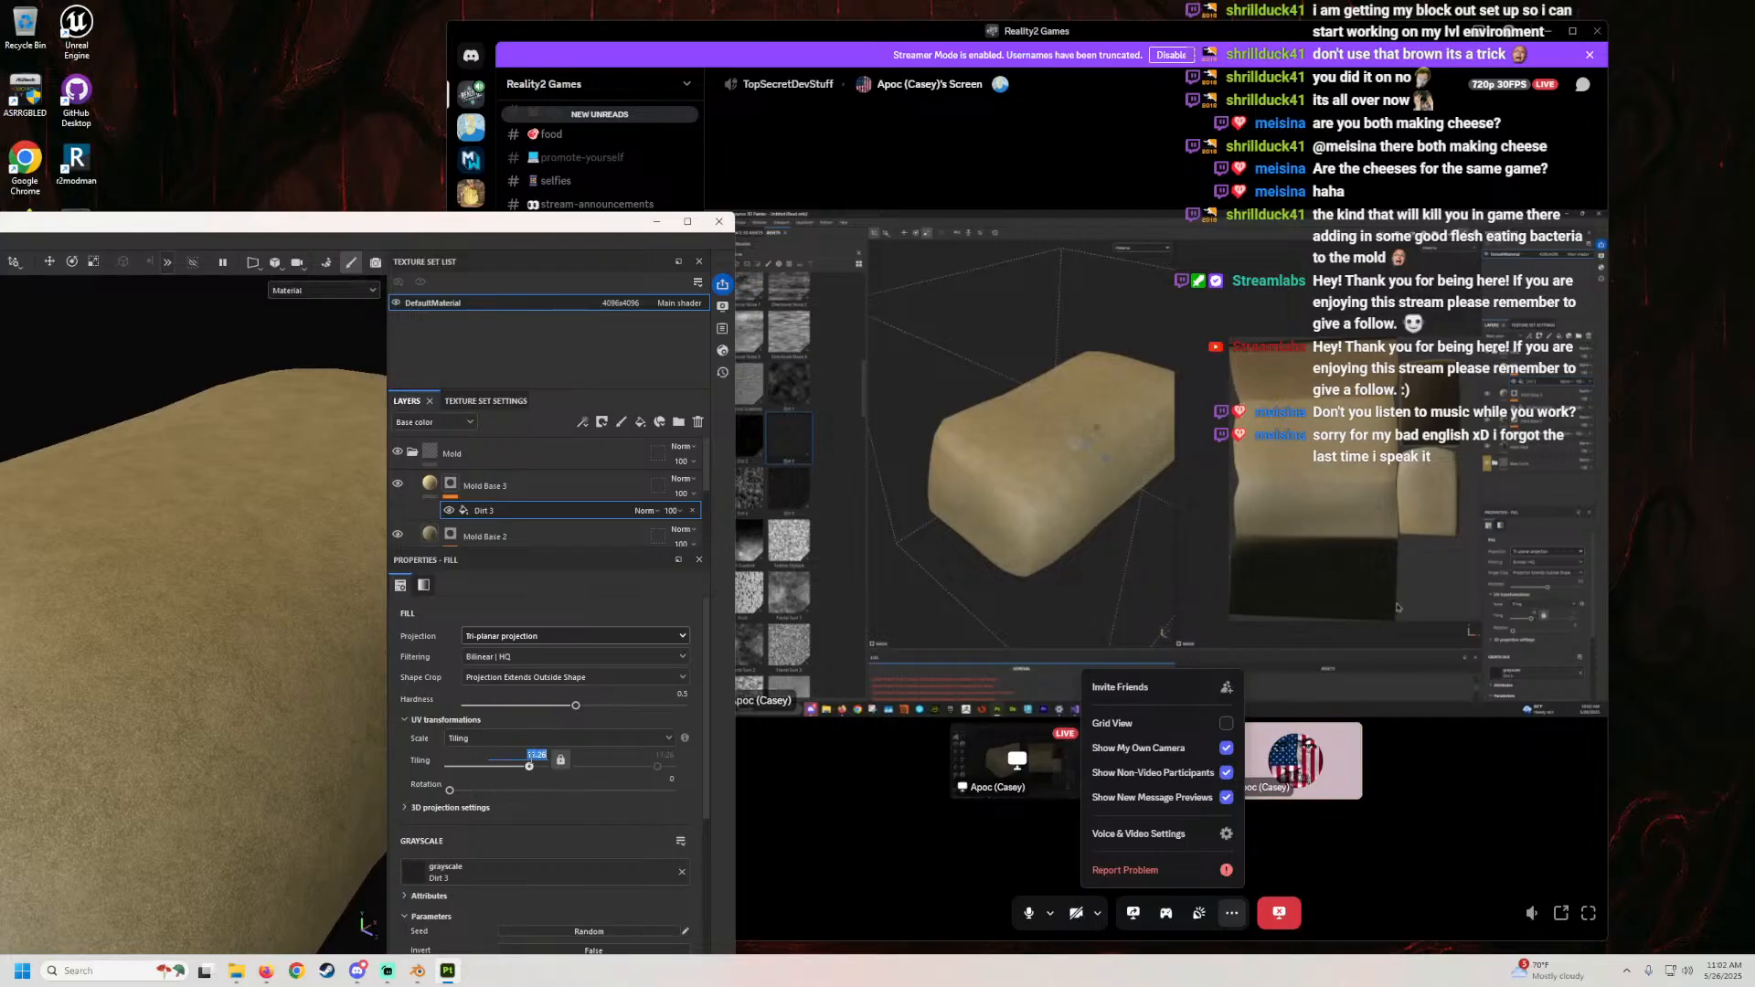
scroll(216, 502, "down", 5)
left_click_drag(222, 588, 234, 576, "alt")
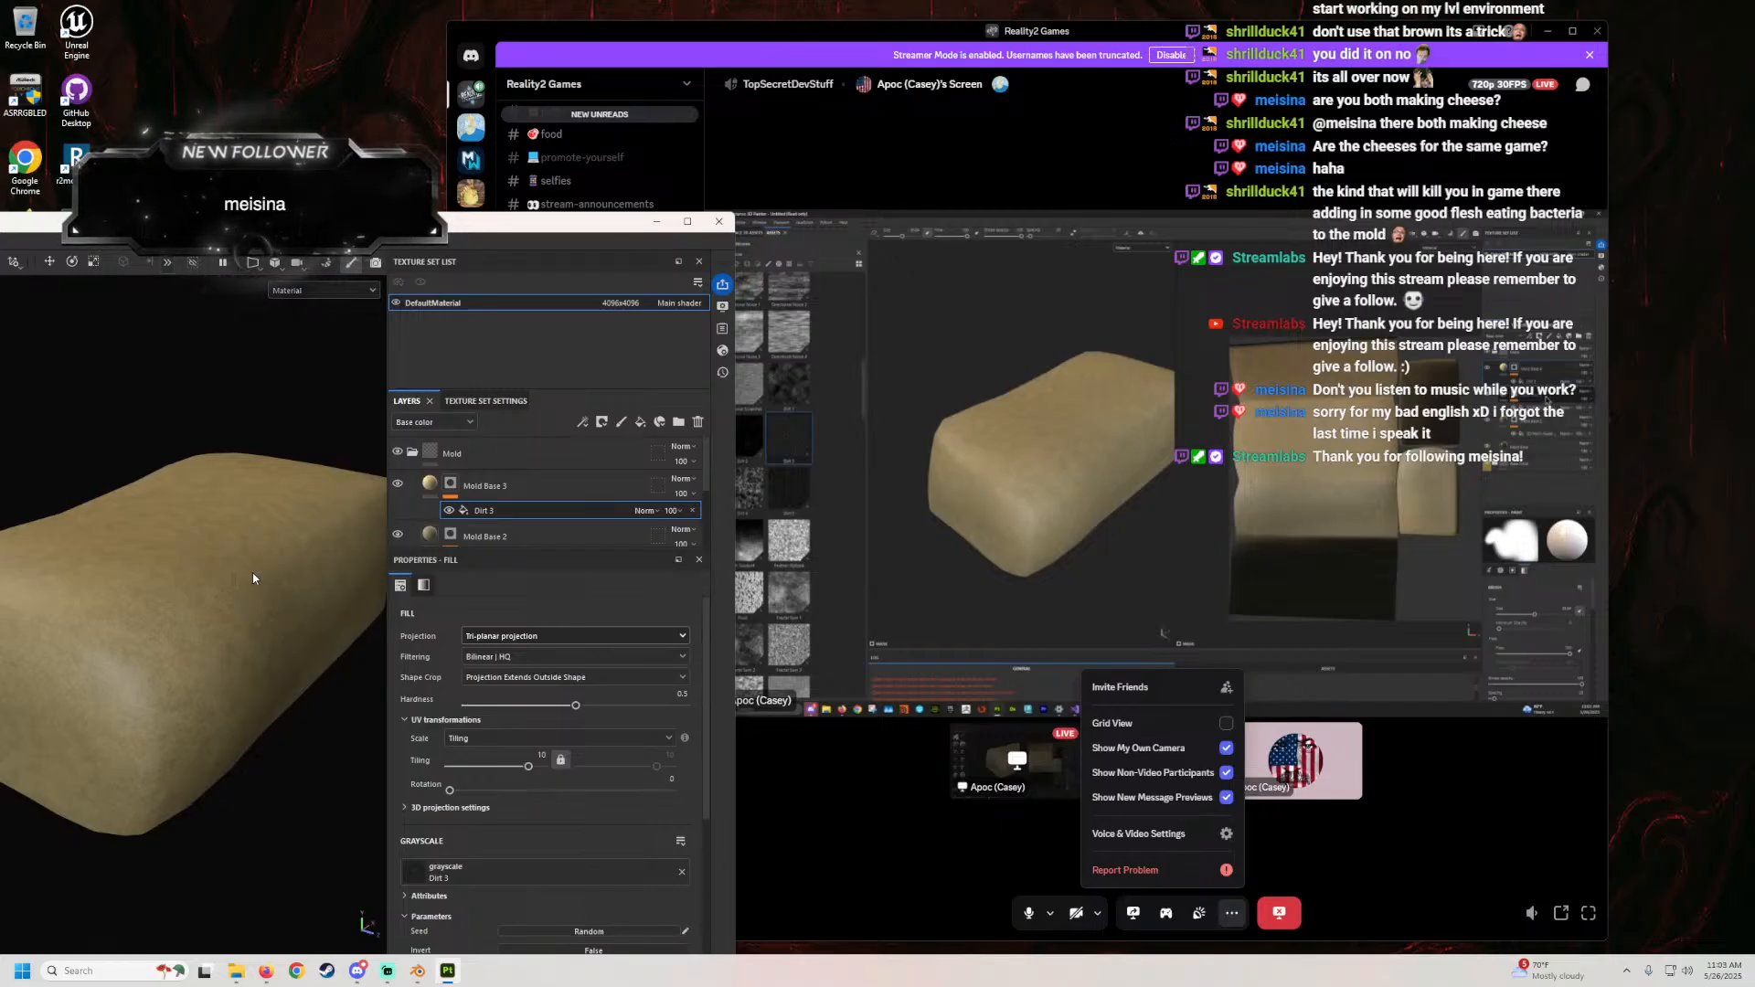
Step: Save the project as Cheese in the Substance folder
left_click_drag(416, 235, 505, 207)
mouse_move(398, 606)
left_mouse_down("alt")
mouse_move(392, 568)
mouse_move(360, 595)
mouse_move(373, 539)
left_mouse_up("alt")
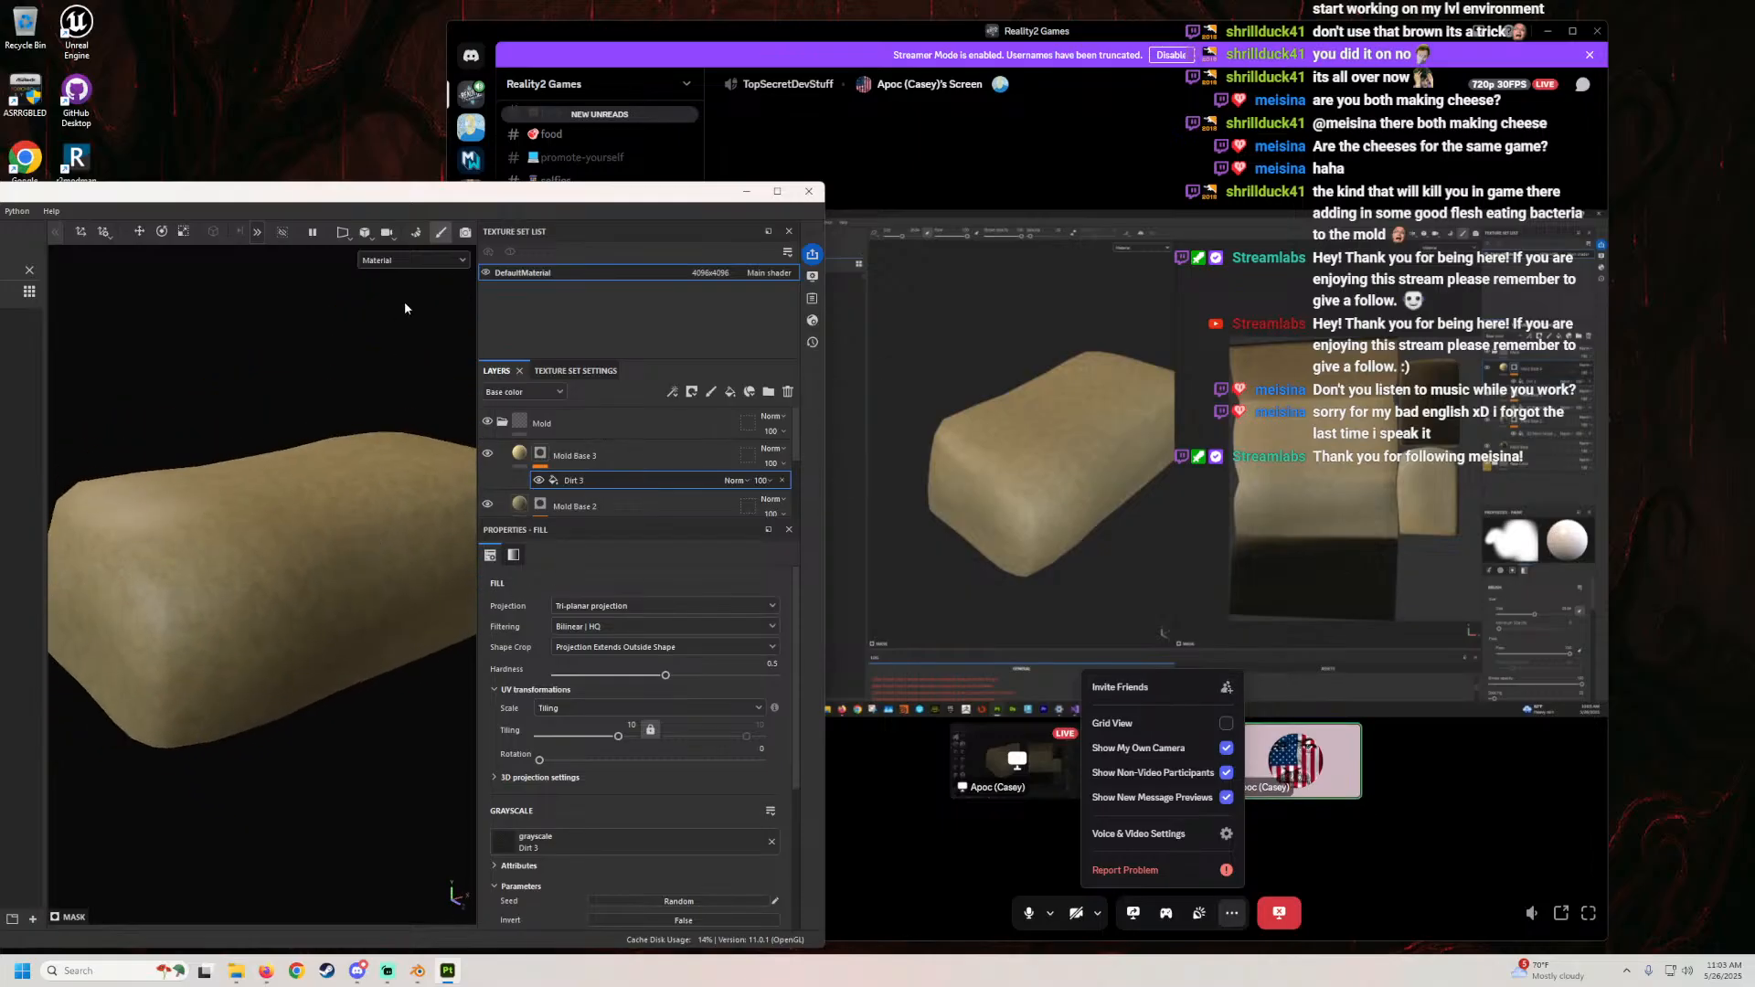
left_click_drag(424, 209, 736, 194)
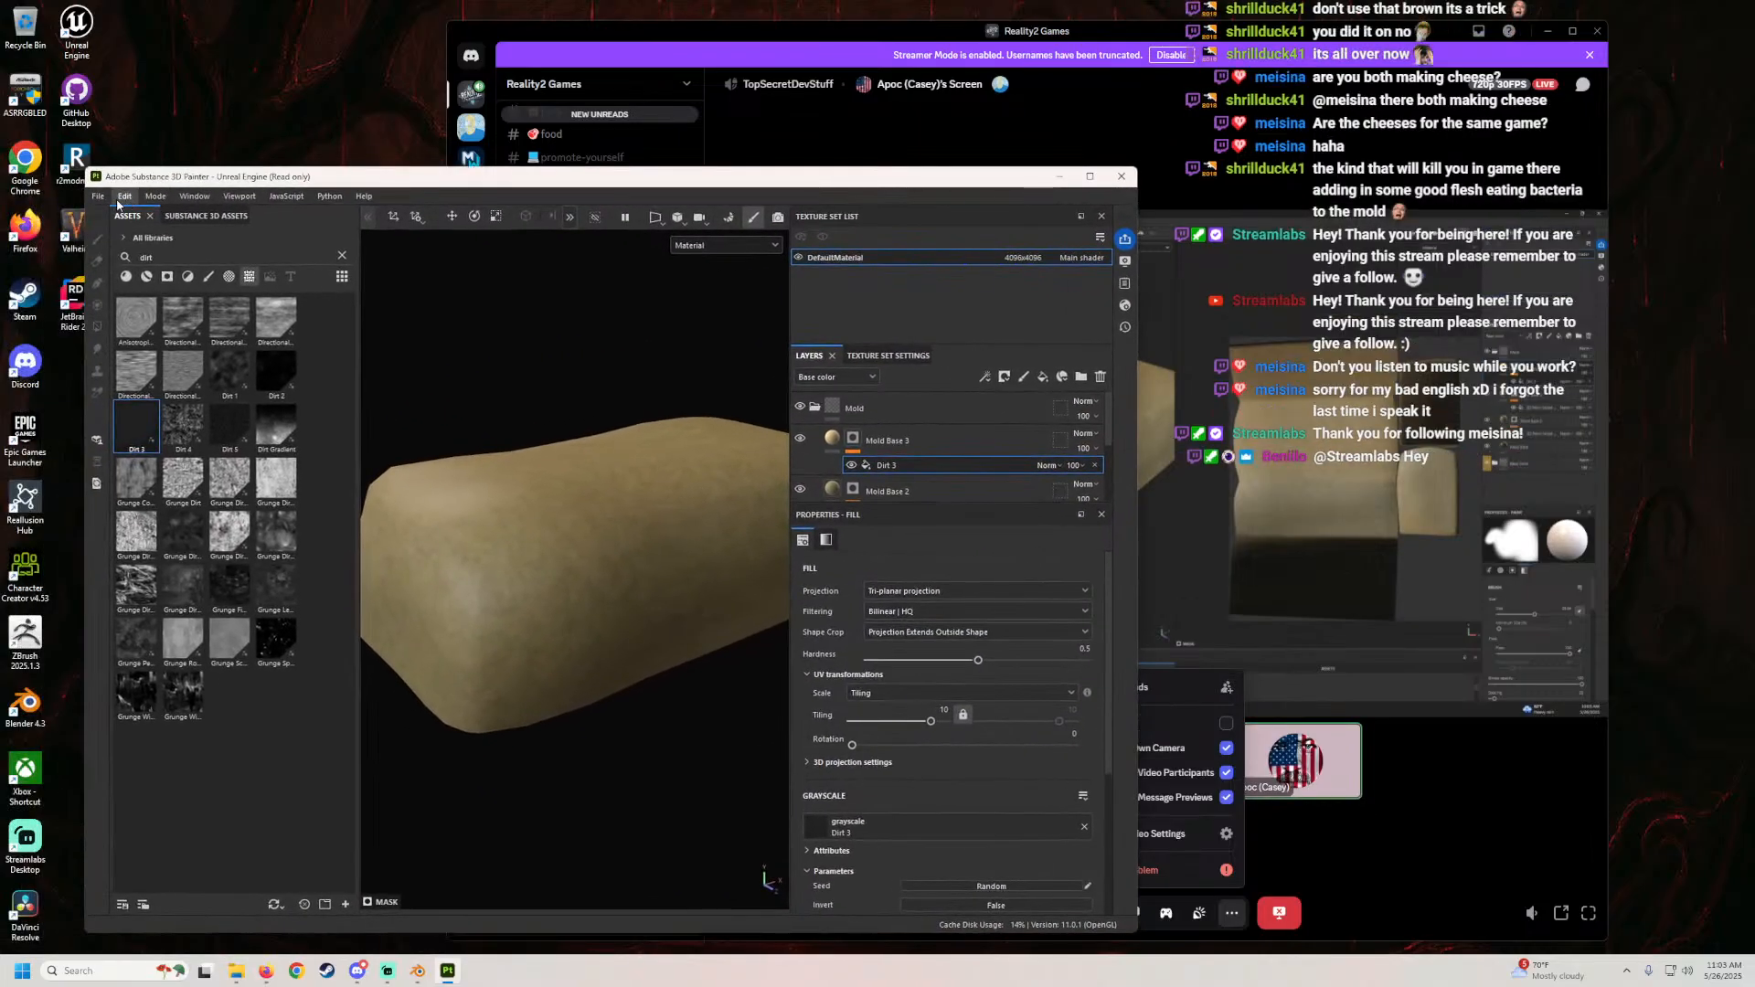
left_click(98, 195)
left_click(117, 326)
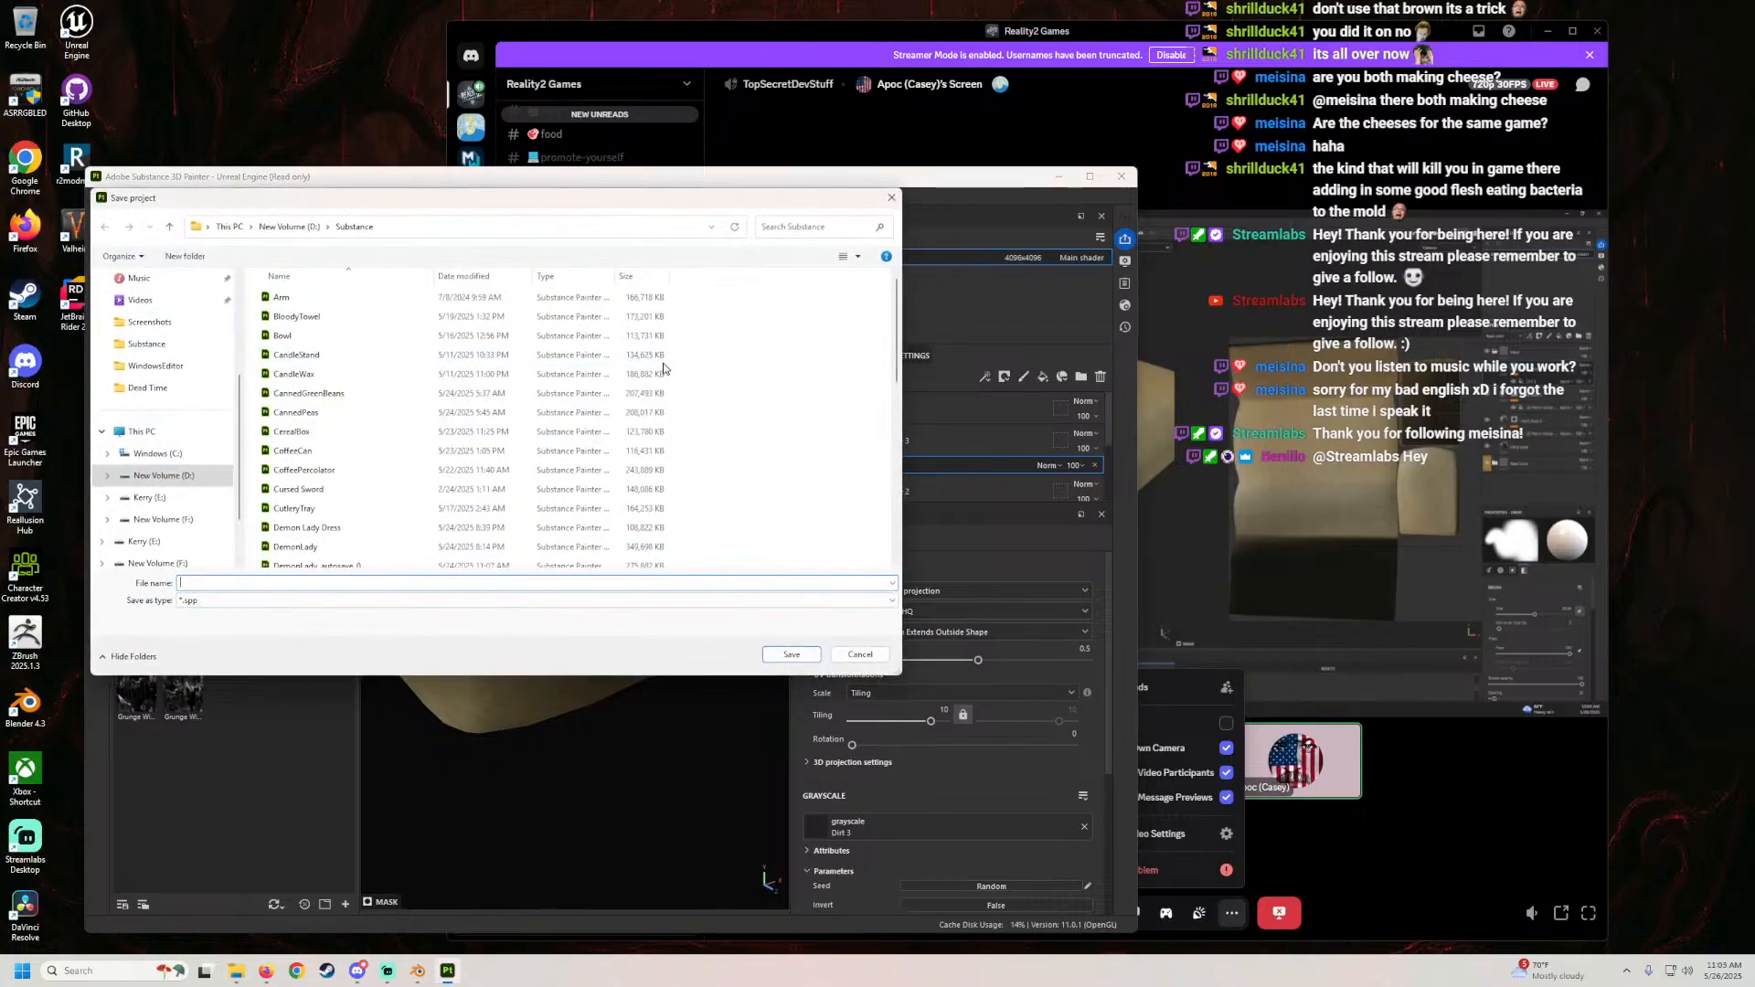
type("Cheese")
key("Return")
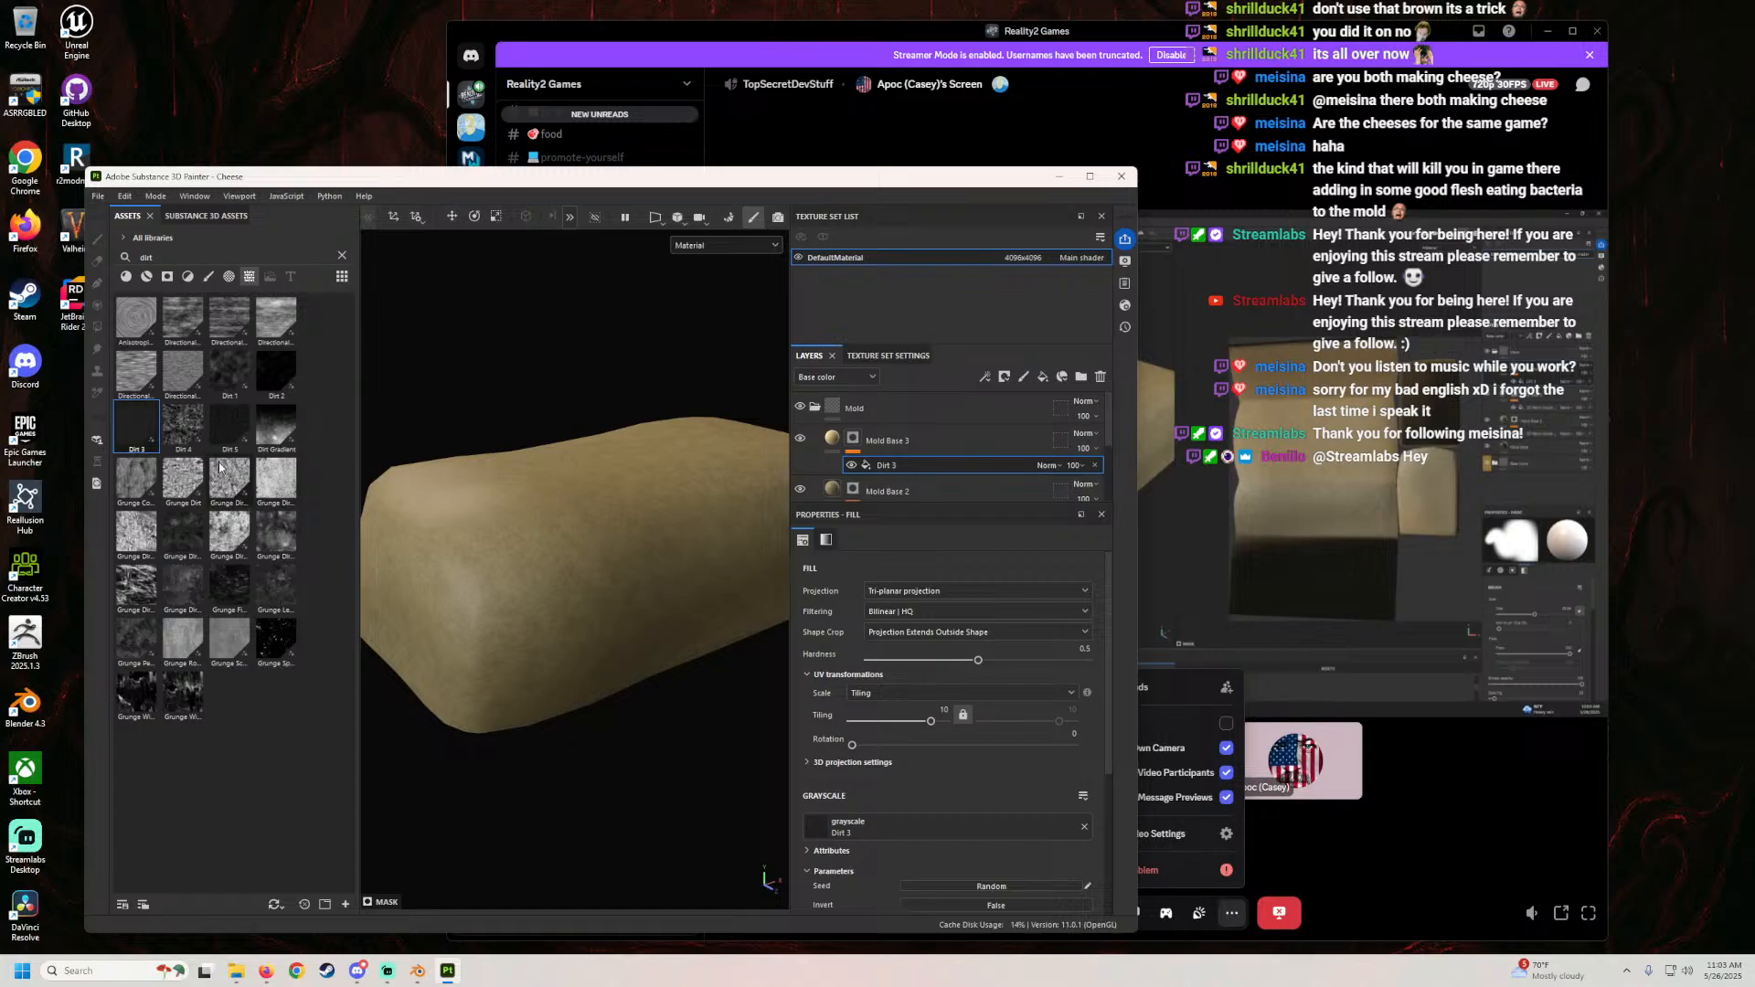
Step: Clear the previous asset search and search the assets for "ridge"
left_click(341, 256)
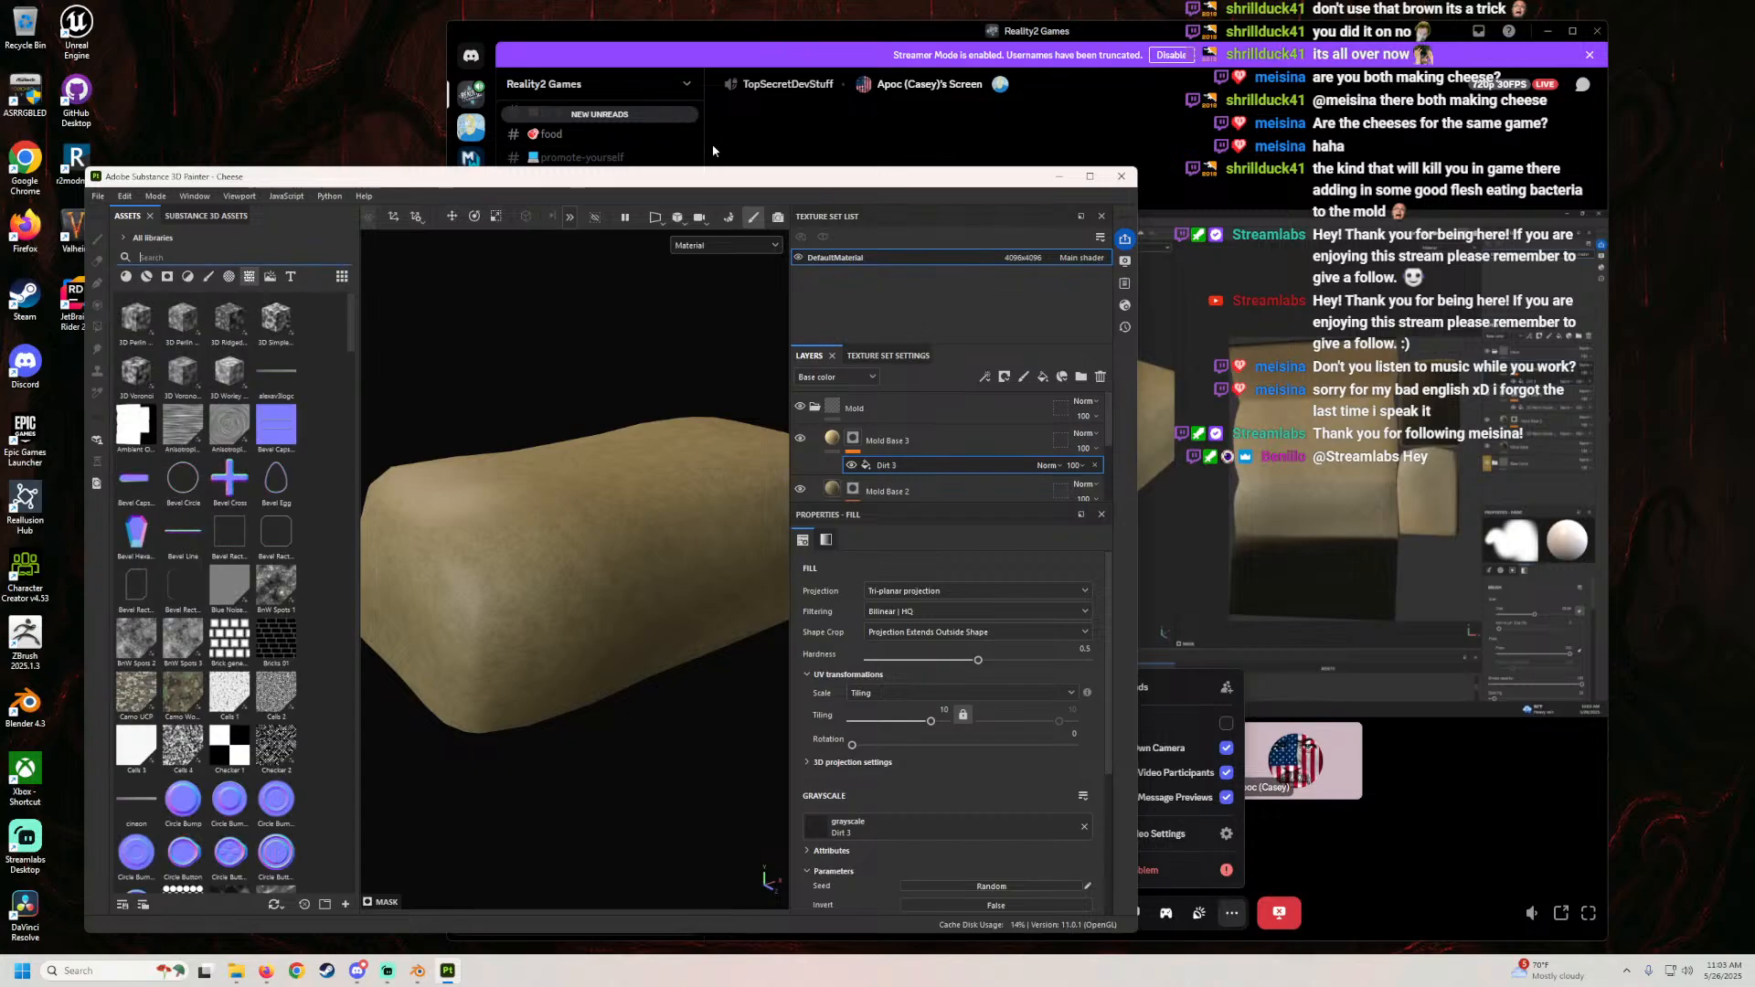
mouse_move(665, 182)
left_mouse_down()
mouse_move(488, 392)
mouse_move(229, 183)
mouse_move(234, 110)
mouse_move(286, 146)
mouse_move(393, 489)
mouse_move(548, 357)
mouse_move(677, 354)
mouse_move(659, 244)
left_mouse_up()
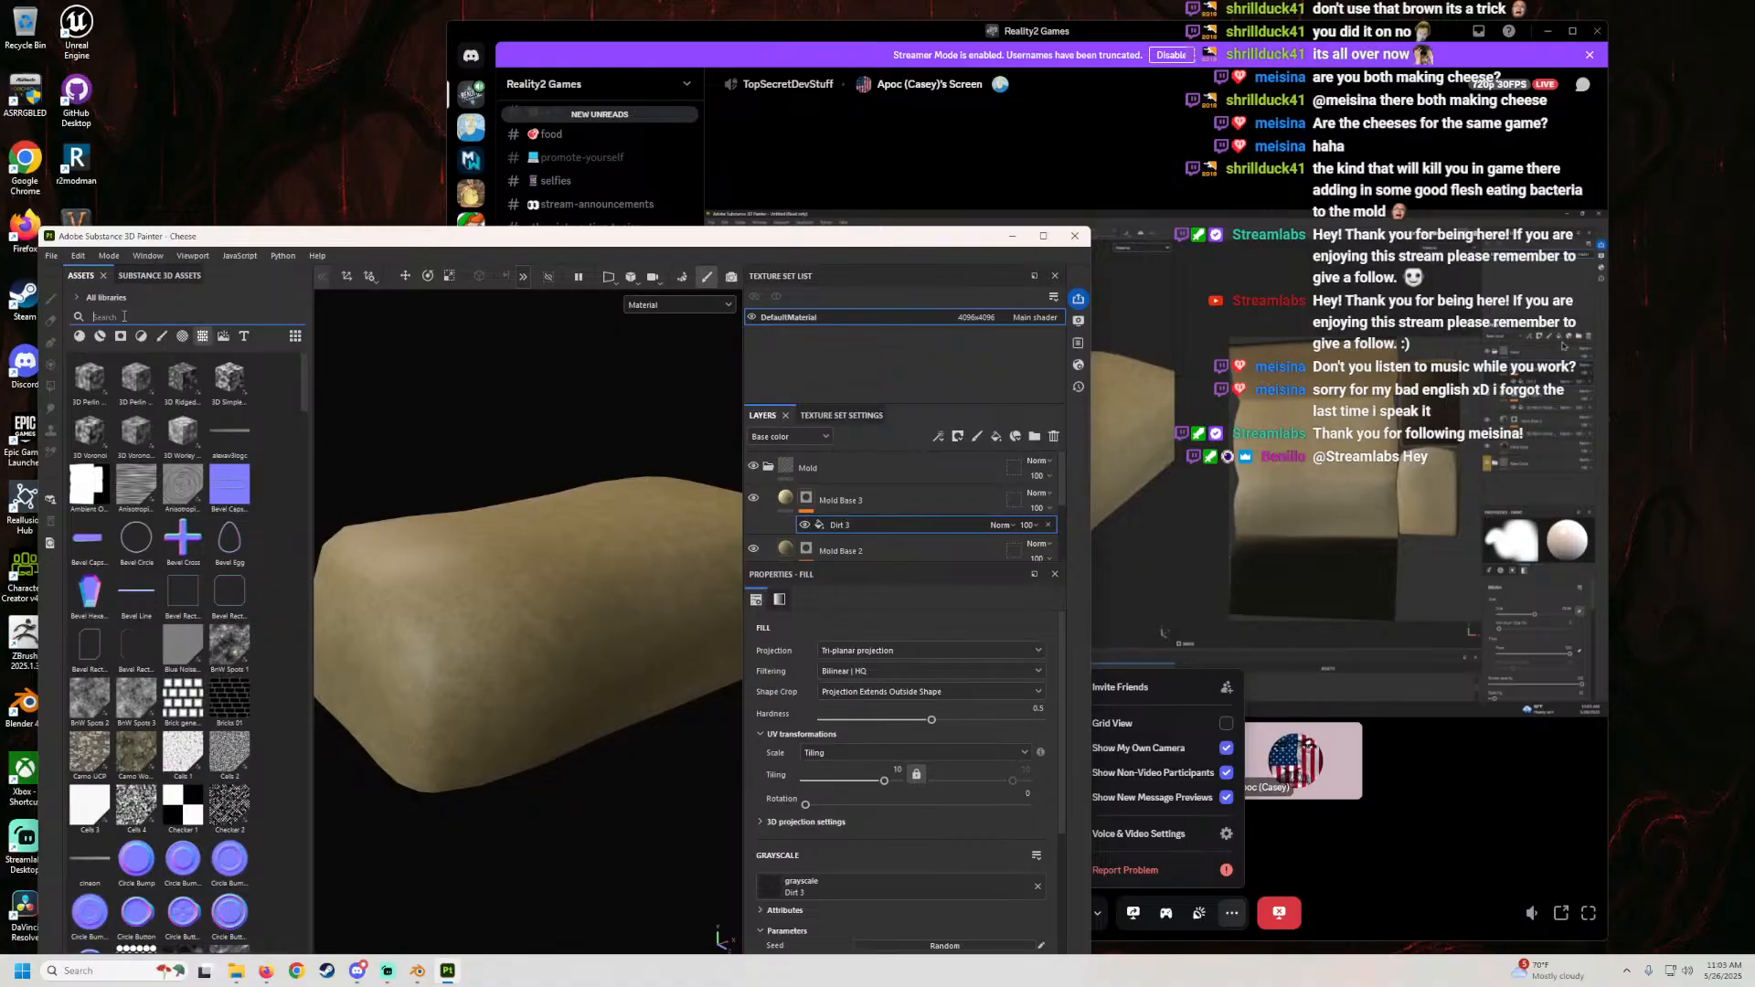
type("idge")
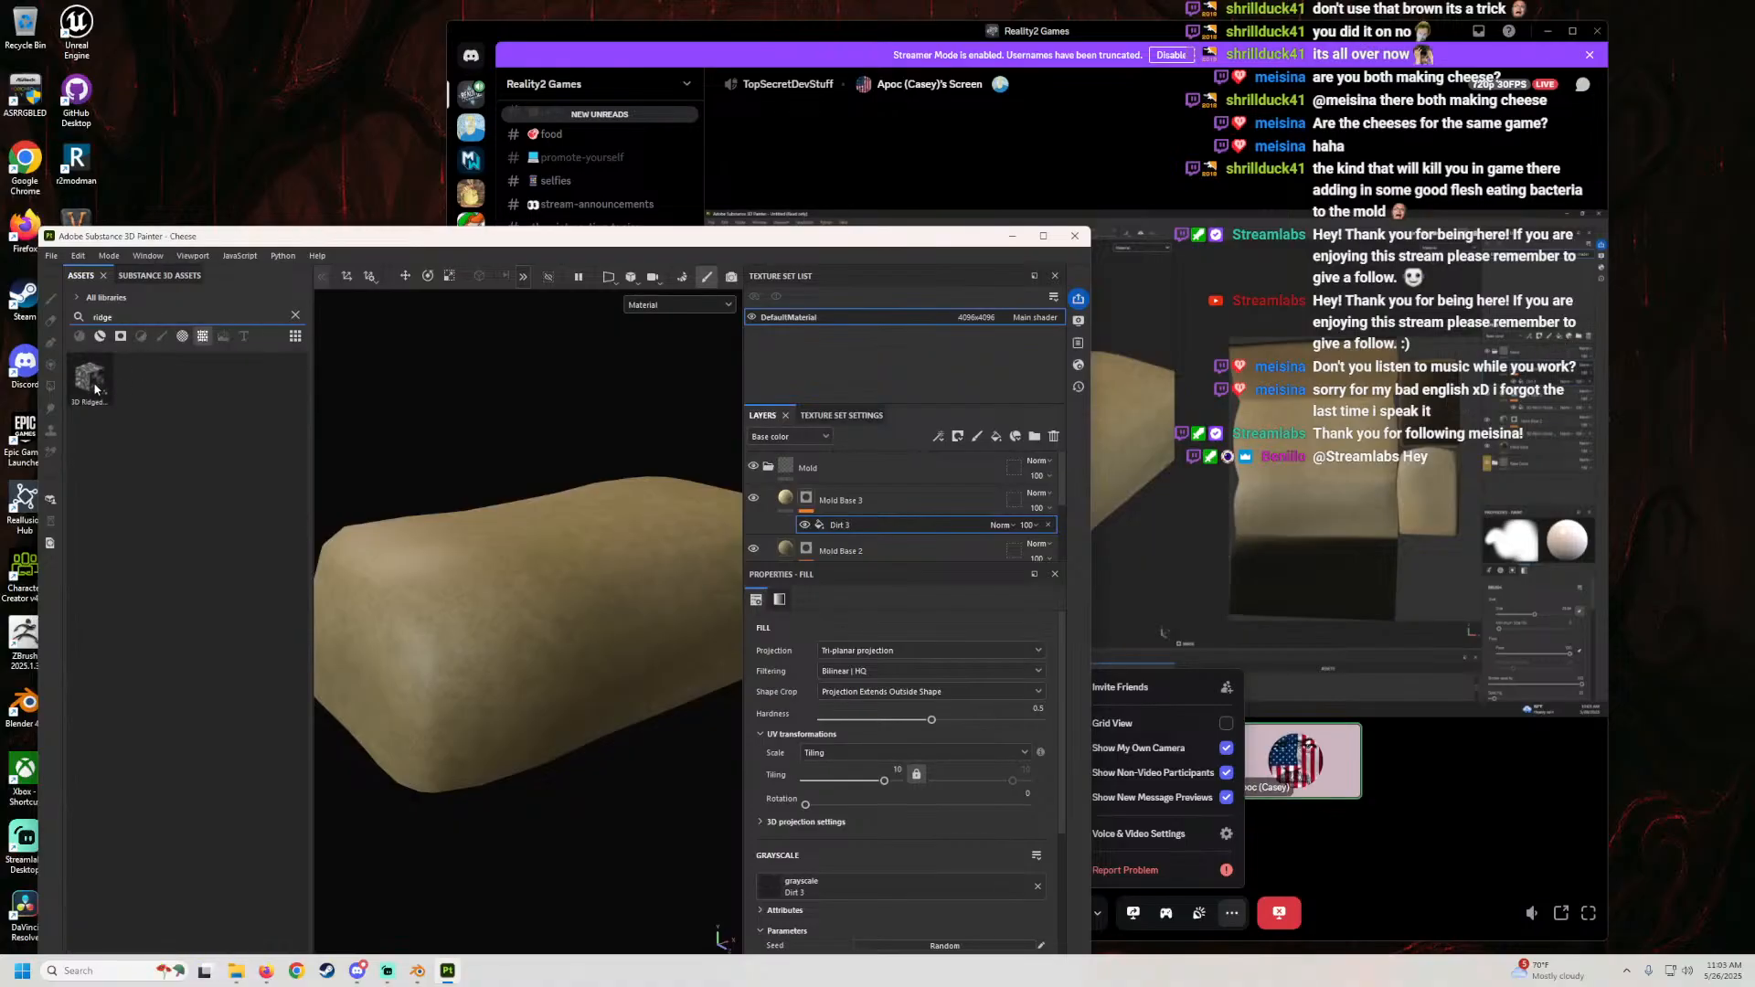
mouse_move(96, 390)
mouse_move(767, 244)
left_mouse_down()
mouse_move(481, 212)
mouse_move(362, 165)
mouse_move(372, 142)
mouse_move(820, 201)
mouse_move(573, 201)
mouse_move(374, 141)
left_mouse_up()
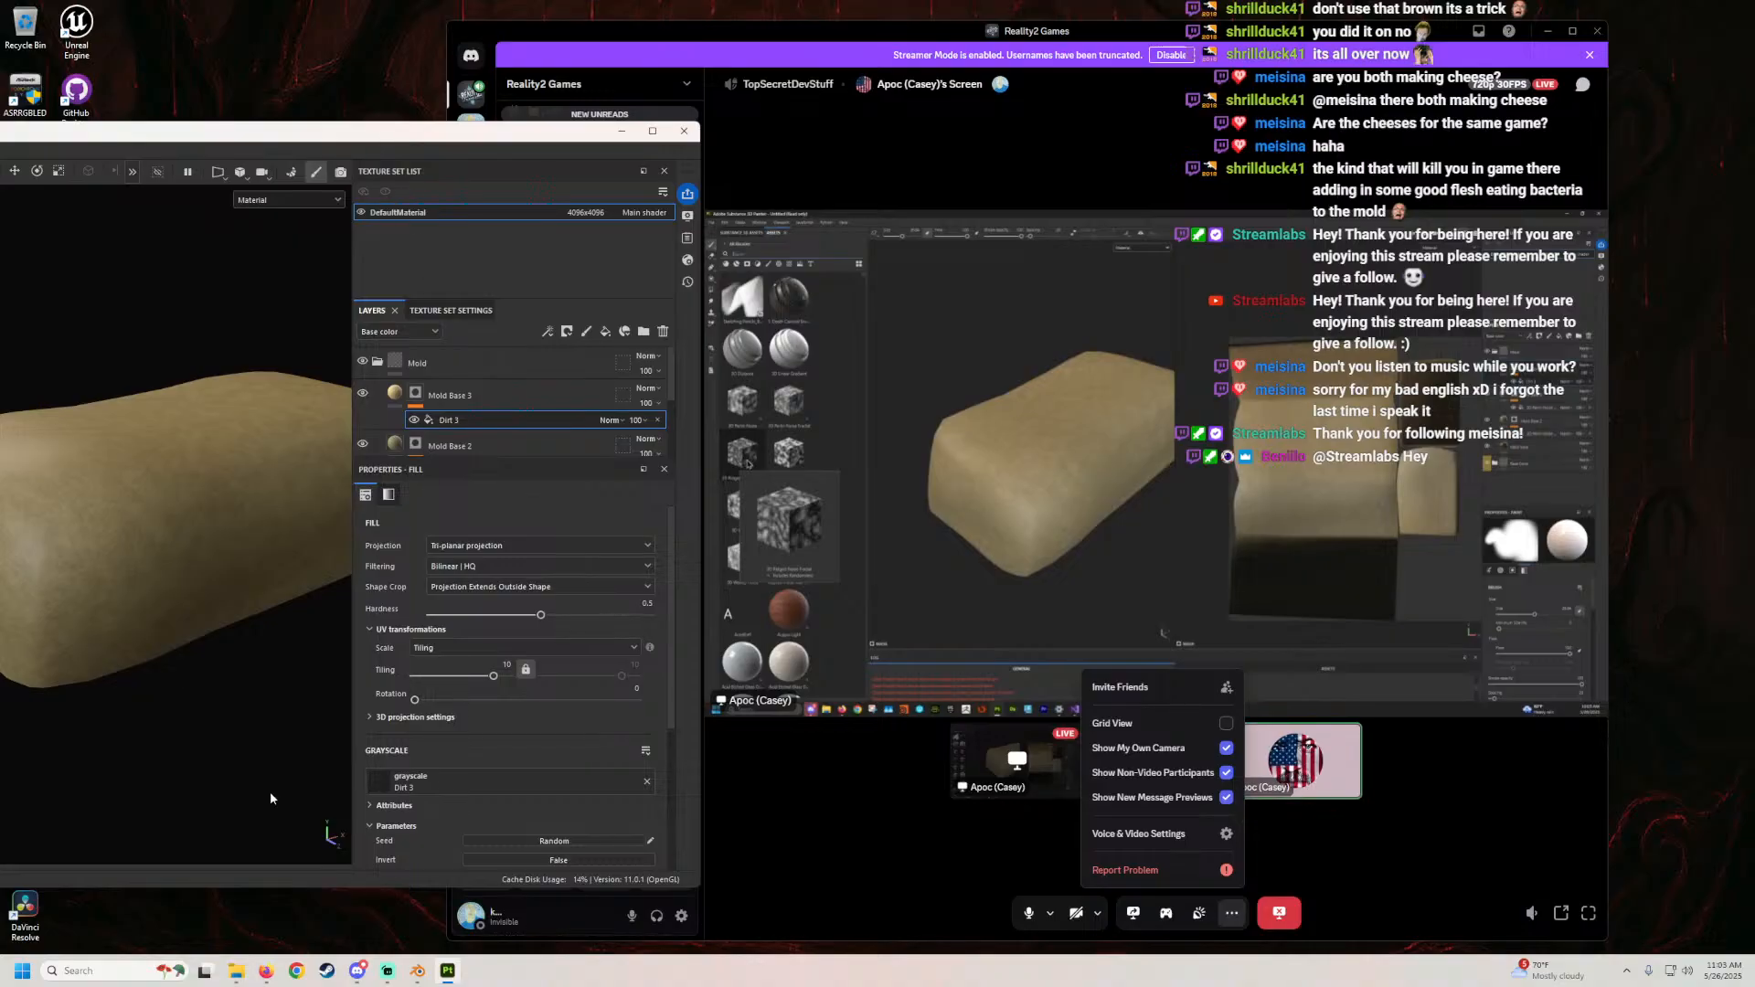
left_click_drag(333, 129, 842, 173)
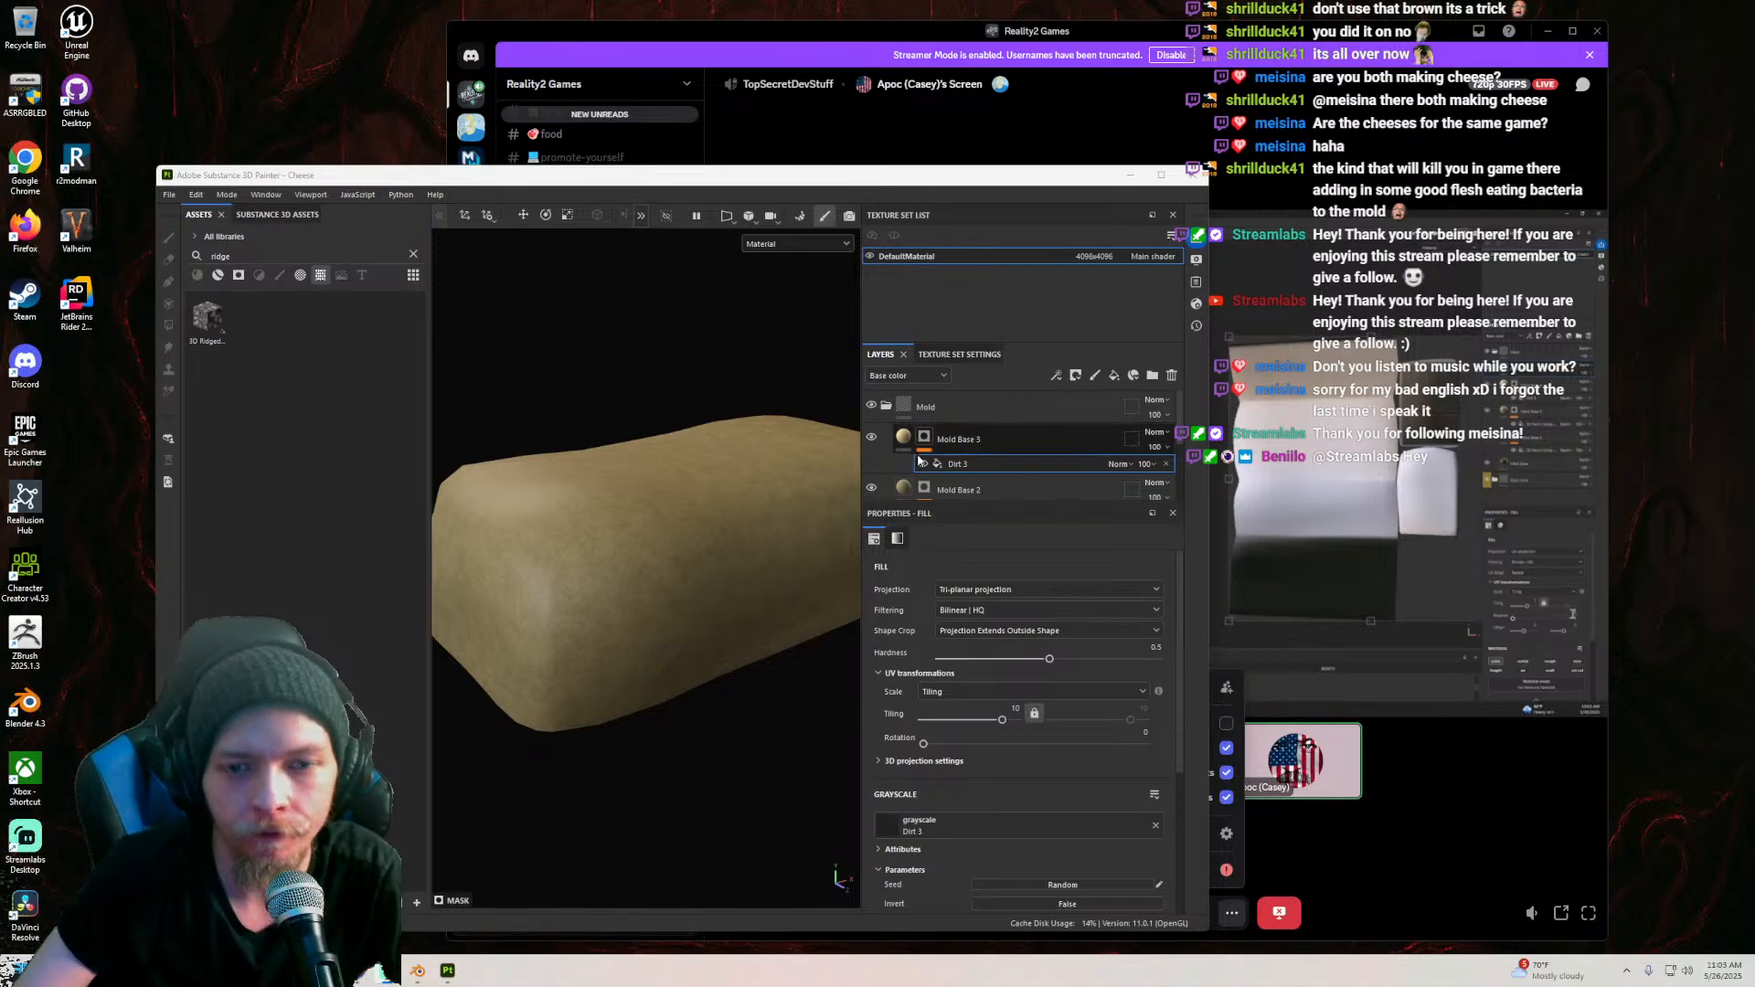
Step: Add a fill layer above the Mold folder with only the height channel active, and set its height to 1
left_click_drag(965, 183, 785, 125)
left_click(813, 349)
left_click(932, 316)
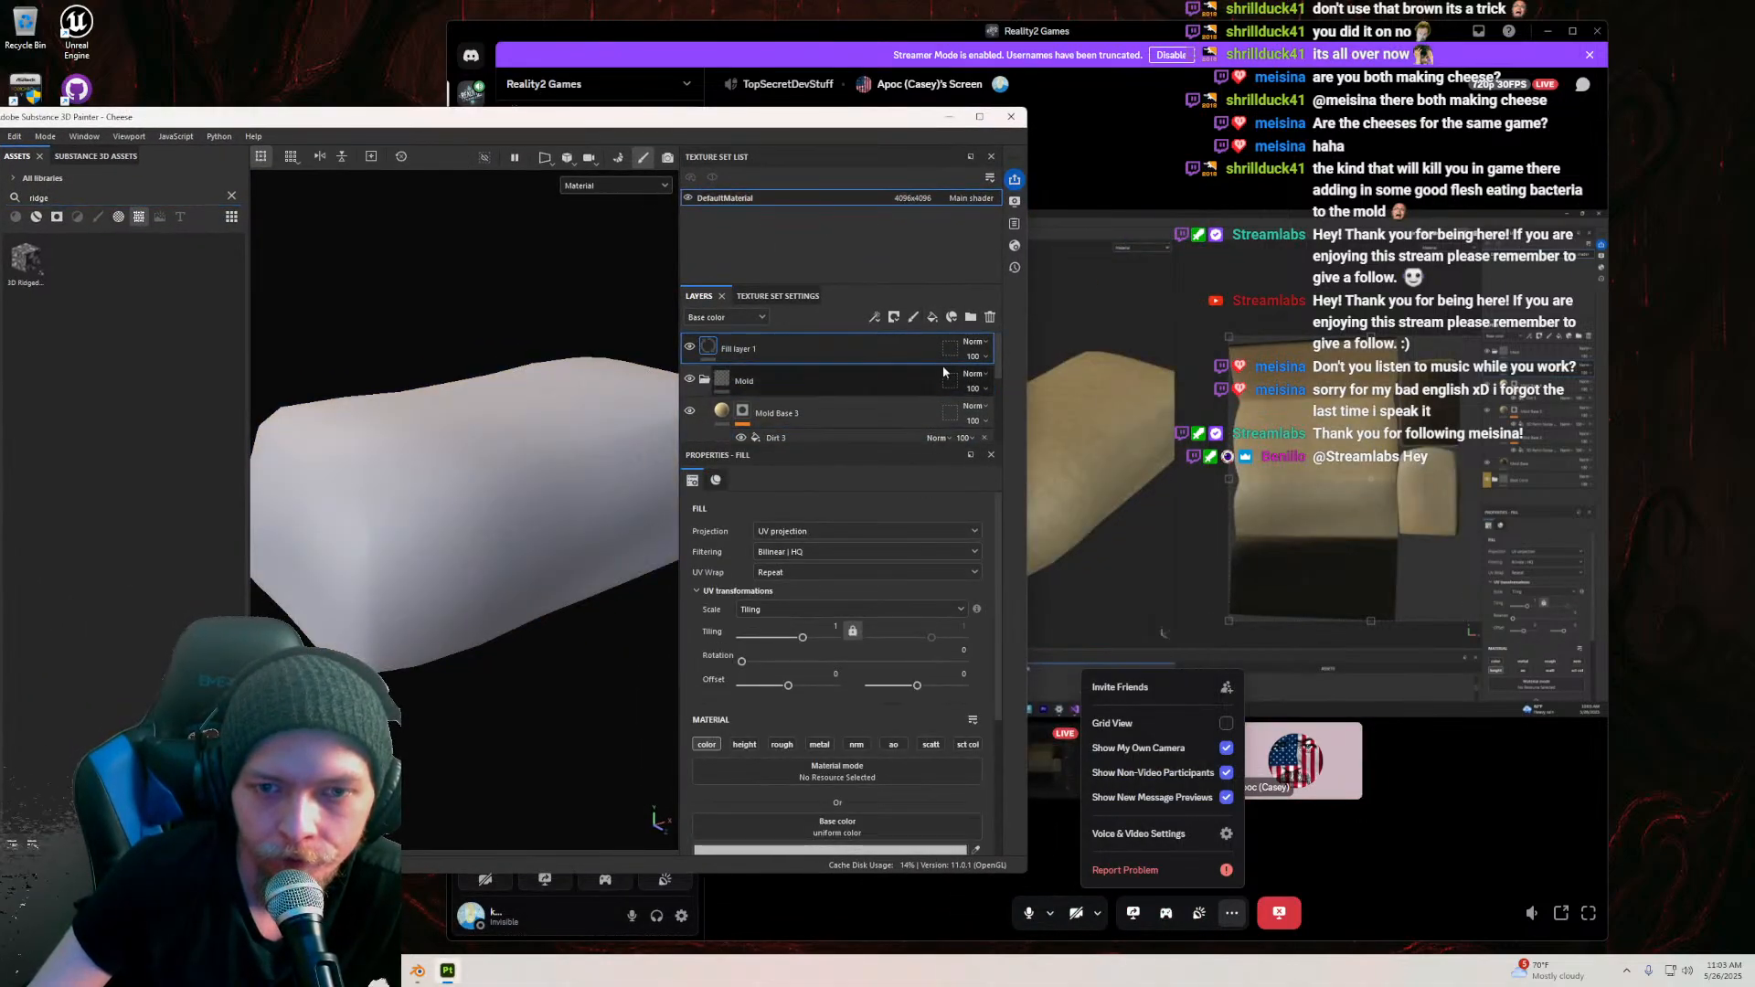
left_click(717, 742)
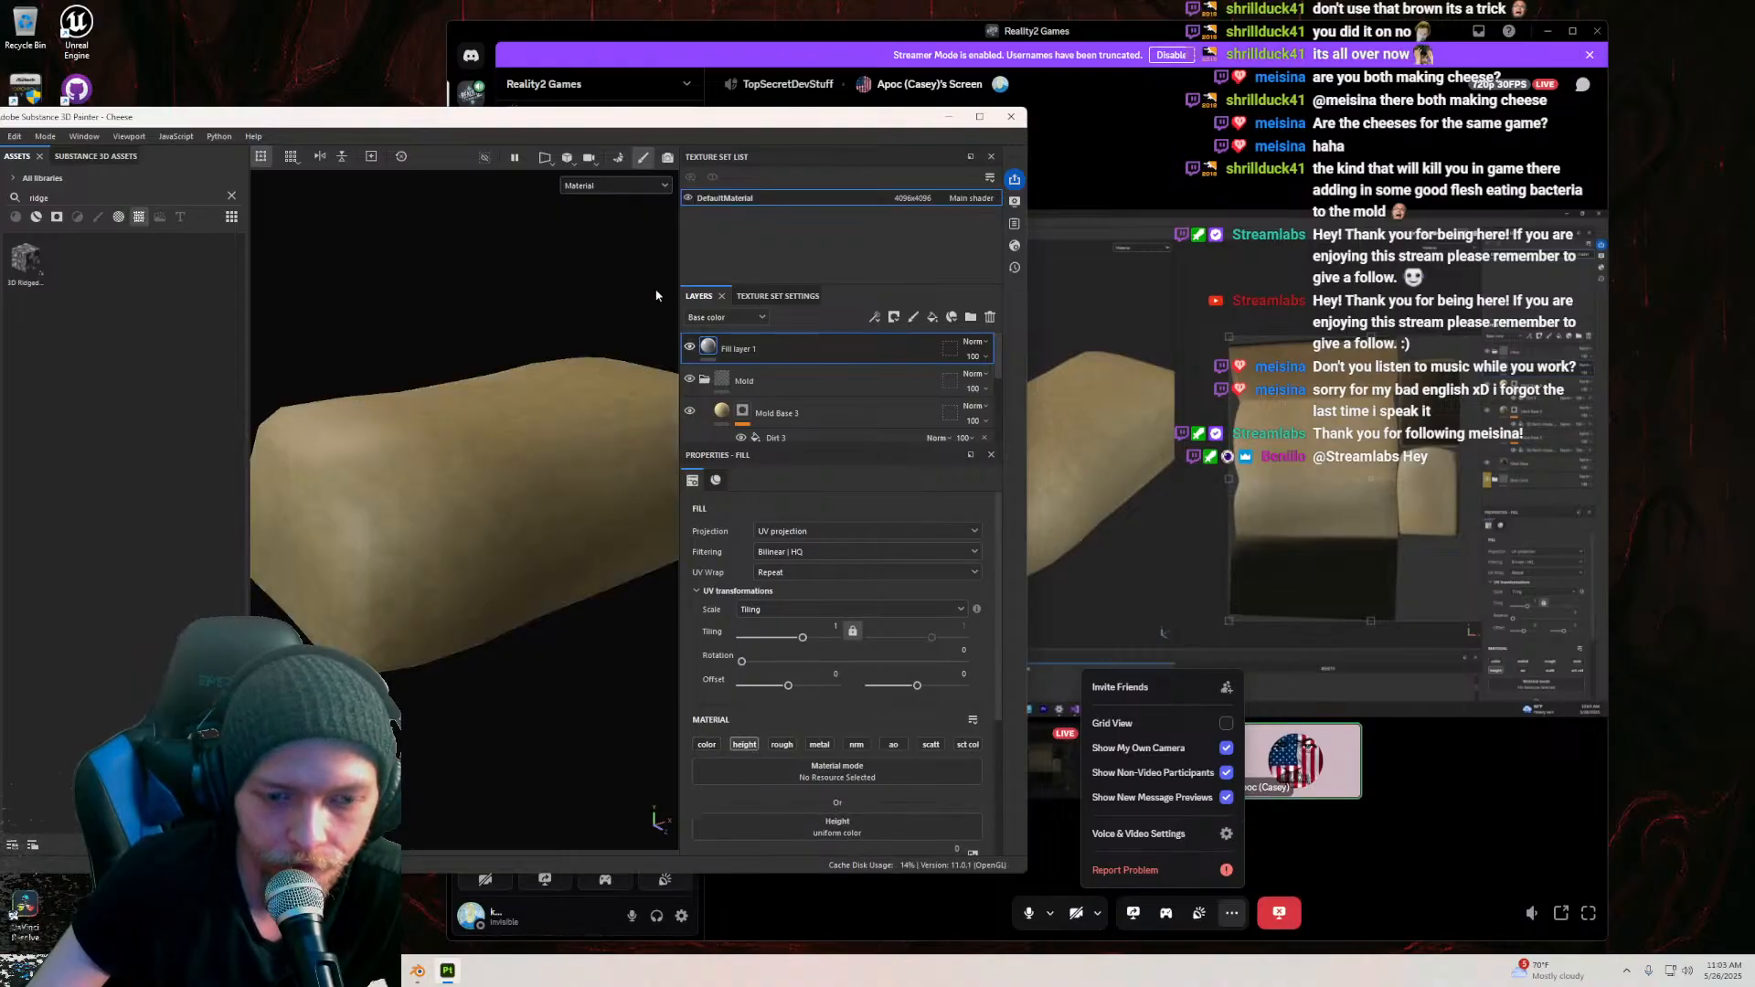
left_click_drag(539, 126, 614, 123)
scroll(855, 793, "down", 1)
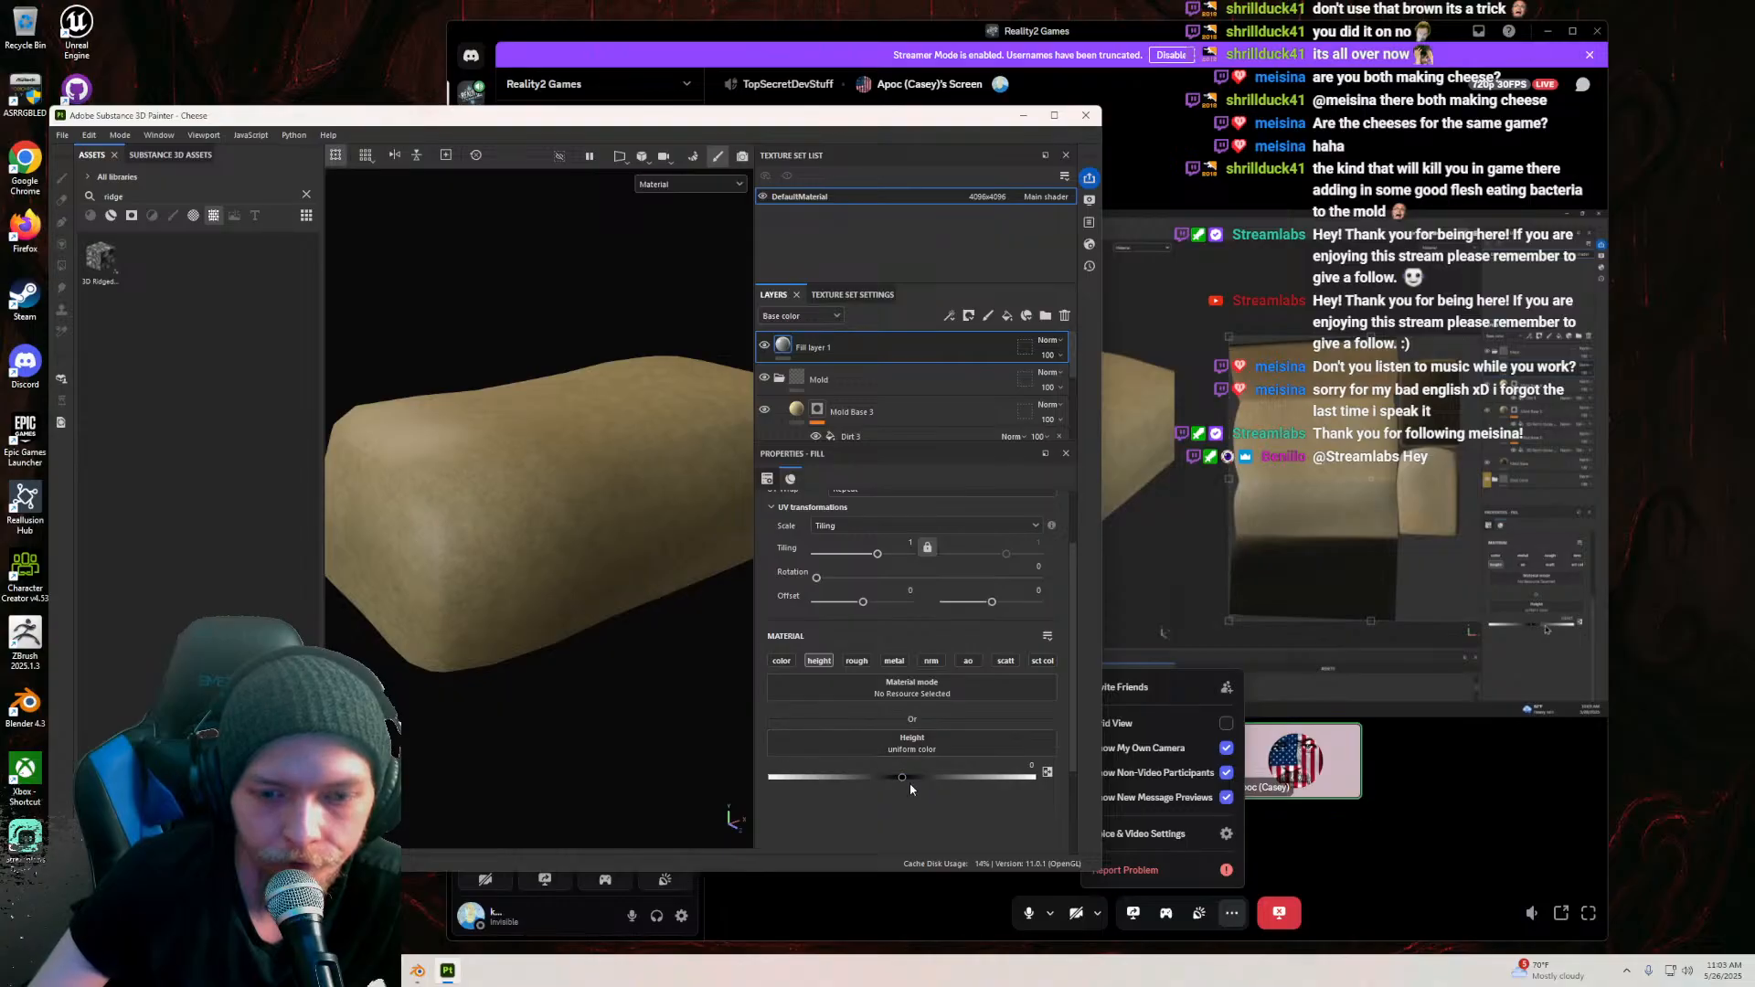
left_click_drag(910, 783, 959, 779)
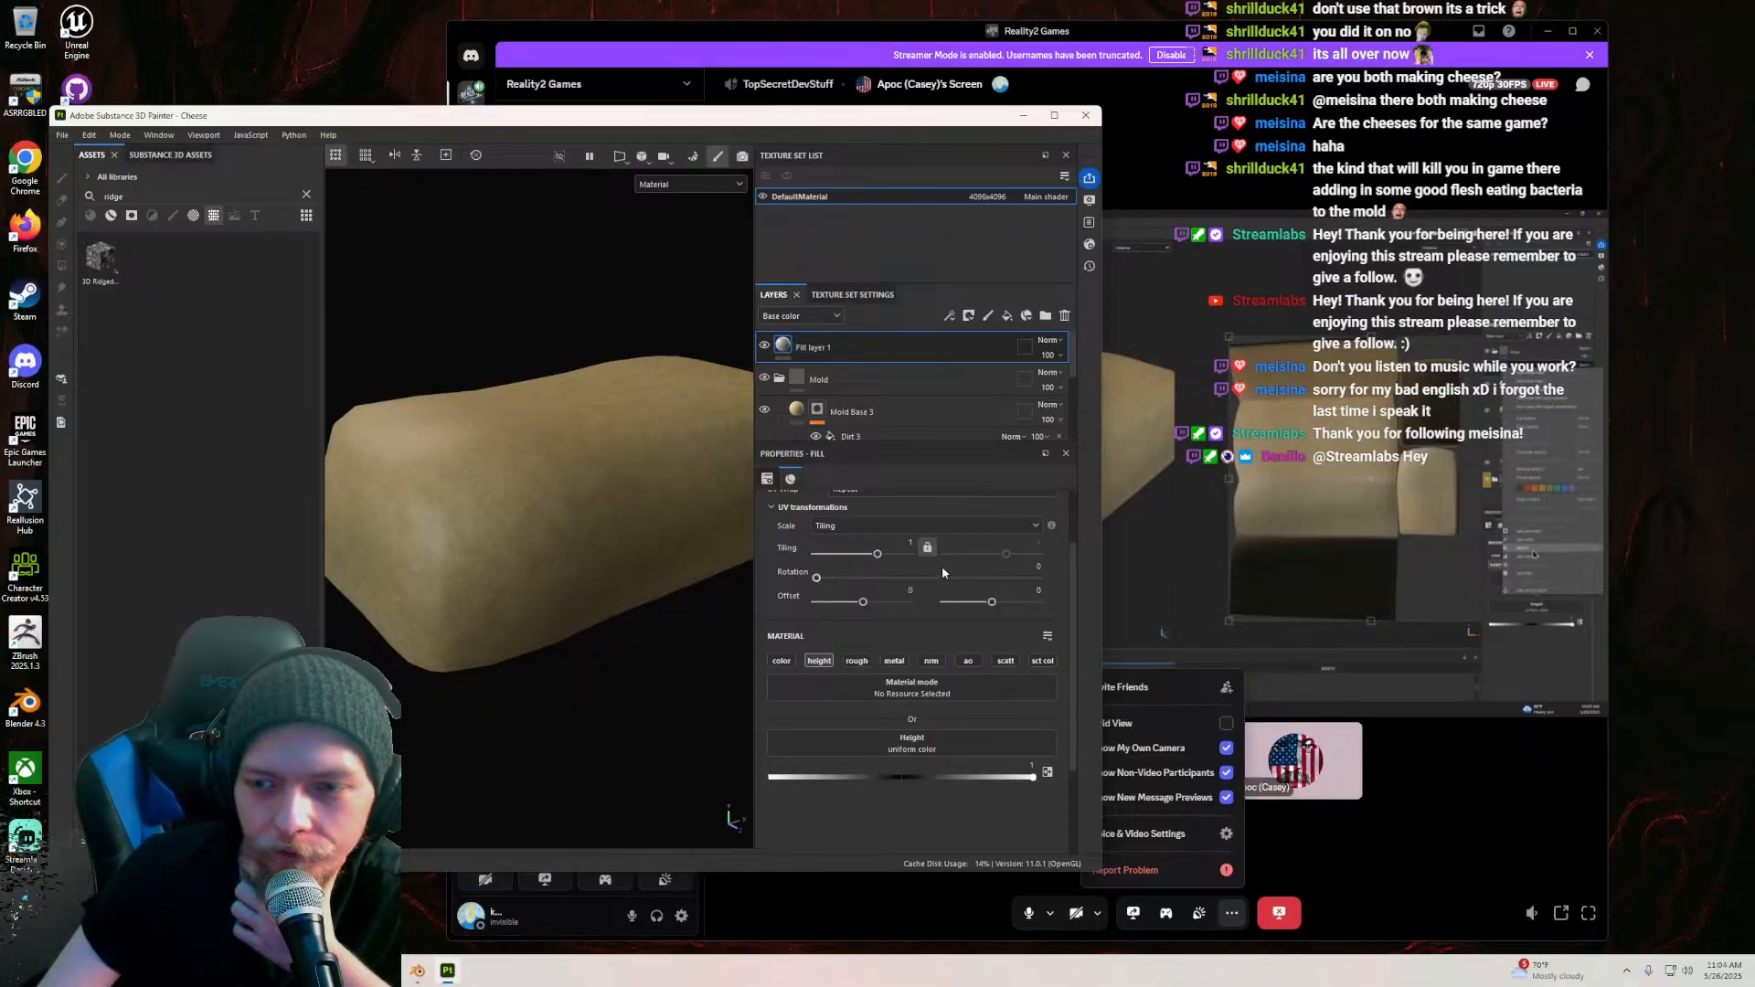
Step: Add a height-only fill effect to the new fill layer and assign 3D Ridged Noise Fractal to its height
right_click(779, 345)
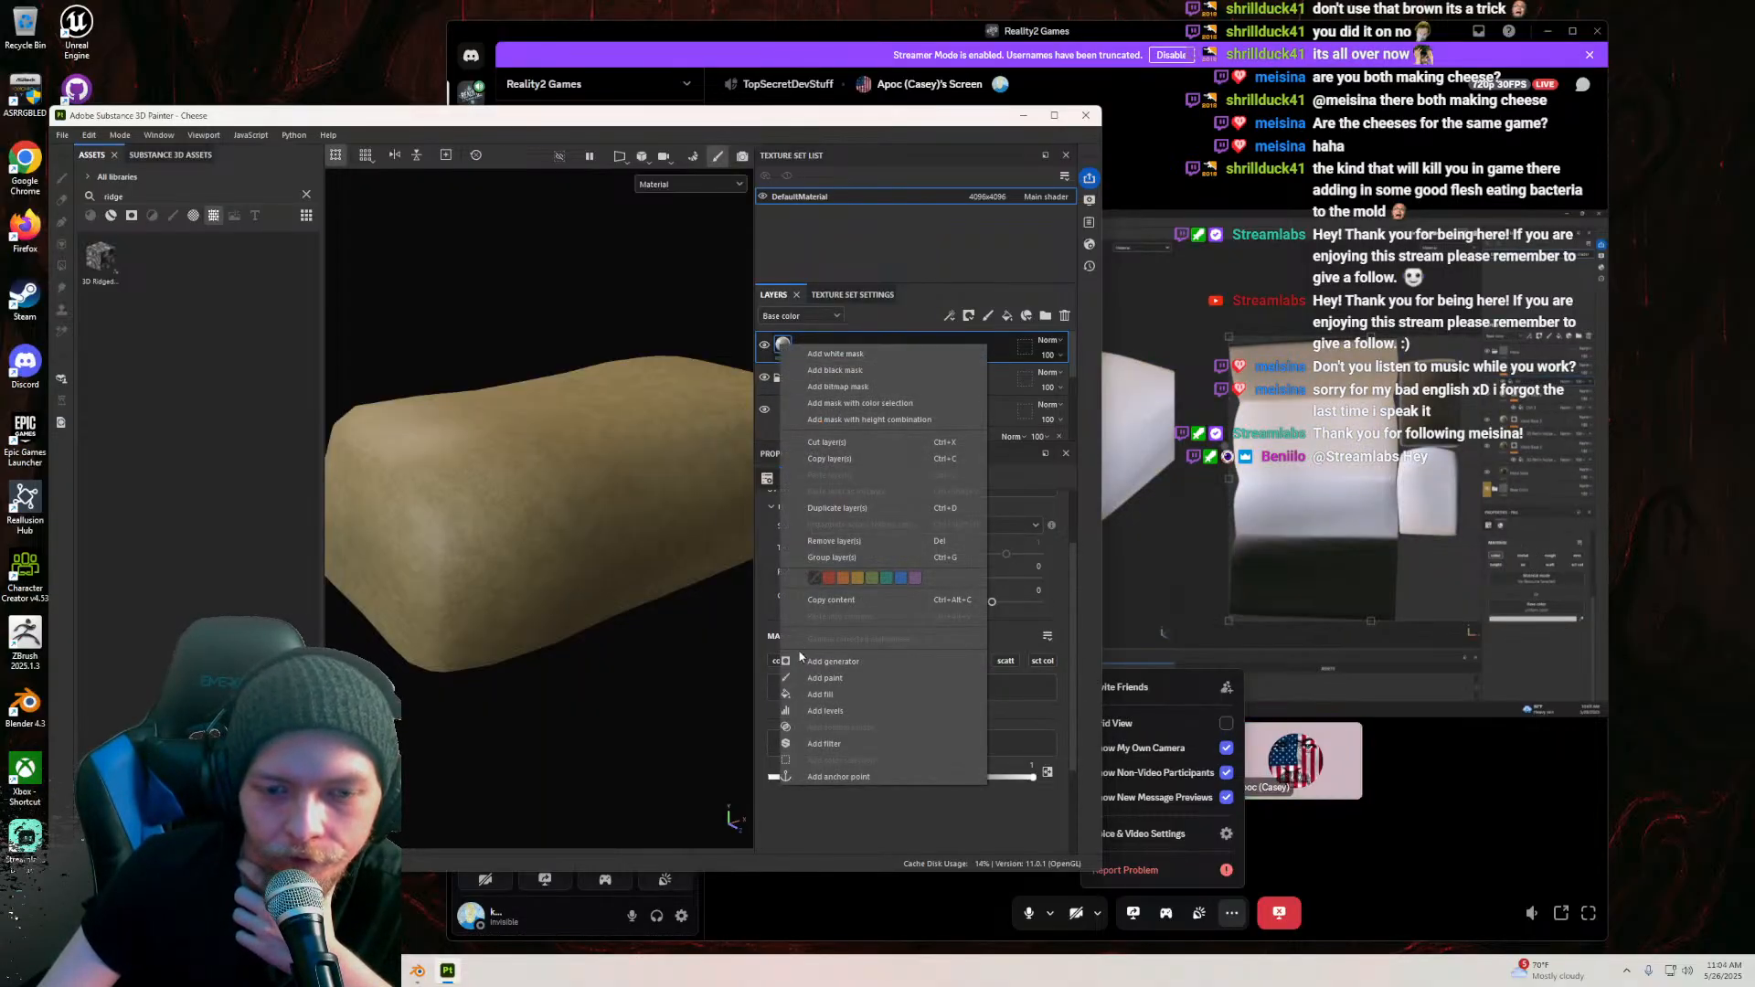
left_click(822, 694)
mouse_move(482, 123)
left_mouse_down()
mouse_move(500, 139)
mouse_move(479, 479)
mouse_move(492, 220)
left_mouse_up()
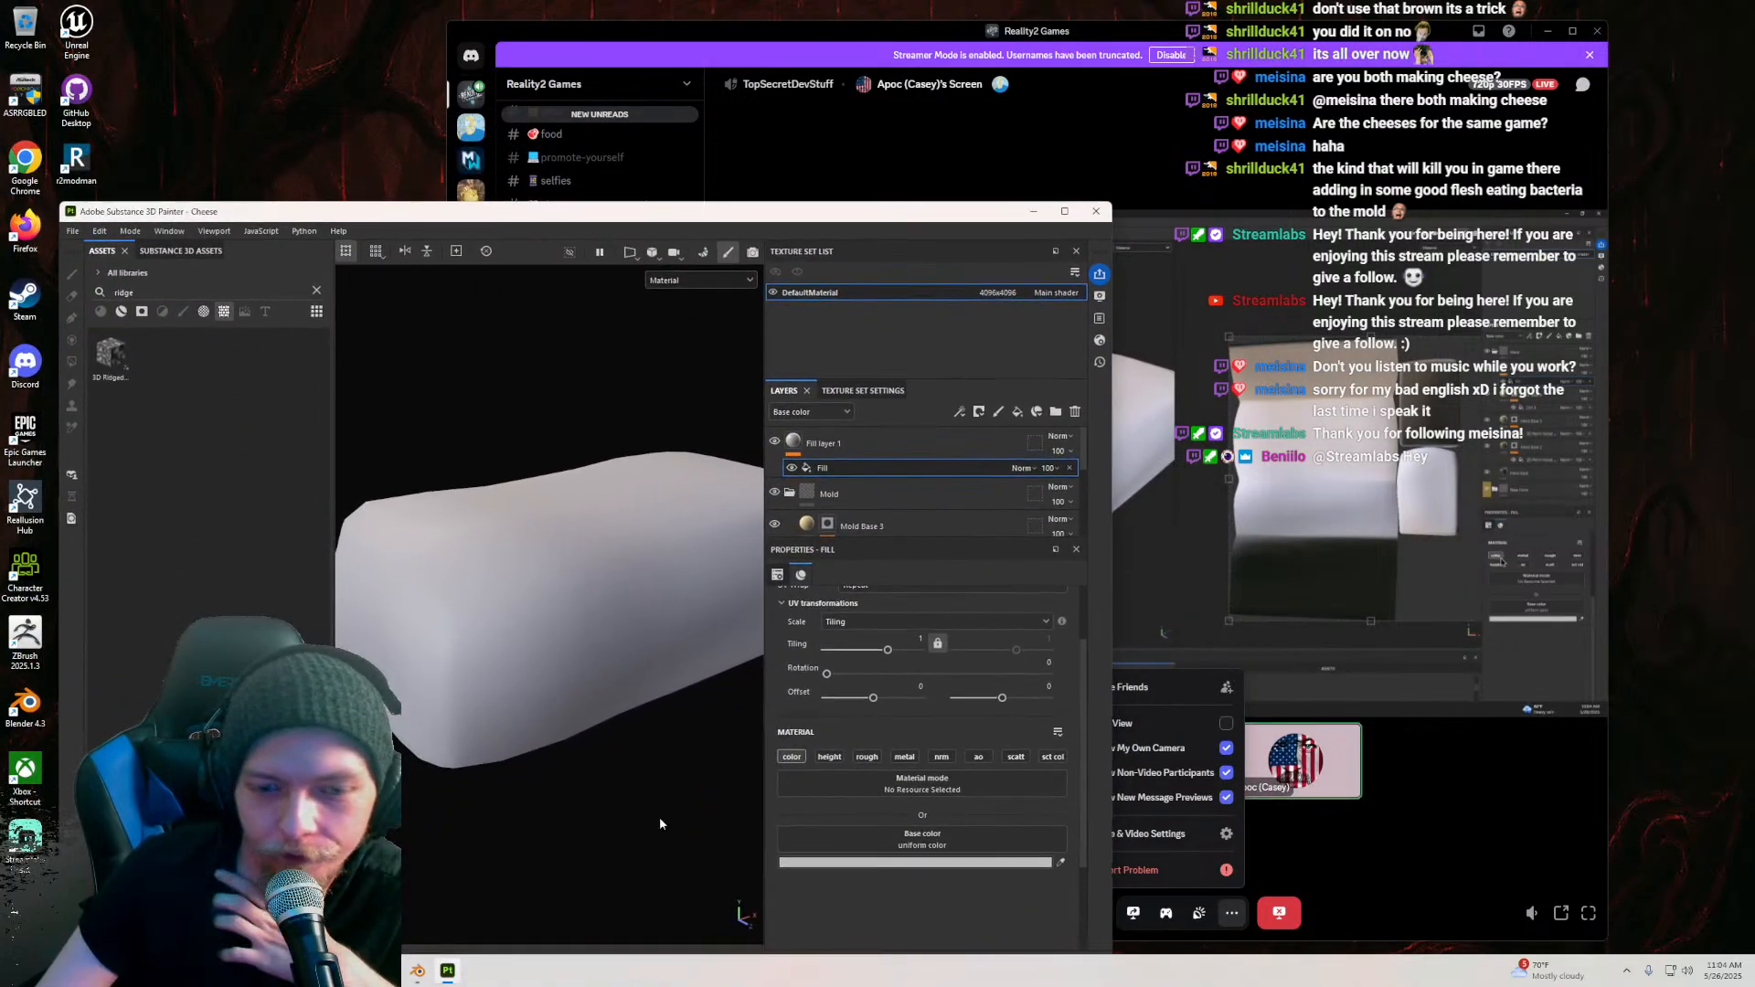
left_click(800, 757)
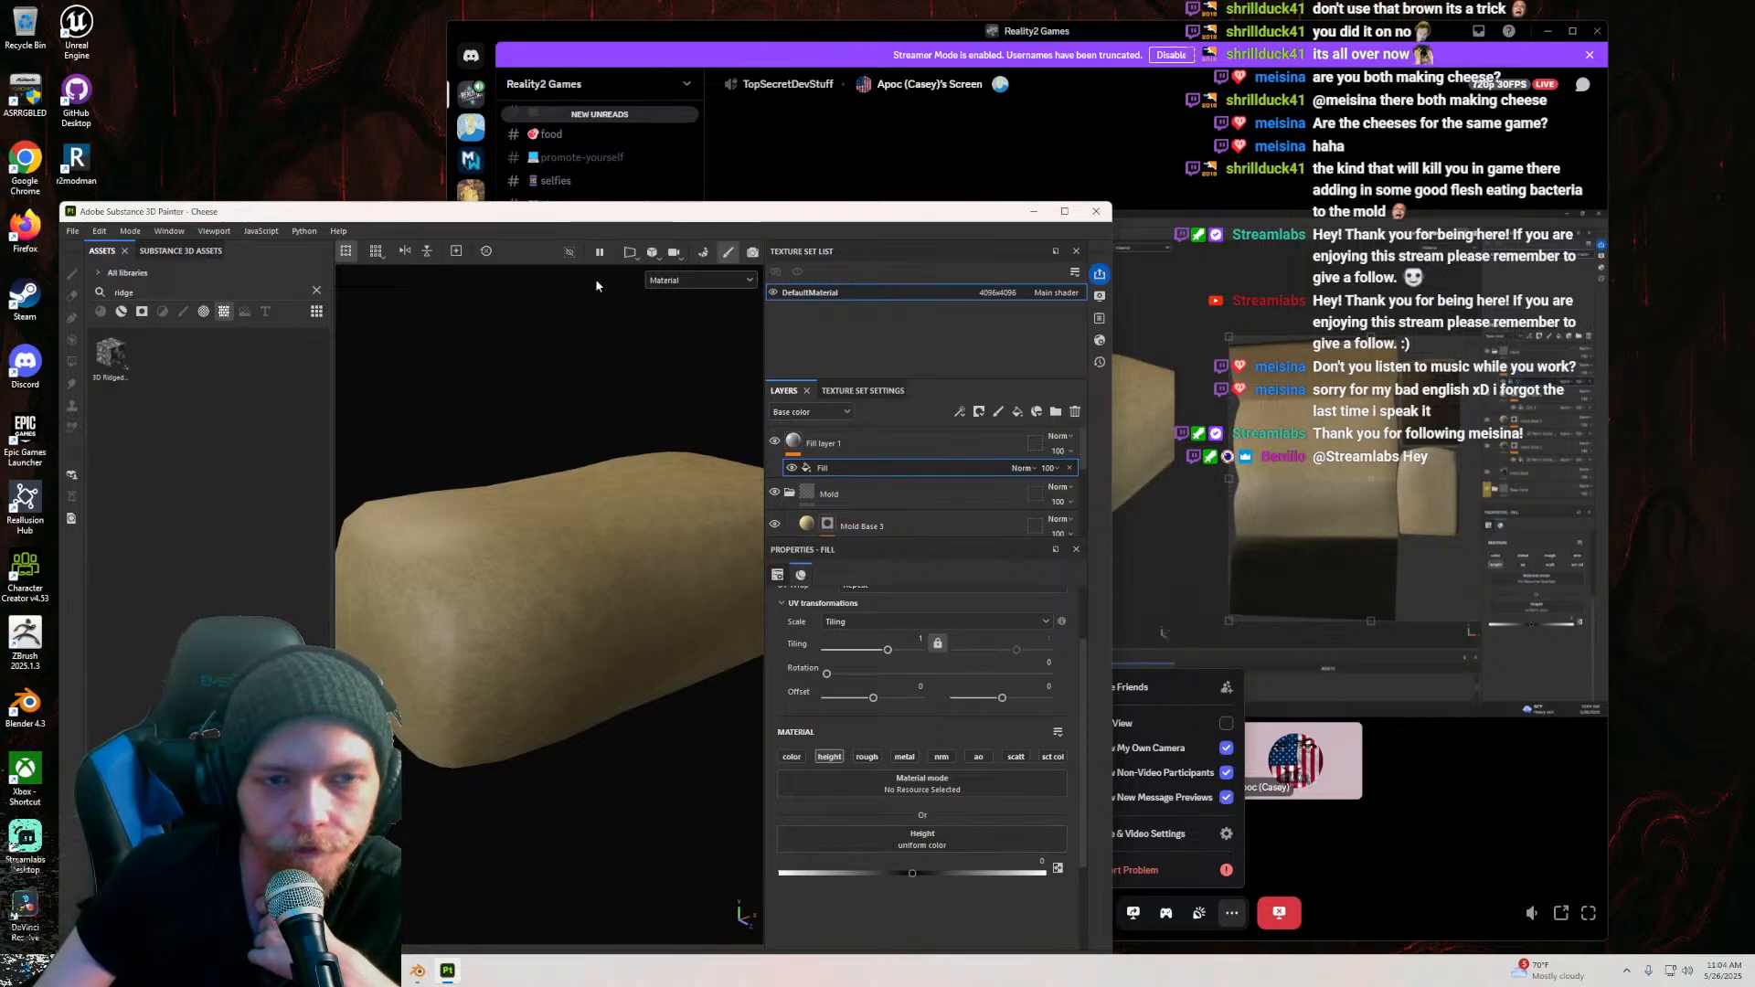
mouse_move(562, 224)
left_mouse_down()
mouse_move(548, 659)
mouse_move(495, 430)
mouse_move(498, 265)
mouse_move(535, 249)
mouse_move(594, 514)
mouse_move(544, 217)
left_mouse_up()
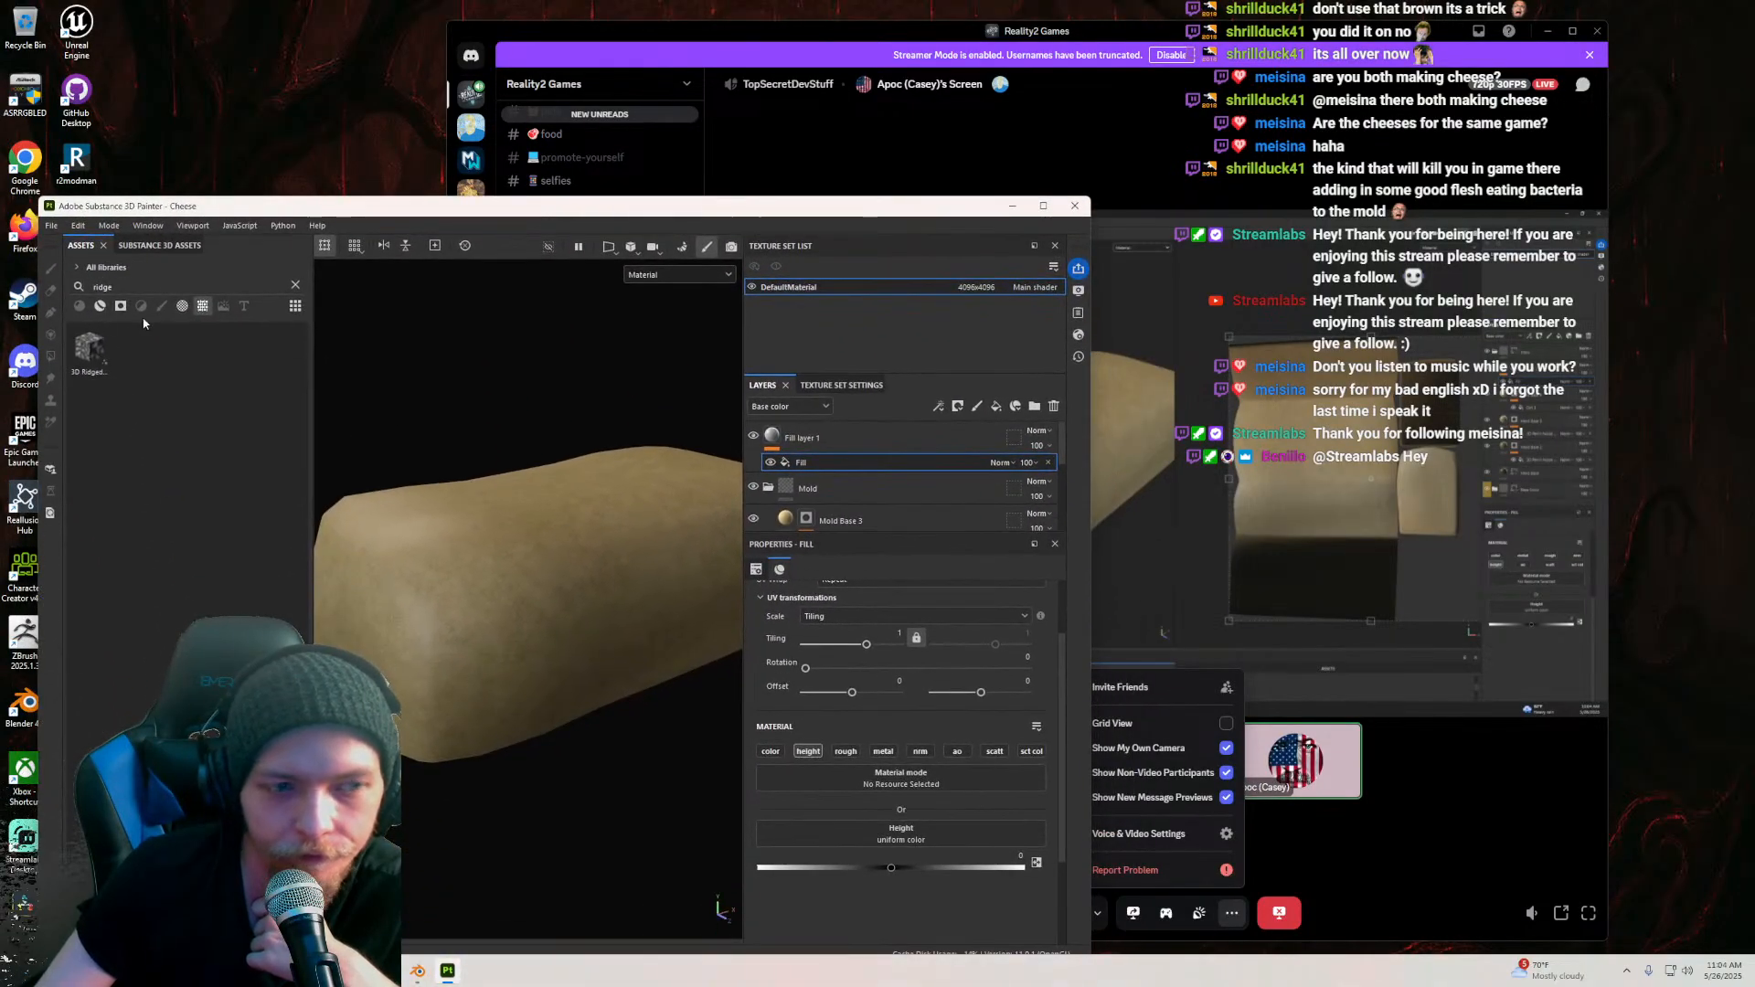
left_click_drag(856, 813, 878, 828)
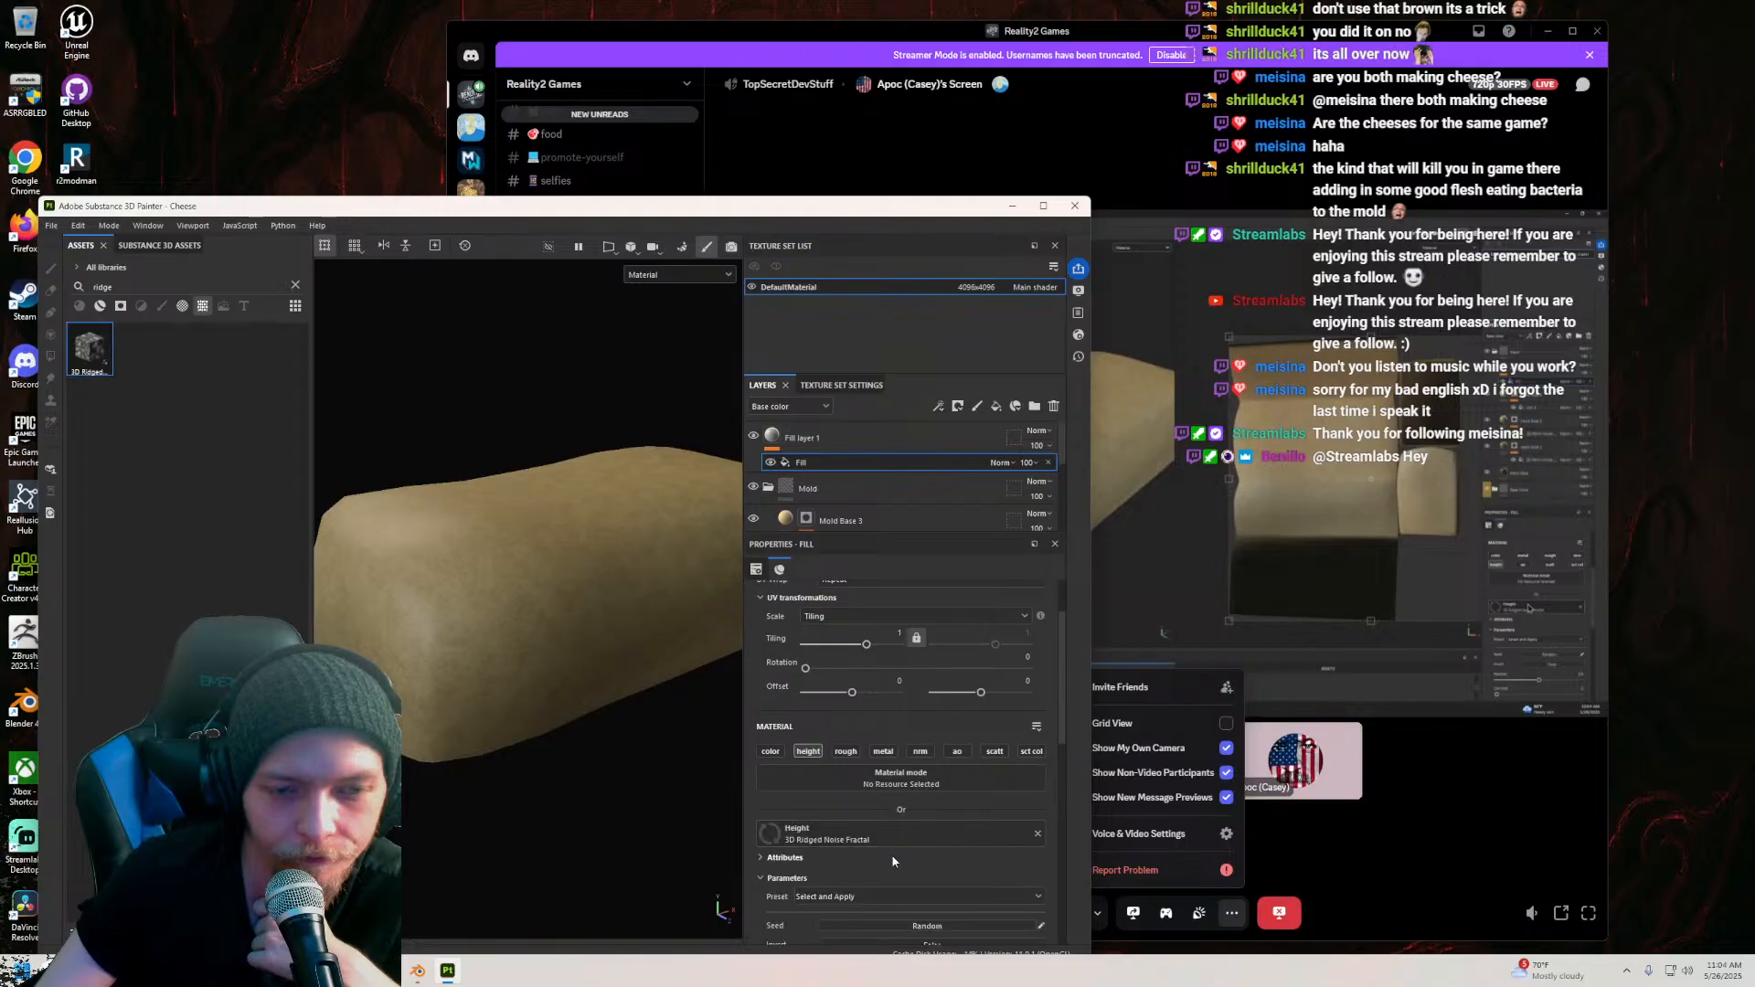
Step: Examine the ridged surface relief on the block from several sides and compare it with the shared reference
scroll(545, 627, "up", 2)
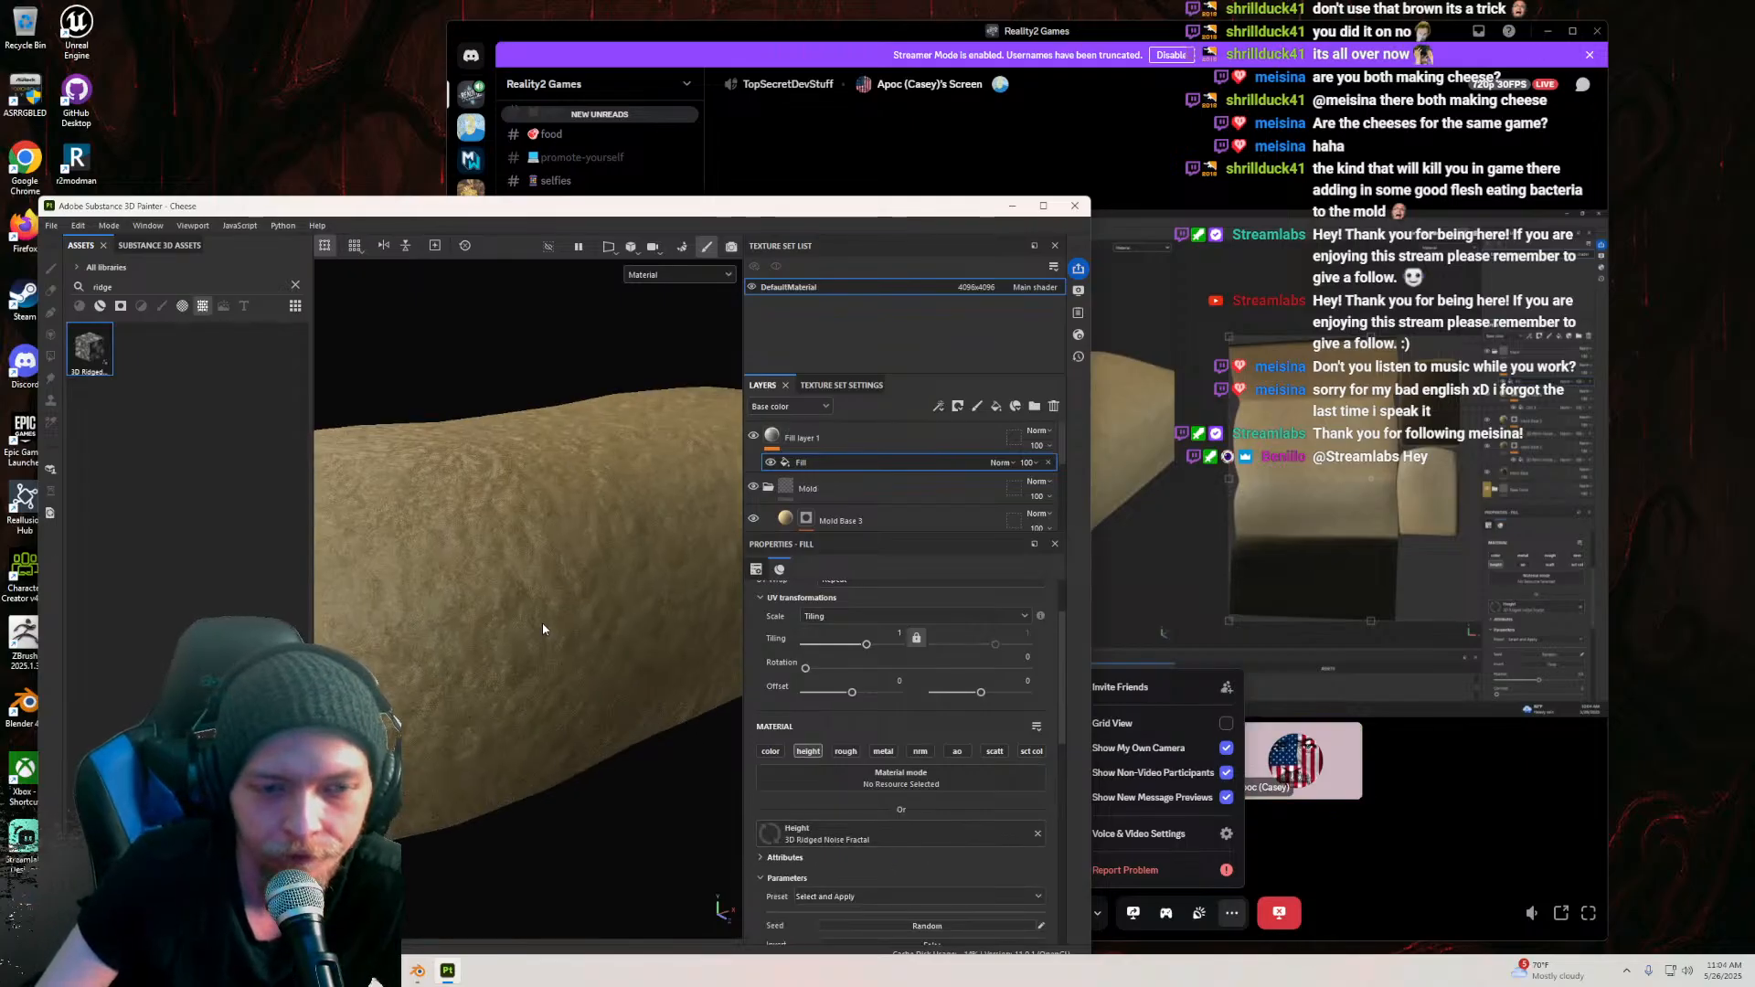
left_click_drag(540, 618, 548, 502, "alt")
mouse_move(693, 211)
left_mouse_down()
mouse_move(554, 289)
mouse_move(516, 221)
left_mouse_up()
mouse_move(448, 585)
left_mouse_down("alt")
mouse_move(392, 625)
mouse_move(414, 666)
mouse_move(396, 662)
mouse_move(439, 583)
left_mouse_up("alt")
scroll(407, 668, "up", 2)
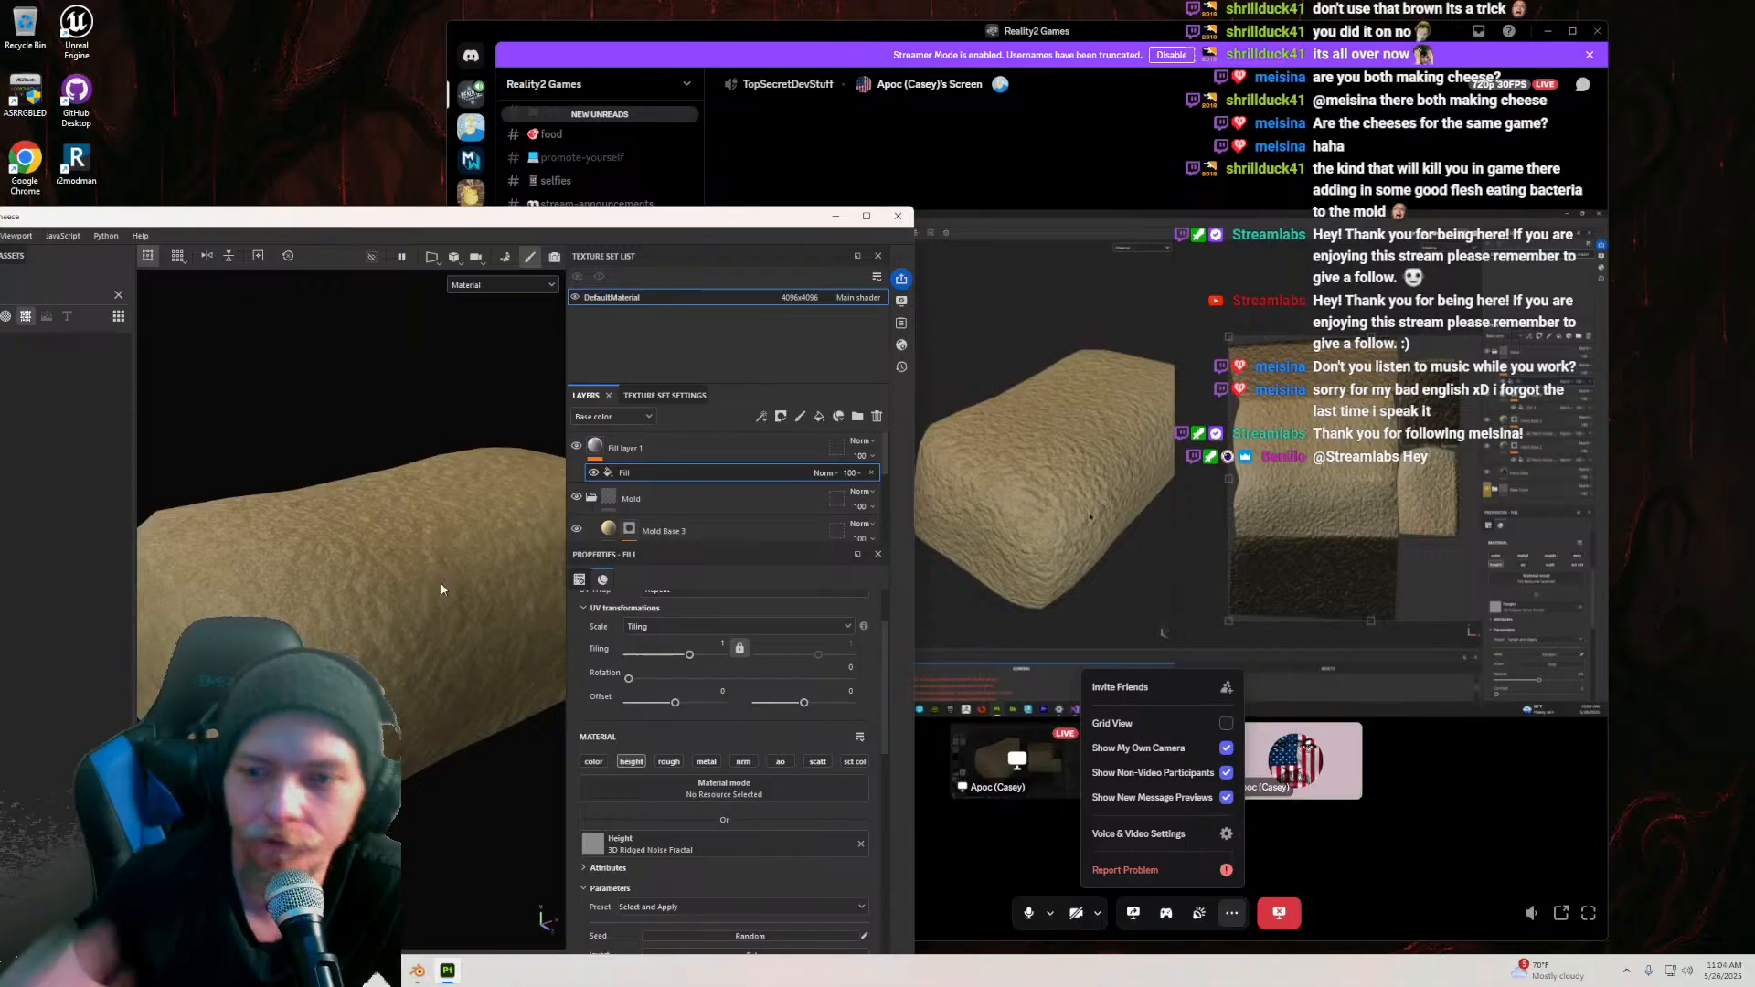
mouse_move(426, 490)
left_mouse_down("alt")
mouse_move(350, 597)
mouse_move(452, 533)
mouse_move(366, 516)
left_mouse_up("alt")
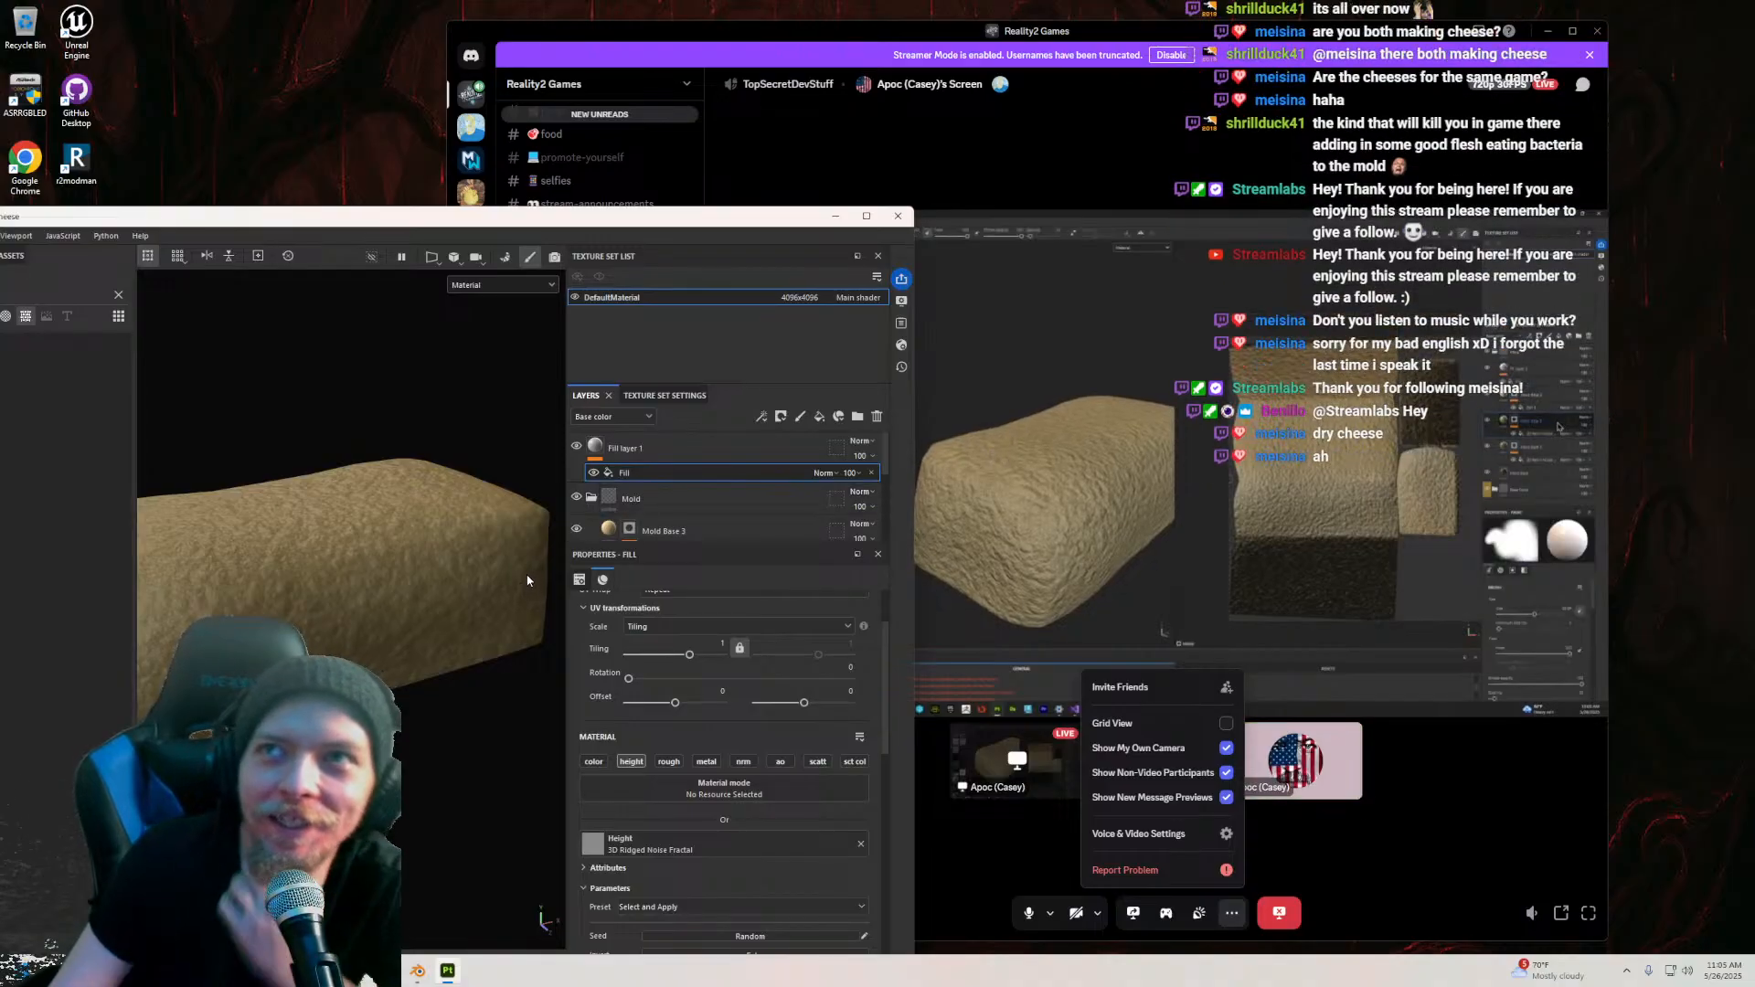
left_click_drag(527, 583, 389, 586, "alt")
scroll(350, 583, "up", 4)
scroll(348, 592, "down", 2)
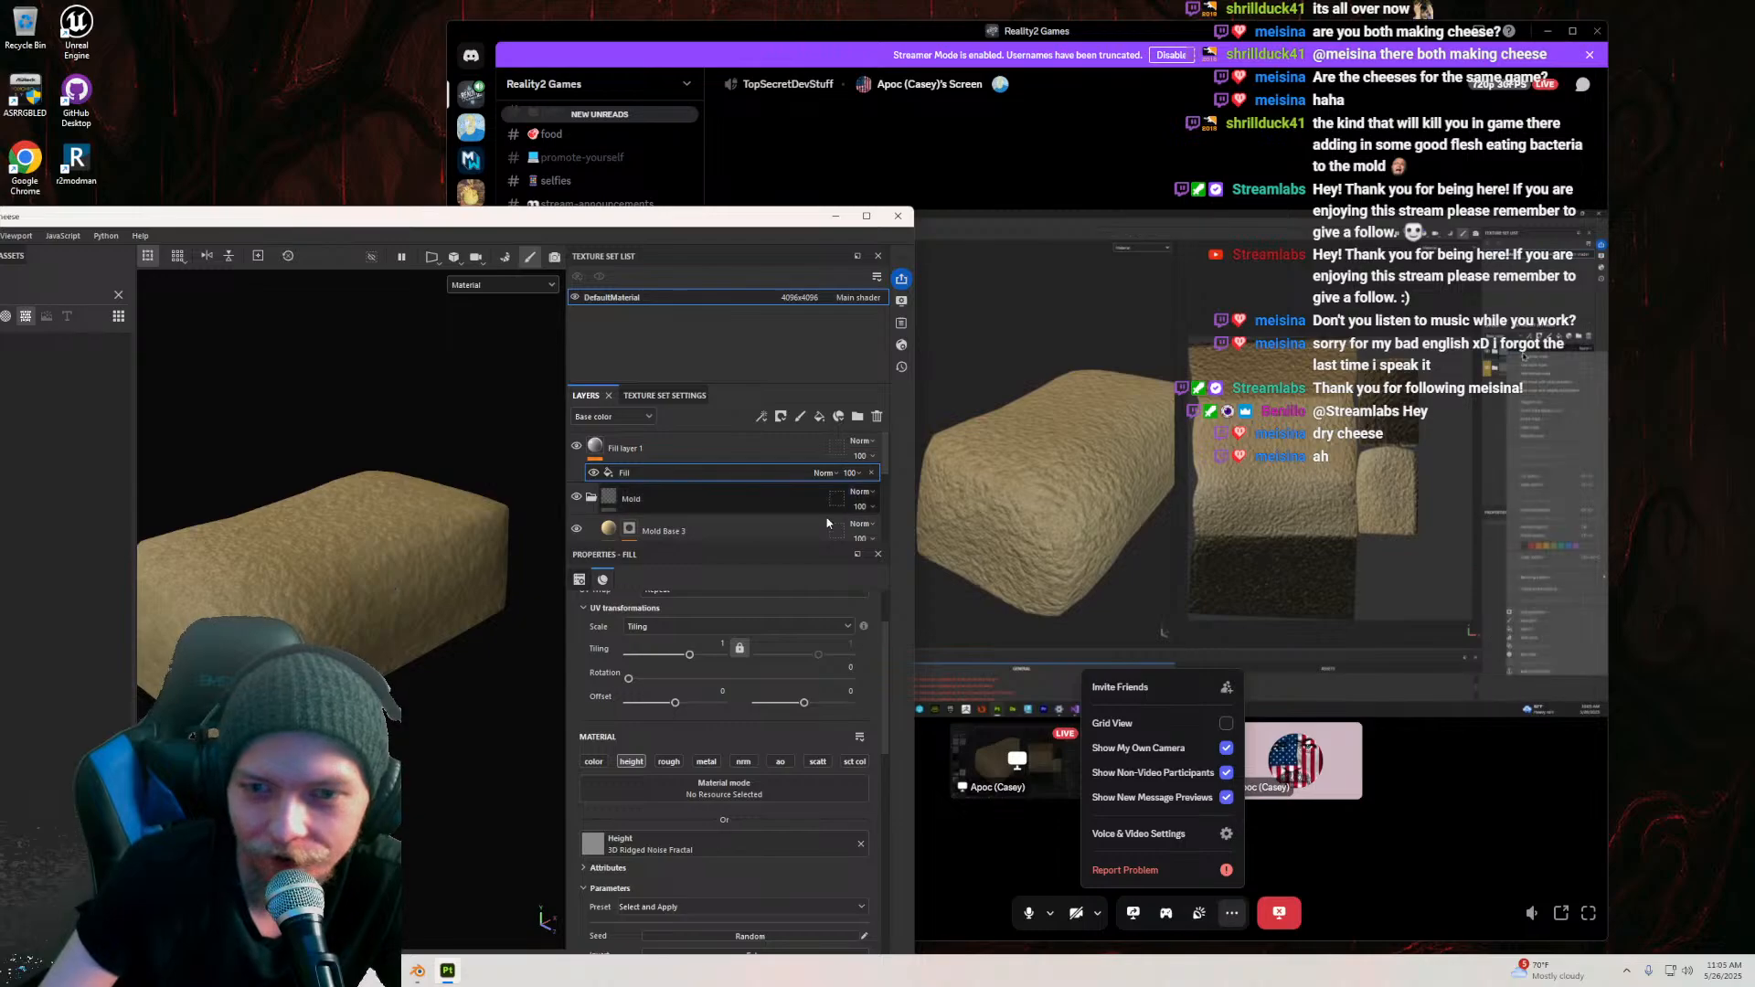
scroll(603, 457, "down", 5)
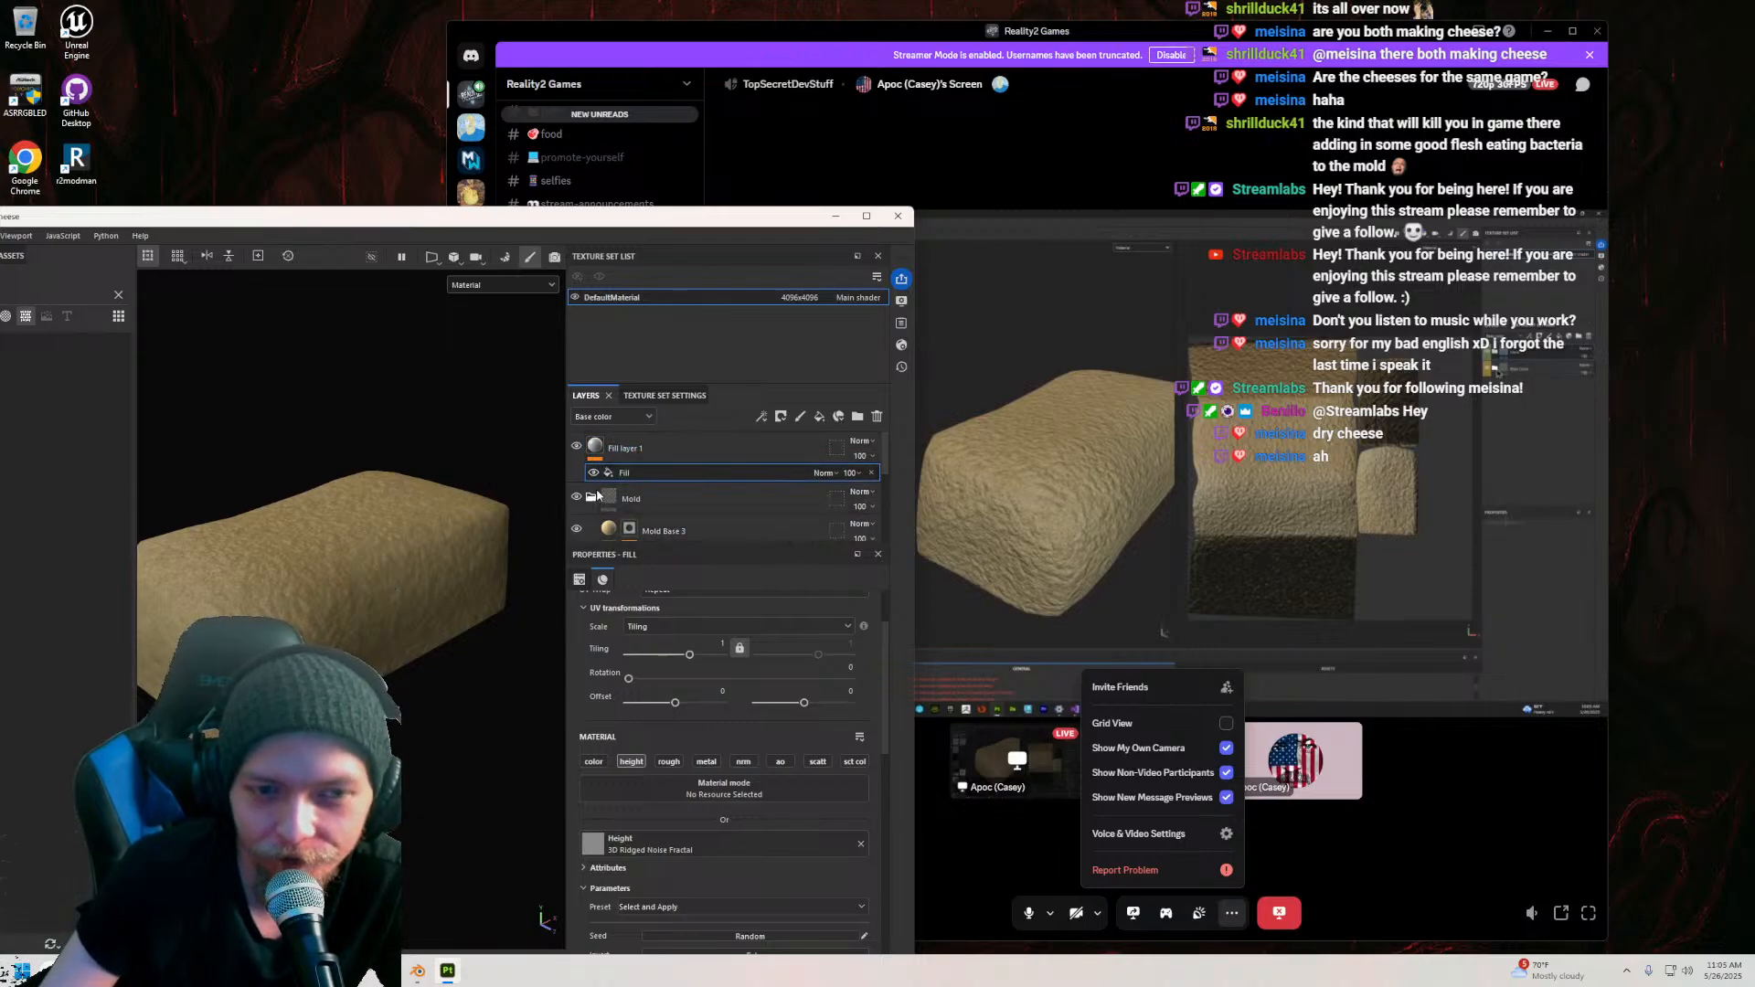
scroll(638, 485, "up", 5)
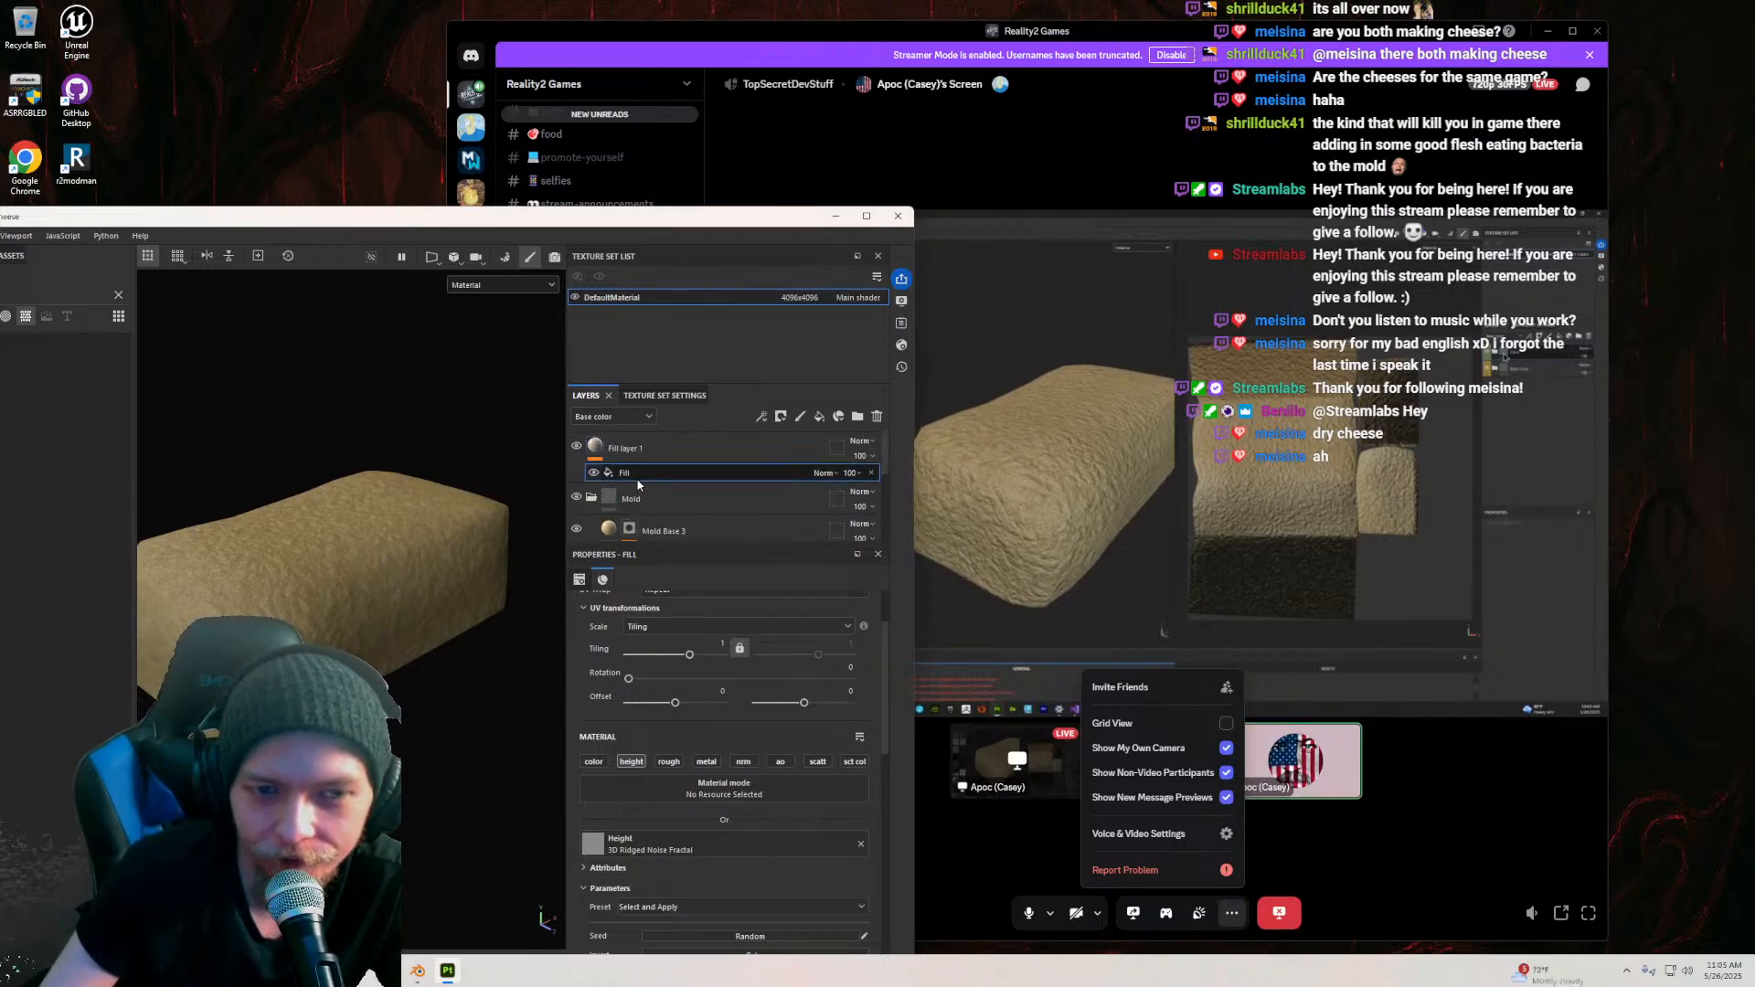
Step: Rename the height fill layer as Normal, move it into the Mold folder above Mold Base 3, and collapse the folder
double_click(687, 447)
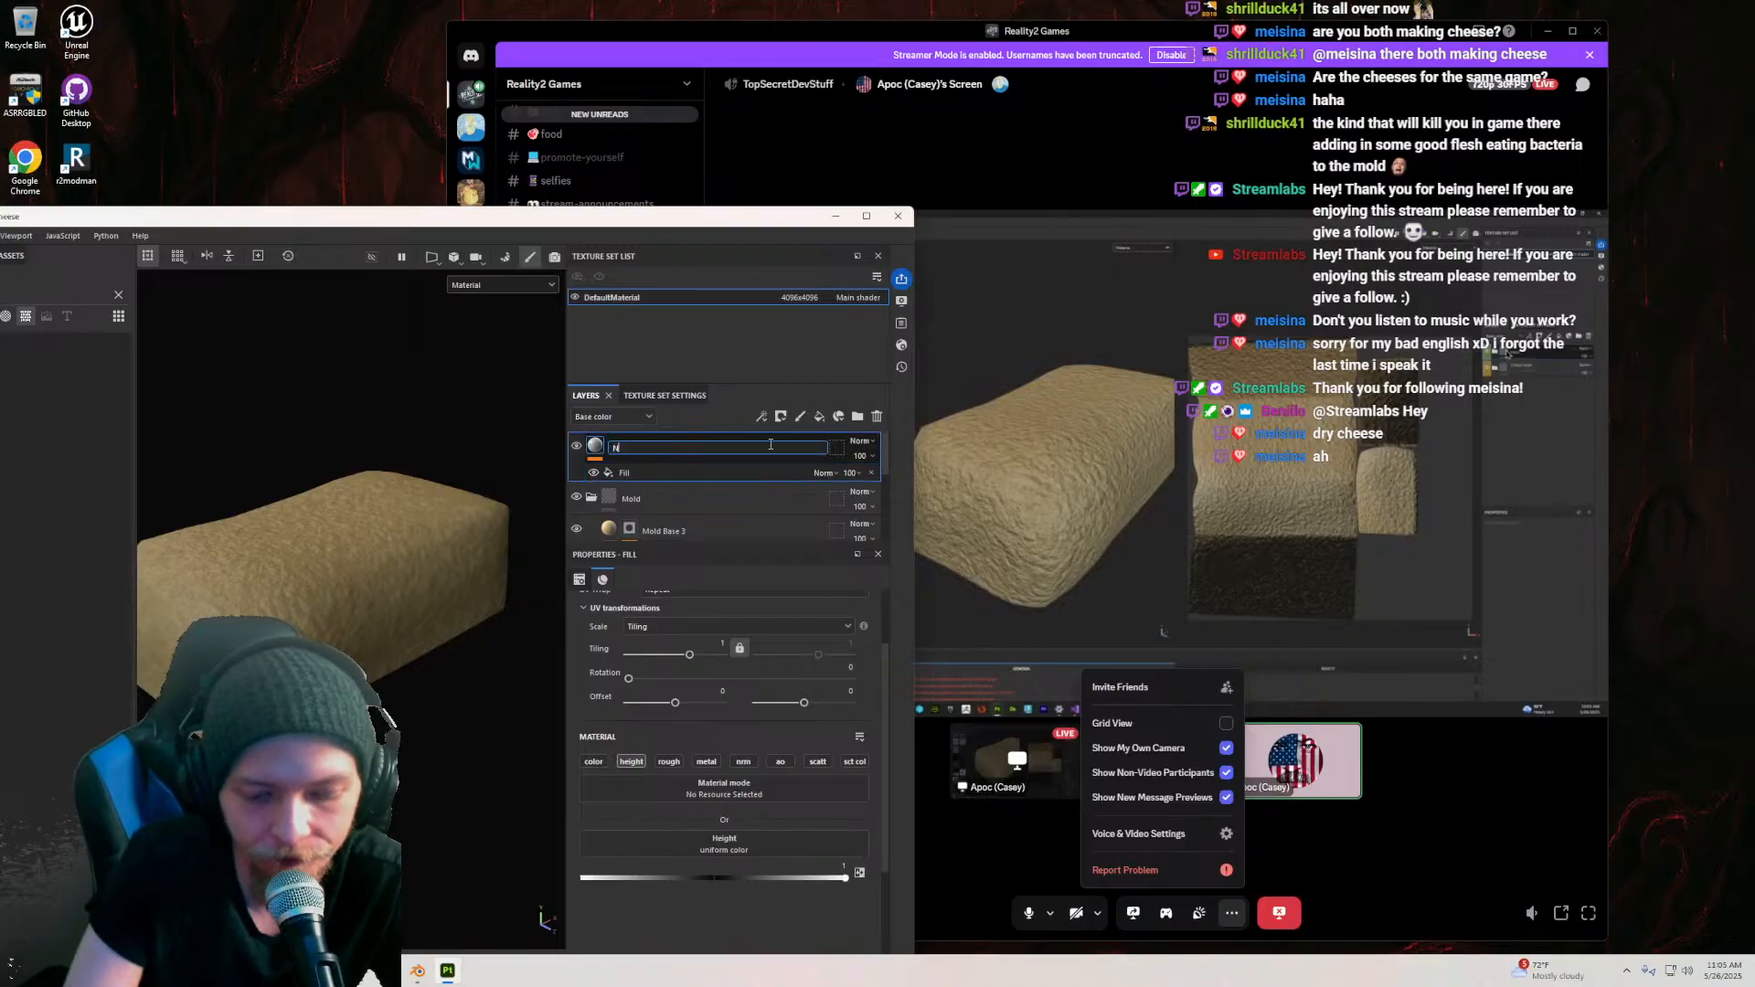
key("Return")
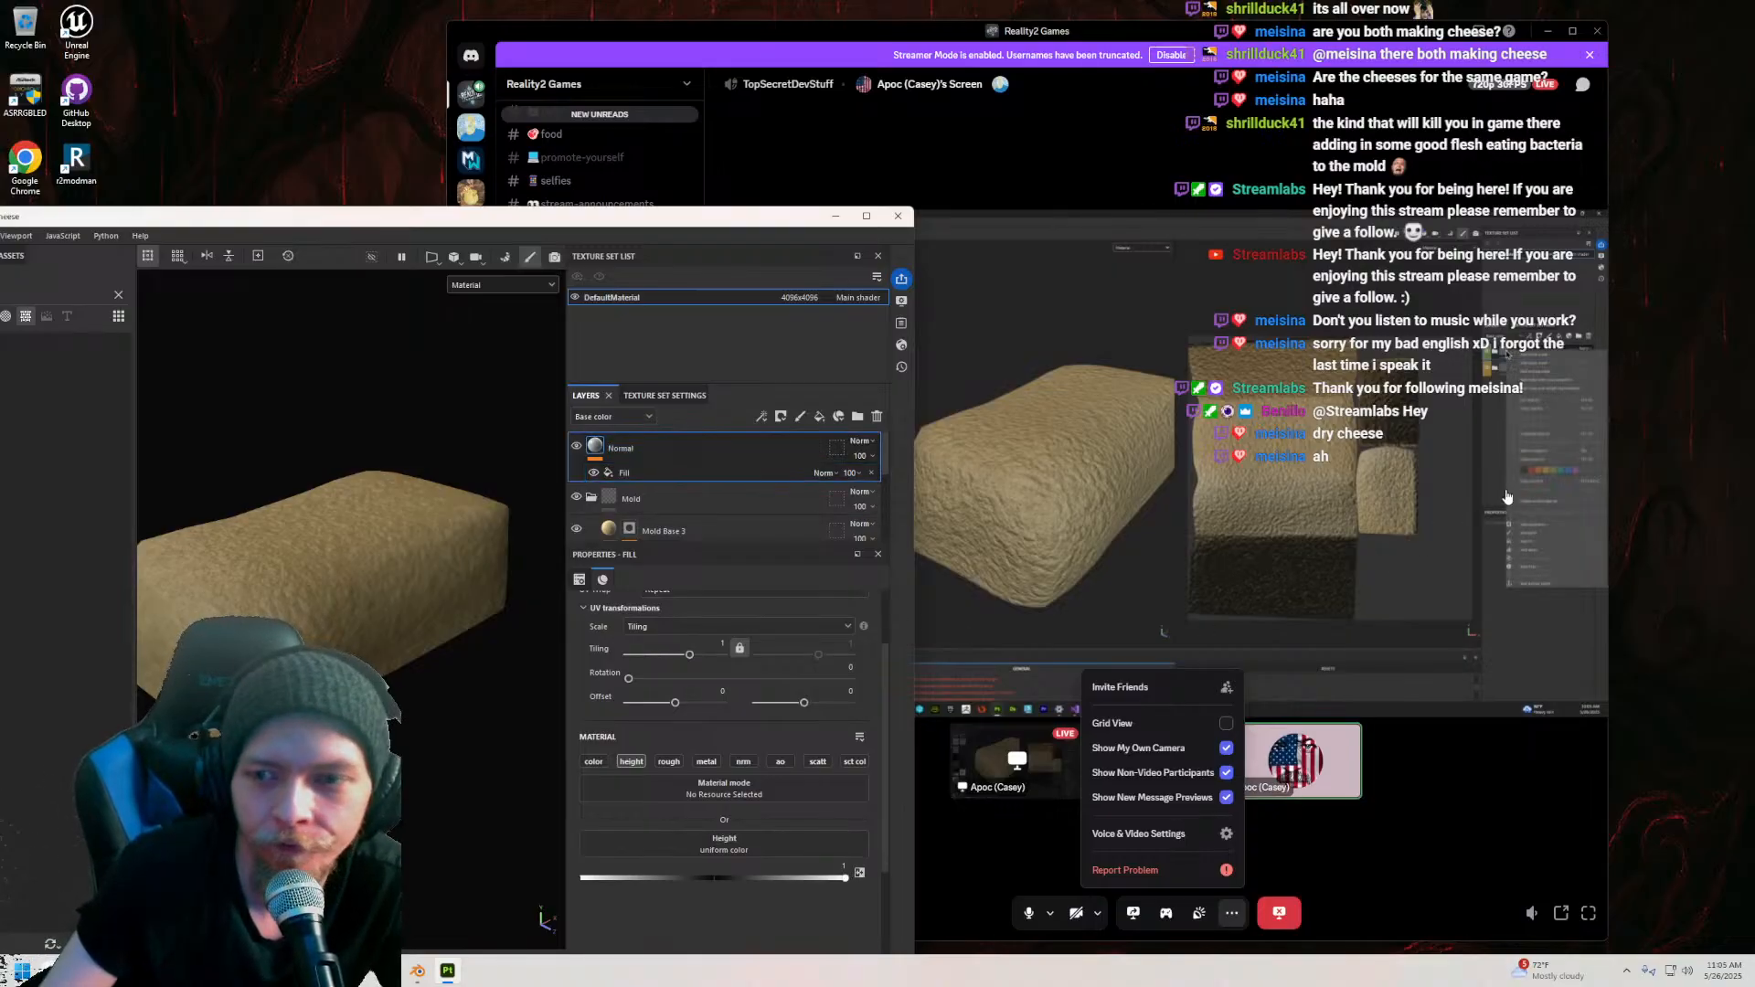
left_click_drag(705, 452, 698, 511)
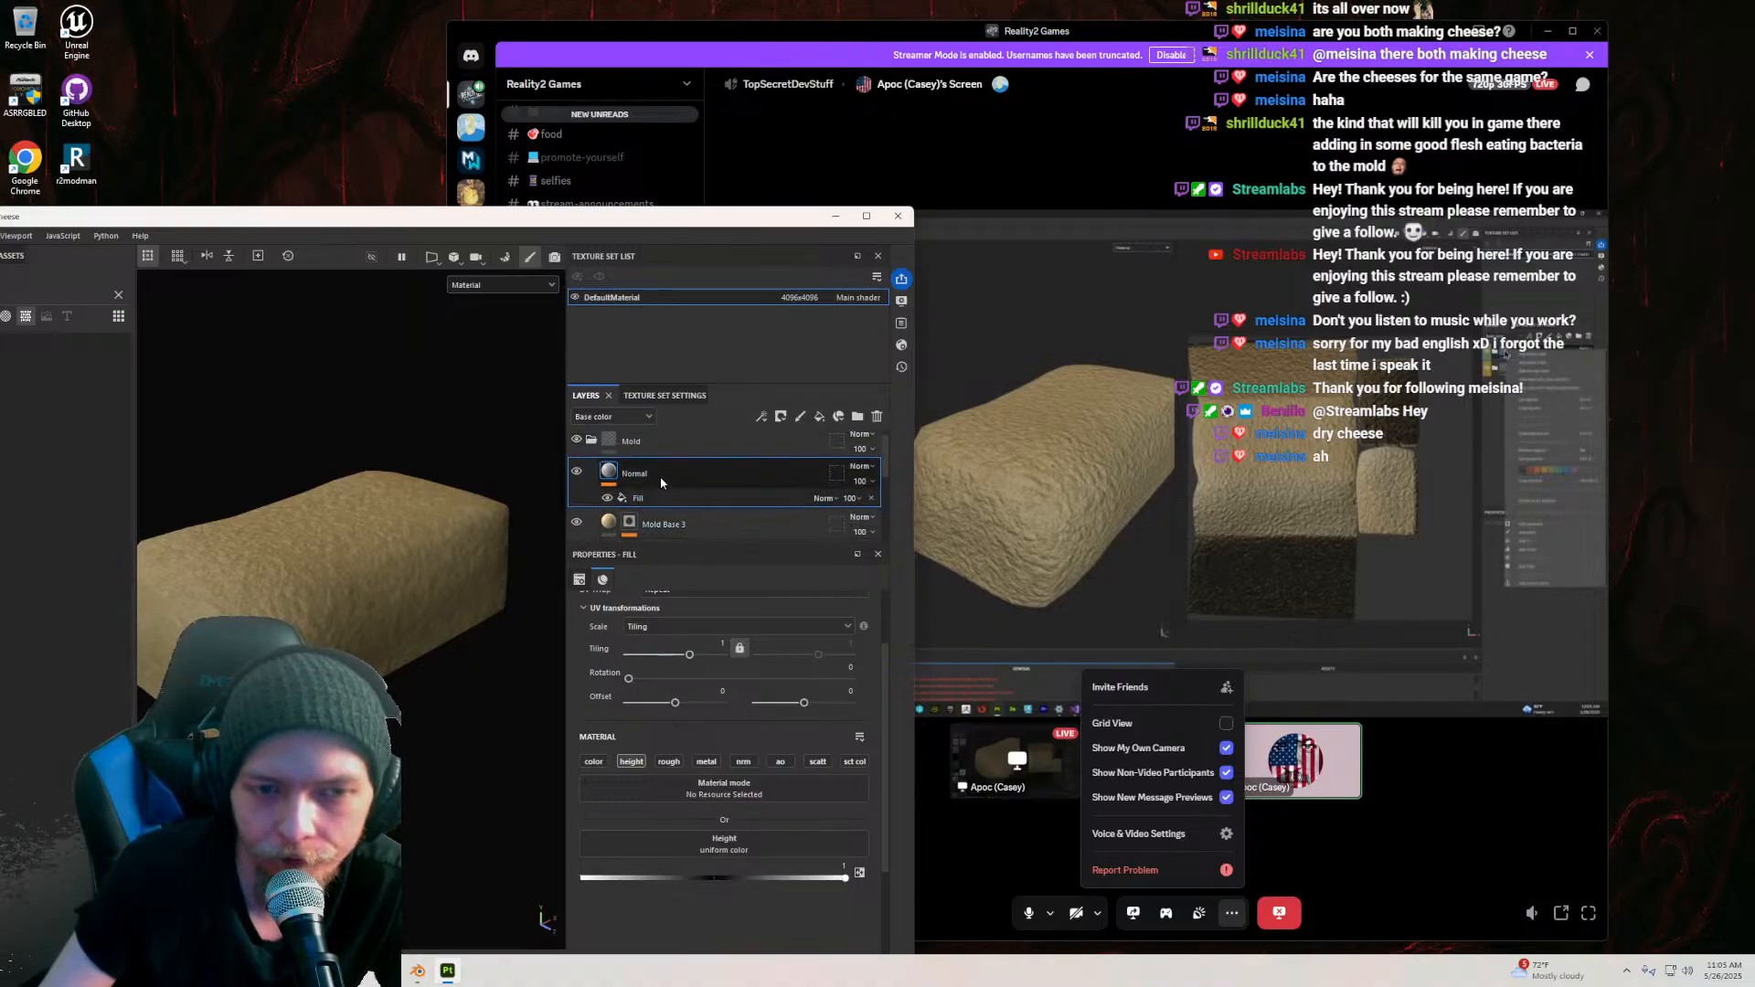
left_click(593, 448)
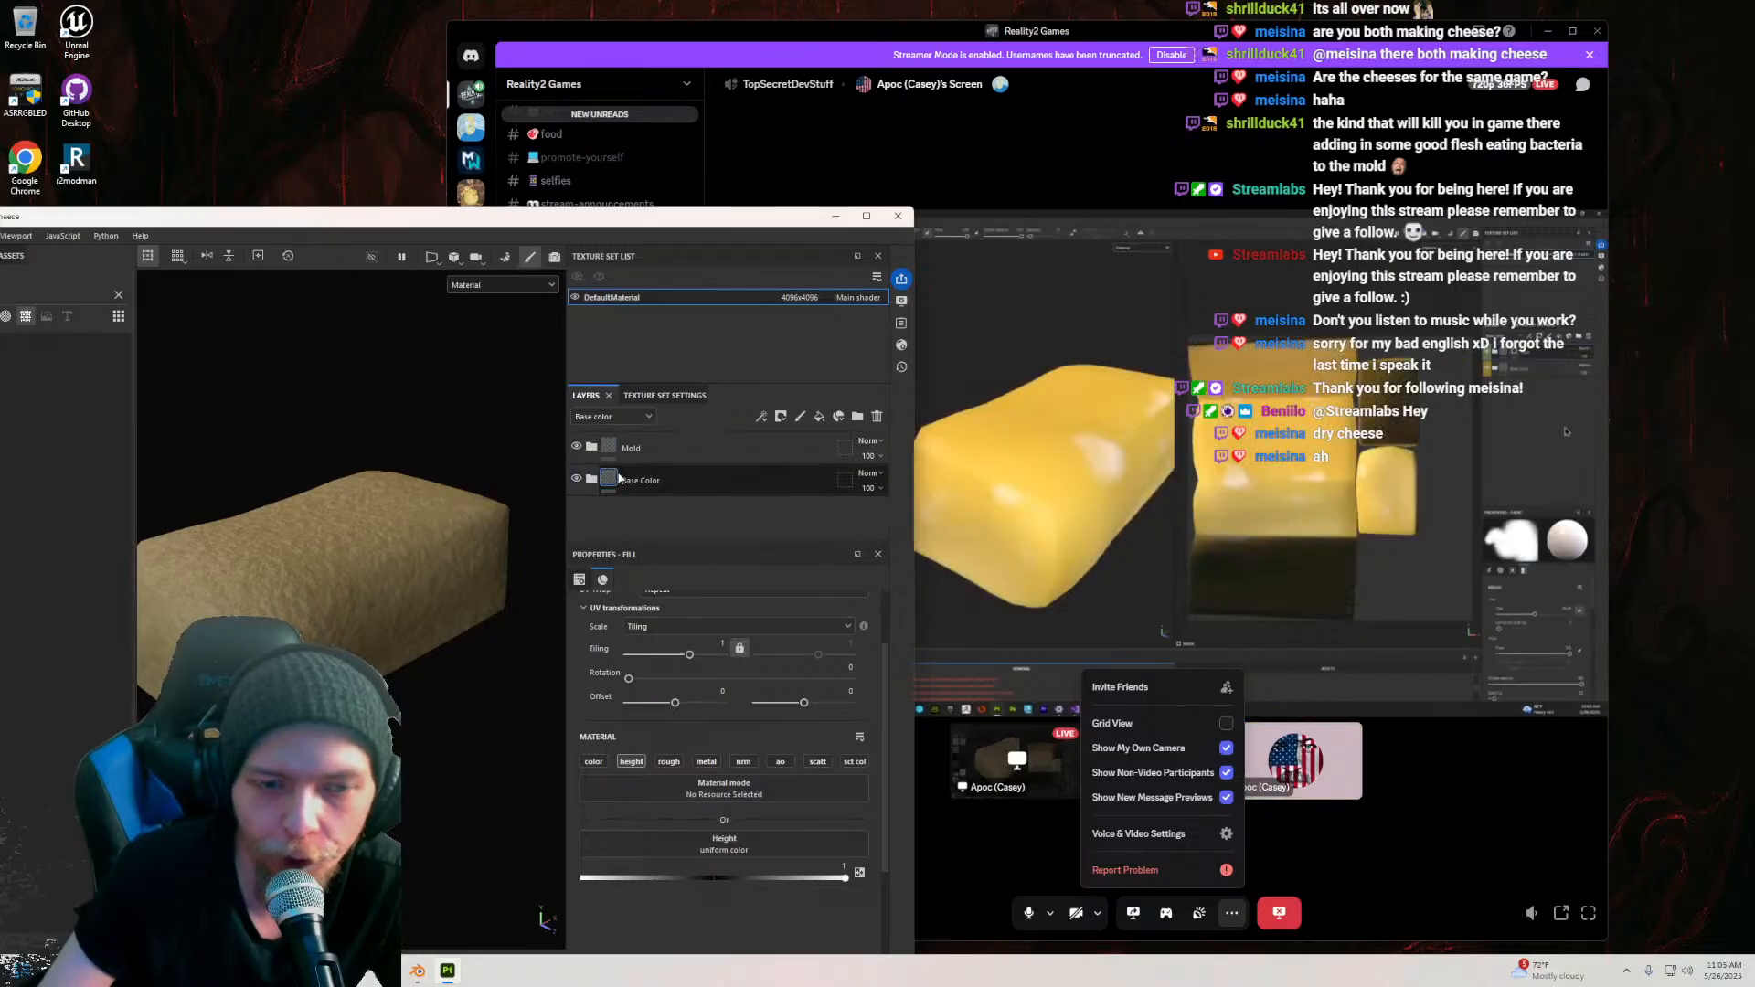
Step: Add a black mask to the Mold folder and clear the asset search
right_click(608, 448)
left_click(662, 477)
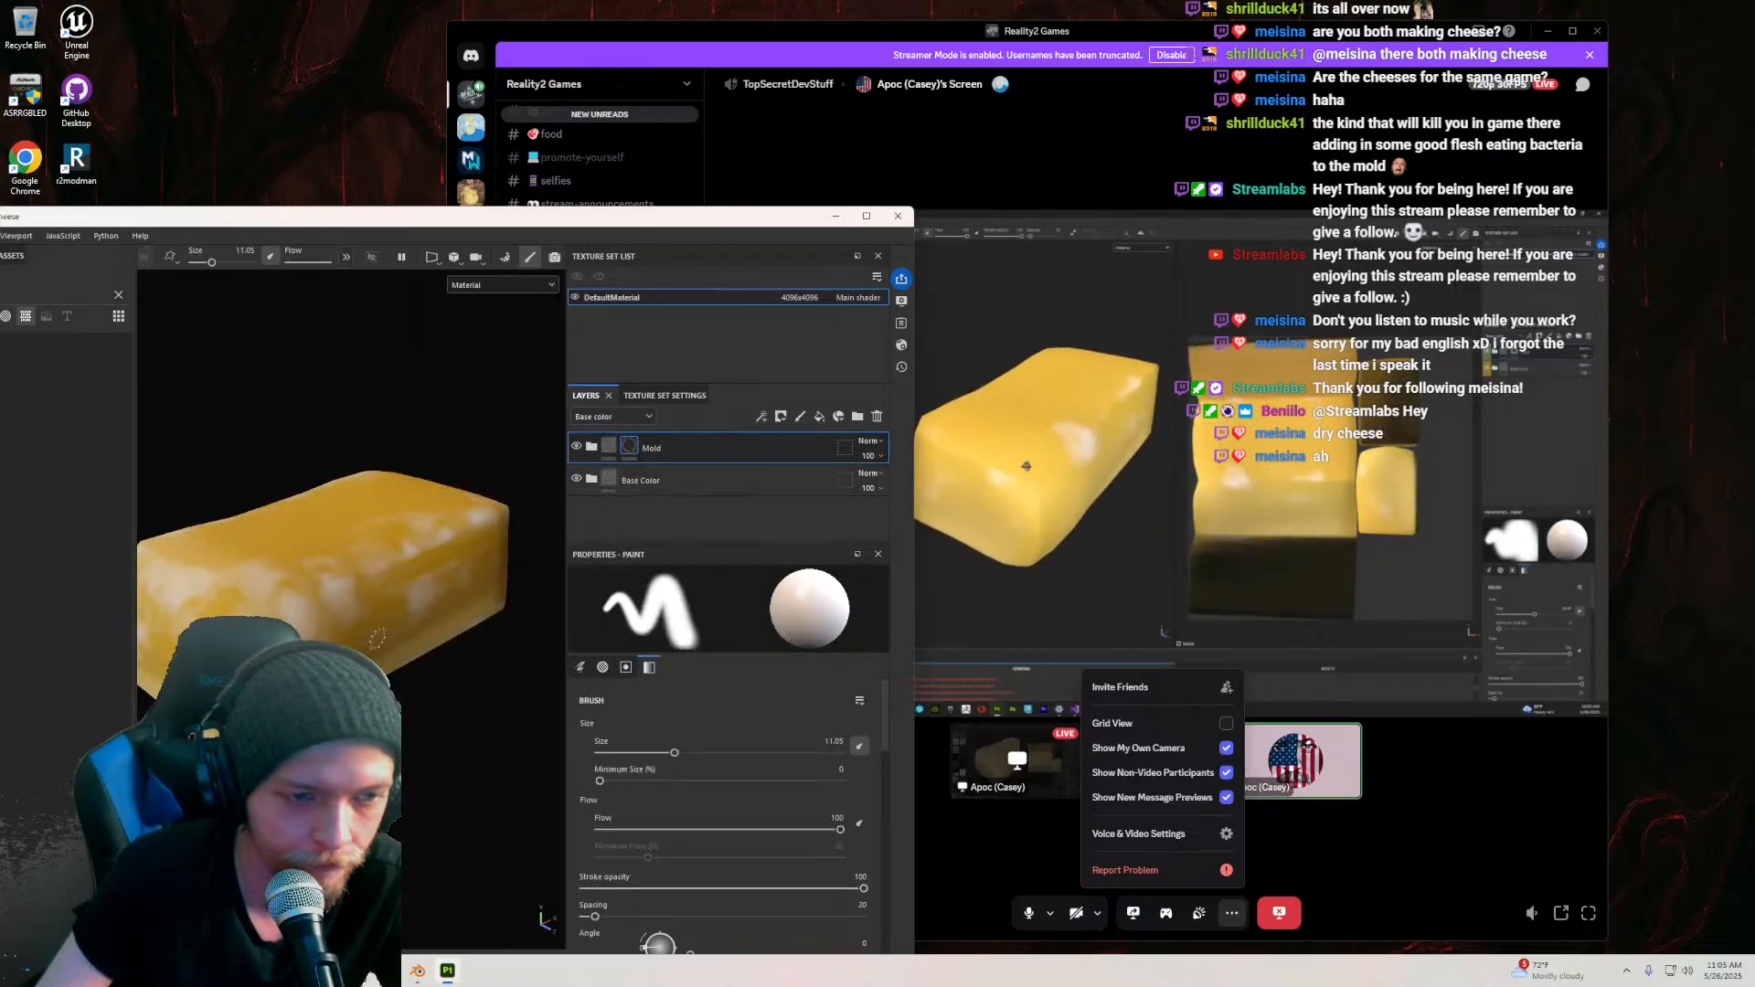
left_click_drag(374, 637, 365, 628, "alt")
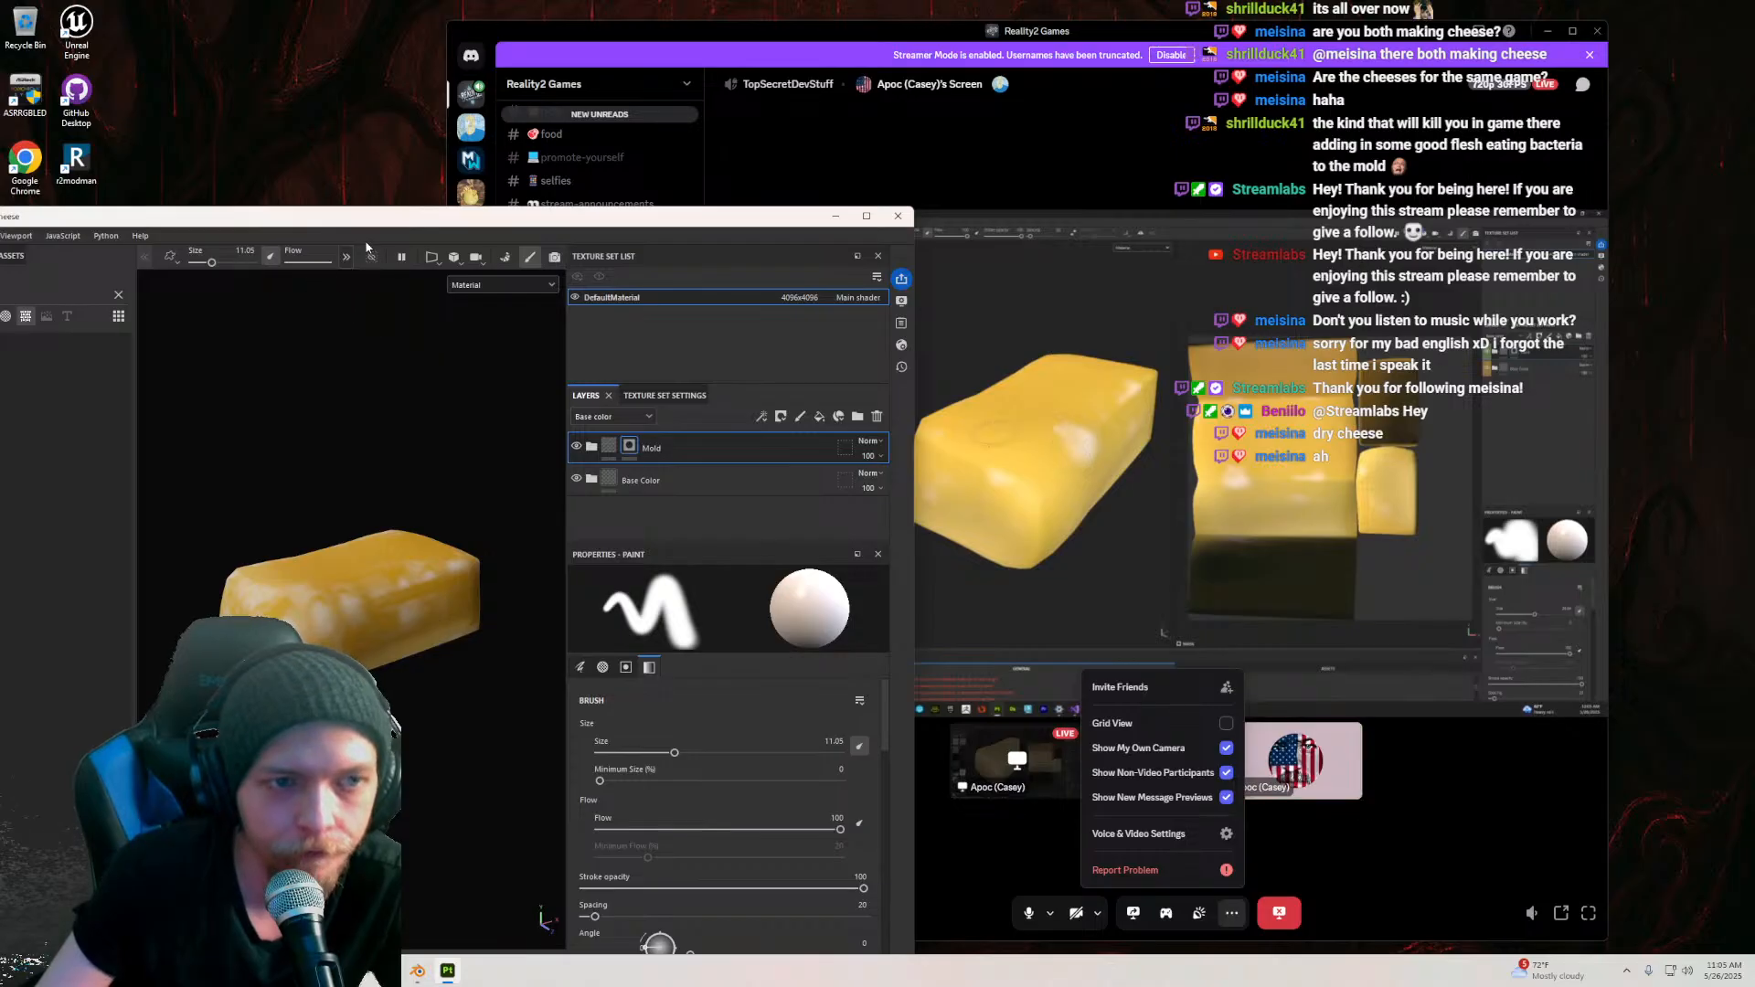
mouse_move(390, 226)
left_mouse_down()
mouse_move(449, 197)
mouse_move(562, 189)
mouse_move(591, 241)
left_mouse_up()
left_click(319, 313)
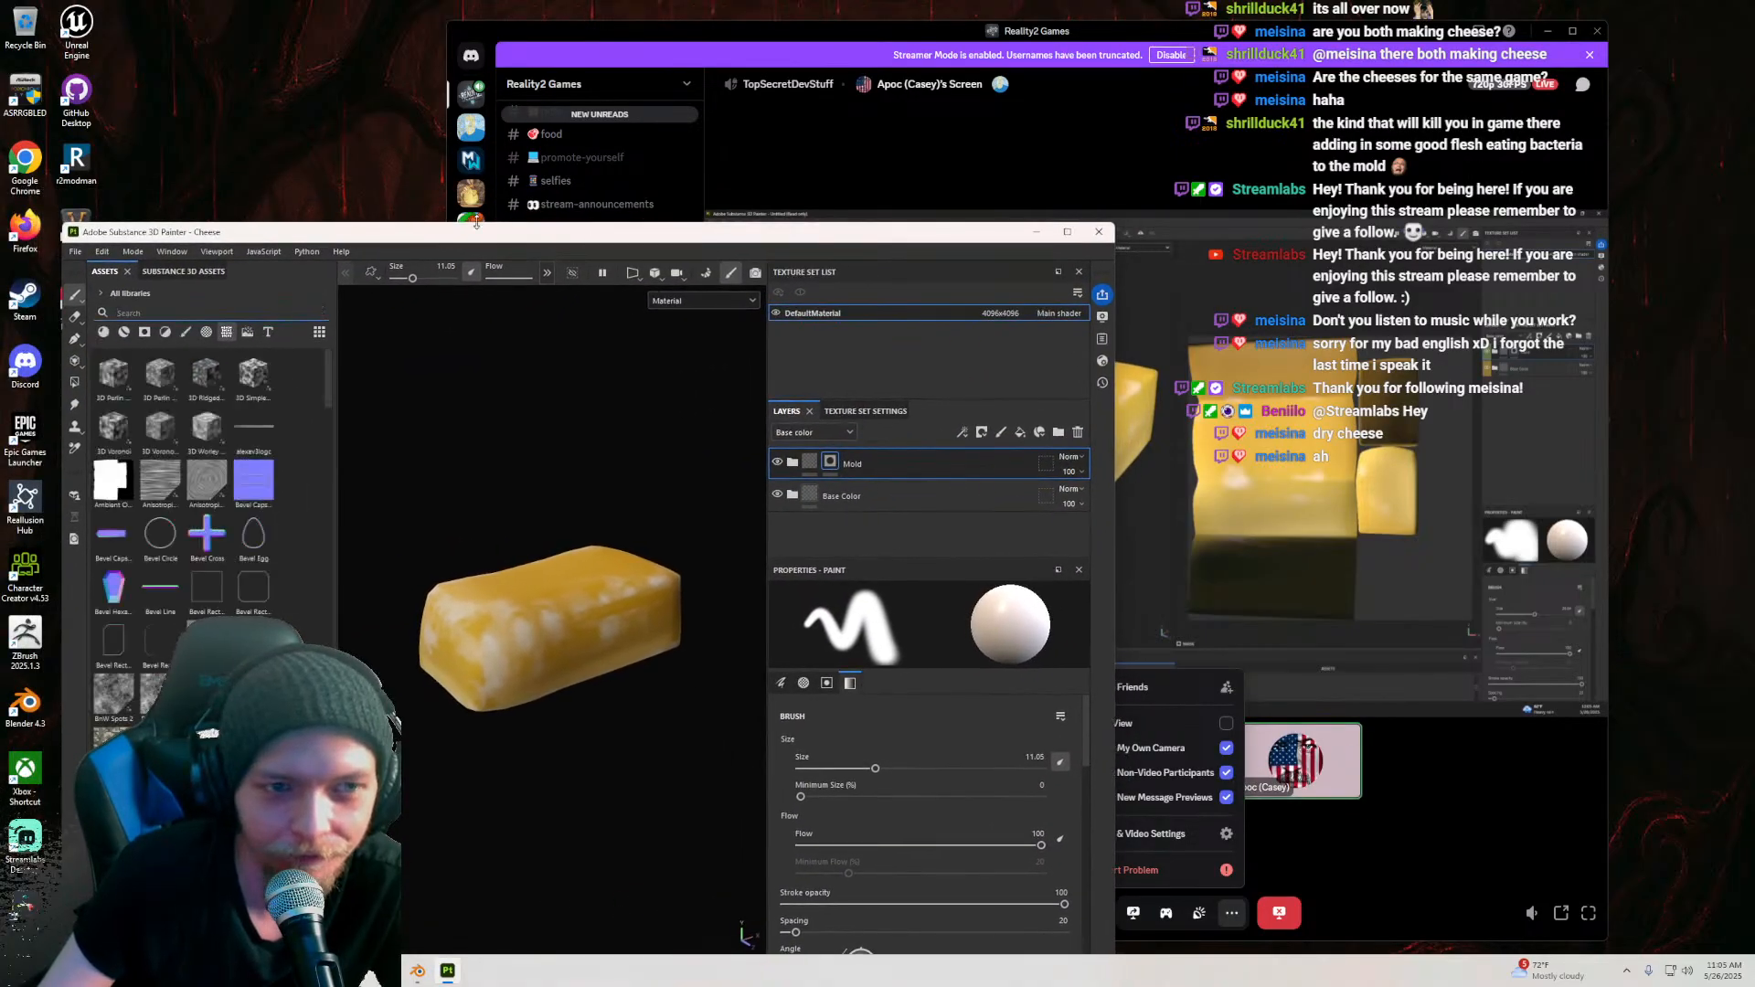
Step: Examine the mold patch on the shared reference and the end corner of the cheese block up close
left_click_drag(476, 240, 239, 190)
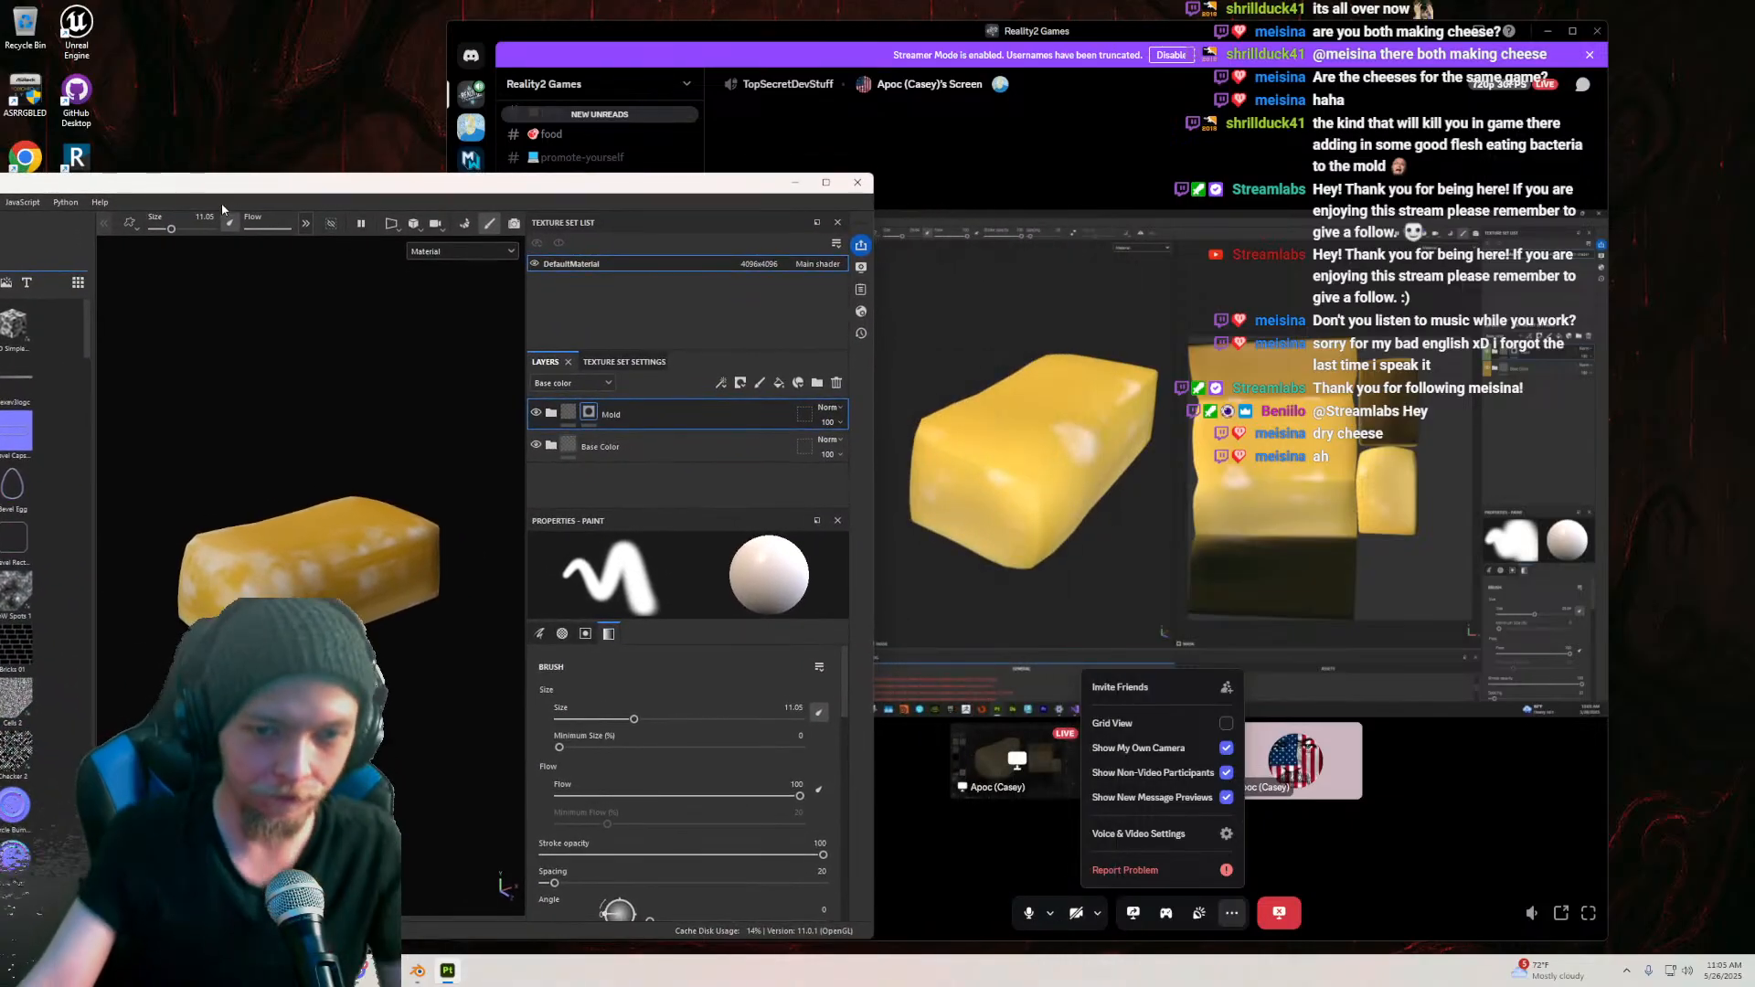
mouse_move(577, 189)
left_mouse_down()
mouse_move(710, 730)
mouse_move(755, 745)
left_mouse_up()
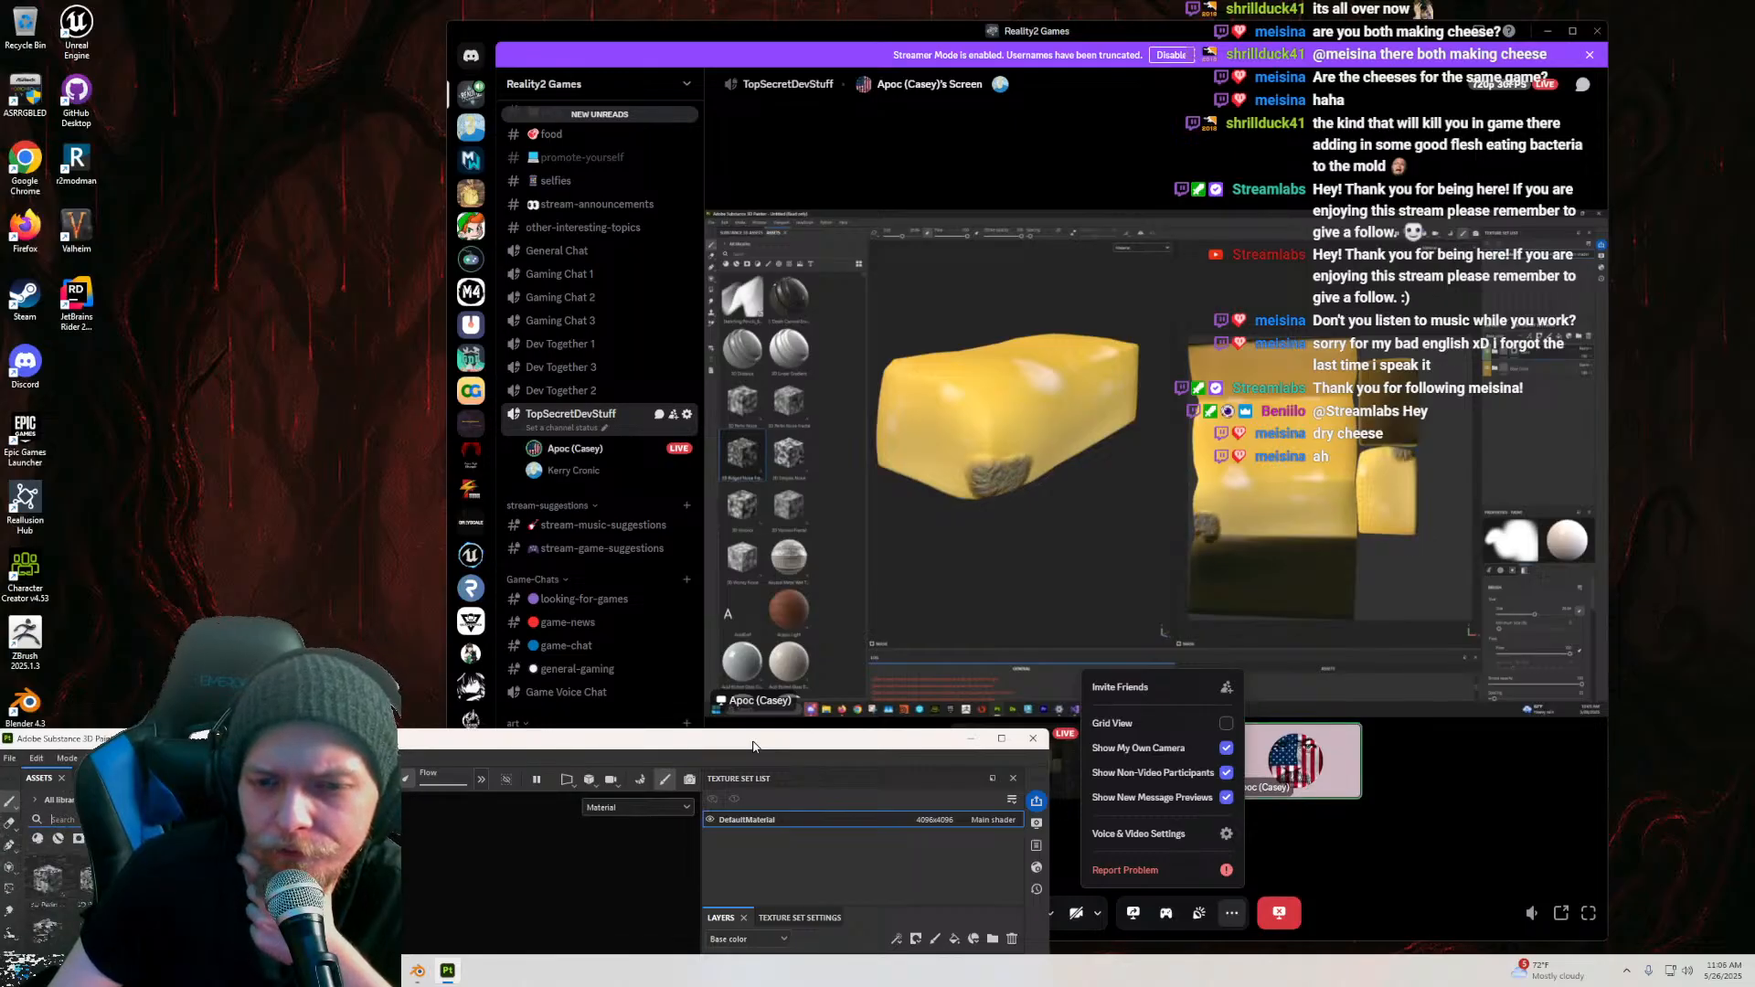
mouse_move(753, 746)
left_mouse_down()
mouse_move(721, 449)
mouse_move(1011, 333)
mouse_move(999, 259)
left_mouse_up()
scroll(783, 560, "up", 3)
left_click_drag(725, 722, 726, 637, "alt")
middle_click_drag(726, 637, 813, 527, "alt")
left_click_drag(814, 528, 694, 571, "alt")
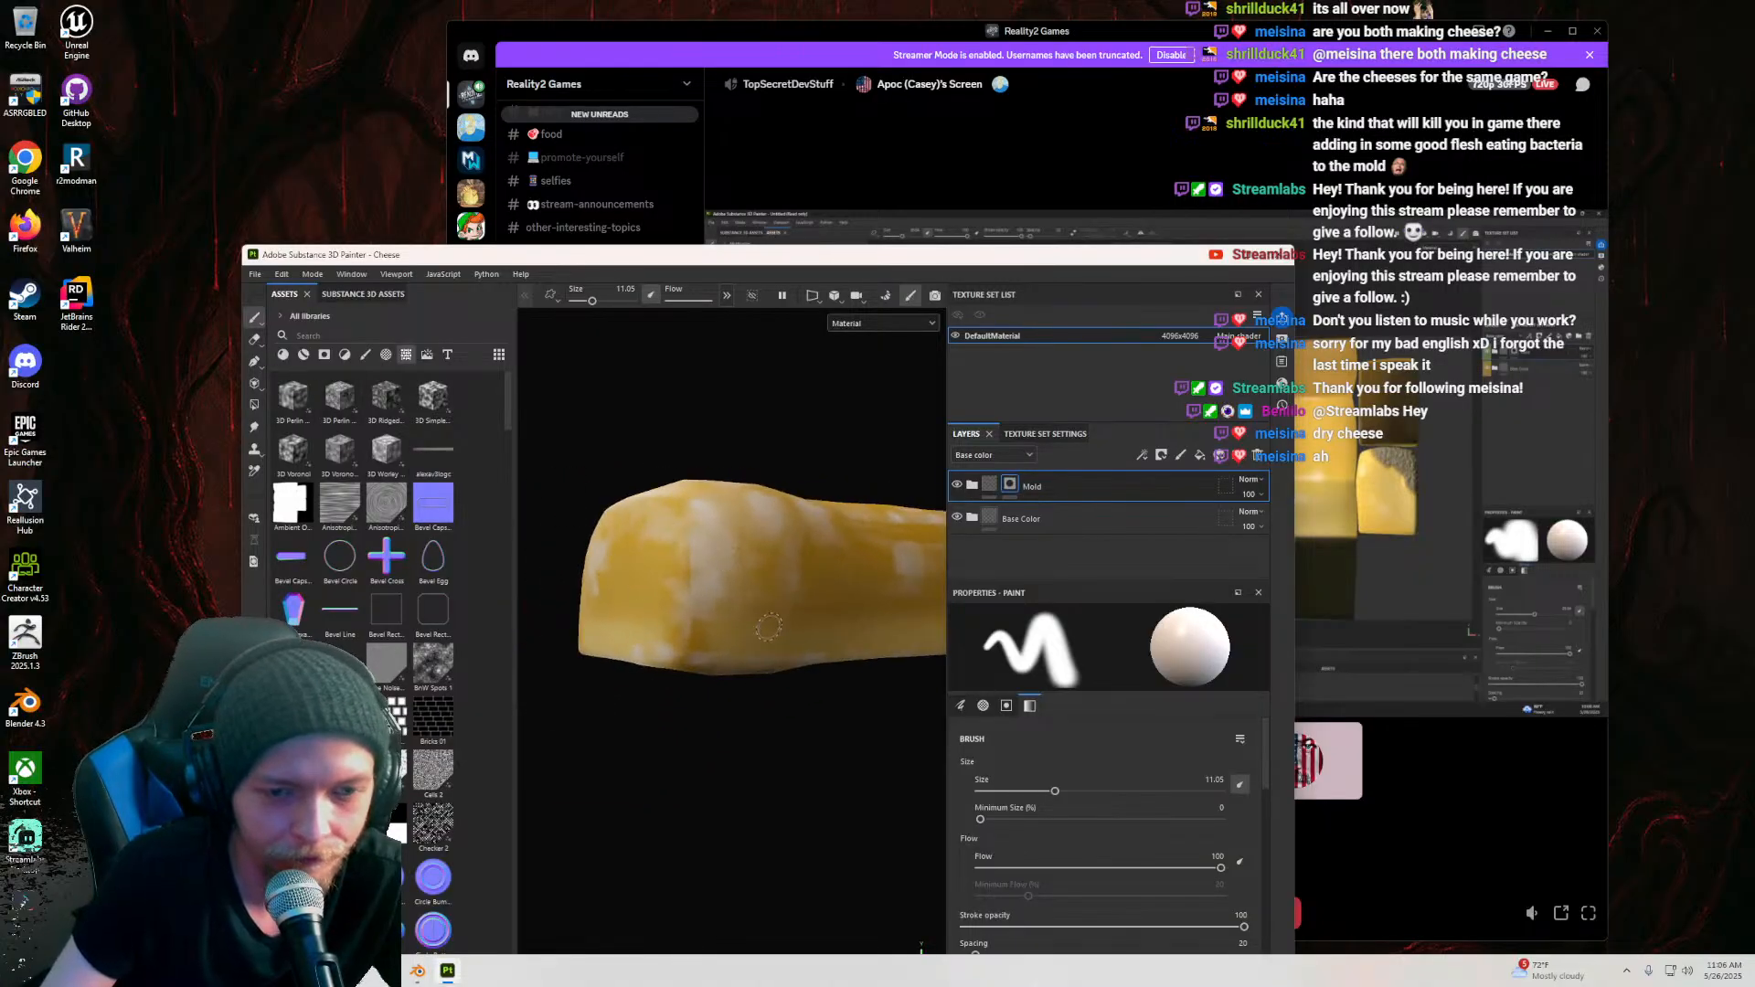
middle_click_drag(772, 631, 760, 556, "alt")
scroll(761, 556, "up", 2)
left_click_drag(732, 562, 763, 568, "alt")
middle_click_drag(763, 568, 788, 594, "alt")
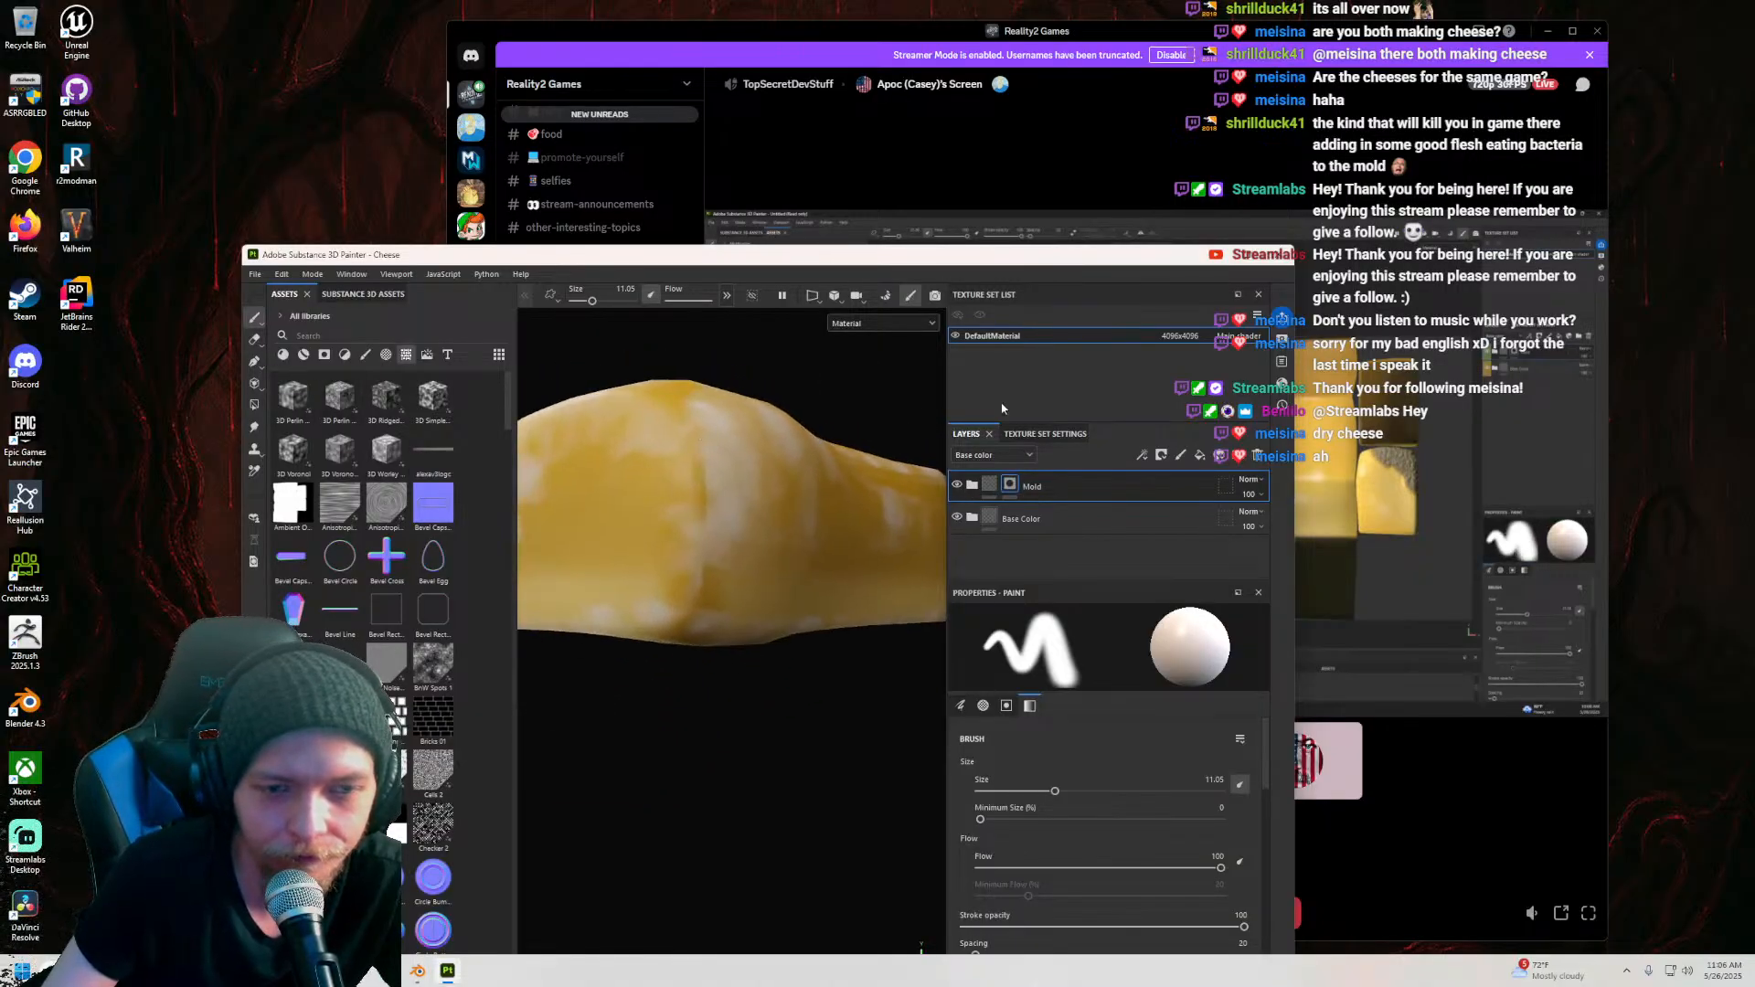
Step: Try painting mold patches around the block's end corner with a brush size of 17.93
left_click_drag(1066, 791, 1077, 791)
mouse_move(717, 611)
left_mouse_down()
mouse_move(758, 571)
mouse_move(713, 594)
mouse_move(667, 585)
mouse_move(656, 610)
left_mouse_up()
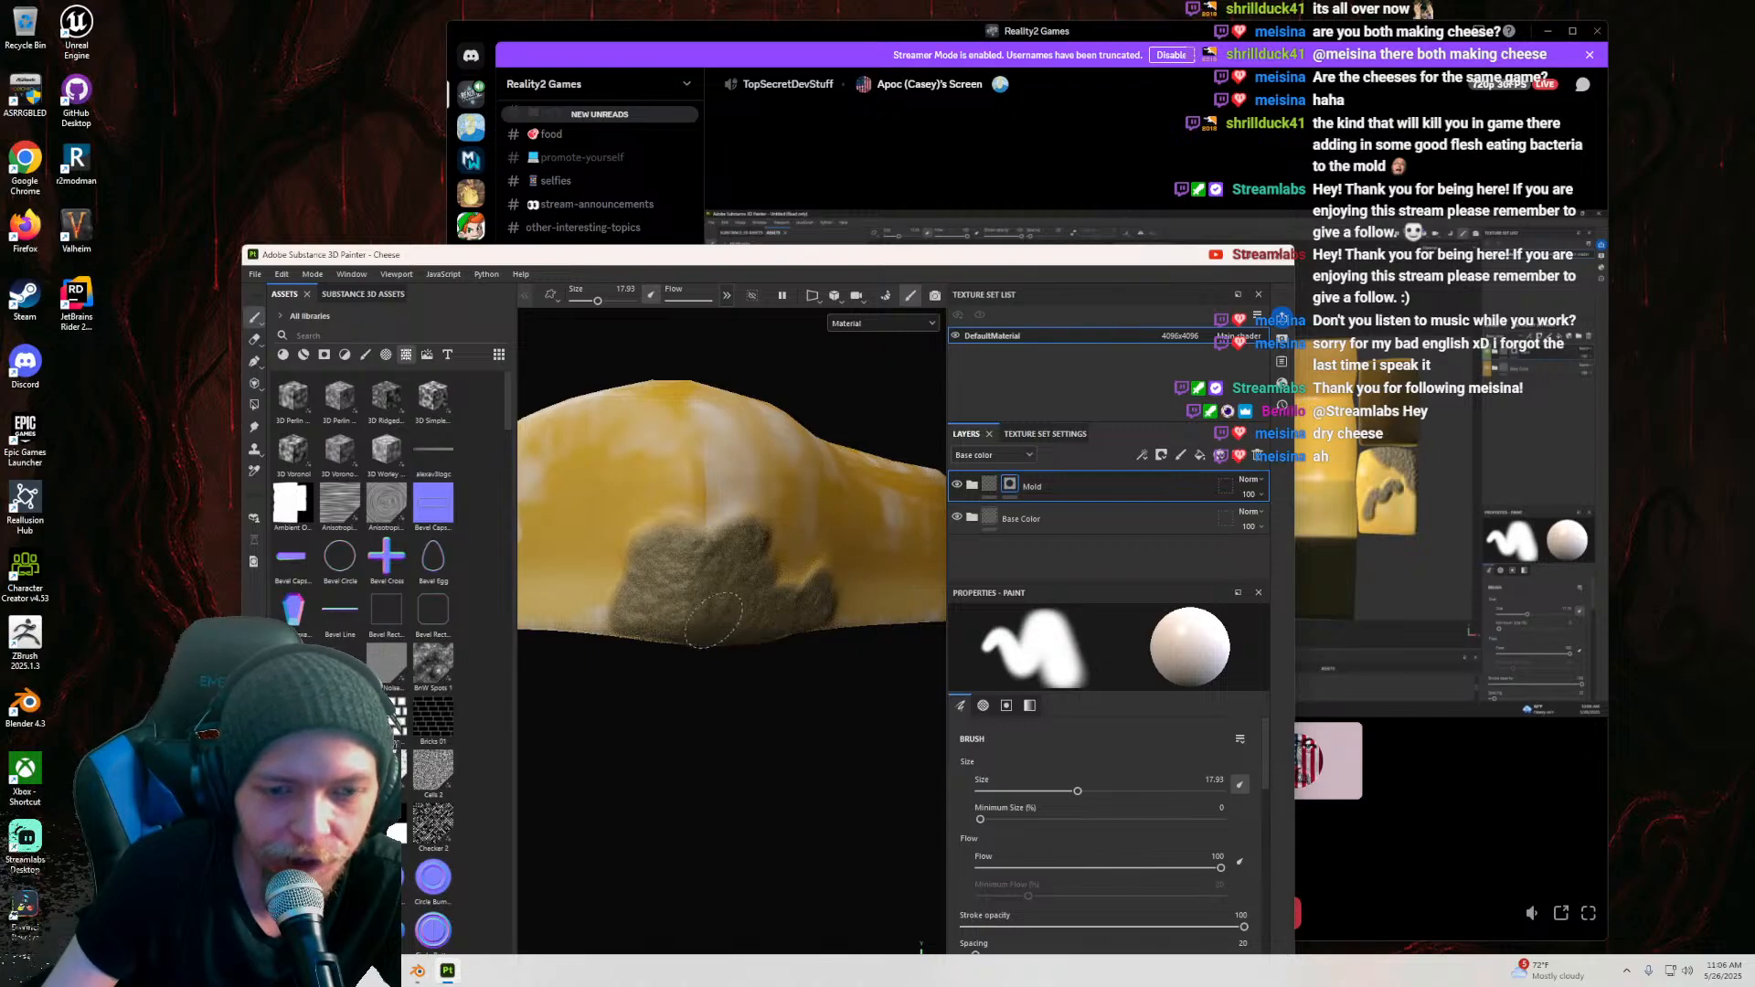
left_click_drag(671, 645, 691, 626, "alt")
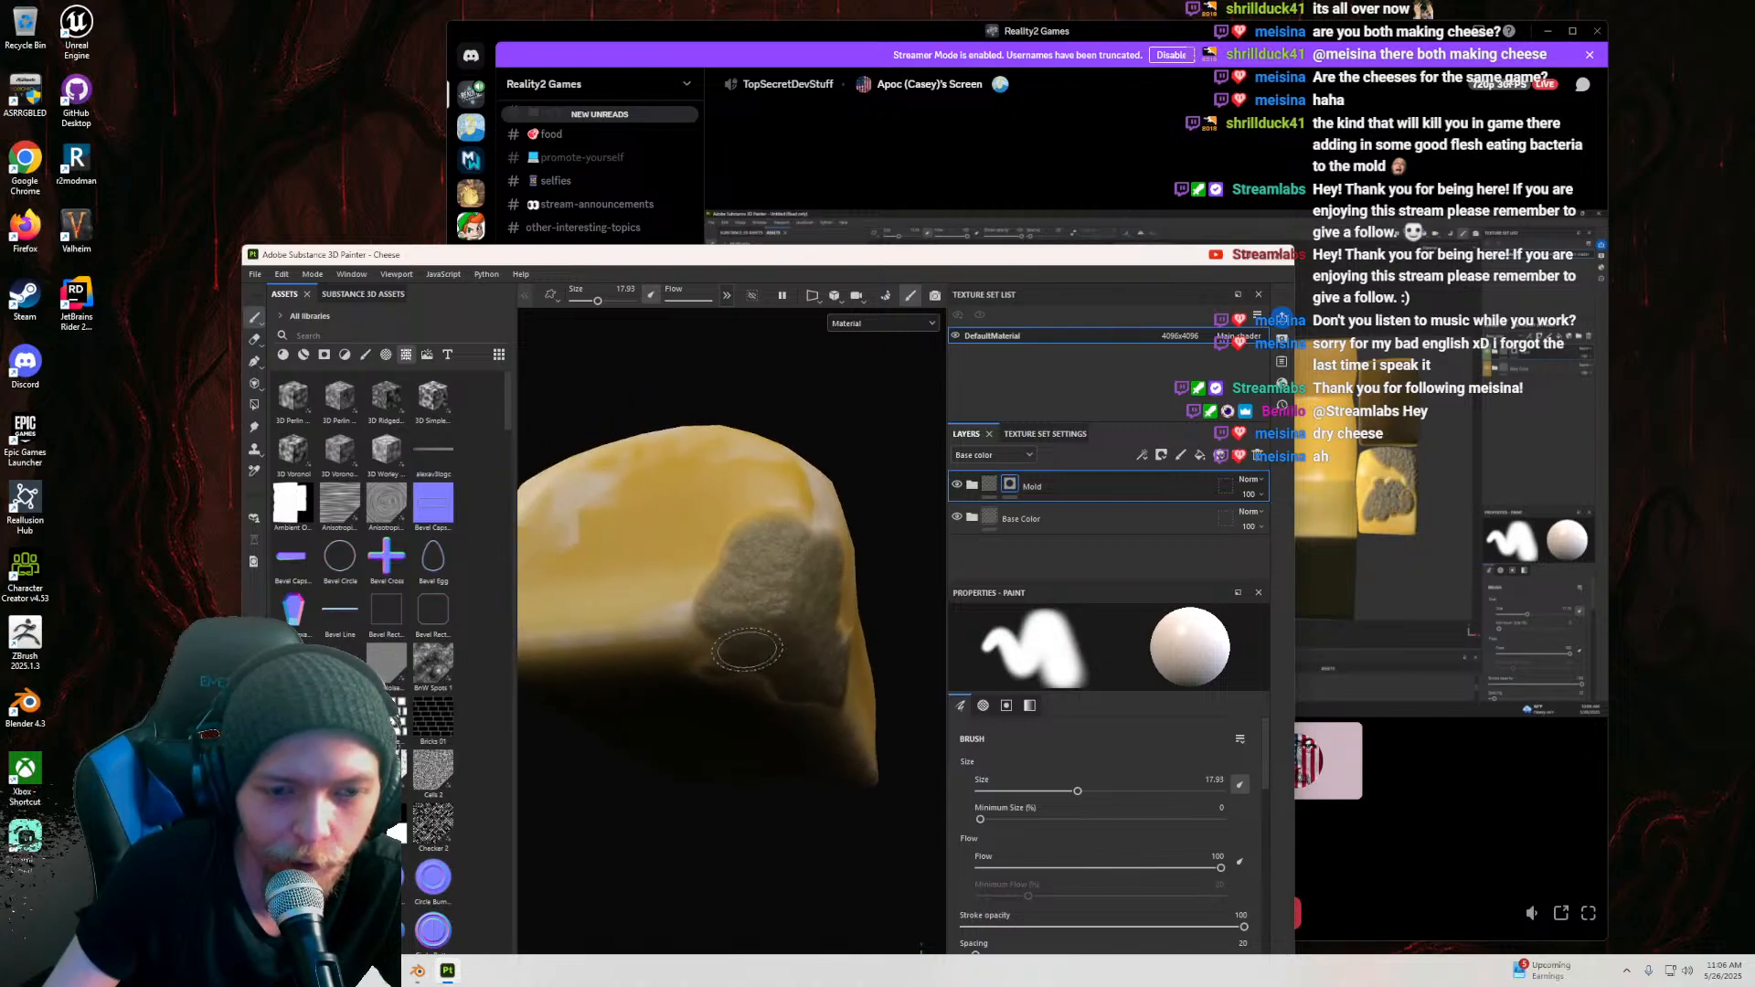
left_click_drag(757, 683, 918, 608, "alt")
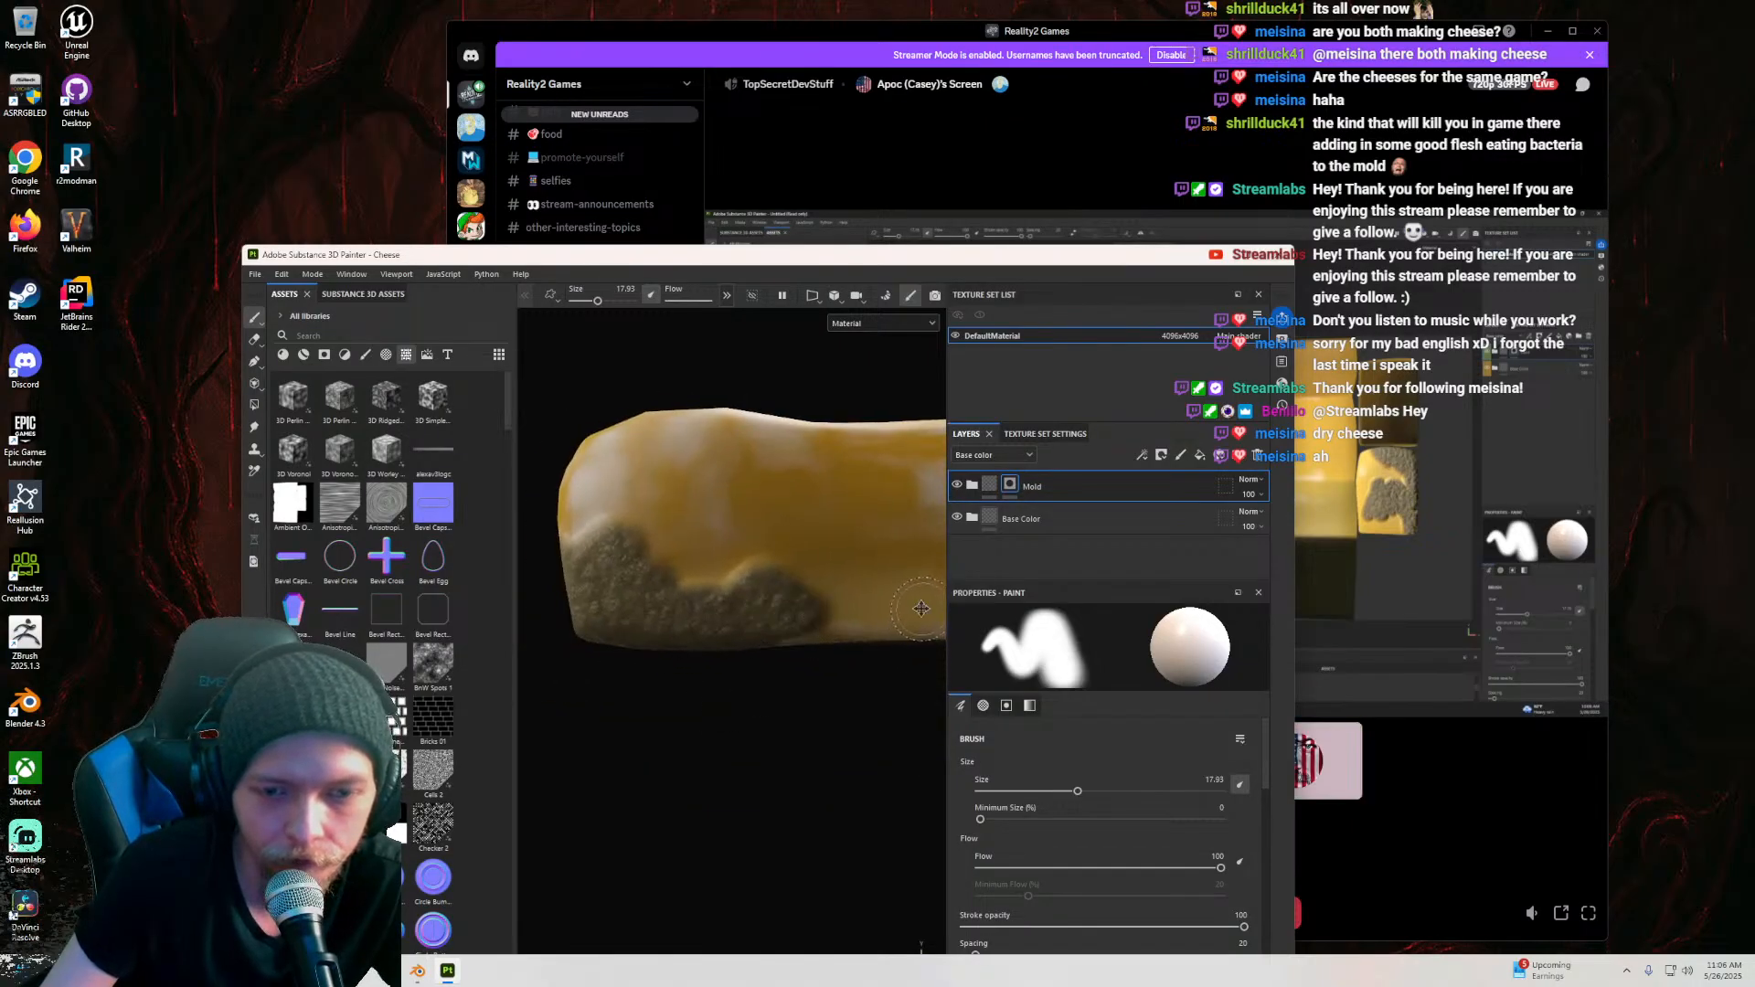
middle_click_drag(921, 609, 766, 579, "alt")
mouse_move(654, 595)
left_mouse_down()
mouse_move(842, 589)
mouse_move(883, 548)
mouse_move(914, 593)
mouse_move(904, 571)
mouse_move(900, 585)
mouse_move(877, 548)
mouse_move(827, 529)
mouse_move(774, 642)
mouse_move(797, 642)
left_mouse_up()
scroll(874, 581, "down", 2)
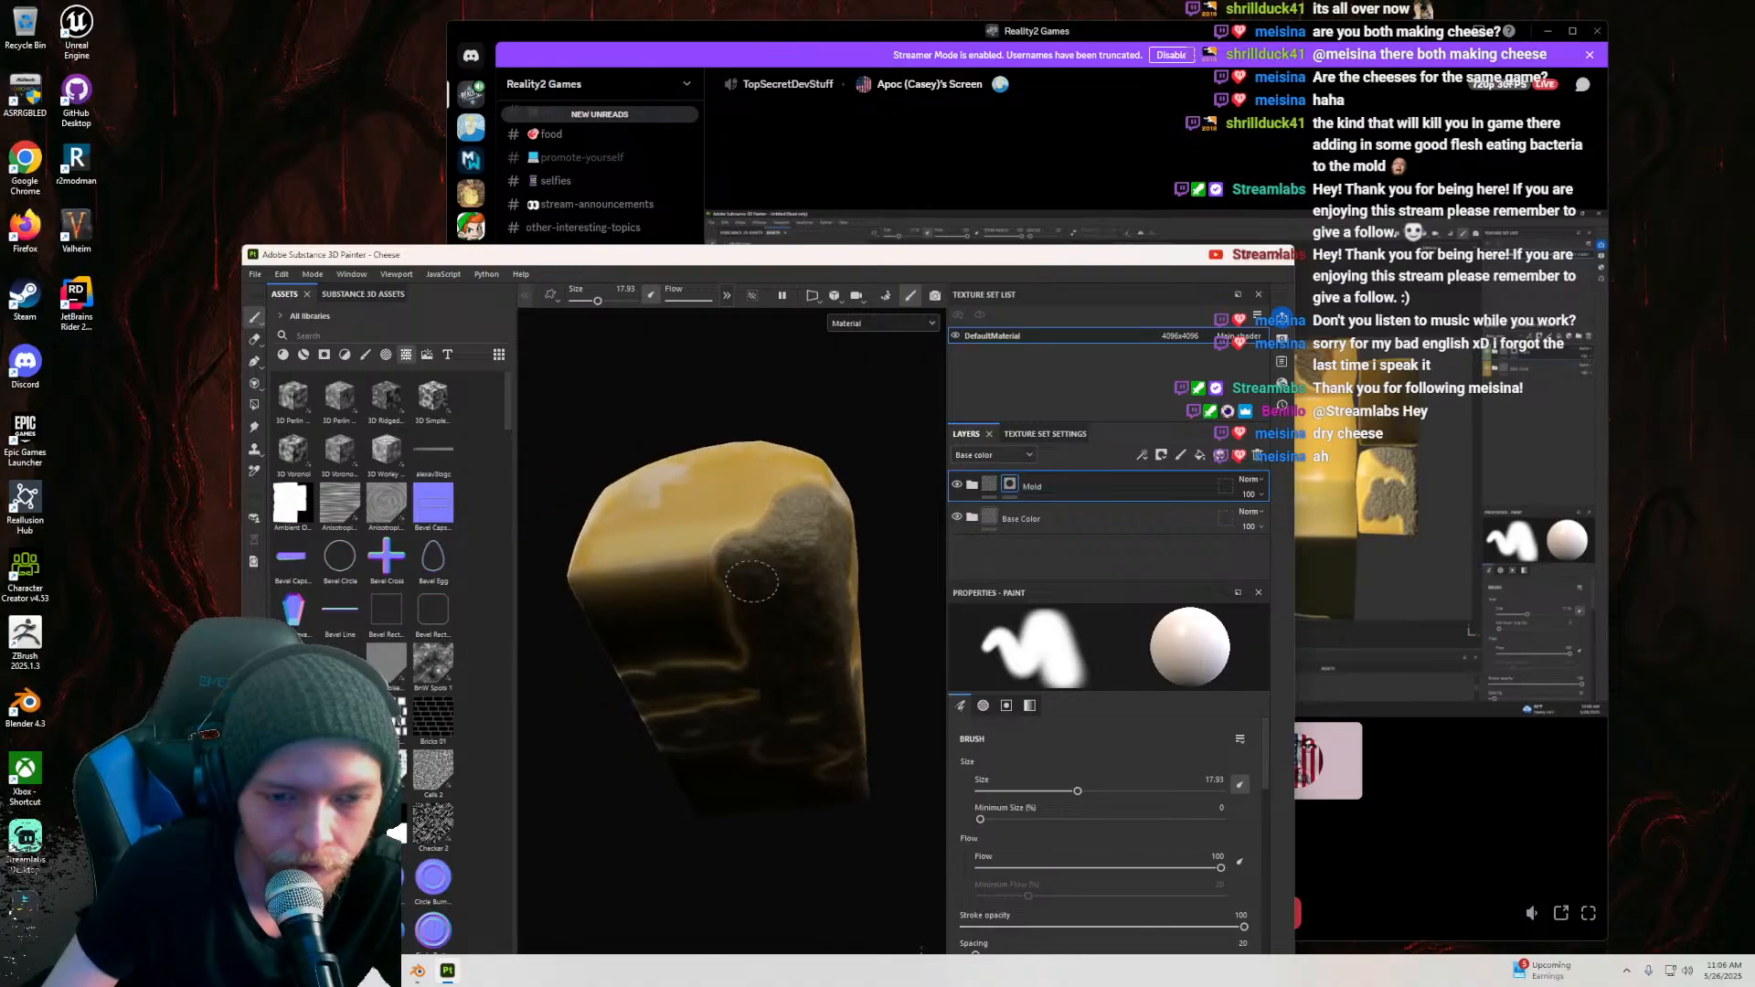
mouse_move(766, 512)
left_mouse_down()
mouse_move(662, 568)
mouse_move(614, 549)
mouse_move(653, 528)
mouse_move(708, 618)
mouse_move(793, 593)
mouse_move(725, 576)
mouse_move(776, 509)
mouse_move(769, 436)
left_mouse_up()
Step: Place the painting window beside the shared reference and compare the cheese block with it
left_click_drag(953, 265, 542, 224)
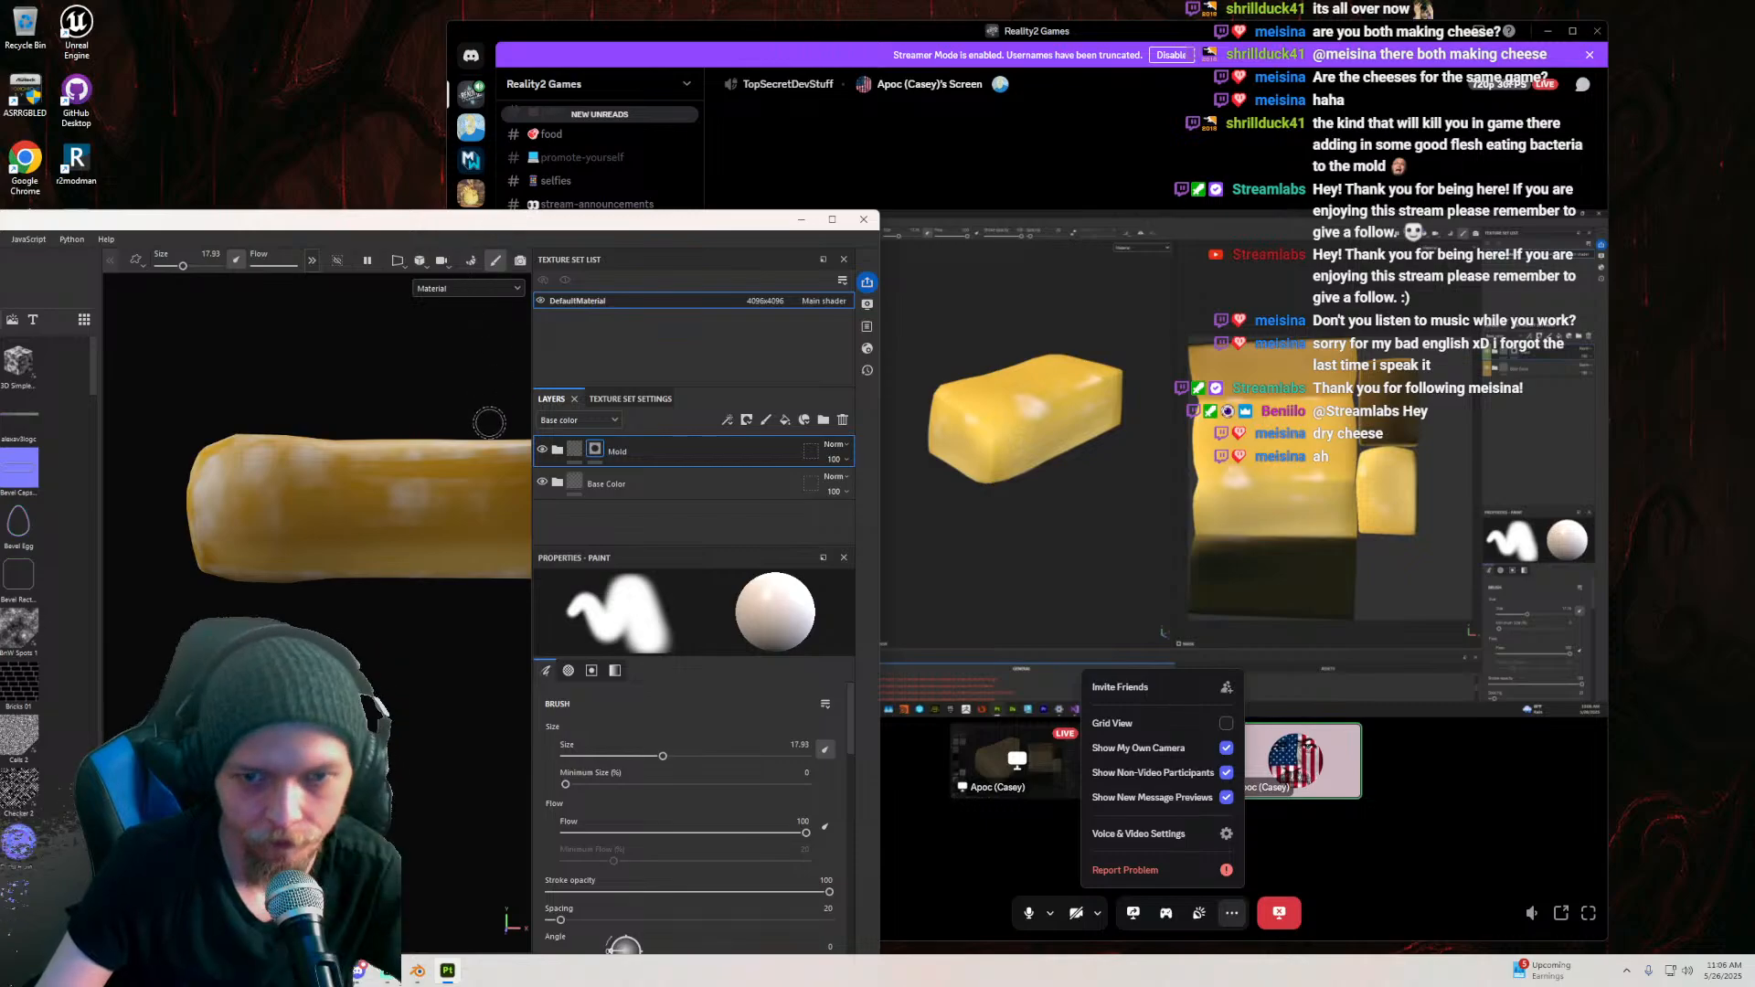
mouse_move(372, 503)
left_mouse_down("alt")
mouse_move(455, 479)
mouse_move(370, 504)
mouse_move(362, 490)
left_mouse_up("alt")
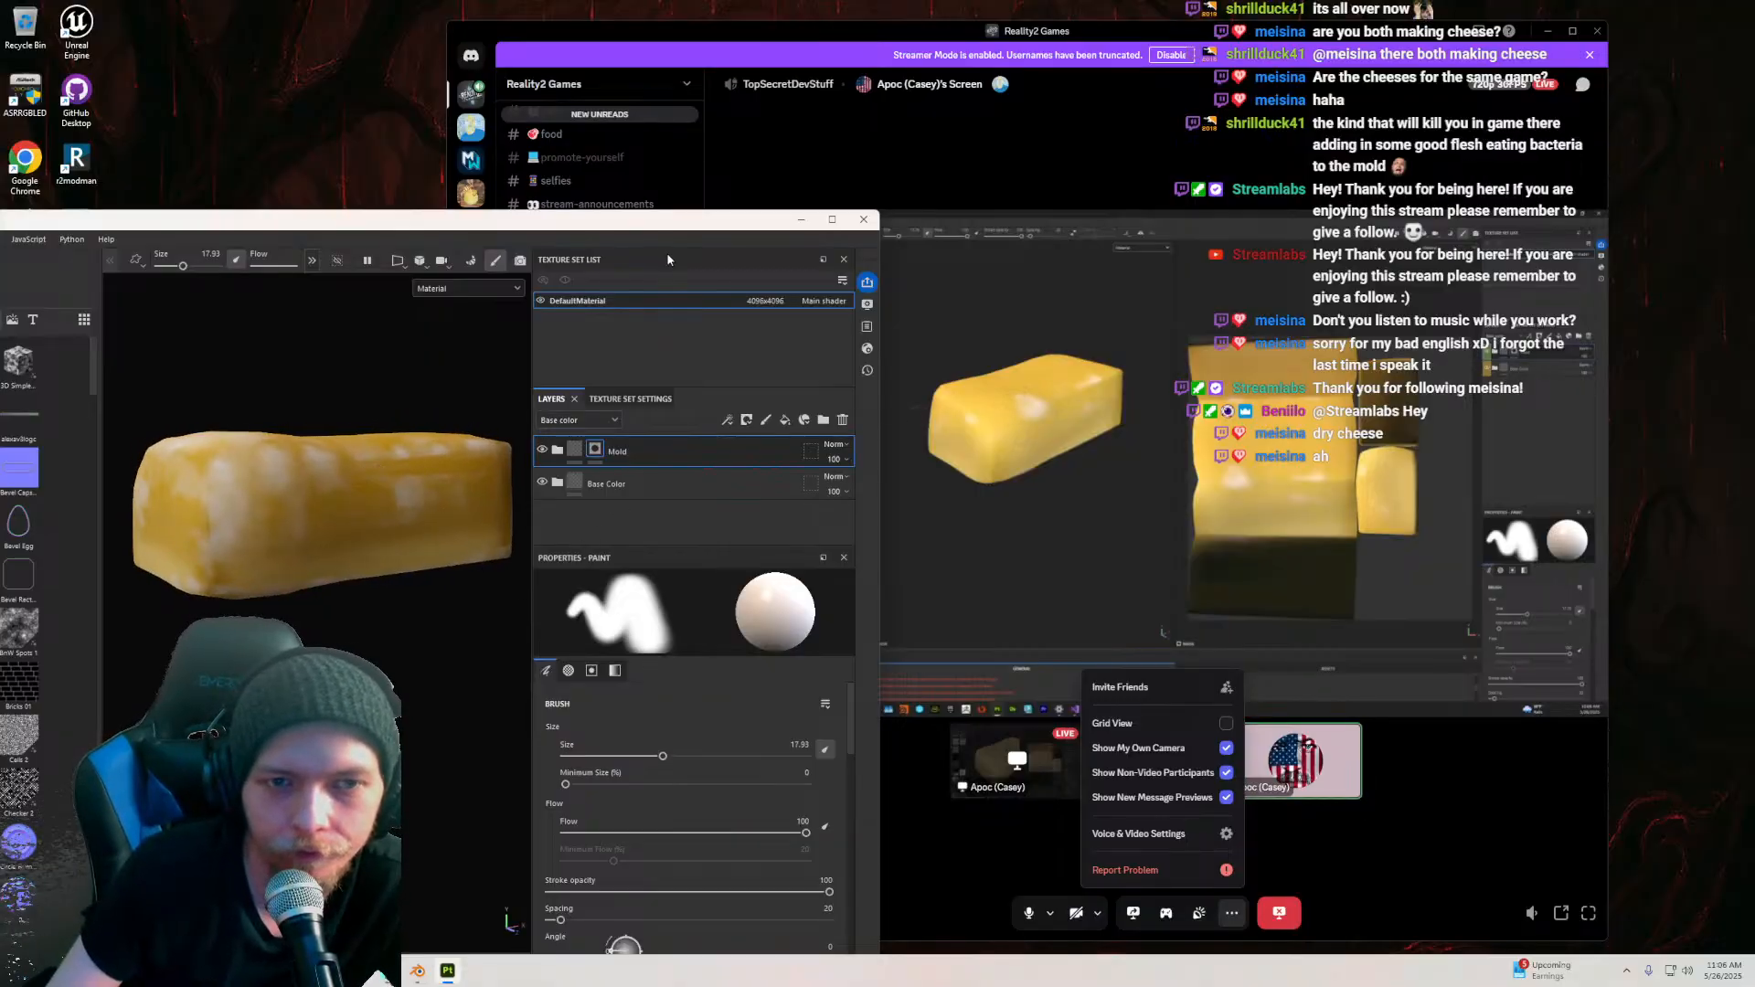
mouse_move(654, 222)
left_mouse_down()
mouse_move(668, 590)
mouse_move(652, 610)
mouse_move(679, 595)
left_mouse_up()
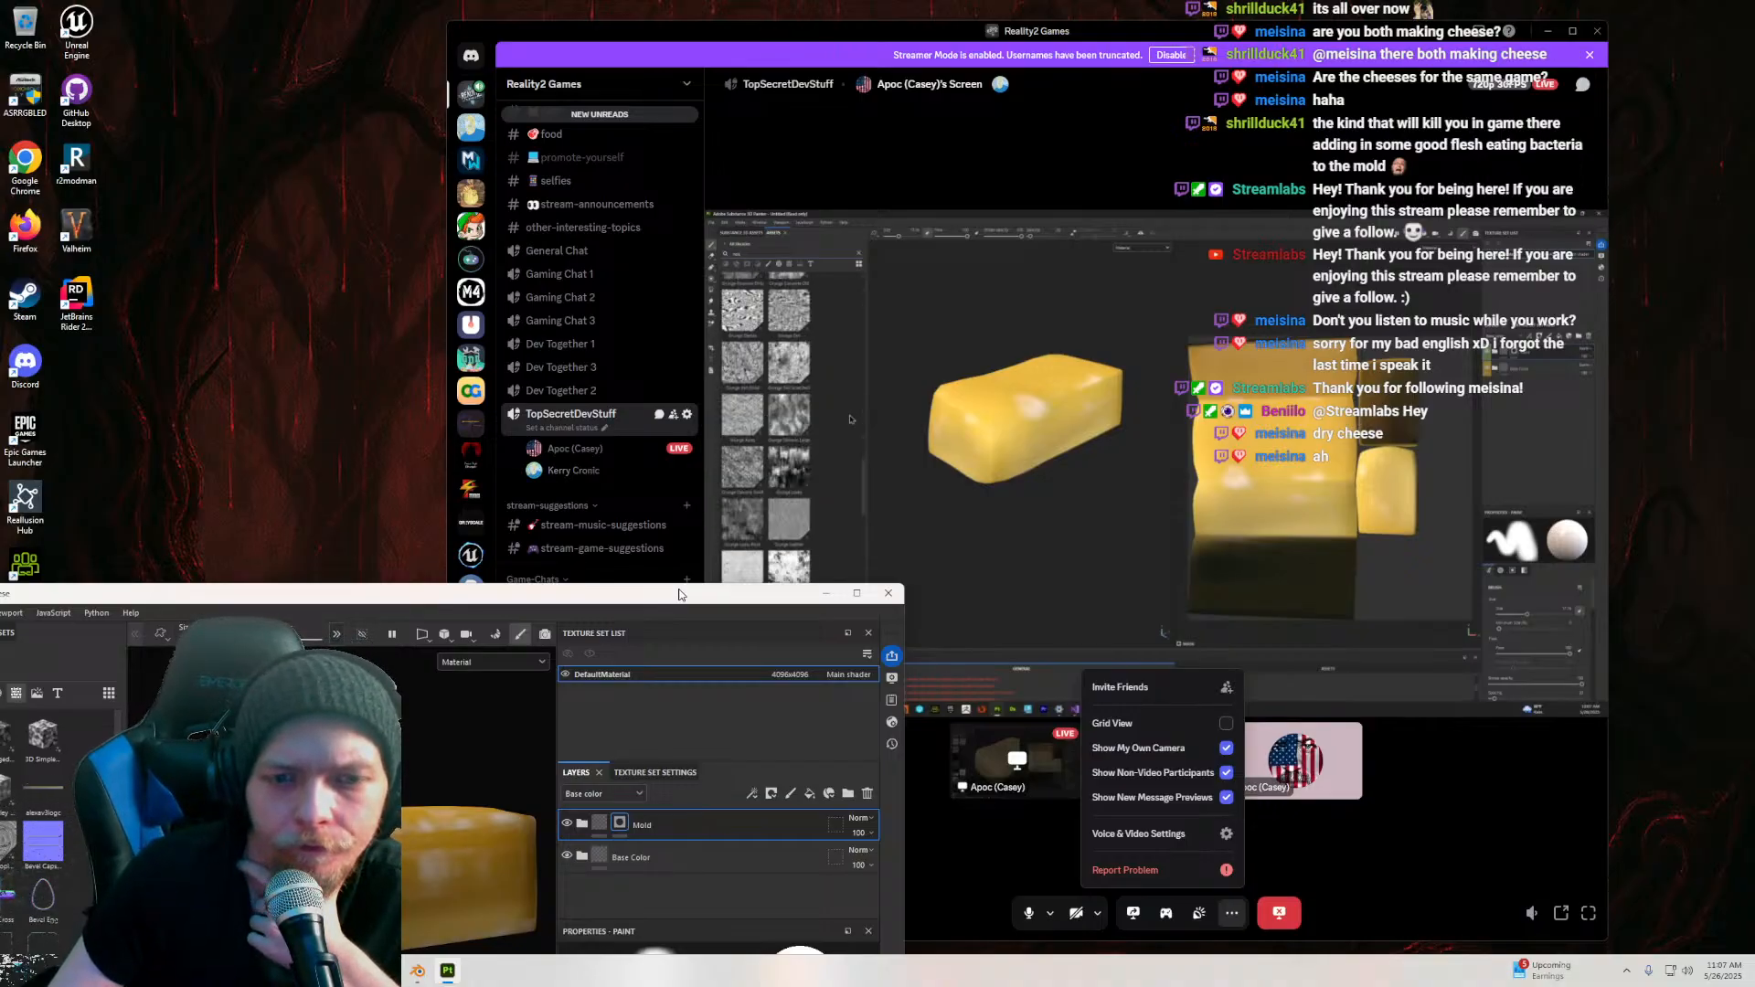
Step: Search the asset library for "grunge map 04"
mouse_move(477, 604)
left_mouse_down()
mouse_move(738, 648)
mouse_move(815, 632)
mouse_move(928, 674)
left_mouse_up()
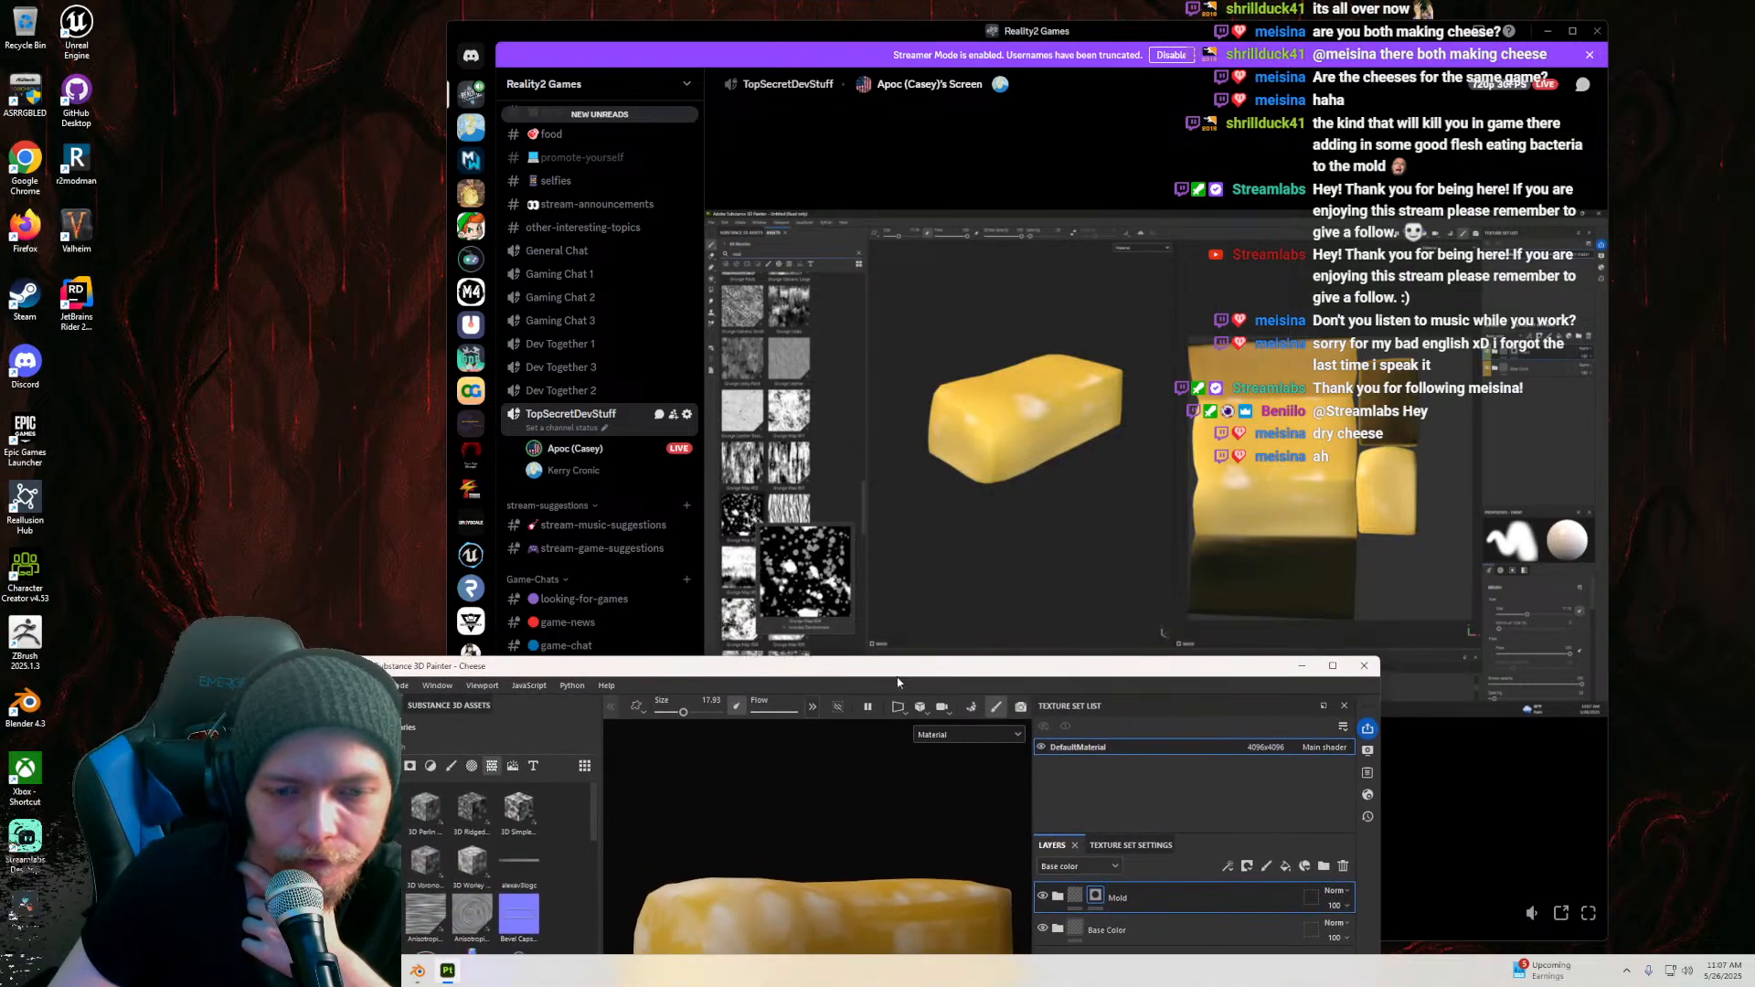
left_click(508, 746)
type("grung")
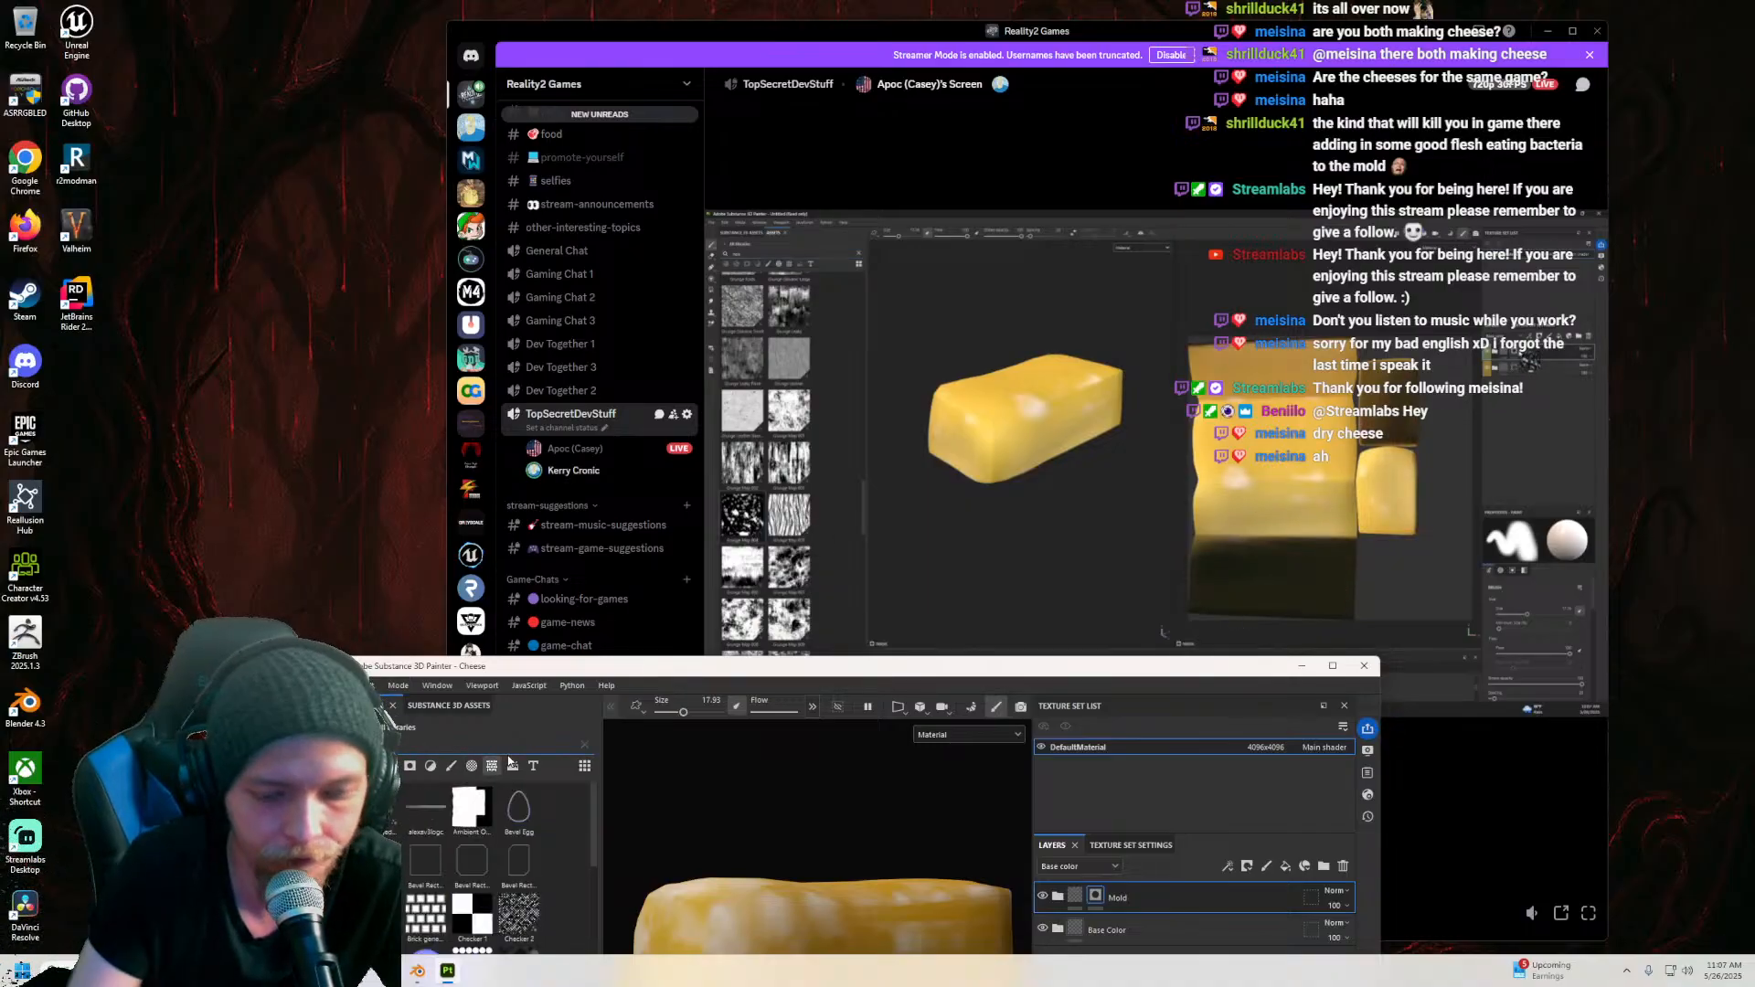
type("e map 04")
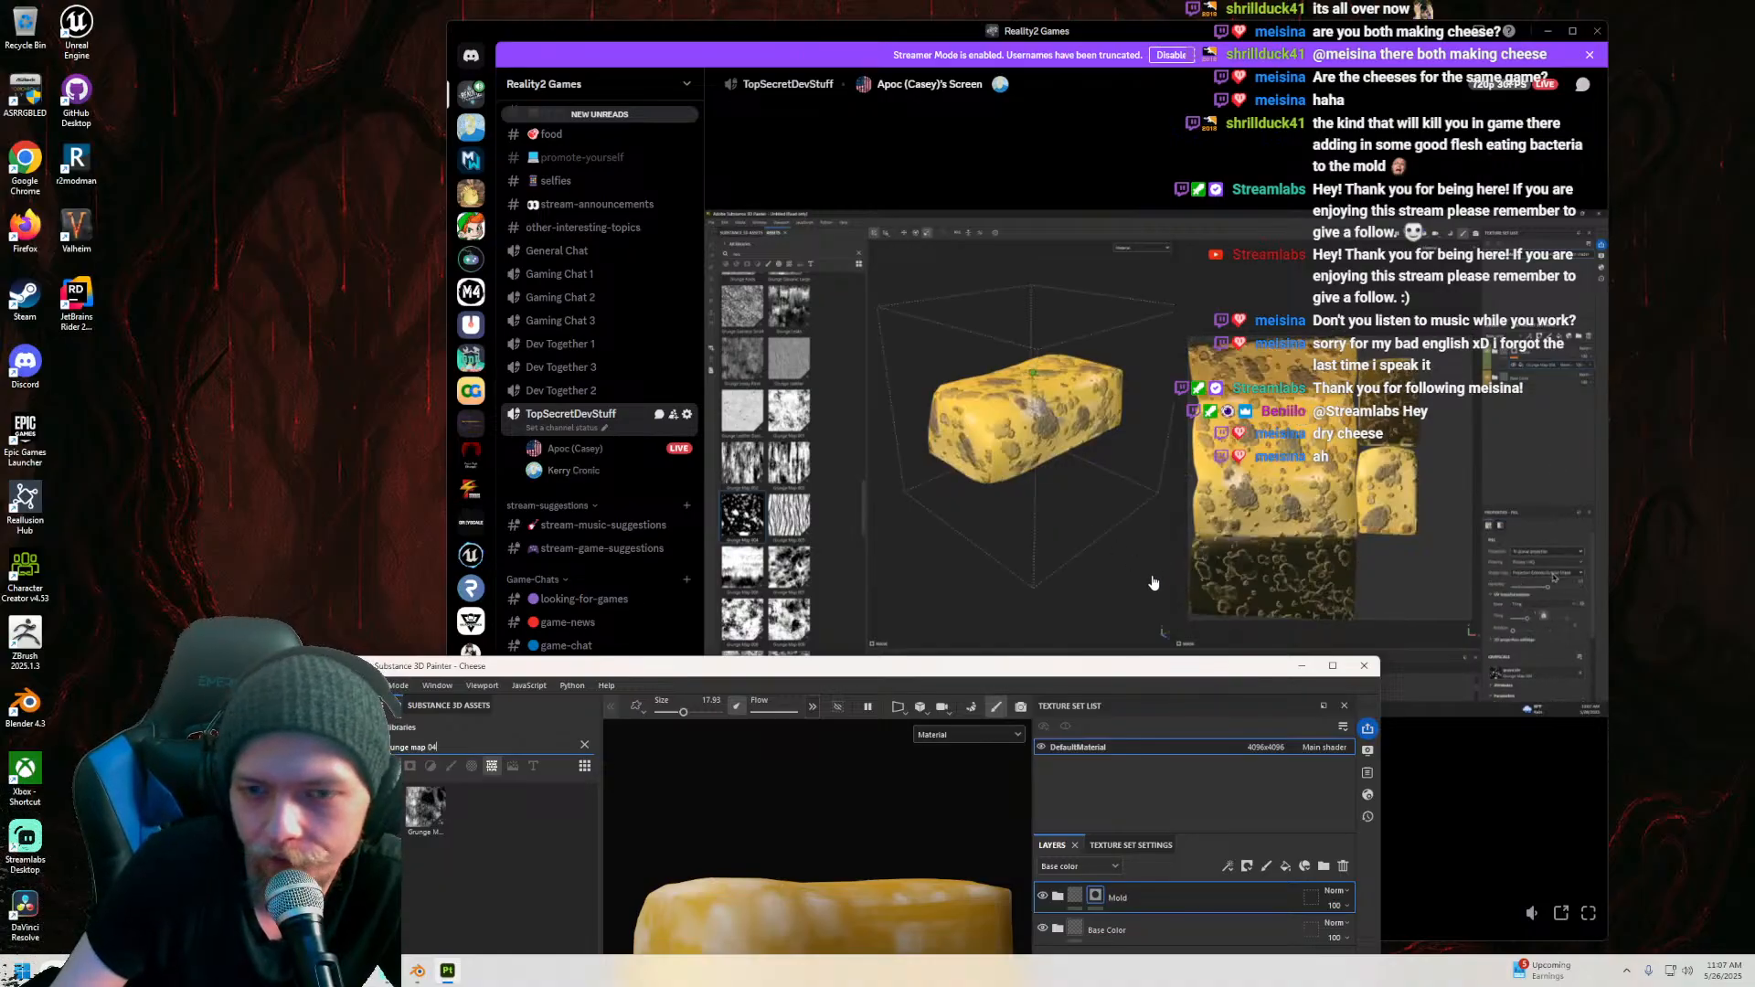
Step: Add a fill to the Mold folder's mask and assign Grunge Map 004 as its grayscale
mouse_move(984, 660)
left_mouse_down()
mouse_move(984, 586)
mouse_move(984, 610)
mouse_move(775, 480)
mouse_move(707, 534)
mouse_move(723, 498)
left_mouse_up()
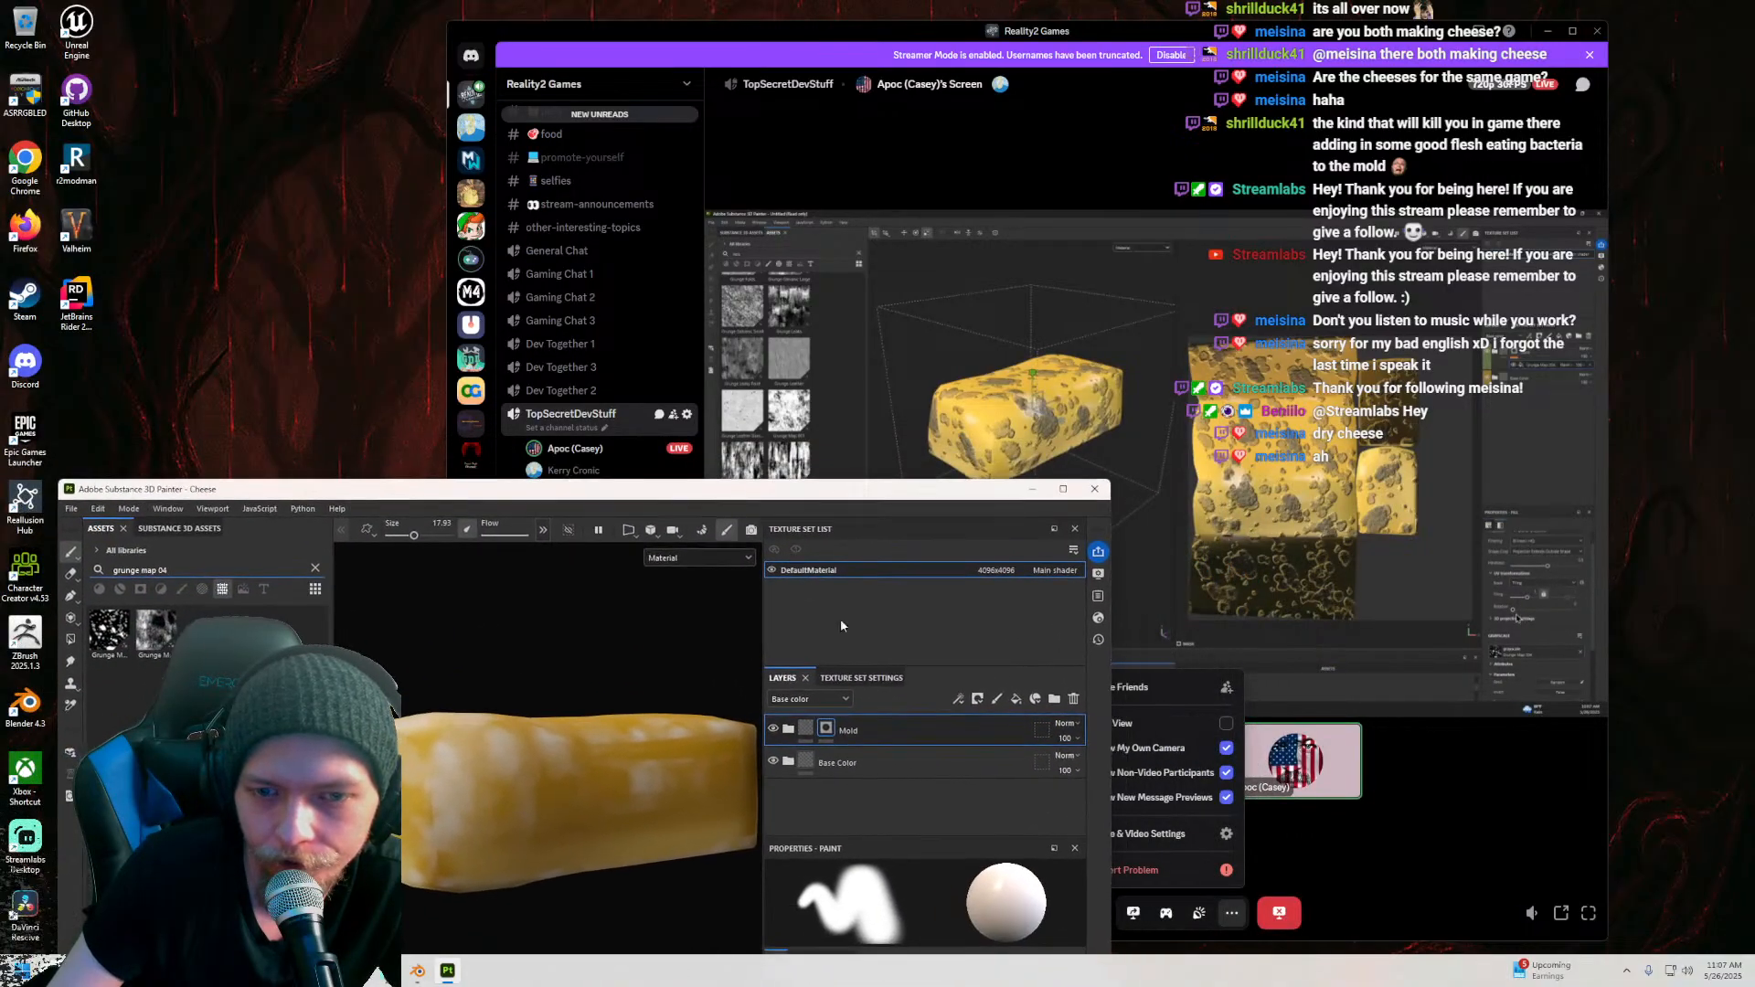
right_click(828, 730)
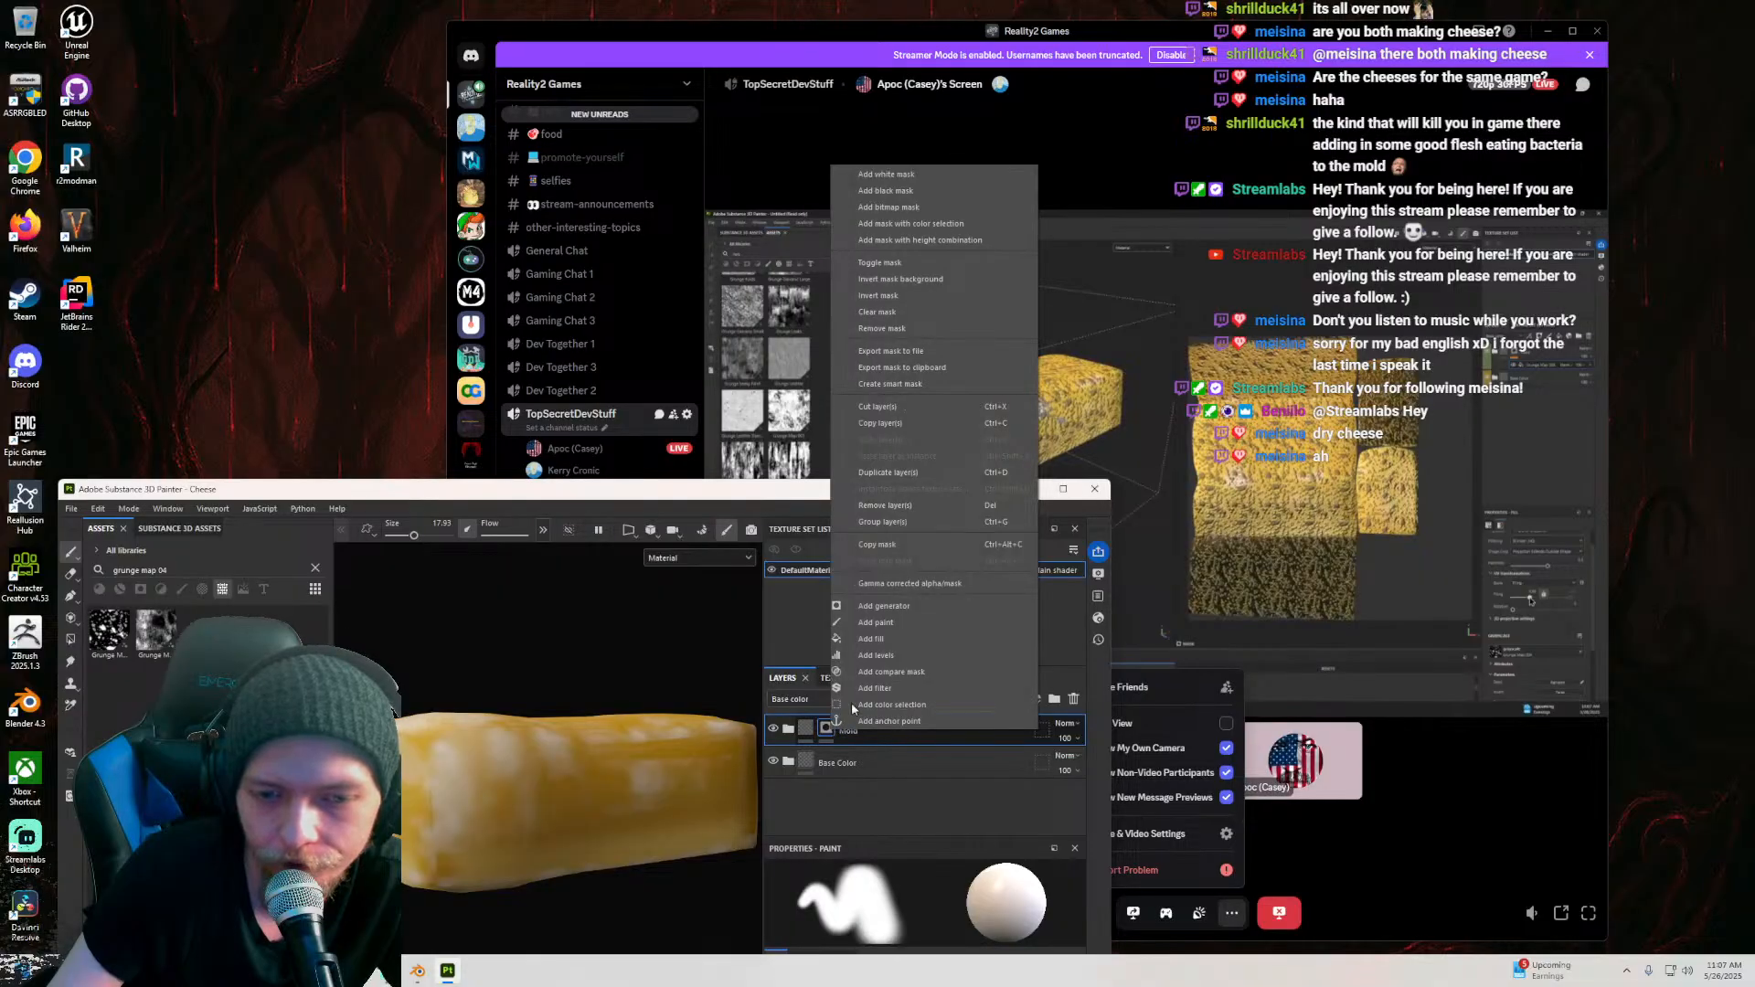
left_click(879, 642)
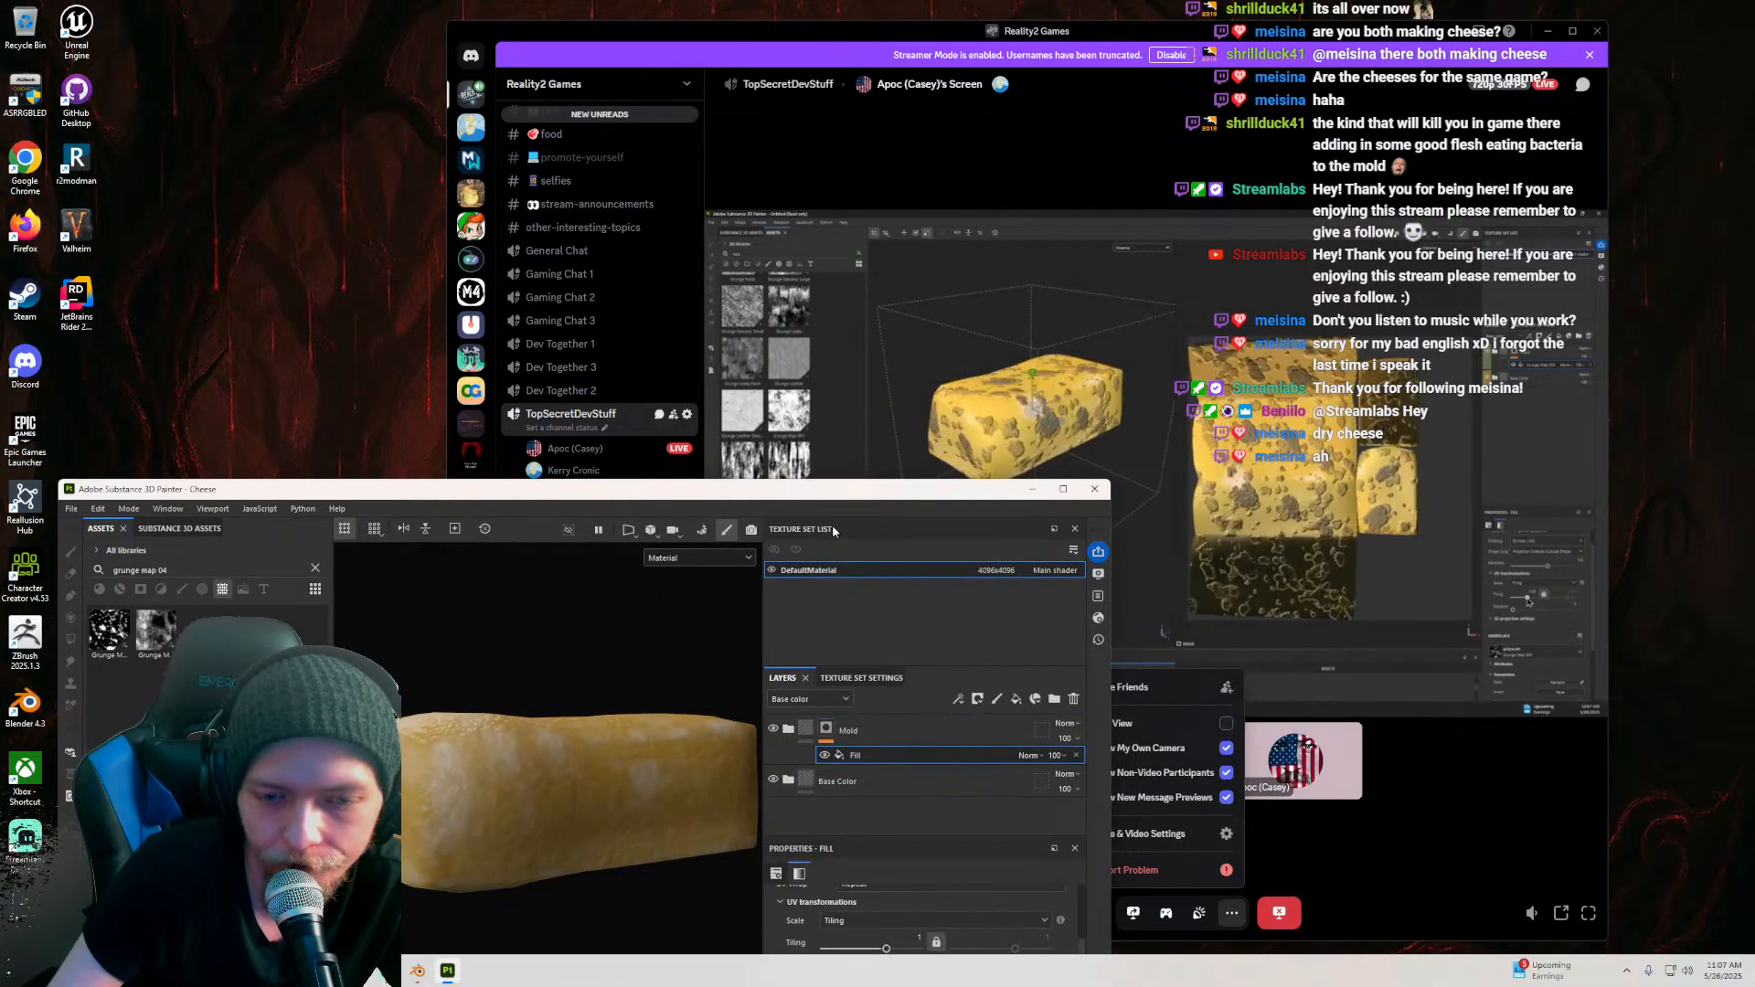
left_click_drag(831, 483, 823, 288)
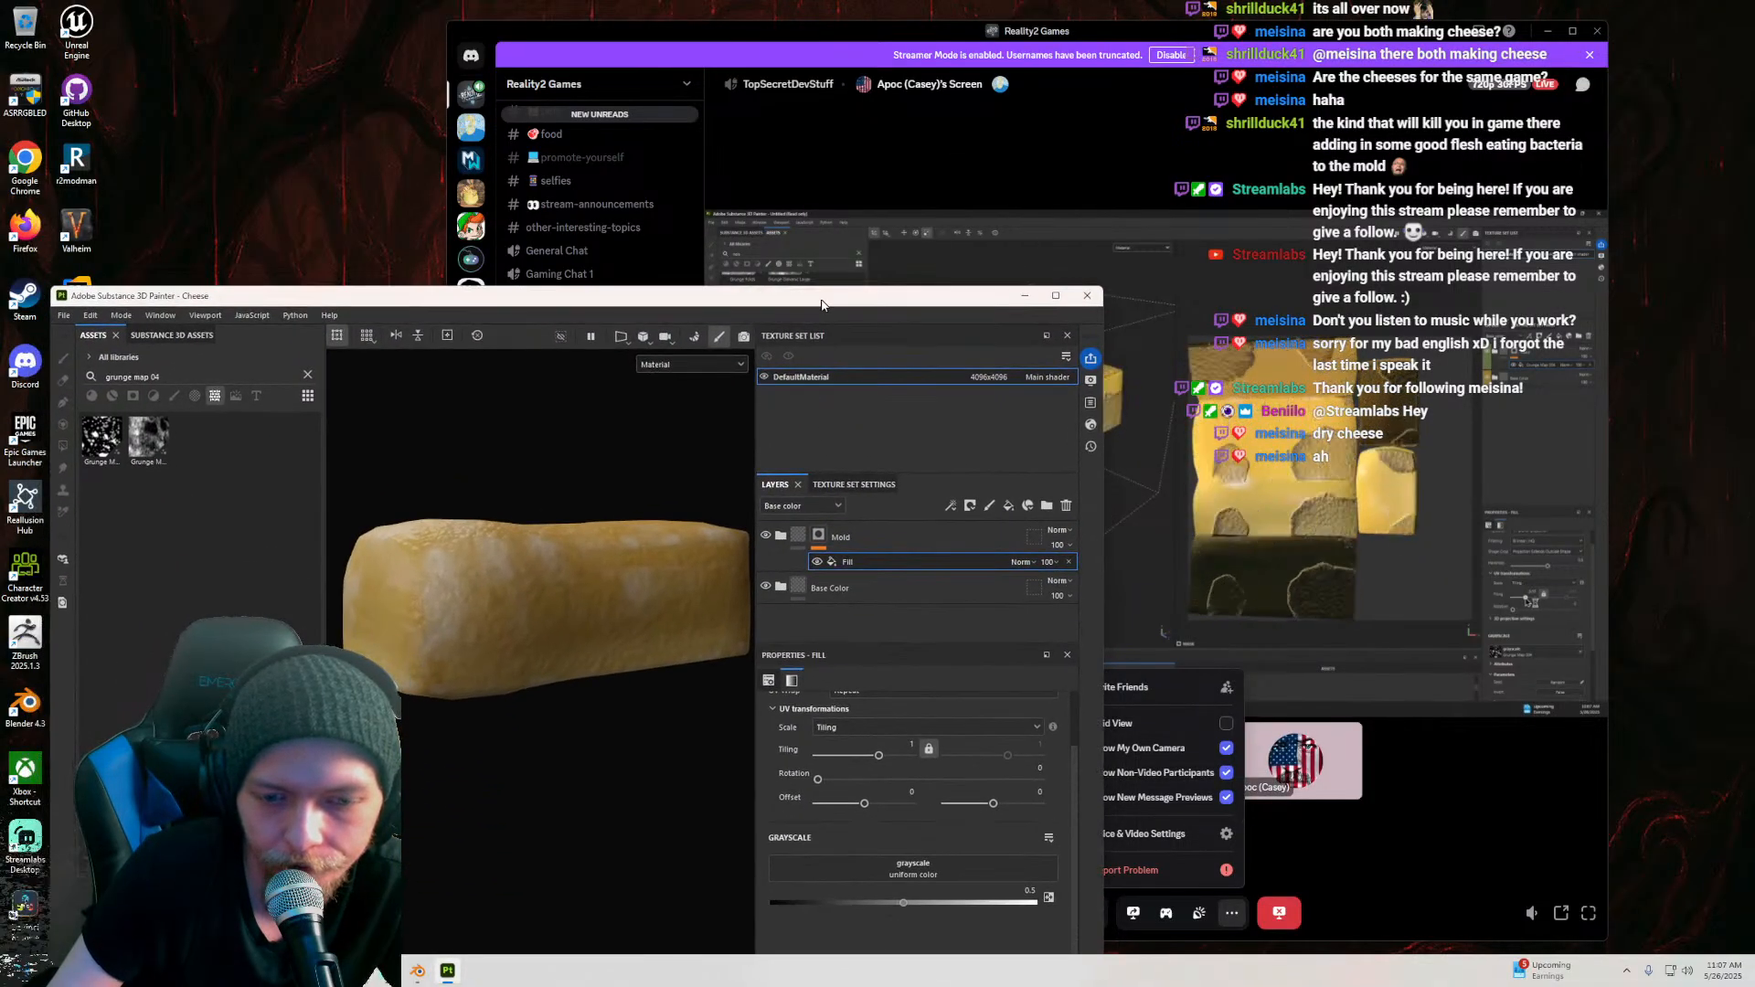
left_click_drag(100, 436, 914, 868)
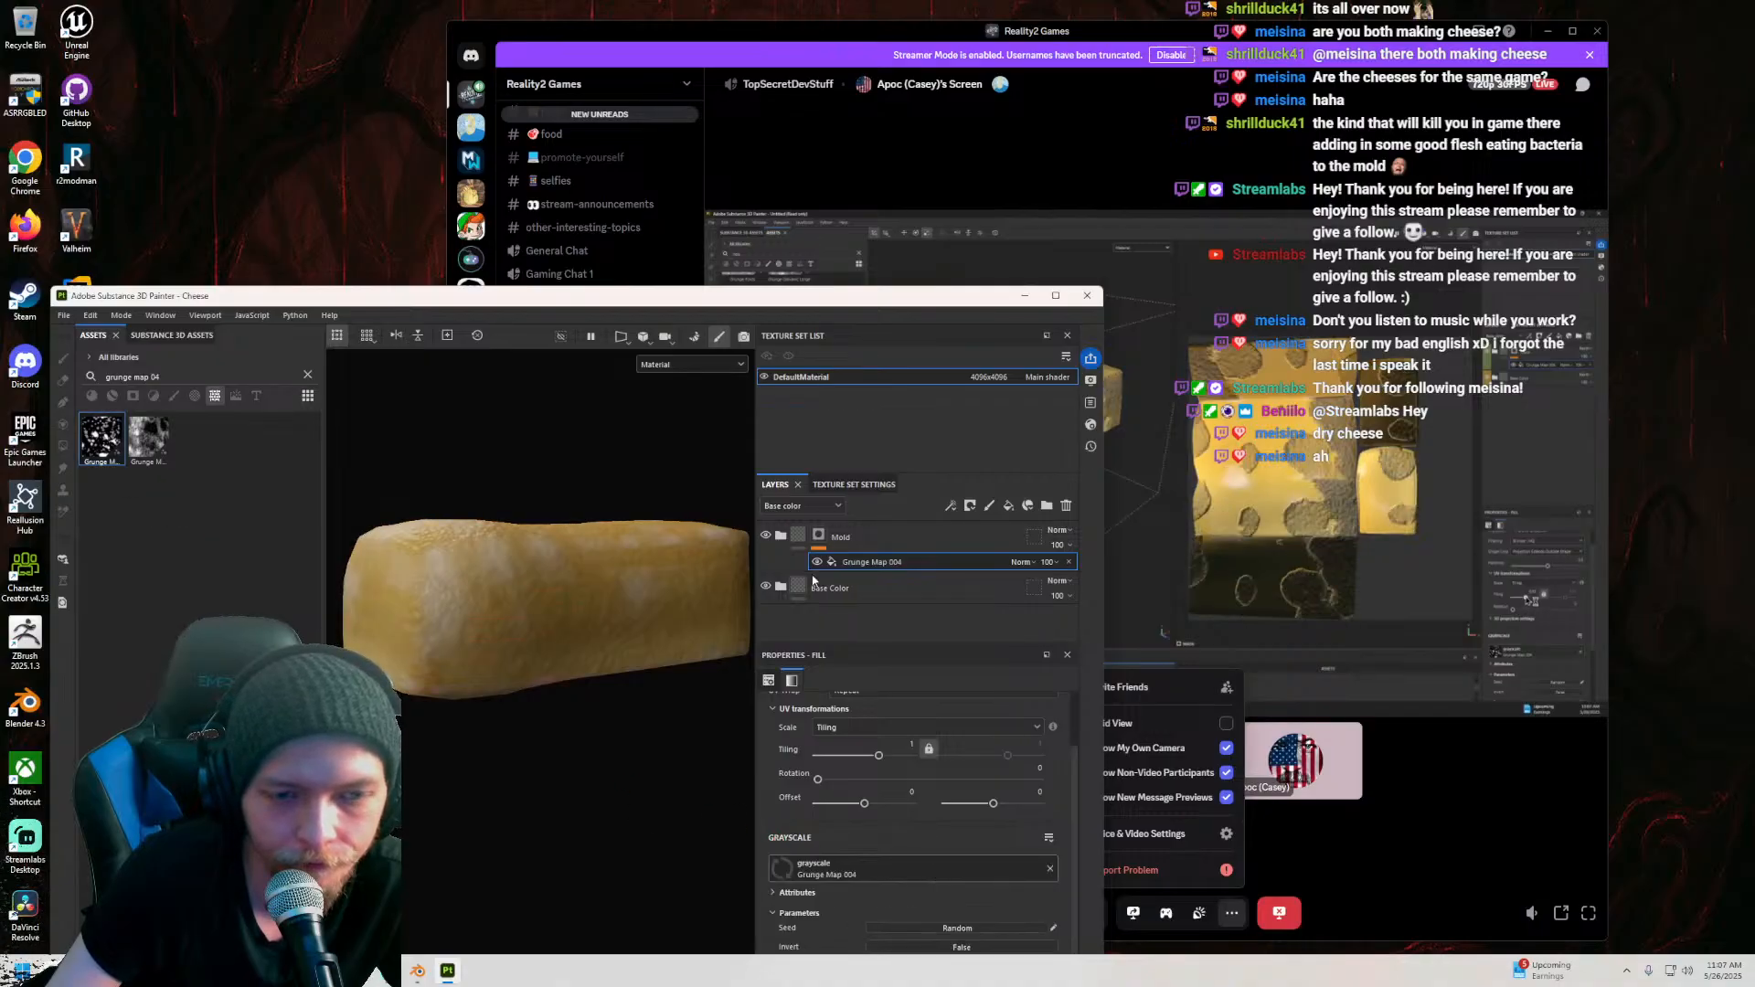
Step: Set the mask fill's projection to Tri-planar projection
left_click_drag(577, 629, 548, 676, "alt")
scroll(862, 790, "up", 3)
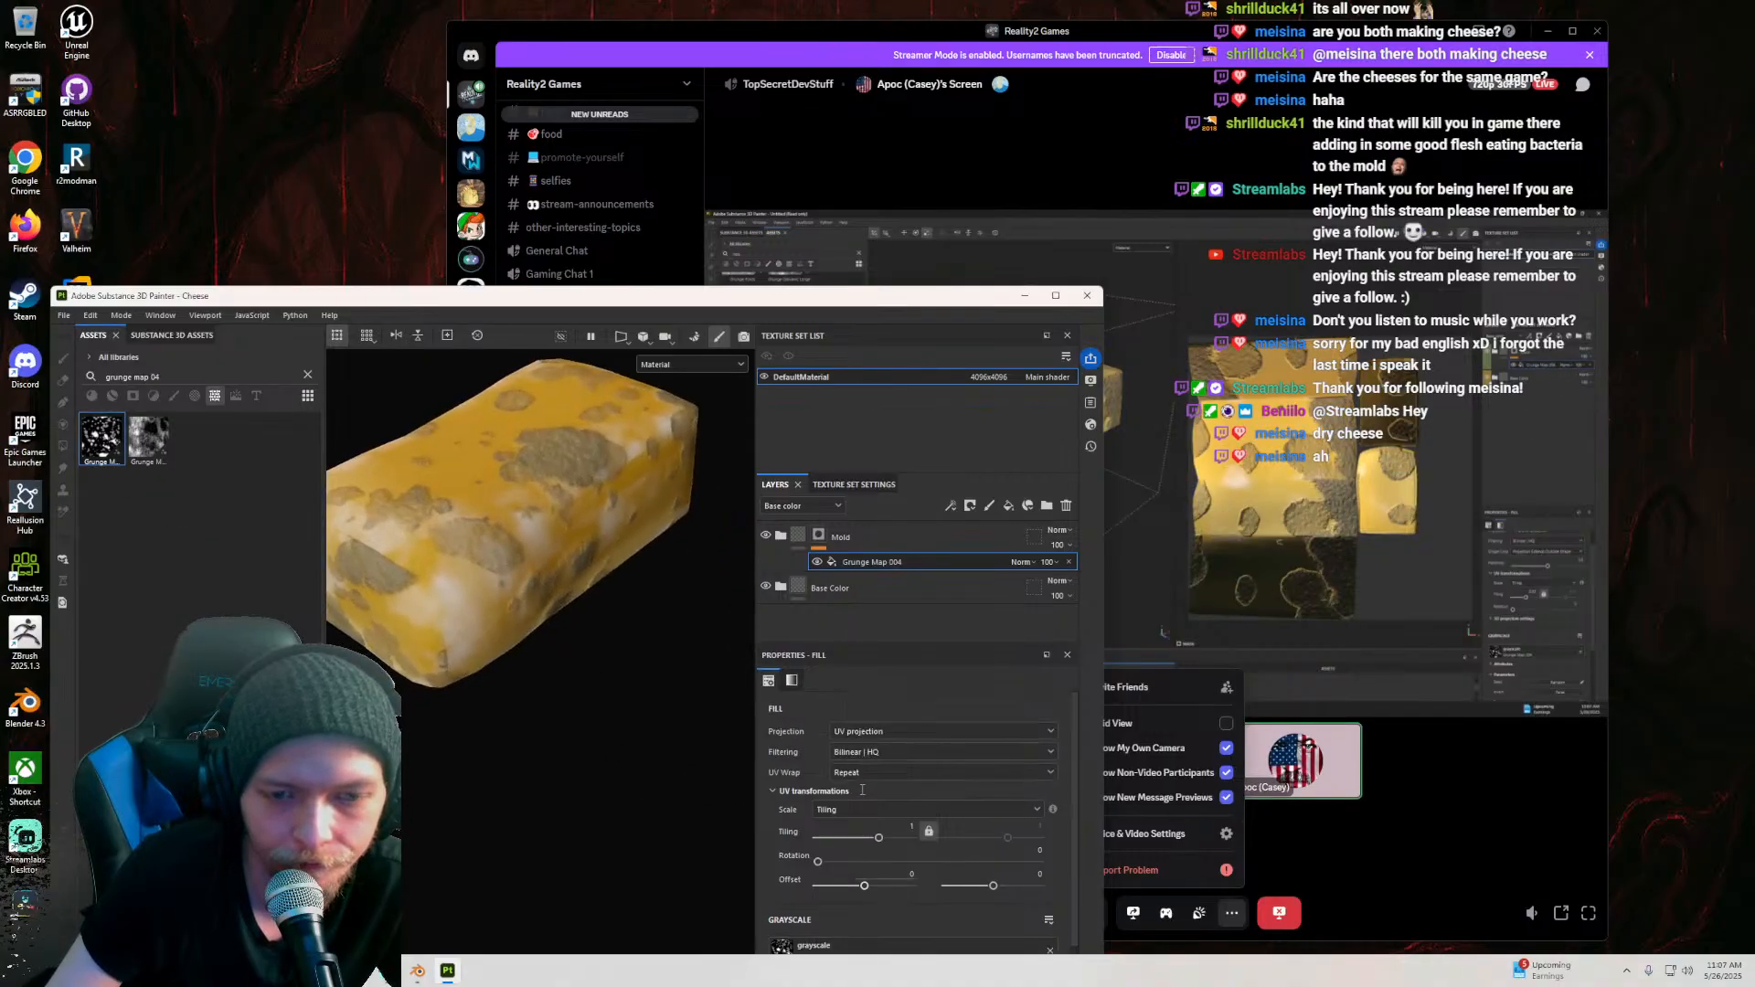
mouse_move(853, 297)
left_mouse_down()
mouse_move(923, 603)
mouse_move(928, 496)
mouse_move(801, 322)
left_mouse_up()
left_click(852, 748)
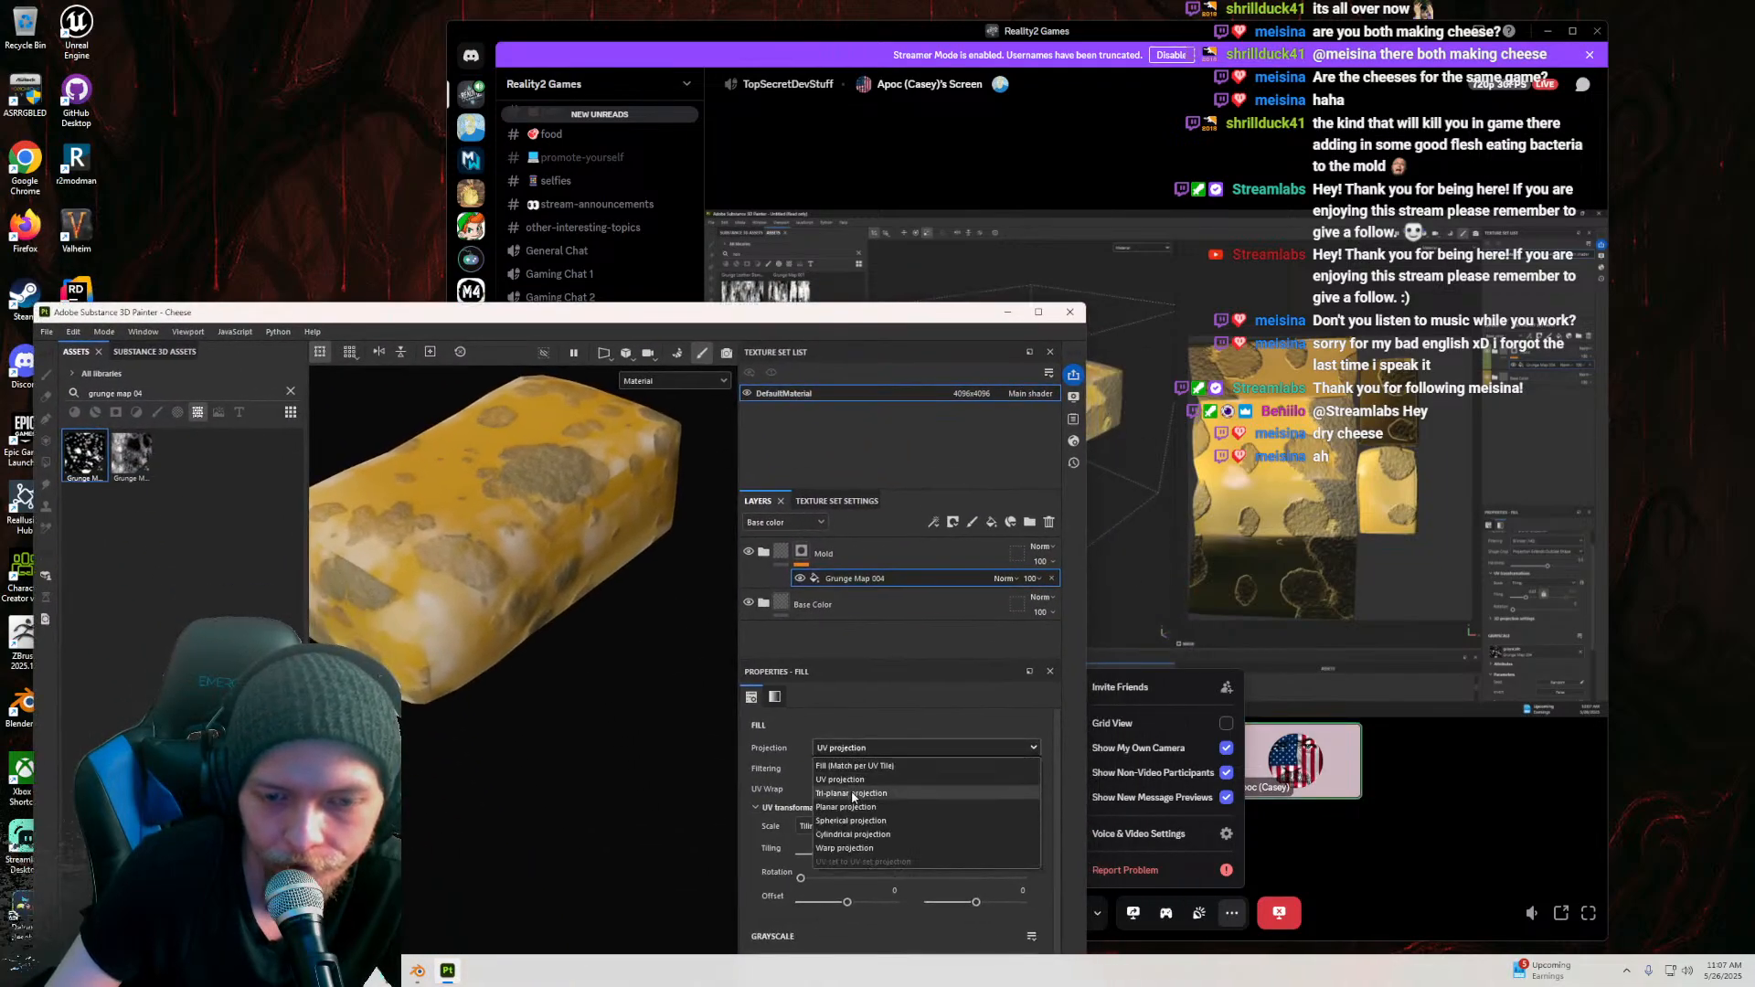
left_click(859, 788)
Step: Find "grunge map 07" in the assets and replace the mask fill's grayscale with Grunge Map 007
left_click(190, 395)
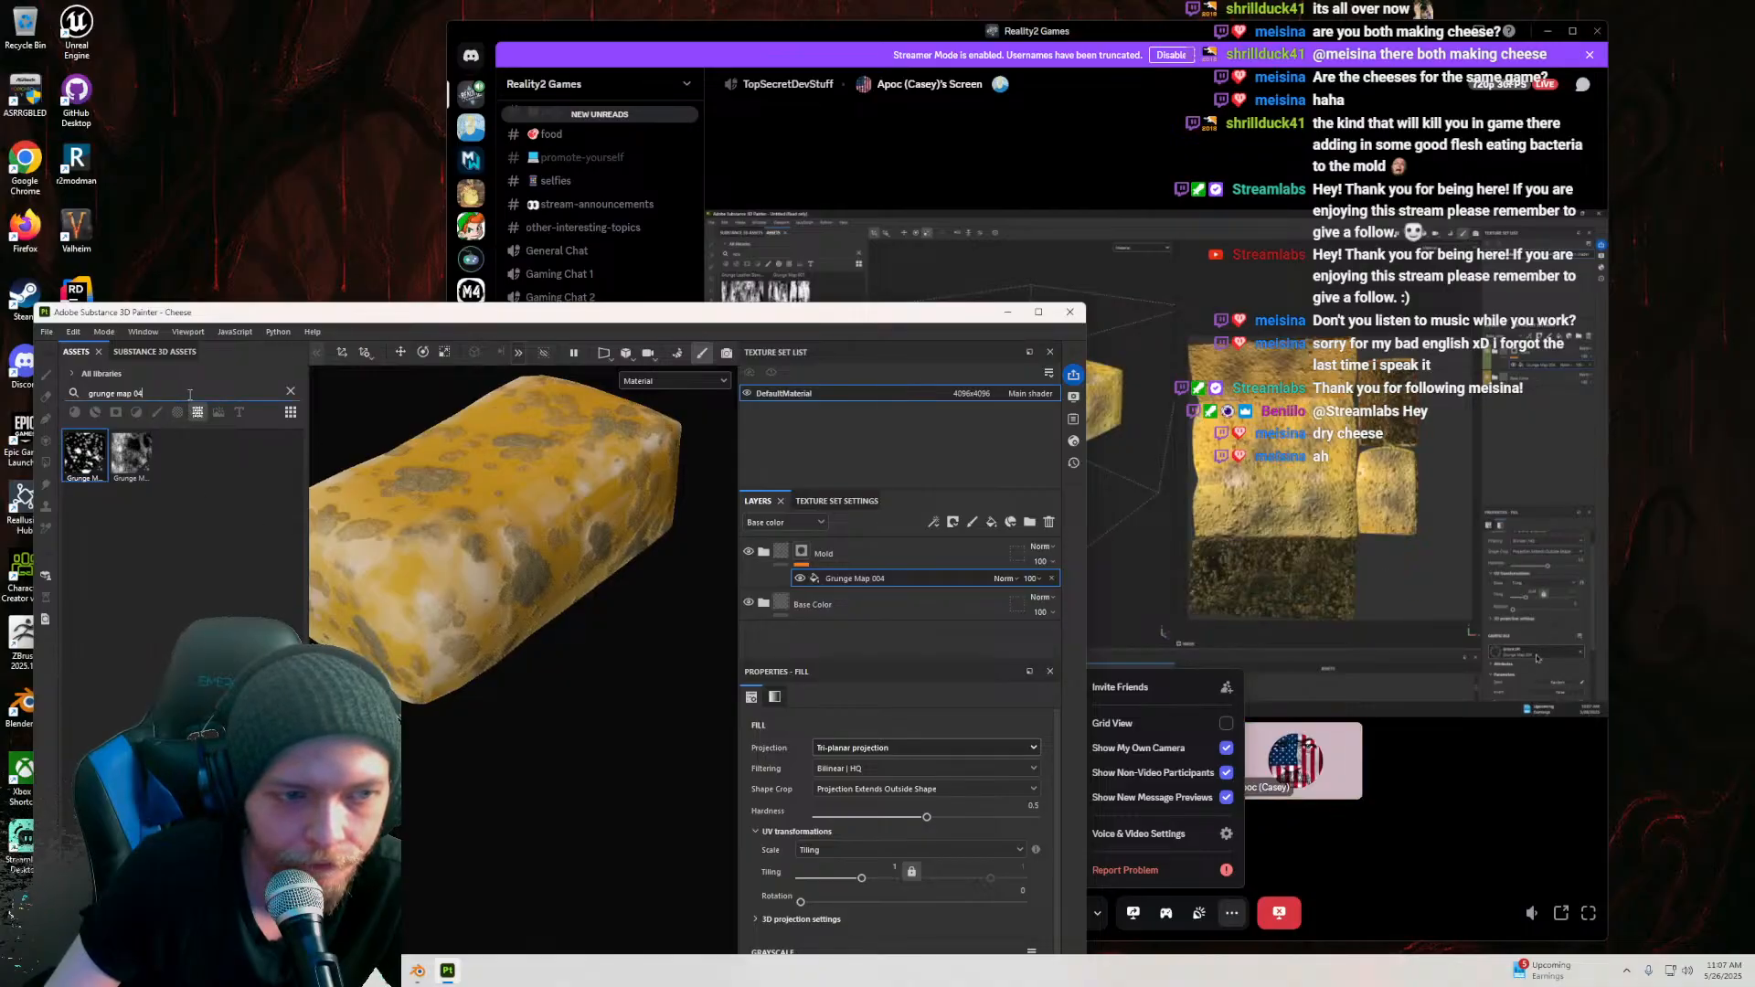
key("BackSpace")
type("7")
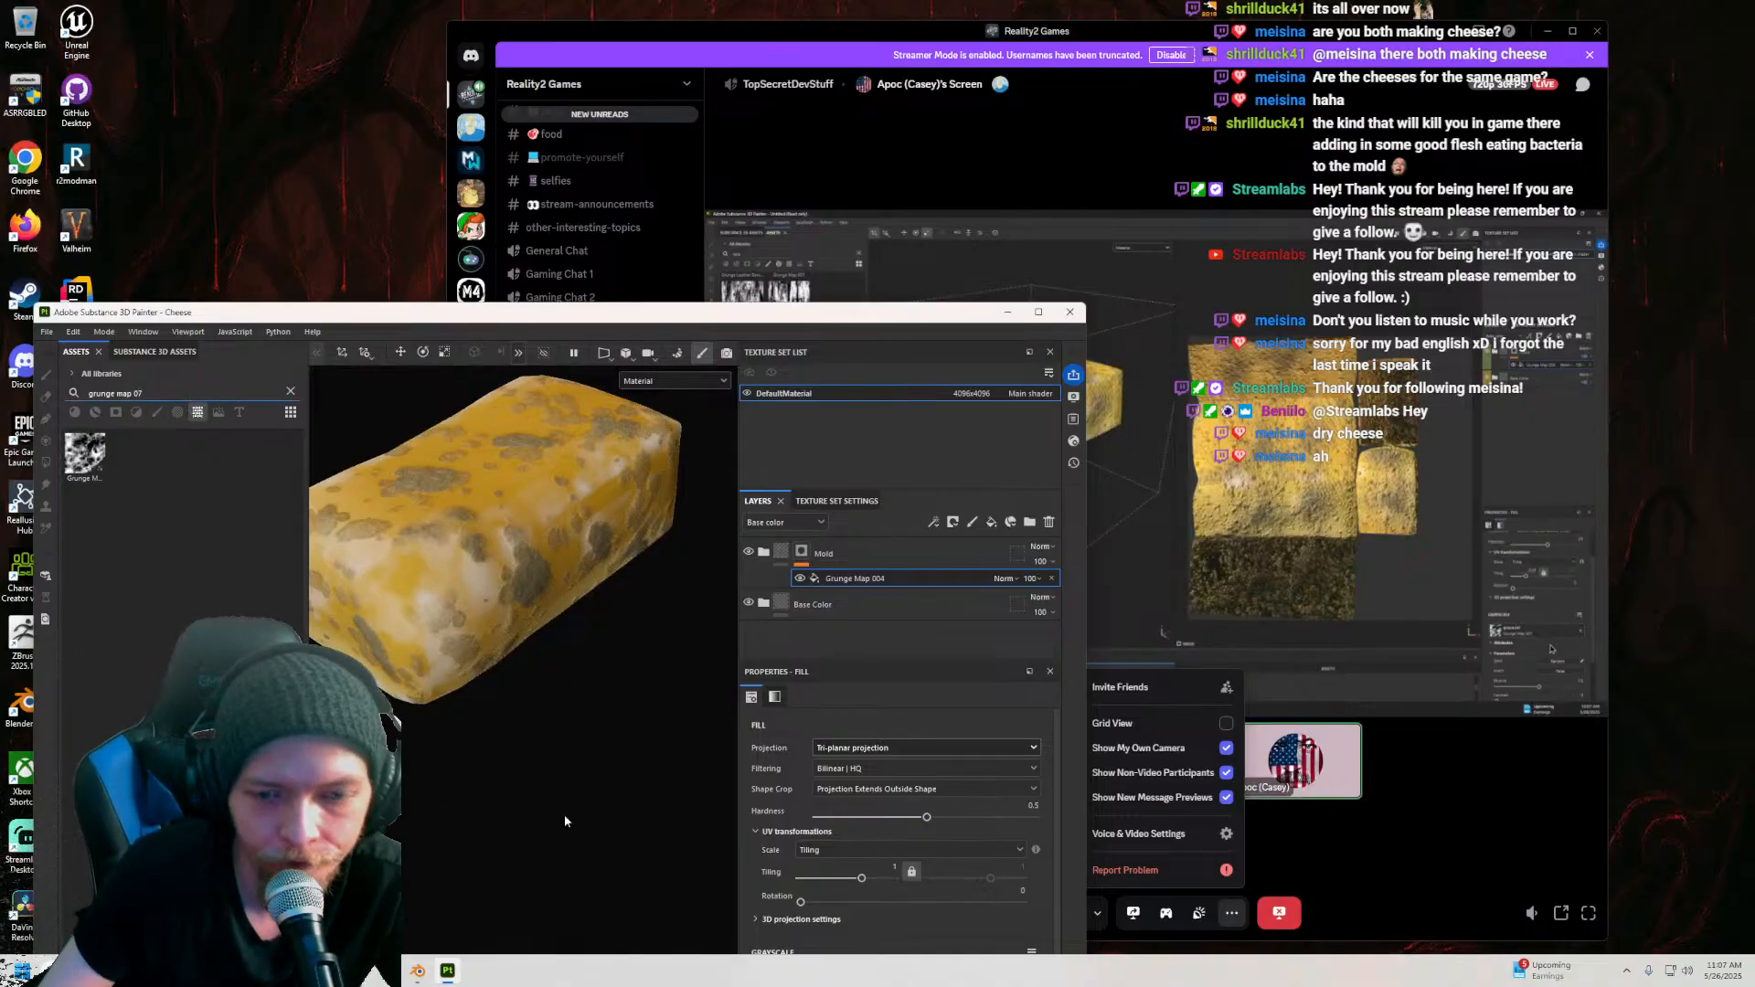
scroll(828, 784, "down", 3)
left_click_drag(95, 475, 905, 861)
mouse_move(582, 640)
left_mouse_down("alt")
mouse_move(516, 547)
mouse_move(535, 552)
left_mouse_up("alt")
scroll(797, 875, "down", 3)
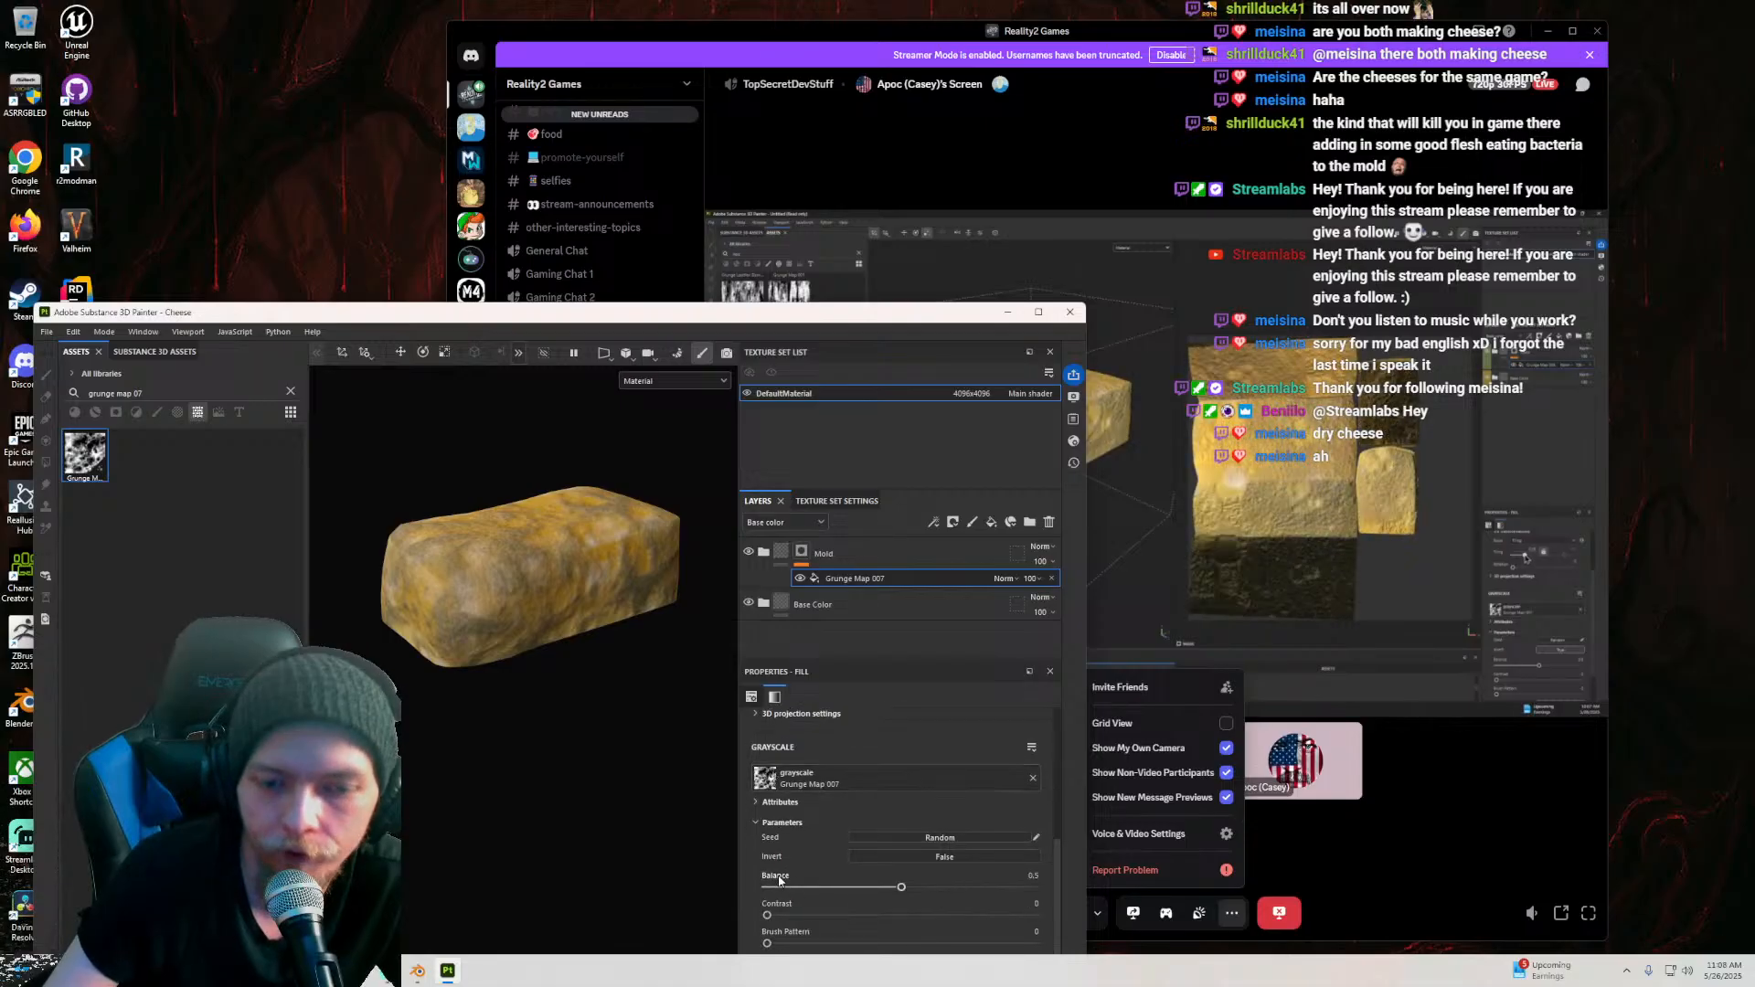
Step: Invert the Grunge Map 007 mask fill and inspect the mold coverage on the block
left_click(919, 856)
scroll(488, 683, "up", 3)
left_click_drag(607, 643, 610, 459, "alt")
left_click_drag(722, 320, 445, 272)
mouse_move(311, 494)
left_mouse_down("alt")
mouse_move(239, 544)
mouse_move(432, 637)
mouse_move(384, 567)
mouse_move(334, 539)
mouse_move(325, 600)
left_mouse_up("alt")
scroll(315, 588, "up", 2)
scroll(323, 627, "up", 2)
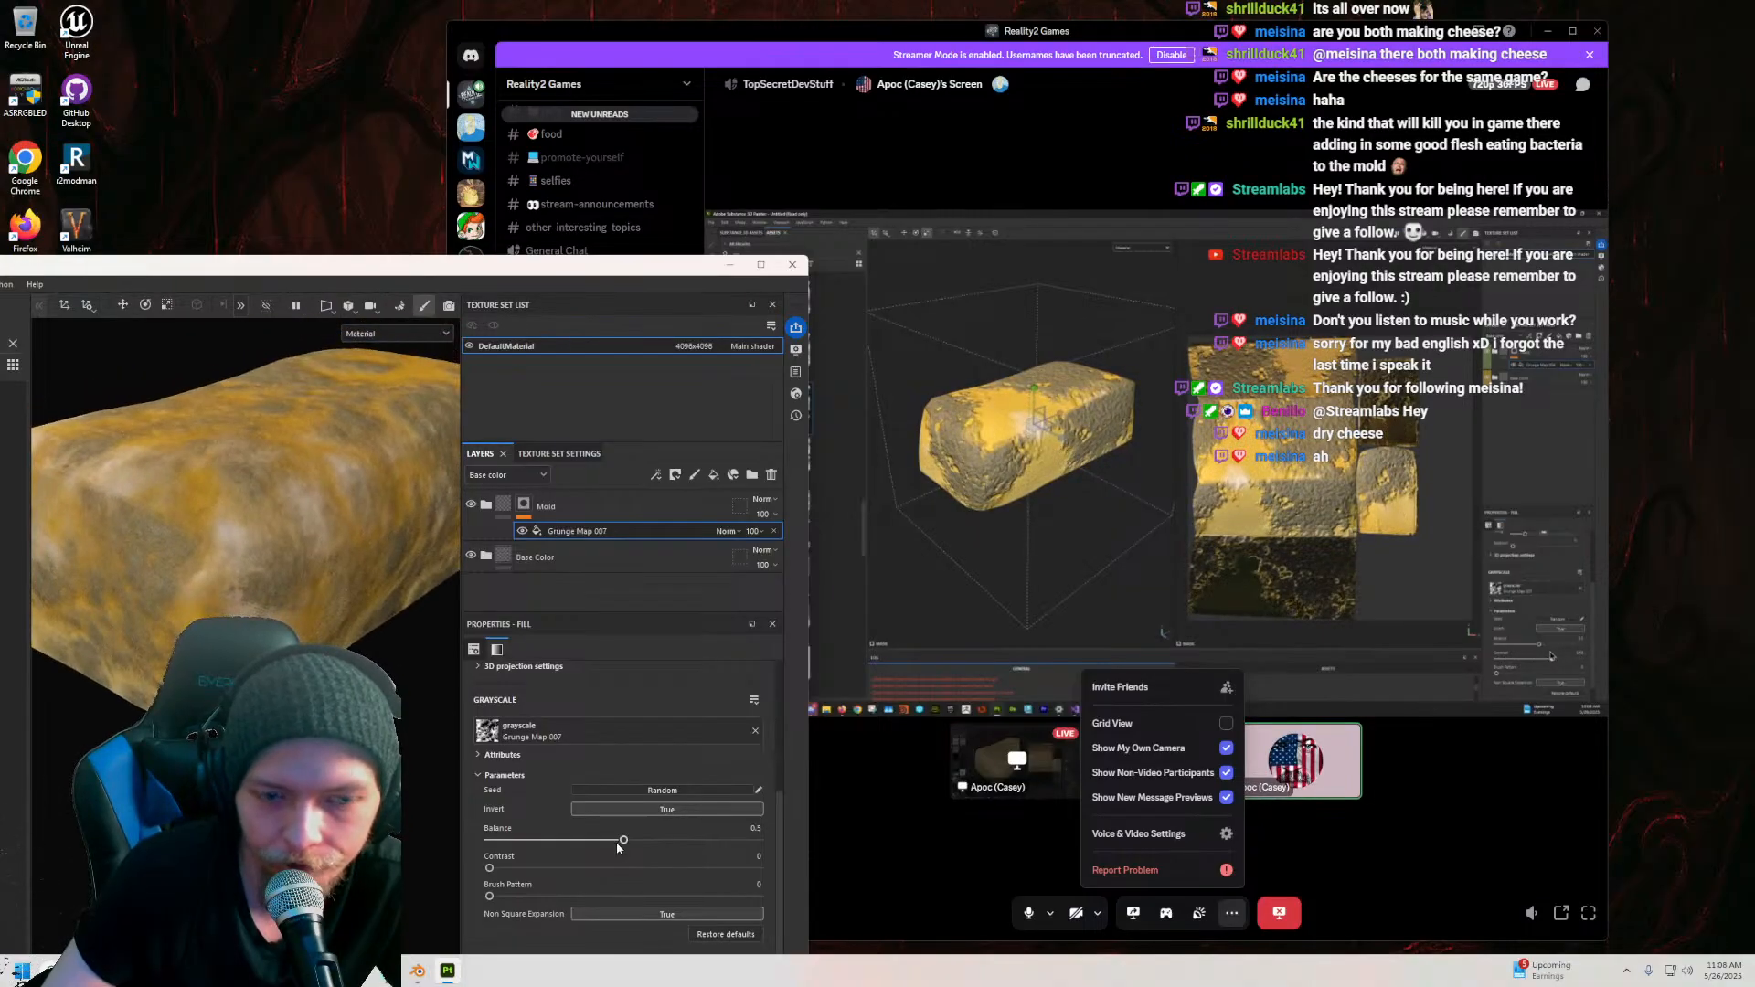
Step: Set the Grunge Map 007 mask fill's contrast to 0.56 and its balance to 0.42
left_click_drag(489, 867, 640, 876)
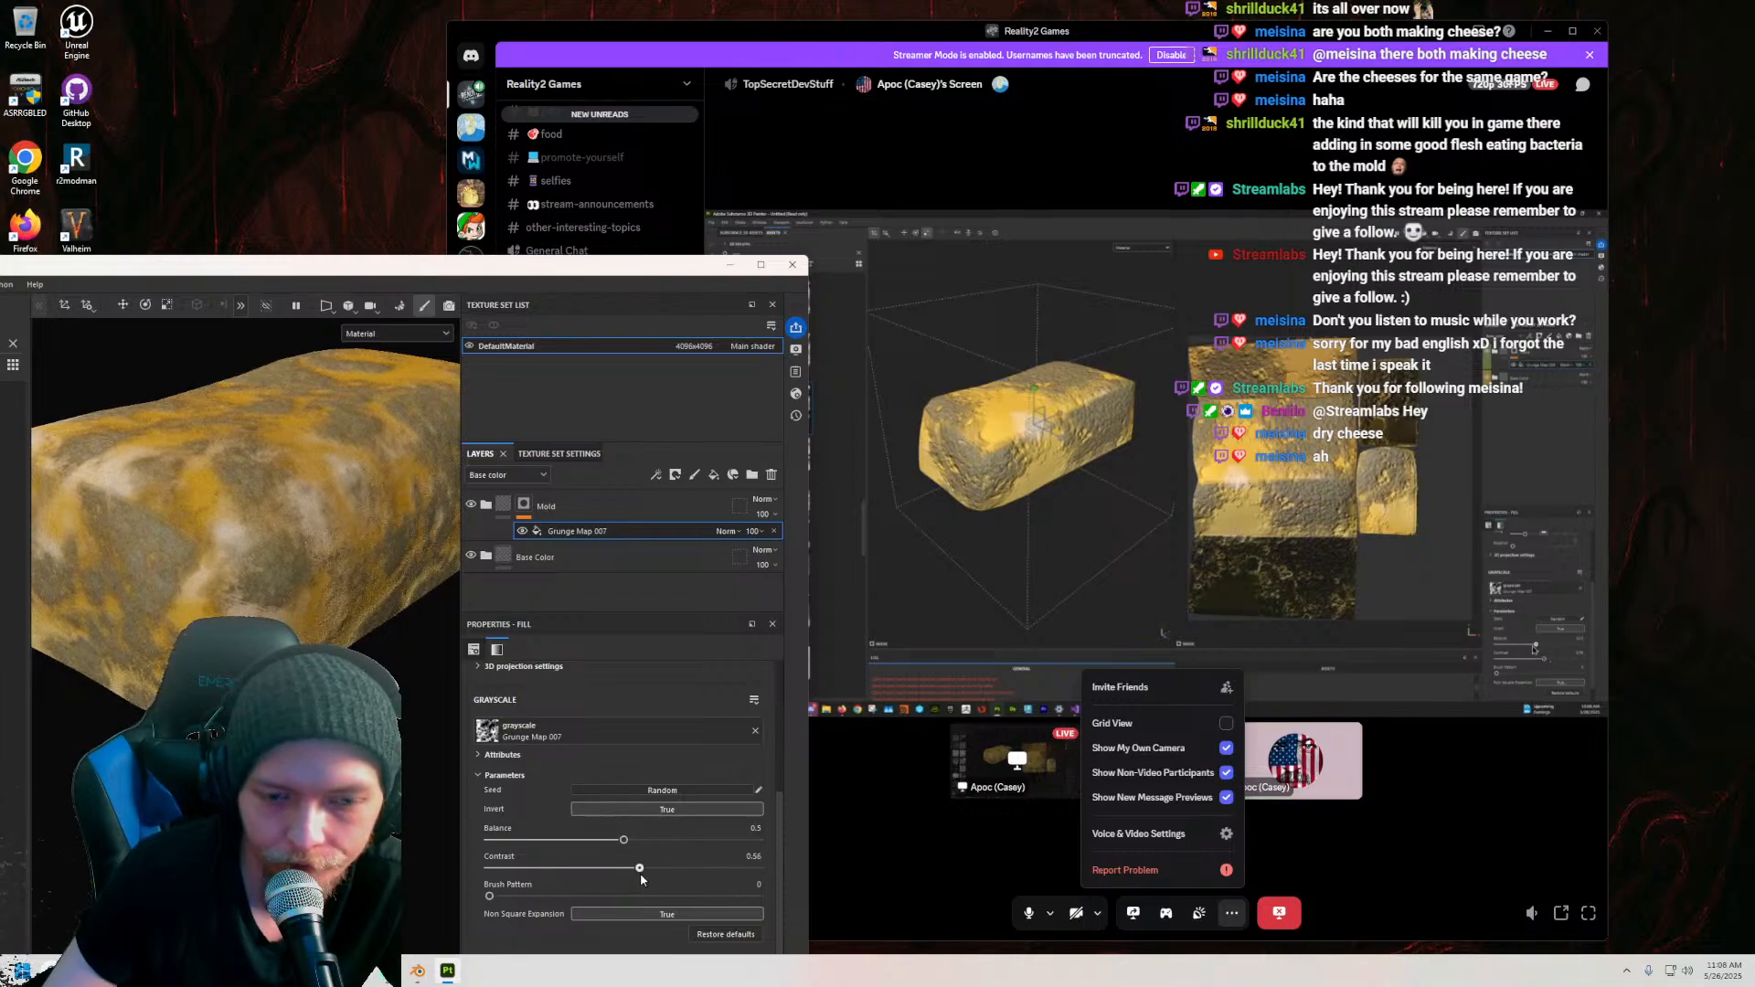
left_click_drag(161, 607, 256, 585, "alt")
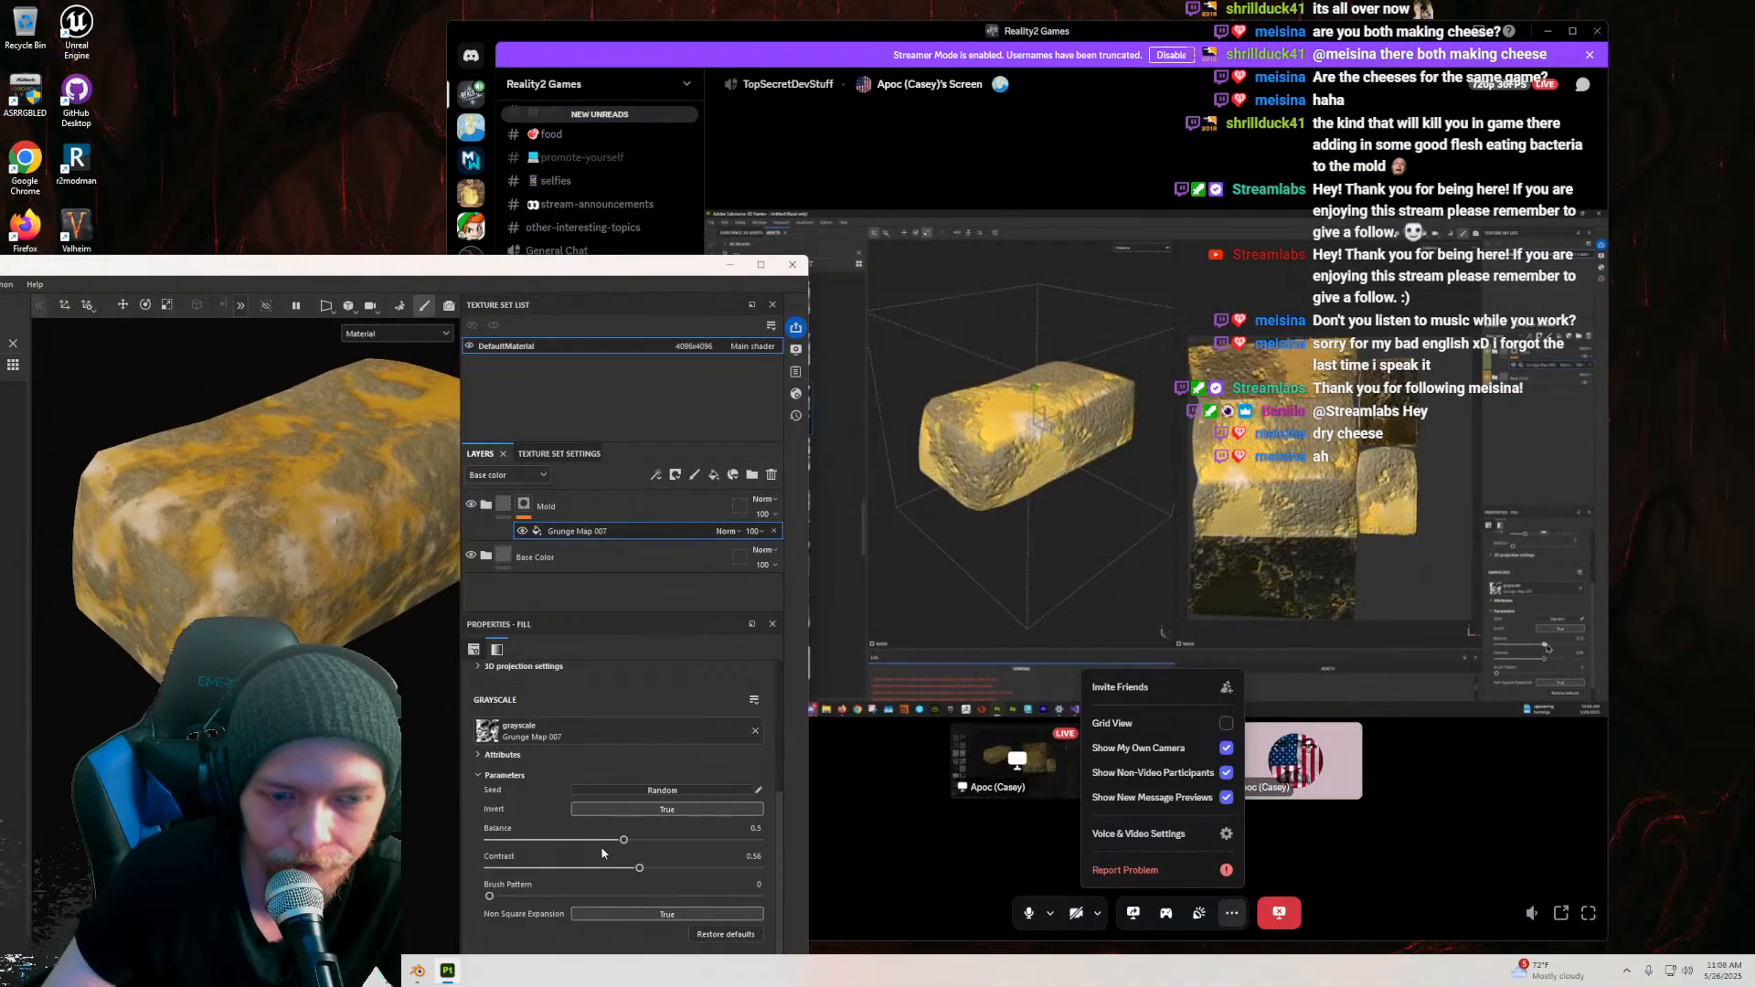
mouse_move(622, 839)
left_mouse_down()
mouse_move(578, 841)
mouse_move(613, 840)
left_mouse_up()
mouse_move(302, 585)
left_mouse_down("alt")
mouse_move(256, 549)
mouse_move(201, 549)
mouse_move(283, 566)
mouse_move(274, 594)
mouse_move(308, 599)
mouse_move(314, 654)
left_mouse_up("alt")
mouse_move(314, 653)
middle_mouse_down("alt")
mouse_move(297, 592)
mouse_move(315, 618)
middle_mouse_up("alt")
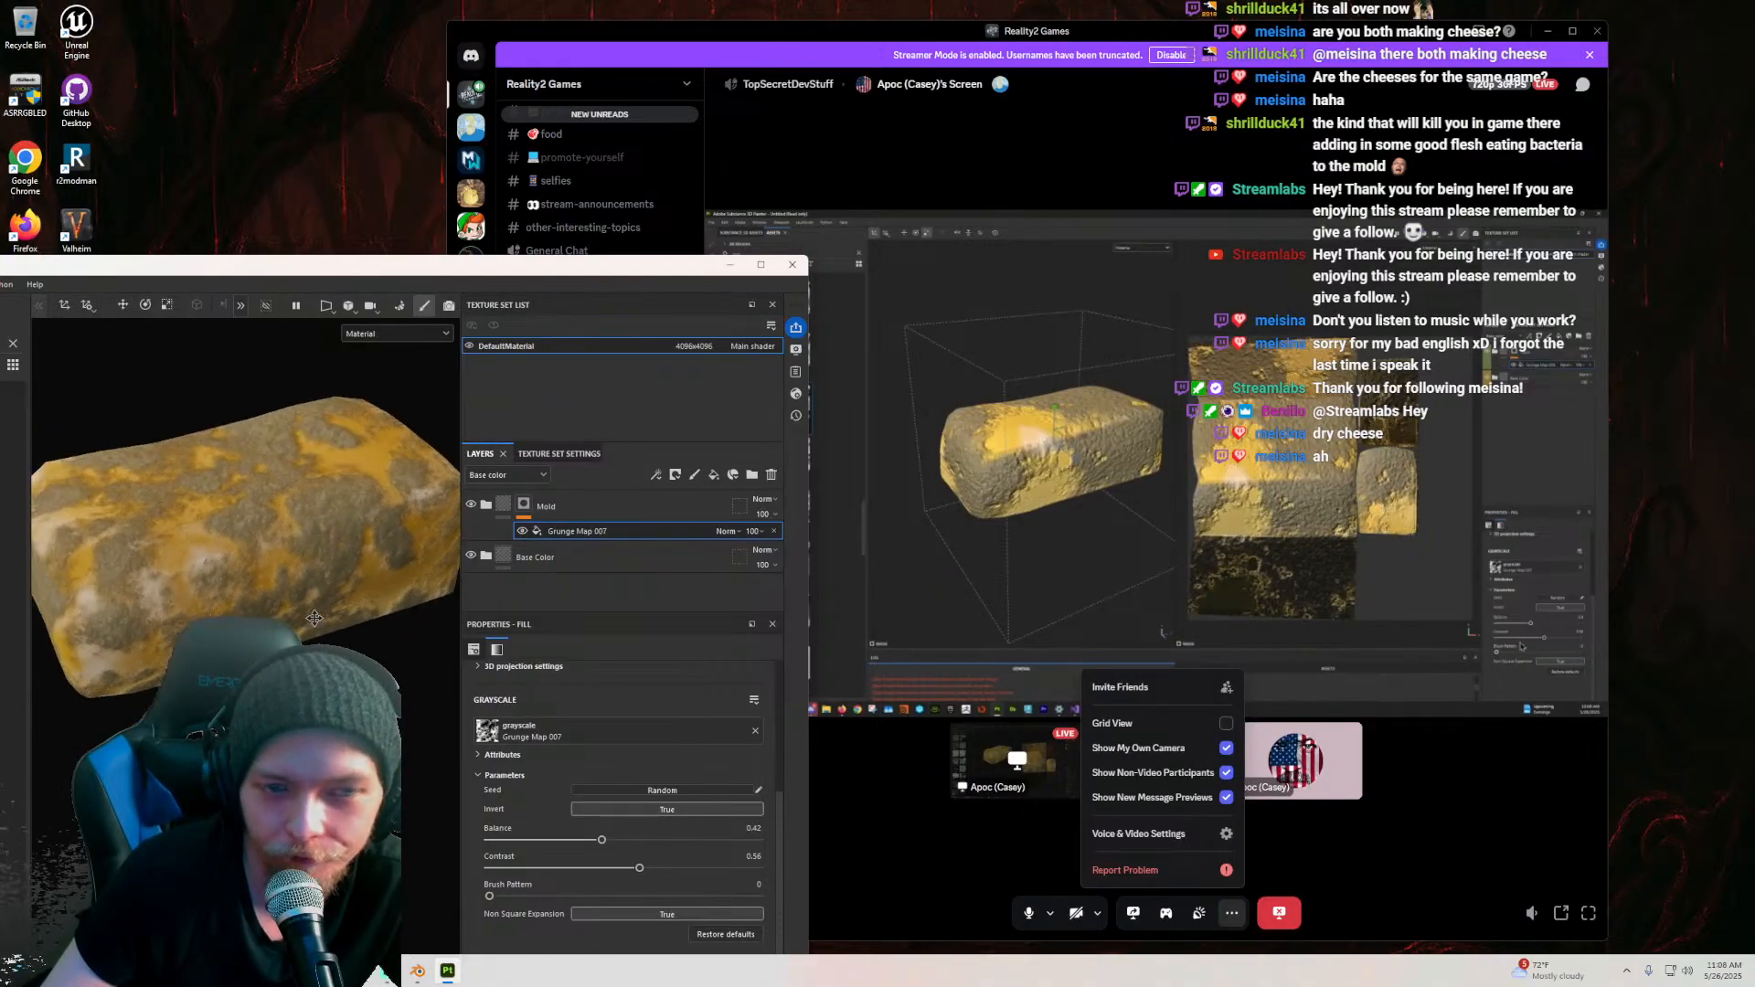
mouse_move(310, 622)
left_mouse_down("alt")
mouse_move(274, 594)
mouse_move(292, 601)
left_mouse_up("alt")
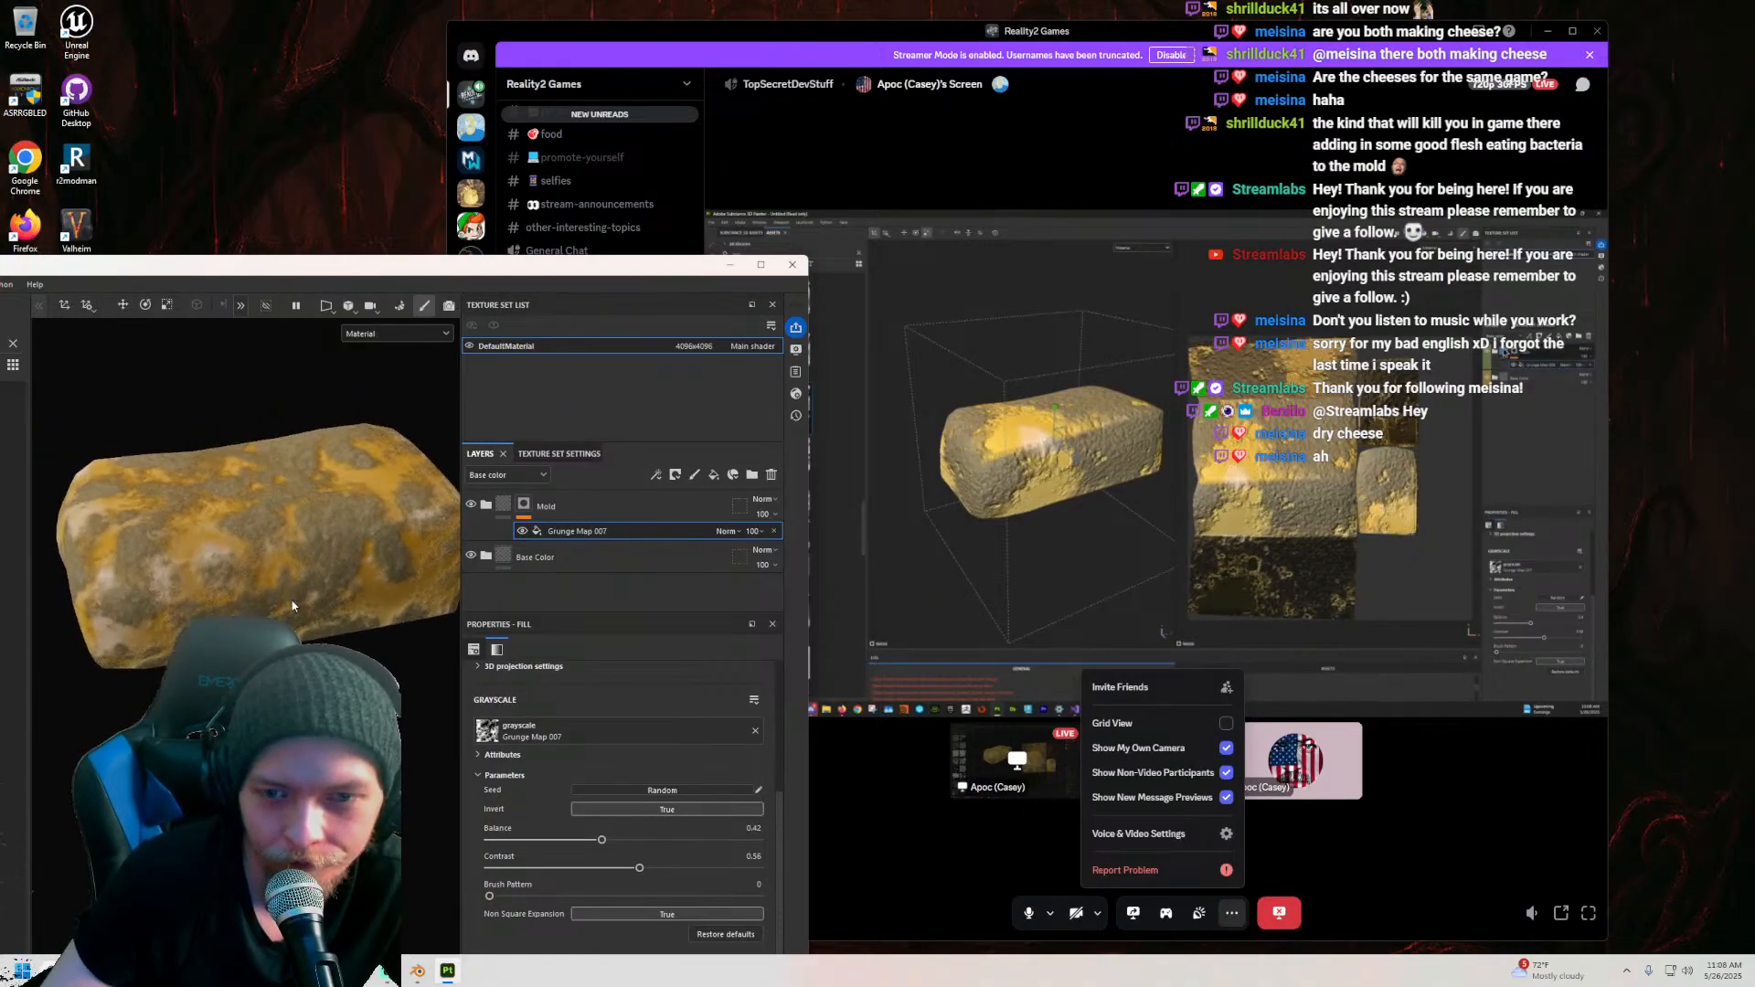
scroll(526, 823, "down", 1)
mouse_move(489, 873)
left_mouse_down()
mouse_move(594, 874)
mouse_move(449, 878)
left_mouse_up()
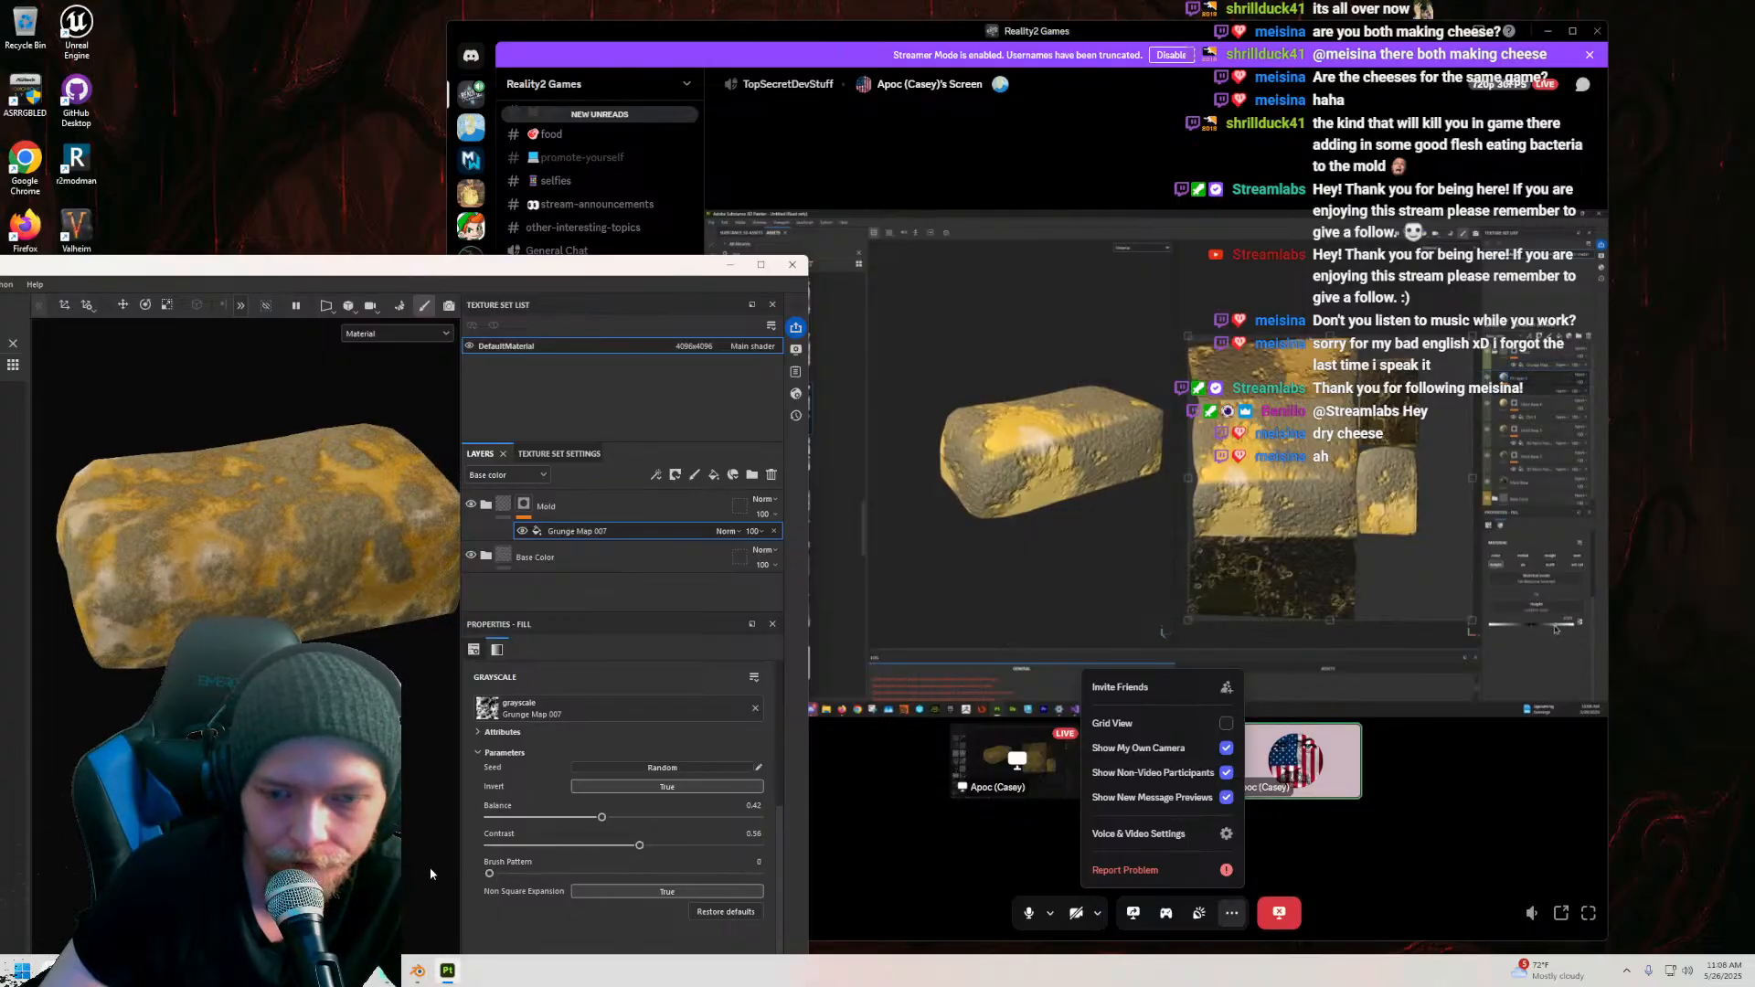
Step: Expand the Mold folder, set the Normal layer's height to -0.4051, and check the relief on the block
left_click(500, 506)
left_click(521, 505)
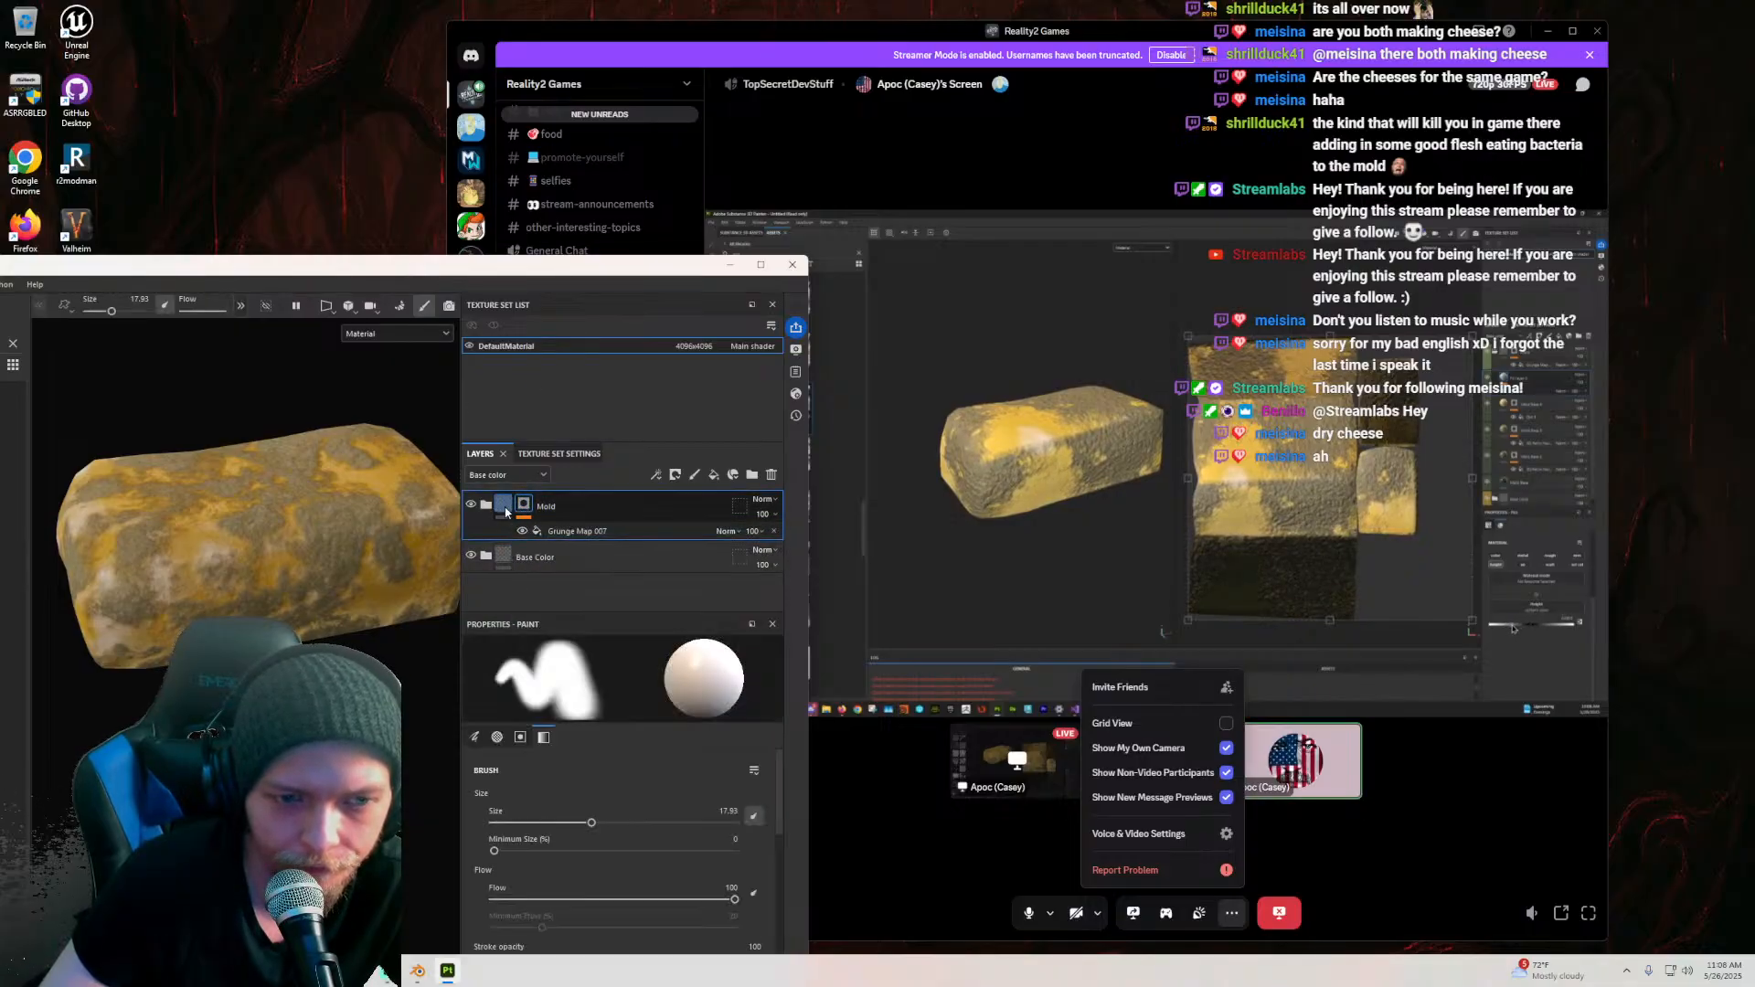
left_click(500, 503)
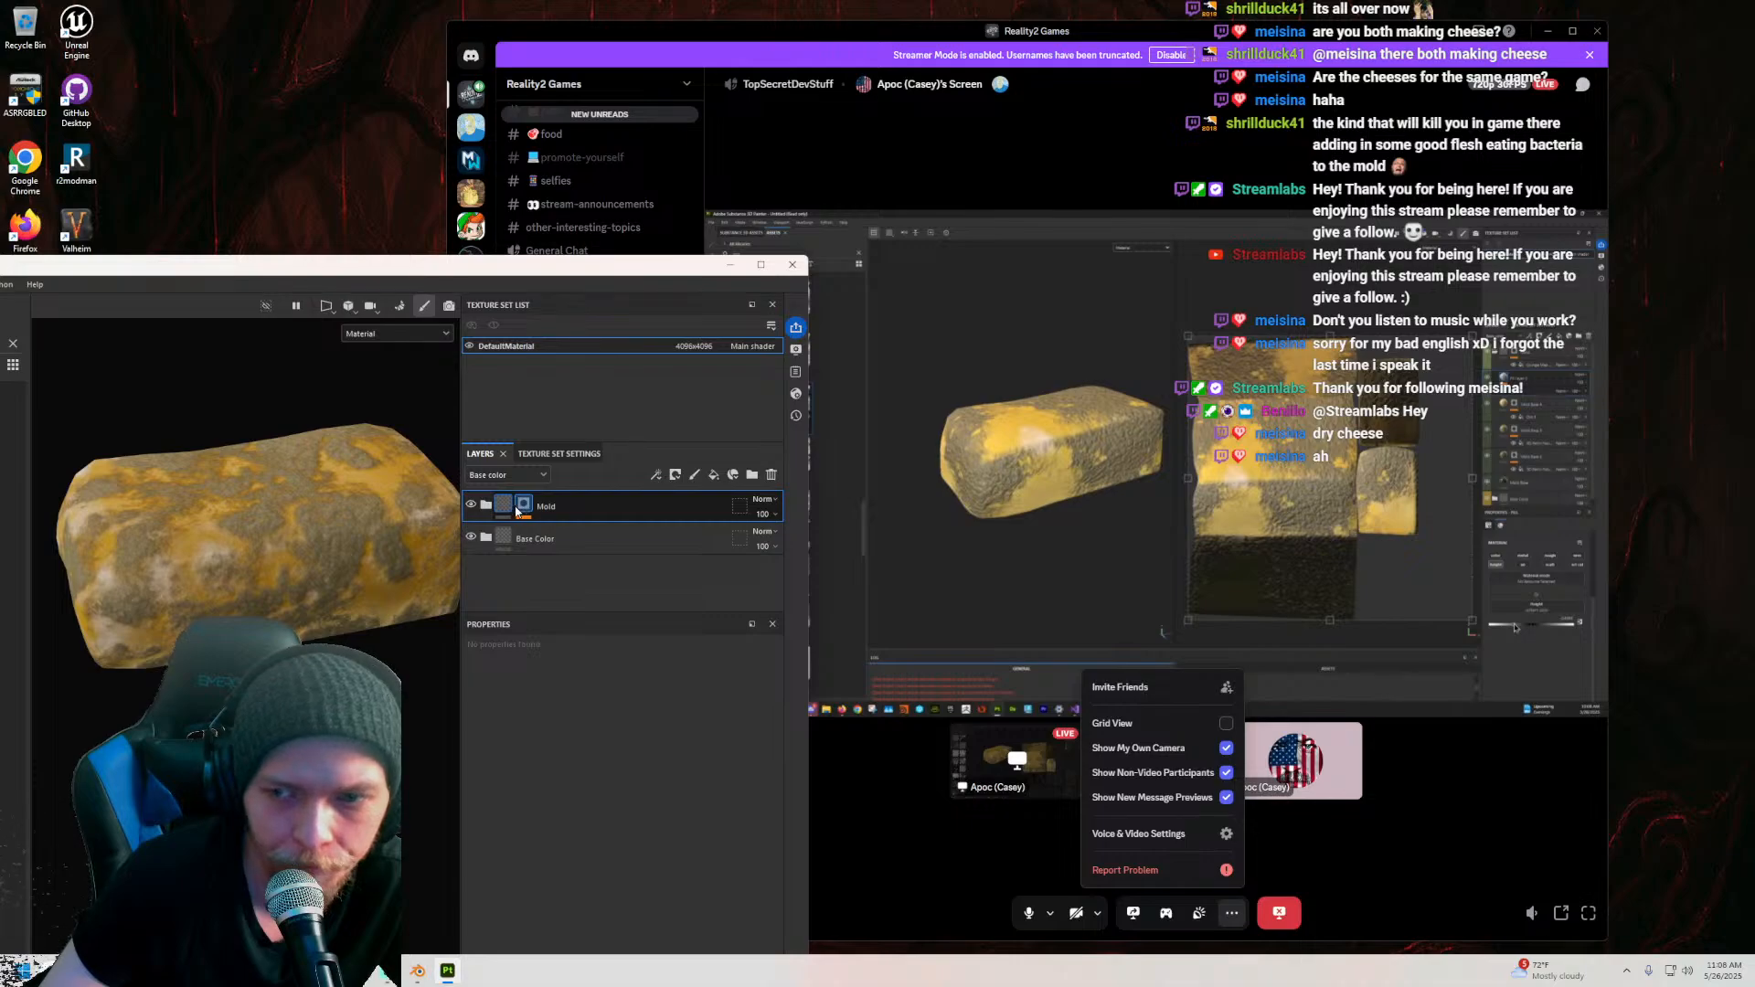
left_click(486, 505)
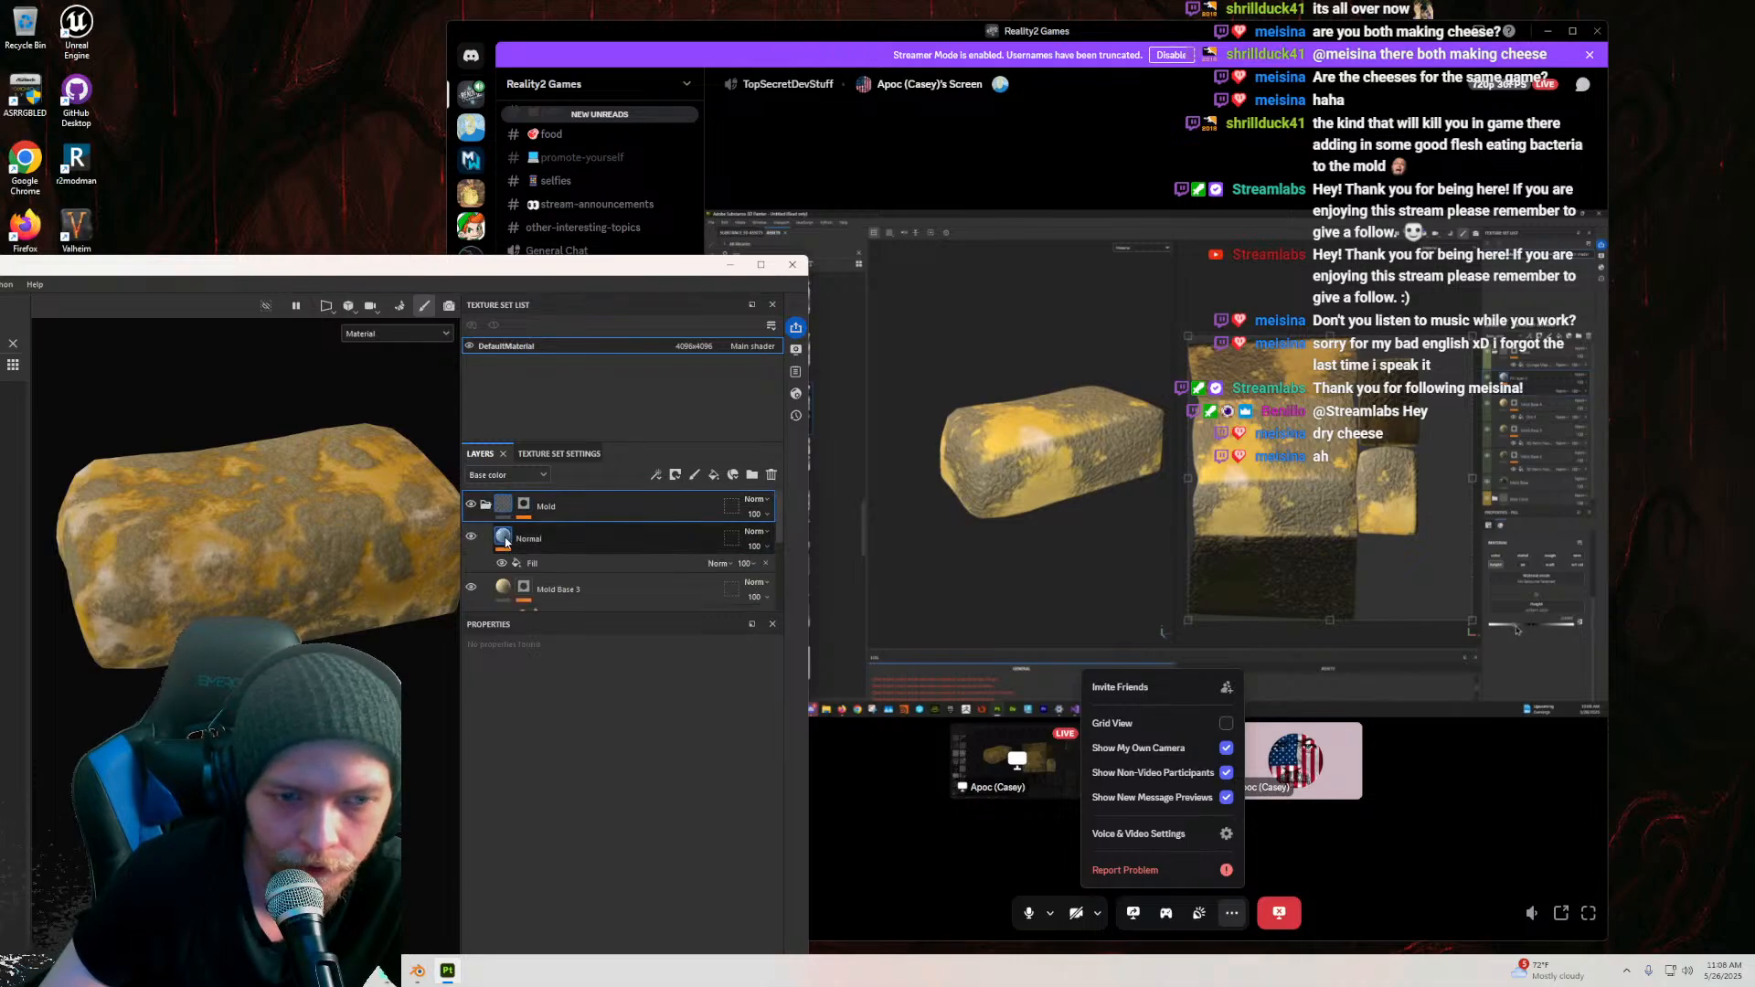
left_click(503, 540)
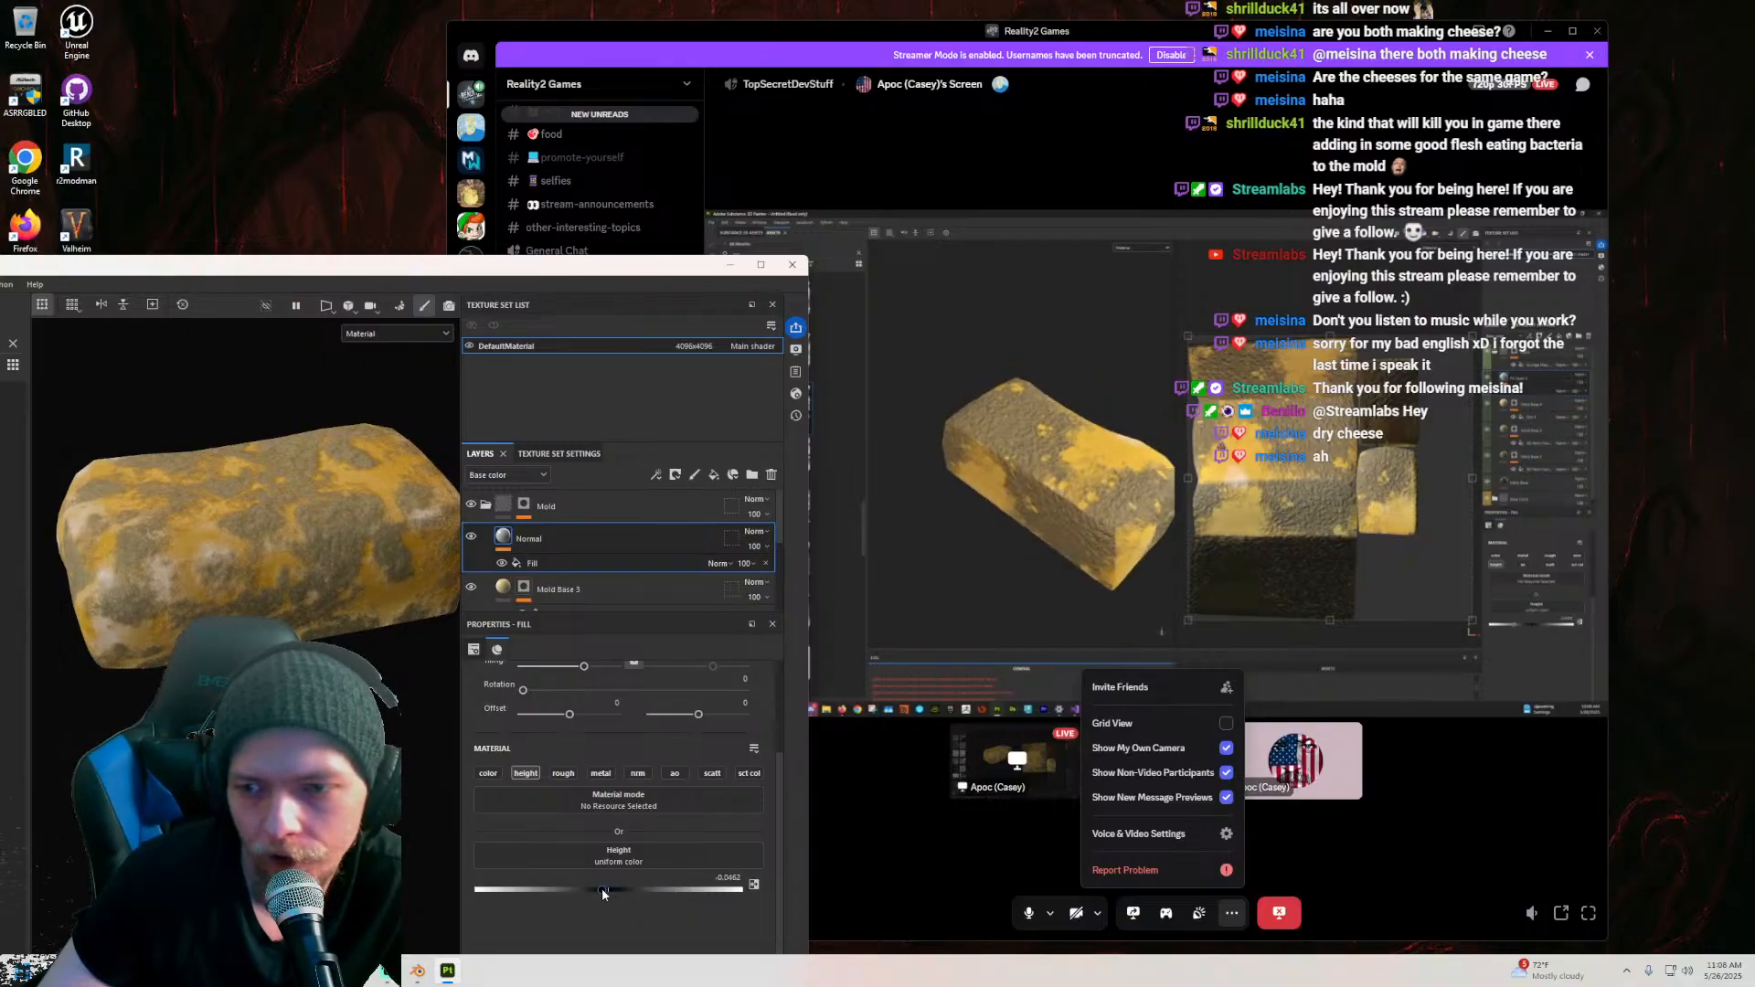
left_click_drag(603, 893, 554, 900)
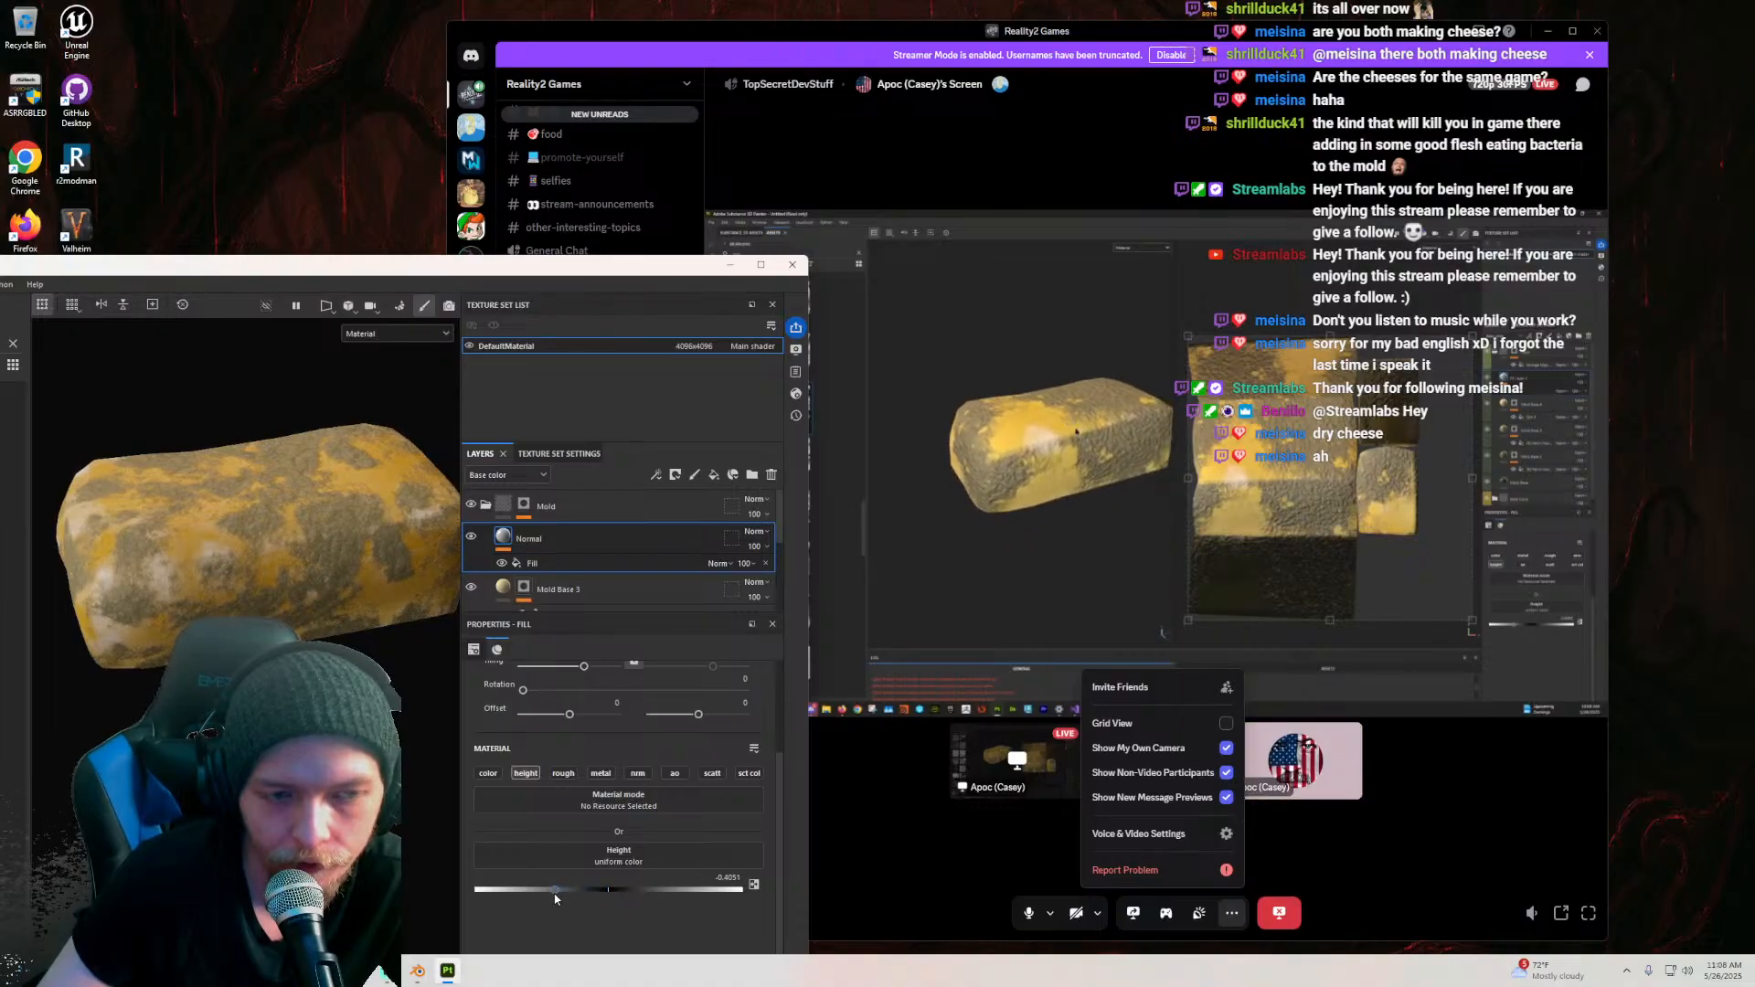
scroll(366, 607, "up", 3)
left_click_drag(366, 607, 408, 430, "alt")
middle_click_drag(384, 640, 381, 563, "alt")
mouse_move(380, 563)
left_mouse_down("alt")
mouse_move(342, 539)
mouse_move(361, 526)
left_mouse_up("alt")
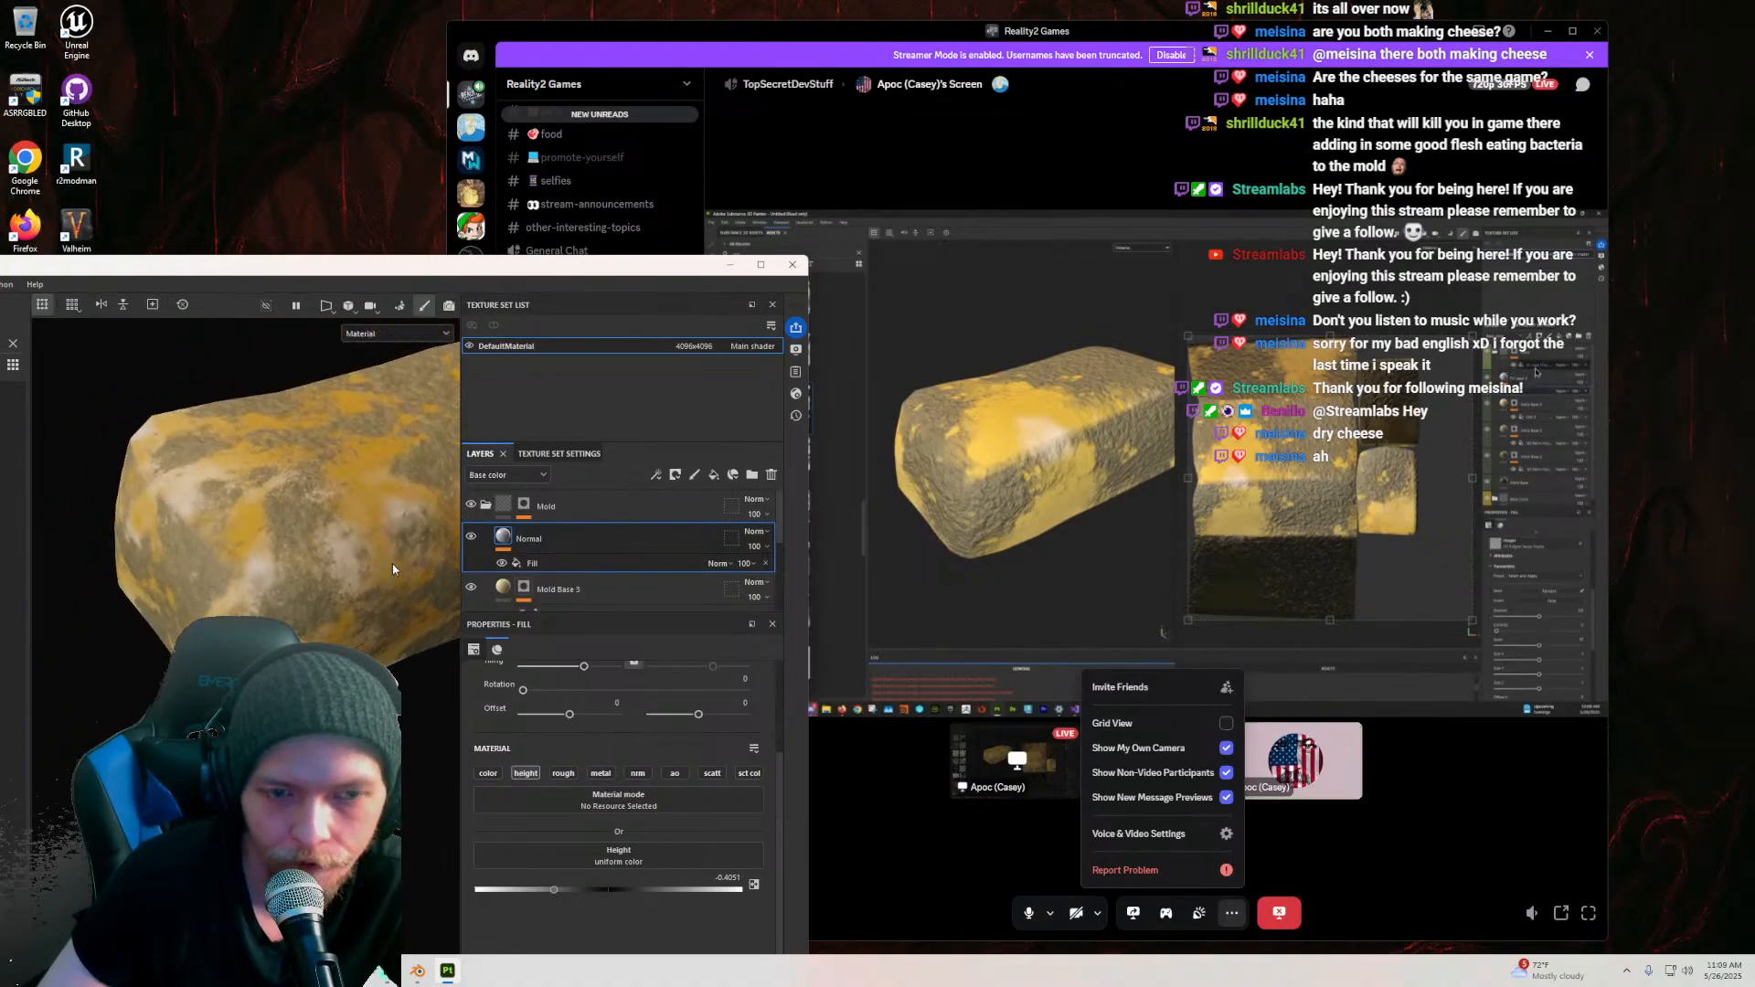
Step: Review the 3D Ridged Noise Fractal height parameters and UV projection settings of the Normal layer's fill
left_click(533, 564)
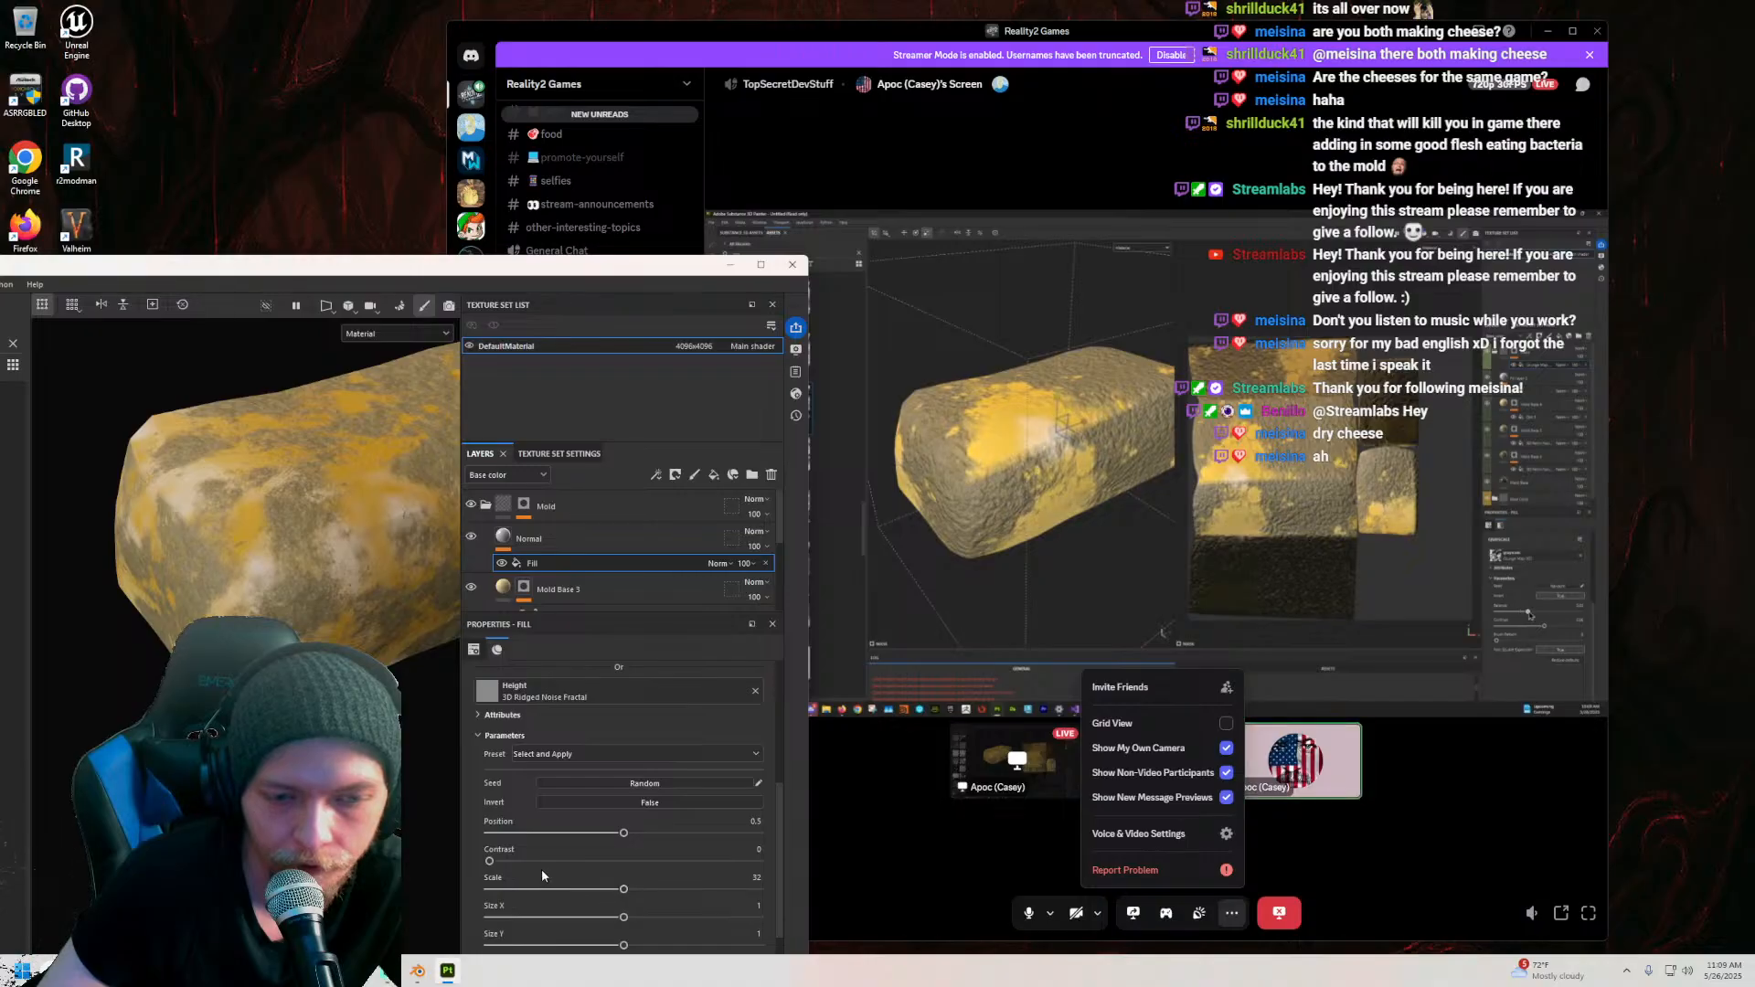
scroll(547, 864, "down", 2)
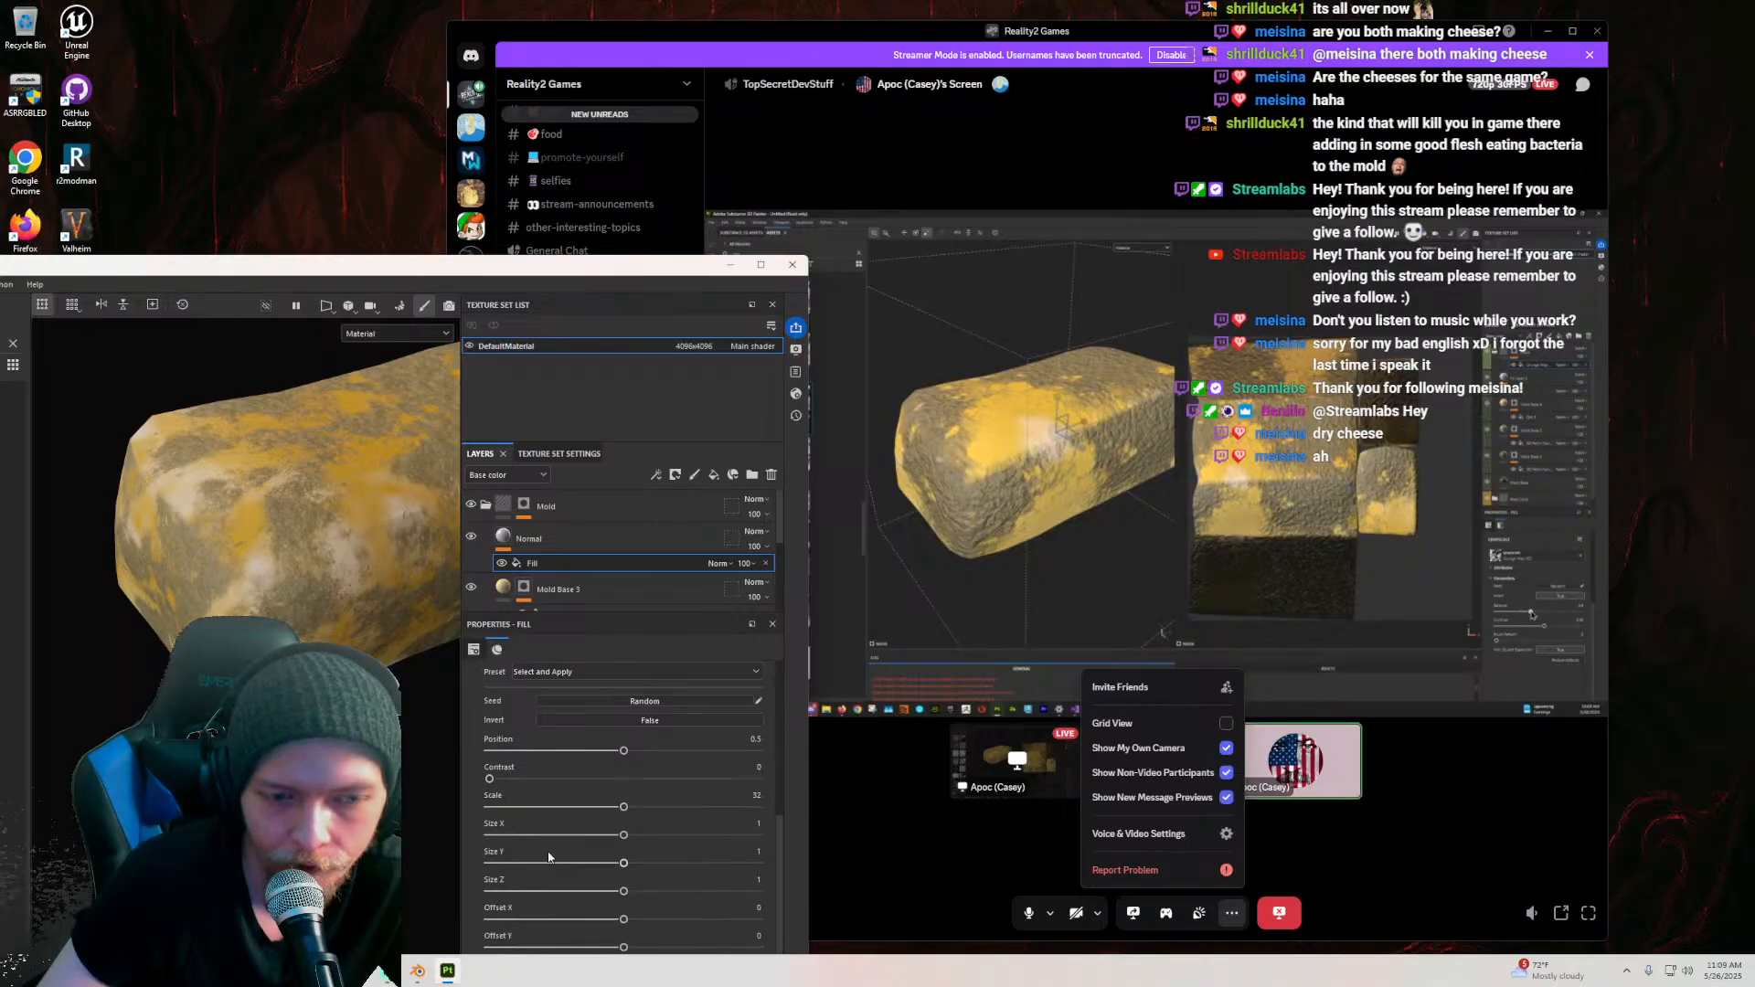
scroll(546, 859, "down", 5)
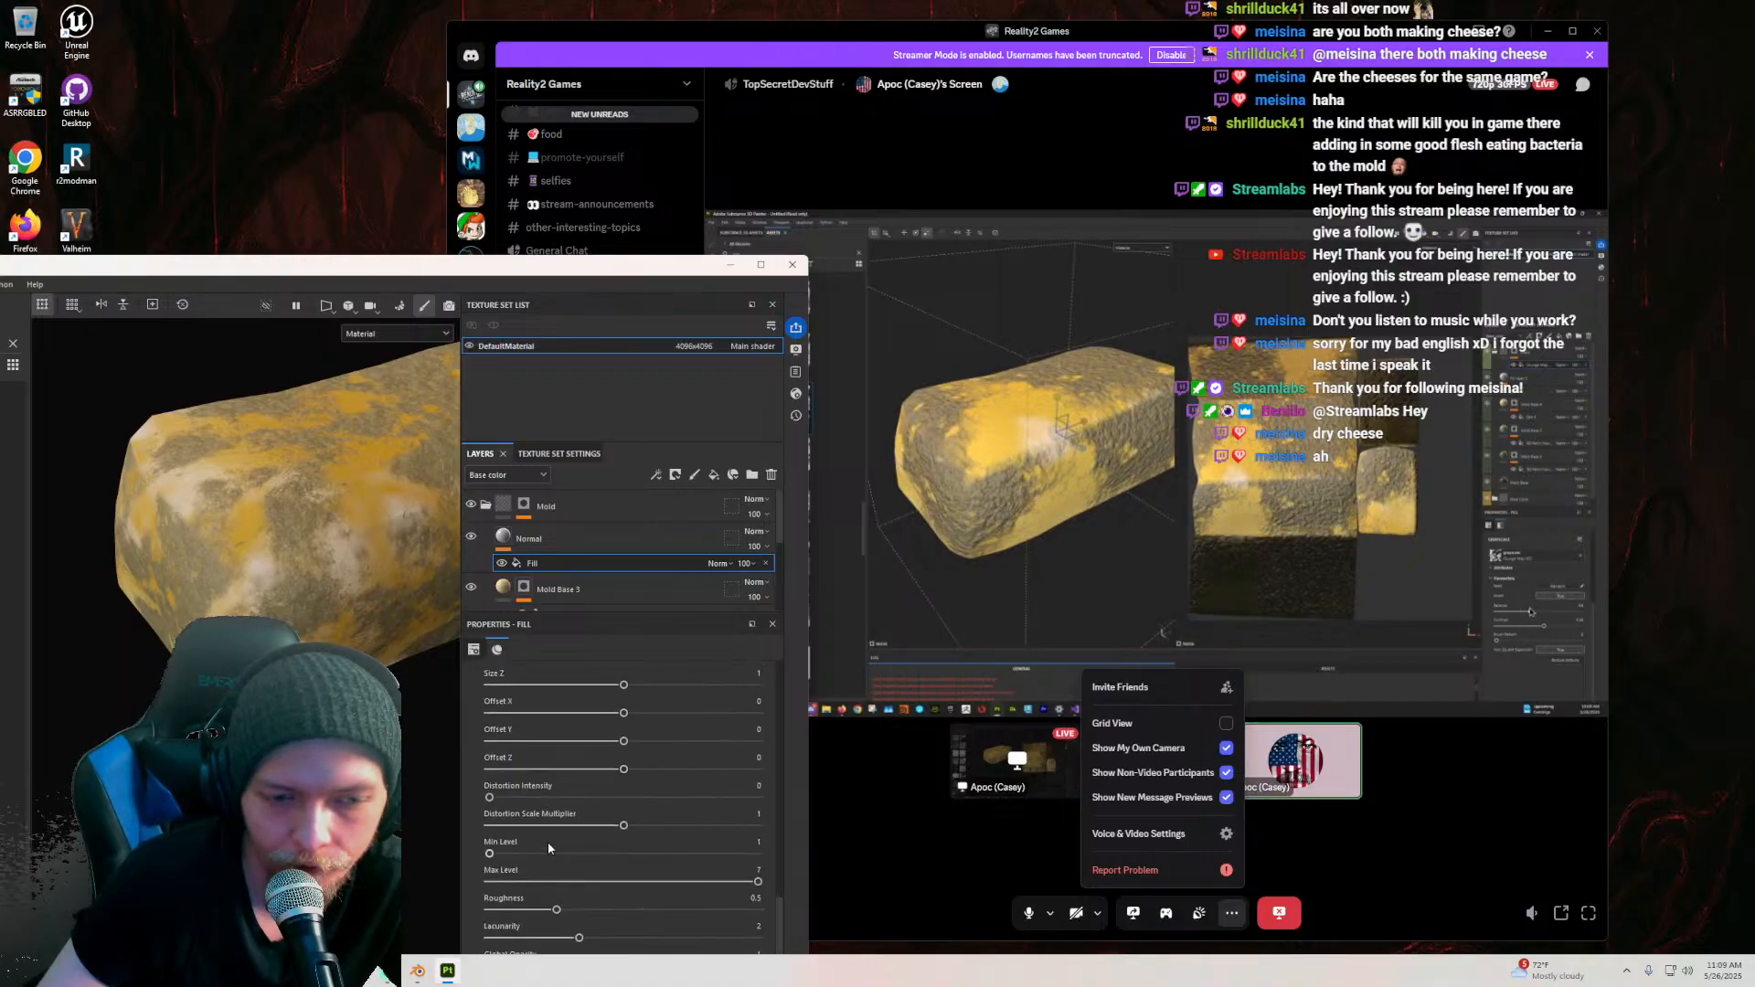
left_click_drag(572, 271, 519, 170)
scroll(479, 828, "up", 8)
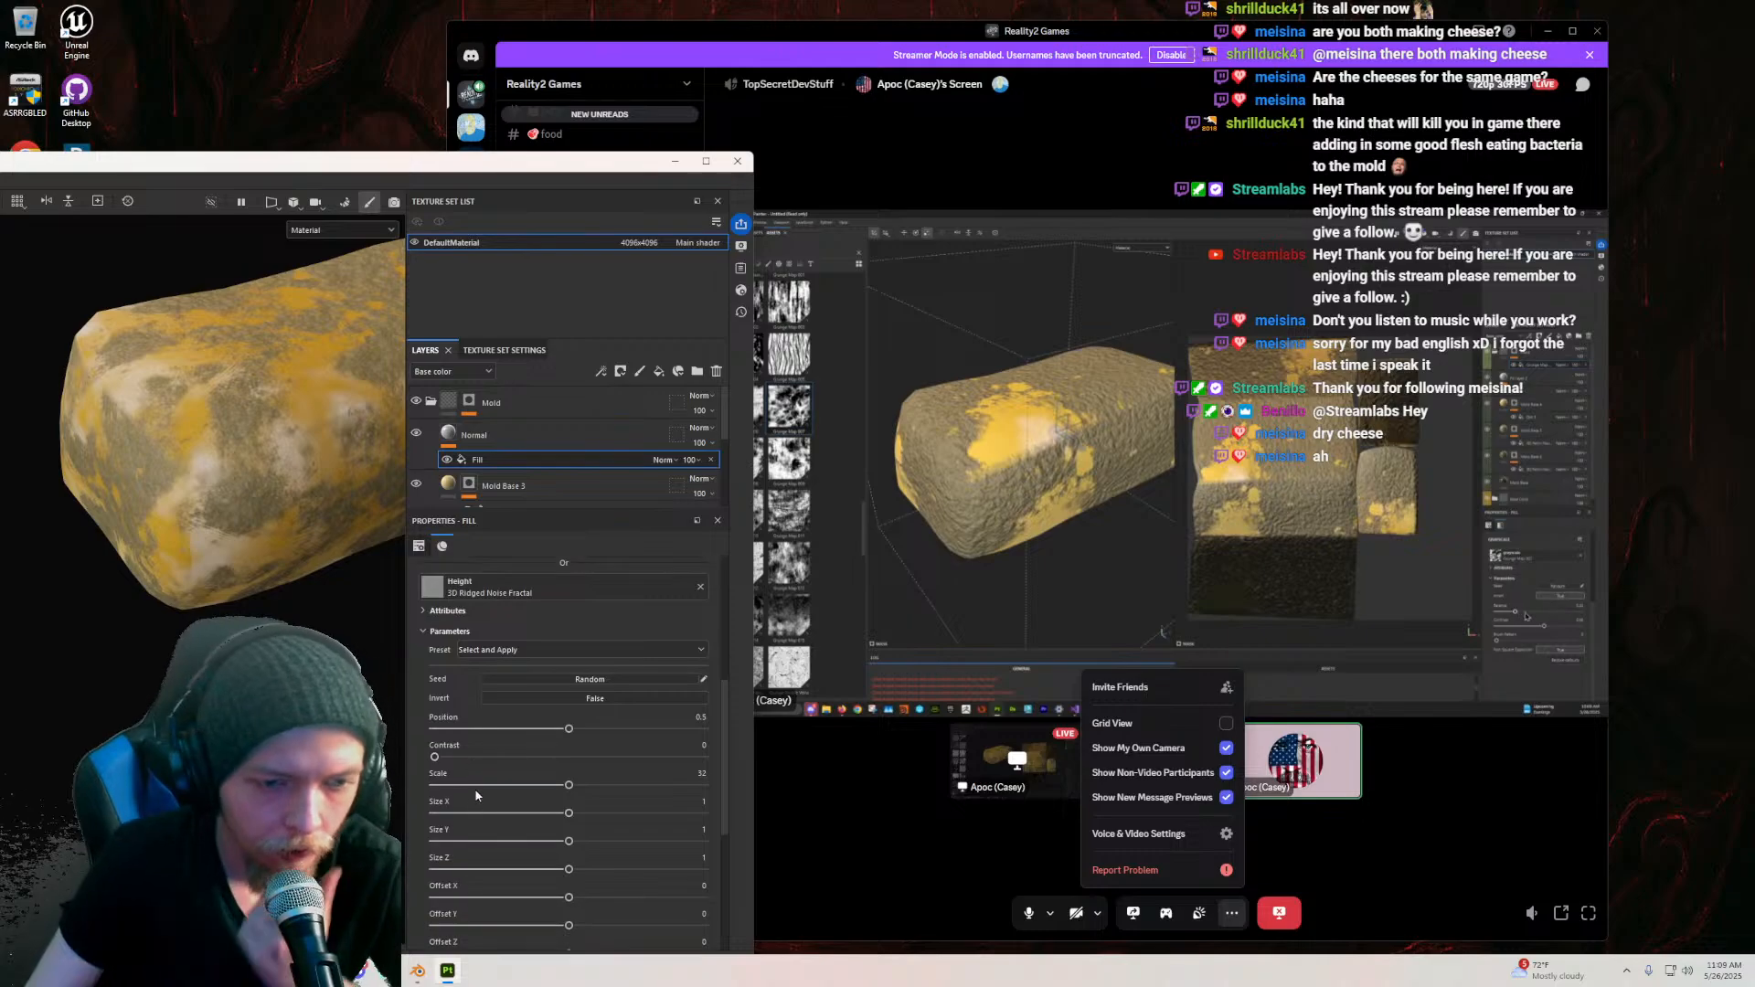
scroll(473, 792, "up", 6)
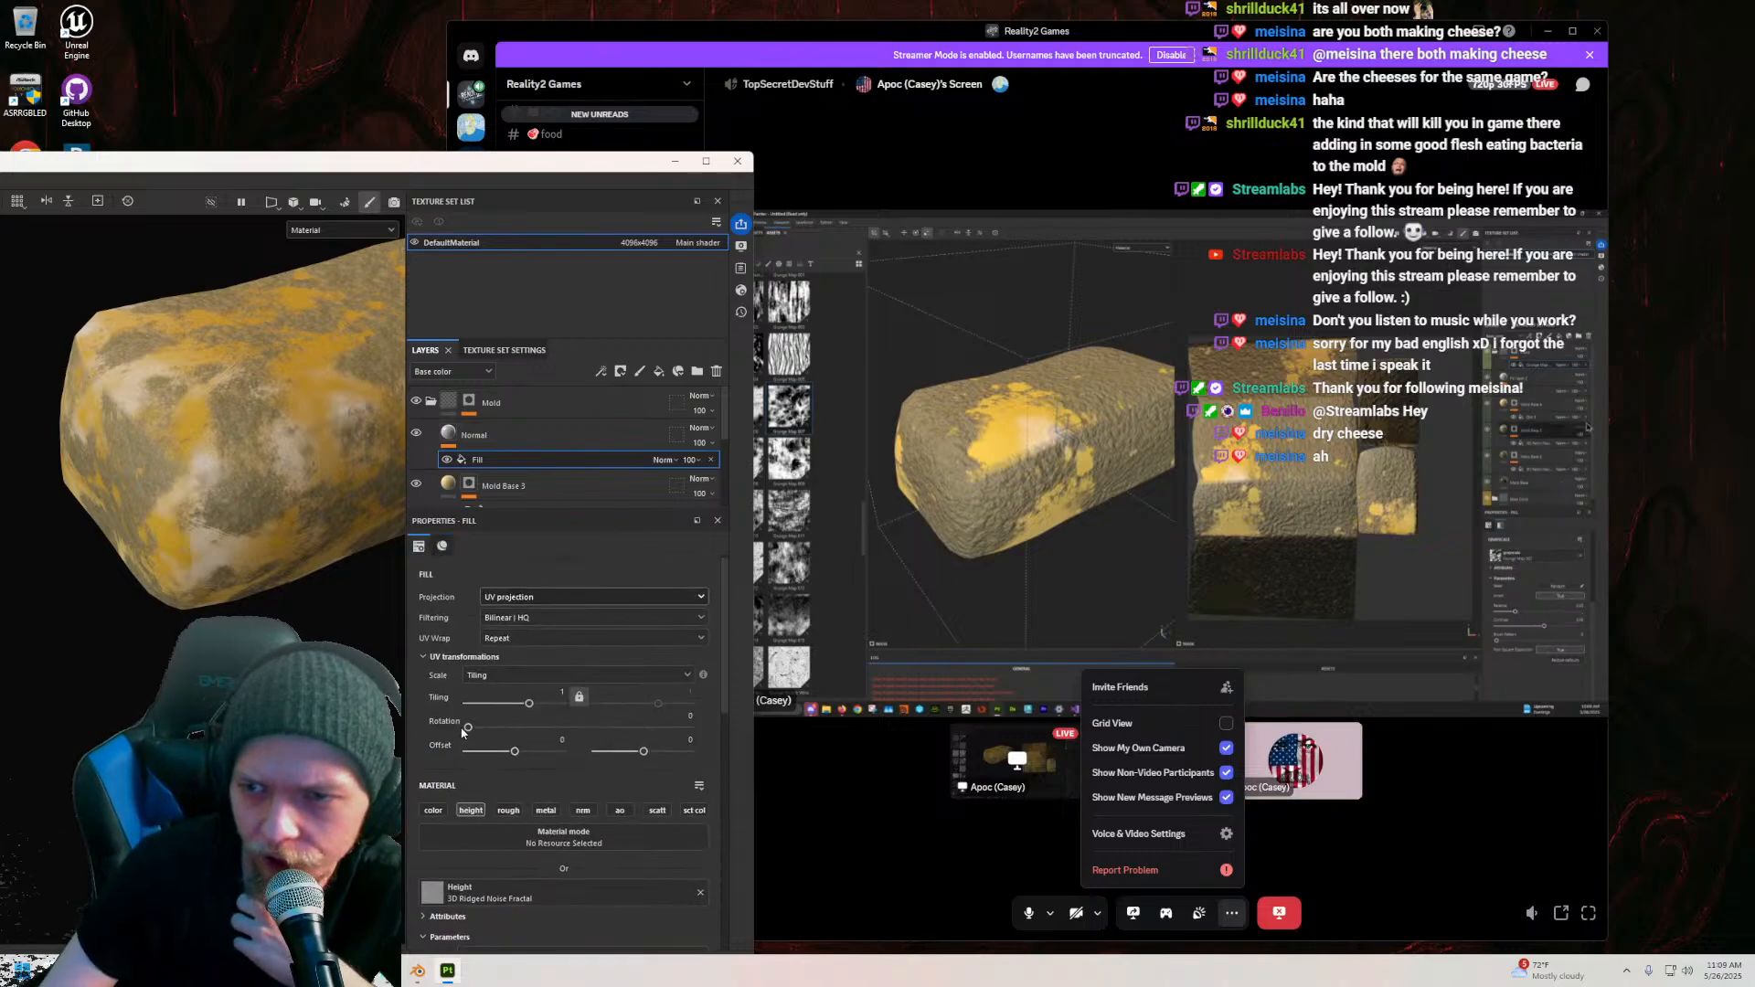
Step: Set the balance of the Mold folder's Grunge Map 007 mask fill to 0.22 and inspect the coverage on the block
left_click(469, 401)
left_click(503, 429)
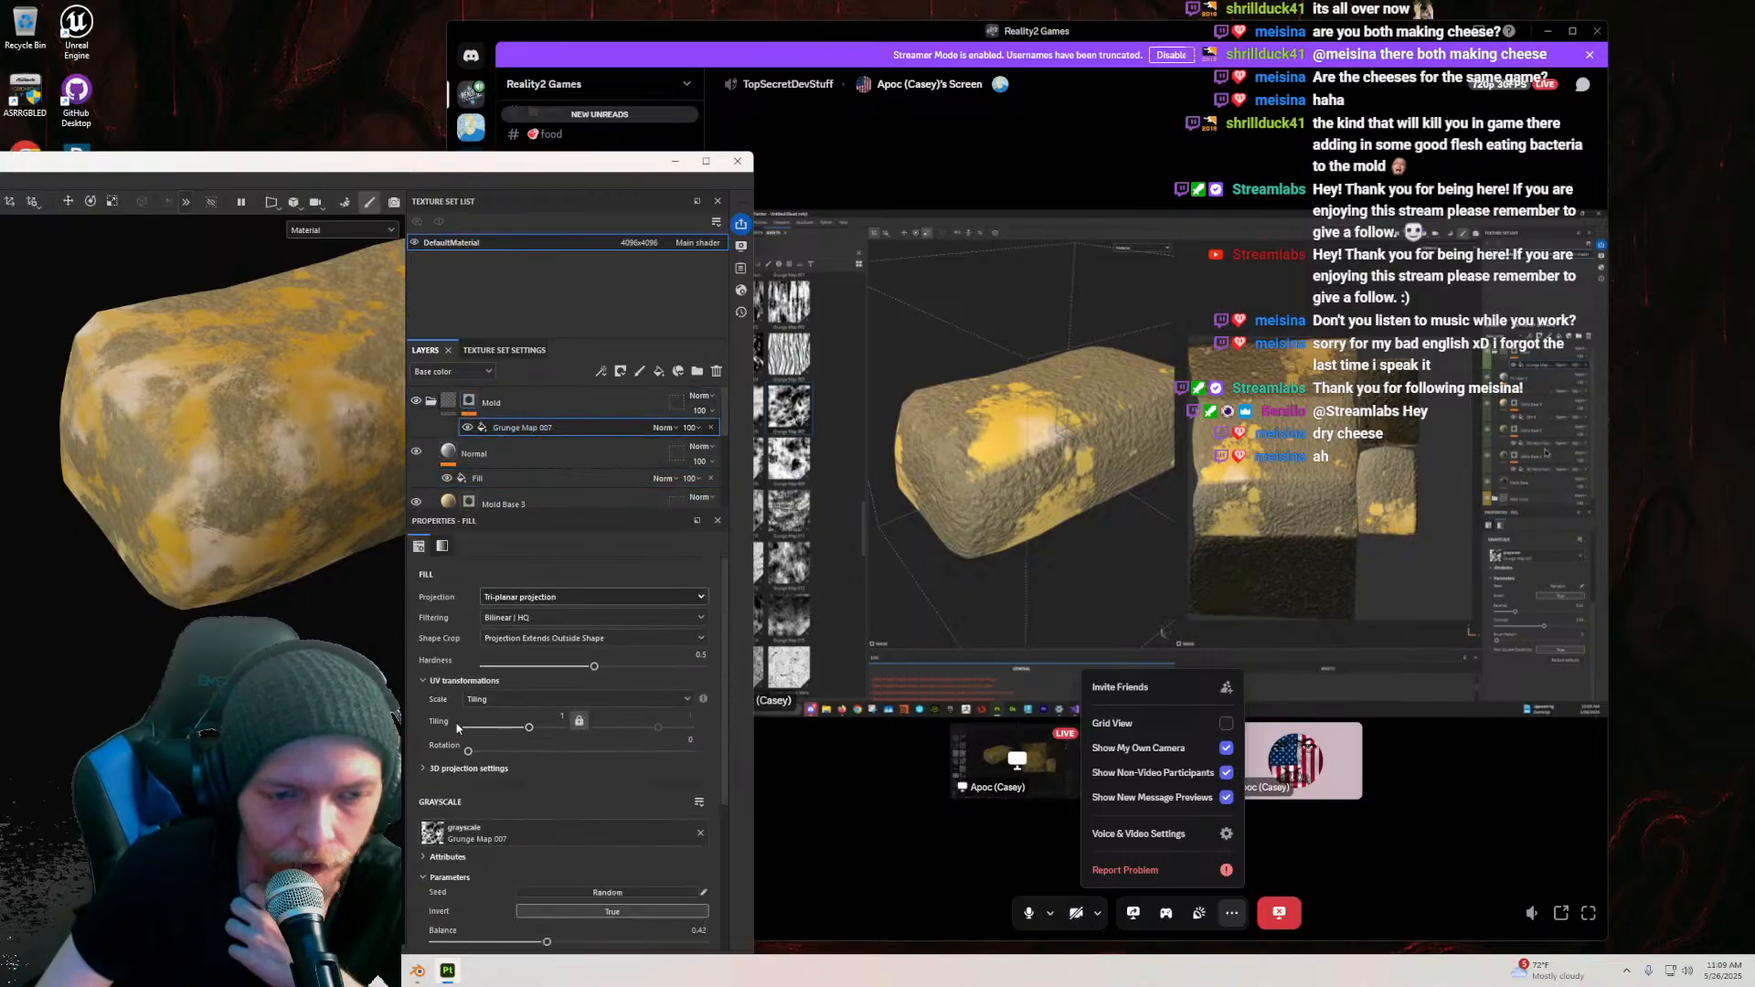
scroll(447, 726, "down", 3)
mouse_move(547, 777)
left_mouse_down()
mouse_move(698, 778)
mouse_move(518, 783)
left_mouse_up()
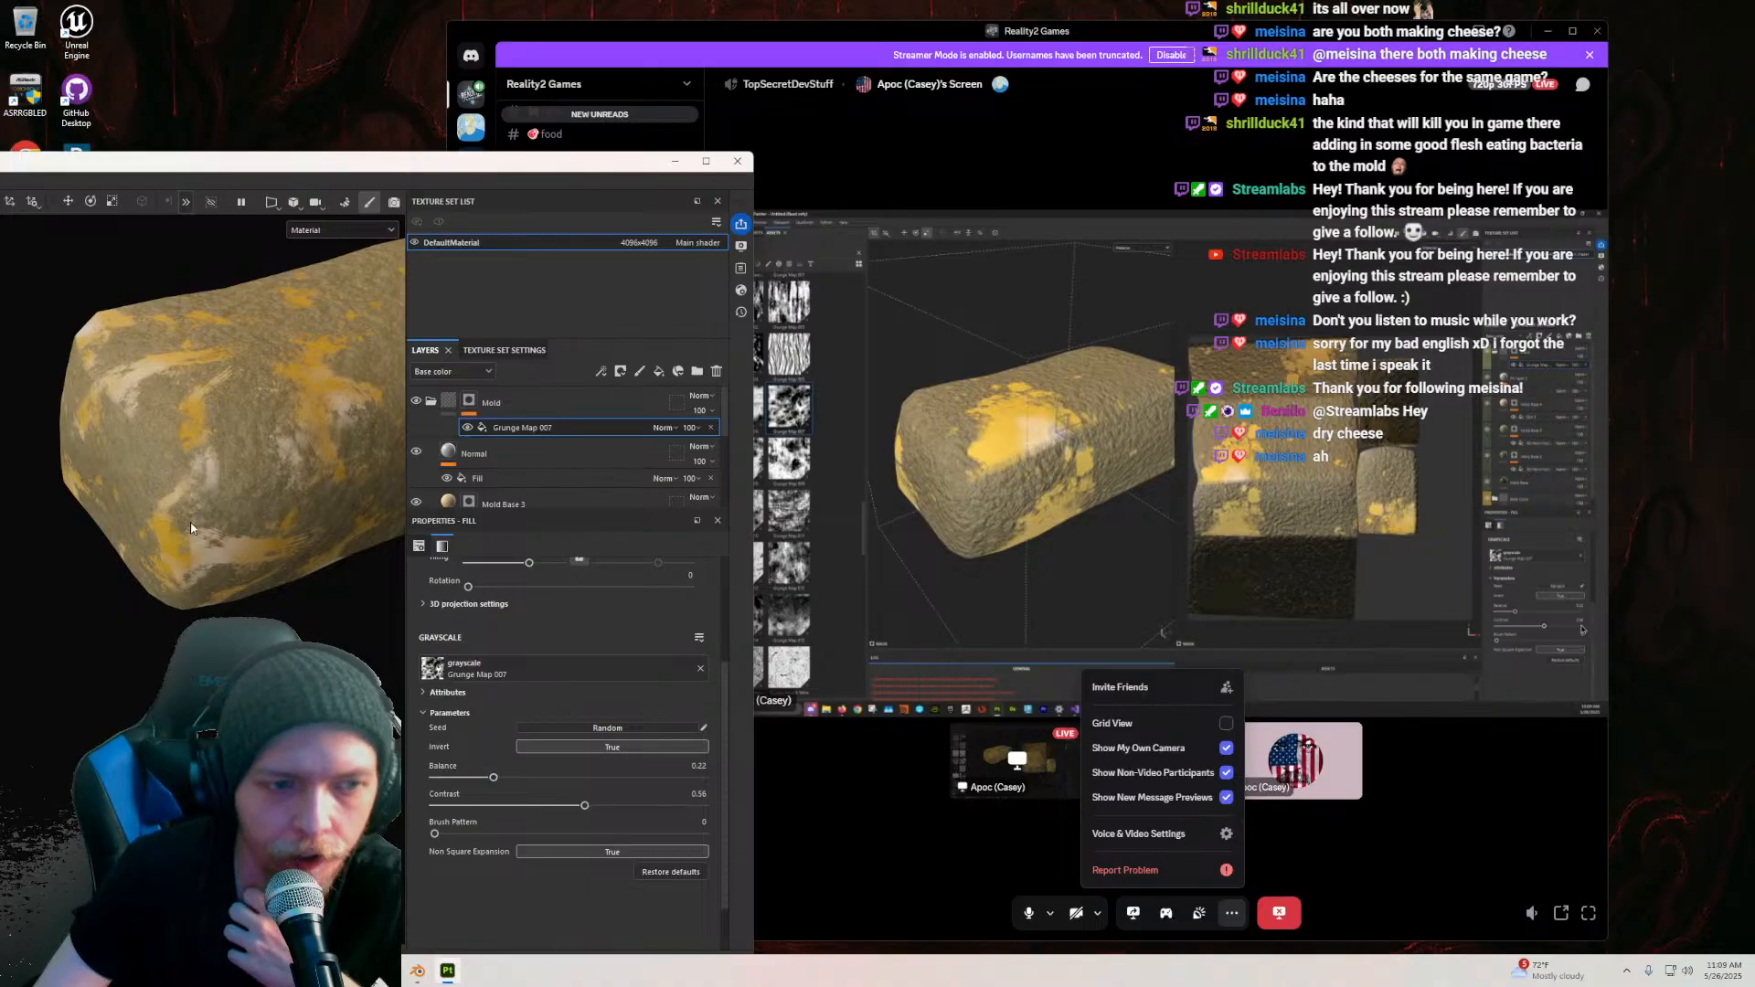
scroll(196, 506, "down", 3)
mouse_move(217, 502)
left_mouse_down("alt")
mouse_move(70, 512)
mouse_move(138, 457)
mouse_move(170, 349)
mouse_move(163, 426)
mouse_move(239, 603)
mouse_move(210, 582)
mouse_move(233, 446)
mouse_move(197, 430)
mouse_move(208, 502)
mouse_move(297, 654)
mouse_move(156, 561)
mouse_move(146, 585)
mouse_move(182, 604)
mouse_move(259, 595)
mouse_move(276, 633)
left_mouse_up("alt")
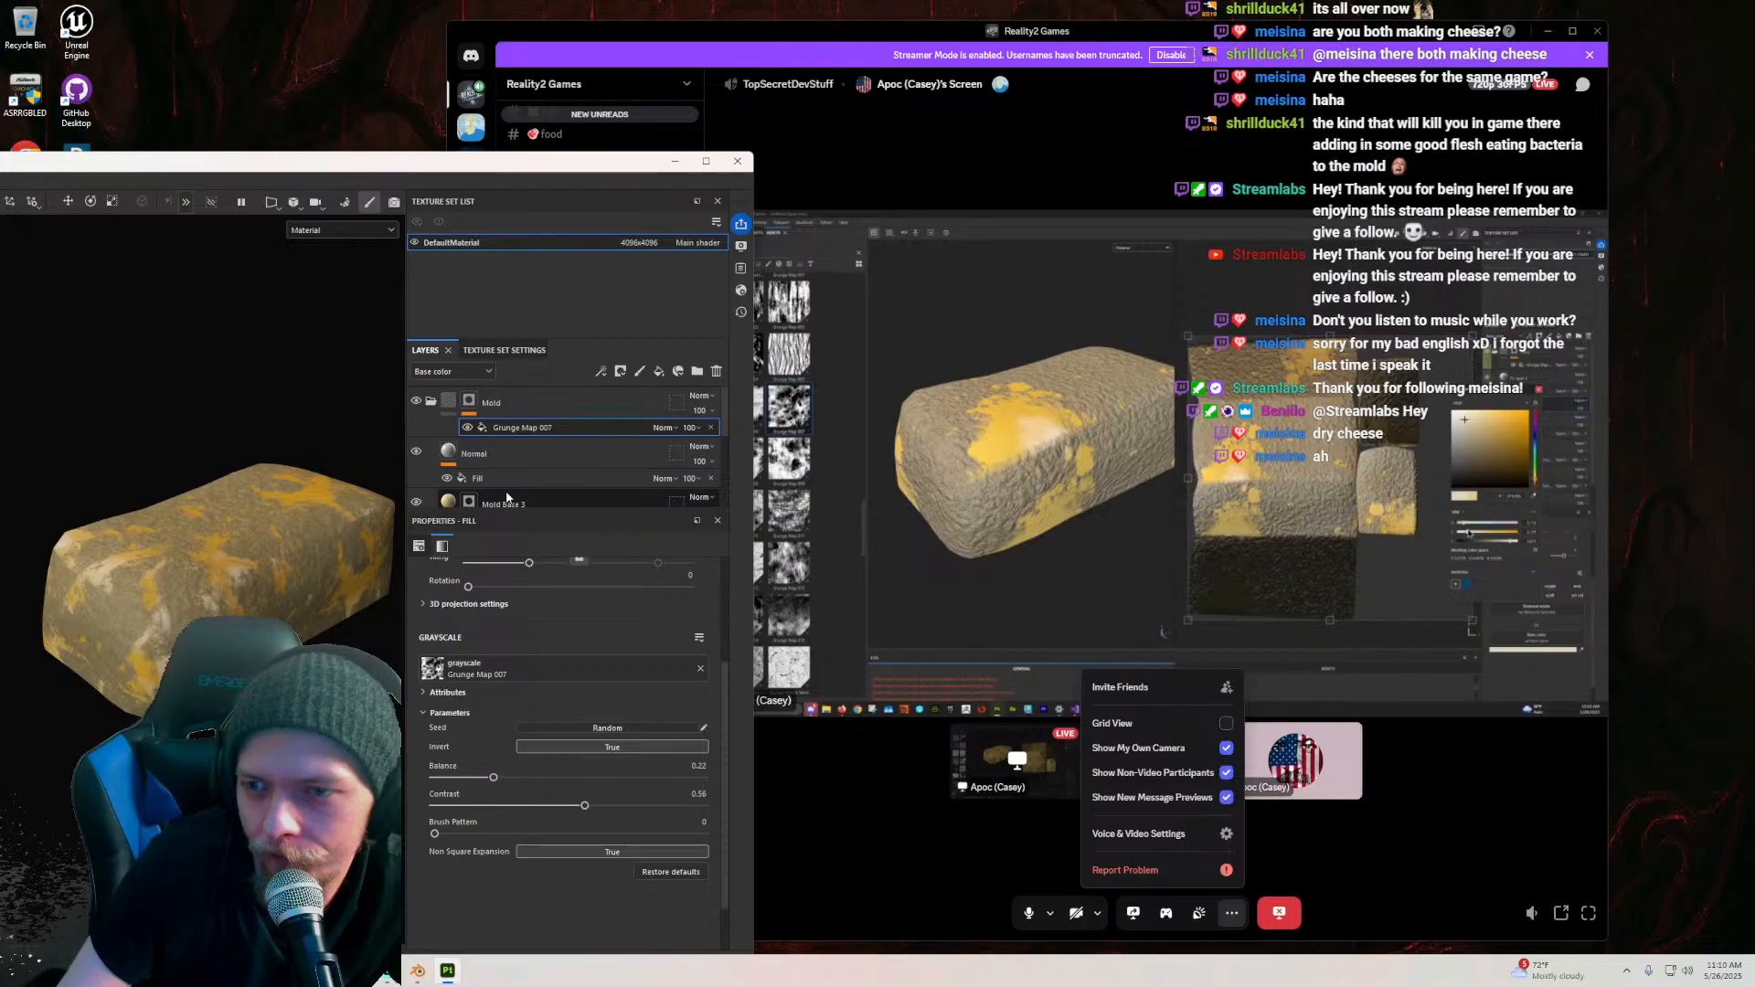
Step: Look through the Mold Base layers and their mask effects inside the Mold folder
scroll(506, 496, "down", 2)
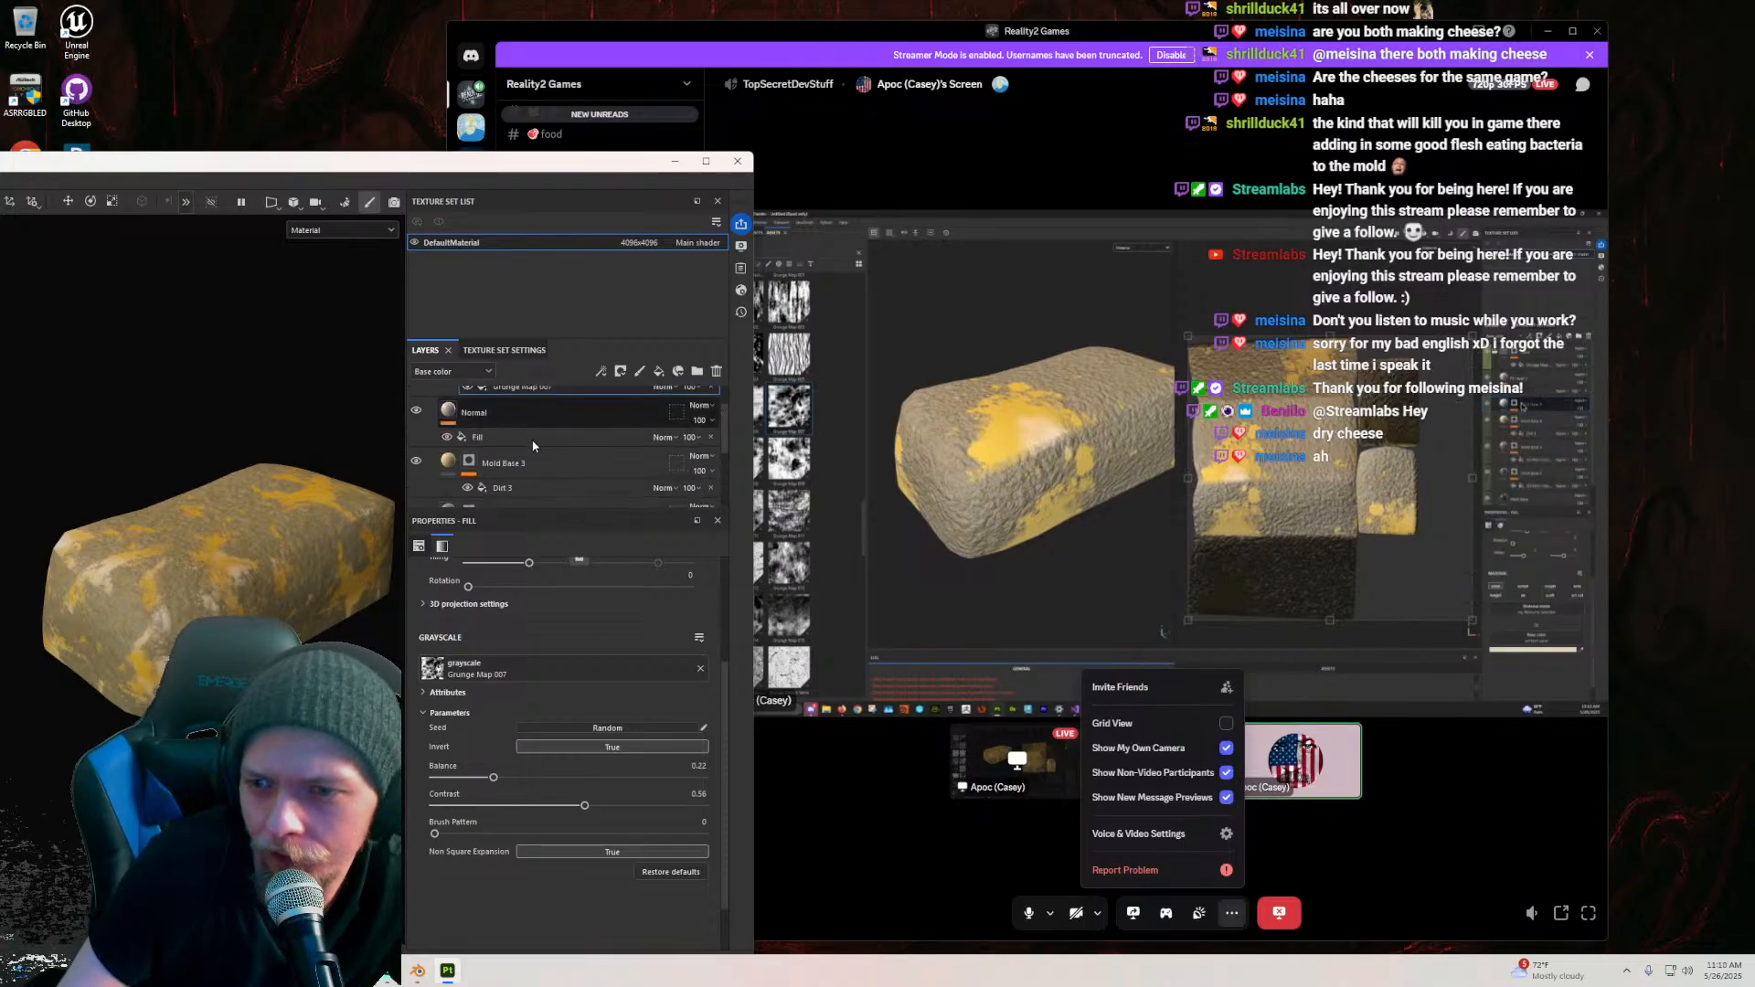
scroll(533, 445, "down", 2)
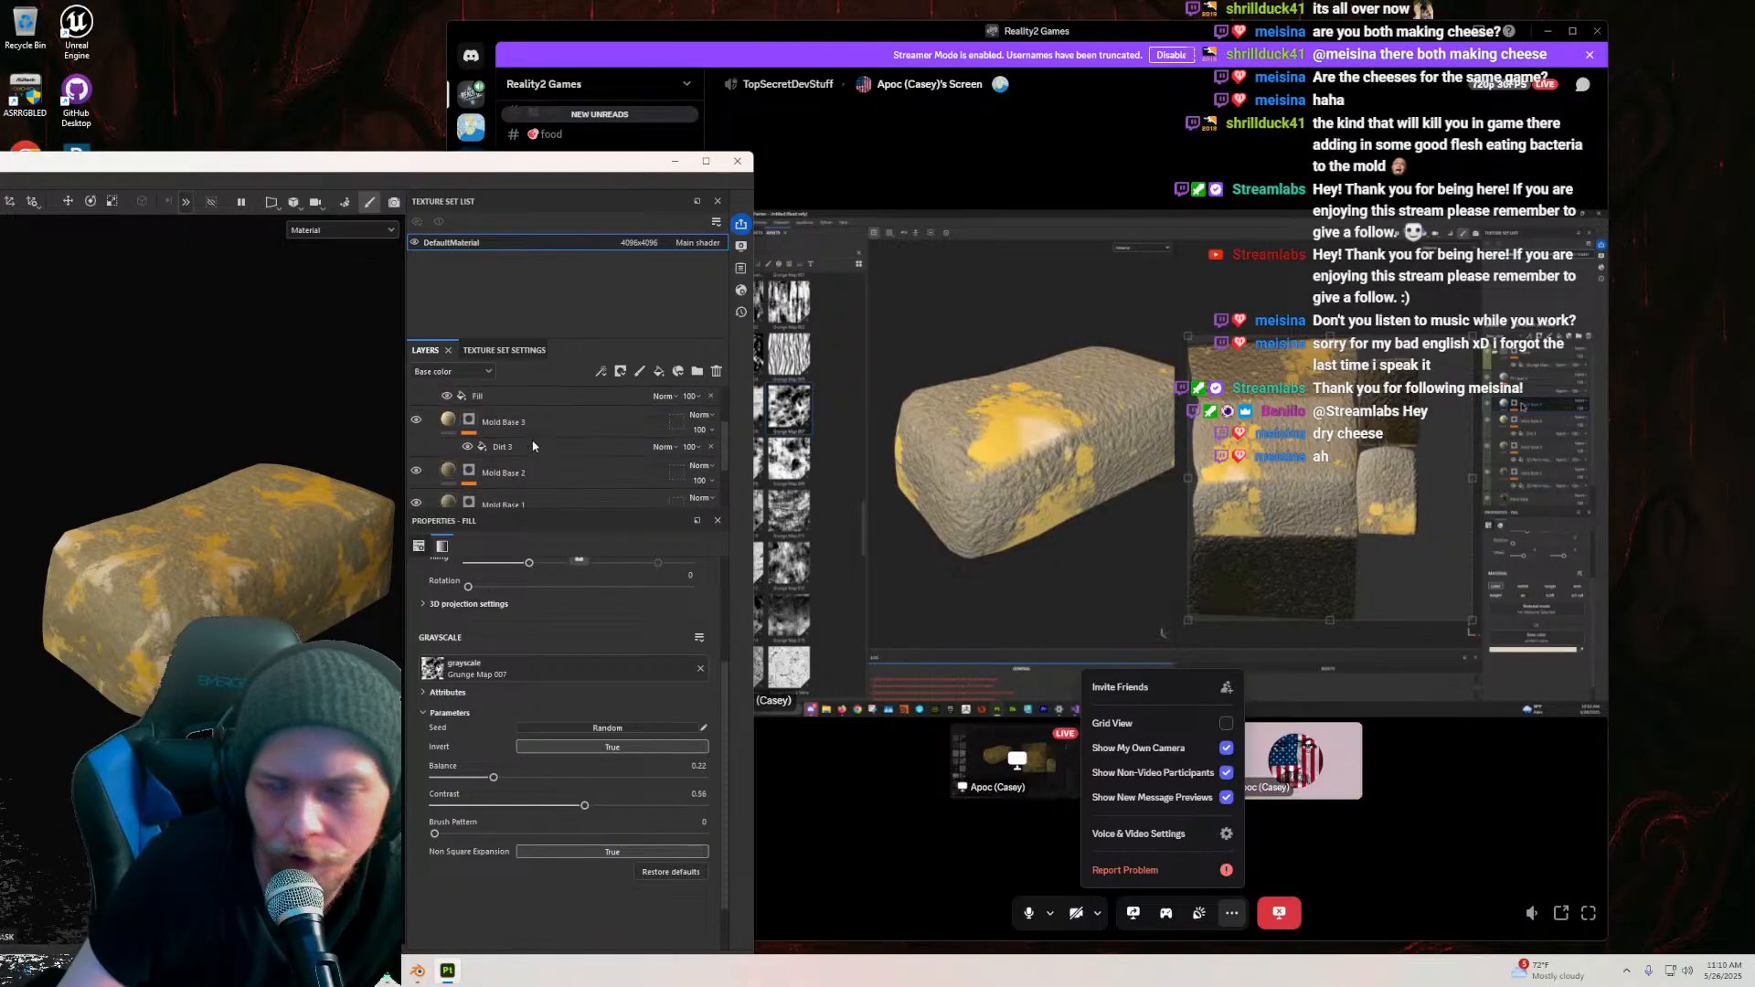
left_click(533, 446)
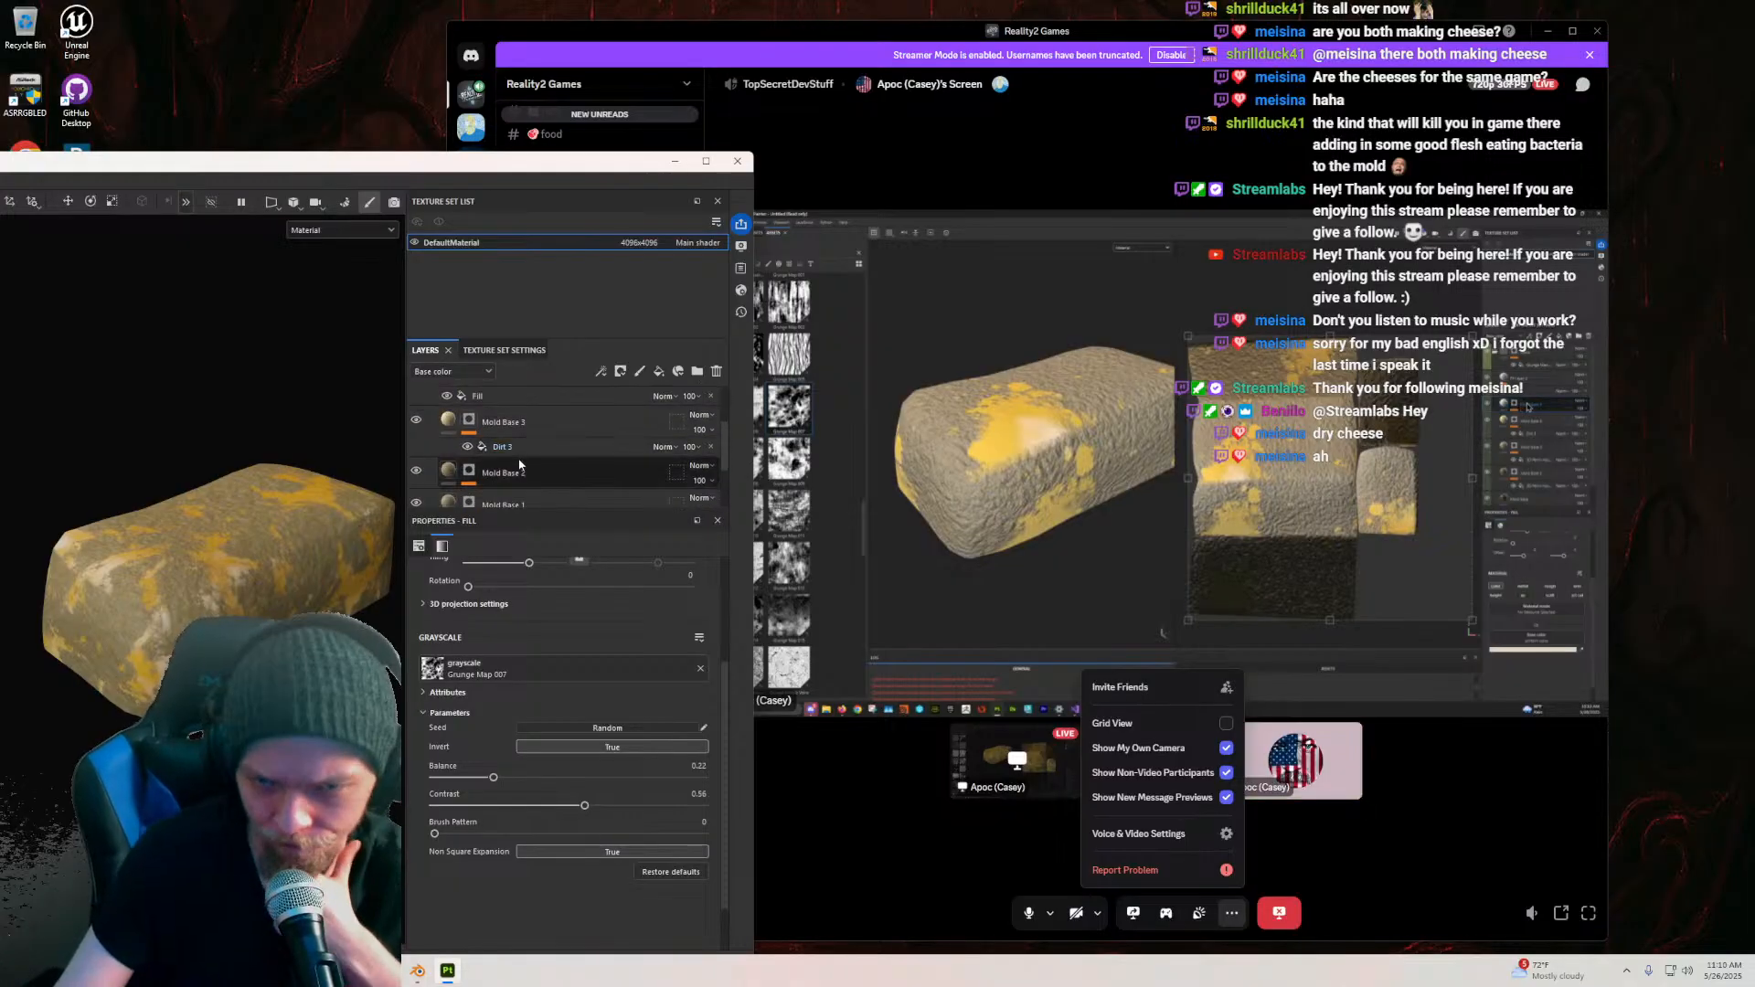
left_click(519, 467)
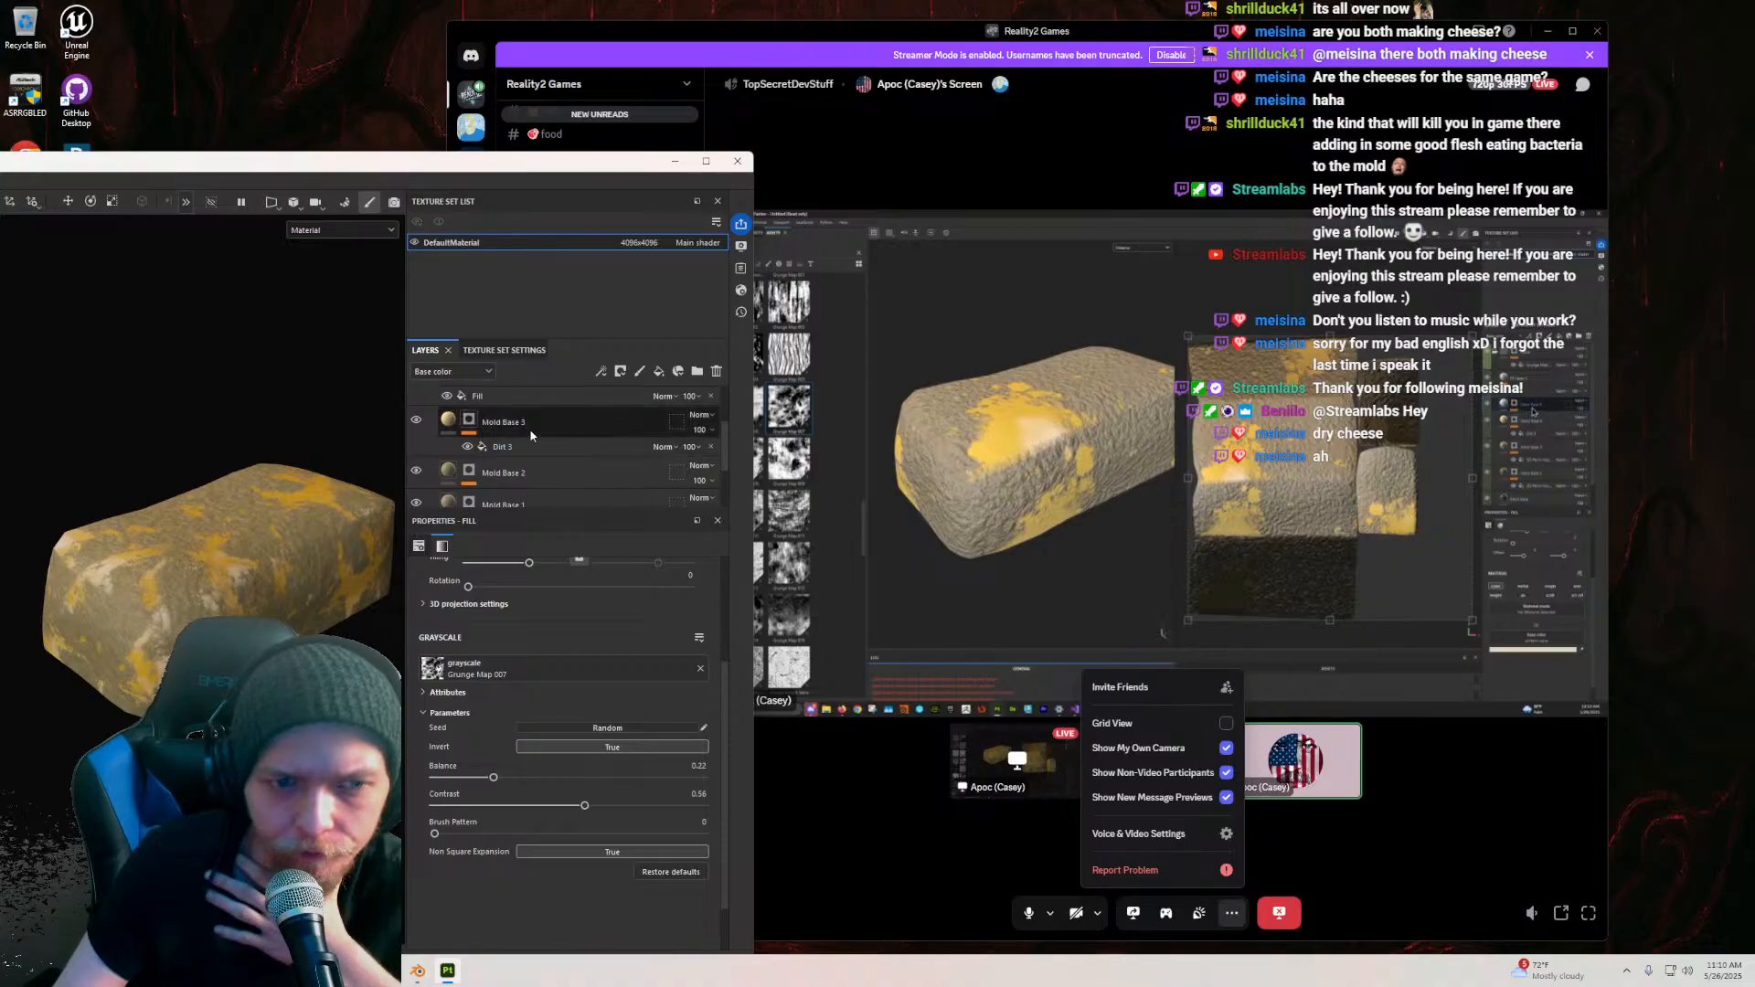
scroll(548, 438, "down", 2)
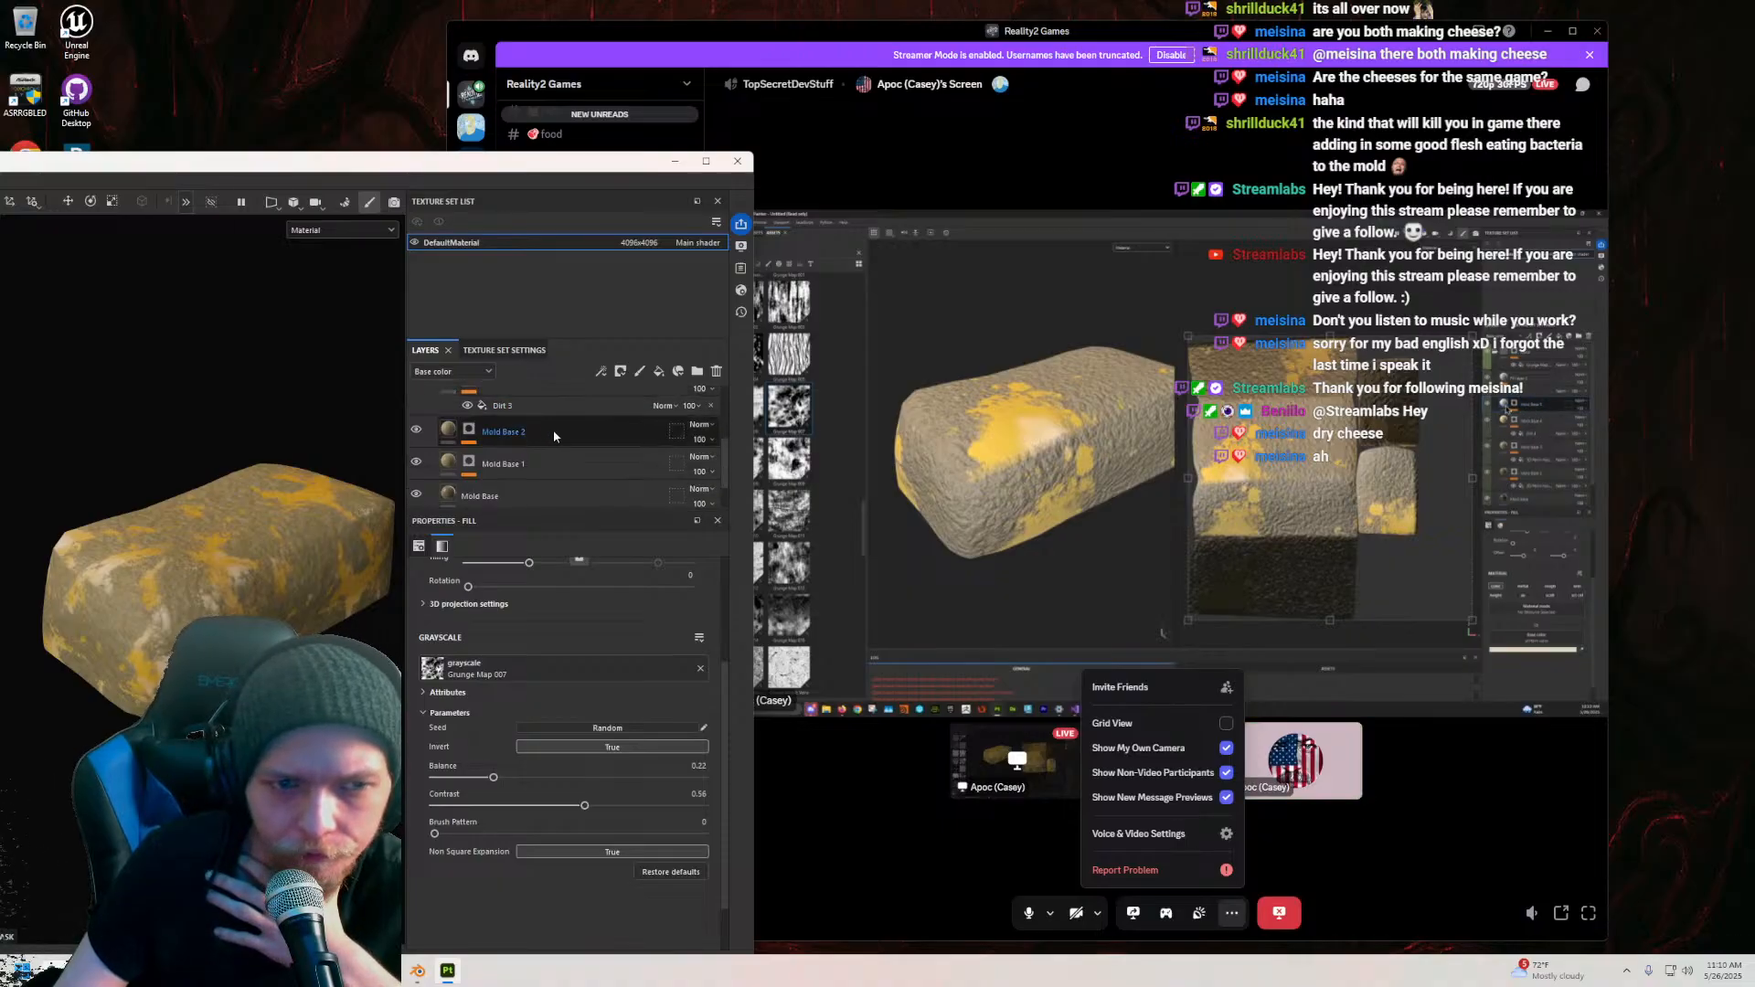
scroll(556, 435, "up", 2)
left_click(558, 431)
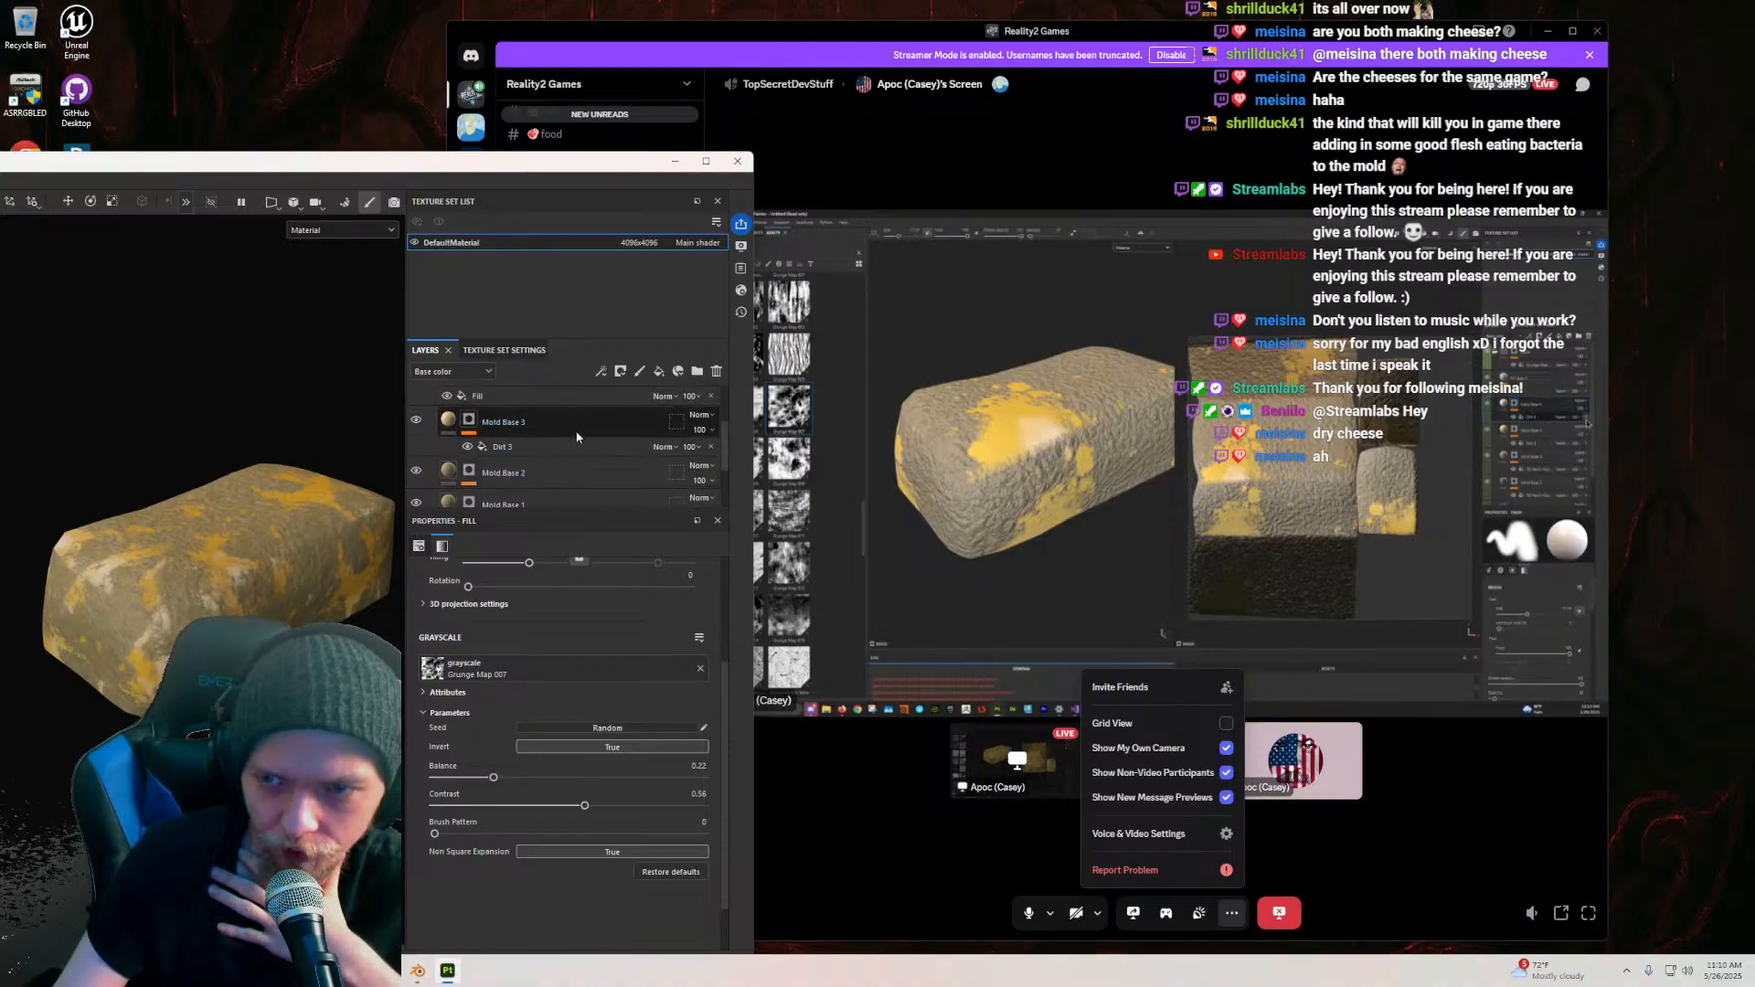
scroll(567, 457, "up", 2)
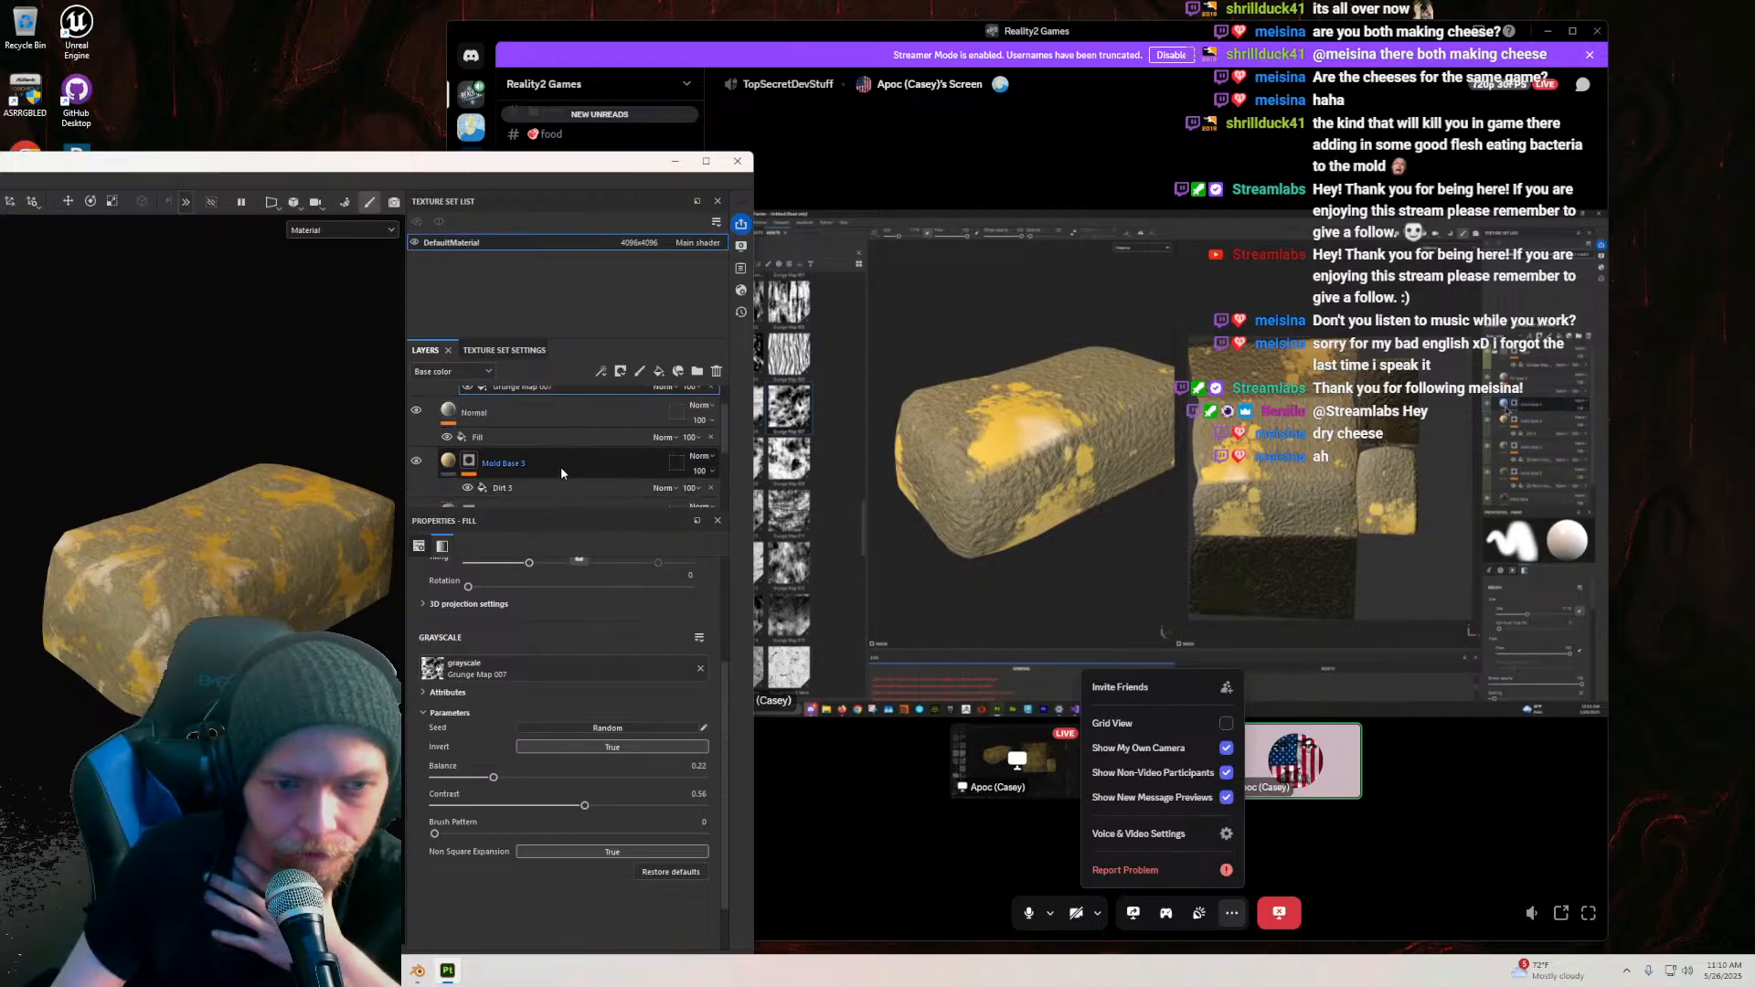
Step: Duplicate the Mold Base 3 layer together with its Dirt 3 mask
left_click(561, 473)
right_click(561, 472)
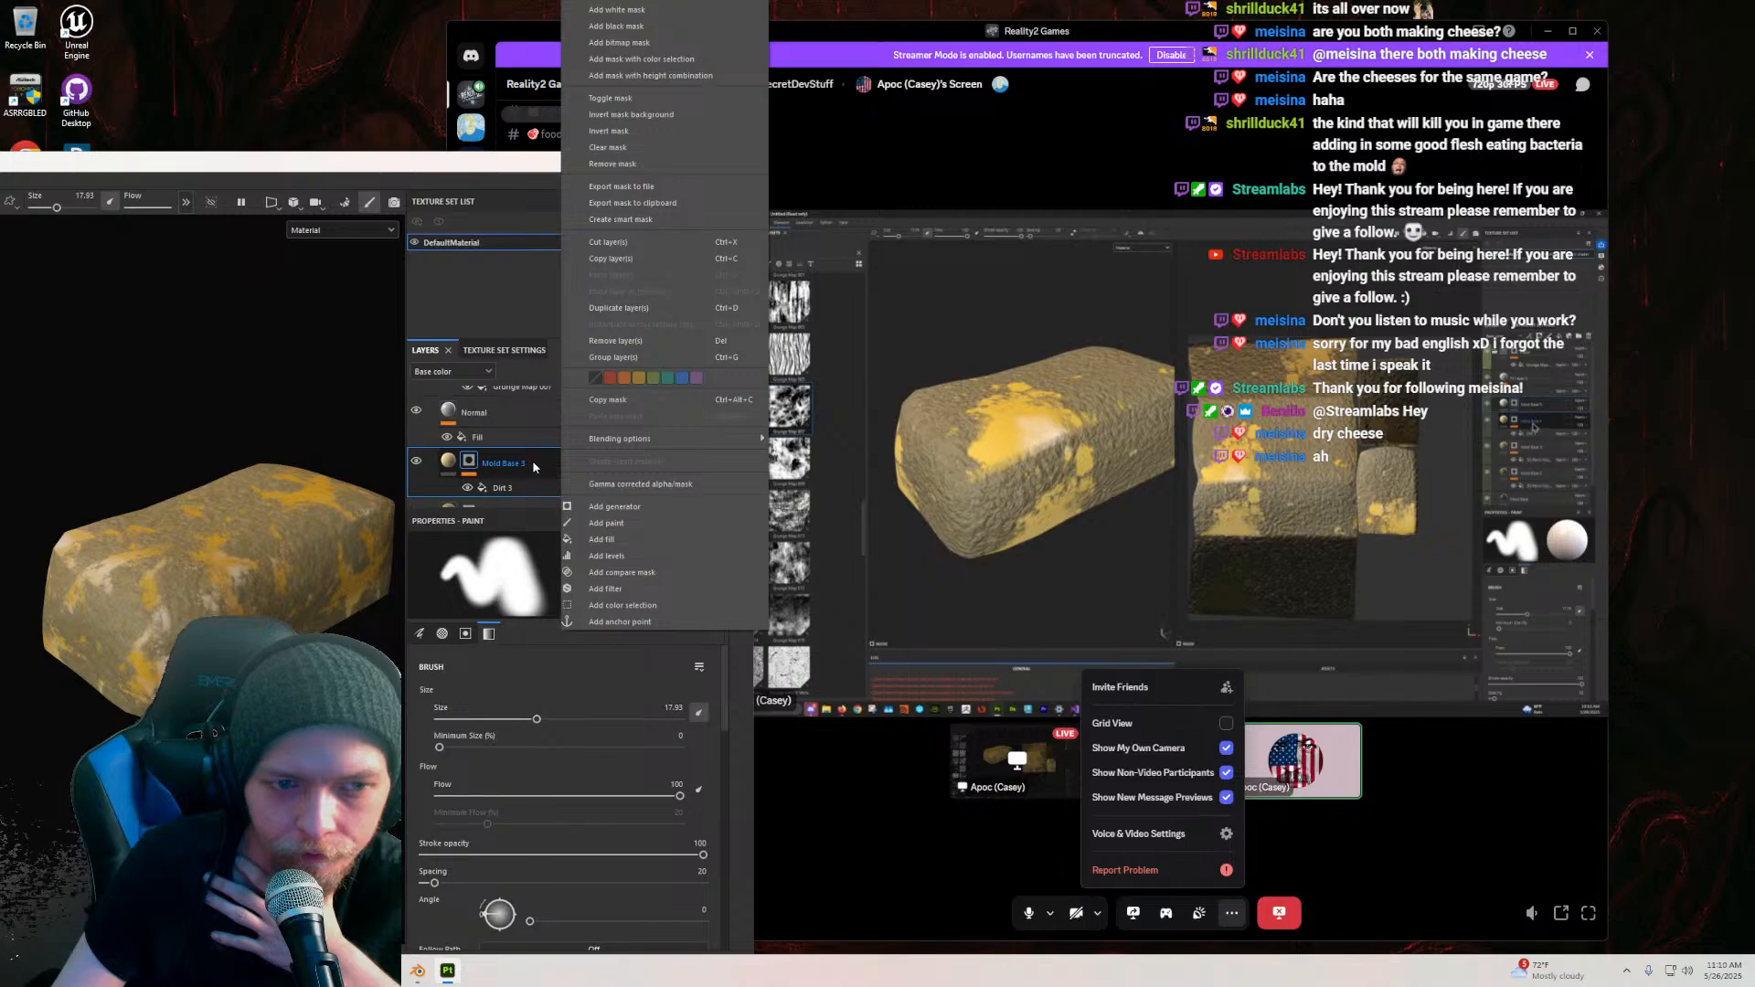
left_click(530, 455)
scroll(548, 443, "down", 2)
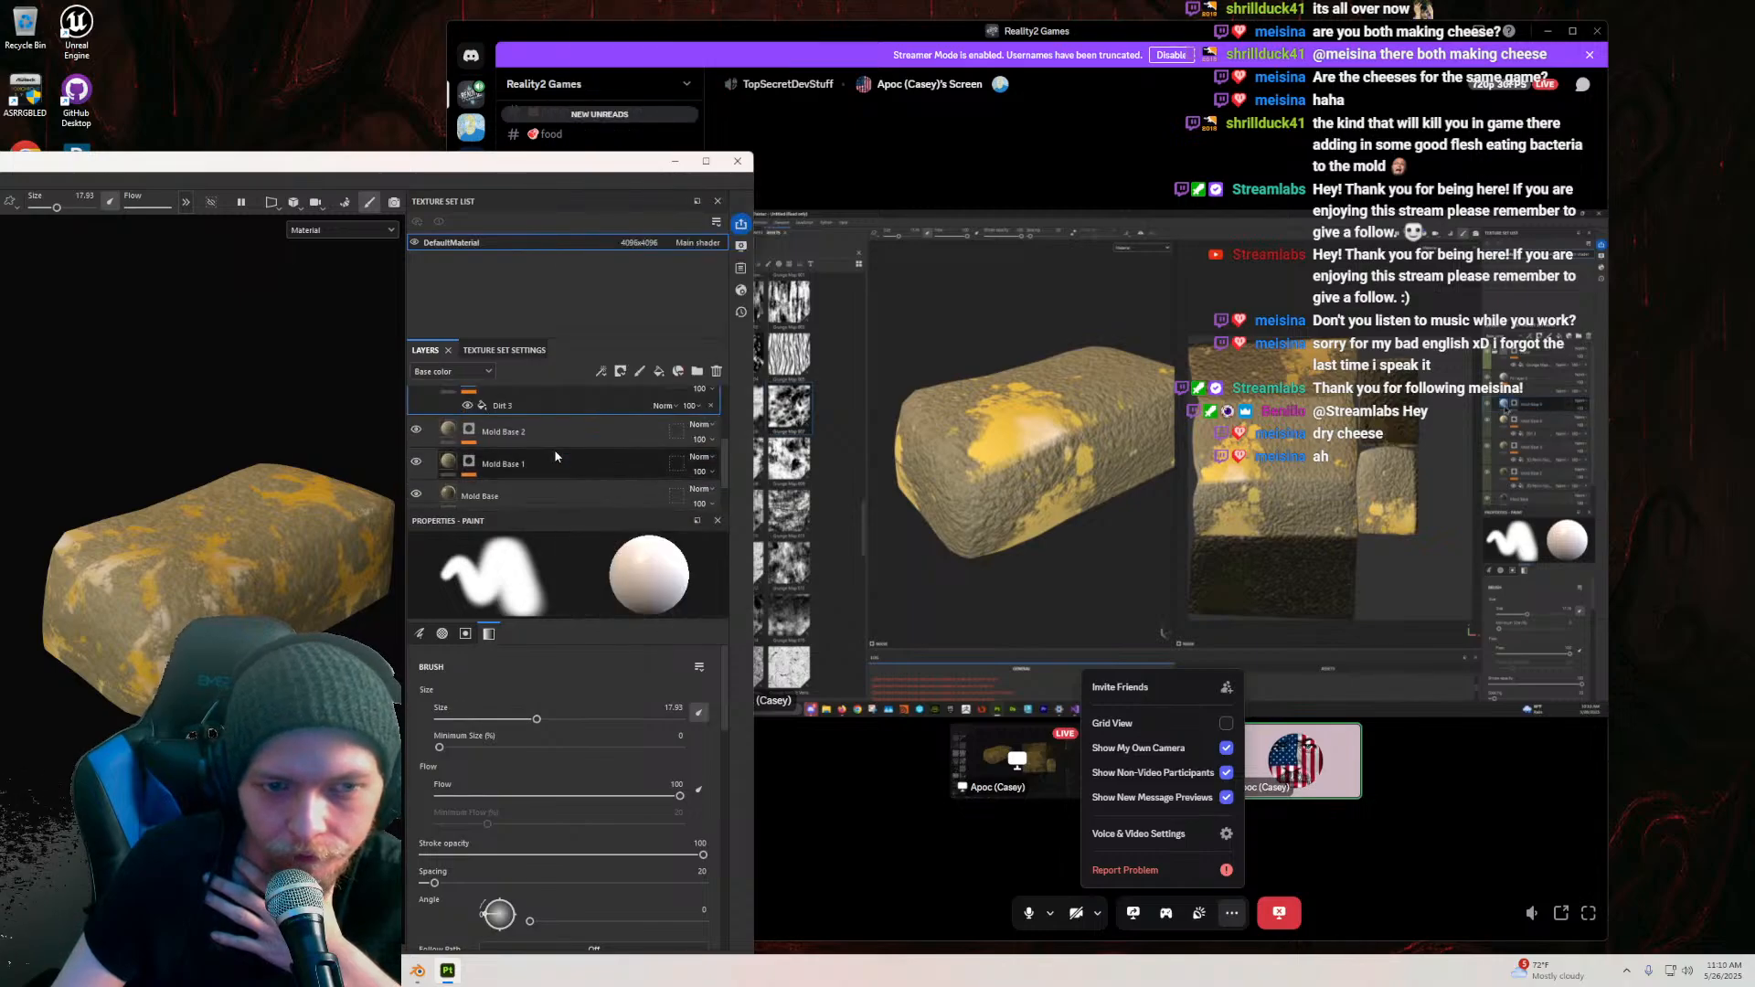
right_click(569, 429)
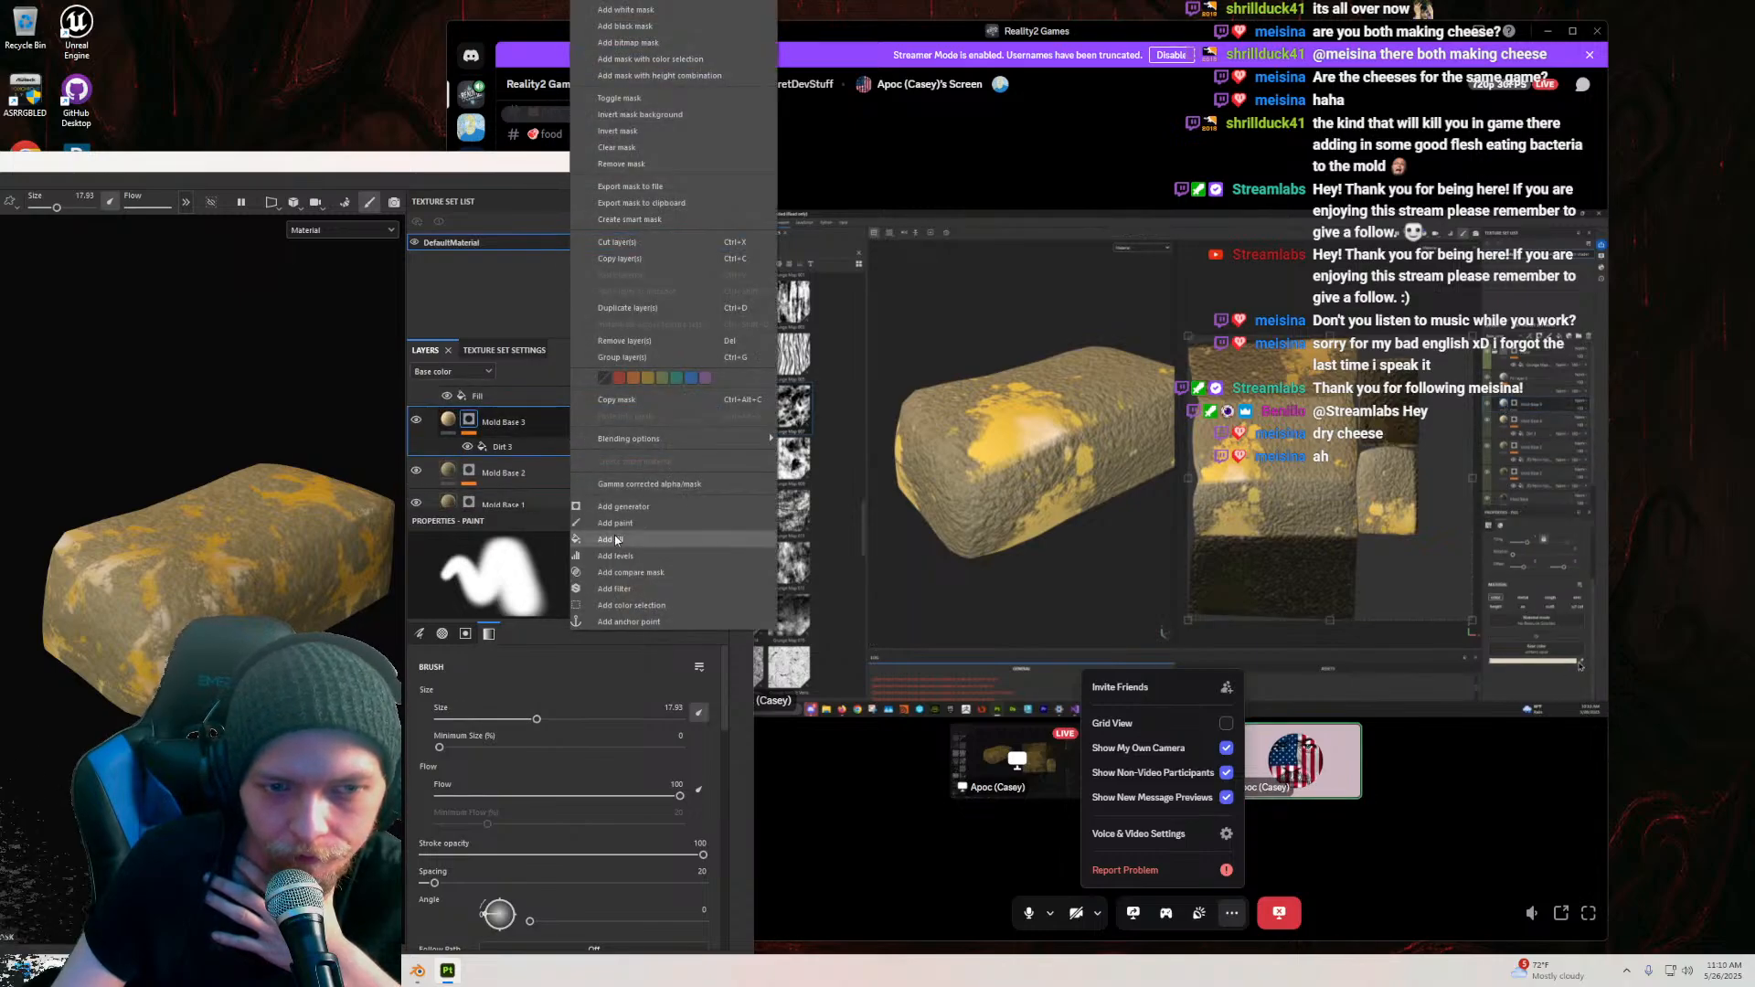
left_click(621, 307)
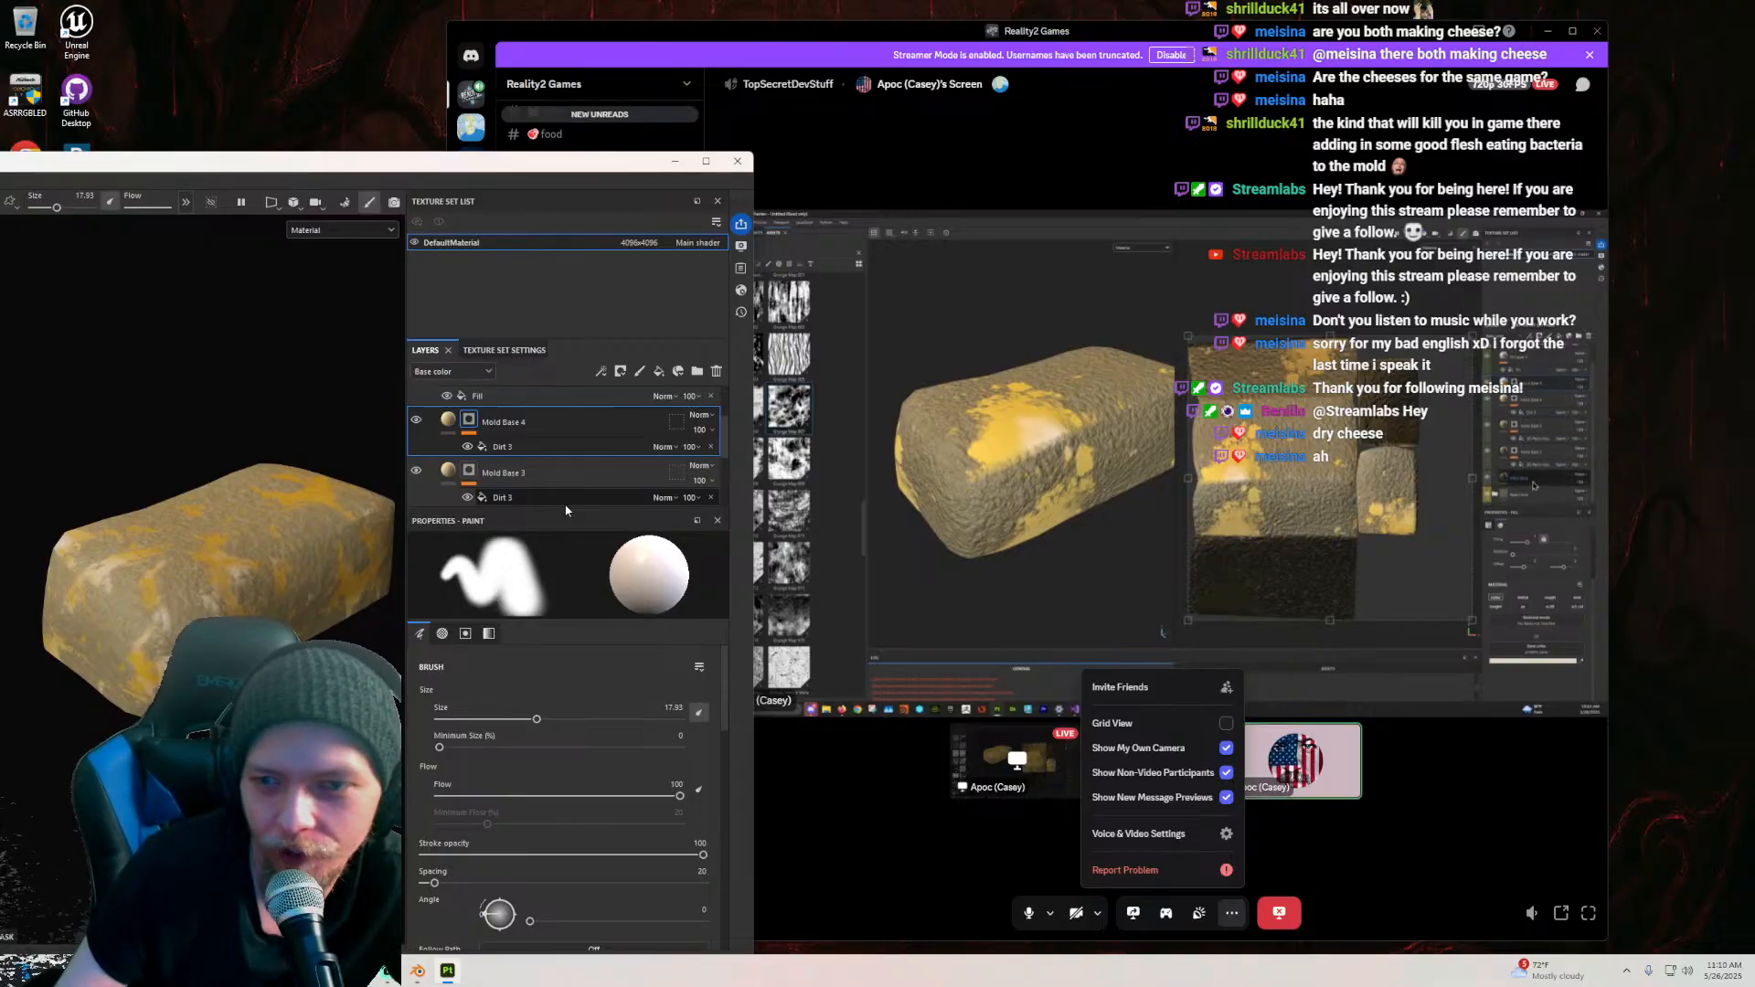
Step: Check the new Mold Base 4 layer against the layers below it and inspect its base color
scroll(560, 437, "down", 5)
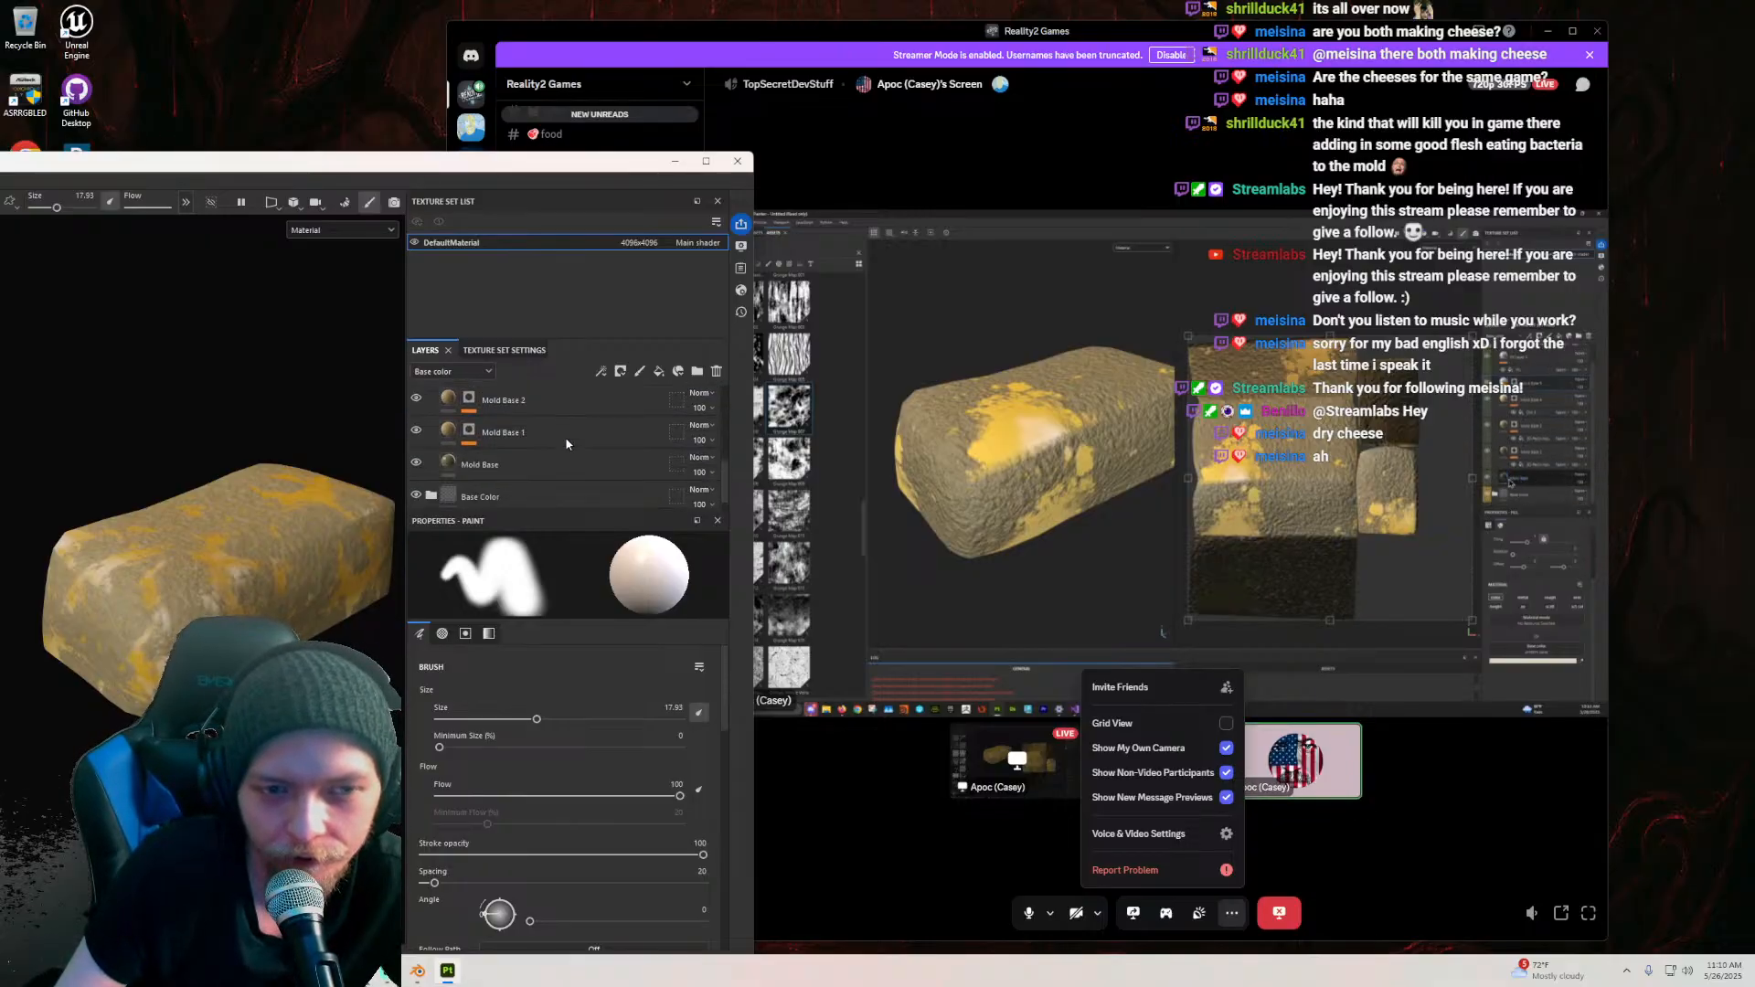
scroll(525, 463, "up", 3)
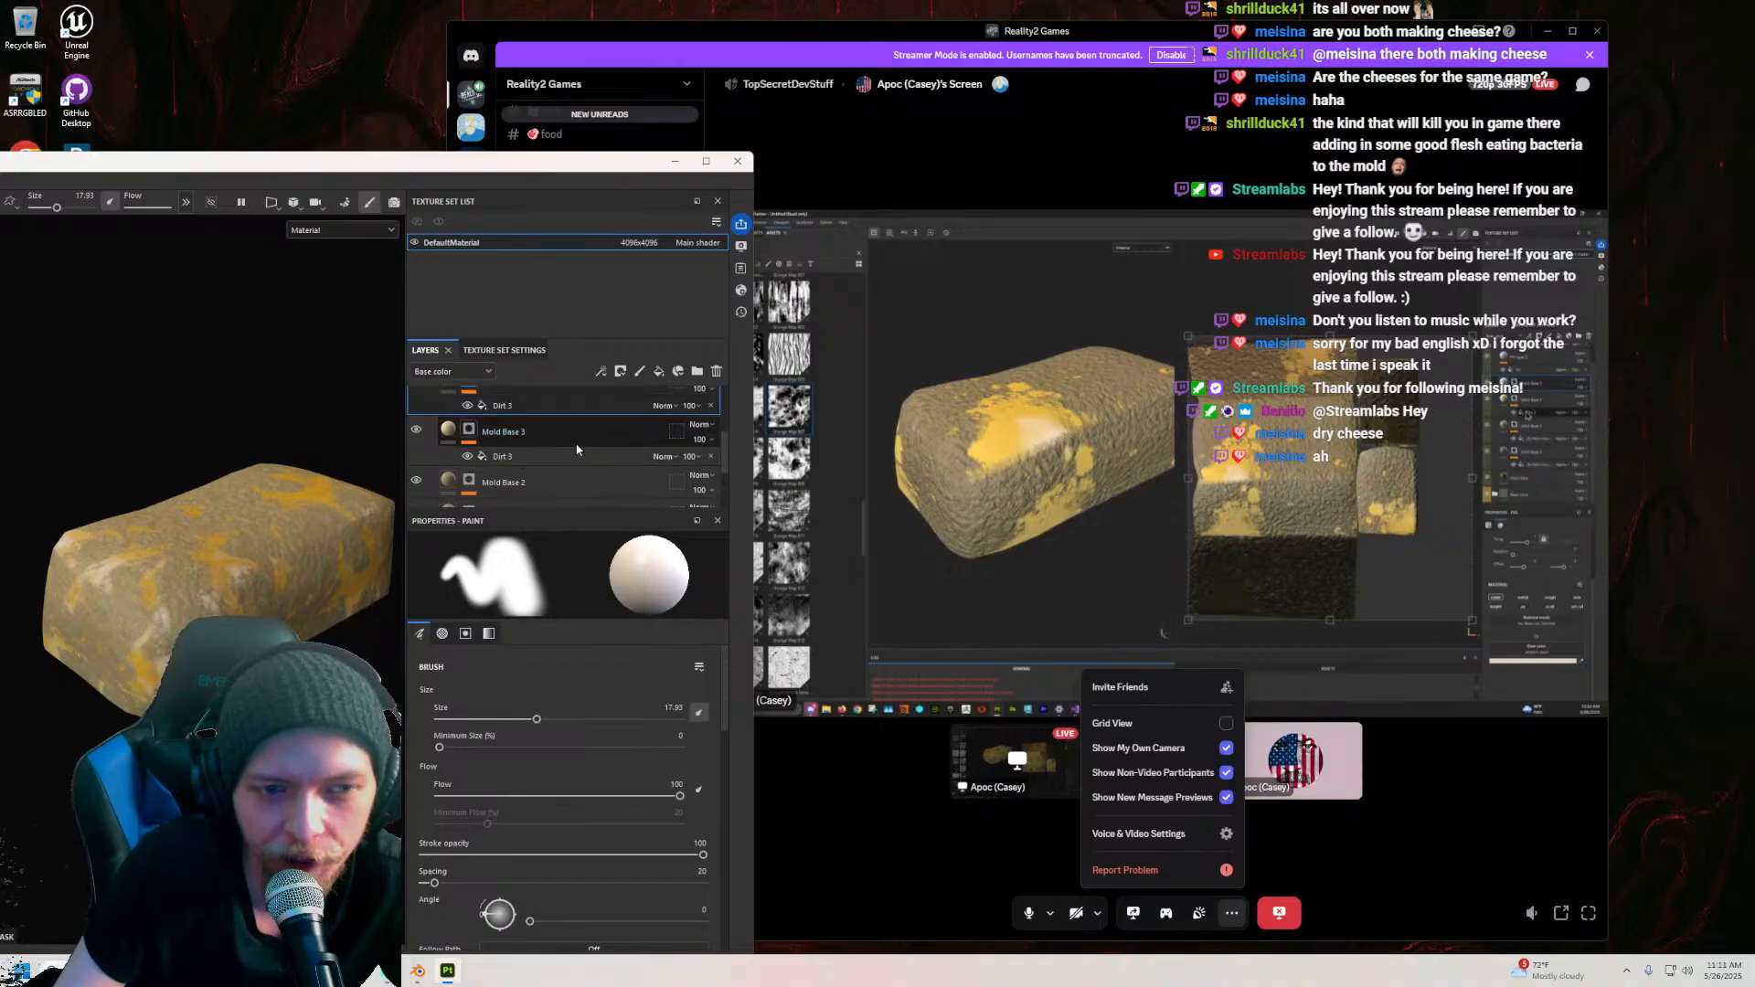
scroll(585, 445, "up", 1)
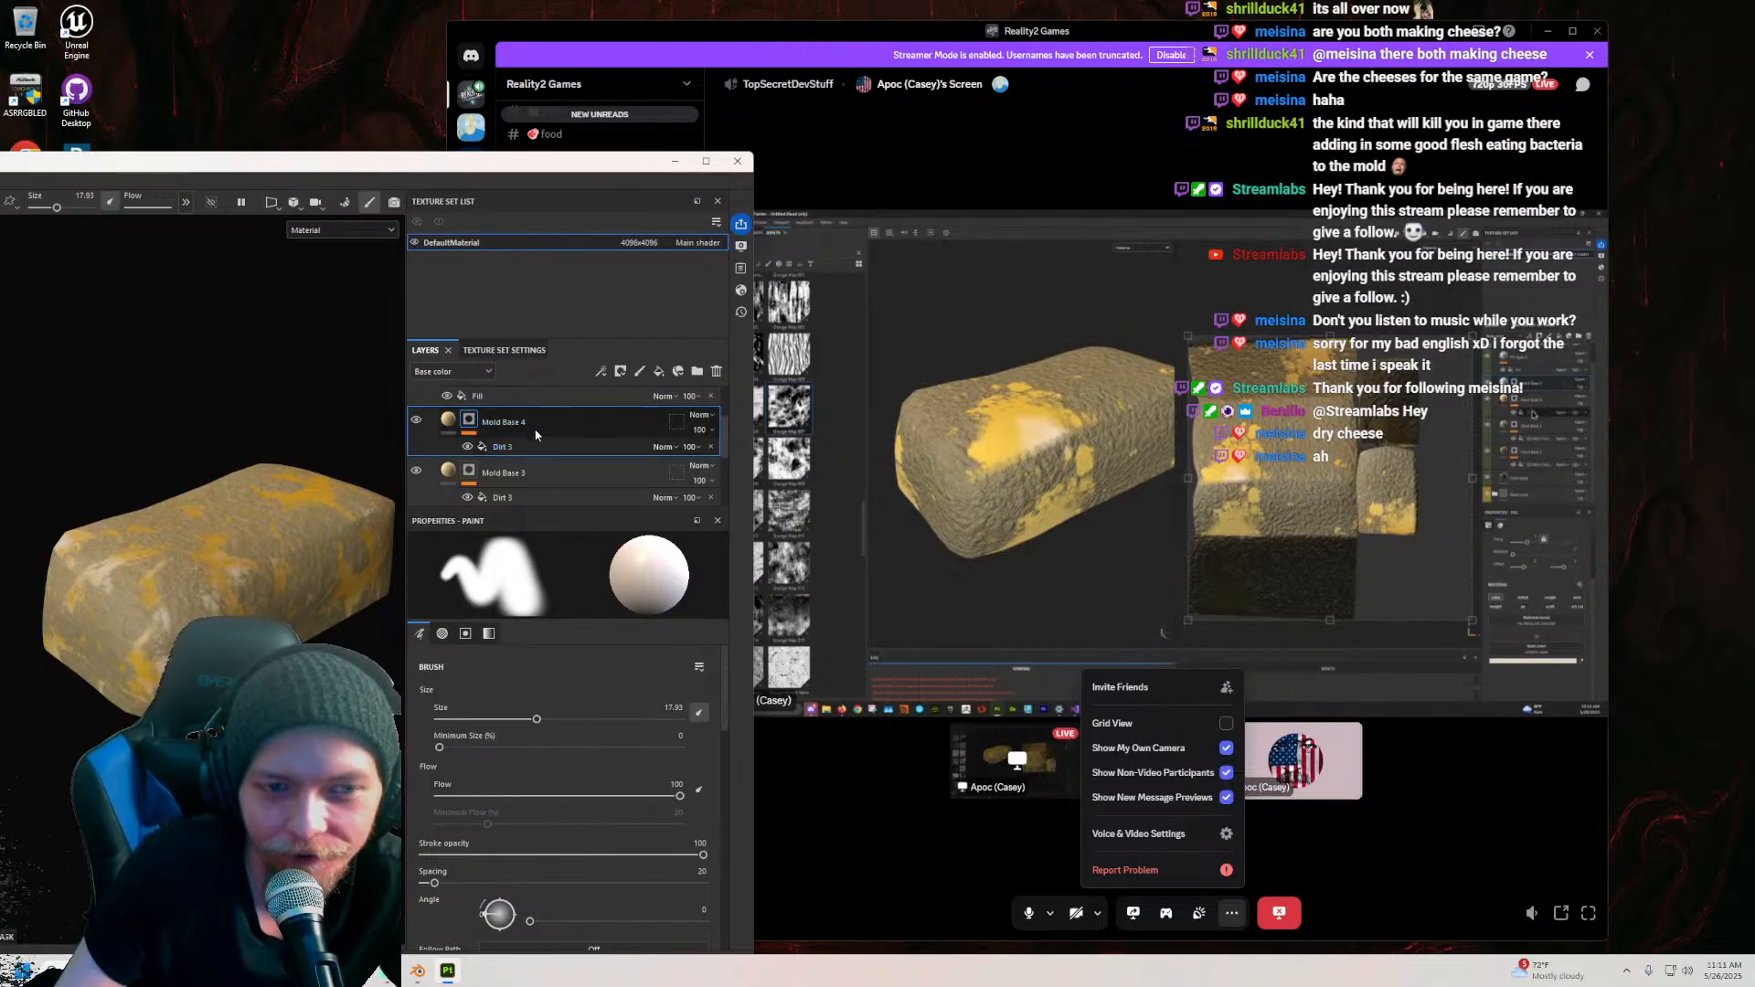
left_click(449, 422)
left_click(566, 775)
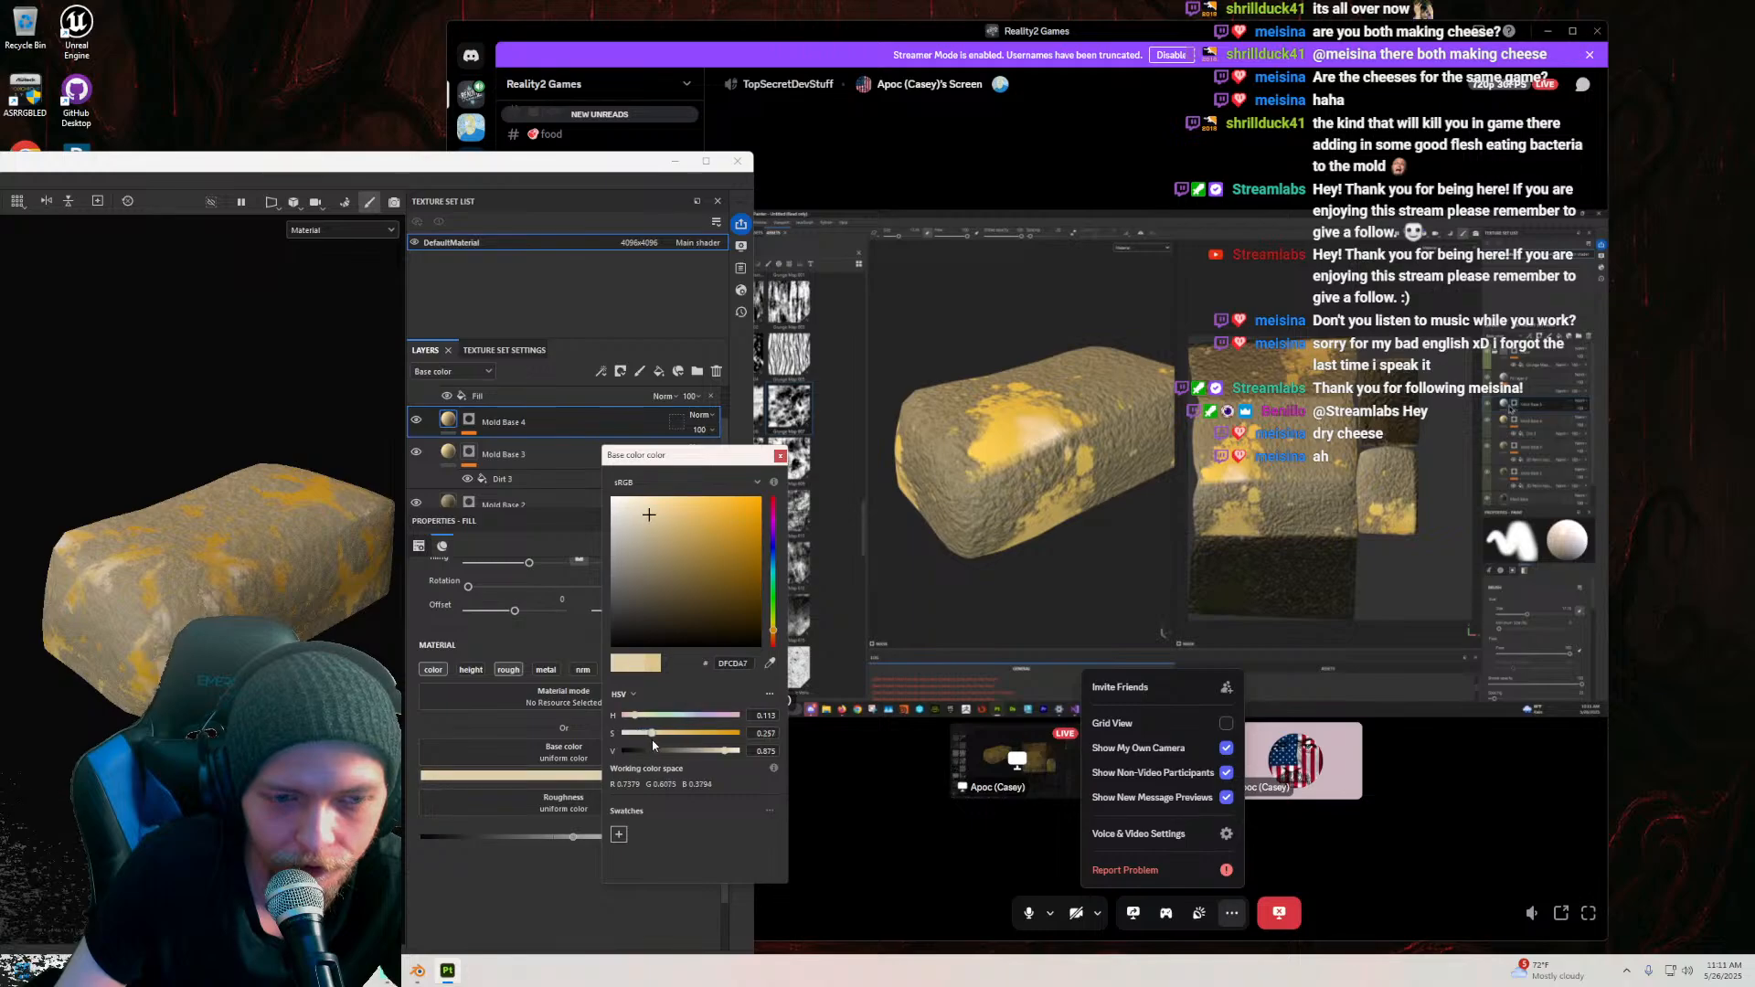
left_click(780, 455)
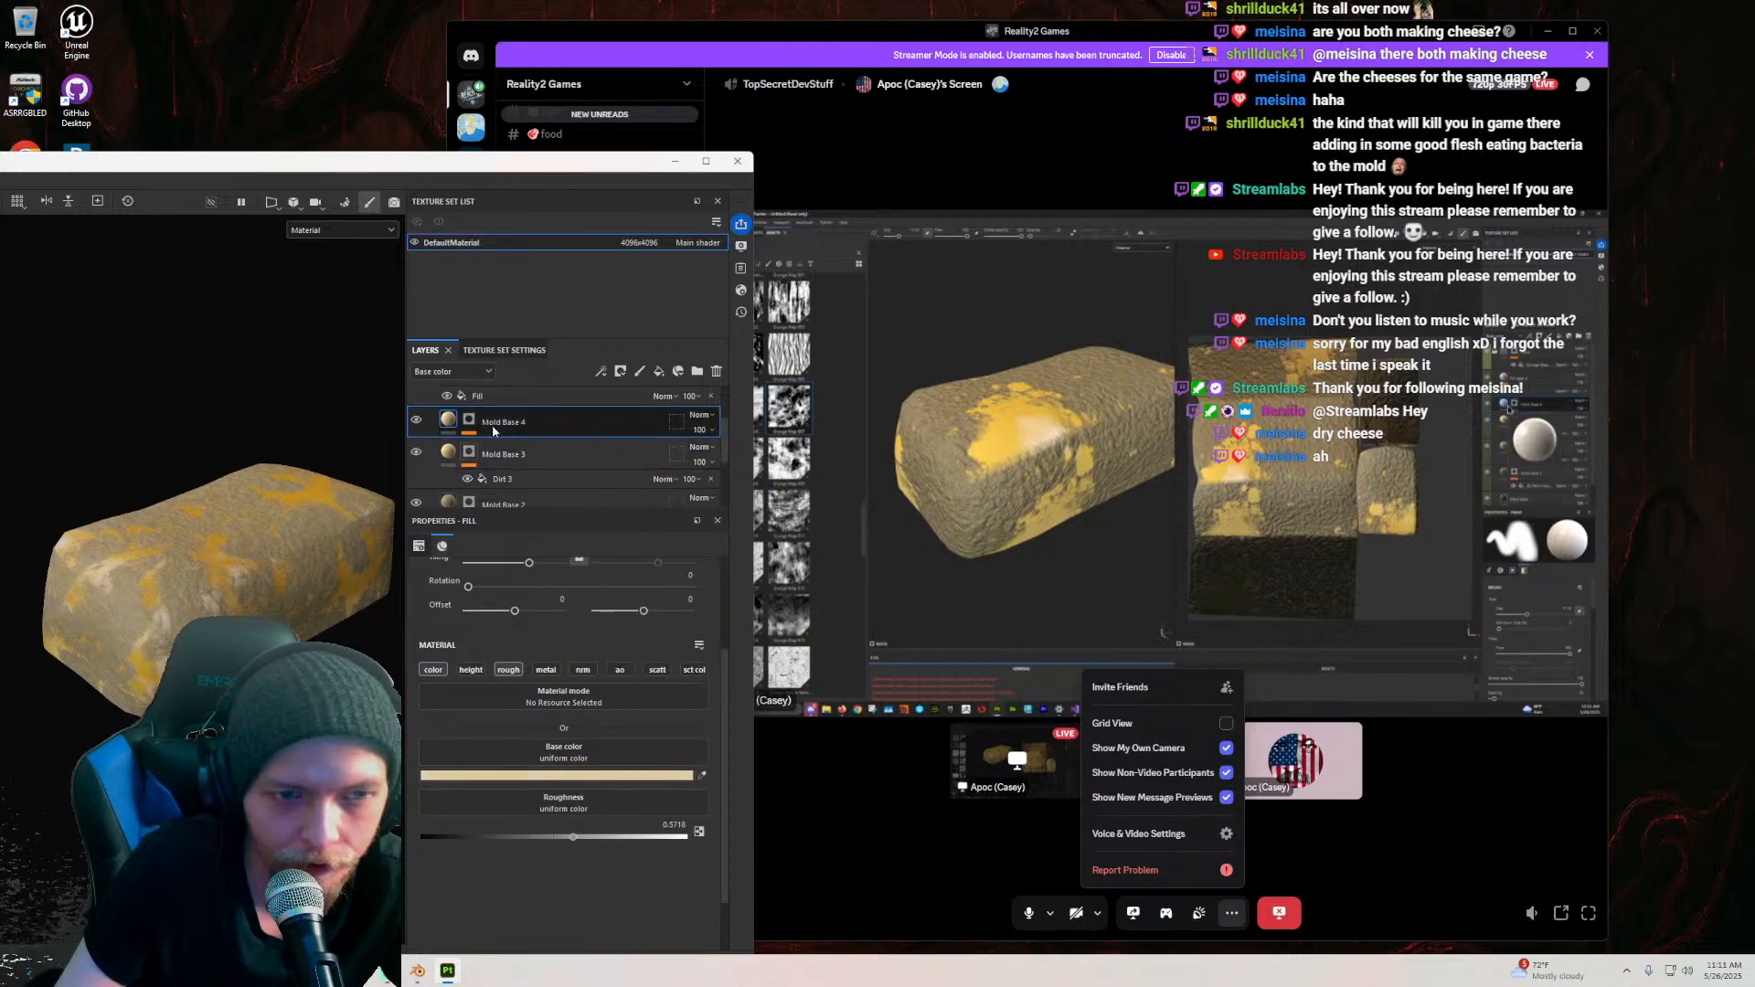
Step: Clear the Mold Base 4 layer's mask and inspect the block up close
right_click(469, 420)
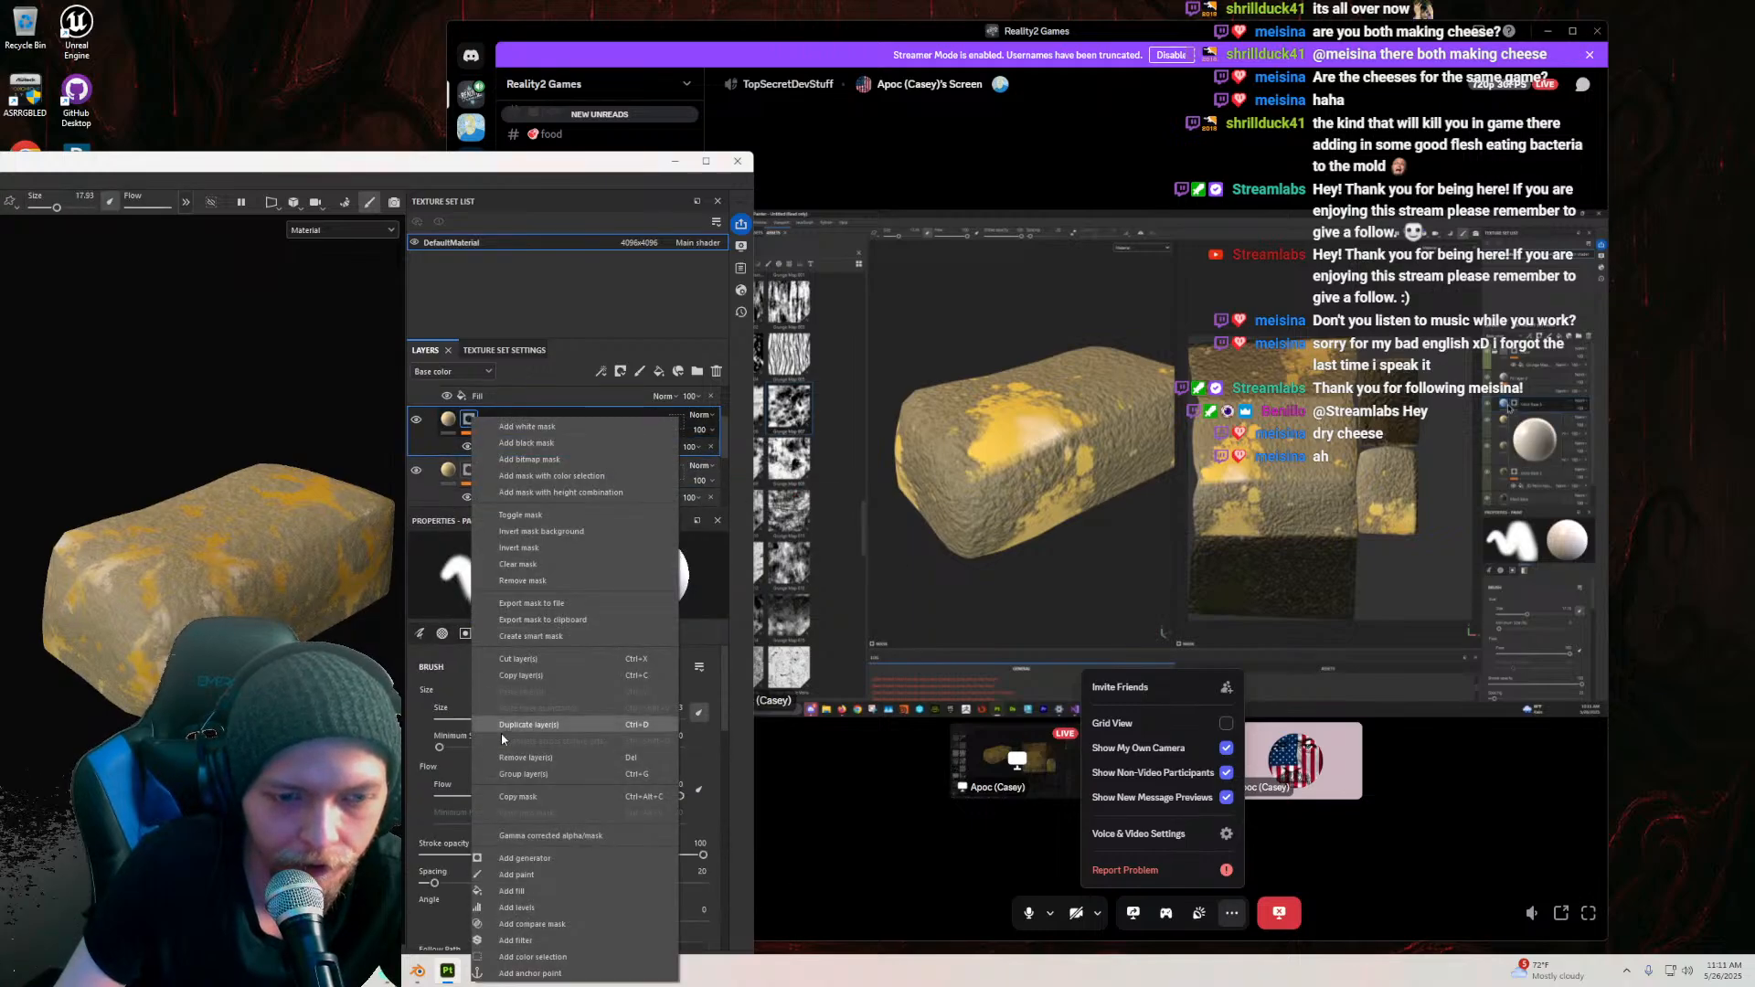
left_click(513, 564)
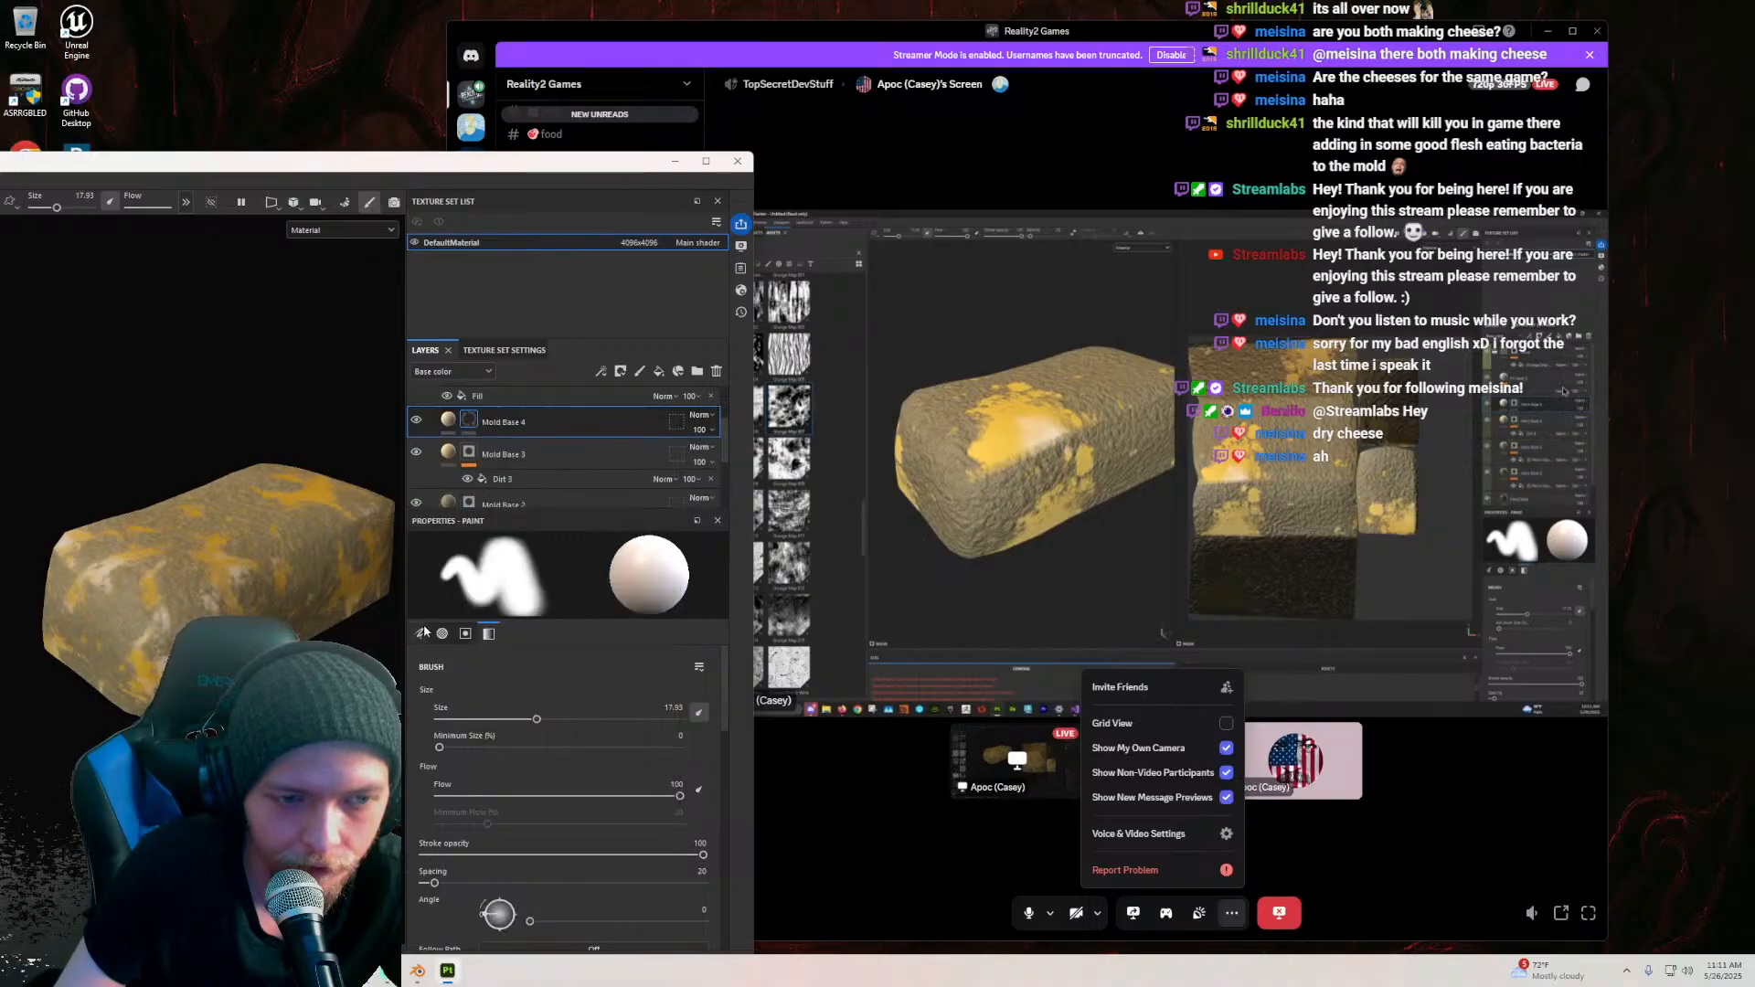
scroll(285, 559, "up", 3)
left_click_drag(285, 559, 342, 558, "alt")
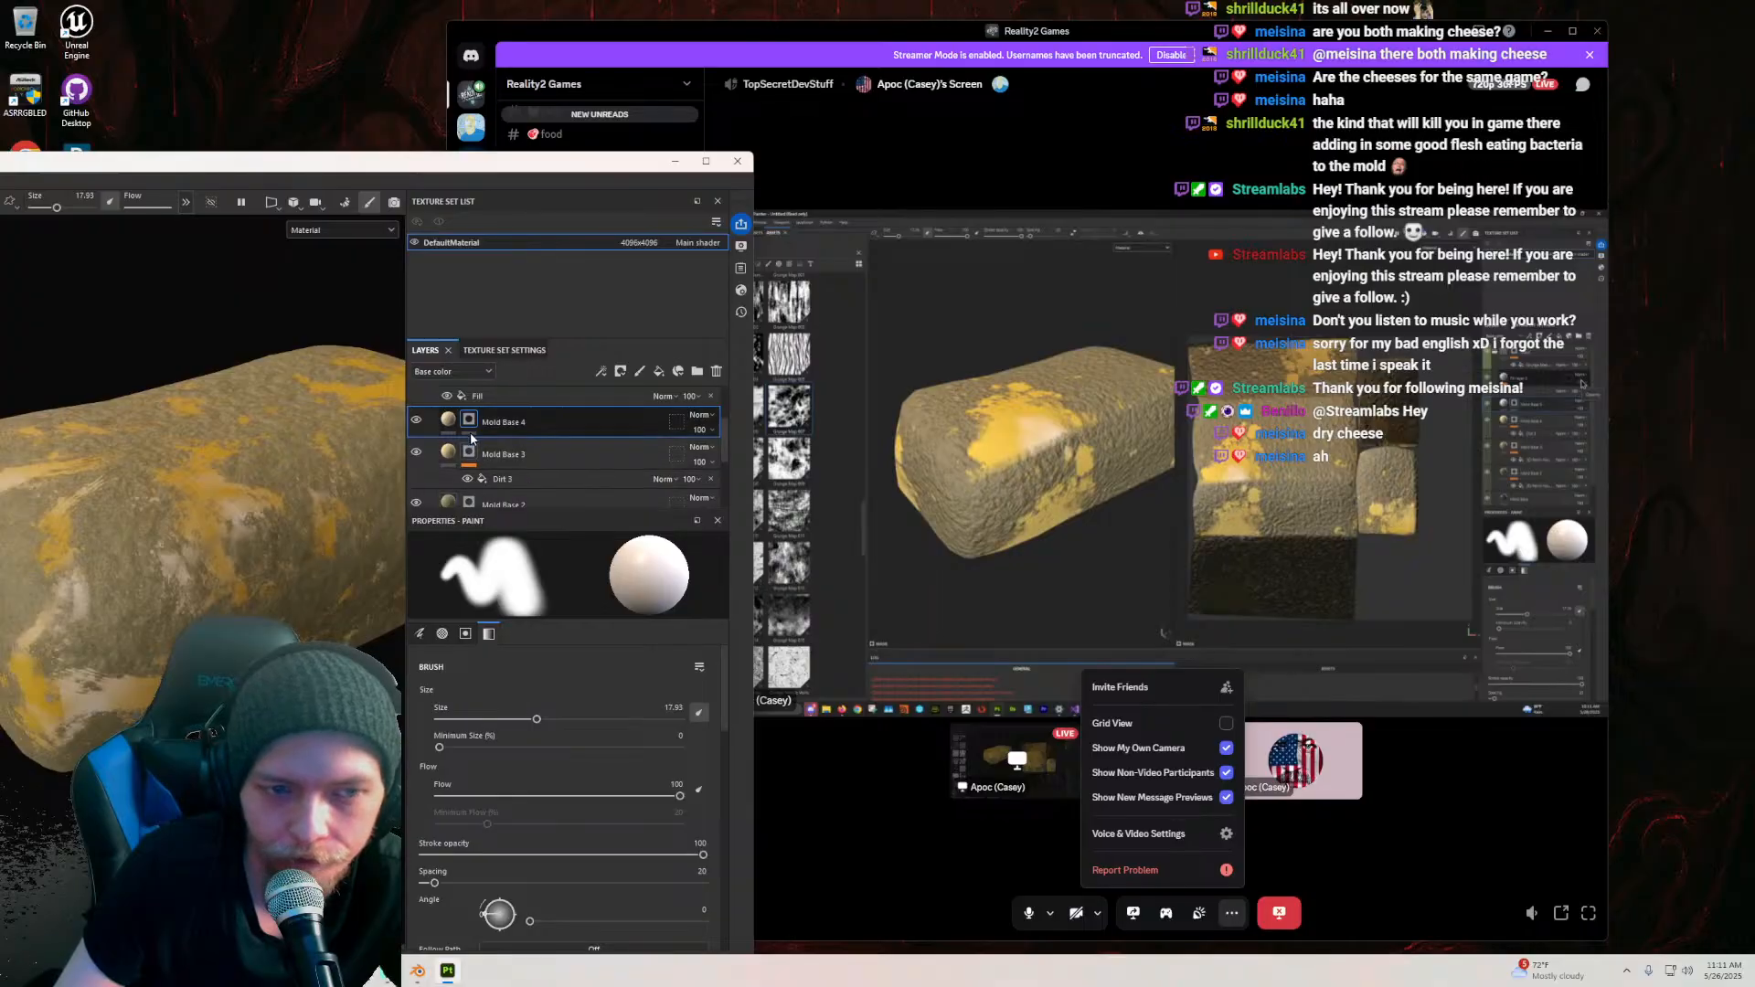
Step: Remove the mask from the Mold Base 4 layer and check its color across the moldy areas
left_click(447, 421)
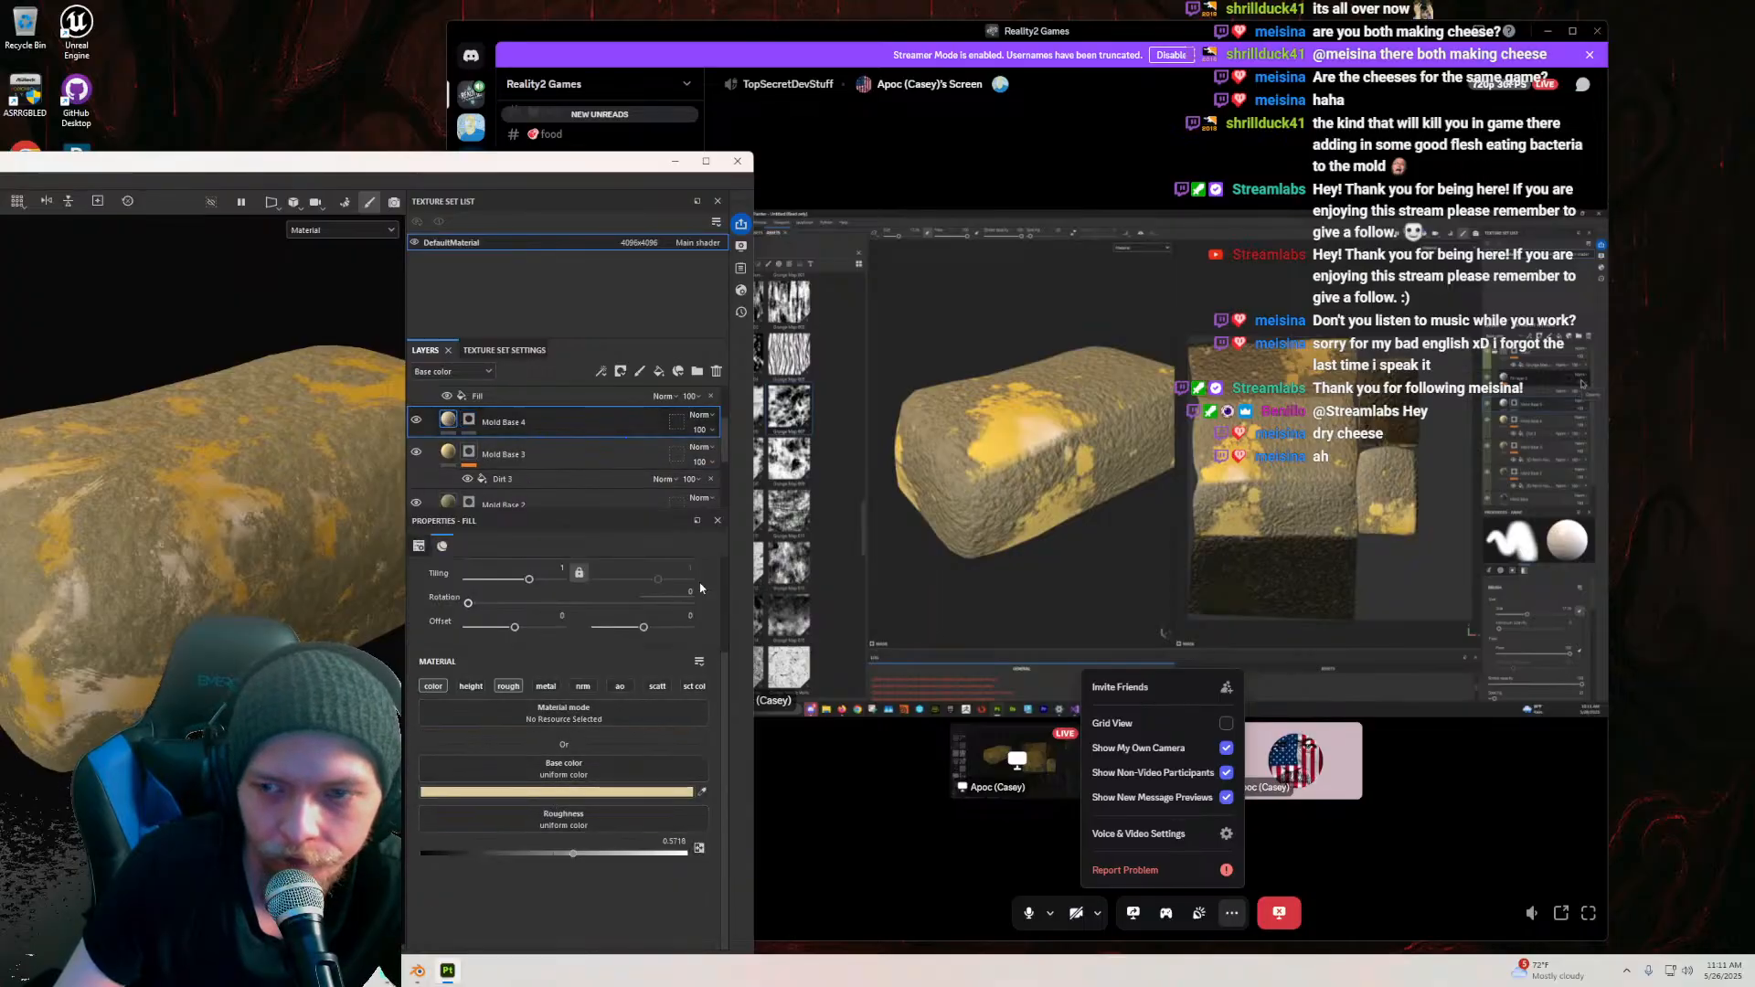
right_click(471, 419)
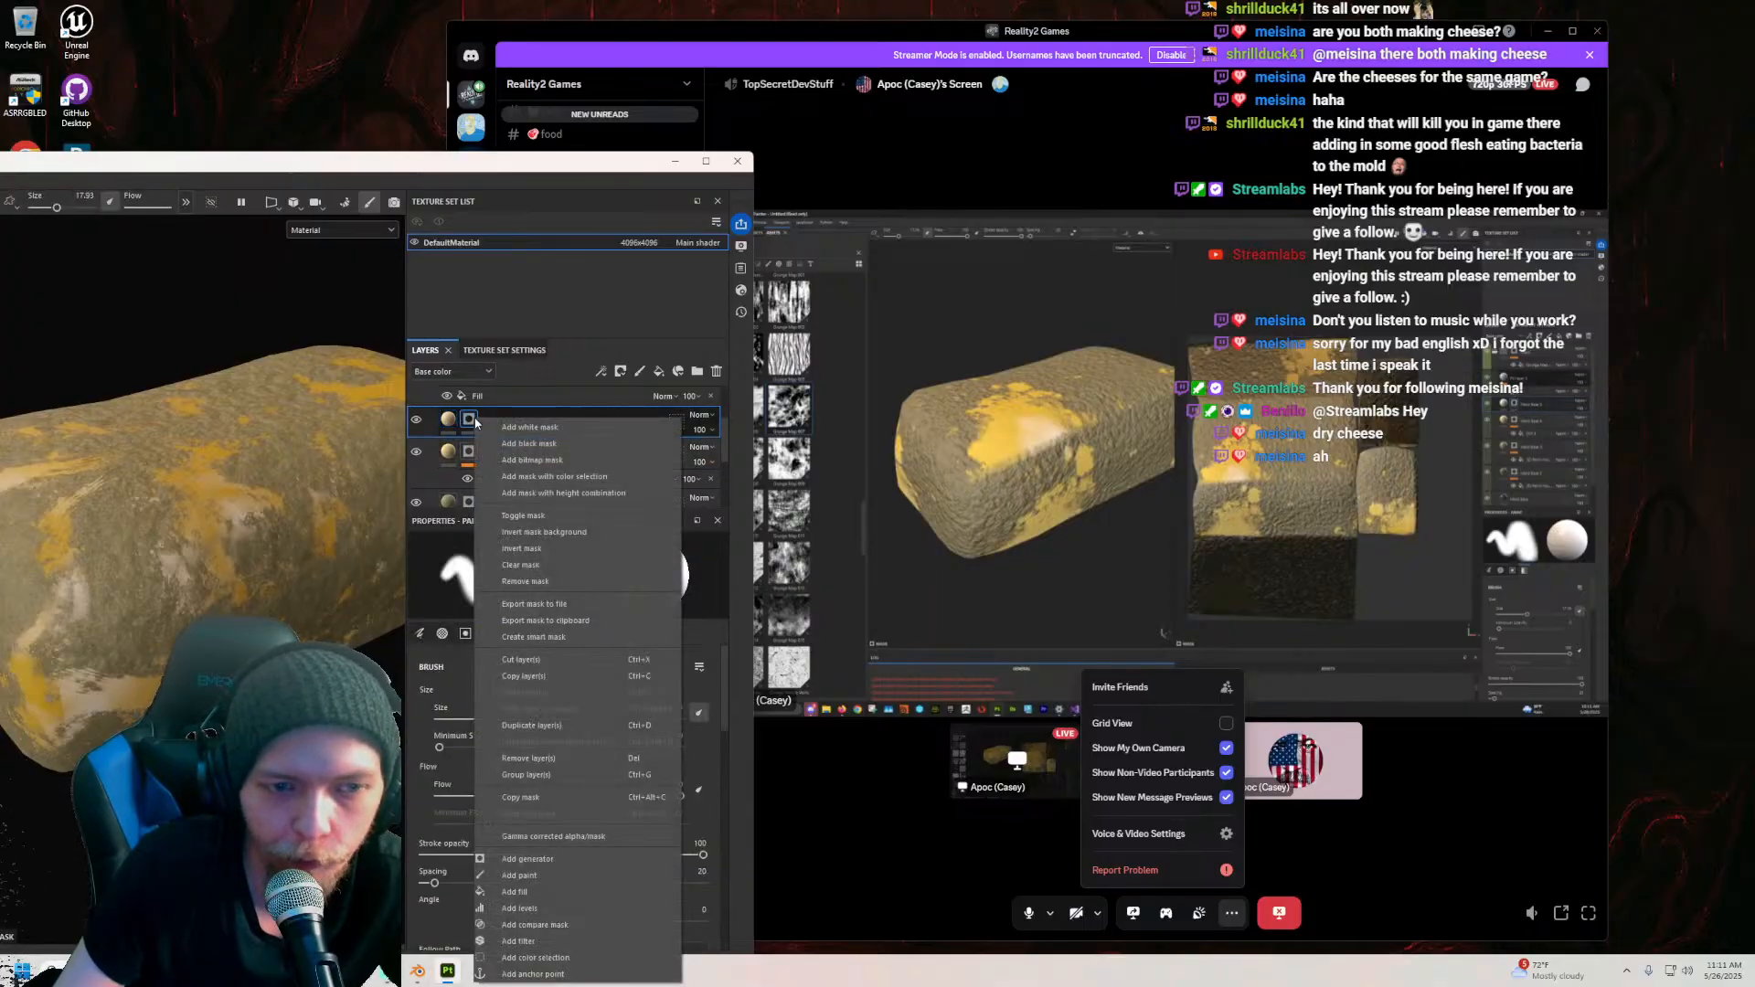
left_click(525, 581)
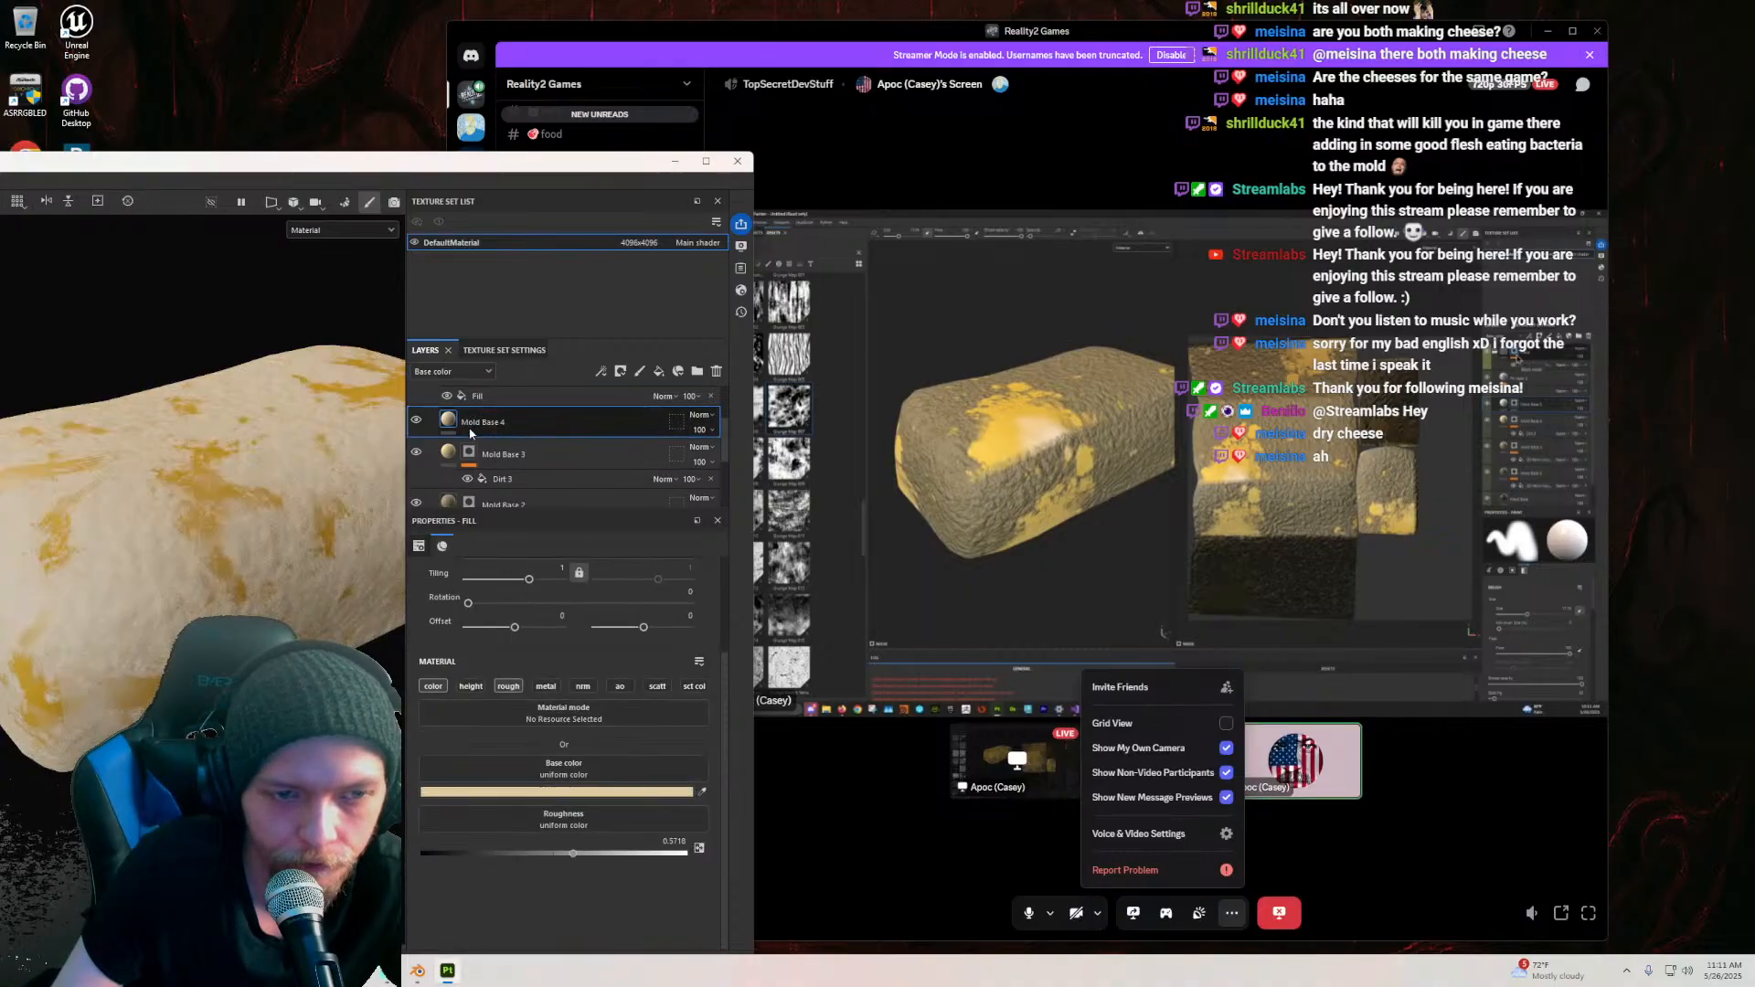
left_click_drag(350, 638, 366, 579, "alt")
scroll(502, 460, "up", 1)
scroll(511, 462, "down", 1)
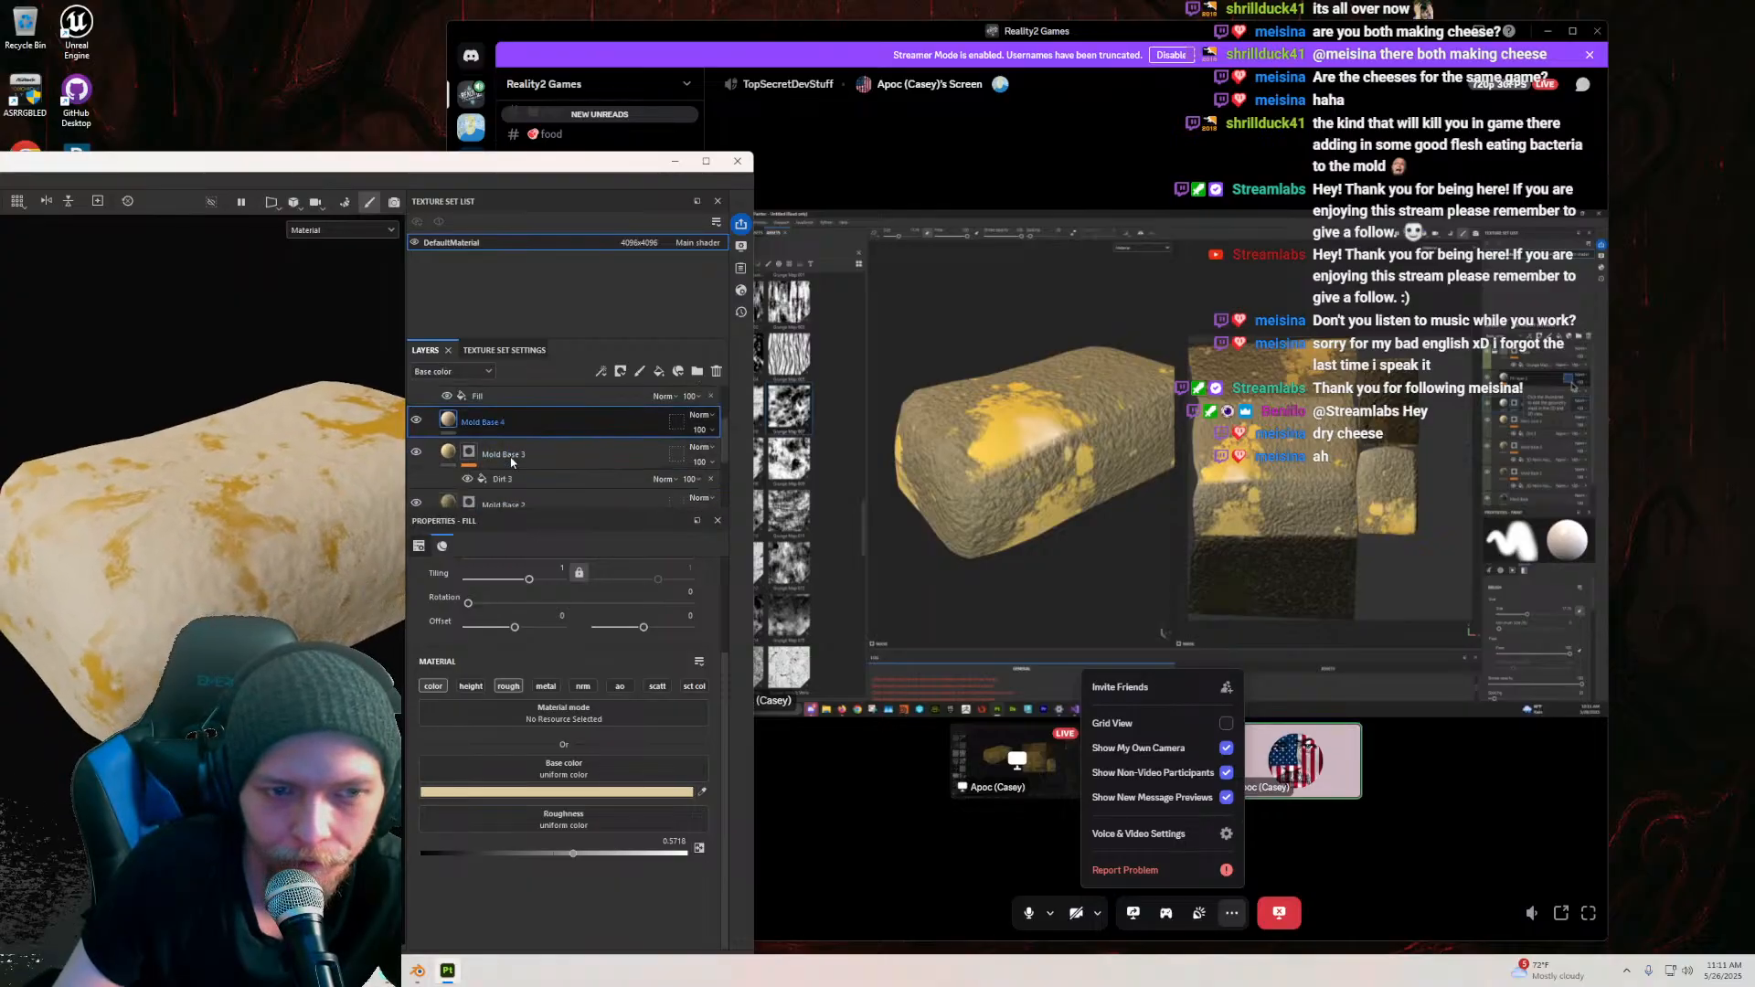
Step: Set the saturation of the Mold Base 4 layer's base color to about 0.25
left_click(588, 791)
left_click_drag(644, 738, 652, 742)
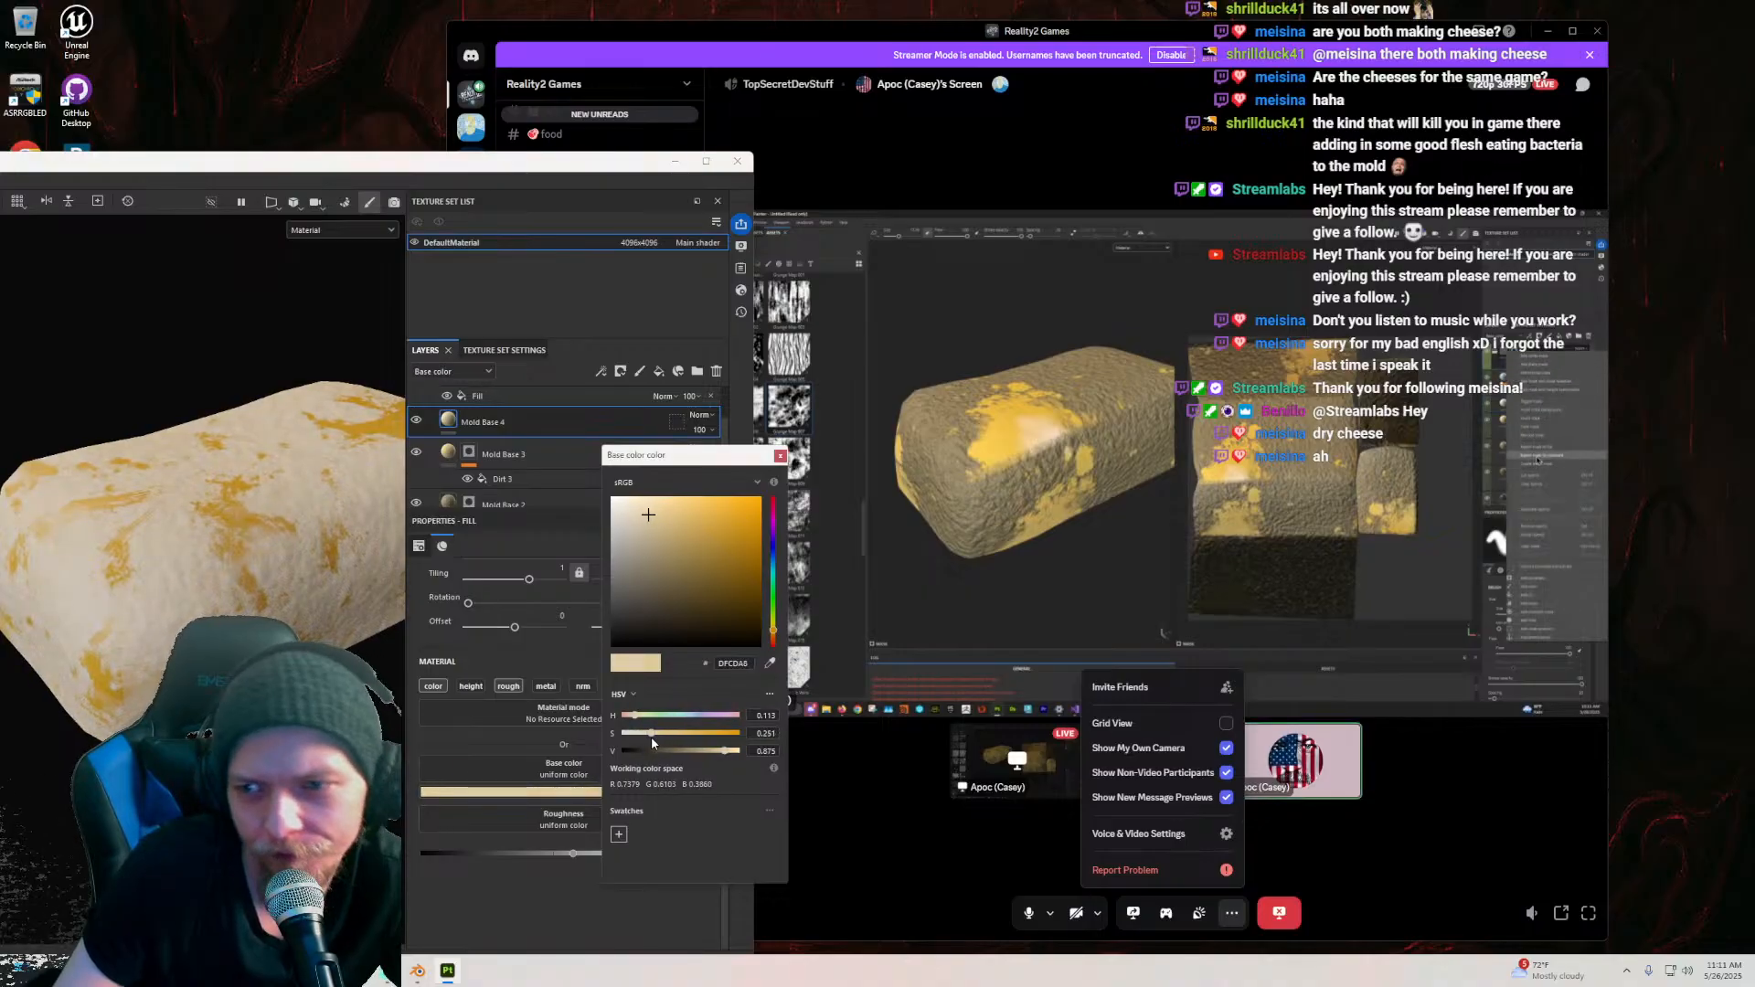
Step: Copy the mask of the Mold folder
scroll(548, 430, "up", 2)
left_click(467, 402)
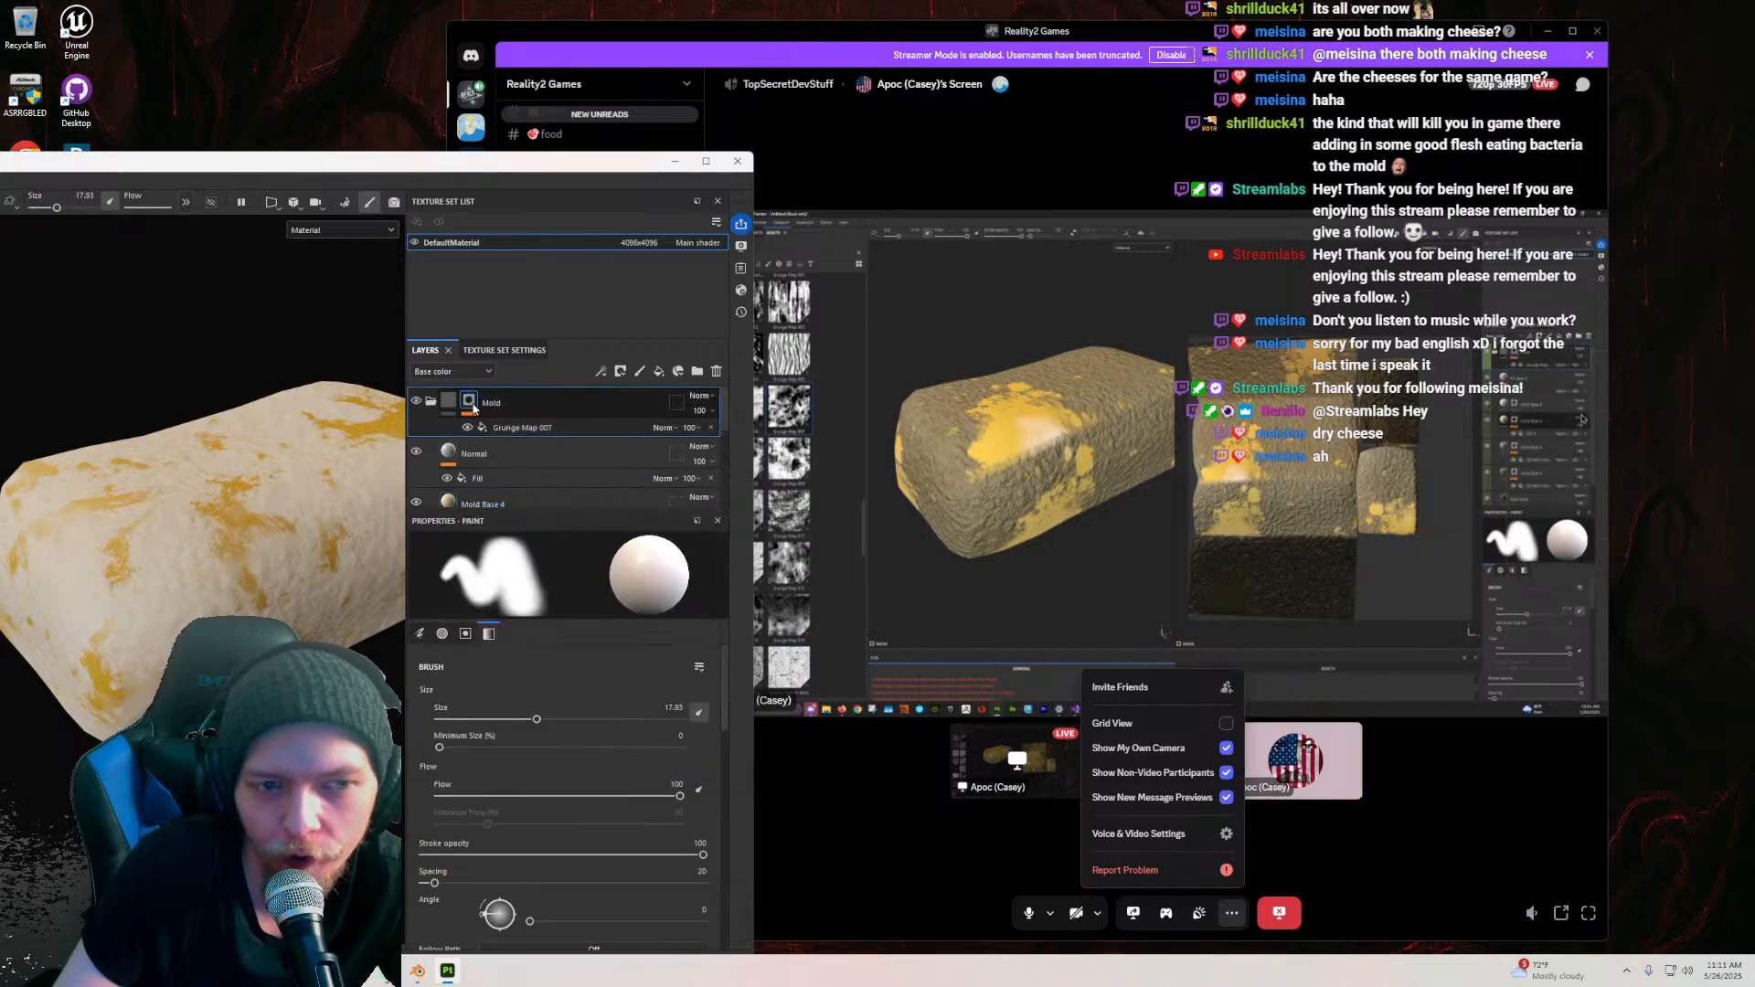
right_click(474, 408)
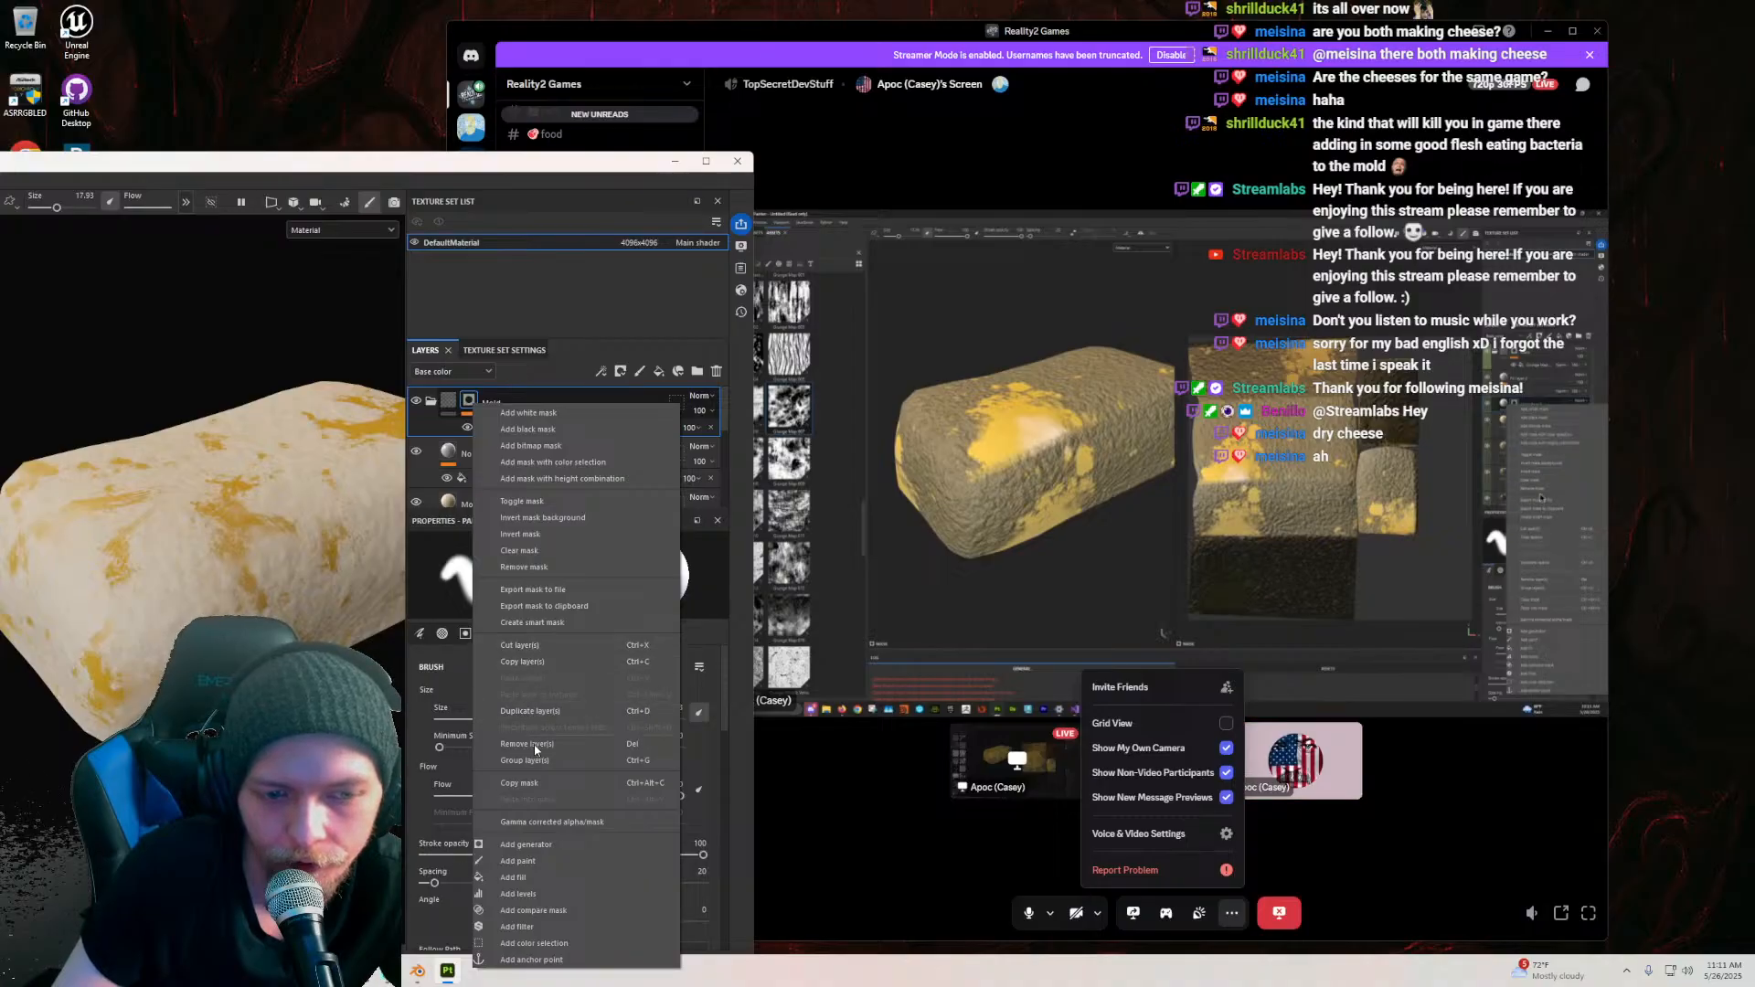
left_click(532, 784)
Step: Add a black mask to the Mold Base 4 layer and paste the copied mask into it
scroll(457, 457, "down", 1)
left_click(454, 464)
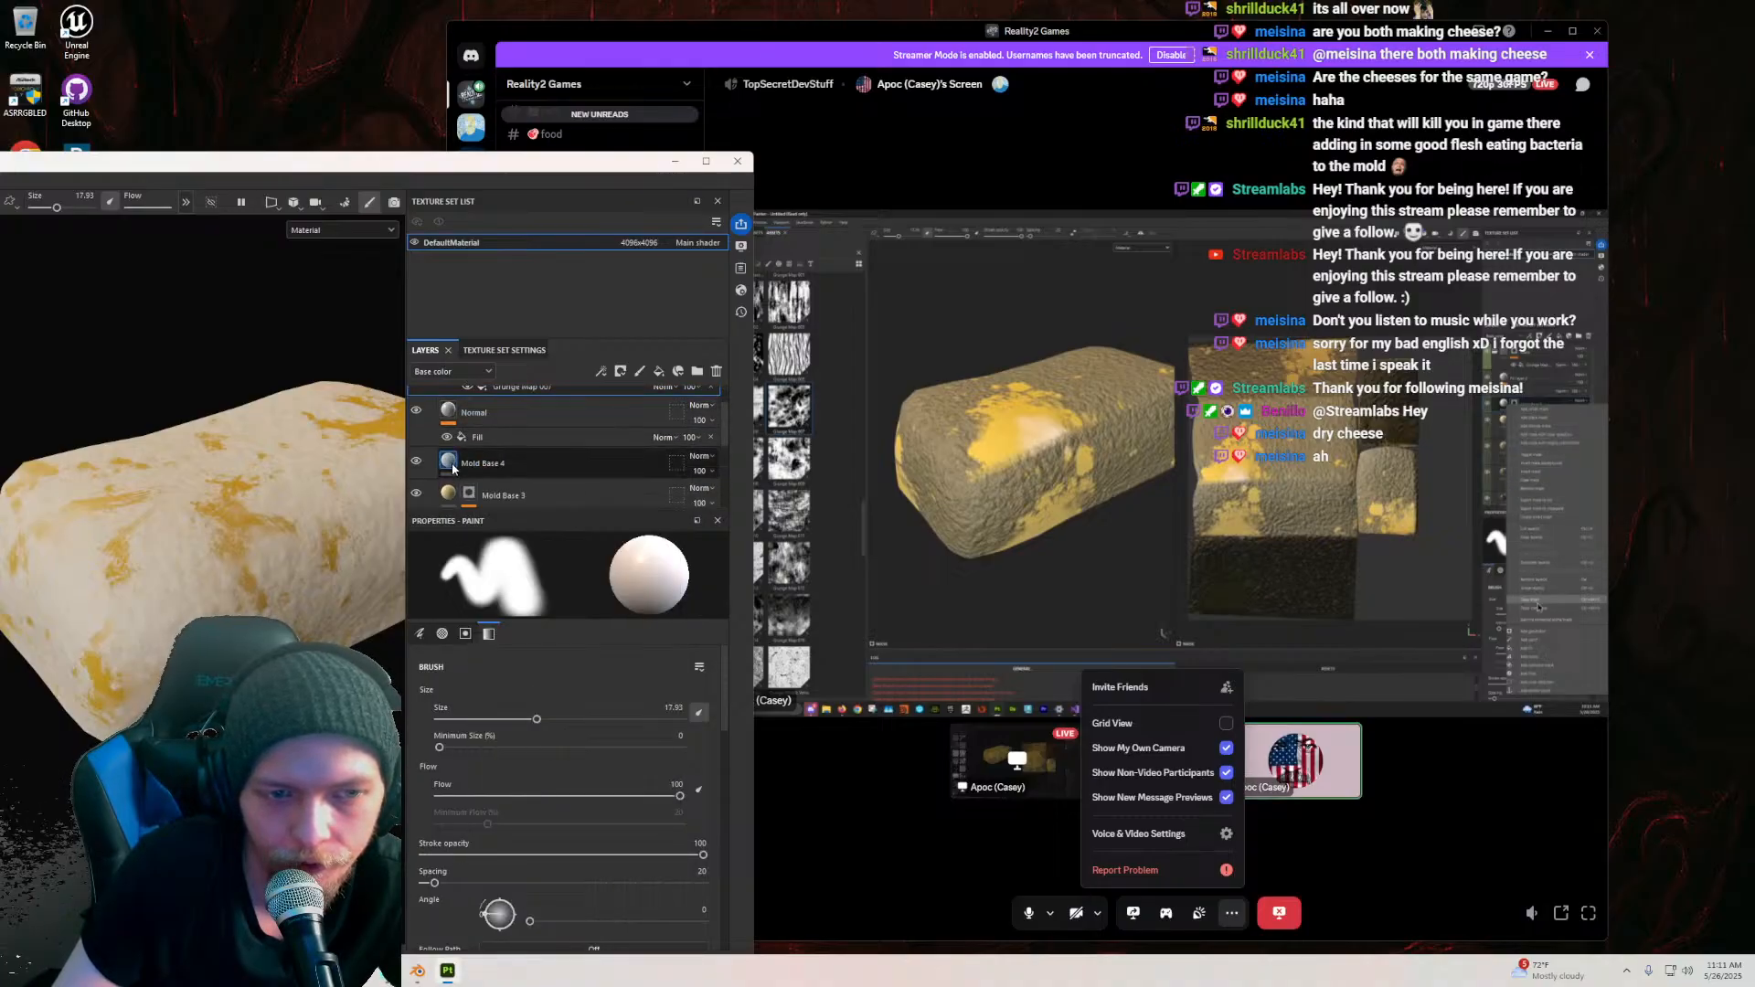
right_click(454, 467)
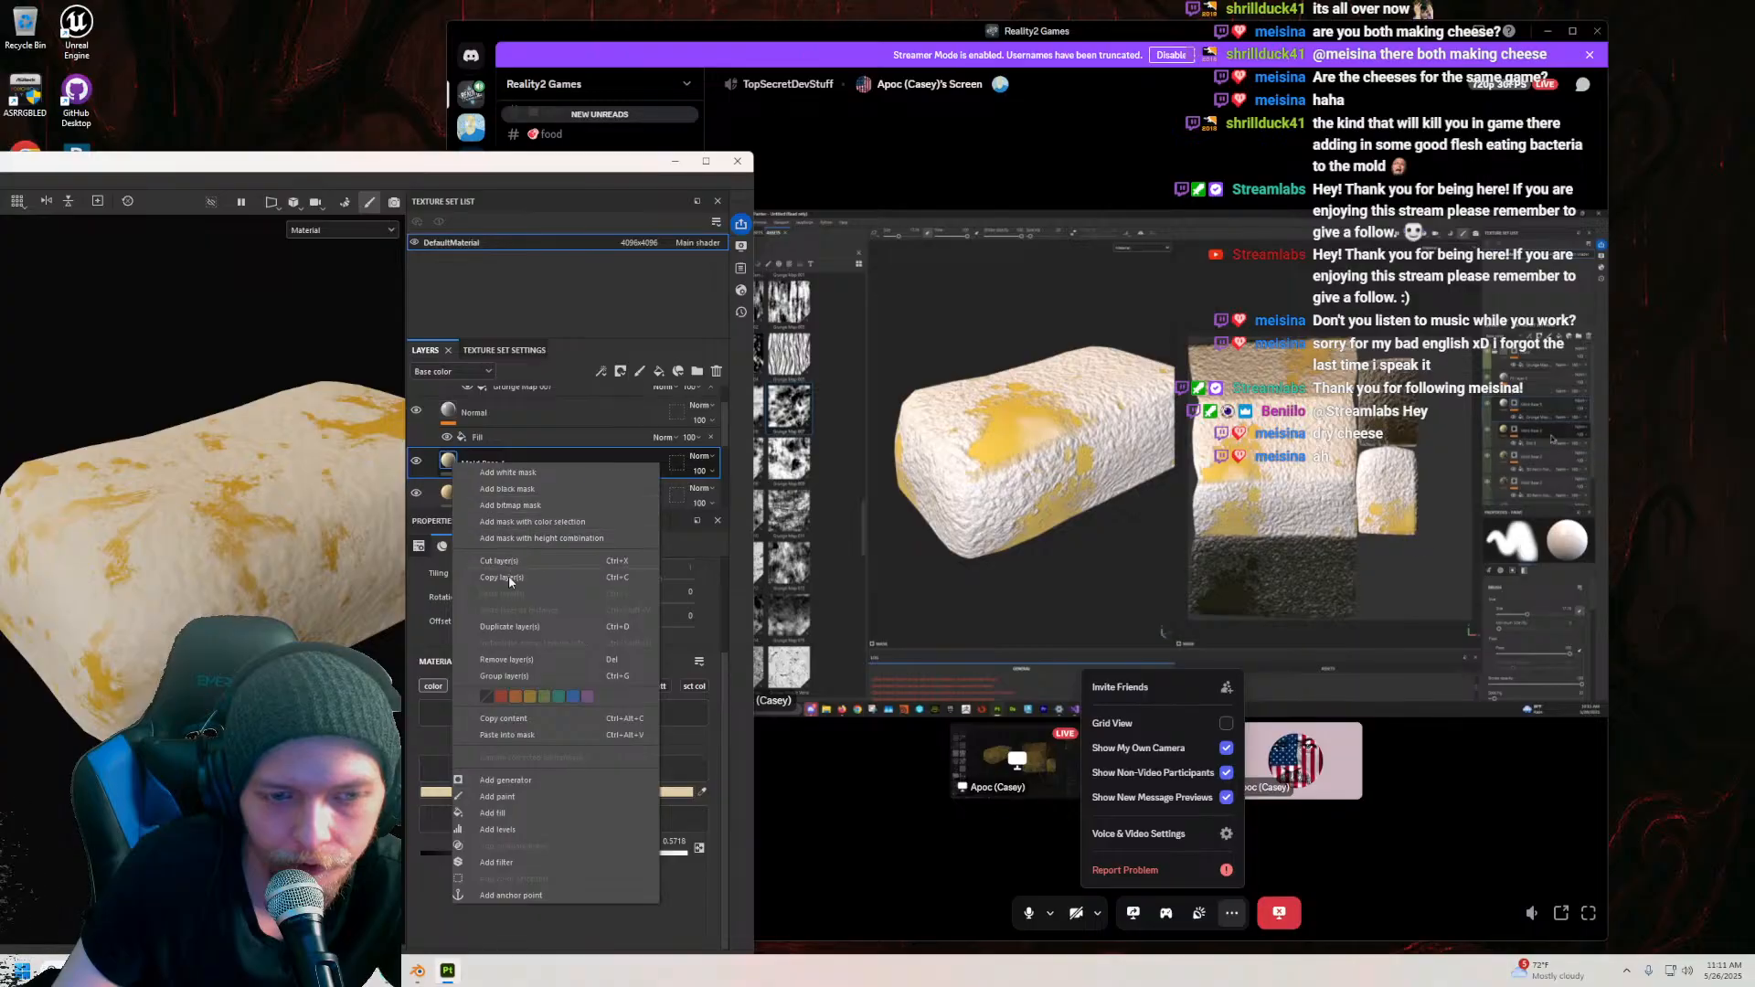
left_click(490, 490)
right_click(474, 466)
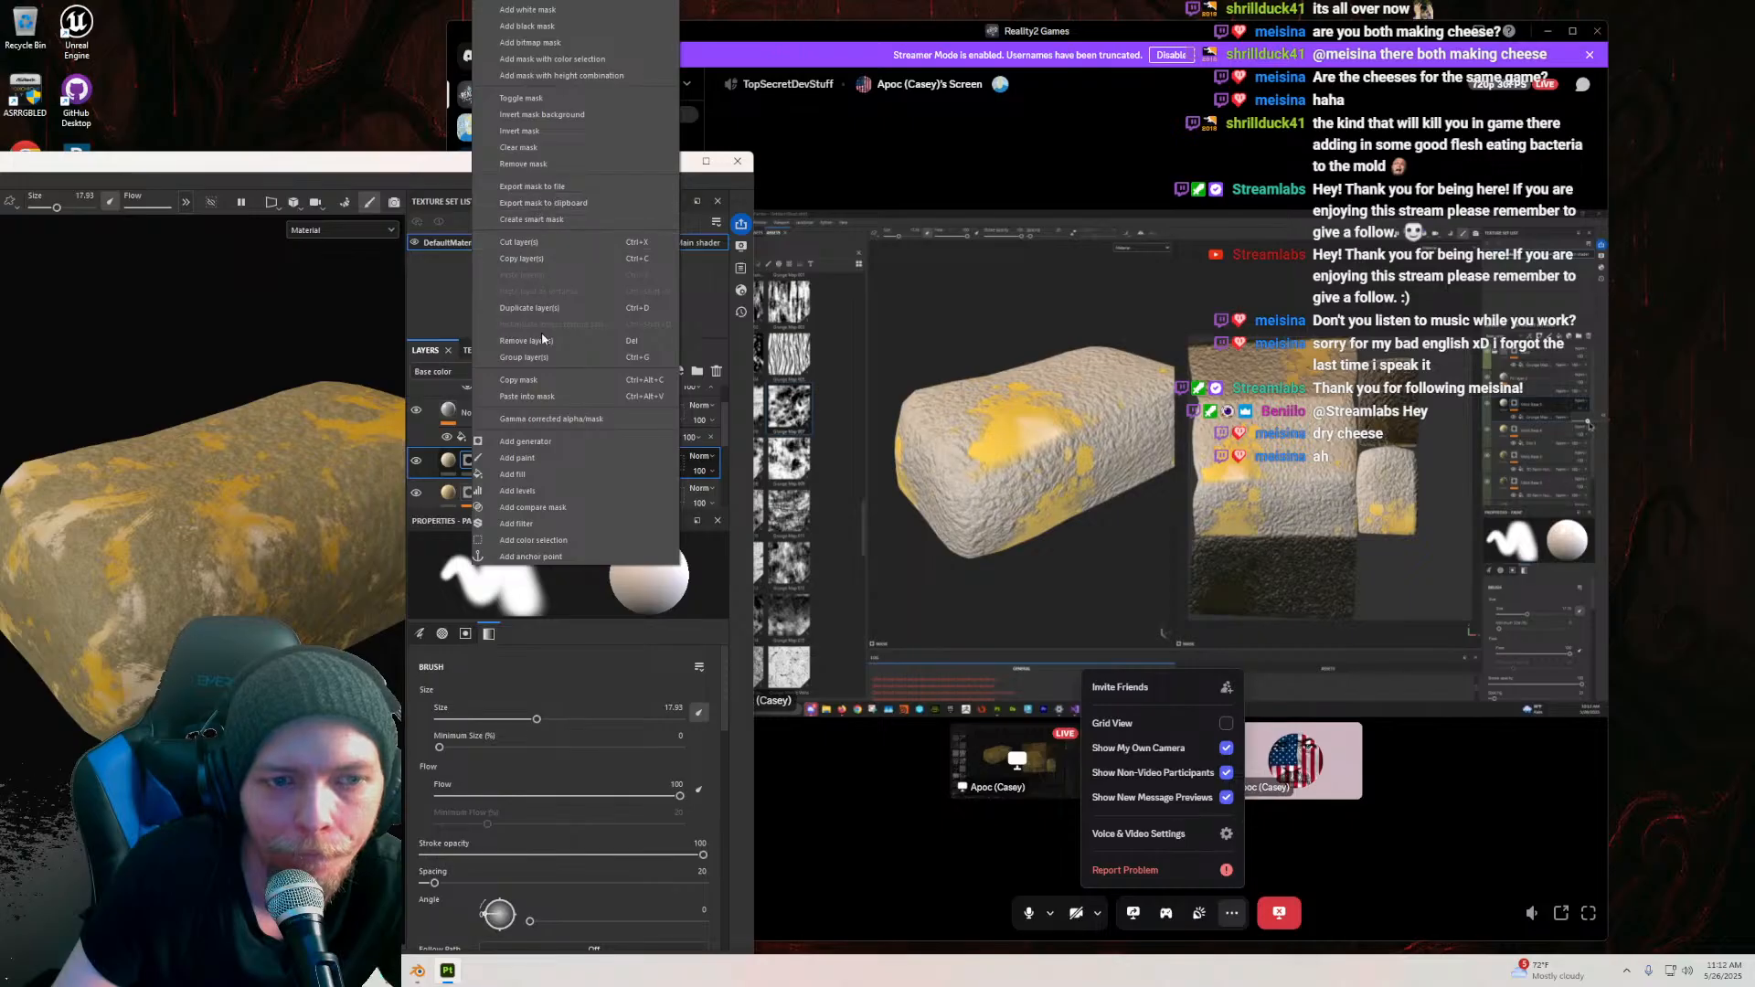
left_click(539, 398)
Step: Lower the opacity of the Mold Base 4 layer to about 38
mouse_move(224, 581)
left_mouse_down("alt")
mouse_move(326, 505)
mouse_move(313, 452)
left_mouse_up("alt")
scroll(579, 459, "up", 2)
scroll(512, 464, "down", 1)
mouse_move(528, 458)
left_mouse_down()
mouse_move(533, 407)
mouse_move(542, 502)
mouse_move(519, 497)
left_mouse_up()
scroll(155, 571, "up", 5)
scroll(155, 578, "down", 3)
left_click_drag(155, 578, 194, 551, "alt")
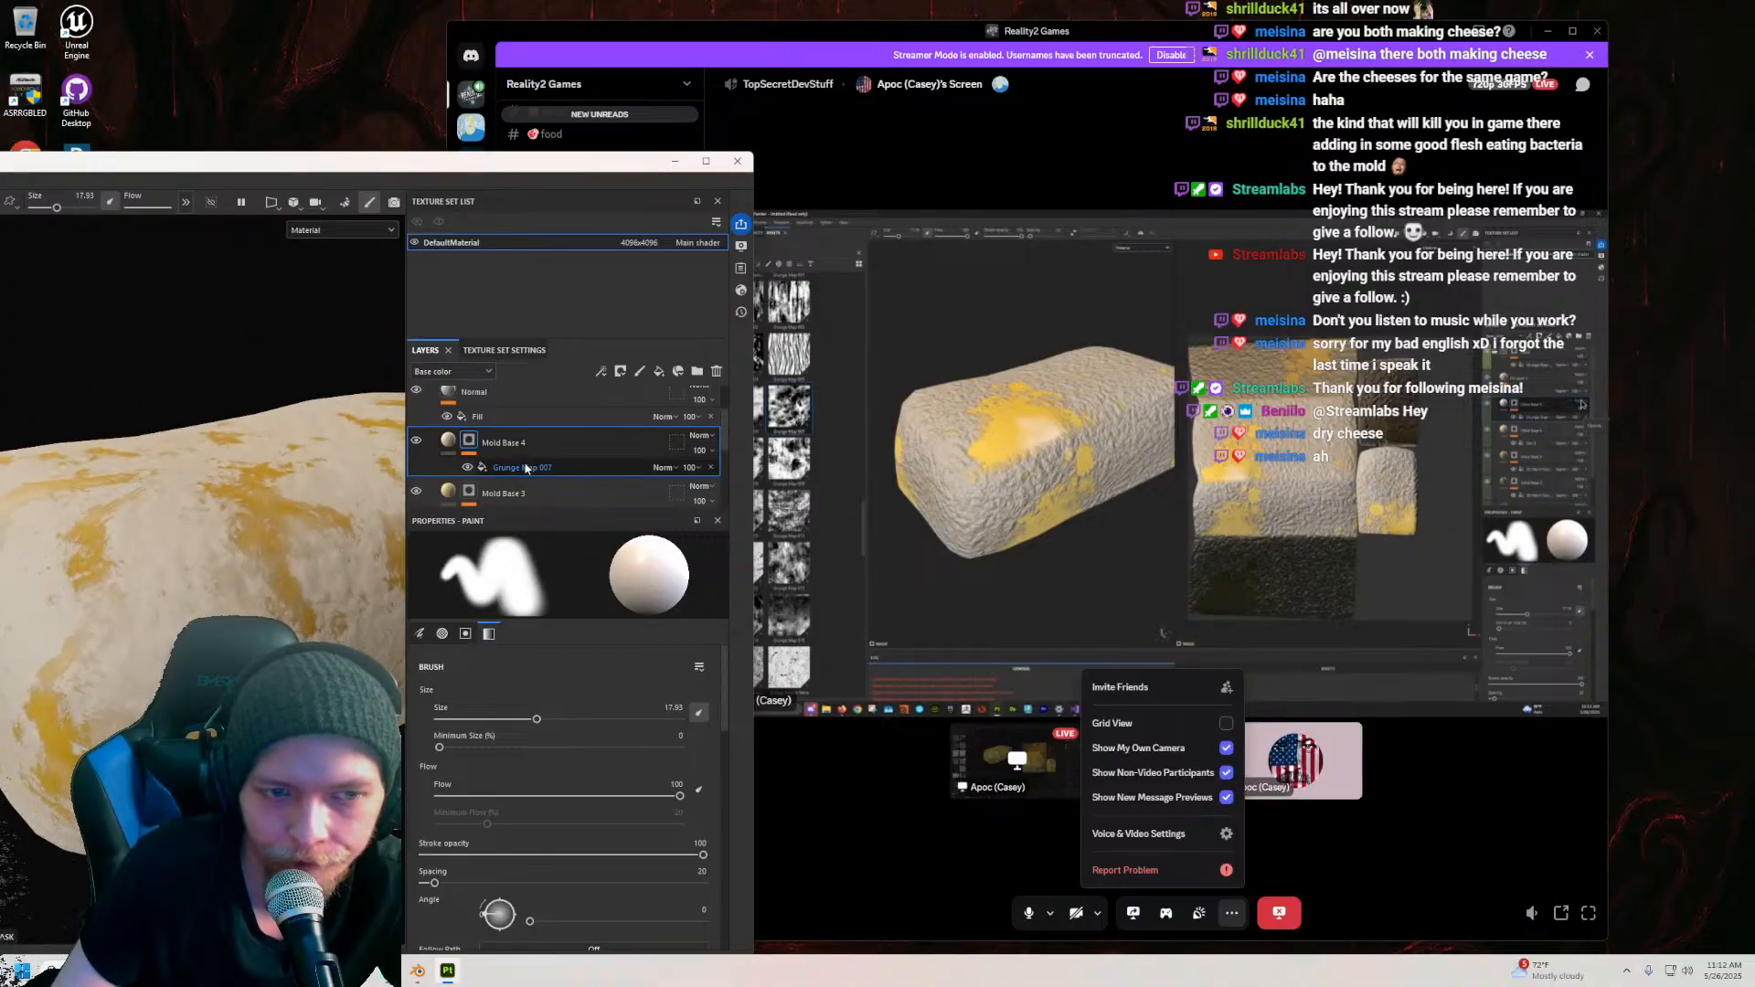
left_click(447, 438)
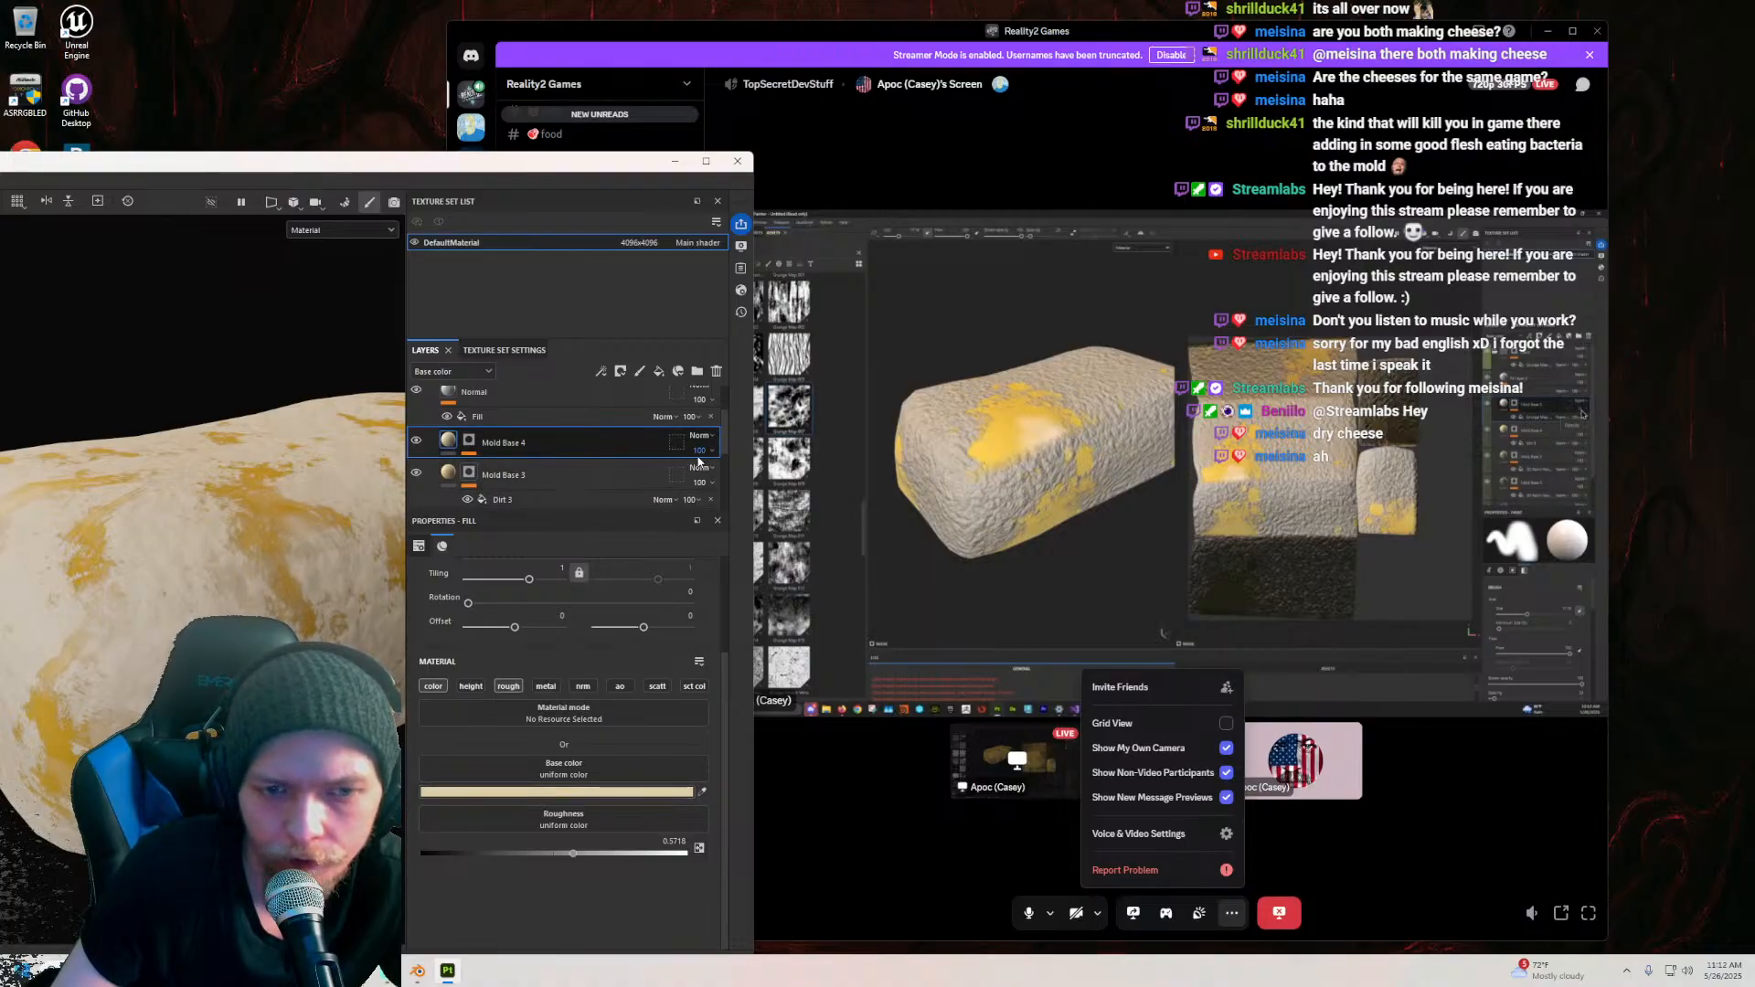
left_click_drag(722, 475, 716, 477)
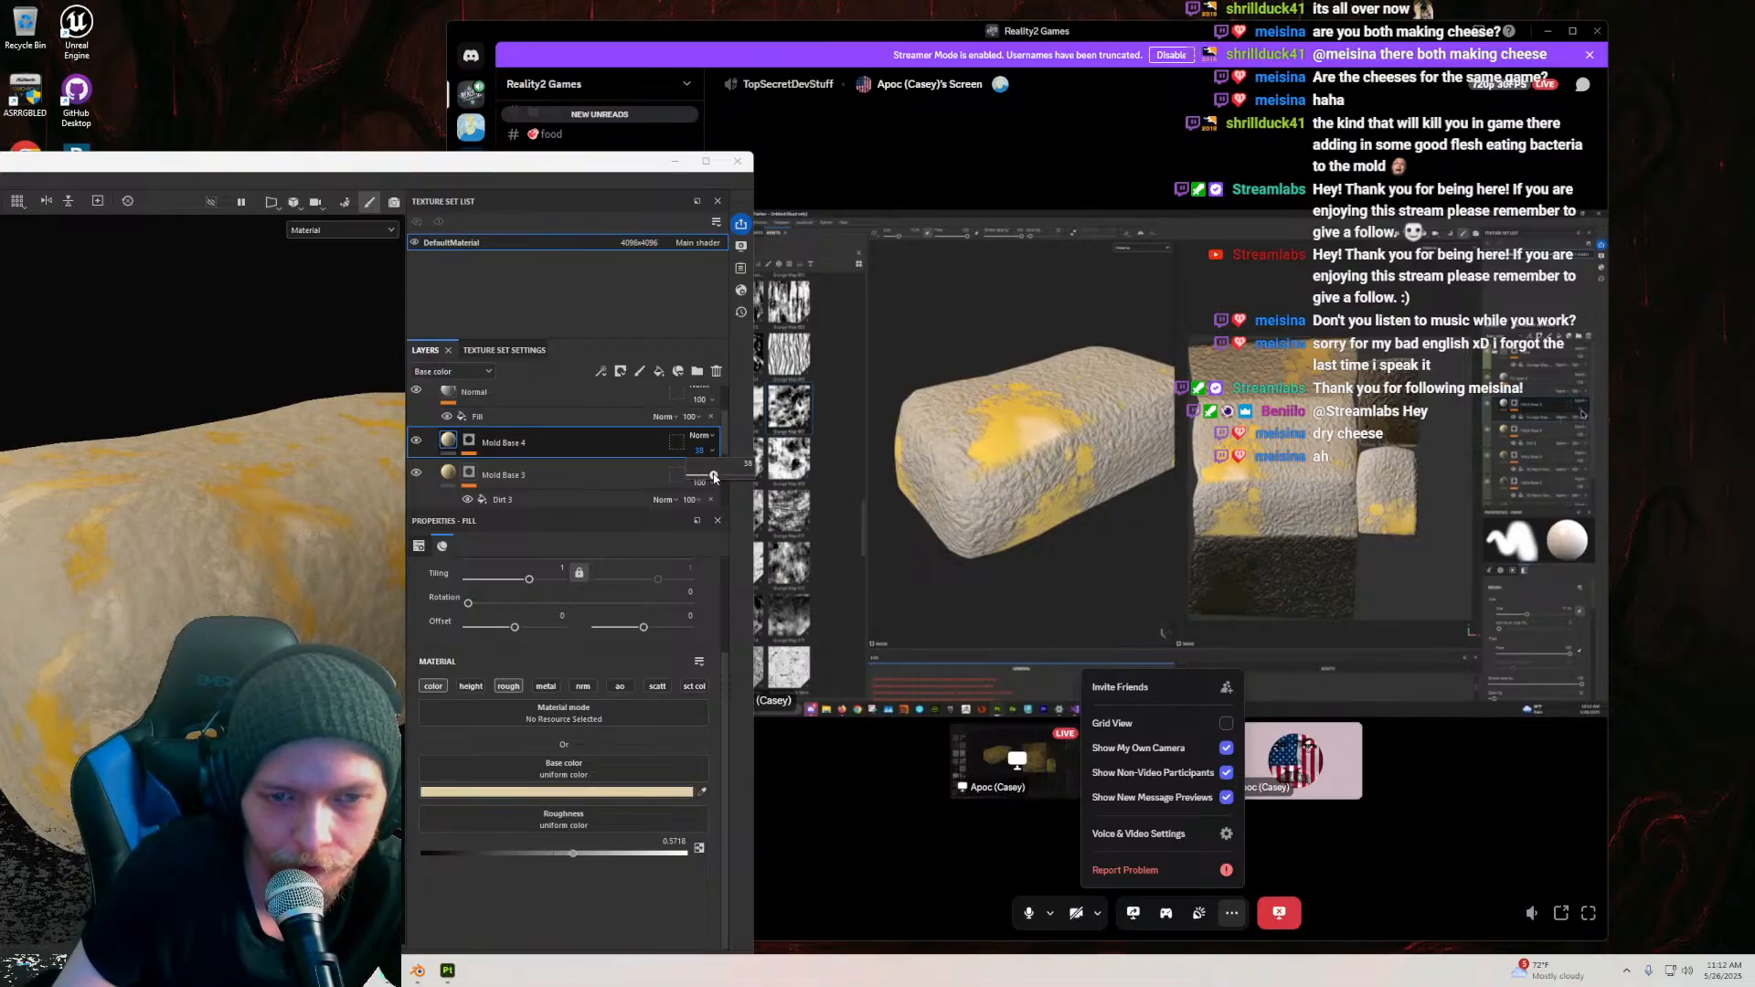
Step: Examine the Normal layer's height settings and the parameters of its 3D Ridged Noise Fractal fill against the cheese surface
scroll(476, 429, "up", 2)
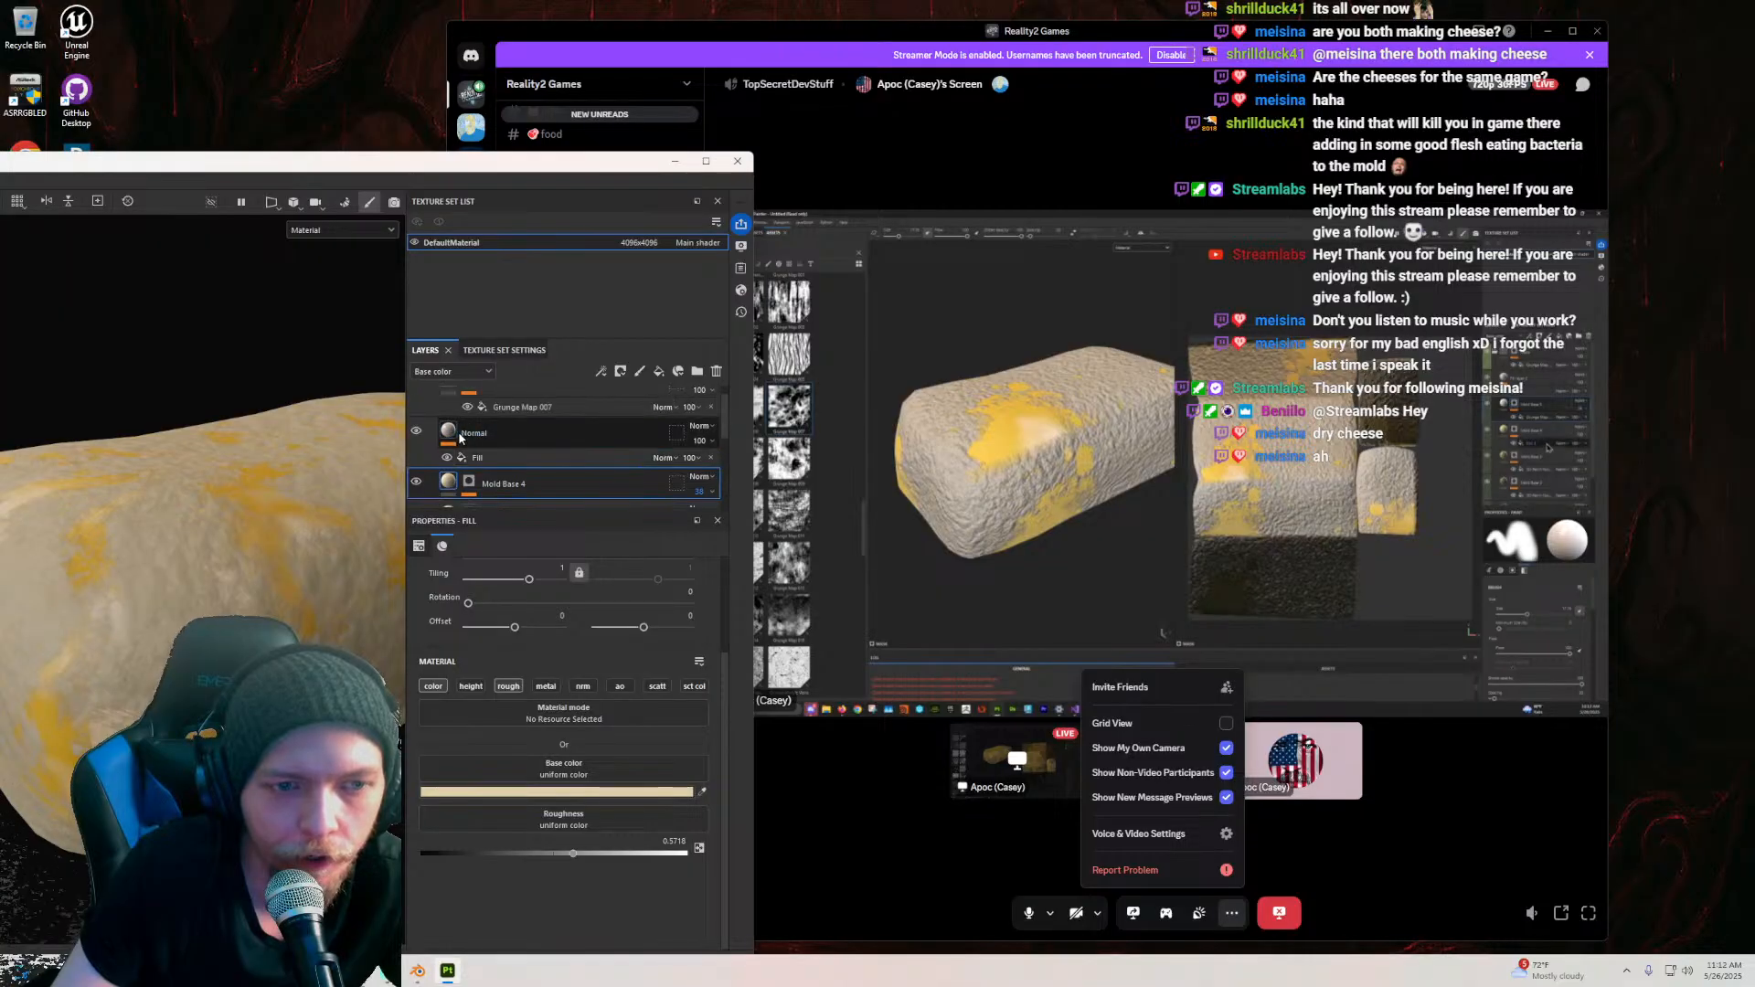
left_click(450, 432)
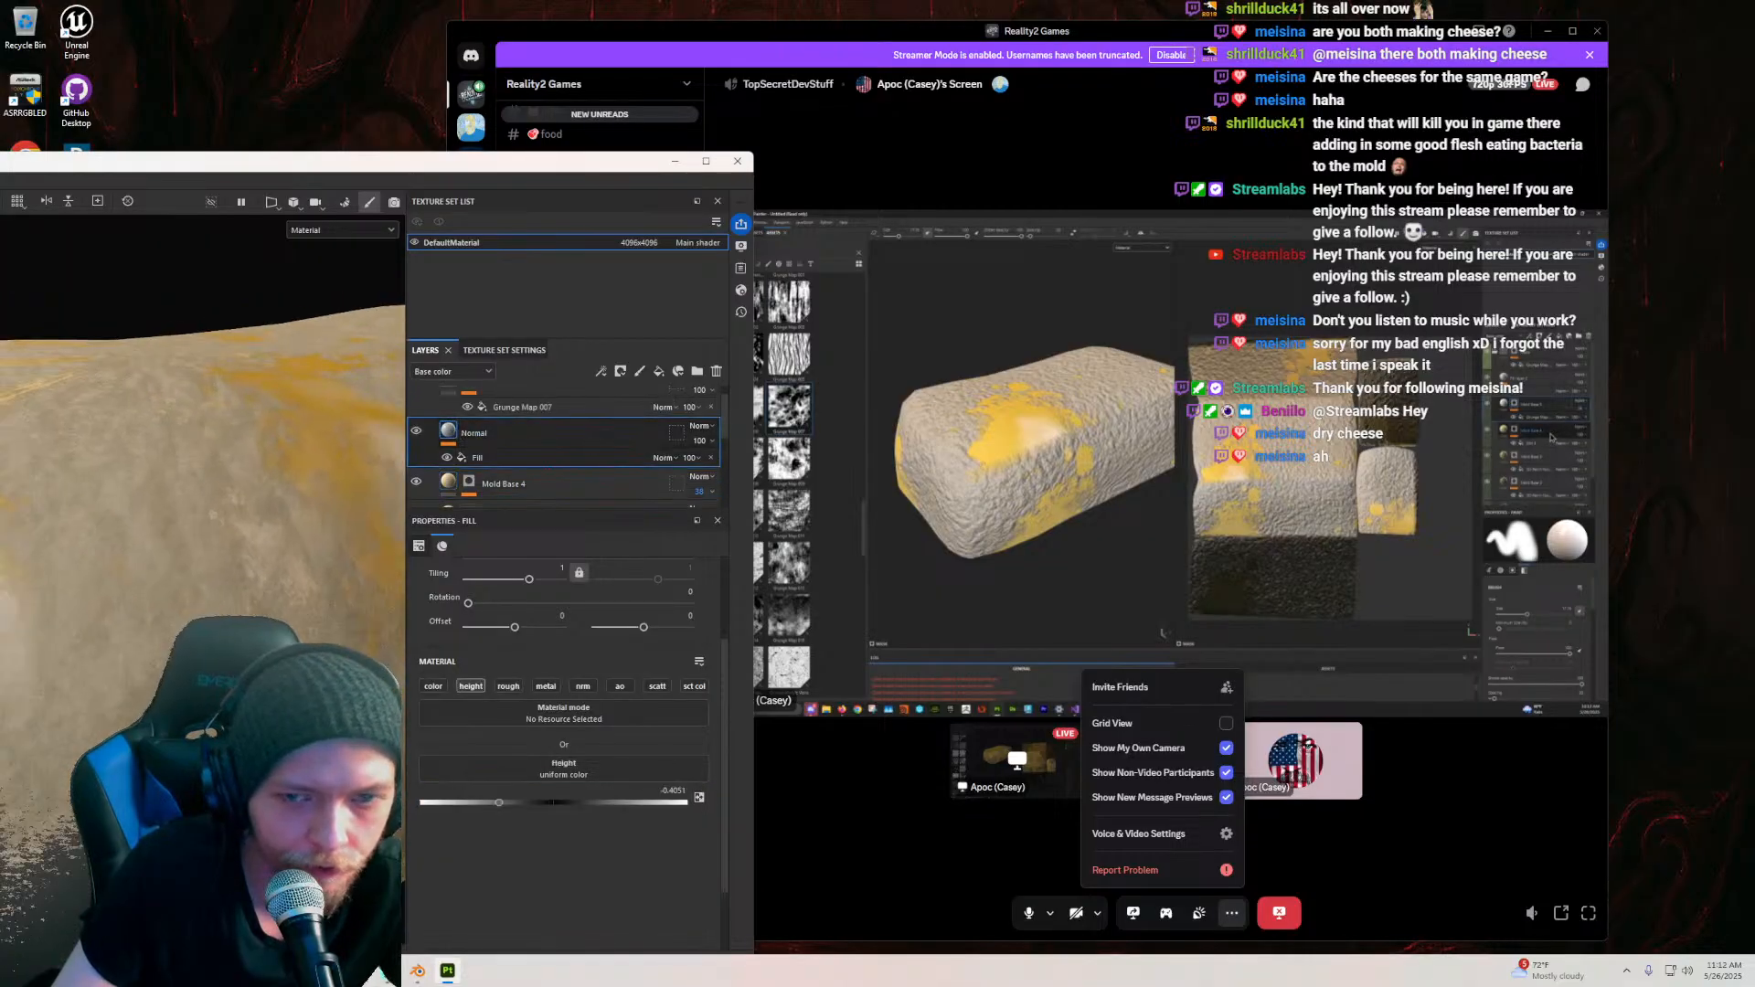
left_click_drag(274, 512, 212, 606, "alt")
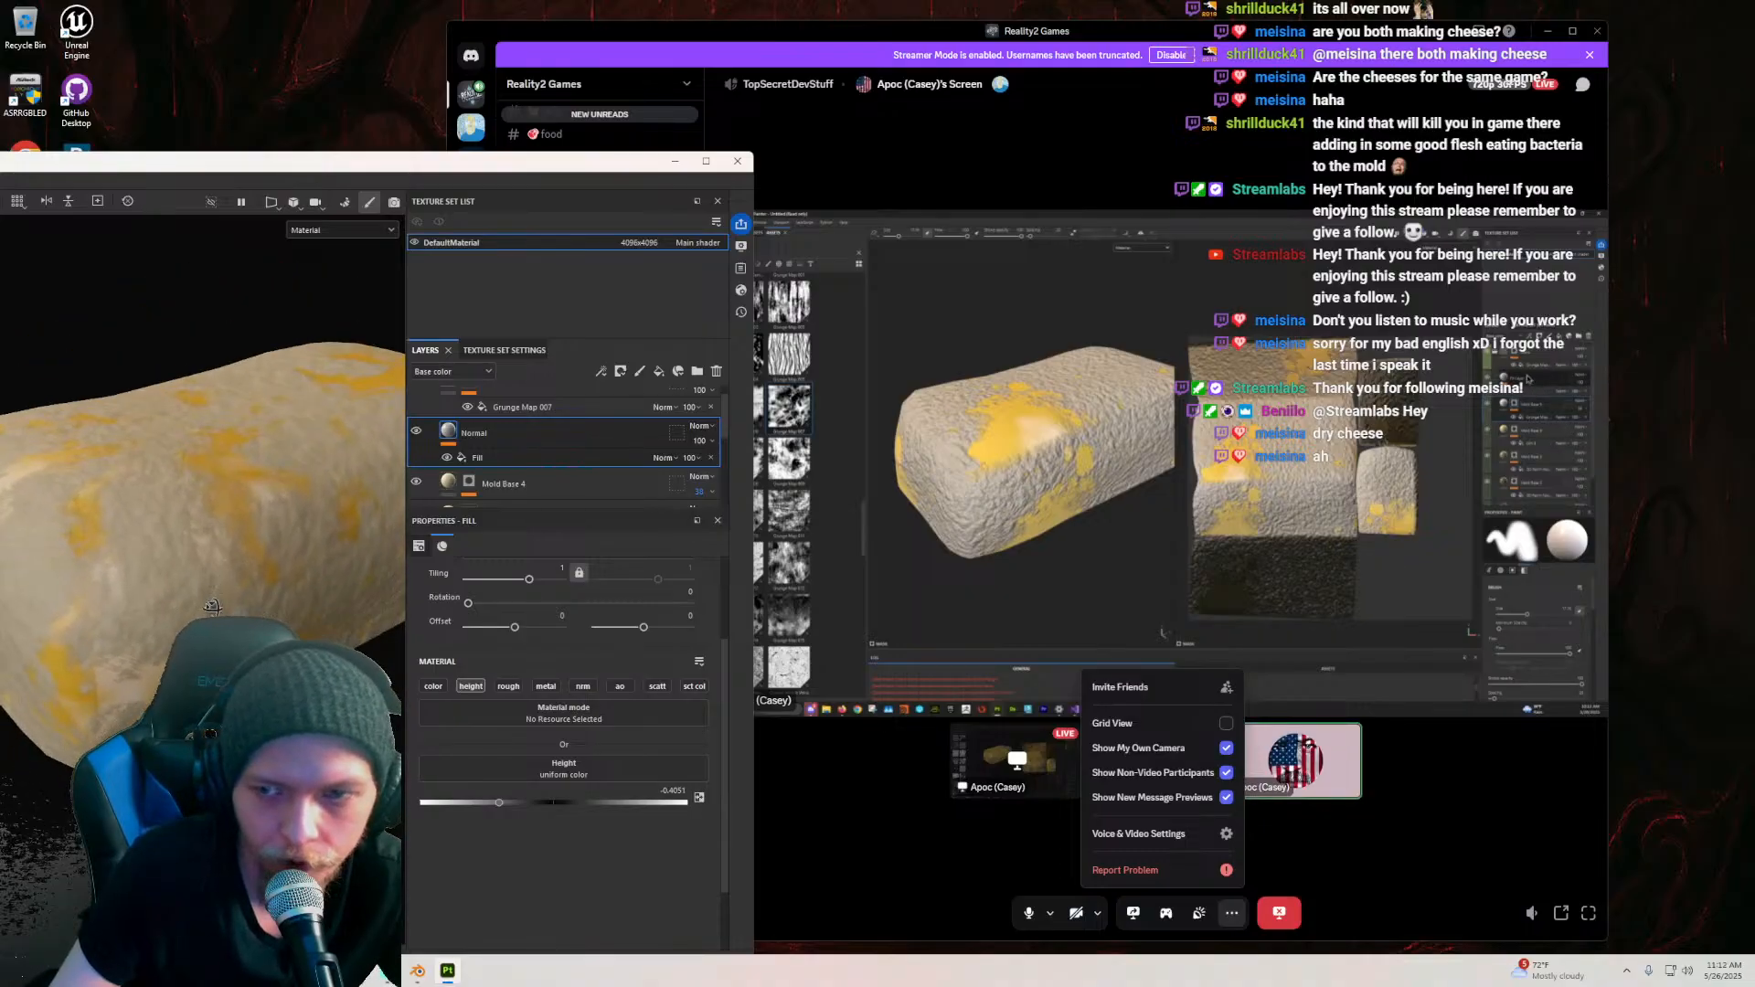
scroll(540, 459, "up", 1)
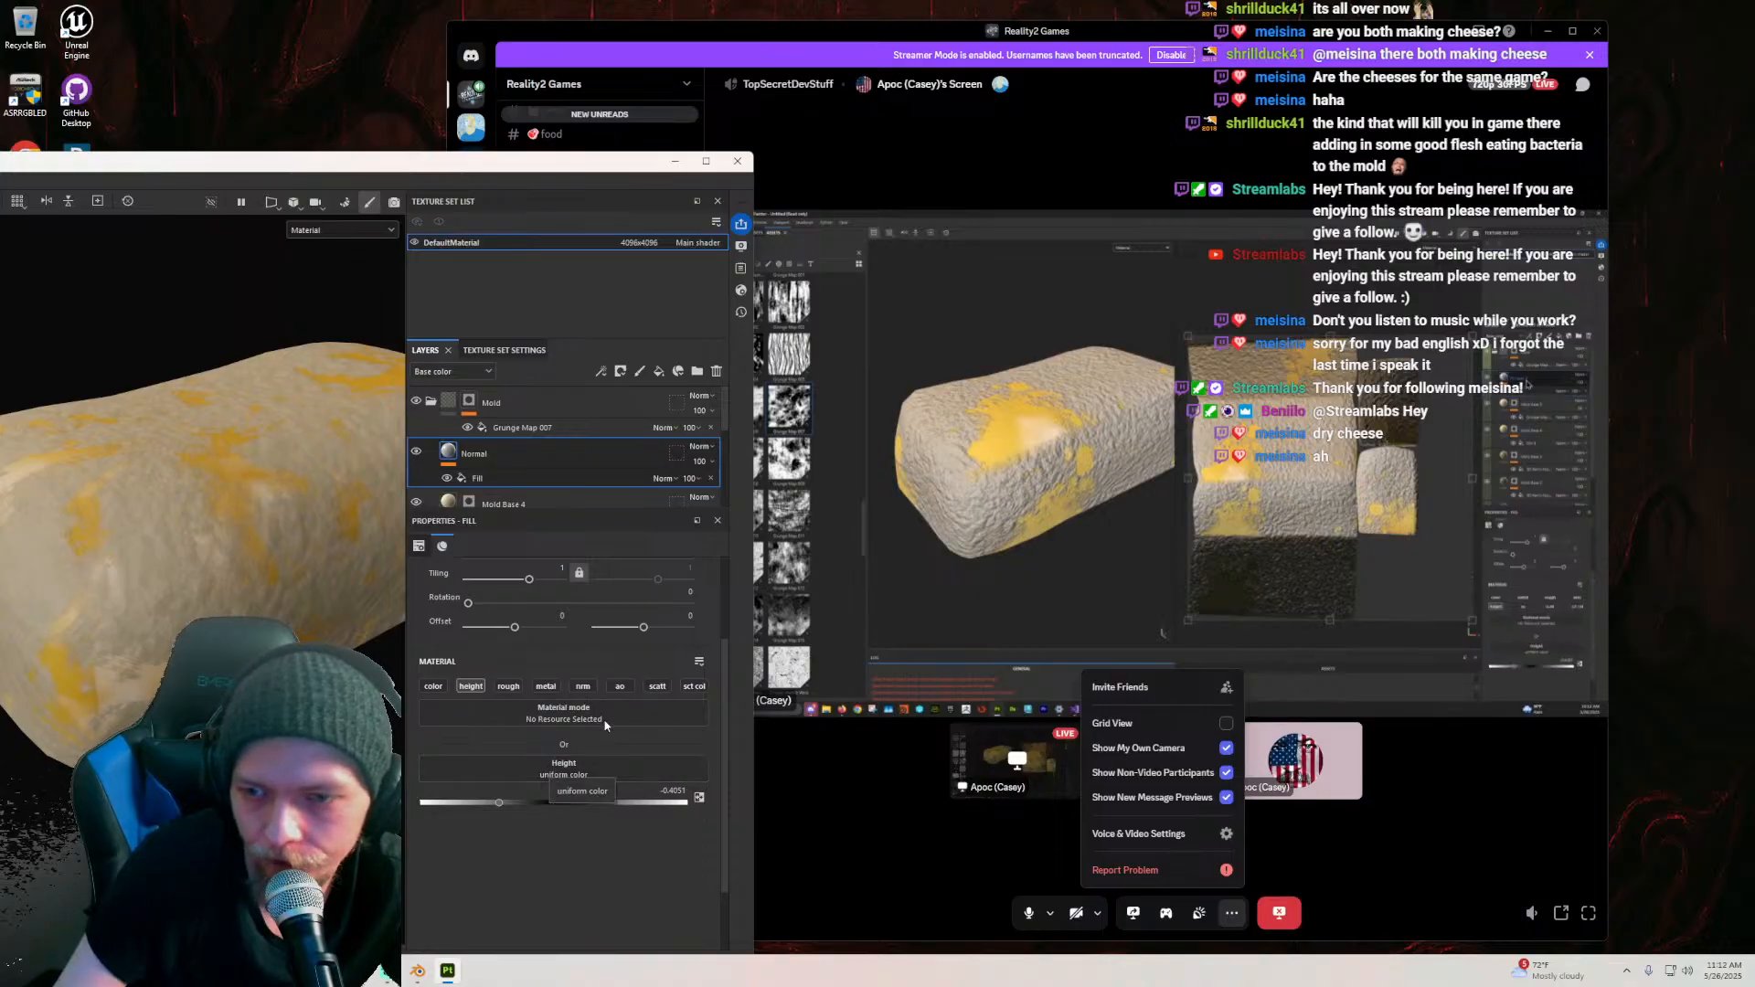
scroll(530, 733, "up", 3)
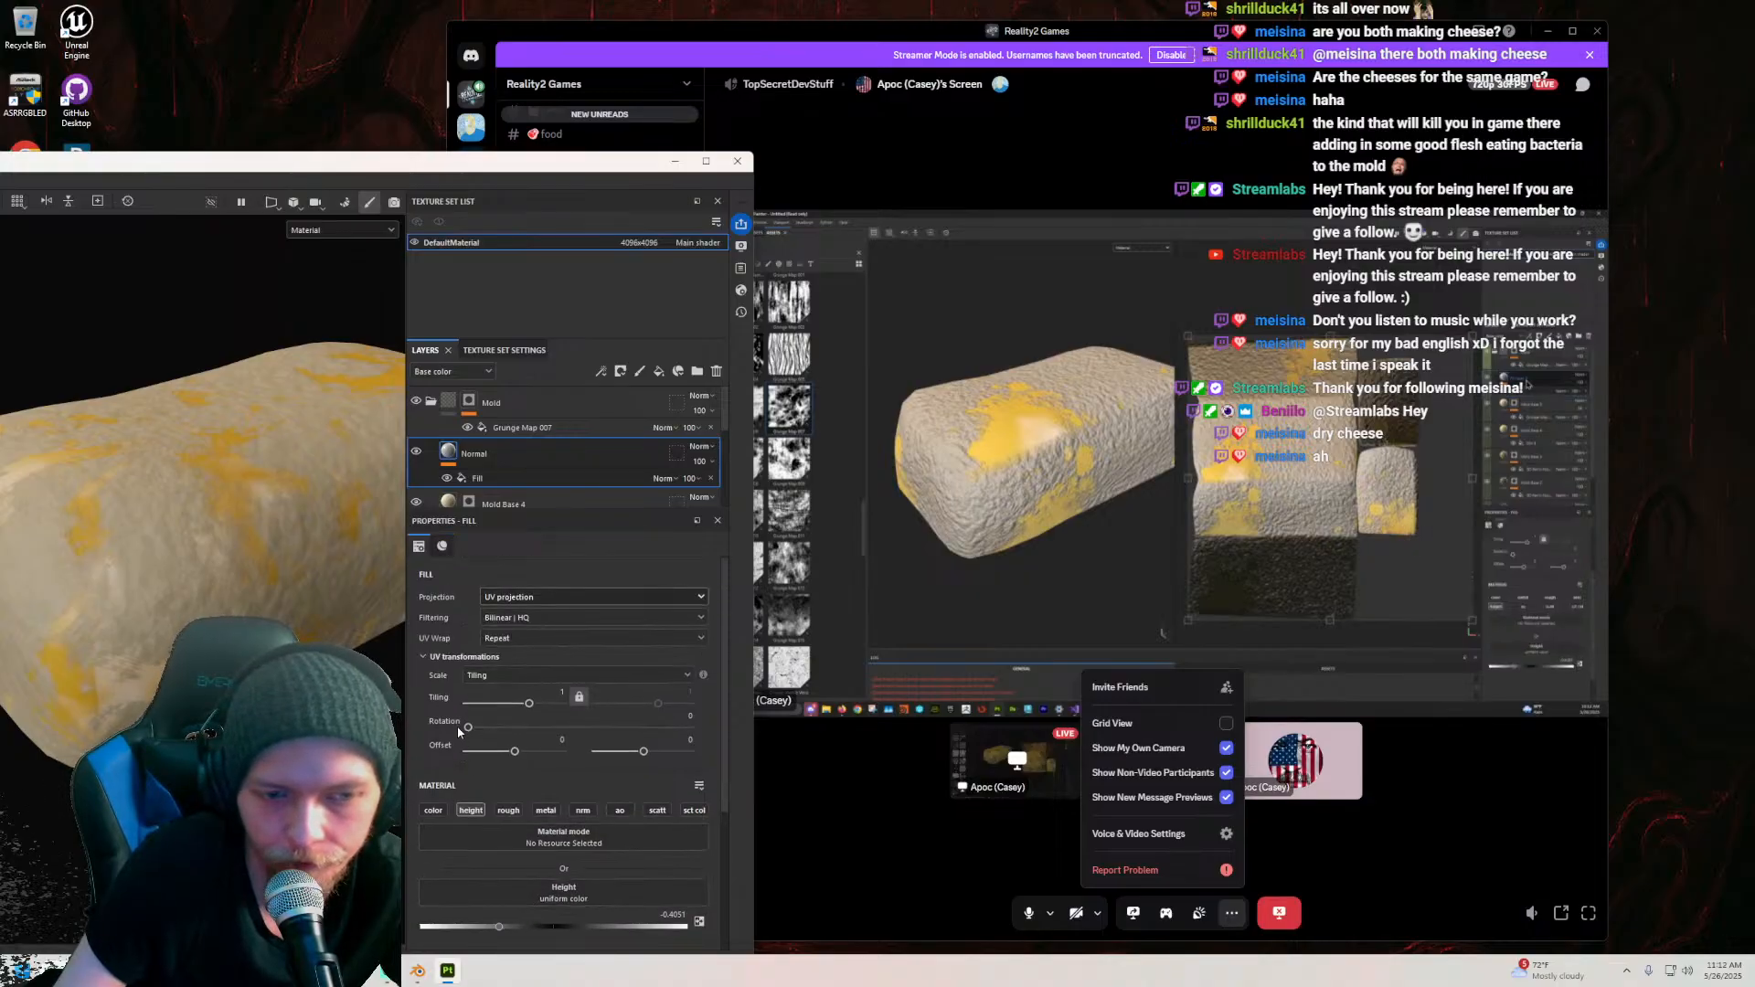
left_click_drag(294, 632, 210, 530, "alt")
left_click(492, 479)
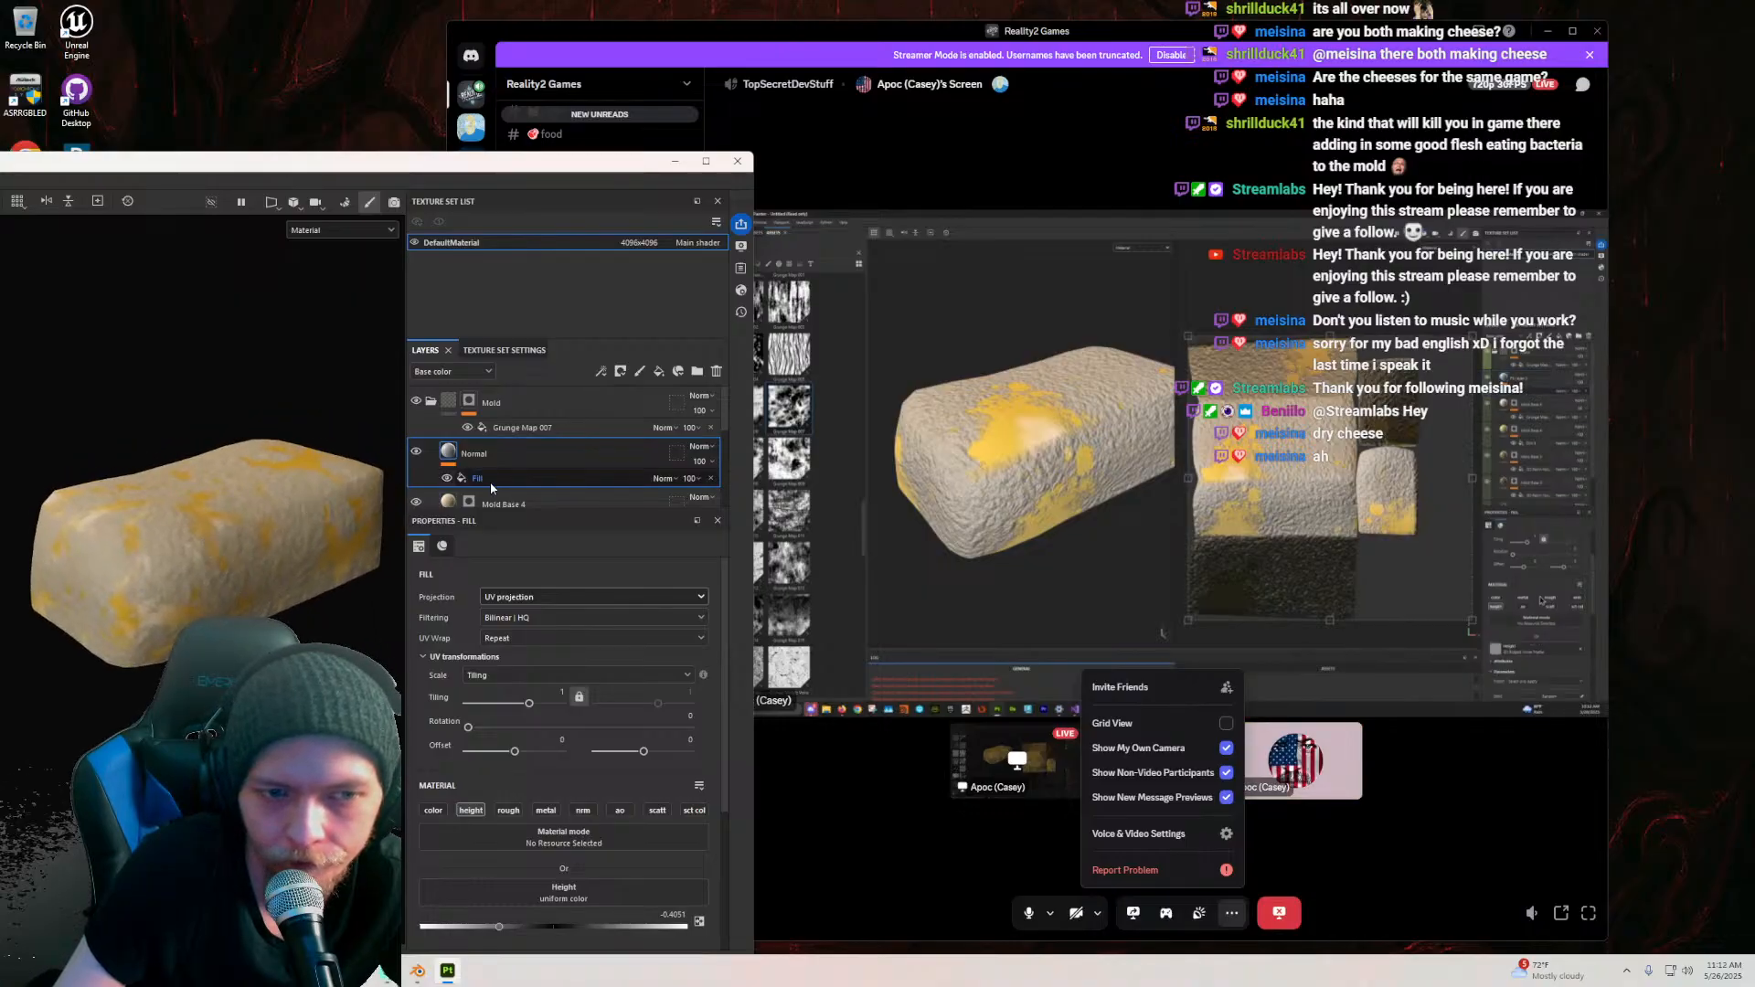
scroll(424, 850, "down", 9)
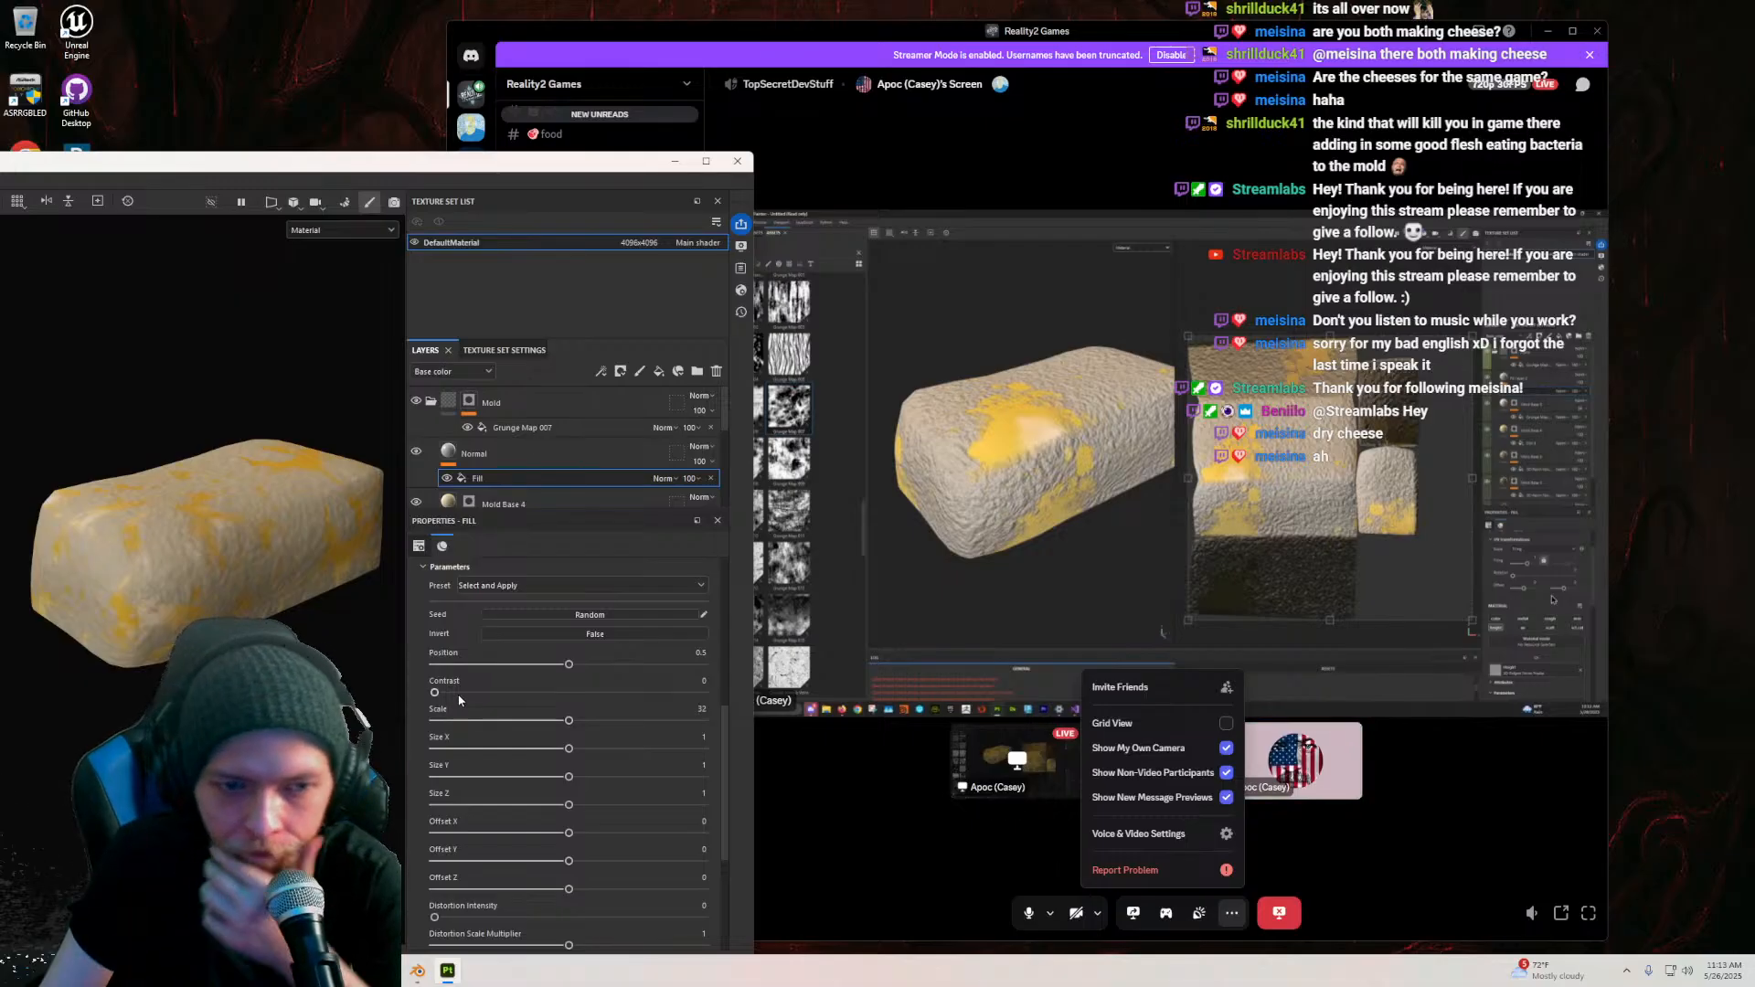
scroll(466, 723, "up", 5)
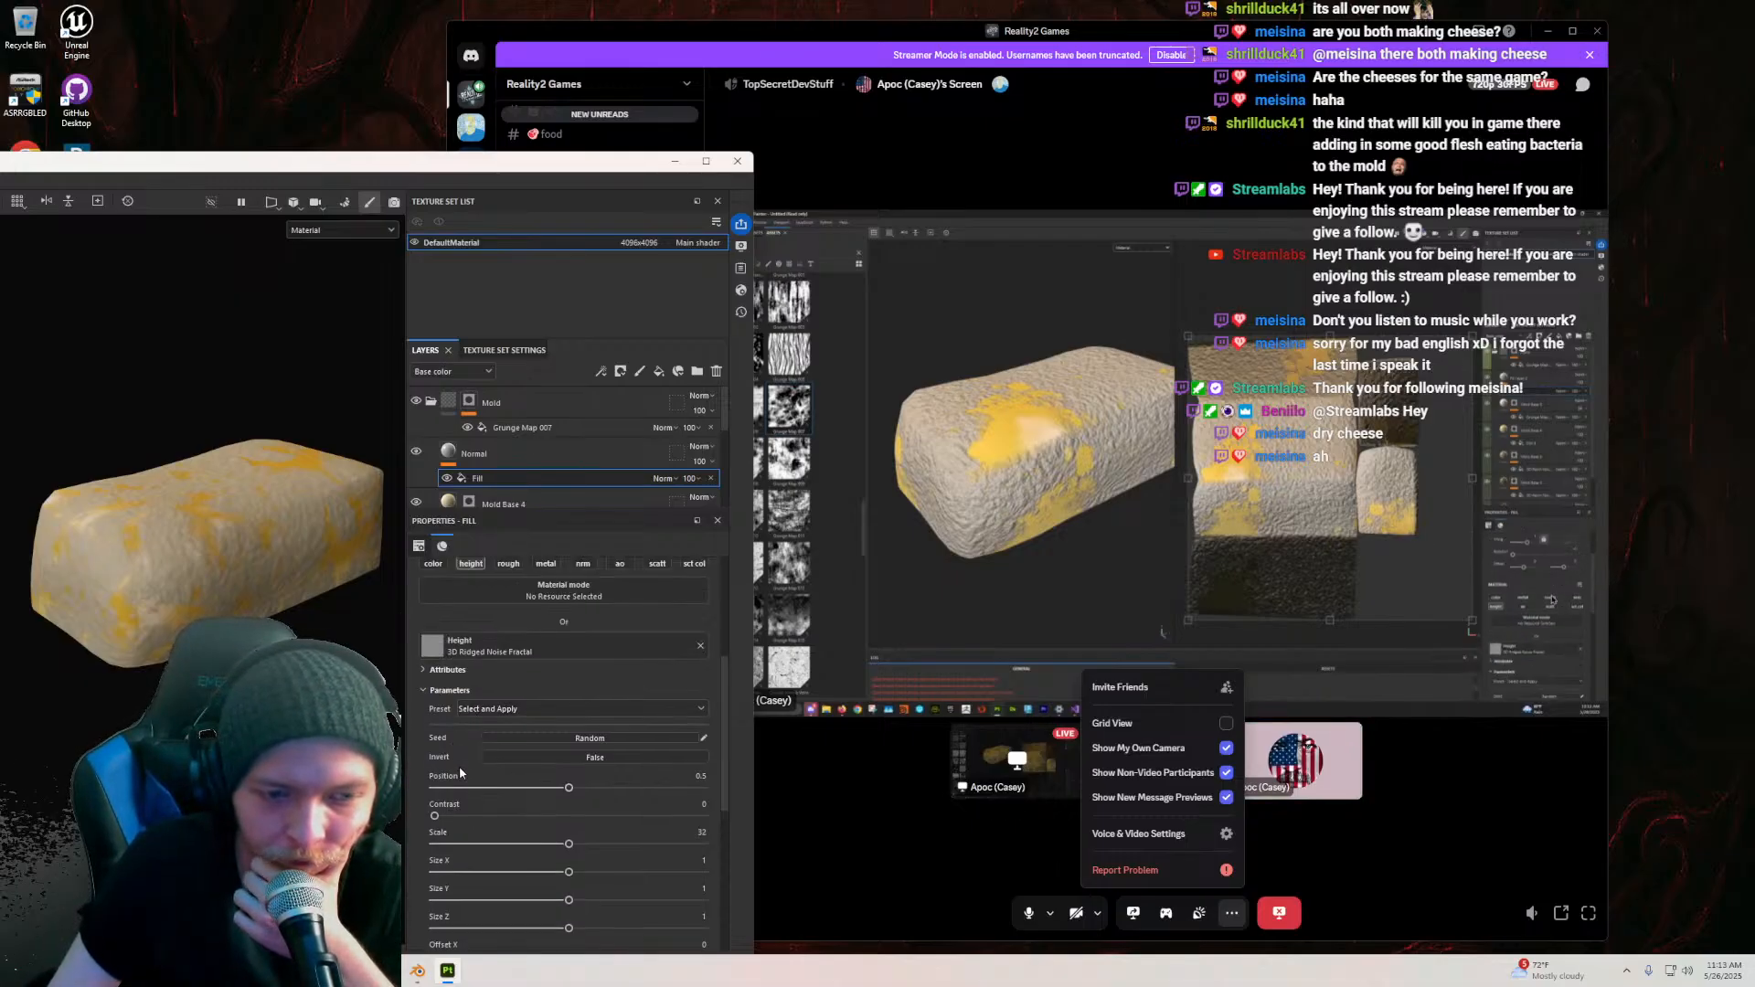
scroll(463, 775, "up", 1)
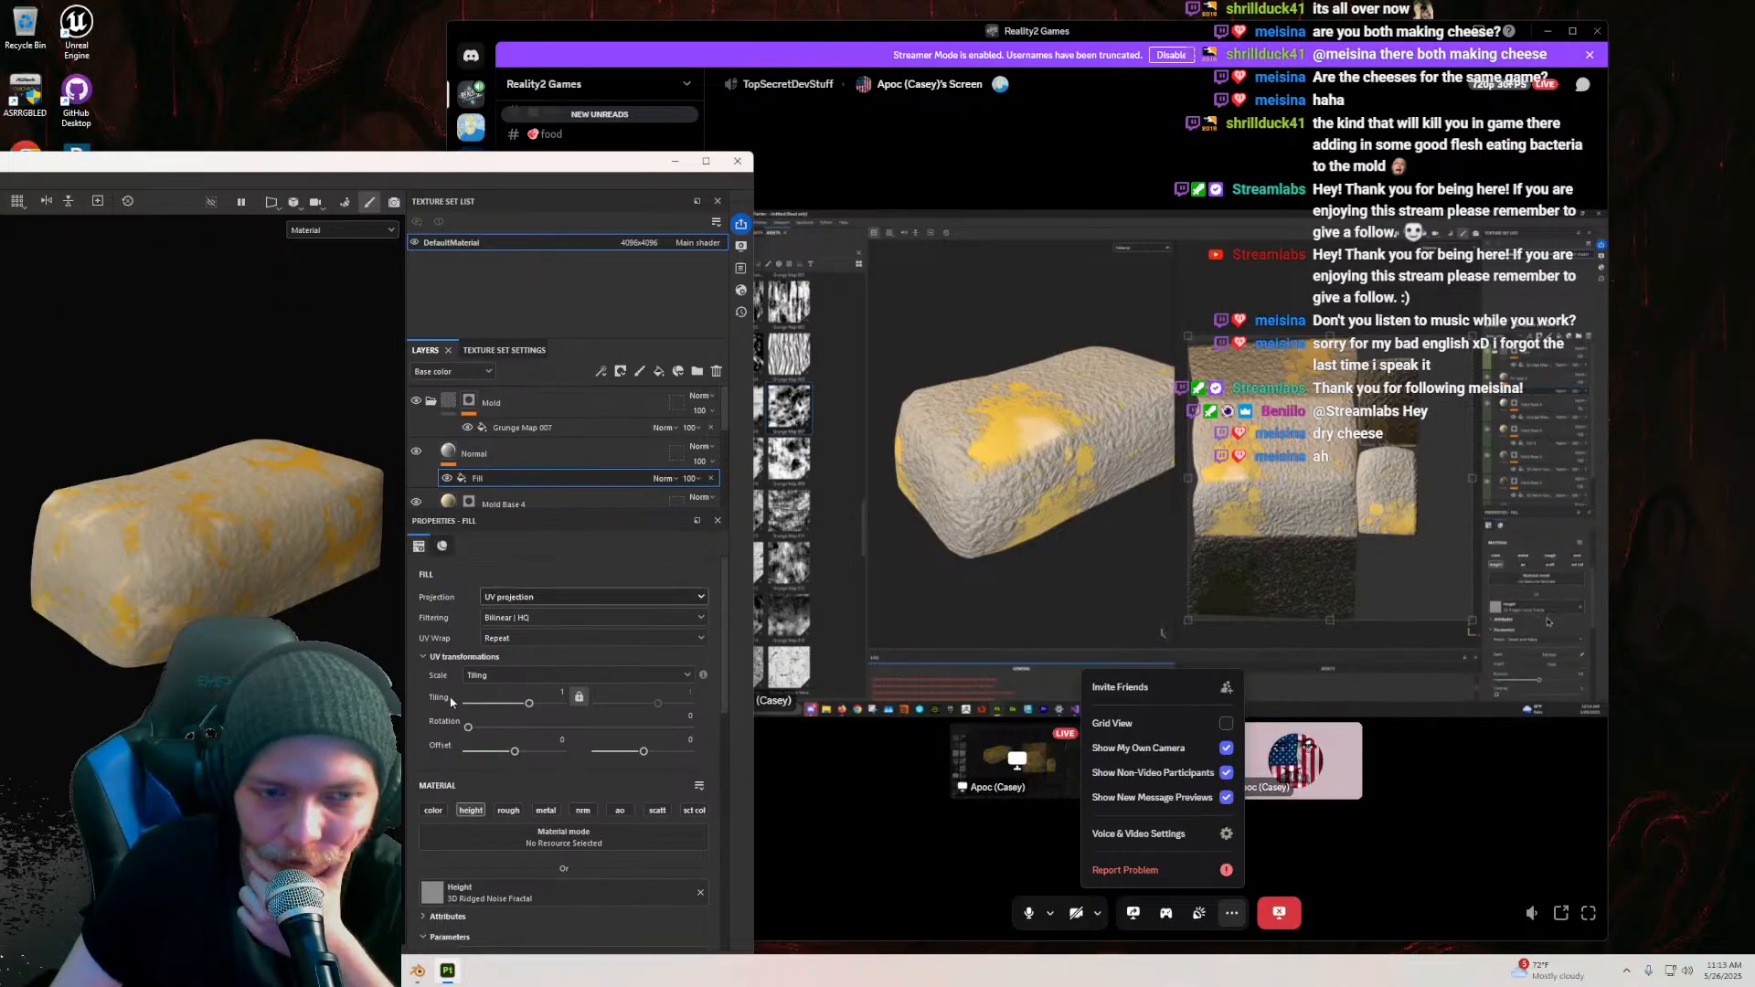
left_click(448, 446)
scroll(456, 791, "down", 3)
scroll(456, 783, "up", 3)
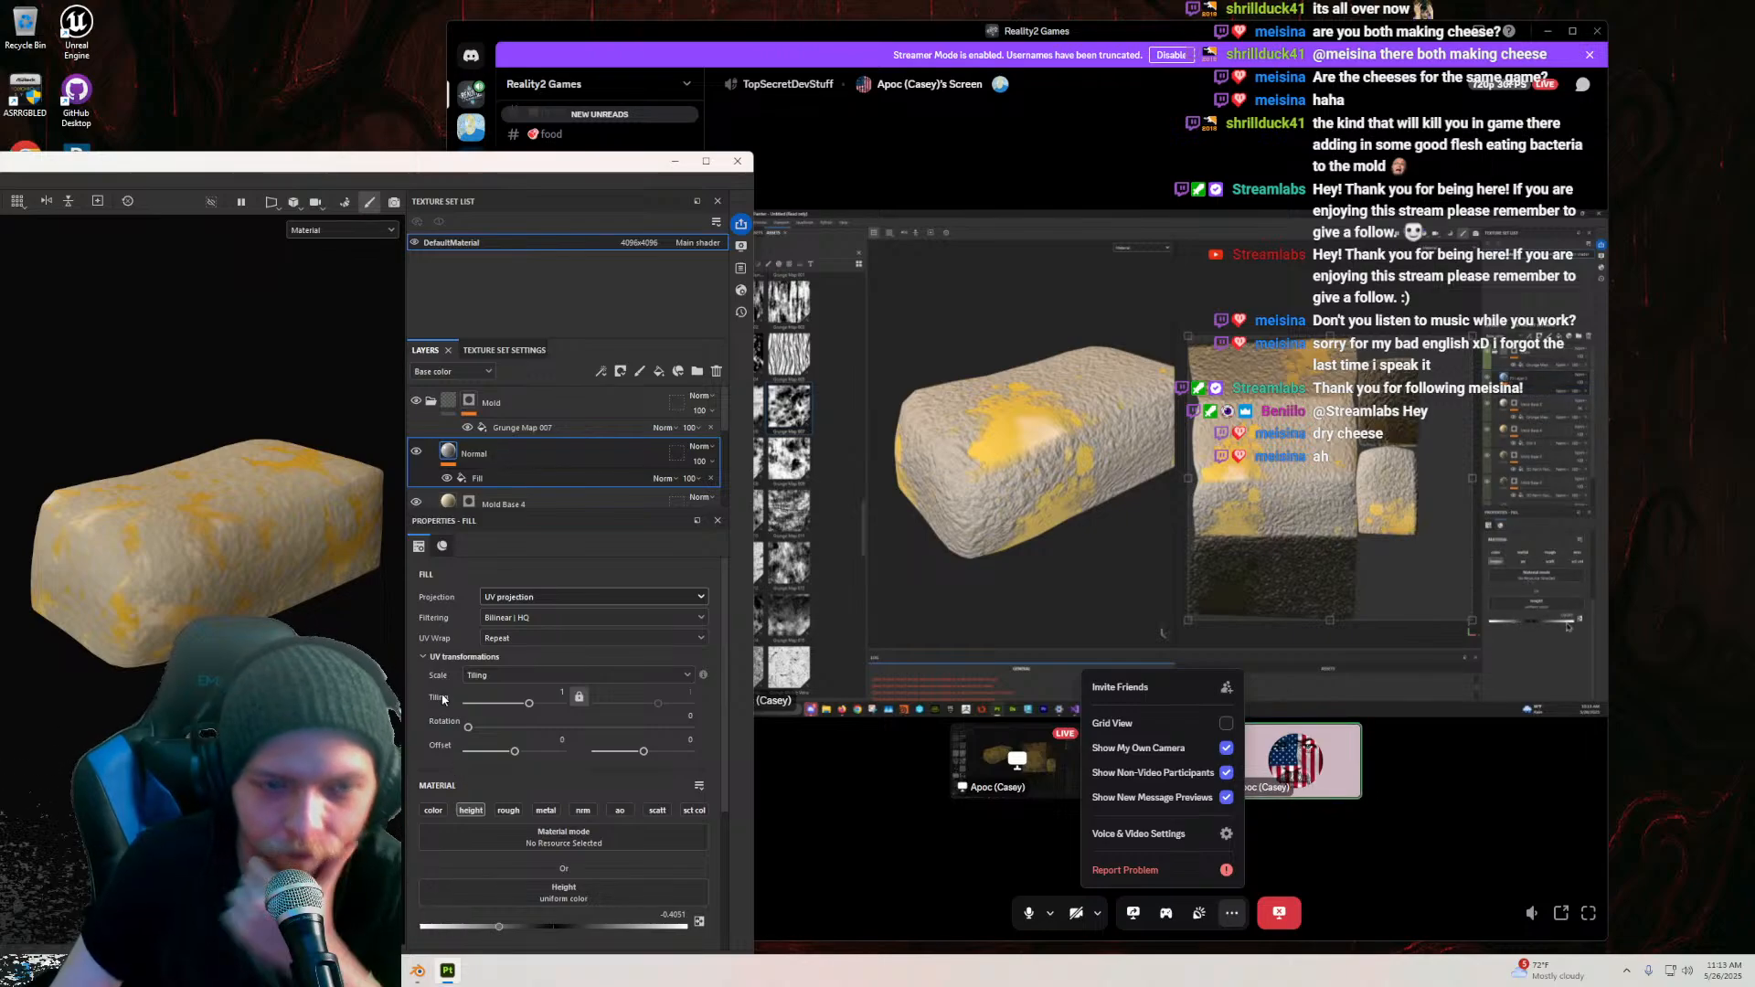
scroll(254, 556, "up", 4)
left_click_drag(271, 590, 337, 518, "alt")
Step: Try a higher Distortion Scale Multiplier and a Lacunarity of 2.35 on the Normal layer's noise fill
left_click(478, 479)
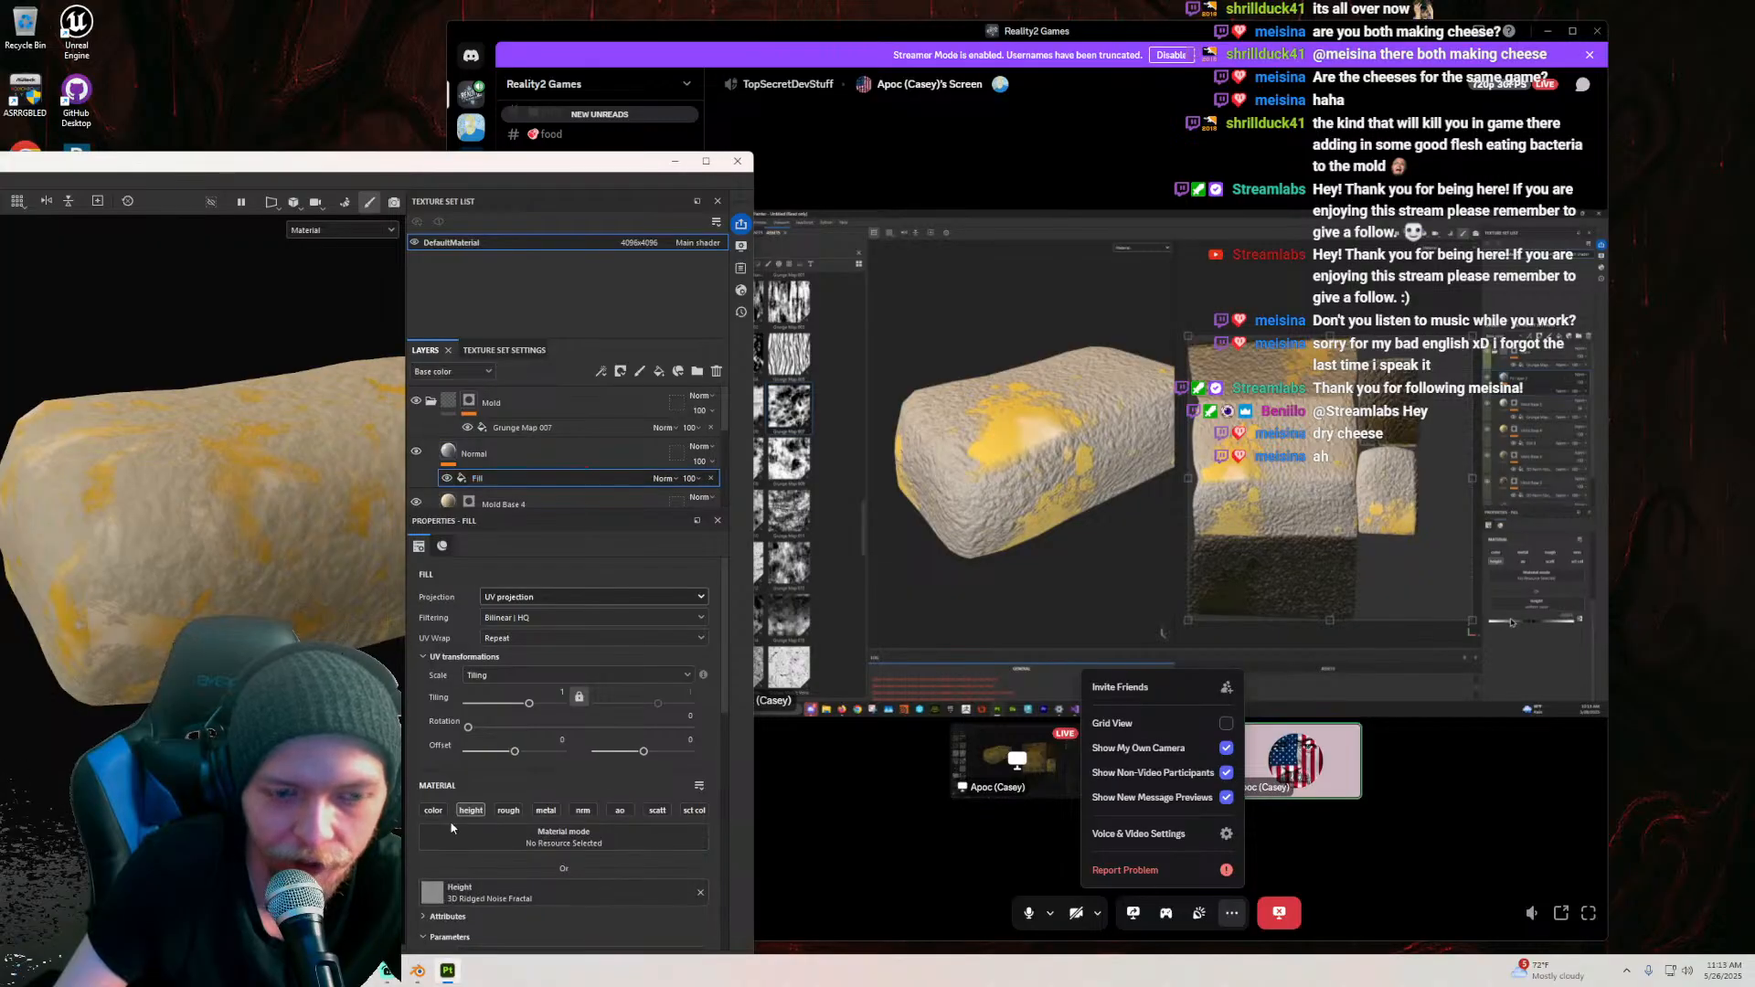
scroll(451, 827, "down", 10)
scroll(450, 759, "down", 2)
left_click_drag(206, 559, 301, 709, "alt")
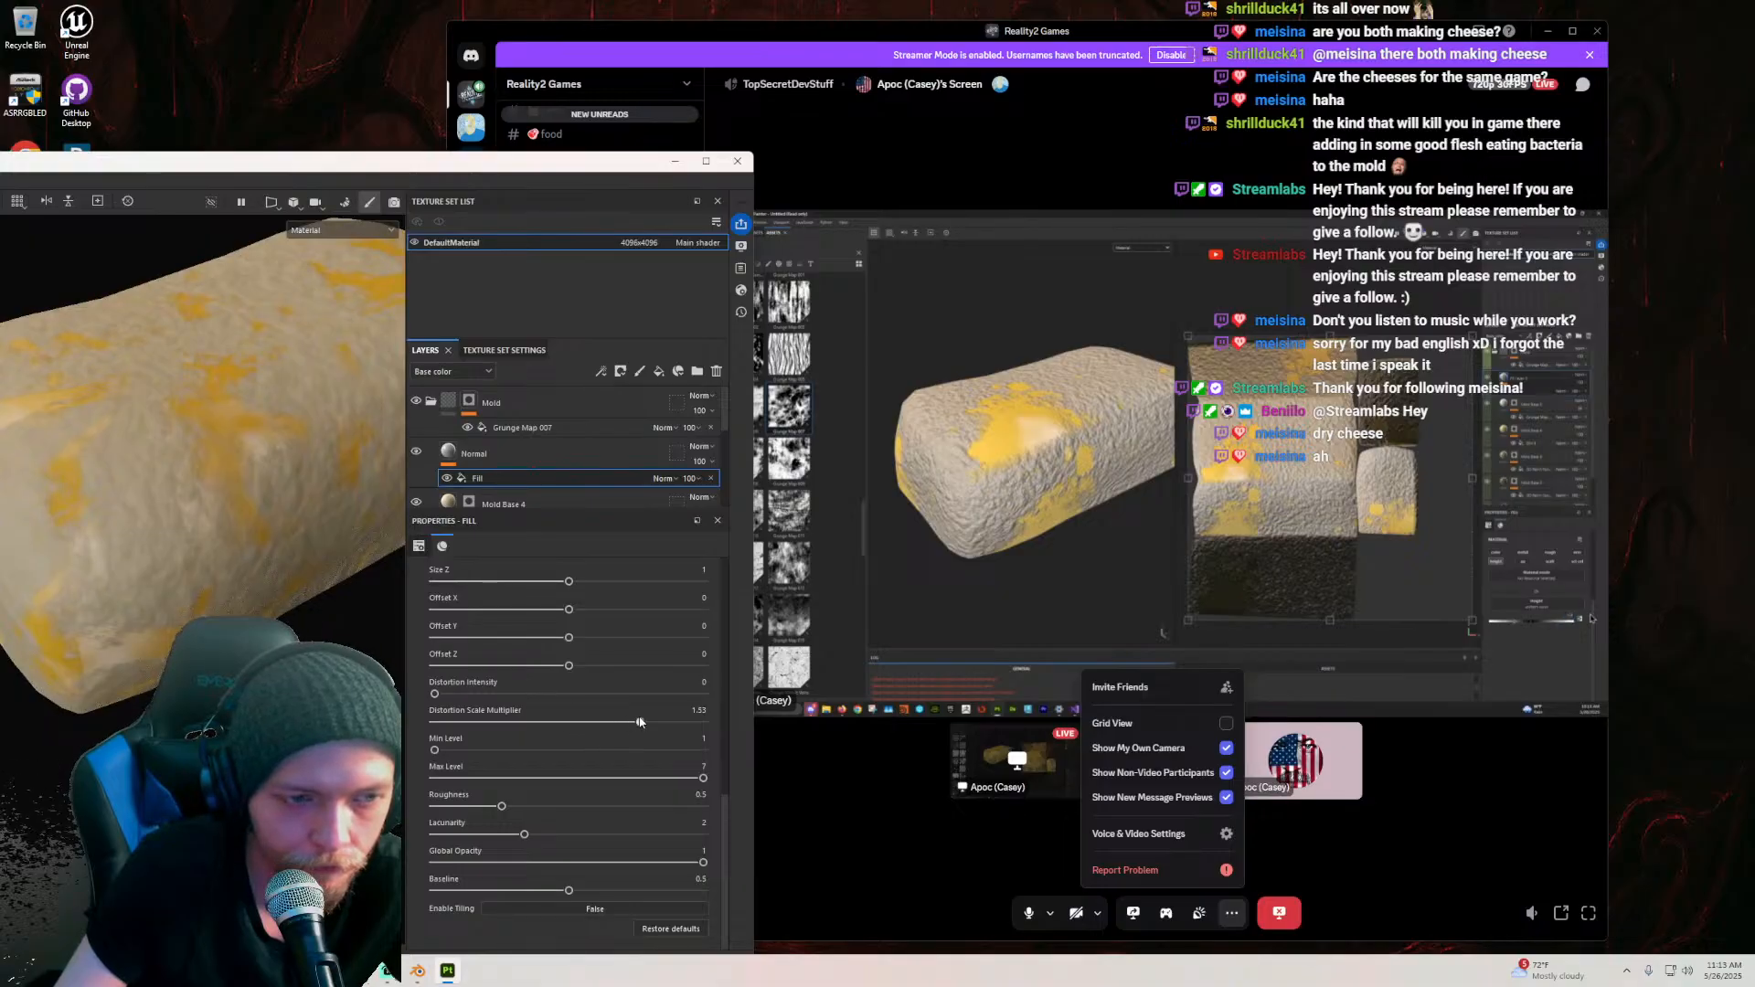
left_click_drag(619, 724, 568, 722)
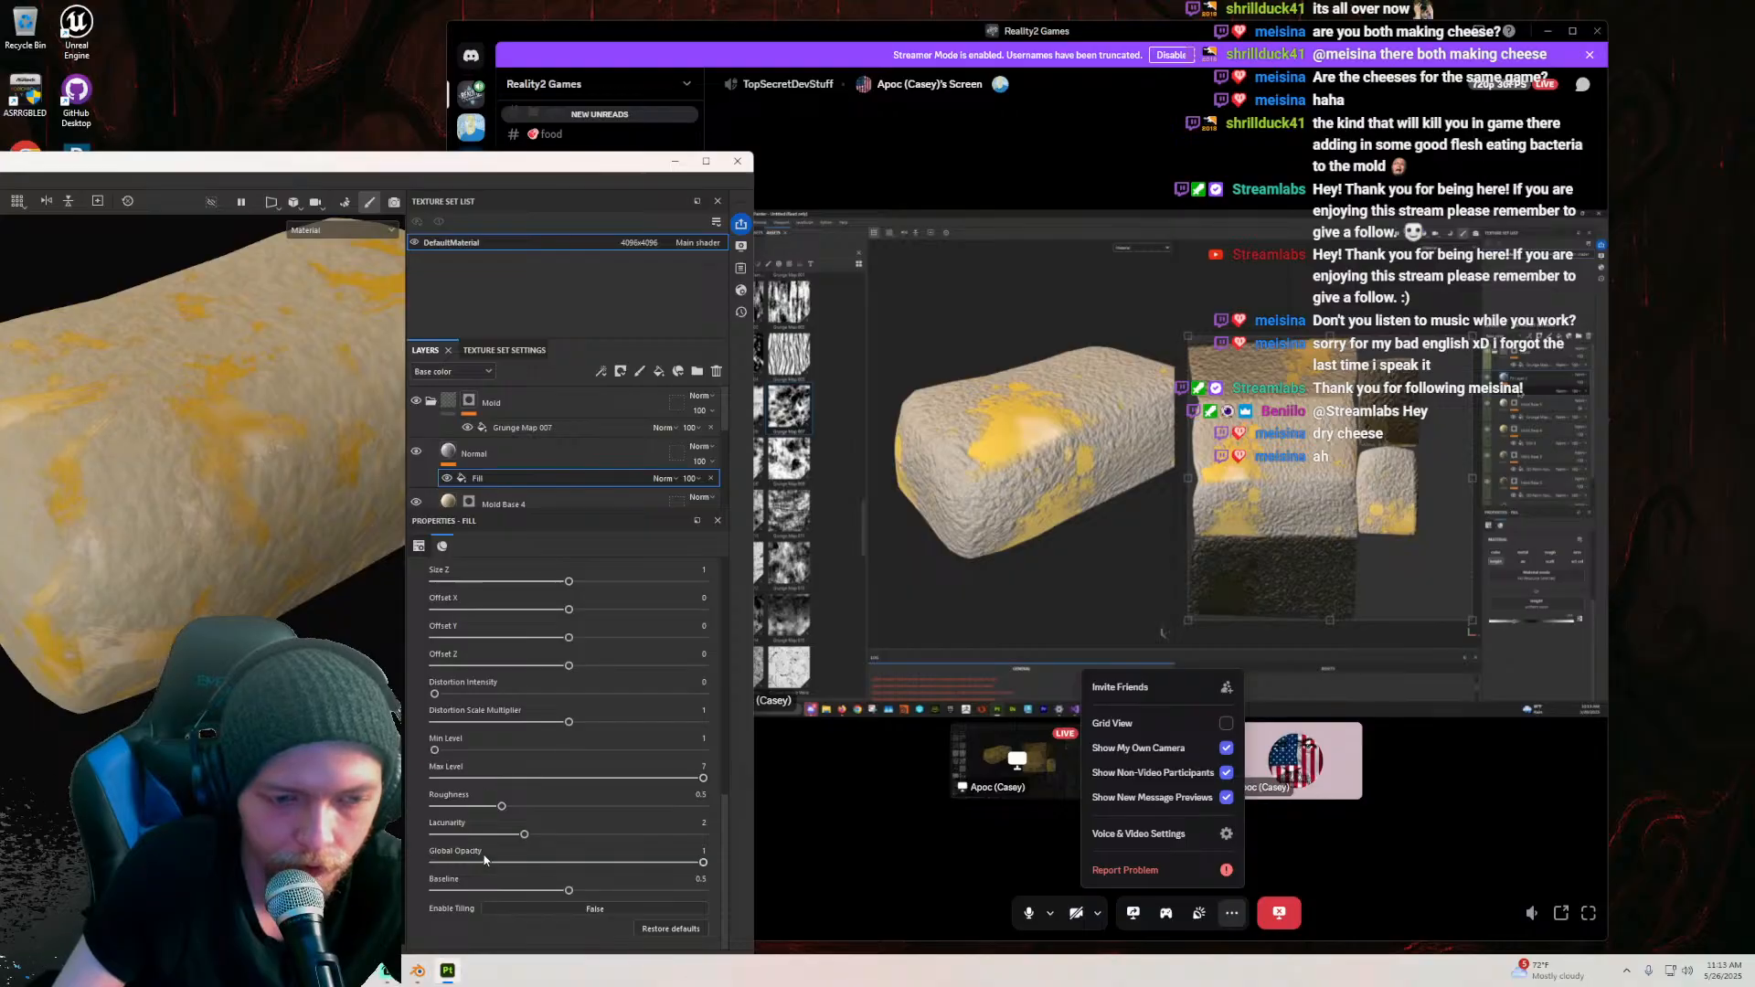
left_click_drag(522, 835, 557, 832)
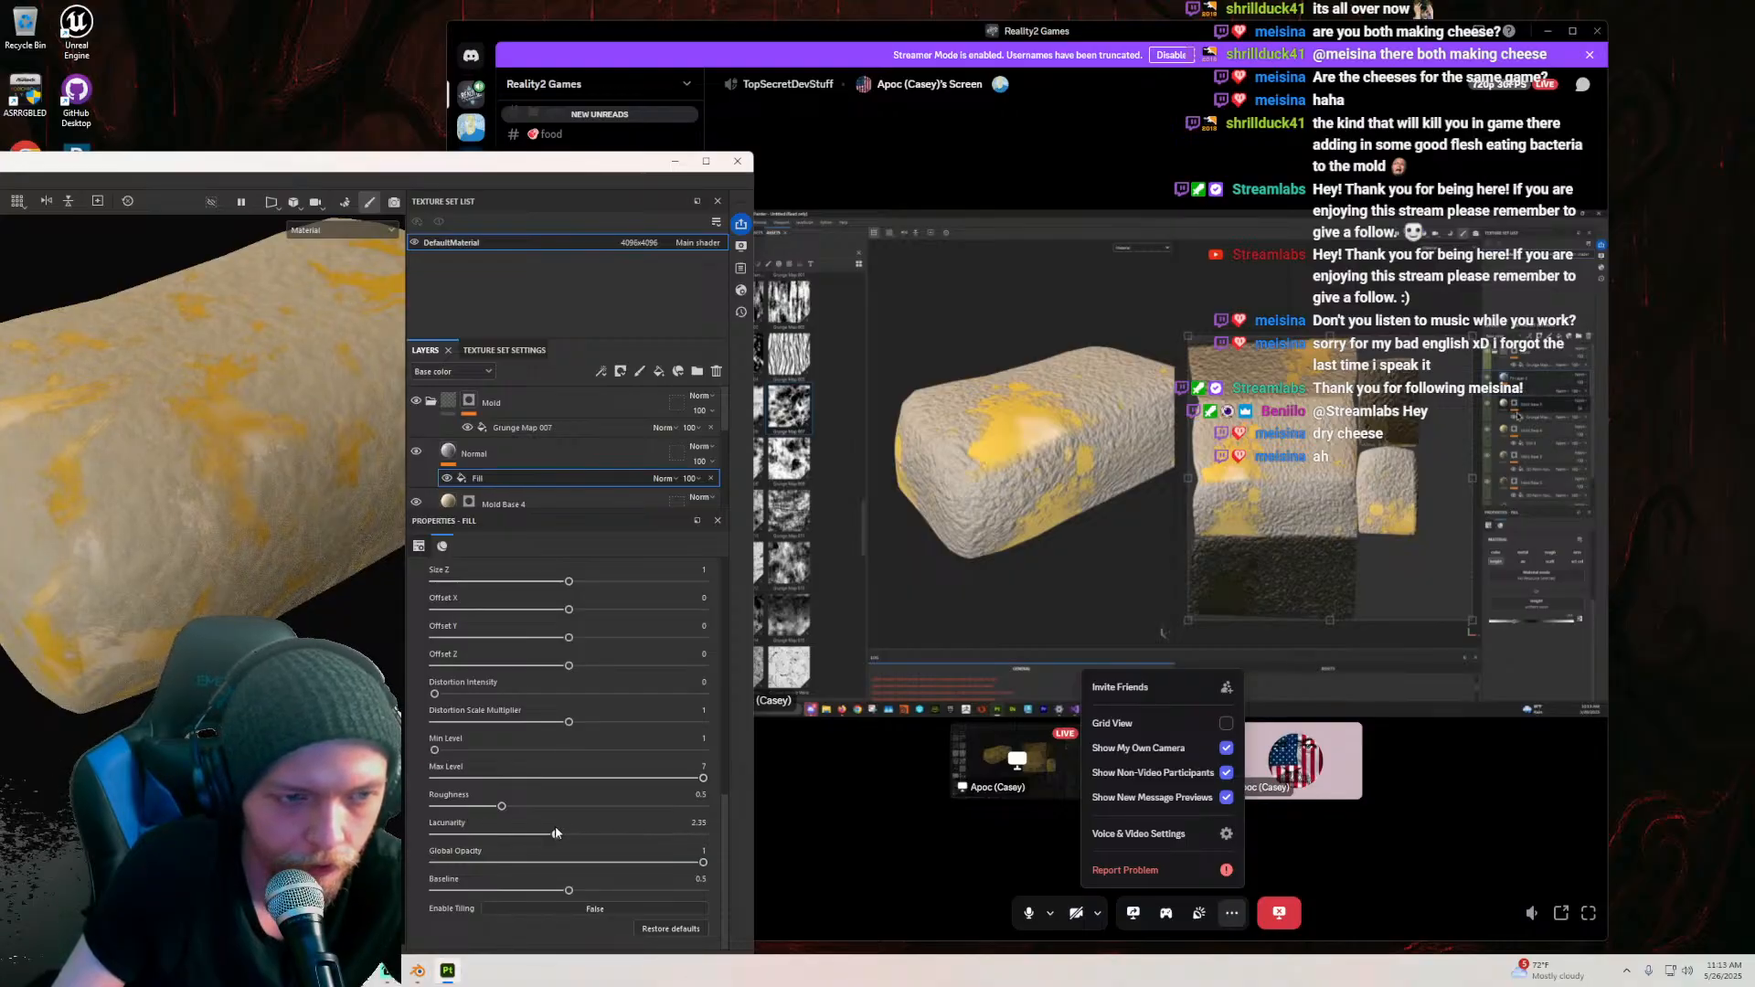
key("ctrl+z")
left_click_drag(347, 804, 267, 624, "alt")
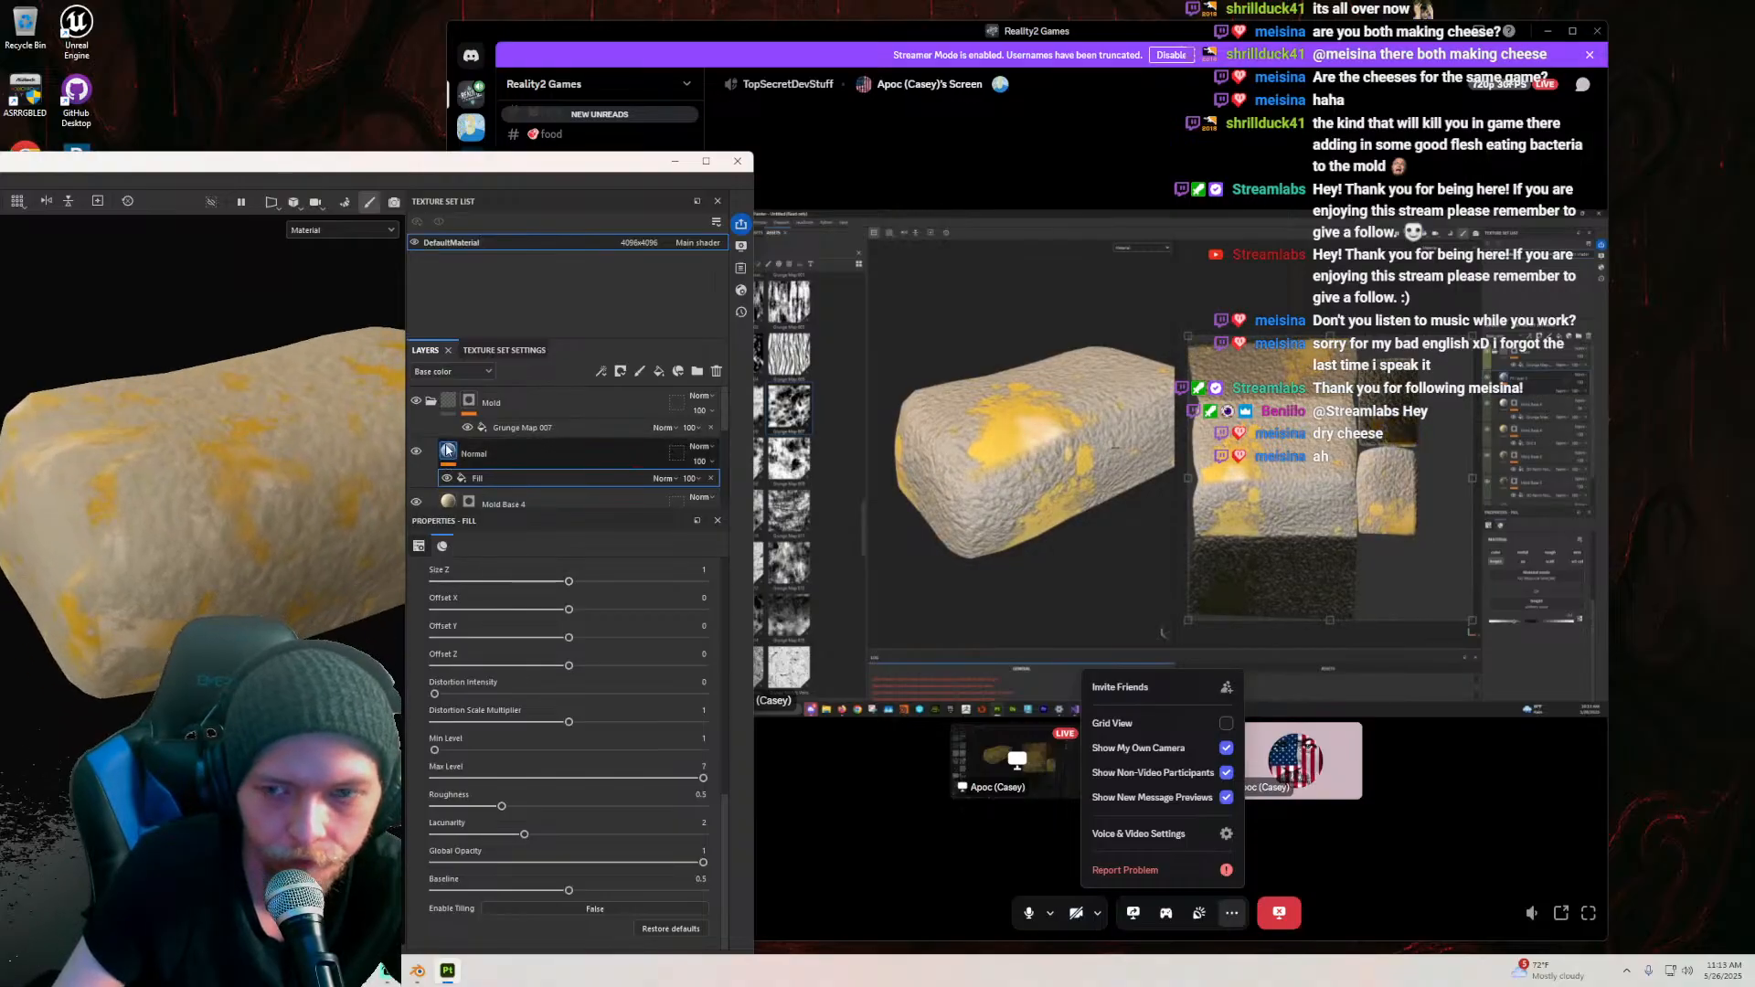
Step: Set the noise fill's Distortion Intensity to 0.18 and reduce its Lacunarity to about 1.41
left_click_drag(435, 694, 466, 724)
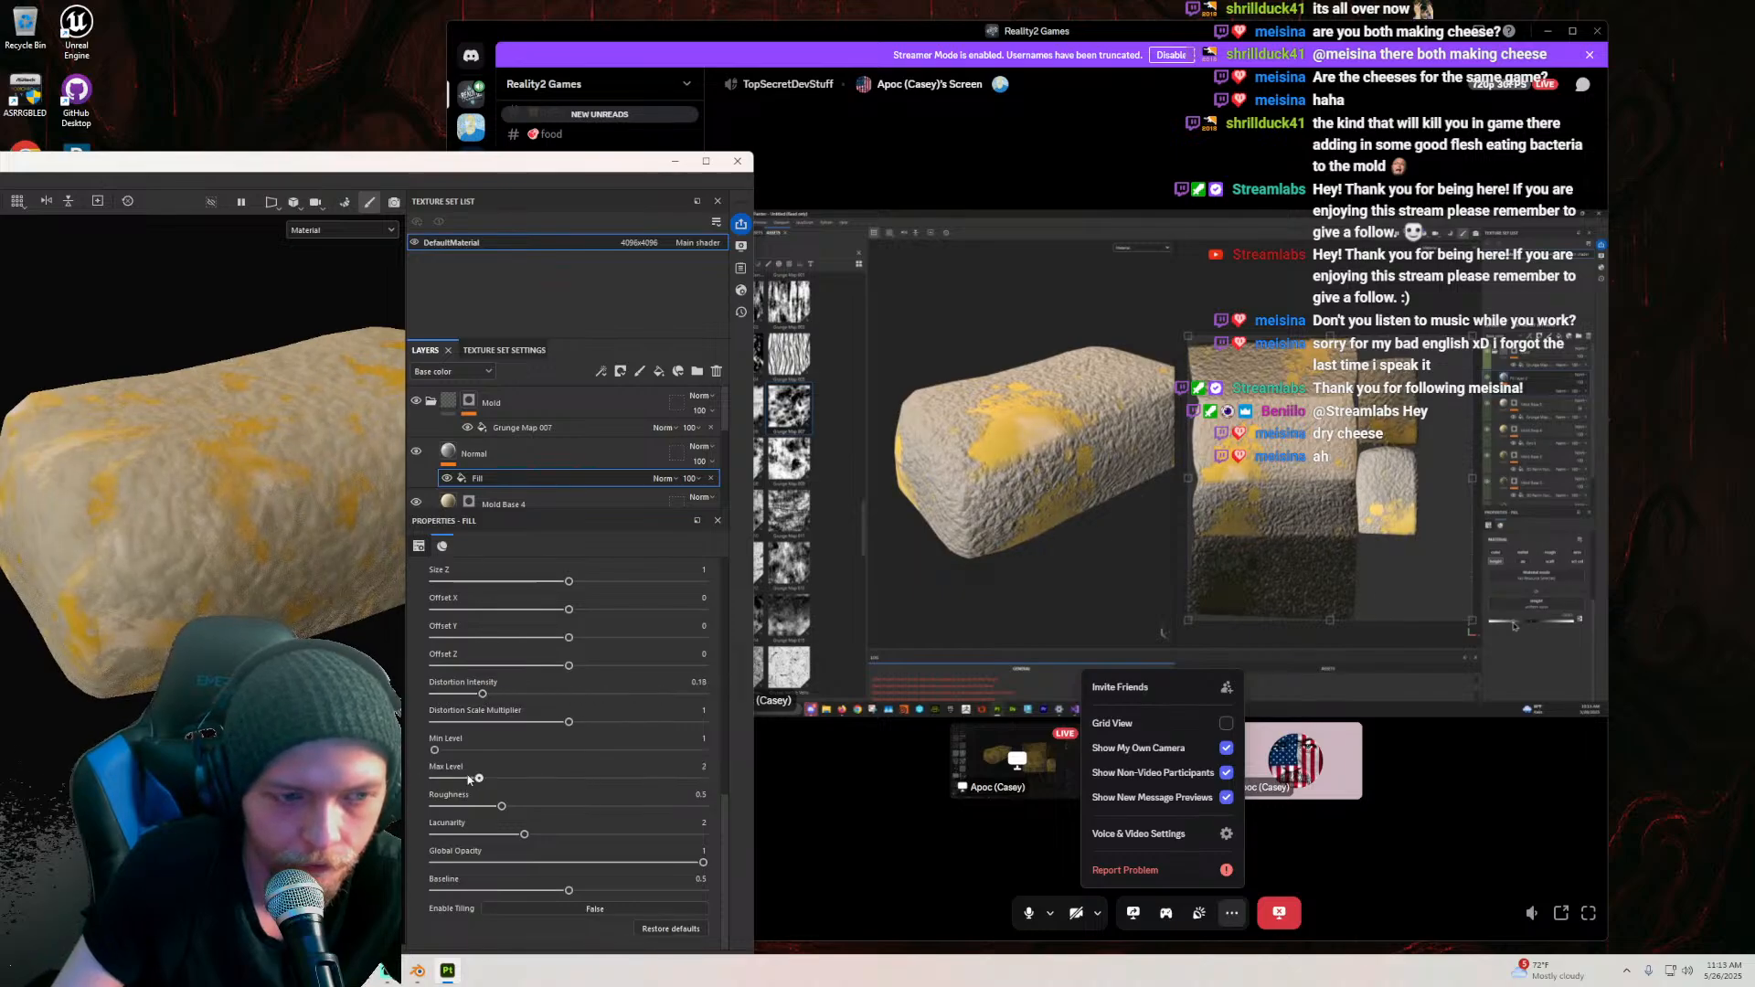
left_click_drag(324, 585, 236, 594, "alt")
scroll(236, 594, "up", 2)
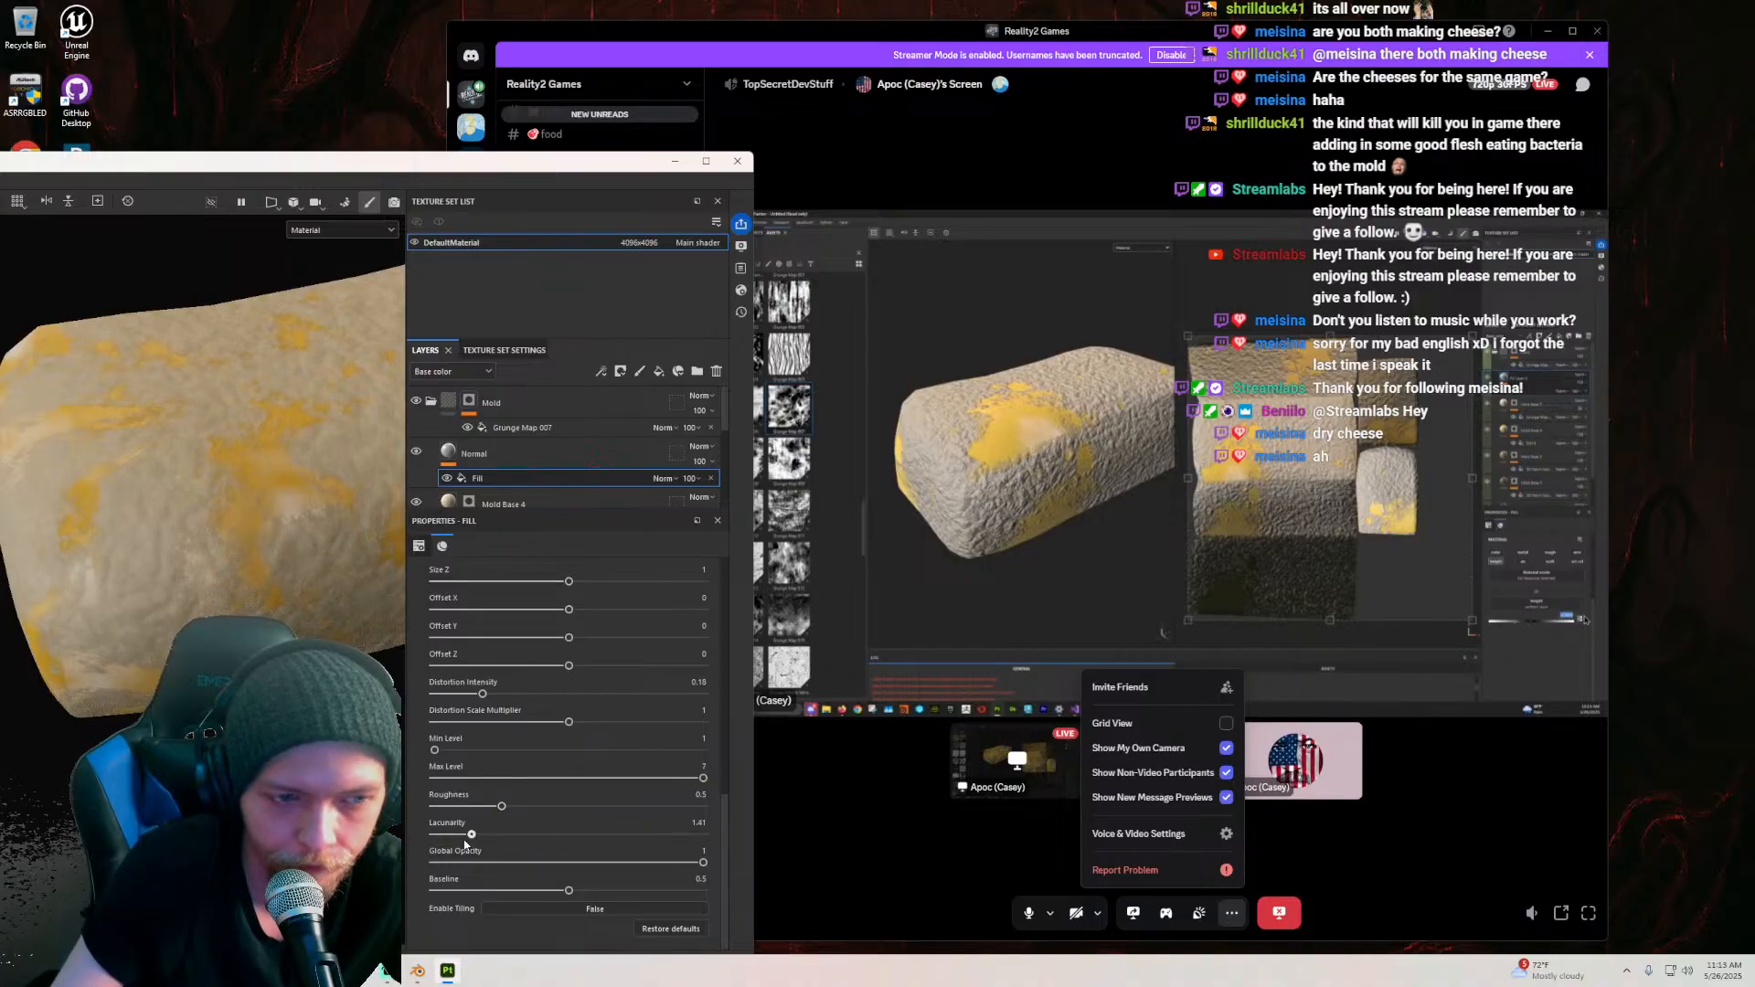
scroll(283, 598, "down", 2)
left_click_drag(289, 610, 245, 630, "alt")
scroll(251, 639, "up", 2)
Step: Set the Normal layer's uniform height to about -0.36
left_click(494, 453)
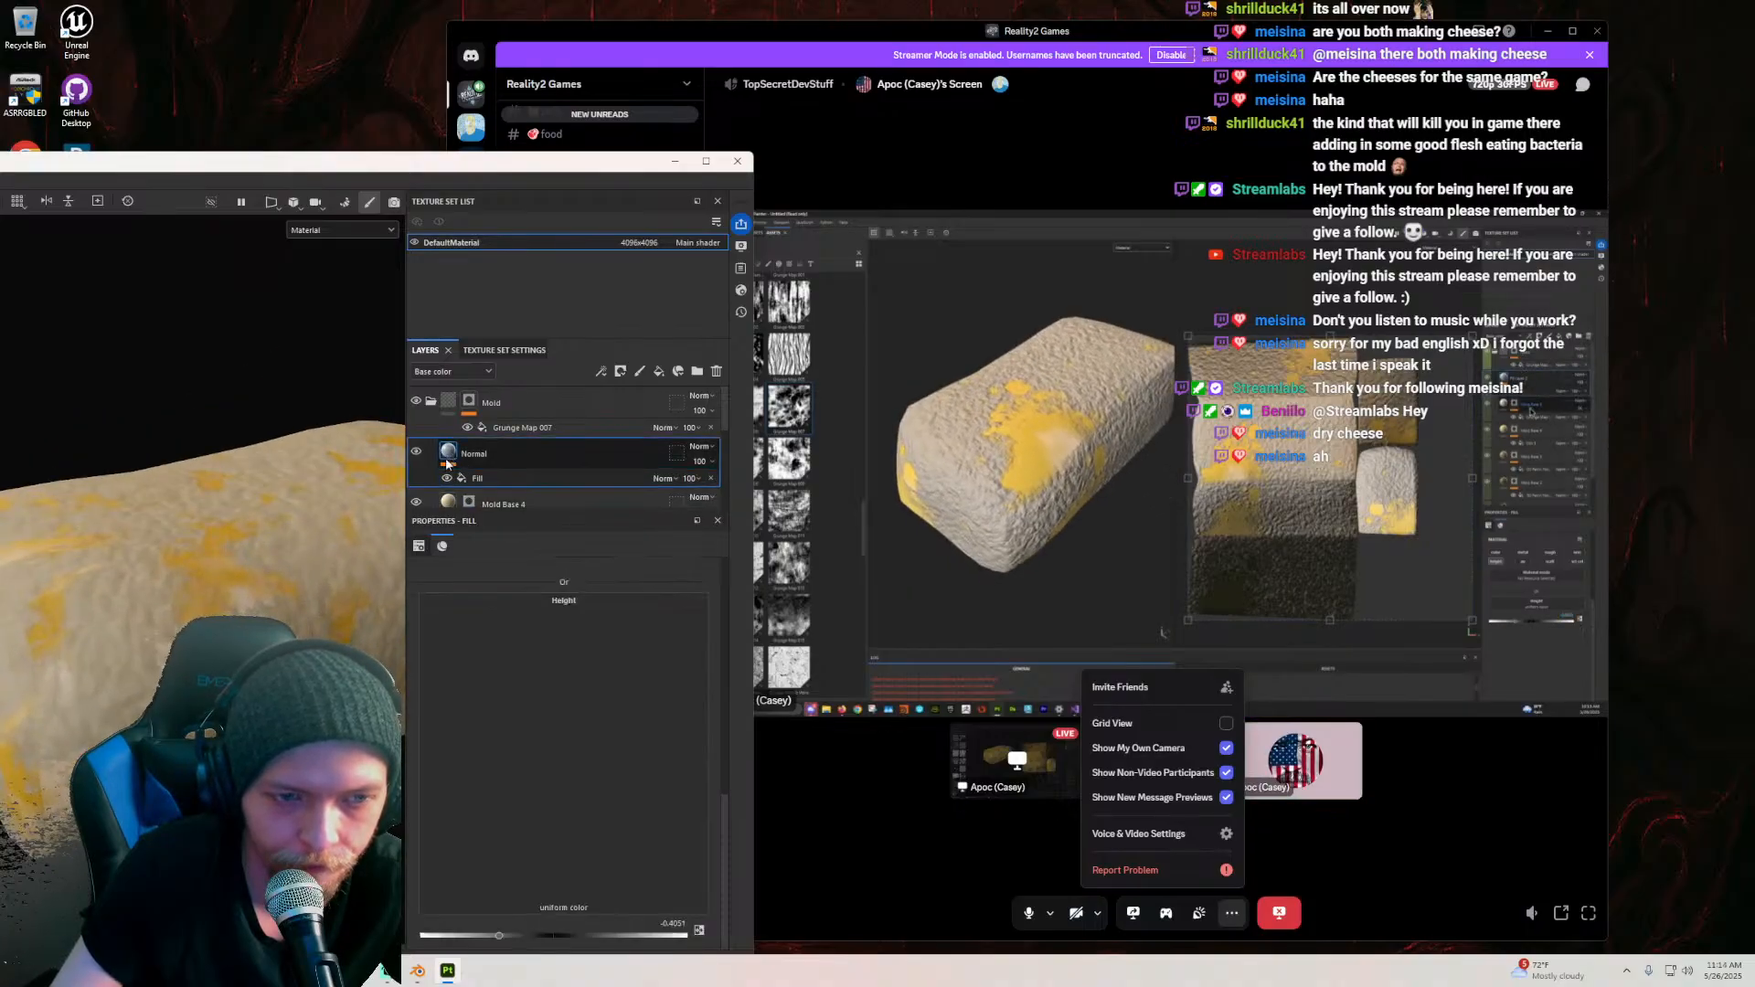
left_click(471, 599)
mouse_move(519, 725)
left_mouse_down()
mouse_move(590, 733)
mouse_move(515, 716)
left_mouse_up()
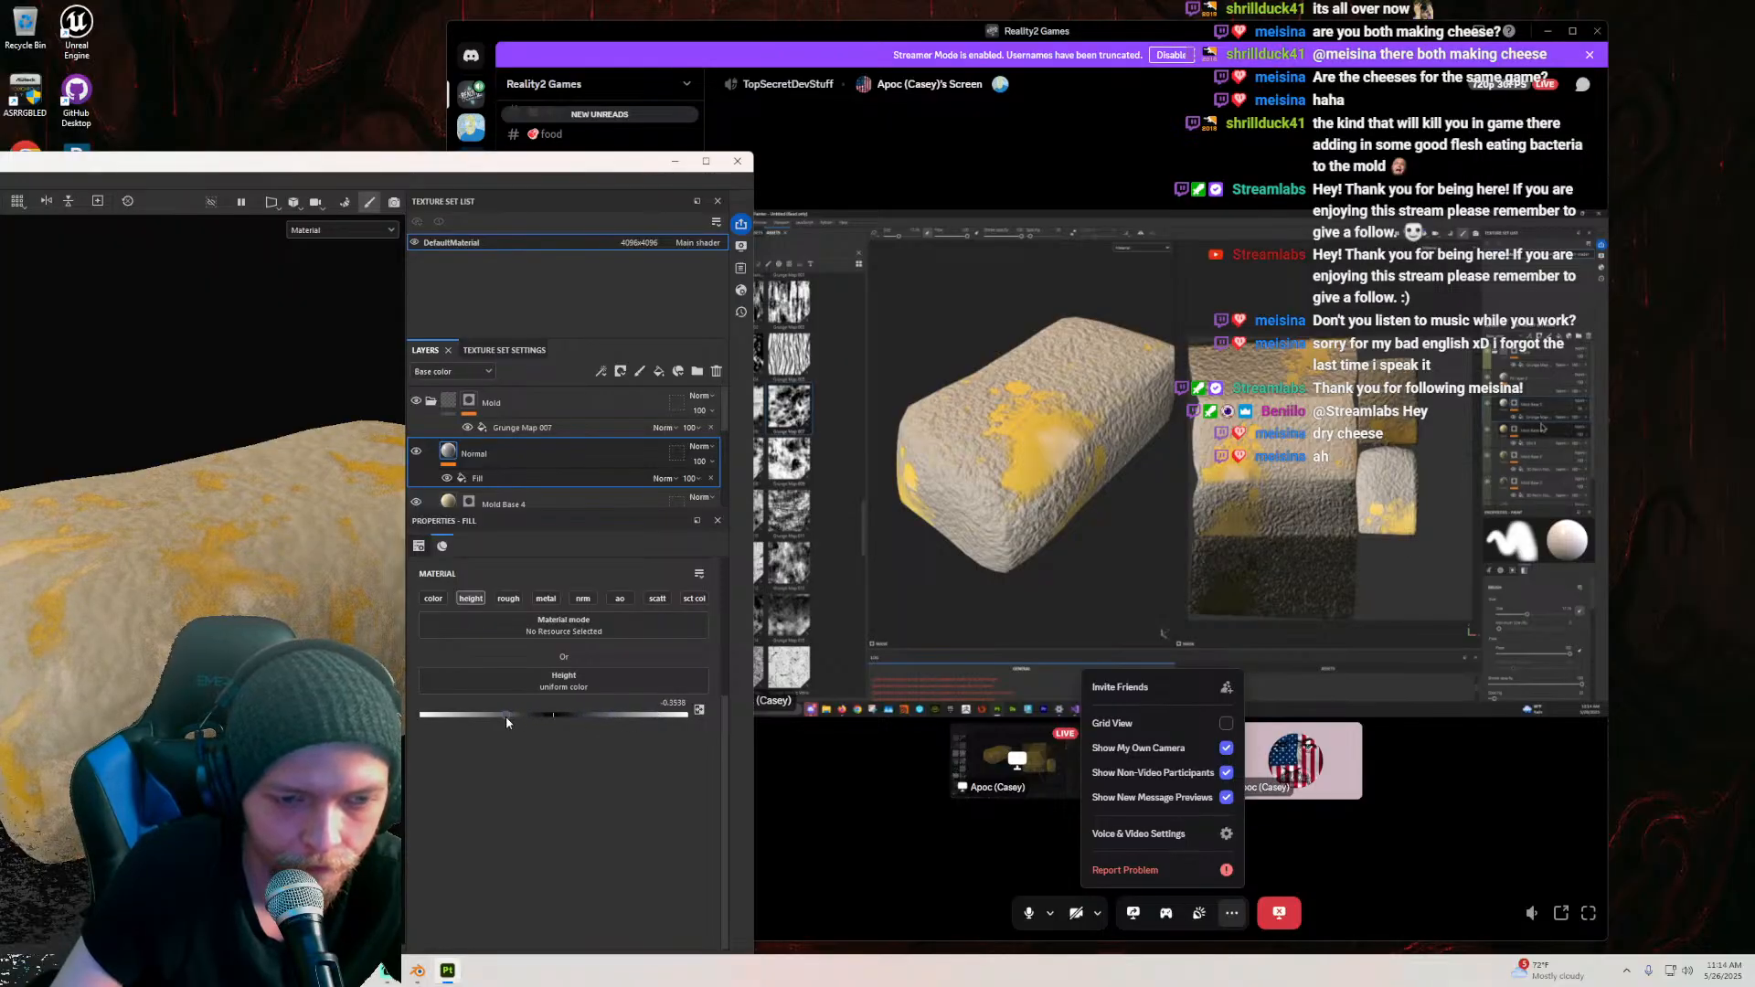
Step: Set the Normal layer's noise fill to a Position of 0.47 and a Contrast of 0.31
left_click(494, 478)
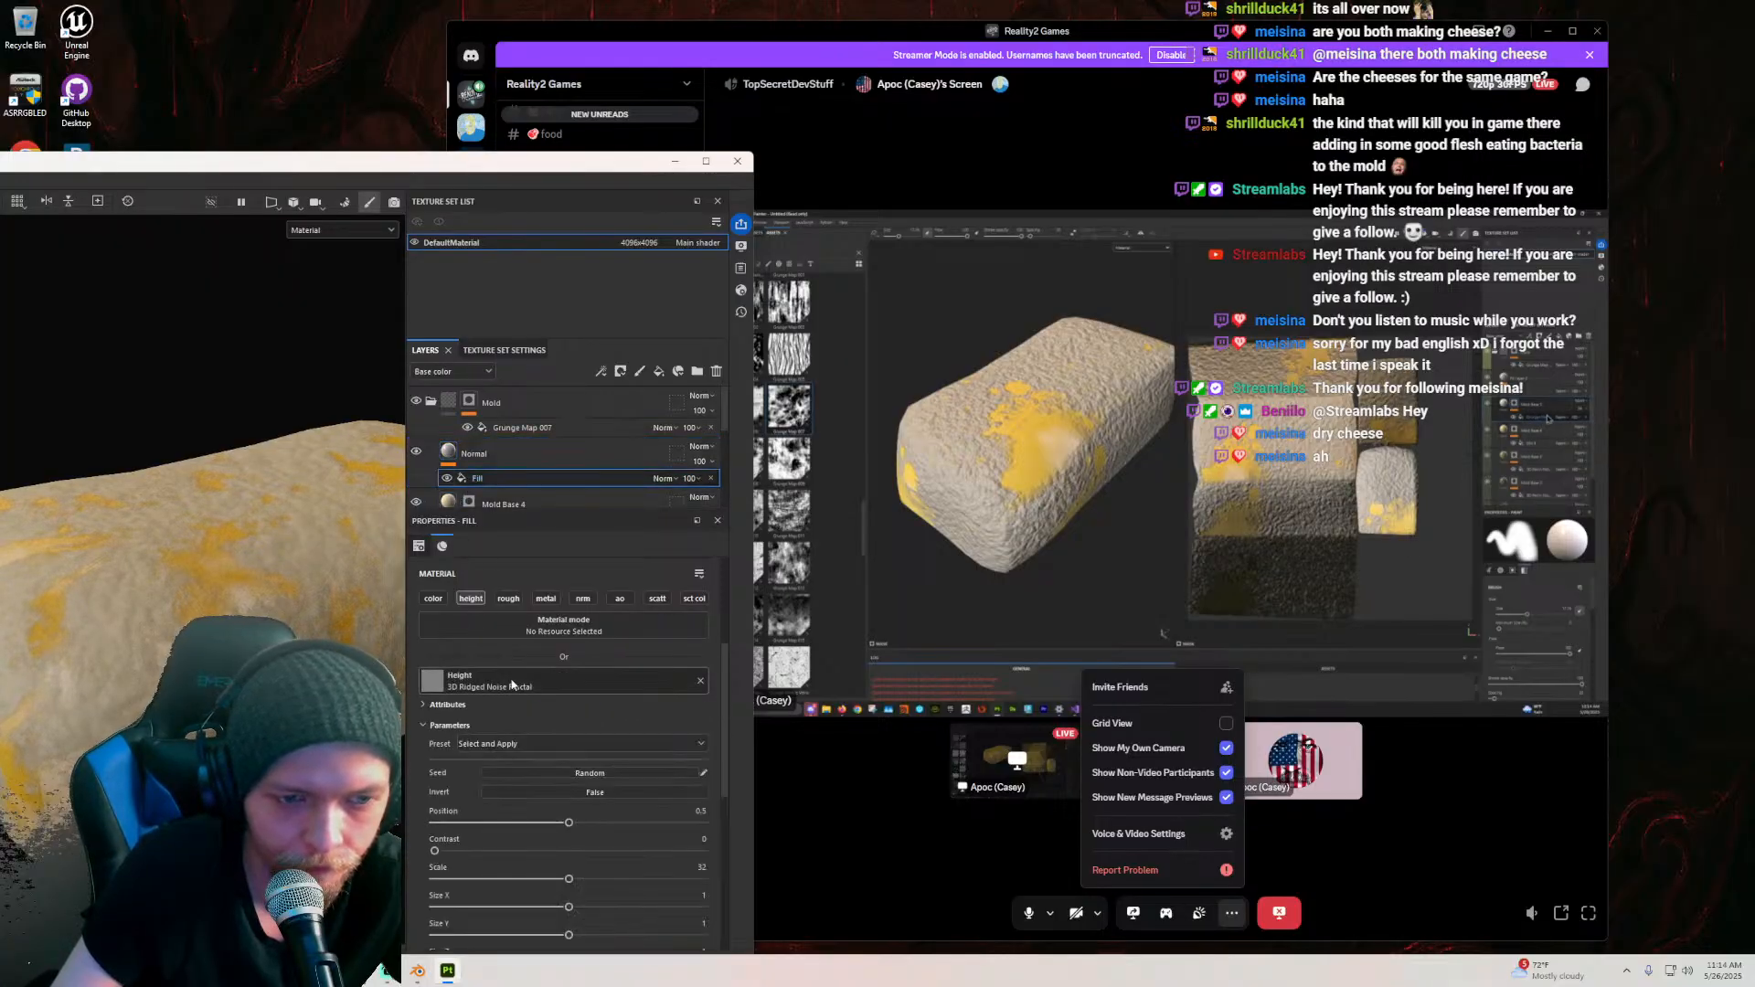
scroll(494, 823, "down", 2)
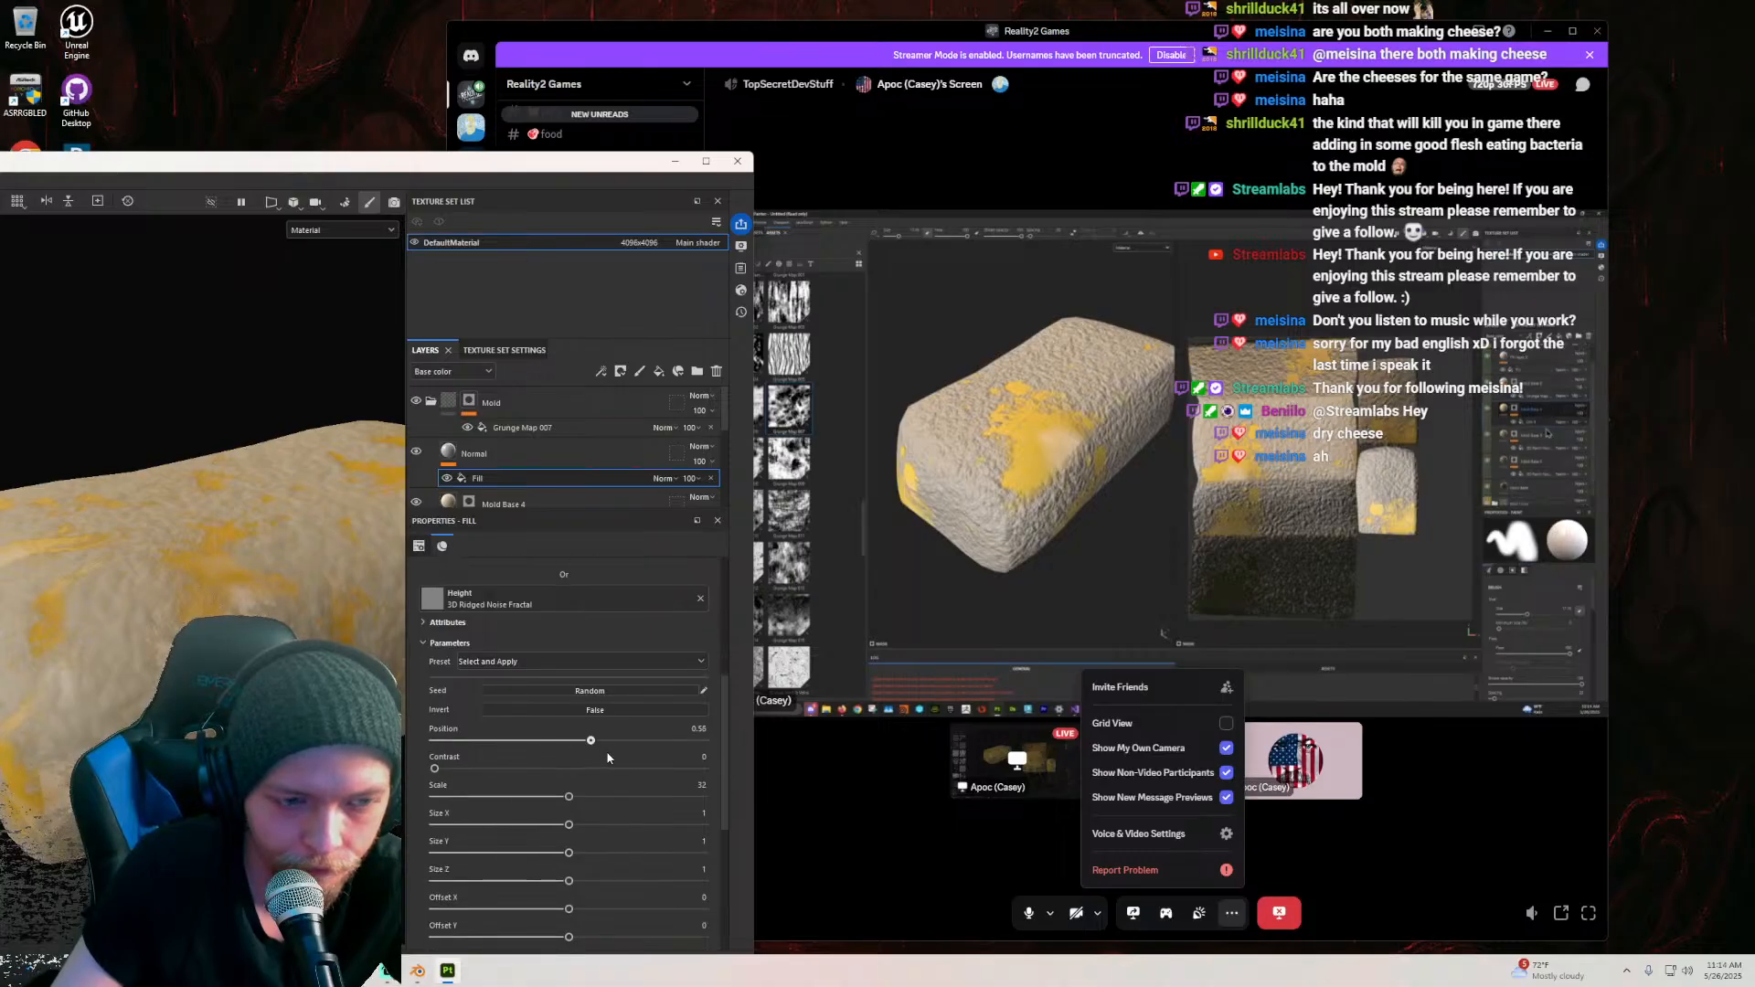
mouse_move(590, 740)
left_mouse_down()
mouse_move(515, 768)
mouse_move(512, 752)
mouse_move(560, 757)
left_mouse_up()
left_click_drag(436, 772, 510, 773)
left_click_drag(627, 783, 517, 784)
left_click_drag(228, 621, 169, 558, "alt")
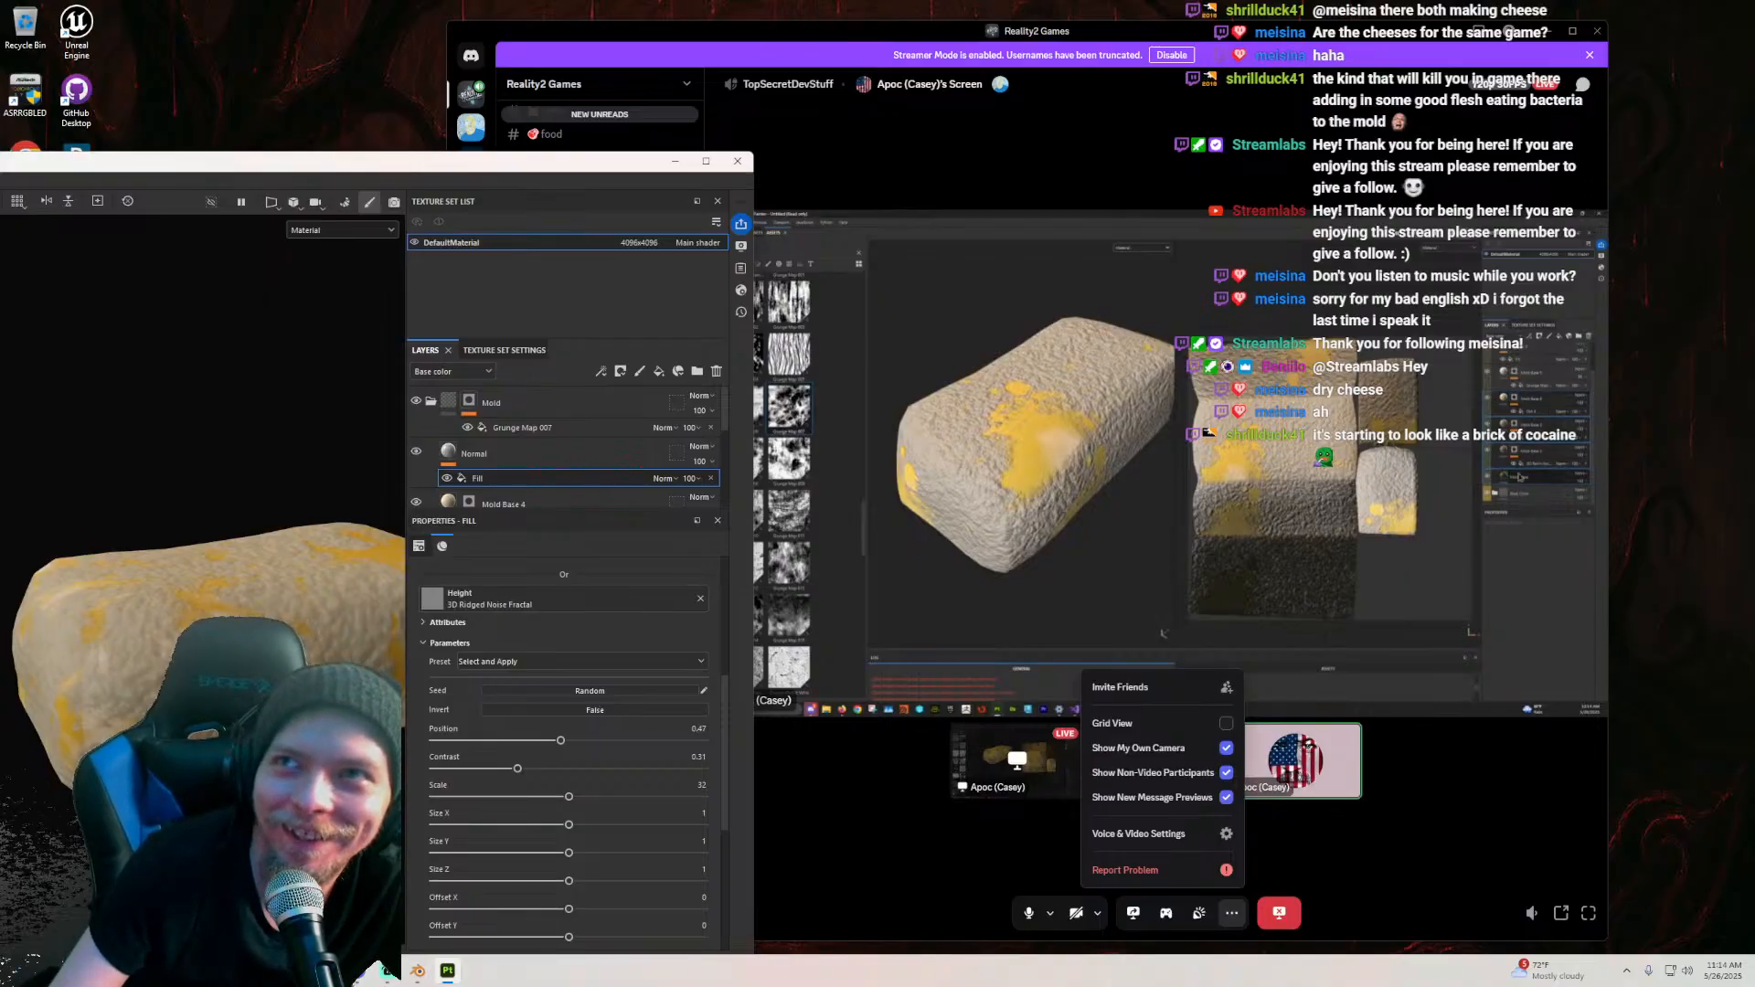
Step: Enlarge the visible area of the layer stack so more layers fit at once
mouse_move(170, 557)
left_mouse_down("alt")
mouse_move(147, 521)
mouse_move(183, 567)
left_mouse_up("alt")
middle_click_drag(184, 568, 233, 541, "alt")
left_click_drag(233, 541, 339, 540, "alt")
scroll(560, 442, "down", 2)
left_click_drag(549, 508, 549, 632)
mouse_move(238, 526)
left_mouse_down("alt")
mouse_move(257, 516)
mouse_move(269, 538)
left_mouse_up("alt")
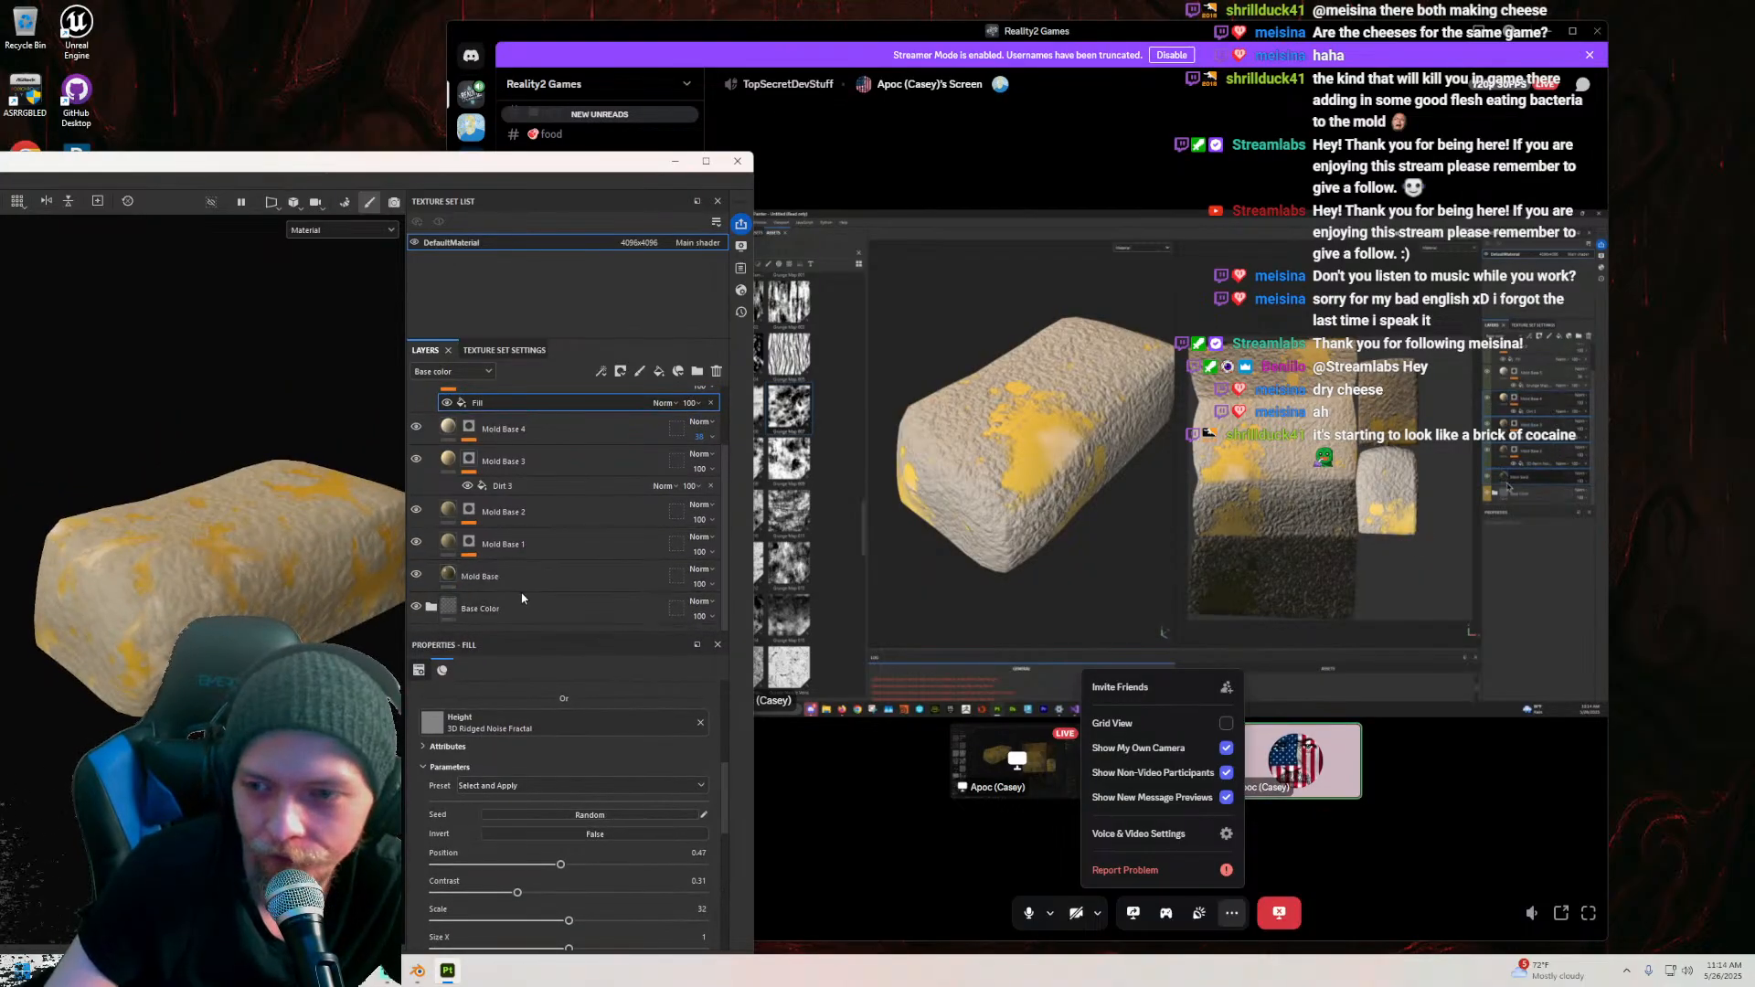
Step: Expand the Base Color folder to review its layers and select the Mold Base layer
left_click(431, 607)
scroll(572, 545, "down", 3)
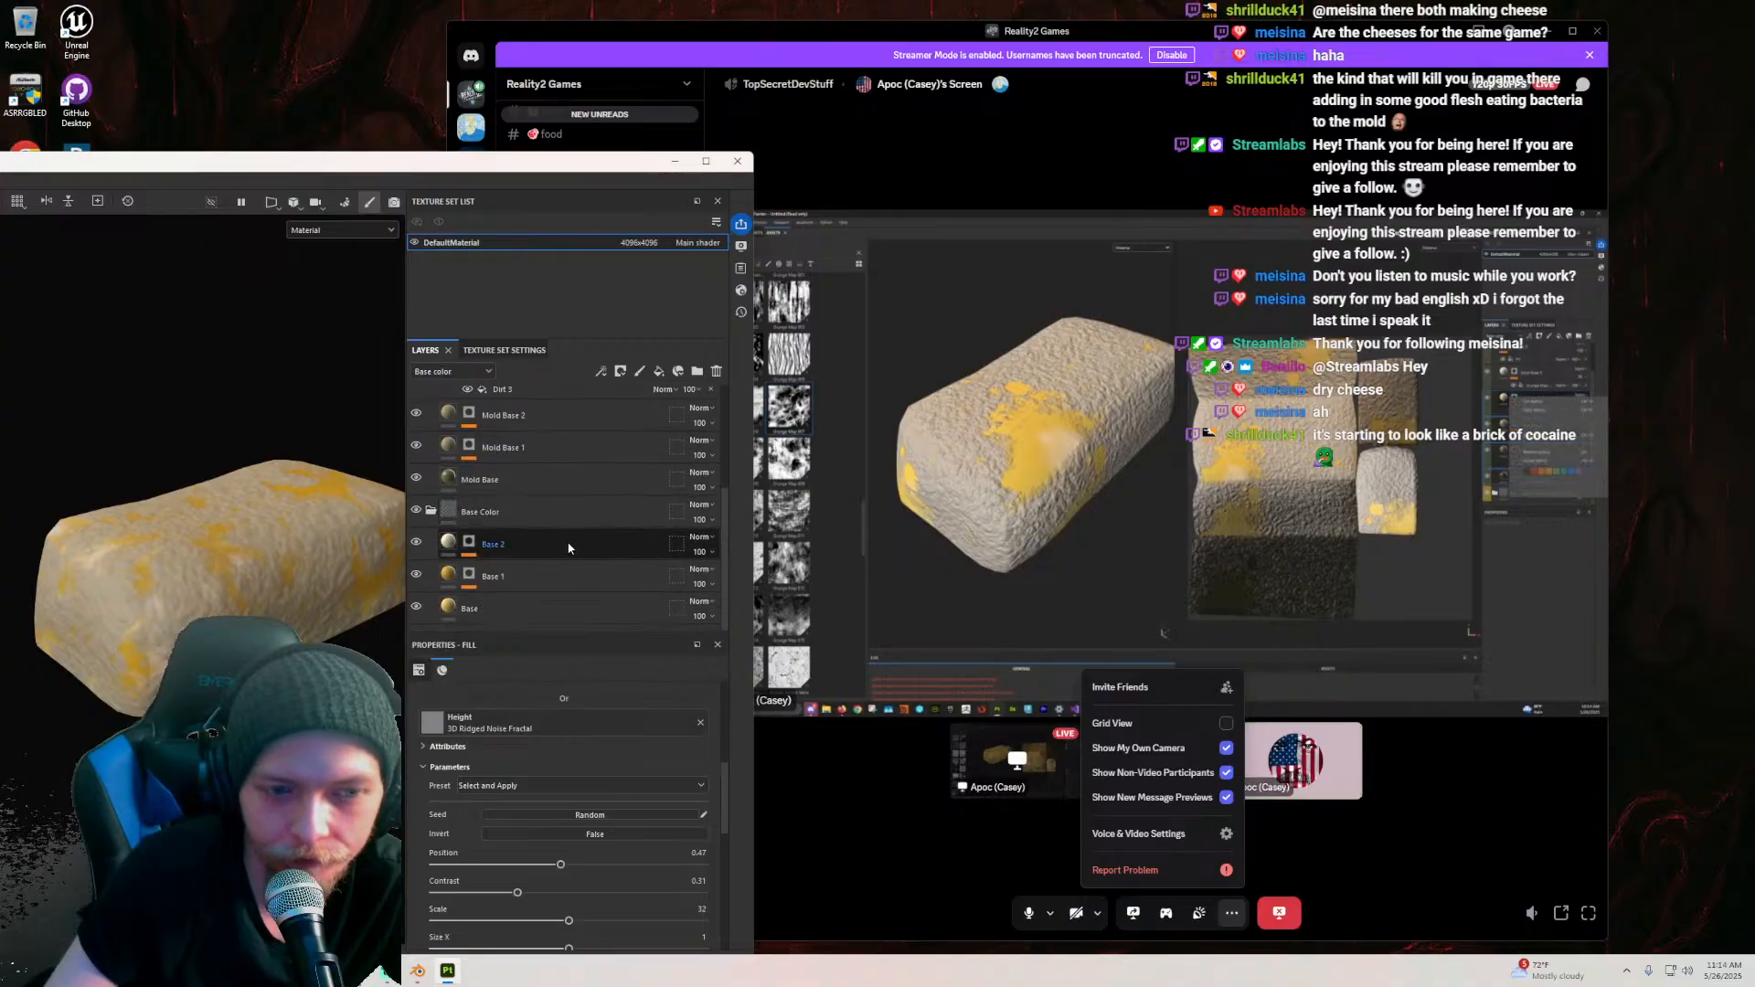
scroll(572, 541, "up", 1)
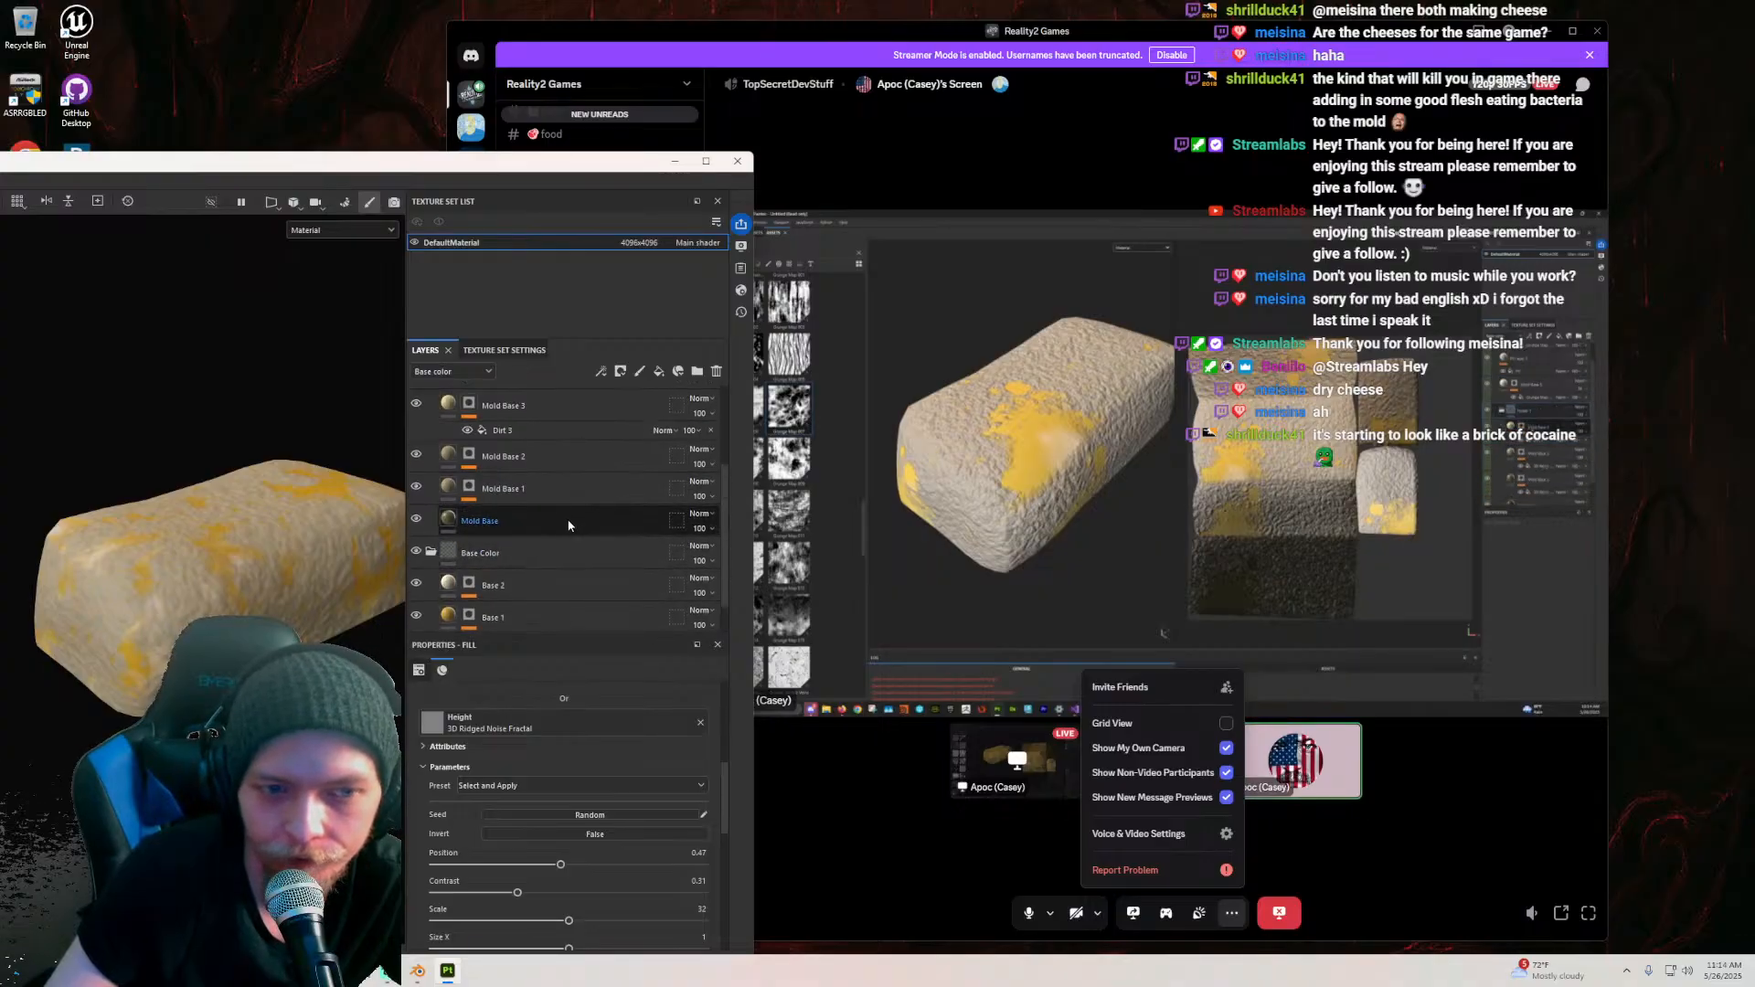
left_click(576, 518)
scroll(576, 519, "up", 4)
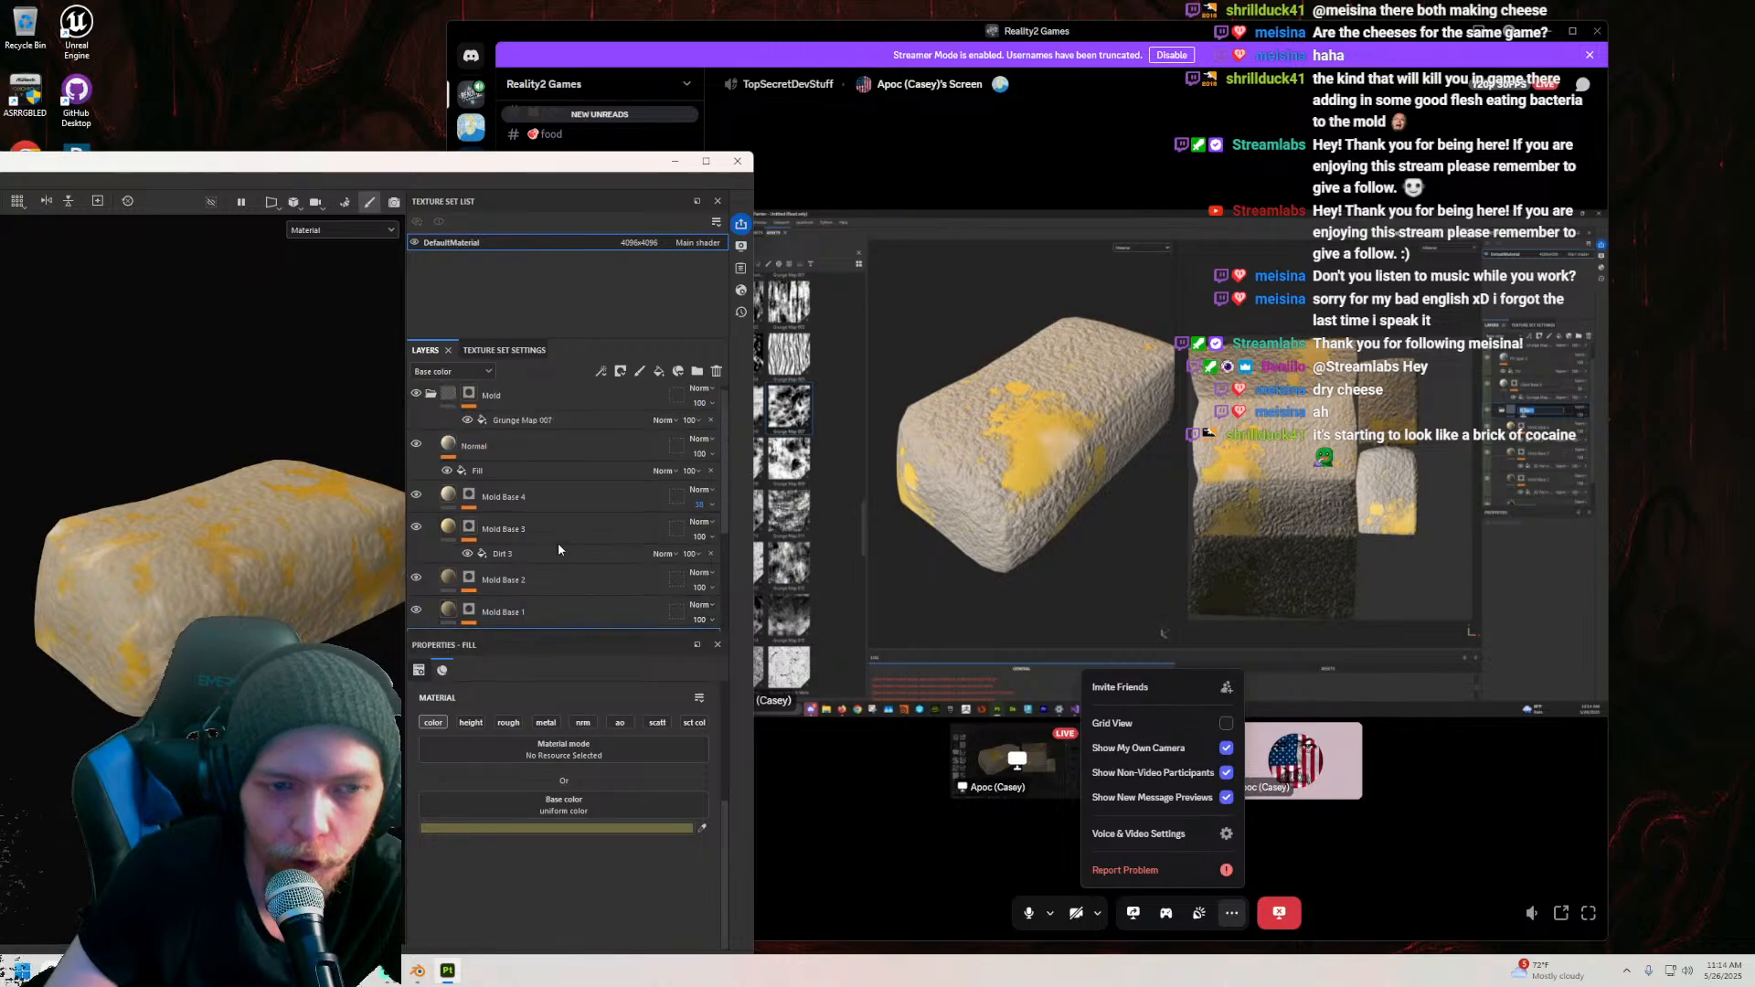
Step: Group the layers from Mold Base through Mold Base 4 into a folder named MoldBaseColors
left_click(578, 495, "shift")
scroll(576, 503, "down", 1)
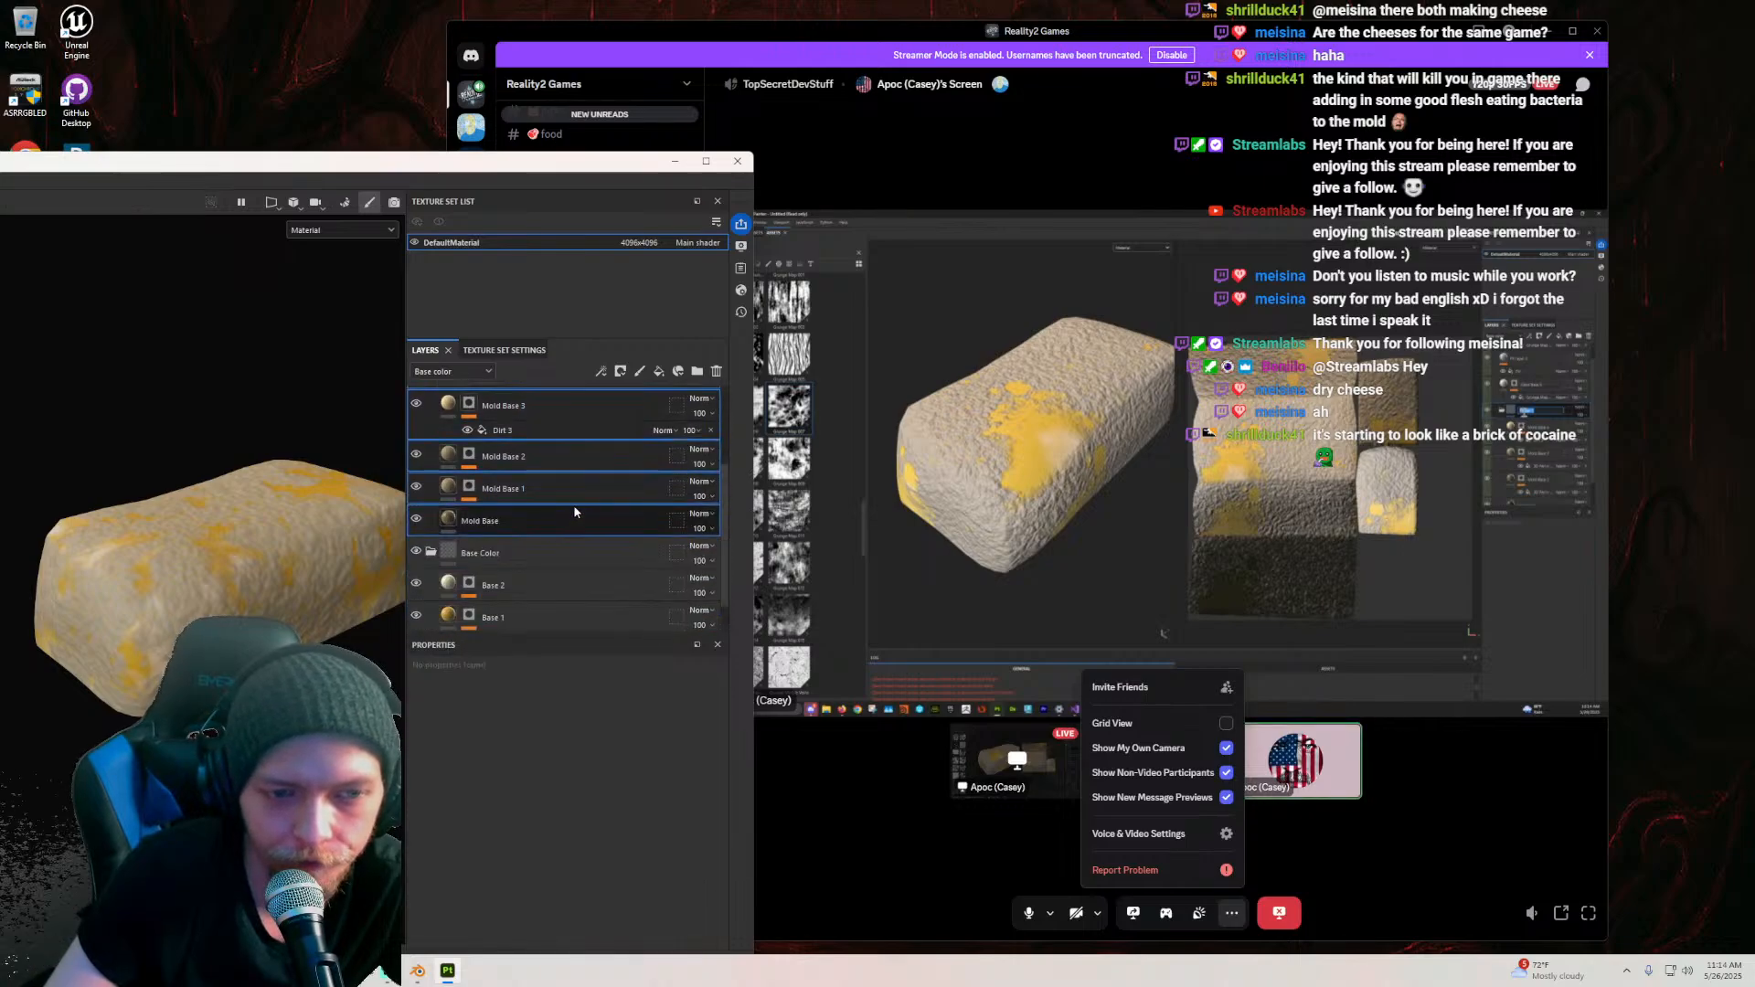
right_click(563, 463)
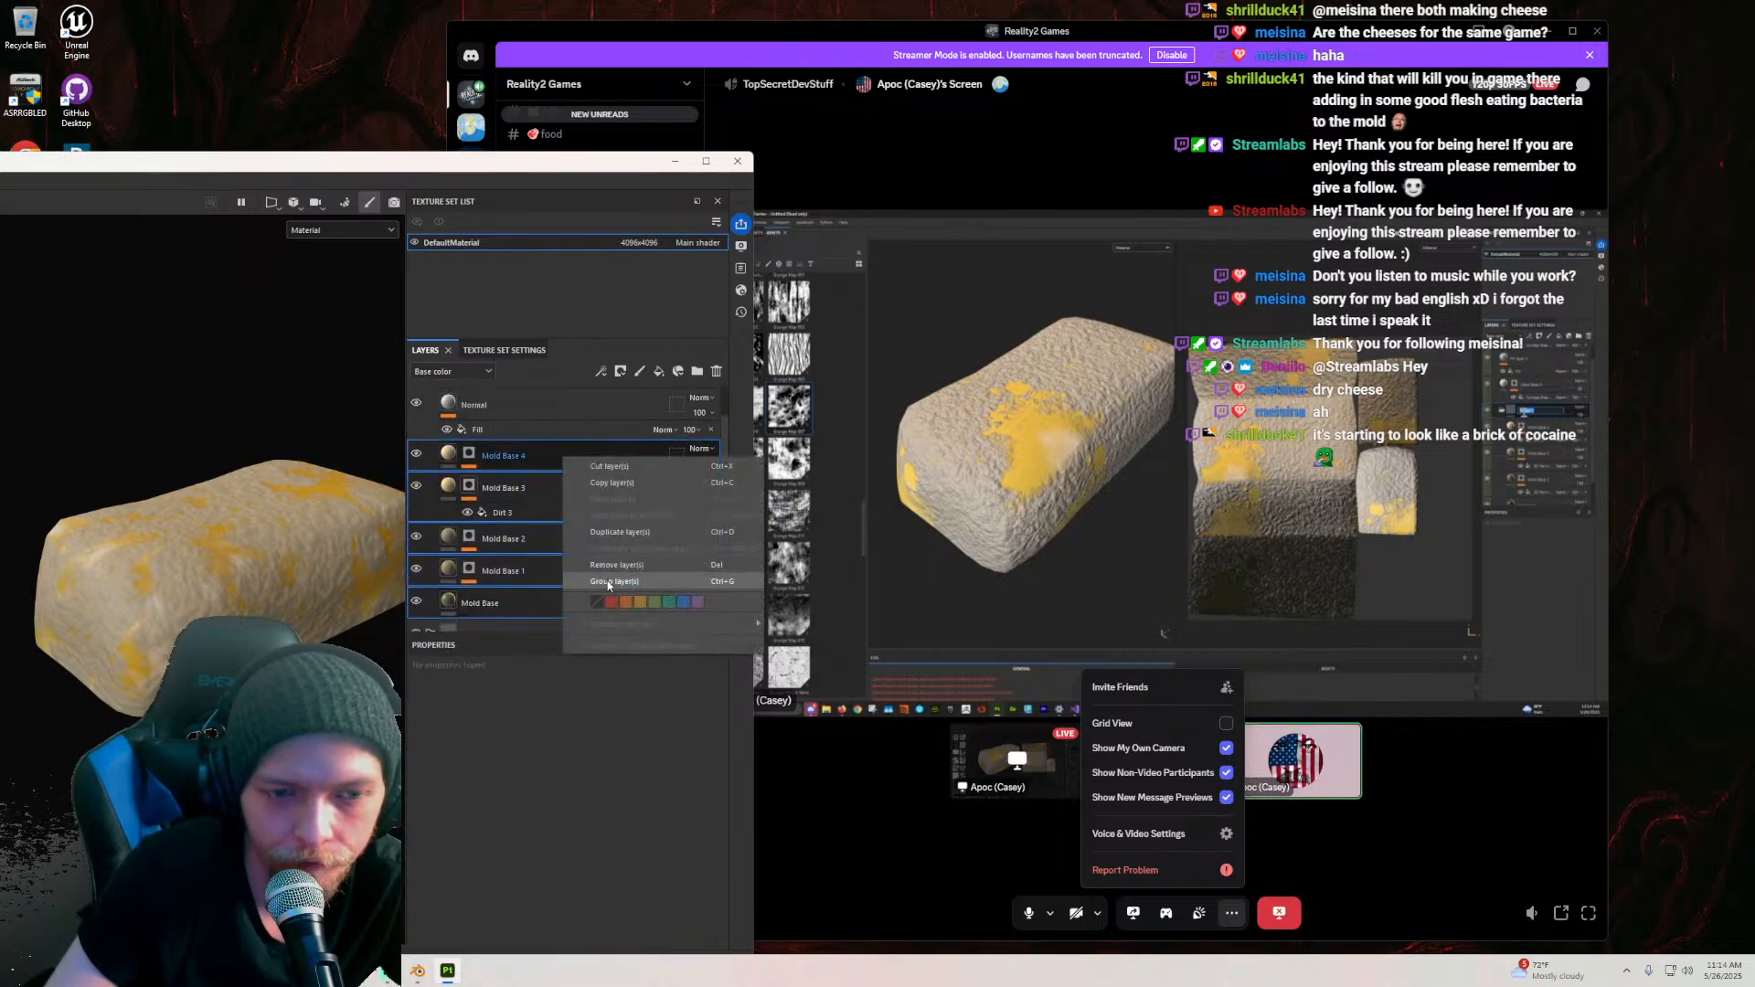
left_click(614, 581)
double_click(491, 455)
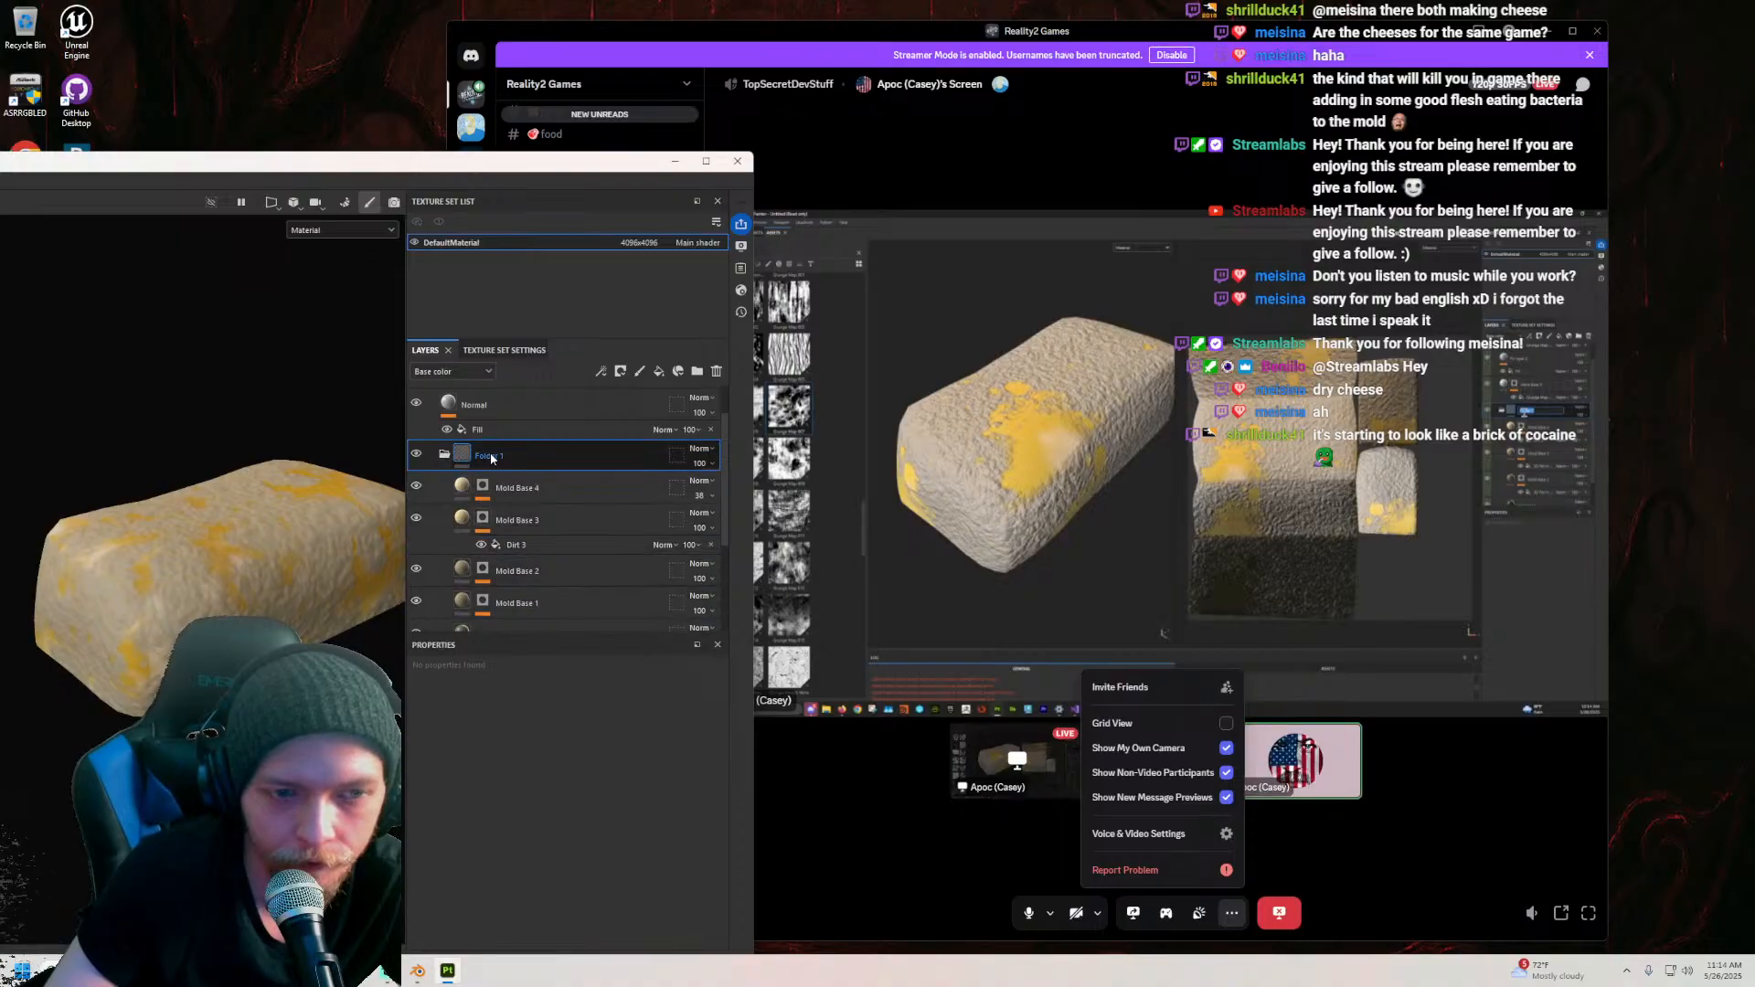
type("MoldBaseColors")
key("Return")
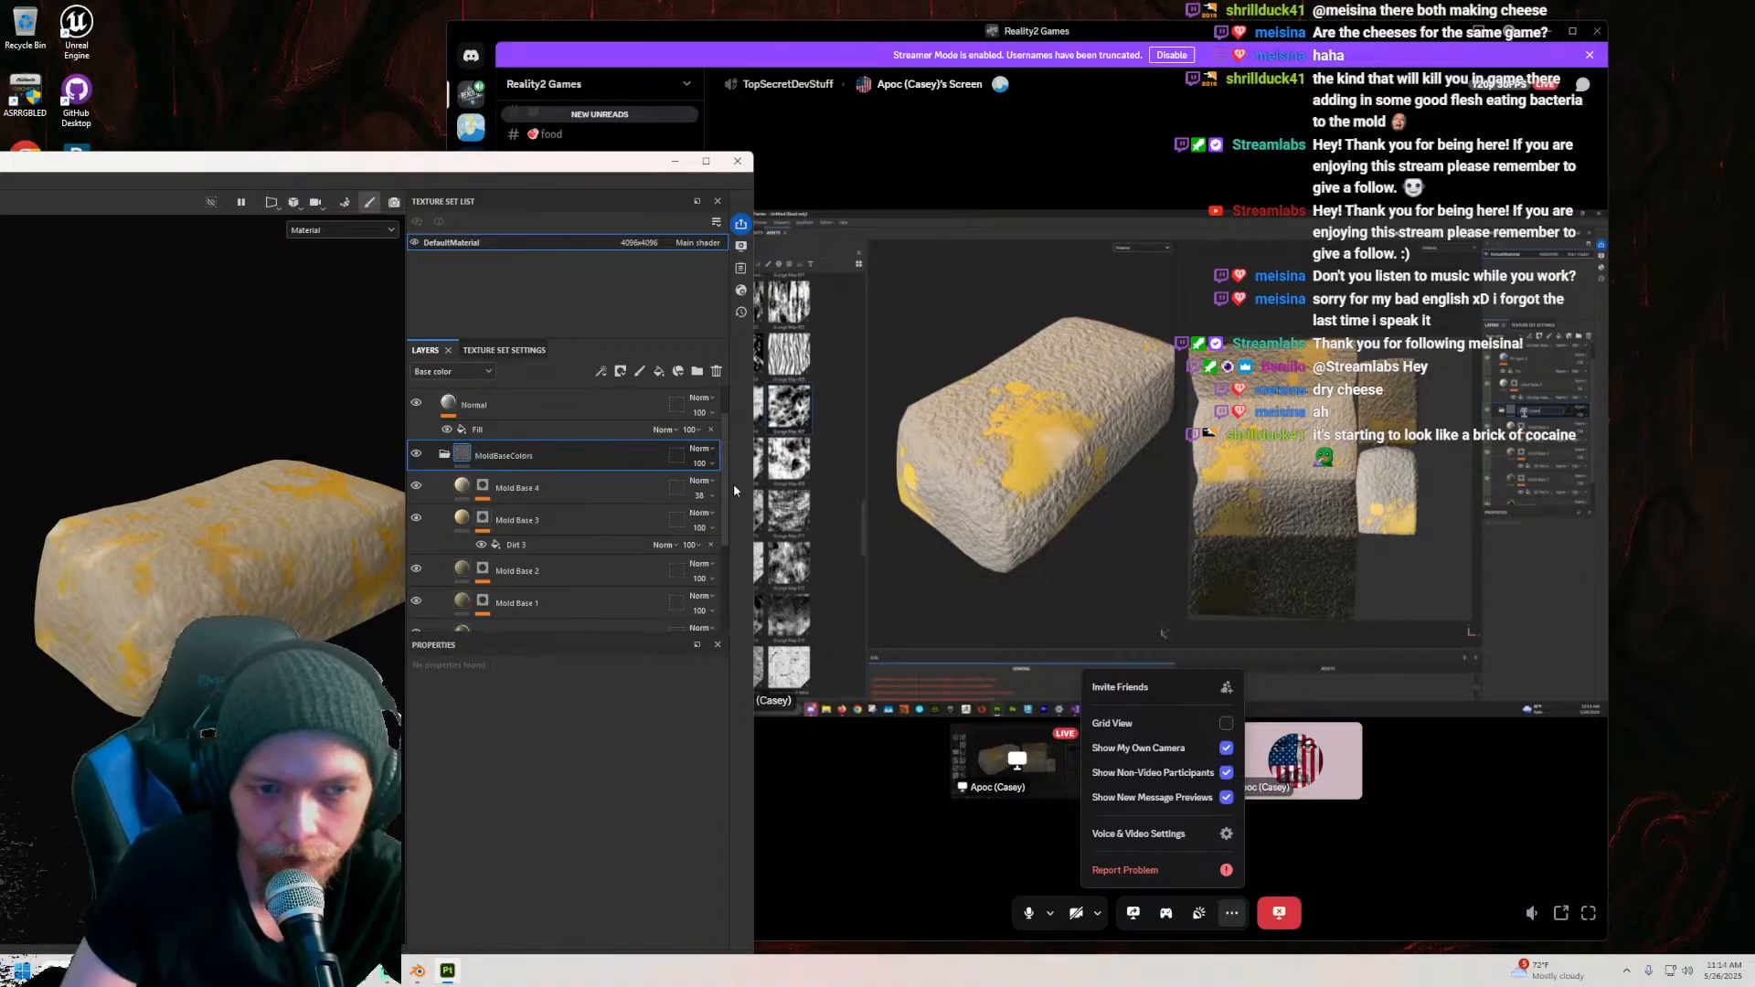
Step: Add a black mask to the MoldBaseColors folder
right_click(463, 450)
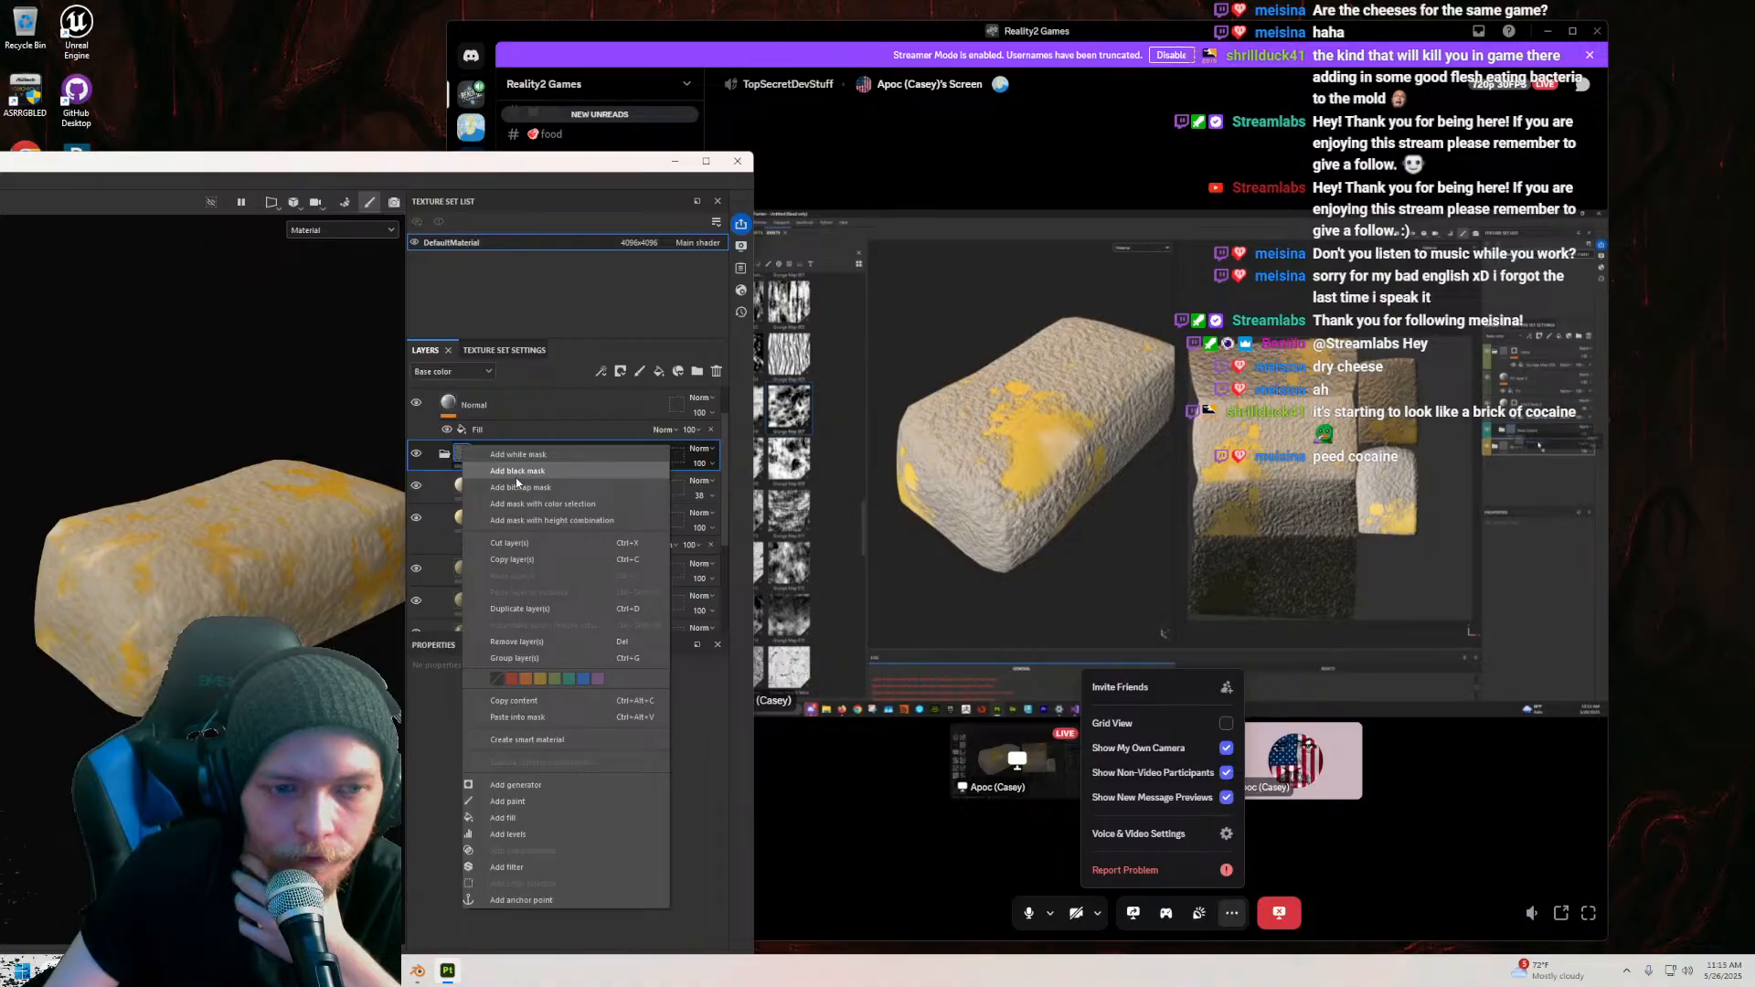
left_click(516, 475)
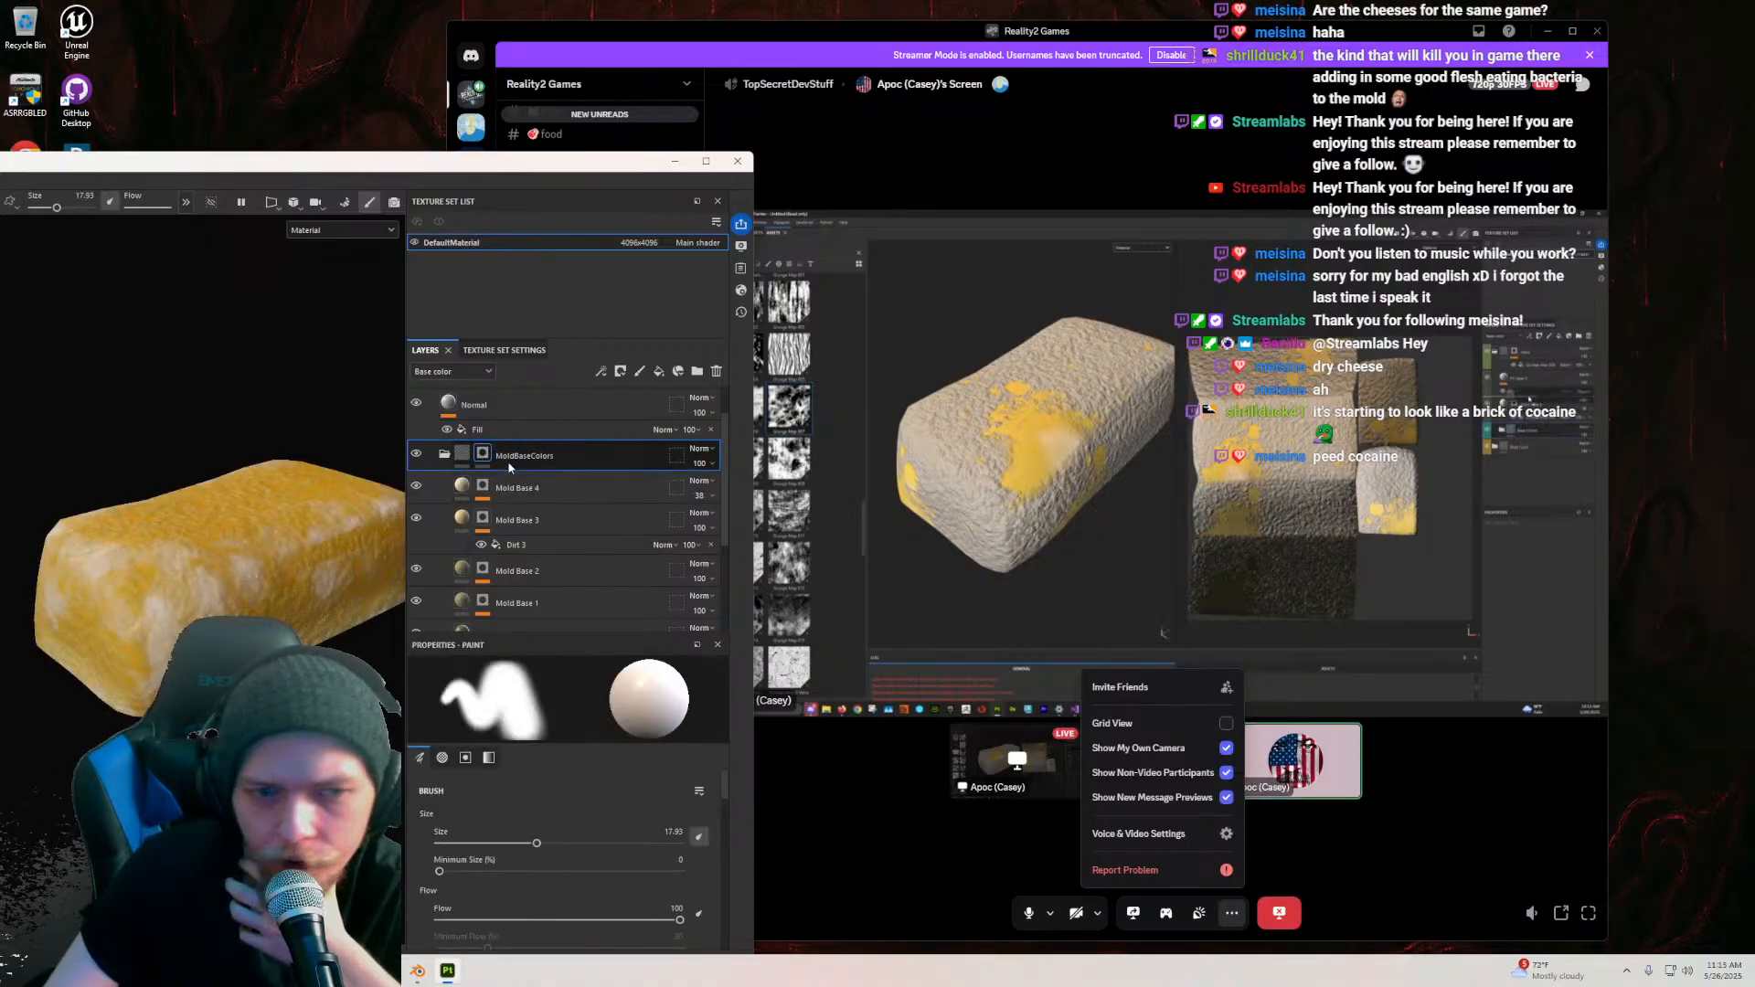
left_click(444, 454)
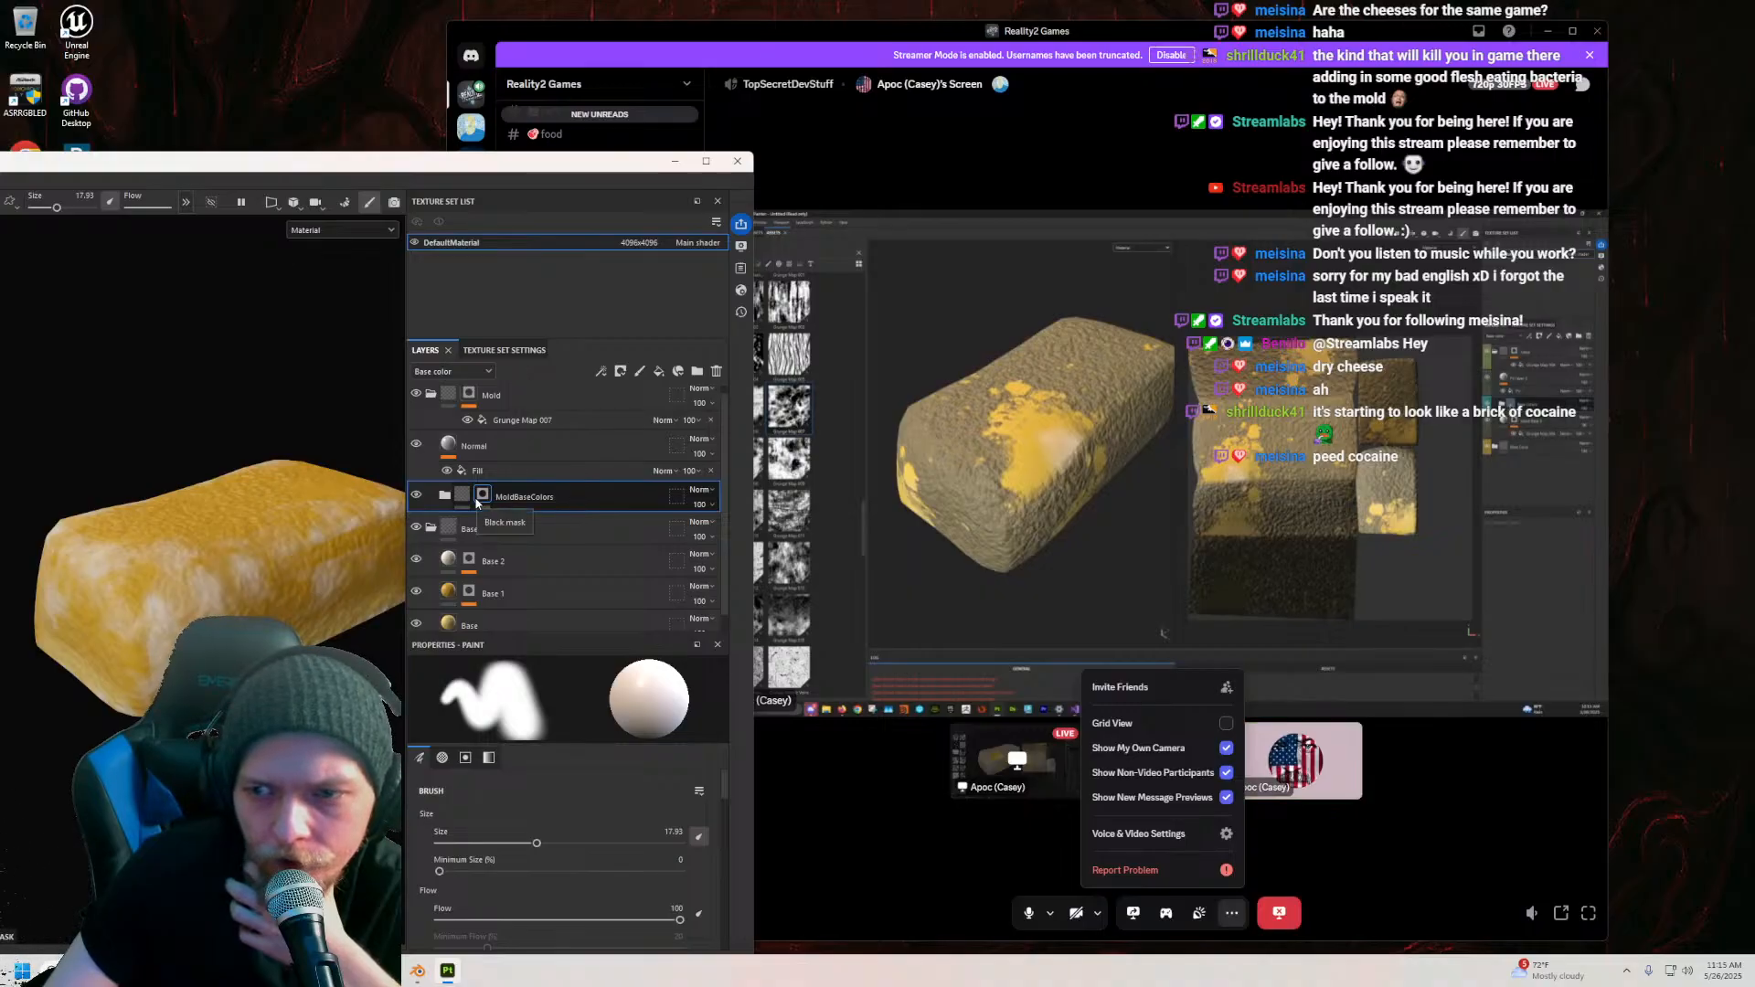
left_click(444, 495)
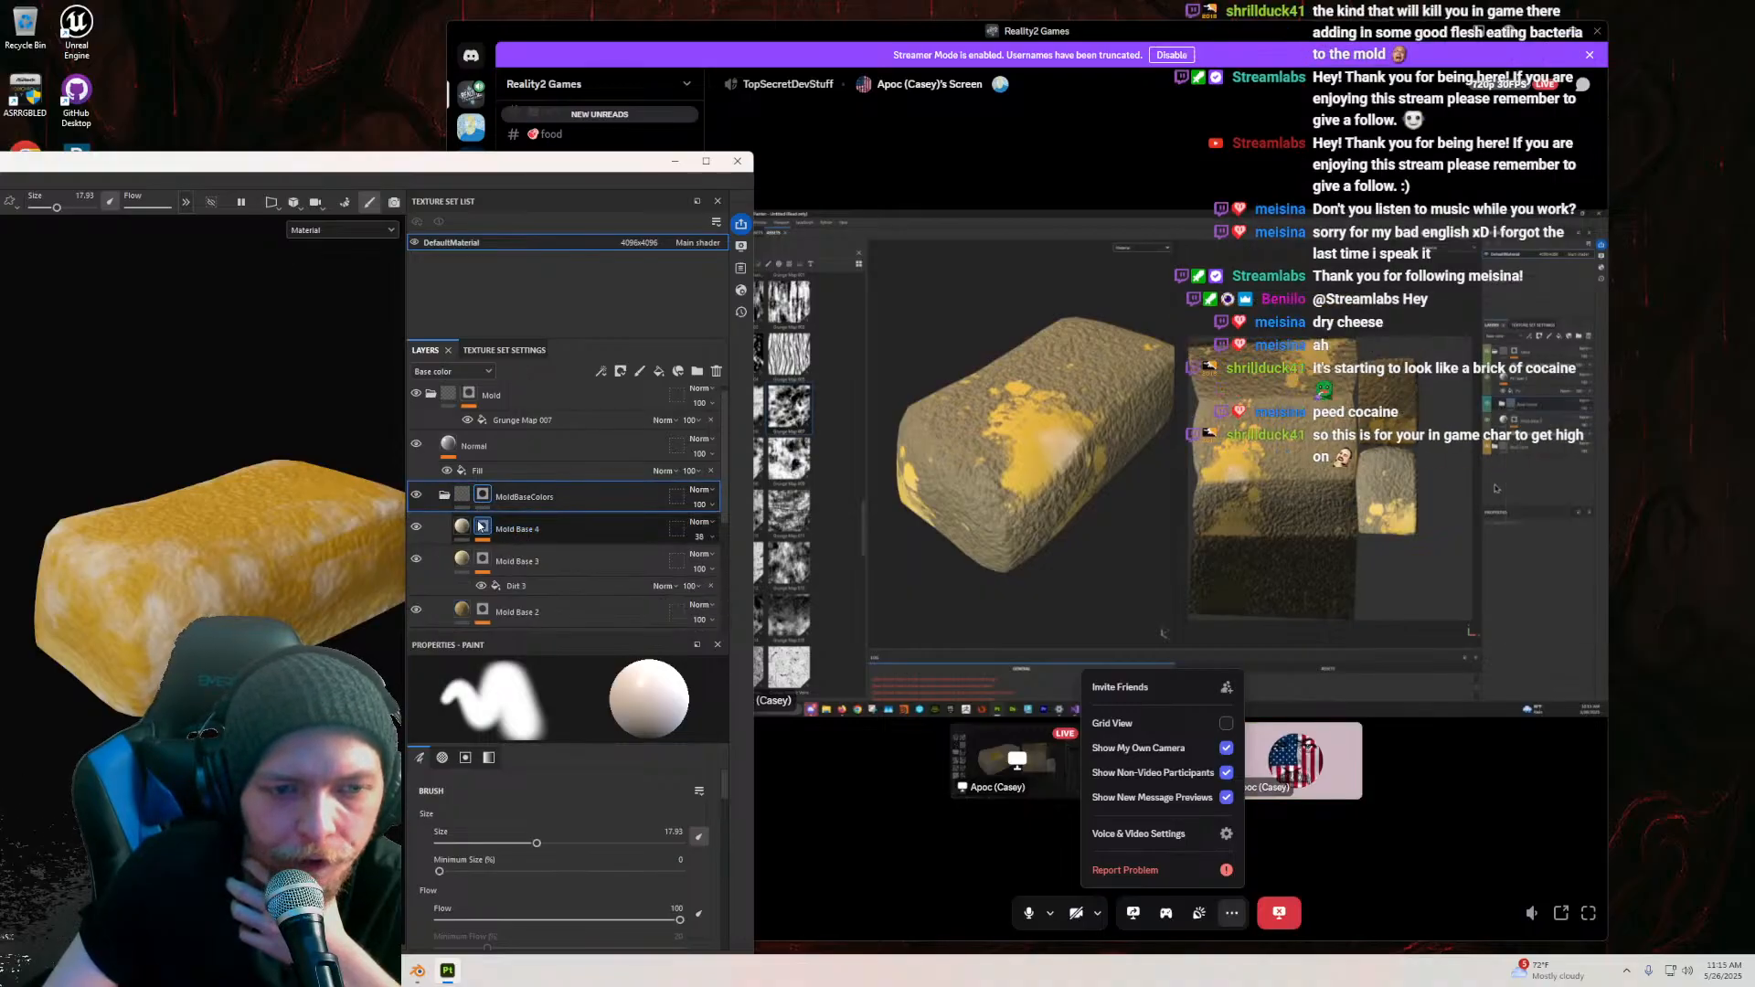
Step: Take Mold Base 4 out of the MoldBaseColors folder and place it directly beneath that folder in the stack
mouse_move(464, 529)
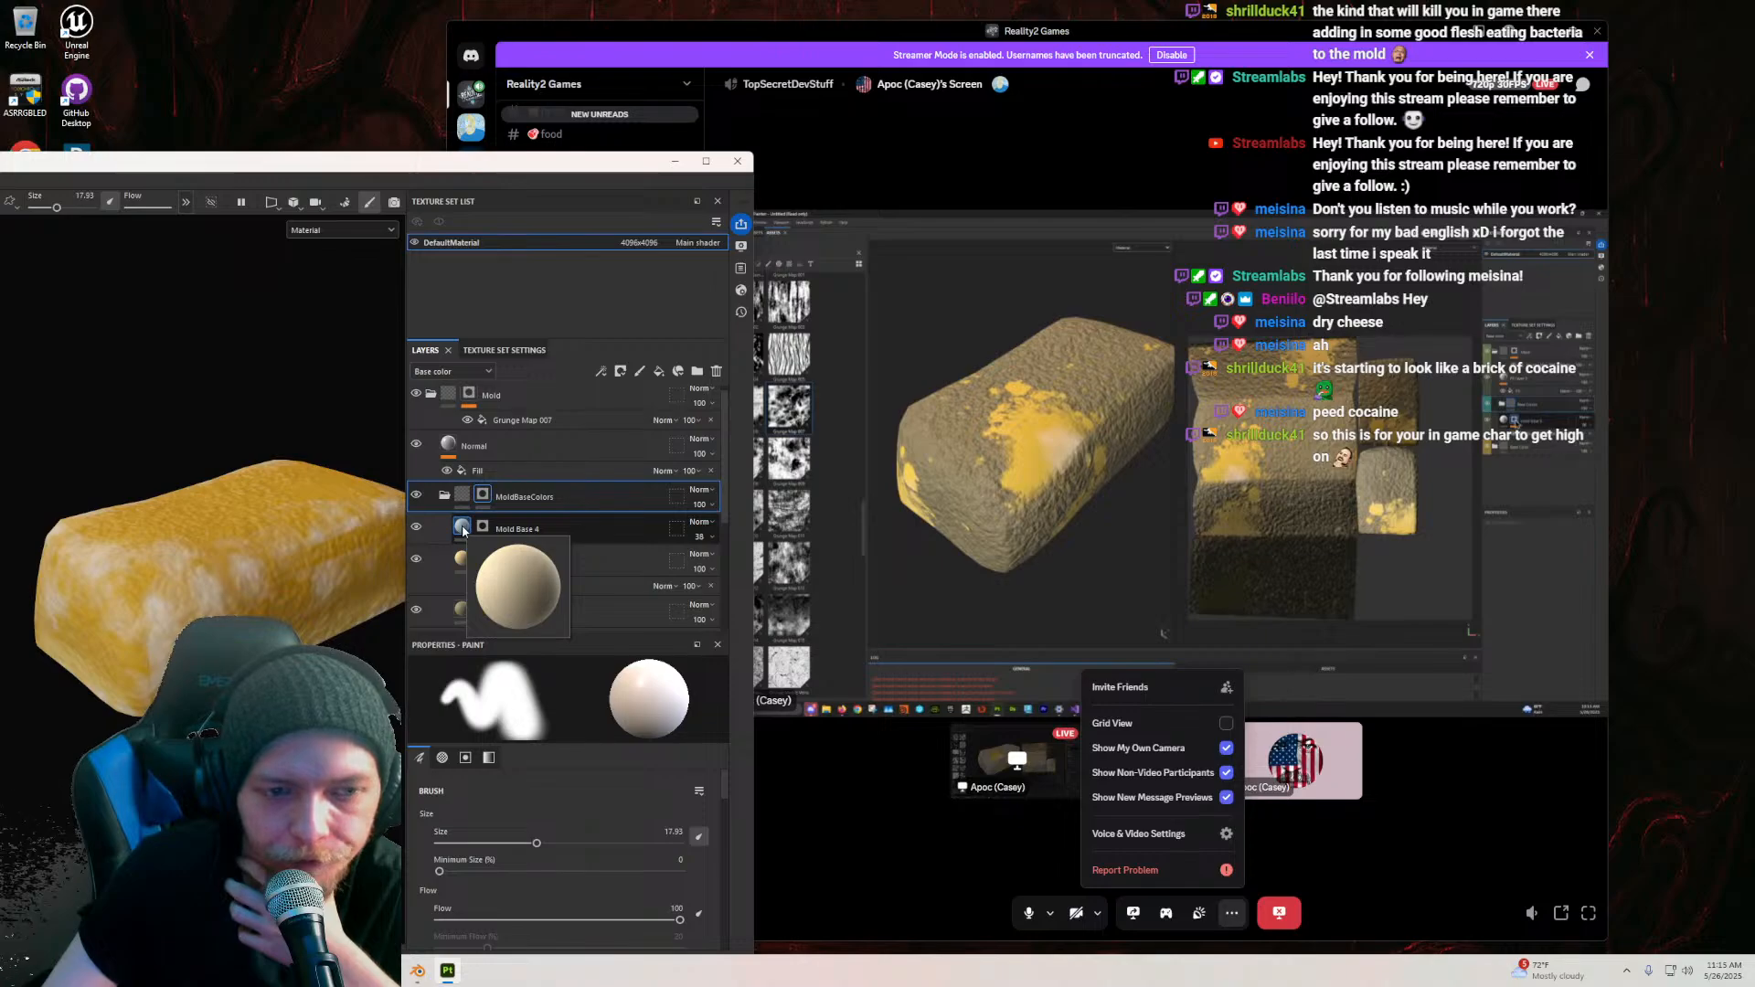
left_click_drag(464, 529, 498, 482)
left_click(446, 530)
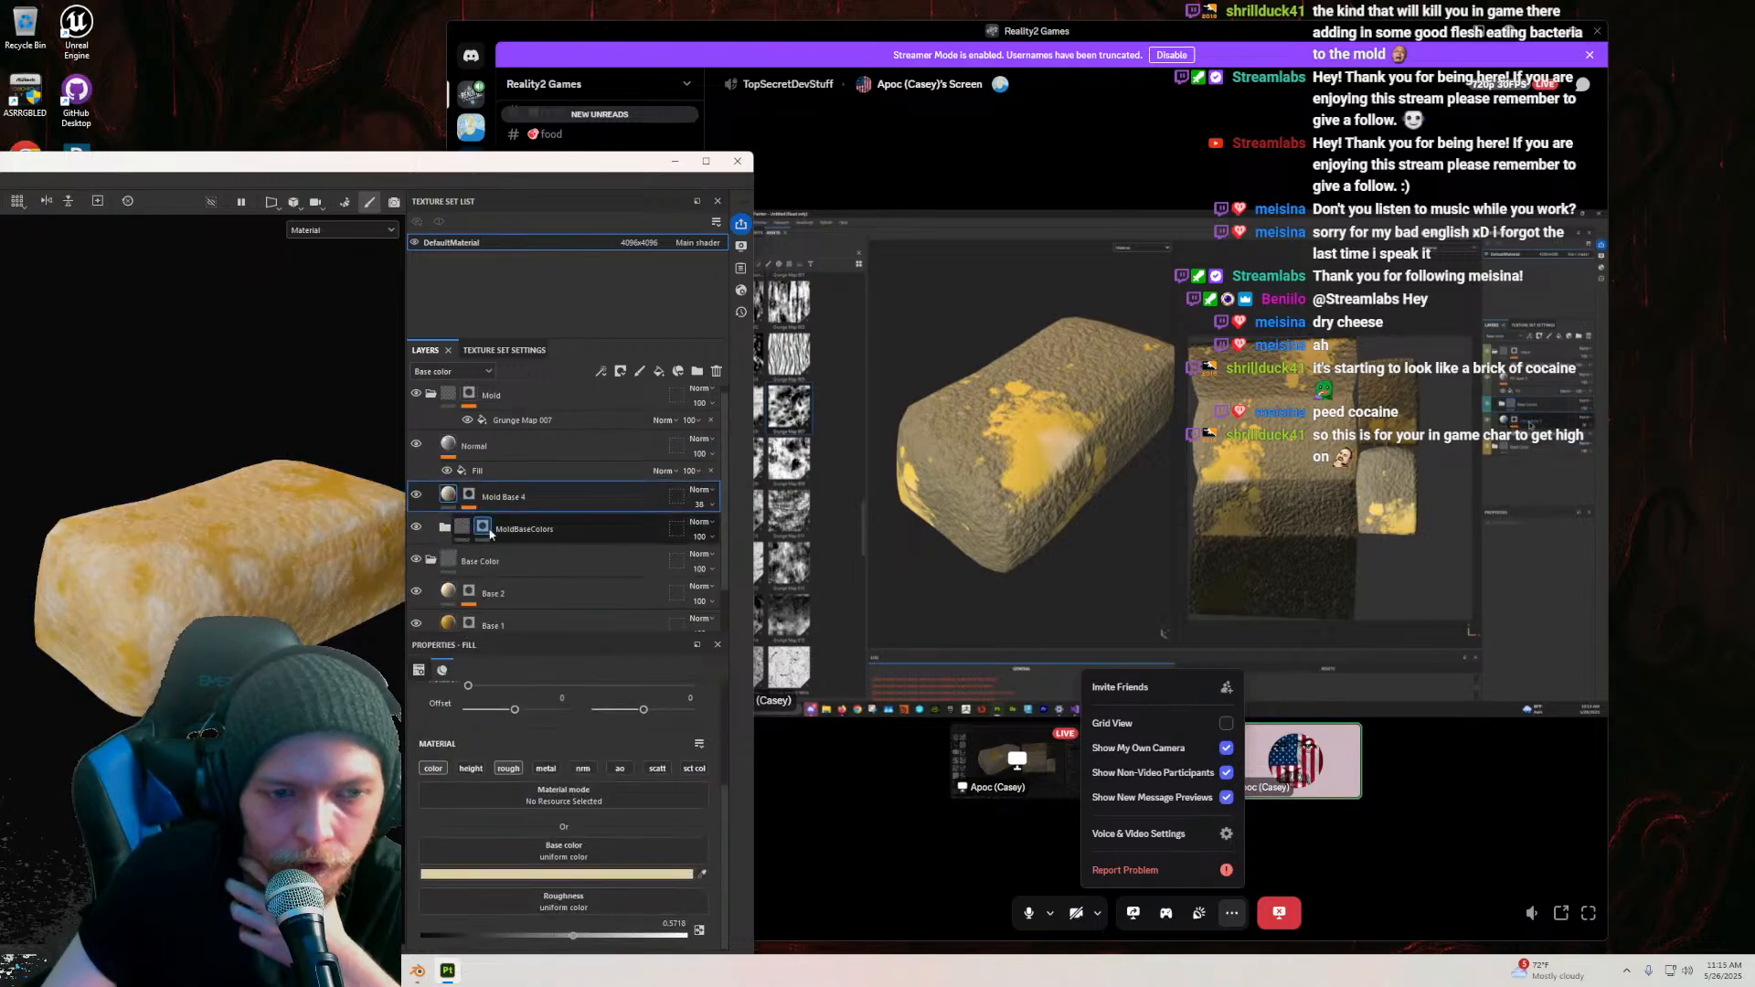
left_click_drag(589, 534, 585, 489)
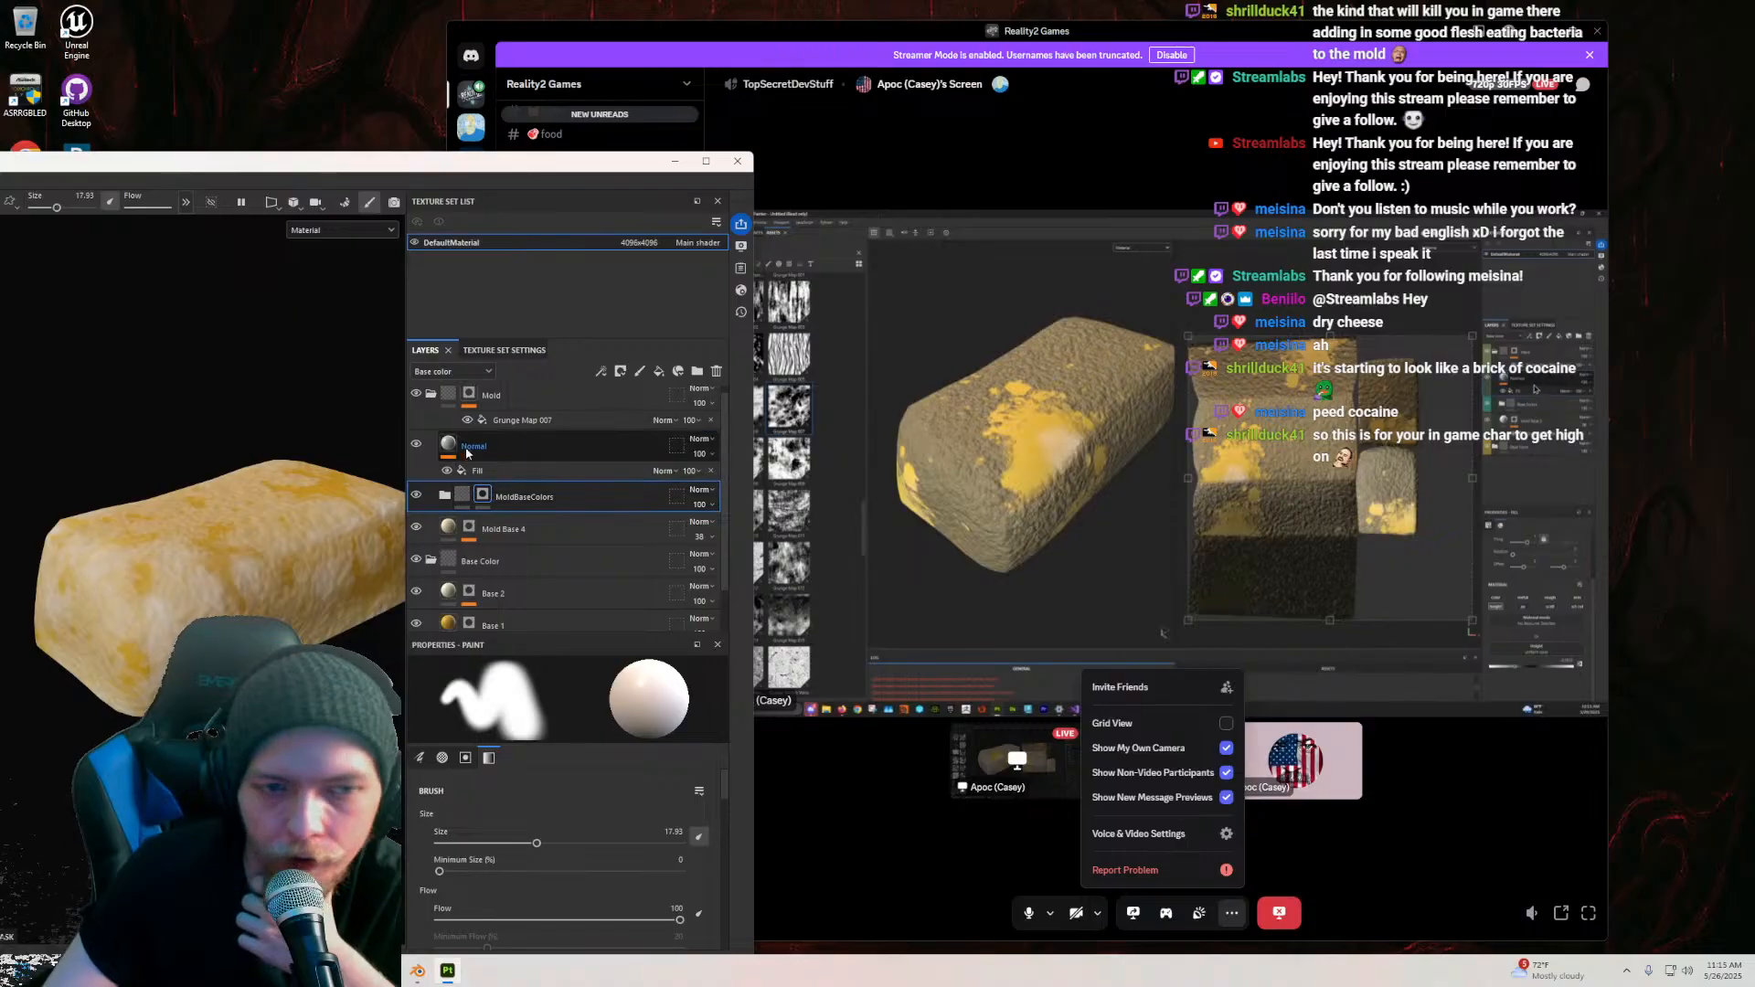
mouse_move(458, 455)
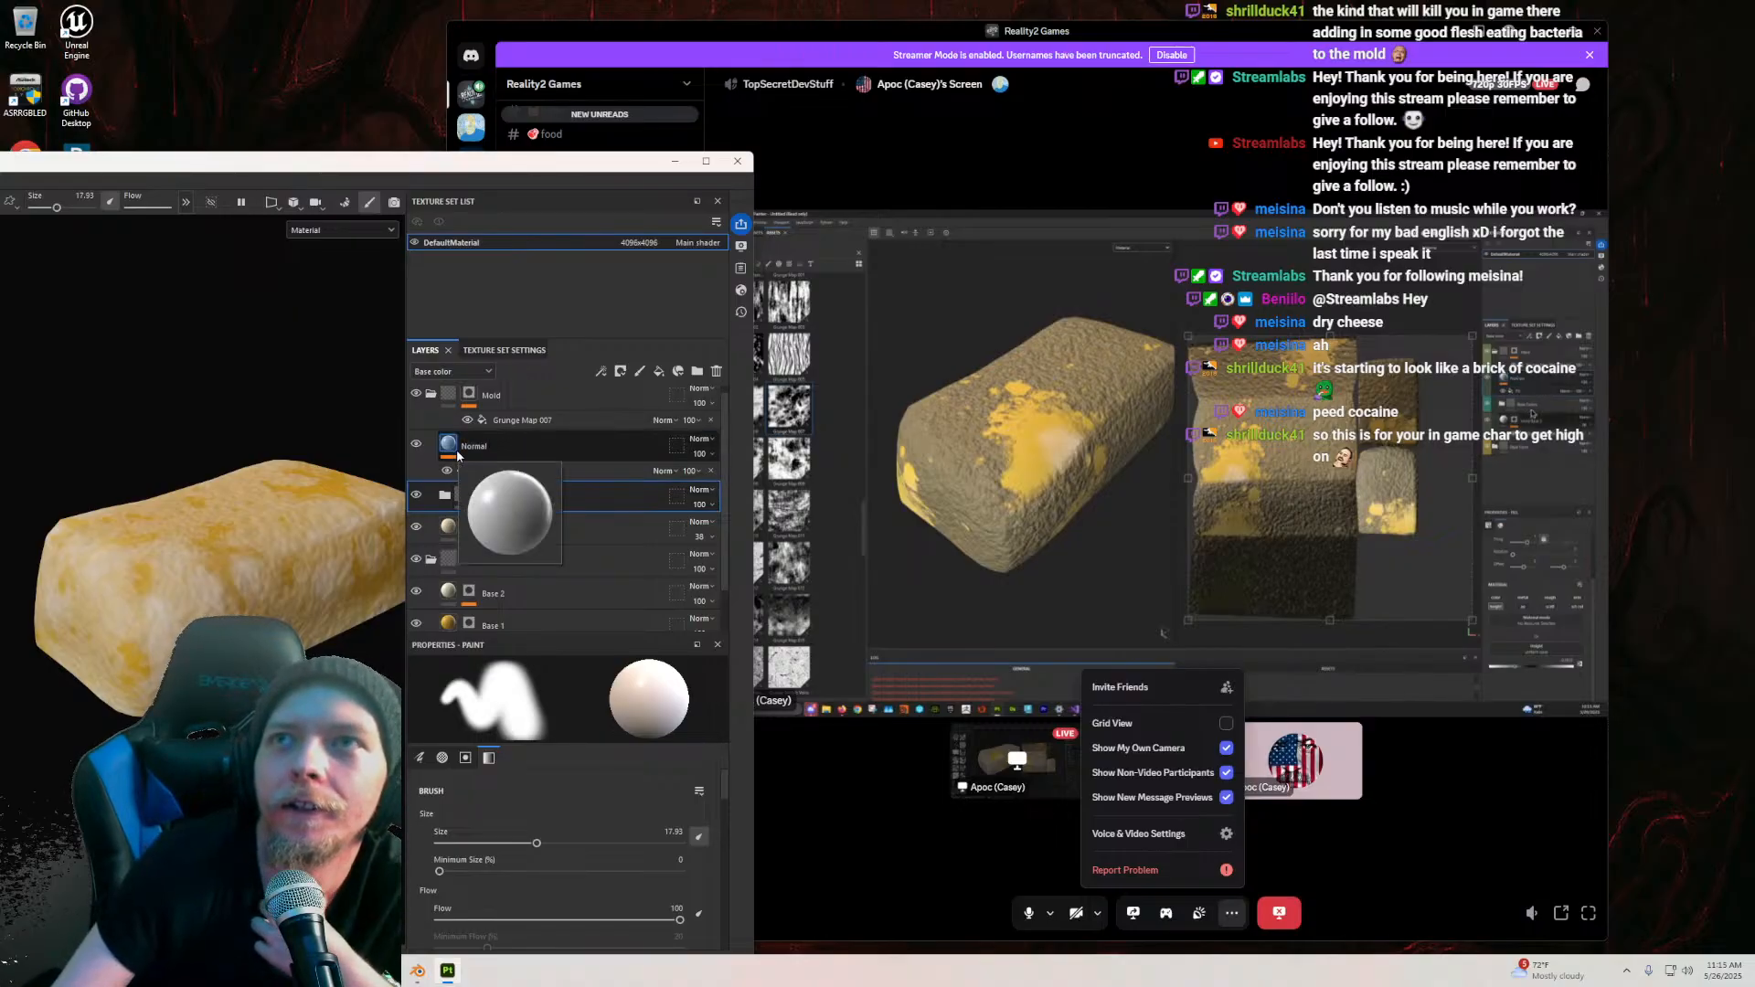
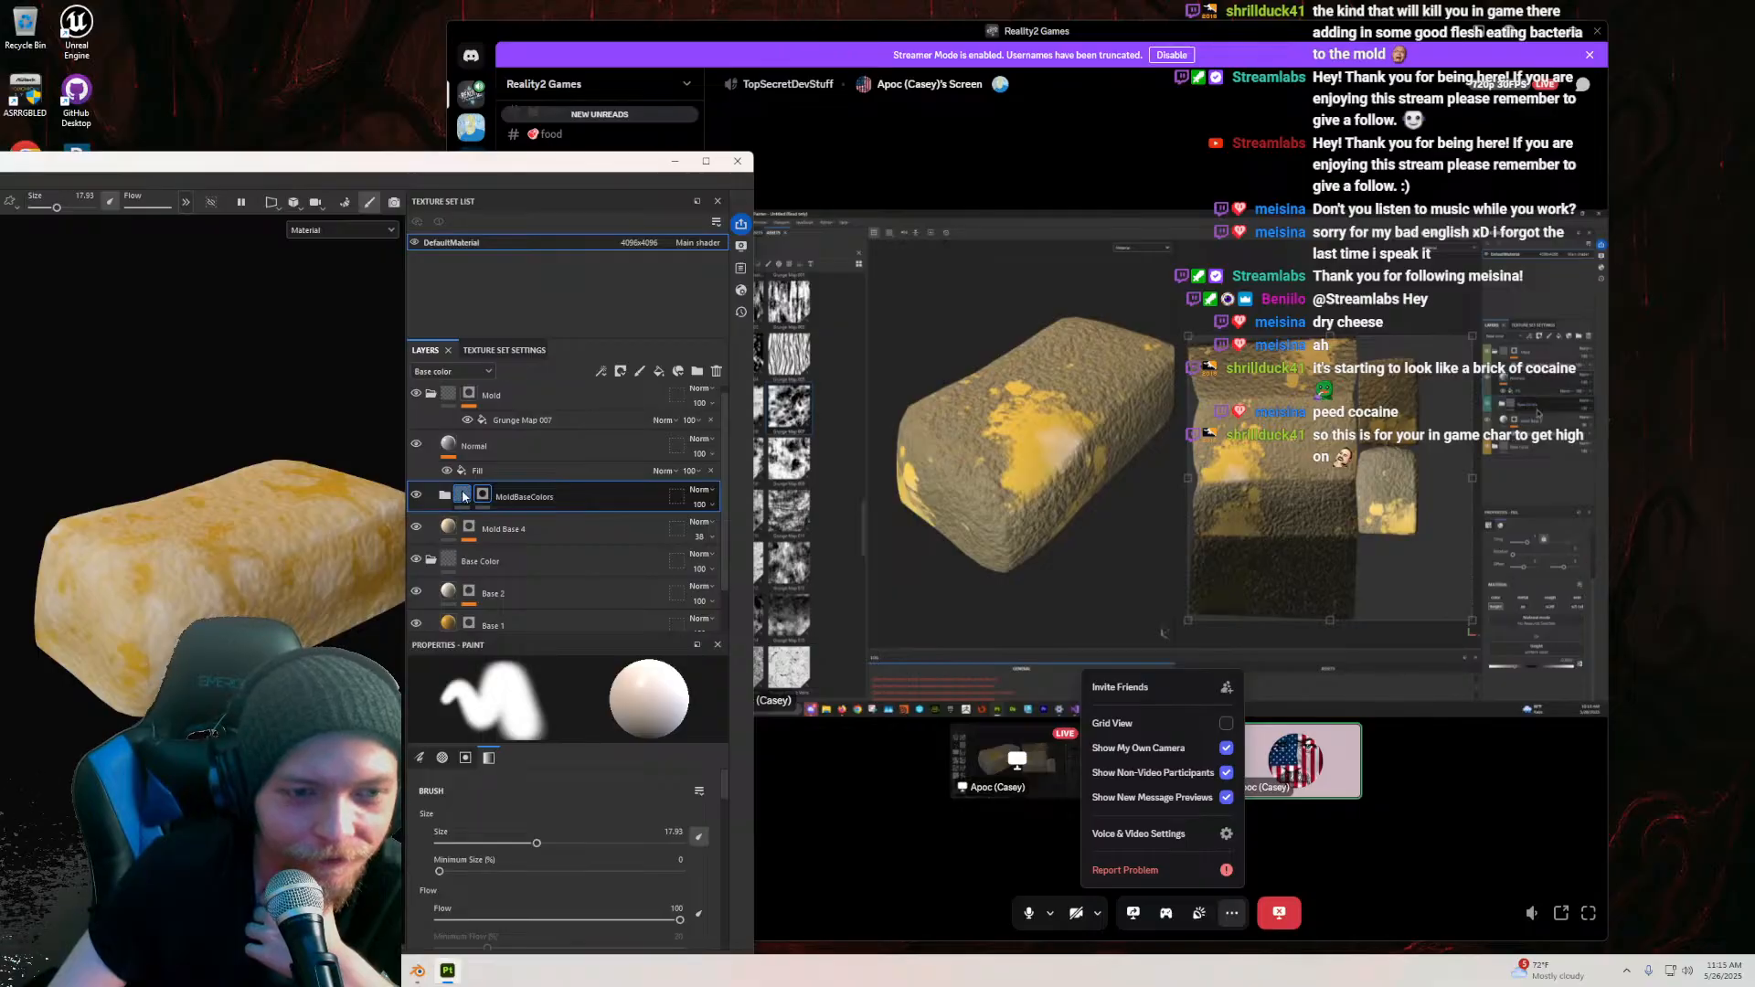
Step: Examine the remaining layers inside the MoldBaseColors folder and the look of the cheese in the 3D view
left_click(463, 496)
left_click(445, 496)
scroll(512, 508, "down", 3)
scroll(576, 532, "up", 1)
scroll(583, 540, "up", 1)
left_click(444, 454)
scroll(512, 527, "up", 1)
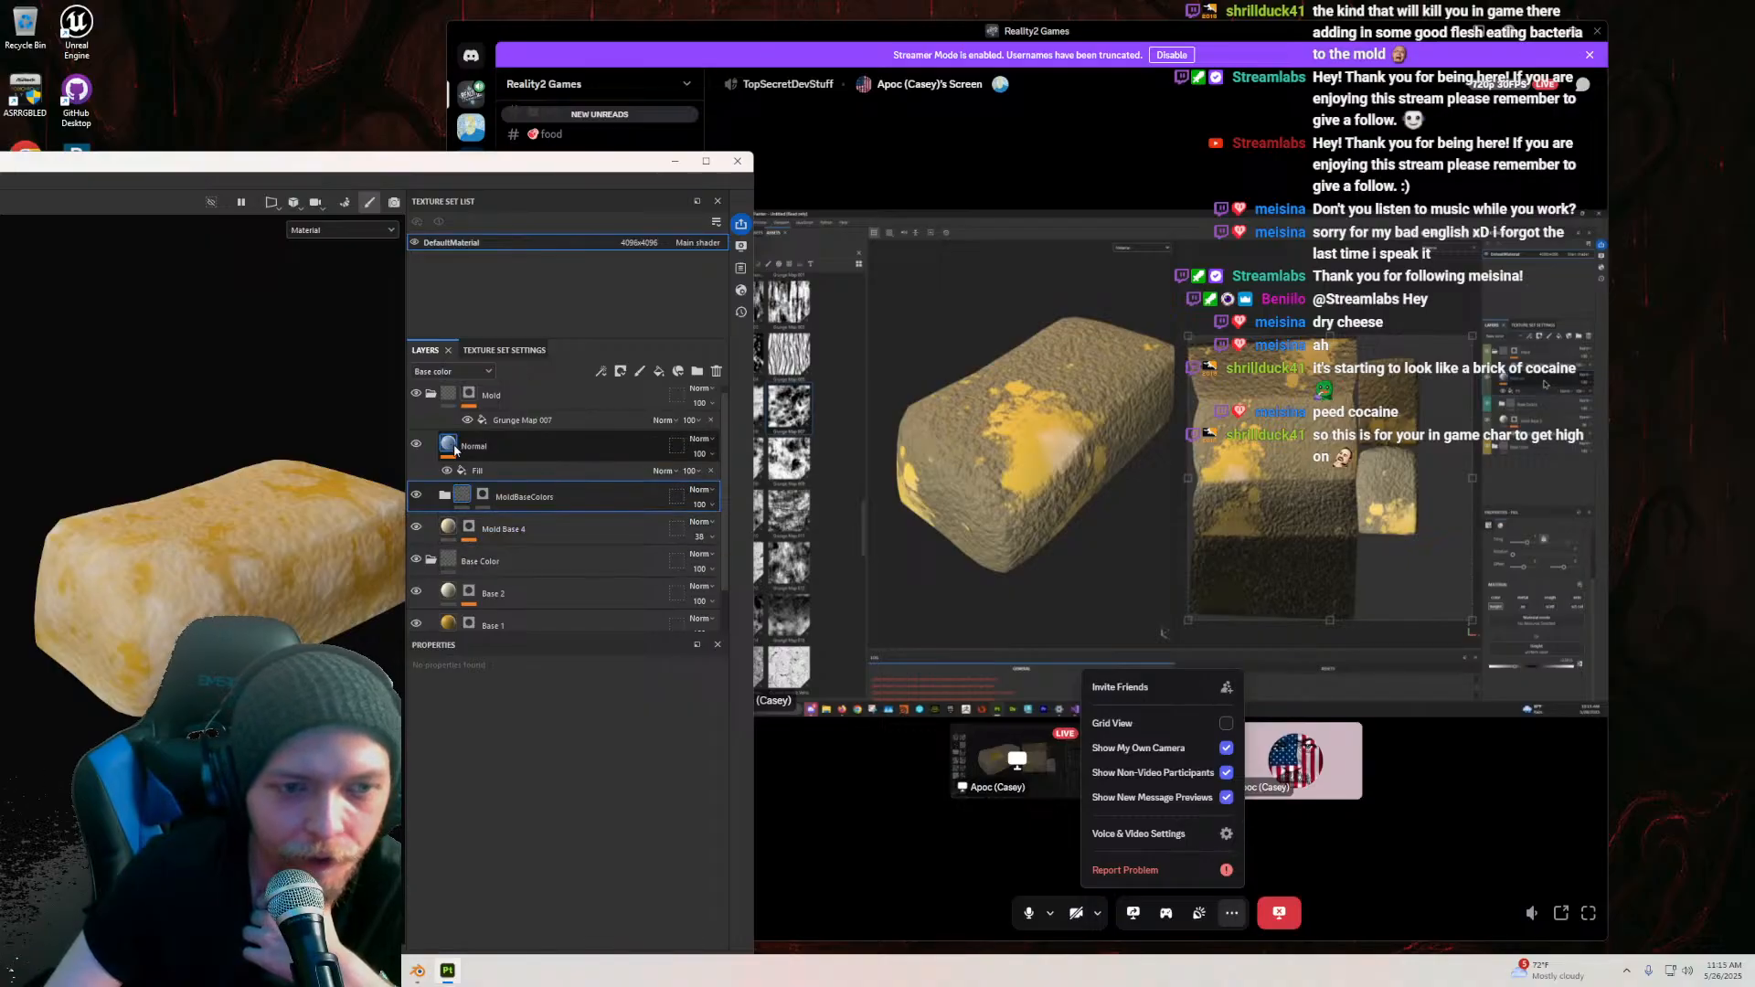
mouse_move(458, 454)
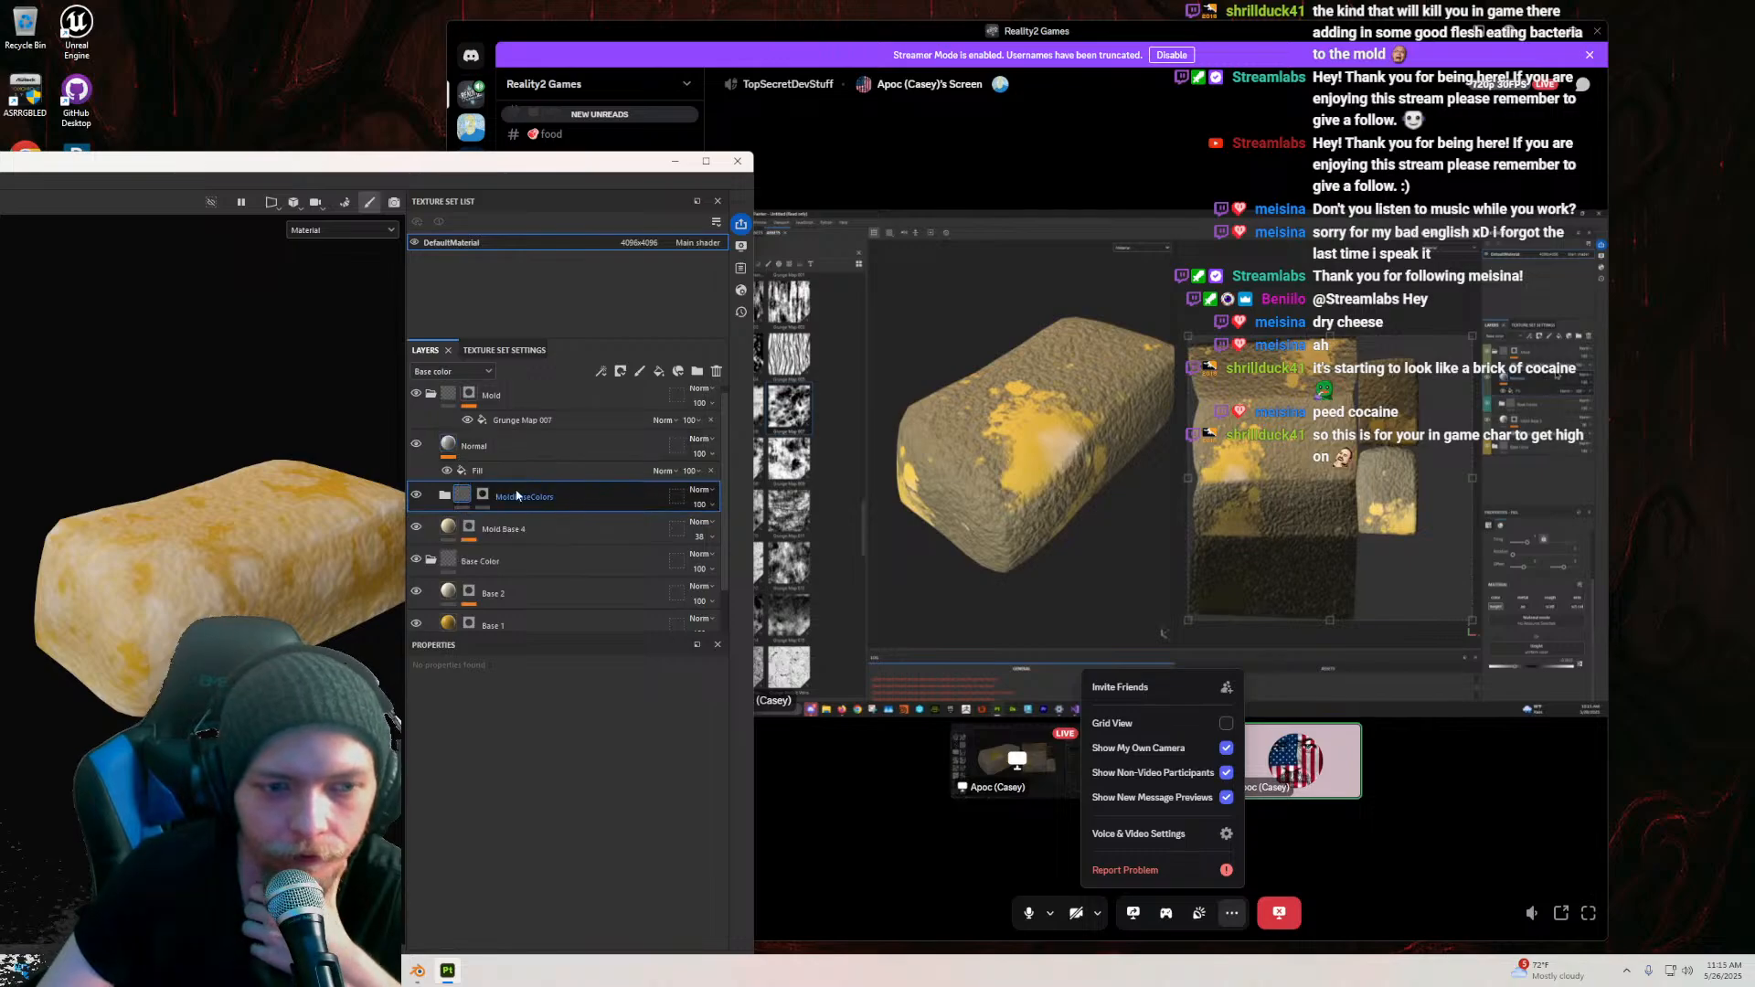
left_click(445, 496)
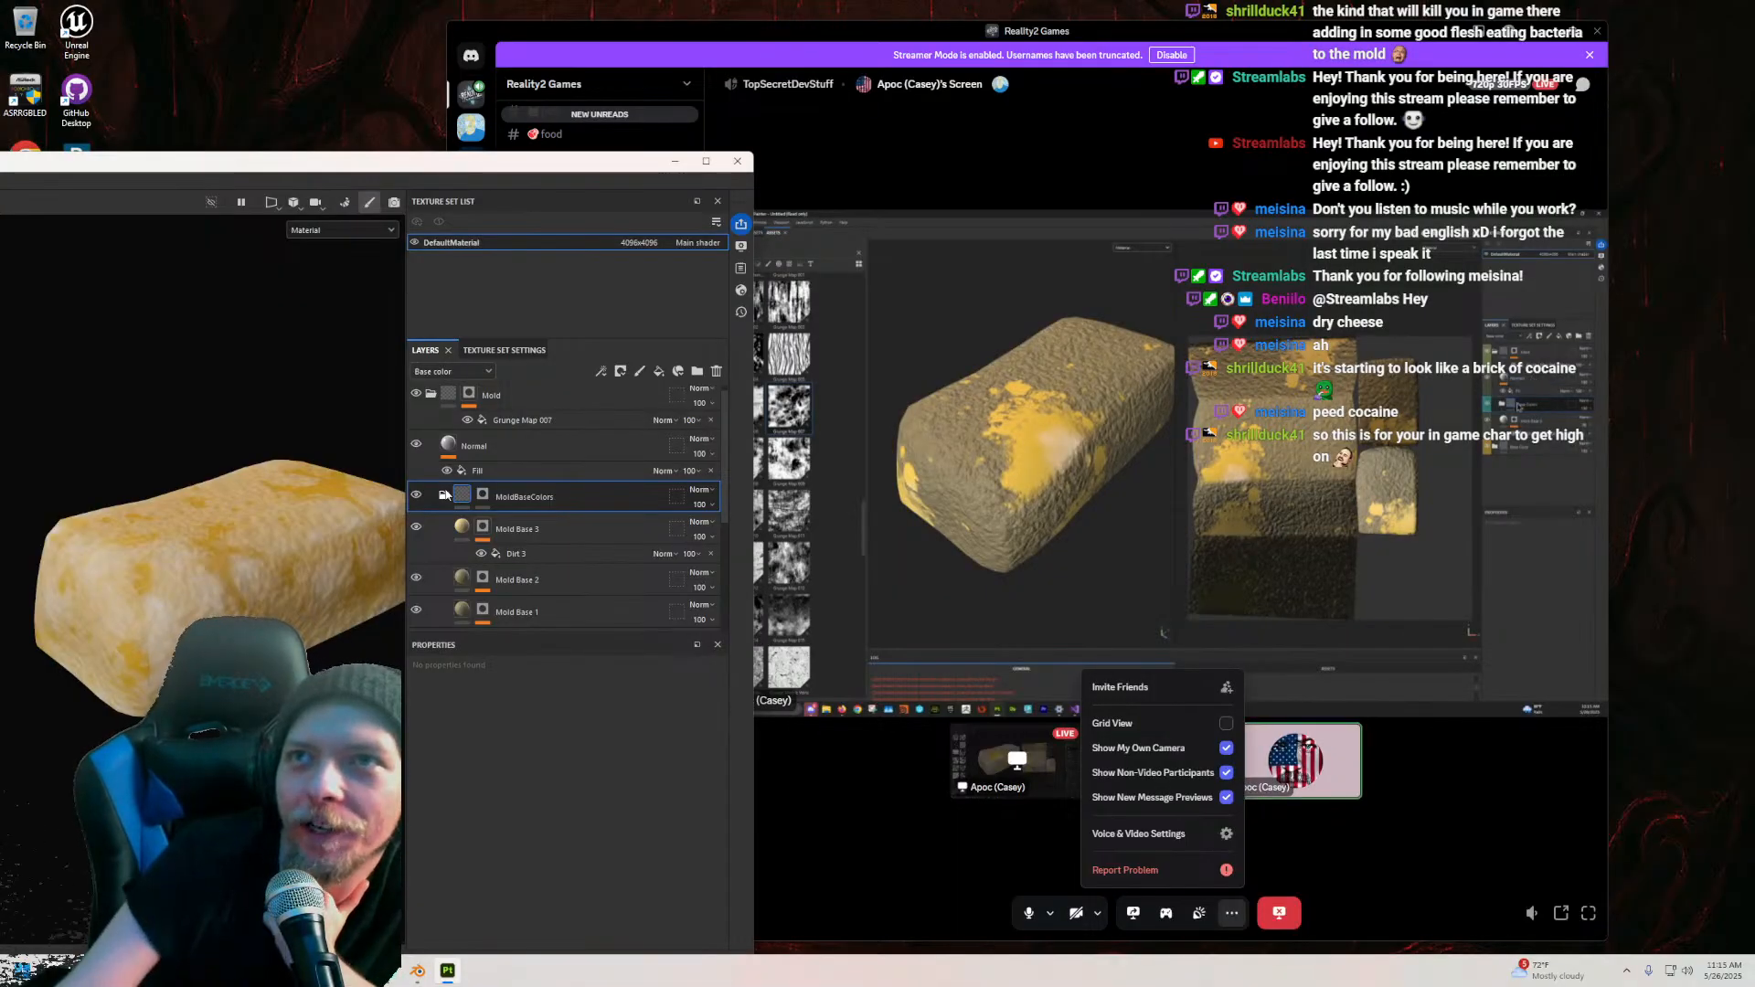
left_click_drag(229, 384, 233, 448, "alt")
left_click_drag(239, 677, 196, 564, "alt")
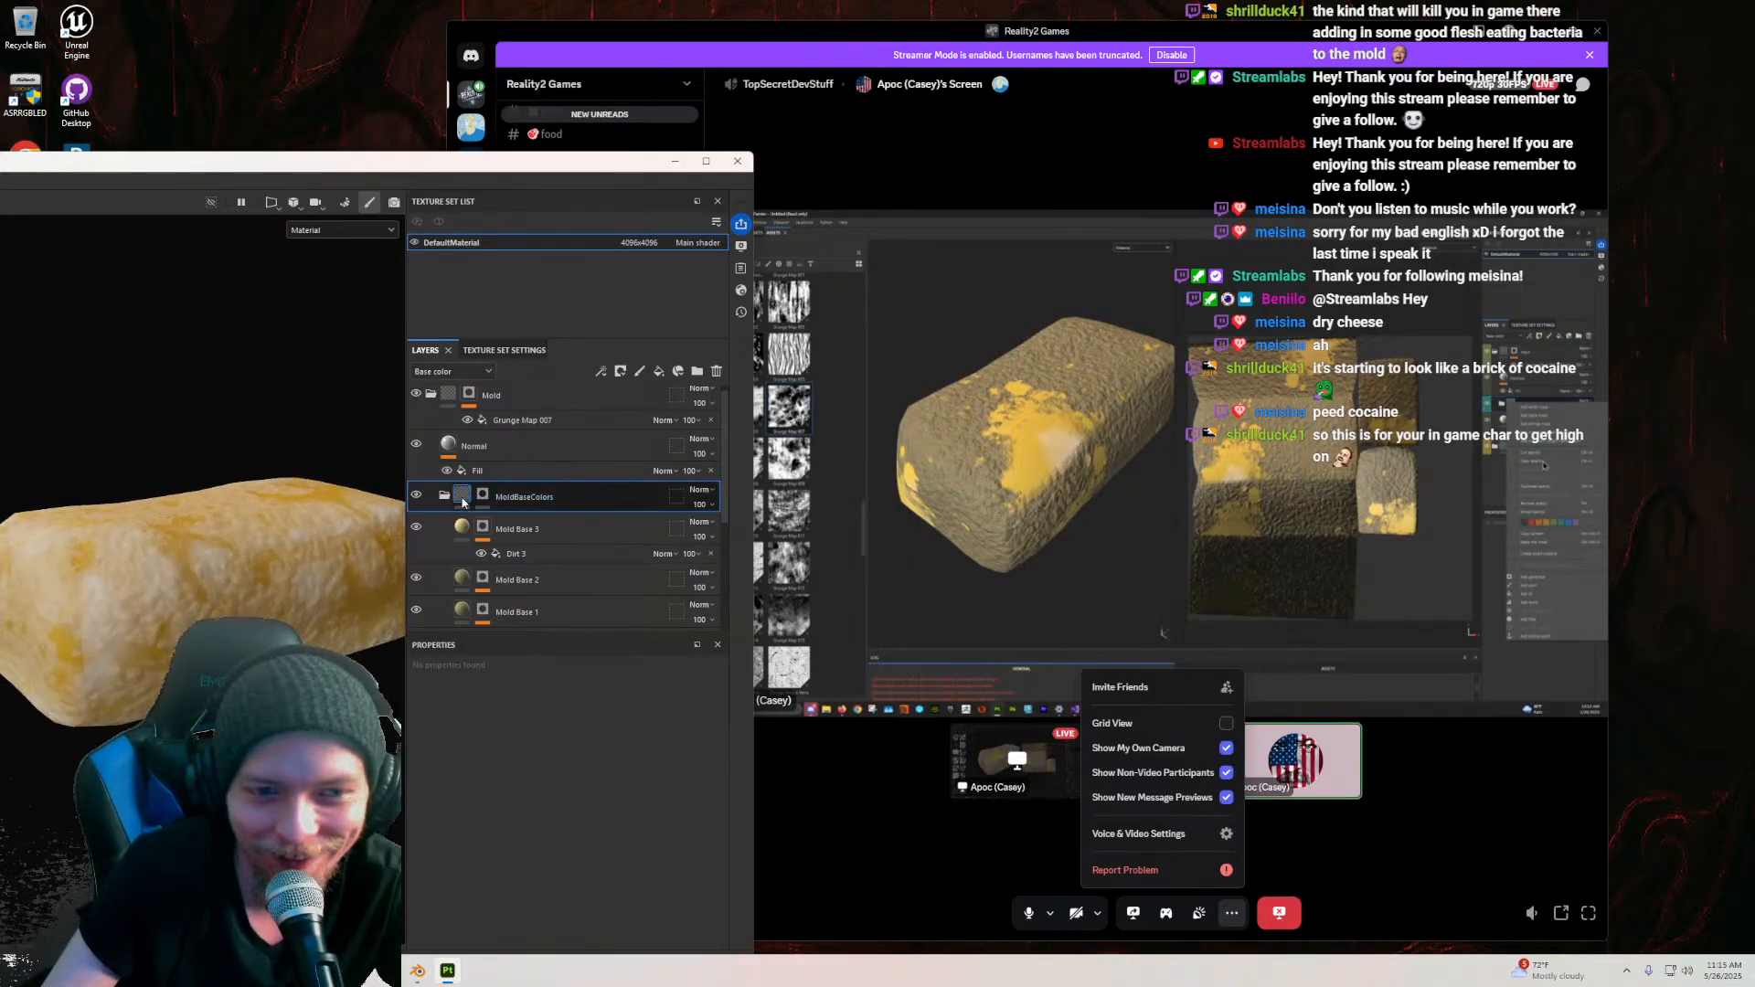
scroll(454, 512, "down", 1)
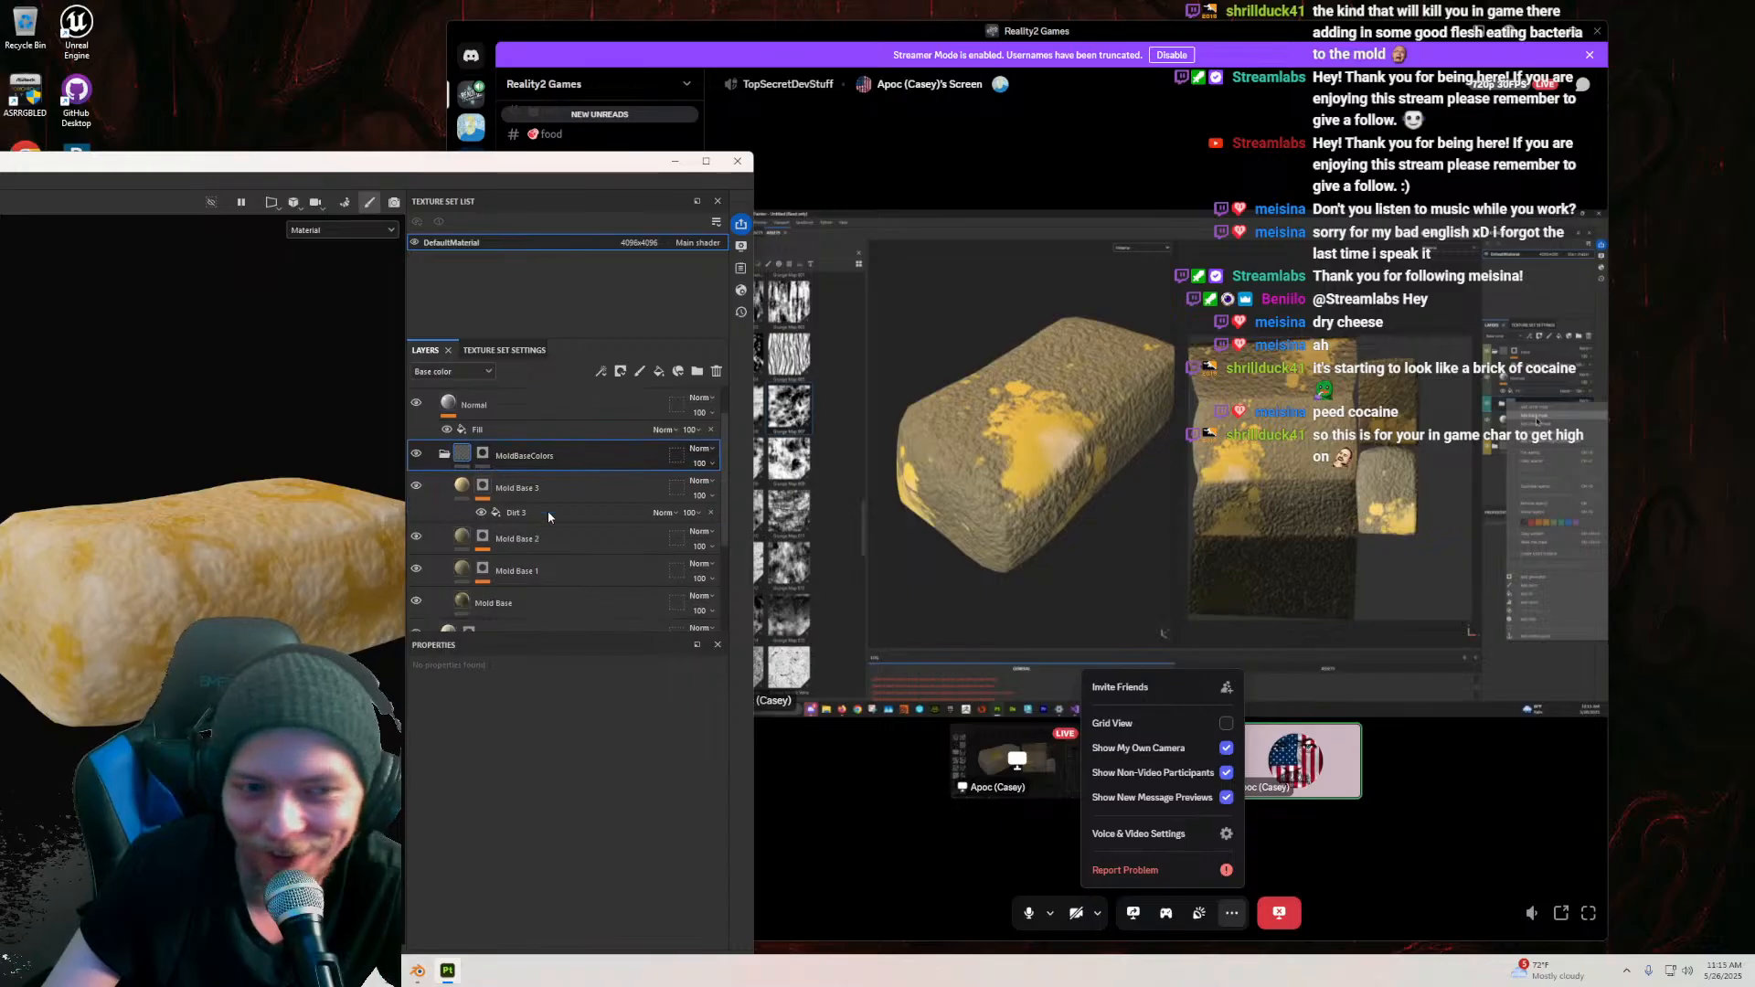
left_click(444, 455)
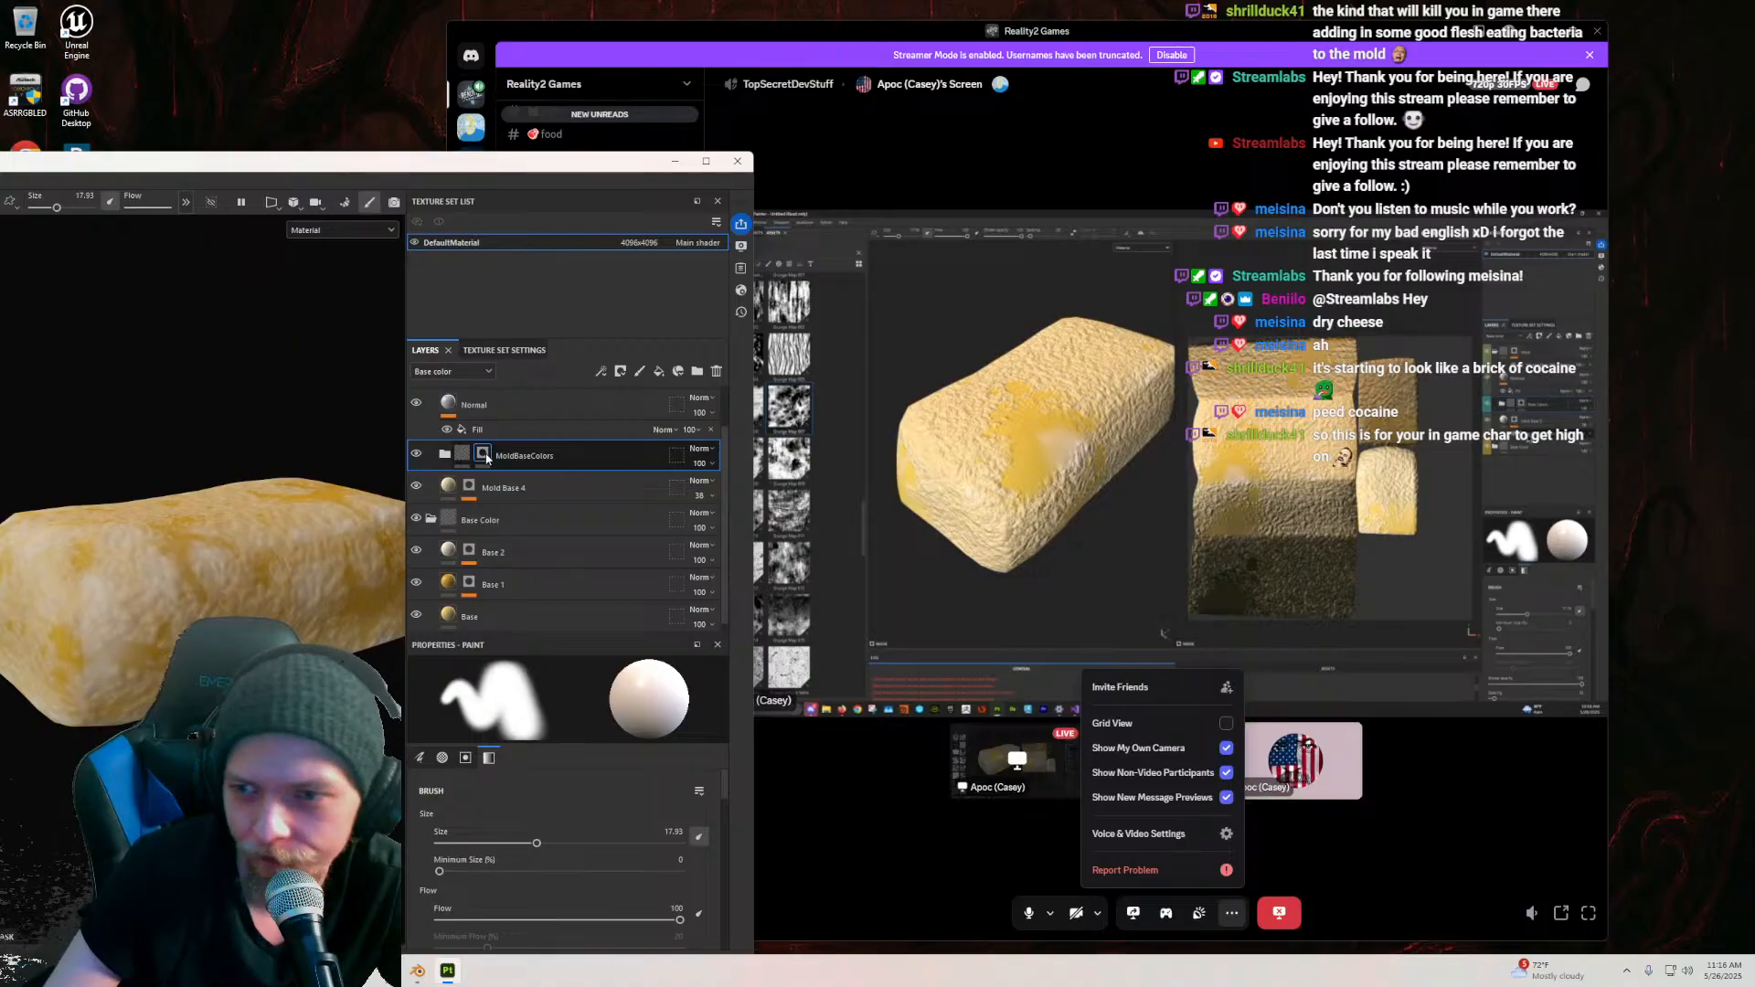
Step: Copy the mask of Mold Base 4 and paste it into the mask of the MoldBaseColors folder
left_click(469, 485)
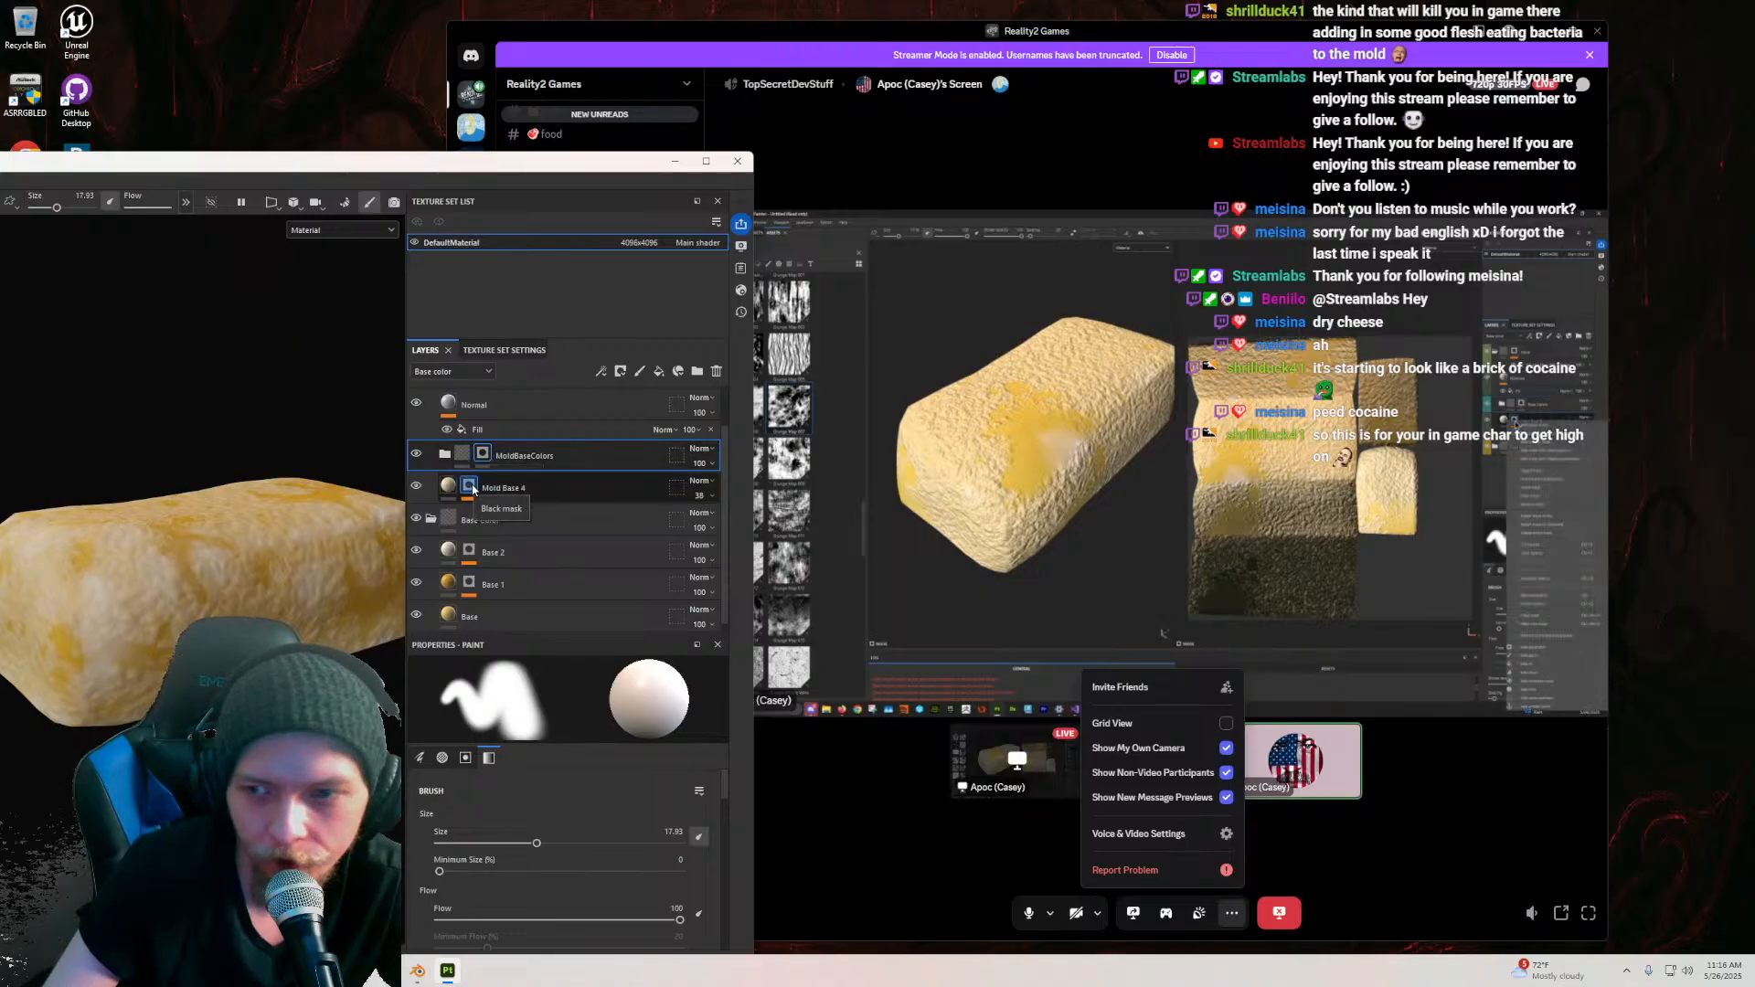
right_click(470, 494)
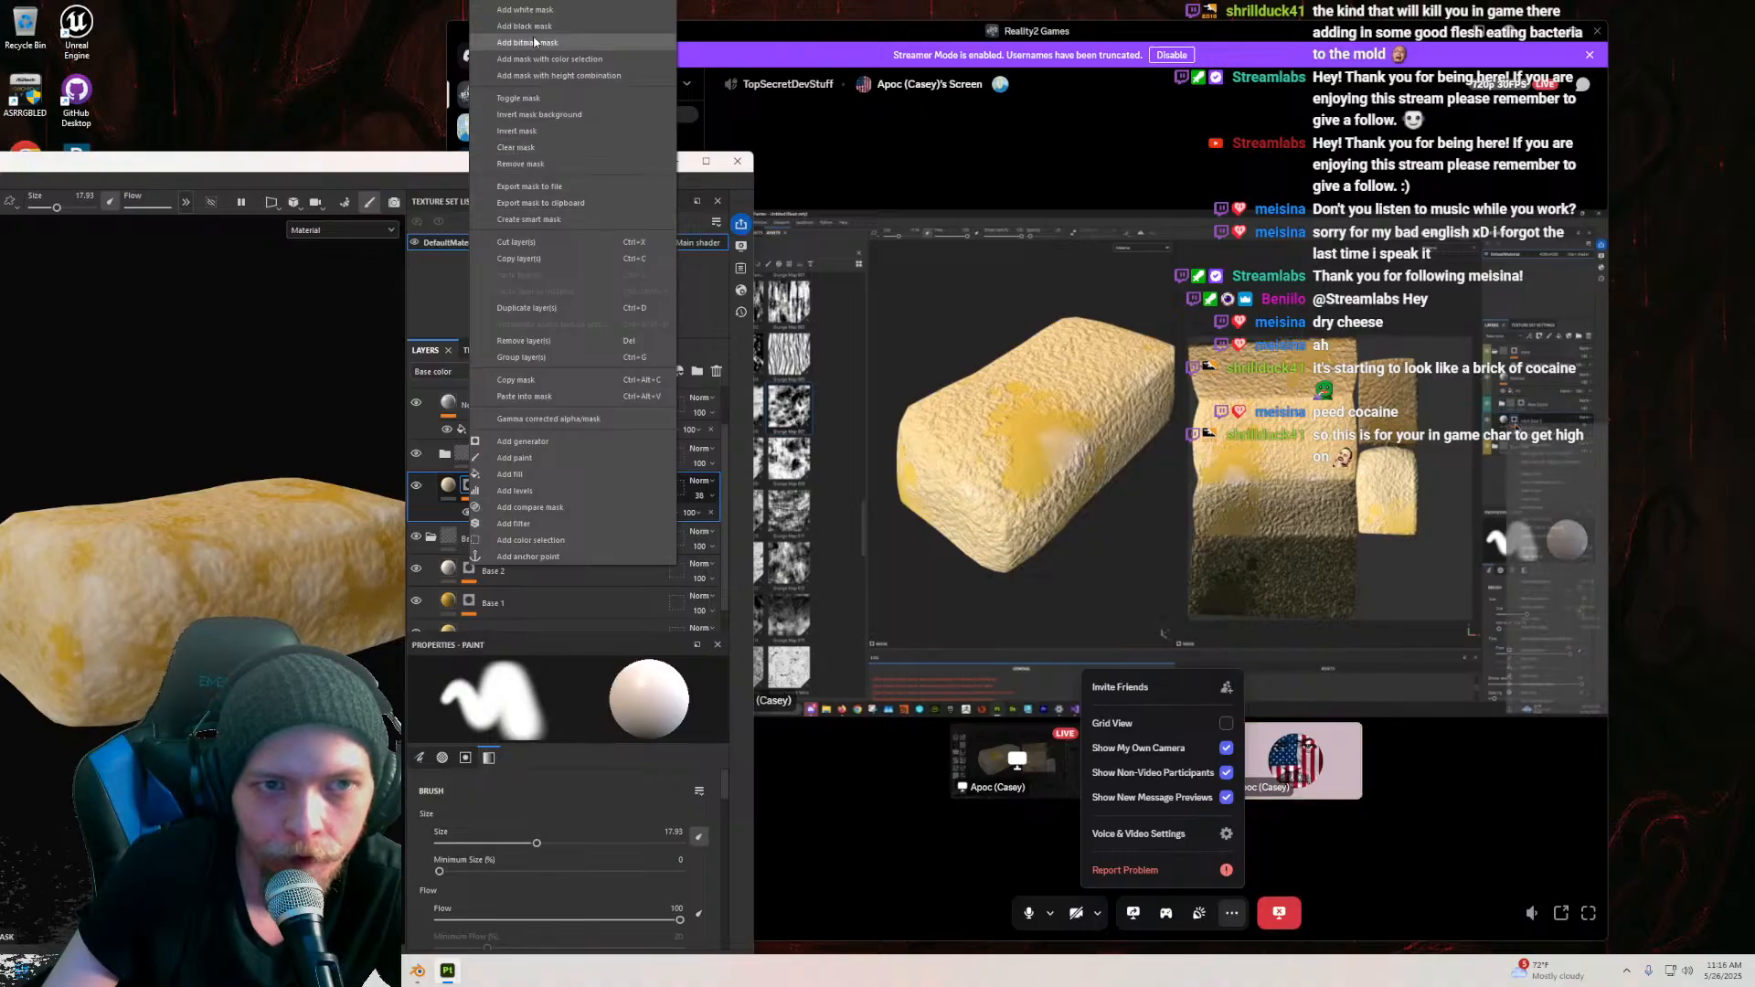
left_click(525, 261)
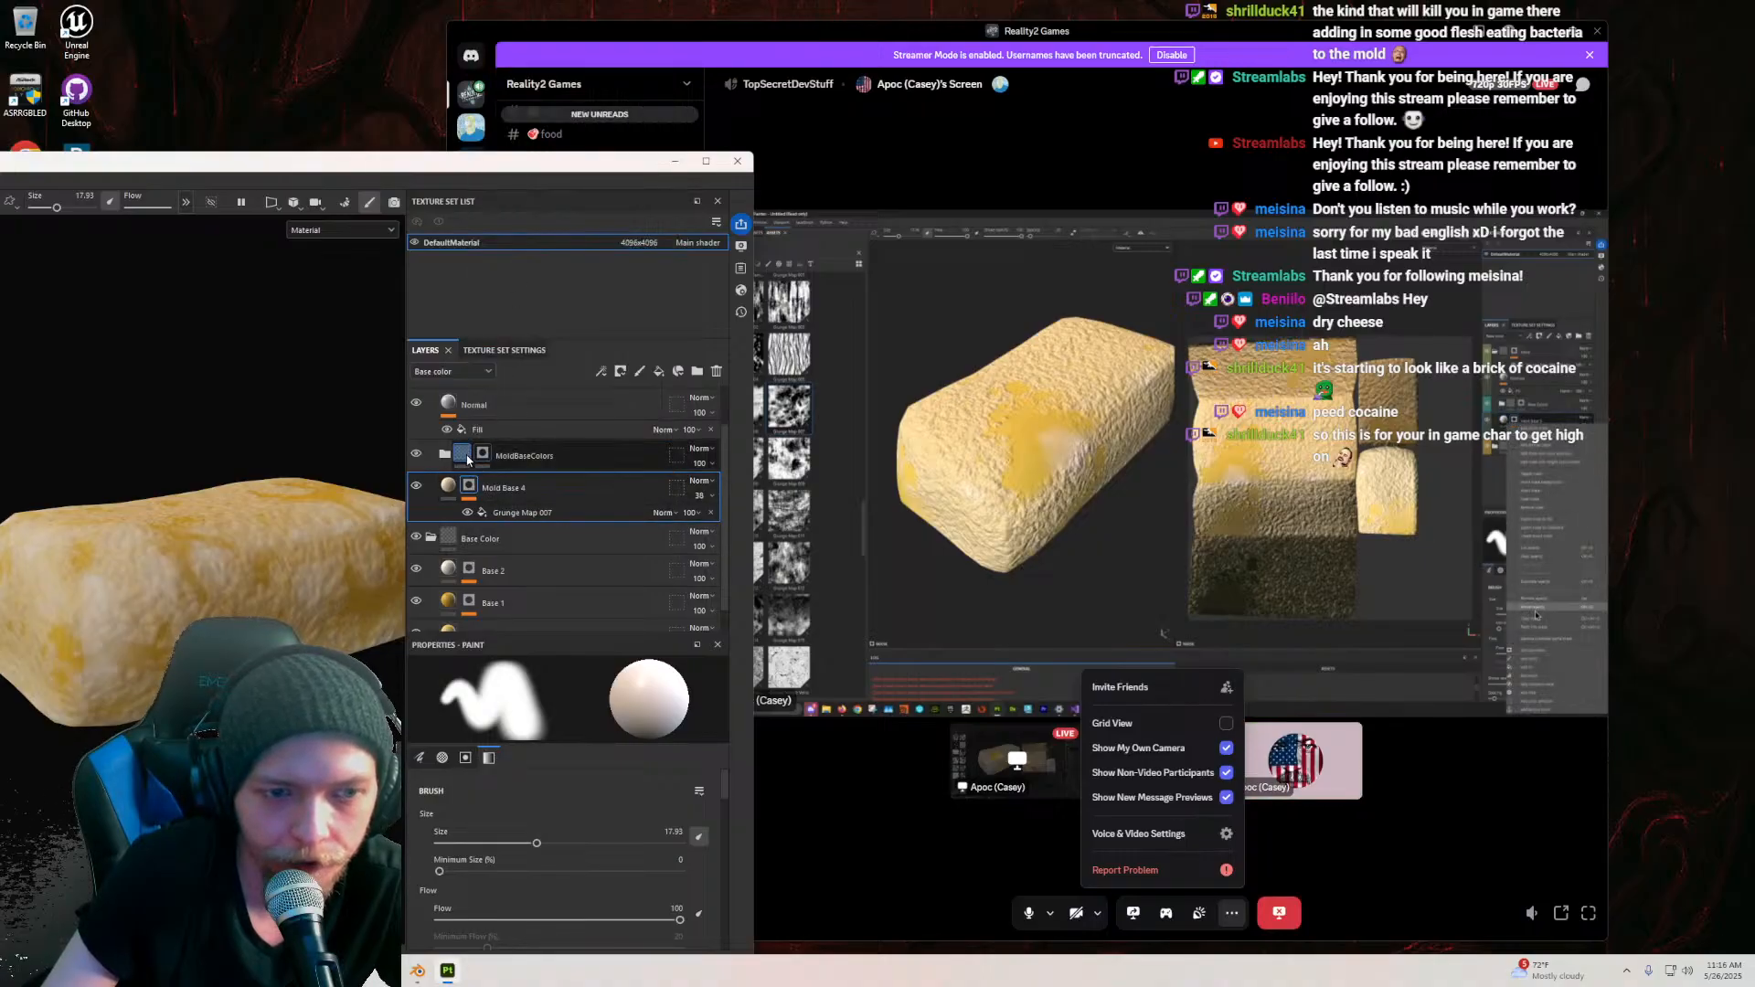
right_click(468, 487)
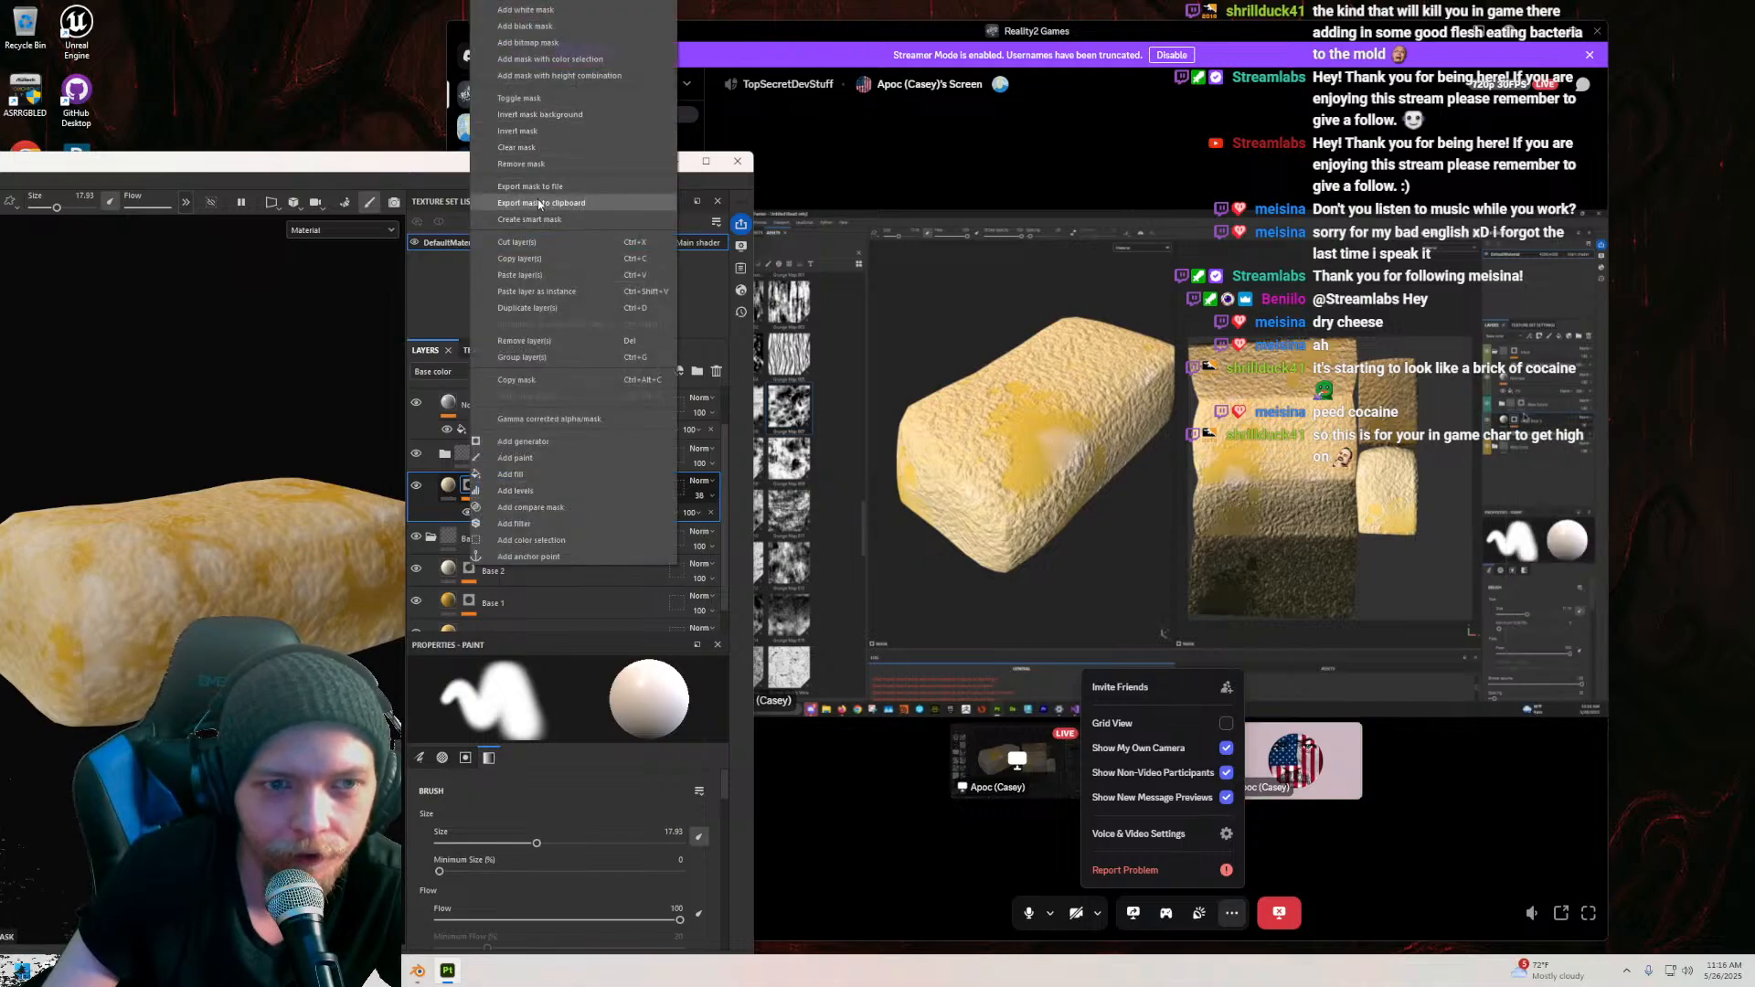
left_click(521, 381)
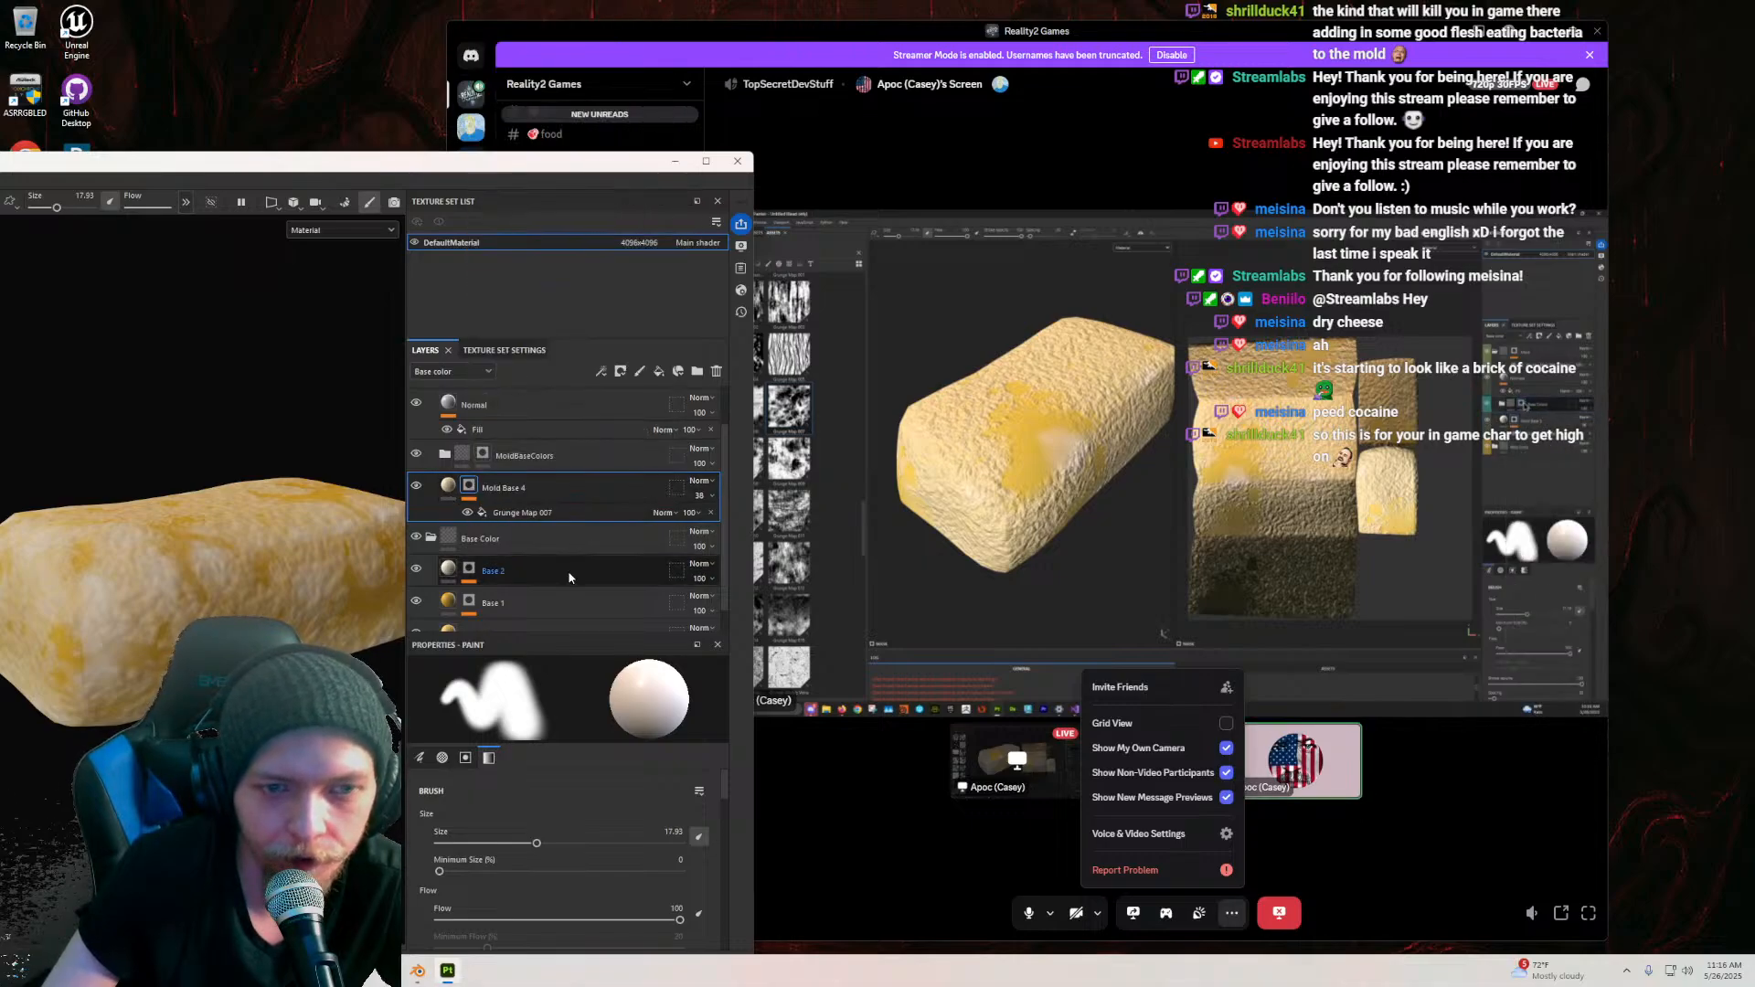
left_click(480, 457)
right_click(482, 457)
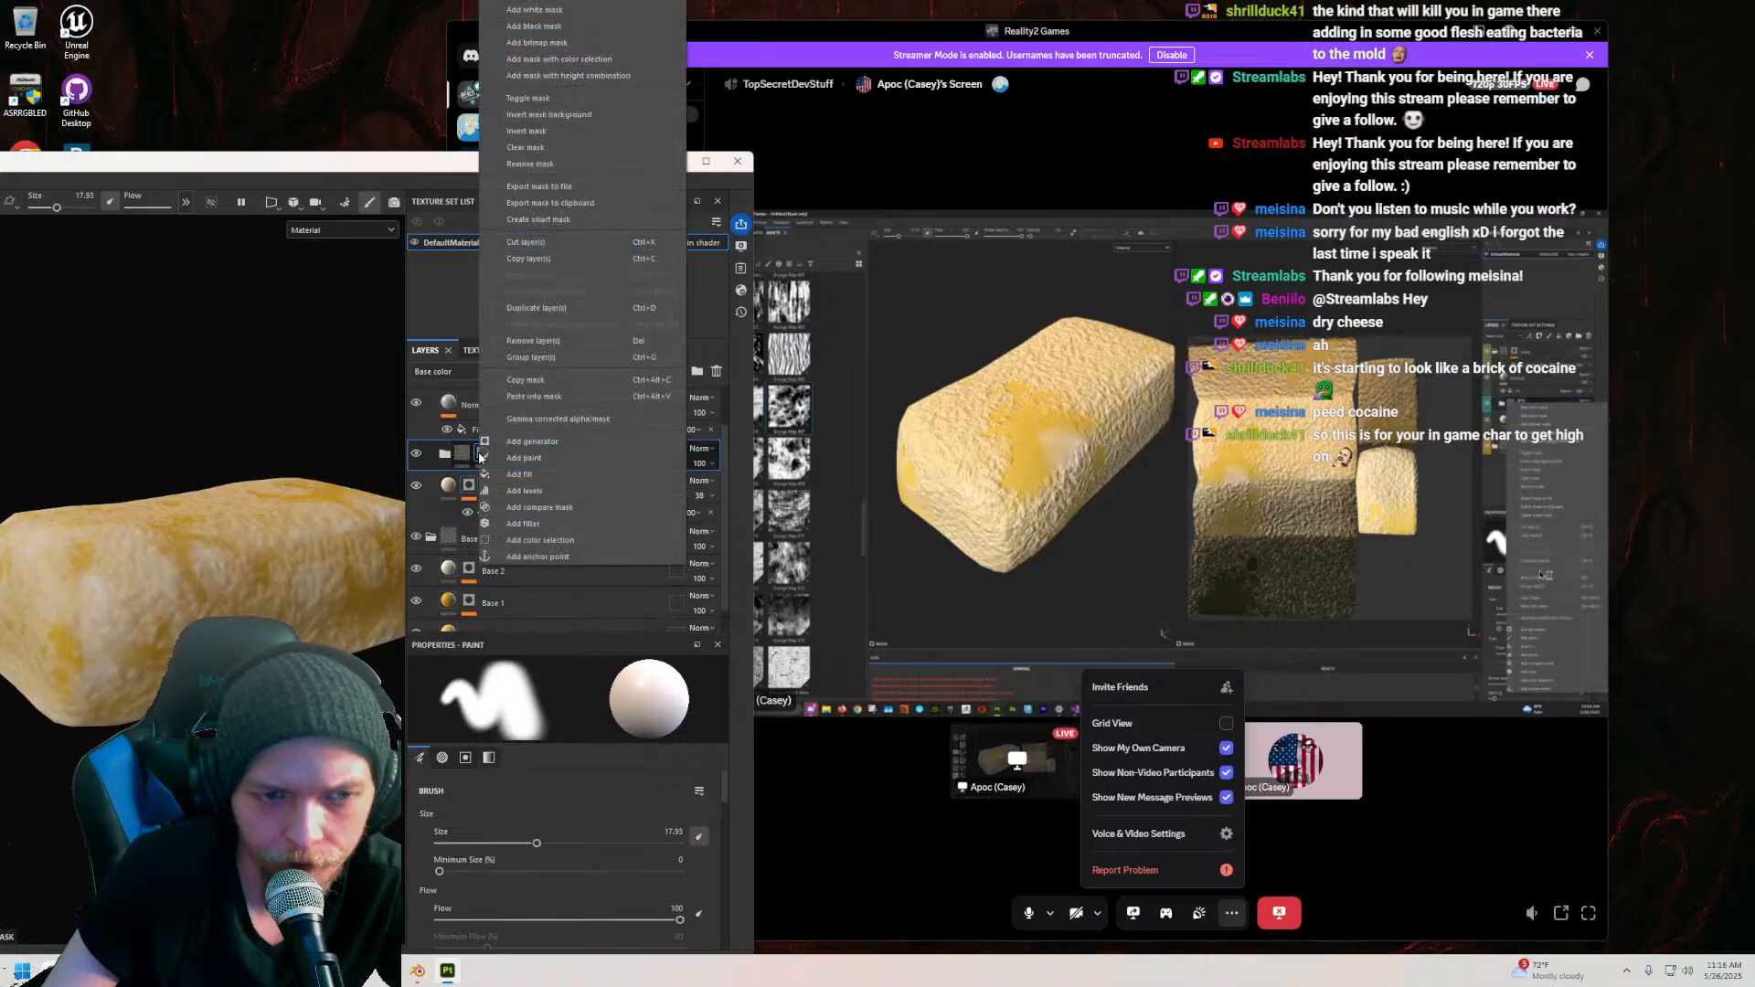
left_click(534, 397)
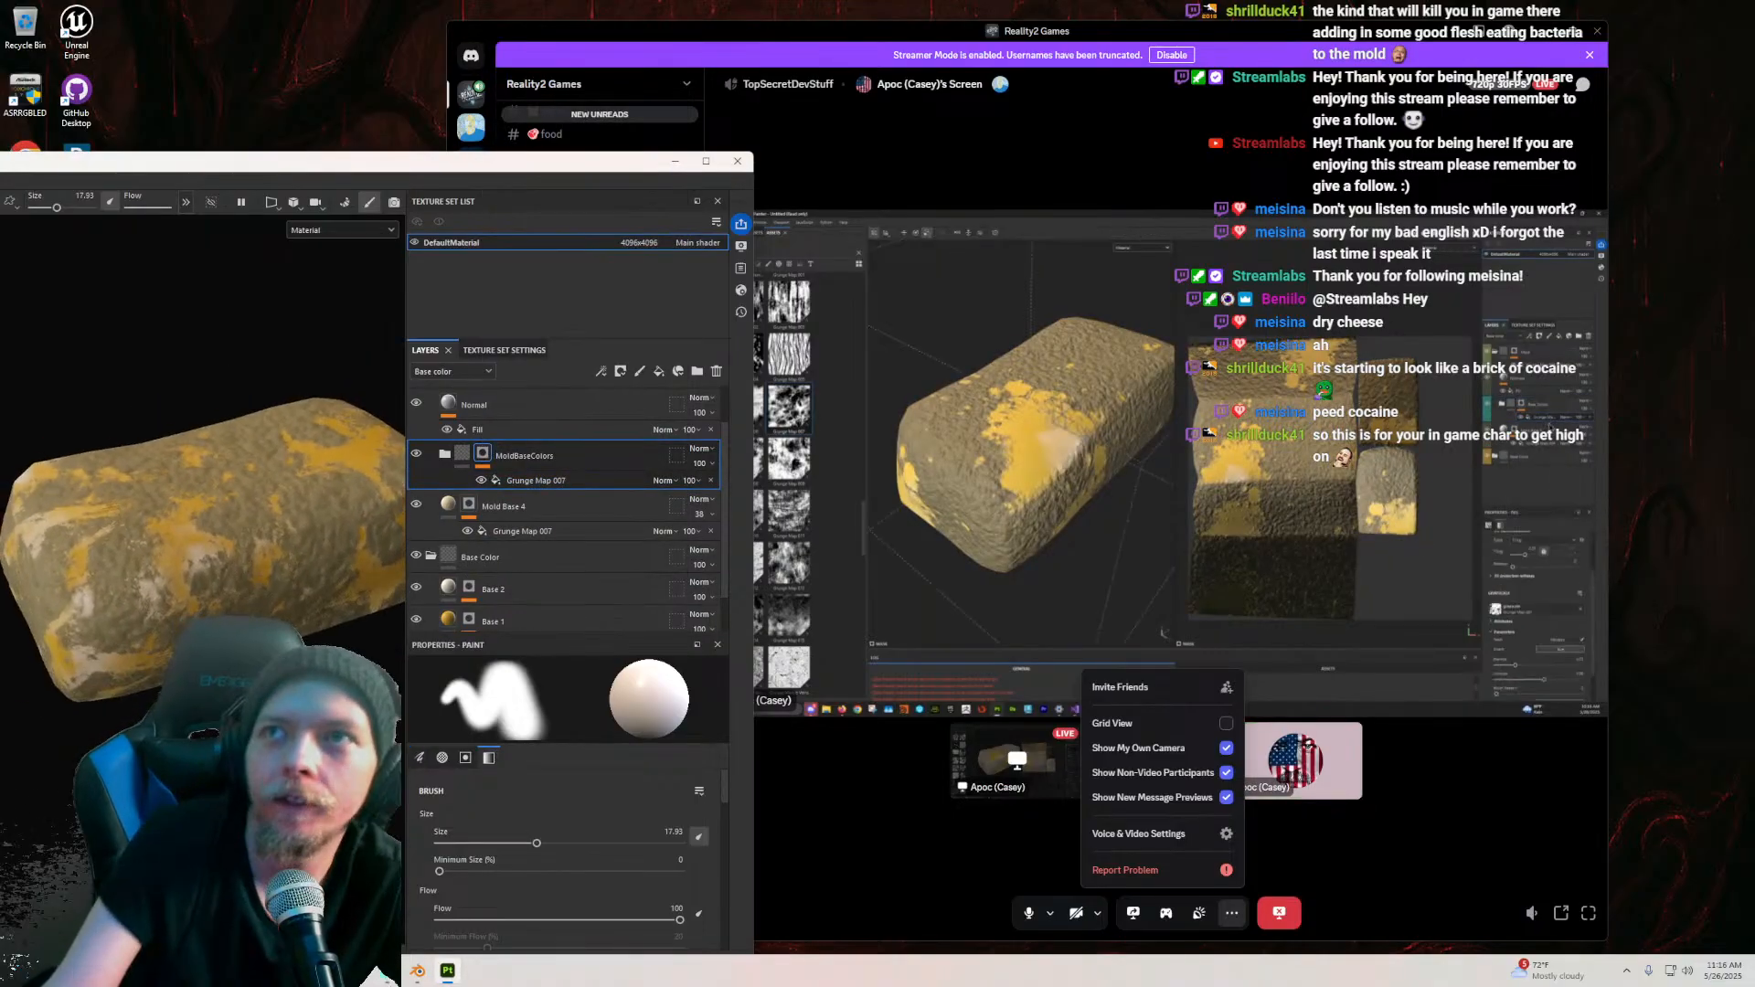
Step: Inspect the mold coverage on the cheese and raise the application window so its lower settings can be reached
scroll(254, 559, "up", 2)
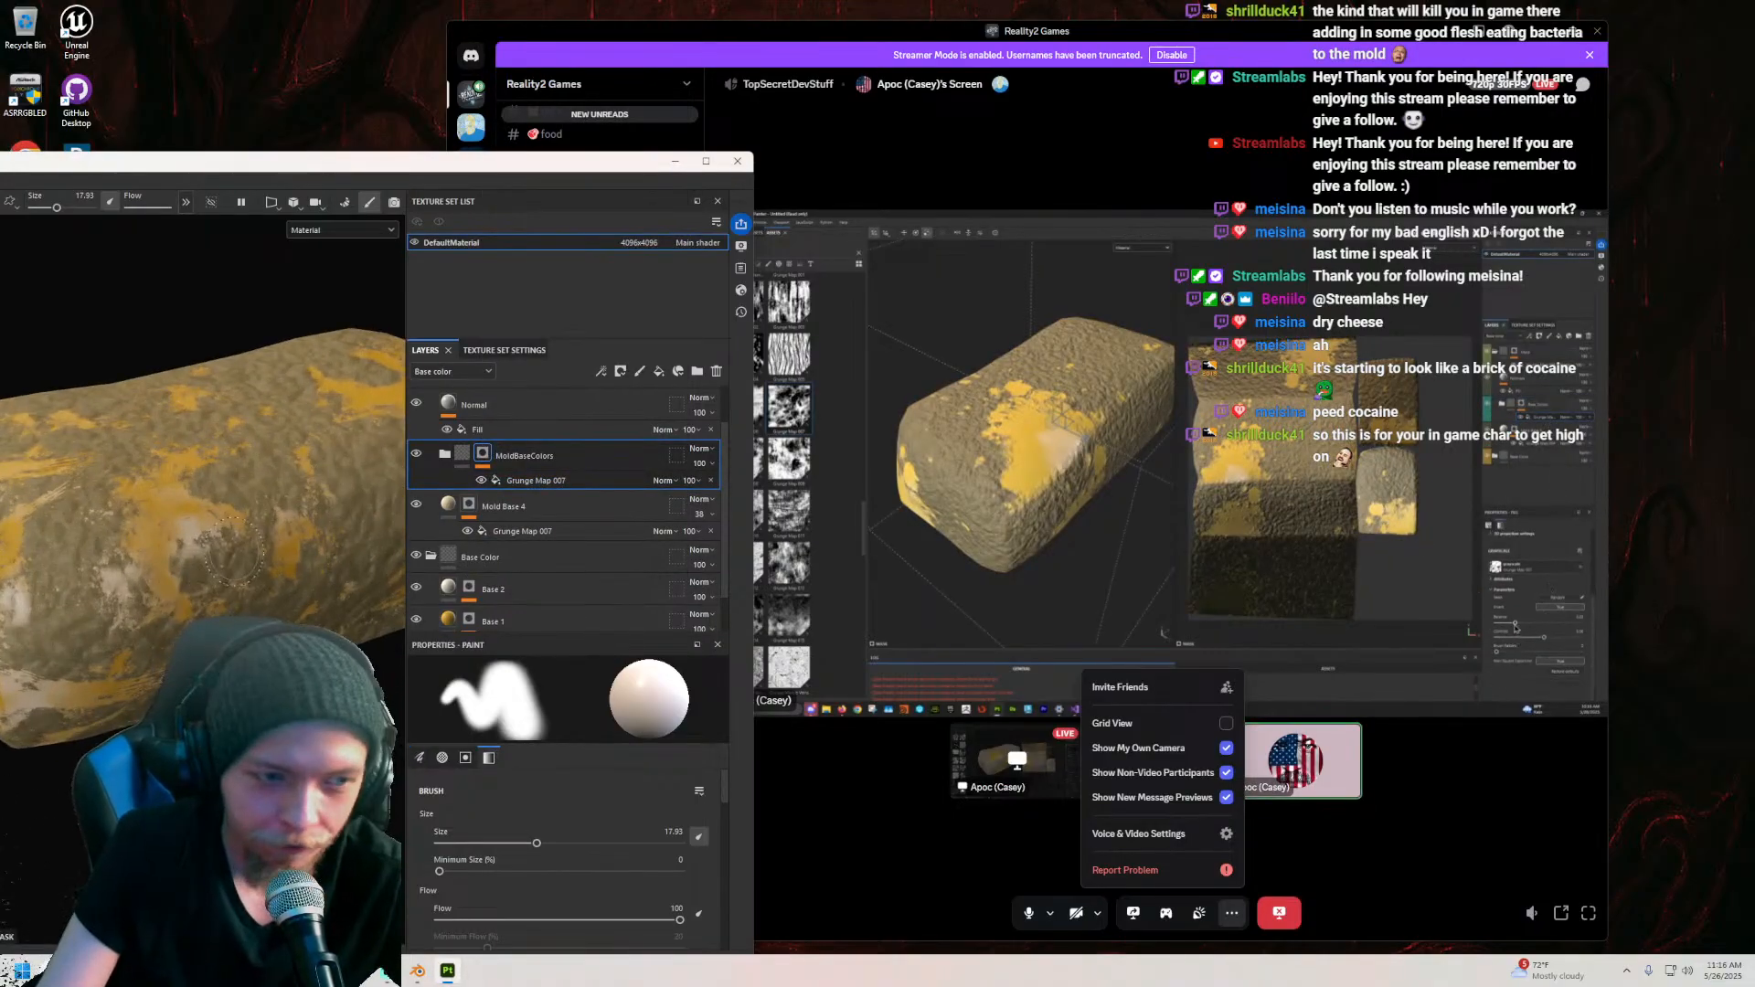
scroll(254, 559, "up", 3)
scroll(230, 534, "down", 3)
scroll(230, 535, "down", 4)
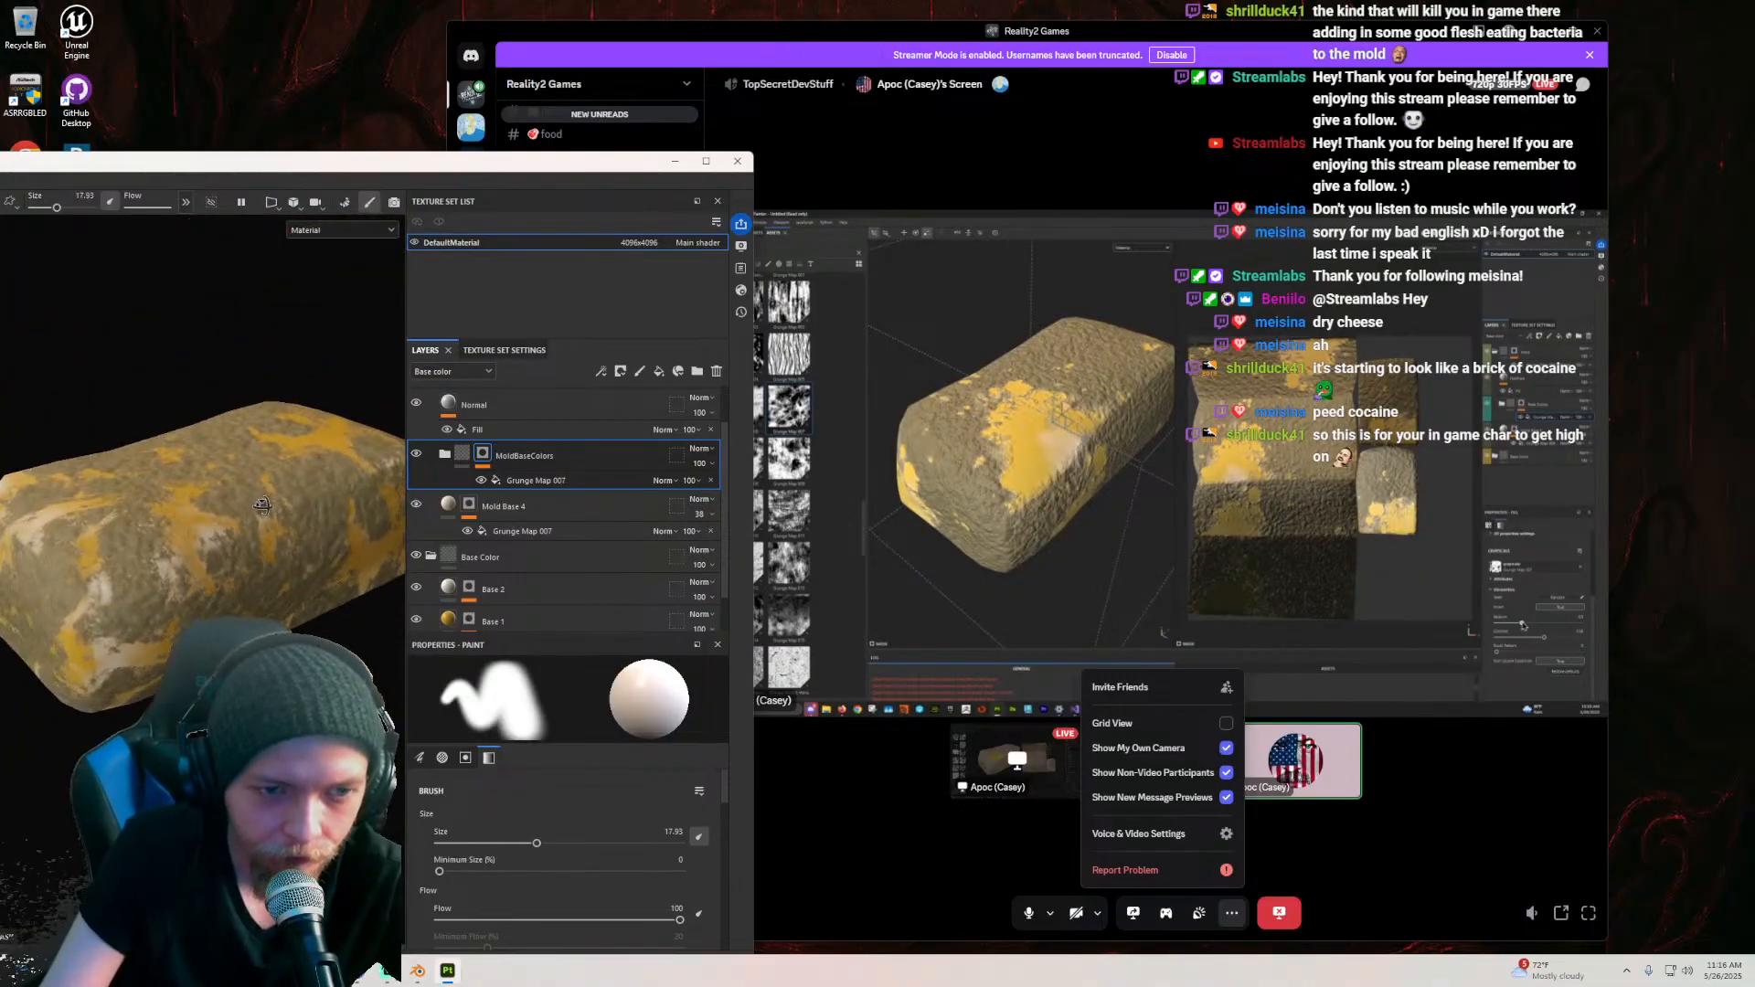
scroll(492, 854, "down", 4)
scroll(492, 855, "down", 4)
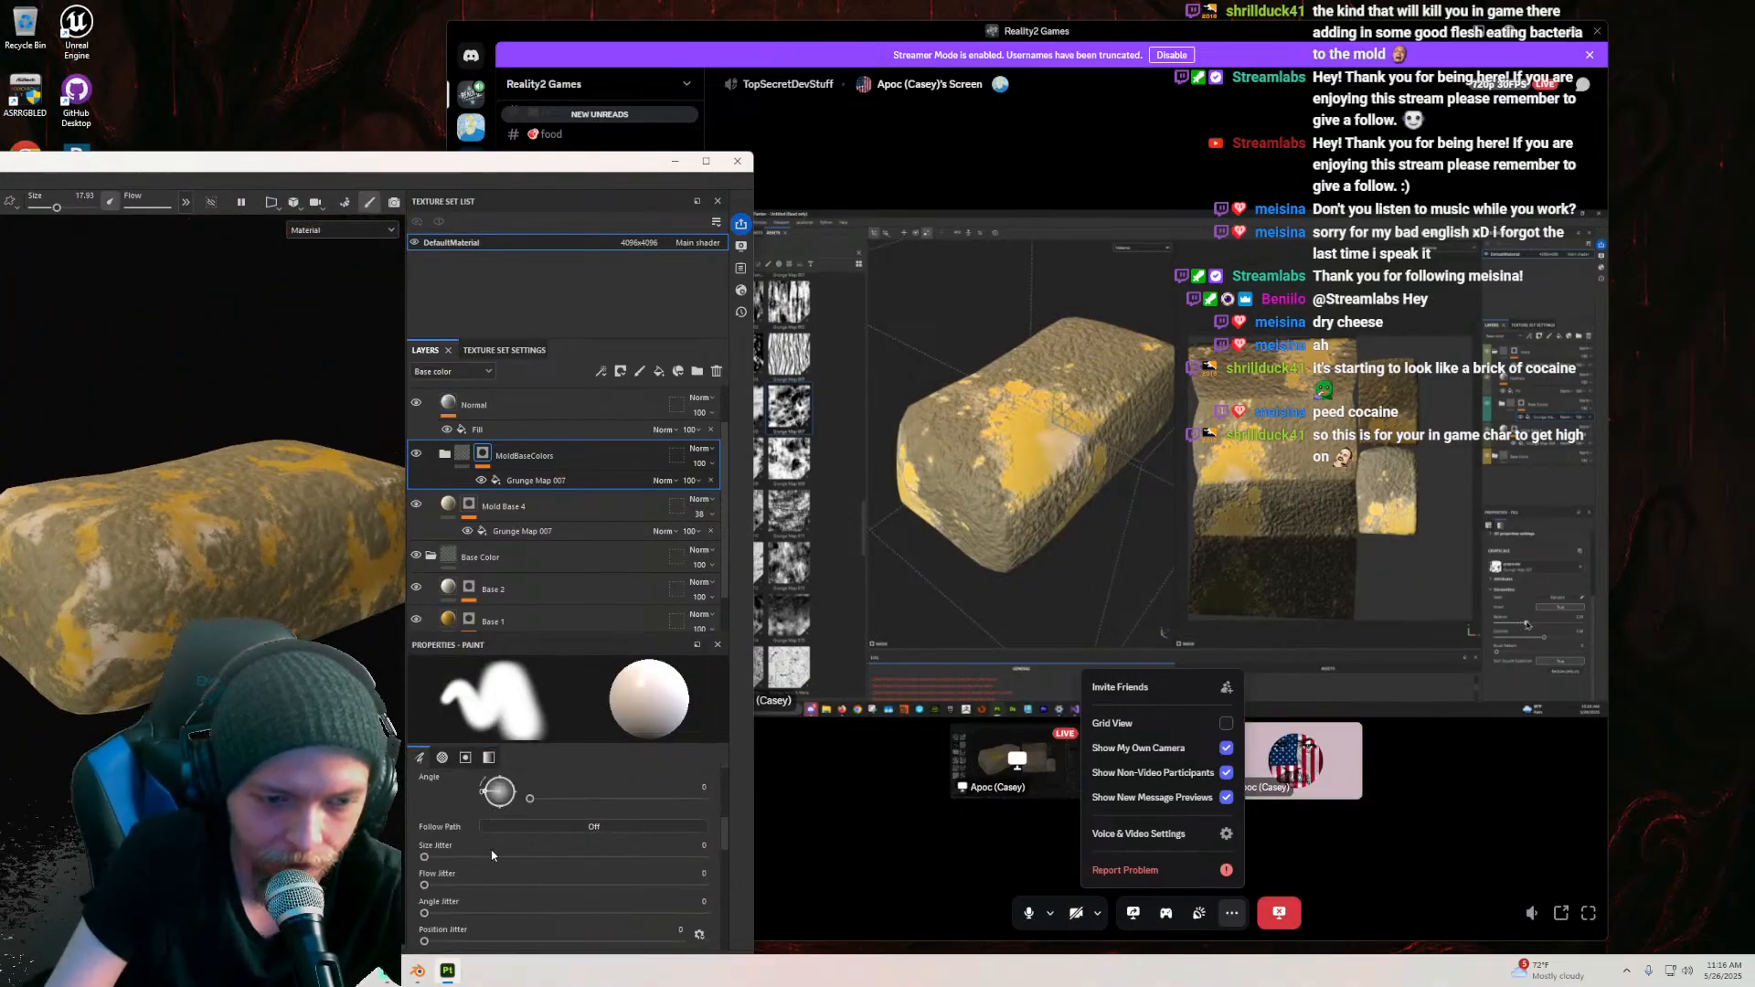
left_click_drag(423, 170, 425, 57)
scroll(459, 760, "up", 10)
scroll(458, 765, "up", 1)
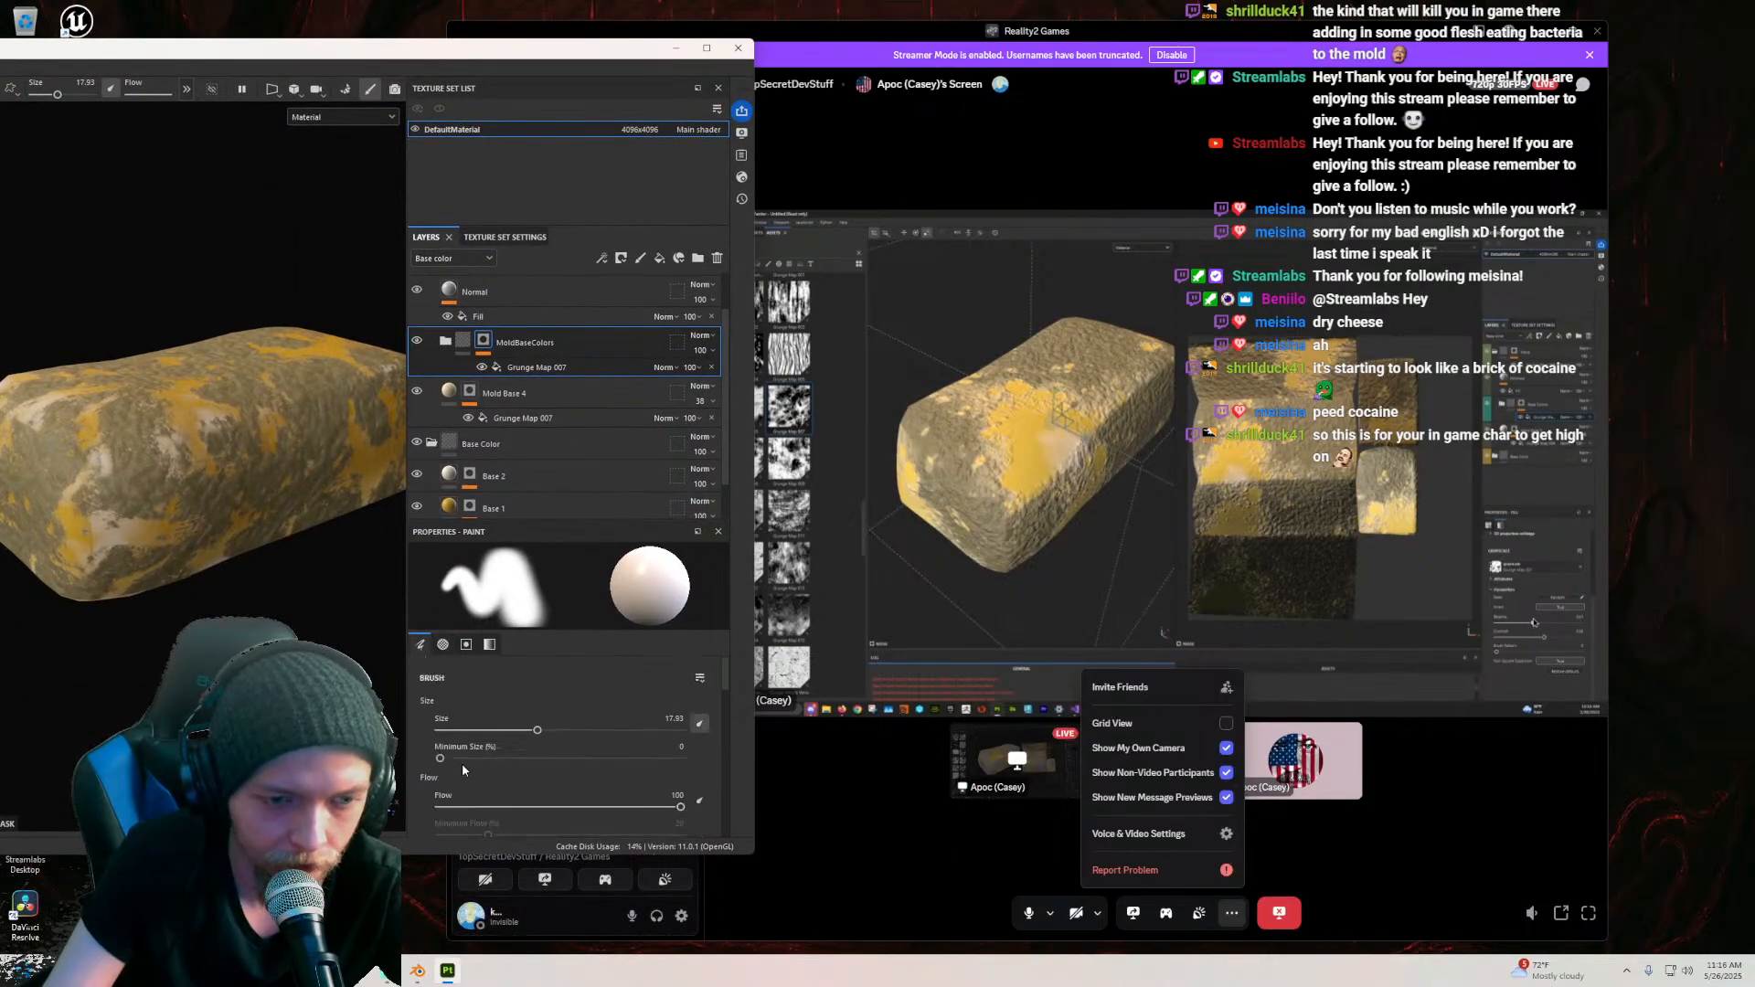
Step: Set the Grunge Map 007 in the MoldBaseColors mask to a Balance of 0.63 and a Contrast of 0.51
left_click(530, 365)
scroll(461, 745, "down", 1)
left_click_drag(479, 747, 545, 747)
mouse_move(247, 484)
left_mouse_down("alt")
mouse_move(180, 622)
mouse_move(206, 517)
mouse_move(284, 476)
mouse_move(249, 486)
mouse_move(249, 416)
left_mouse_up("alt")
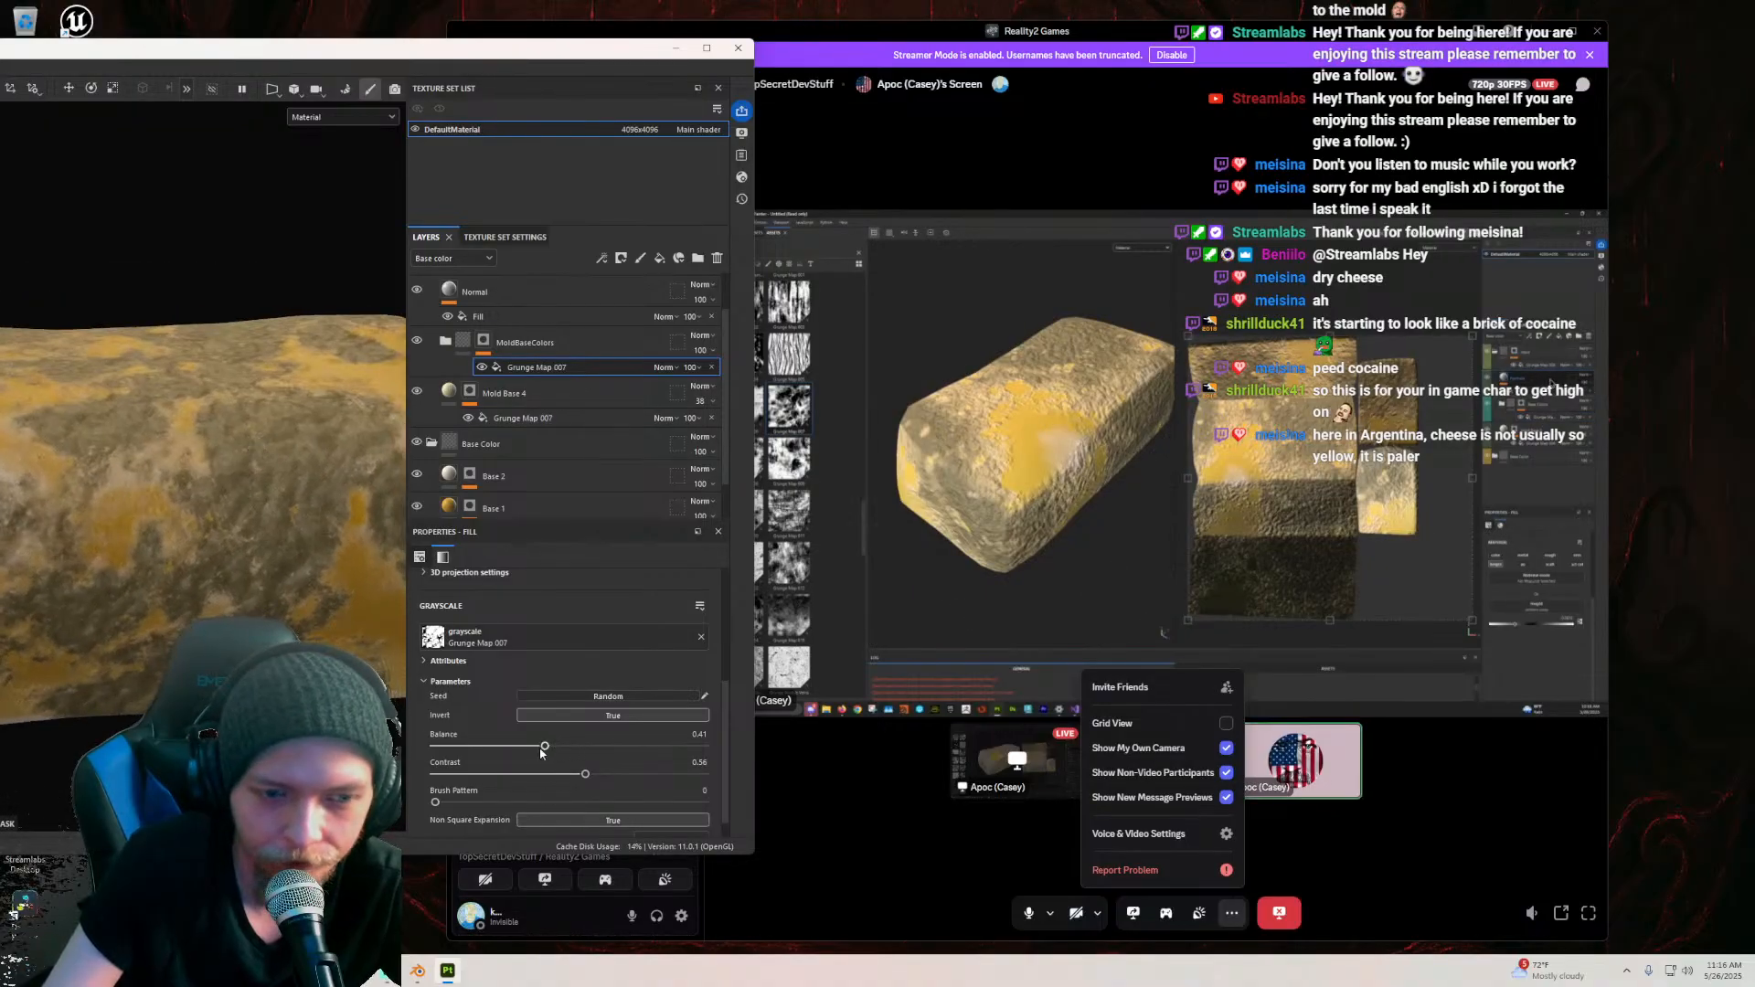
left_click_drag(572, 748, 626, 747)
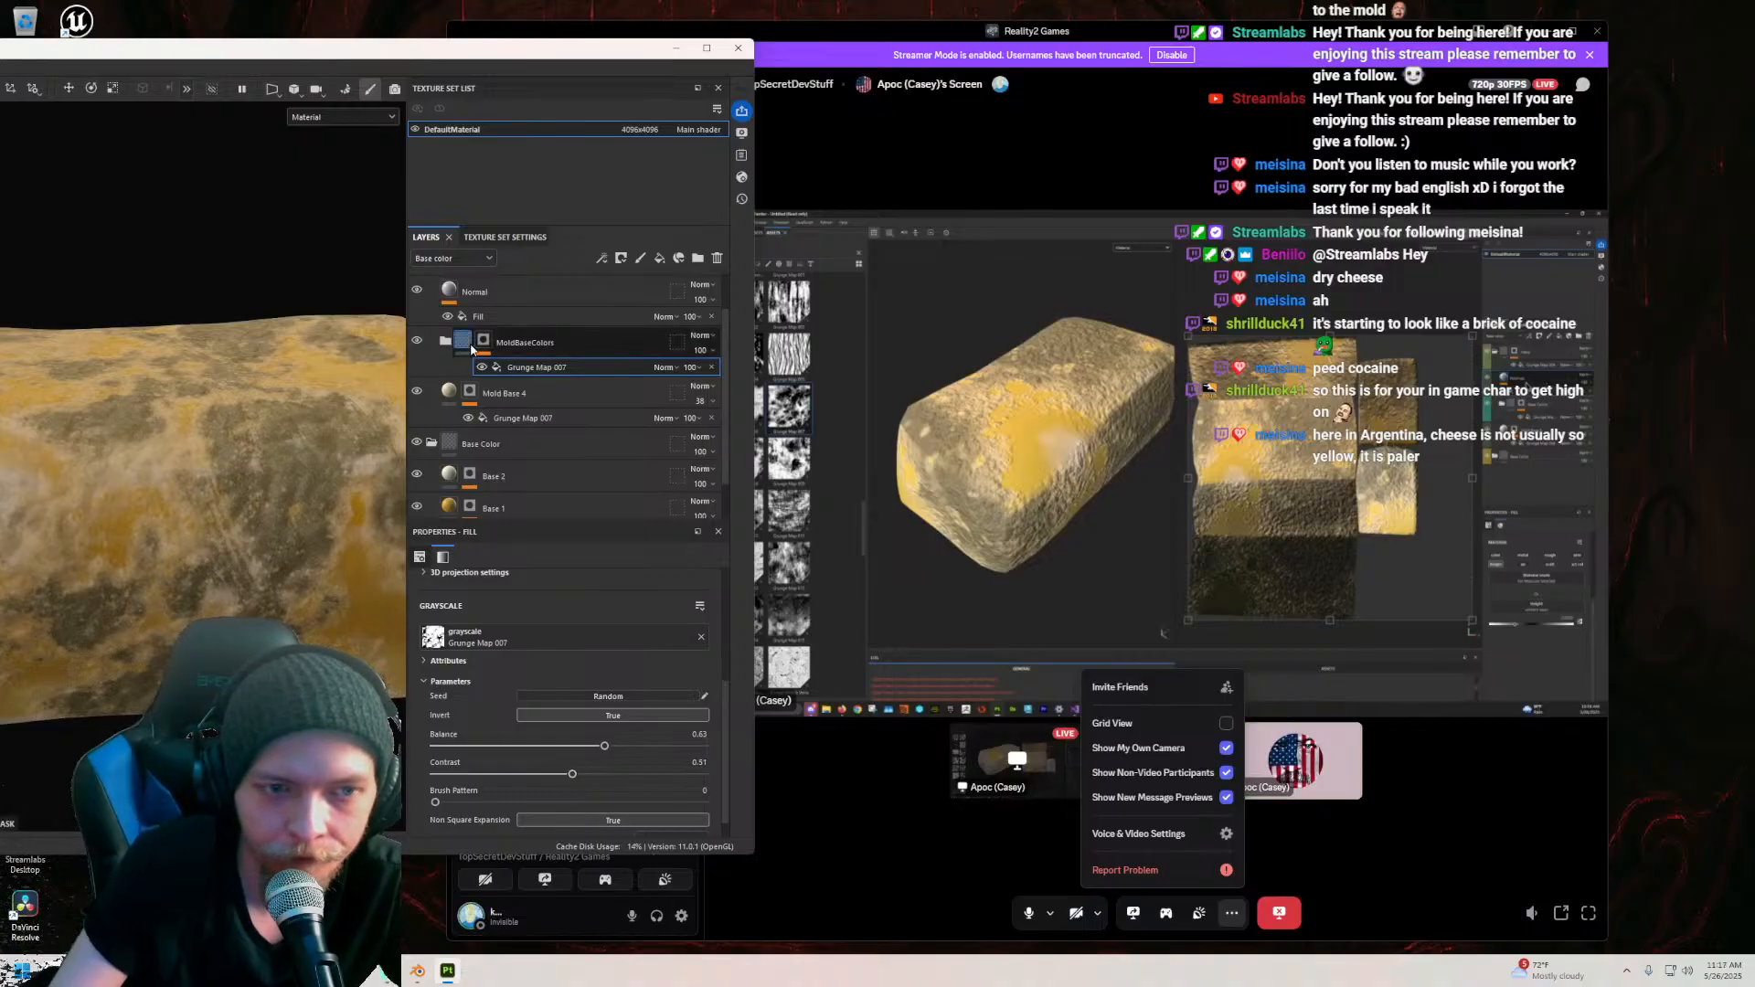
Step: Copy the Normal layer from the Mold folder and paste it above Base 2 in the Base Color folder
scroll(534, 344, "up", 1)
left_click(534, 344)
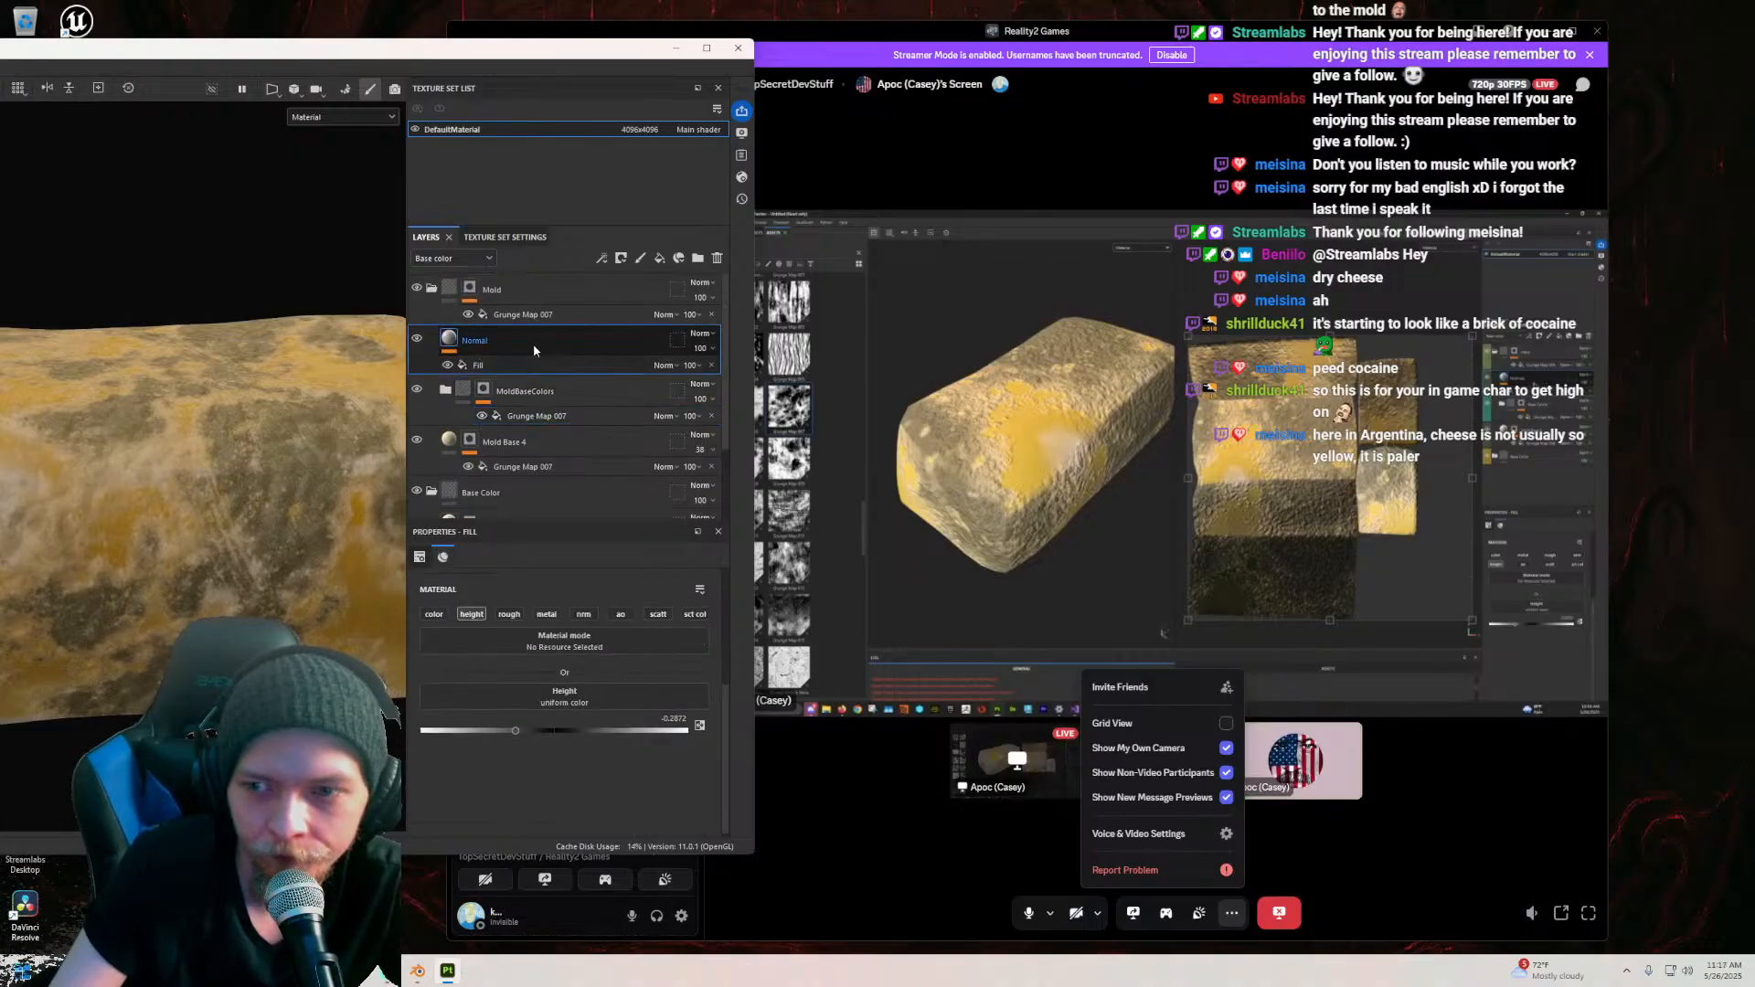
right_click(534, 350)
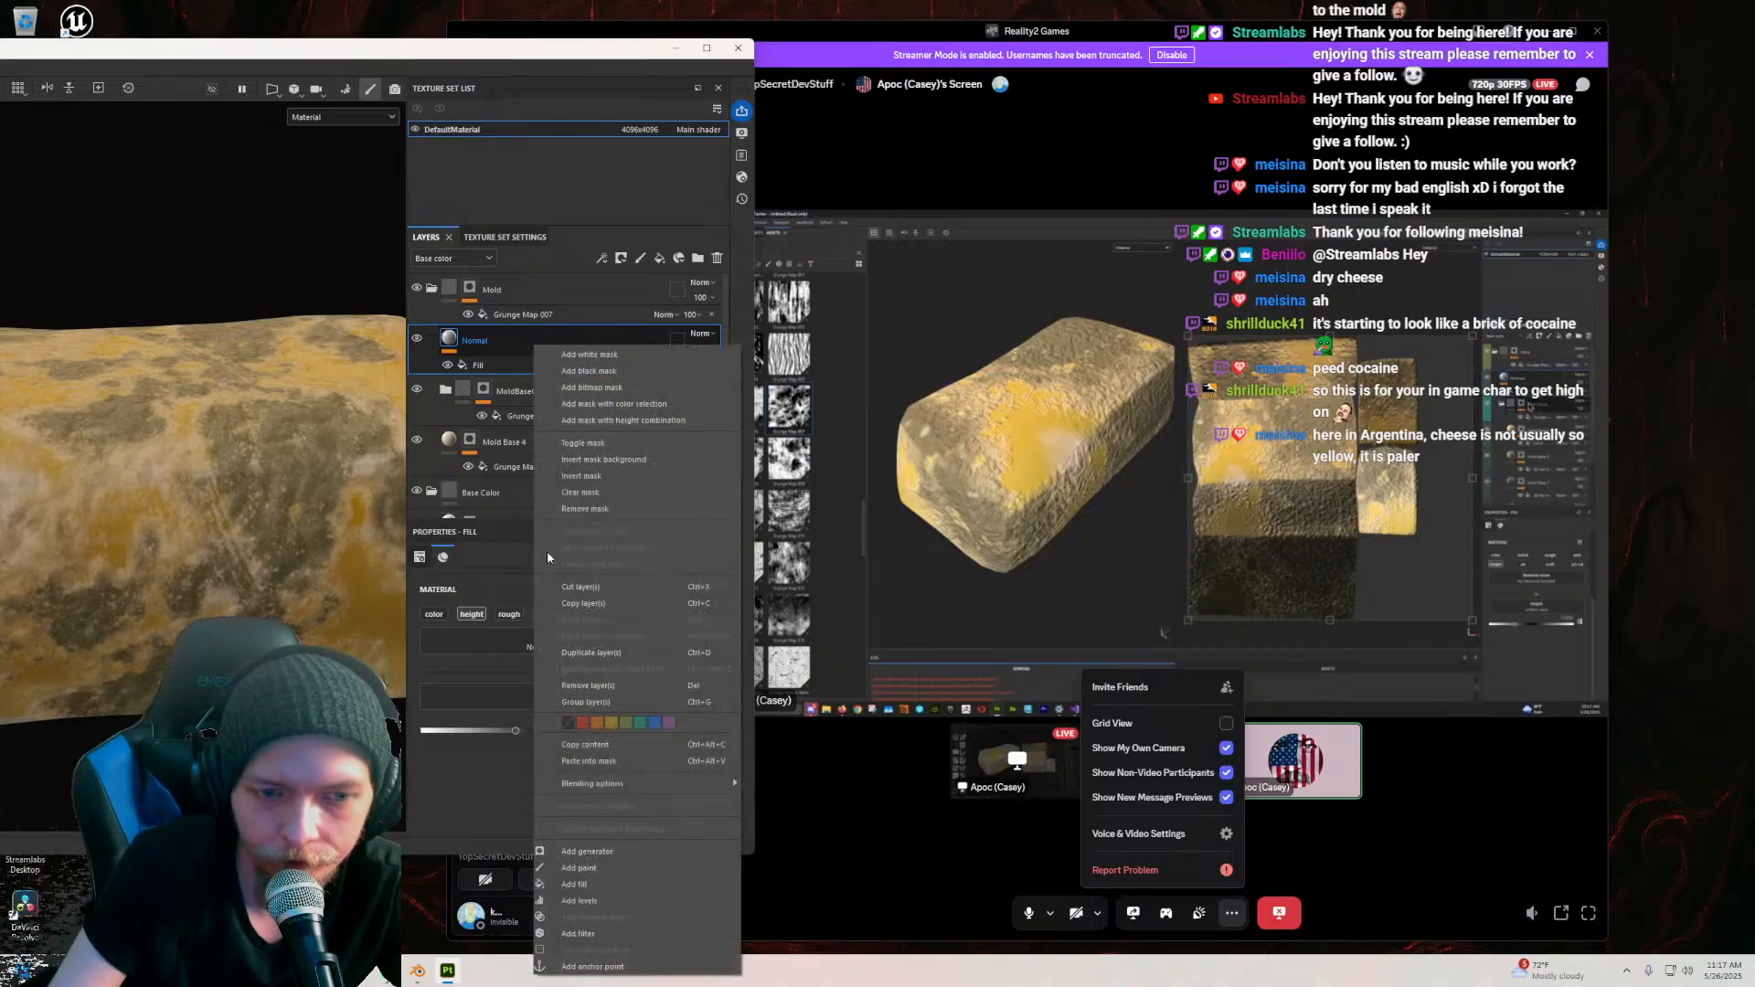
left_click(568, 603)
scroll(492, 419, "down", 2)
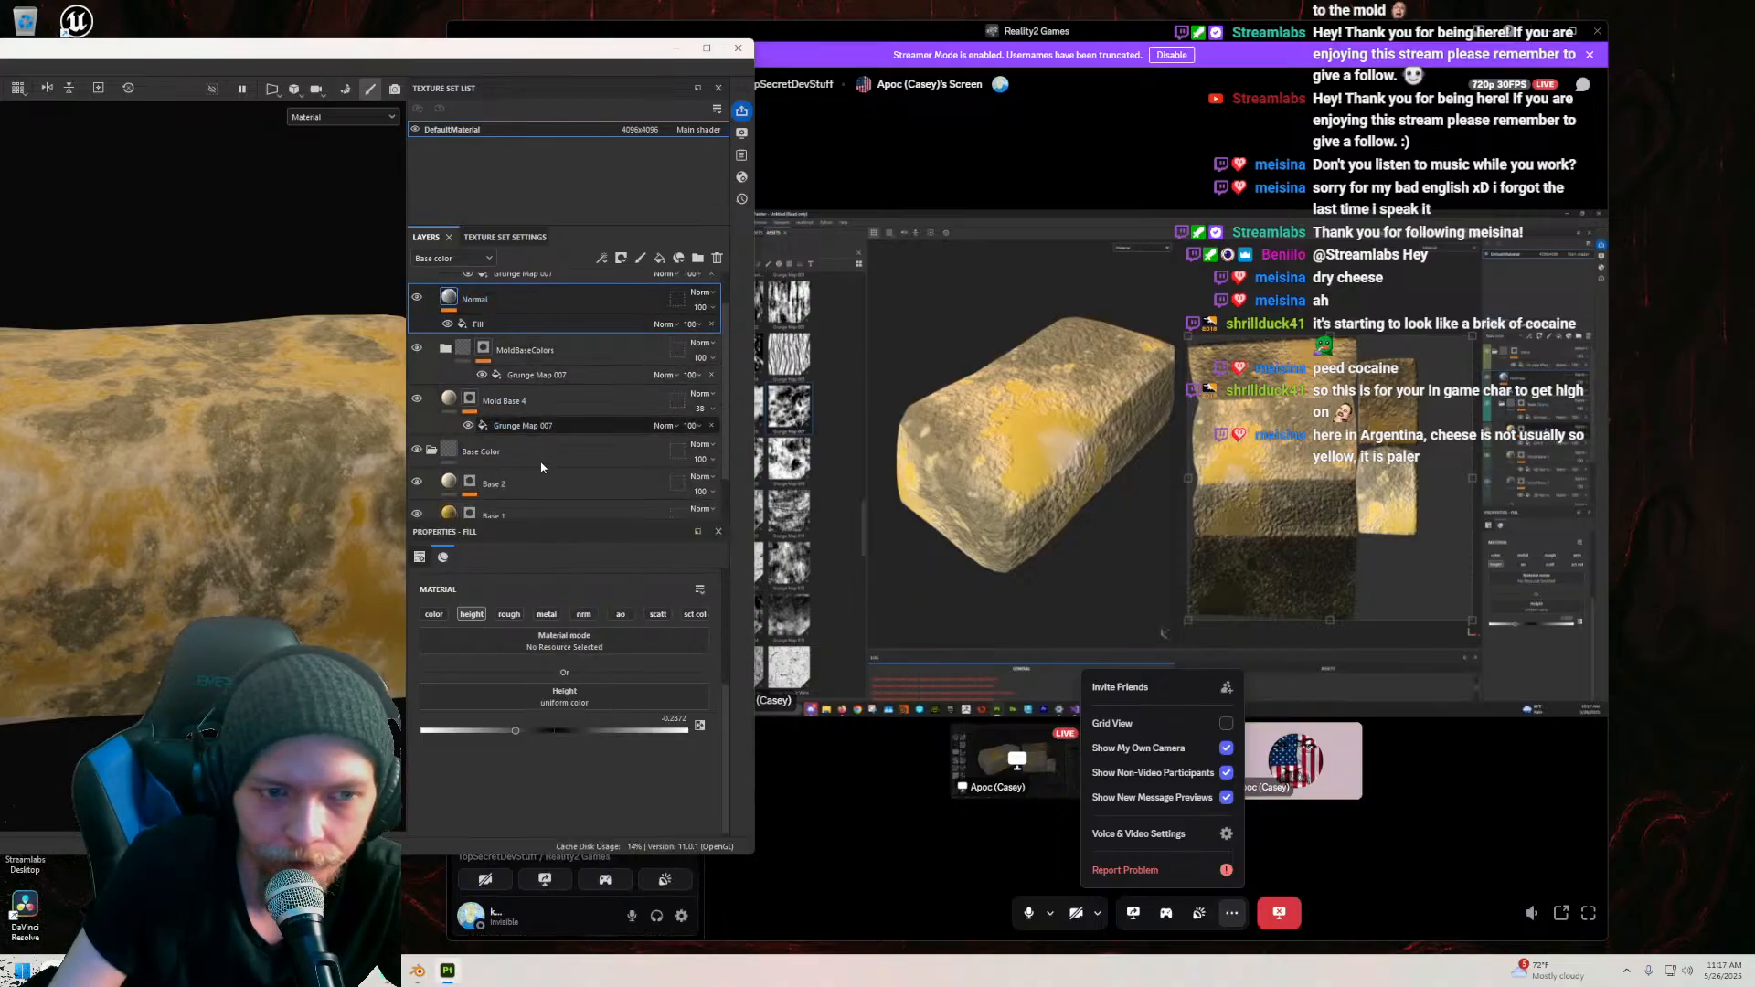
scroll(505, 417, "down", 1)
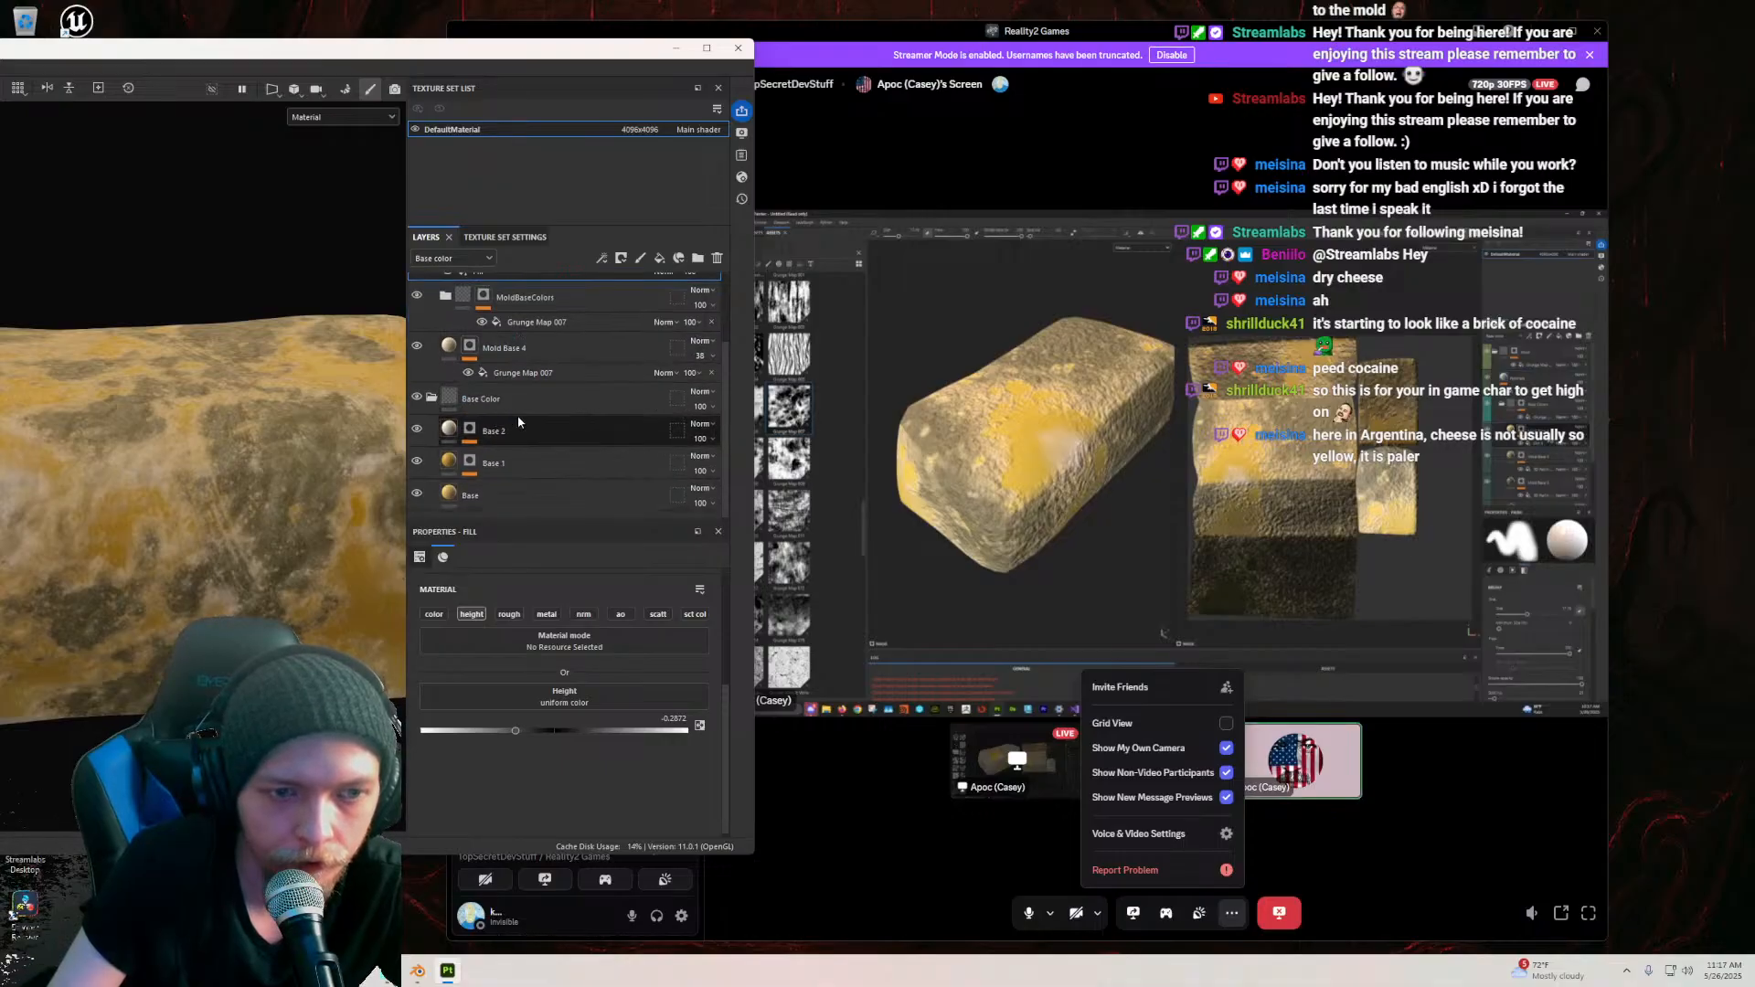
left_click(551, 432)
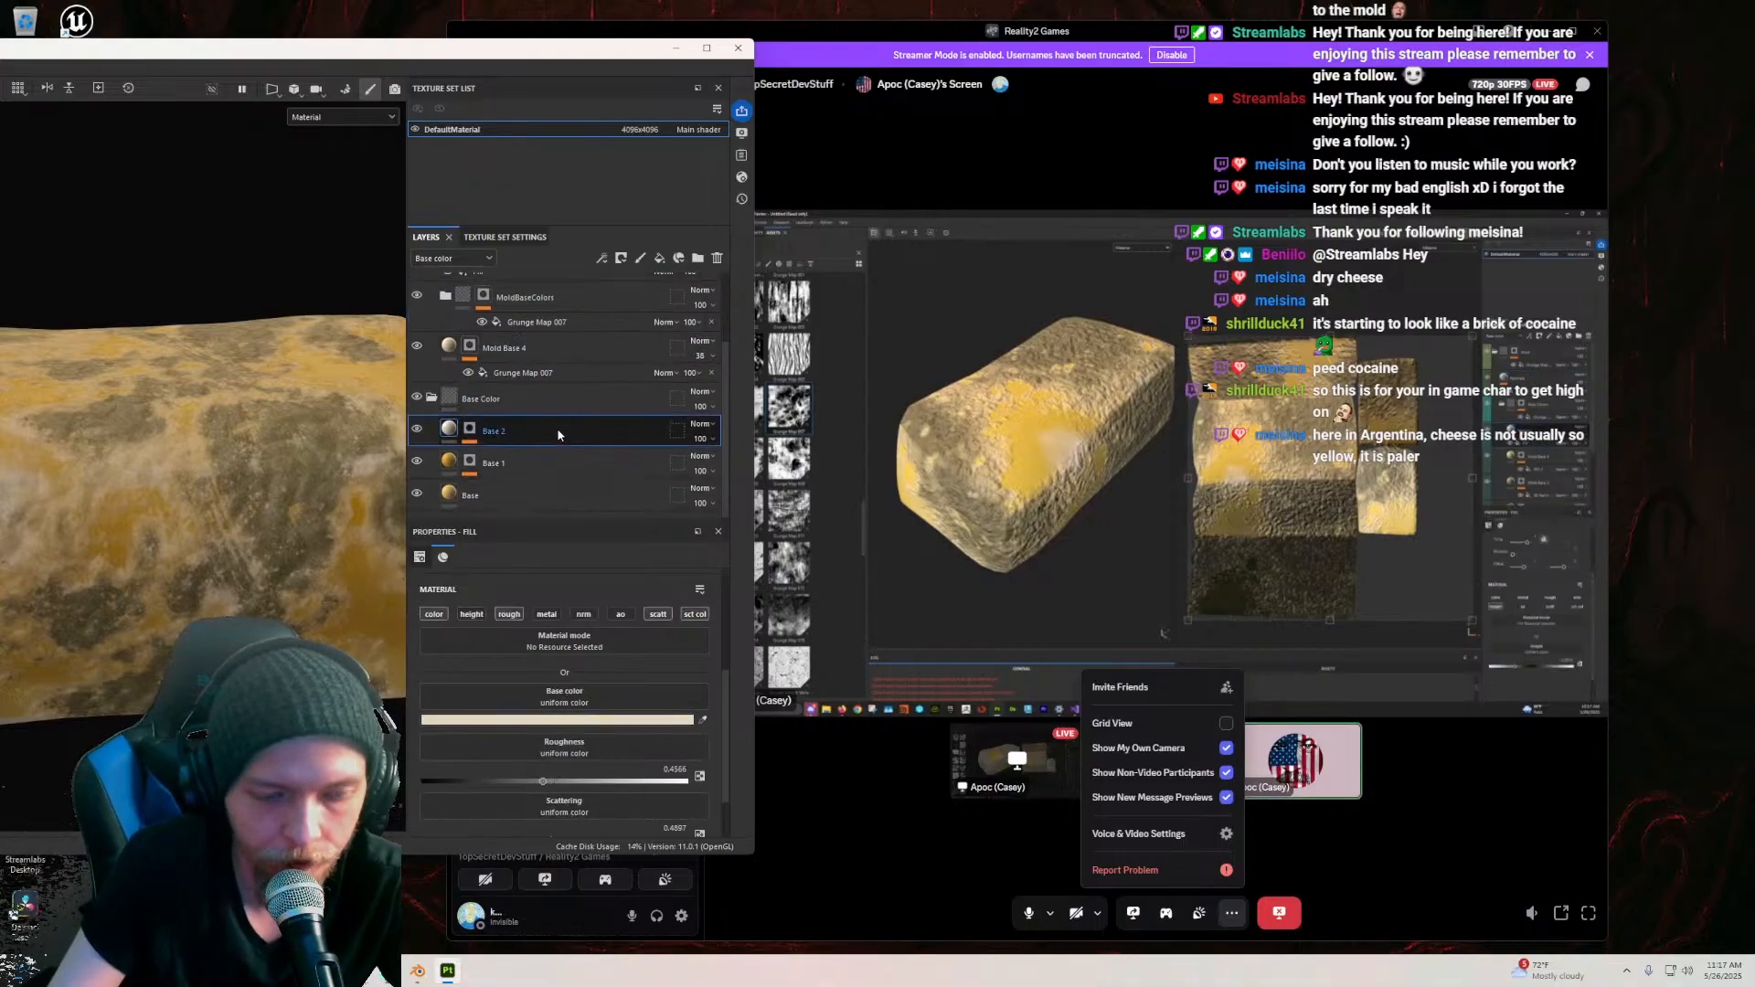
key("ctrl+v")
Step: Set the uniform Height of the Normal layer in the Mold folder to -0.6154
left_click_drag(234, 438, 304, 428, "alt")
scroll(589, 400, "up", 2)
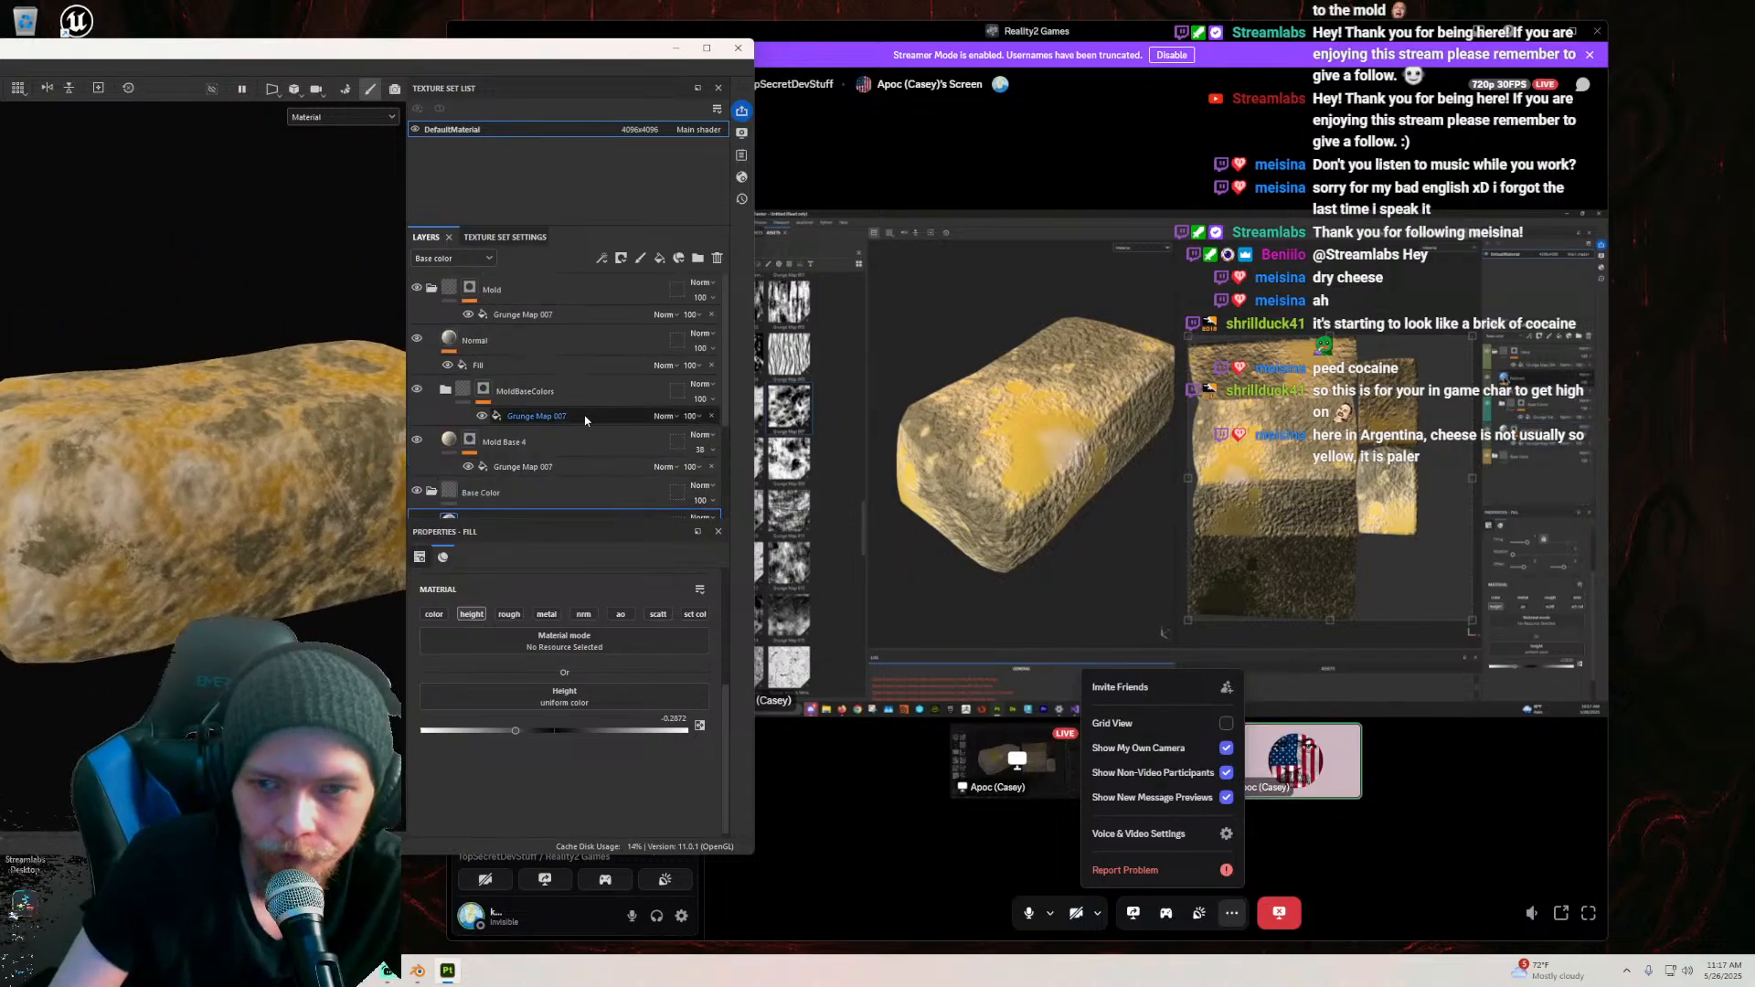
left_click(454, 340)
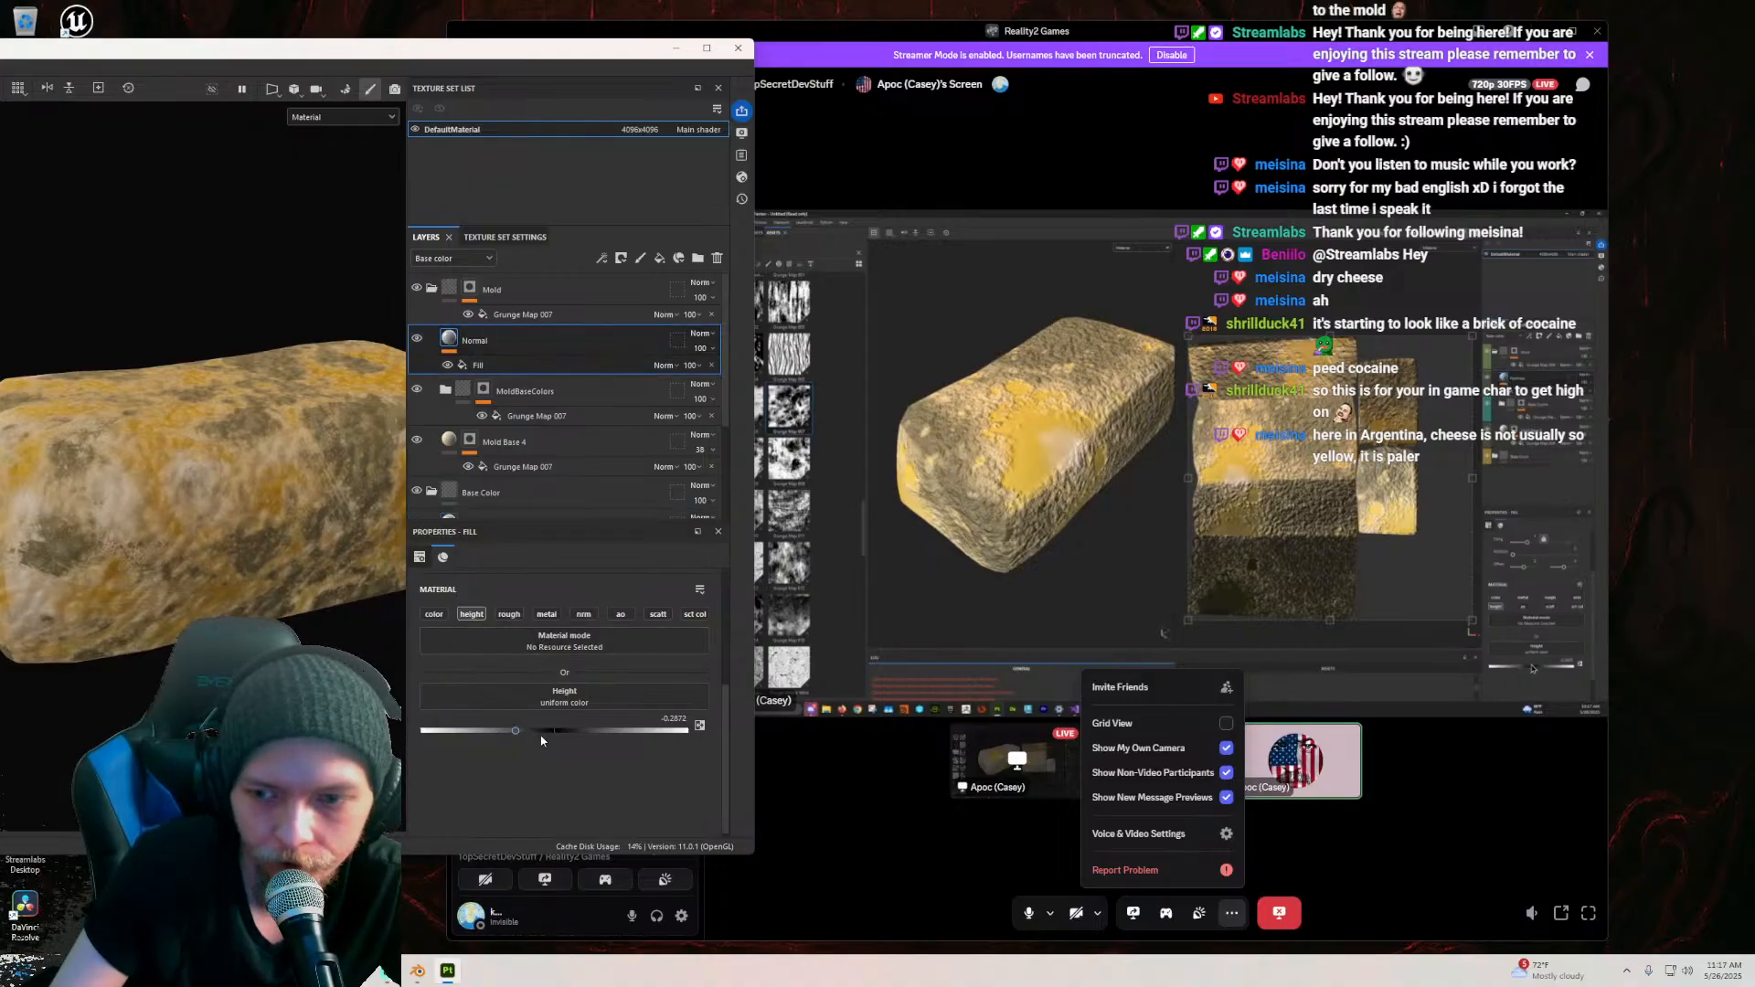
left_click_drag(601, 738, 467, 751)
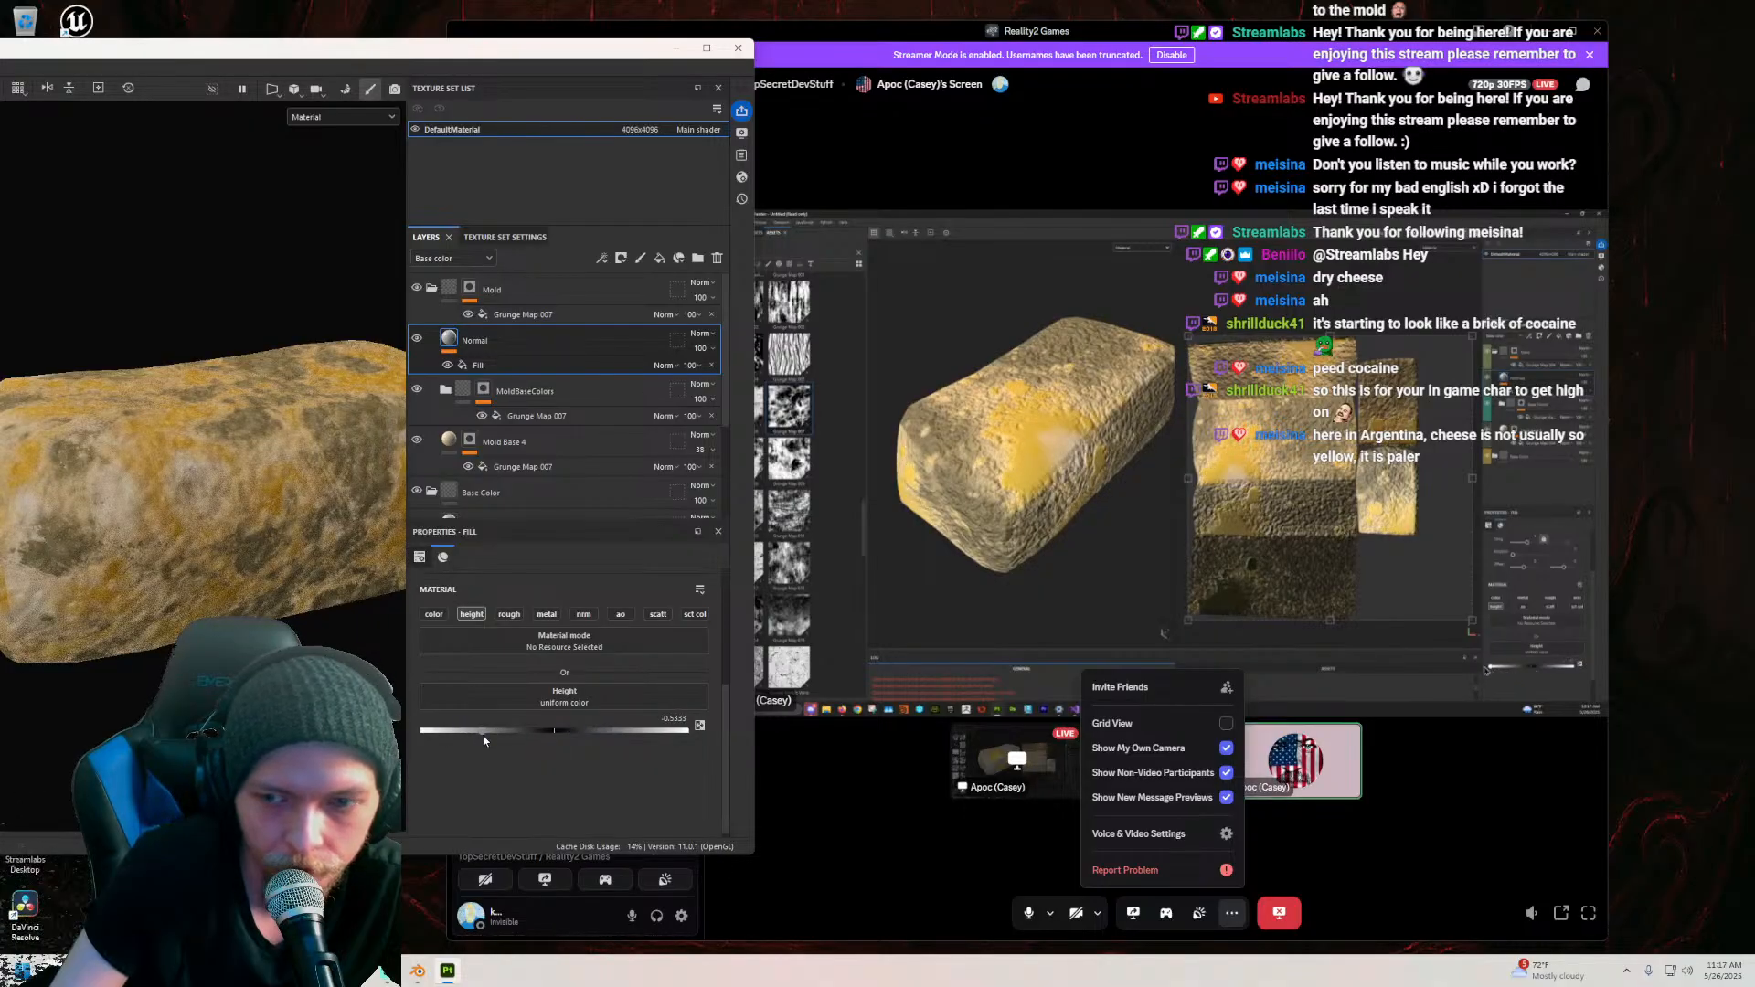
left_click_drag(485, 740, 482, 744)
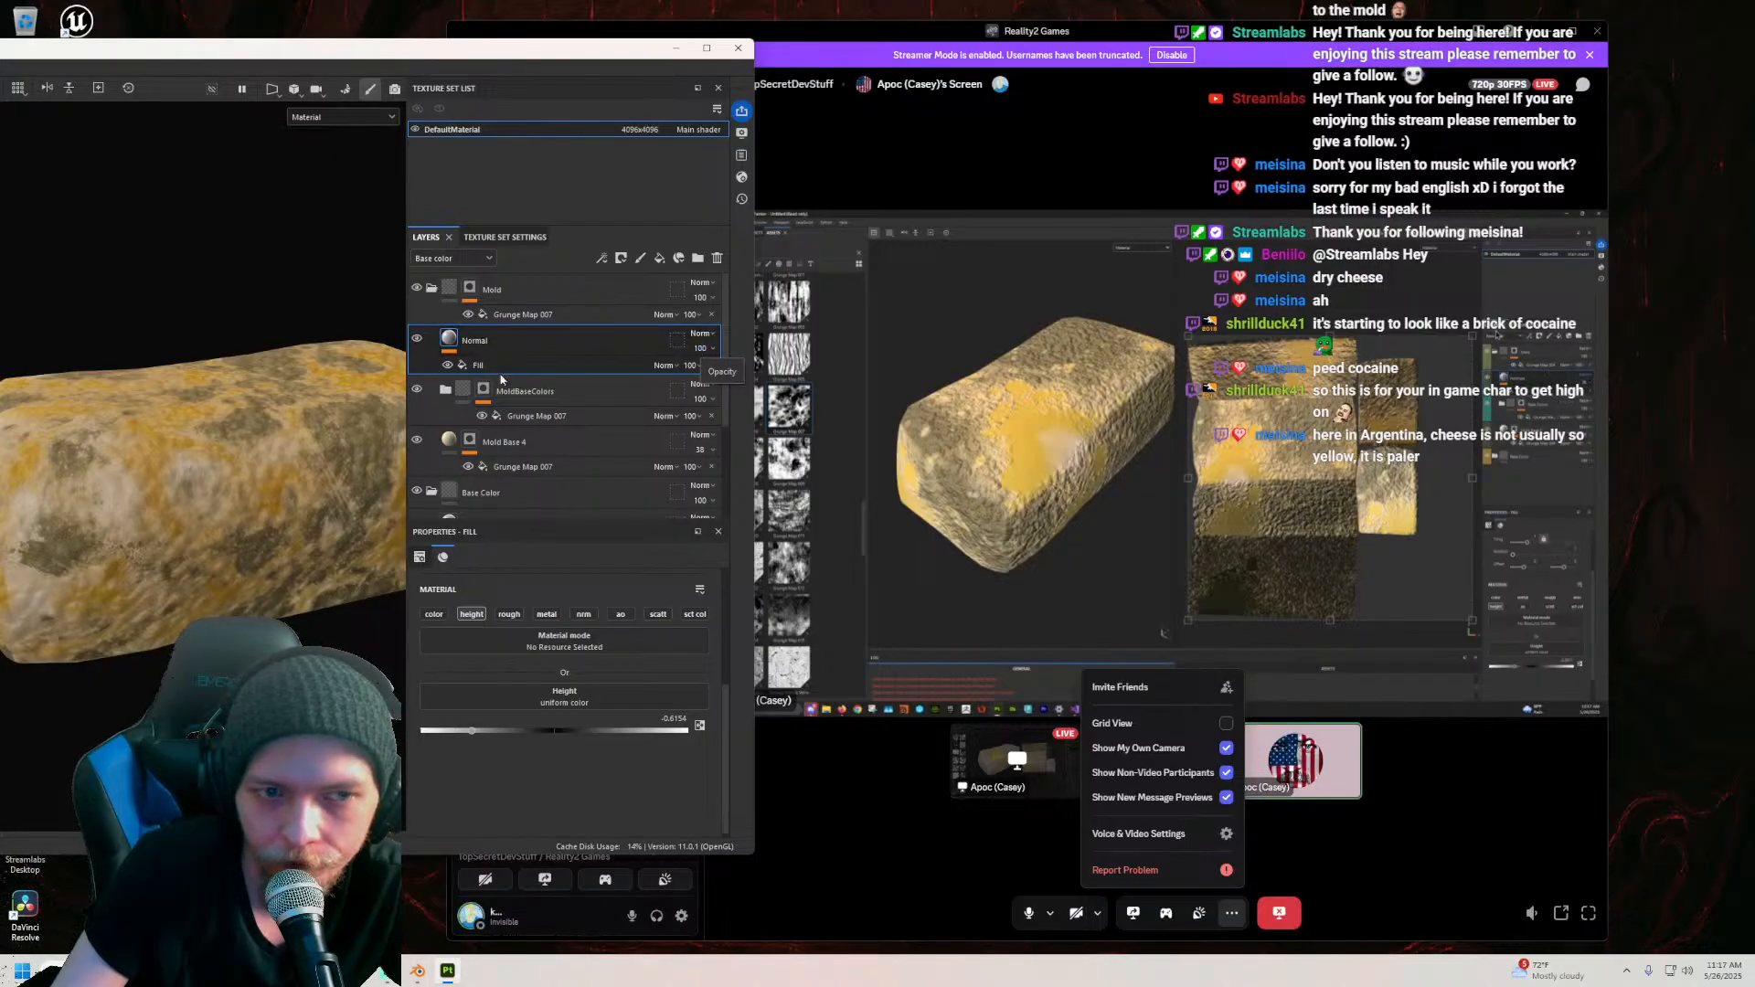
Step: Preview the Height channel alone on the cheese, and return the viewport to the Material display
mouse_move(447, 345)
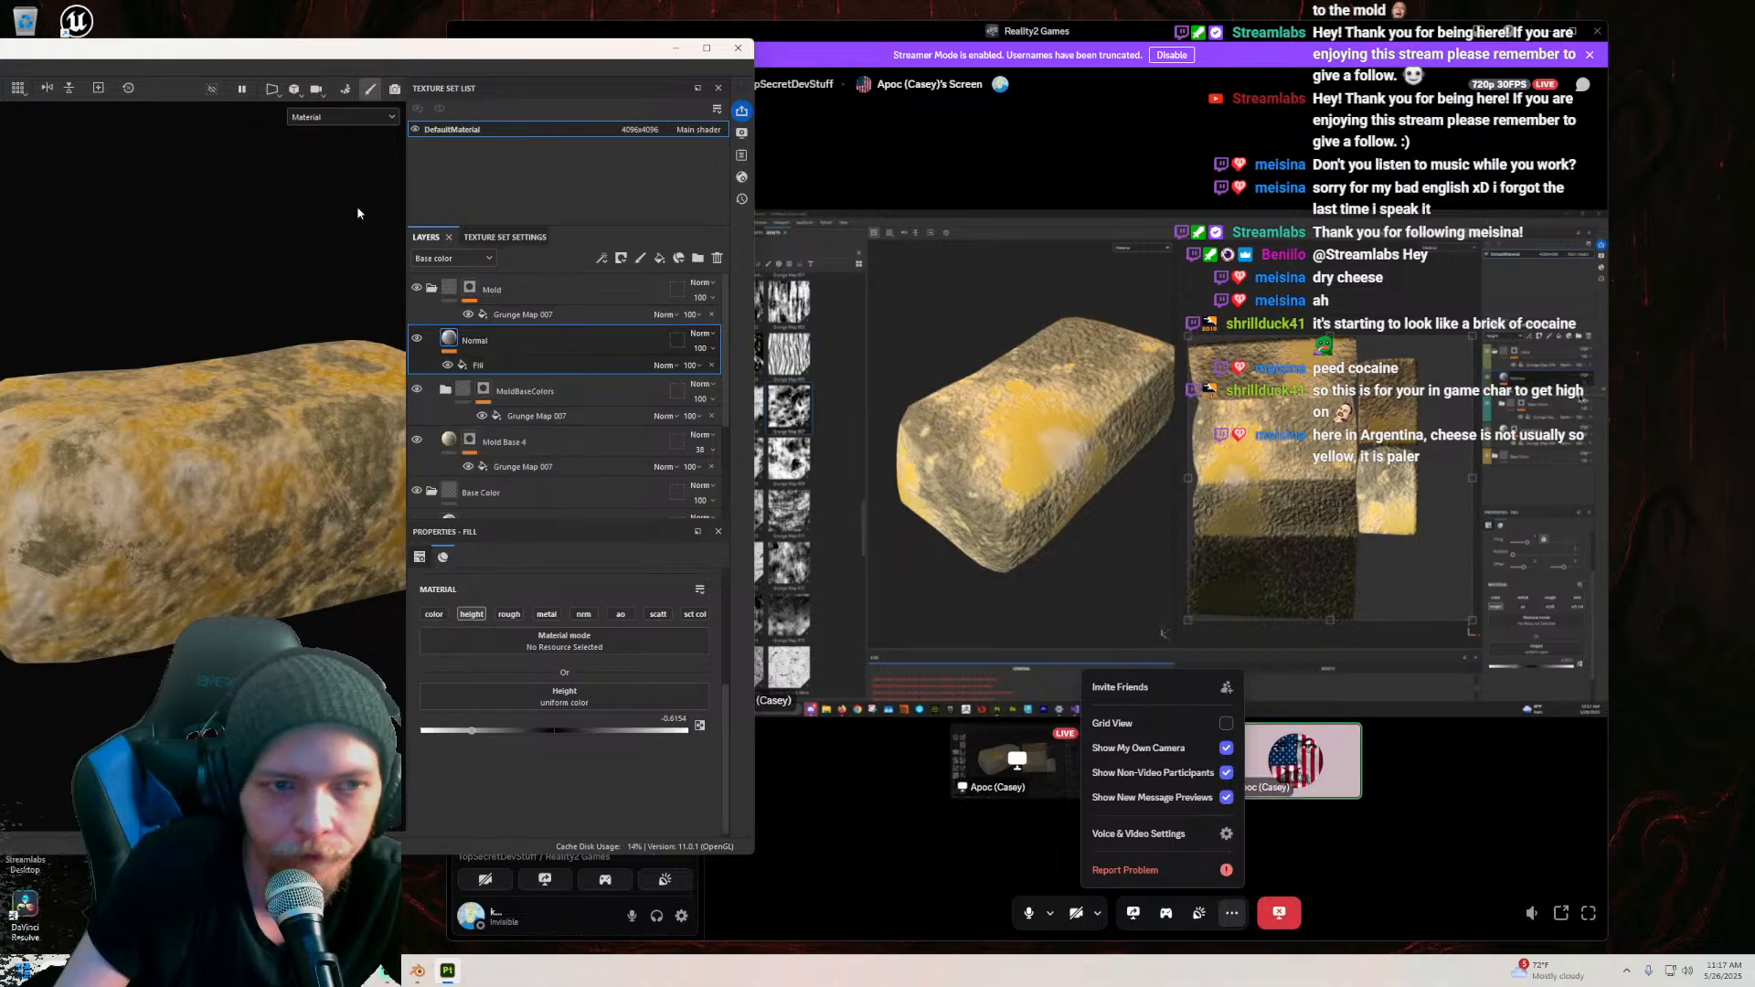
left_click(354, 116)
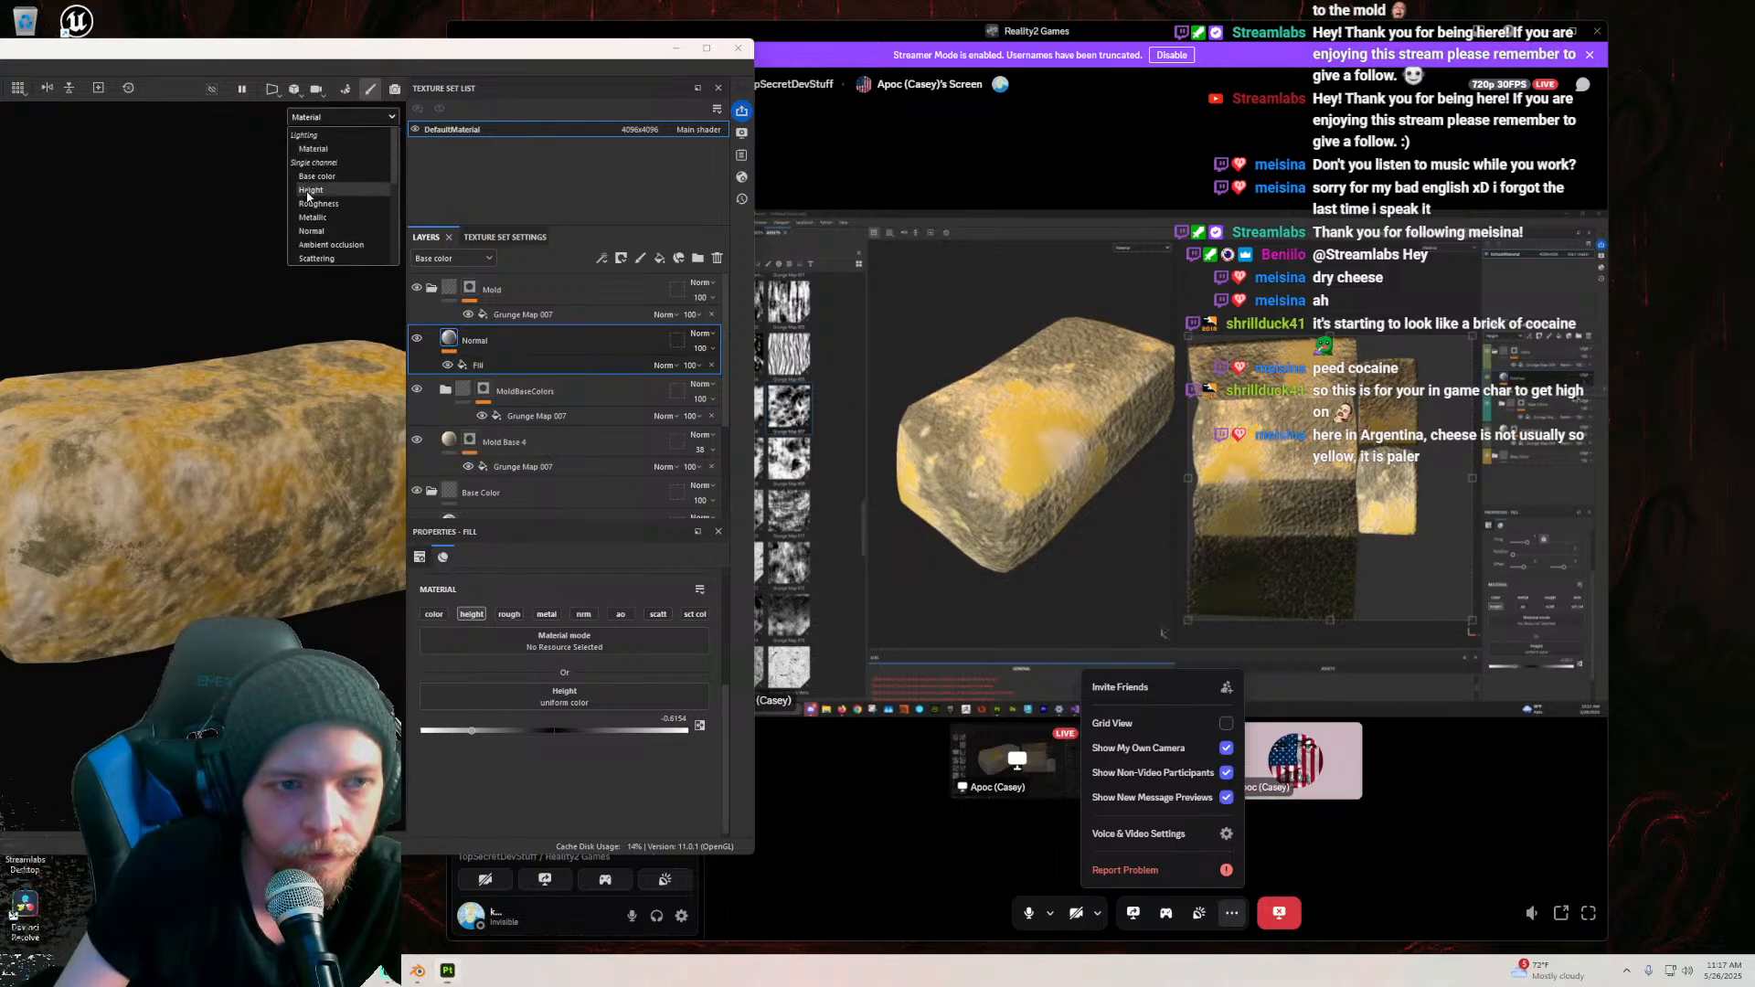
left_click(338, 193)
left_click(324, 119)
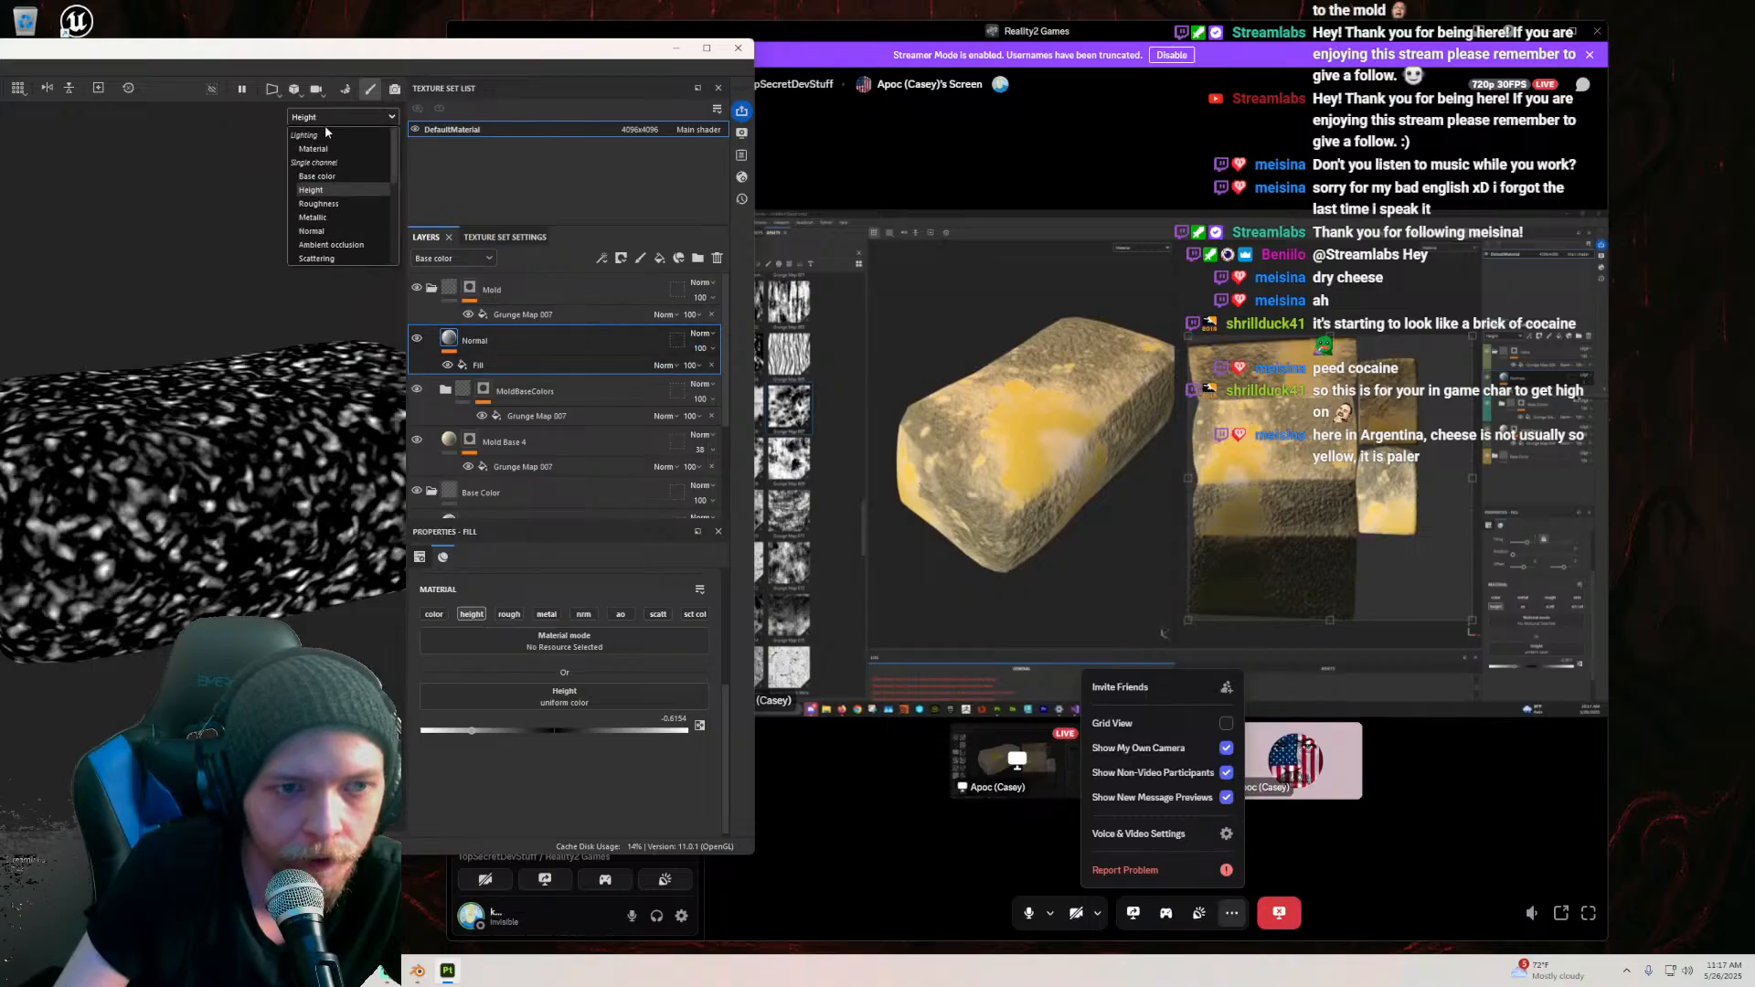
left_click(332, 148)
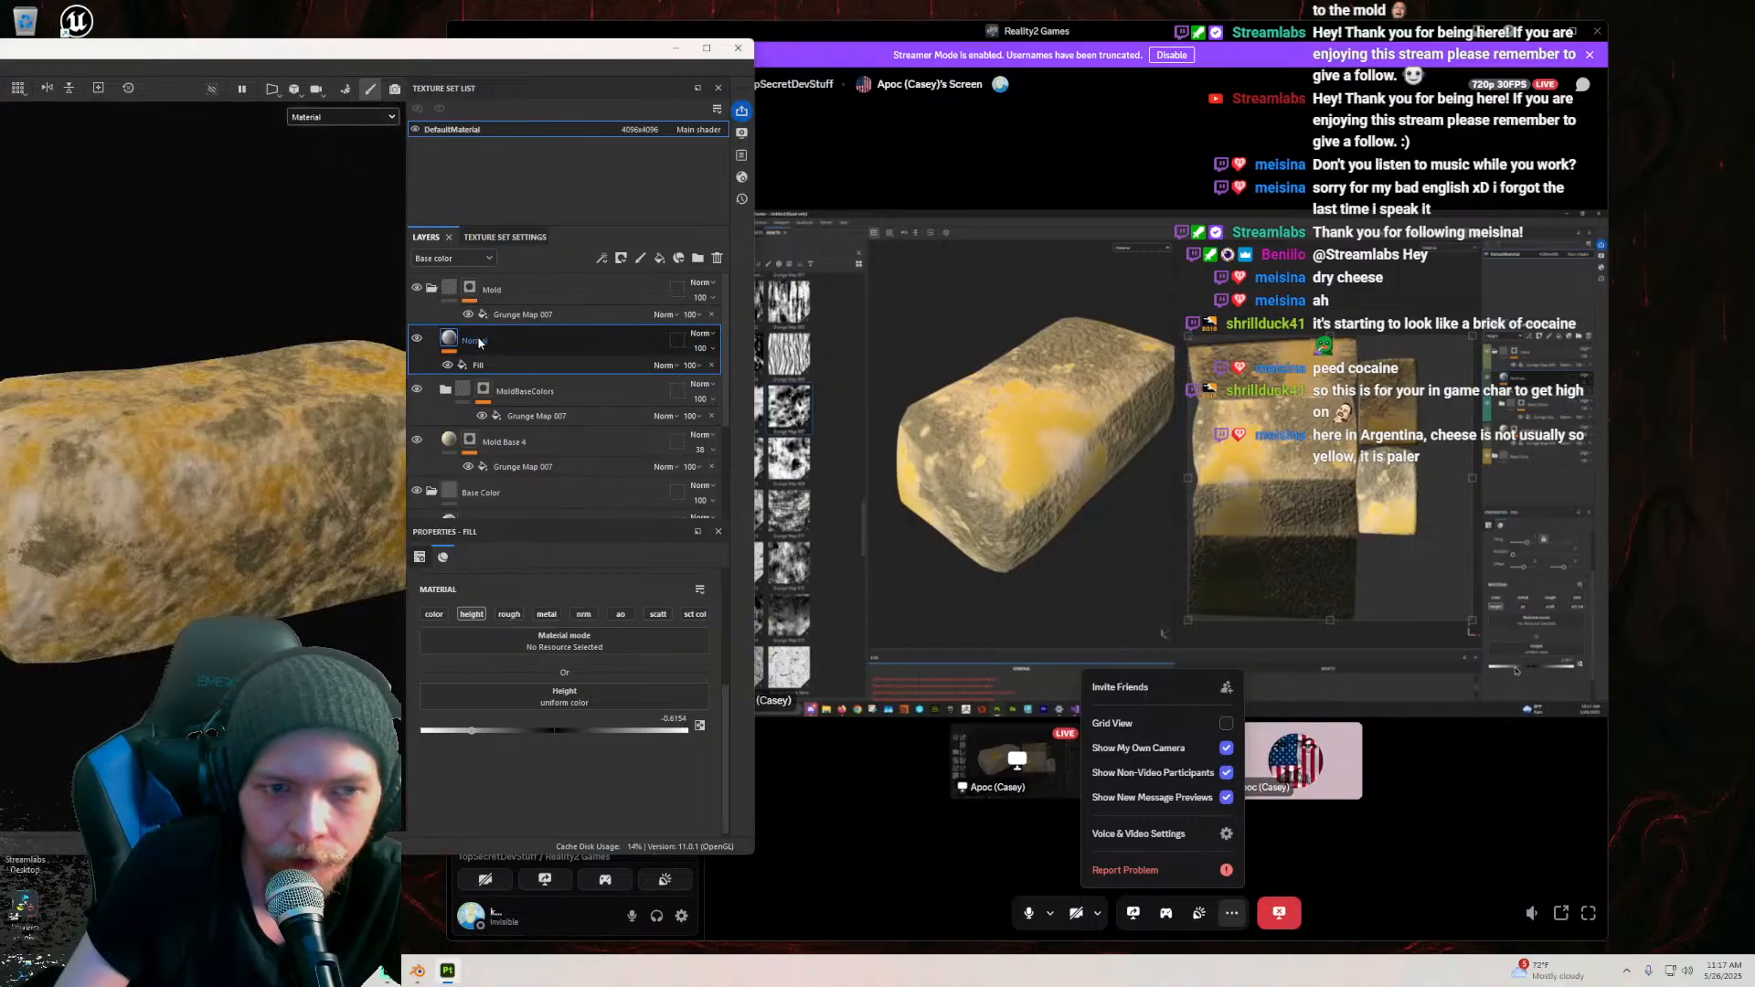
Step: Show the Height channel's settings in the layer stack and lower the opacity of the Mold folder's Normal layer
mouse_move(454, 346)
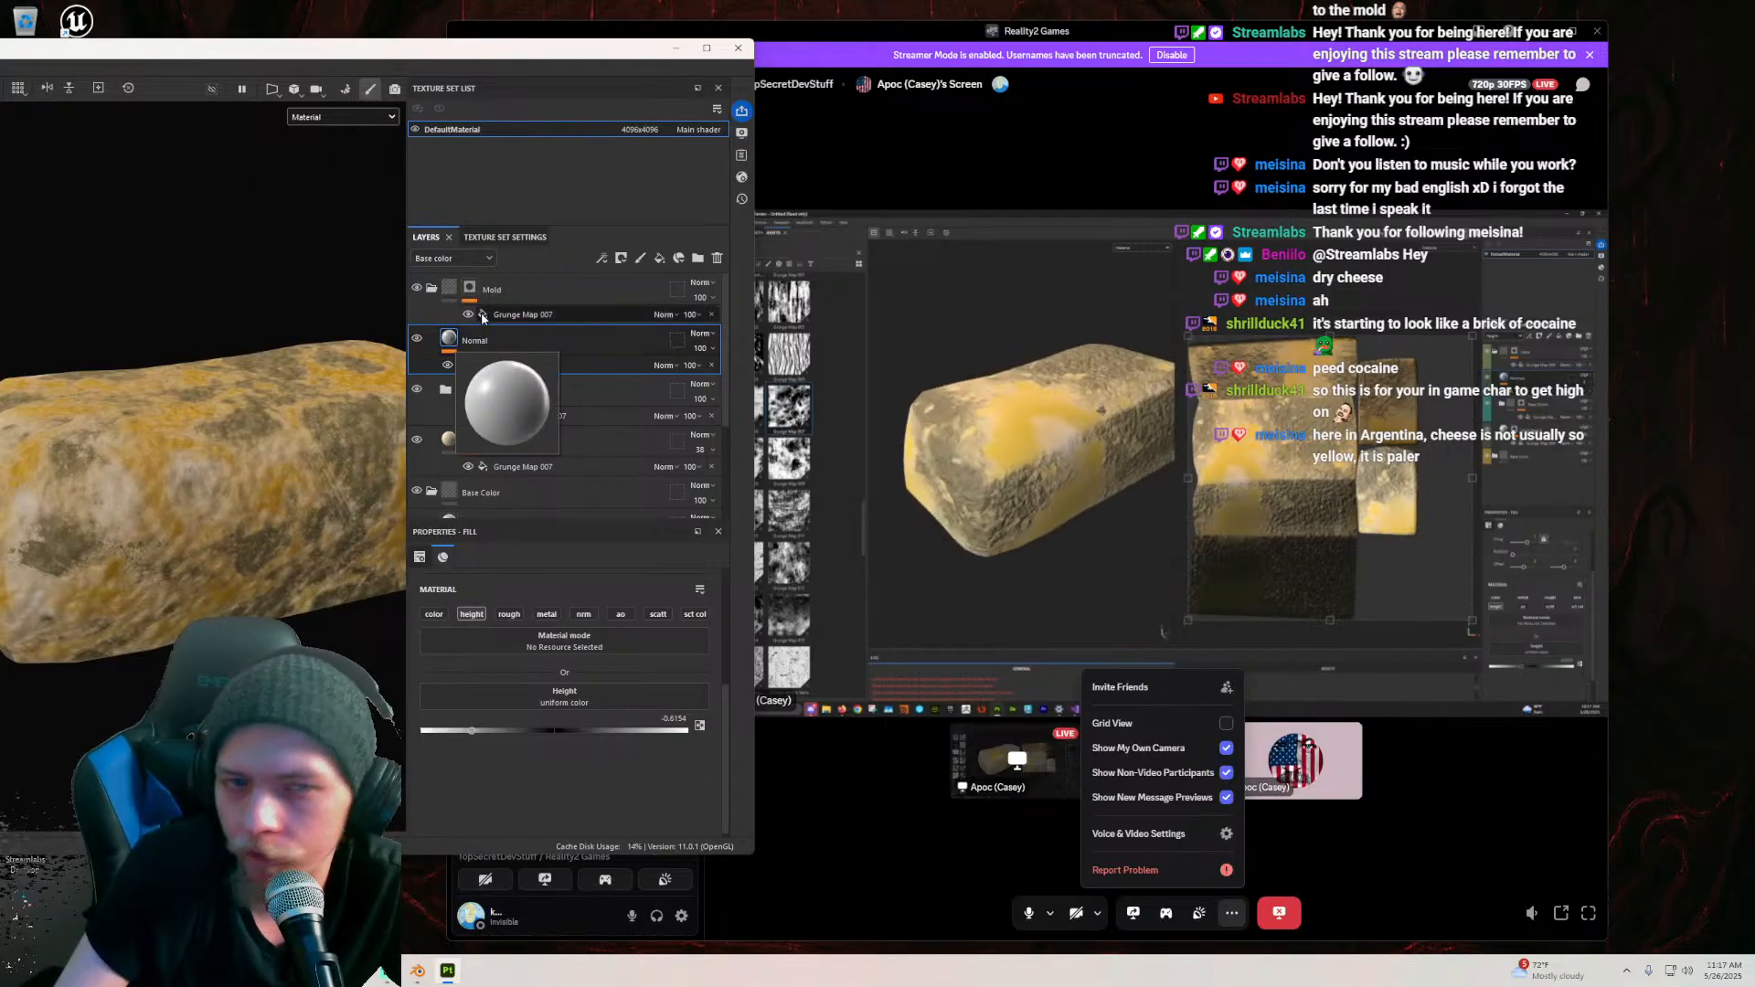
left_click(449, 259)
left_click(426, 290)
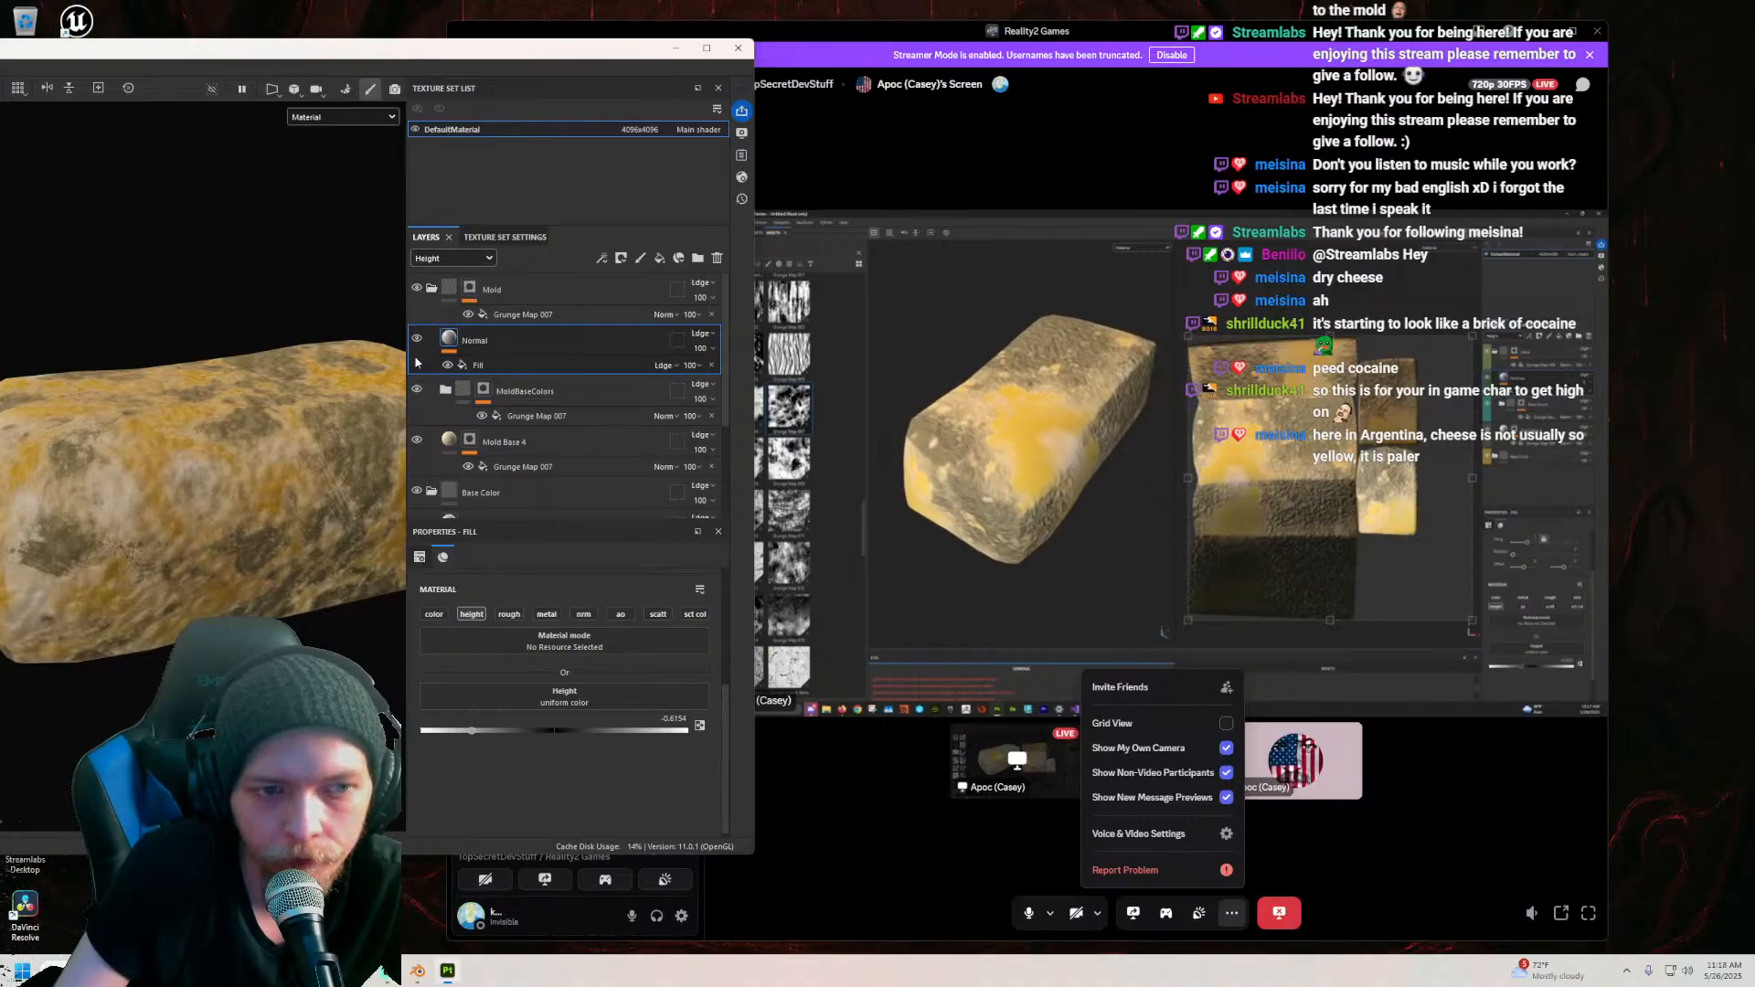
left_click(701, 350)
left_click_drag(694, 385, 720, 382)
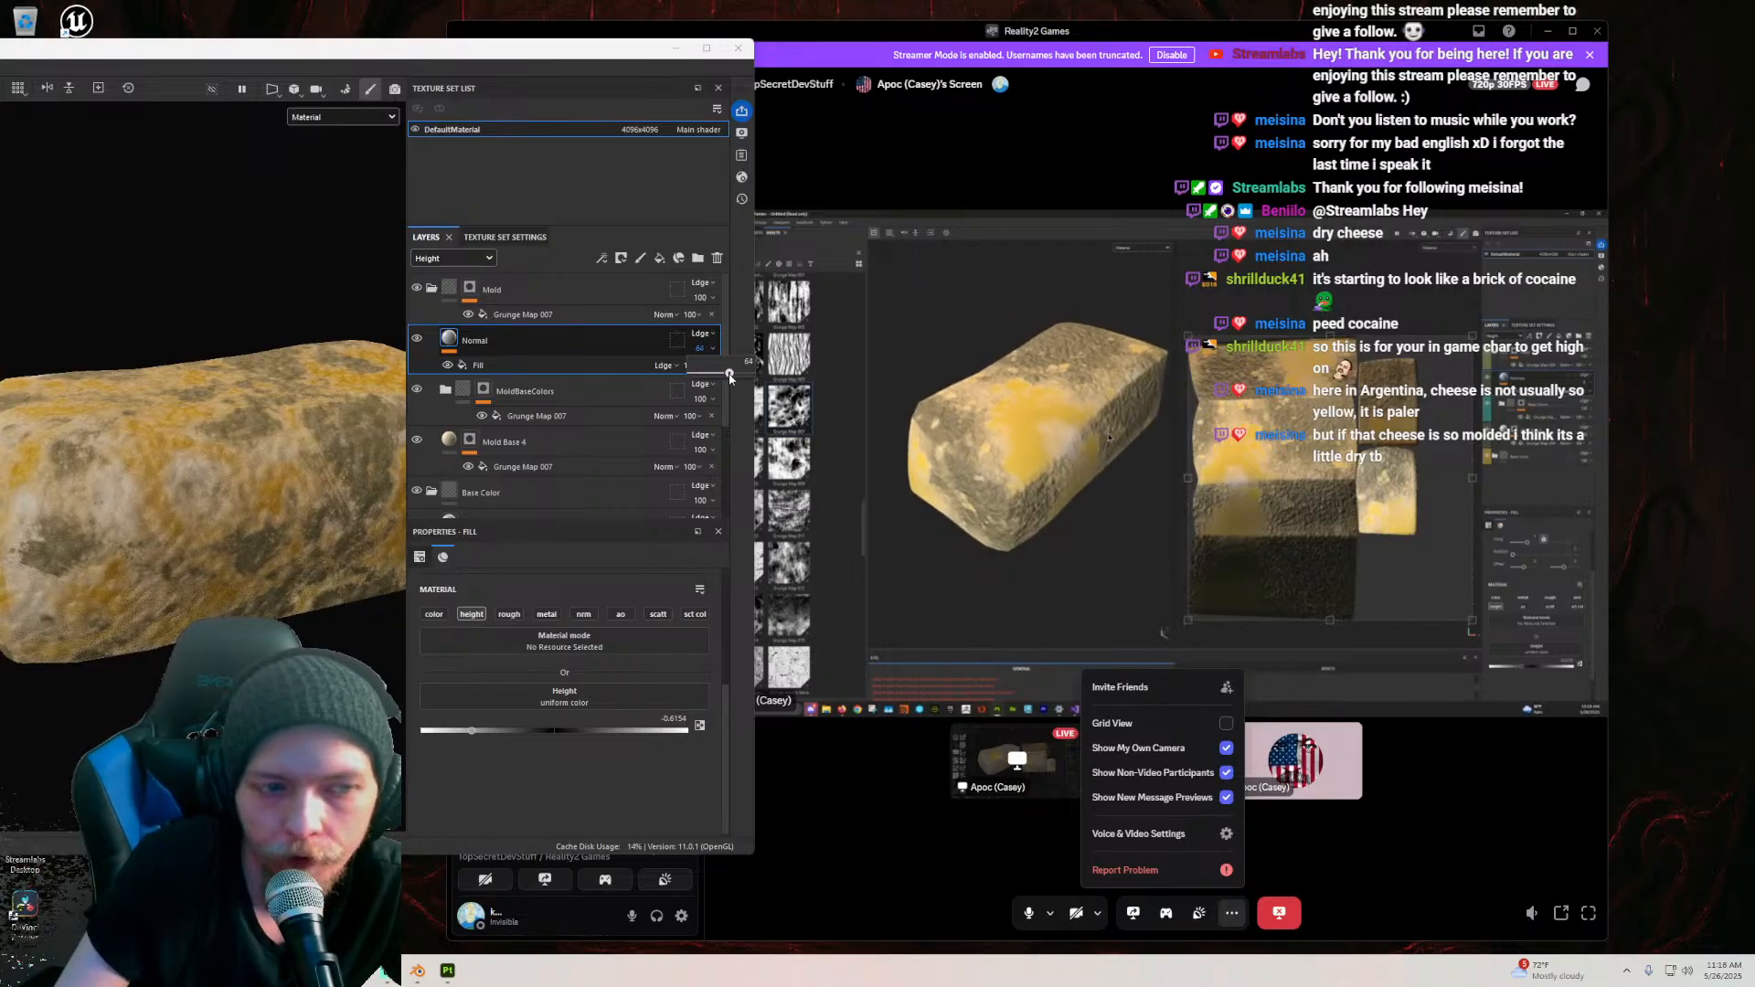
mouse_move(274, 457)
left_mouse_down("alt")
mouse_move(270, 558)
mouse_move(265, 360)
left_mouse_up("alt")
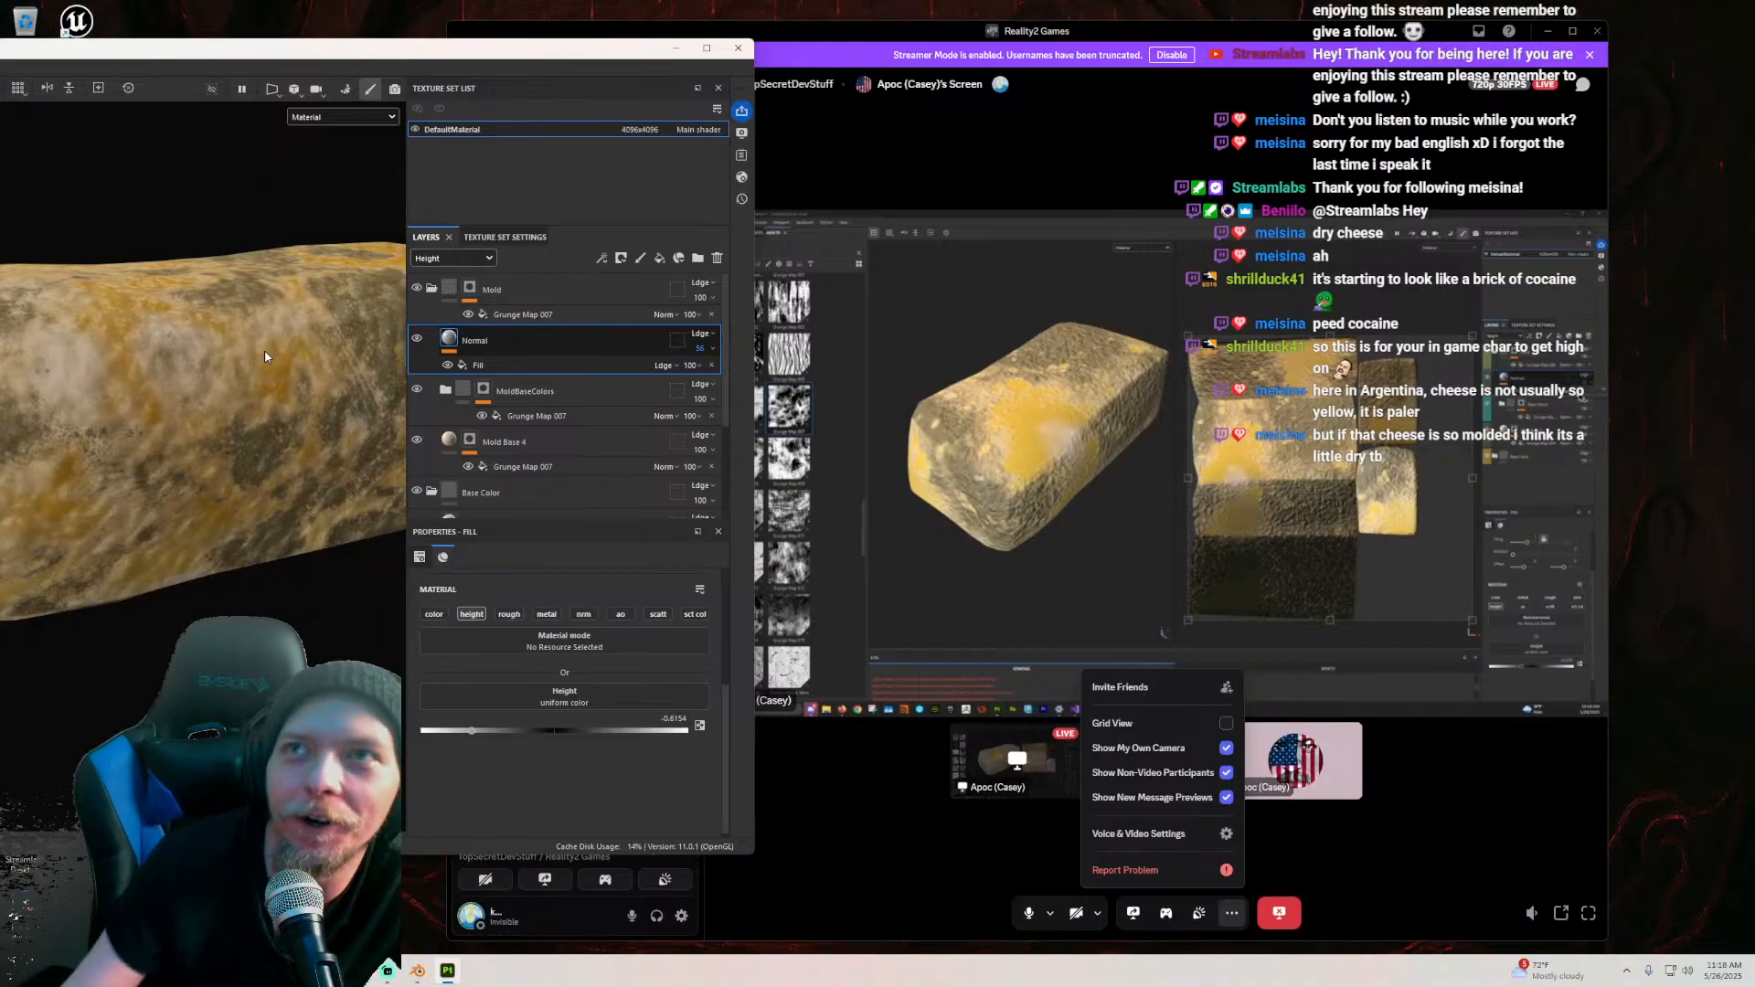
left_click_drag(227, 318, 173, 420, "alt")
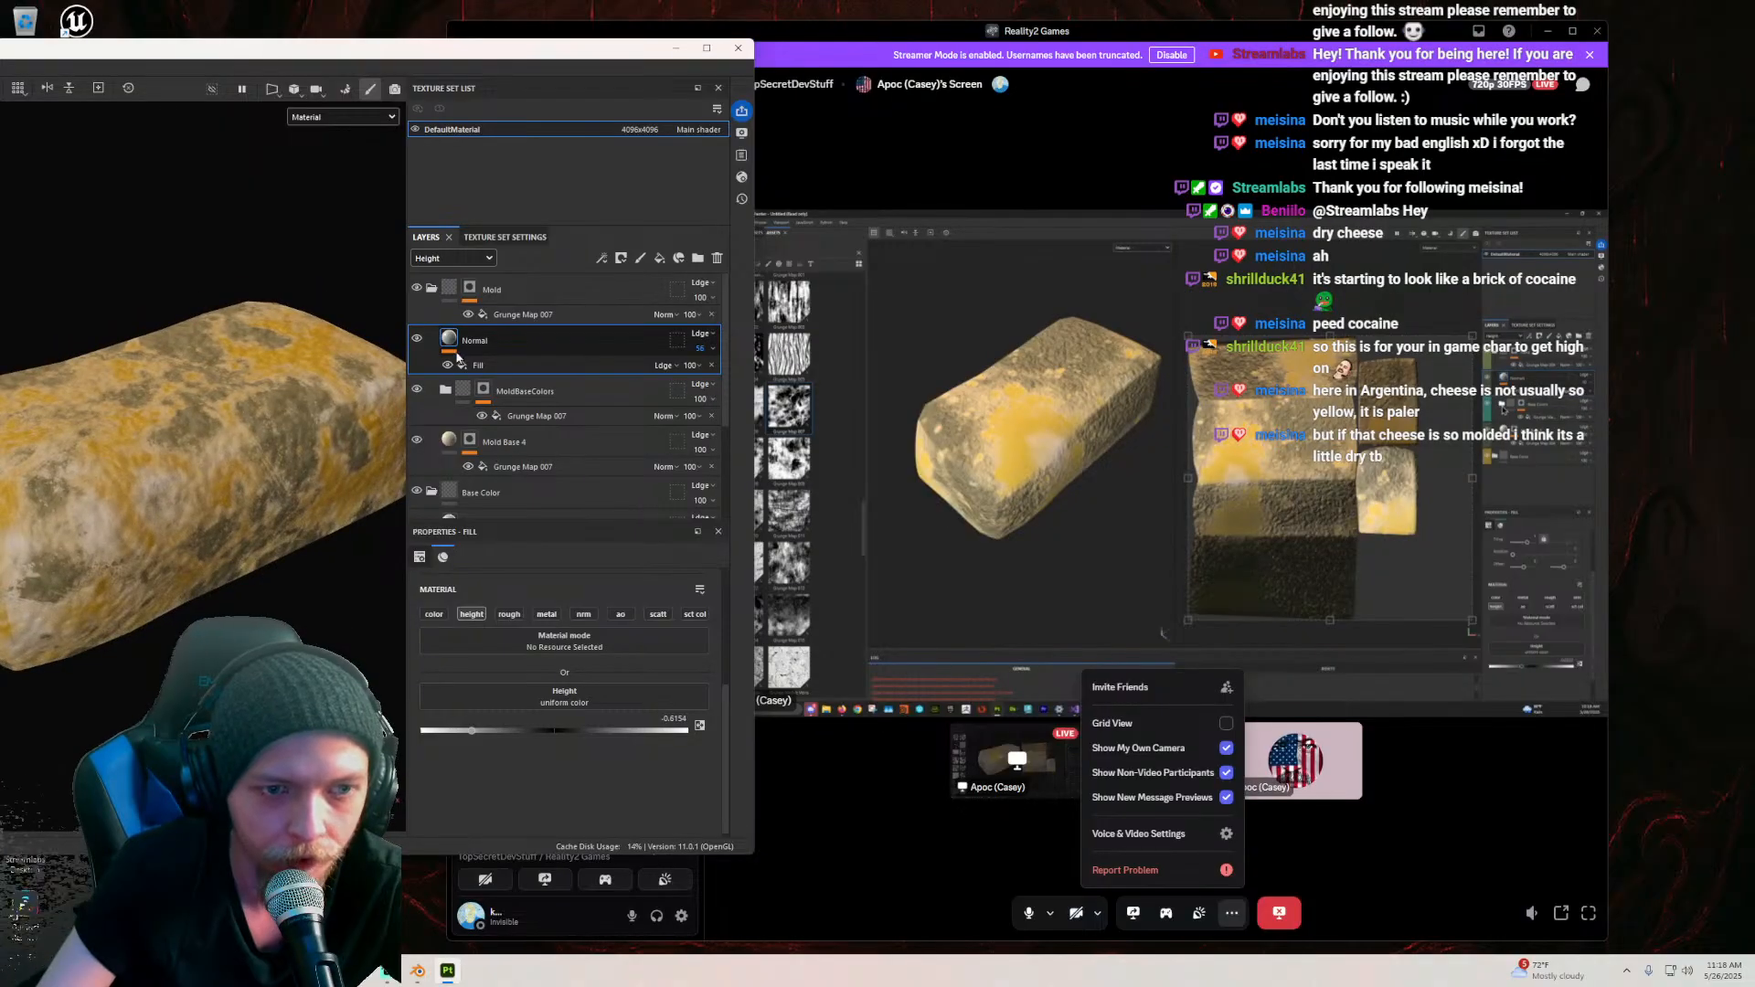
left_click_drag(342, 579, 261, 464, "alt")
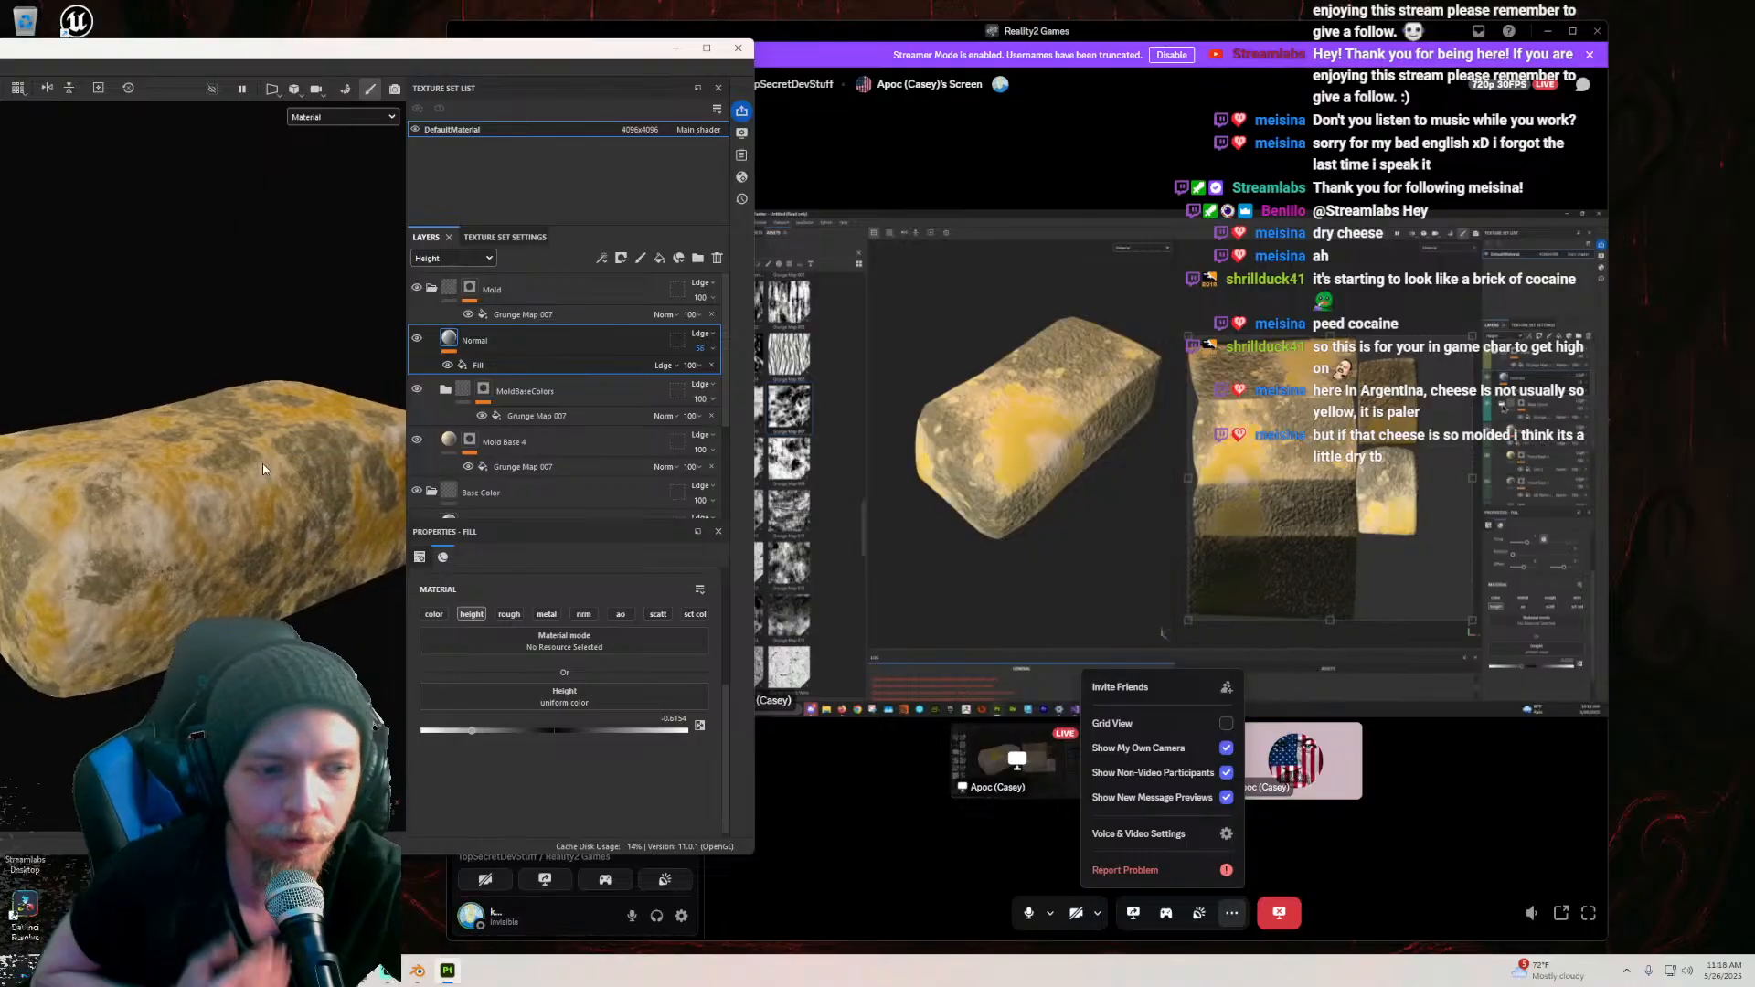
mouse_move(262, 464)
left_mouse_down("alt")
mouse_move(265, 440)
mouse_move(276, 467)
left_mouse_up("alt")
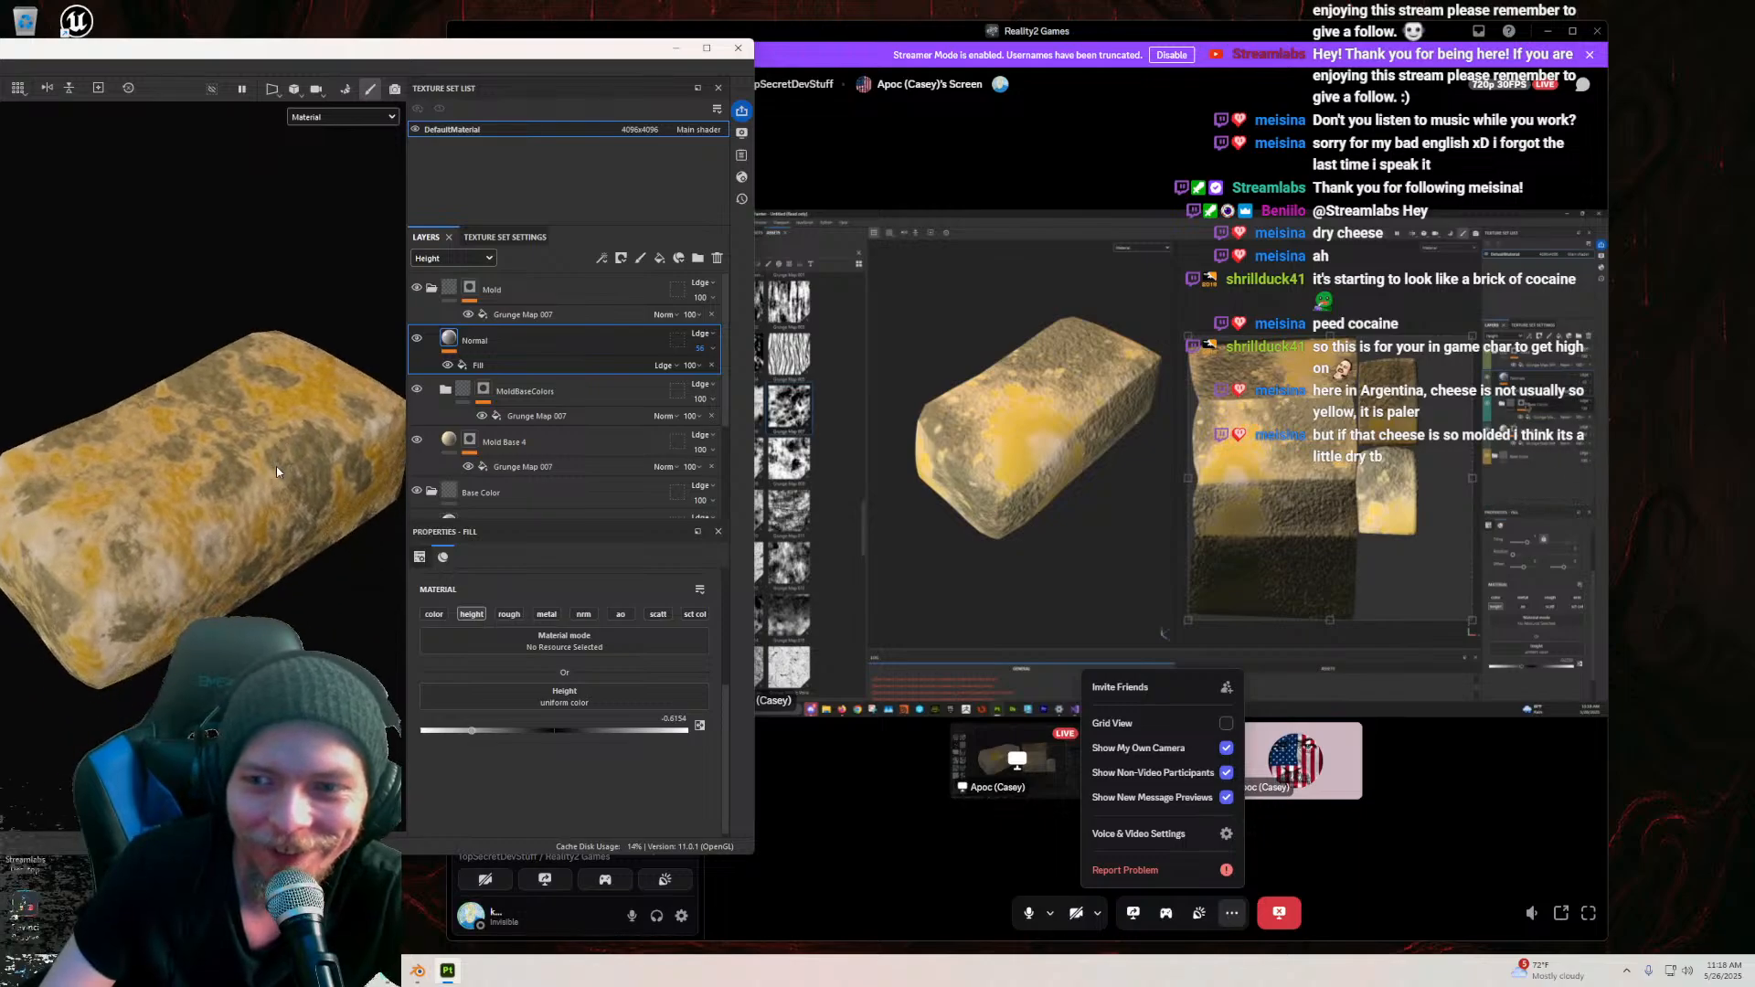
Step: Set the Balance of Grunge Map 007 in the MoldBaseColors mask to 0.38 and check the mold coverage
left_click(501, 365)
scroll(496, 402, "down", 1)
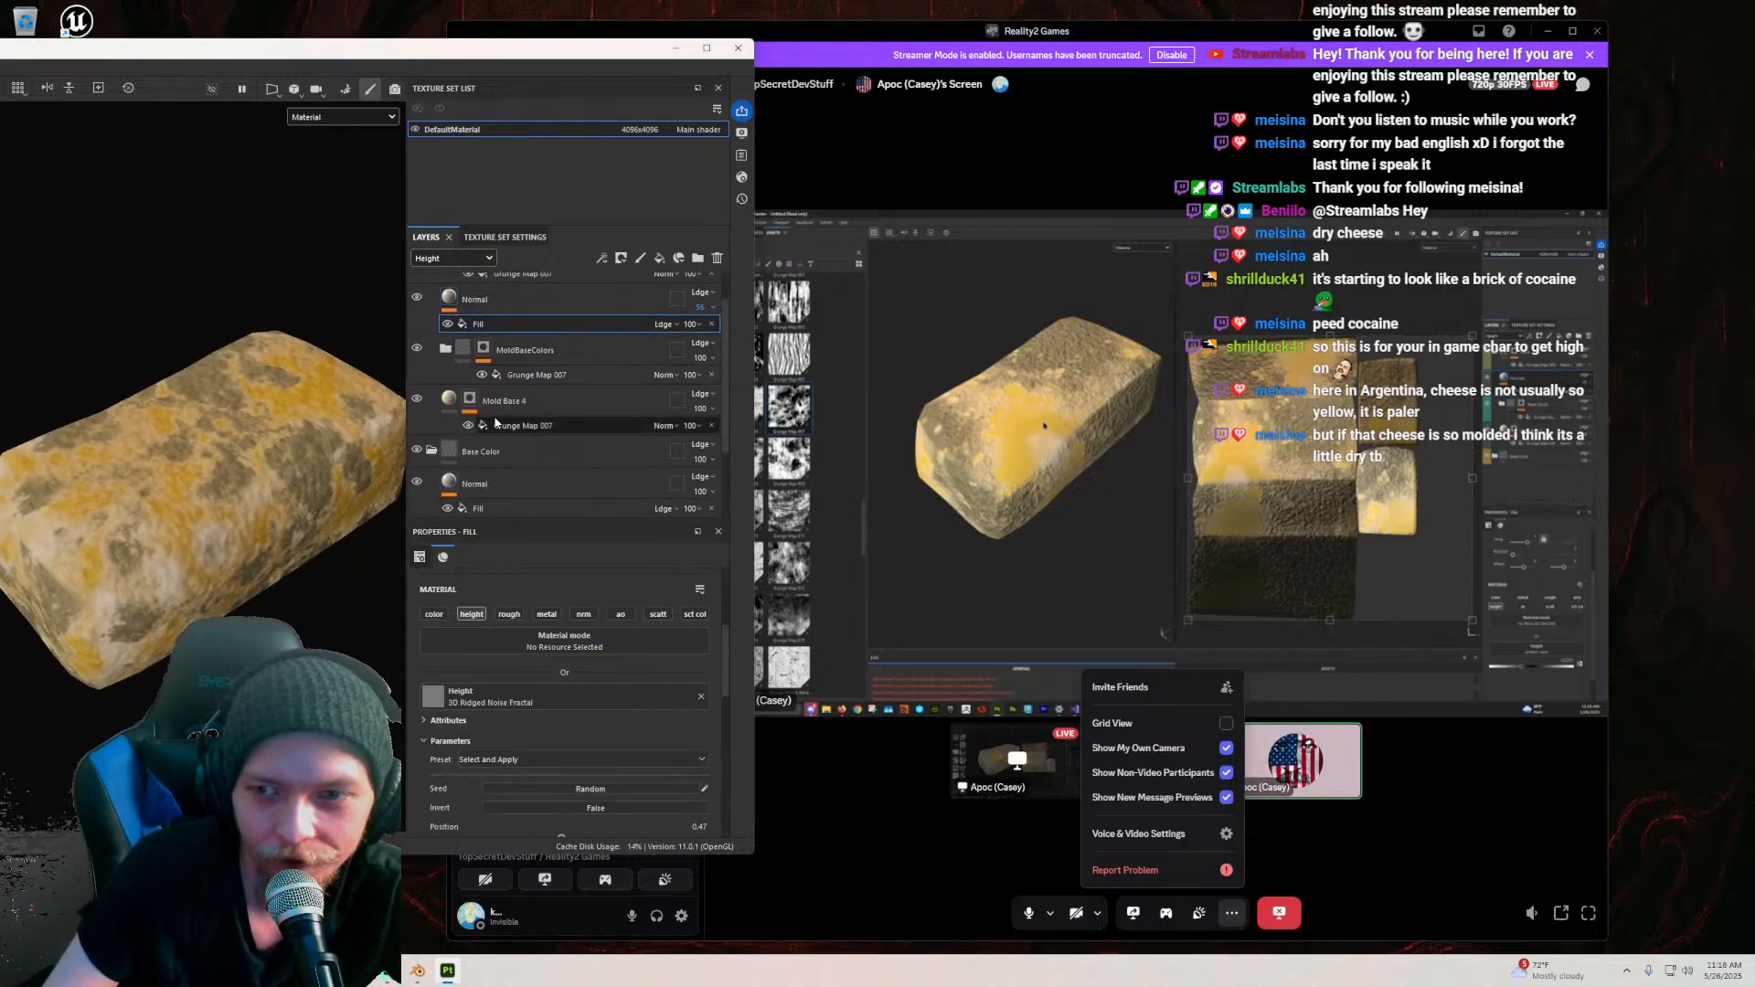
left_click_drag(183, 434, 229, 457, "alt")
left_click(483, 348)
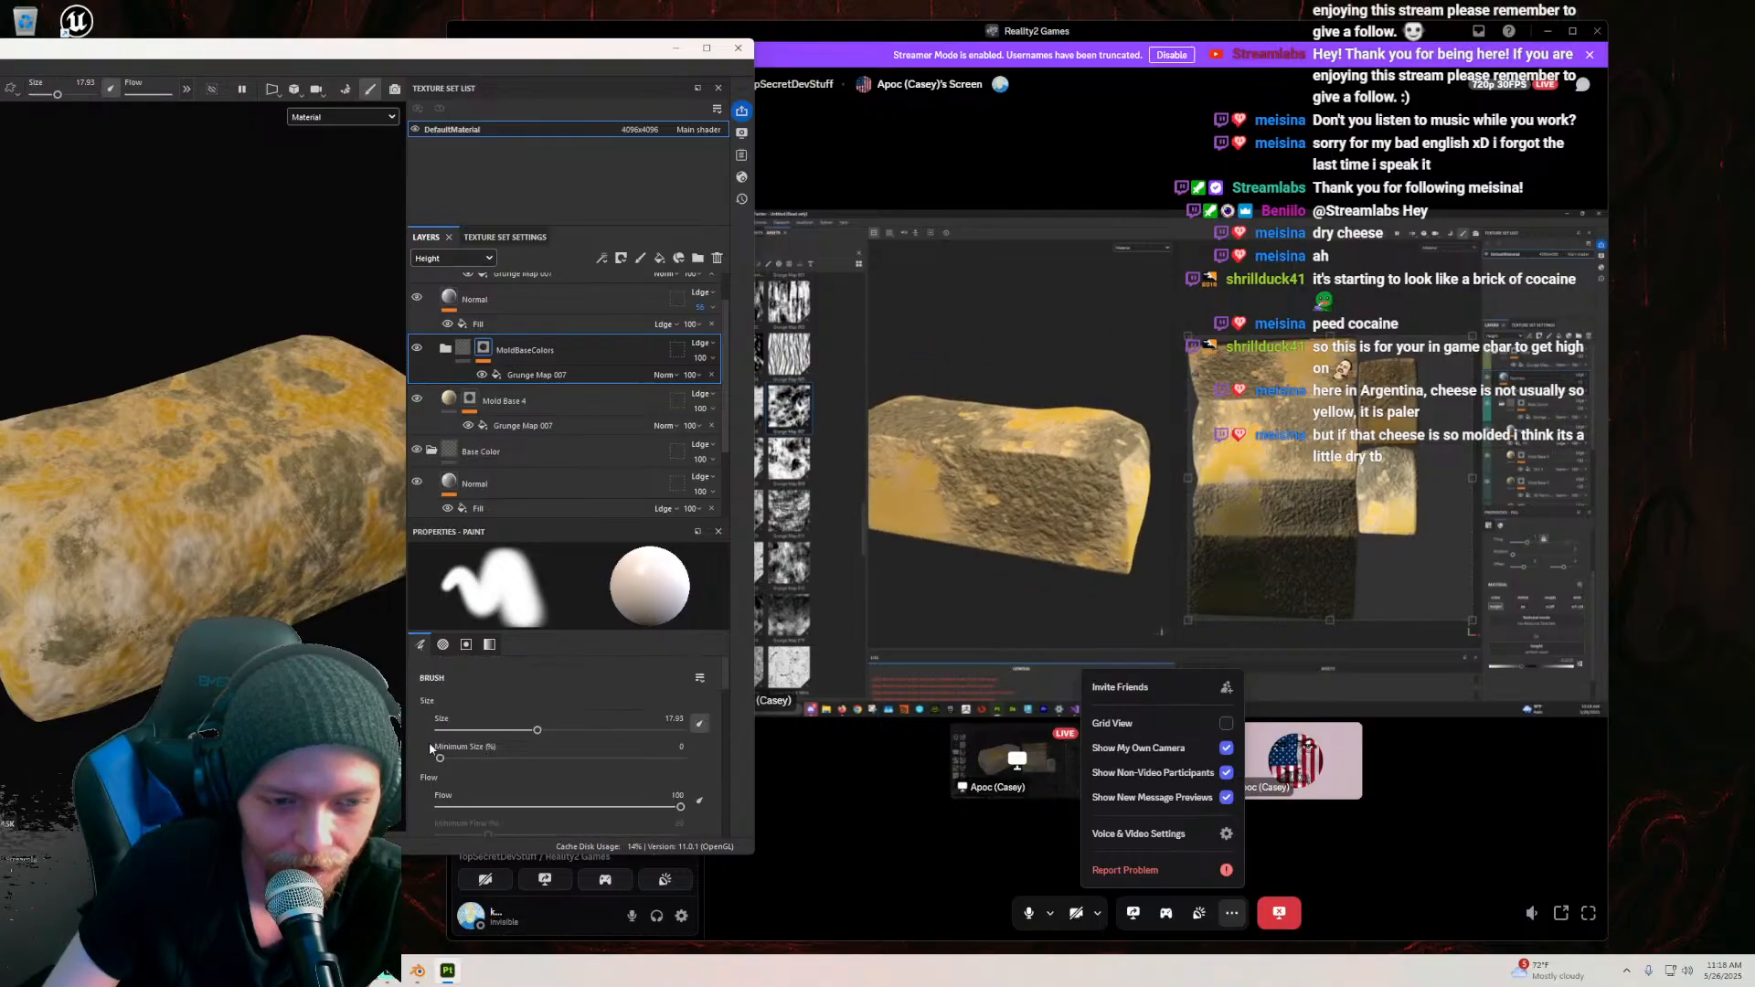
left_click_drag(458, 48, 456, 35)
left_click(541, 362)
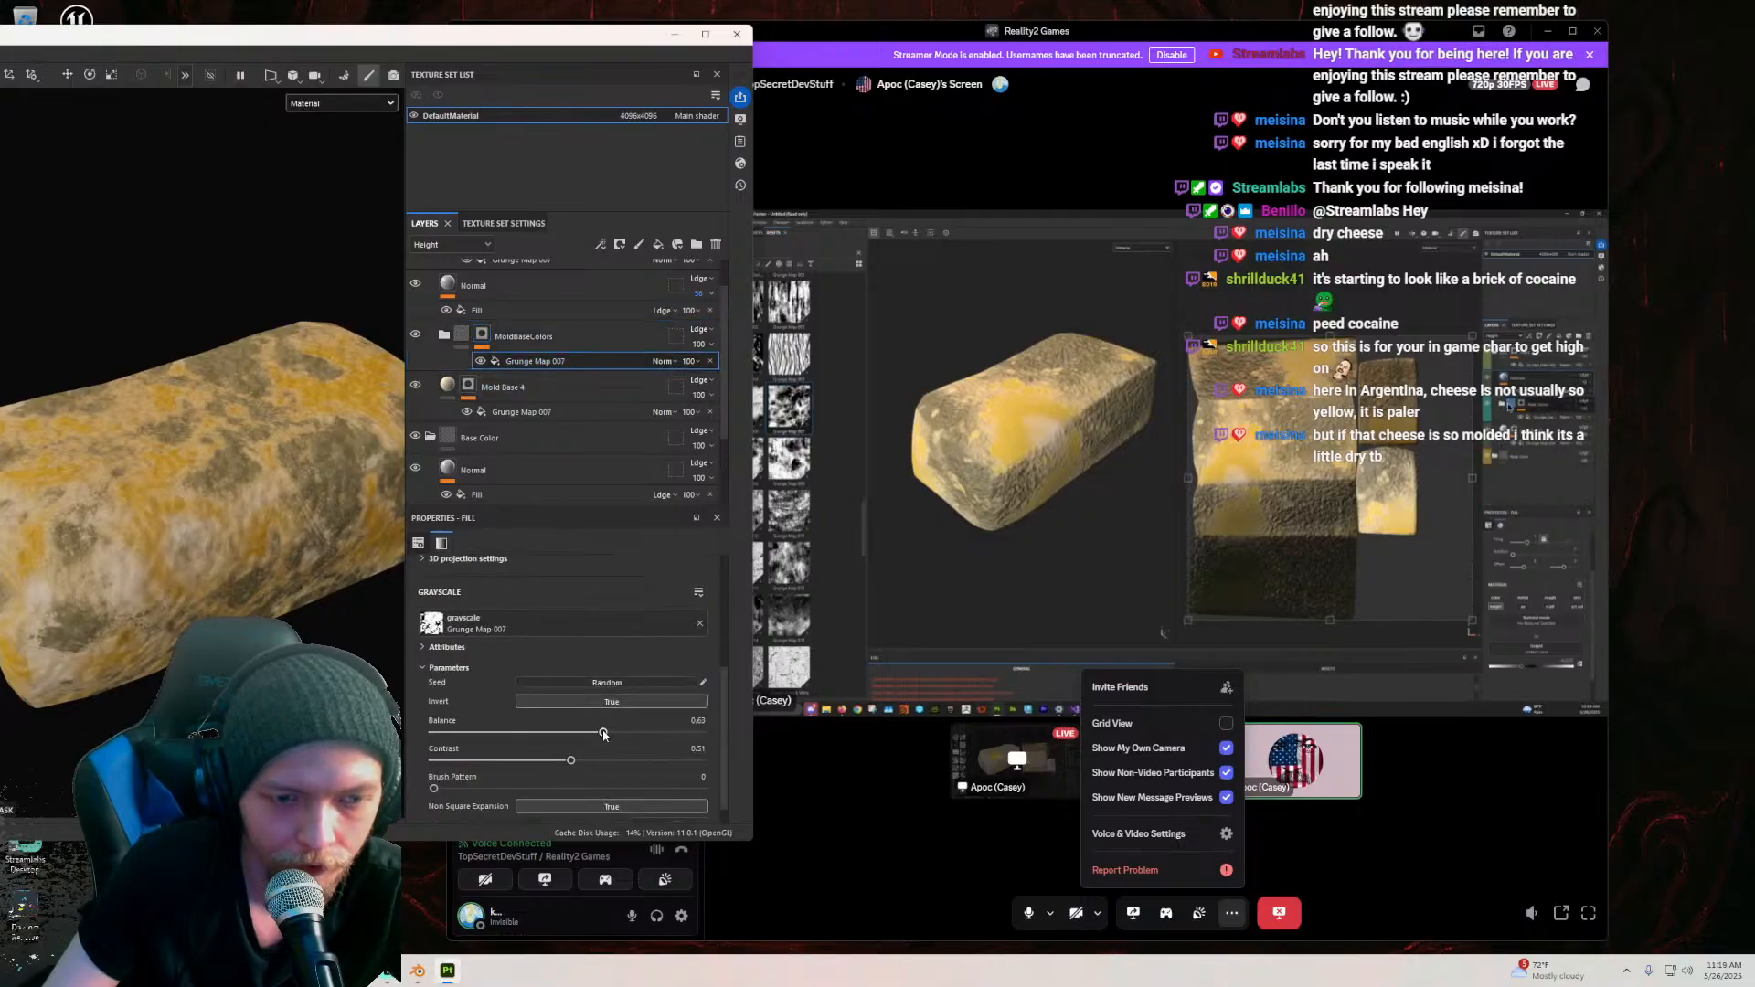
left_click_drag(568, 734, 536, 733)
mouse_move(260, 596)
left_mouse_down("alt")
mouse_move(196, 344)
mouse_move(301, 634)
mouse_move(259, 597)
left_mouse_up("alt")
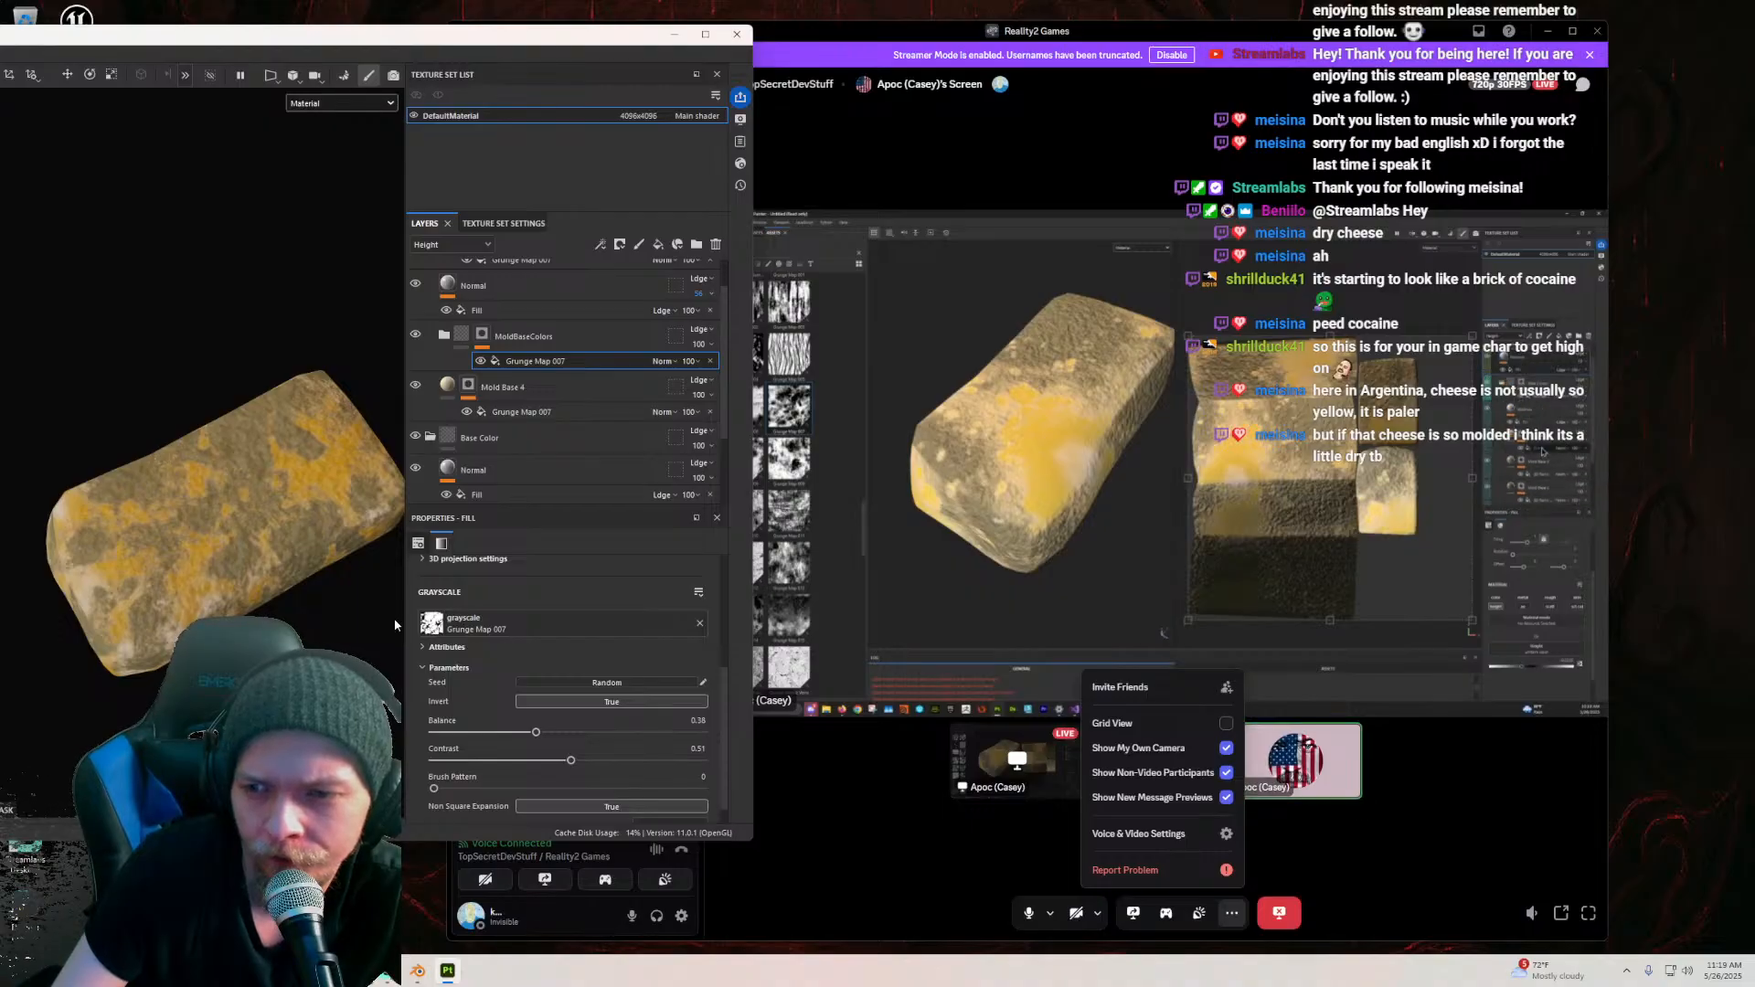
mouse_move(339, 578)
left_mouse_down("alt")
mouse_move(234, 529)
mouse_move(156, 348)
mouse_move(75, 319)
mouse_move(128, 473)
mouse_move(283, 486)
left_mouse_up("alt")
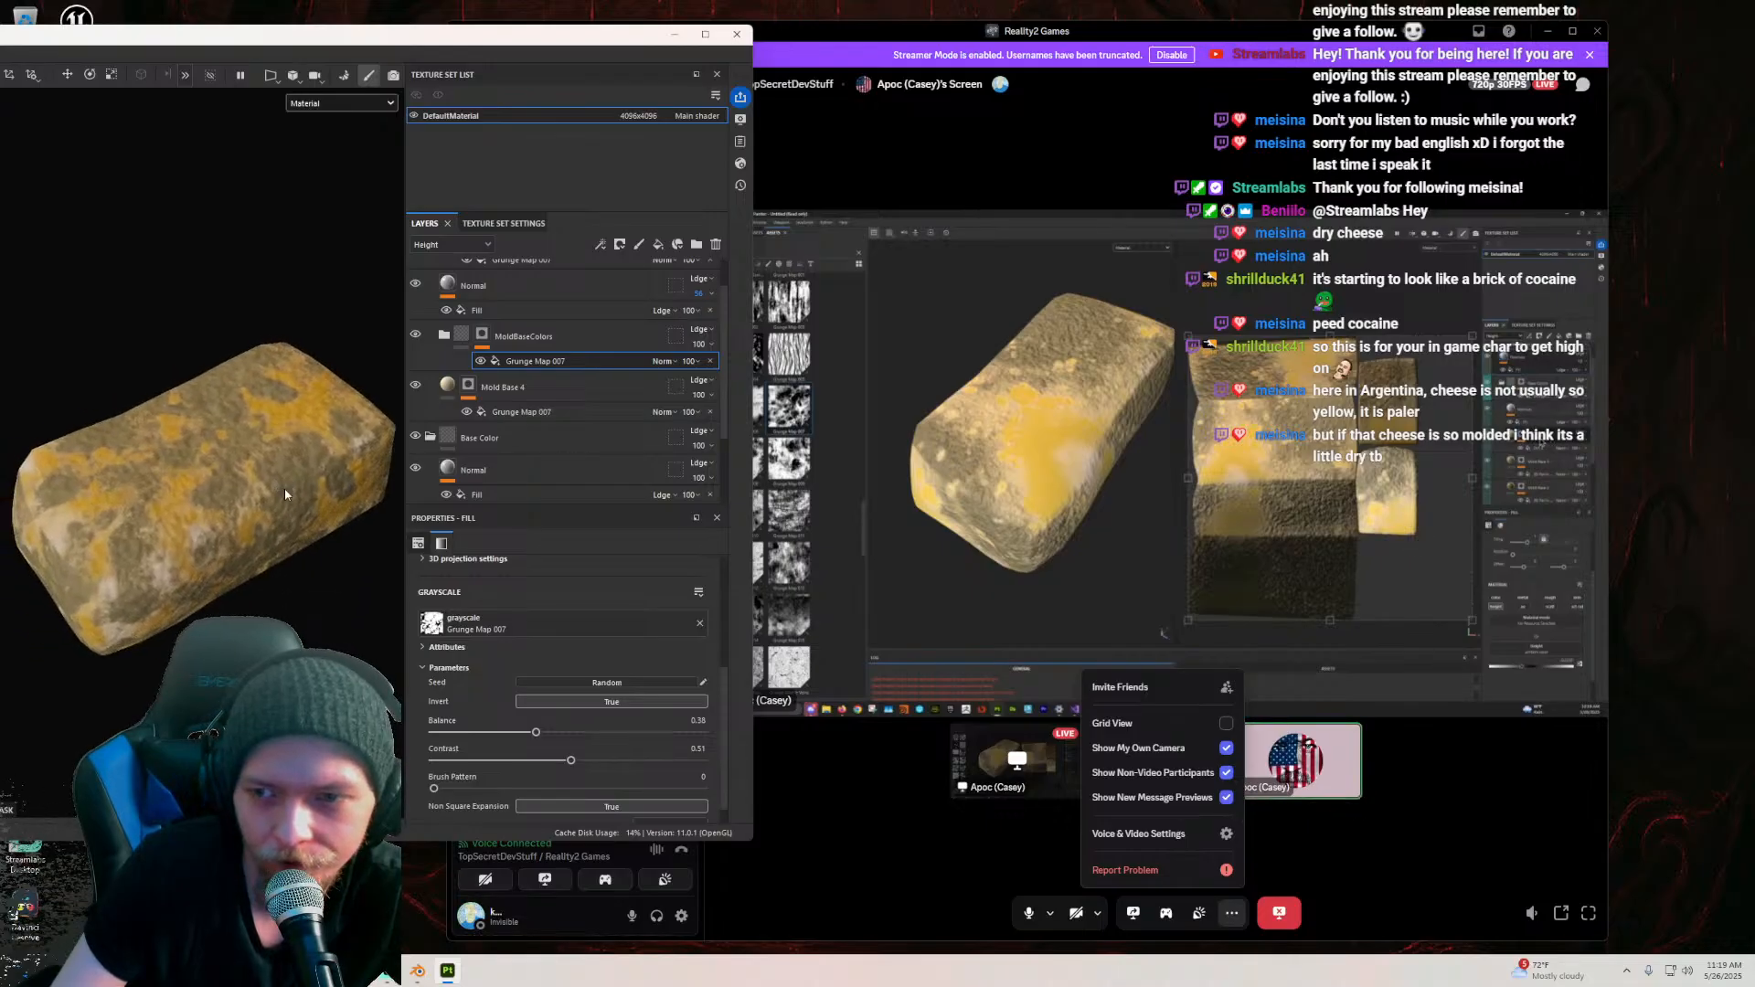
Step: Expand the MoldBaseColors folder and duplicate its Mold Base 3 layer
scroll(520, 434, "up", 1)
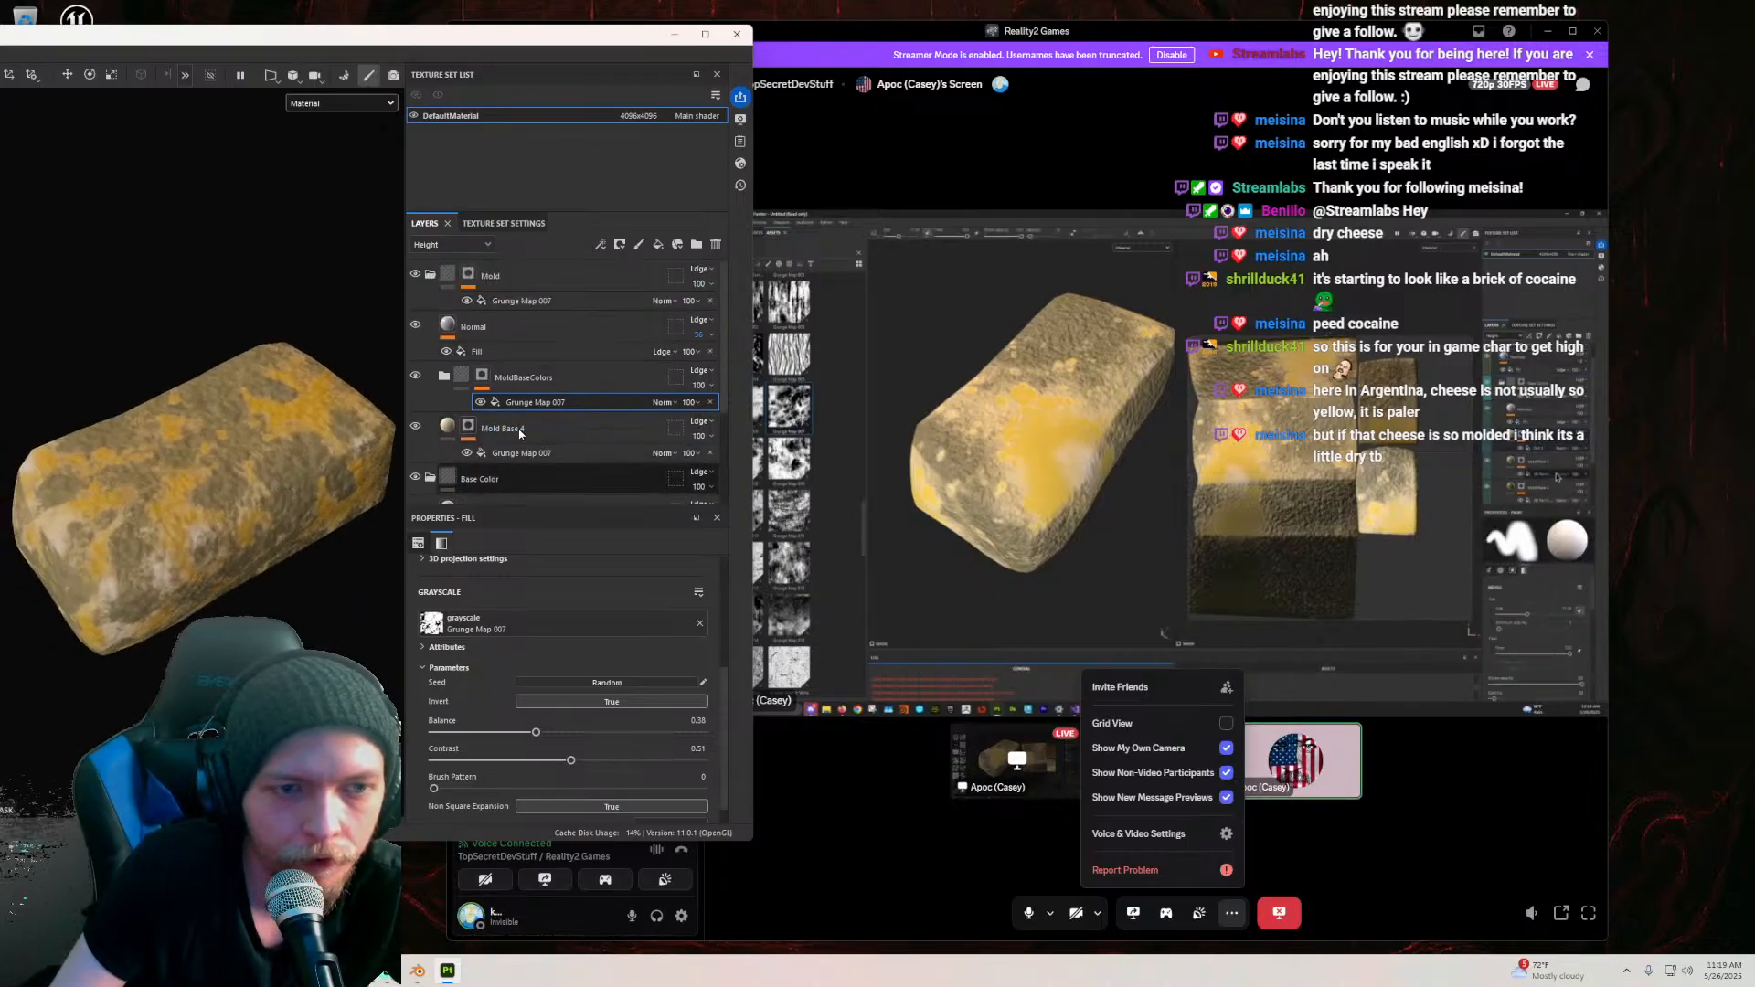
left_click(430, 276)
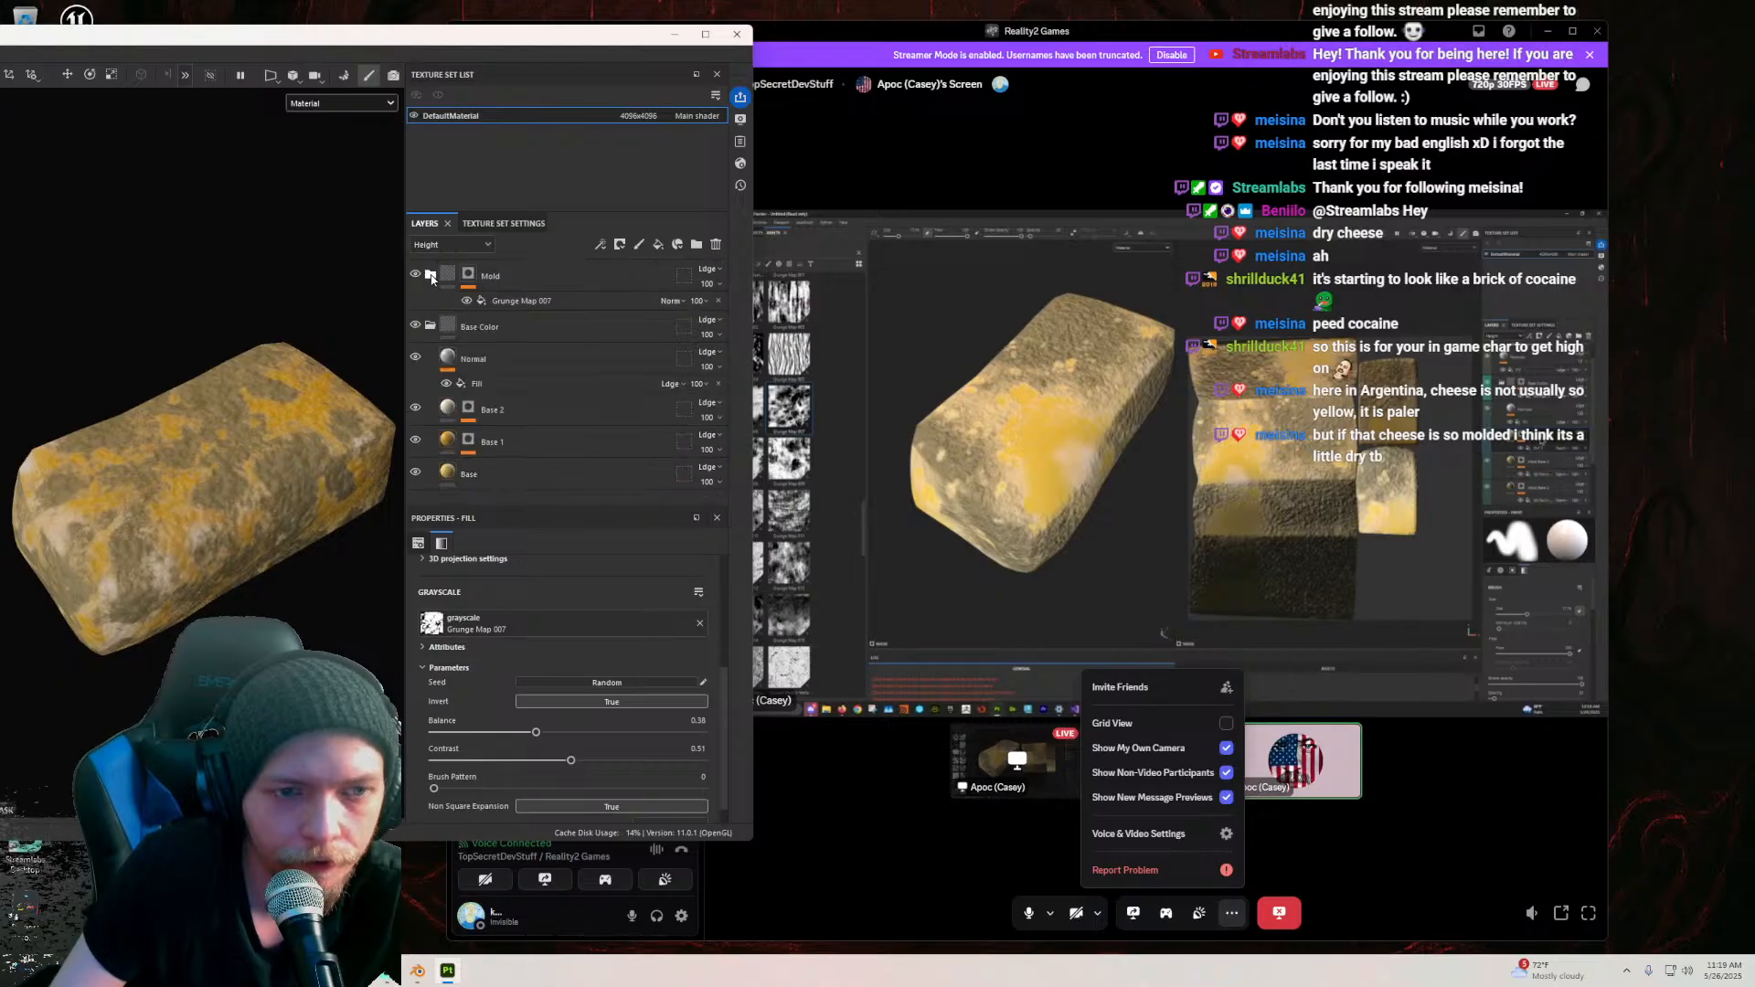
left_click(431, 276)
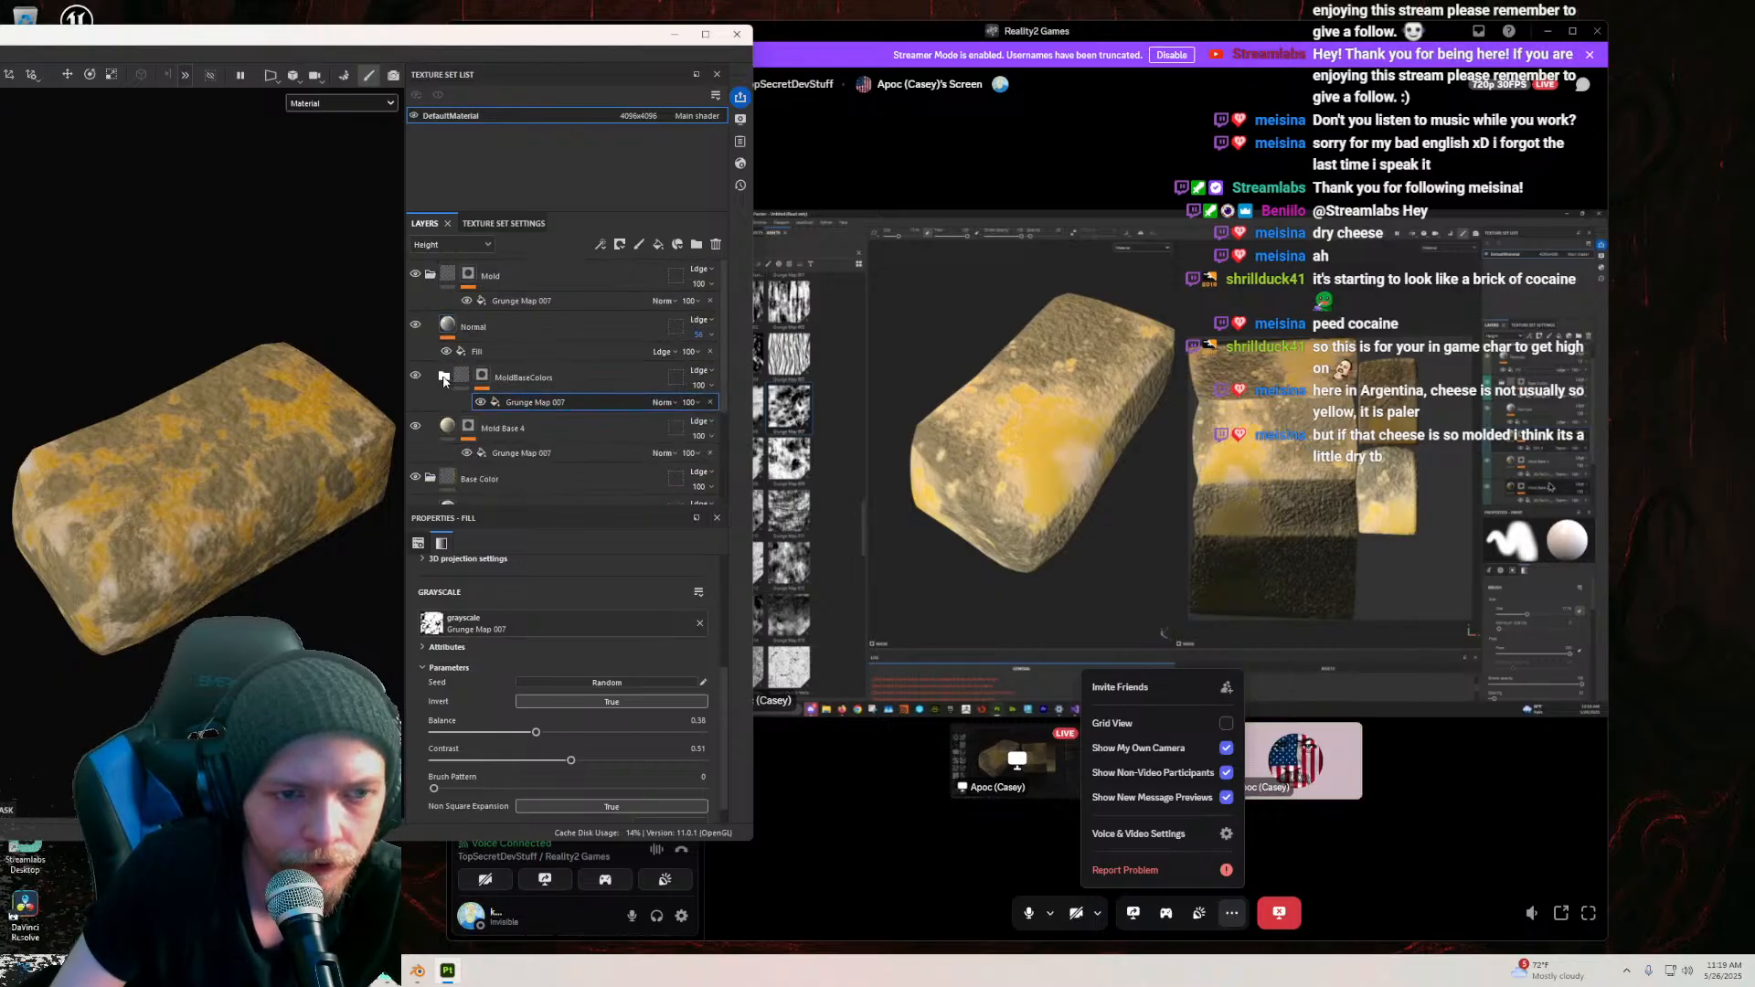
left_click(484, 431)
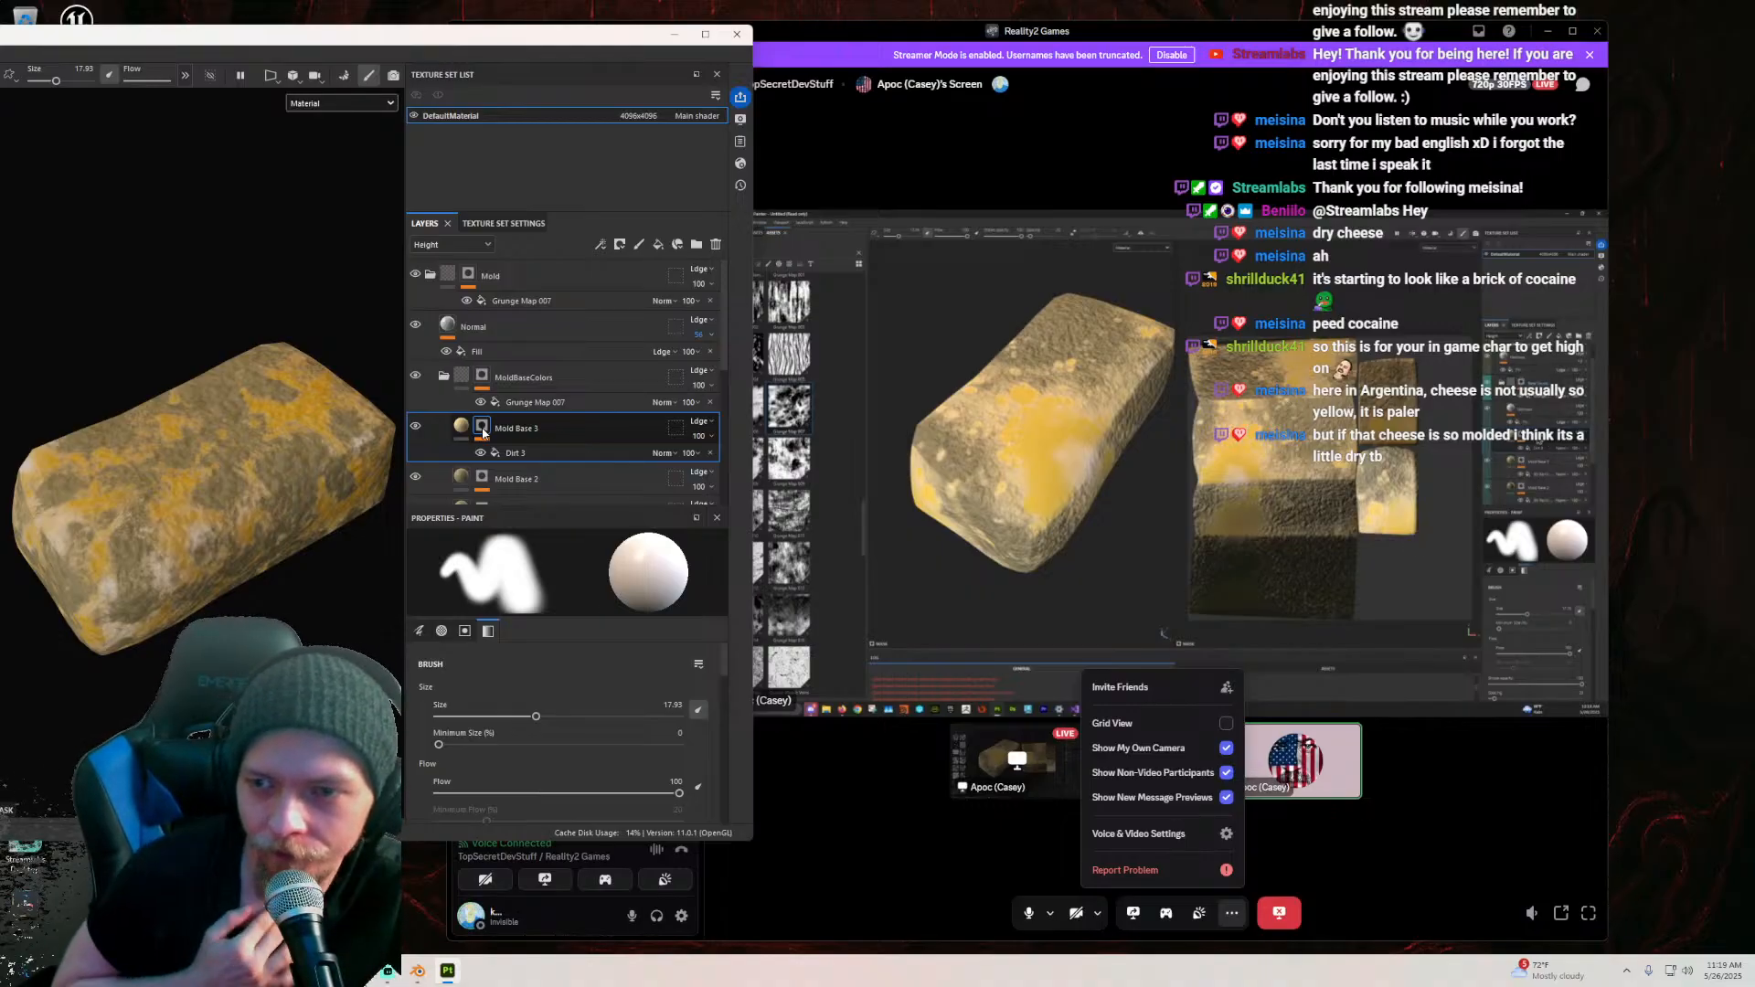
right_click(551, 425)
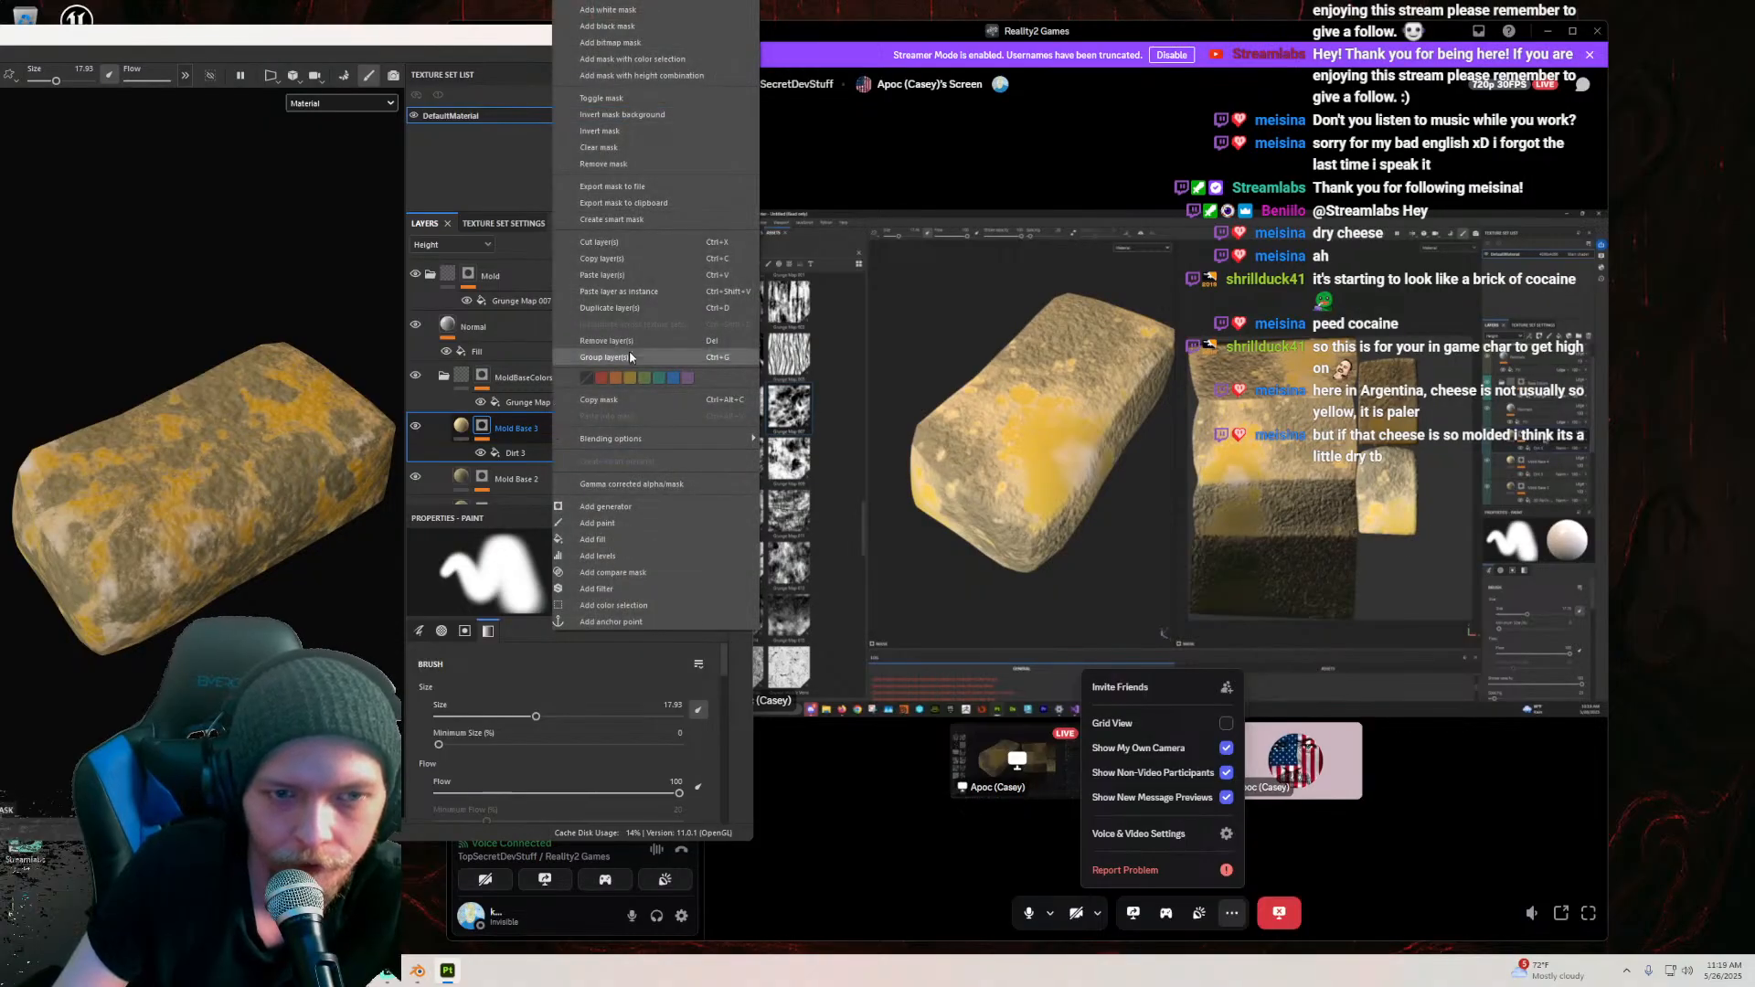
left_click(638, 313)
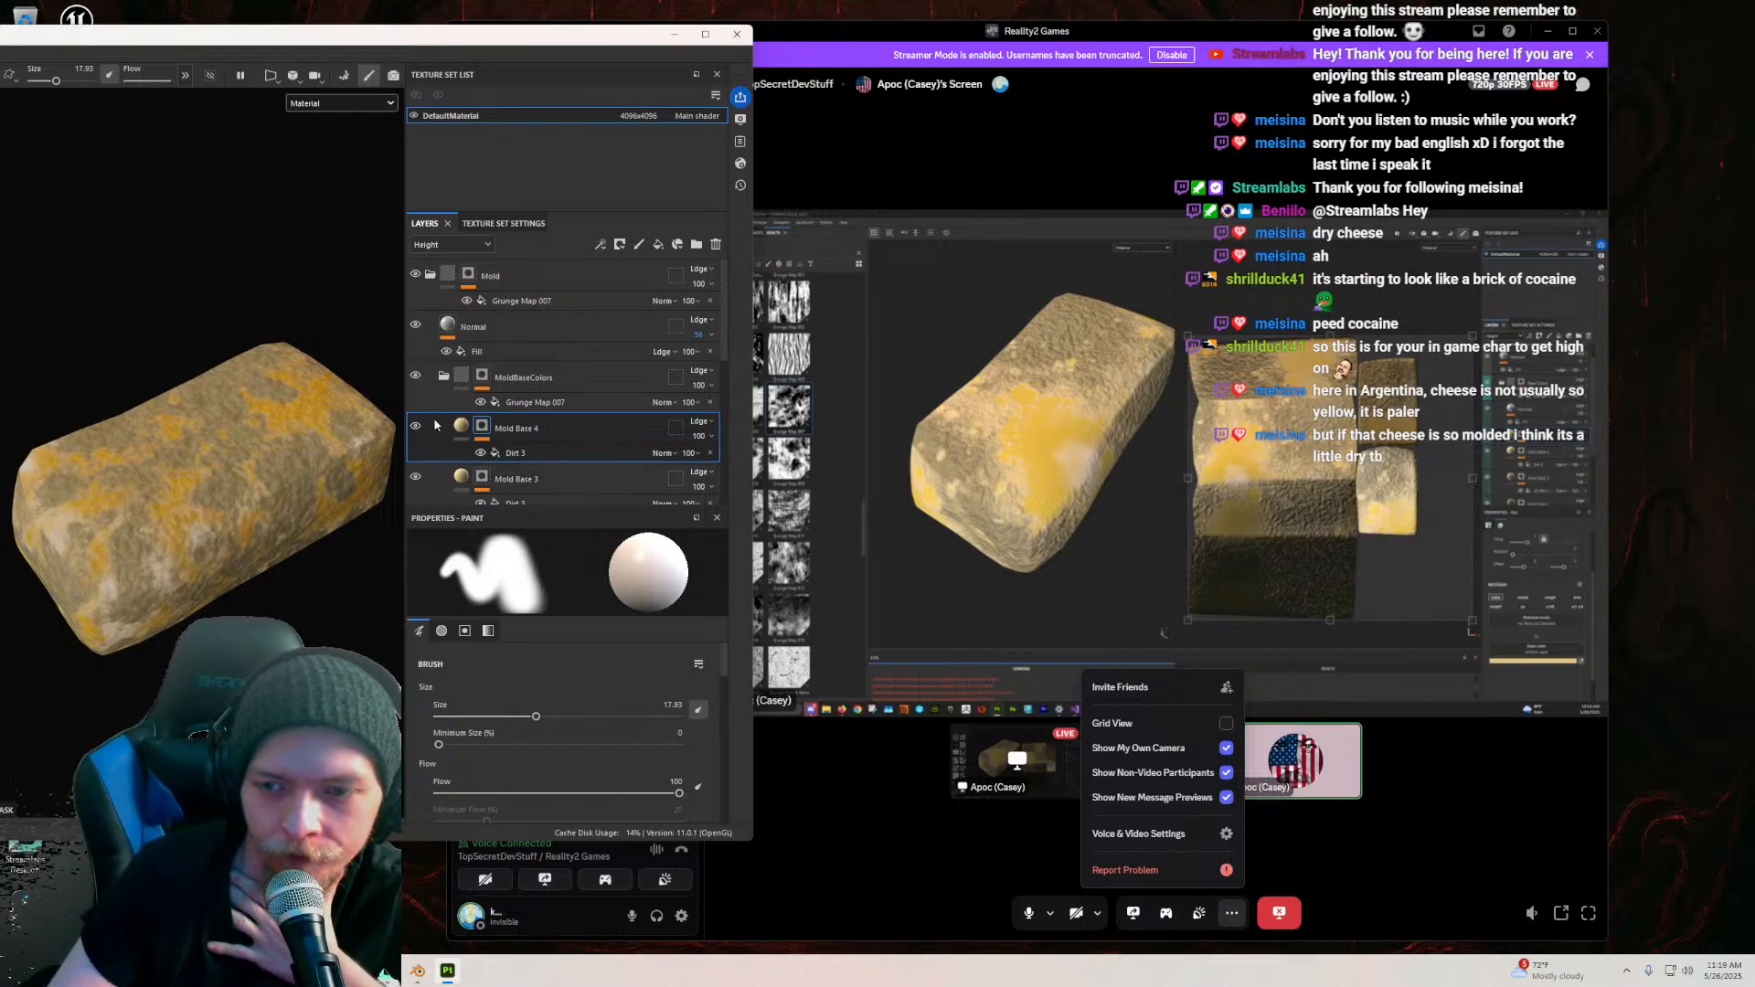
double_click(504, 431)
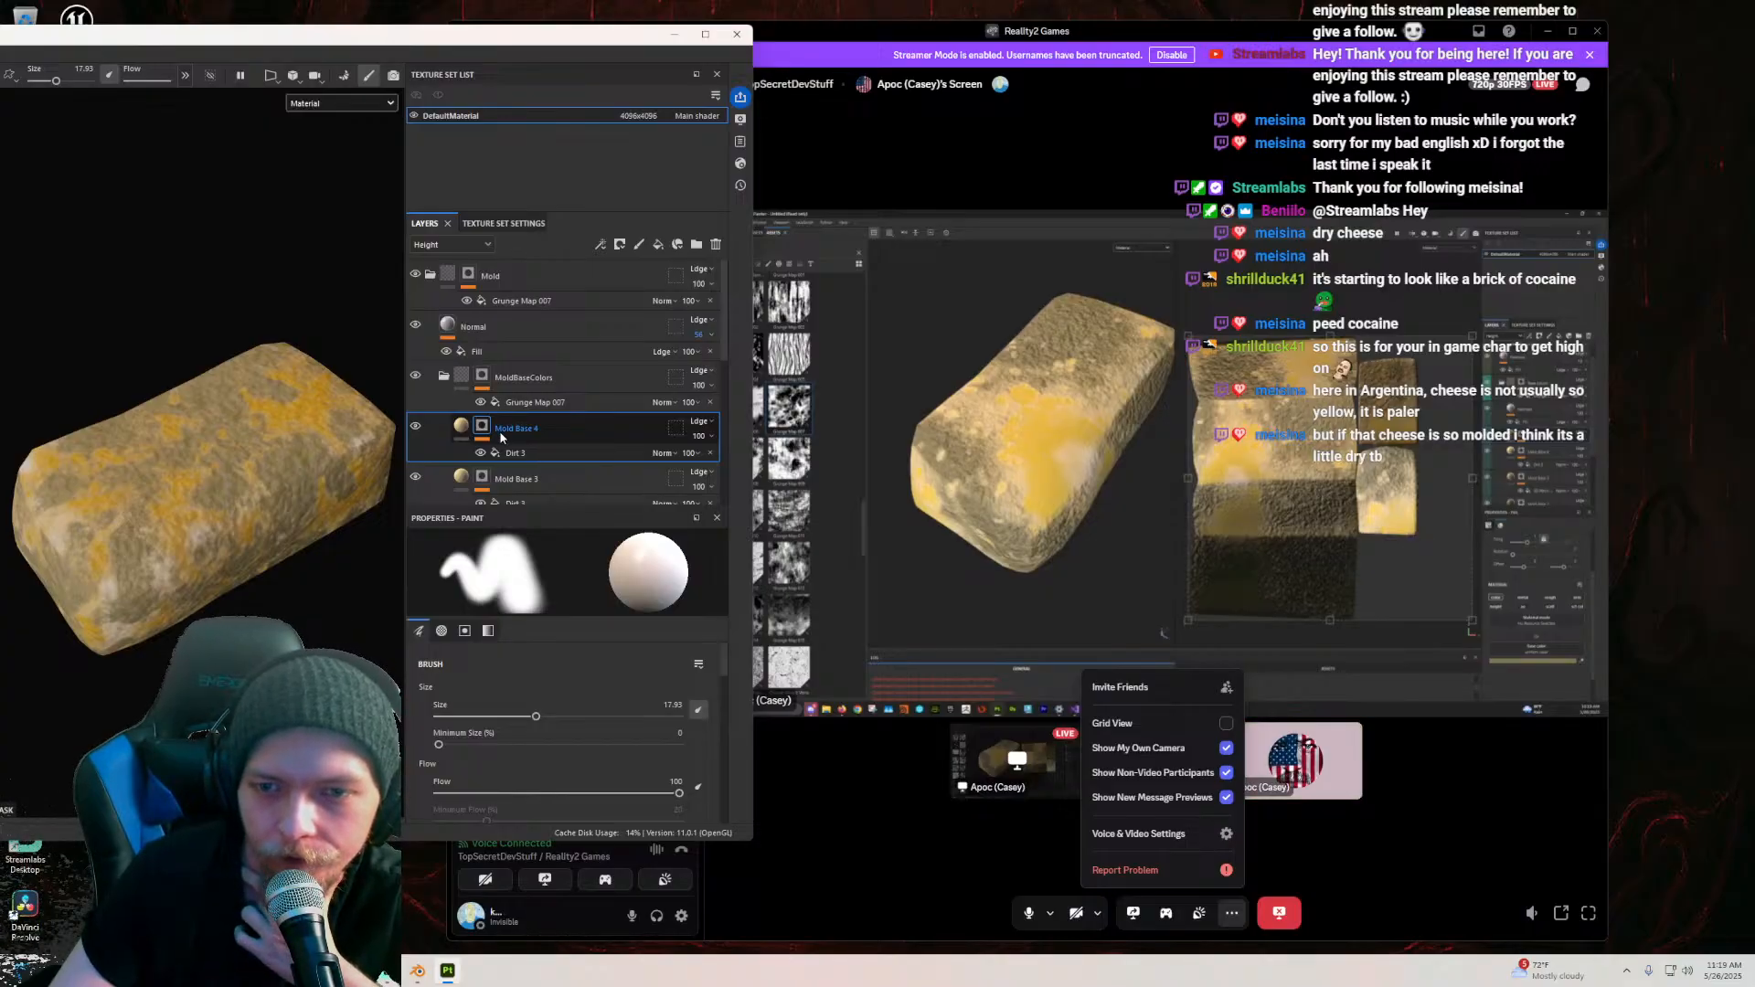
Step: Clear the mask of the duplicated Mold Base 4 layer in MoldBaseColors, discarding its Dirt 3 fill
left_click(461, 426)
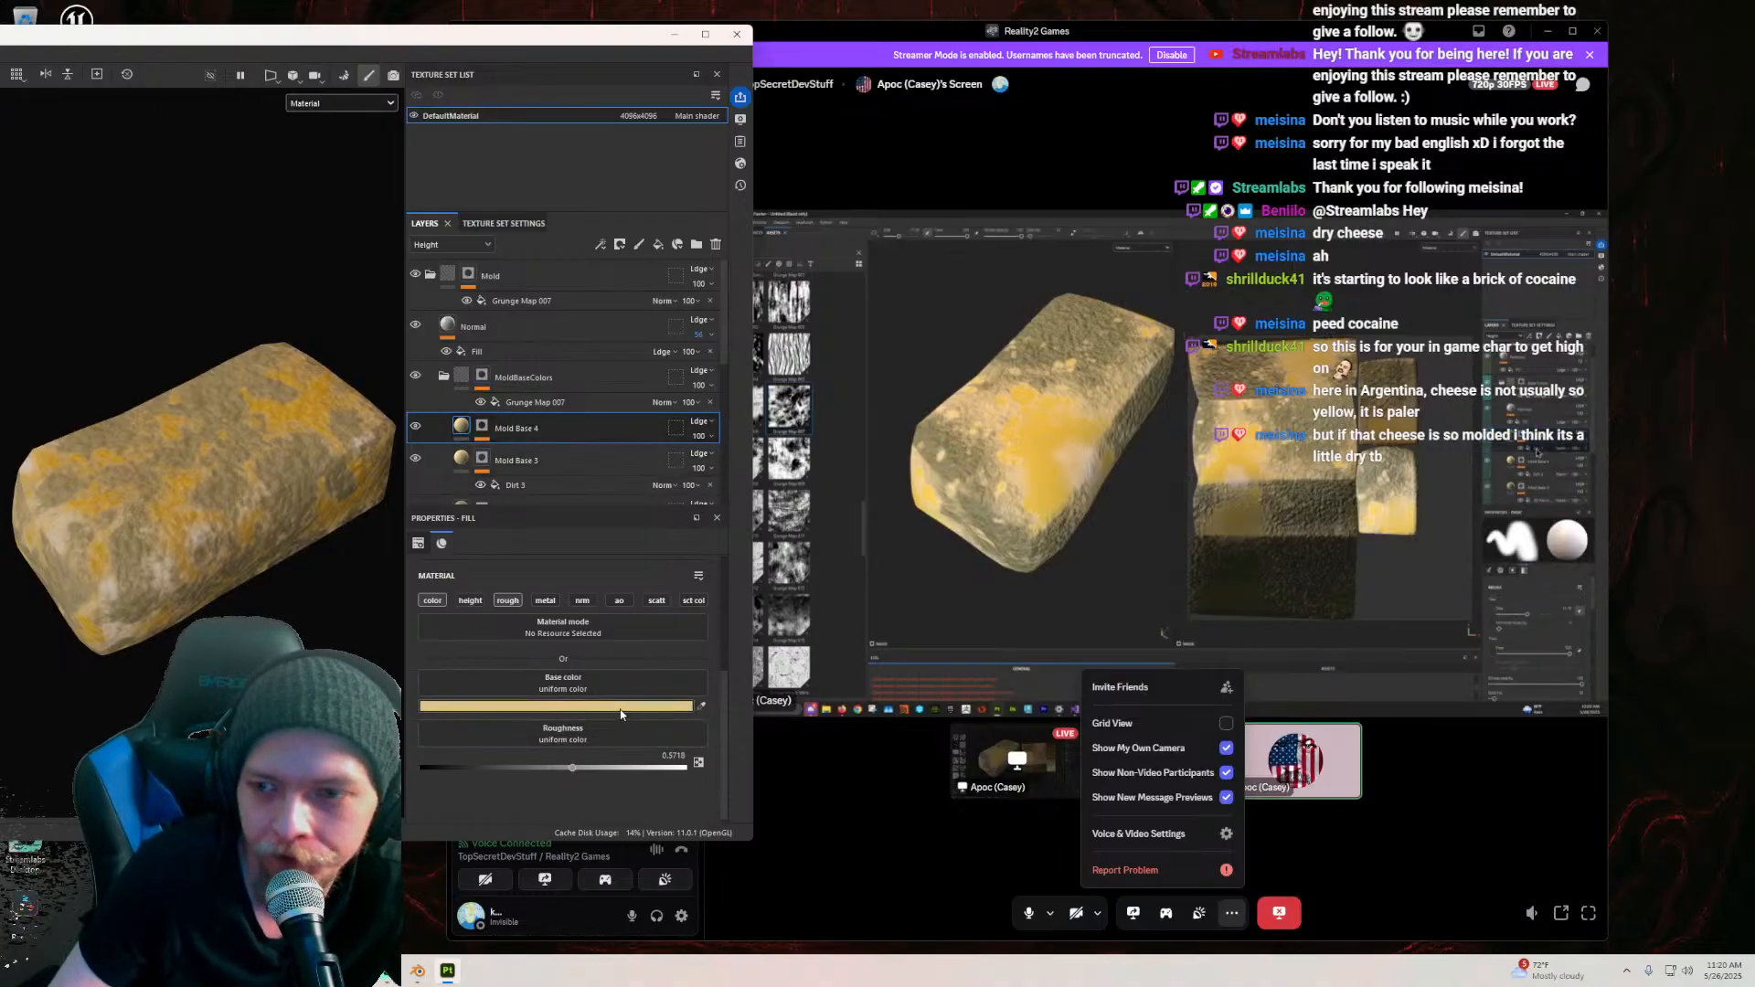
right_click(485, 433)
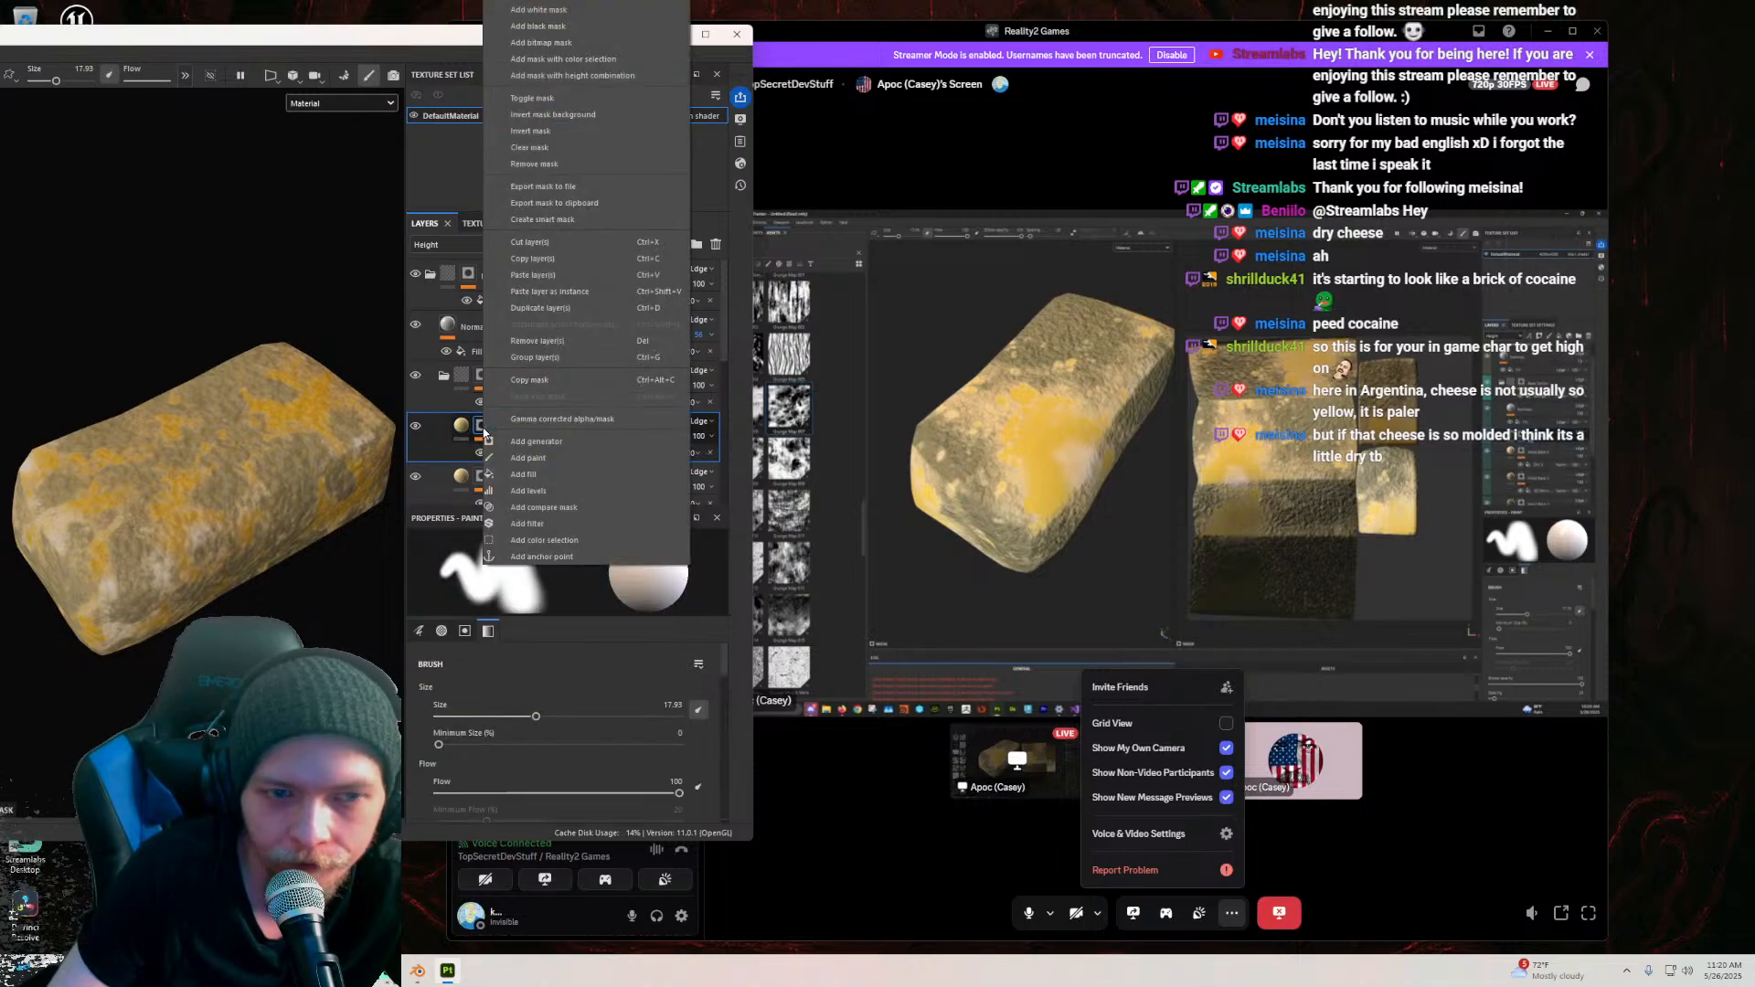
left_click(538, 148)
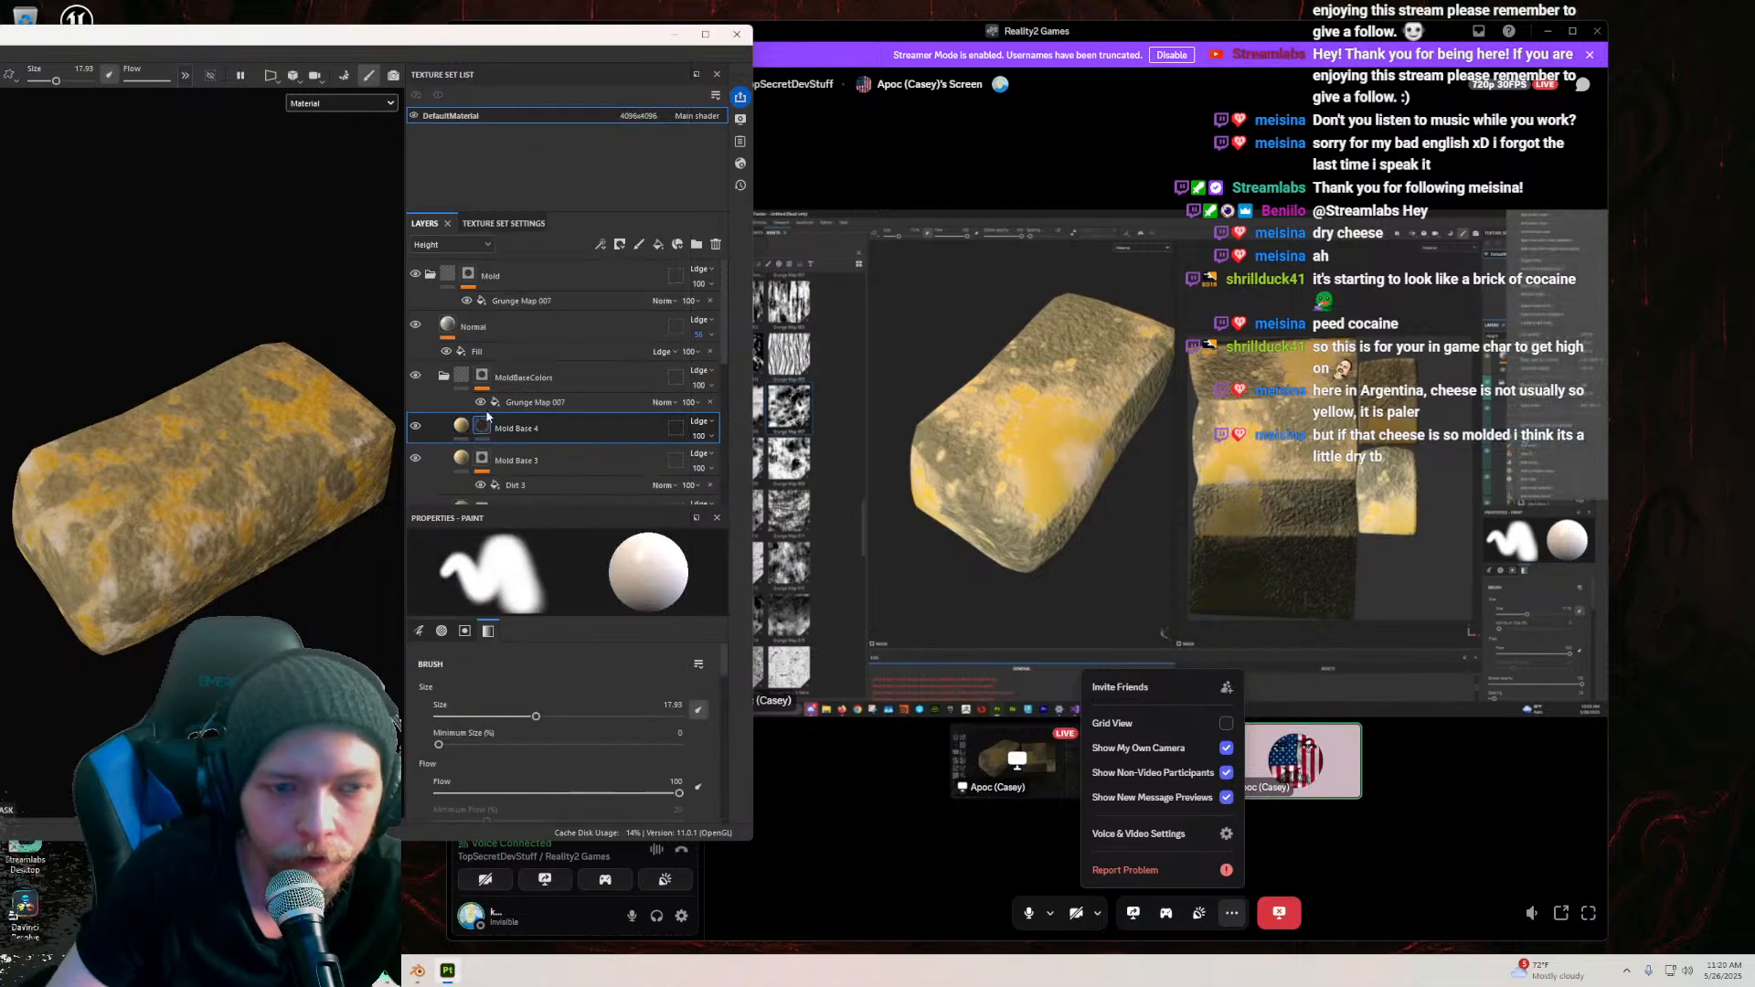
Step: Set the base color of the Mold Base 4 layer in MoldBaseColors to the green 487F41
left_click(460, 429)
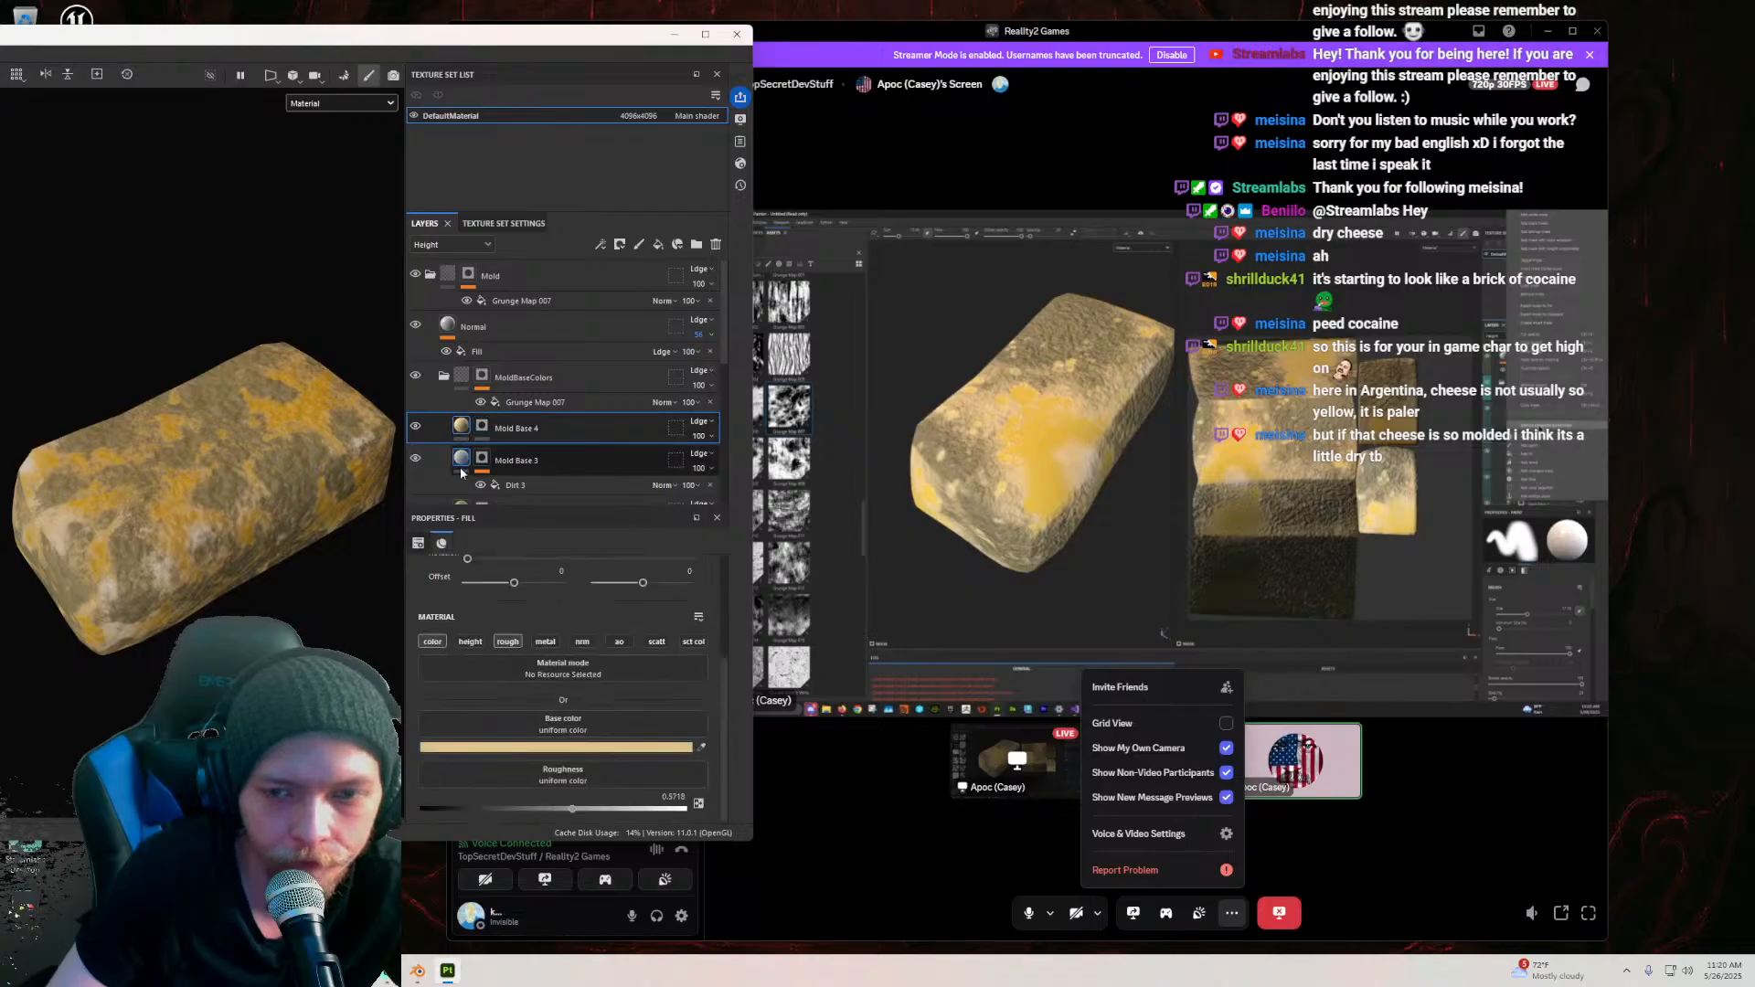
left_click(561, 747)
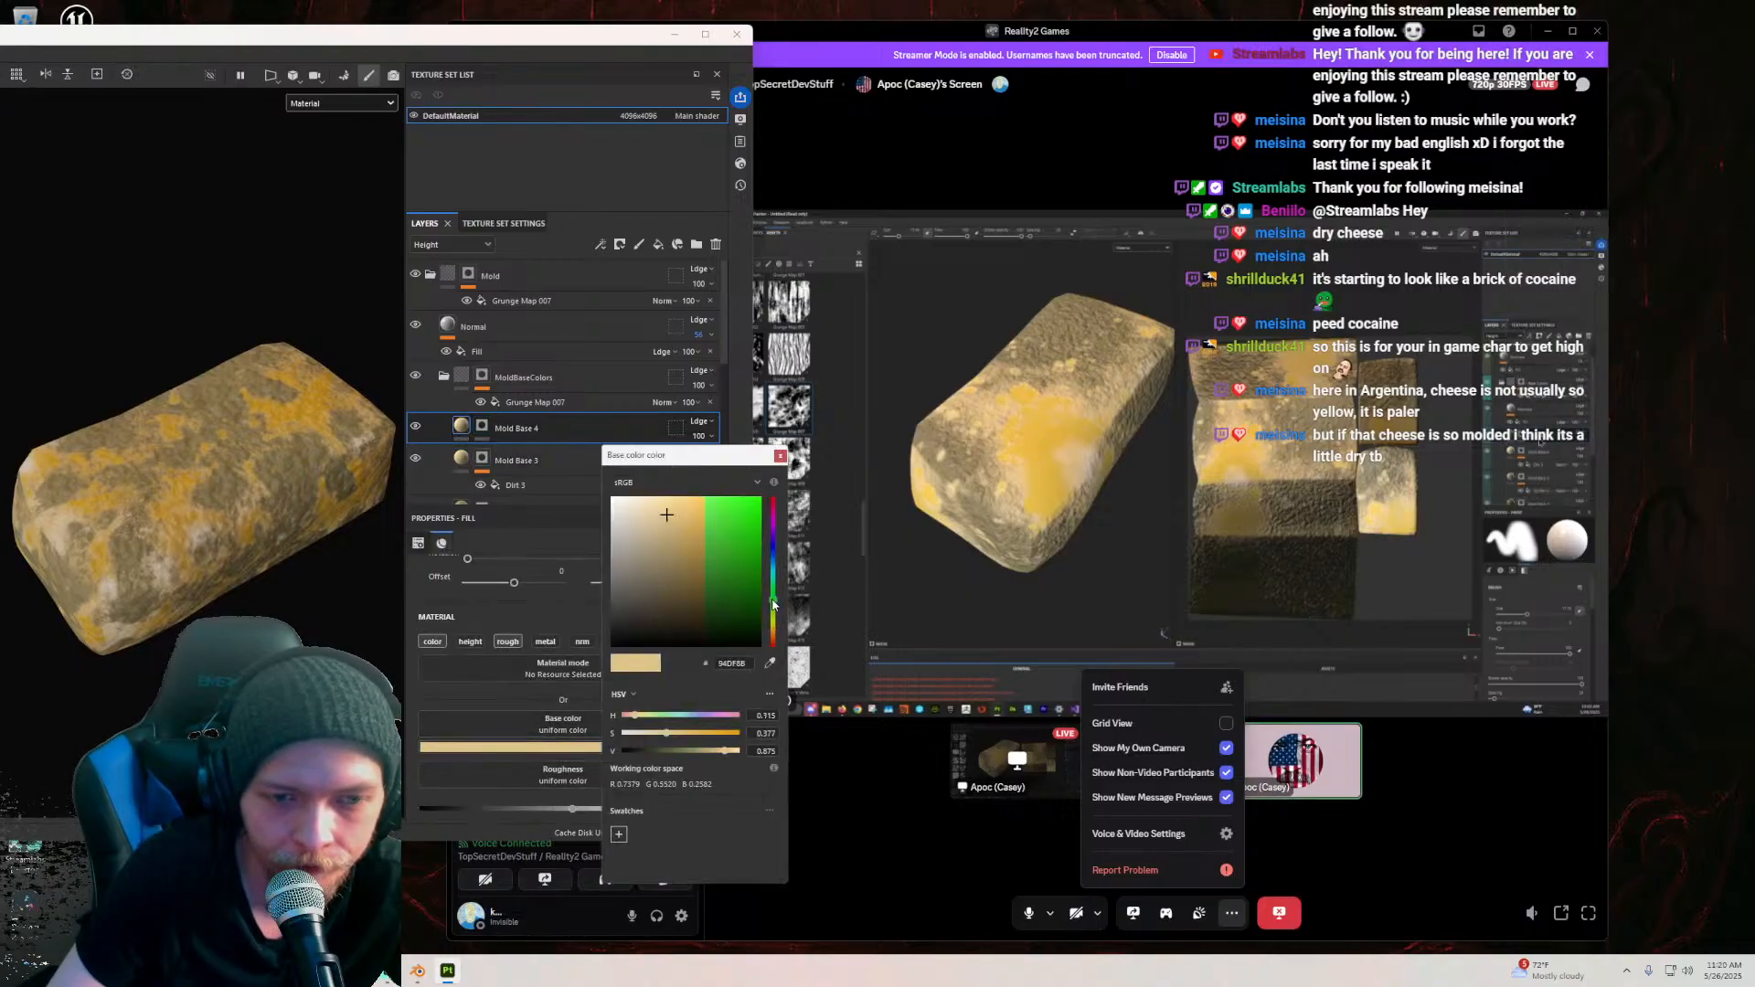
mouse_move(686, 557)
left_mouse_down()
mouse_move(669, 547)
mouse_move(684, 572)
left_mouse_up()
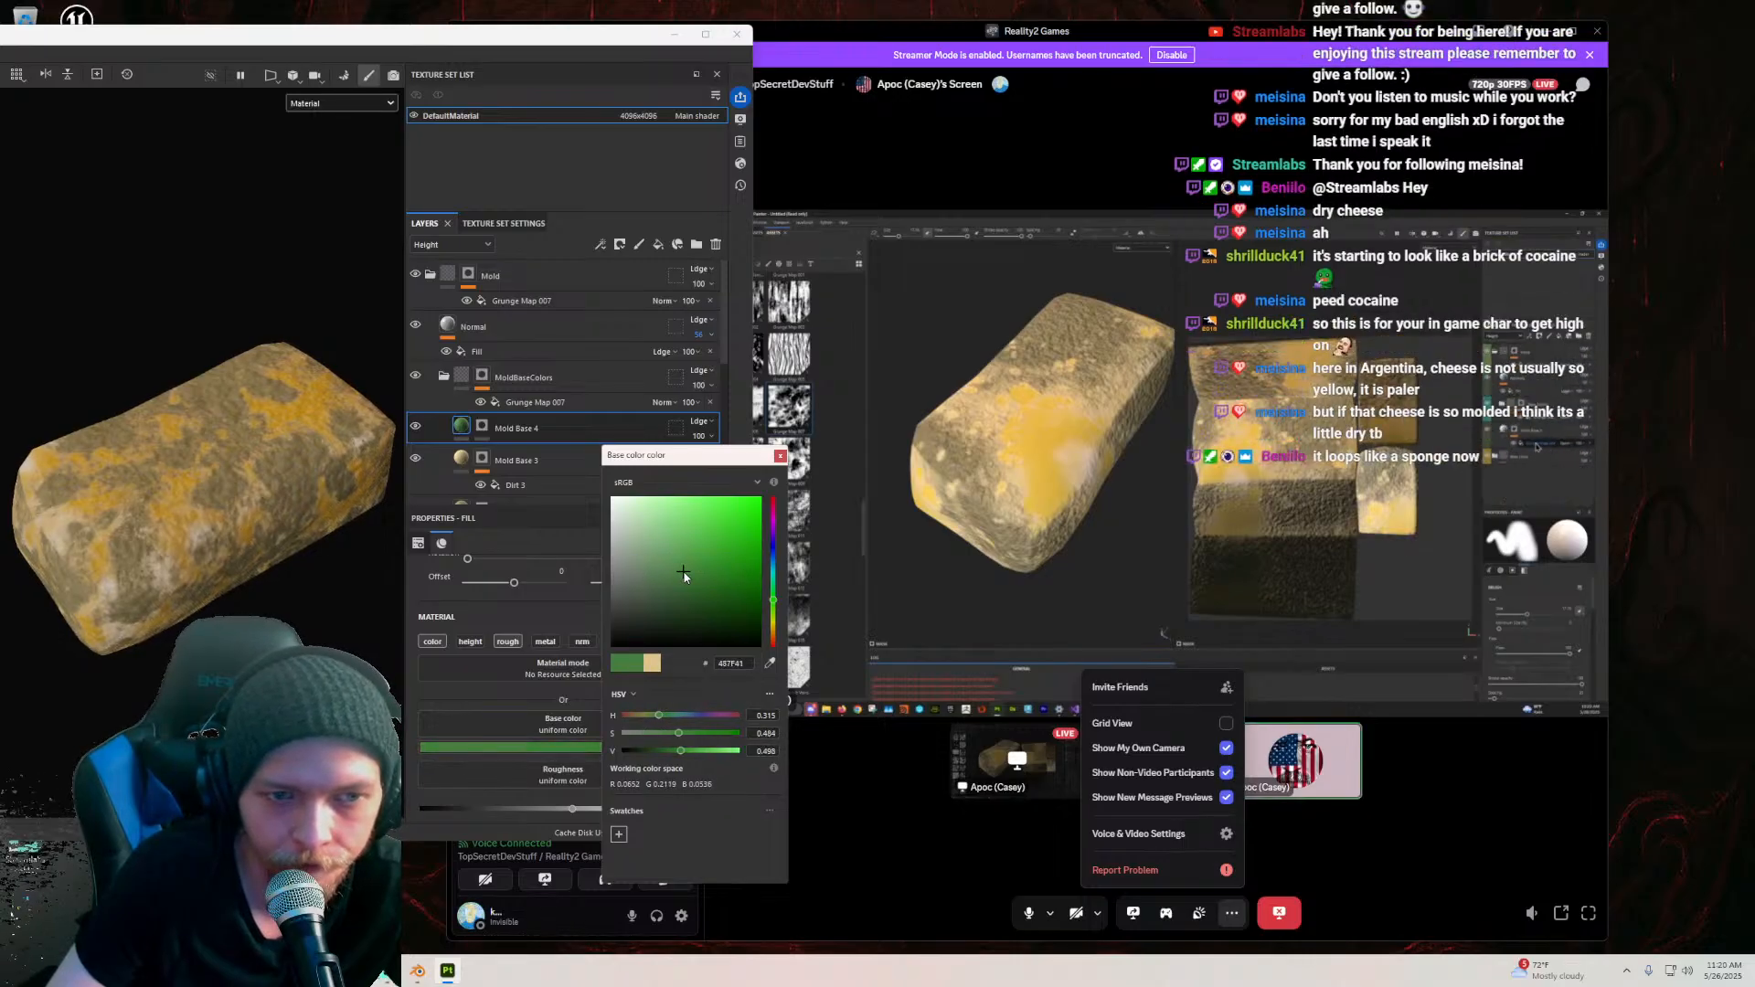
left_click(779, 456)
Step: Copy the Grunge Map 007 mask of the lower Mold Base 4 layer and paste it into the mask of MoldBaseColors' Mold Base 4
scroll(515, 400, "down", 5)
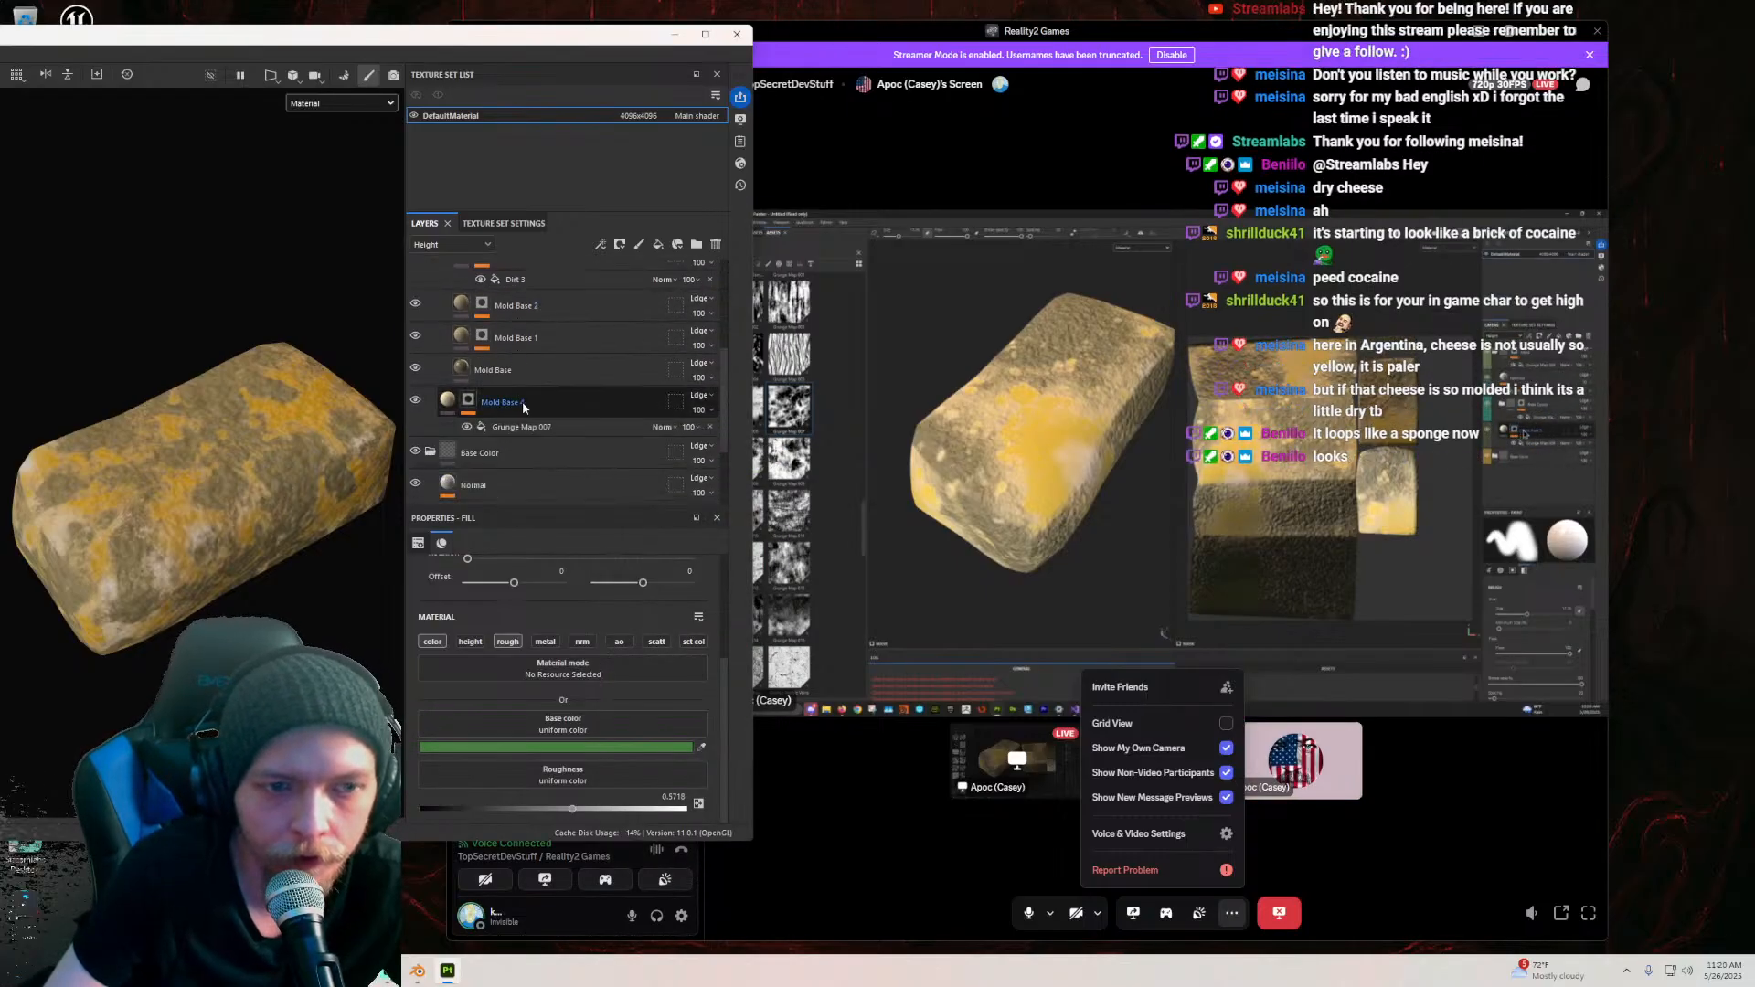
left_click(467, 401)
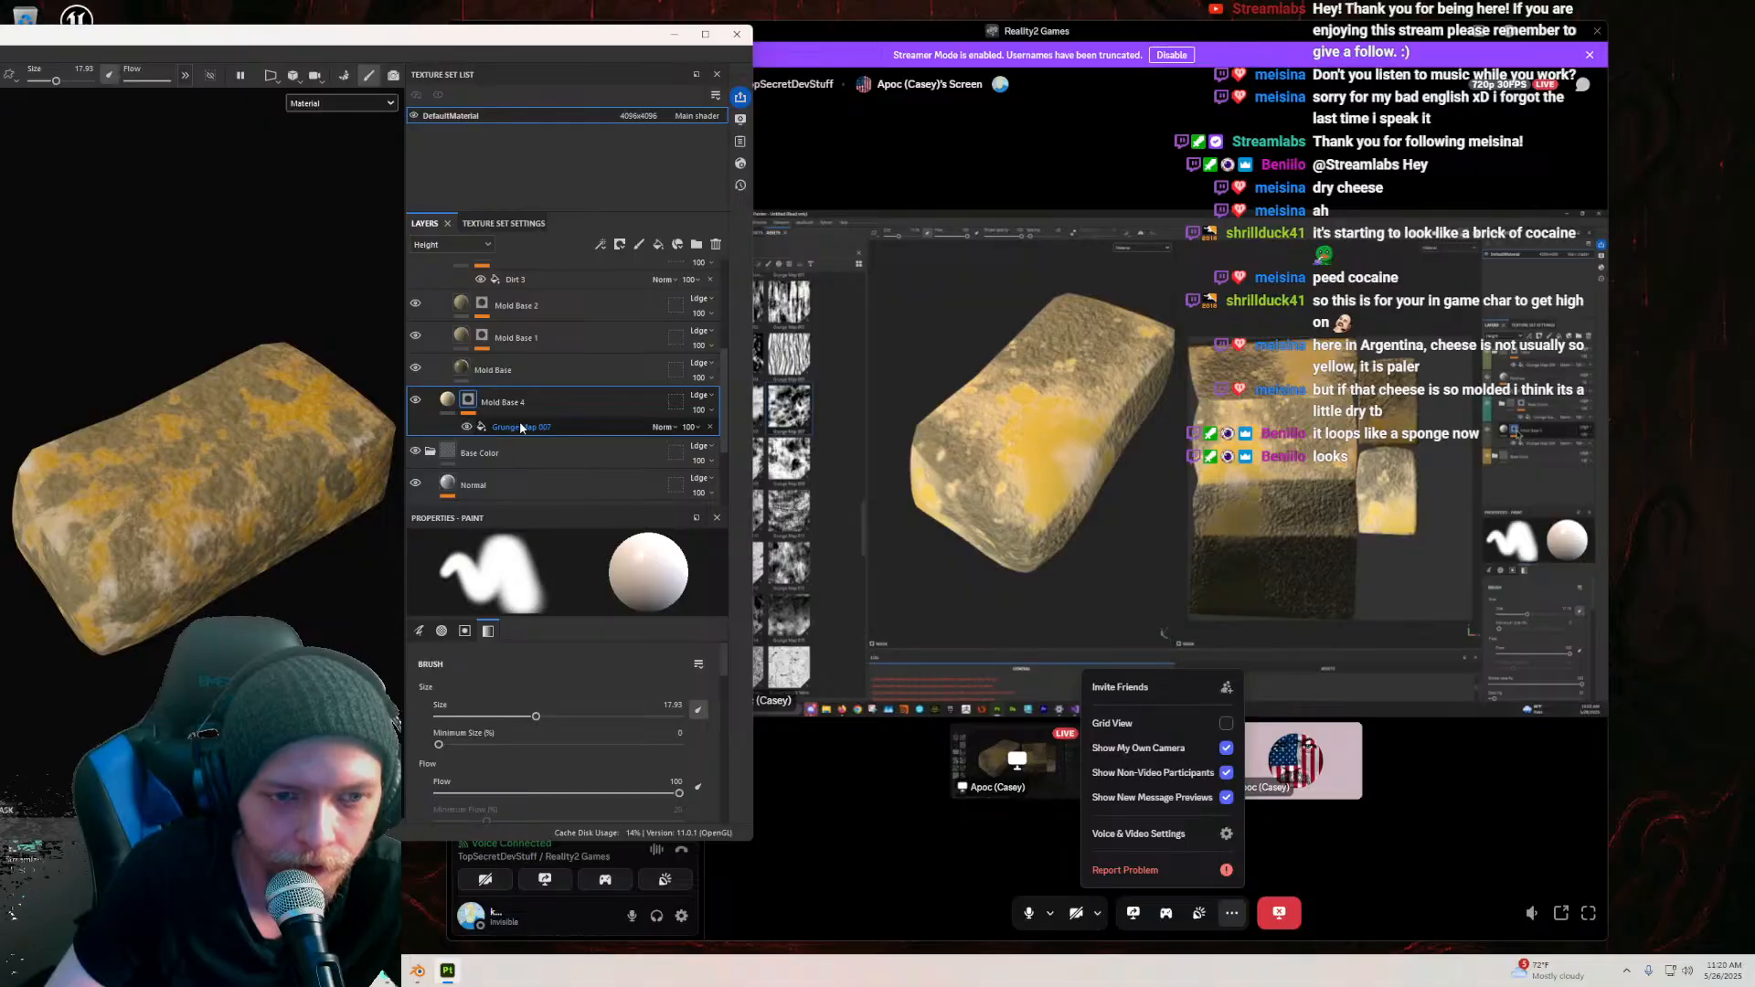
right_click(519, 427)
left_click(472, 406)
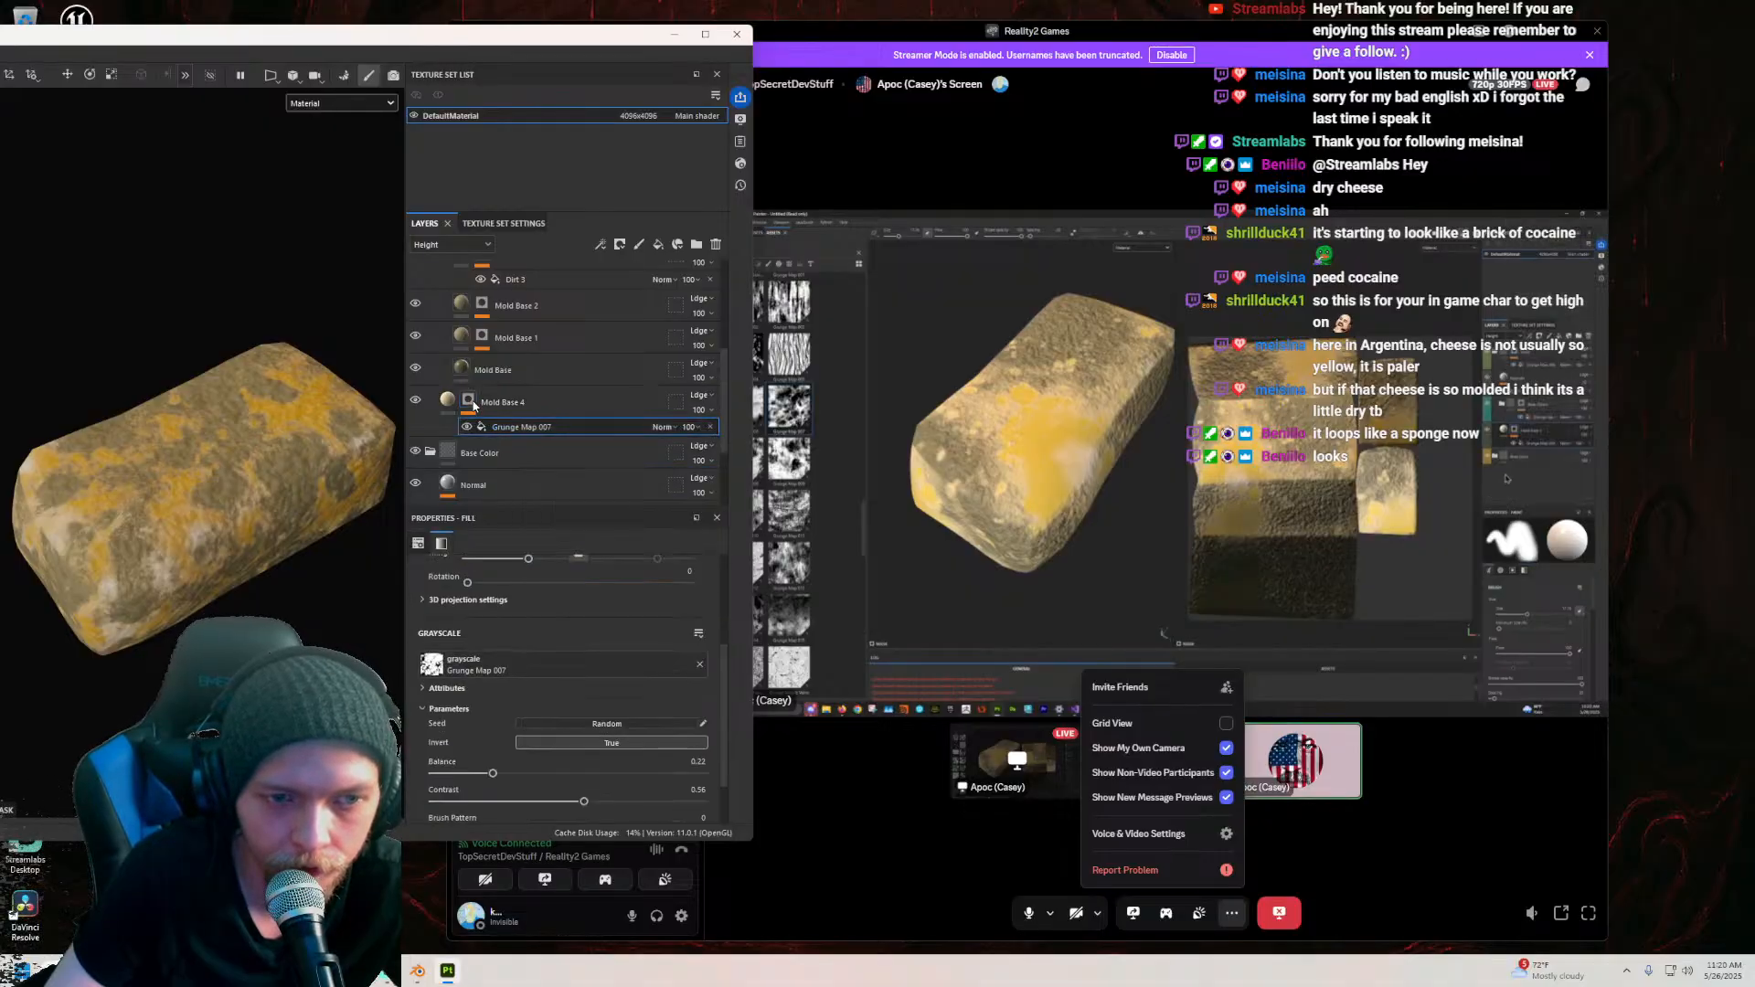
right_click(472, 405)
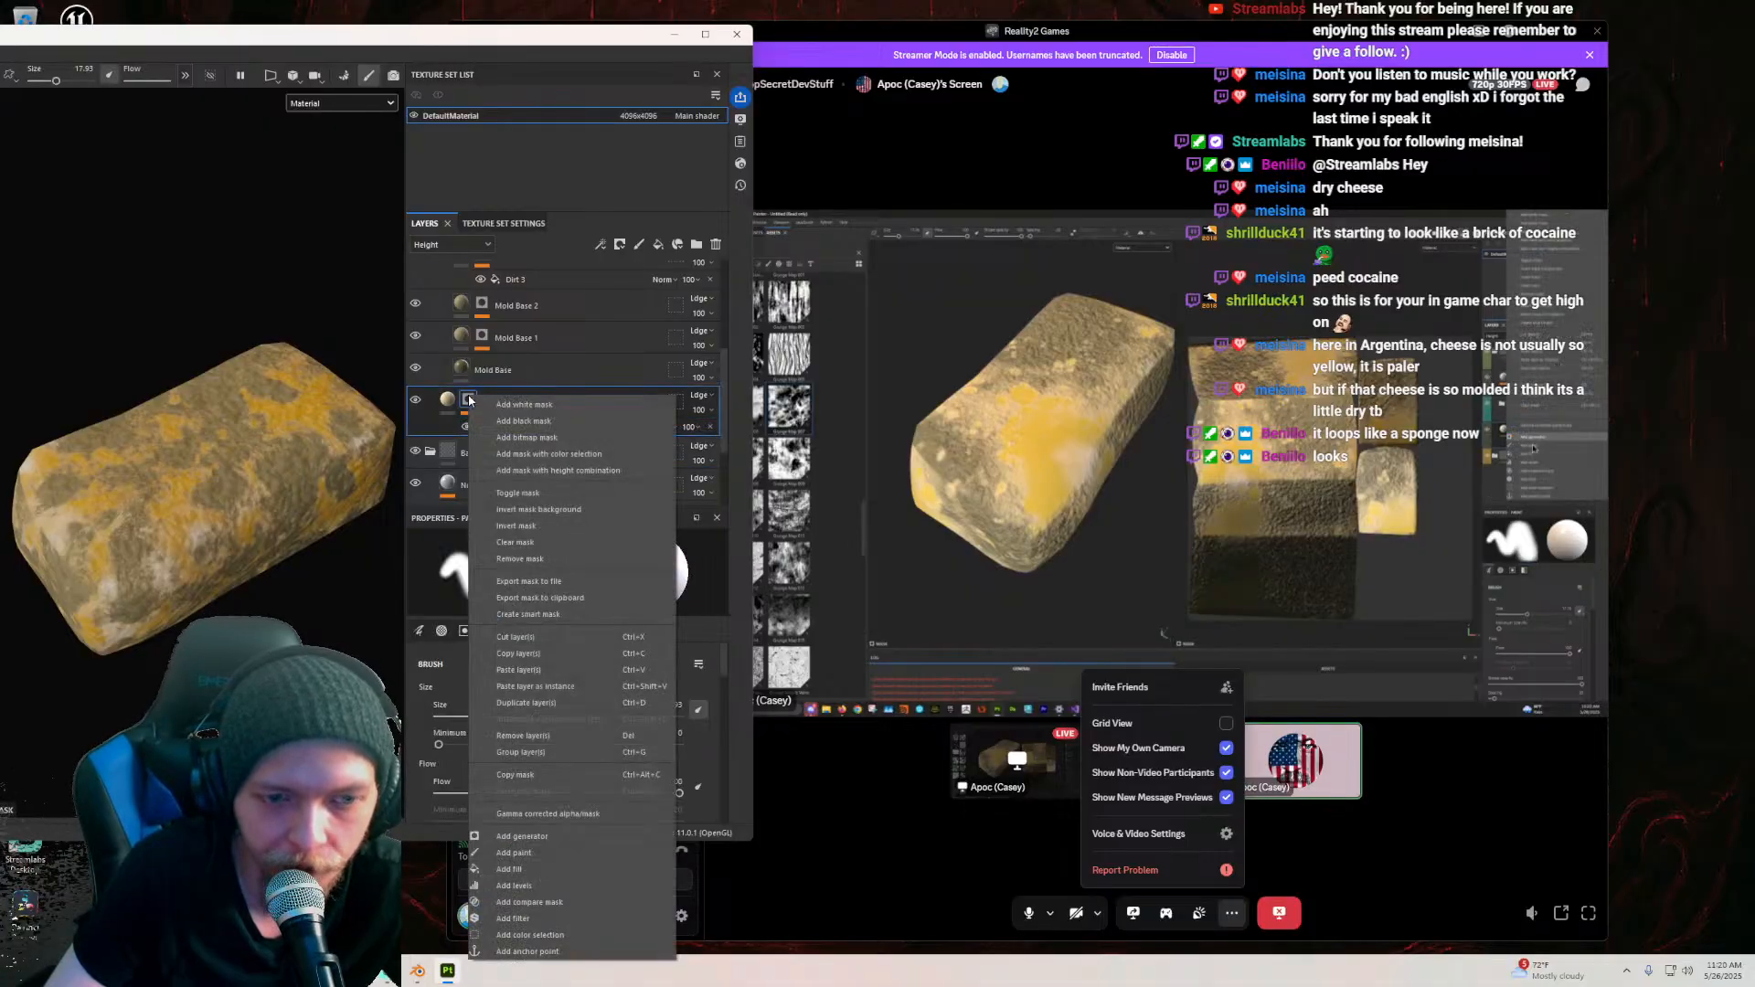
left_click(515, 774)
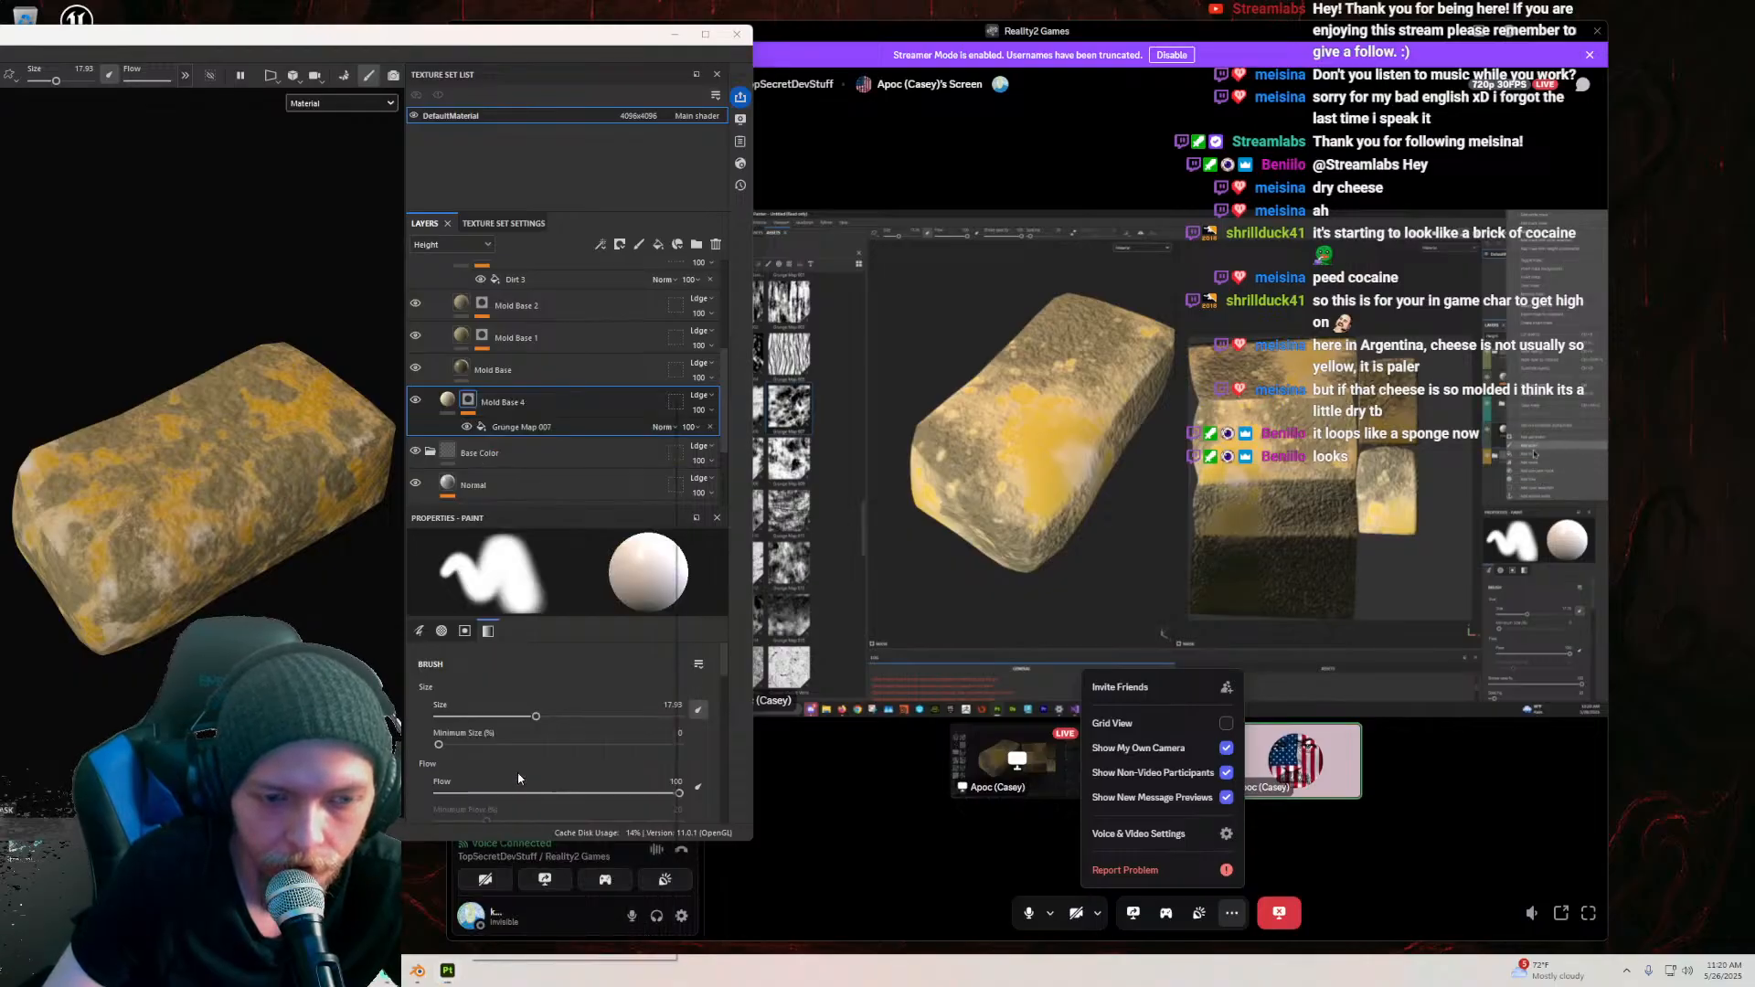
scroll(489, 382, "up", 3)
scroll(487, 382, "up", 2)
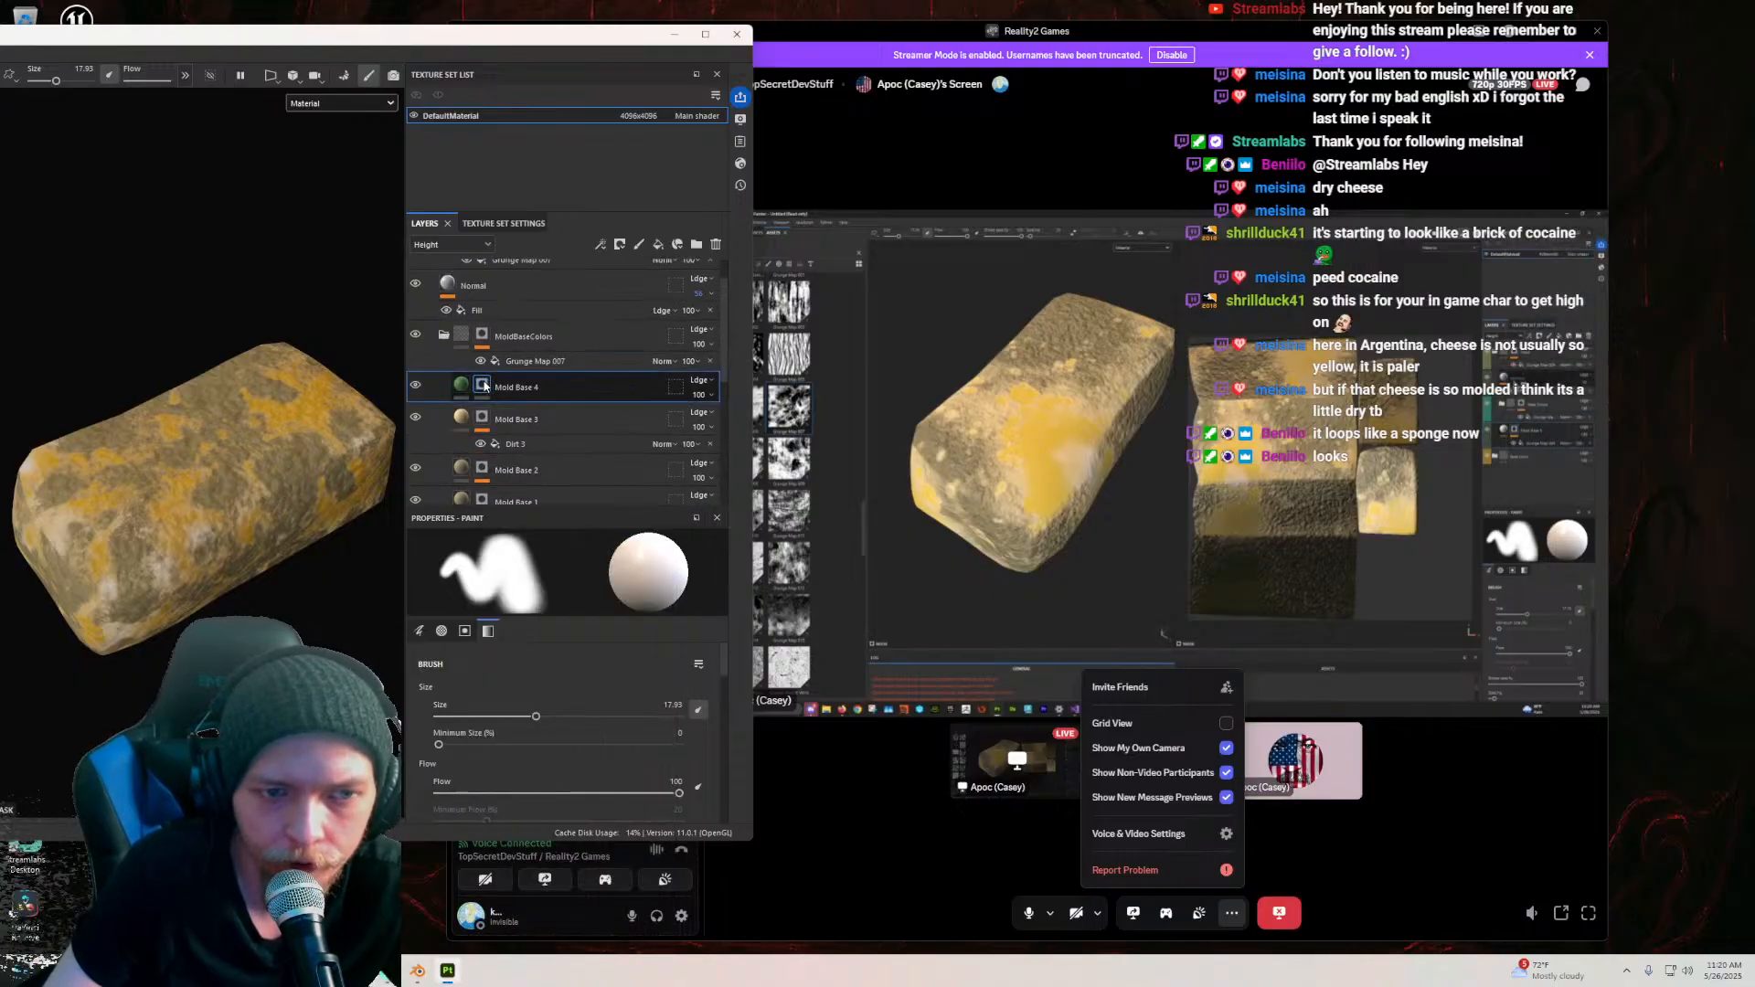
right_click(484, 386)
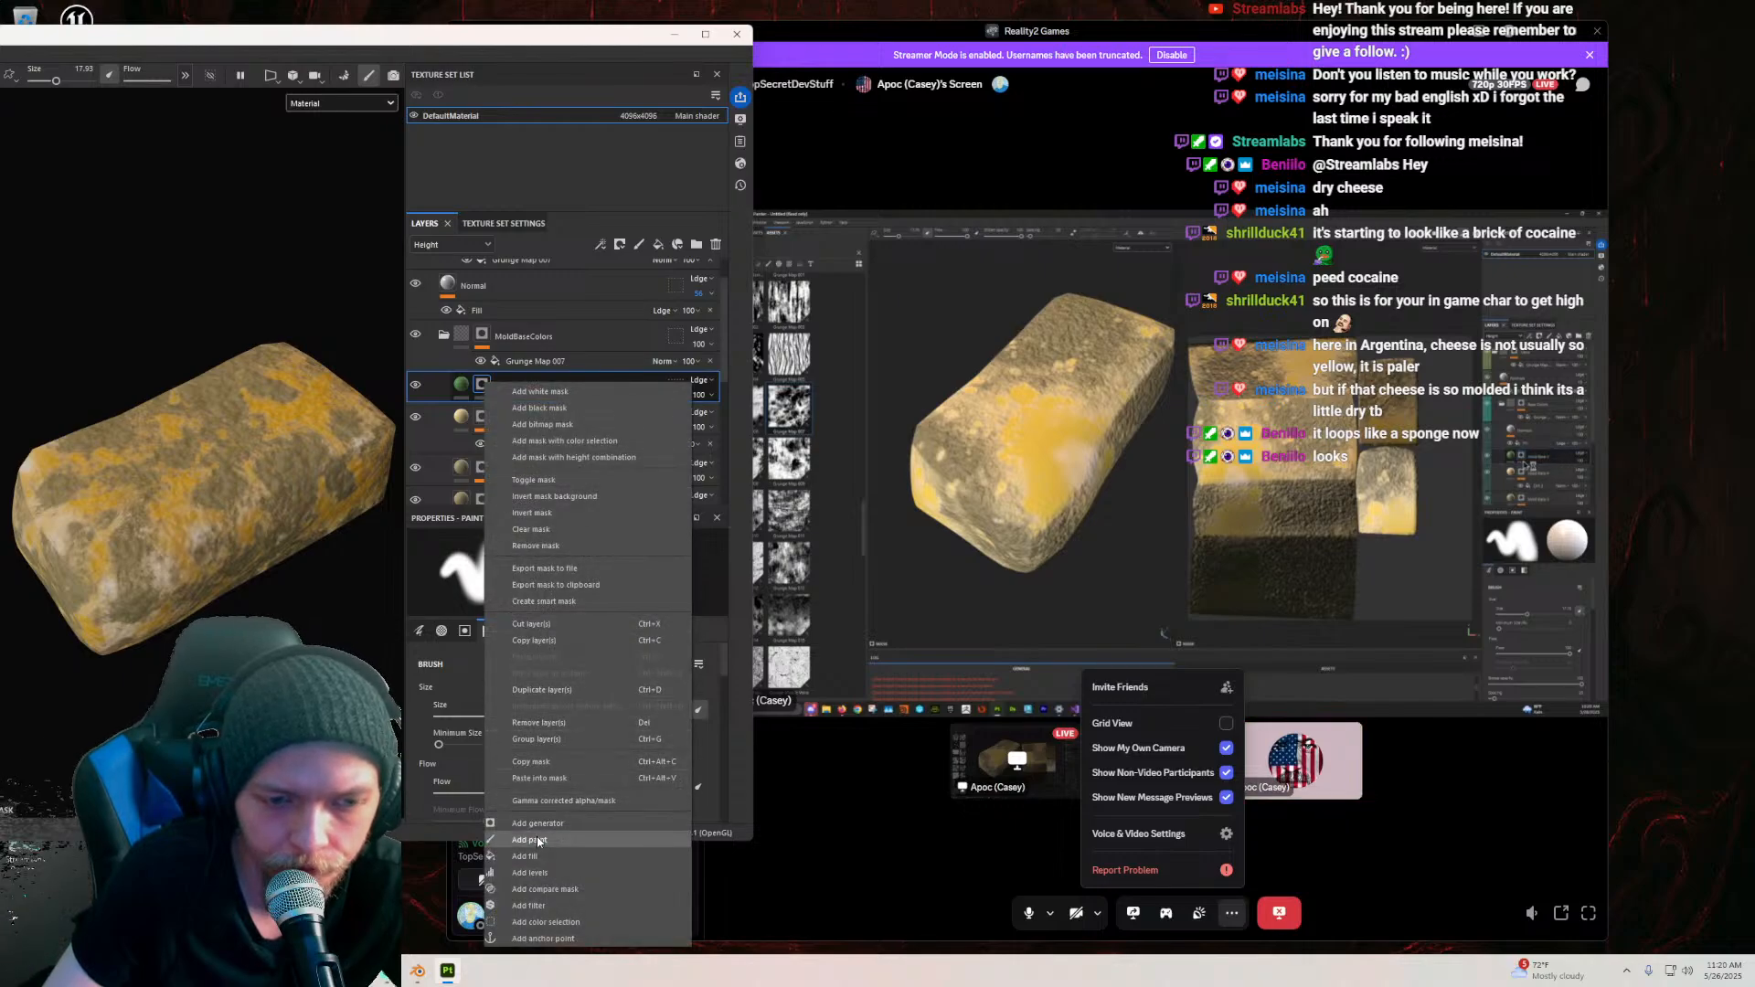
left_click(546, 780)
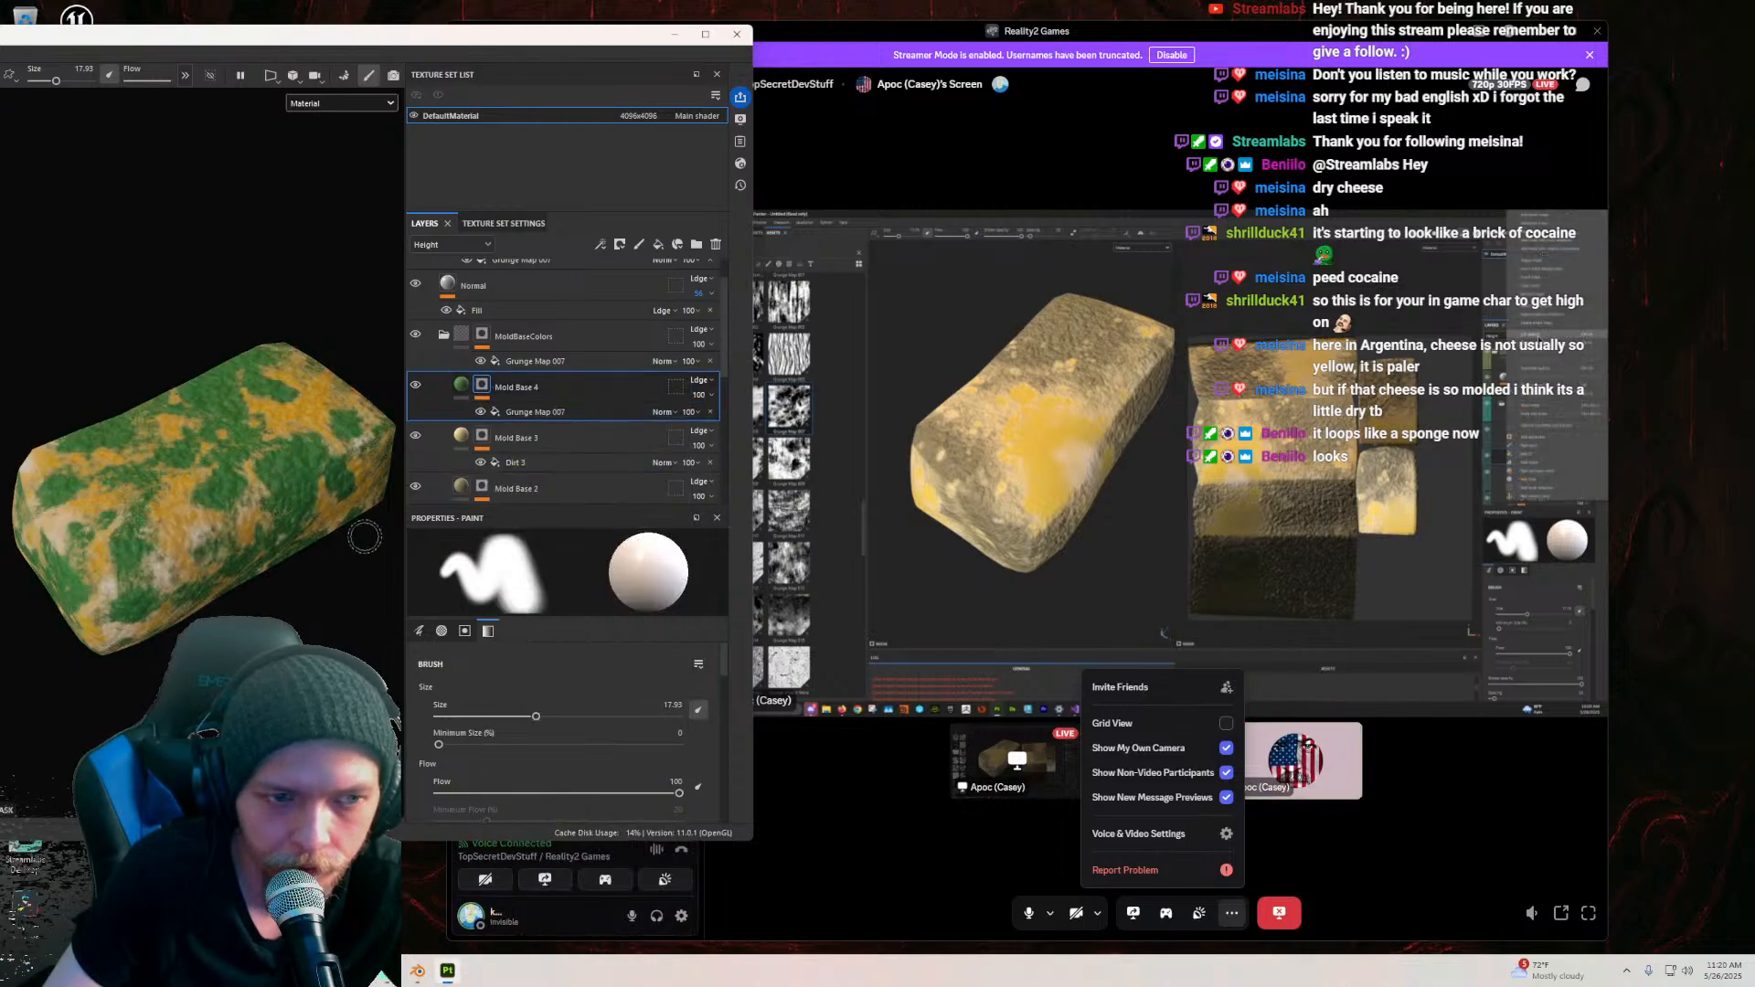
Step: Set the base color of Mold Base 4 in MoldBaseColors to the muted olive green 747c59 and check it on the cheese
left_click(461, 385)
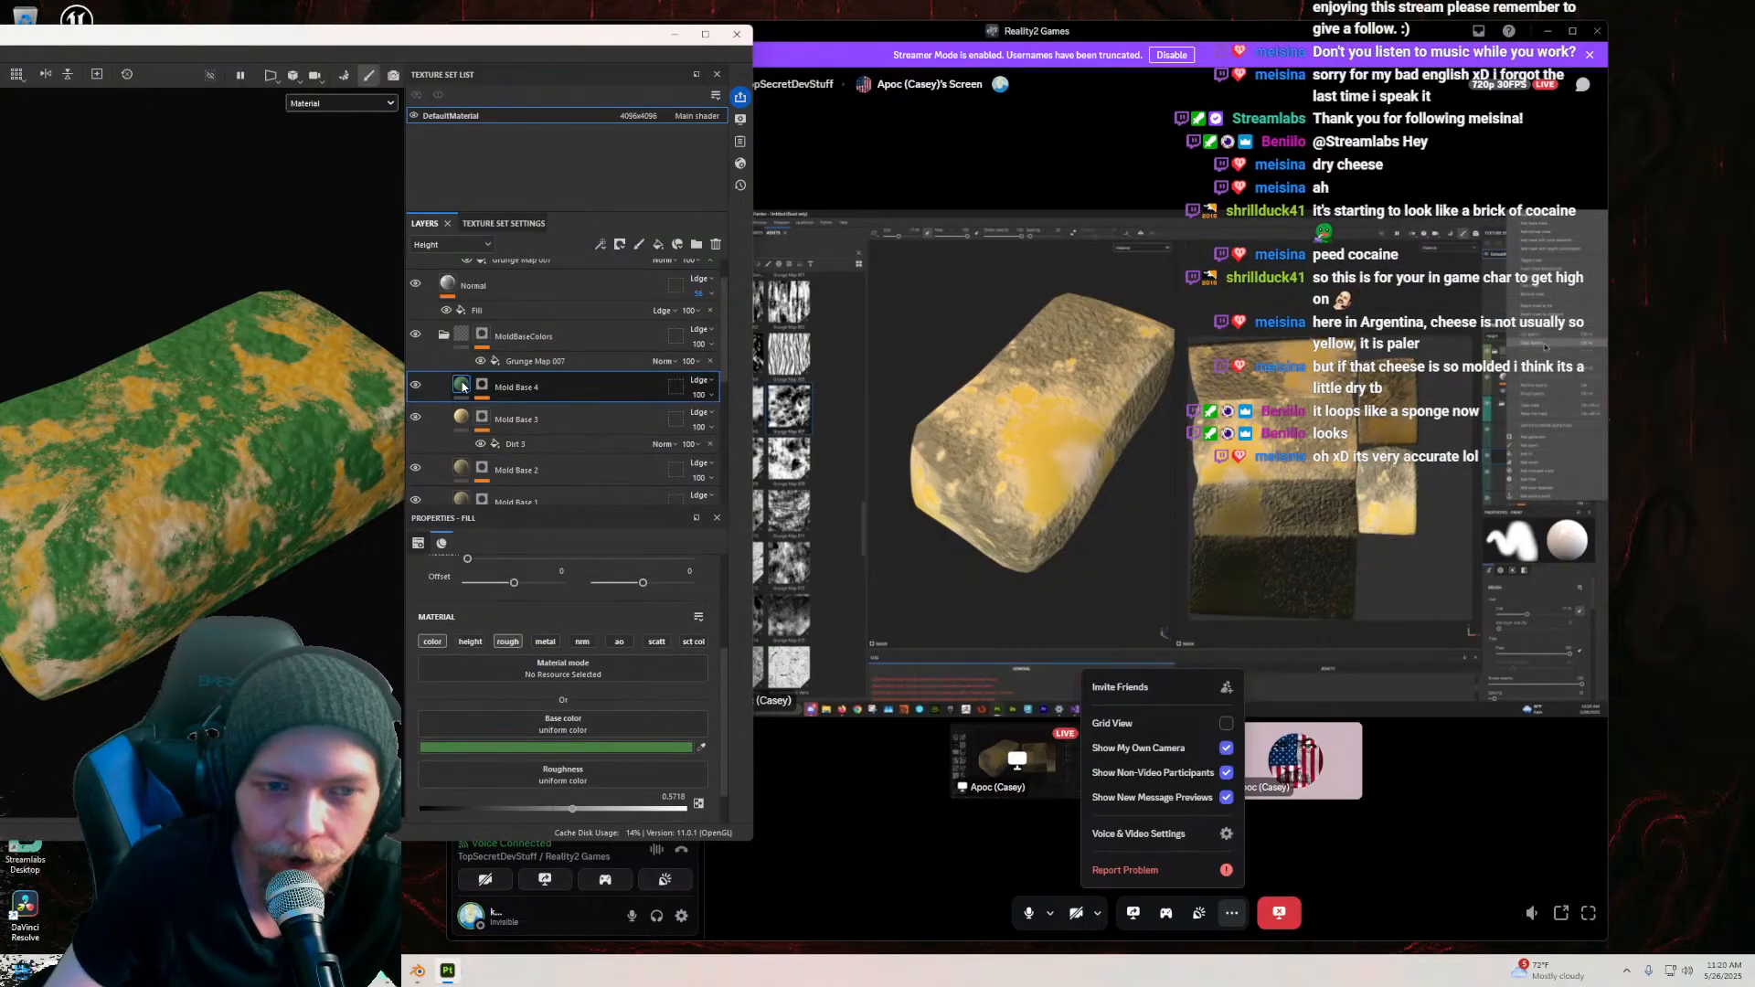
mouse_move(463, 386)
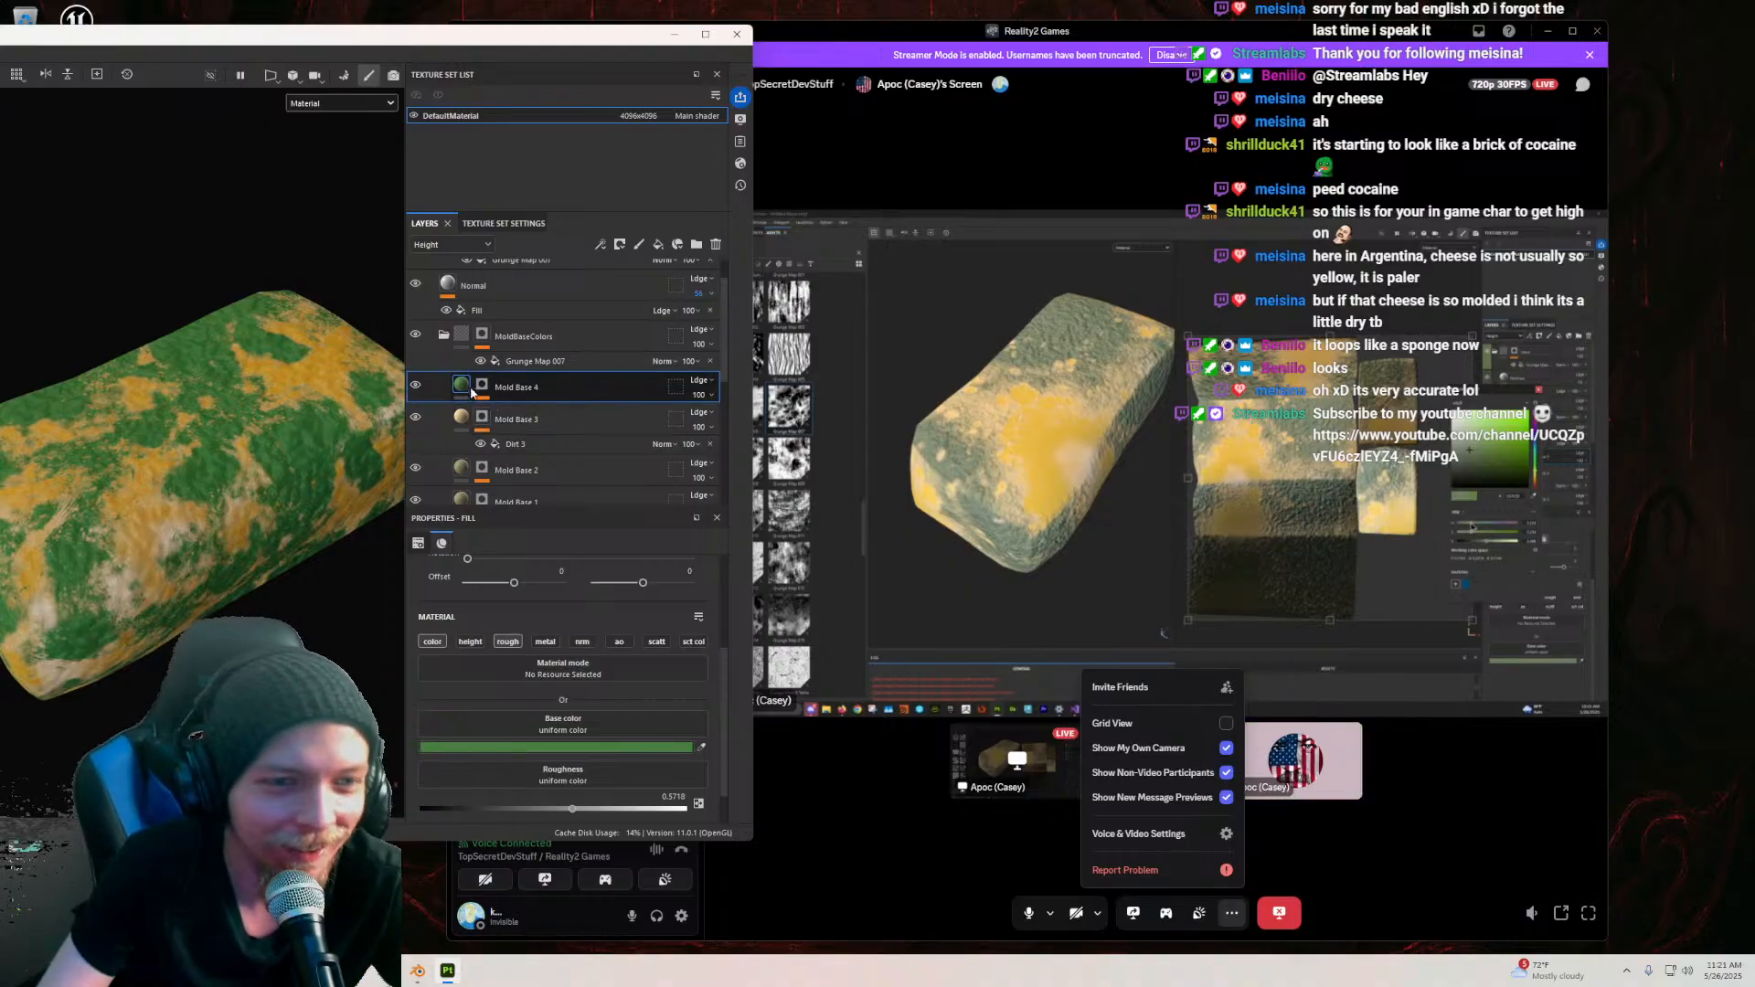
left_click(569, 748)
left_click_drag(663, 457, 719, 338)
left_click_drag(733, 613, 716, 619)
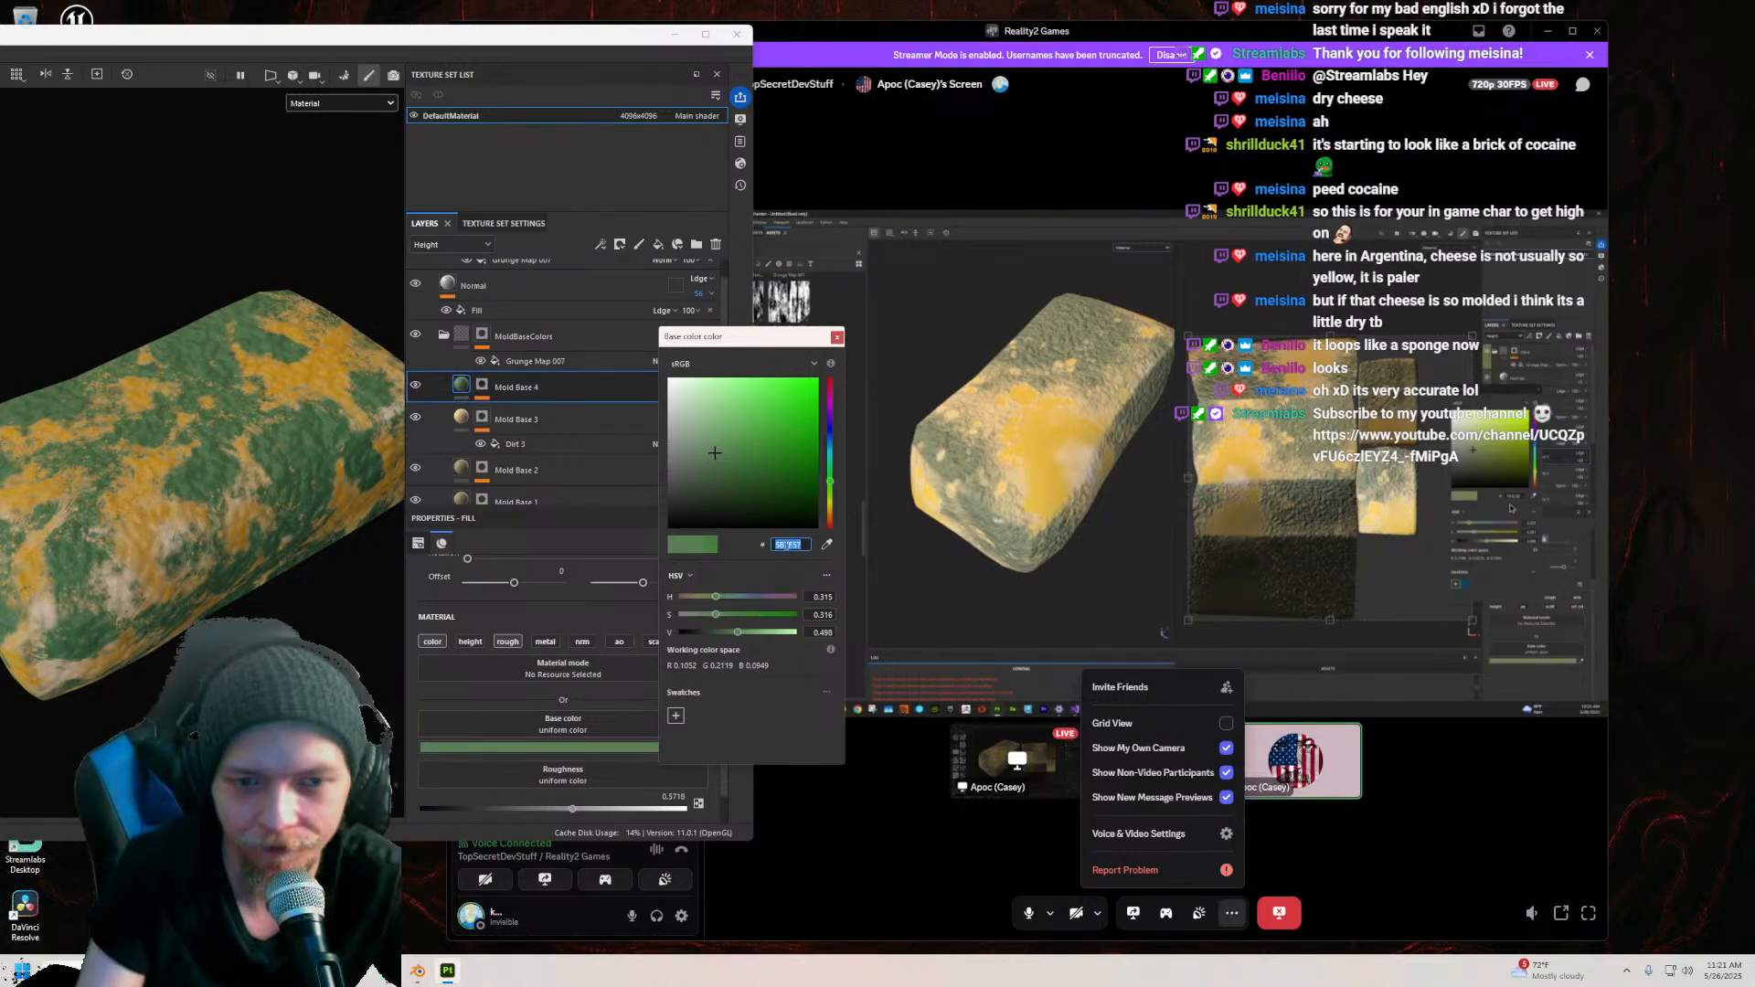
type("74")
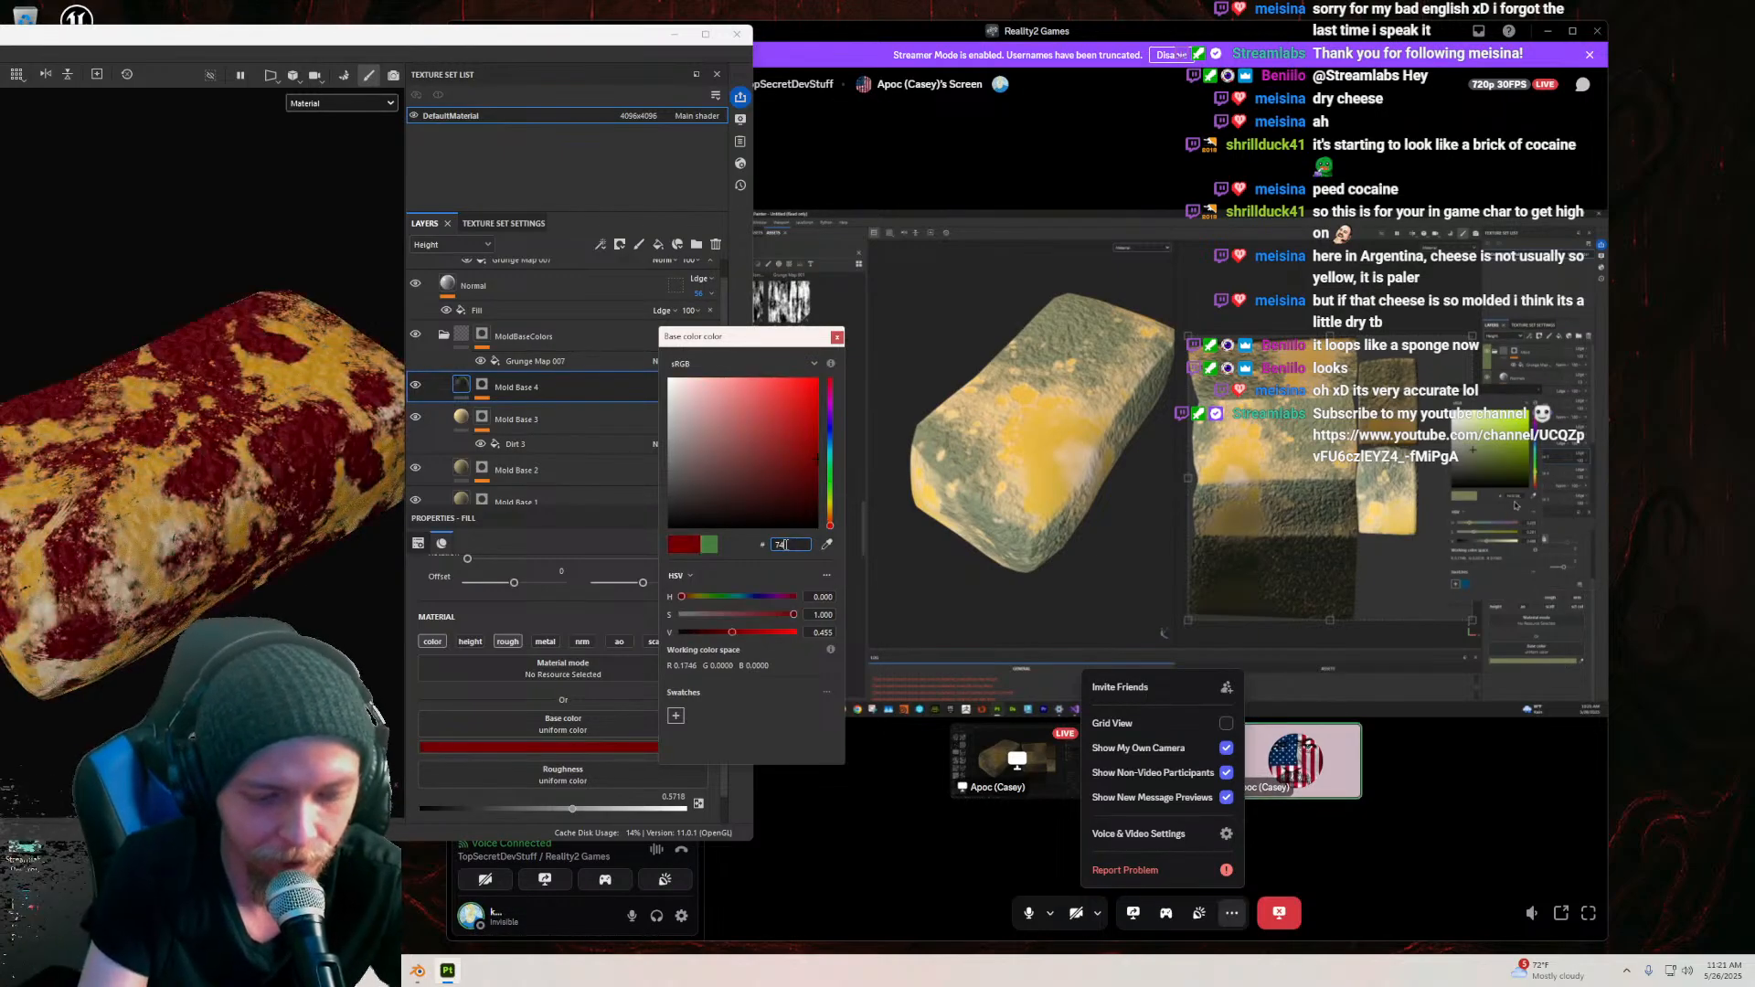
type("7c")
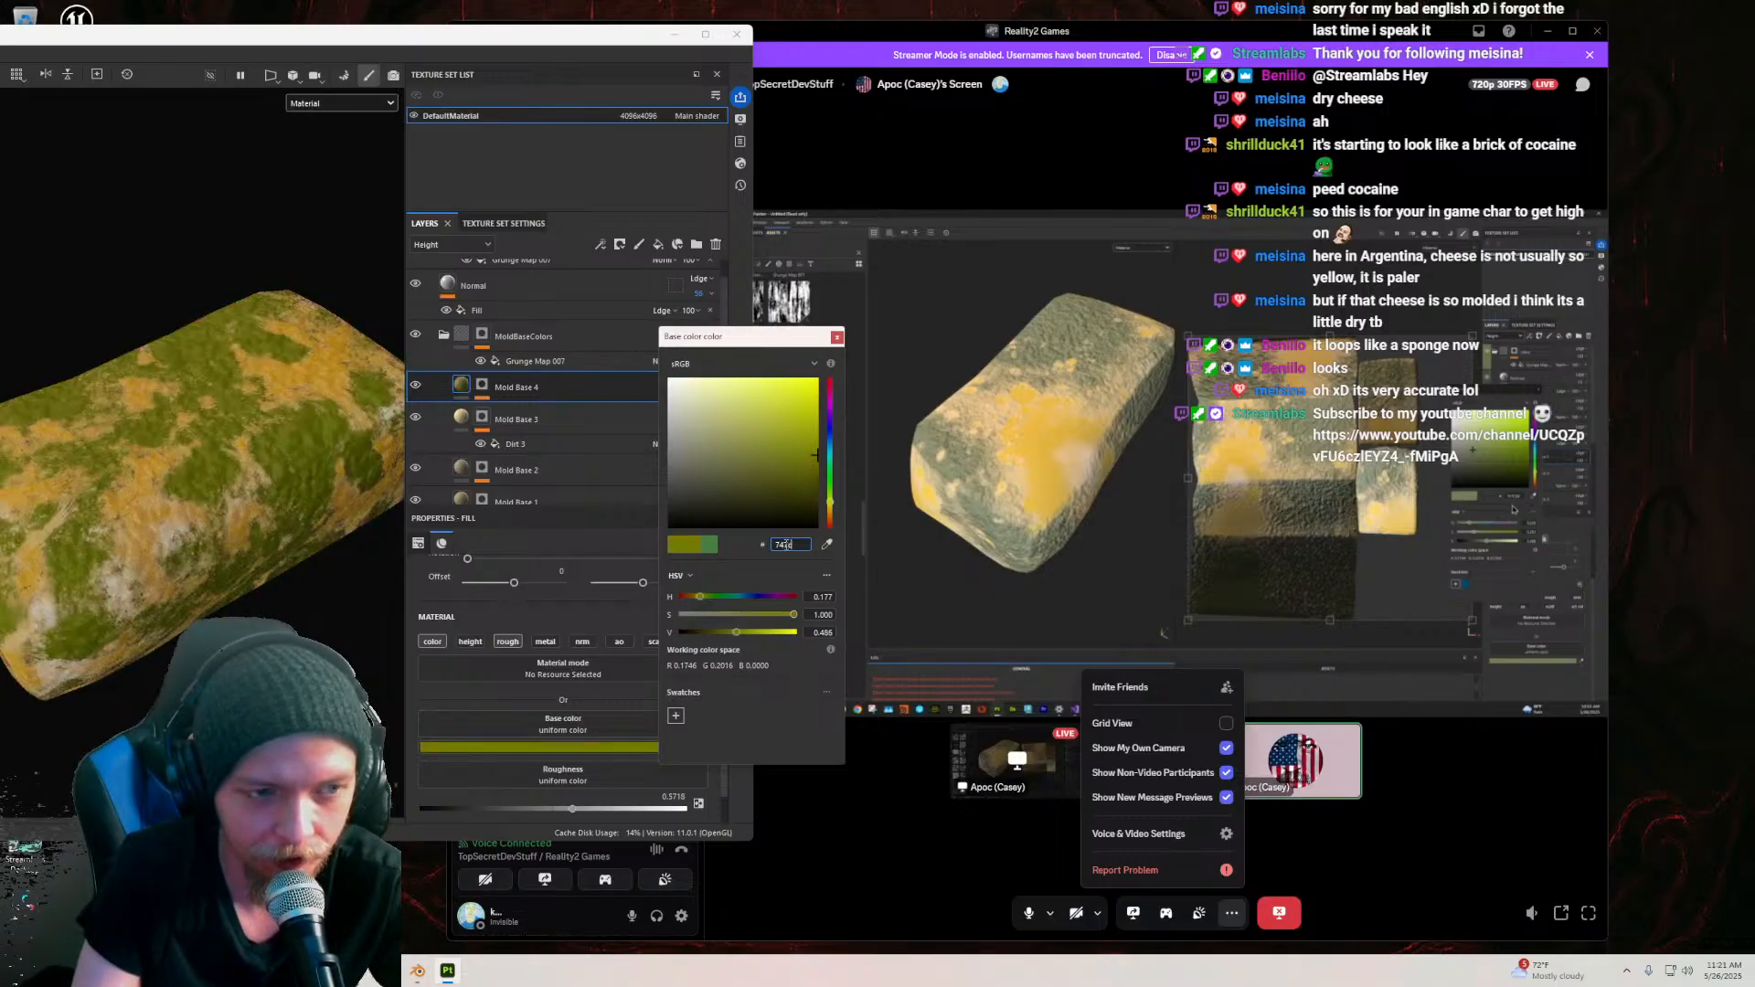
type("59")
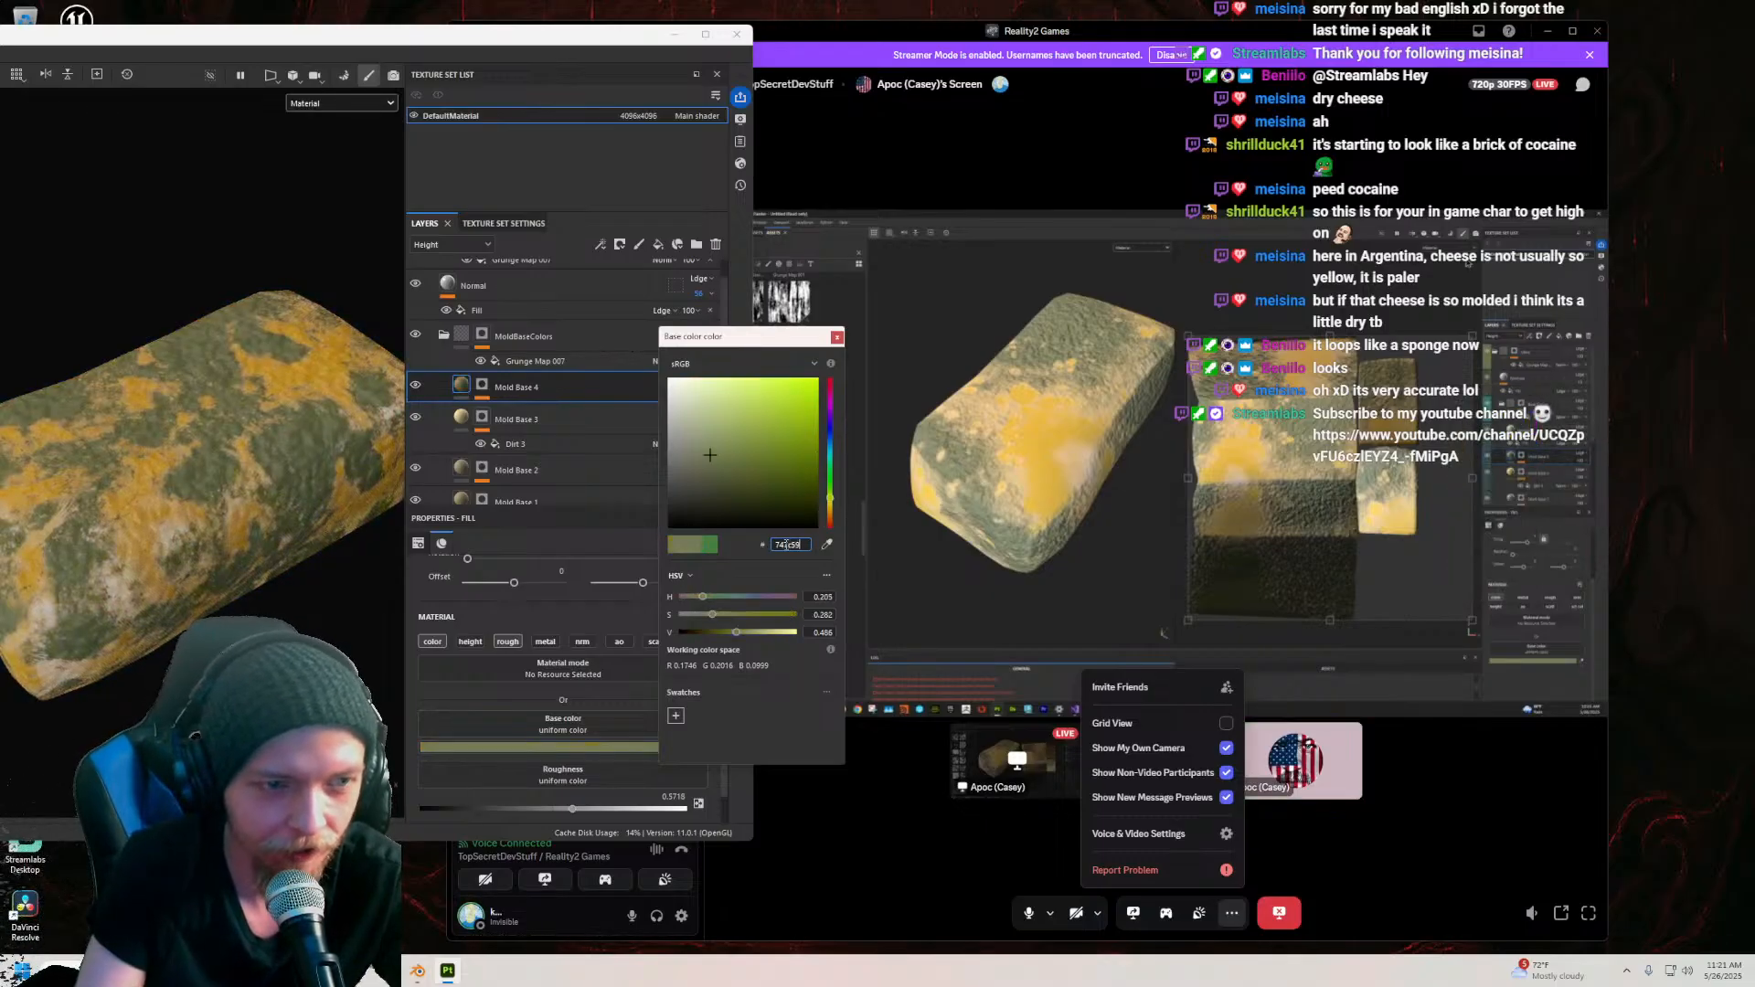
left_click_drag(338, 406, 216, 477, "alt")
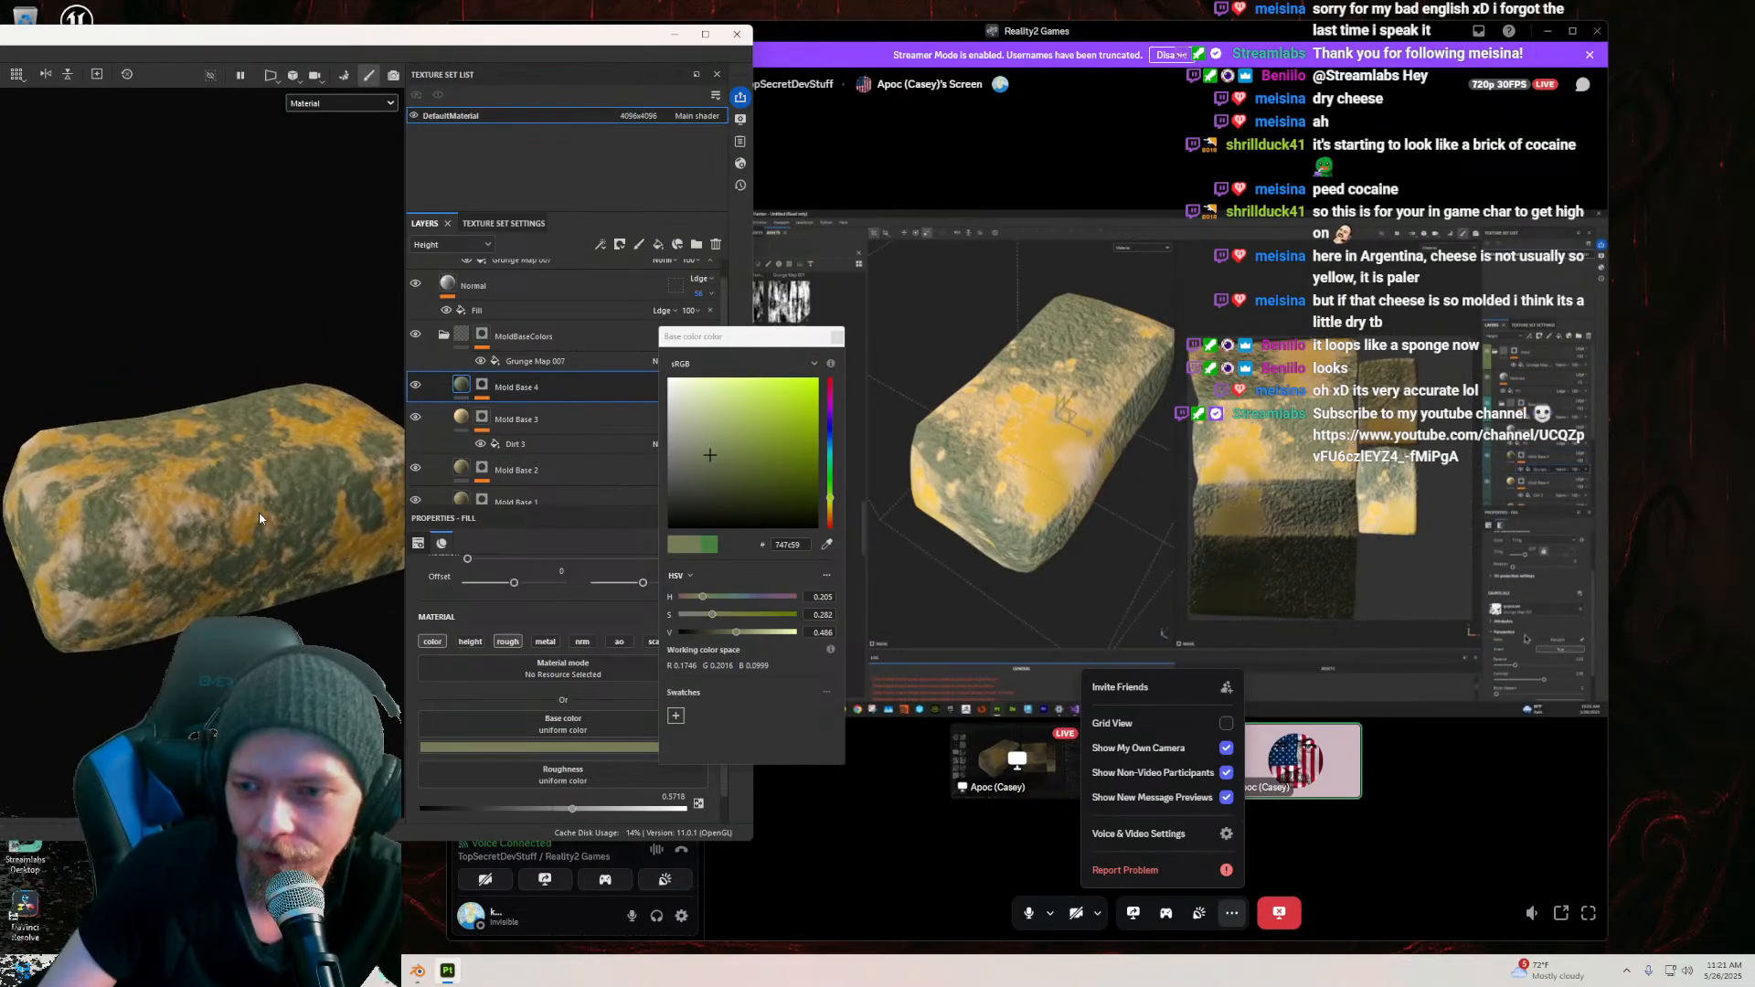
scroll(484, 645, "down", 1)
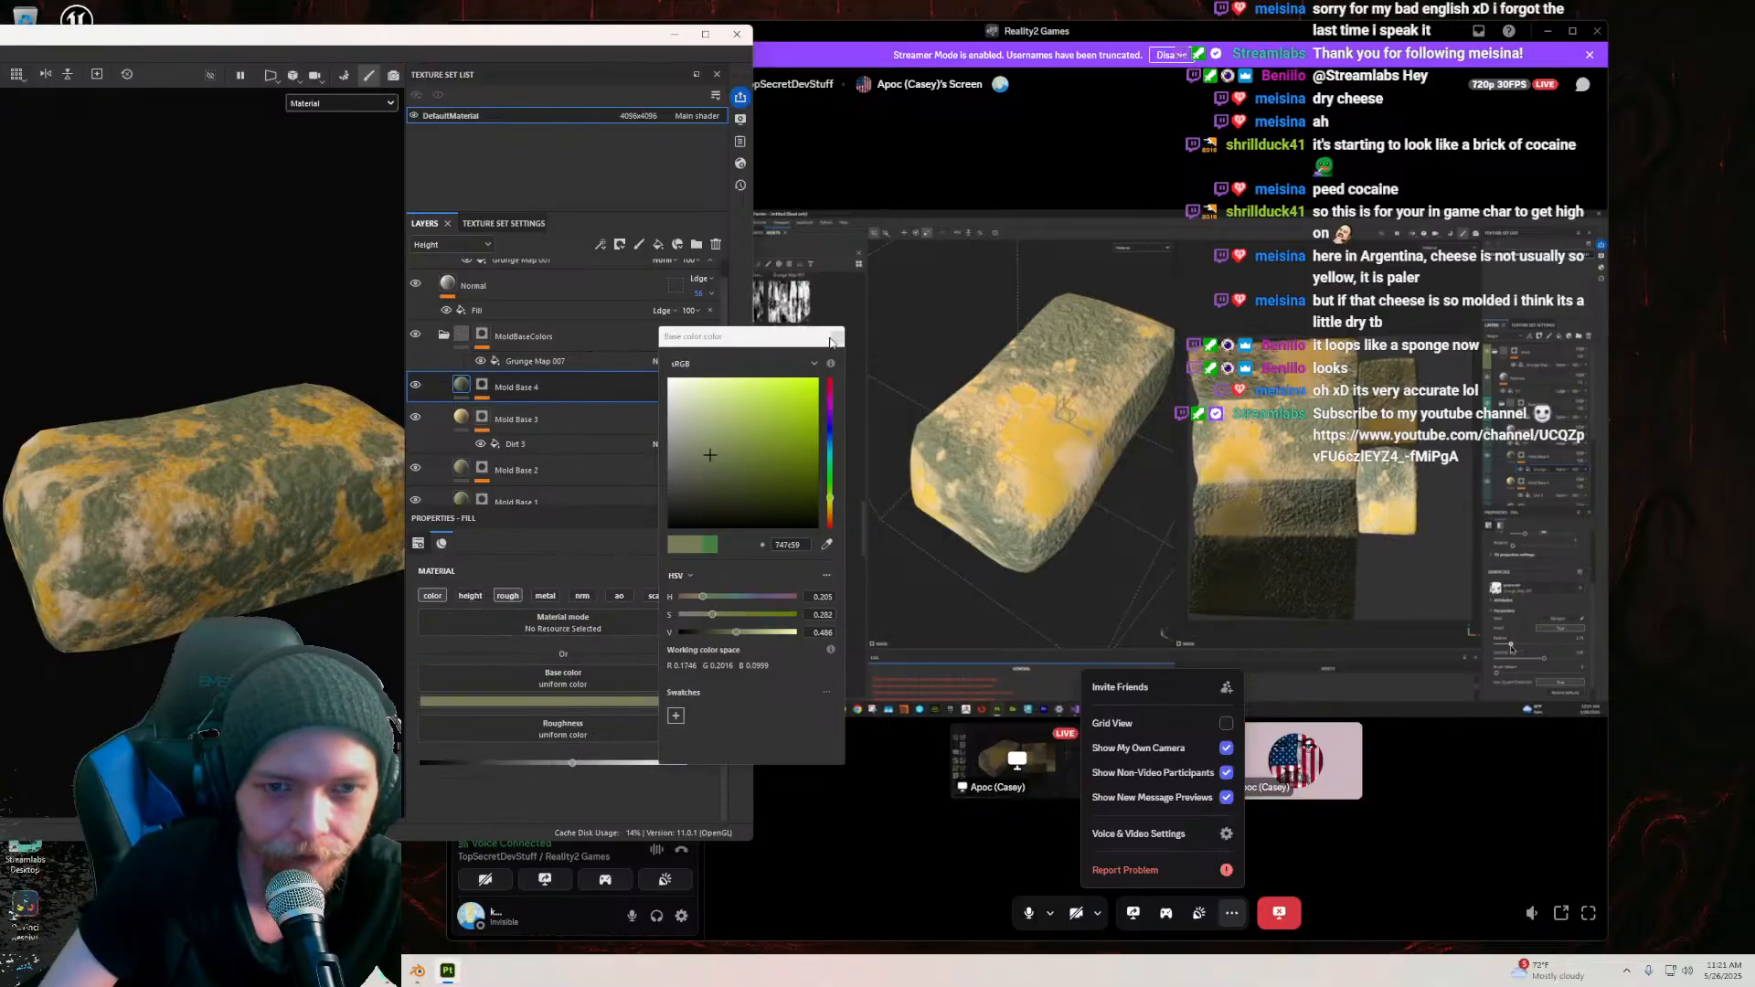
left_click(836, 338)
Step: Set the Balance of Grunge Map 007 in the mask of MoldBaseColors' Mold Base 4 to 0.75 and check the coverage
left_click(484, 387)
left_click(509, 412)
scroll(460, 708, "down", 2)
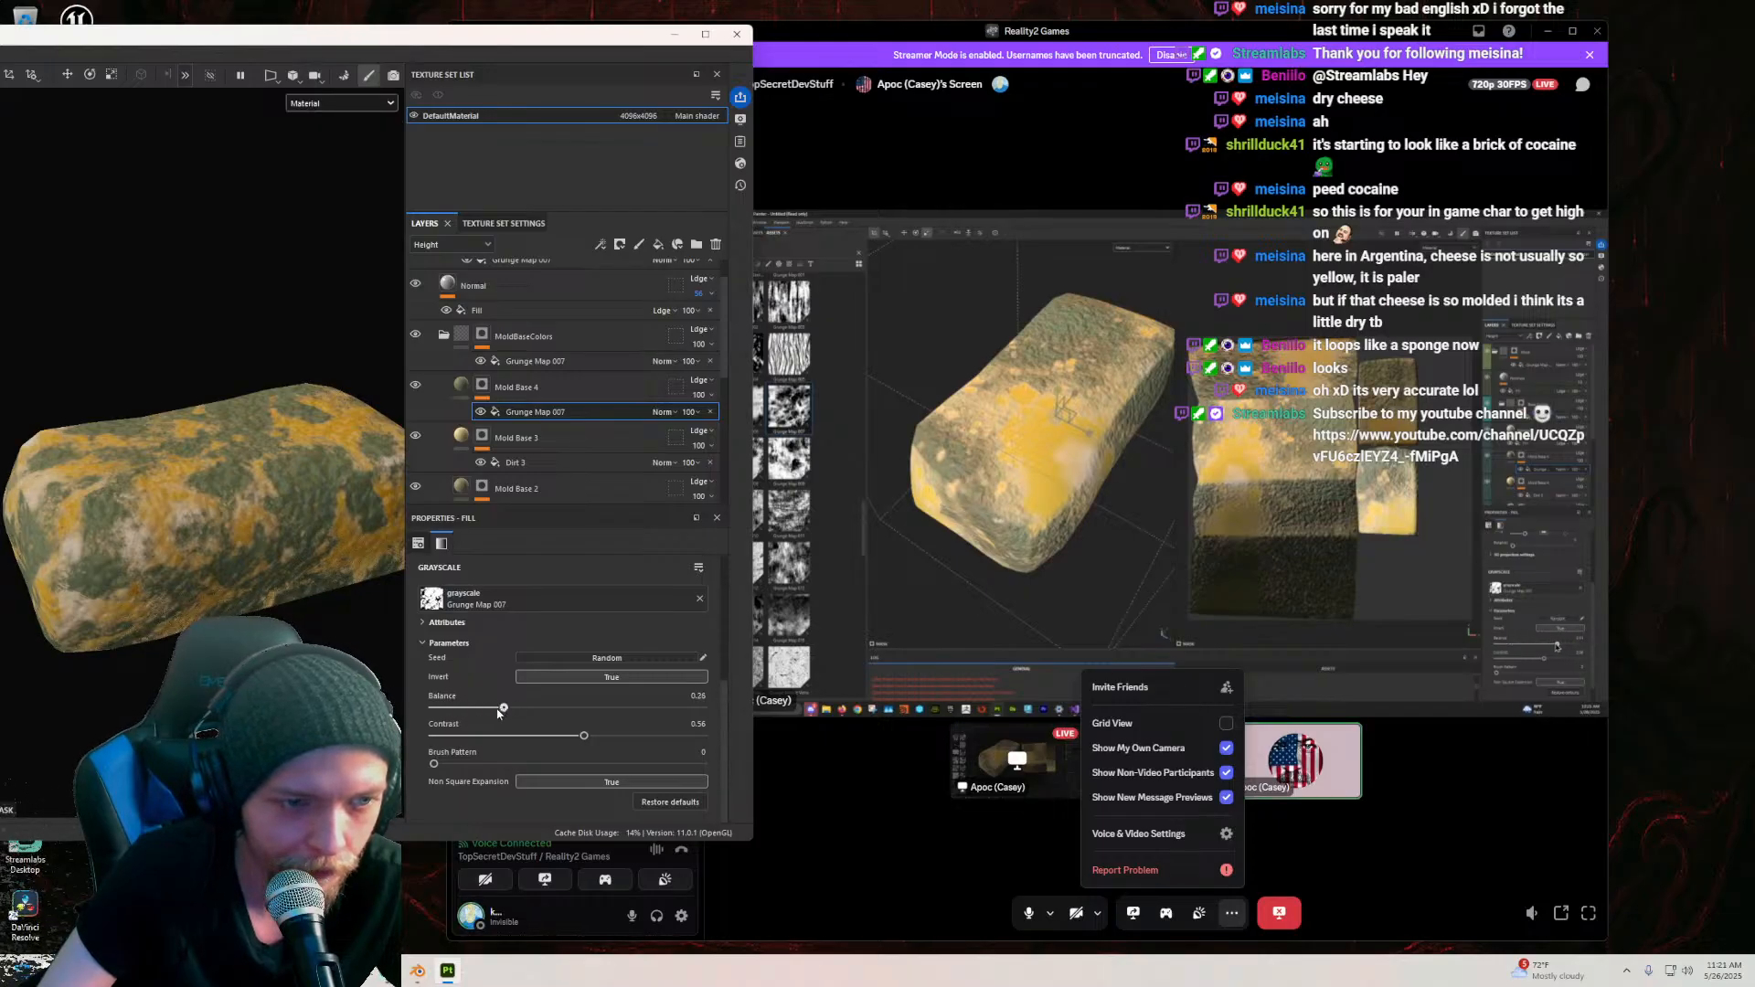
scroll(304, 561, "up", 4)
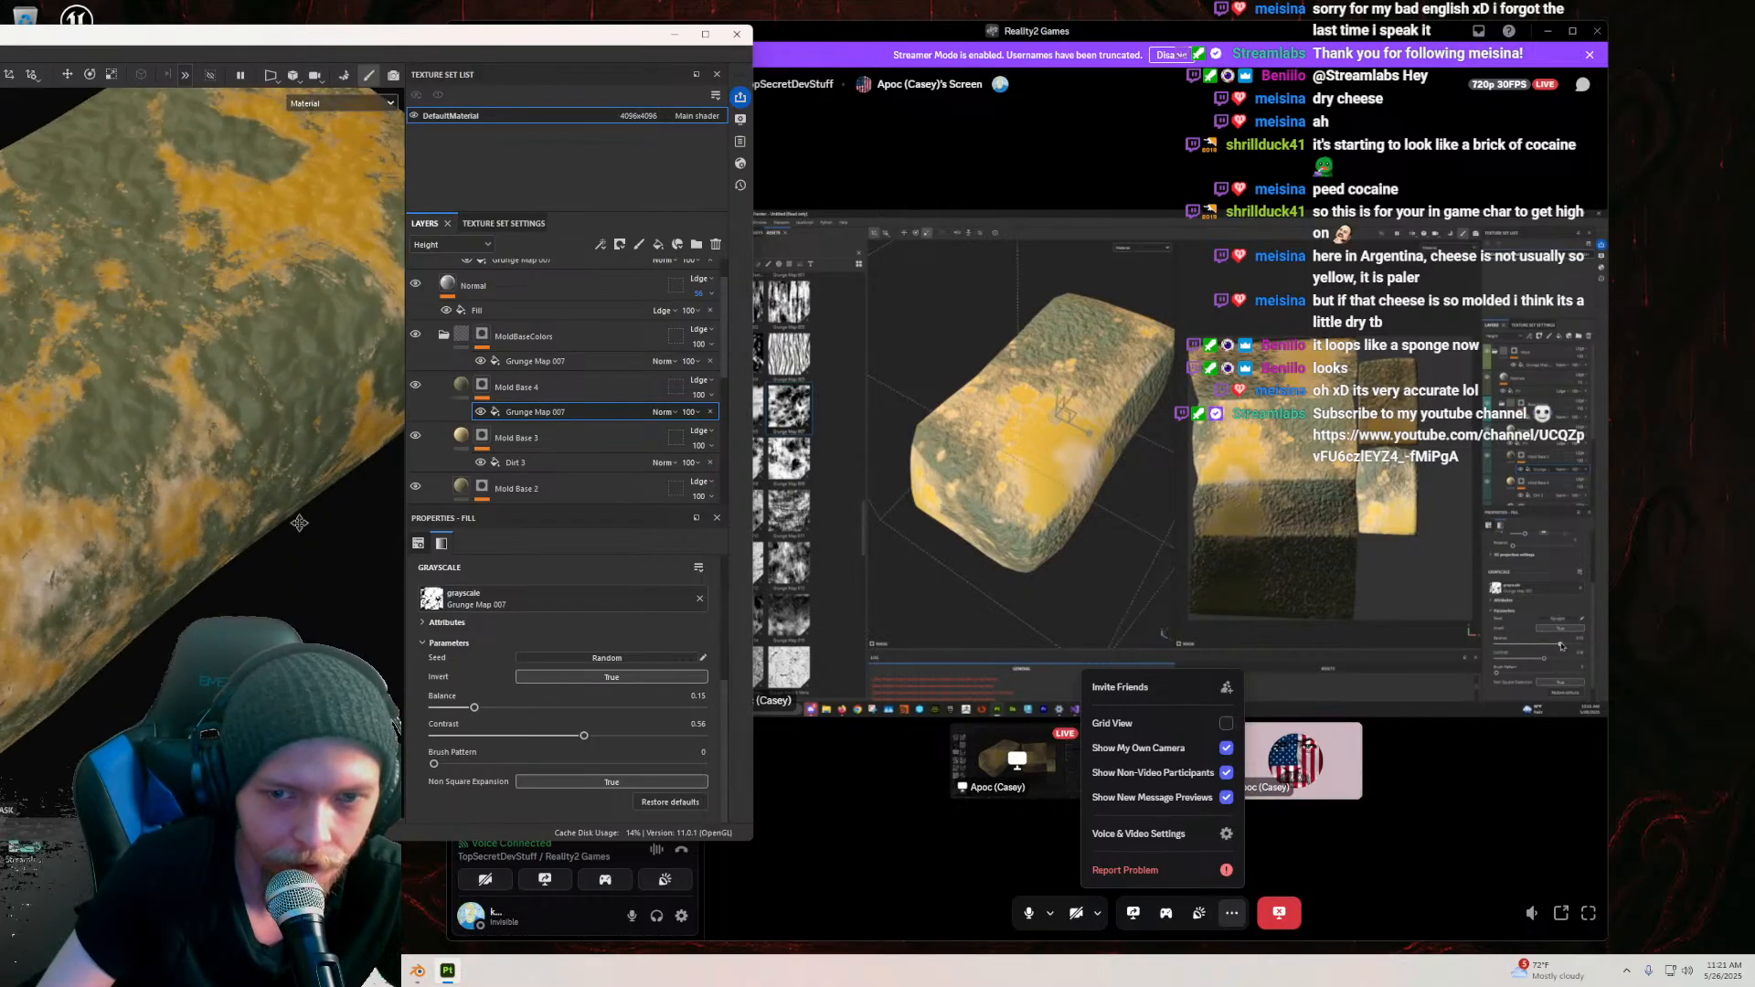
left_click_drag(302, 528, 348, 644, "alt")
left_click_drag(526, 704, 633, 716)
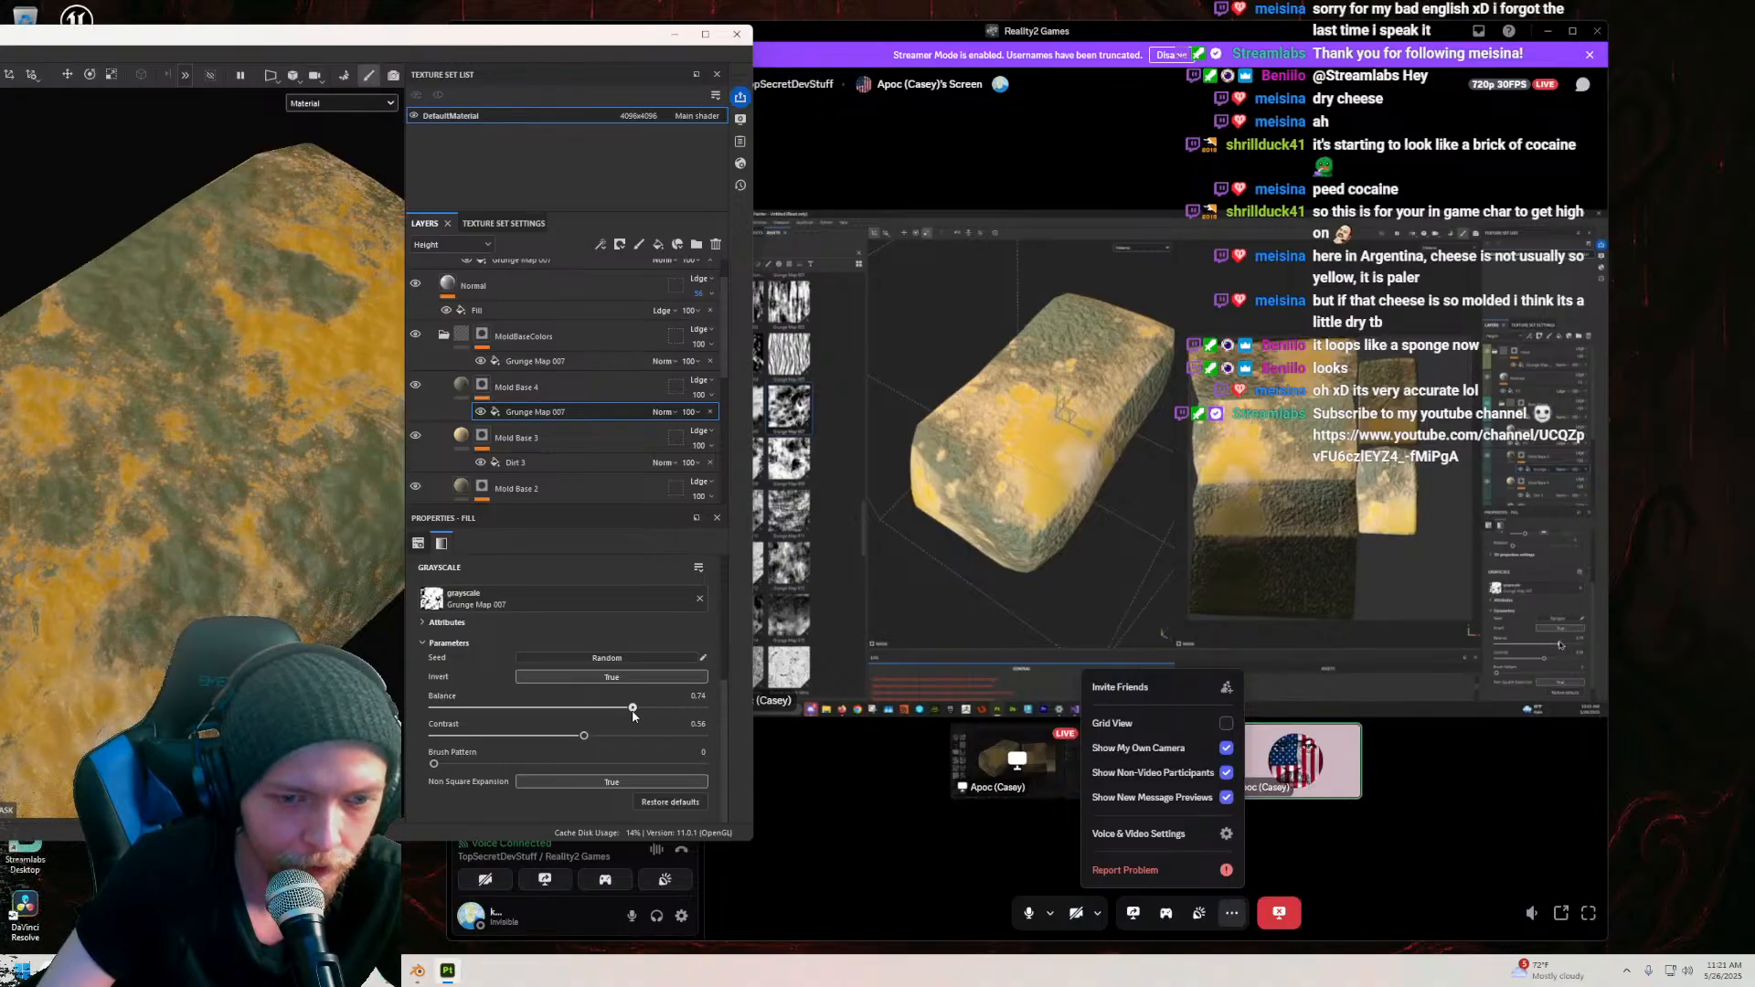
left_click_drag(229, 555, 204, 492, "alt")
left_click_drag(243, 573, 204, 489, "alt")
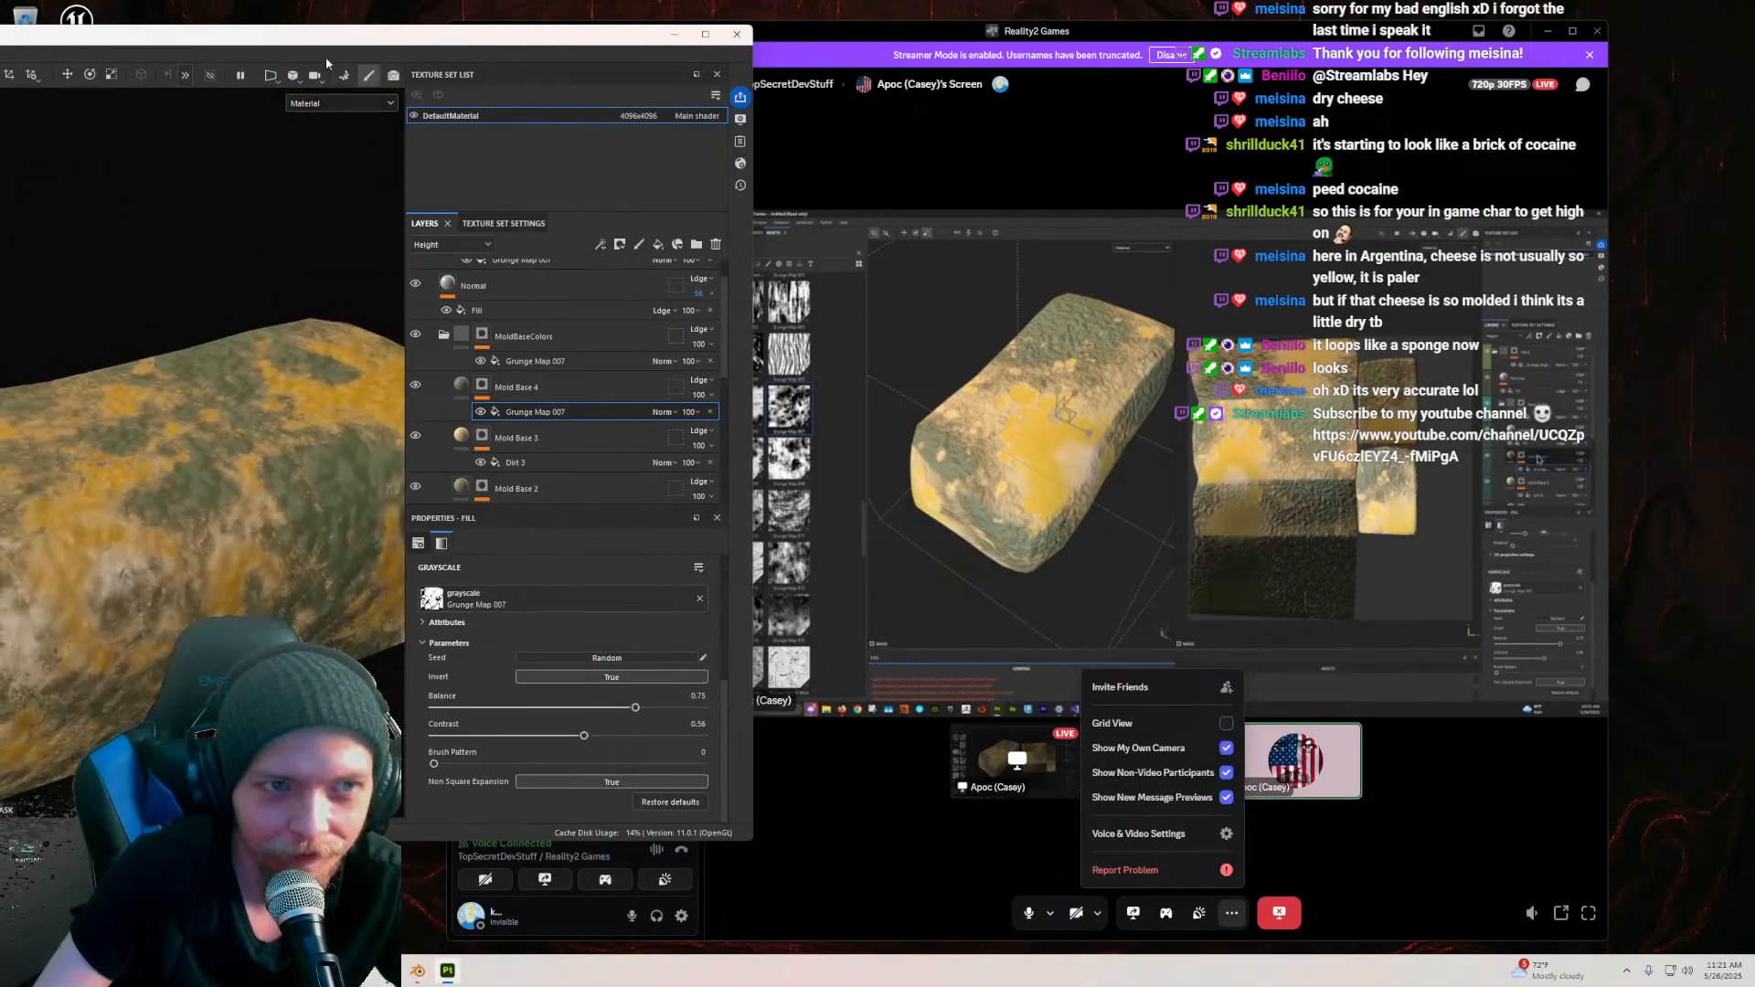
Step: Reposition the texturing window, widen its 3D viewport by narrowing the assets area, and reframe the whole cheese block
mouse_move(340, 38)
left_mouse_down()
mouse_move(429, 87)
mouse_move(522, 87)
left_mouse_up()
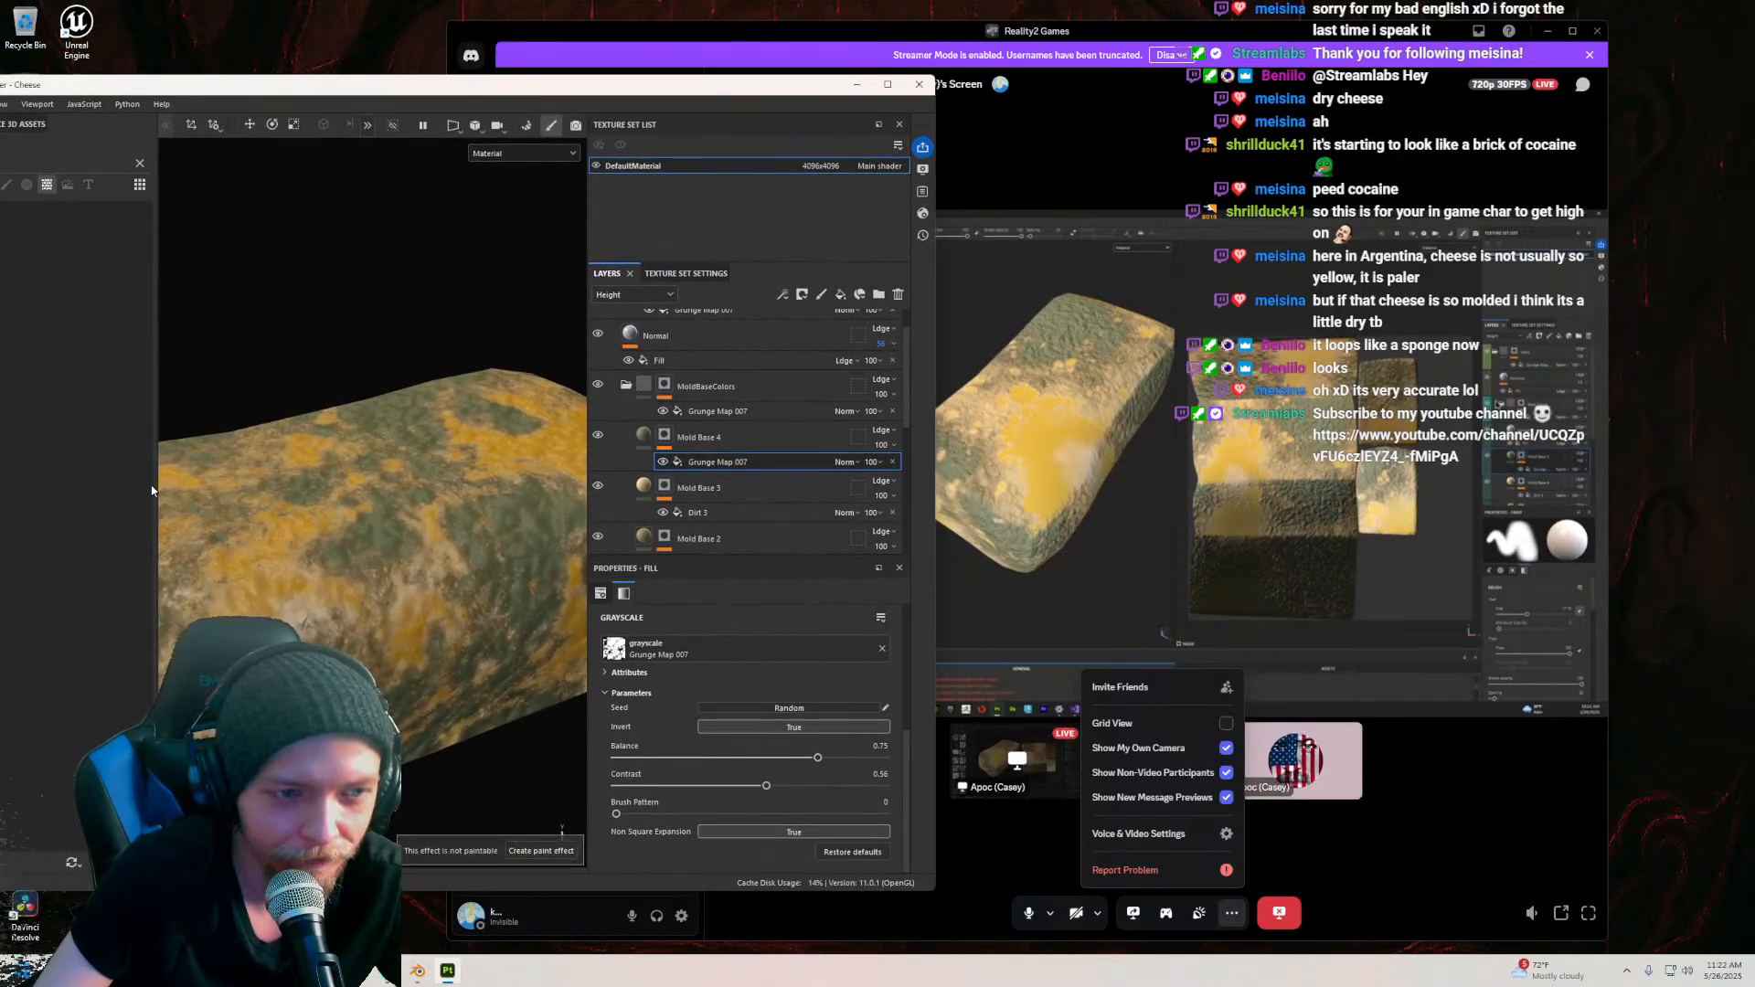
left_click_drag(156, 480, 3, 475)
mouse_move(183, 512)
left_mouse_down("alt")
mouse_move(274, 545)
mouse_move(352, 381)
mouse_move(363, 261)
mouse_move(338, 573)
mouse_move(289, 509)
mouse_move(375, 663)
mouse_move(365, 594)
mouse_move(382, 641)
mouse_move(439, 419)
mouse_move(411, 631)
mouse_move(378, 521)
left_mouse_up("alt")
middle_click_drag(378, 521, 357, 573, "alt")
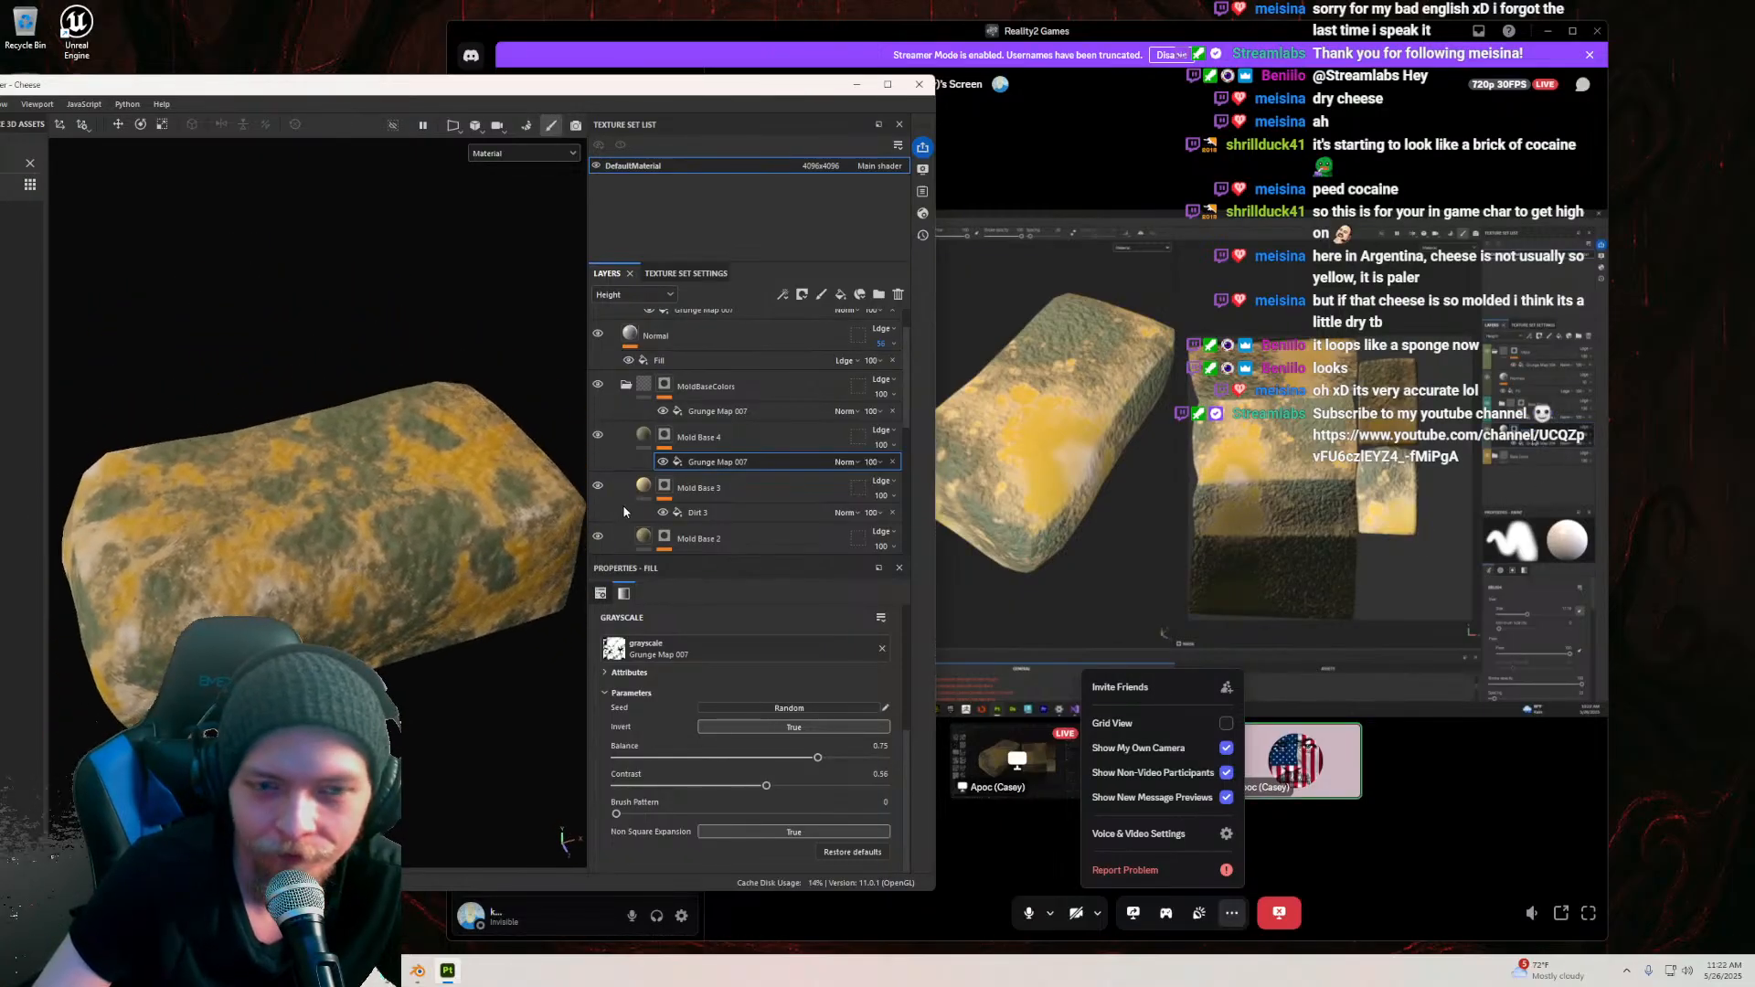
Step: Review the mold layers and their masks in the layer stack, and show the height settings of the Base Color folder's Normal layer
scroll(704, 452, "down", 3)
left_click(730, 434)
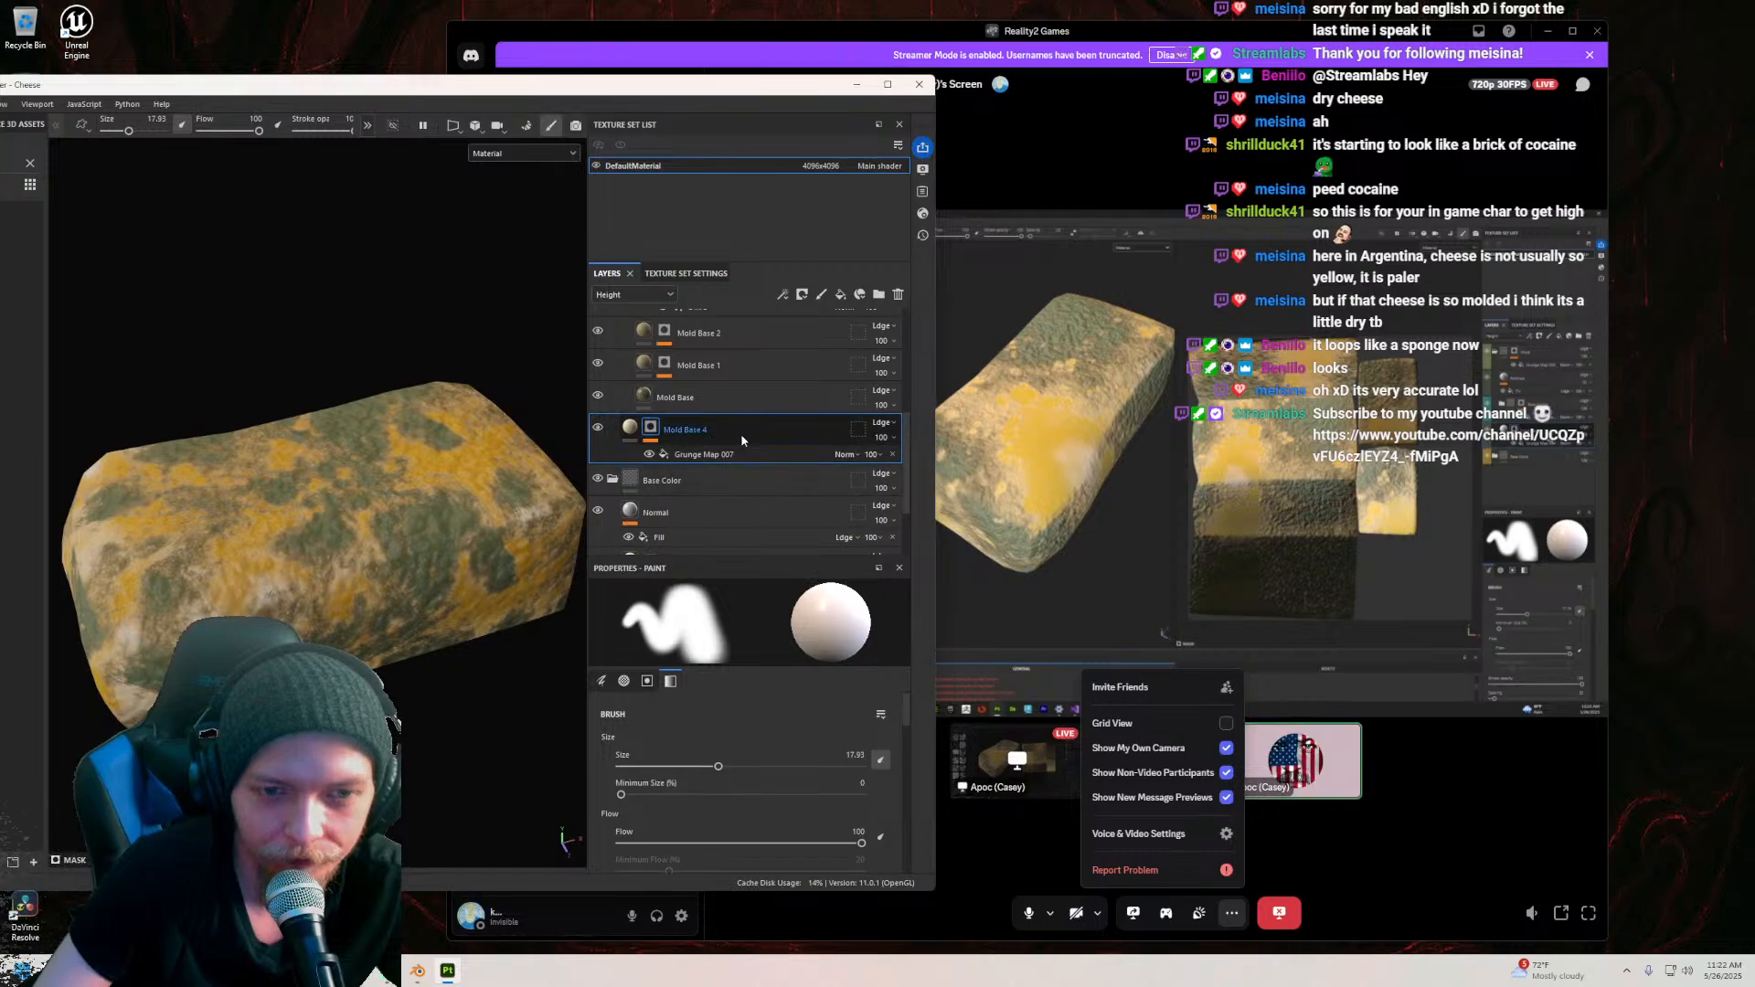
scroll(739, 466, "up", 1)
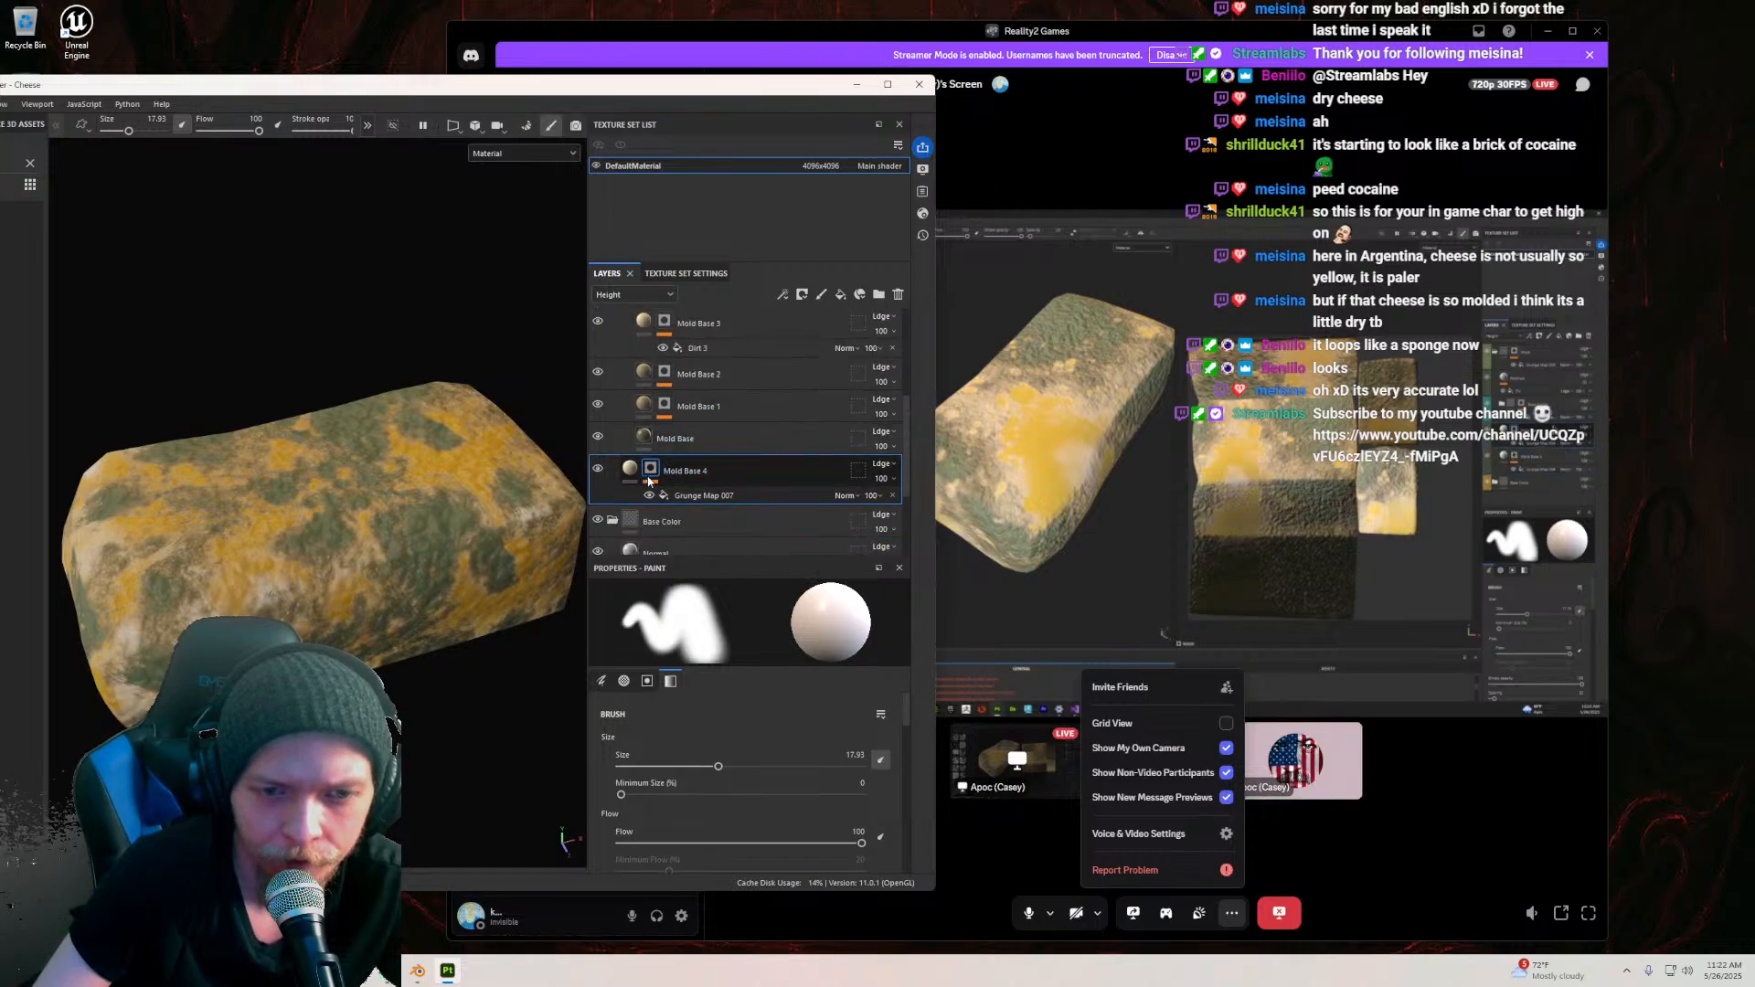
scroll(732, 447, "up", 3)
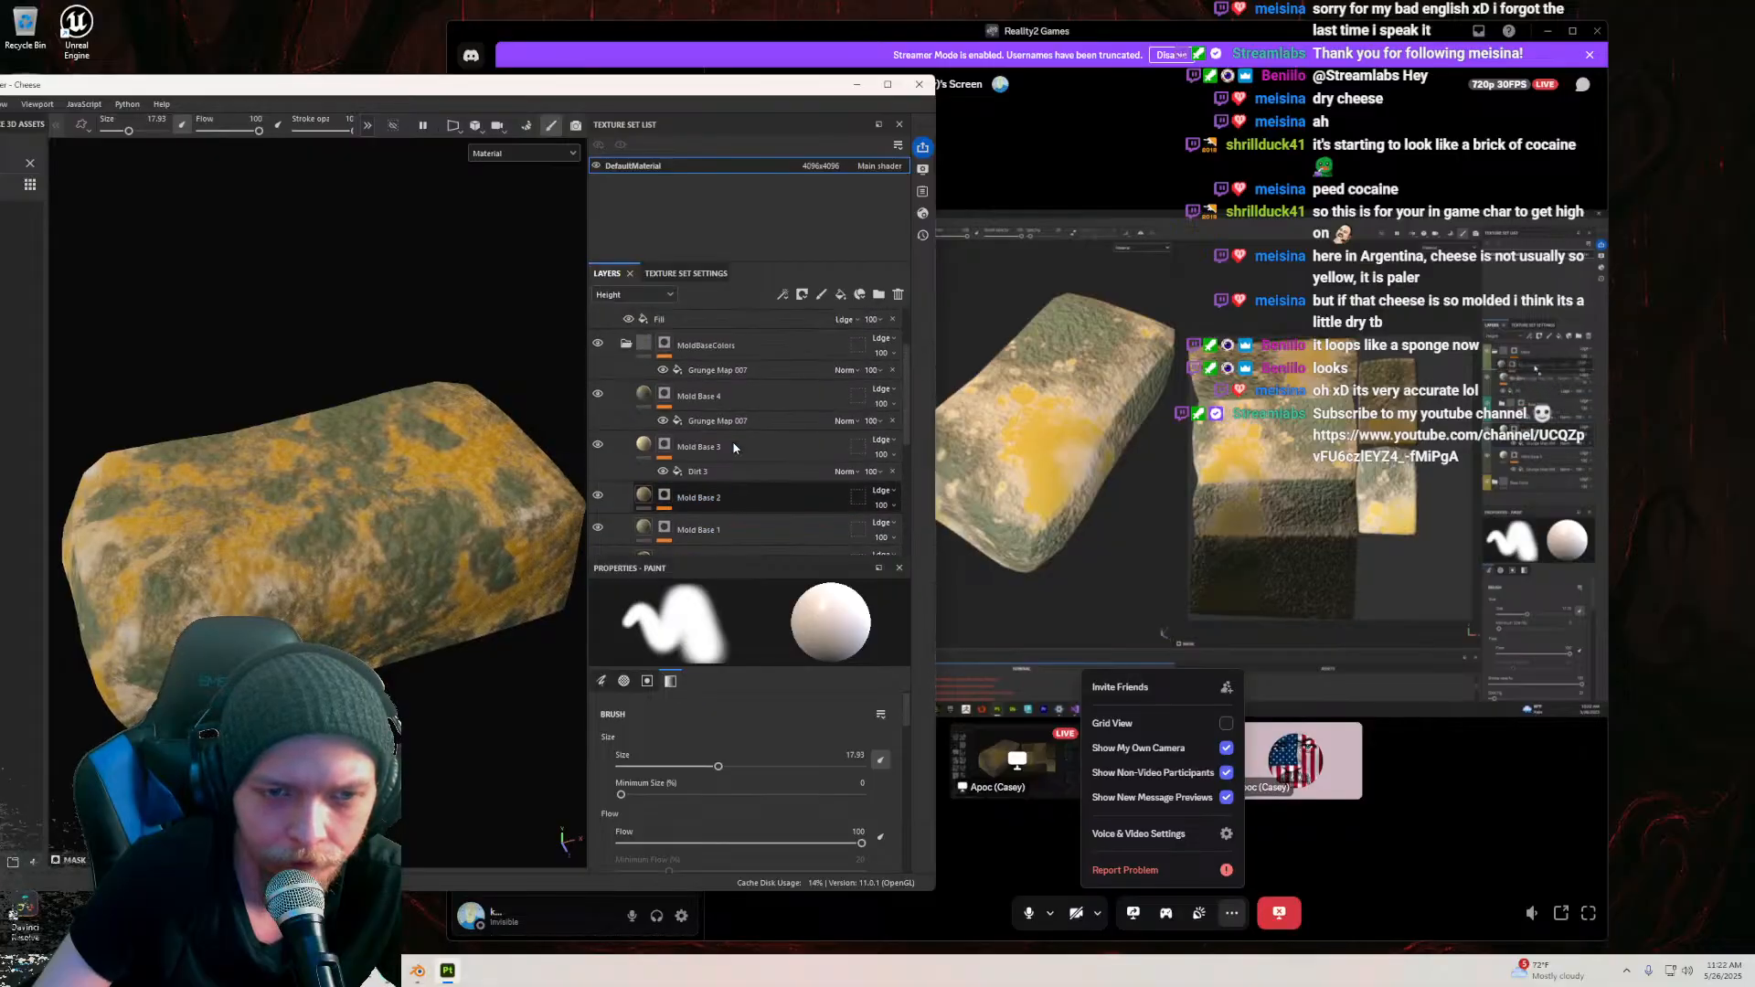
scroll(732, 447, "down", 3)
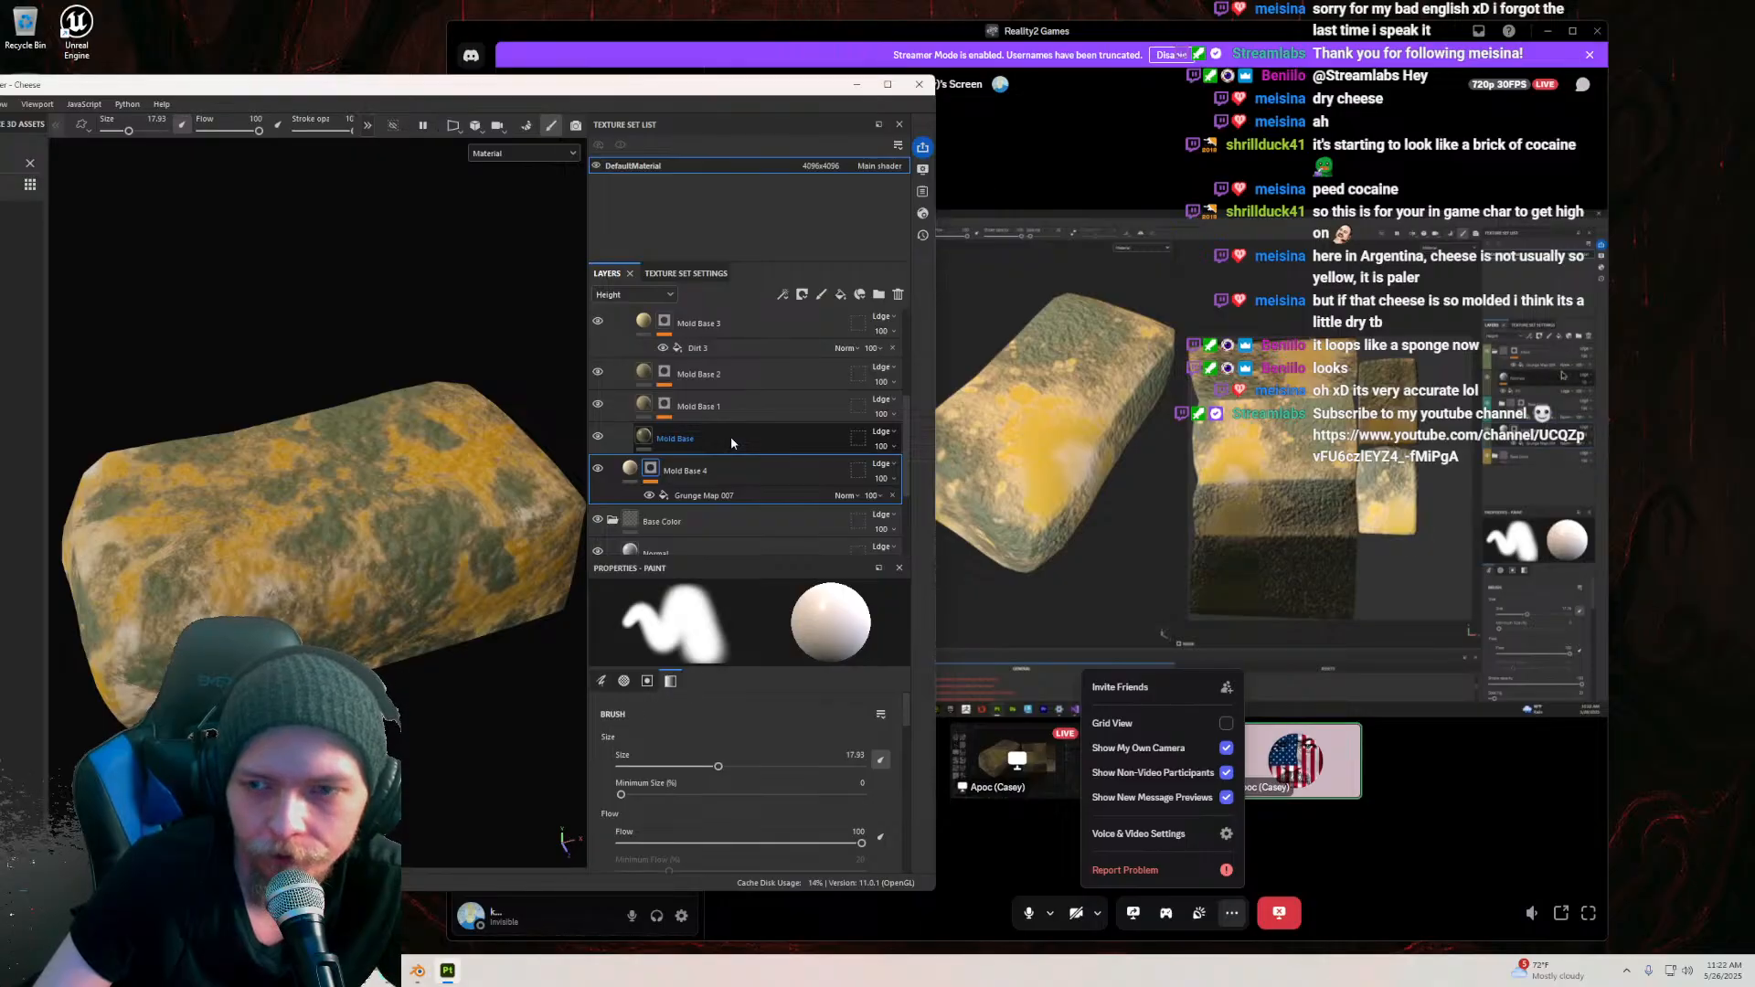
scroll(731, 443, "up", 2)
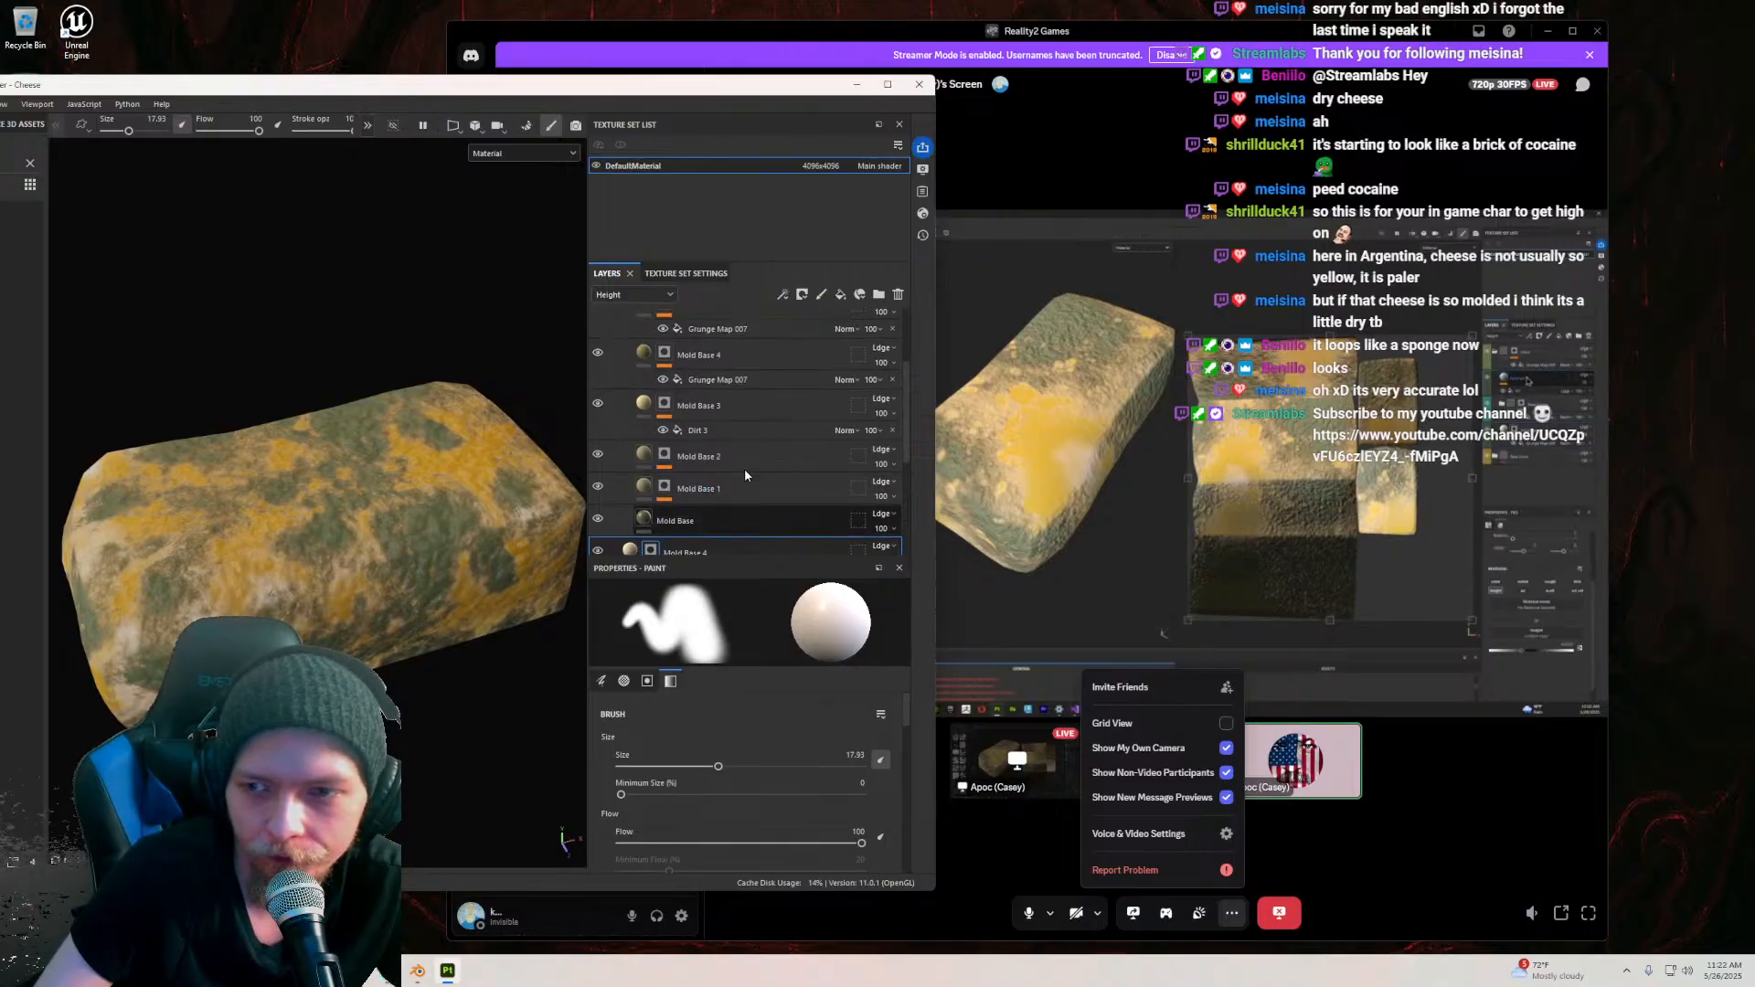
scroll(745, 473, "up", 2)
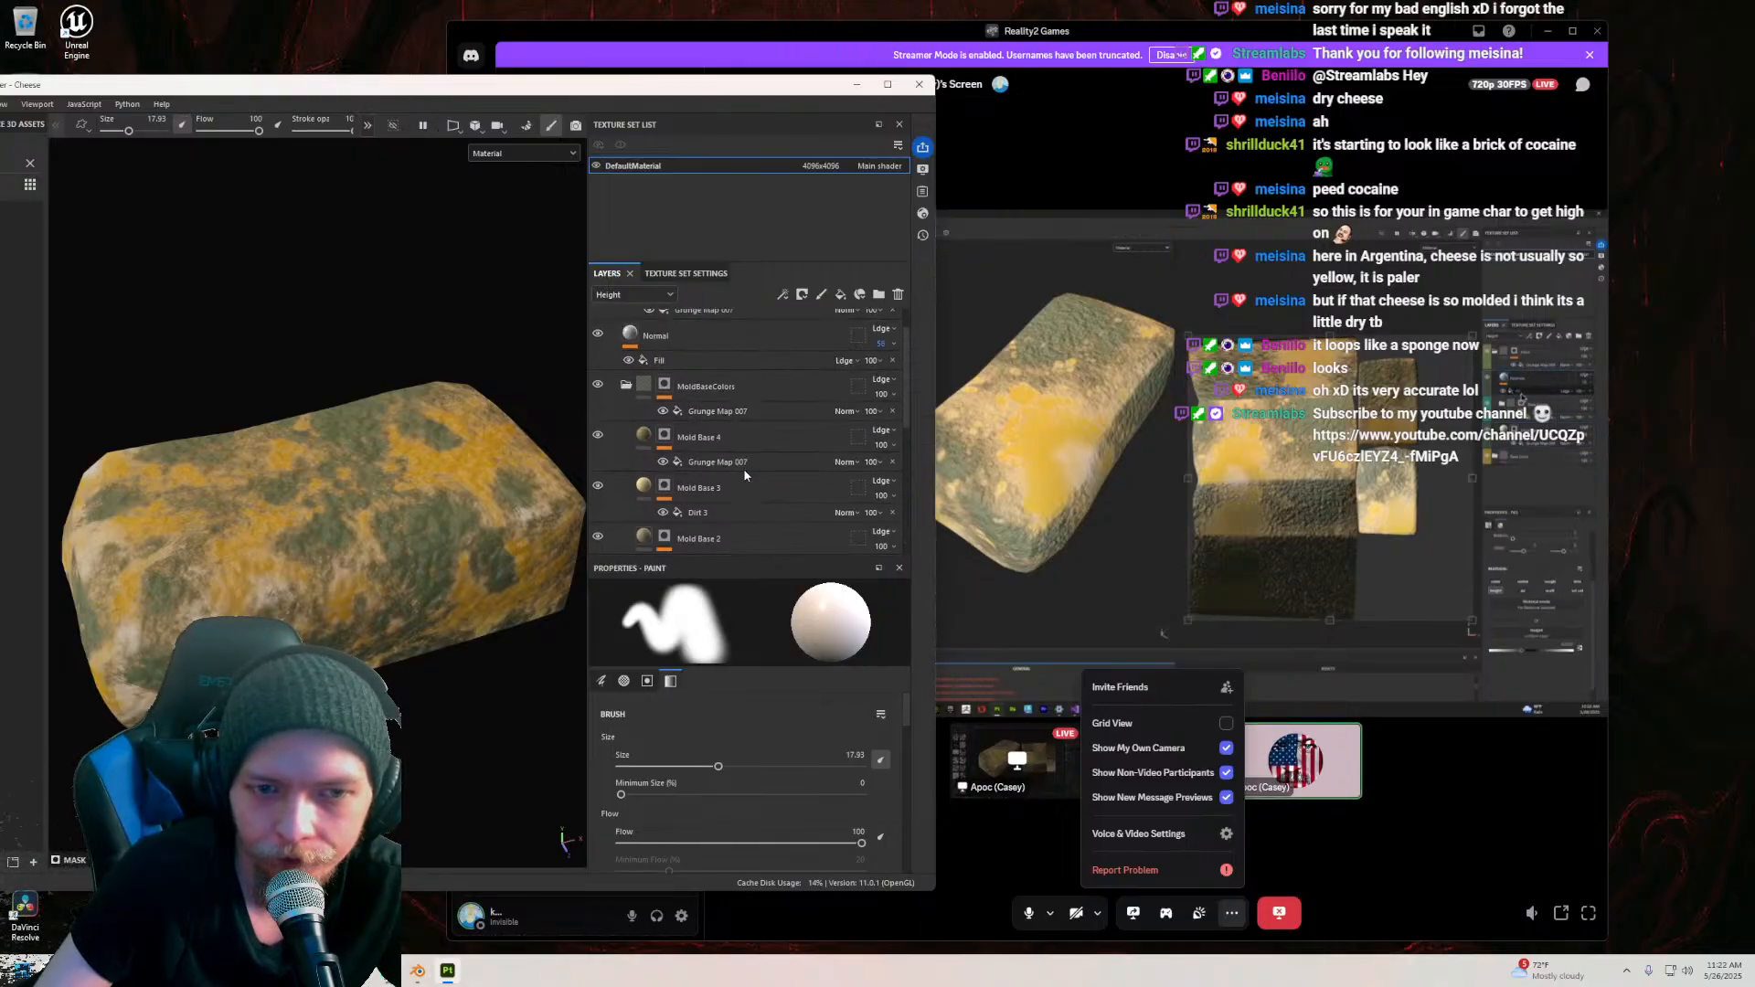
scroll(744, 469, "up", 1)
left_click(740, 465)
scroll(741, 466, "down", 1)
scroll(745, 472, "down", 2)
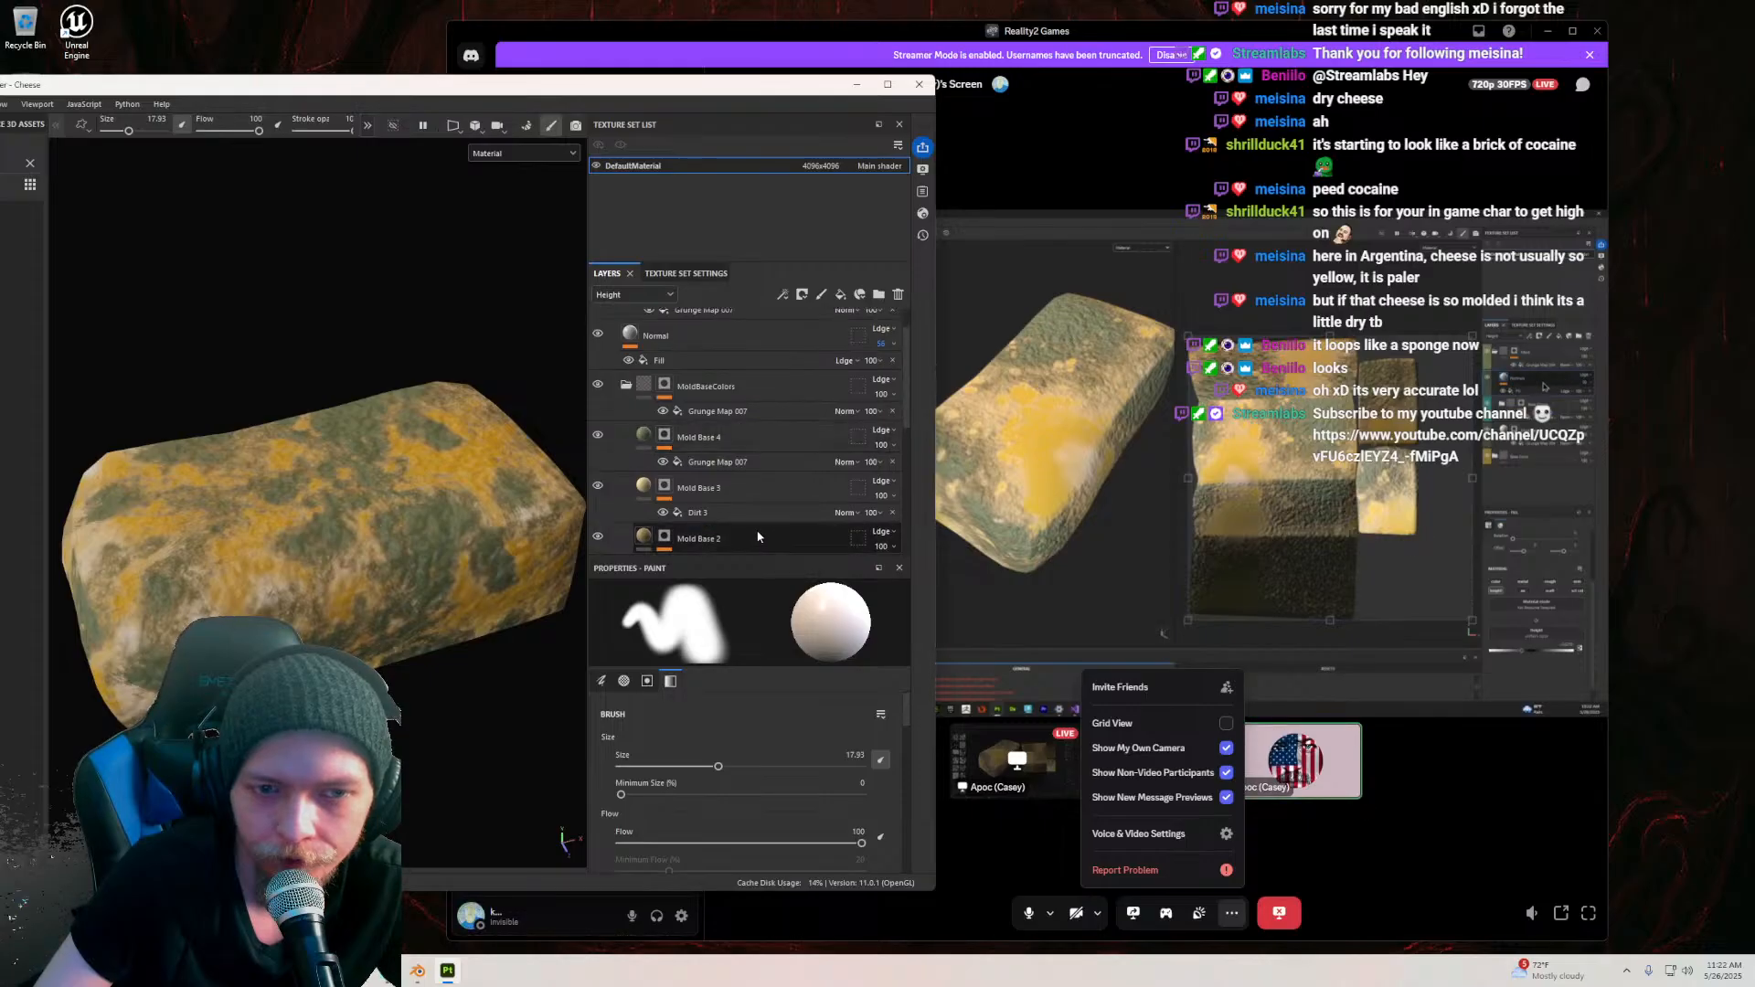
scroll(749, 470, "down", 3)
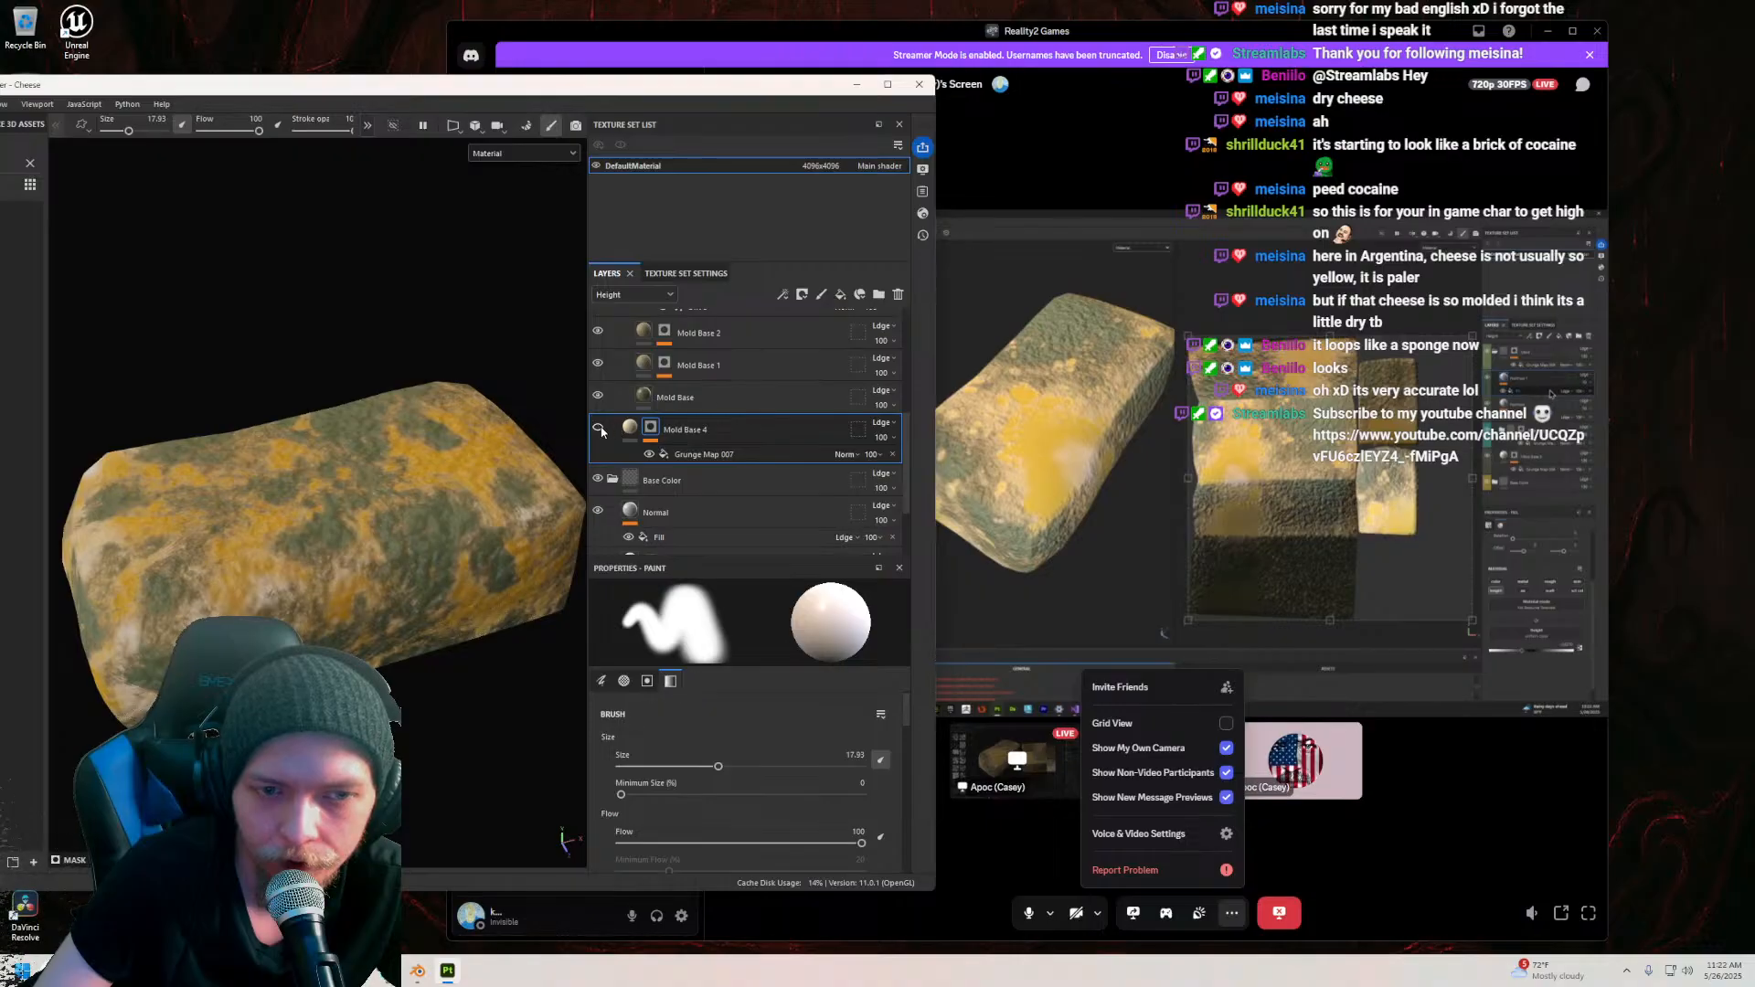
scroll(715, 422, "down", 2)
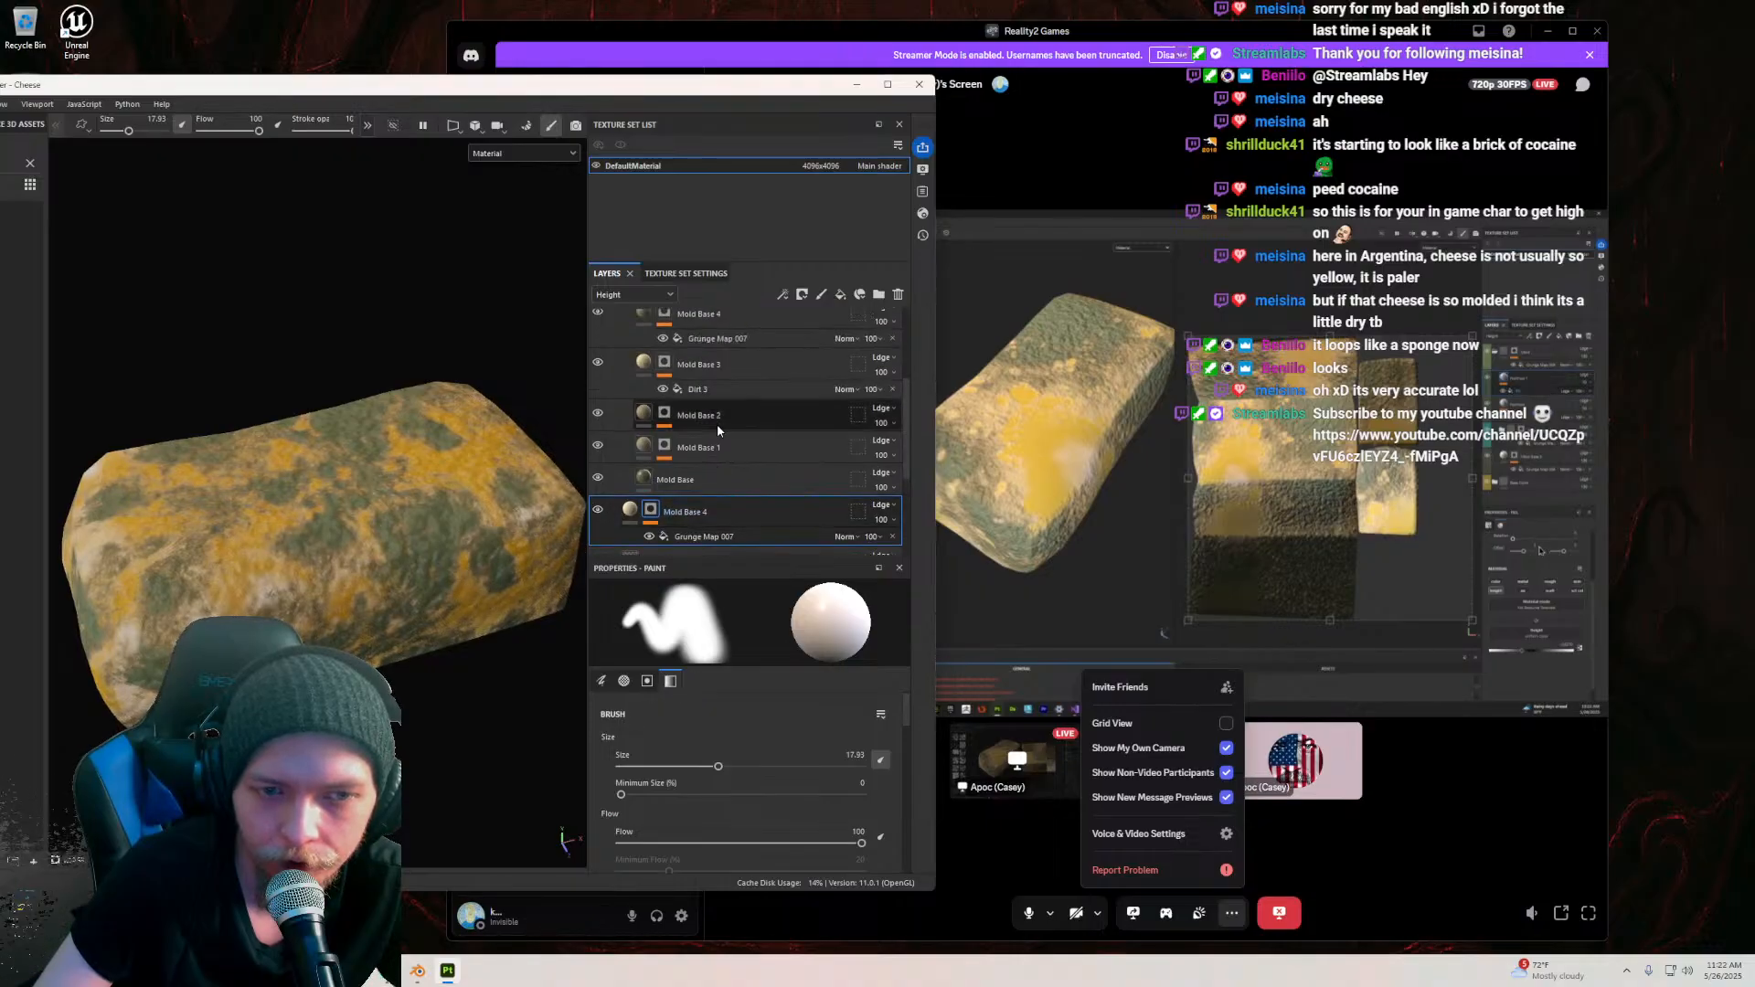
left_click(716, 429)
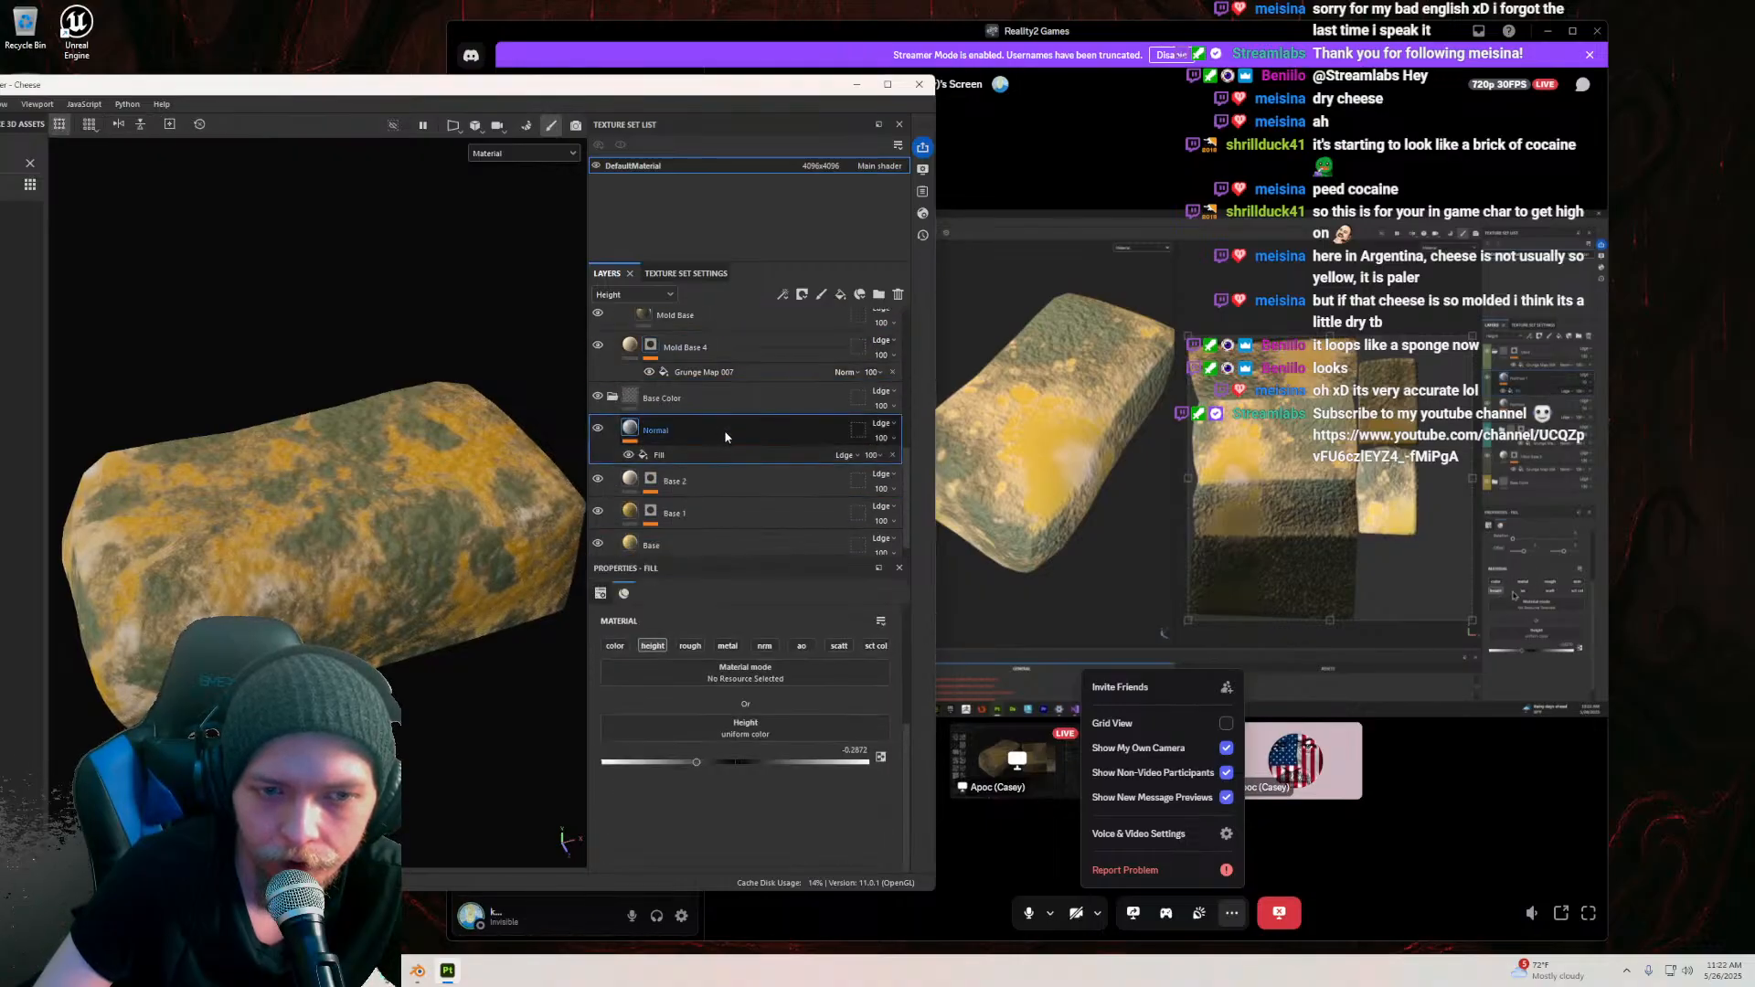
Step: Inspect the cheese surface up close and try to move the Normal layer out of the Base Color folder to just above it
left_click(601, 428)
scroll(507, 490, "up", 3)
left_click_drag(508, 490, 484, 582, "alt")
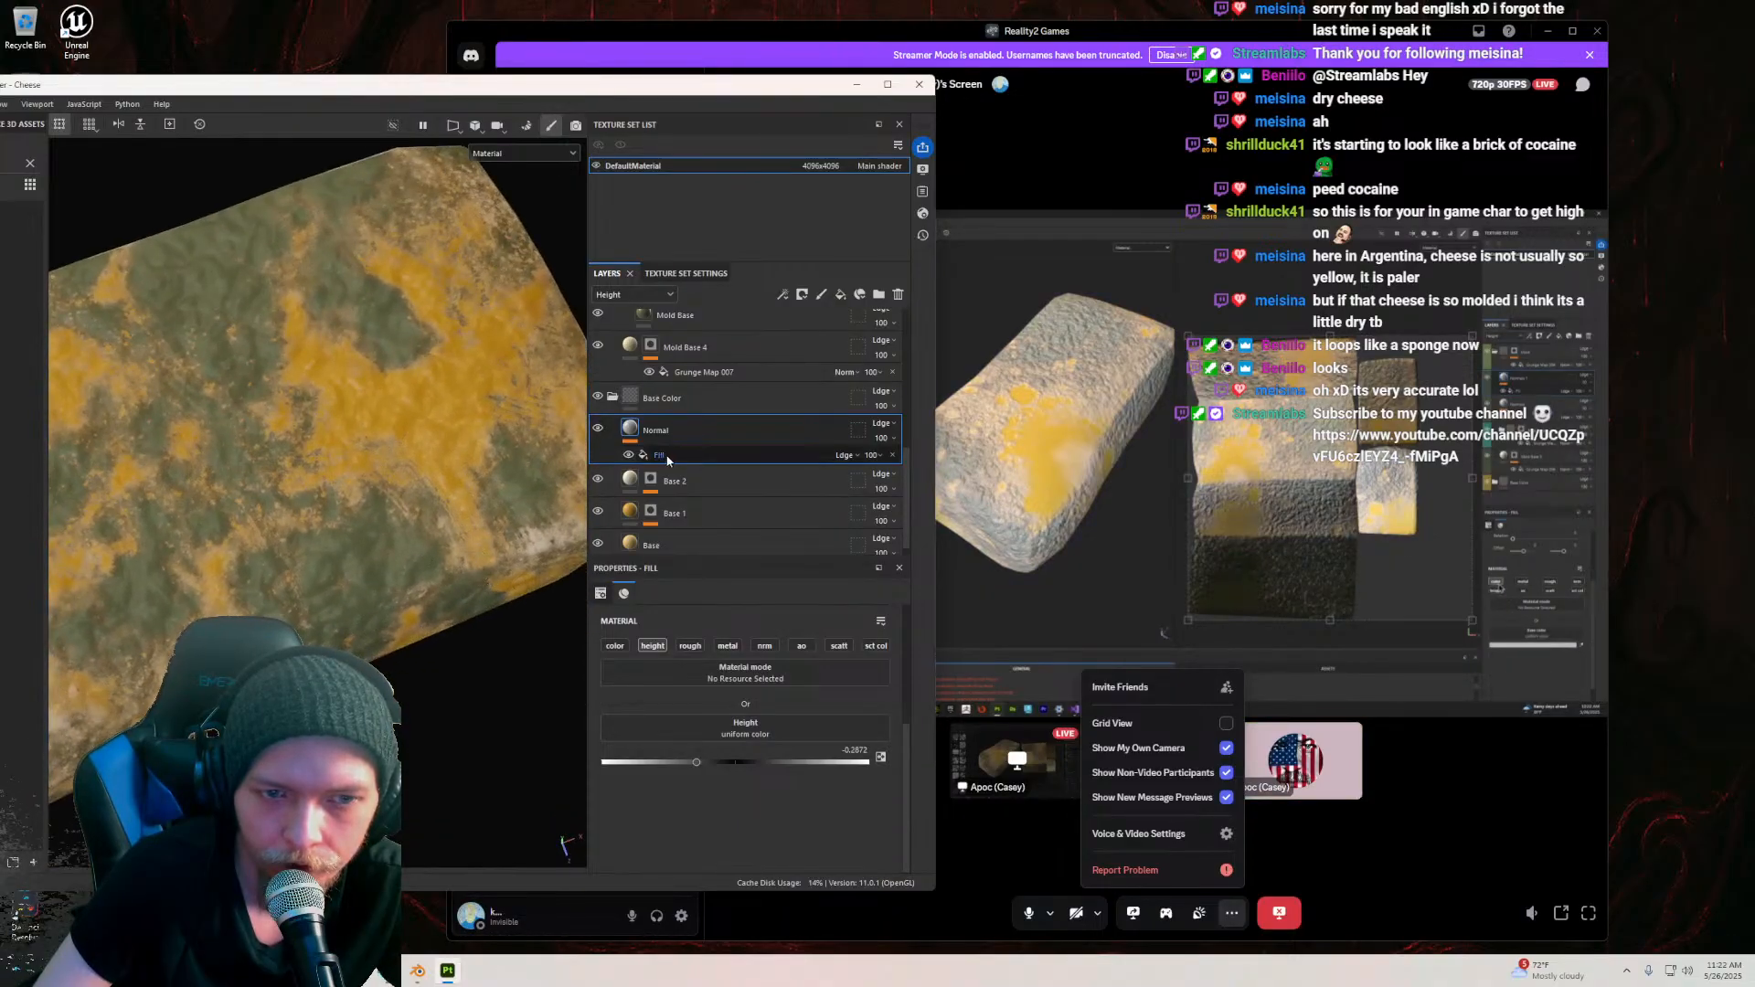
left_click_drag(699, 426, 704, 368)
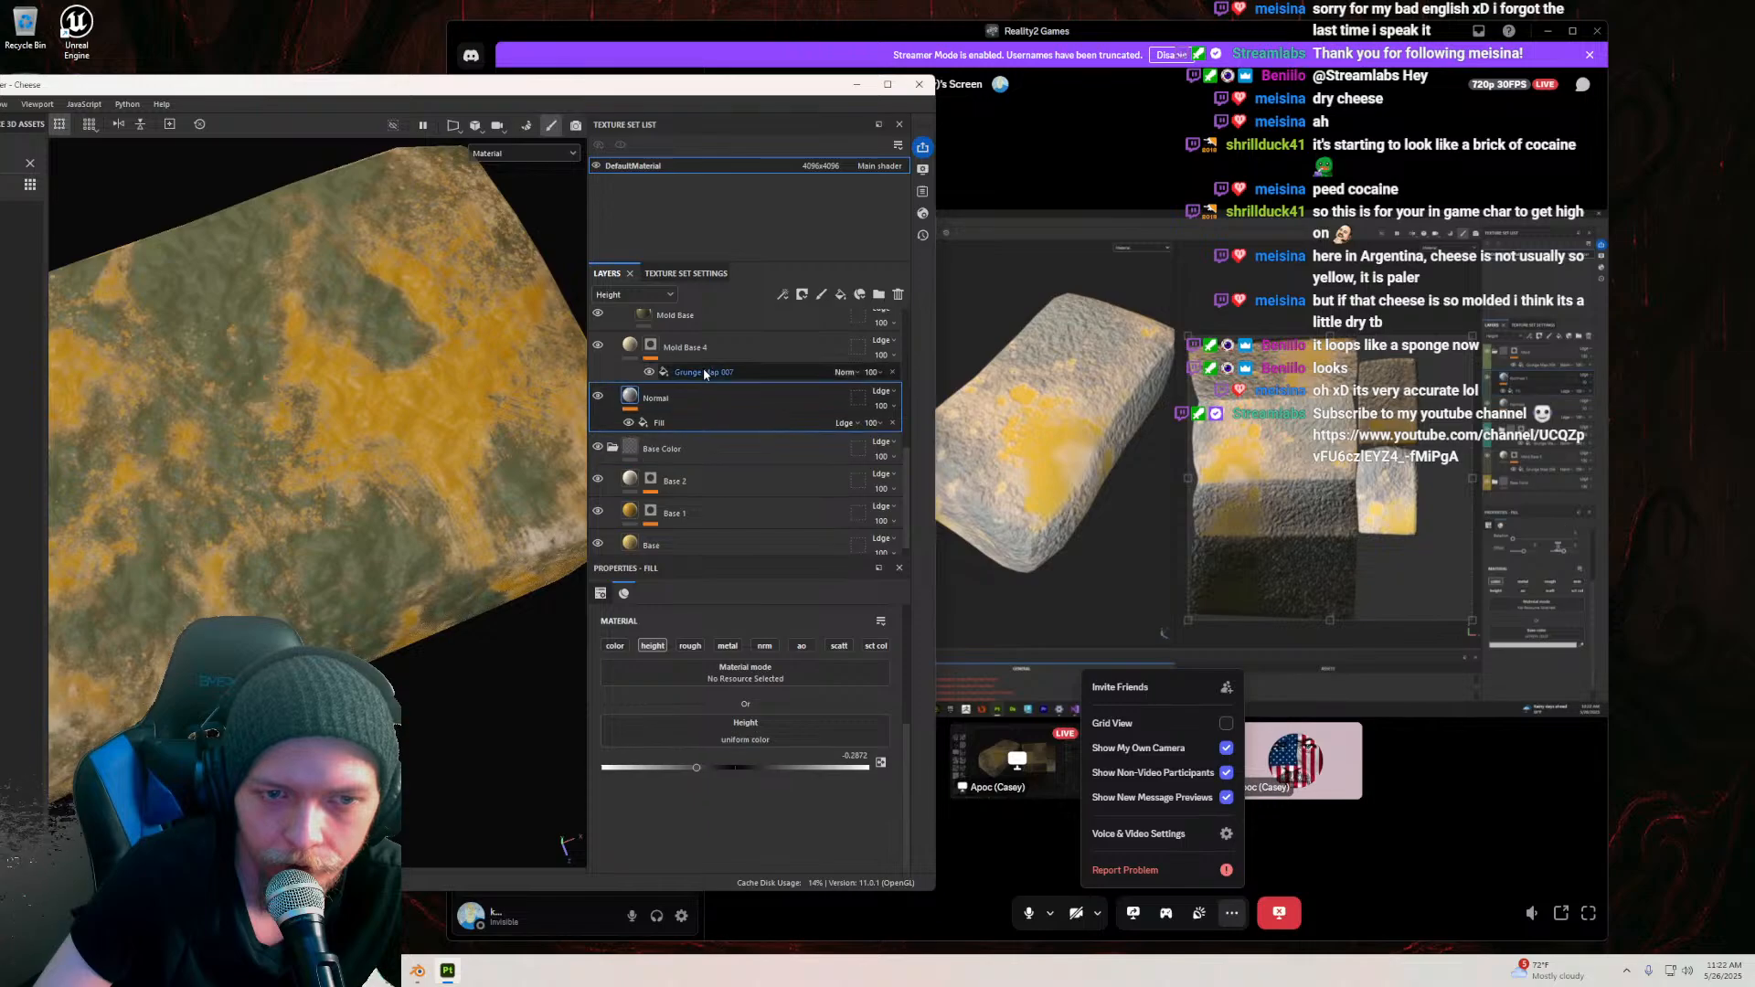
Step: Examine the Mold folder's Normal layer, its Fill effect and the mold layers inside MoldBaseColors
scroll(704, 384, "up", 3)
left_click(715, 454)
scroll(716, 453, "up", 3)
left_click(703, 378)
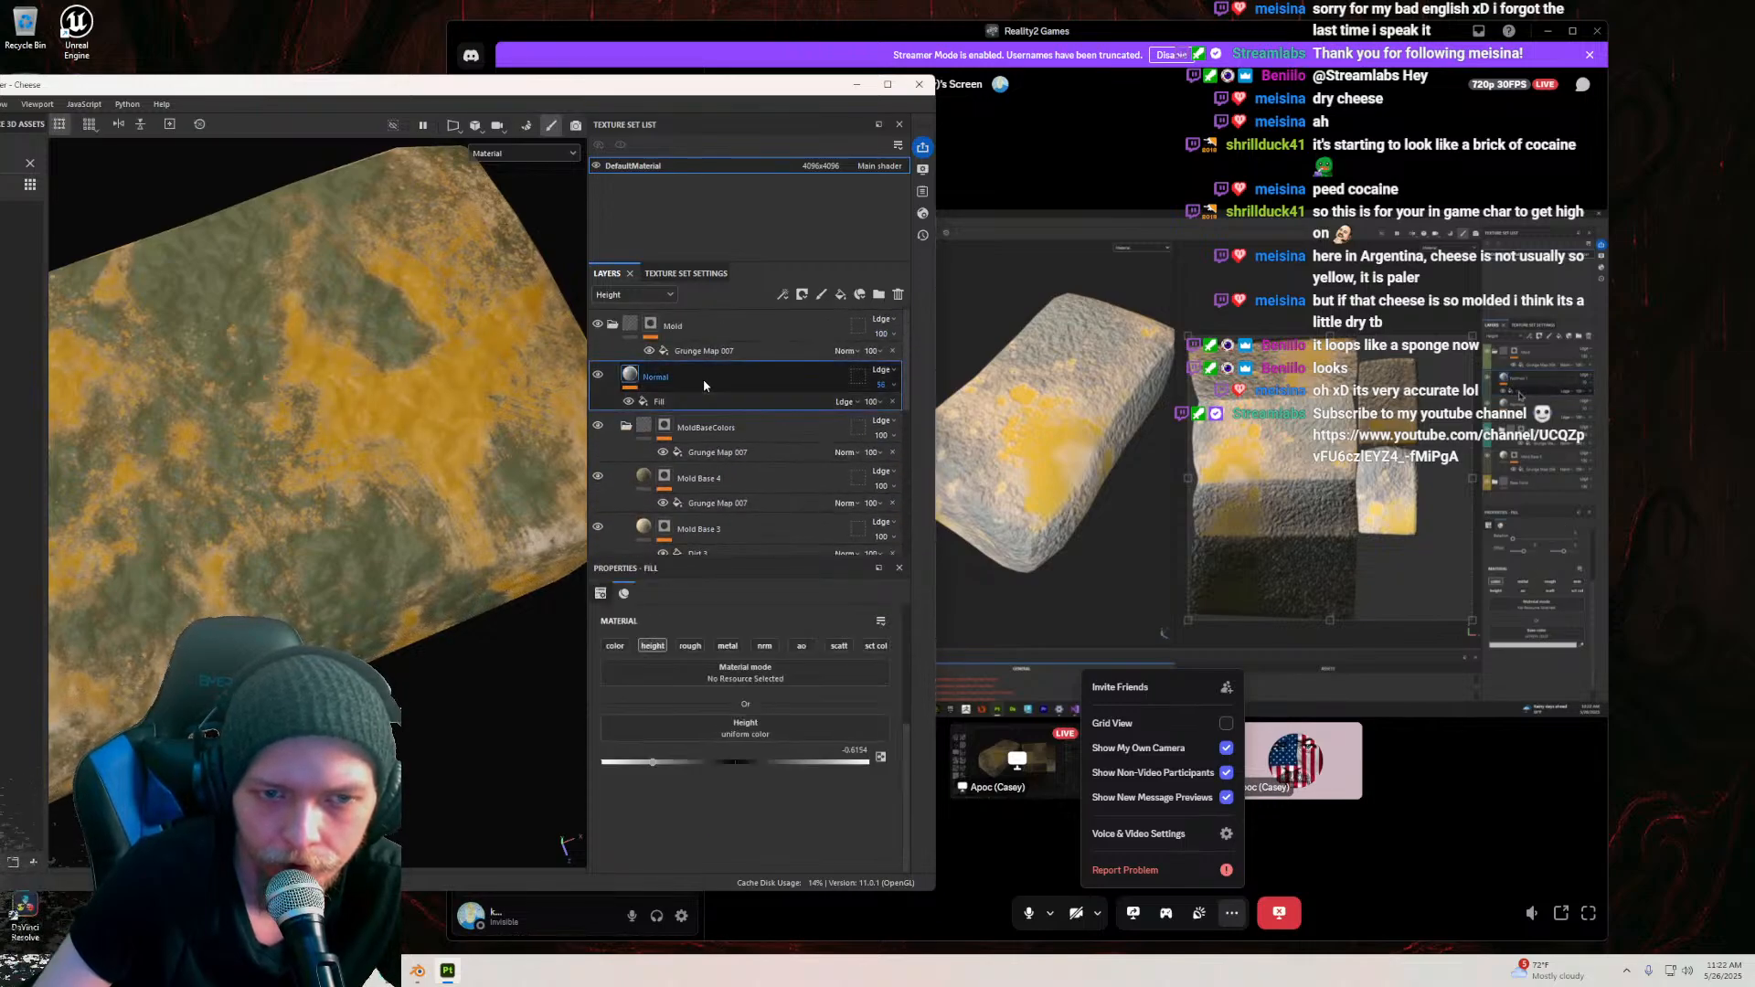
right_click(704, 380)
key("Escape")
scroll(695, 411, "down", 4)
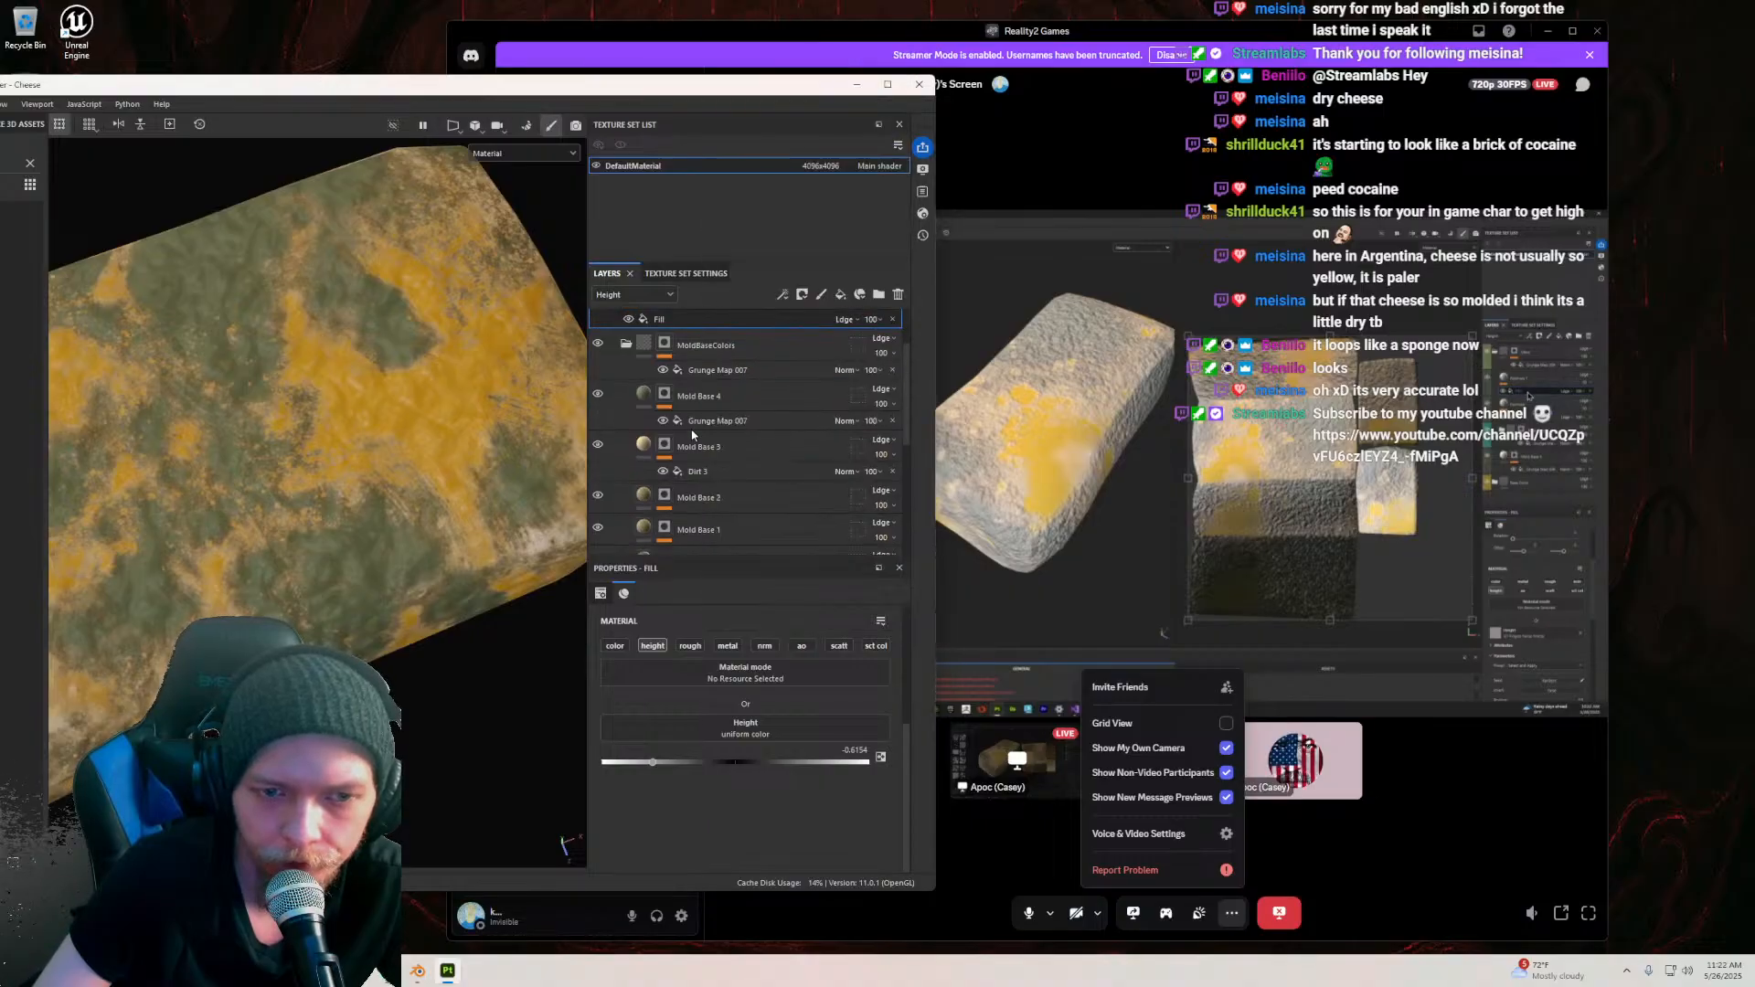
left_click(718, 488)
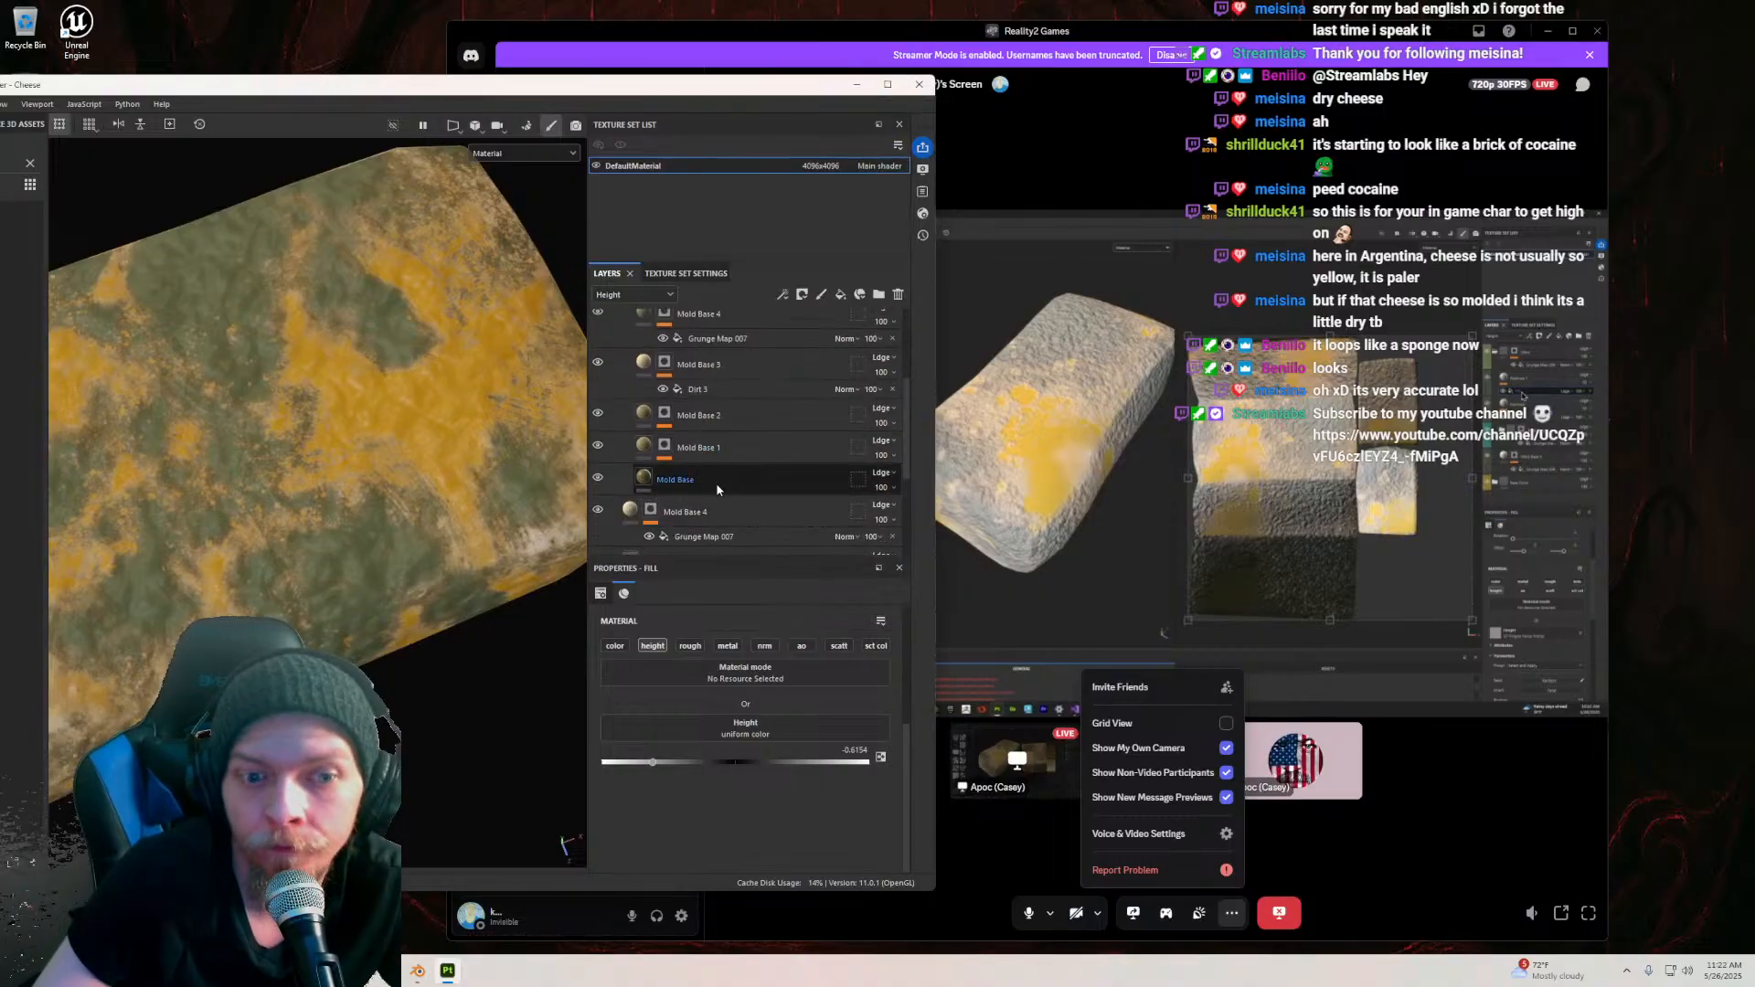
Step: Copy the Mold folder's Normal layer and paste the copy into MoldBaseColors above Mold Base 4
scroll(718, 457, "up", 4)
left_click(715, 378)
right_click(715, 378)
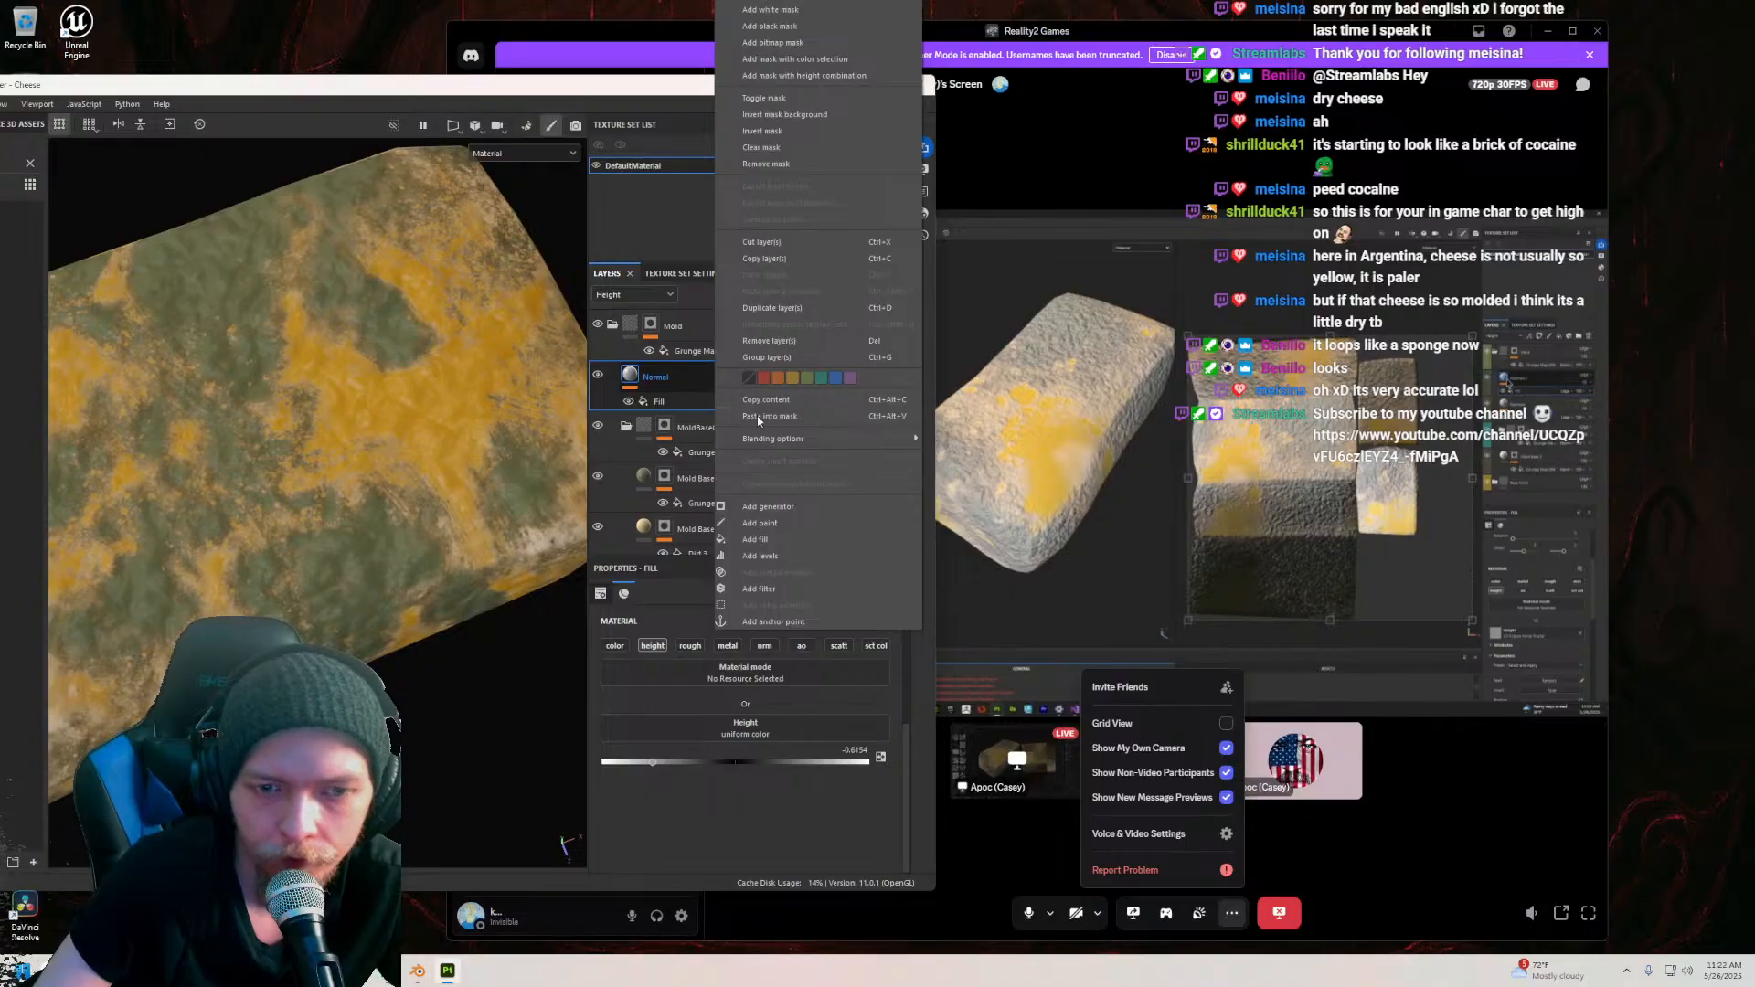
left_click(766, 258)
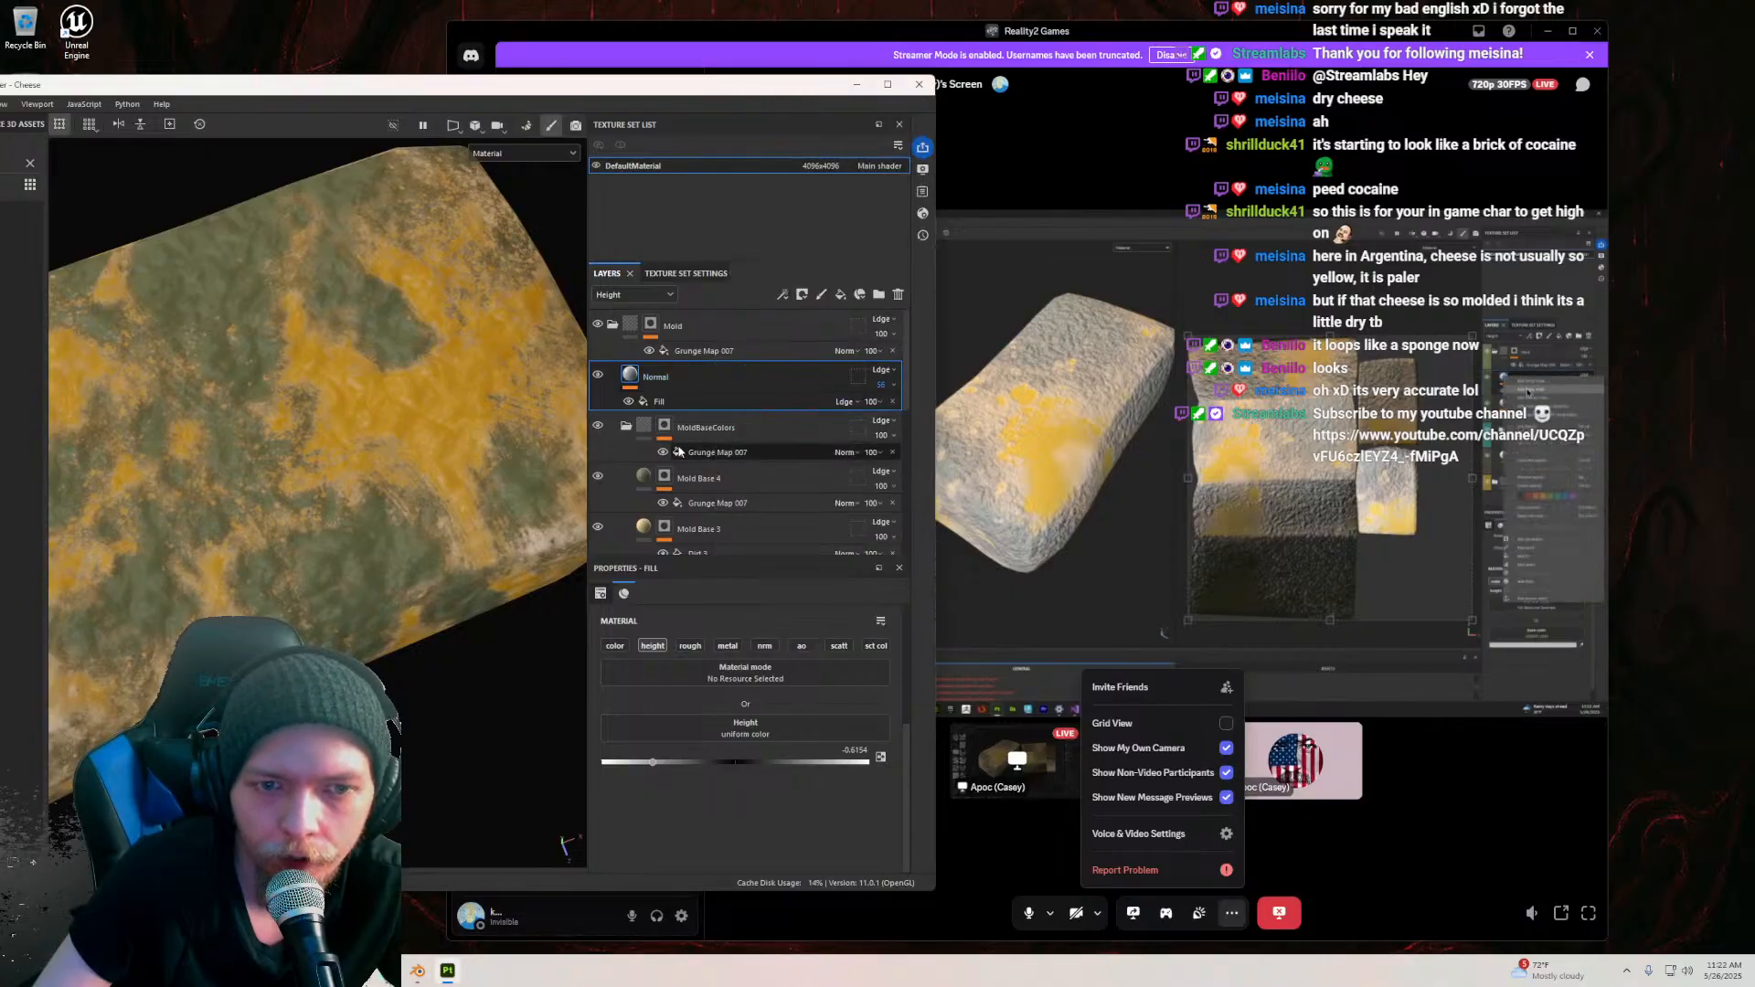
scroll(695, 413, "down", 2)
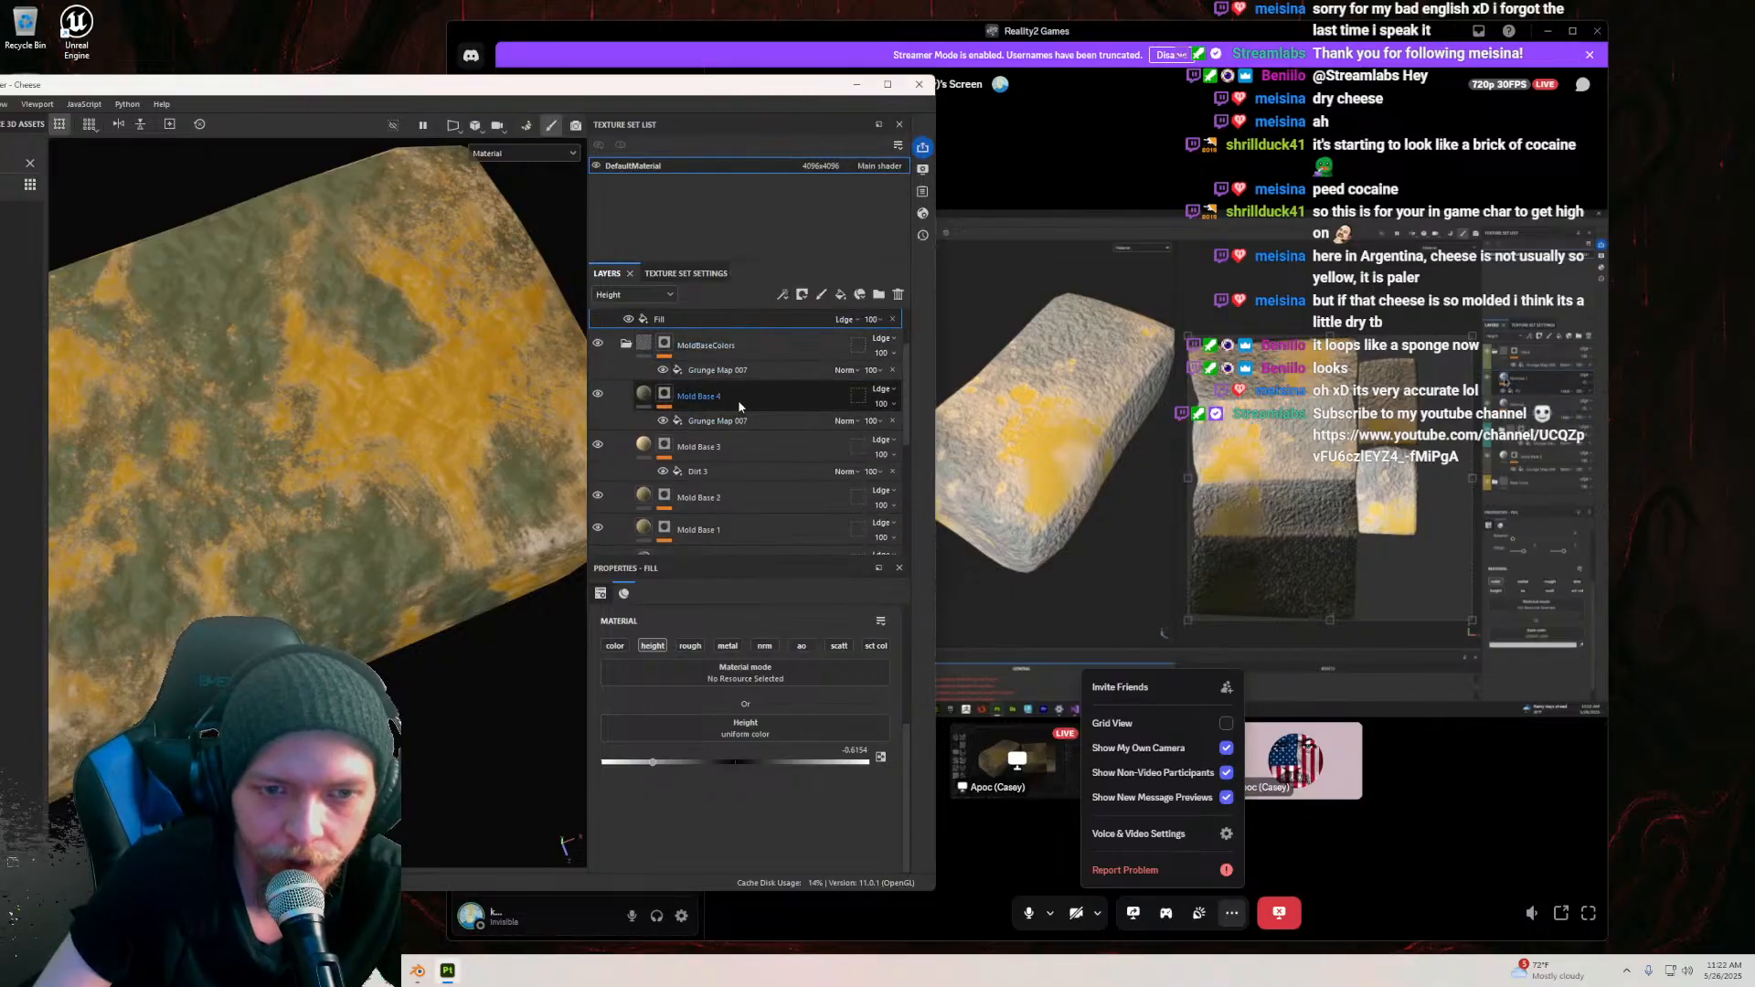
left_click(738, 398)
key("ctrl+v")
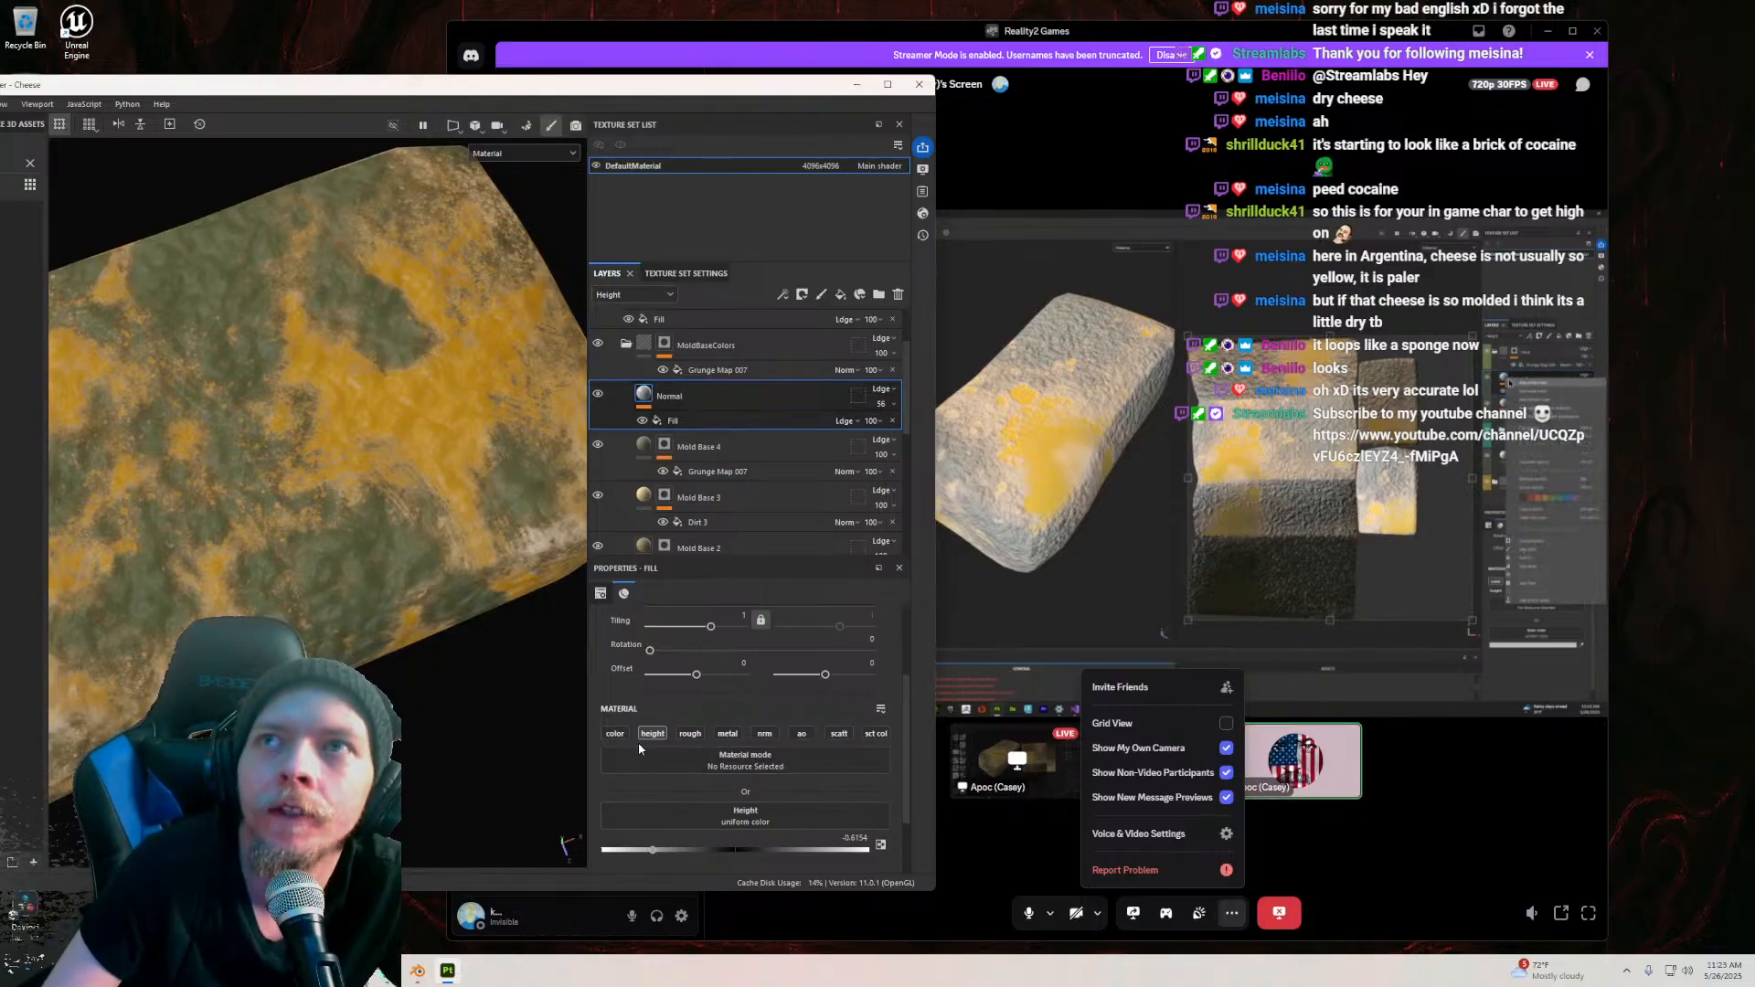
Step: Add a black mask to the copied Normal layer in MoldBaseColors and check the cheese surface
right_click(661, 395)
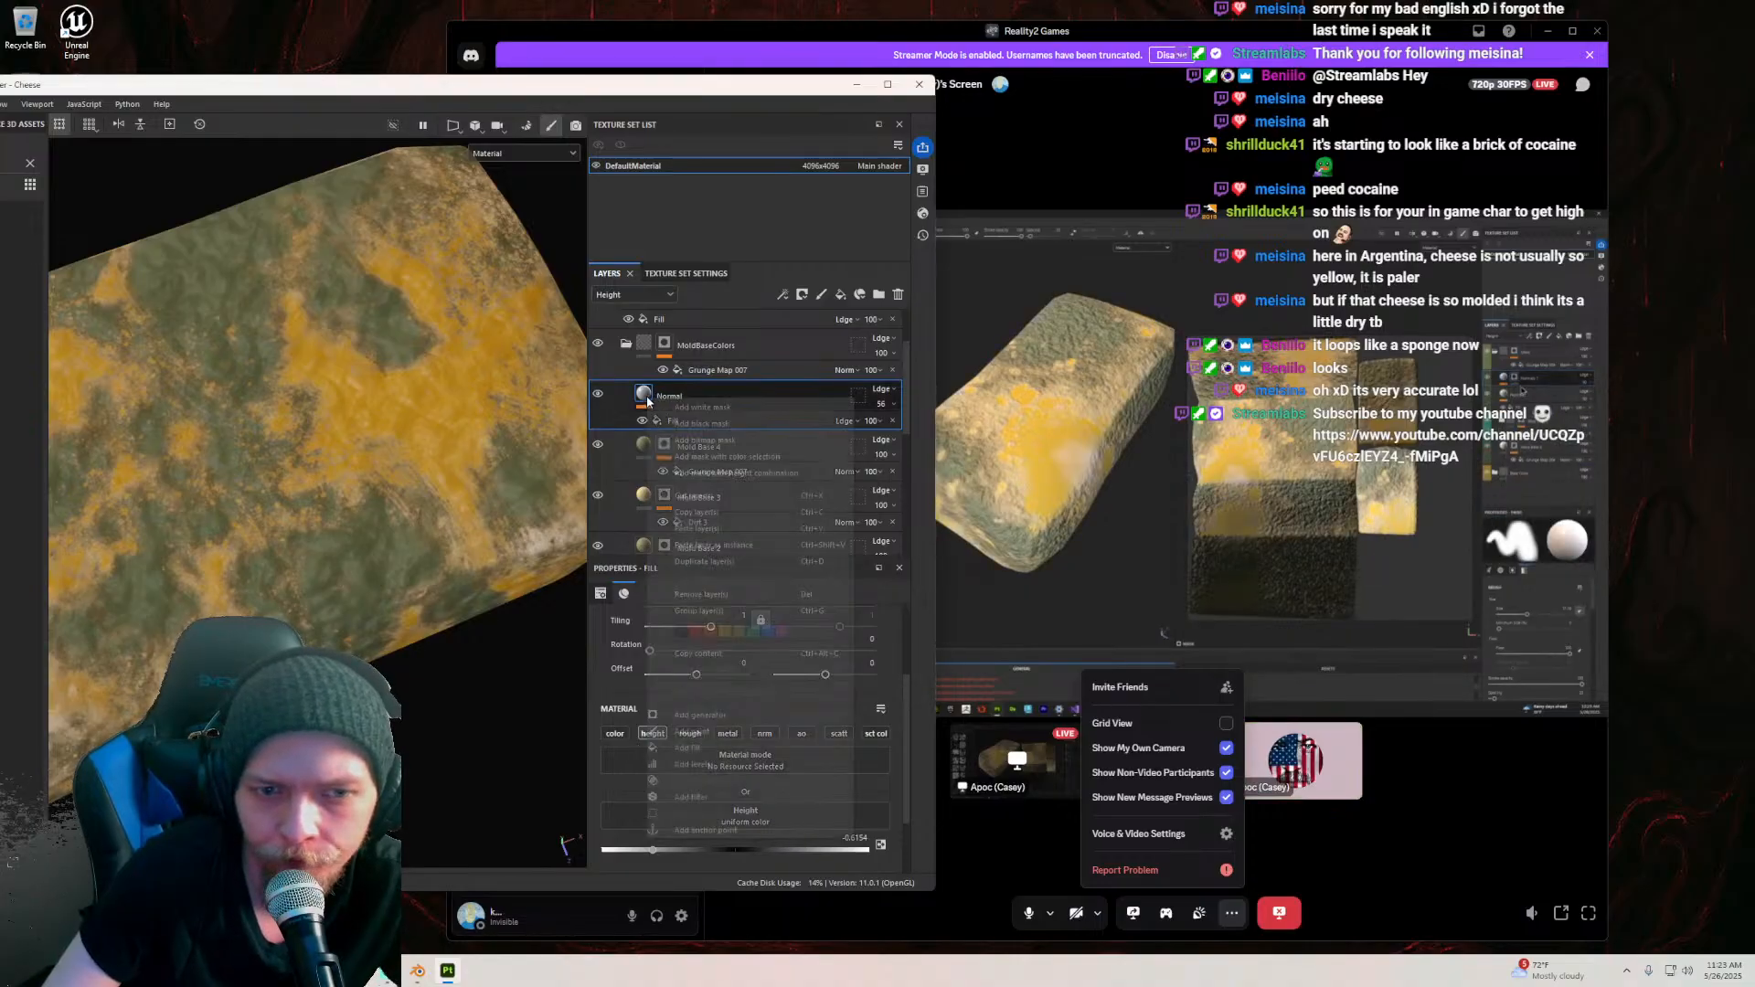
left_click(704, 434)
scroll(374, 498, "down", 2)
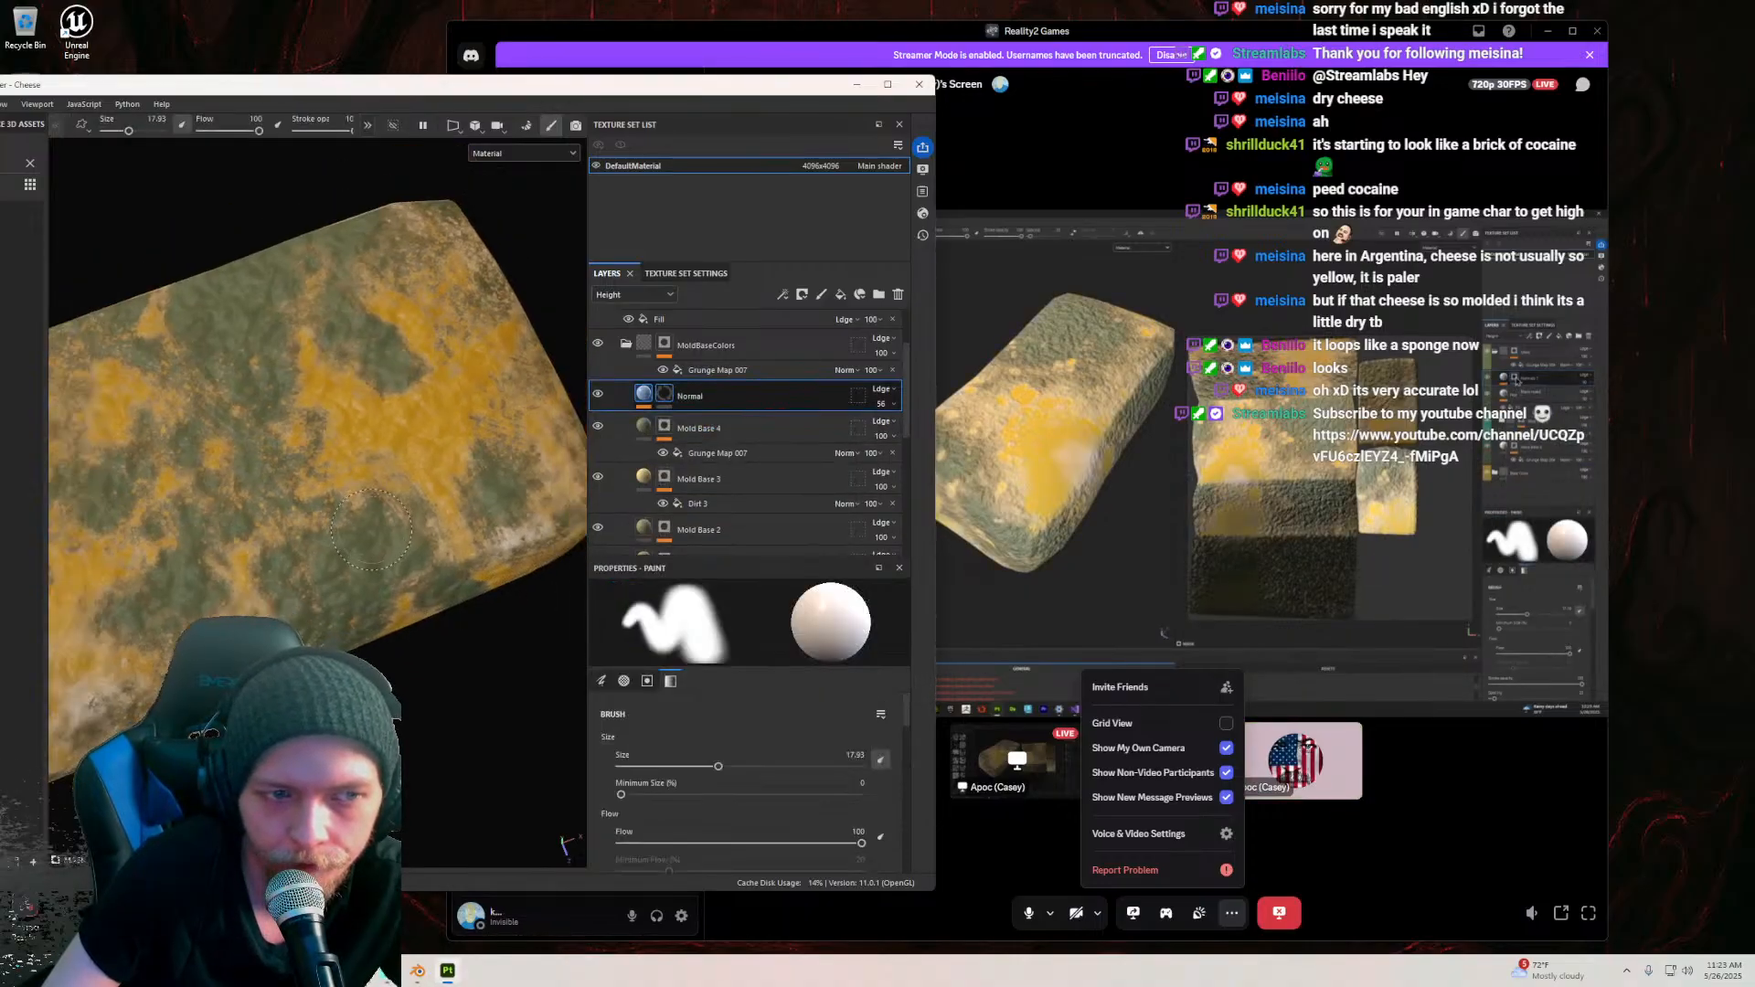
left_click_drag(388, 490, 374, 497, "alt")
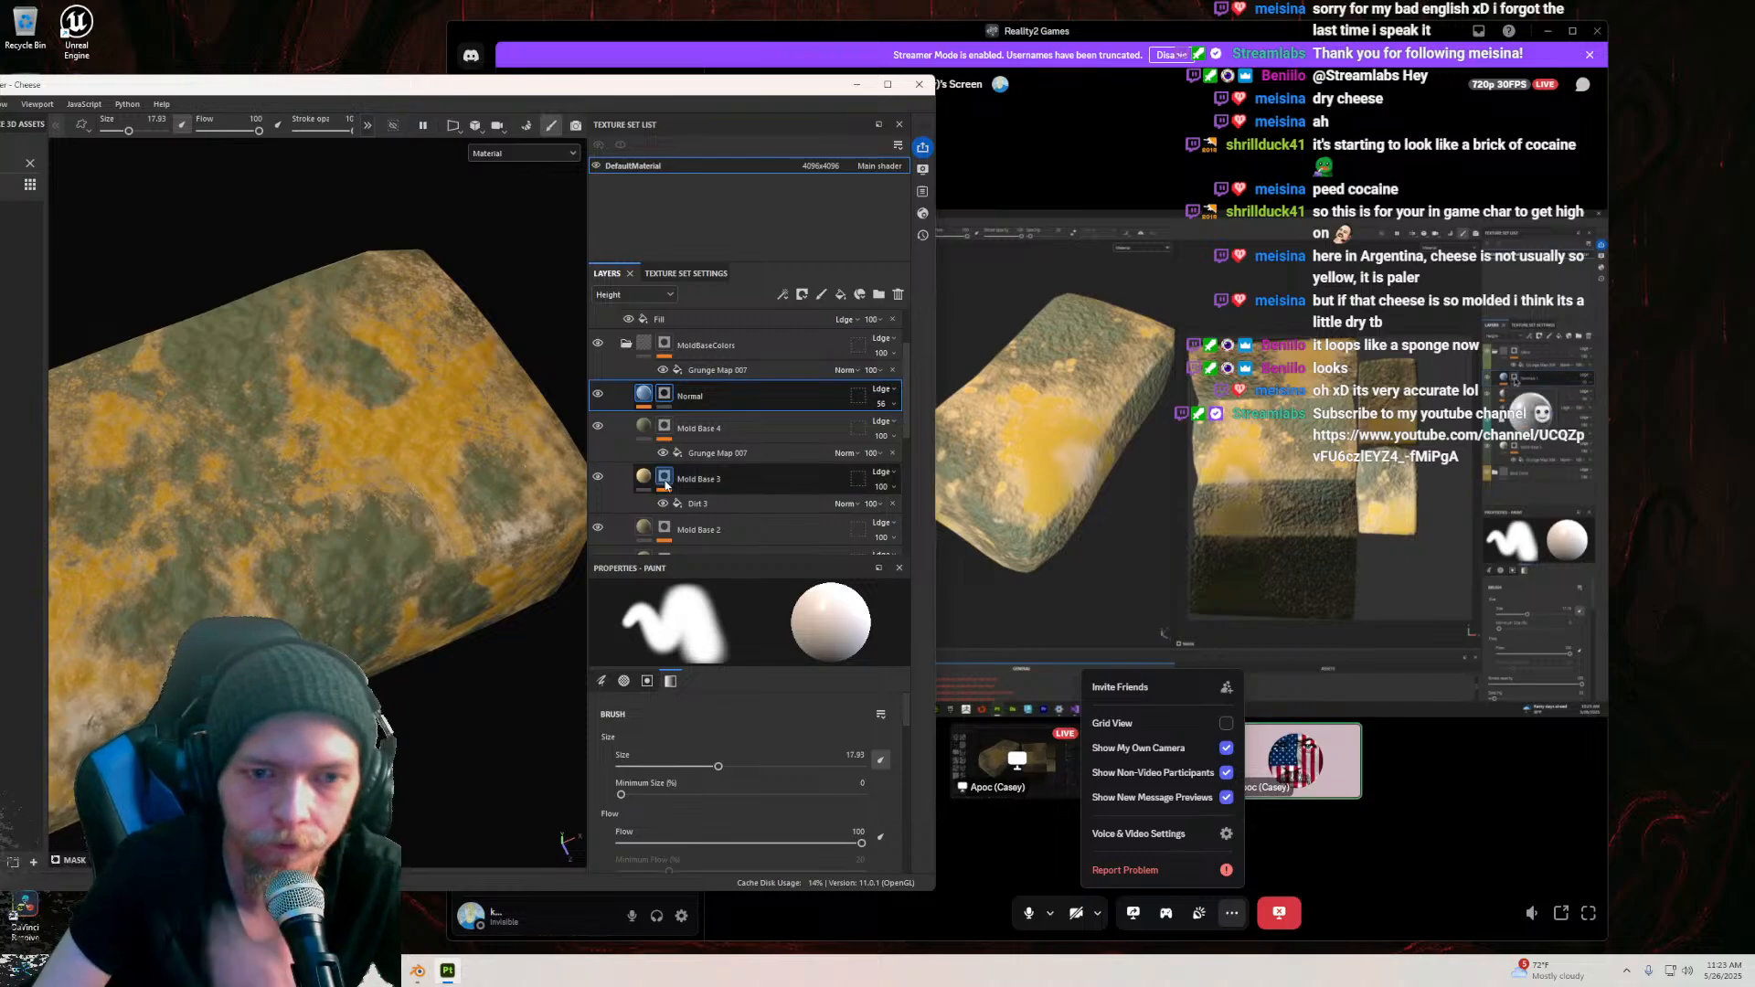
Step: Examine the new Normal mask's options, the mold layers beneath it, and the Mold Base 4 mask directly above the Base Color folder
right_click(664, 397)
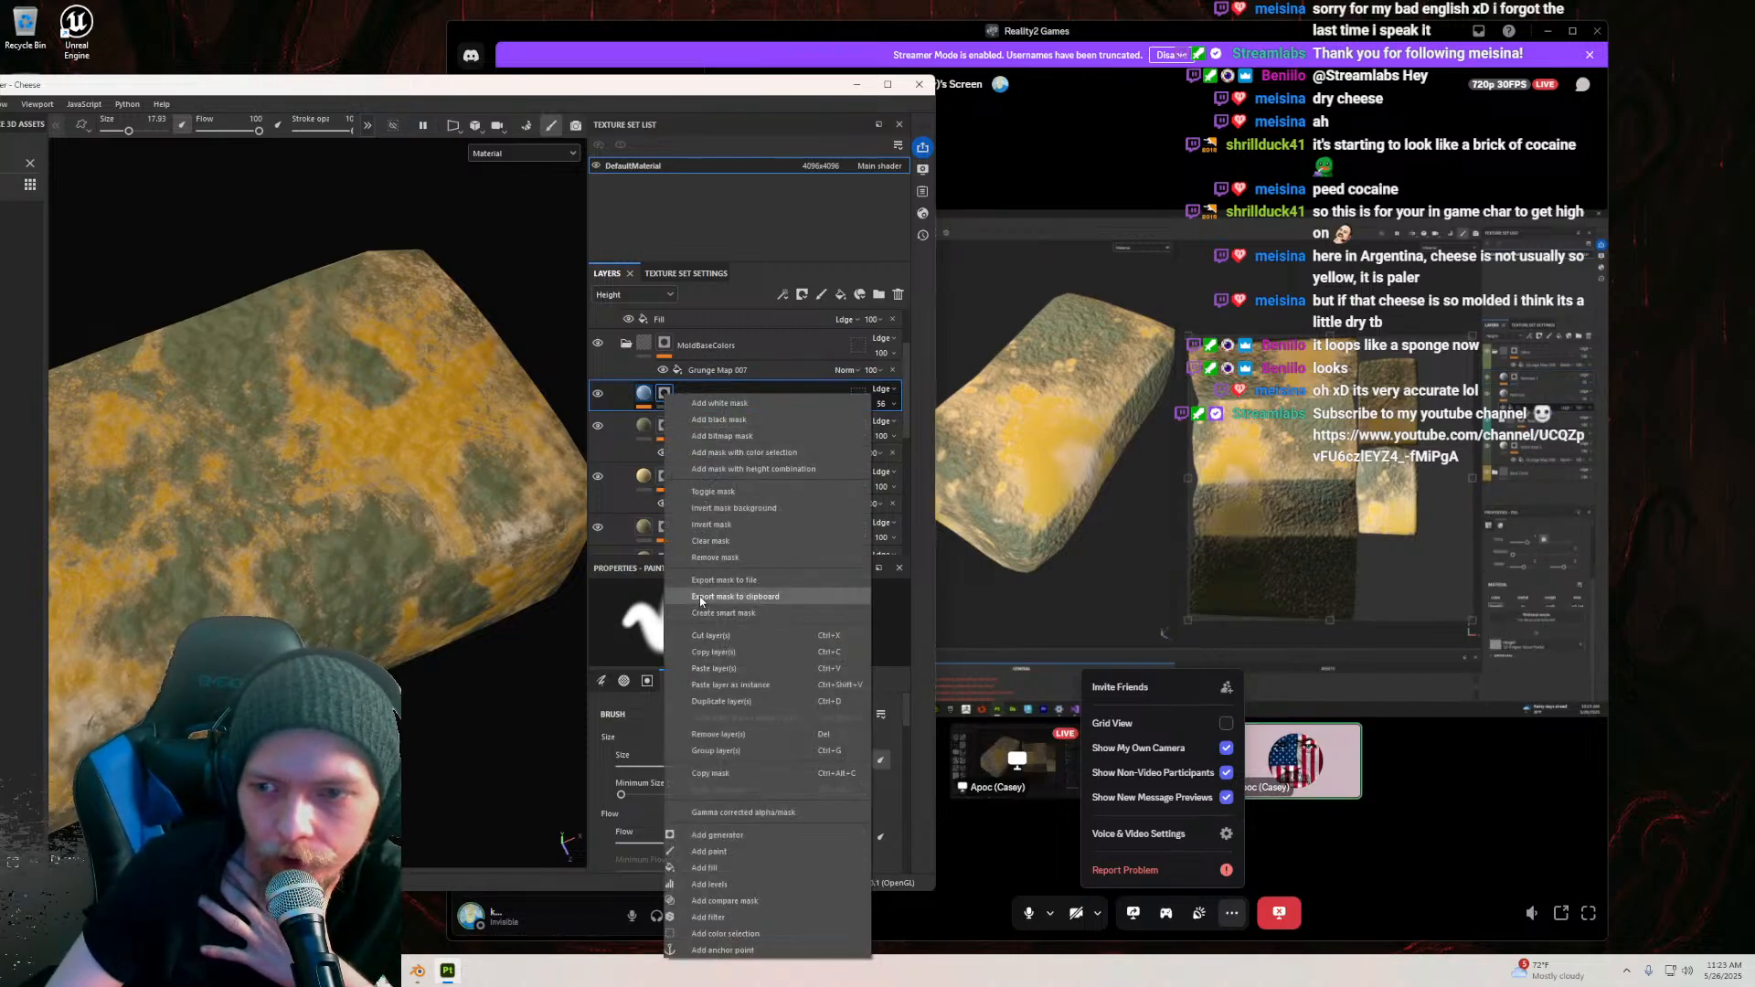
left_click(667, 435)
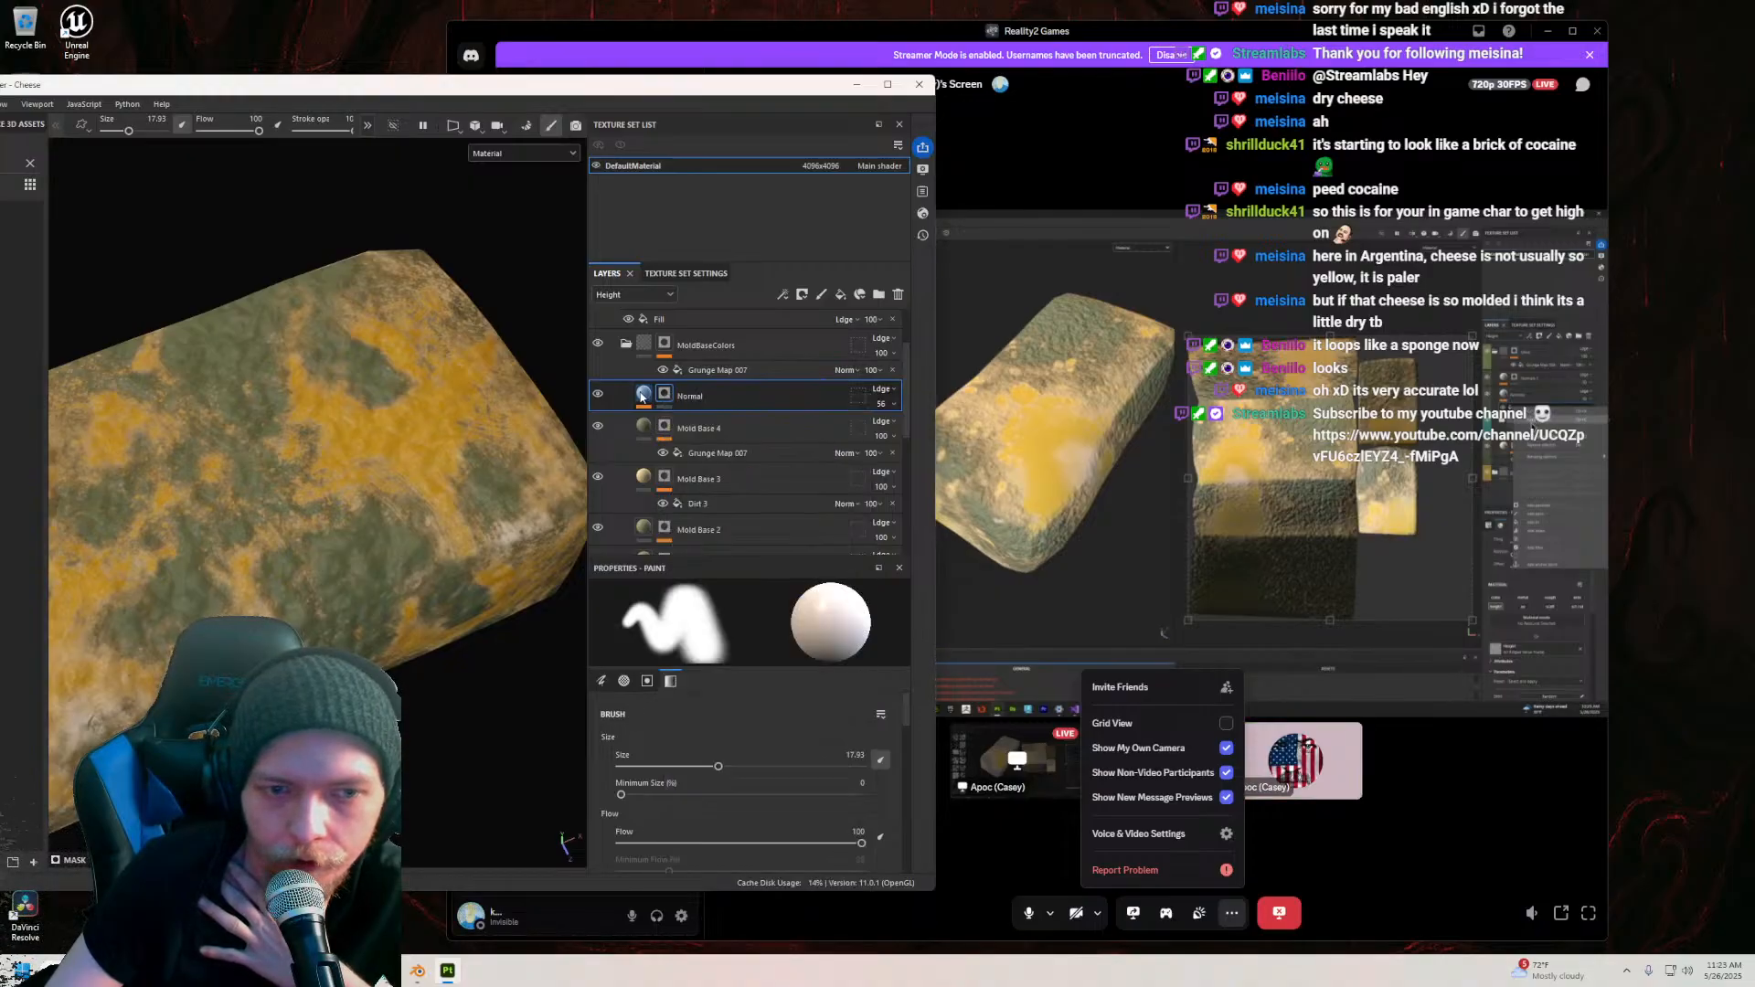
scroll(695, 447, "down", 3)
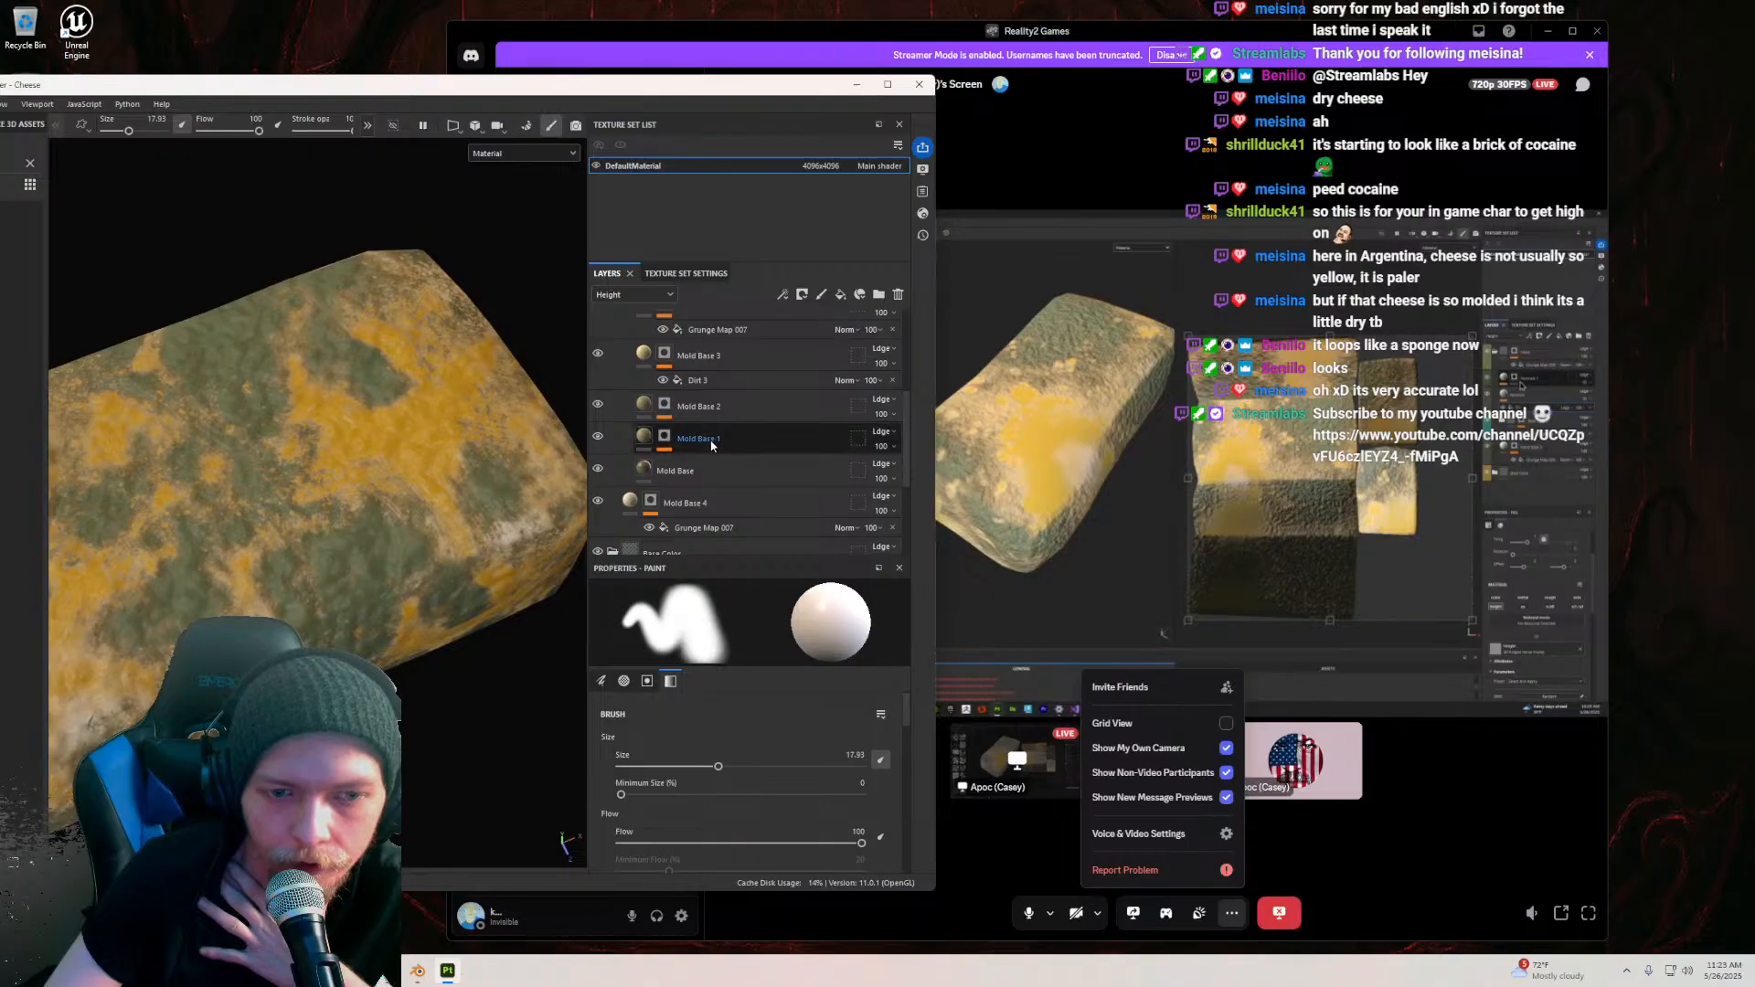
scroll(725, 429, "up", 1)
scroll(726, 433, "down", 2)
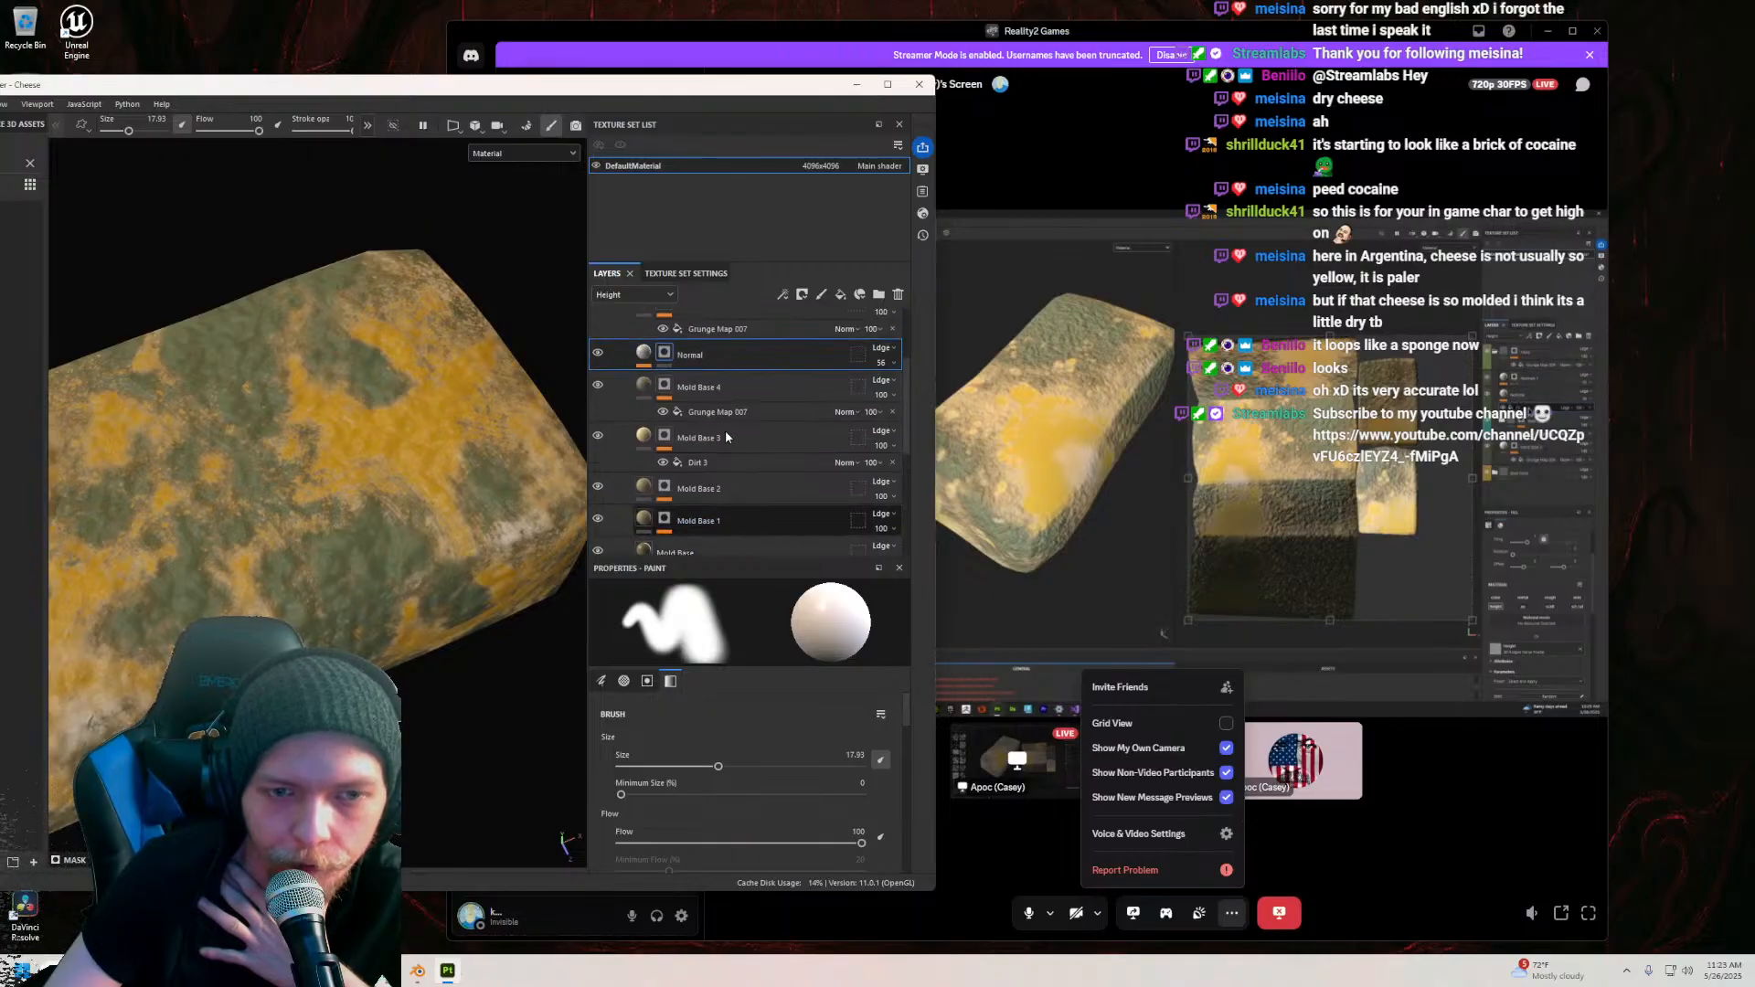
left_click(728, 430)
left_click(707, 456)
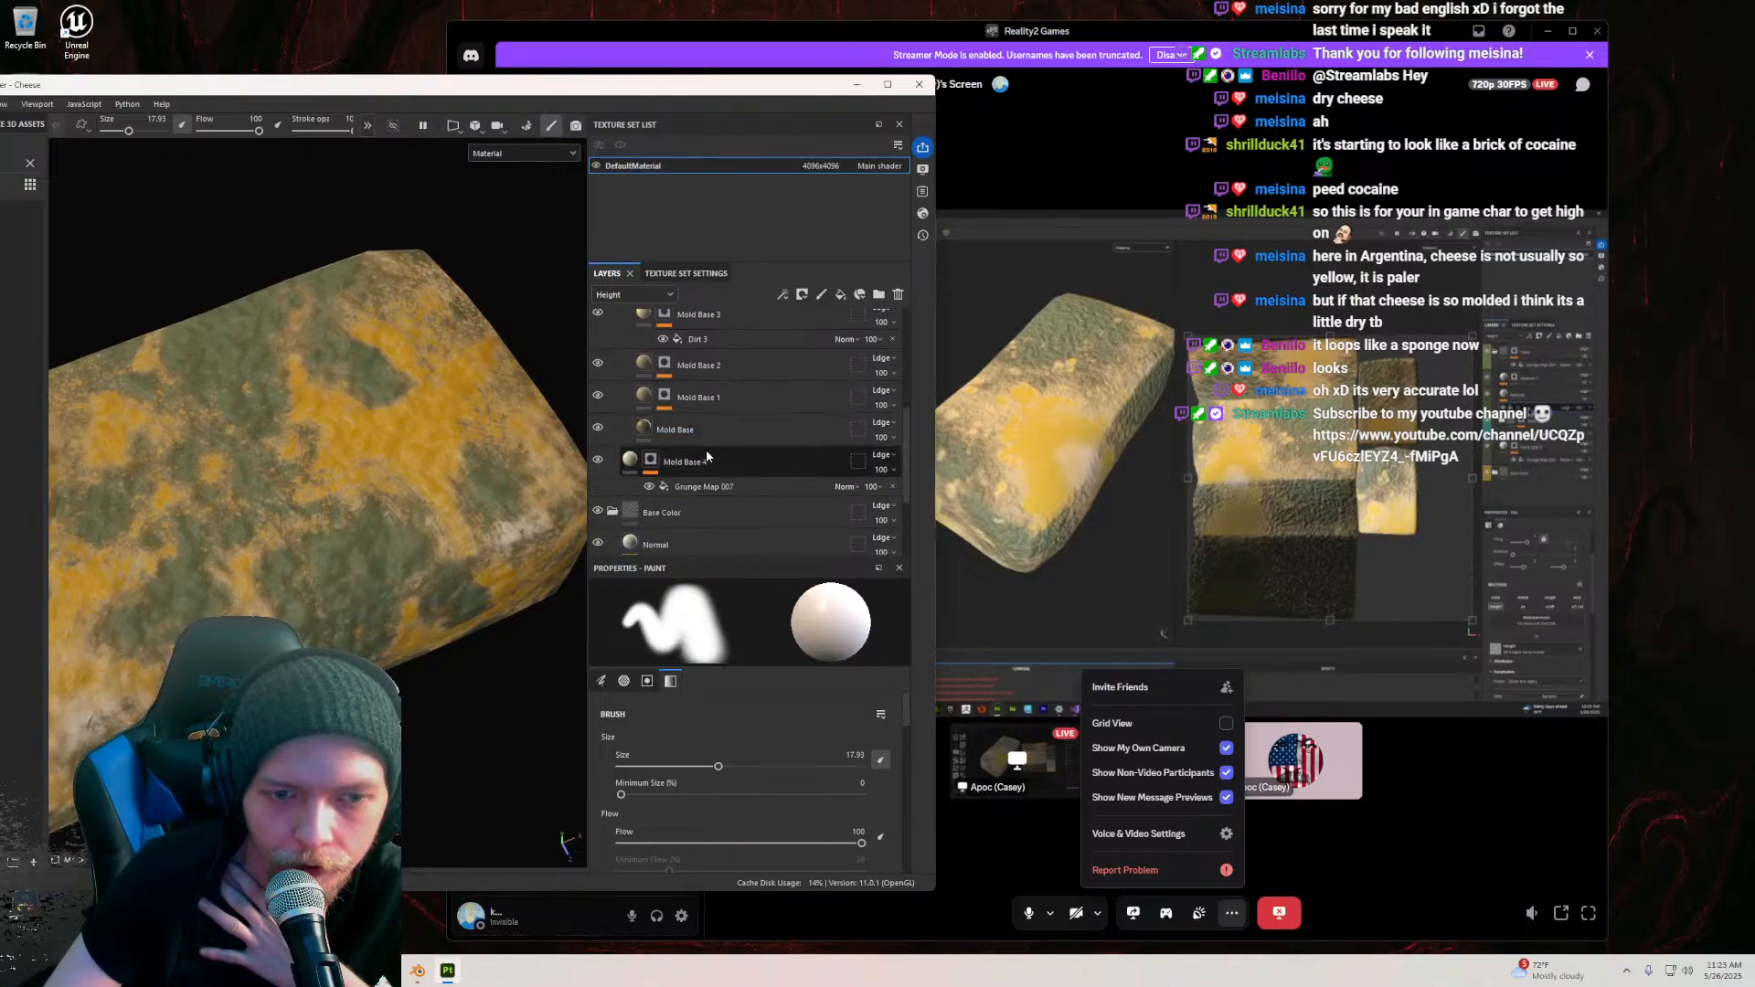
scroll(735, 458, "up", 3)
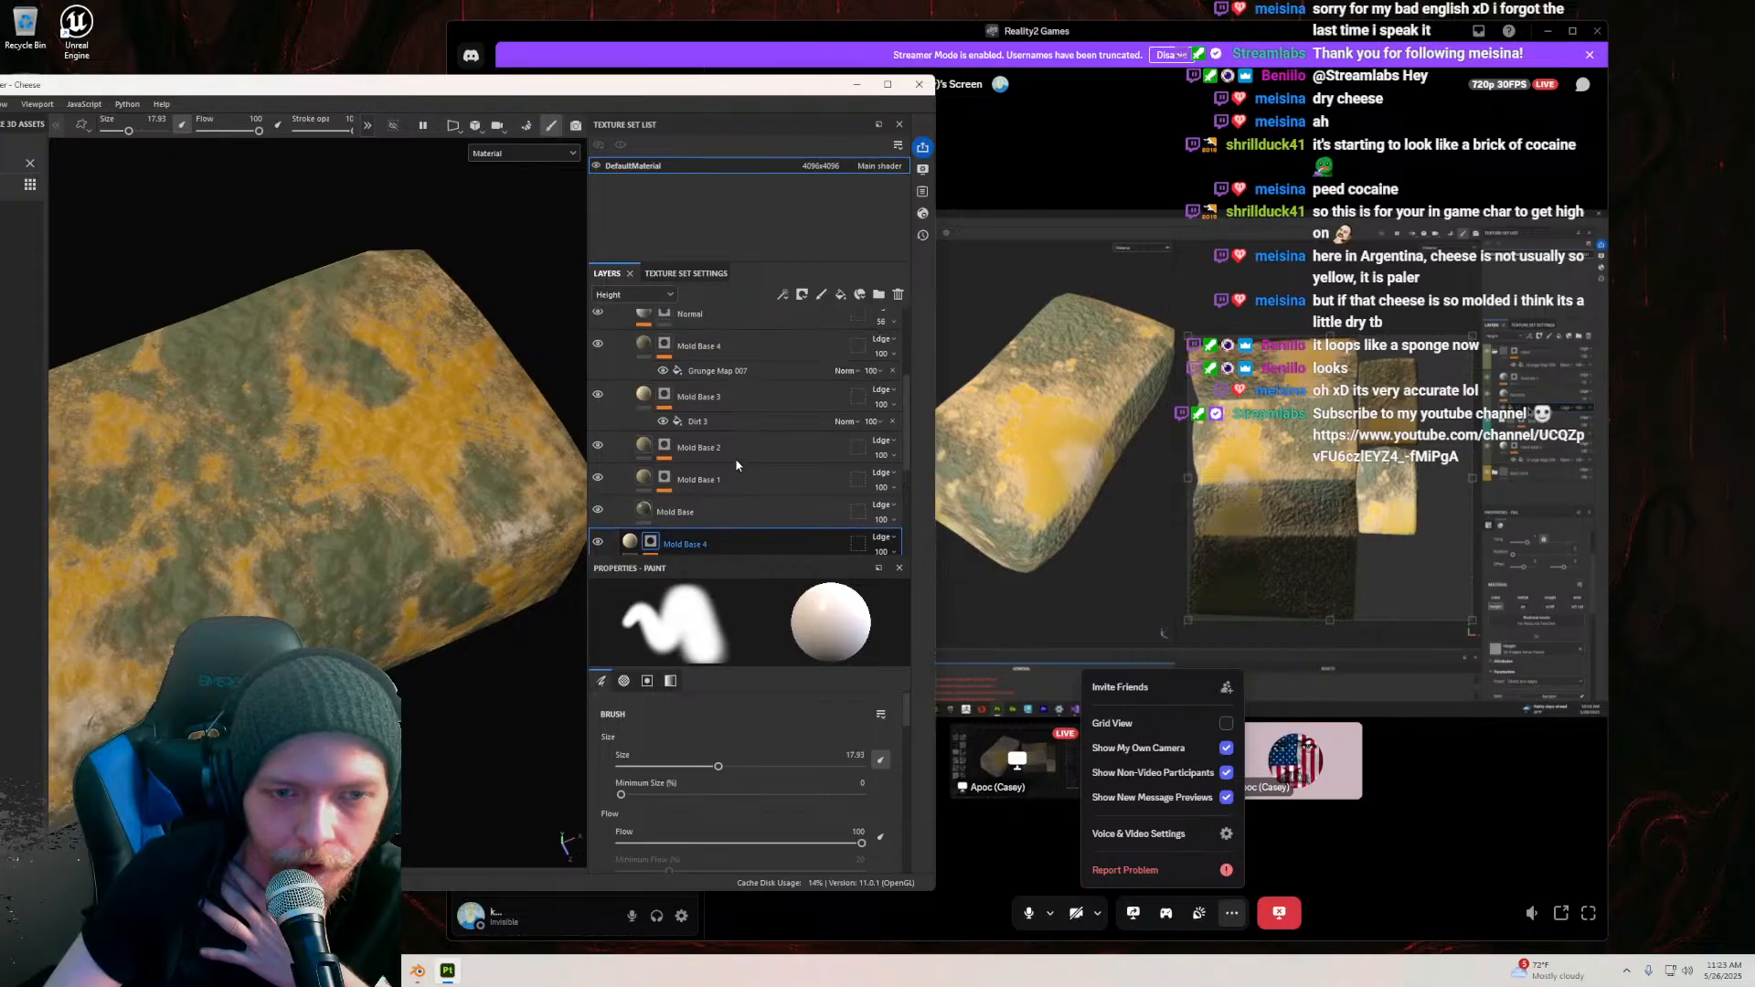
scroll(736, 465, "down", 3)
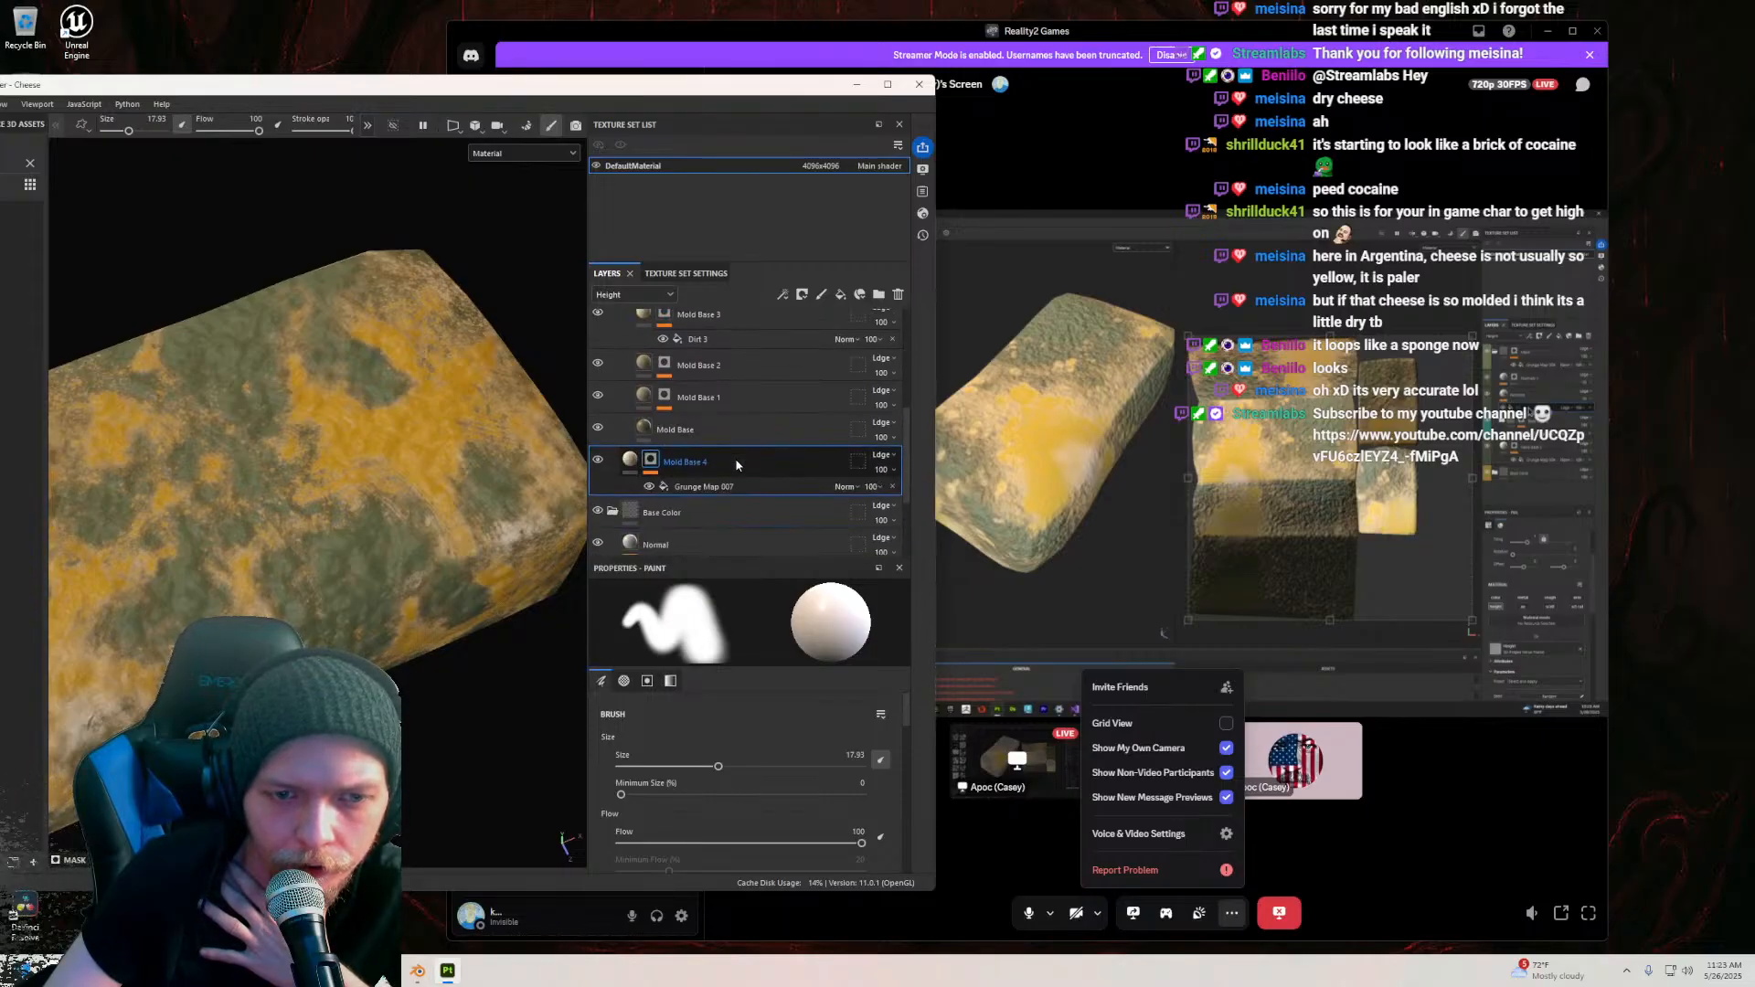
scroll(736, 465, "up", 4)
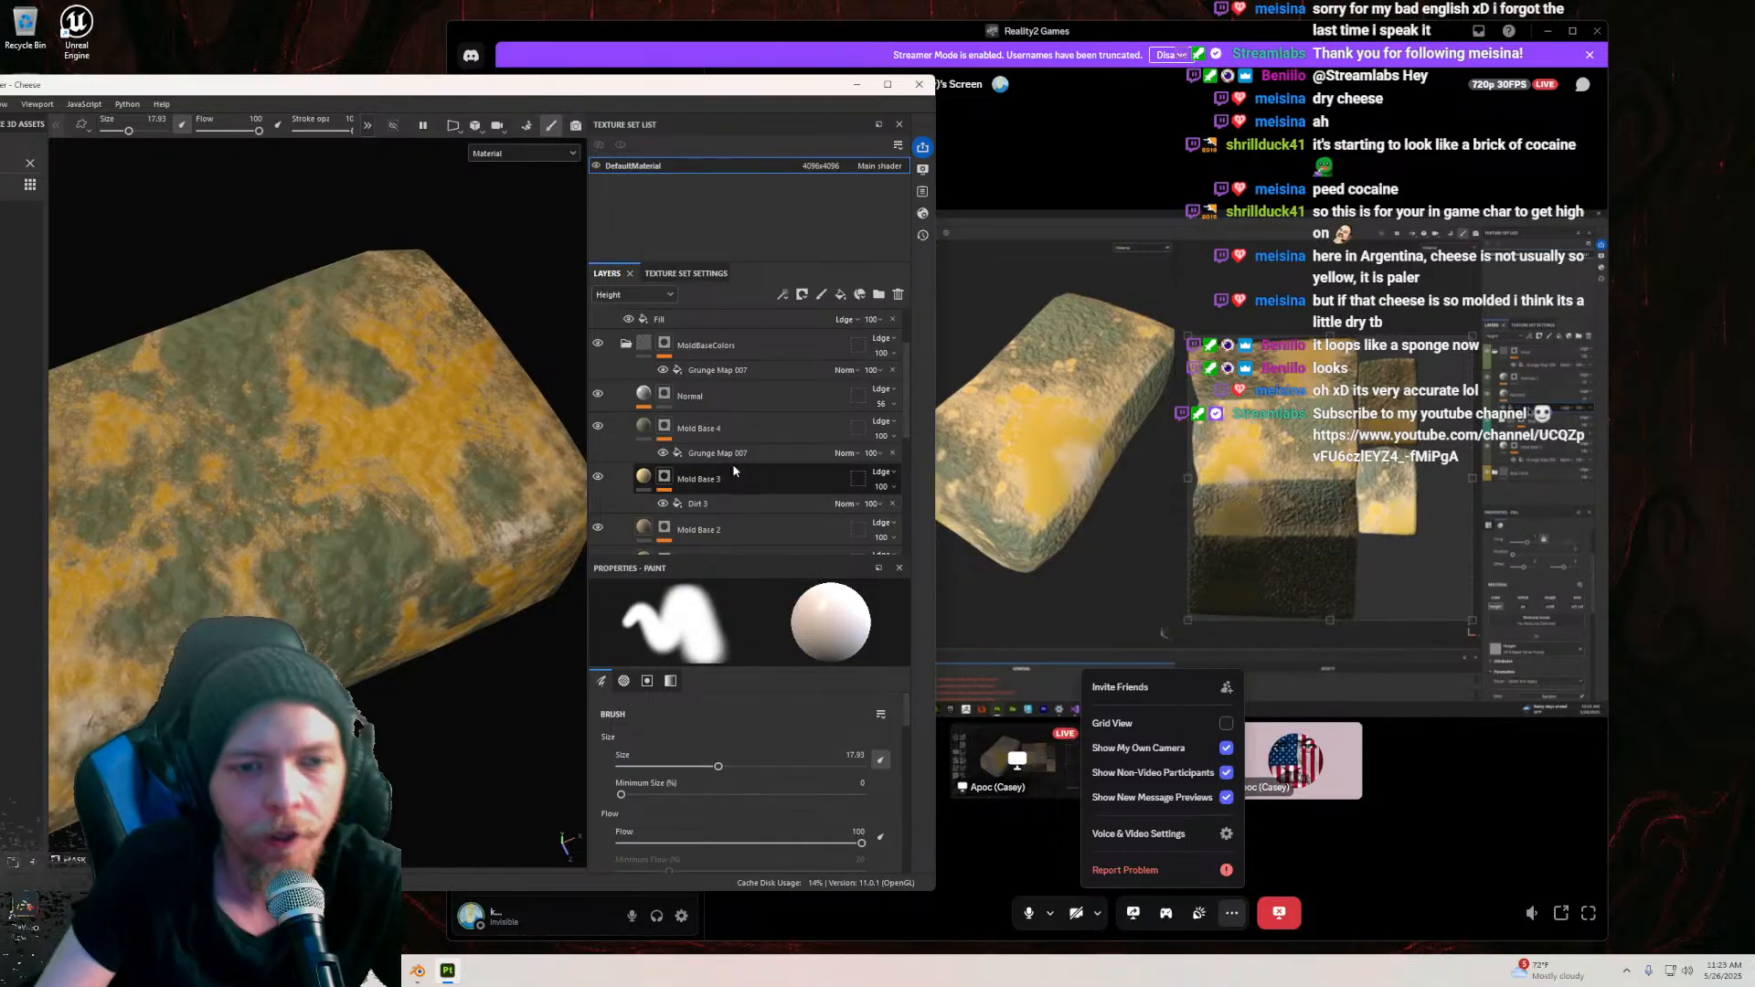
scroll(728, 448, "down", 3)
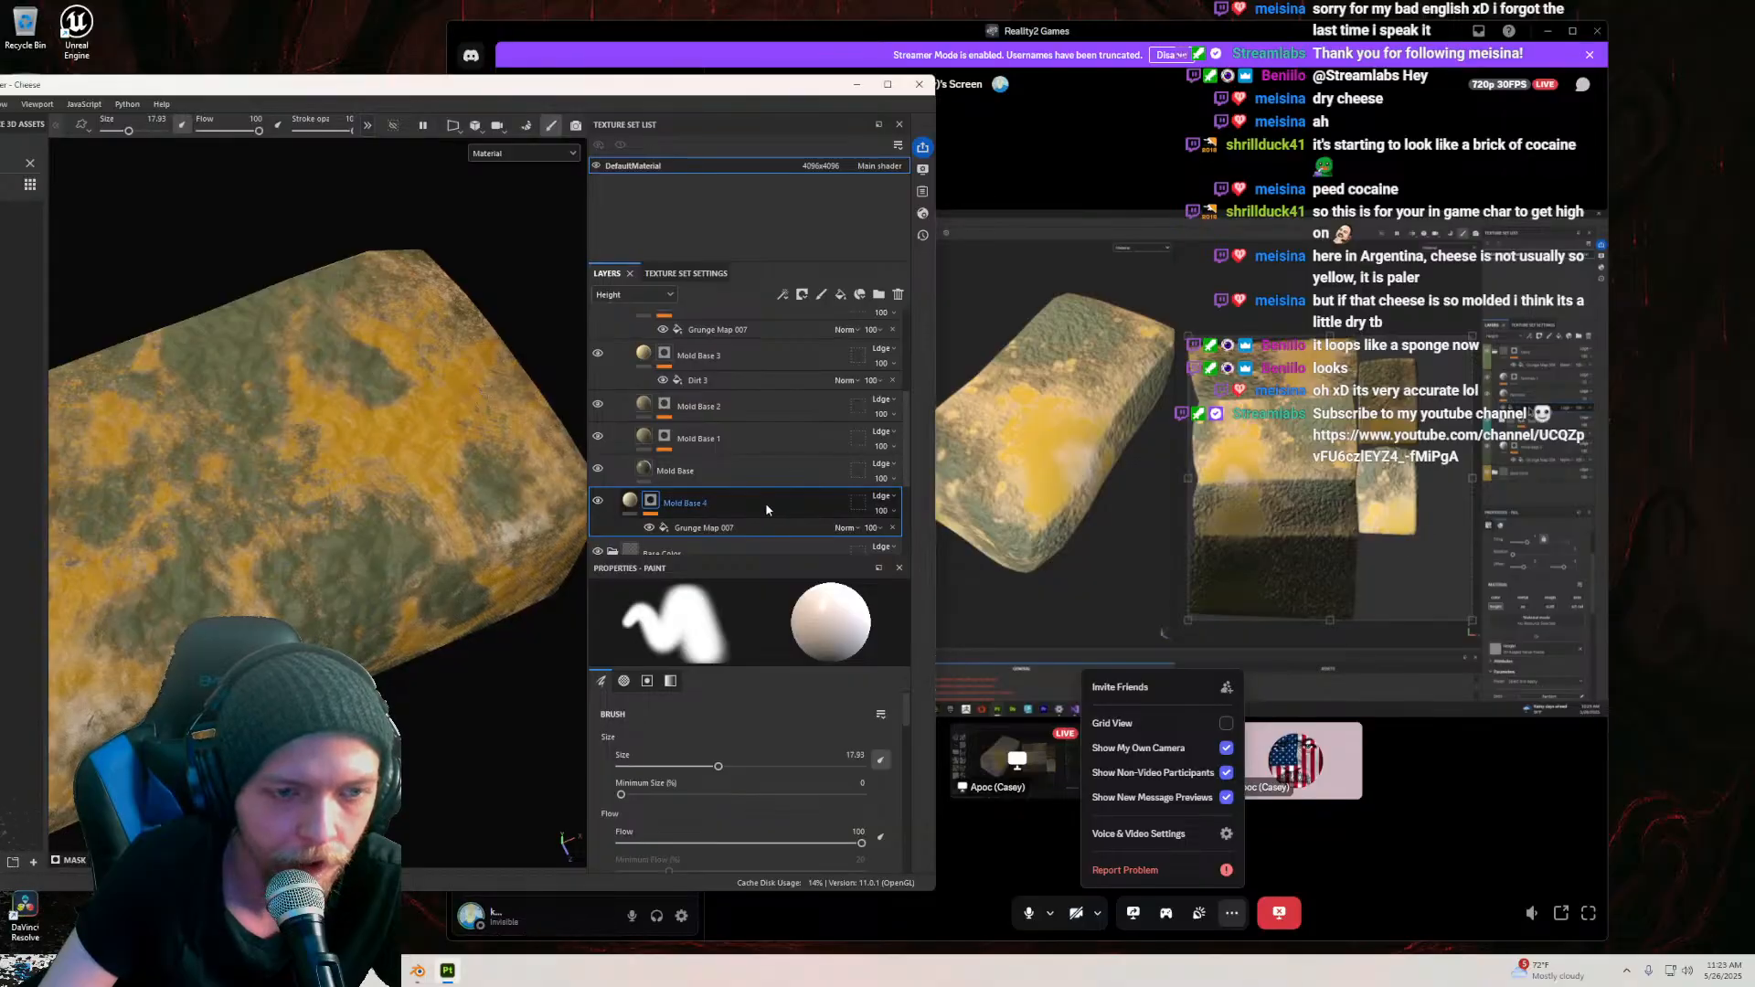
scroll(787, 421, "up", 5)
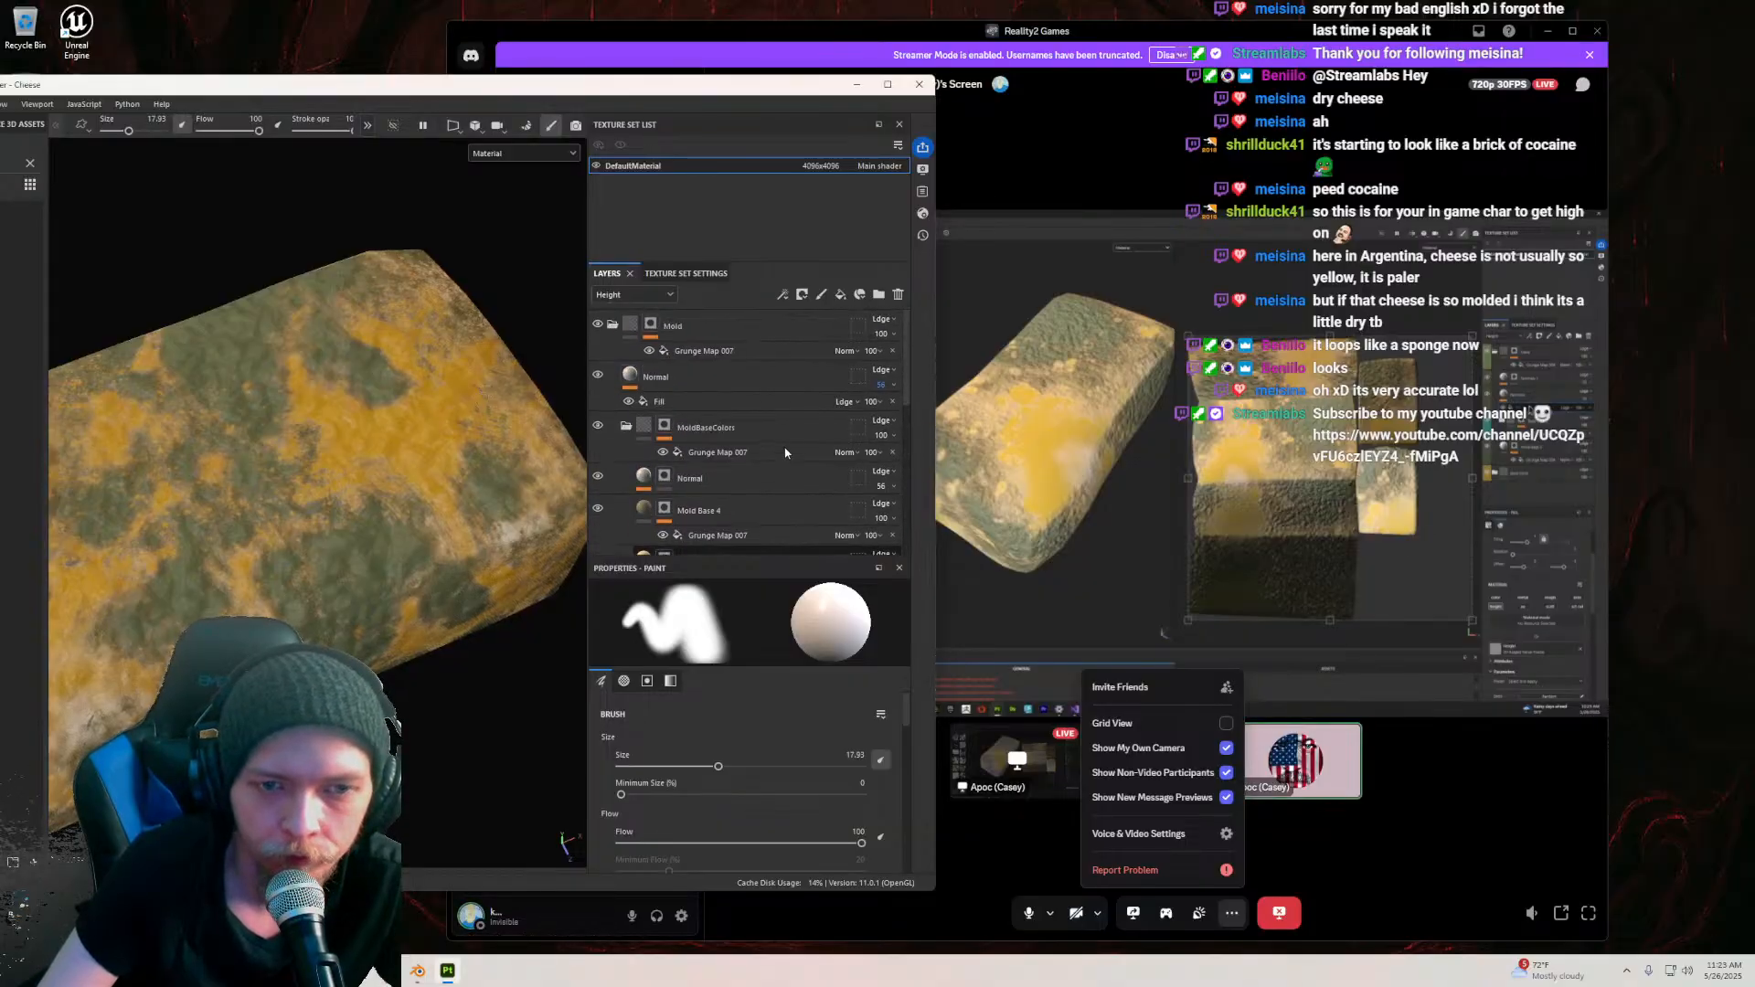
Step: Check the height settings of the Mold folder's Normal layer and of its Fill effect
left_click(722, 382)
right_click(722, 385)
double_click(690, 404)
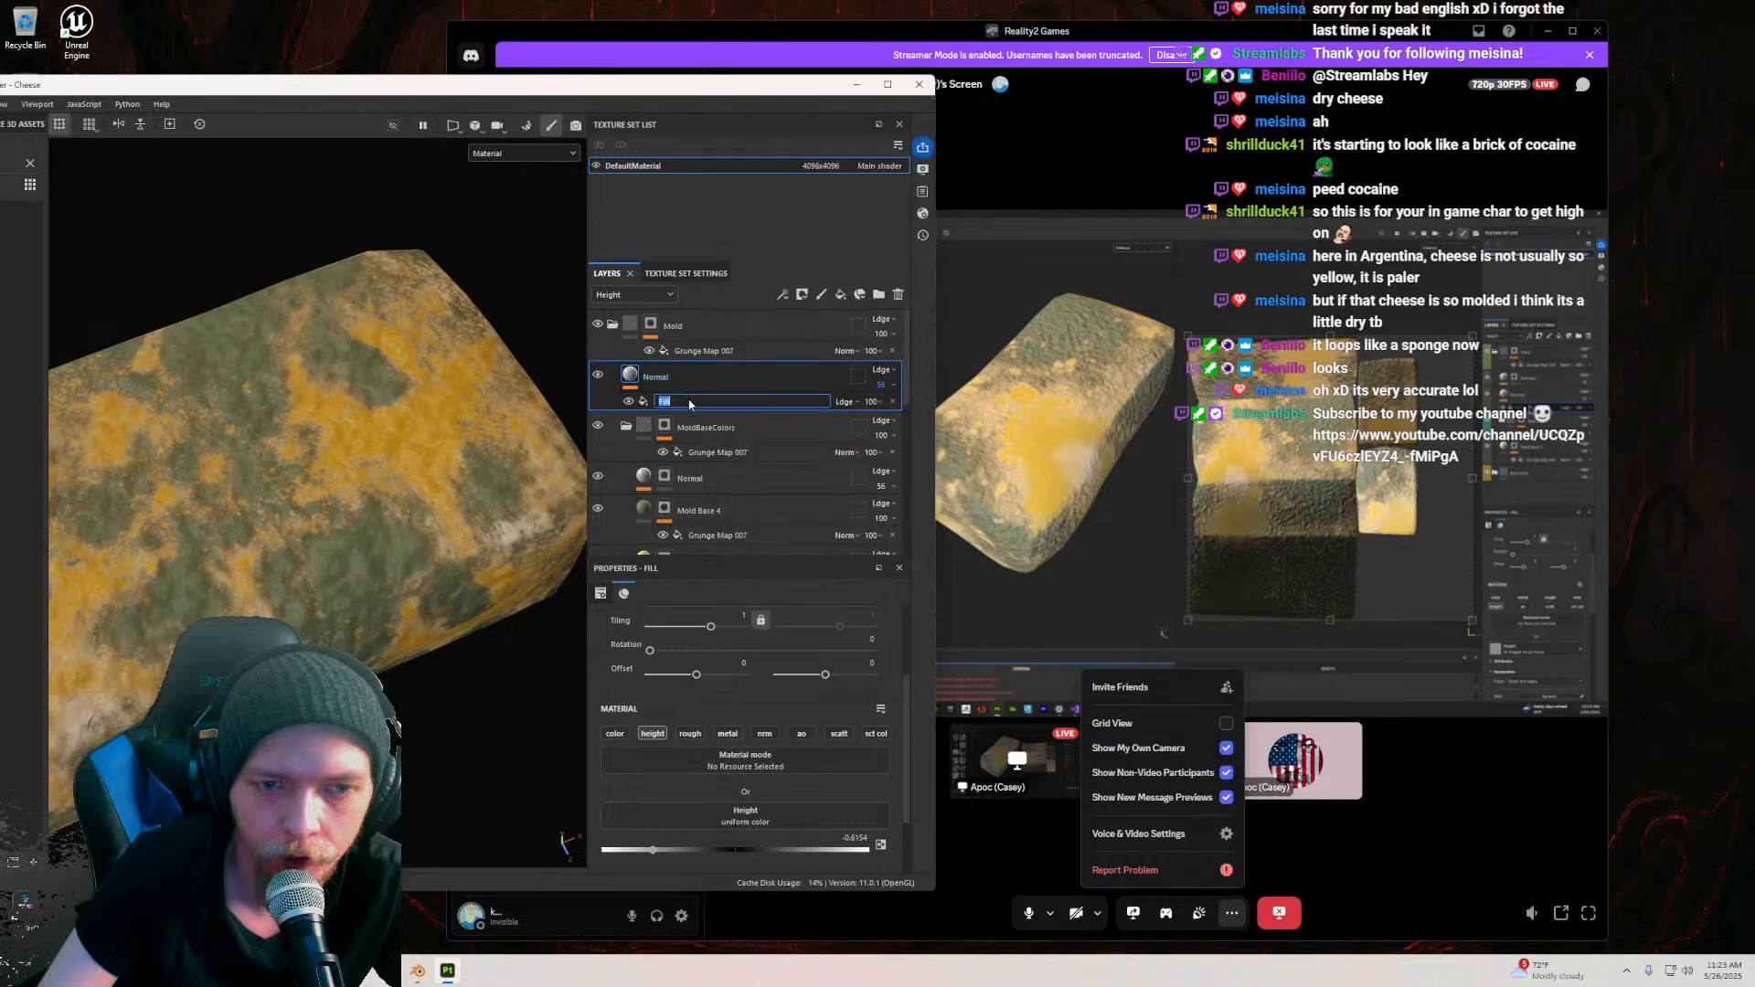
left_click(711, 370)
left_click(687, 402)
Step: Delete the Mold Base 4 layer that sits directly above the Base Color folder
scroll(693, 403, "down", 7)
scroll(693, 408, "up", 1)
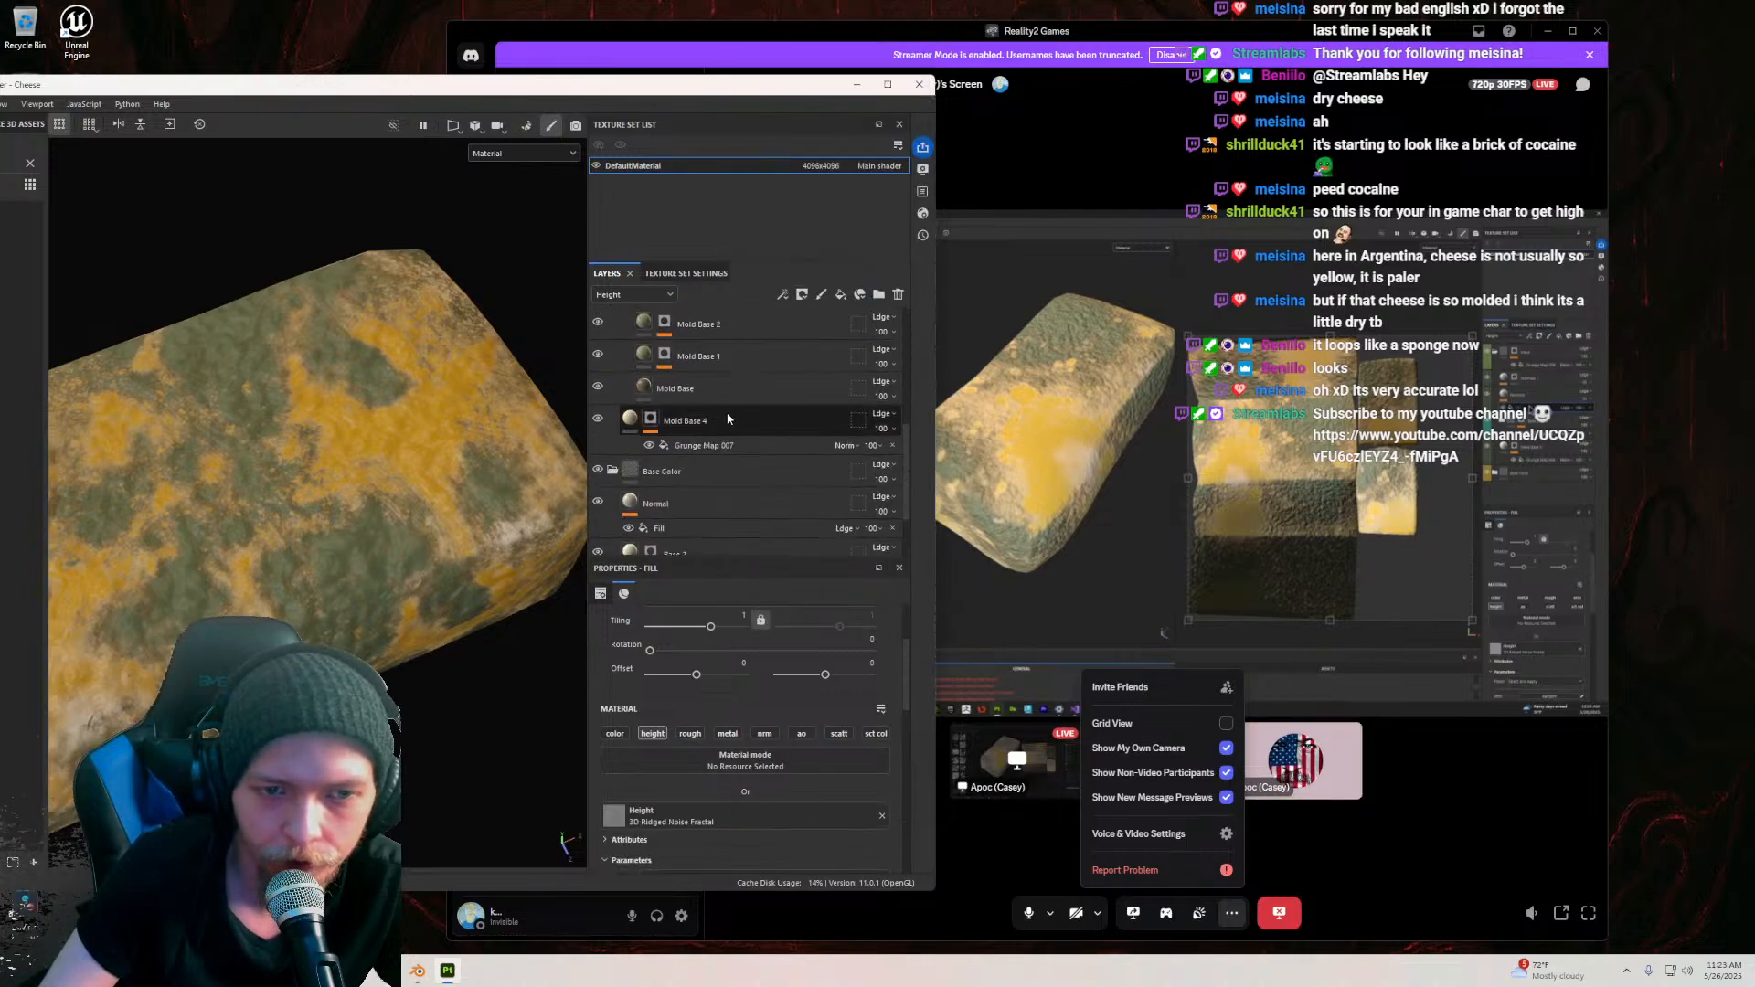
left_click(727, 418)
left_click(899, 294)
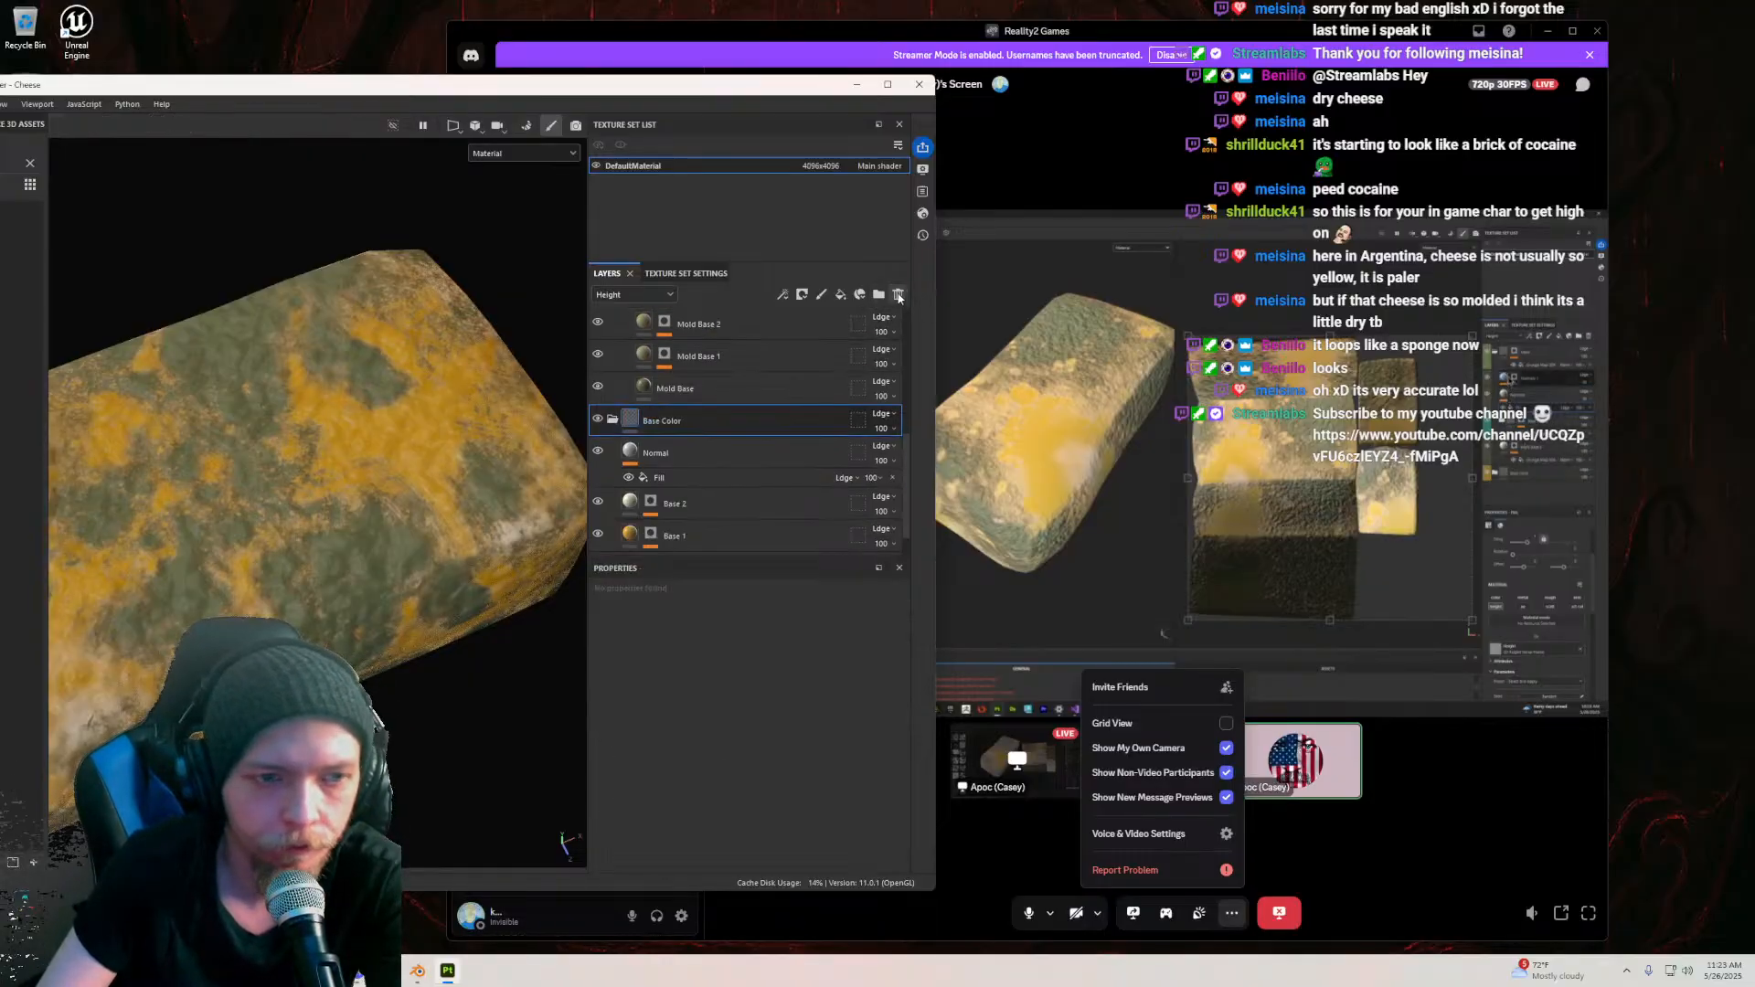
Step: Select the Mold Base layer in MoldBaseColors and toggle its visibility off and on to check its contribution
scroll(717, 463, "up", 3)
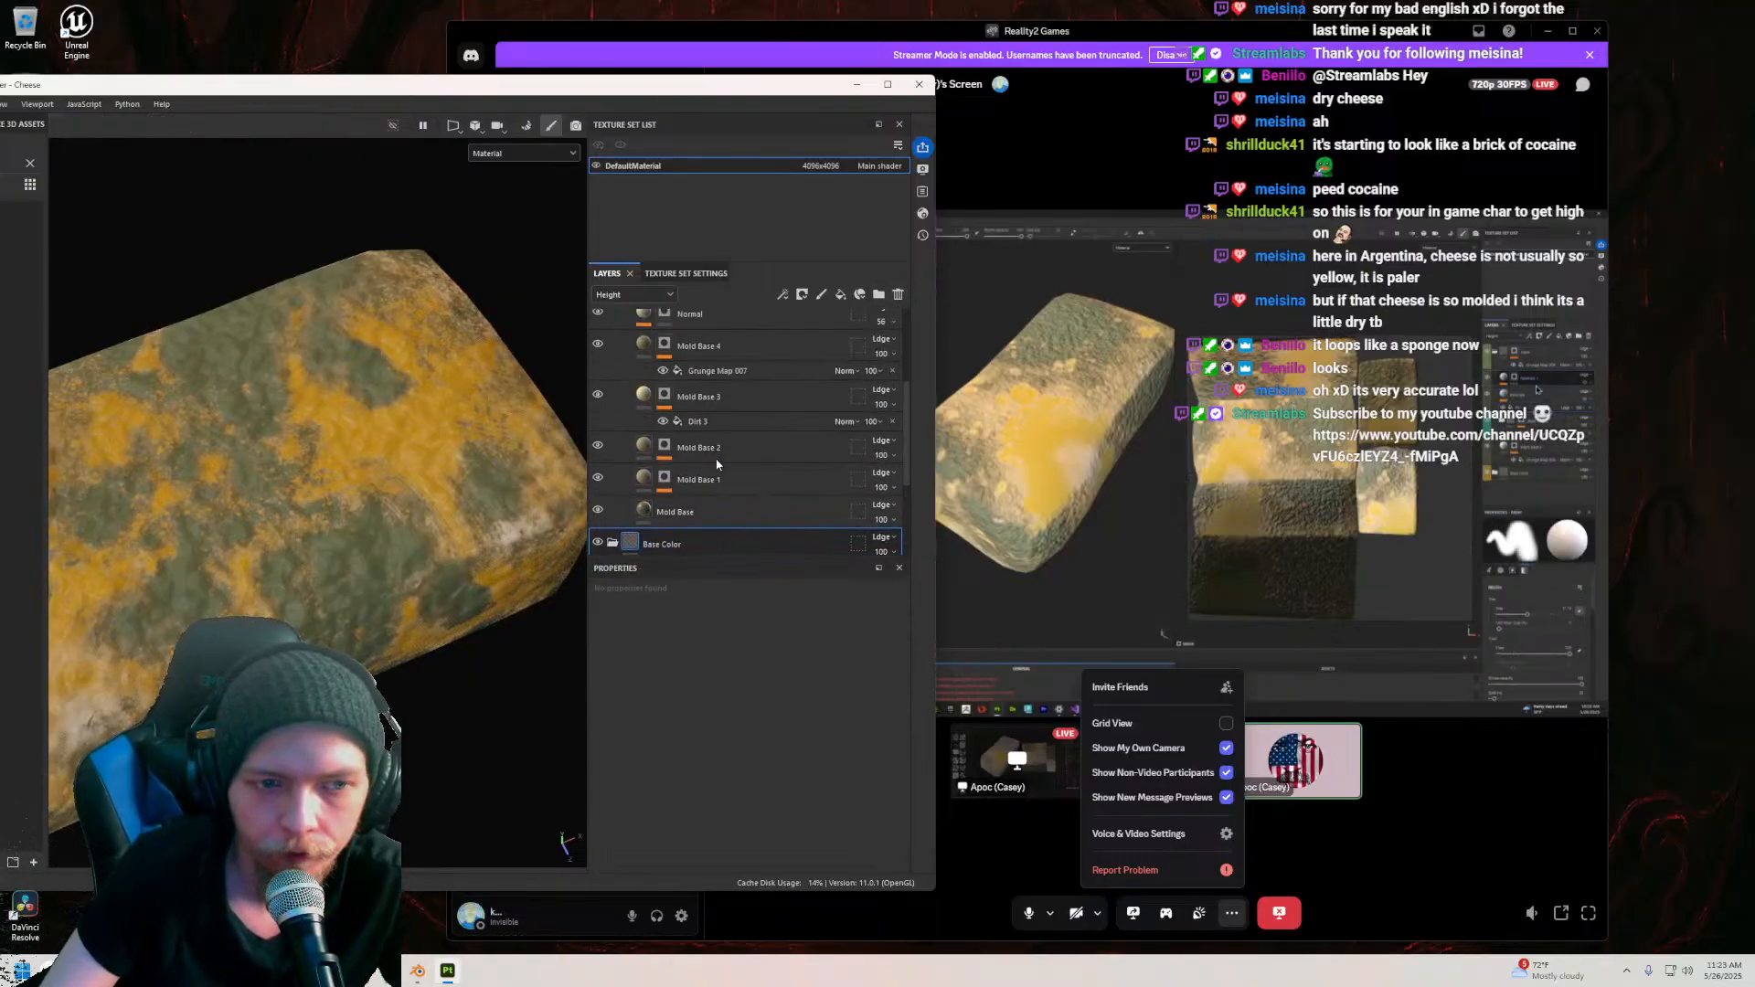
scroll(721, 462, "up", 2)
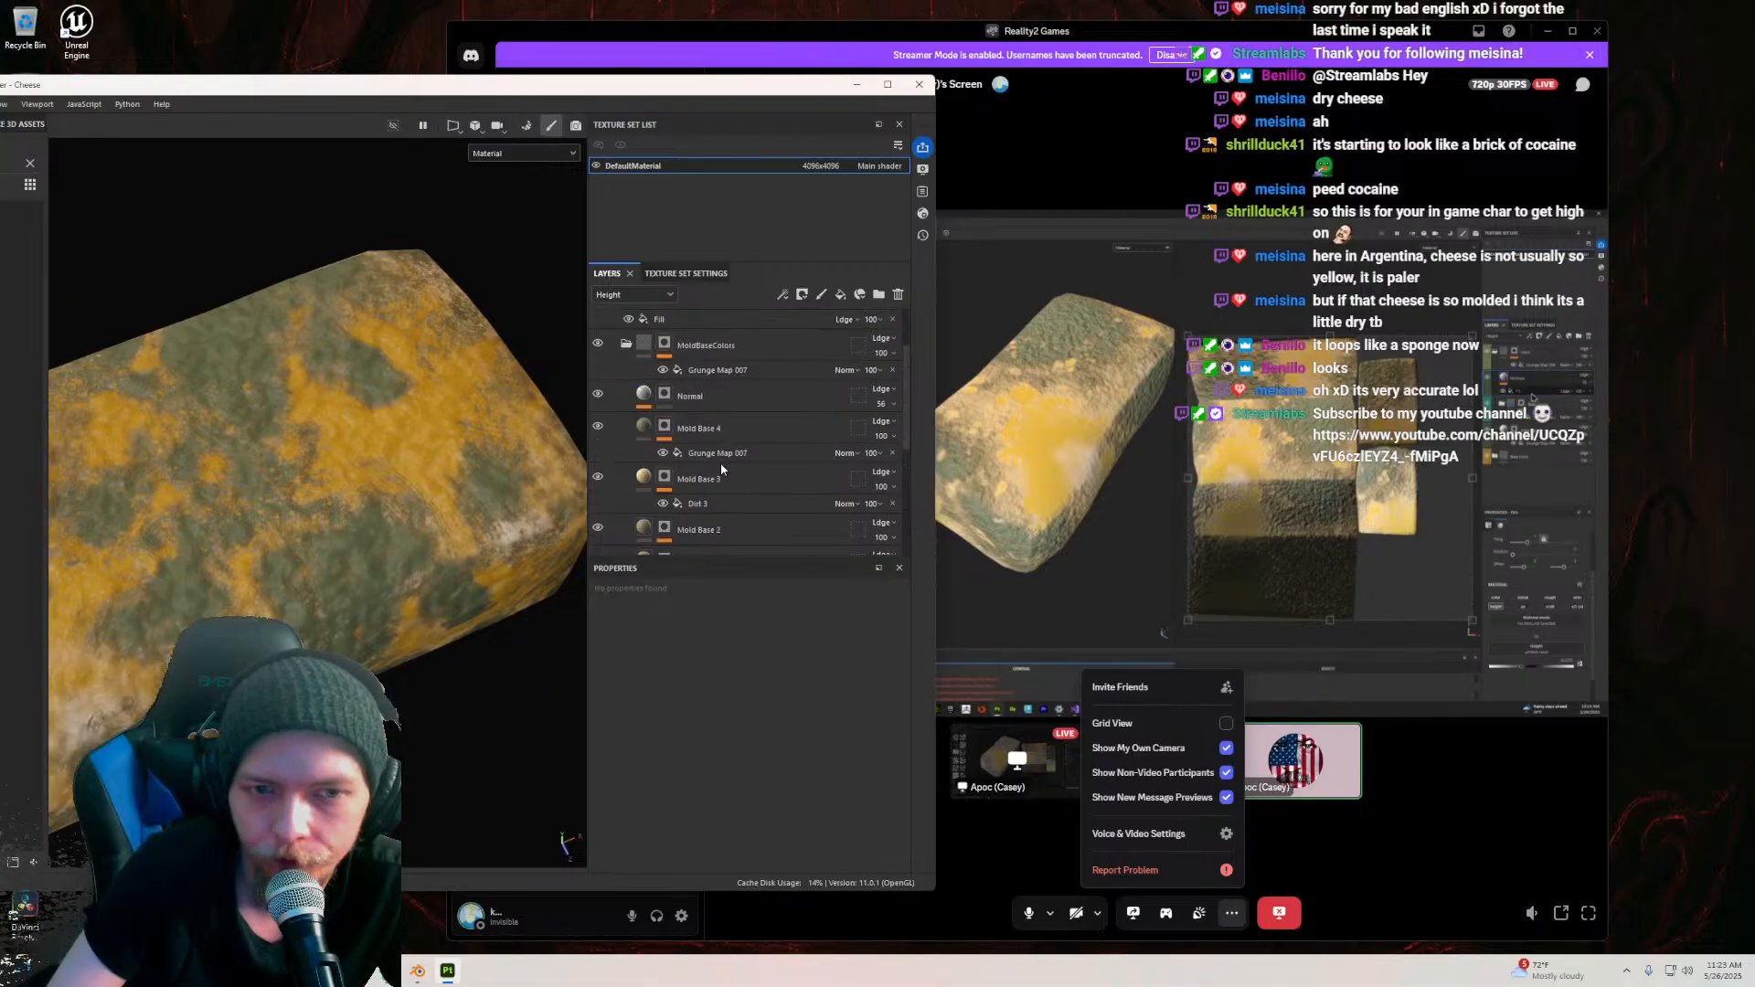
scroll(742, 453, "down", 5)
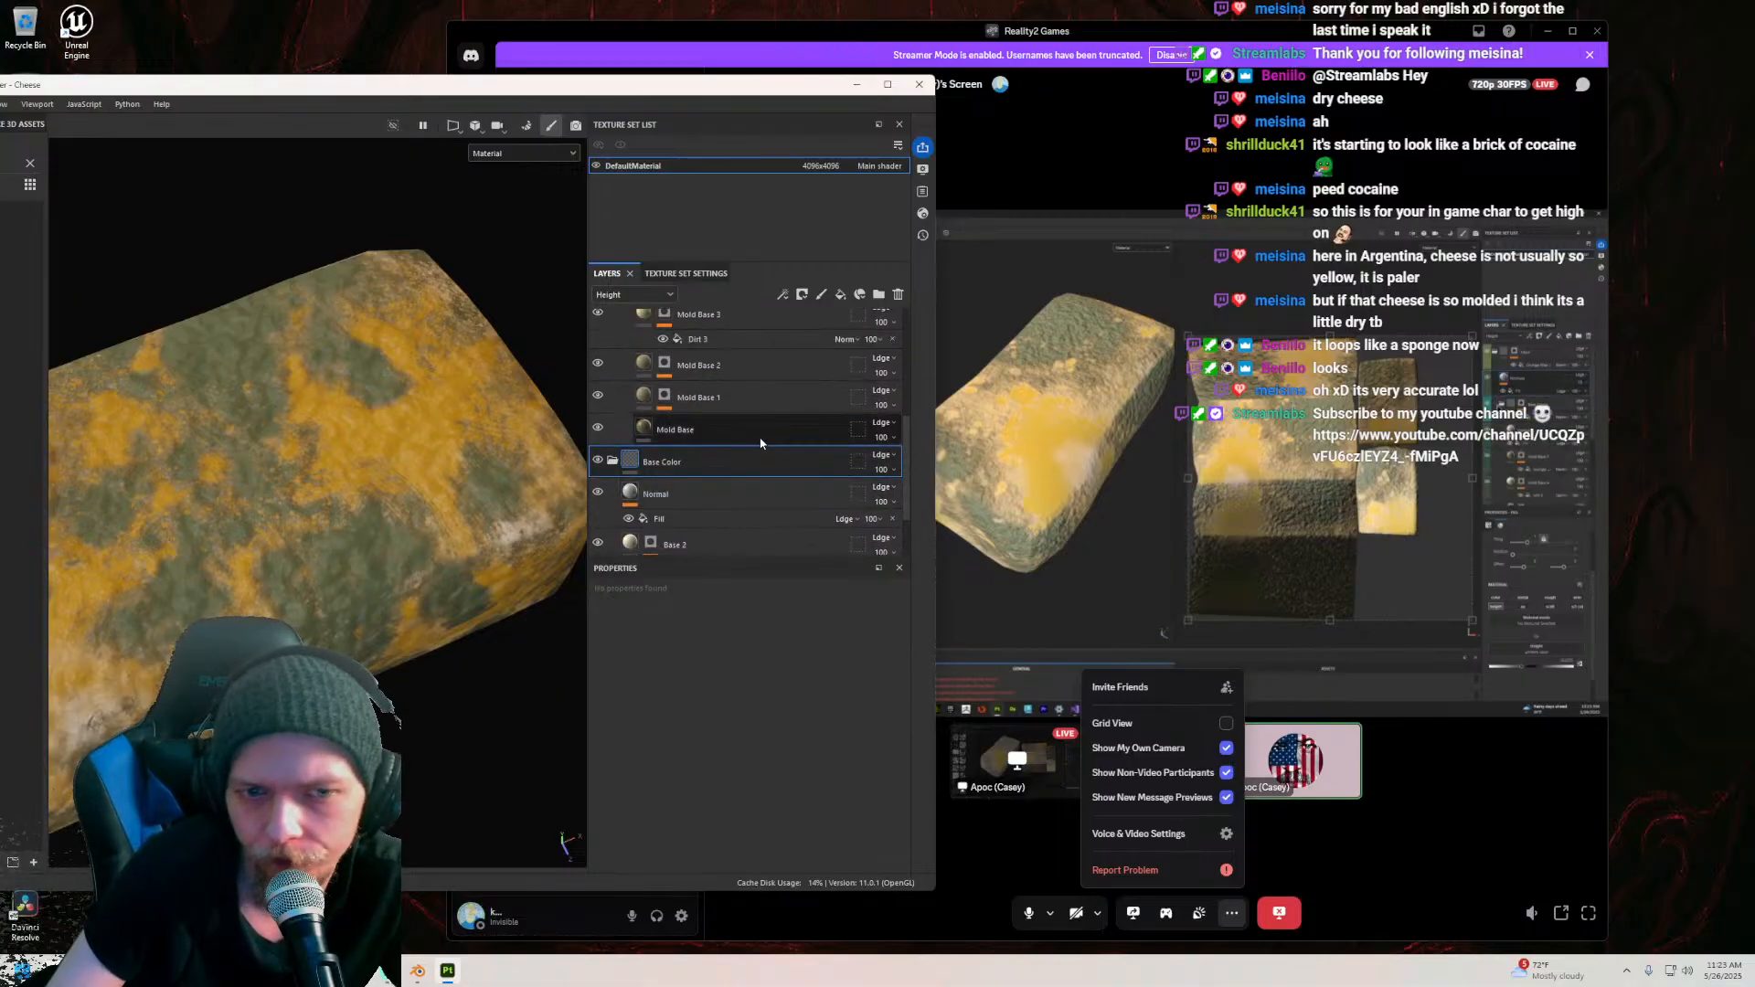
left_click(759, 435)
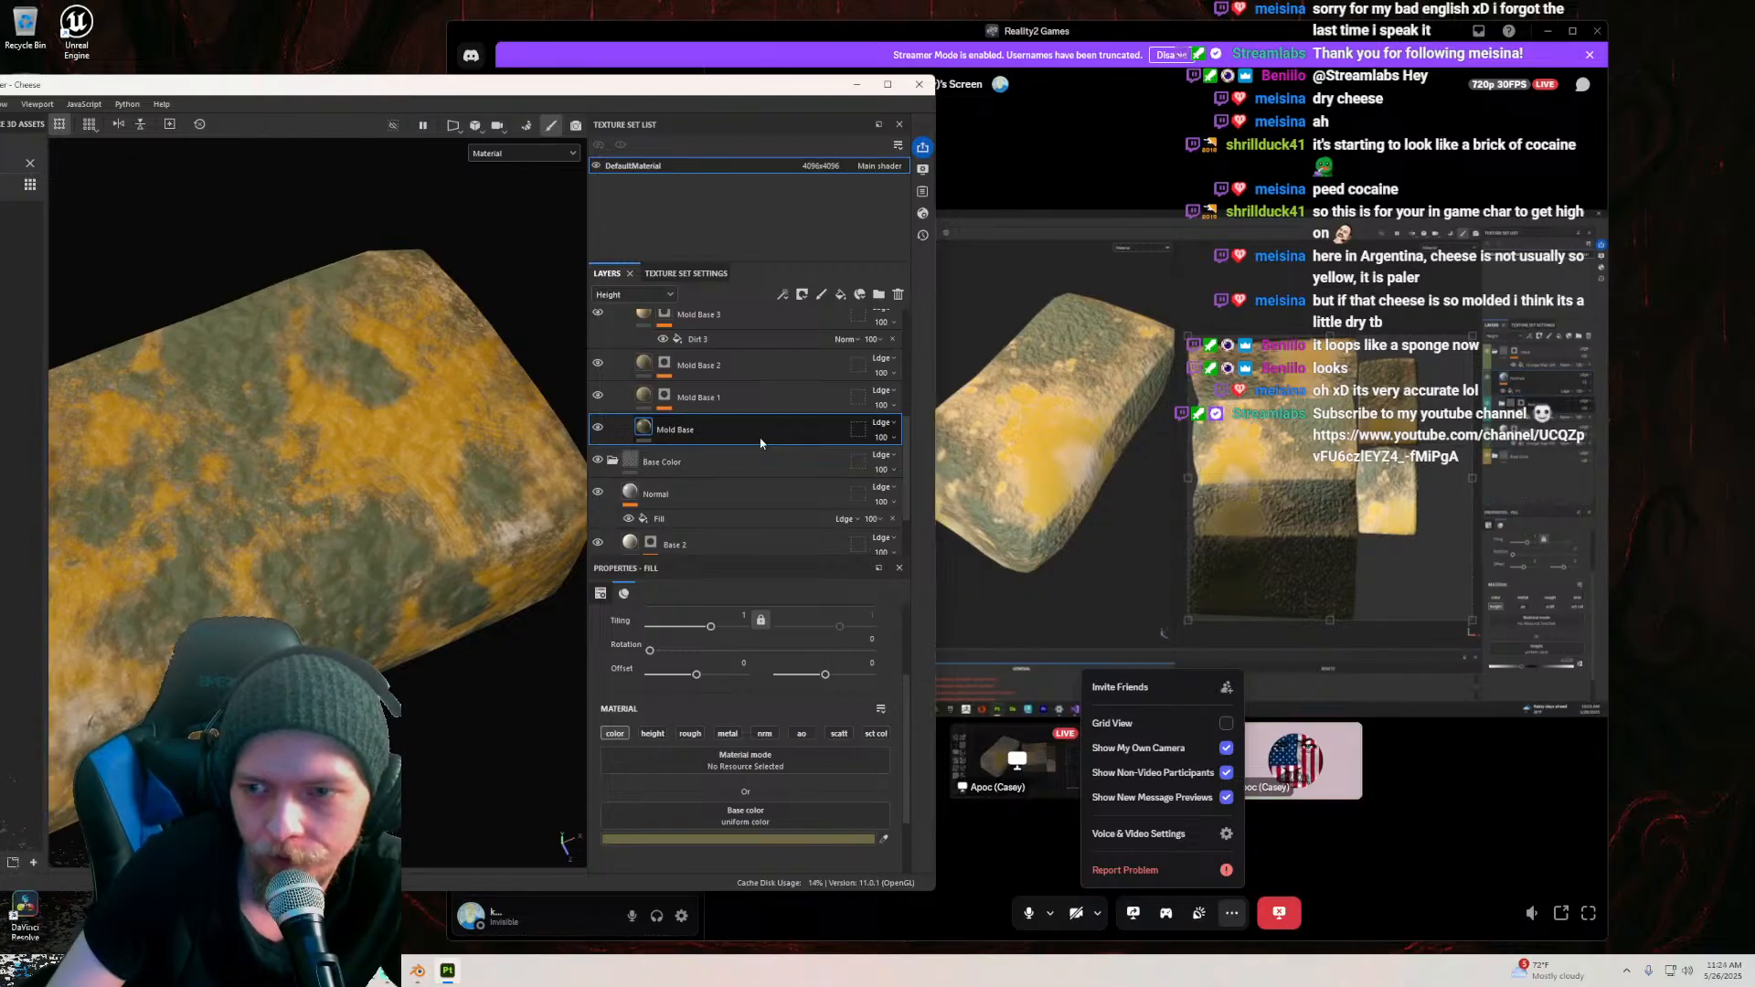
scroll(760, 443, "up", 2)
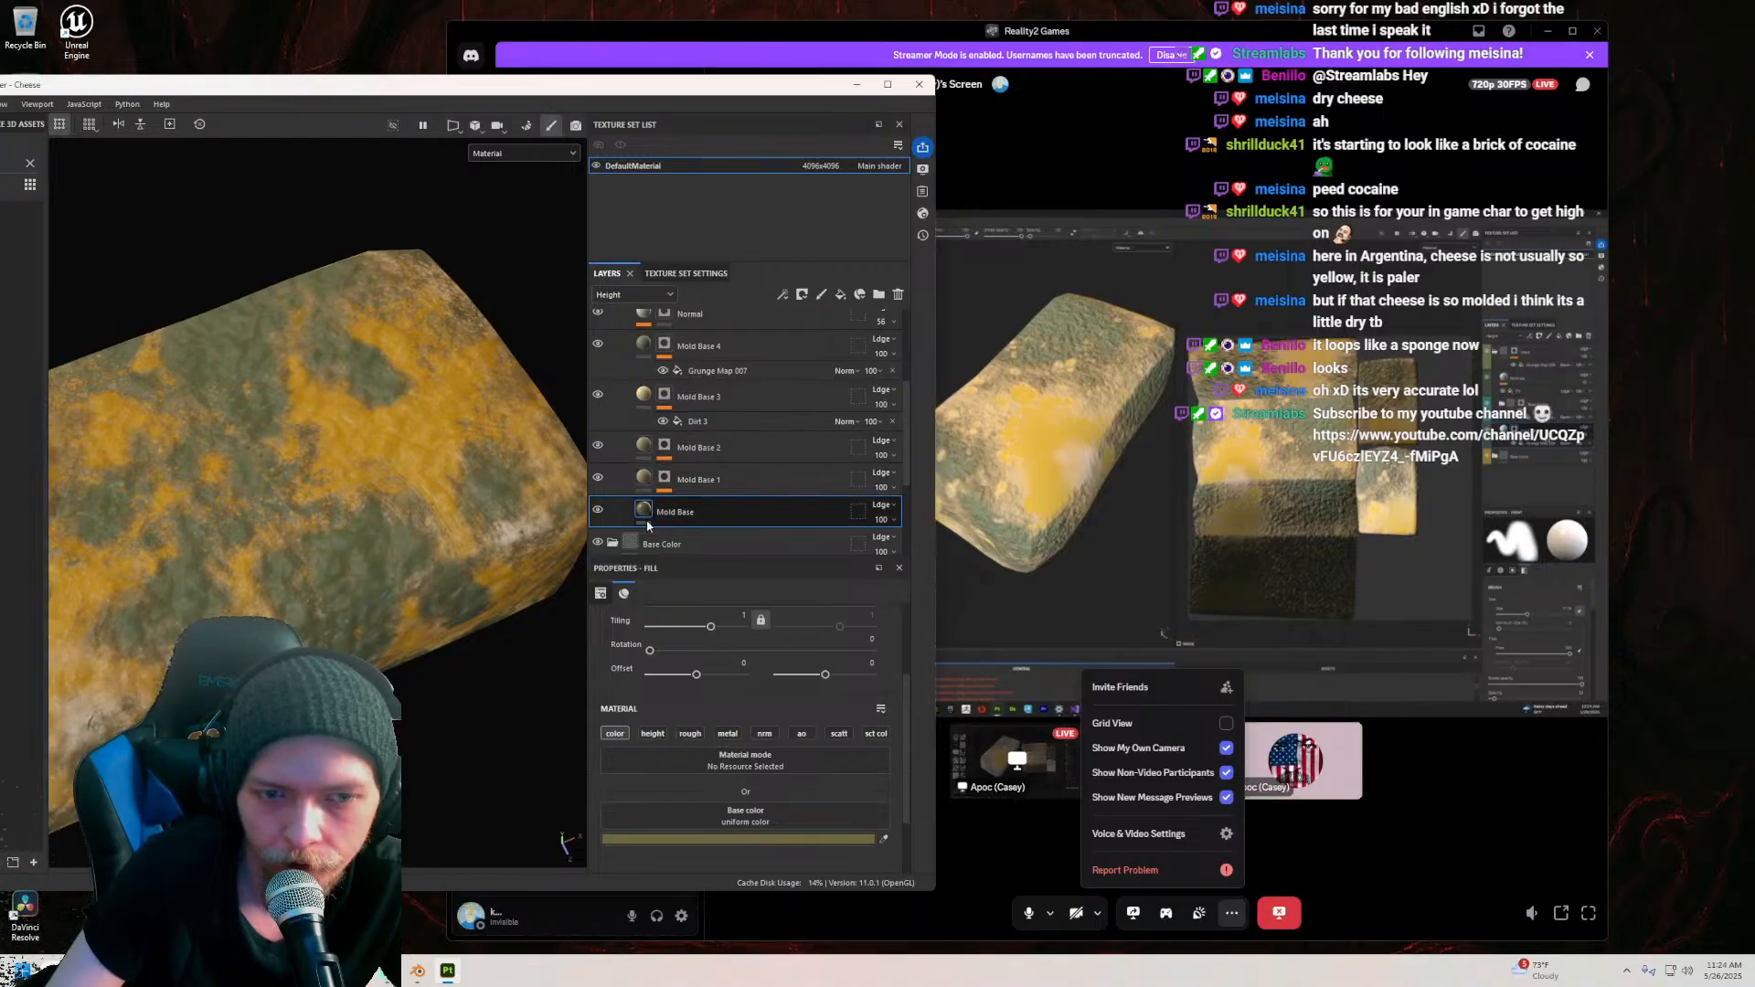
left_click(599, 509)
left_click(599, 509)
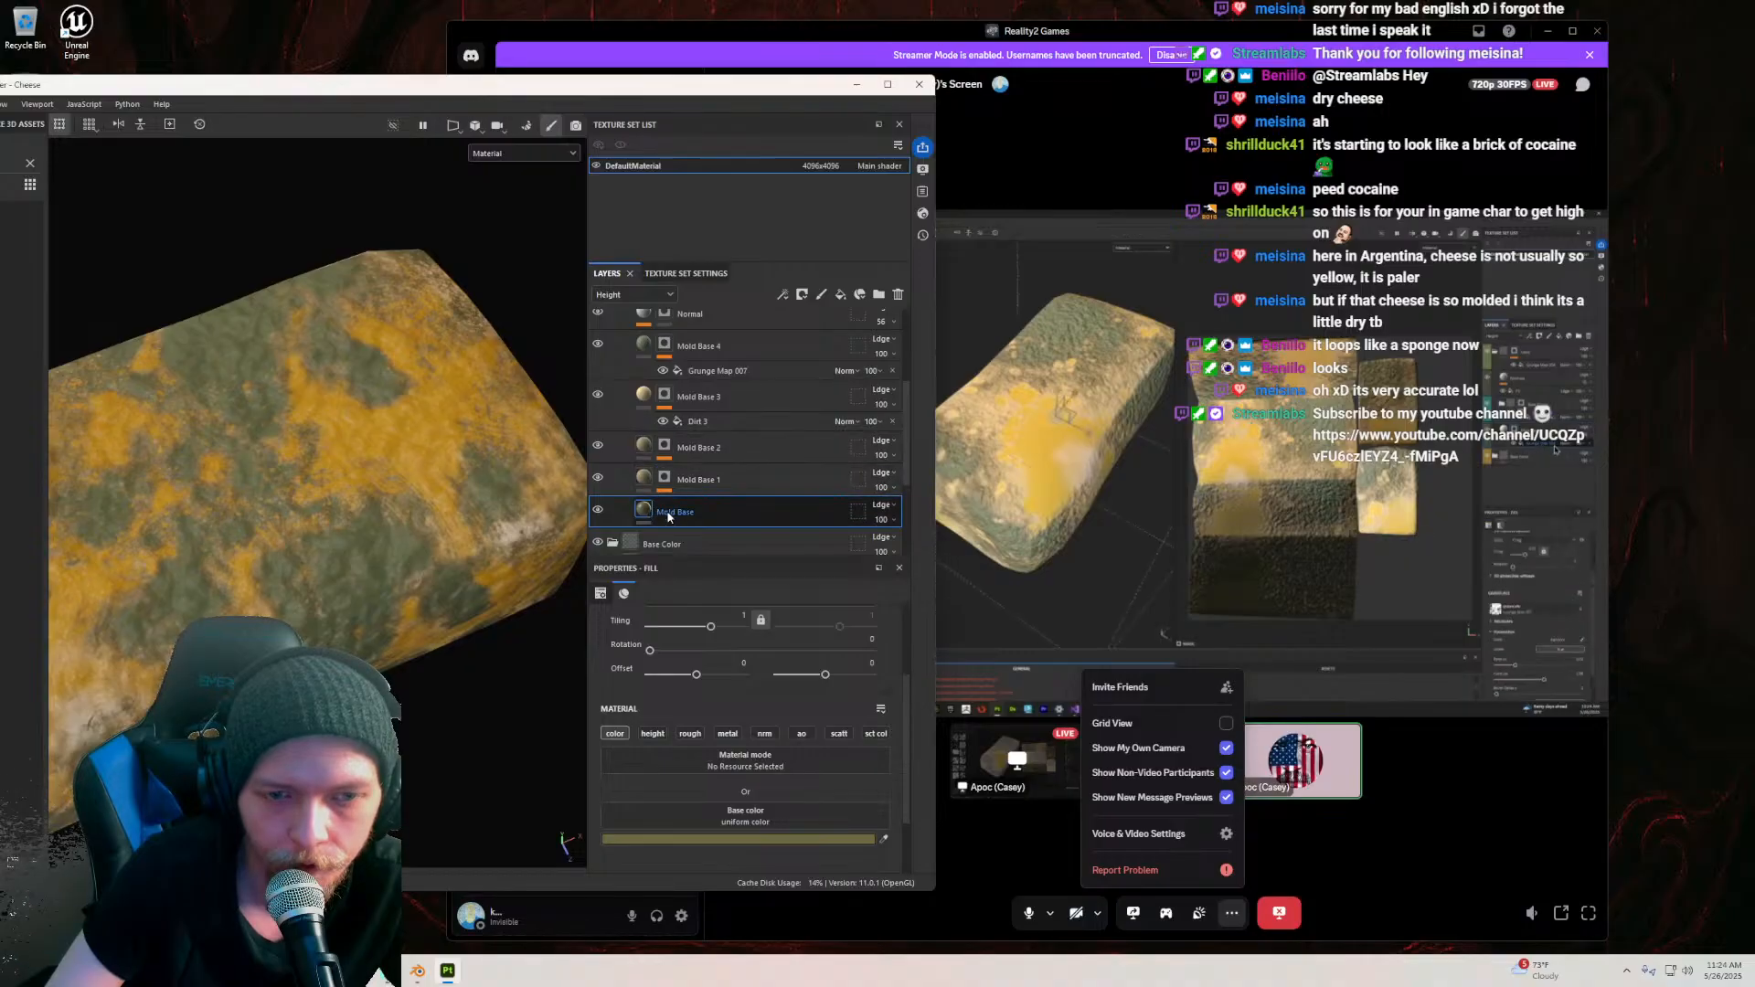
Step: Inspect the masks of Mold Base 1, 2, 3 and 4, and show the Mold Base layer's material settings
left_click(665, 477)
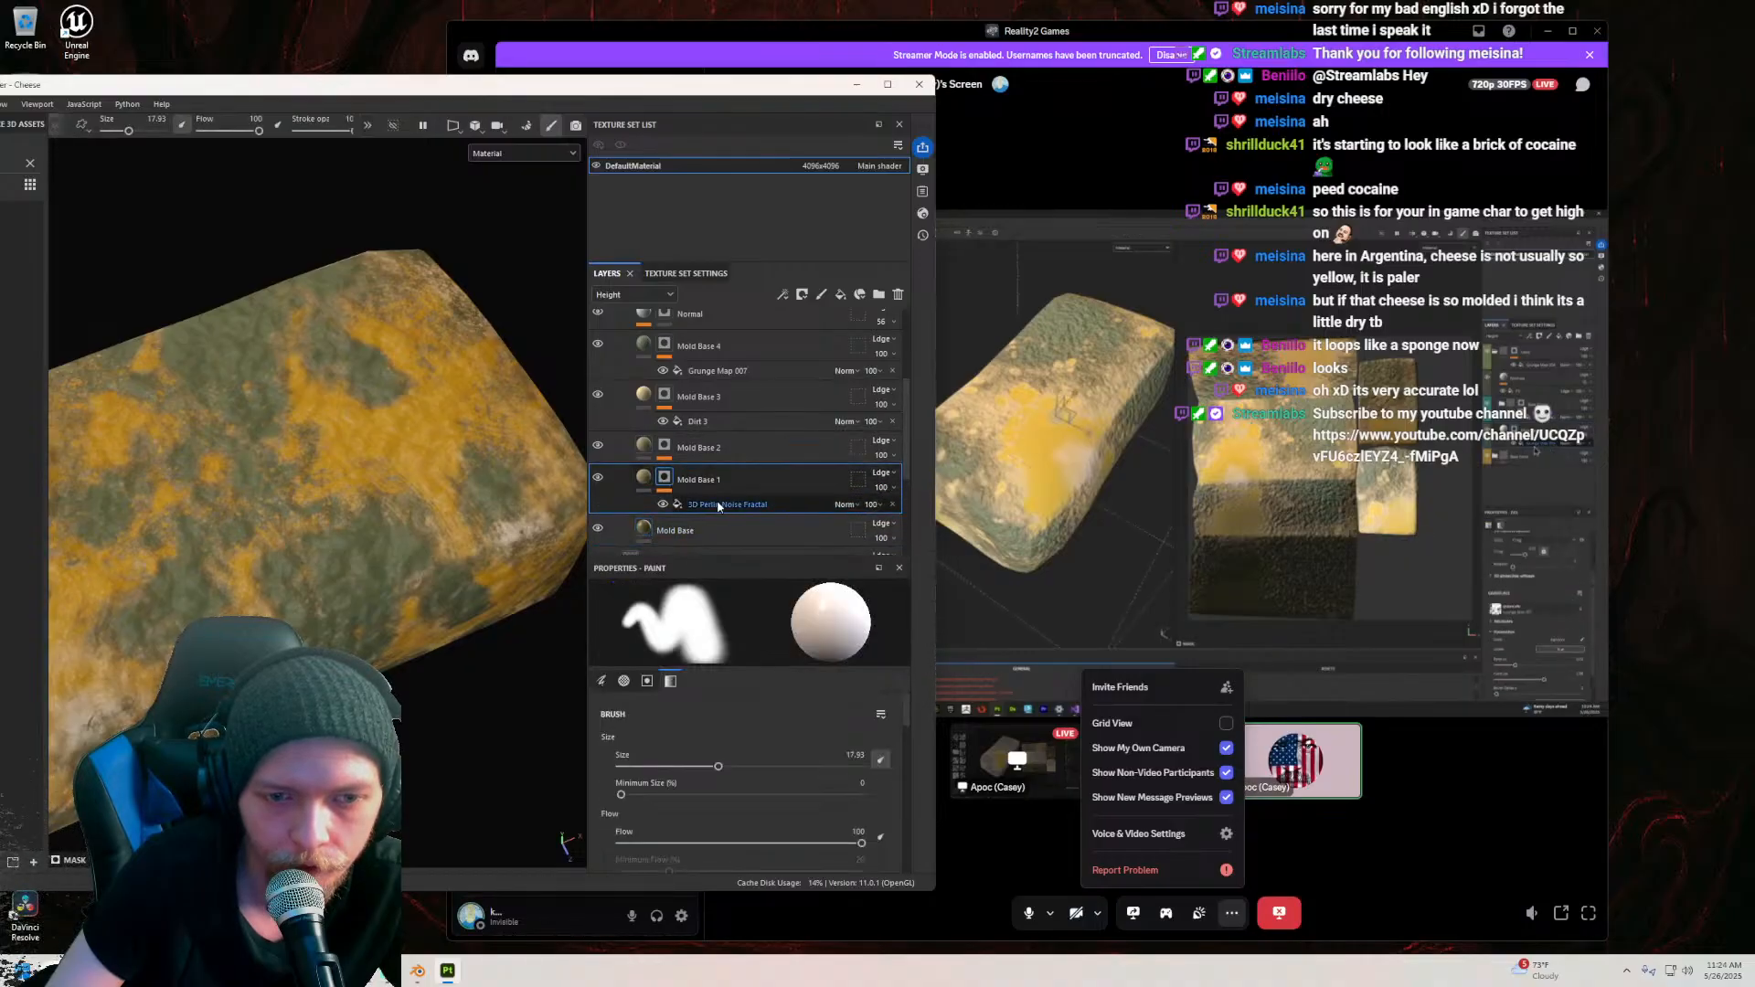
left_click(664, 445)
left_click(665, 394)
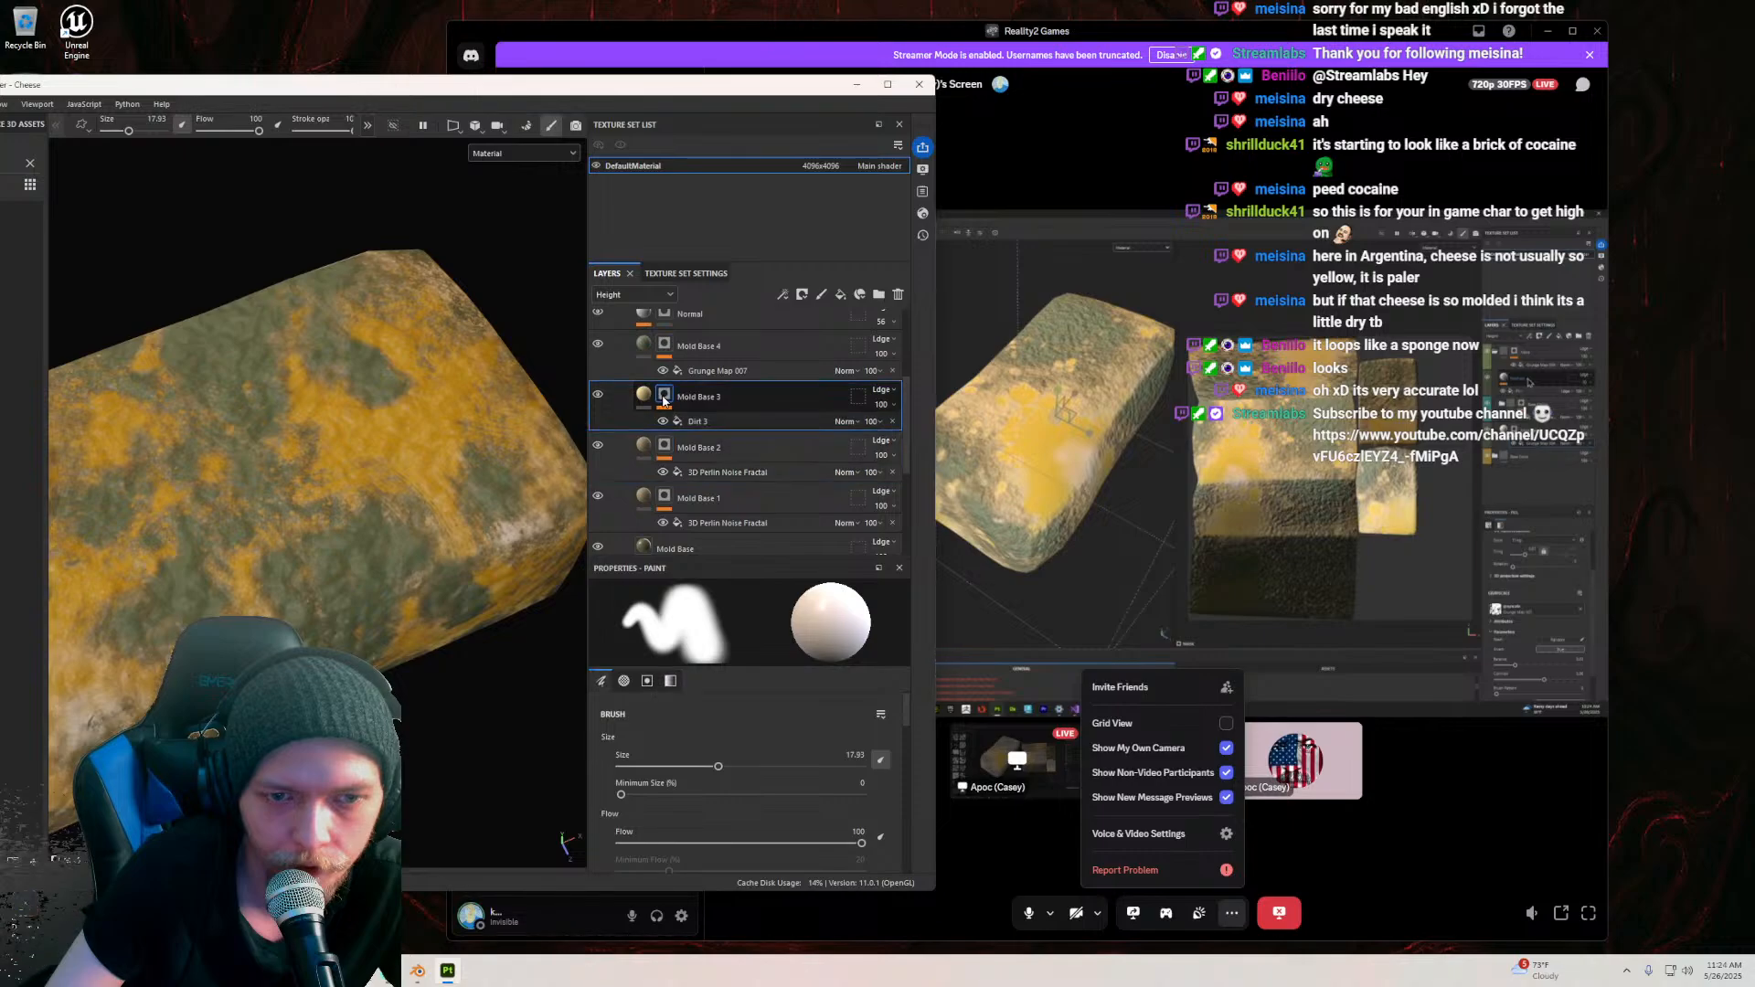
left_click(664, 348)
scroll(677, 508, "down", 1)
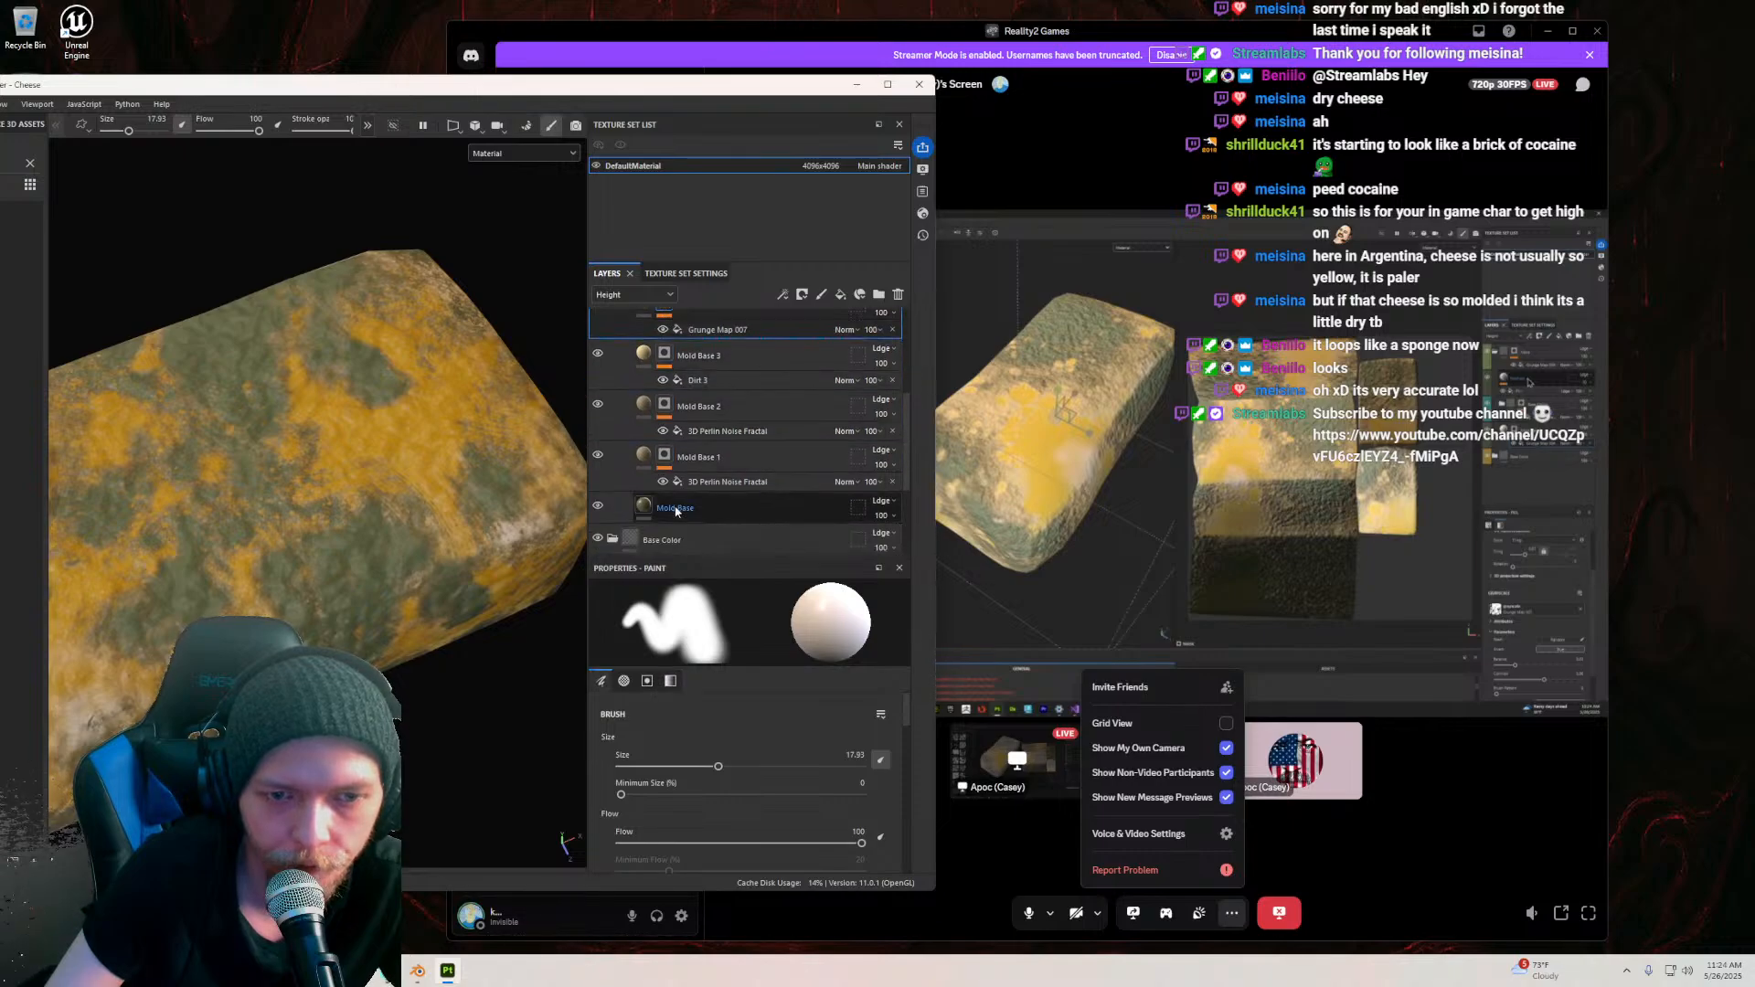
left_click(645, 506)
scroll(651, 493, "down", 1)
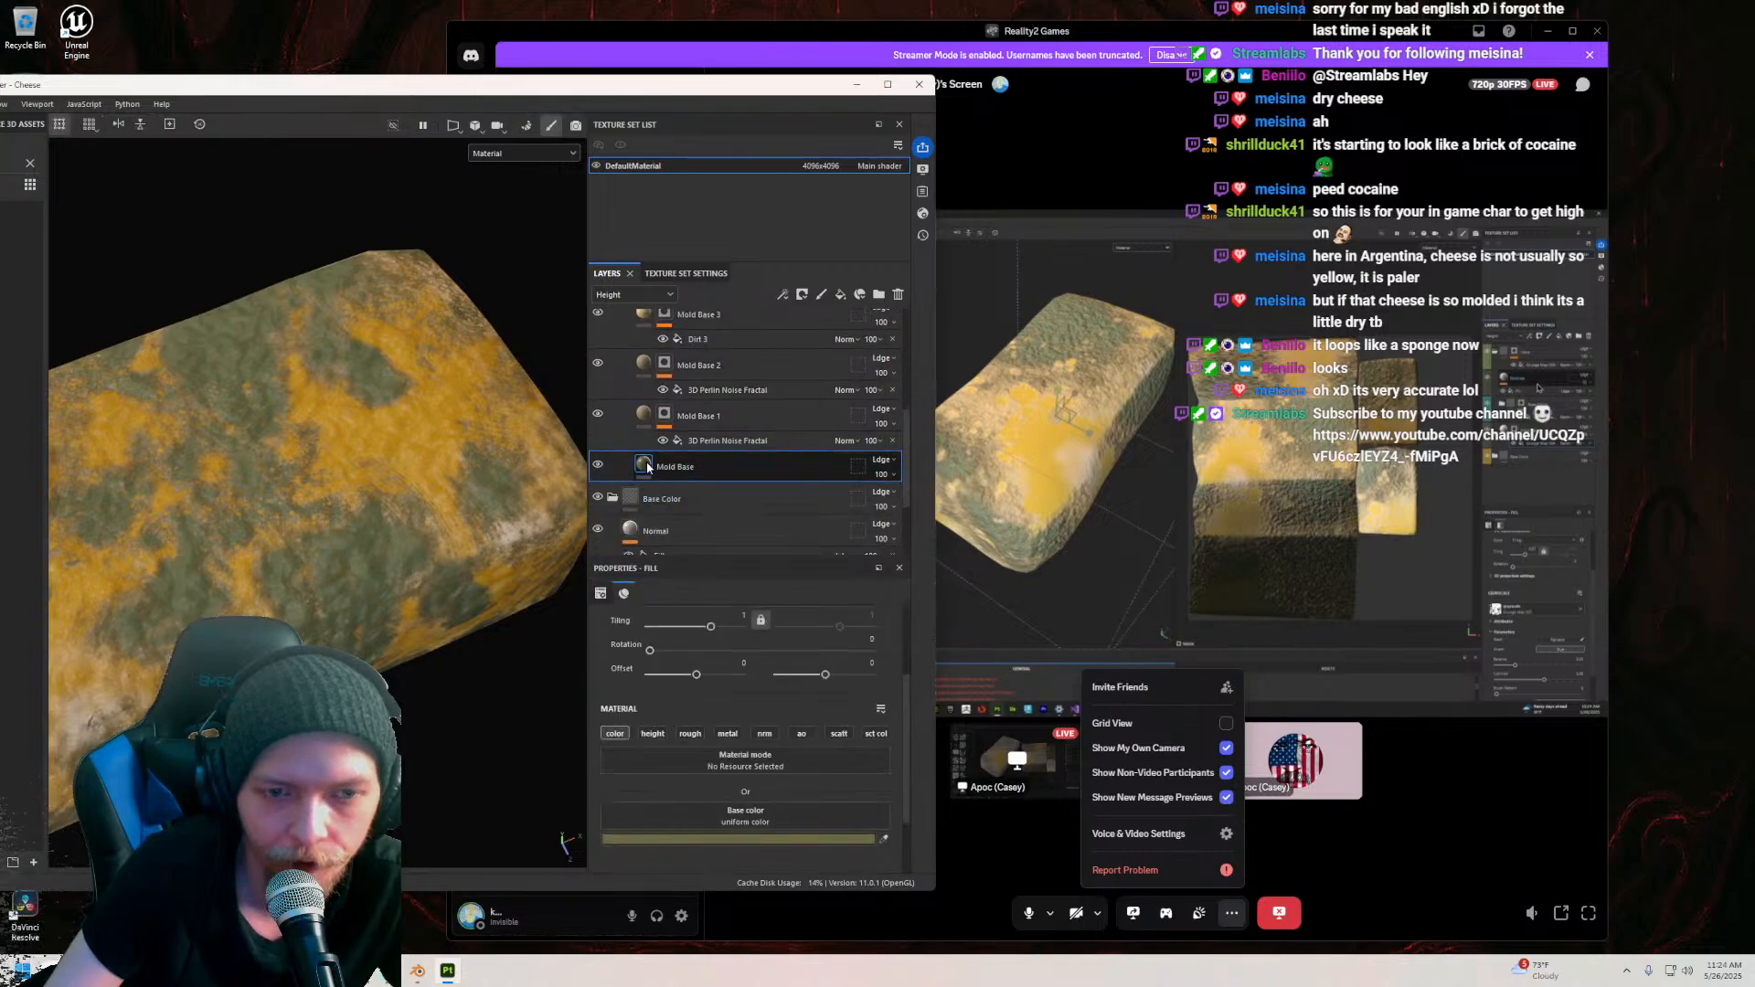
Step: Undo the deletion of the Mold Base 4 layer above the Base Color folder and recheck its Grunge Map 007 mask against the Mold Base layer
key("ctrl+z")
key("ctrl+z")
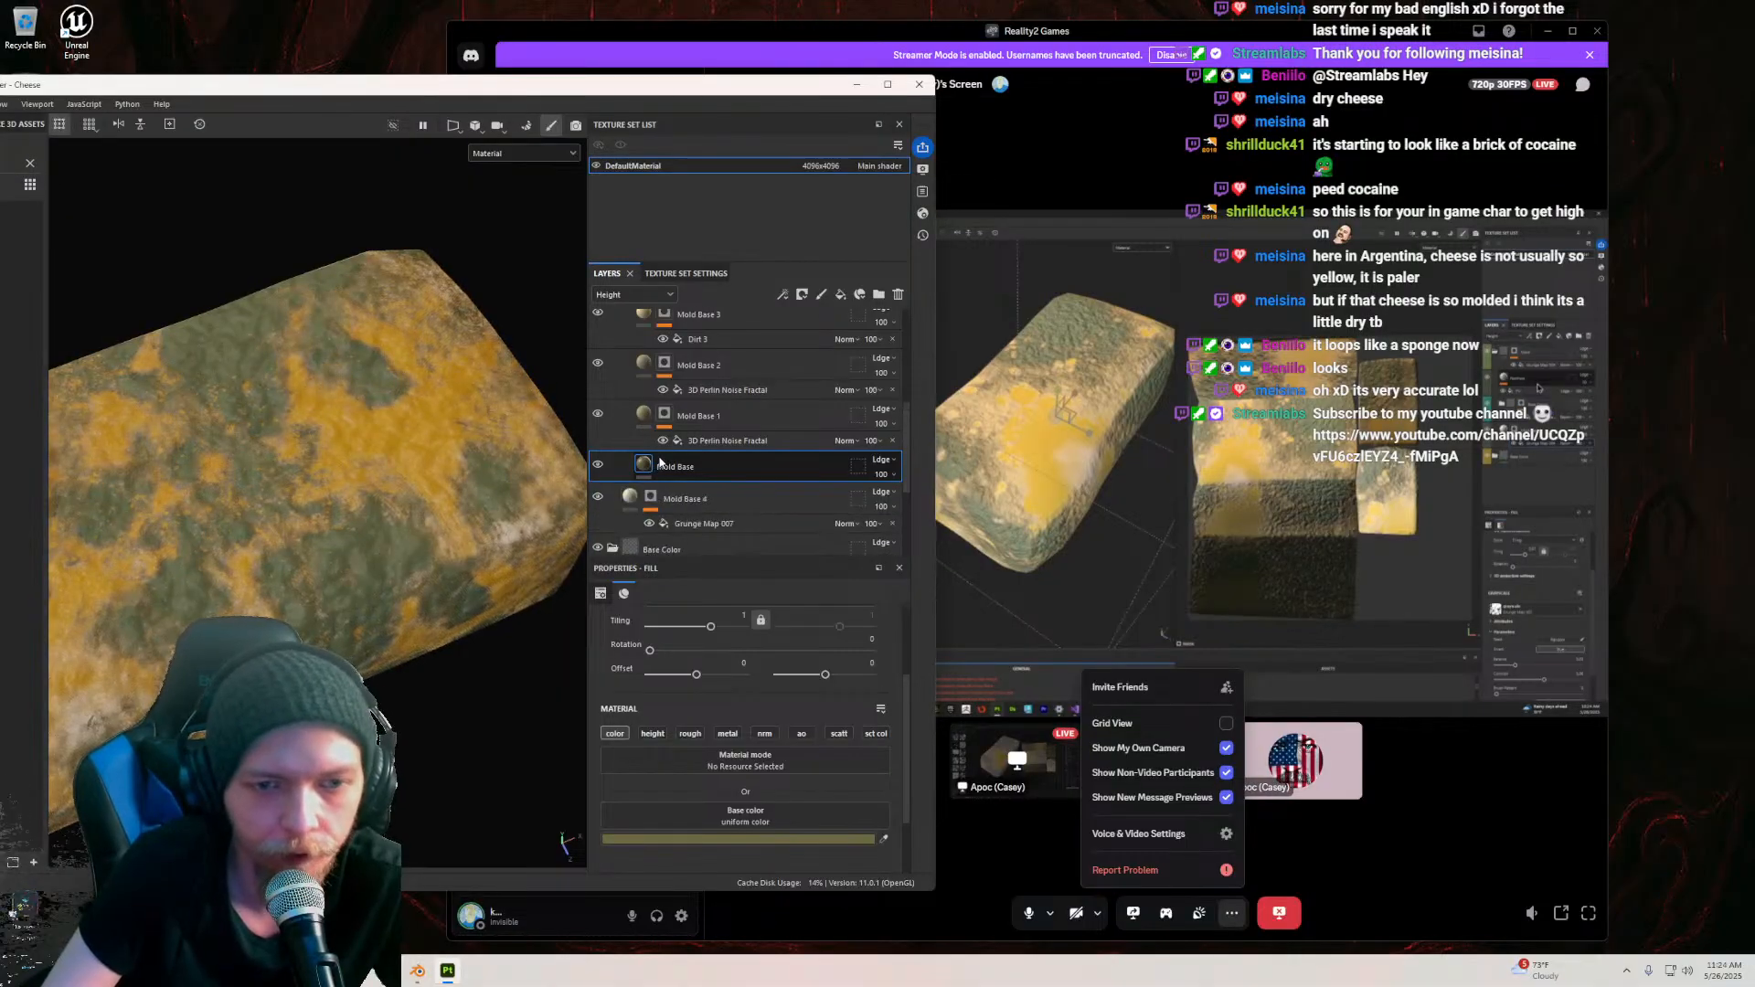
left_click(712, 523)
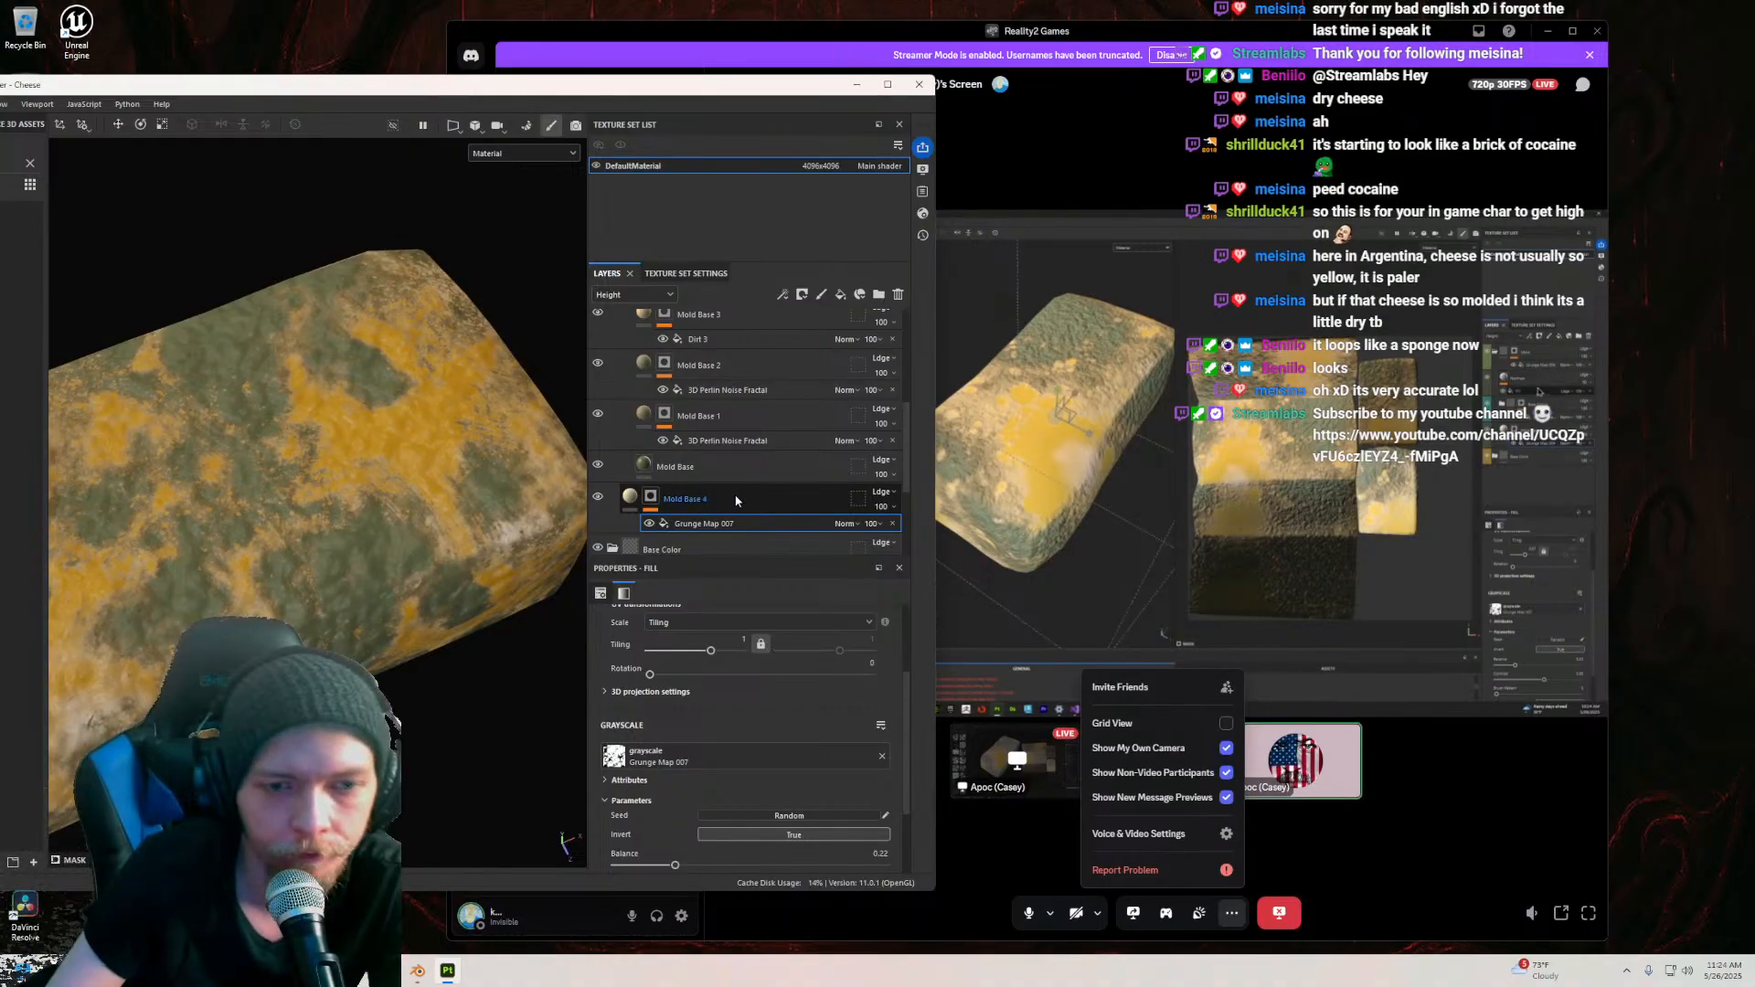
left_click(760, 491)
left_click(712, 471)
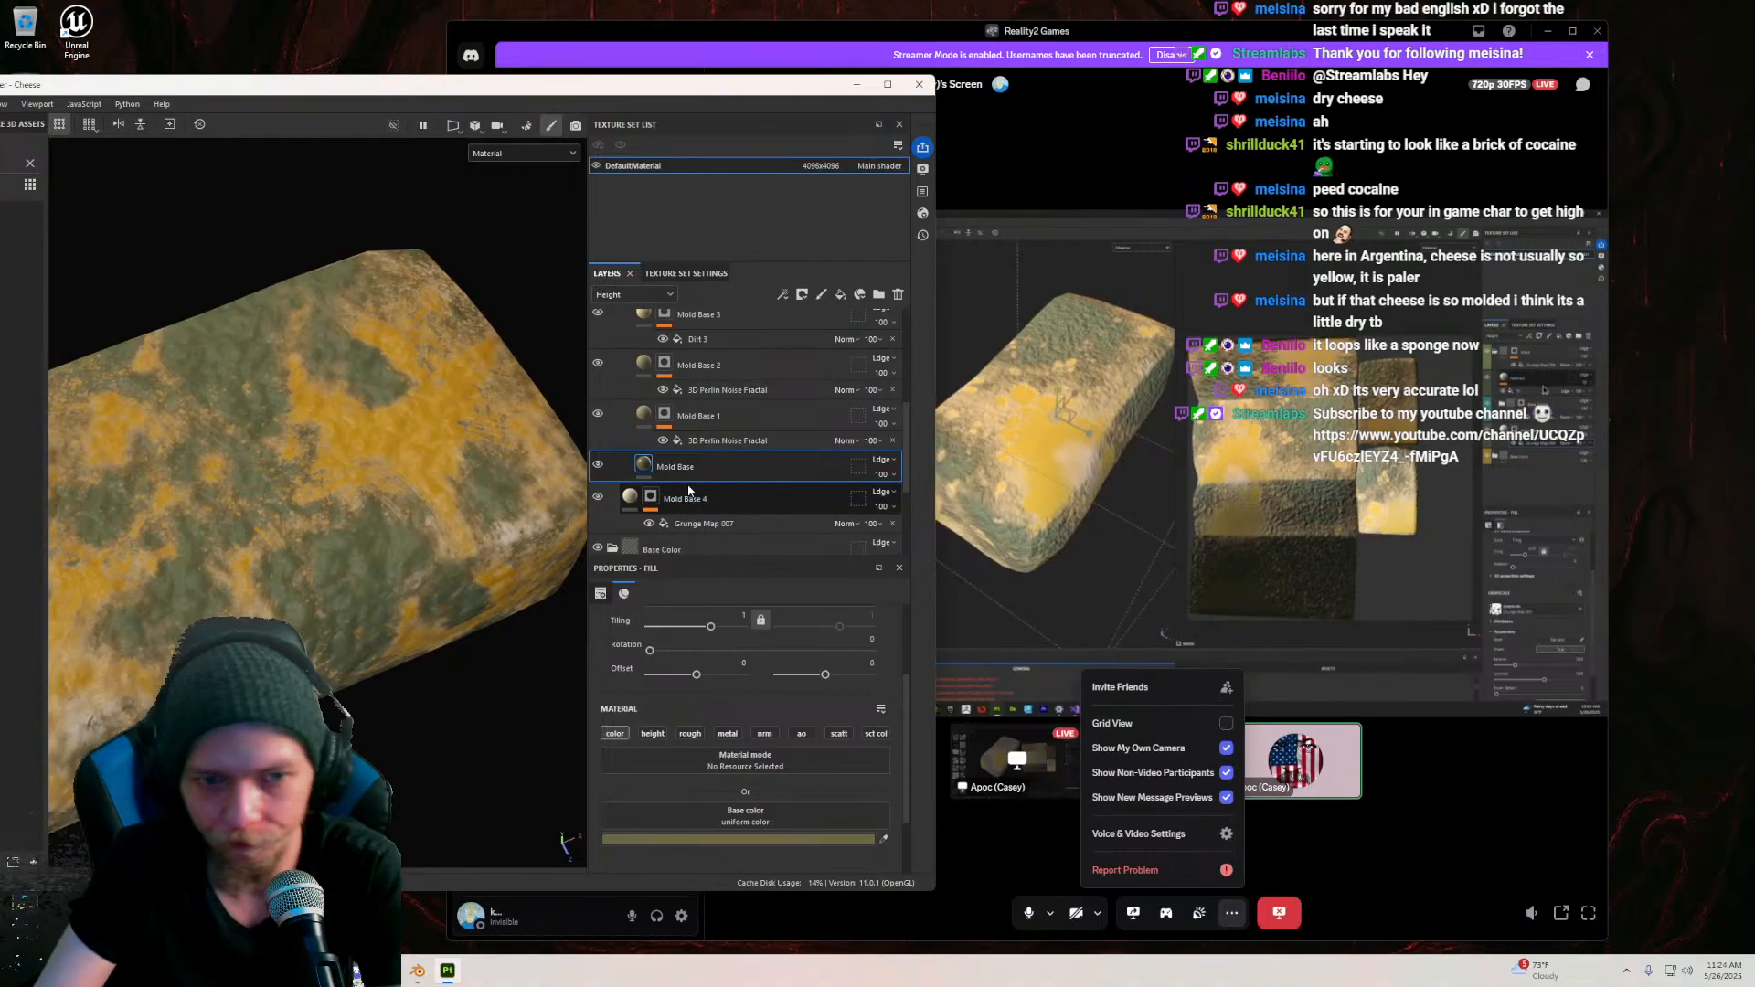
scroll(704, 490, "down", 1)
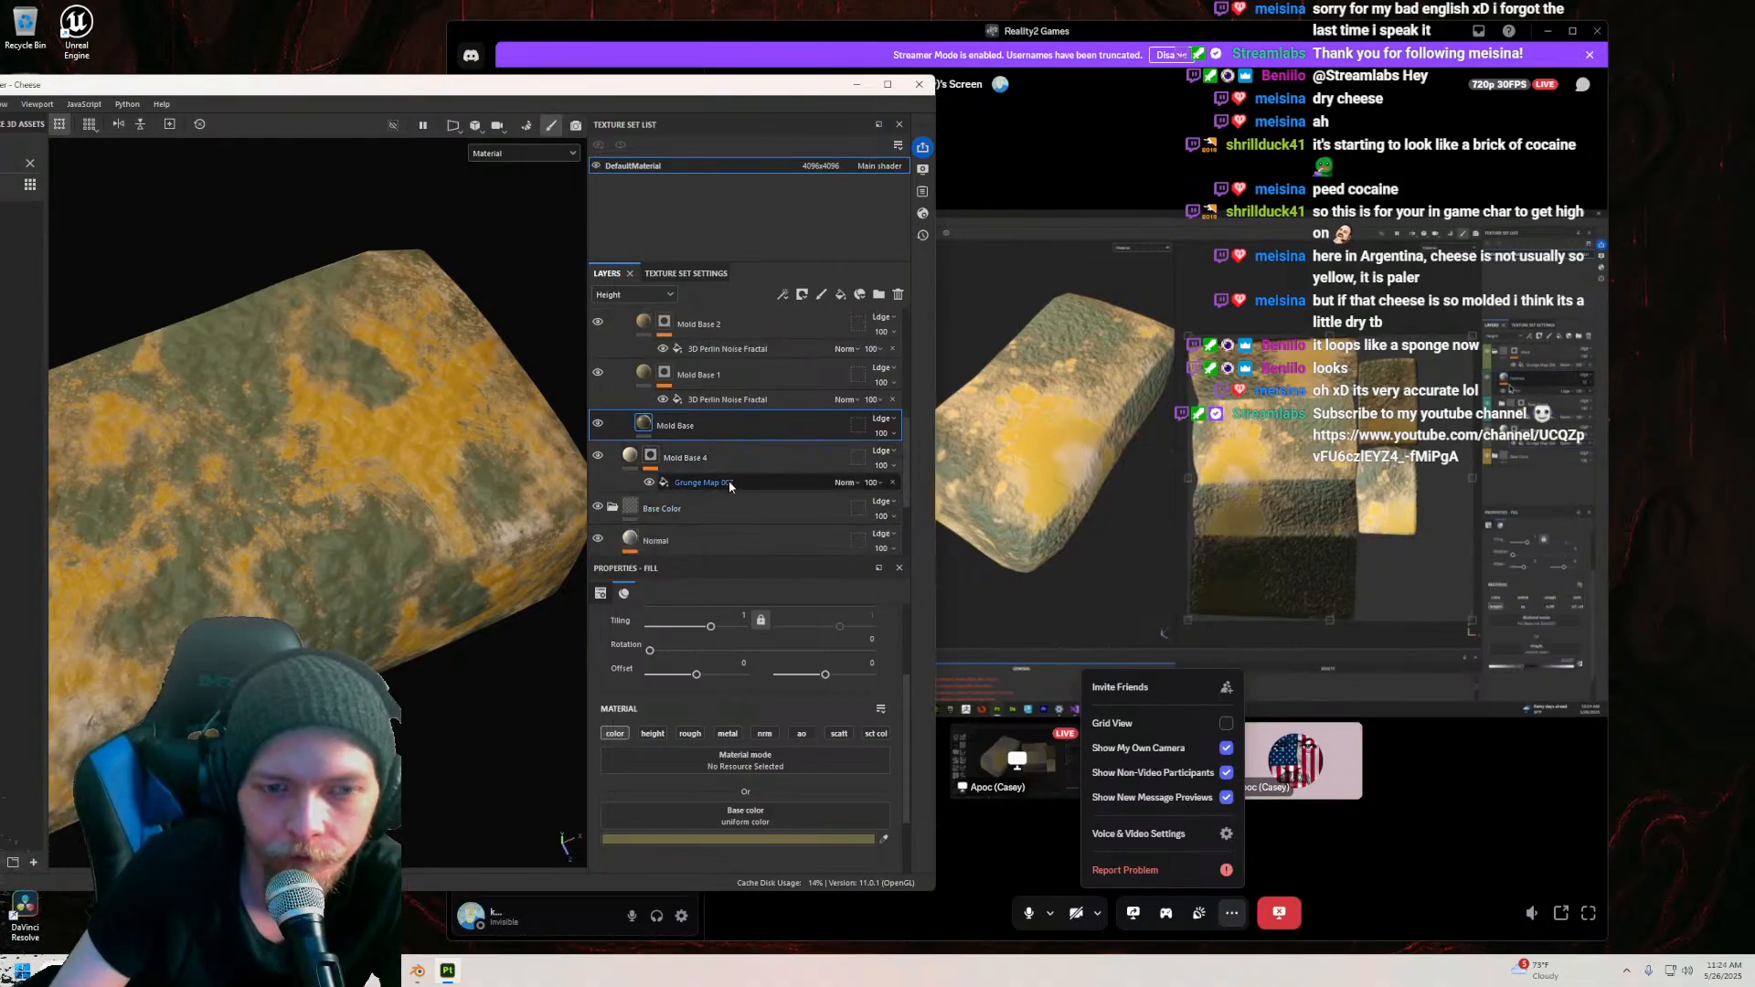
scroll(726, 476, "up", 1)
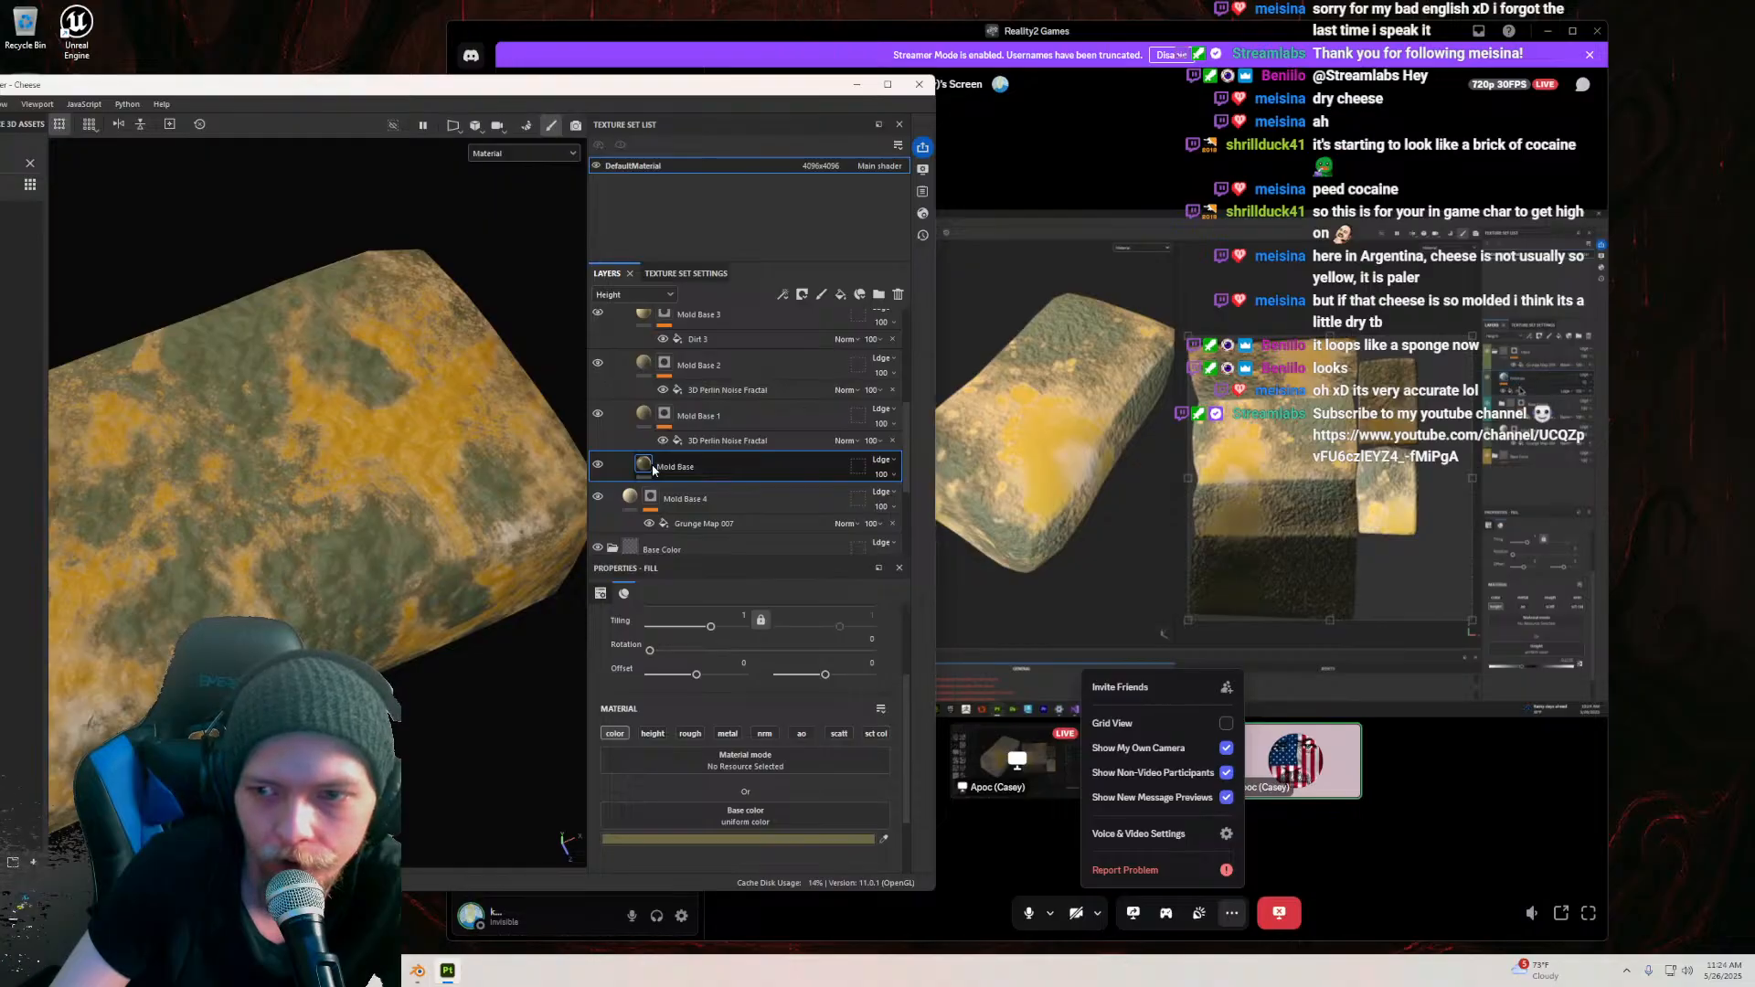
Step: Add a fill effect to the mask of the Normal layer inside the MoldBaseColors folder
scroll(676, 439, "up", 5)
left_click(708, 397)
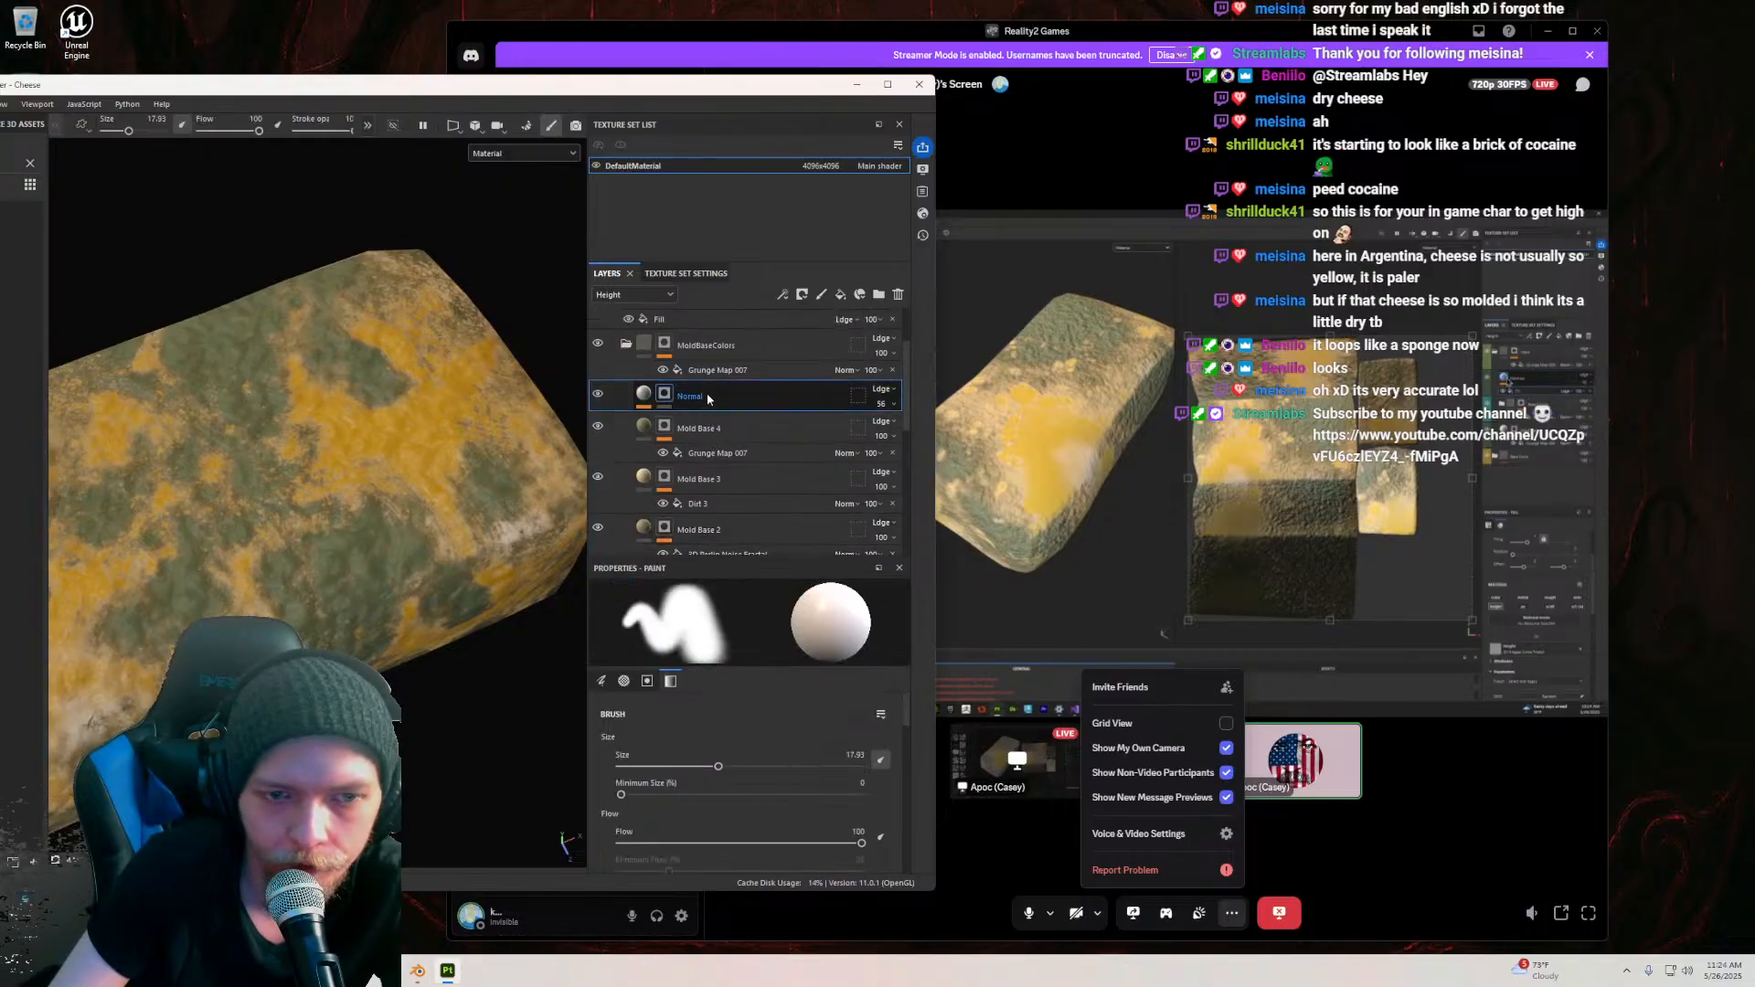
right_click(668, 399)
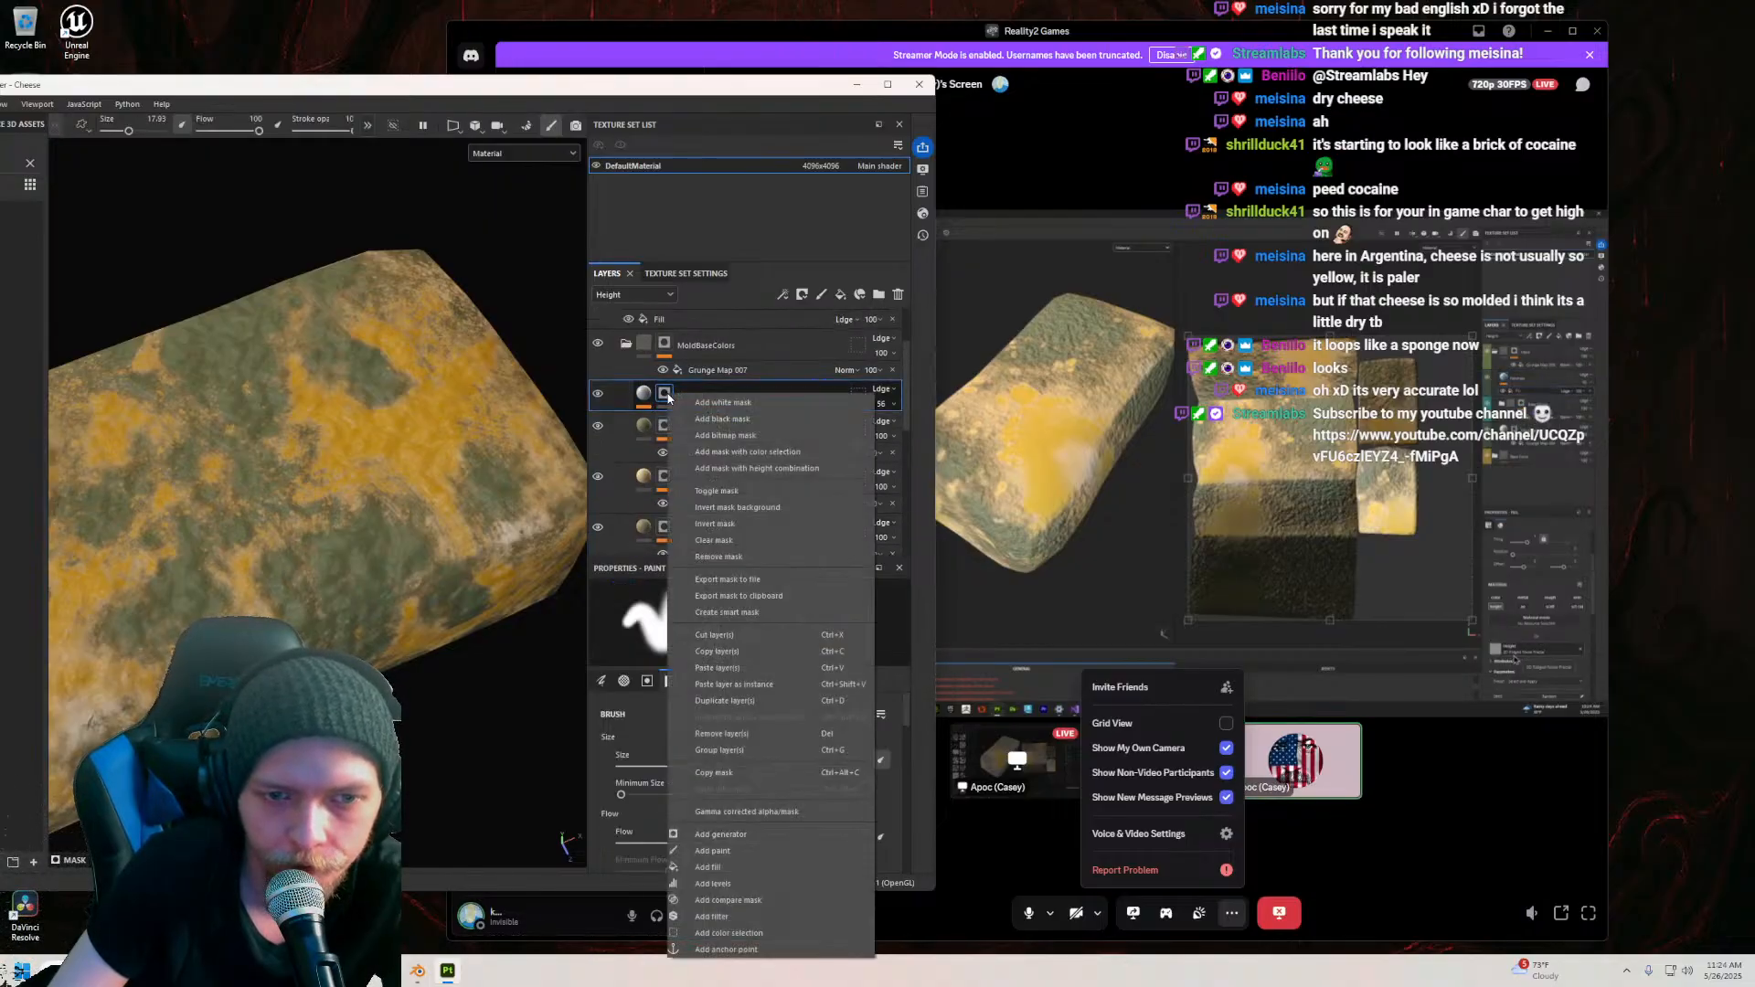
left_click(722, 870)
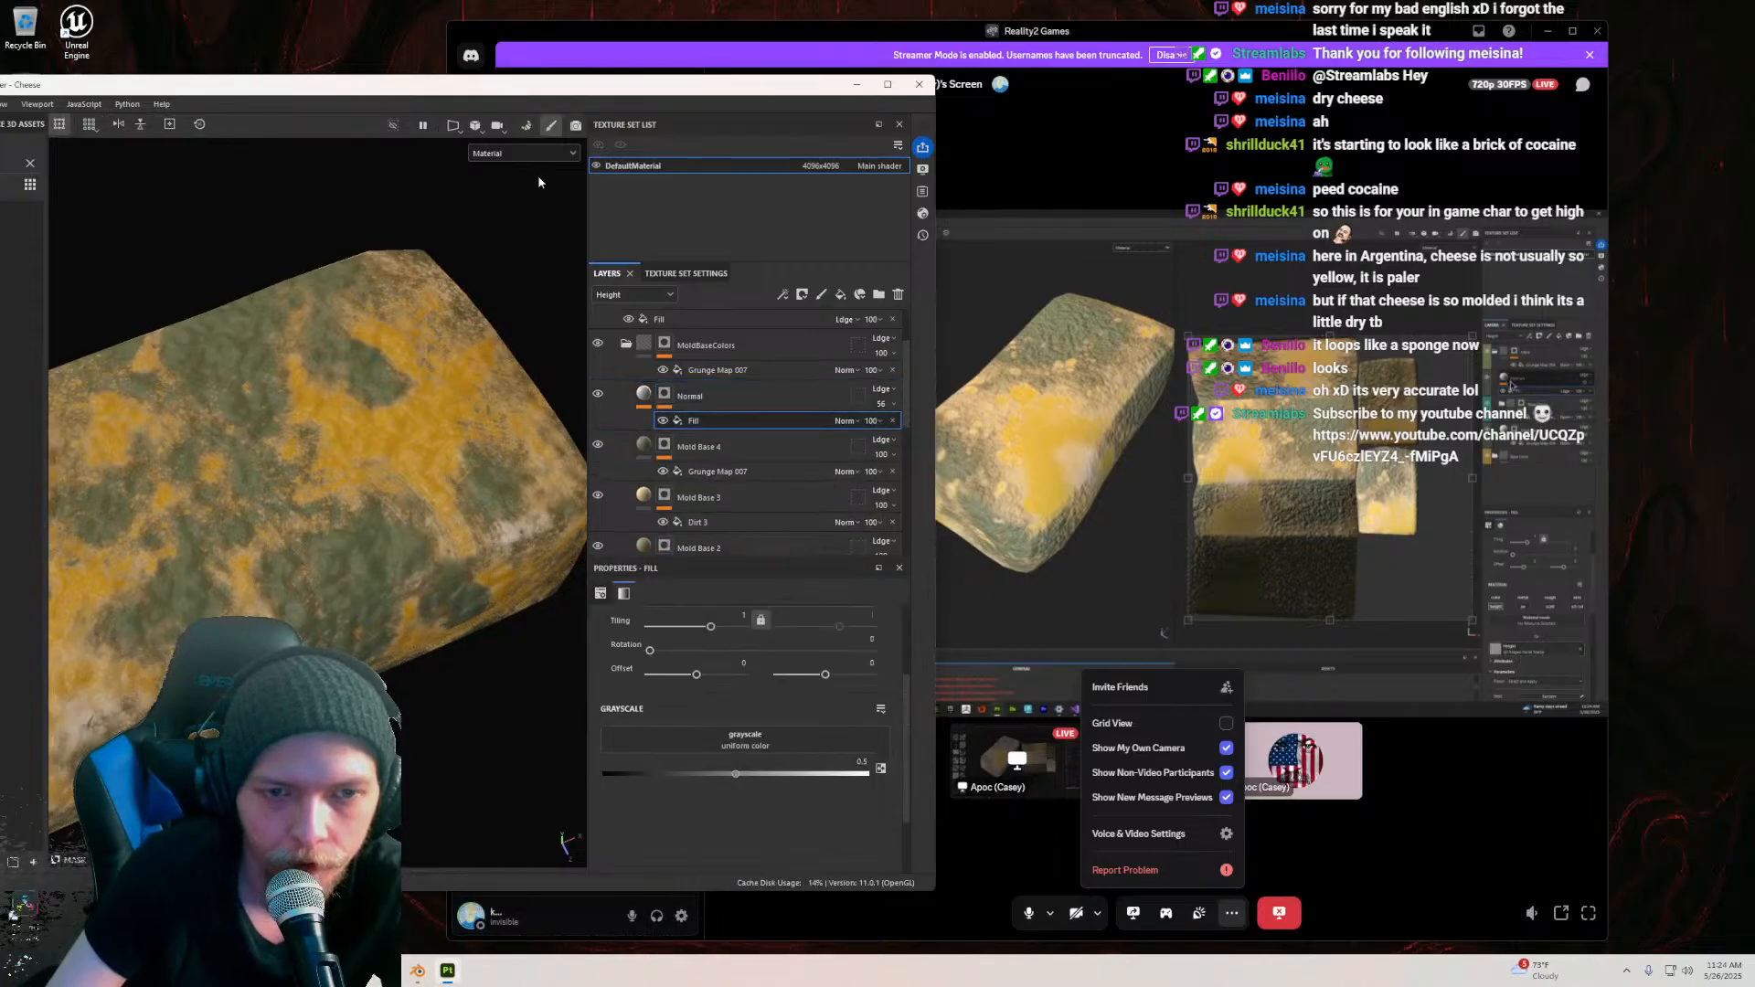
Step: Search the asset library for "ridge" and assign 3D Ridged Noise Fractal as the grayscale of the Normal layer's mask fill
scroll(686, 415, "up", 2)
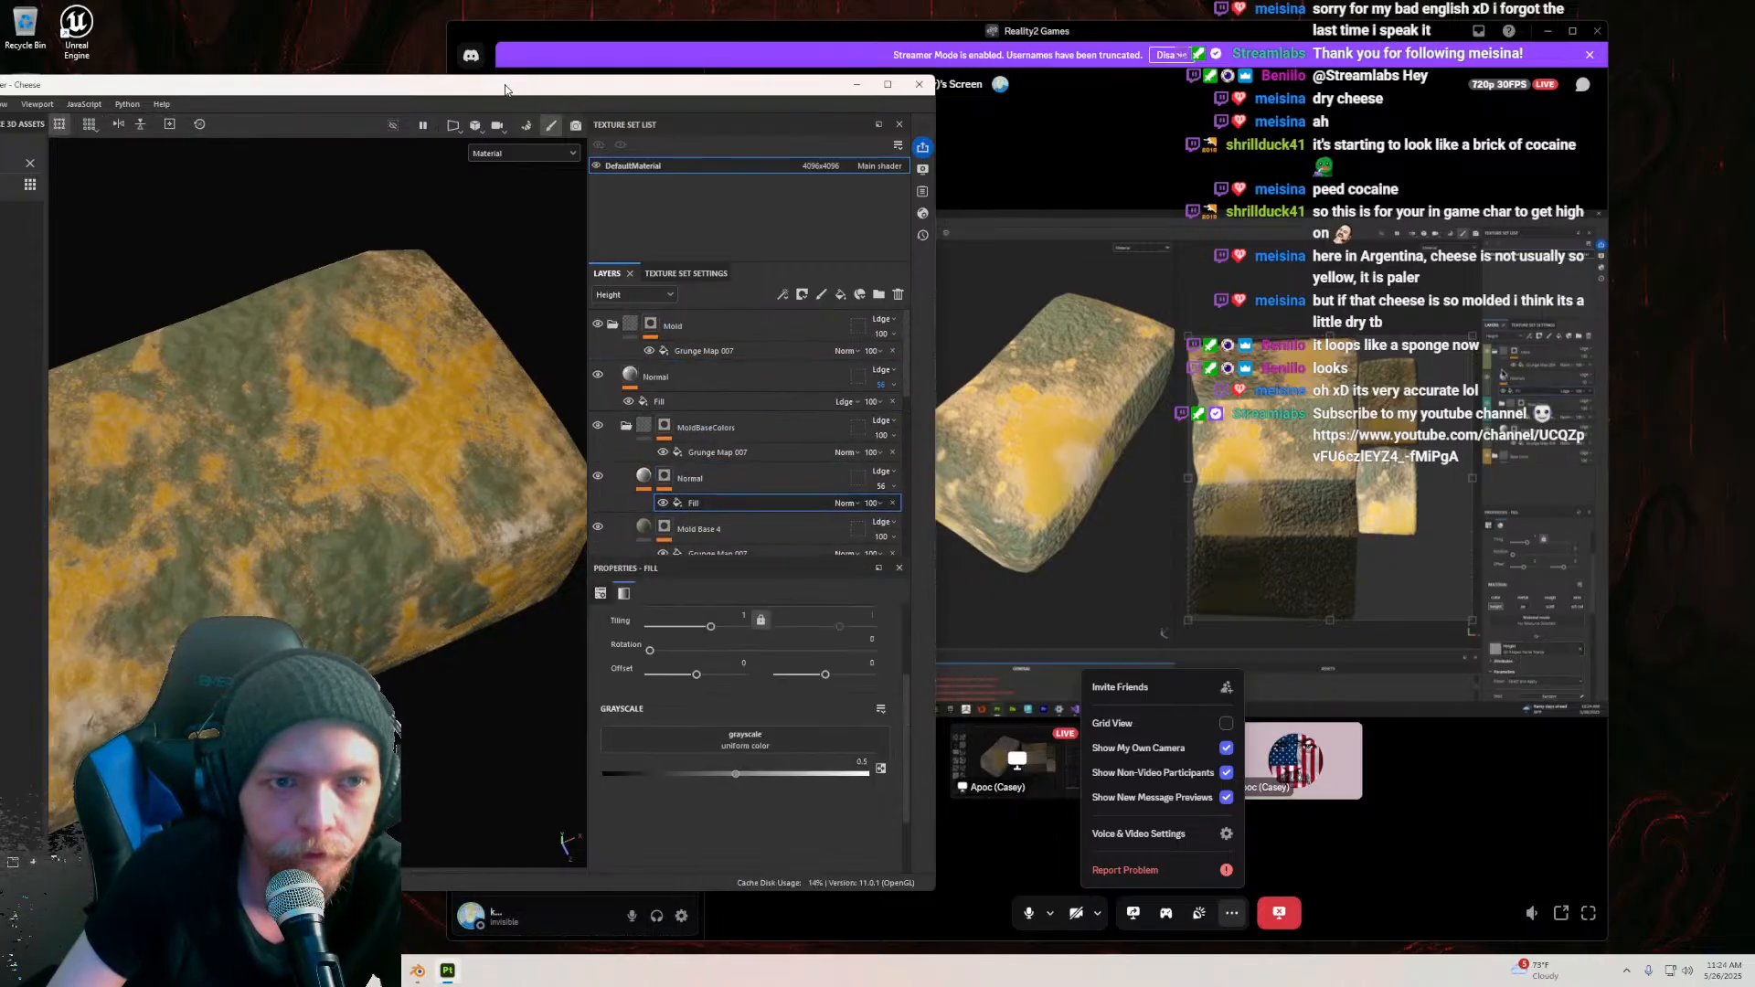
left_click_drag(506, 90, 942, 98)
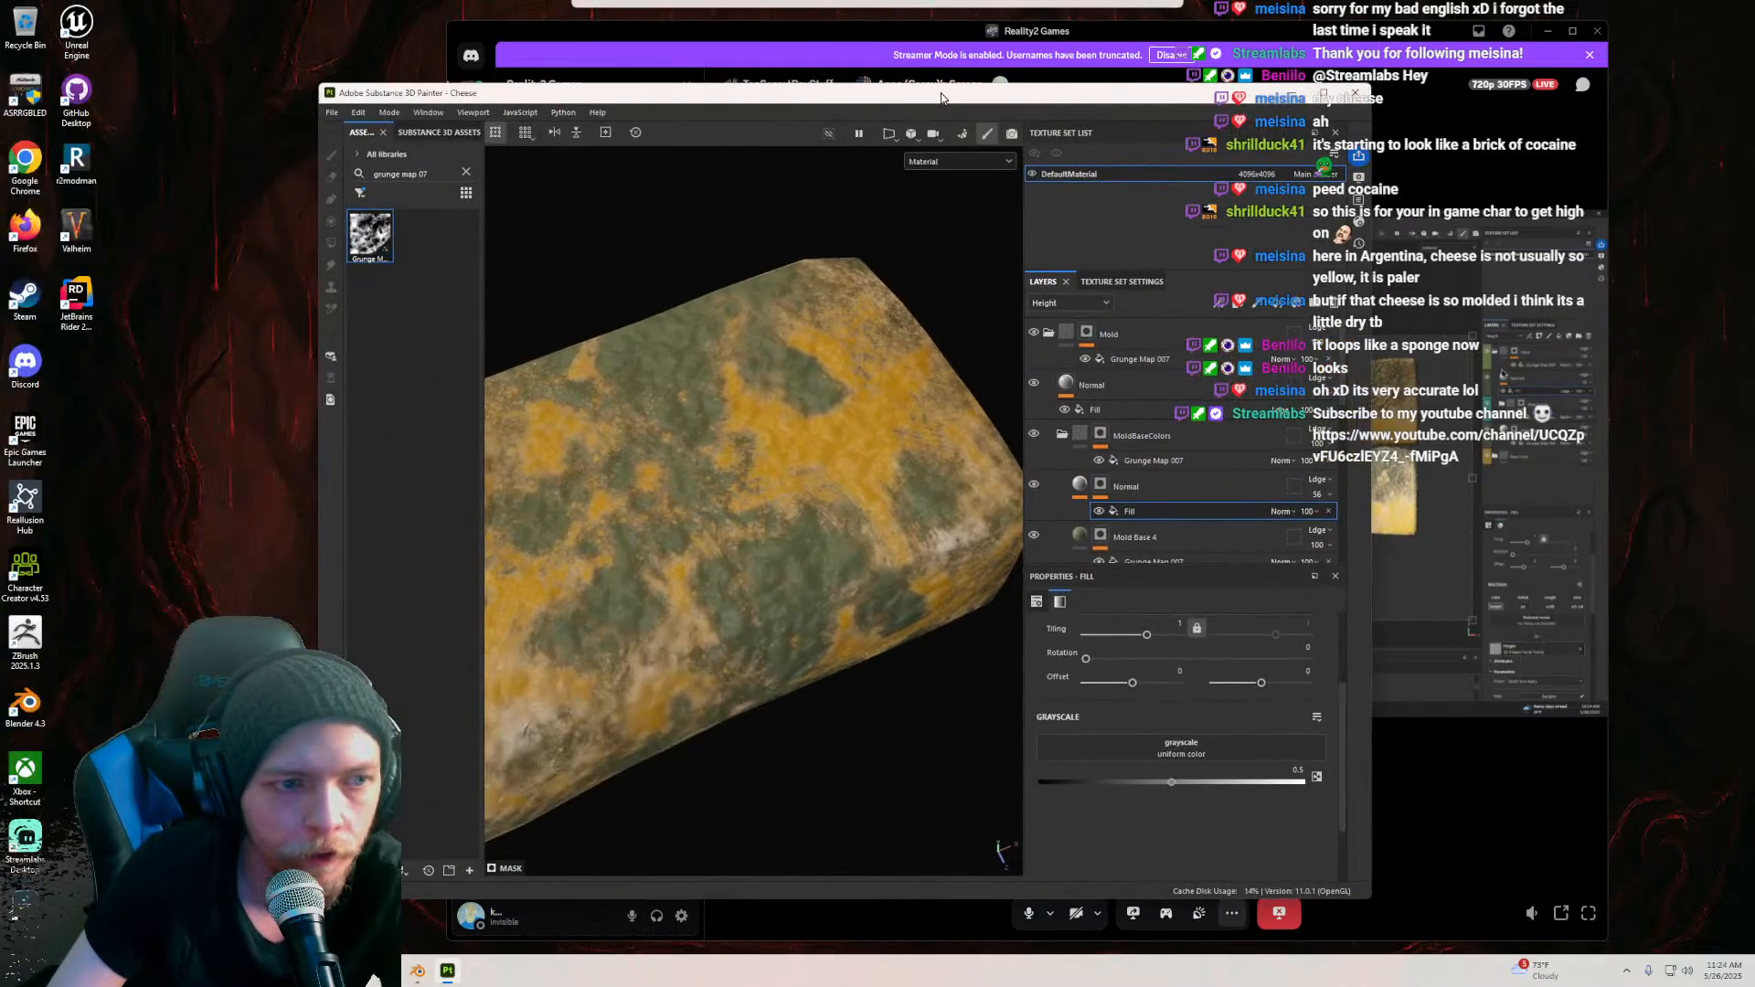
left_click(465, 173)
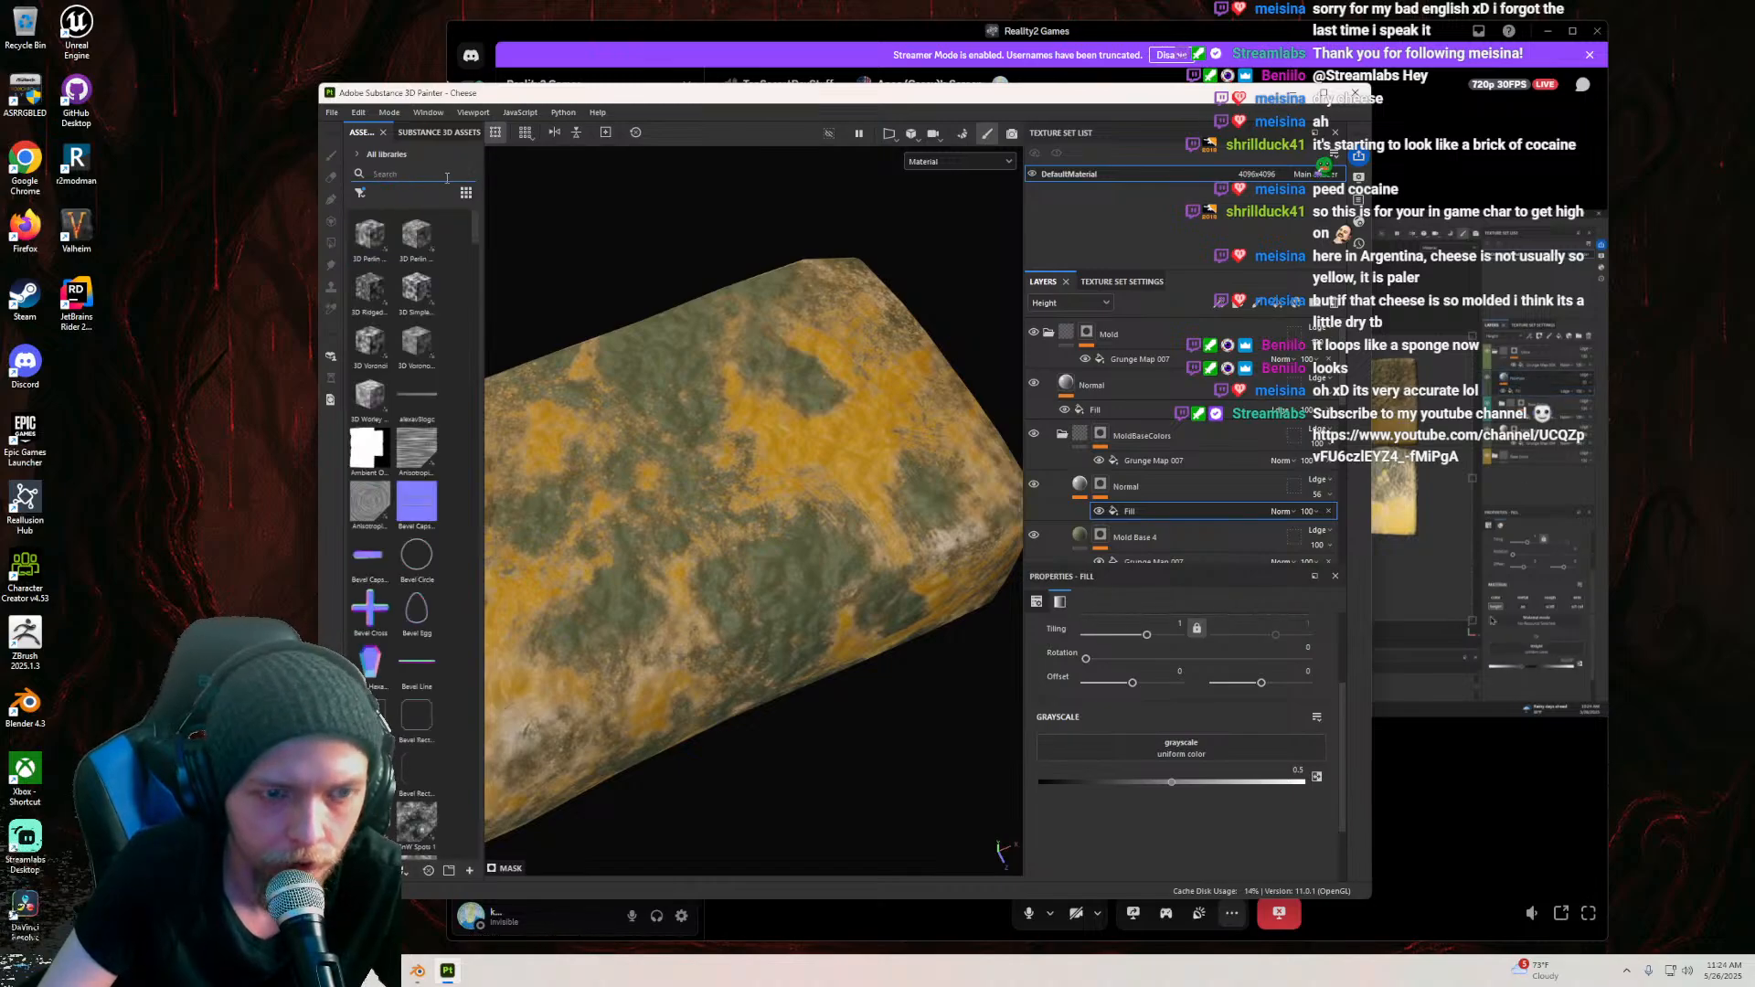
type("ridge")
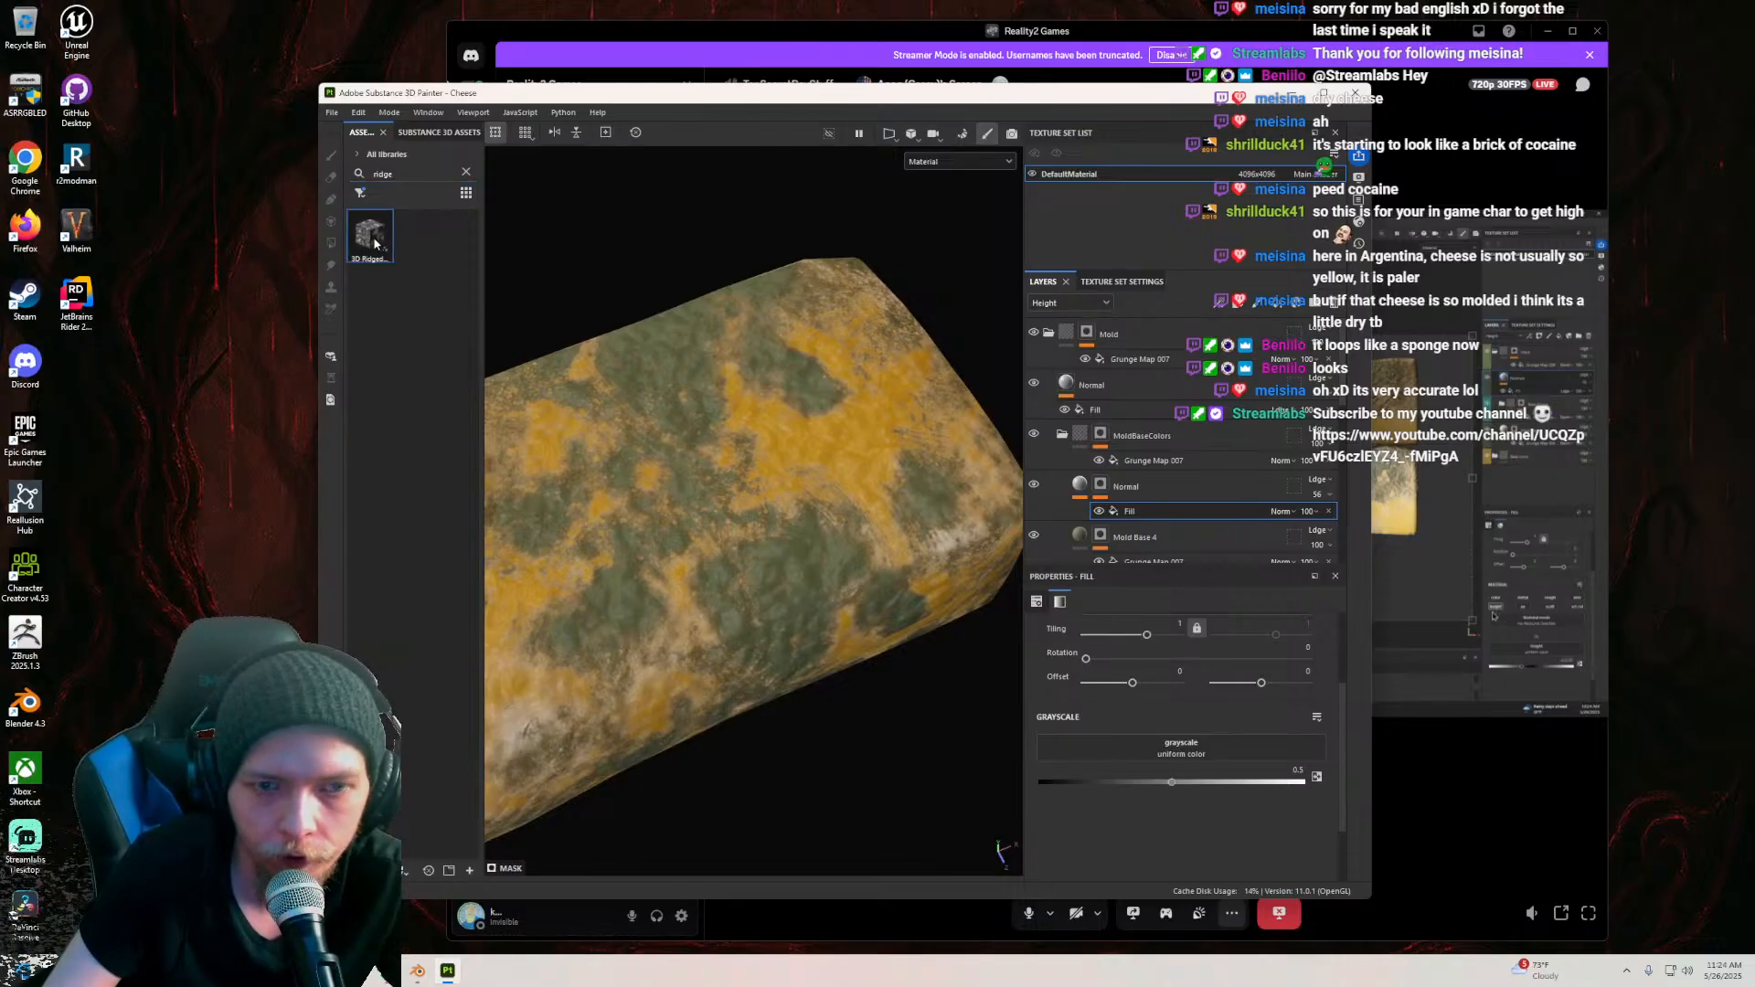
left_click_drag(1261, 731, 1123, 735)
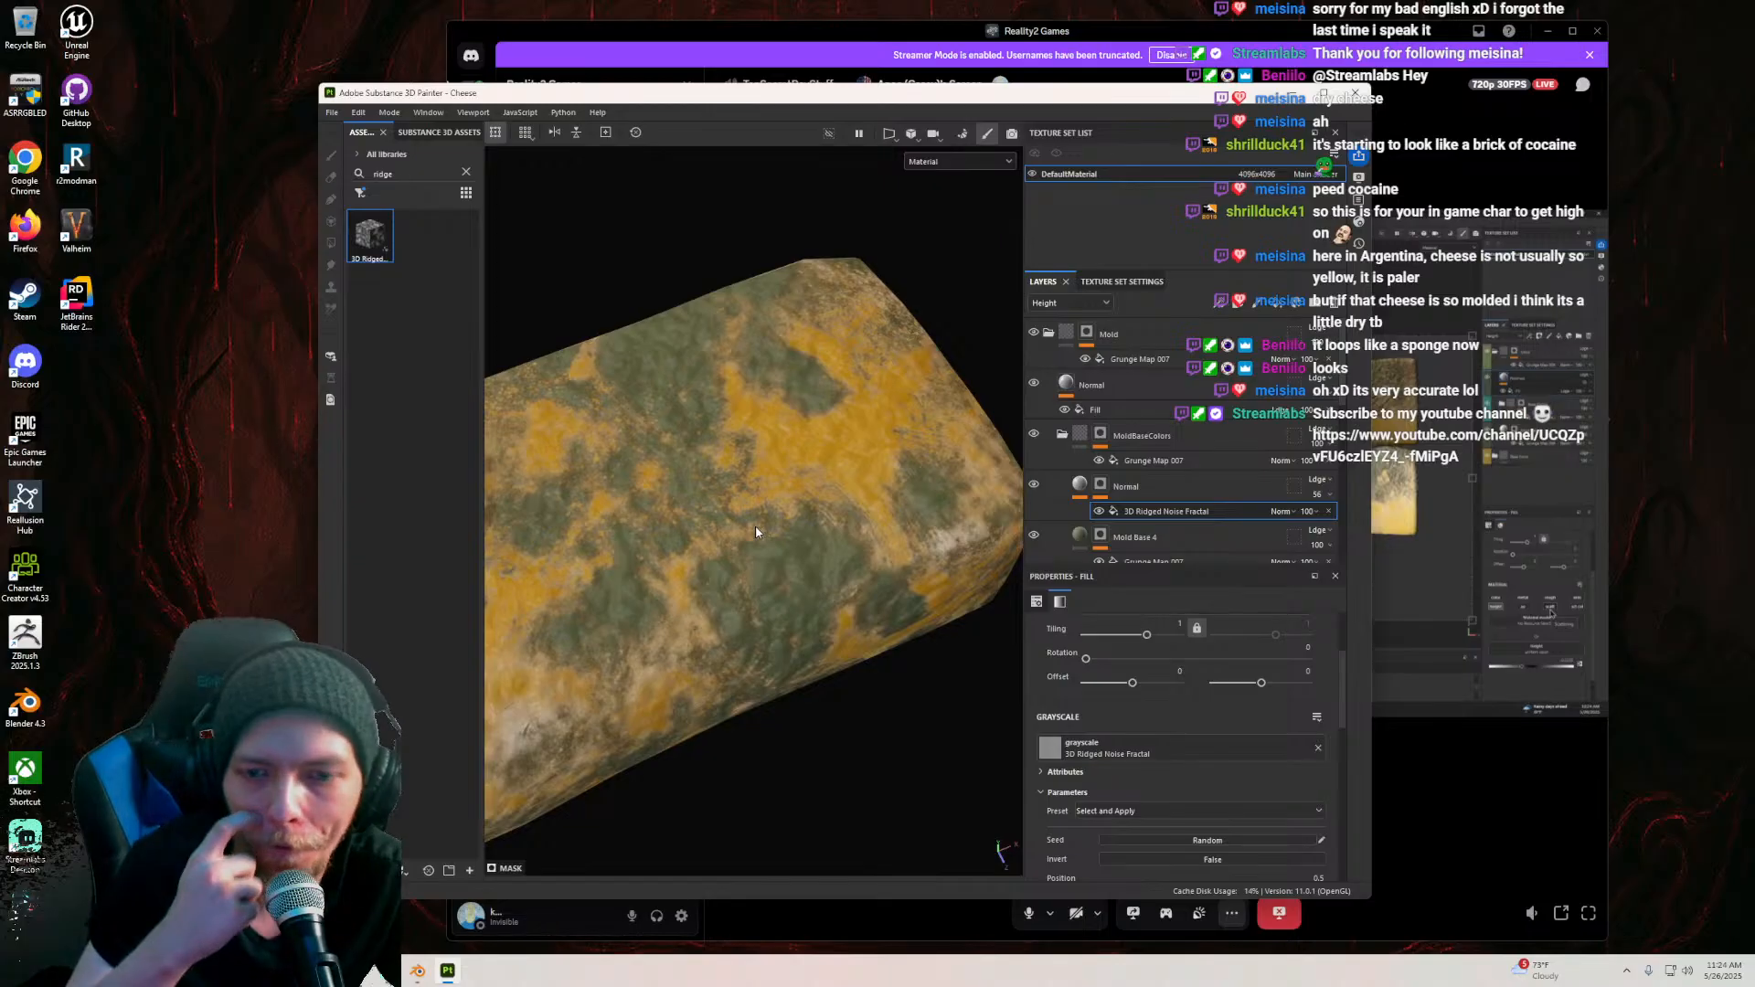
Step: Examine the mask noise parameters of the Normal layer in MoldBaseColors and the height settings of its content Fill effect
scroll(1164, 775, "down", 8)
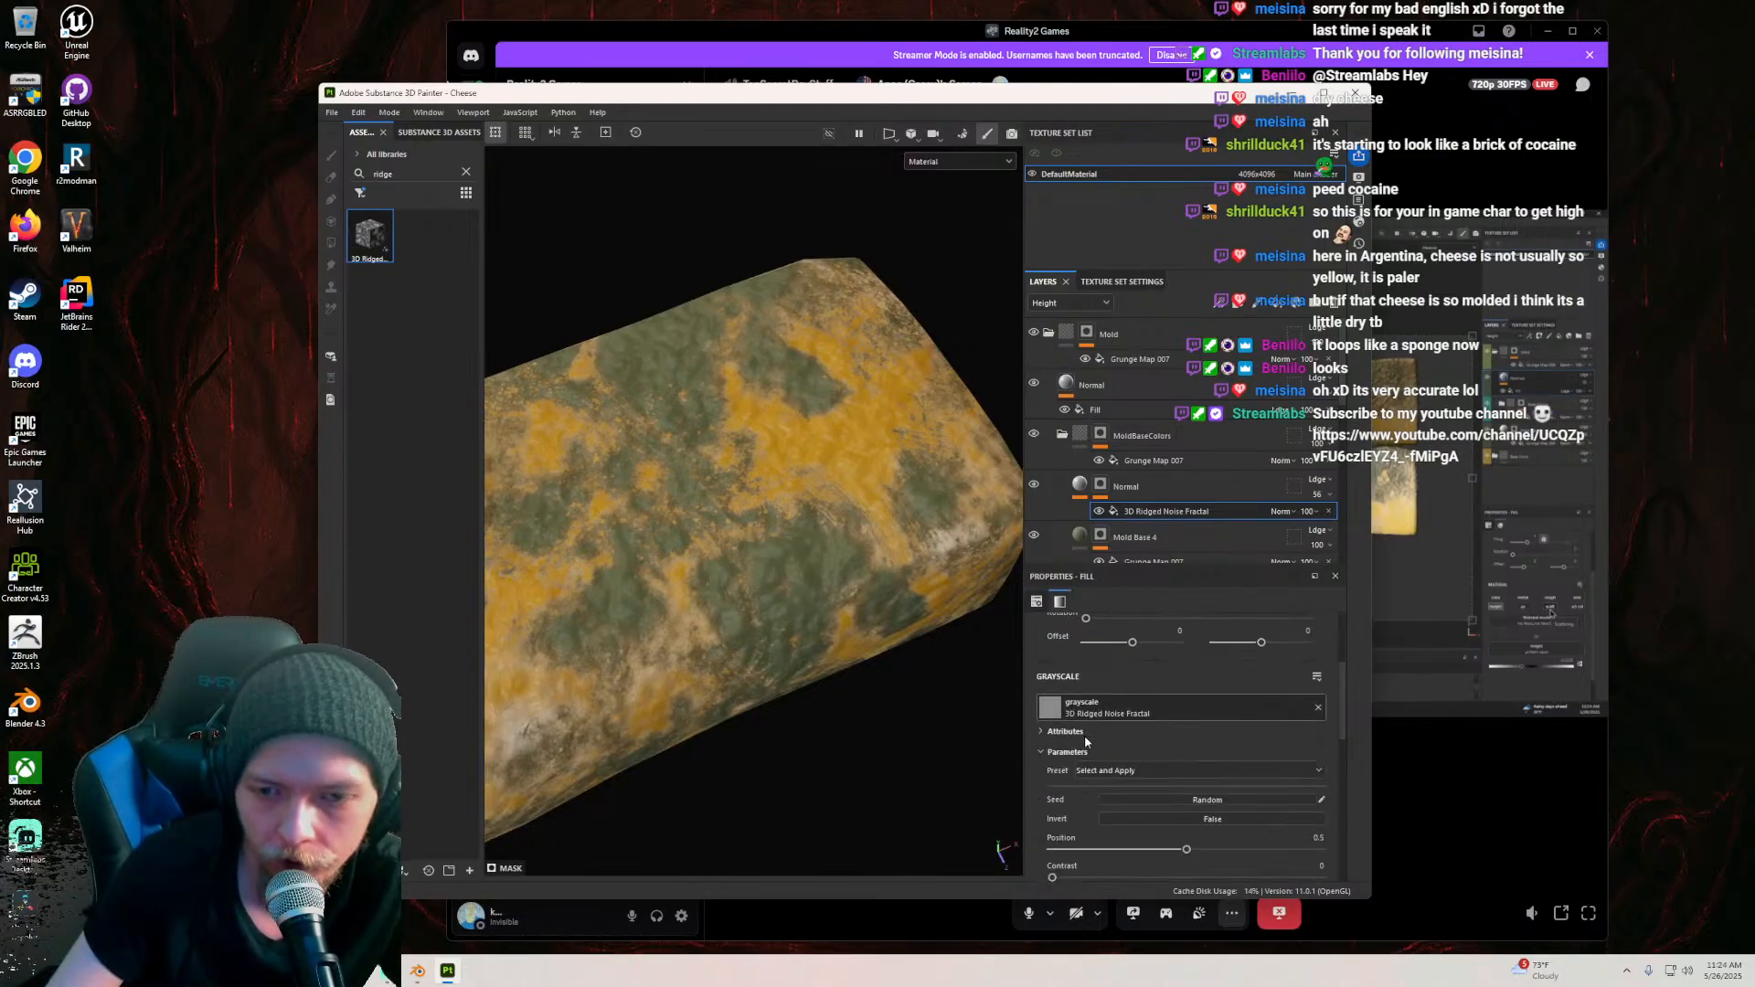
scroll(1108, 773, "up", 8)
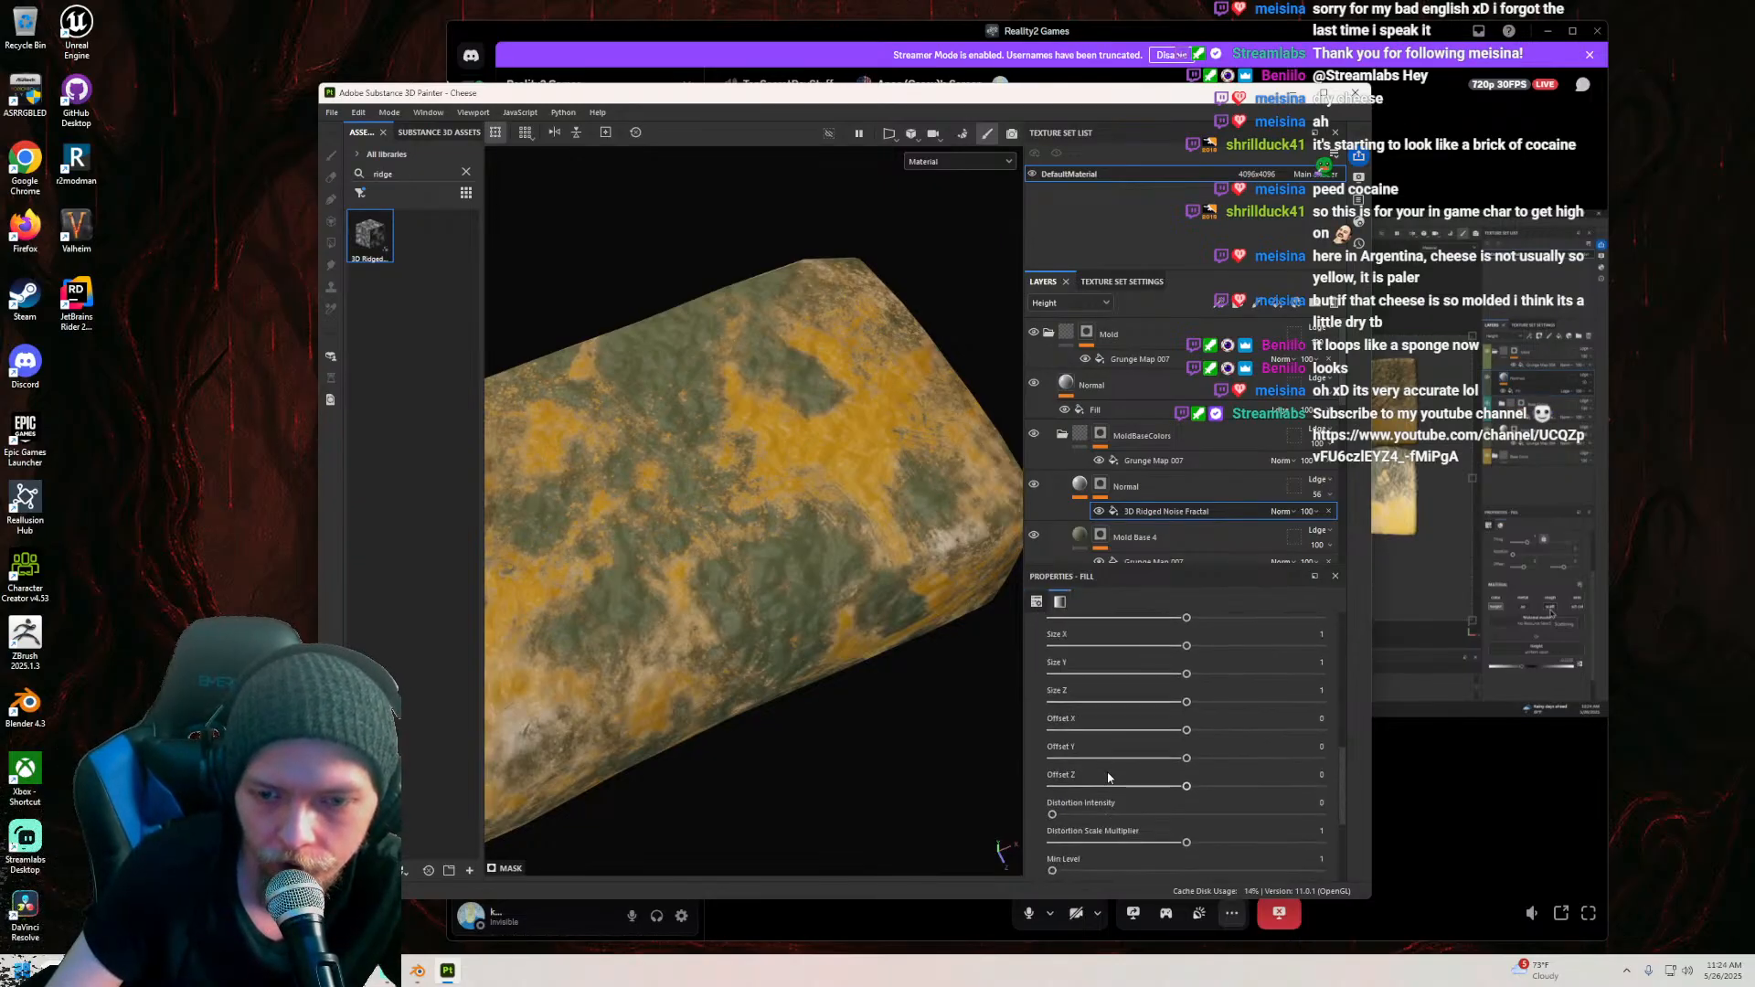
left_click(1080, 486)
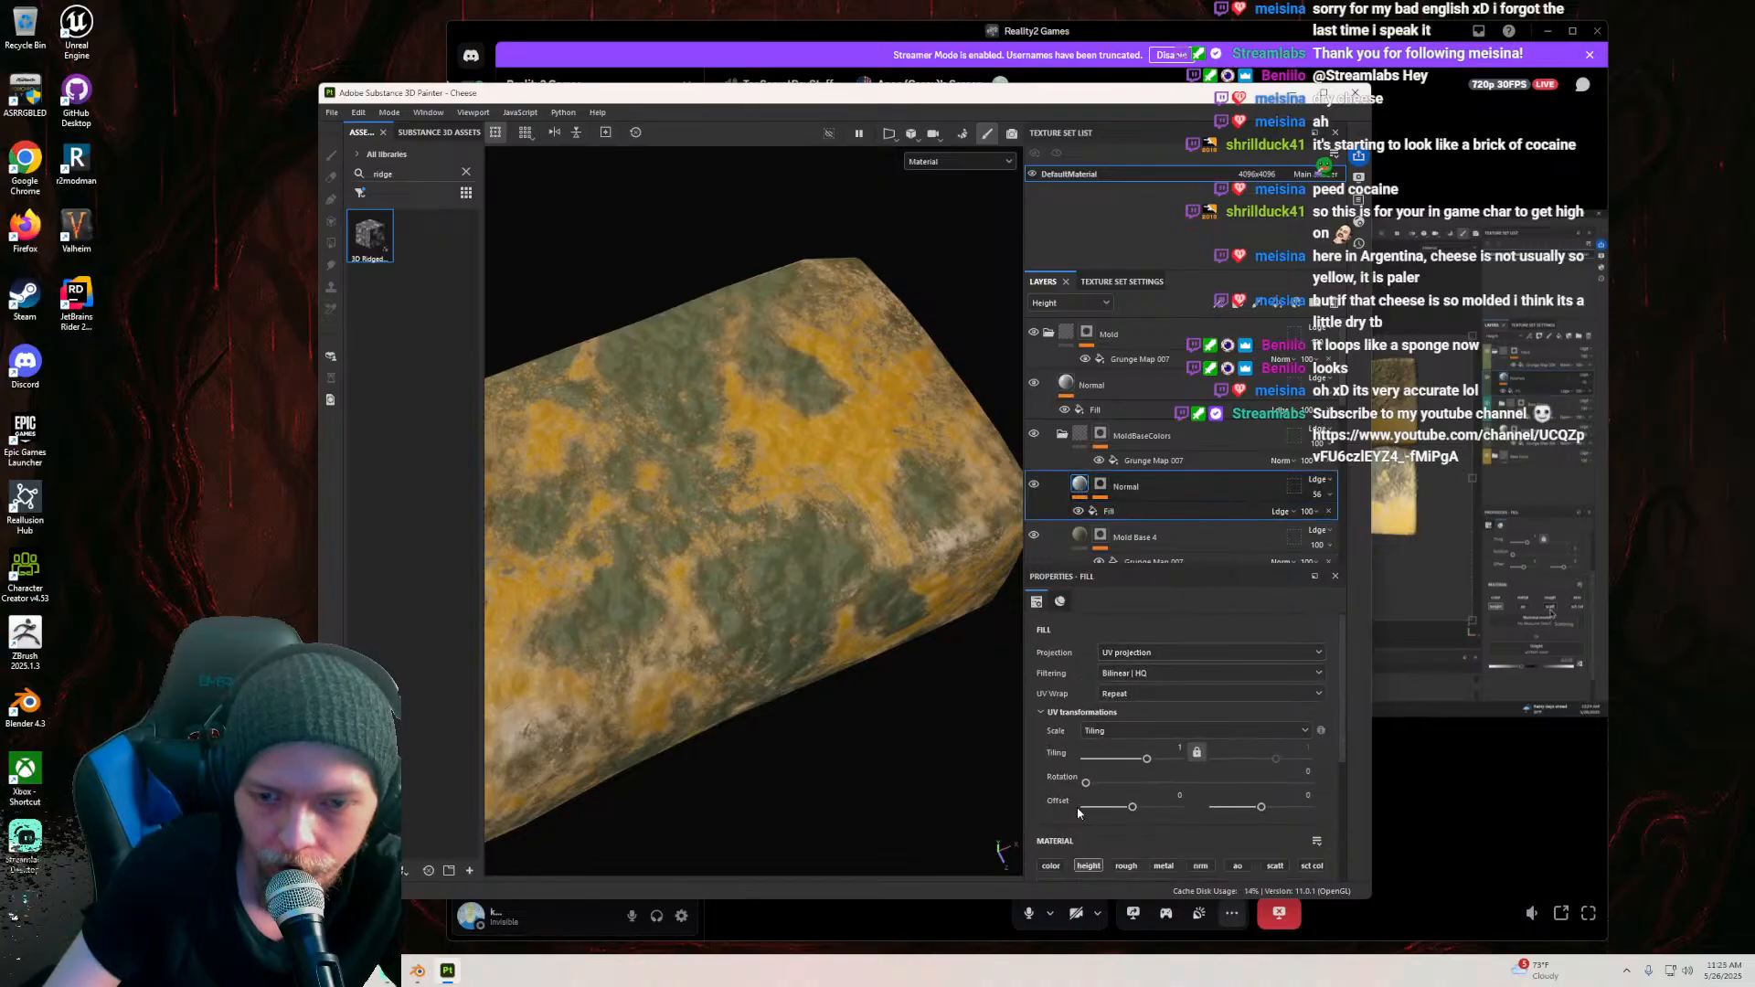
left_click(1110, 513)
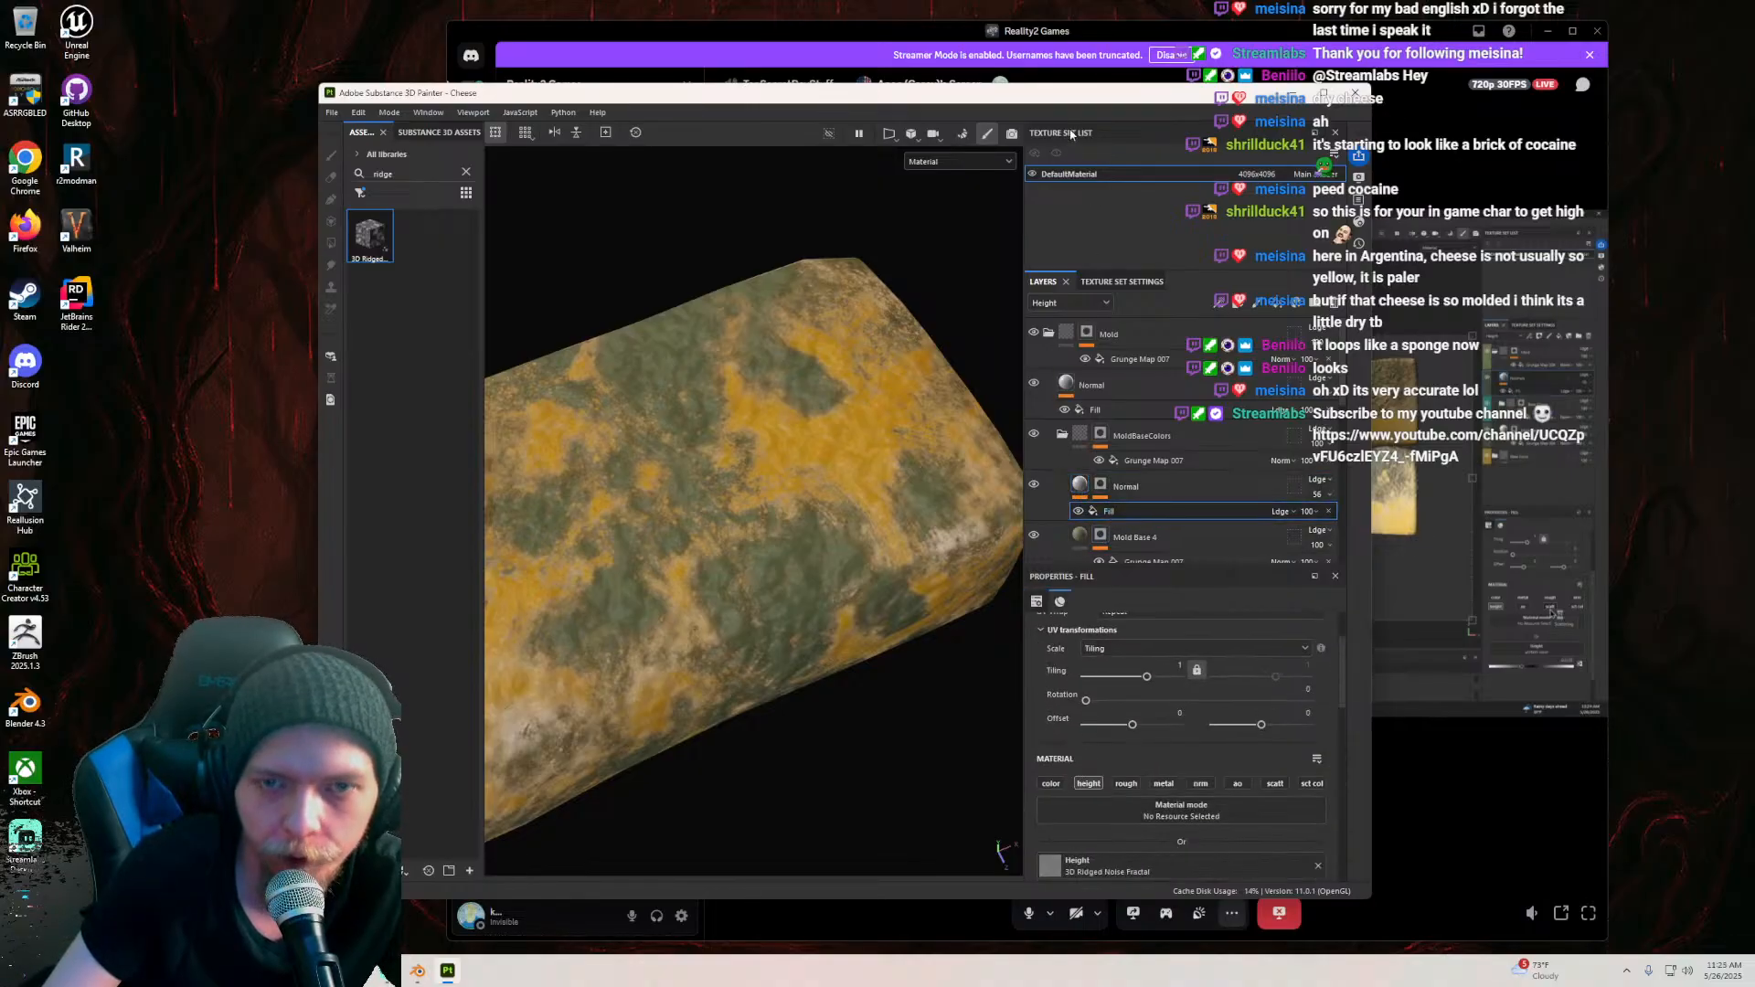
Step: Duplicate the Normal layer inside the MoldBaseColors folder
mouse_move(1099, 99)
left_mouse_down()
mouse_move(548, 86)
mouse_move(632, 88)
left_mouse_up()
scroll(651, 486, "down", 2)
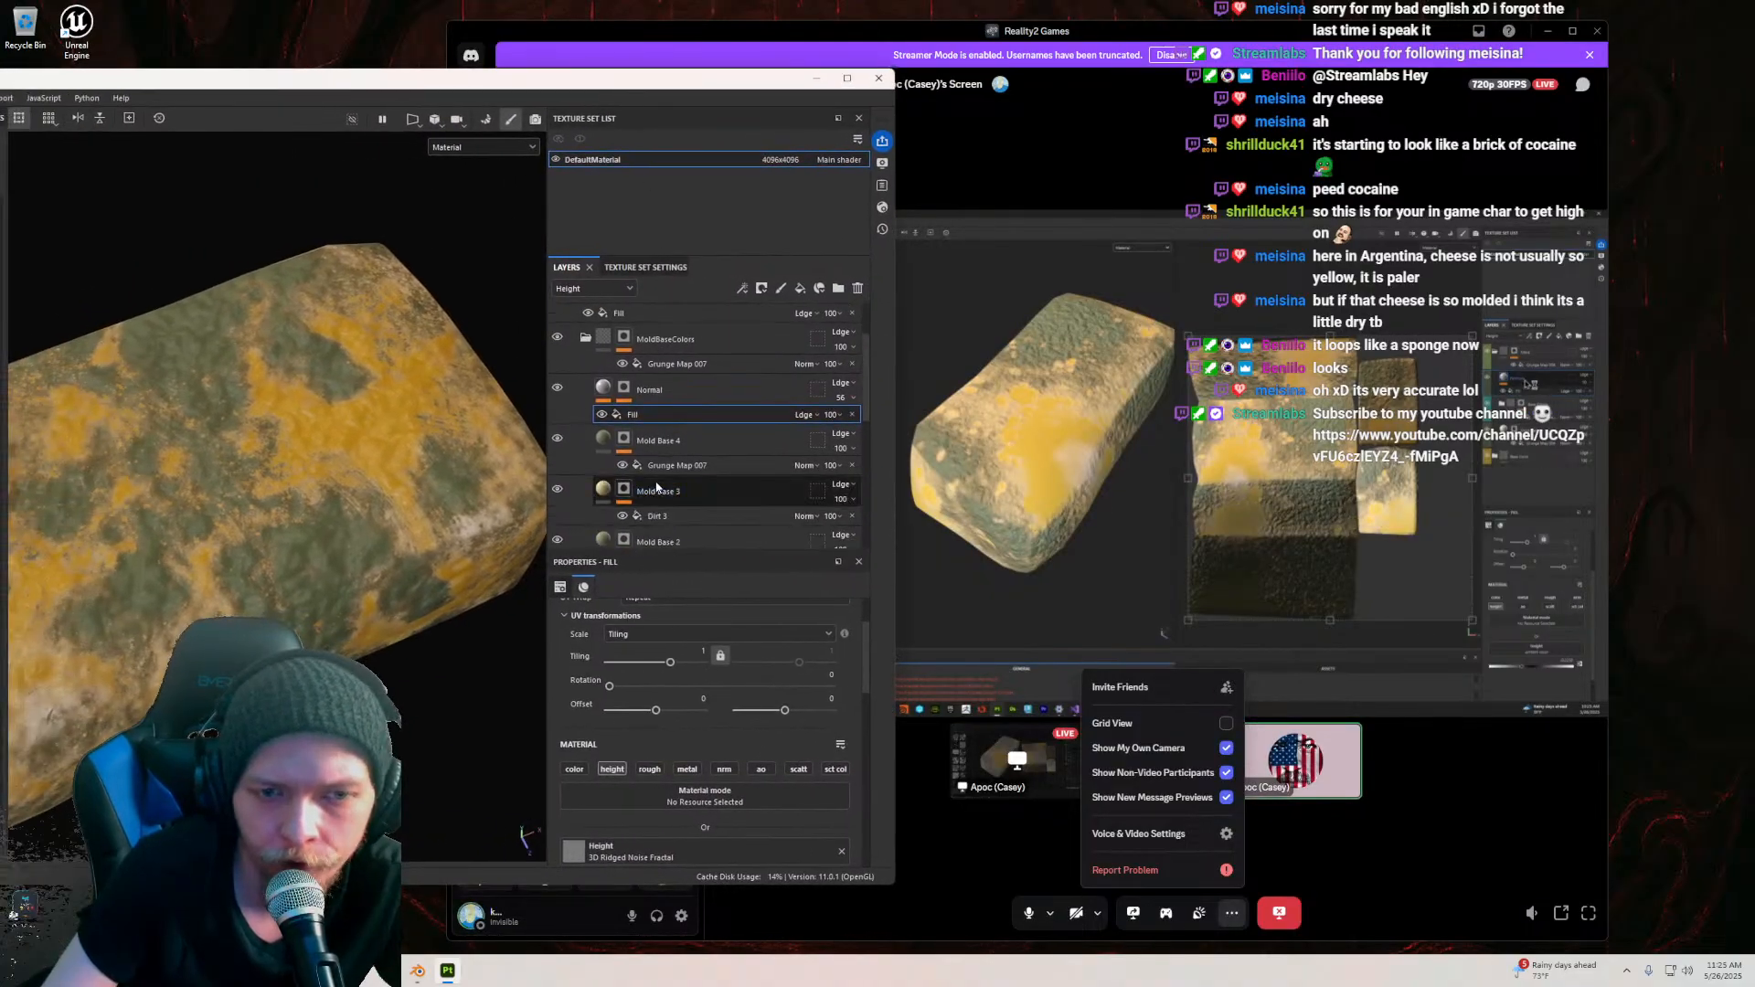
right_click(656, 416)
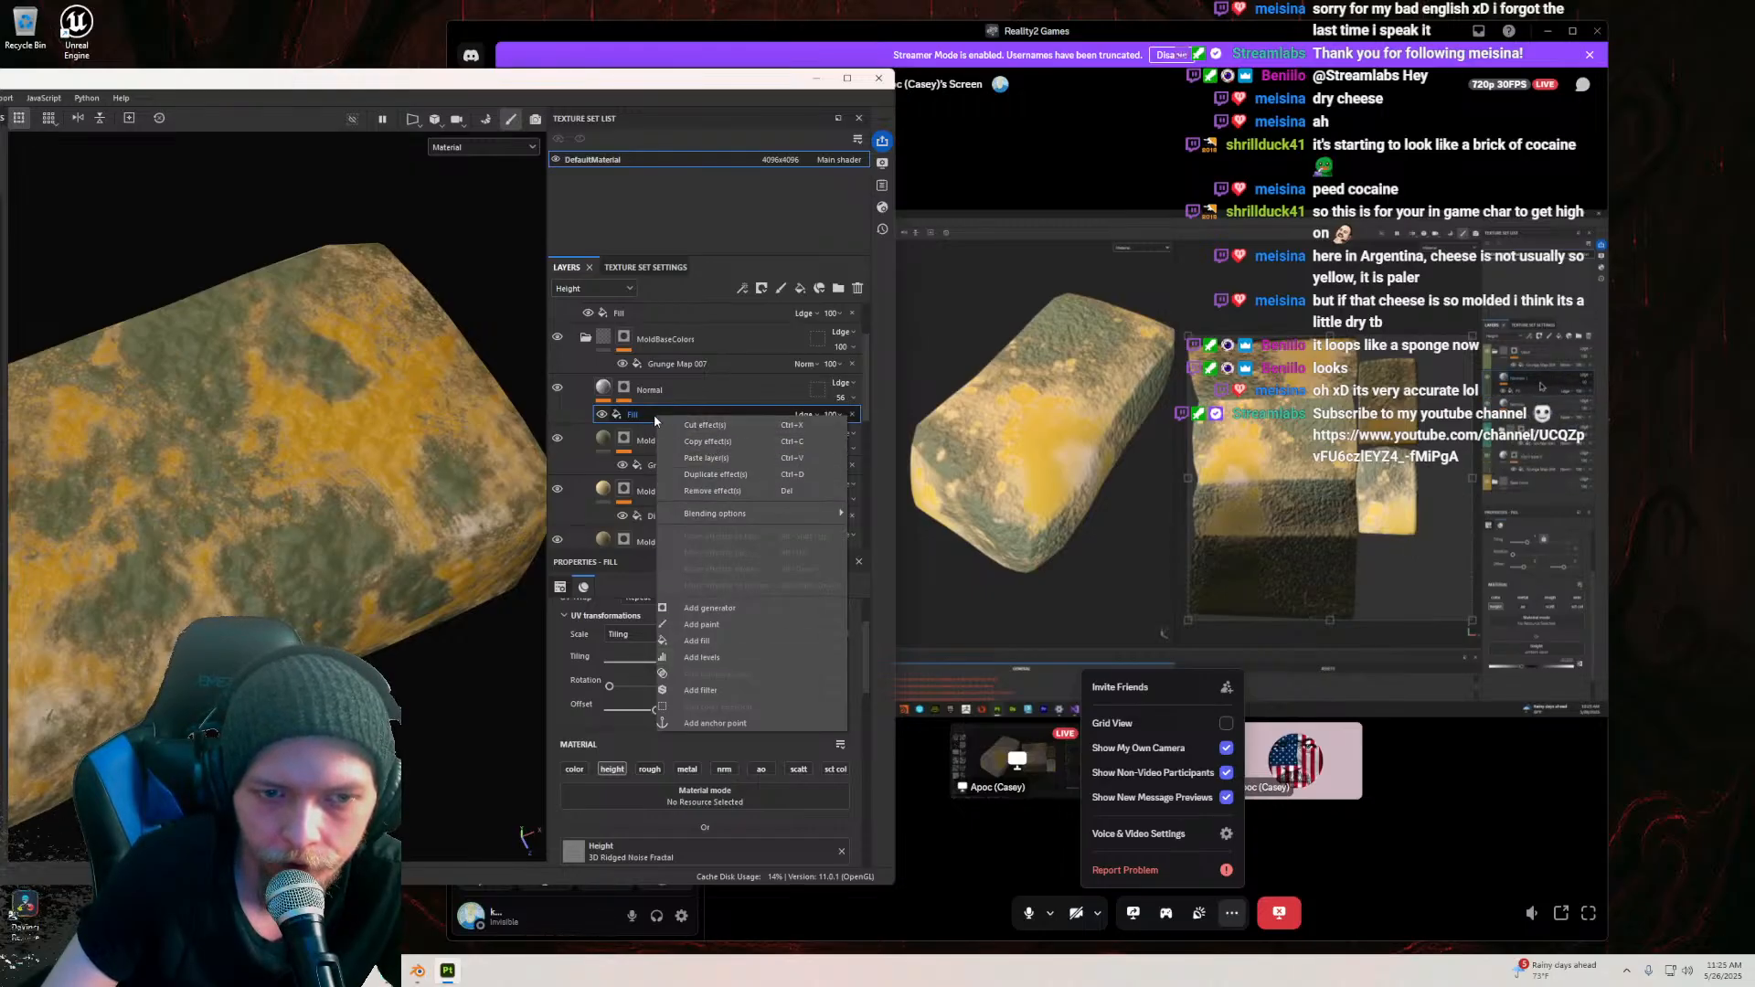
left_click(621, 387)
left_click(621, 391)
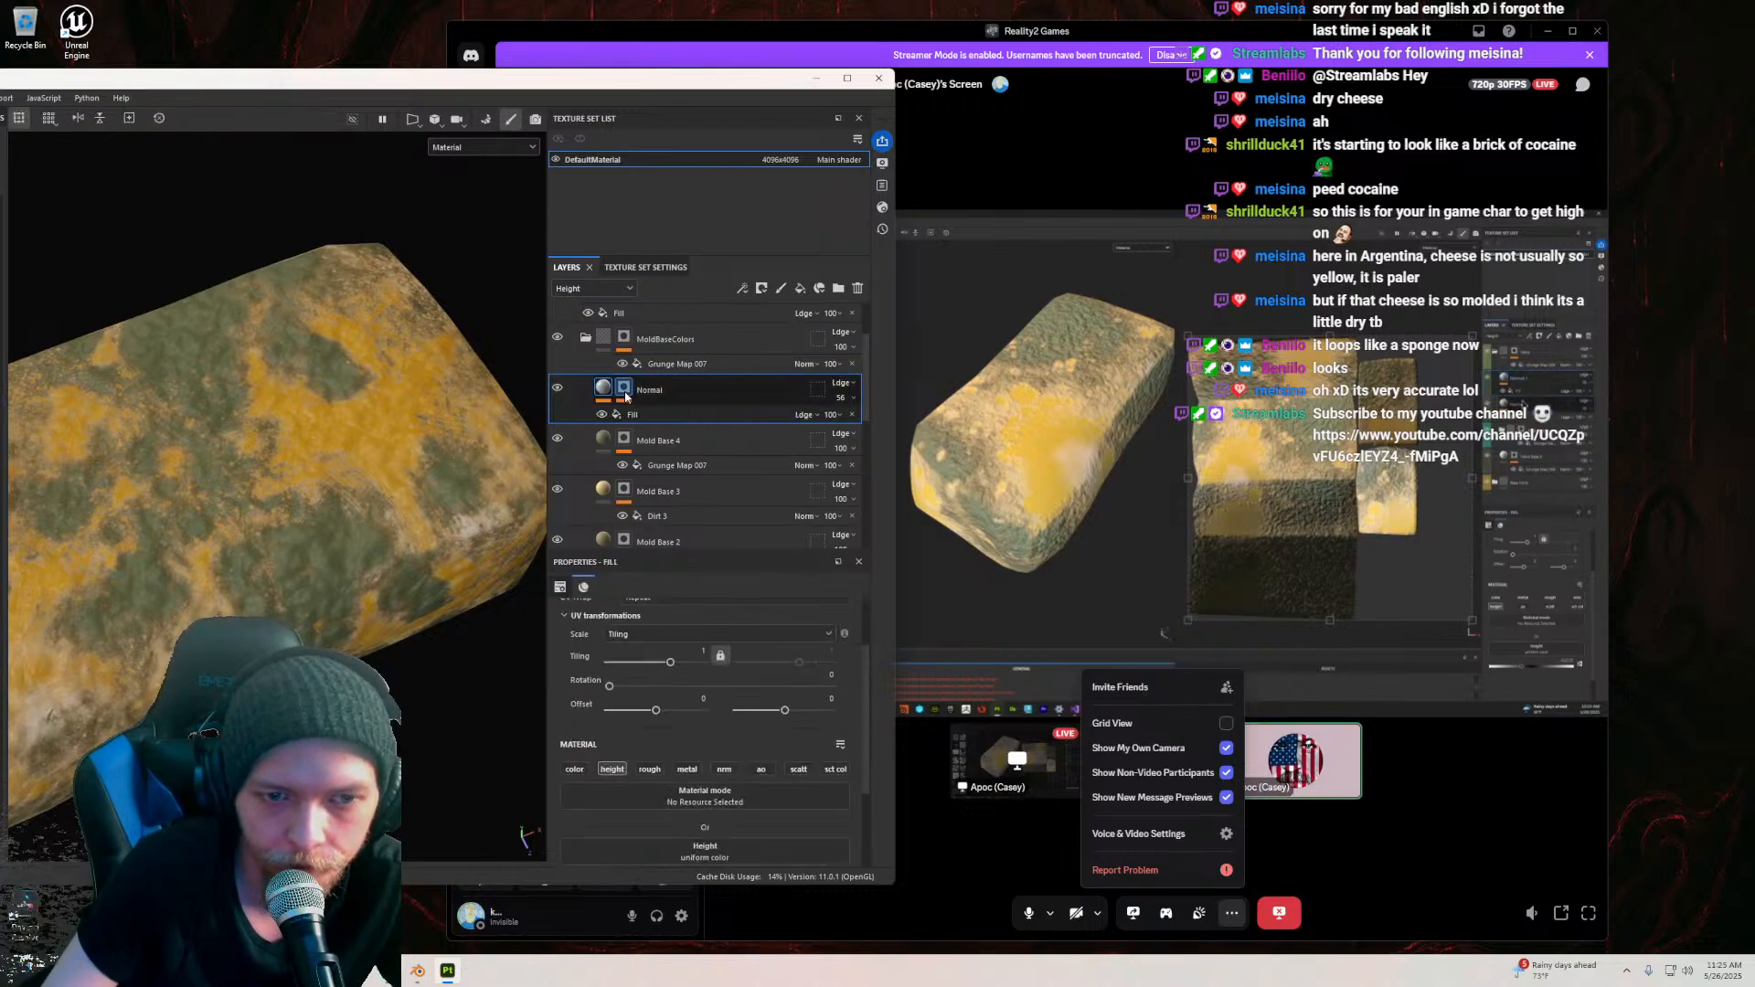
right_click(652, 415)
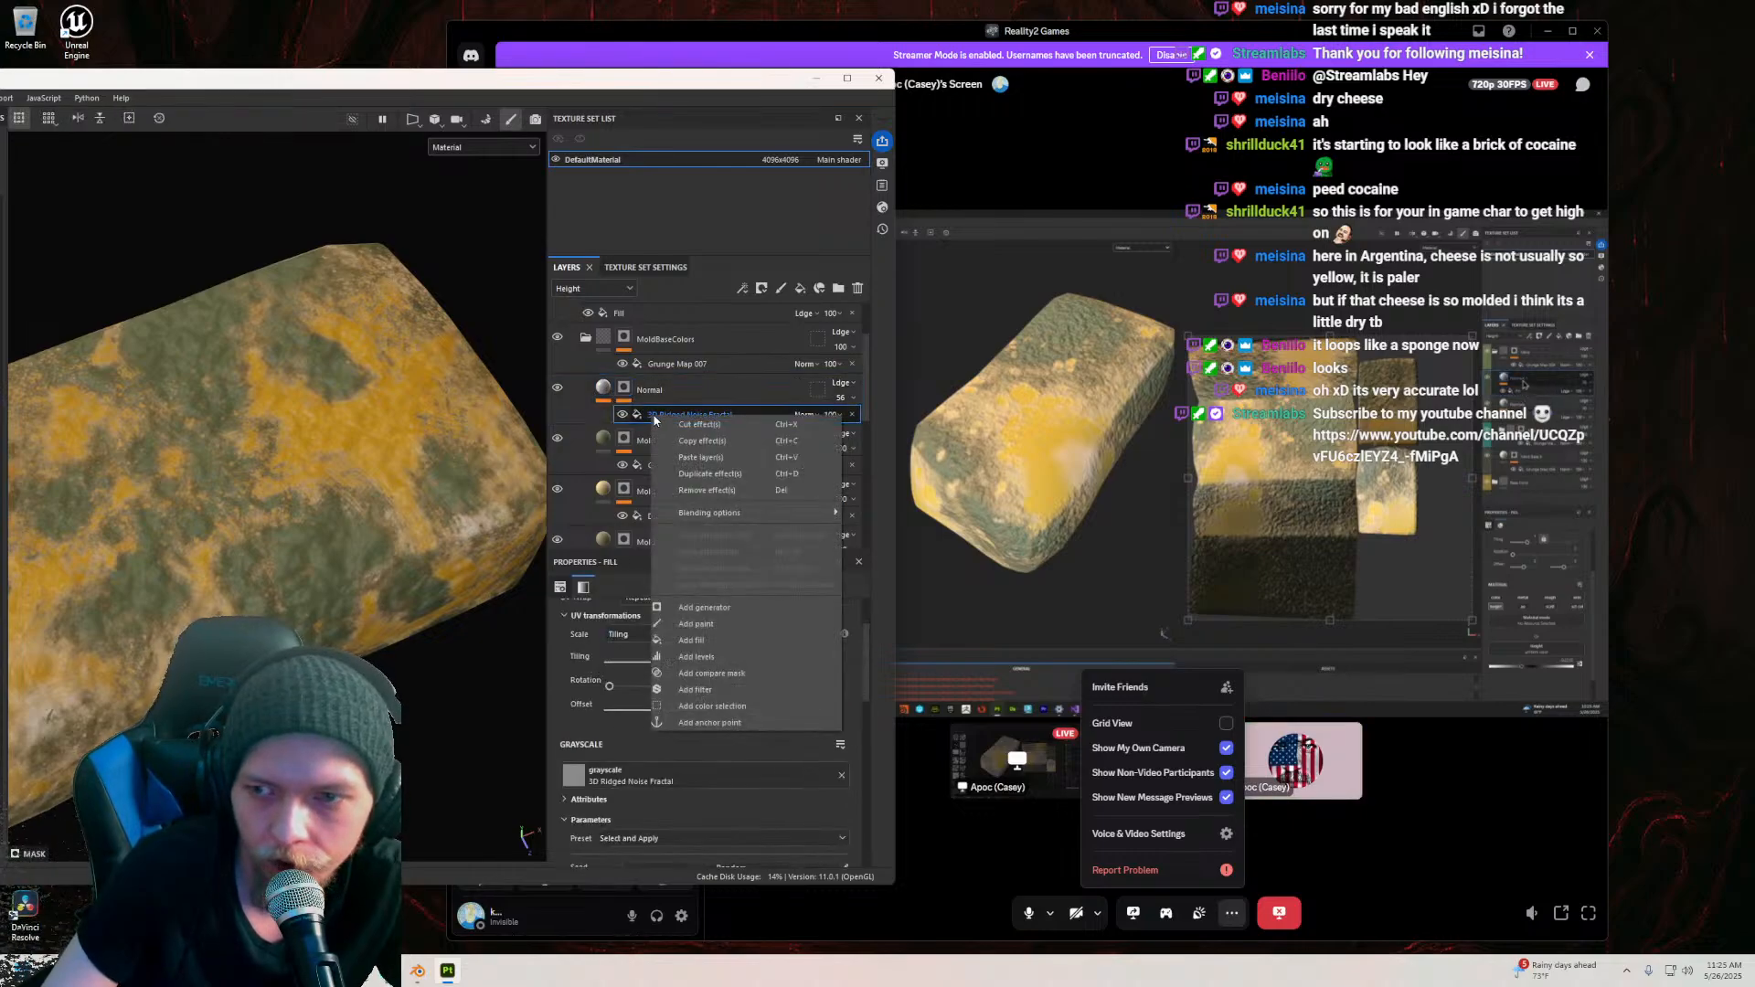
left_click(699, 391)
left_click(706, 392)
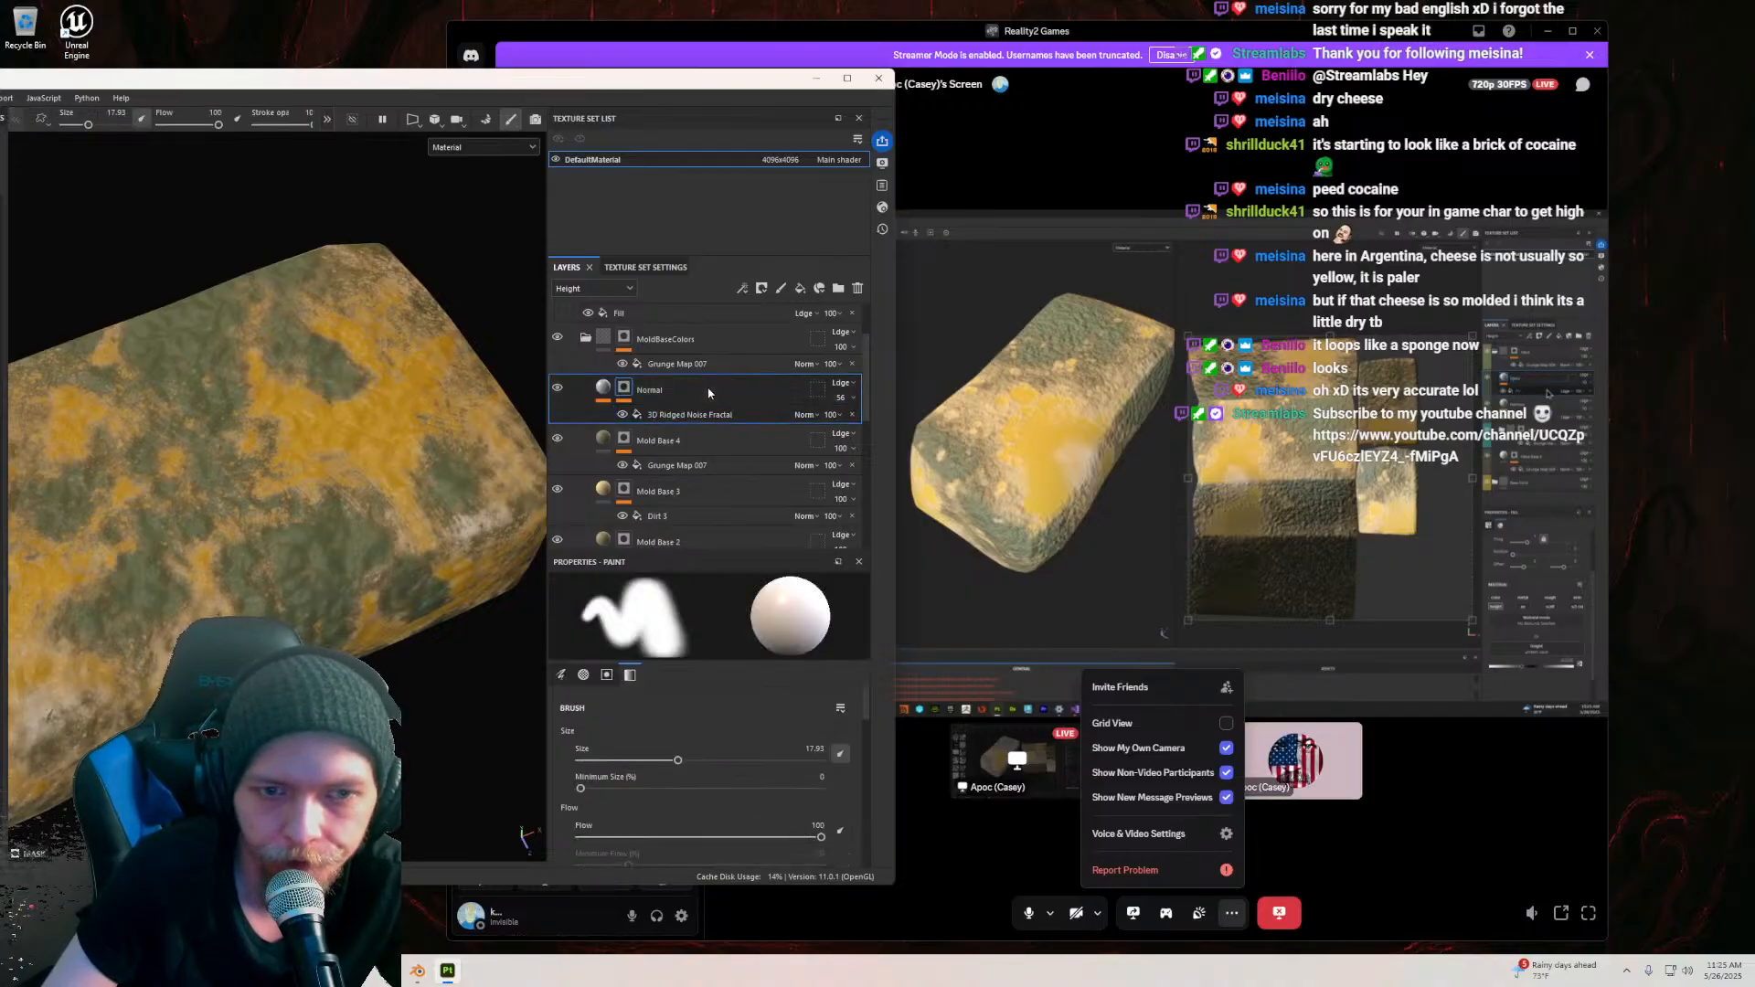
right_click(708, 393)
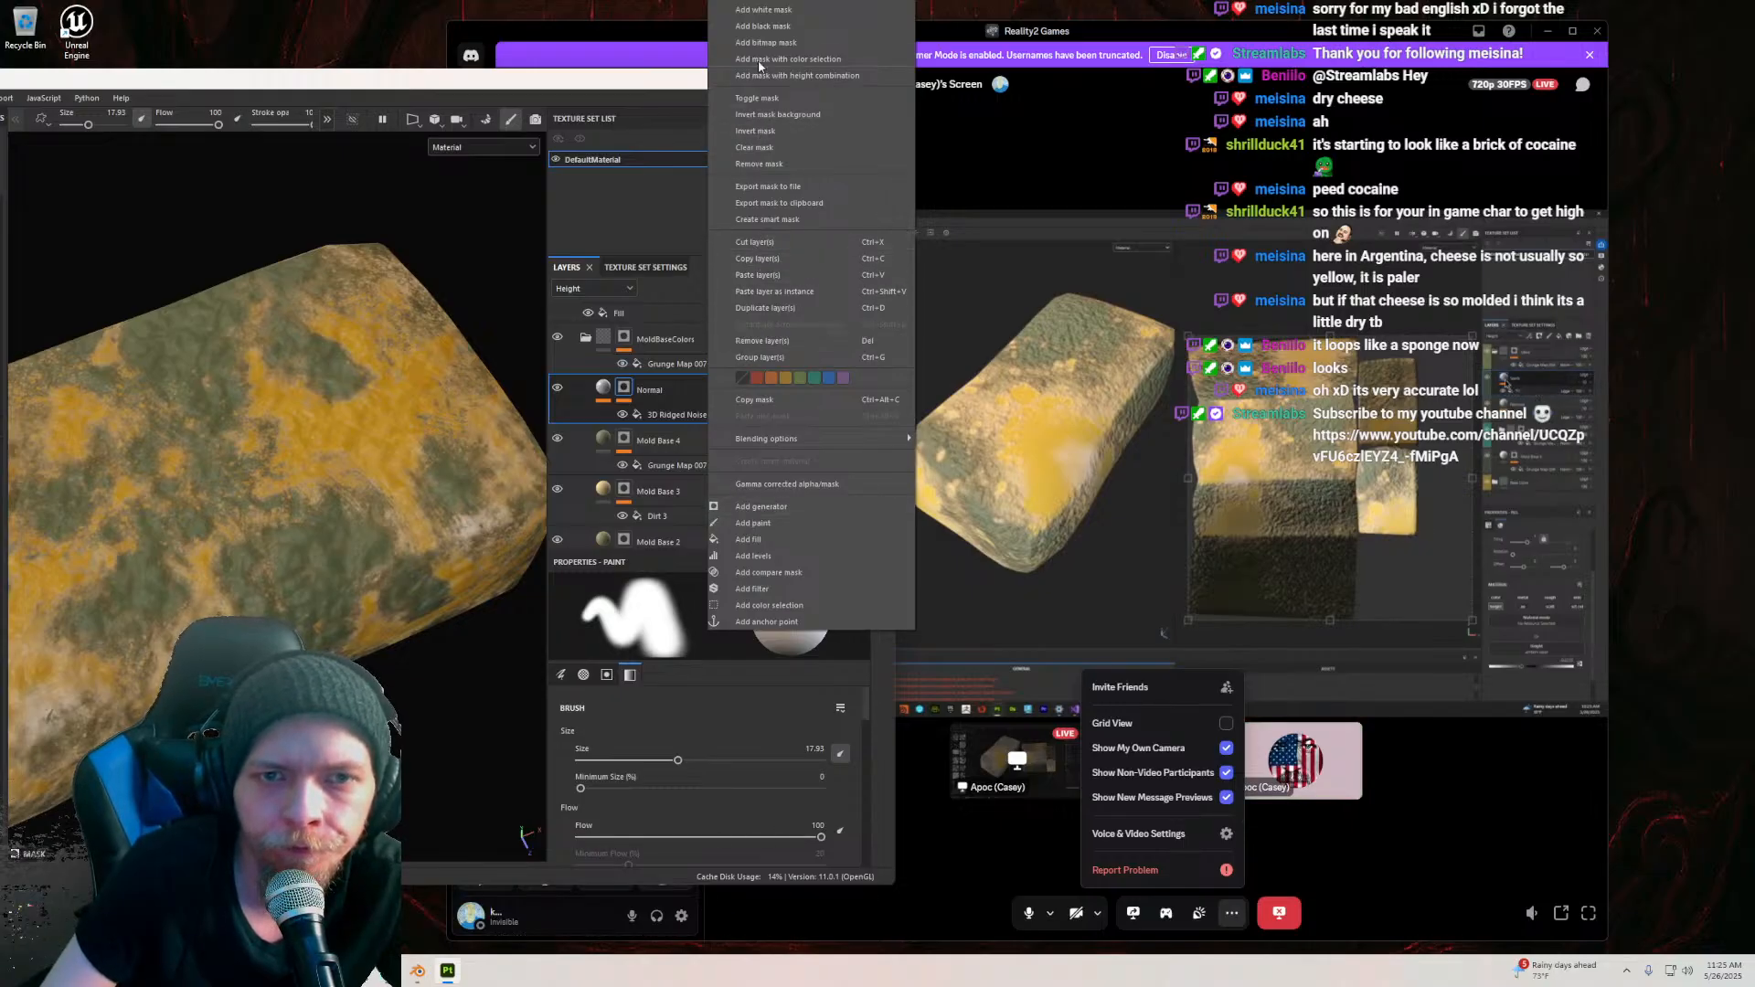
left_click(764, 310)
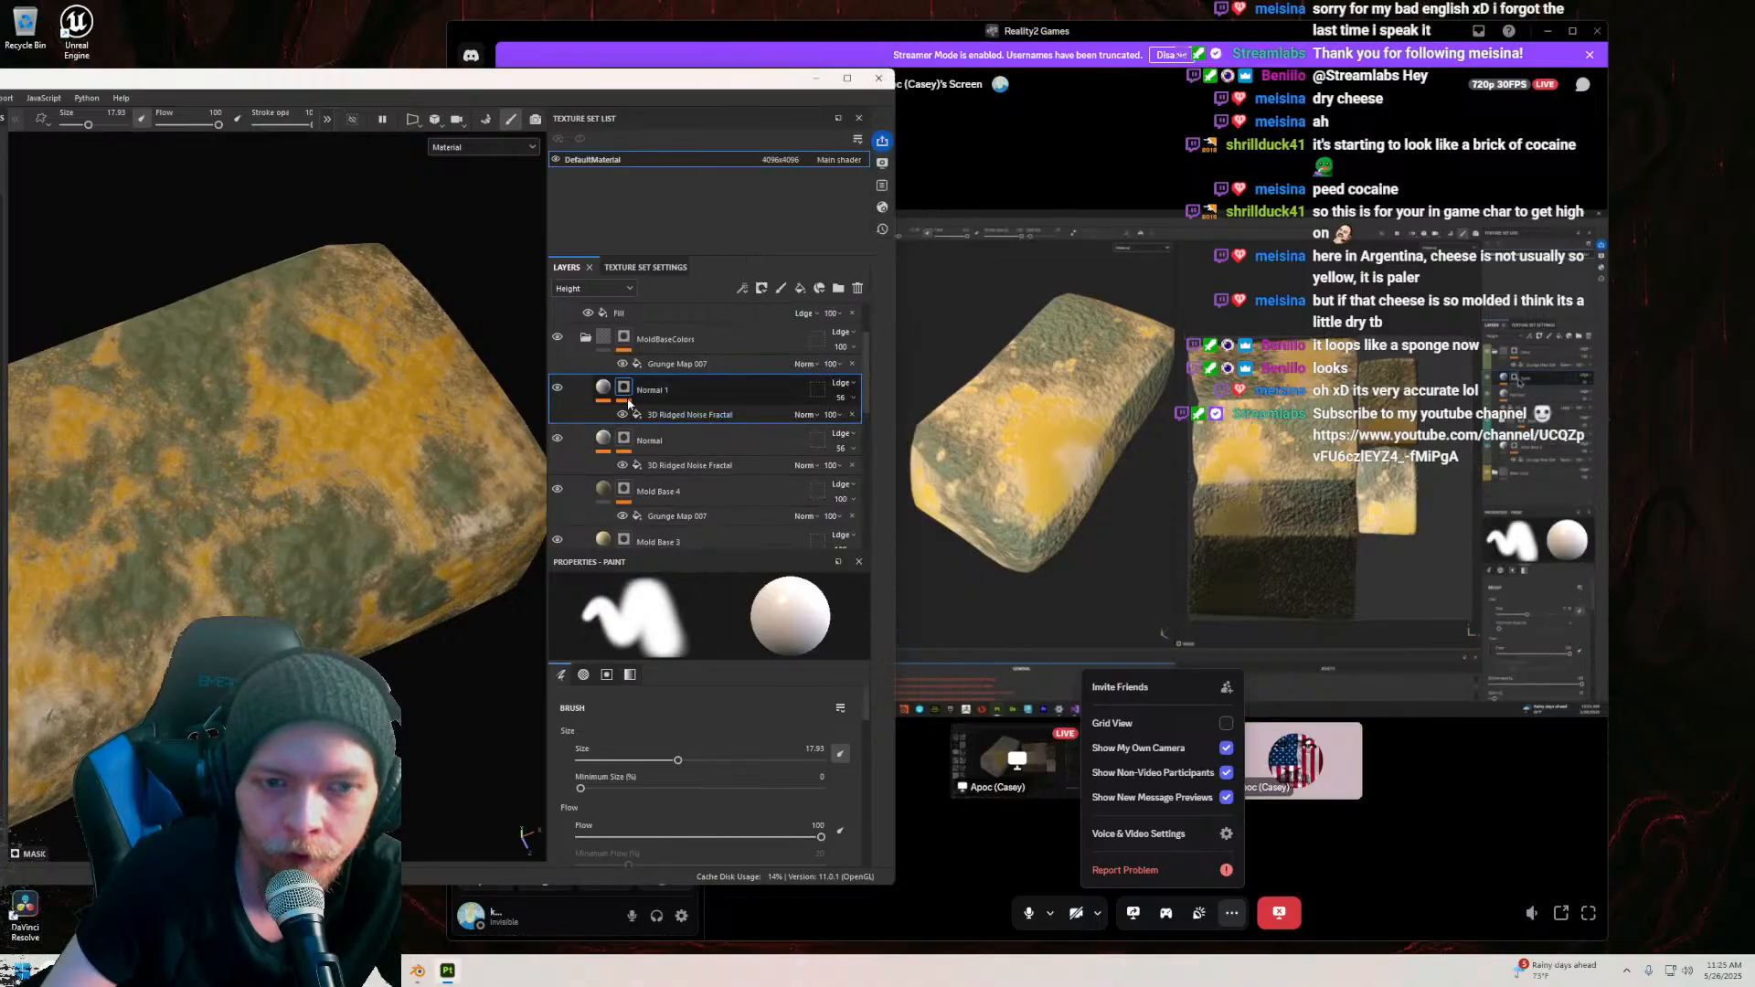
Step: Rename the duplicated Normal layer Spots and strip both its mask's 3D Ridged Noise Fractal and its content Fill effect
left_click(853, 415)
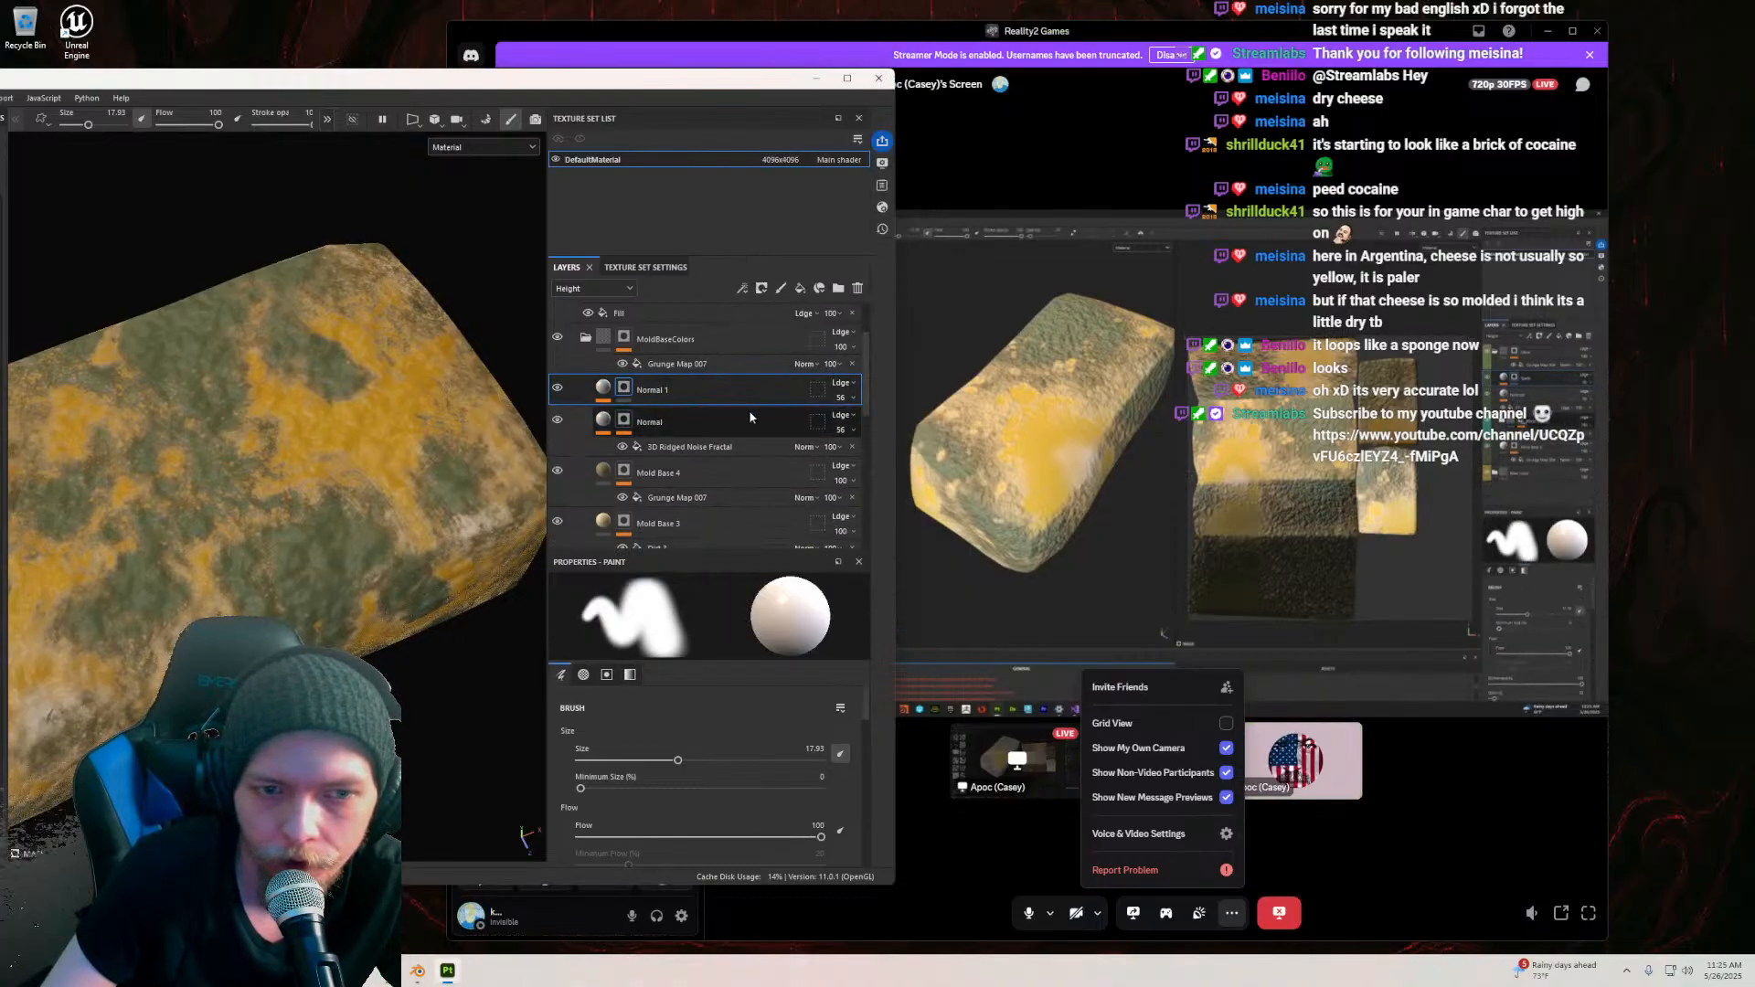
double_click(654, 391)
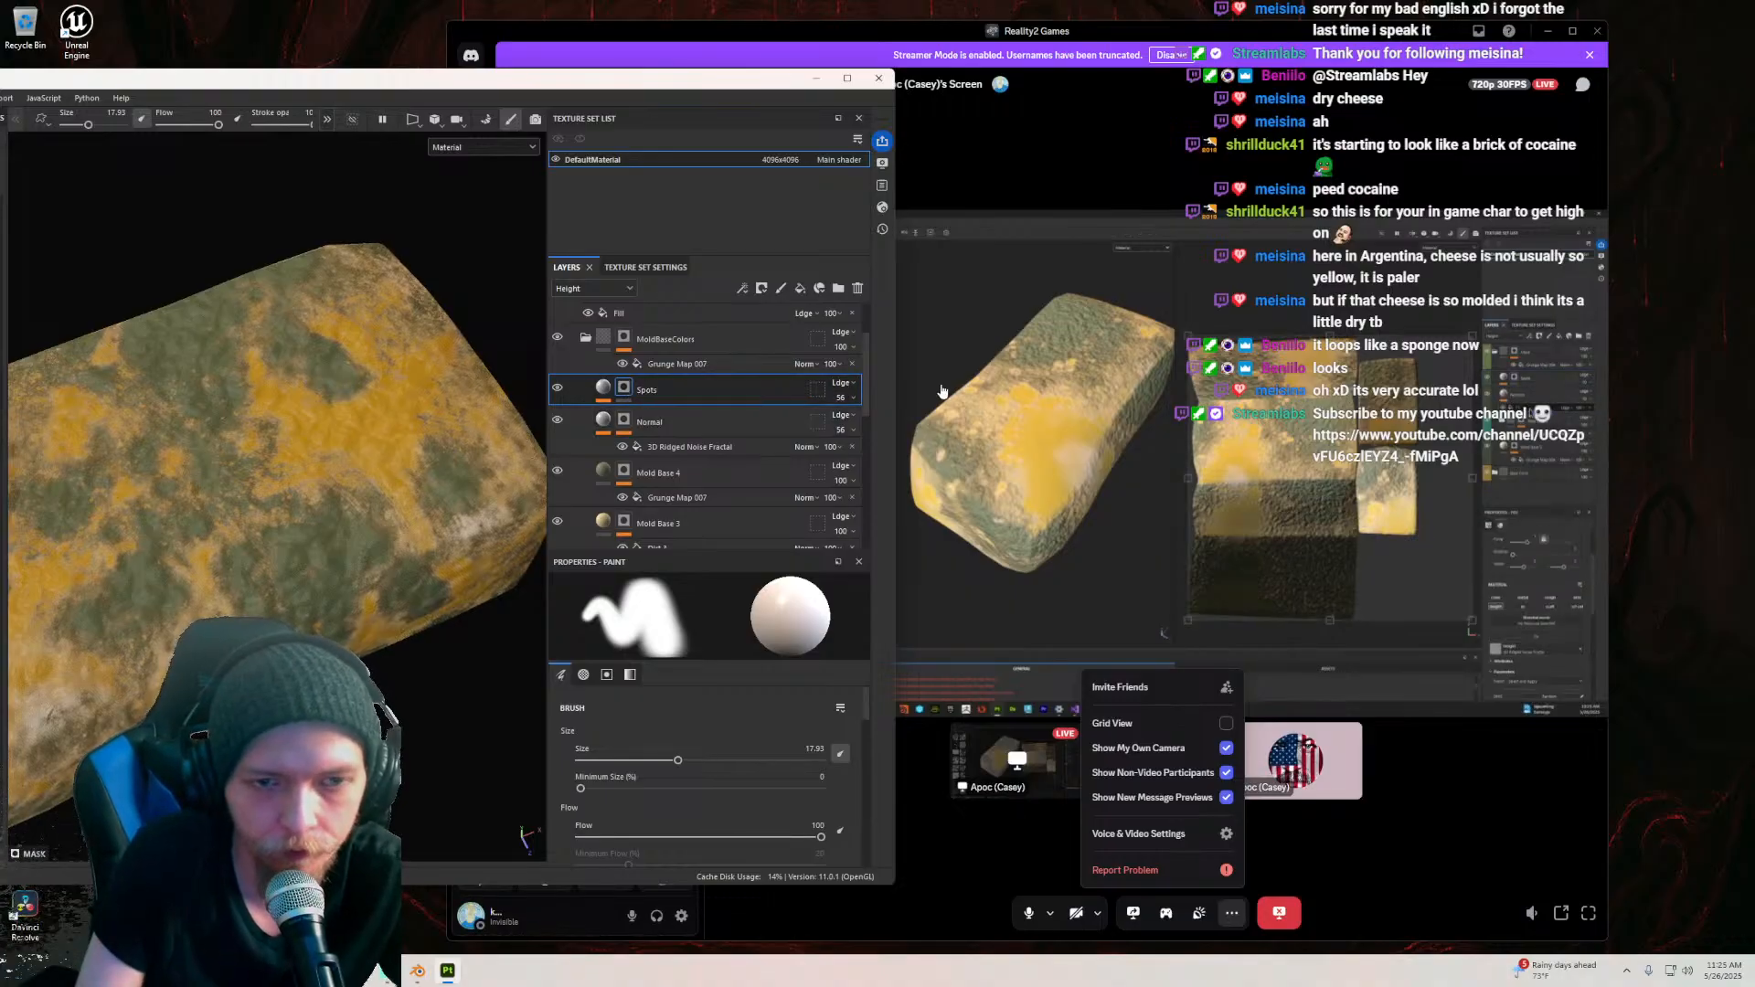
left_click(625, 388)
left_click(602, 389)
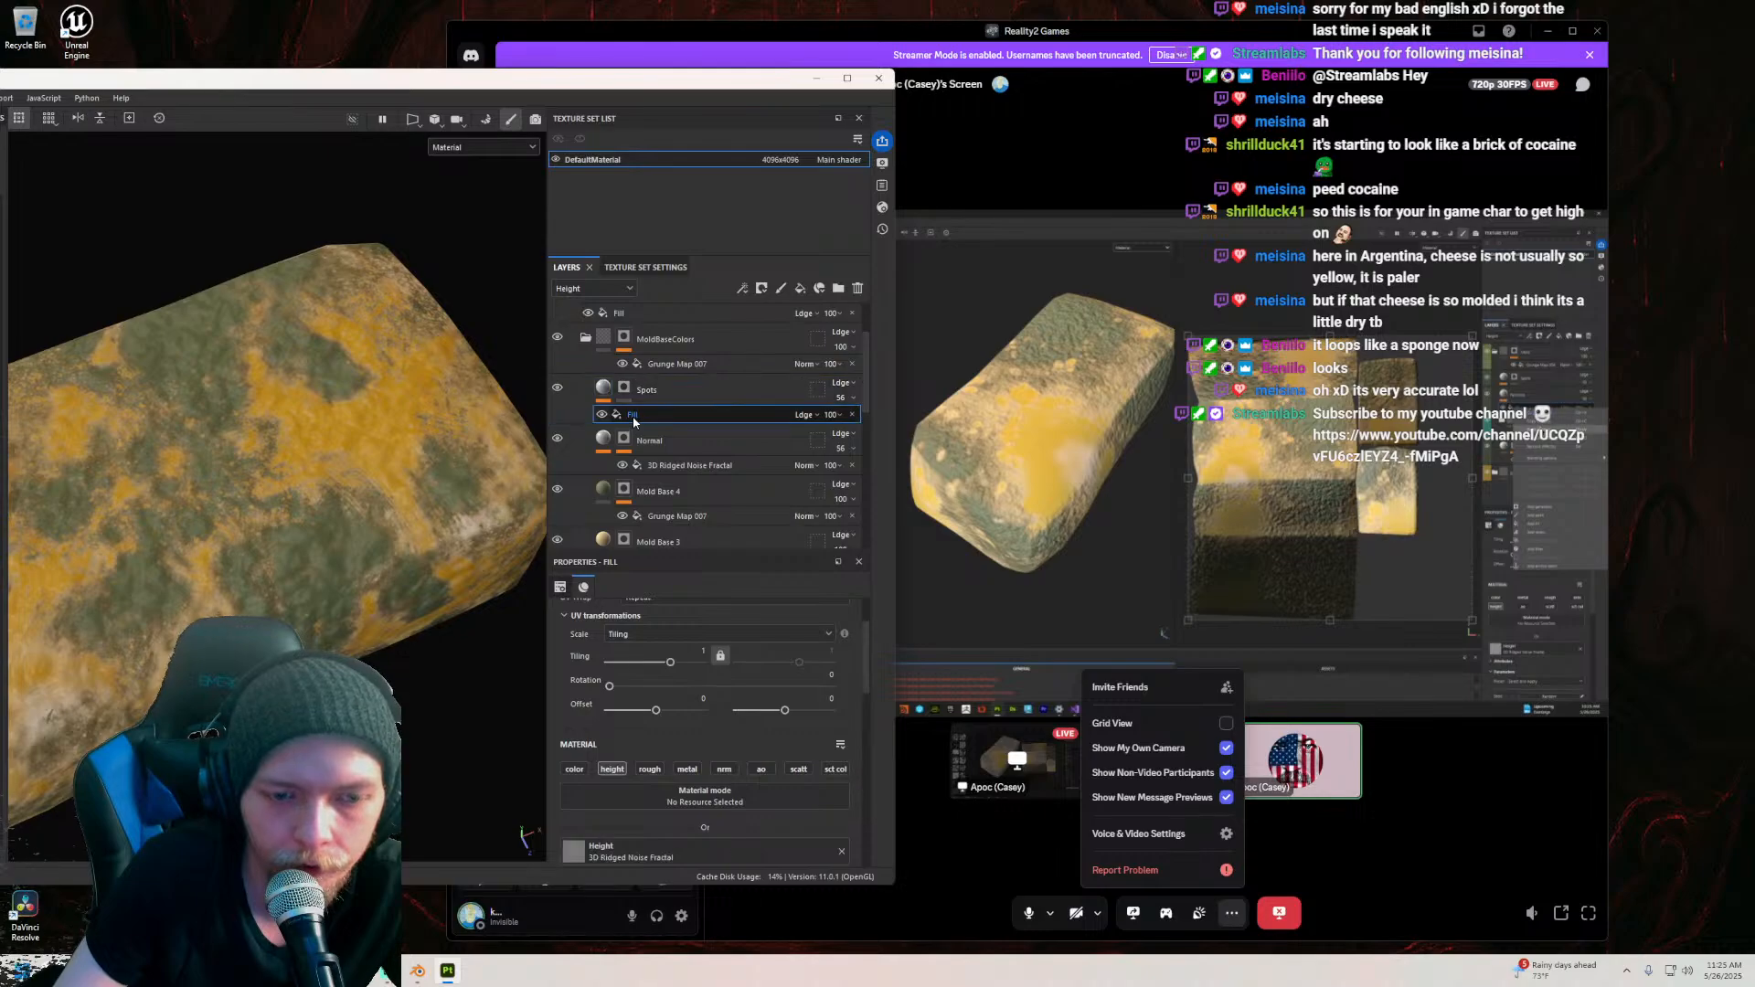
key("Delete")
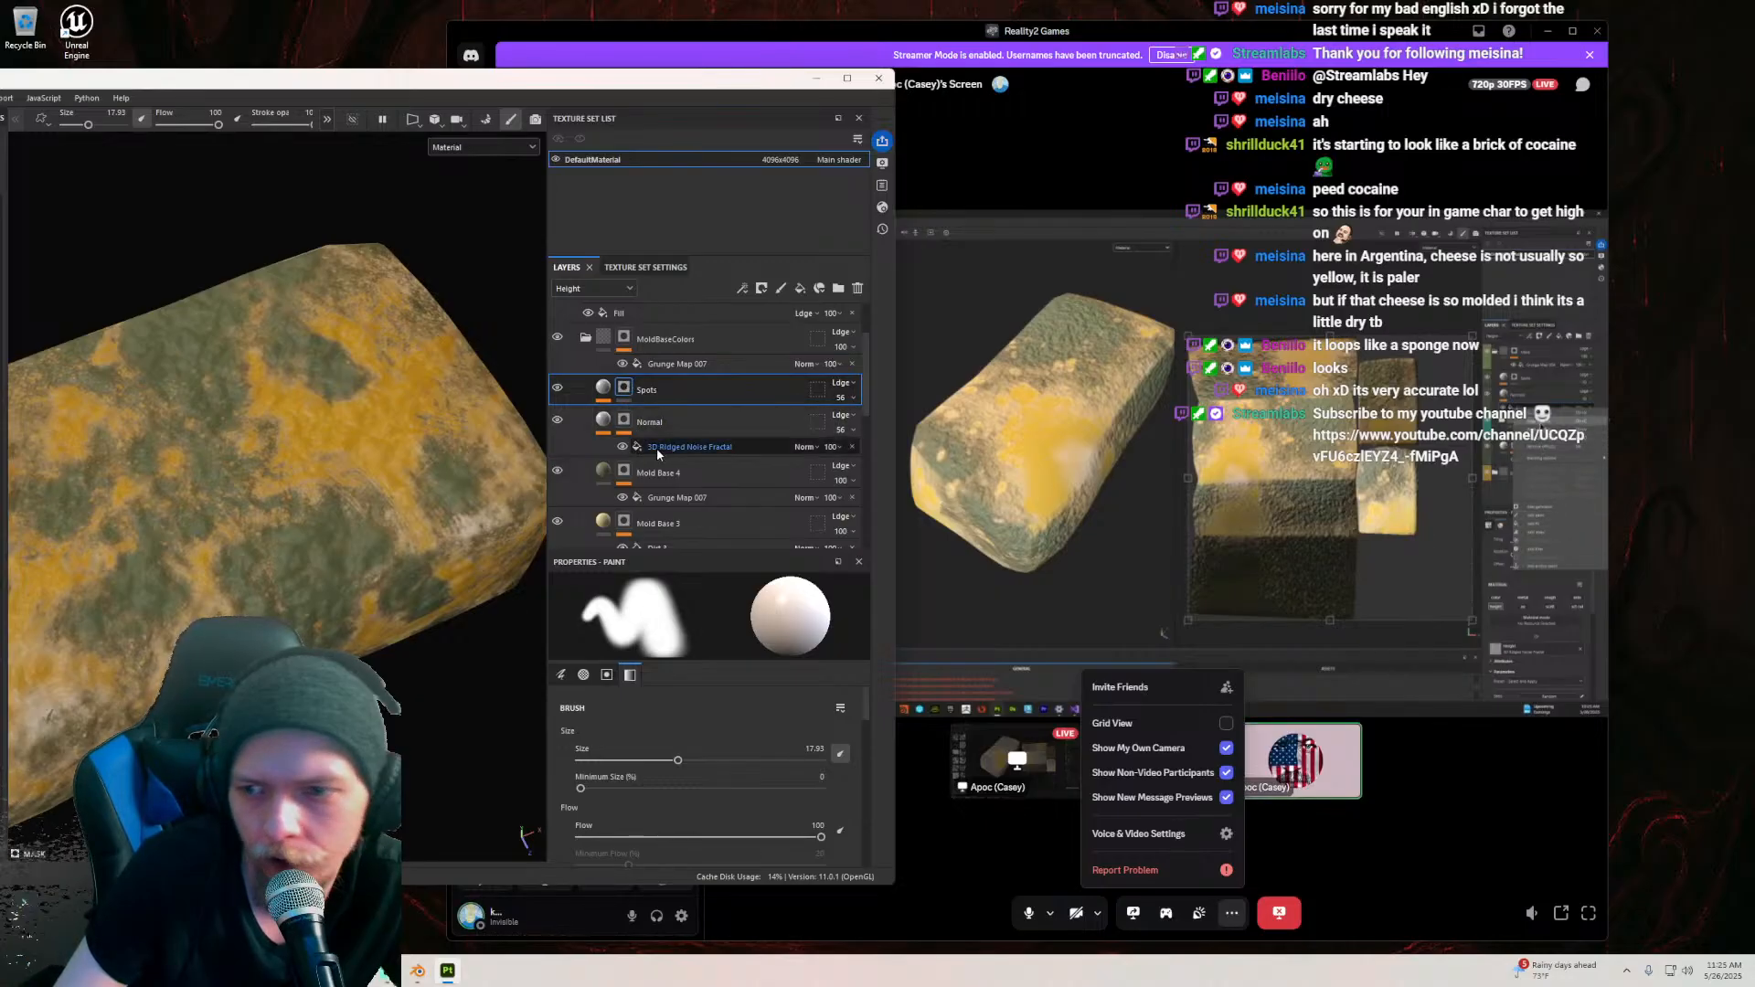
Step: Compare the Normal layer's content Fill with its mask effect and remove the 3D Ridged Noise Fractal from the mask
right_click(626, 420)
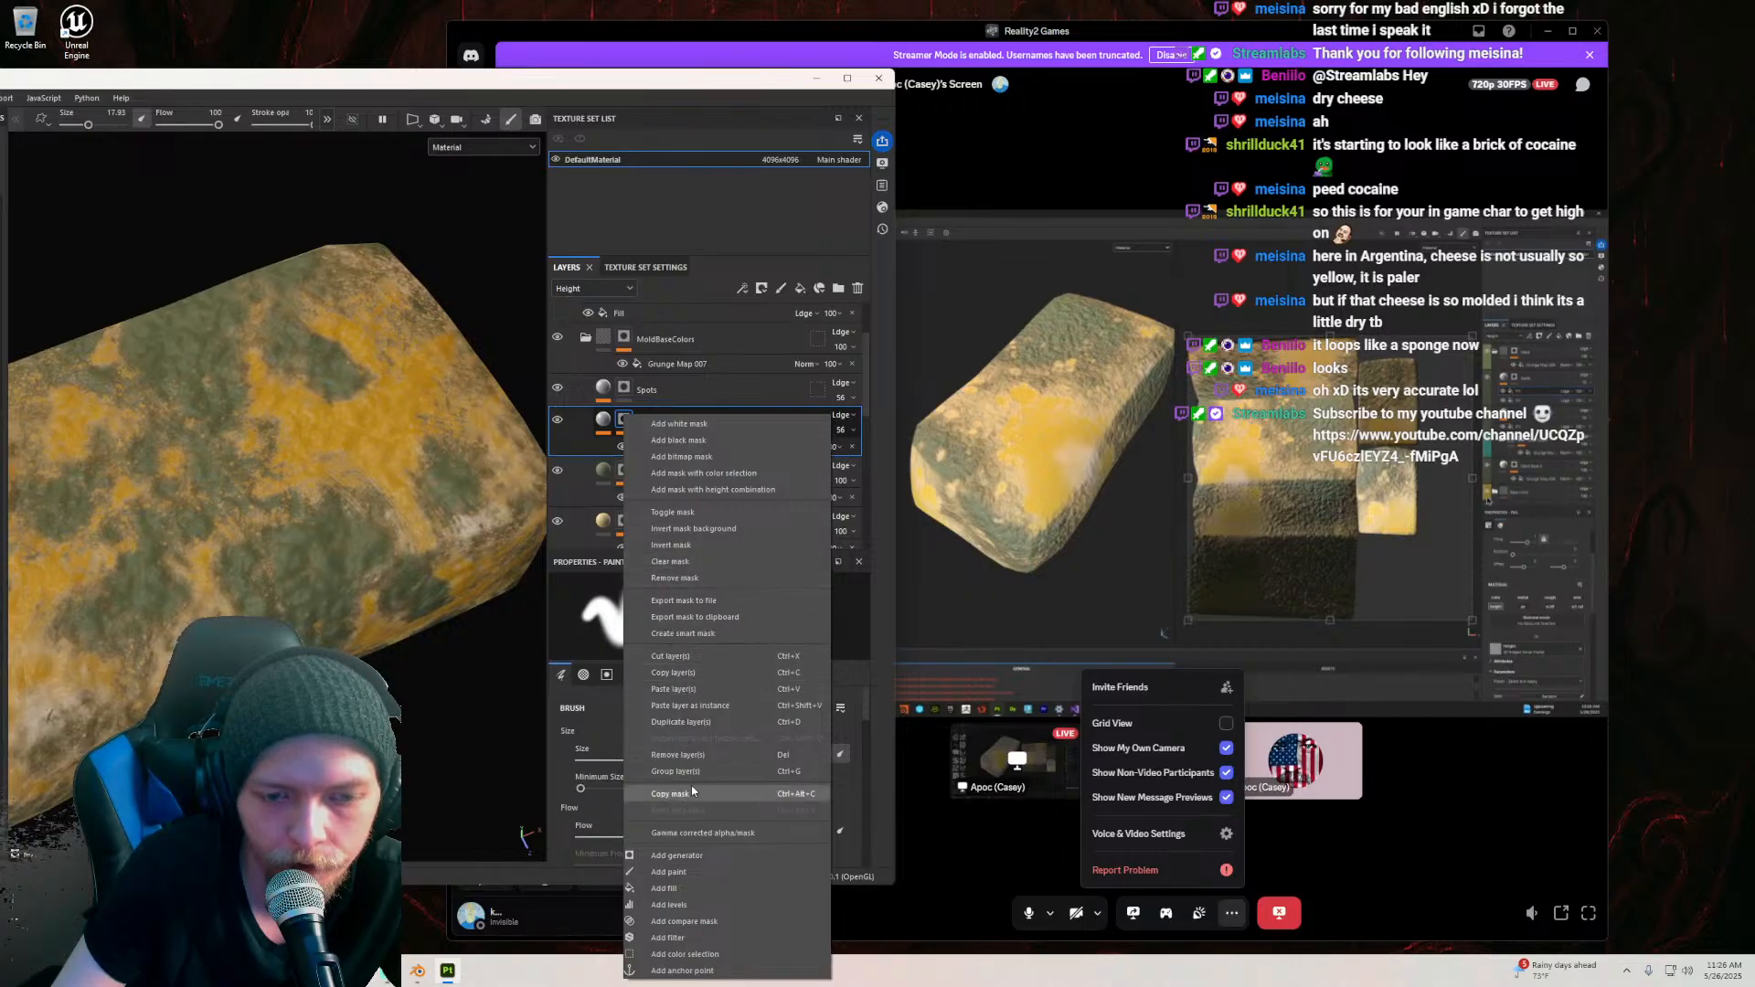
left_click(600, 427)
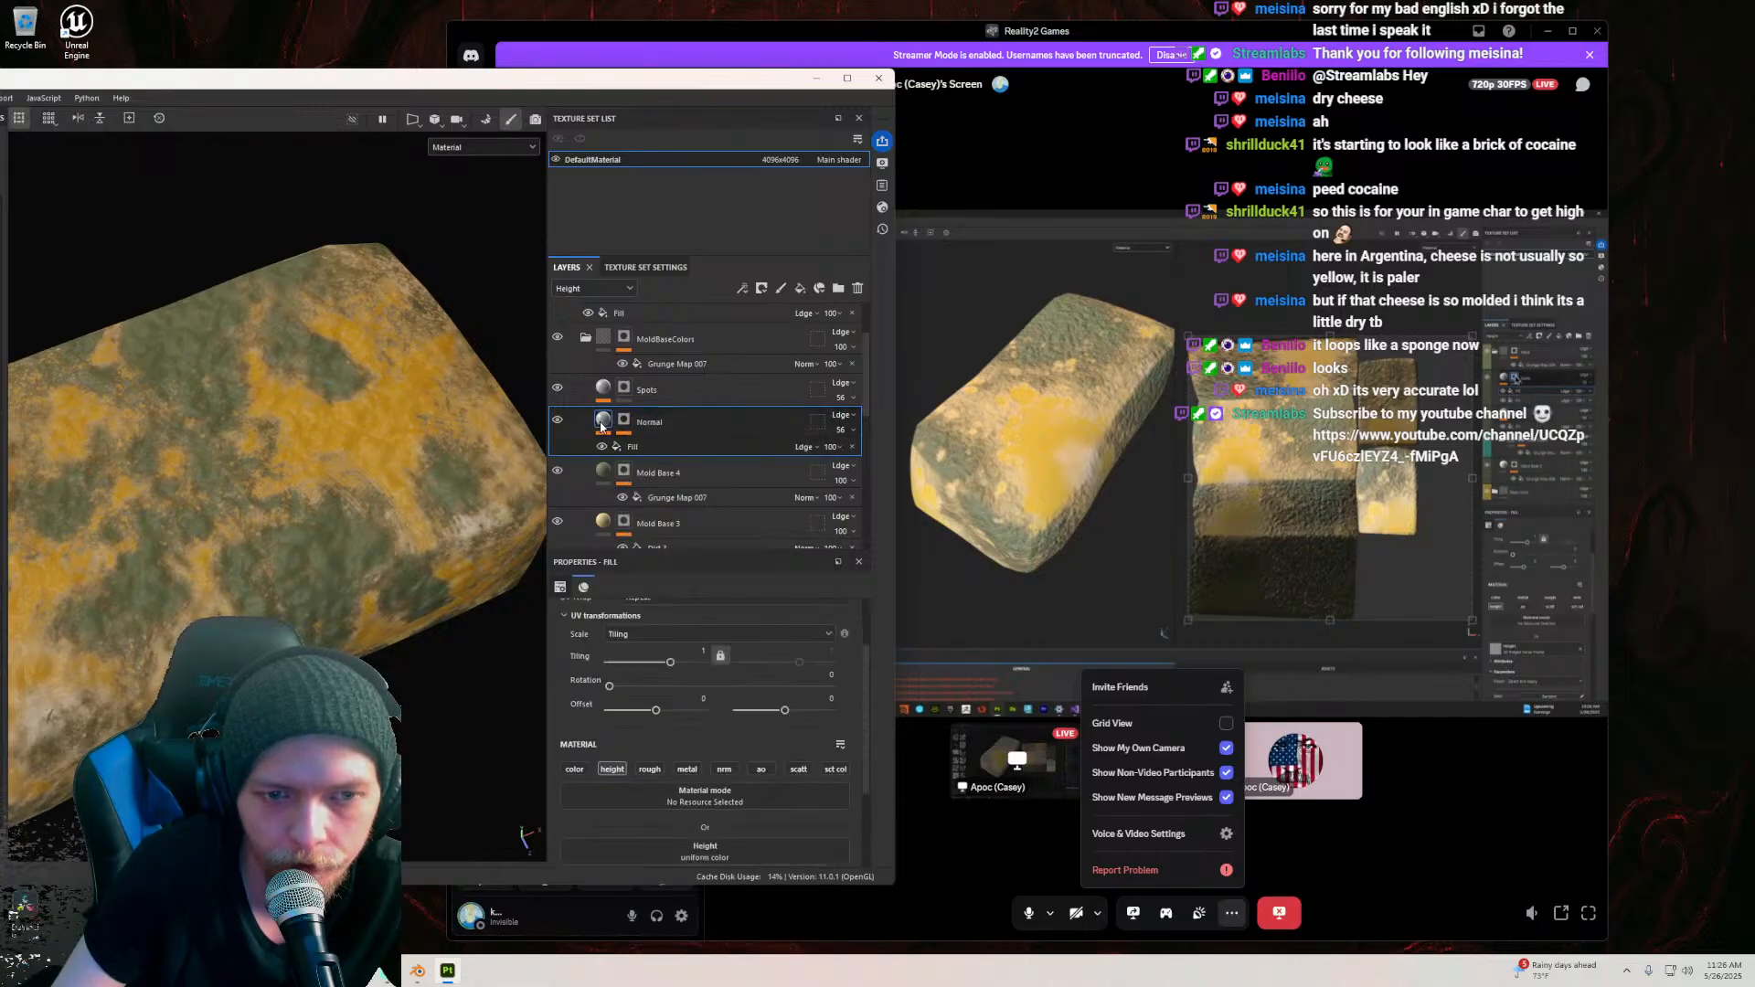
left_click(627, 446)
scroll(598, 742, "down", 3)
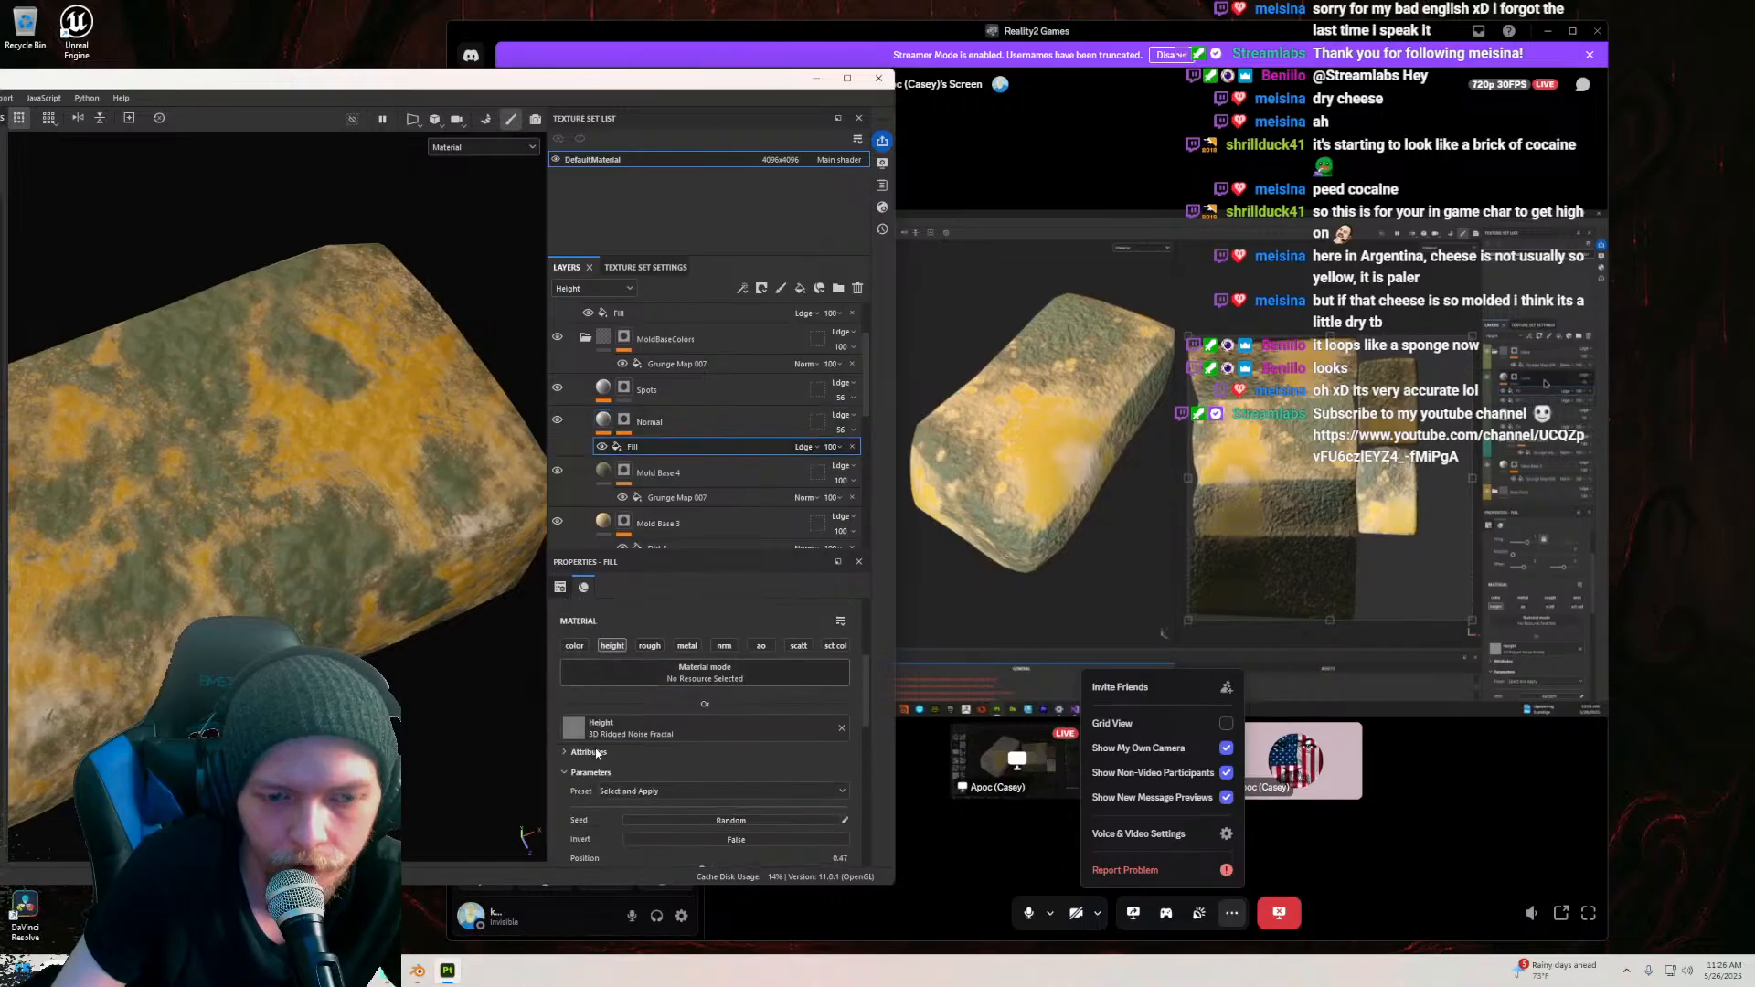
left_click(623, 421)
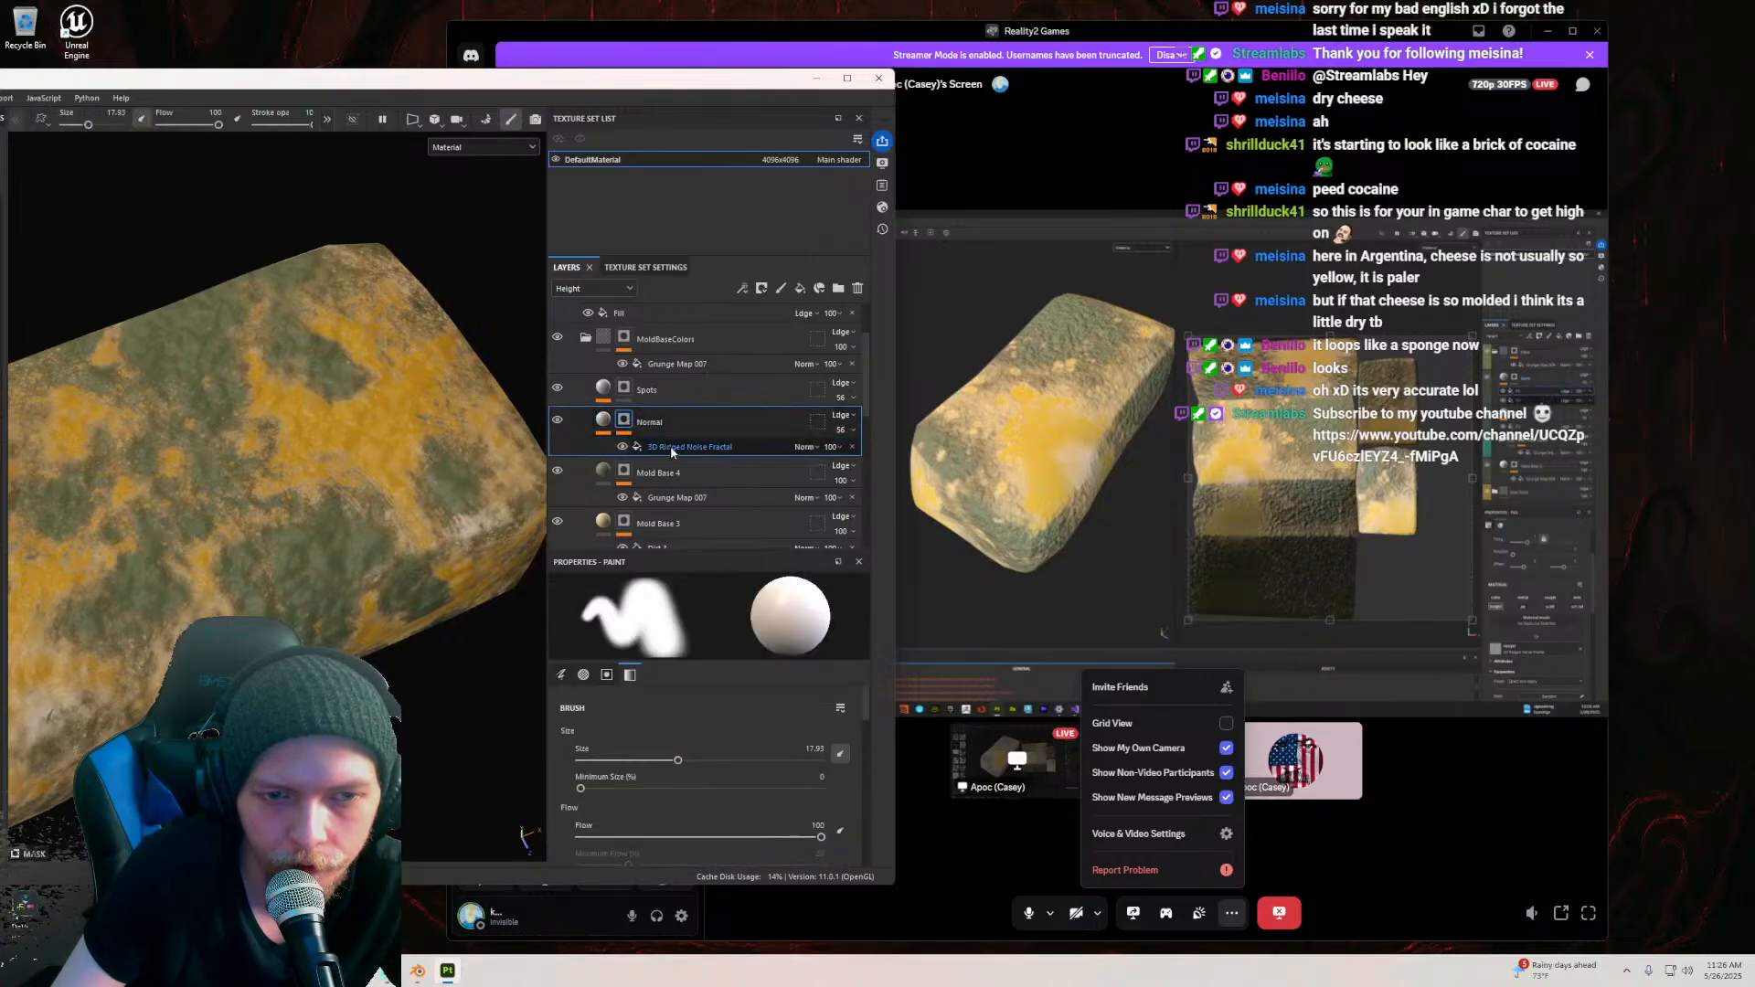
left_click(854, 447)
Step: Copy the Fill effect from the Normal layer's content and paste it into the content of the Spots layer
right_click(629, 421)
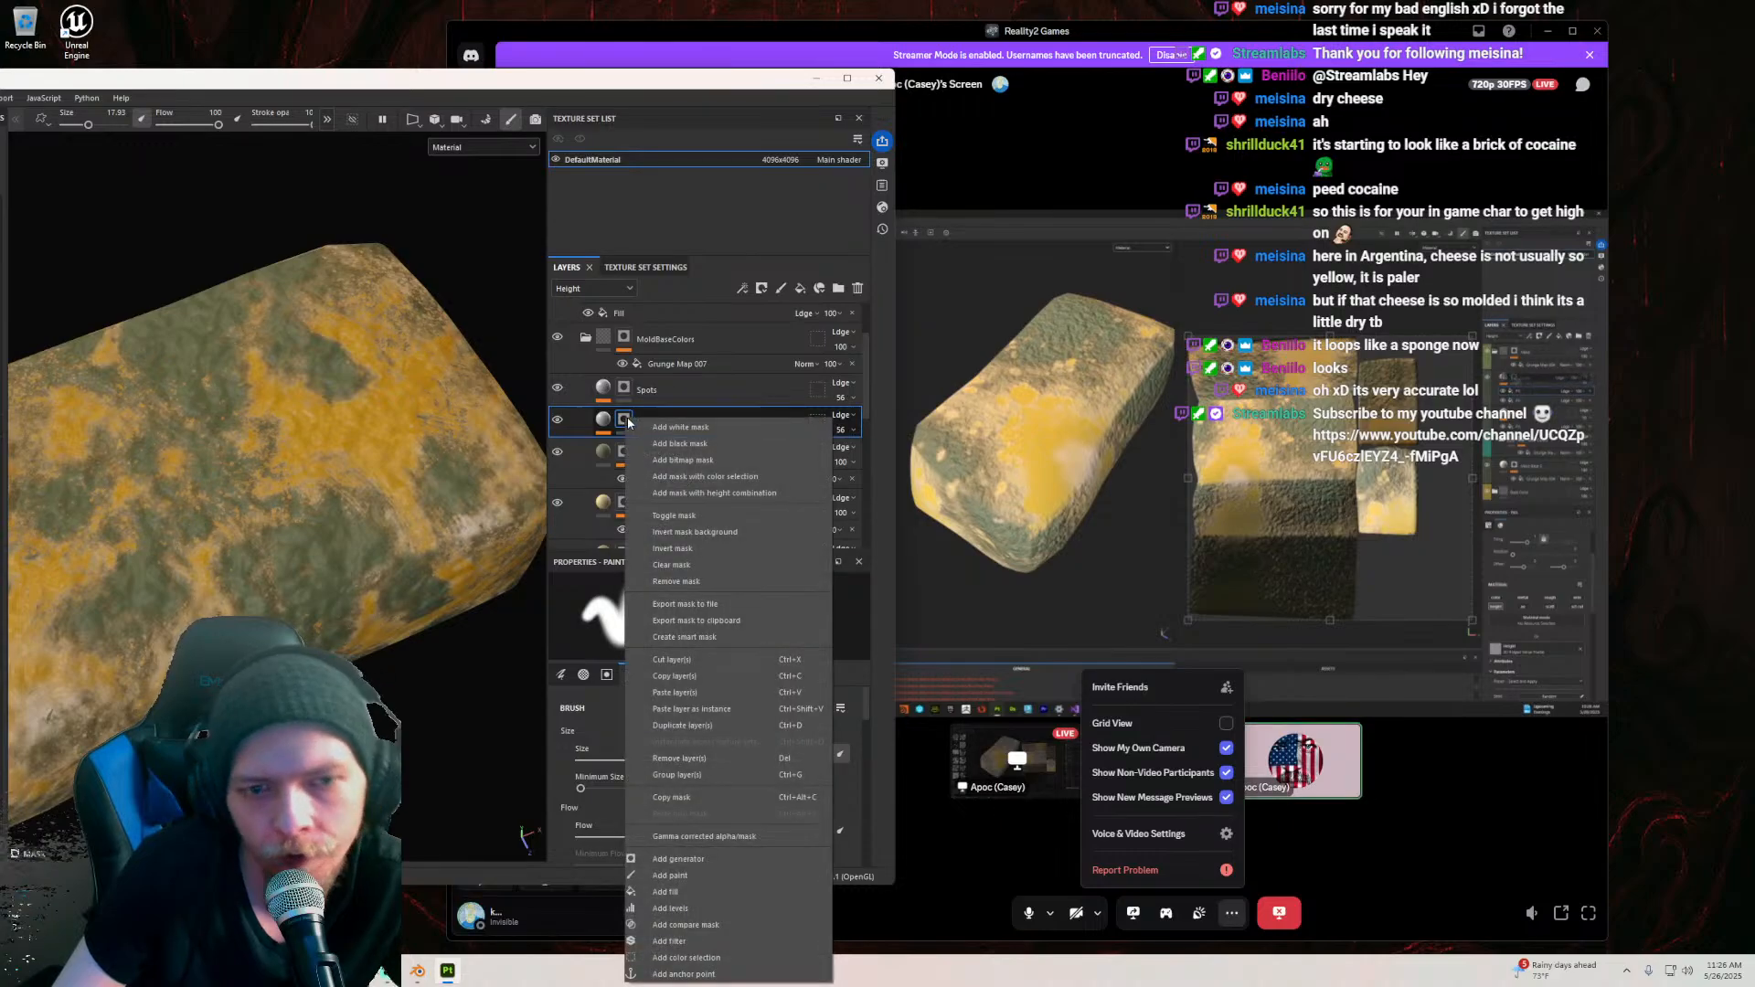
left_click(604, 420)
left_click(604, 420)
right_click(605, 422)
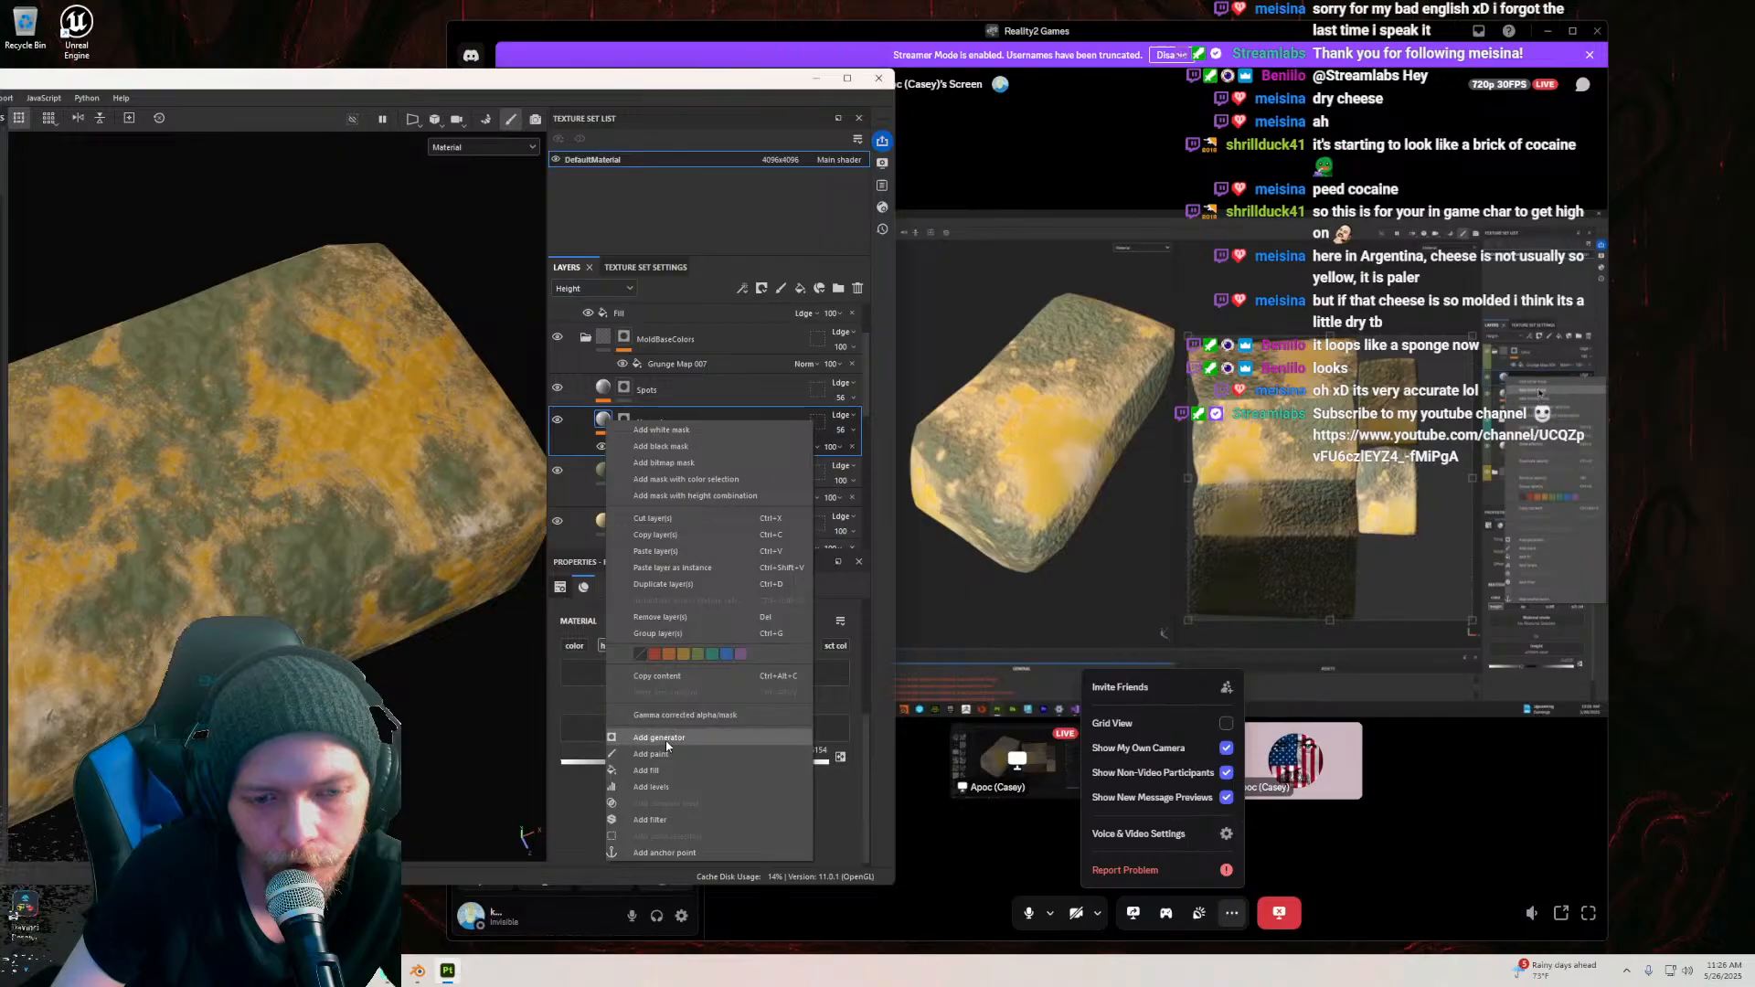
left_click(655, 536)
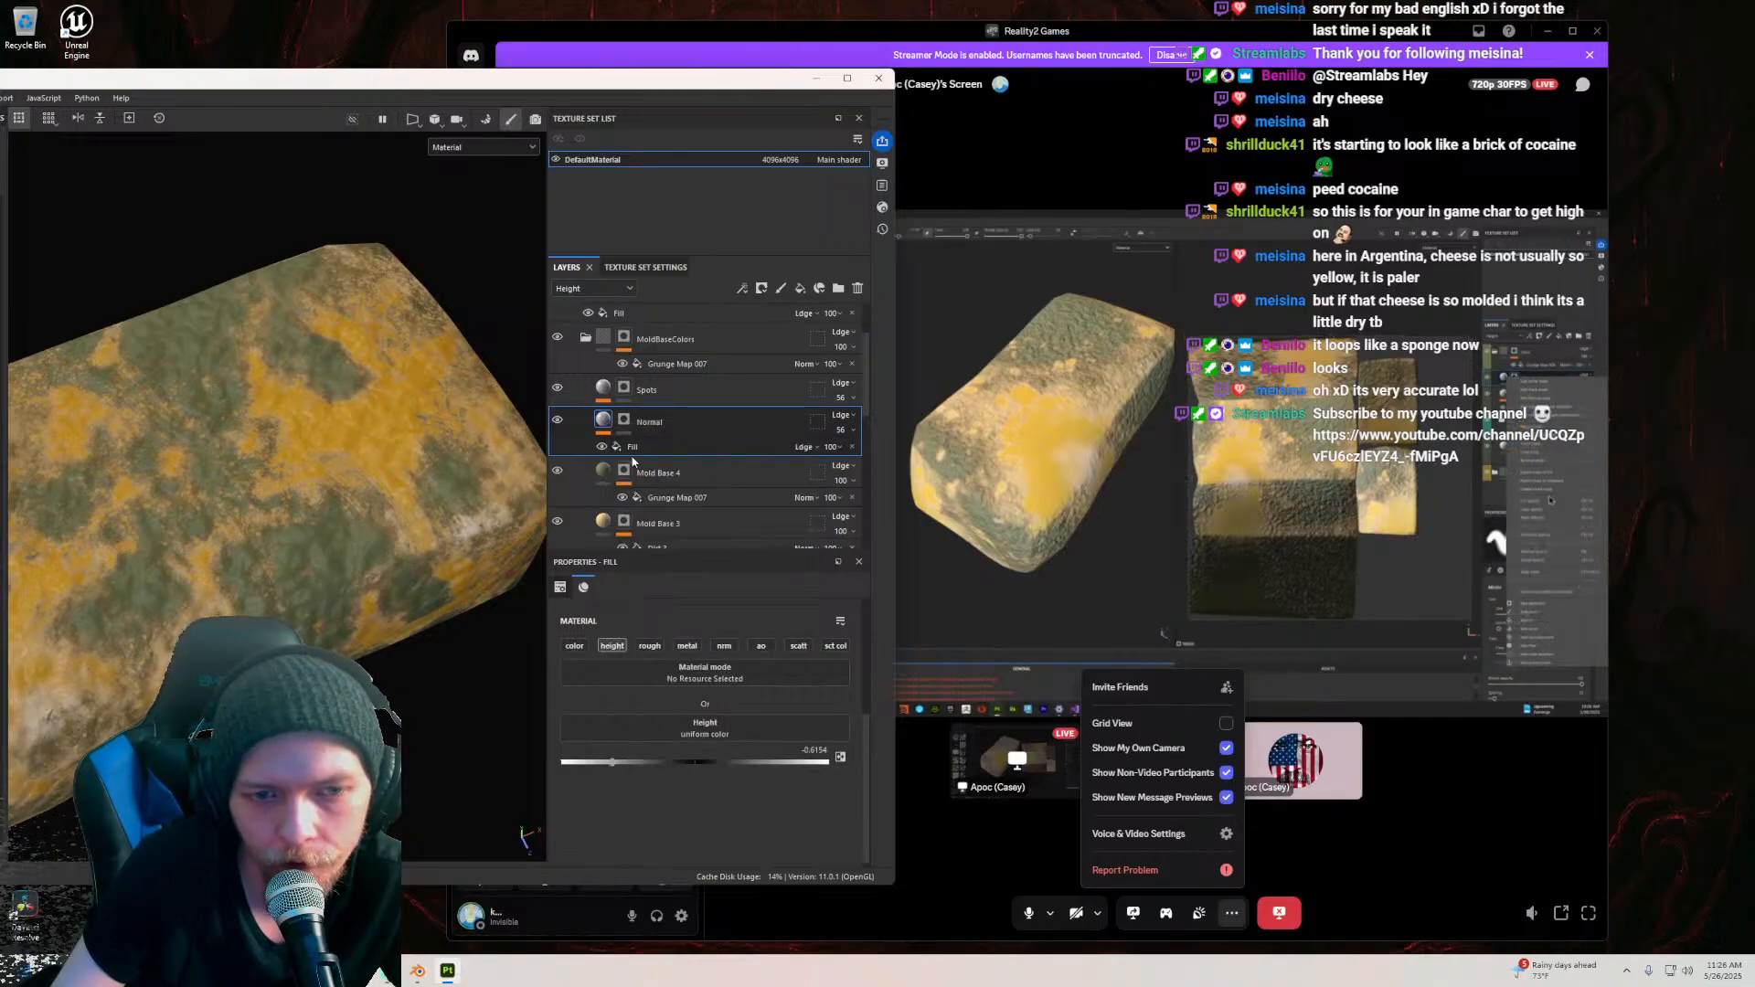
right_click(639, 450)
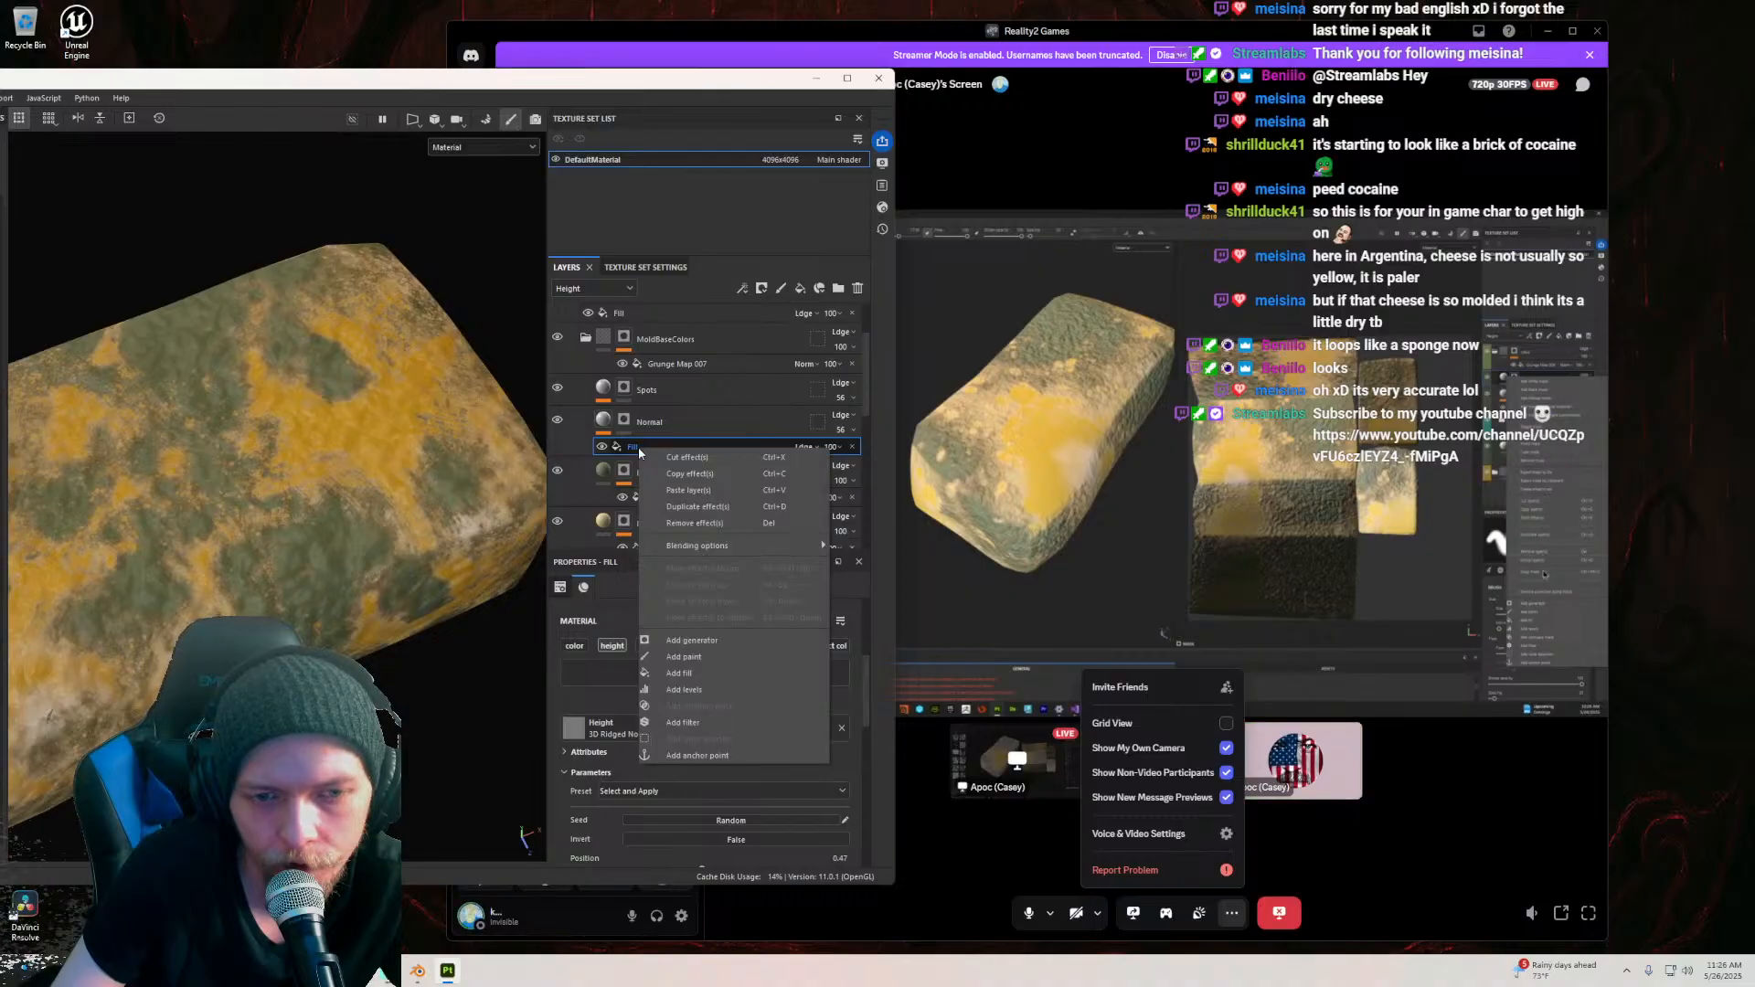
left_click(687, 474)
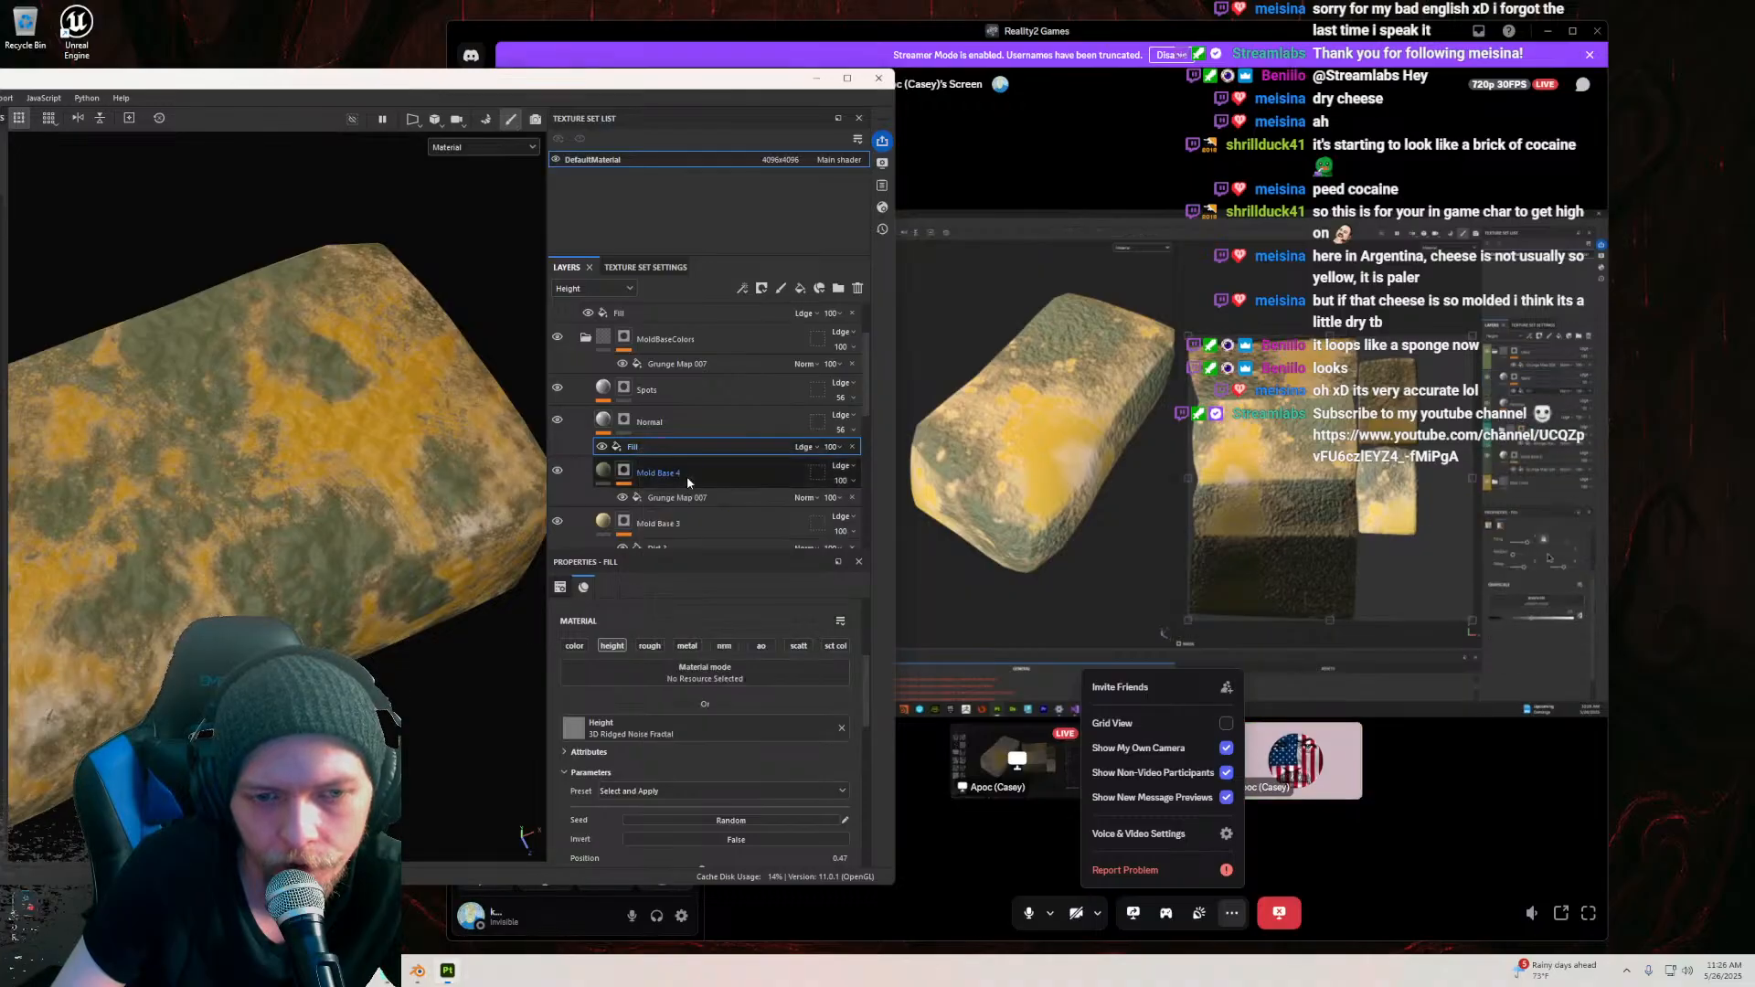
left_click(601, 388)
key("ctrl+v")
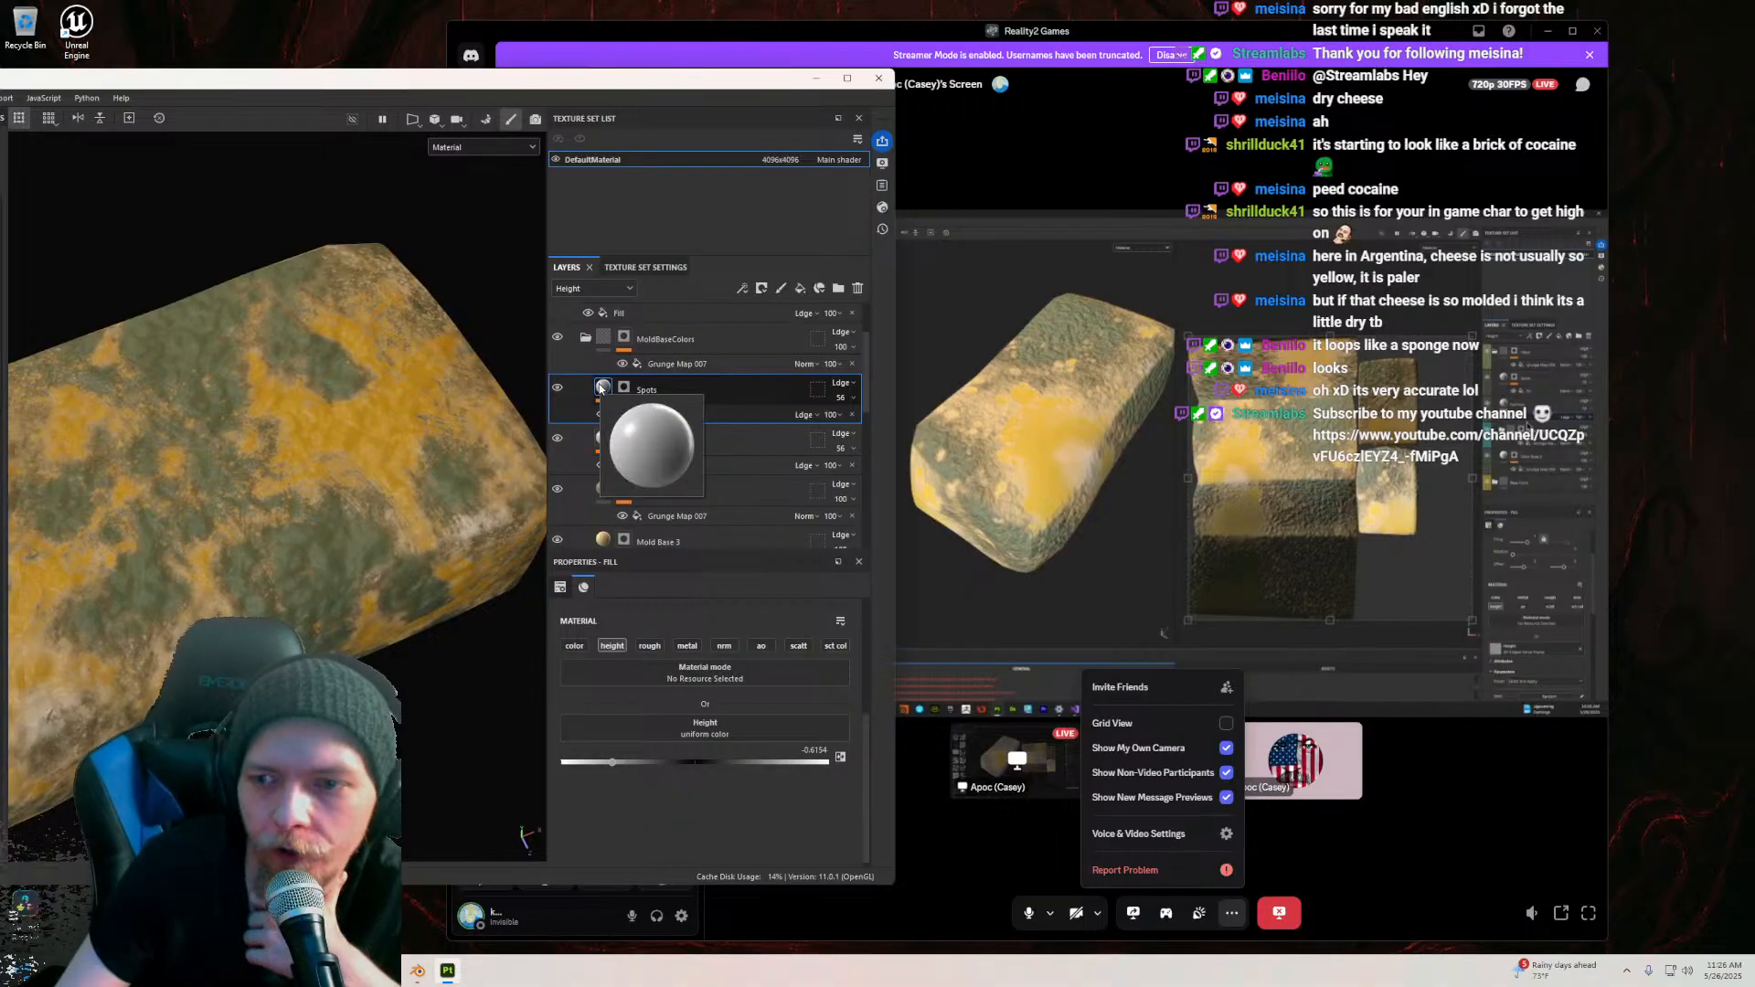
Step: Add a fill effect to the Spots layer's mask and assign the 3D Ridged Noise Fractal as its grayscale source
left_click(625, 388)
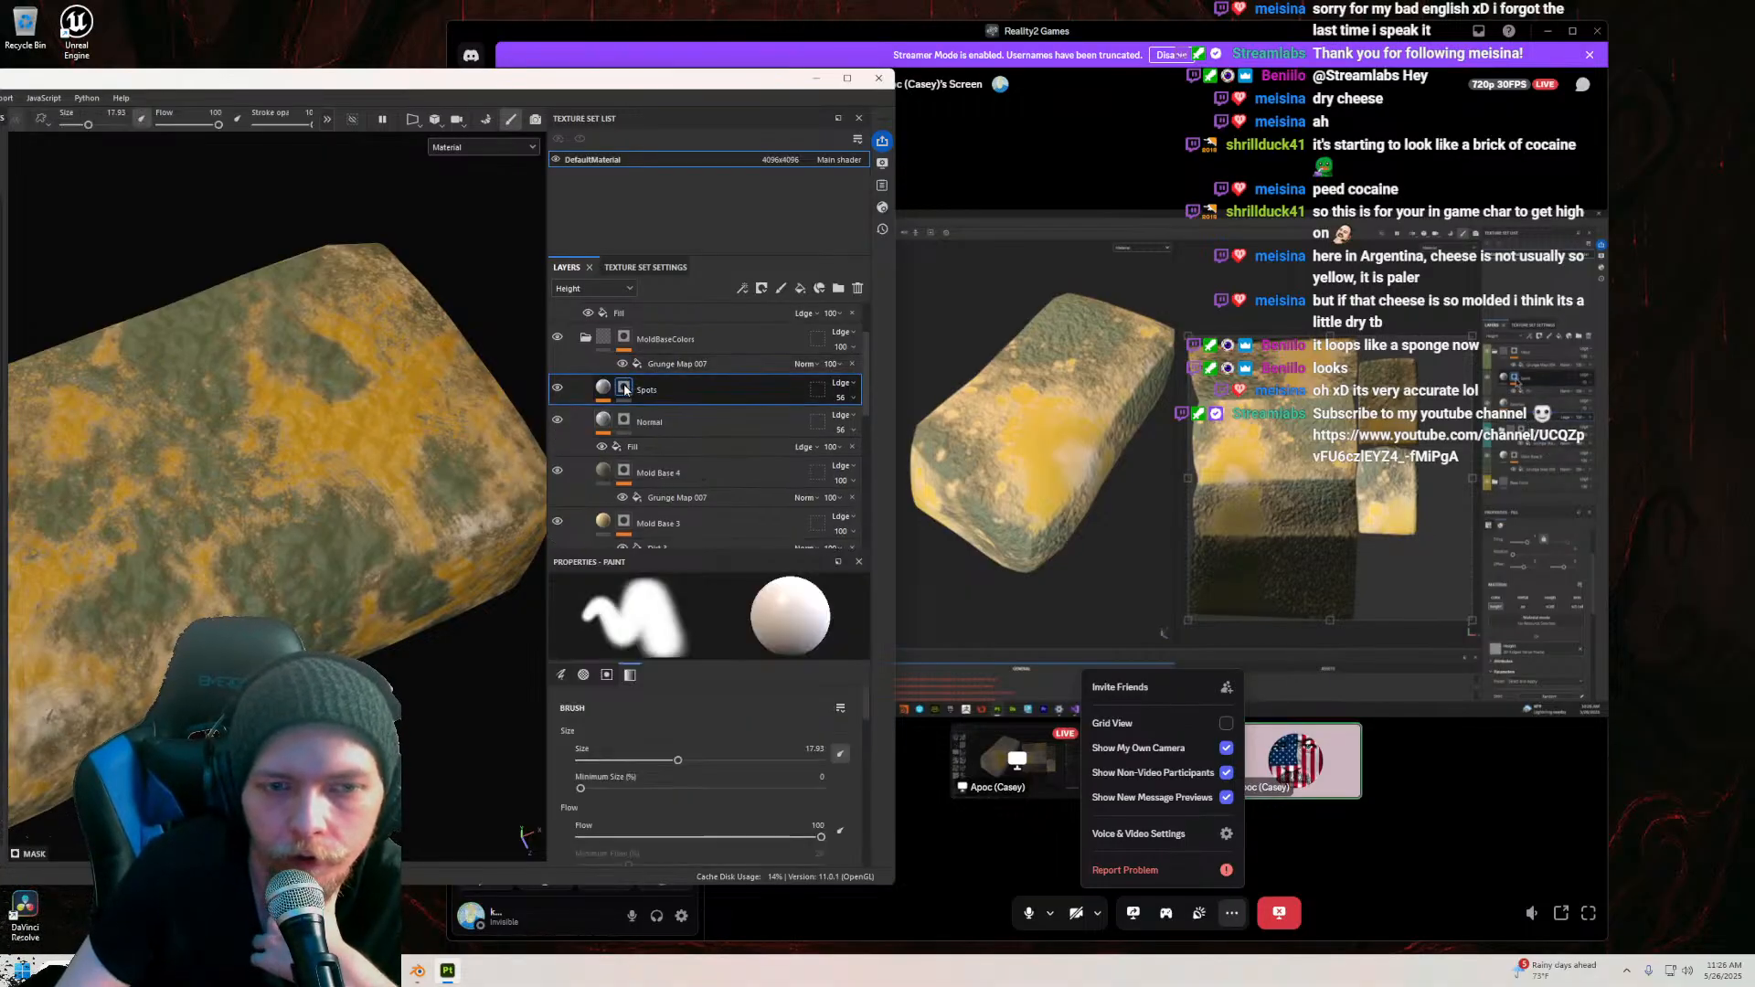
right_click(624, 388)
left_click(688, 860)
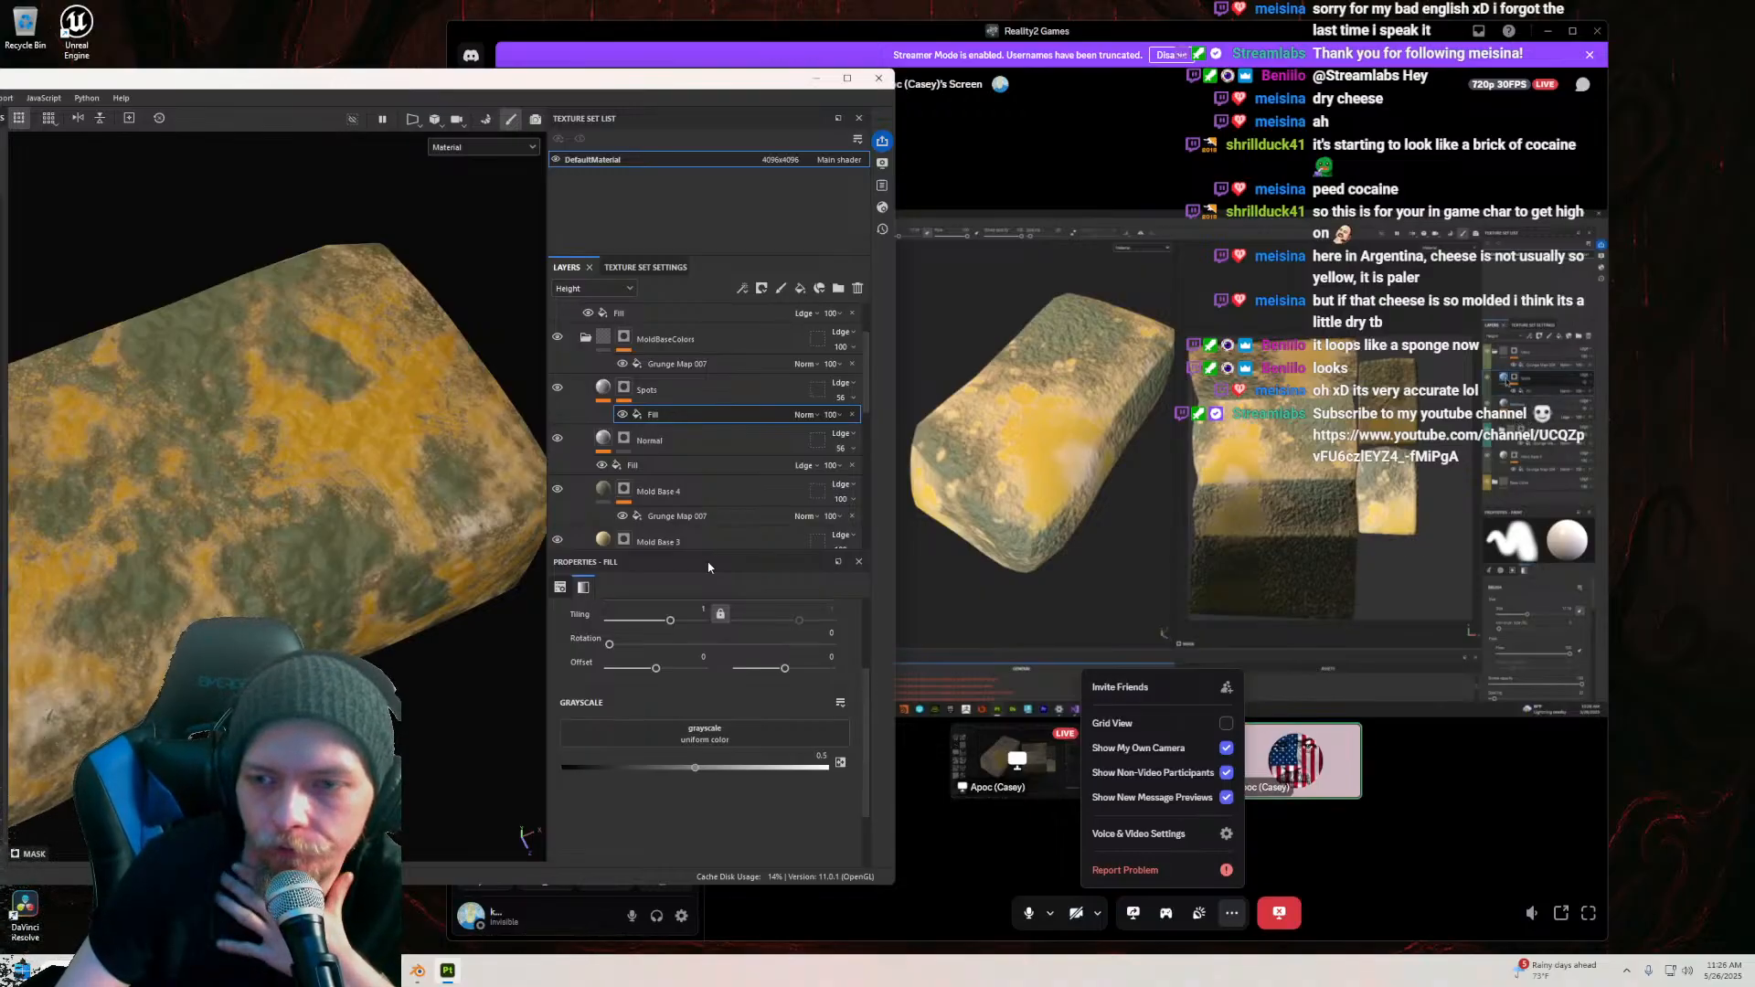
scroll(279, 492, "down", 7)
scroll(279, 491, "up", 3)
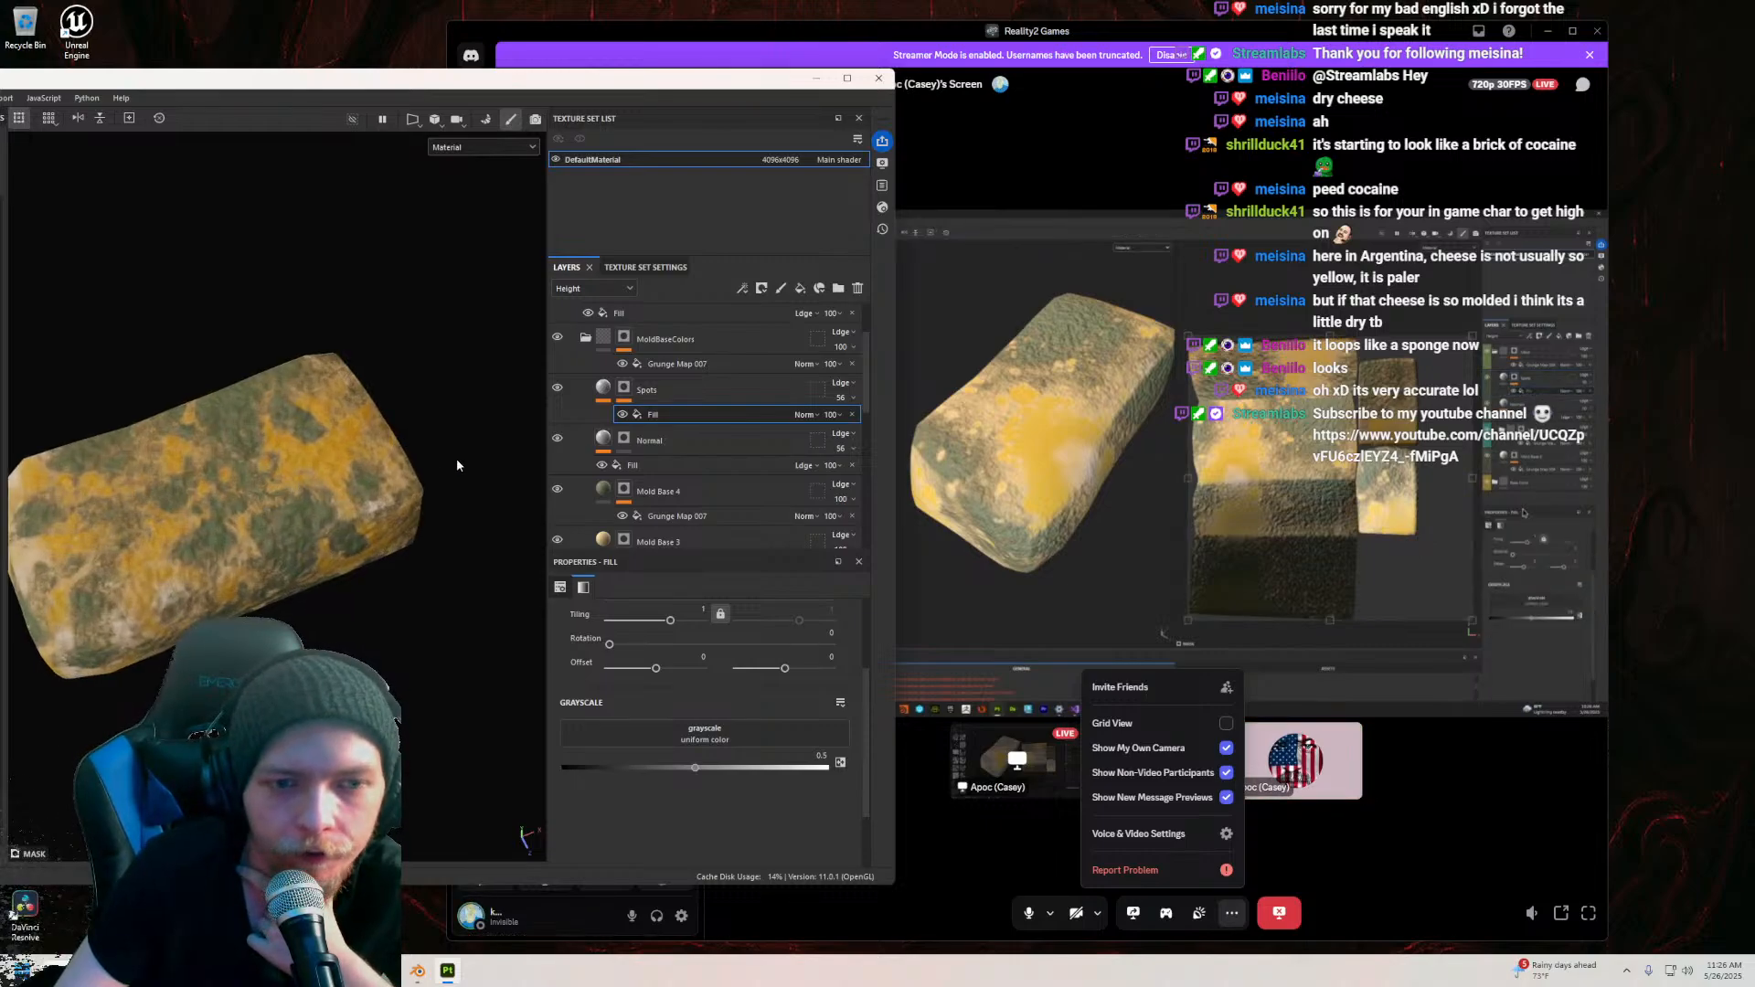
left_click_drag(443, 85, 603, 91)
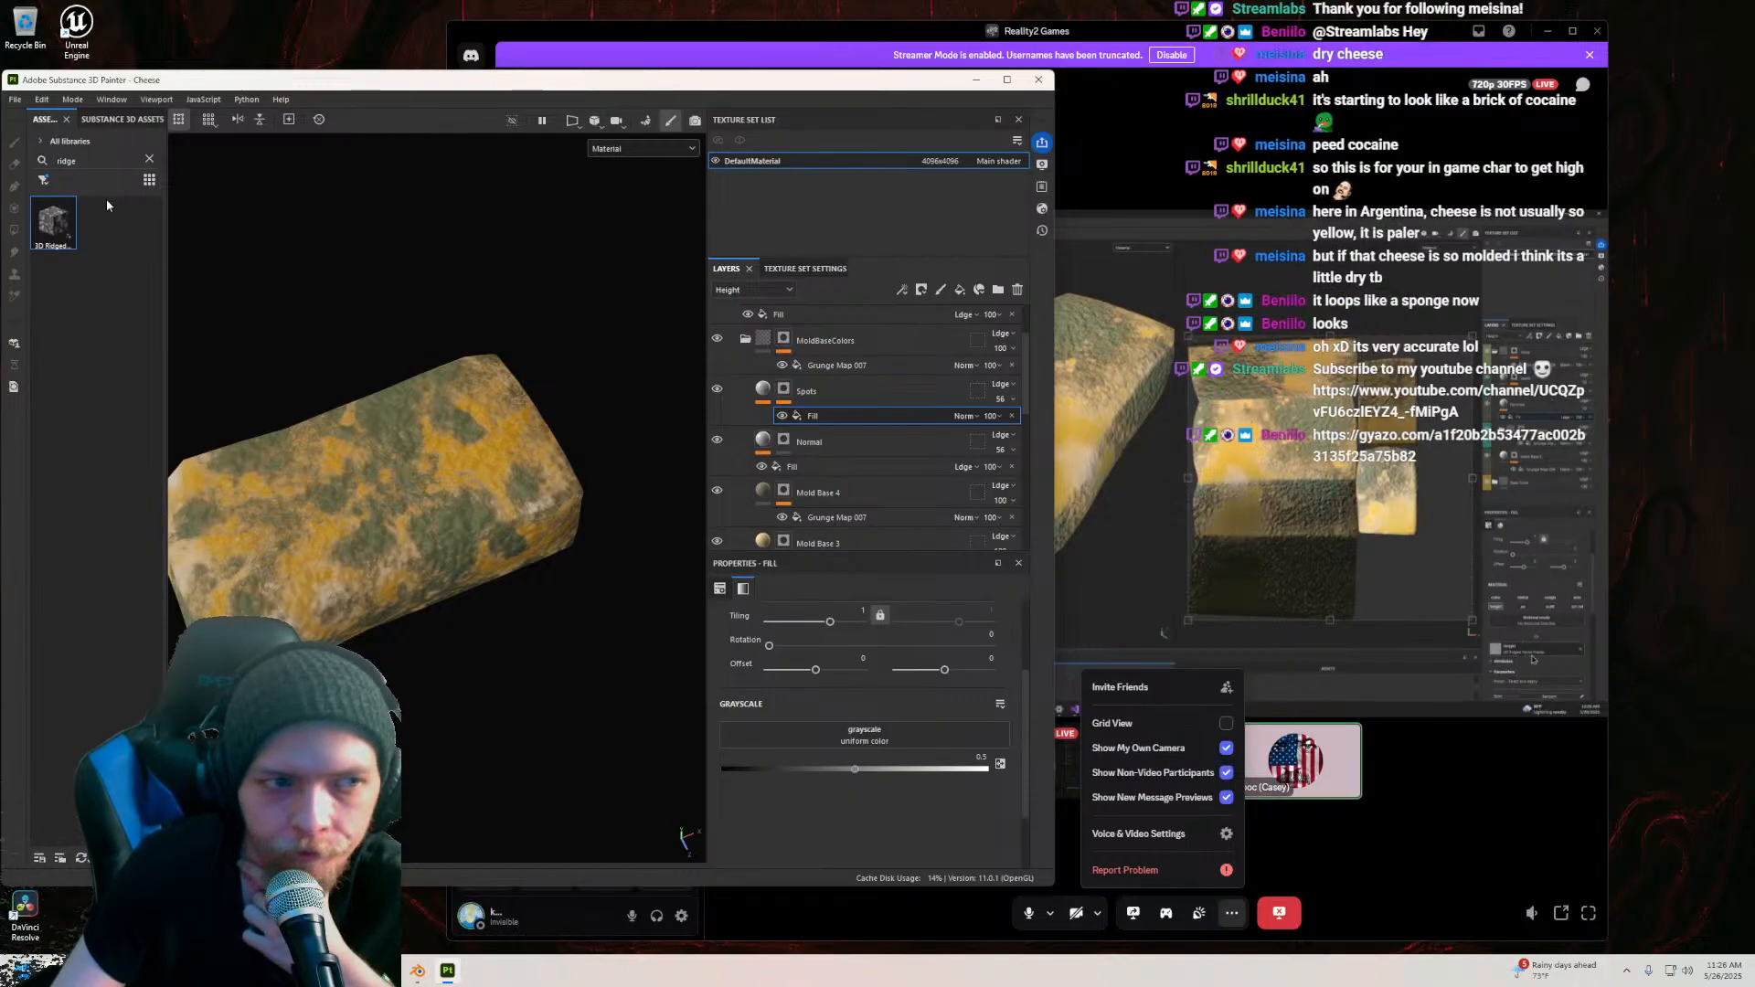
left_click_drag(52, 234, 822, 731)
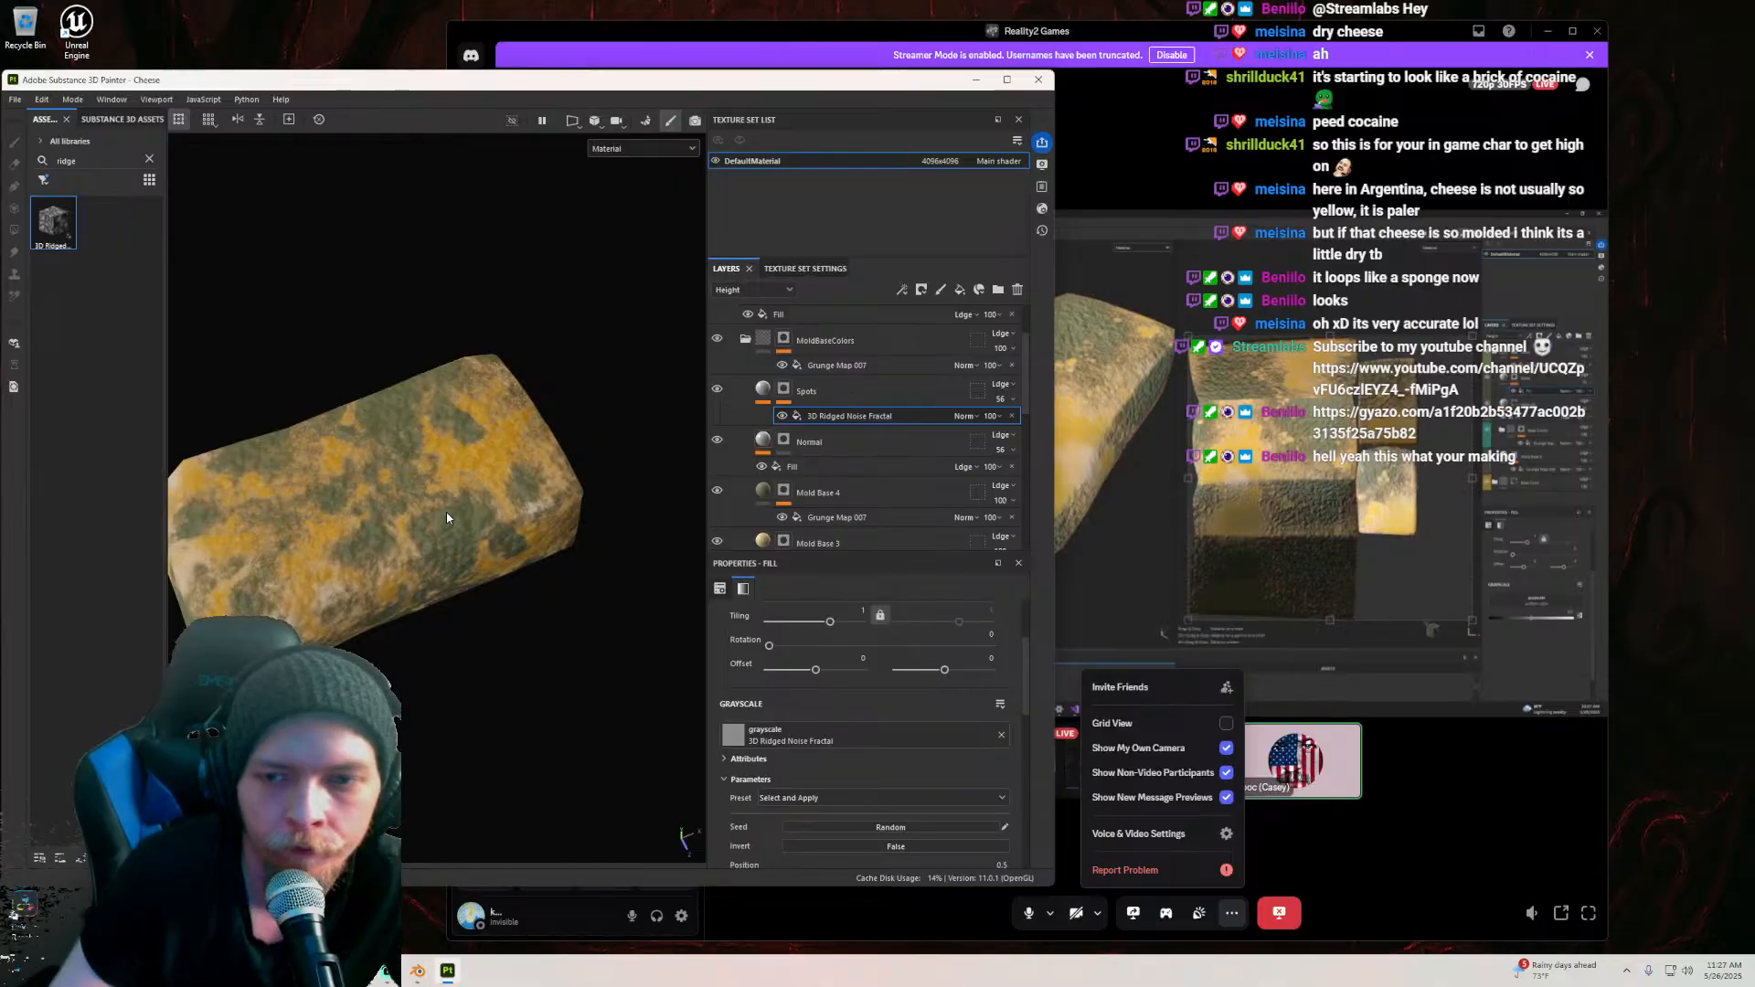
Step: Compare the Normal layer's mask and content Fill with the Spots mask noise, inspecting the mold surface on the cheese model
mouse_move(428, 519)
left_mouse_down("alt")
mouse_move(430, 459)
mouse_move(487, 488)
mouse_move(455, 520)
mouse_move(549, 491)
left_mouse_up("alt")
scroll(455, 519, "up", 3)
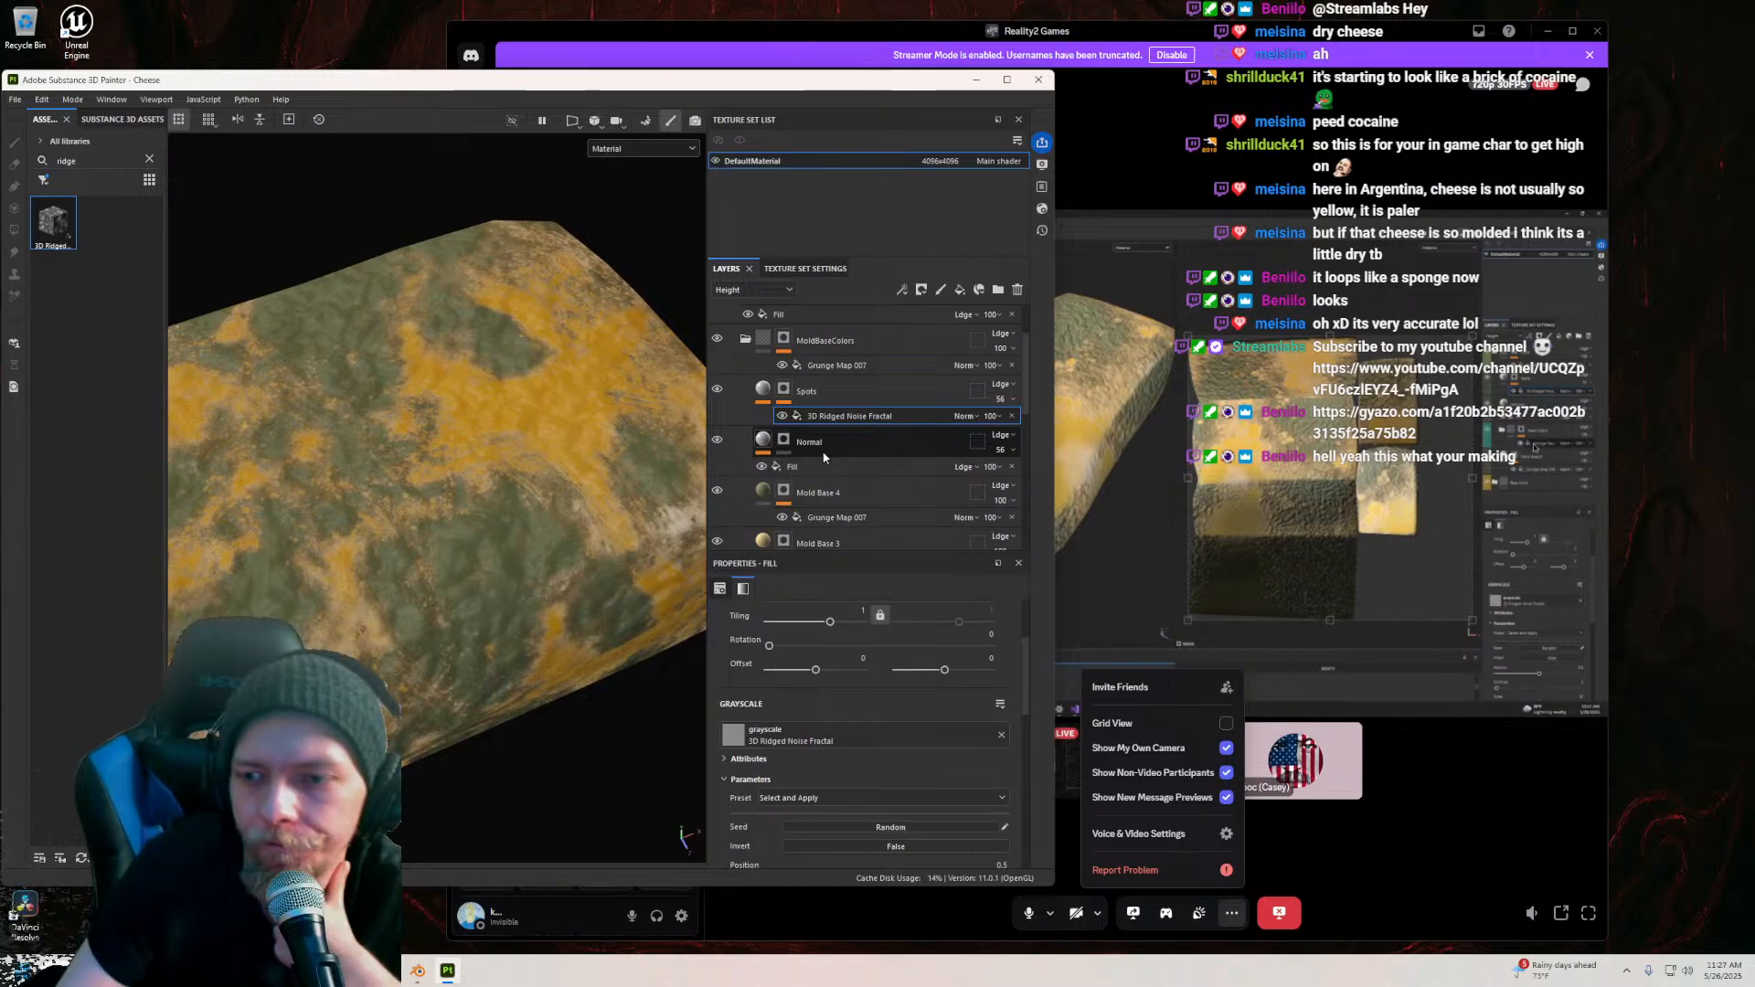
left_click(783, 443)
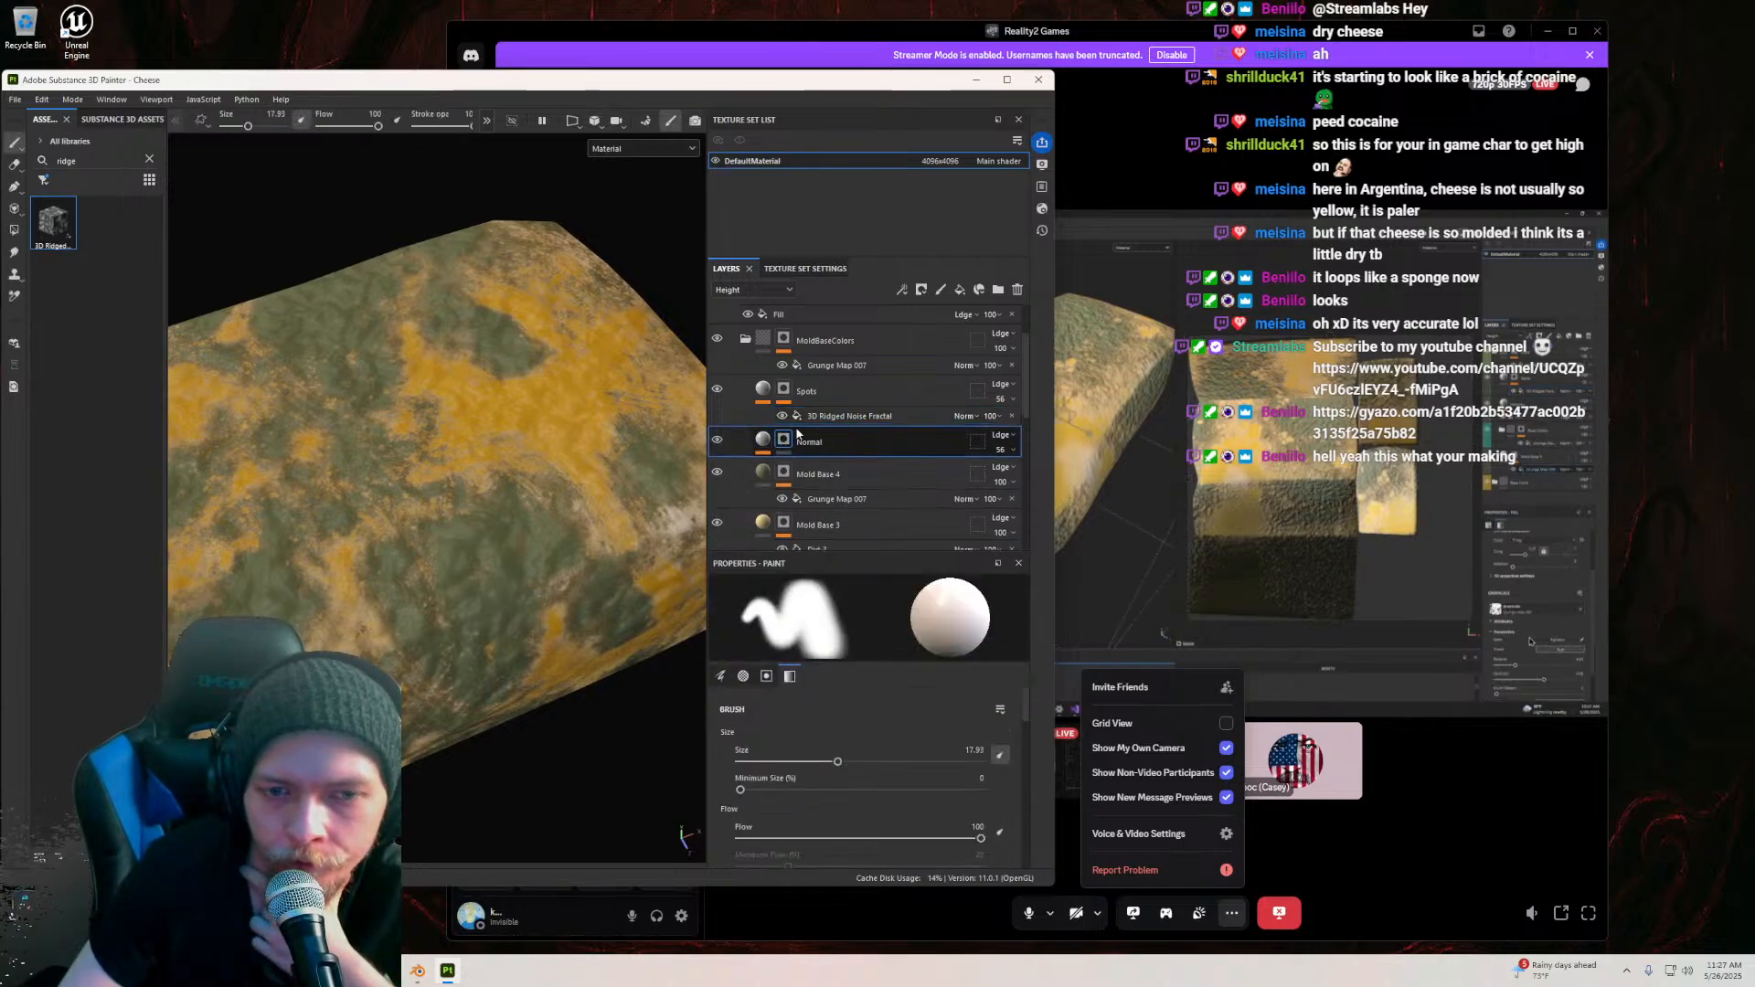
left_click(766, 442)
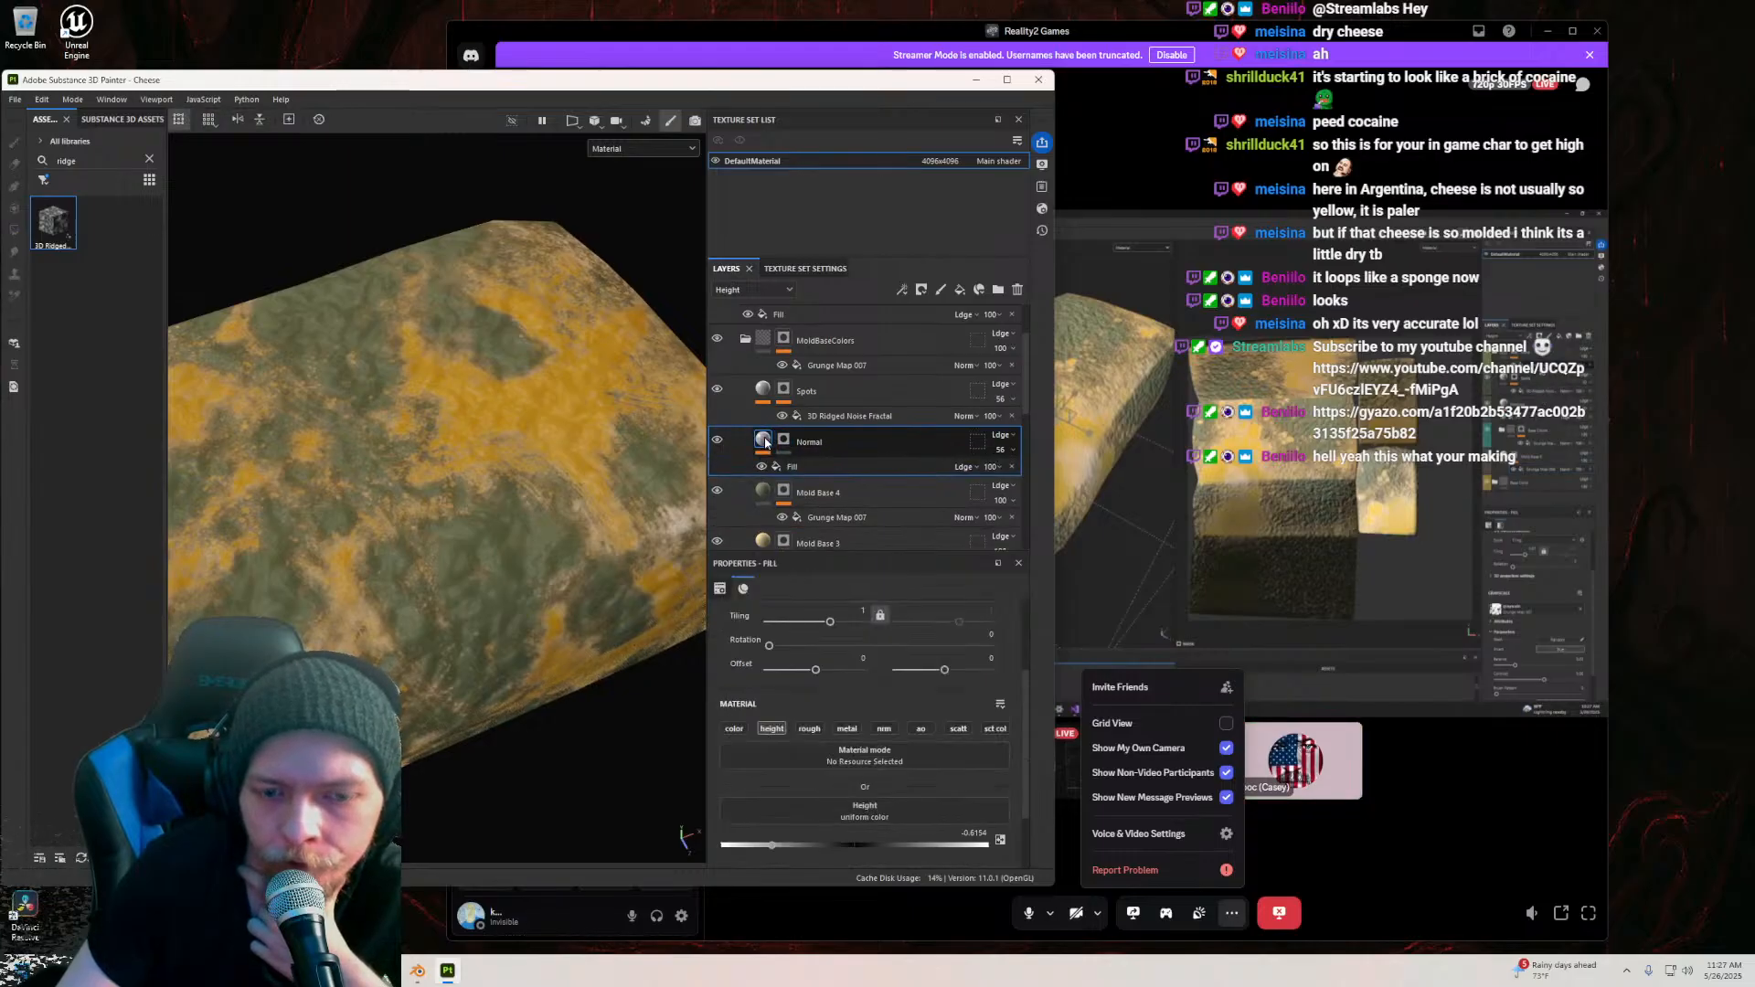
scroll(768, 442, "down", 1)
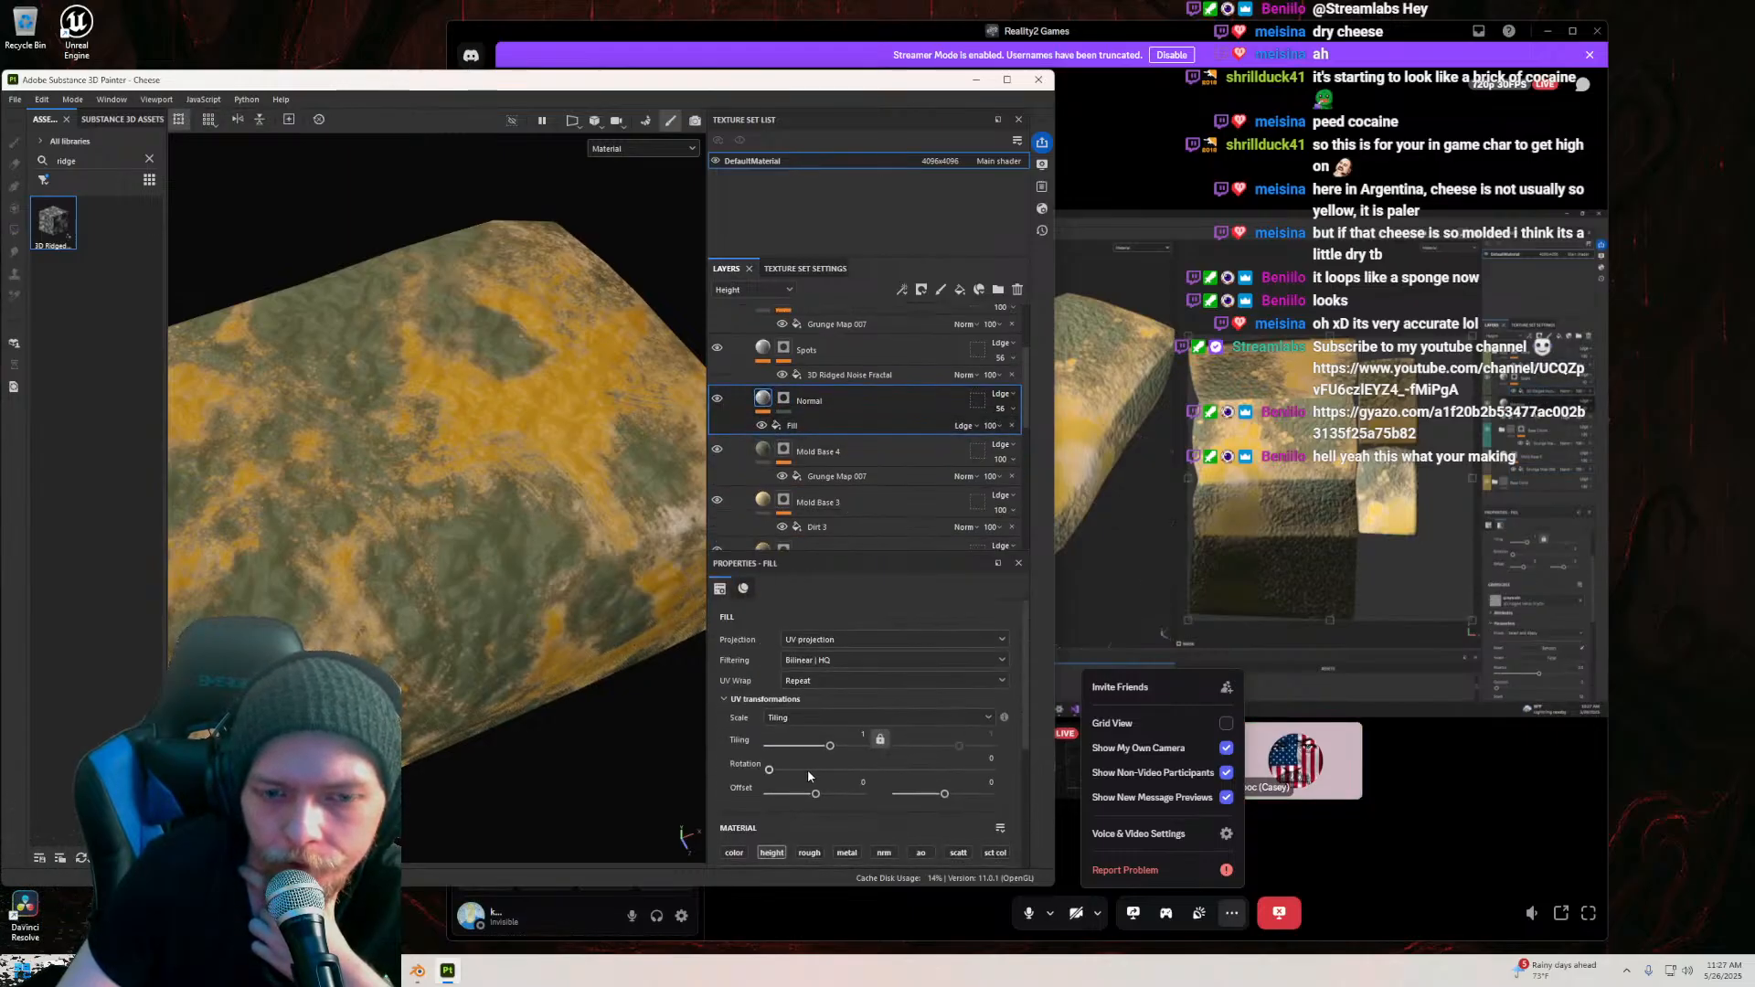
left_click(791, 425)
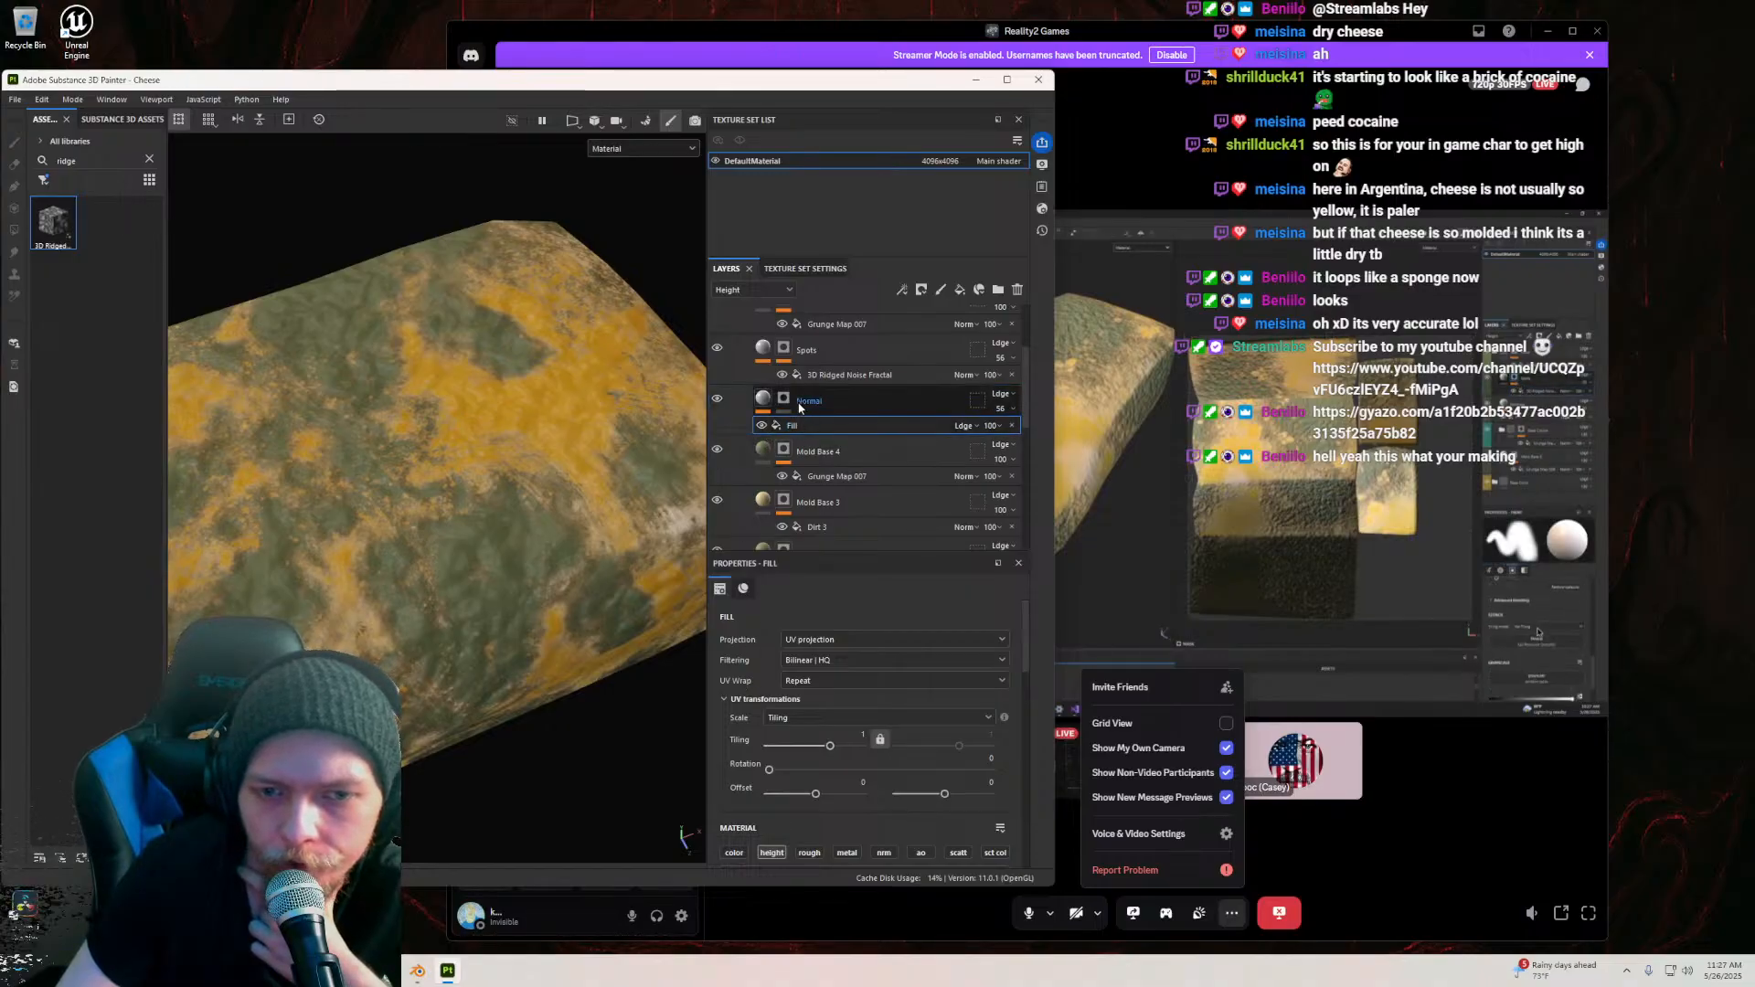
left_click(829, 376)
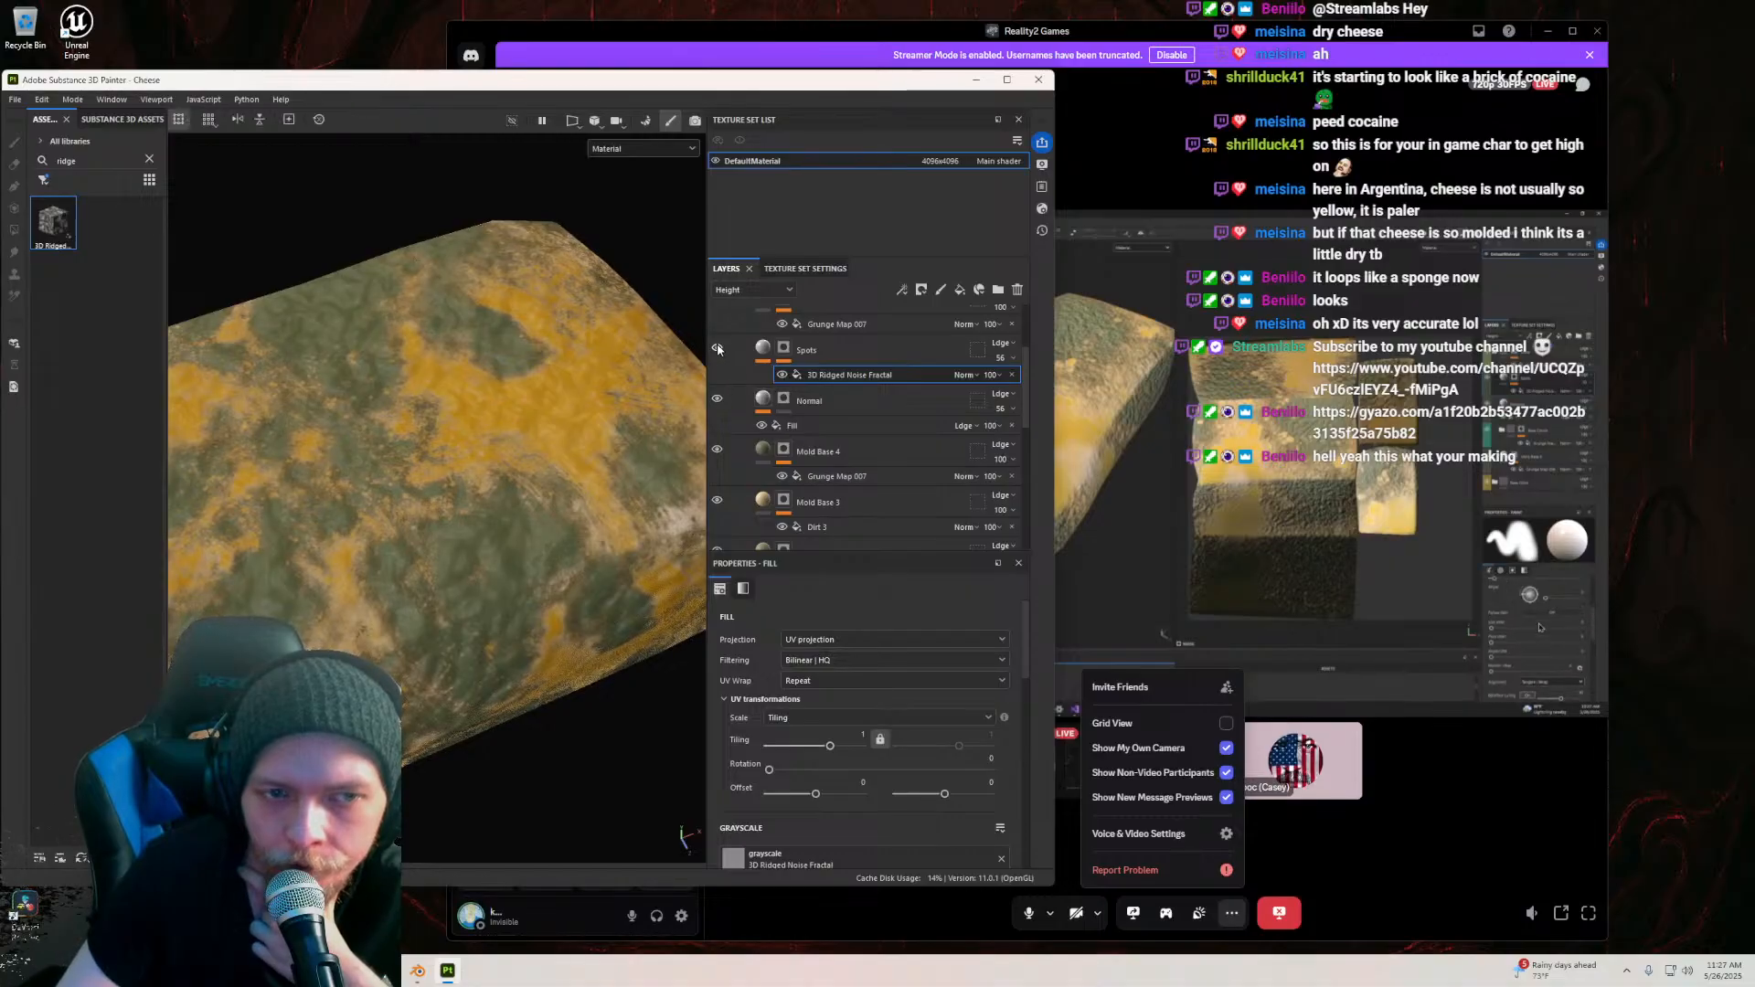
mouse_move(756, 87)
left_mouse_down()
mouse_move(792, 62)
mouse_move(772, 26)
left_mouse_up()
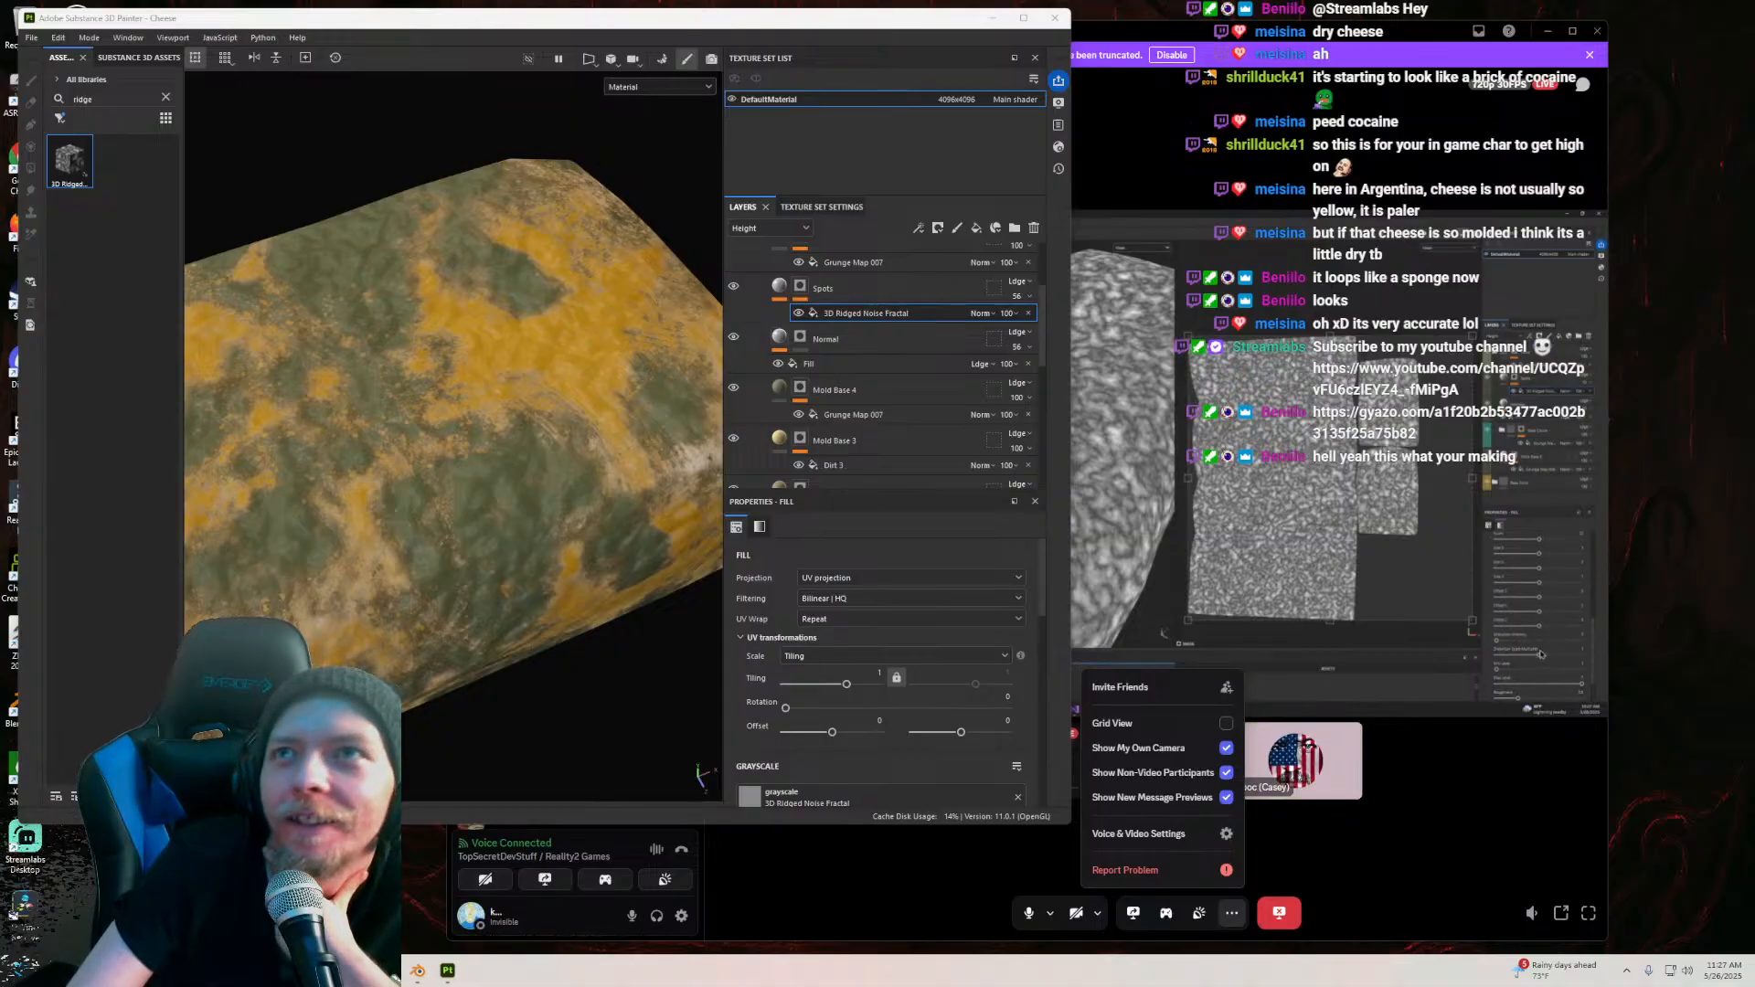
scroll(558, 568, "down", 3)
mouse_move(557, 567)
left_mouse_down("alt")
mouse_move(574, 550)
mouse_move(552, 480)
left_mouse_up("alt")
middle_click_drag(552, 480, 585, 386, "alt")
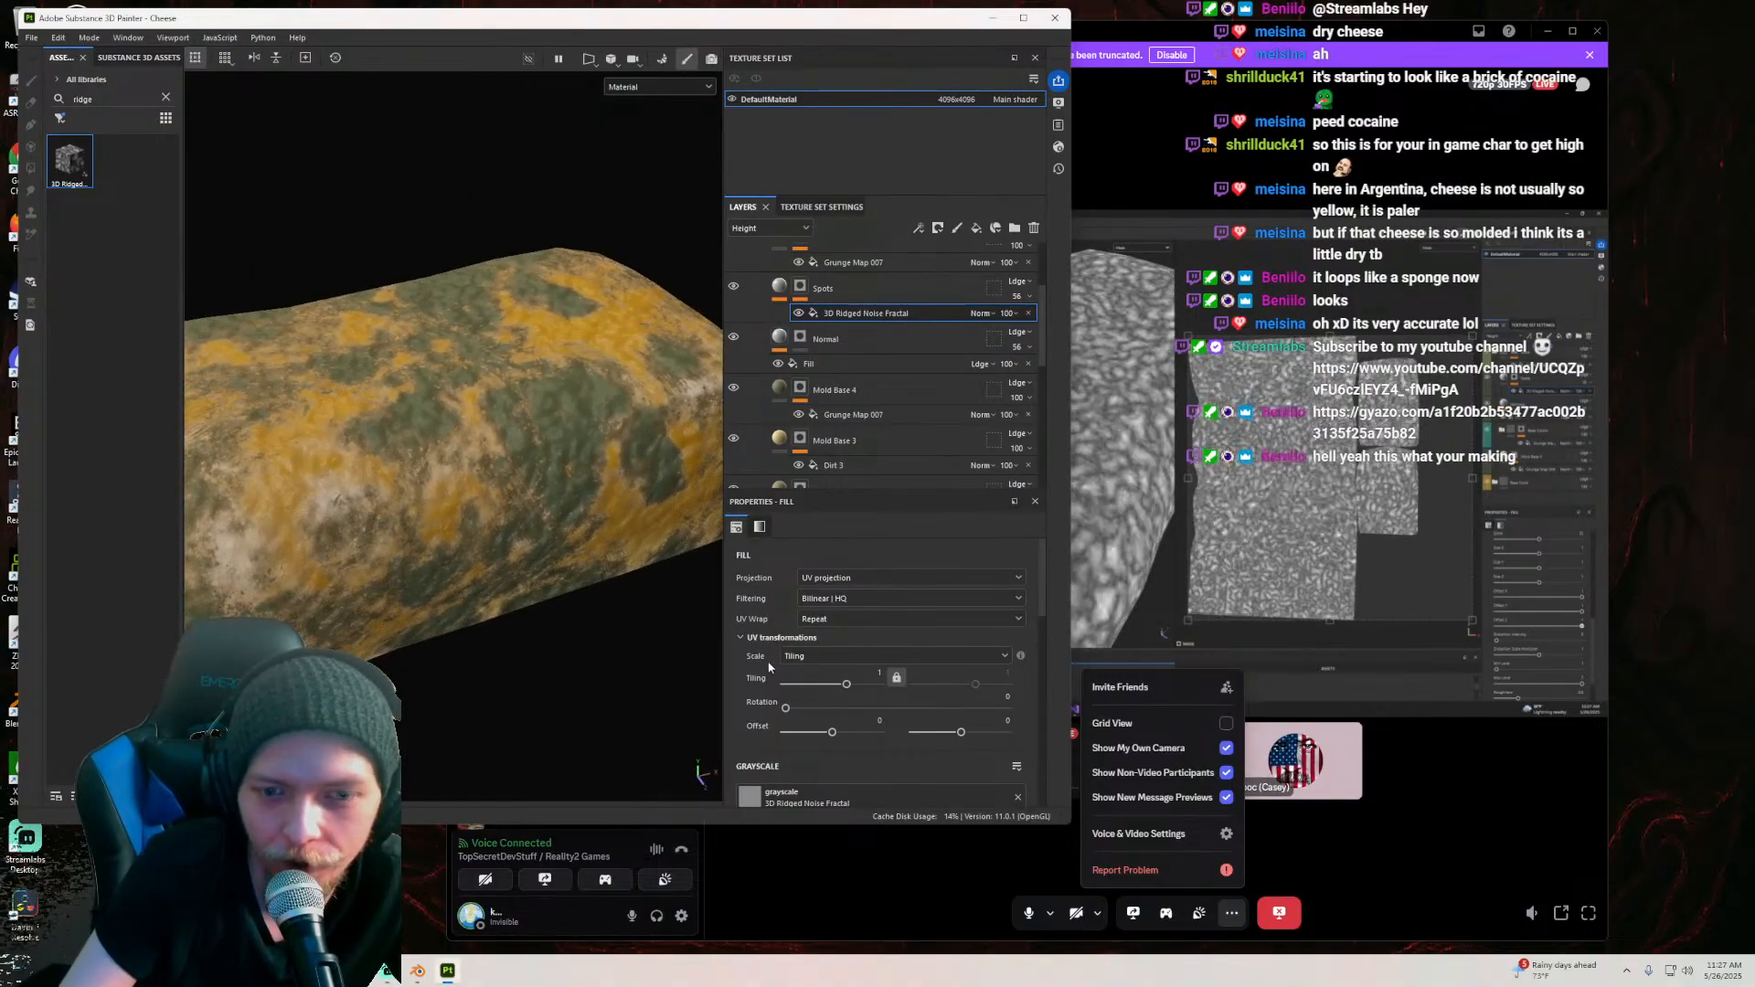
scroll(766, 661, "down", 1)
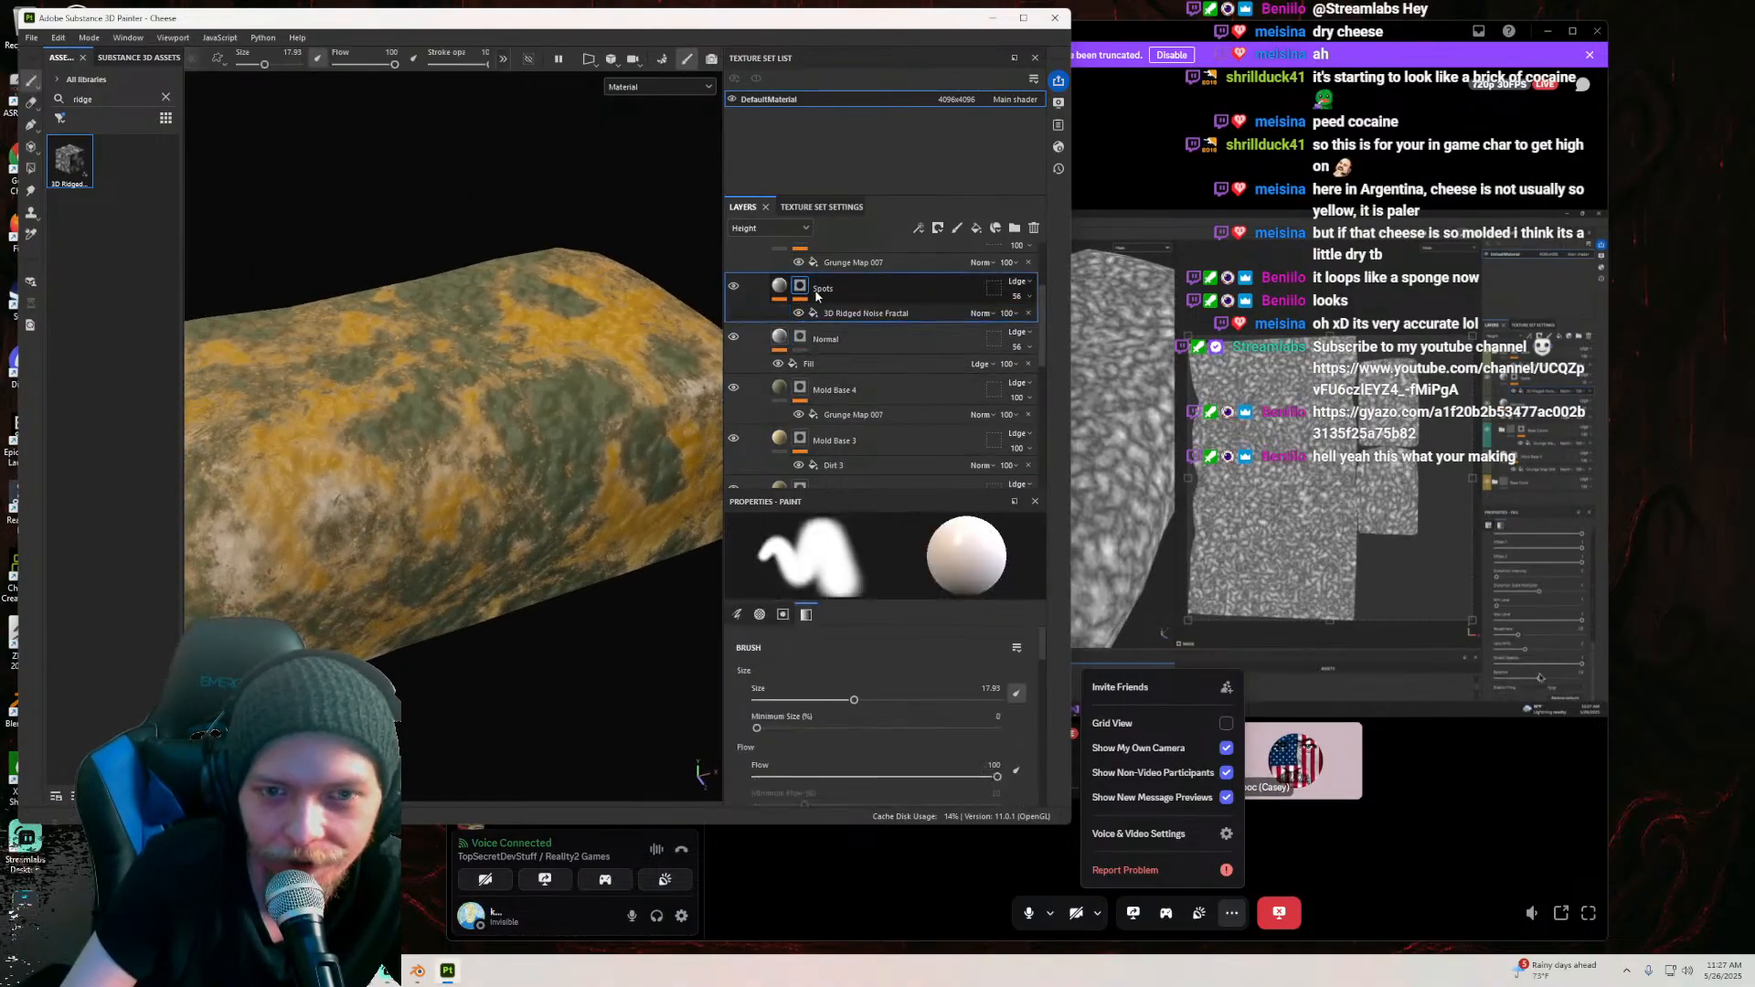
left_click_drag(557, 452, 463, 471, "alt")
Step: Switch the viewport display to the Mask channel to preview the Spots layer's noise after checking Height
left_click(670, 88)
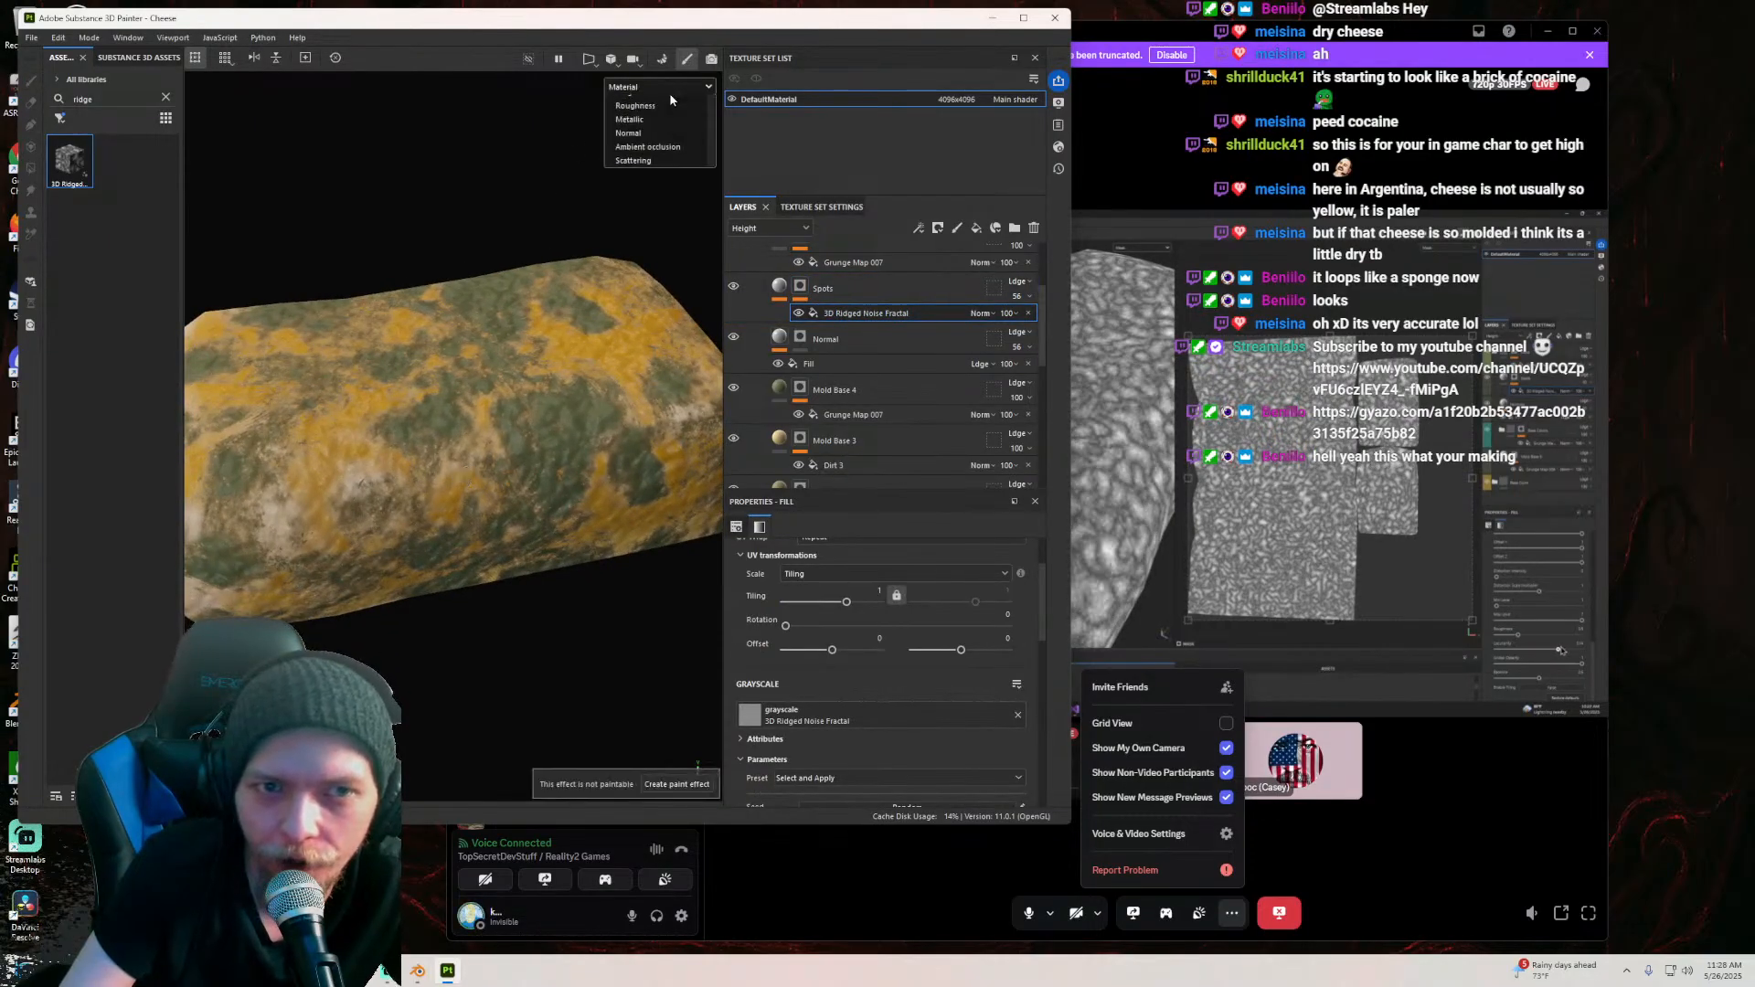
left_click(630, 161)
left_click_drag(549, 438, 429, 402, "alt")
left_click(651, 84)
scroll(636, 146, "down", 3)
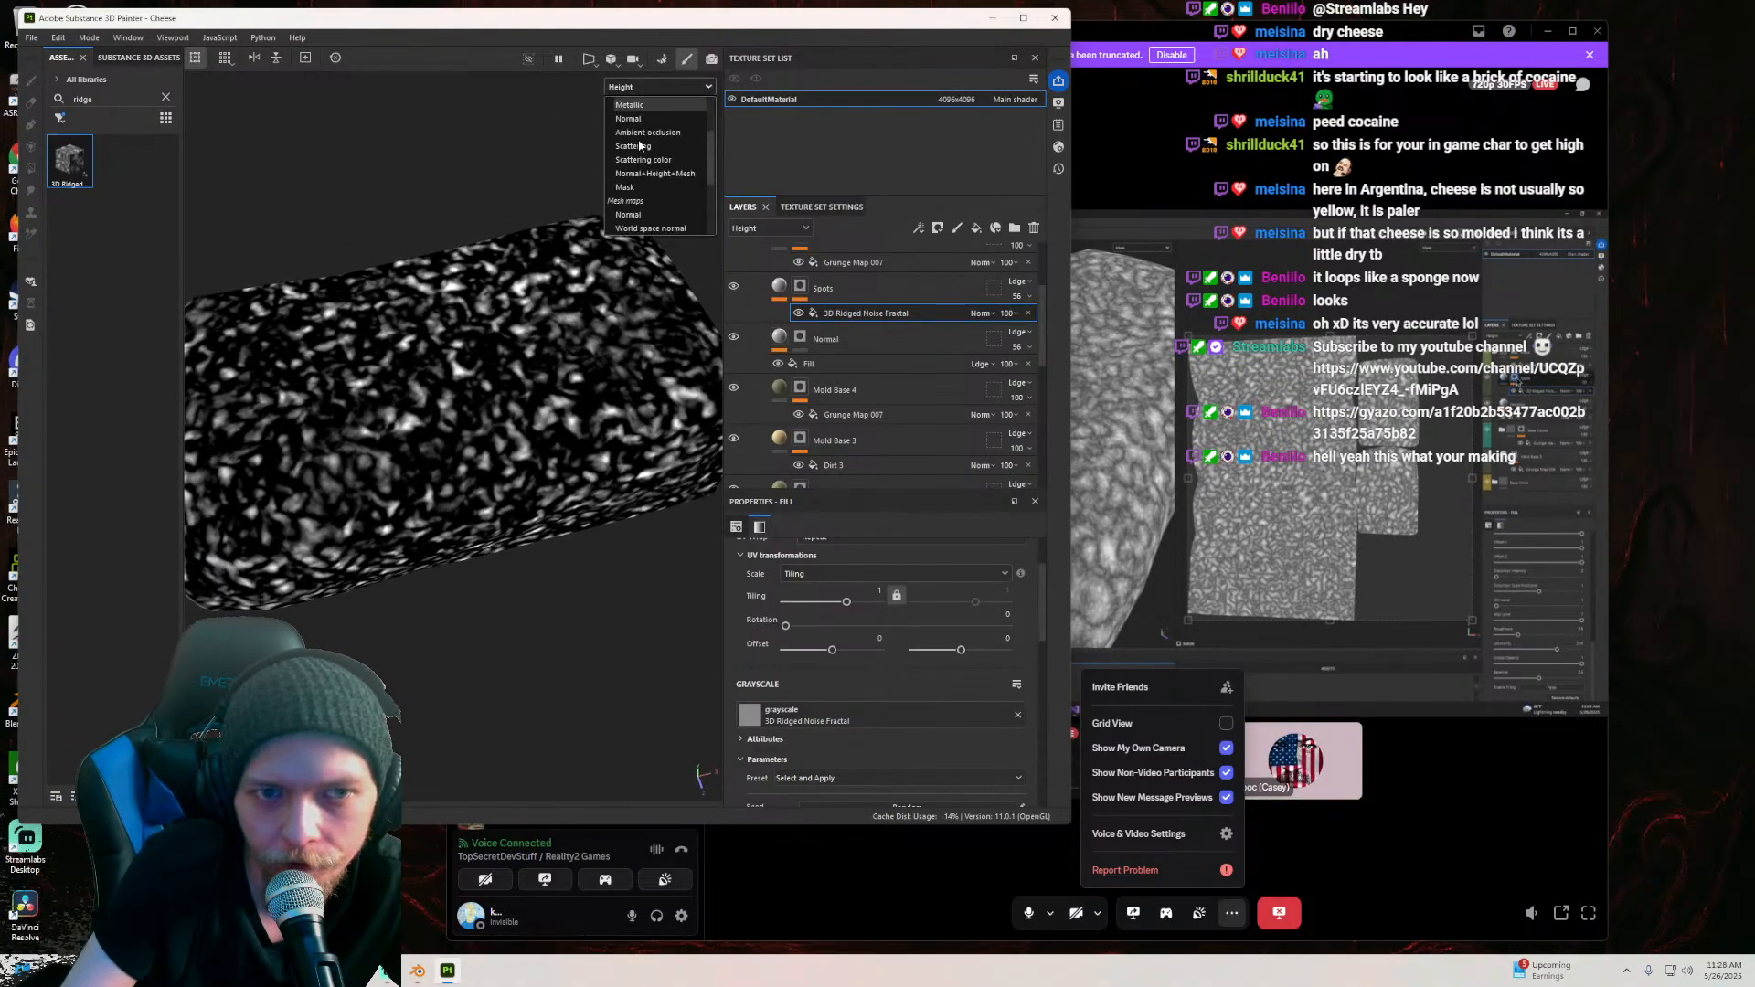
left_click(635, 146)
left_click_drag(477, 358, 594, 436, "alt")
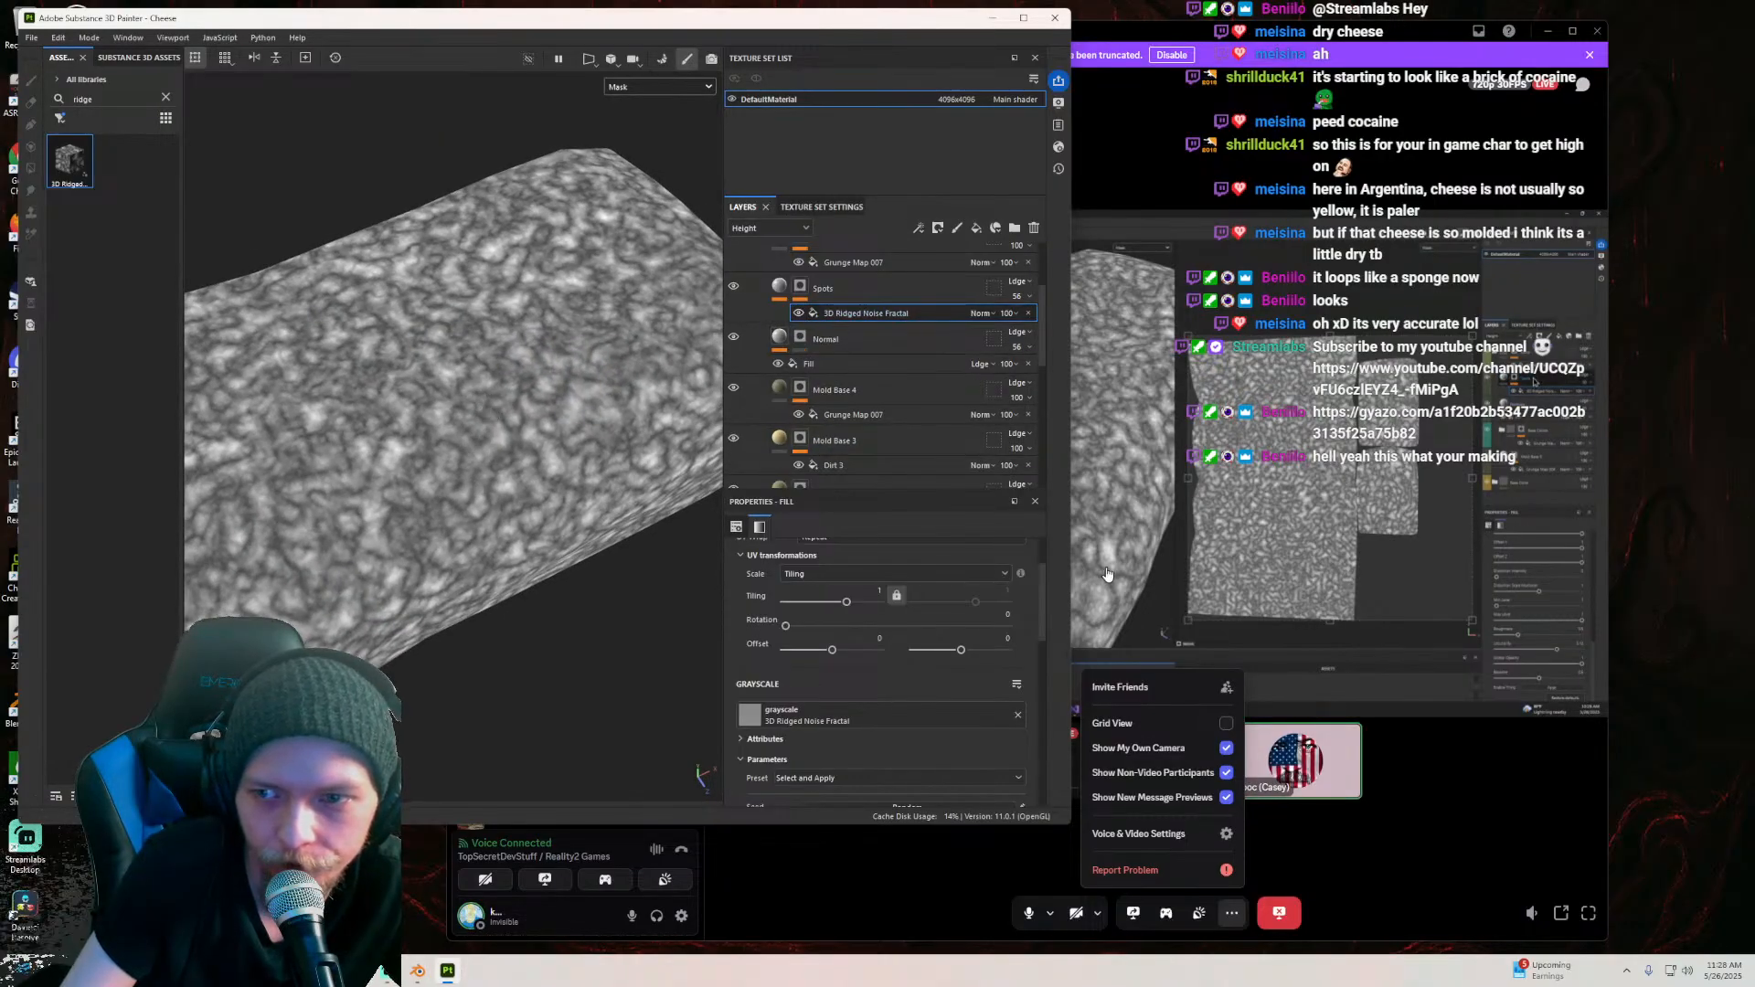
Step: Set the Spots mask noise's Lacunarity to 1.78 and its Distortion Intensity to 0.03
scroll(785, 677, "down", 6)
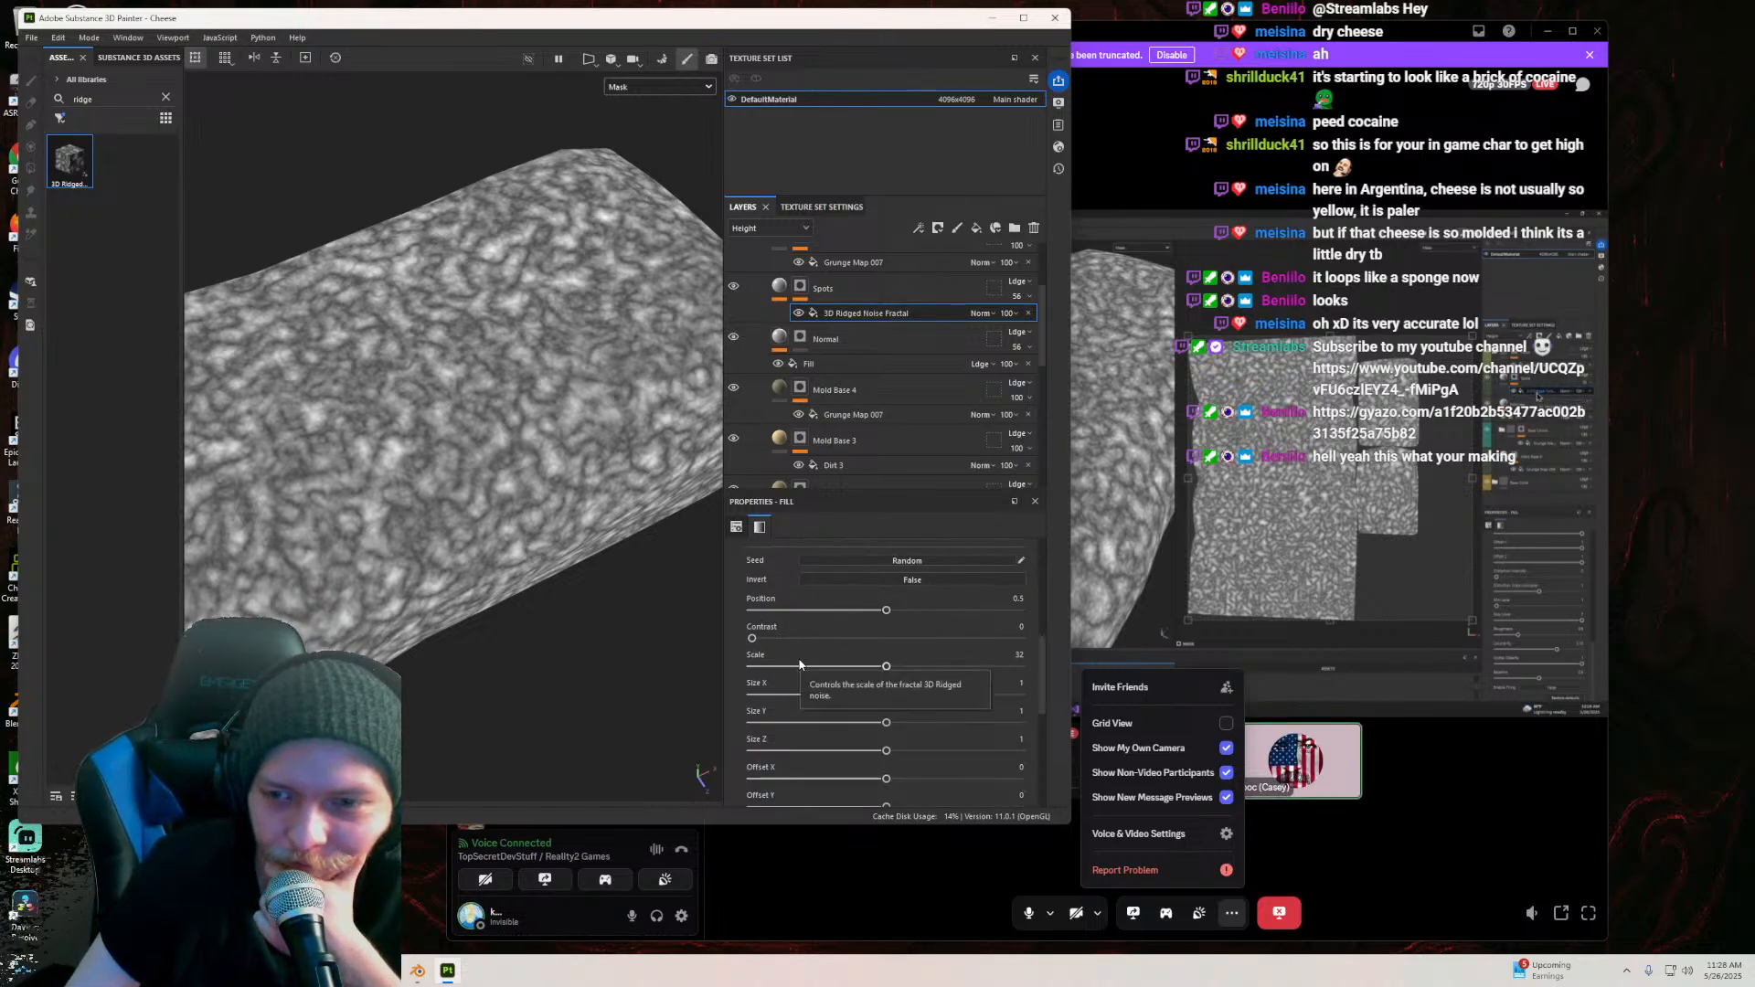
scroll(813, 651, "up", 3)
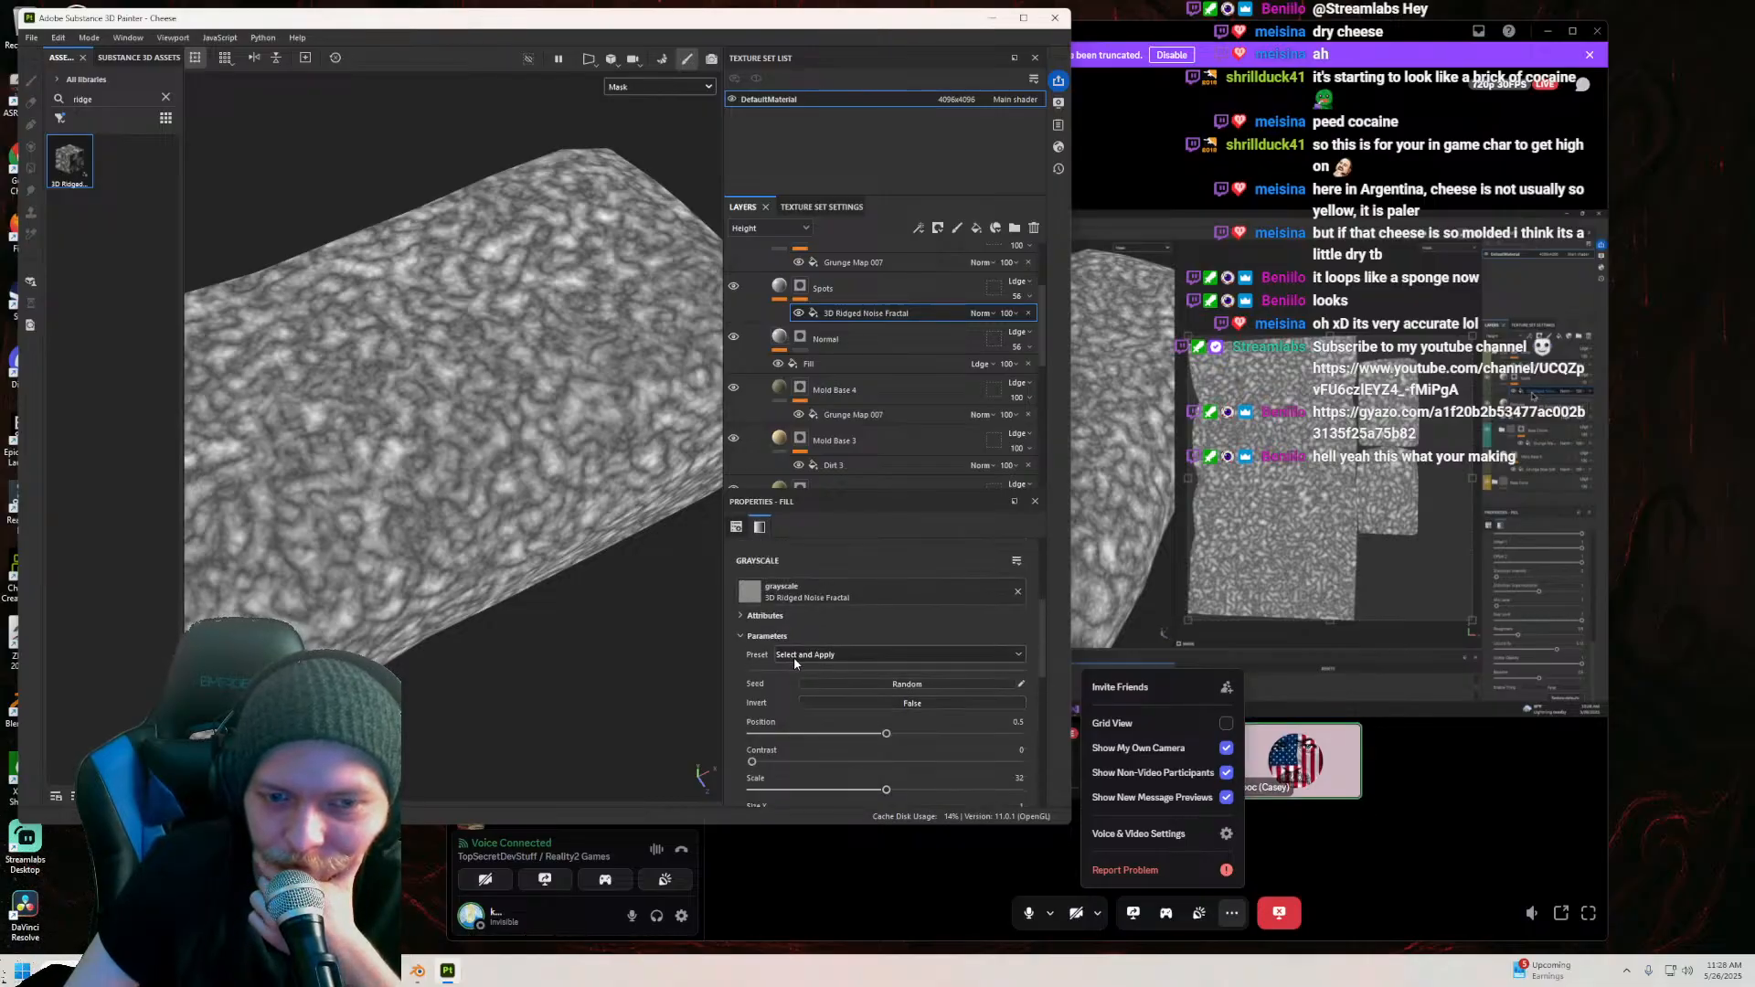
scroll(794, 660, "down", 3)
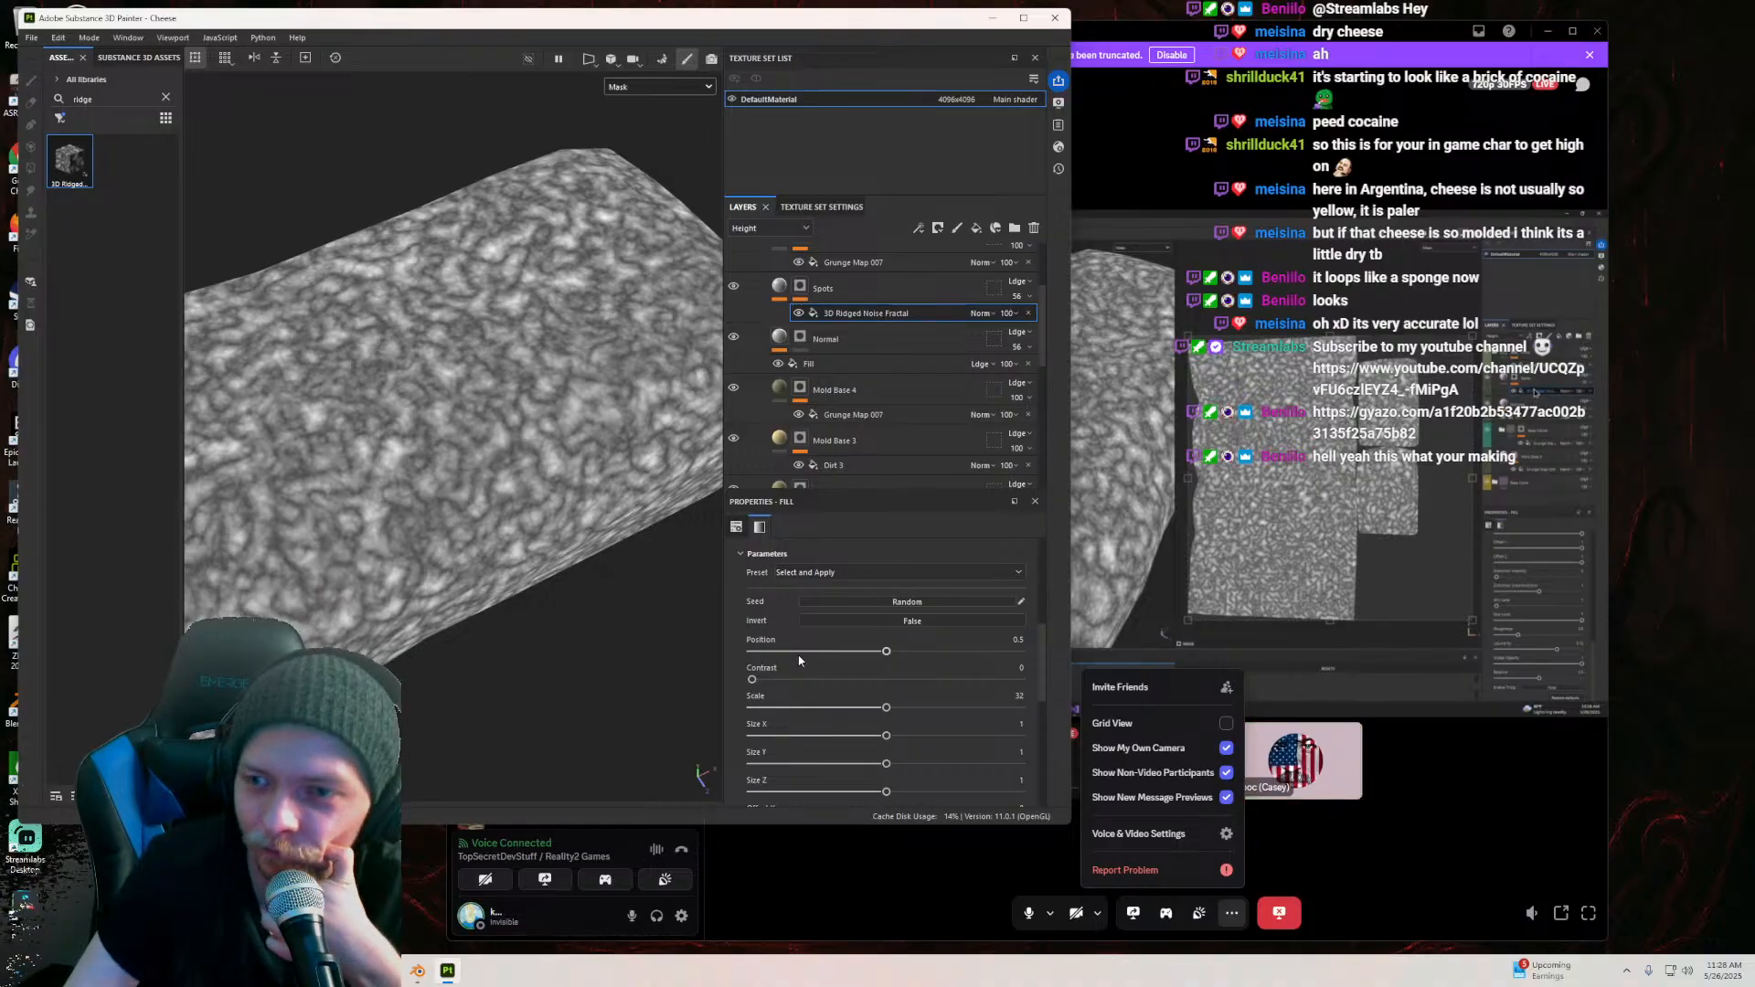
scroll(800, 659, "down", 2)
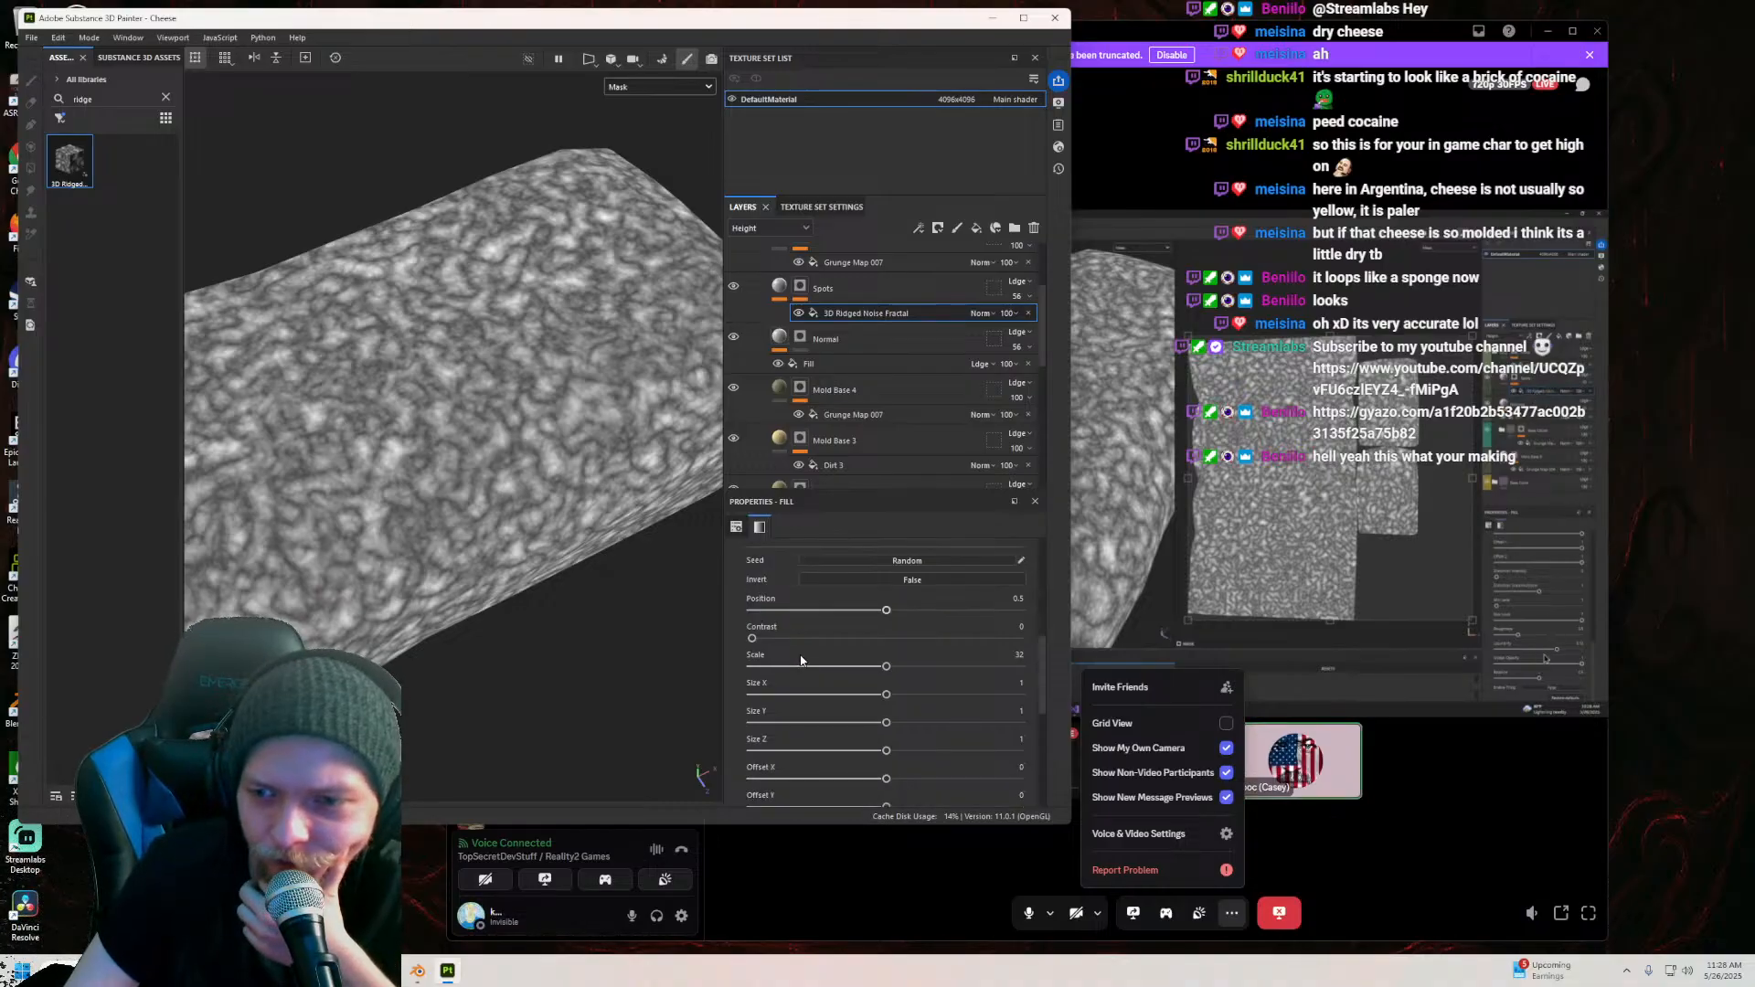
scroll(800, 658, "down", 9)
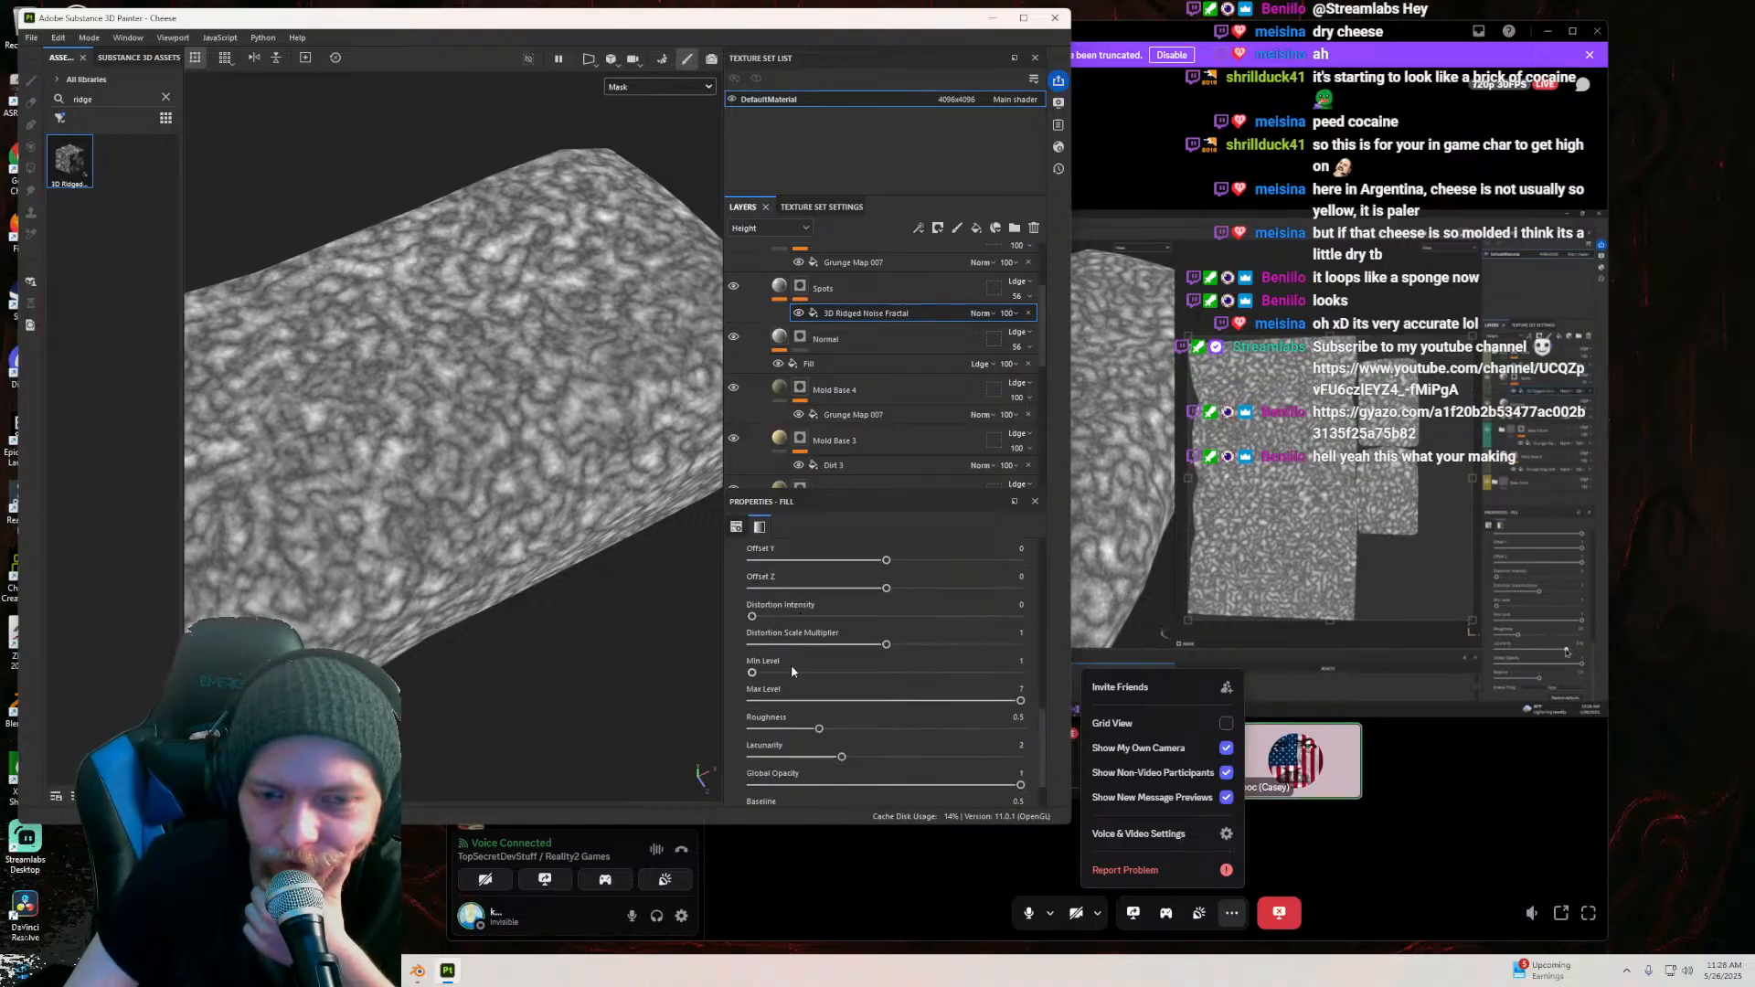
left_click_drag(752, 674, 817, 722)
scroll(786, 688, "down", 2)
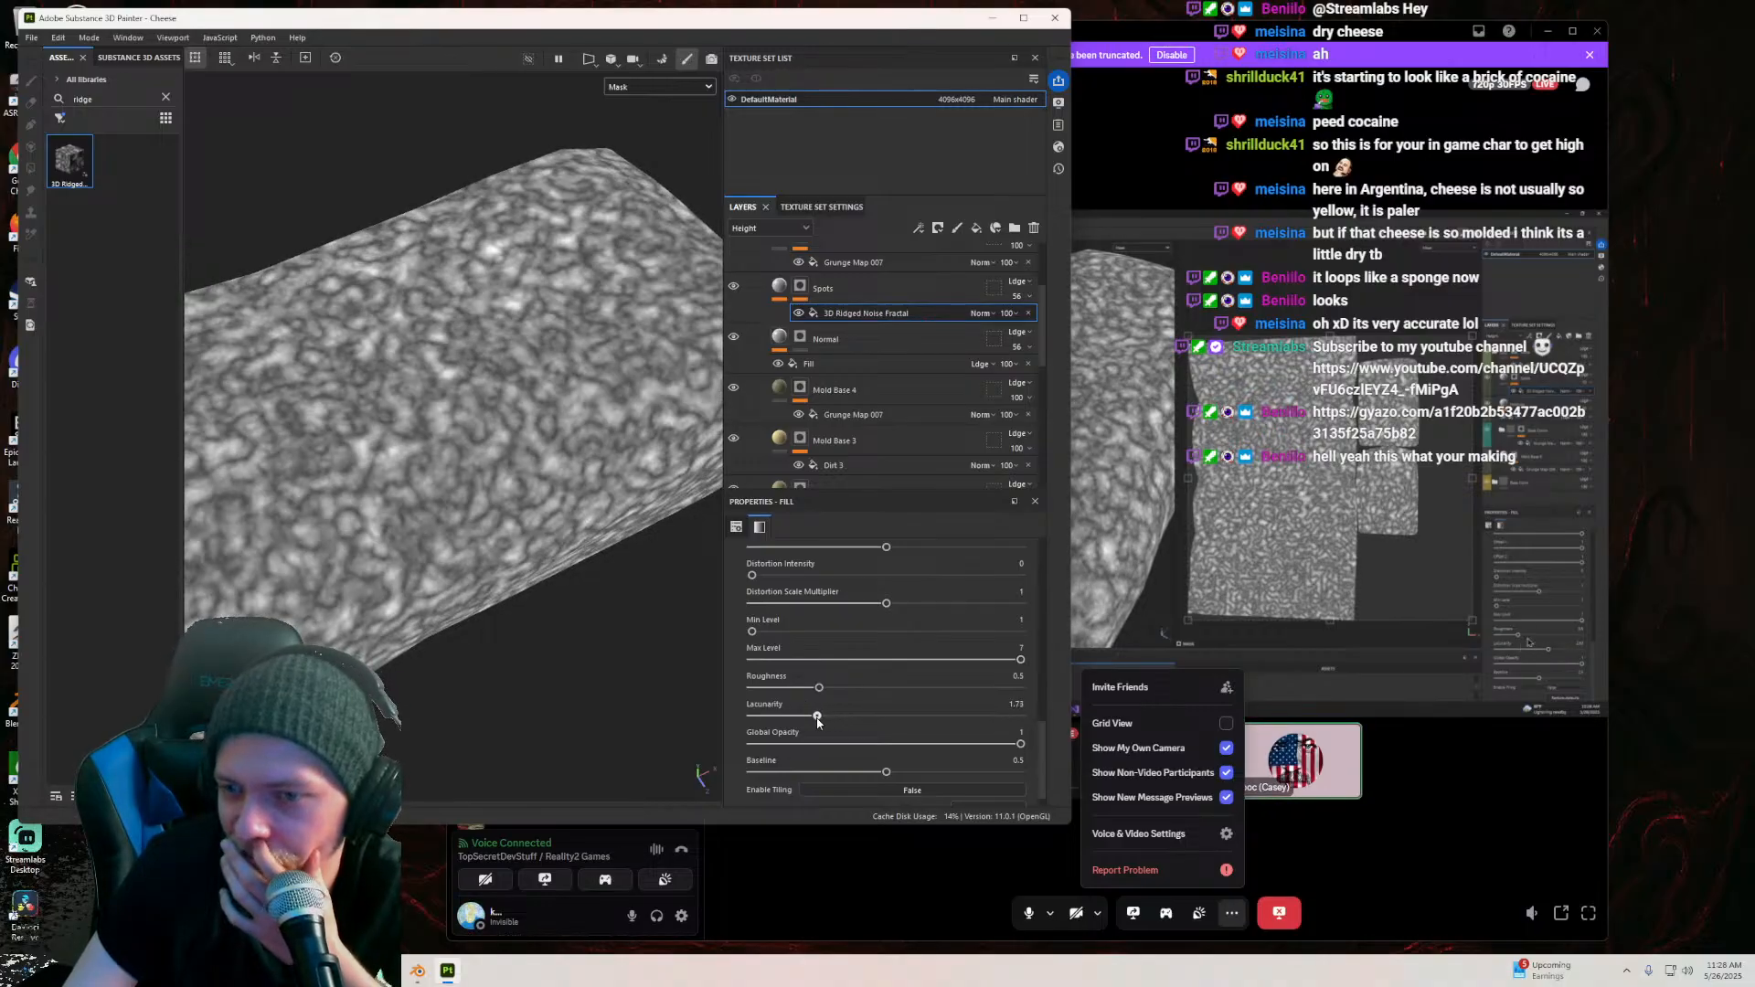
left_click_drag(817, 720, 820, 715)
scroll(819, 716, "up", 3)
mouse_move(758, 698)
left_mouse_down()
mouse_move(899, 698)
mouse_move(759, 689)
left_mouse_up()
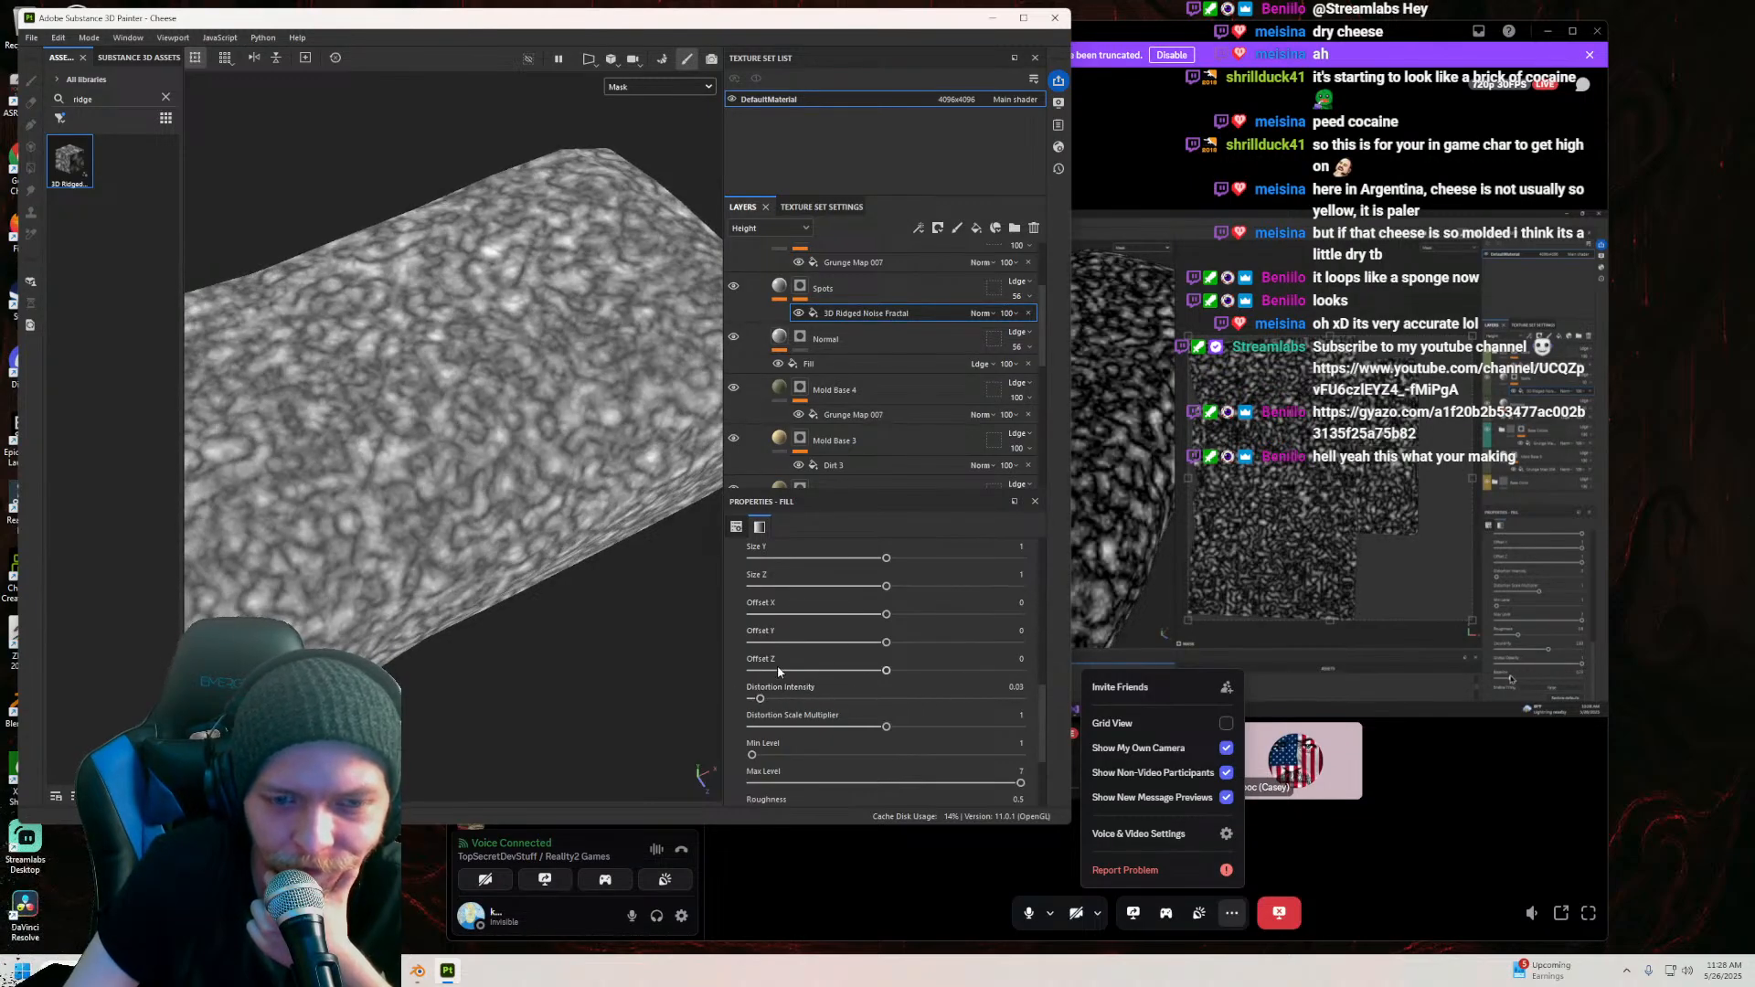
Step: Set the Spots mask noise's Roughness to 0.46 and its Lacunarity to 2.04
scroll(812, 688, "down", 1)
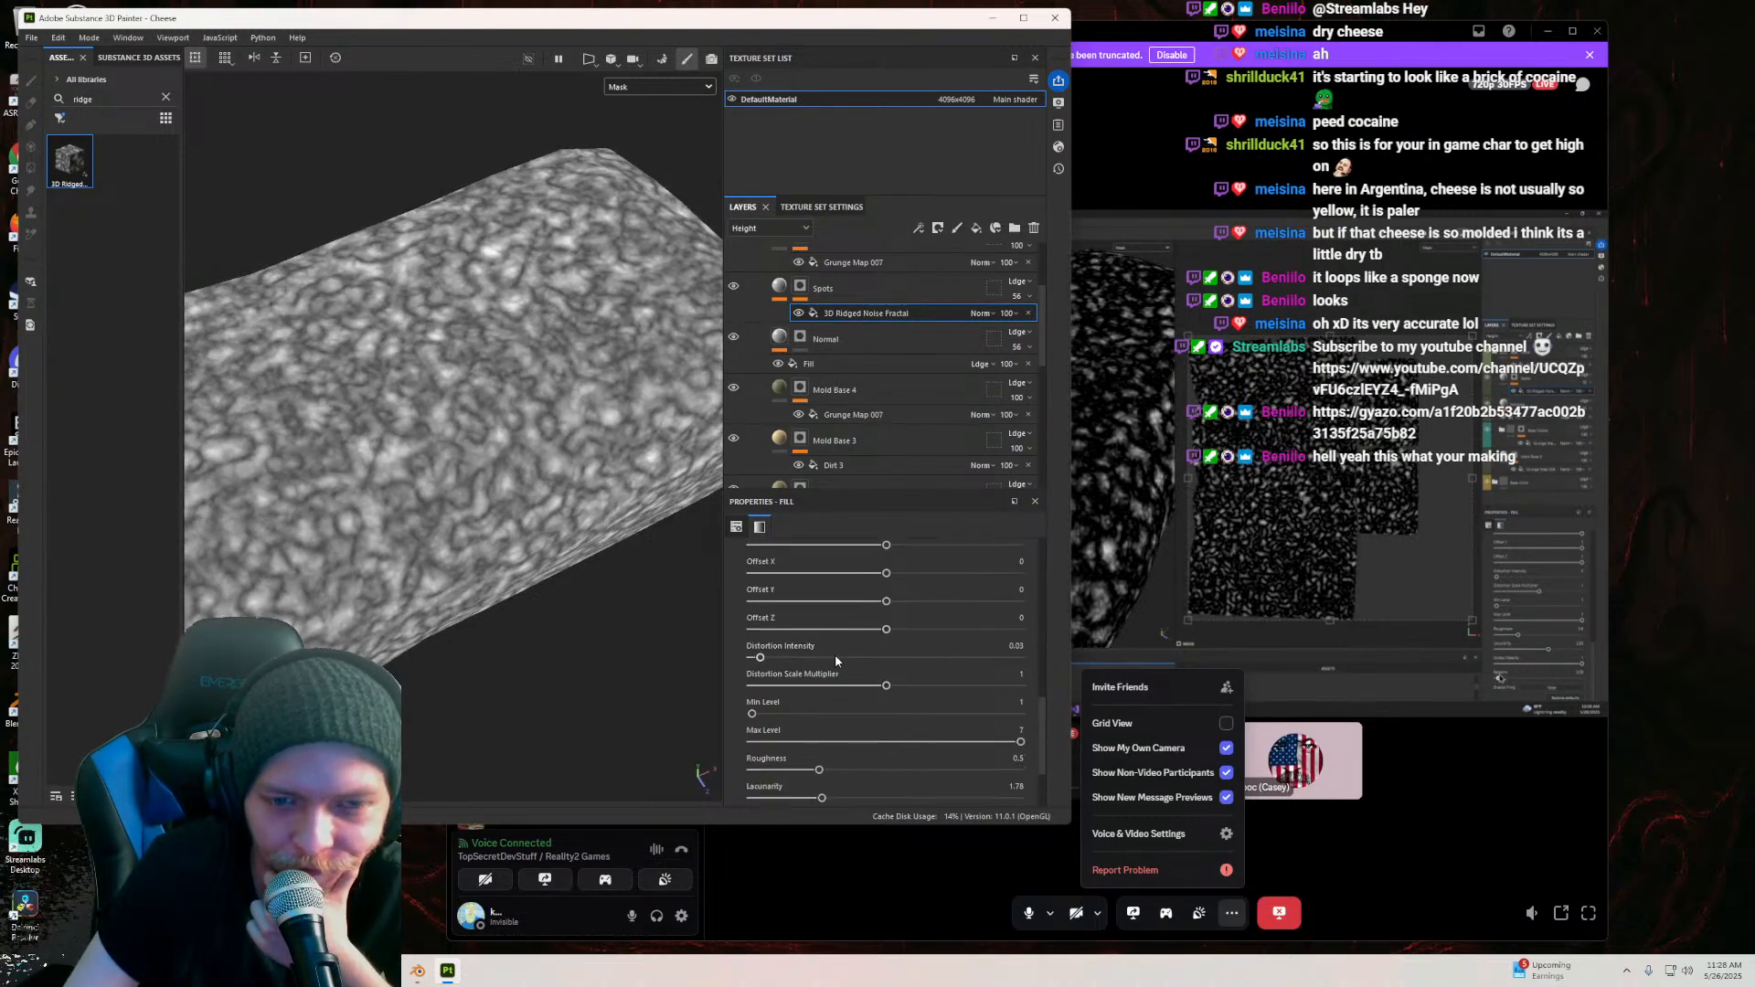
scroll(835, 658, "up", 1)
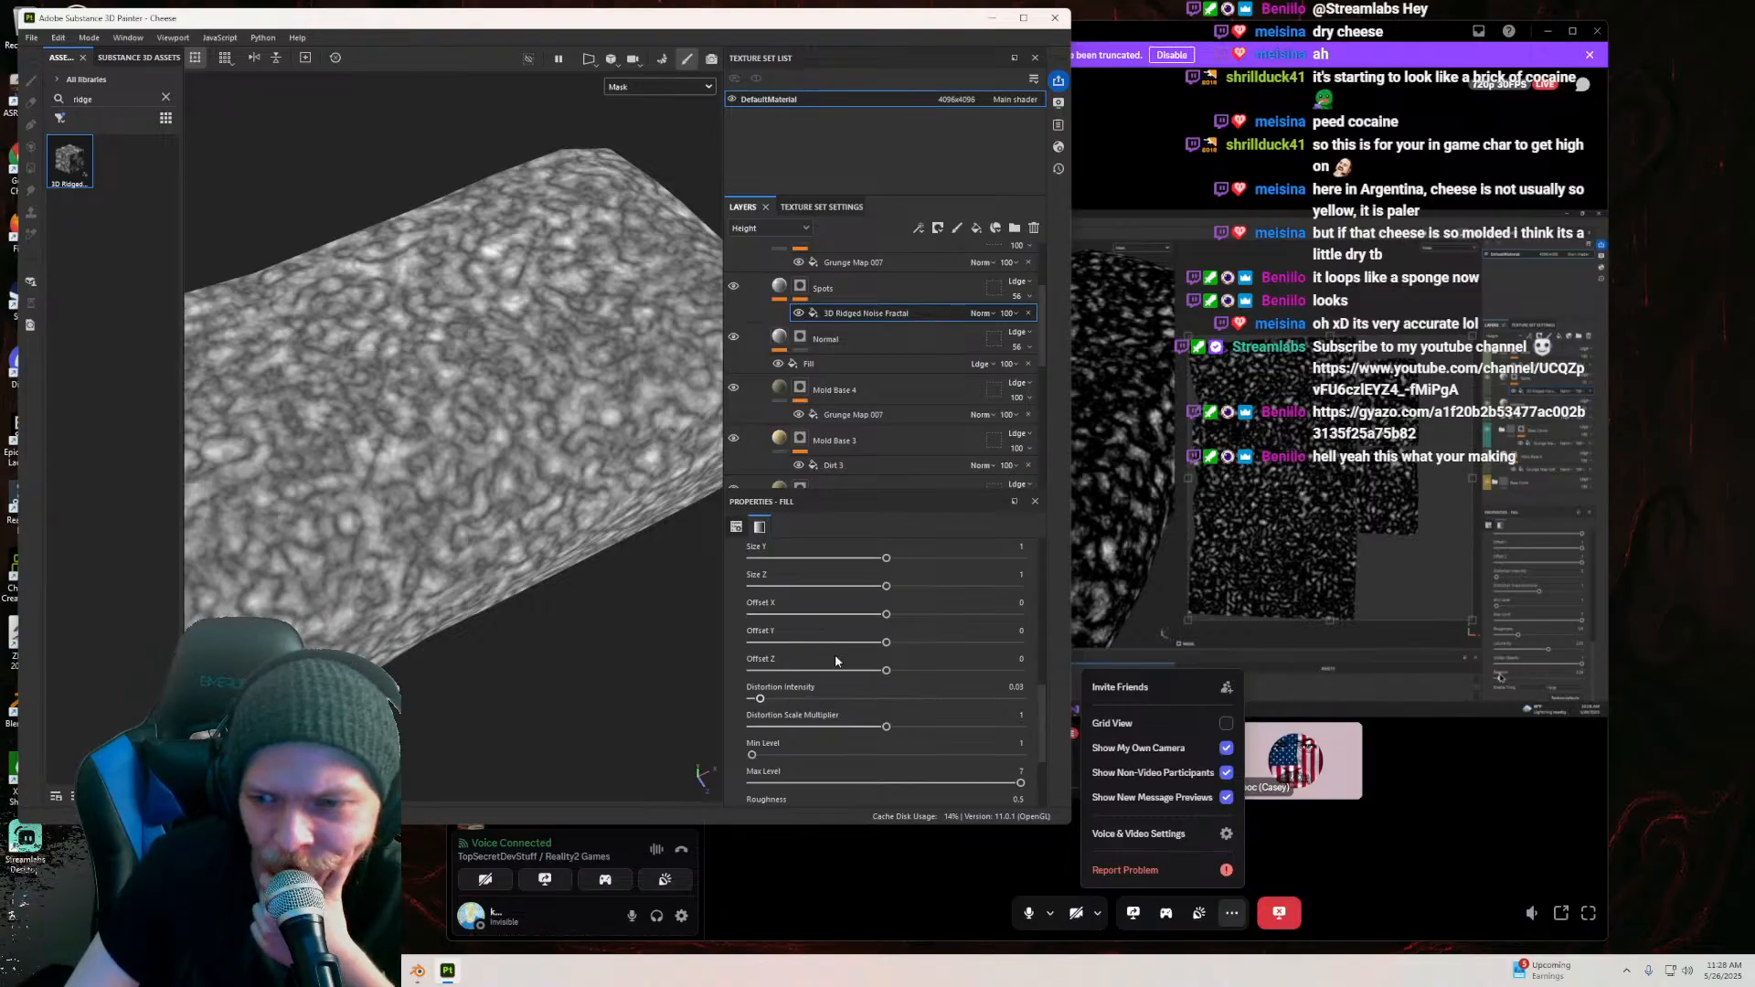
scroll(835, 661, "down", 1)
scroll(835, 653, "down", 3)
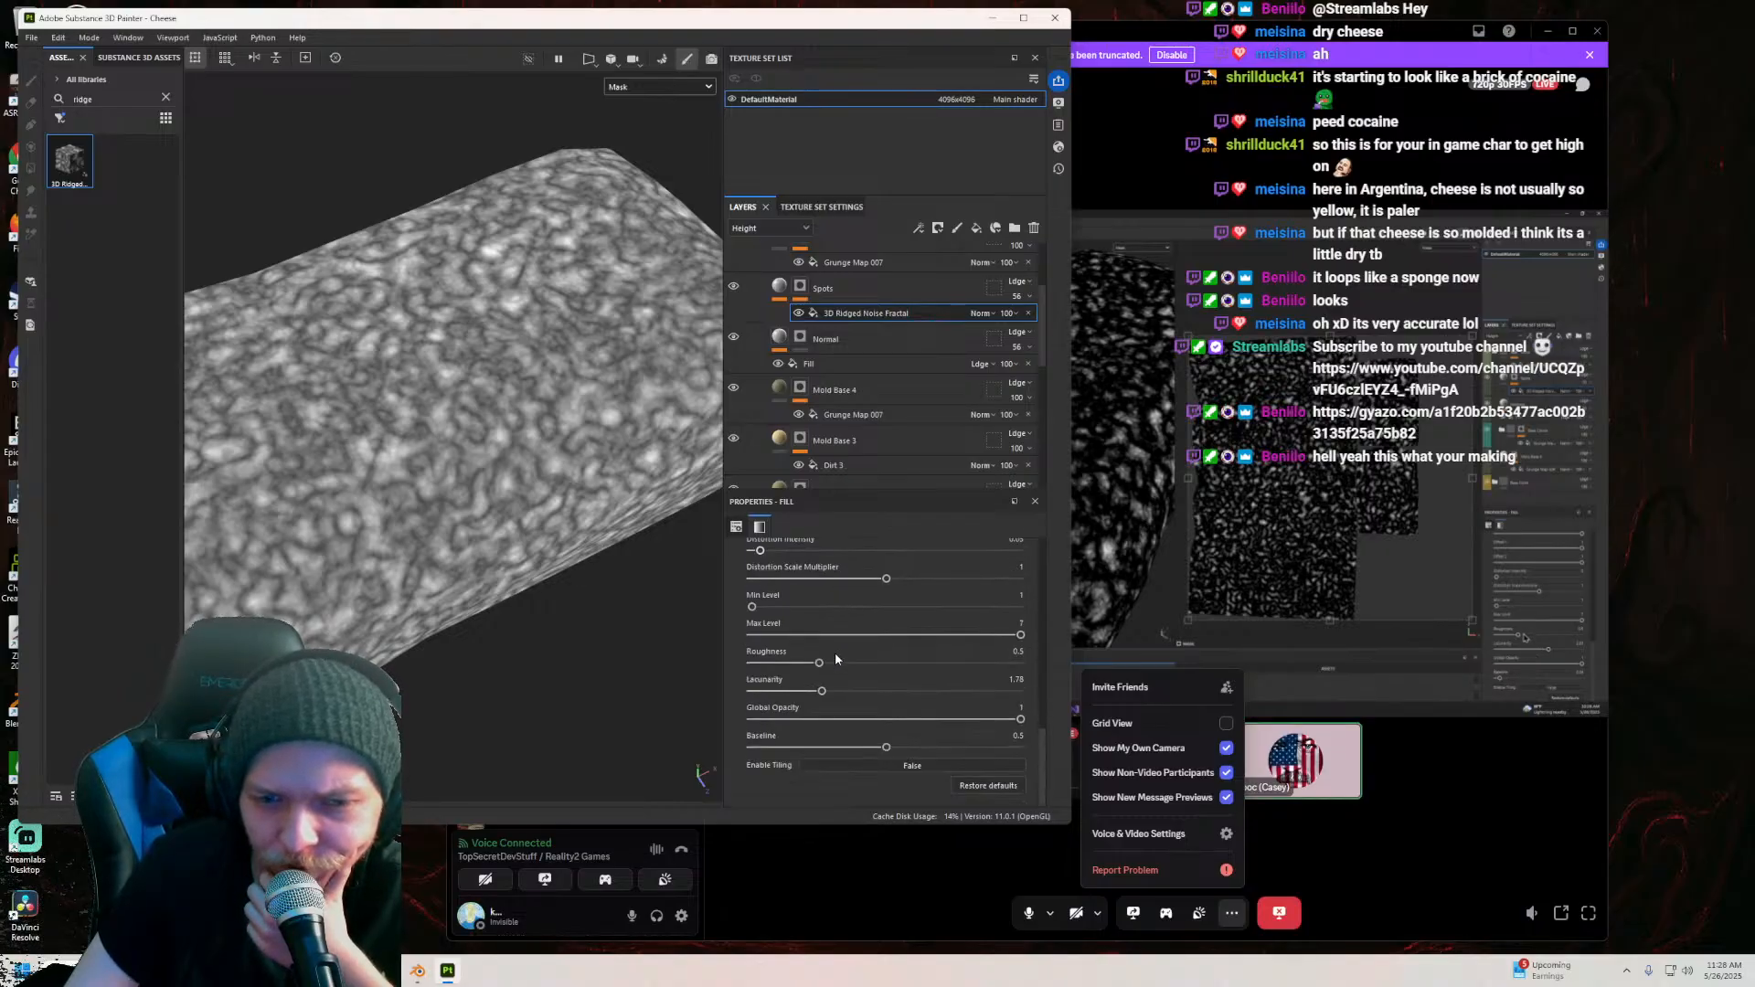
mouse_move(834, 672)
left_mouse_down()
mouse_move(939, 666)
mouse_move(814, 670)
left_mouse_up()
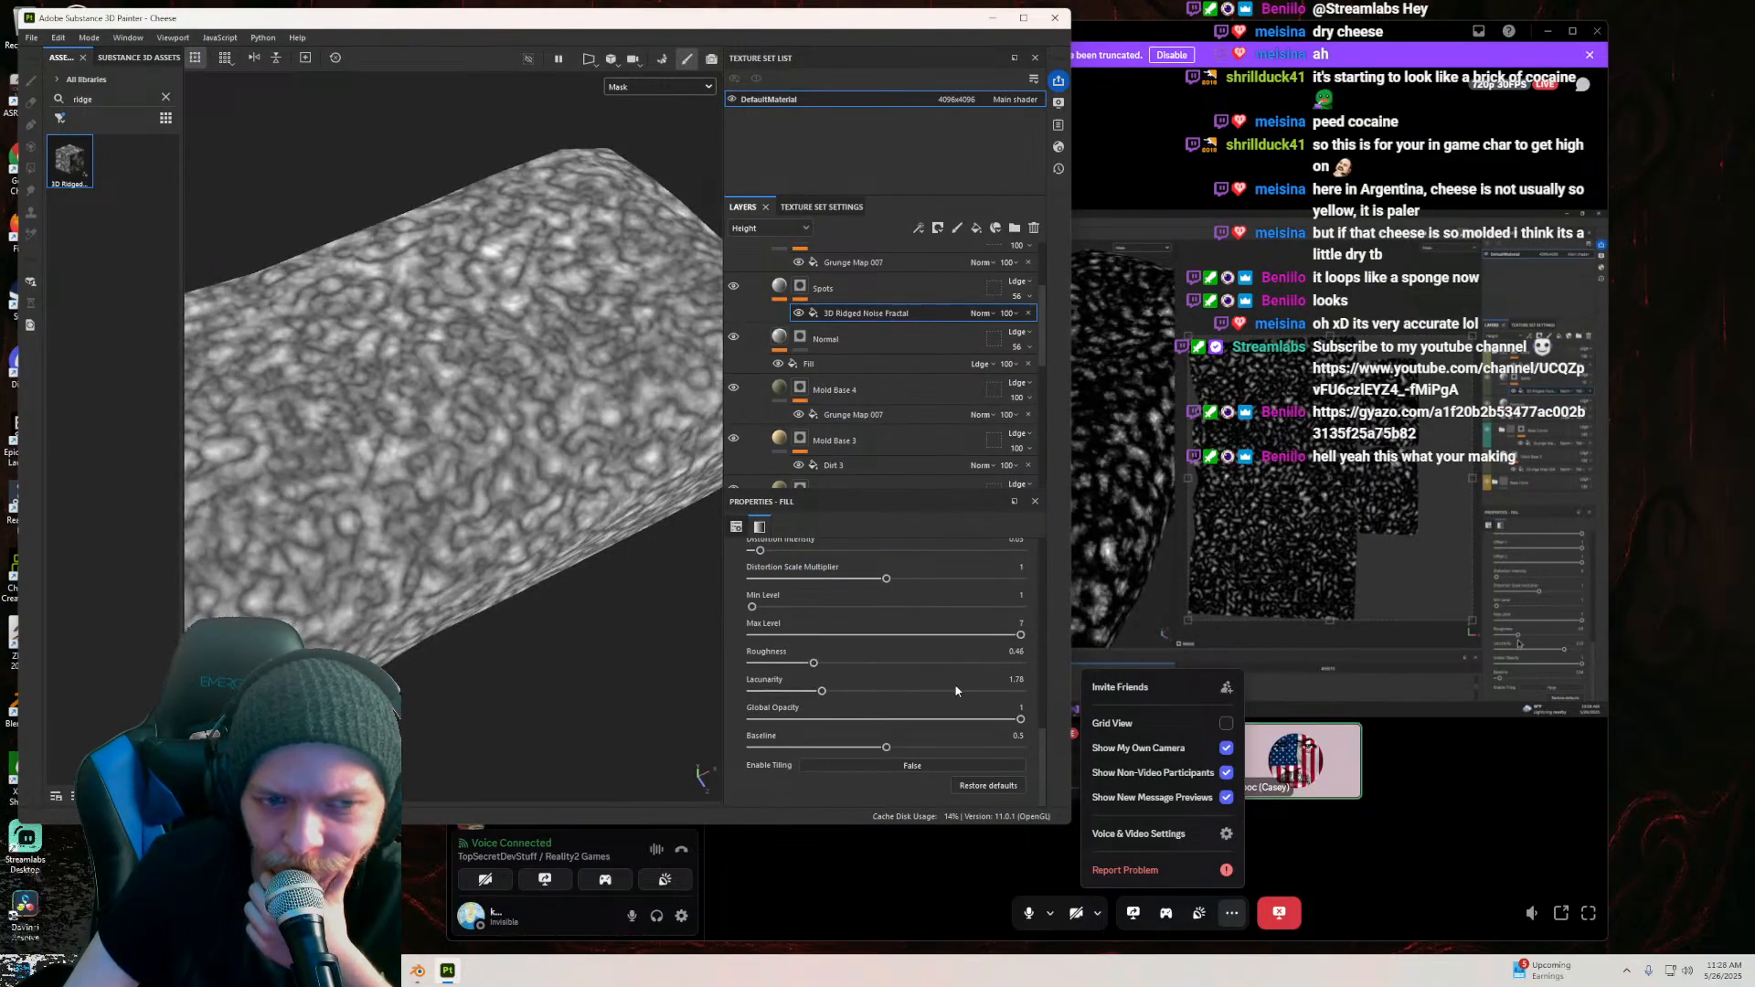
left_click_drag(823, 692, 842, 694)
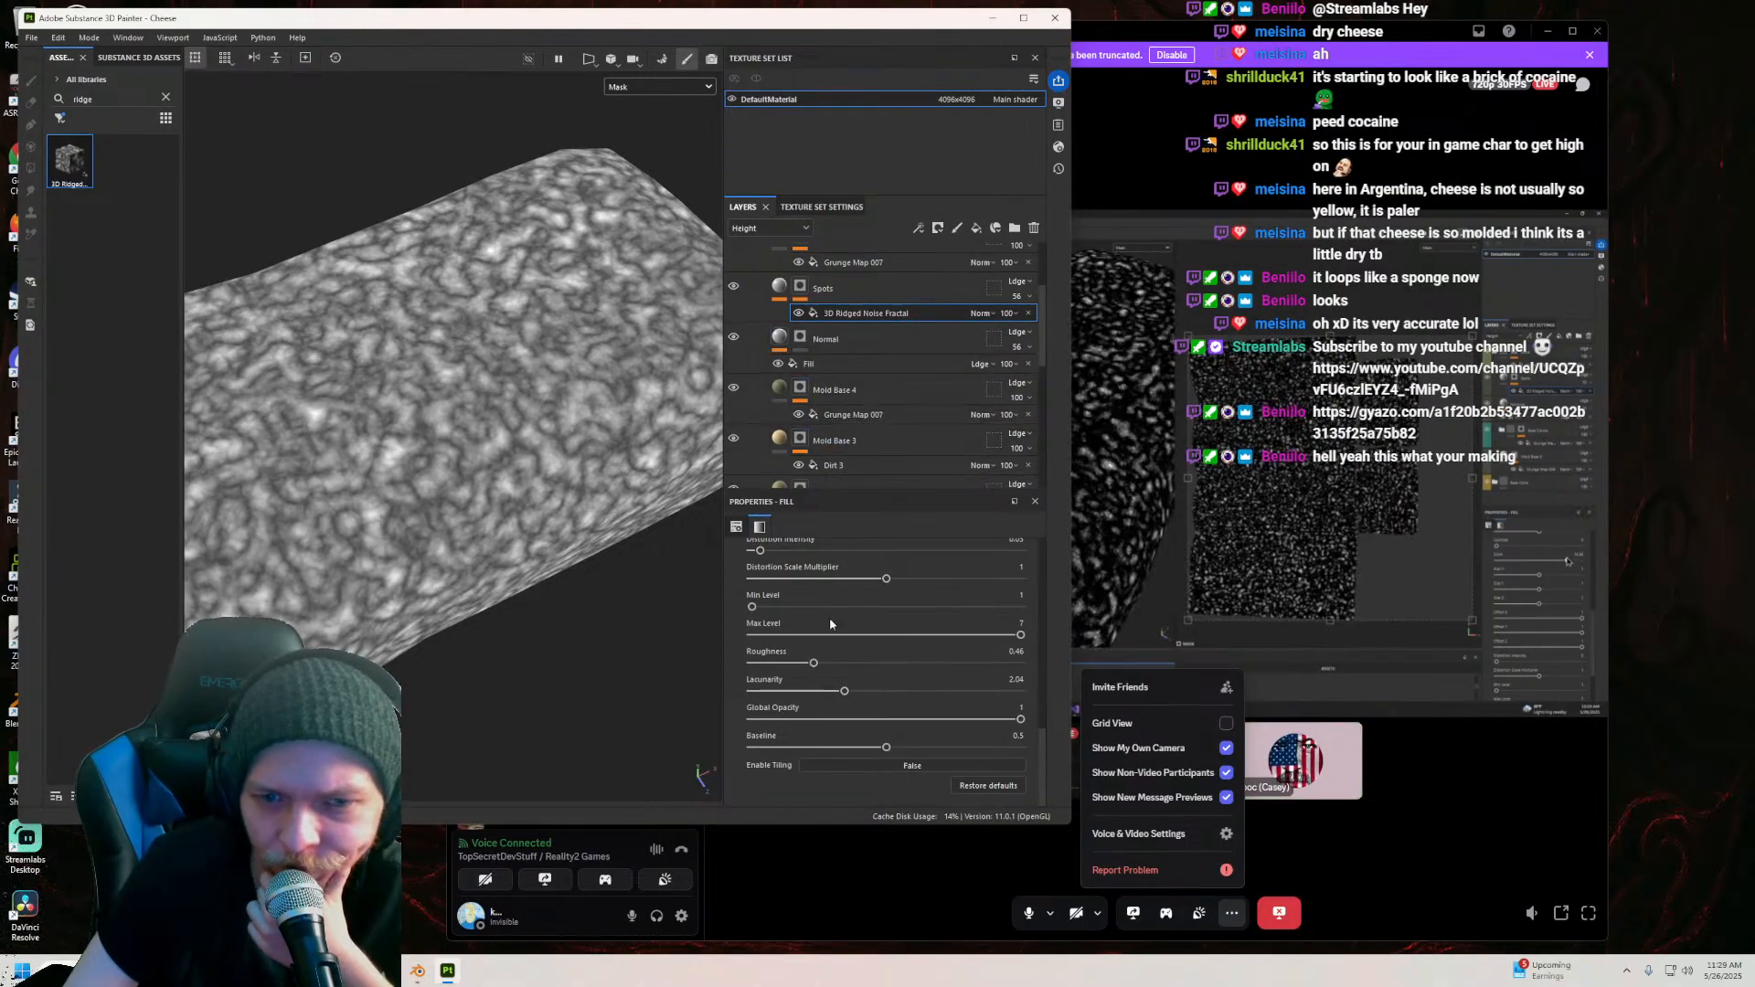
Step: Raise the Spots mask's ridged noise Contrast to 0.78 and reduce its Scale to 1.63
scroll(792, 664, "up", 1)
scroll(792, 664, "up", 5)
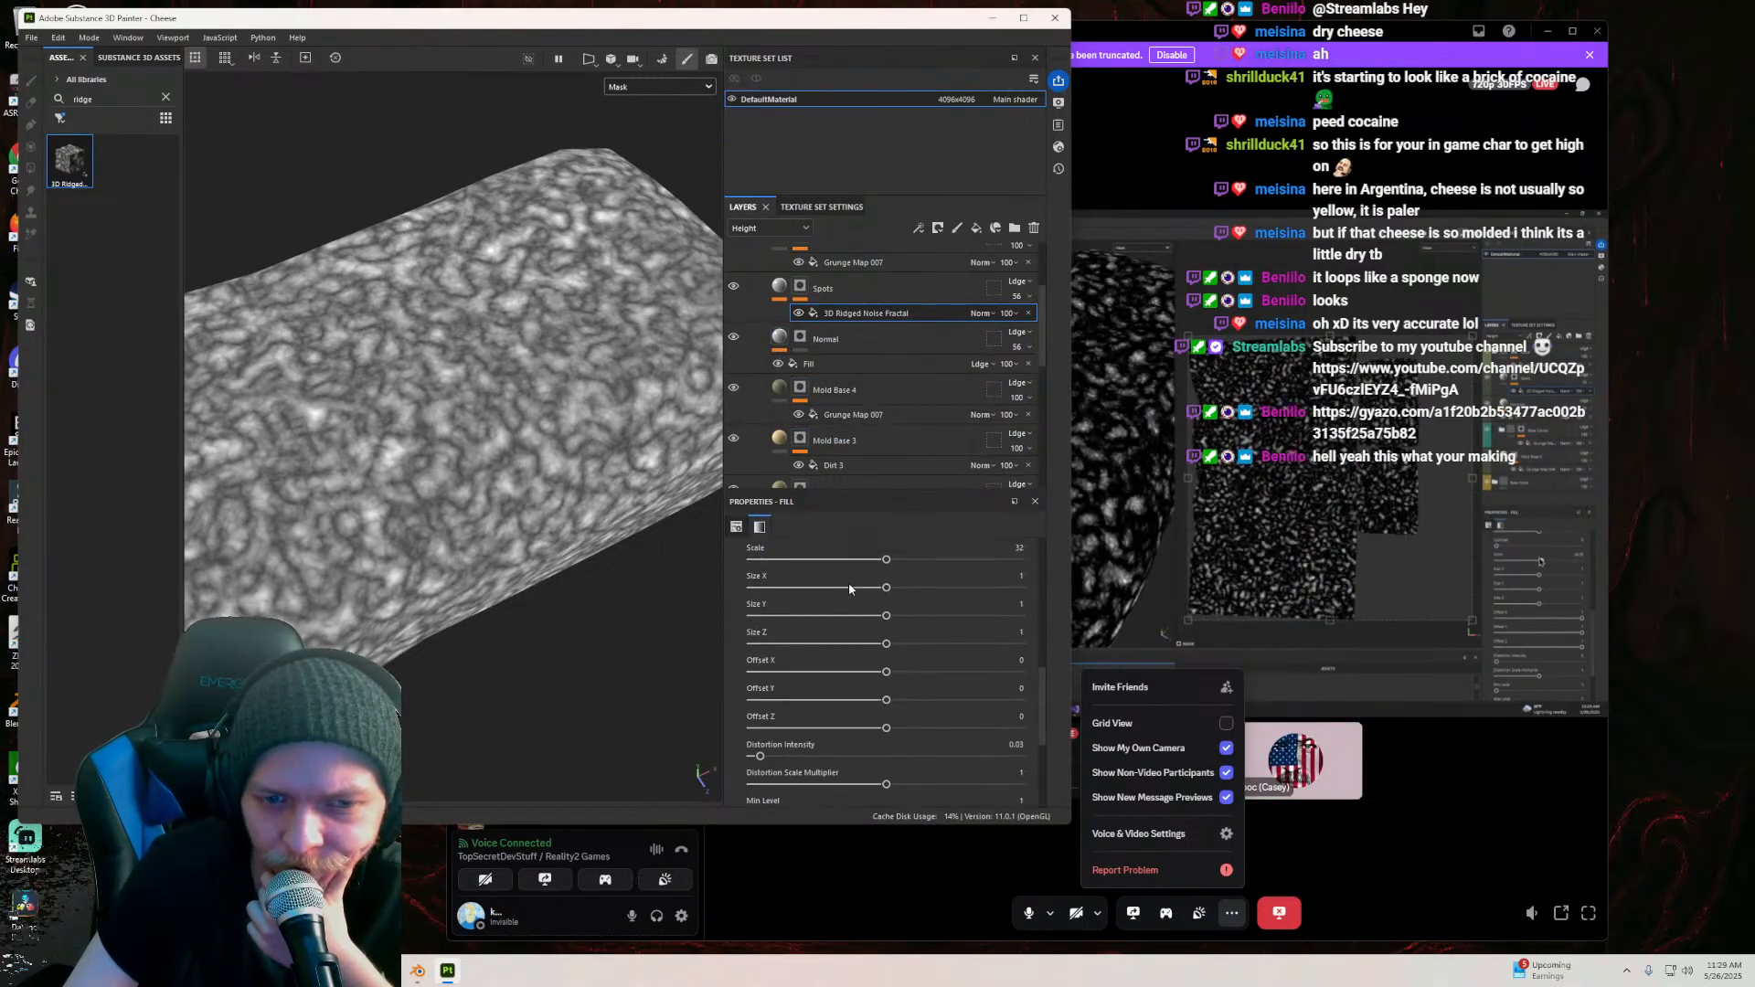
left_click_drag(885, 601, 960, 573)
left_click_drag(815, 609, 758, 617)
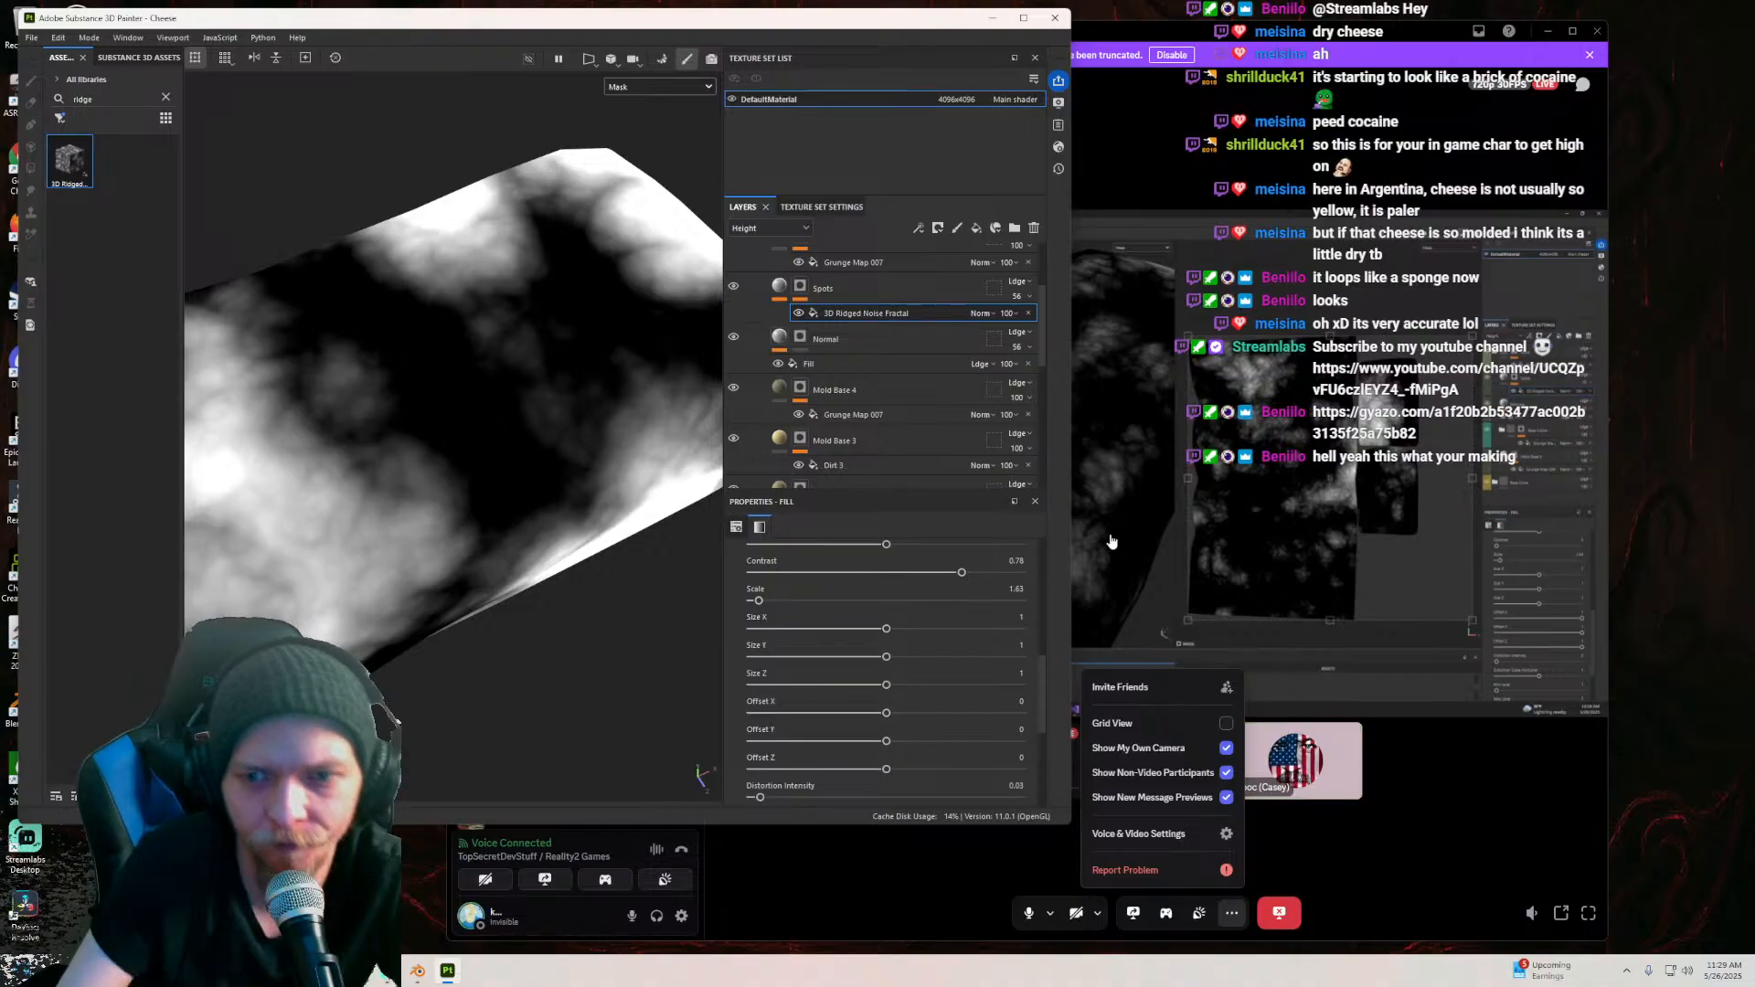
mouse_move(830, 19)
left_mouse_down()
mouse_move(427, 212)
mouse_move(575, 128)
mouse_move(655, 137)
left_mouse_up()
scroll(355, 475, "down", 3)
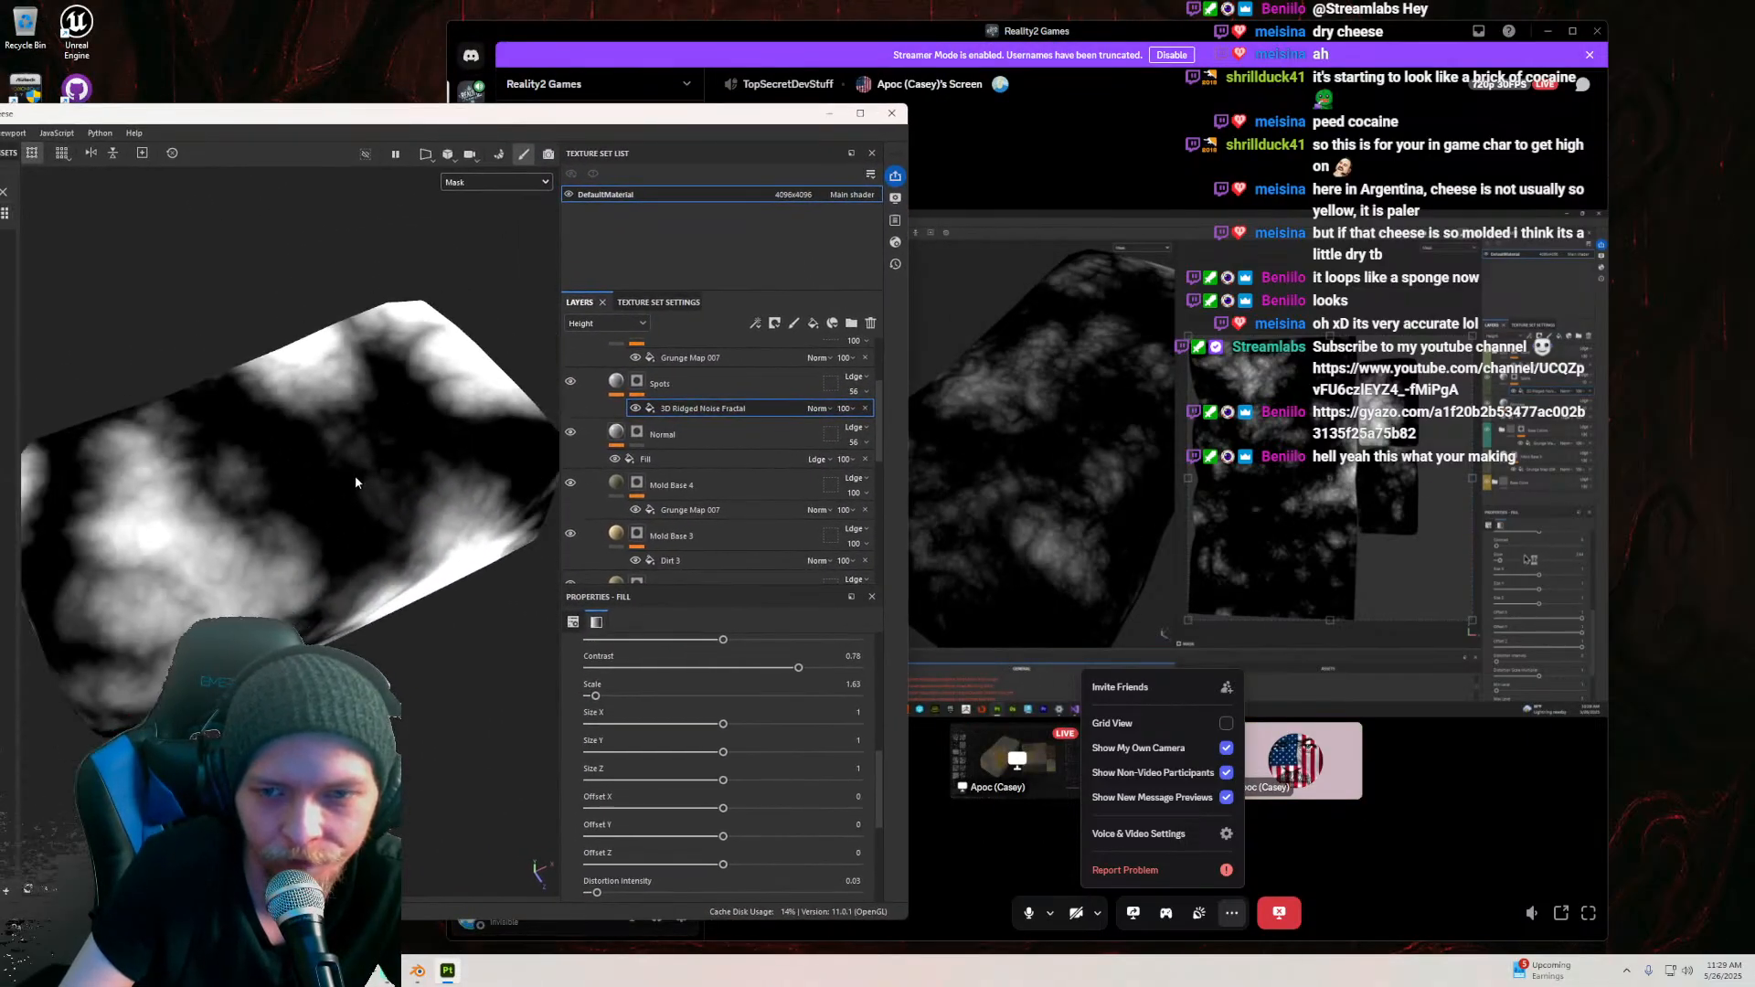
Step: Set the ridged noise's Contrast to 0.72 and its Scale to 3.76, and inspect the pattern on the cheese
mouse_move(797, 673)
left_mouse_down()
mouse_move(705, 673)
mouse_move(870, 667)
mouse_move(782, 676)
left_mouse_up()
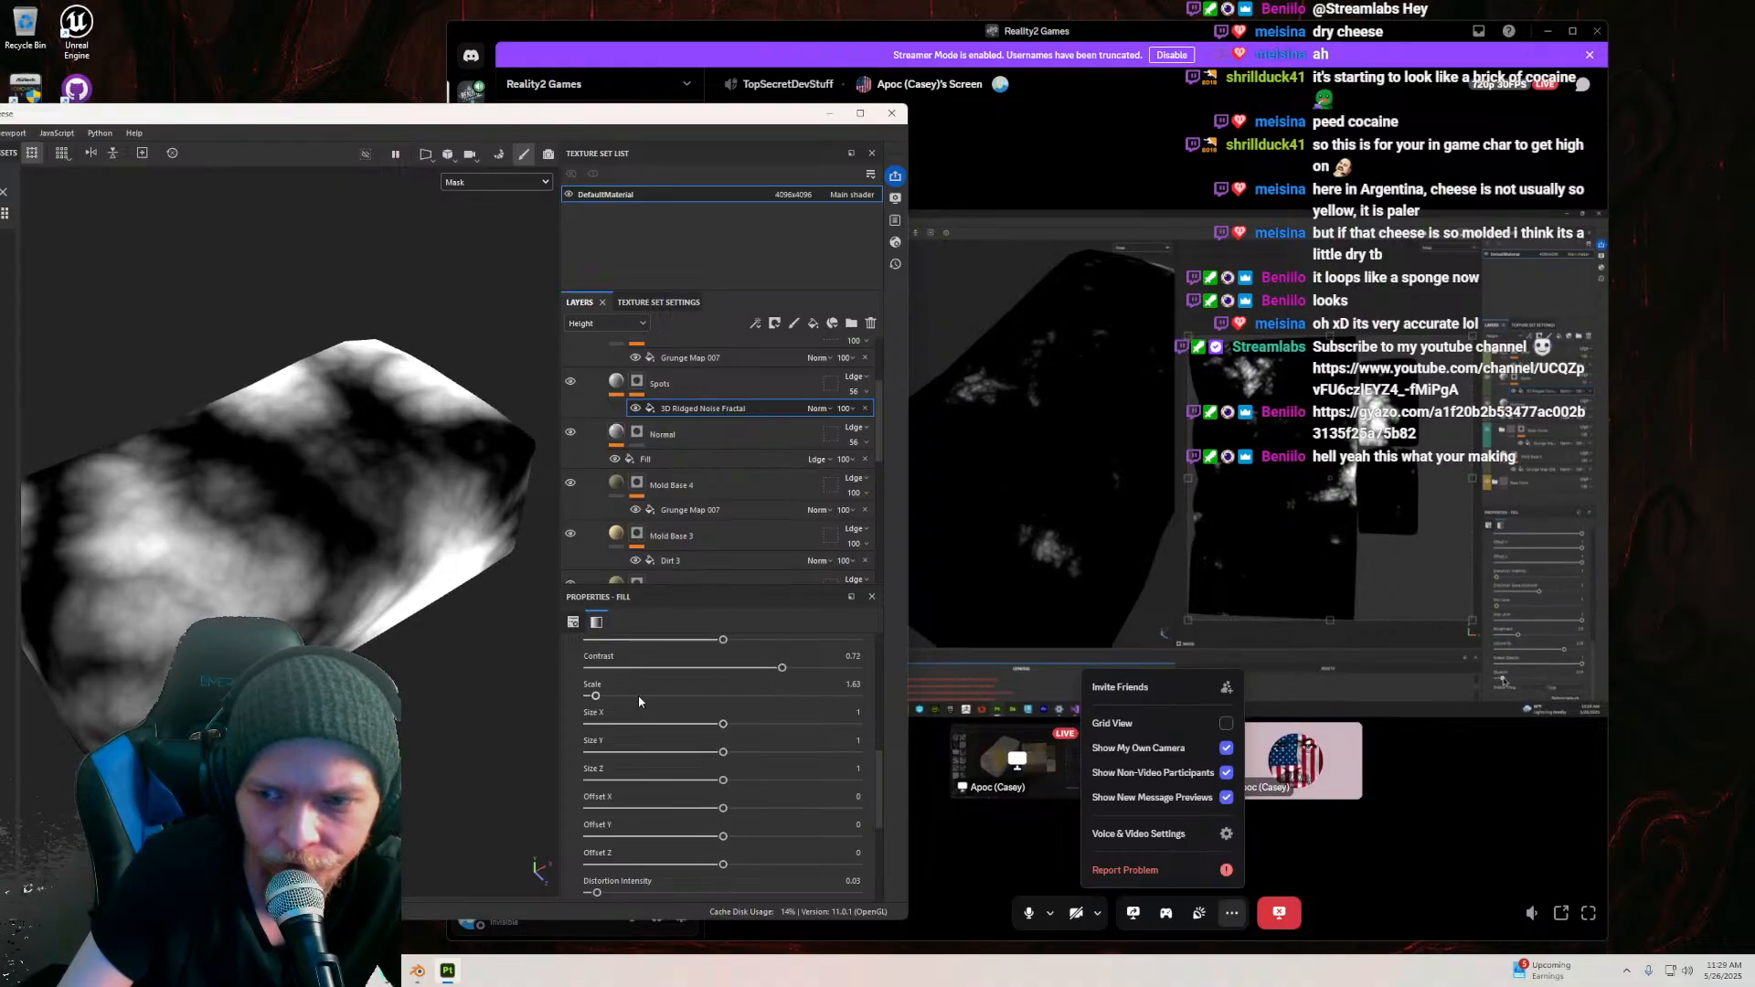
left_click_drag(599, 700, 620, 705)
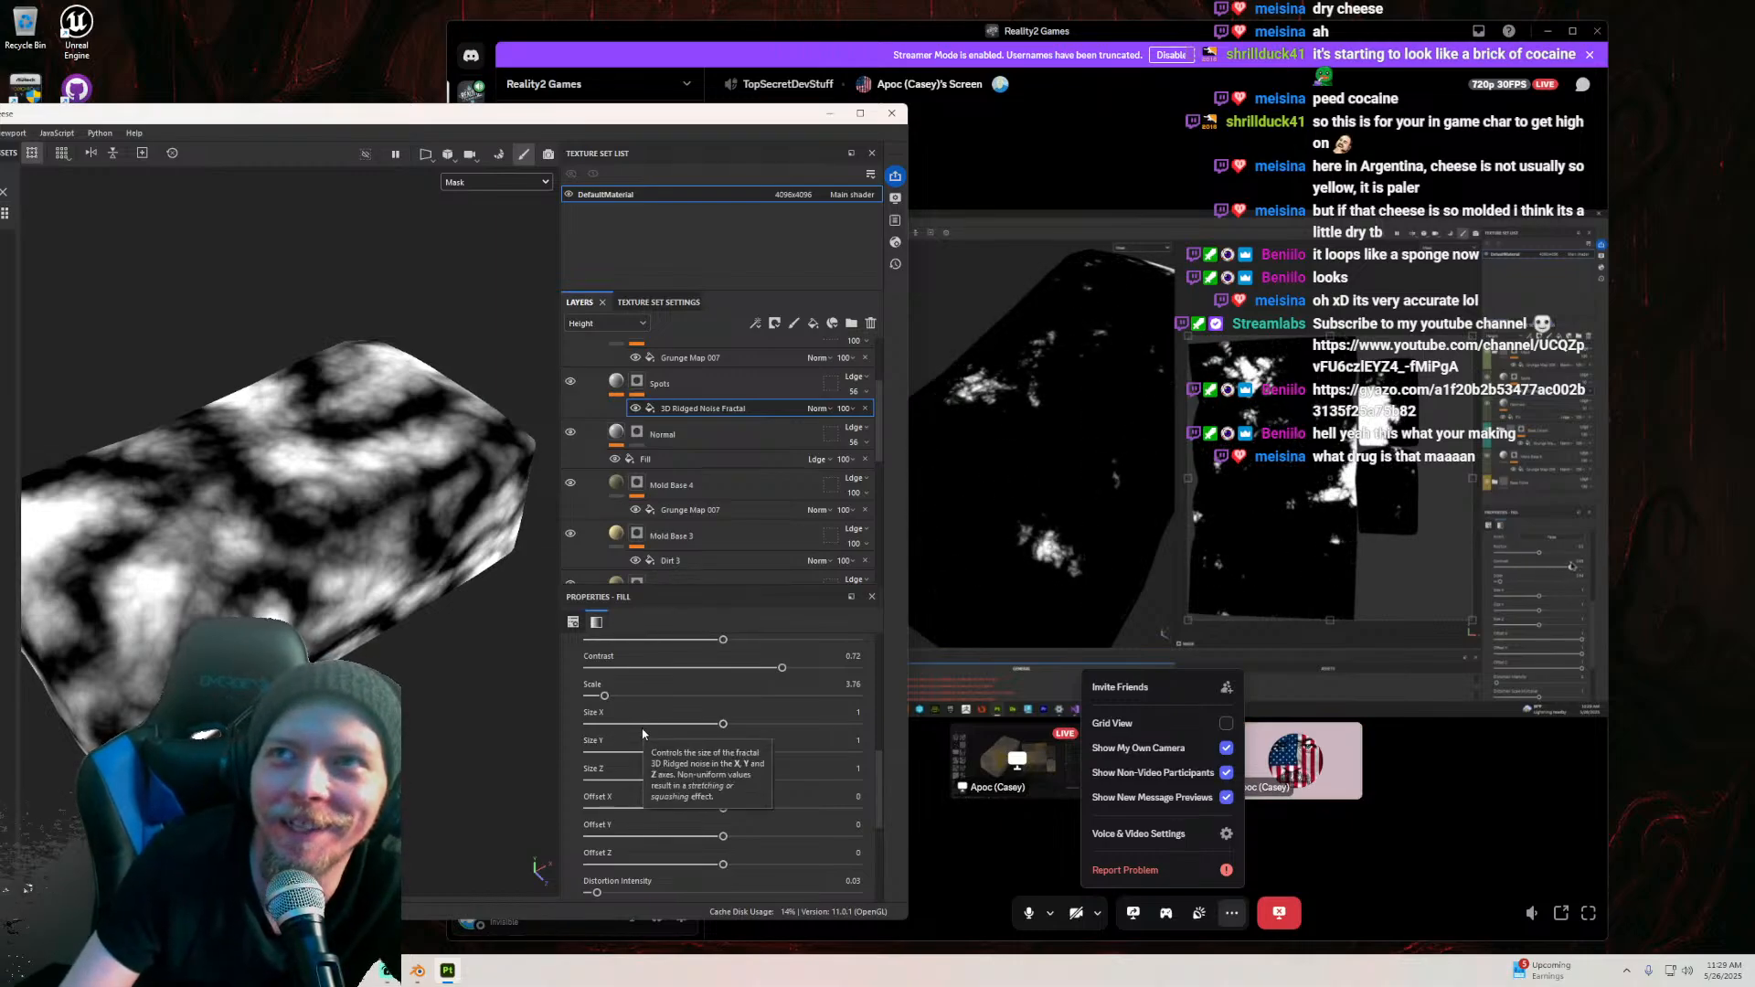
scroll(270, 613, "down", 6)
scroll(270, 613, "up", 5)
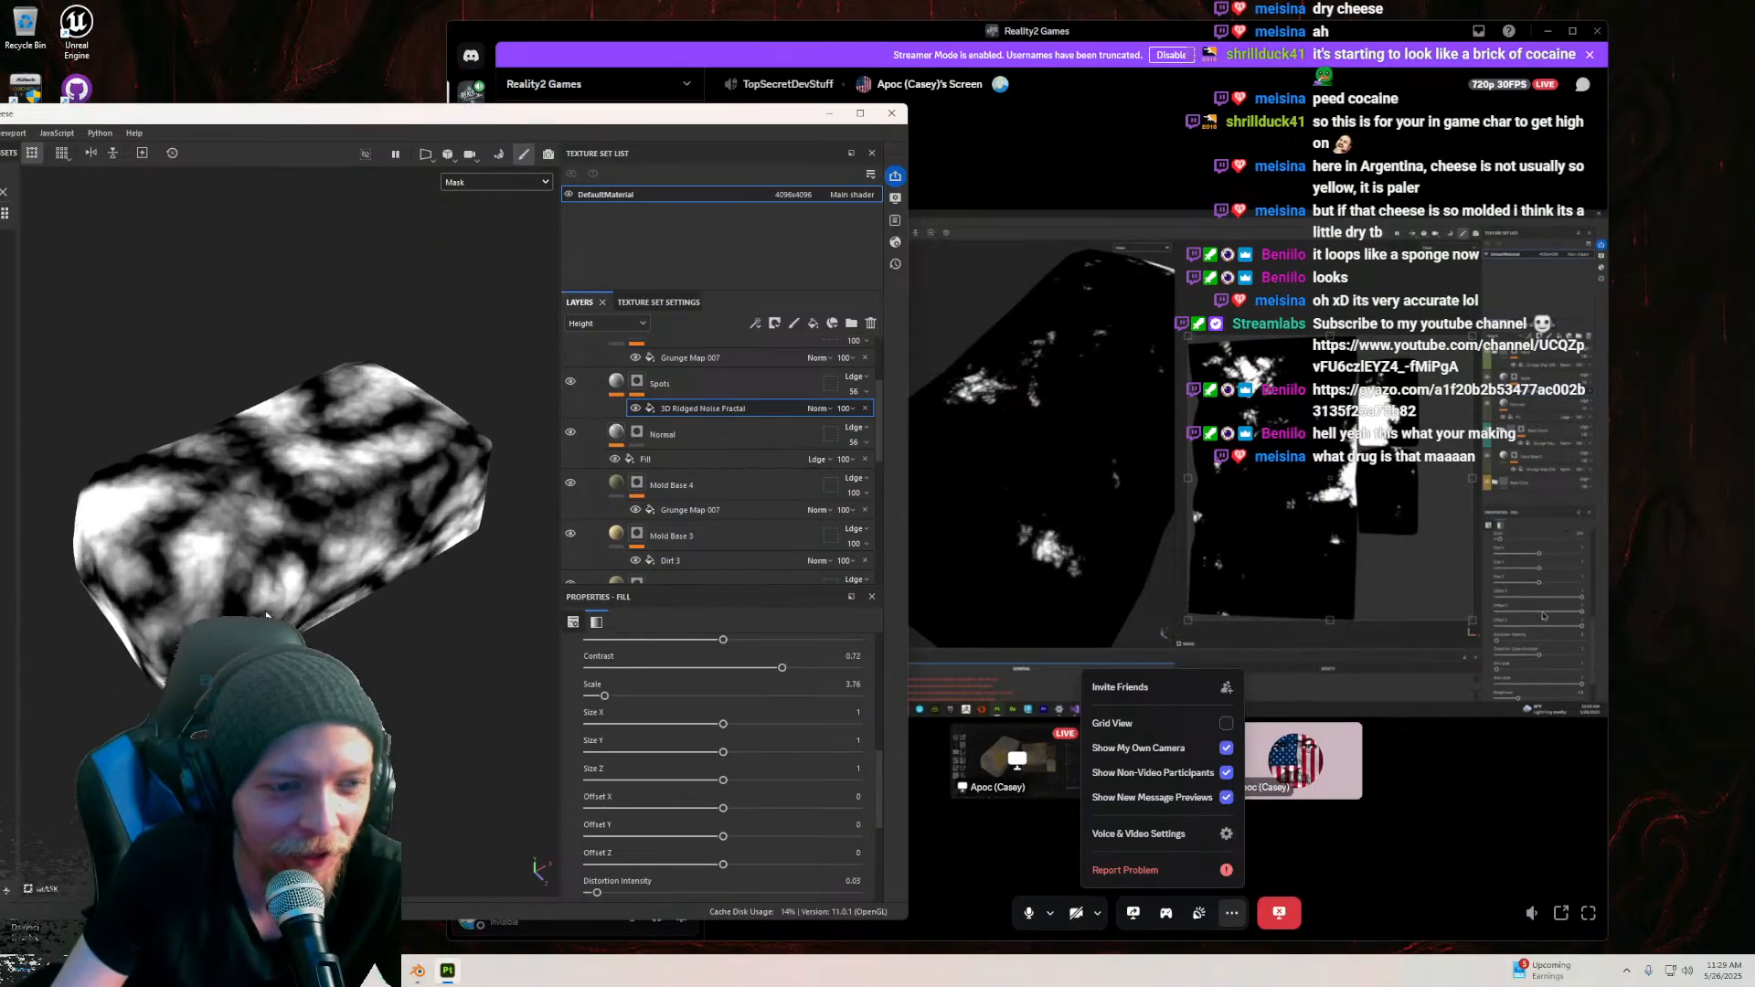
scroll(270, 614, "up", 4)
mouse_move(270, 615)
left_mouse_down("alt")
mouse_move(274, 539)
mouse_move(271, 612)
left_mouse_up("alt")
scroll(271, 612, "down", 2)
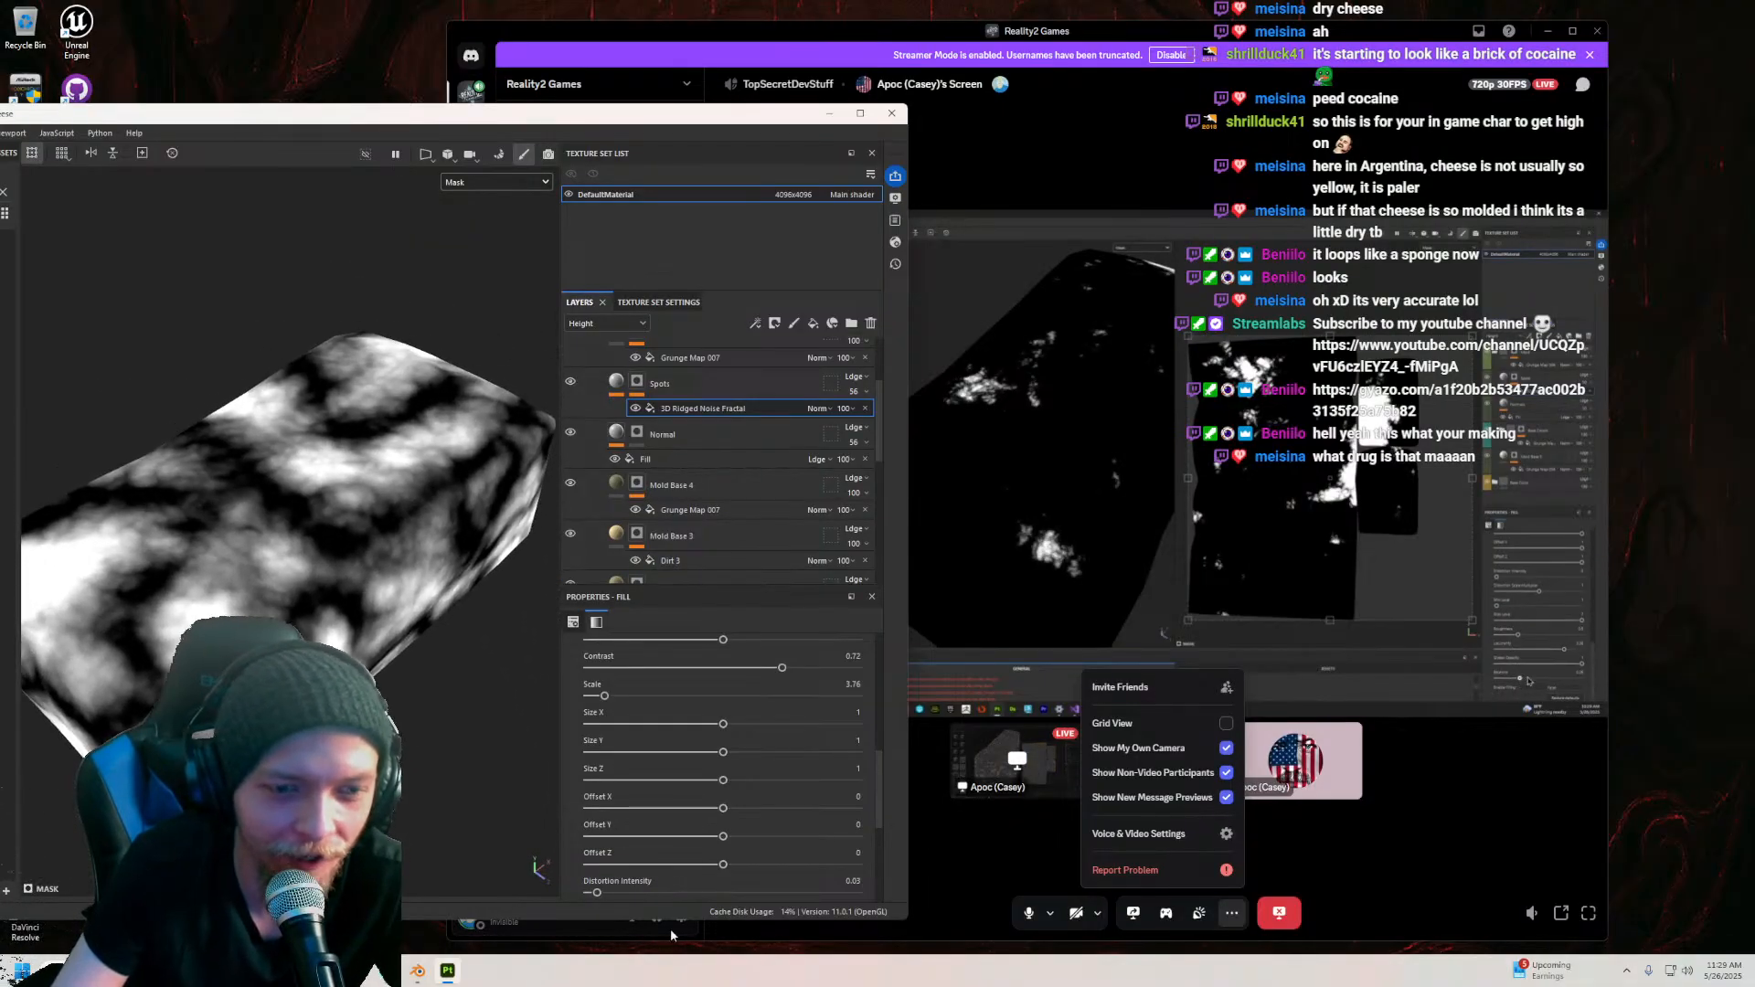
Step: Set the ridged noise's Scale to 4.57, Contrast to 0.59 and Position to 0.51
left_click_drag(604, 696, 608, 696)
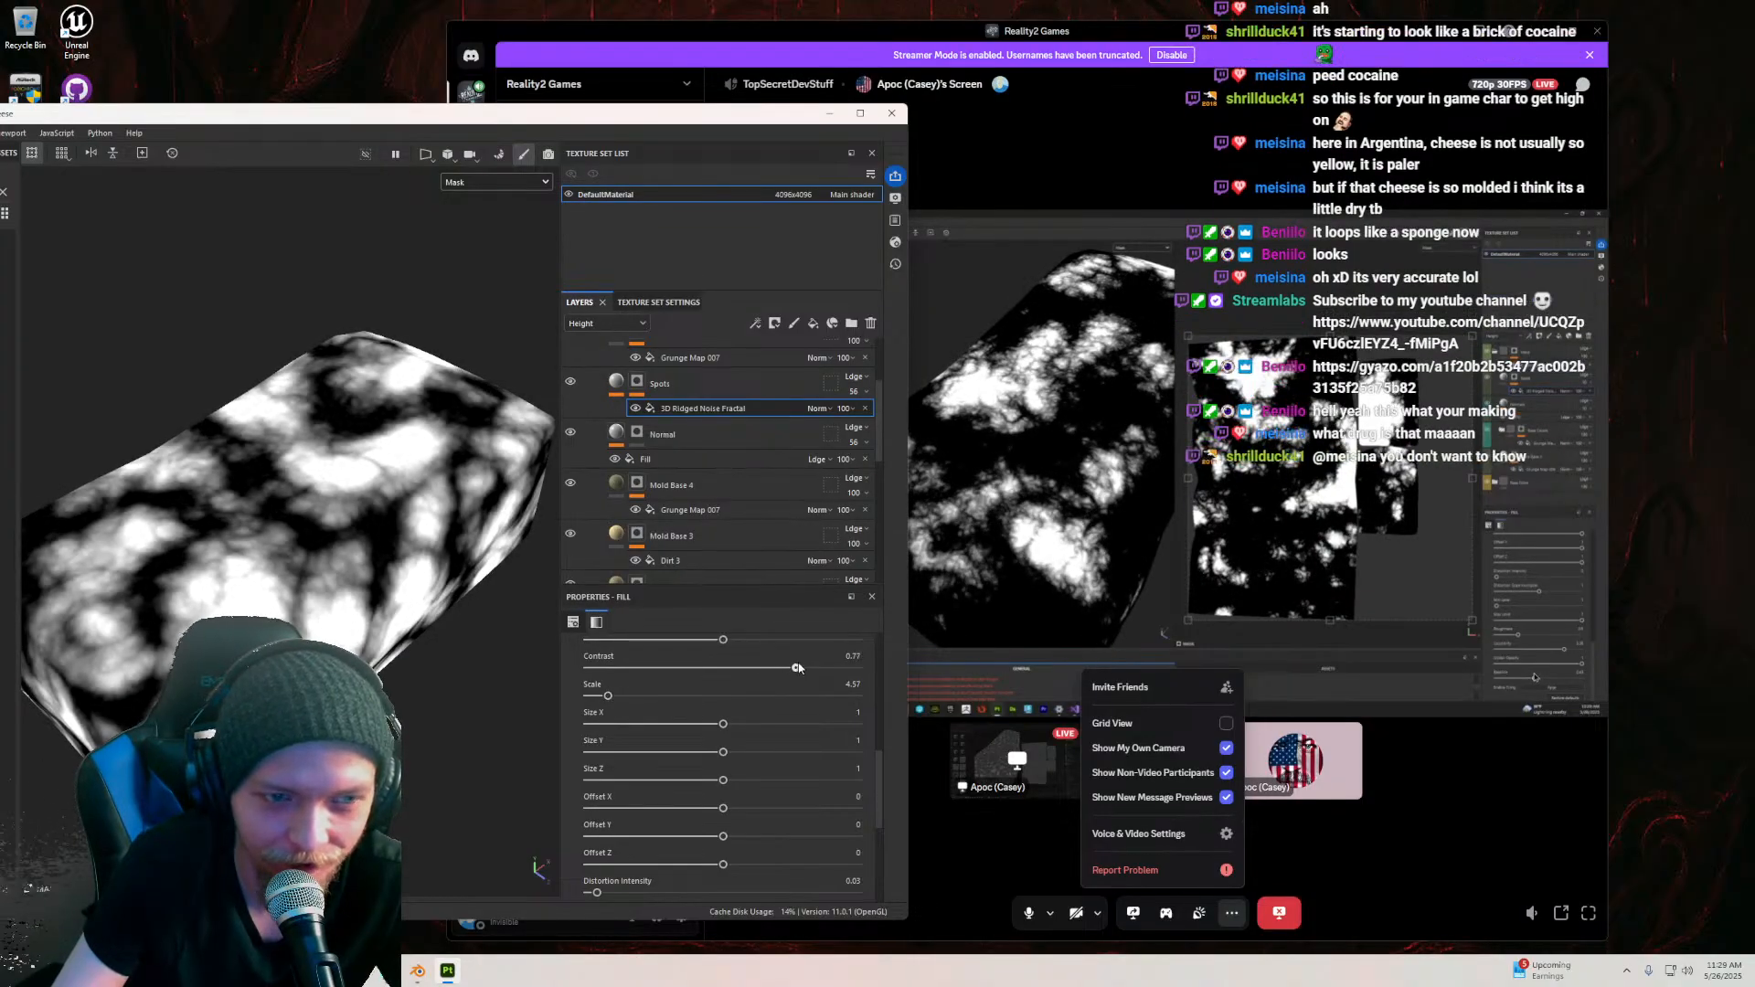
left_click_drag(797, 668, 802, 678)
scroll(676, 722, "up", 3)
left_click_drag(722, 725, 744, 761)
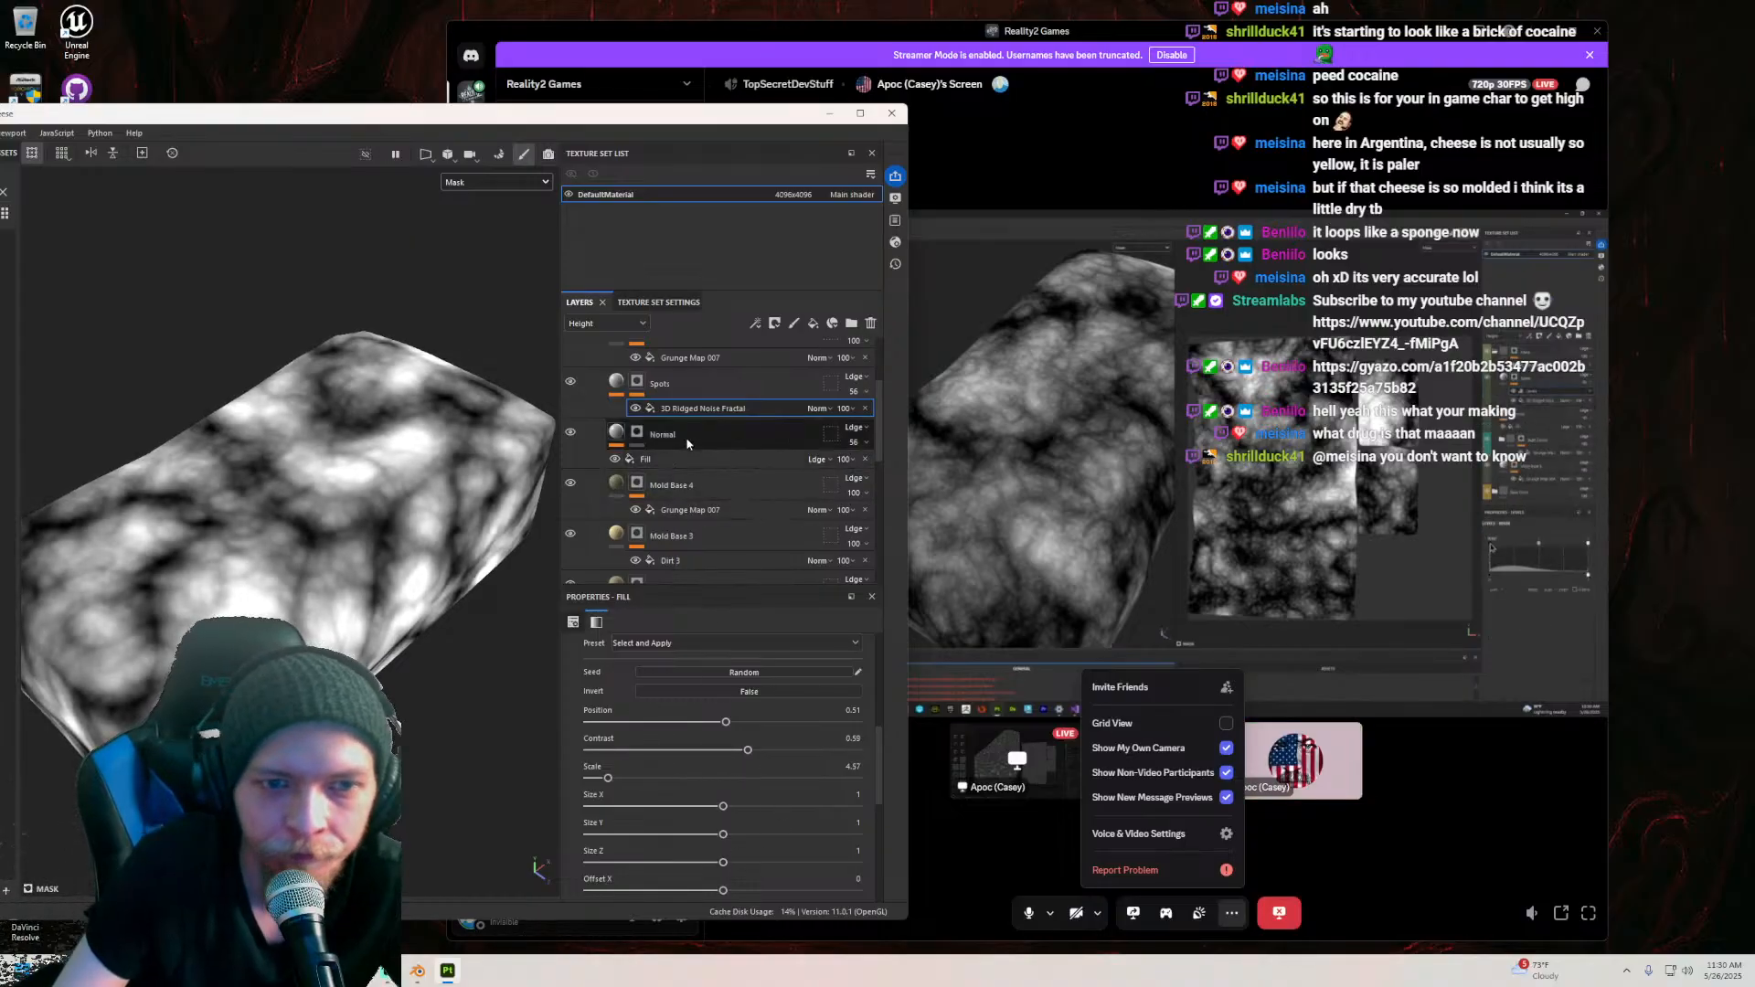
Step: Add a Levels effect above the Spots mask noise, with input black at 0.289, midtone at 0.656 and output white at 0.699
left_click(637, 385)
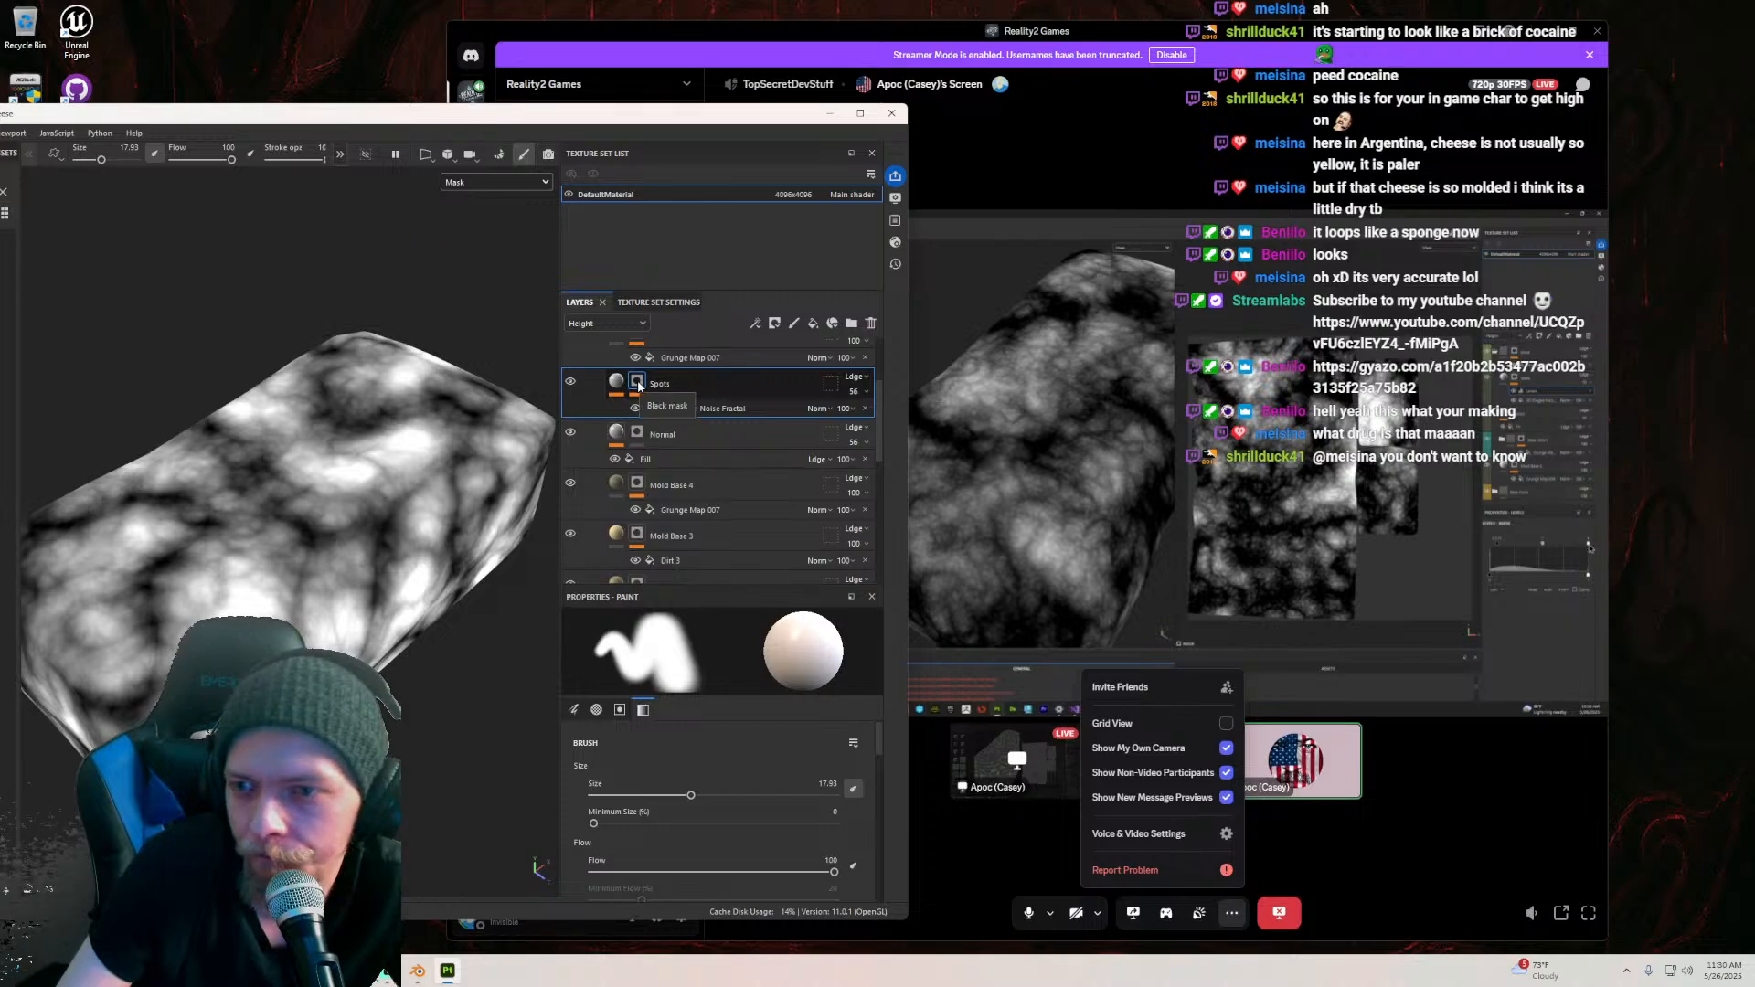
right_click(697, 408)
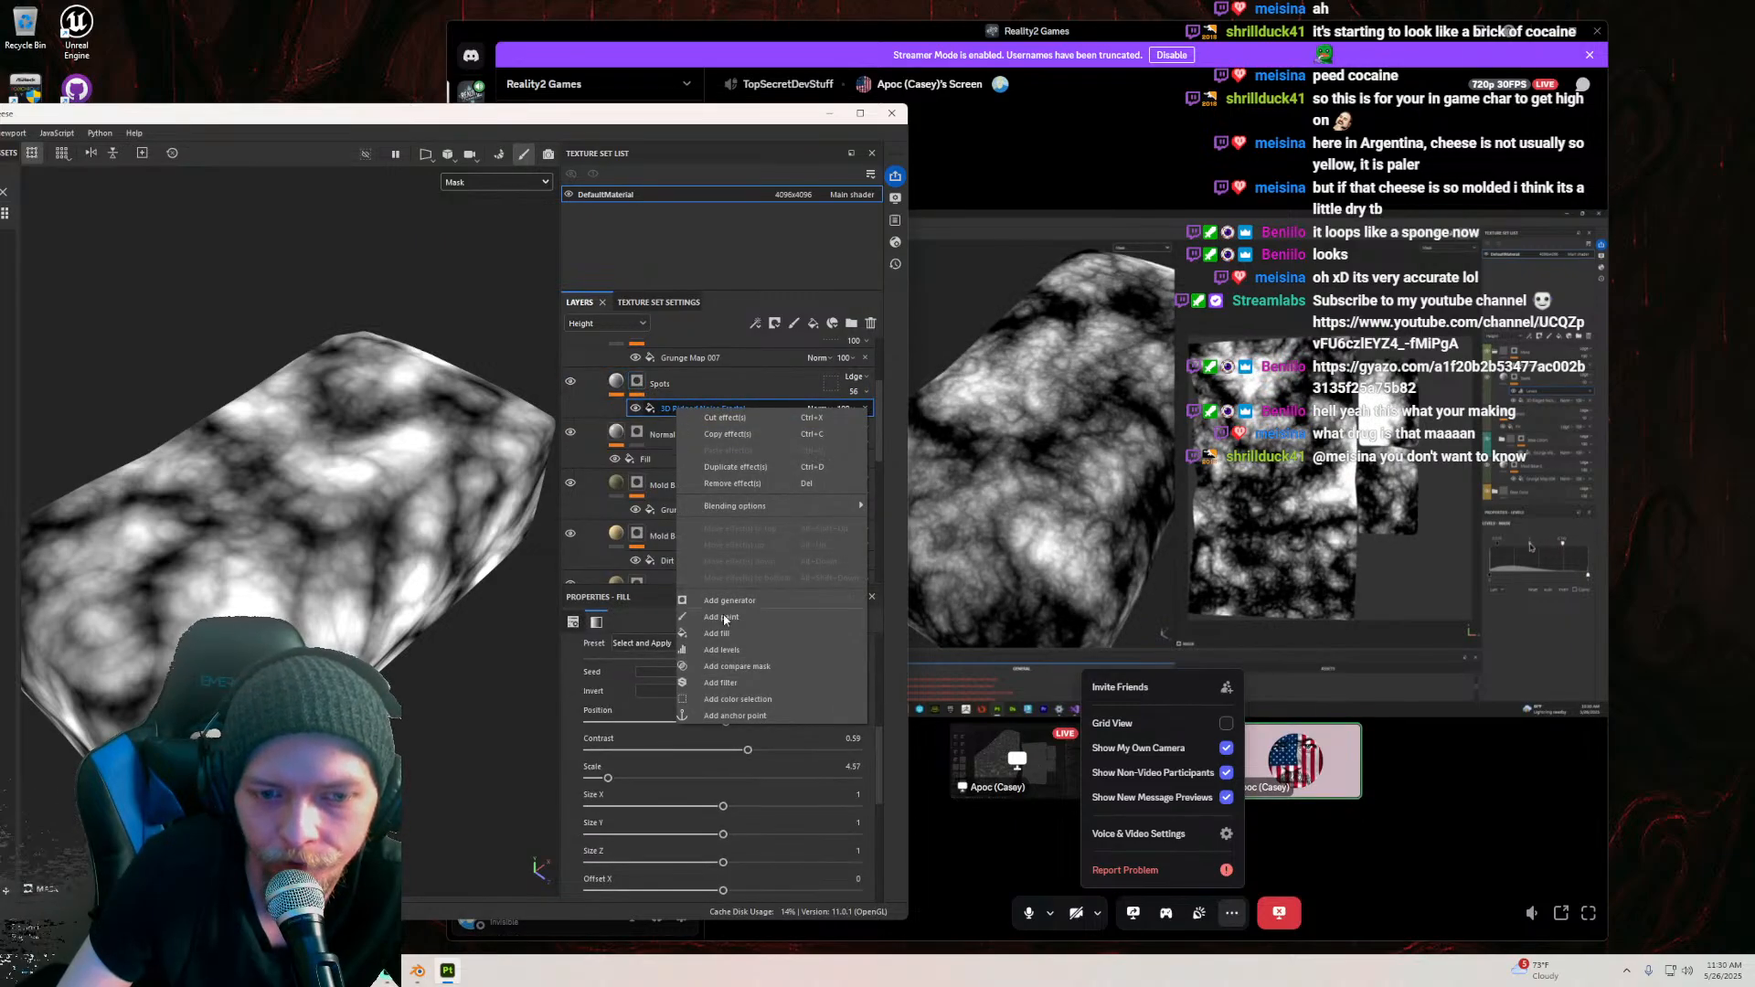
left_click(722, 650)
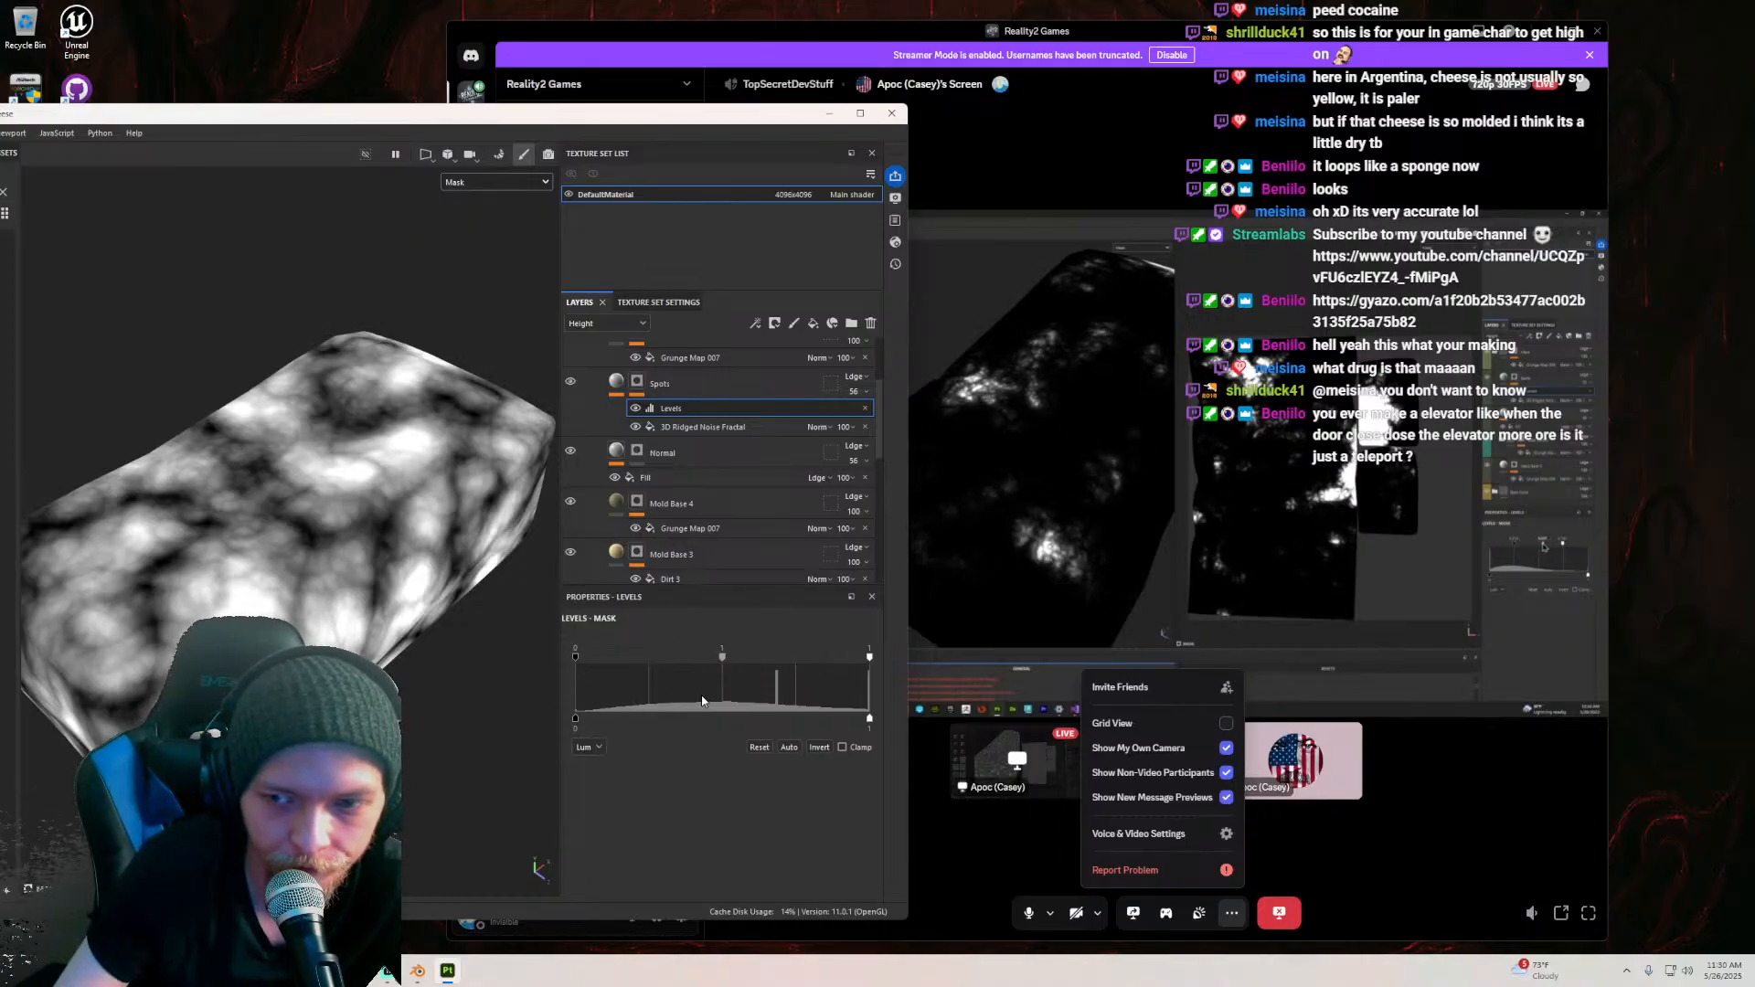
left_click_drag(575, 656, 764, 663)
mouse_move(577, 722)
left_mouse_down()
mouse_move(648, 723)
mouse_move(559, 717)
left_mouse_up()
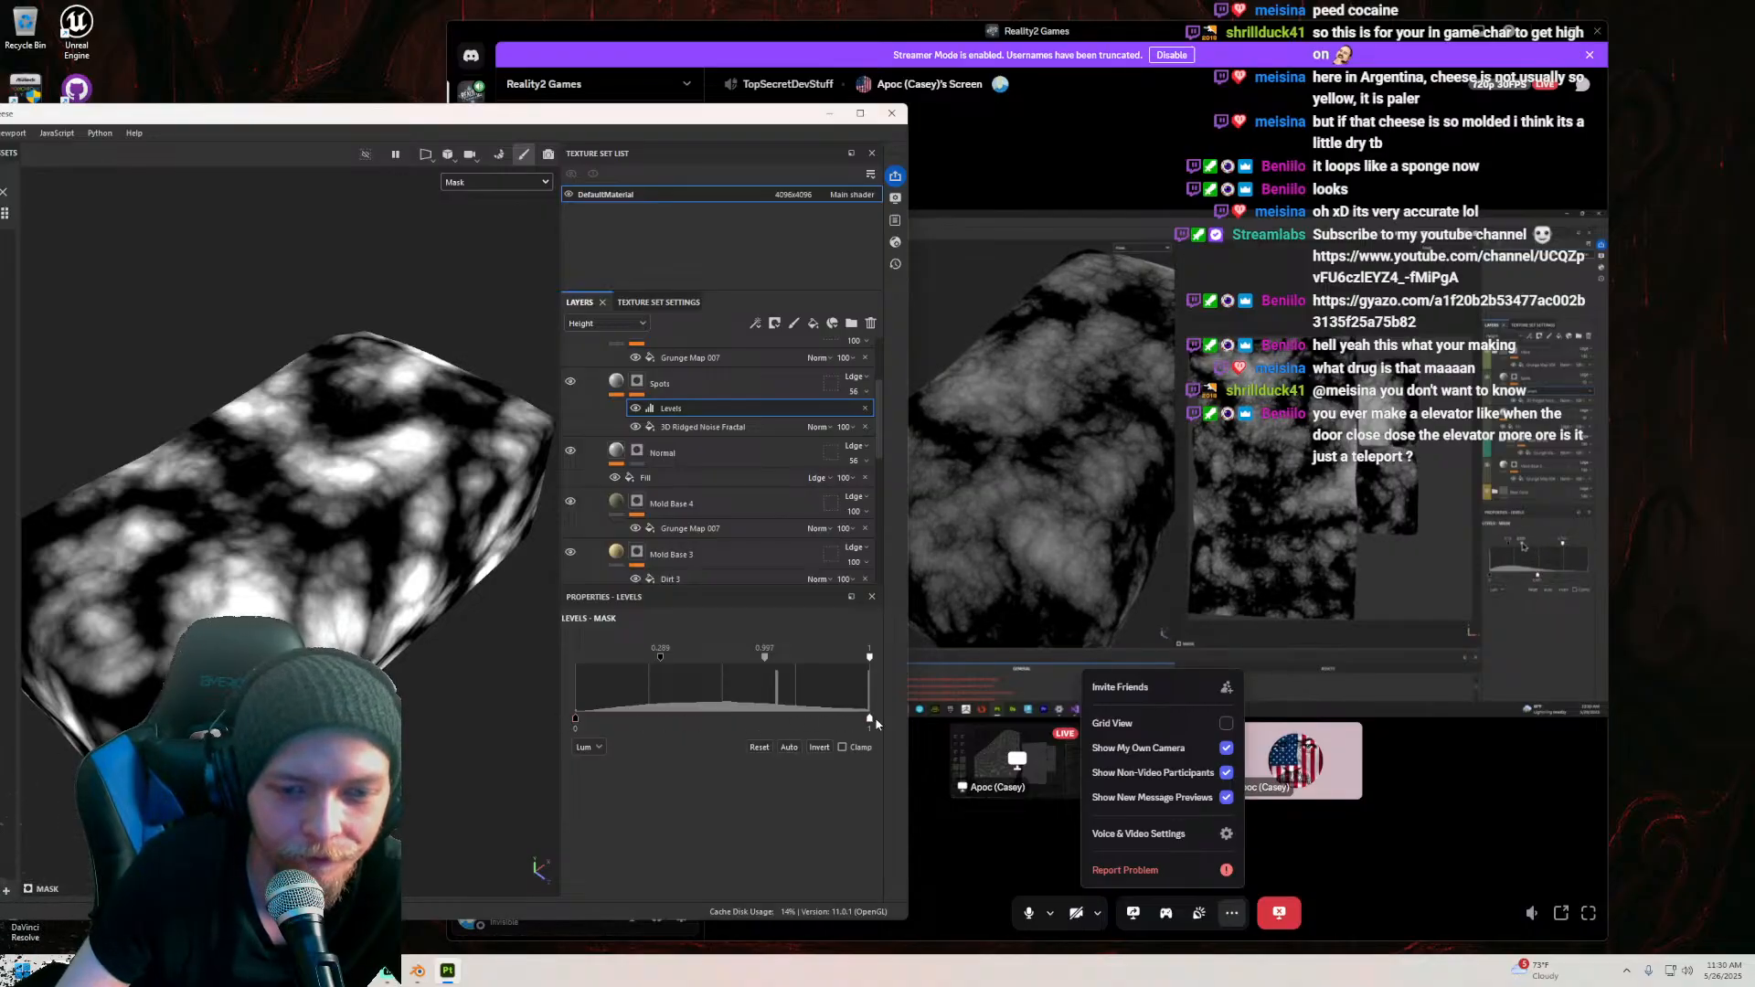
left_click_drag(868, 721, 750, 677)
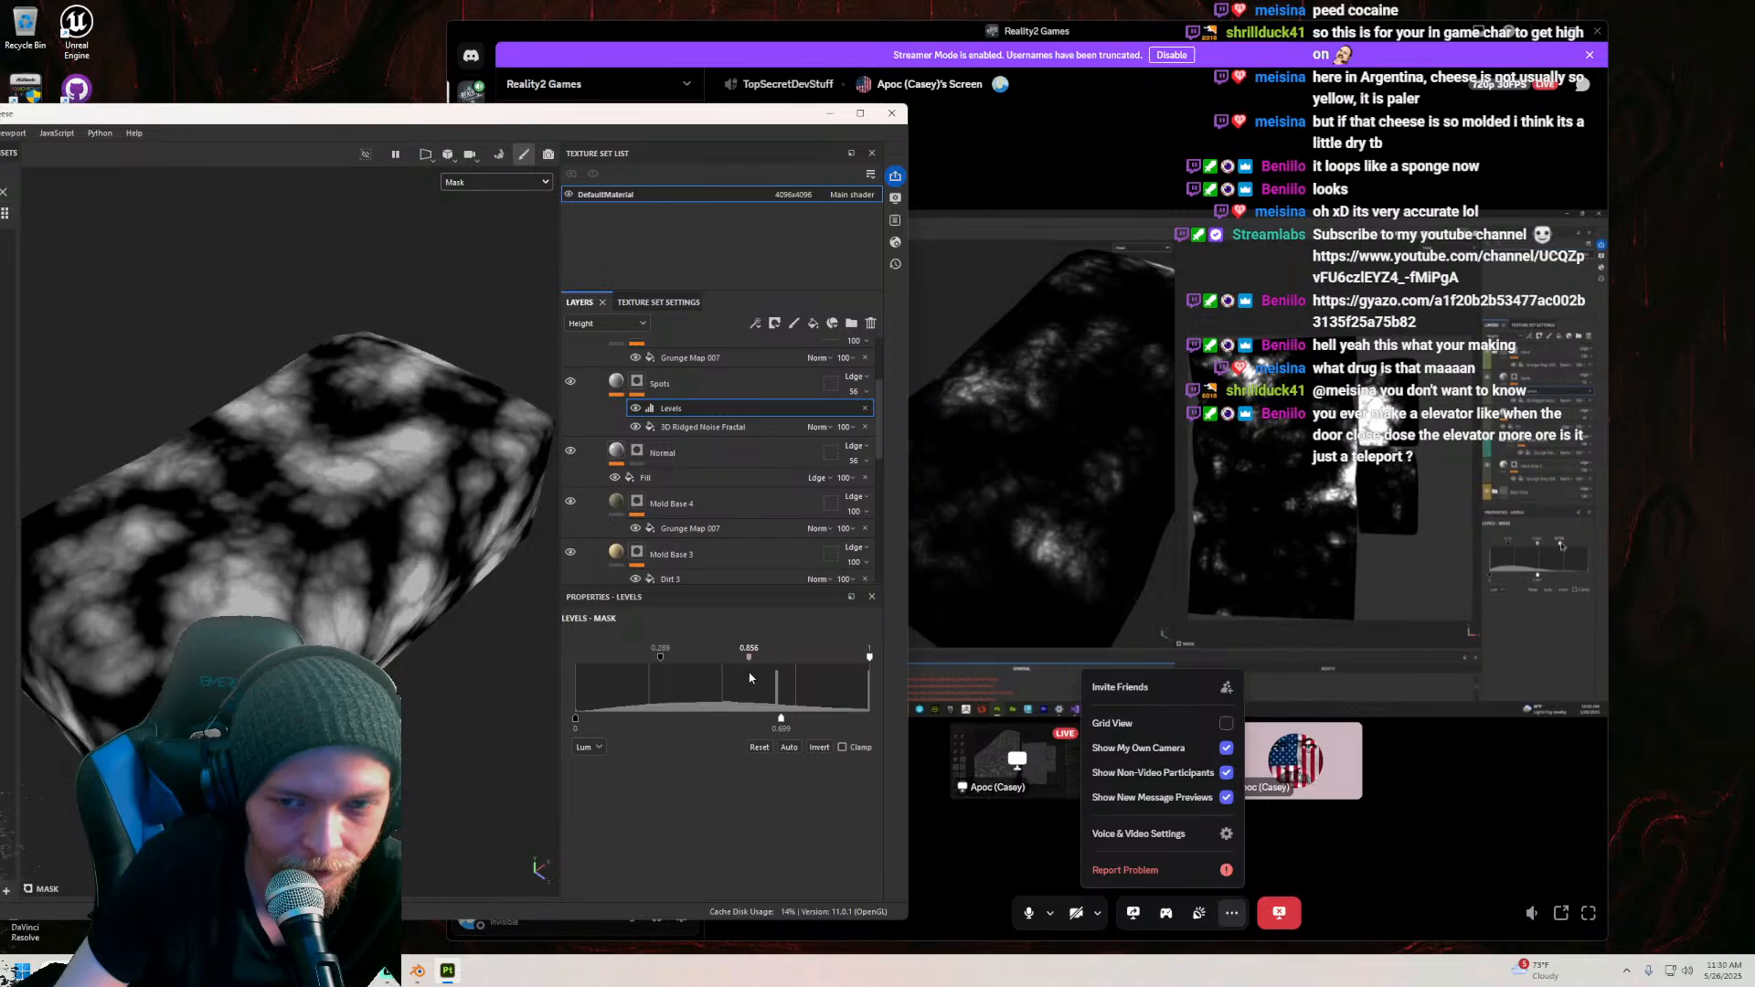
Step: Set the Levels inputs to black 0.177, midtone 0.98 and white 0.62, and the outputs to black 0.093 and white 0.417
left_click_drag(872, 658, 690, 661)
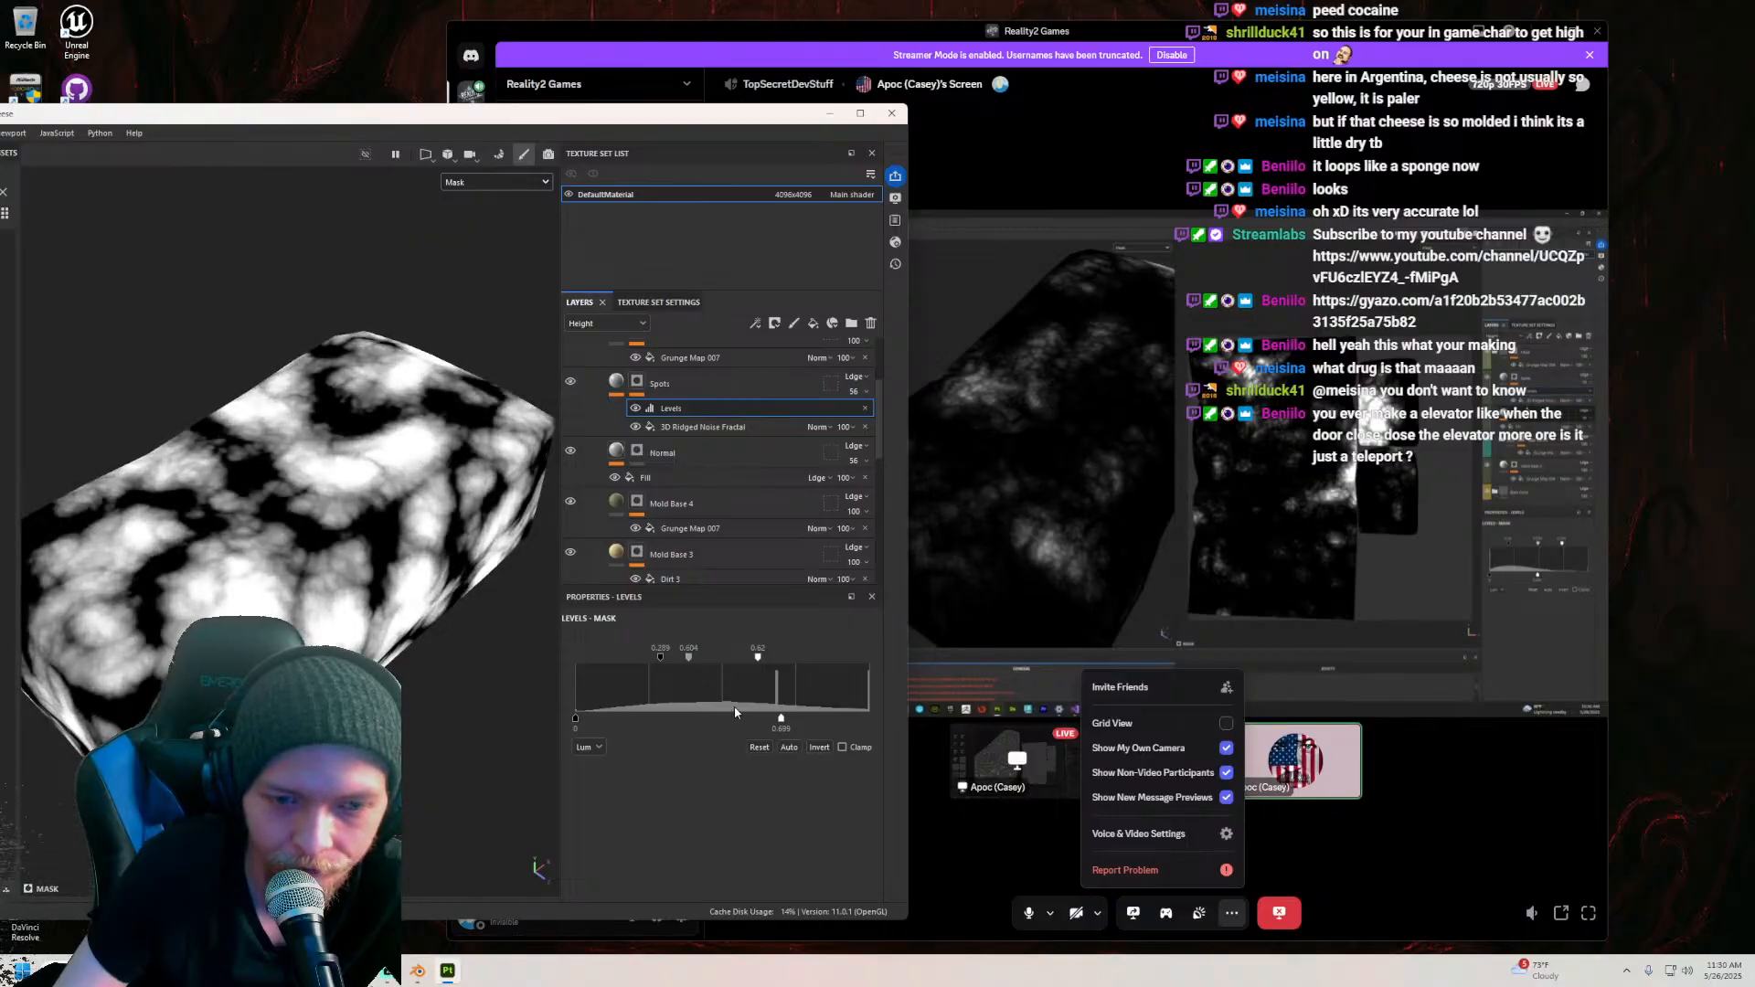
left_click_drag(783, 722, 699, 718)
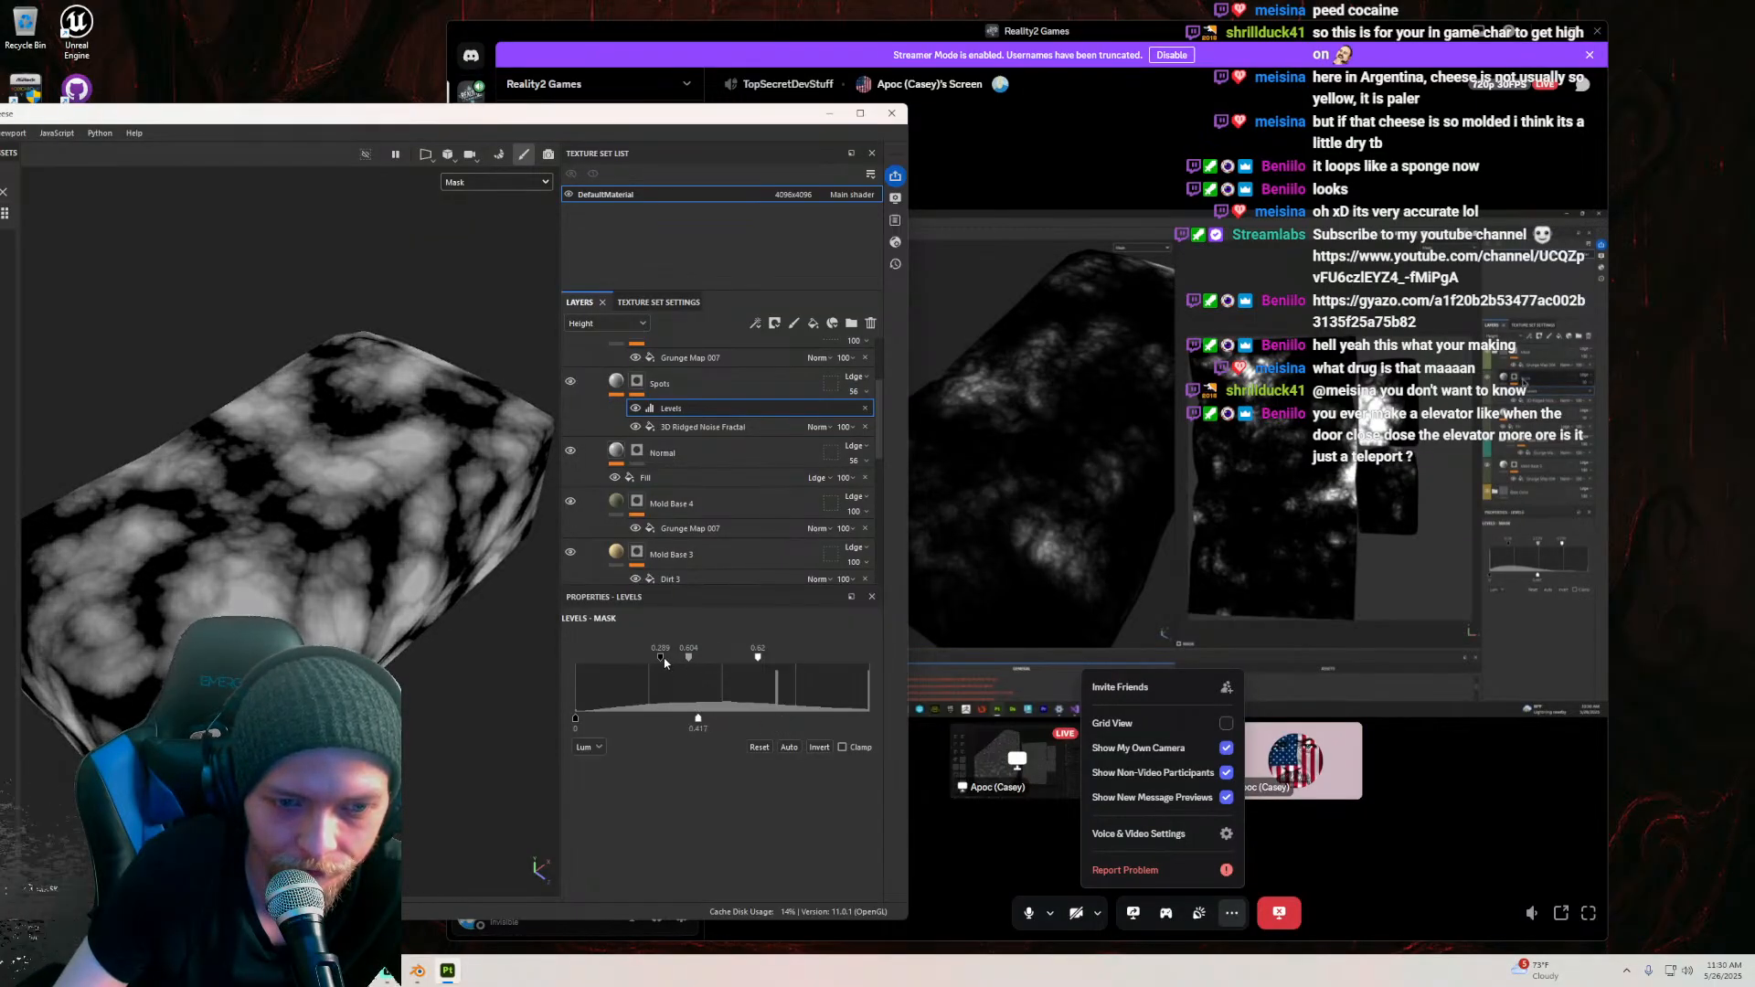
left_click_drag(651, 659, 688, 674)
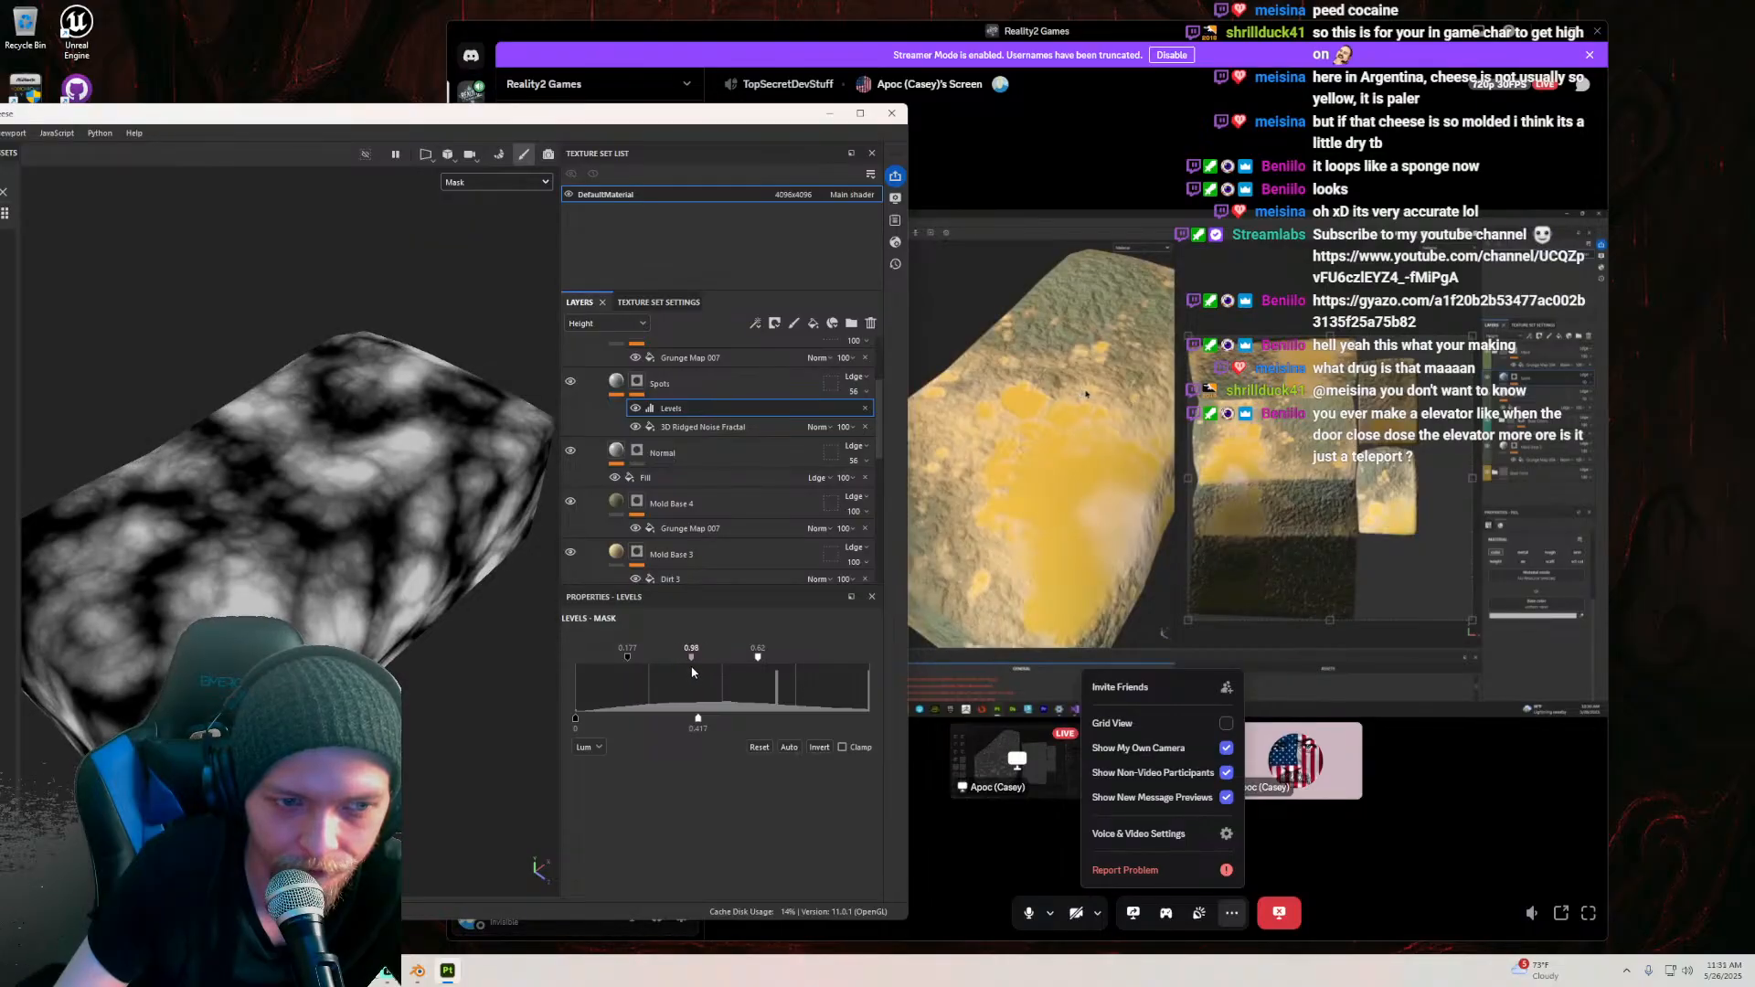
left_click_drag(585, 725, 603, 722)
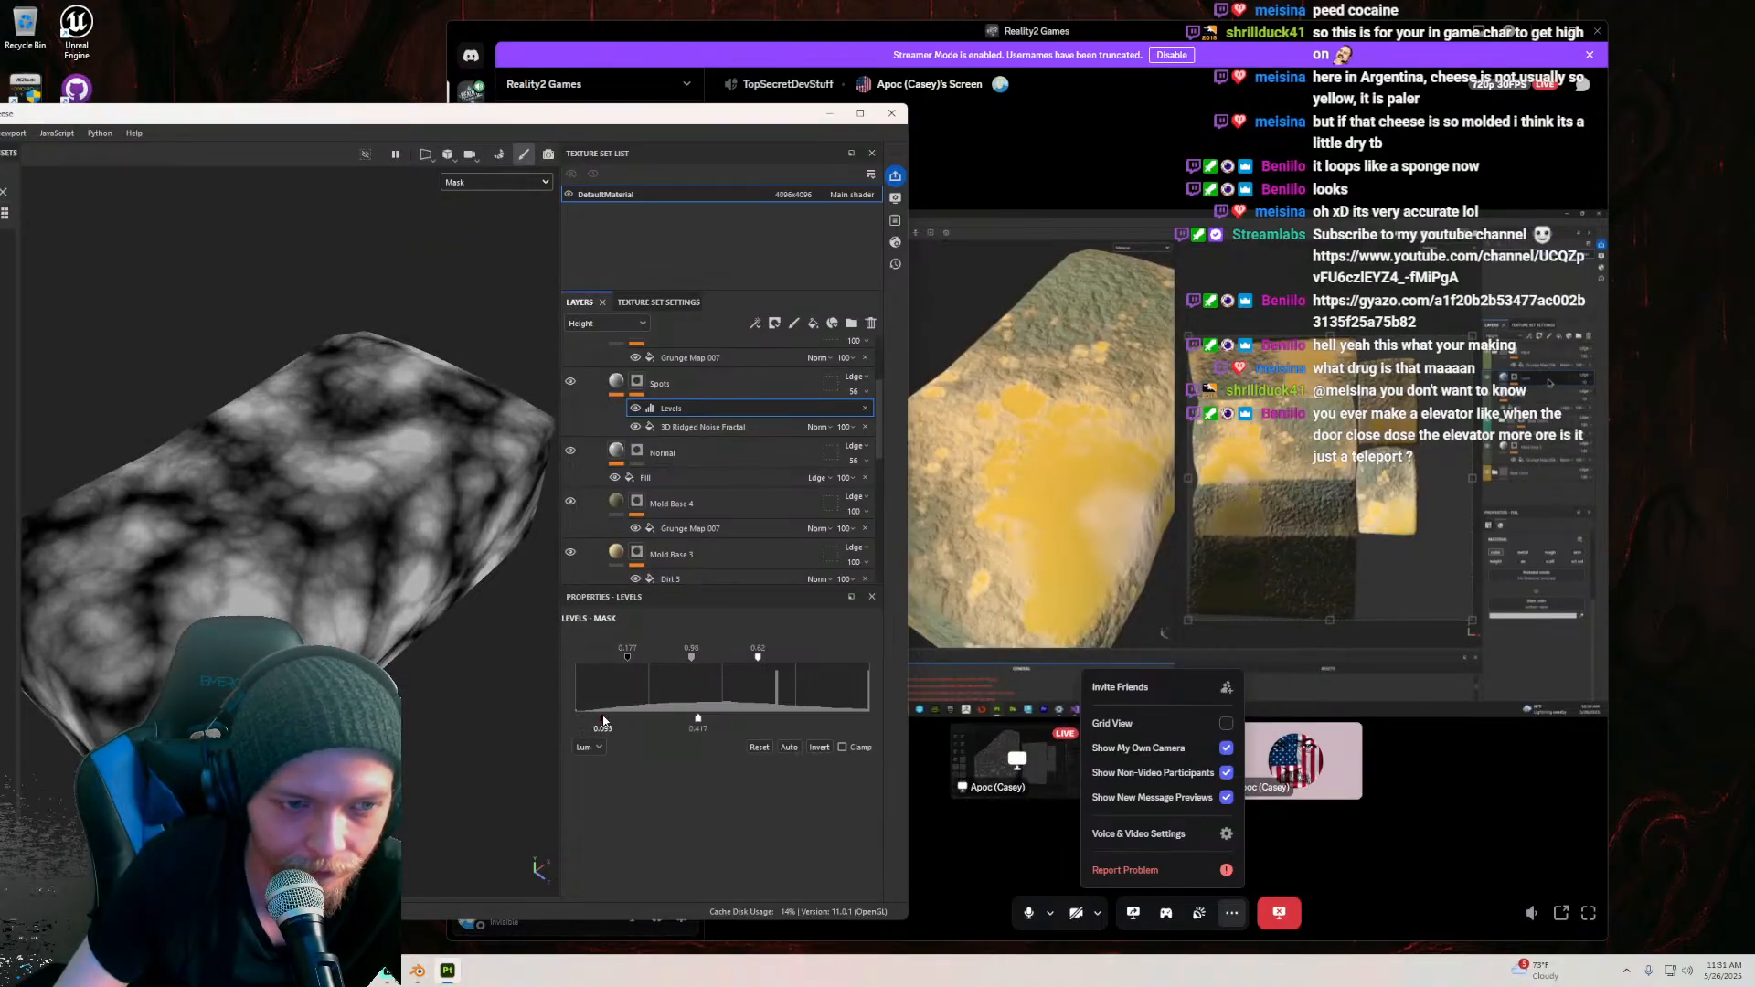
Step: Retune the Spots mask's Levels to input black 0.07 and white 0.401, with output black 0 and white 0.688
left_click_drag(633, 656, 678, 667)
left_click_drag(696, 727, 730, 714)
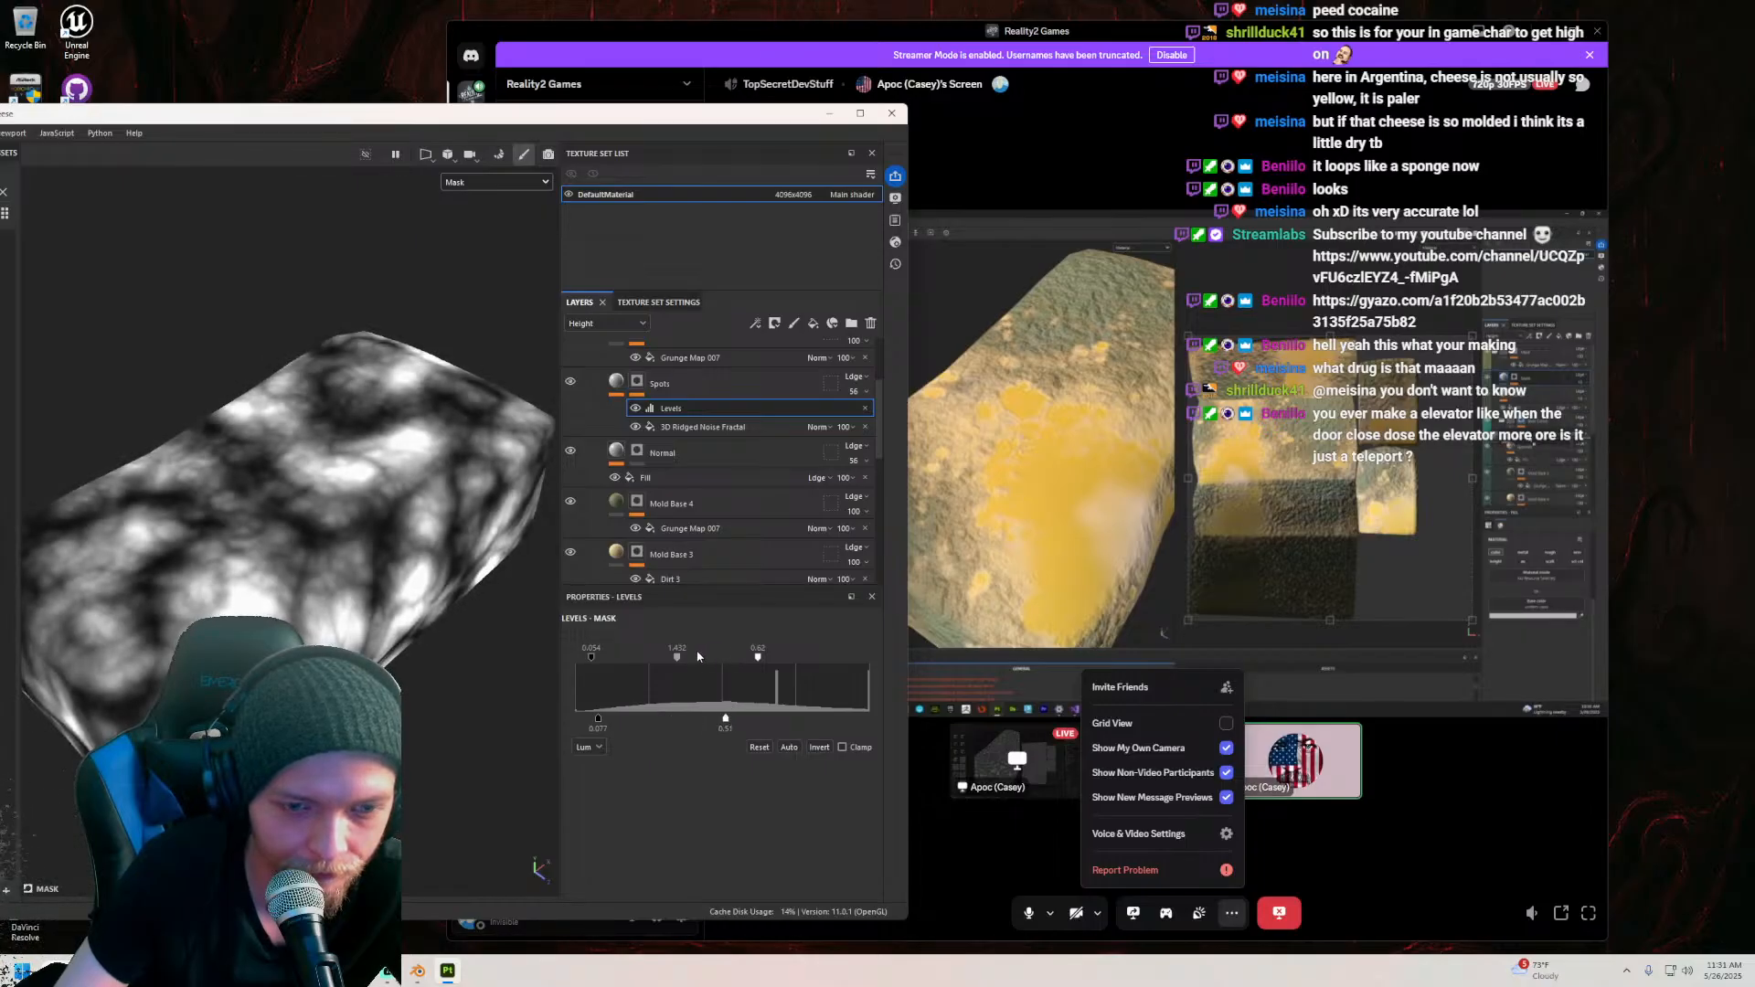
left_click_drag(677, 658, 726, 661)
left_click_drag(725, 723, 777, 718)
left_click_drag(758, 656, 603, 657)
left_click_drag(597, 717, 547, 702)
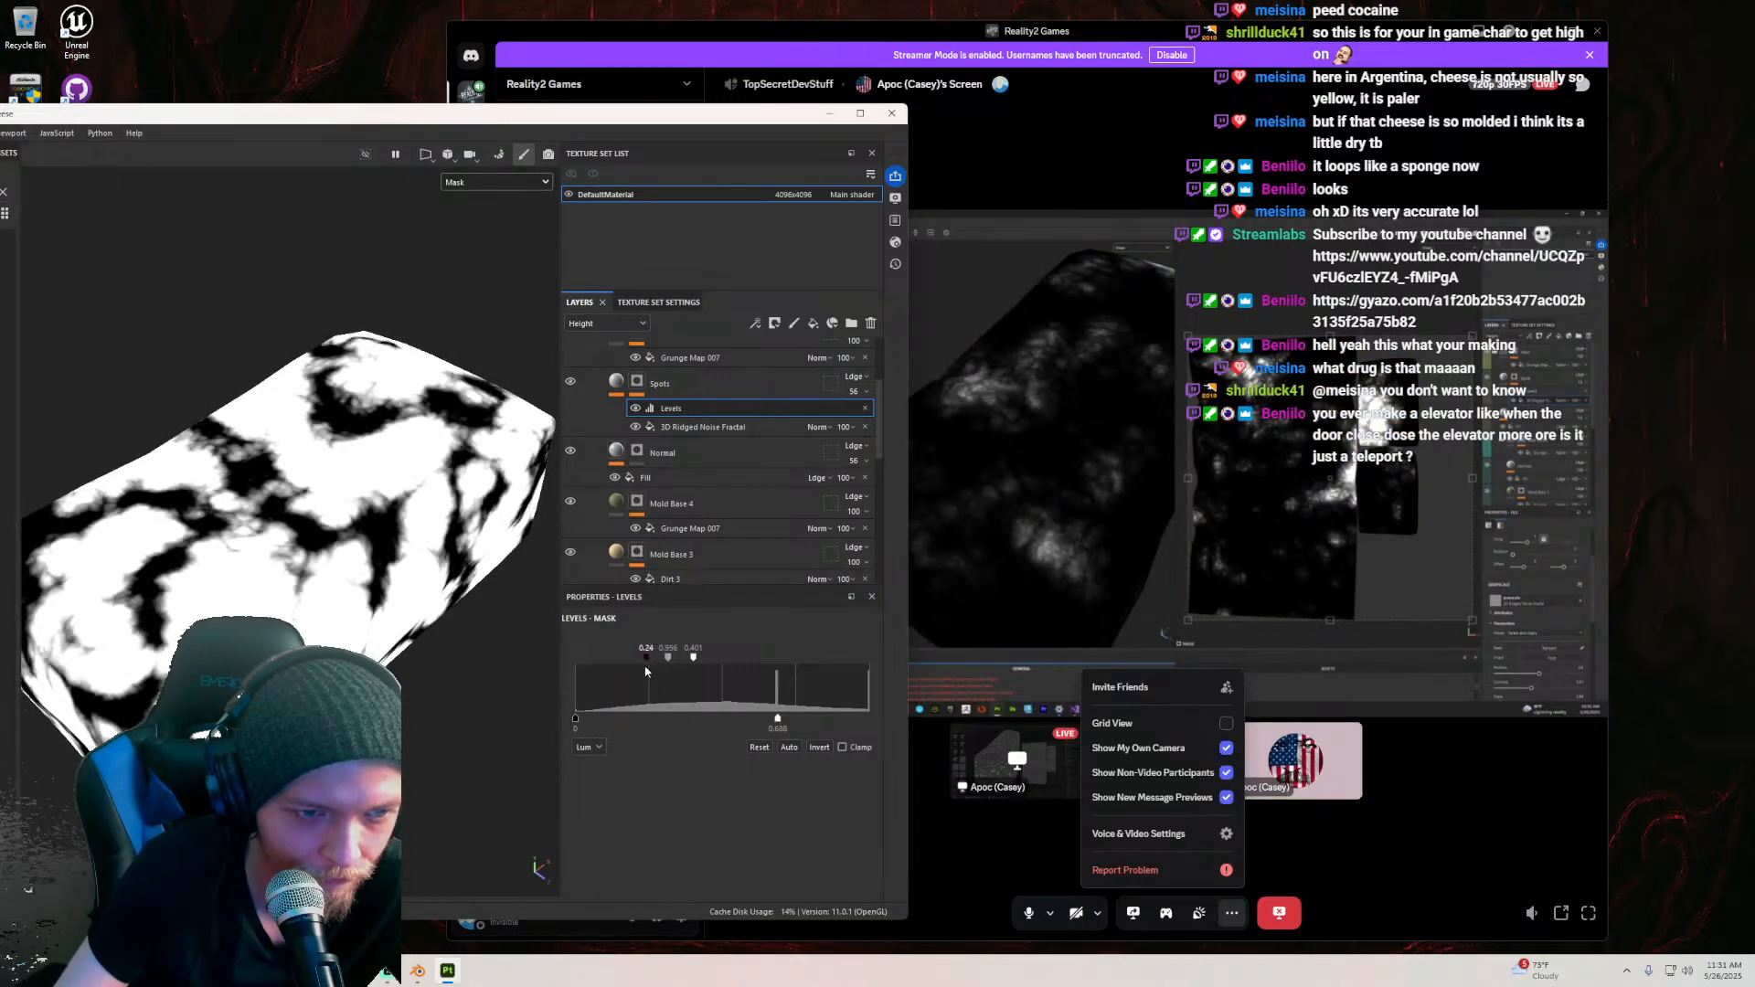
left_click_drag(596, 676, 595, 666)
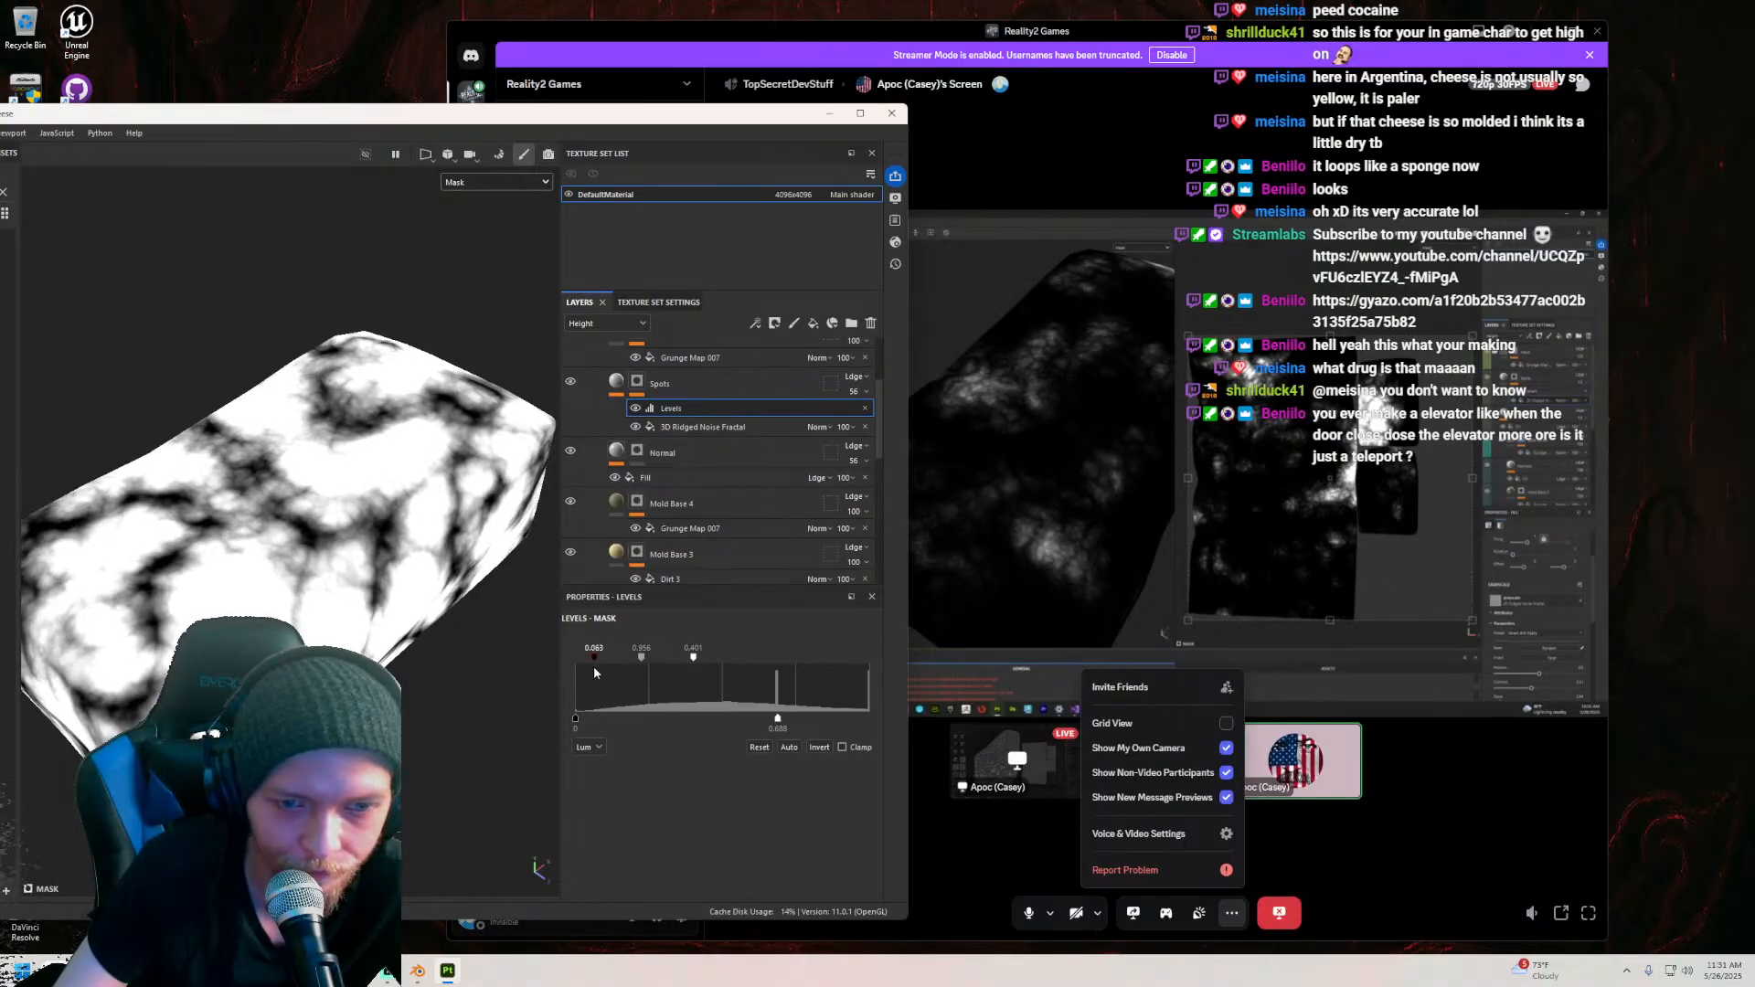
Step: Invert the Spots mask's Levels and raise the input white point to 0.52
left_click(819, 747)
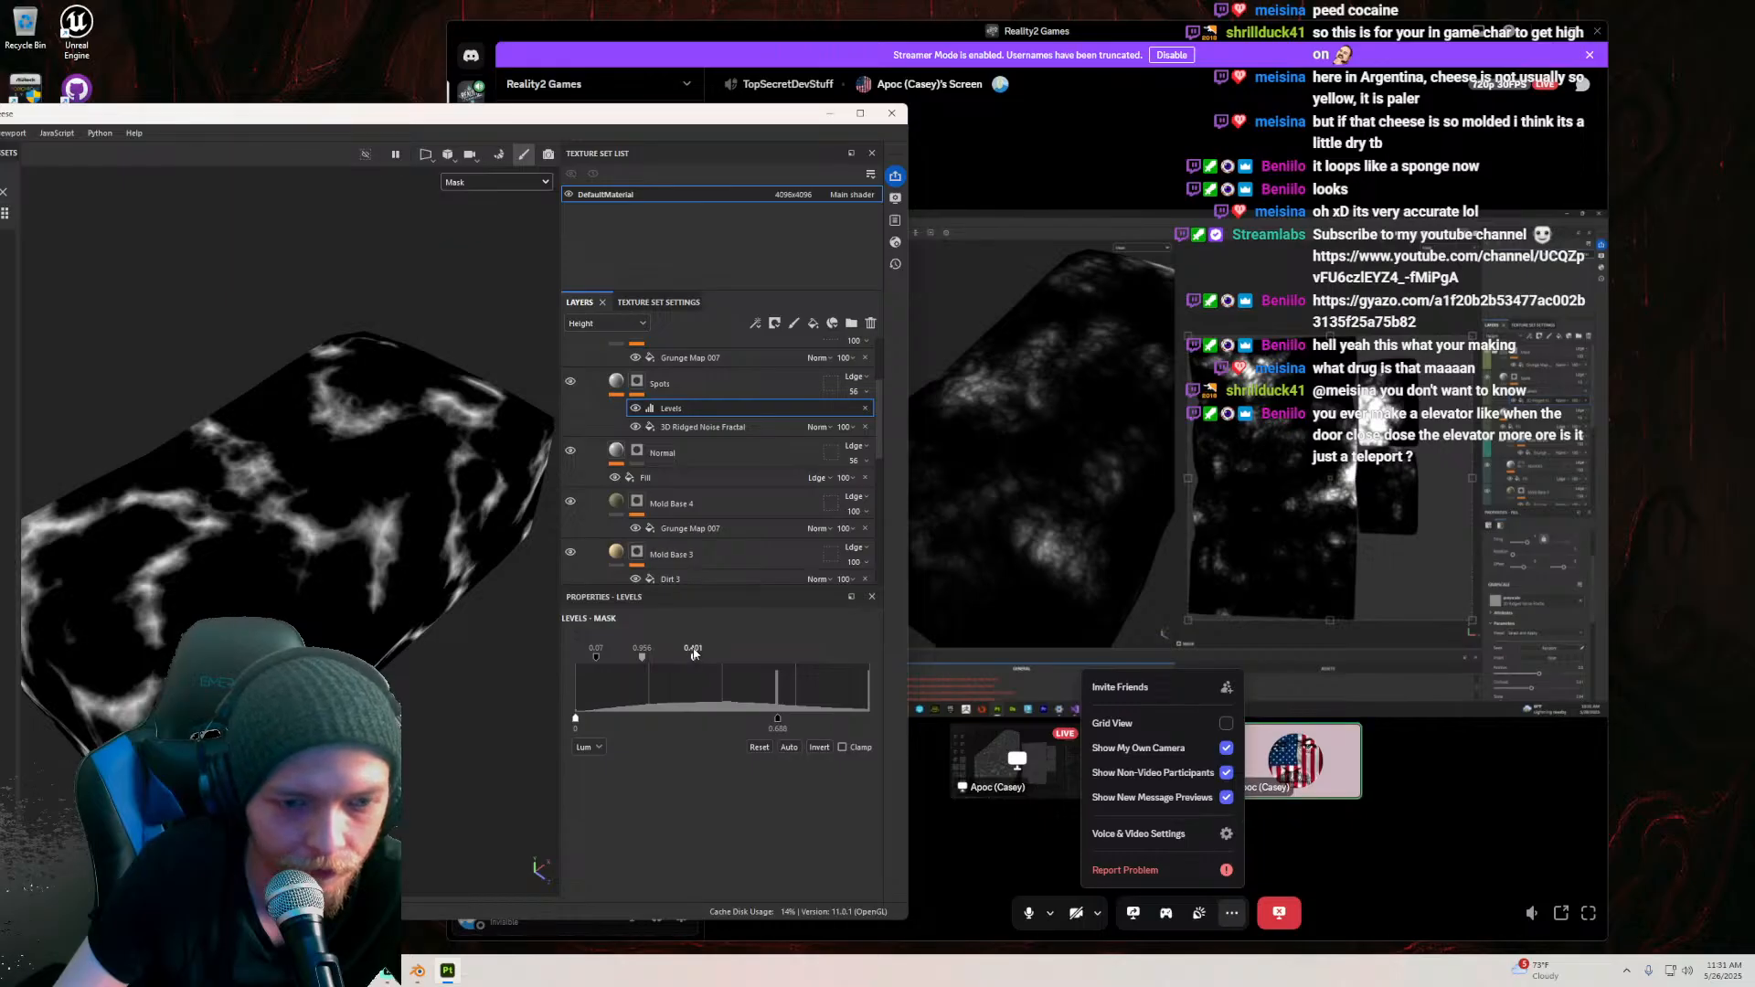
left_click_drag(692, 651, 724, 678)
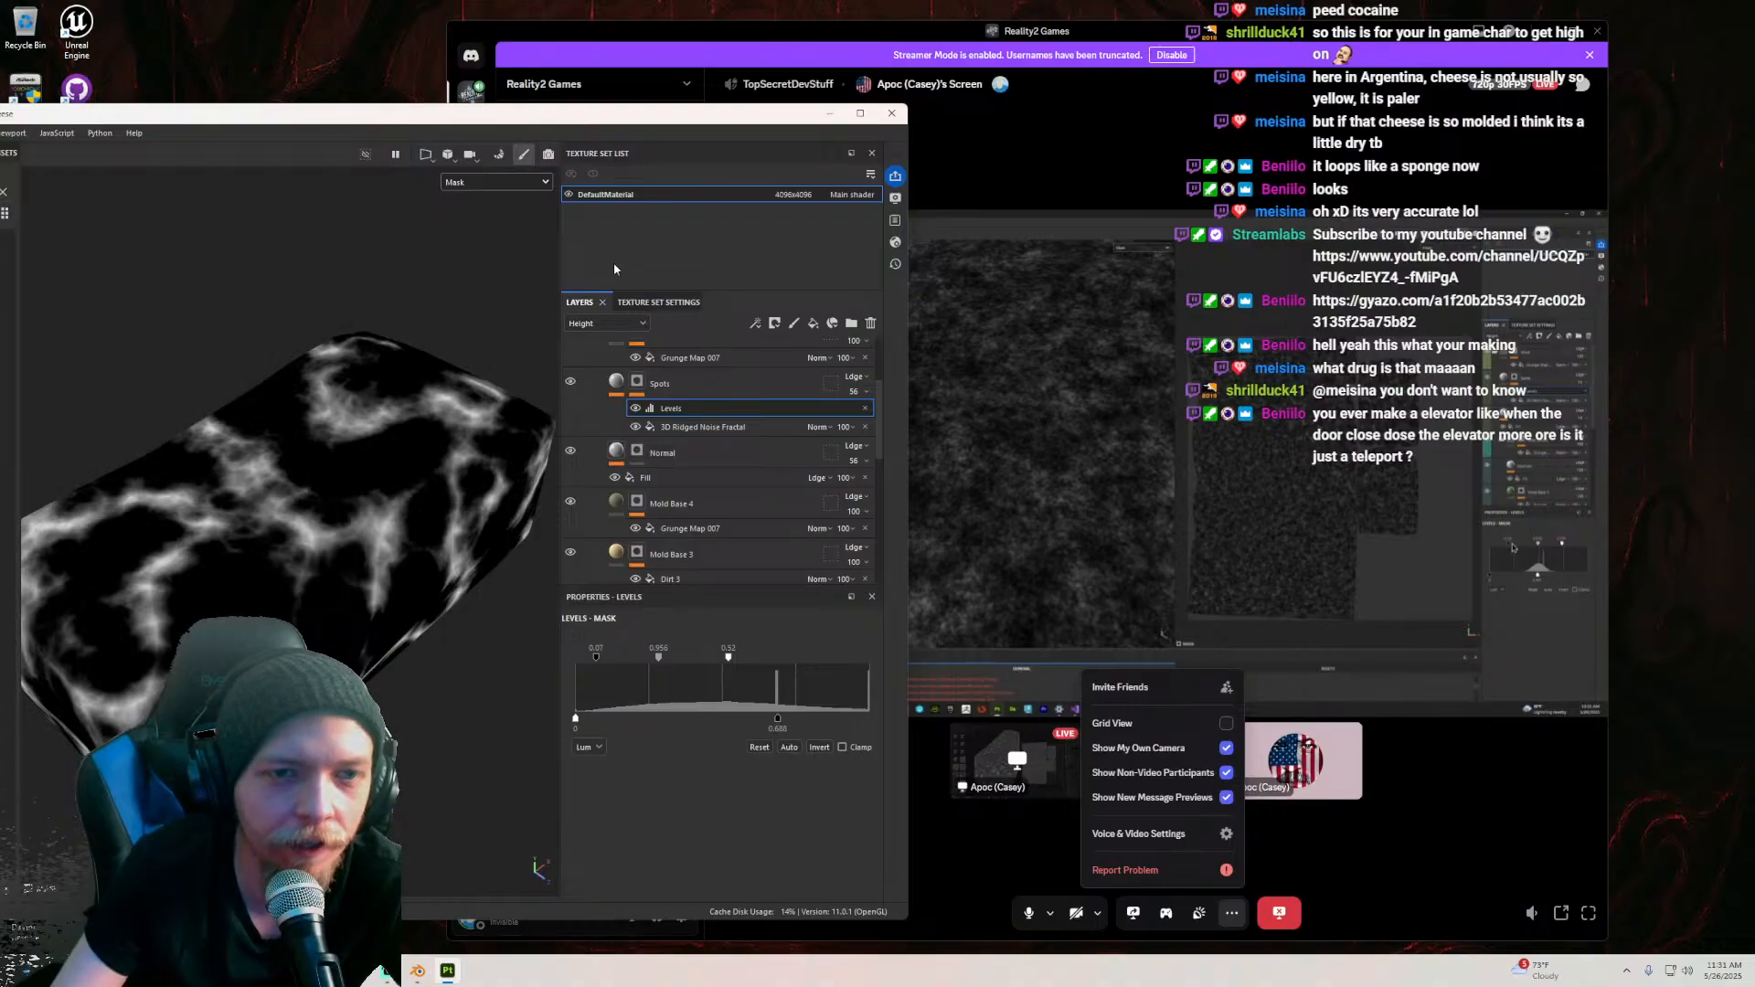
mouse_move(482, 118)
left_mouse_down()
mouse_move(731, 133)
mouse_move(681, 136)
left_mouse_up()
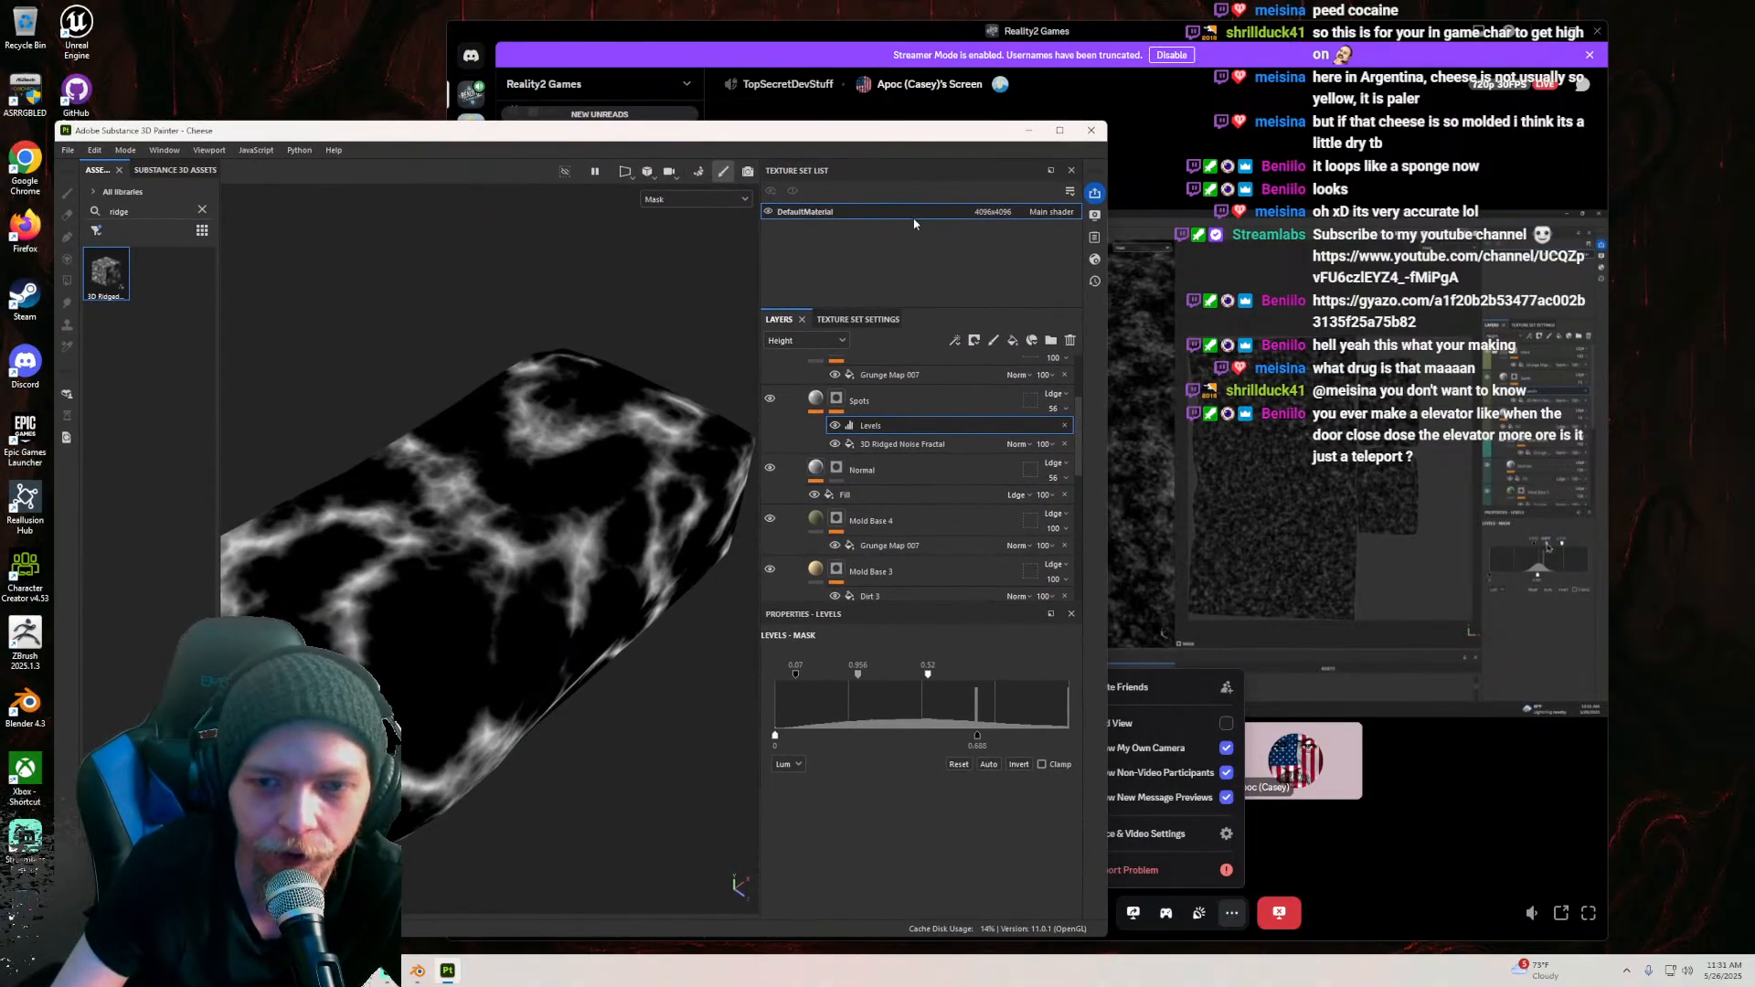
mouse_move(875, 135)
left_mouse_down()
mouse_move(715, 139)
mouse_move(870, 156)
left_mouse_up()
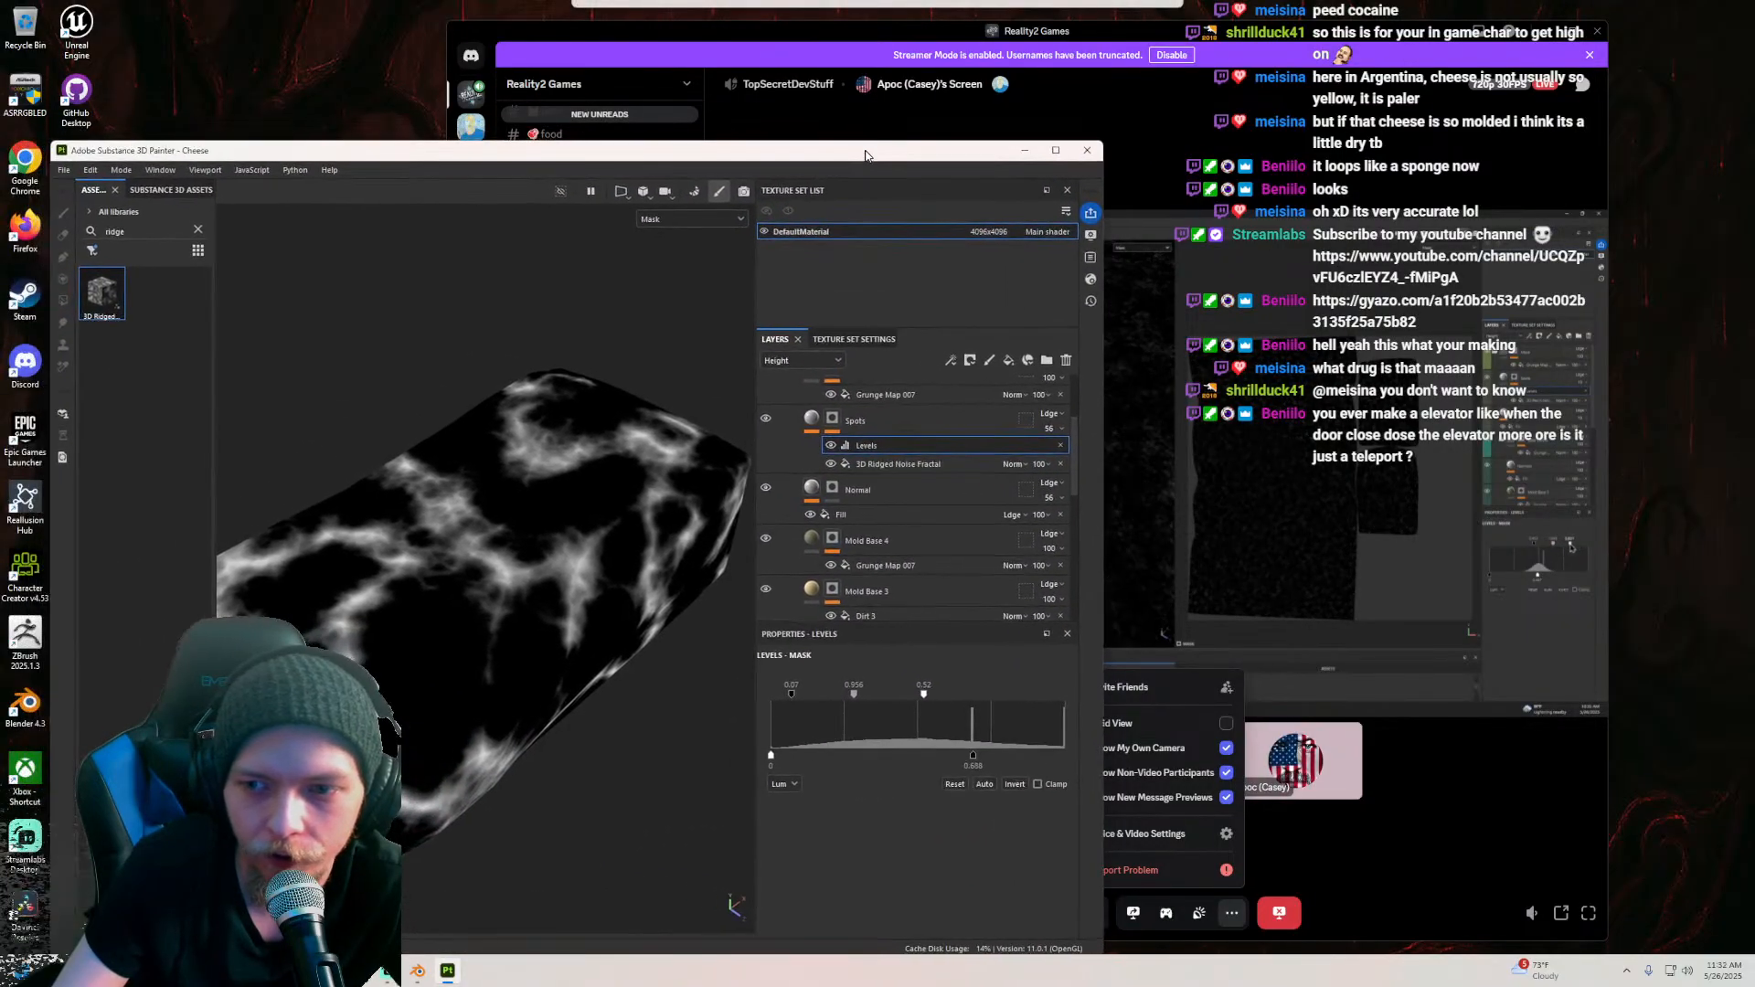
Step: Search the assets for "perlin" and replace the Spots mask's ridged noise with 3D Perlin Noise Fractal
left_click(859, 463)
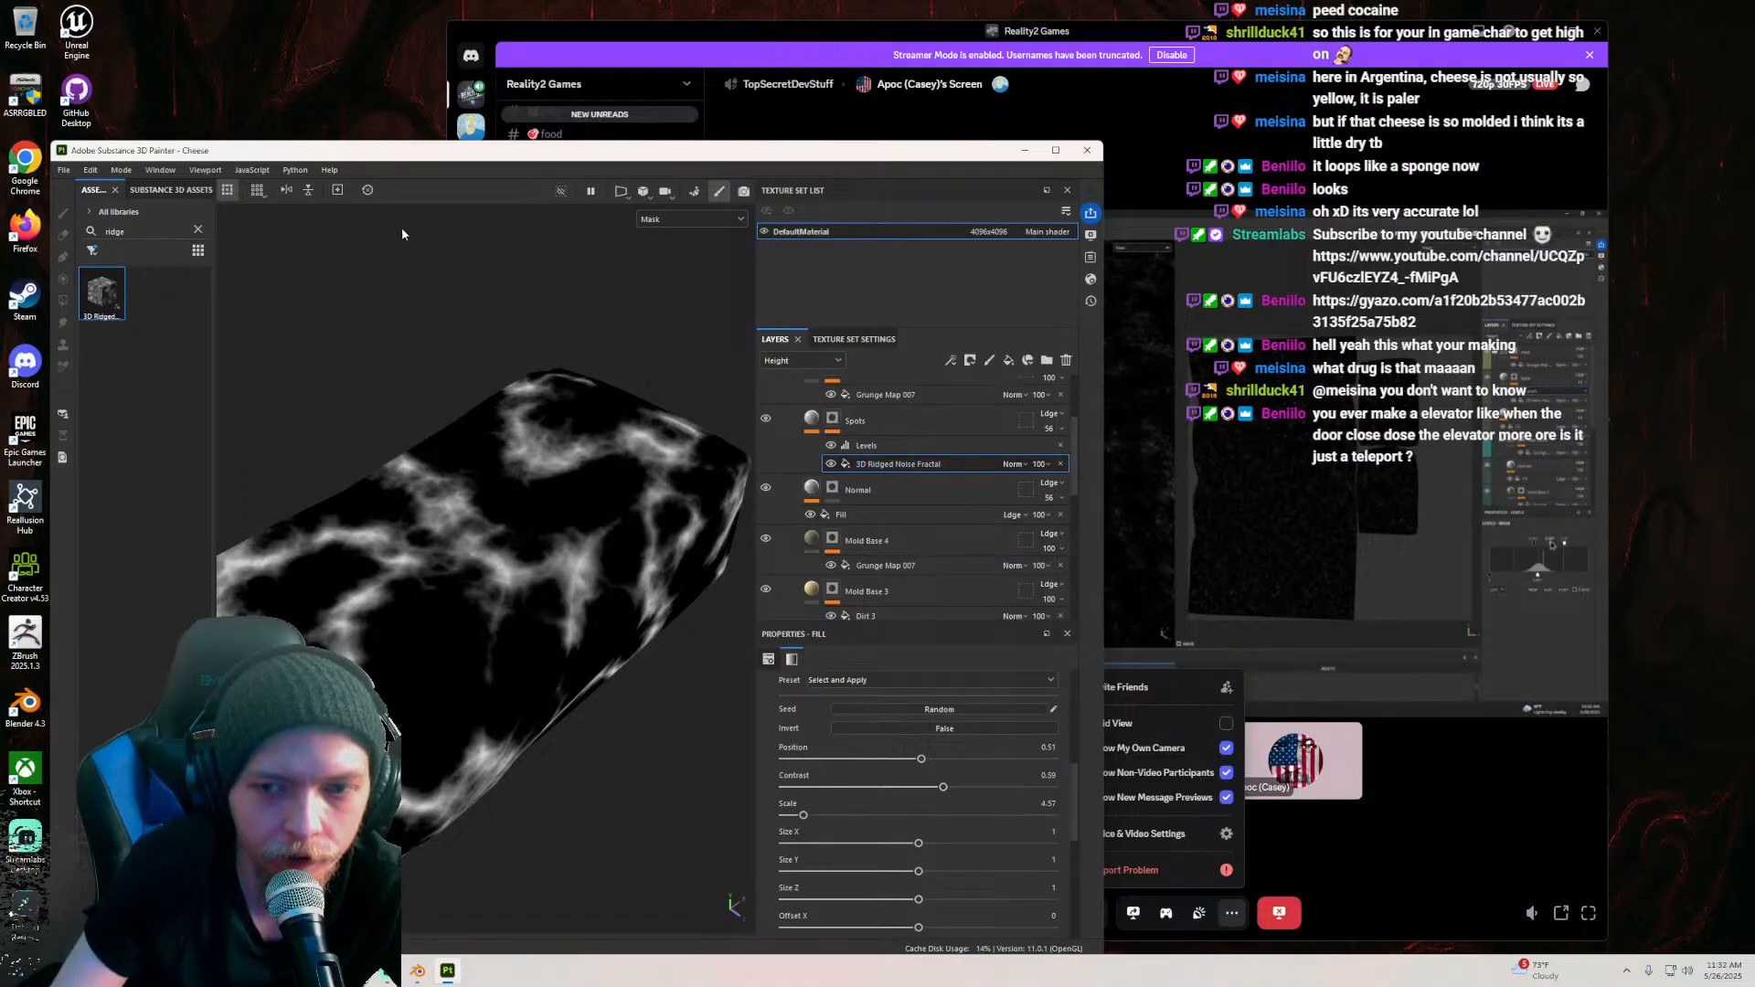
left_click(198, 232)
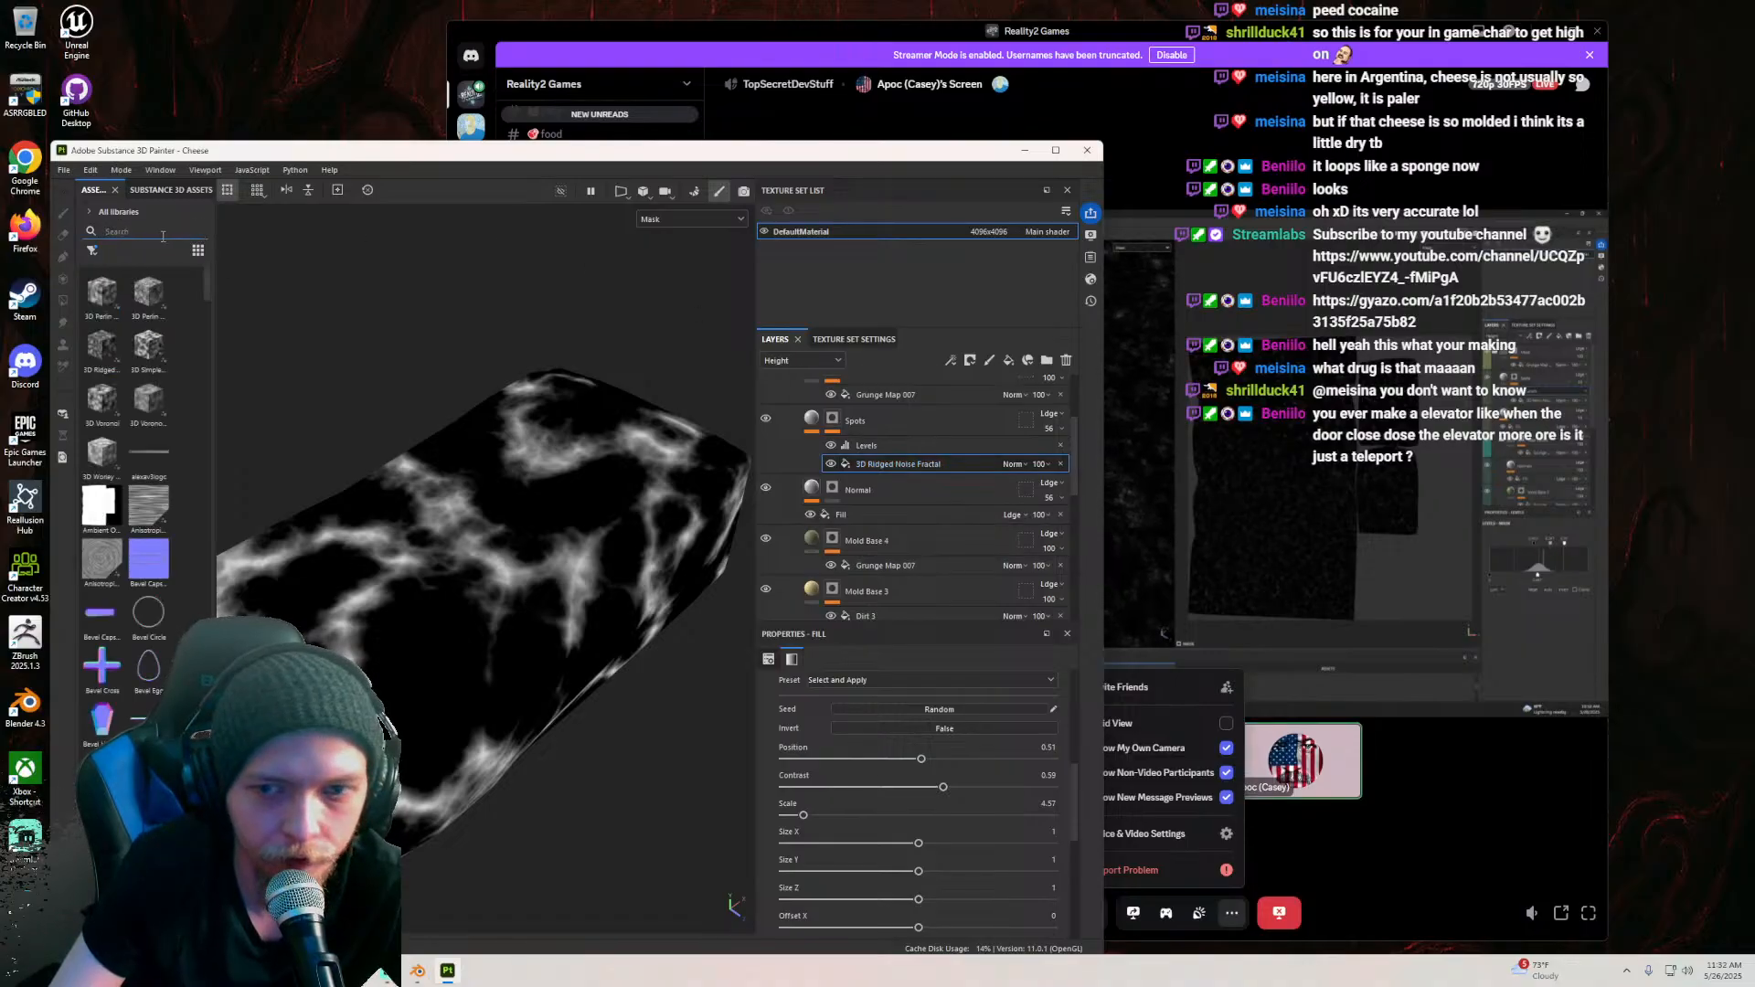
type("perlin")
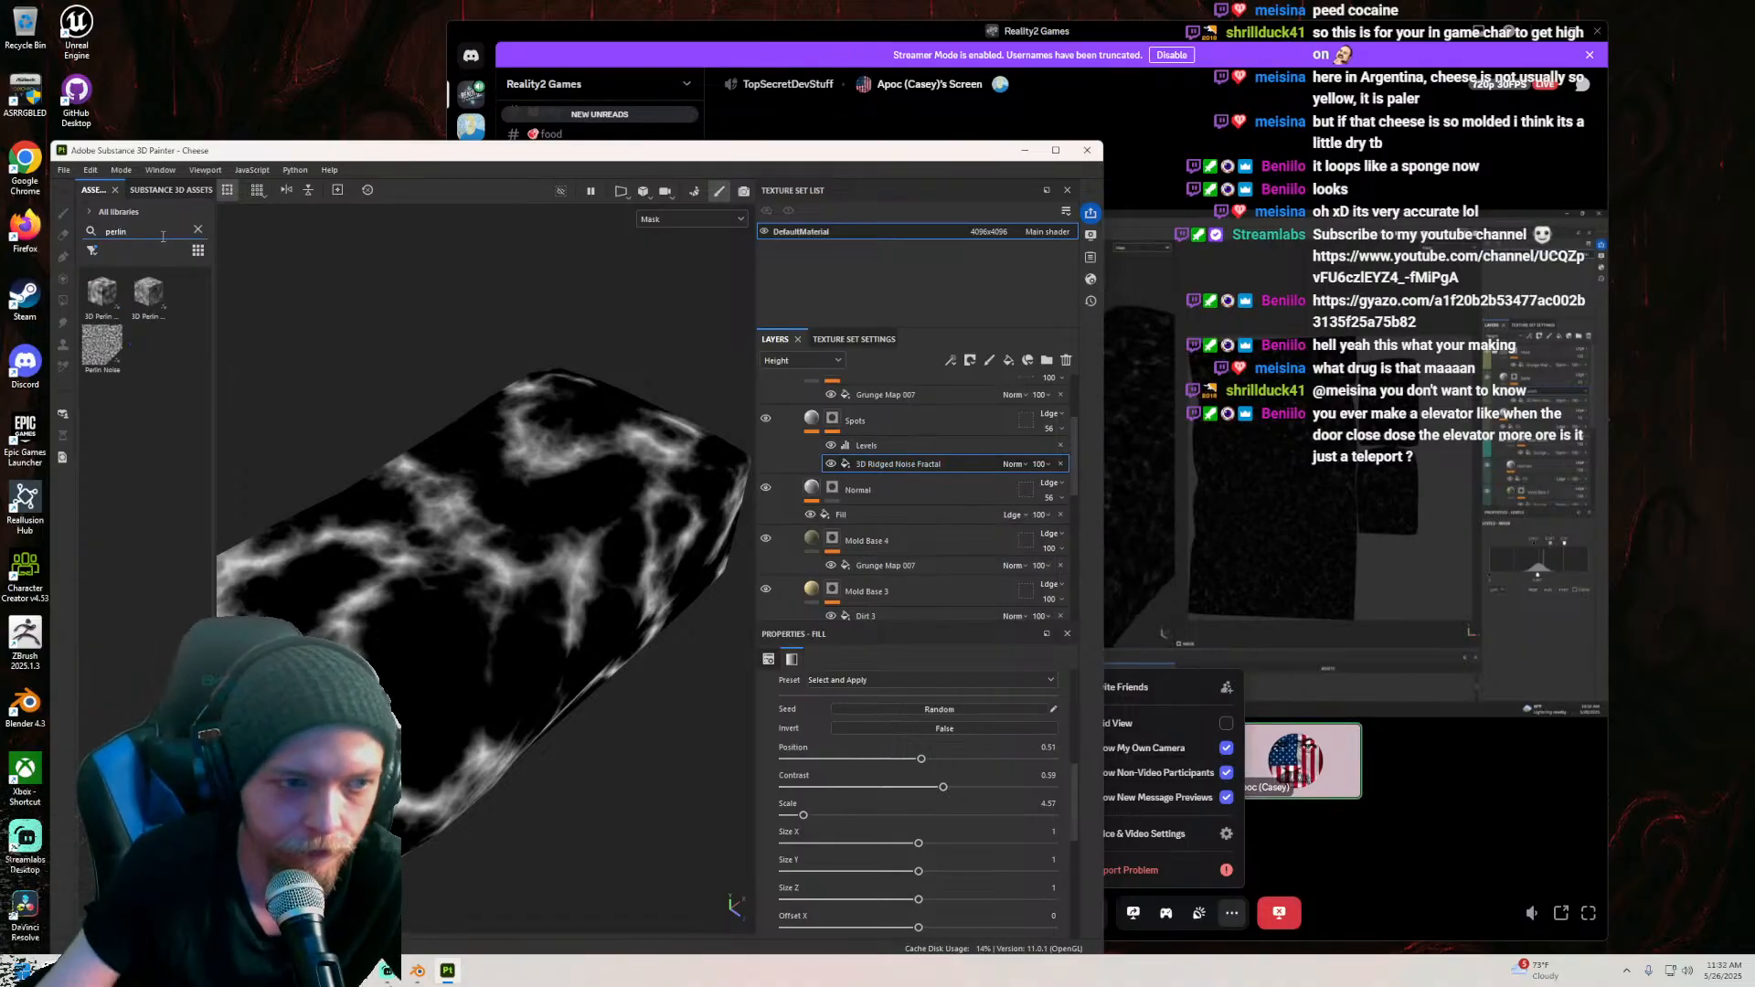
scroll(817, 815, "up", 4)
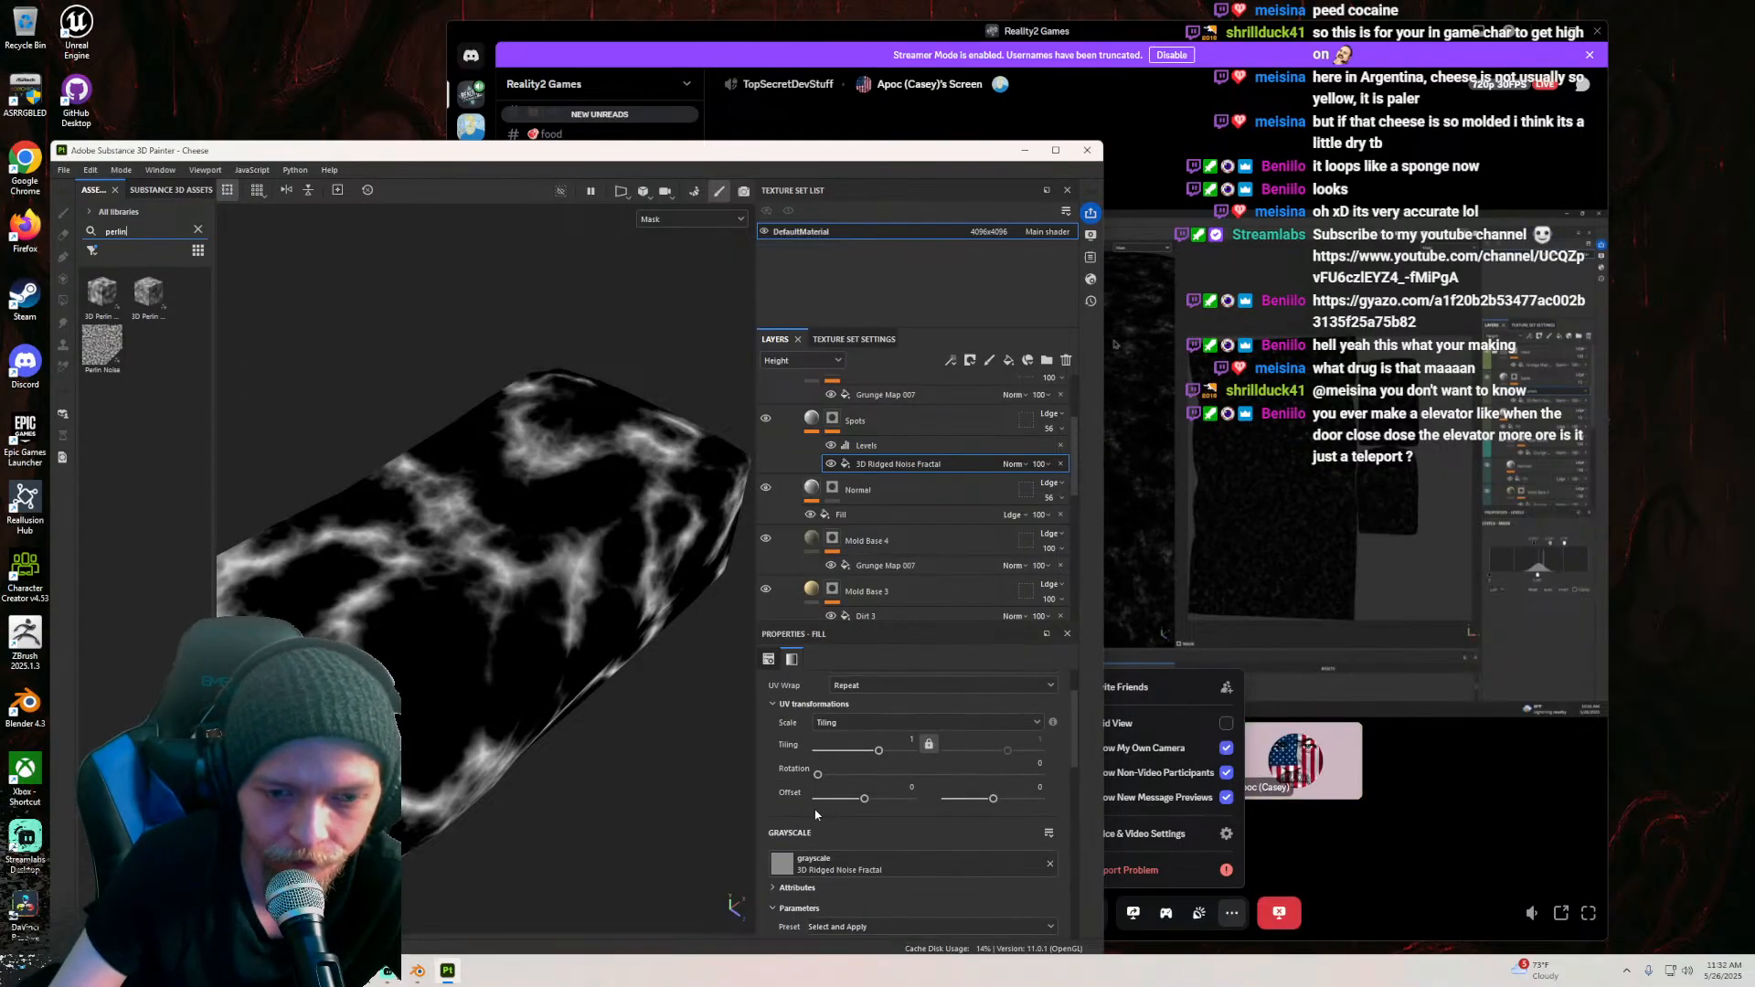
scroll(815, 809, "down", 1)
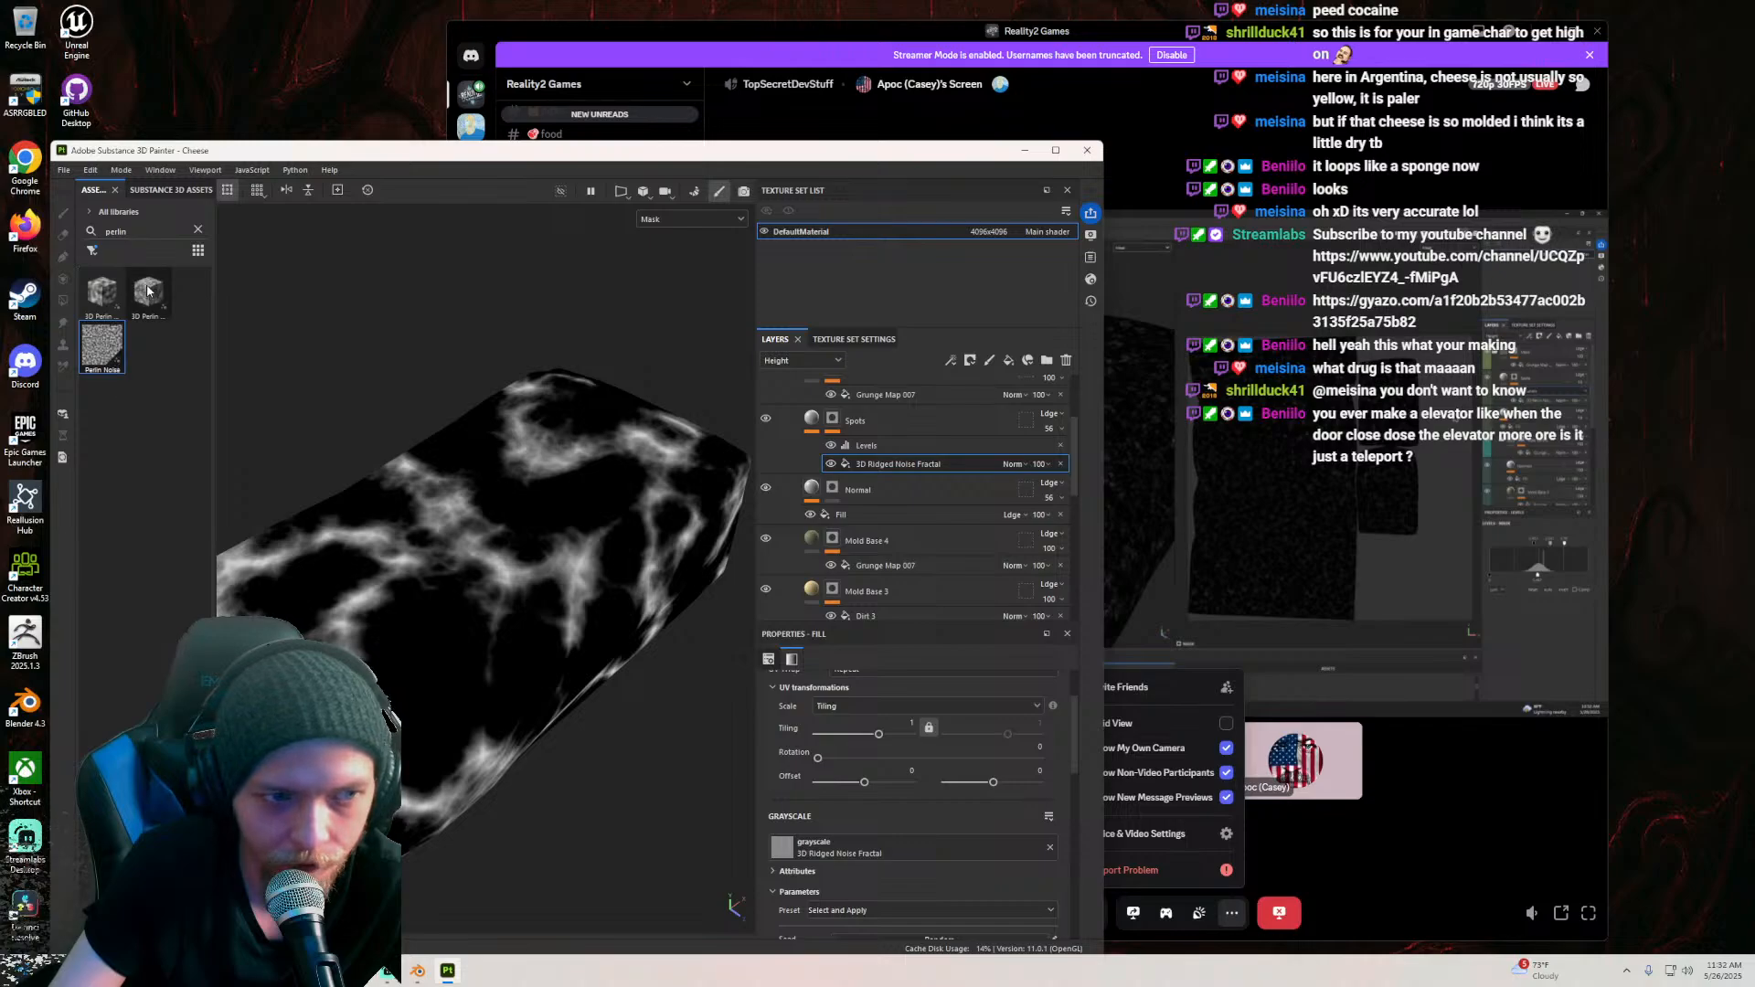
mouse_move(147, 291)
left_click_drag(147, 290, 903, 851)
Step: Set the Perlin noise's Contrast to 0.2 and its Scale to 33.14
scroll(498, 631, "up", 3)
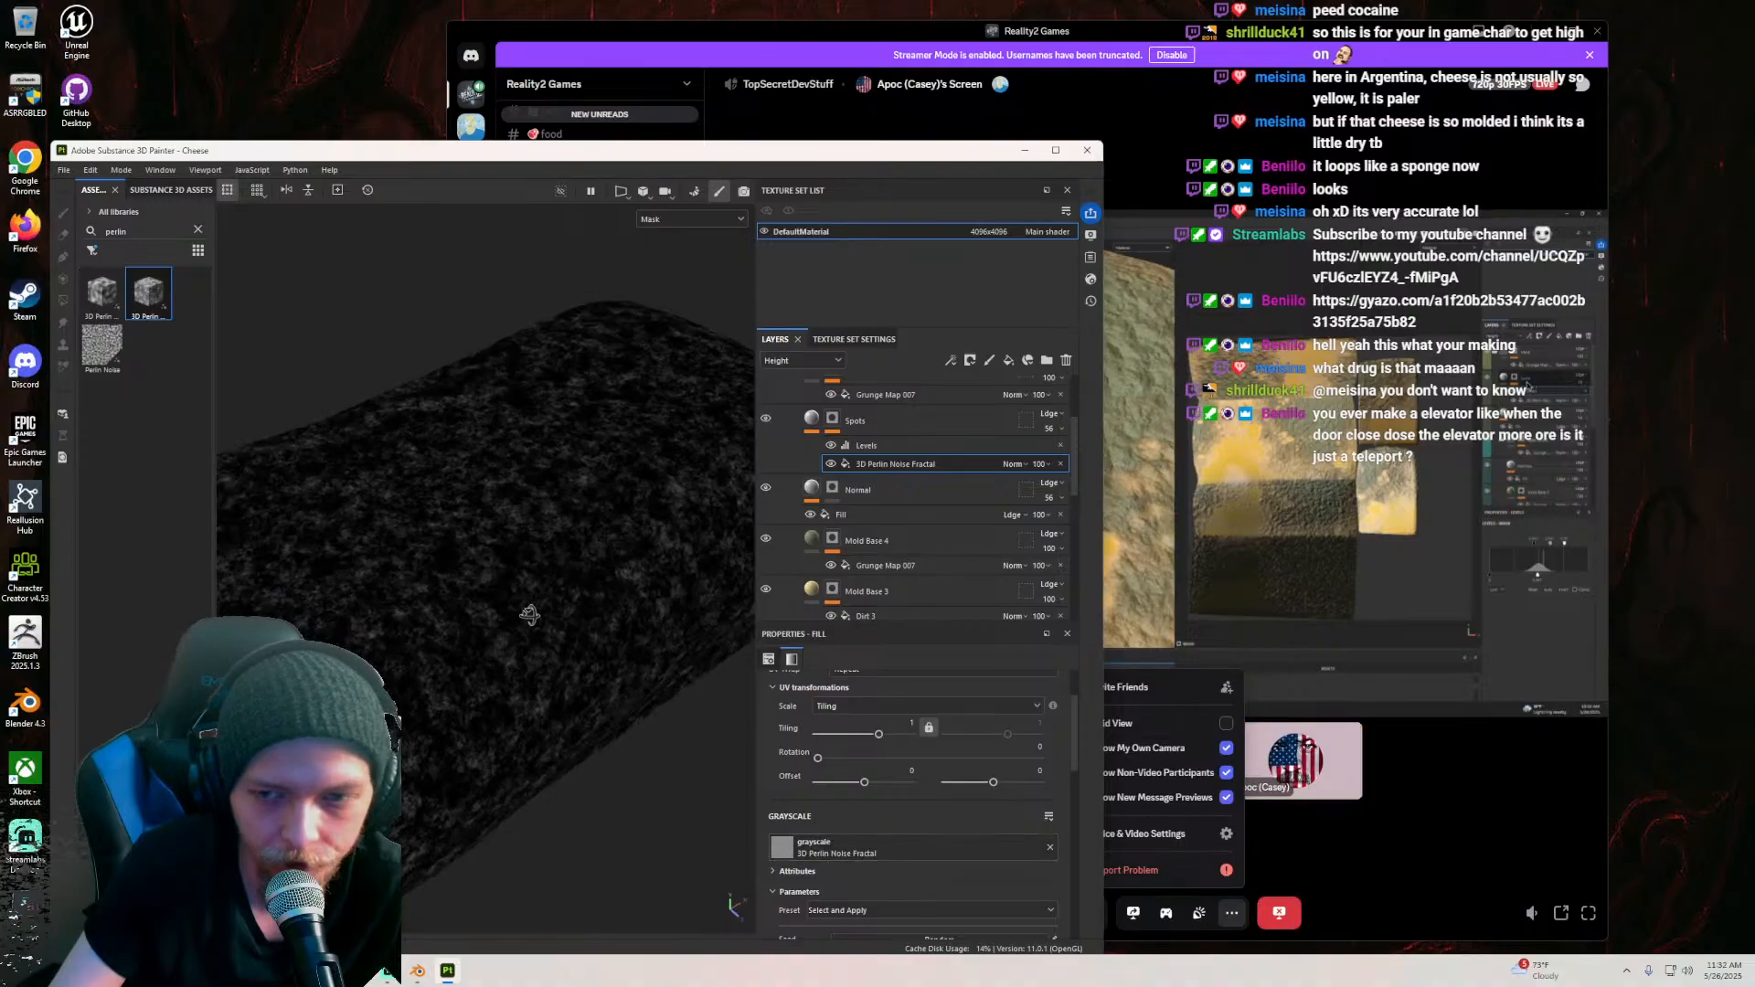
left_click_drag(498, 632, 494, 607, "alt")
left_click_drag(761, 150, 518, 141)
mouse_move(335, 533)
left_mouse_down("alt")
mouse_move(300, 593)
mouse_move(224, 614)
mouse_move(362, 551)
left_mouse_up("alt")
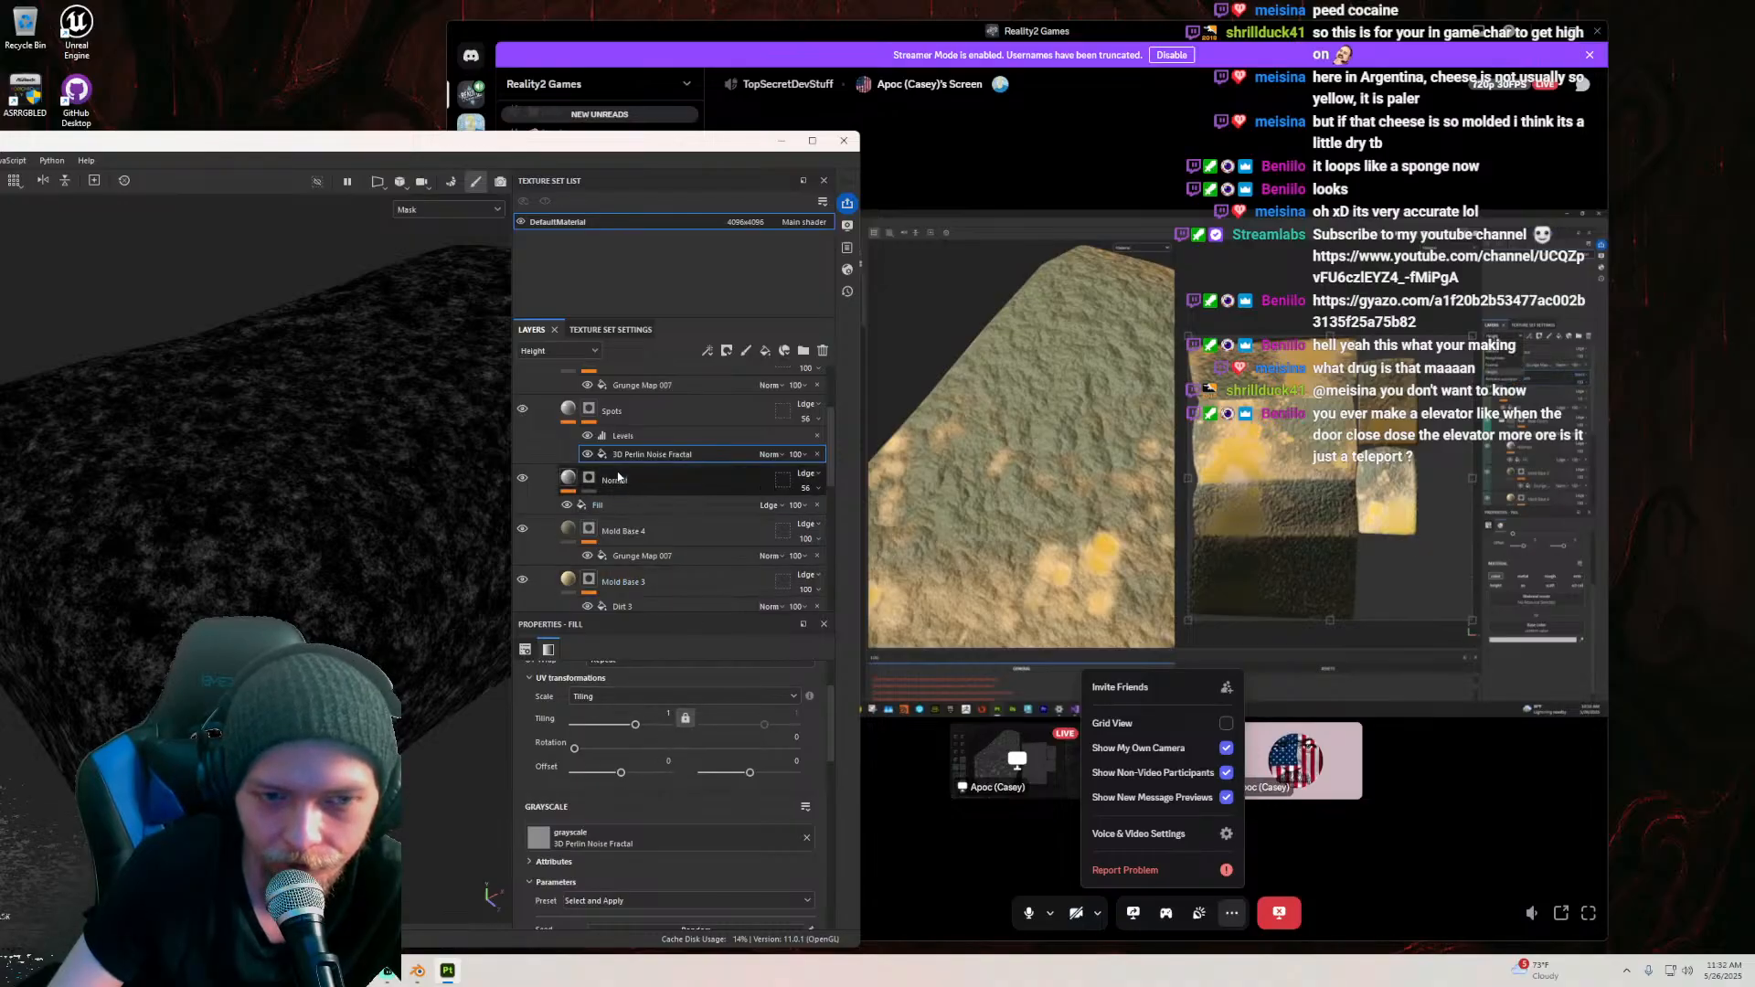
scroll(572, 809, "down", 5)
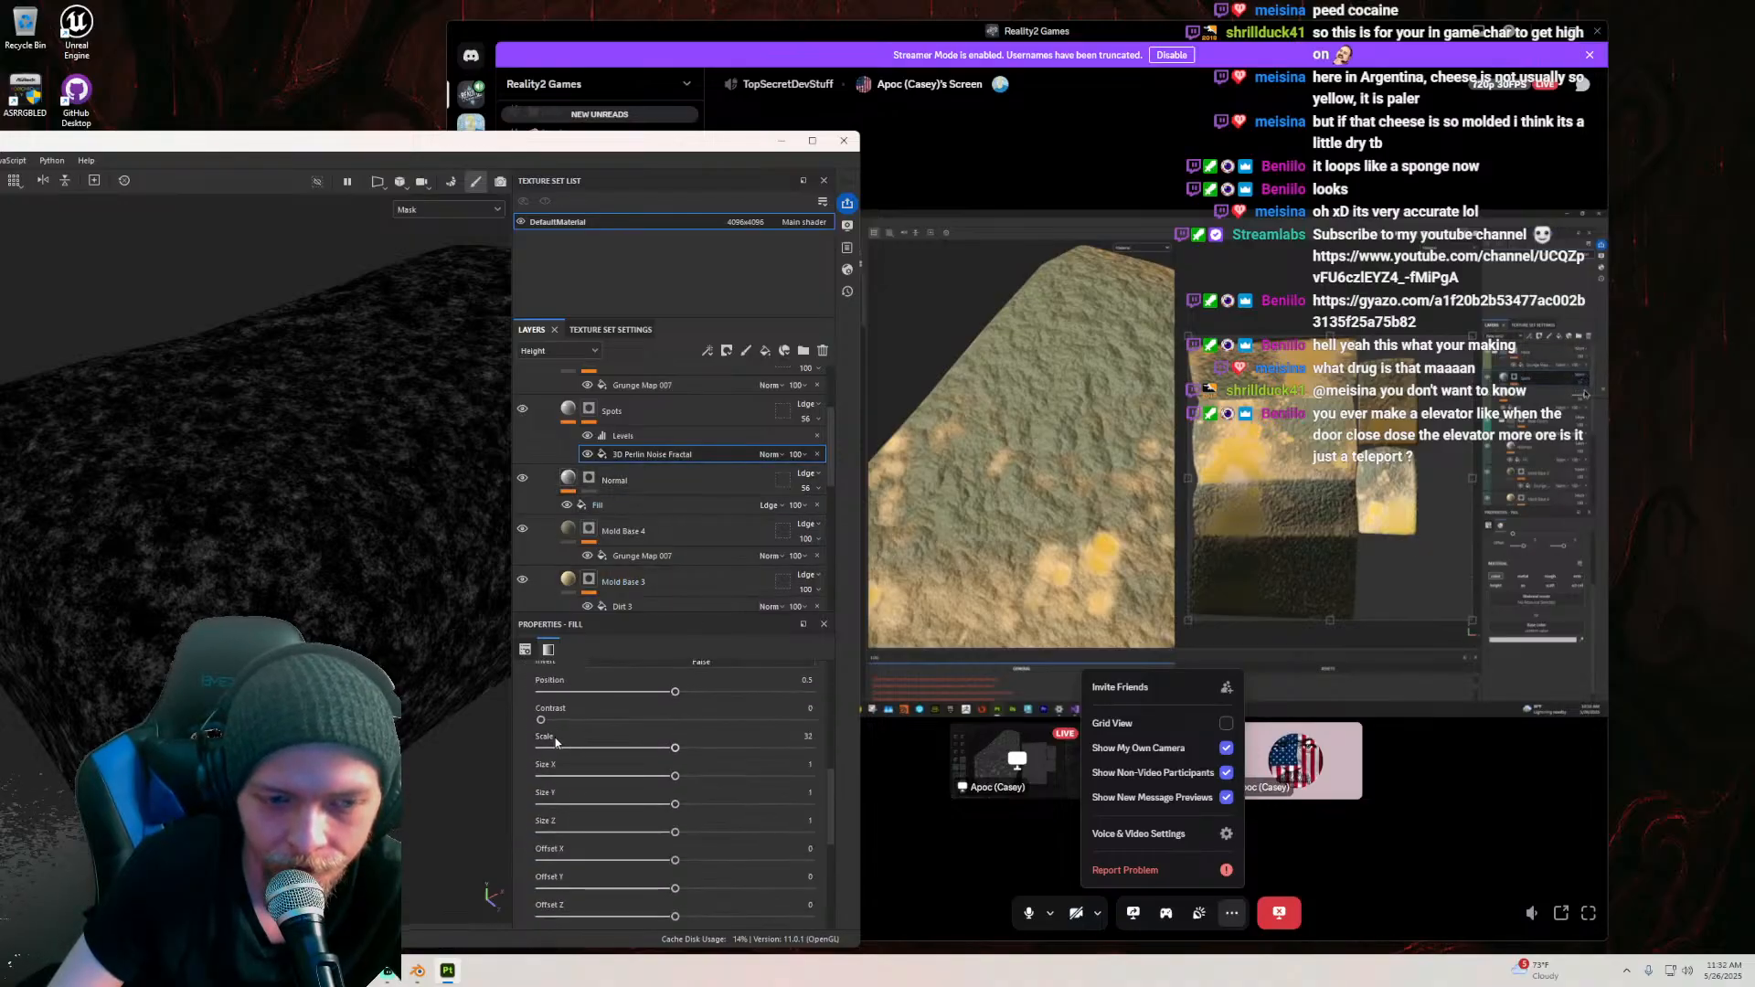
left_click_drag(613, 720, 680, 754)
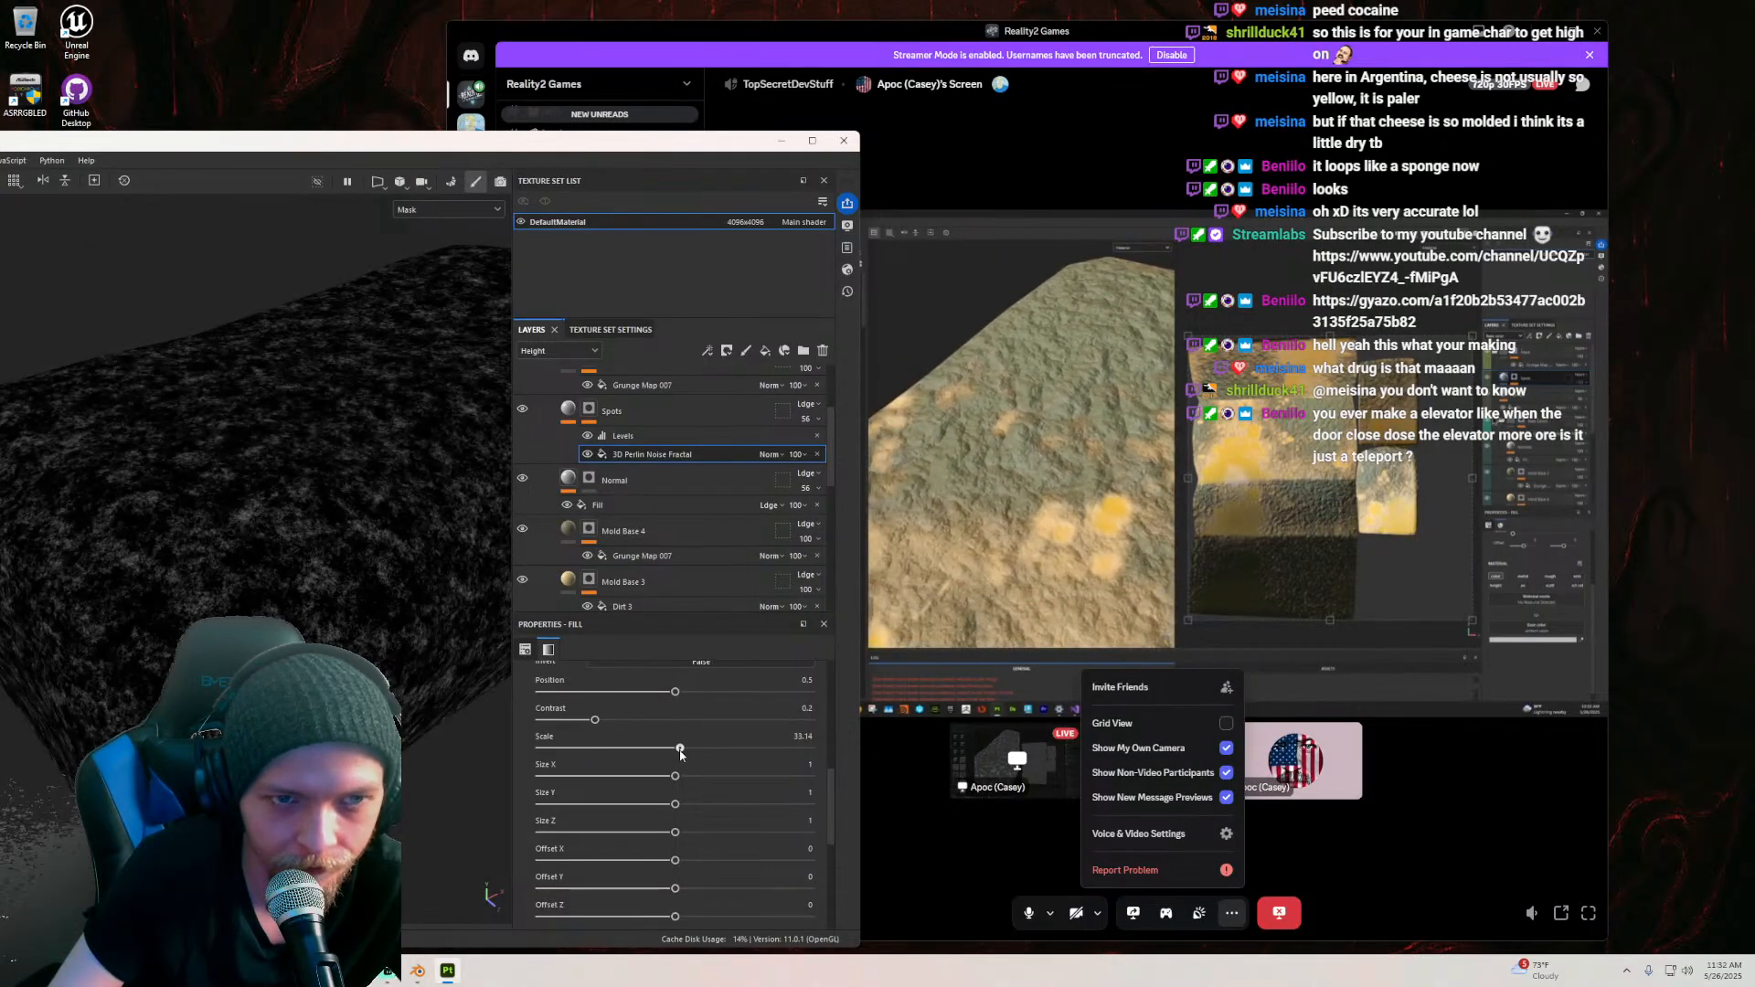
Step: Return the viewport to the full Material display and inspect the mold texture on the cheese block from several angles
left_click(448, 210)
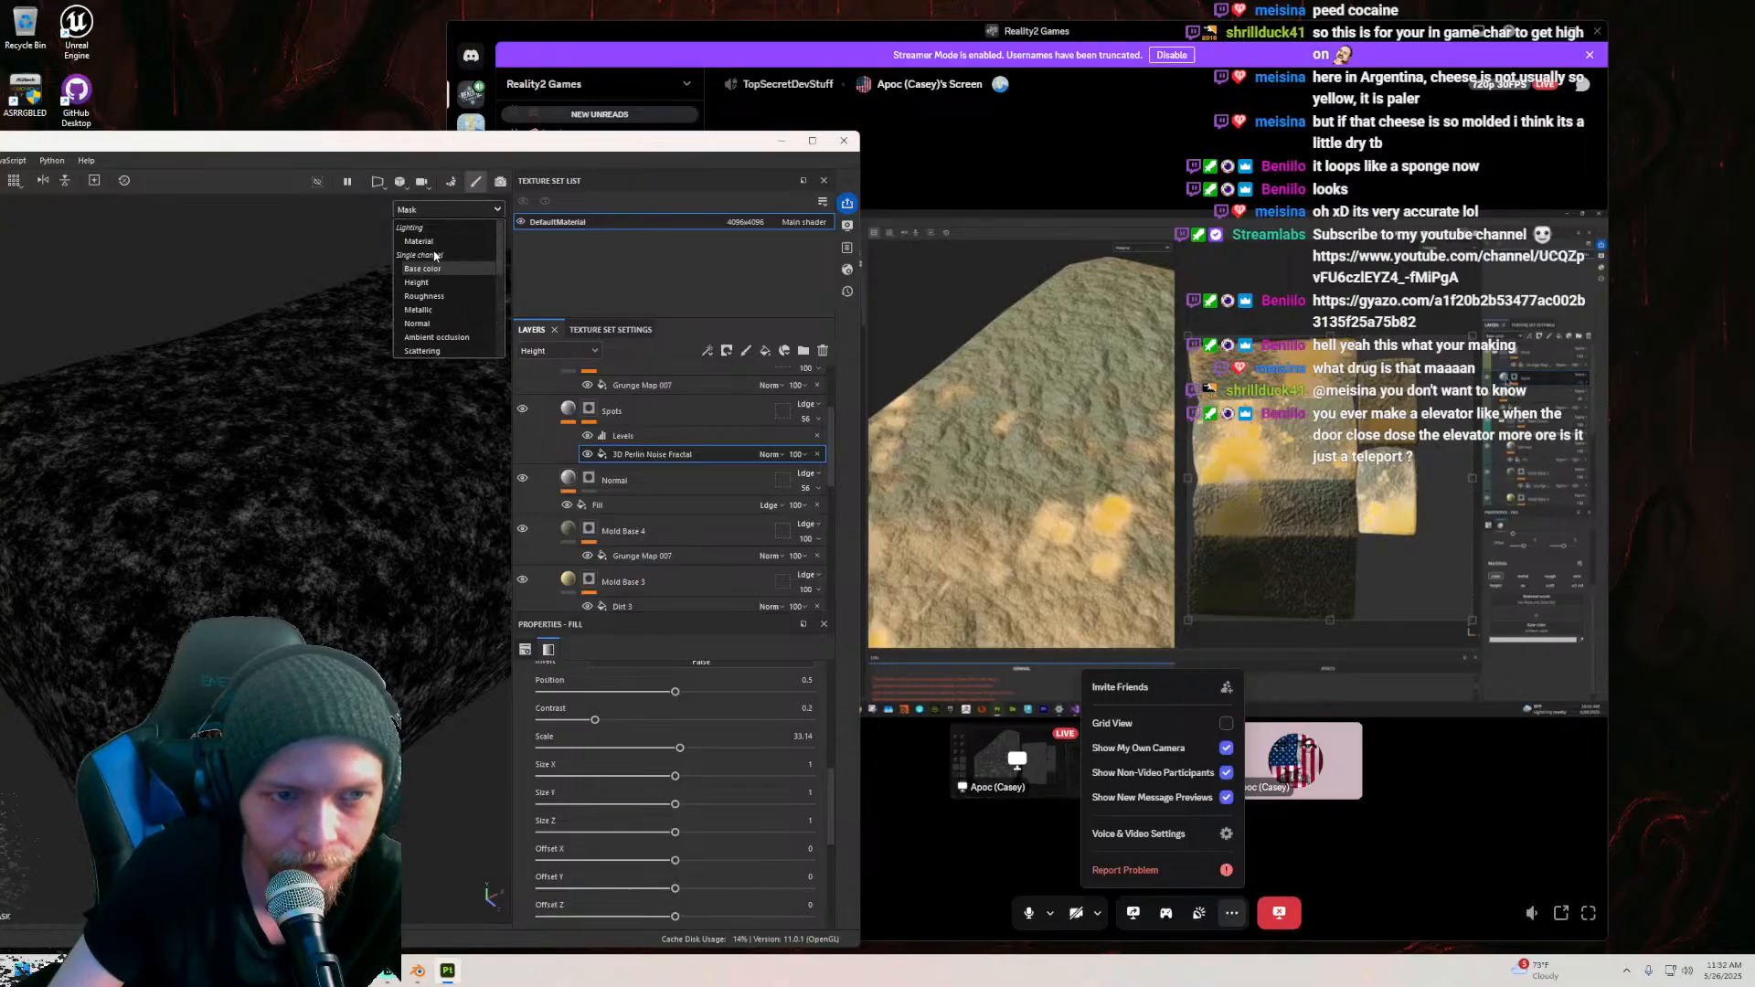
left_click(419, 241)
left_click_drag(356, 359, 356, 475, "alt")
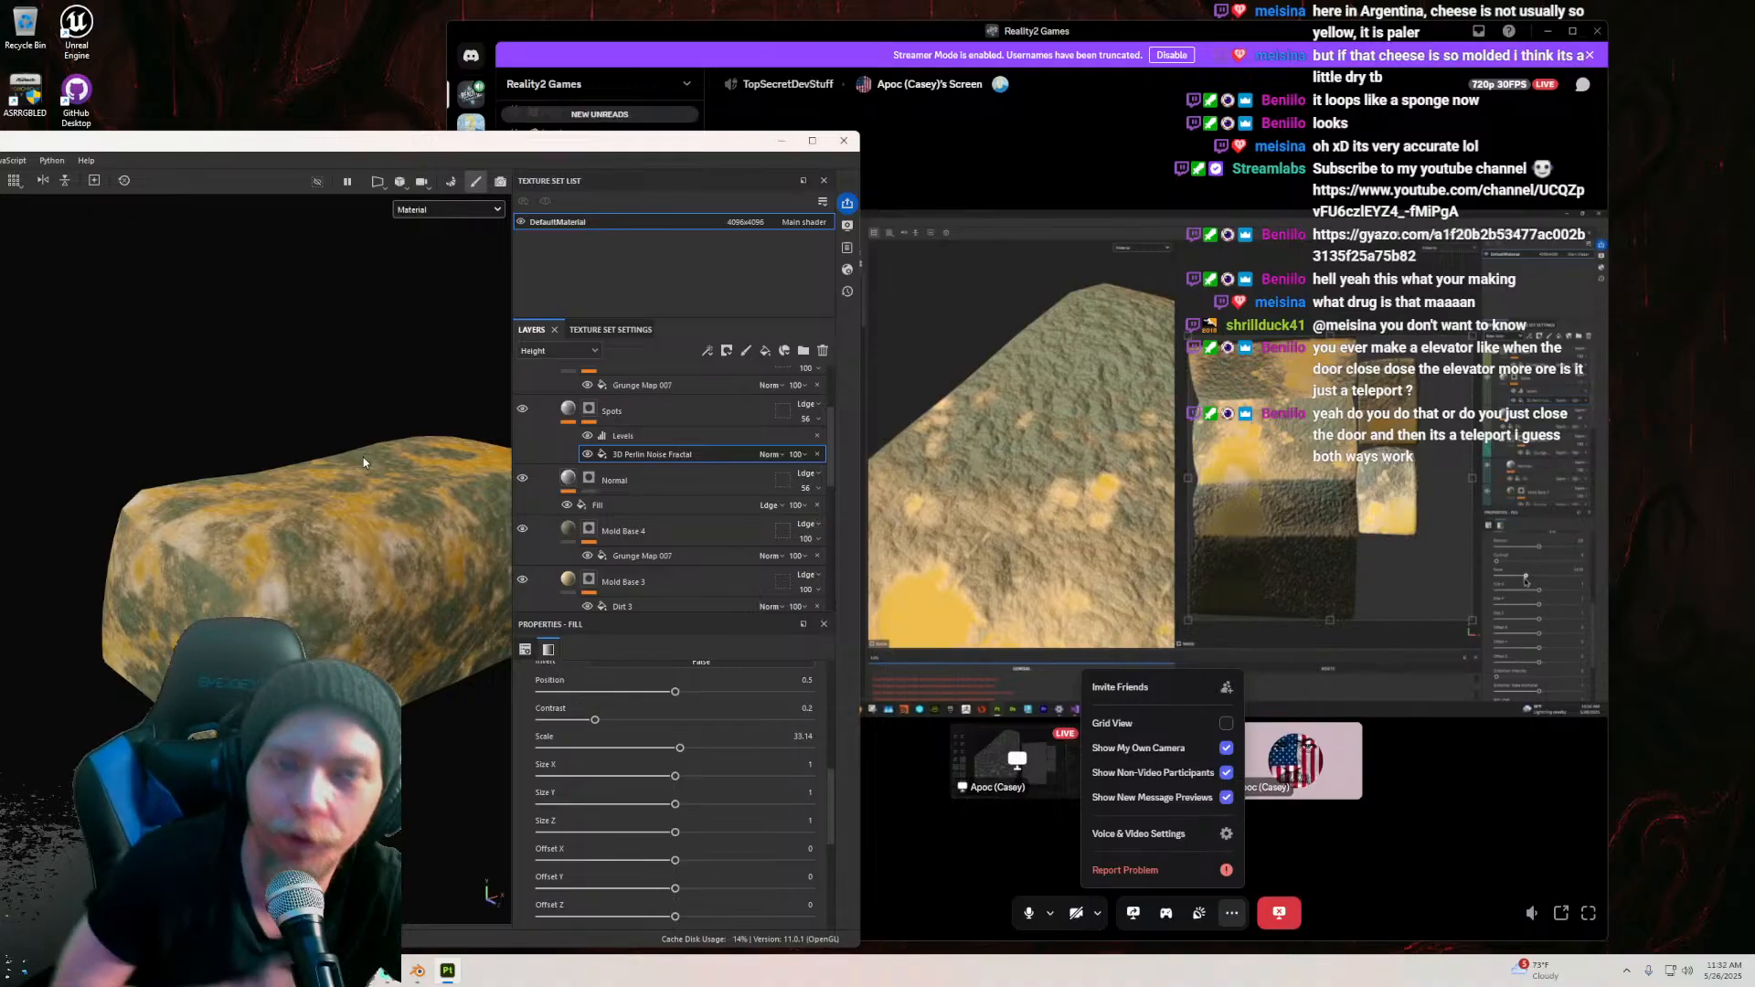
mouse_move(364, 457)
left_mouse_down("alt")
mouse_move(382, 479)
mouse_move(374, 539)
mouse_move(366, 521)
mouse_move(292, 550)
left_mouse_up("alt")
right_click_drag(293, 551, 406, 513, "alt")
mouse_move(406, 514)
left_mouse_down("alt")
mouse_move(366, 530)
mouse_move(274, 512)
mouse_move(337, 521)
mouse_move(441, 443)
mouse_move(442, 460)
left_mouse_up("alt")
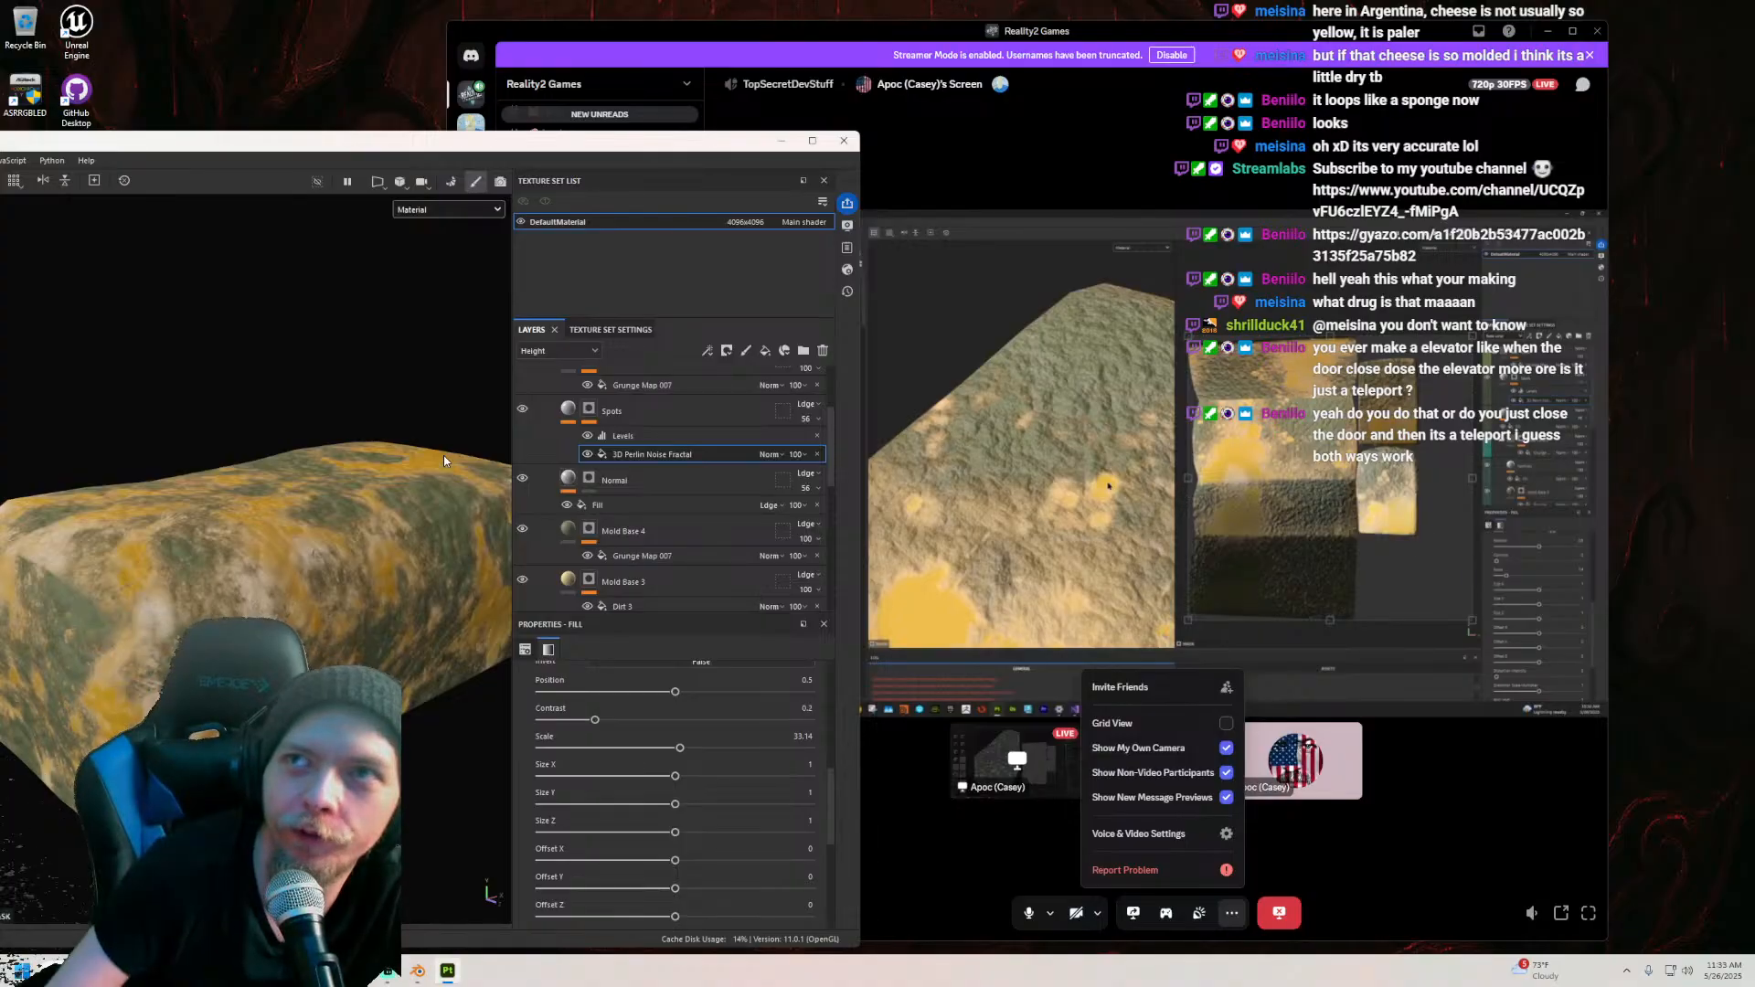
mouse_move(331, 584)
left_mouse_down("alt")
mouse_move(142, 614)
mouse_move(78, 588)
mouse_move(322, 576)
left_mouse_up("alt")
scroll(321, 576, "up", 4)
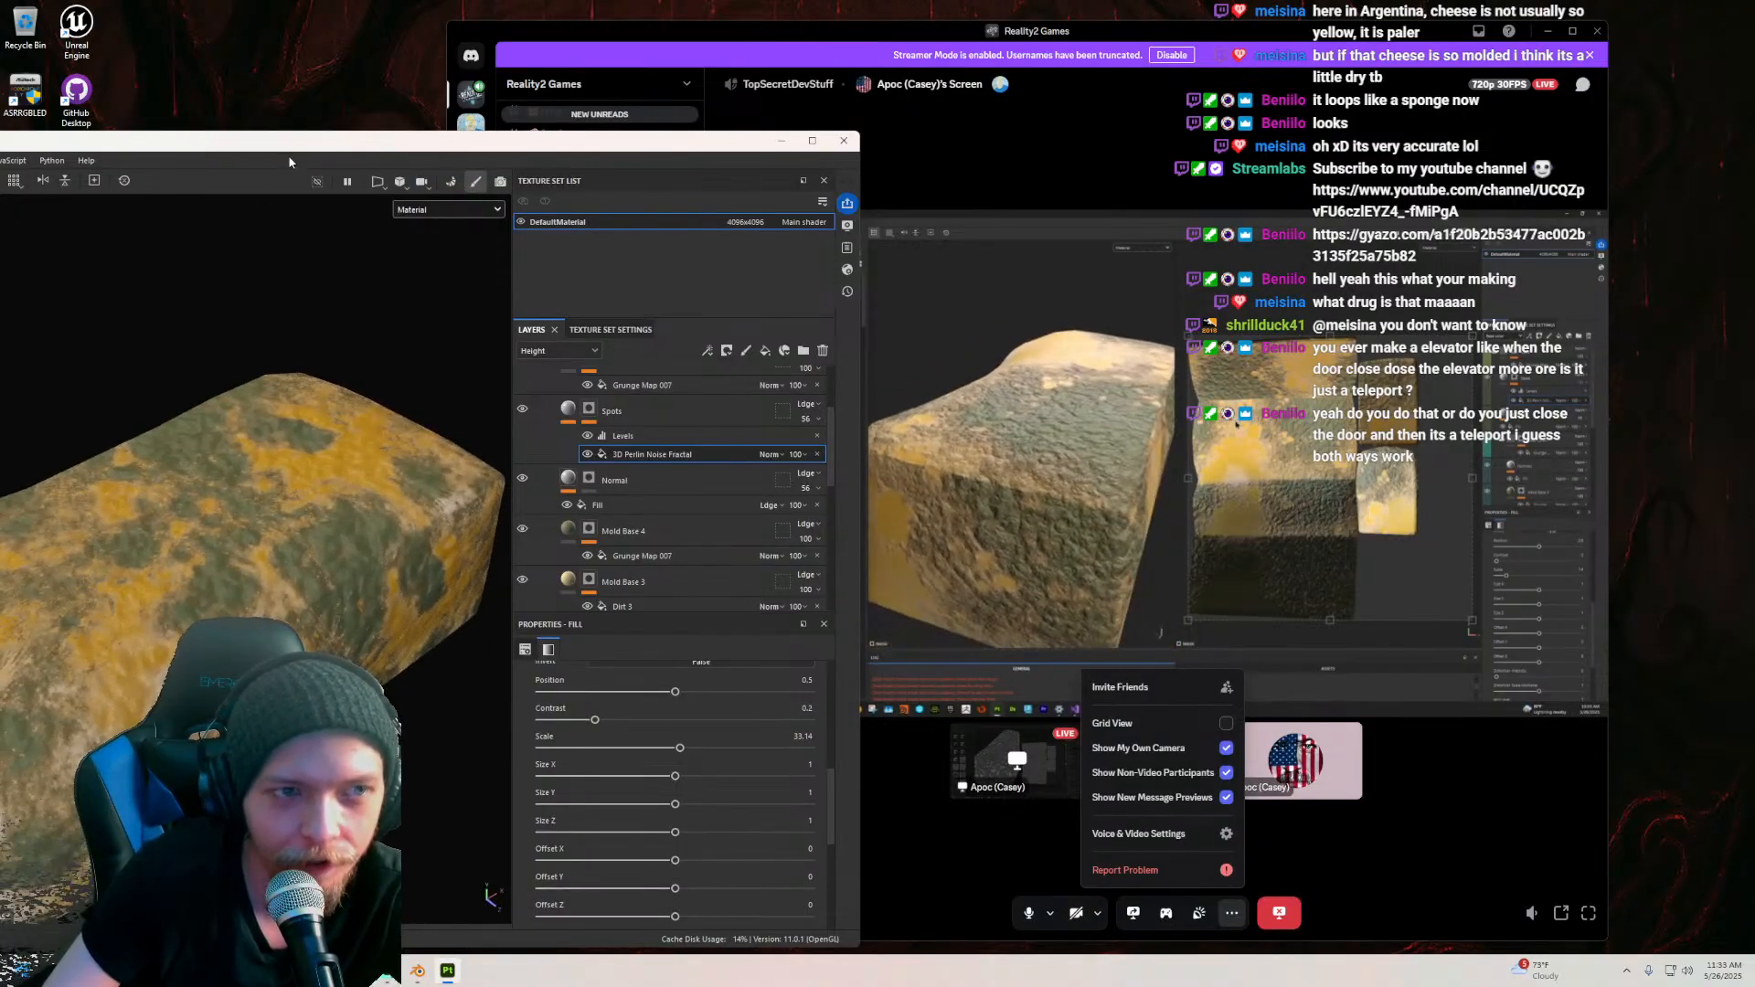
Step: Save the Cheese project
left_click_drag(289, 144, 682, 98)
left_click(213, 114)
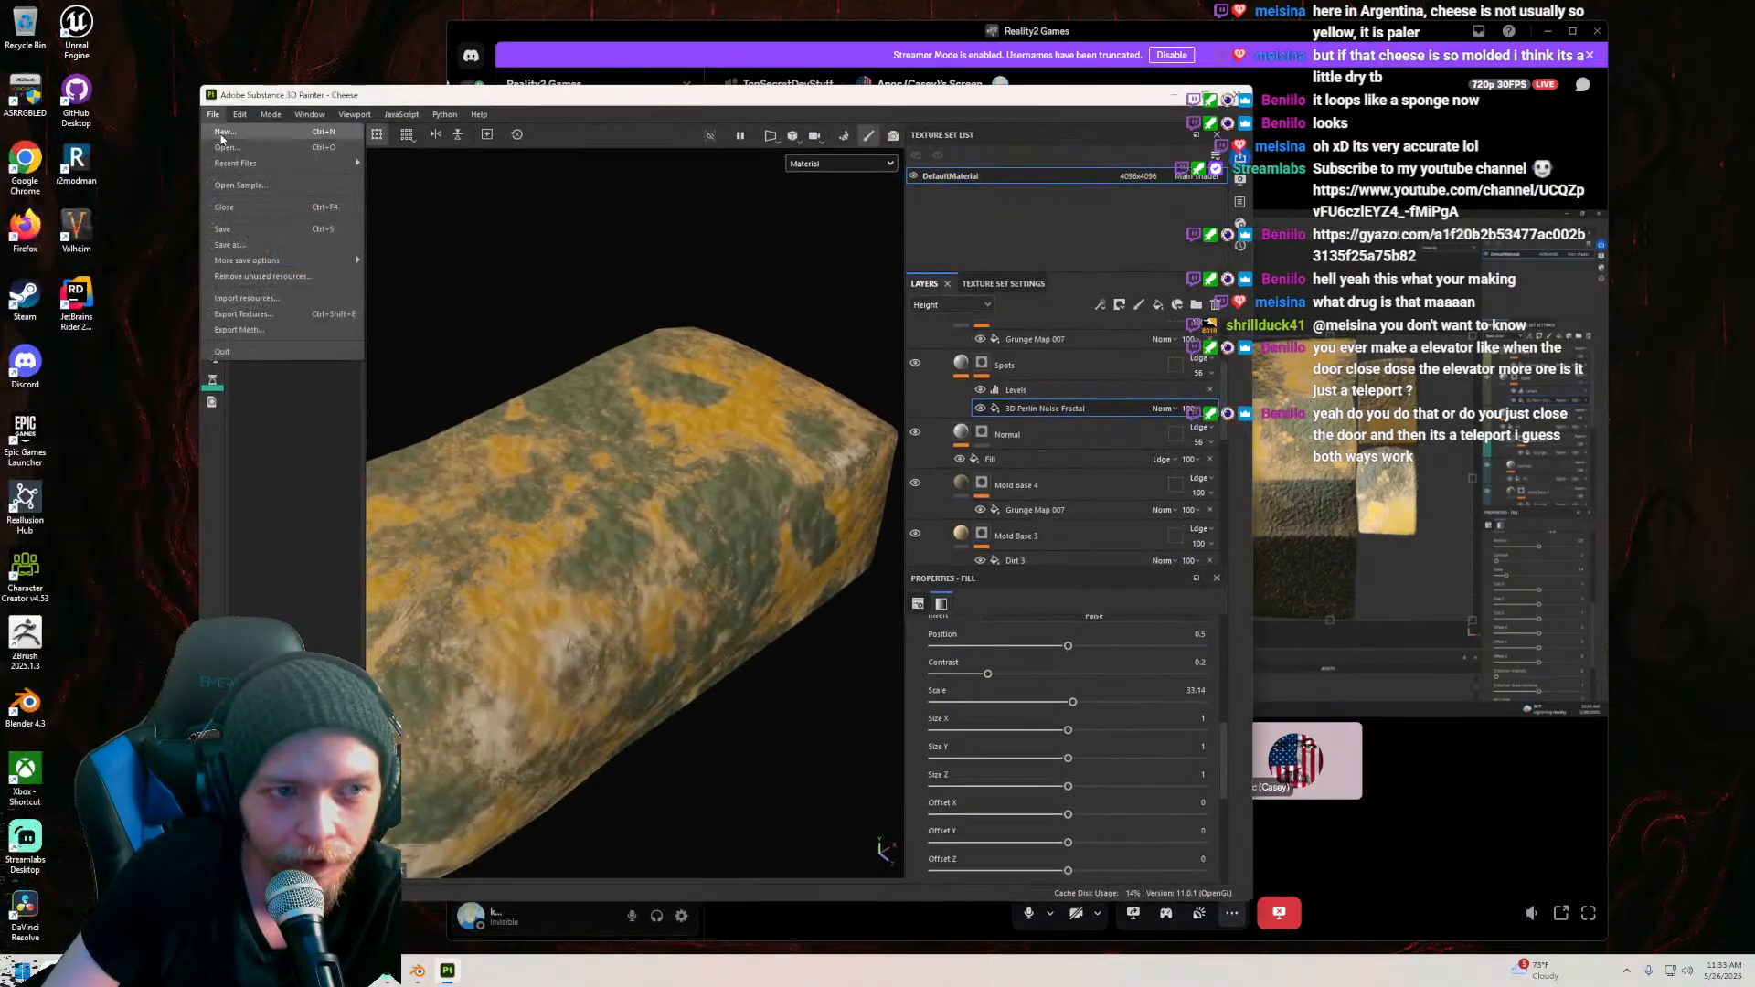
left_click(235, 229)
left_click_drag(740, 103, 267, 124)
Step: Remove the mask from the Normal layer
scroll(249, 518, "up", 8)
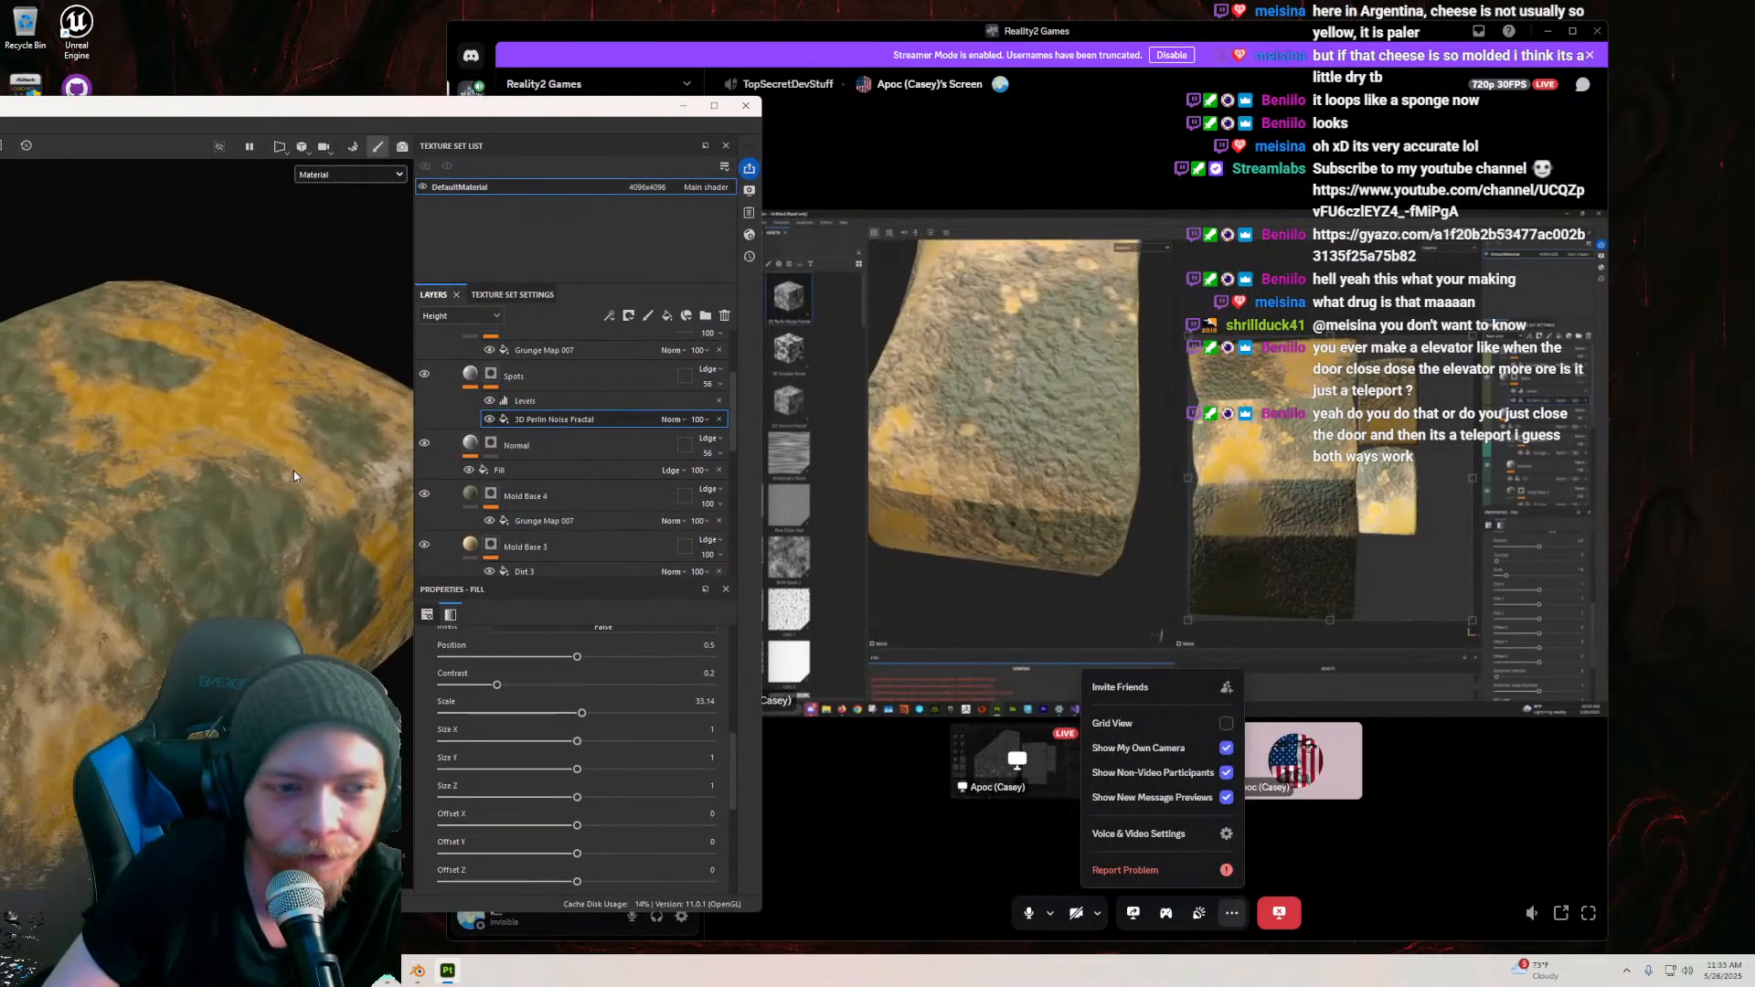
scroll(295, 537, "down", 3)
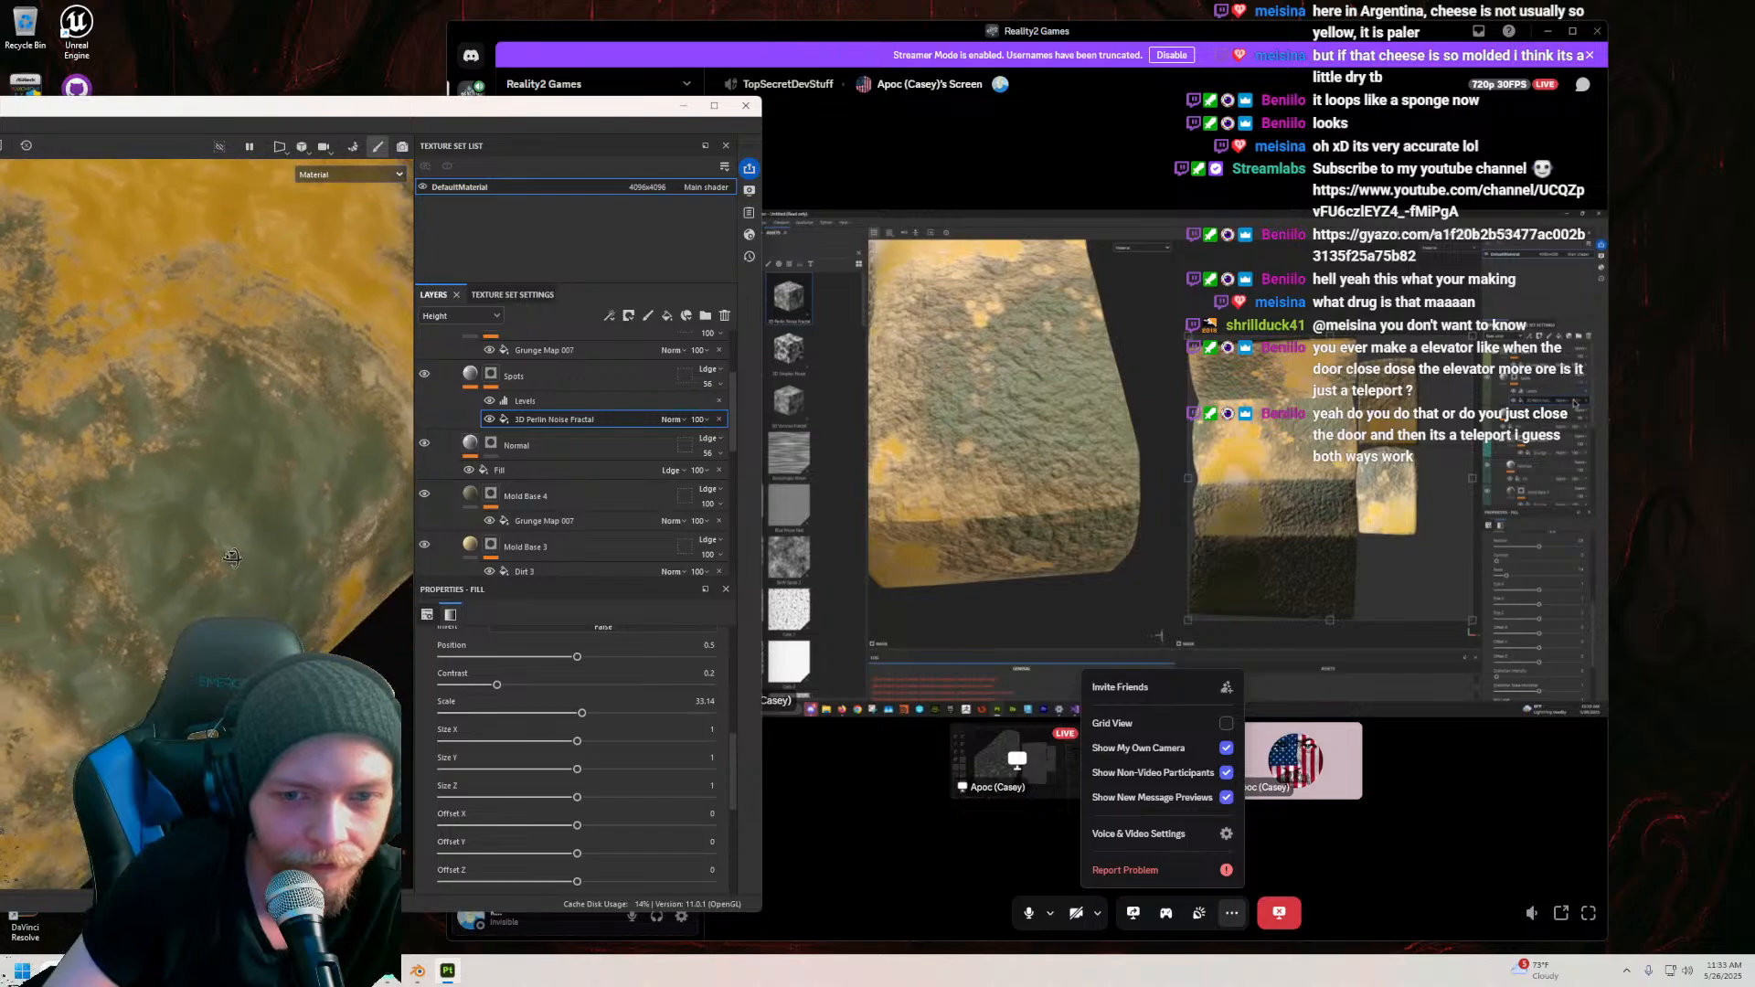
left_click(468, 444)
left_click(488, 445)
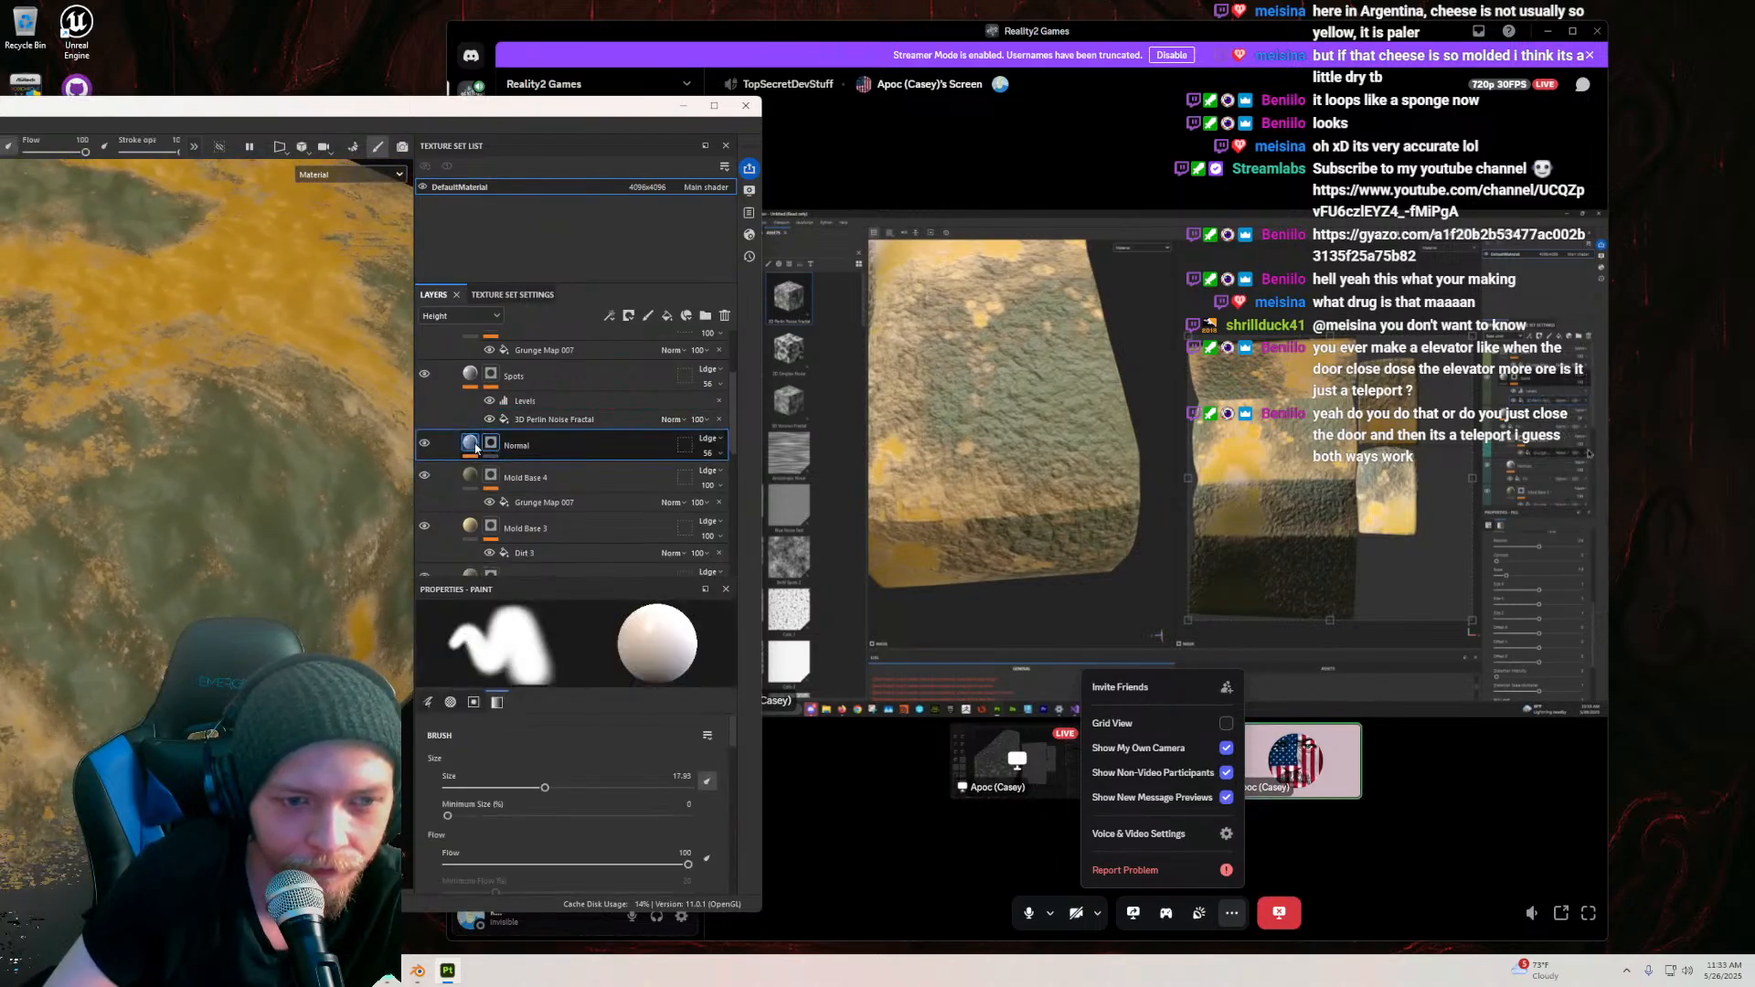
right_click(489, 446)
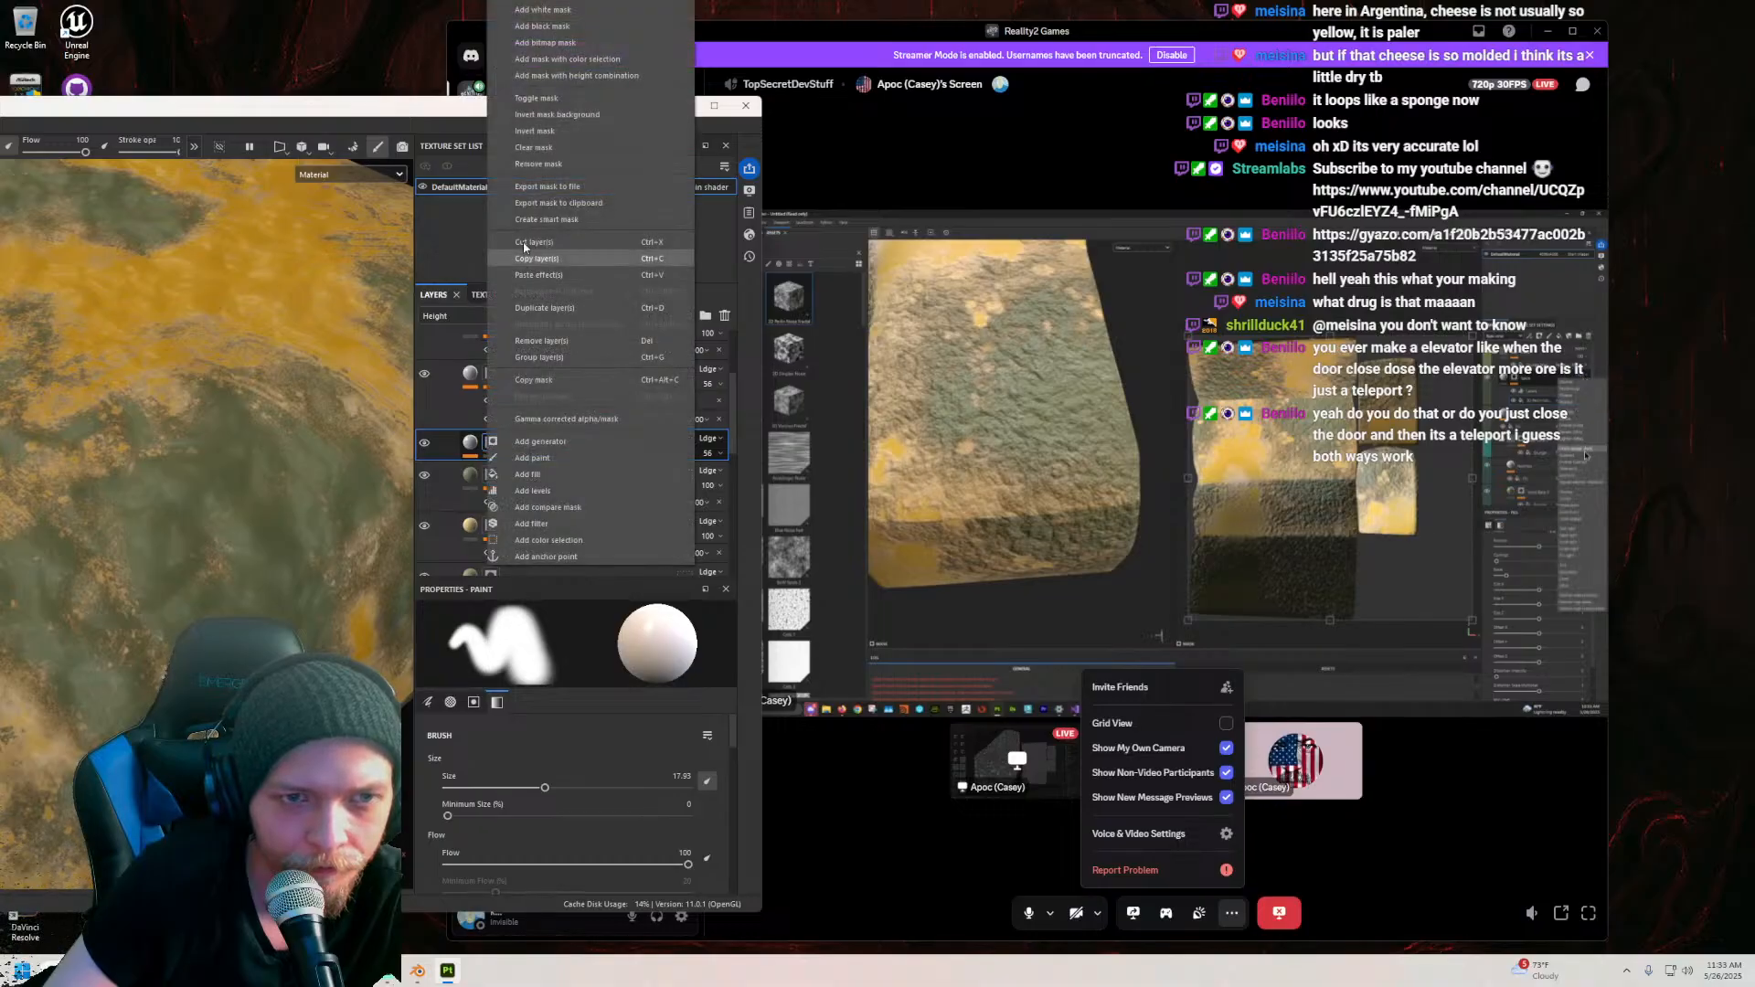
left_click(538, 163)
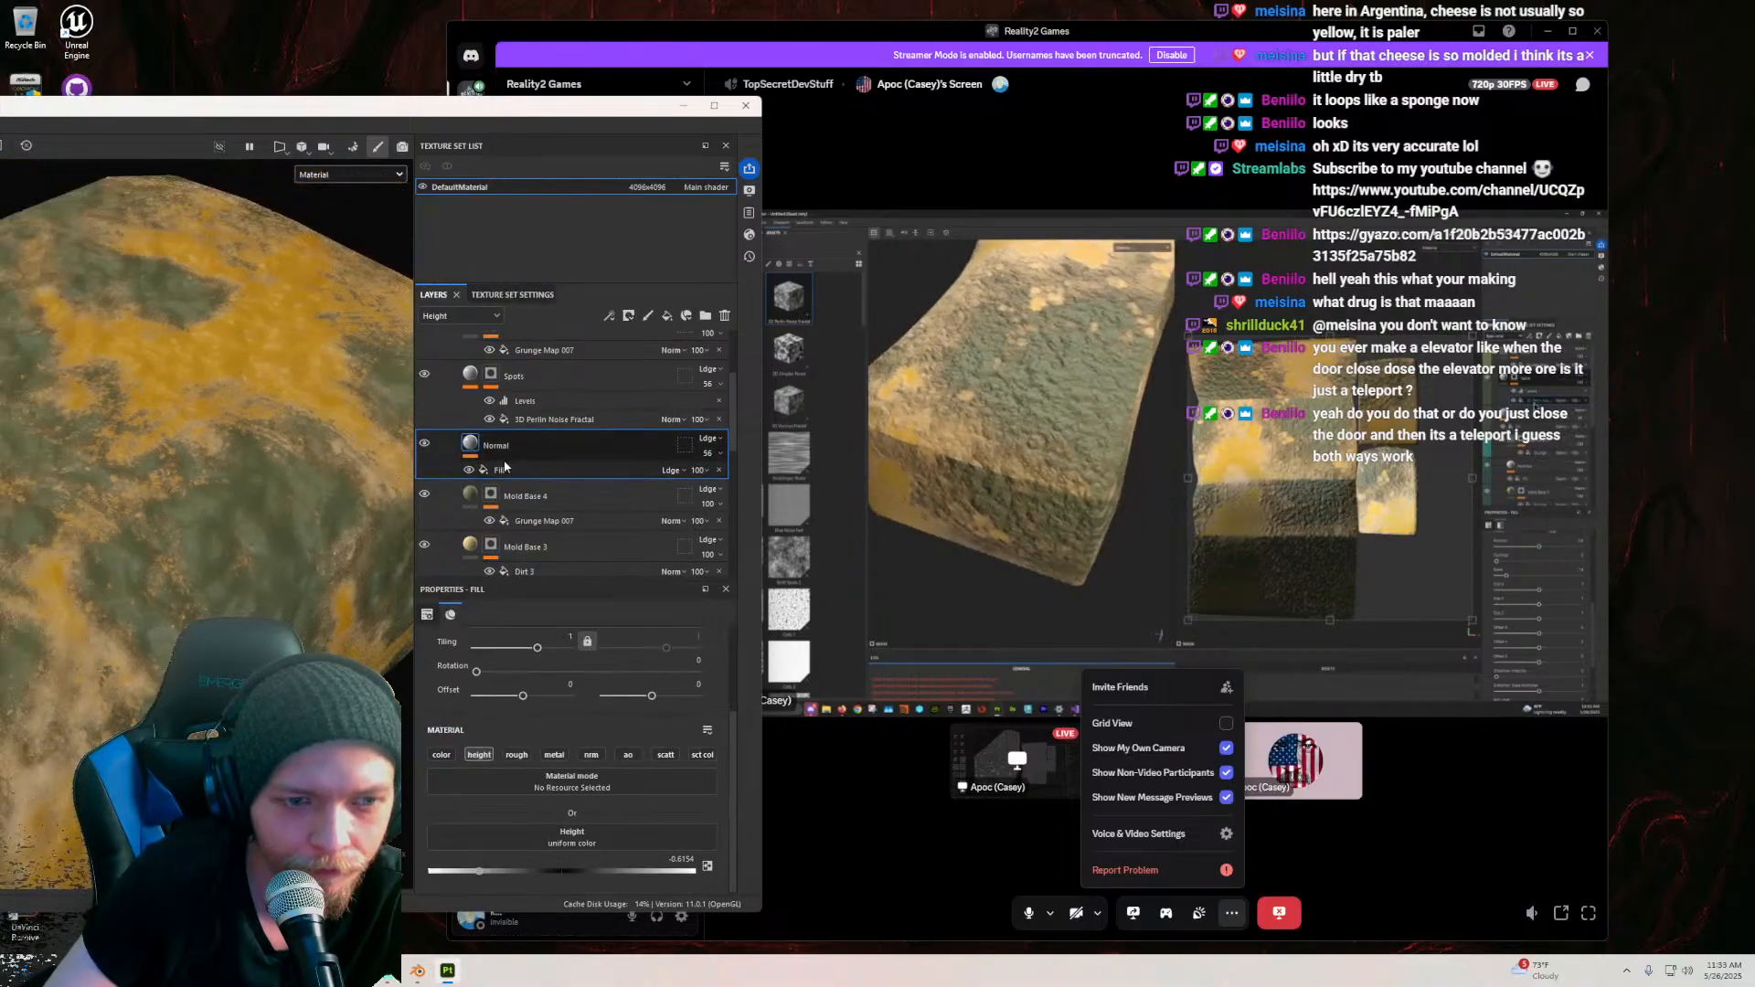
Step: Set the Normal layer's uniform height to -0.3744 and check the relief on the cheese
left_click(499, 470)
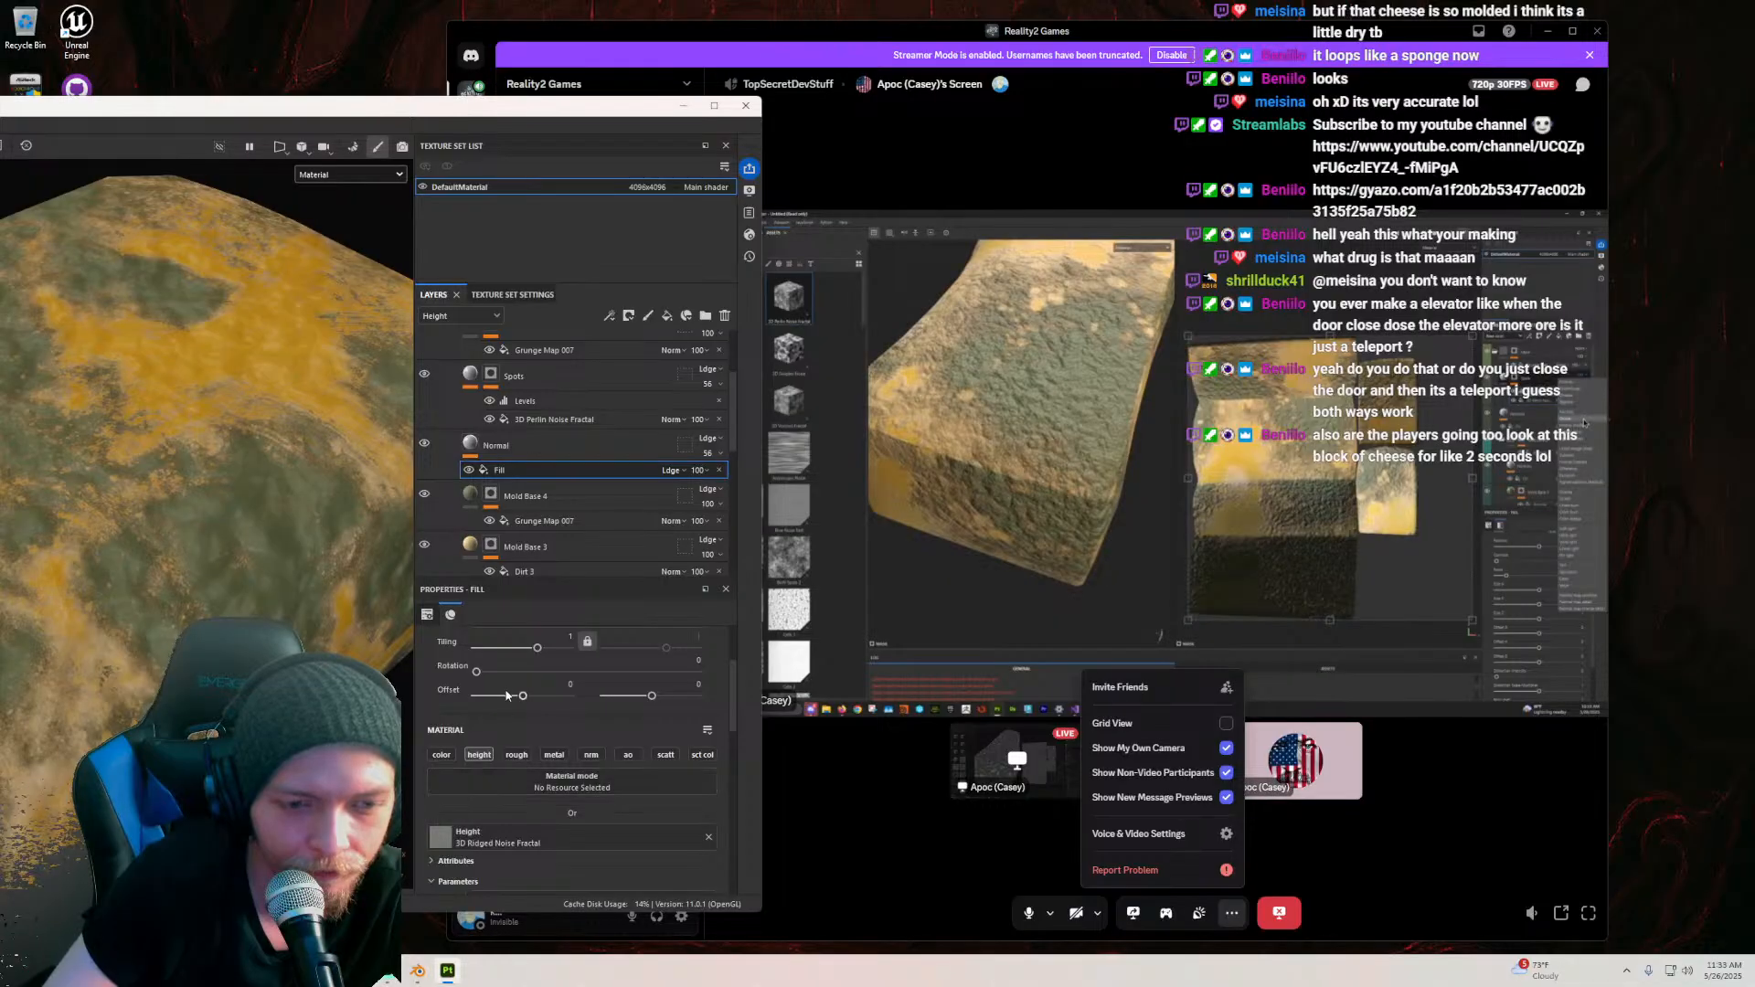
left_click(493, 445)
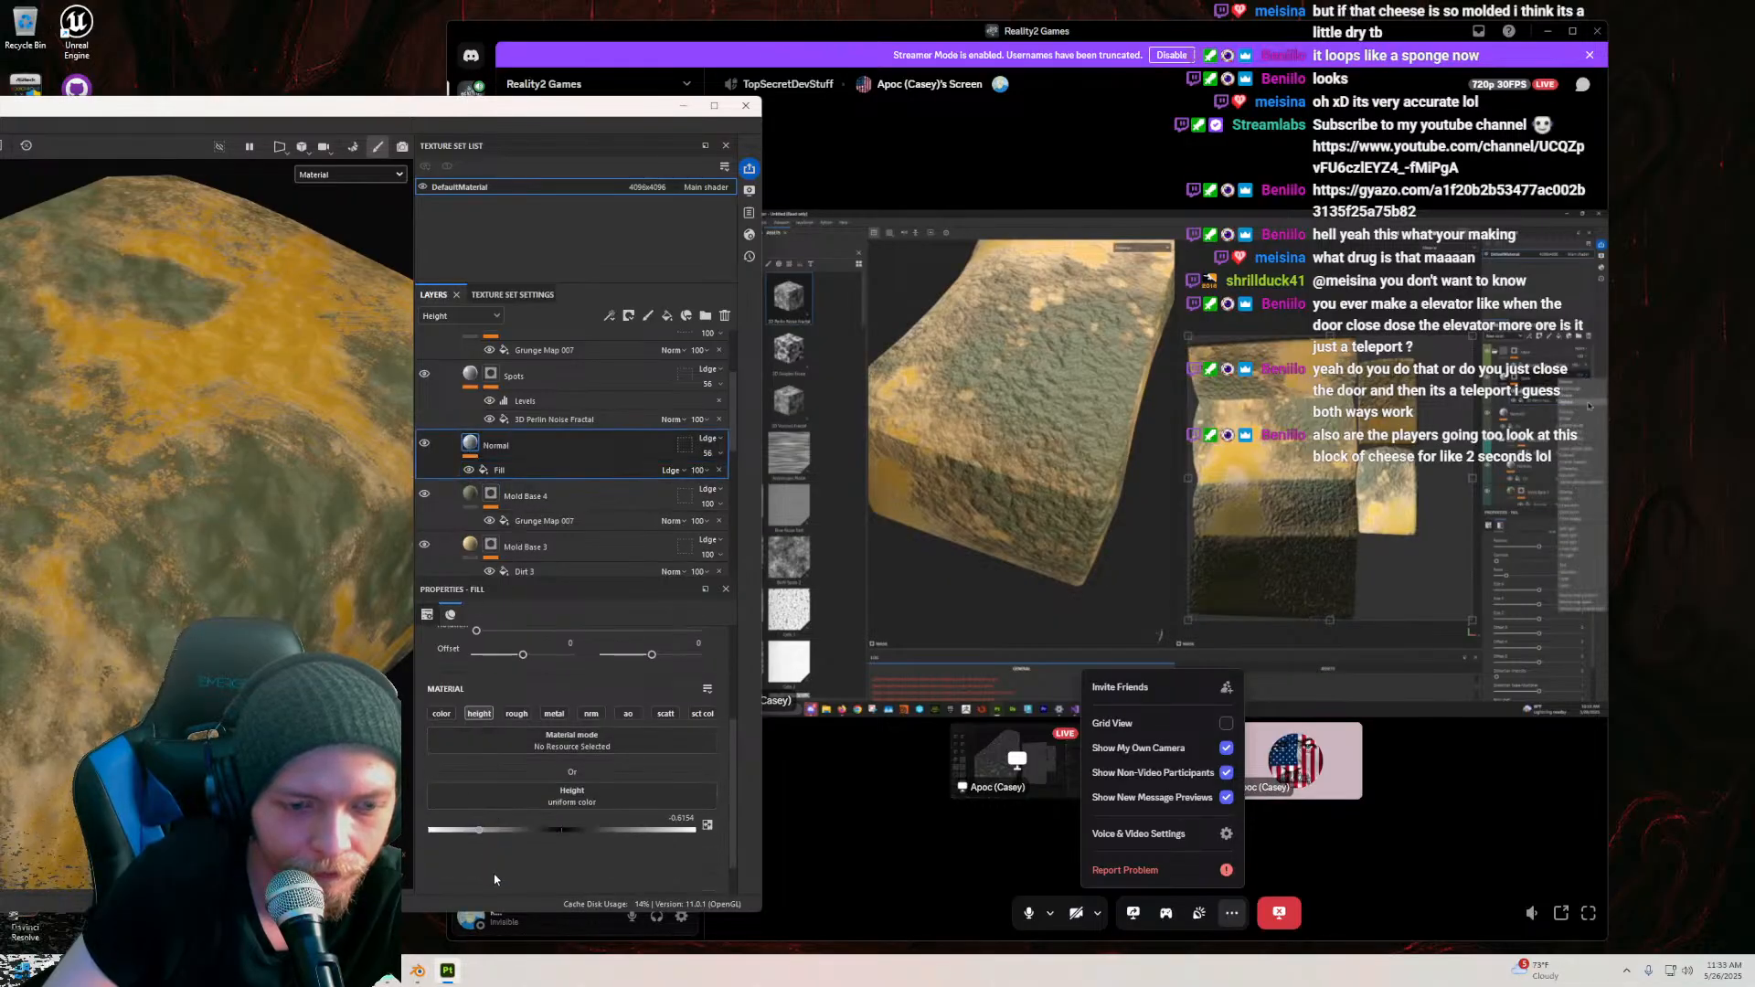
left_click_drag(475, 840, 512, 840)
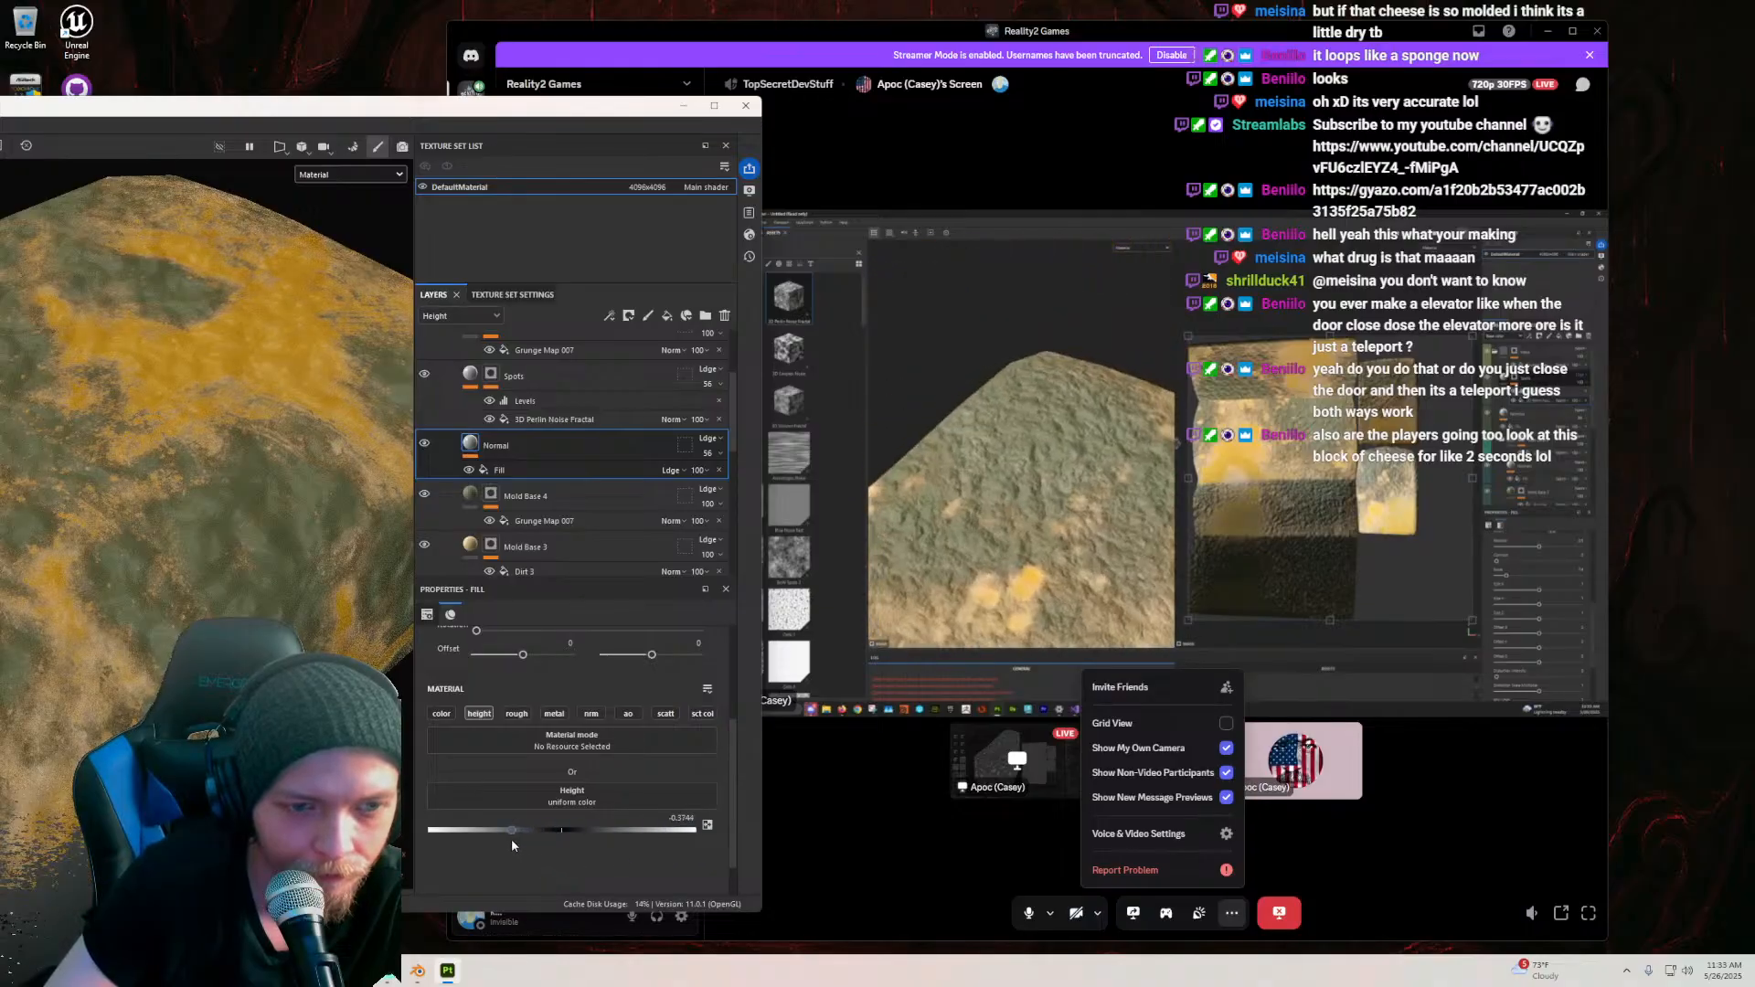
scroll(572, 539, "down", 3)
scroll(302, 508, "down", 3)
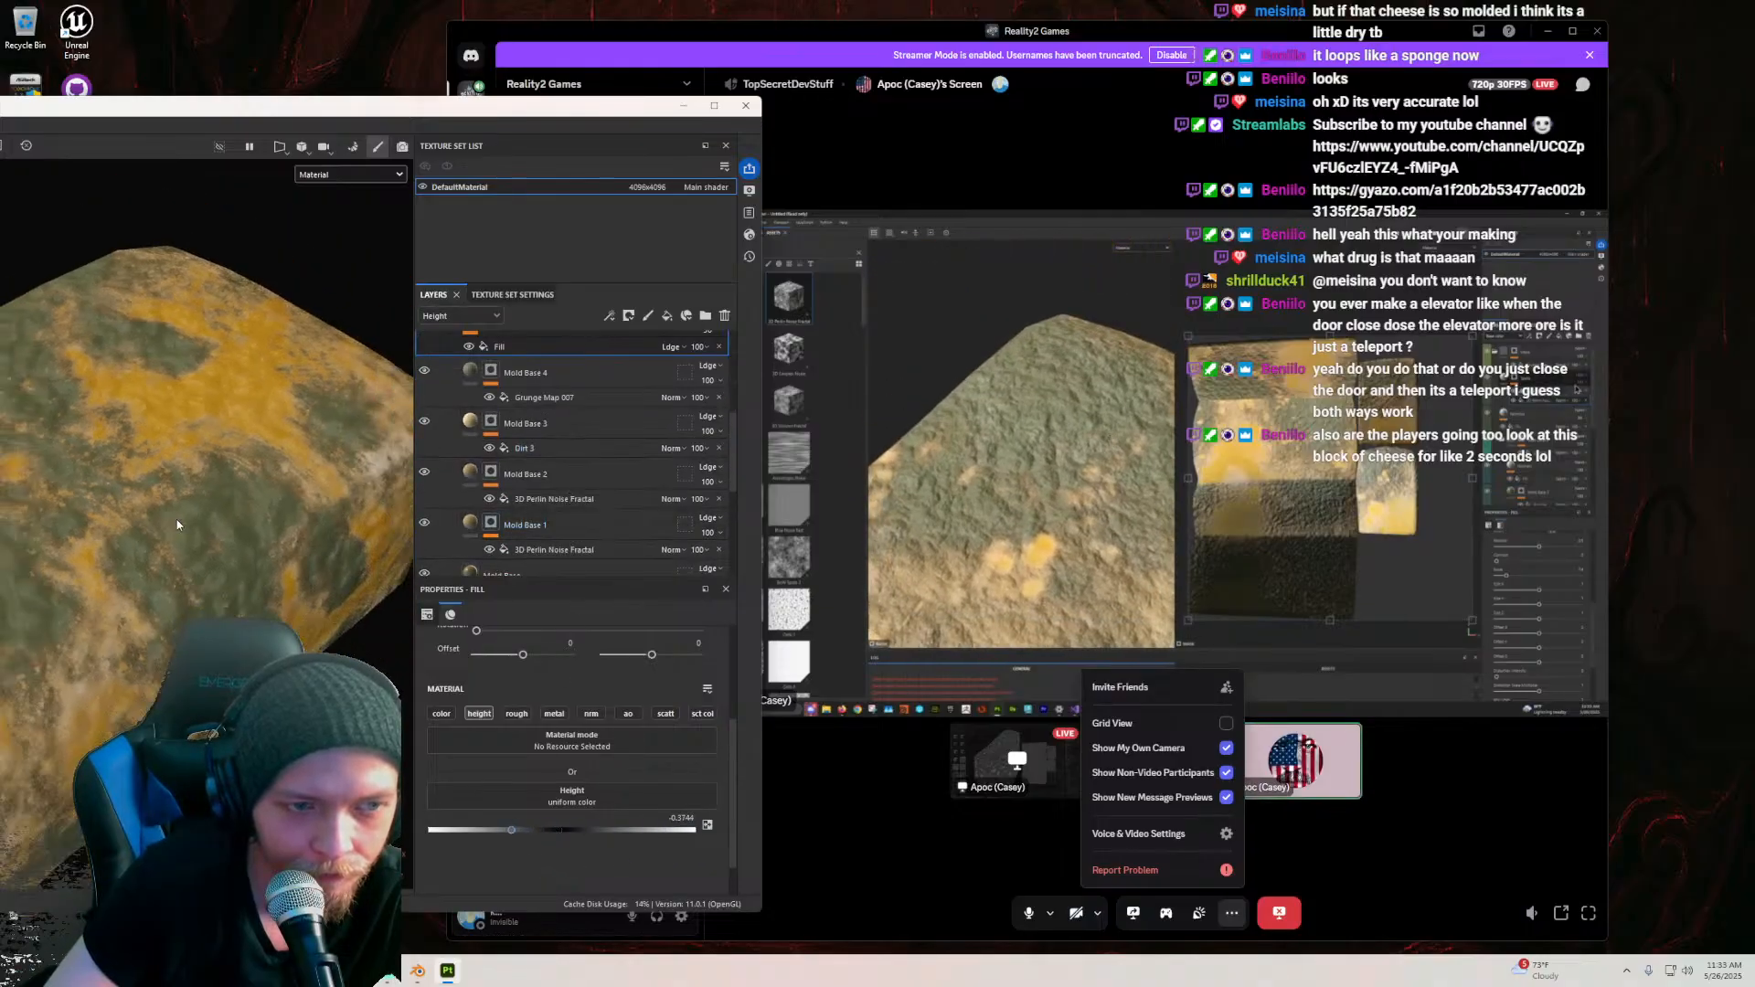
left_click_drag(220, 503, 286, 513, "alt")
middle_click_drag(285, 514, 285, 503, "alt")
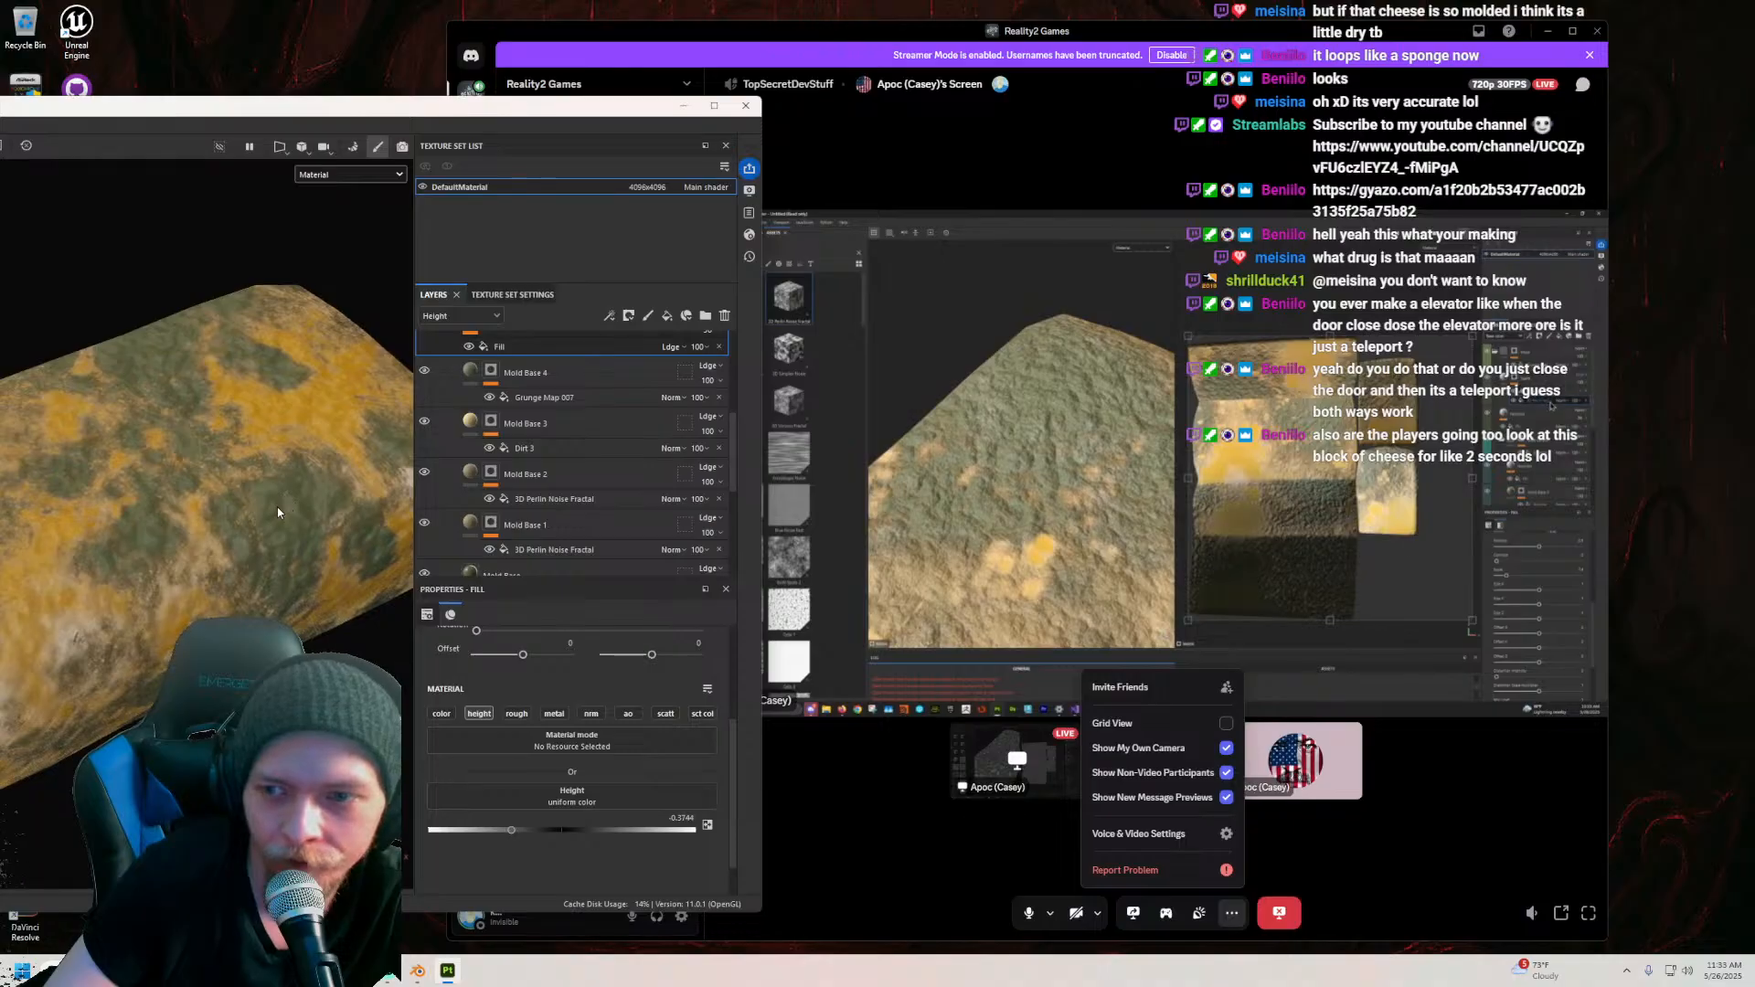
Step: Change the Spots layer's height blending mode to Normal
scroll(475, 387, "up", 3)
left_click(475, 388)
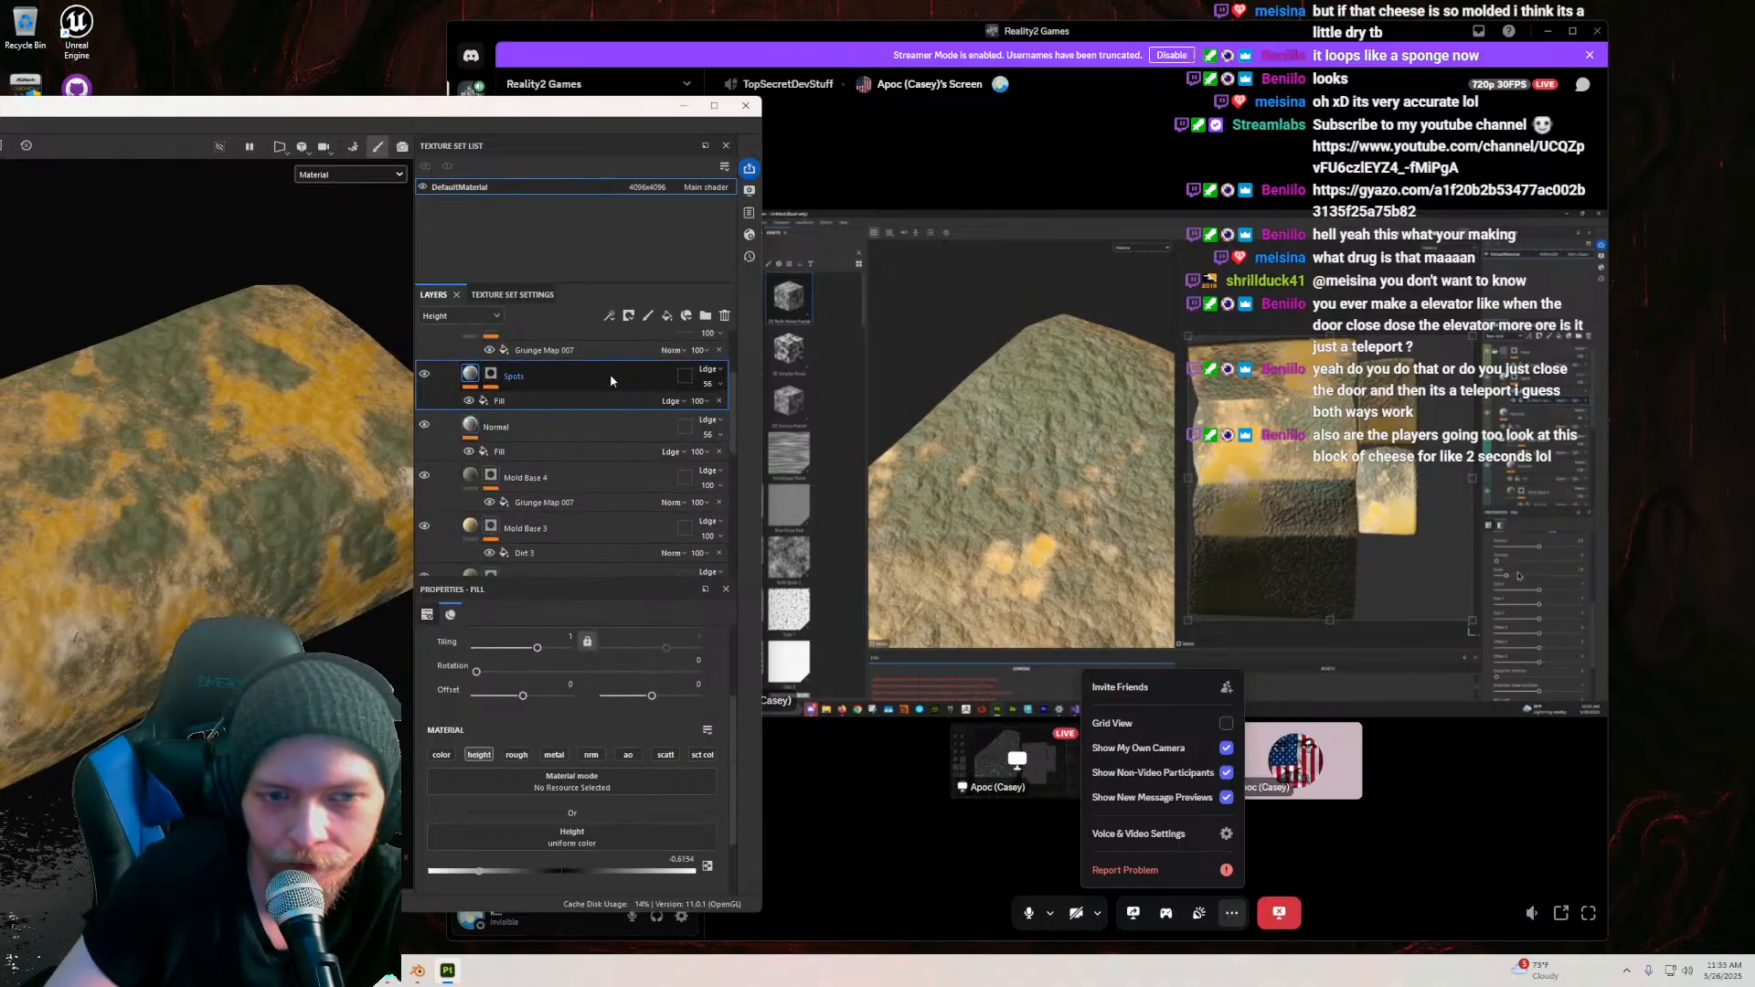
left_click(710, 370)
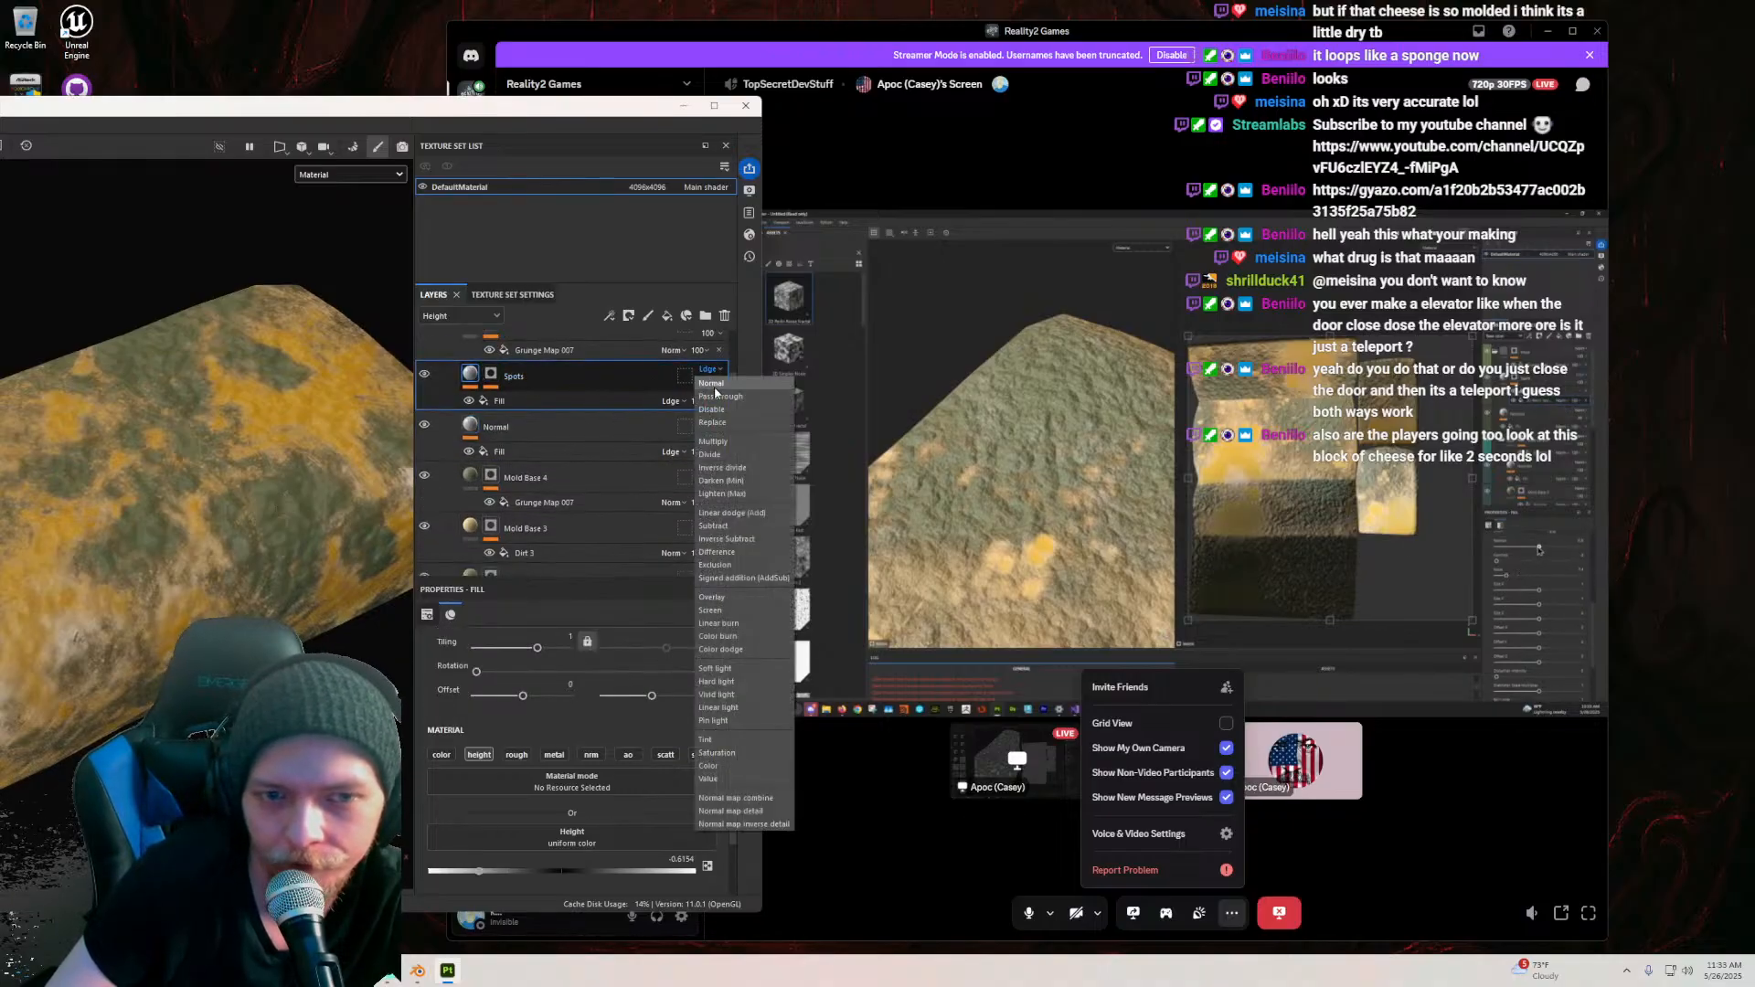
left_click(711, 383)
Step: Try Normal and Linear light blending on the Normal layer's height, and restore Linear dodge (Add)
scroll(261, 477, "up", 5)
left_click(548, 428)
left_click(709, 420)
left_click(711, 436)
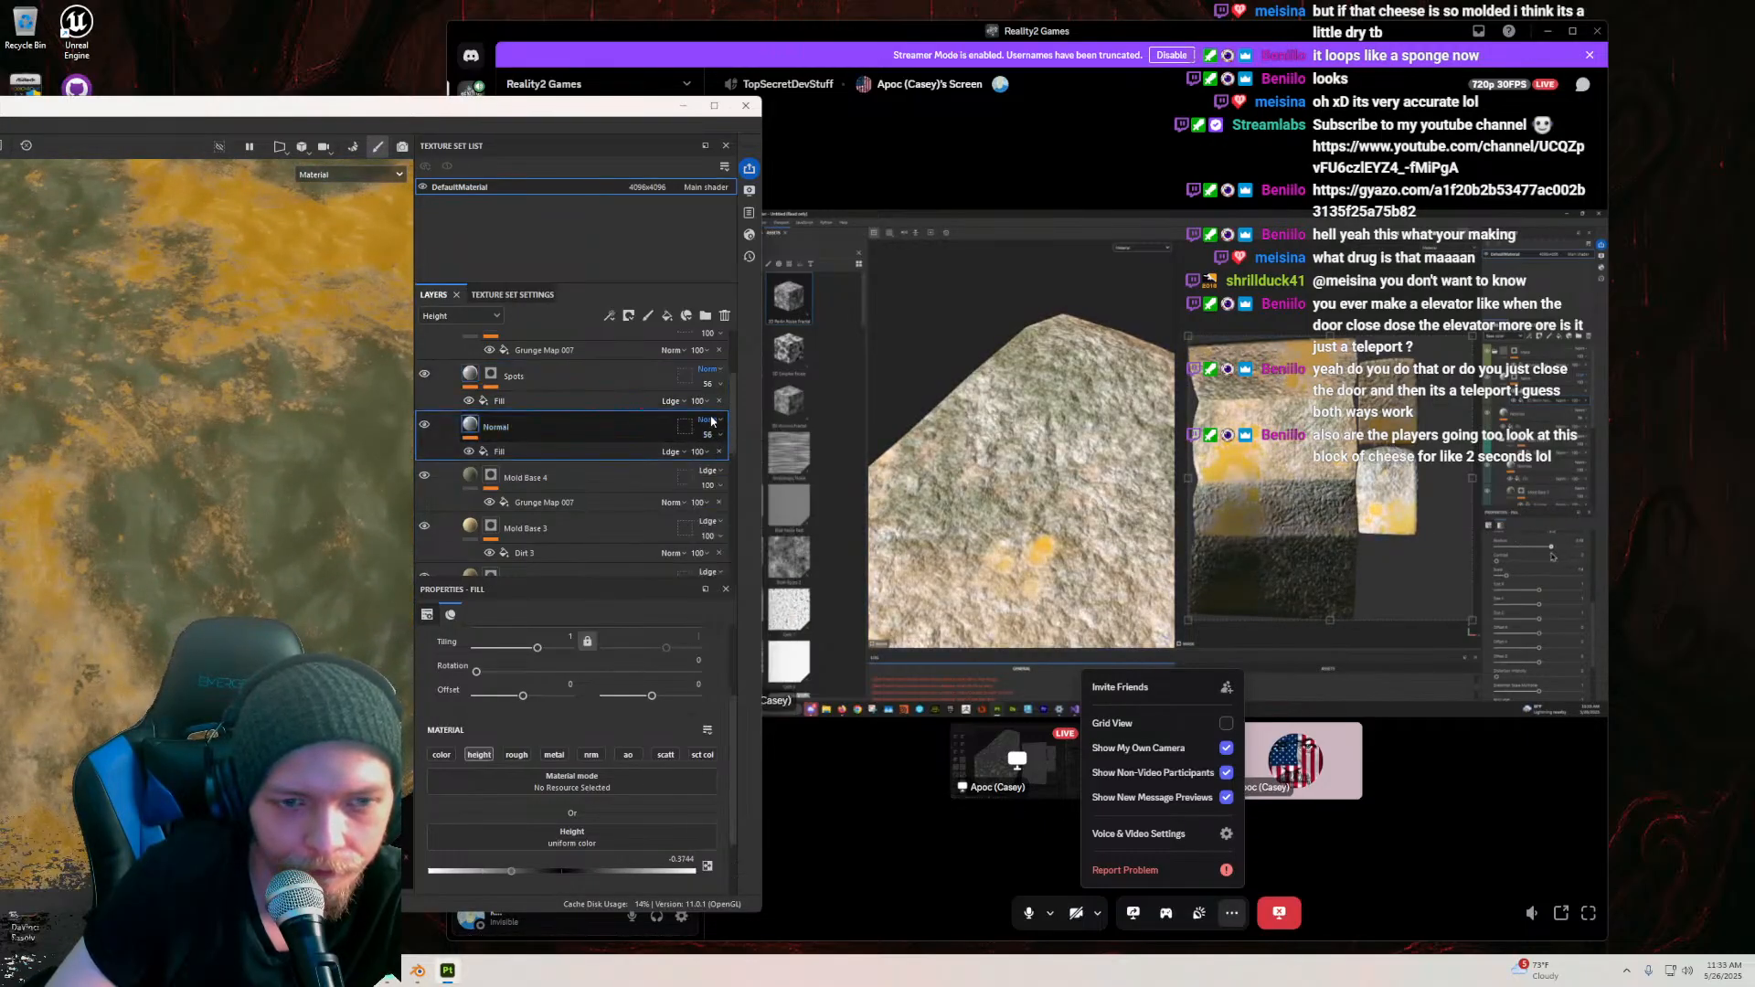
left_click(711, 421)
left_click(710, 758)
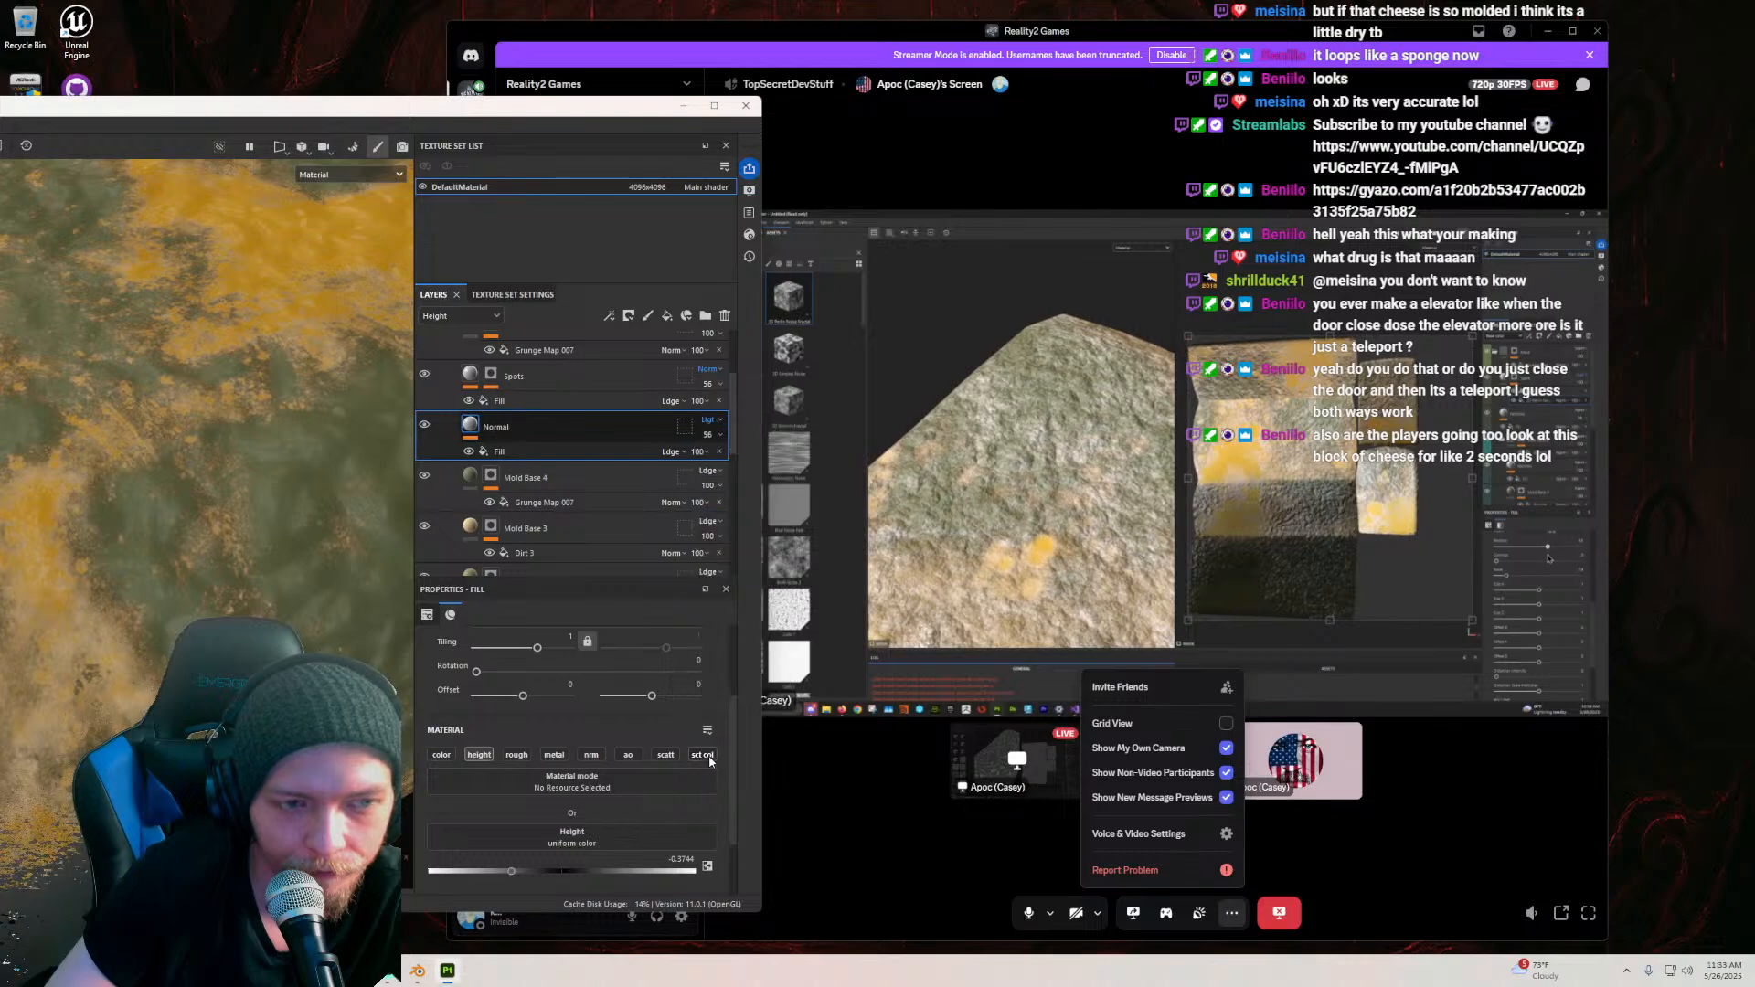
left_click(716, 419)
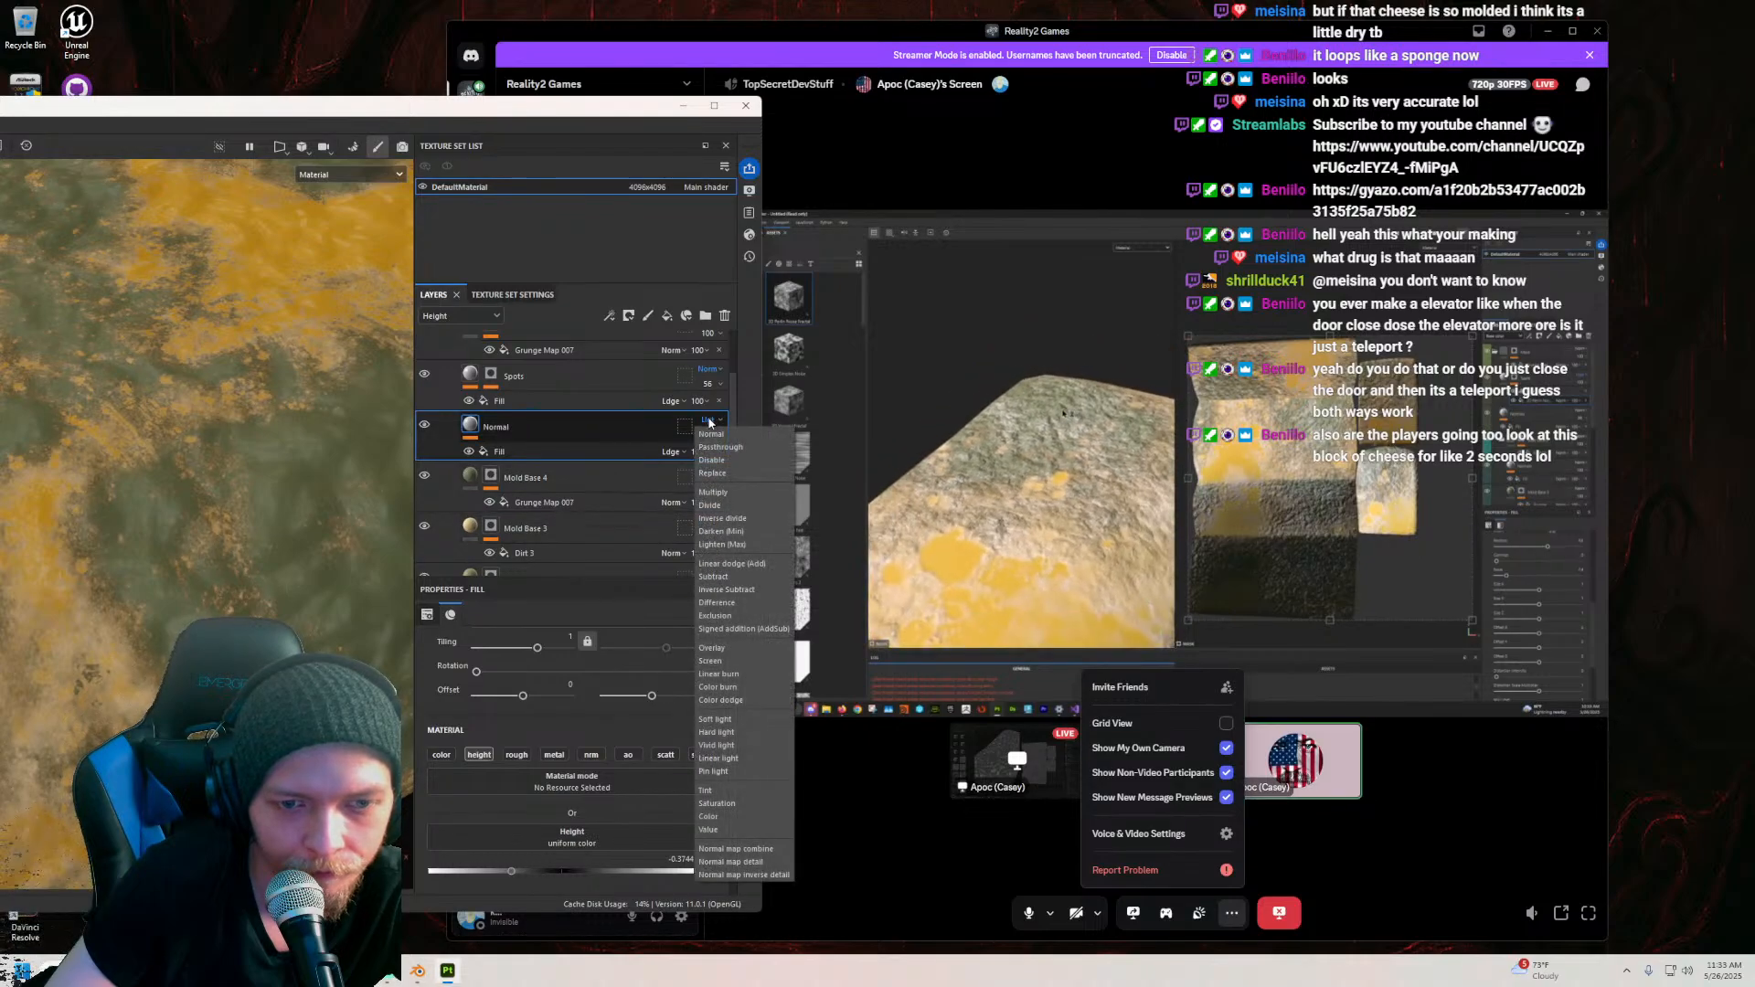
left_click(740, 571)
Step: Set the Spots layer's height blending to Difference and raise its opacity to 100
left_click(710, 369)
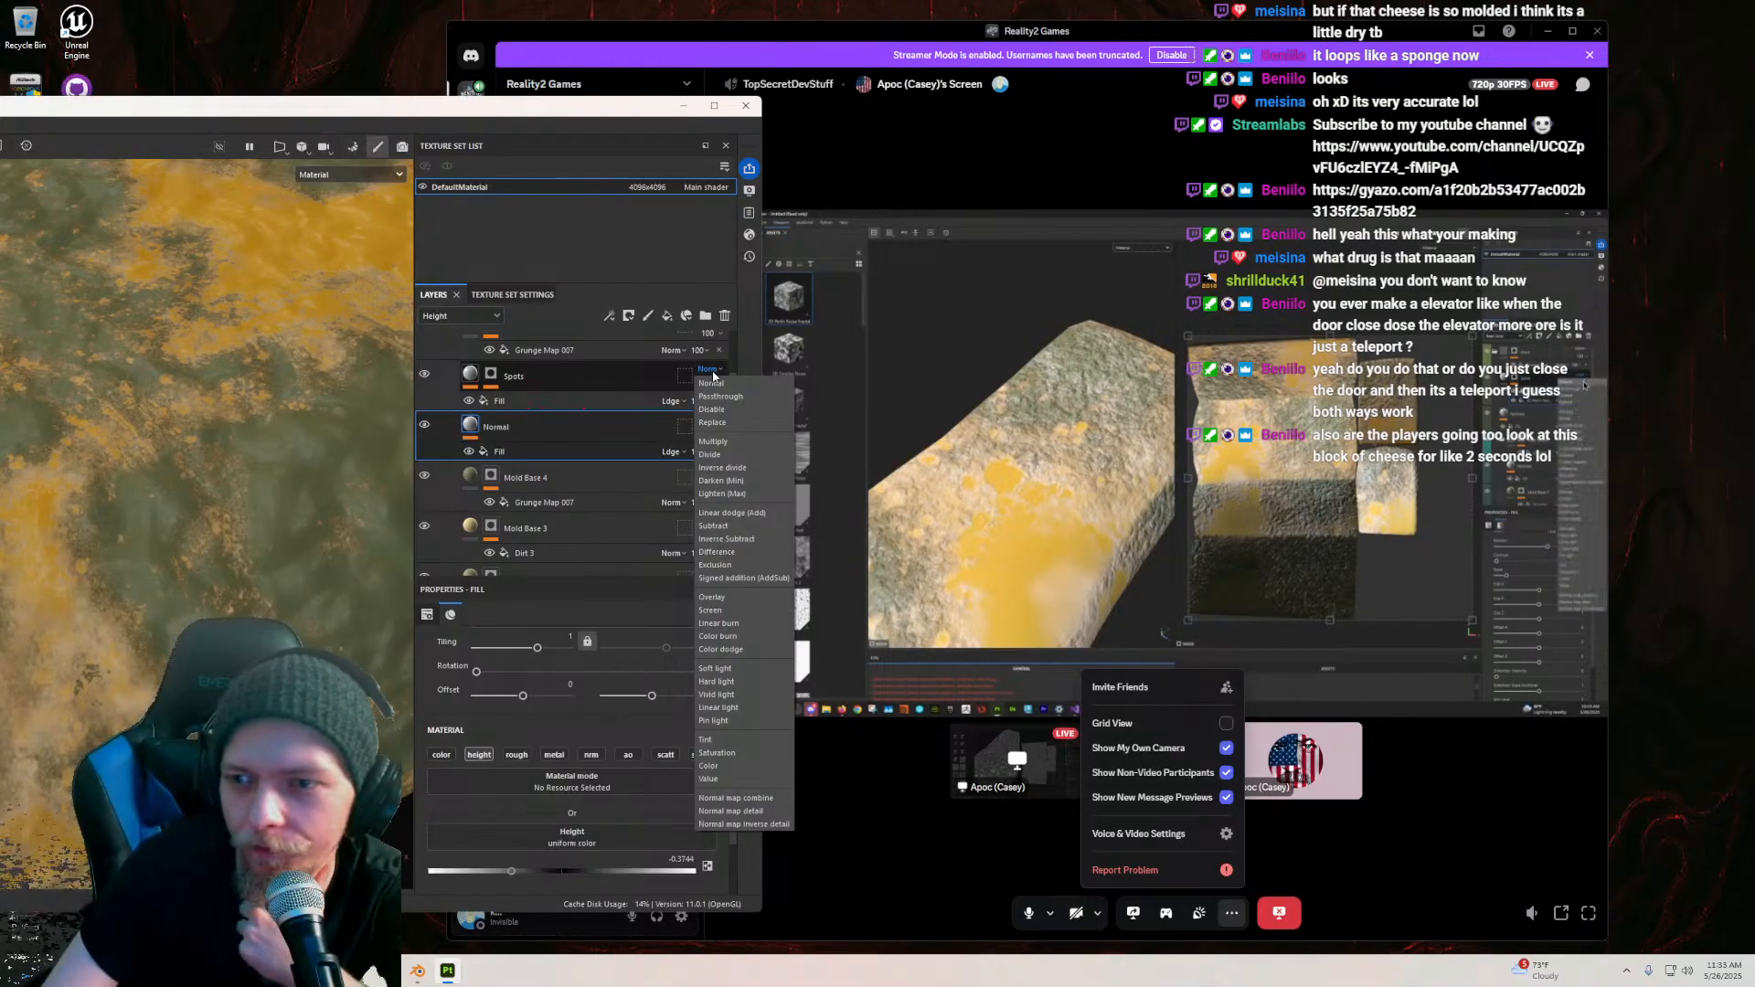
left_click(714, 375)
left_click(714, 373)
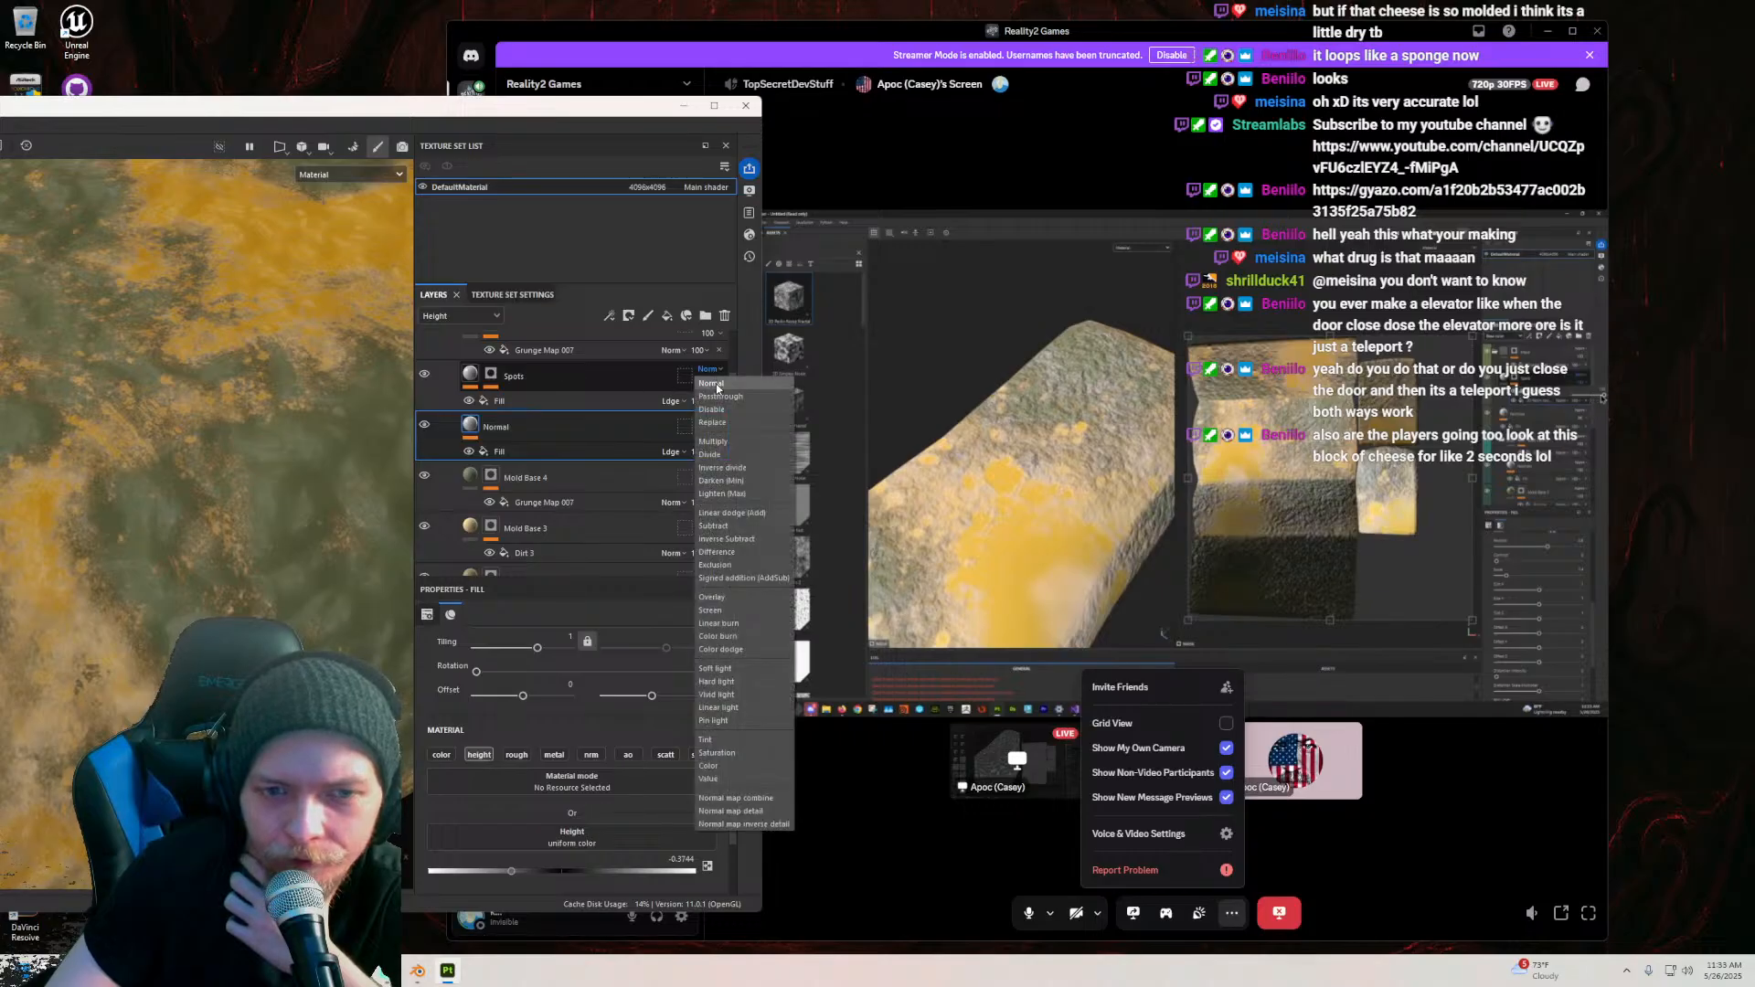
left_click(724, 553)
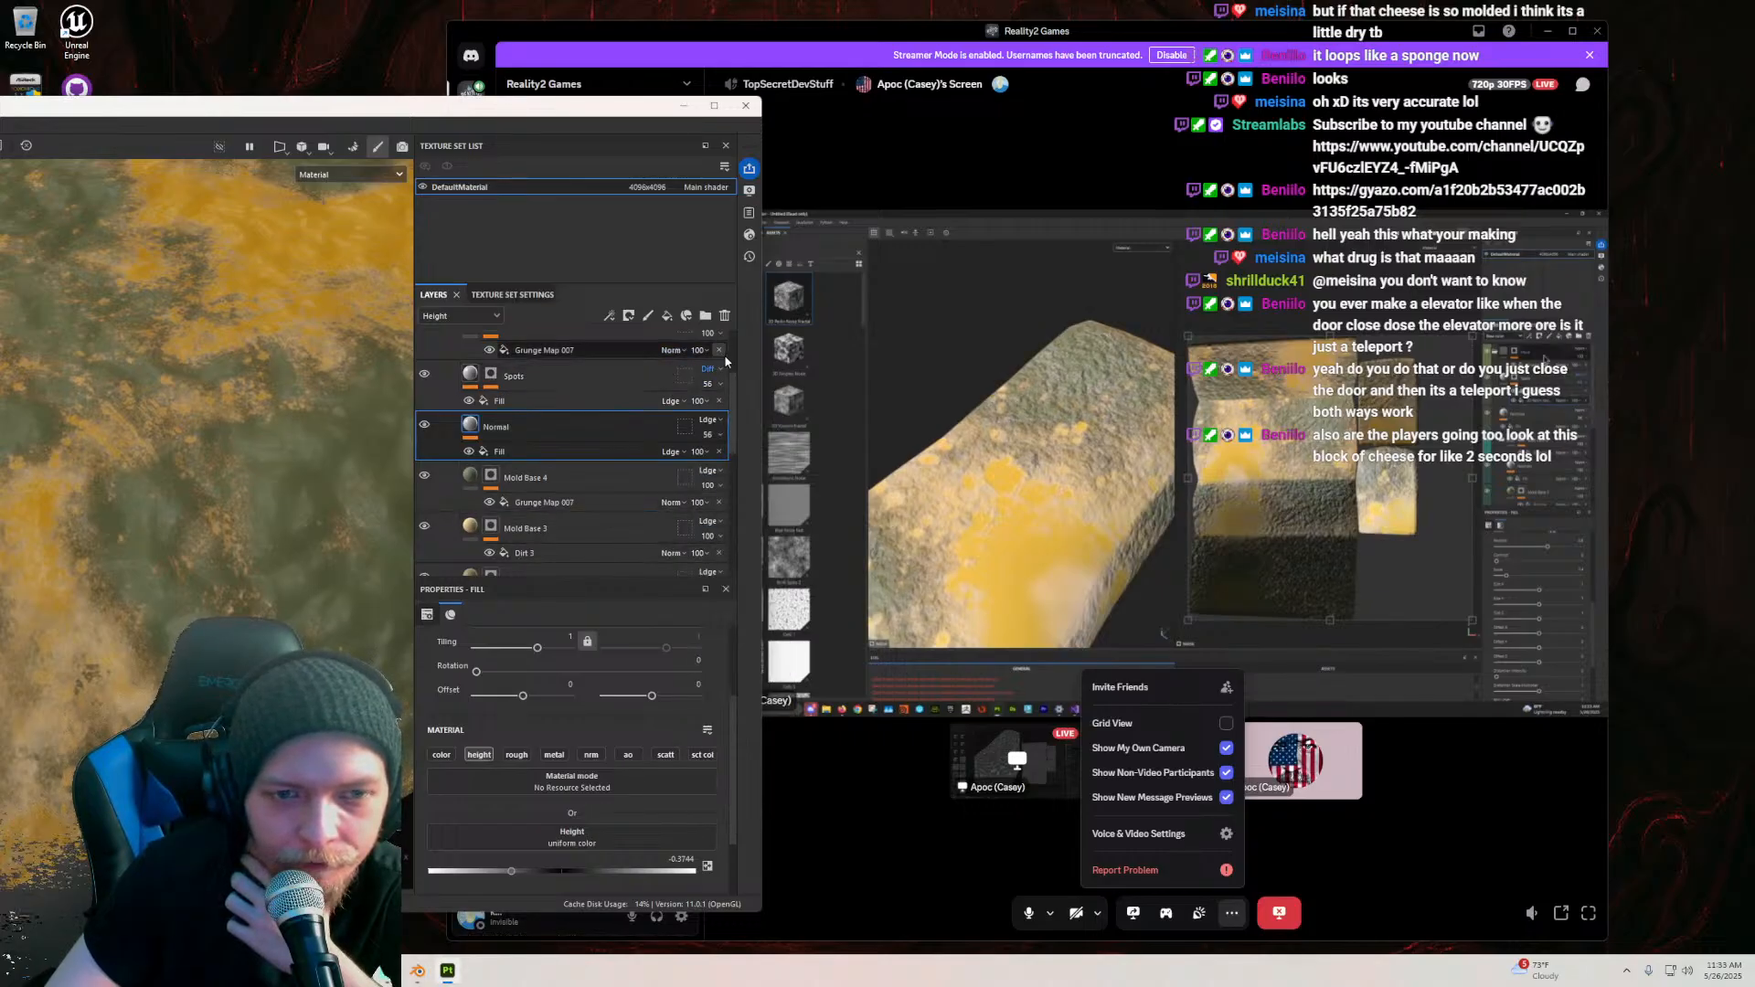
left_click_drag(739, 408, 777, 424)
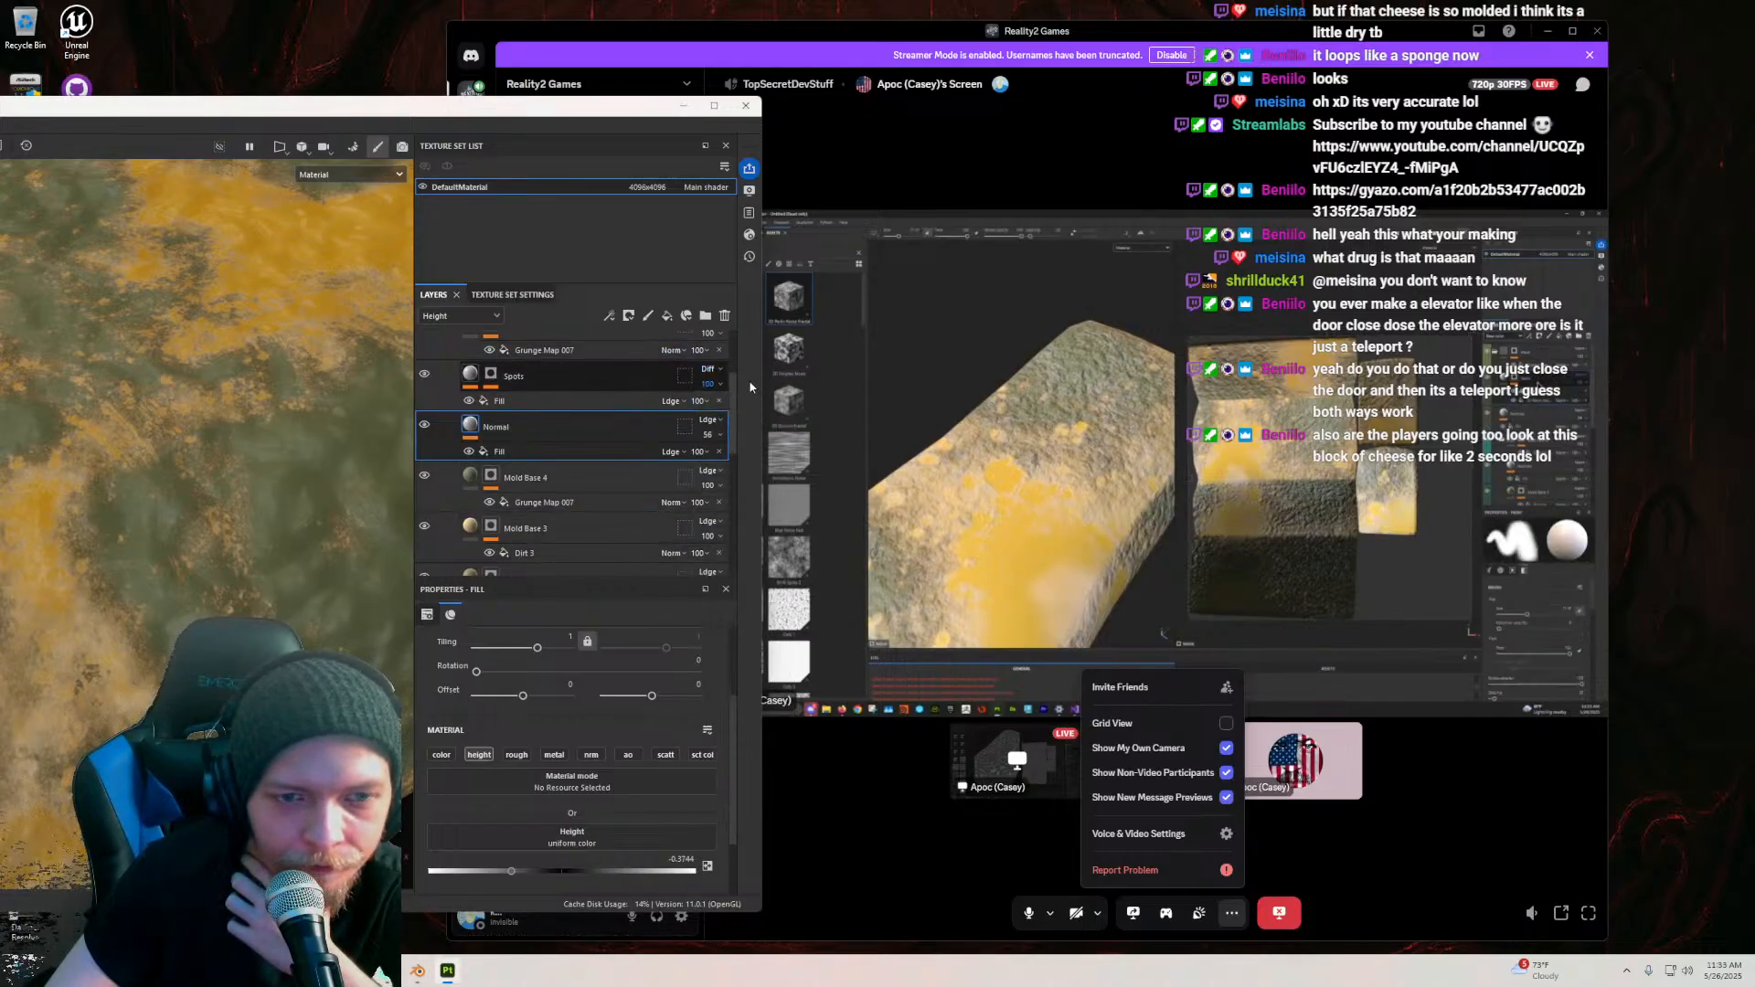
Step: Select the Fill effect of the Spots layer and inspect the surface of the cheese block
scroll(617, 421, "up", 1)
left_click(617, 427)
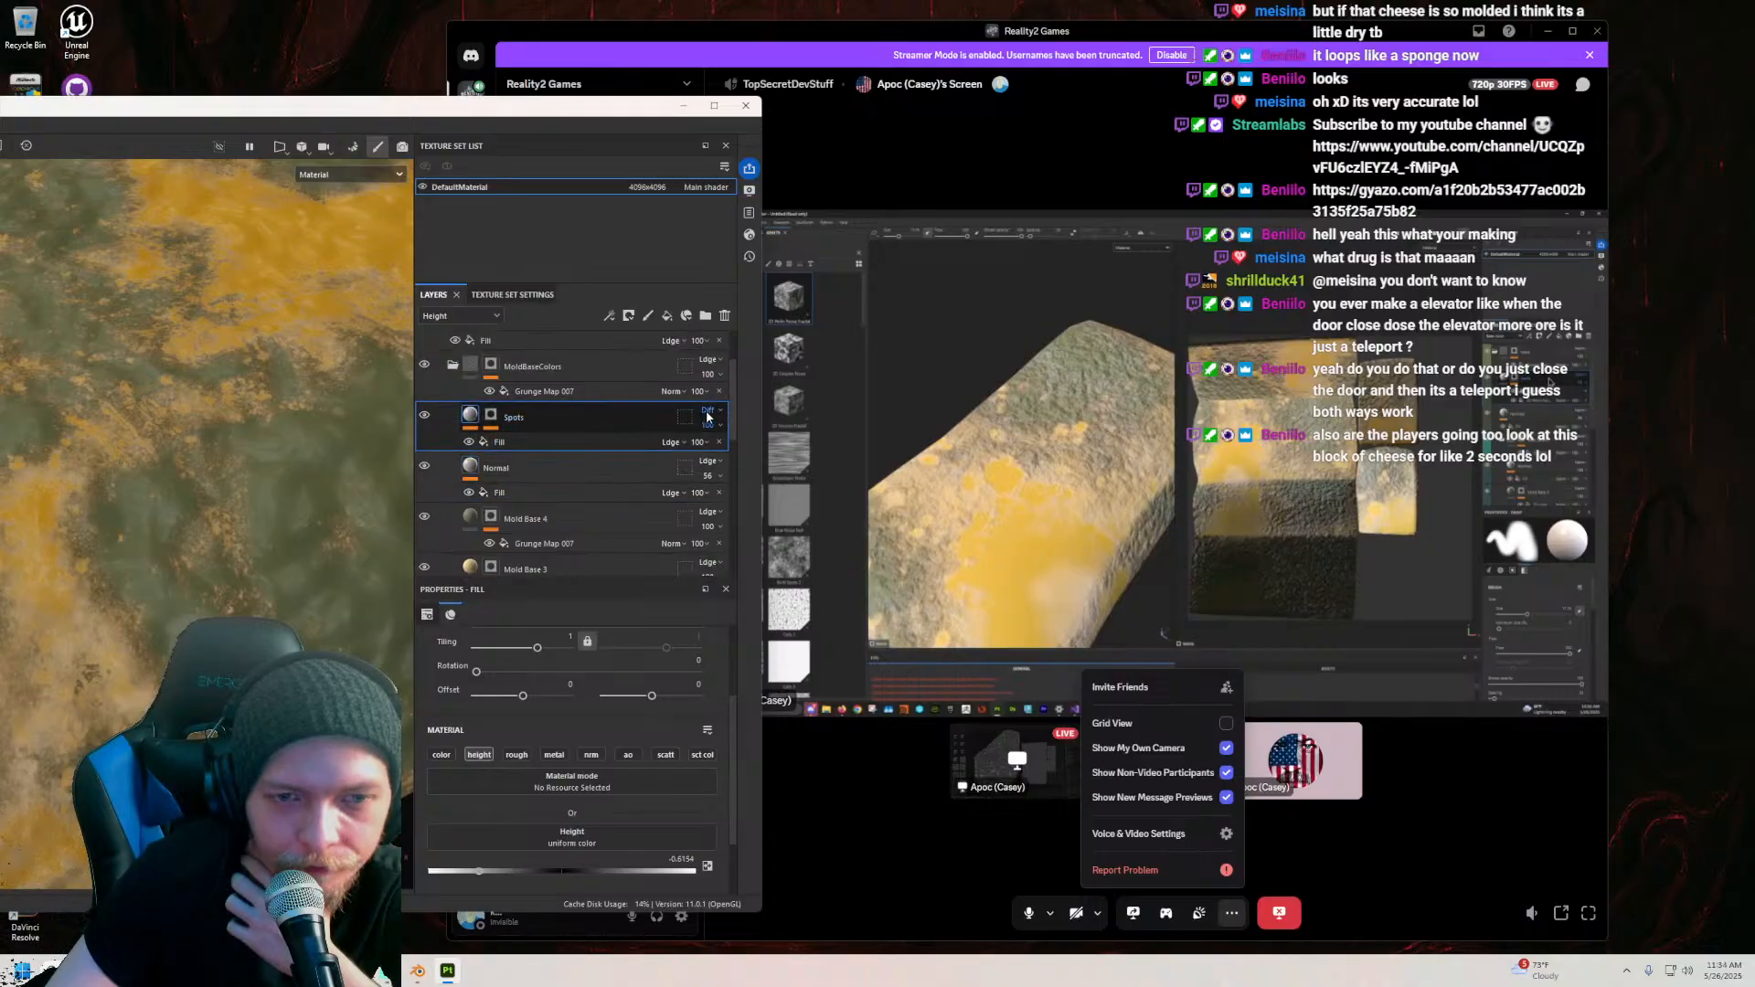
left_click(585, 444)
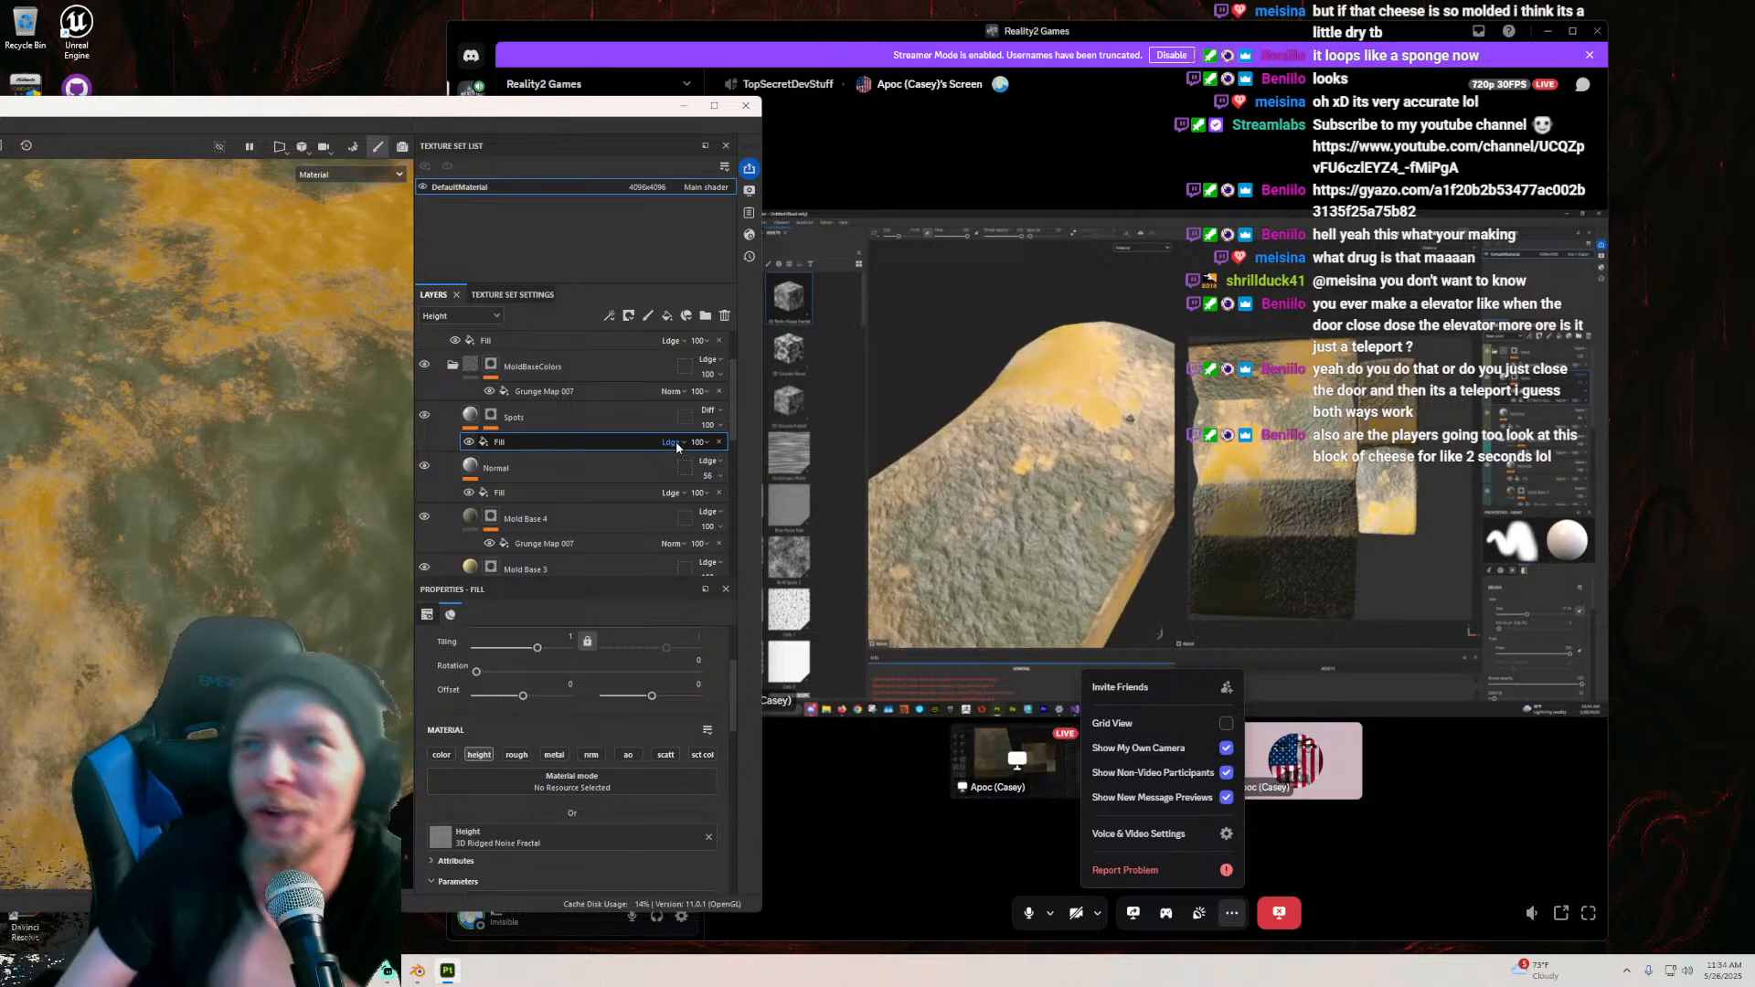
left_click_drag(441, 108, 653, 148)
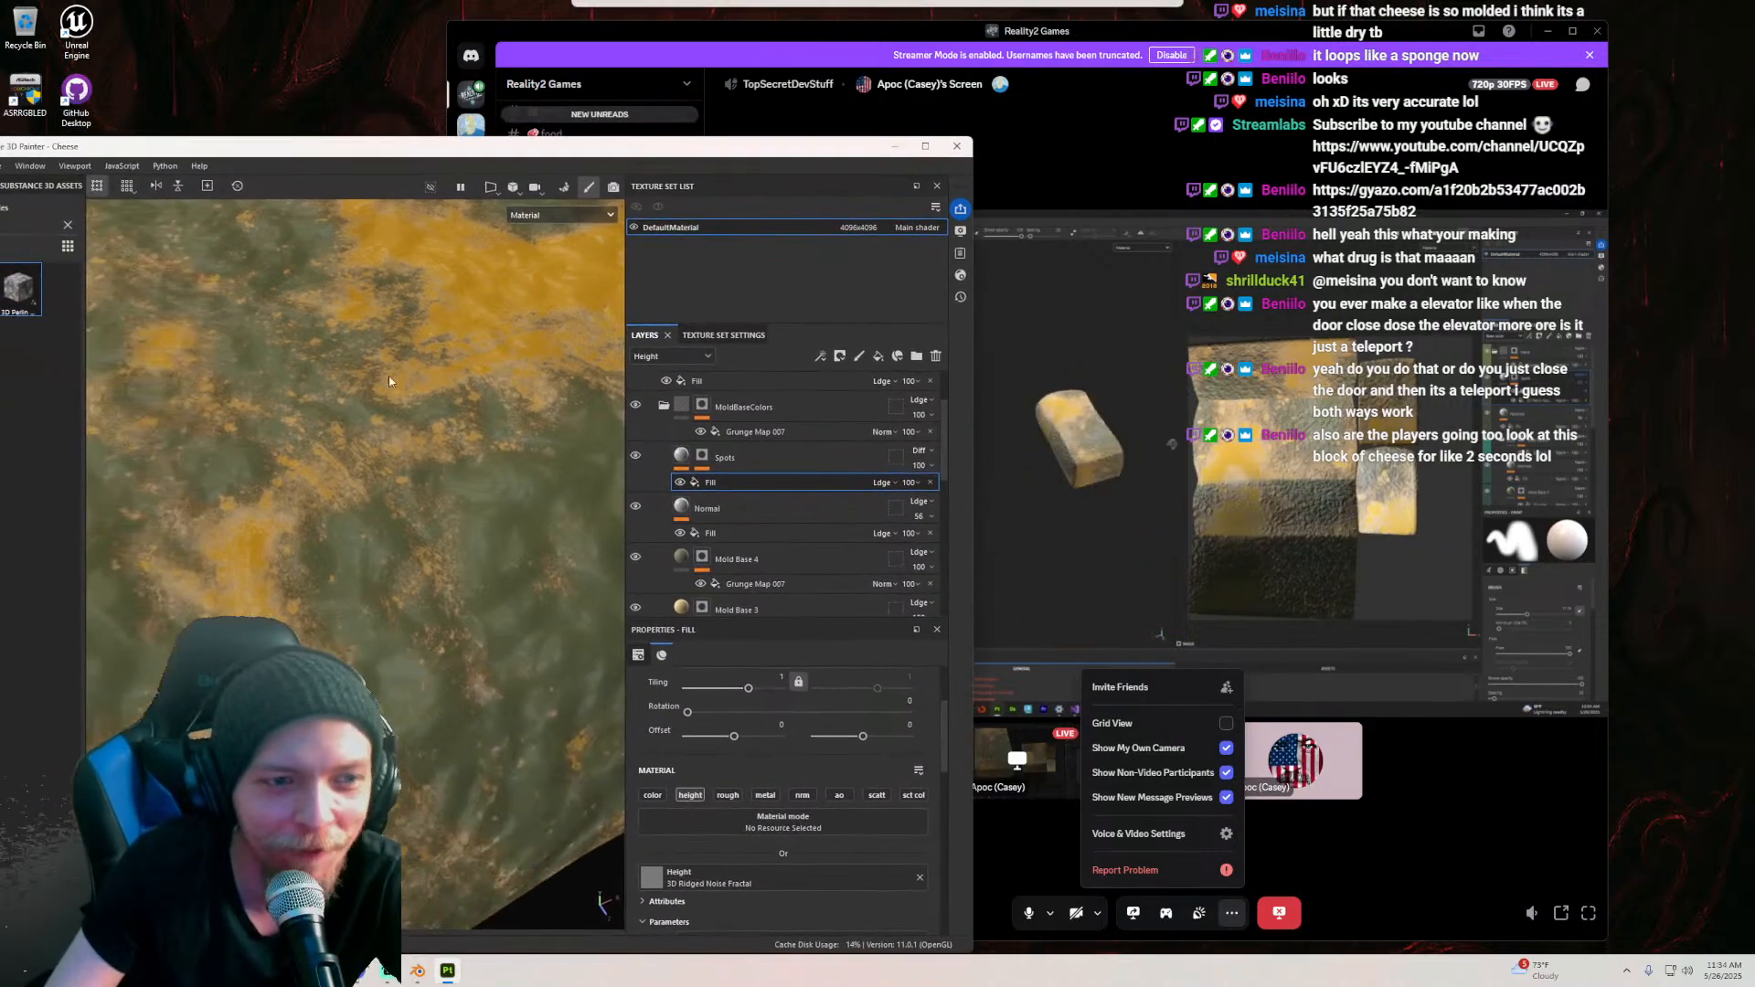
scroll(408, 523, "down", 5)
mouse_move(408, 523)
left_mouse_down("alt")
mouse_move(389, 353)
mouse_move(373, 393)
mouse_move(433, 556)
mouse_move(405, 553)
mouse_move(529, 514)
mouse_move(457, 475)
left_mouse_up("alt")
mouse_move(457, 476)
middle_mouse_down("alt")
mouse_move(430, 553)
mouse_move(486, 558)
middle_mouse_up("alt")
left_click(919, 453)
left_click(918, 455)
left_click(881, 483)
left_click(916, 471)
mouse_move(966, 490)
left_mouse_down()
mouse_move(921, 492)
mouse_move(968, 490)
left_mouse_up()
left_click(931, 464)
left_click(920, 452)
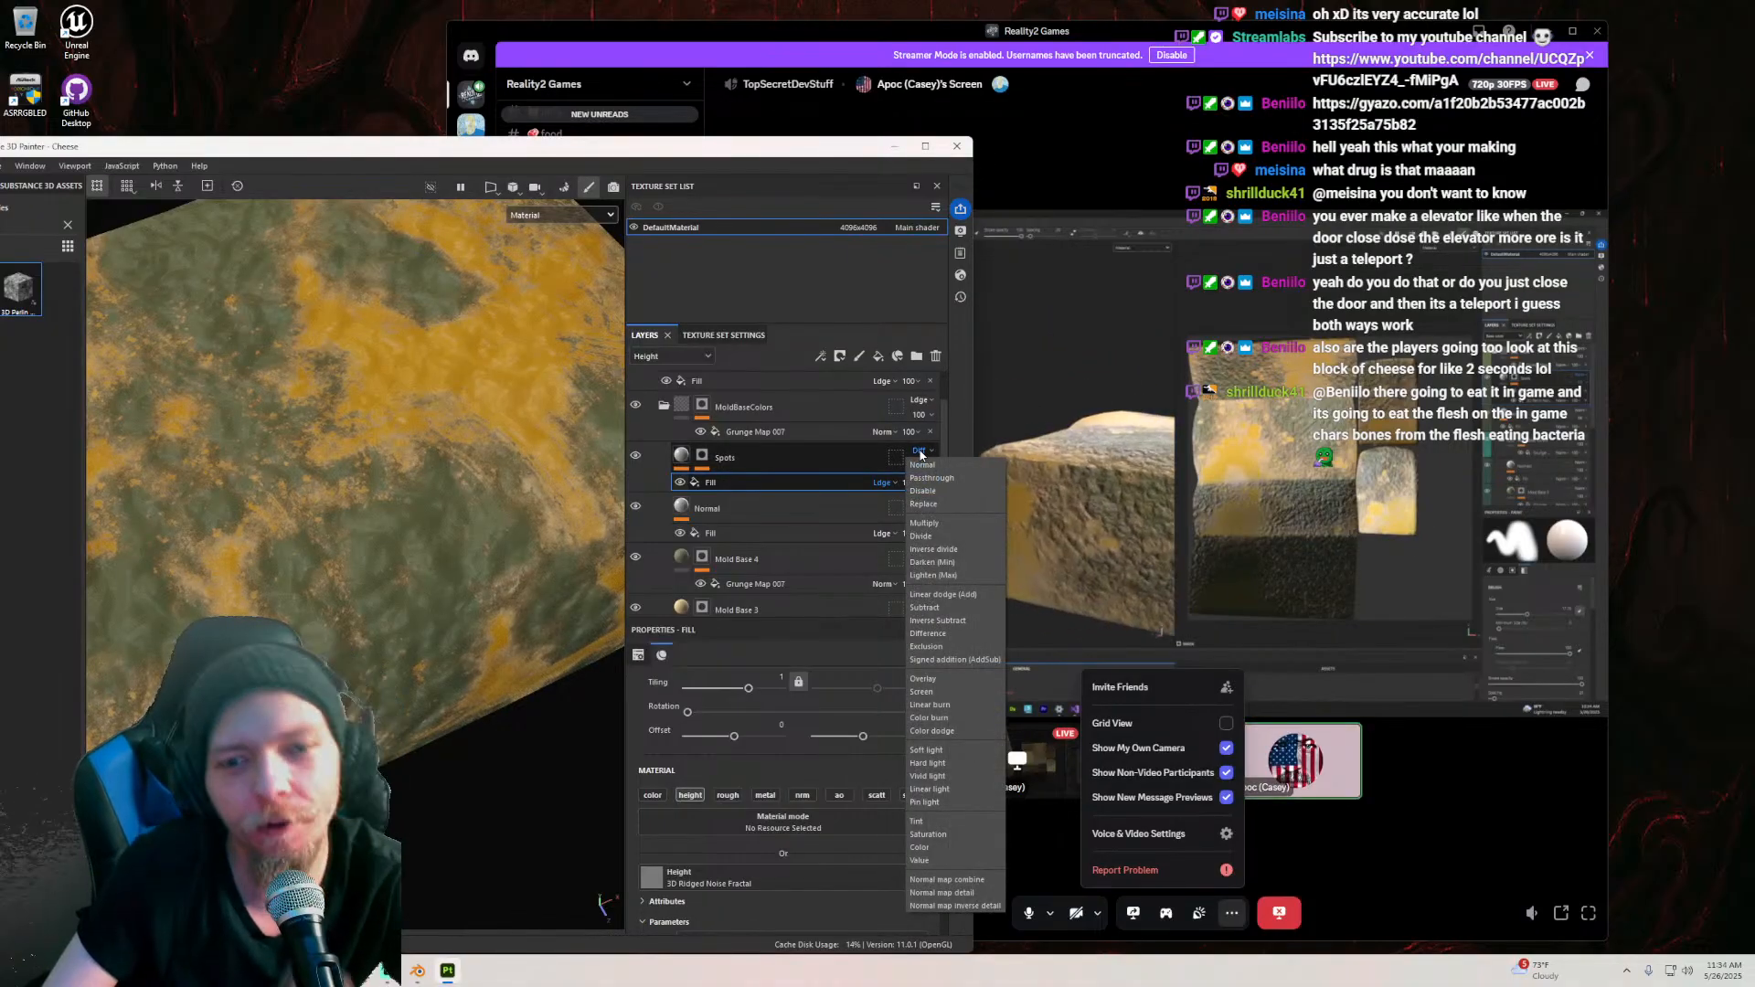
left_click(927, 453)
left_click(927, 453)
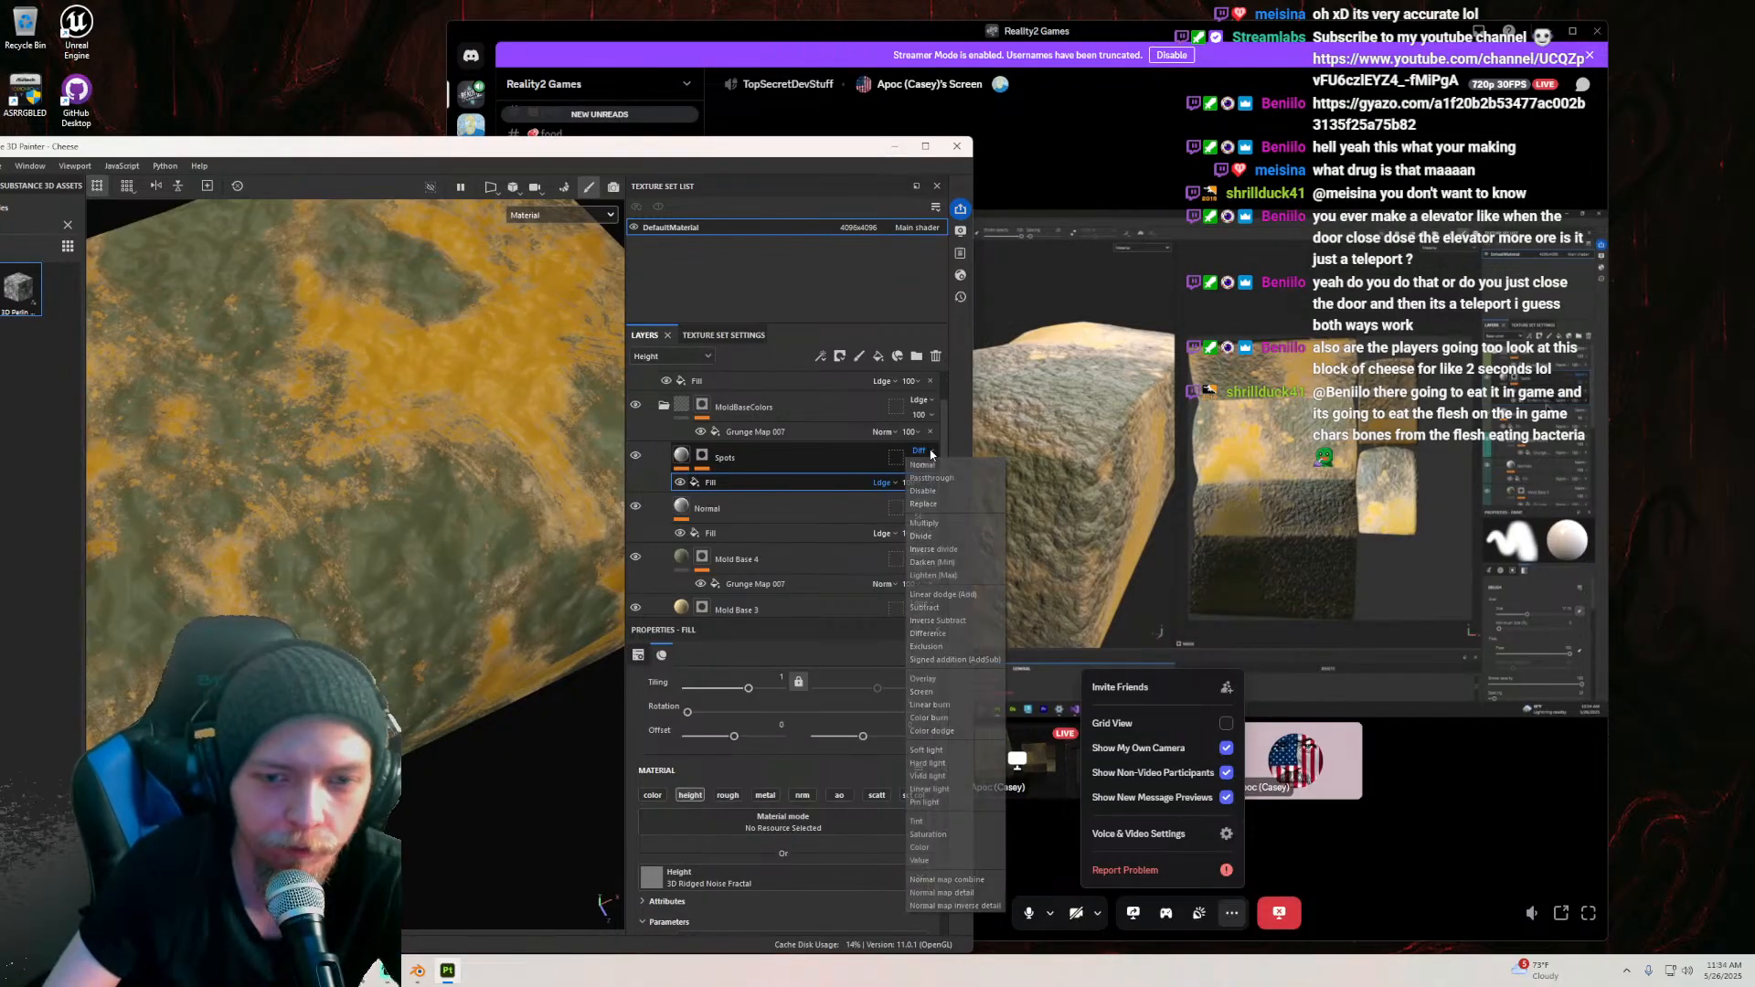
left_click(926, 454)
left_click(925, 452)
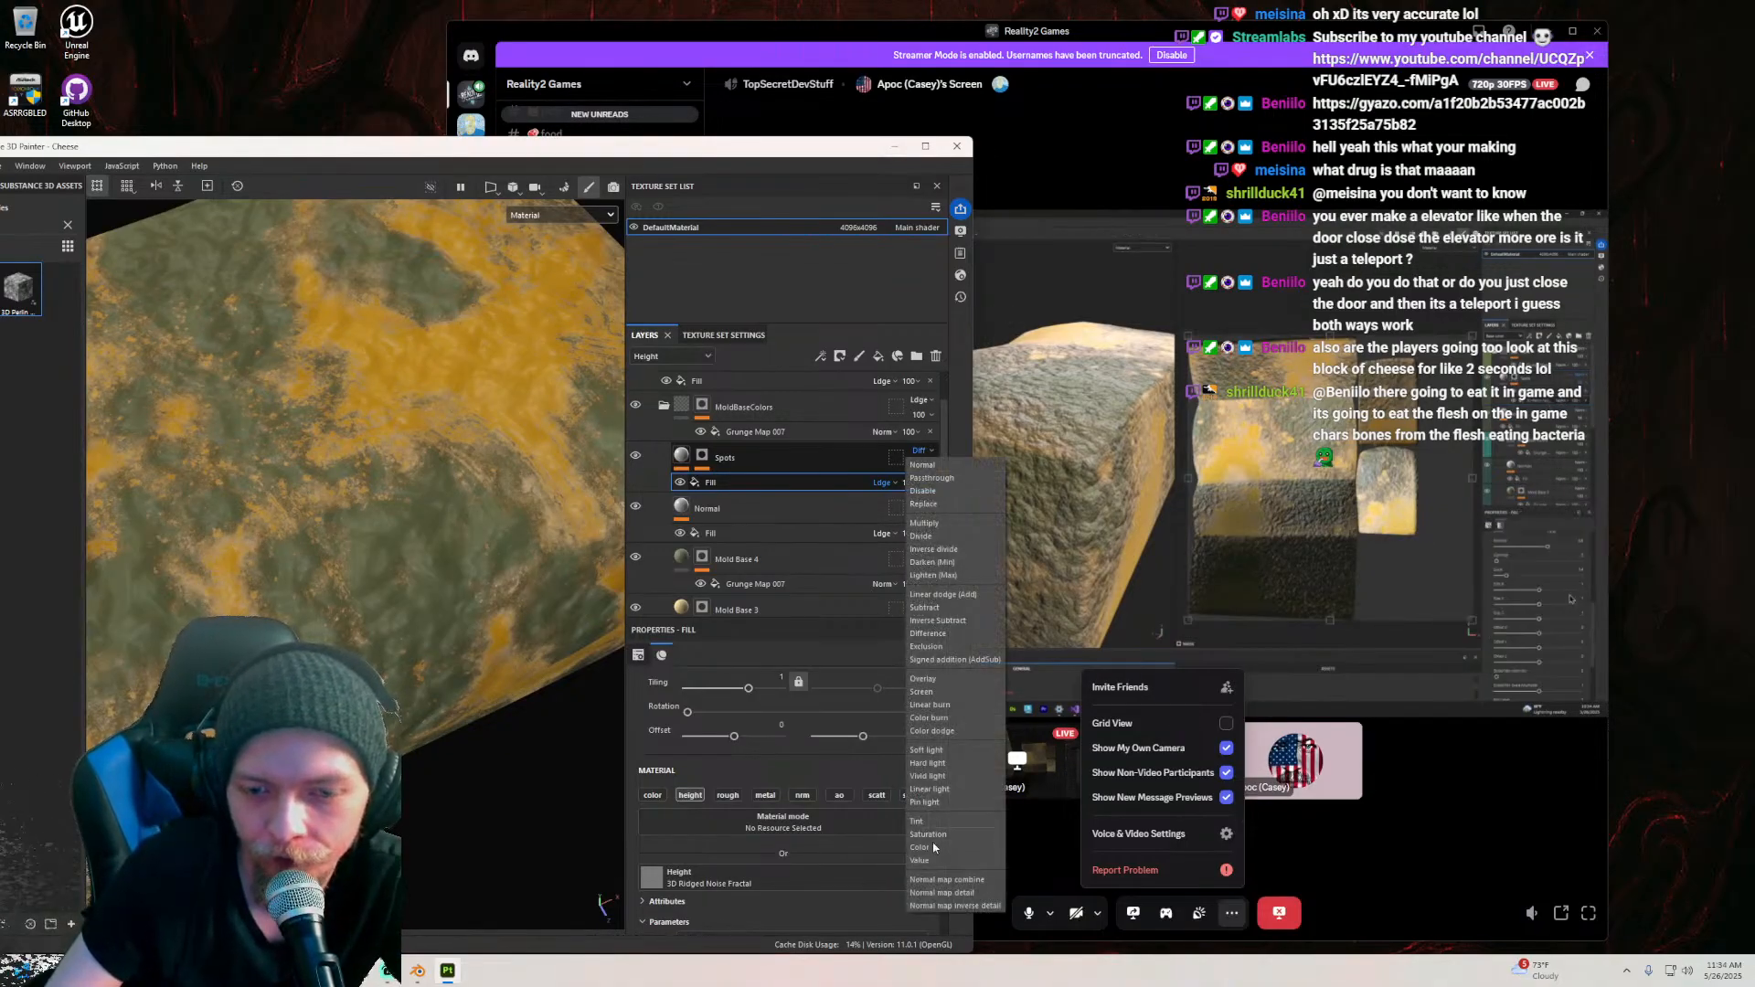
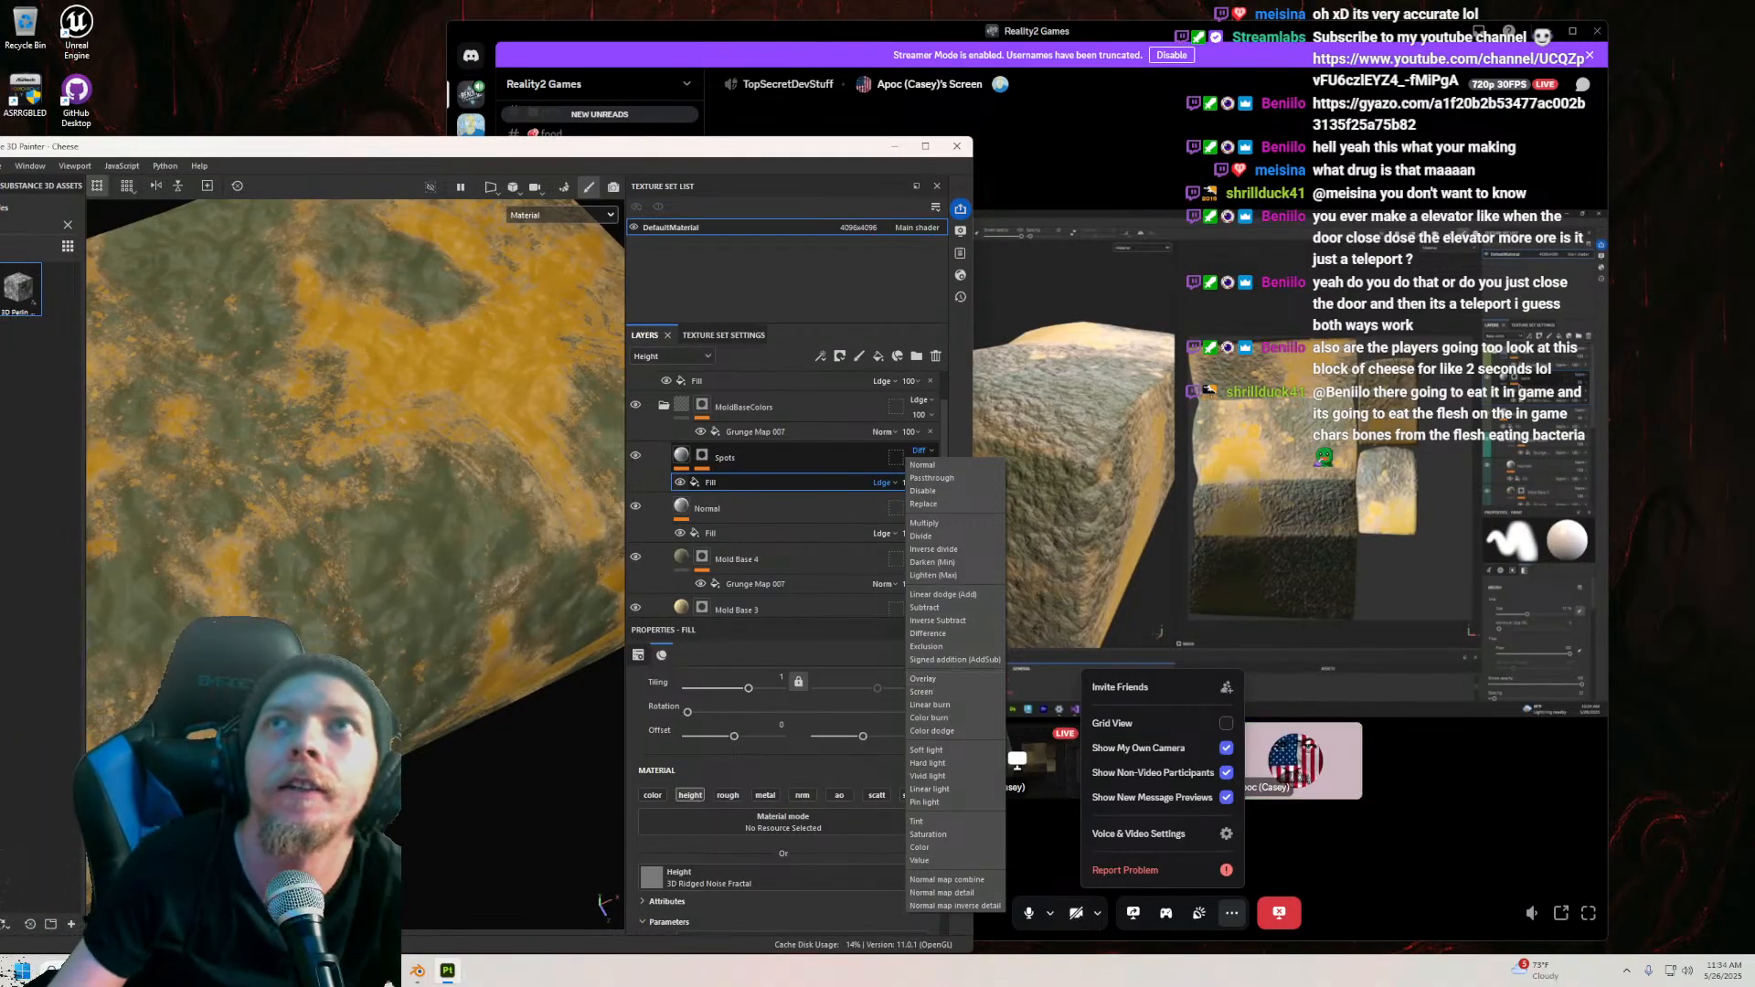
Step: Switch the Spots layer's height blending to Normal and reduce its opacity to about 60
left_click(921, 451)
left_click(920, 452)
left_click(921, 451)
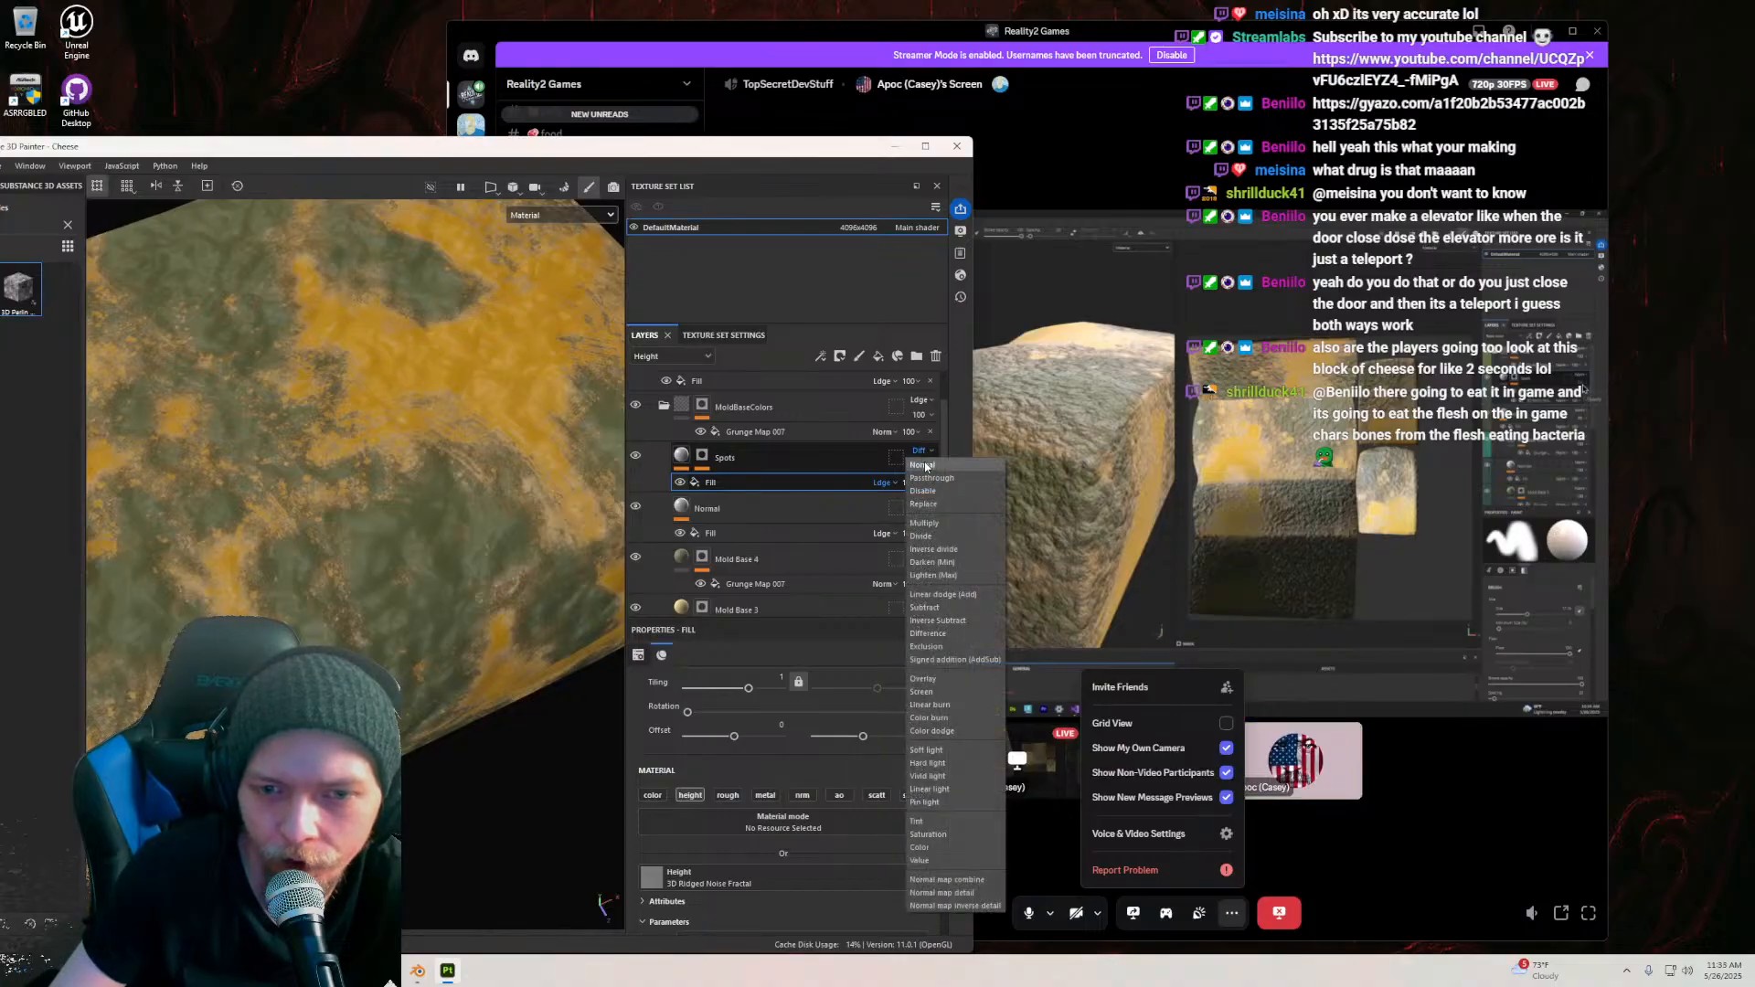
left_click(925, 465)
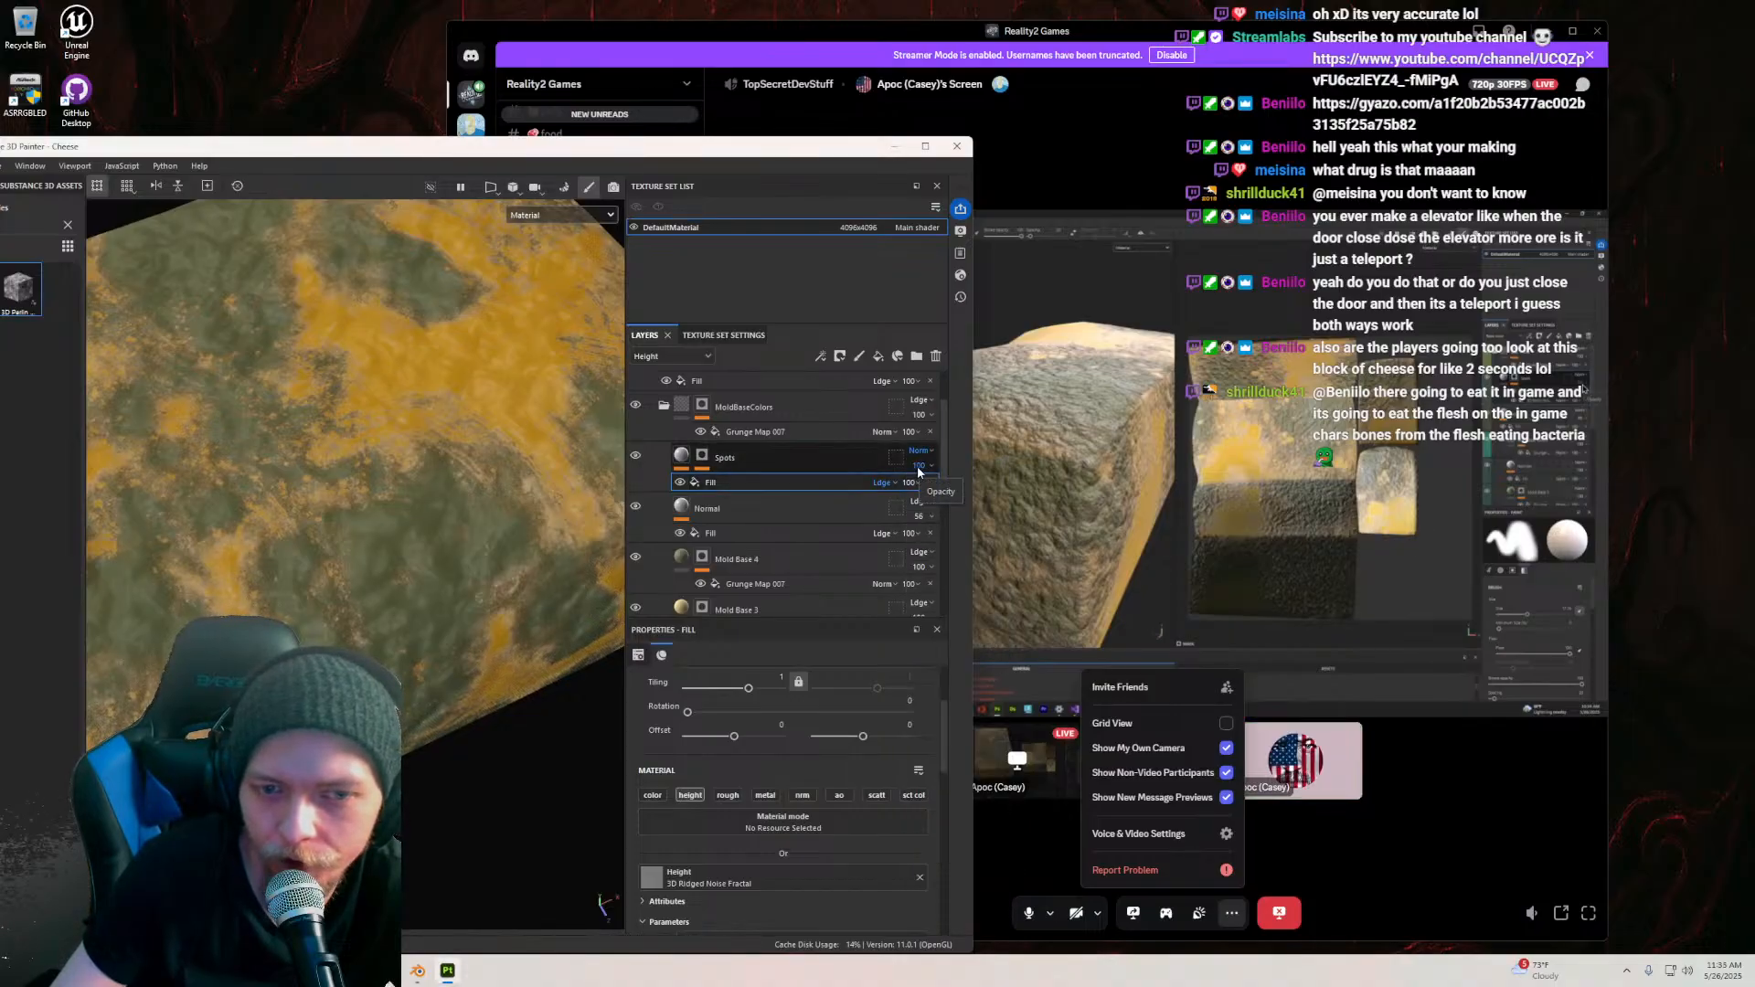
left_click(910, 481)
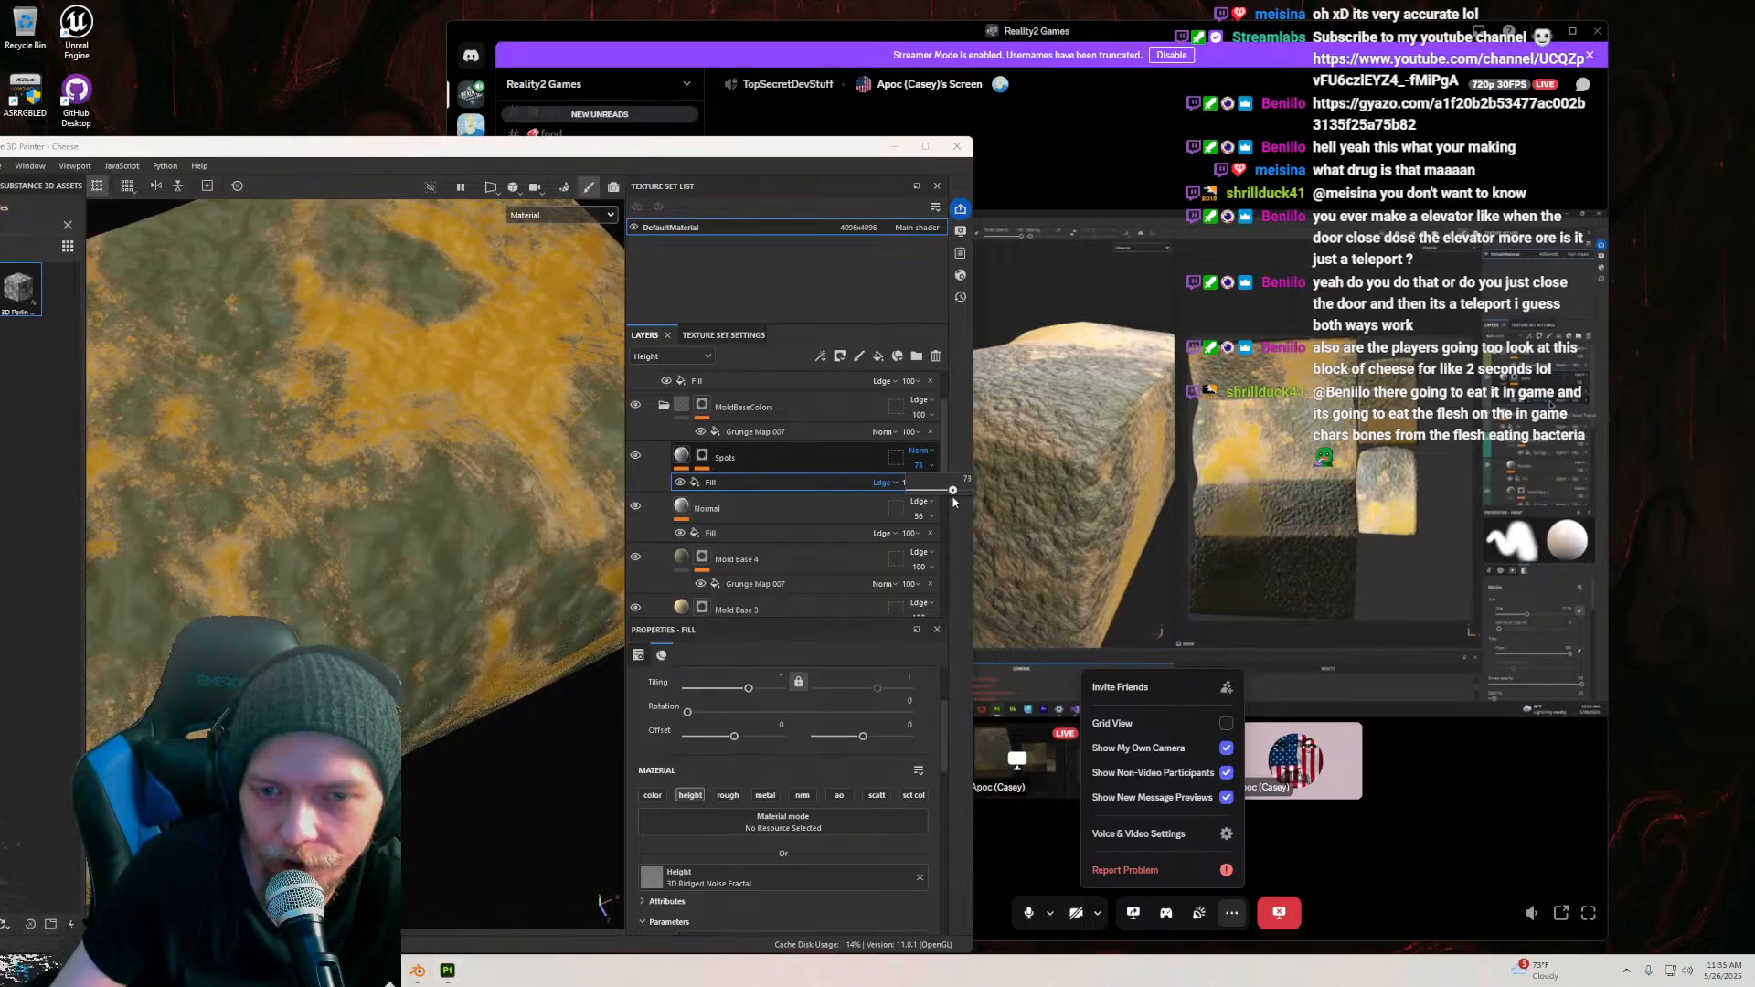
left_click_drag(950, 497, 948, 496)
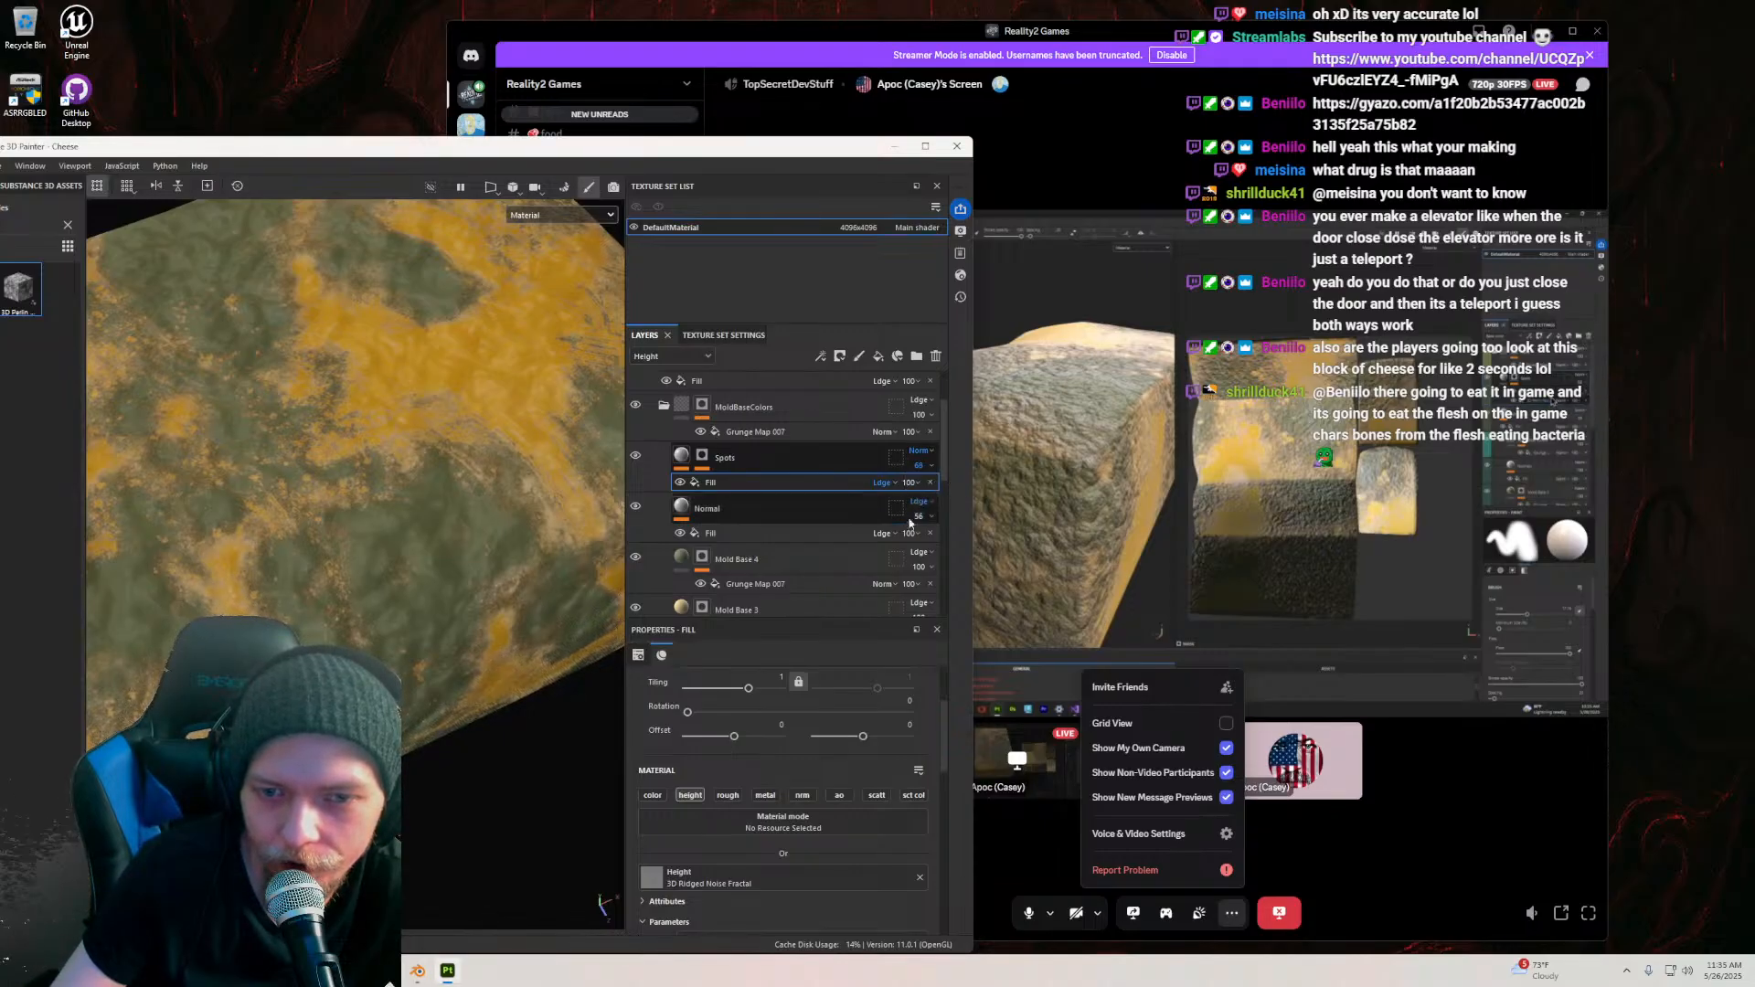
Step: Select the Spots layer and set its height blending mode to Linear dodge (Add)
scroll(370, 540, "down", 3)
left_click_drag(381, 536, 395, 439, "alt")
left_click(677, 466)
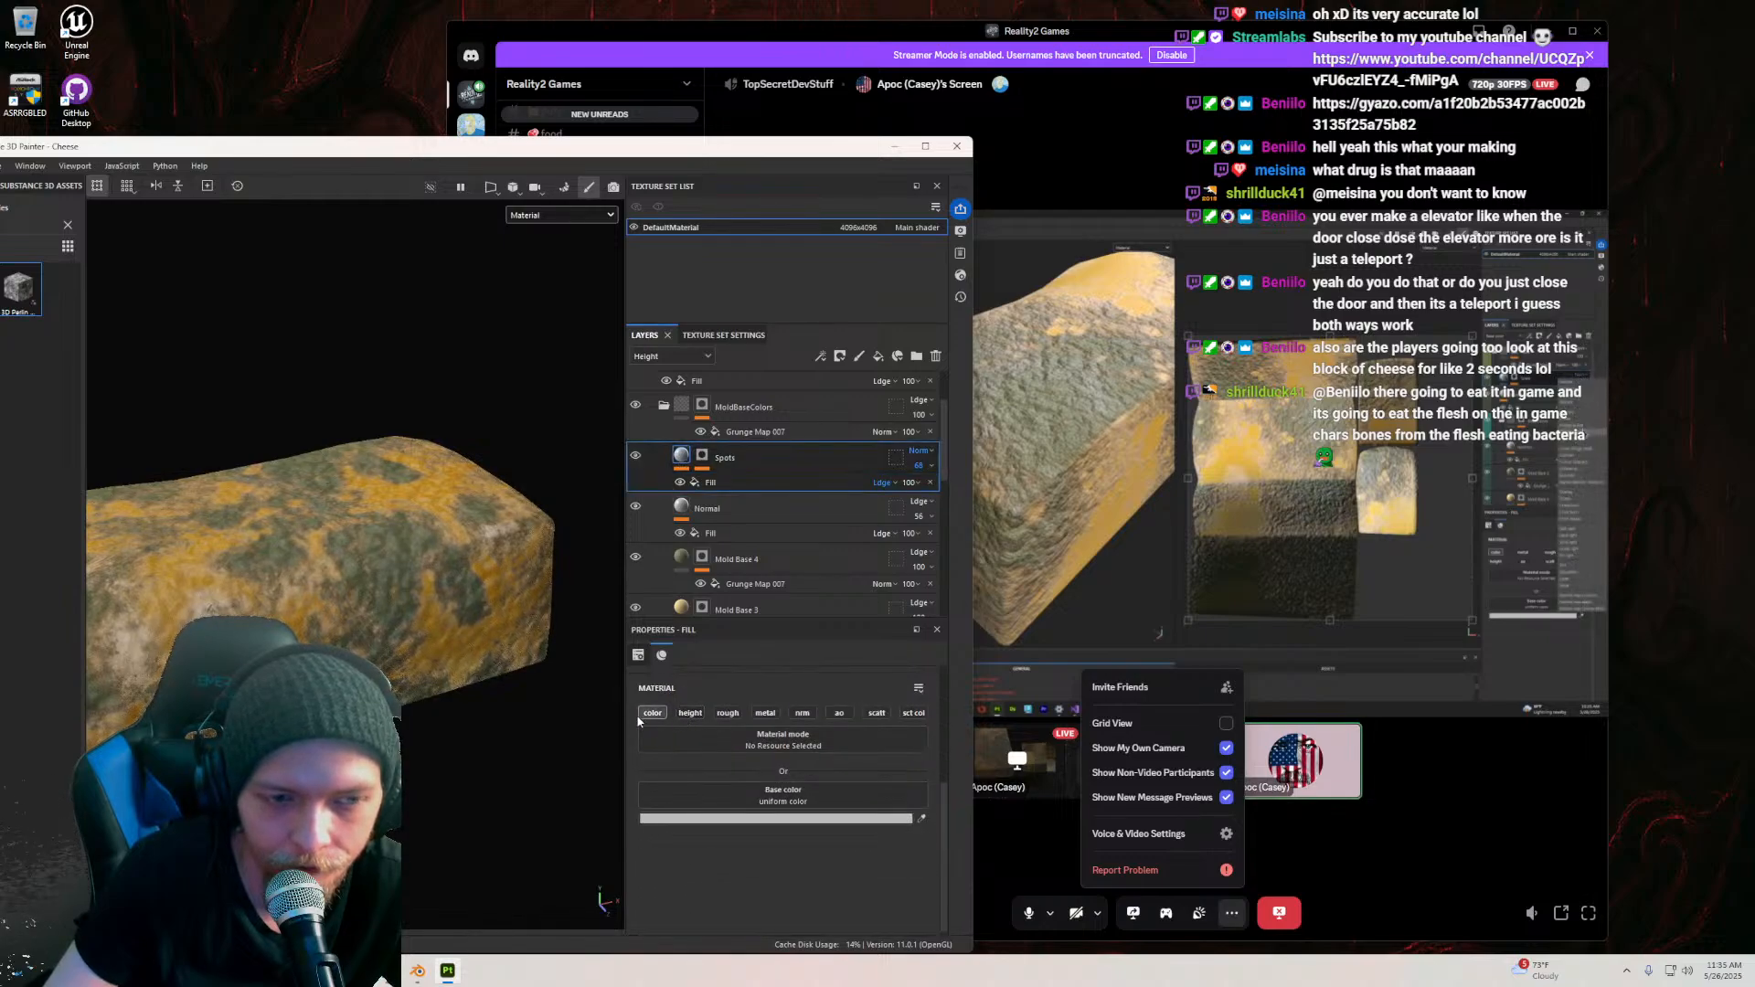
scroll(375, 589, "down", 2)
left_click_drag(374, 590, 512, 576, "alt")
scroll(369, 603, "up", 3)
scroll(414, 611, "down", 3)
left_click(919, 451)
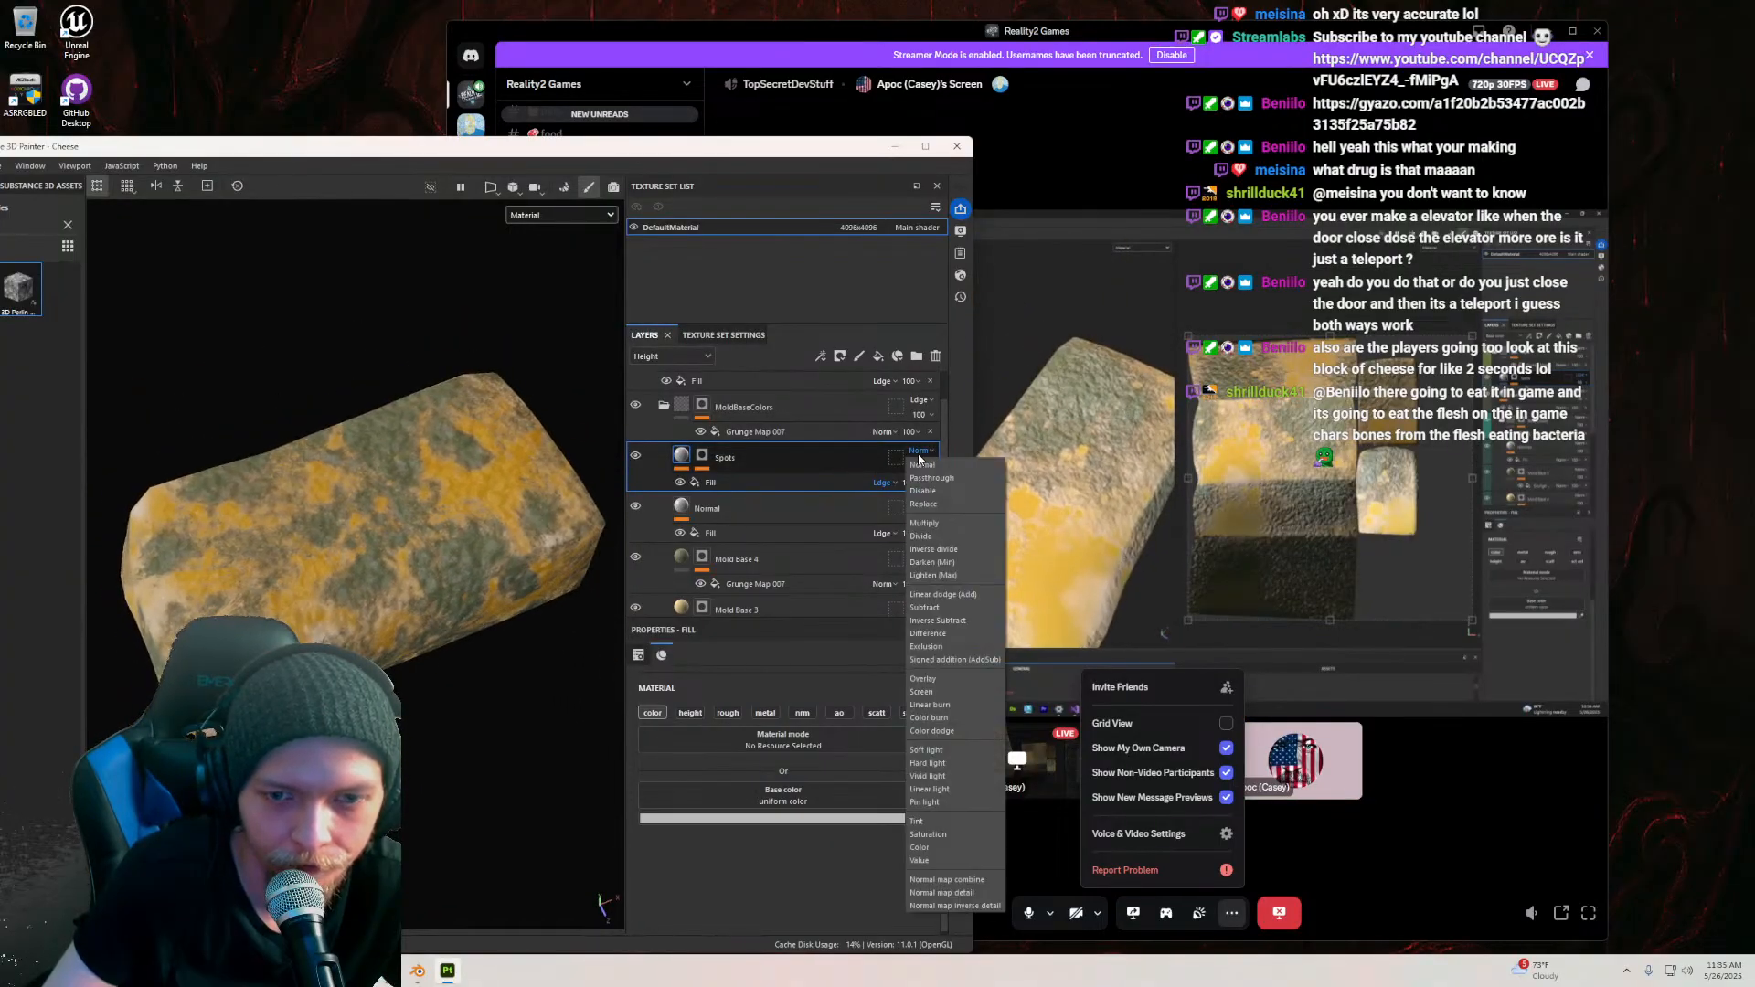
left_click(941, 595)
Step: Hide and show the Spots layer to compare its effect on the cheese surface up close
scroll(481, 569, "up", 3)
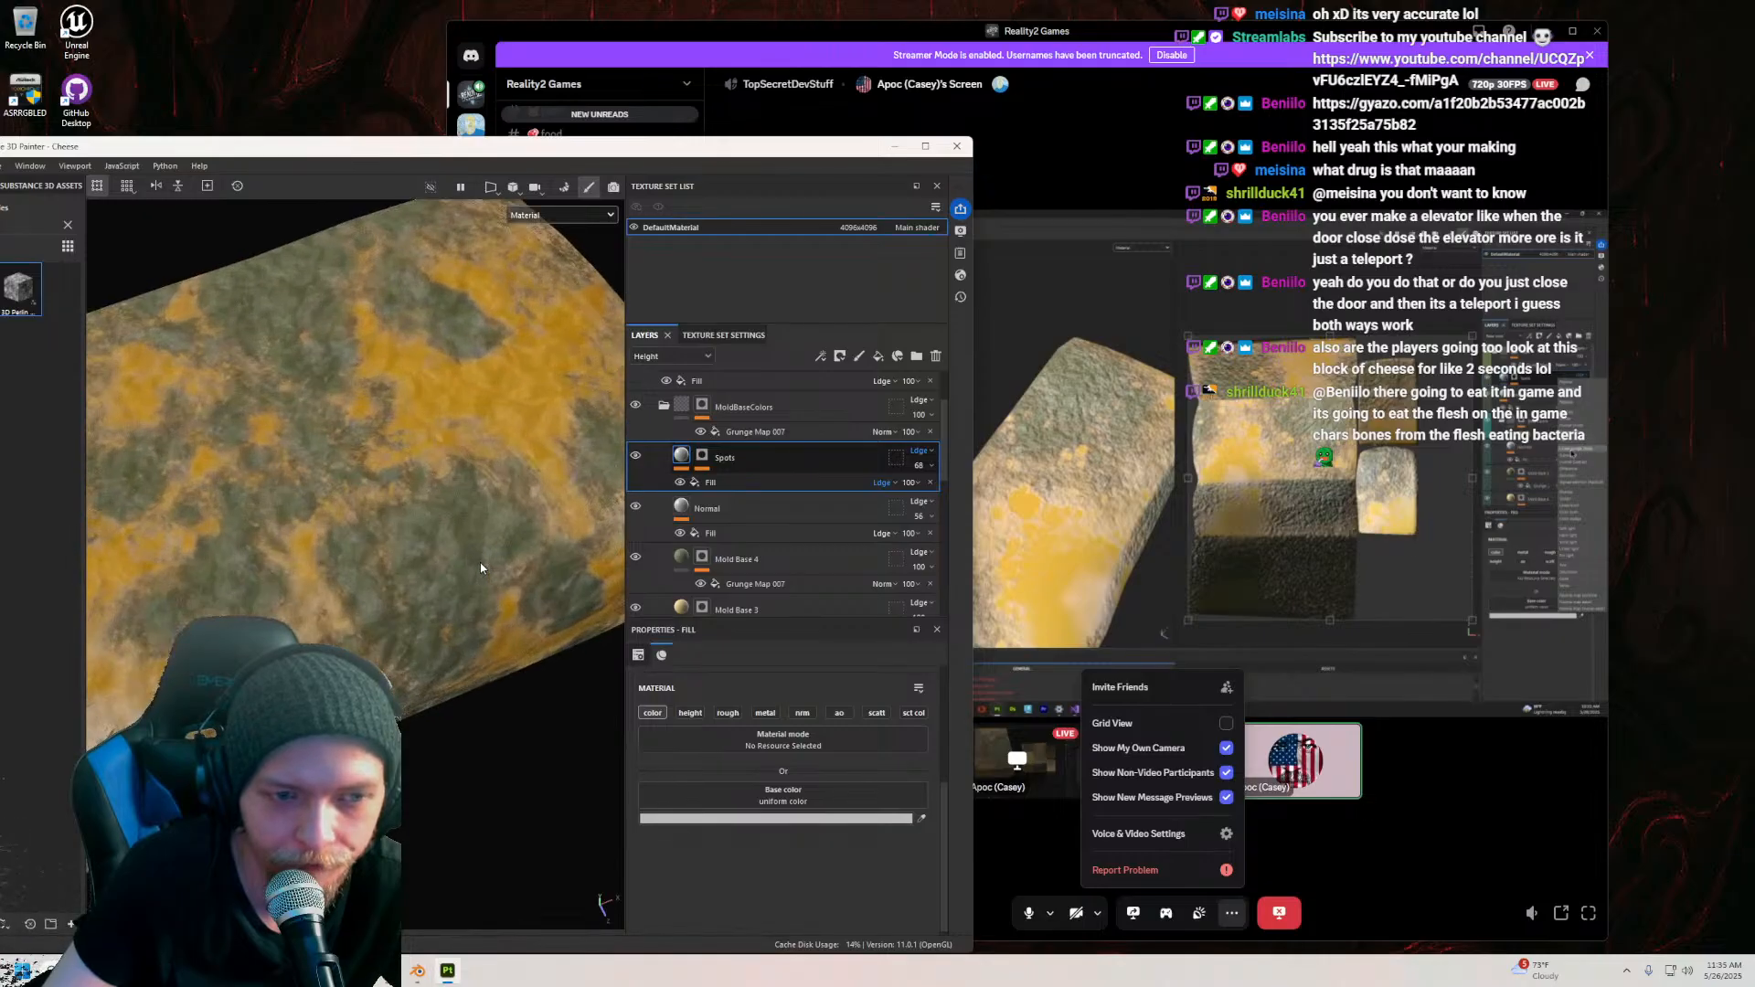
mouse_move(480, 567)
left_mouse_down("alt")
mouse_move(430, 420)
mouse_move(405, 561)
mouse_move(426, 572)
mouse_move(416, 540)
mouse_move(266, 584)
mouse_move(122, 426)
mouse_move(364, 336)
mouse_move(454, 443)
left_mouse_up("alt")
left_click(635, 455)
left_click(635, 455)
Step: Examine the height detail and mold coverage across the whole cheese block from several angles and distances
scroll(371, 577, "down", 4)
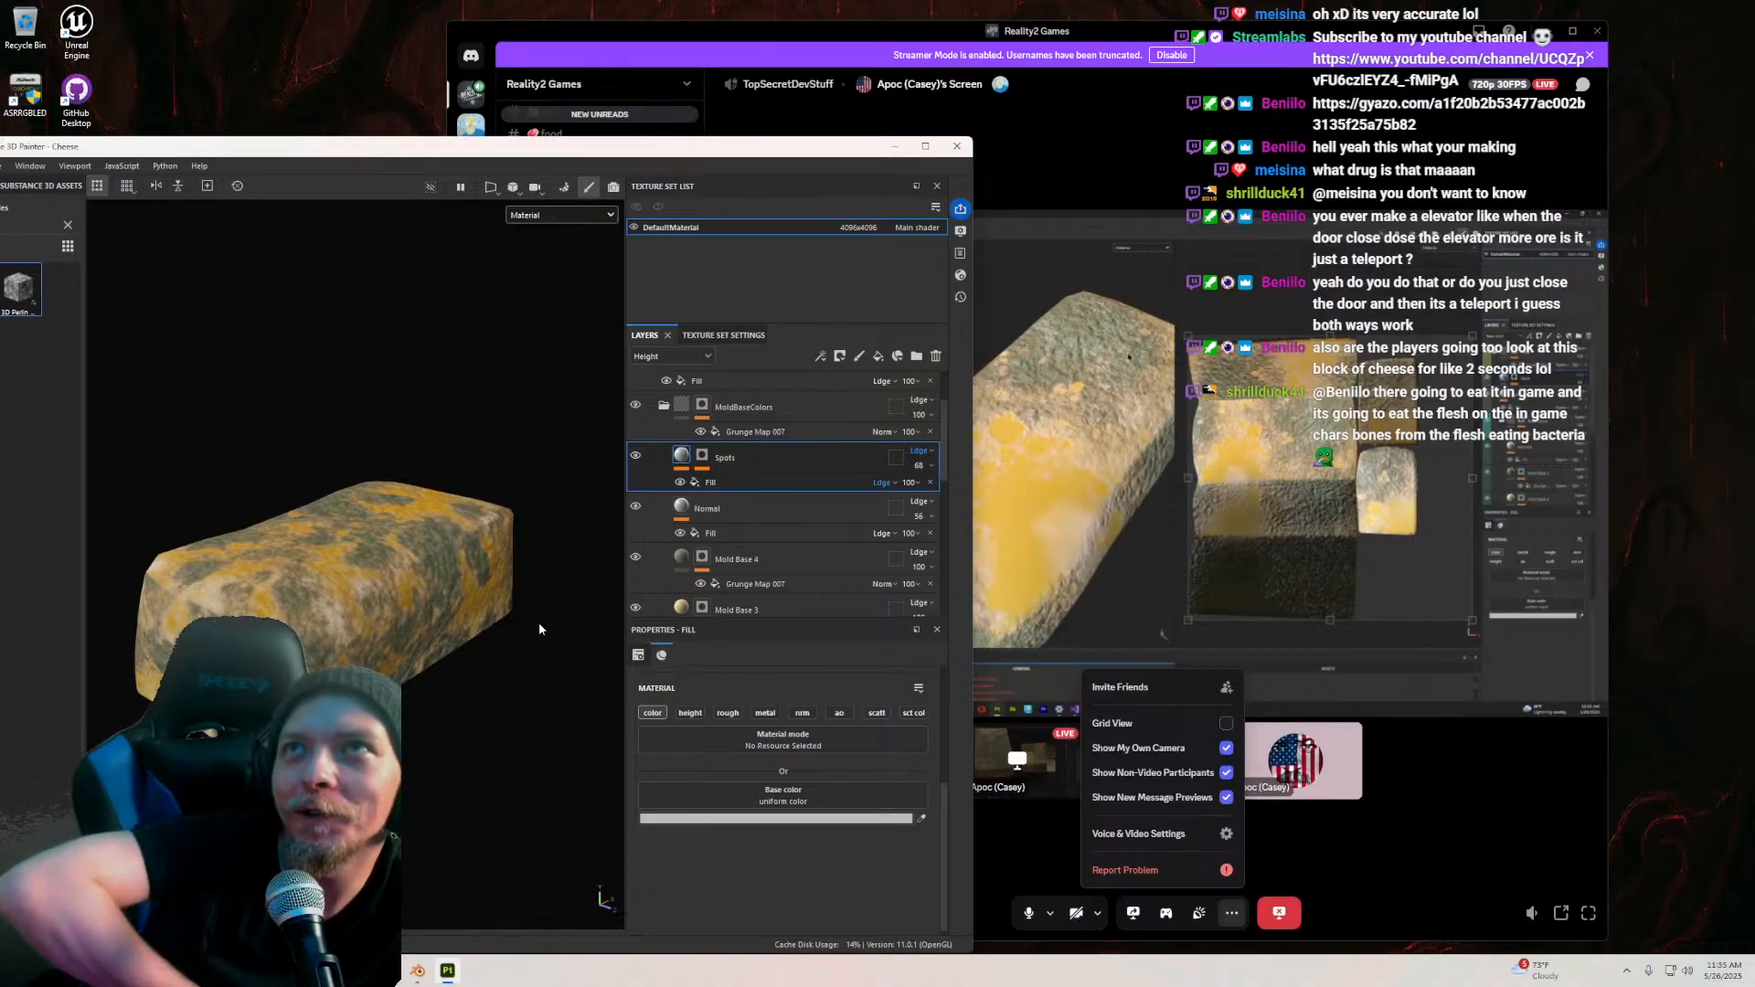
scroll(327, 604, "up", 4)
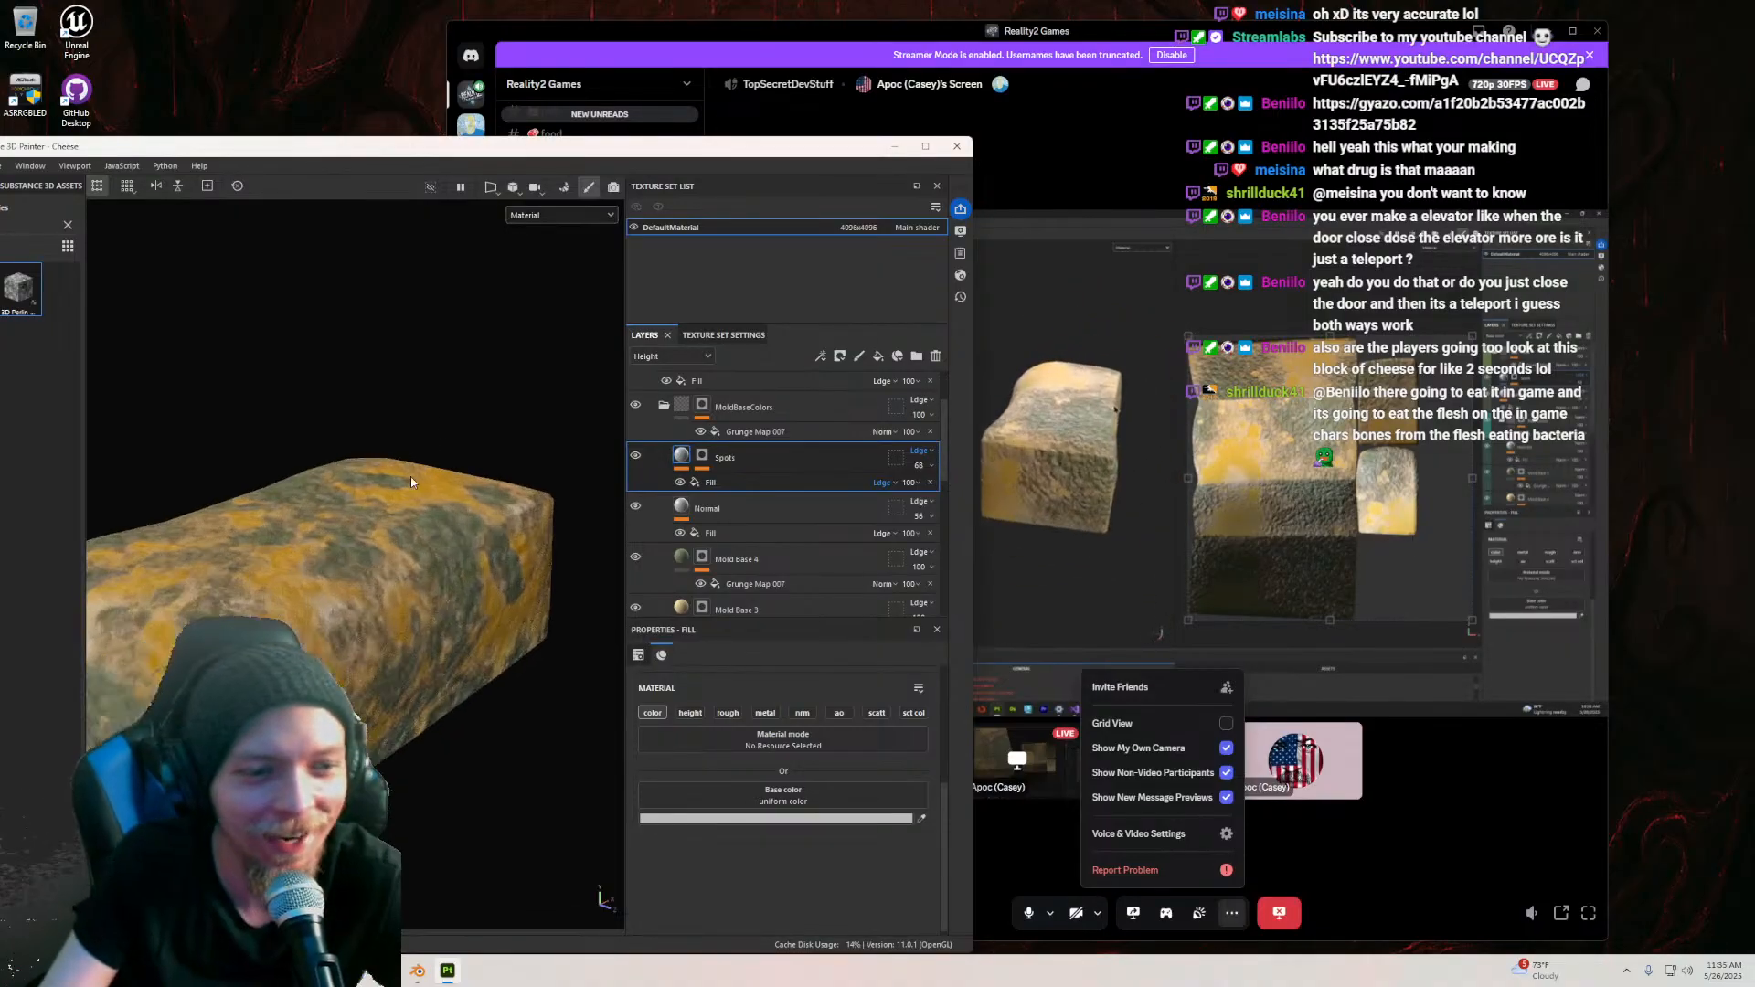
scroll(326, 604, "down", 5)
left_click_drag(384, 731, 311, 559, "alt")
scroll(311, 560, "up", 3)
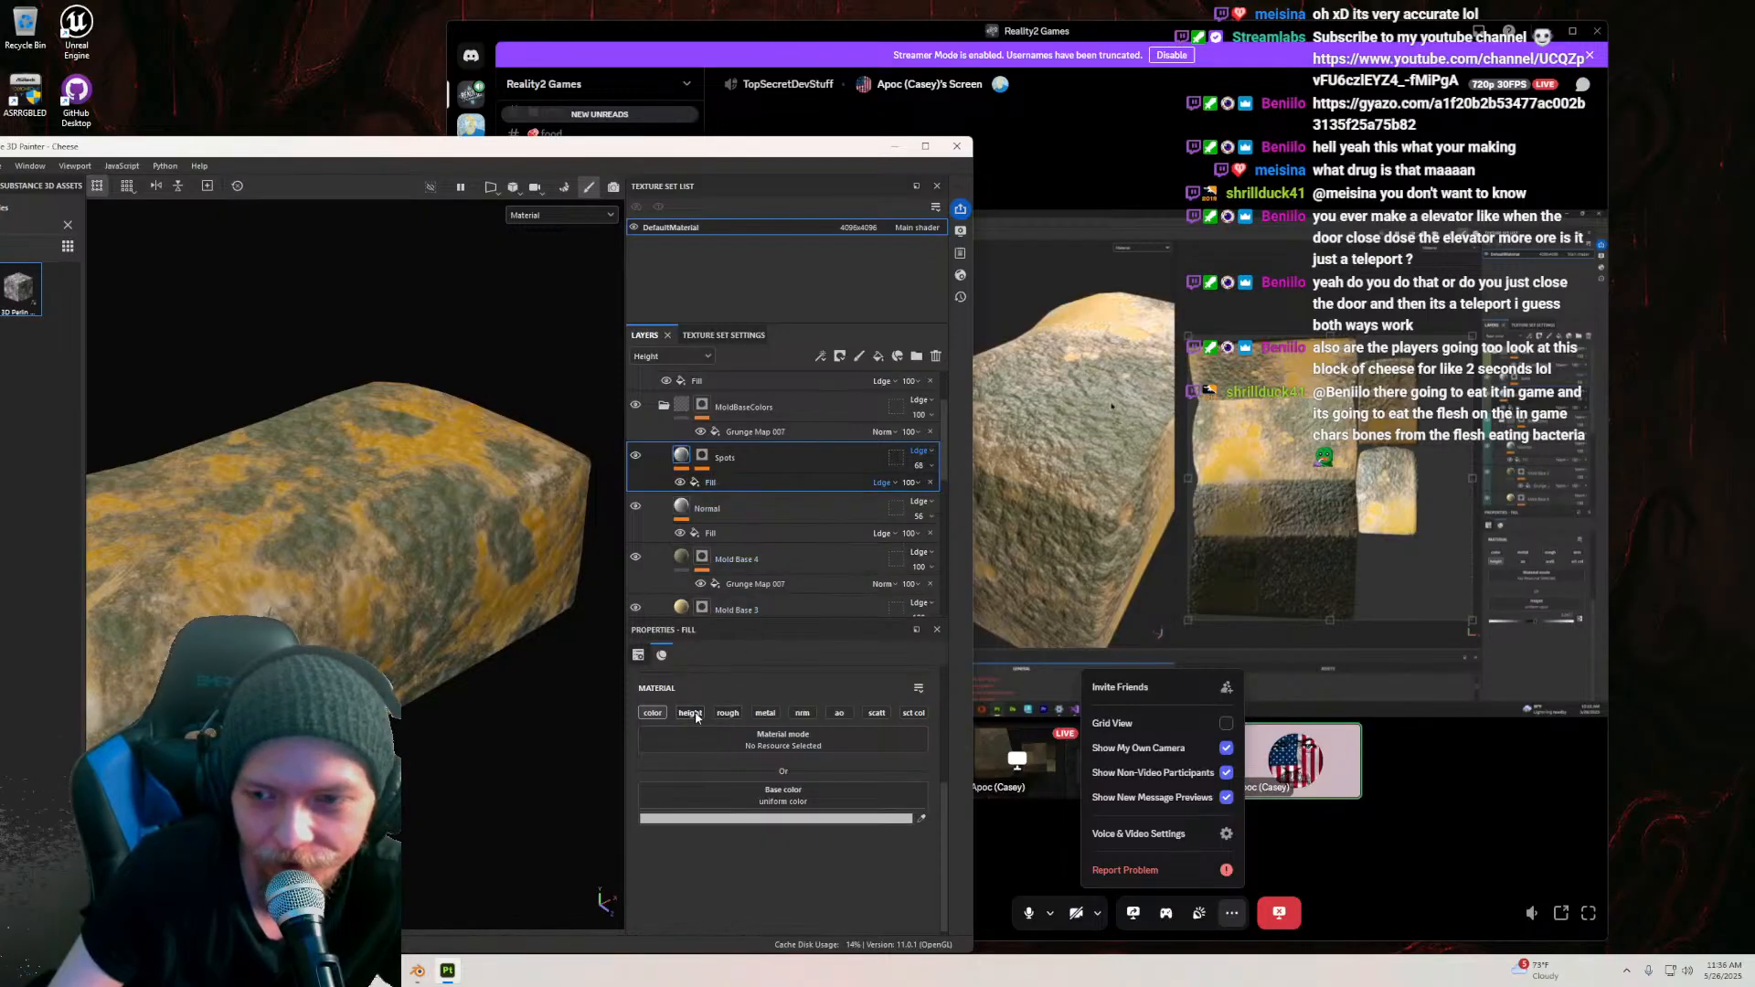
scroll(803, 493, "up", 2)
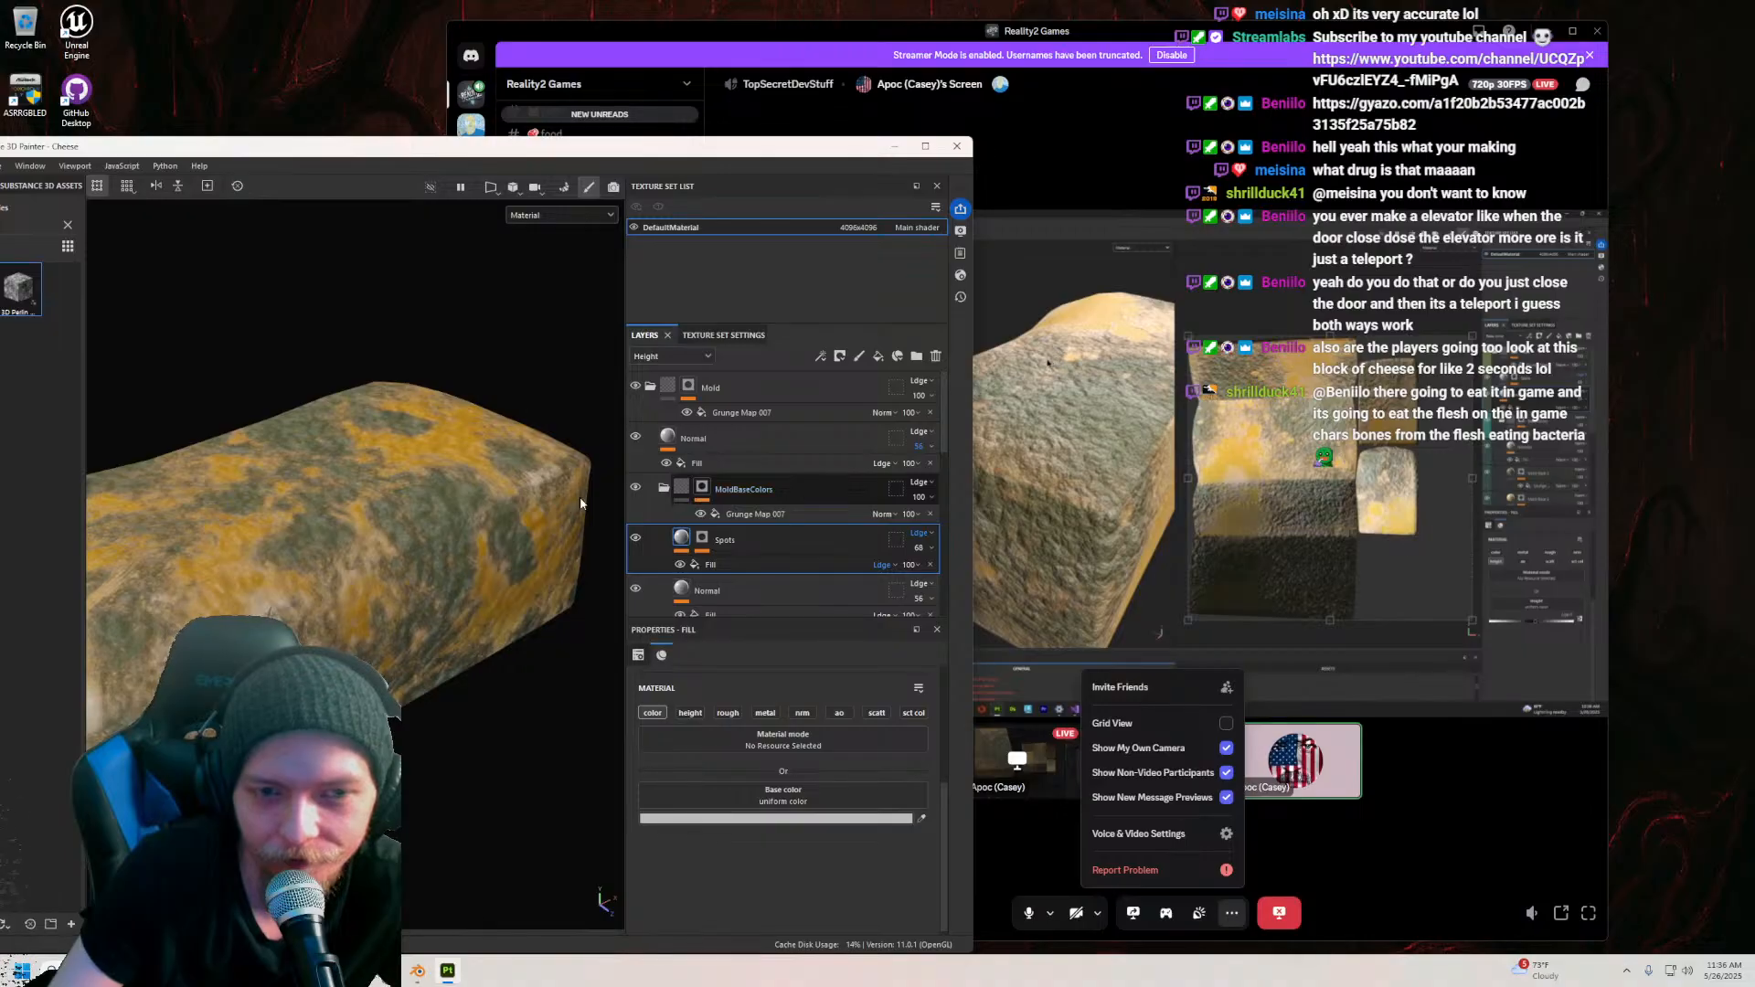
scroll(437, 491, "down", 3)
mouse_move(437, 493)
left_mouse_down("alt")
mouse_move(429, 539)
mouse_move(439, 495)
mouse_move(420, 510)
left_mouse_up("alt")
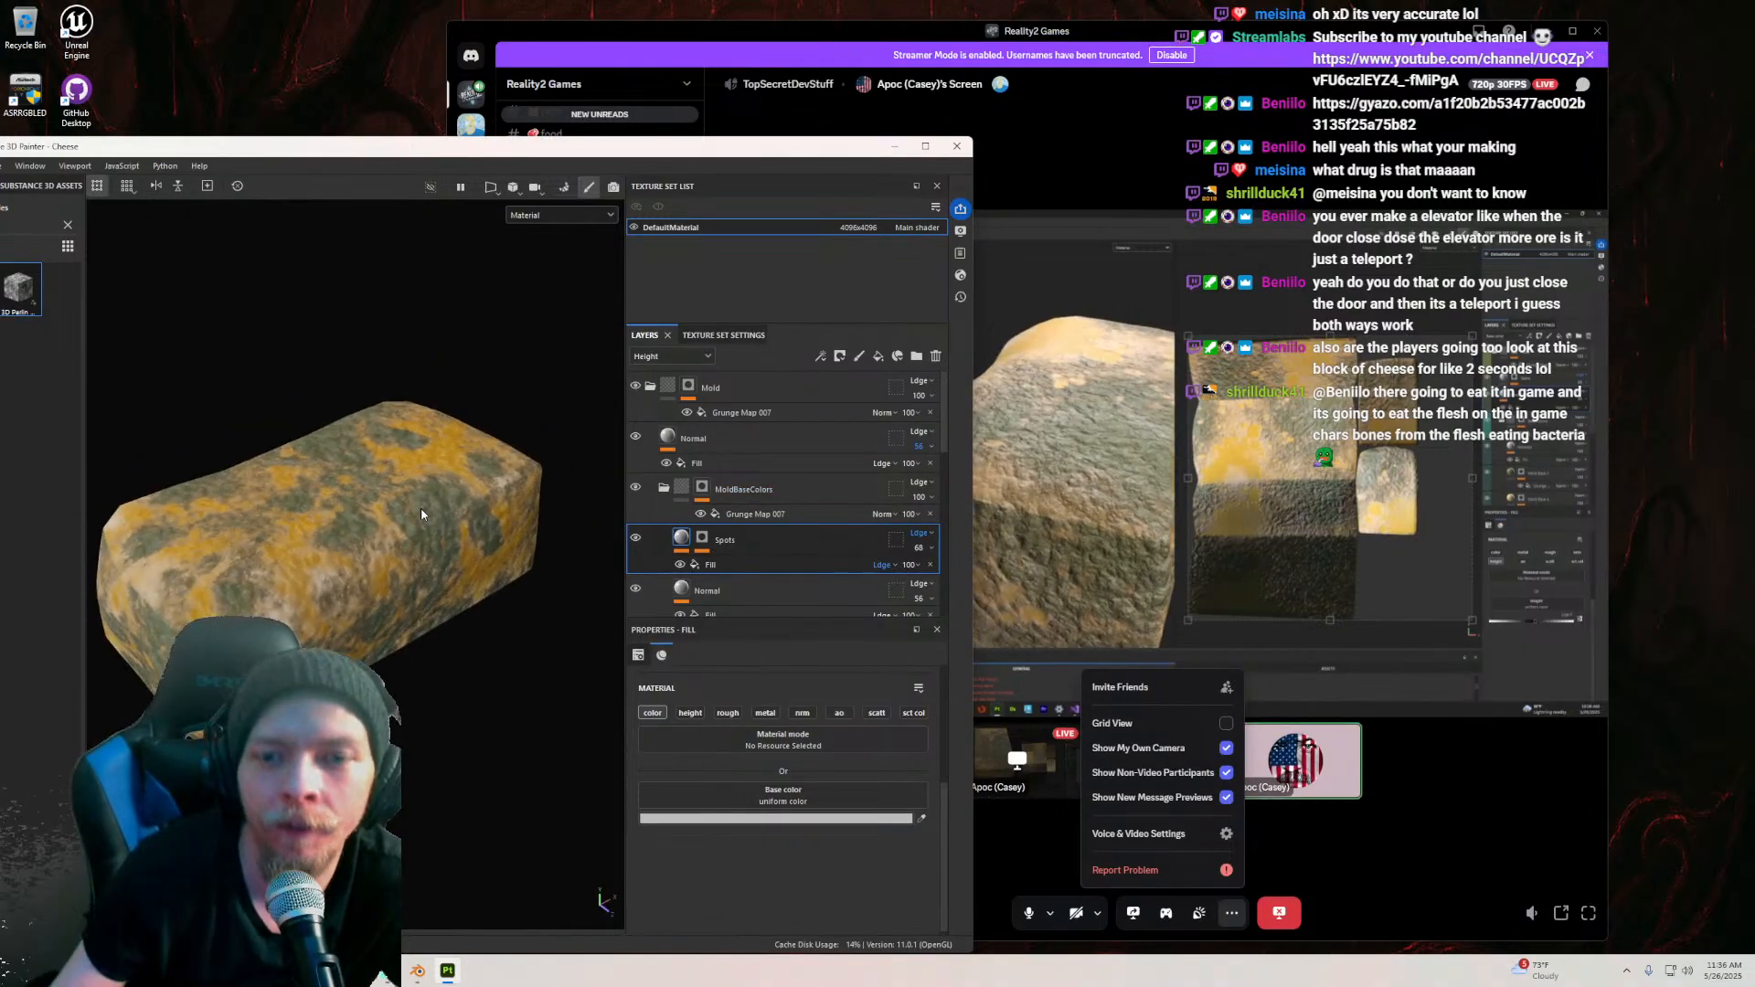
mouse_move(421, 508)
left_mouse_down("alt")
mouse_move(502, 540)
mouse_move(475, 471)
left_mouse_up("alt")
Step: Search the local asset library for "moss", with the window maximized and the asset list widened
mouse_move(530, 147)
left_mouse_down()
mouse_move(769, 158)
mouse_move(506, 149)
mouse_move(279, 385)
mouse_move(809, 394)
mouse_move(777, 363)
left_mouse_up()
left_click(331, 442)
left_click(274, 443)
type("moss")
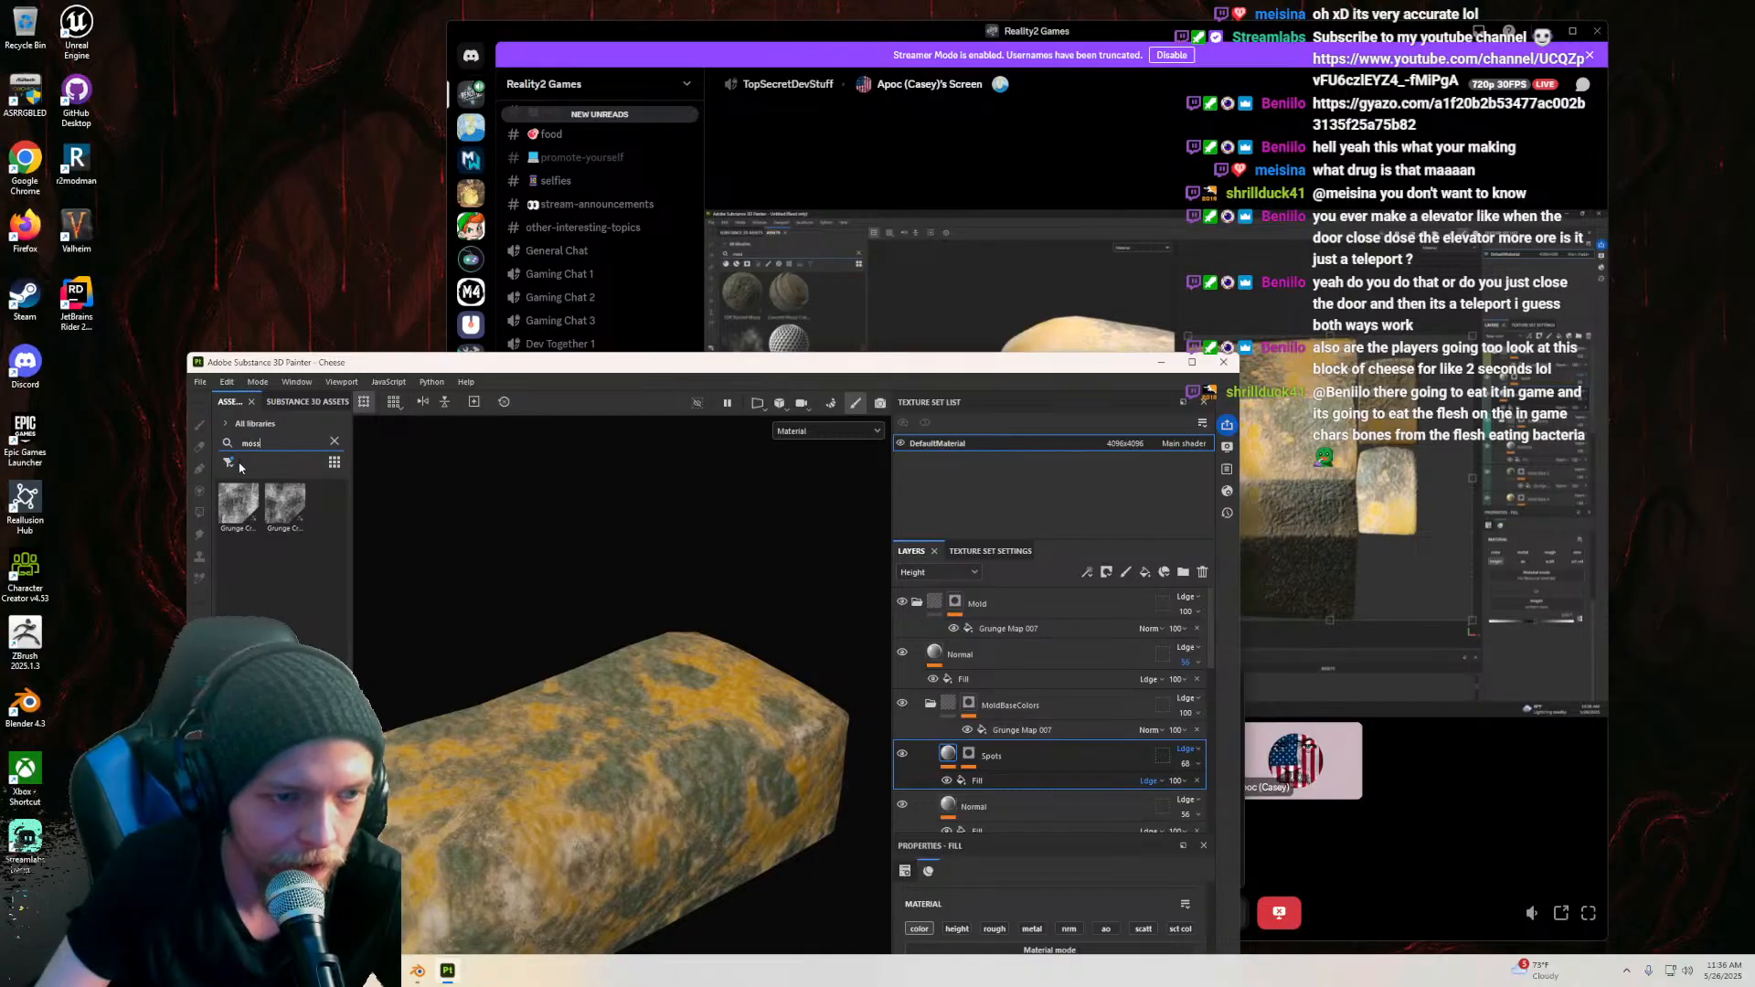
left_click(1192, 362)
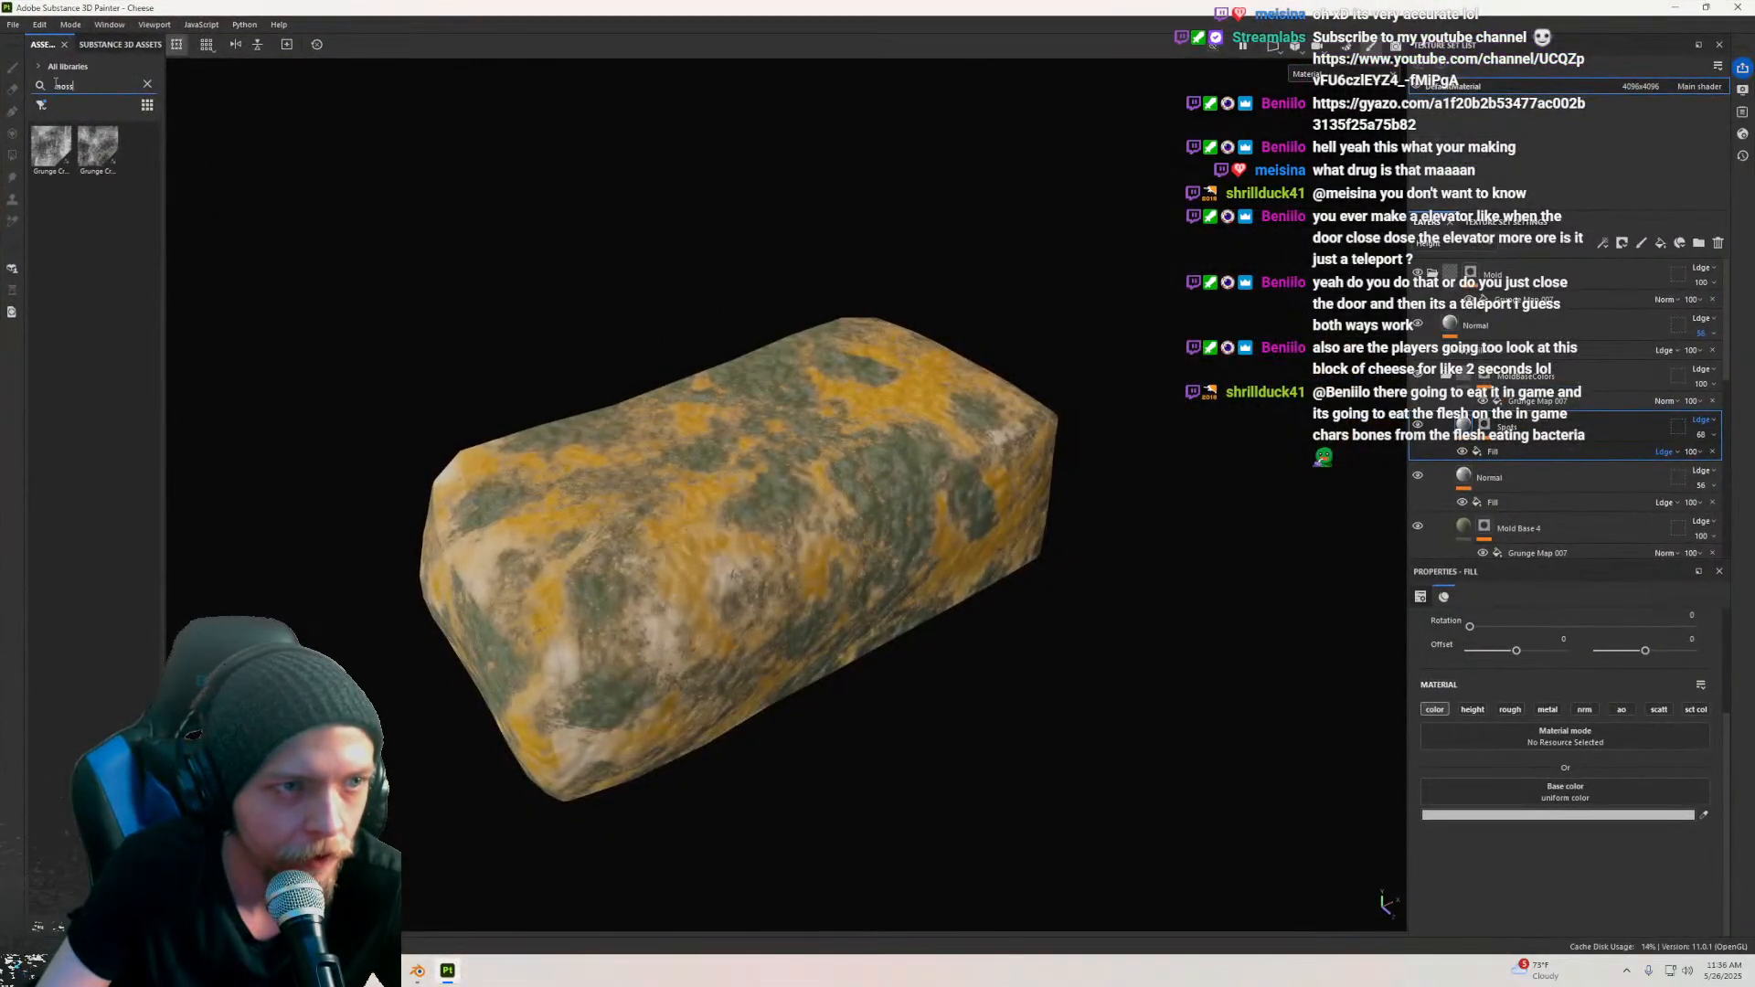
left_click_drag(165, 191, 454, 192)
Step: Filter the moss assets by smart masks, textures and materials, and preview the Moss smart mask
left_click(41, 105)
left_click(82, 105)
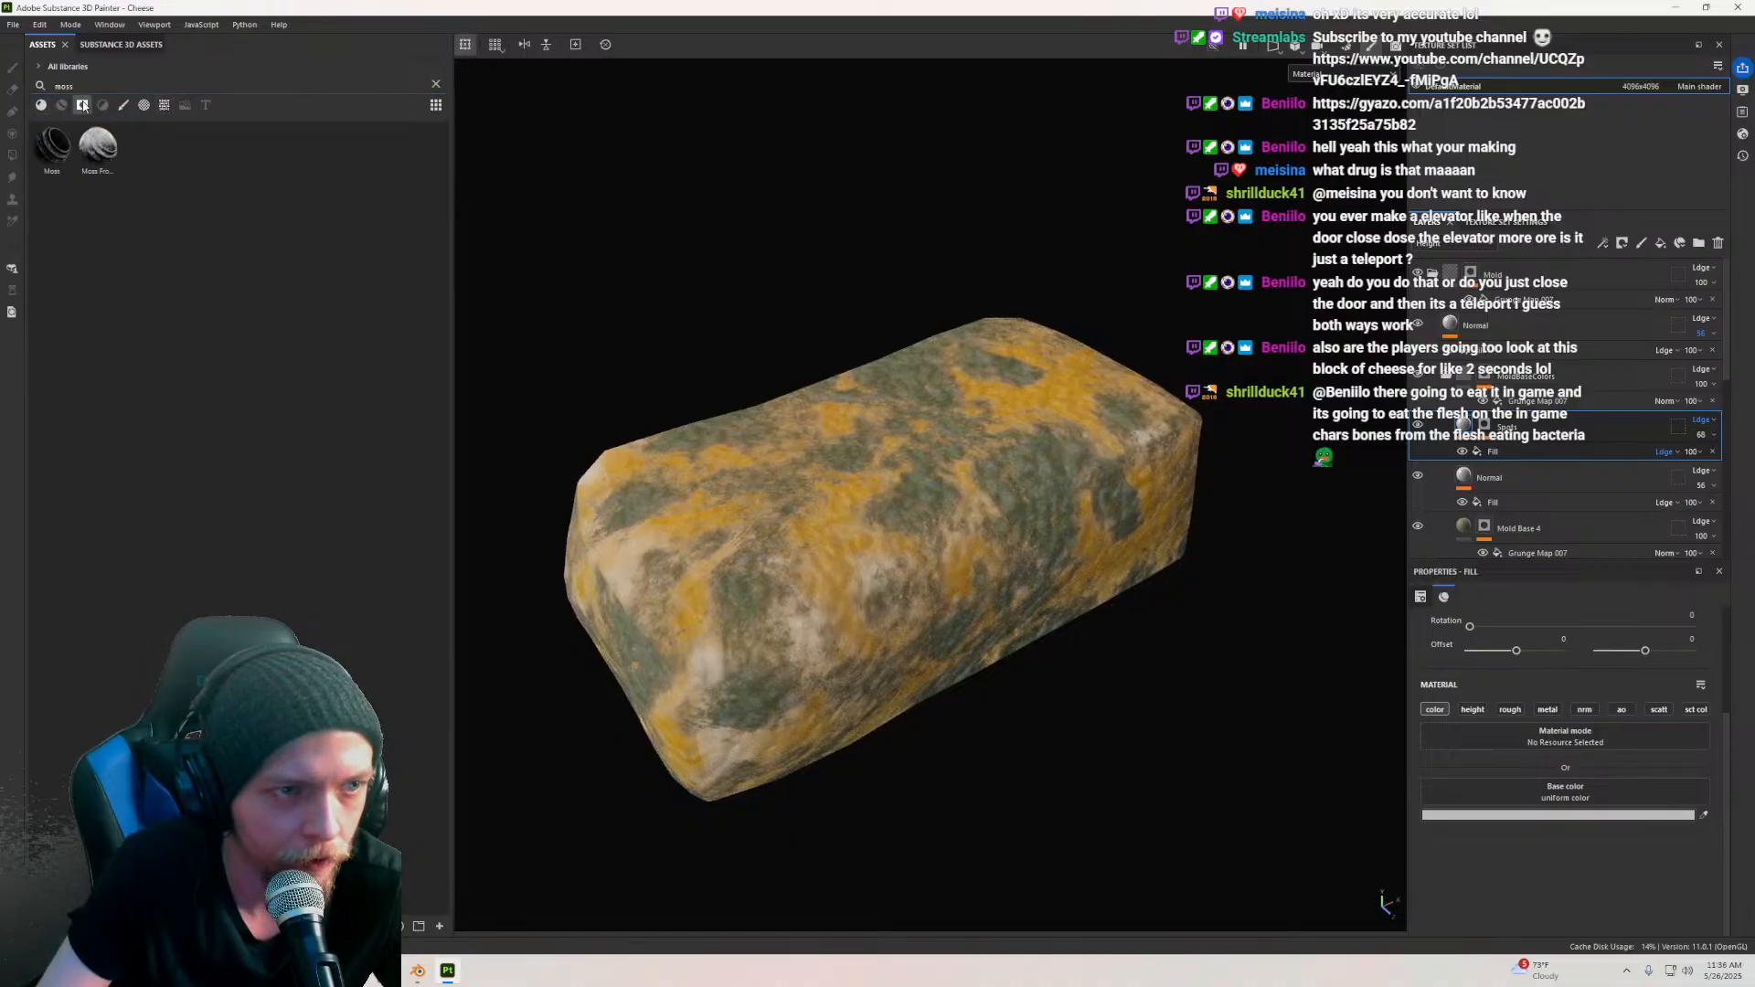
mouse_move(57, 159)
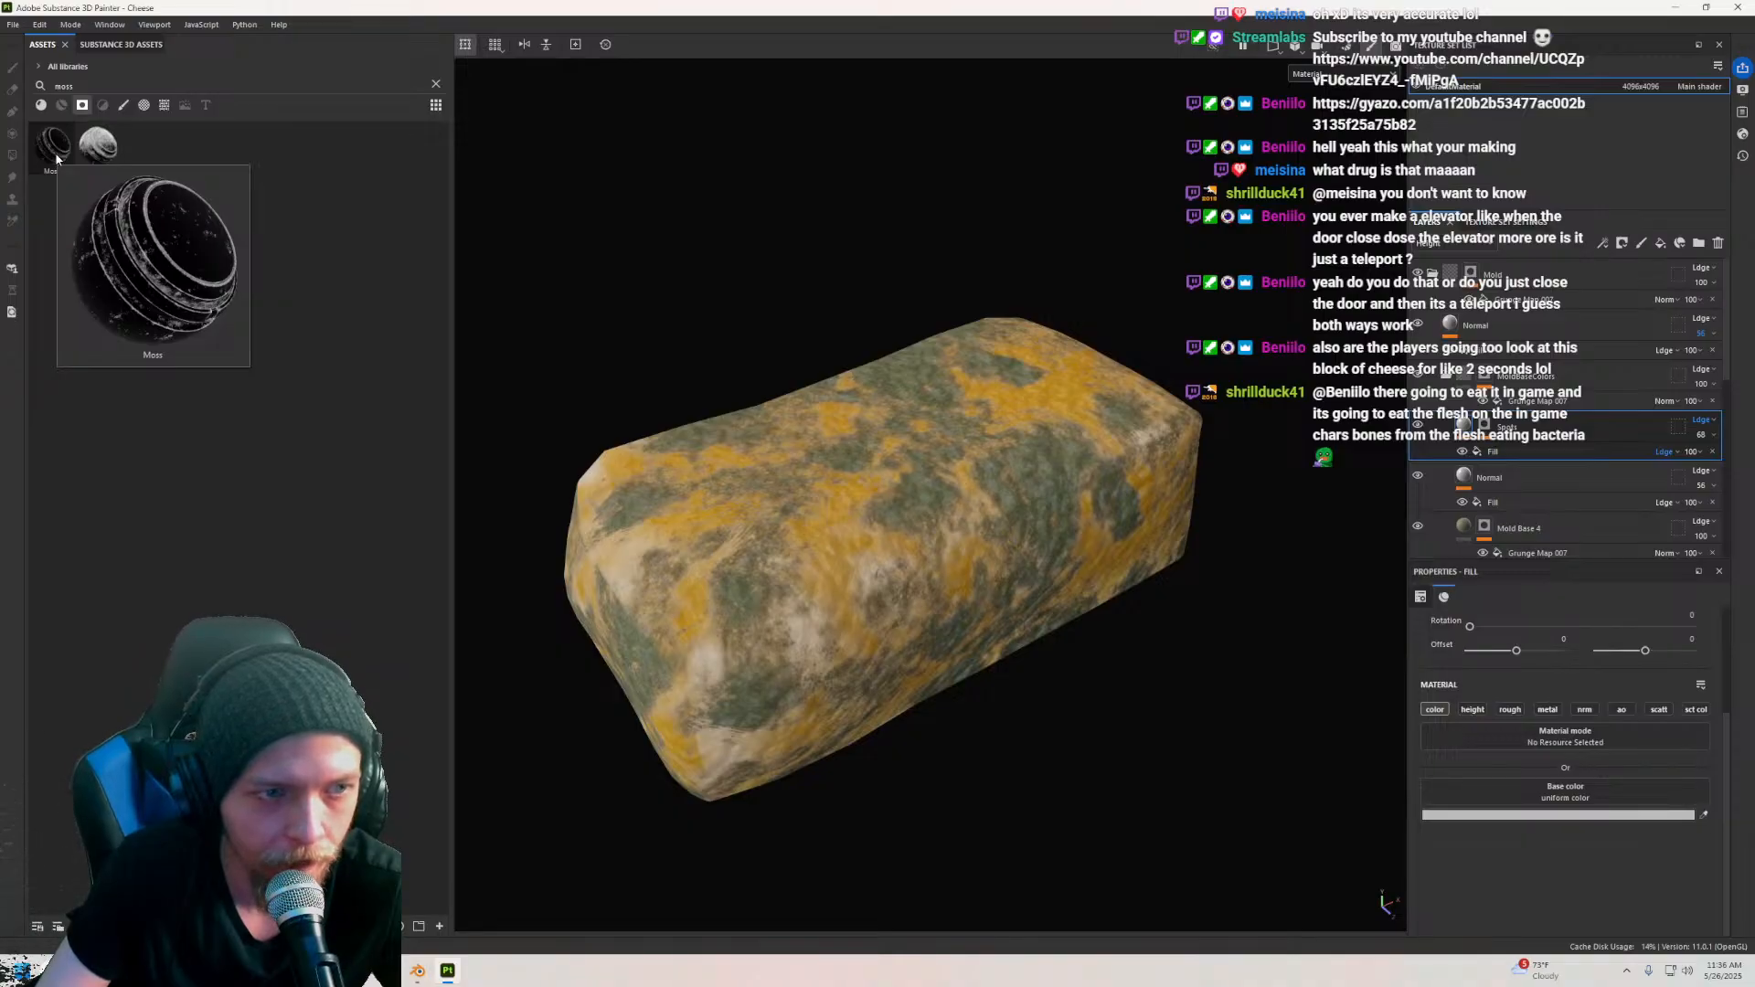
left_click(165, 105)
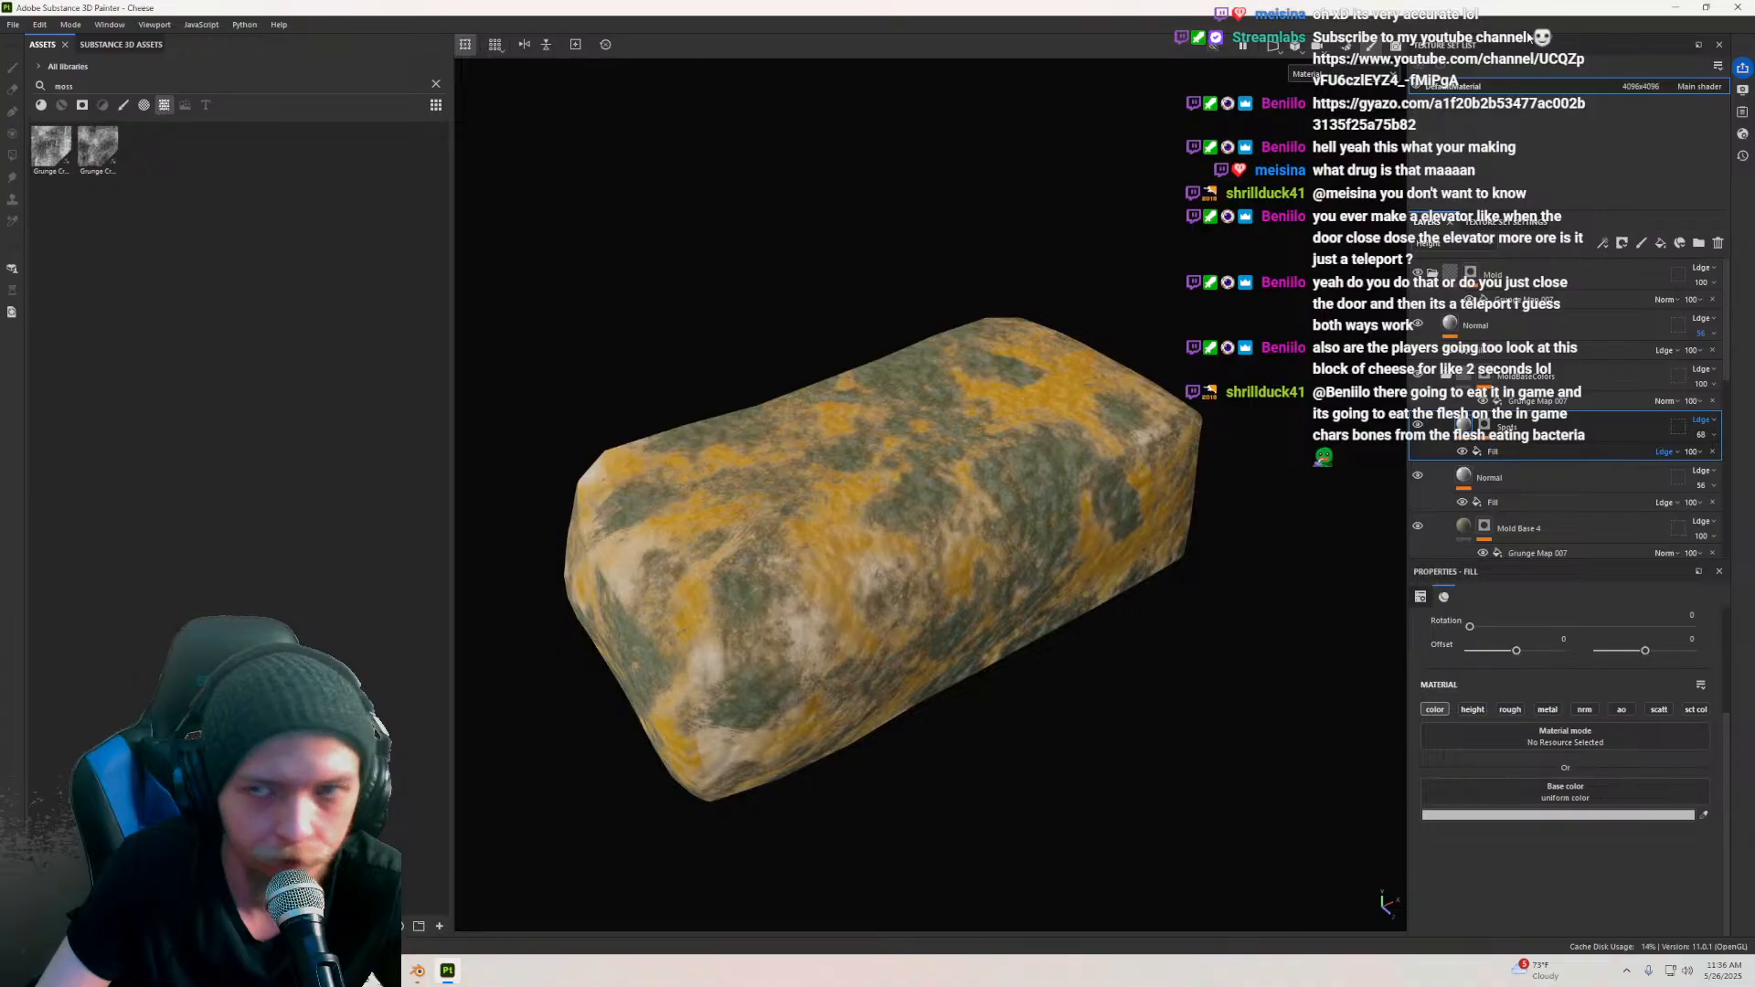
mouse_move(1709, 9)
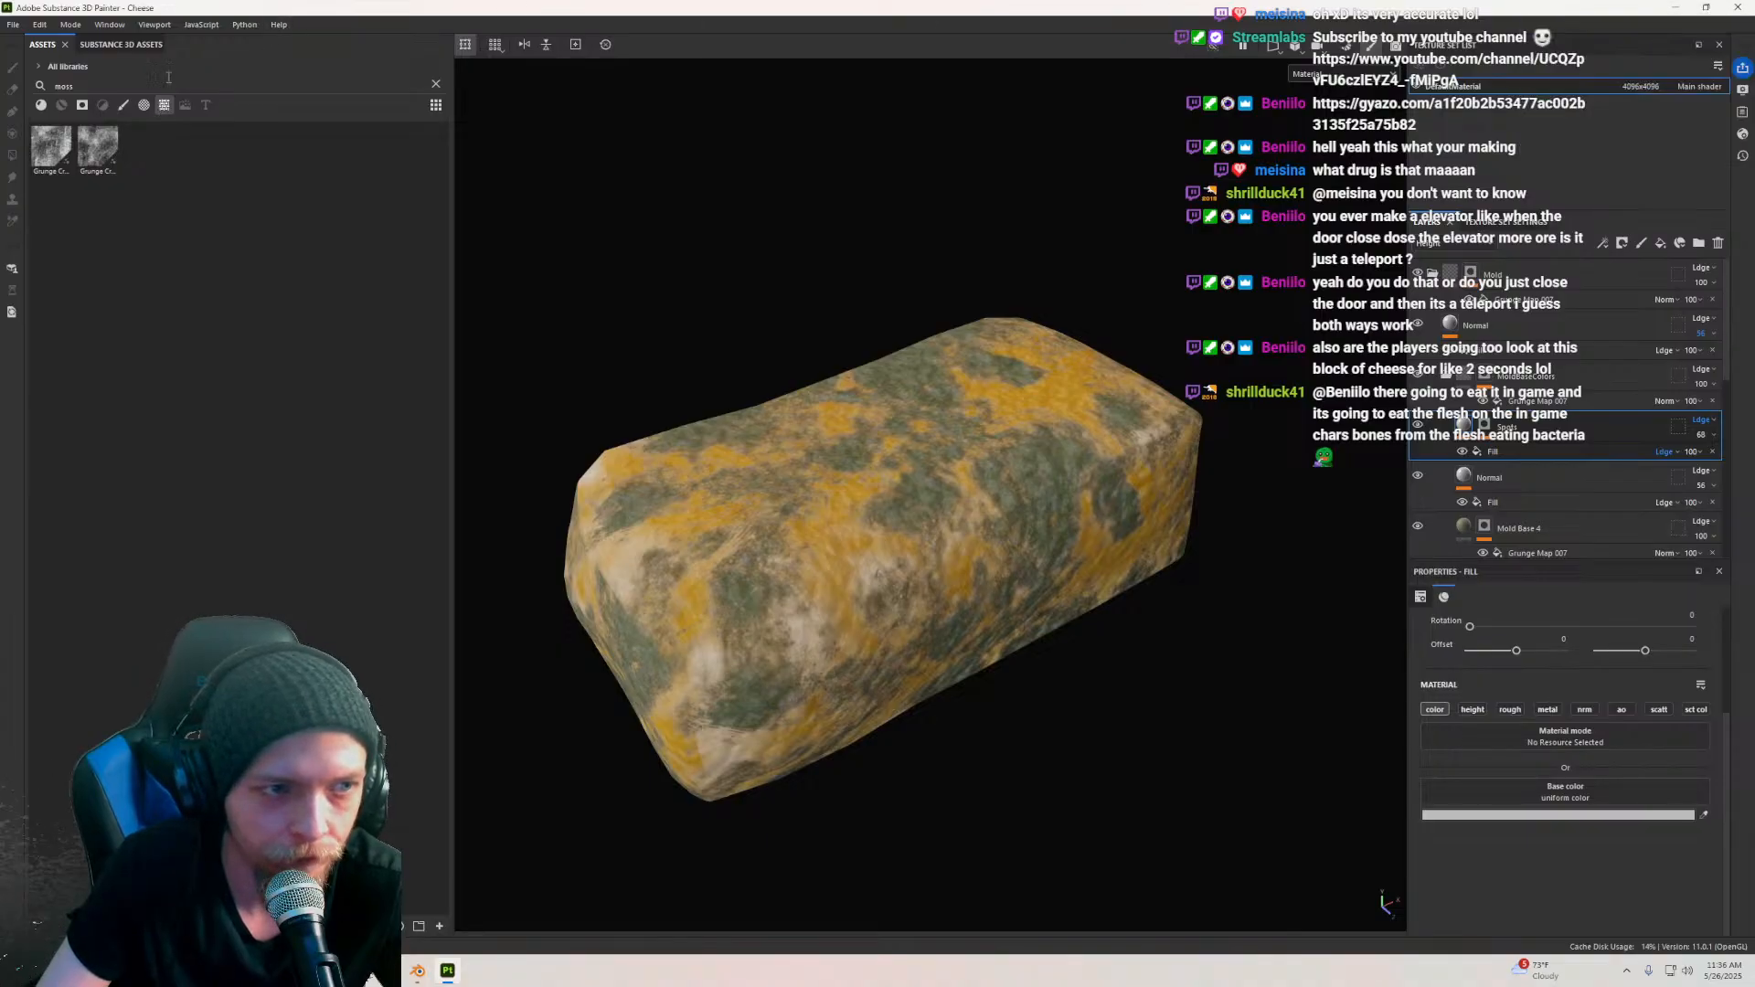
left_click(40, 105)
mouse_move(57, 155)
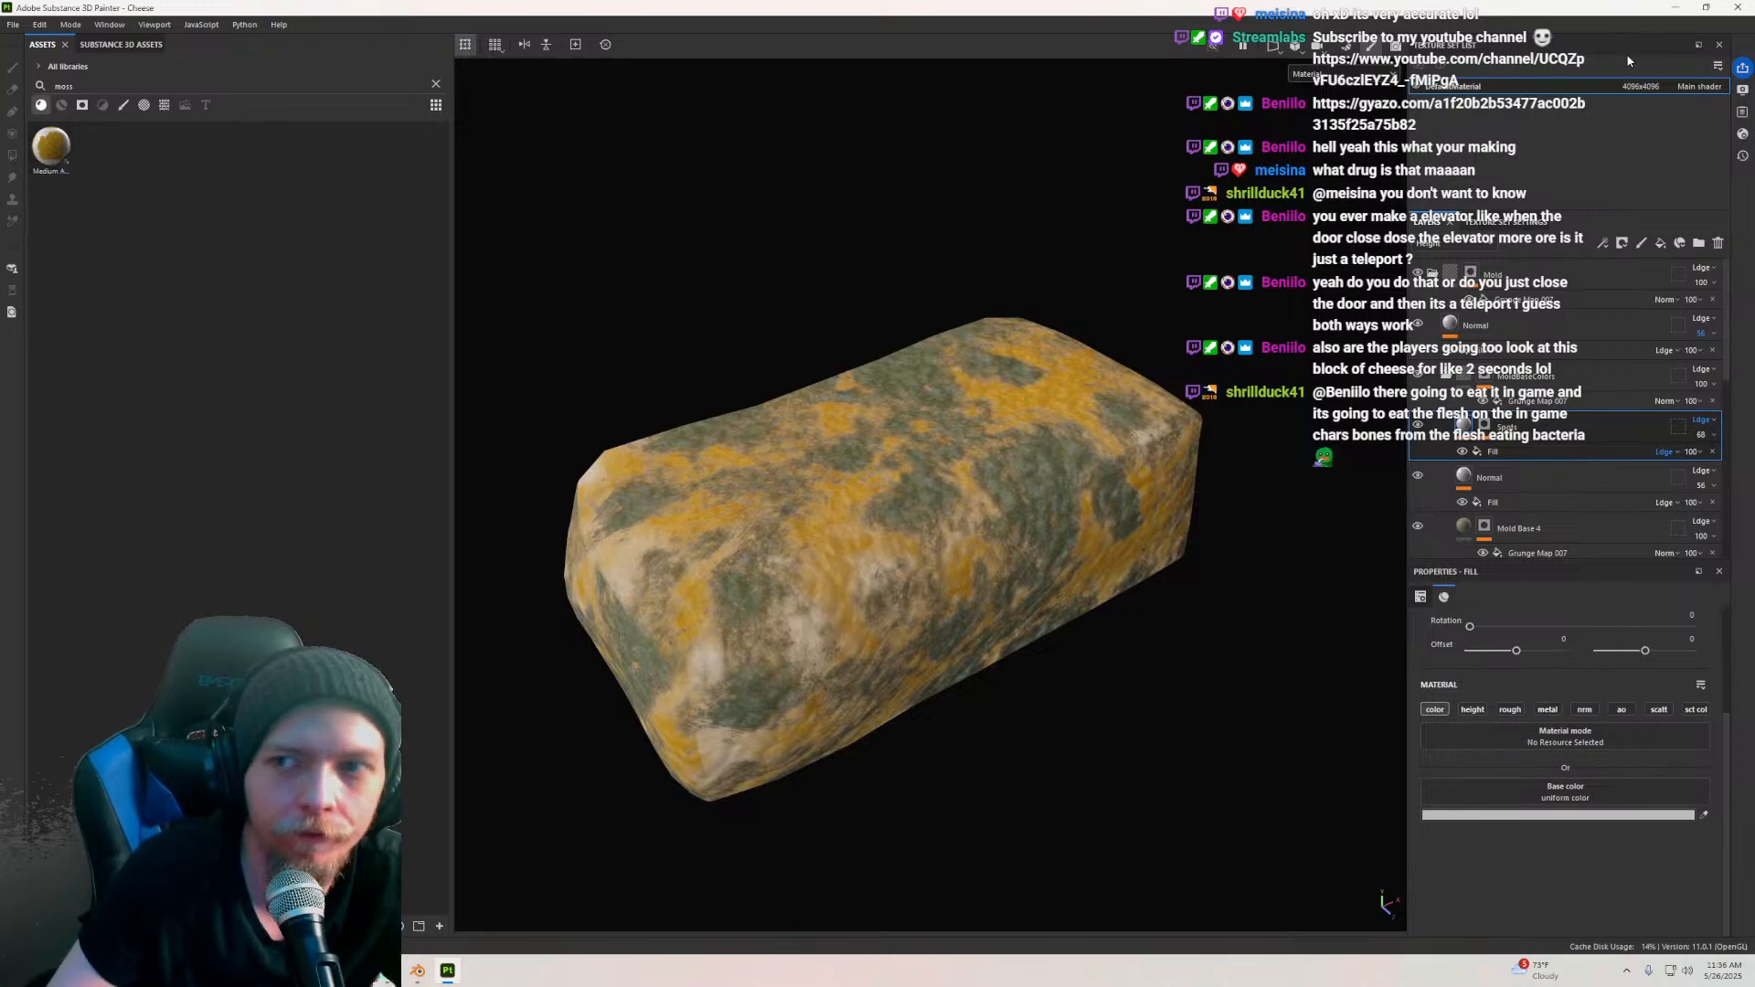
Step: Restore the window to its smaller size, clear the local moss search and open the Substance 3D Assets library
left_click(1707, 9)
left_click_drag(847, 367, 854, 629)
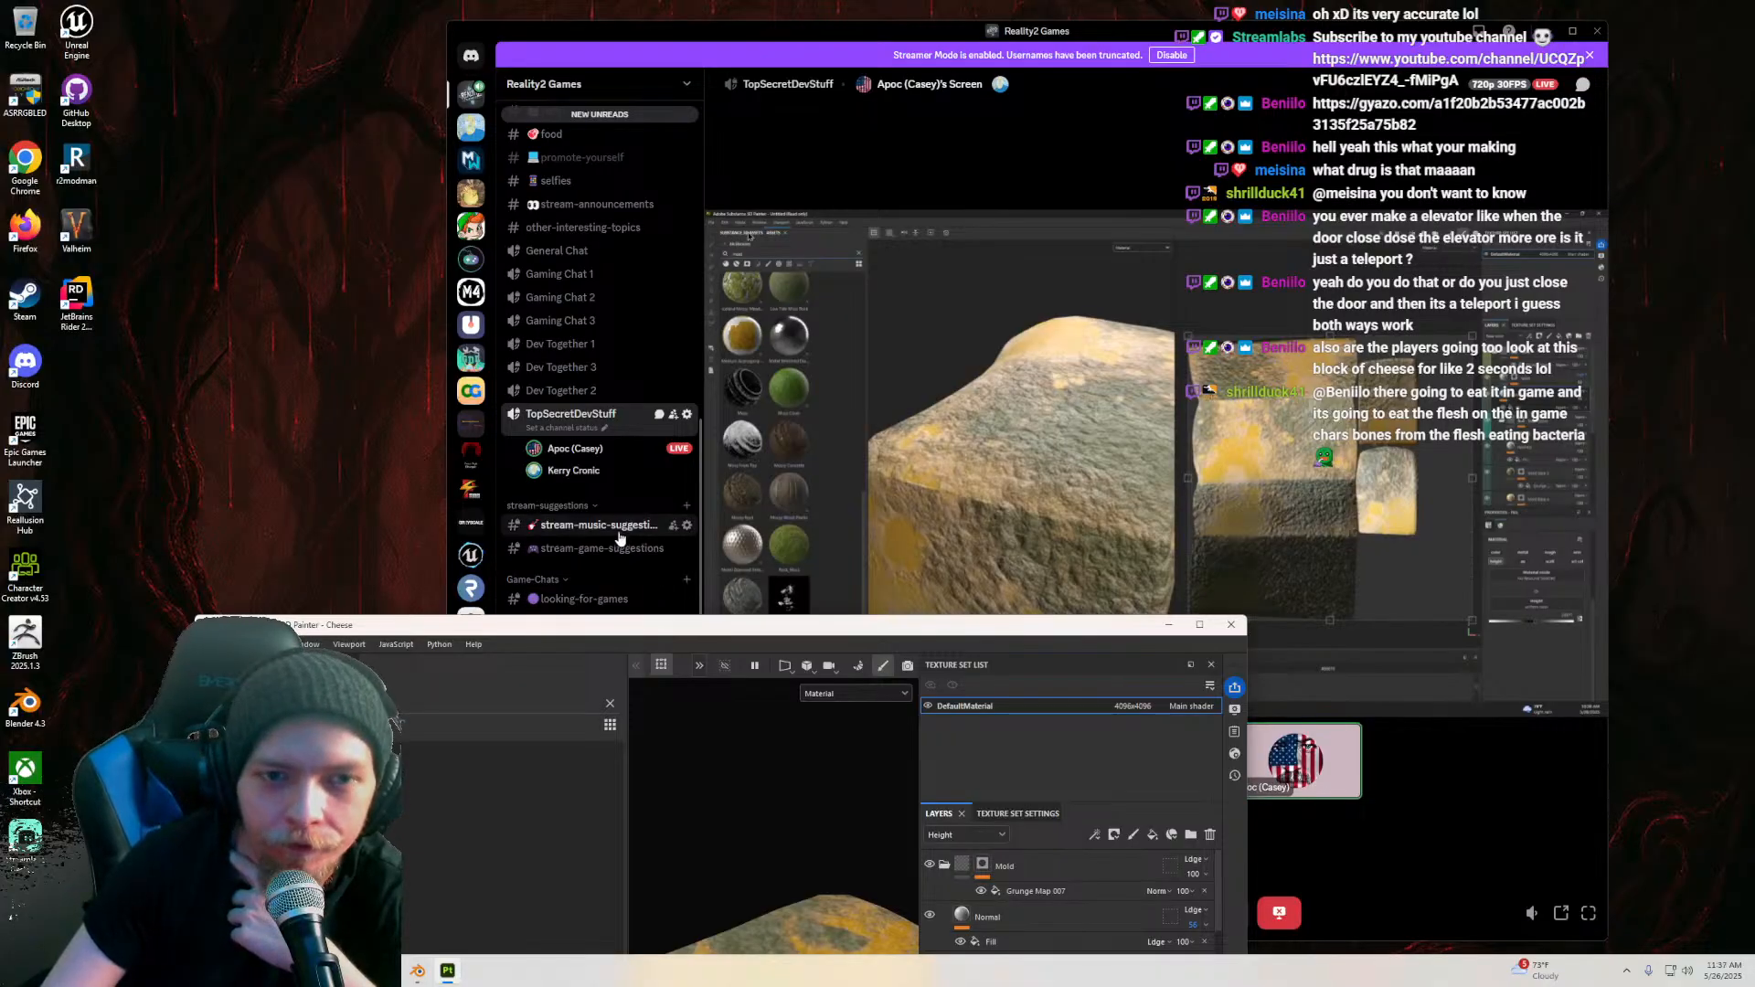
left_click_drag(518, 628, 560, 443)
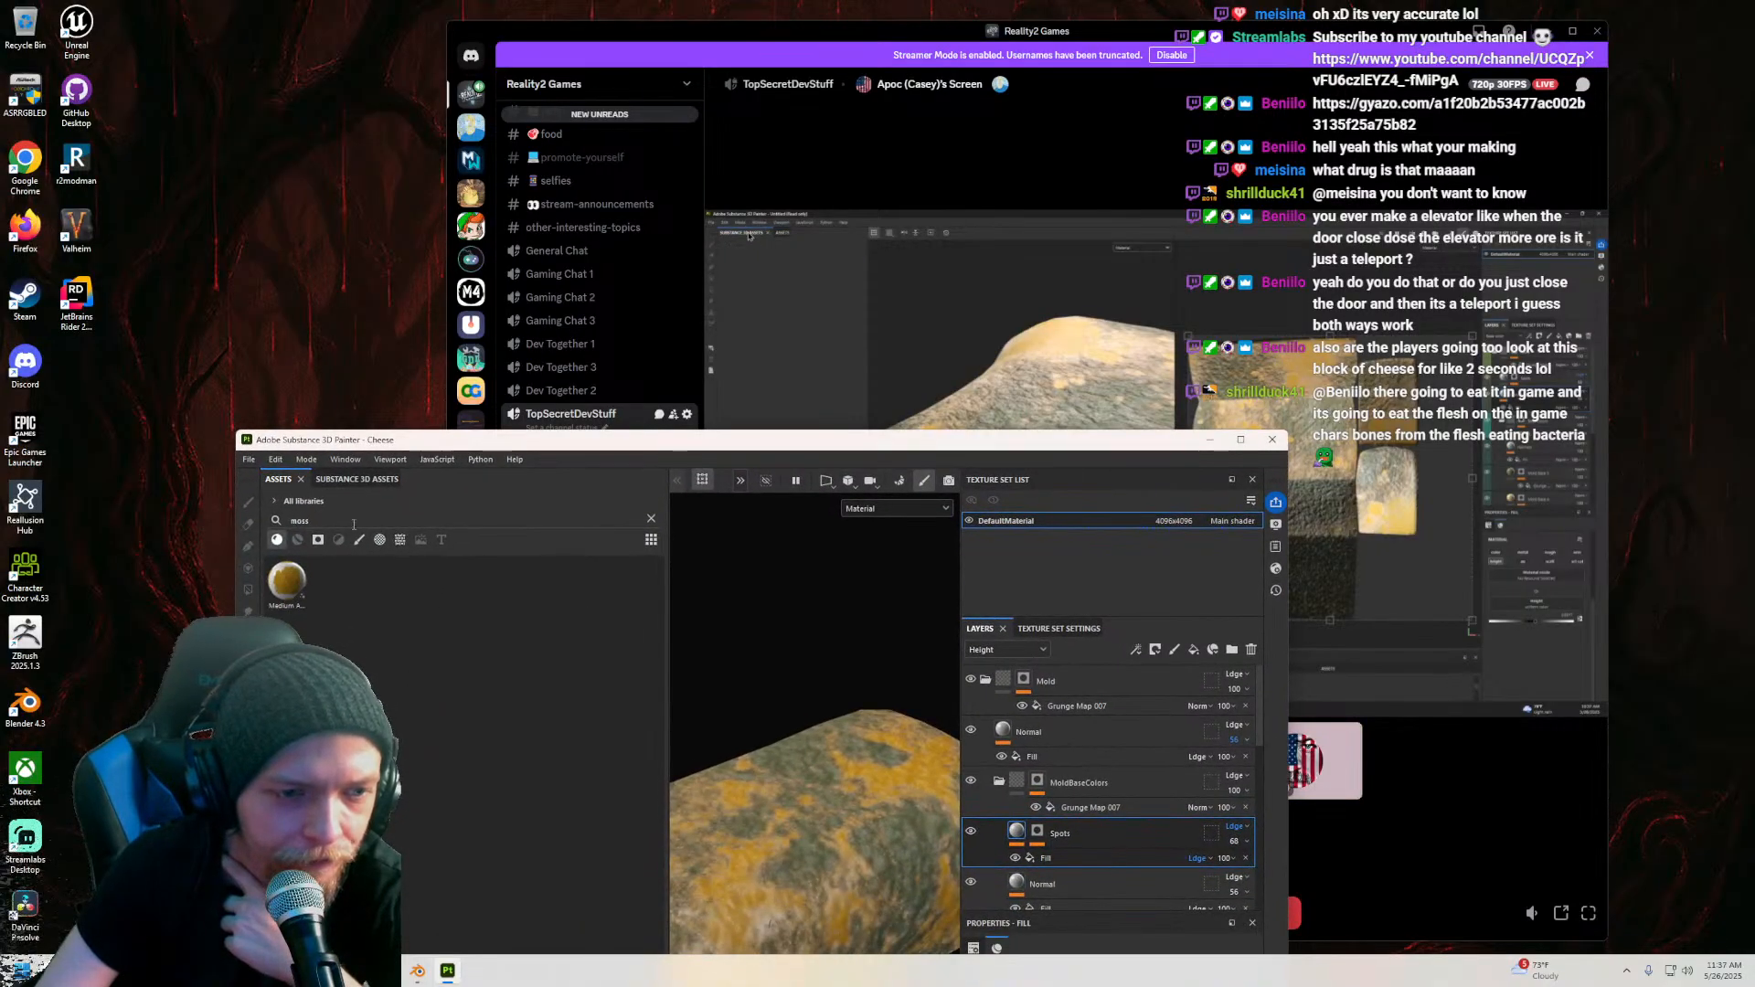
left_click(650, 519)
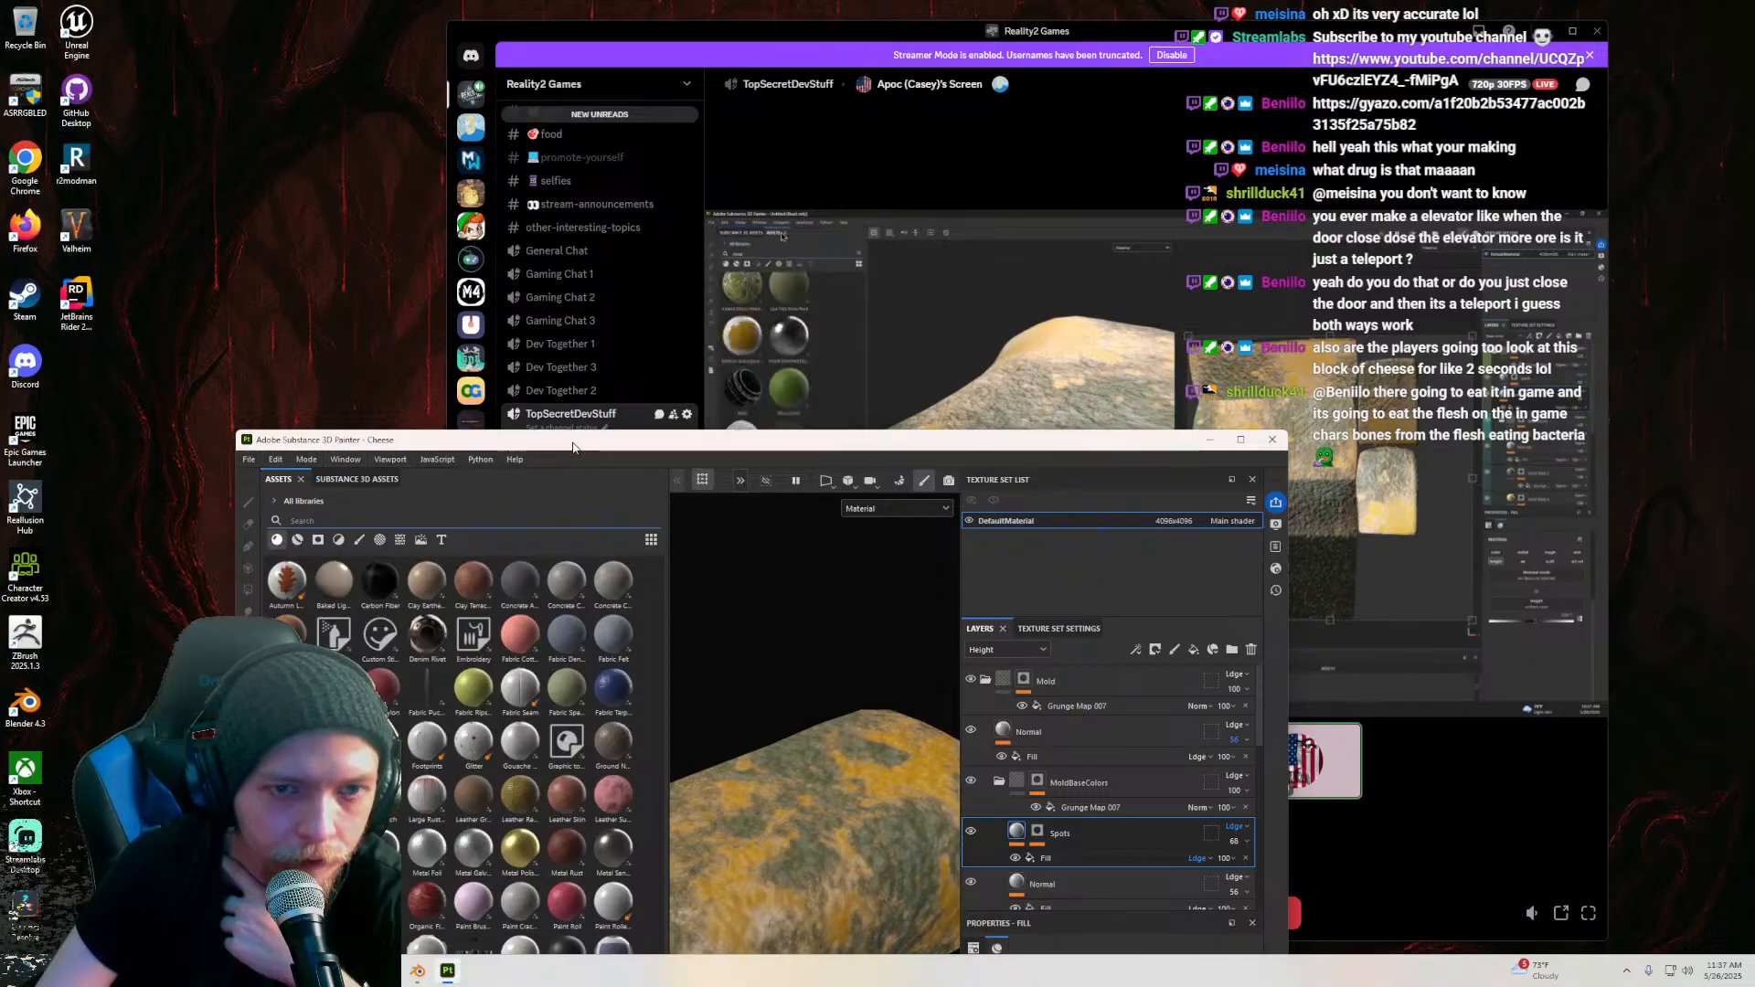
left_click(358, 479)
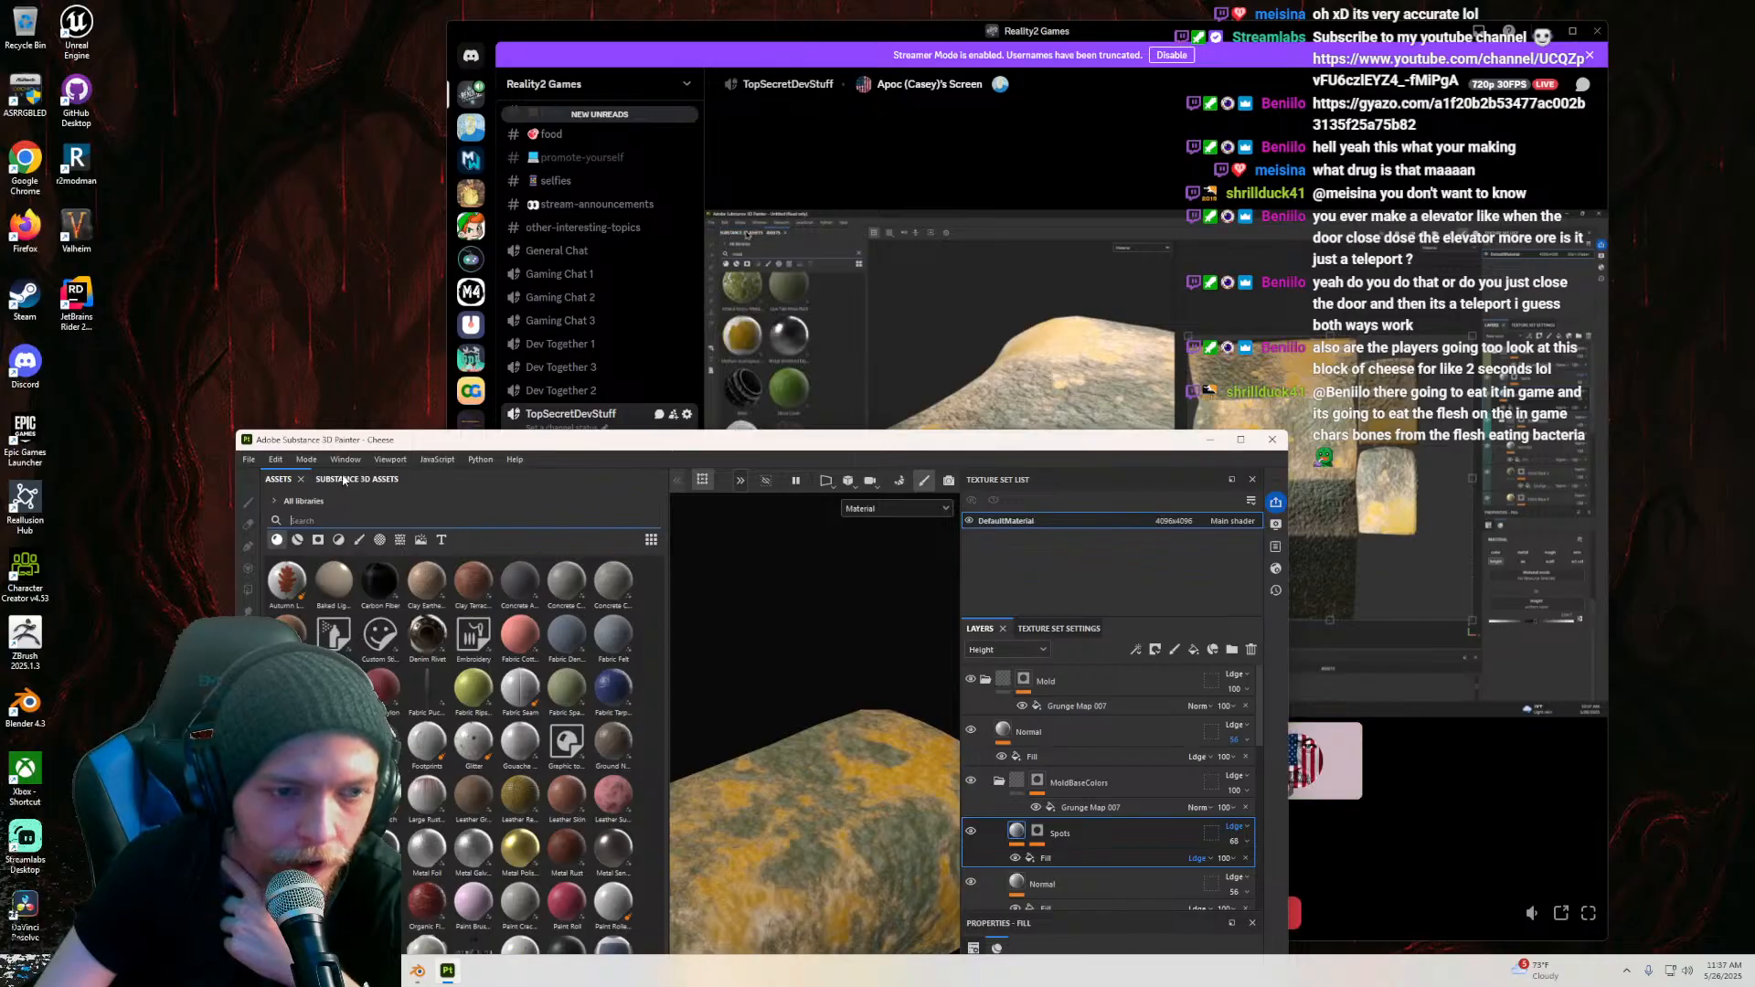
mouse_move(491, 445)
left_mouse_down()
mouse_move(483, 226)
mouse_move(624, 410)
left_mouse_up()
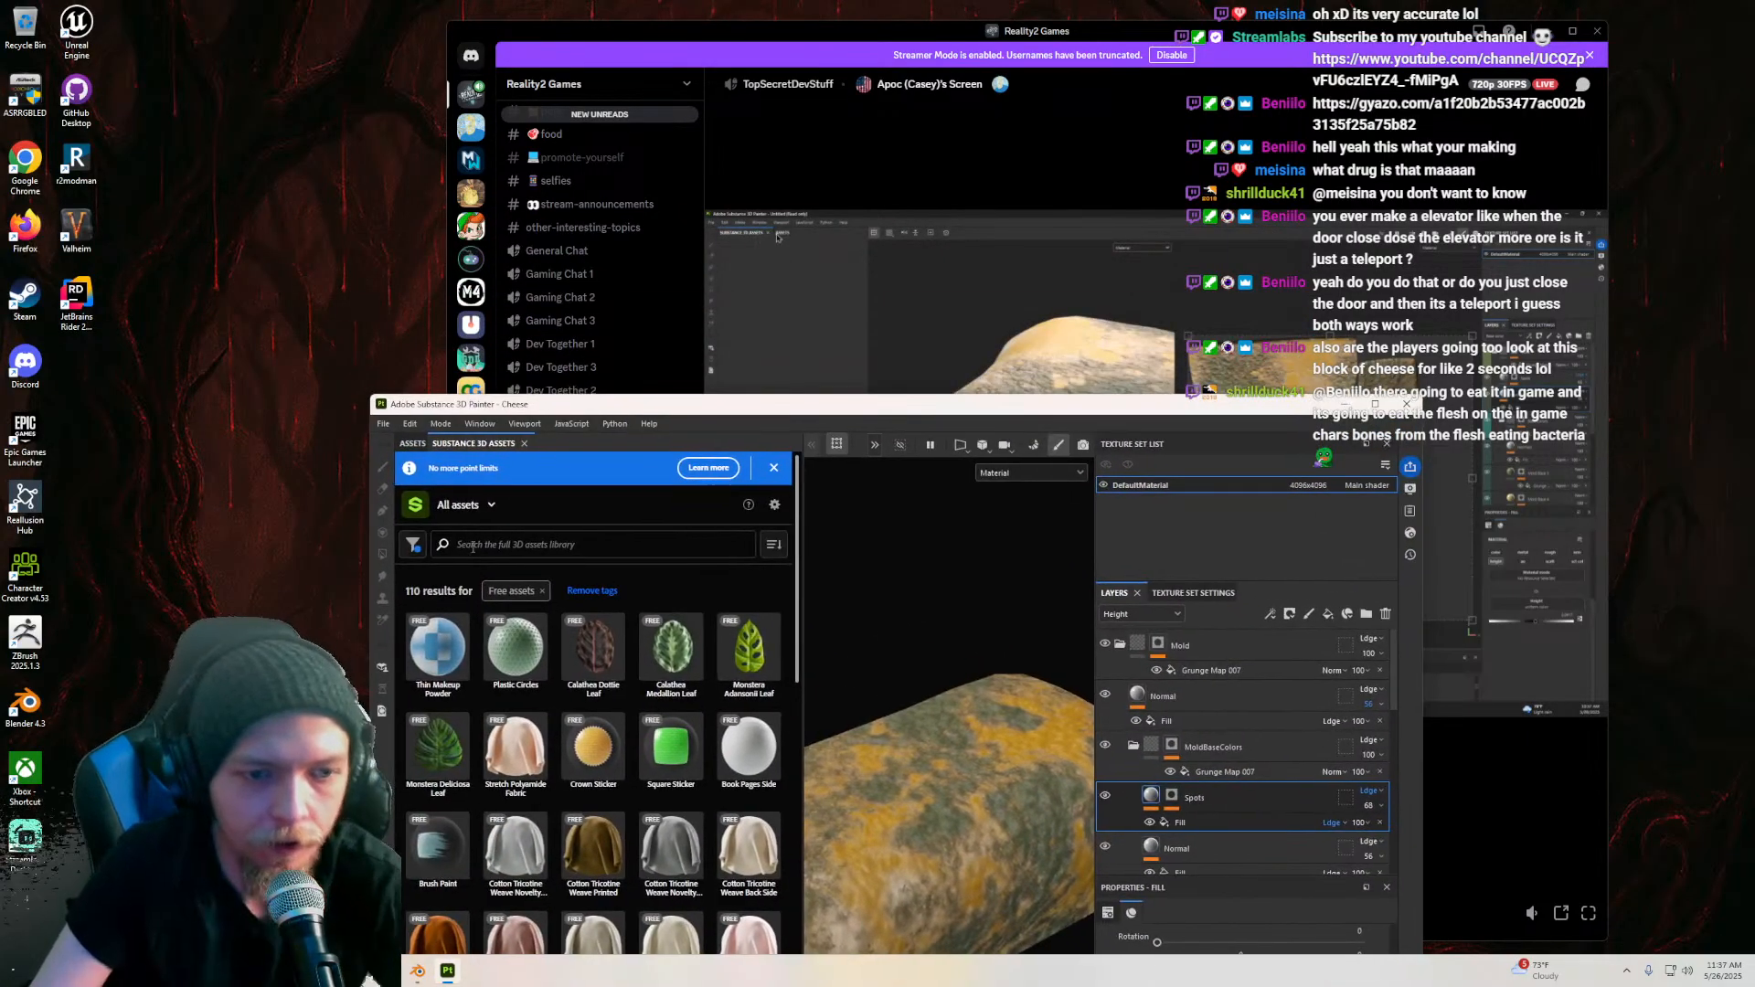
Step: Search the Substance 3D Assets library for "moss" and remove the Free assets filter
left_click(530, 541)
type("moss")
key("Return")
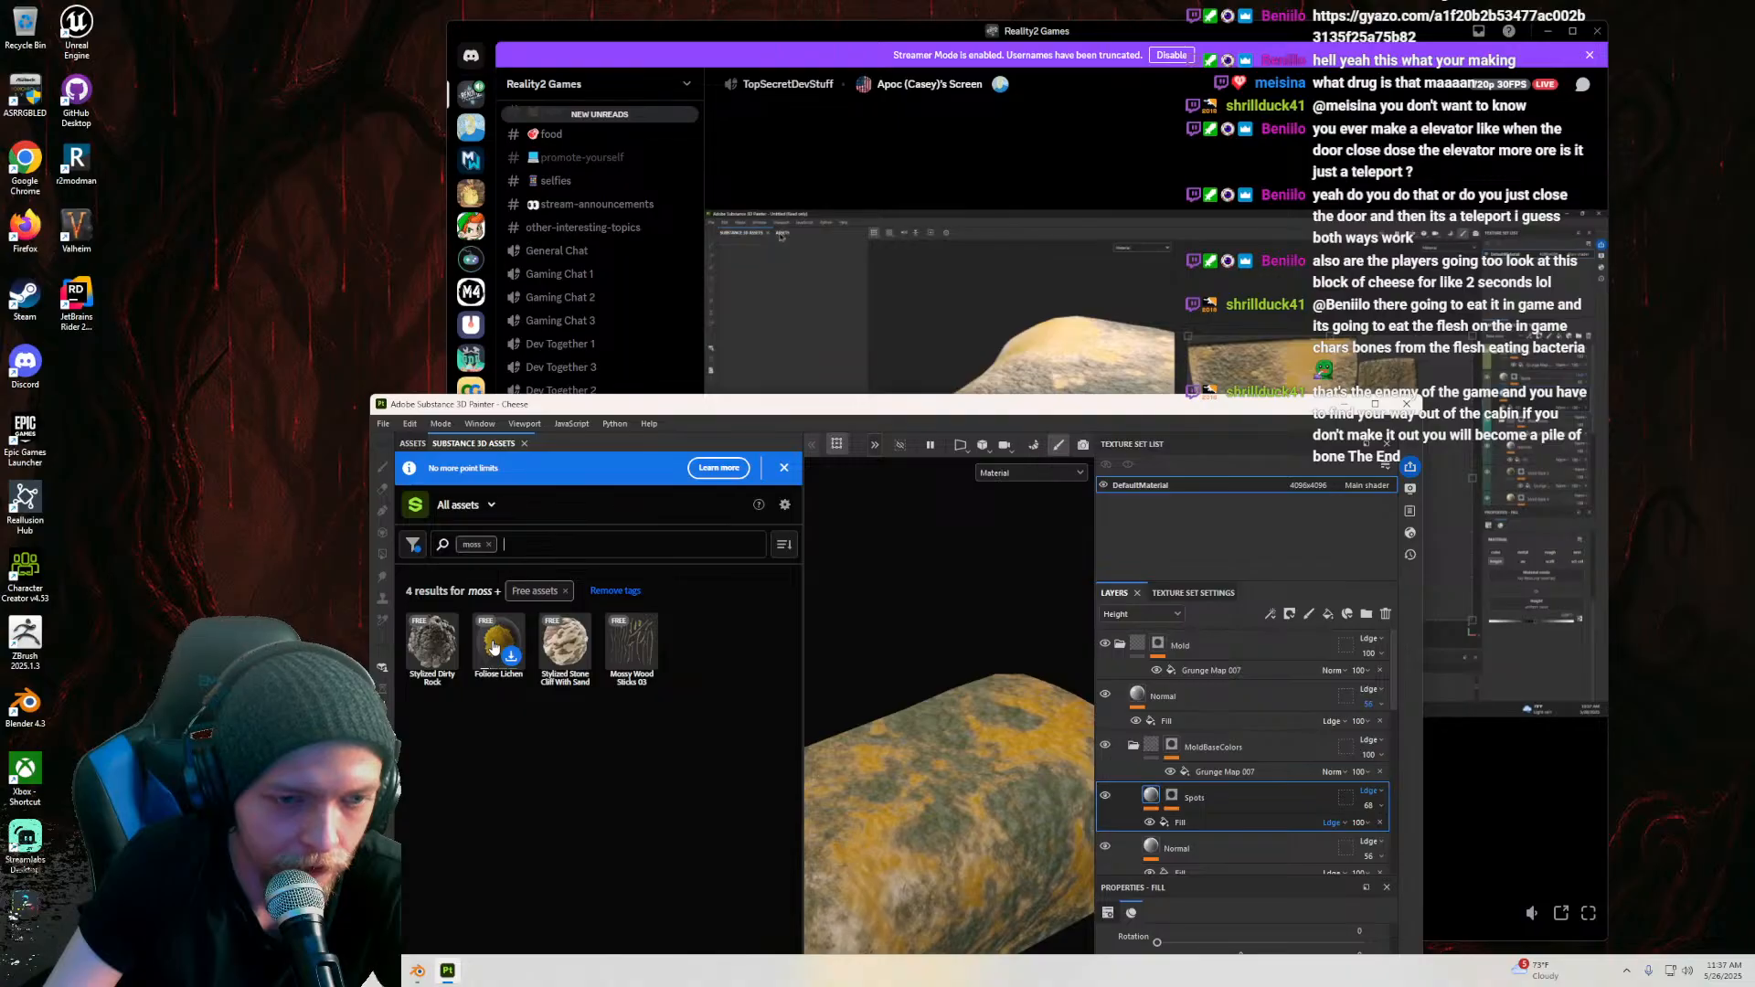
mouse_move(638, 410)
left_mouse_down()
mouse_move(787, 519)
mouse_move(696, 379)
mouse_move(637, 407)
mouse_move(891, 297)
mouse_move(882, 366)
mouse_move(968, 745)
mouse_move(921, 630)
mouse_move(792, 534)
mouse_move(640, 567)
mouse_move(534, 449)
left_mouse_up()
left_click(564, 586)
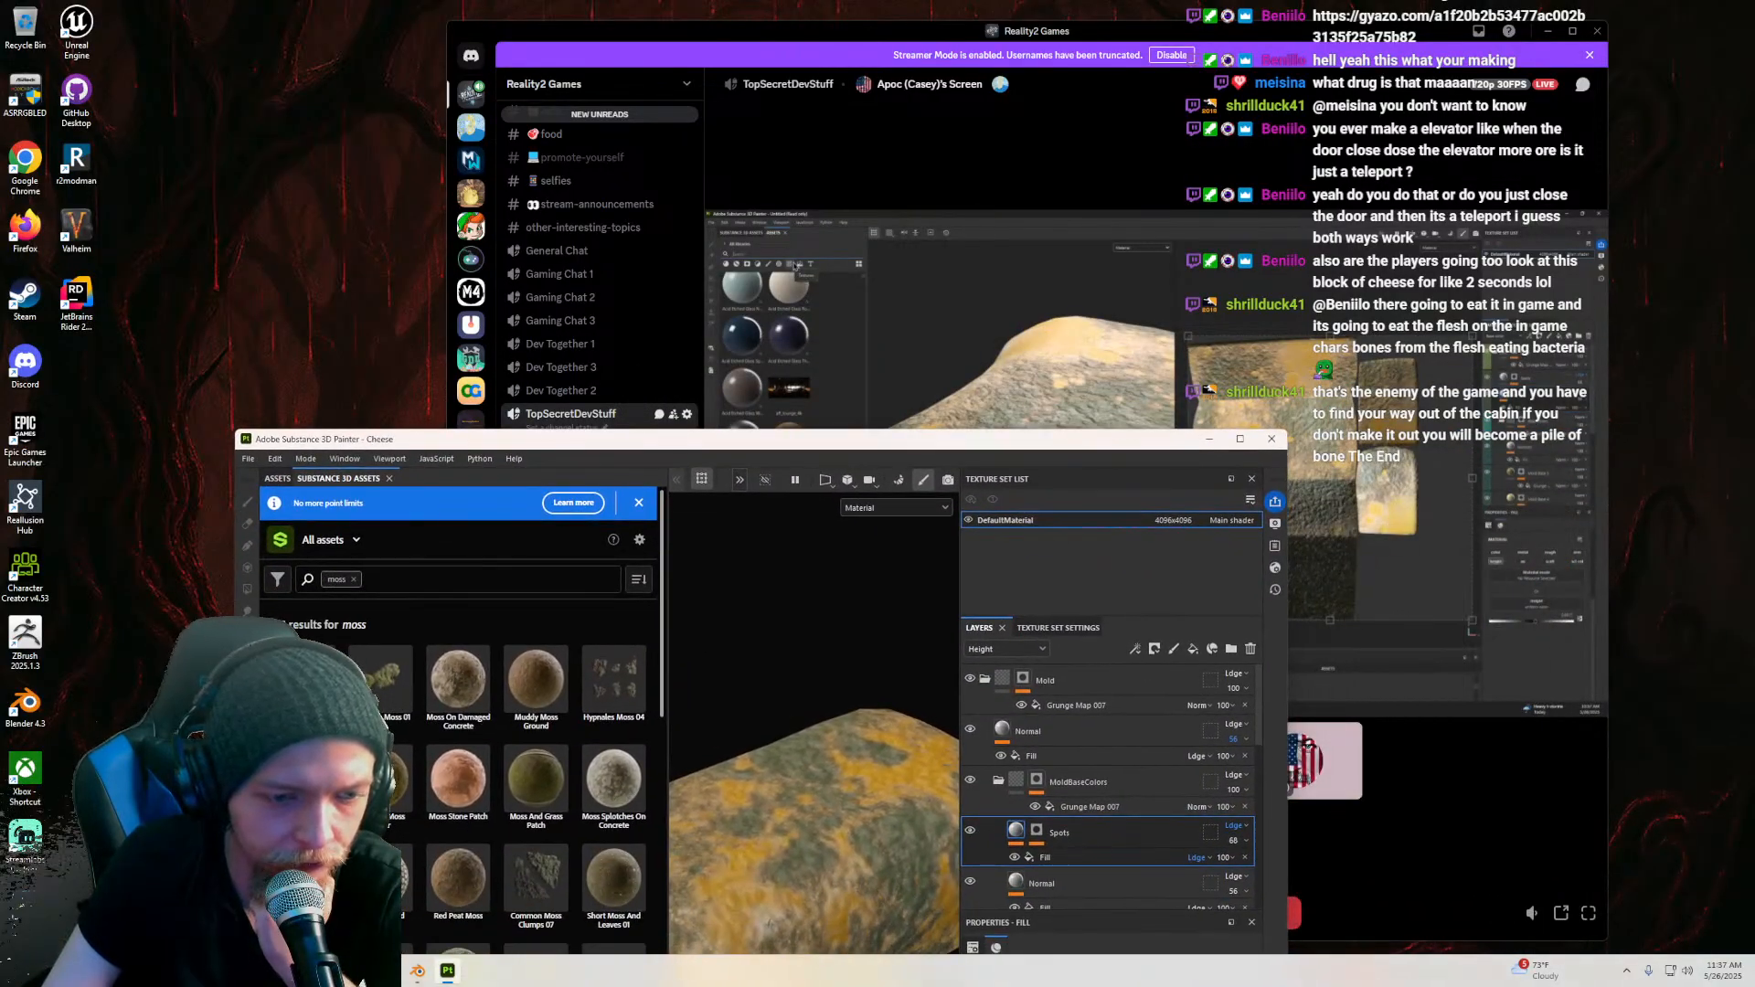
Step: Open the Meadow Moss Cover asset, view its preview images and return to the moss results
scroll(486, 764, "down", 1)
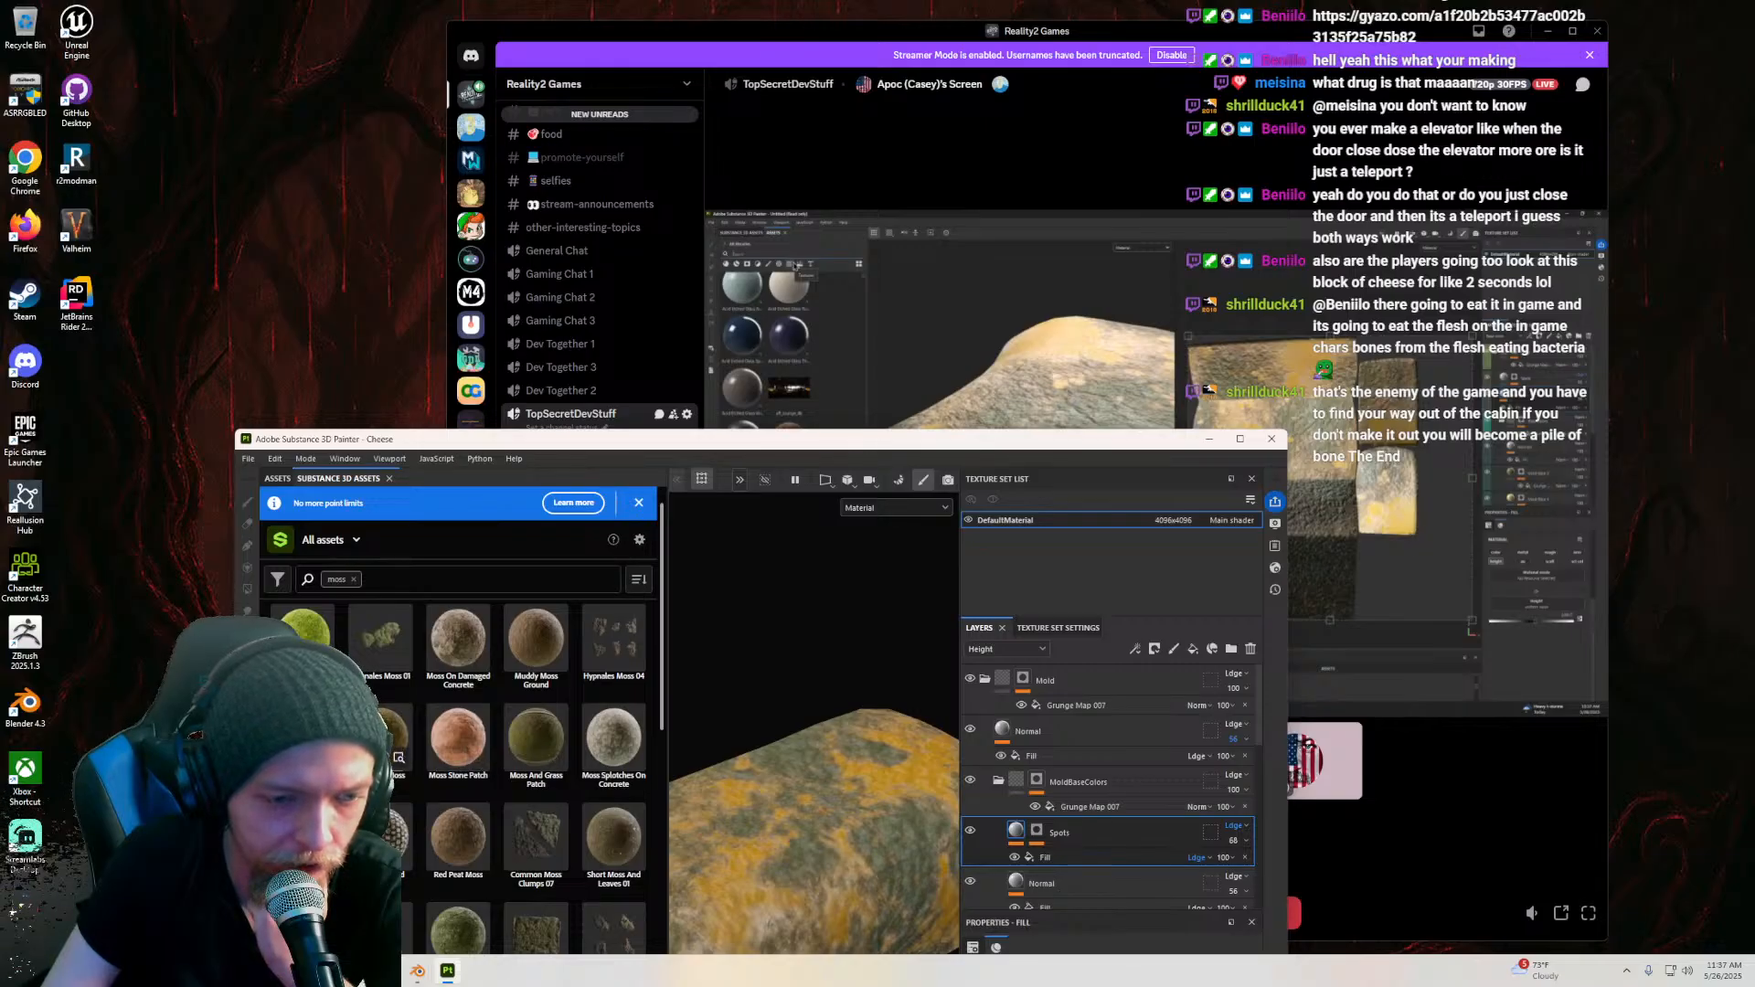
left_click(536, 739)
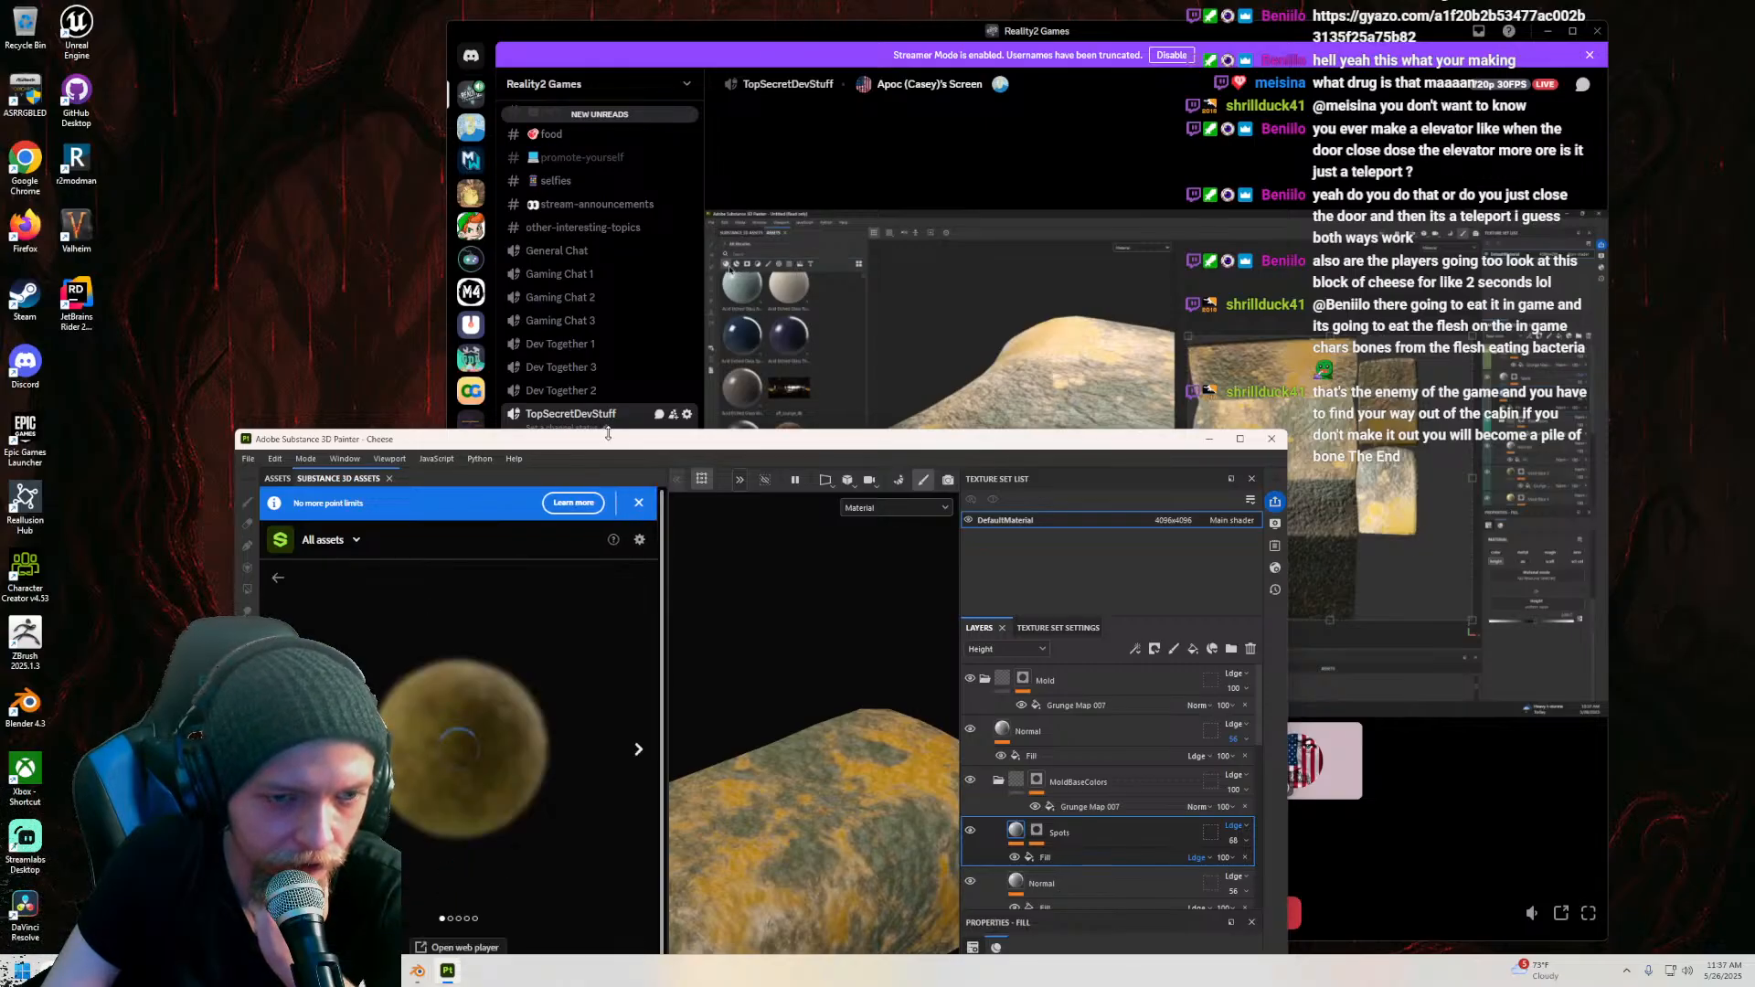
mouse_move(602, 435)
left_mouse_down()
mouse_move(705, 266)
mouse_move(962, 194)
mouse_move(608, 585)
mouse_move(479, 794)
mouse_move(1061, 247)
mouse_move(1154, 619)
mouse_move(1166, 339)
mouse_move(1150, 228)
left_mouse_up()
left_click(1163, 539)
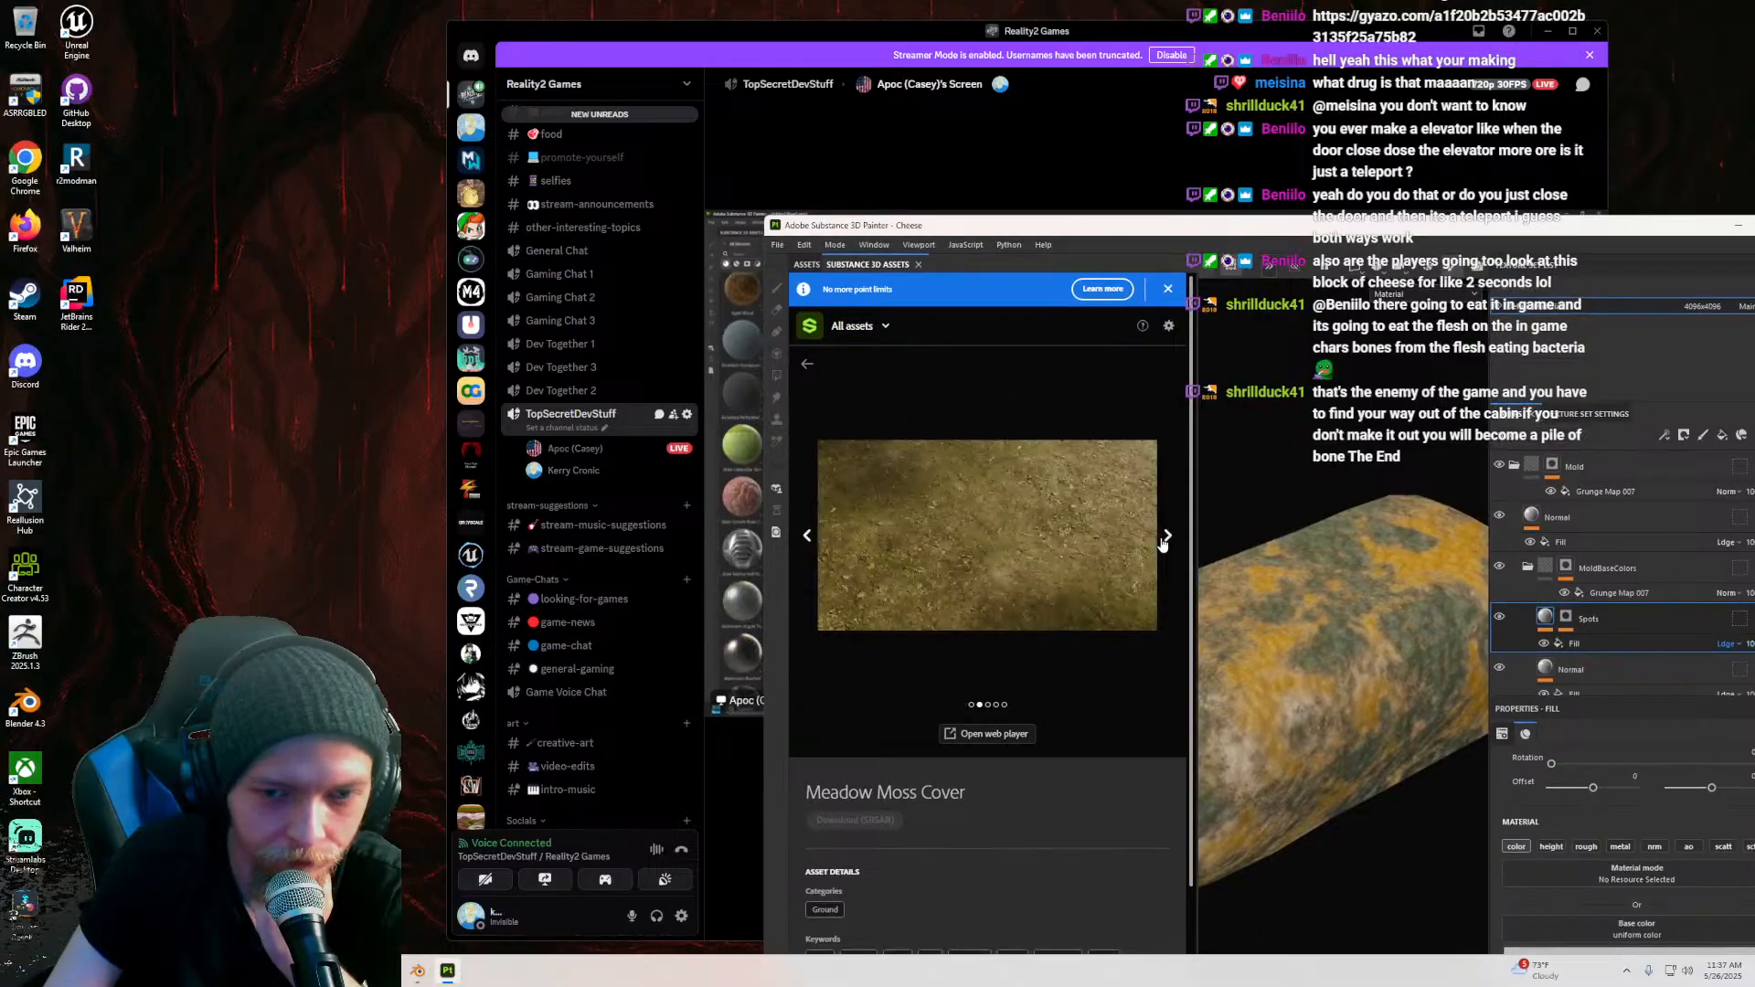
left_click(807, 369)
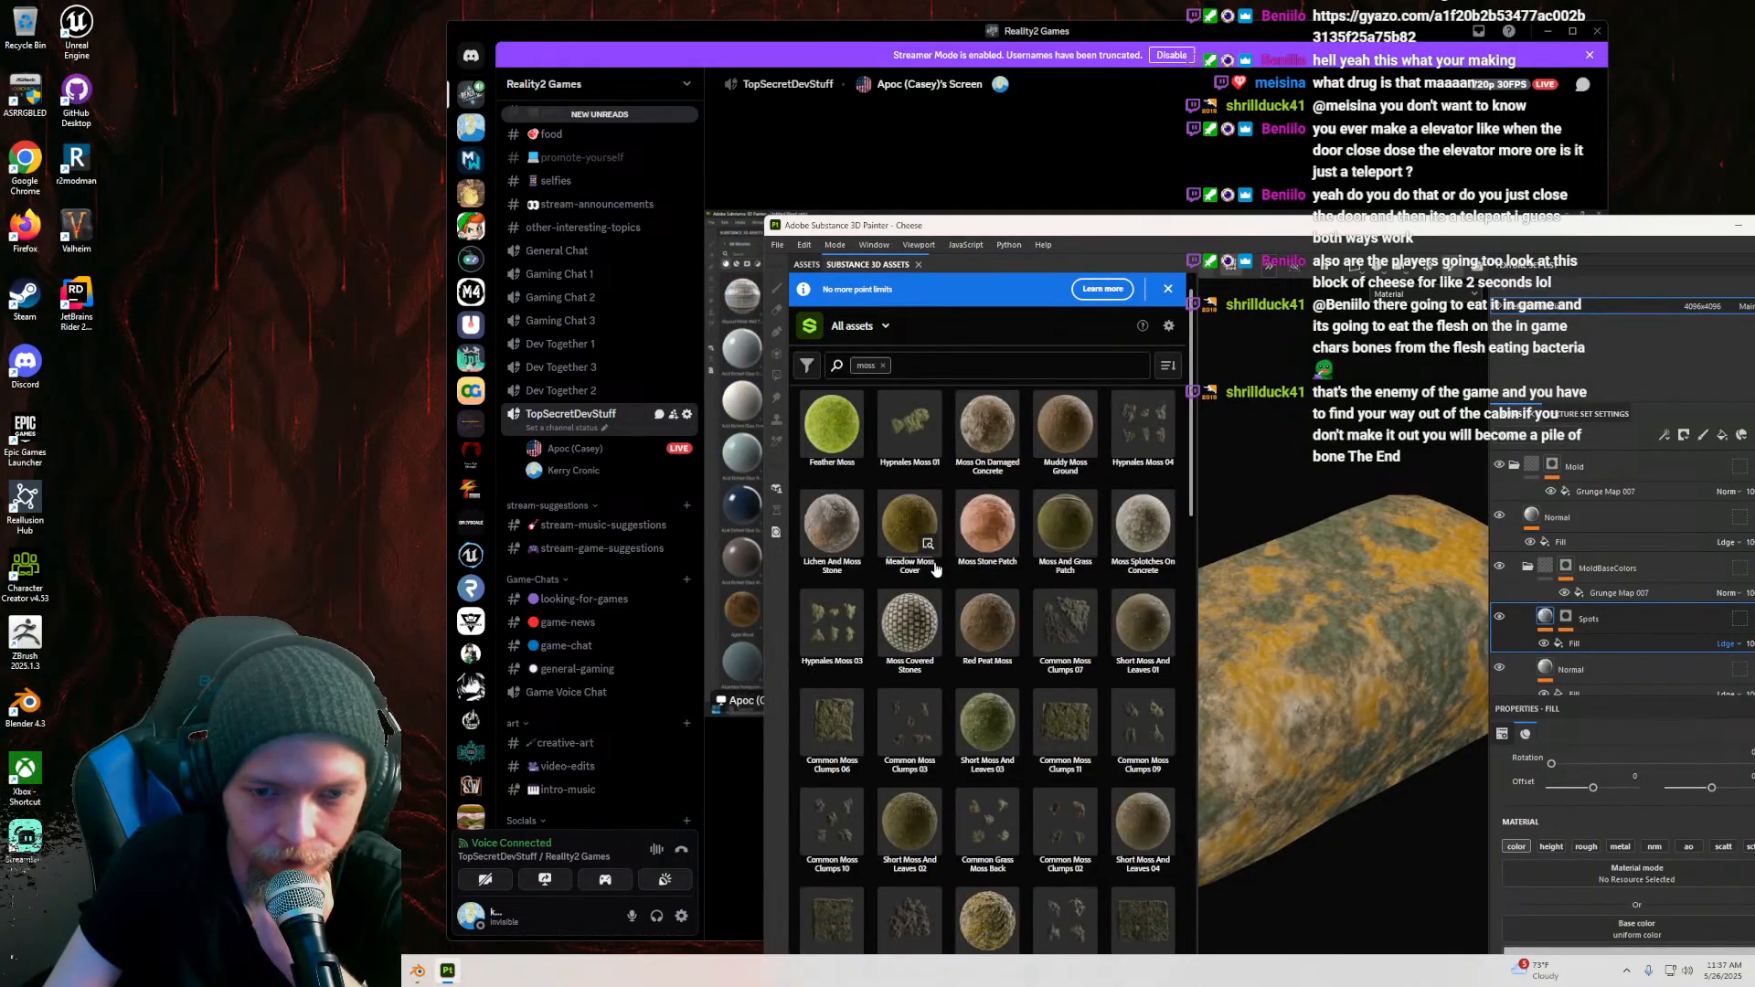
Step: Browse further through the online moss materials for one that suits the moldy cheese
scroll(969, 736, "down", 2)
scroll(924, 695, "down", 1)
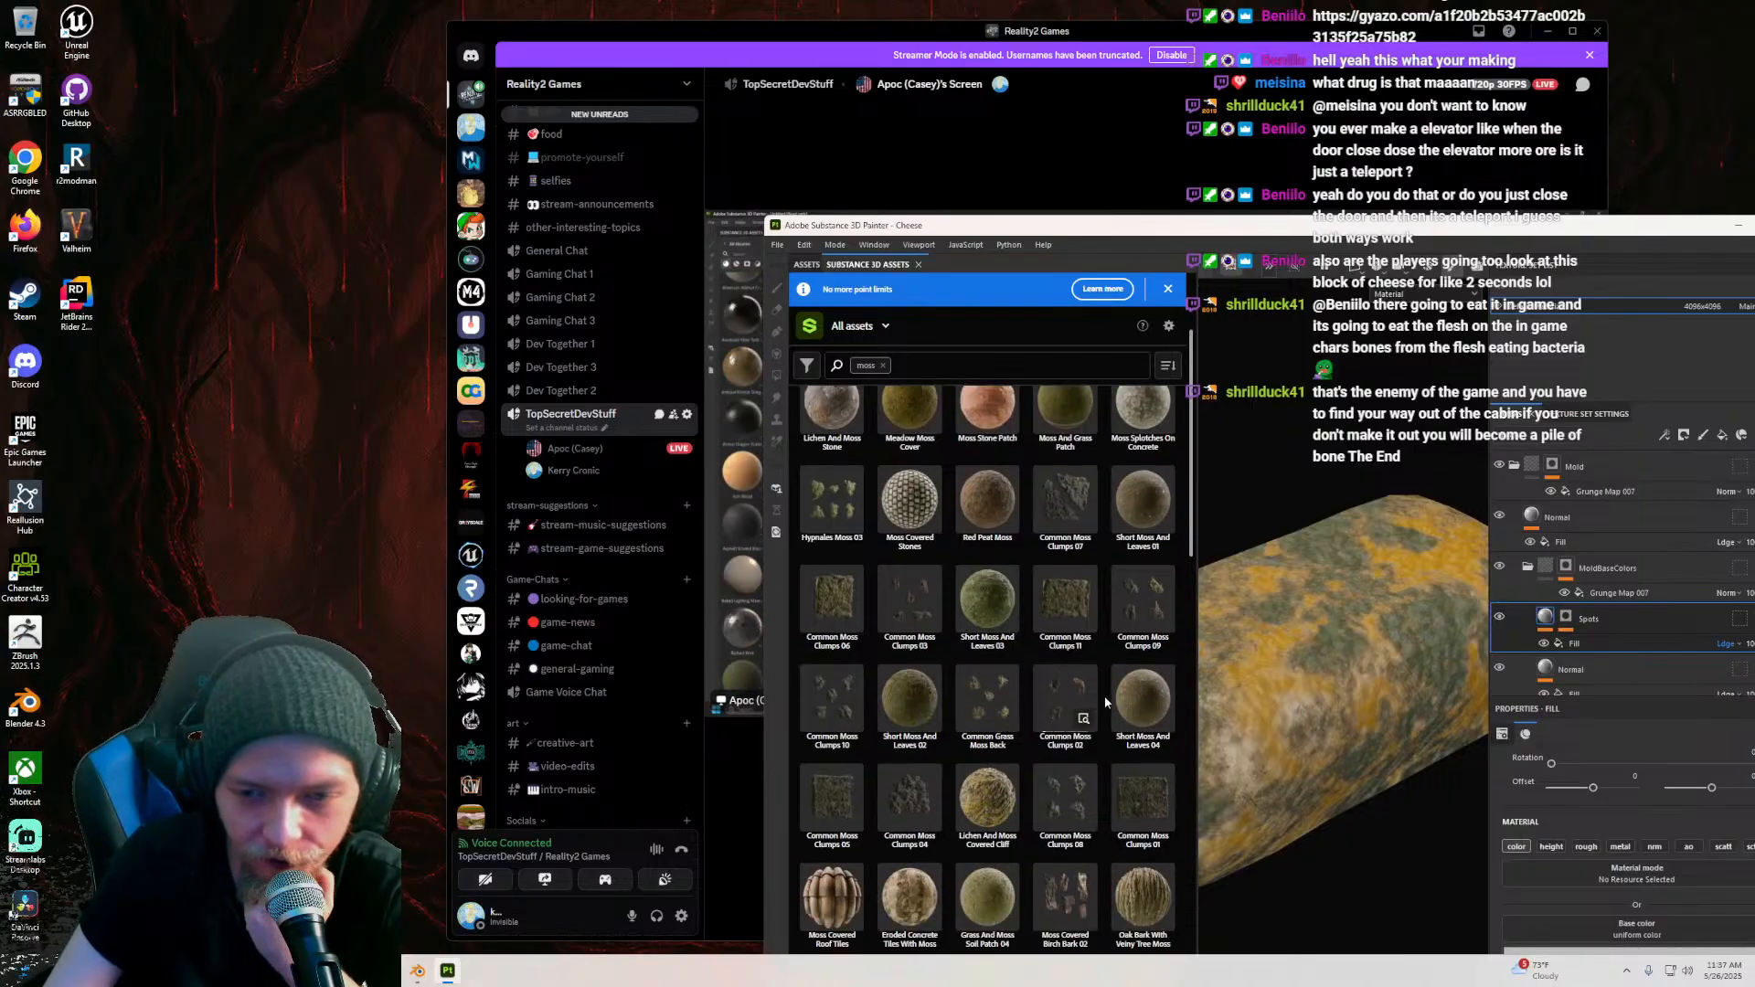
scroll(952, 695, "down", 3)
scroll(954, 698, "down", 1)
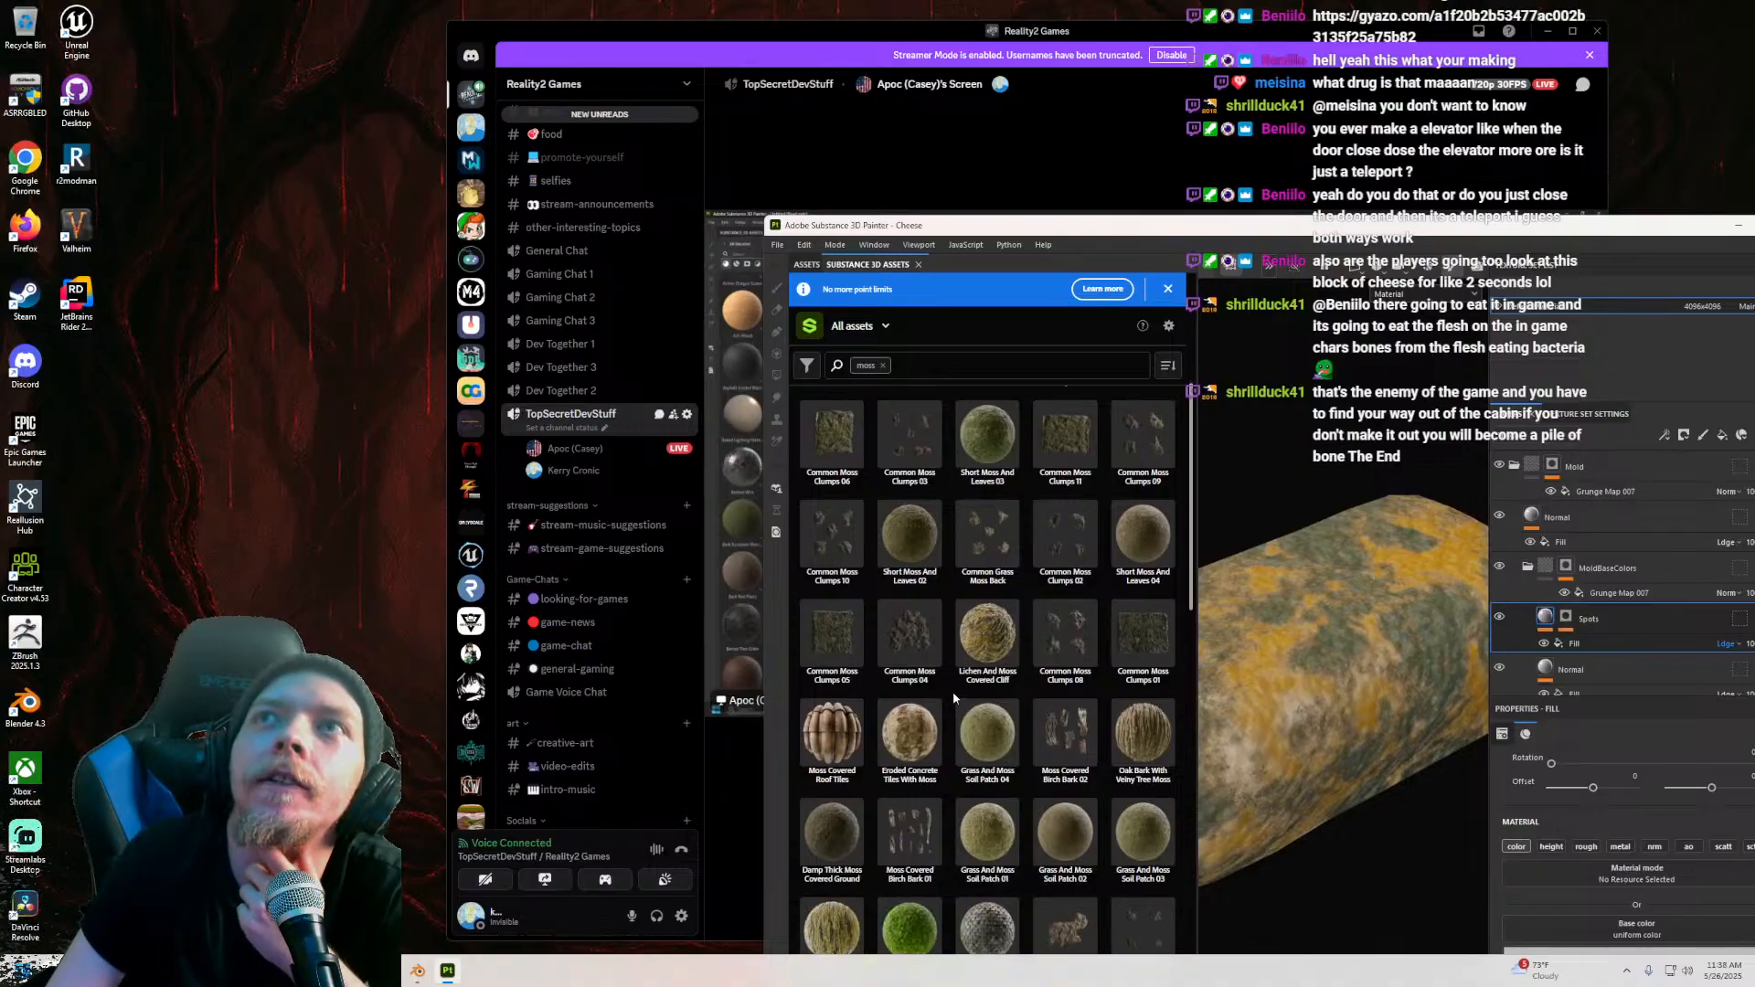
scroll(953, 698, "down", 1)
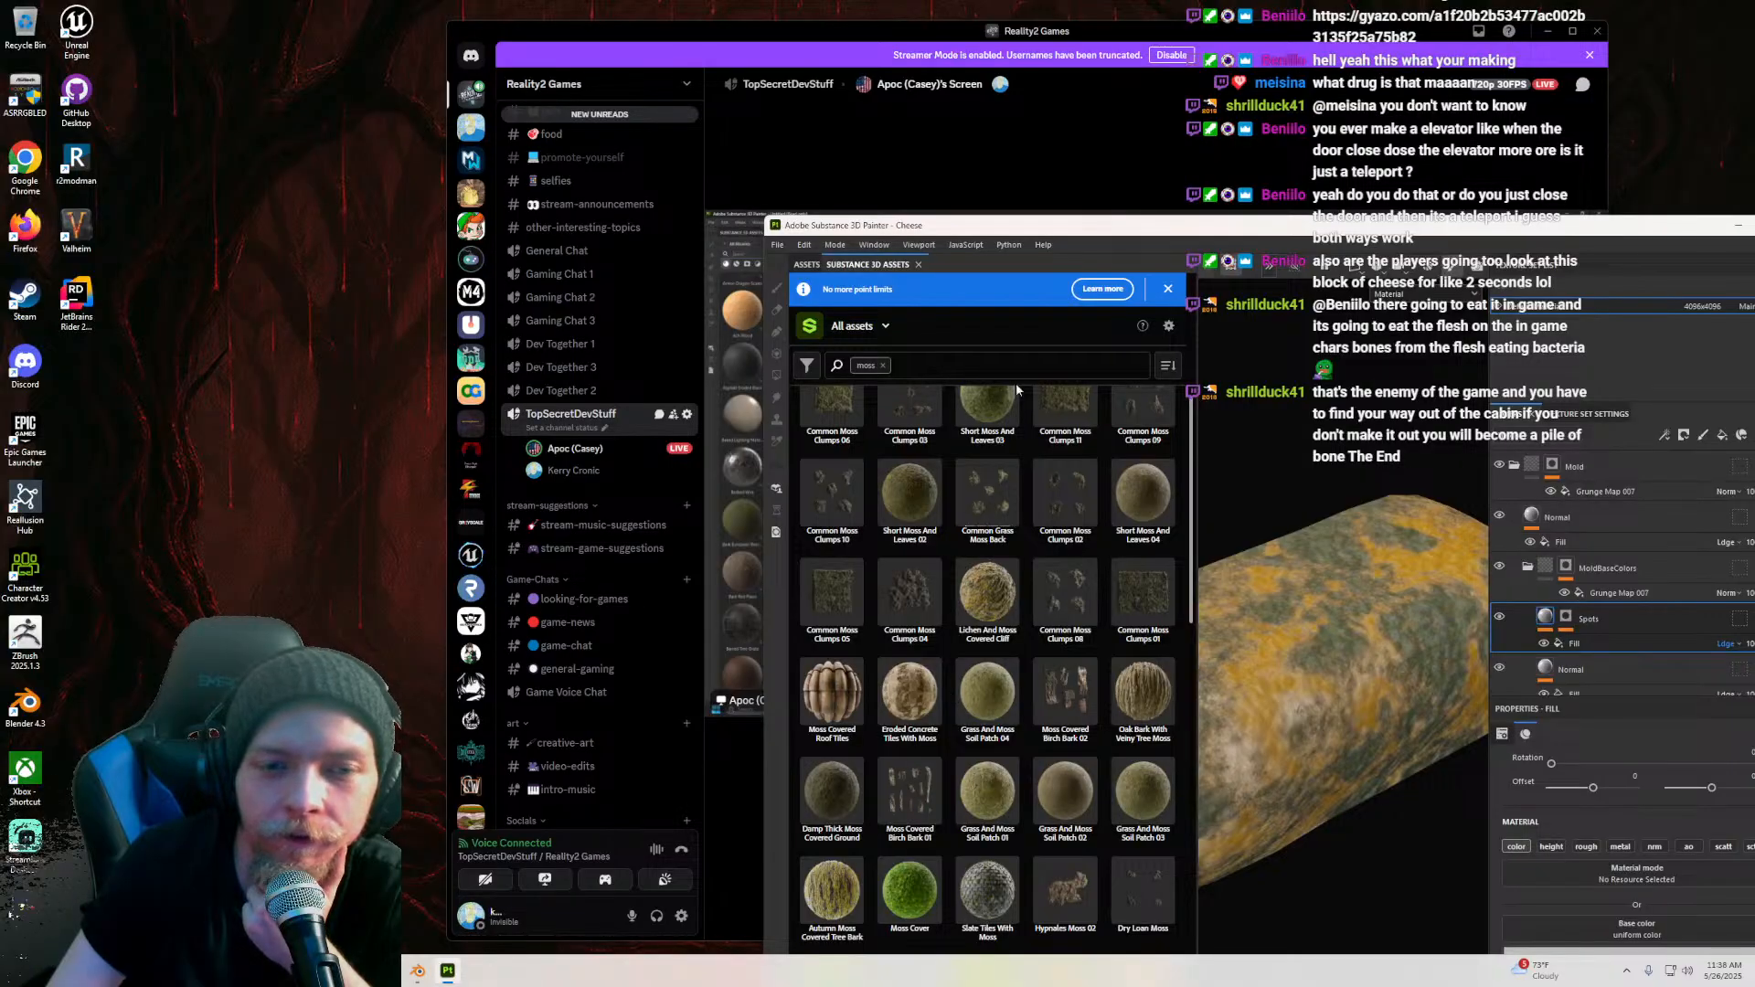
mouse_move(1005, 234)
left_mouse_down()
mouse_move(992, 619)
mouse_move(948, 206)
mouse_move(1038, 205)
left_mouse_up()
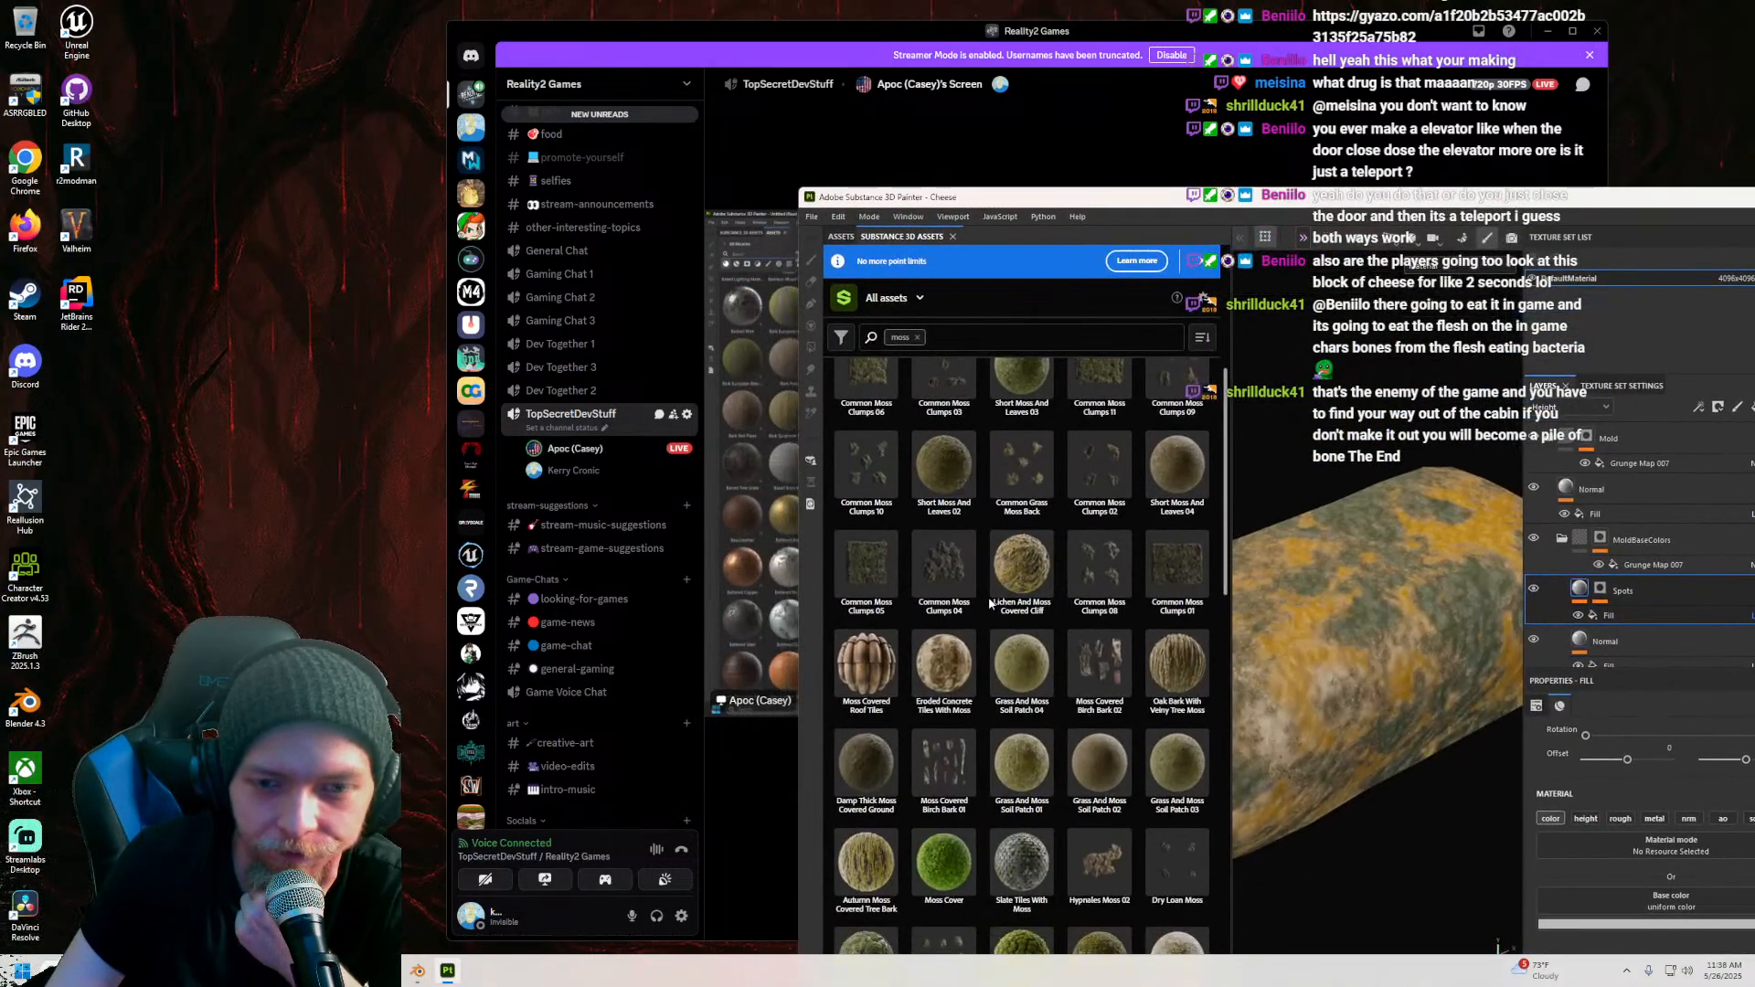
Step: Look through the moss search results and view the details of the Meadow Moss Cover material in the maximised window
scroll(986, 600, "up", 1)
scroll(995, 596, "up", 6)
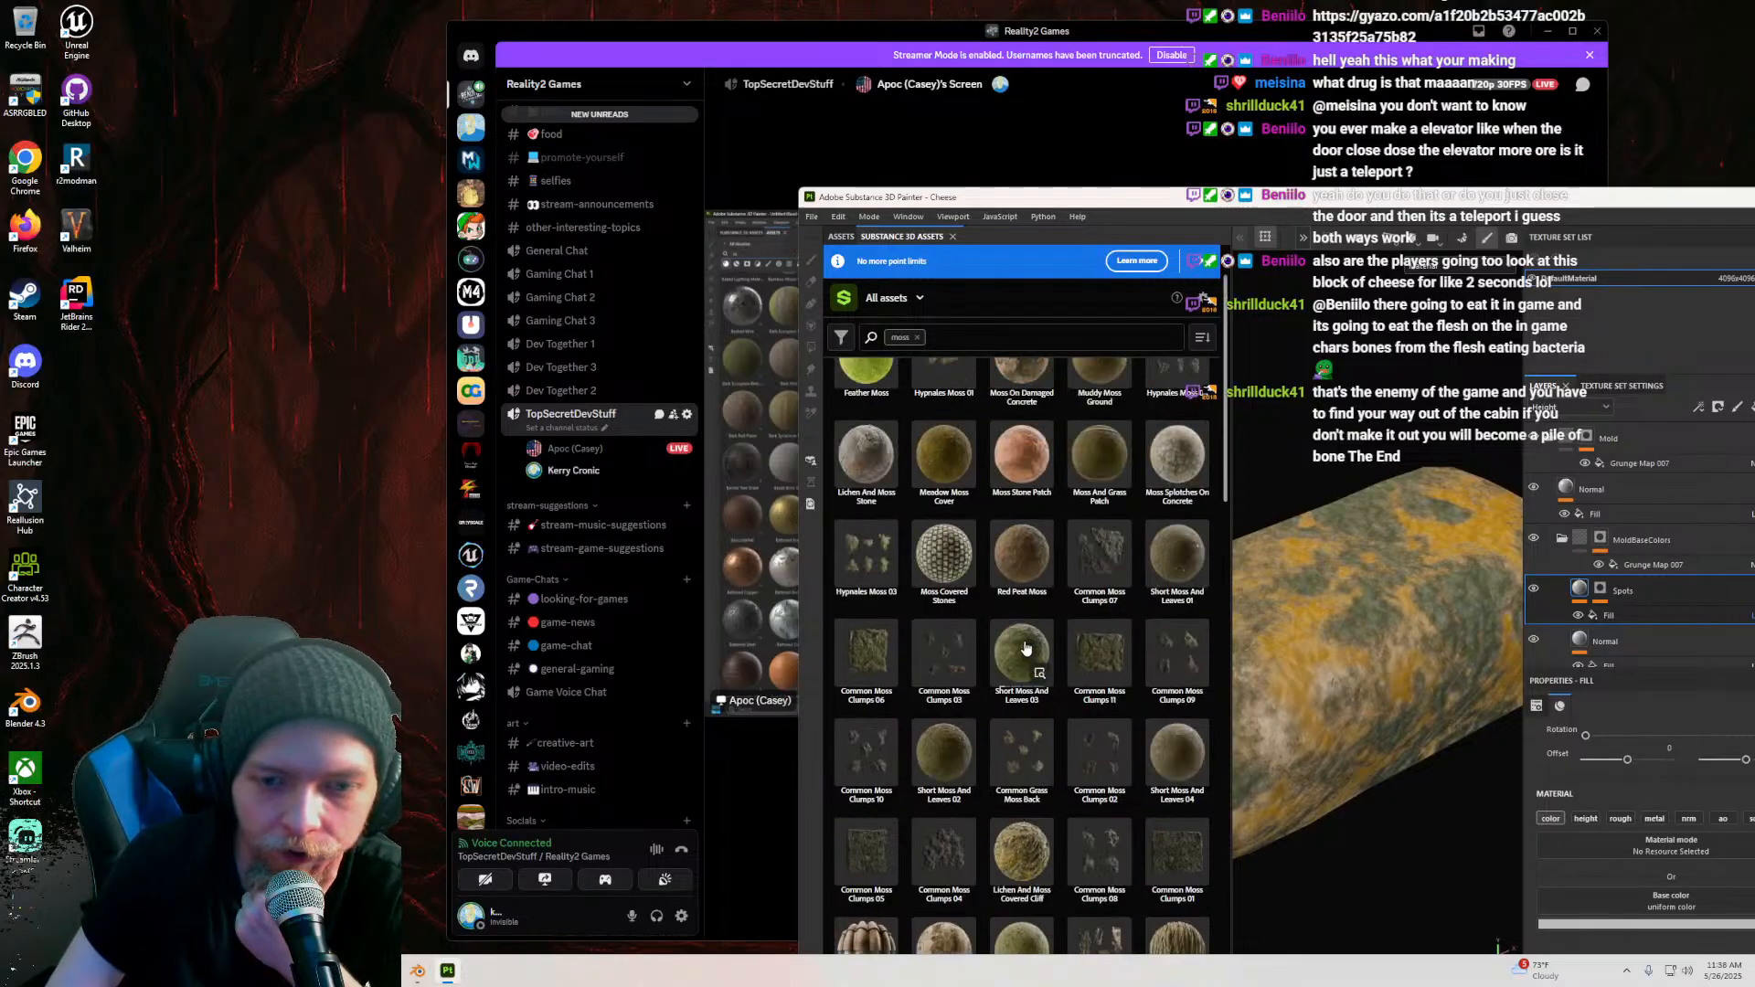
scroll(1026, 648, "up", 2)
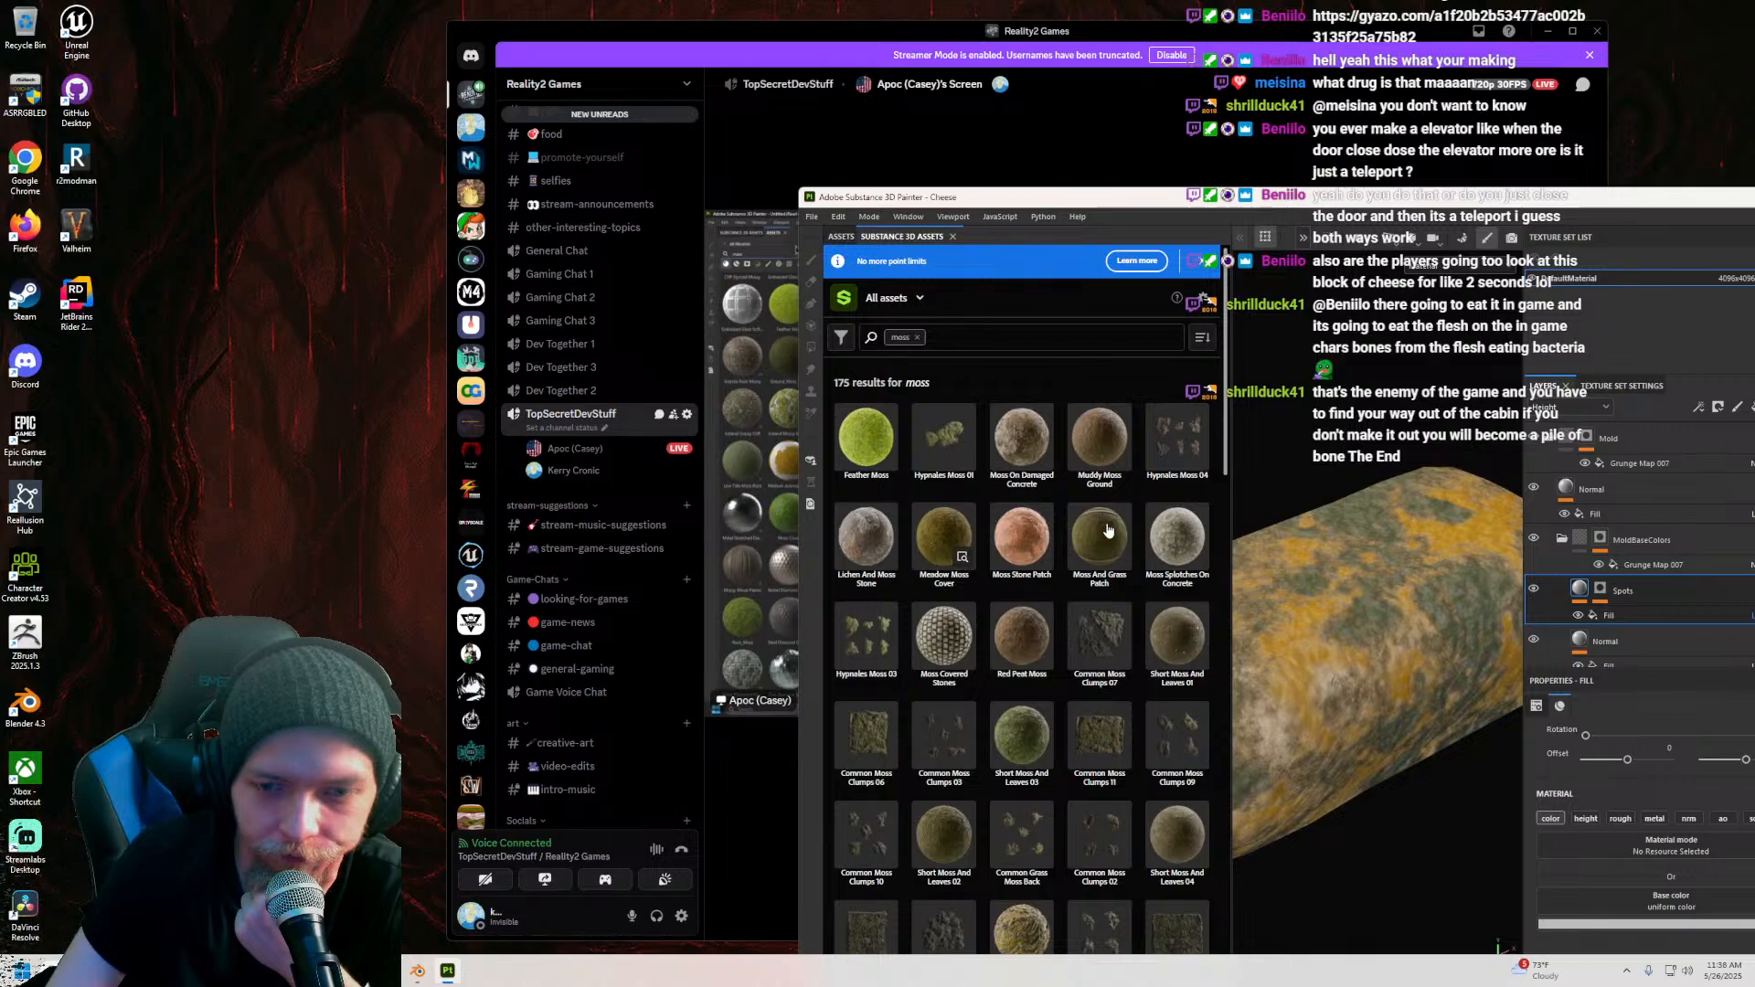
left_click(938, 544)
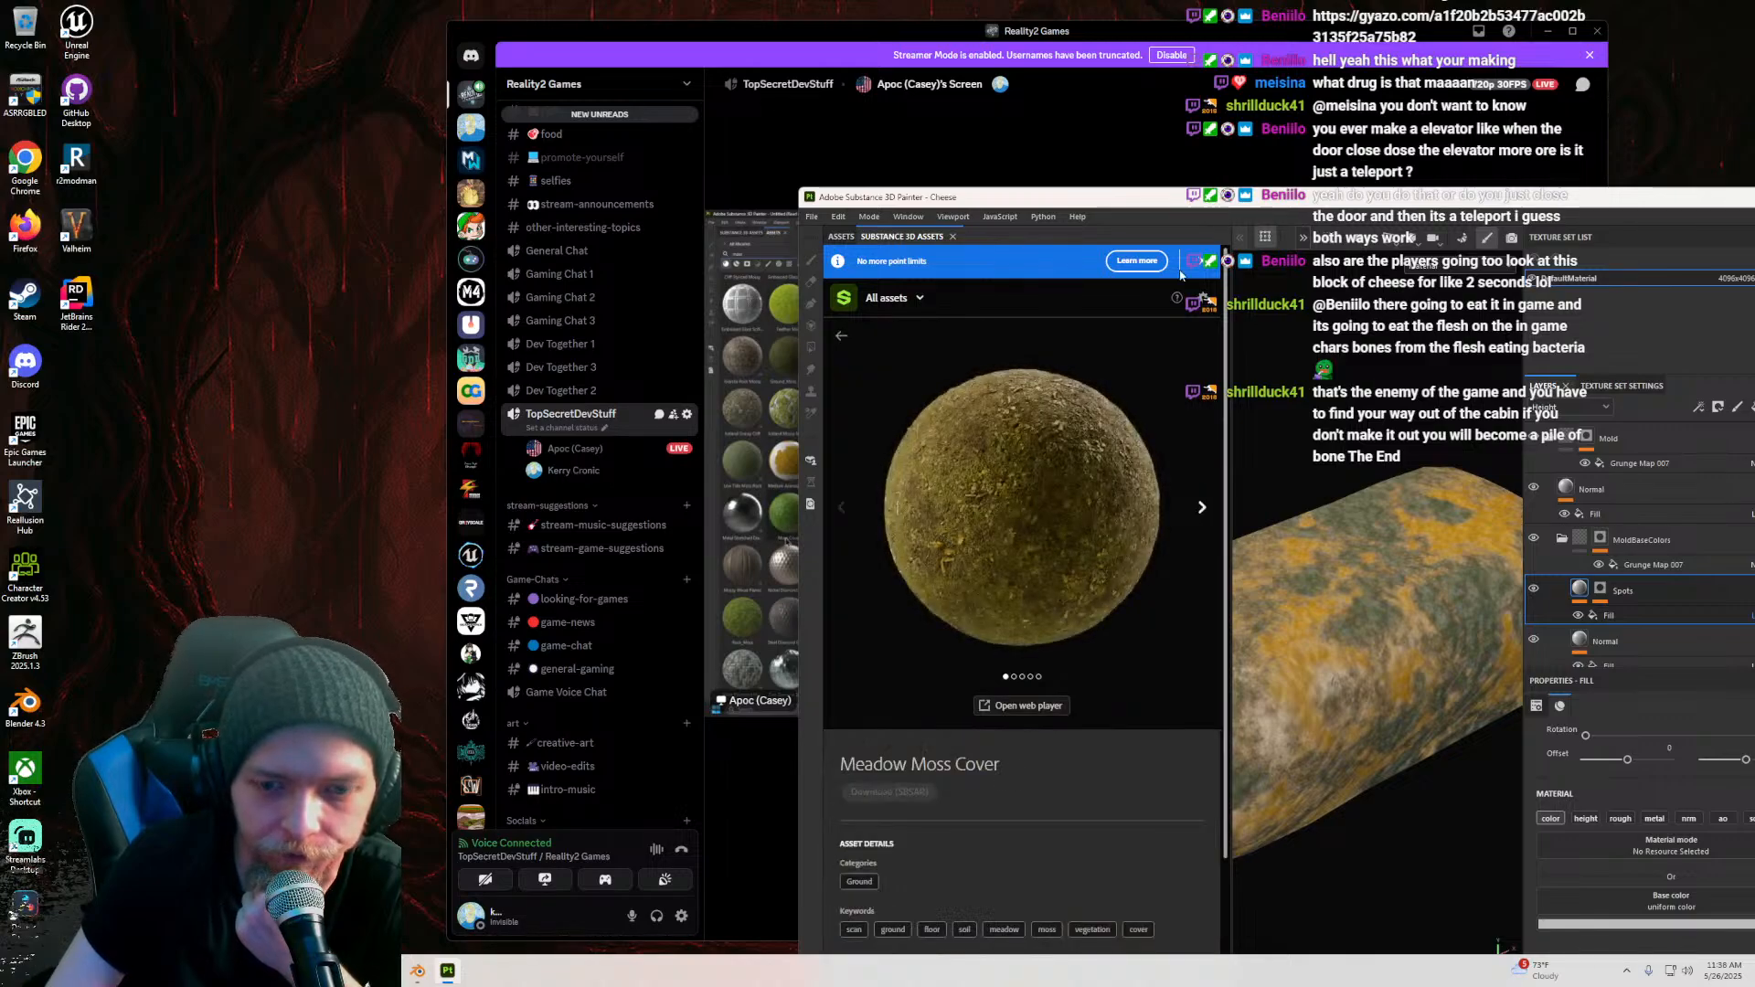
mouse_move(1212, 203)
left_mouse_down()
mouse_move(941, 144)
mouse_move(804, 77)
mouse_move(694, 109)
left_mouse_up()
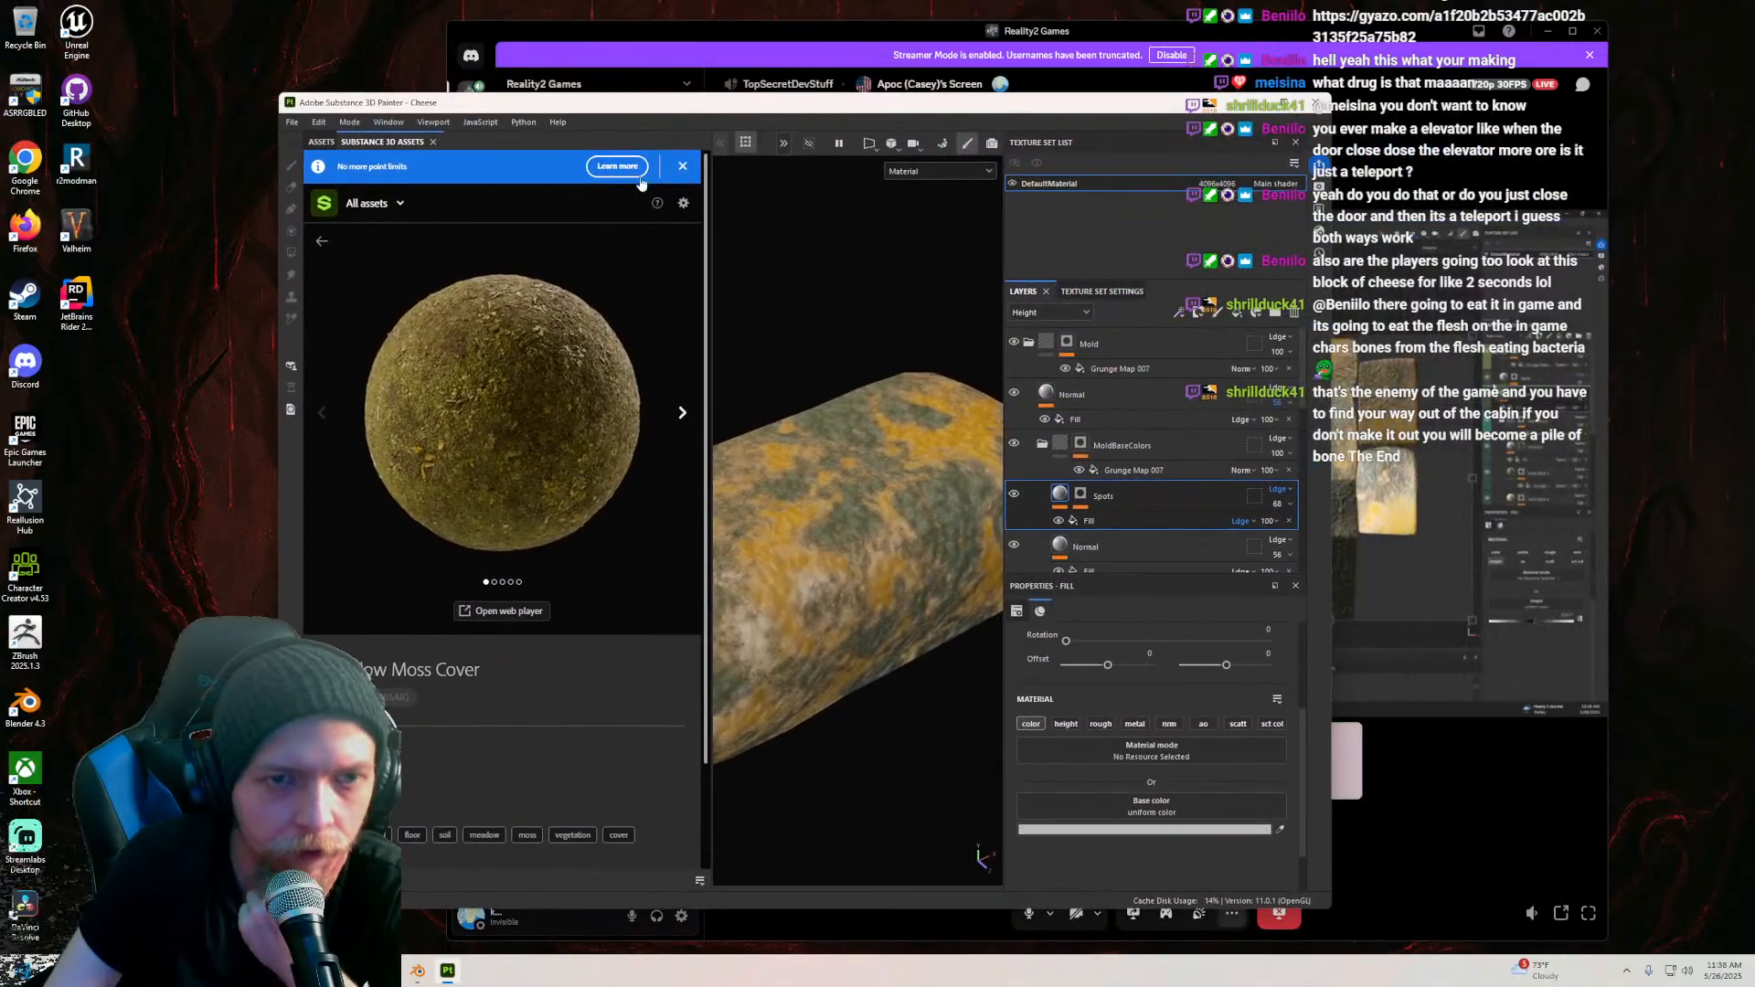
left_click(1285, 103)
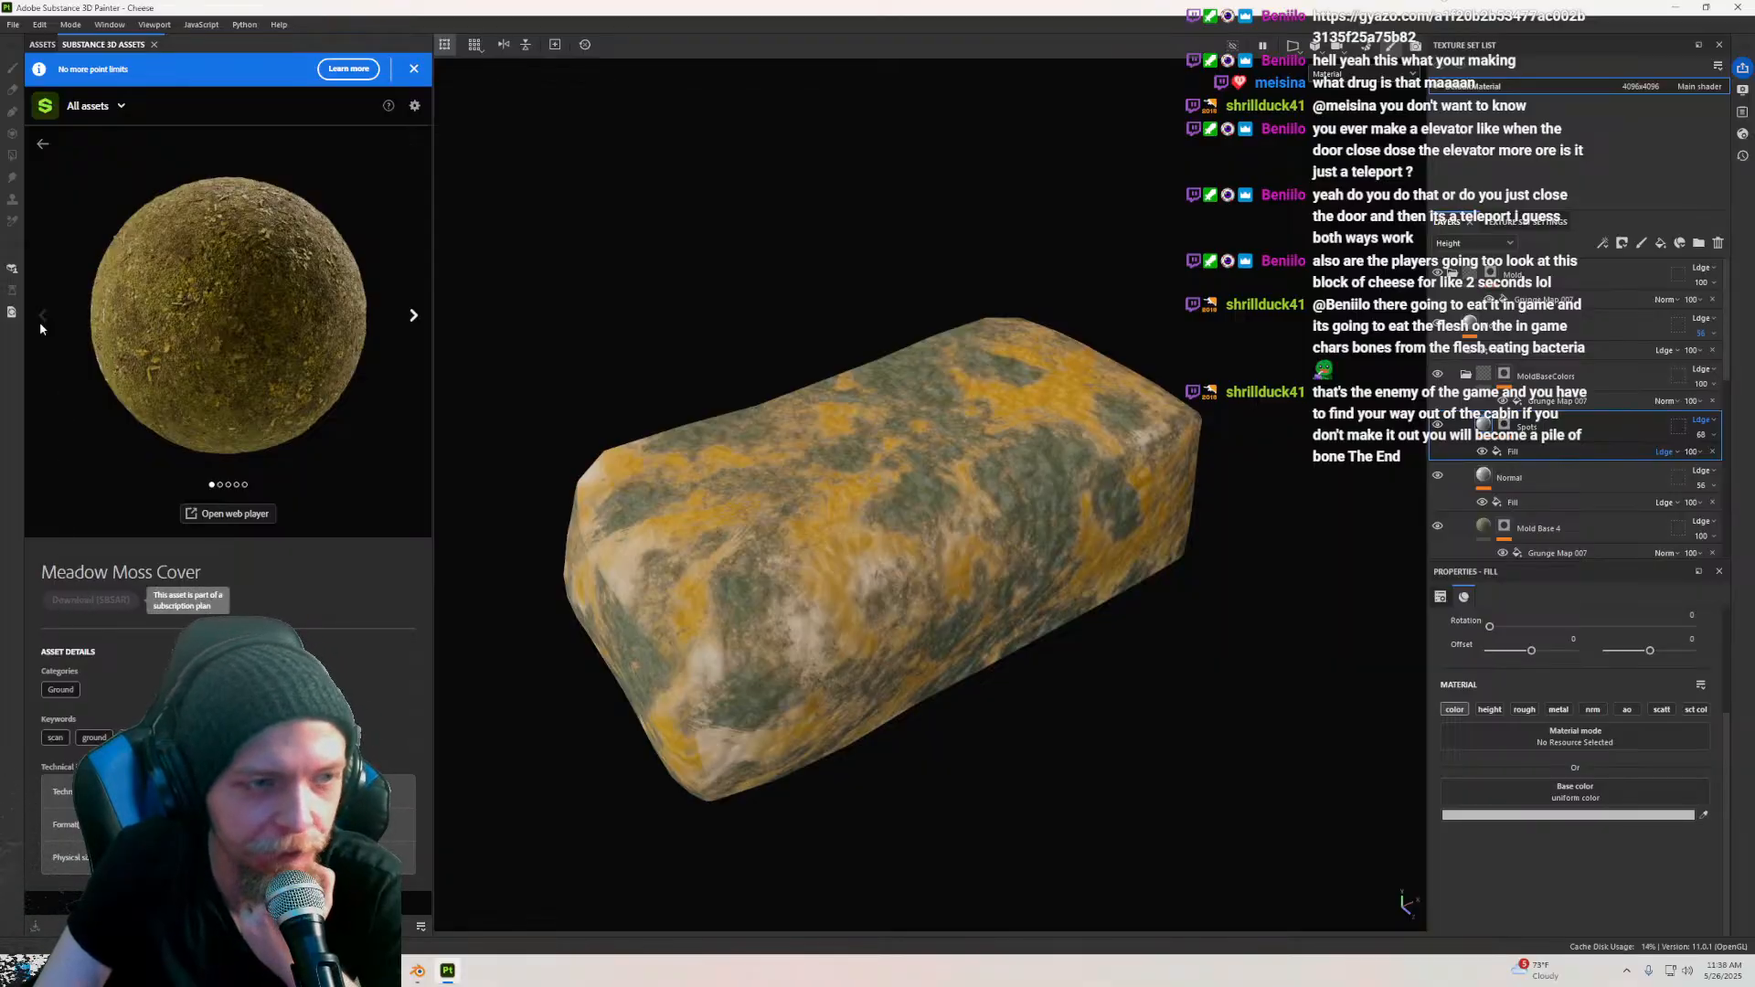
left_click(41, 146)
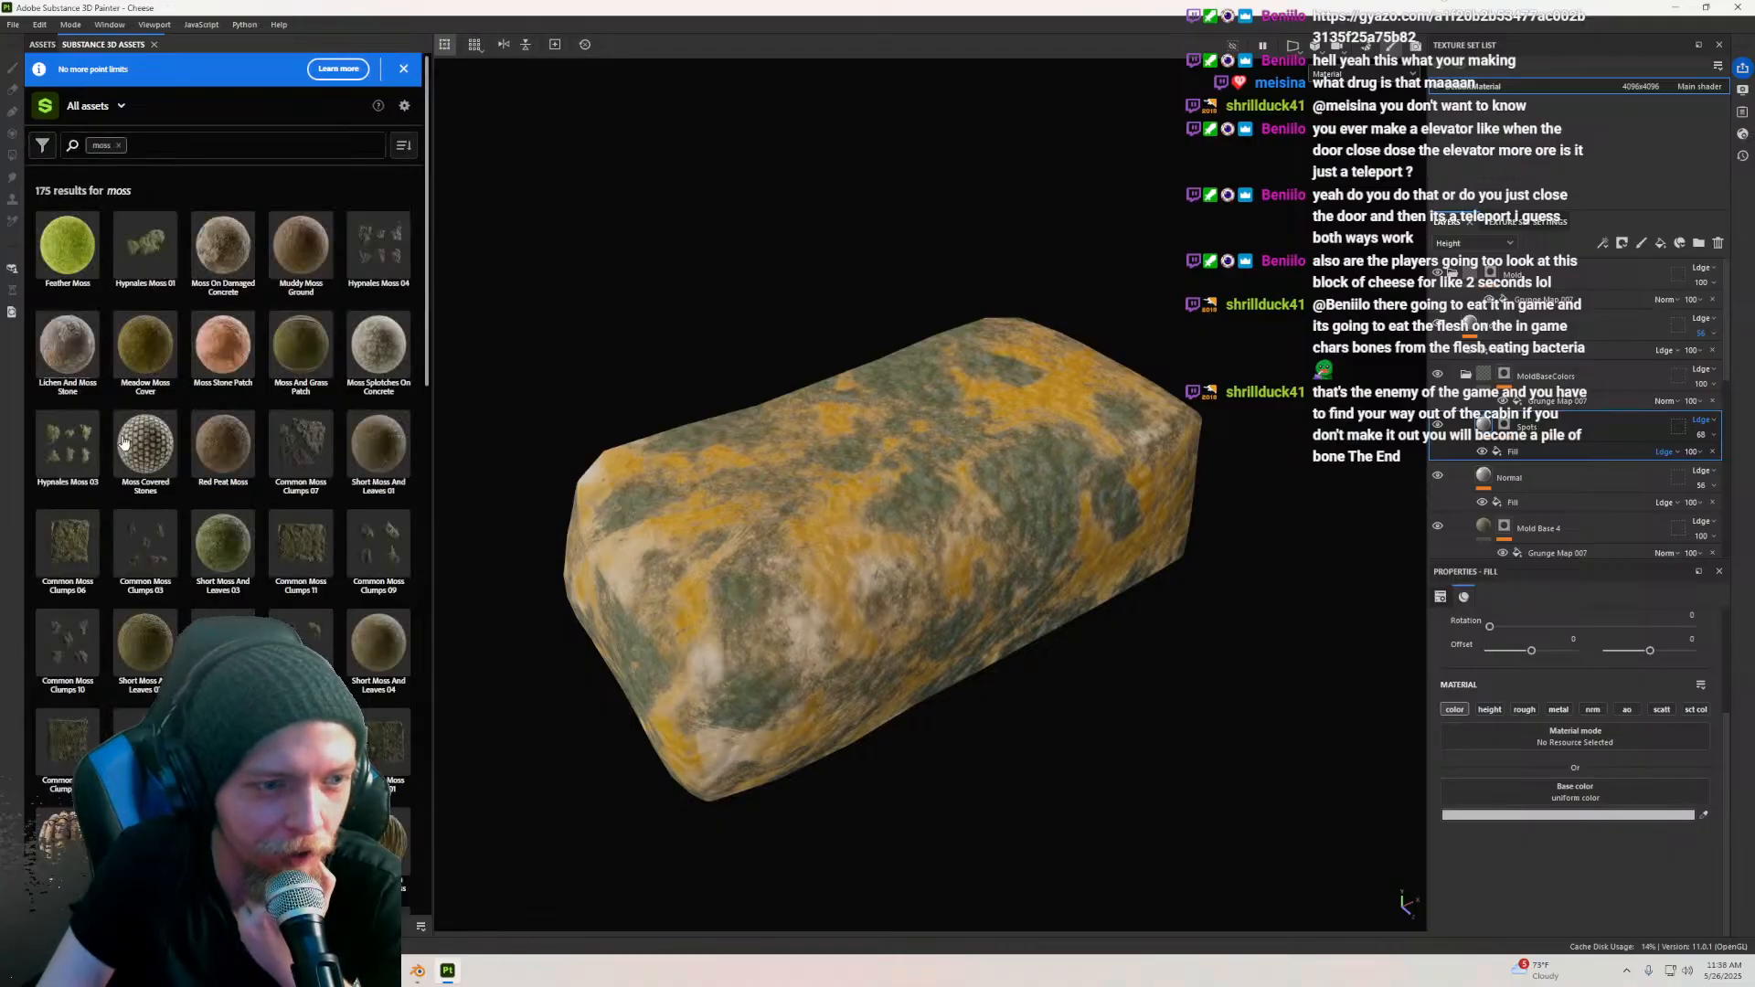
Step: Examine more of the moss materials, including the details of Grass And Moss Soil Patch 04, and return to the results
scroll(165, 578, "down", 1)
scroll(164, 578, "down", 3)
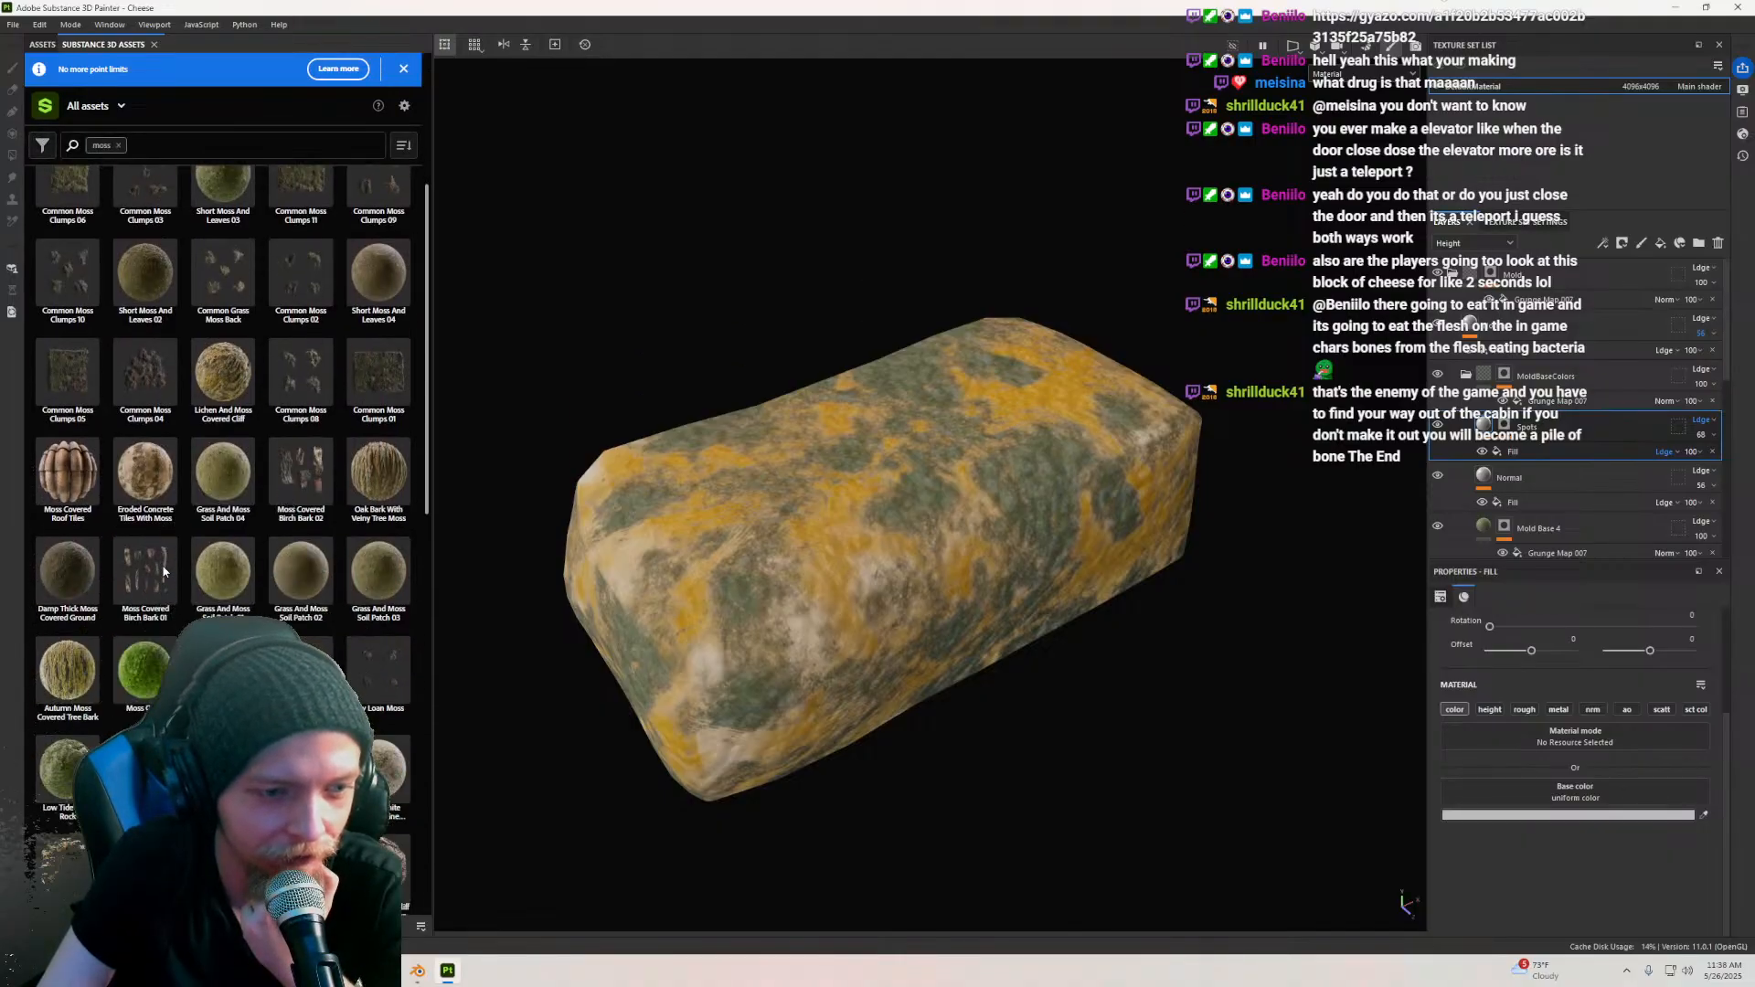
scroll(165, 576, "down", 1)
scroll(169, 585, "down", 2)
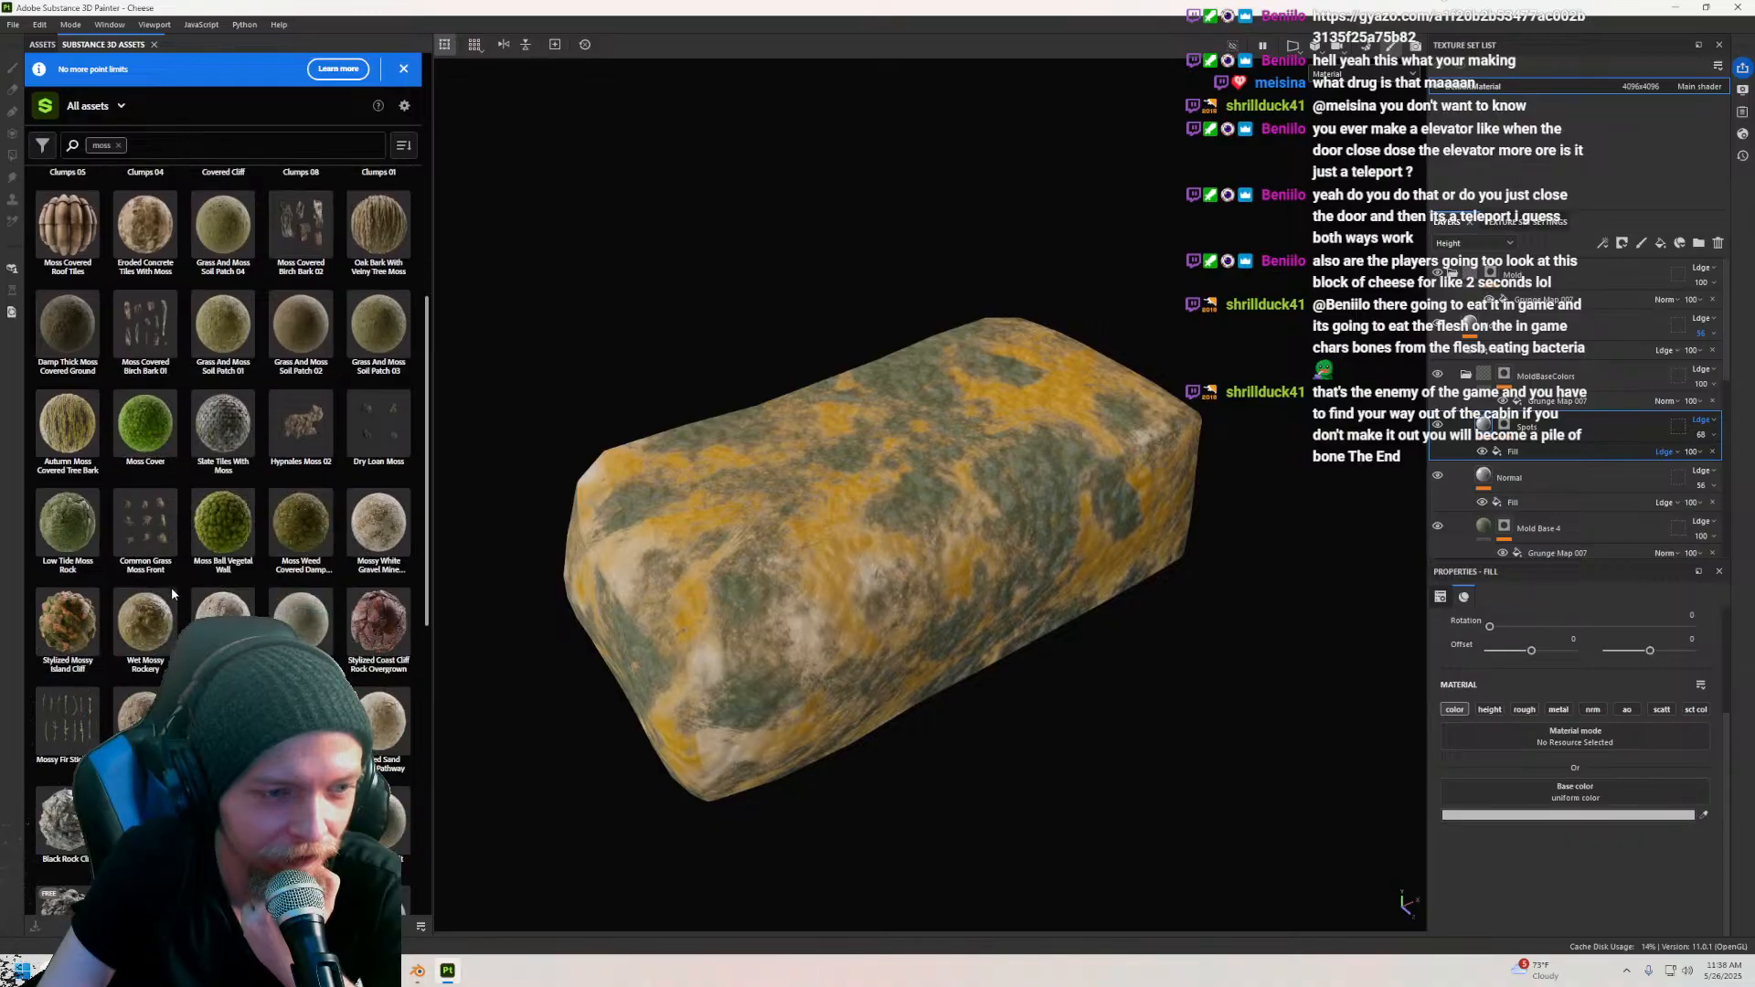
scroll(70, 538, "down", 5)
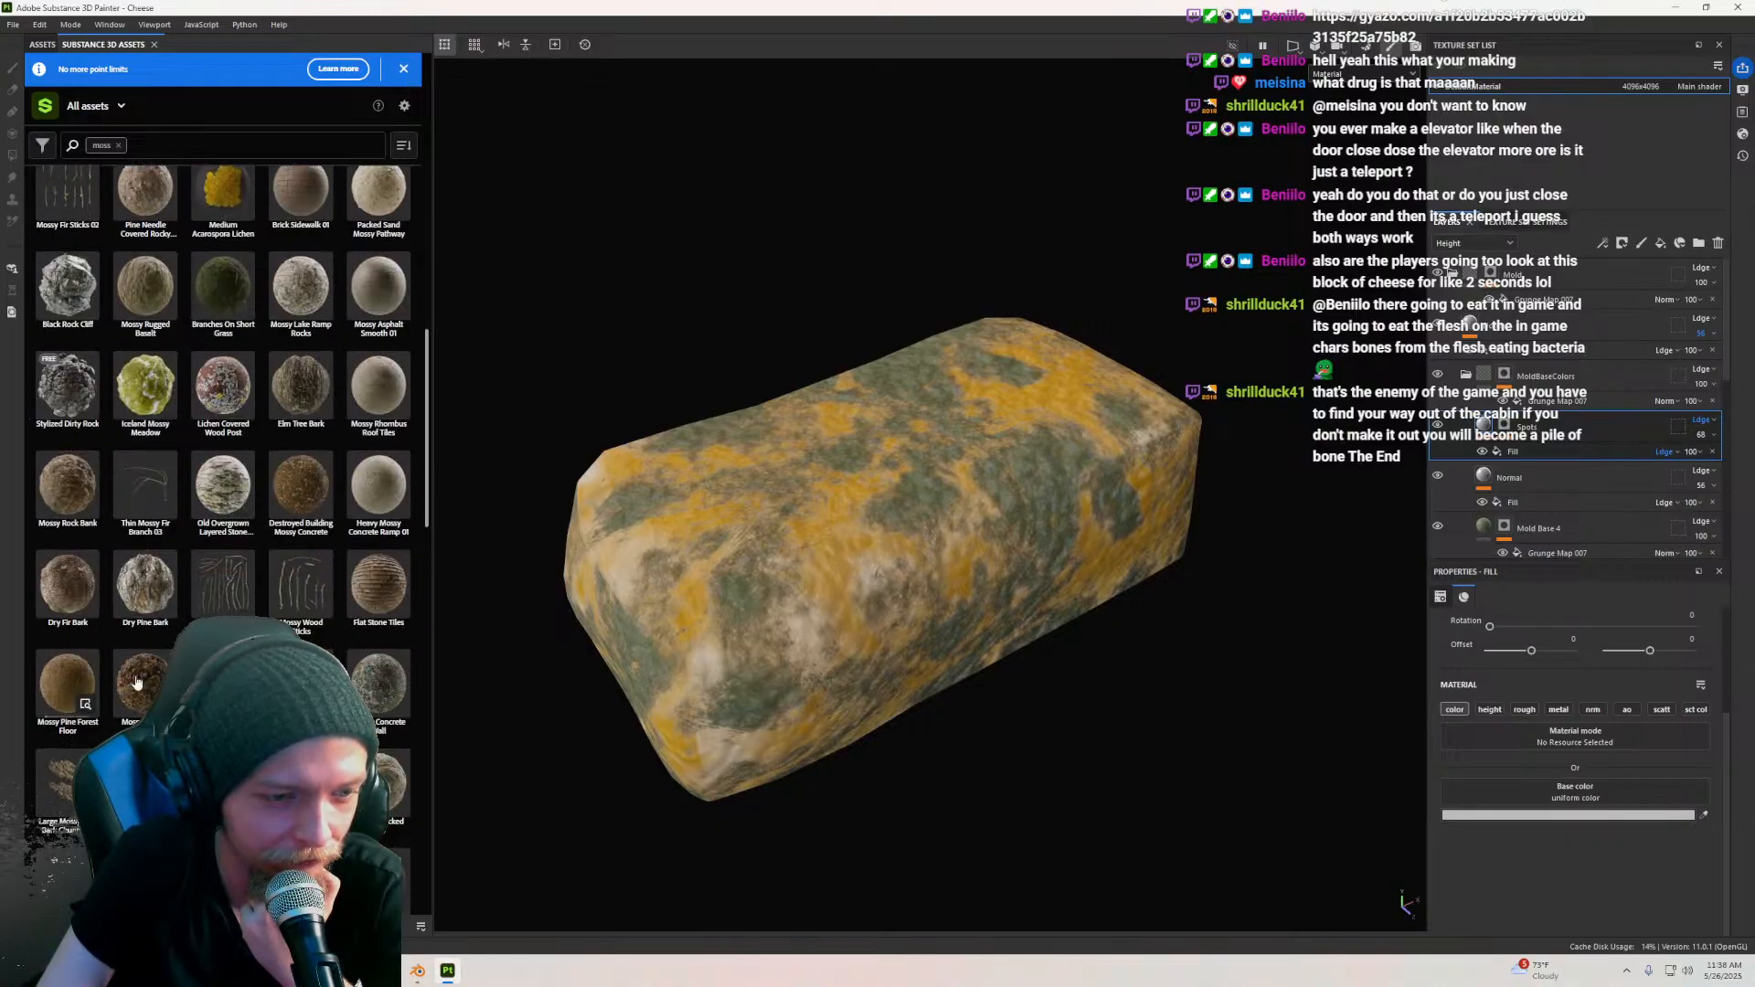
scroll(114, 686, "down", 1)
scroll(233, 541, "up", 10)
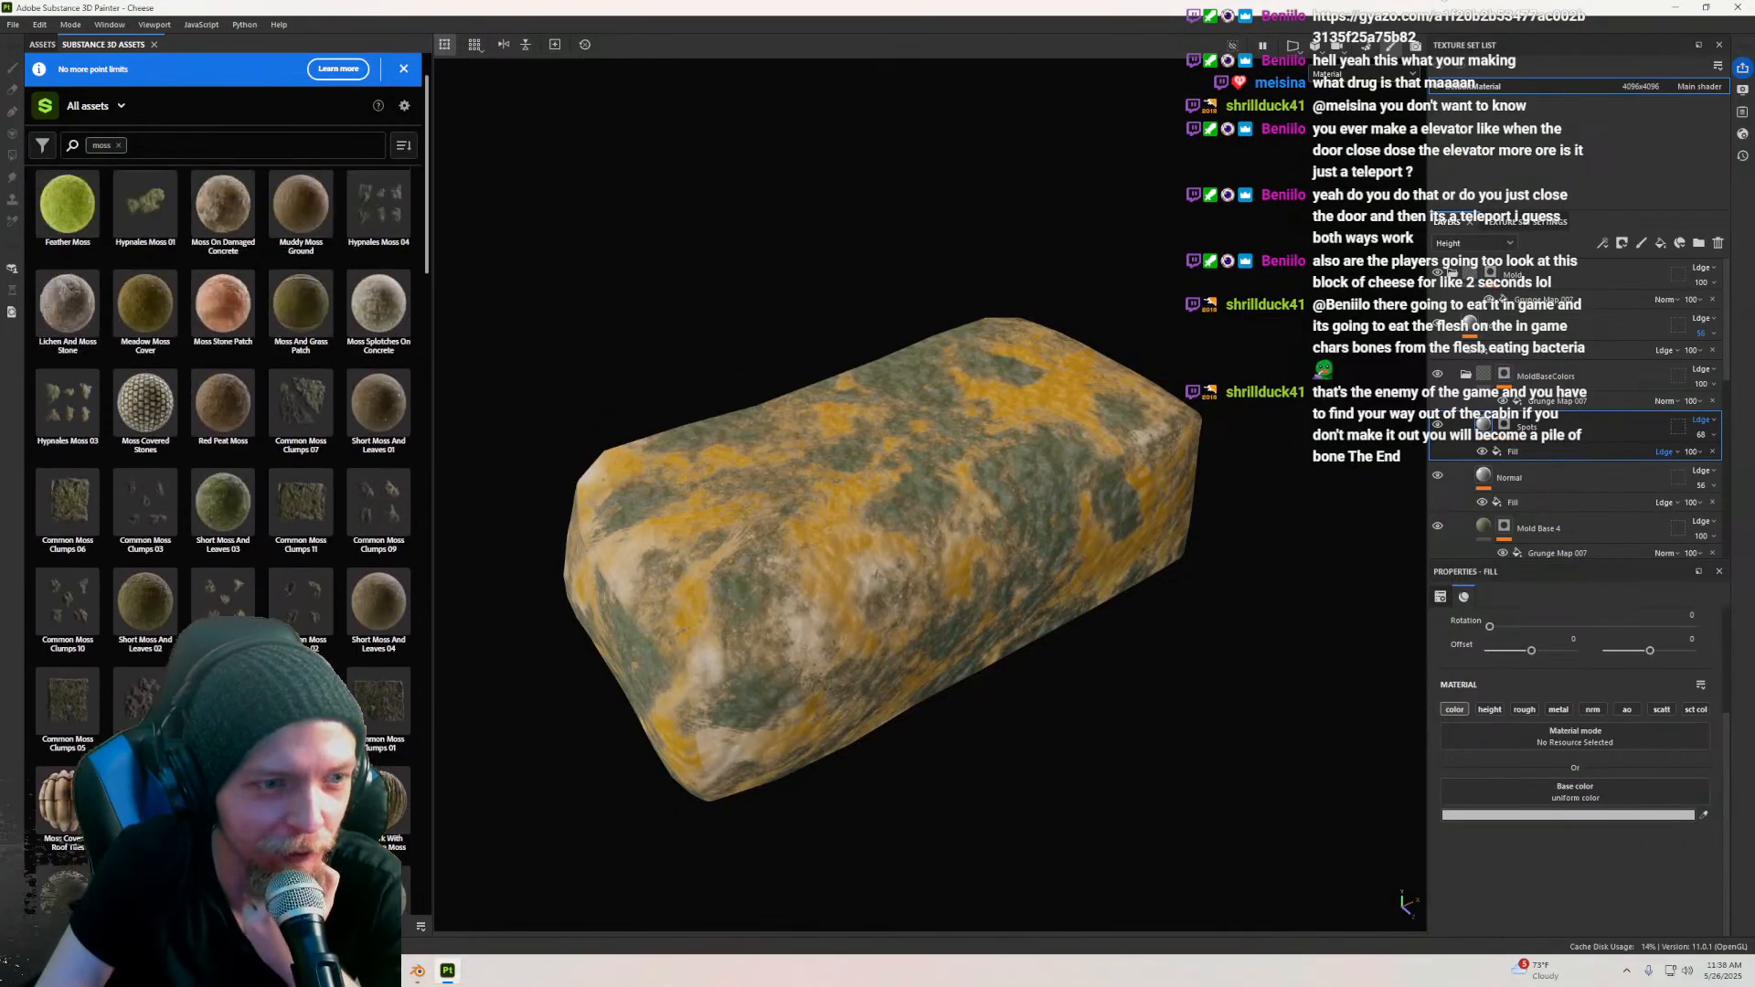
scroll(103, 304, "up", 1)
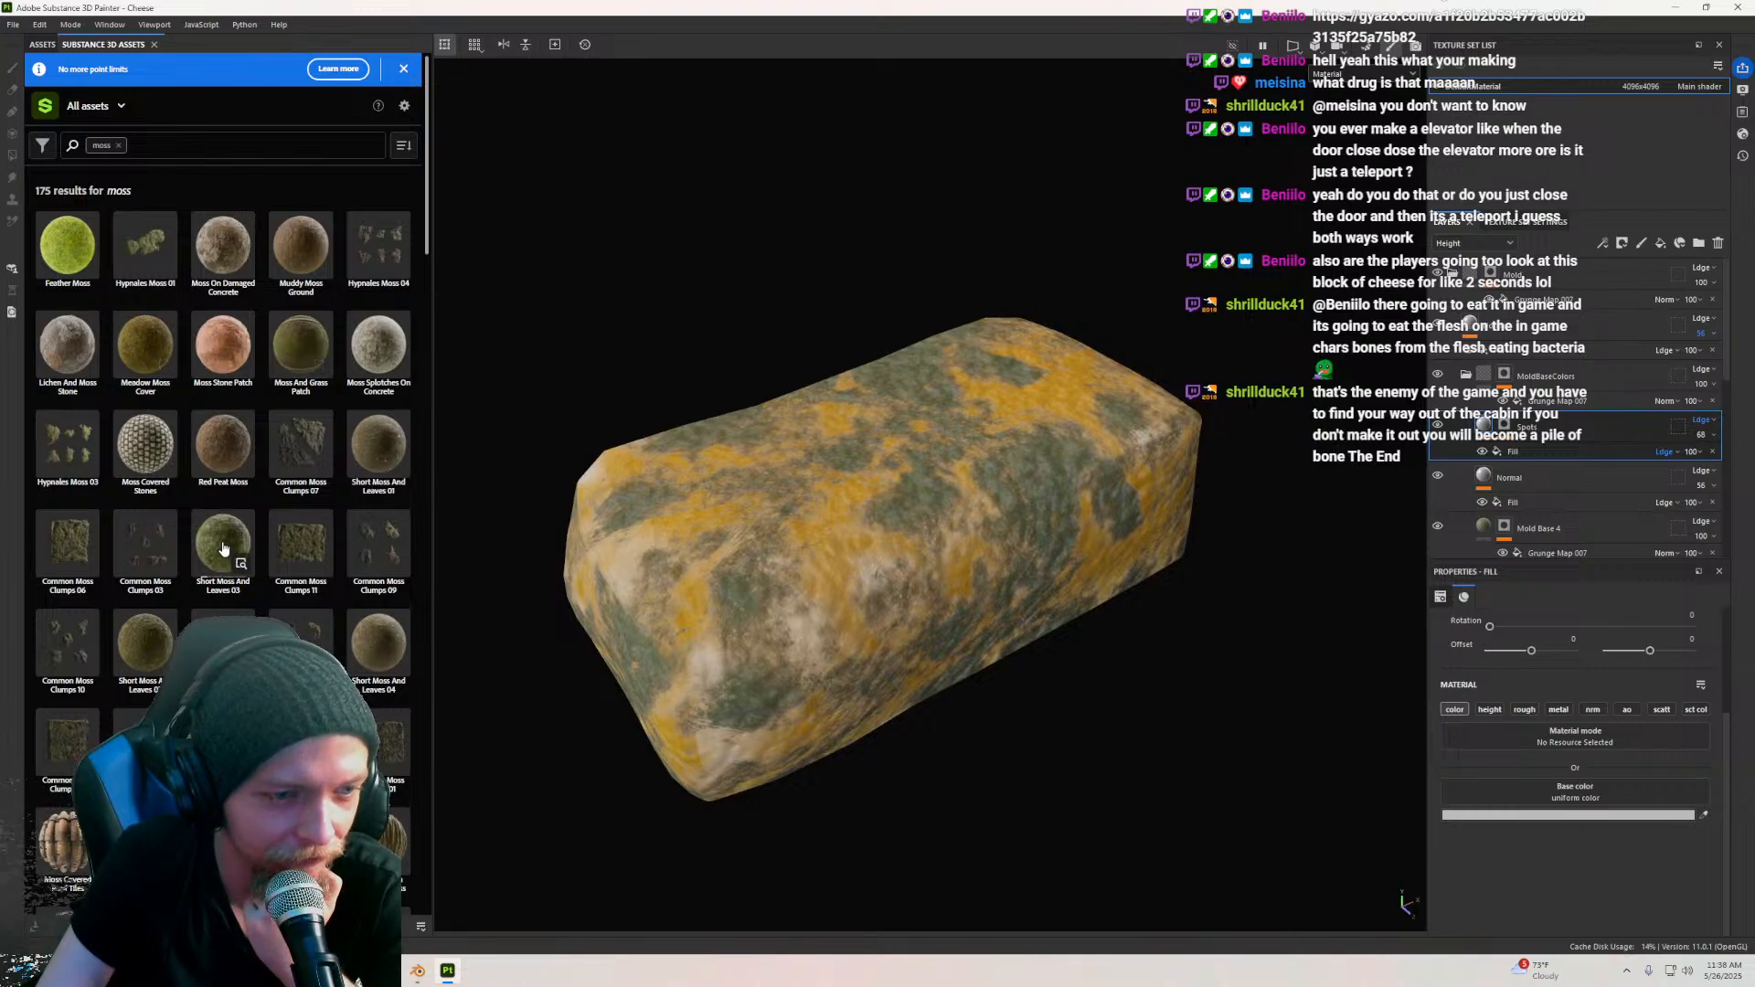
scroll(224, 548, "down", 5)
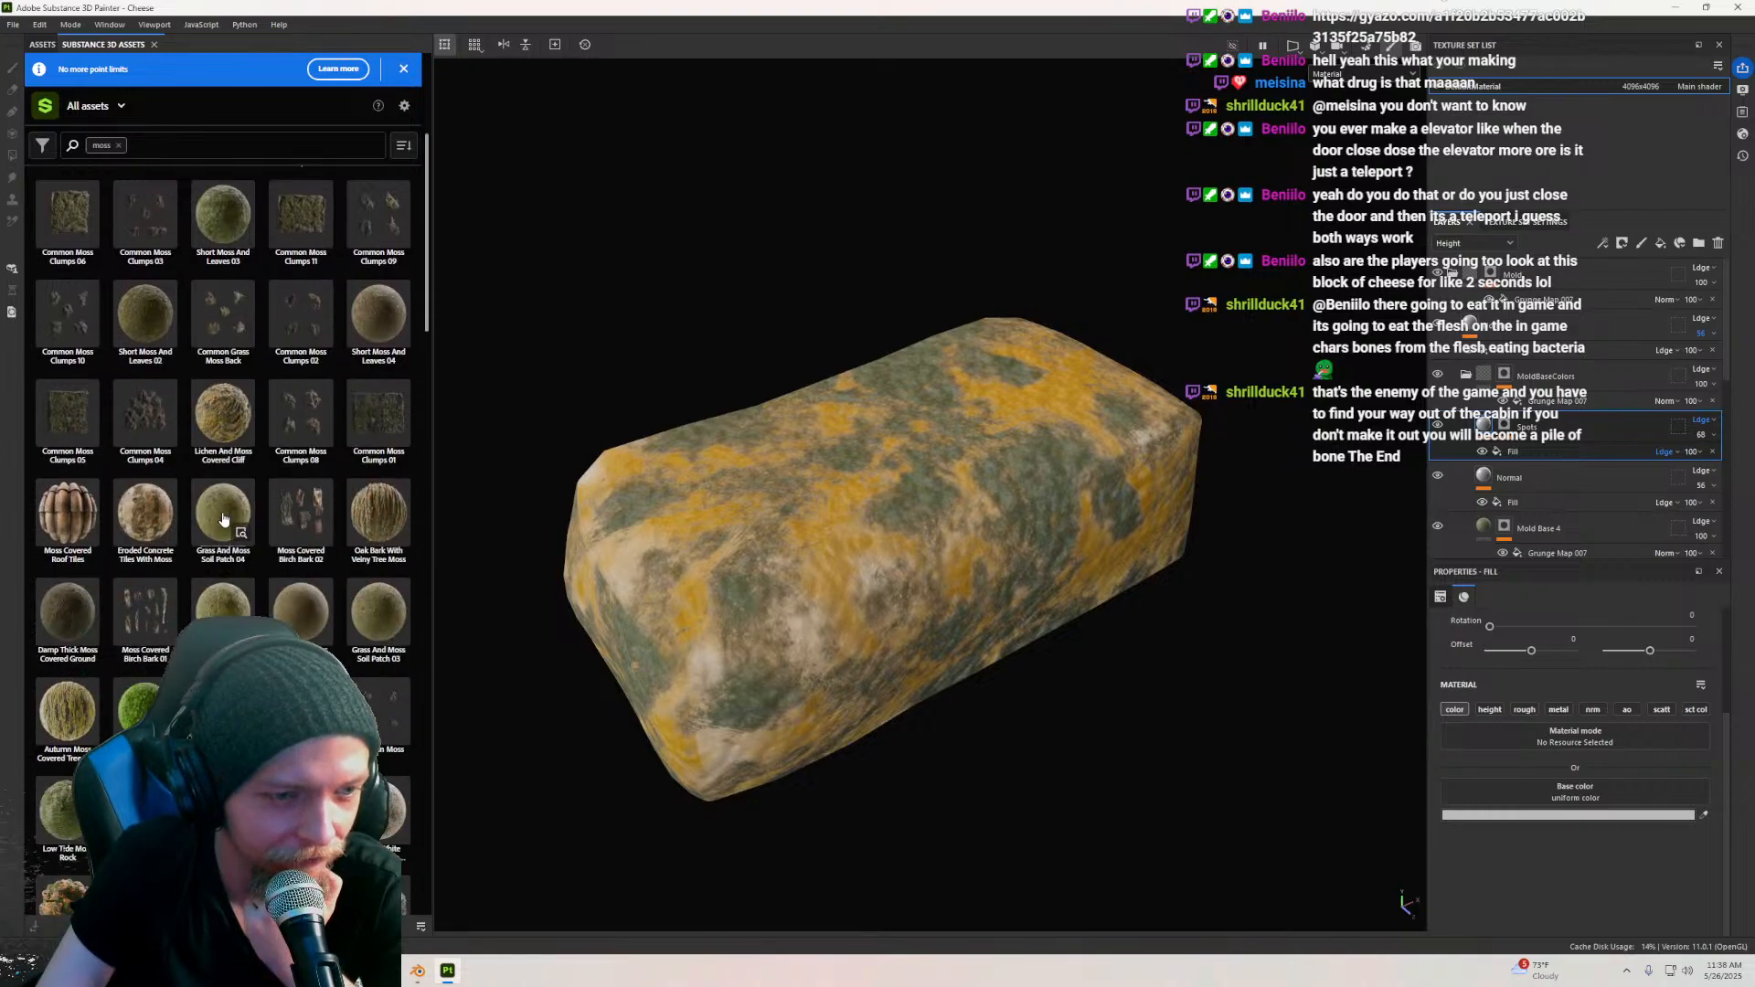
left_click(223, 519)
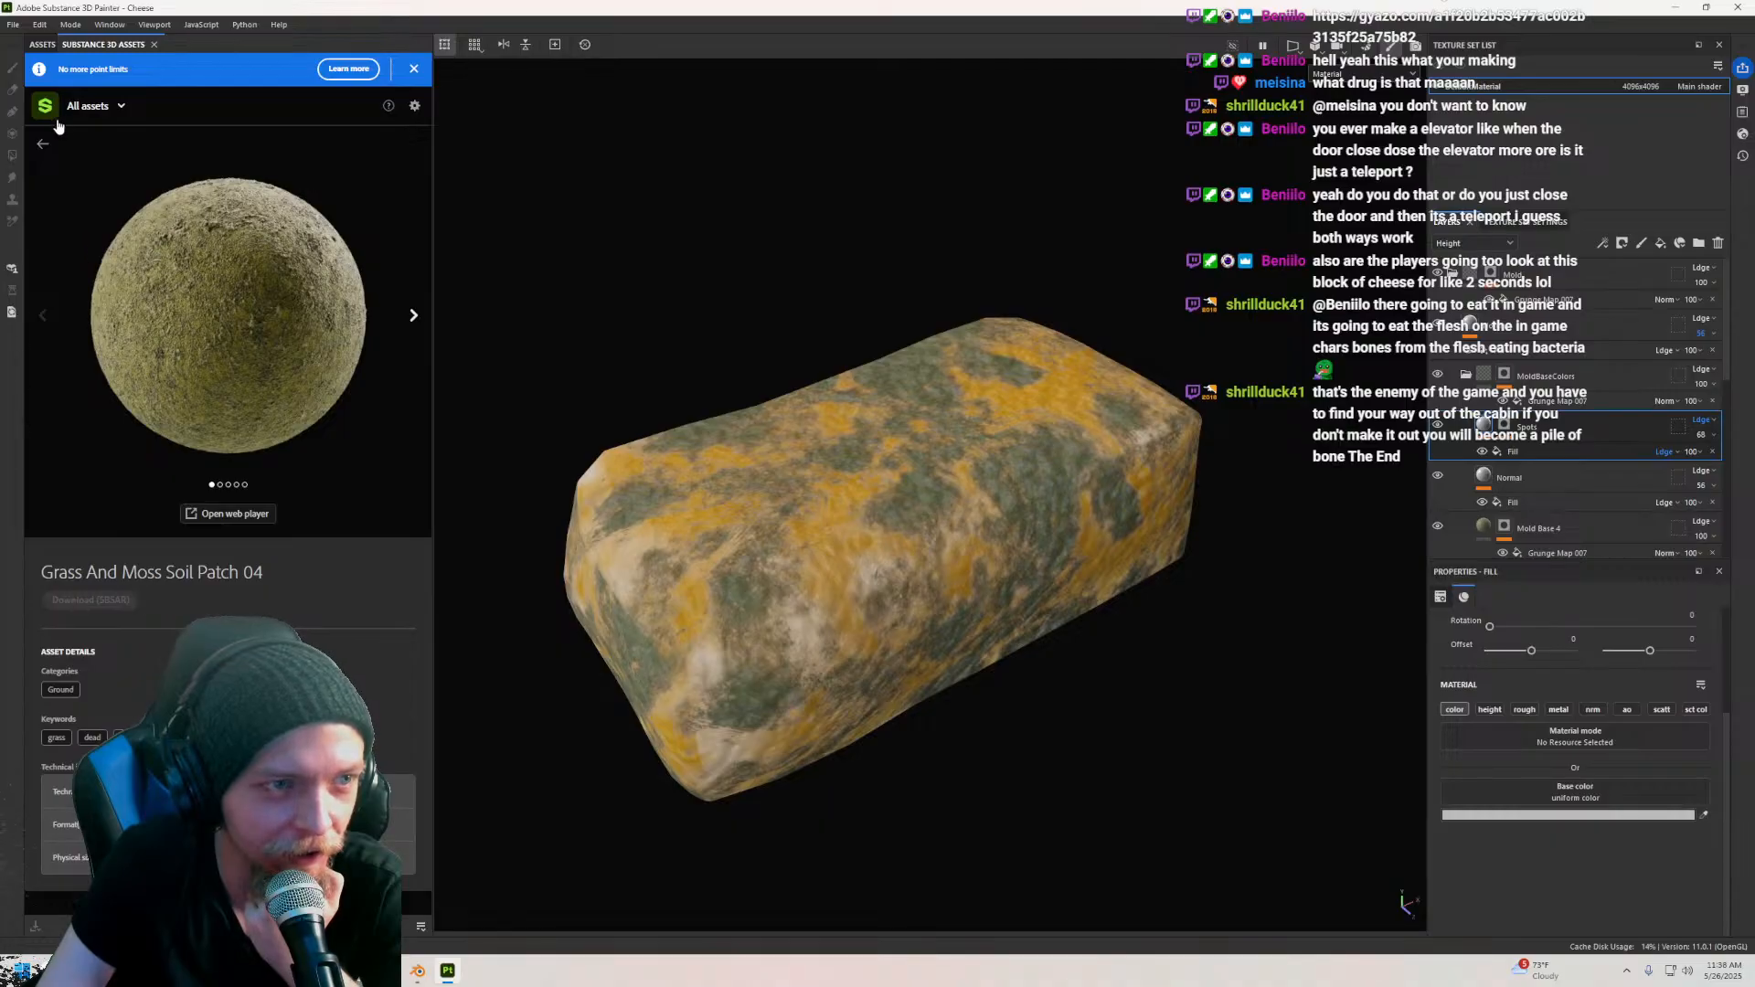
left_click(42, 145)
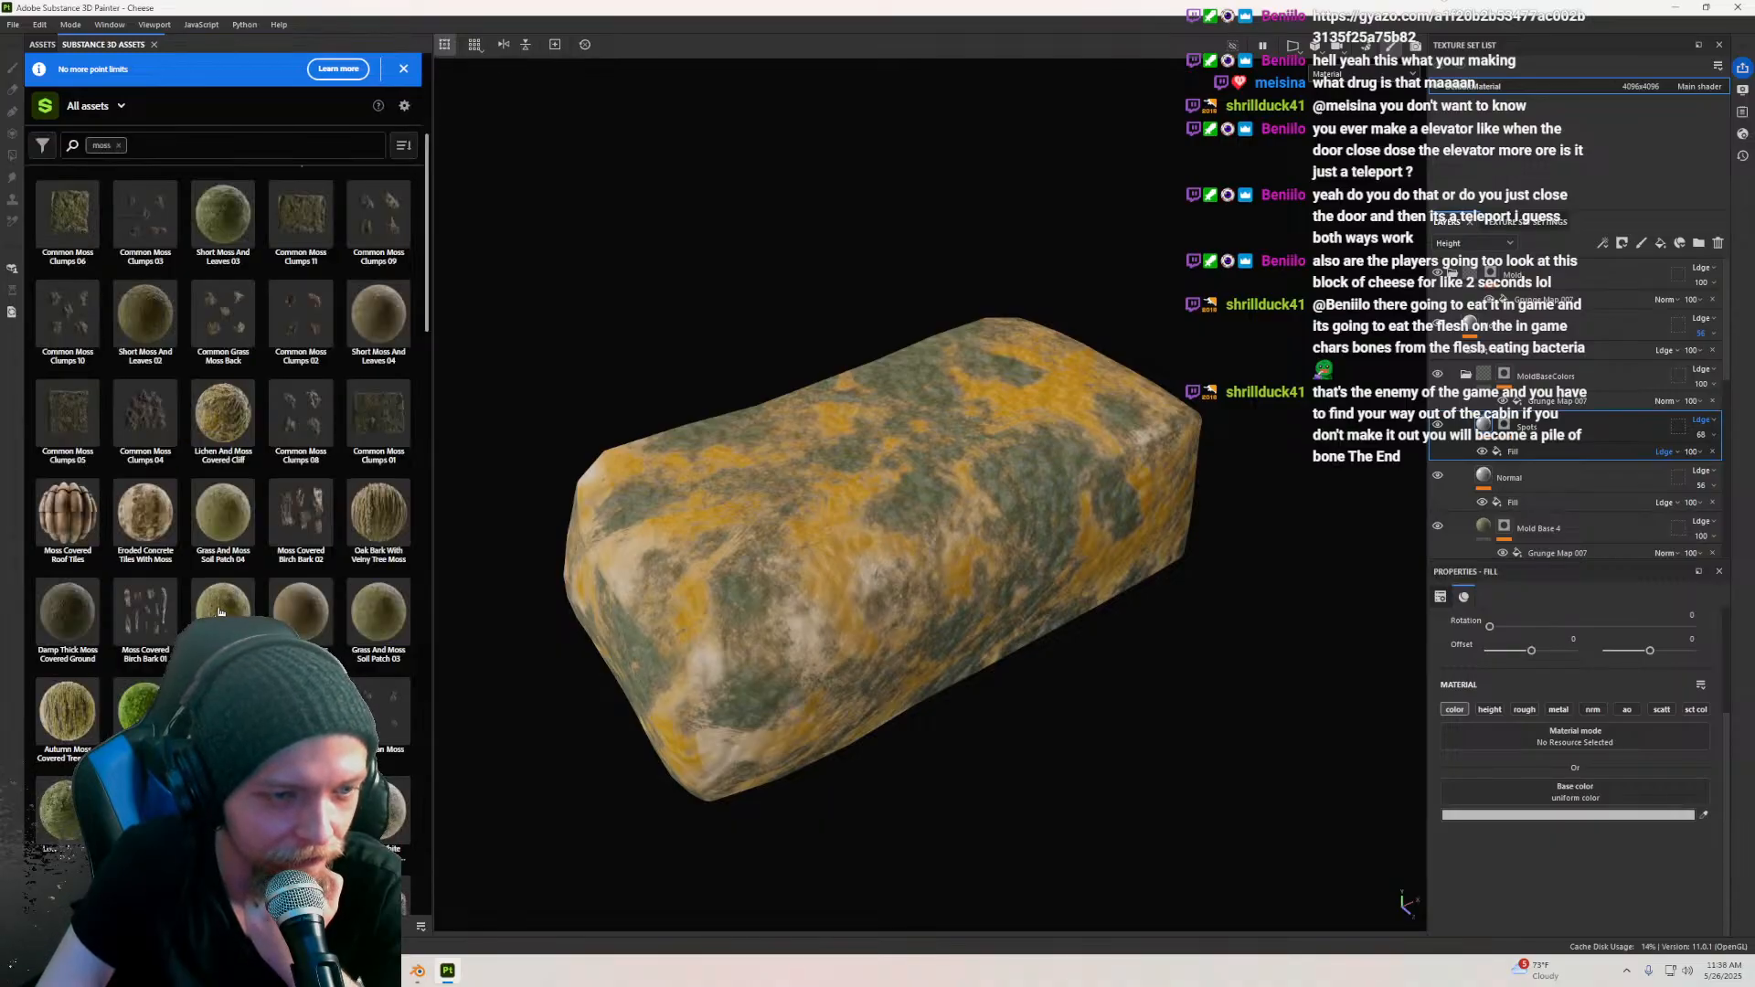
Step: Filter the moss search results to show only free assets
scroll(320, 603, "down", 3)
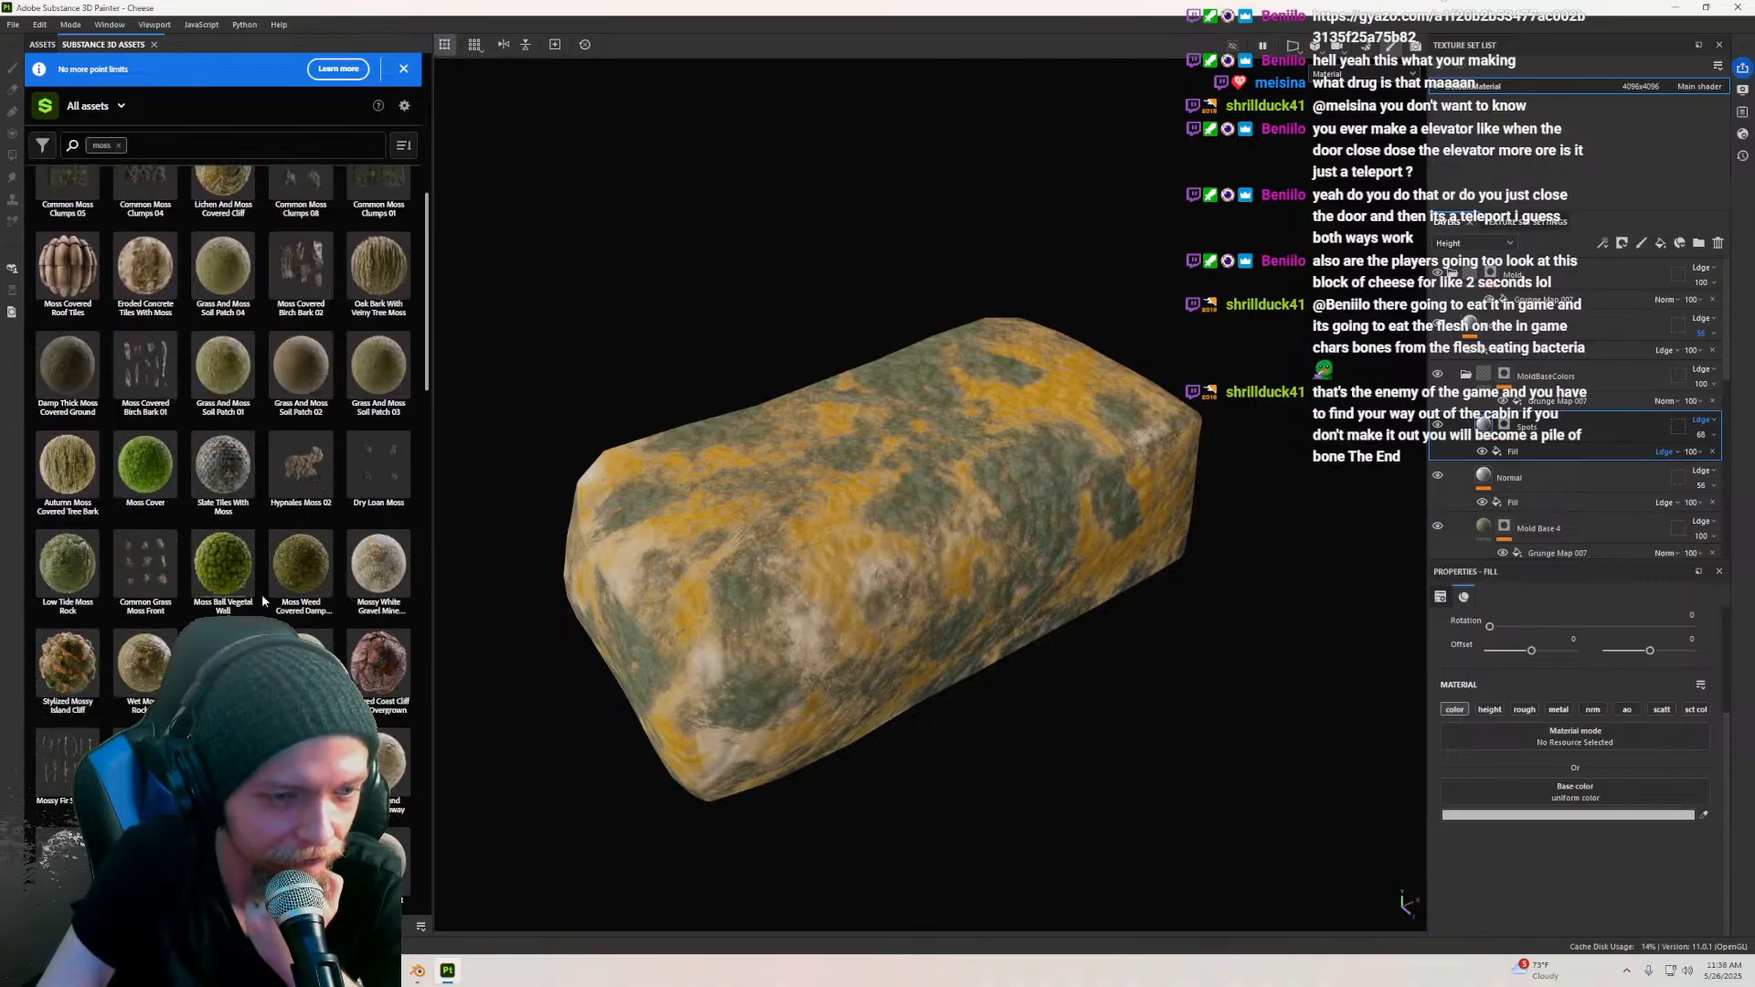
scroll(298, 562, "up", 7)
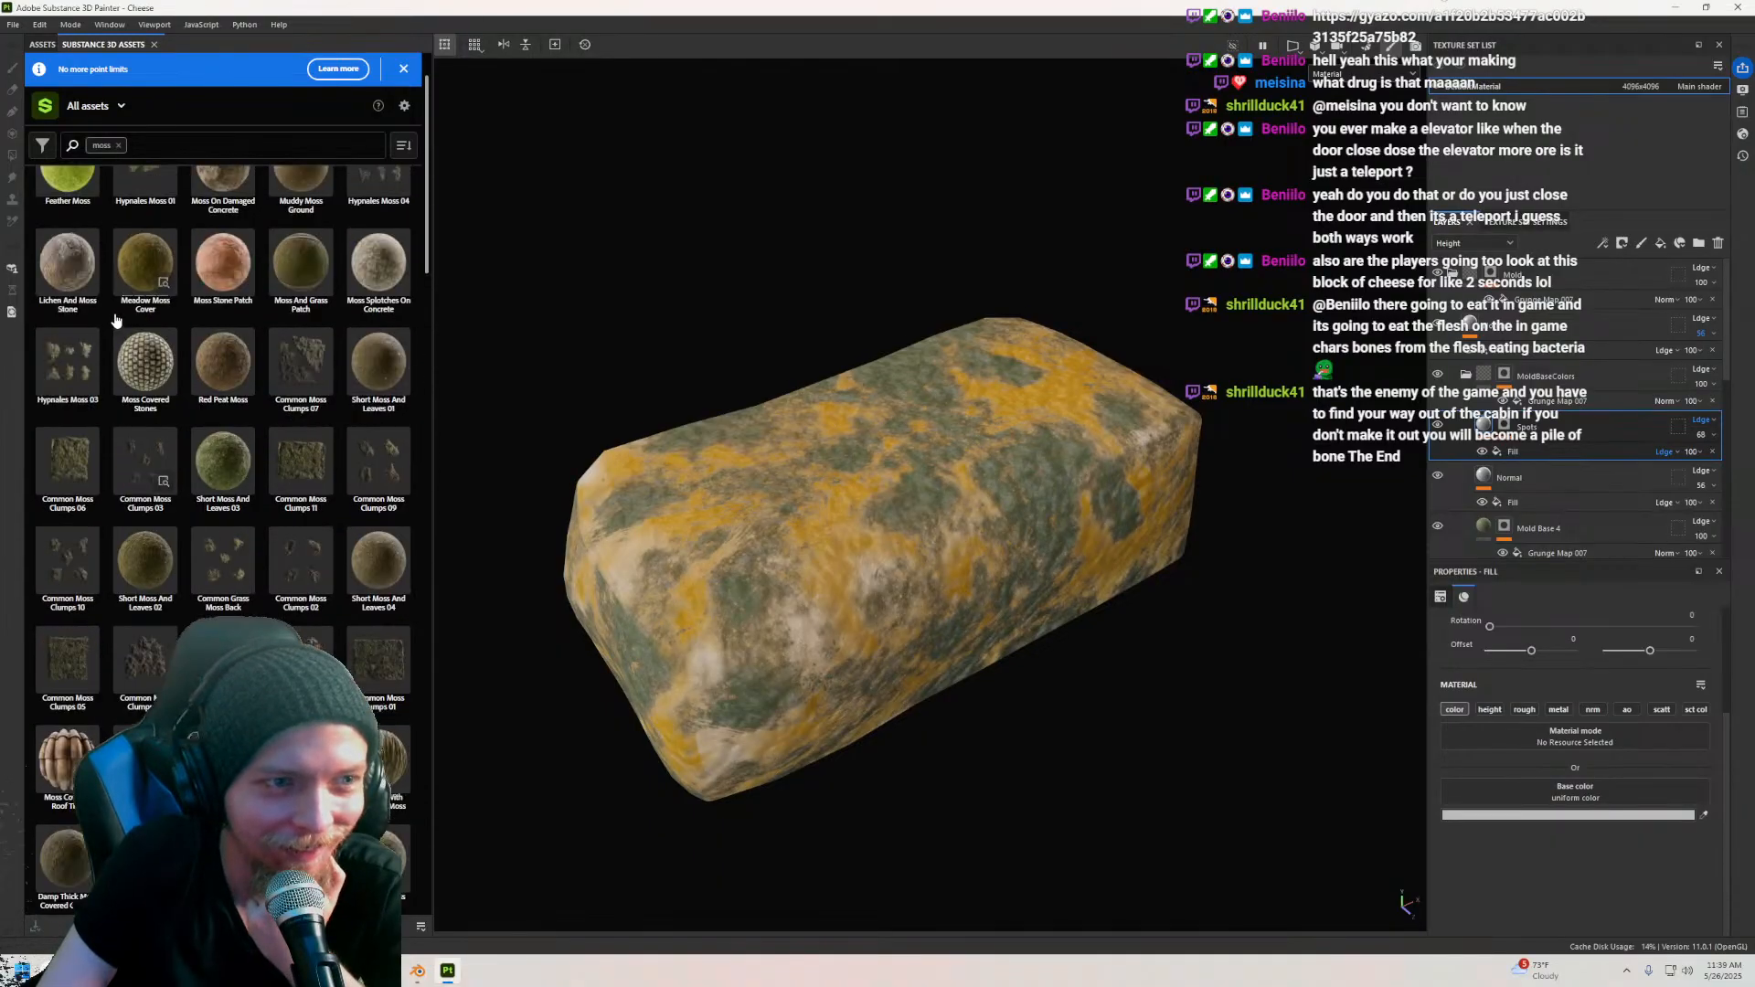
left_click(403, 146)
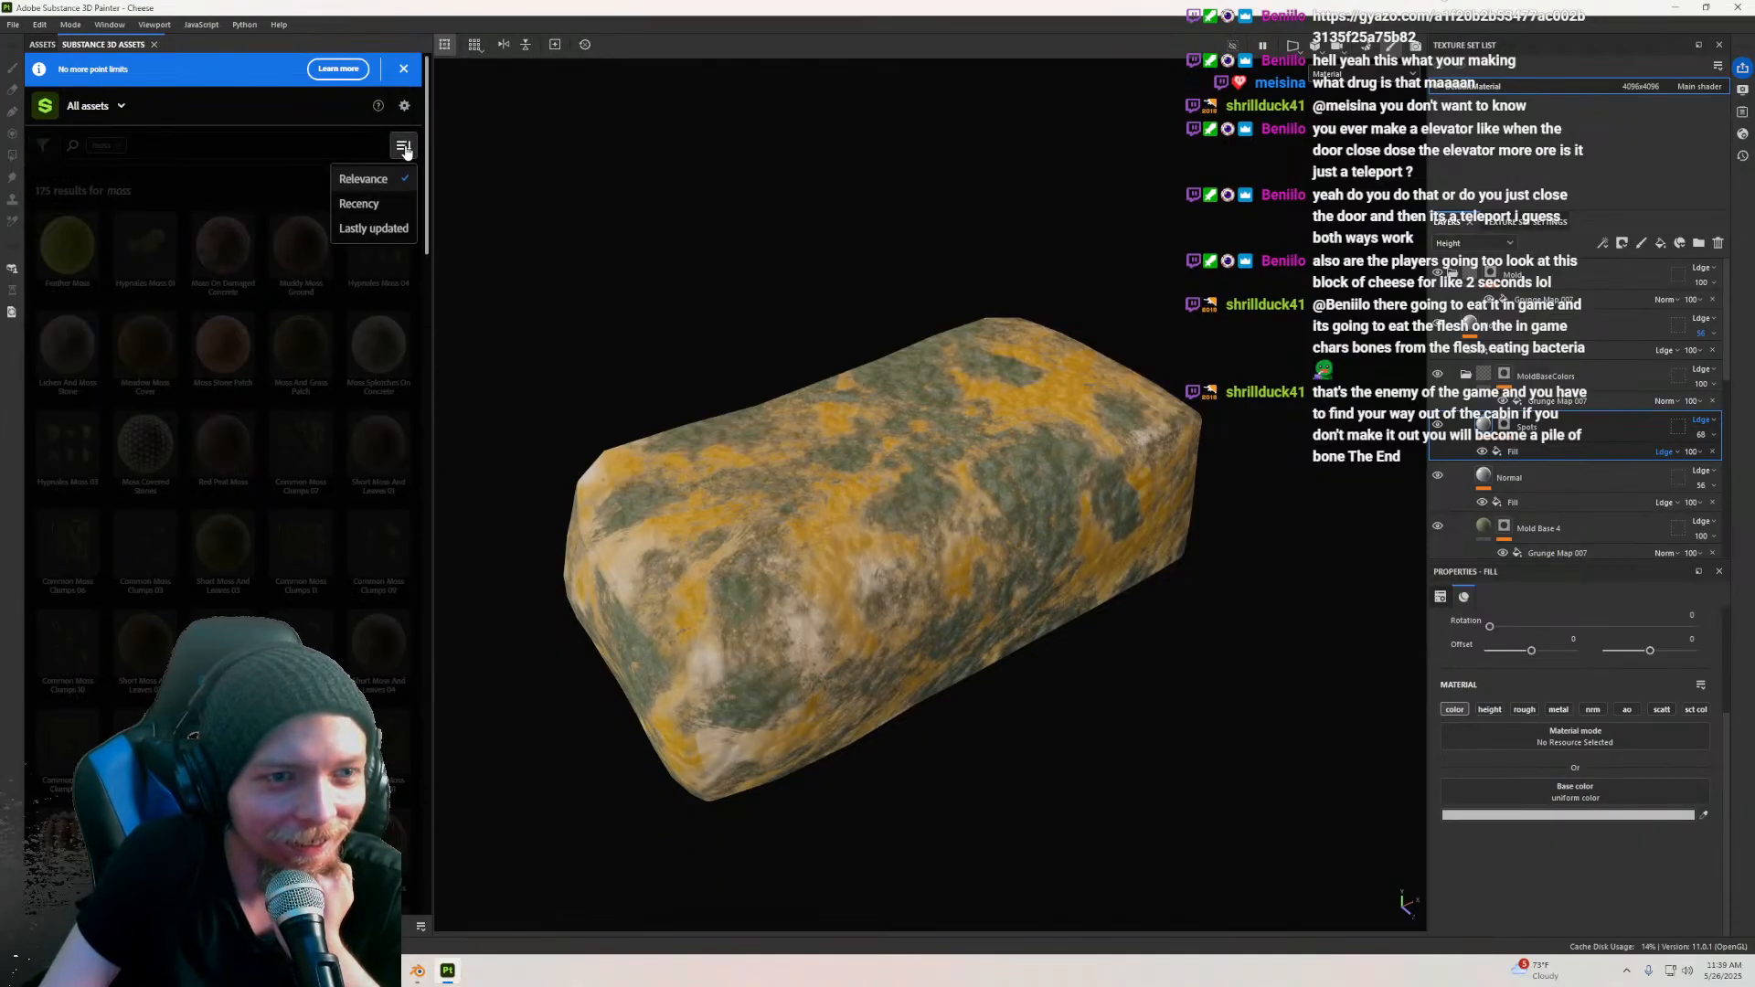
left_click(71, 167)
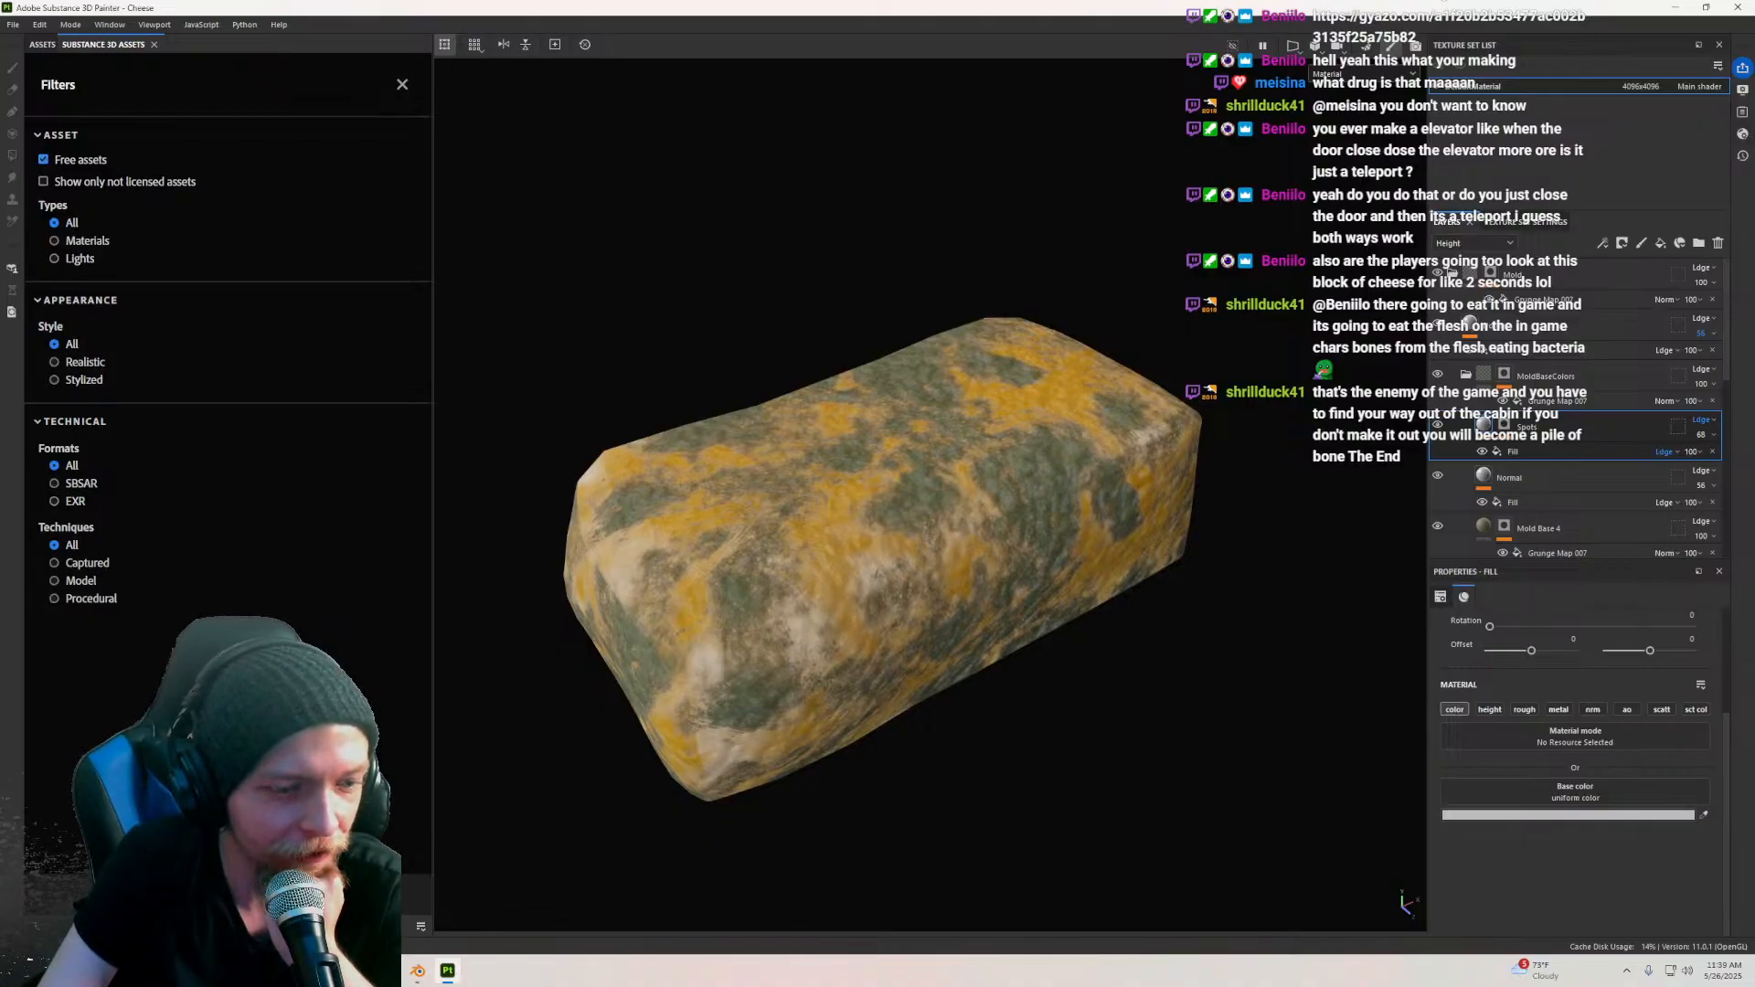
key("Escape")
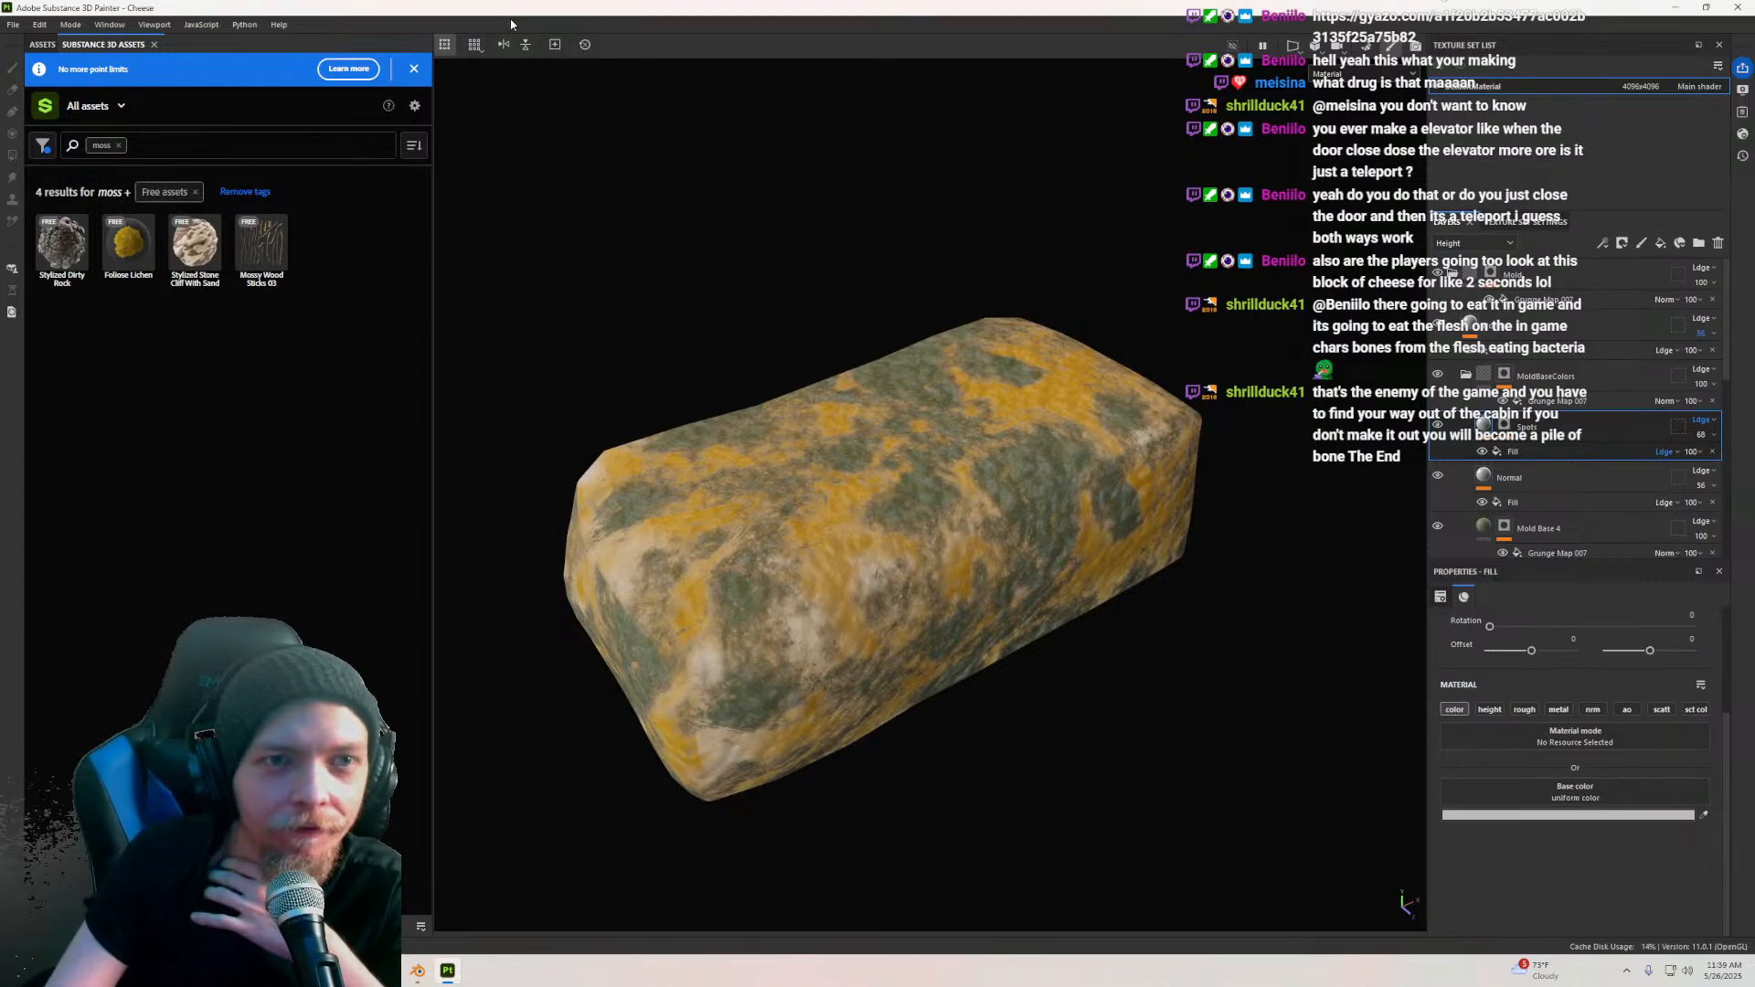
Step: Replace the moss search term with dirt among the free Substance 3D assets and maximise the window
mouse_move(546, 9)
left_mouse_down()
mouse_move(620, 60)
mouse_move(640, 334)
mouse_move(718, 811)
mouse_move(684, 468)
mouse_move(571, 337)
mouse_move(457, 600)
mouse_move(592, 129)
mouse_move(549, 134)
left_mouse_up()
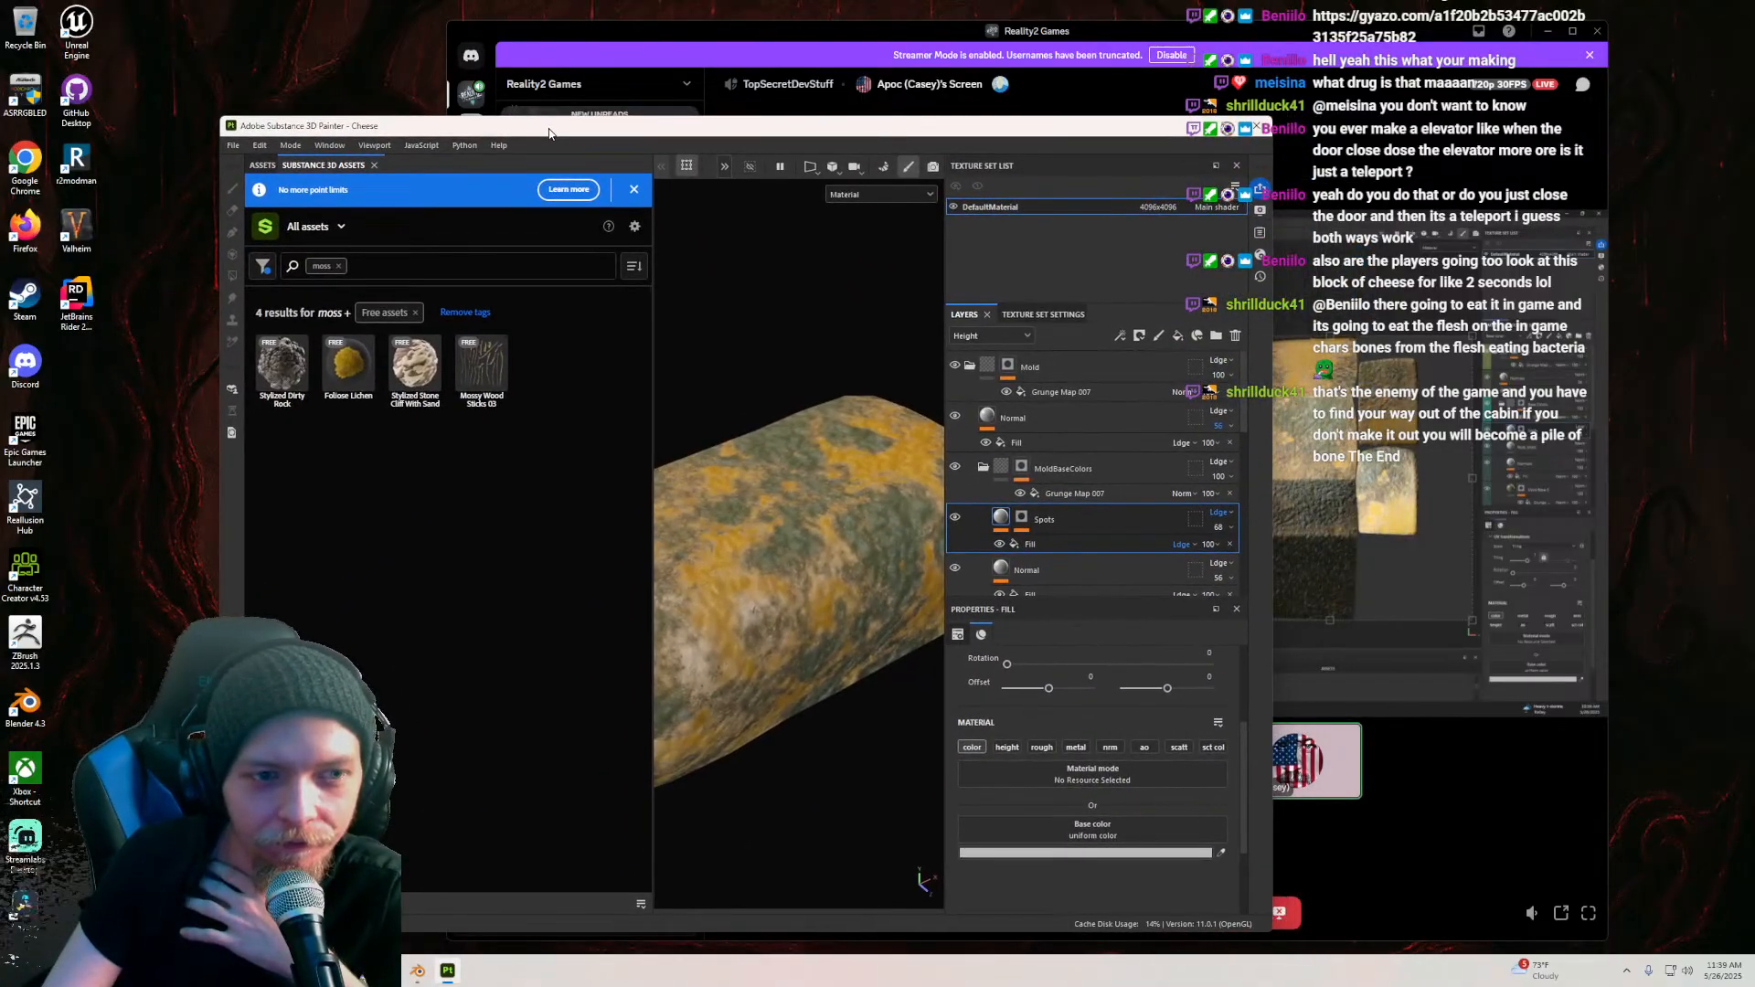
left_click(339, 267)
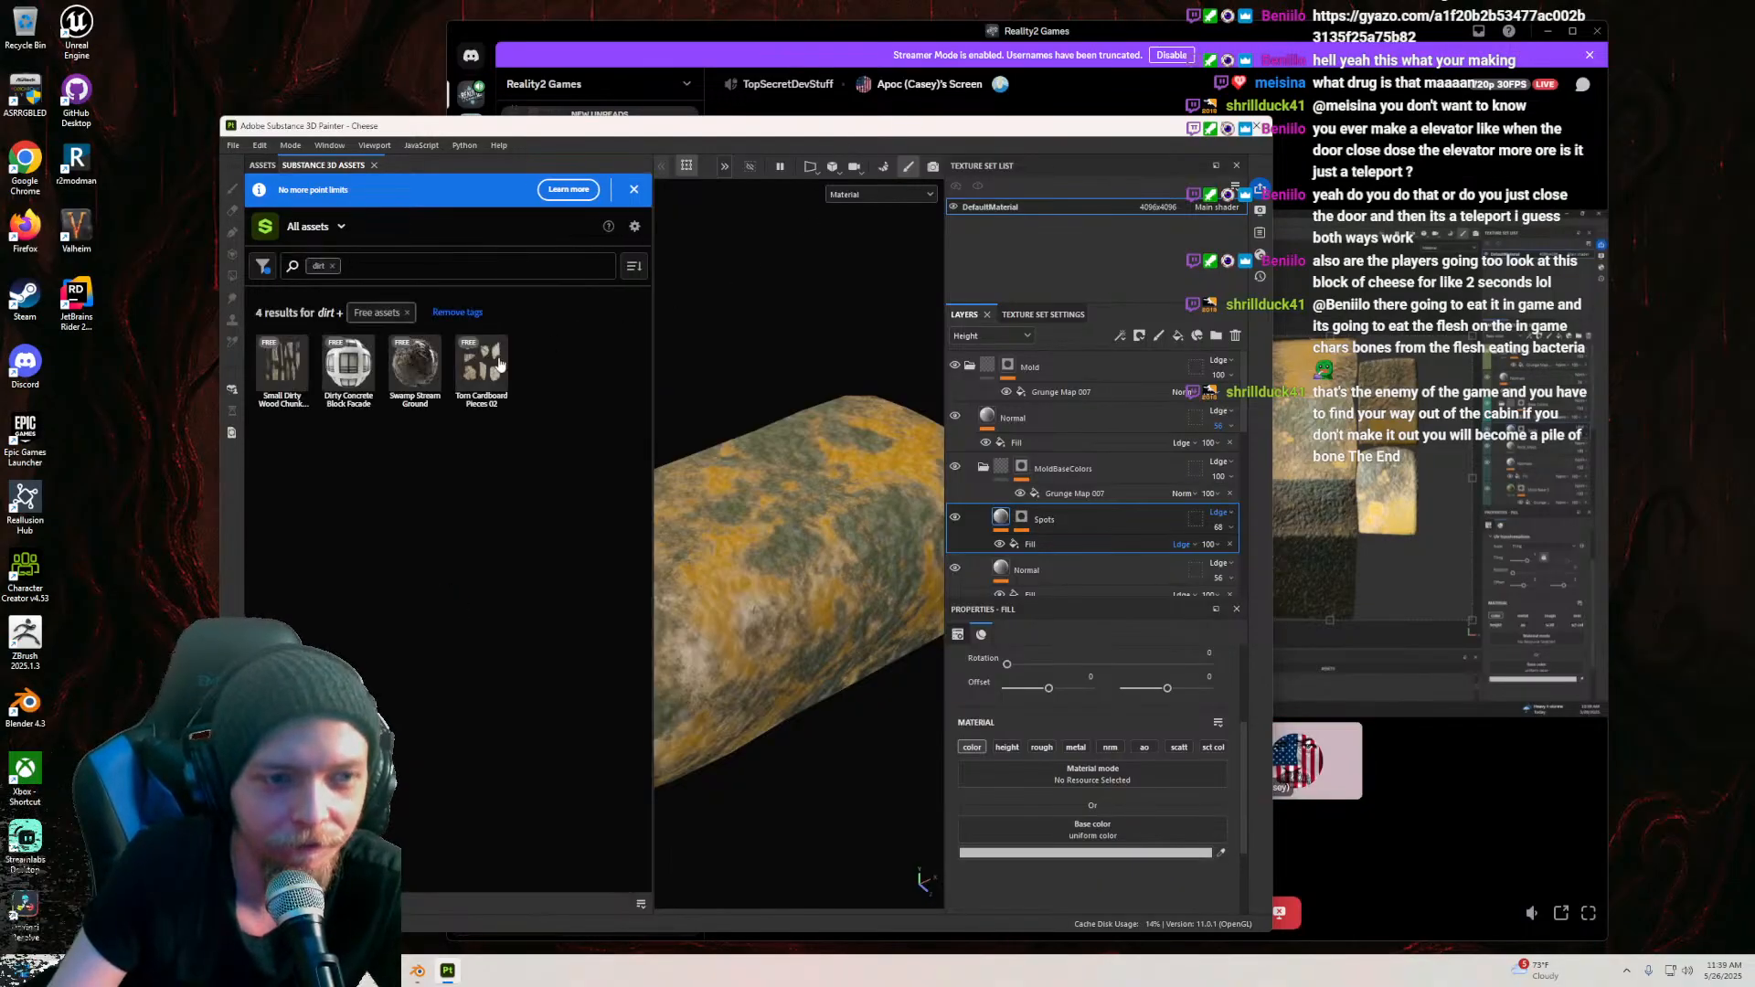
left_click(263, 267)
left_click(621, 203)
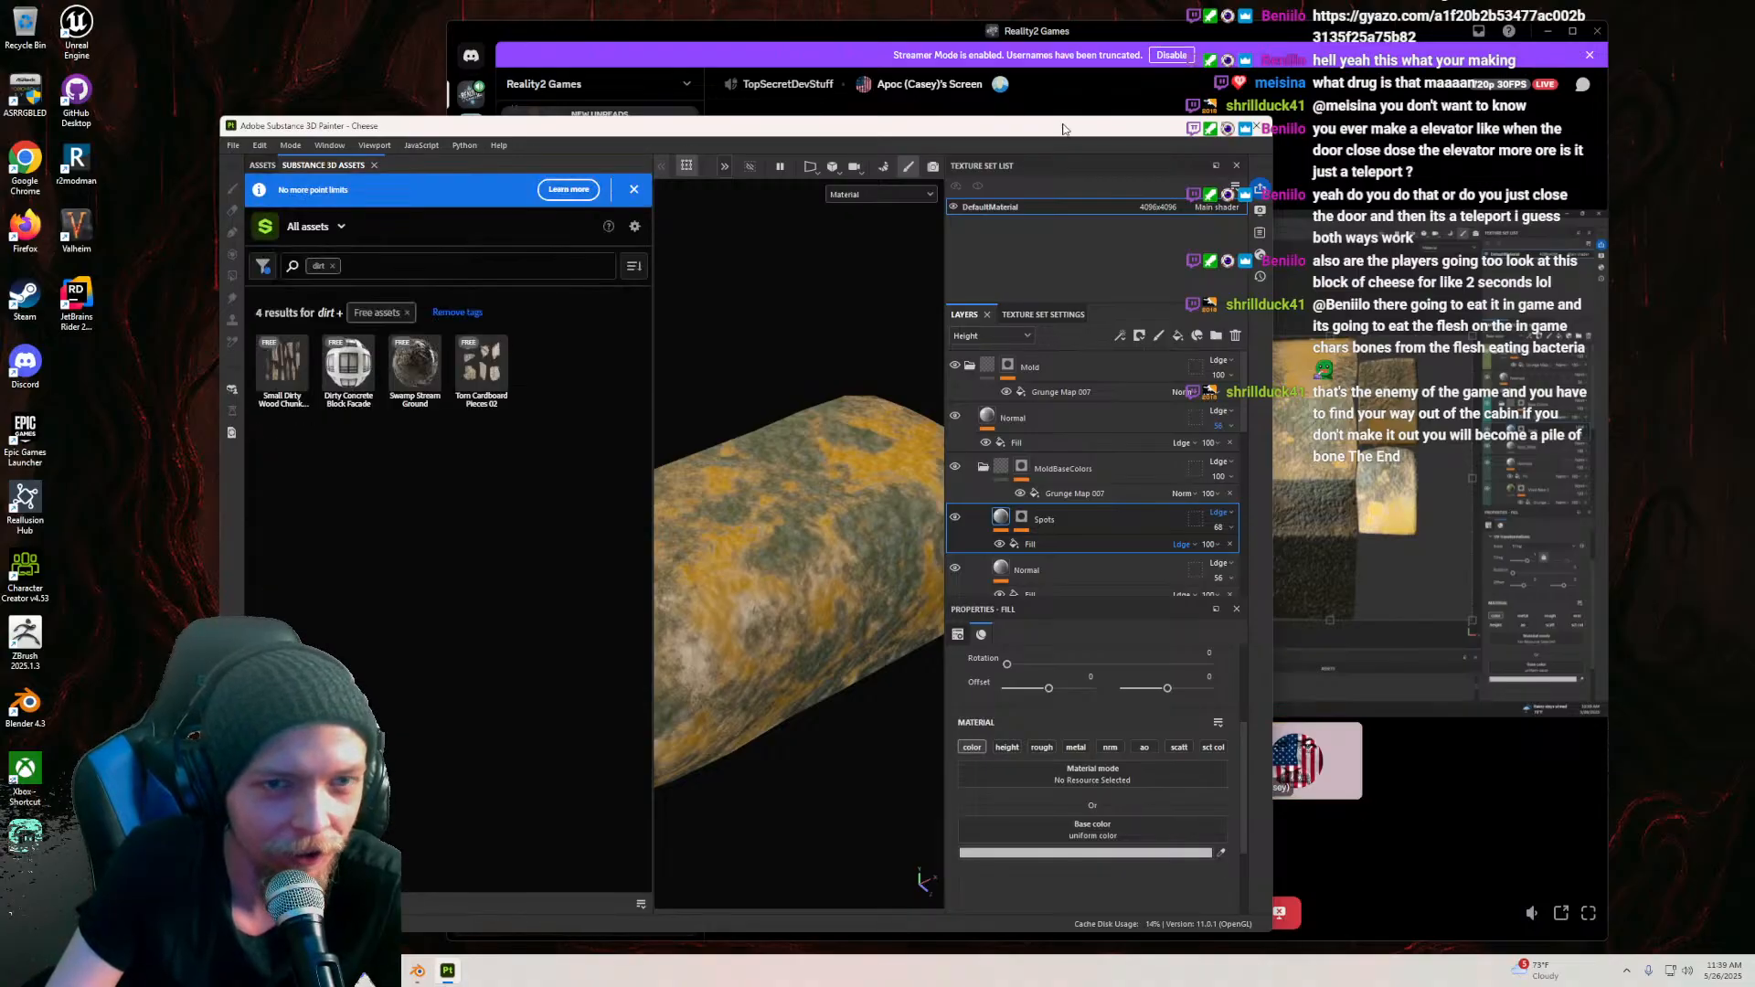
left_click(1222, 122)
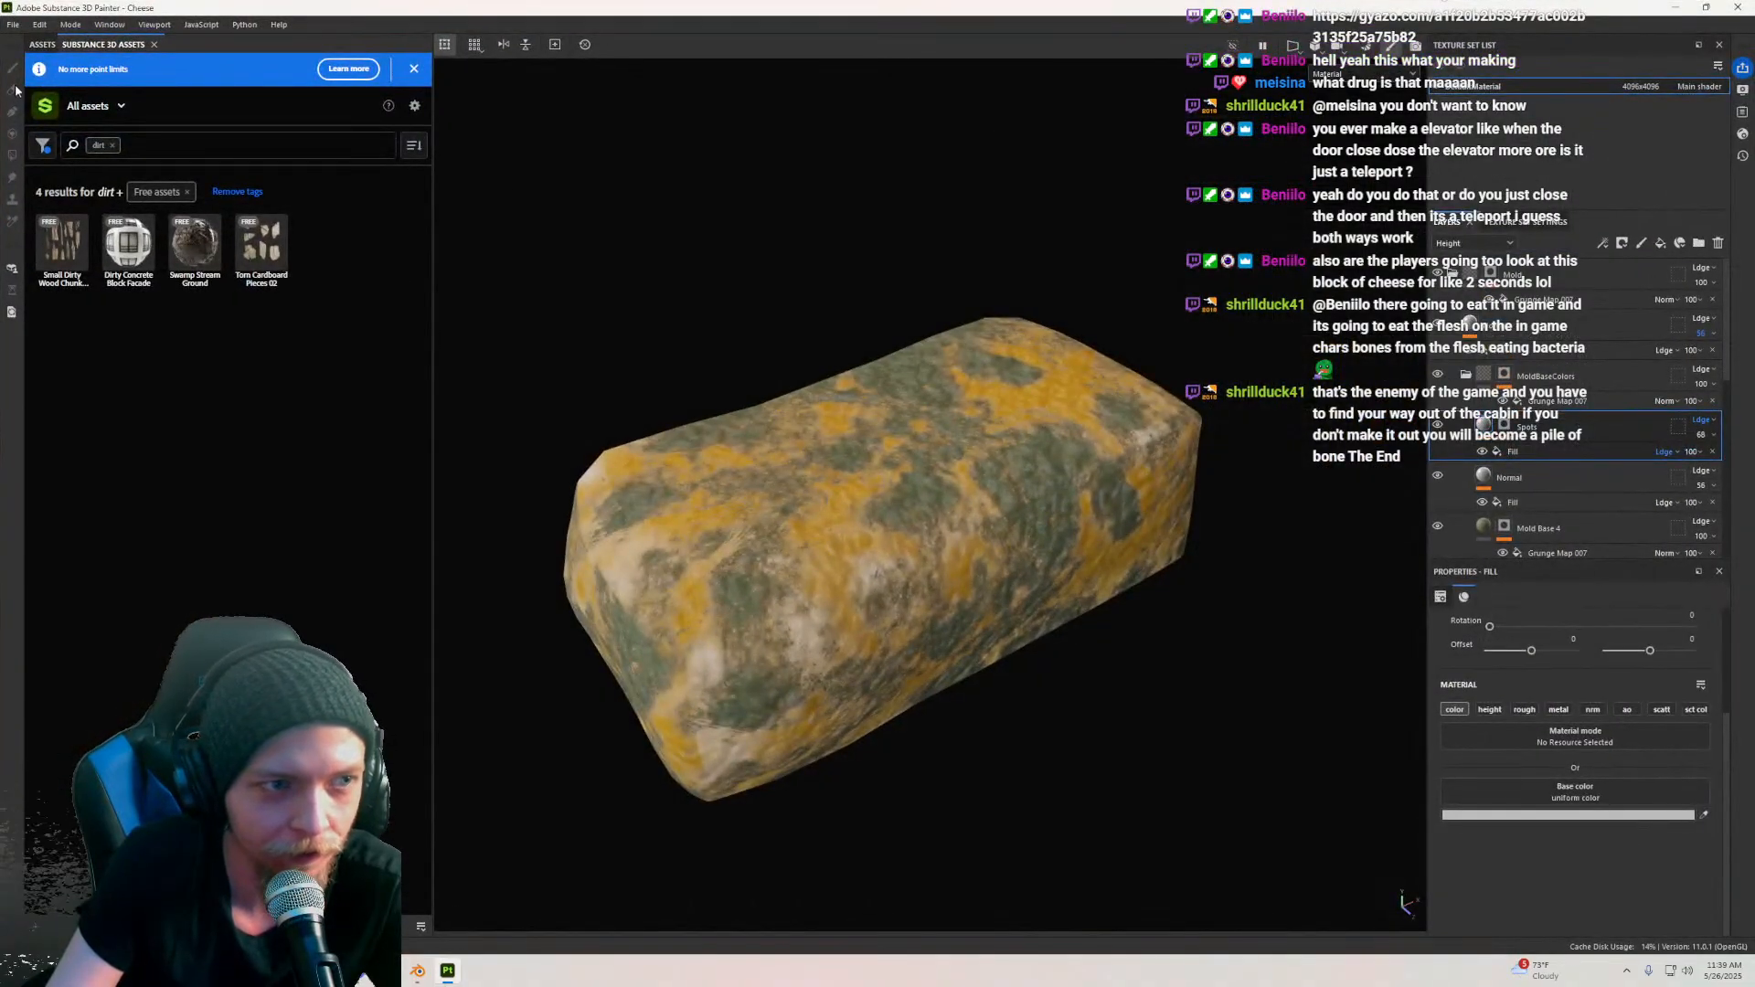
Step: Search the local asset library for dirt and show only the smart materials
left_click(41, 45)
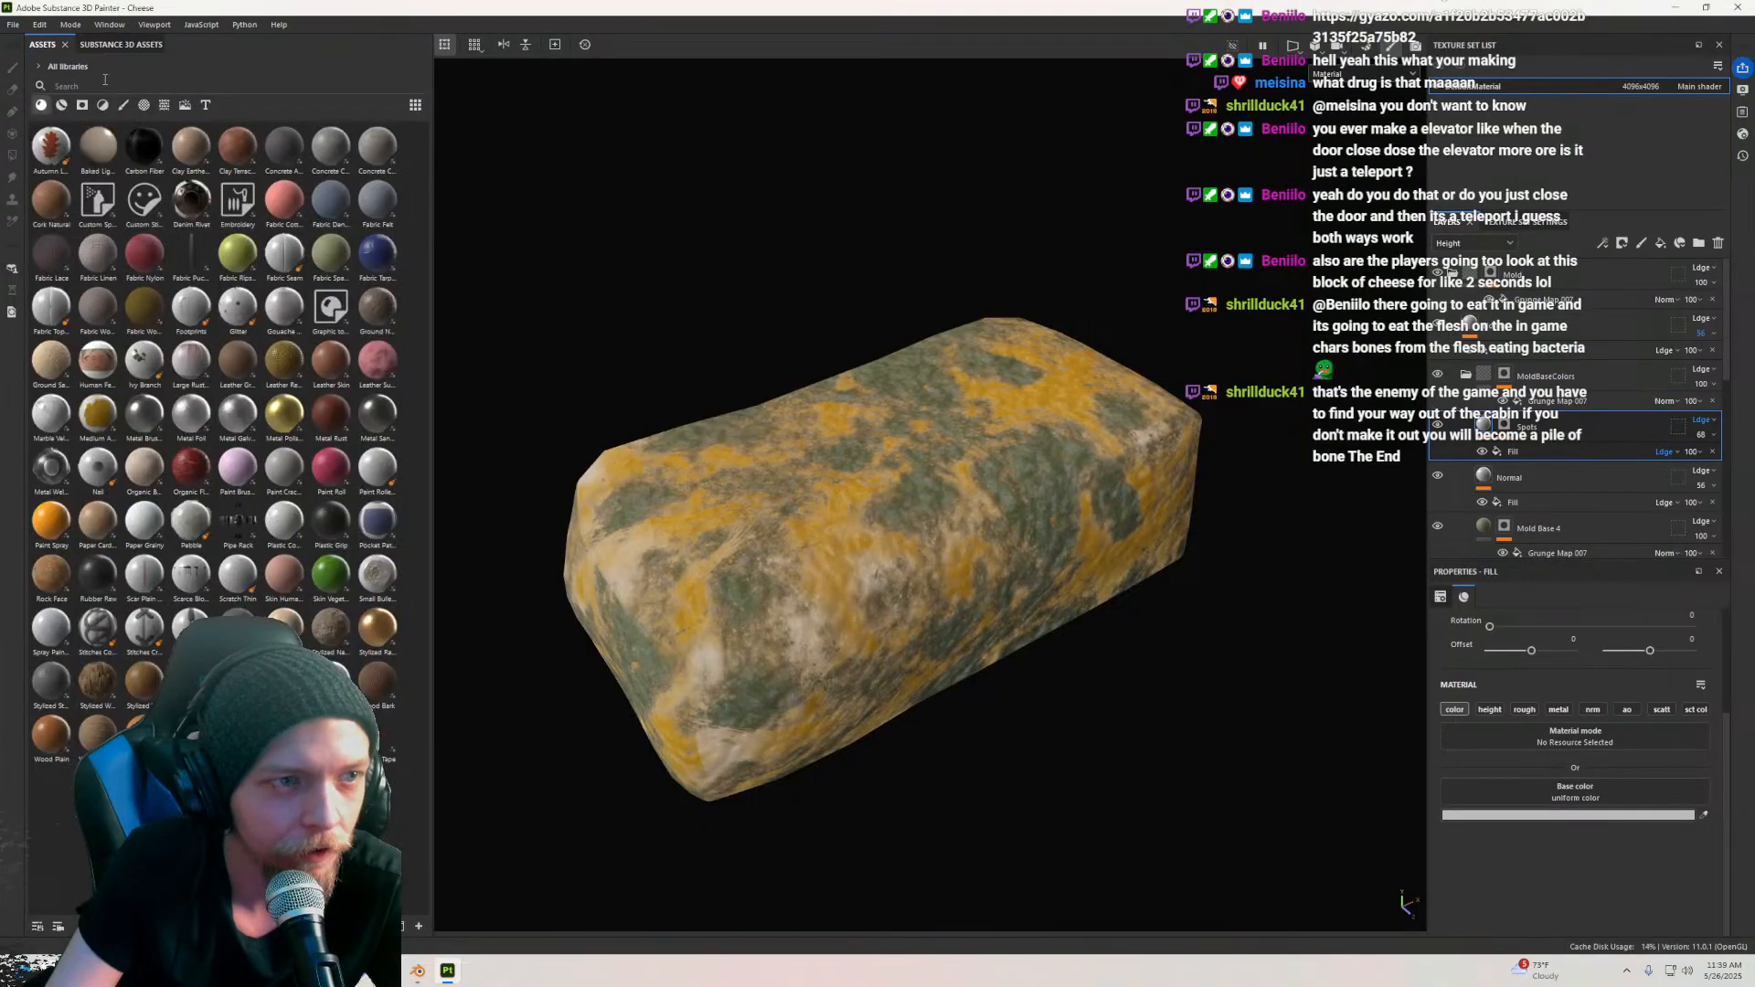
left_click(105, 80)
type("dirt")
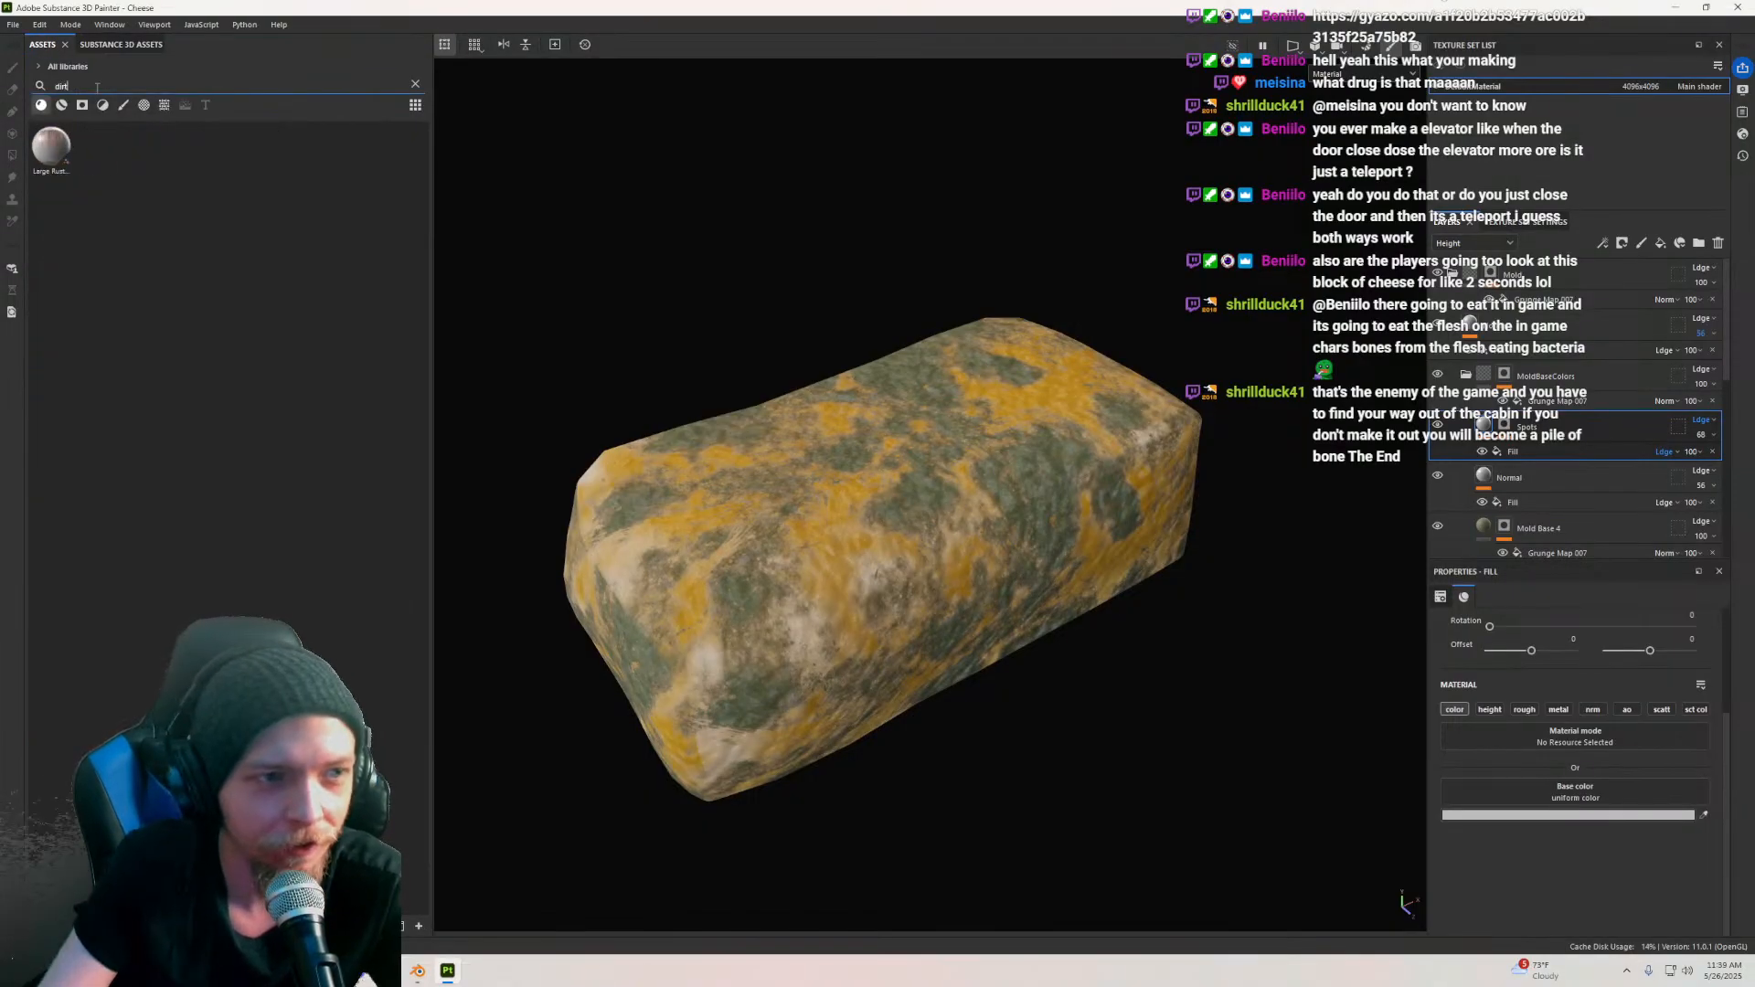
left_click(61, 106)
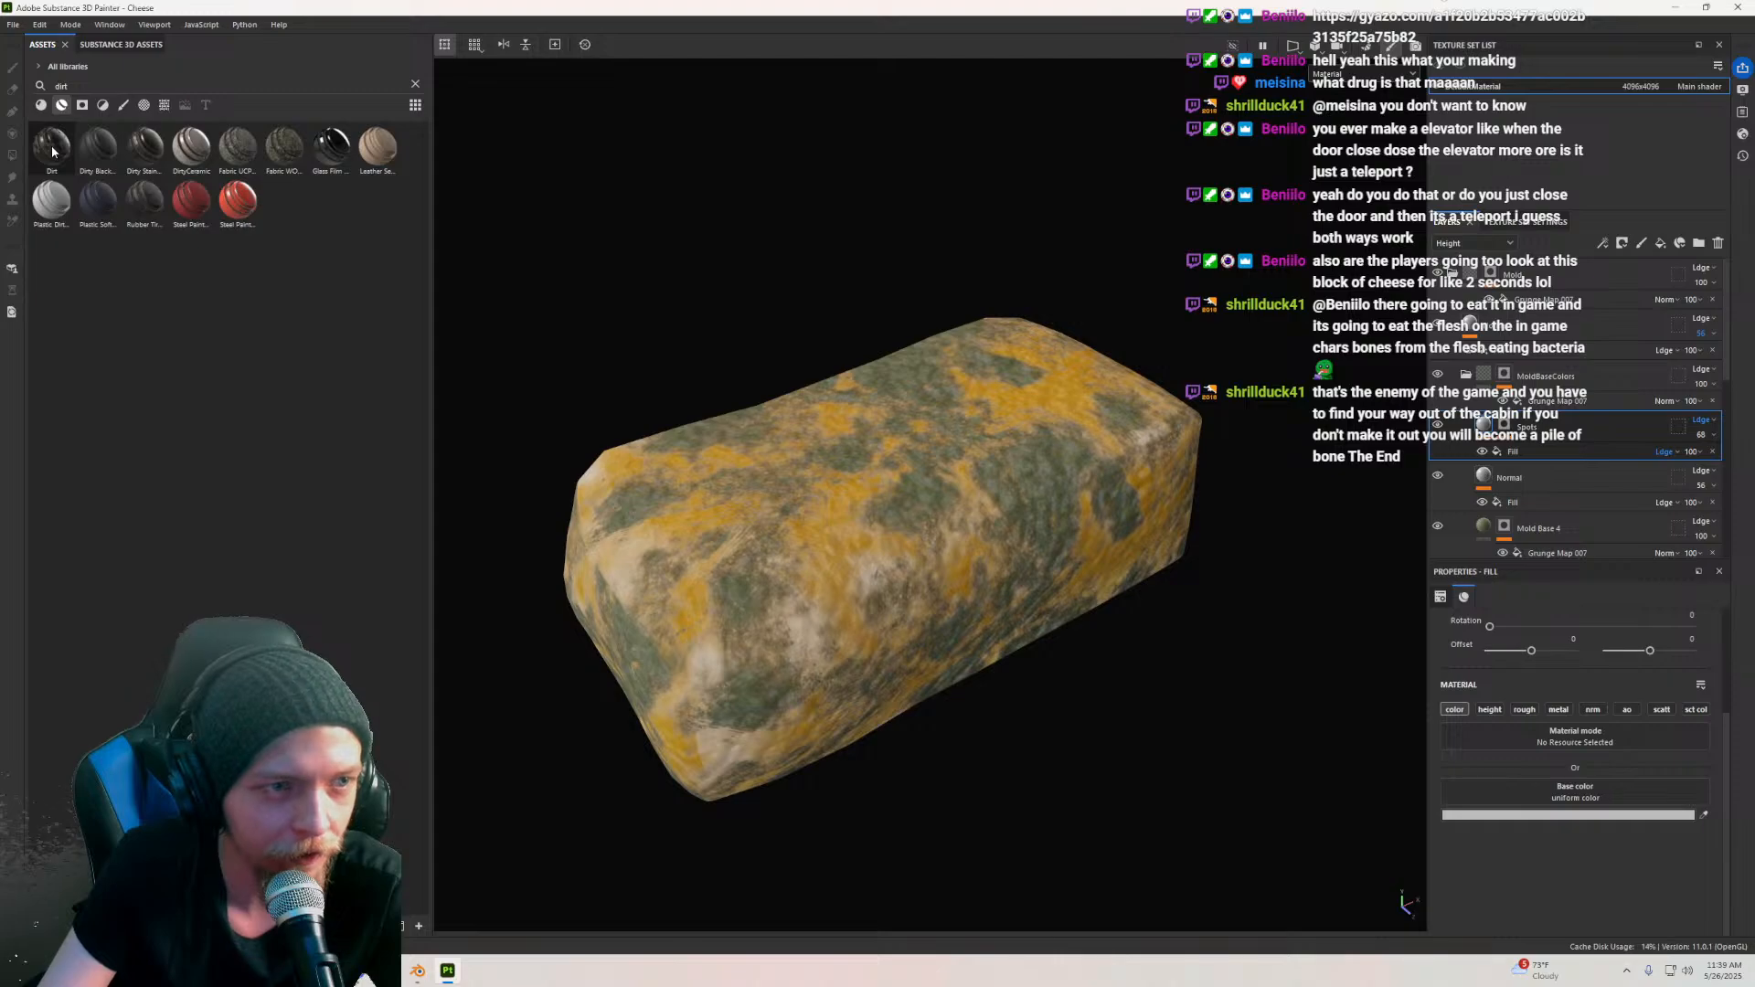
mouse_move(53, 152)
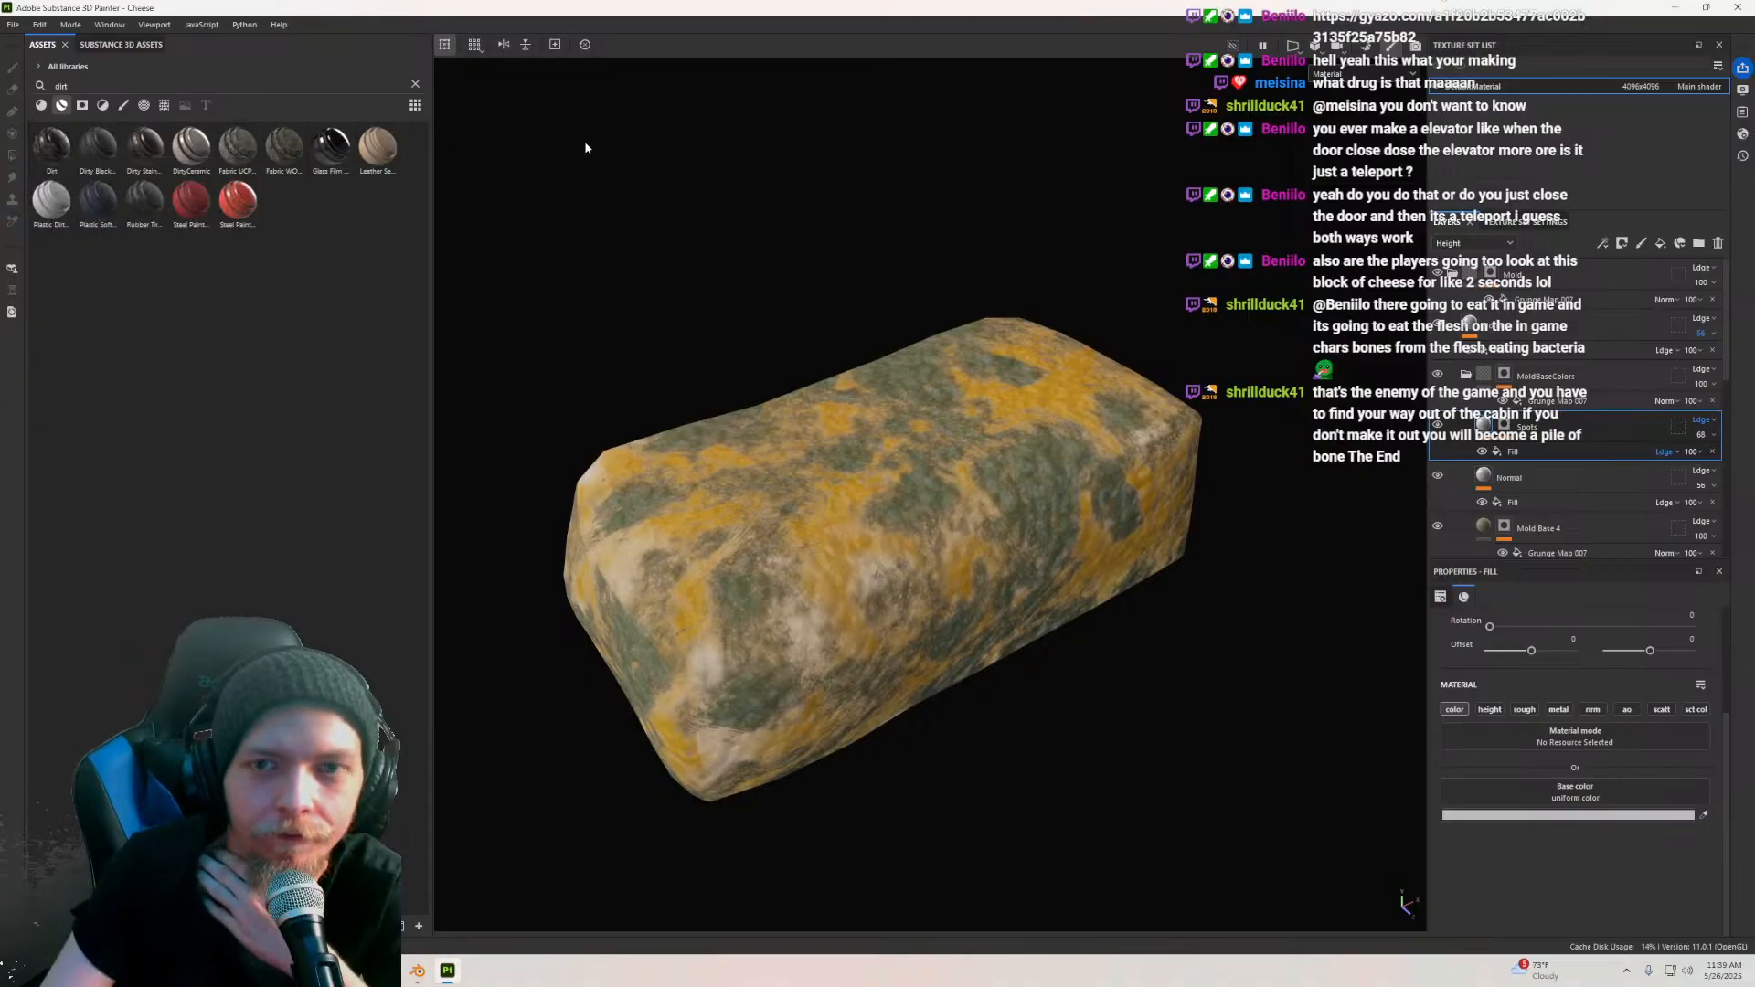
Step: Add the Dirt smart material inside the Mold folder, directly above the Normal layer
mouse_move(1264, 22)
left_mouse_down()
mouse_move(1189, 138)
mouse_move(697, 480)
mouse_move(509, 217)
left_mouse_up()
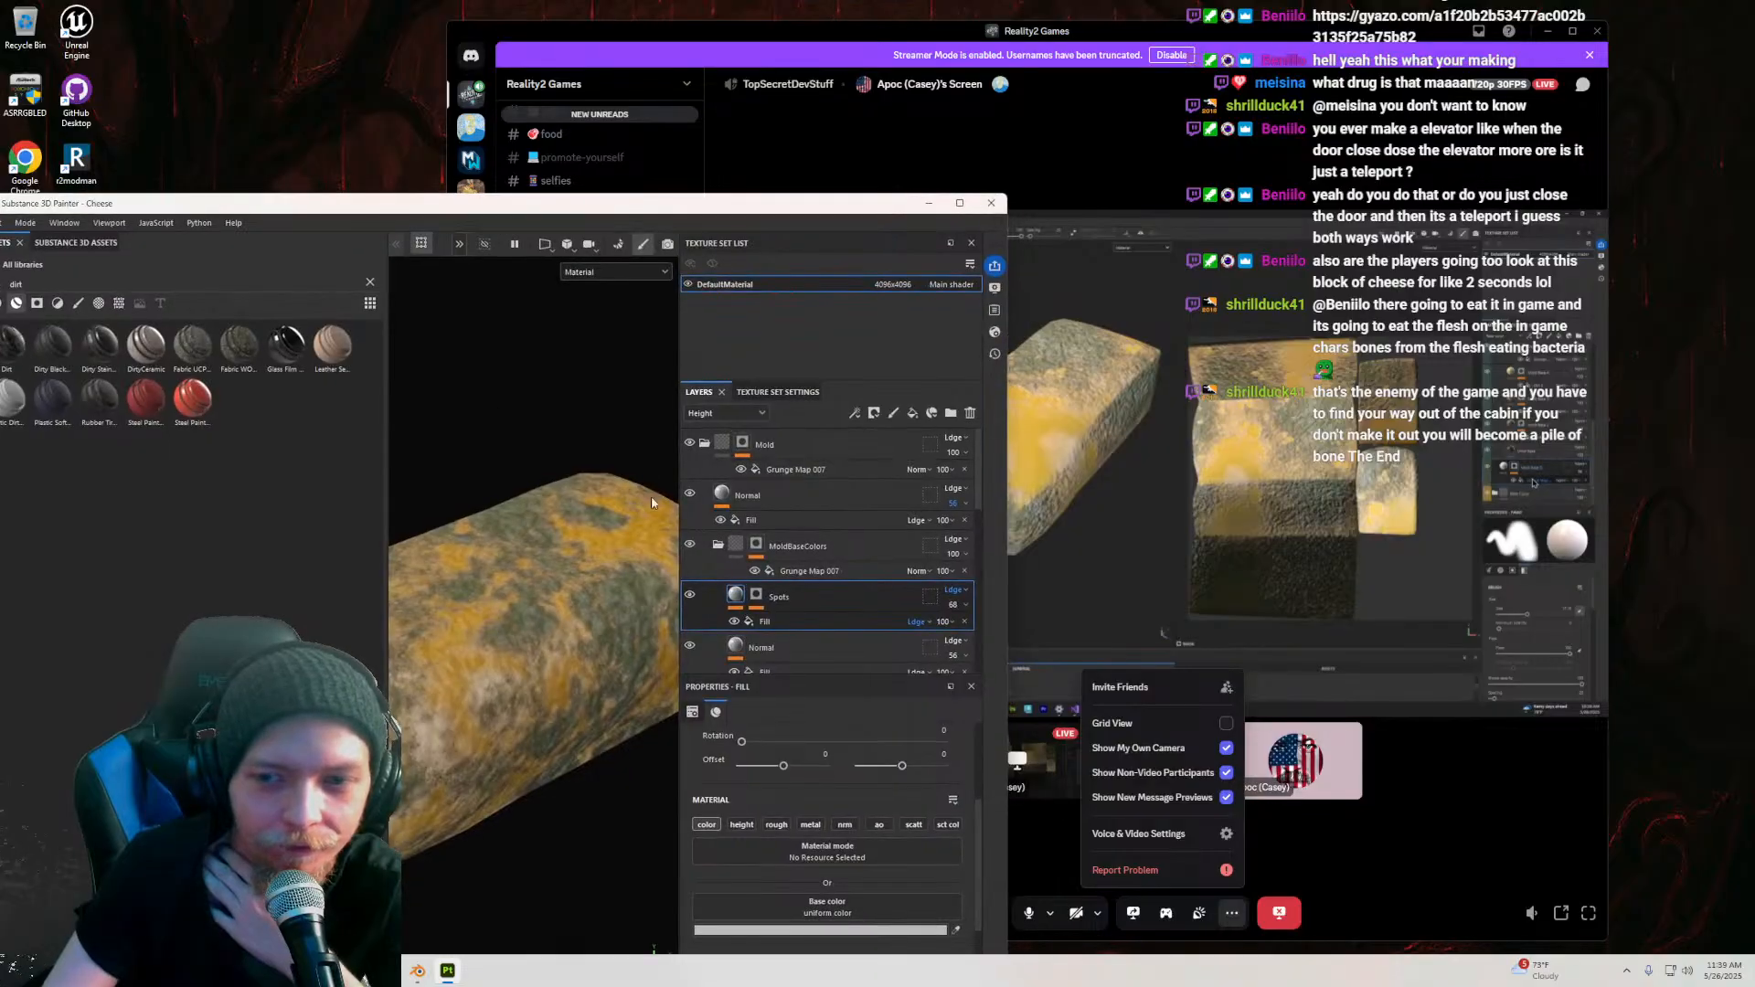
scroll(827, 529, "down", 3)
scroll(828, 529, "up", 3)
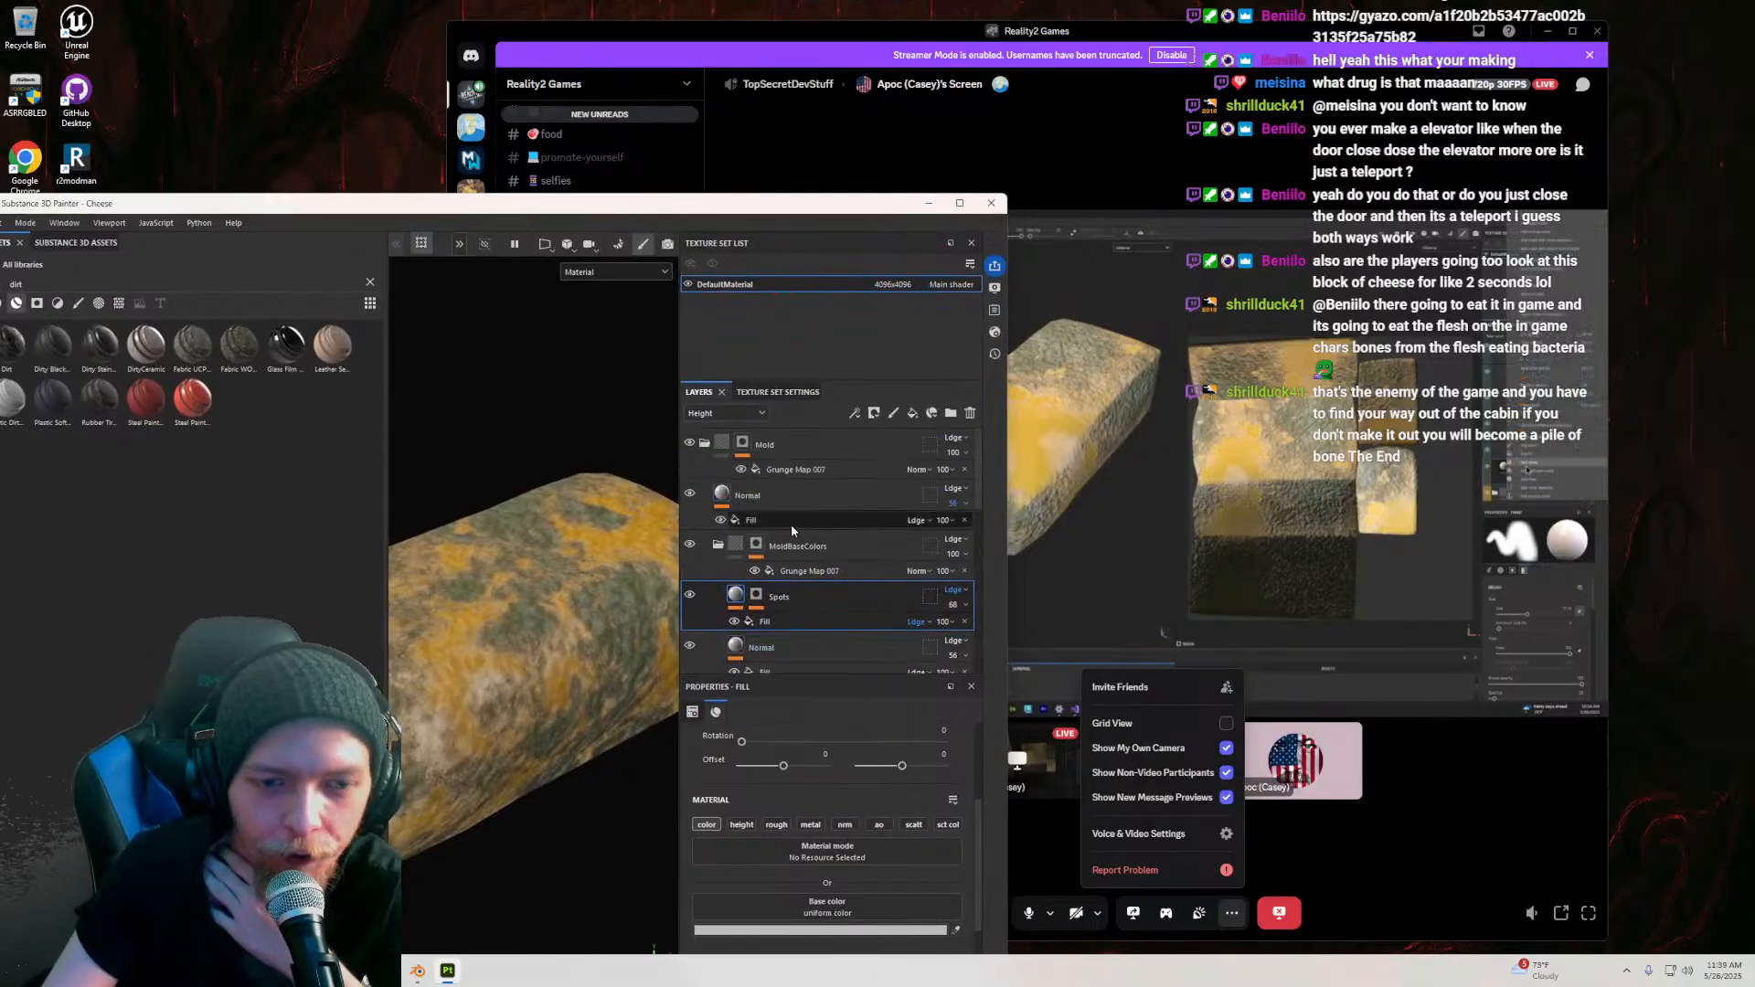
mouse_move(233, 209)
left_mouse_down()
mouse_move(469, 327)
mouse_move(482, 307)
left_mouse_up()
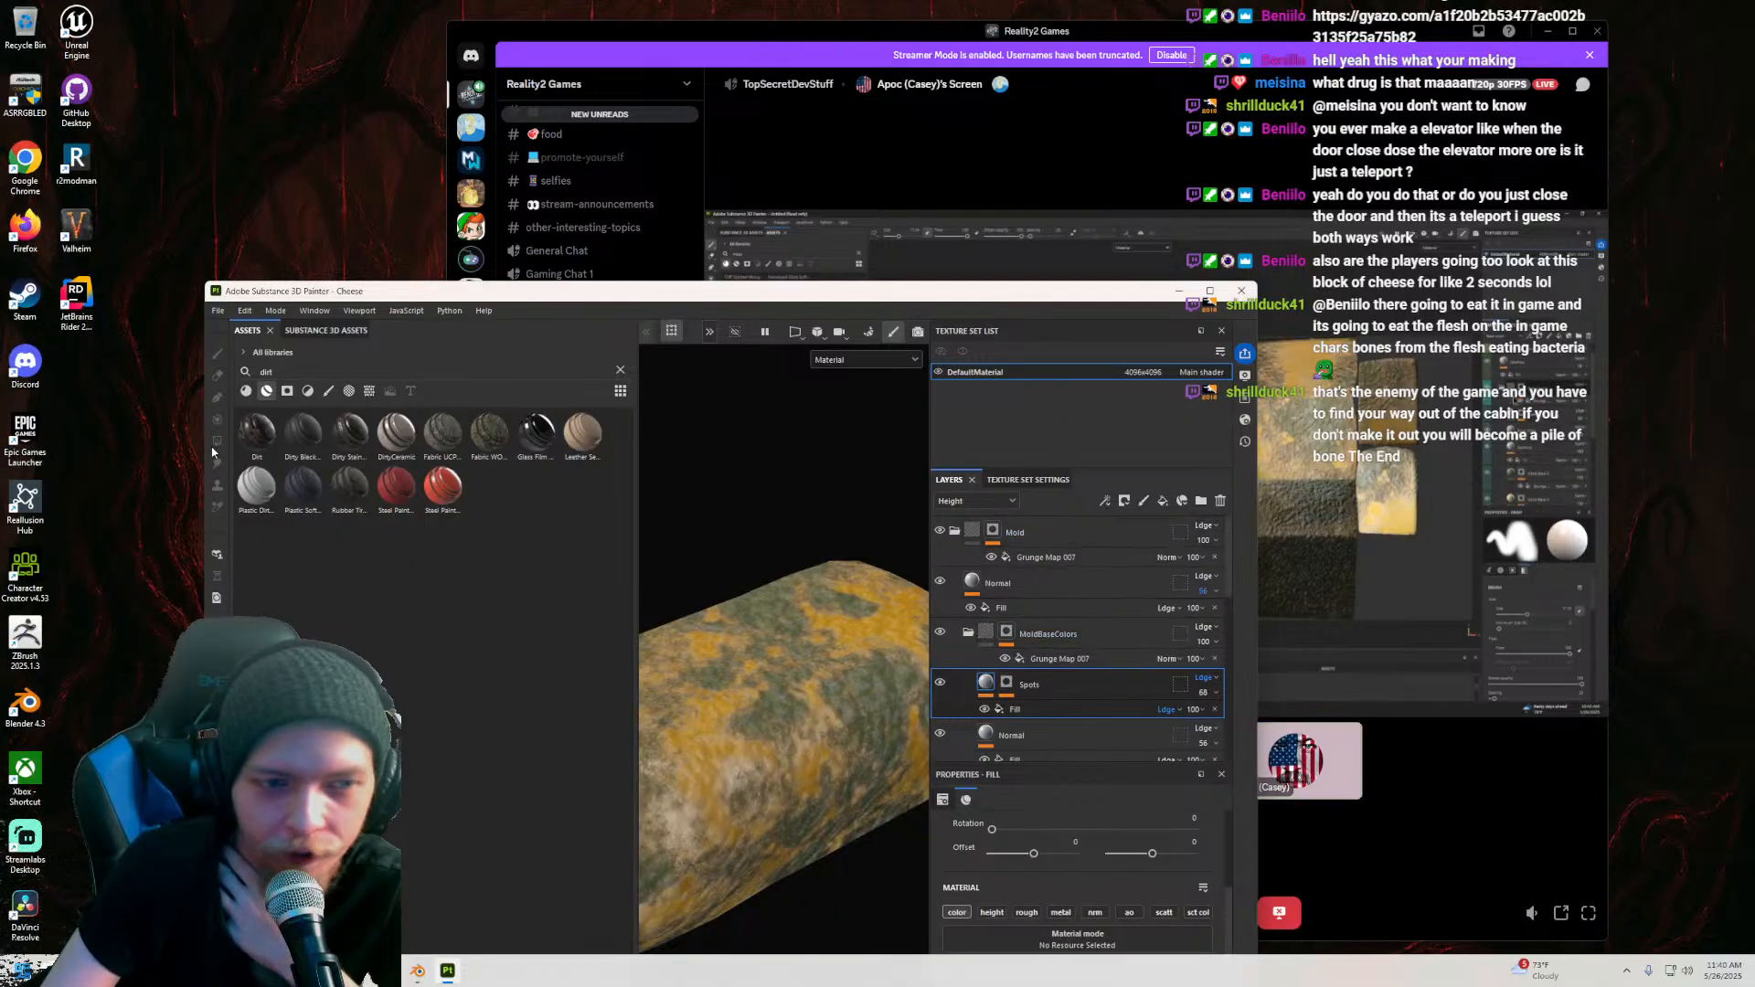
left_click_drag(257, 434, 1036, 578)
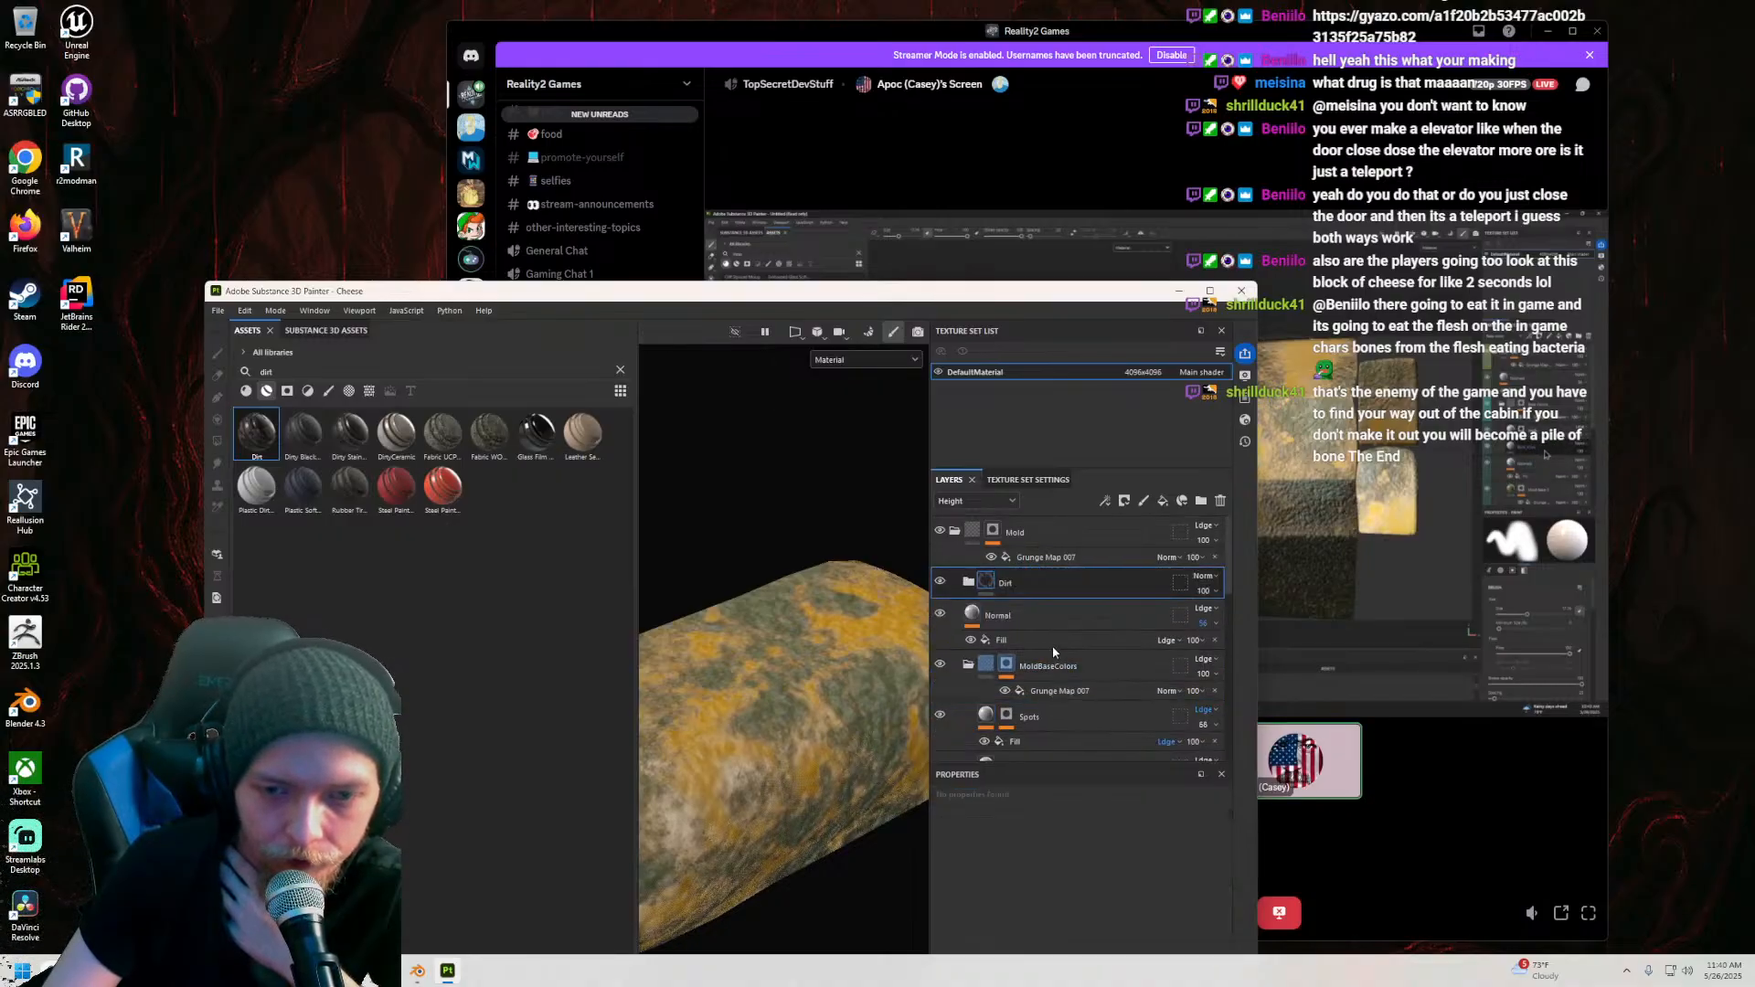
scroll(782, 655, "up", 2)
left_click_drag(782, 655, 895, 586, "alt")
Step: Turn off the Dirt Base layer's color, height, metal and normal channels, keeping only roughness active
left_click(970, 584)
scroll(981, 597, "down", 1)
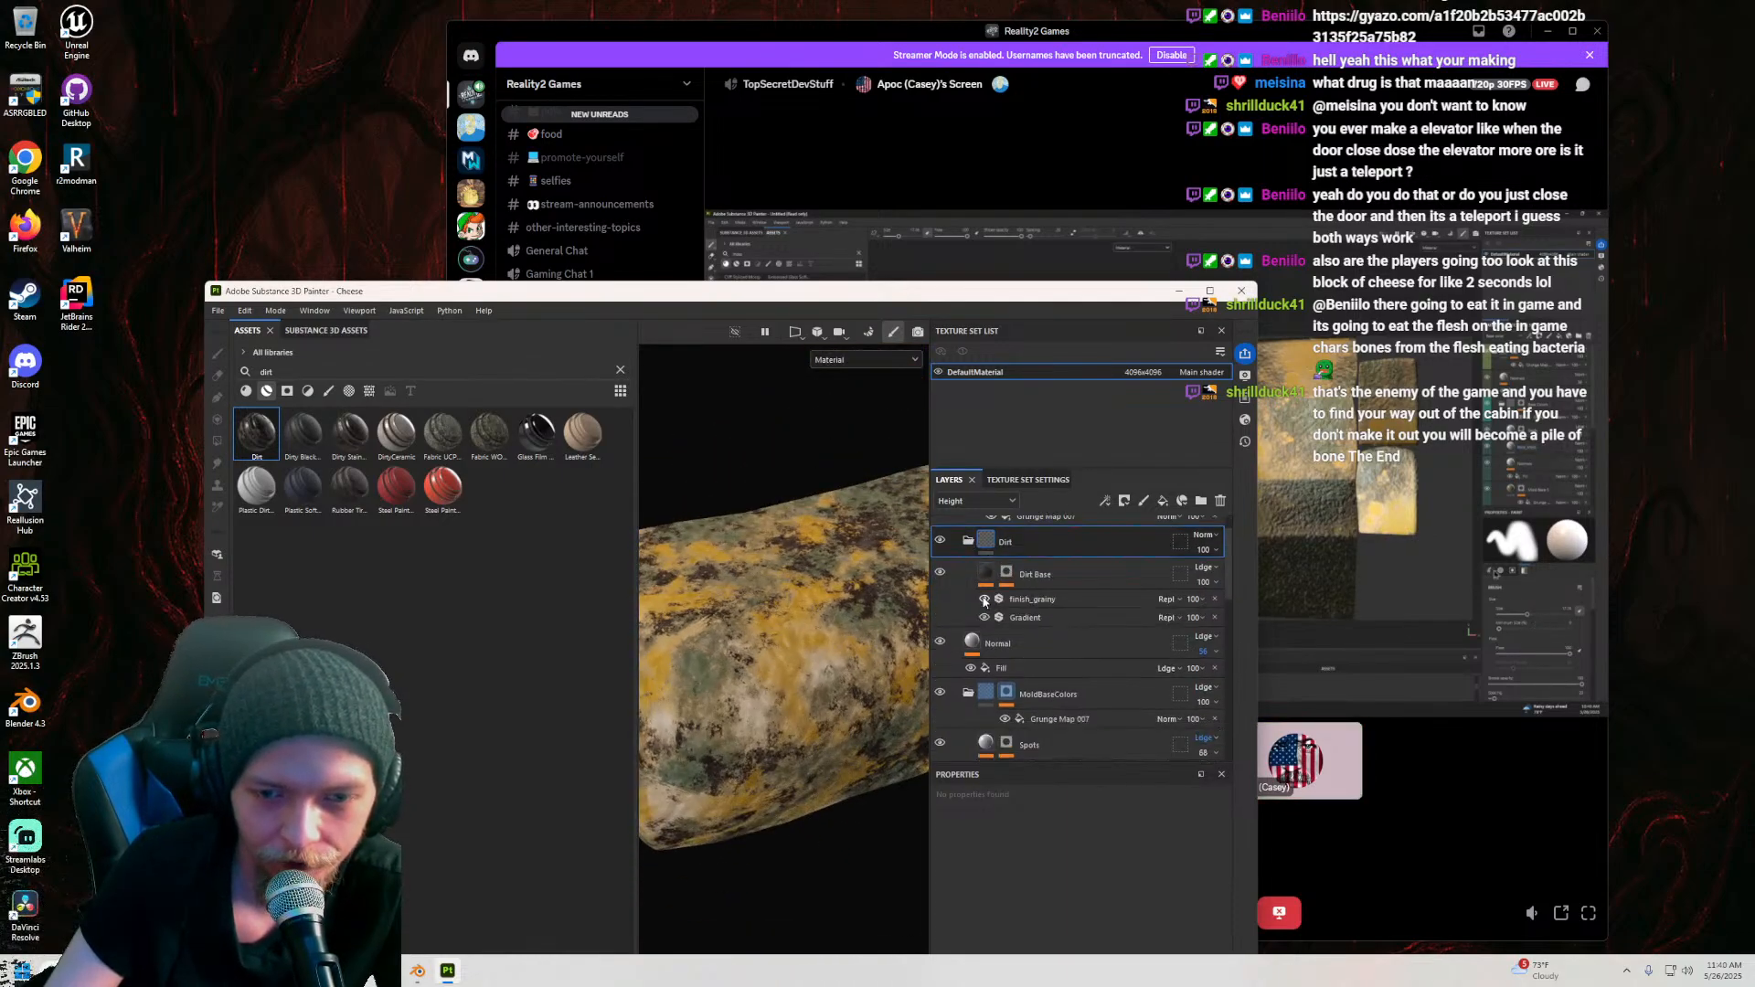
left_click(983, 574)
scroll(989, 872, "down", 2)
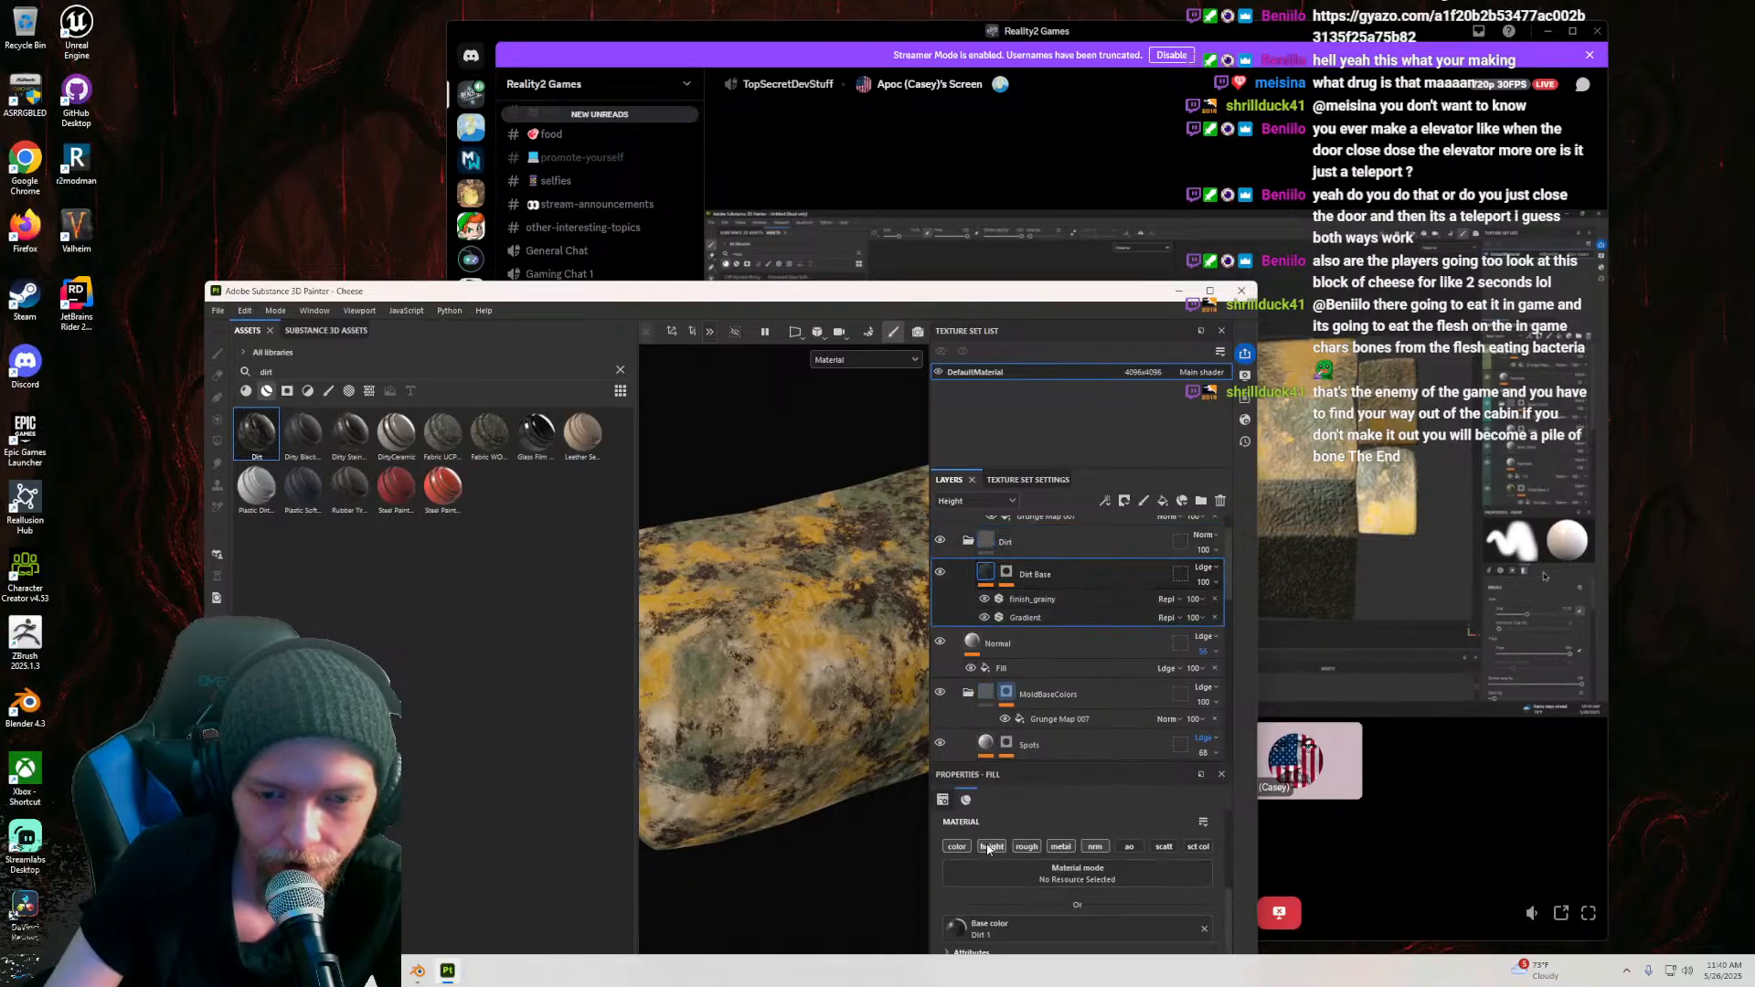
left_click(966, 850)
left_click(1060, 848)
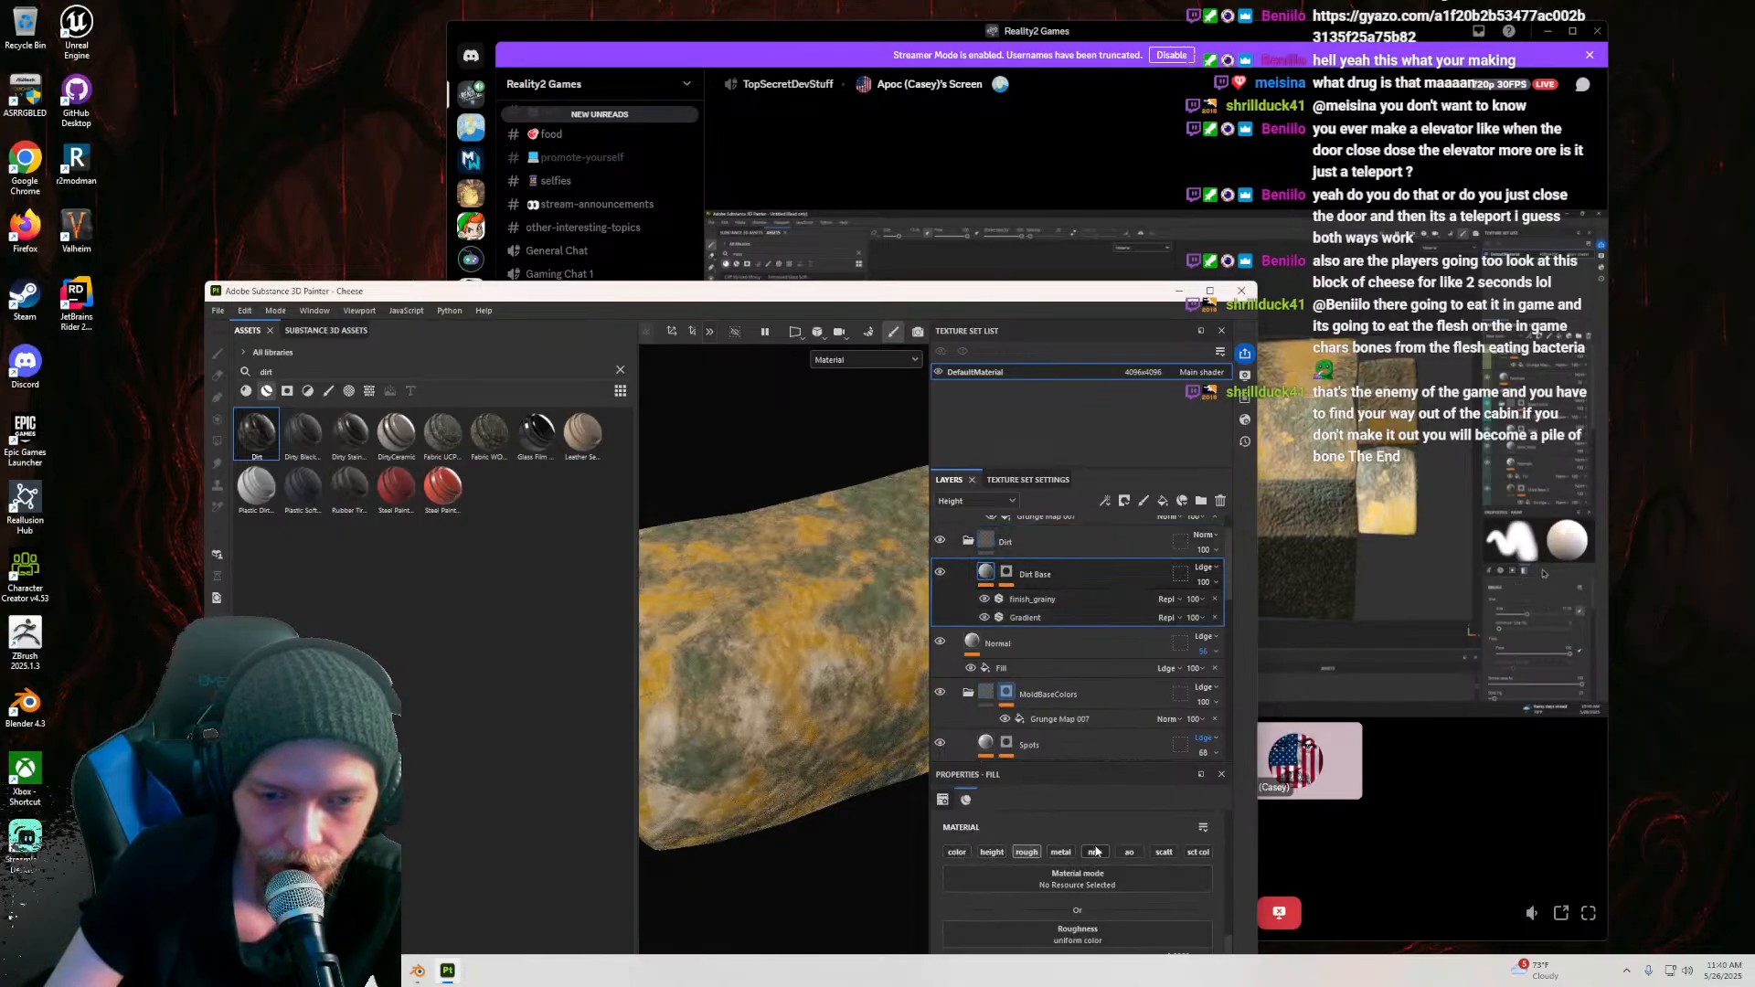
mouse_move(810, 731)
left_mouse_down("alt")
mouse_move(795, 463)
mouse_move(798, 595)
mouse_move(949, 328)
mouse_move(690, 228)
mouse_move(634, 181)
left_mouse_up("alt")
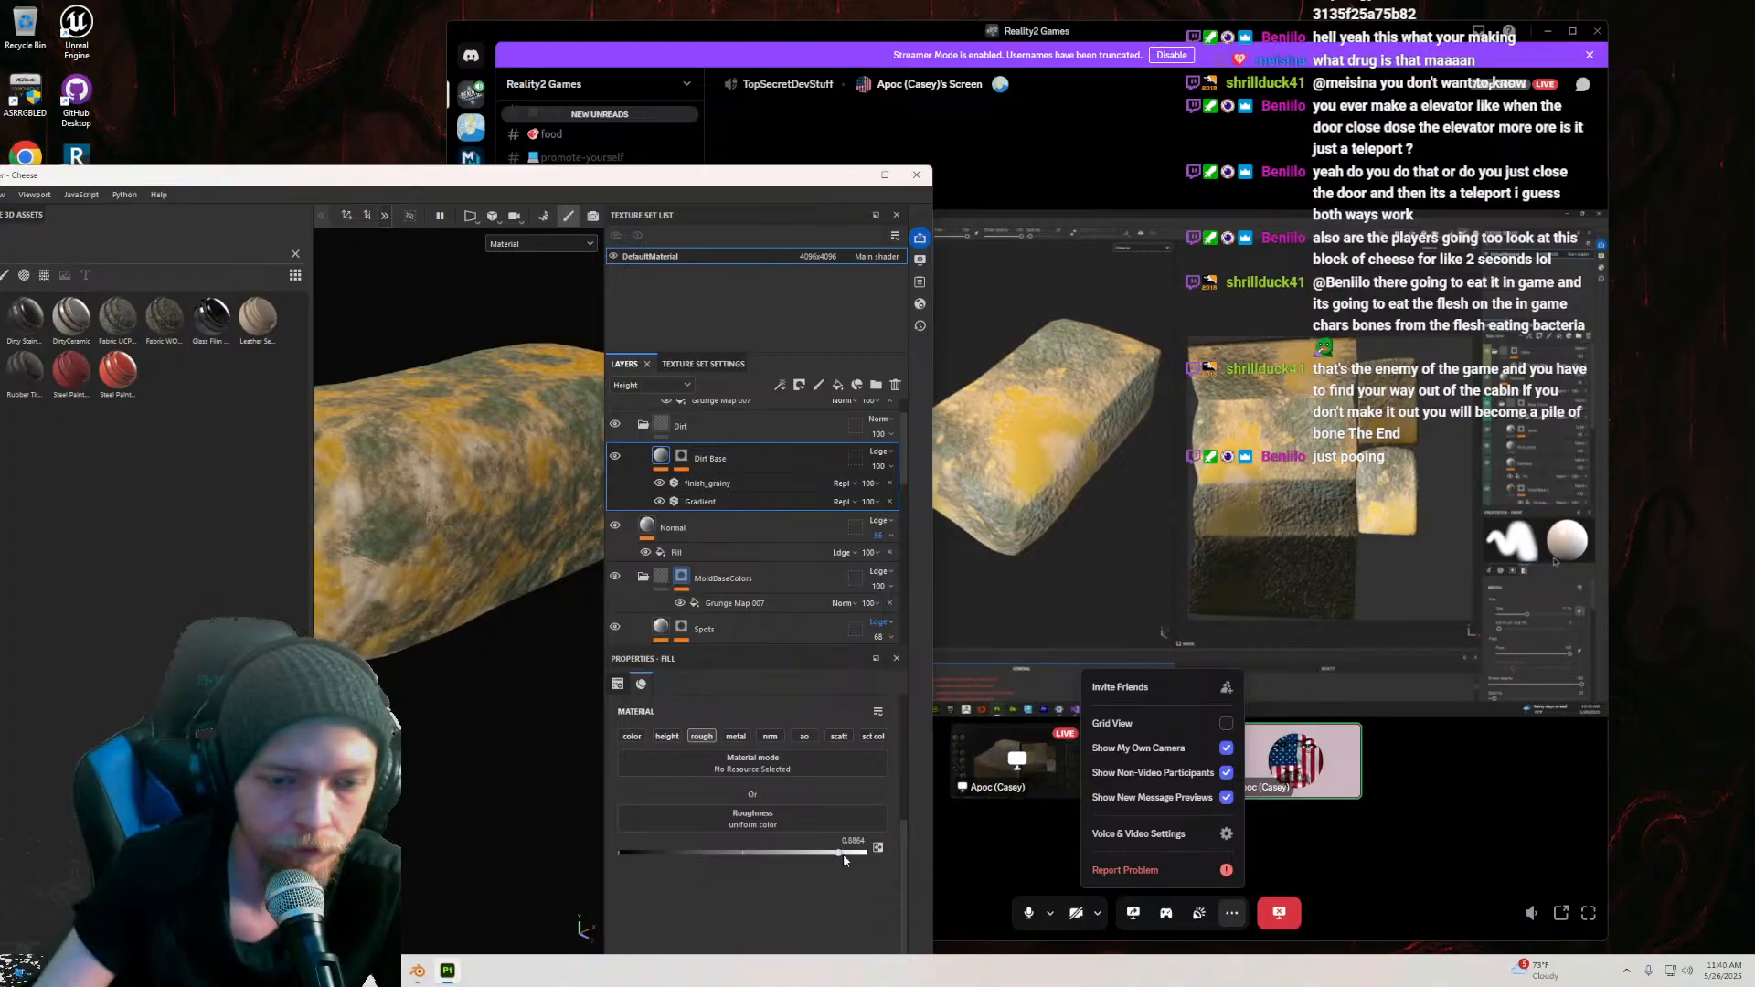
Step: Set the Dirt Base layer's roughness to 0.3047 and check the effect on the cheese block
left_click_drag(842, 854, 693, 853)
mouse_move(535, 508)
left_mouse_down("alt")
mouse_move(521, 467)
mouse_move(545, 458)
mouse_move(495, 588)
mouse_move(470, 360)
mouse_move(403, 422)
mouse_move(419, 474)
mouse_move(519, 494)
mouse_move(364, 462)
left_mouse_up("alt")
scroll(484, 539, "up", 3)
scroll(451, 528, "down", 4)
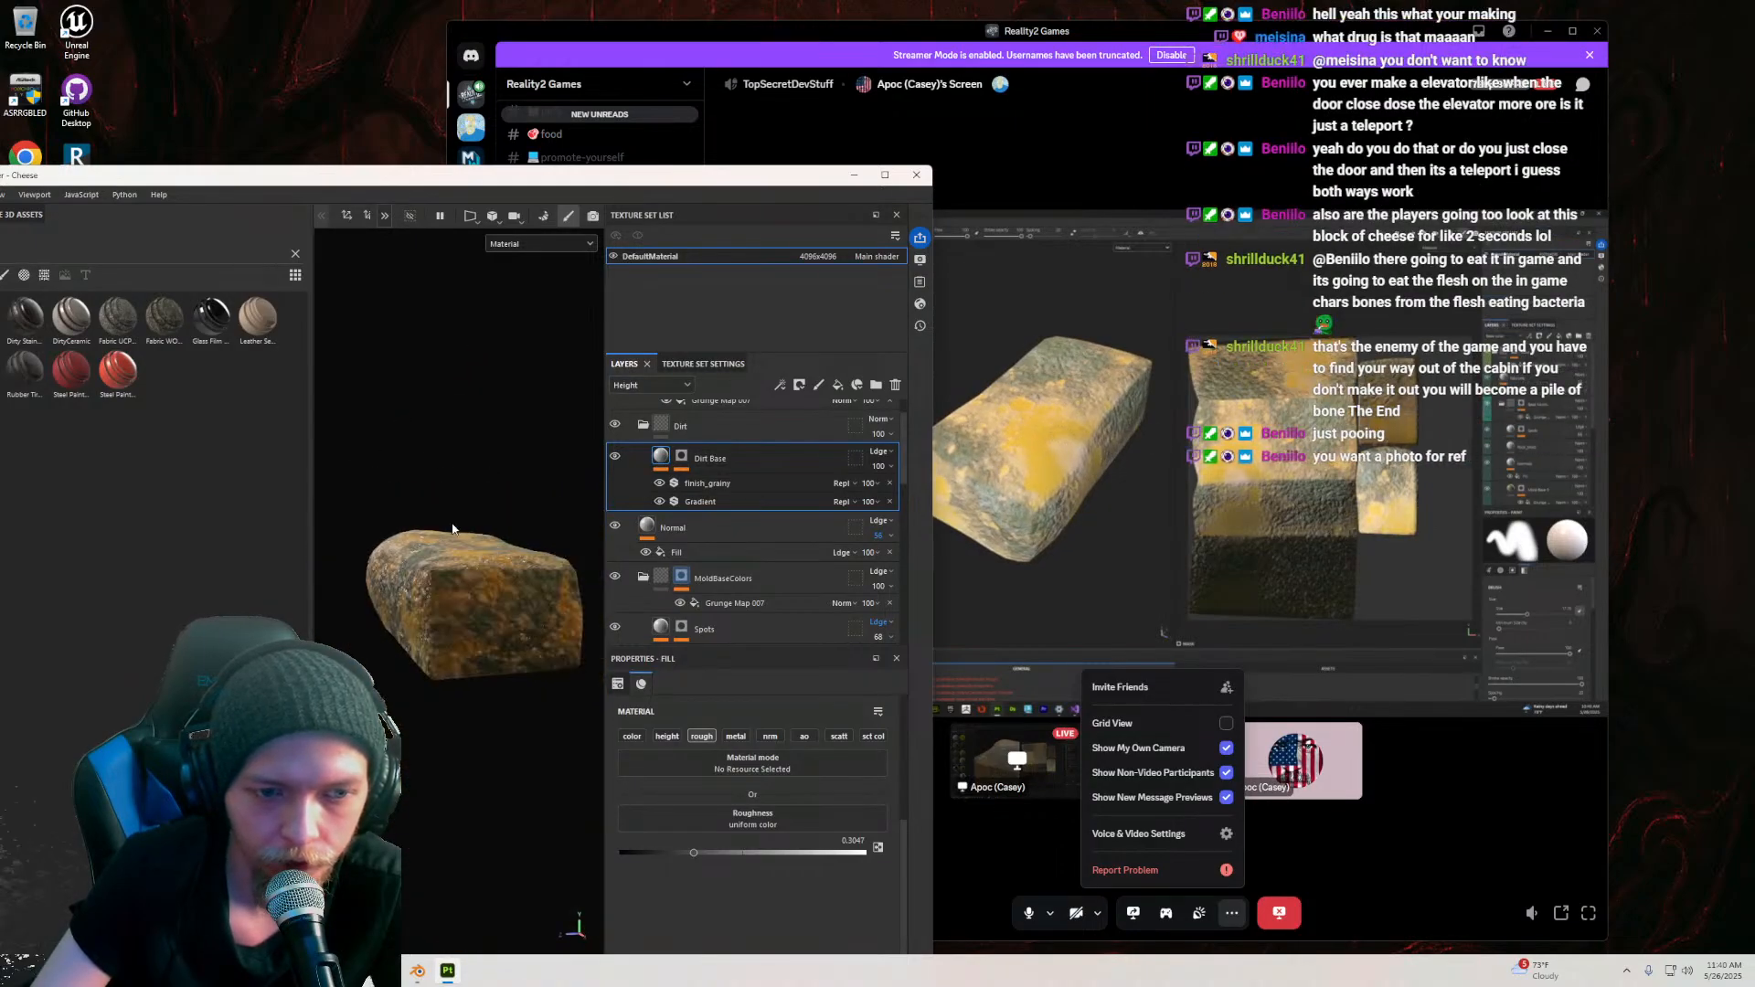
mouse_move(452, 549)
left_mouse_down("alt")
mouse_move(468, 615)
mouse_move(477, 432)
mouse_move(516, 539)
mouse_move(493, 579)
mouse_move(535, 578)
left_mouse_up("alt")
scroll(475, 612, "up", 4)
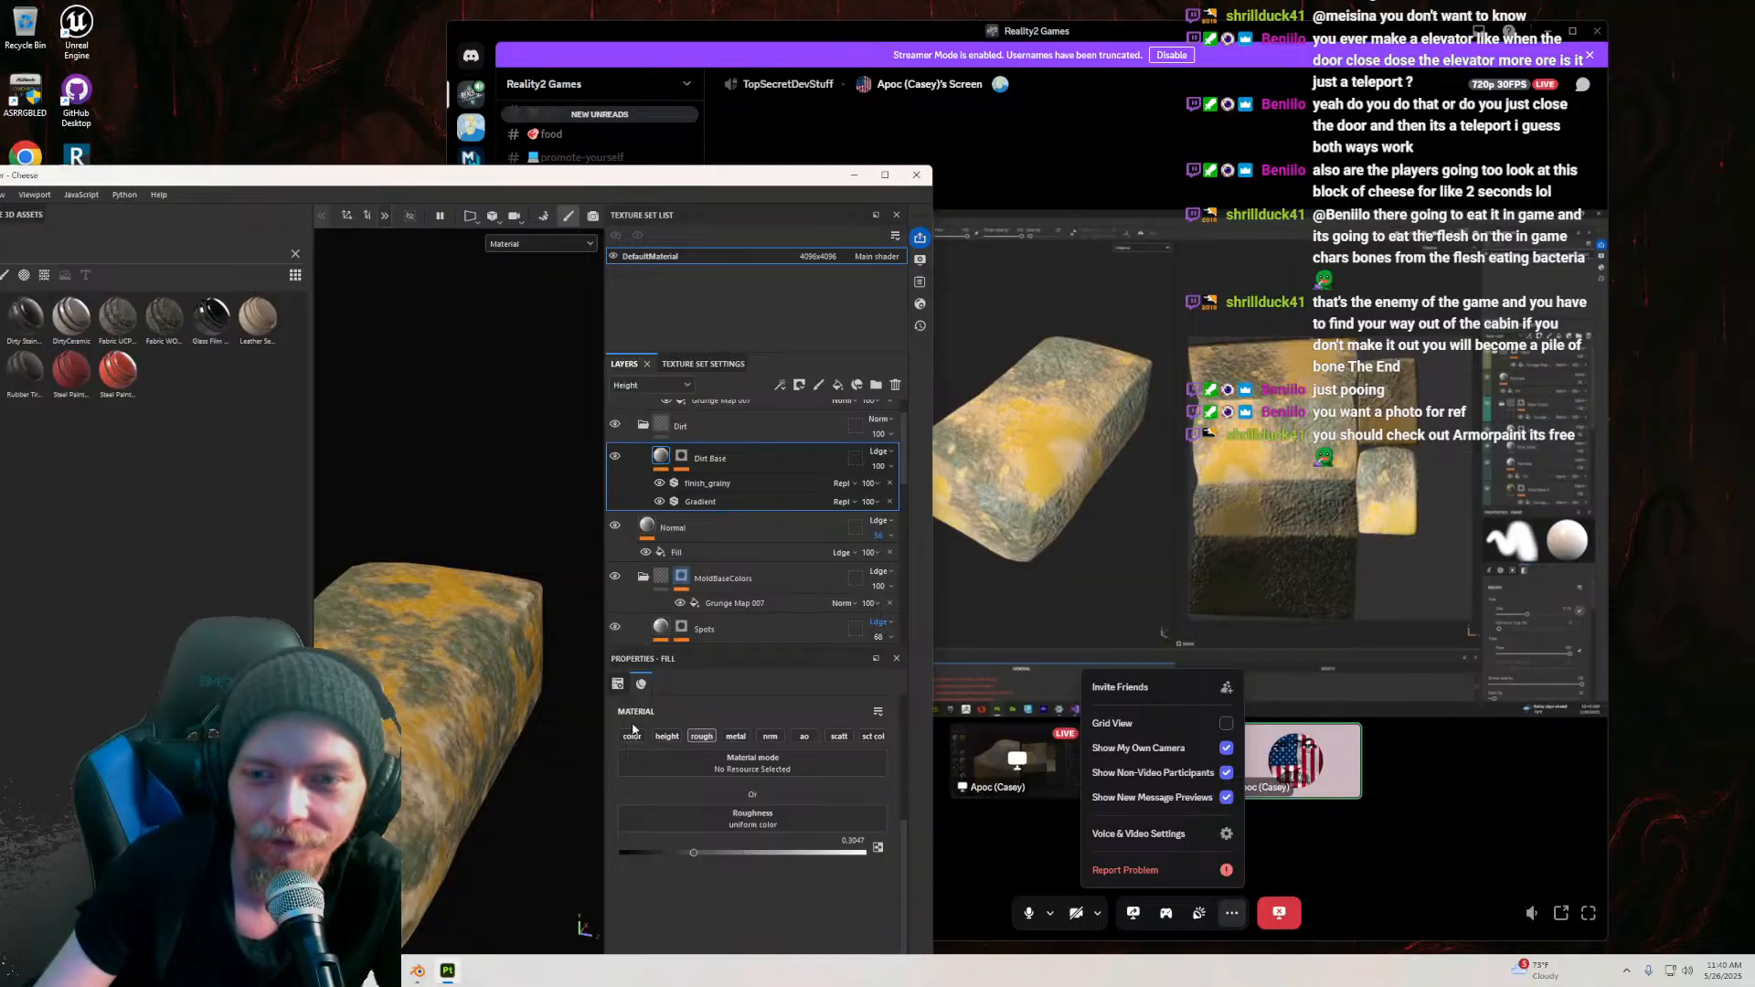
Step: Widen the 3D viewport by narrowing the asset area and the layers and properties area beside it
scroll(484, 617, "down", 2)
left_click_drag(484, 612, 395, 605, "alt")
middle_click_drag(394, 605, 503, 484, "alt")
mouse_move(315, 627)
left_mouse_down()
mouse_move(155, 618)
mouse_move(190, 616)
left_mouse_up()
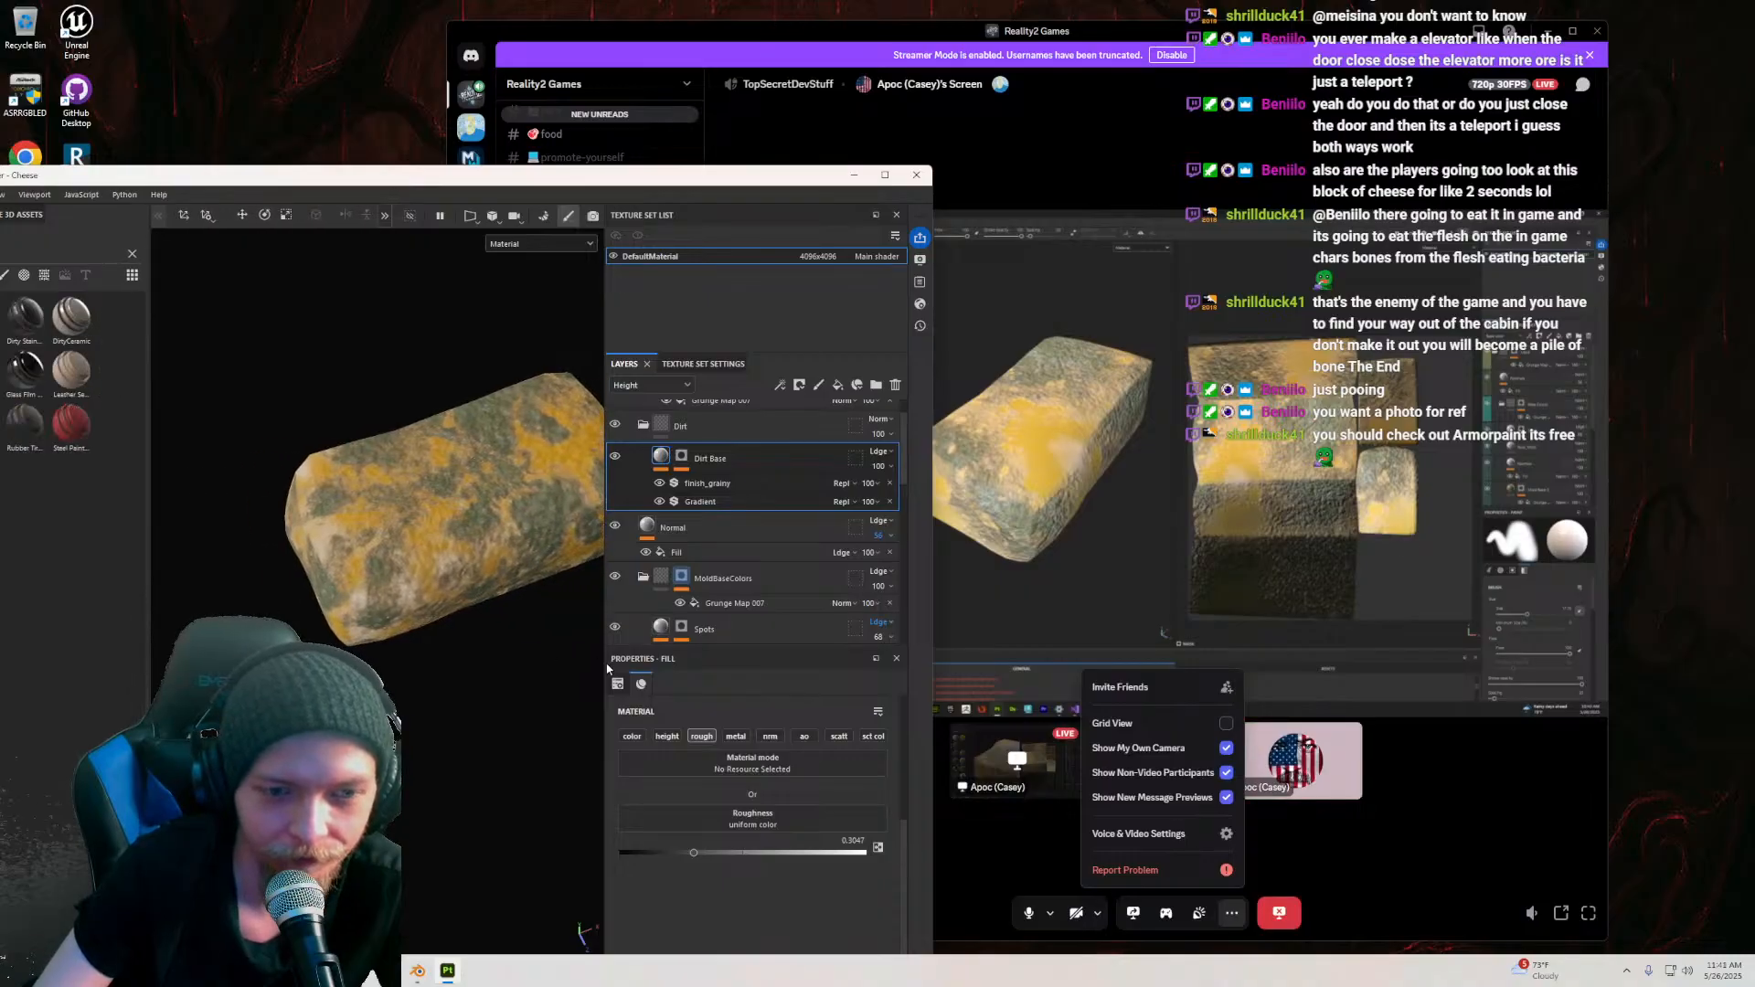
left_click_drag(603, 665, 671, 660)
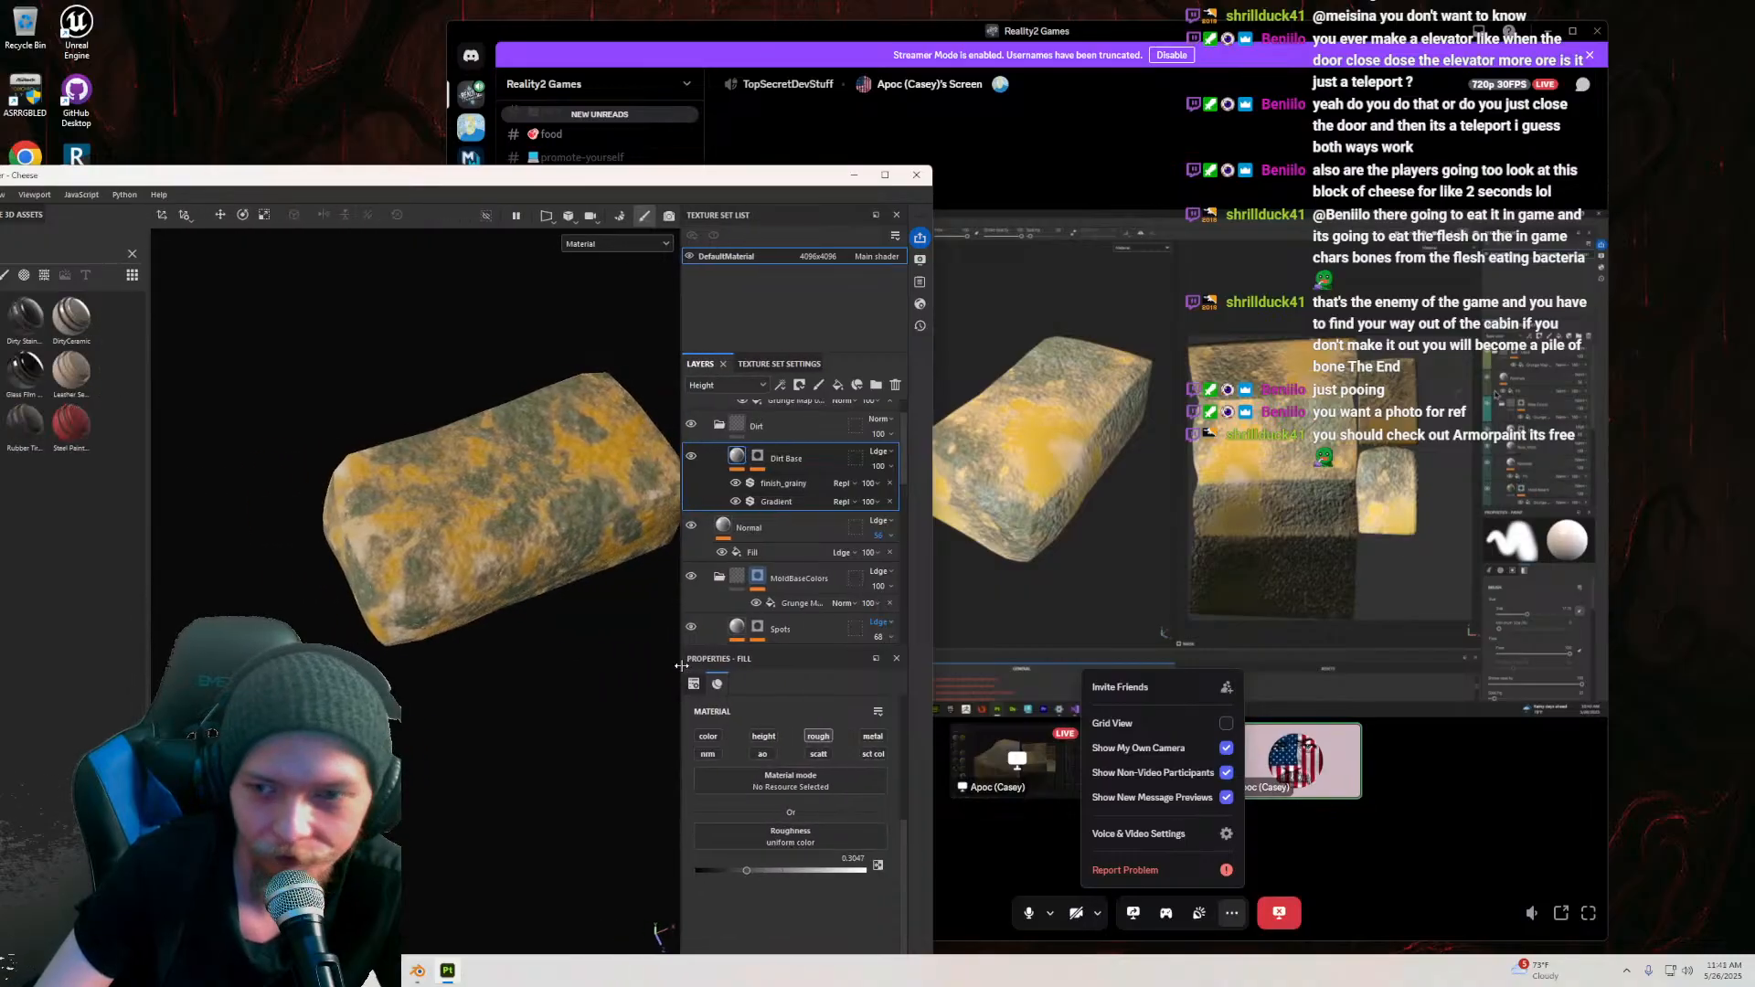
Step: Copy the mask of the Mold Base 4 layer
scroll(766, 611, "down", 5)
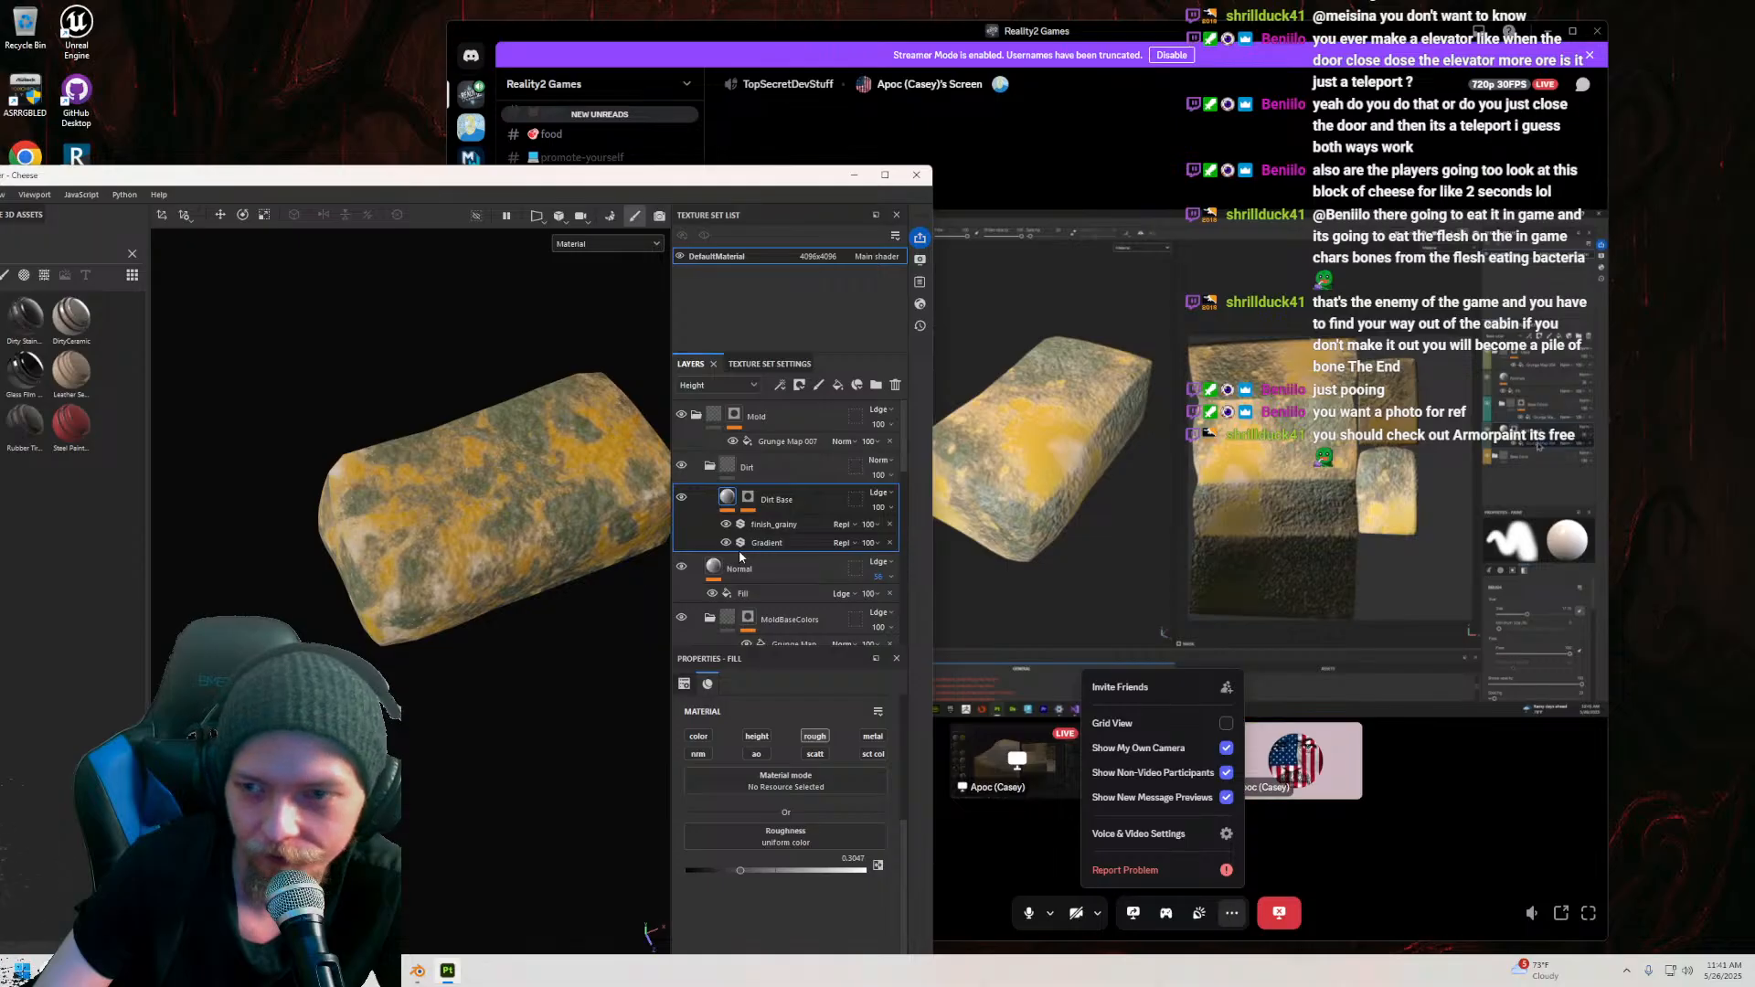
scroll(759, 539, "down", 2)
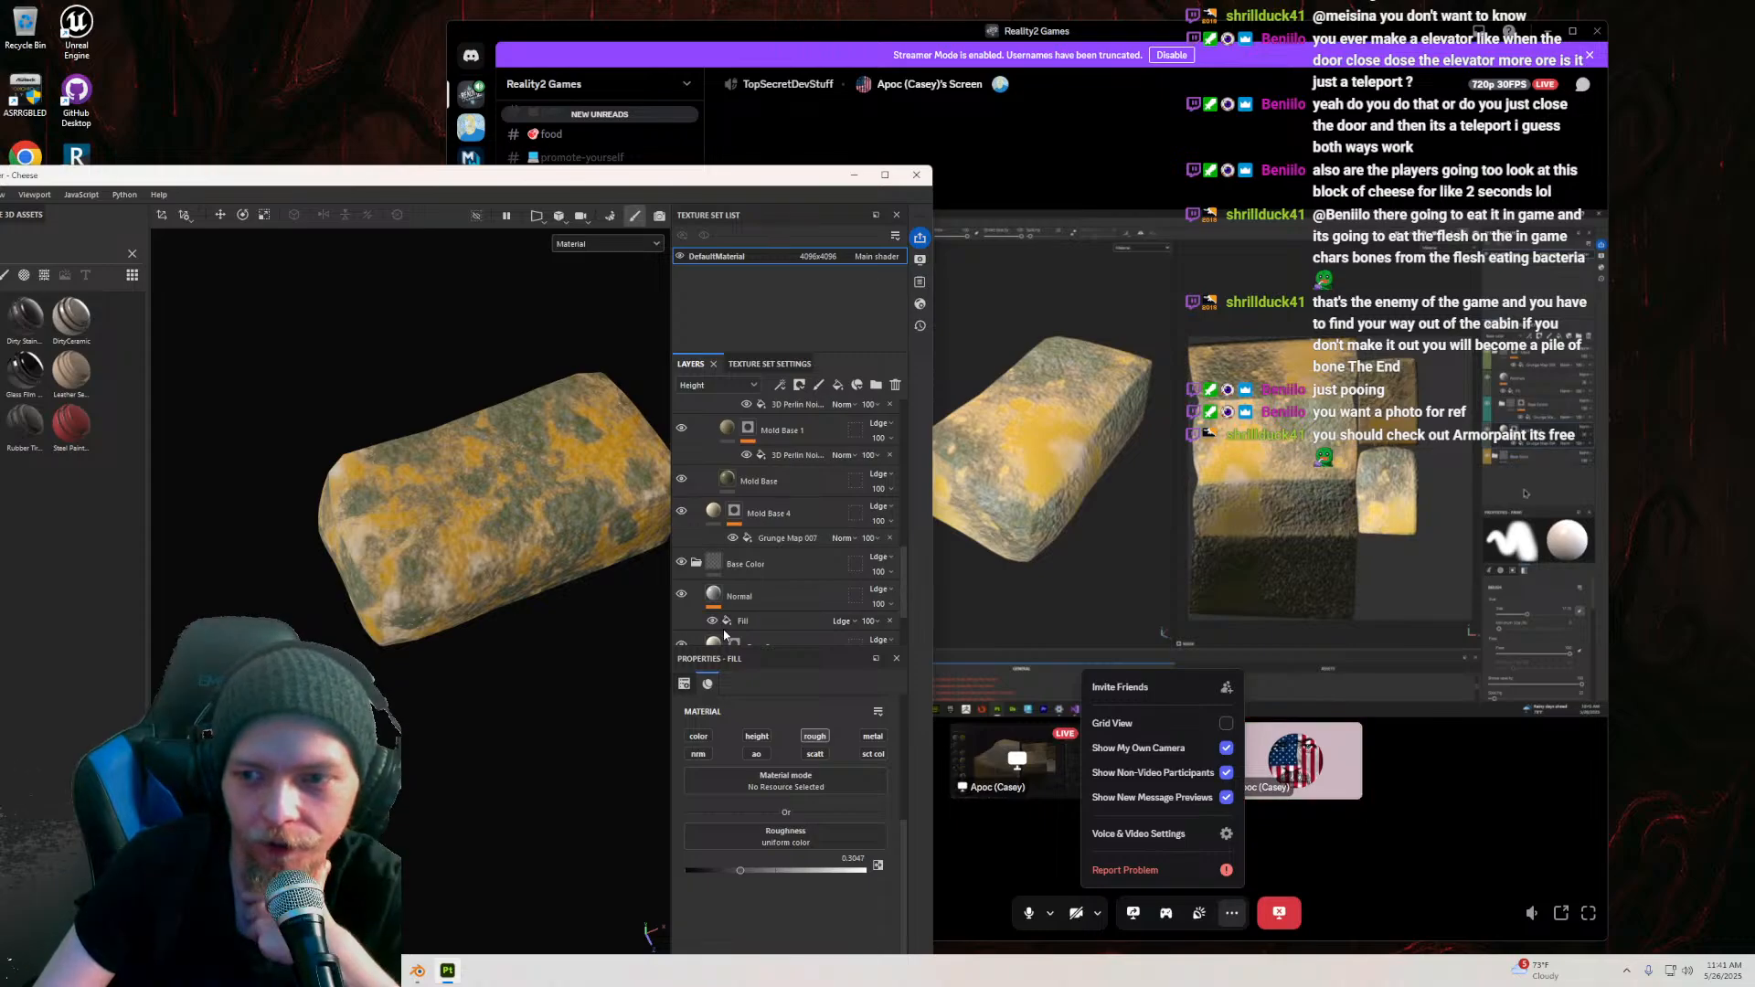
right_click(734, 514)
left_click(781, 380)
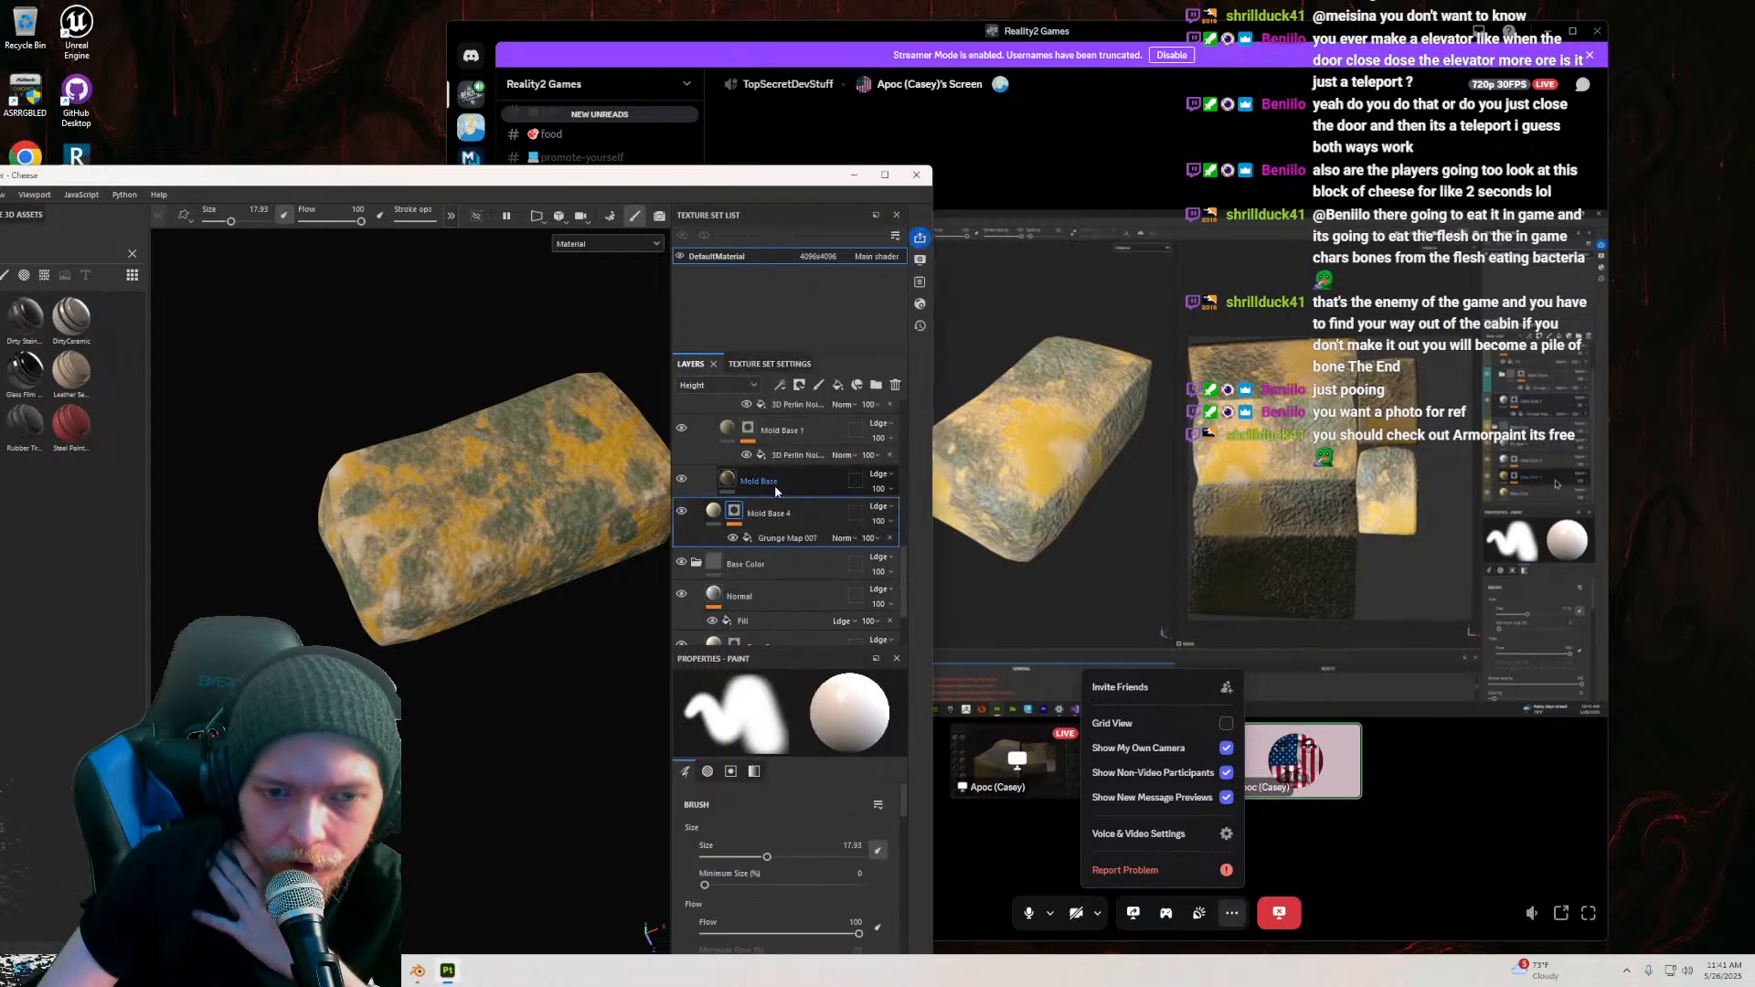
Step: Paste the copied mask into the mask of the Base 1 layer in the Base Color folder
scroll(775, 484, "down", 2)
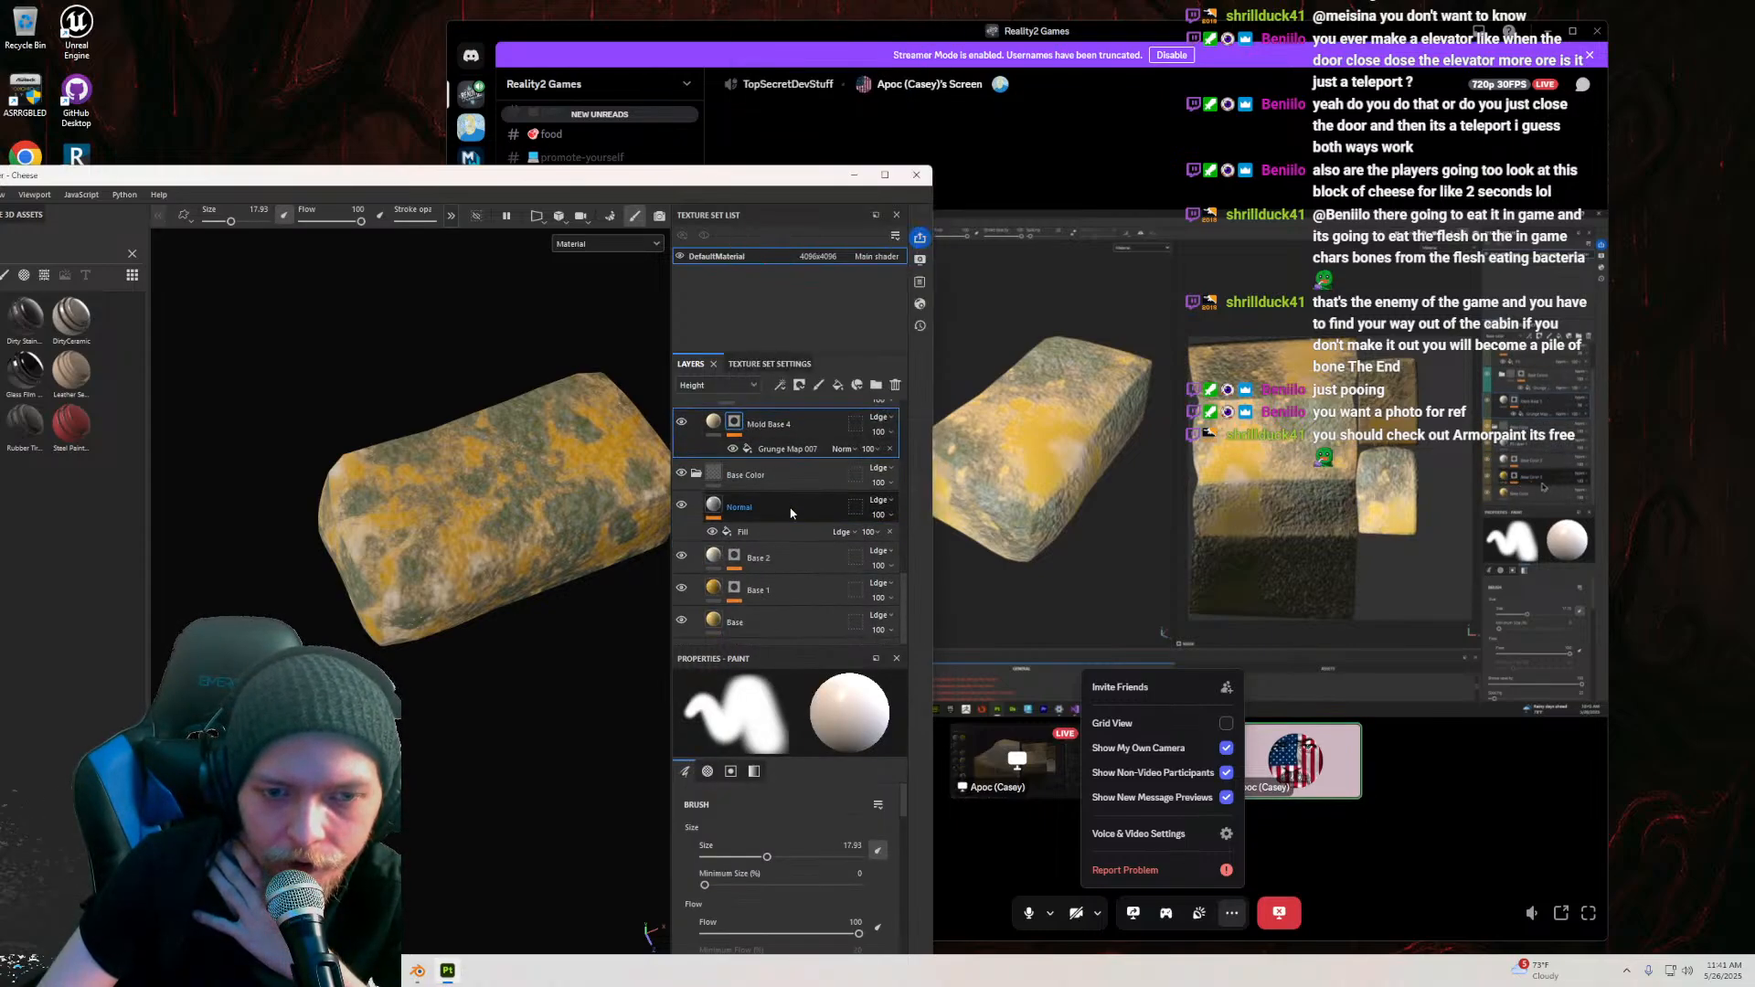
left_click(712, 590)
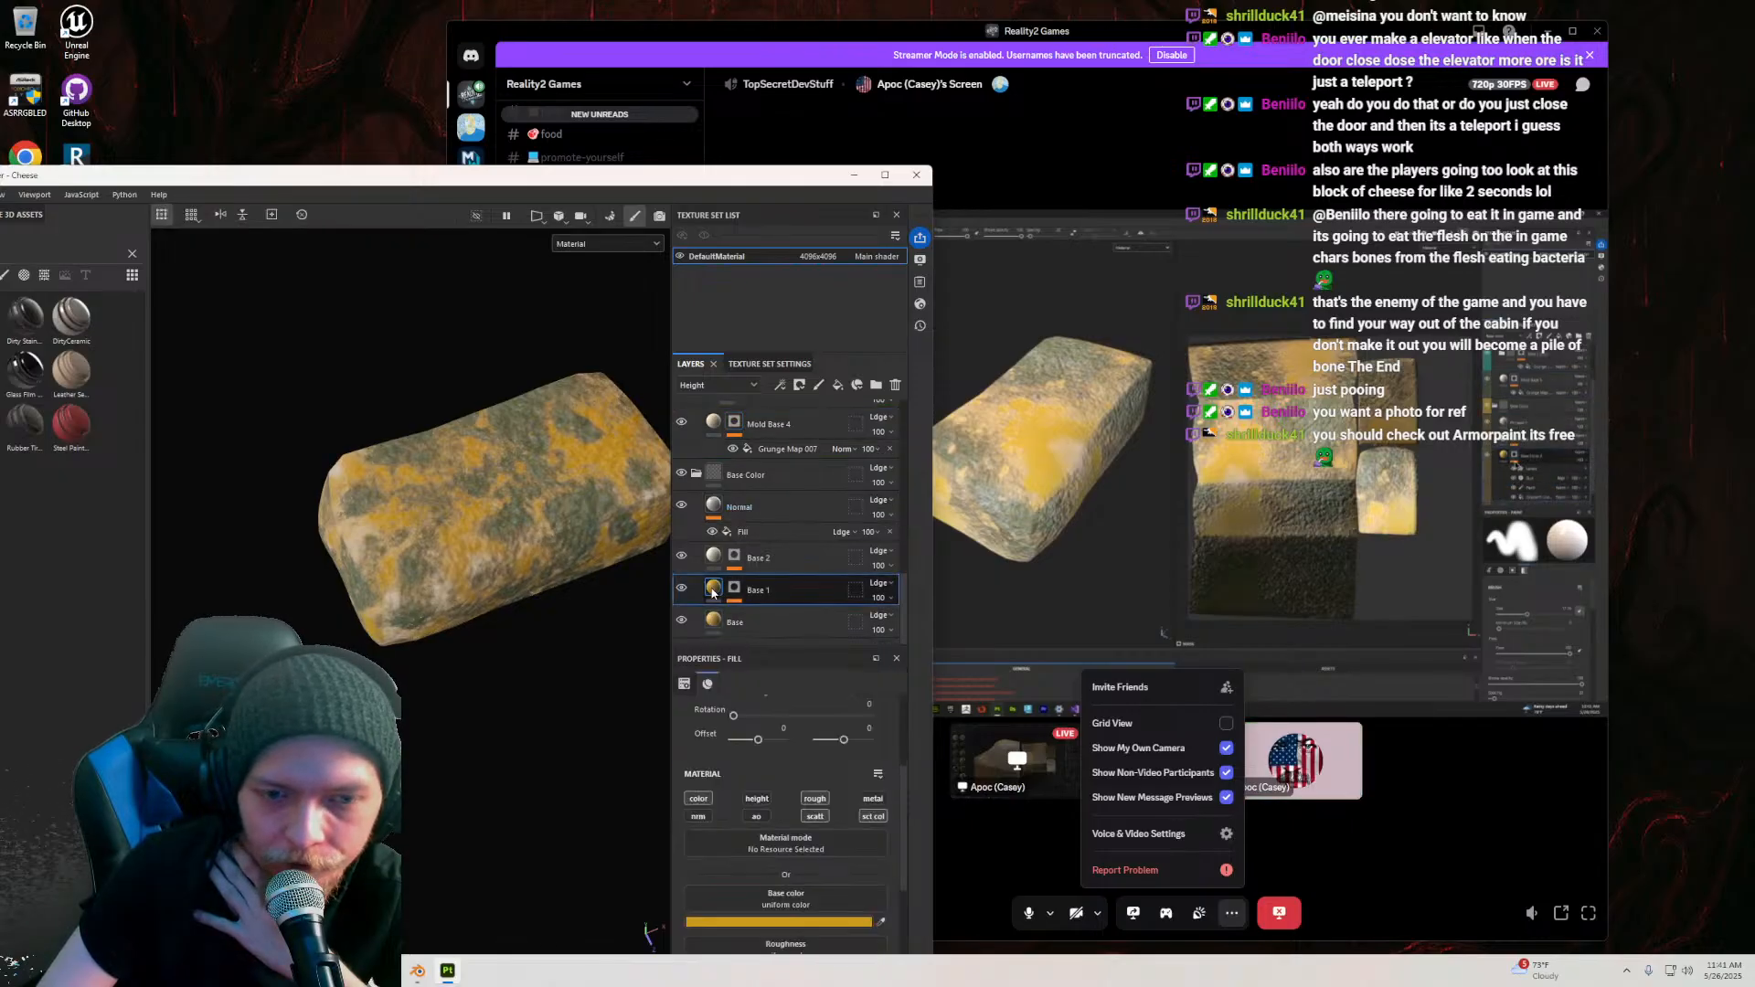
left_click(737, 594)
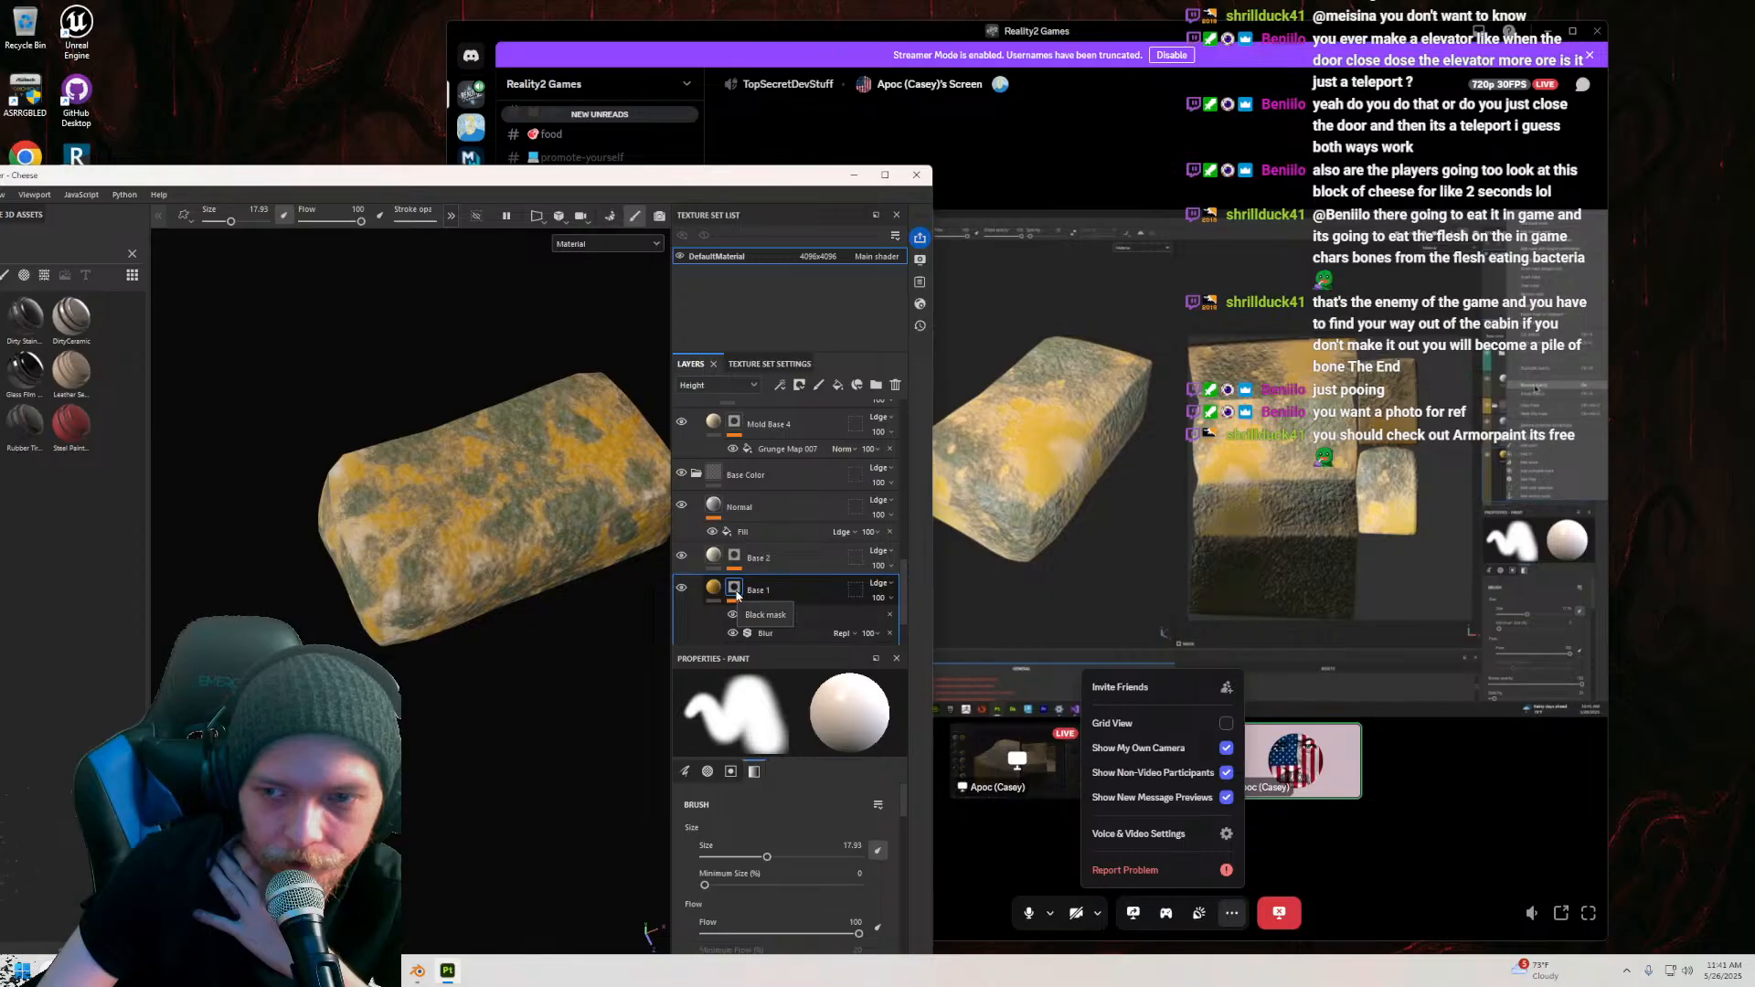
right_click(737, 594)
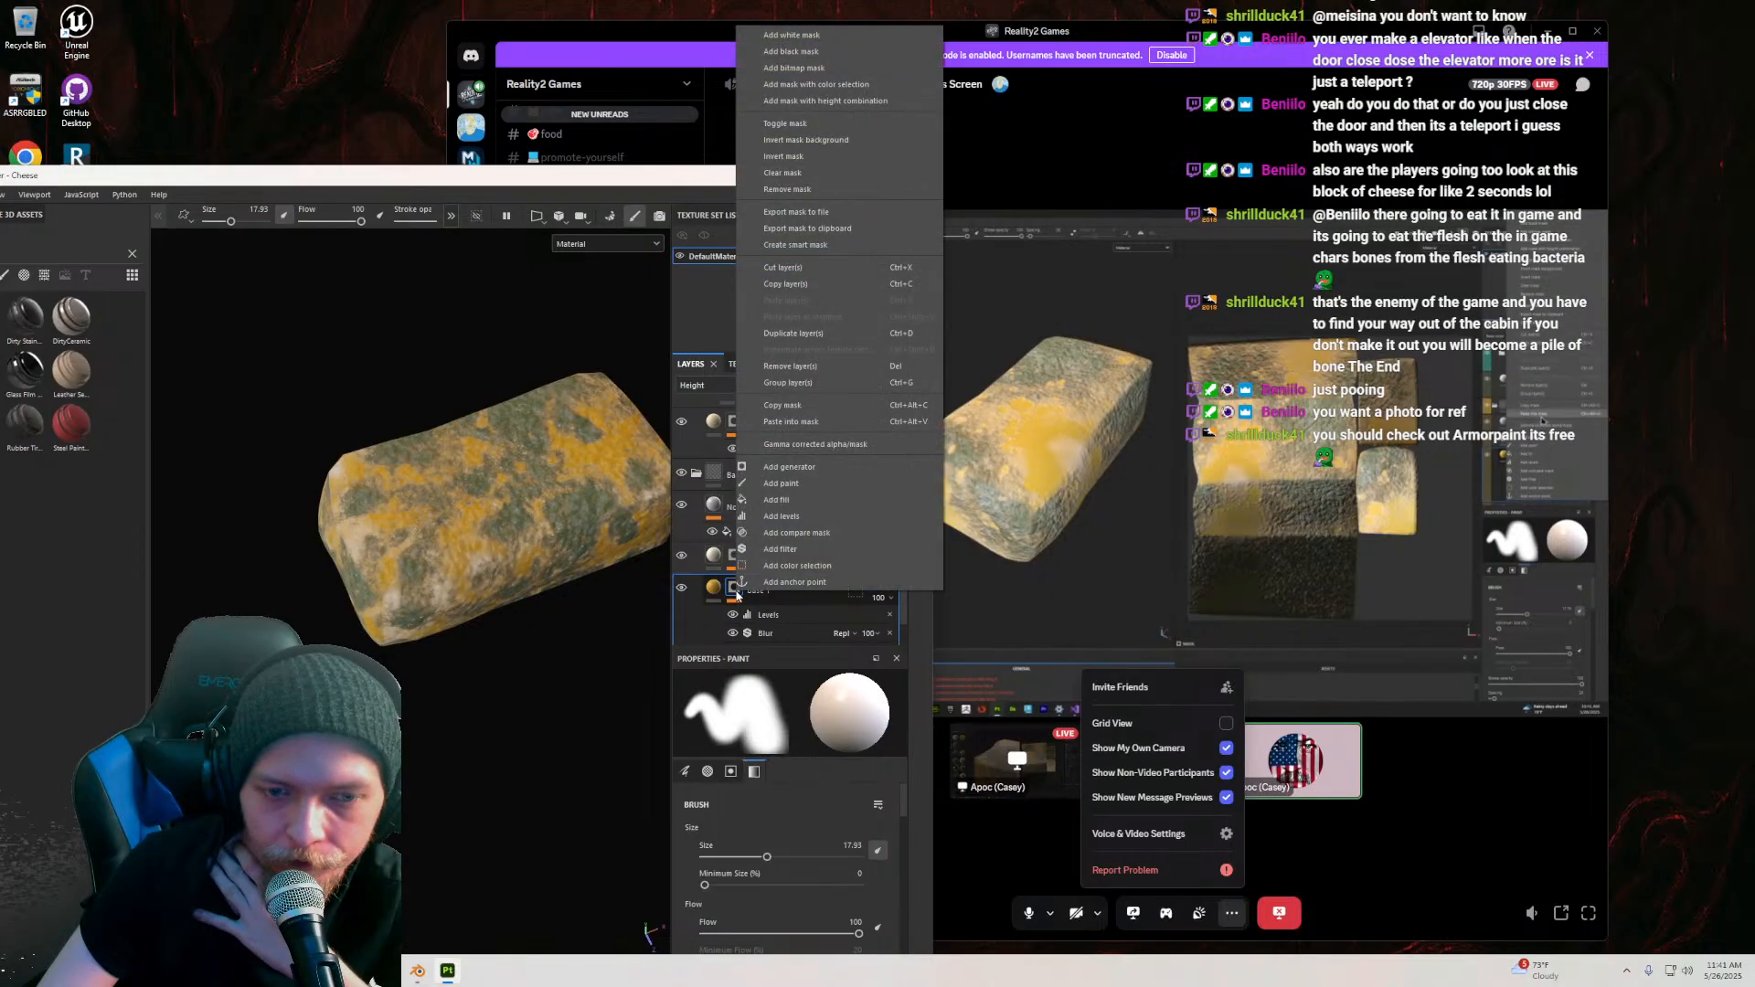
left_click(714, 510)
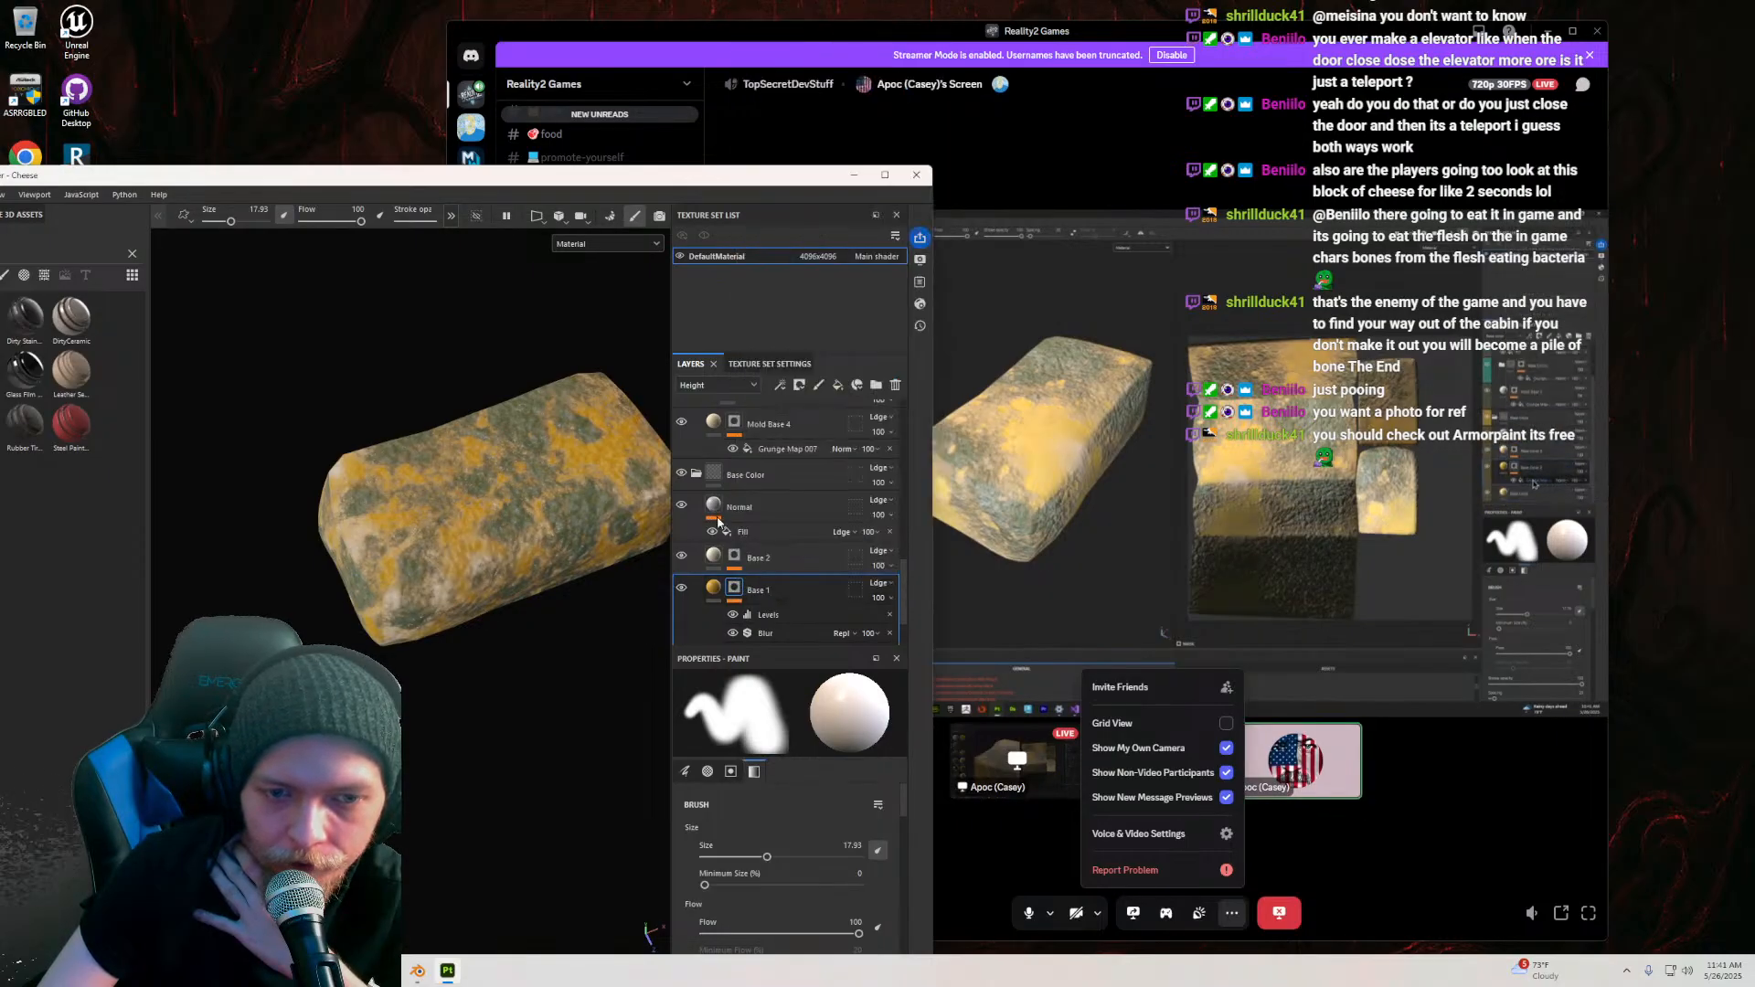
scroll(715, 517, "down", 2)
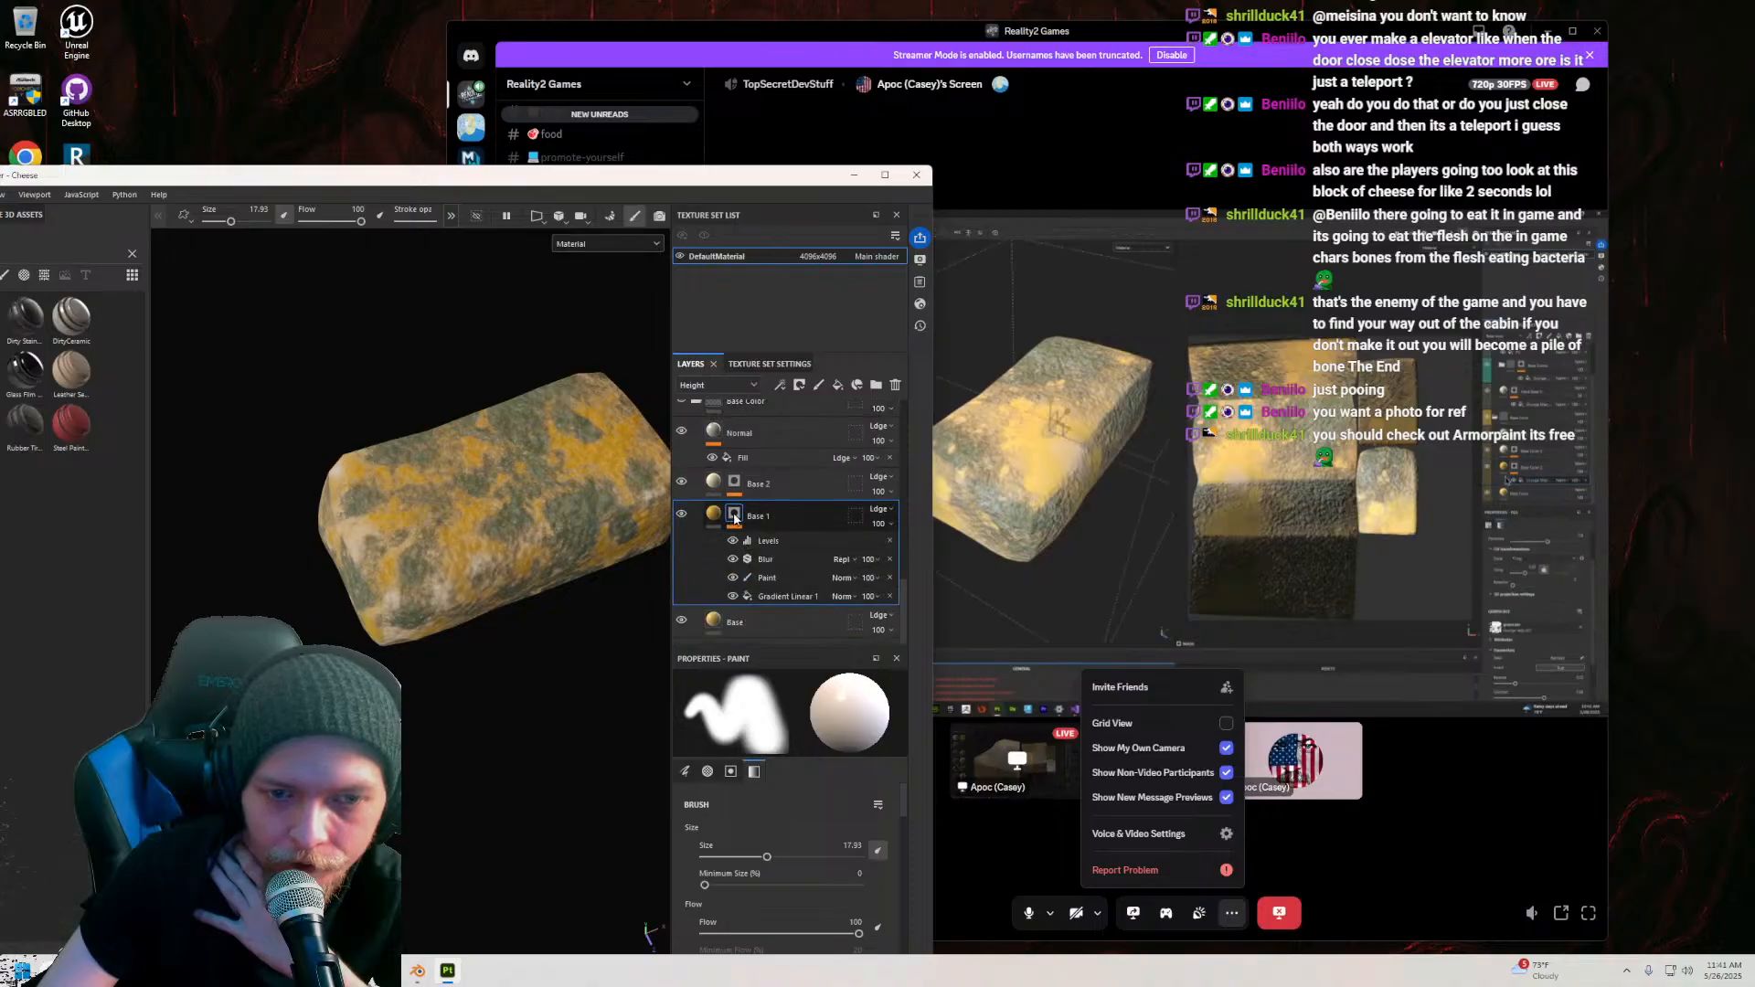
right_click(735, 519)
left_click(789, 395)
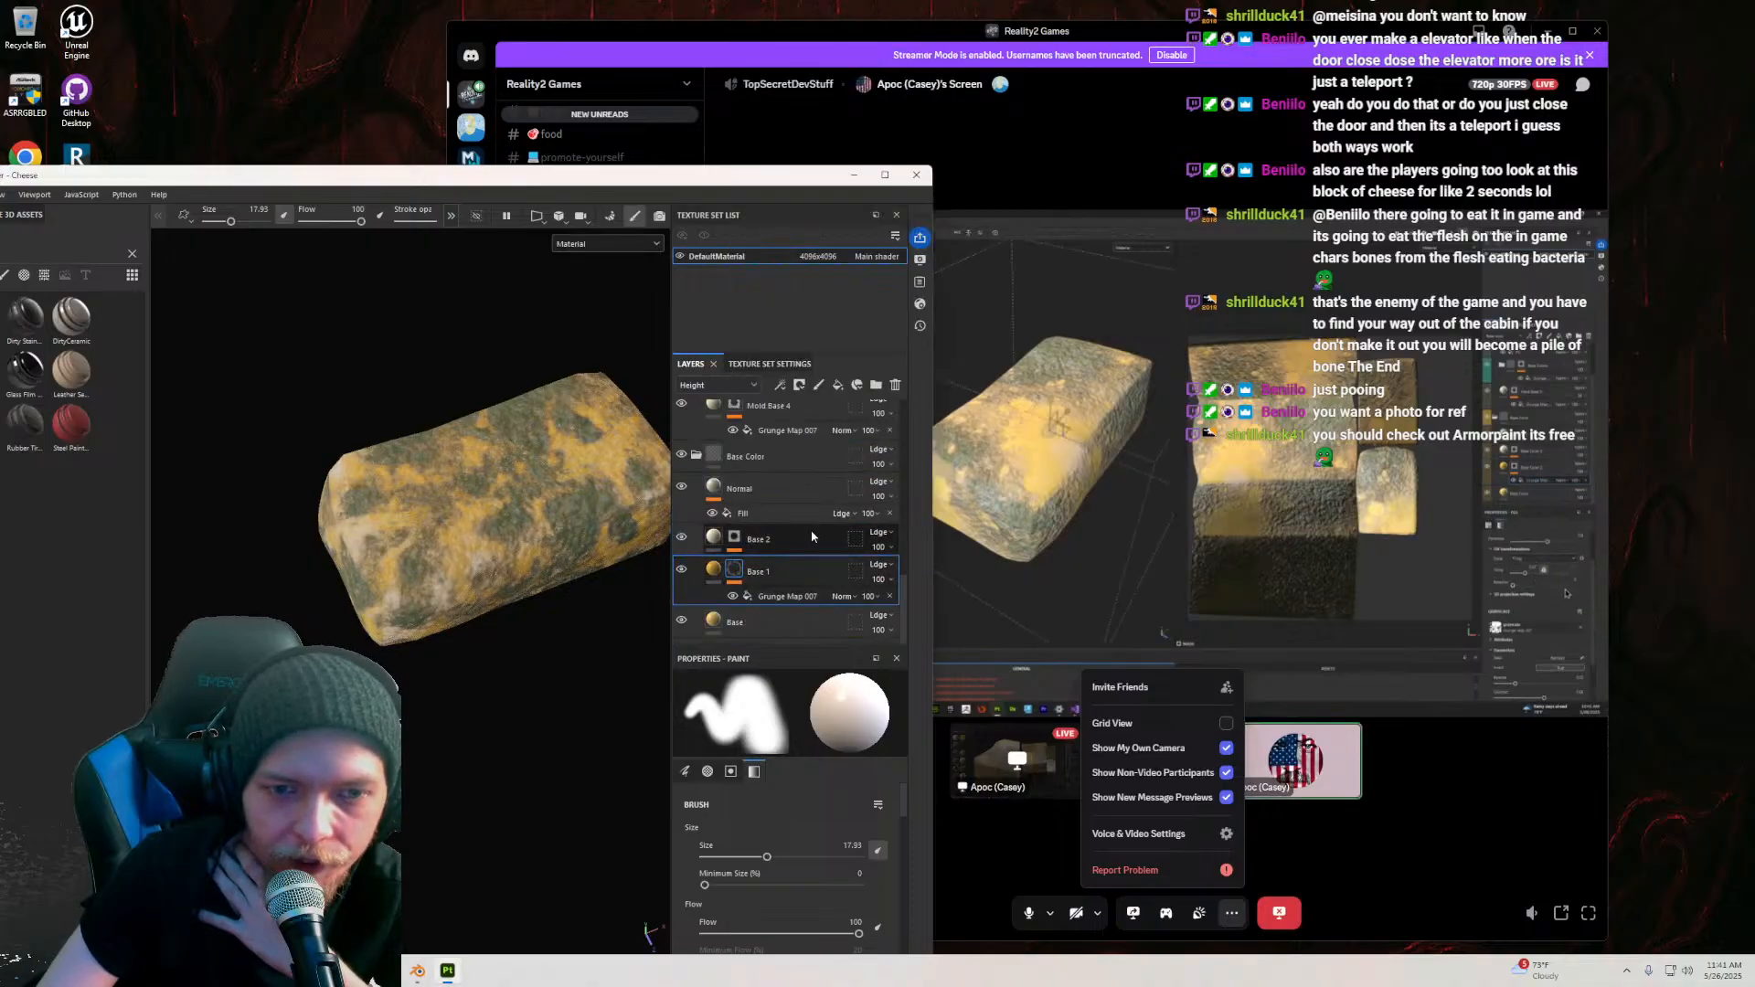
Step: Lower the balance of the Grunge Map 007 fill in Base 1's mask to 0.03
scroll(507, 549, "up", 5)
left_click_drag(509, 552, 384, 579, "alt")
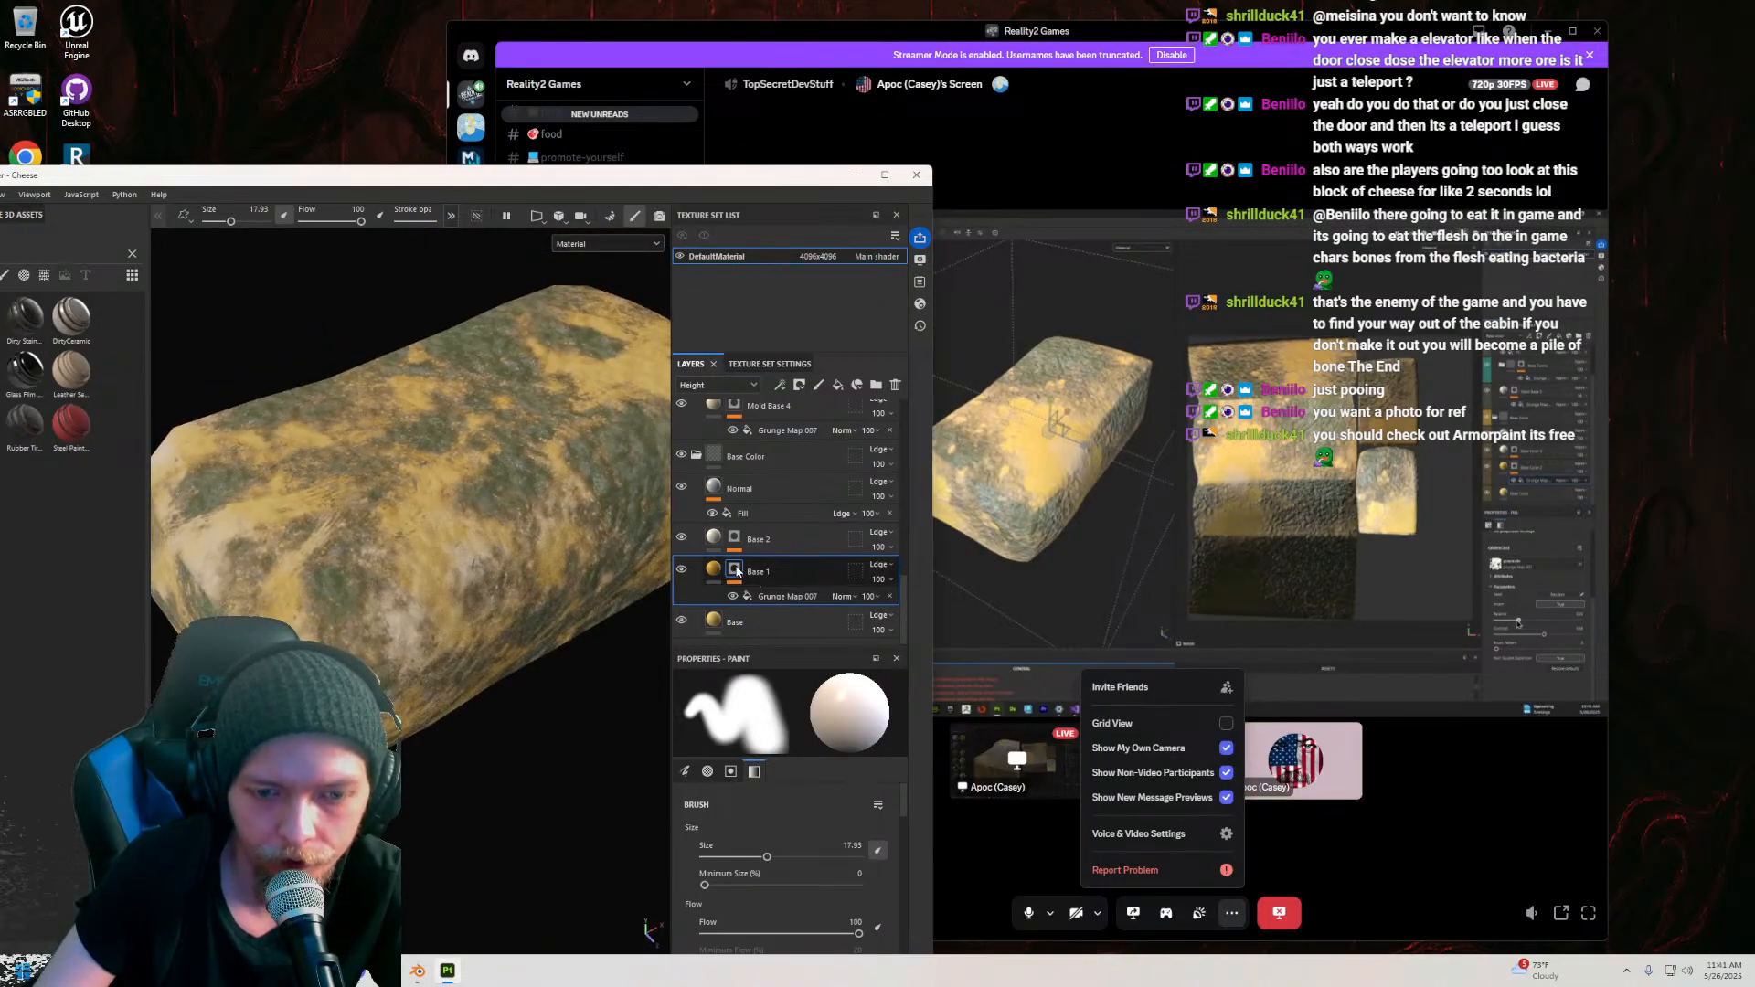
left_click(753, 594)
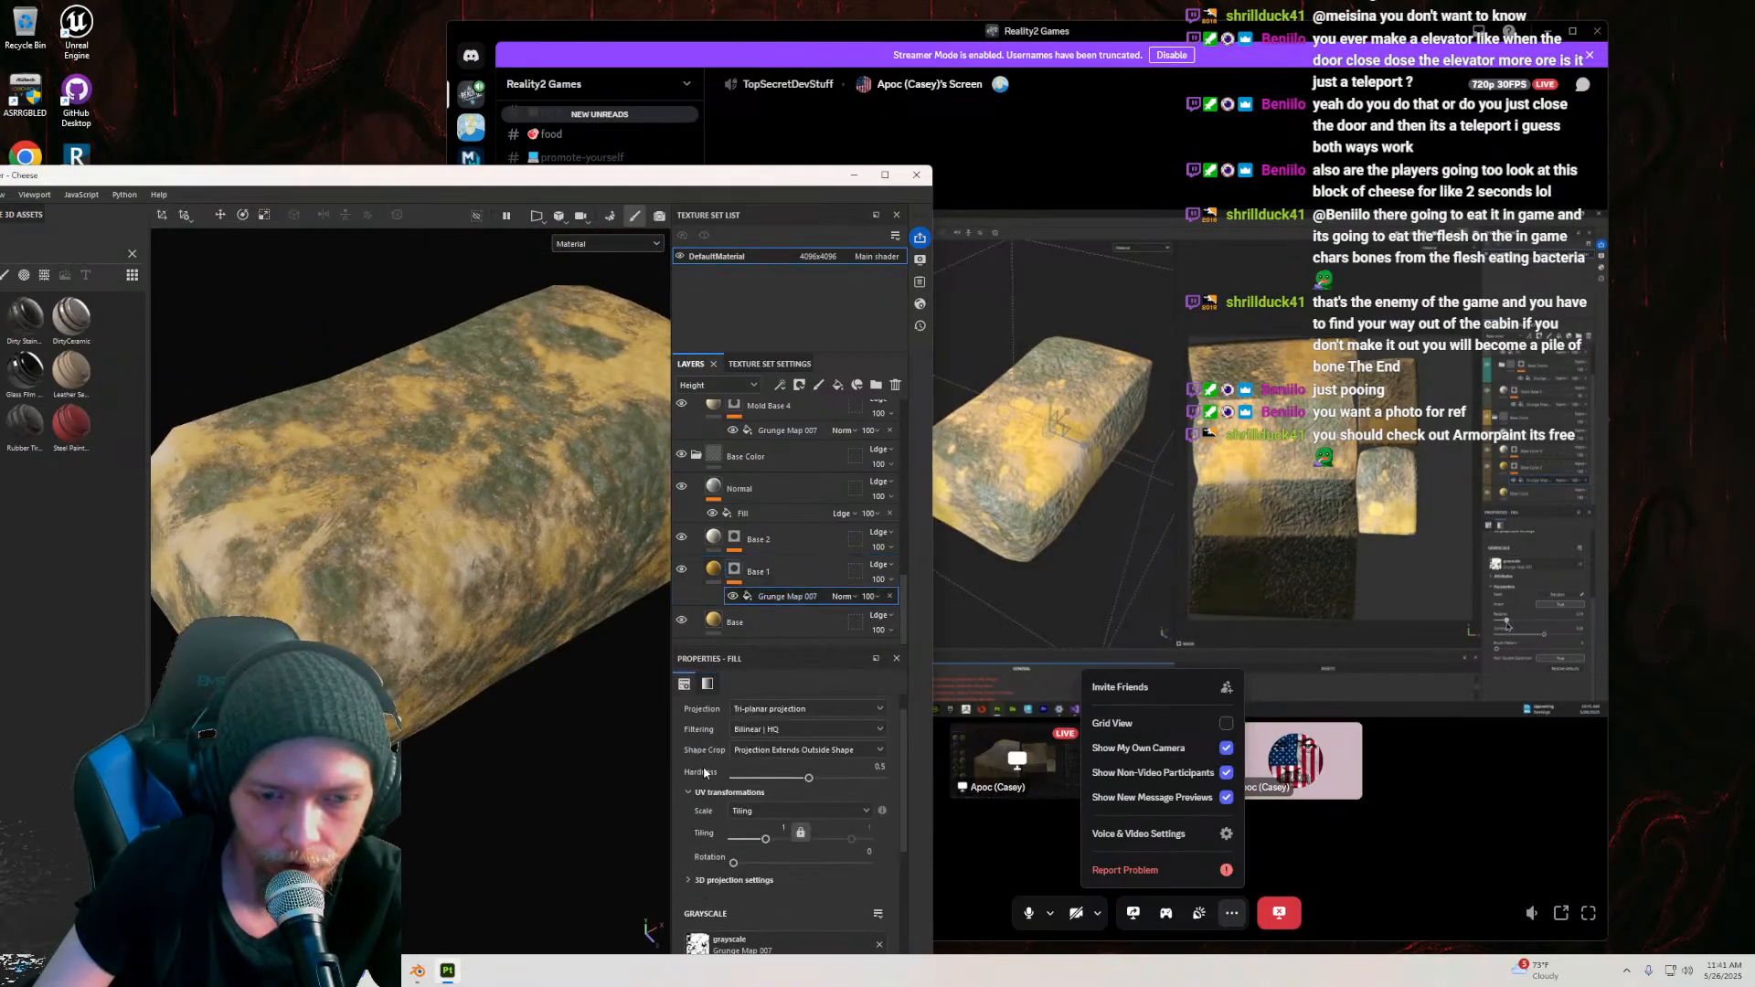
scroll(713, 795, "down", 5)
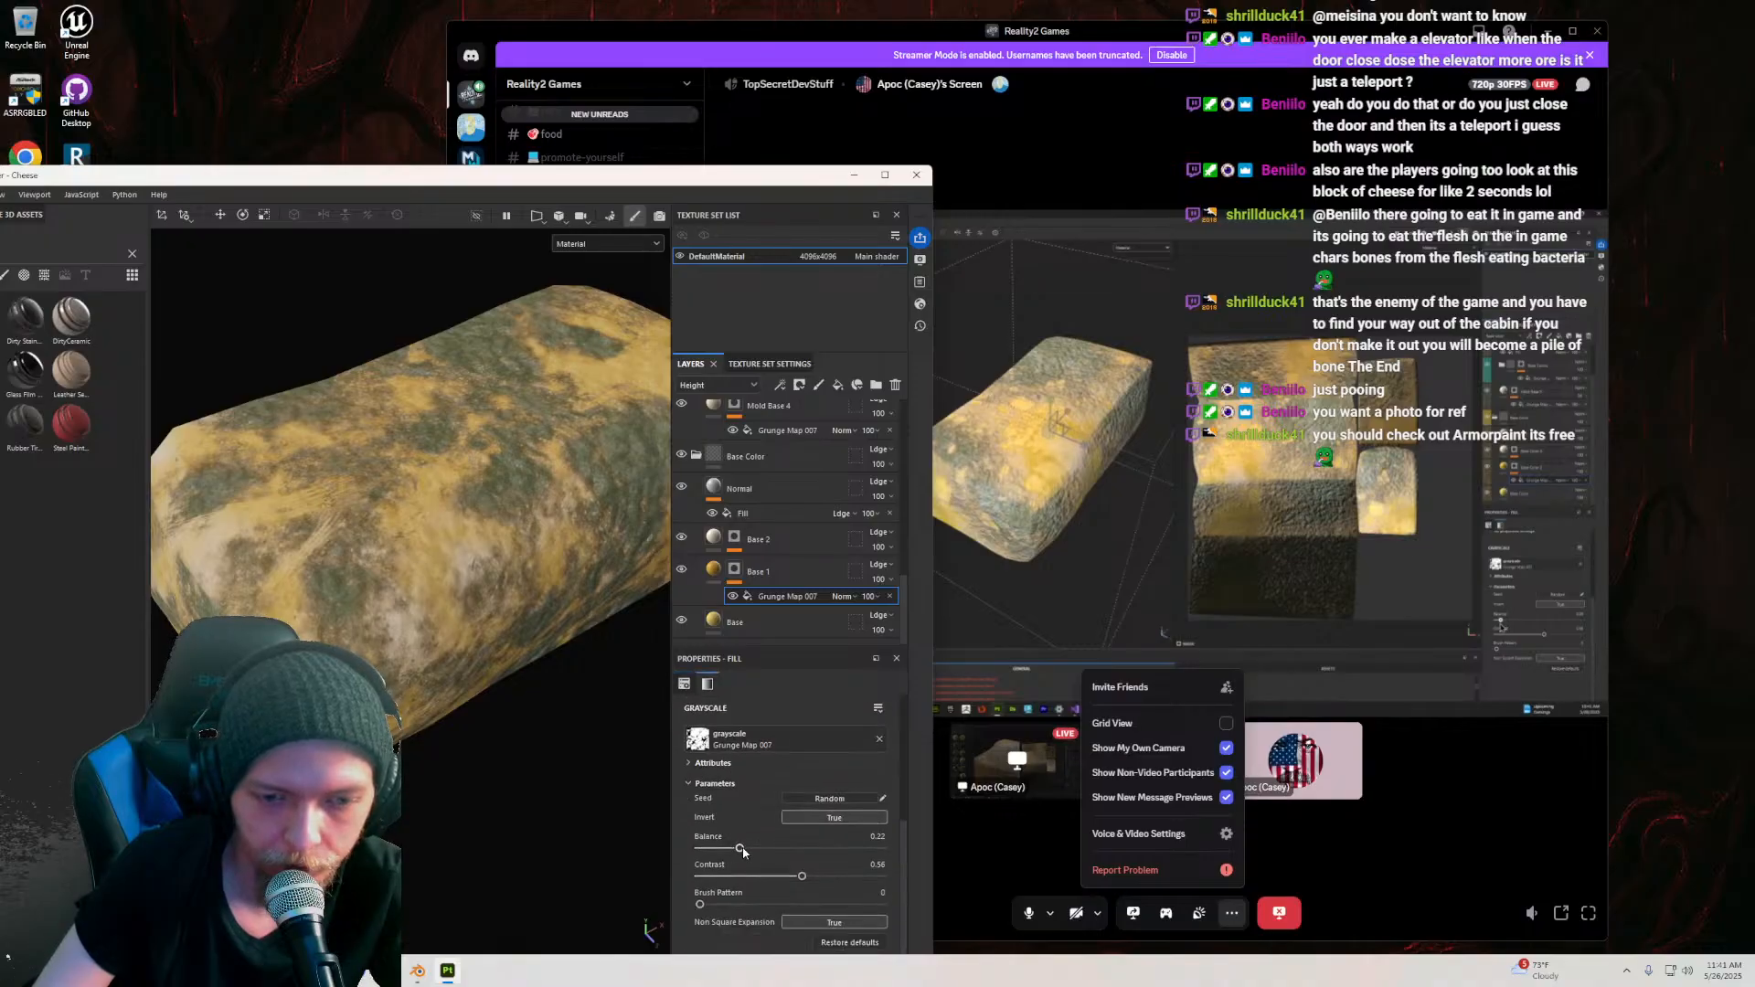
mouse_move(729, 866)
left_mouse_down()
mouse_move(703, 869)
mouse_move(726, 868)
left_mouse_up()
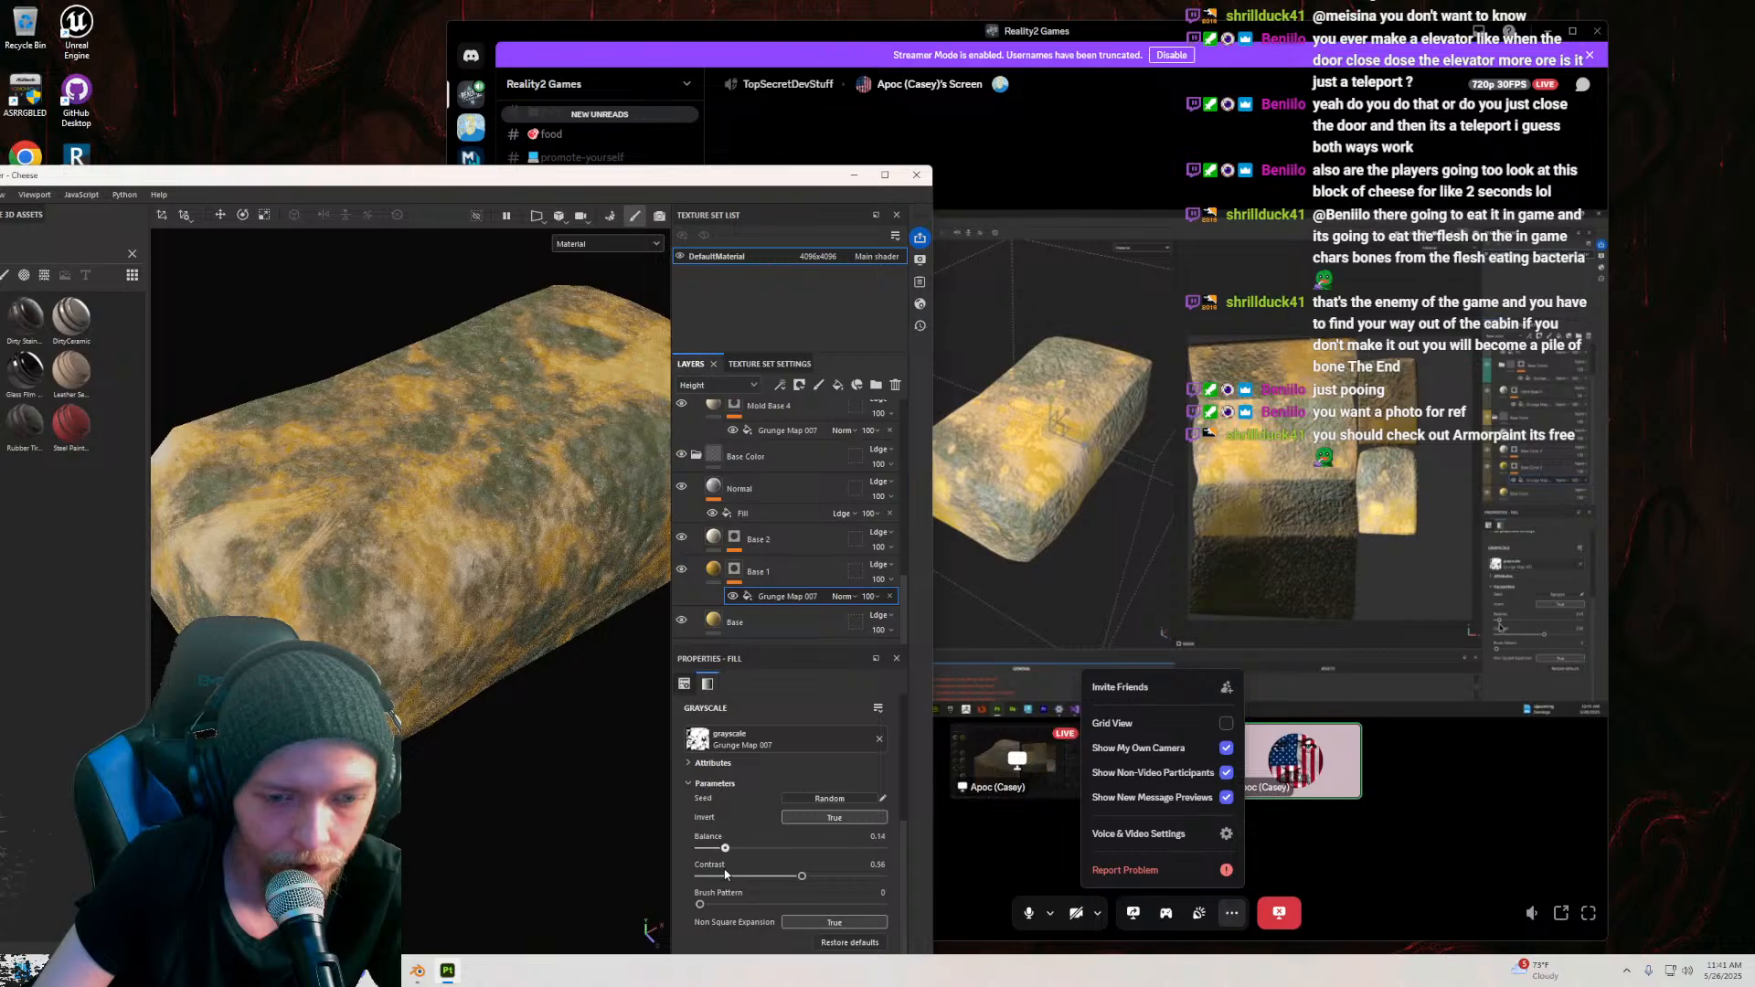
left_click_drag(727, 873, 706, 871)
mouse_move(498, 585)
left_mouse_down("alt")
mouse_move(450, 588)
mouse_move(467, 655)
mouse_move(486, 617)
left_mouse_up("alt")
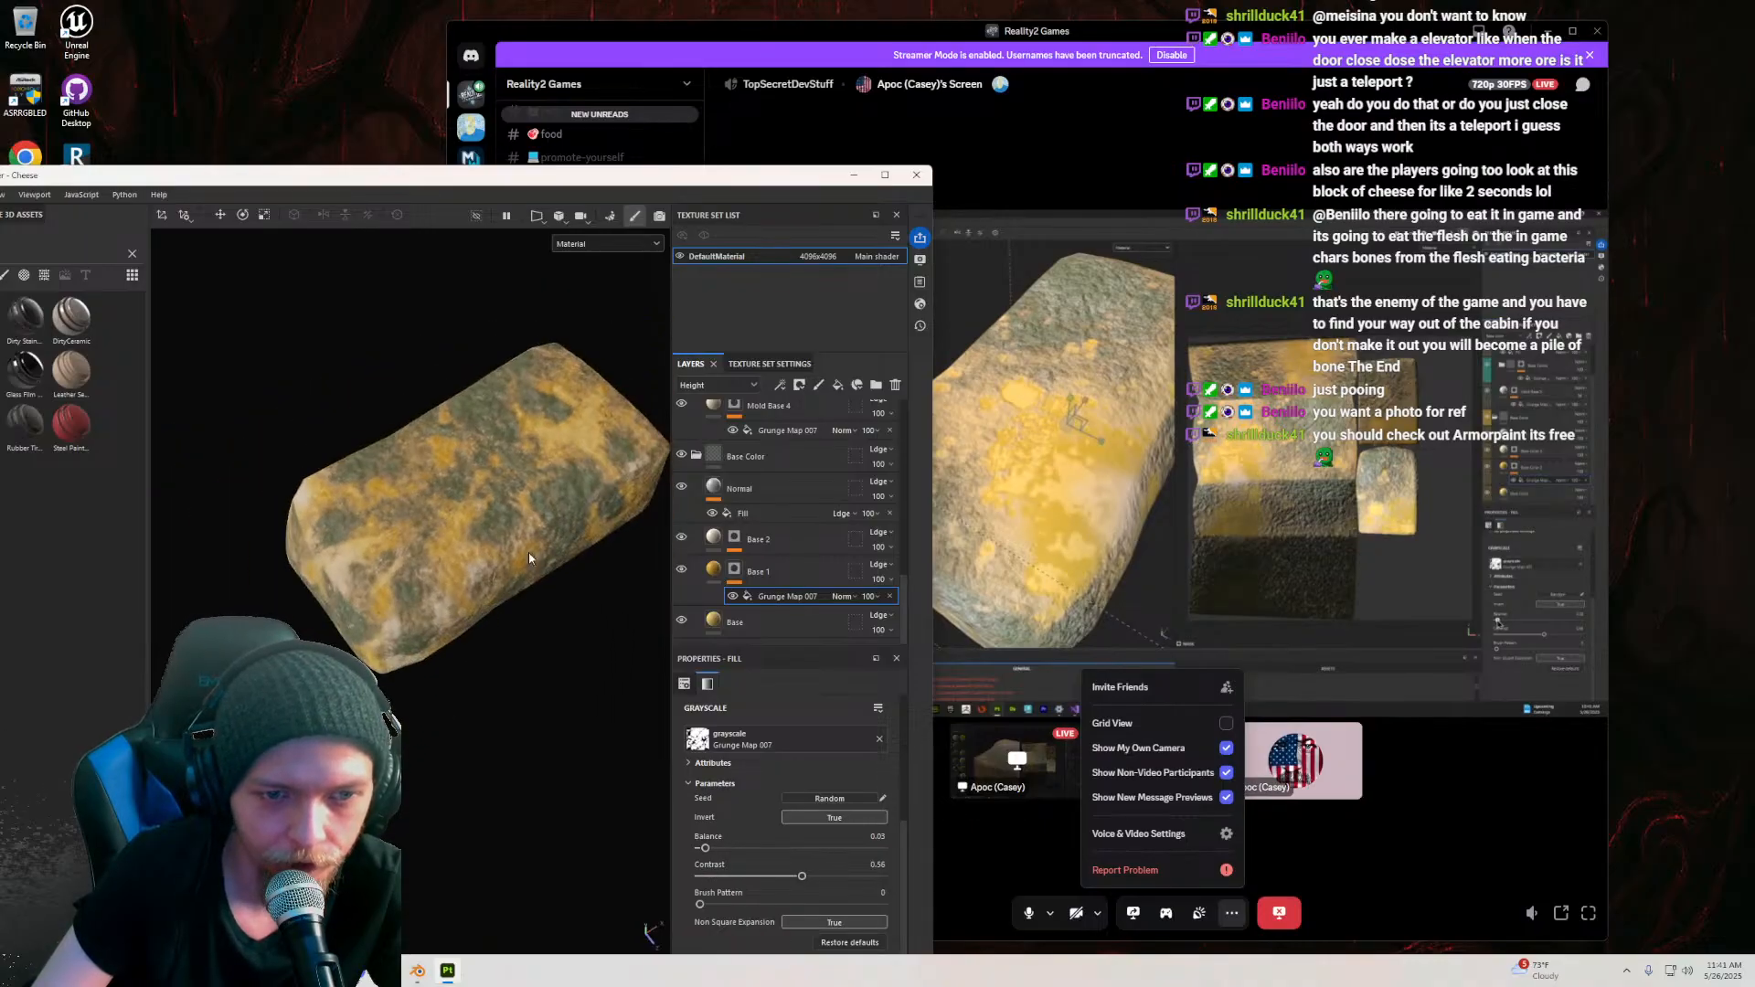
middle_click_drag(487, 616, 420, 650, "alt")
right_click_drag(420, 649, 639, 717, "alt")
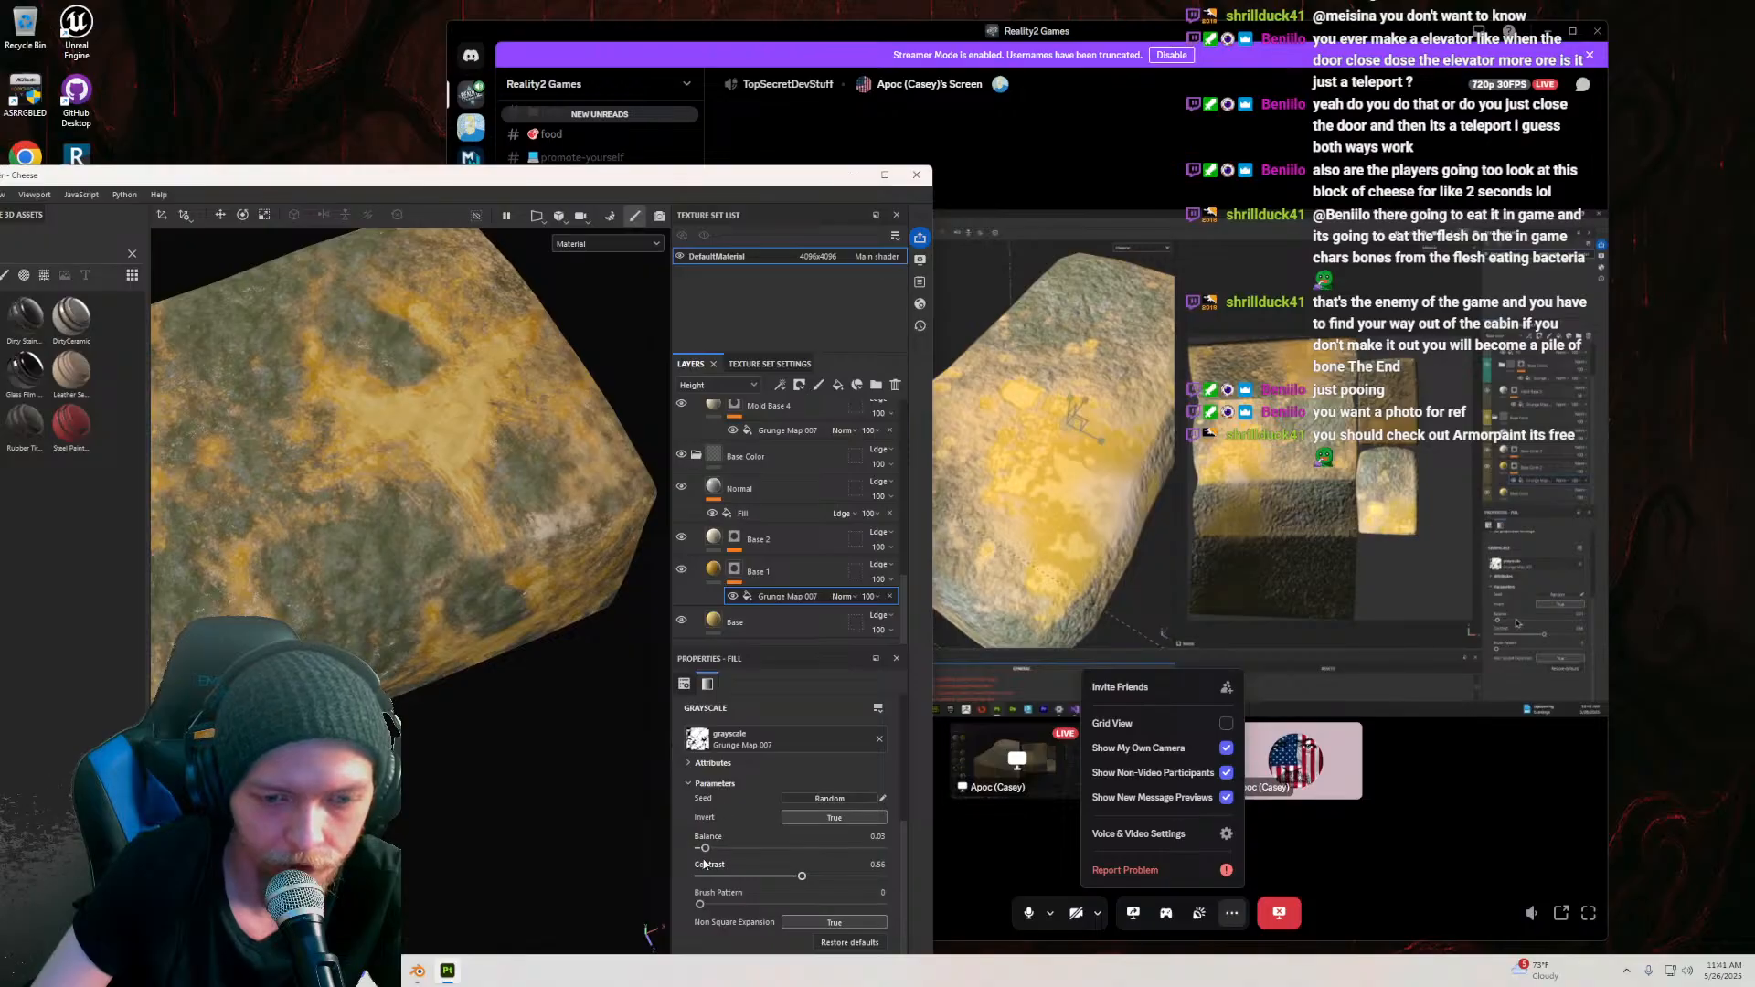
Step: Compare balance values of 0.08 and 0.06 on Base 1's grunge fill, ending back at 0.03
left_click_drag(705, 849, 703, 849)
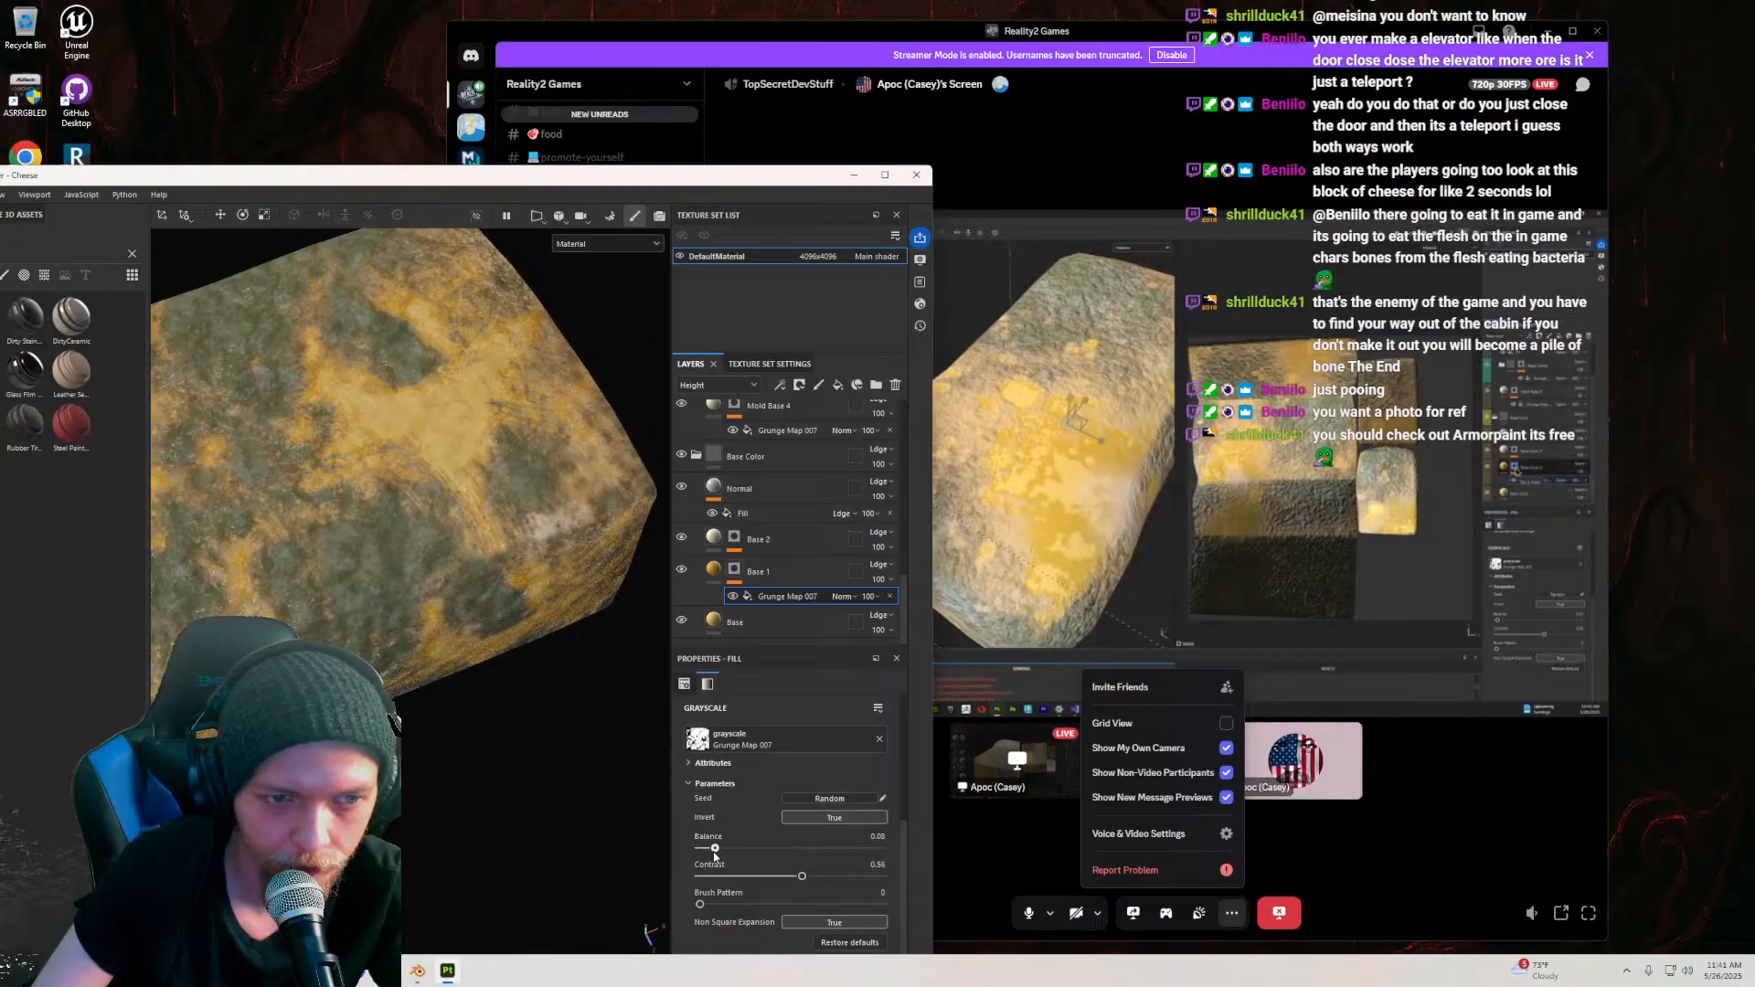
left_click_drag(712, 848, 710, 848)
left_click_drag(585, 695, 449, 701, "alt")
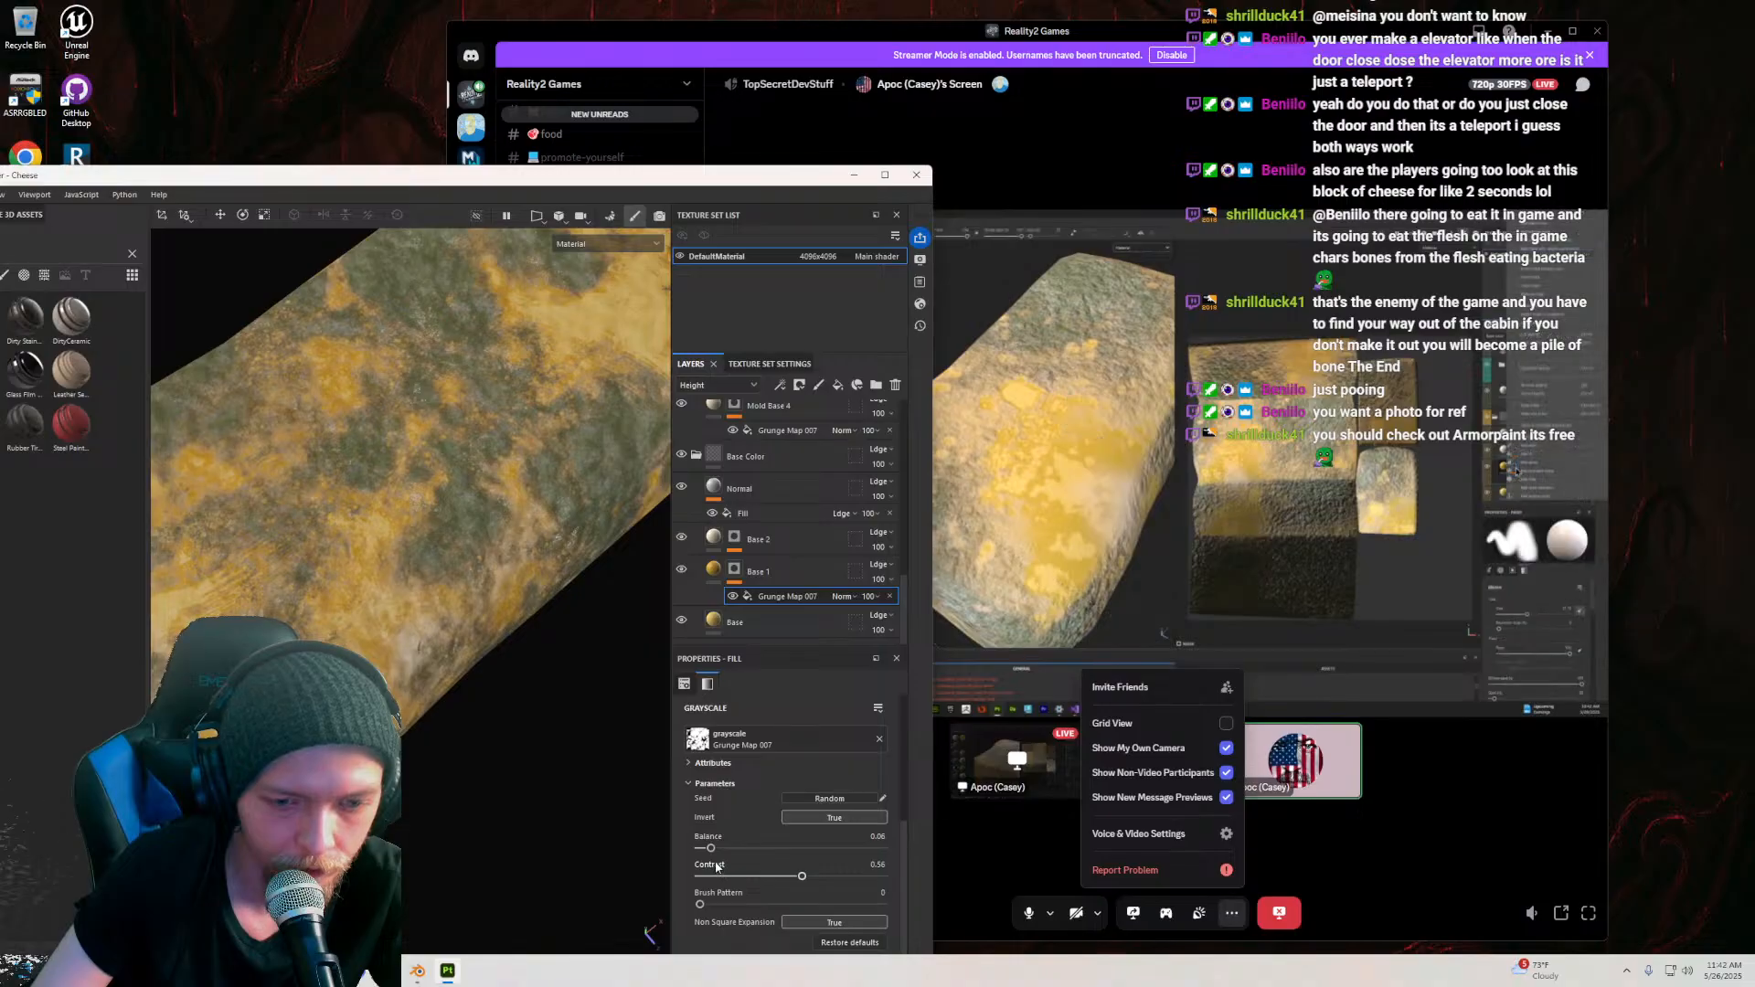
left_click_drag(712, 849, 705, 849)
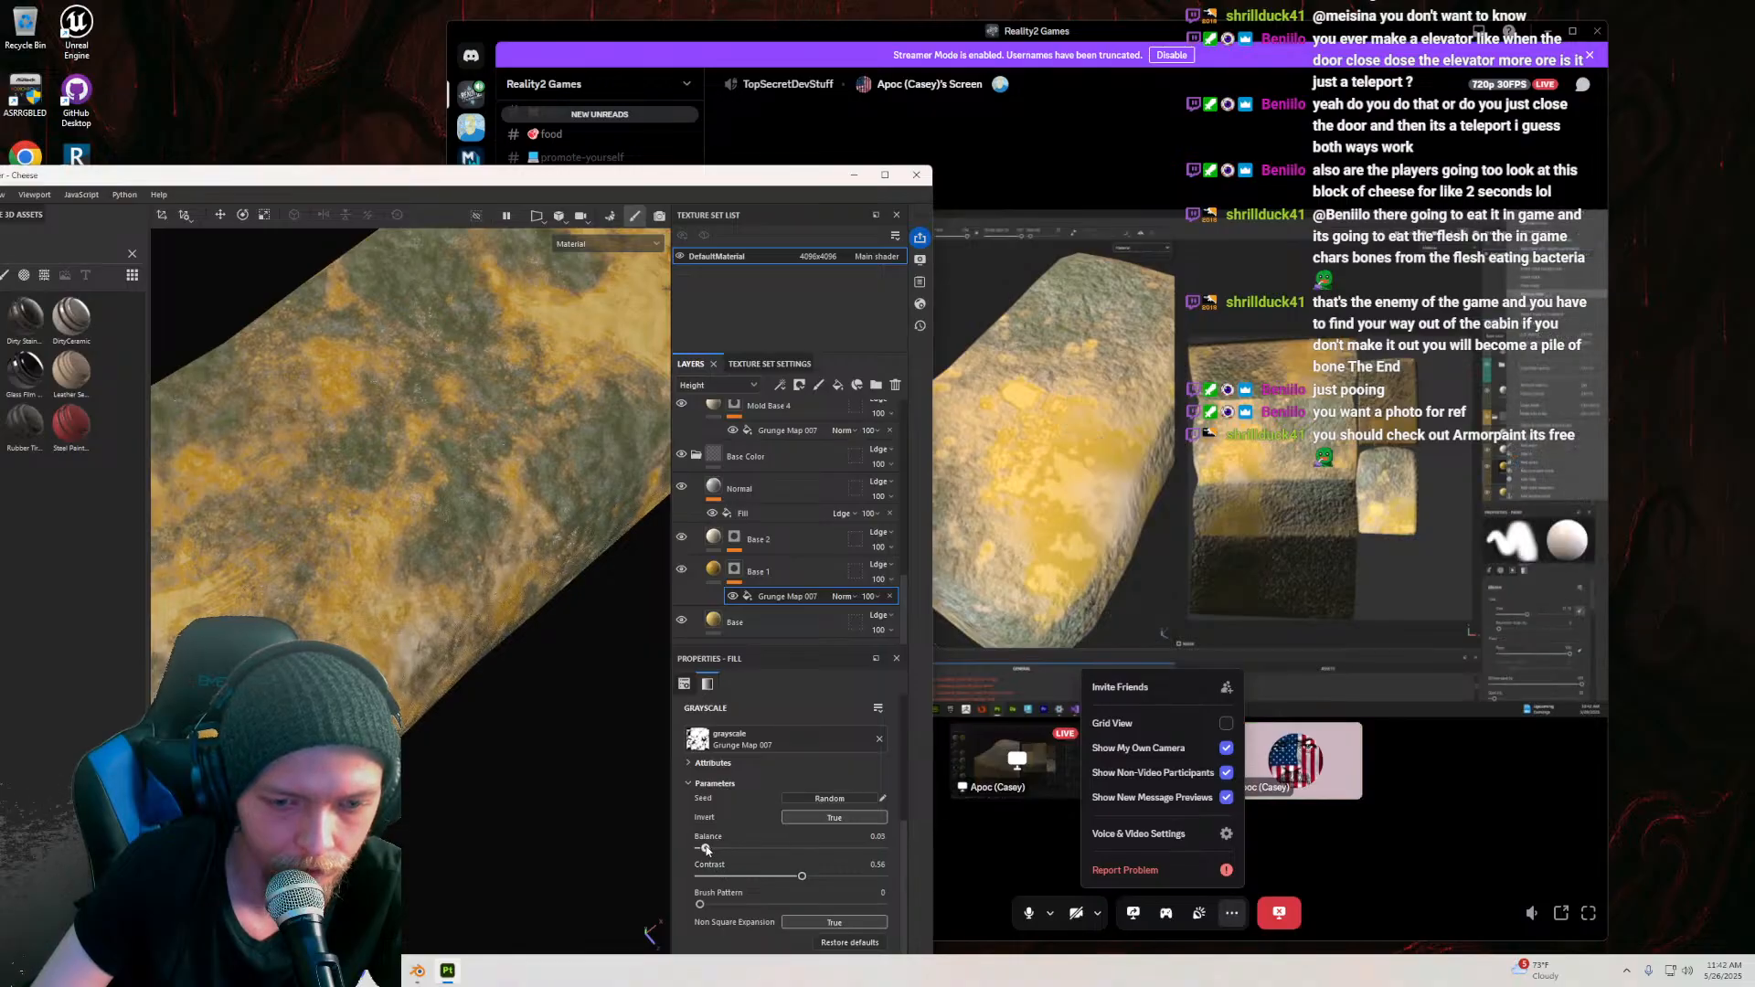
scroll(513, 545, "down", 3)
mouse_move(519, 600)
left_mouse_down("alt")
mouse_move(490, 388)
mouse_move(532, 527)
mouse_move(457, 618)
mouse_move(428, 601)
left_mouse_up("alt")
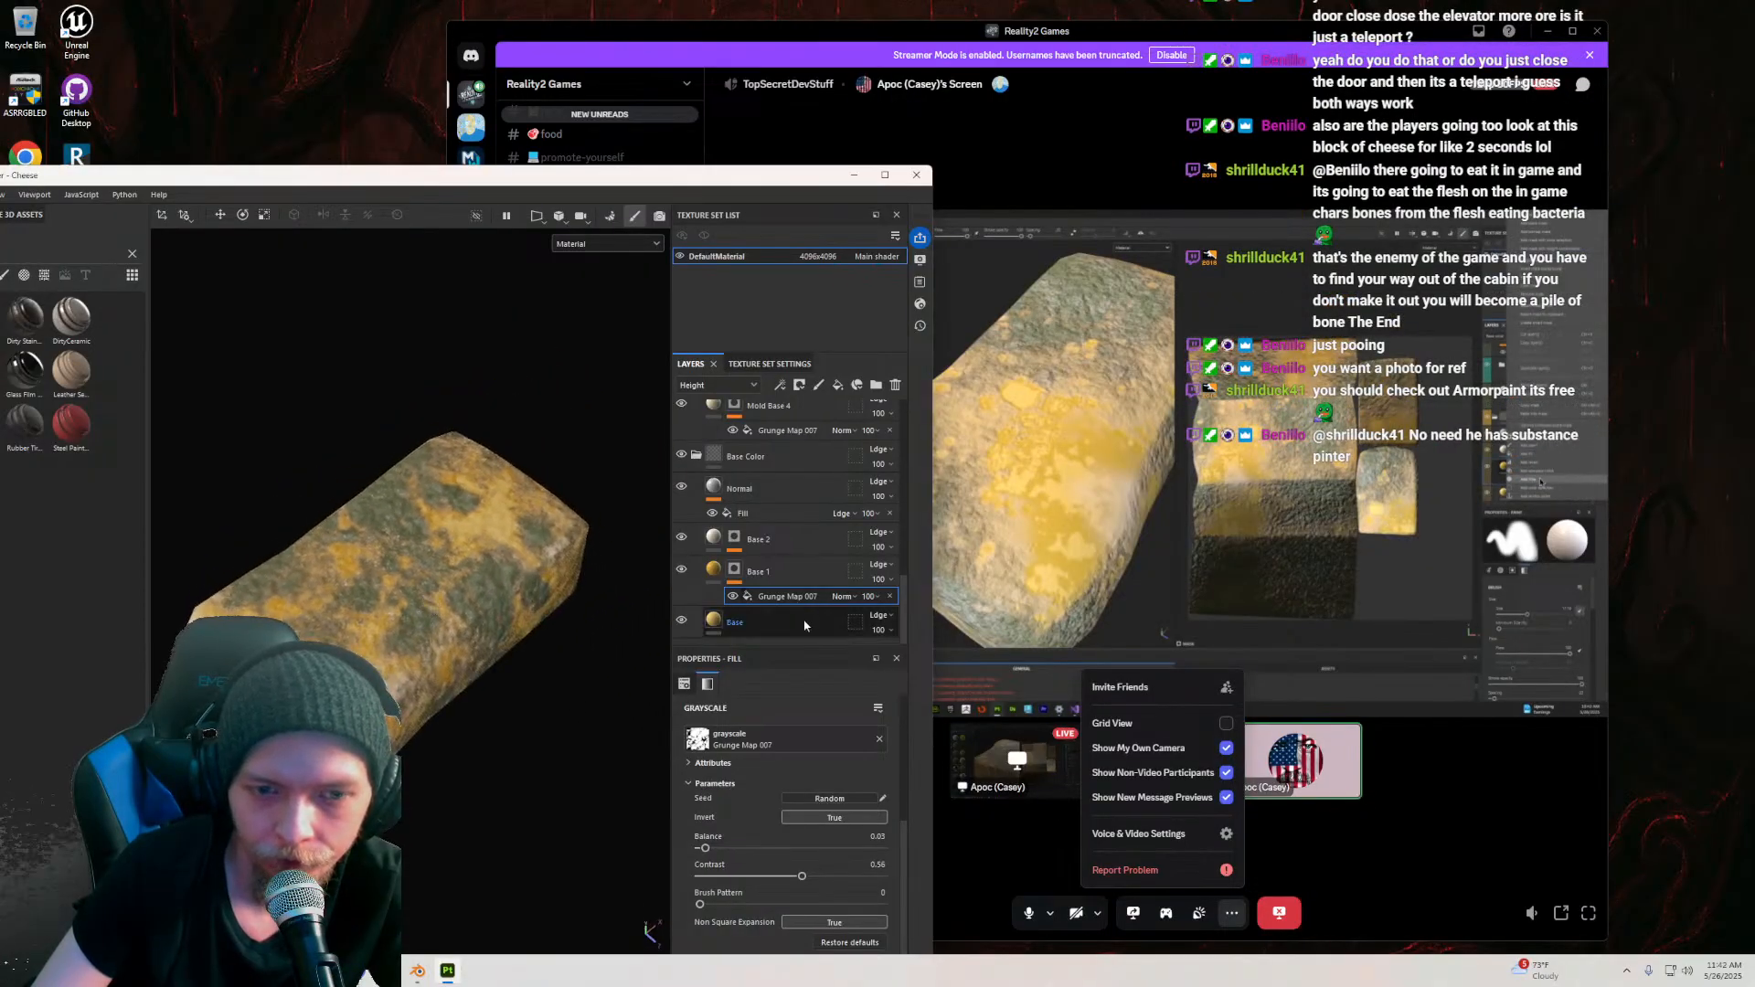
Step: Add a Blur filter above the Grunge Map 007 fill in the Base 1 layer's mask
left_click(733, 572)
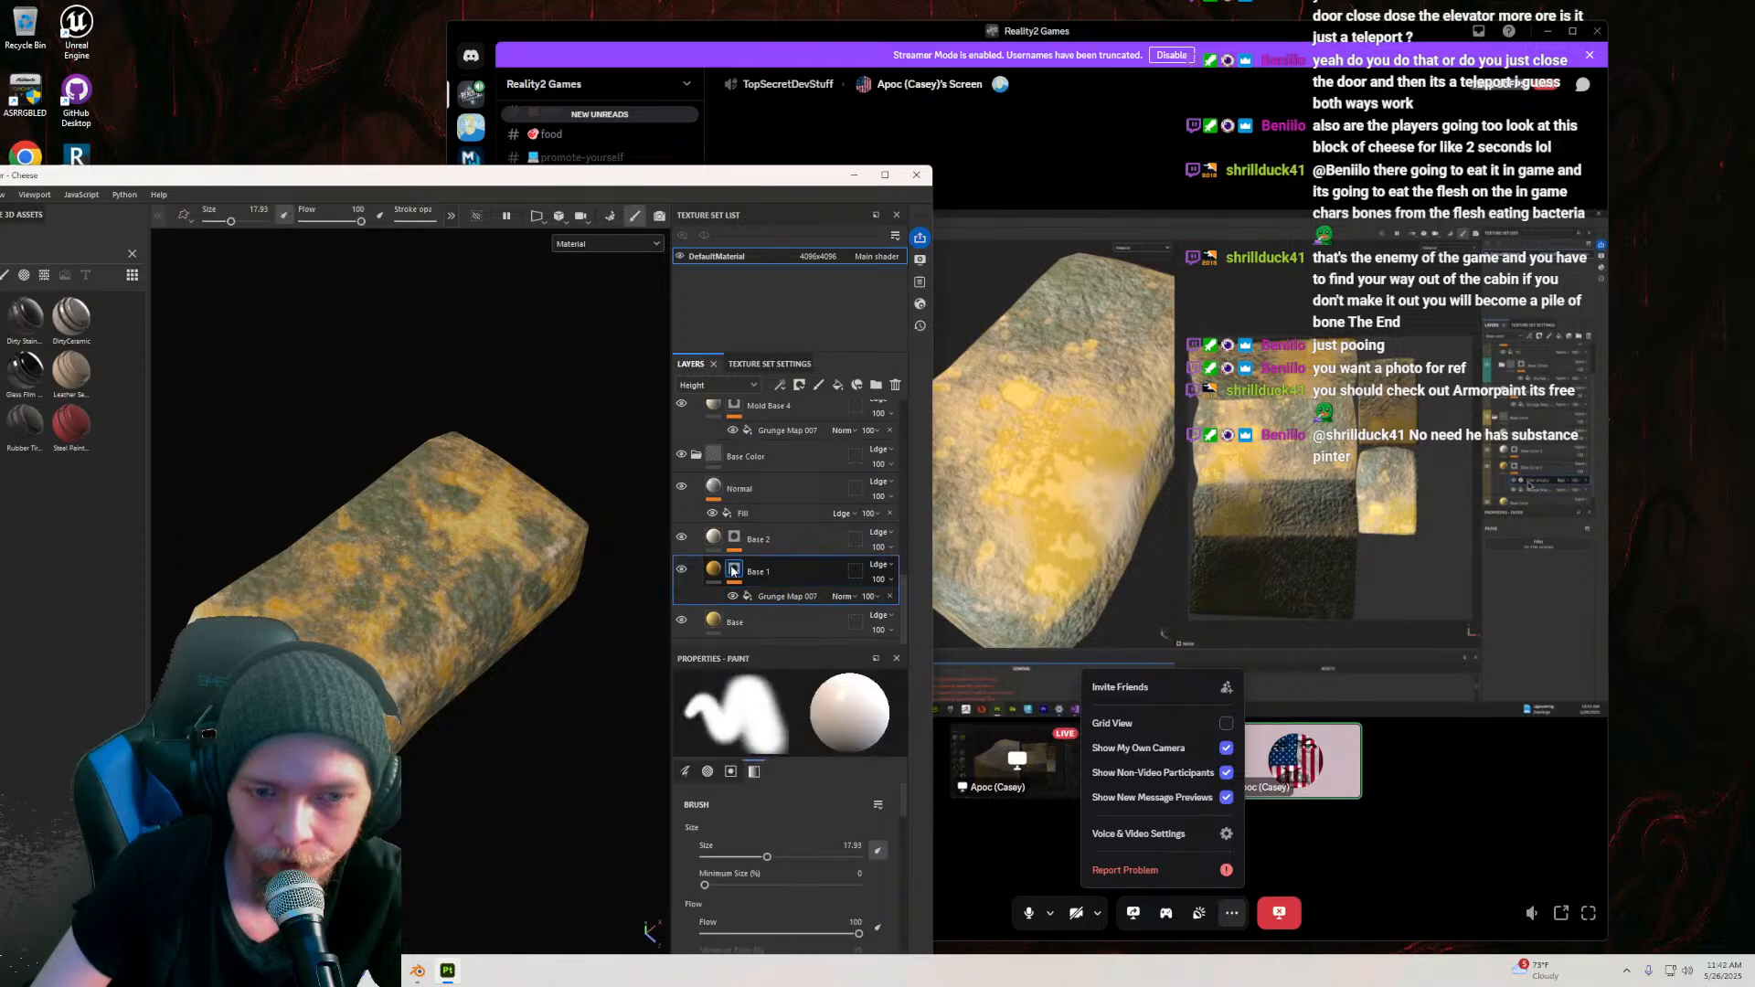
left_click(775, 597)
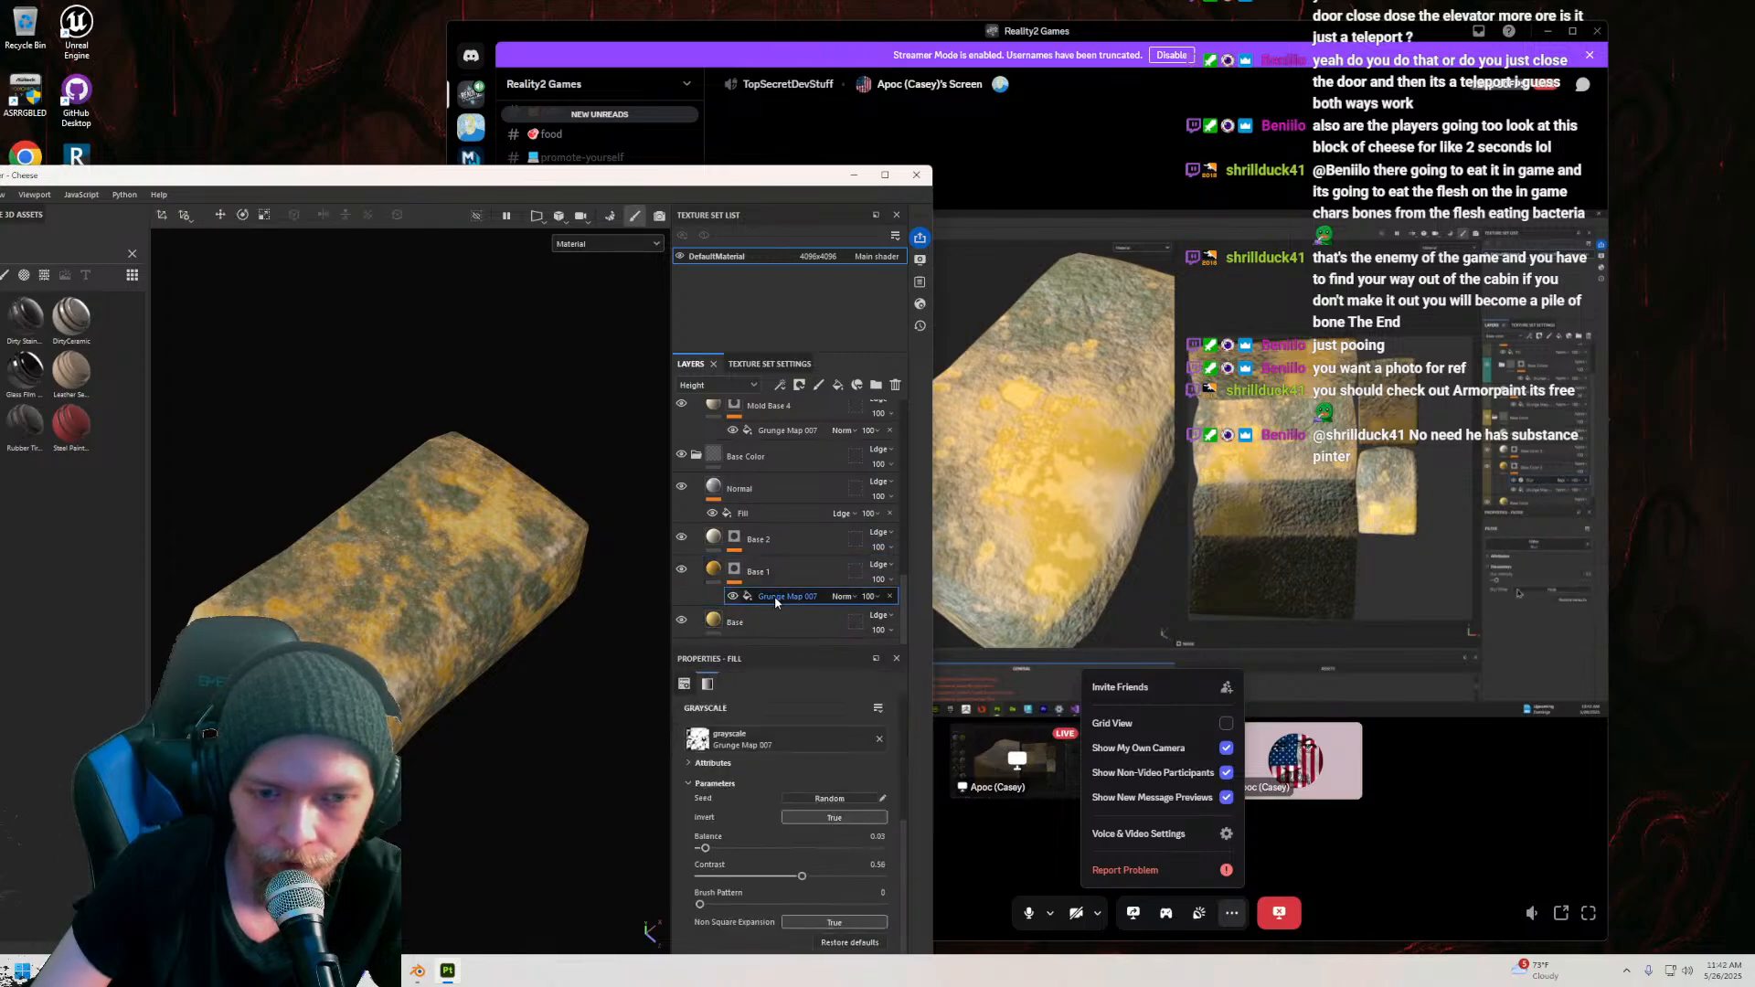
right_click(775, 597)
left_click(822, 872)
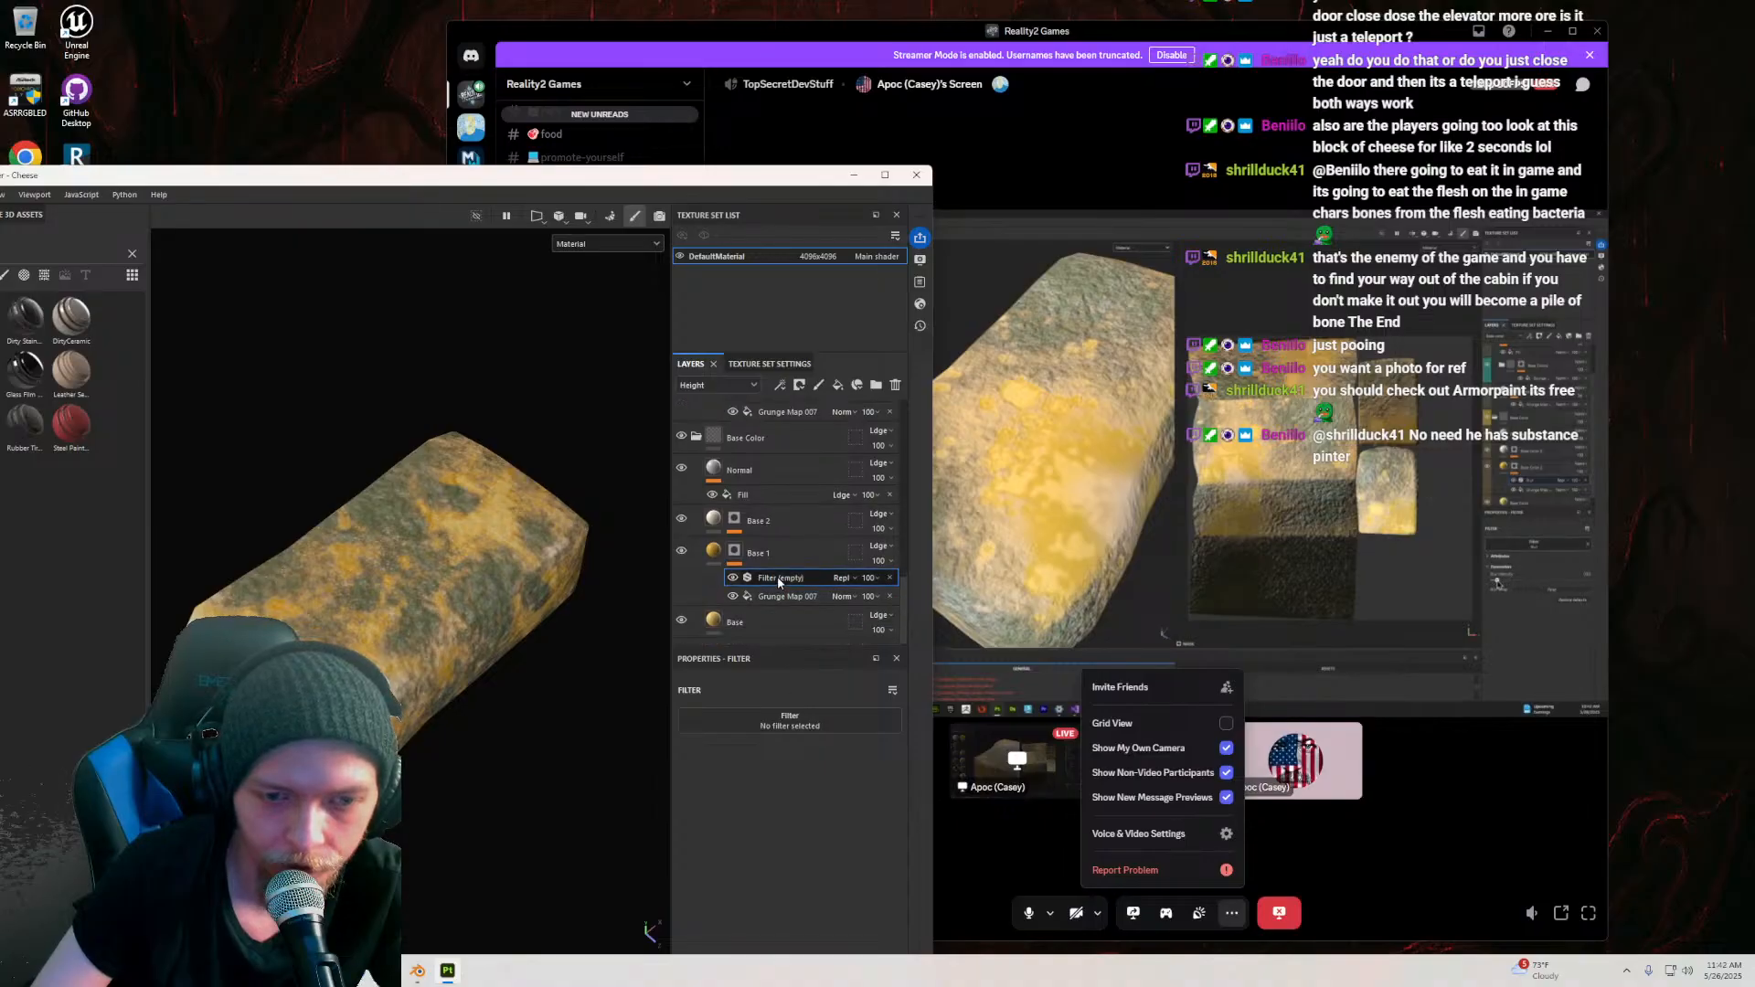
left_click(736, 522)
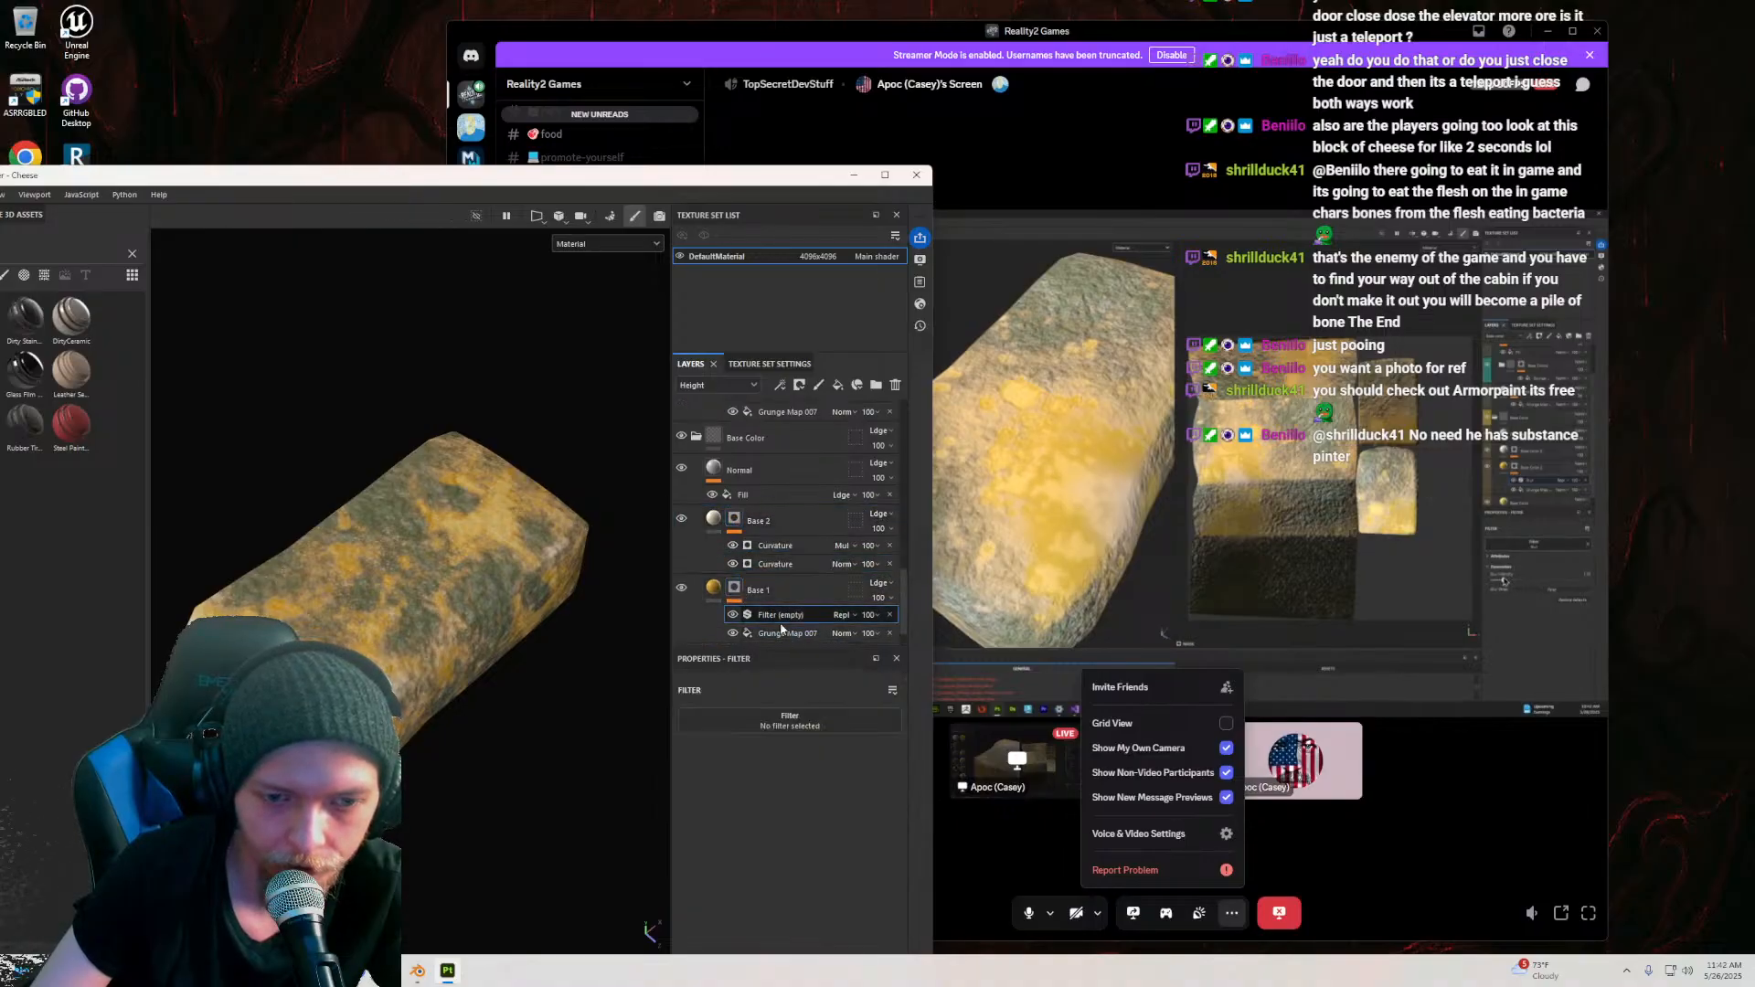
left_click(790, 720)
left_click(813, 802)
mouse_move(414, 645)
left_mouse_down("alt")
mouse_move(442, 732)
mouse_move(492, 556)
mouse_move(459, 623)
mouse_move(457, 589)
left_mouse_up("alt")
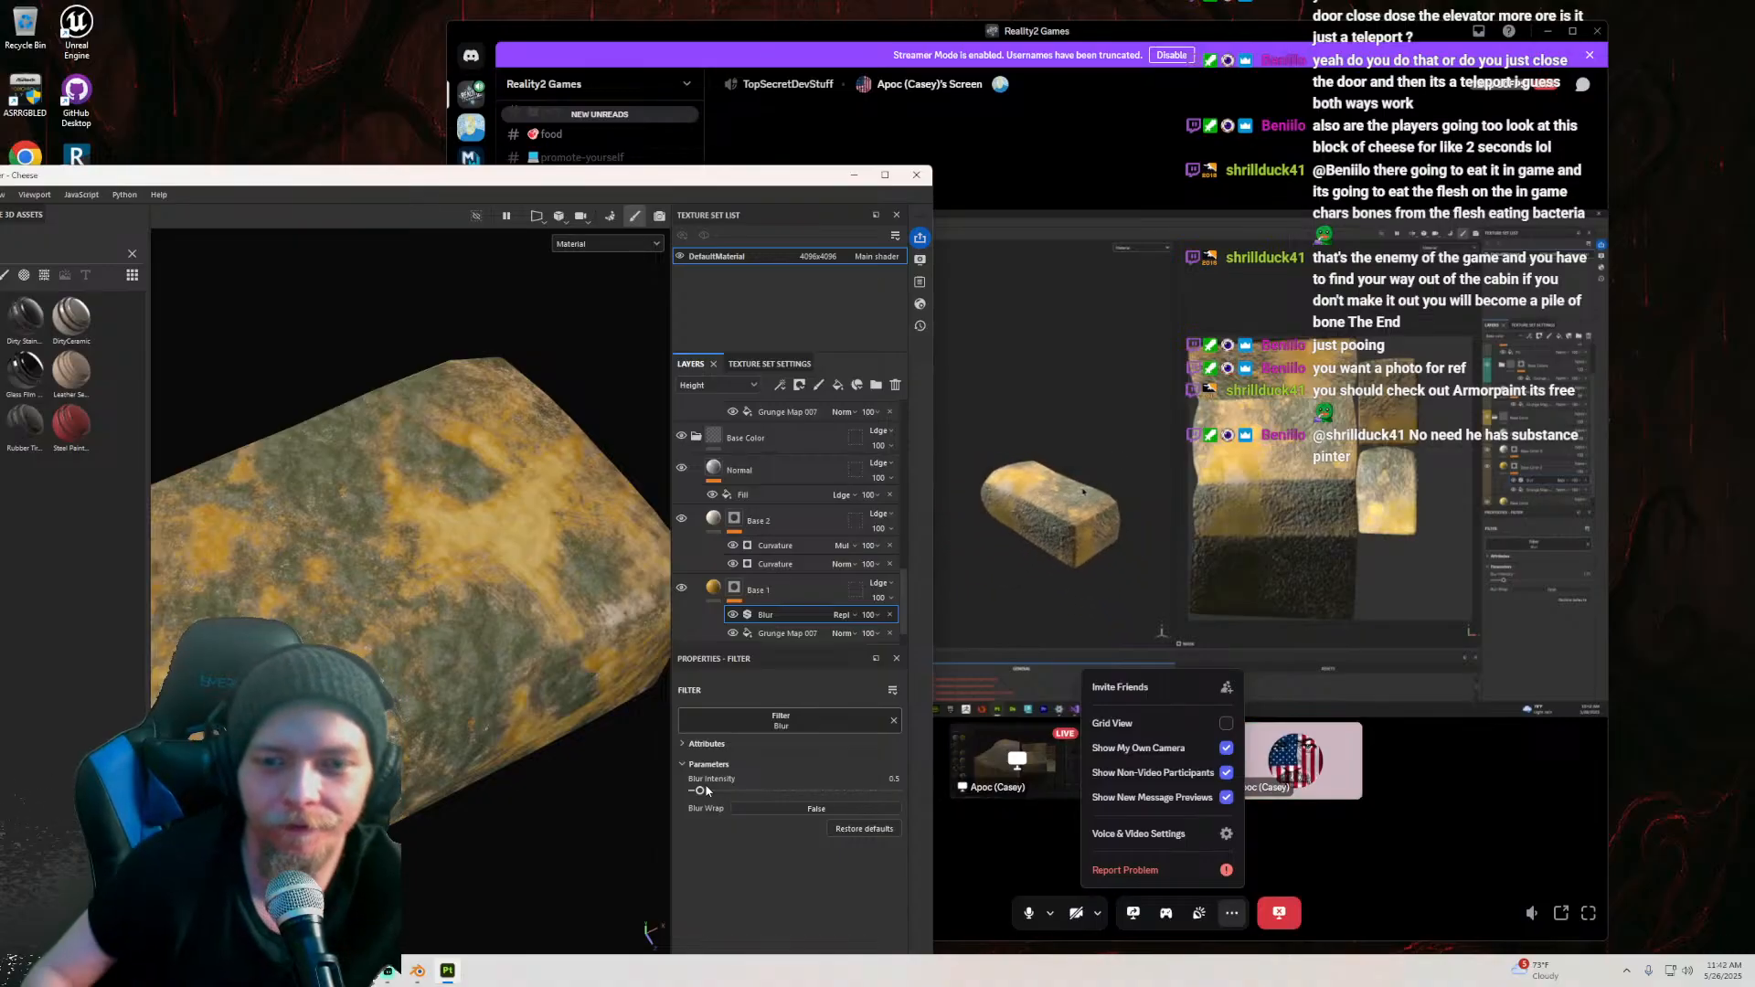
Step: Move the window until the asset library is fully on screen, save the project and view the block from its side
scroll(407, 669, "down", 1)
mouse_move(408, 669)
left_mouse_down("alt")
mouse_move(381, 582)
mouse_move(419, 479)
mouse_move(402, 345)
mouse_move(510, 555)
mouse_move(230, 527)
mouse_move(678, 370)
mouse_move(640, 393)
left_mouse_up("alt")
left_click_drag(493, 179, 695, 168)
left_click(94, 183)
left_click(109, 302)
left_click_drag(677, 524, 637, 493, "alt")
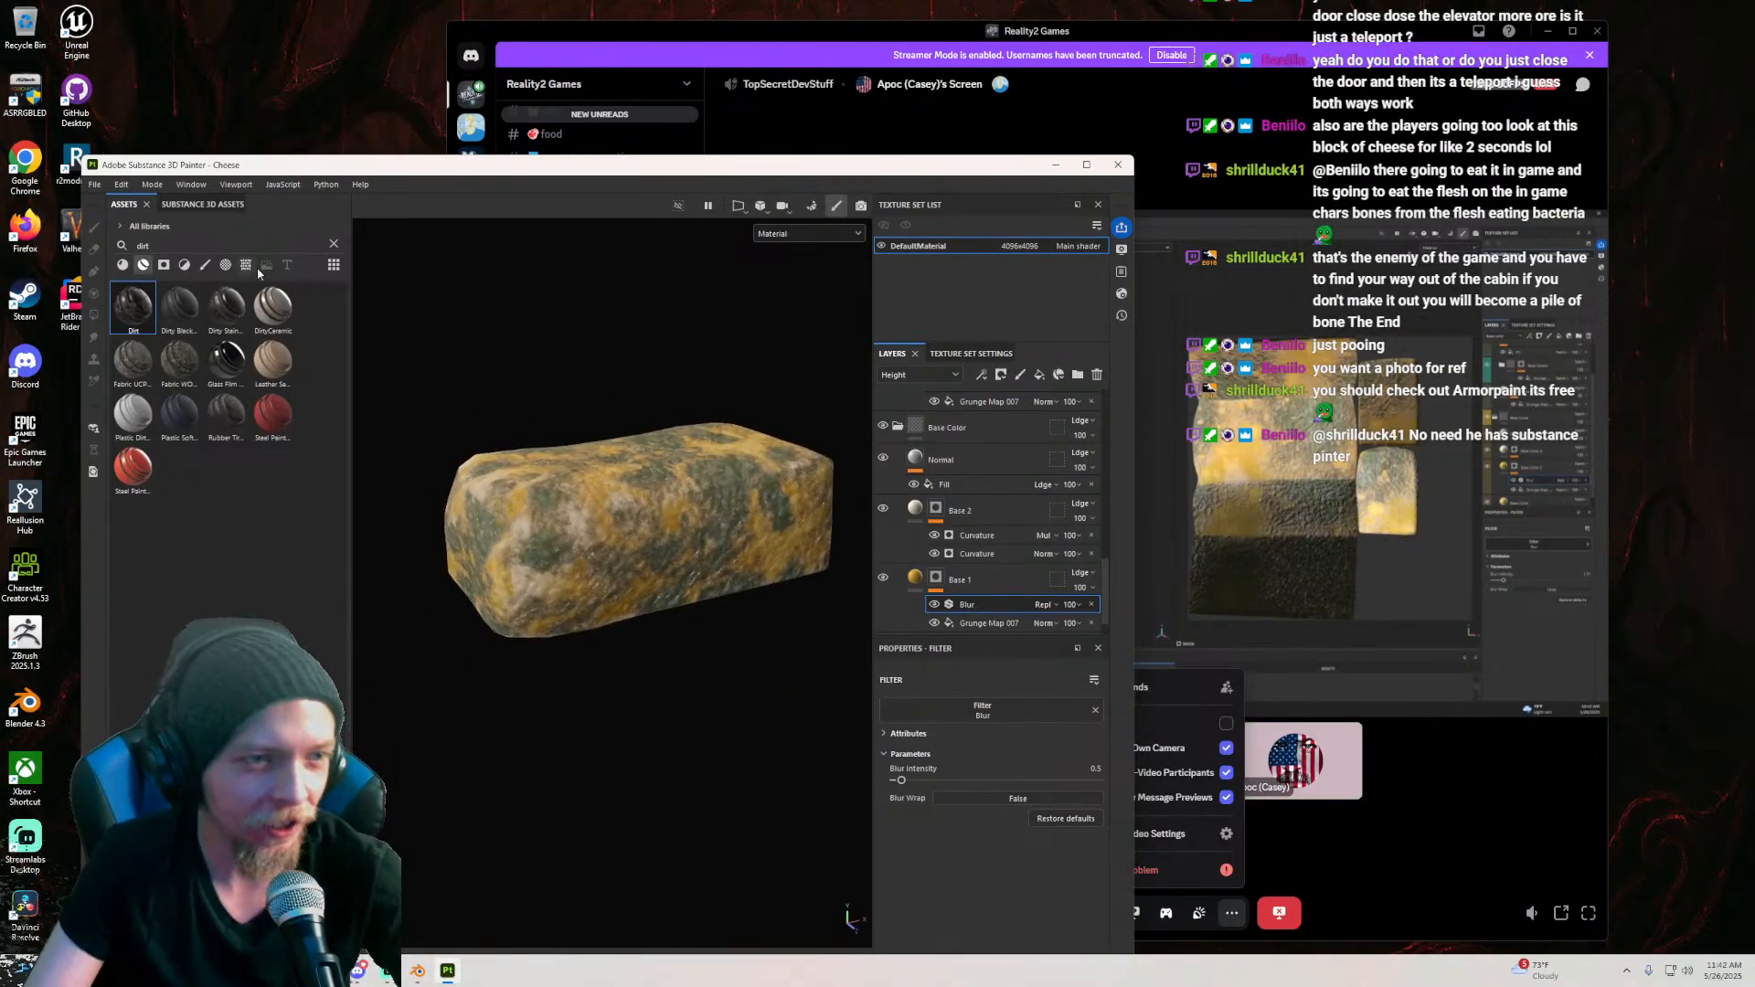
Step: Clear the dirt search in the asset library and browse the smart masks
double_click(180, 248)
key("BackSpace")
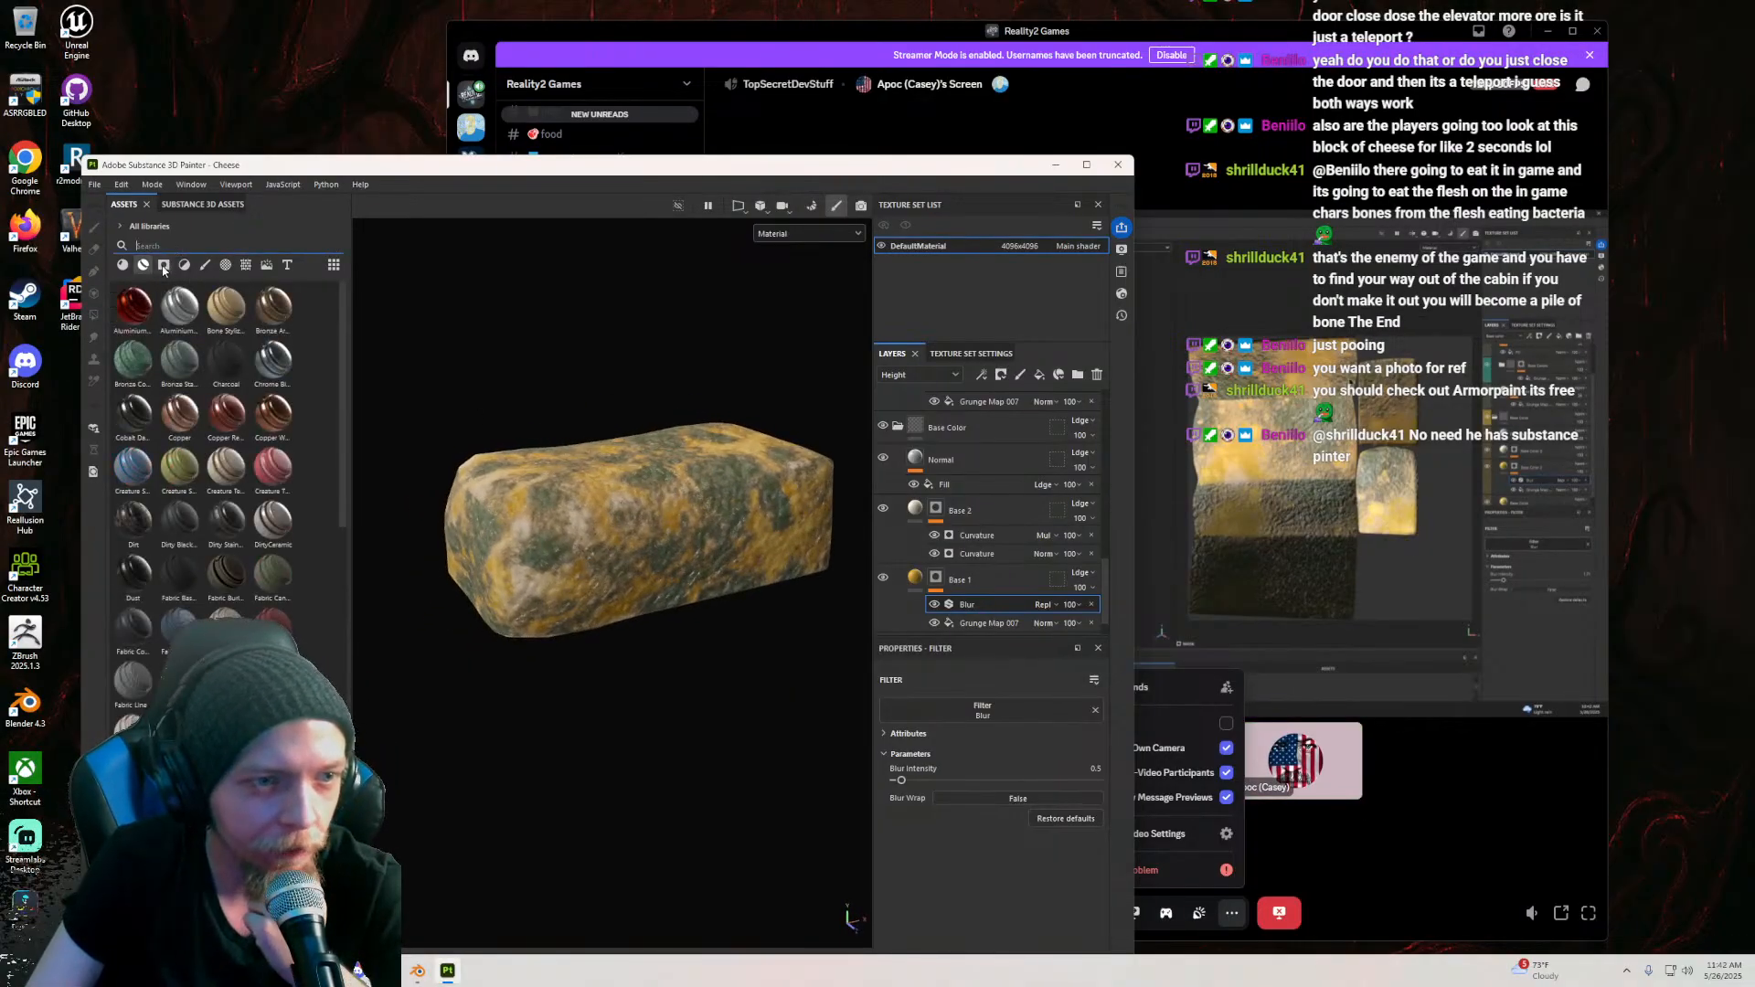
left_click(165, 267)
scroll(229, 429, "down", 3)
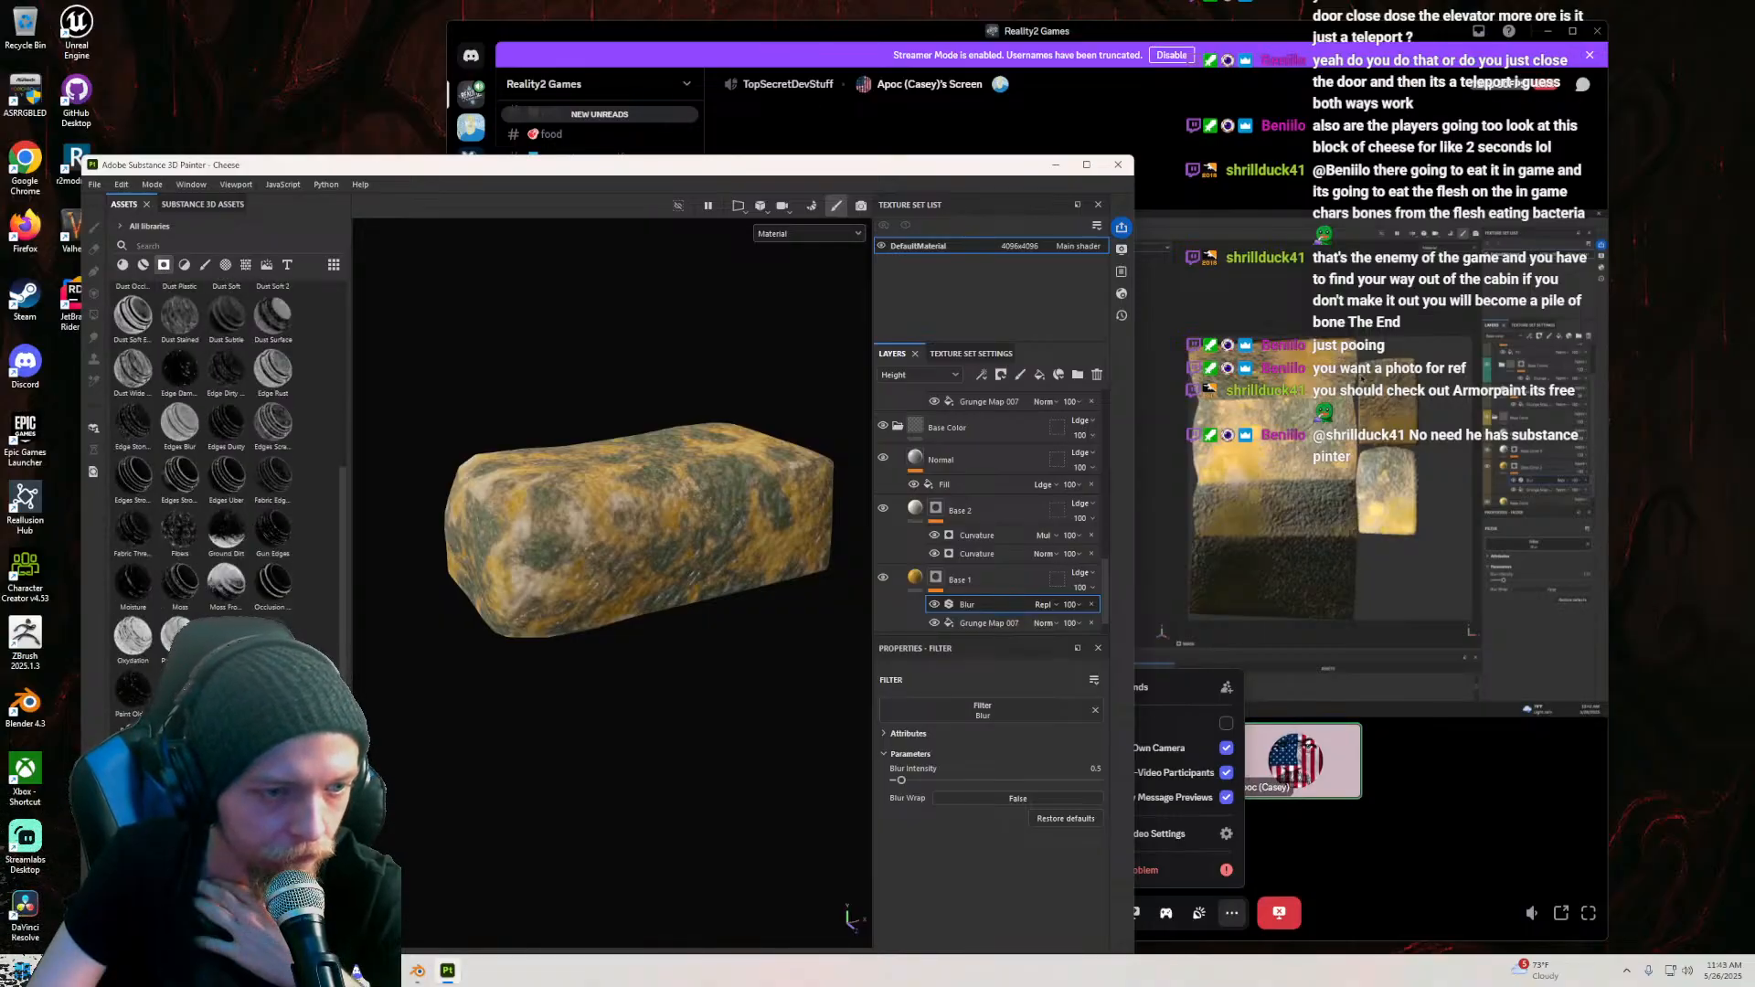
scroll(228, 457, "up", 3)
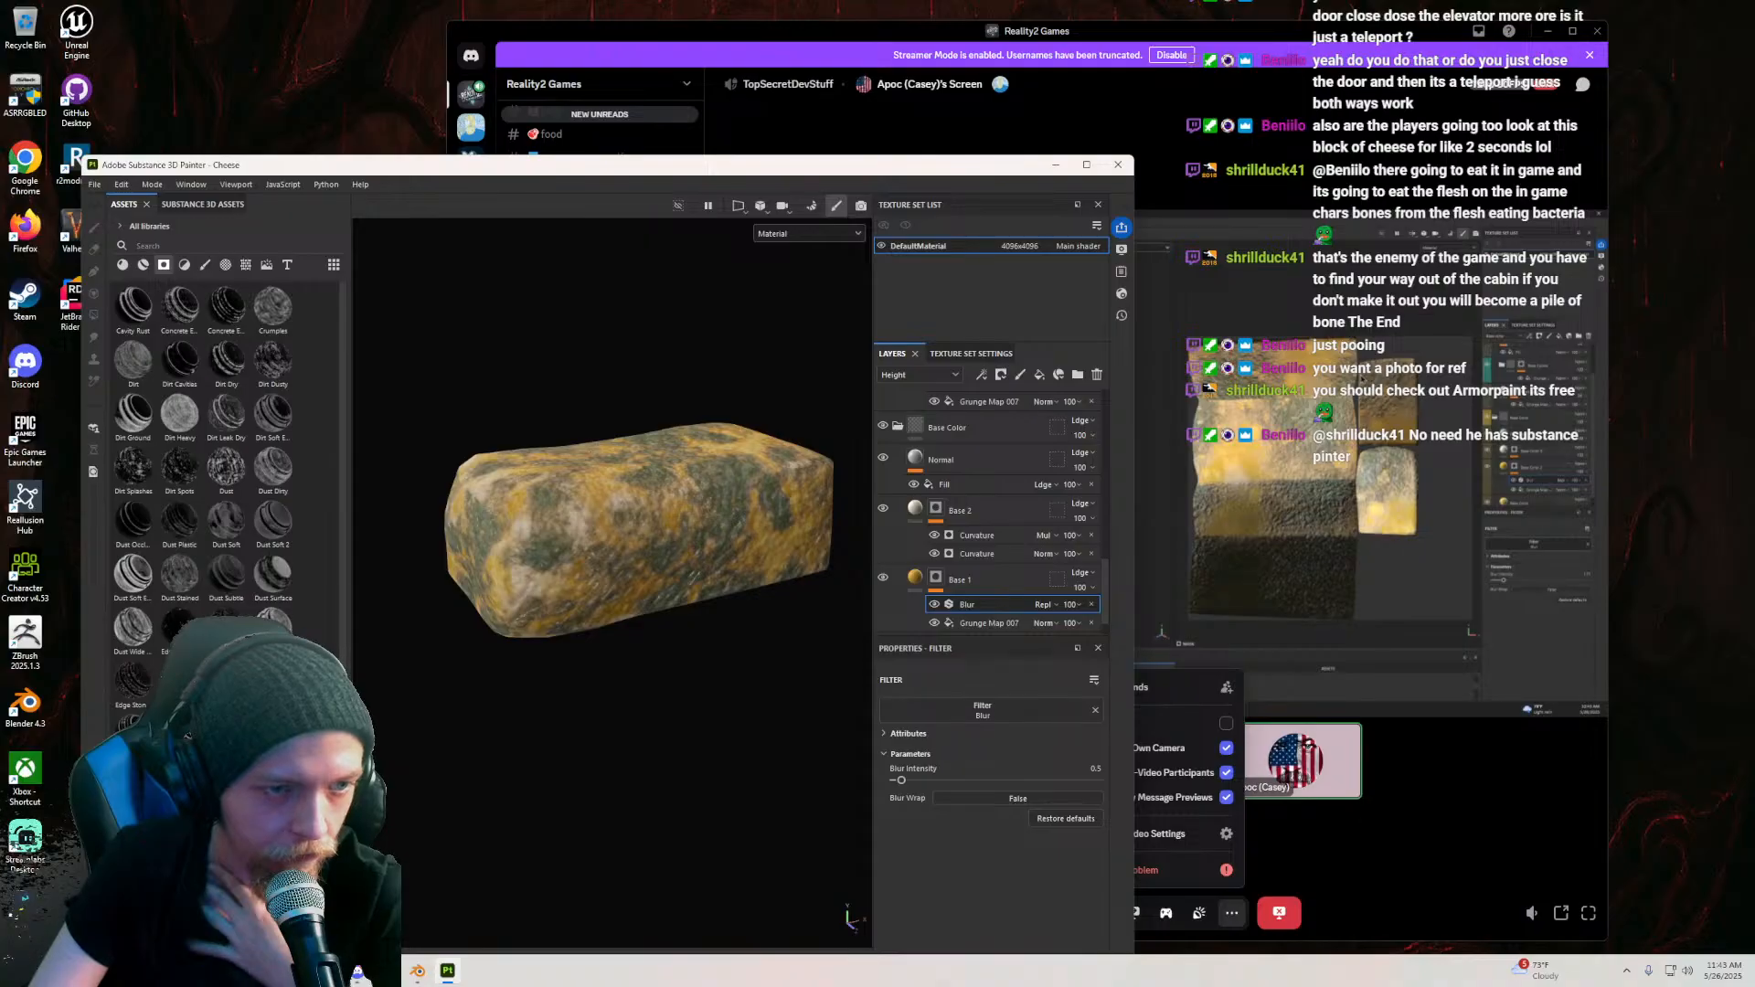
Step: Move the window slightly higher on the desktop and minimize the Discord window behind it
left_click_drag(384, 167, 365, 136)
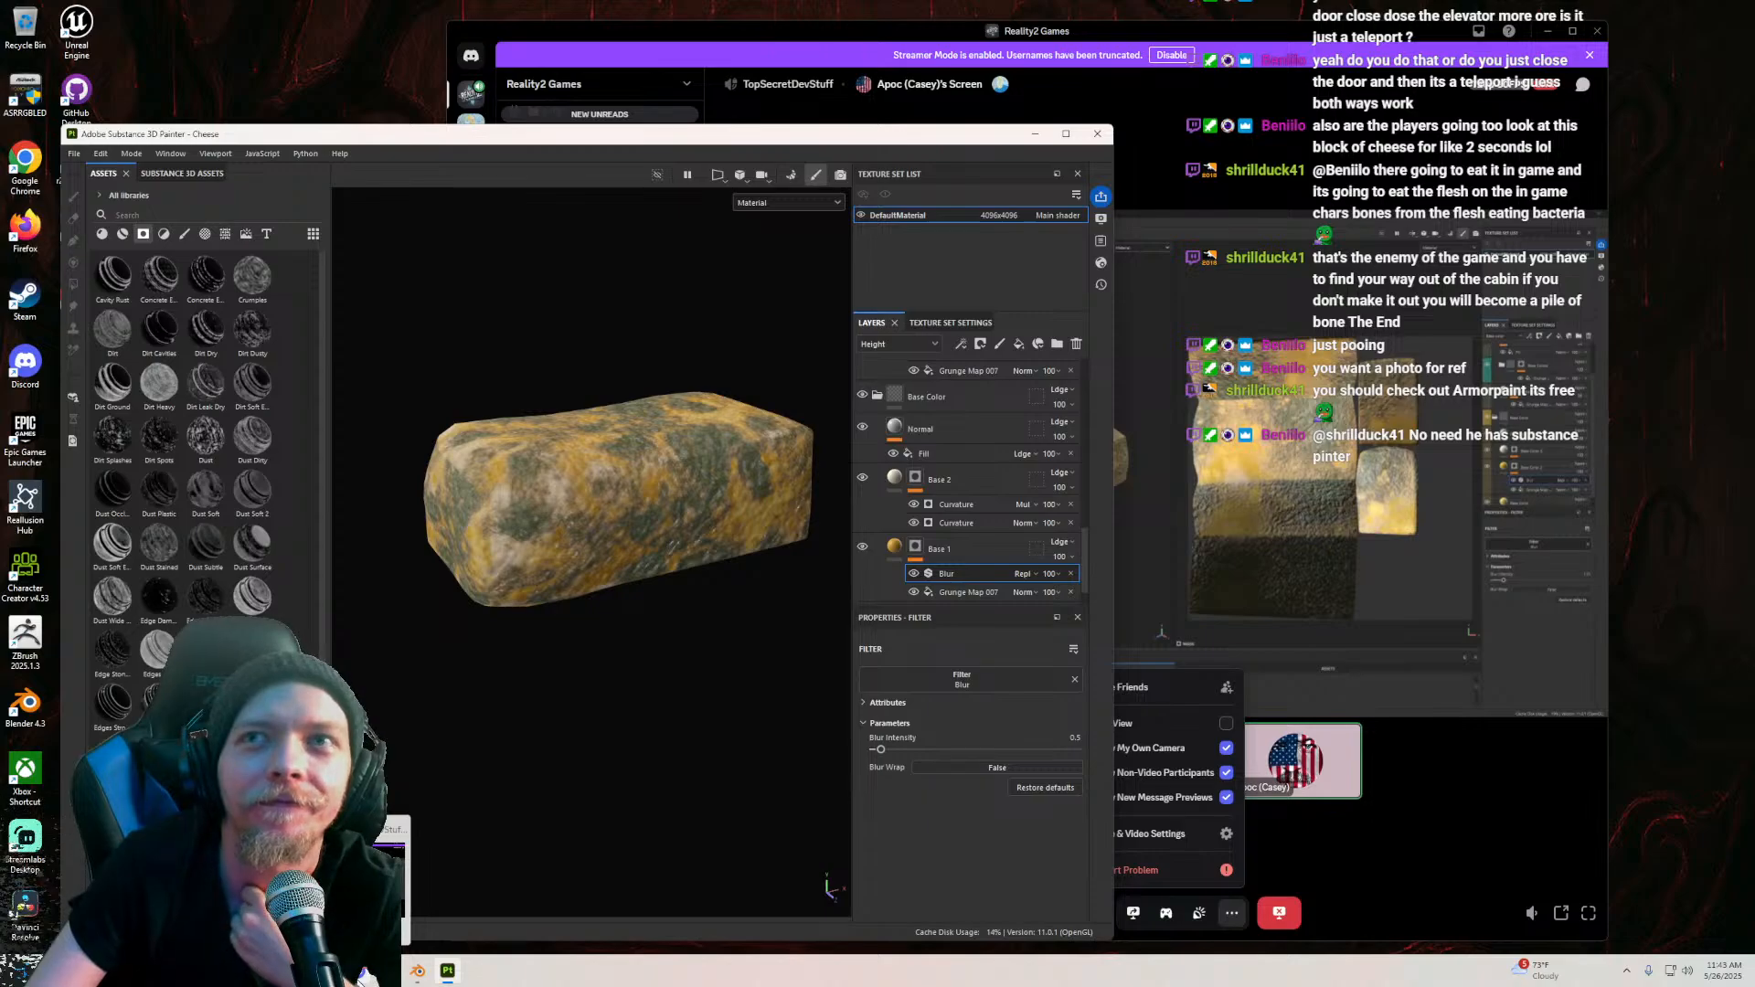
left_click(365, 882)
left_click(367, 977)
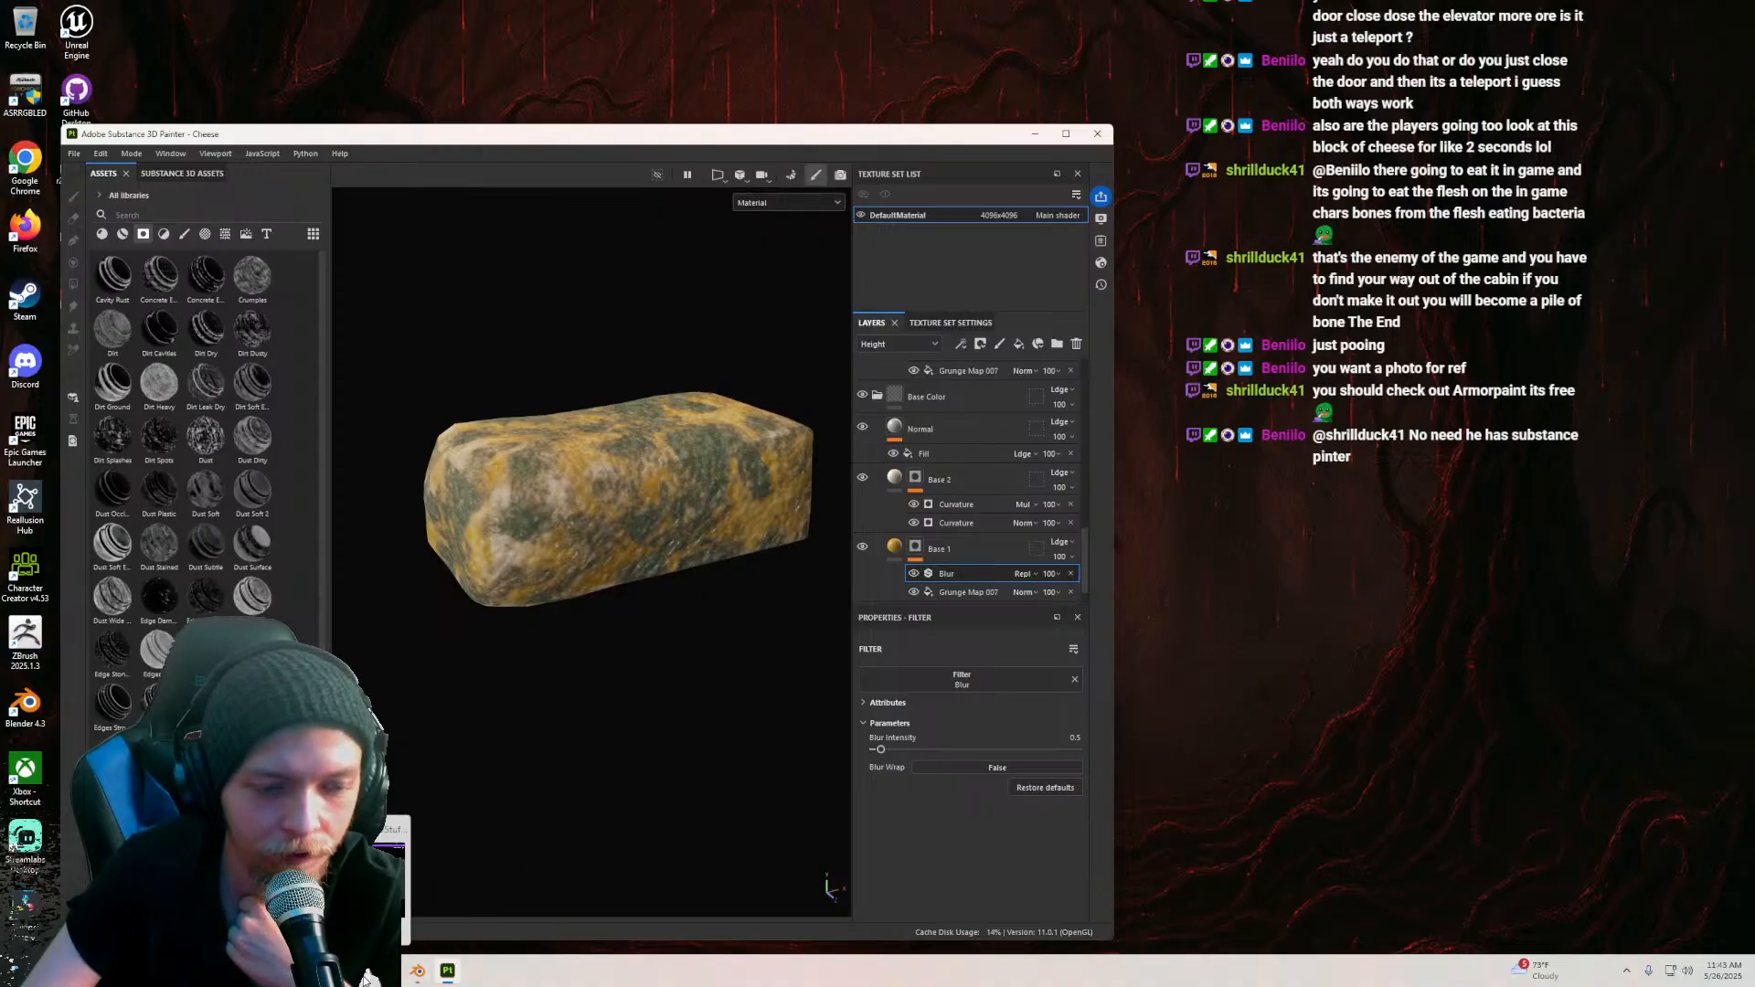
Step: Switch to Discord, leave the voice call and check the show-off-your-work channel
left_click(366, 976)
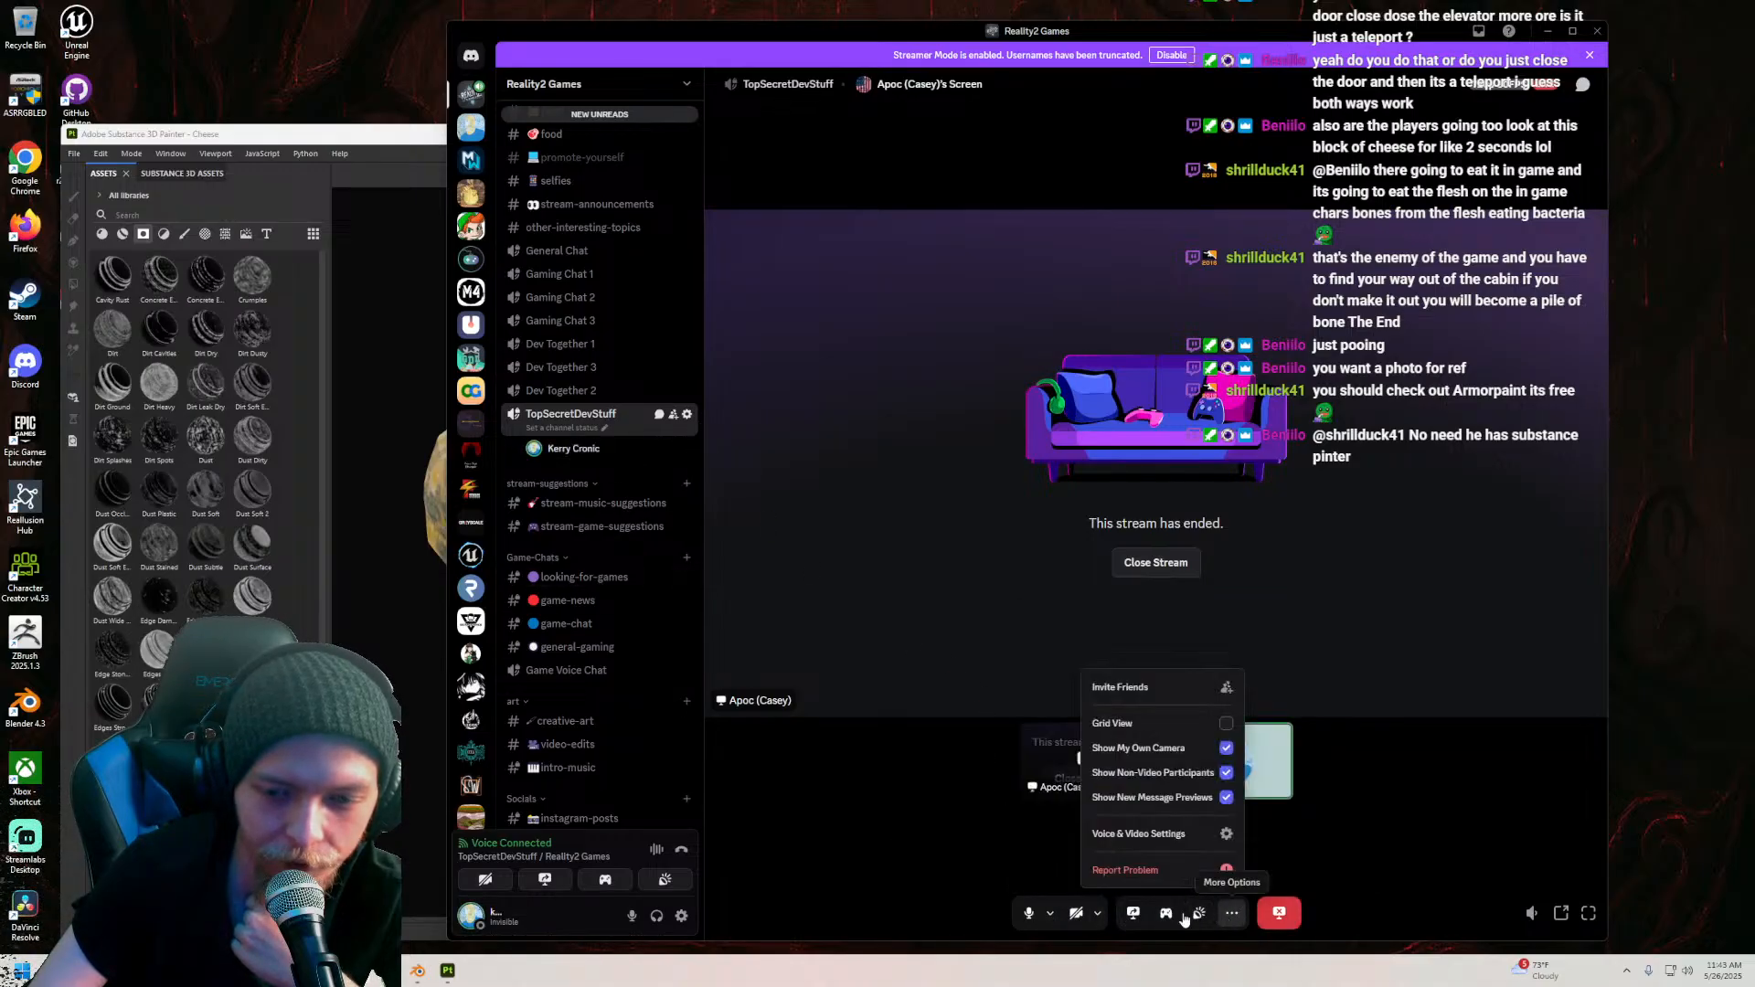
left_click(681, 852)
scroll(648, 338, "up", 5)
scroll(648, 337, "up", 2)
left_click(586, 548)
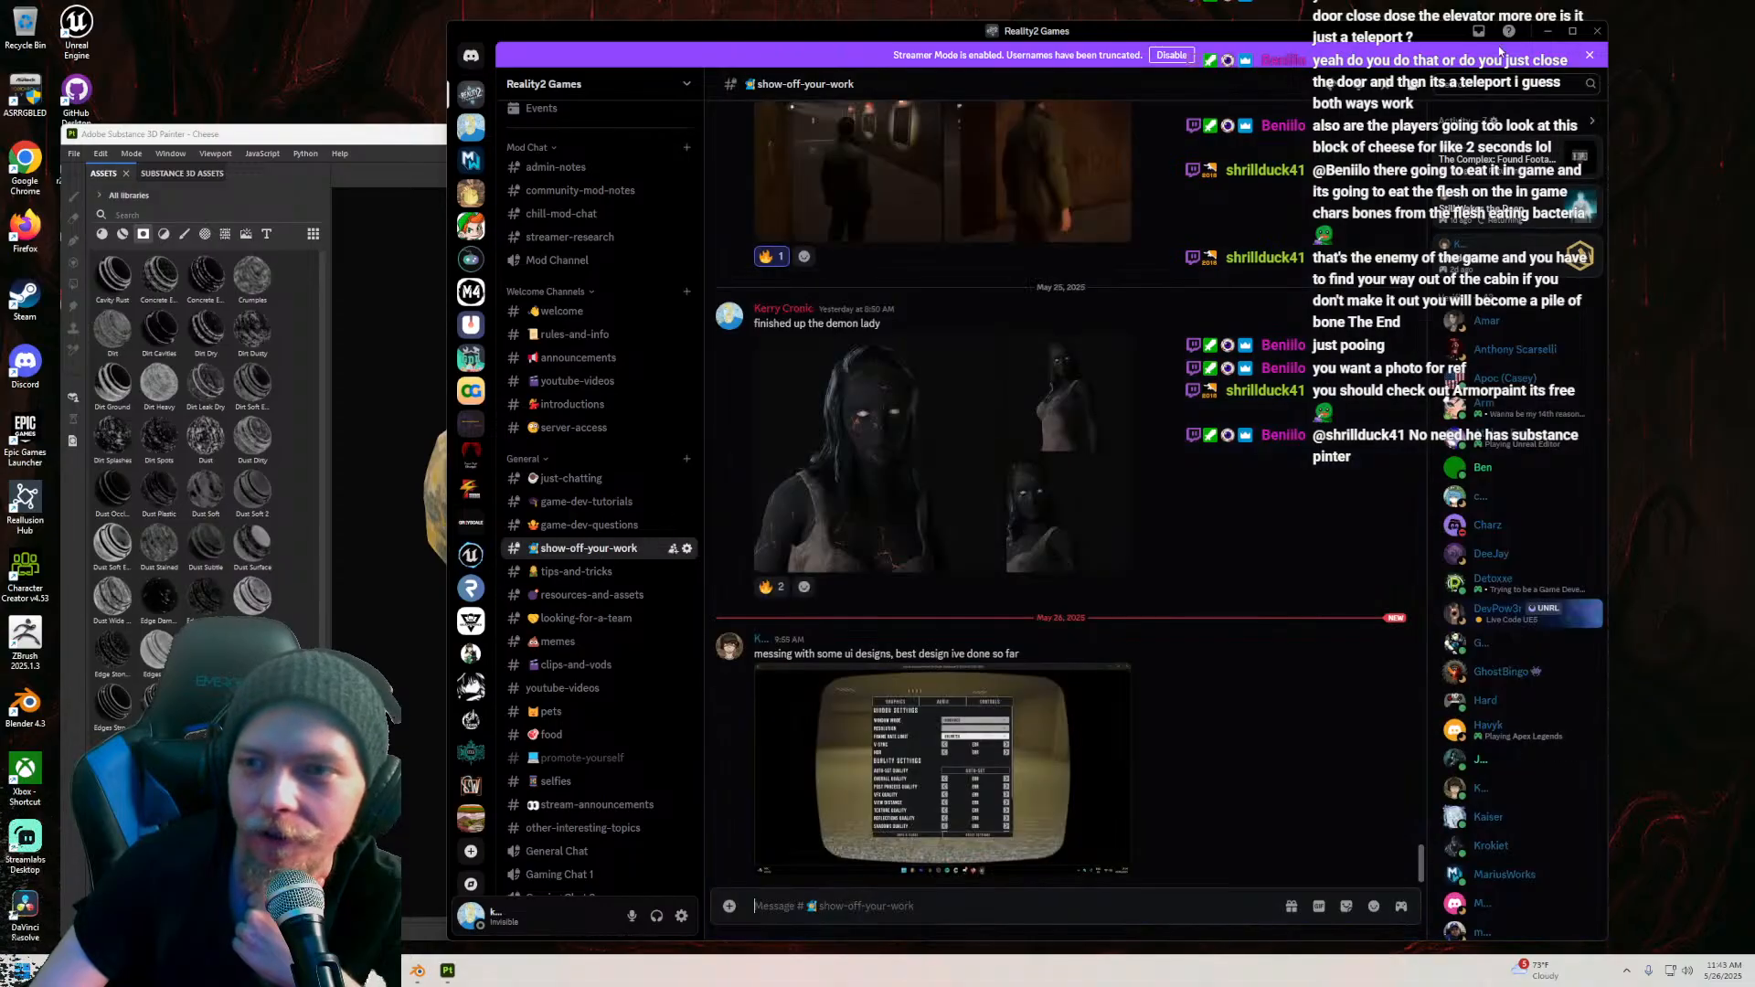
left_click(1546, 32)
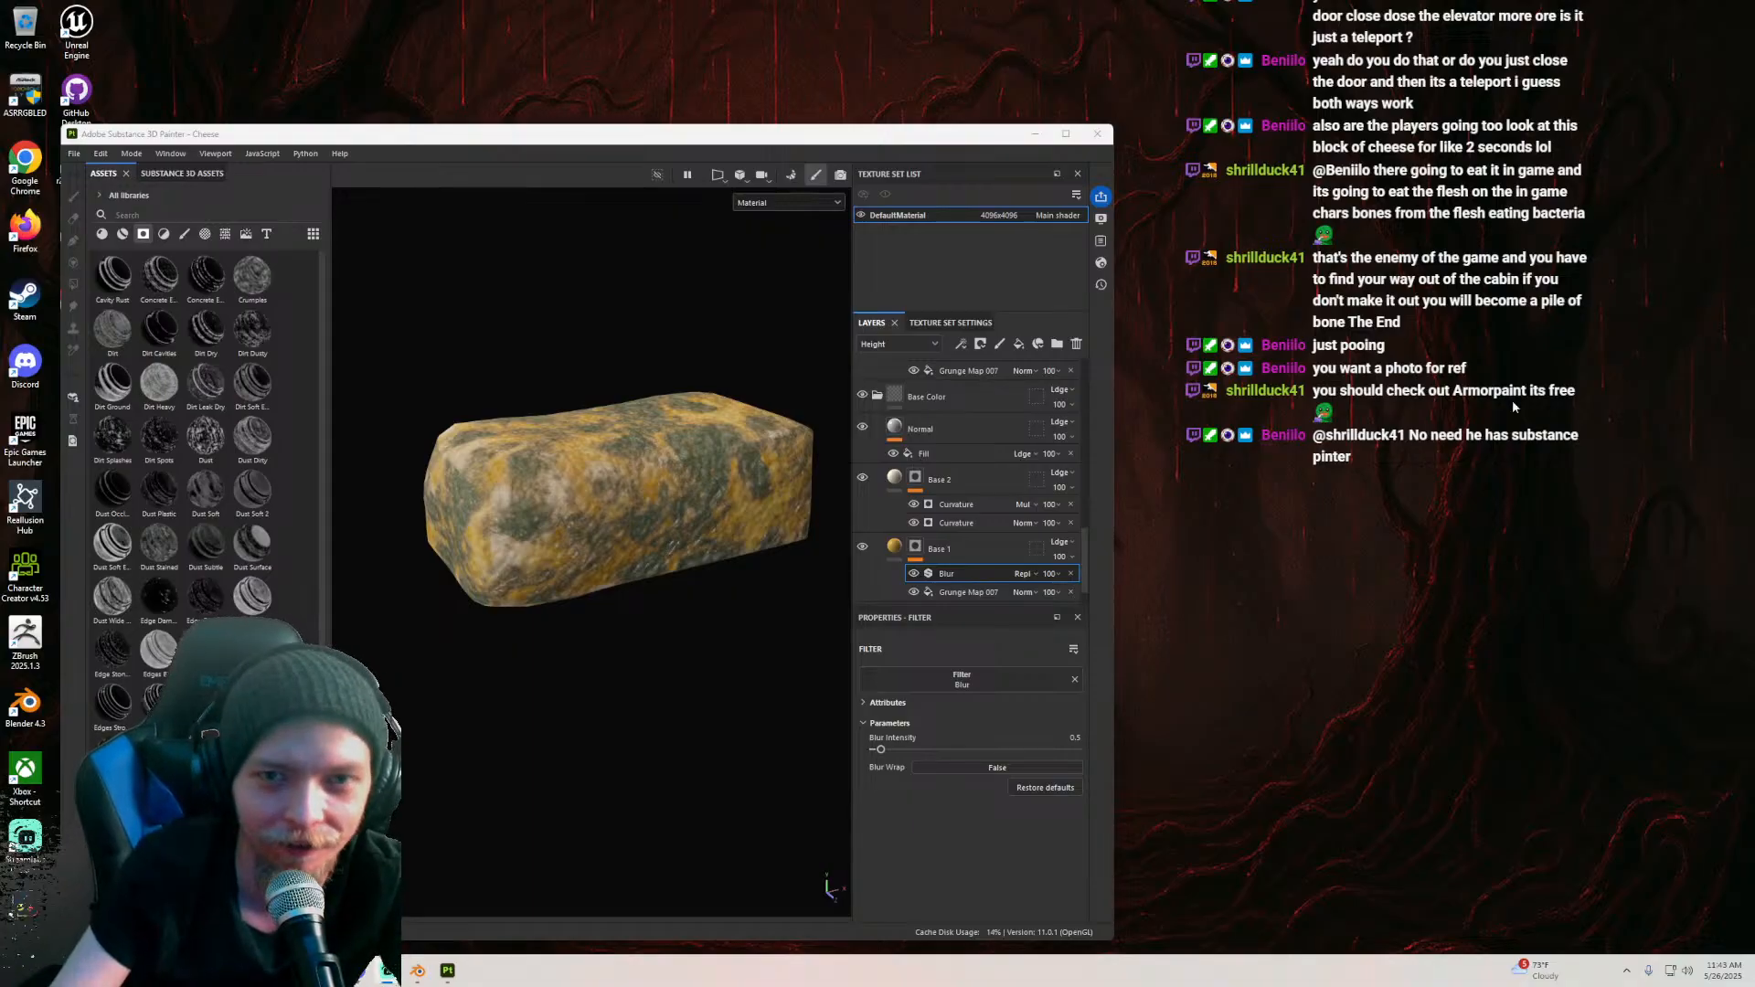
Step: Maximize the Substance 3D Painter window and view the cheese block from a higher angle
left_click(1066, 135)
mouse_move(646, 380)
left_mouse_down("alt")
mouse_move(1007, 332)
mouse_move(889, 278)
mouse_move(474, 447)
mouse_move(631, 338)
mouse_move(502, 337)
mouse_move(433, 530)
mouse_move(1019, 326)
mouse_move(1433, 297)
mouse_move(1108, 411)
mouse_move(804, 318)
mouse_move(1082, 347)
left_mouse_up("alt")
middle_click_drag(1082, 347, 1022, 414, "alt")
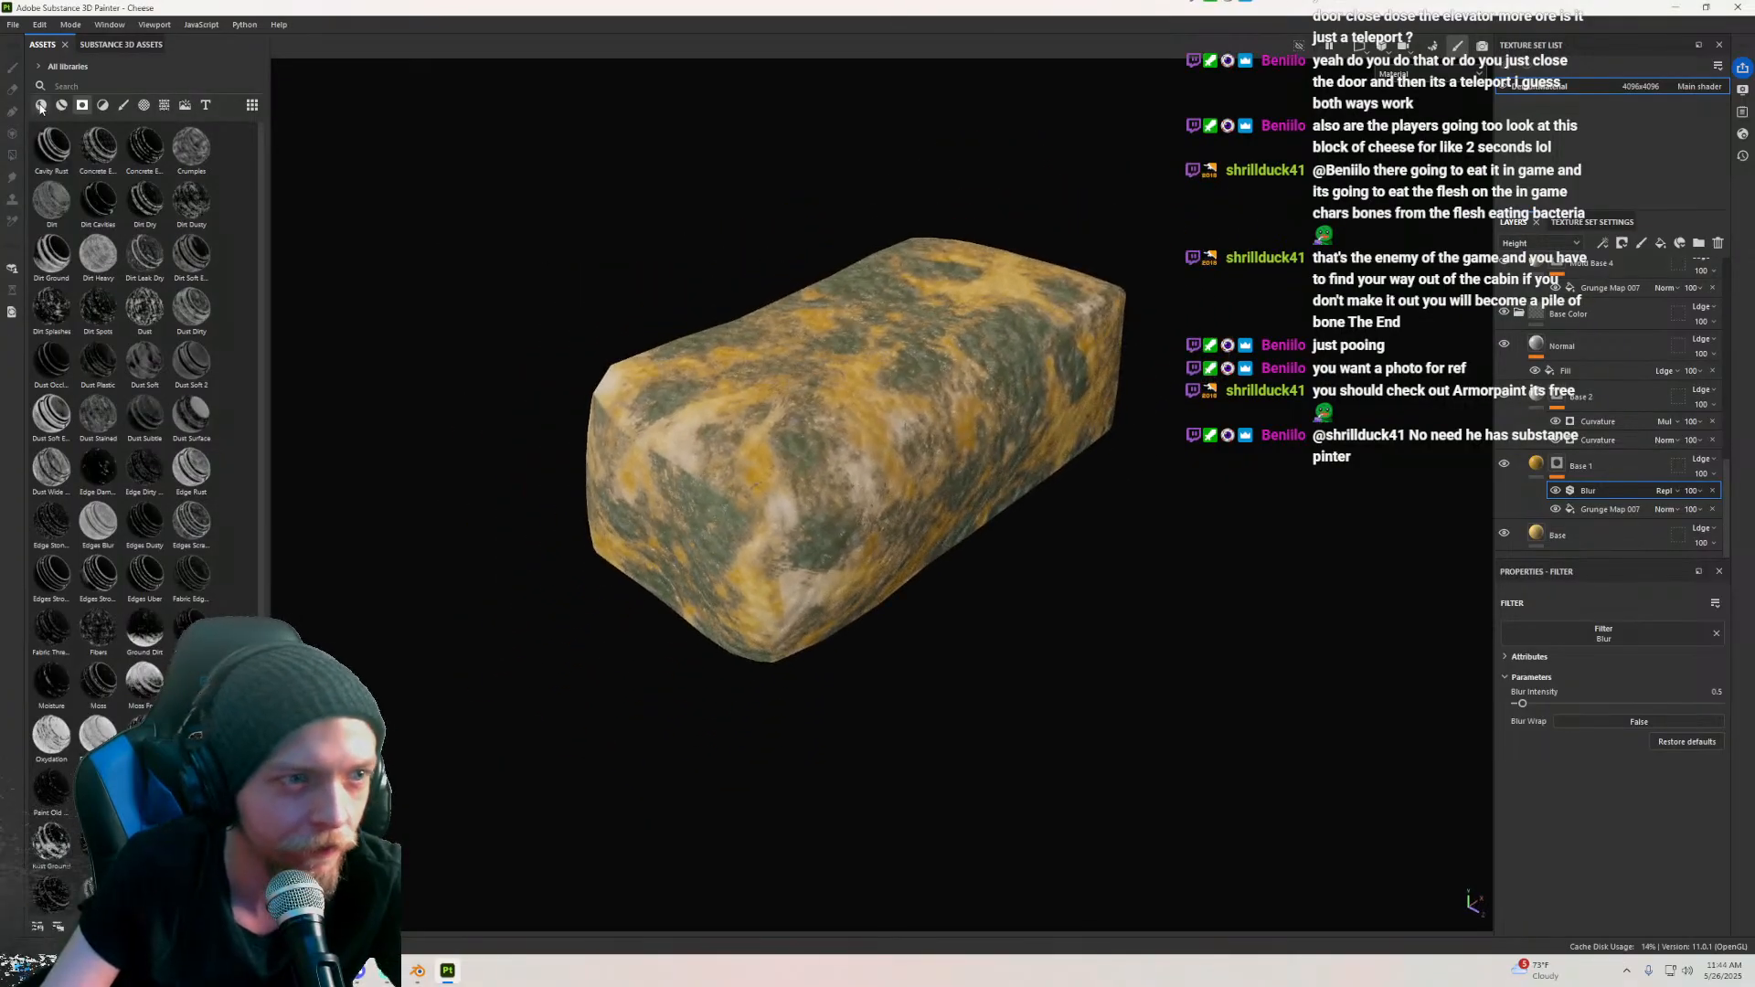
left_click(11, 26)
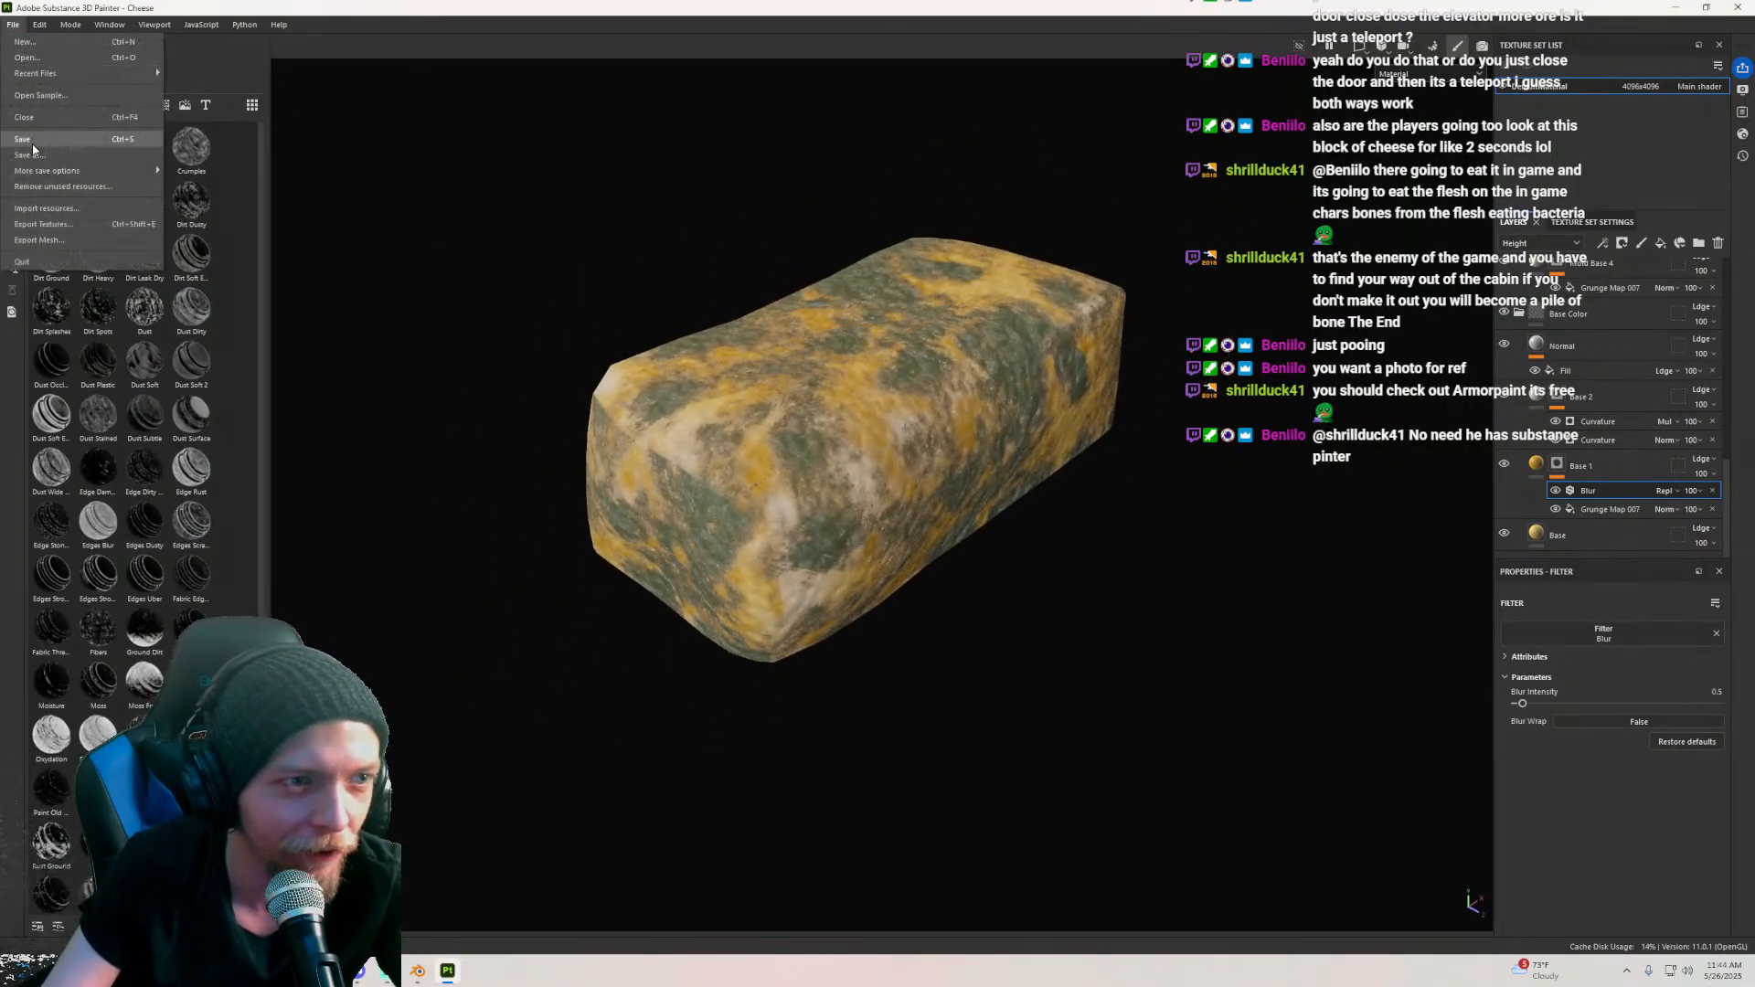
left_click(79, 173)
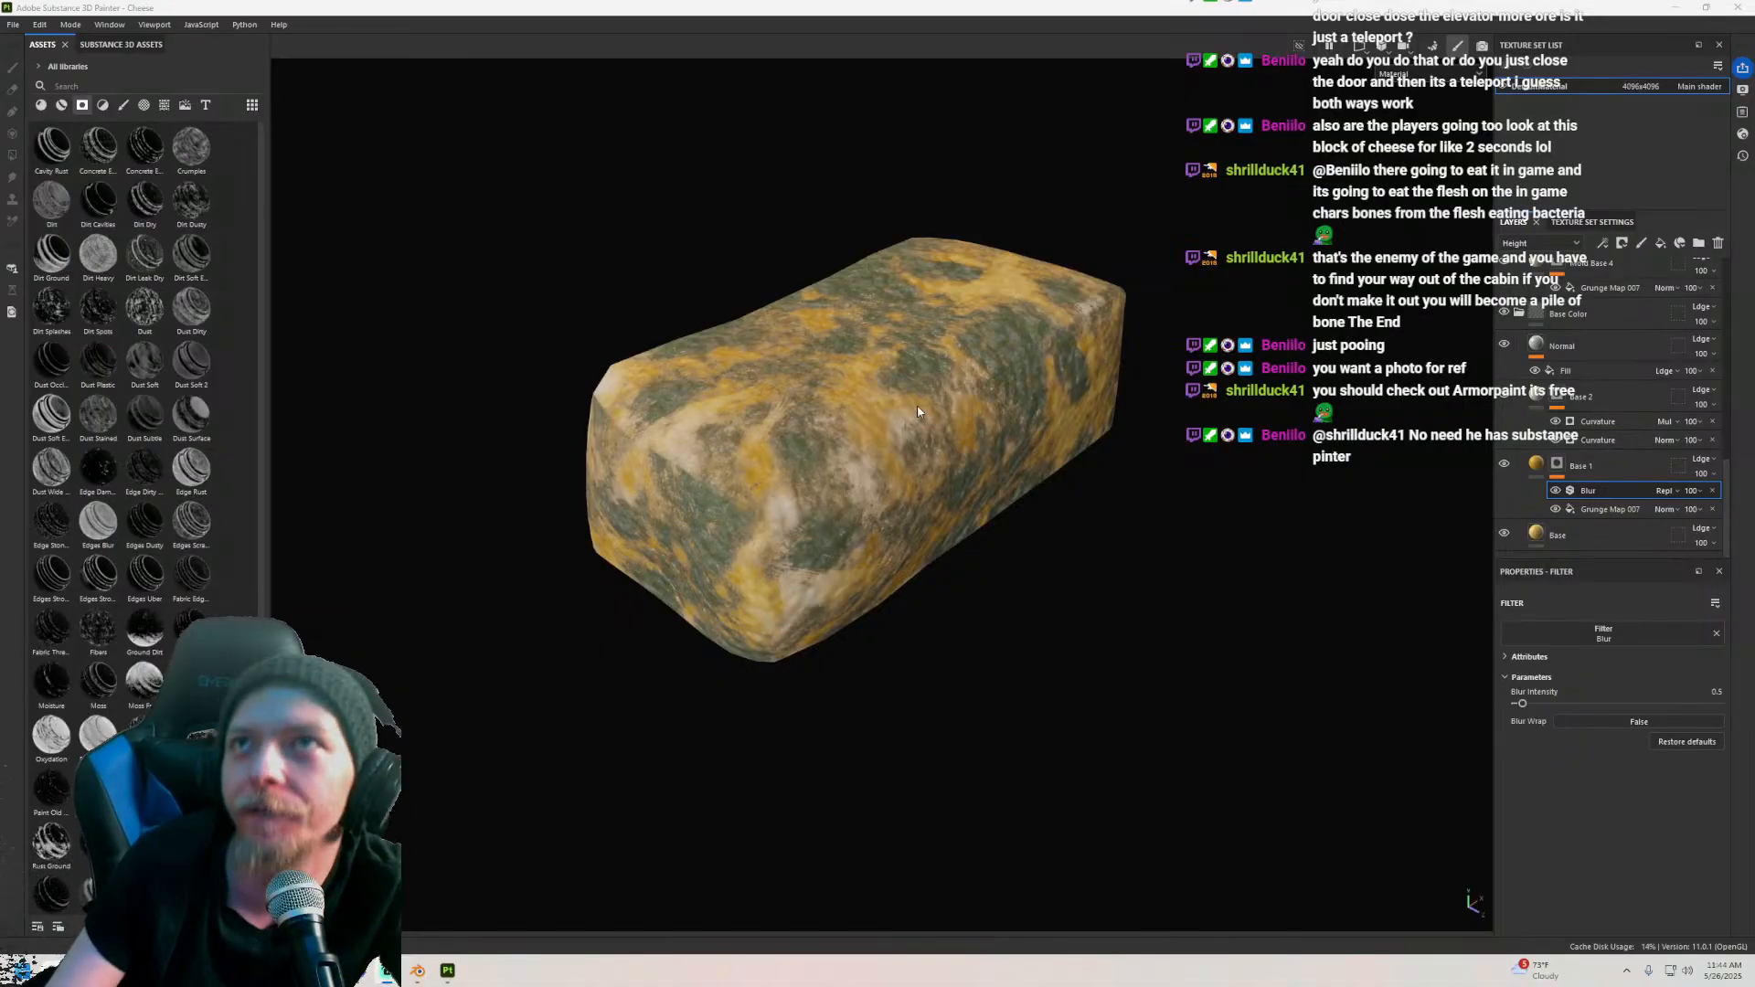
Step: Examine the moldy surface of the cheese block up close and from several angles
left_click_drag(870, 377, 799, 371, "alt")
middle_click_drag(980, 343, 970, 377, "alt")
left_click_drag(970, 382, 917, 382, "alt")
scroll(885, 403, "up", 10)
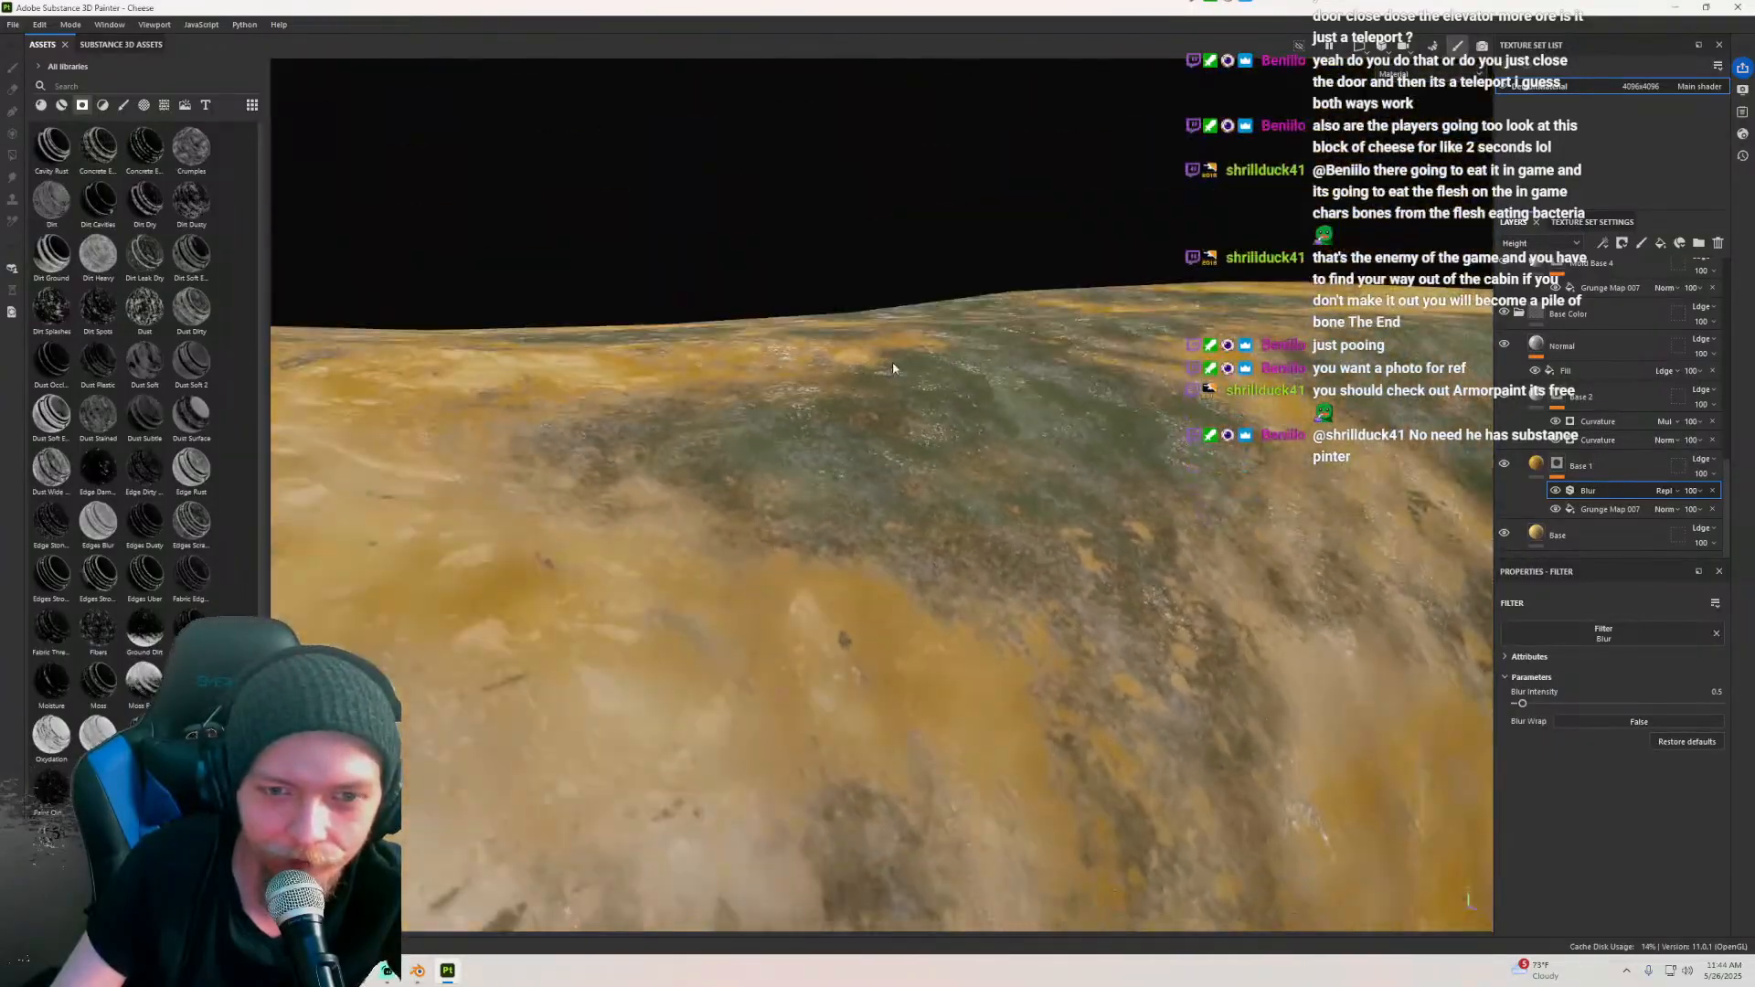
scroll(892, 387, "down", 10)
middle_click_drag(917, 382, 881, 440, "alt")
scroll(881, 440, "up", 2)
left_click_drag(881, 439, 870, 411, "alt")
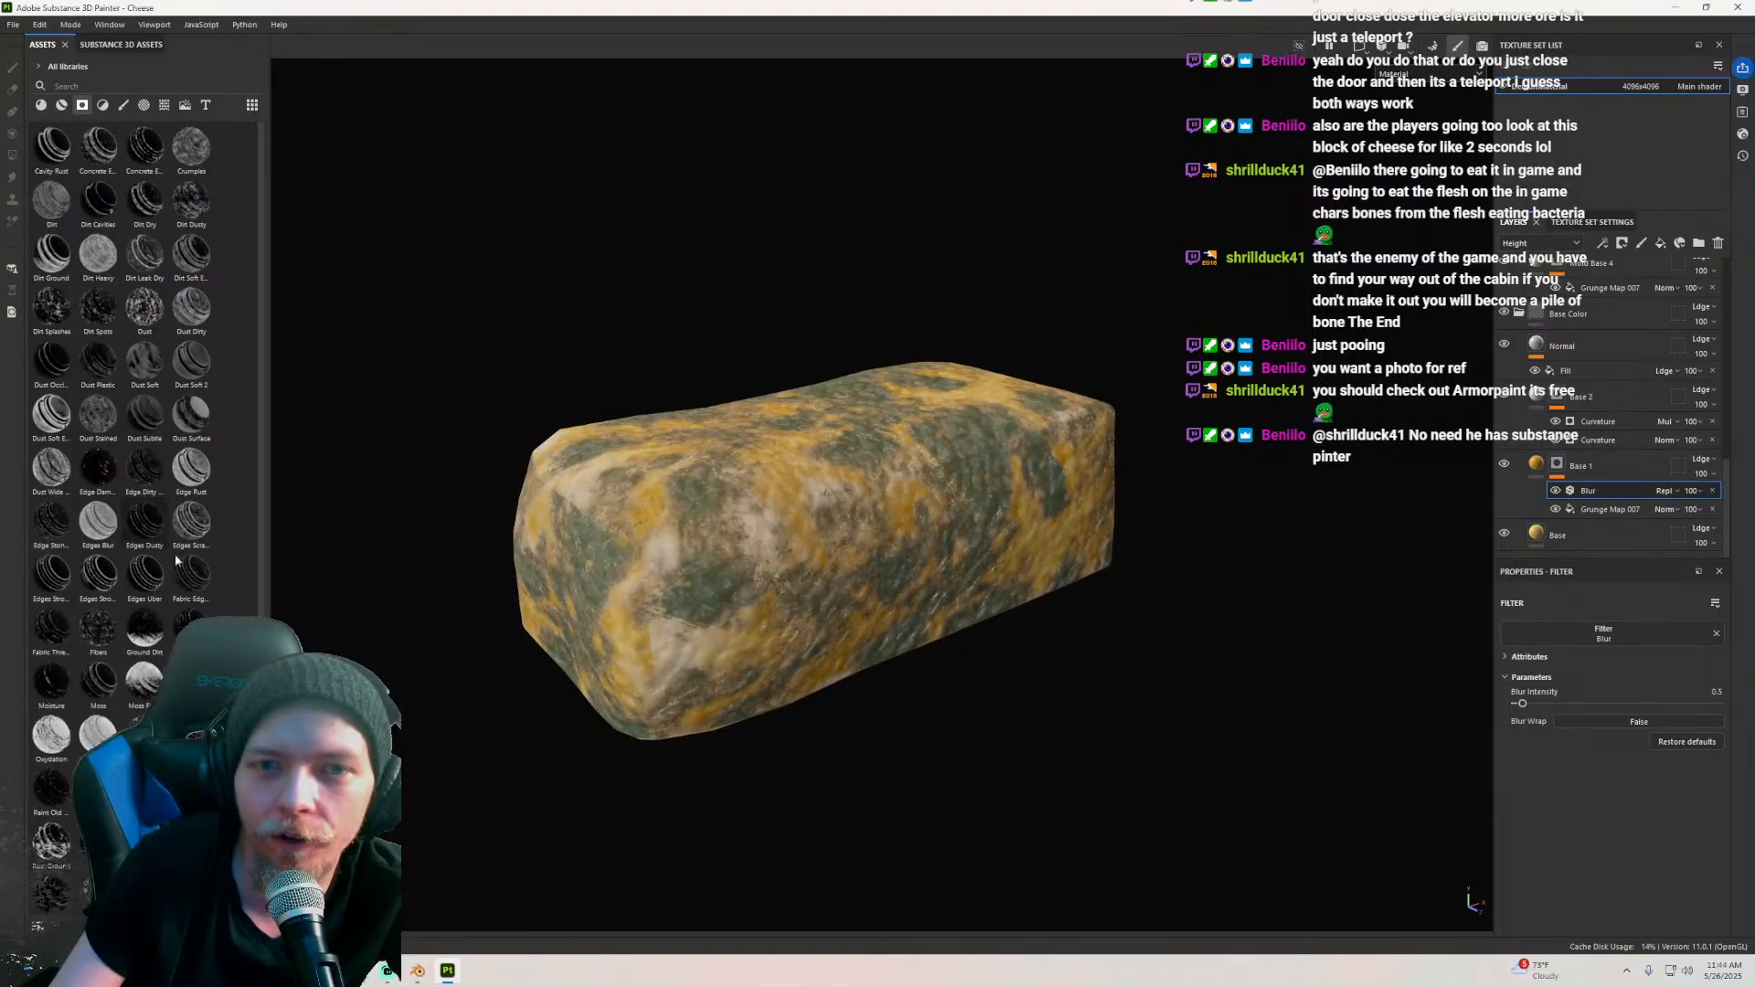
left_click(13, 25)
left_click(792, 263)
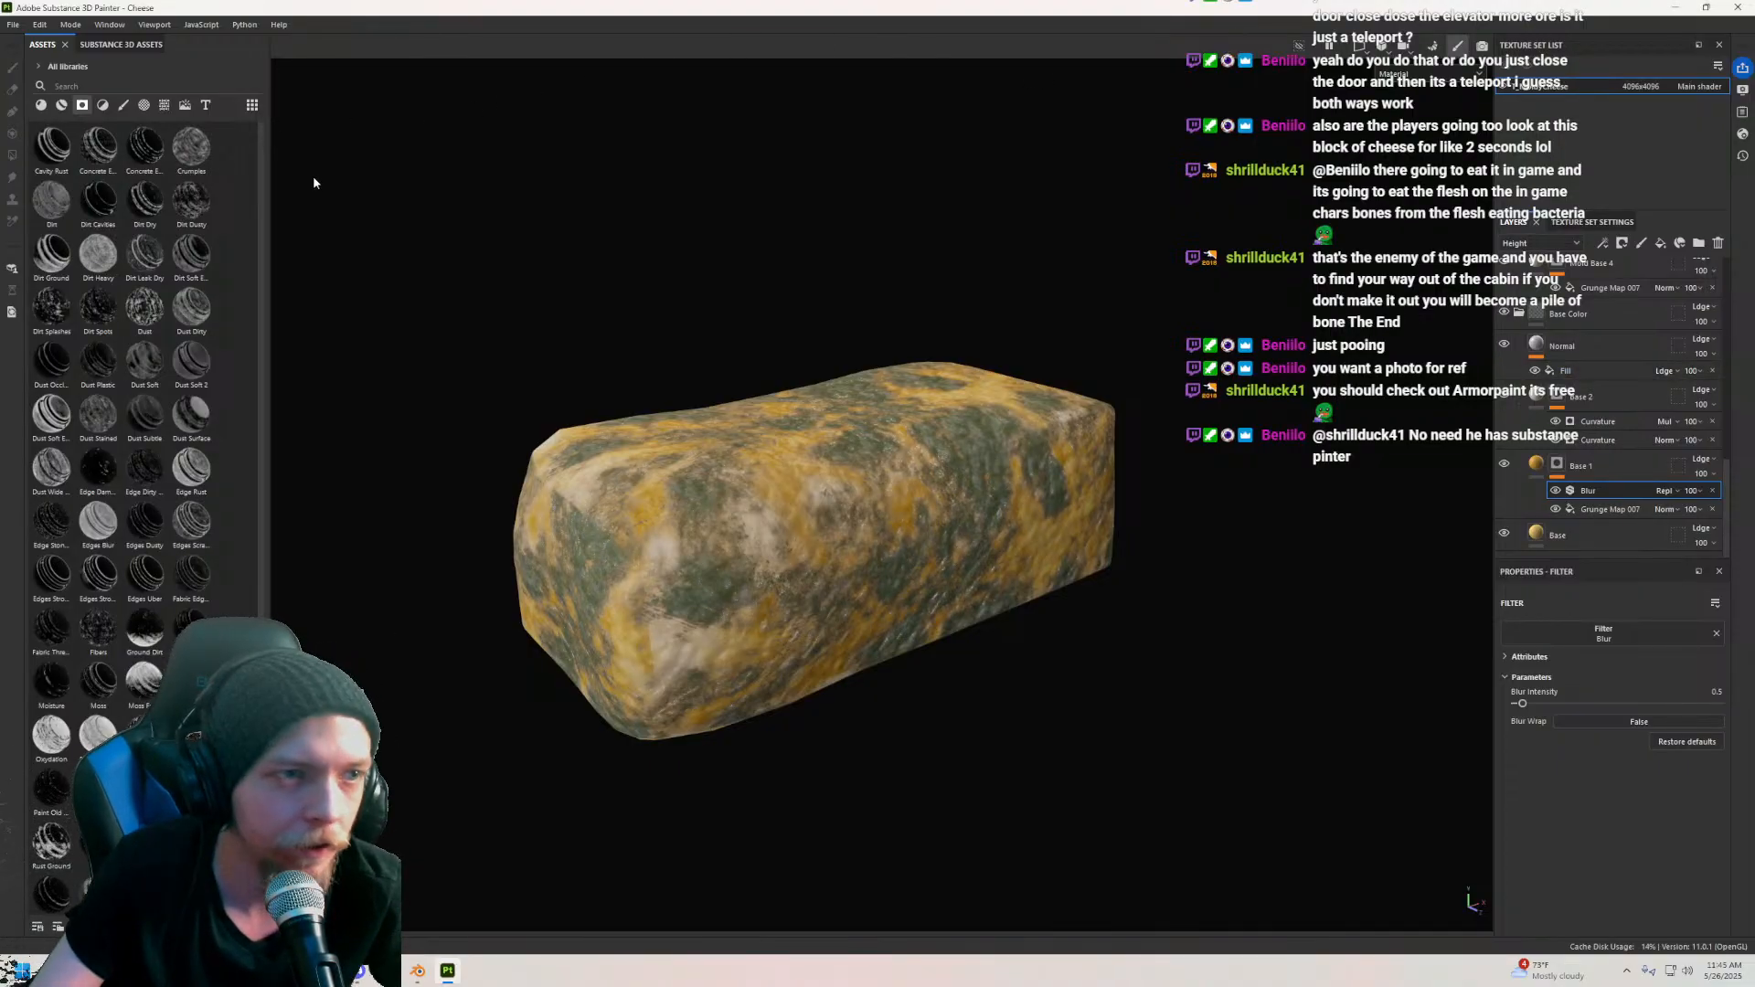
Step: Start a texture export and set its output template to Unreal Engine SSS (Packed)
left_click(12, 25)
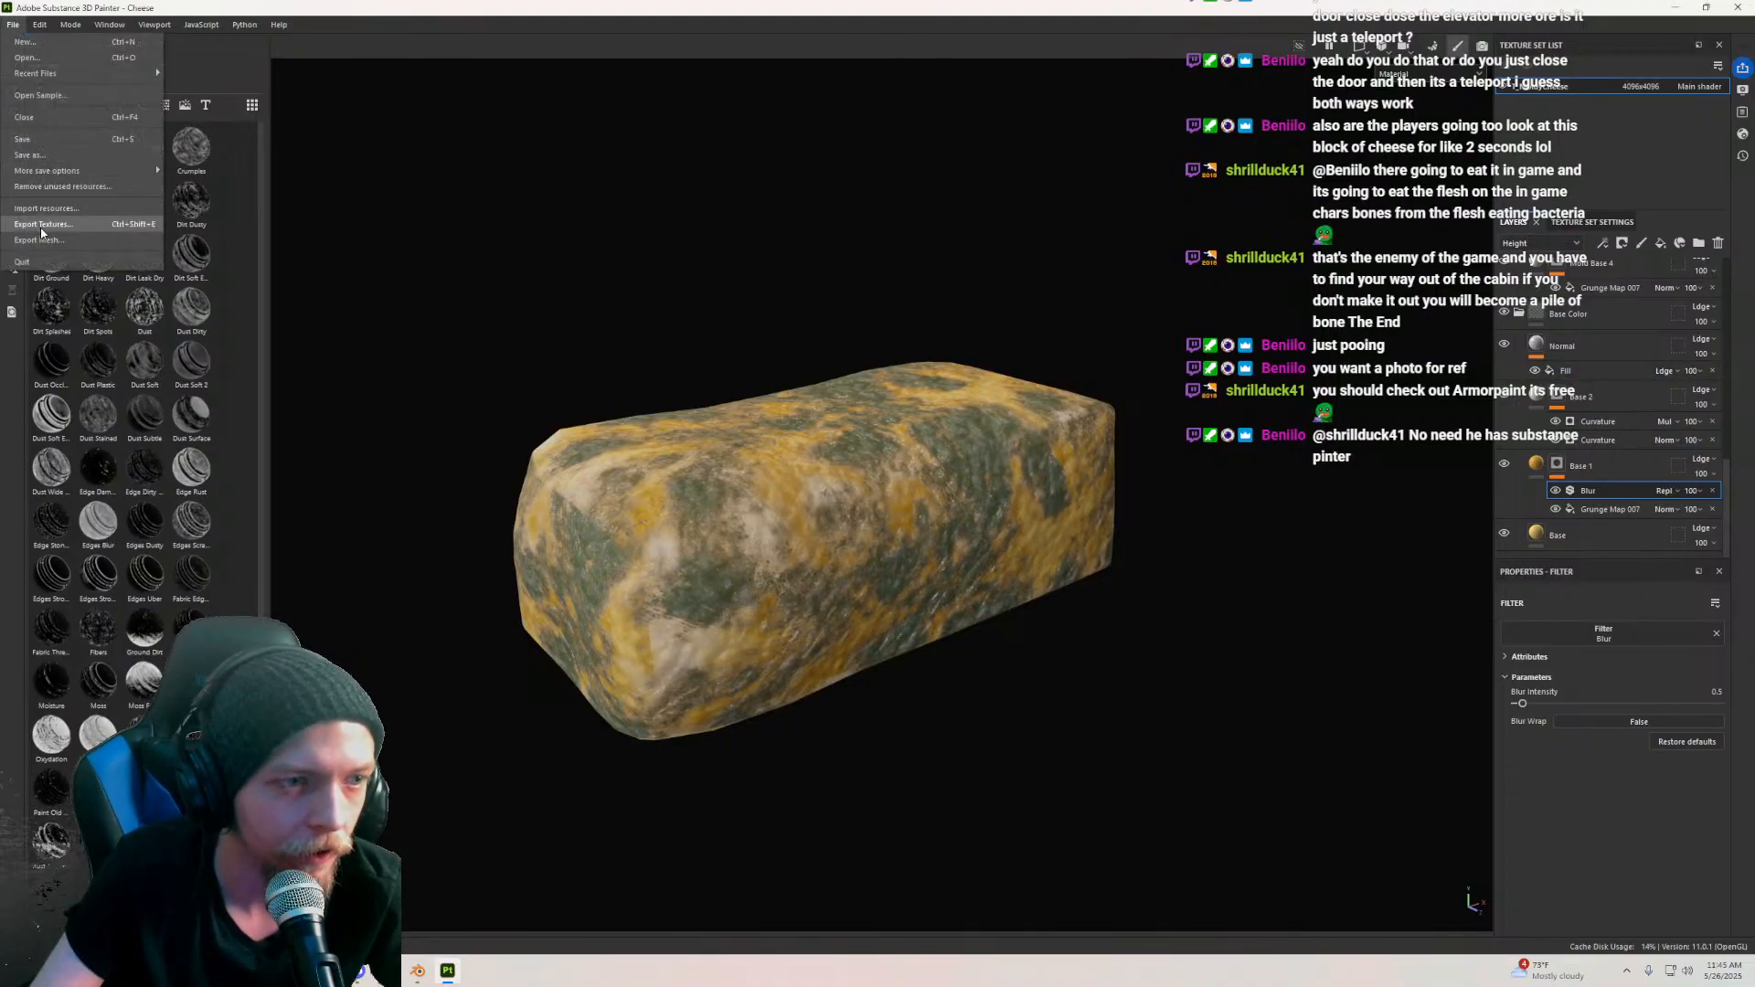
left_click(41, 230)
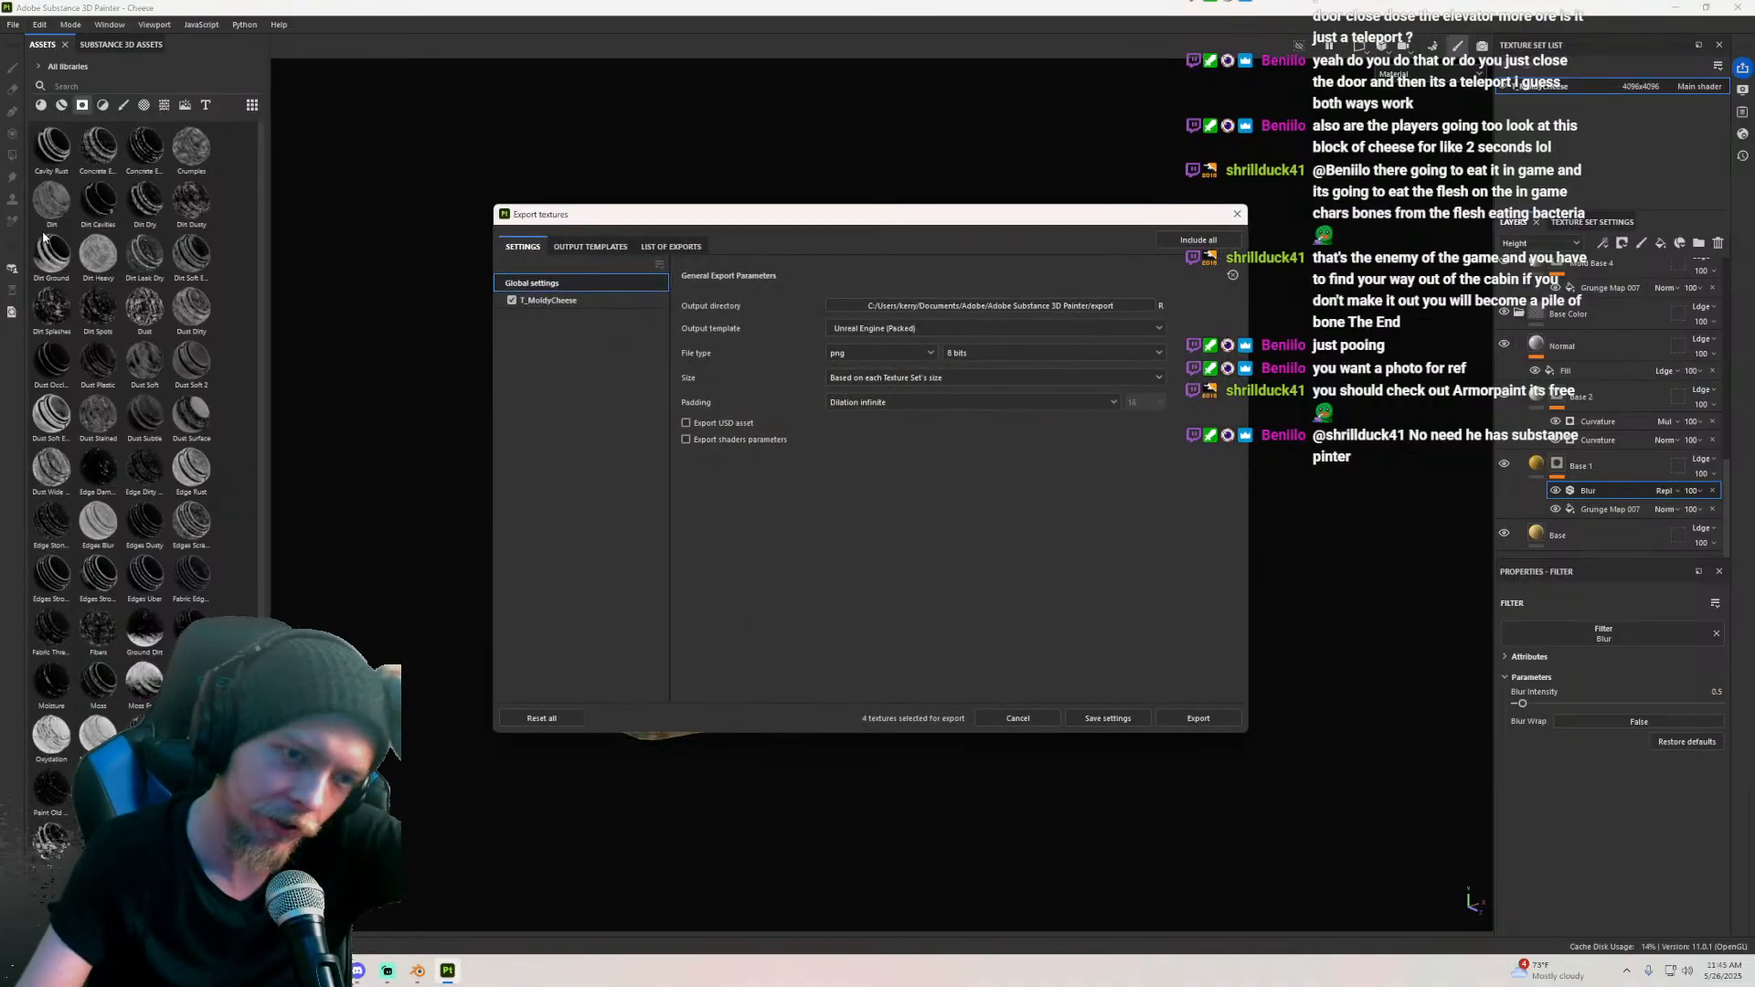
left_click_drag(796, 219, 859, 307)
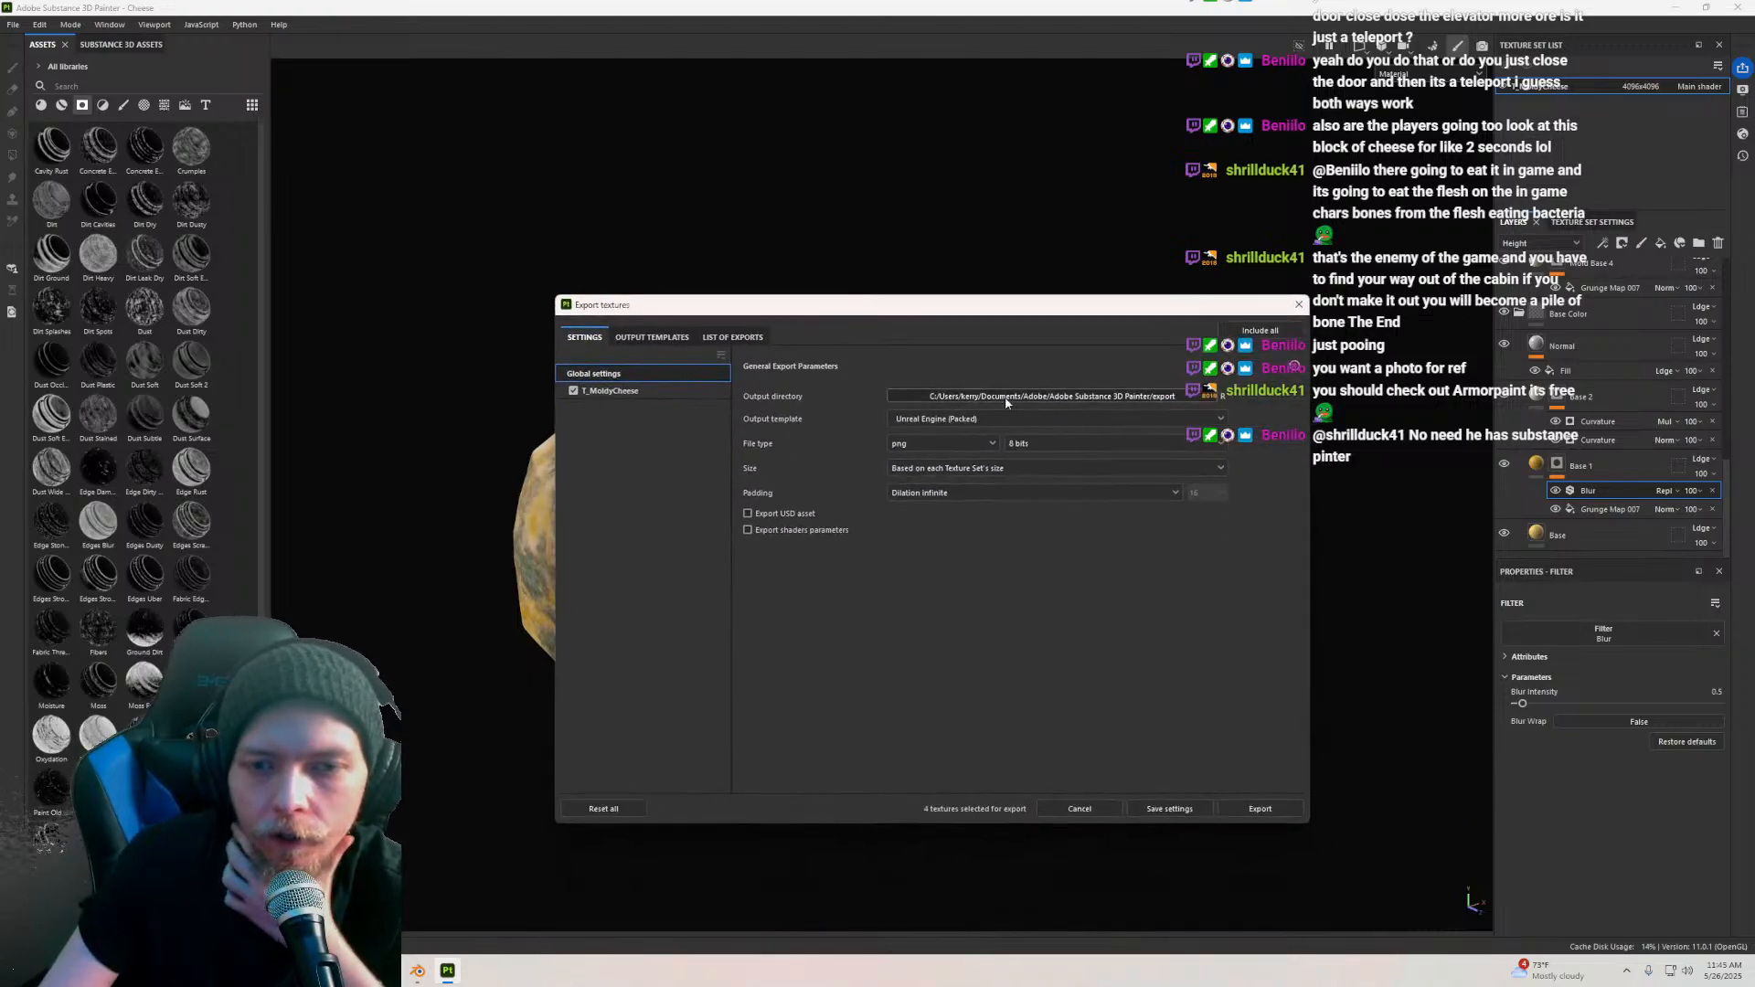
left_click(957, 420)
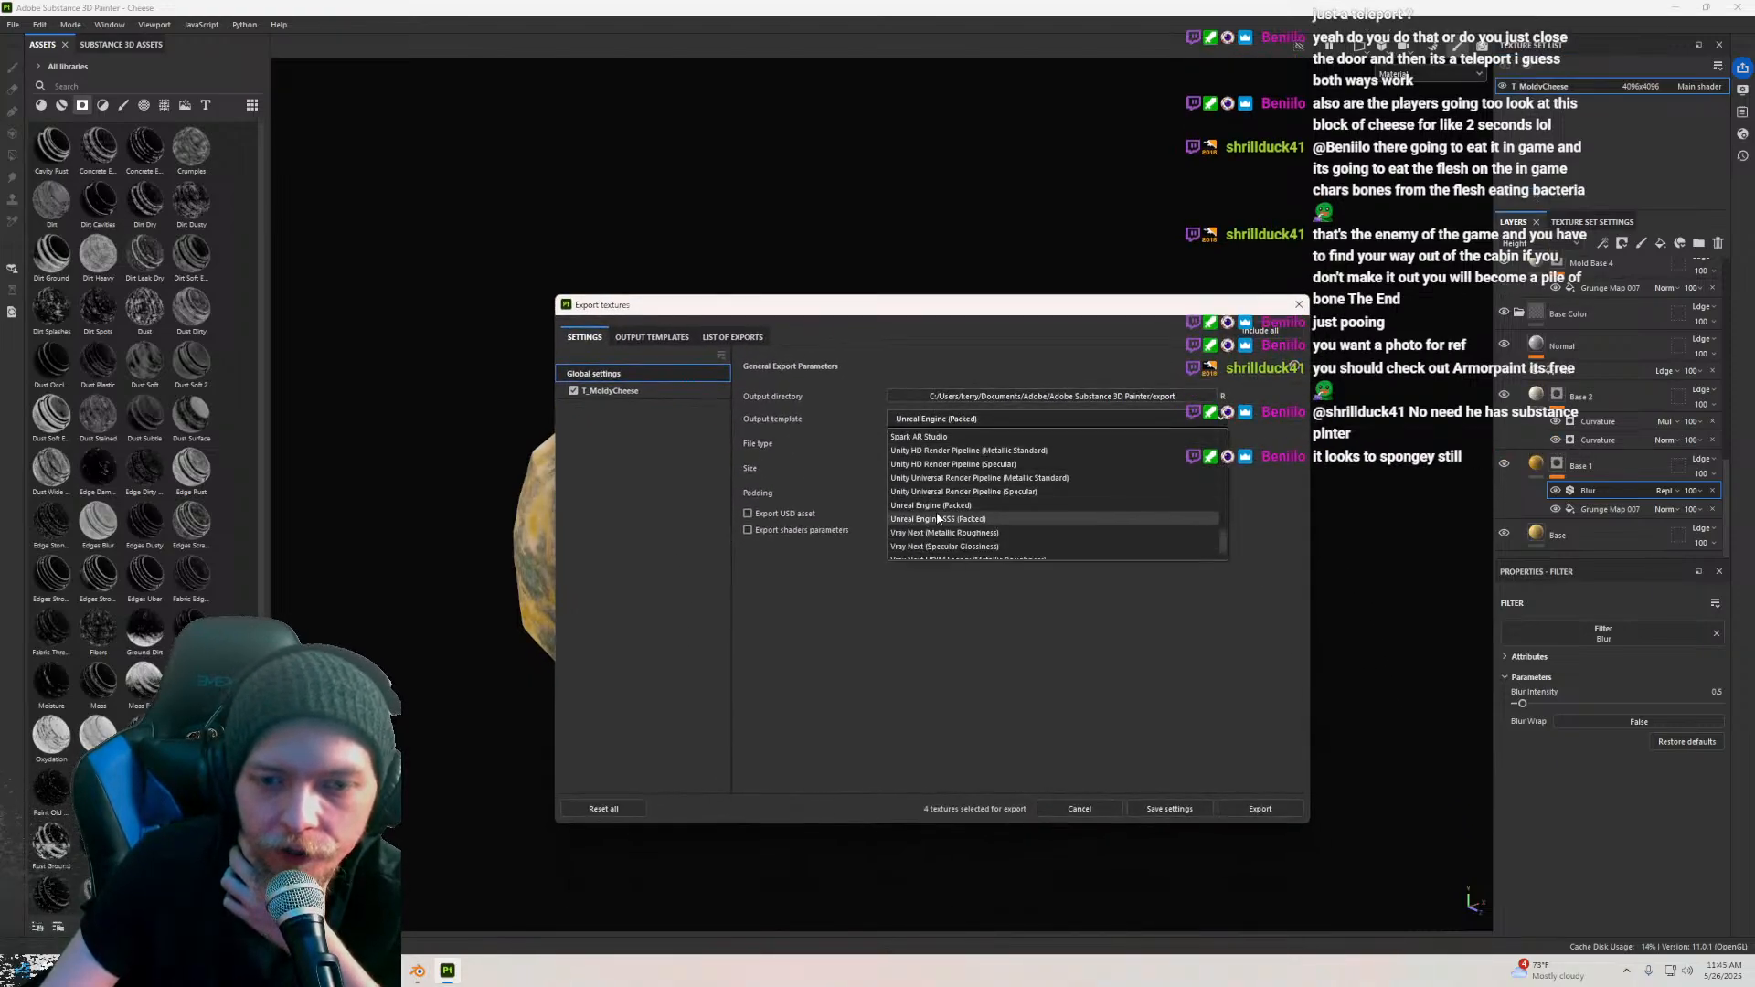
left_click(937, 519)
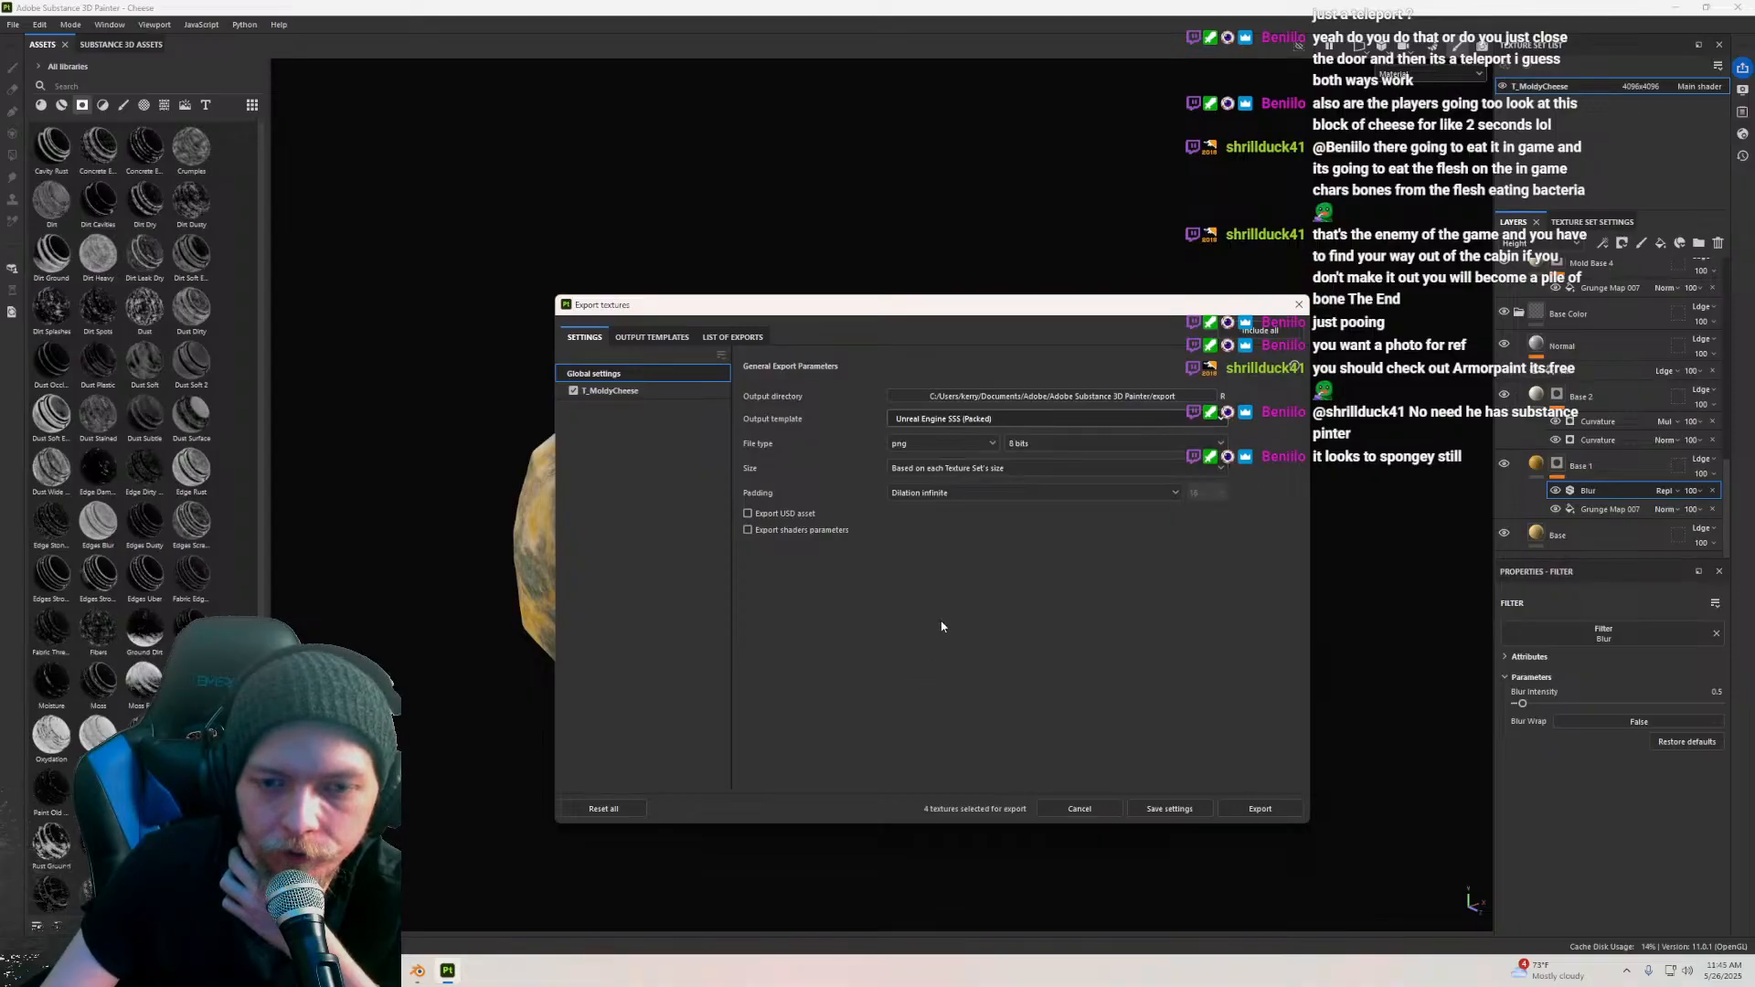
Step: Choose a new output directory for the export by browsing to Textures/DeadTime on the E: drive
left_click(991, 398)
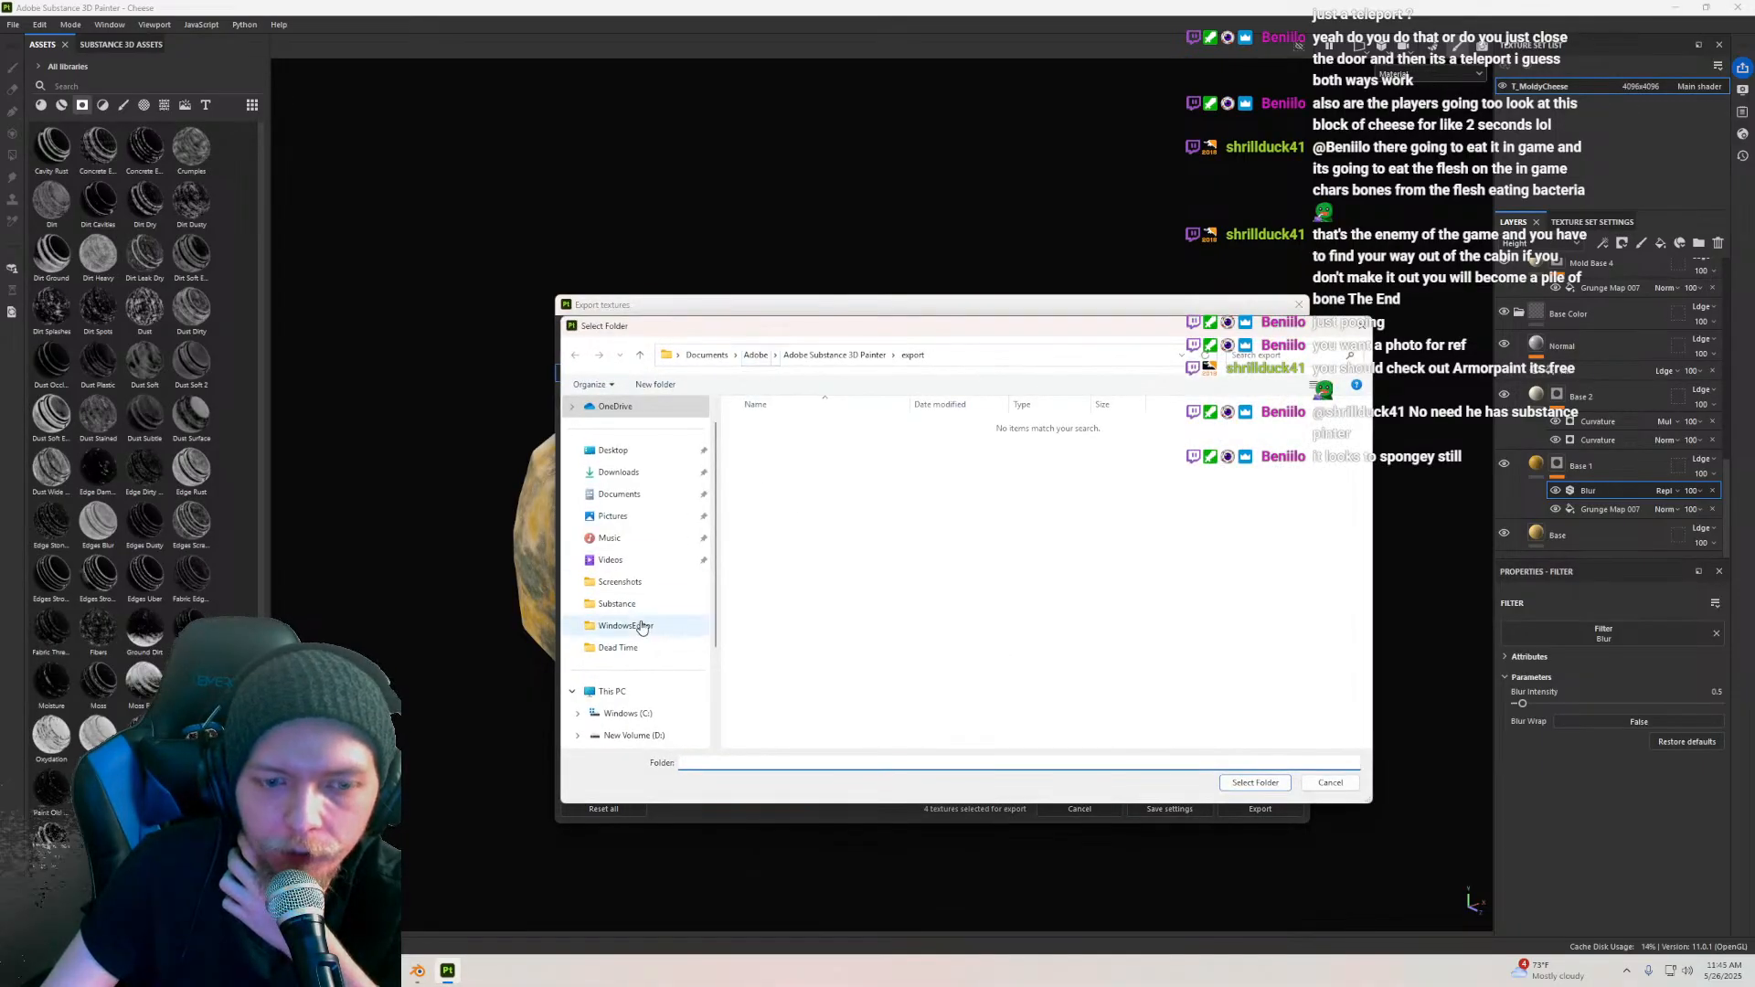
scroll(640, 581, "down", 3)
left_click(614, 669)
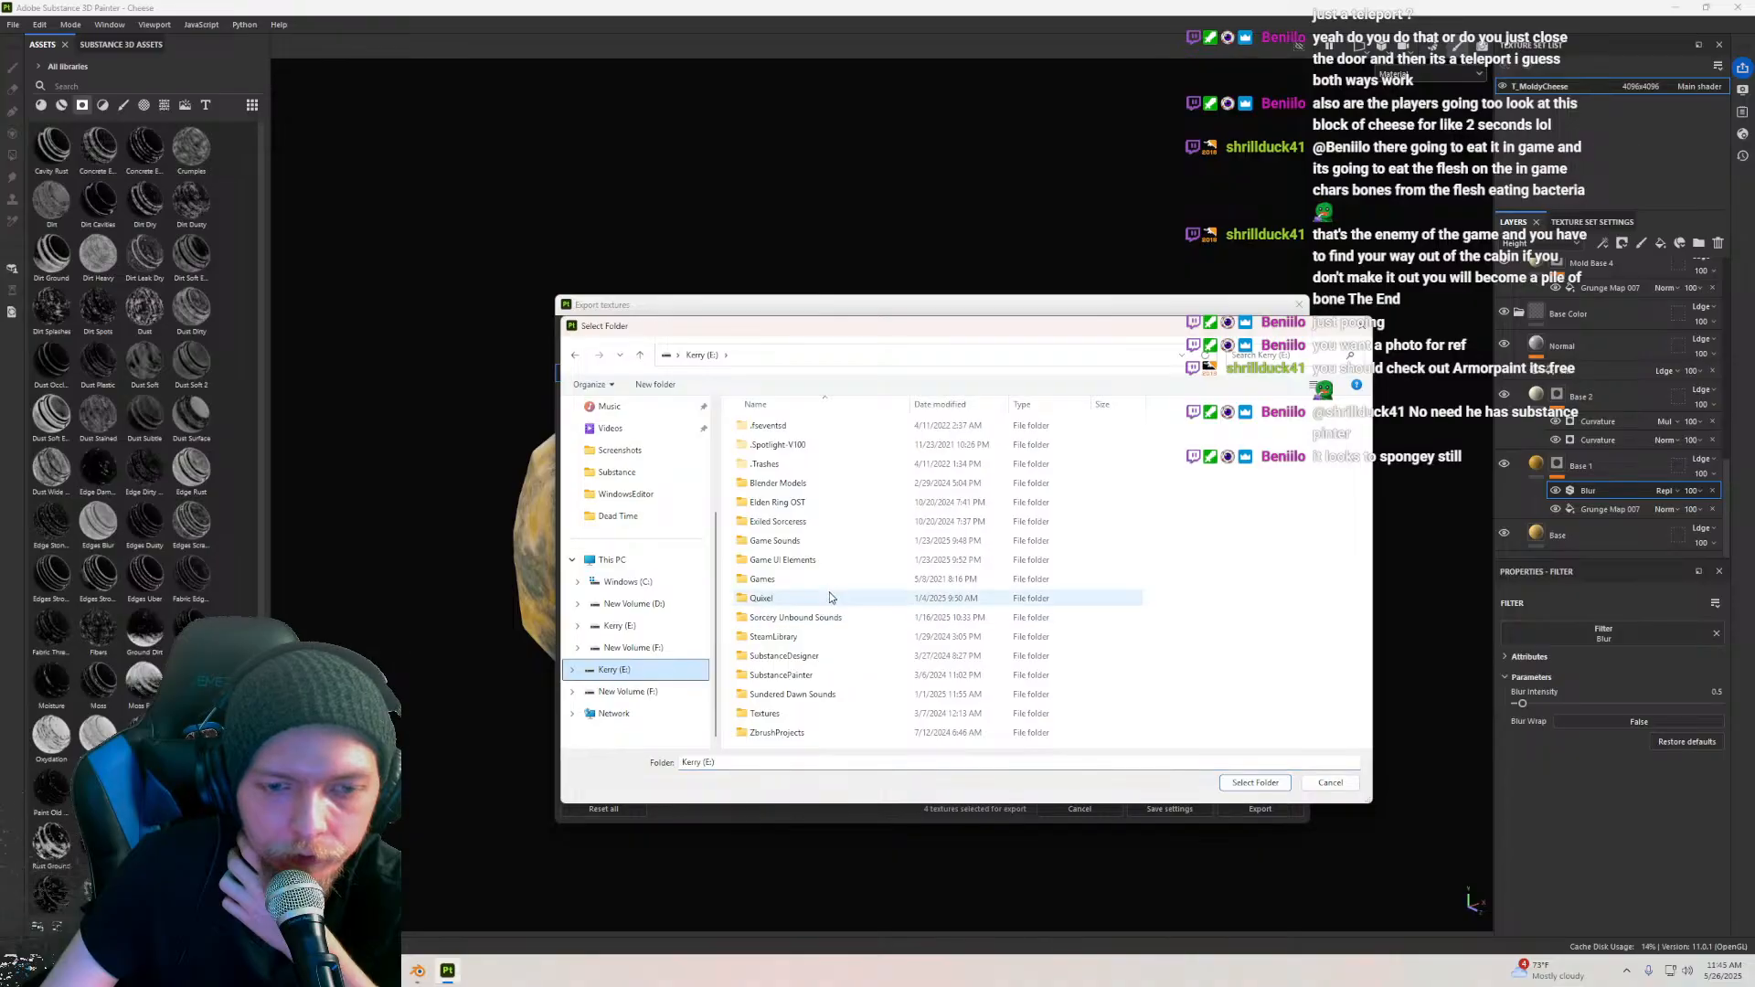
double_click(766, 714)
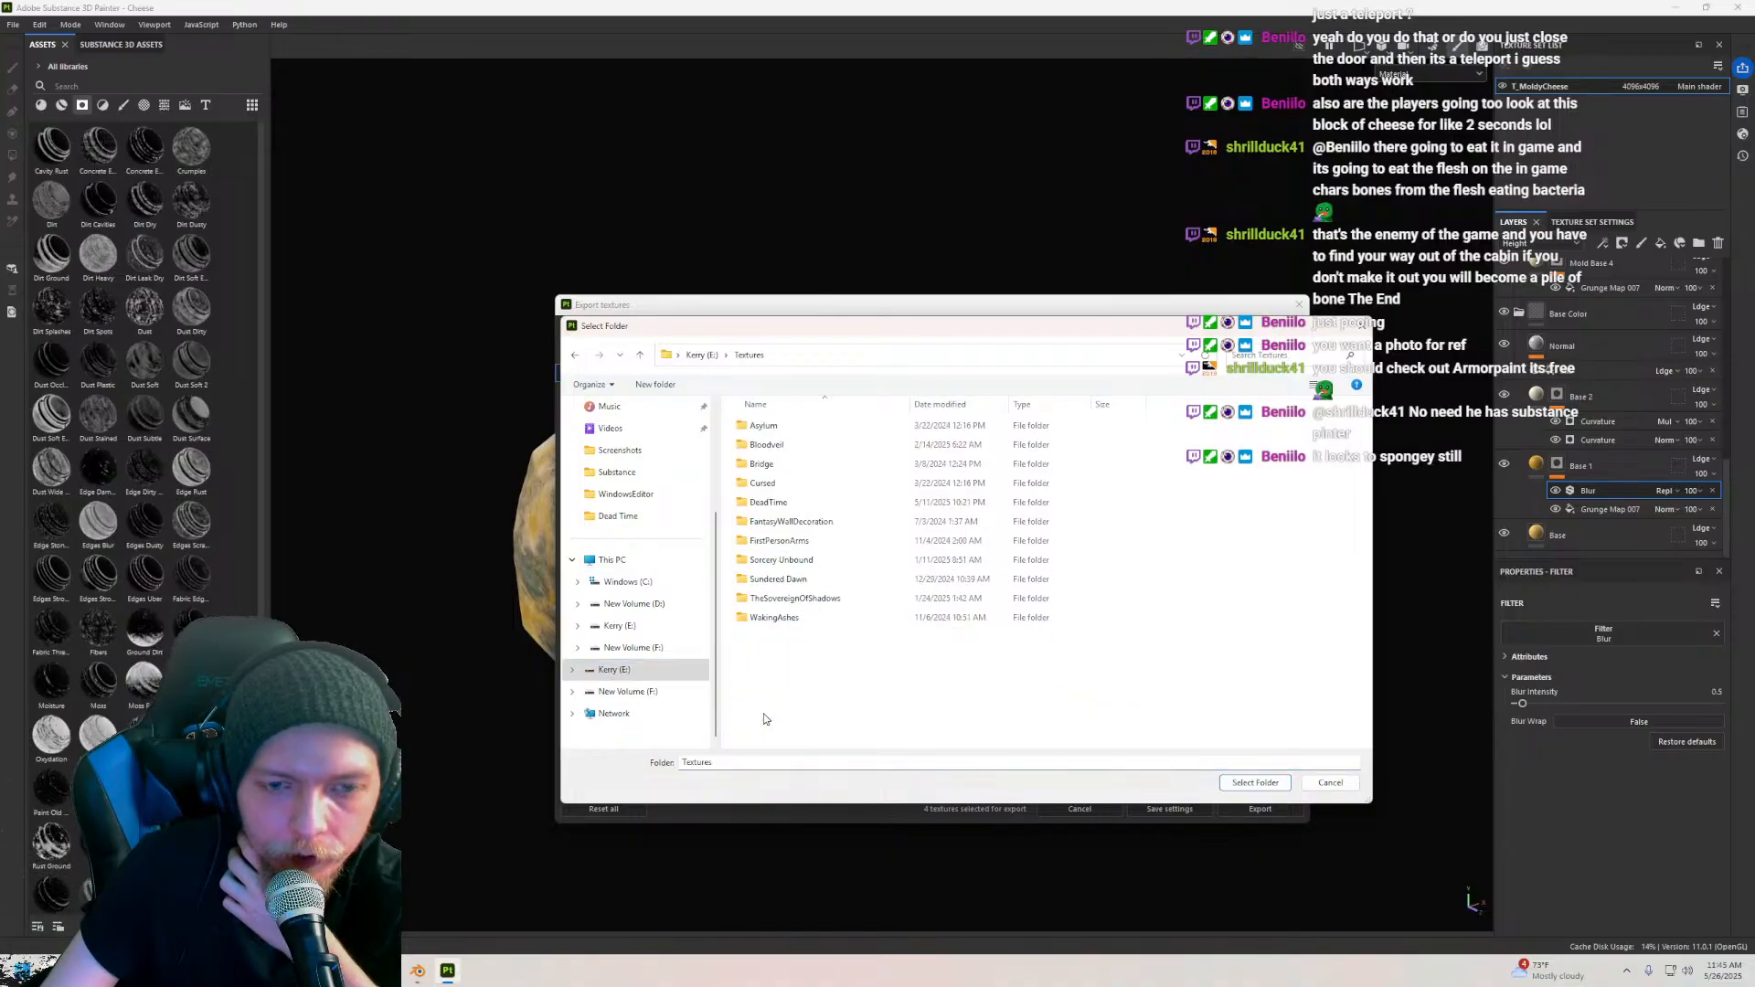
double_click(779, 503)
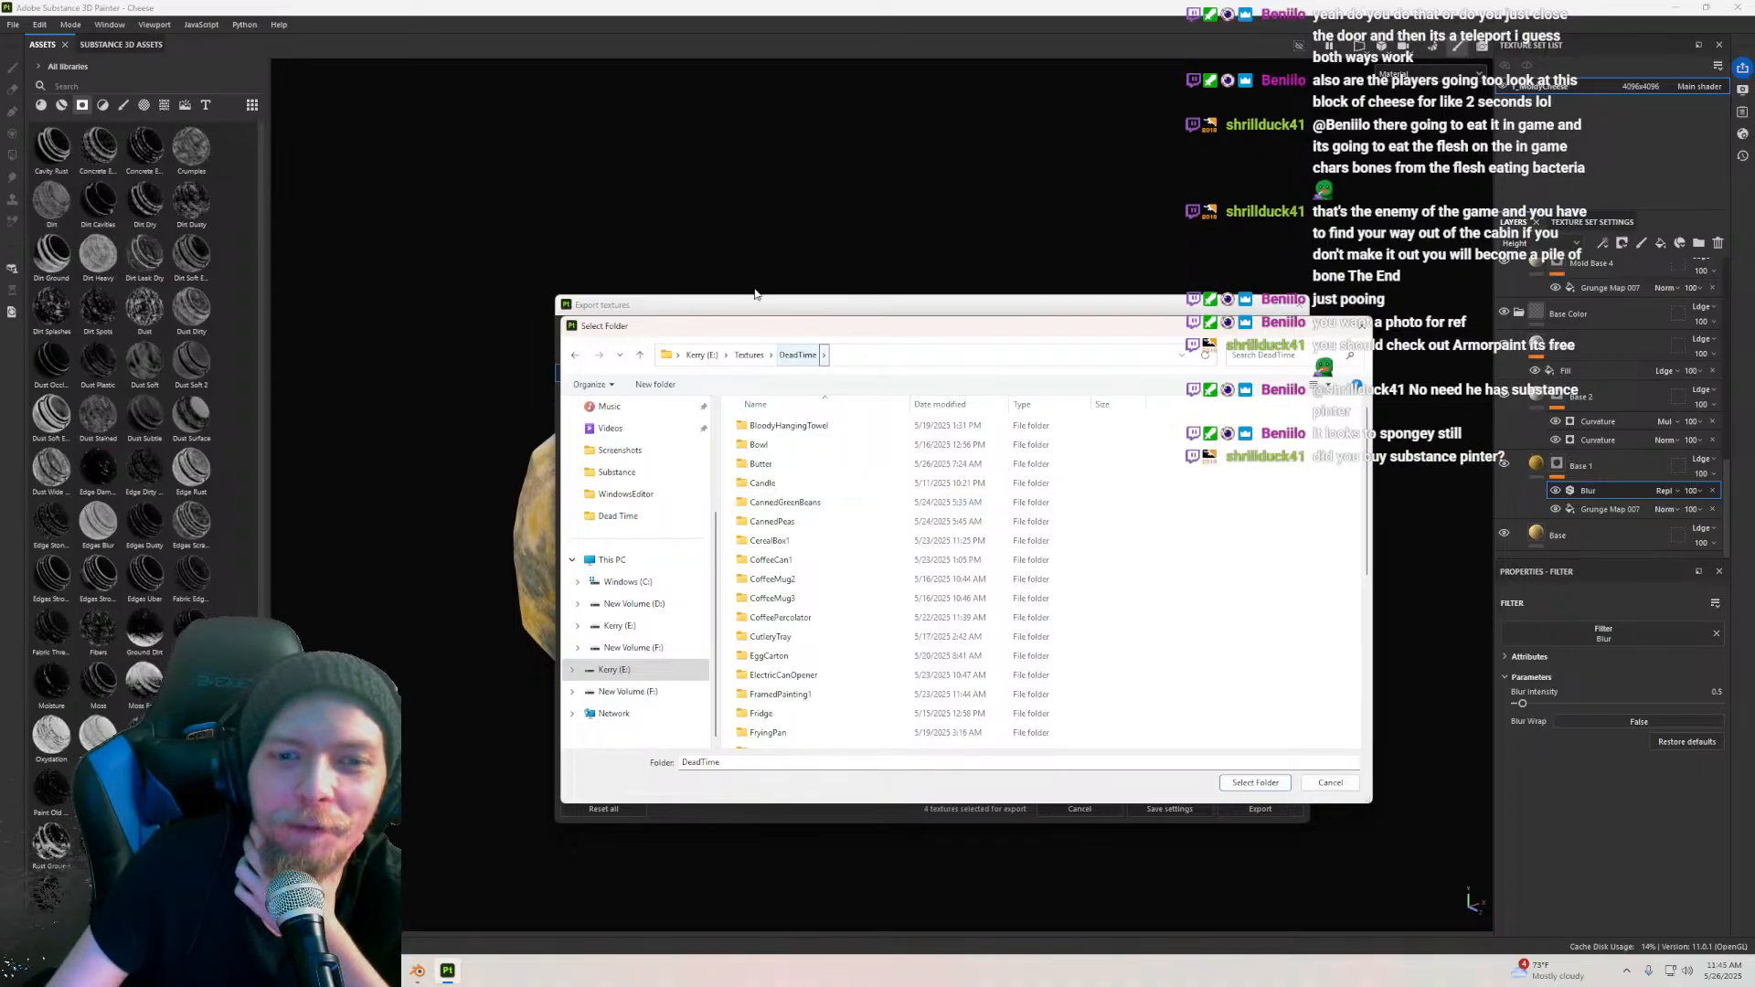
left_click_drag(818, 336, 742, 259)
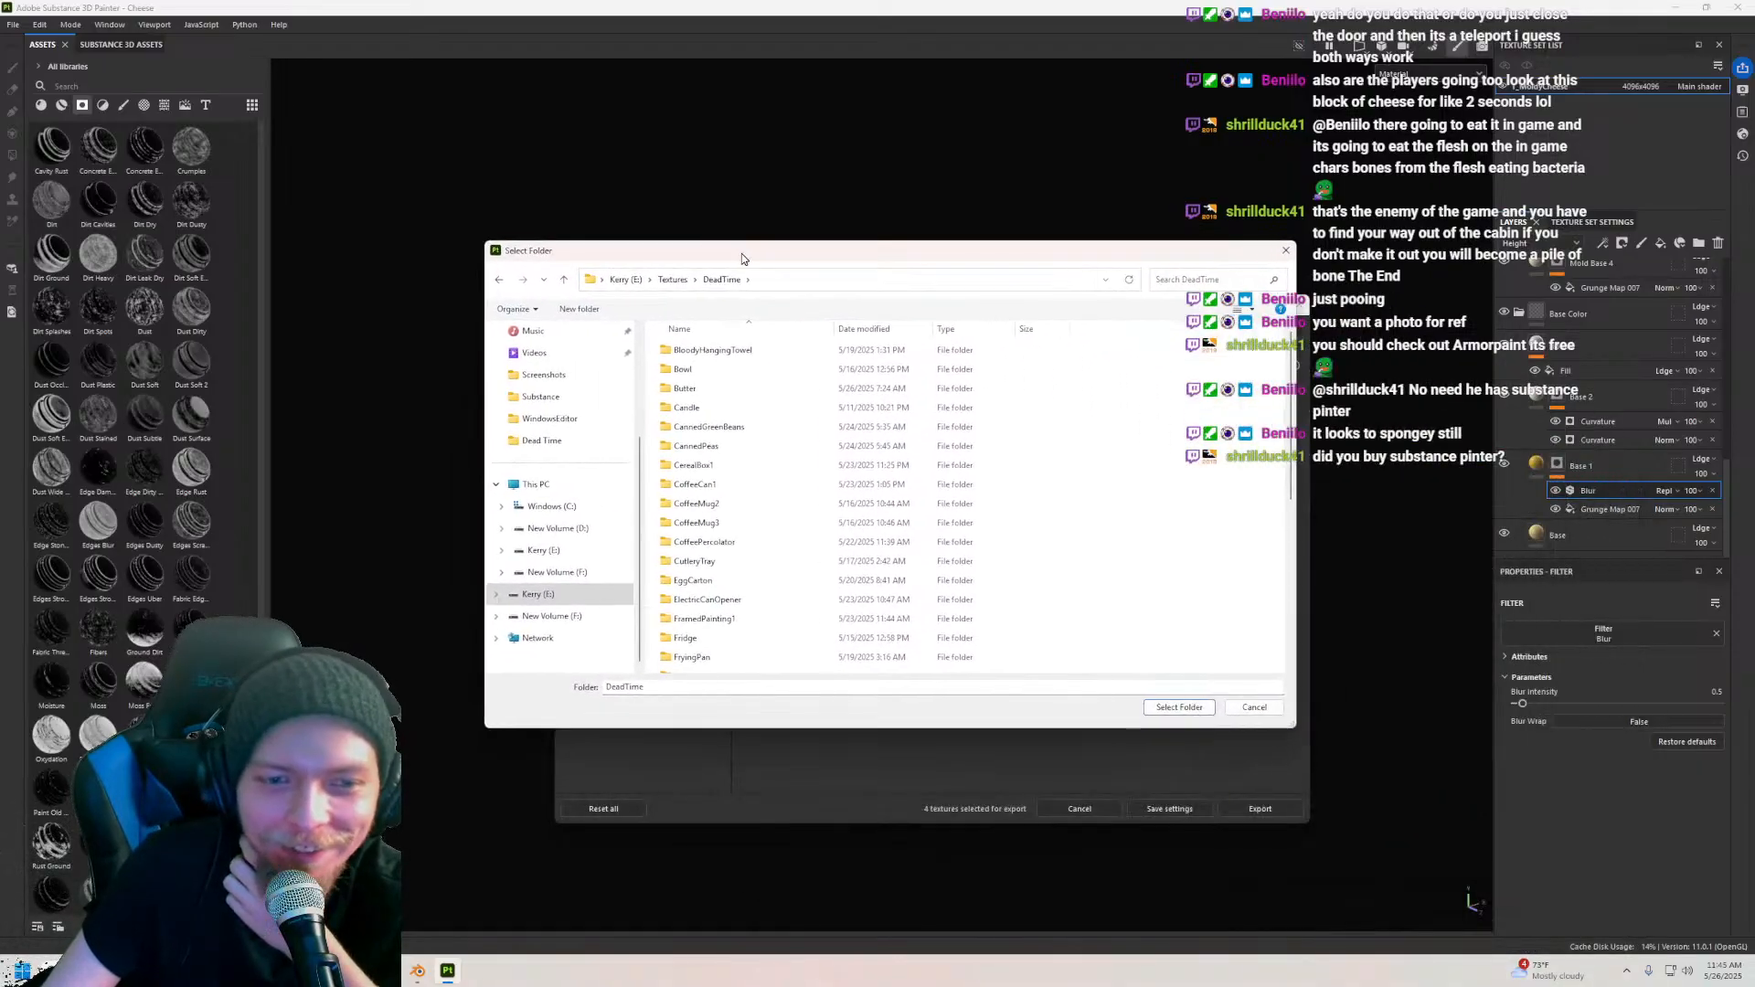
Step: Create a folder named MoldyCheese in DeadTime and select it as the output directory
scroll(722, 572, "down", 3)
scroll(717, 549, "down", 1)
scroll(731, 421, "down", 2)
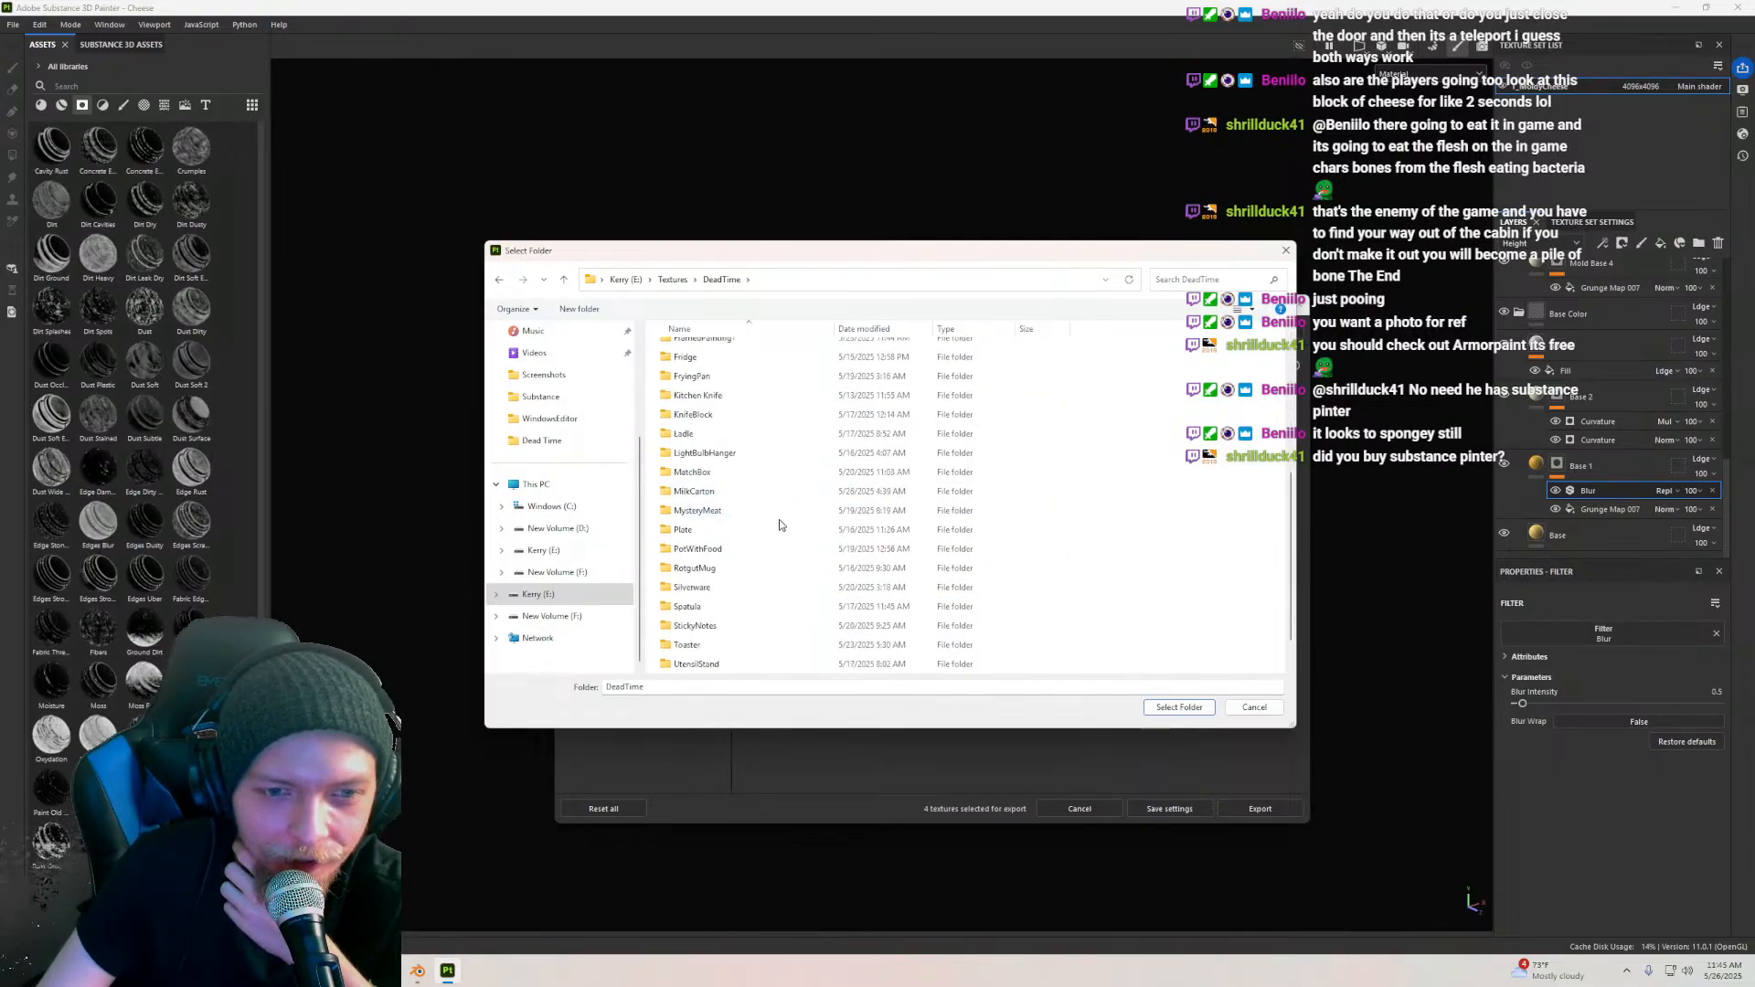
right_click(1163, 594)
mouse_move(1217, 699)
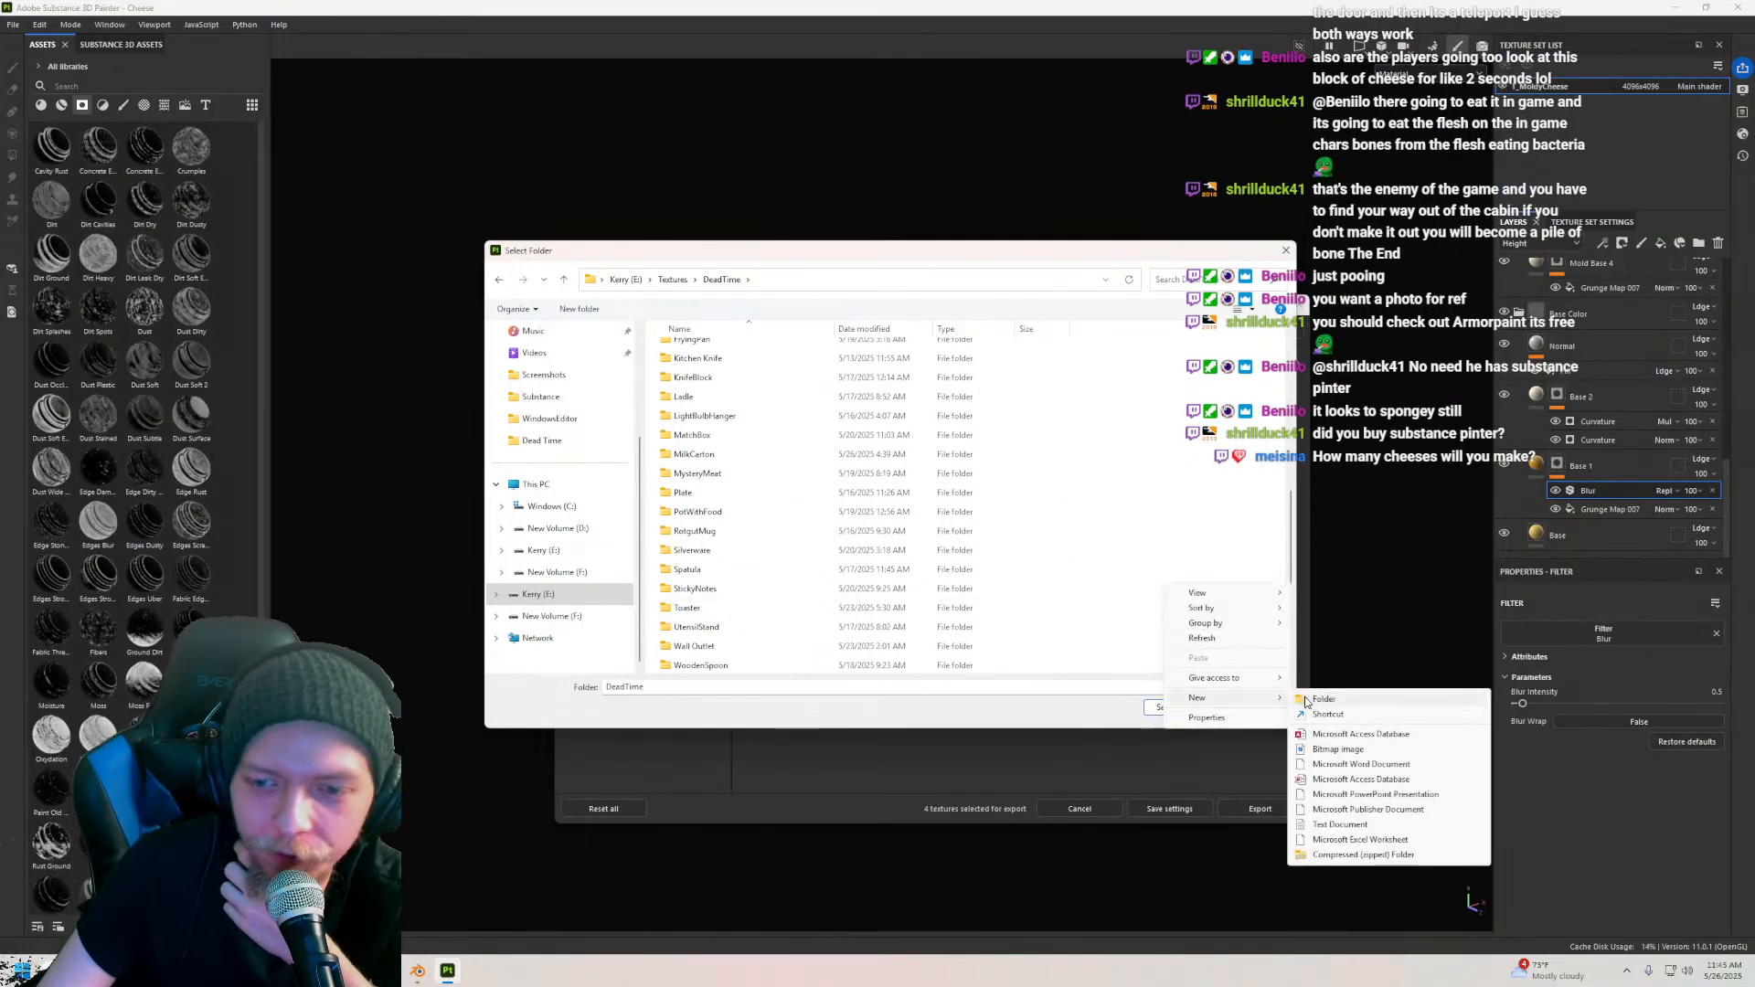
left_click(1321, 699)
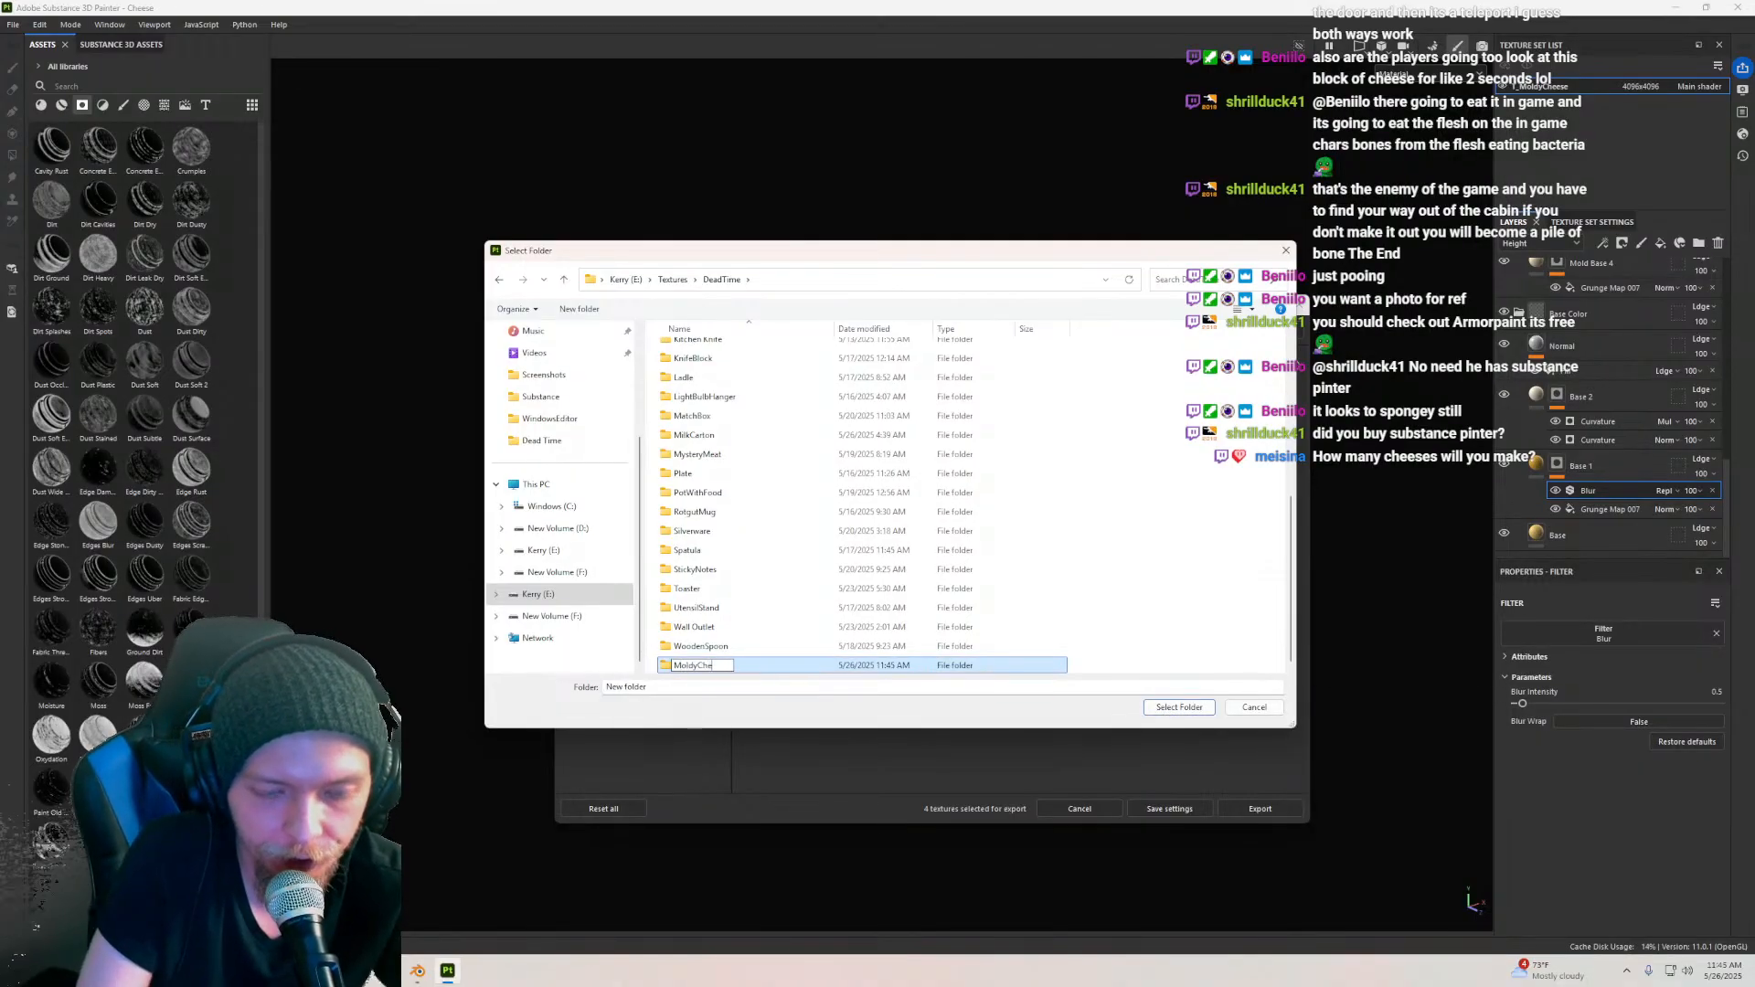
left_click(1189, 712)
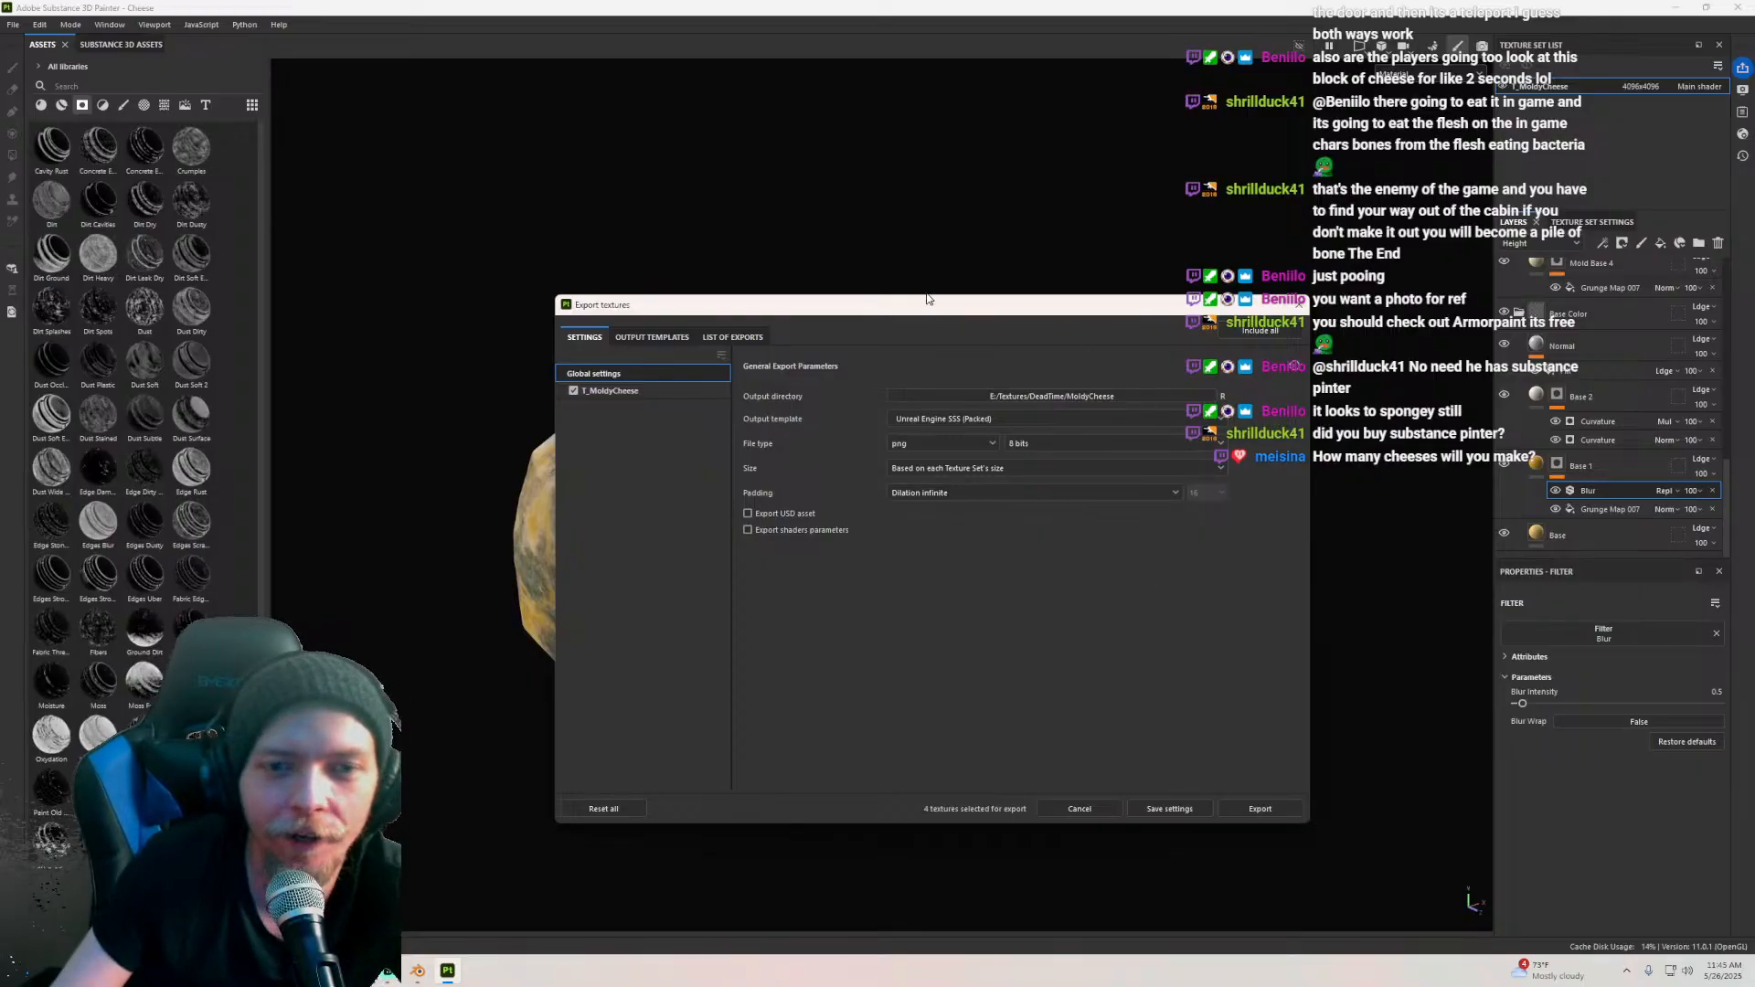
Step: Export the T_MoldyCheese texture set as 8-bit png files and close the export window
left_click_drag(891, 317, 760, 210)
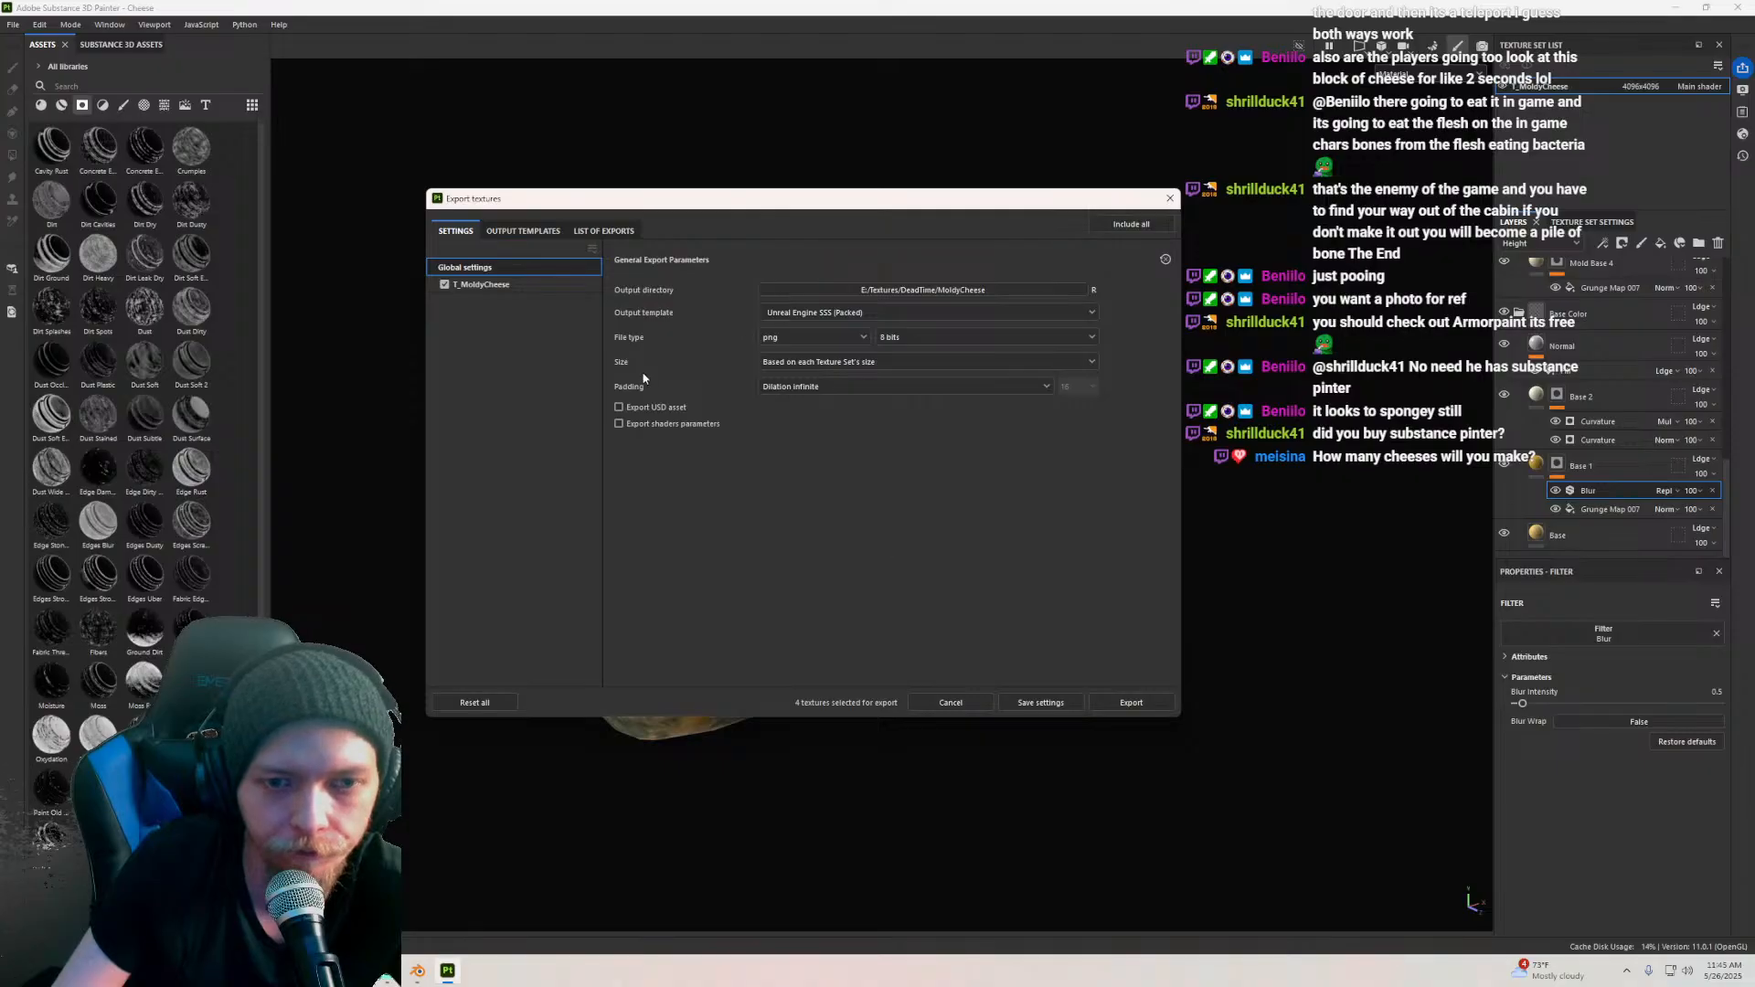
left_click(1130, 703)
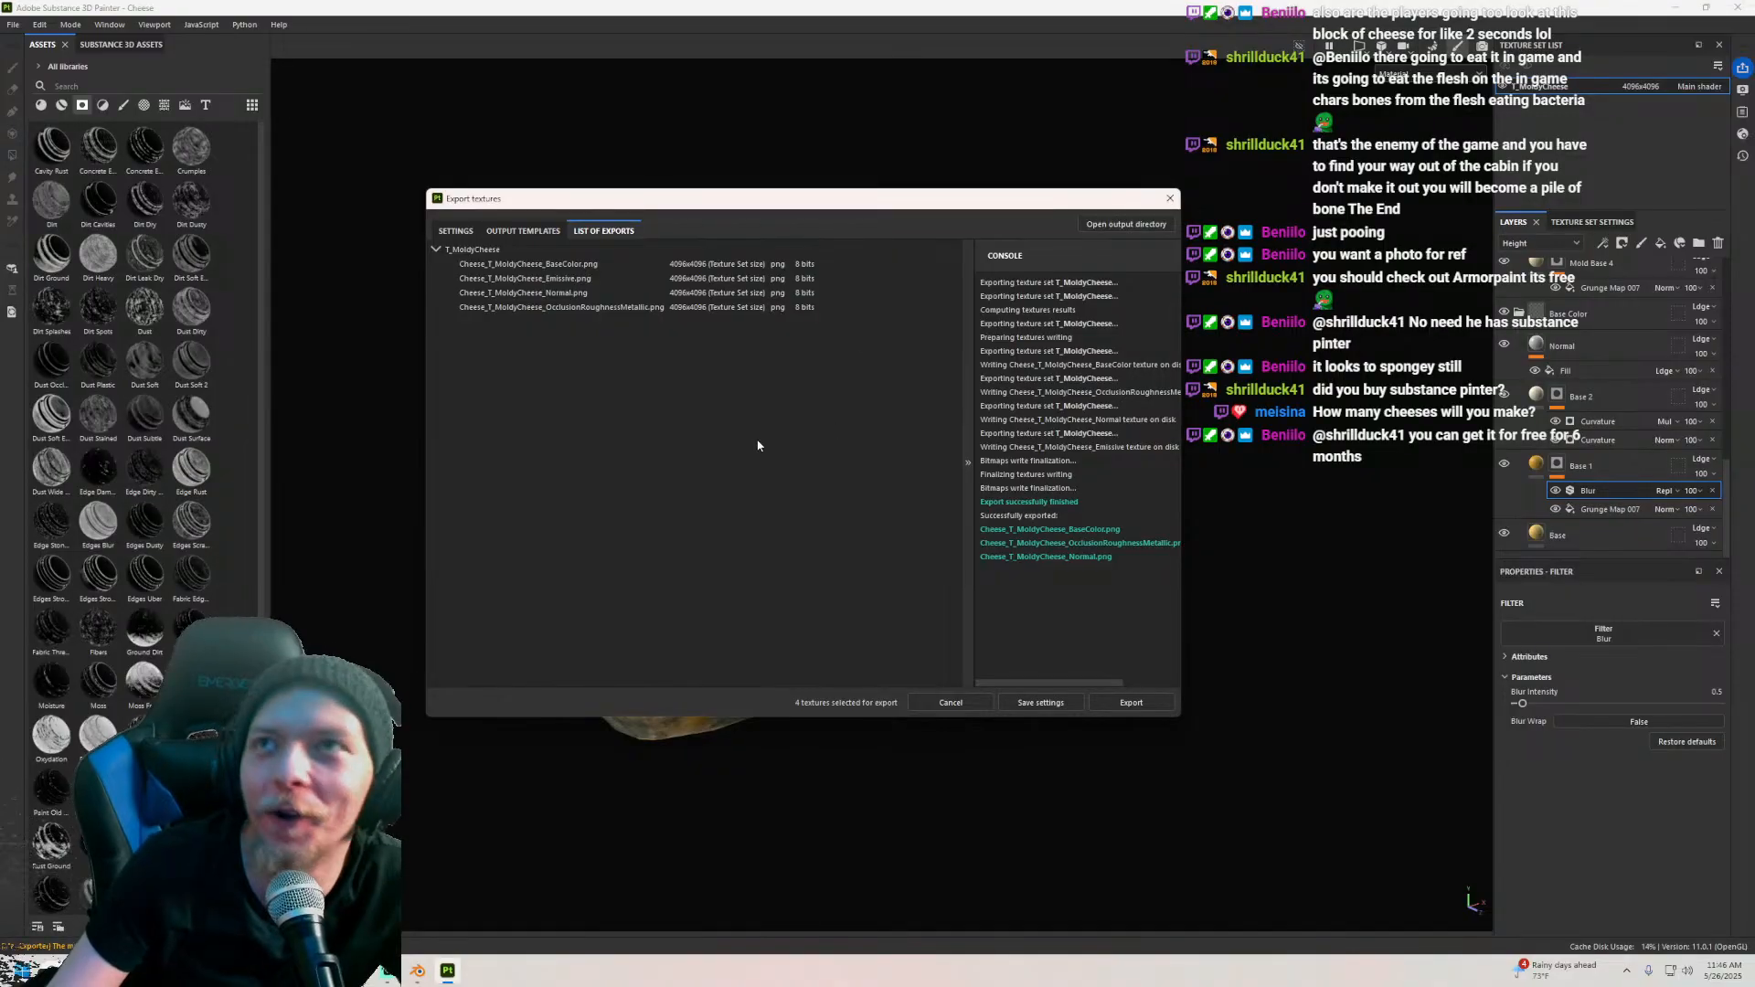
left_click(1169, 198)
Step: View the whole block from a lower angle and save the Cheese project
scroll(793, 436, "down", 3)
left_click_drag(793, 436, 803, 370, "alt")
left_click(11, 25)
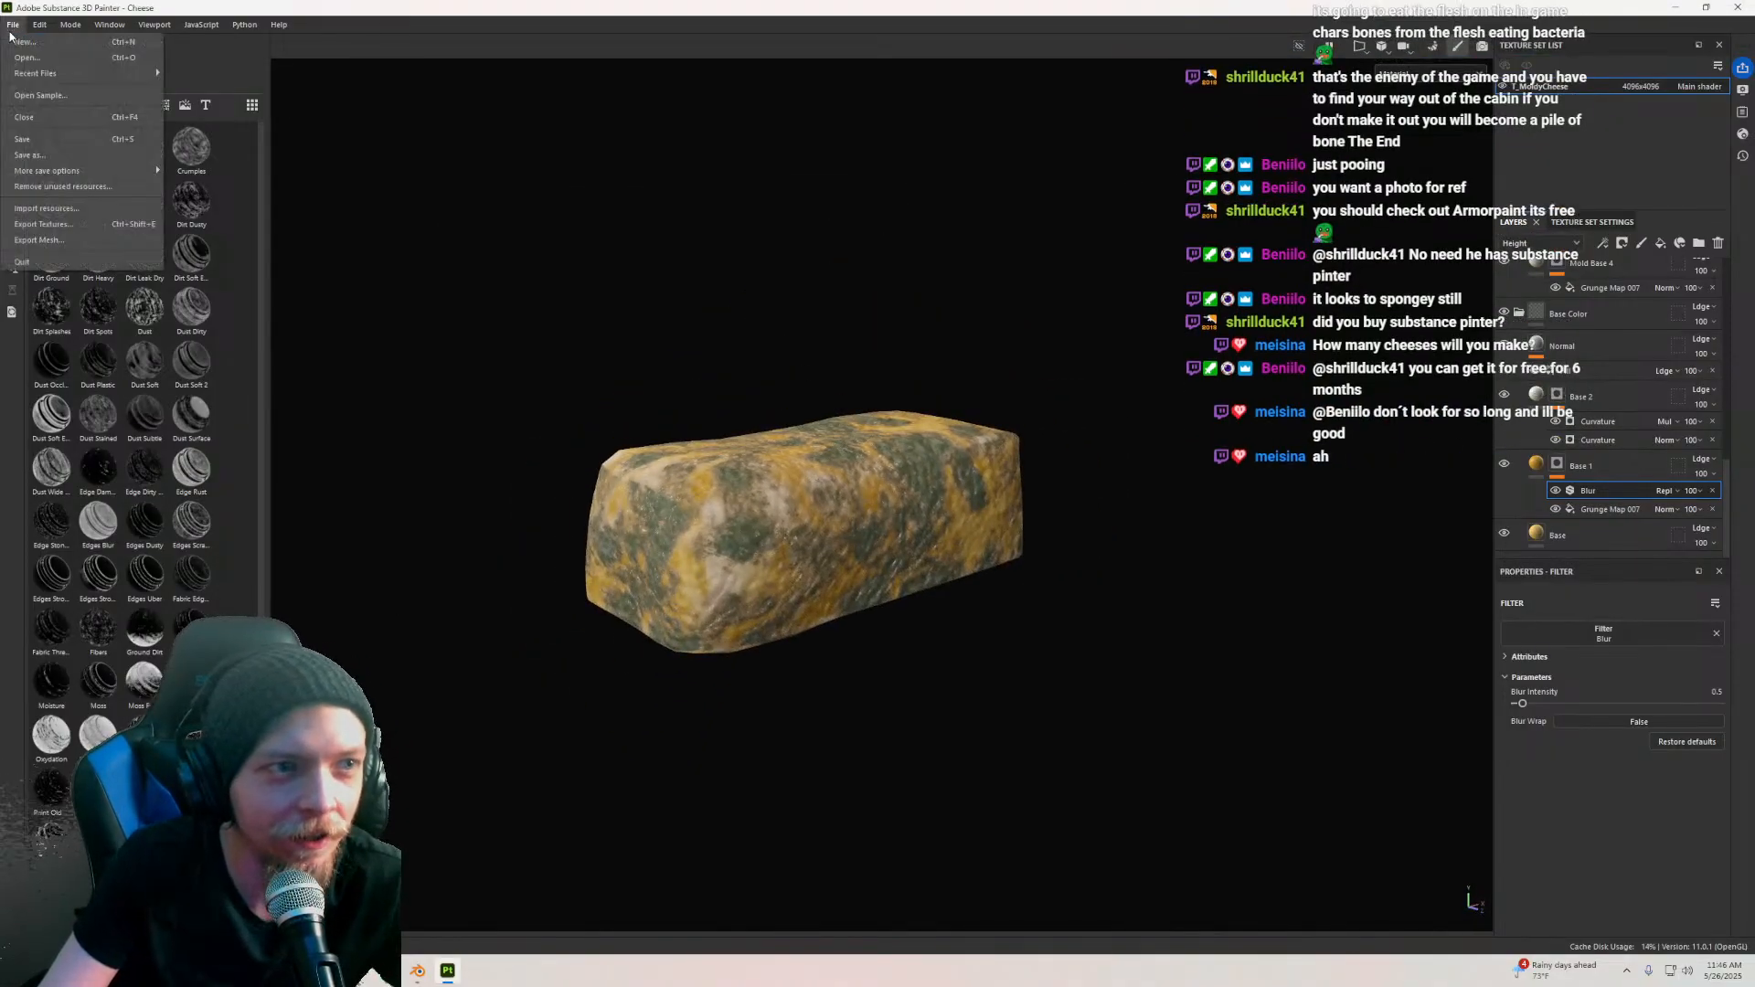
left_click(38, 139)
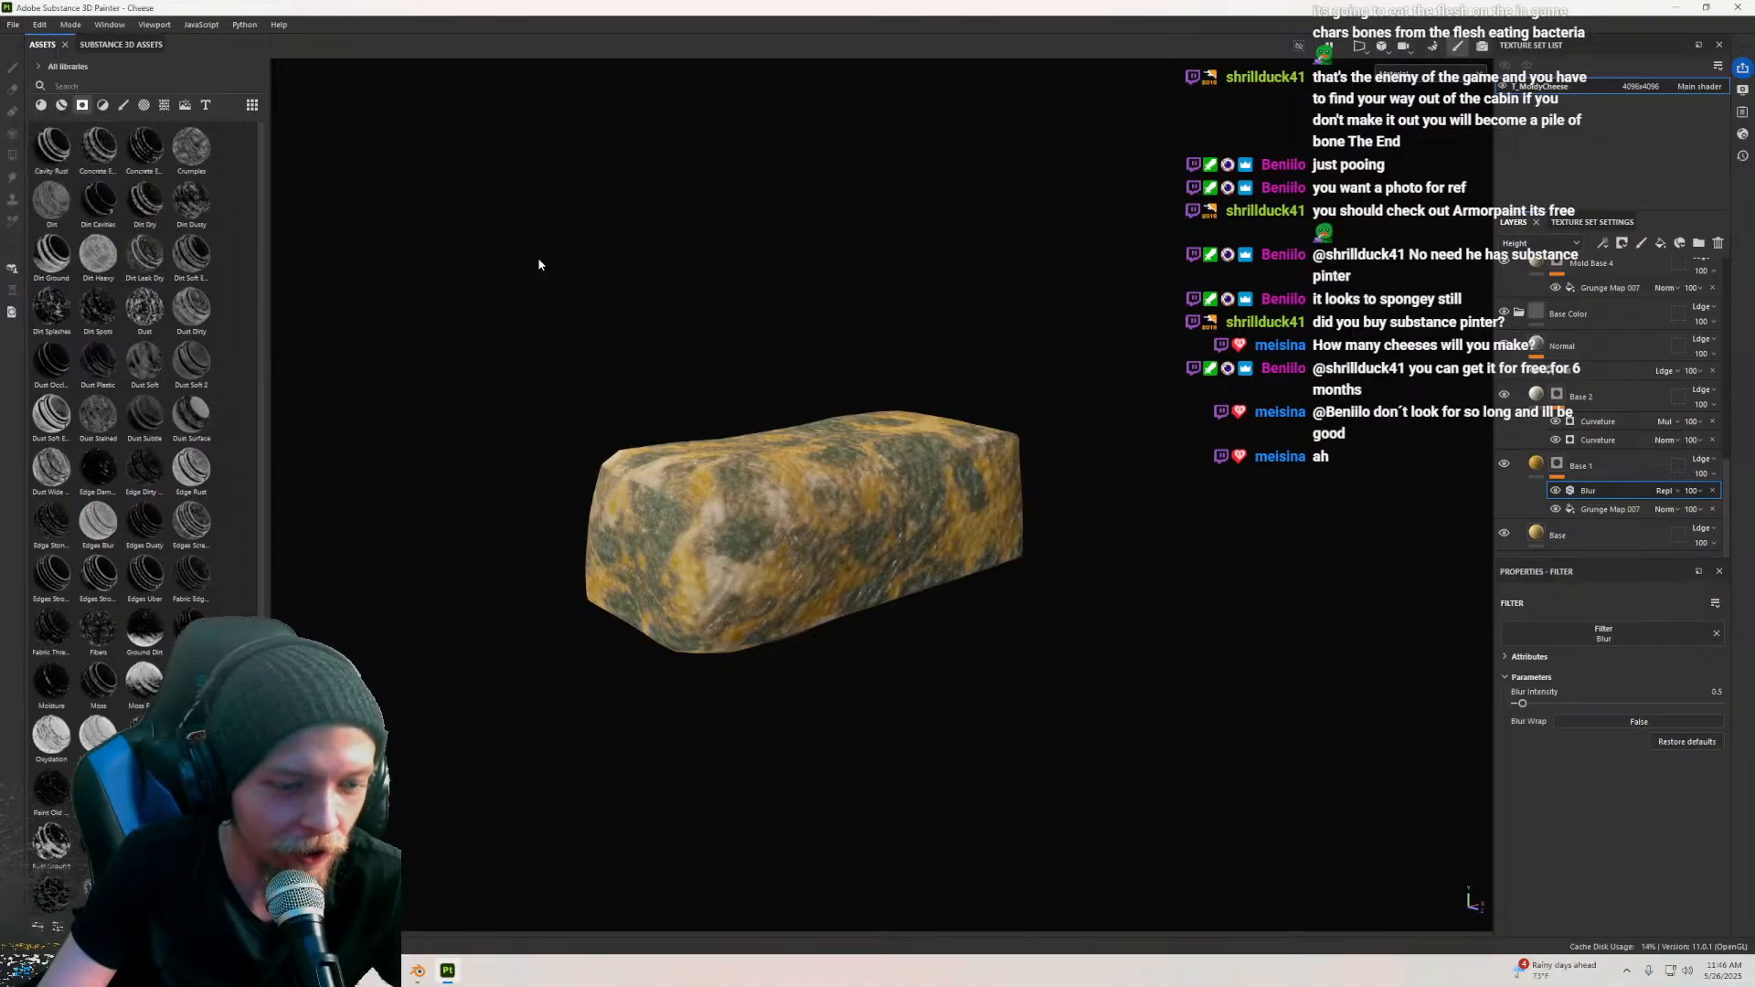
Step: Launch the DeadTime project from the Unreal Engine library in the Epic Games Launcher
key("super")
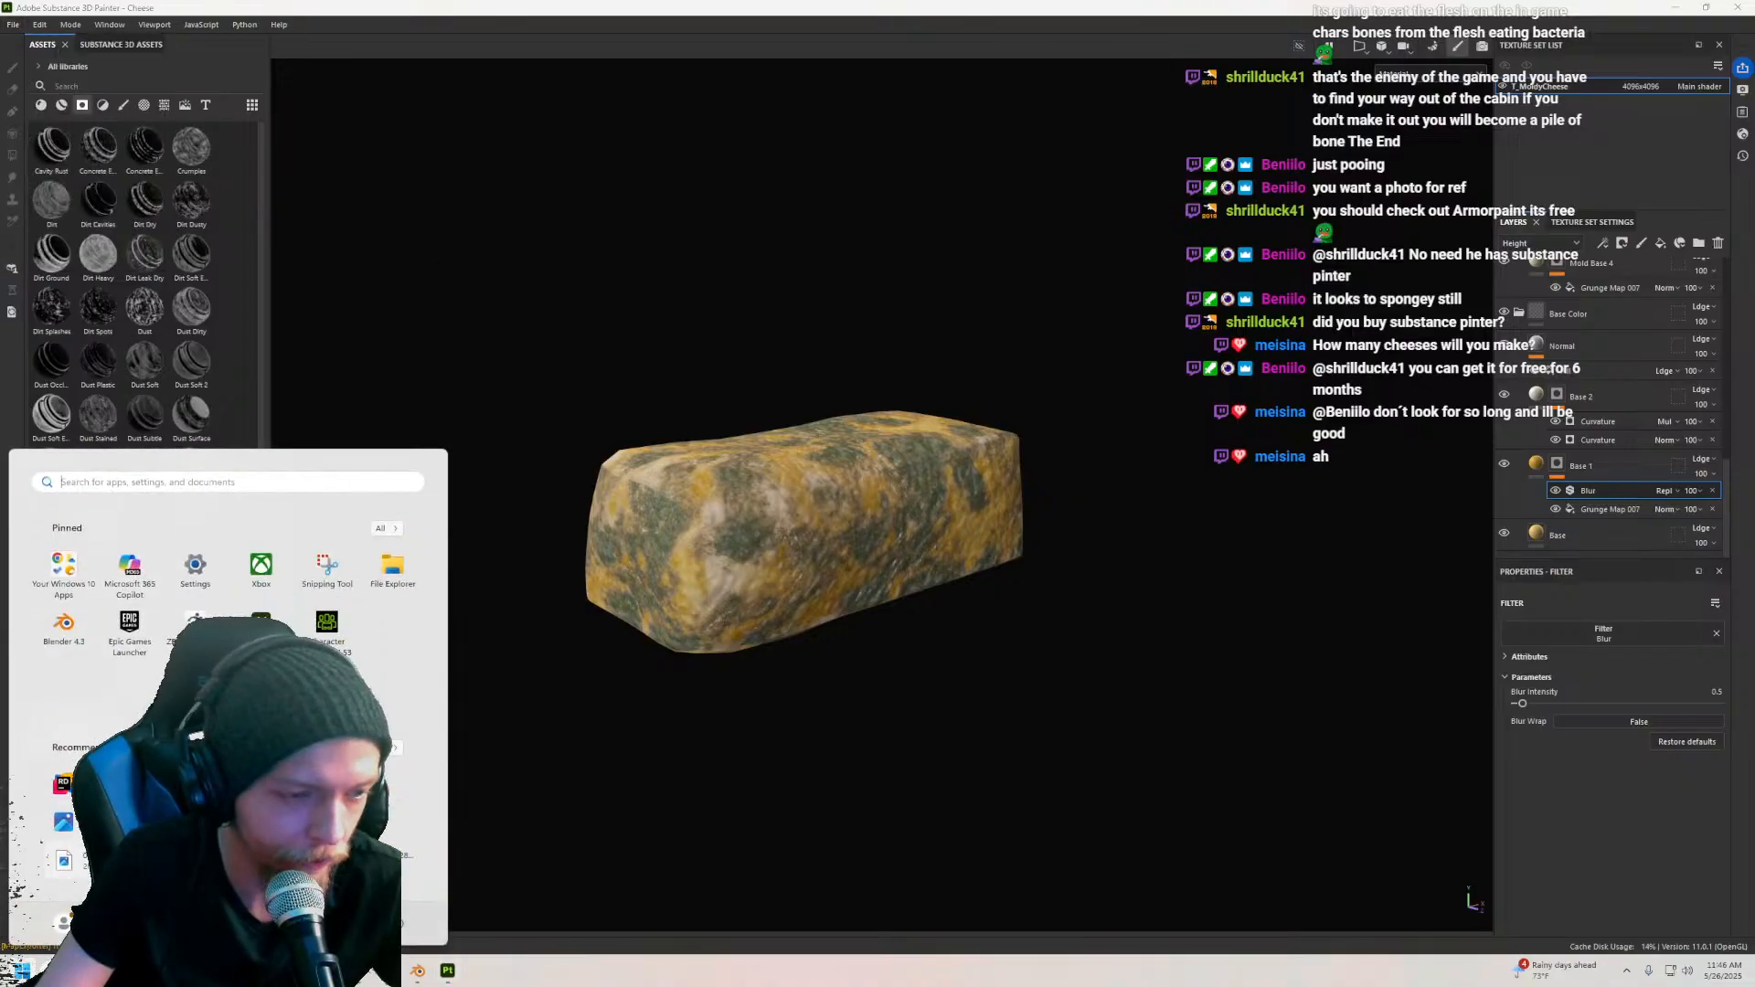
left_click(135, 640)
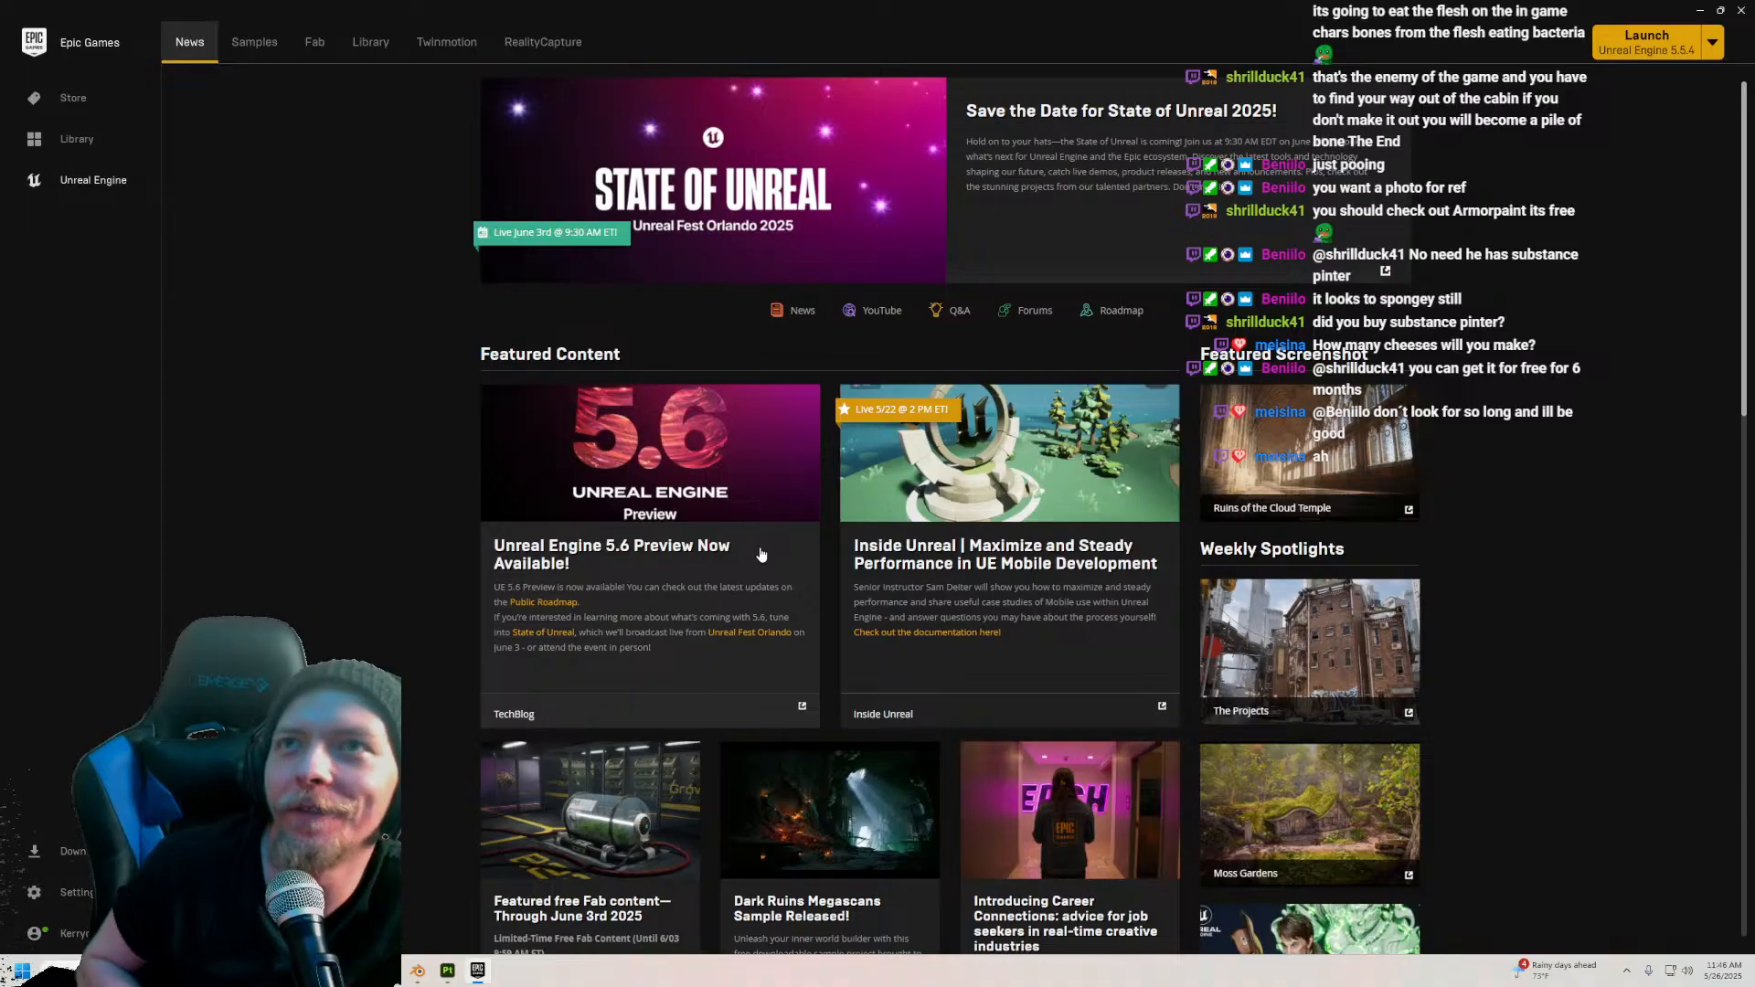
left_click(371, 41)
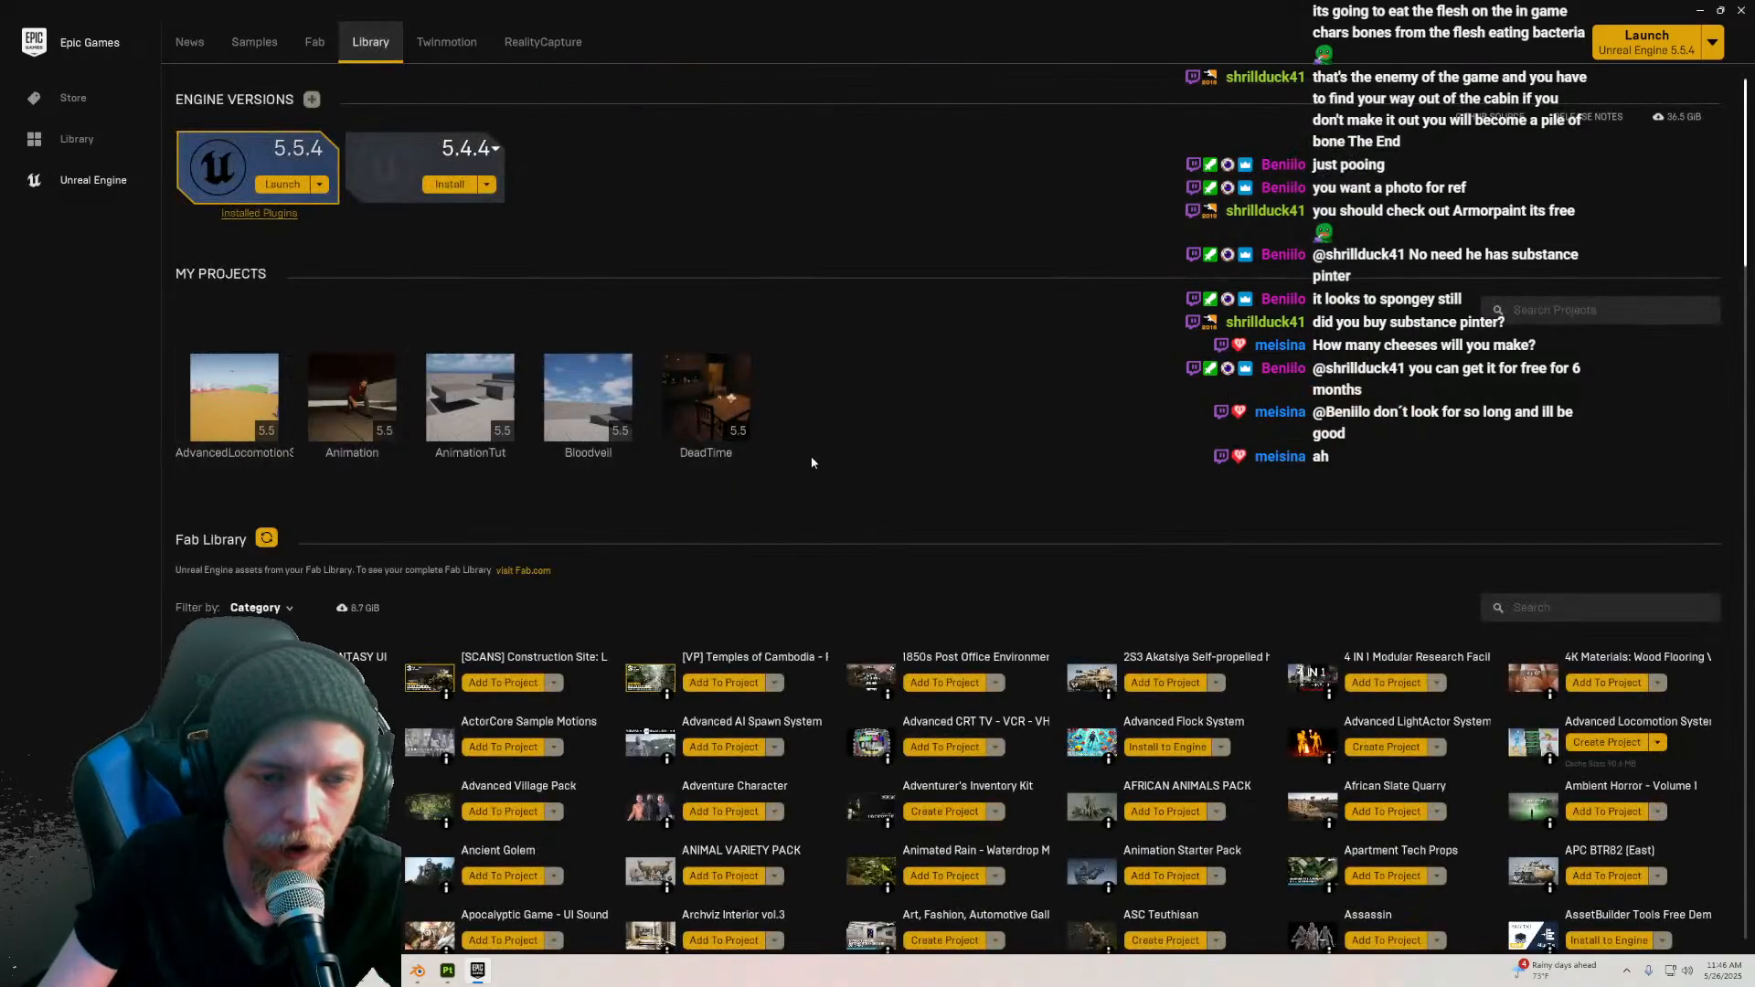
double_click(754, 414)
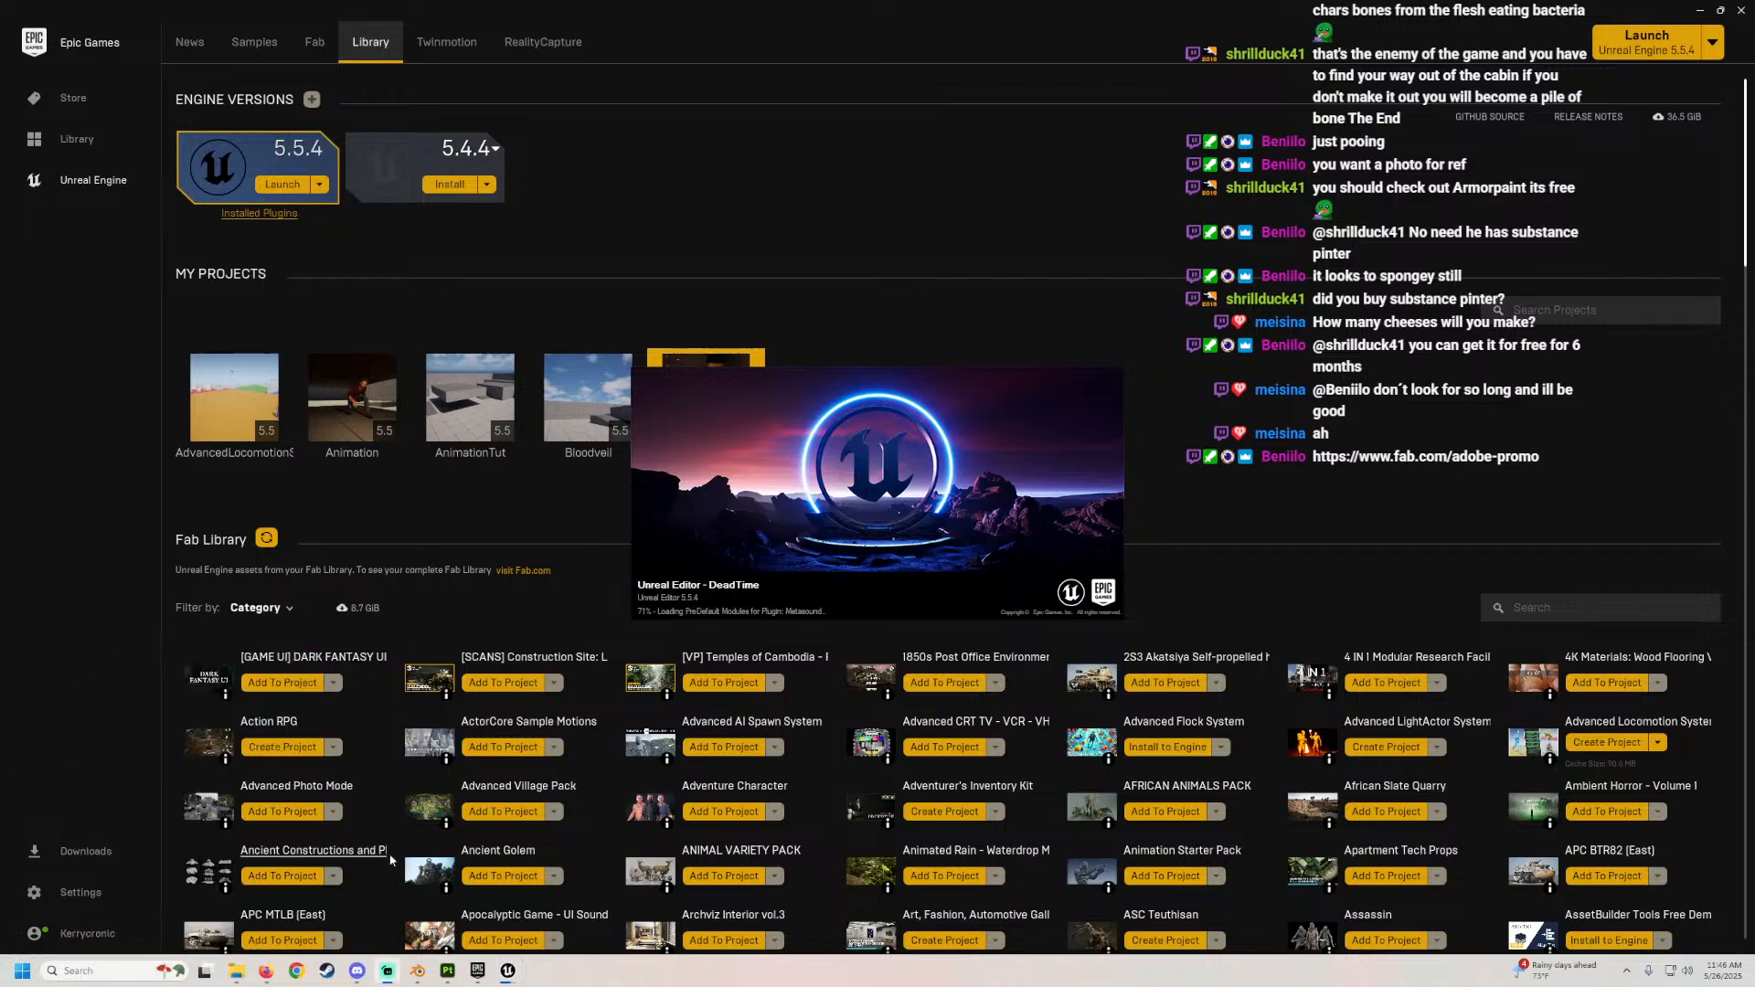
Step: Switch to Blender and close it with the KitchenCounter file, answering the save prompt
left_click(418, 971)
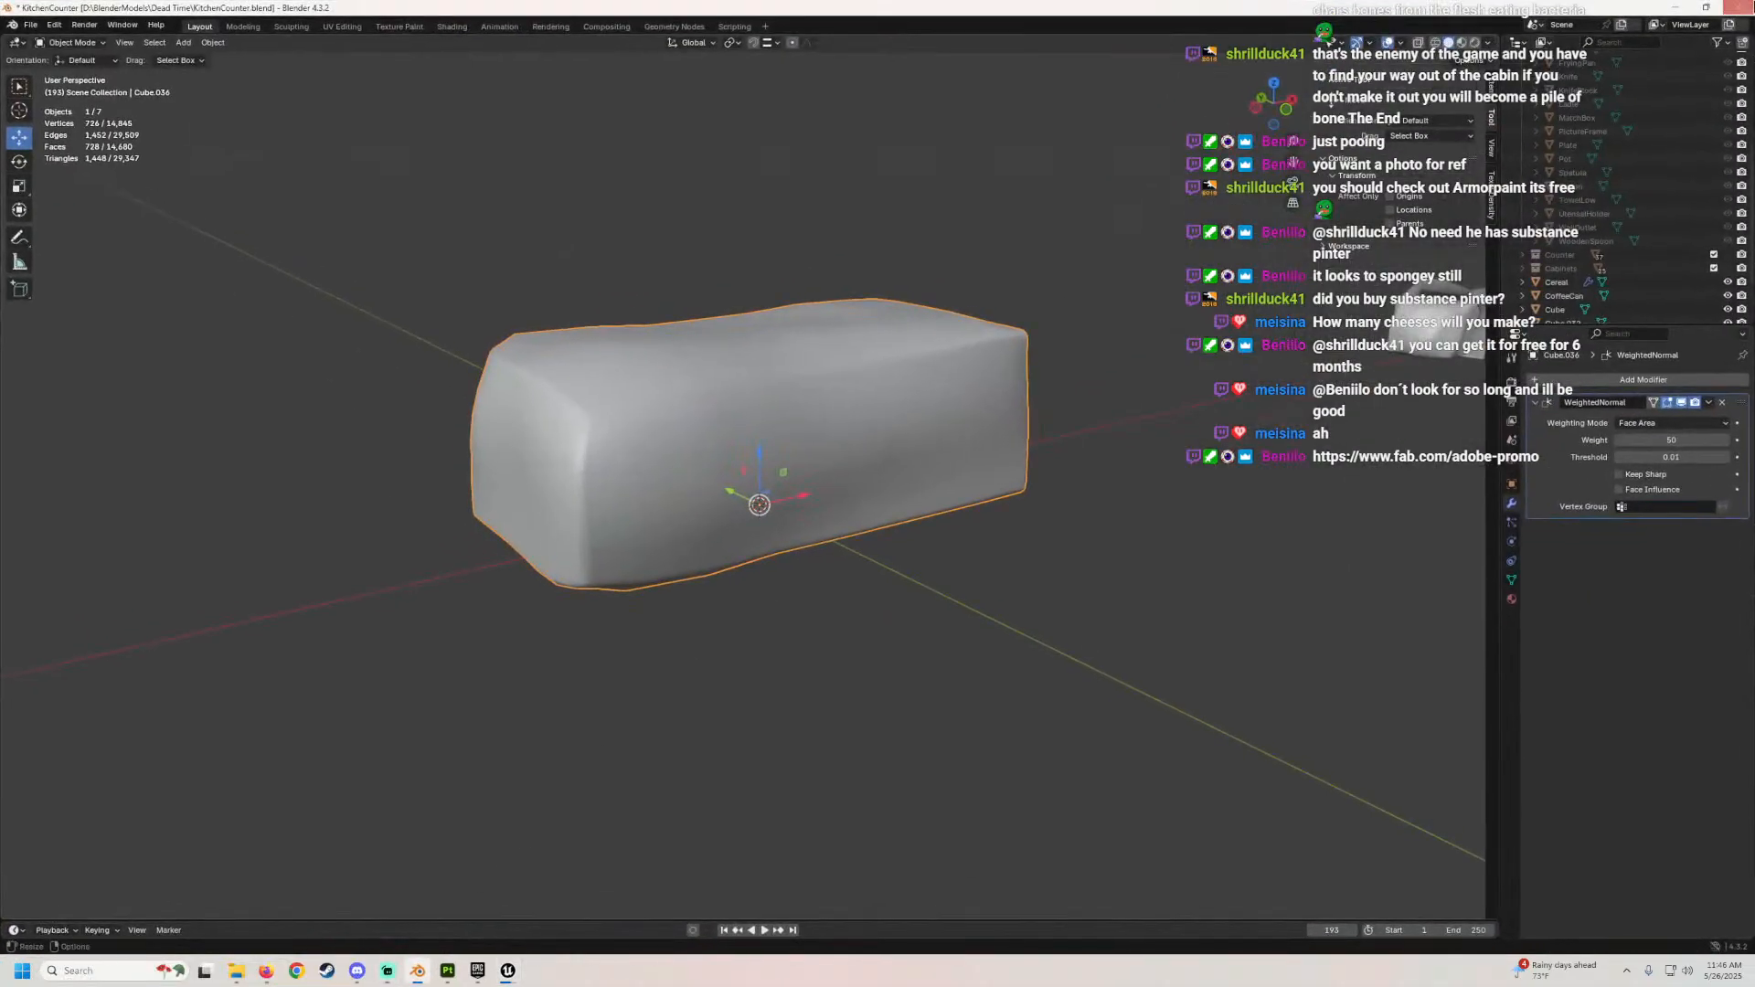
left_click(1739, 7)
left_click(819, 509)
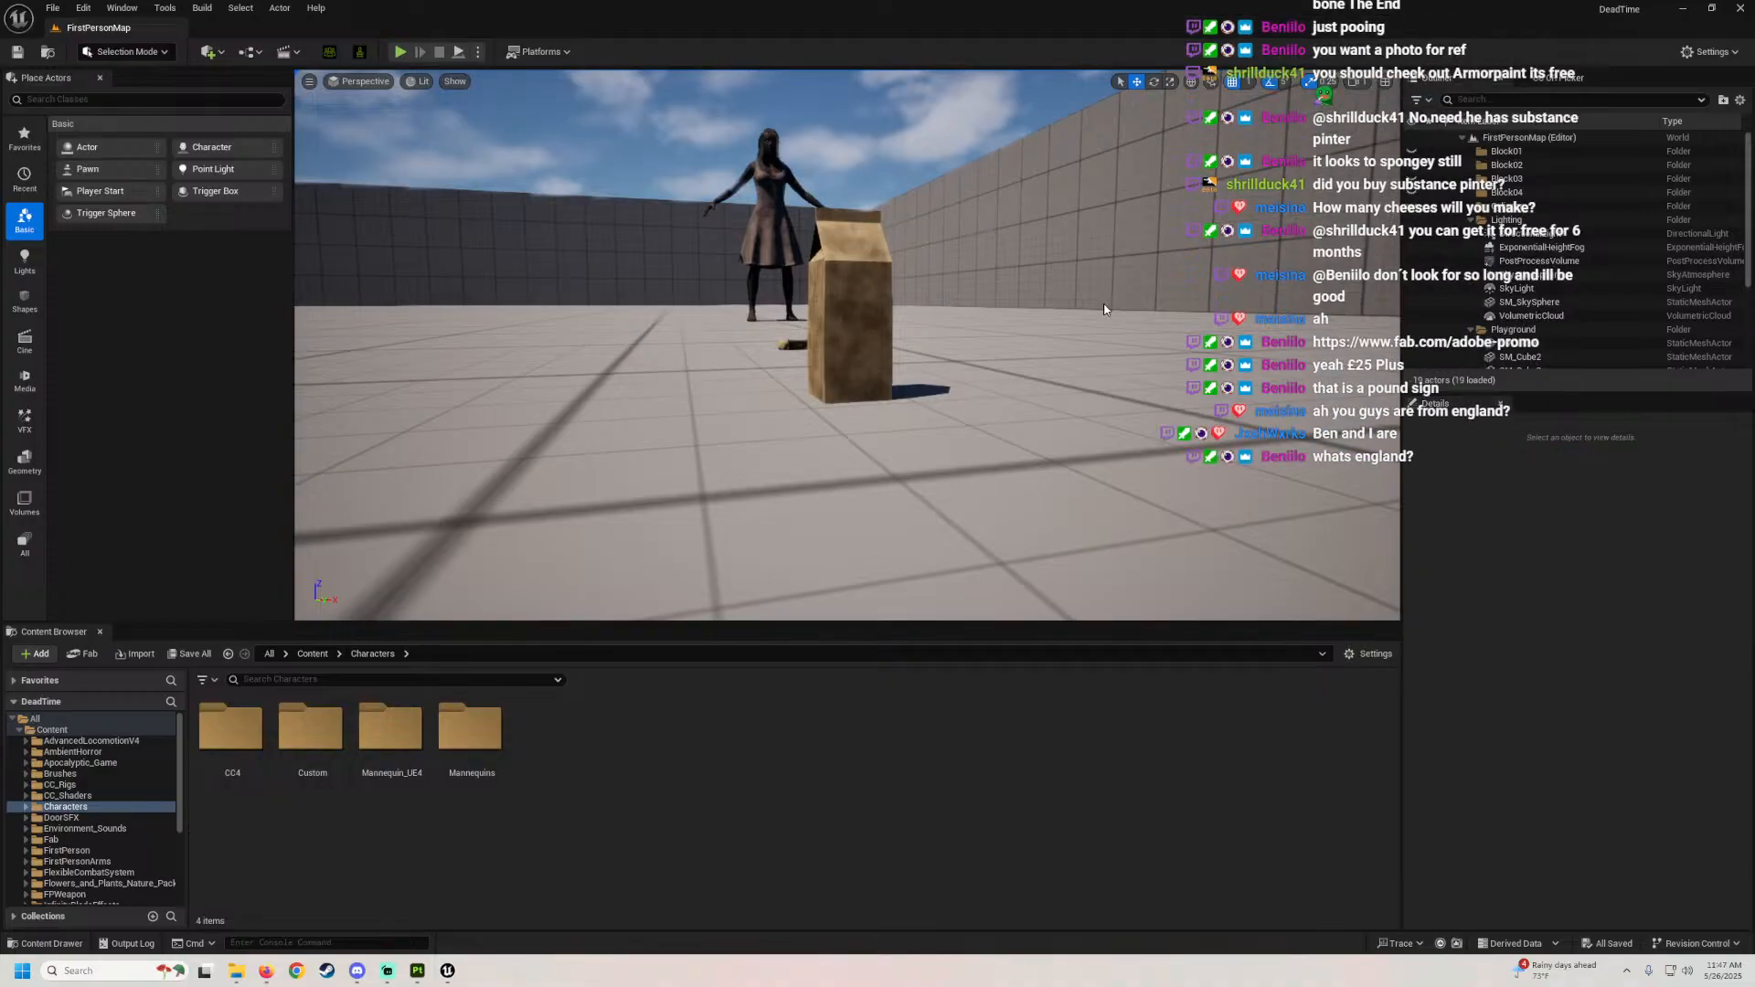
Step: Open the Models folder inside FirstPerson in the Unreal Editor's Content Browser
mouse_move(1060, 244)
right_mouse_down()
mouse_move(914, 244)
mouse_move(1079, 292)
mouse_move(1060, 244)
right_mouse_up()
key("s")
scroll(101, 805, "down", 3)
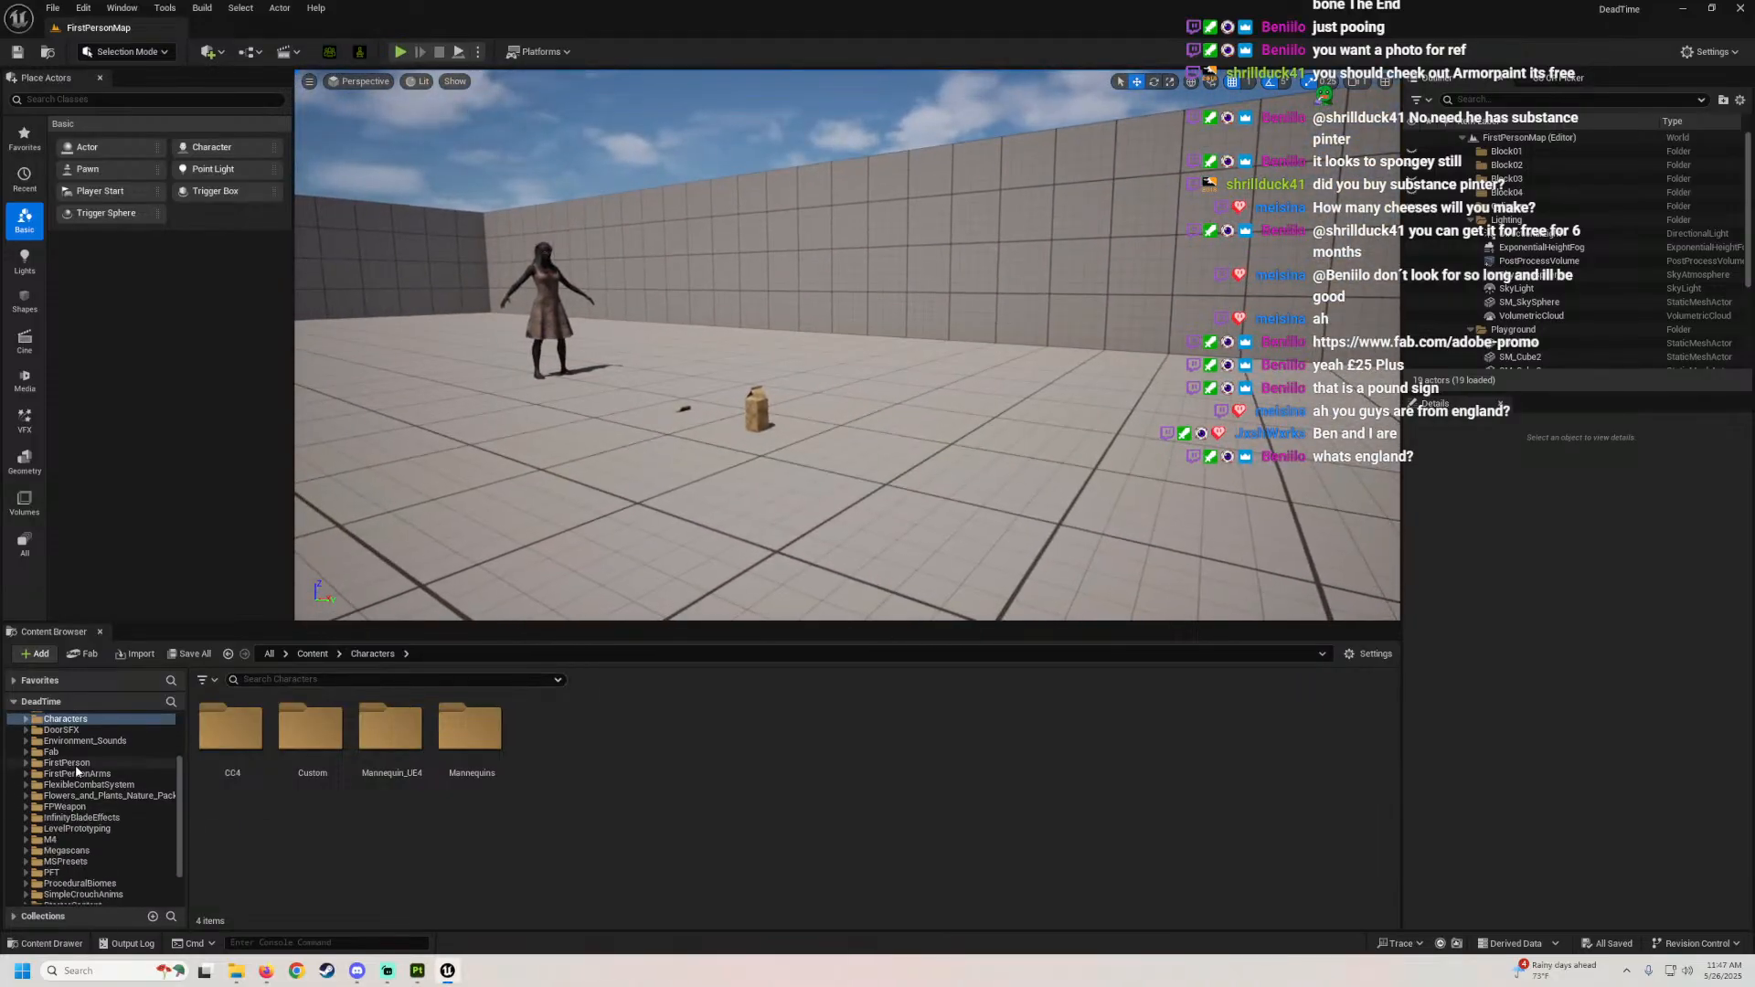
left_click(100, 762)
double_click(550, 741)
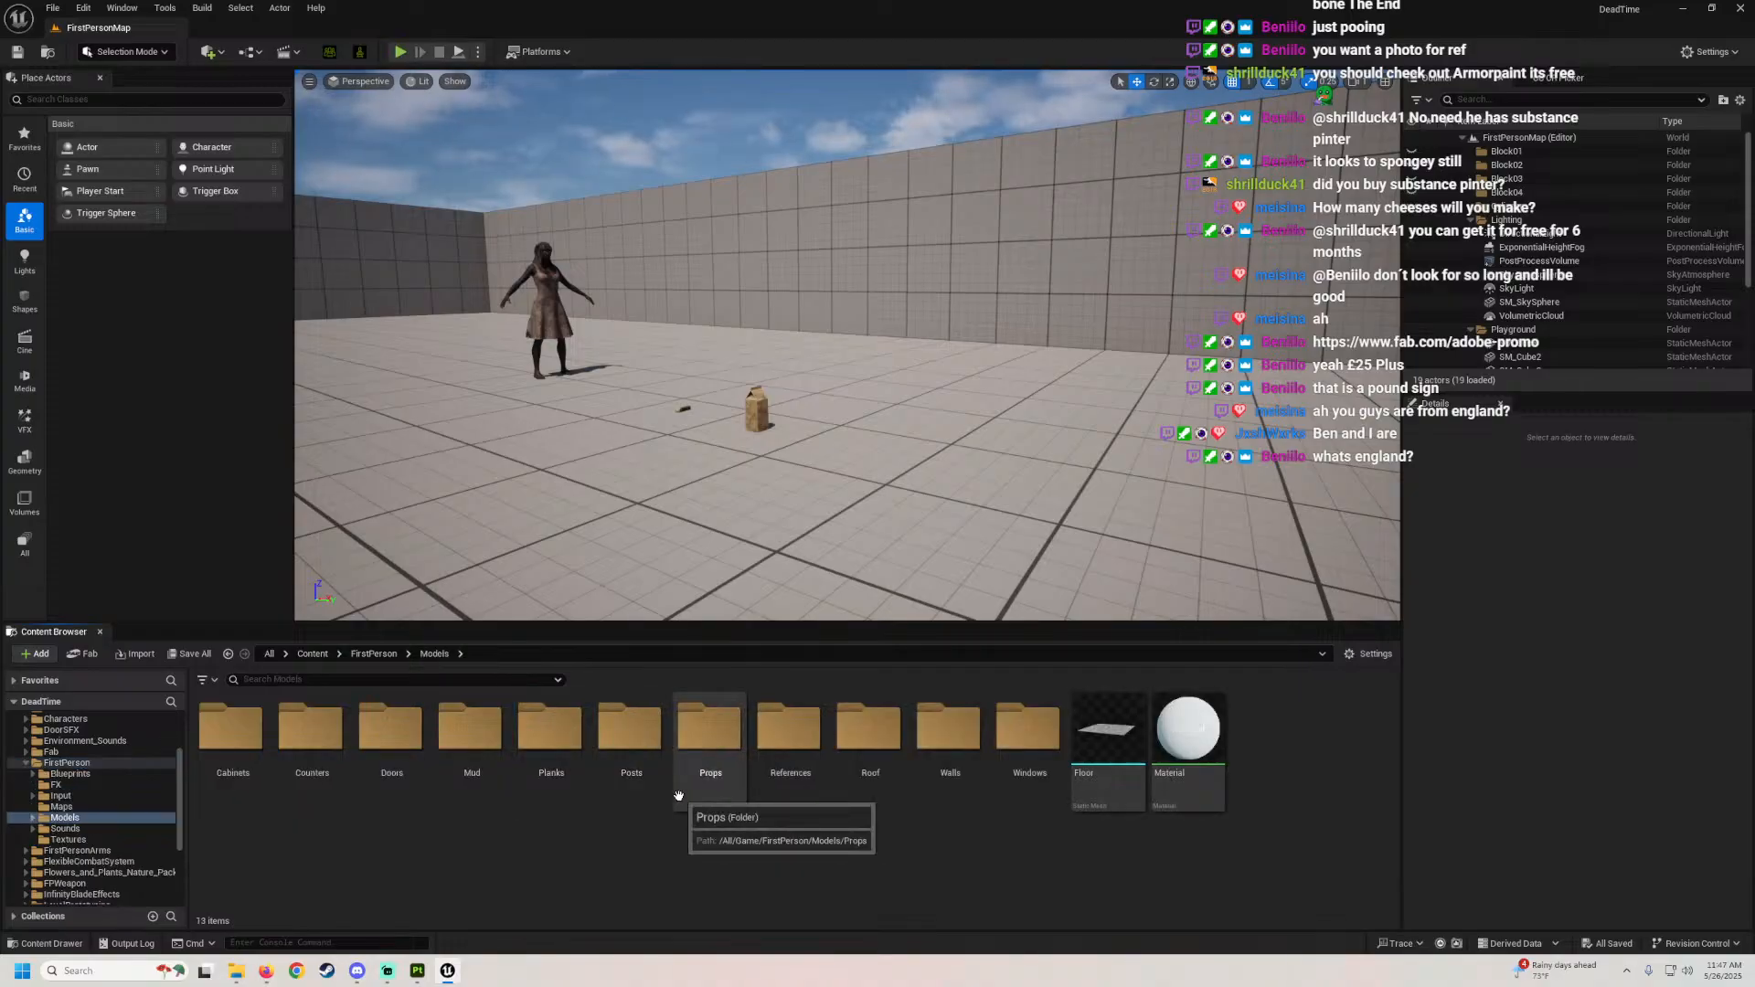
Step: Open the Kitchen folder inside the Props folder of Models
right_click_drag(814, 512, 832, 457)
key("s")
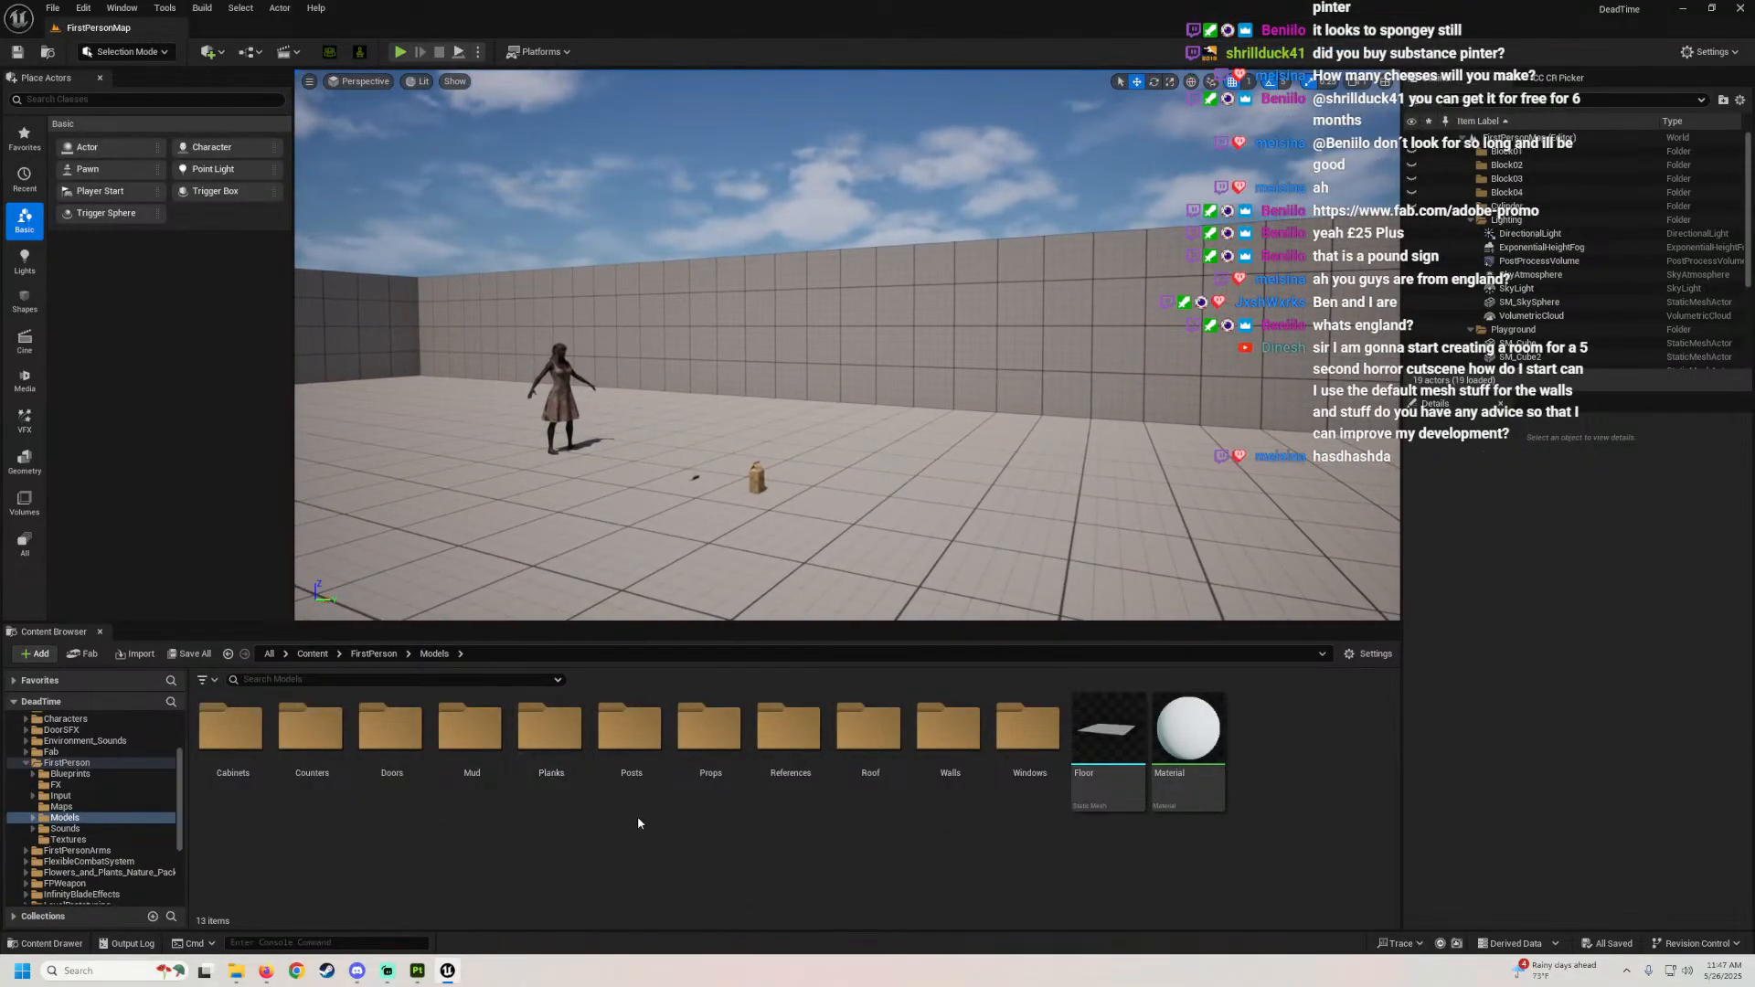
double_click(710, 731)
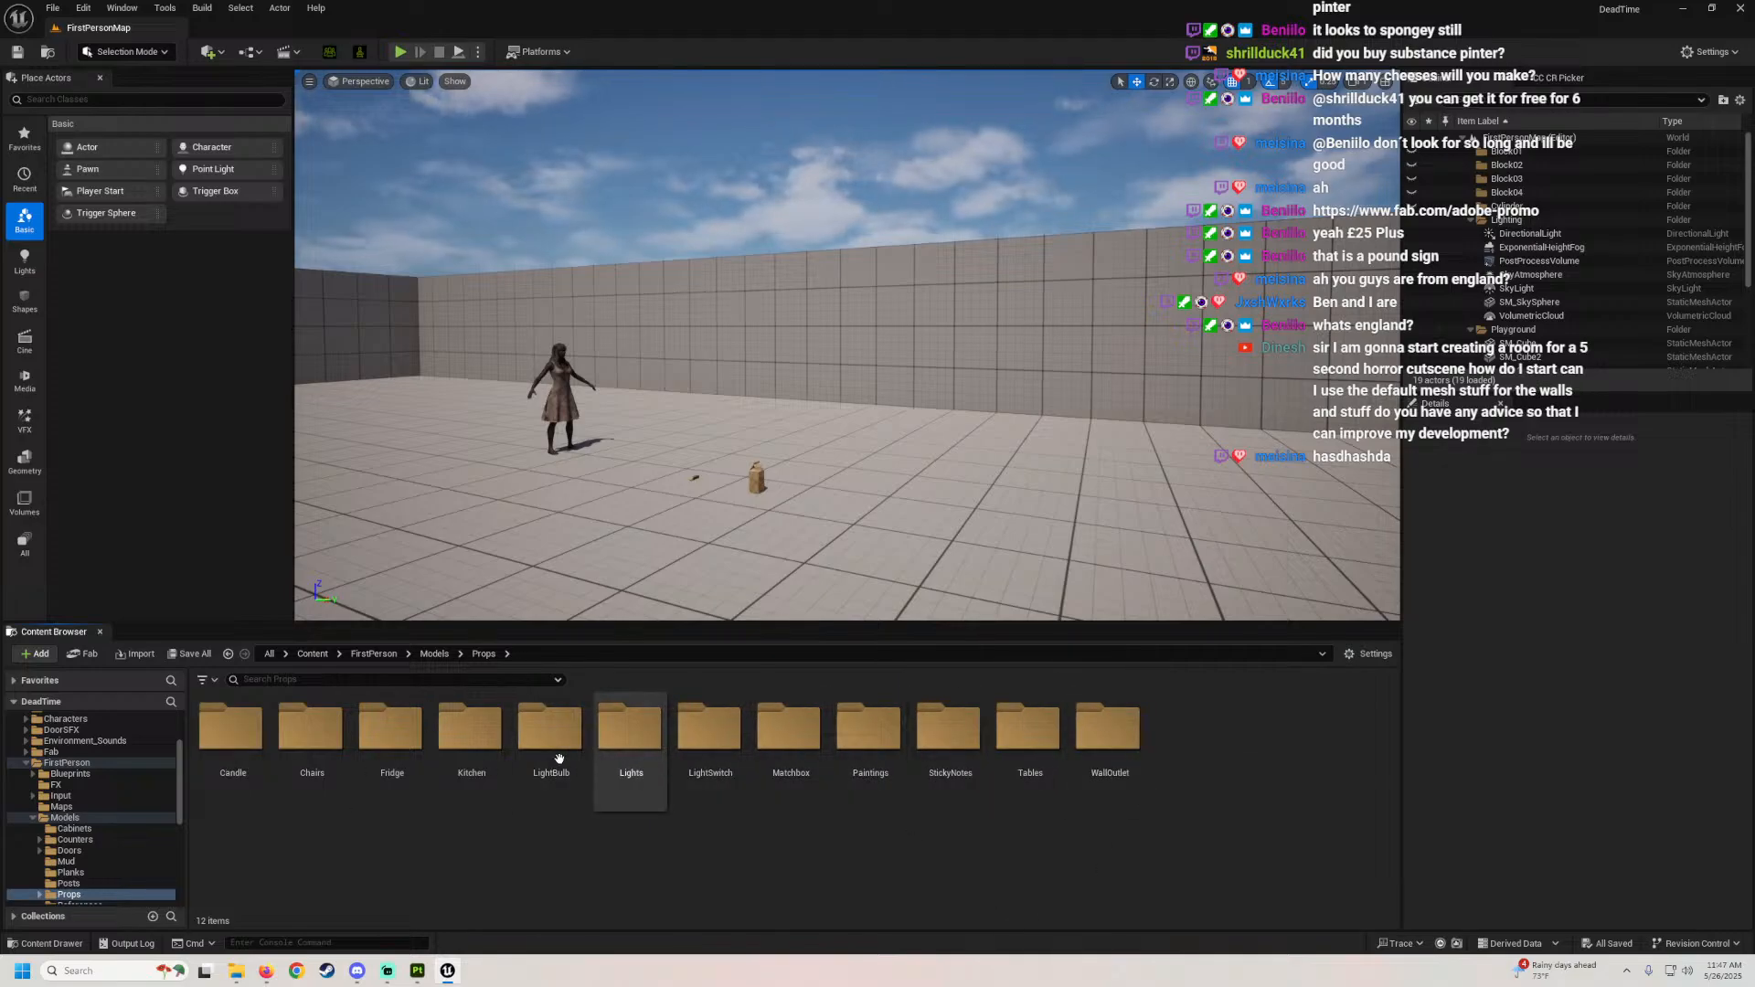
double_click(470, 728)
scroll(1030, 808, "down", 1)
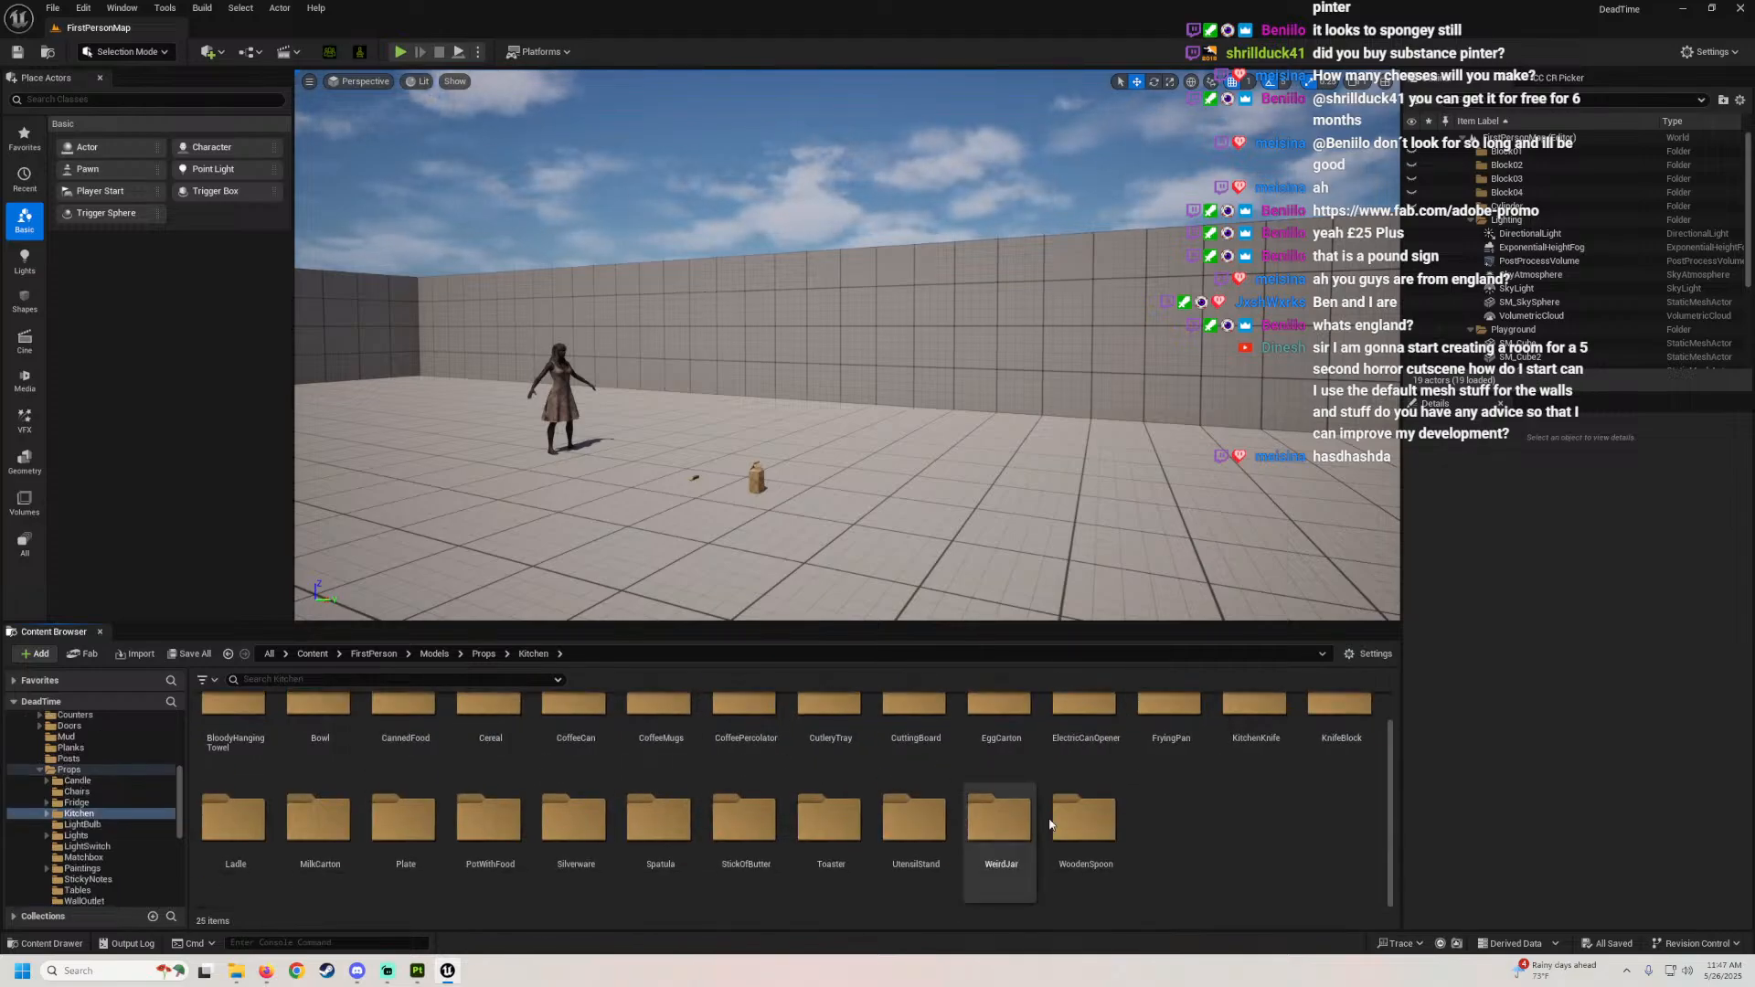
Step: Create a new folder named MoldyCheese inside Kitchen and open it
right_click(1211, 648)
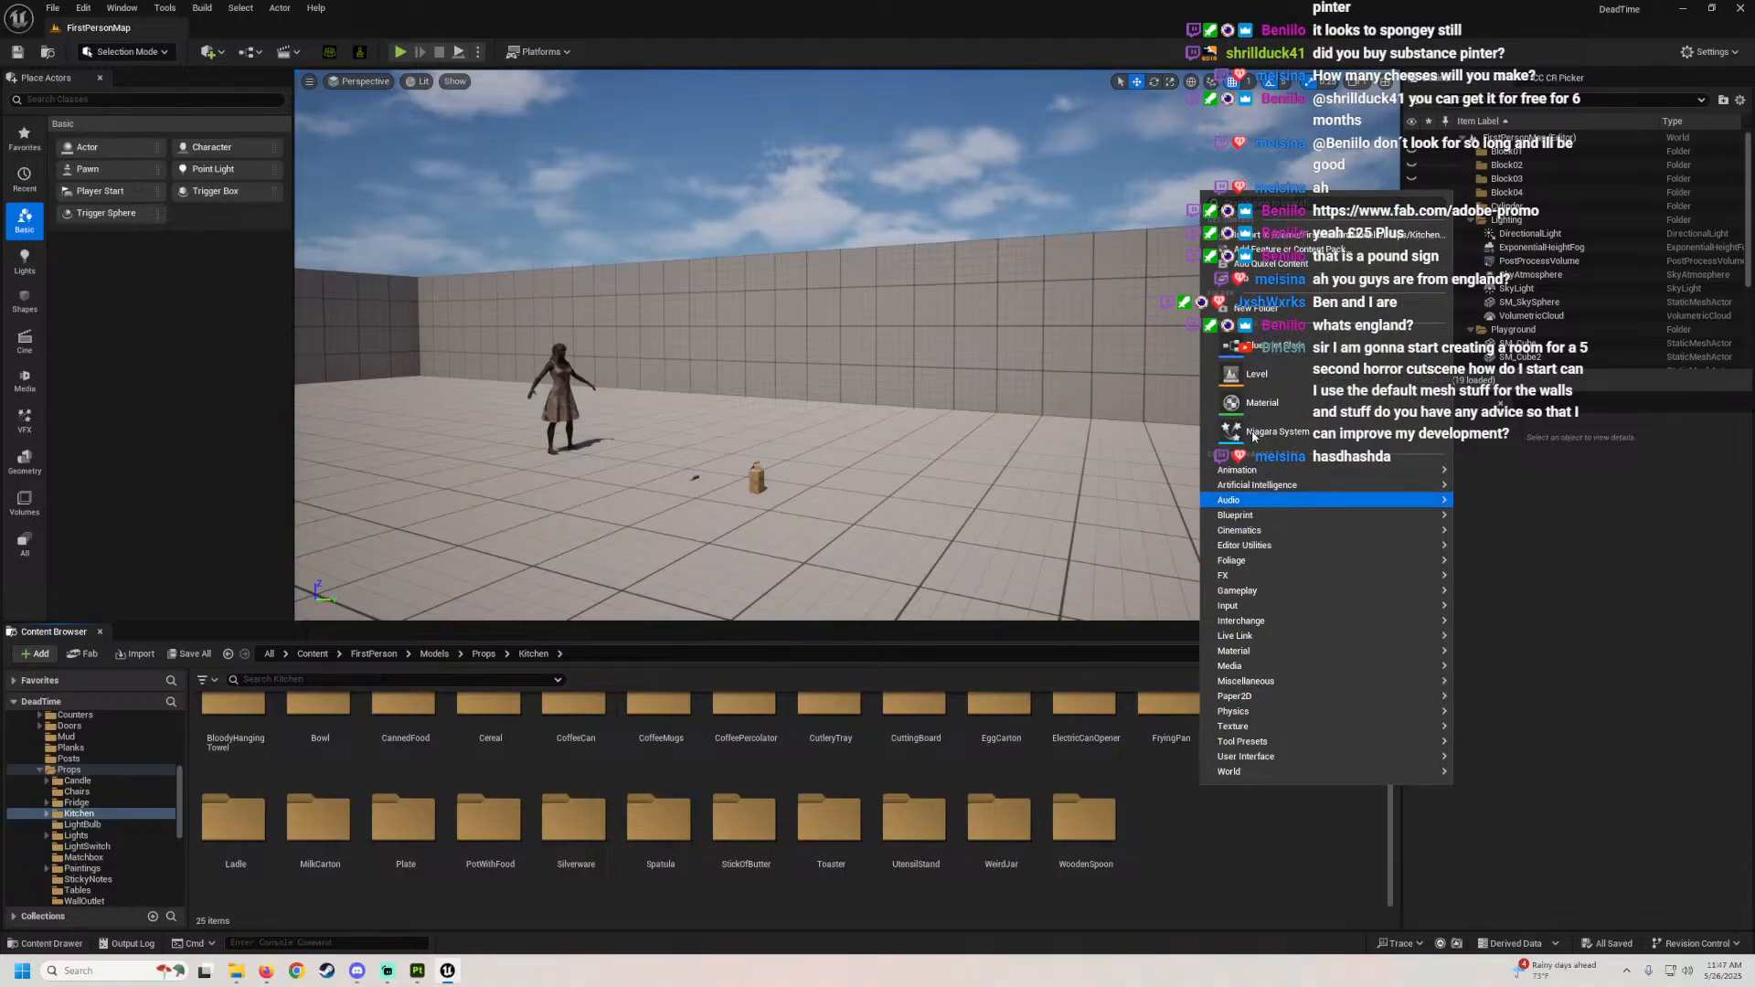
left_click(1420, 327)
type("M")
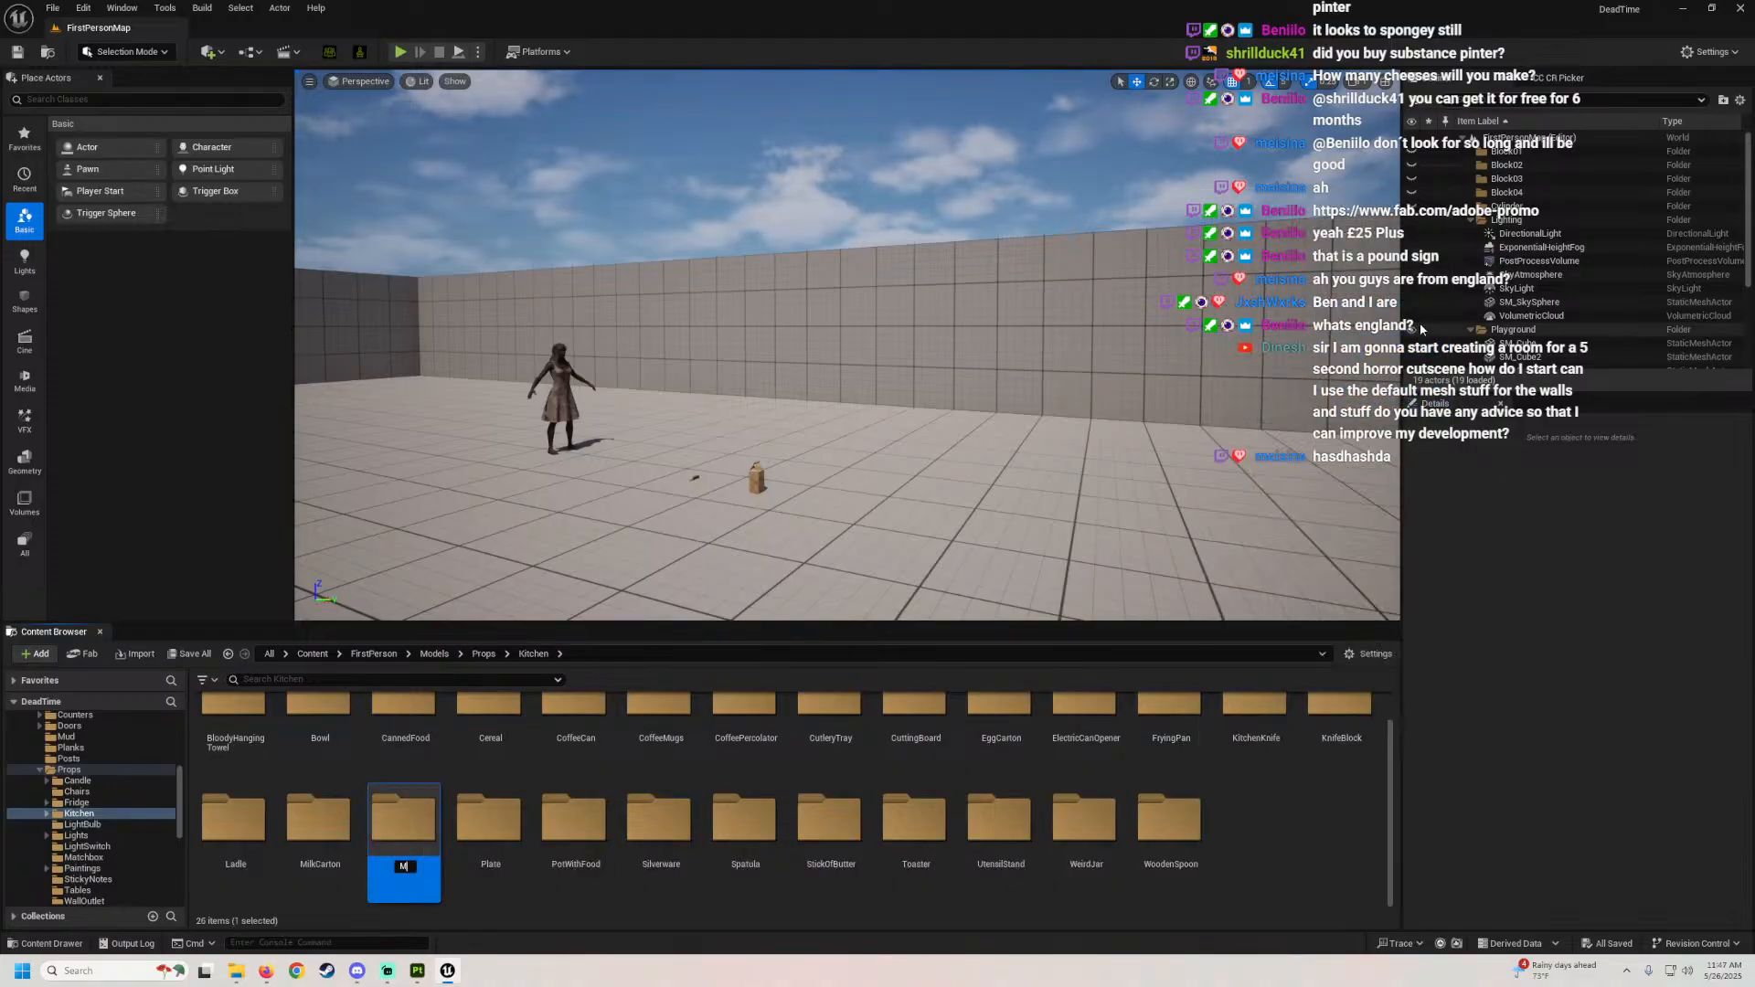
type("oldyCheese")
key("Return")
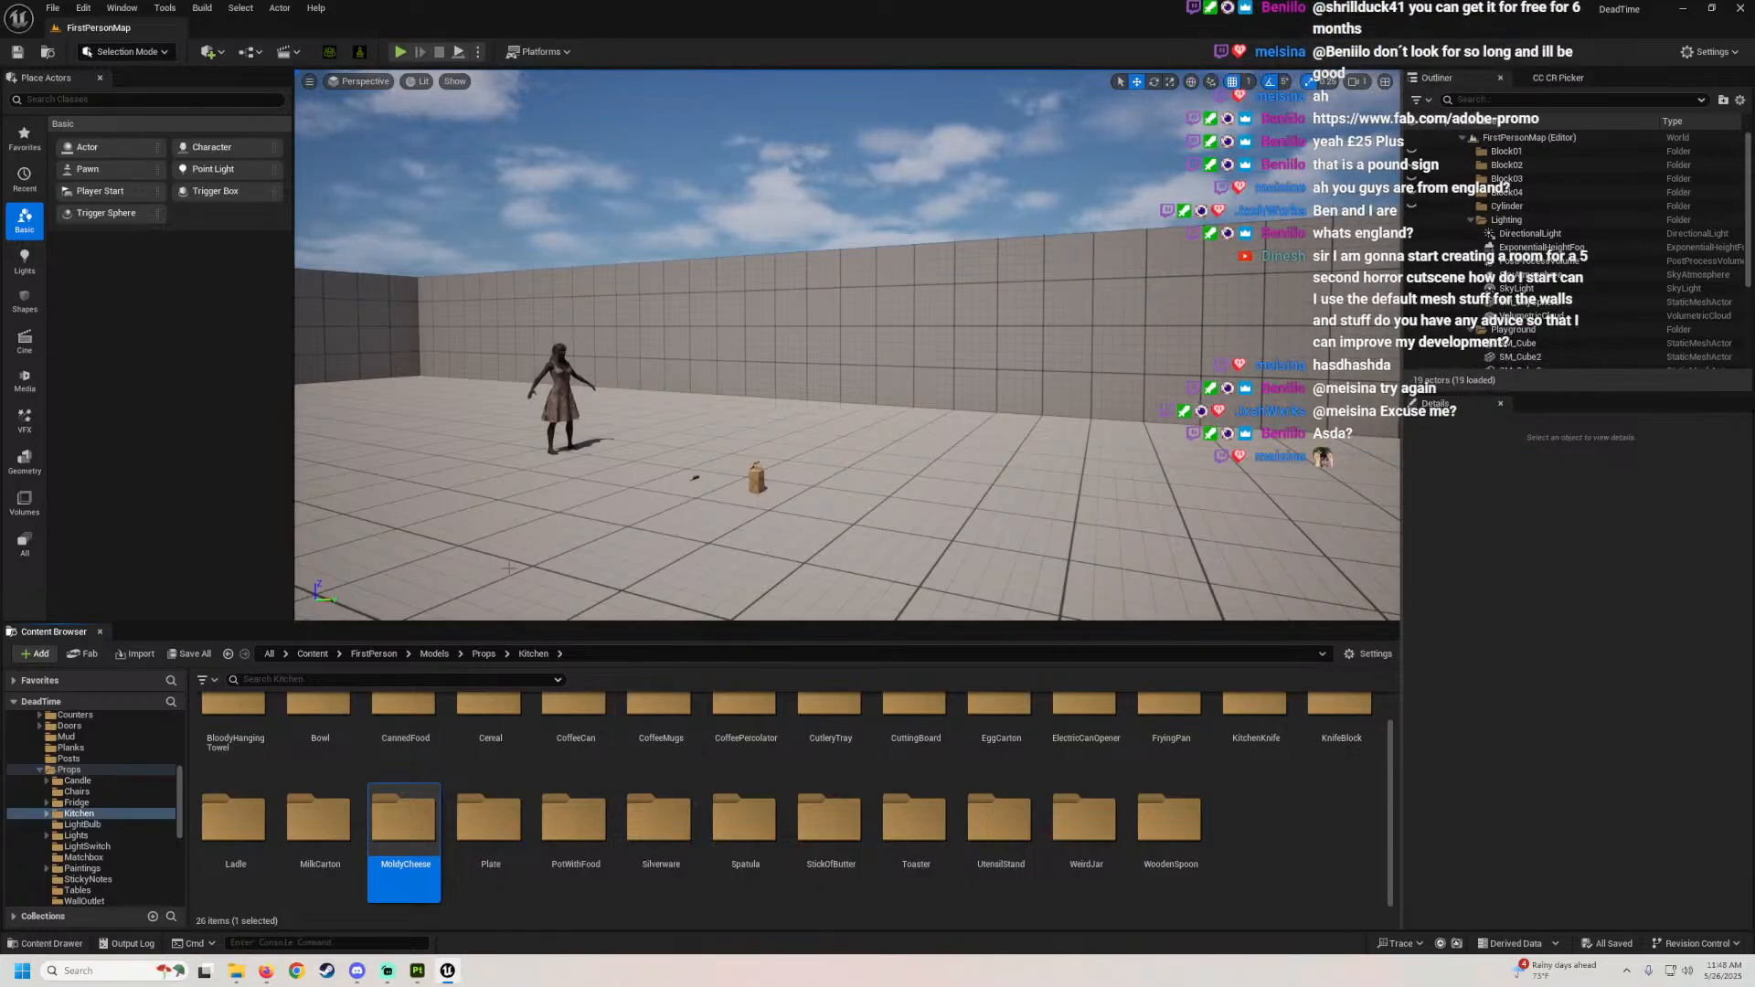
double_click(403, 818)
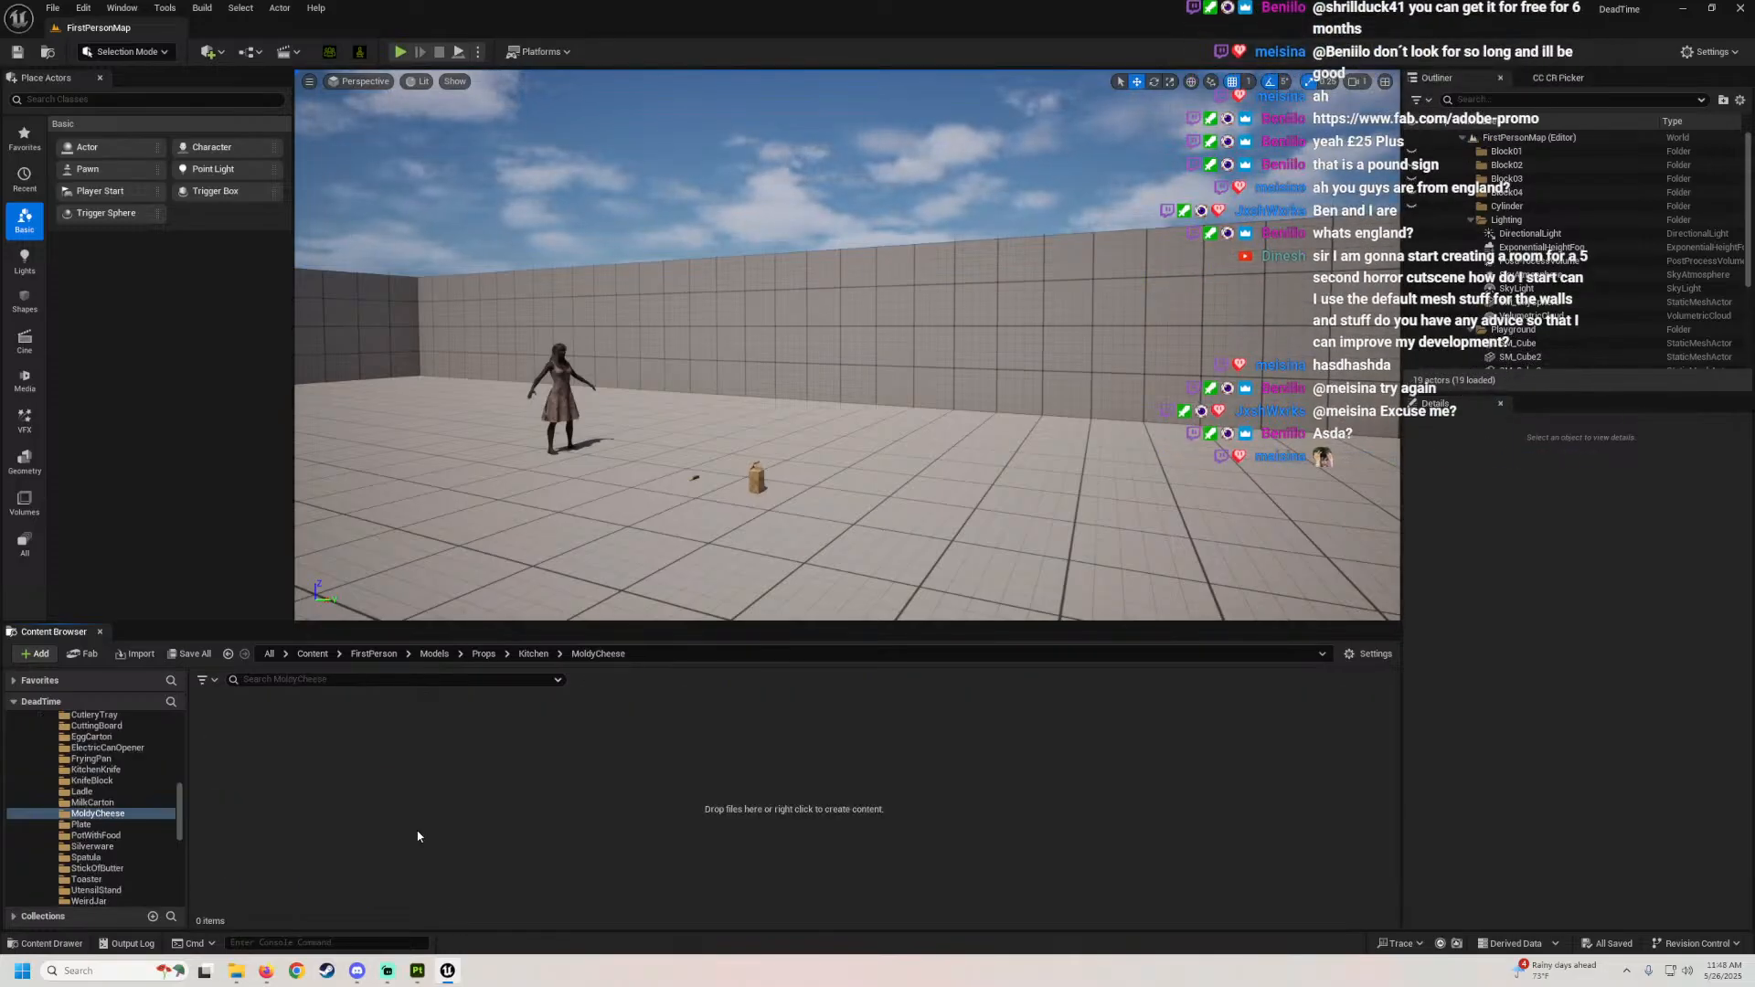
Step: Import Cheese.fbx from the Dead Time folder on disk into the MoldyCheese folder
left_click(236, 971)
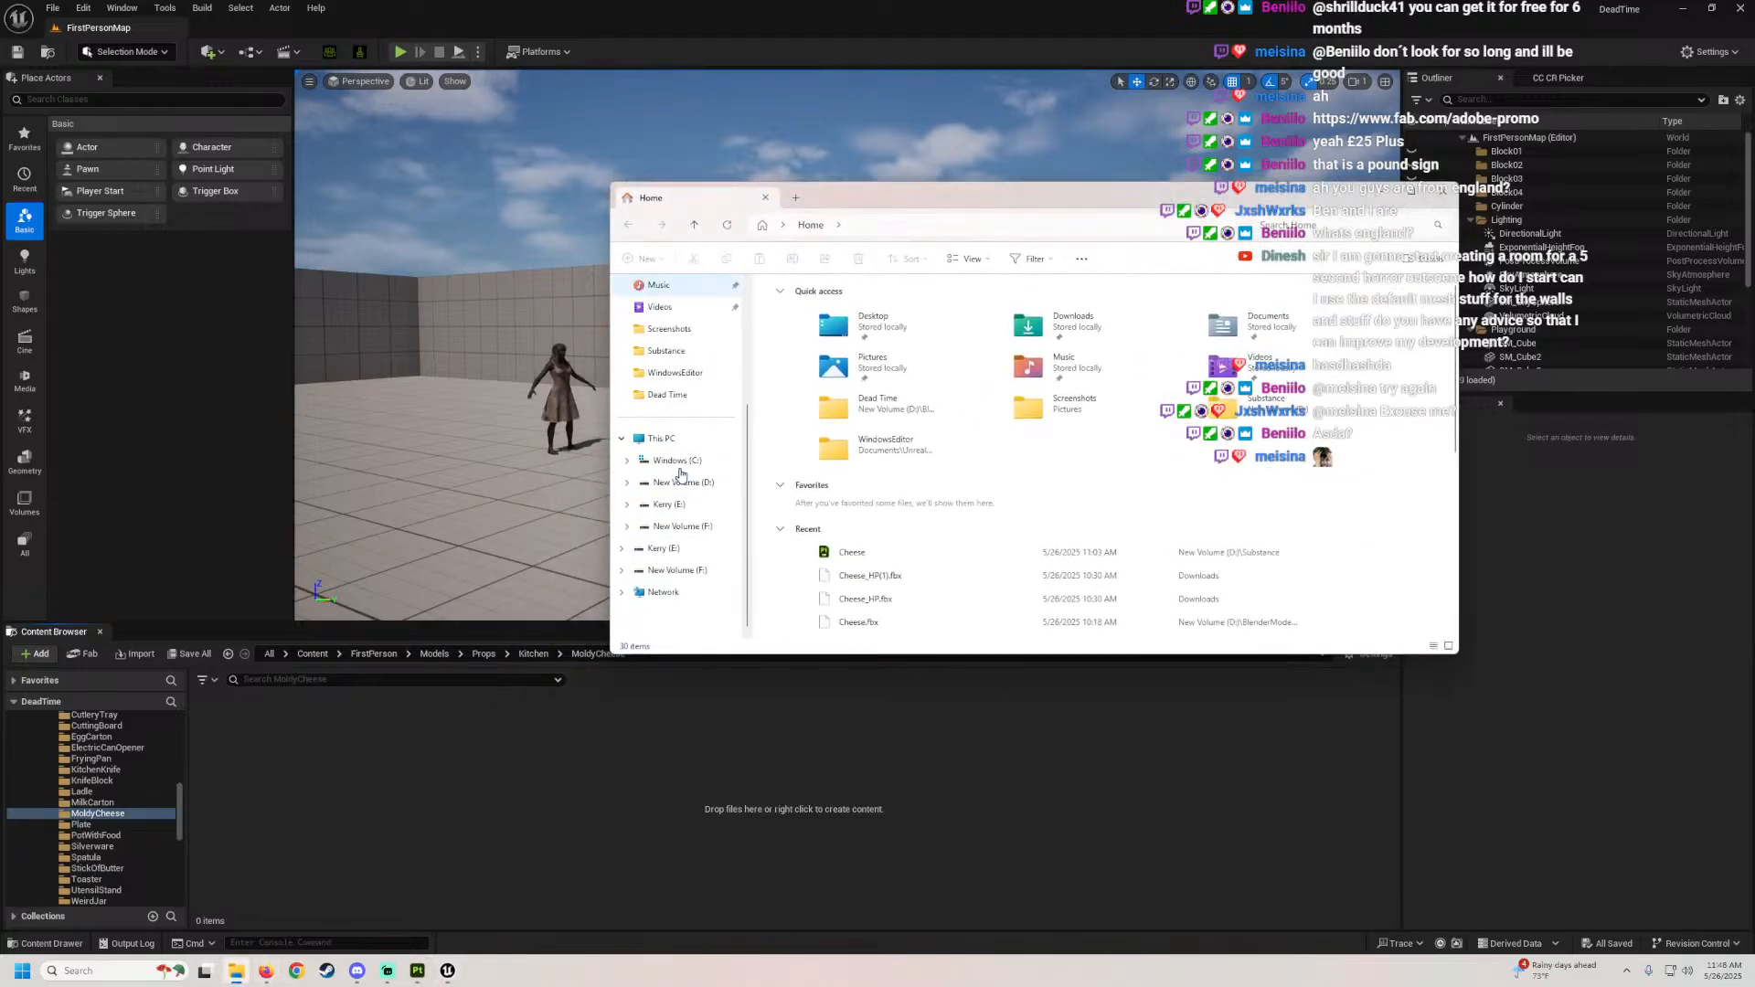
left_click(667, 394)
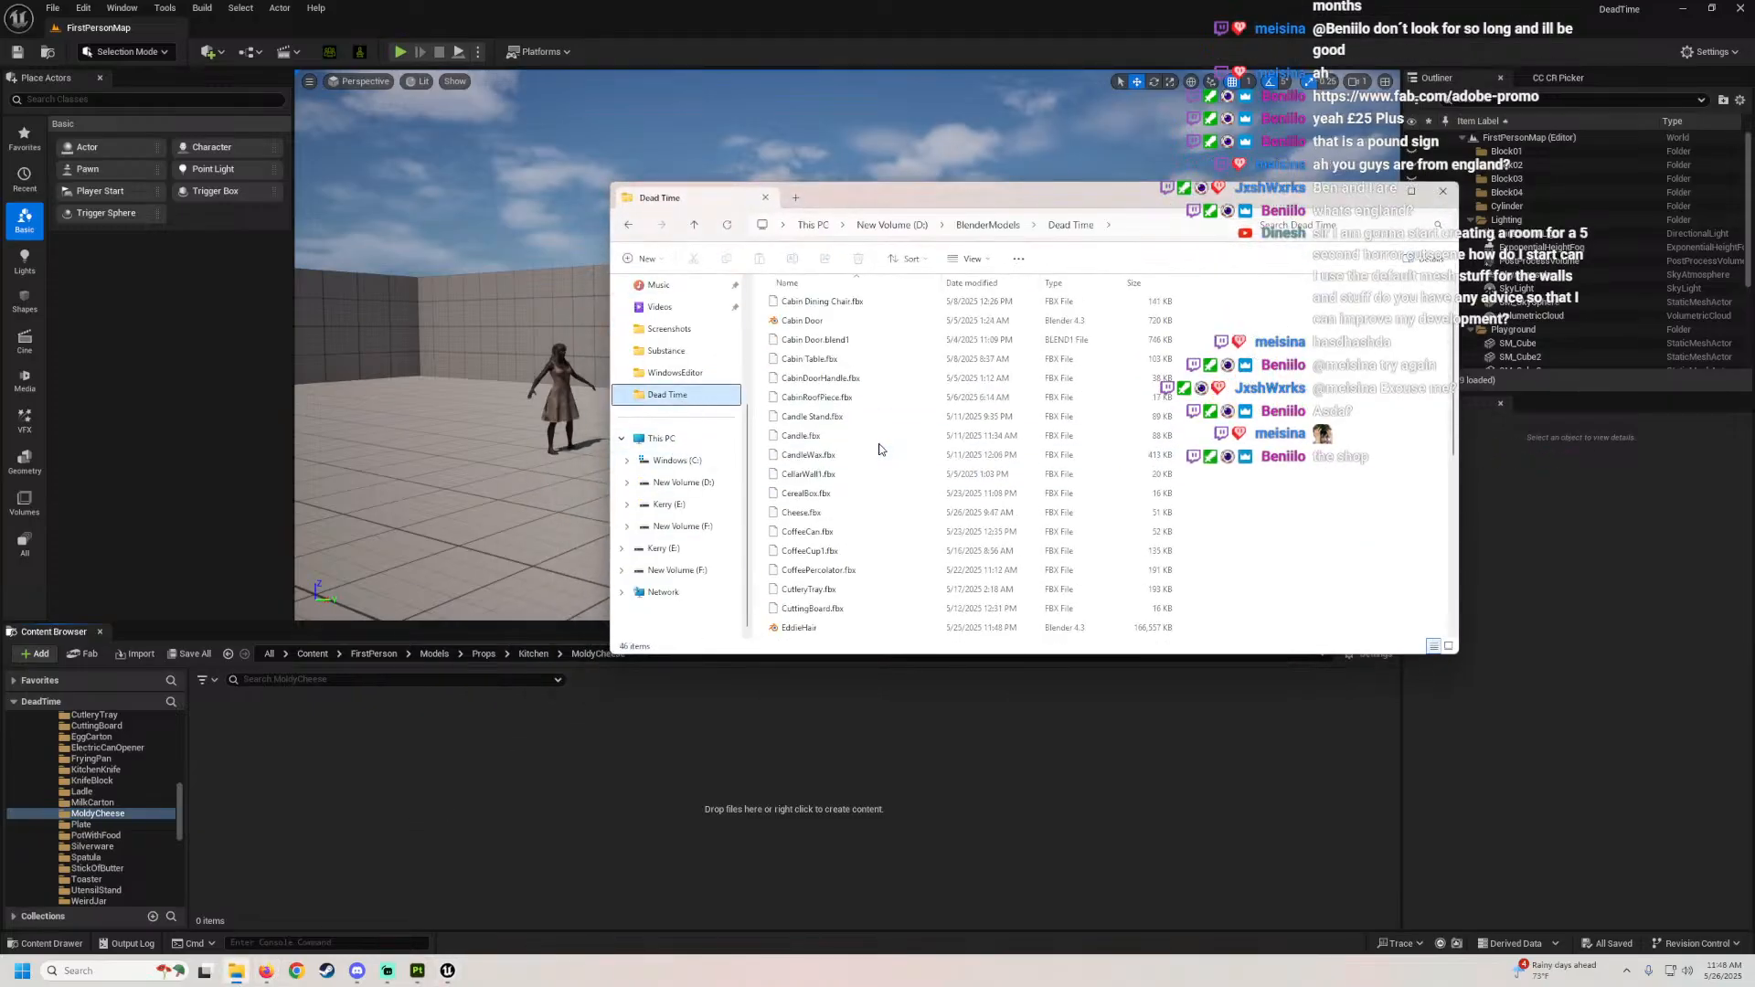
left_click_drag(803, 516, 498, 879)
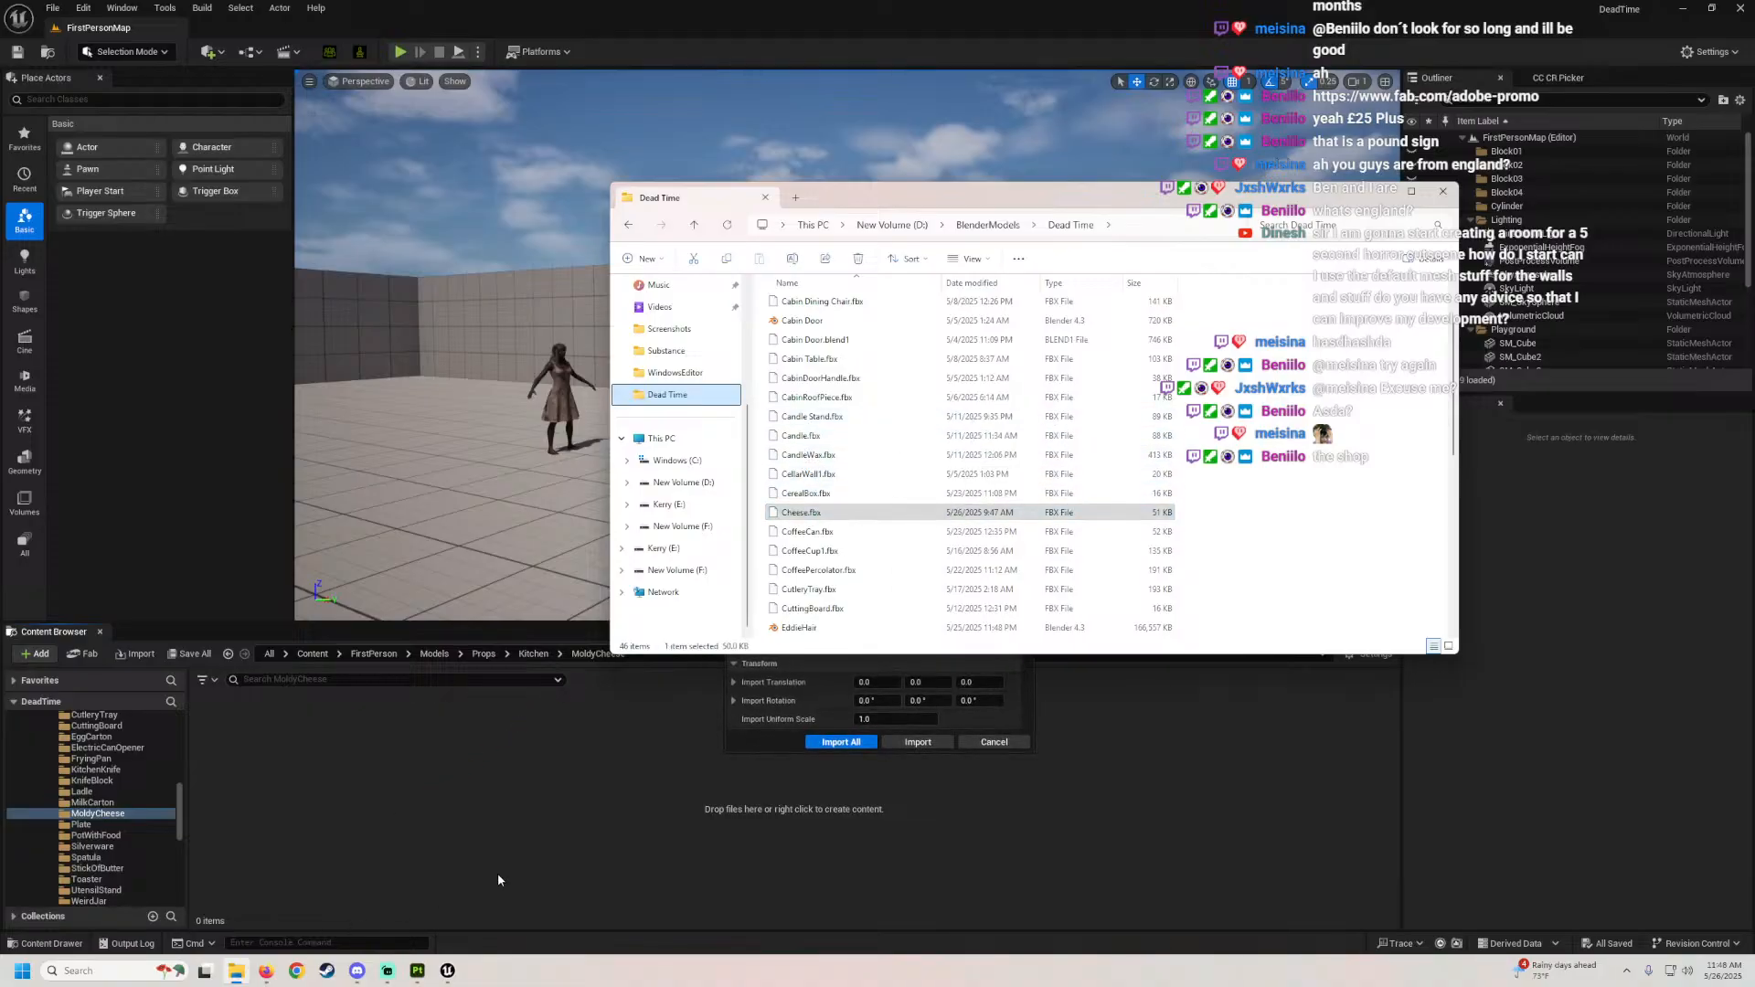
left_click(947, 740)
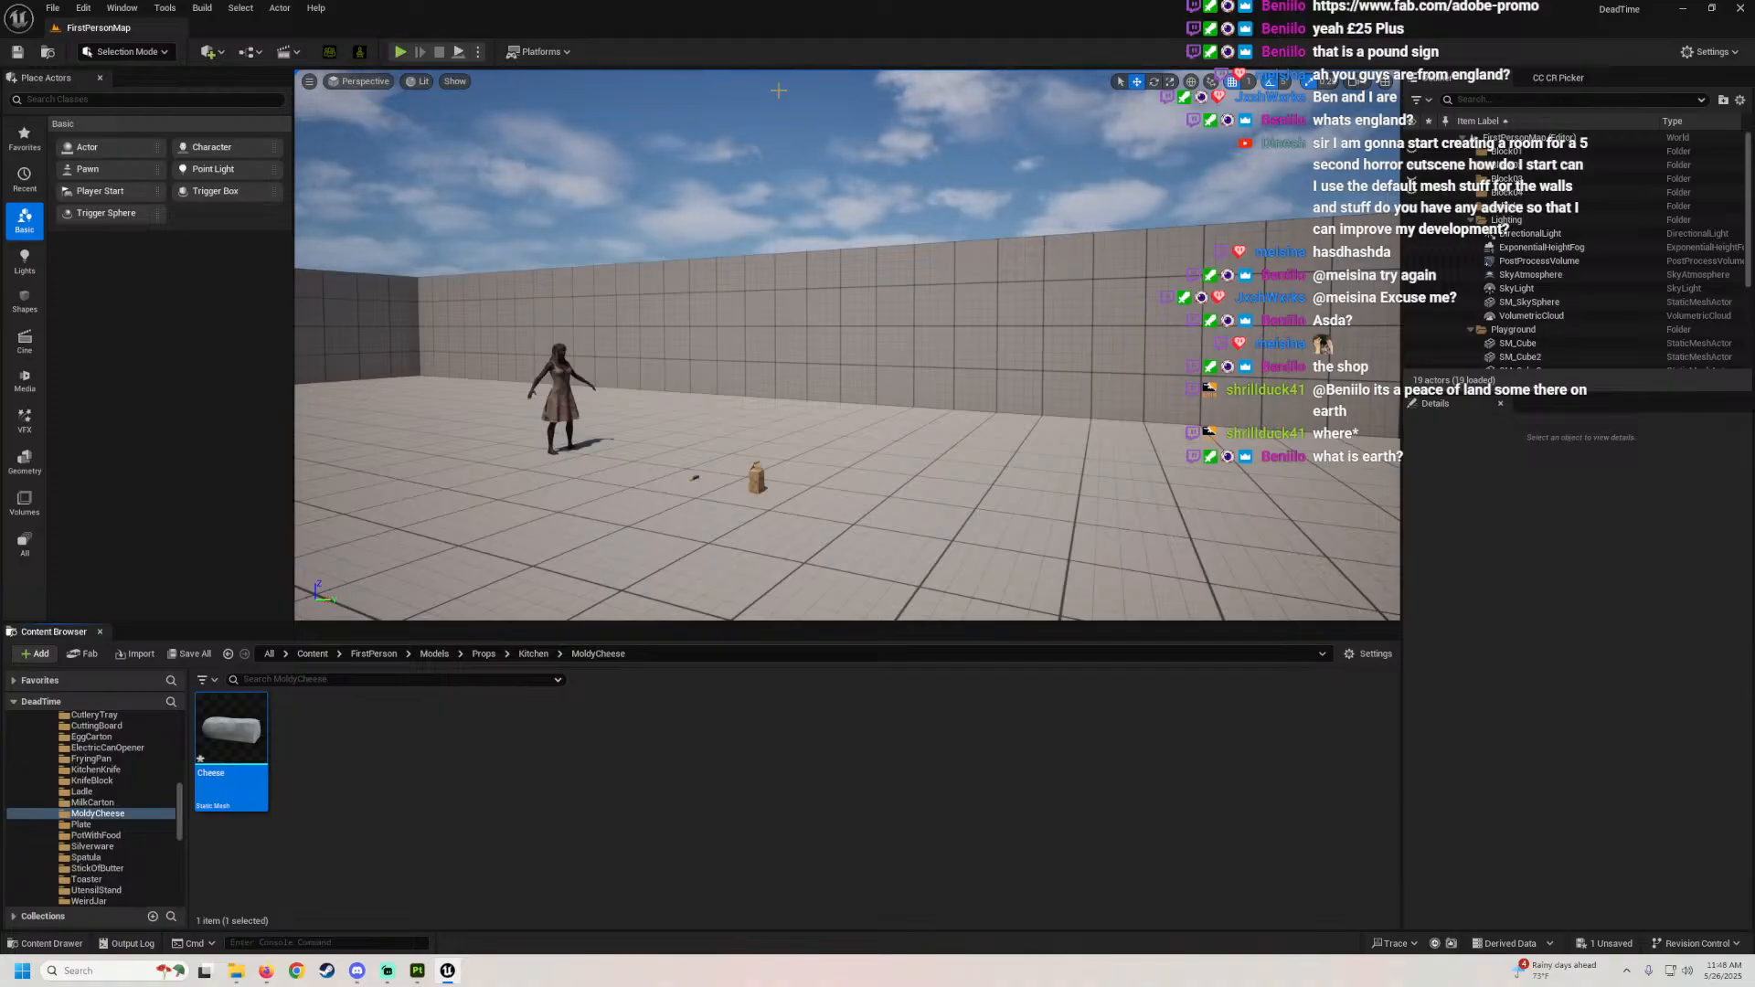
right_click_drag(760, 247, 751, 270)
left_click(237, 971)
left_click(236, 971)
Step: Browse the project's content folders, including StarterContent, and open the Meshes folder inside LevelPrototyping
scroll(61, 747, "up", 5)
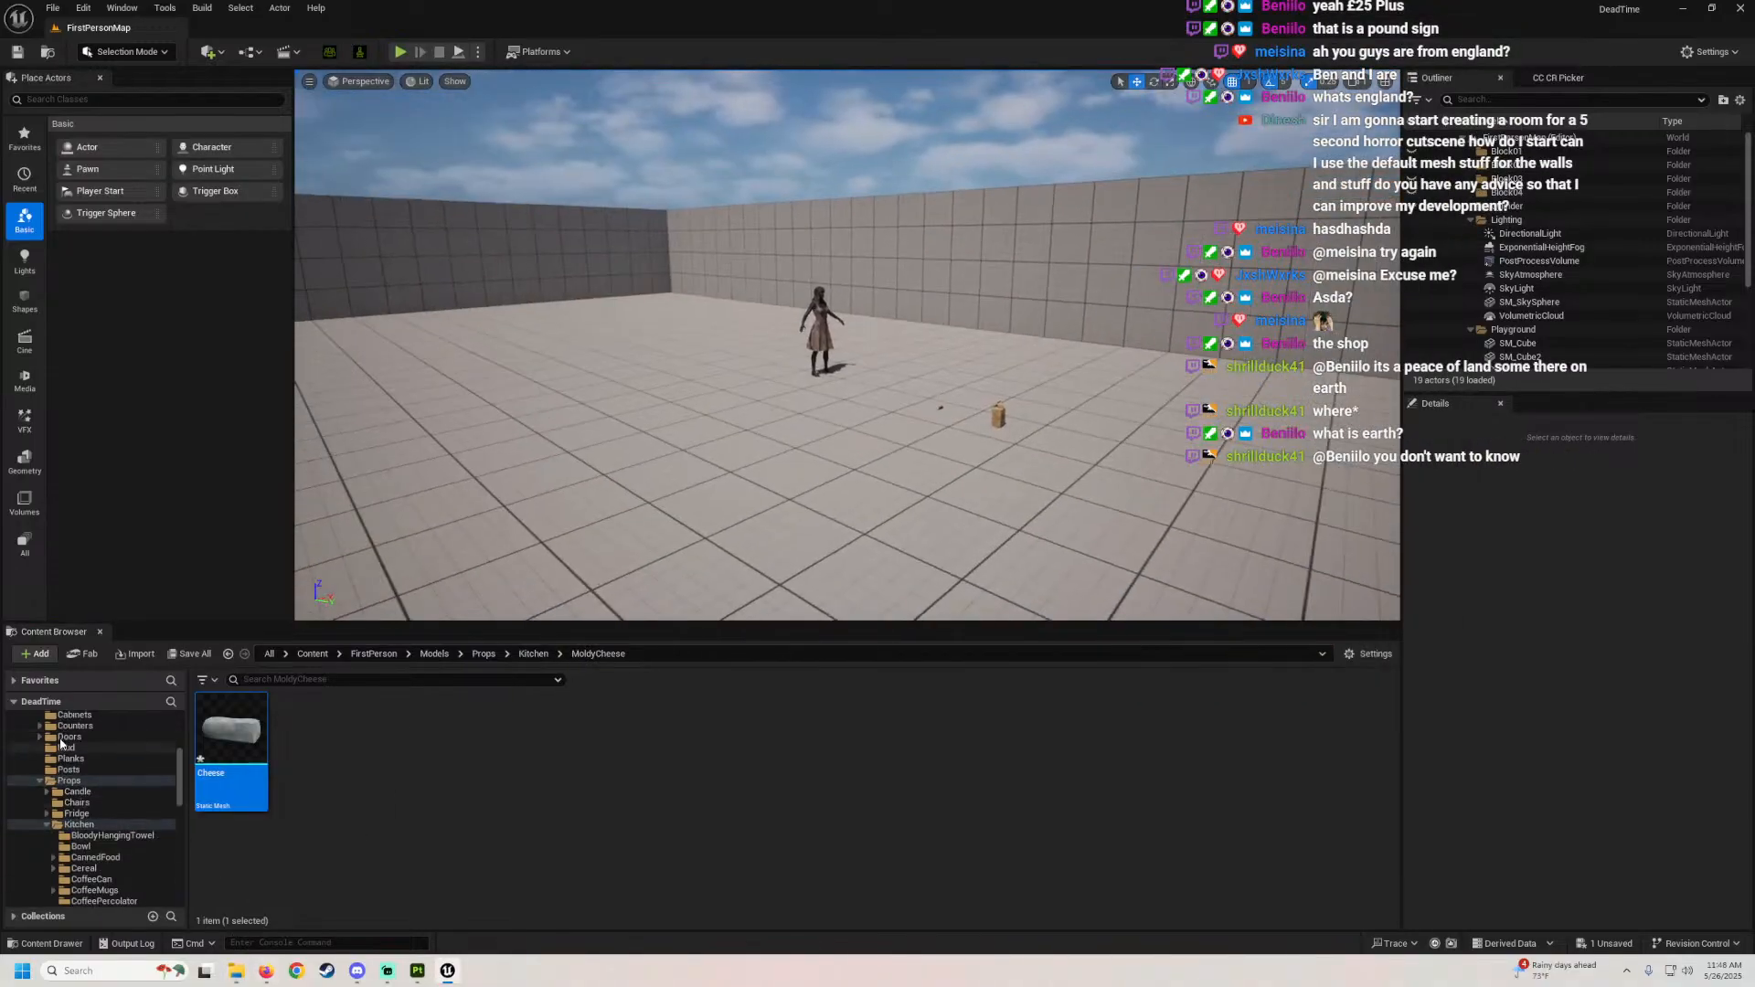
scroll(61, 746, "up", 5)
left_click(40, 772)
scroll(55, 822, "down", 5)
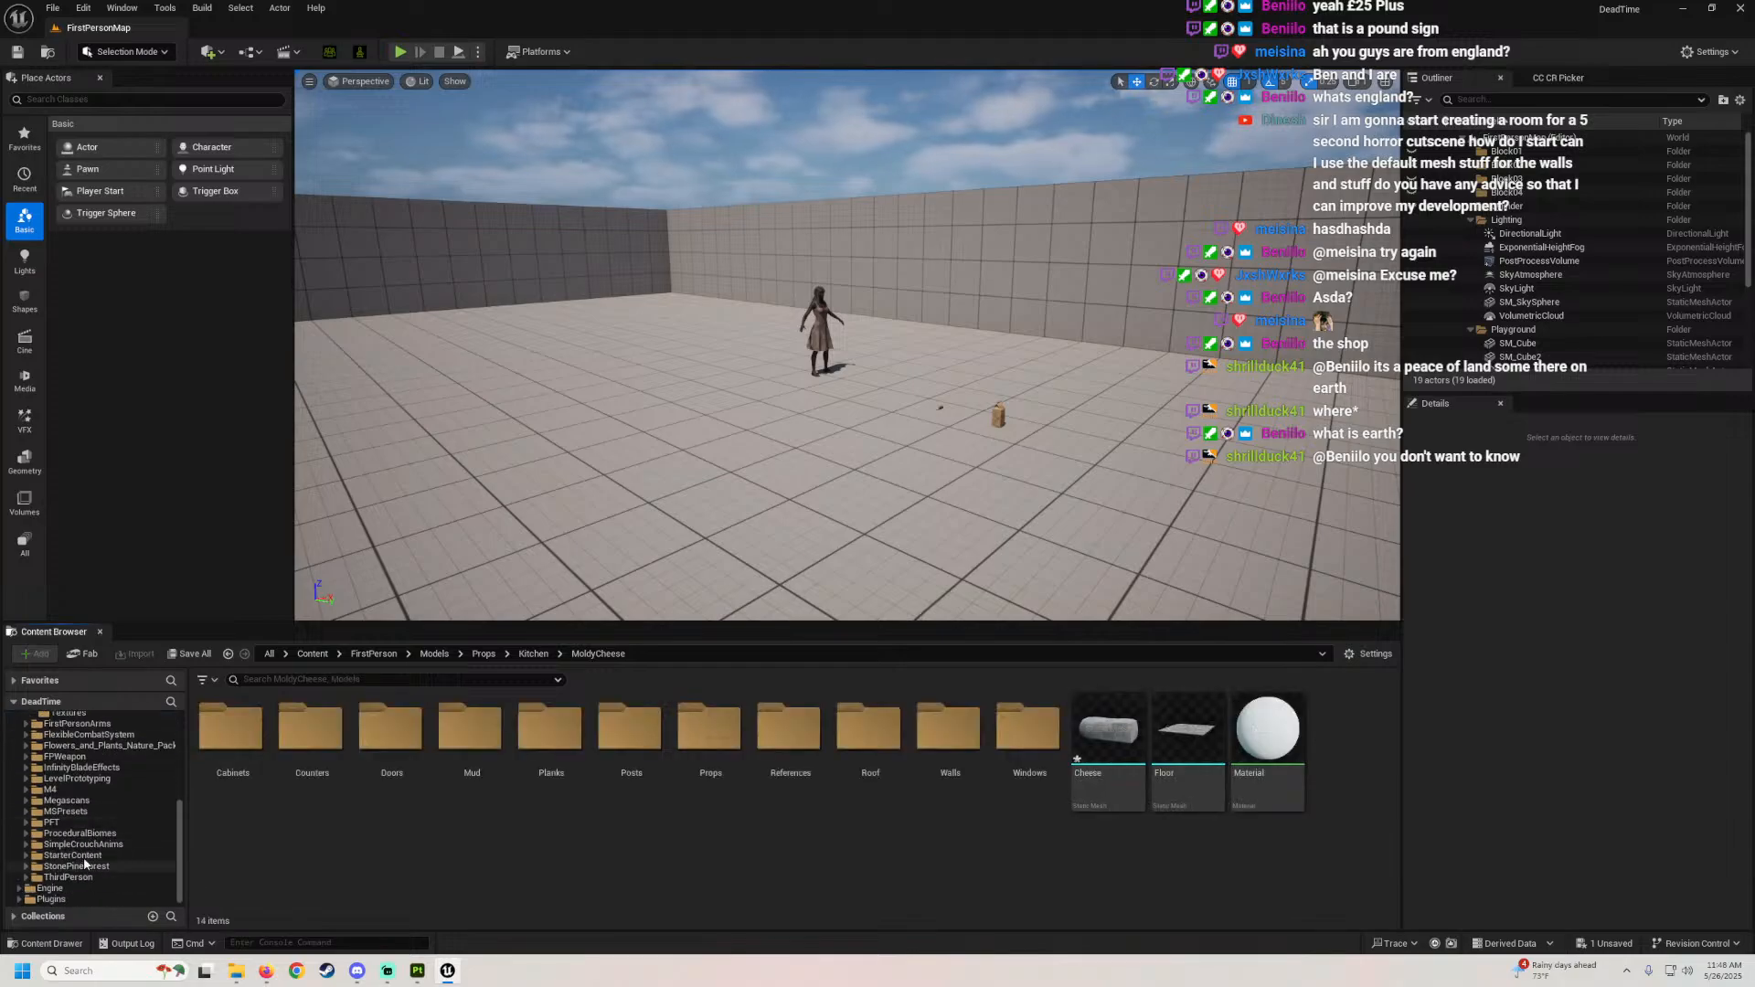
left_click(73, 854)
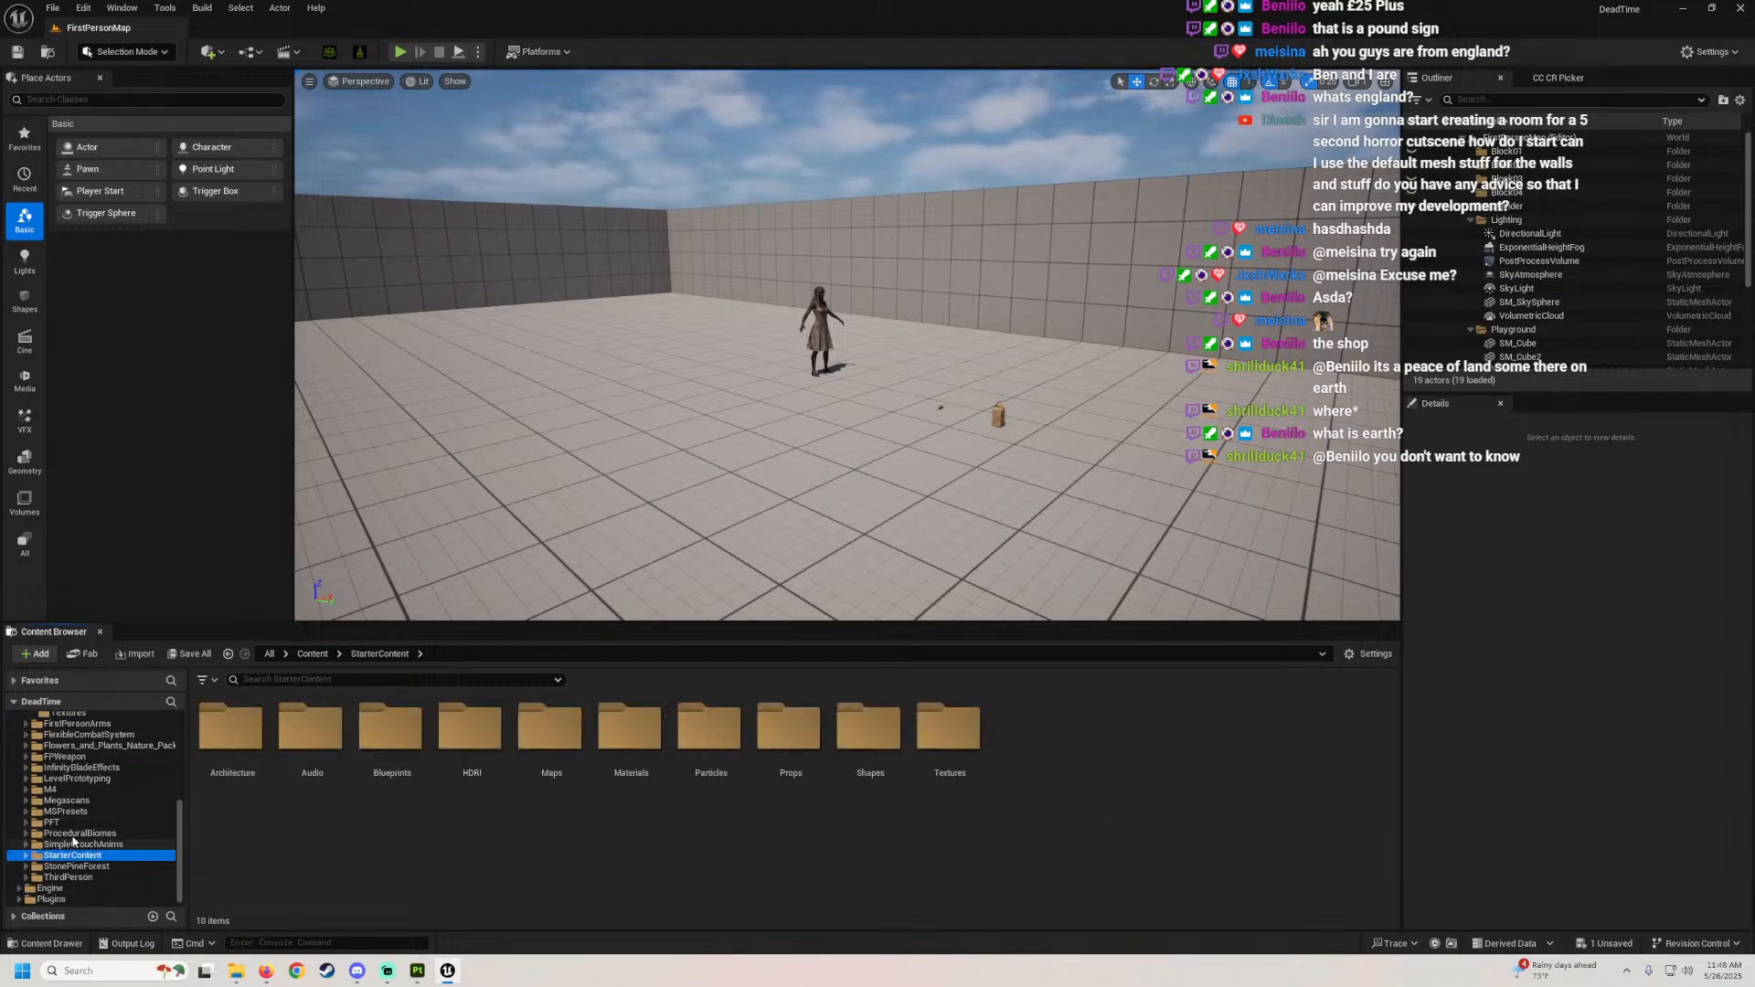
left_click(76, 777)
left_click(301, 731)
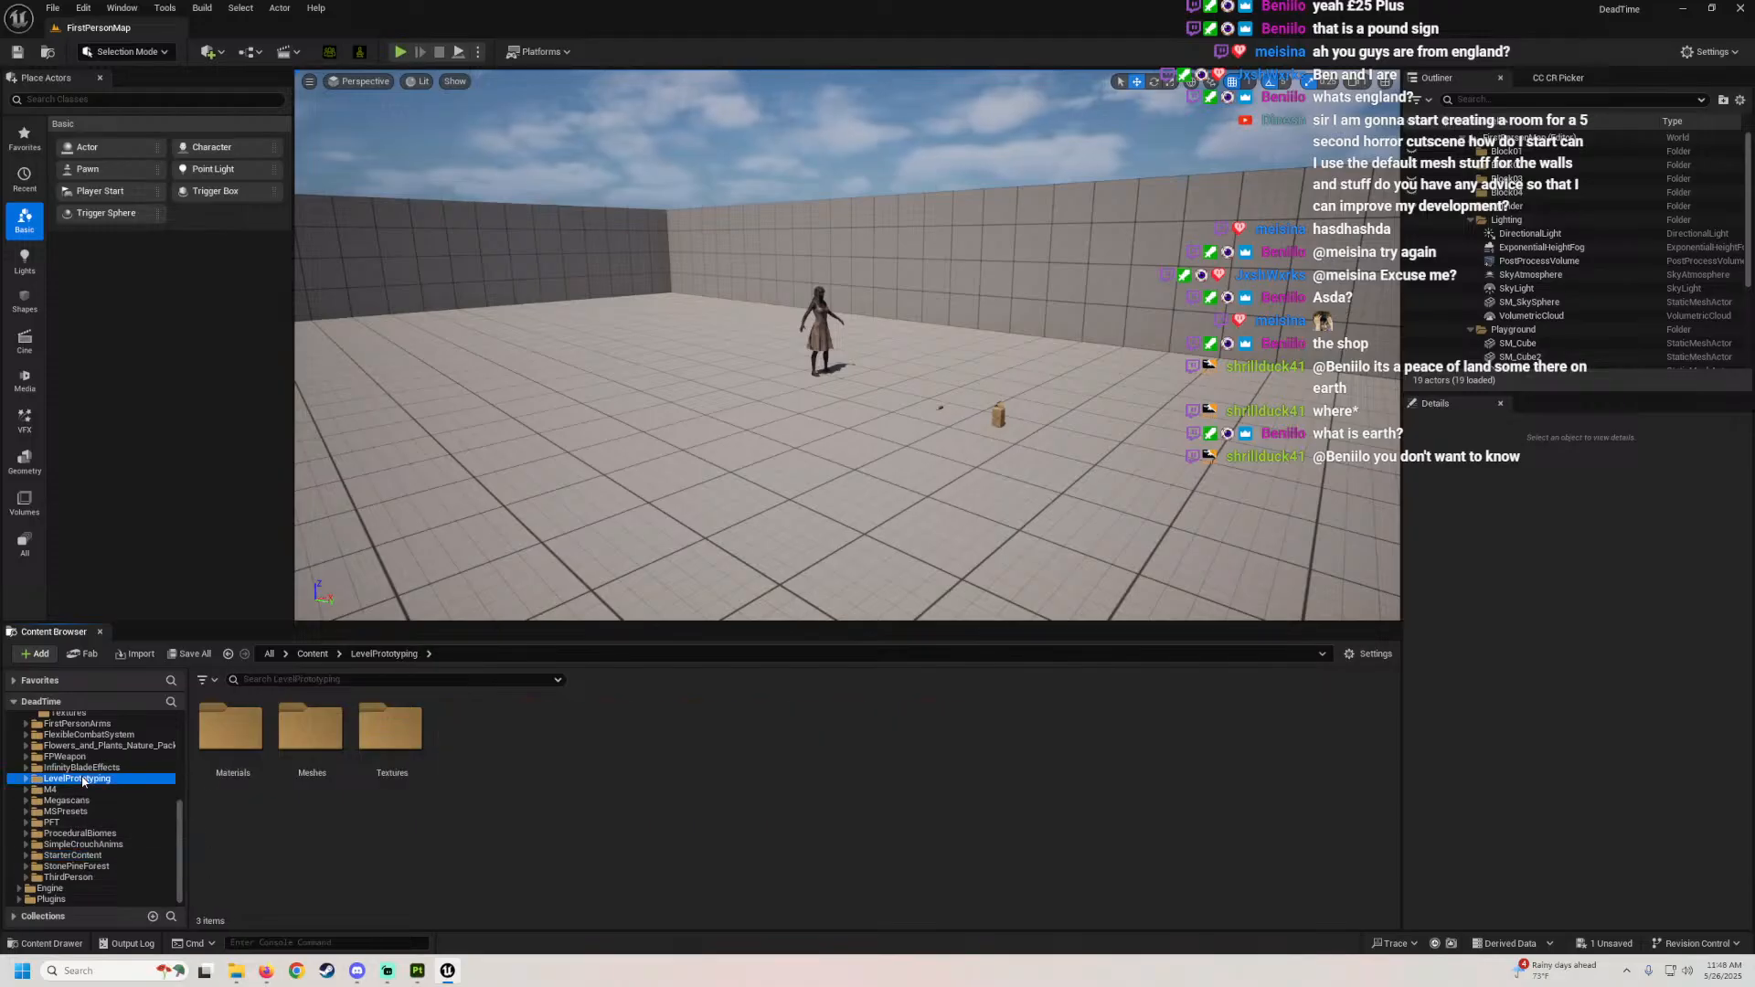
double_click(300, 733)
Step: Try to place the SM_Cube prototyping mesh on the level's floor
left_click_drag(311, 732, 595, 442)
right_click_drag(595, 443, 770, 371)
right_click_drag(779, 369, 1051, 361)
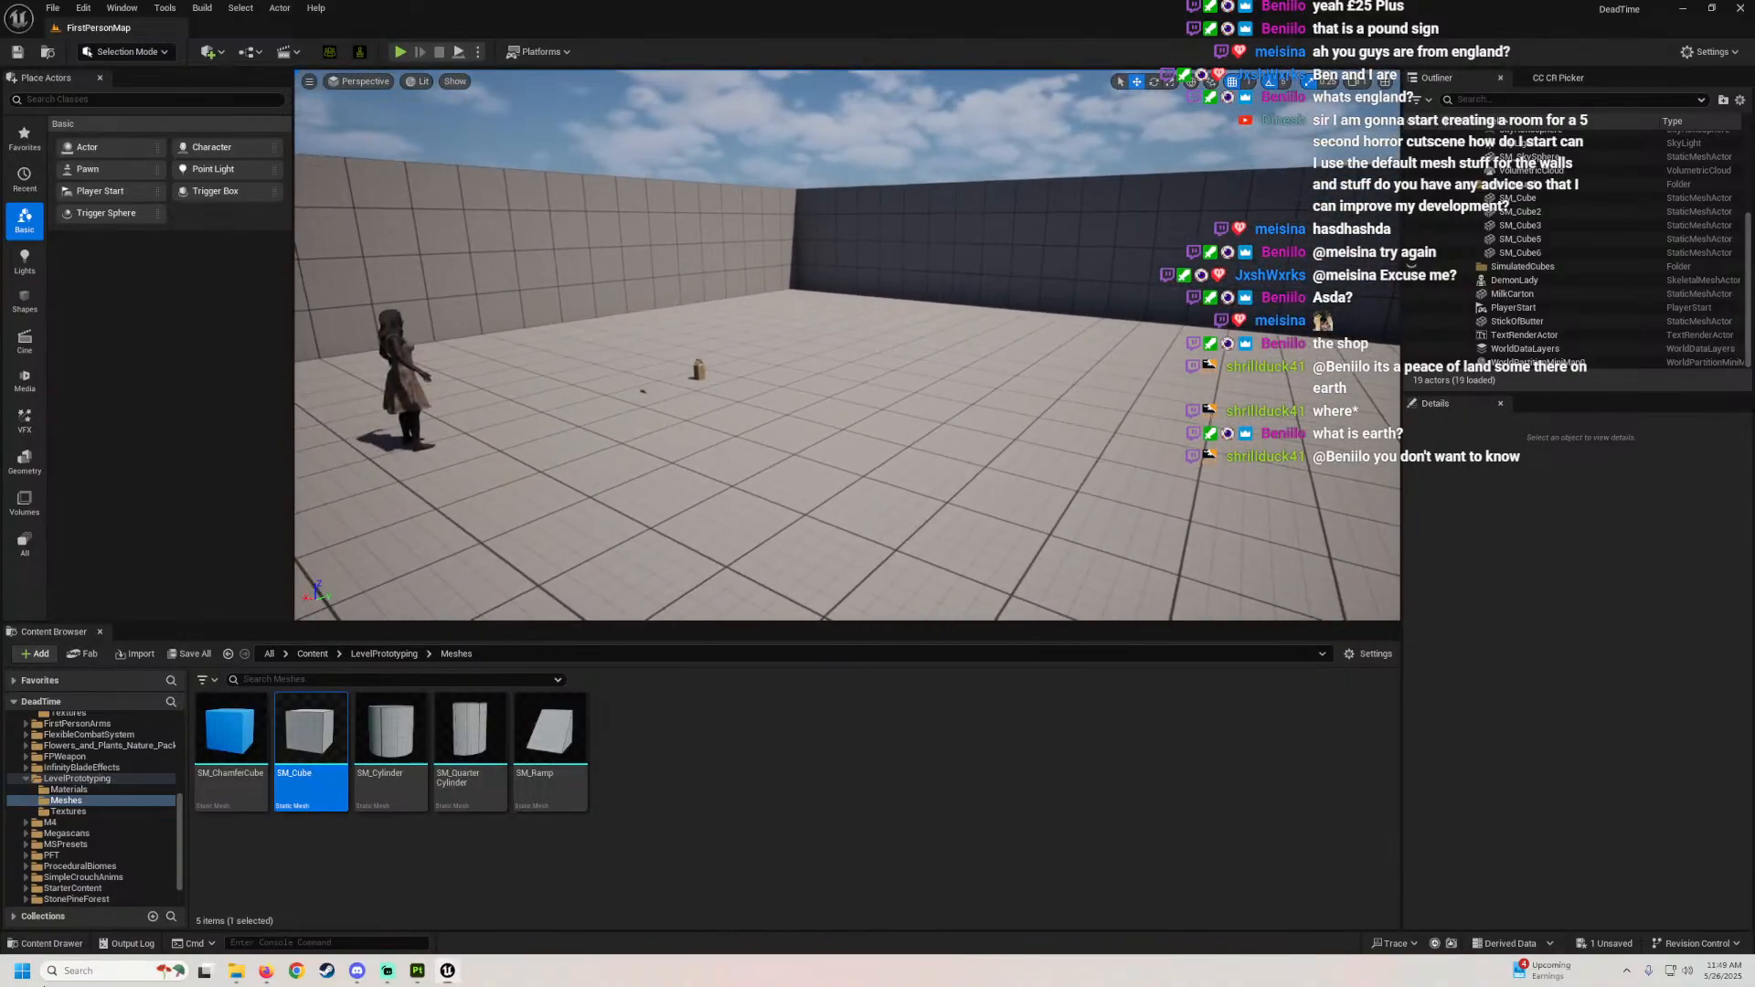
left_click(21, 977)
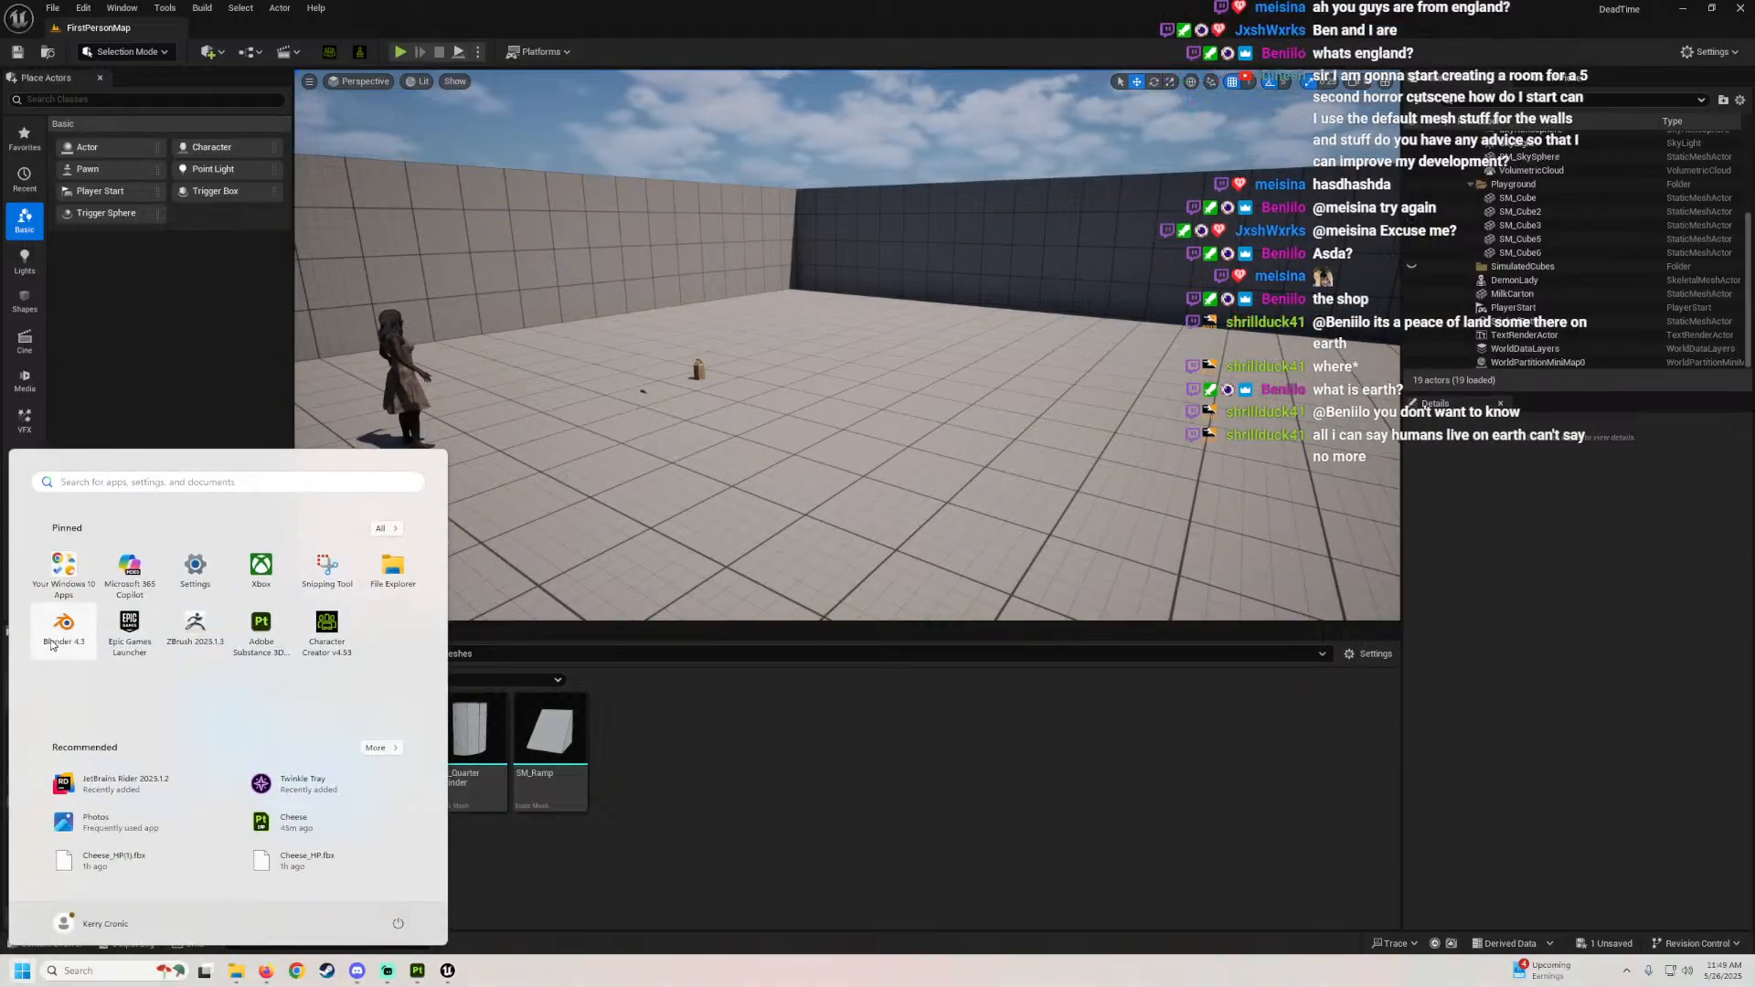
left_click(855, 435)
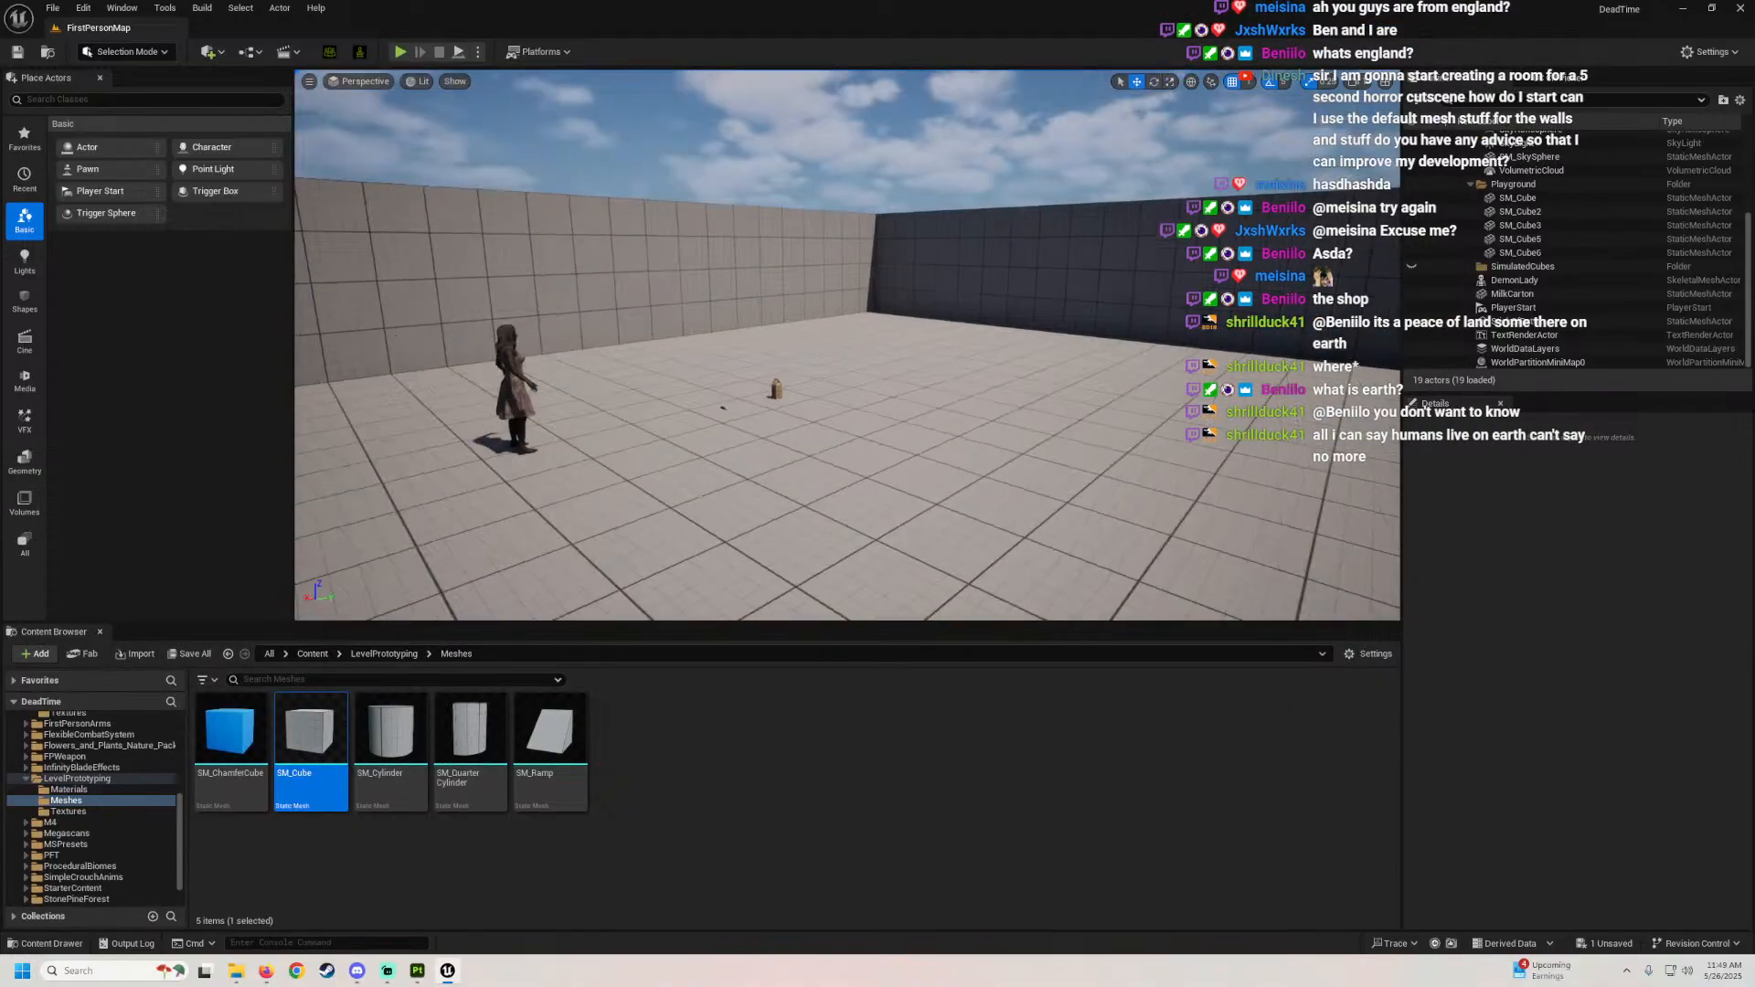
Step: Switch the editor to Modeling Mode and face an empty stretch of floor
left_click(126, 52)
left_click(128, 133)
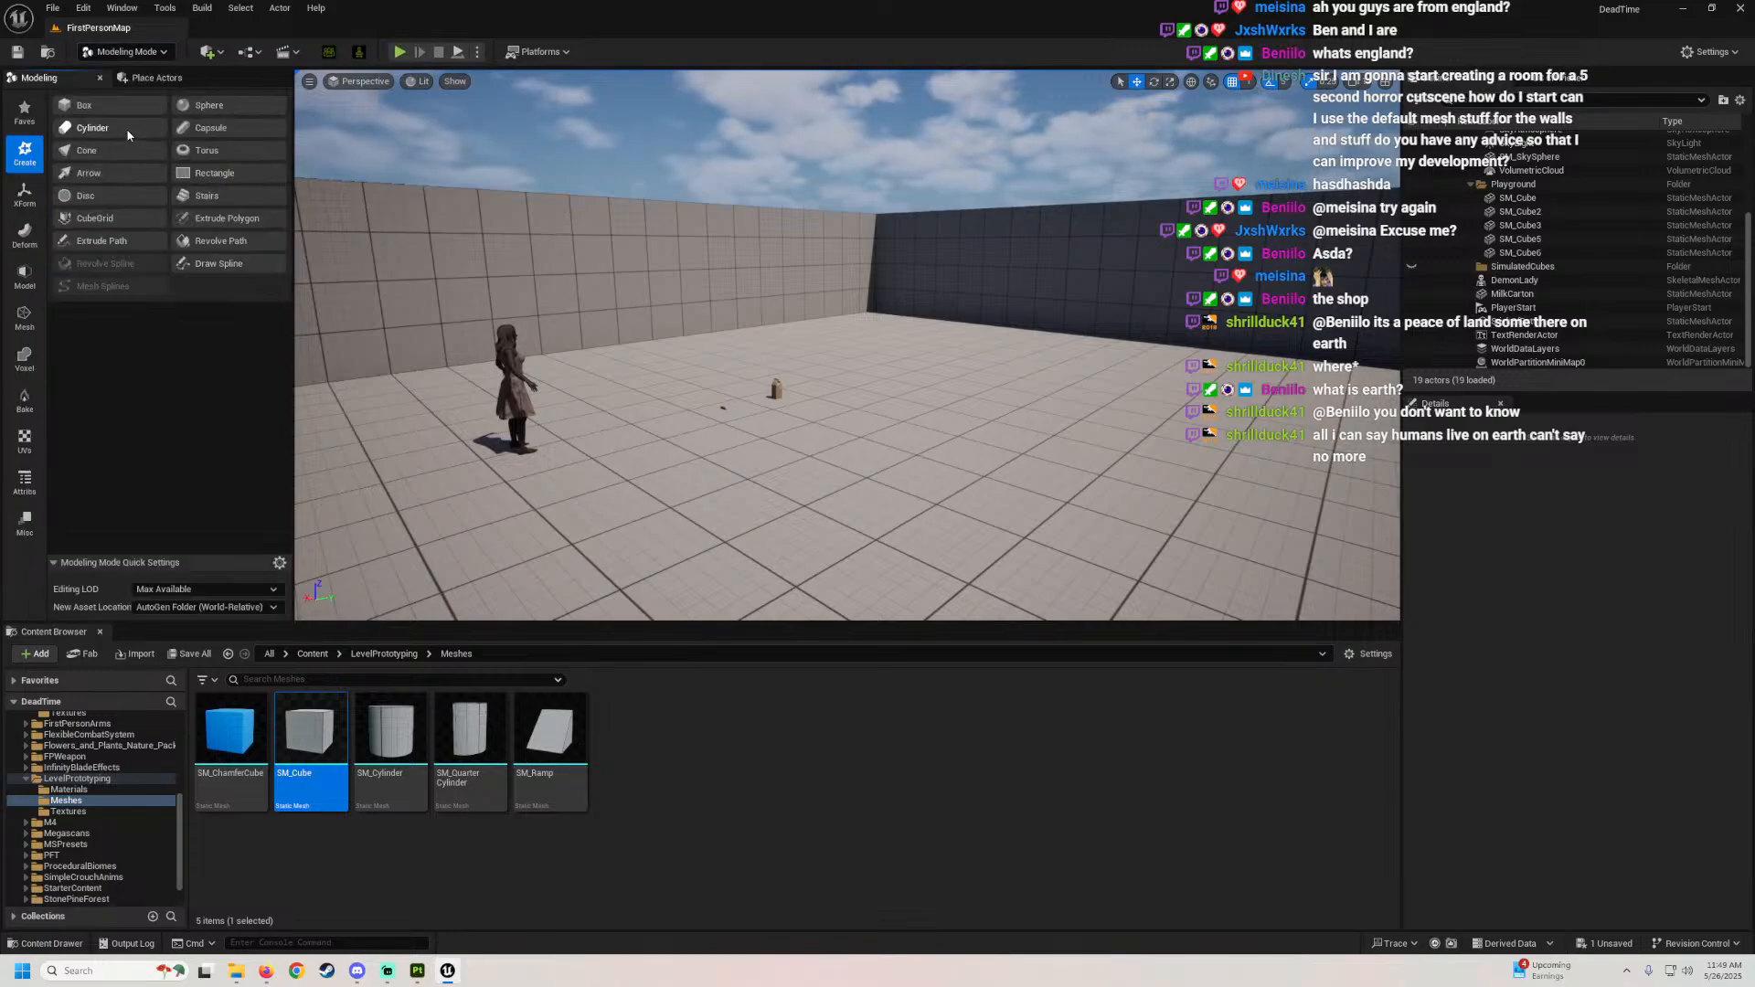
key("s")
right_click_drag(644, 426, 758, 457)
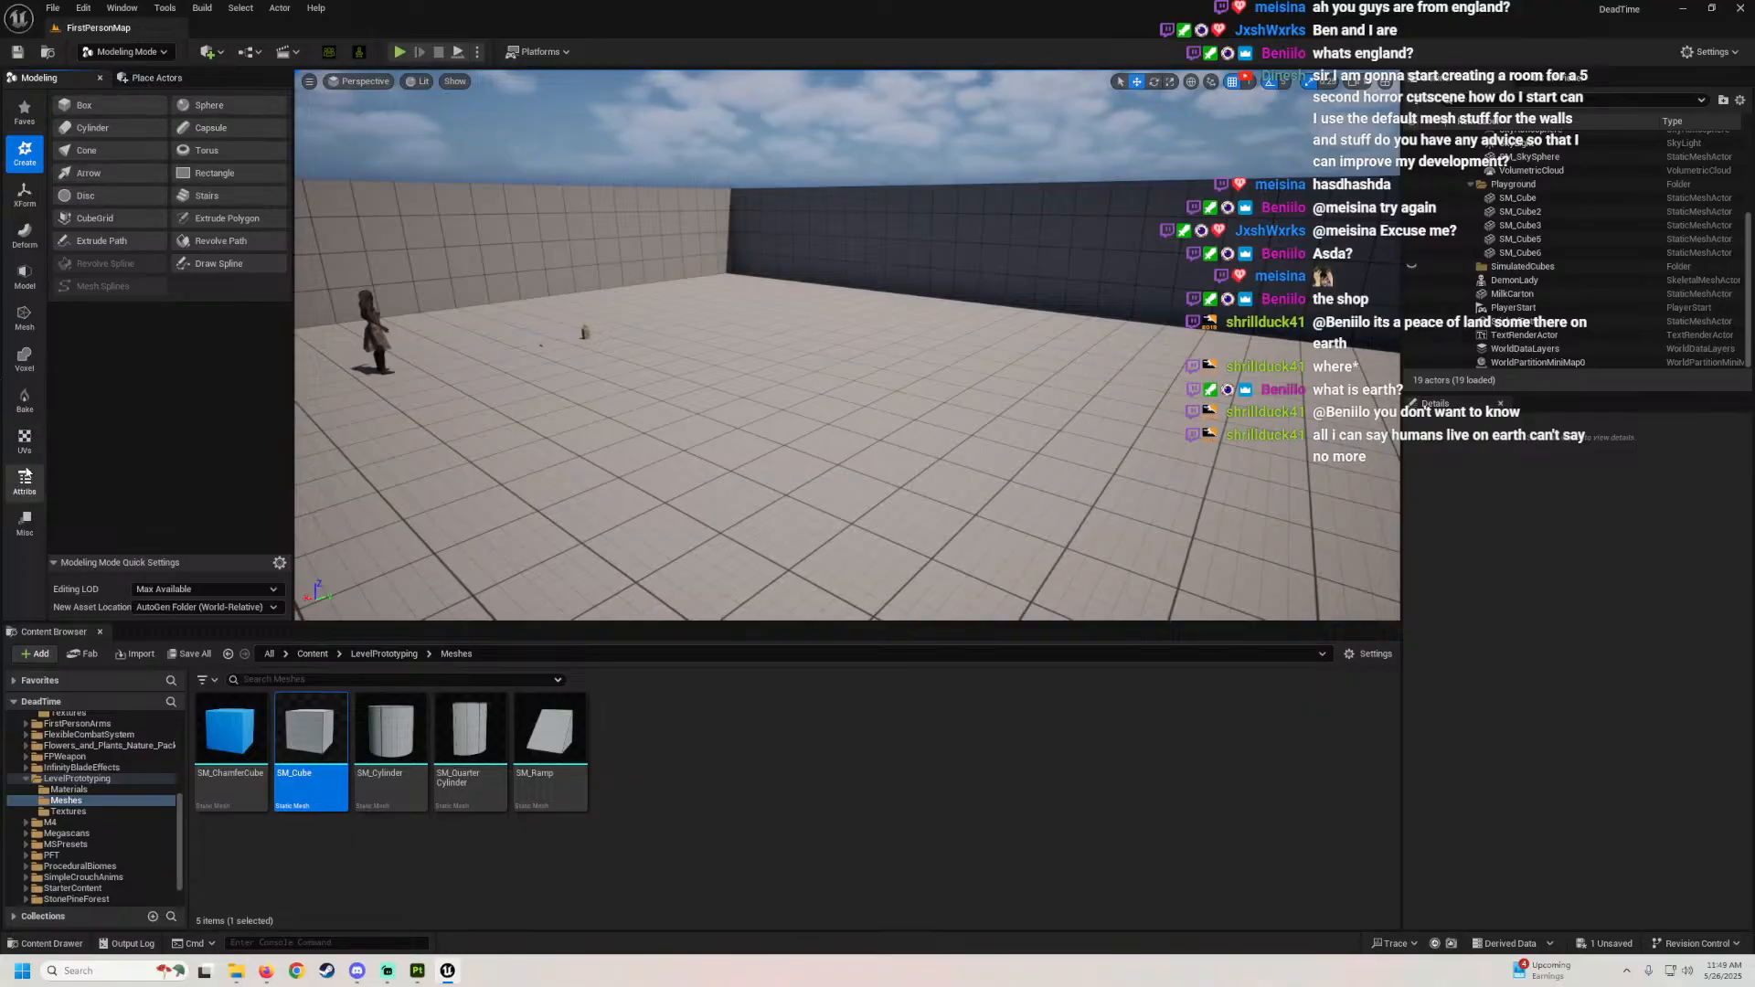
Step: Start a new box from the shape creation tools and place it on the open floor at about X 1405, Y 2012
left_click(25, 271)
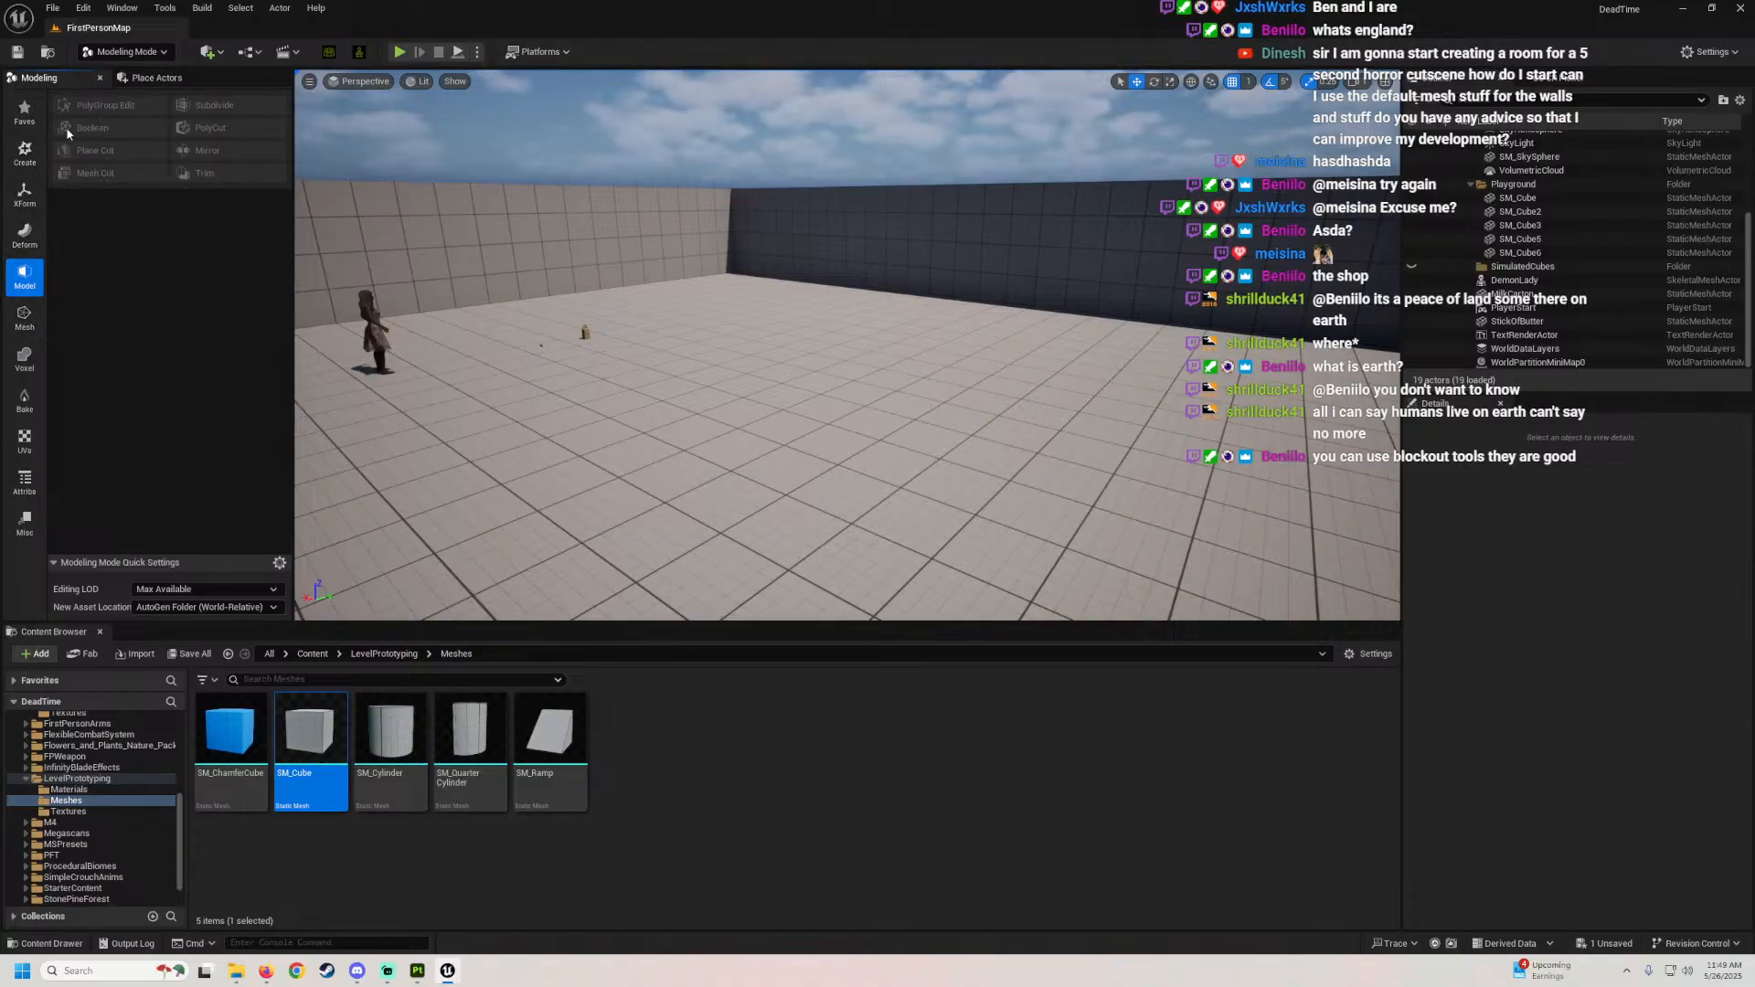
left_click(26, 153)
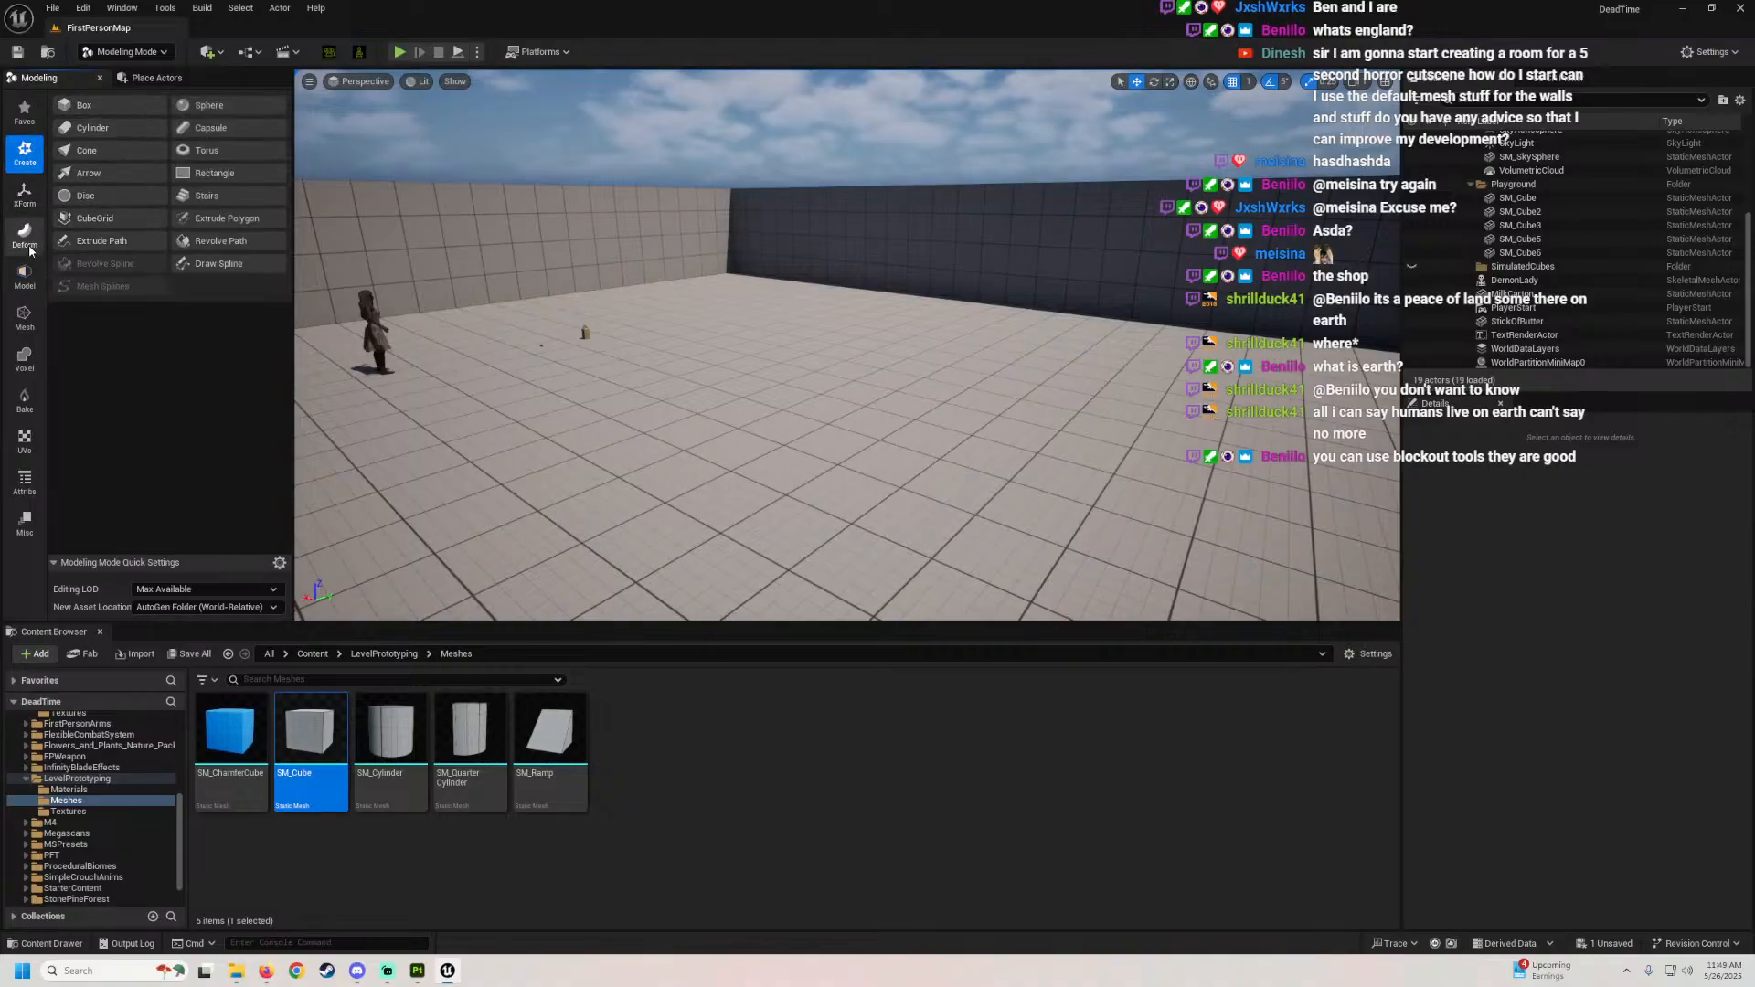
left_click(103, 130)
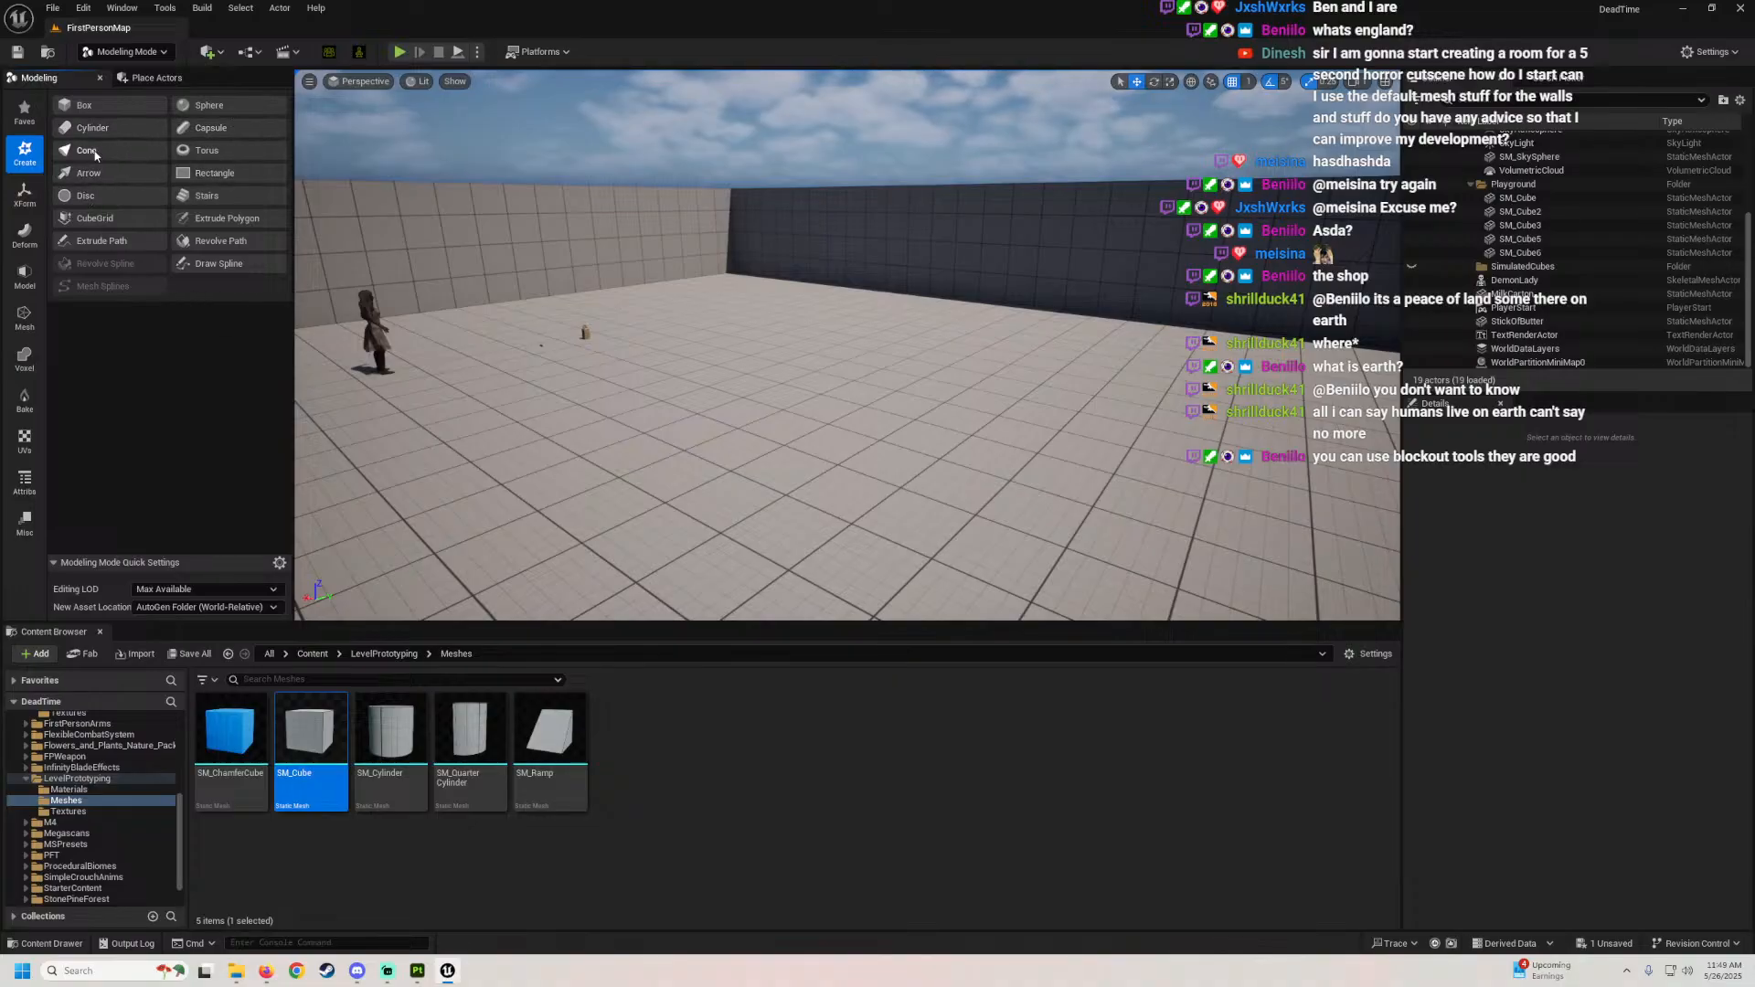
left_click(23, 265)
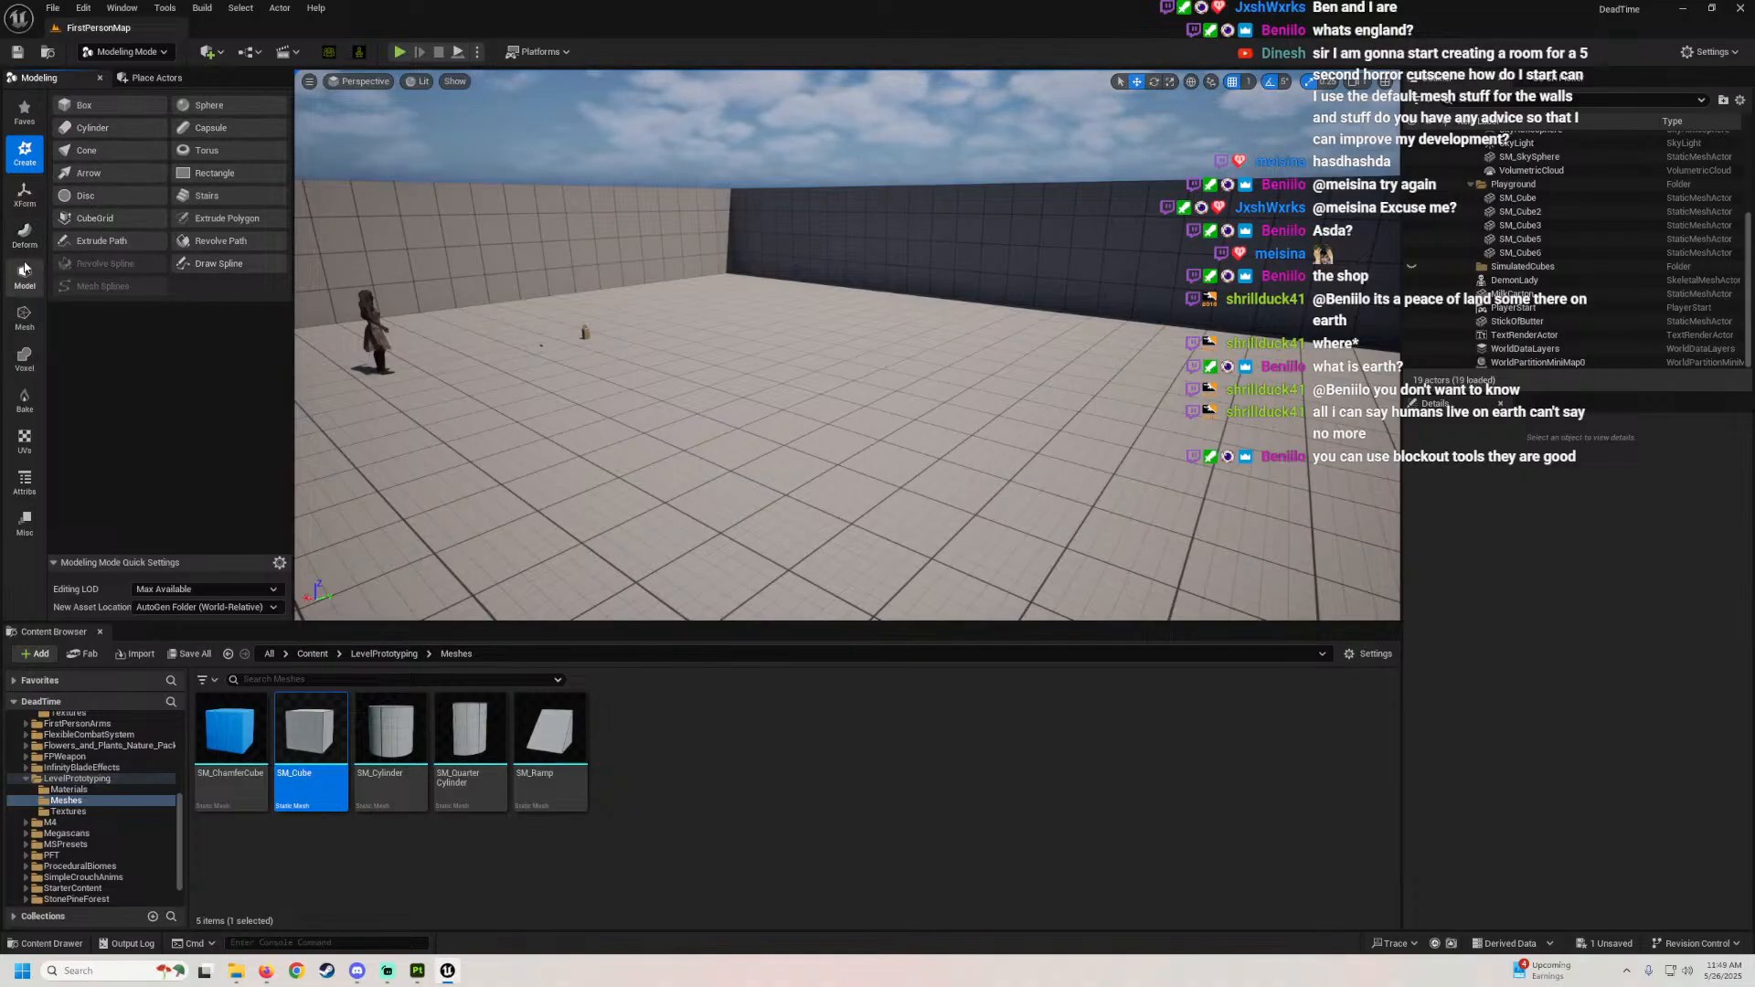
left_click(25, 153)
left_click(95, 115)
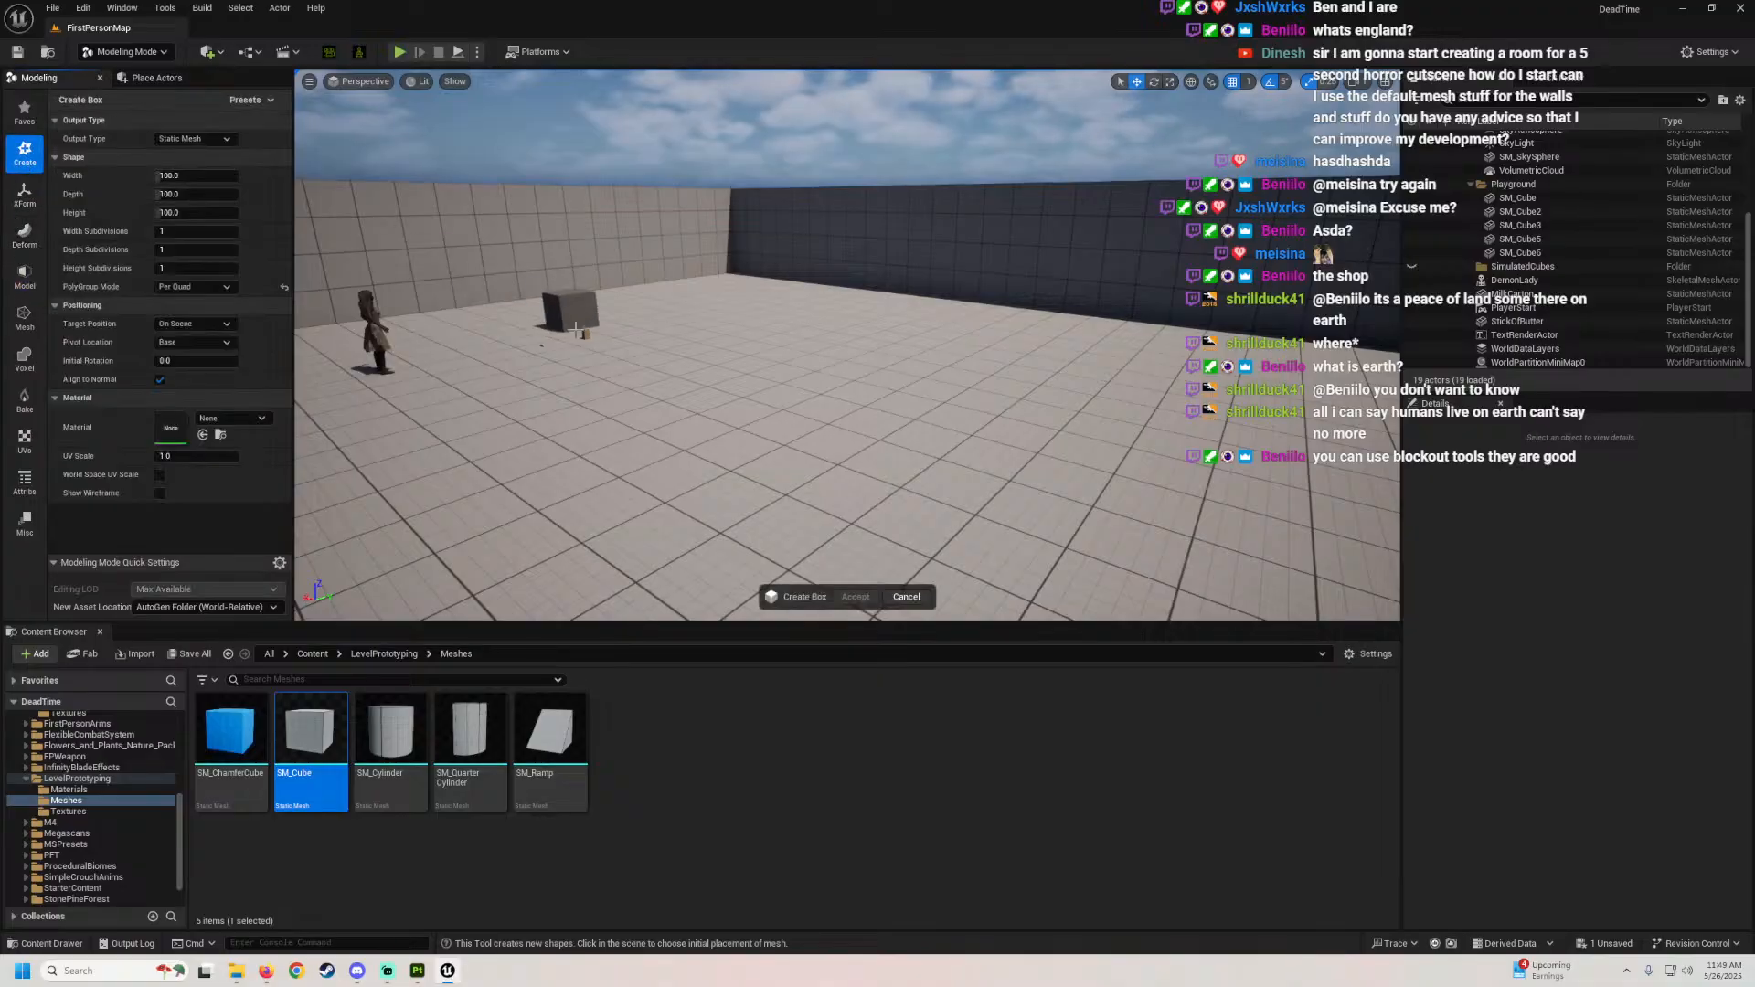
left_click(688, 471)
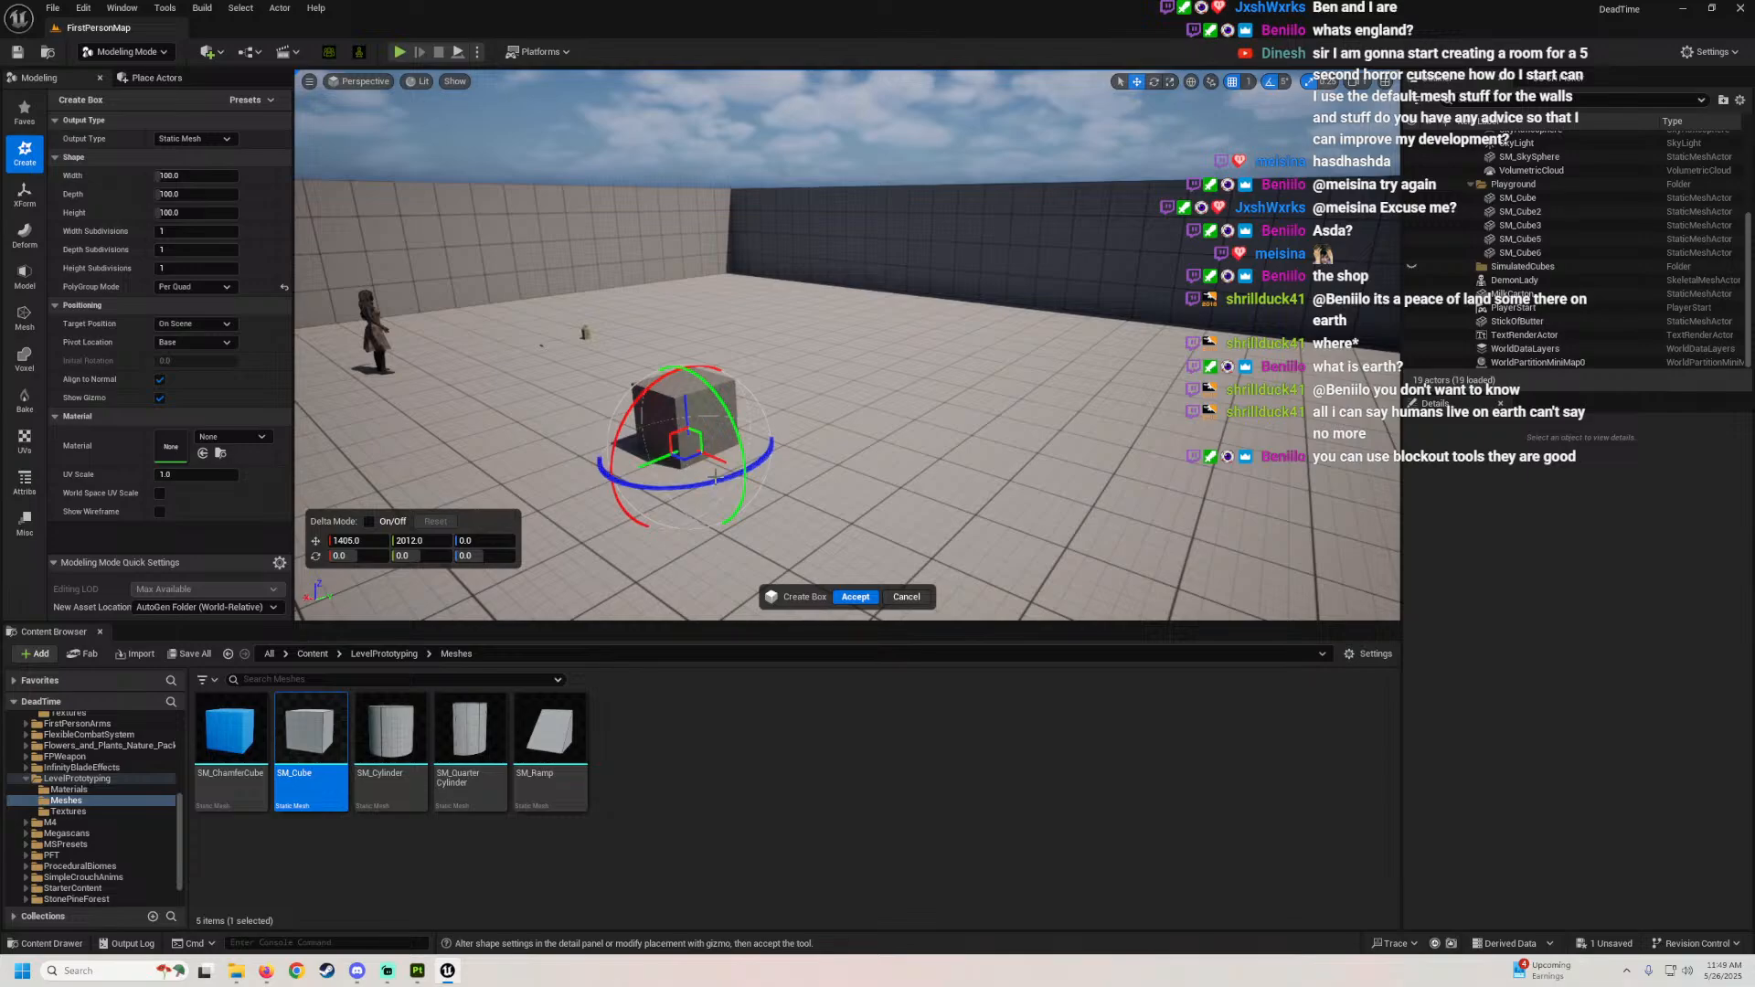
Step: Browse the Model and XForm tool categories, and slide the new box along its X axis
left_click(24, 274)
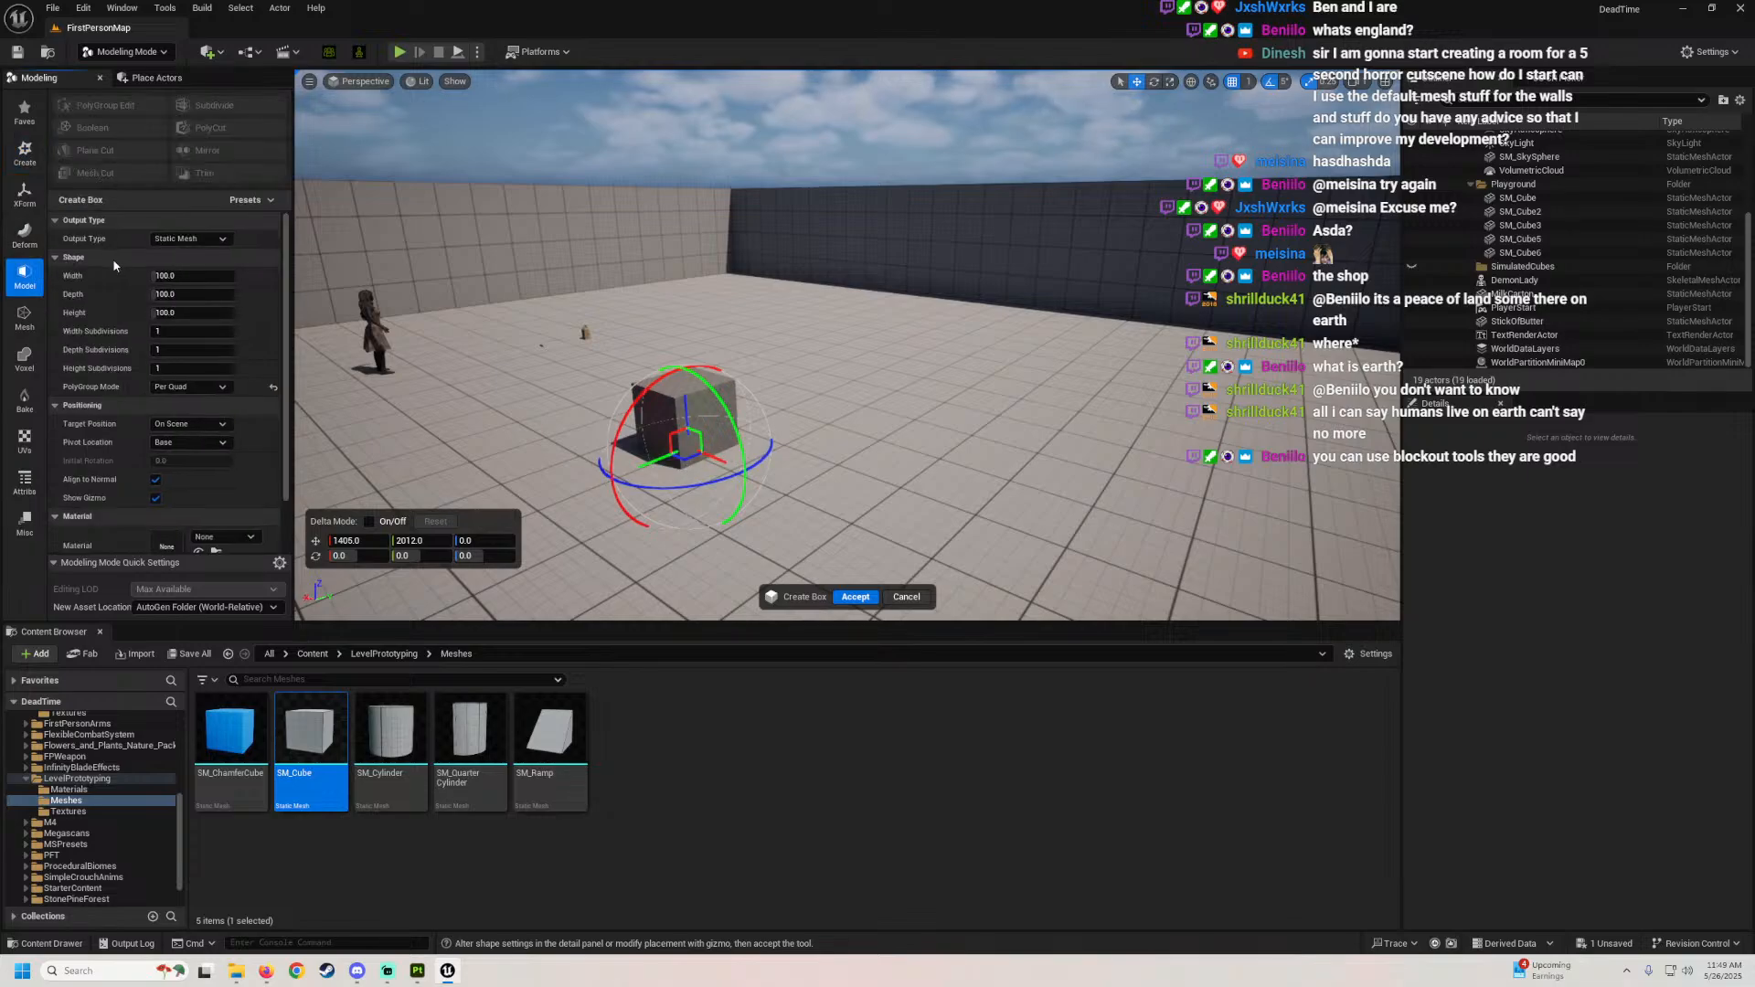
left_click(29, 196)
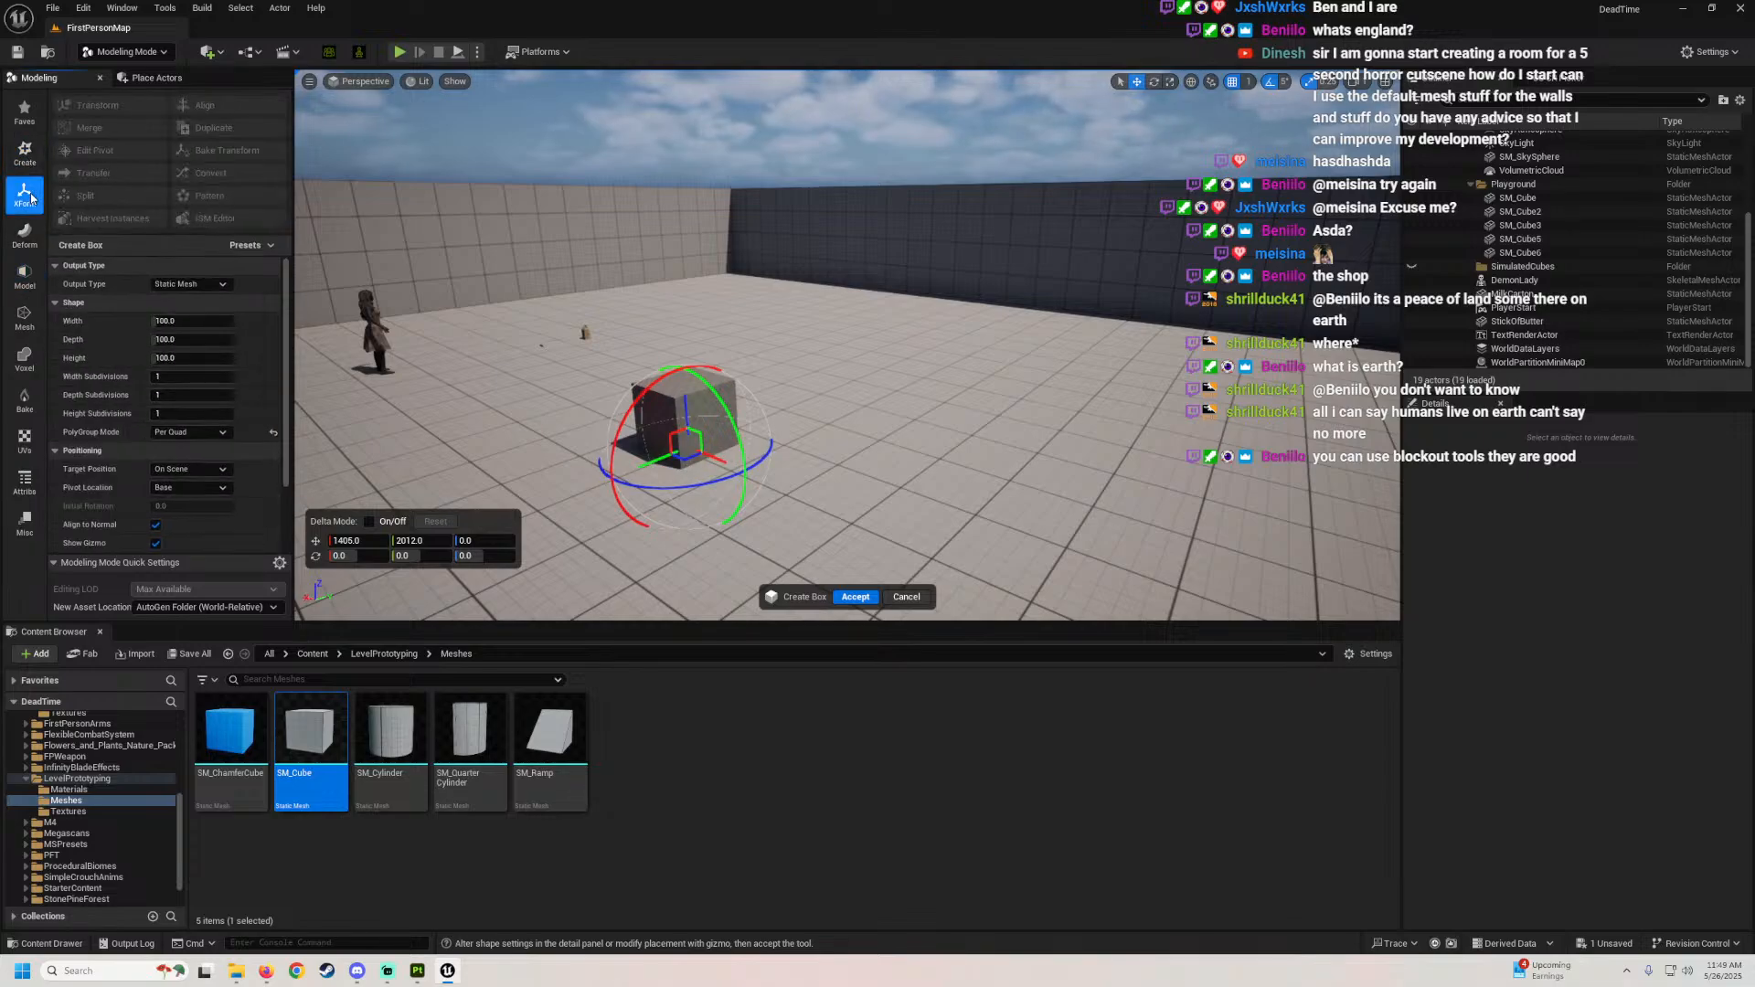
left_click(26, 288)
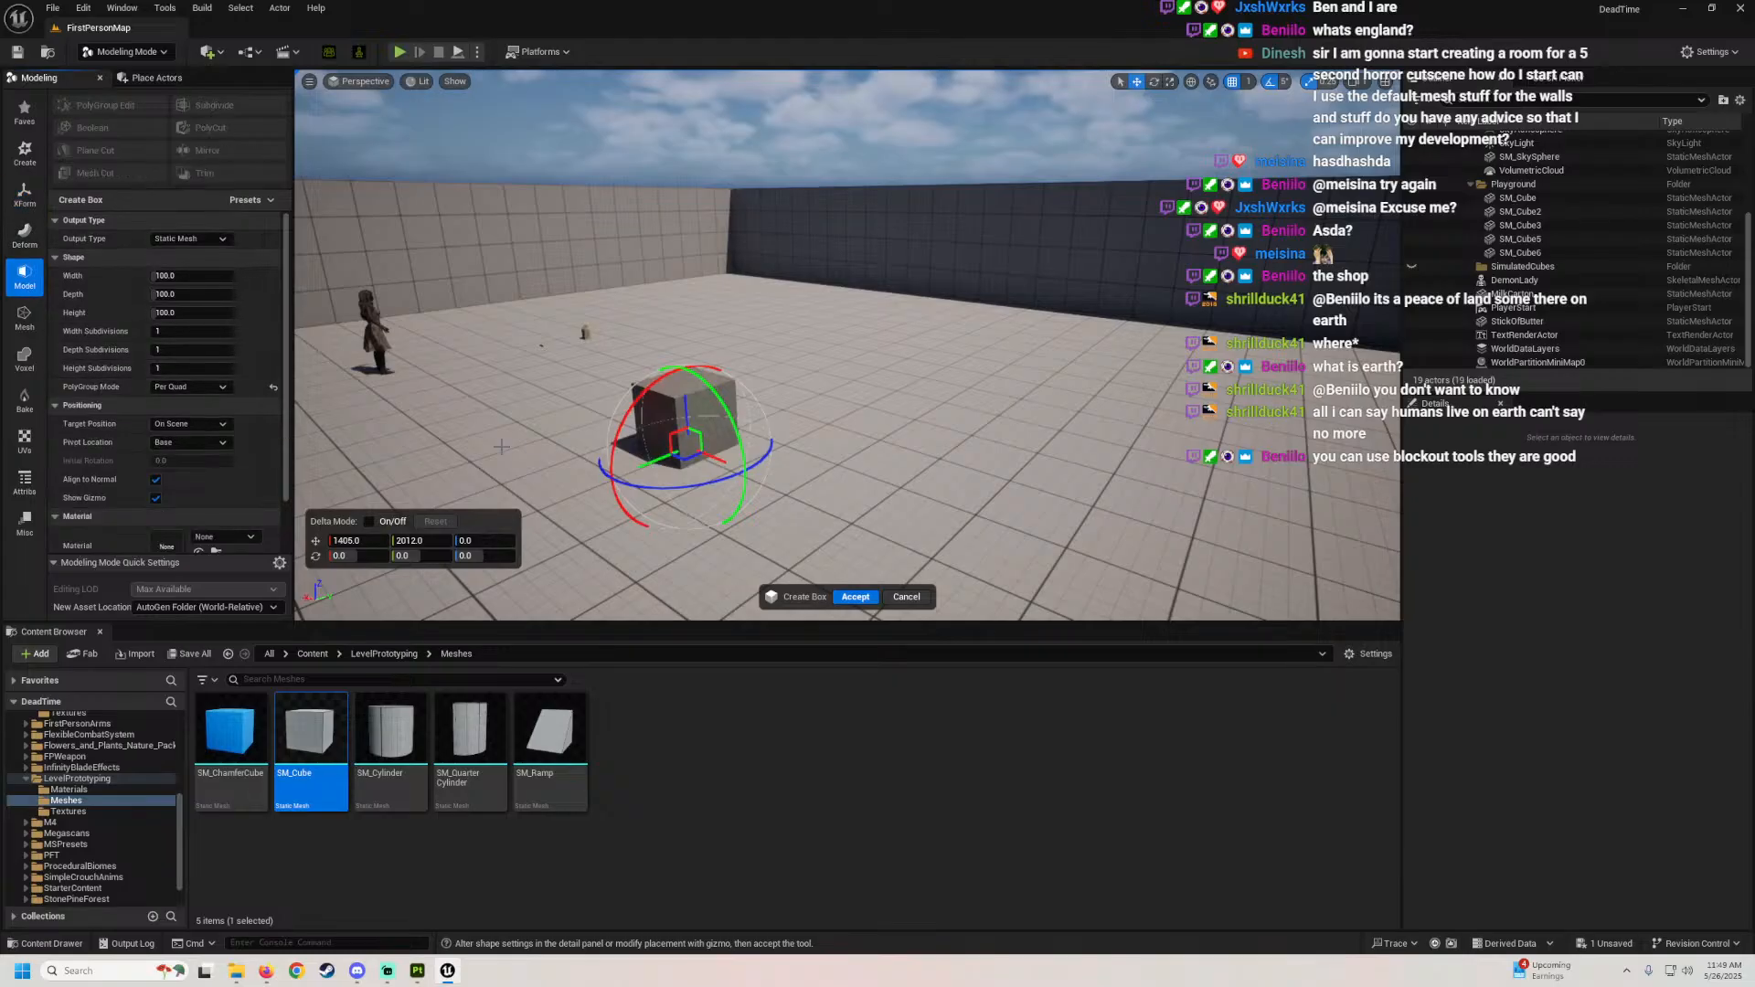
left_click_drag(718, 461, 666, 421)
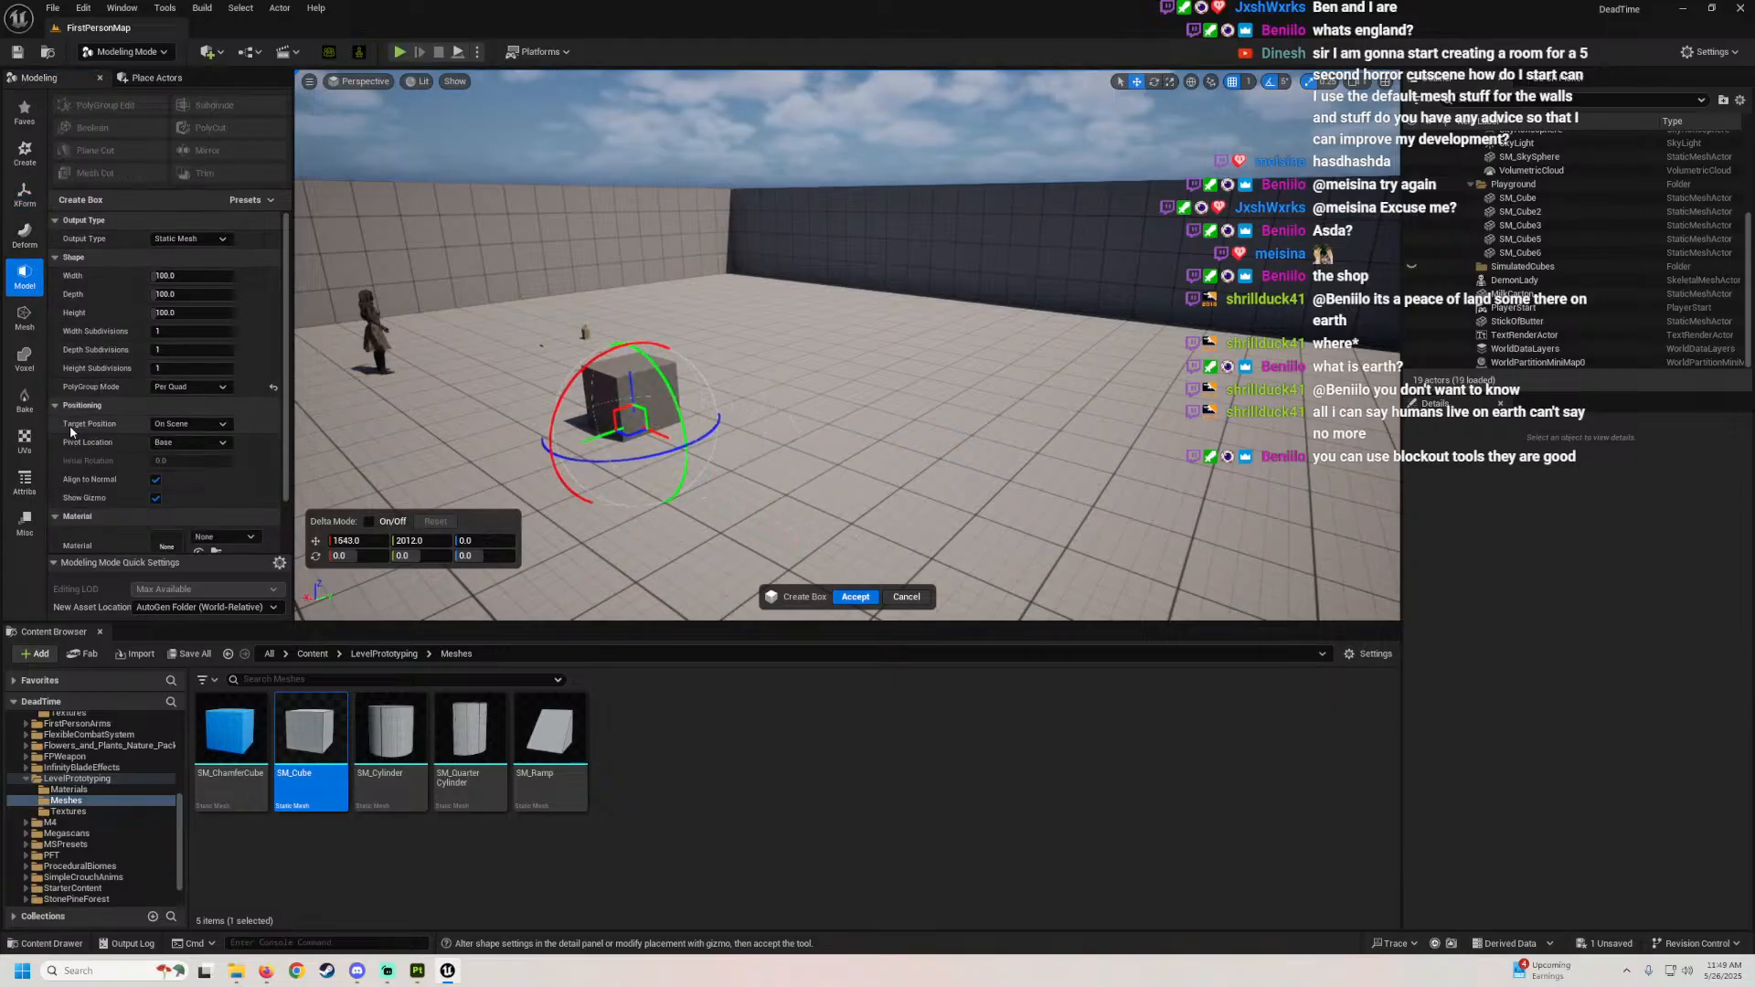
Step: Increase the new box's width so it becomes an elongated block, and undo its move along the X axis
mouse_move(159, 277)
left_mouse_down()
mouse_move(192, 277)
mouse_move(167, 277)
left_mouse_up()
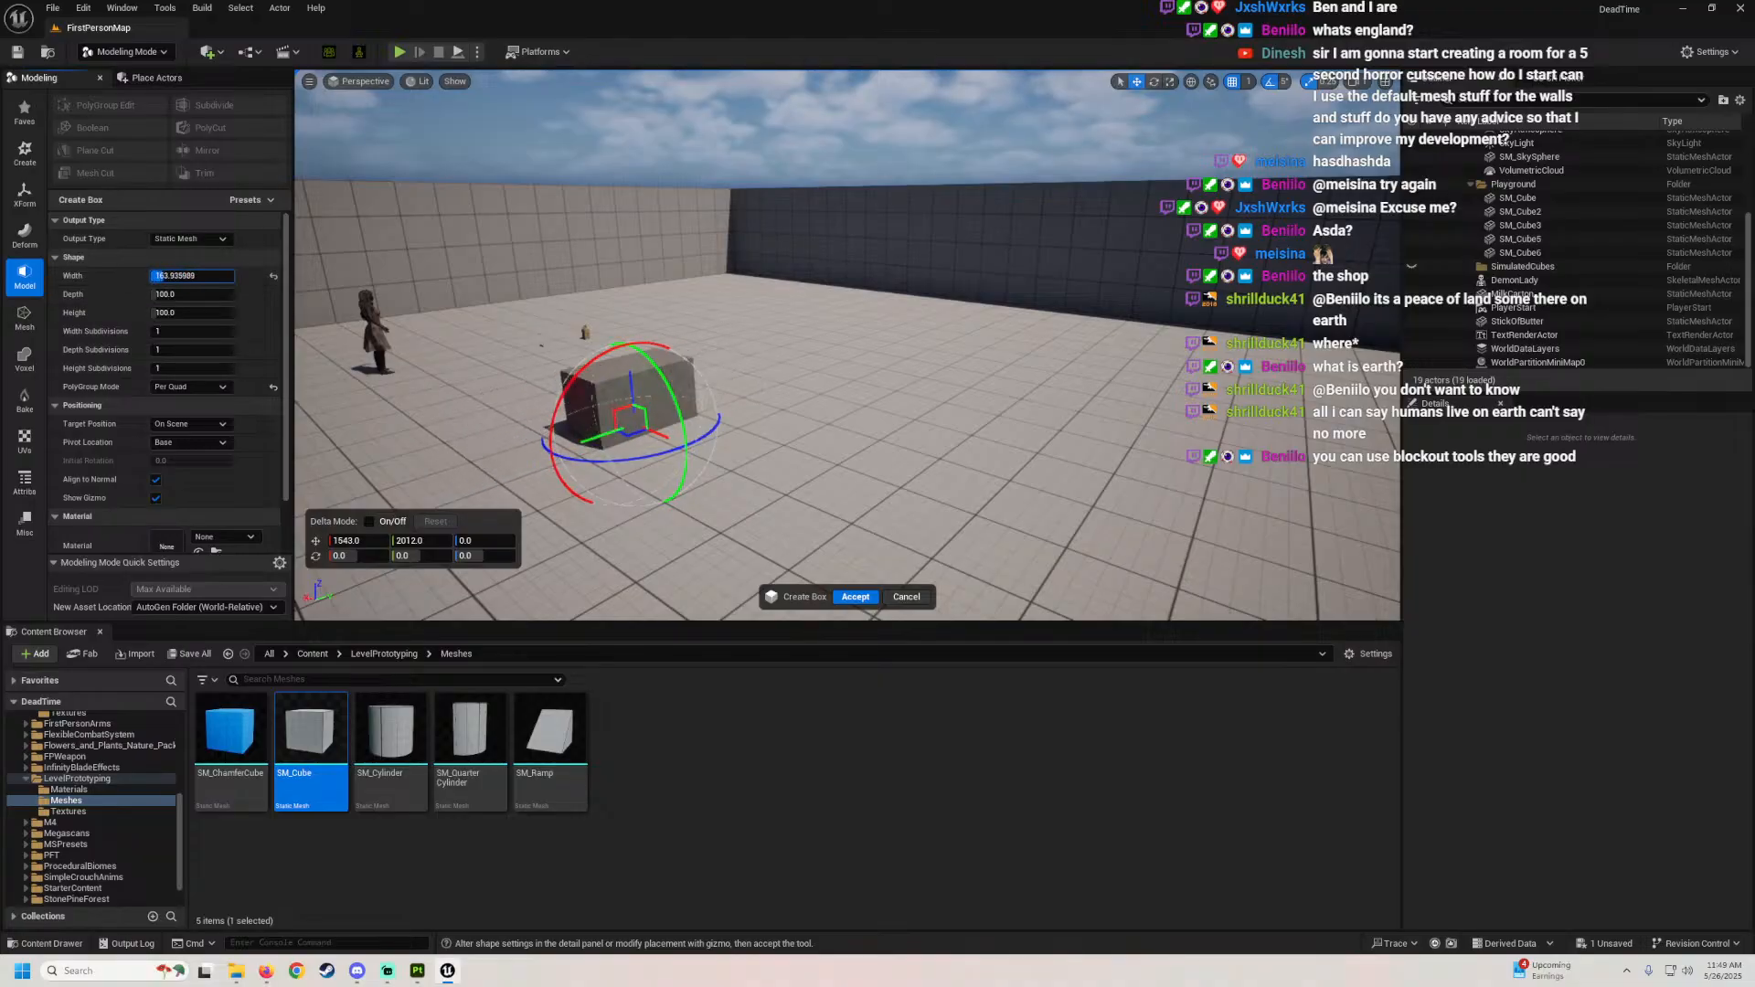
key("ctrl+z")
right_click_drag(746, 428, 704, 403)
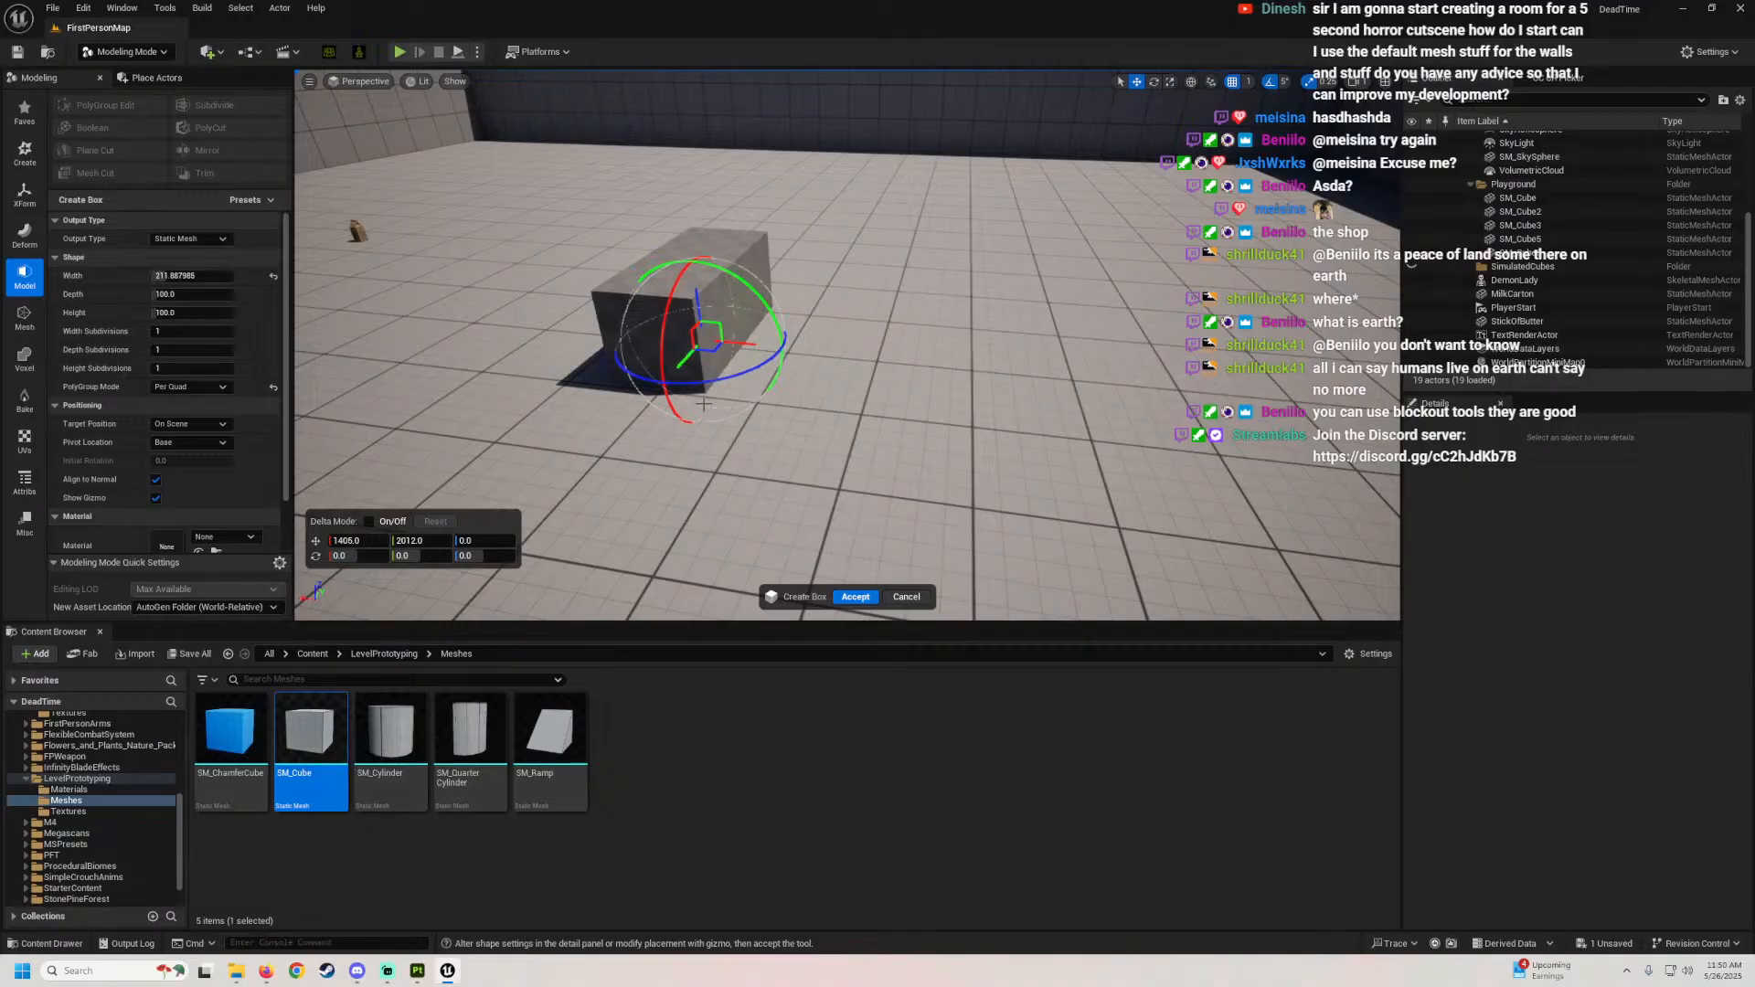
right_click_drag(765, 346, 717, 352)
scroll(97, 430, "down", 2)
scroll(97, 431, "up", 3)
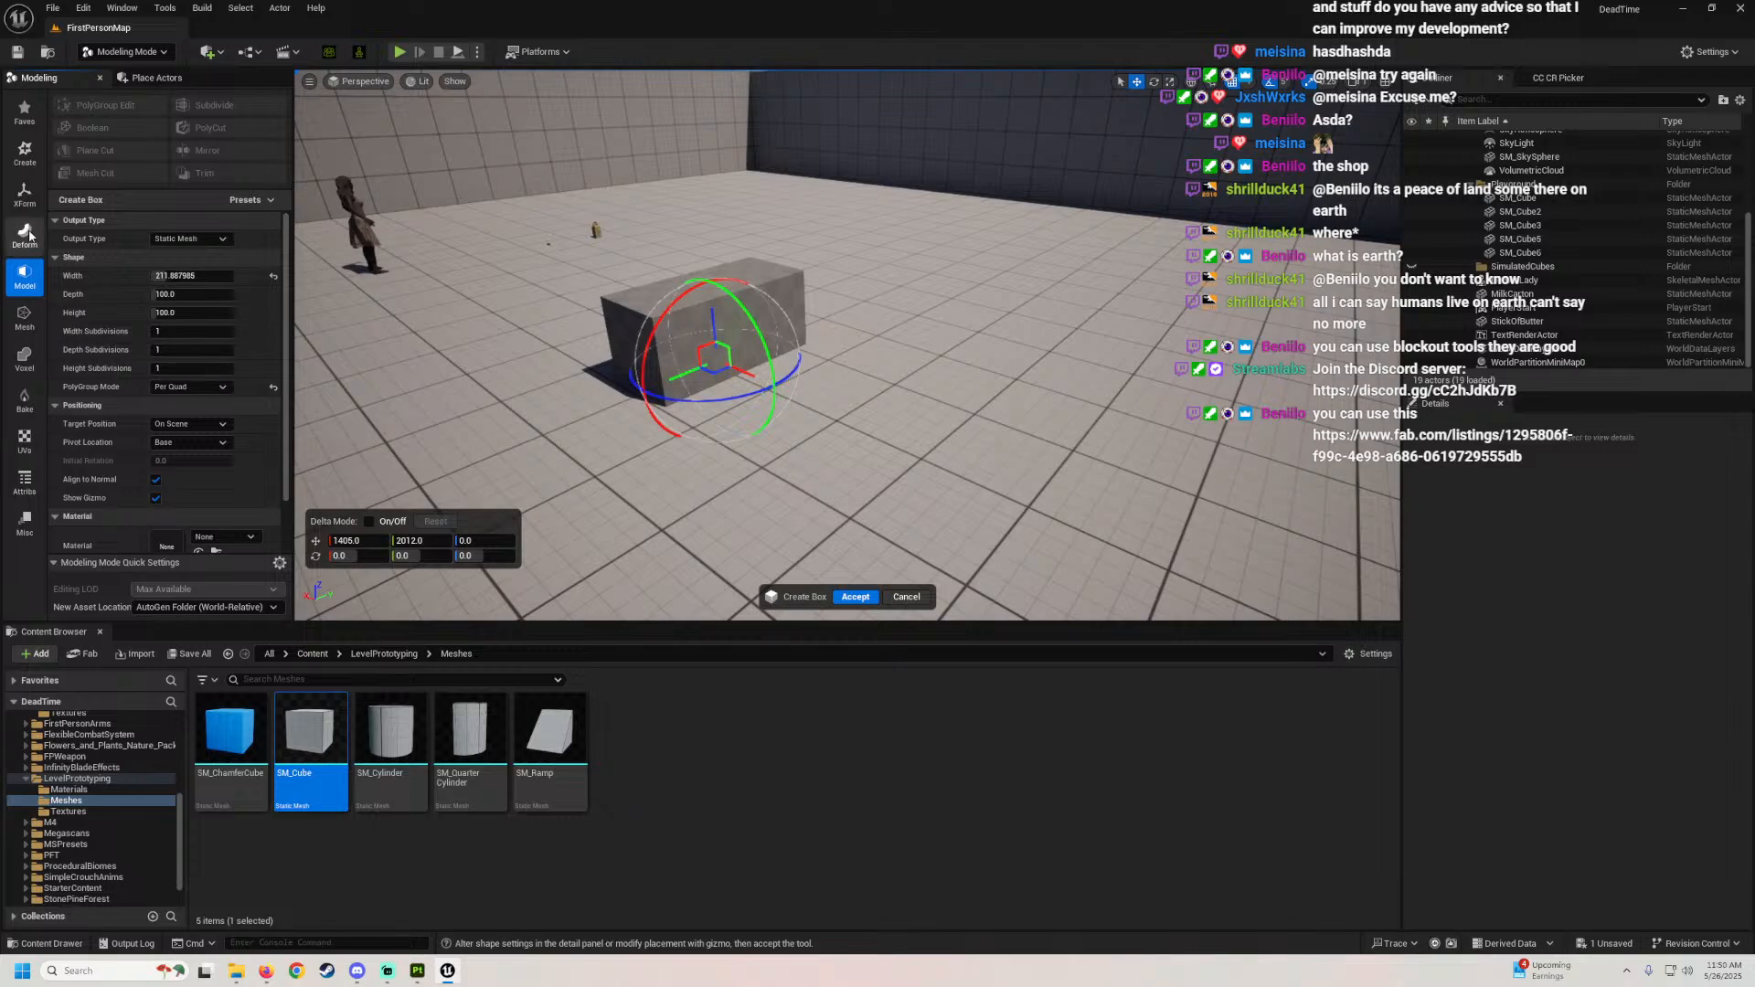
left_click(24, 192)
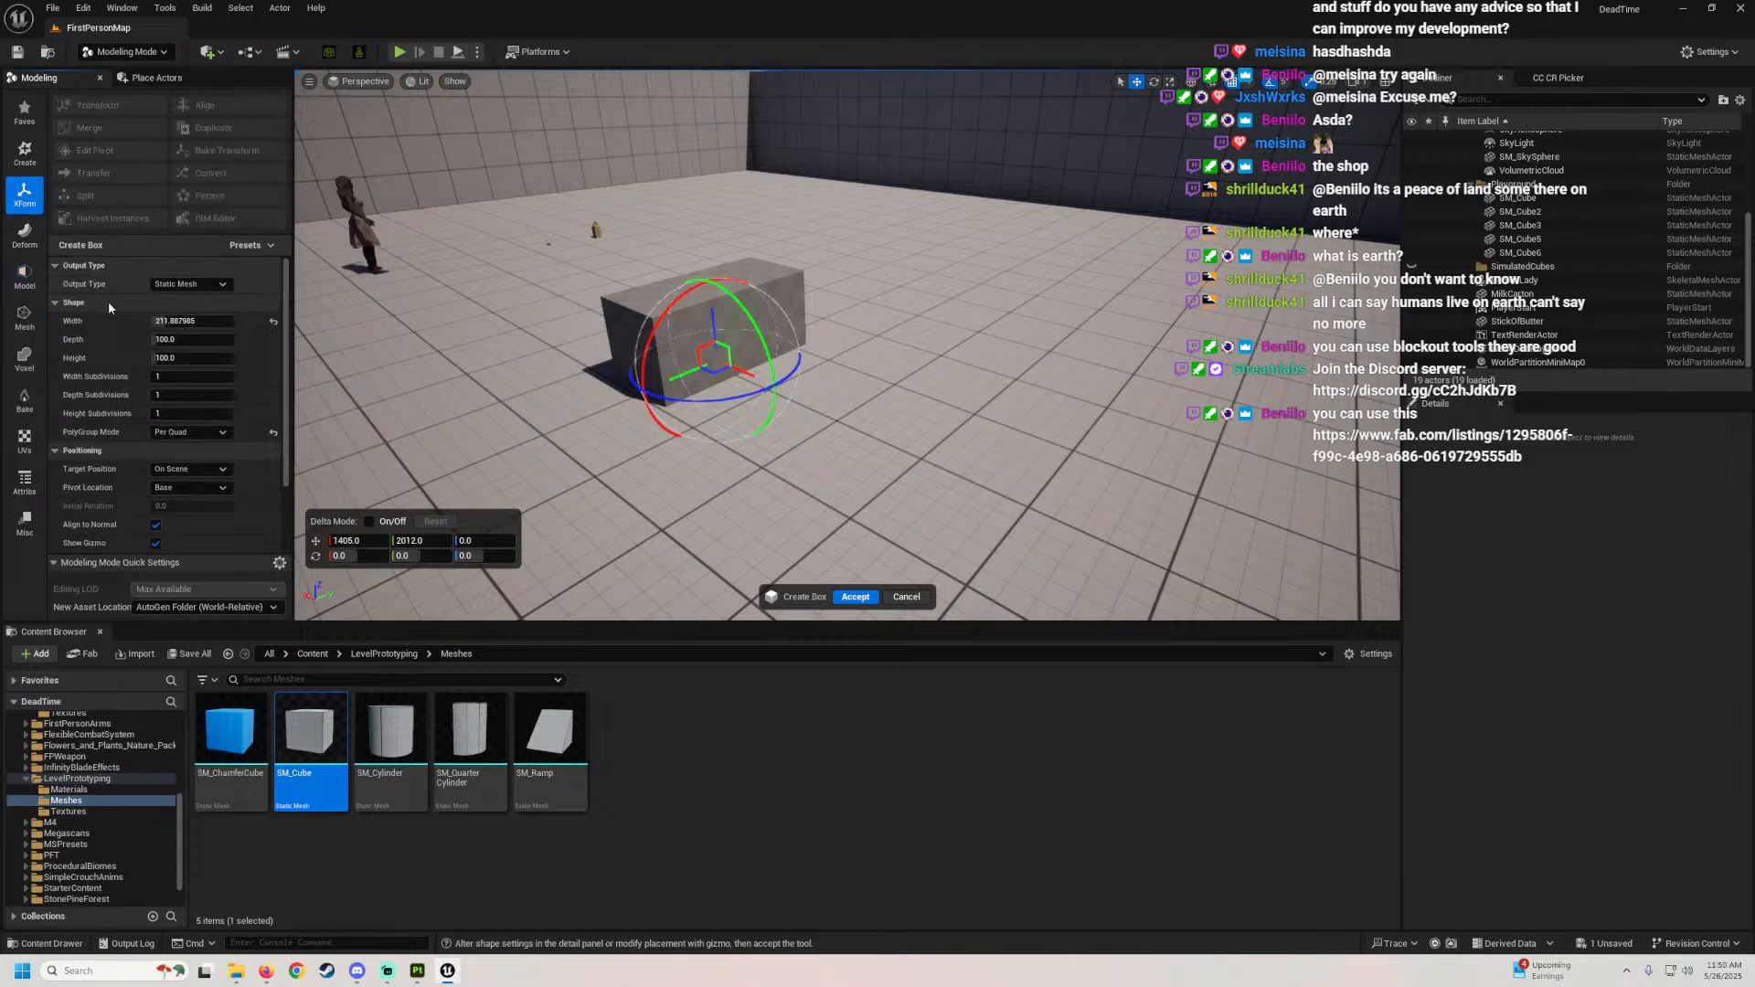
scroll(108, 469, "down", 2)
scroll(108, 471, "down", 3)
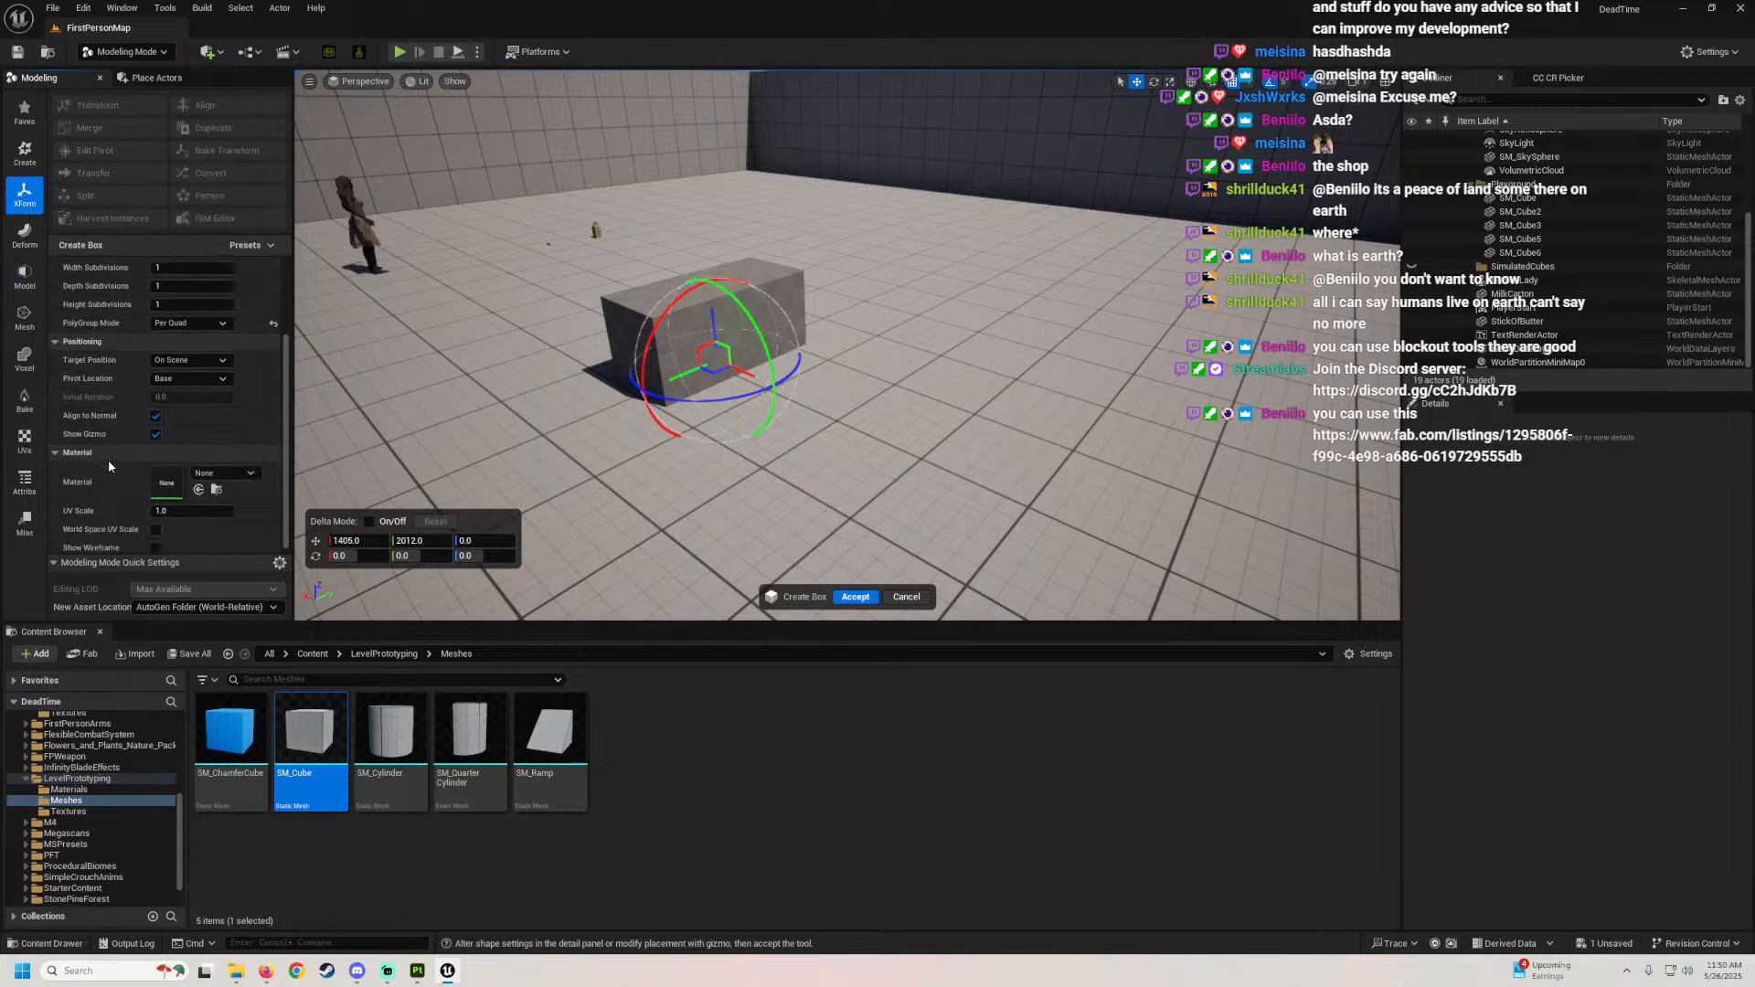
Step: Move the preview box to X 1365, Z 166, stretch its depth to about 947, and discard it
left_click_drag(742, 374, 760, 349)
left_click_drag(685, 191, 636, 150, "ctrl")
mouse_move(734, 241)
left_mouse_down("alt")
mouse_move(919, 370)
mouse_move(729, 236)
left_mouse_up("alt")
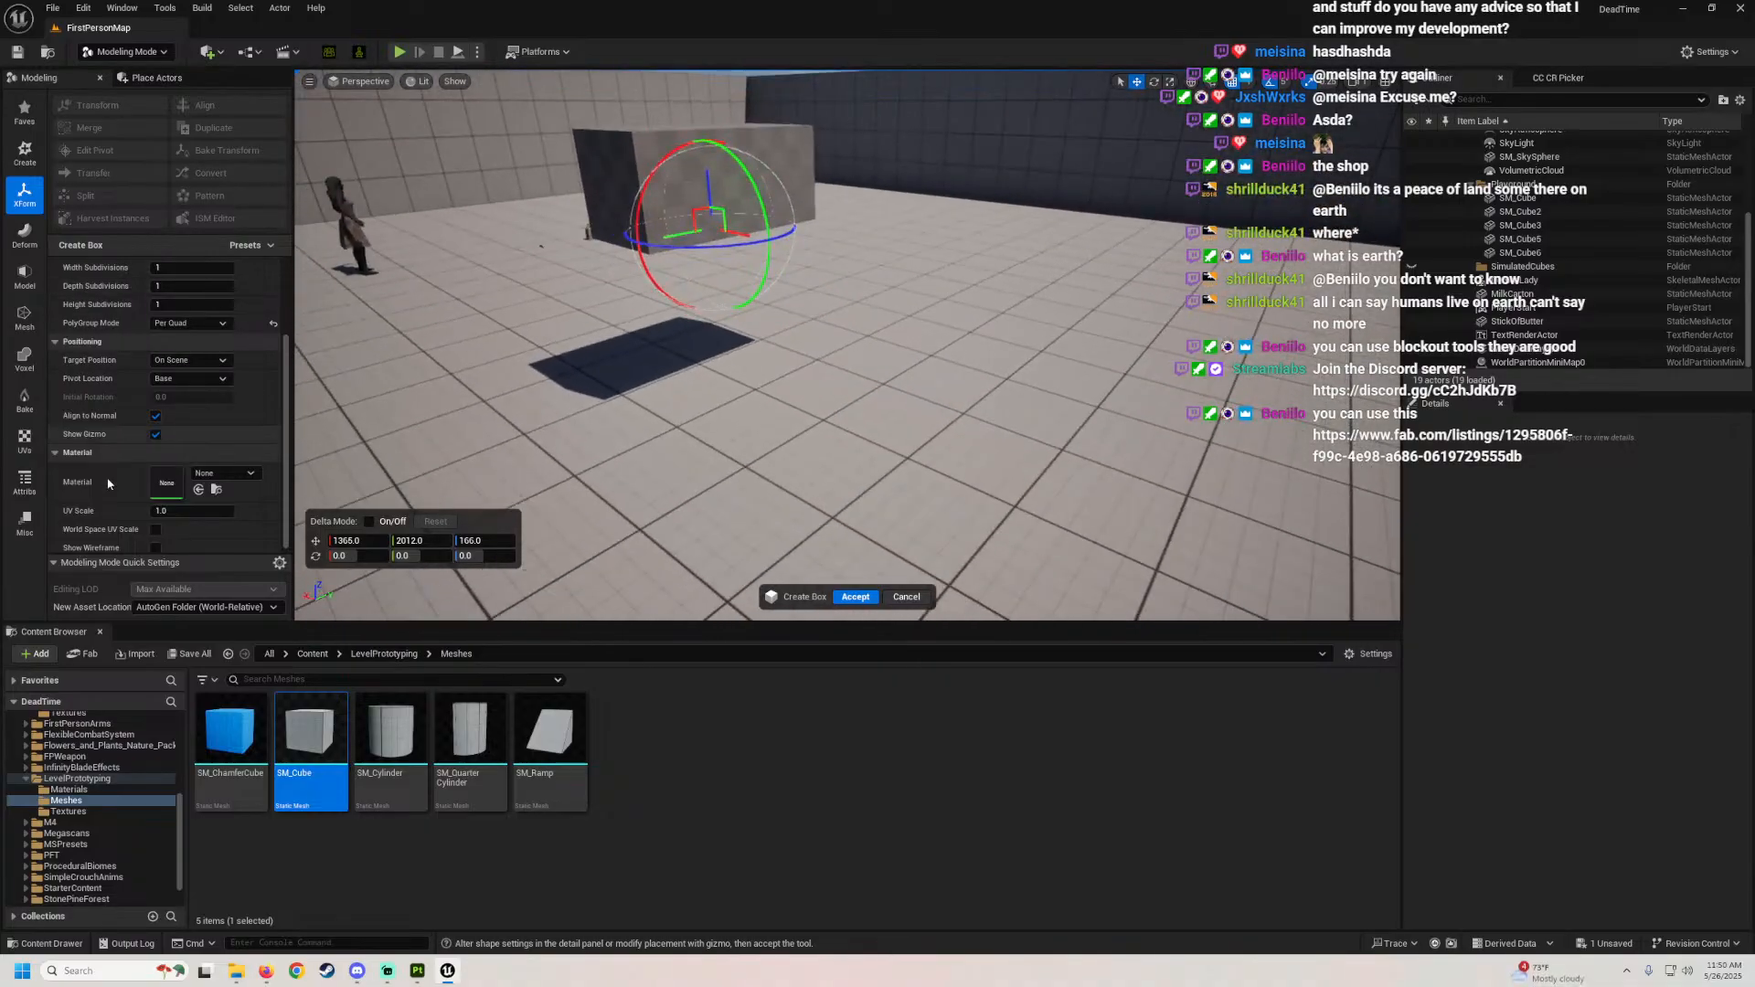
scroll(91, 448, "up", 3)
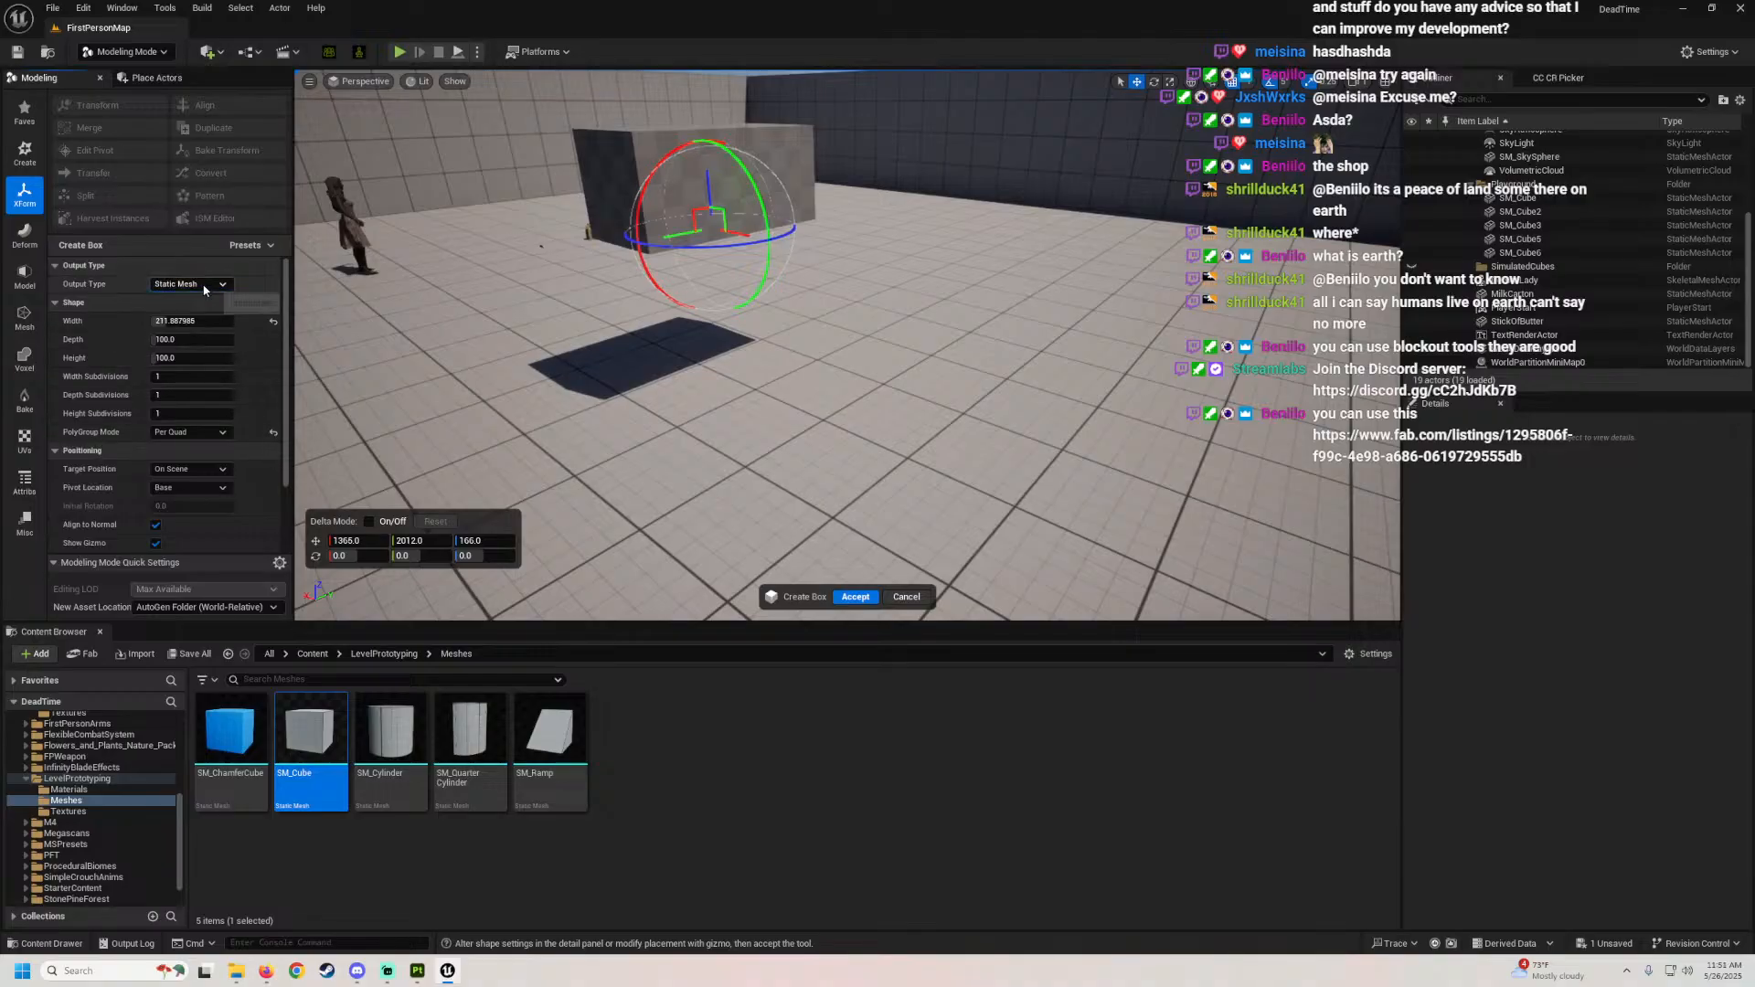
mouse_move(187, 339)
left_mouse_down()
mouse_move(265, 339)
mouse_move(164, 320)
left_mouse_up()
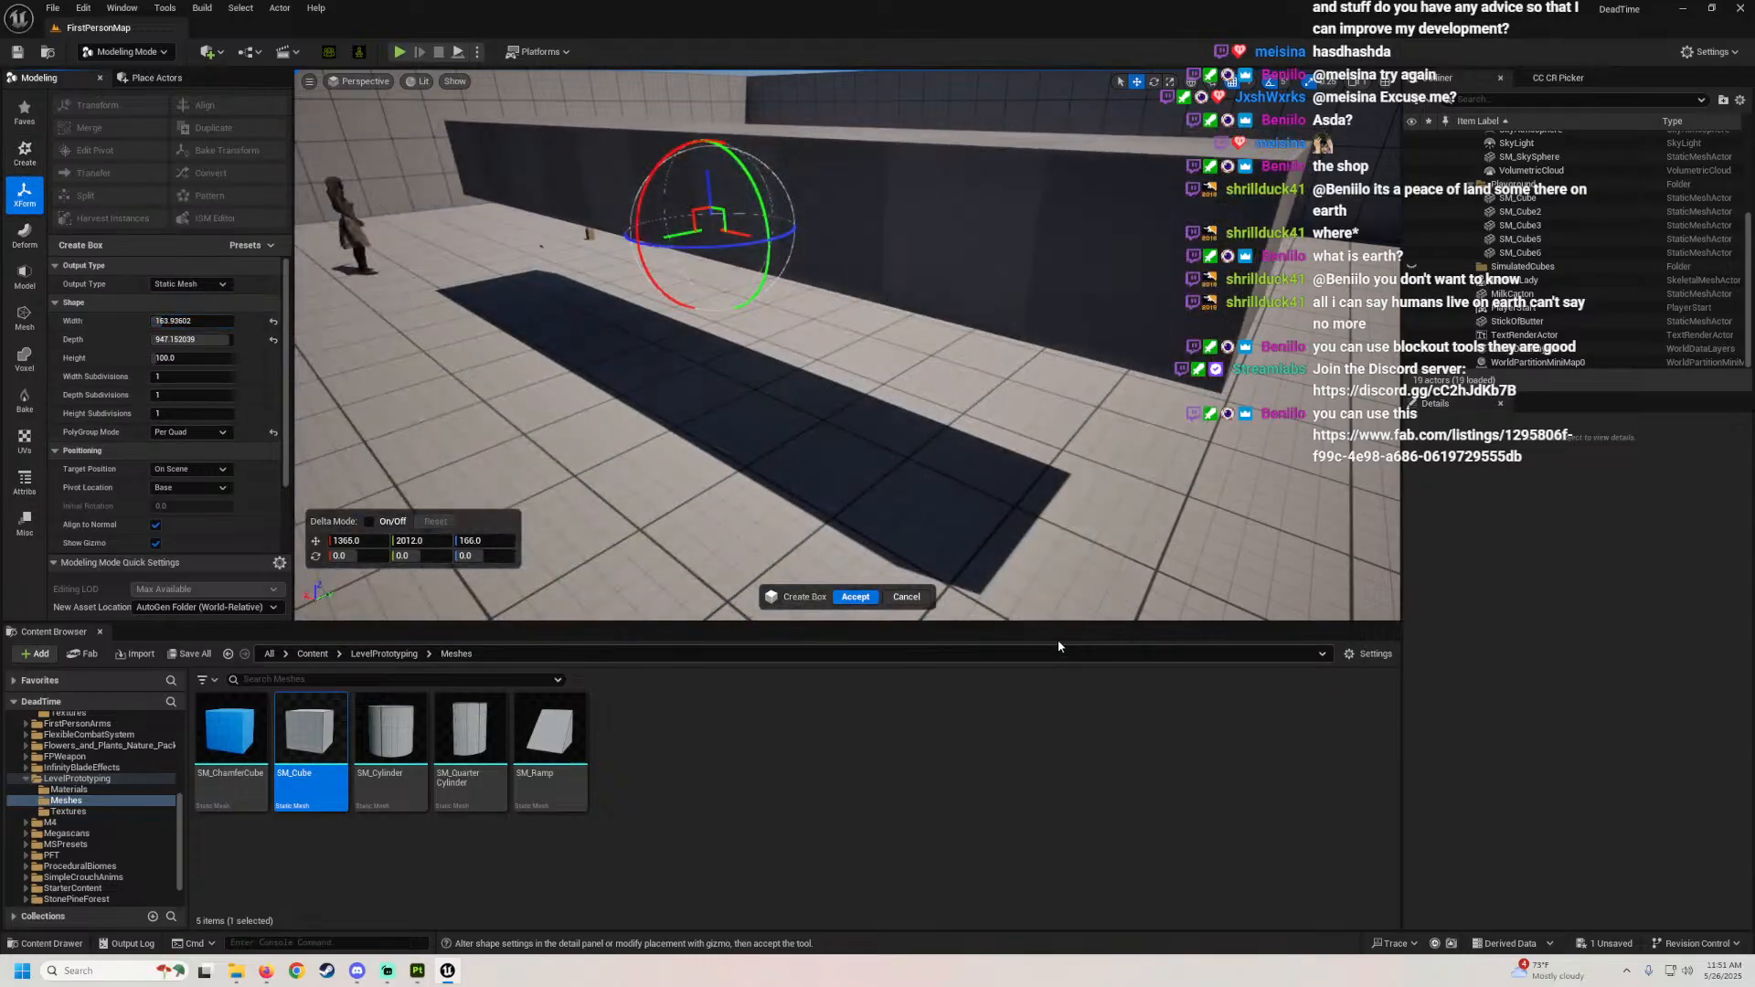
left_click(905, 596)
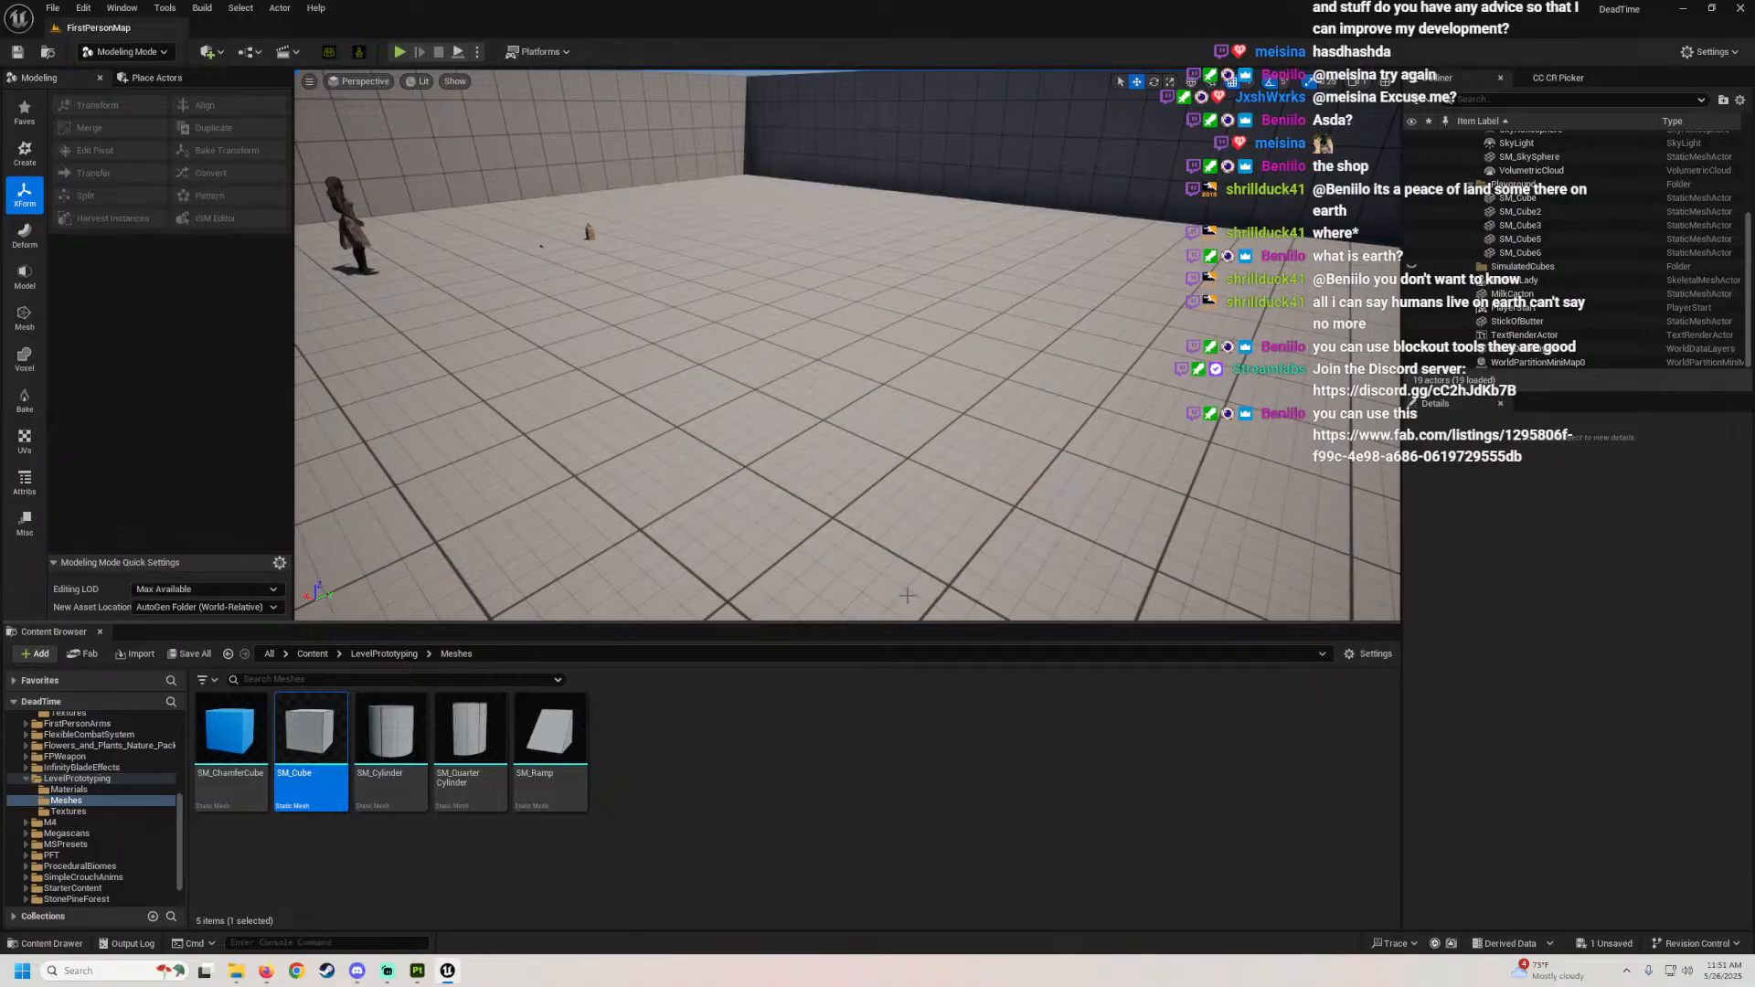
Step: Open the project's FirstPerson/Models/Props/Kitchen/MoldyCheese content folder
right_click_drag(847, 384, 846, 275)
scroll(66, 812, "up", 6)
left_click(66, 851)
left_click_drag(618, 516, 619, 517)
left_click(26, 851)
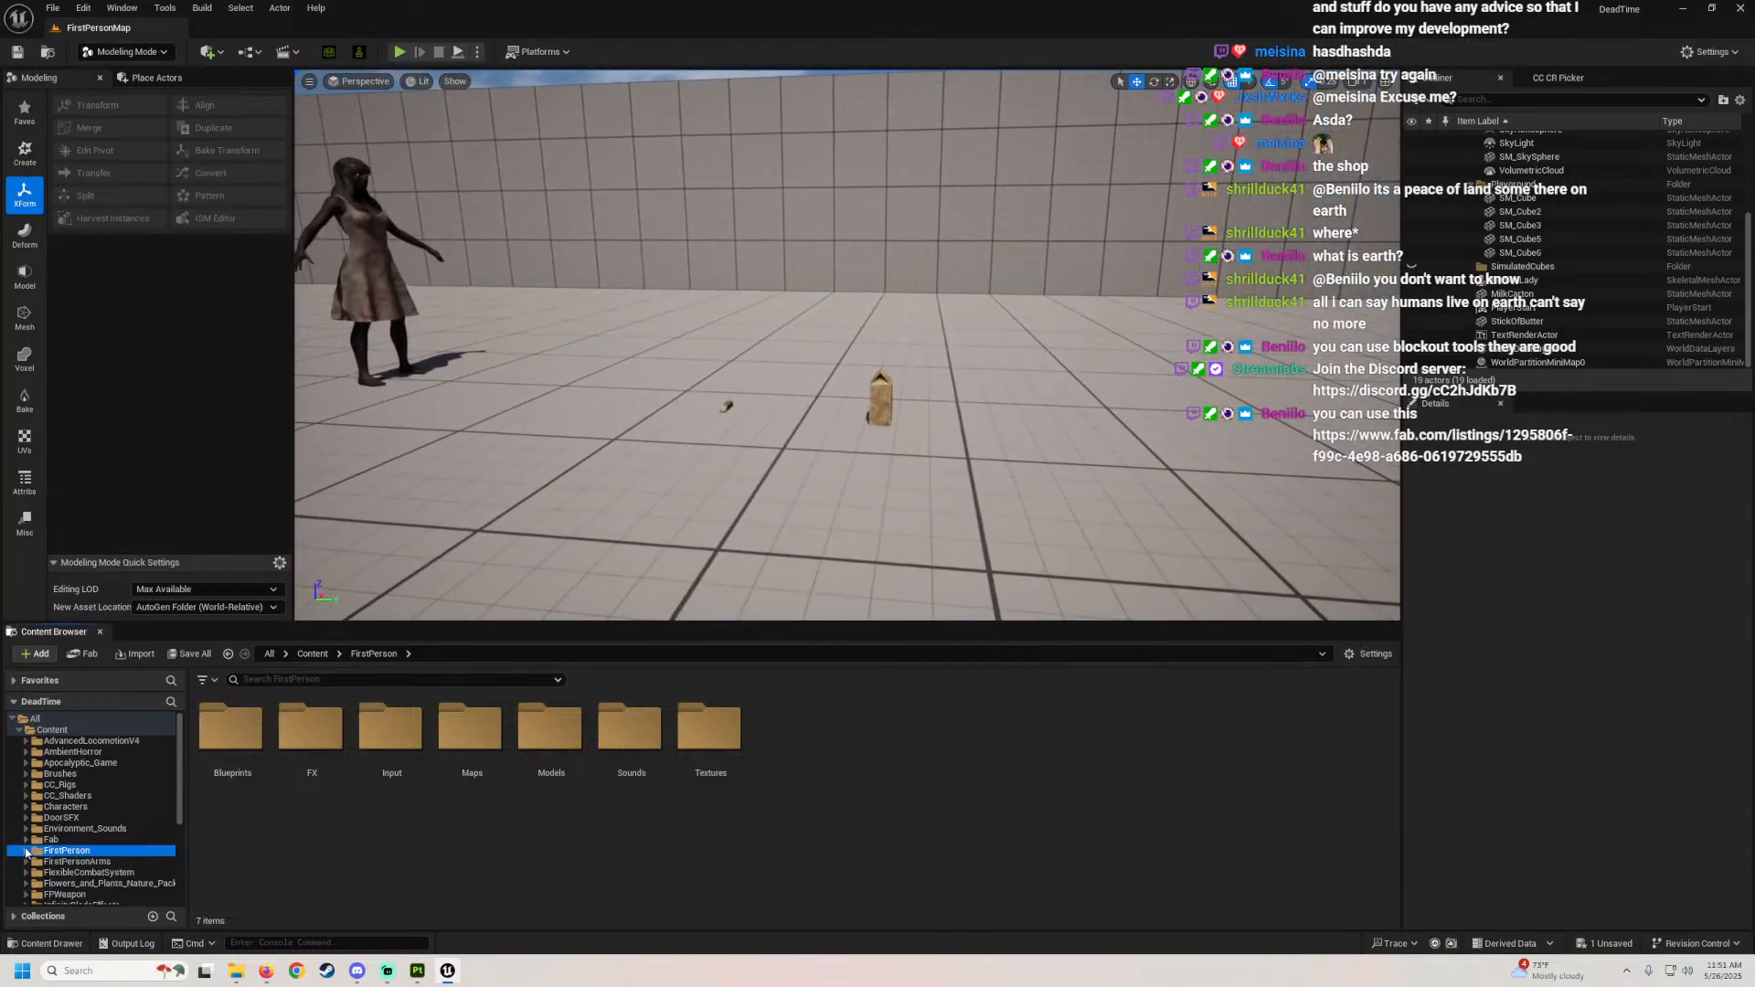
double_click(709, 727)
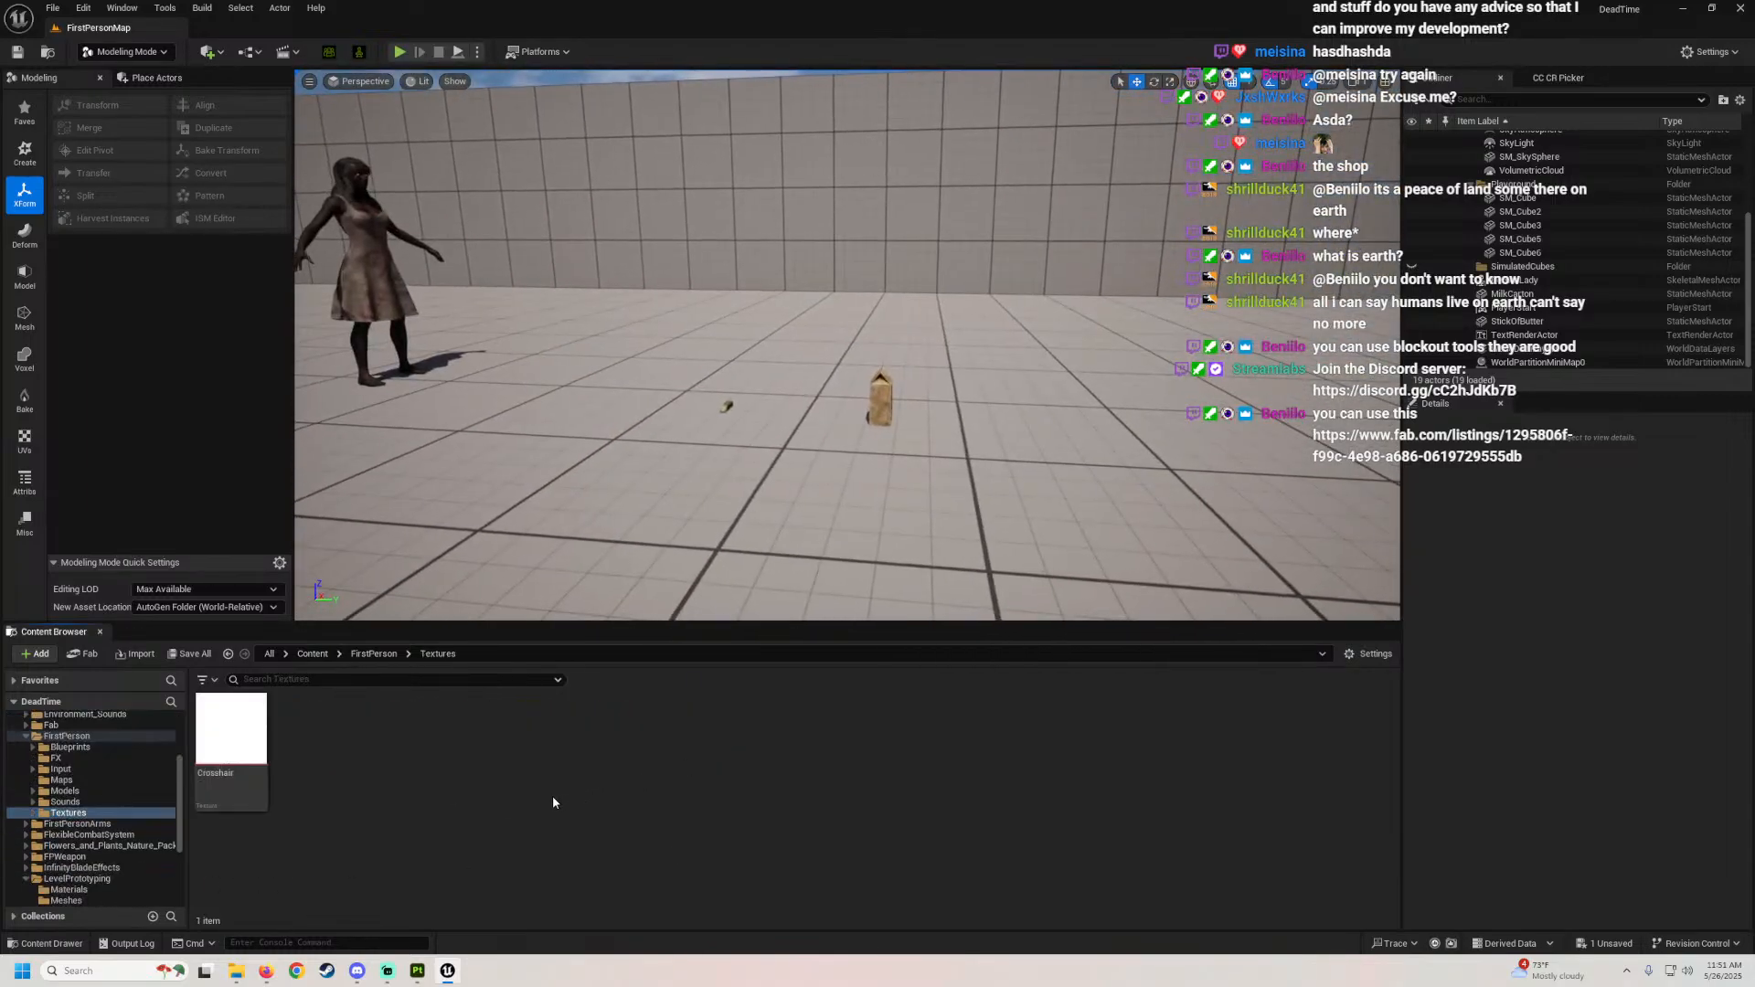
left_click(228, 653)
double_click(550, 727)
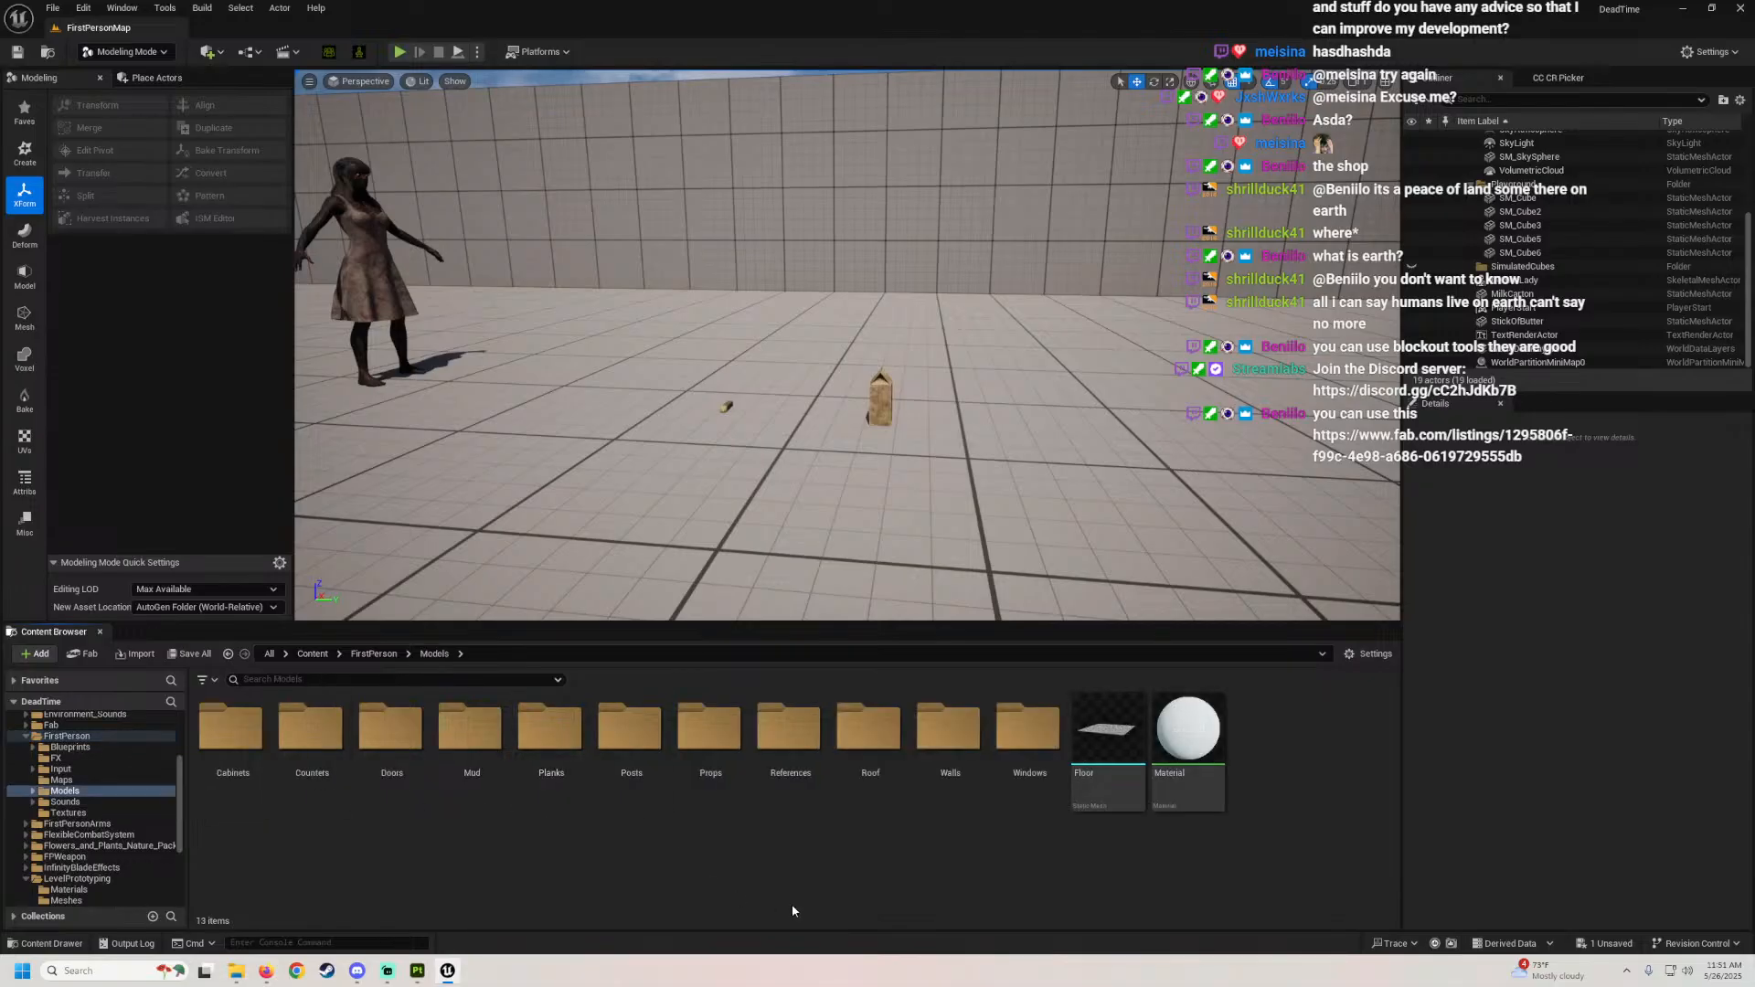
double_click(702, 730)
double_click(456, 745)
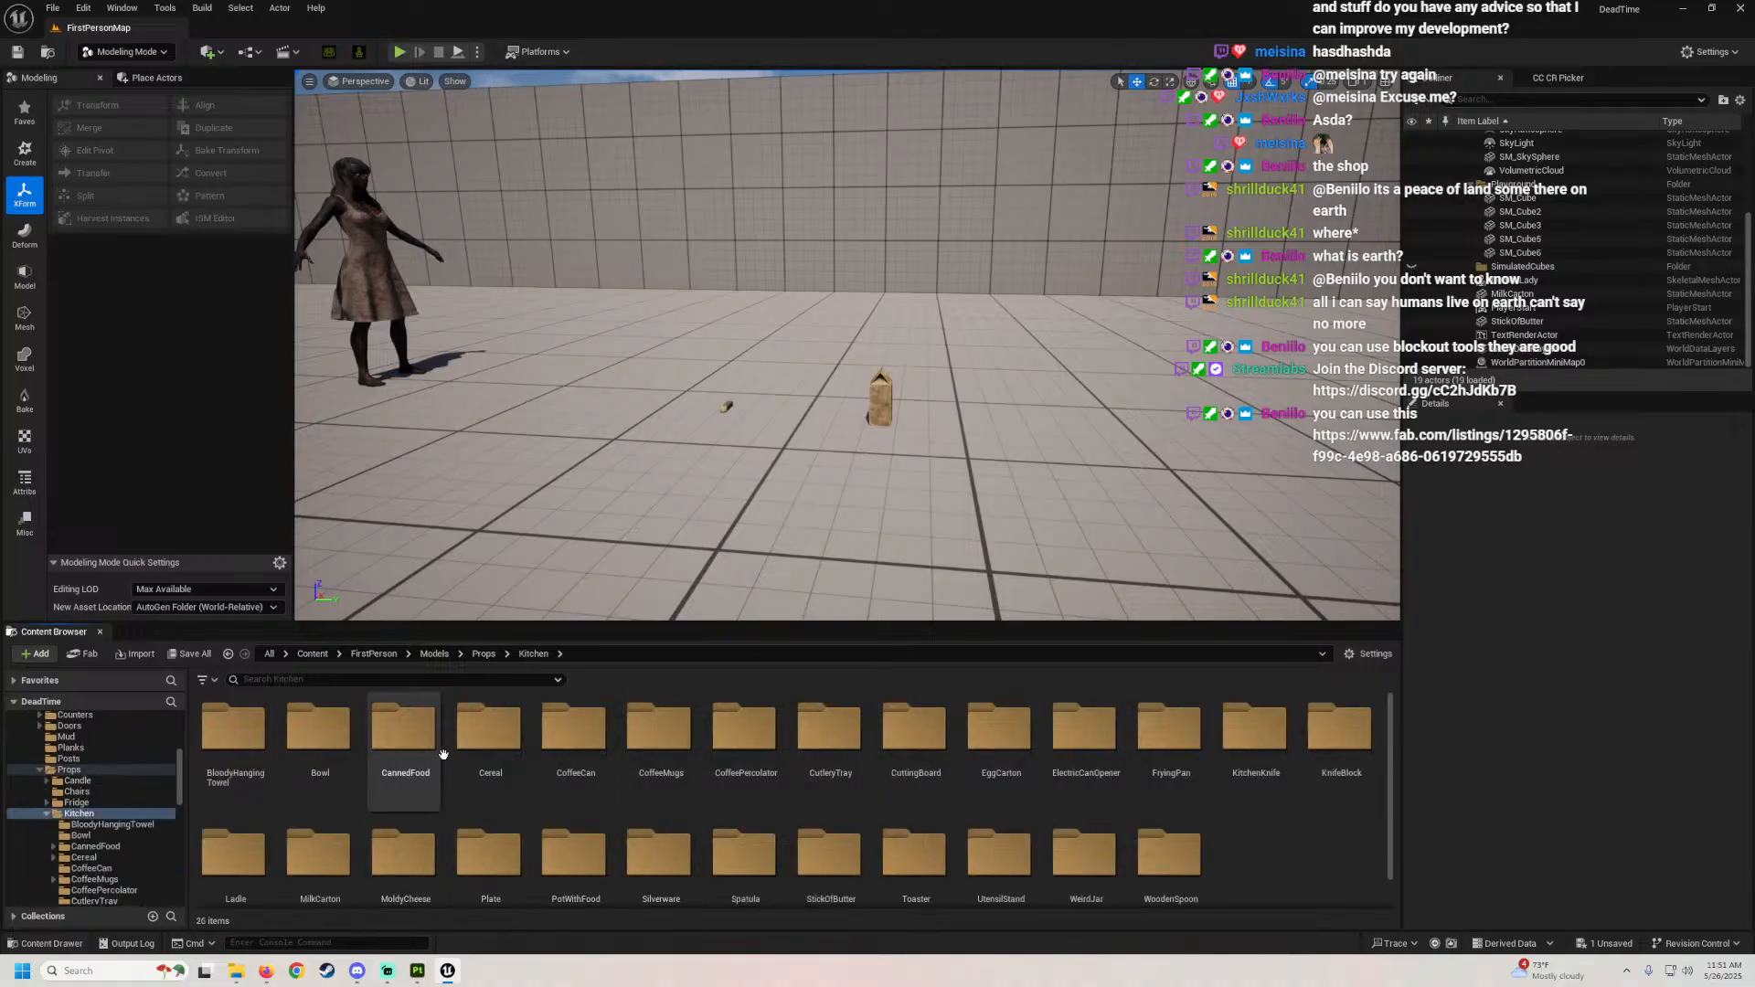
scroll(1001, 759, "down", 1)
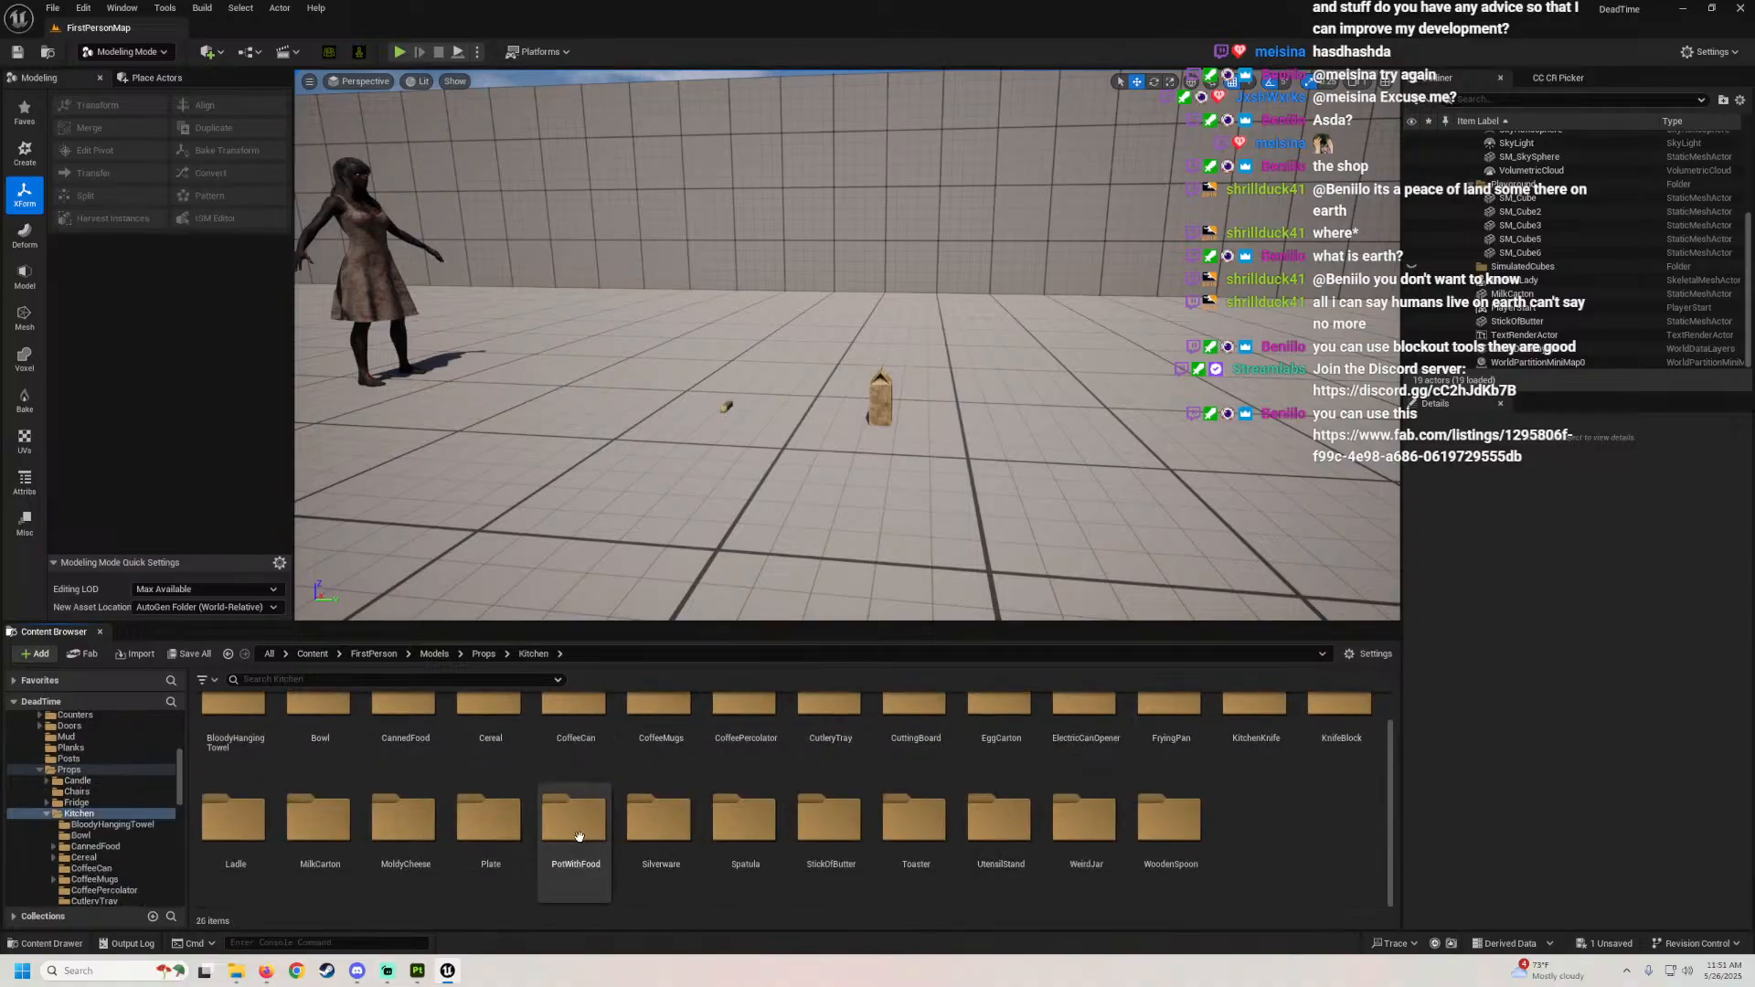
double_click(402, 848)
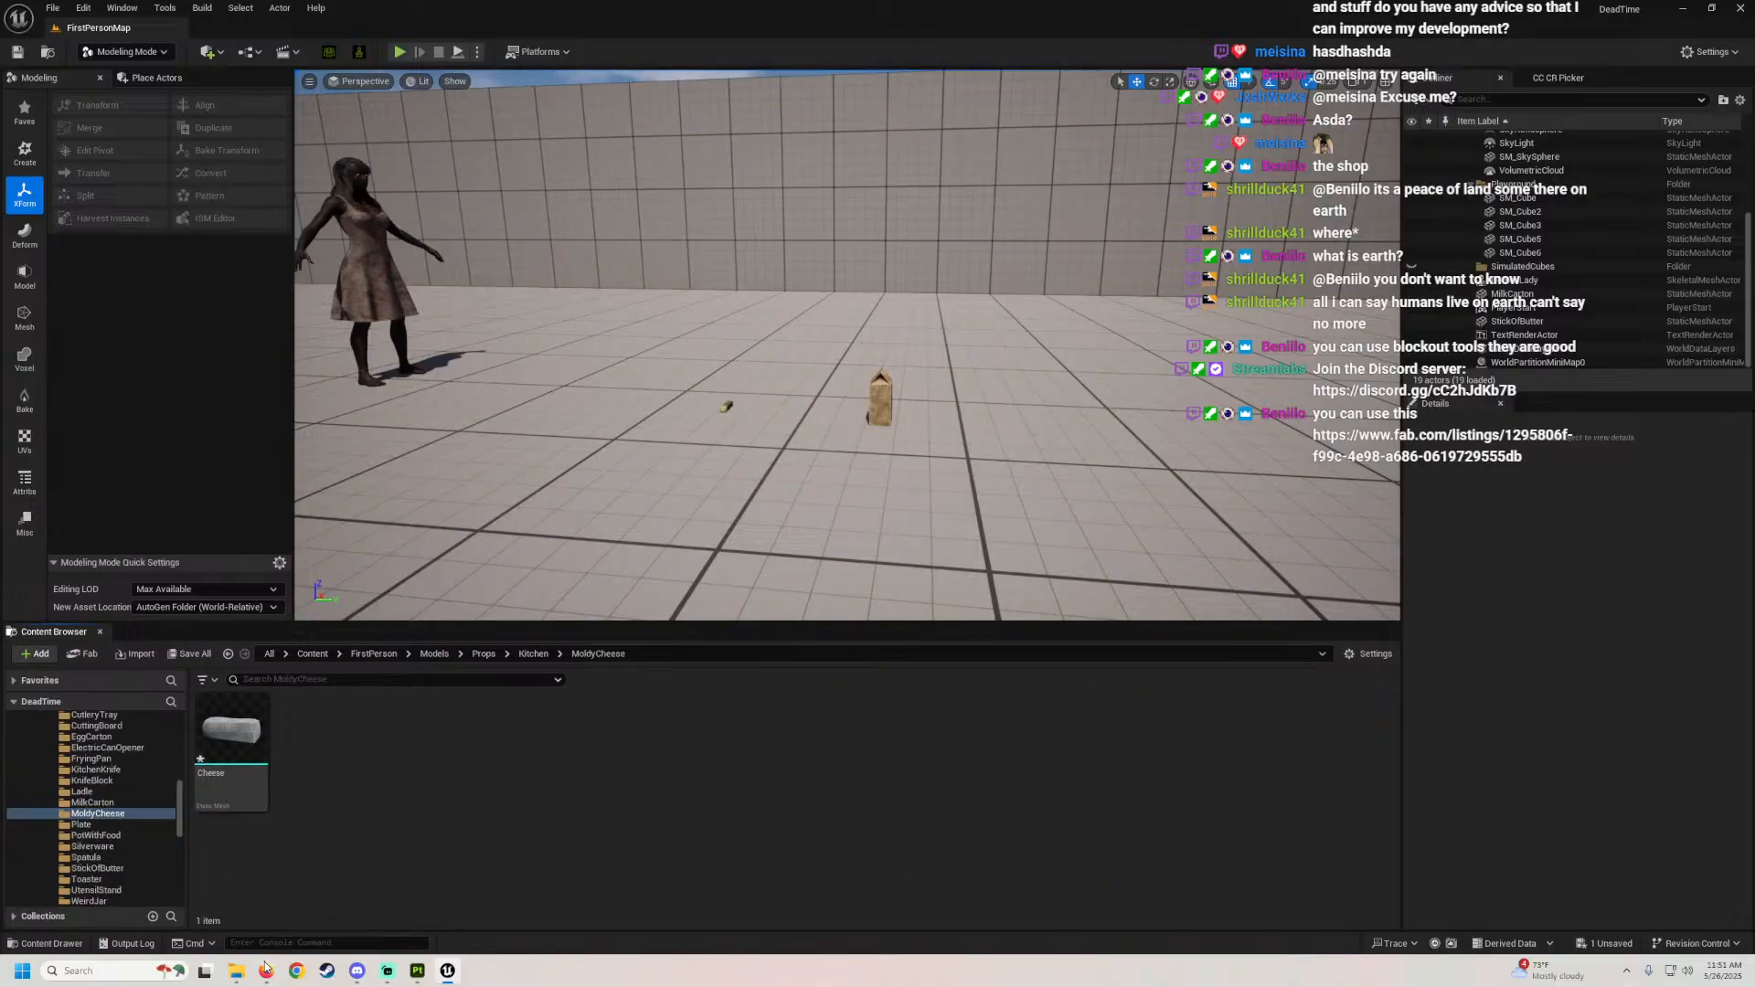
Step: Switch to File Explorer and open the Textures/DeadTime/MoldyCheese folder on the E: drive
left_click(236, 970)
left_click(668, 506)
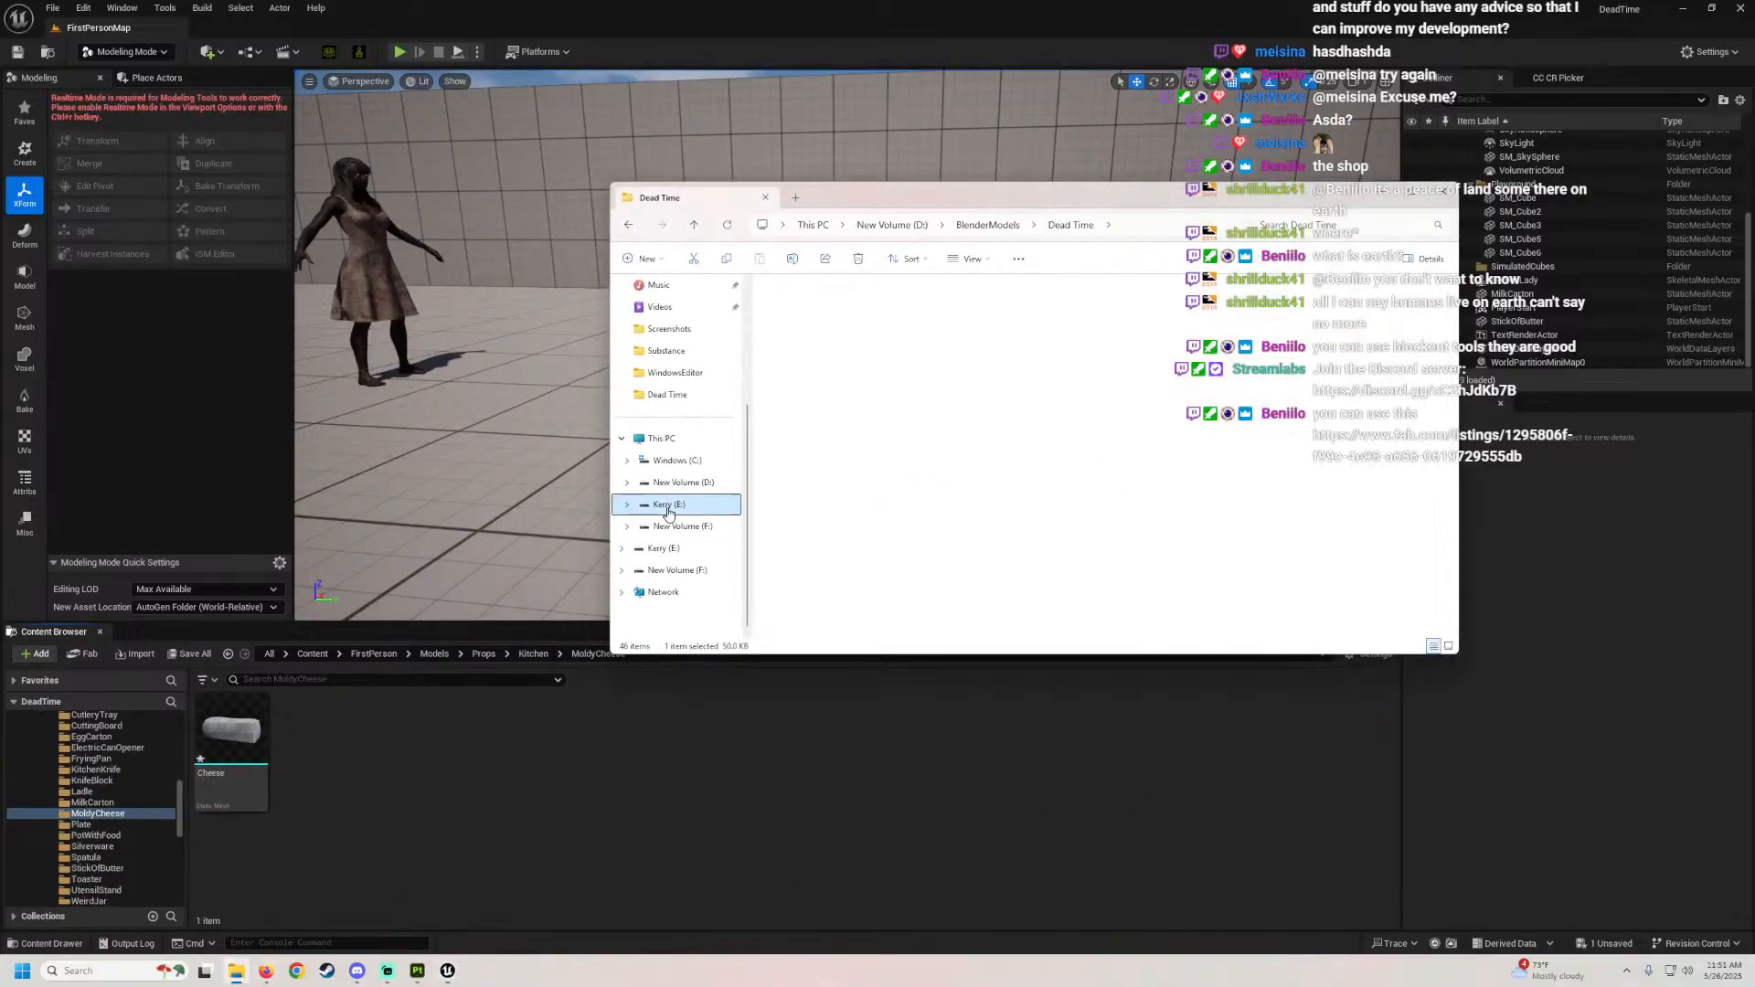
double_click(827, 499)
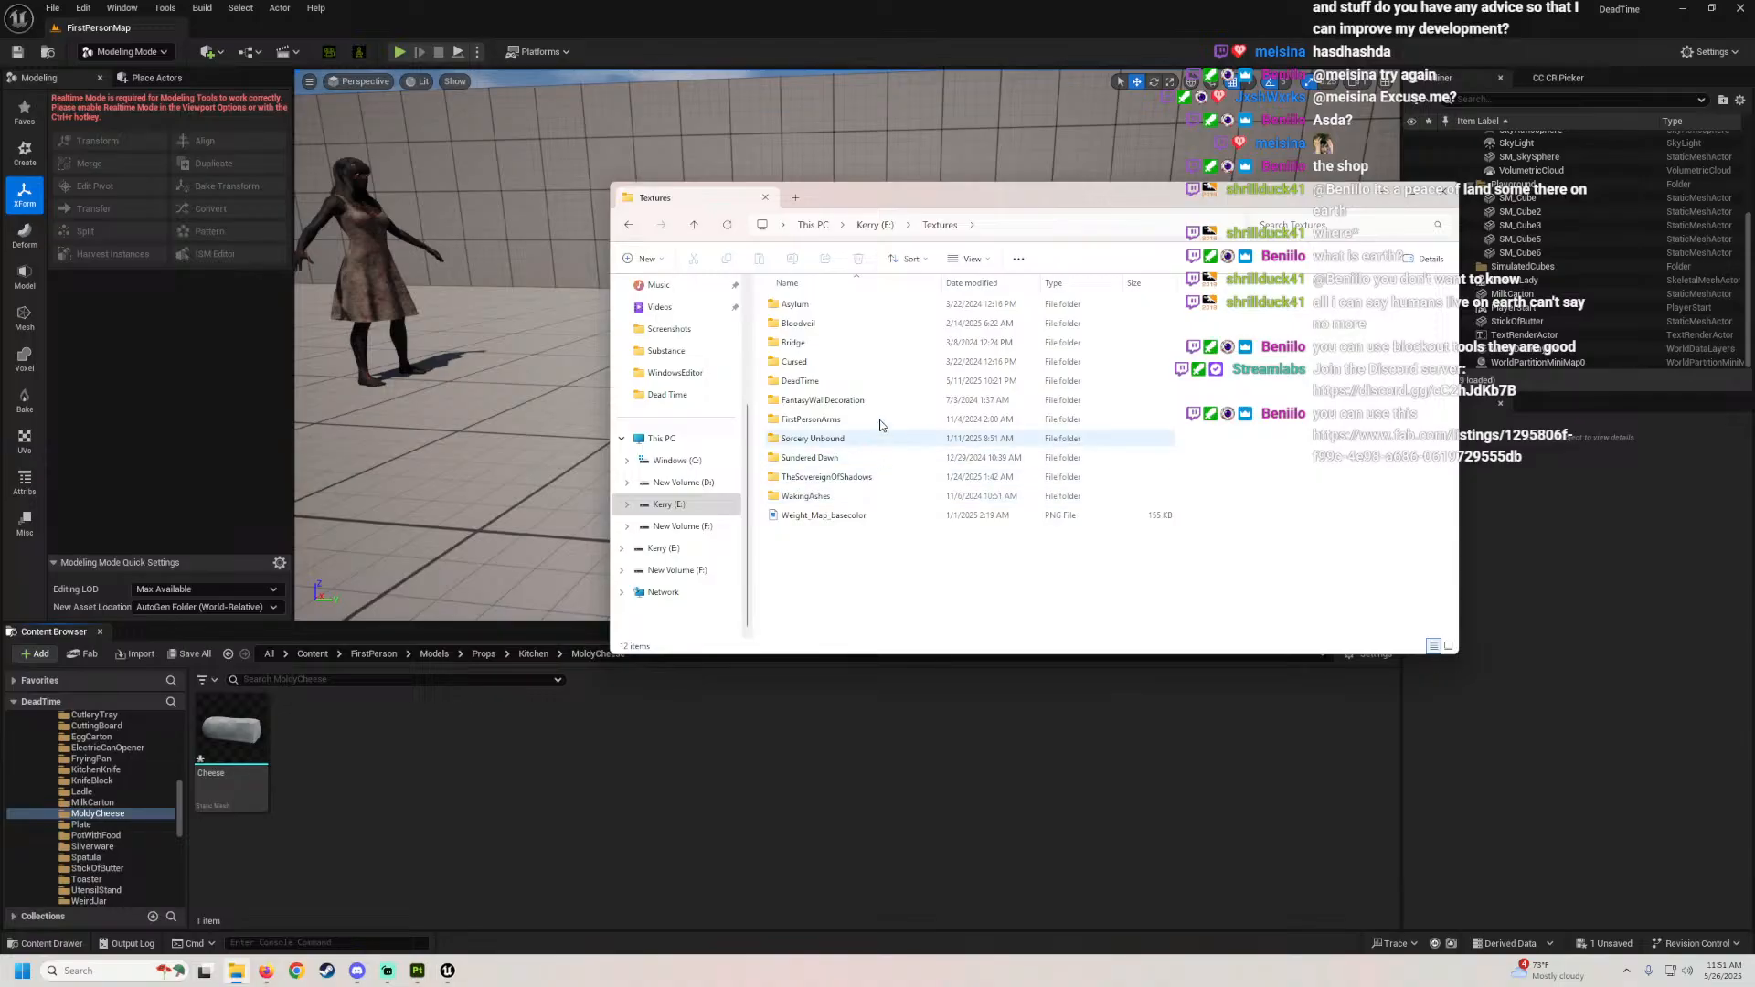
left_click(819, 384)
double_click(819, 384)
scroll(815, 450, "down", 5)
left_click(815, 475)
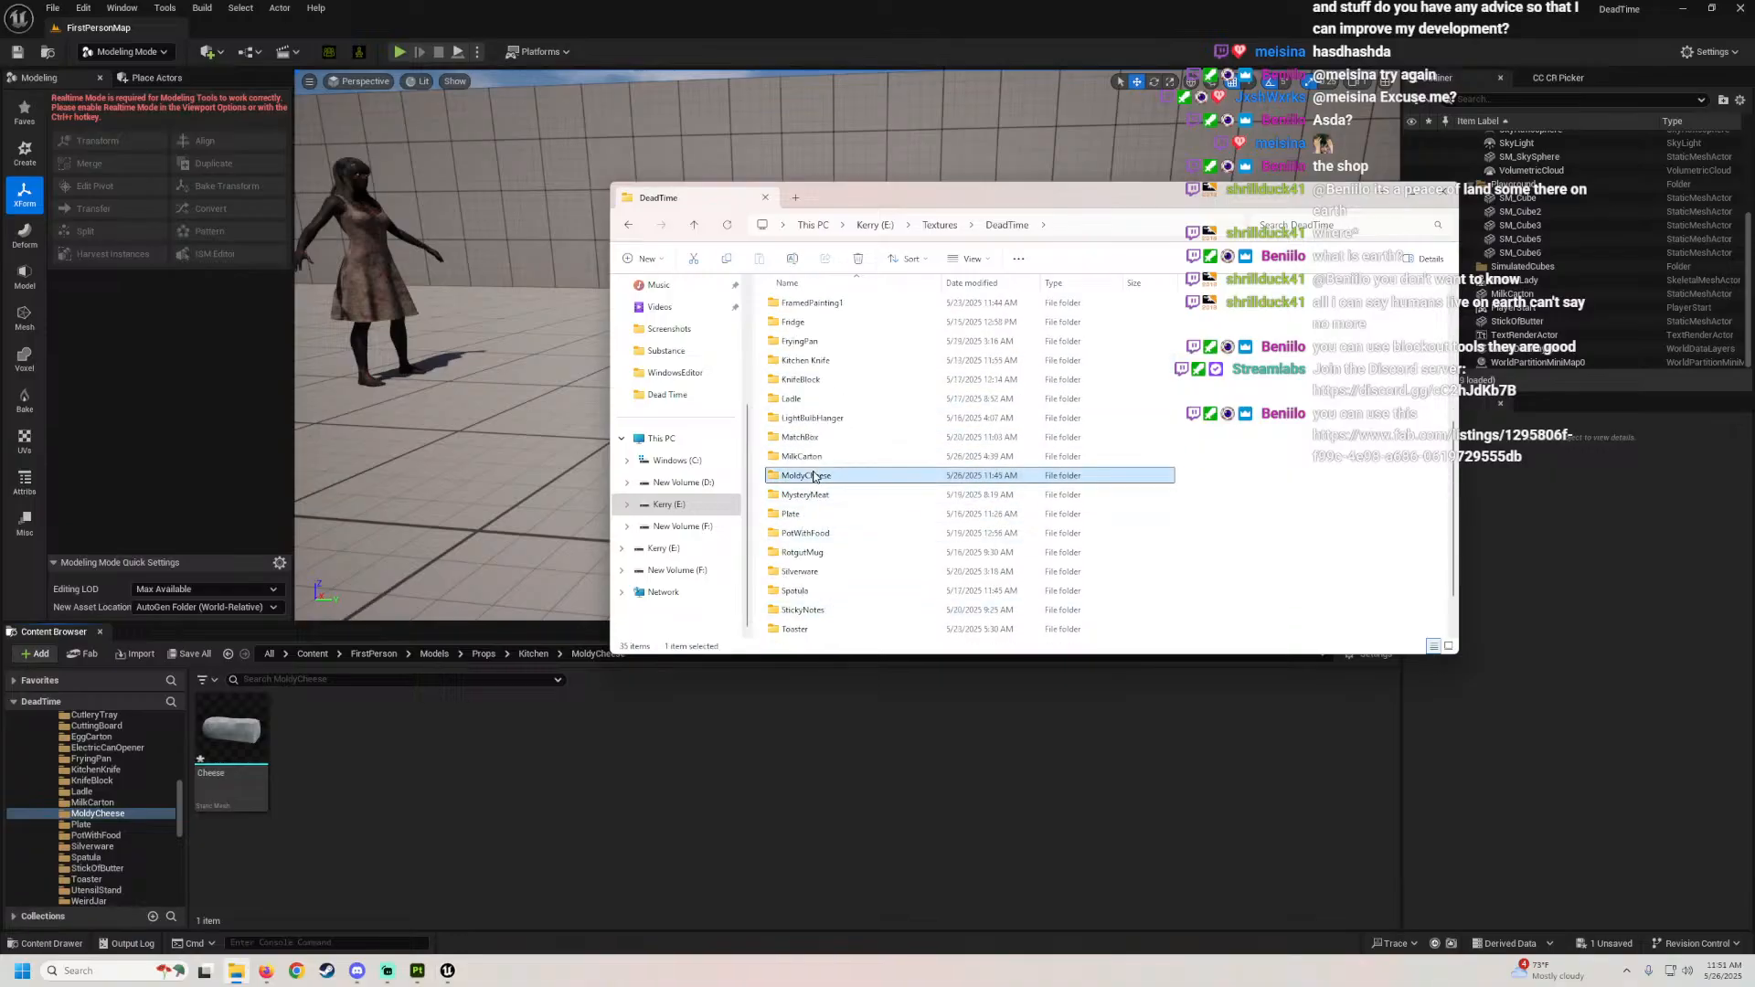
double_click(816, 475)
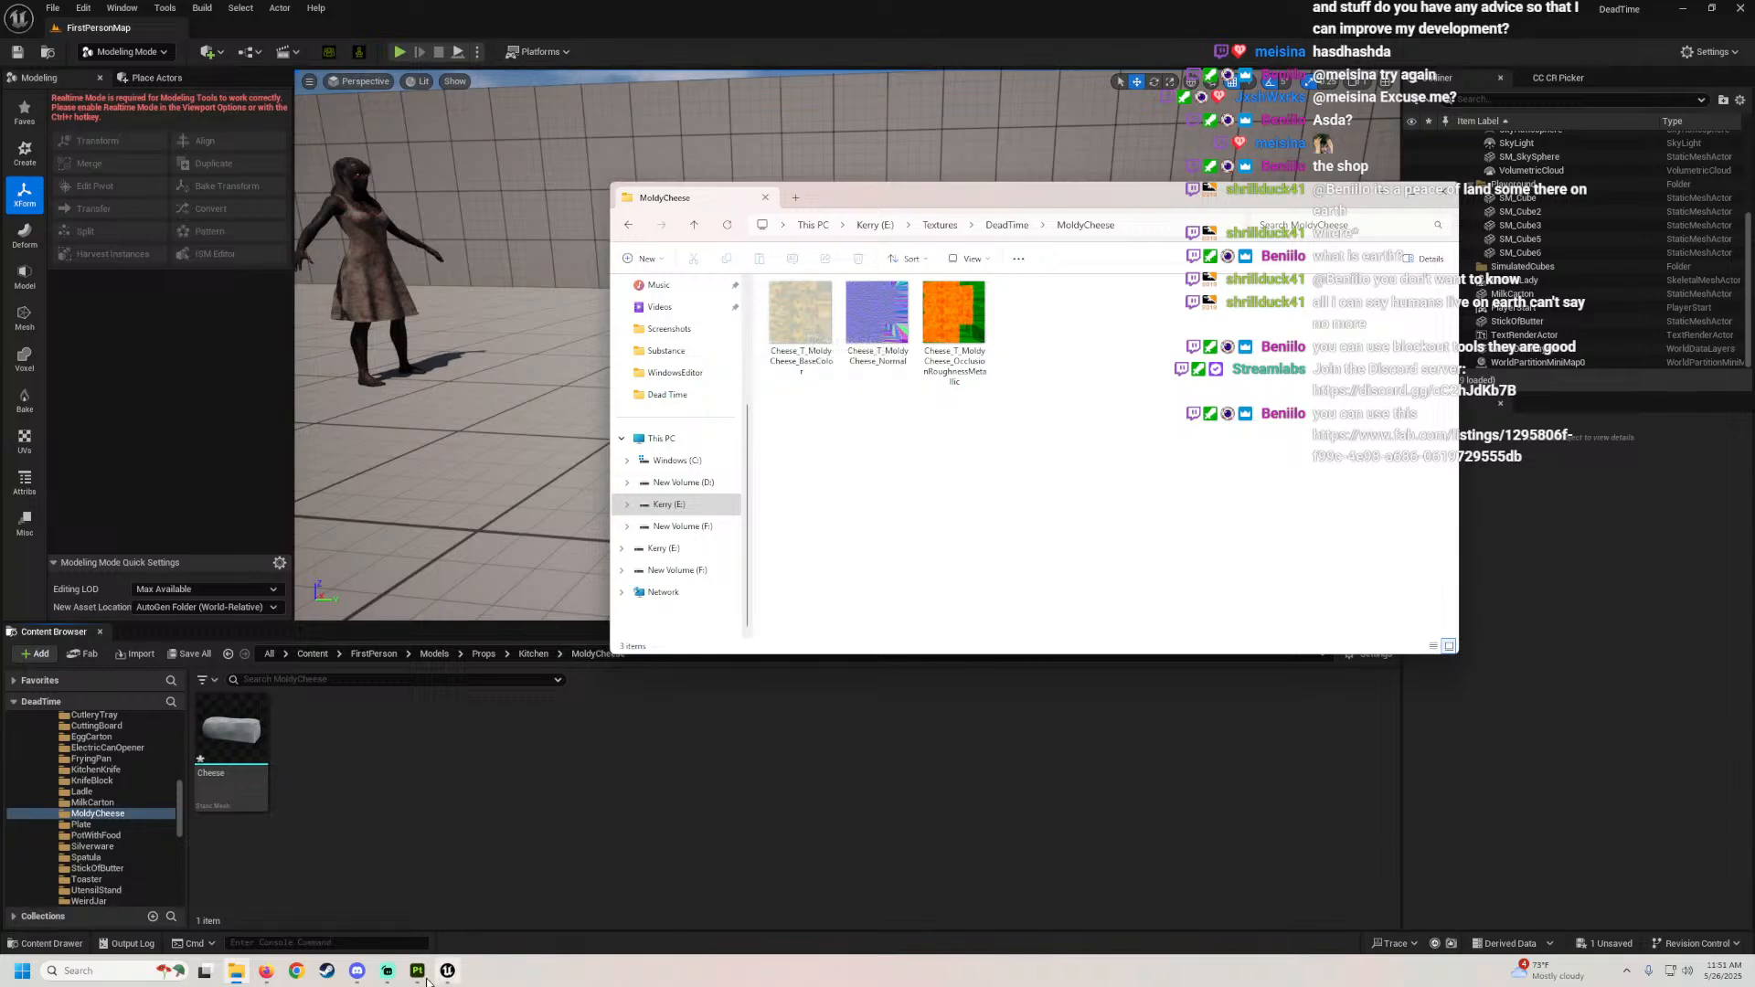
Step: Switch to Substance 3D Painter and open the texture export settings for the moldy cheese
left_click(418, 975)
left_click(12, 24)
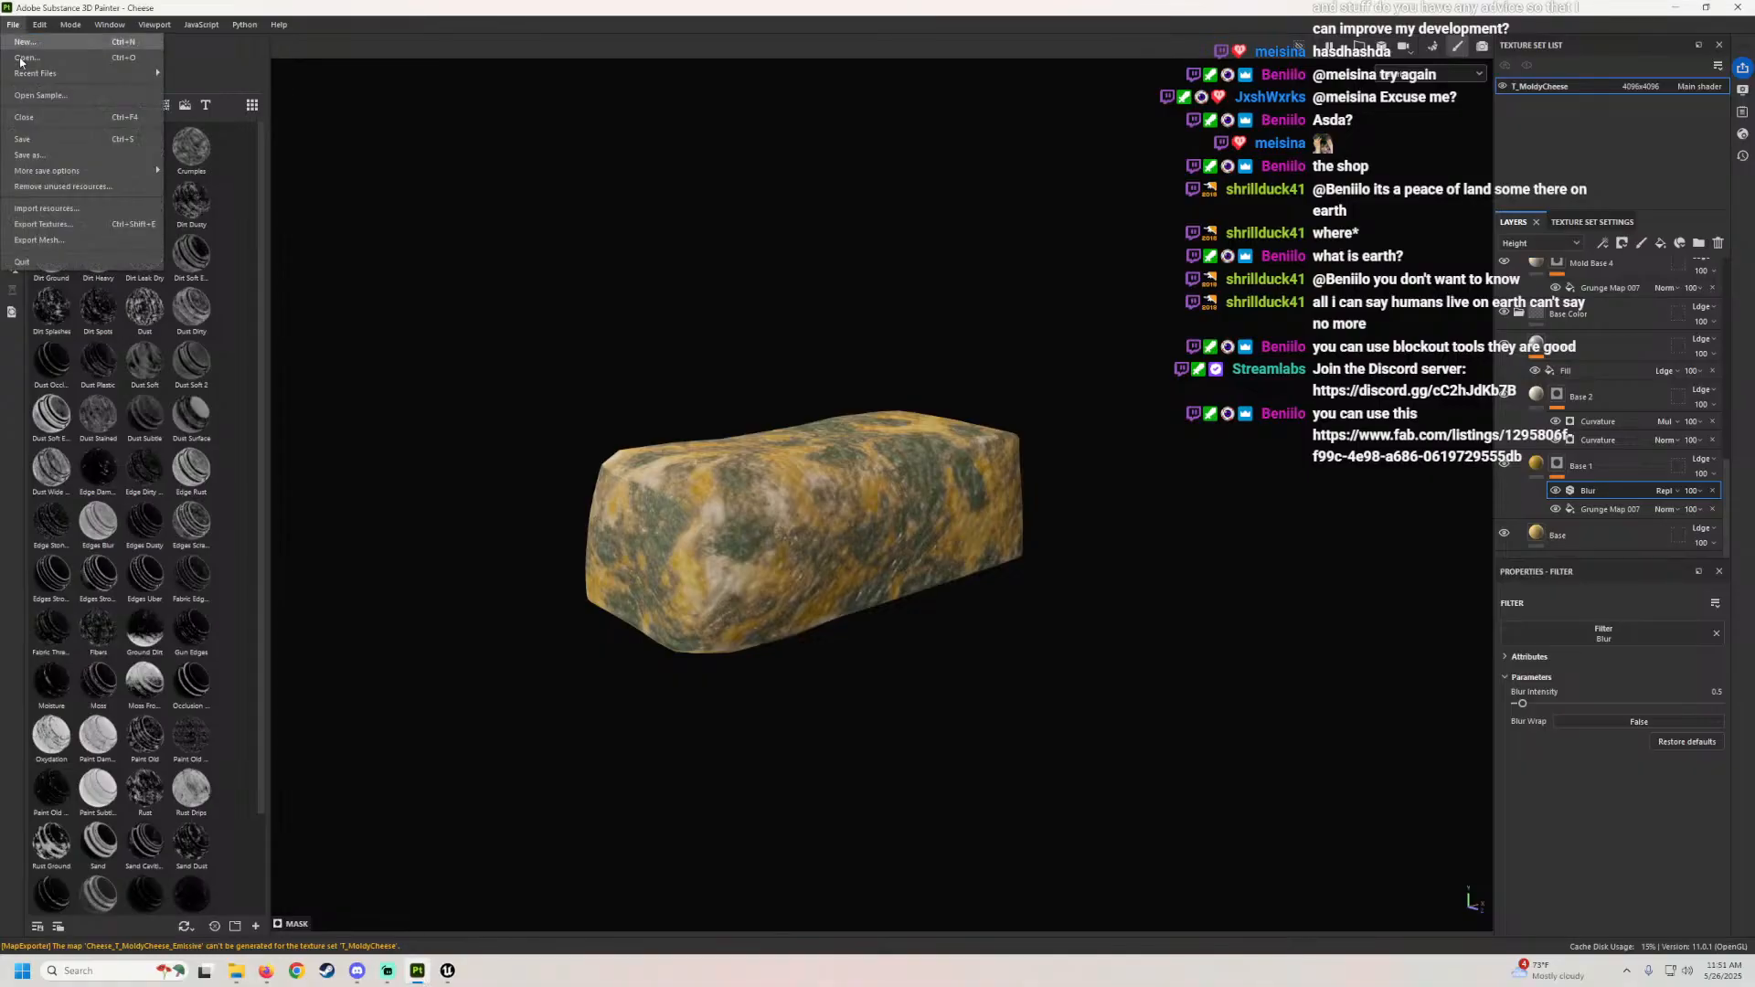
left_click(54, 241)
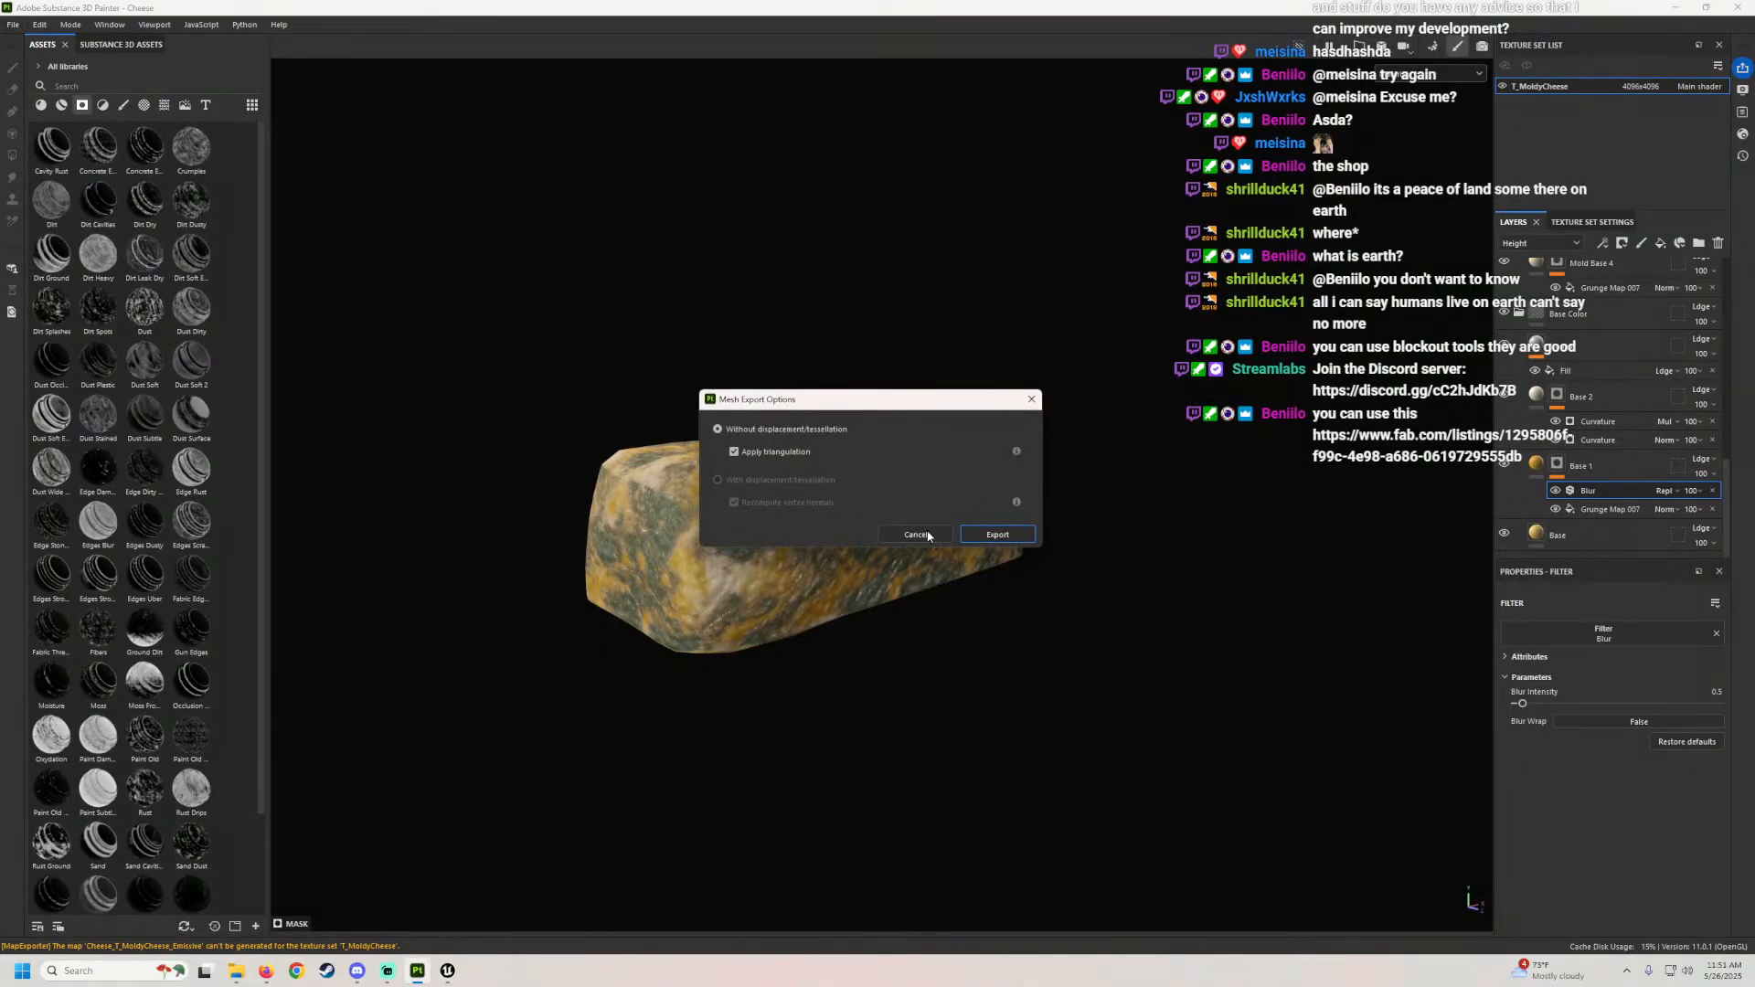
left_click(963, 541)
left_click(15, 26)
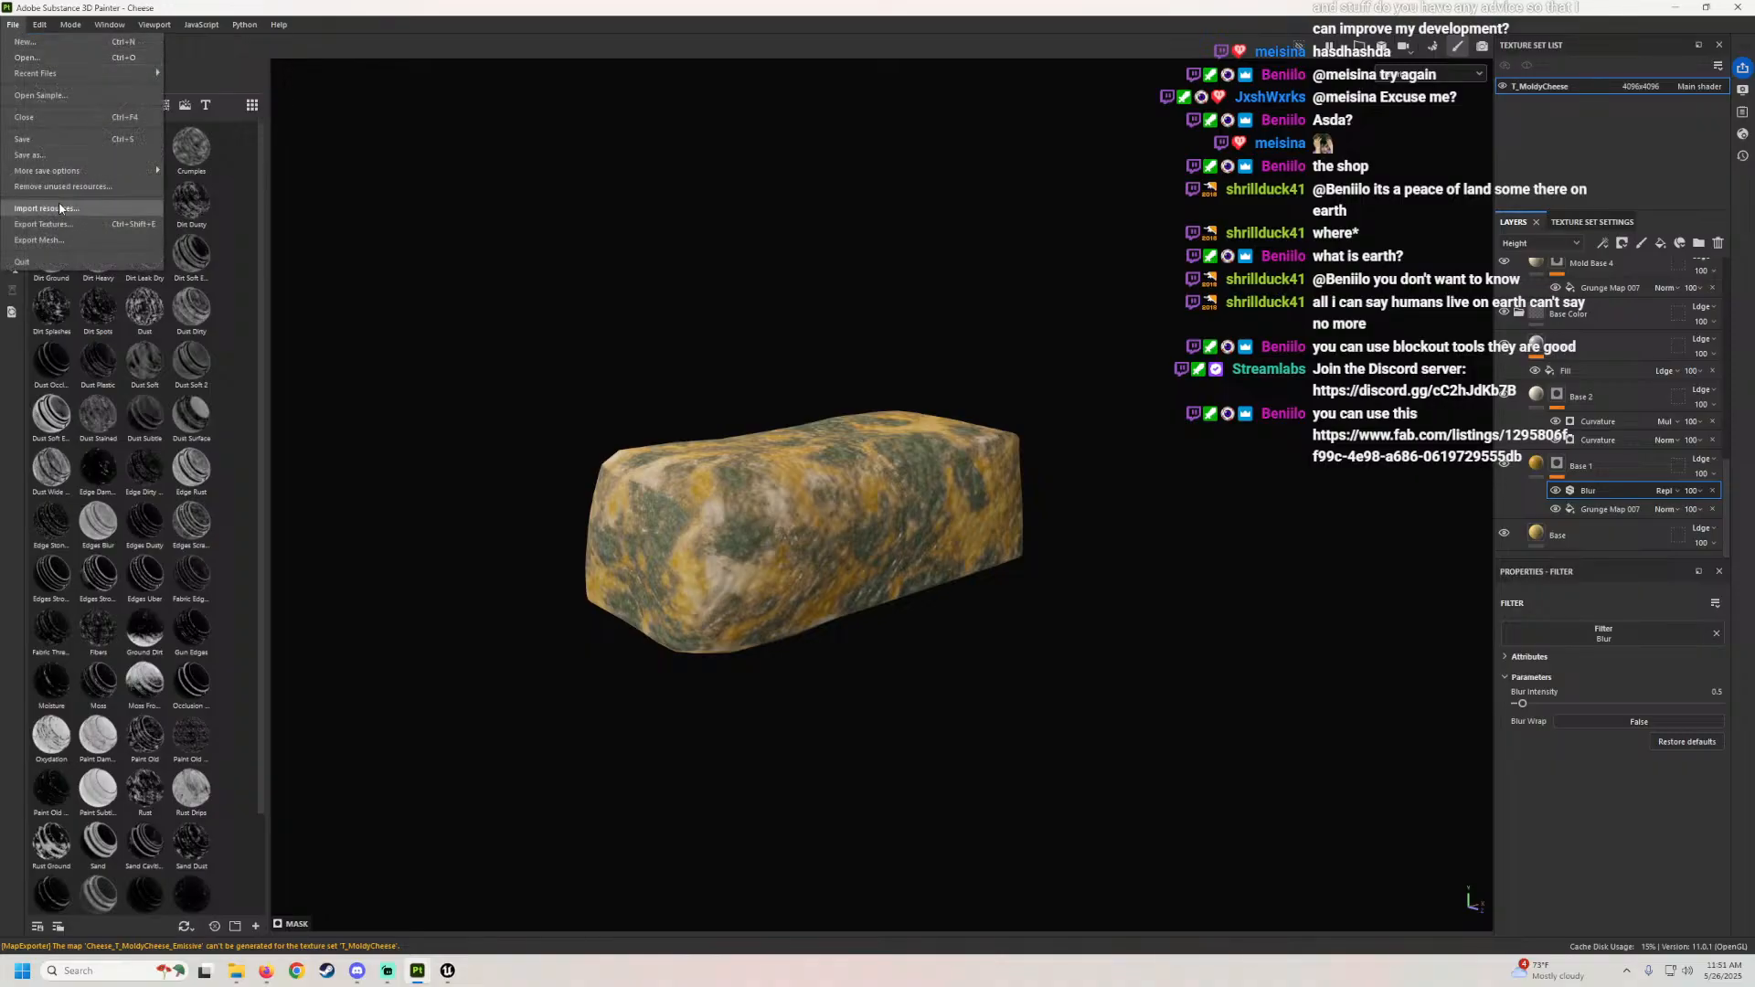
left_click(53, 228)
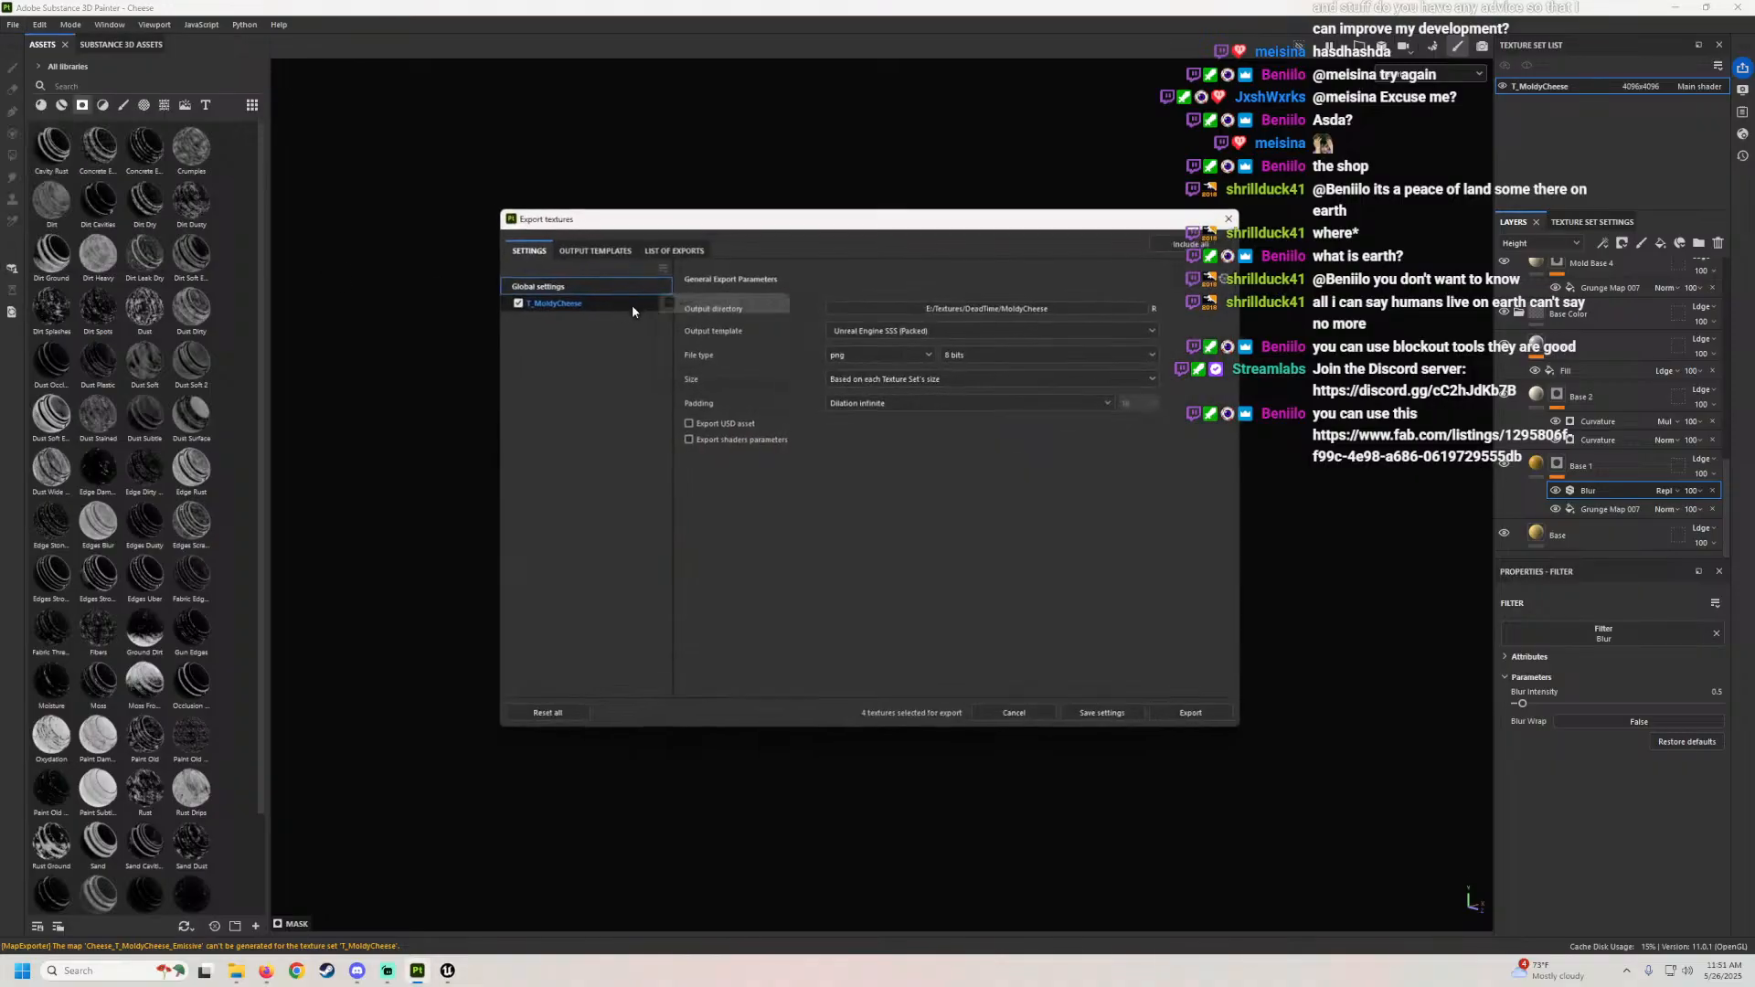
Step: Set the export's output template to CustomPacked_SSS
left_click(914, 338)
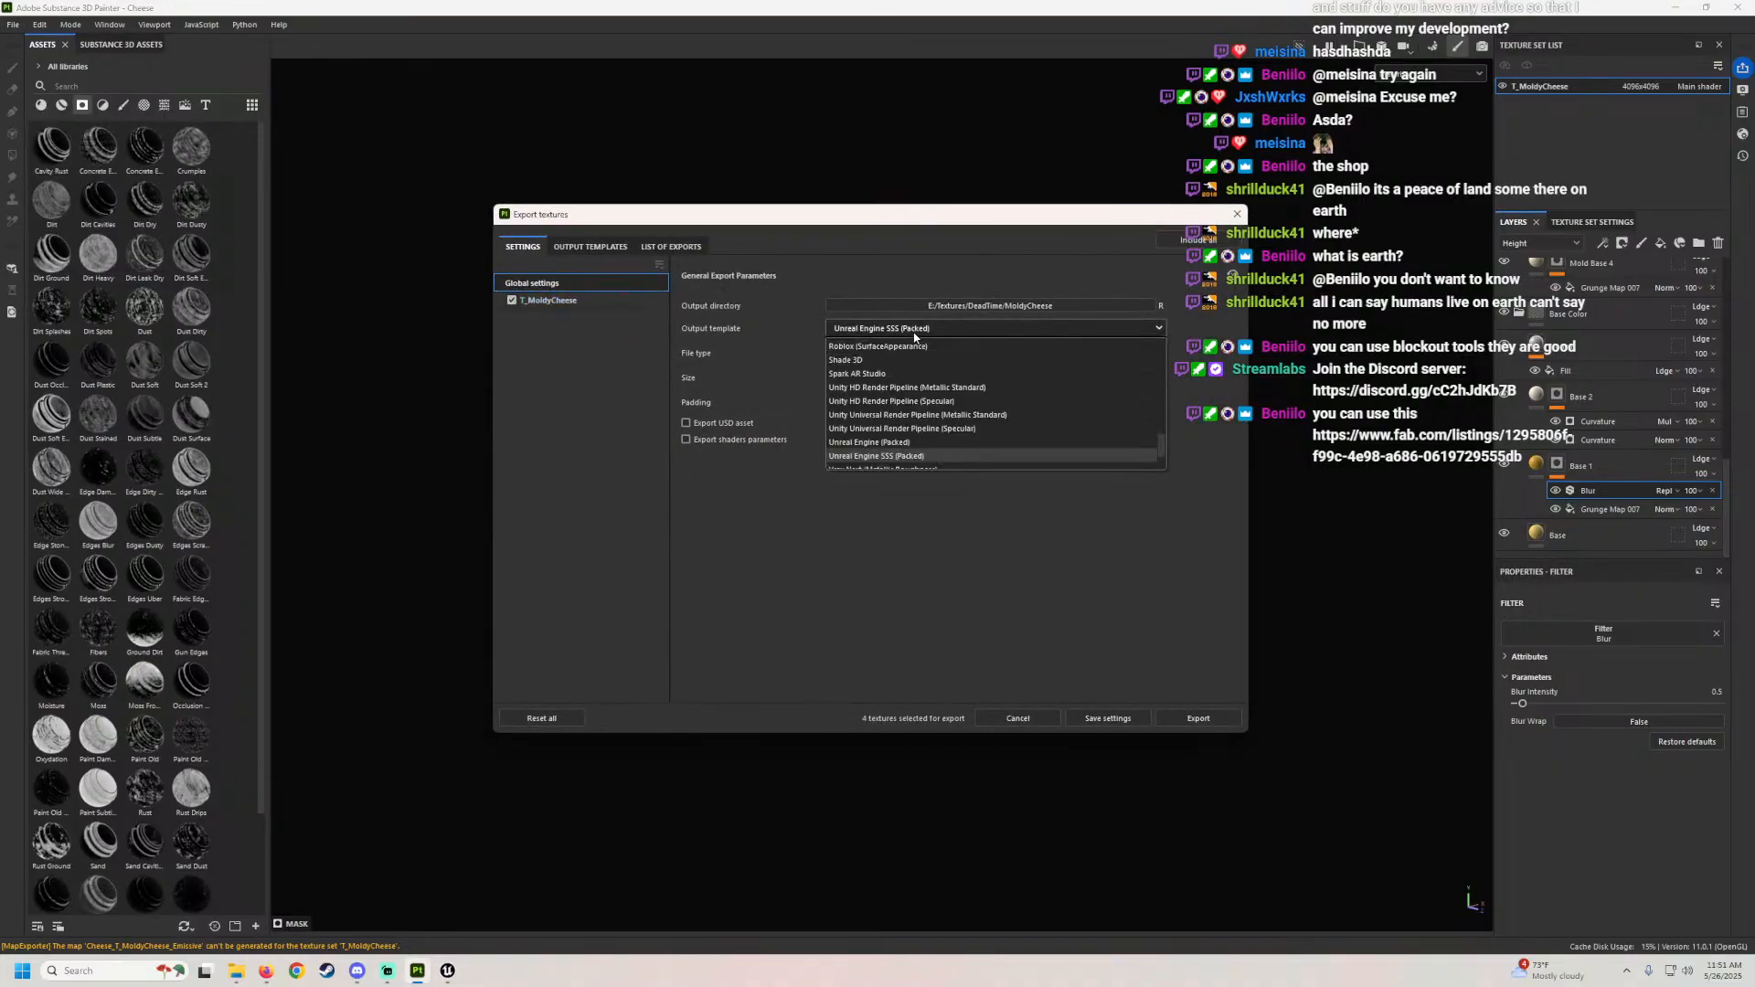
scroll(891, 443, "up", 8)
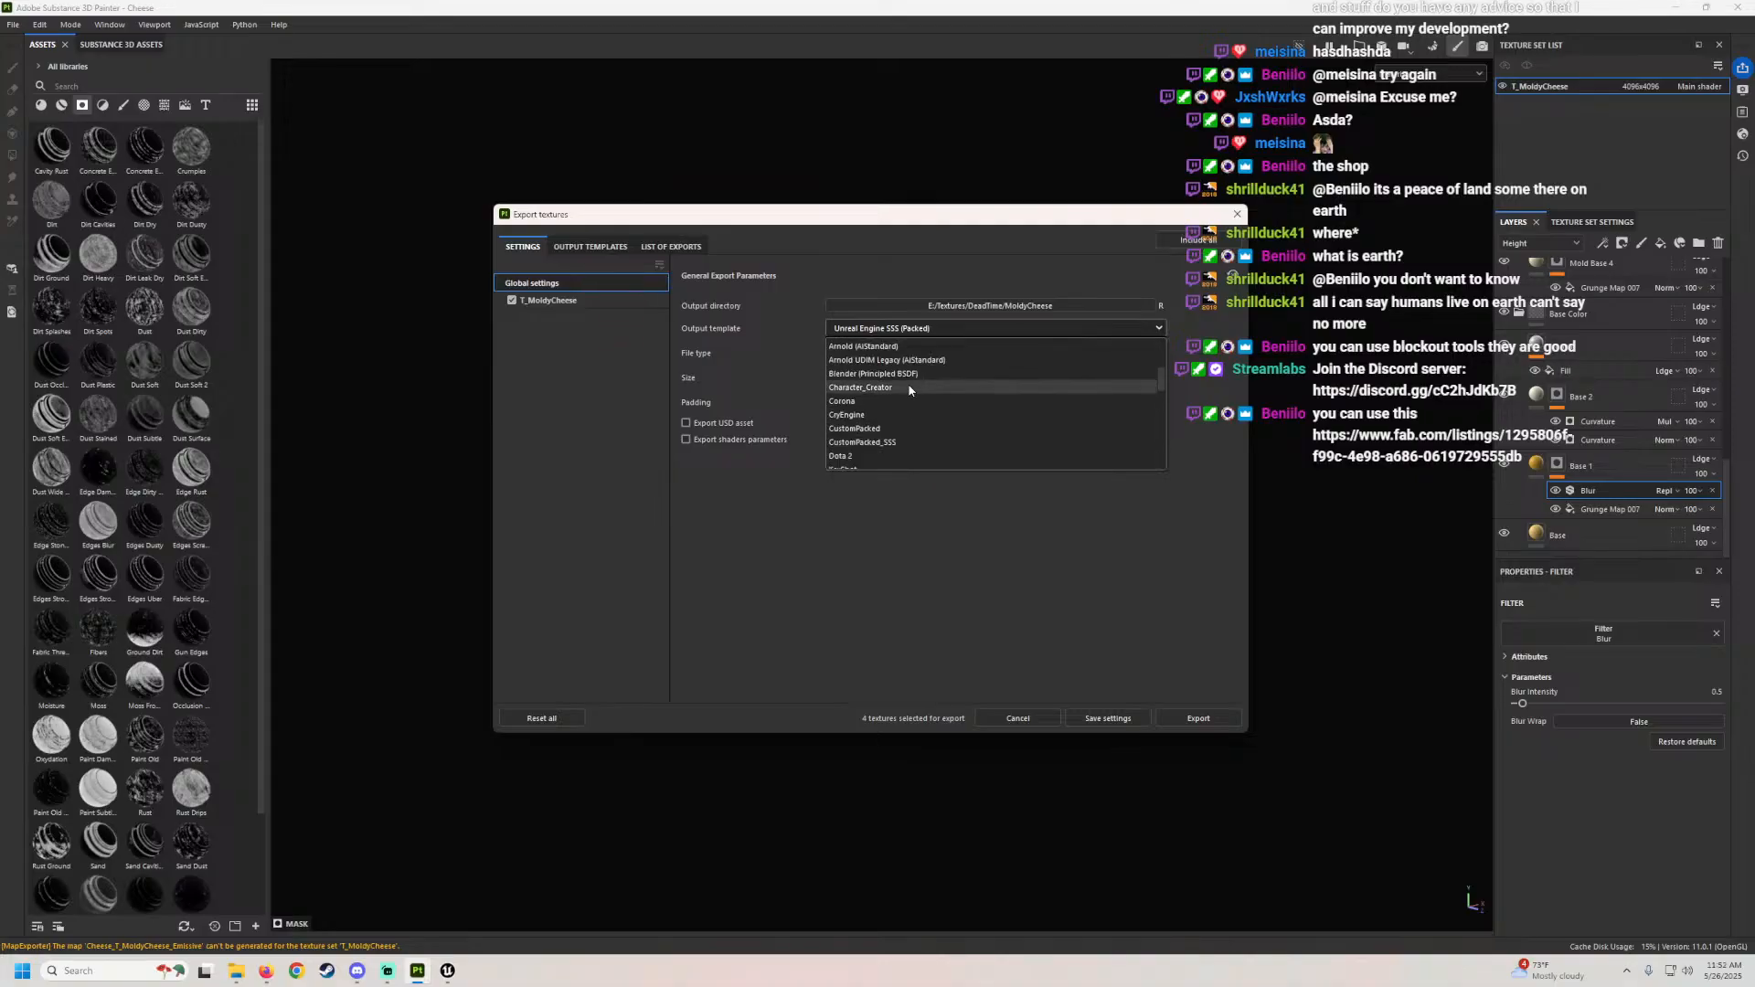
left_click(871, 428)
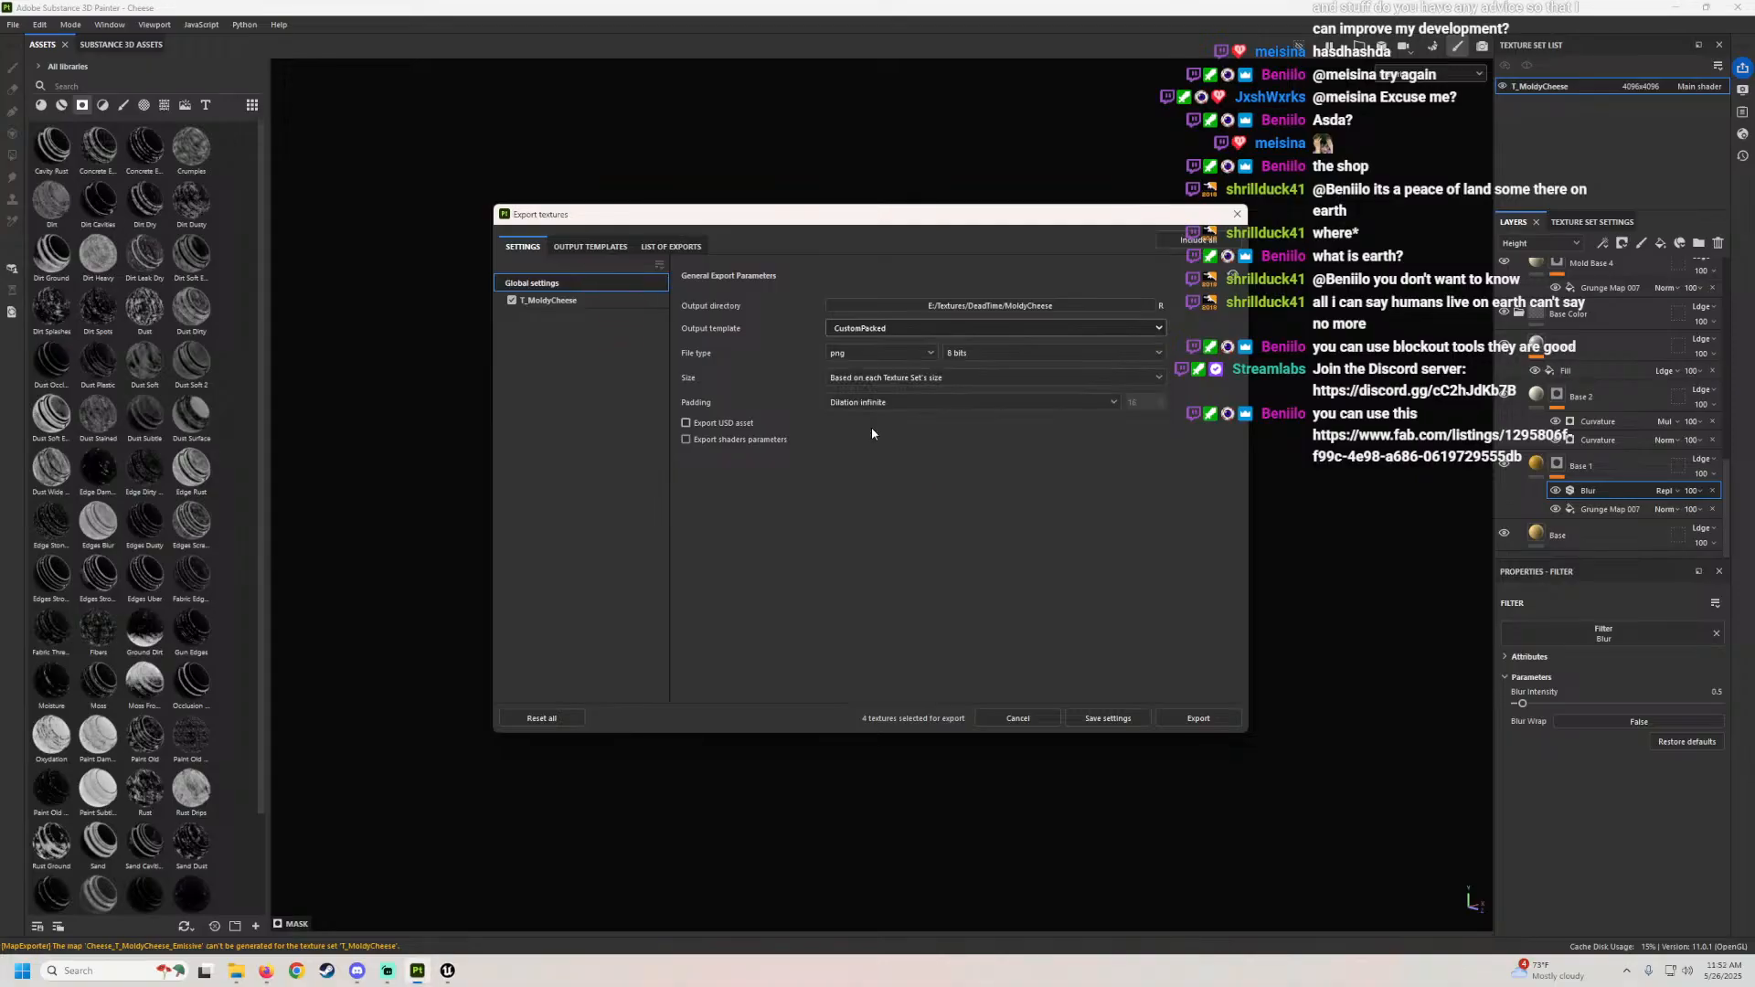
left_click(881, 331)
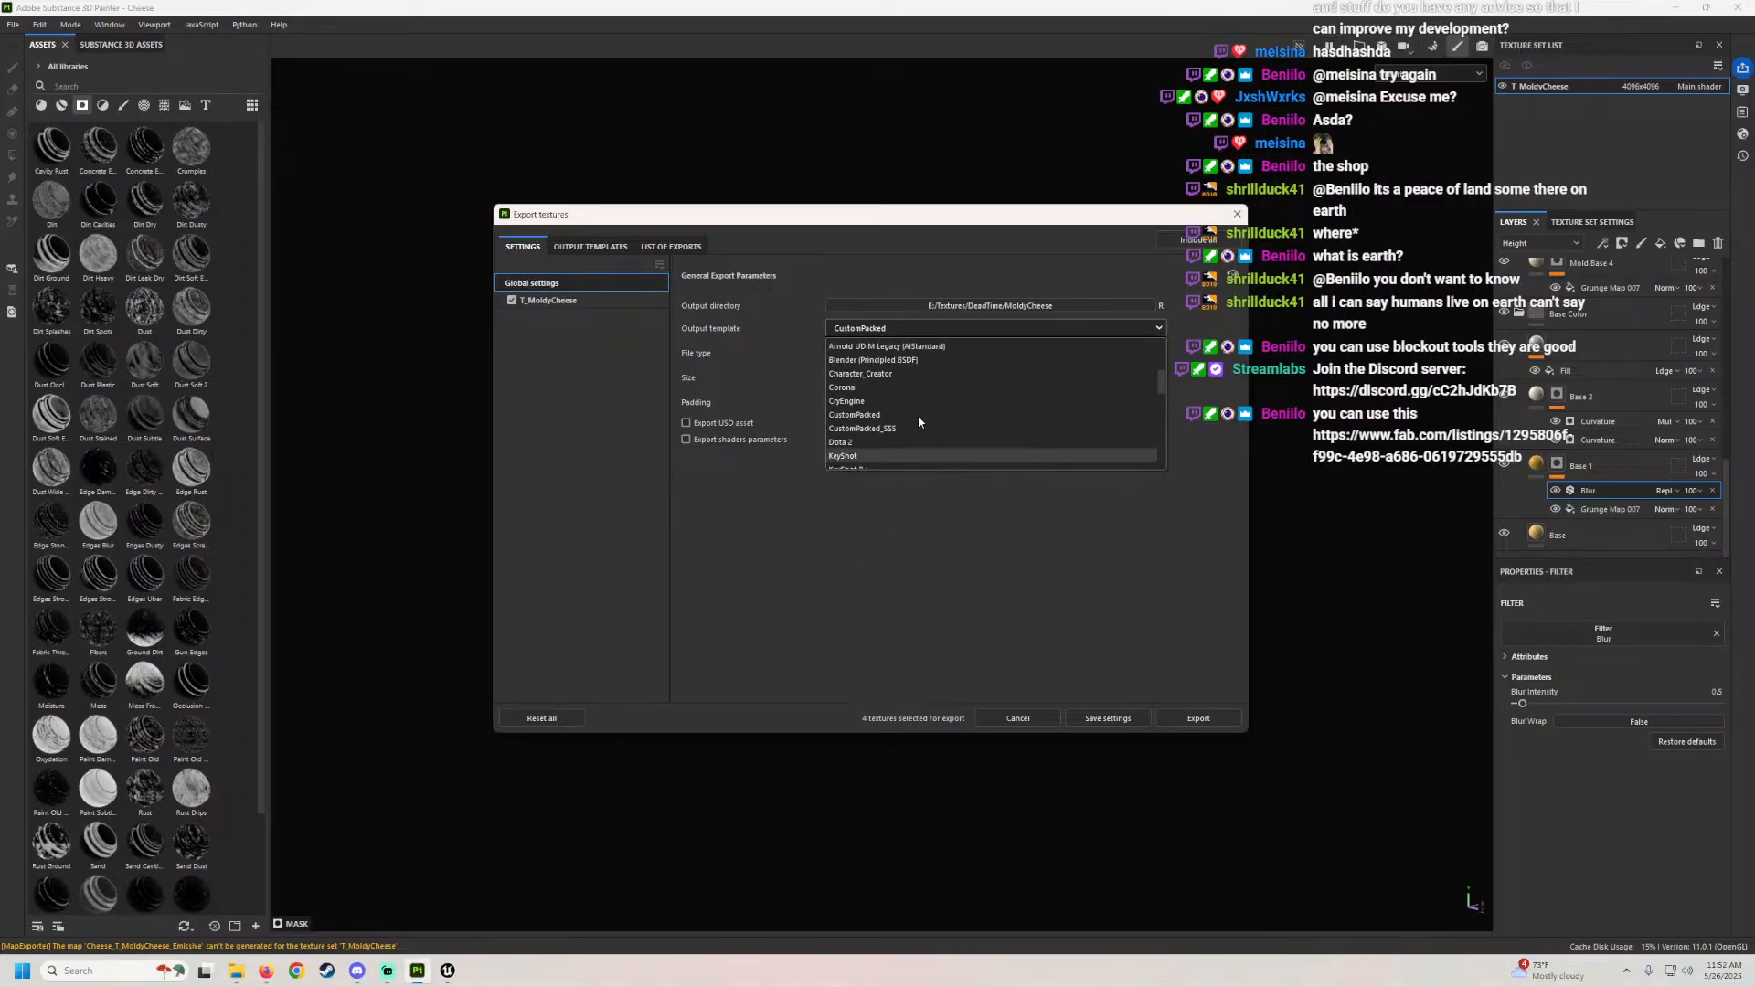
left_click(914, 388)
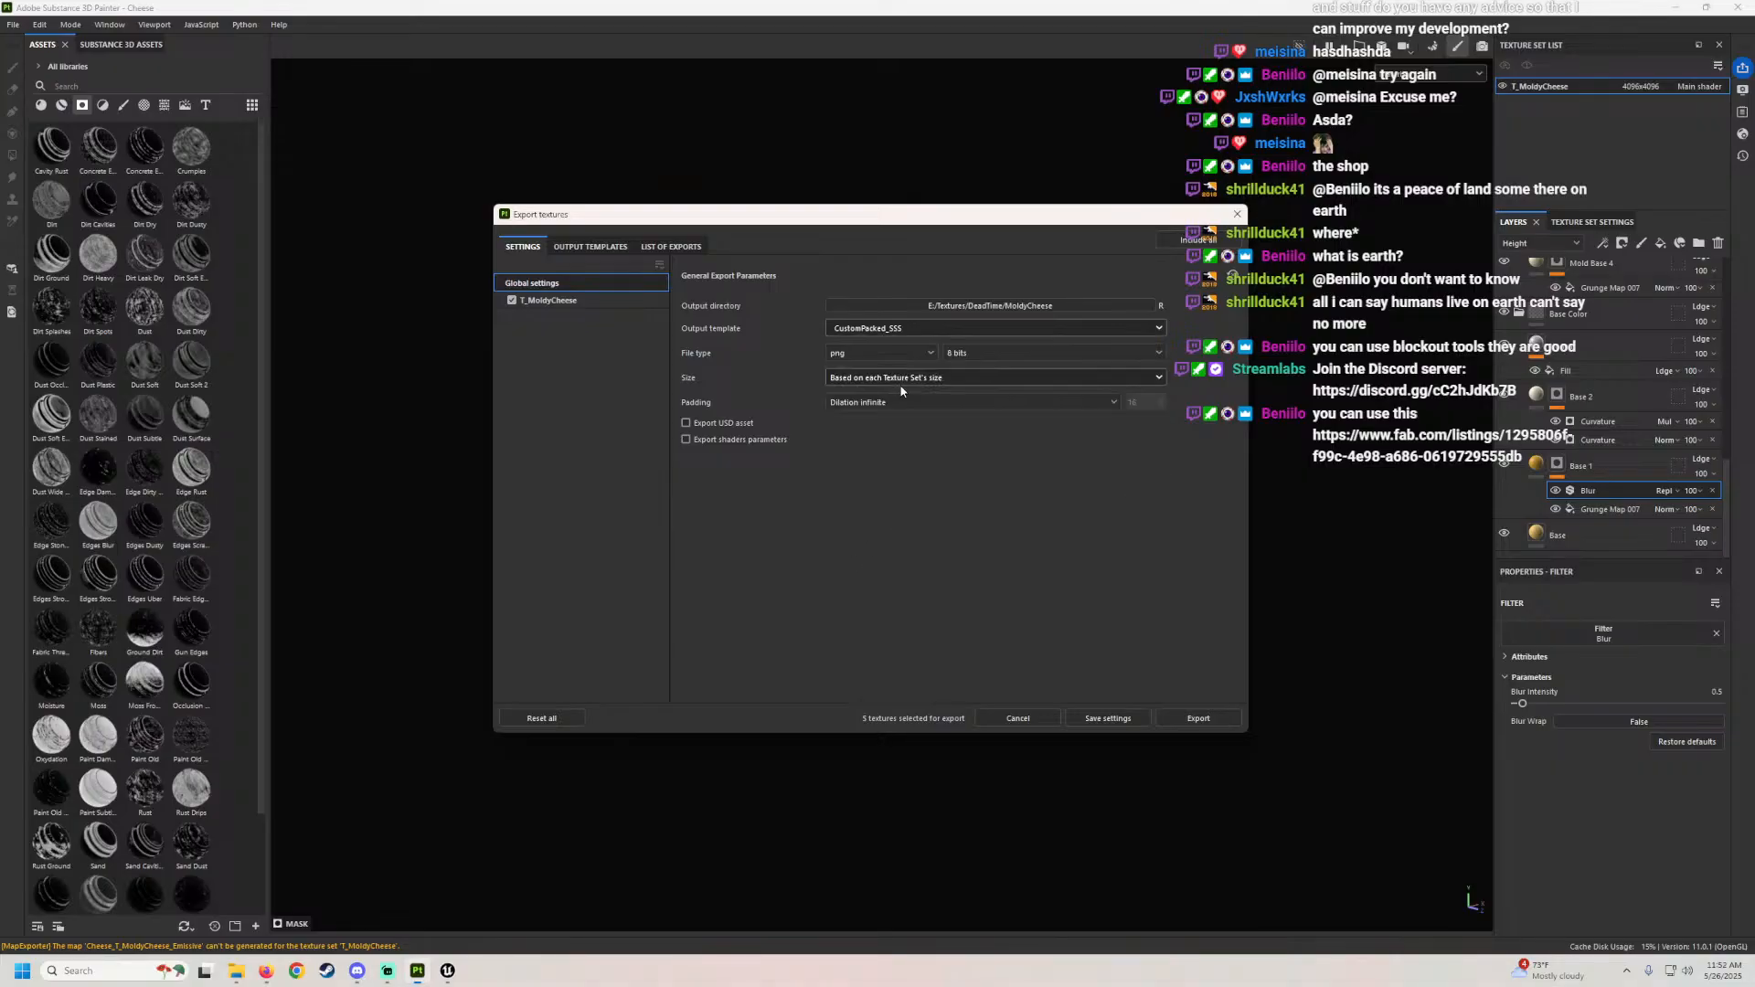
Step: Delete the three old exported cheese textures from the MoldyCheese texture folder in File Explorer
left_click(240, 969)
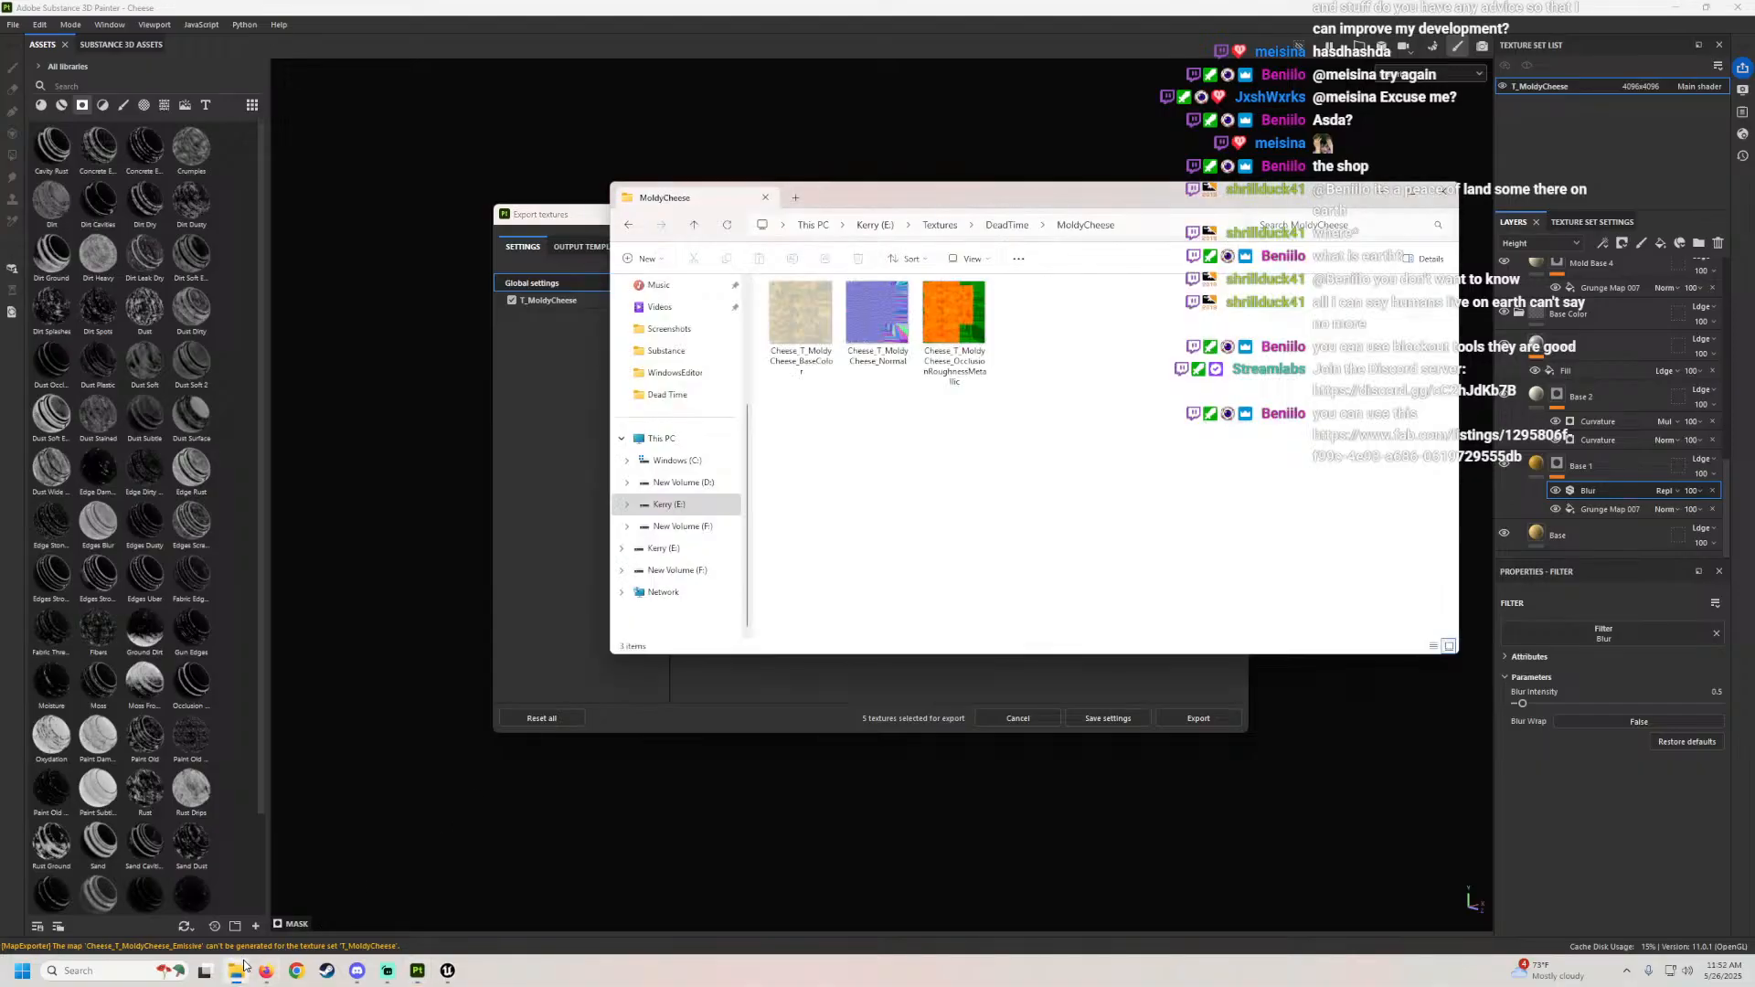
left_click_drag(1037, 416, 773, 282)
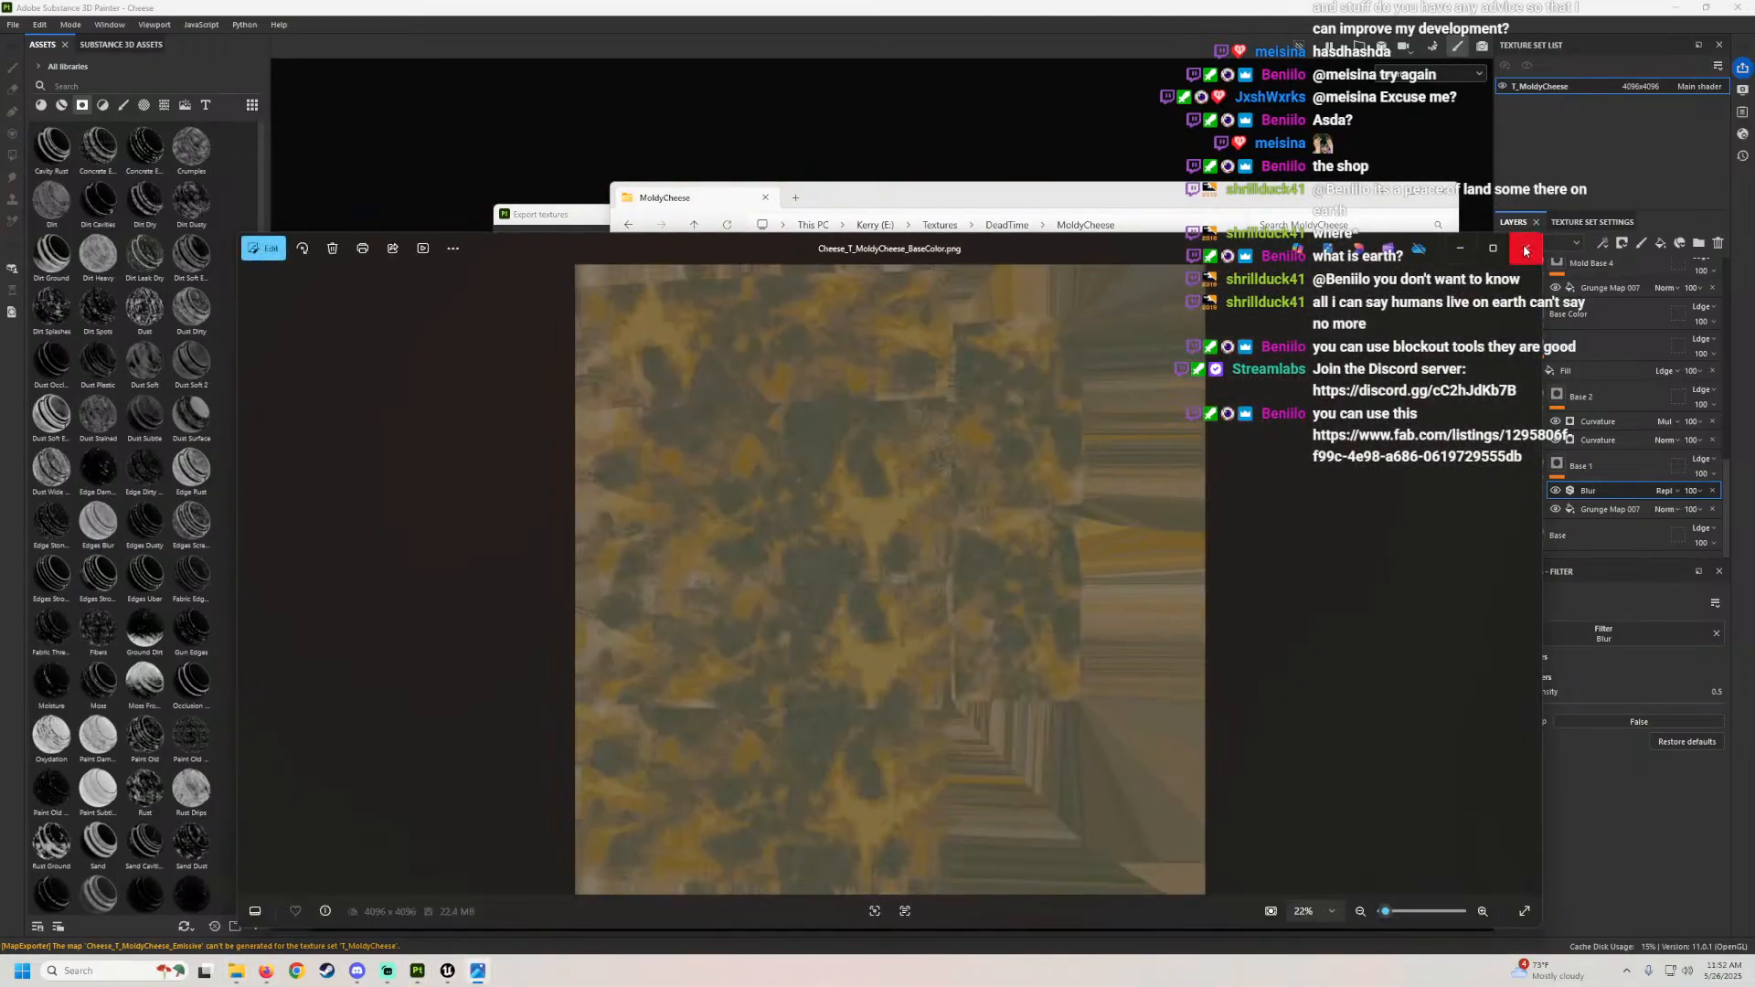
left_click(1524, 251)
left_click_drag(972, 442, 768, 277)
key("Delete")
left_click(879, 678)
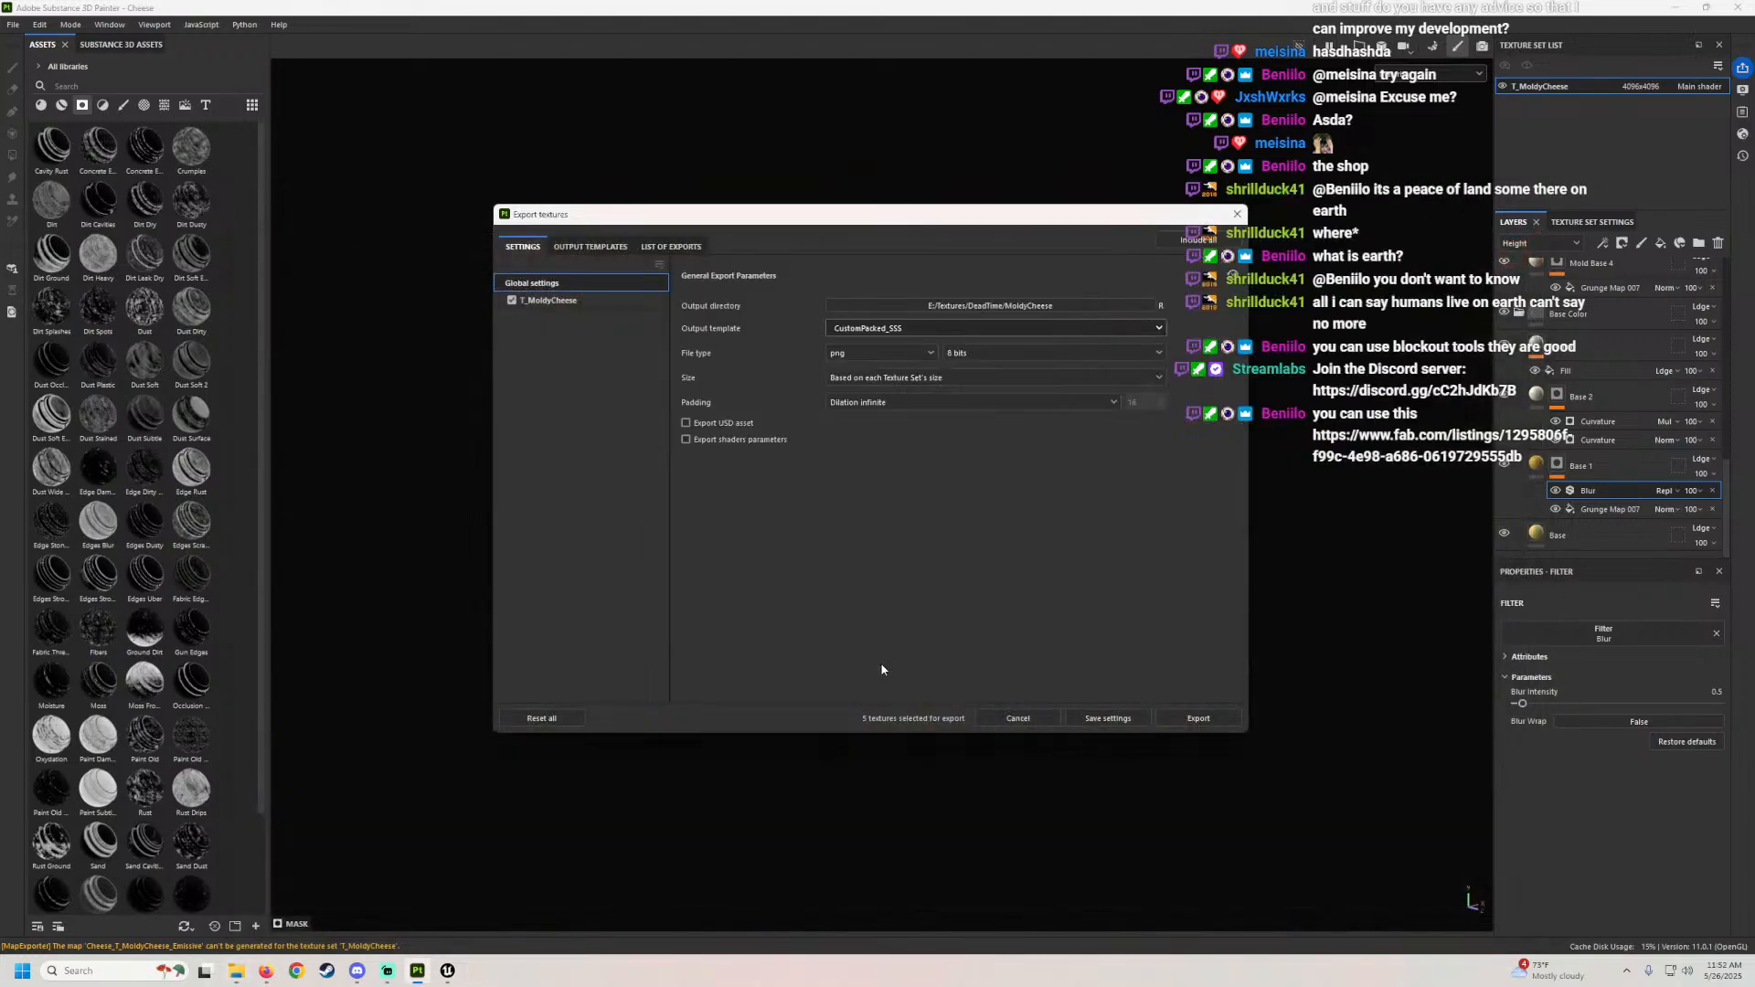
Step: Export the moldy cheese textures, and return to Unreal Editor with their File Explorer folder in front
left_click(1186, 717)
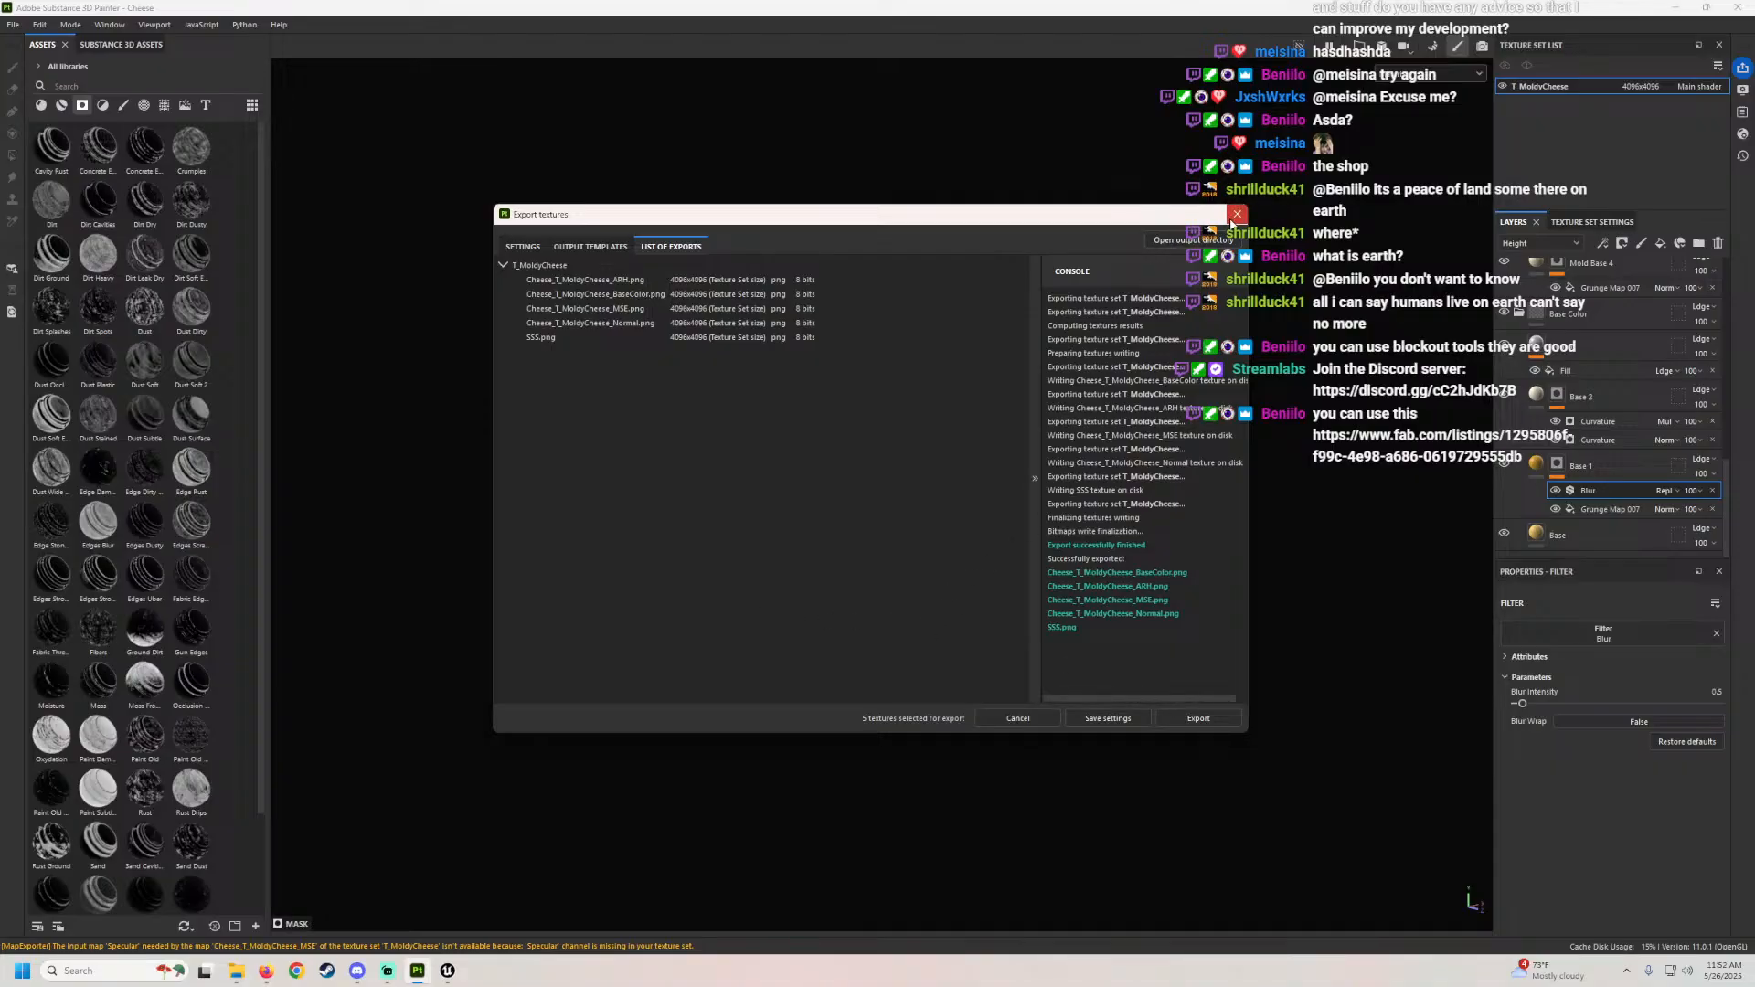
left_click(1235, 215)
left_click(446, 970)
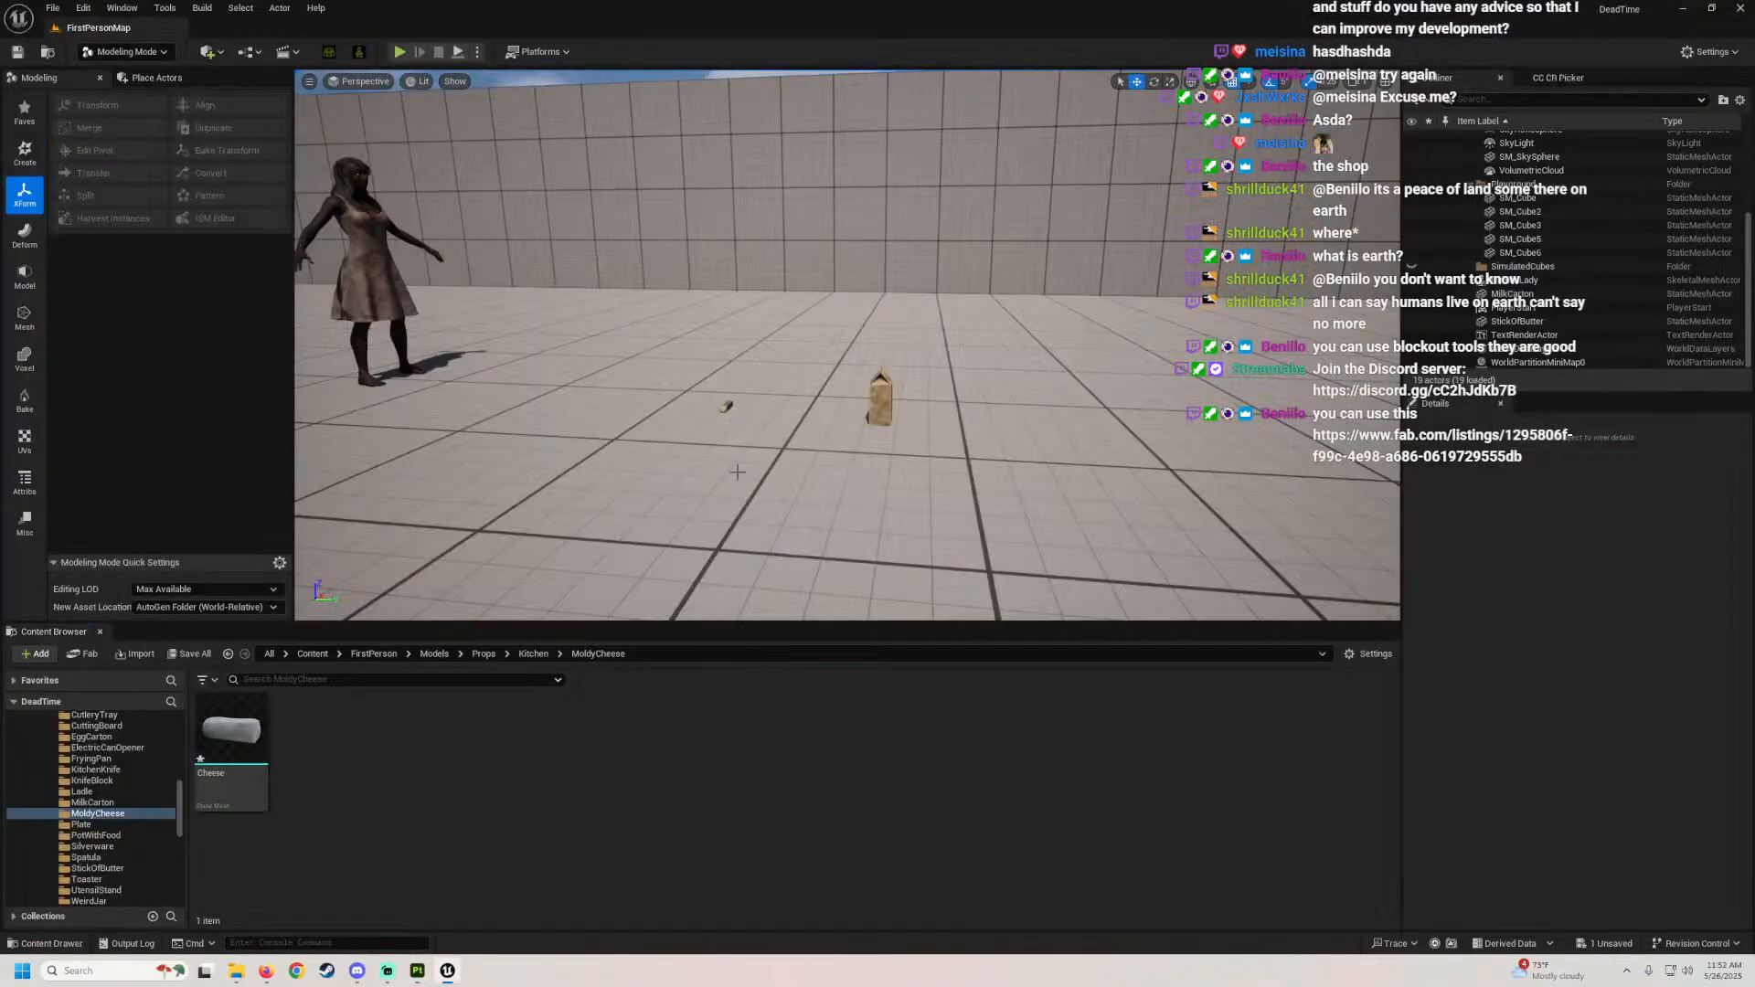
left_click(236, 970)
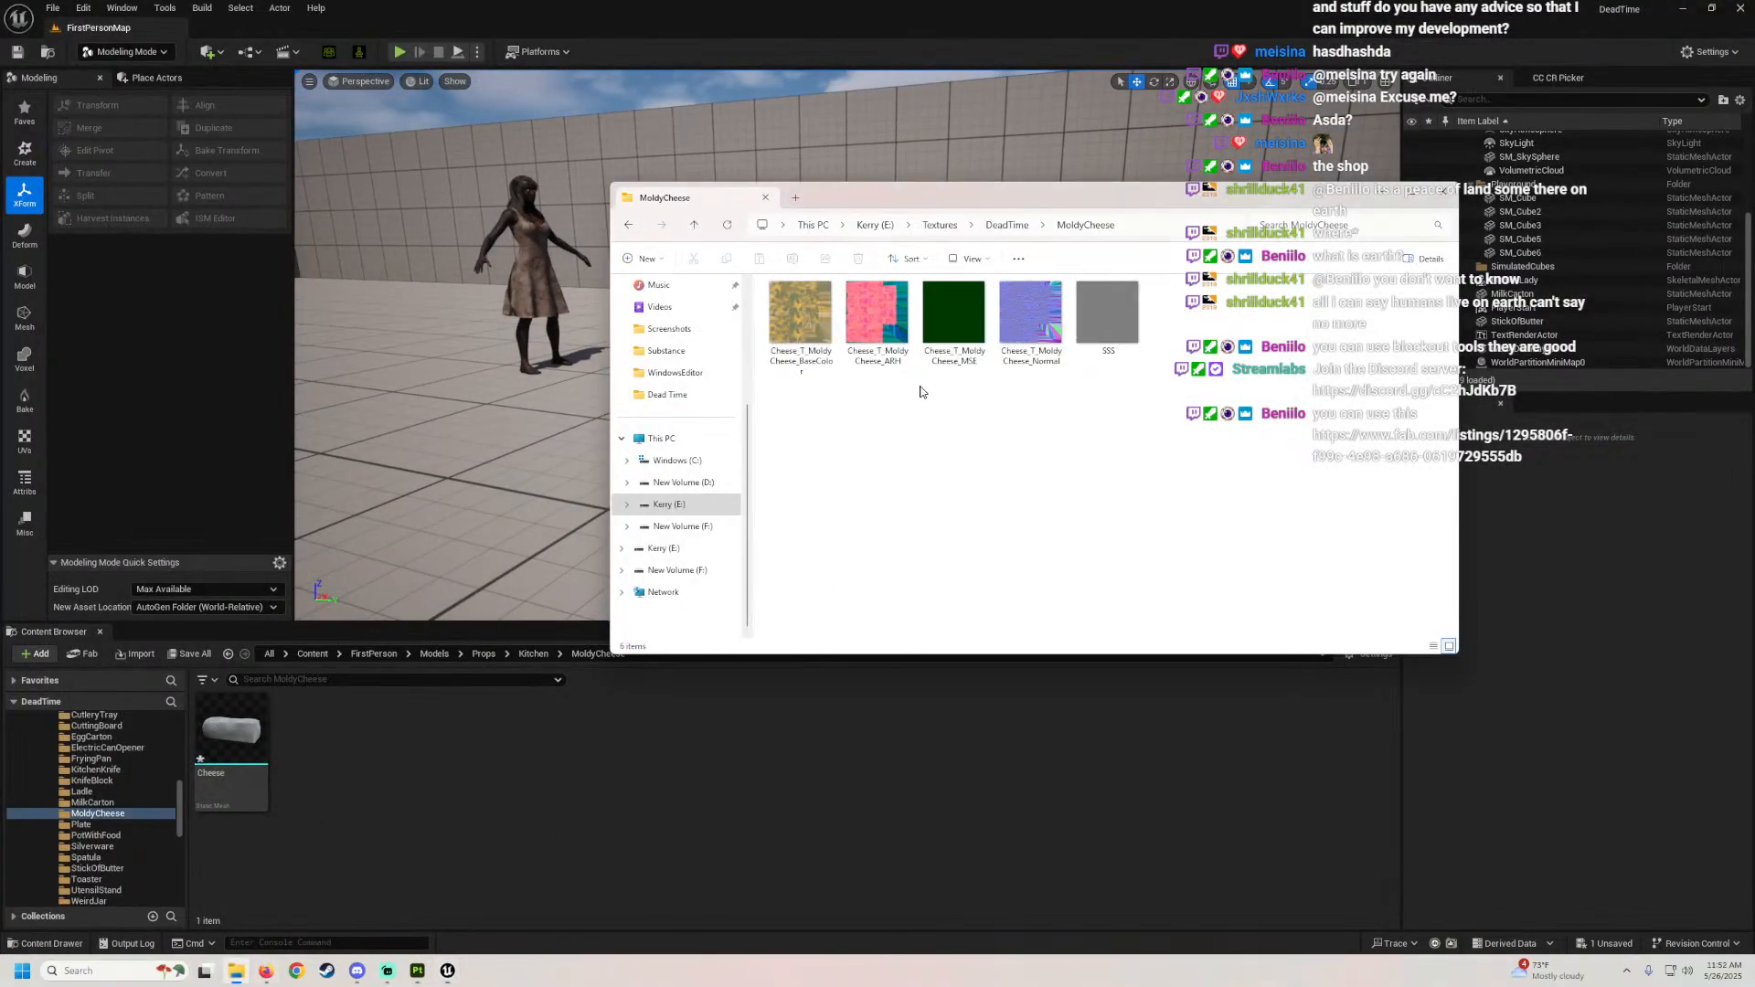
left_click(877, 320, "ctrl")
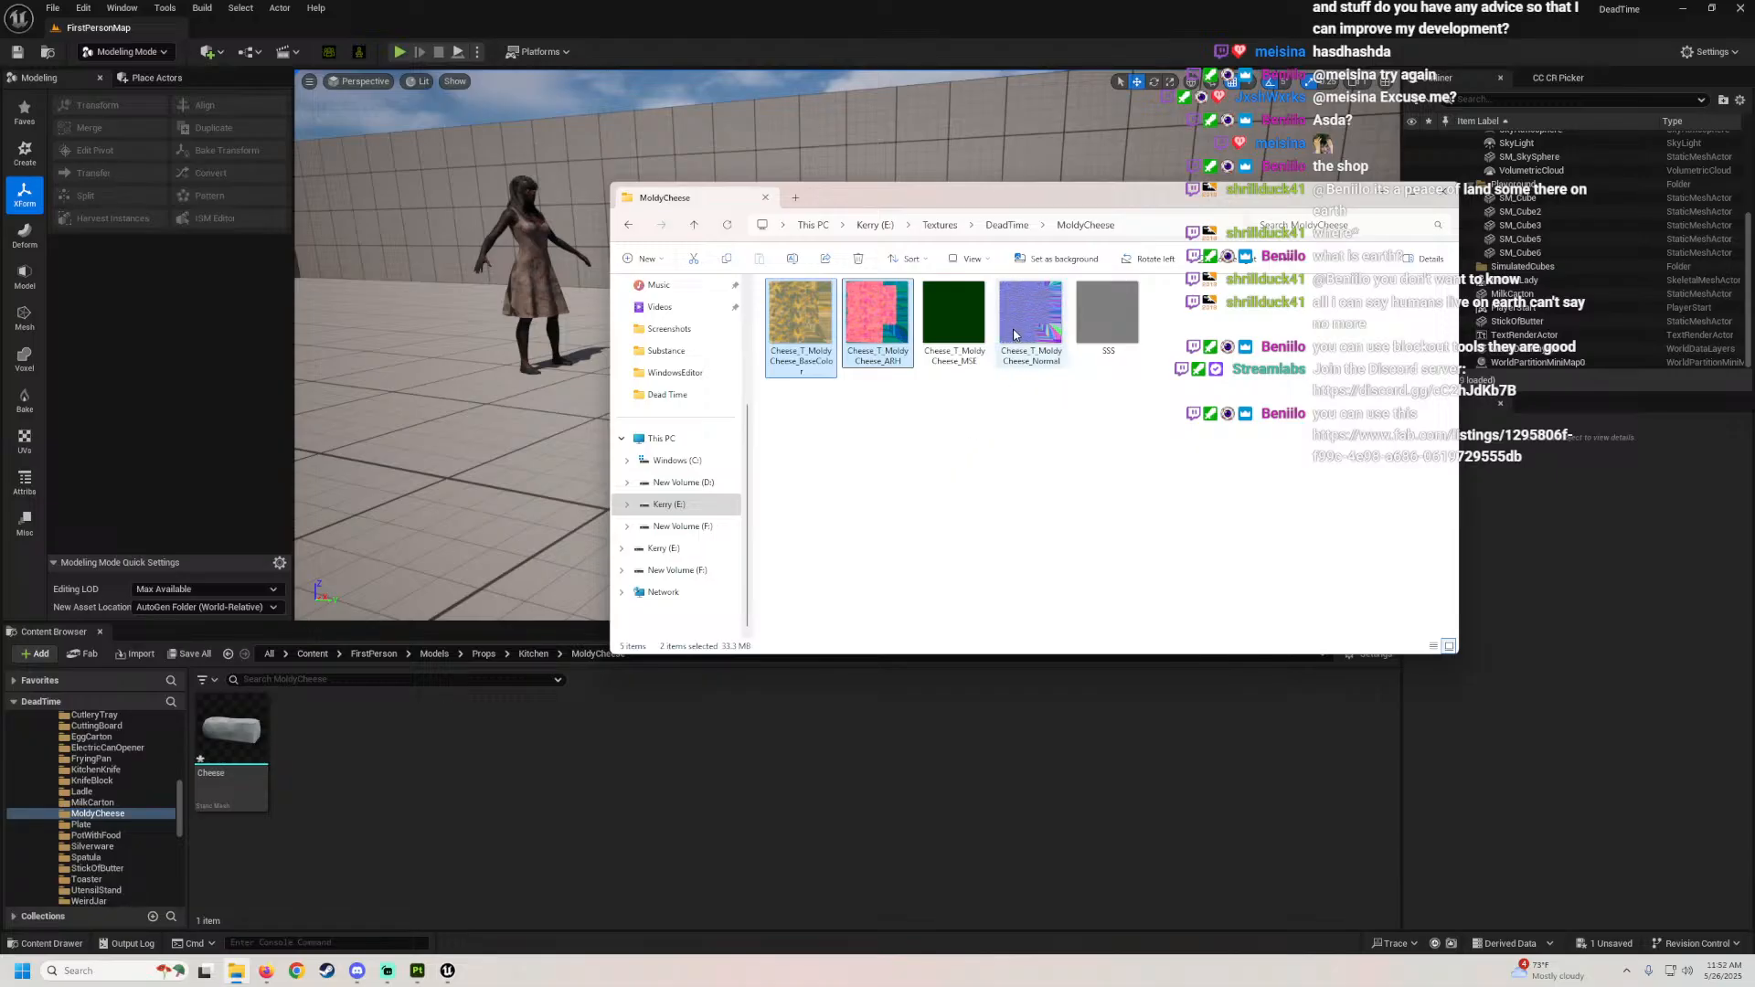
key("ctrl+c")
key("ctrl+v")
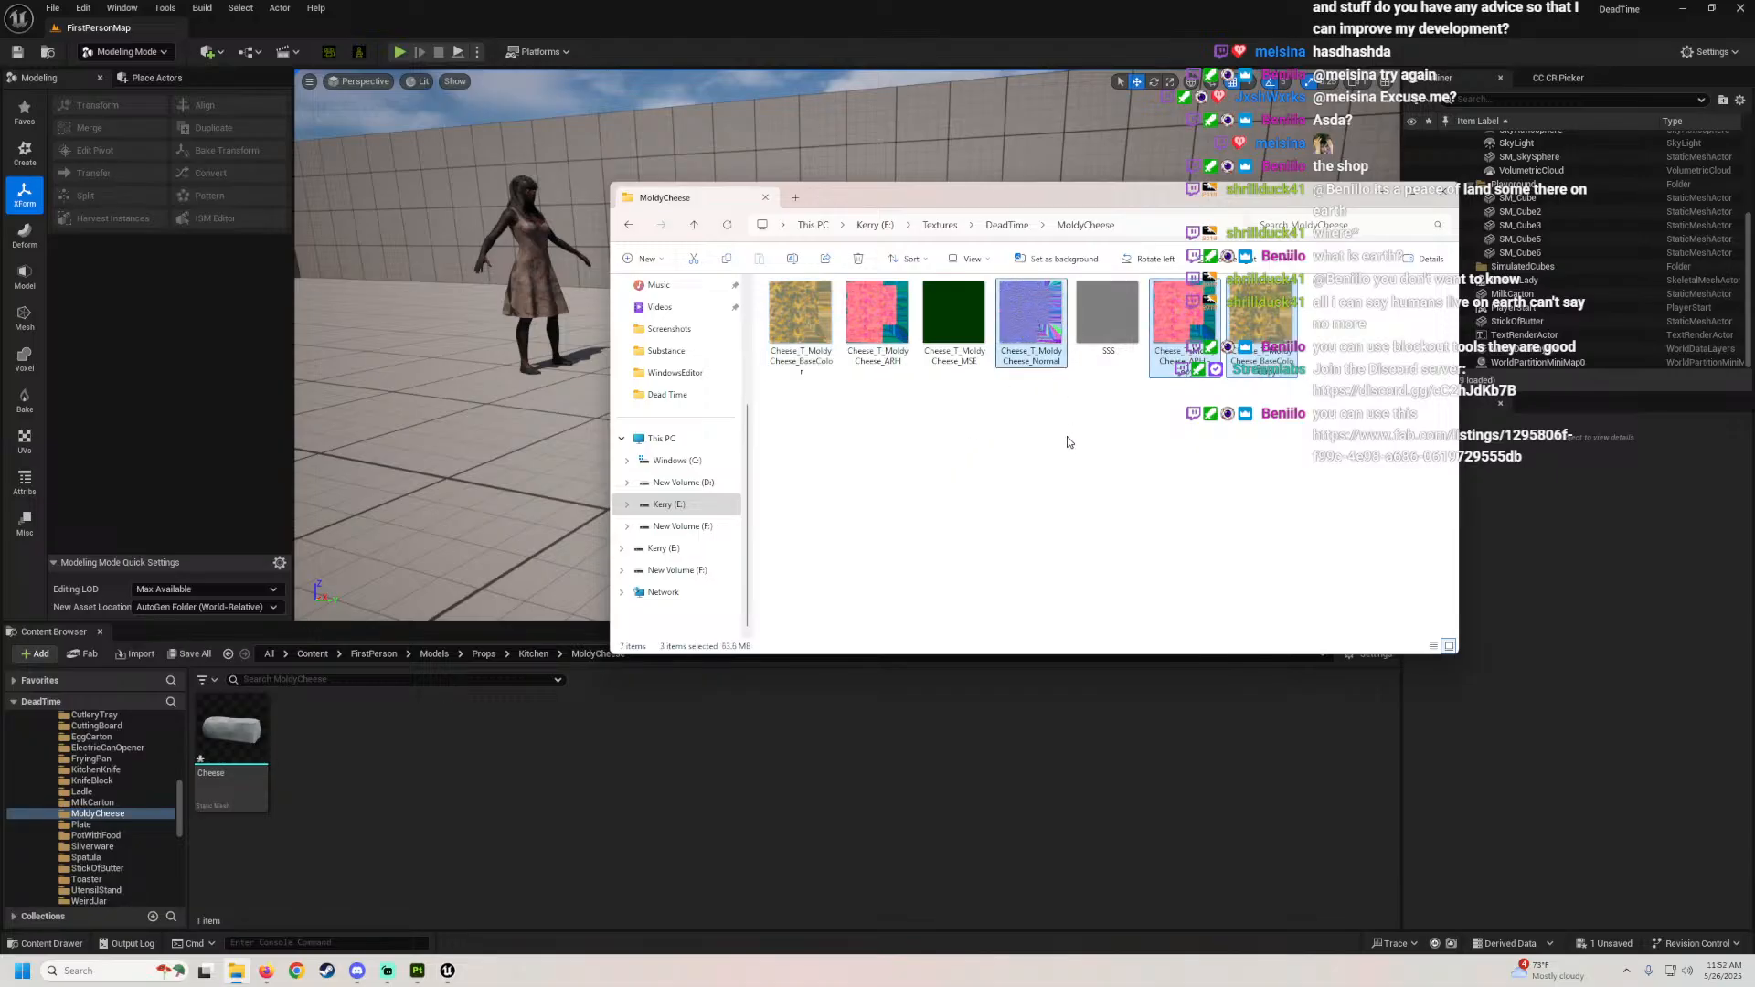
left_click(1068, 446)
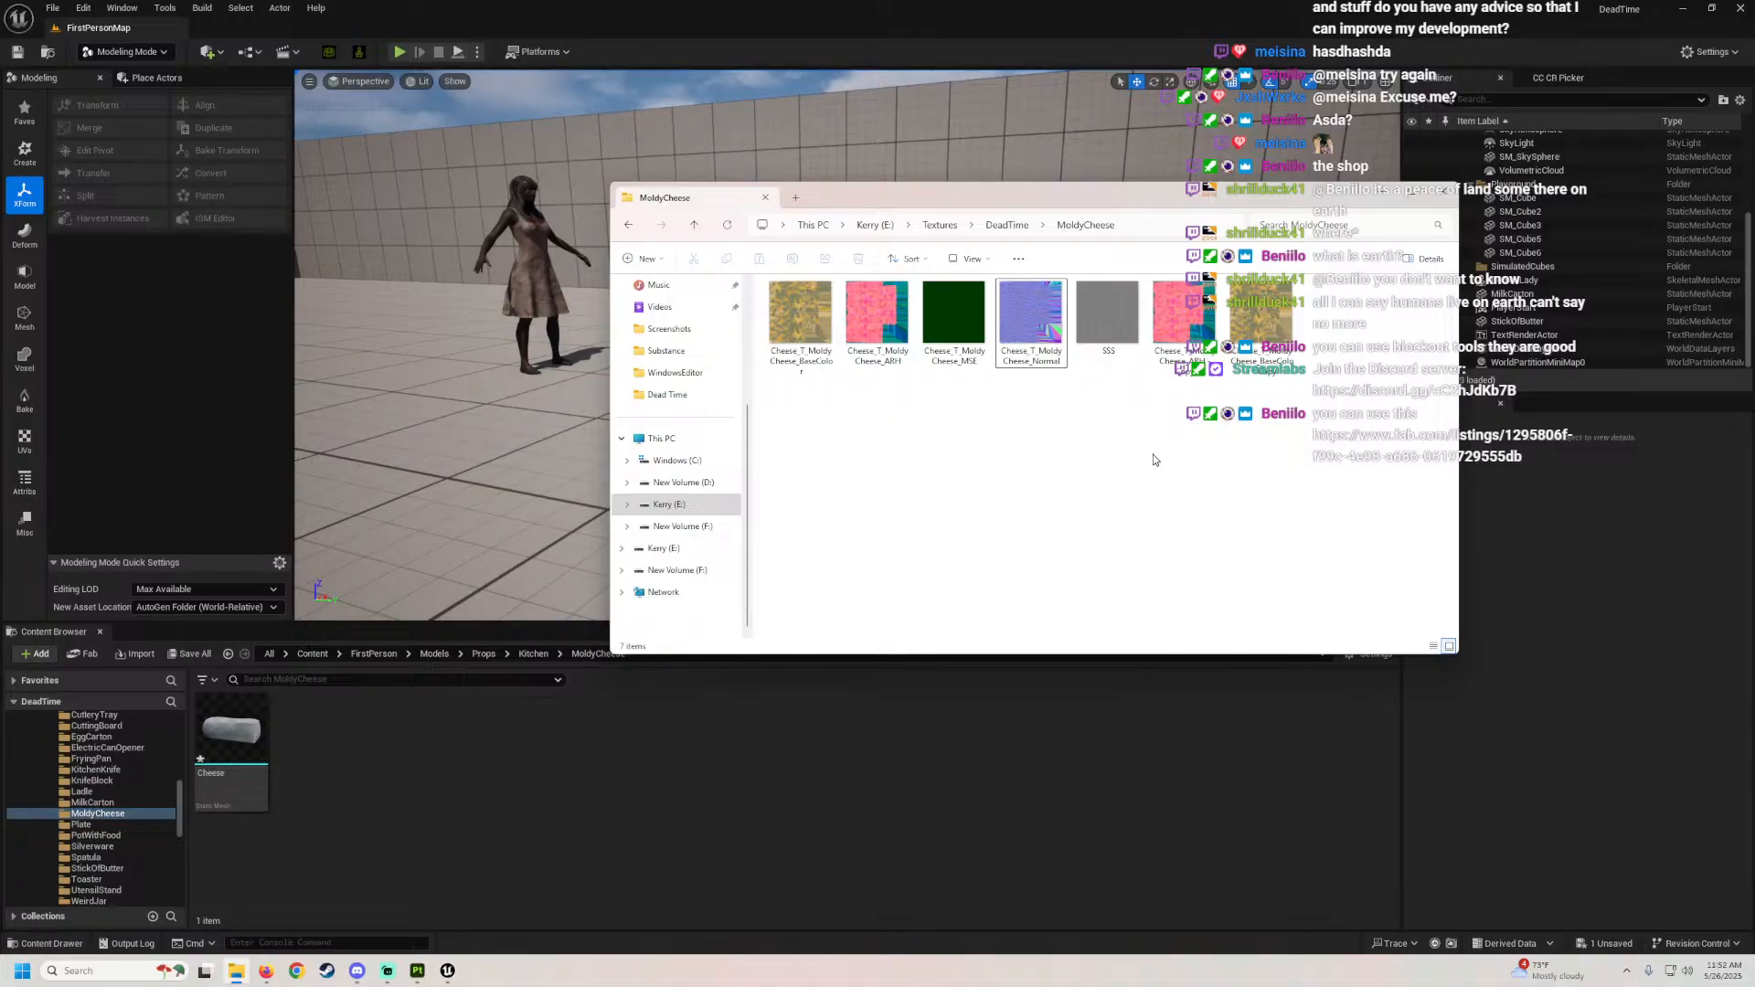
left_click_drag(1296, 421, 1184, 332)
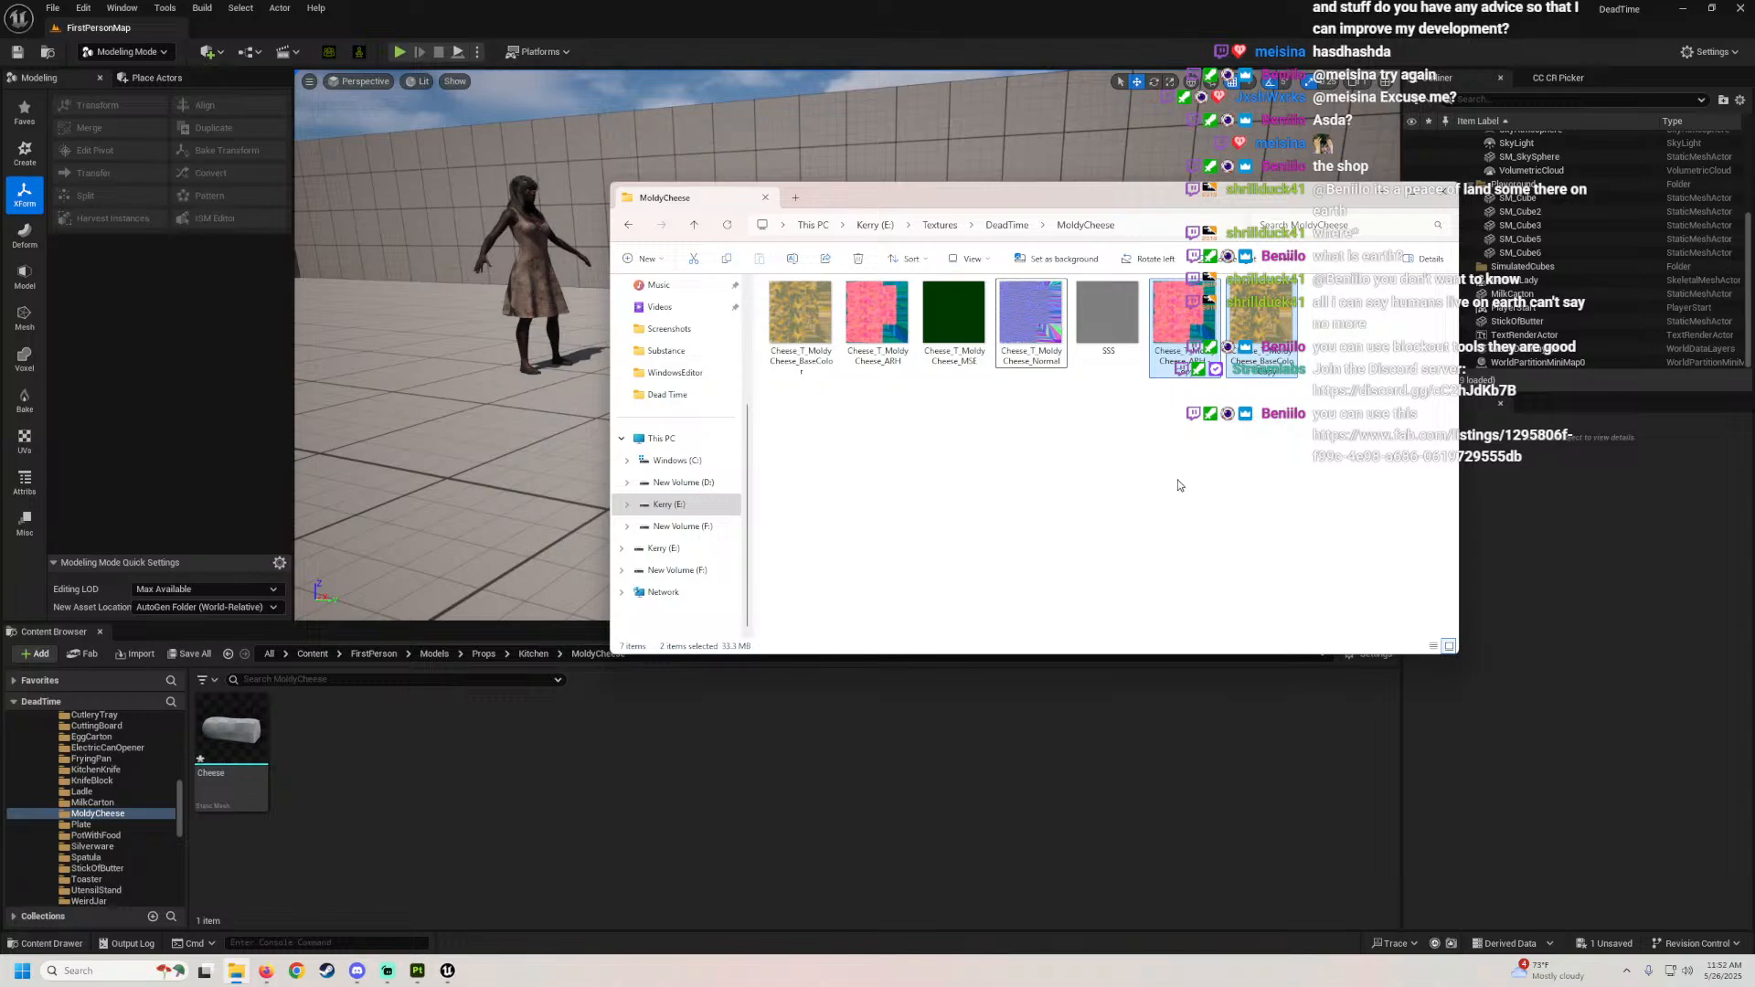
key("Delete")
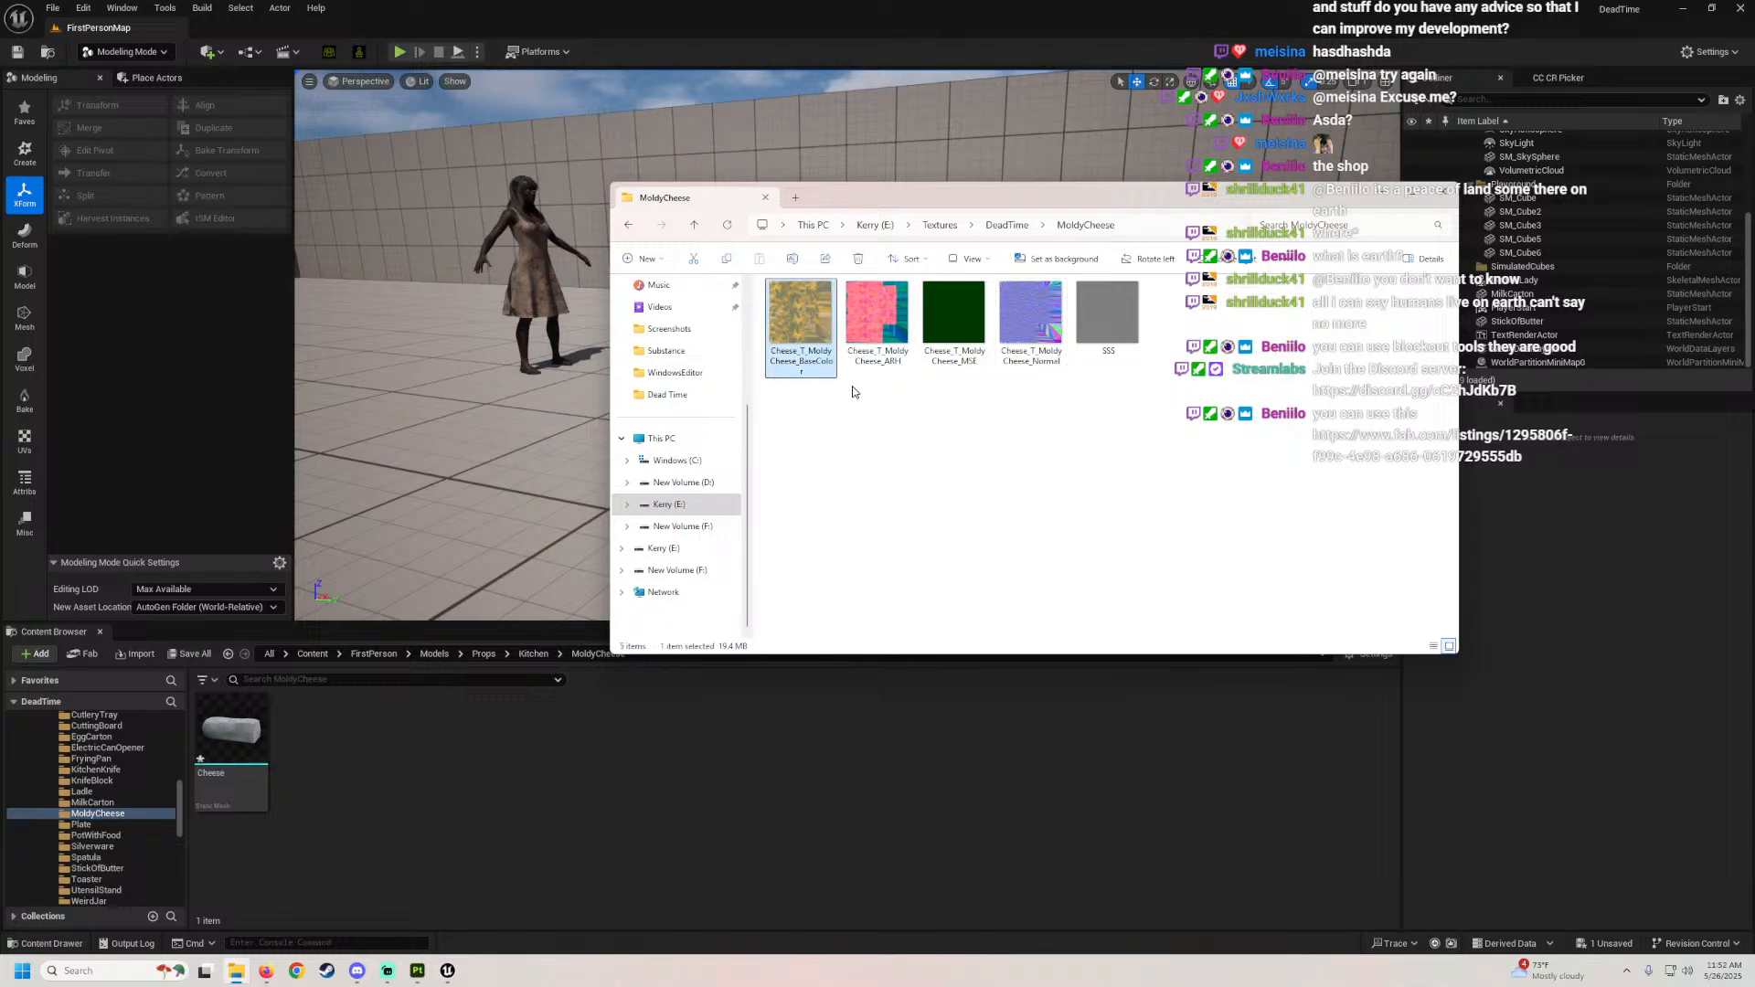
Step: Import the cheese's BaseColor, ARH, Normal and SSS textures into the MoldyCheese content folder
left_click(1021, 359, "ctrl")
left_click_drag(808, 342, 414, 787)
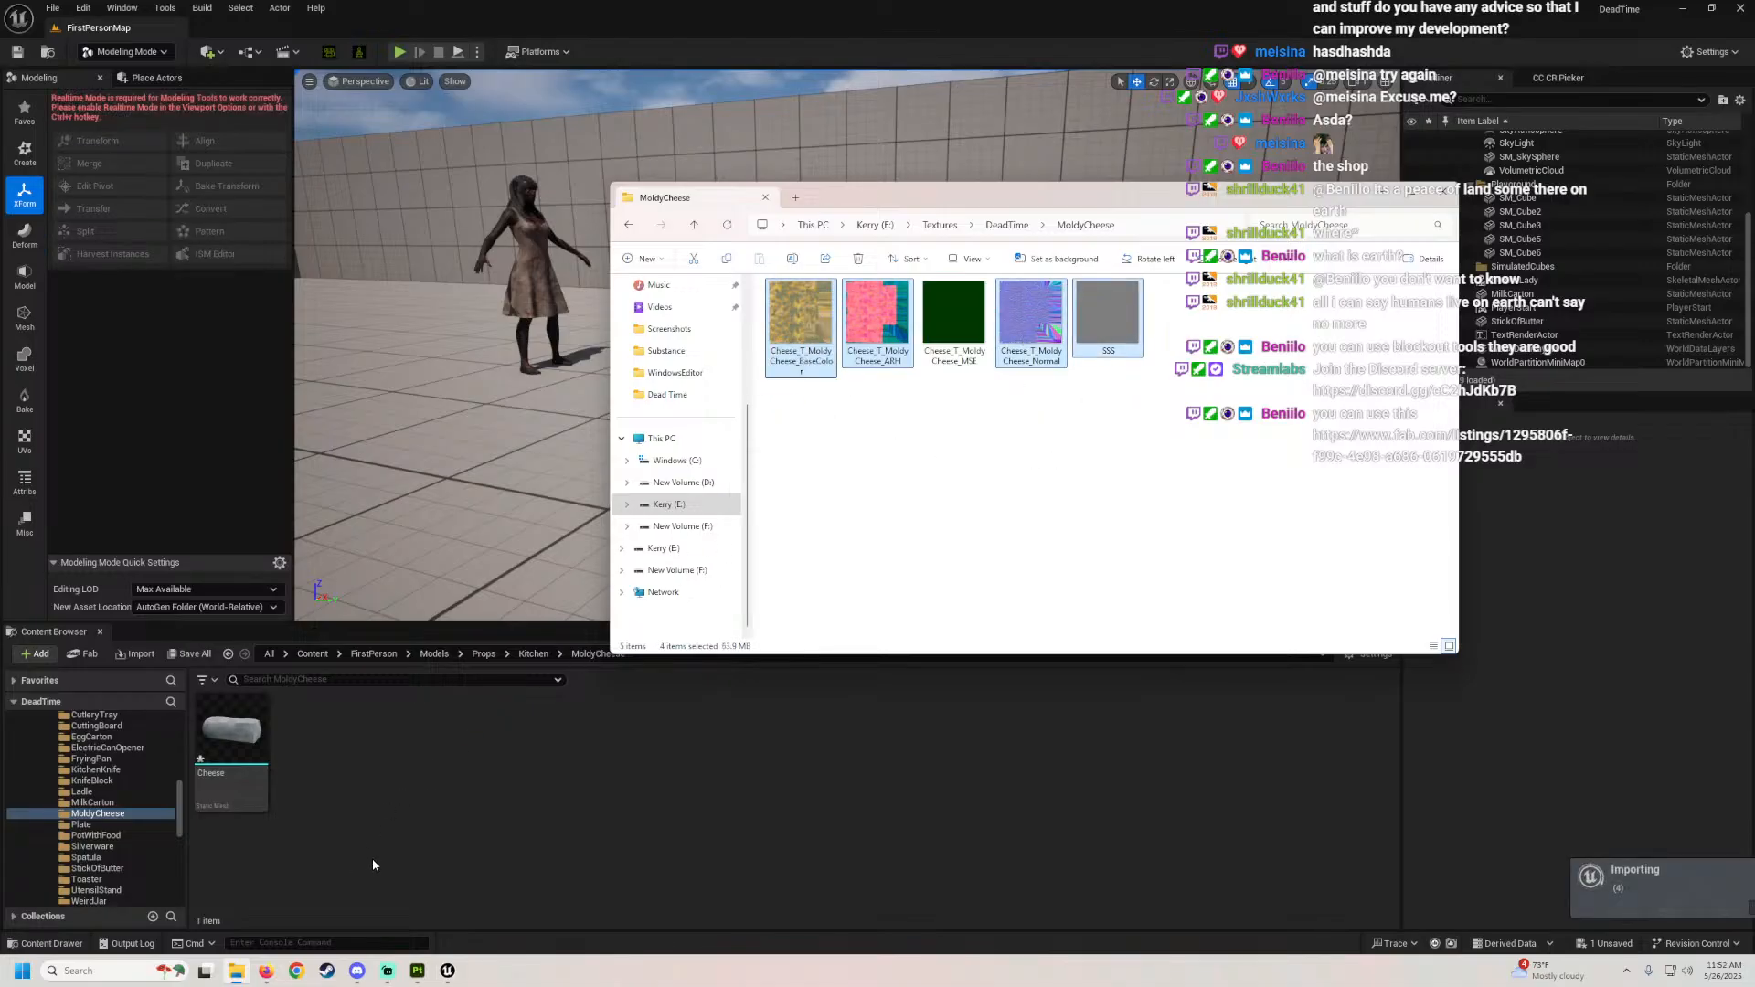
Step: Switch the editor from Modeling to Selection mode and clear the selection of the imported textures
left_click(128, 52)
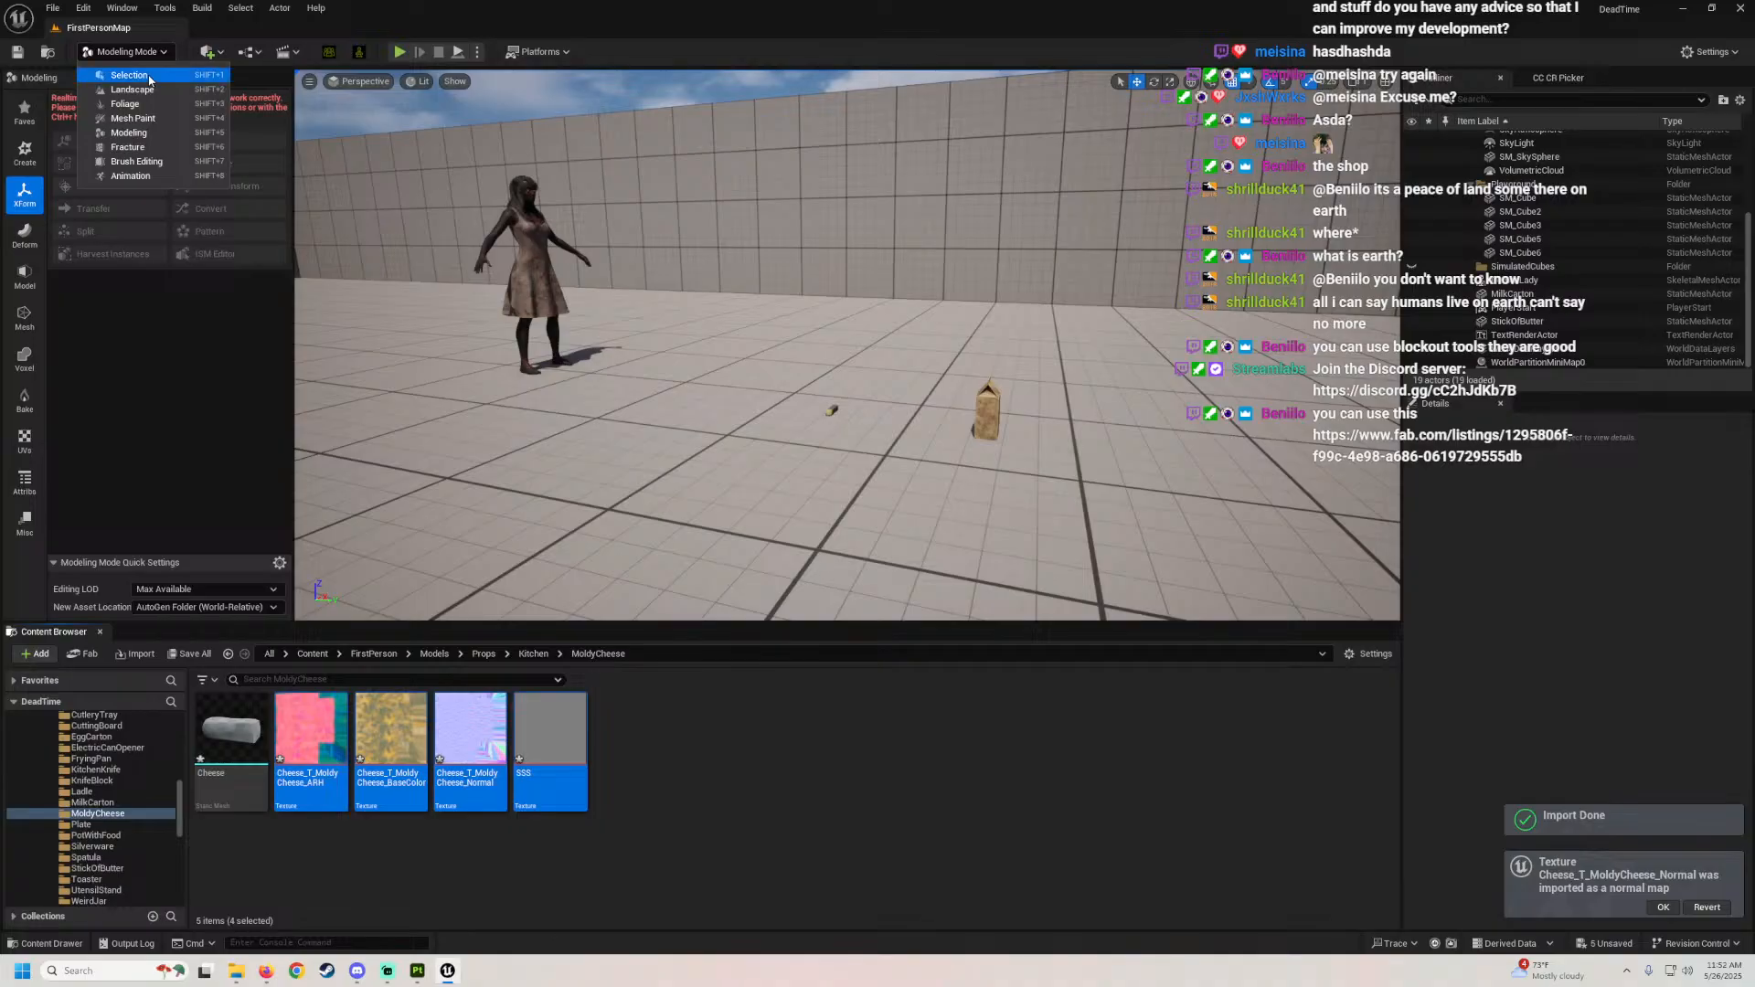
left_click(128, 75)
left_click(654, 867)
Step: Limit the cheese BaseColor texture's maximum size to 1024, save it and close its editor
double_click(381, 778)
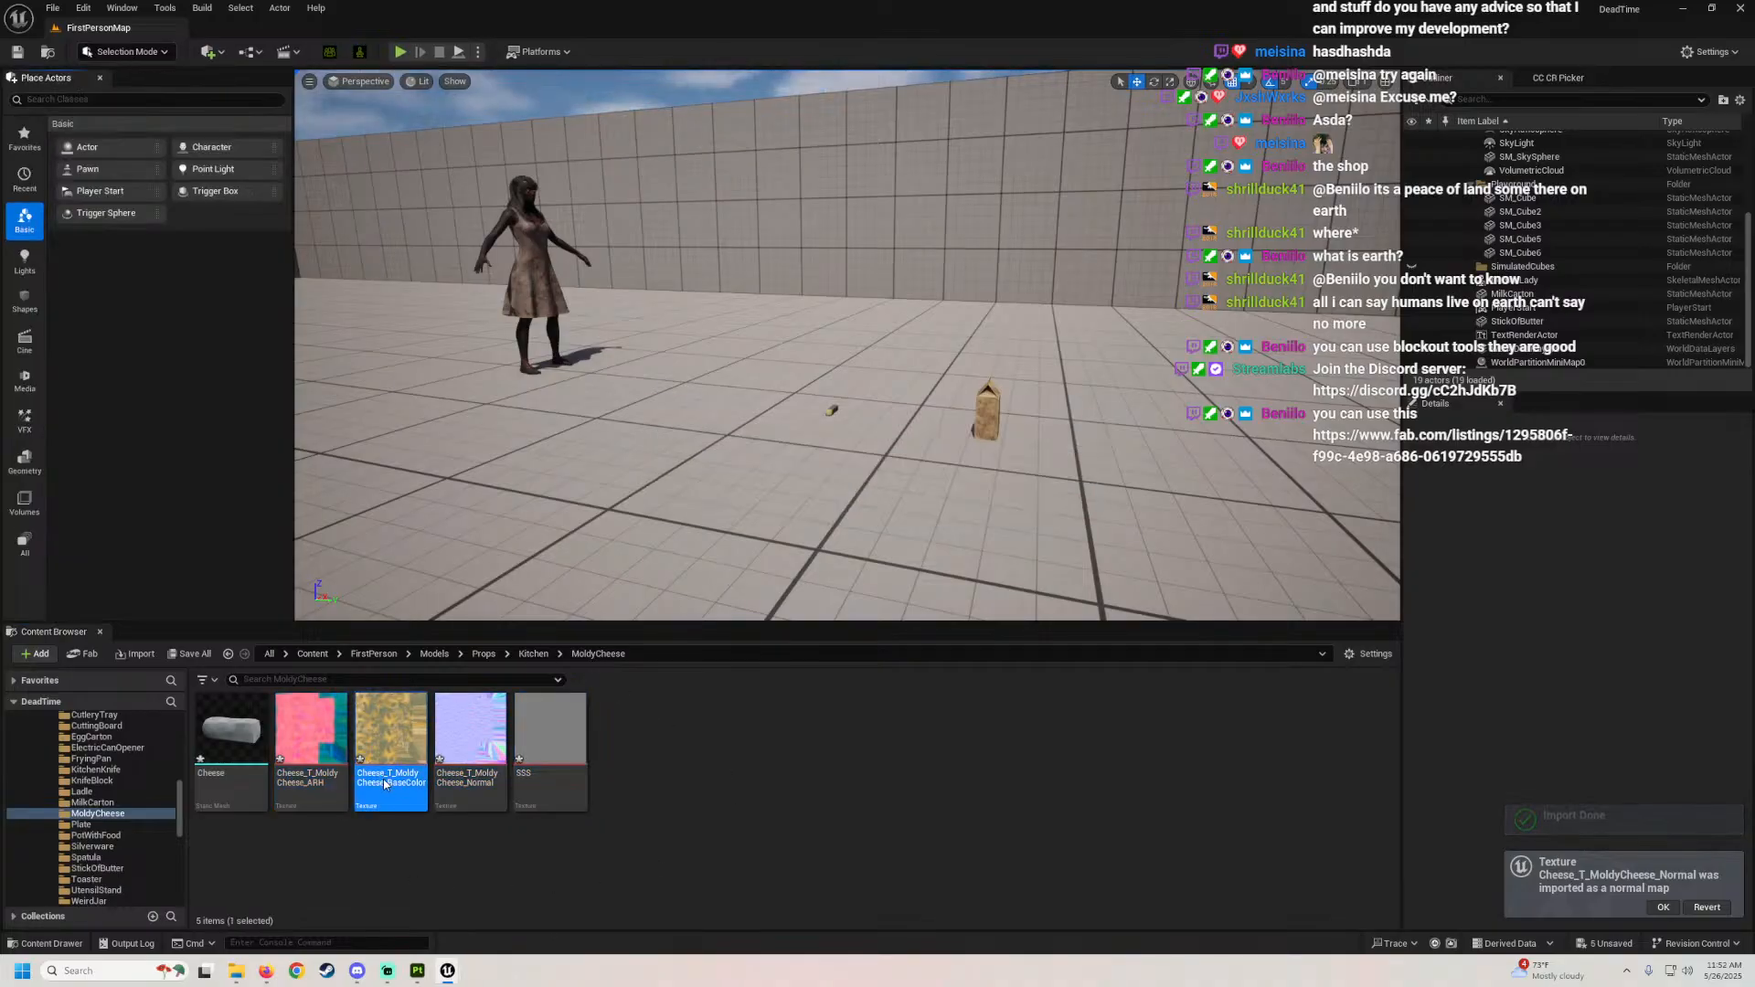
left_click(1181, 245)
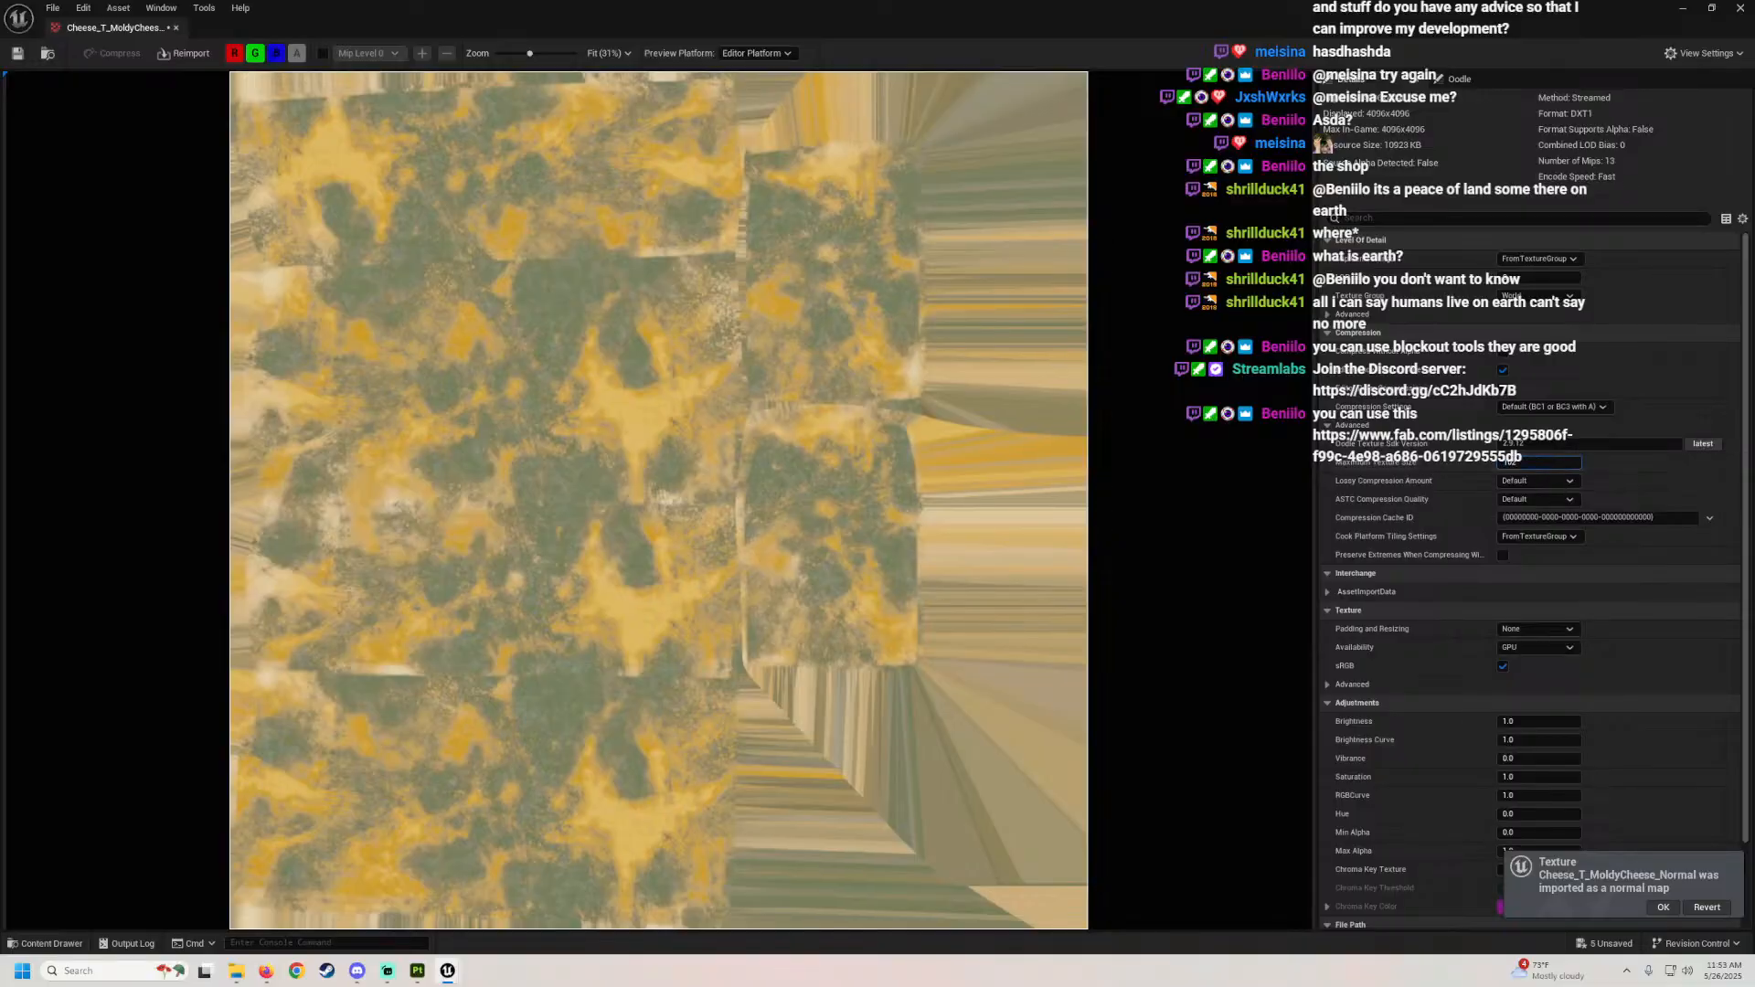
key("Return")
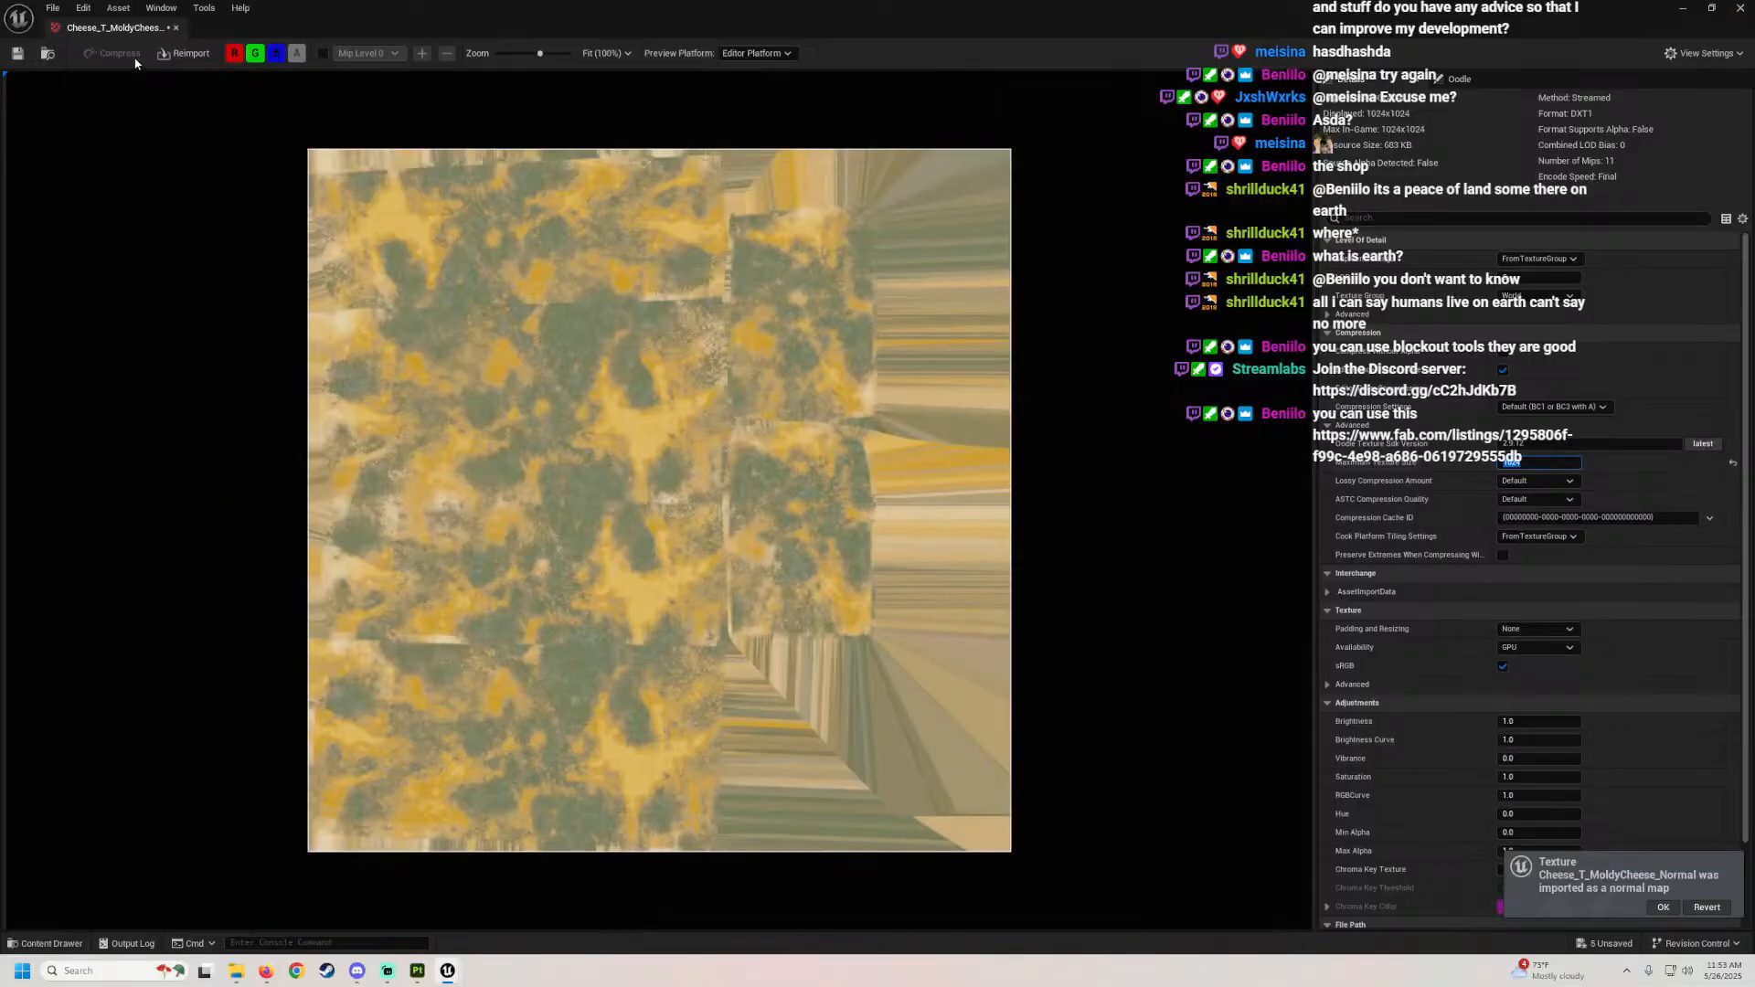
left_click(20, 55)
left_click(176, 28)
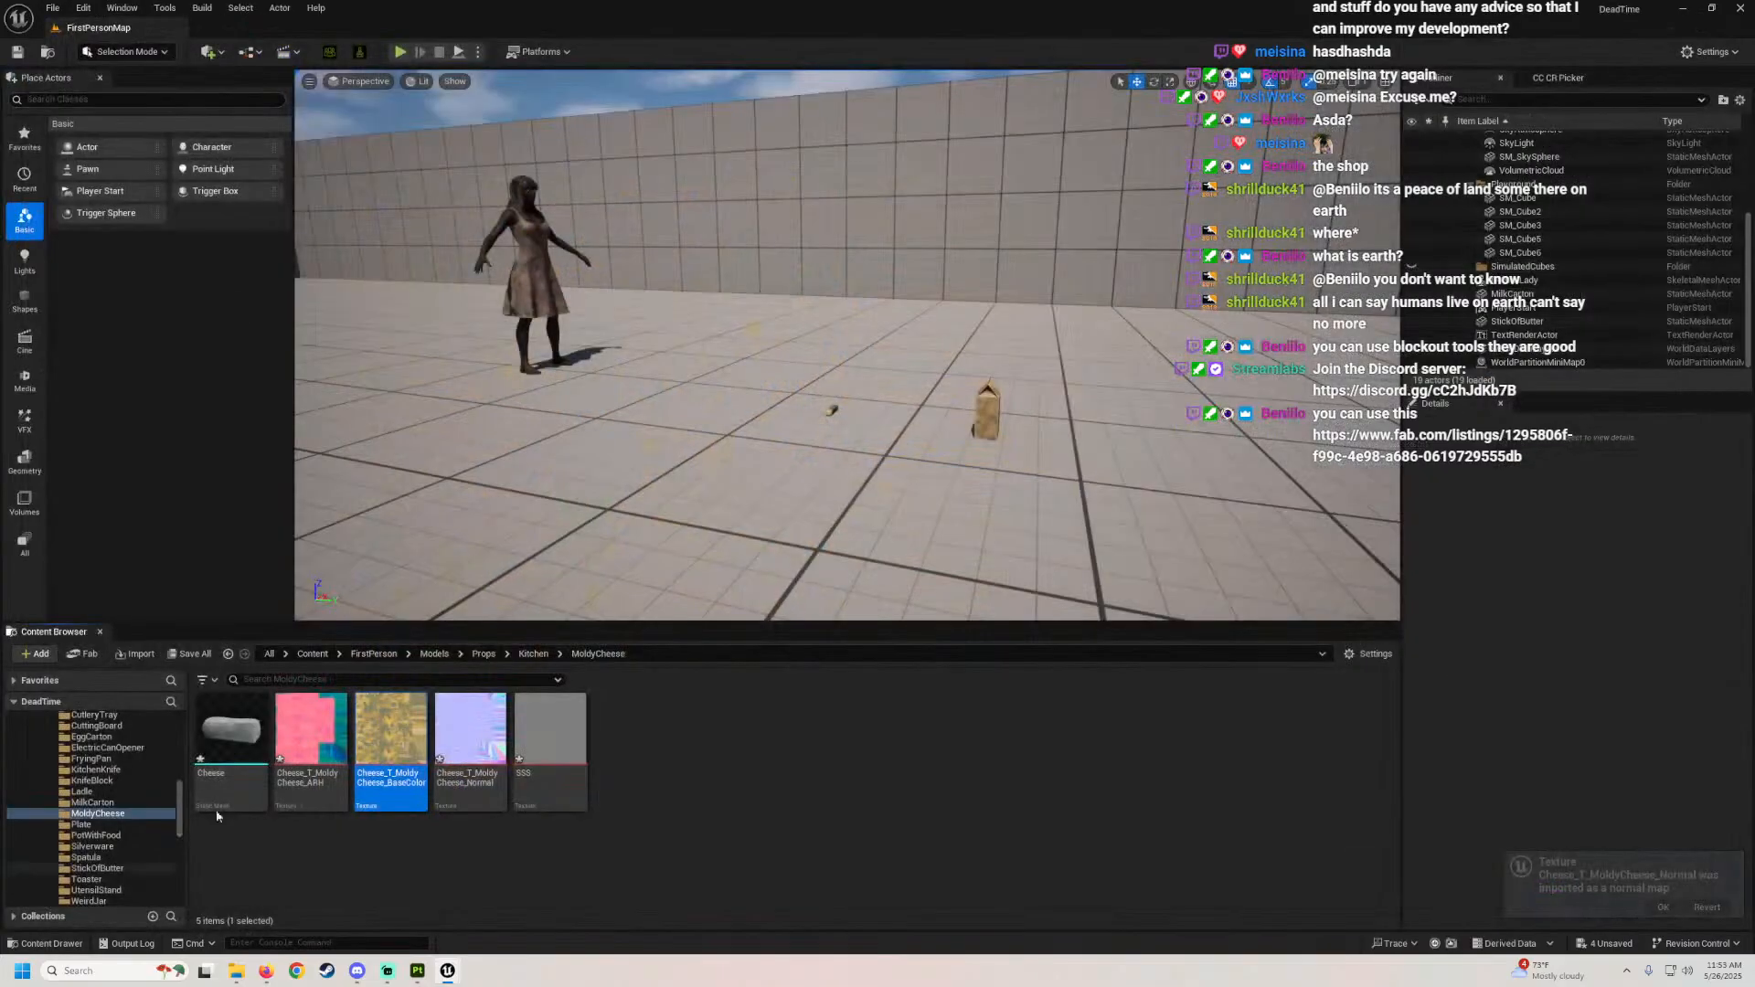
Step: Set the cheese ARH texture's maximum size to 1024 and its compression to Masks (no sRGB), then save and close it
double_click(310, 732)
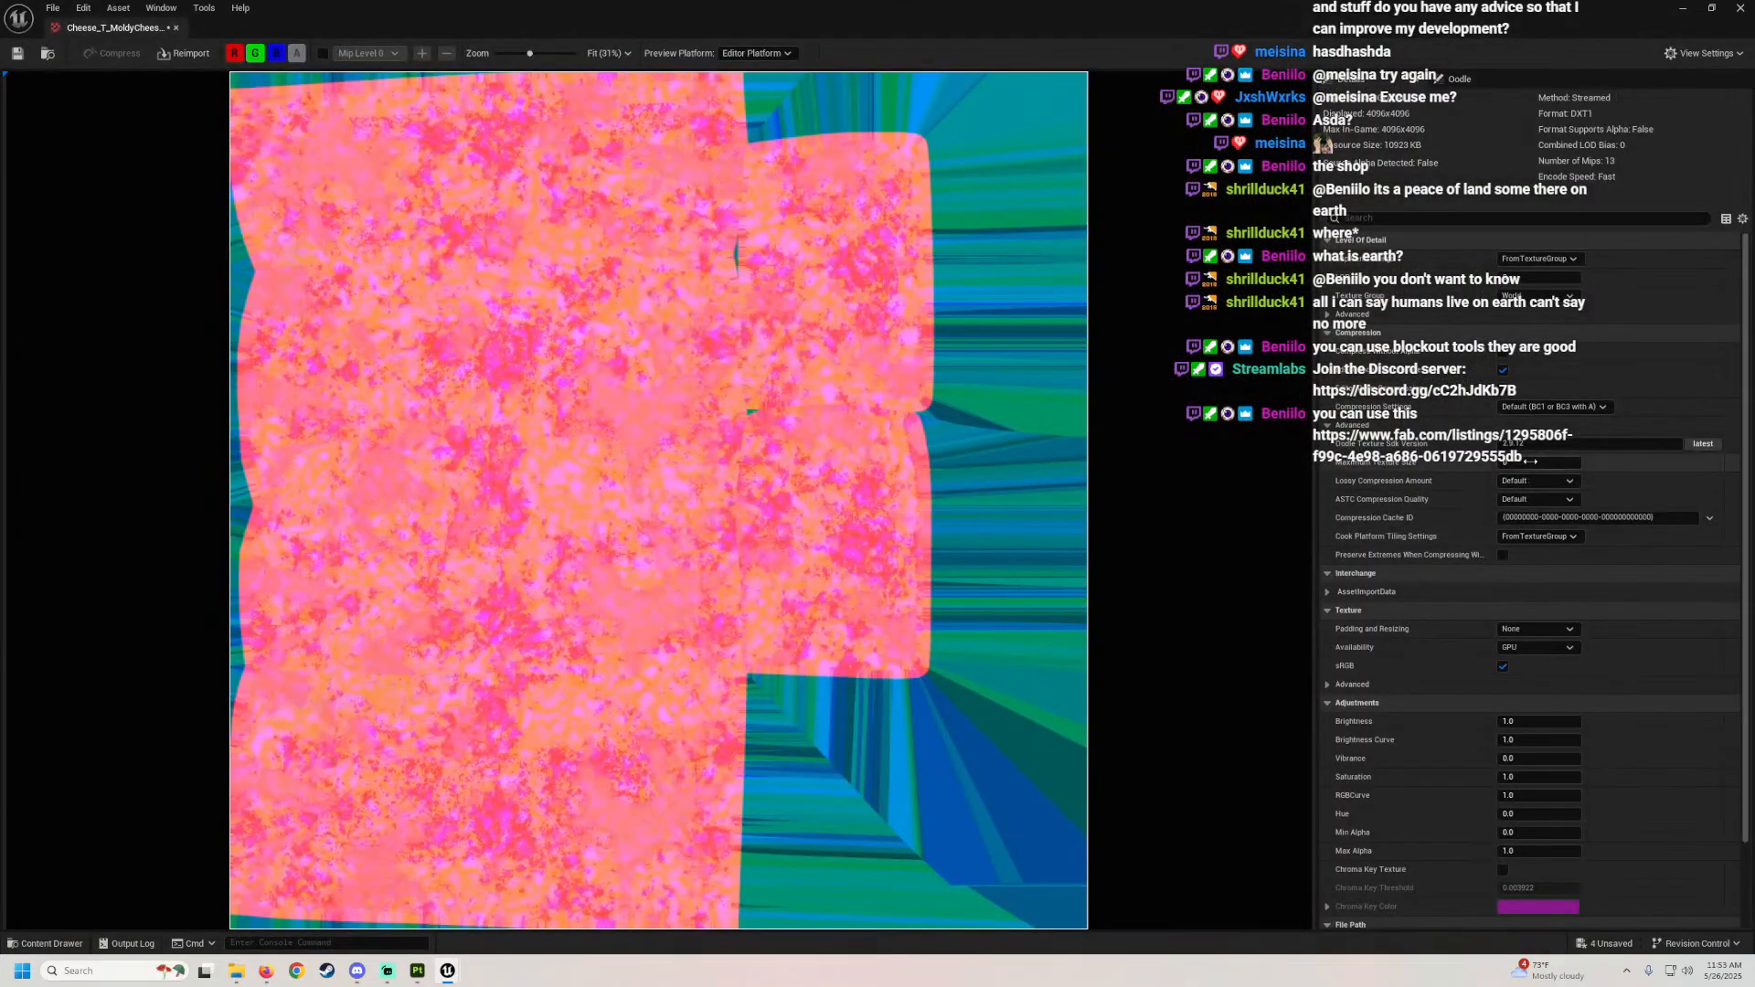
type("1024")
key("Return")
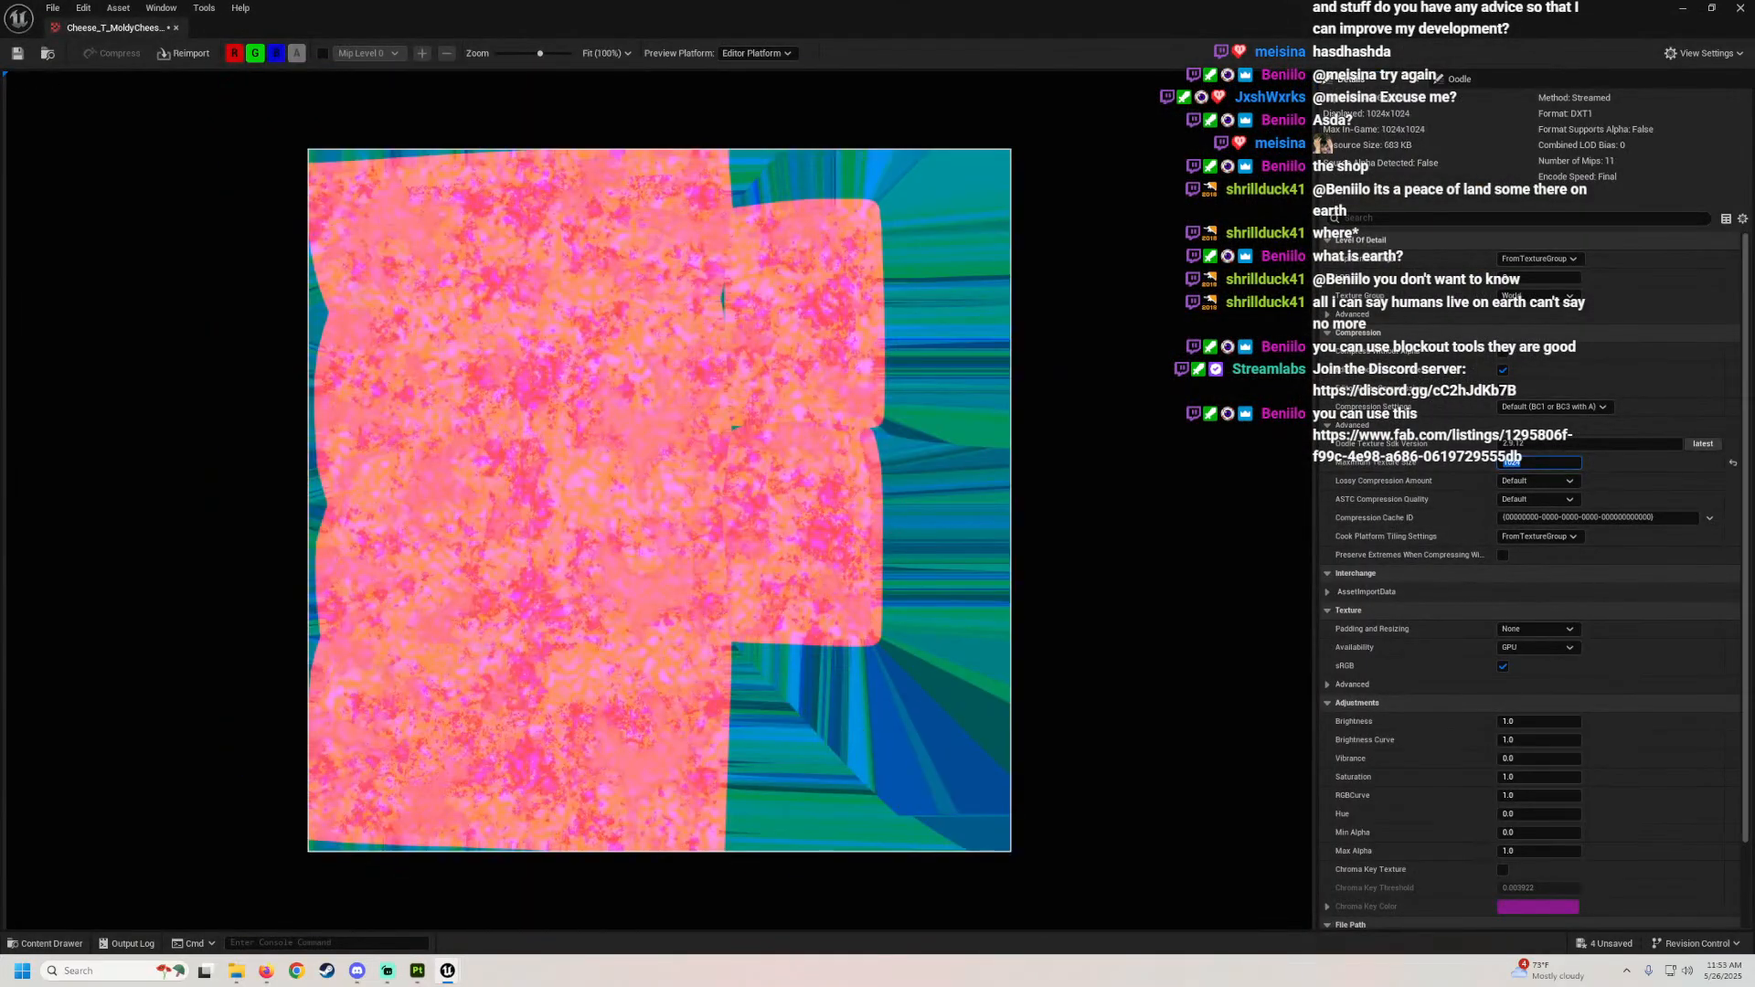
left_click(1552, 407)
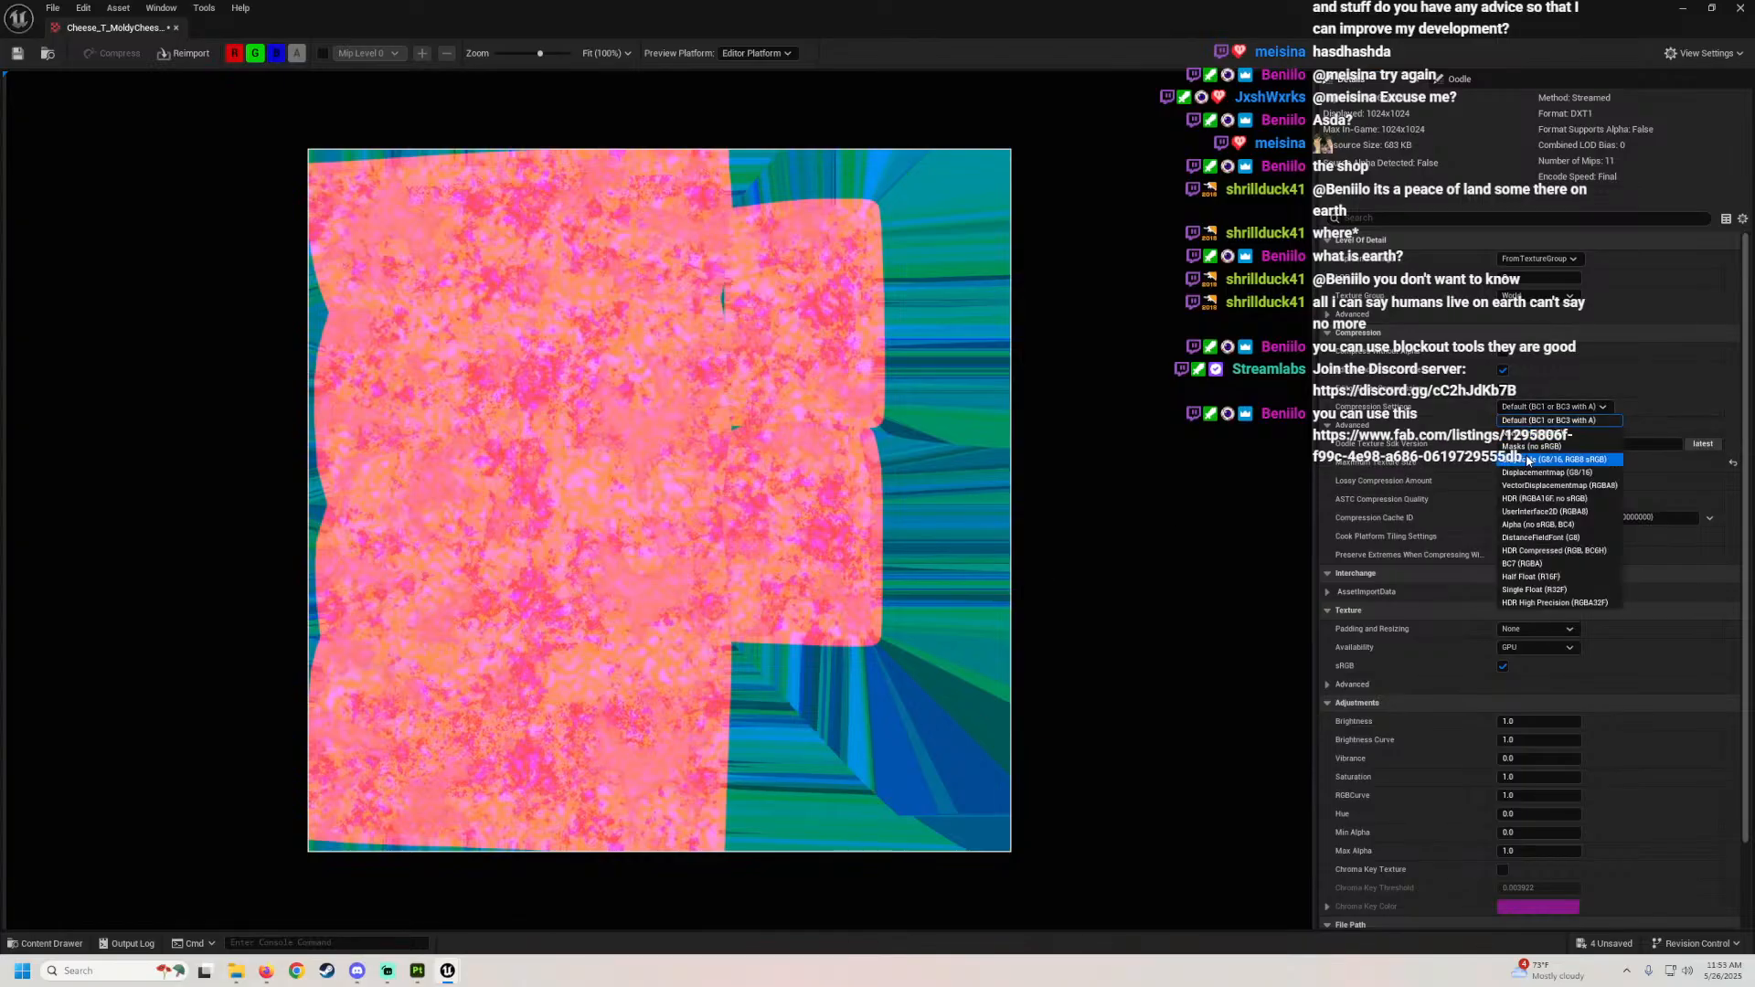
left_click(1529, 447)
left_click(18, 53)
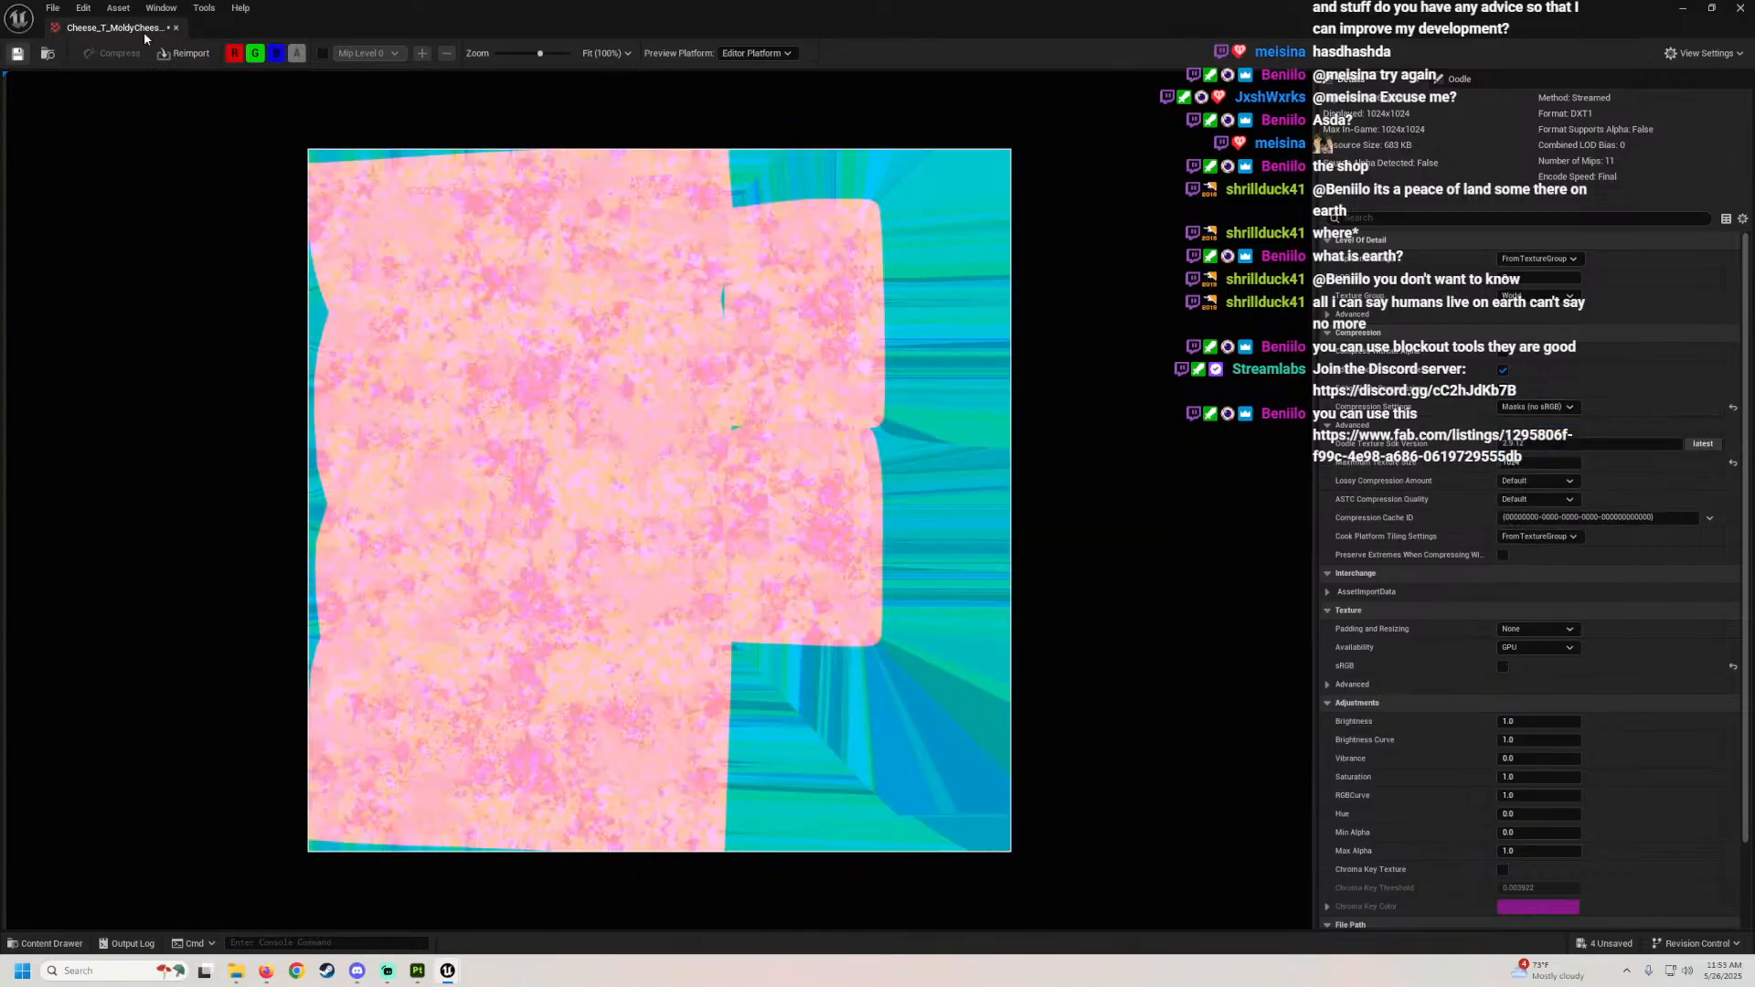
left_click(176, 28)
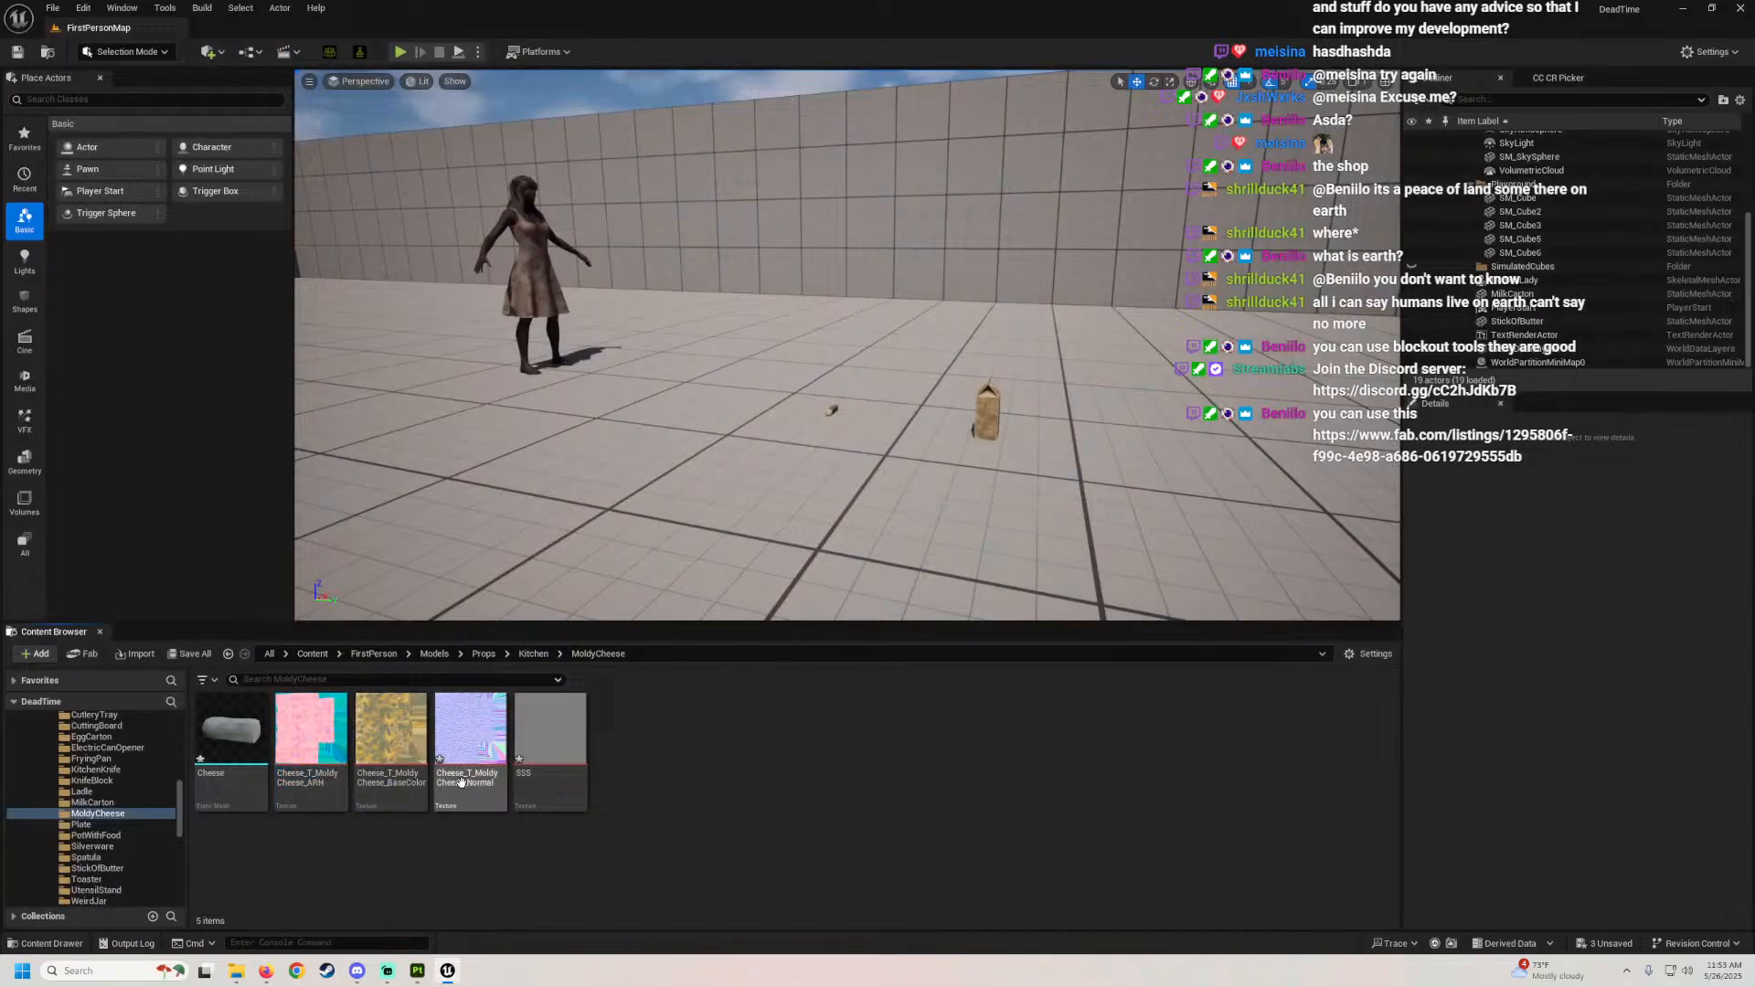
Step: Set the cheese Normal texture's maximum size to 1024, save it and close its editor
double_click(470, 731)
left_click(1533, 464)
type("1024")
key("Return")
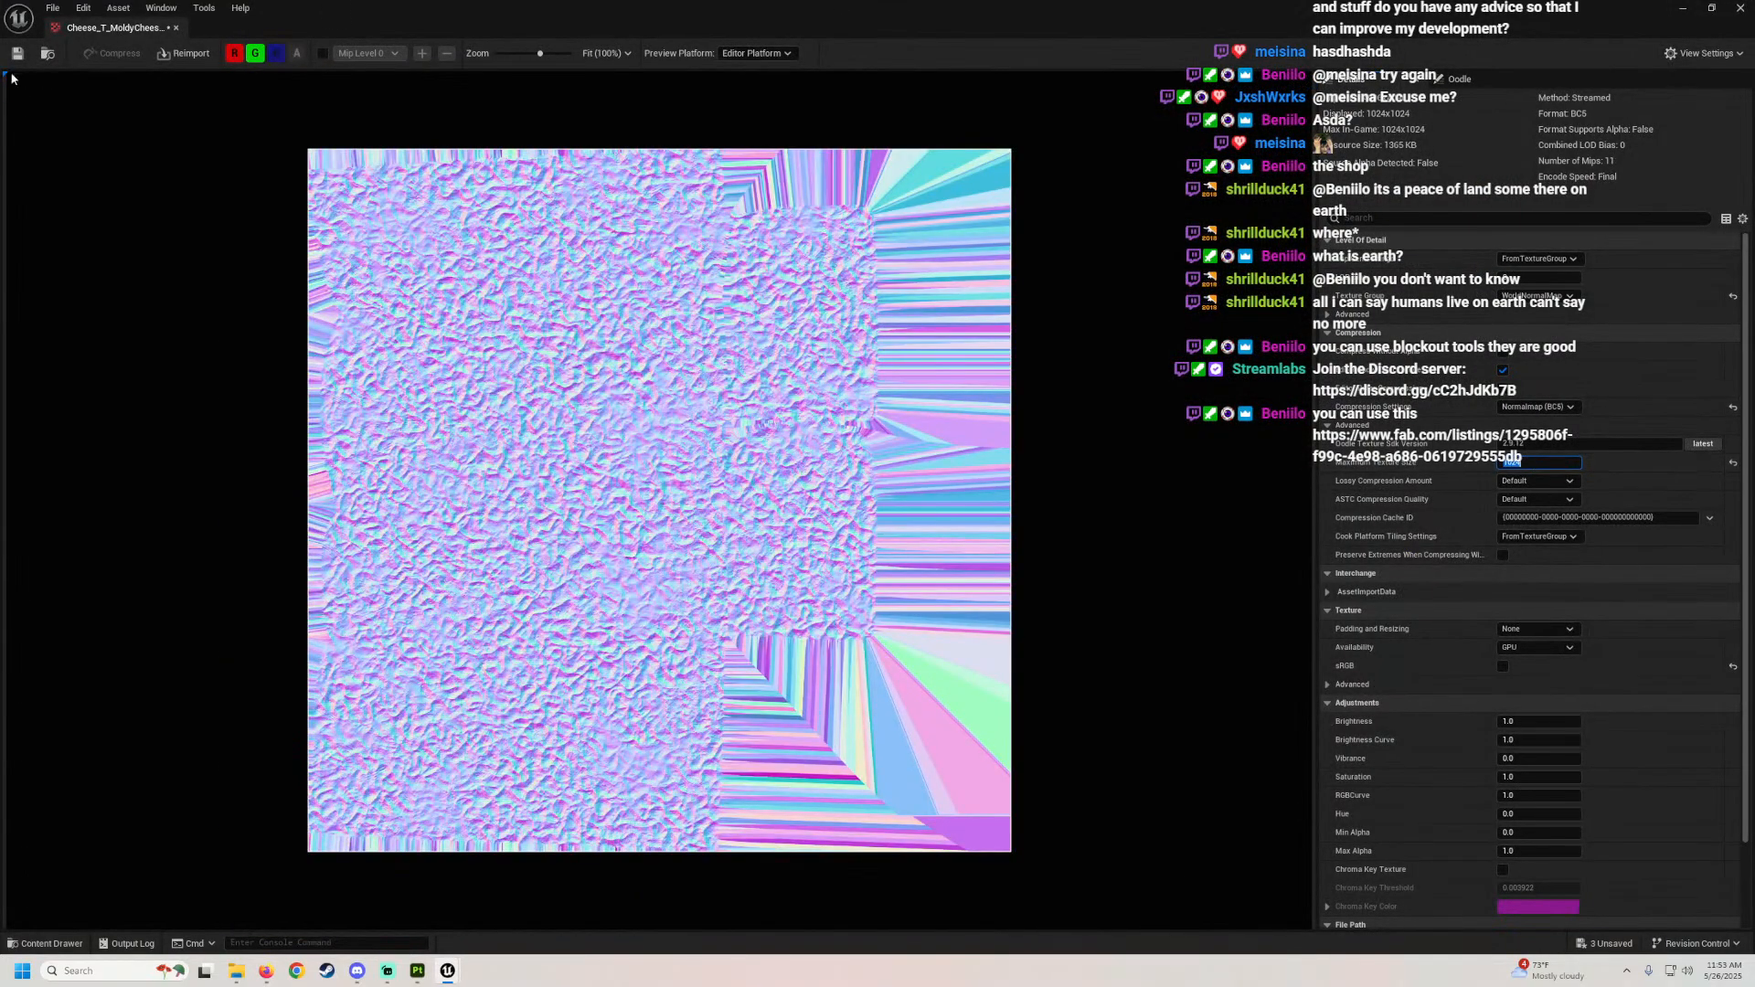
left_click(177, 28)
Step: Set the SSS texture's maximum size to 1024, save it and close its editor
double_click(548, 731)
scroll(634, 667, "down", 2)
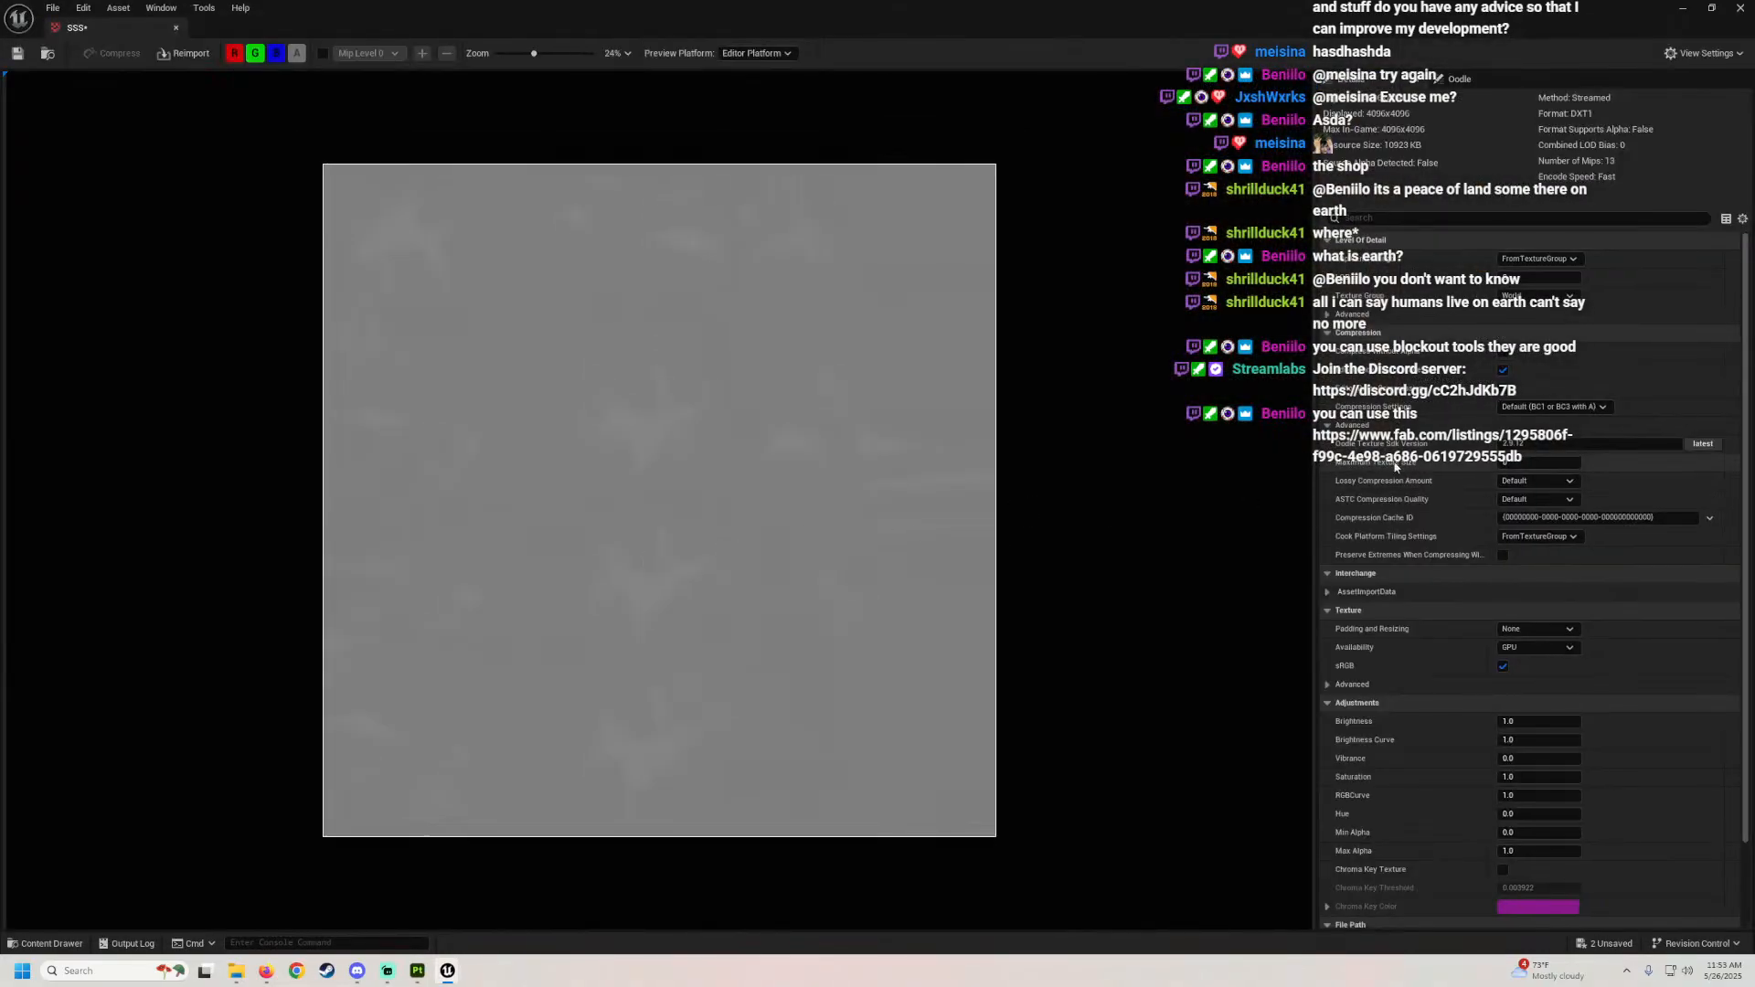
type("1024")
key("Return")
left_click(175, 27)
Step: Create a material instance of M_CharacterMaster in the ThirdPerson Materials folder and name it MI_MoldyCheese
scroll(110, 797, "up", 5)
scroll(126, 848, "down", 3)
scroll(125, 850, "down", 10)
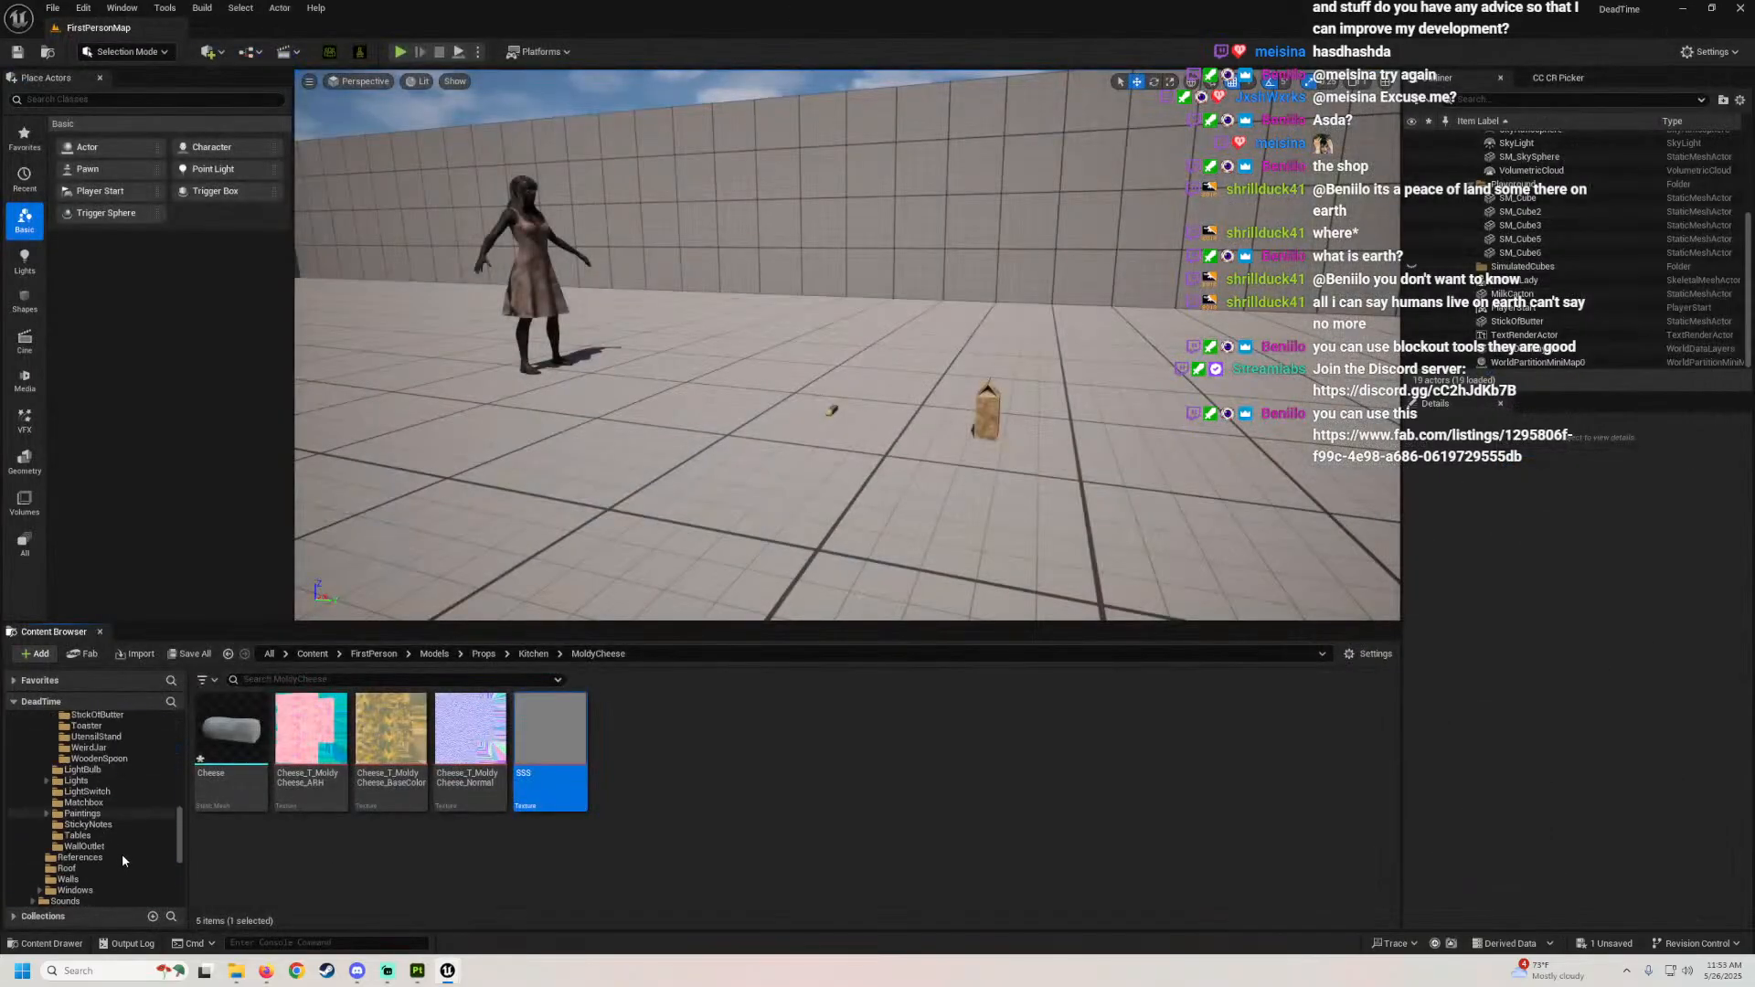
double_click(68, 876)
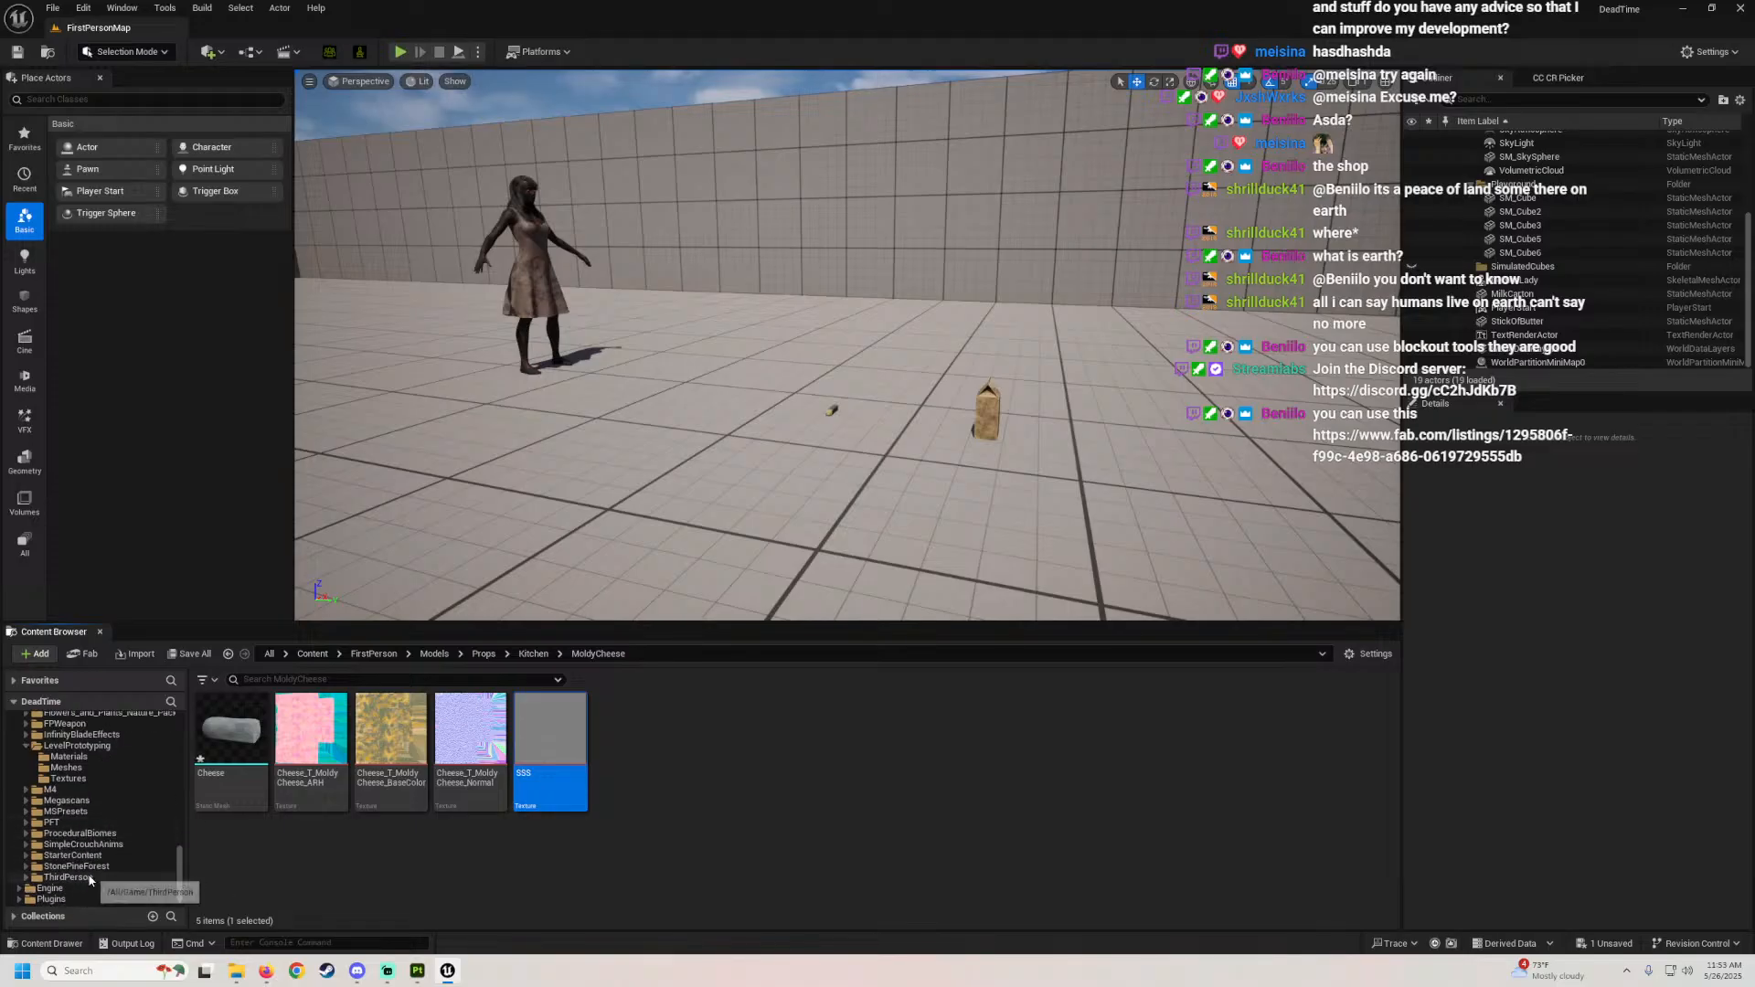
double_click(488, 731)
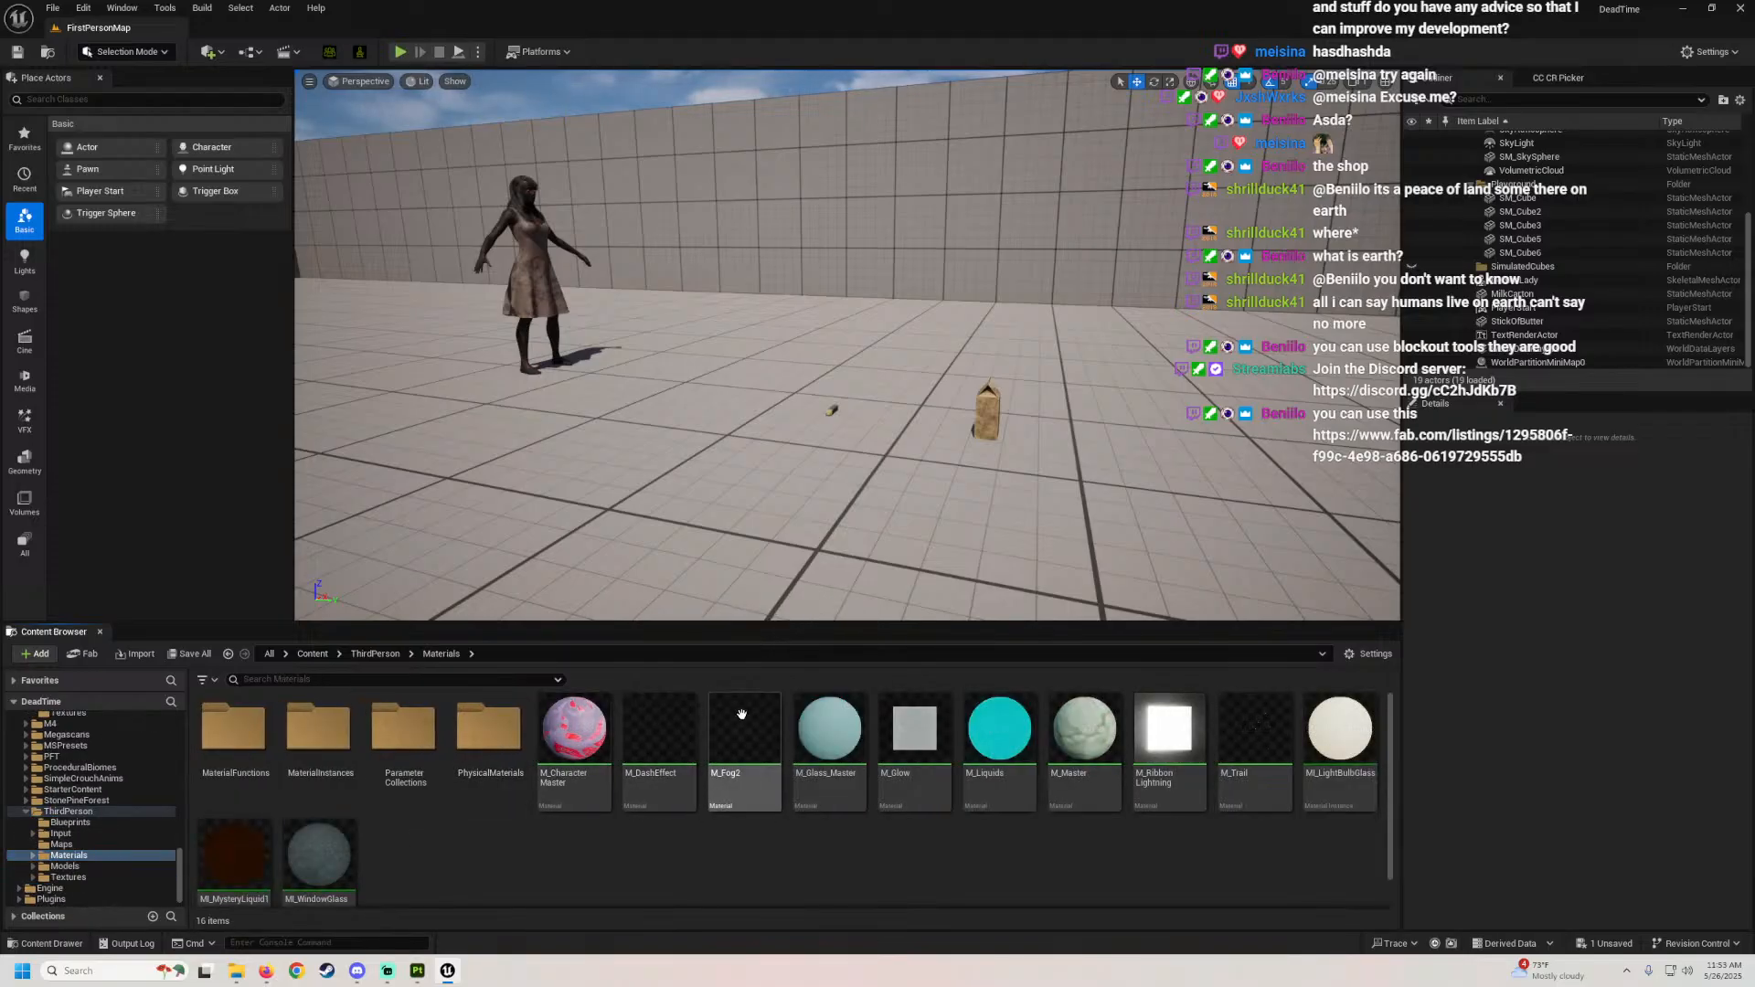
right_click(574, 786)
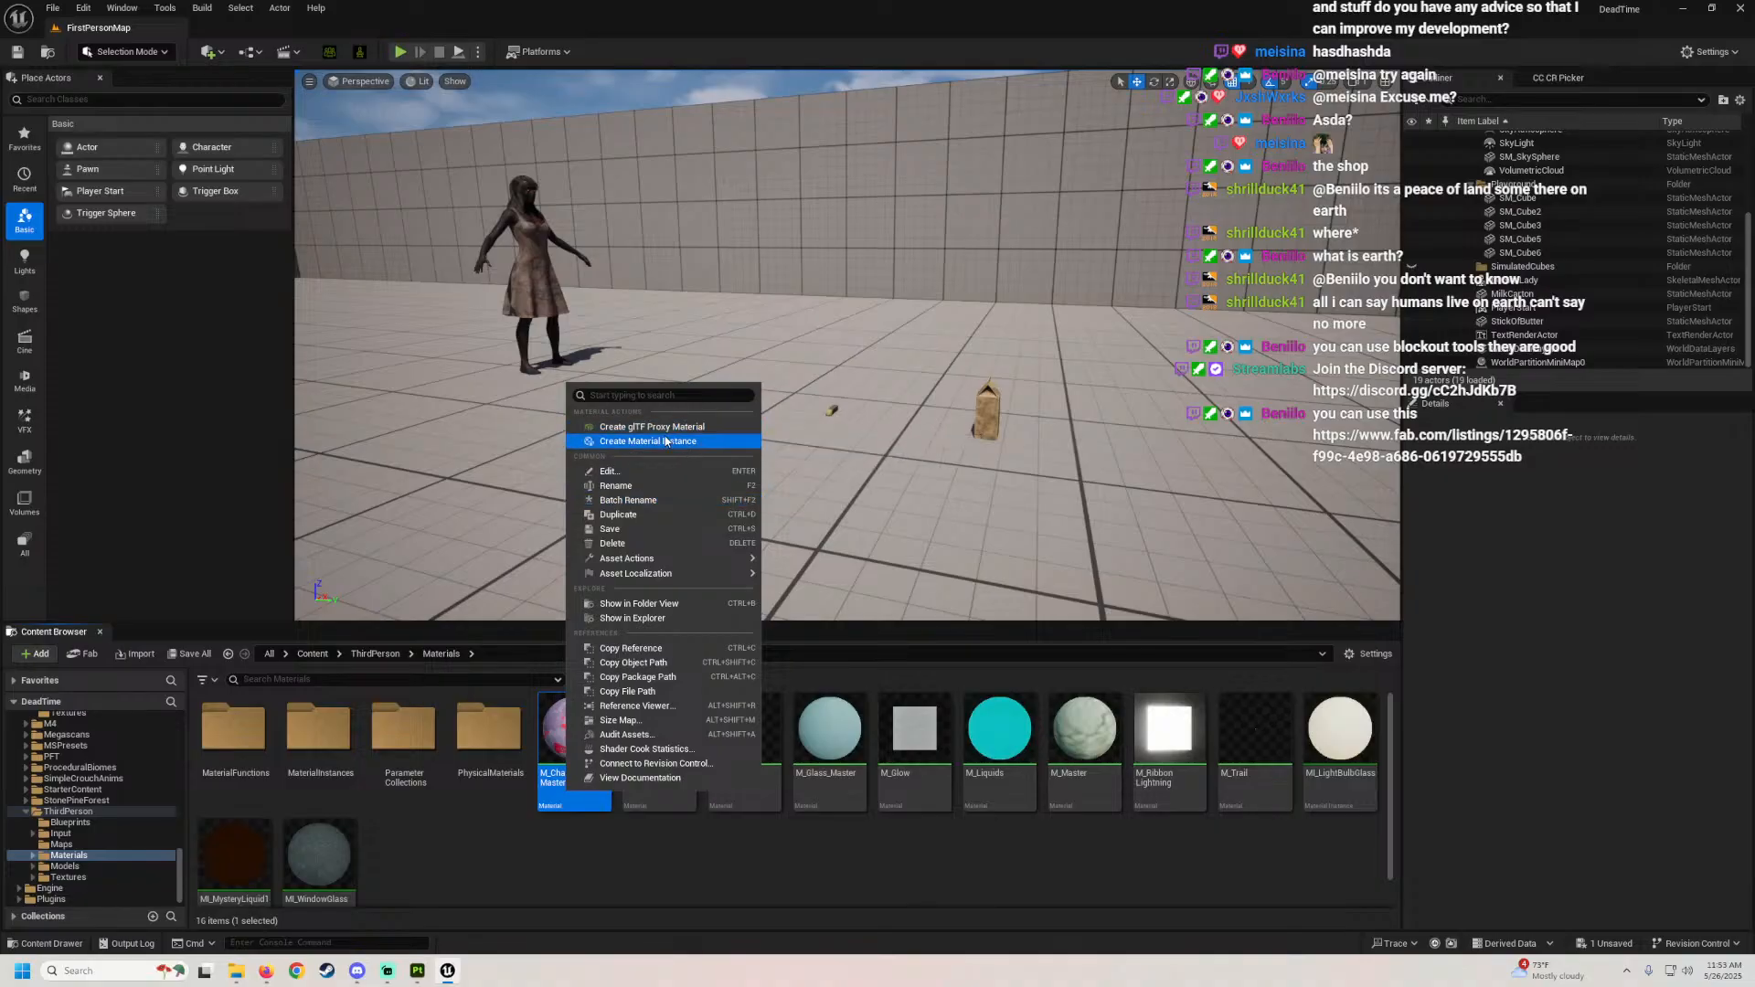
left_click(647, 441)
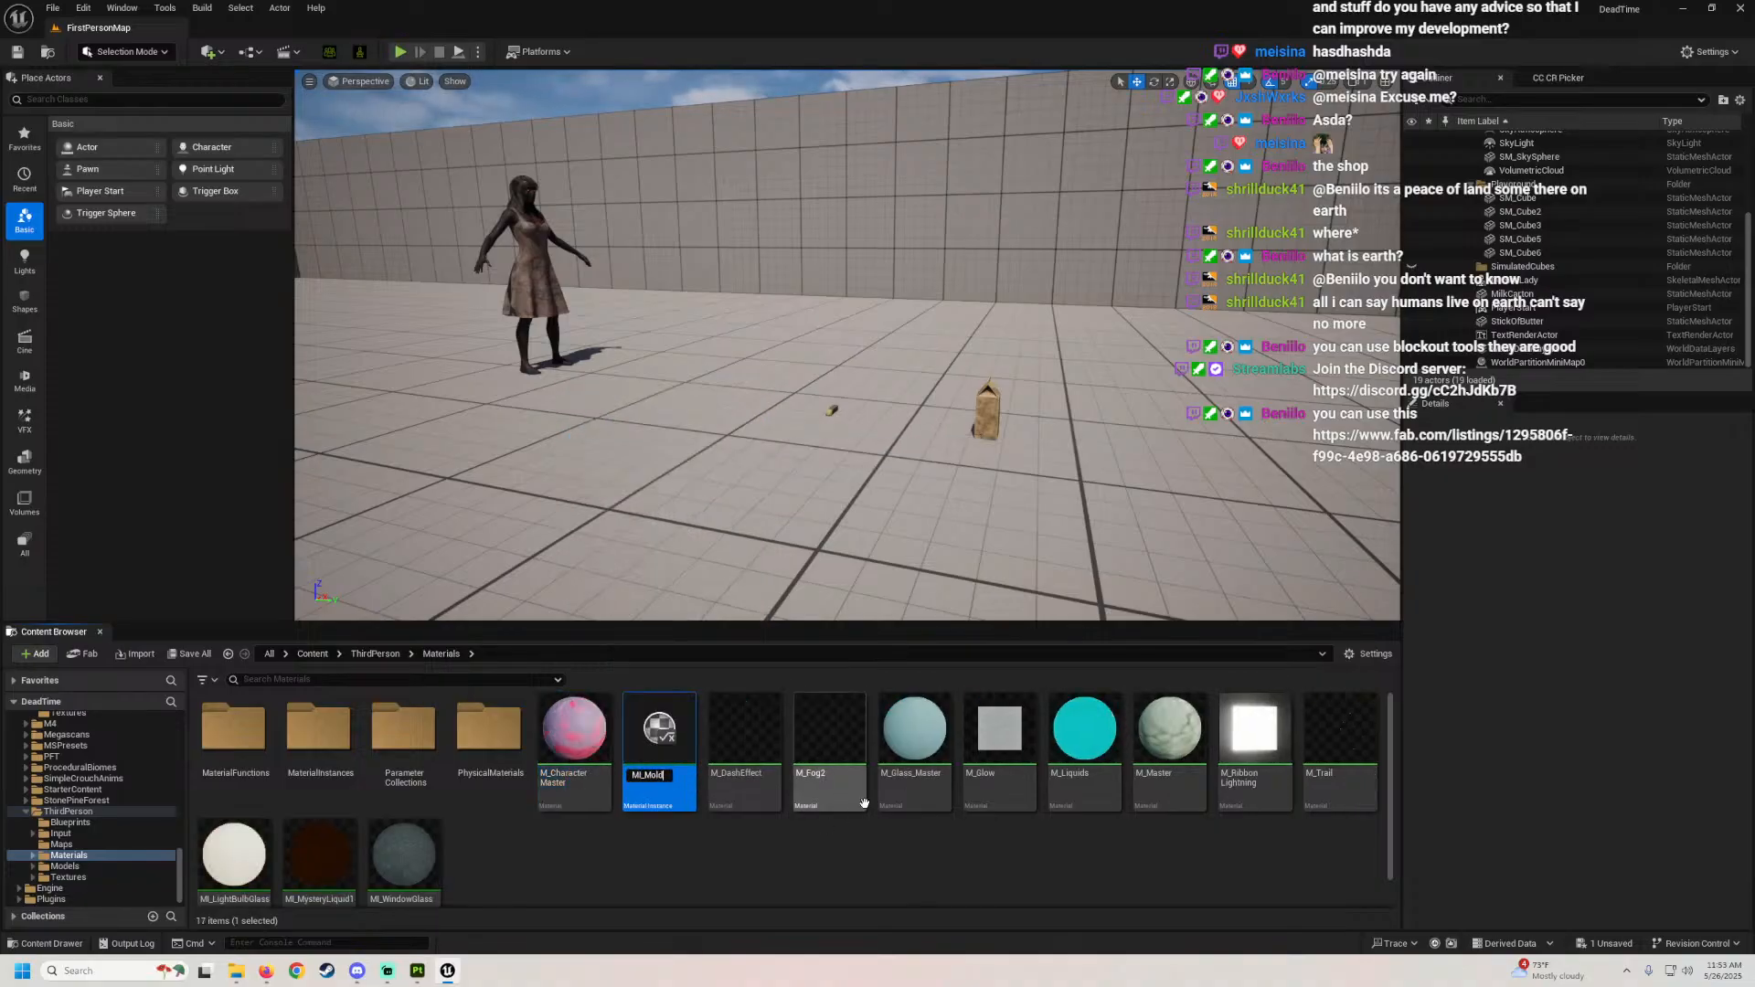
key("Return")
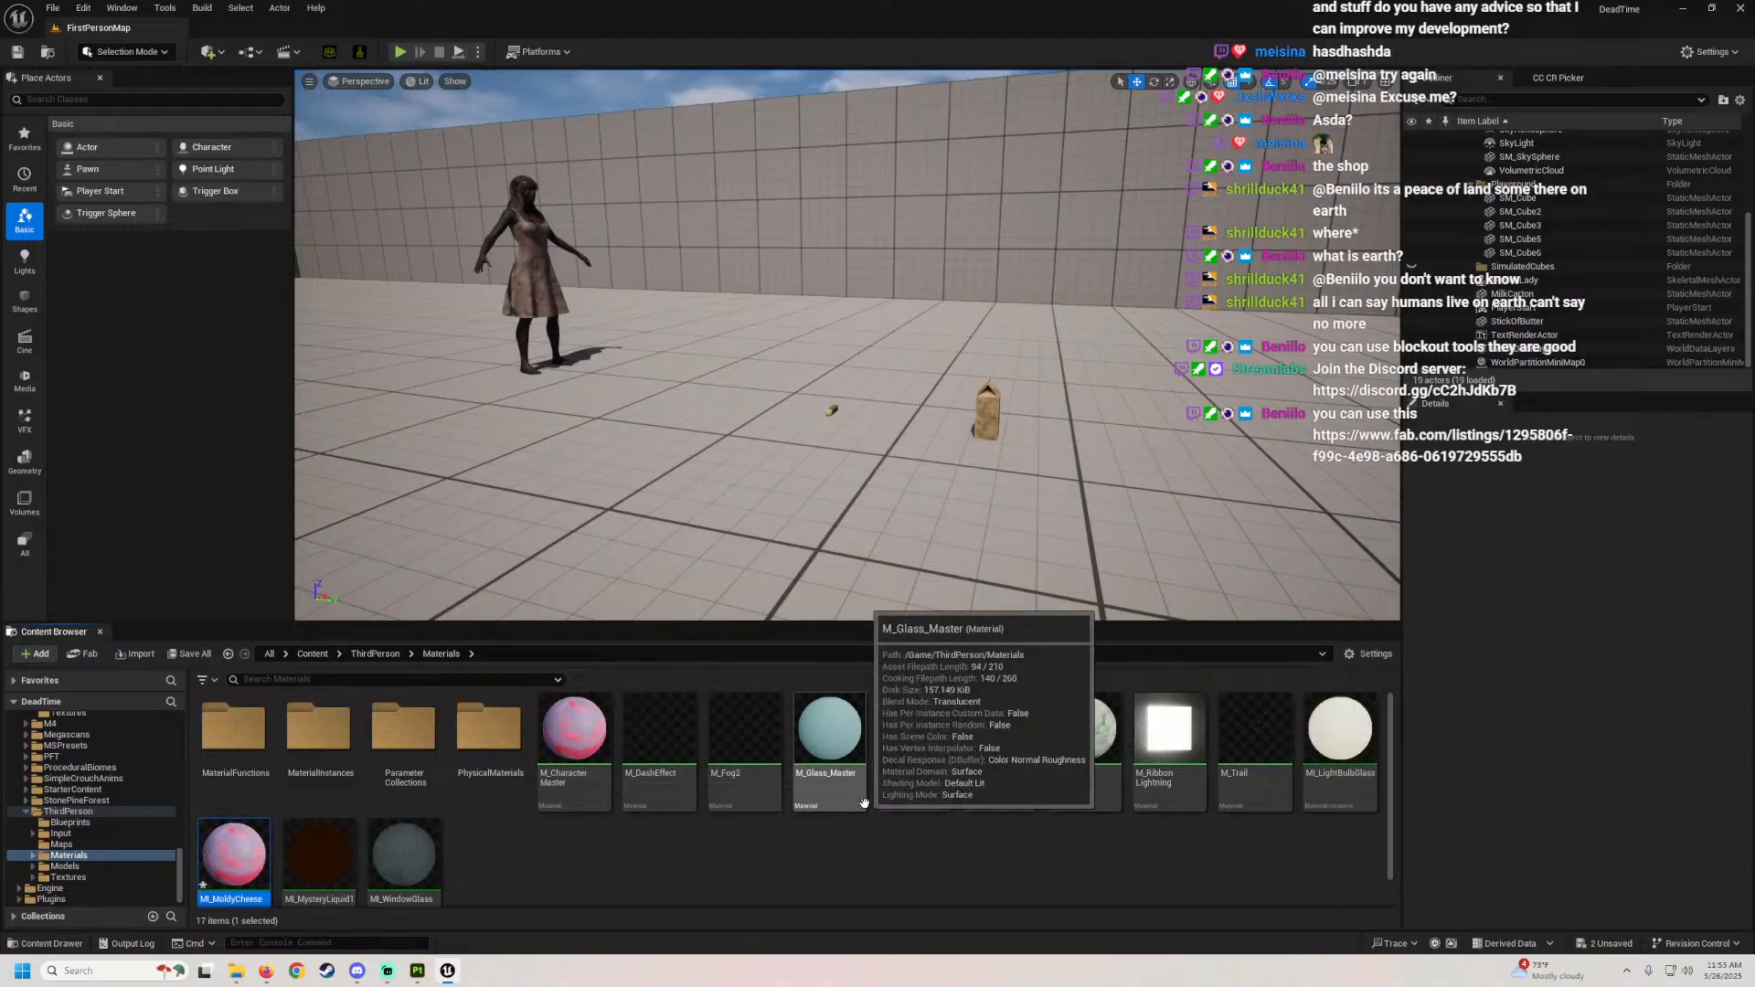
Step: Move MI_MoldyCheese into the Kitchen props' MoldyCheese folder and open that folder
scroll(112, 821, "up", 5)
scroll(117, 793, "up", 8)
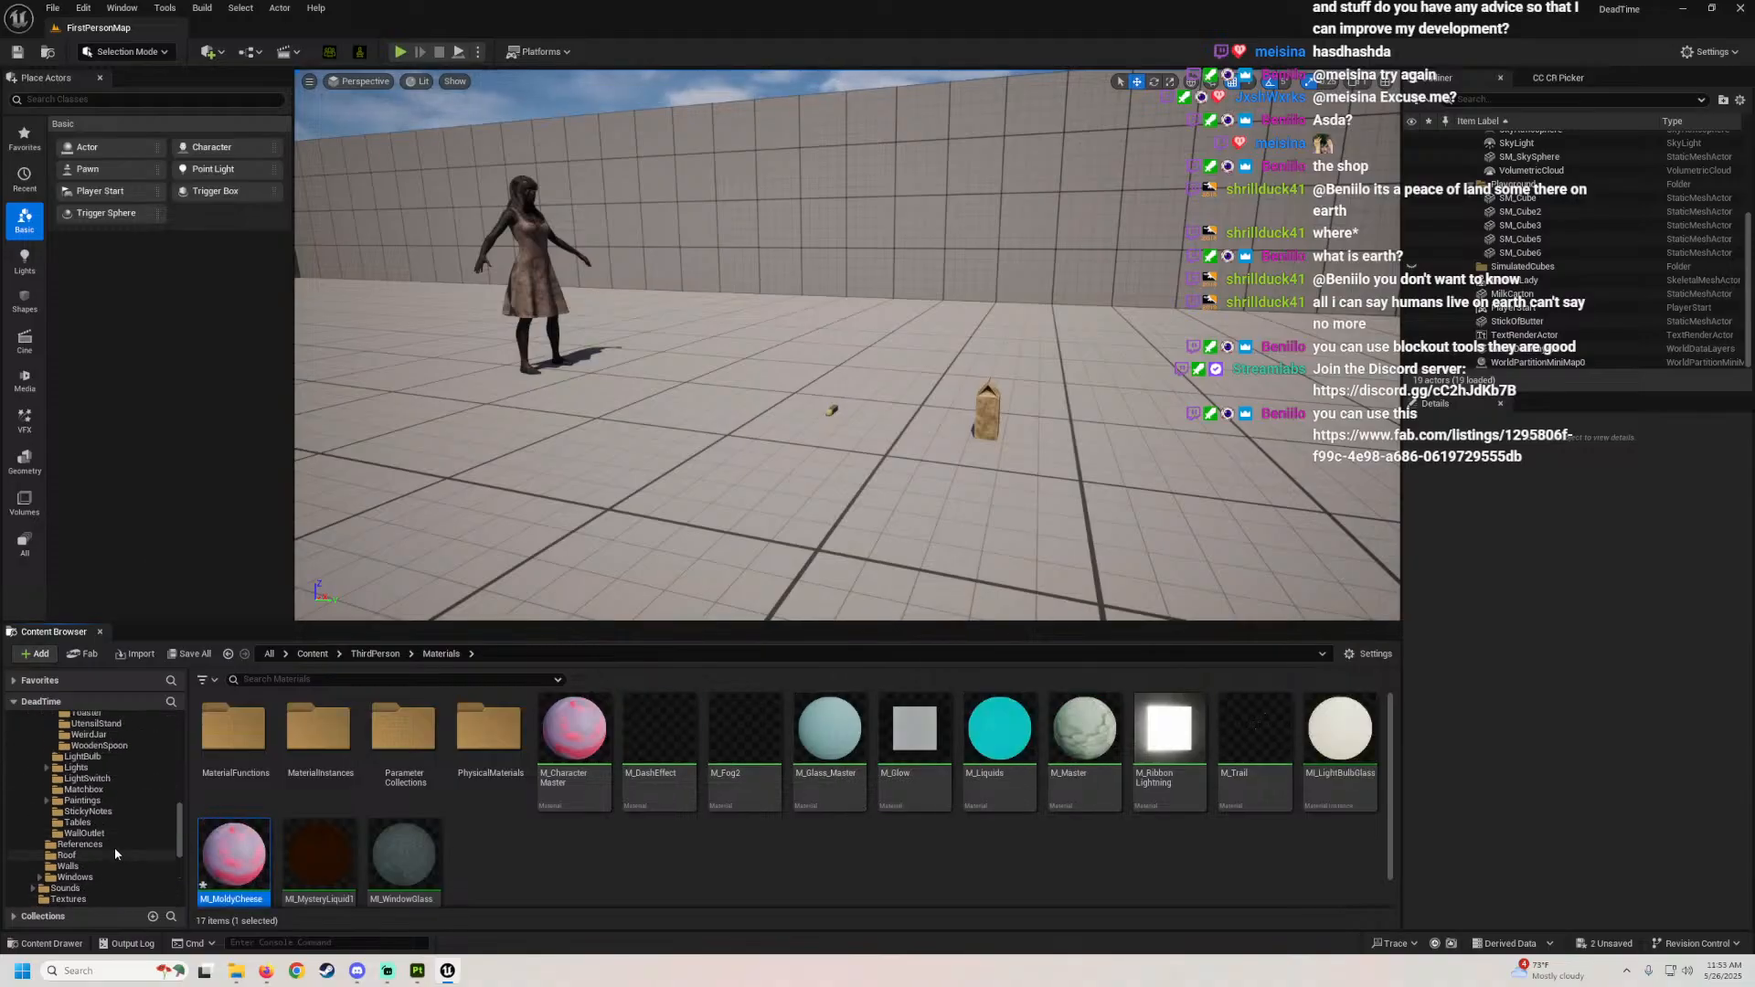
scroll(119, 823, "down", 4)
scroll(119, 804, "up", 3)
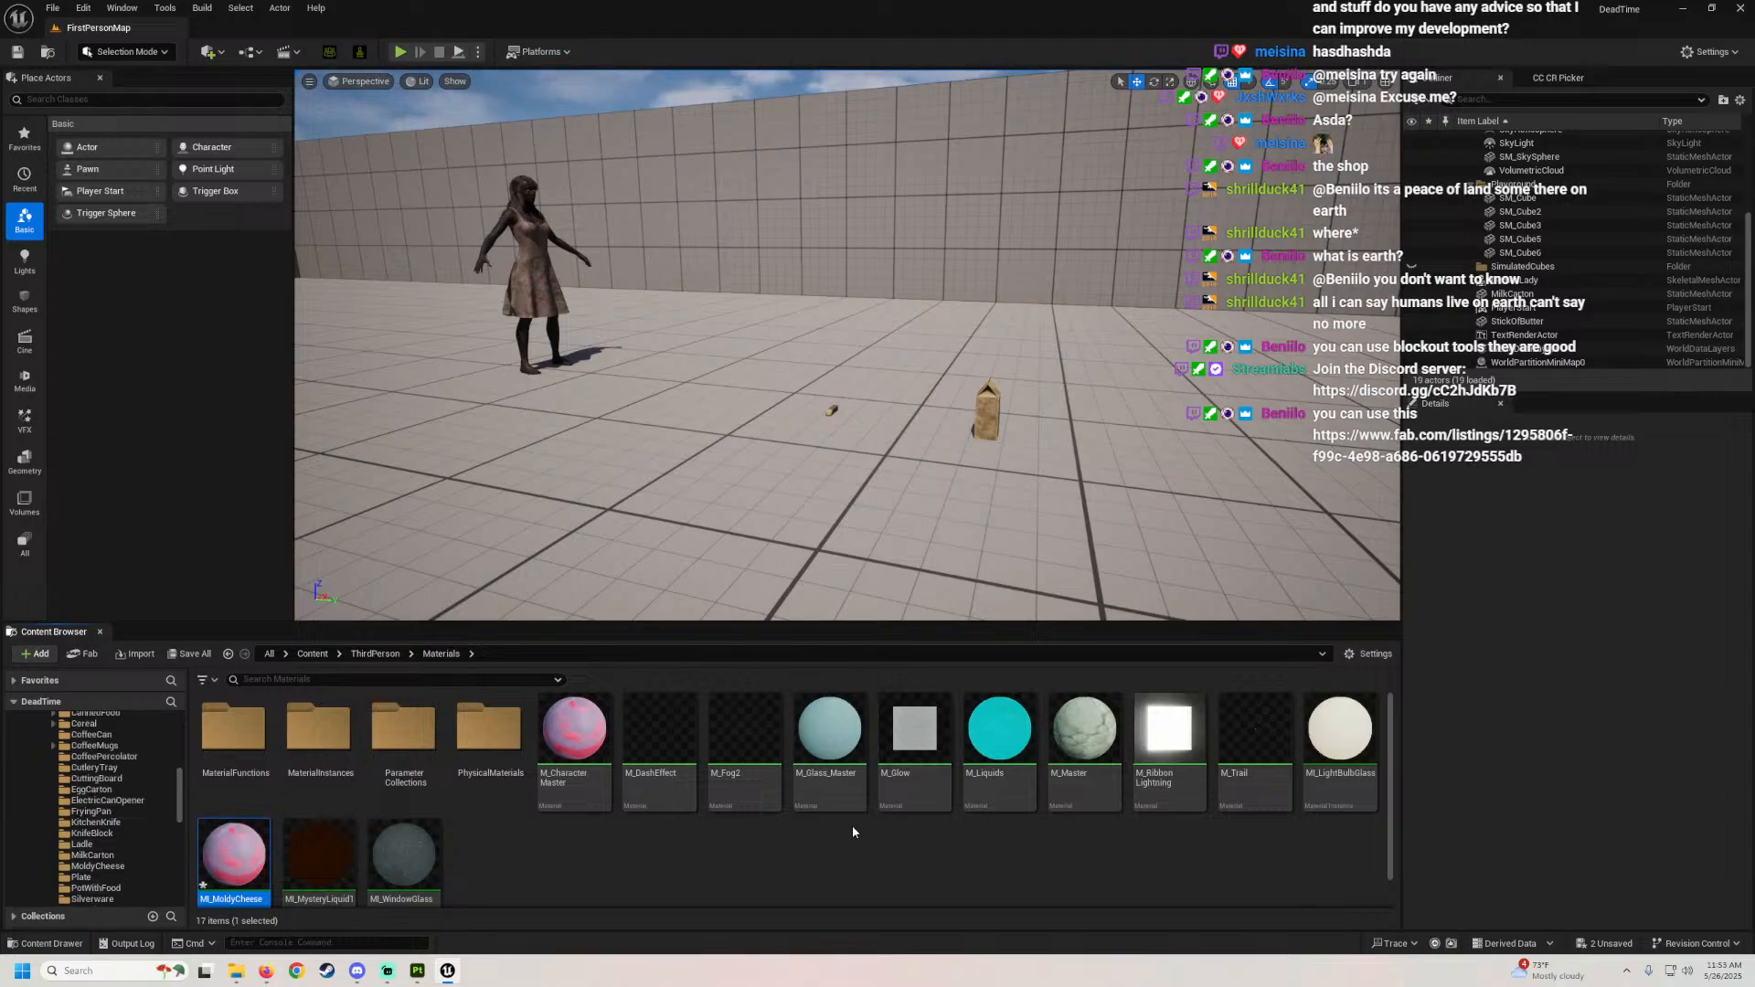
scroll(658, 832, "down", 1)
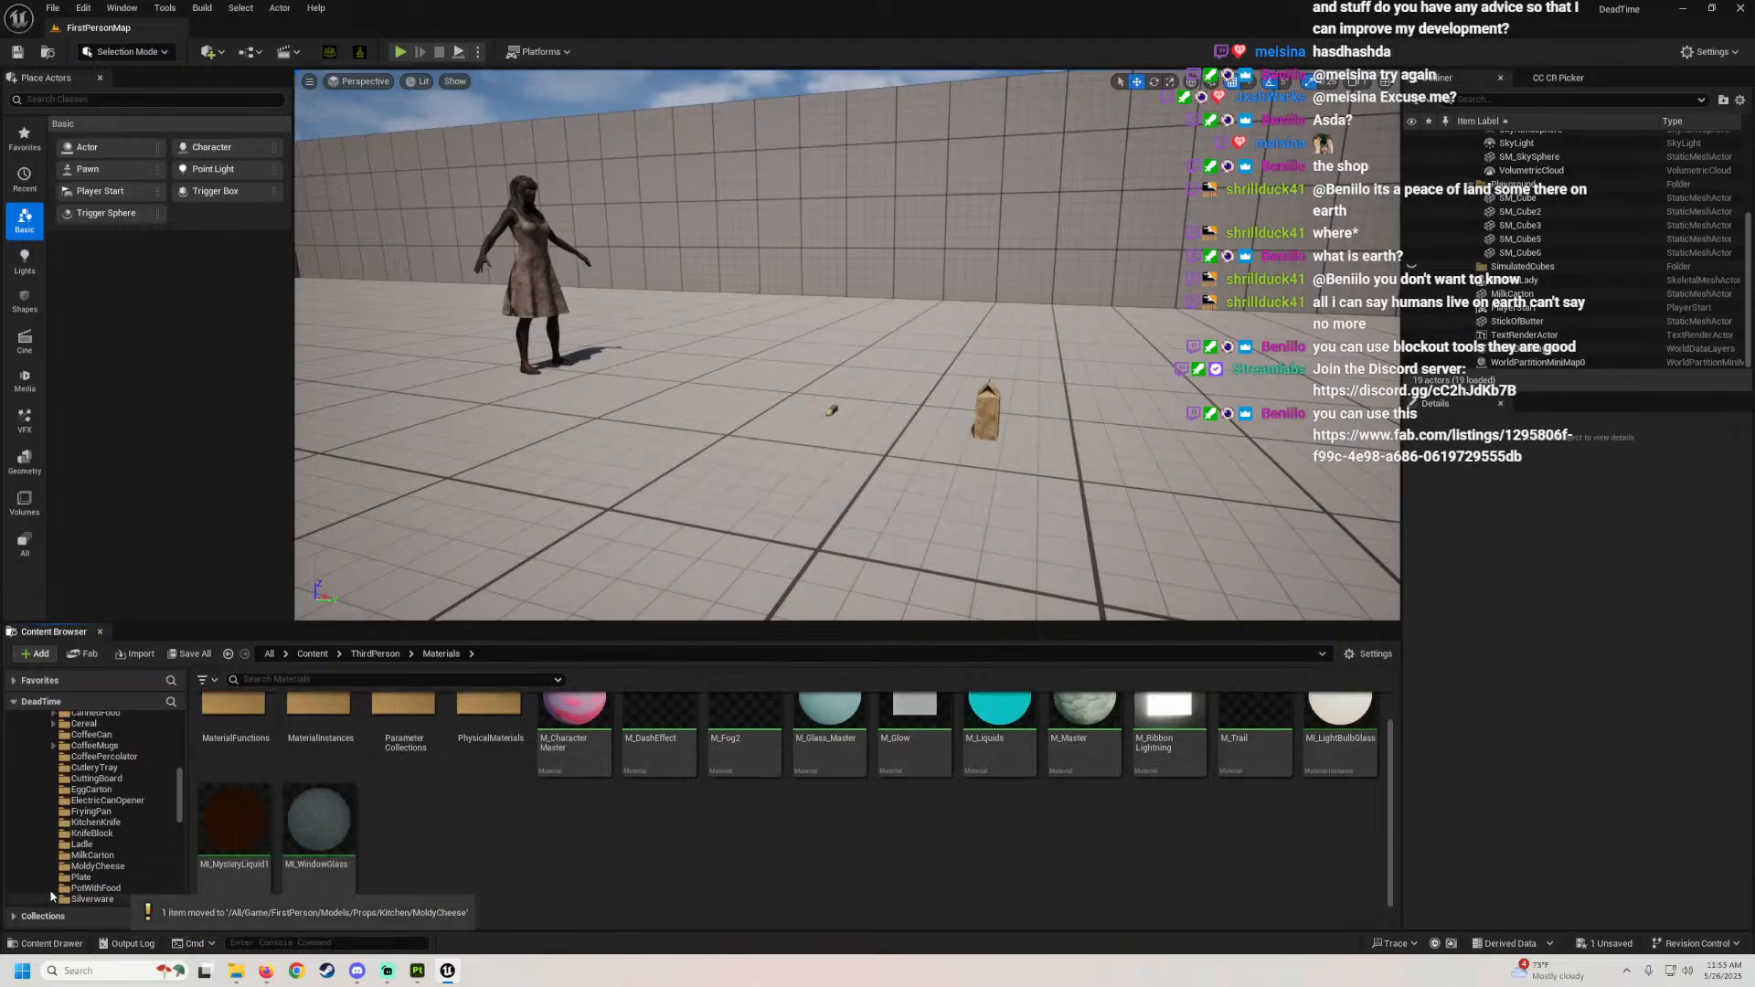
left_click(97, 866)
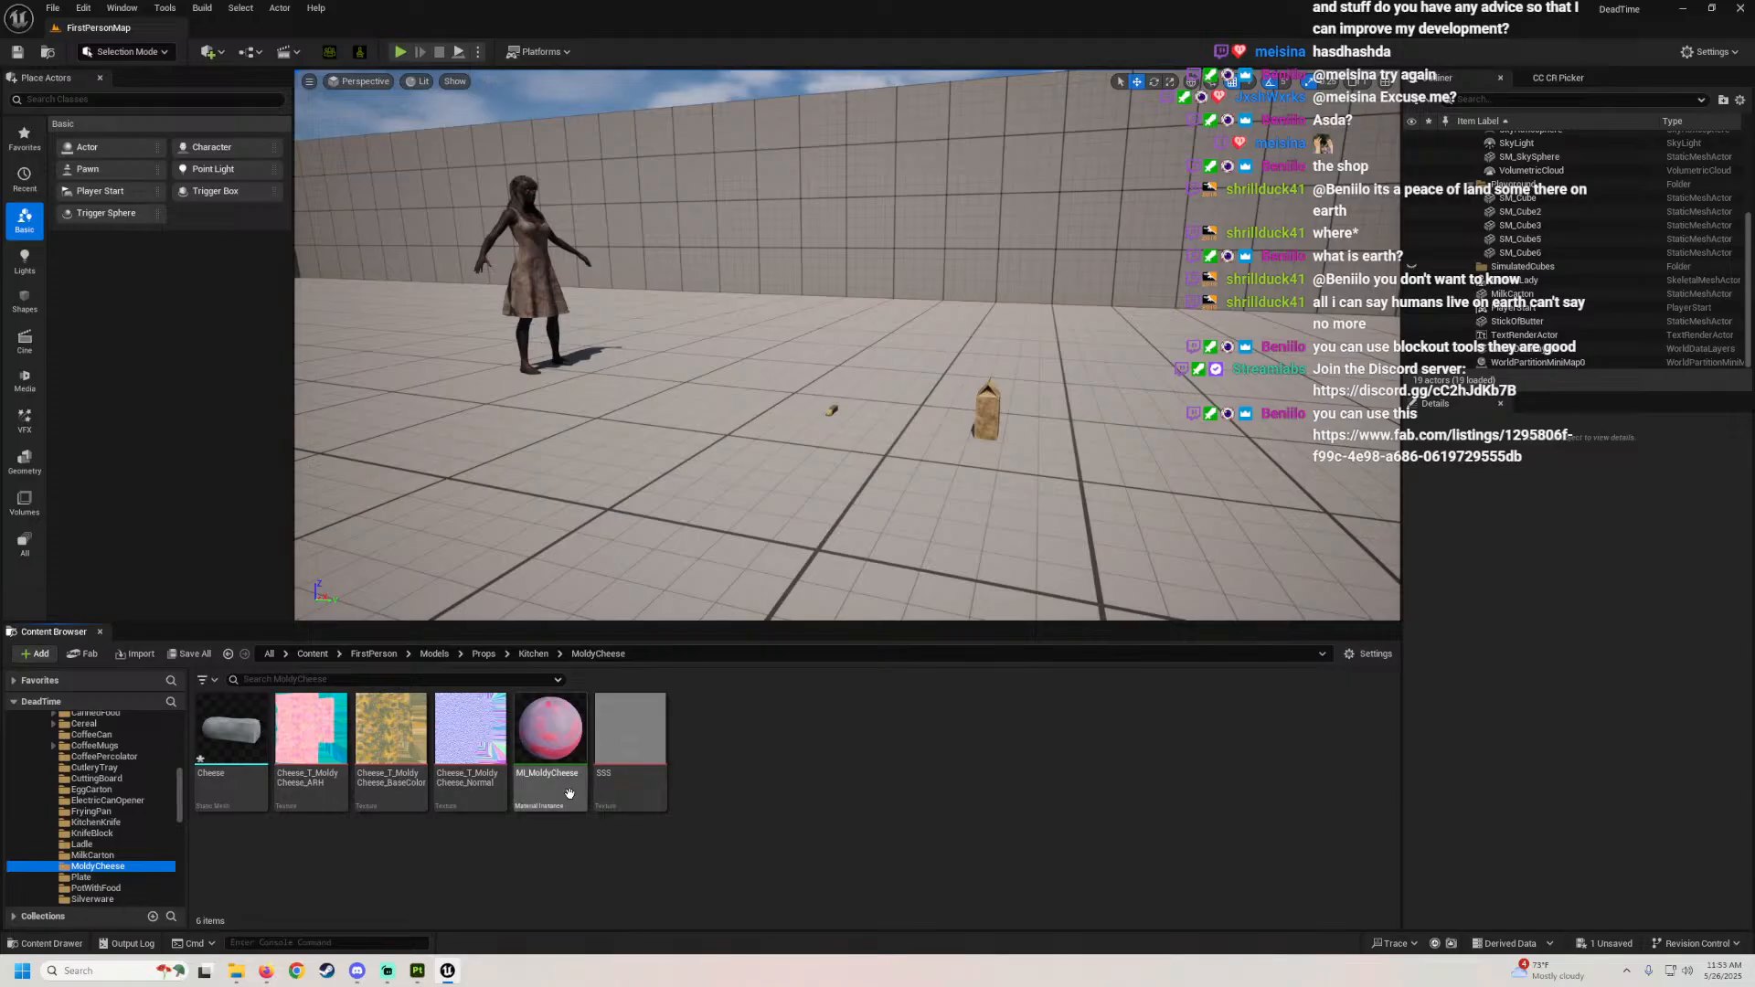
Step: Place the Cheese mesh on the level floor near the character and apply MI_MoldyCheese to it
right_click_drag(585, 549, 557, 585)
left_click_drag(239, 748, 651, 499)
scroll(658, 503, "up", 5)
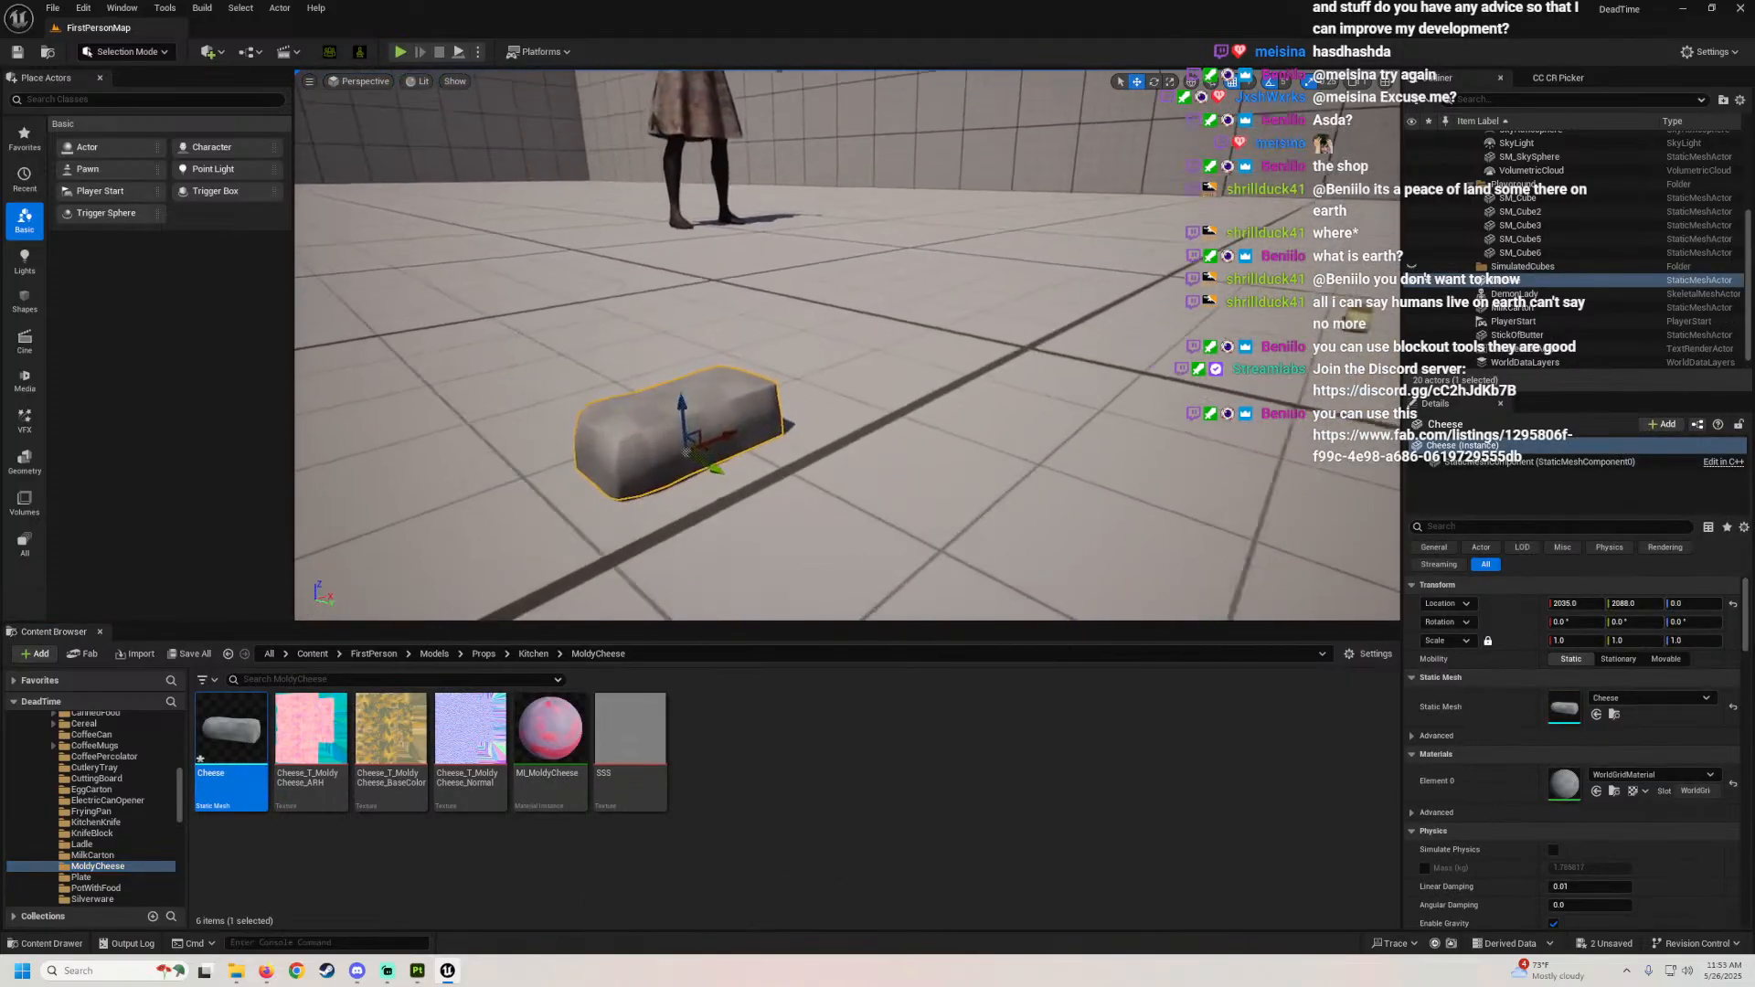
left_click_drag(548, 731, 676, 500)
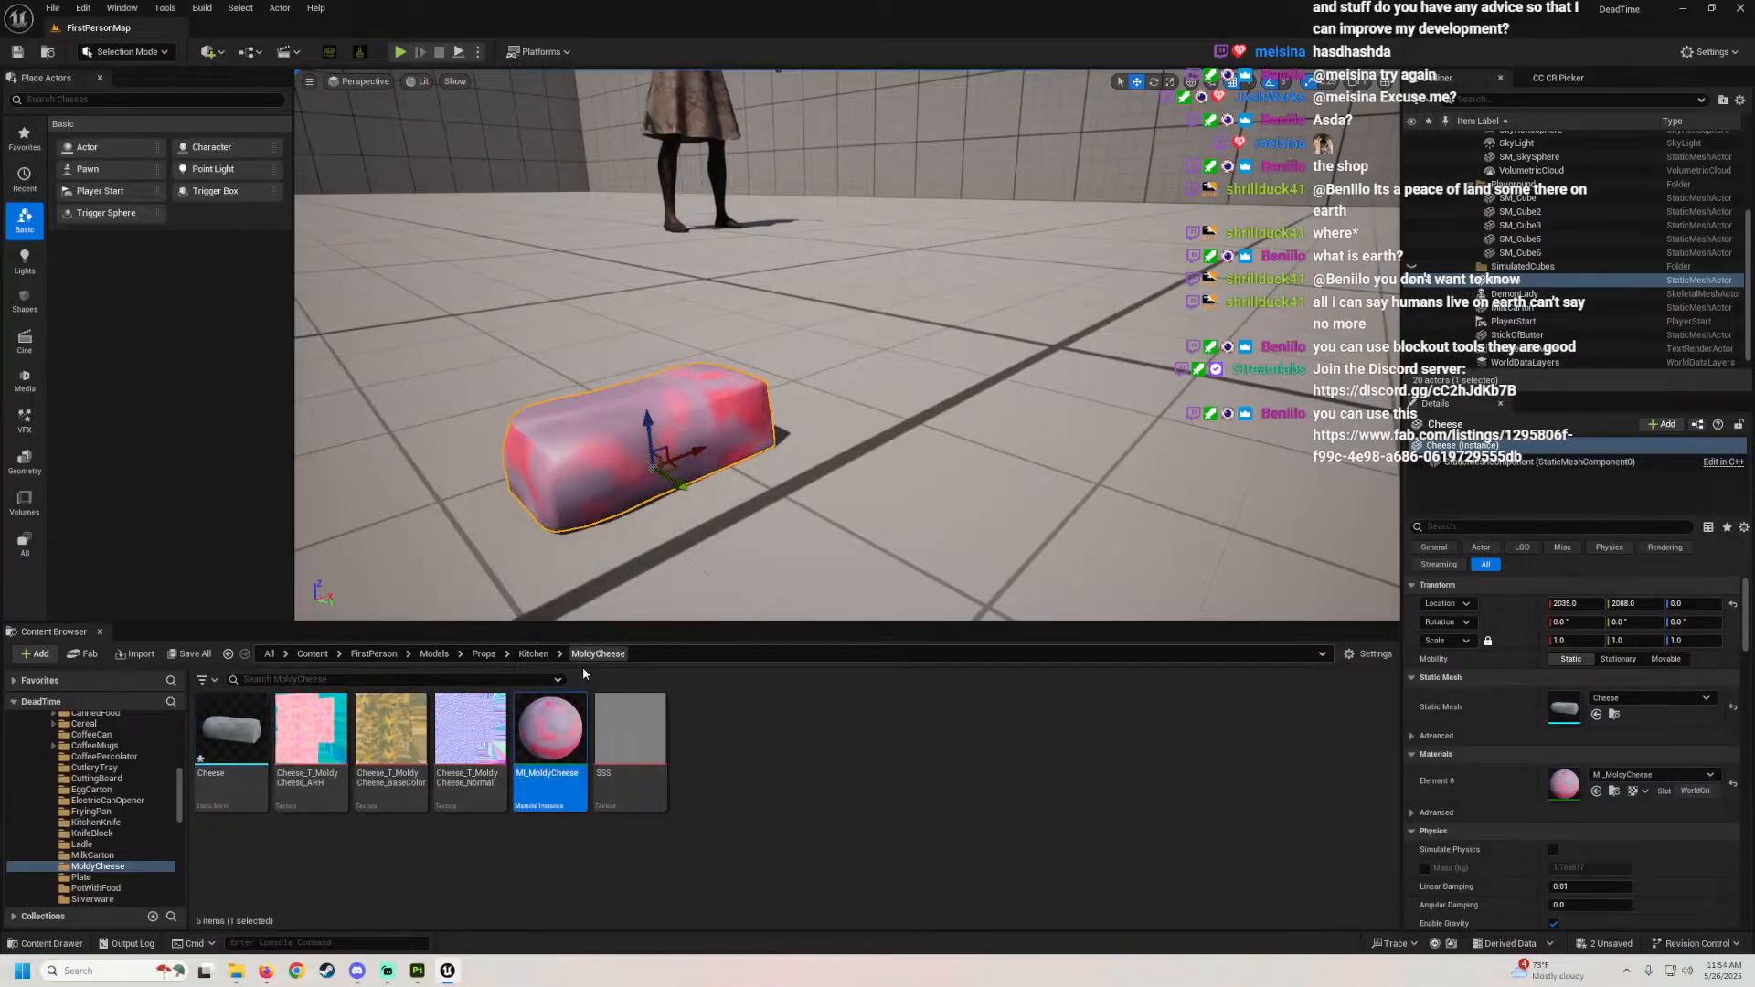
Step: Enable MI_MoldyCheese's Base Color, Normal, ARH, SSS and Use SSS Map overrides, and assign the SSS texture to the SSS parameter
double_click(546, 713)
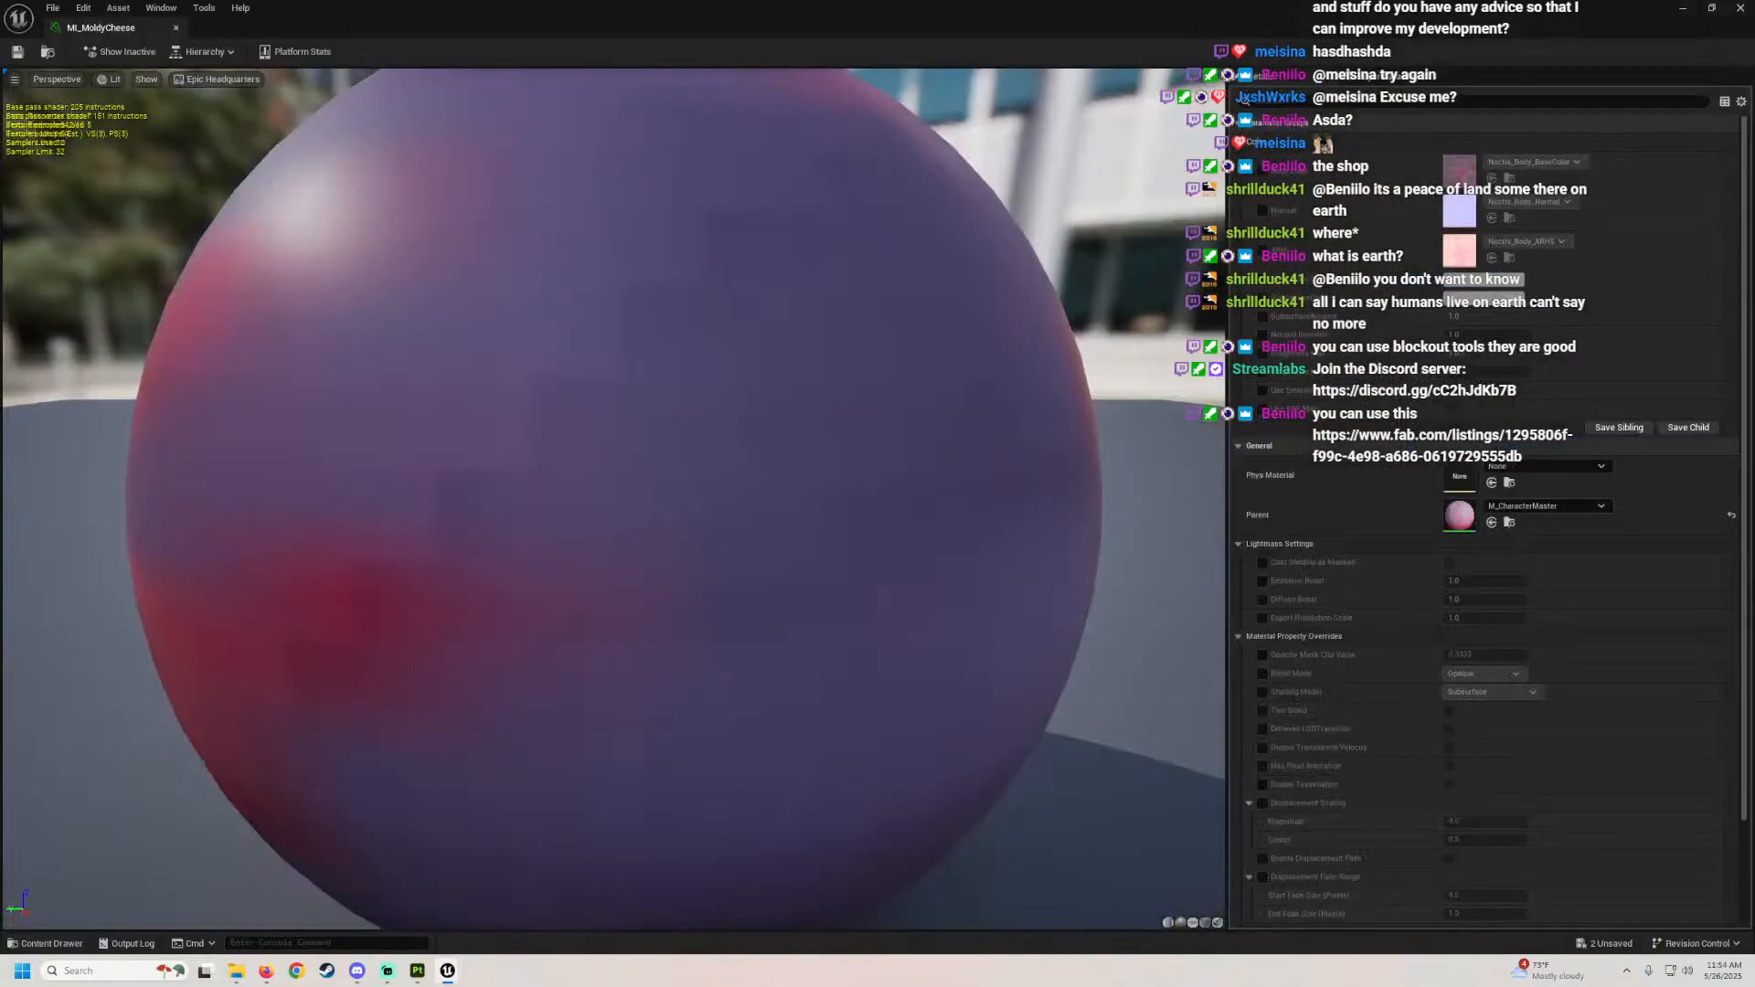
left_click(1263, 171)
left_click(1262, 210)
left_click(1263, 250)
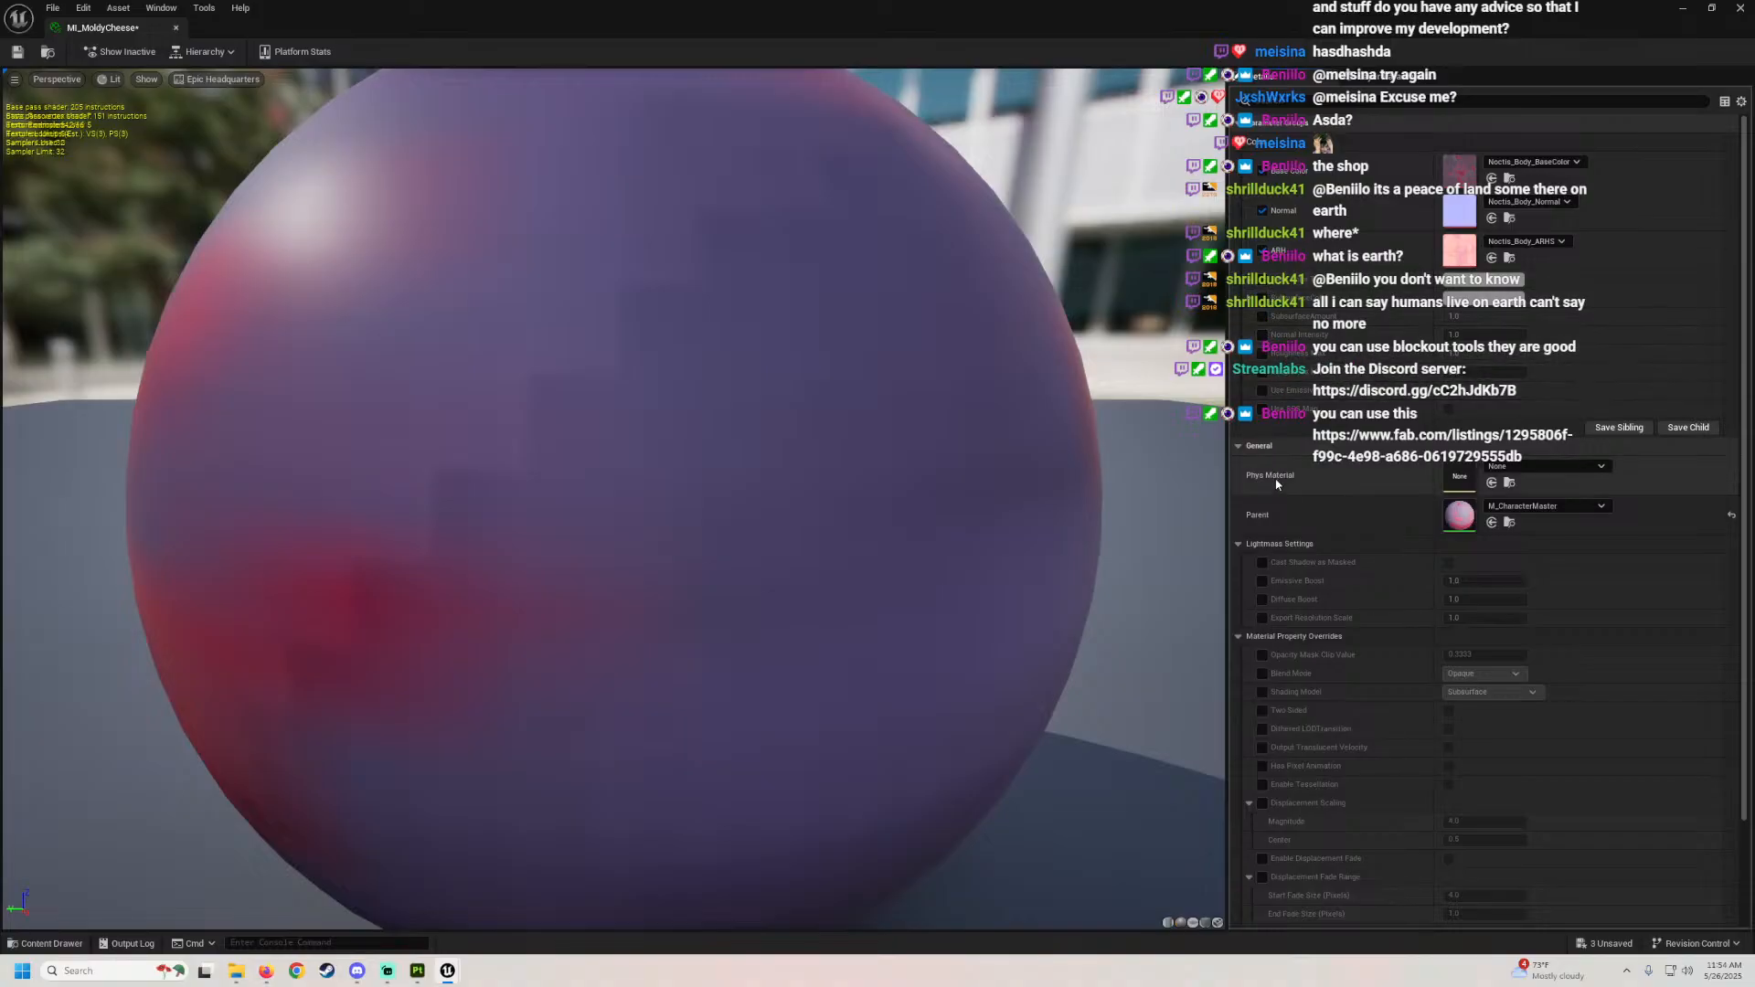
left_click(1448, 410)
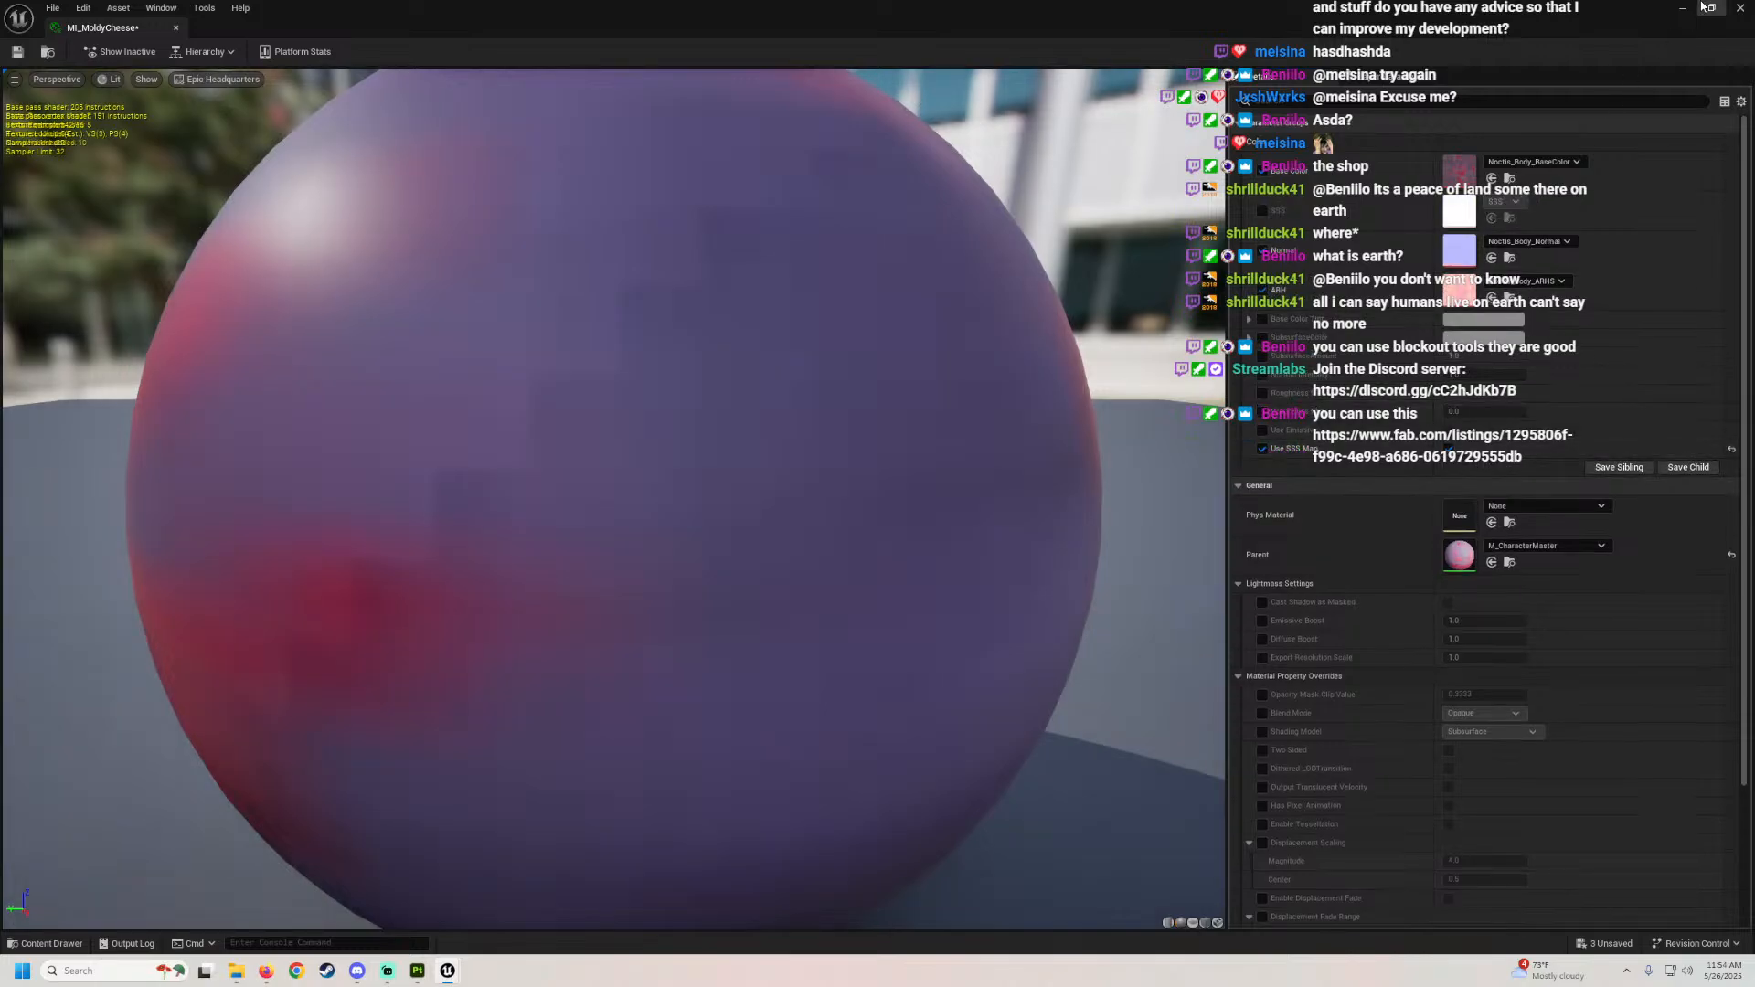
left_click(1710, 6)
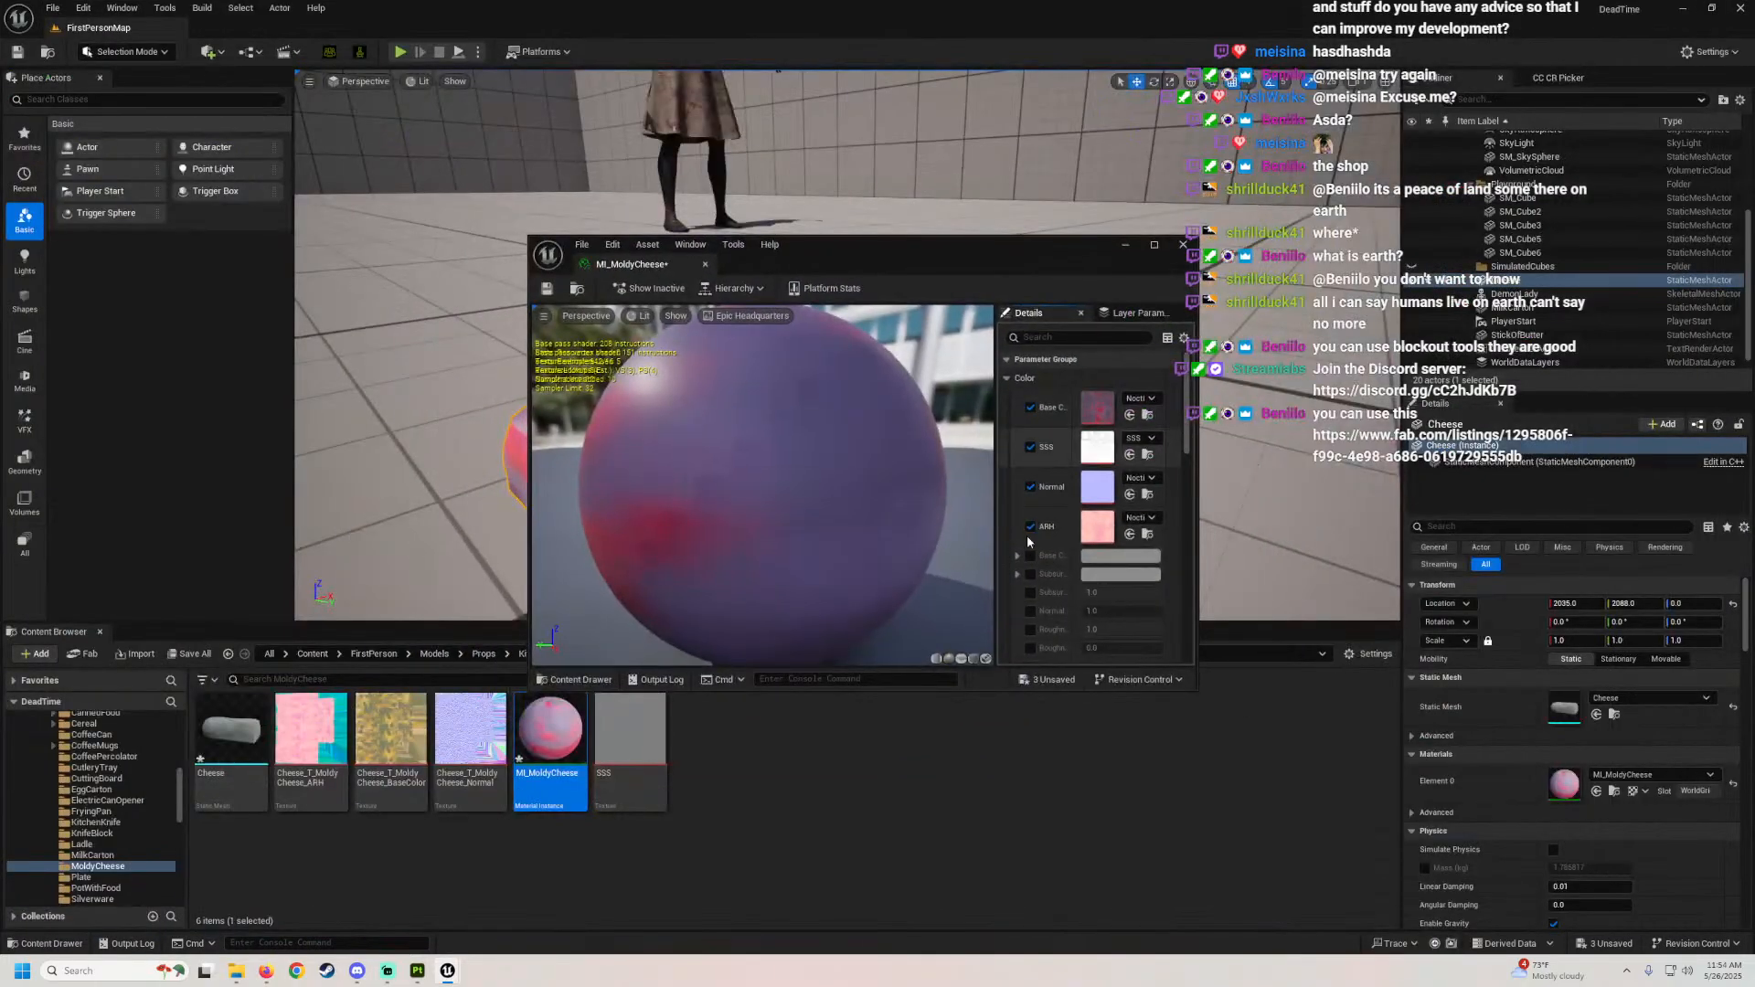
left_click_drag(630, 731, 1097, 447)
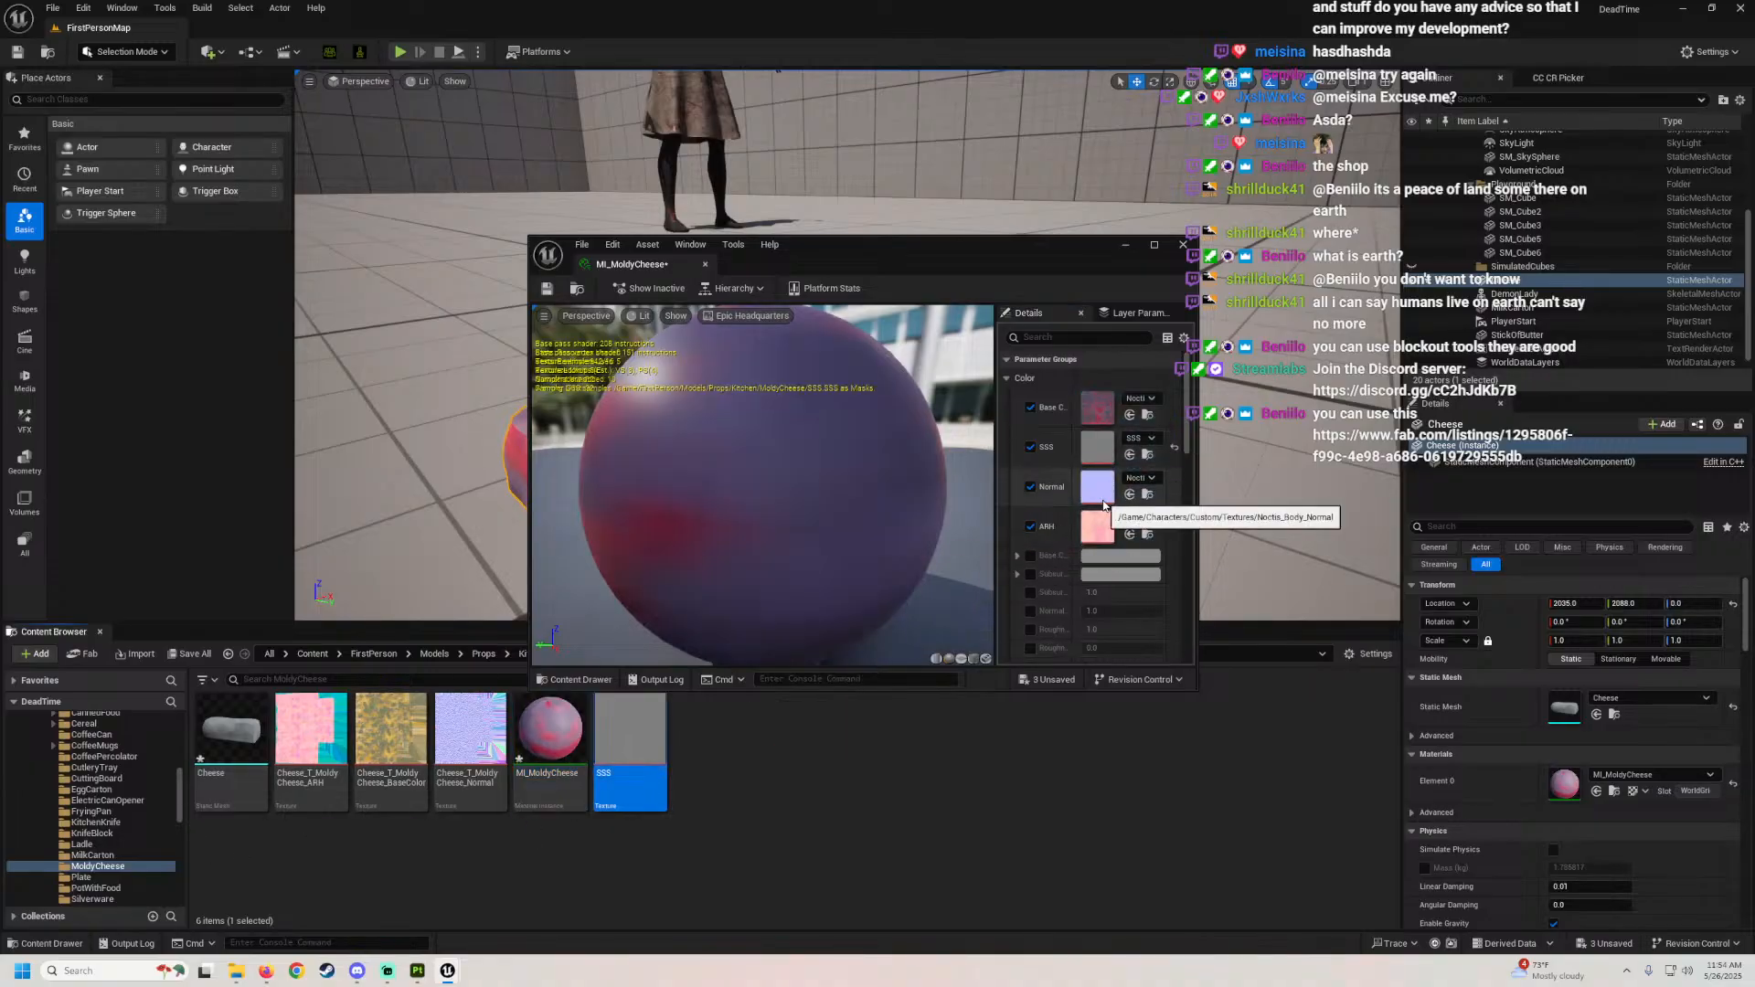
Step: Set the SSS texture's compression to Masks (no sRGB), save it and close its editor
double_click(629, 732)
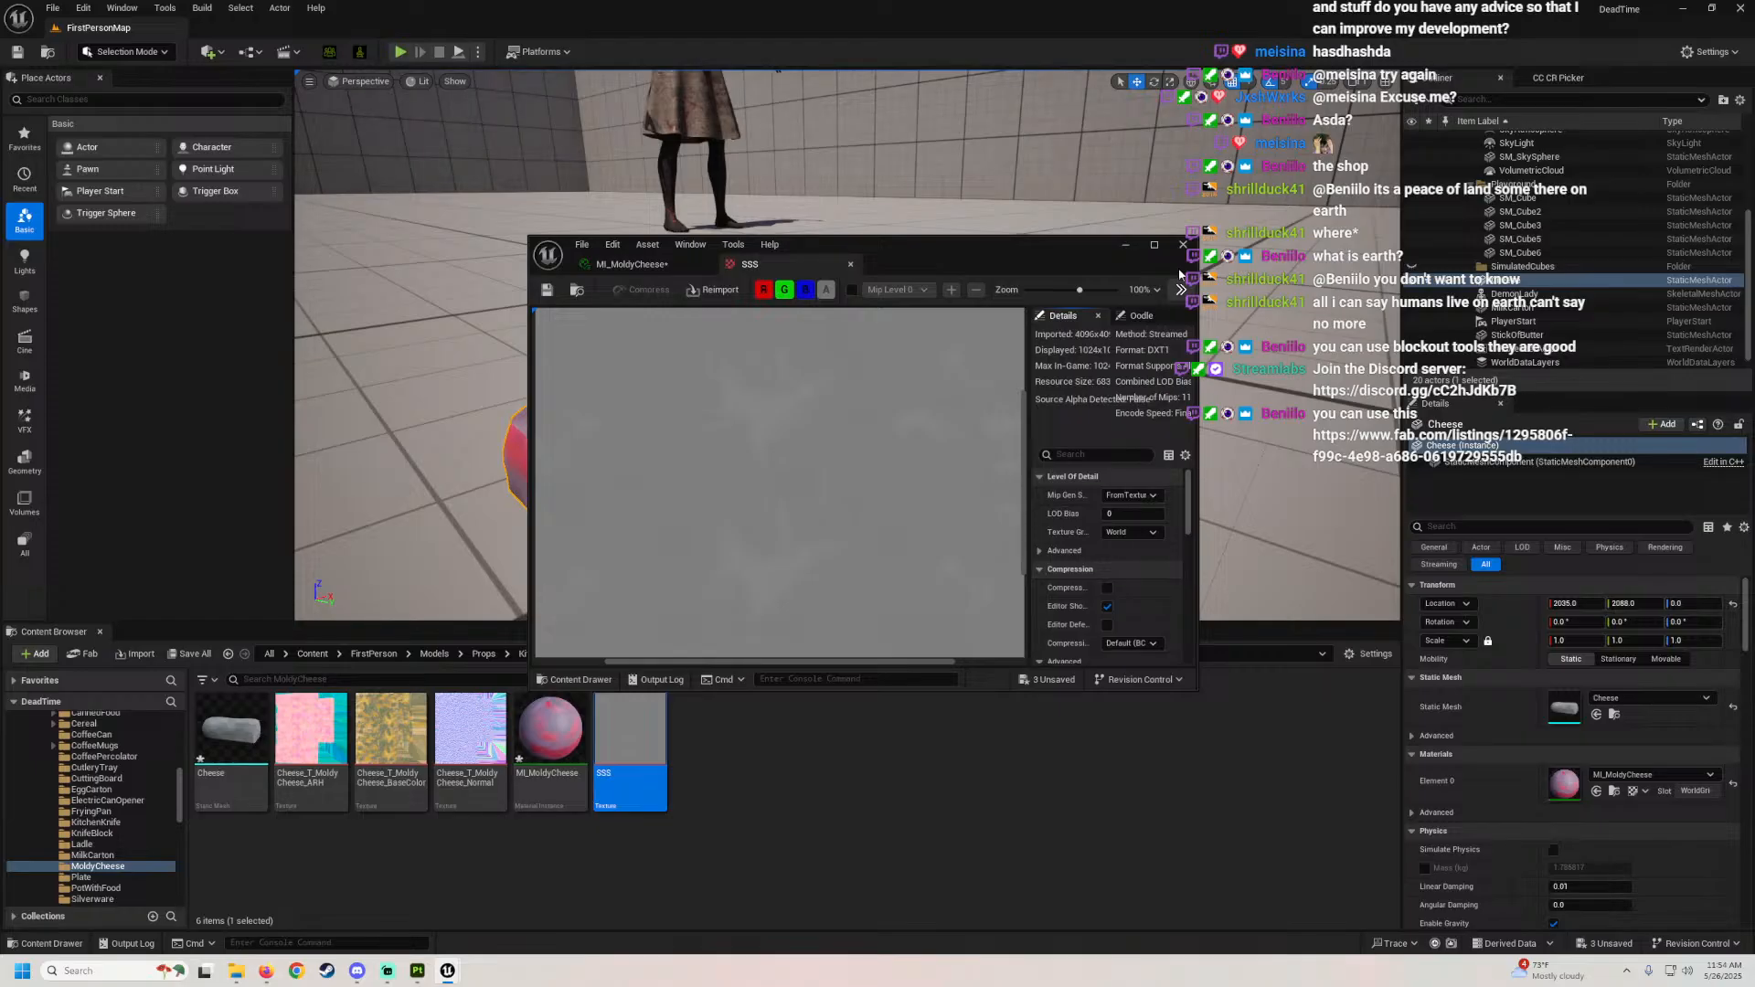
left_click(1154, 245)
left_click(1551, 406)
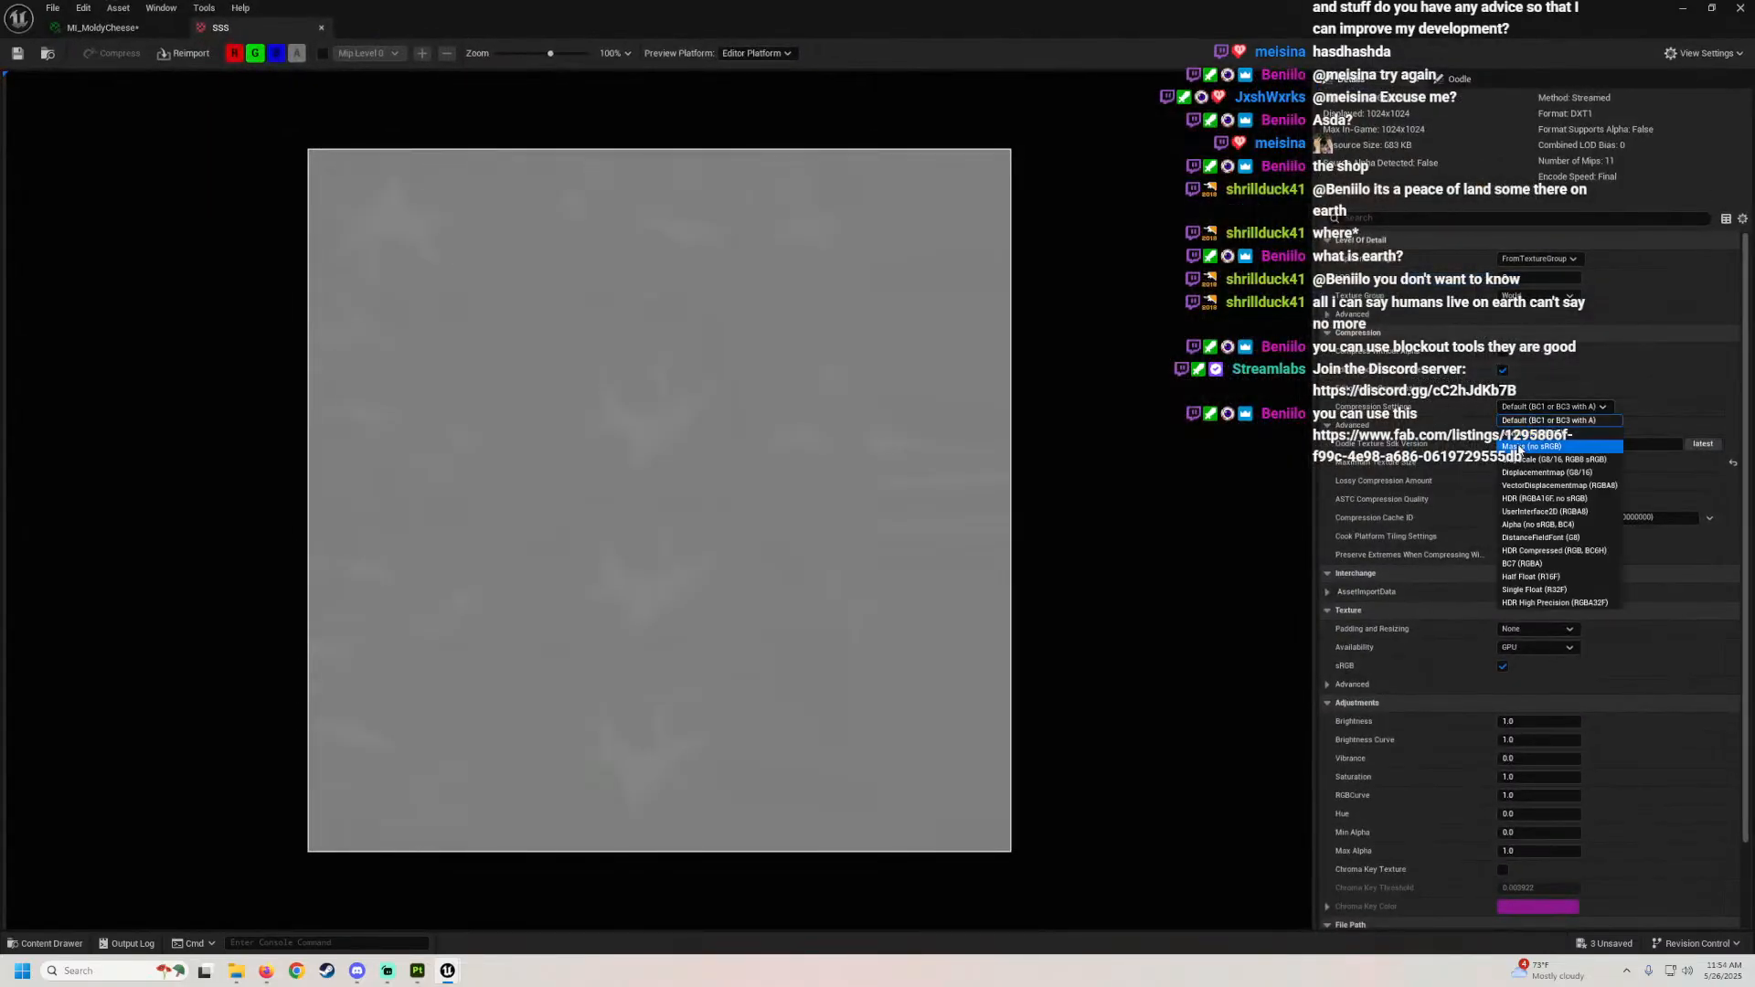
left_click(1519, 447)
left_click(17, 54)
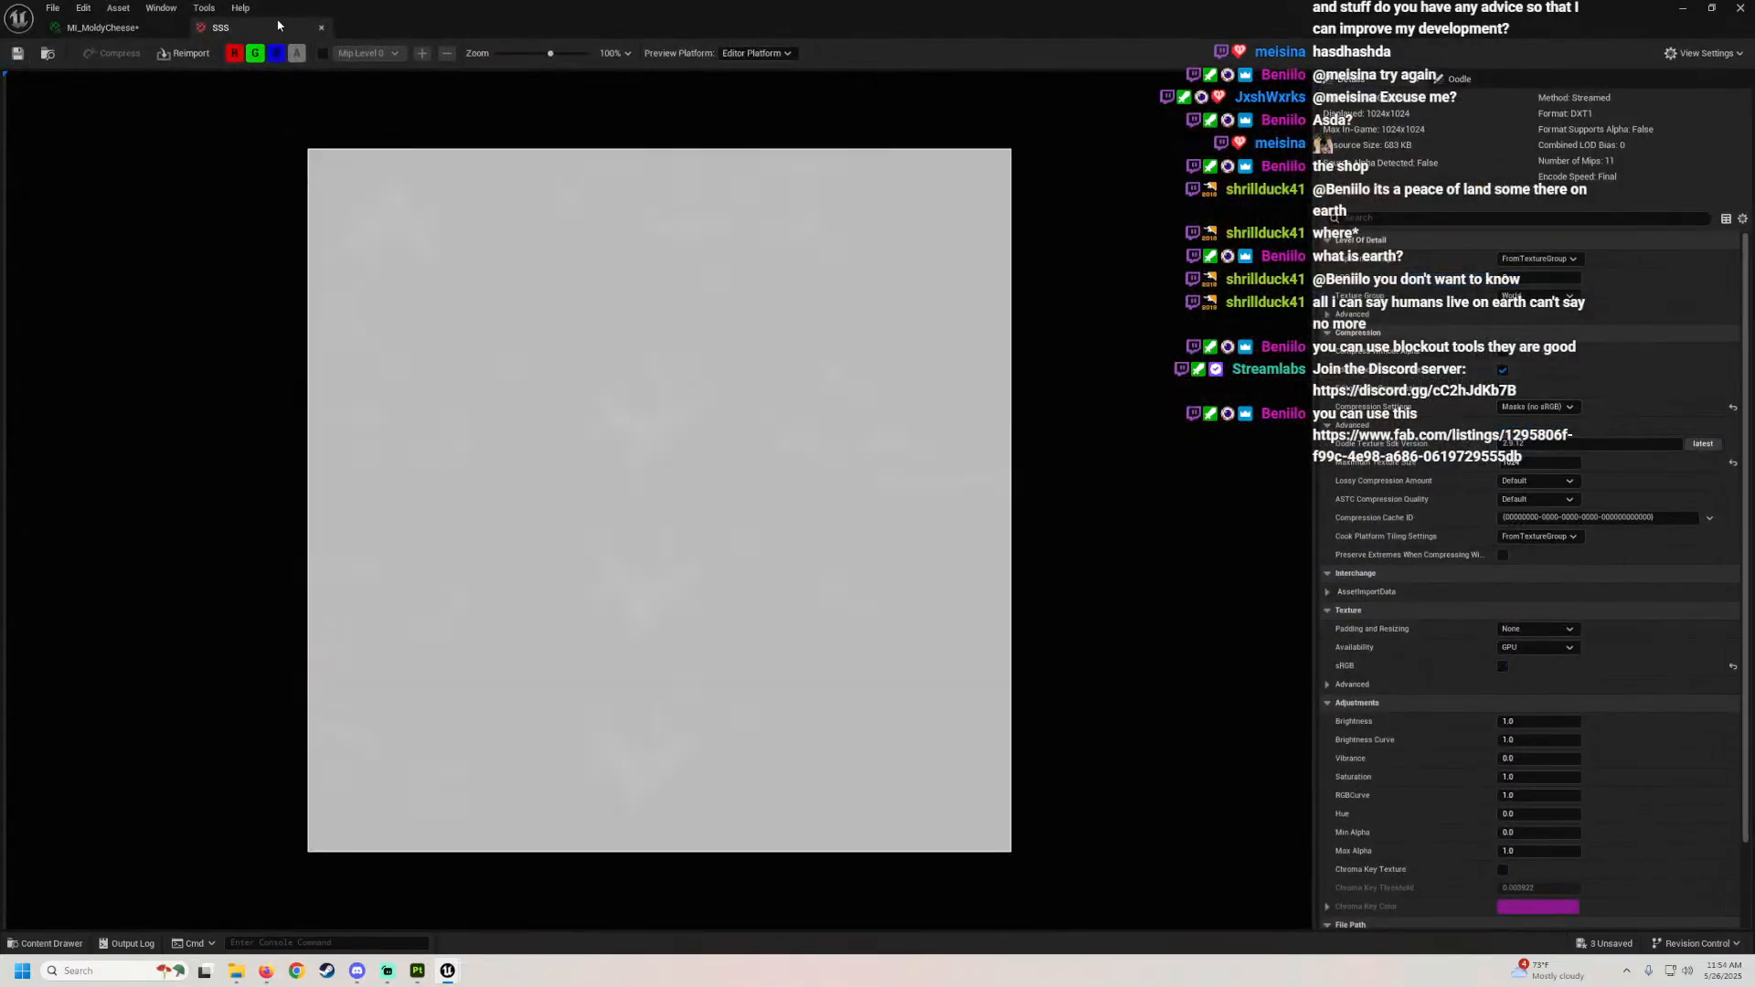
left_click(319, 28)
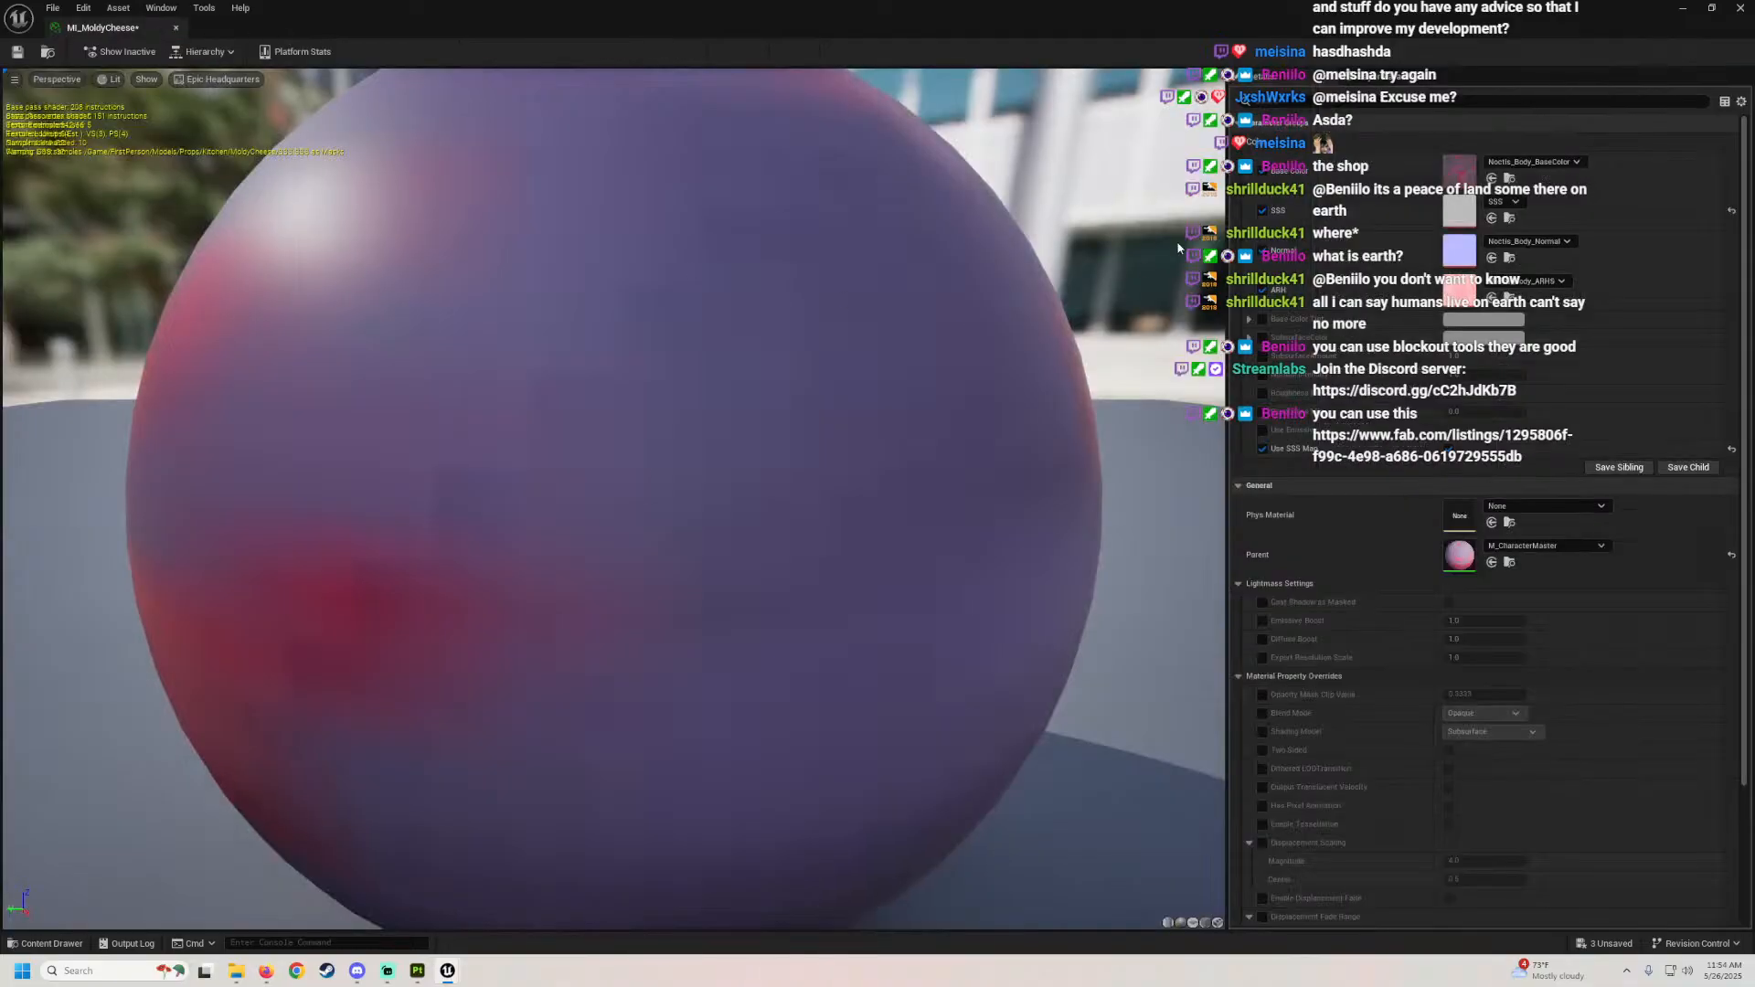
Step: Assign the cheese BaseColor, Normal and ARH textures to MI_MoldyCheese, and move its window clear of the cheese in the viewport
left_click(1714, 7)
left_click(1130, 454)
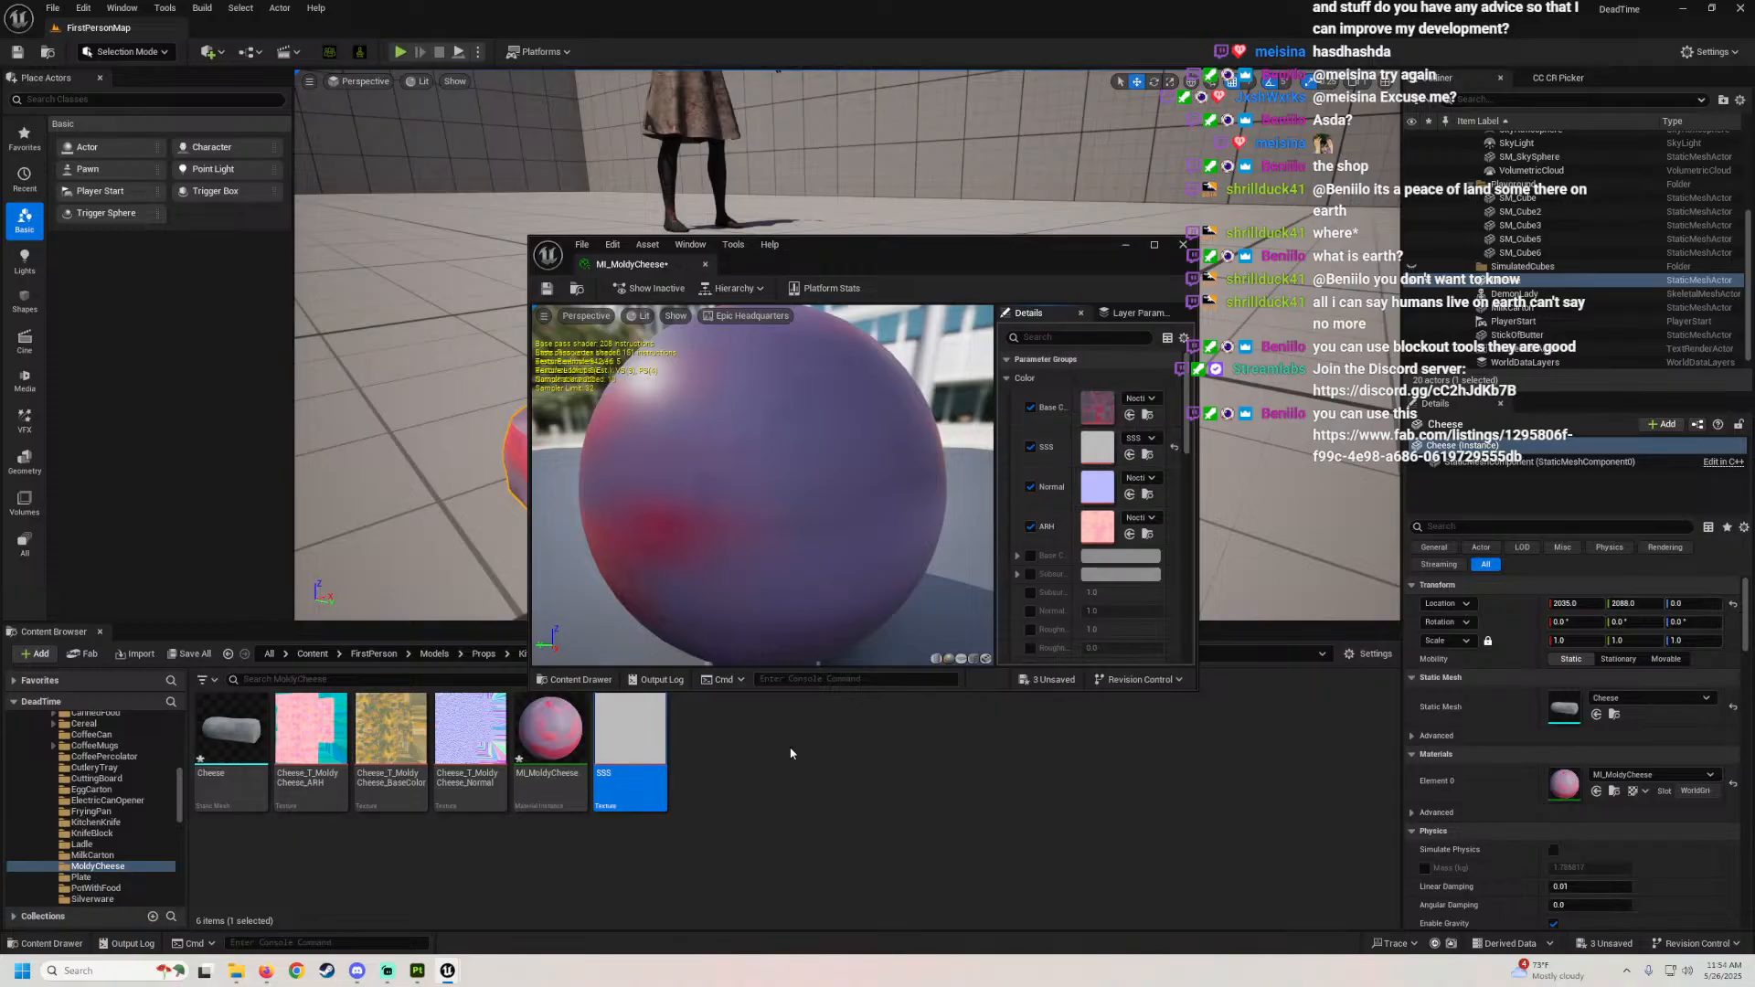
left_click_drag(391, 738, 1097, 411)
mouse_move(470, 731)
left_mouse_down()
mouse_move(1033, 469)
mouse_move(1042, 485)
left_mouse_up()
mouse_move(311, 731)
left_mouse_down()
mouse_move(731, 594)
mouse_move(1064, 520)
left_mouse_up()
left_click_drag(925, 250, 327, 319)
right_click_drag(847, 343, 846, 512)
key("w")
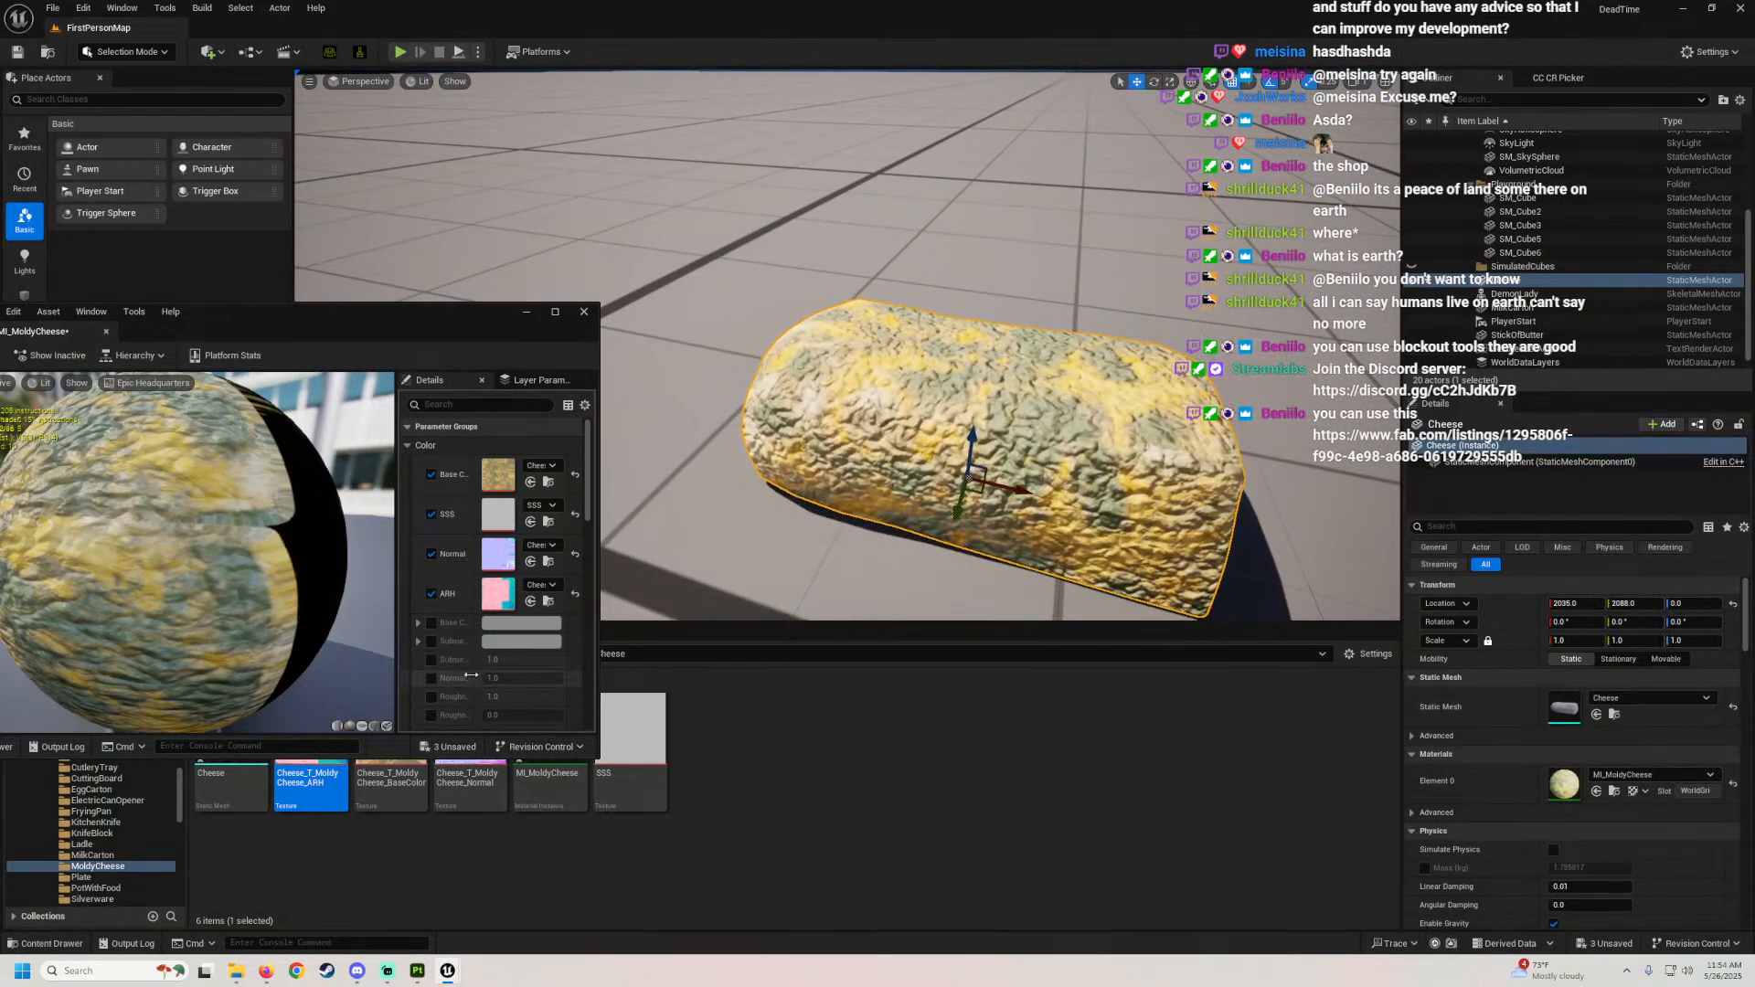
Step: Widen the MI_MoldyCheese window so the parameter names are readable, and keep the cheese unobstructed in the viewport
scroll(464, 675, "down", 1)
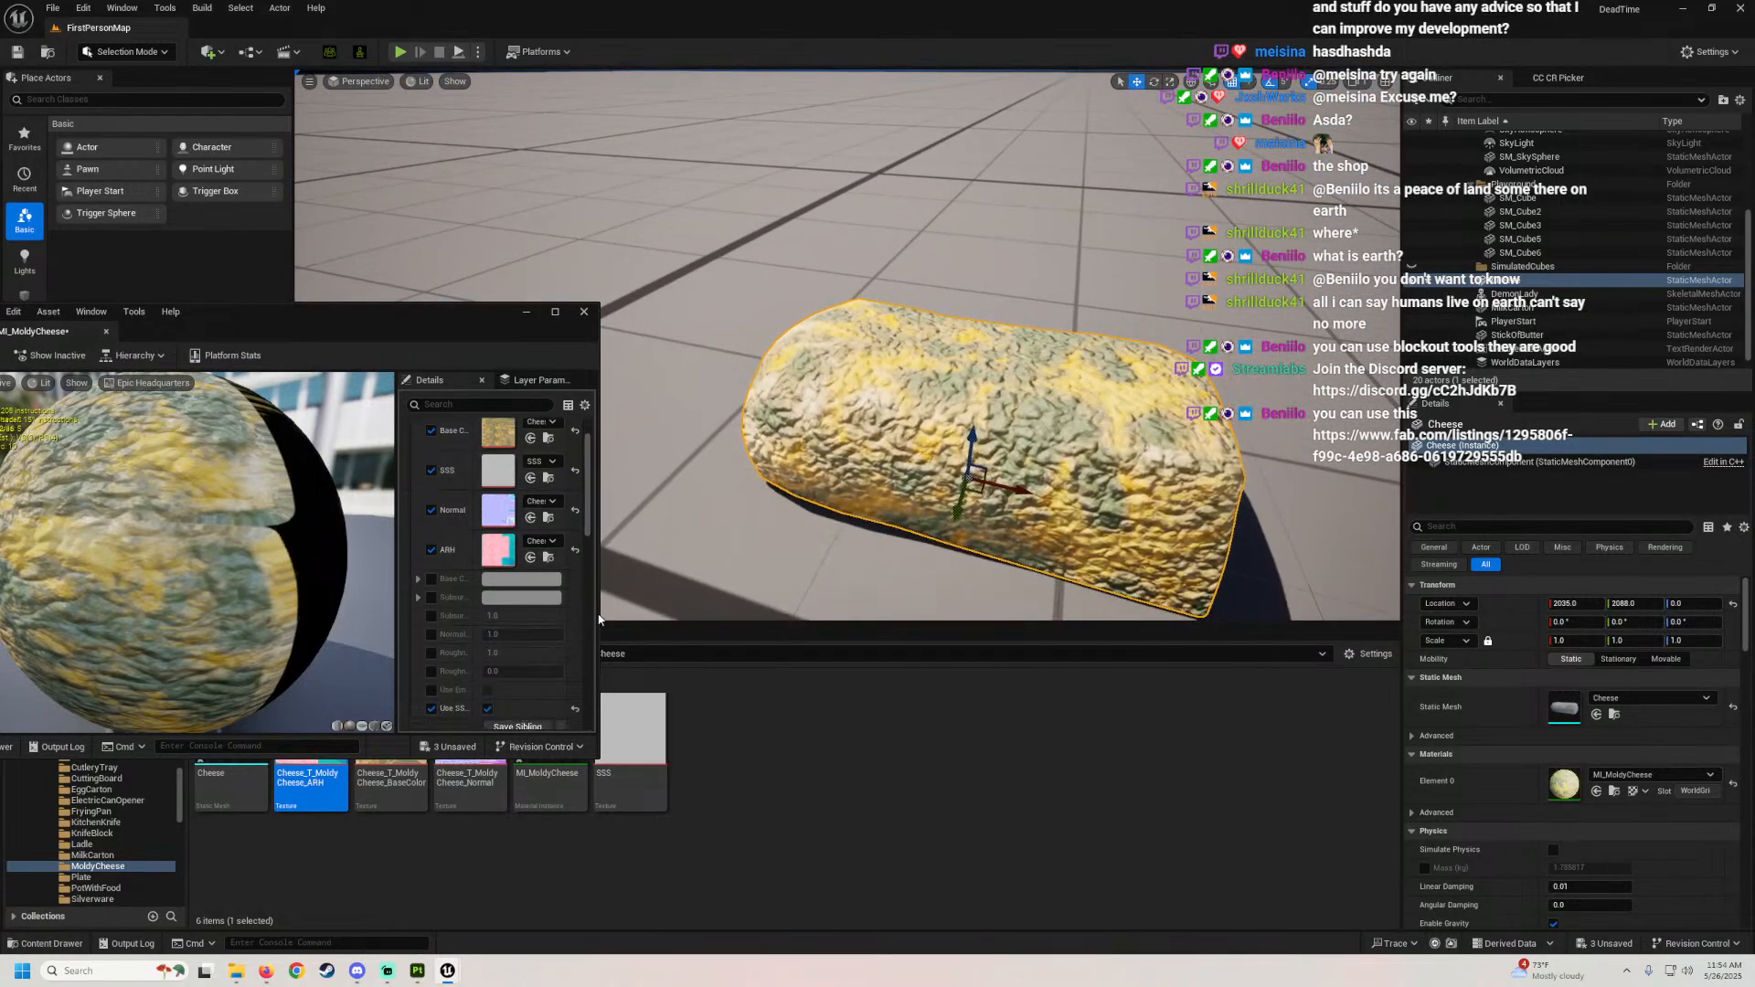
left_click_drag(599, 620, 991, 619)
left_click_drag(837, 316, 539, 310)
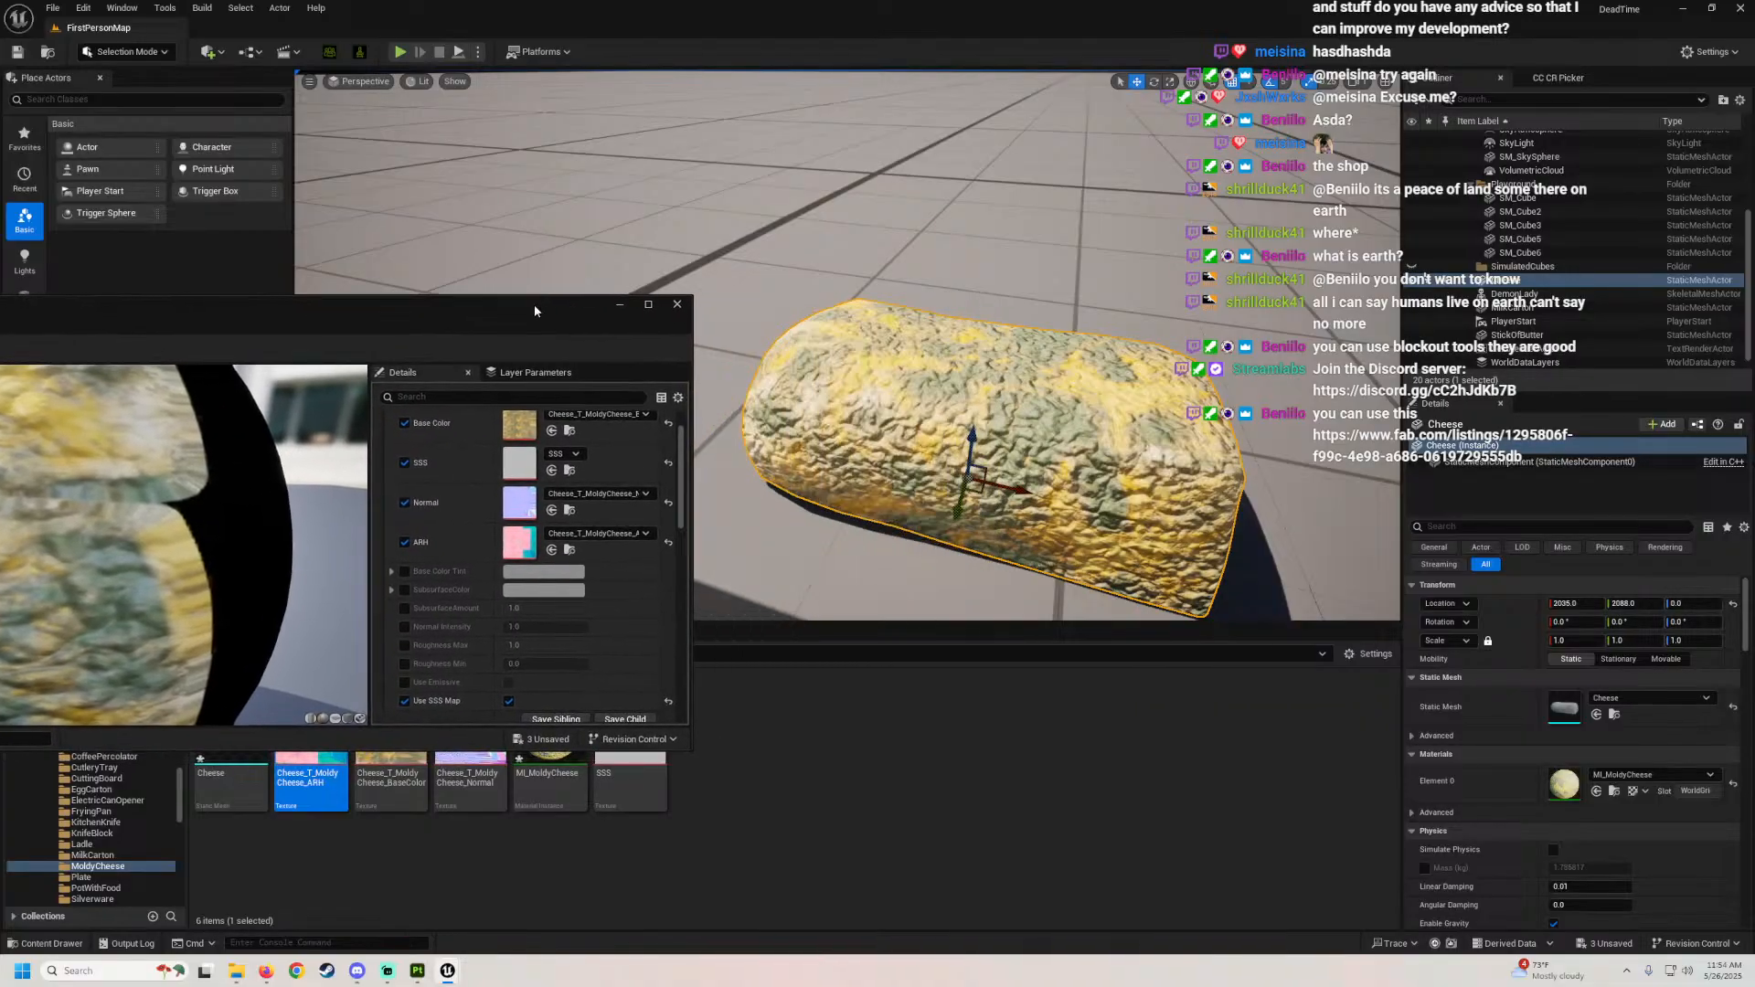
mouse_move(585, 607)
left_mouse_down()
mouse_move(511, 608)
mouse_move(587, 608)
left_mouse_up()
right_click_drag(746, 496, 845, 439)
Step: Enable MI_MoldyCheese's Base Color Tint, SubsurfaceColor and SubsurfaceAmount overrides, set SubsurfaceColor to light peach (hex sRGB FFEBD3FF), and minimize the window
left_click(404, 571)
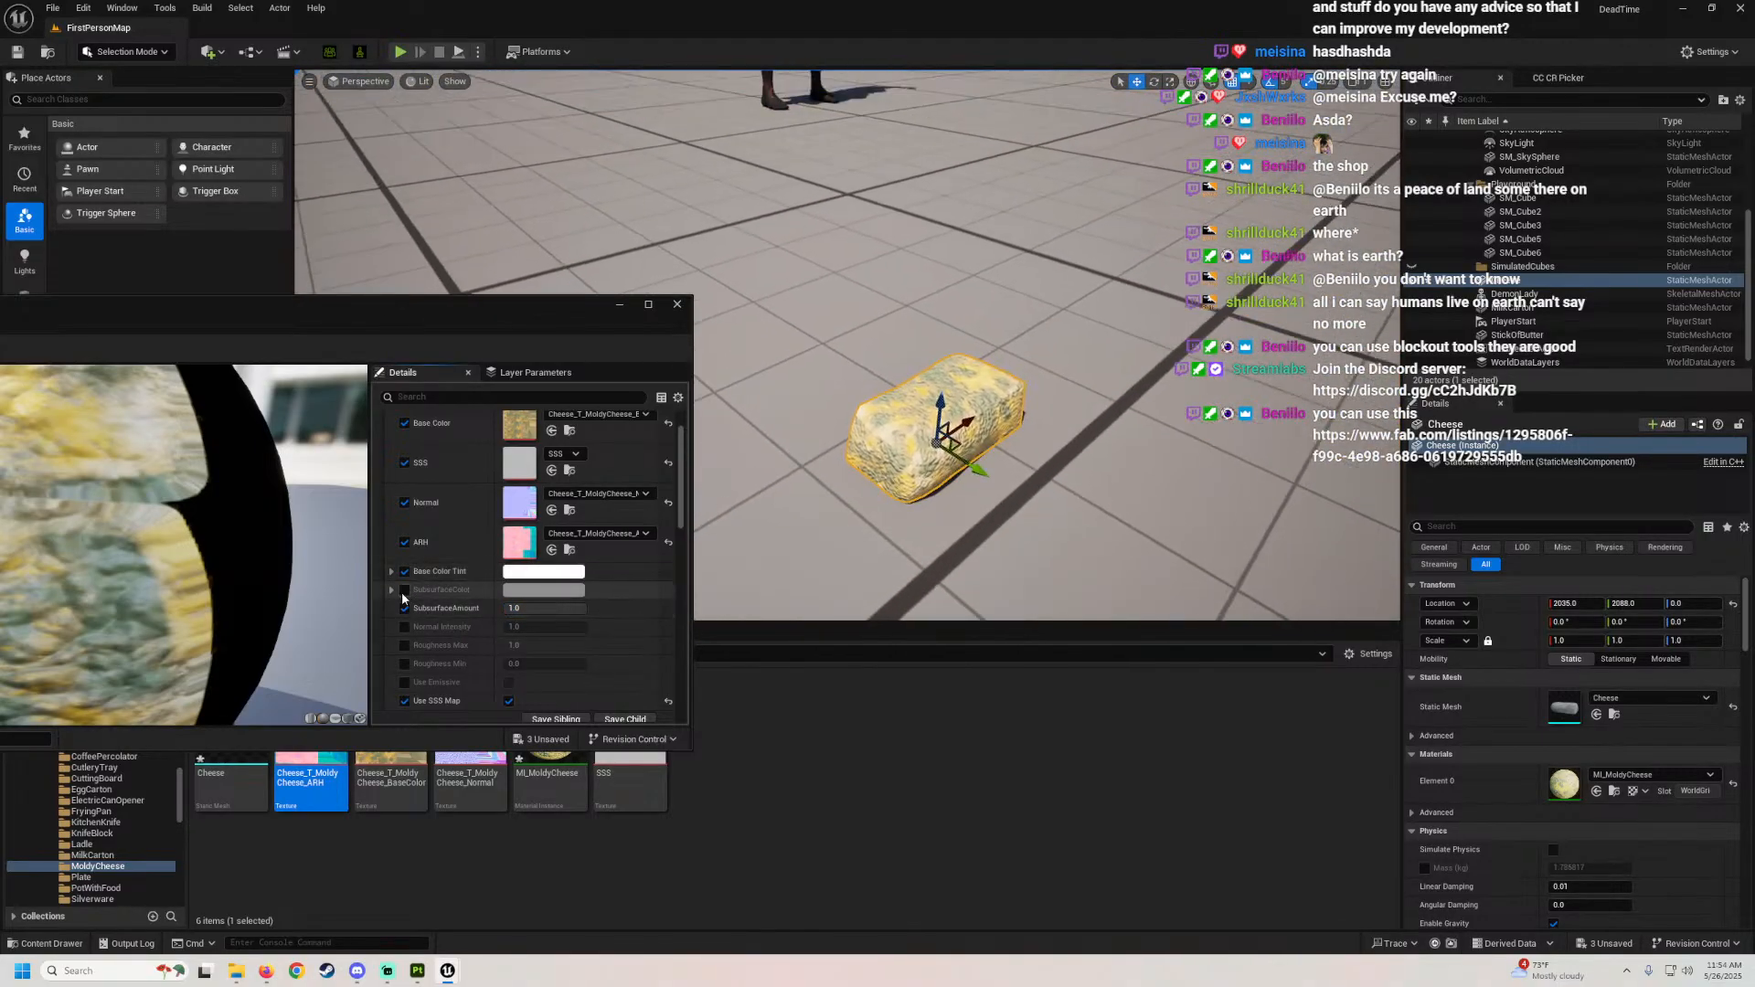
left_click(523, 591)
left_click_drag(637, 736, 624, 716)
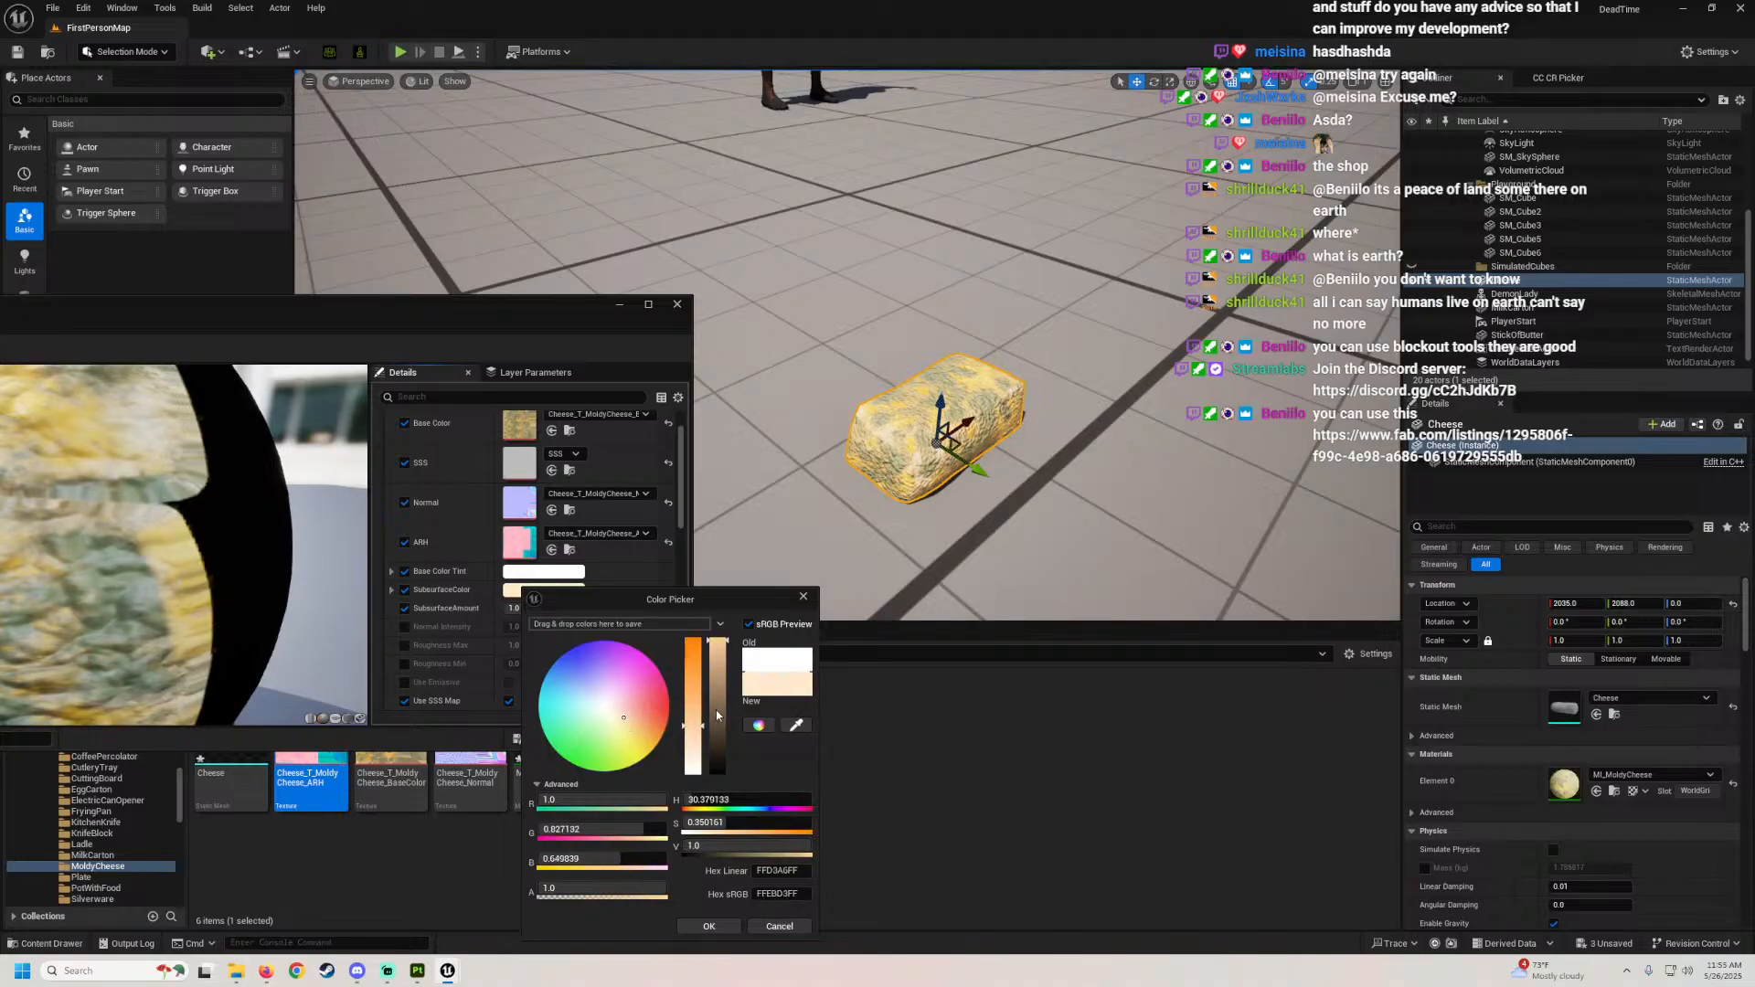
left_click(706, 926)
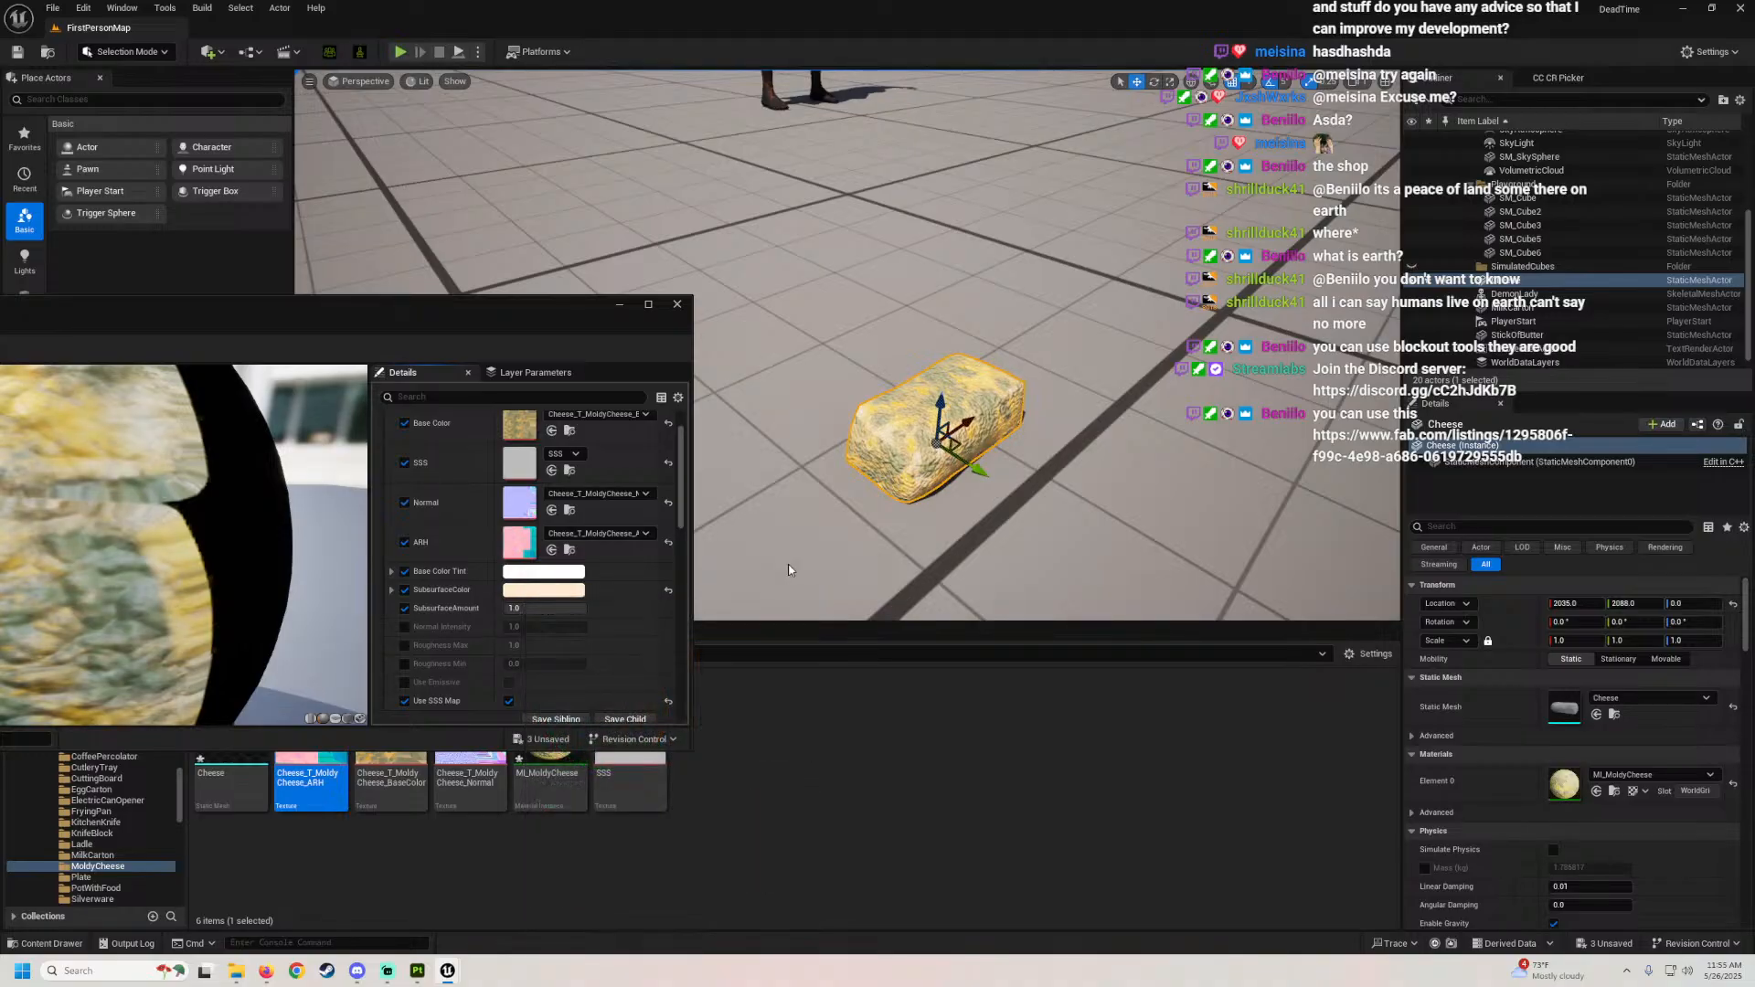
right_click_drag(847, 384, 796, 375)
left_click(618, 305)
Step: Assign MI_MoldyCheese to the Cheese static mesh's material slot, save the mesh and close its editor
scroll(136, 803, "up", 6)
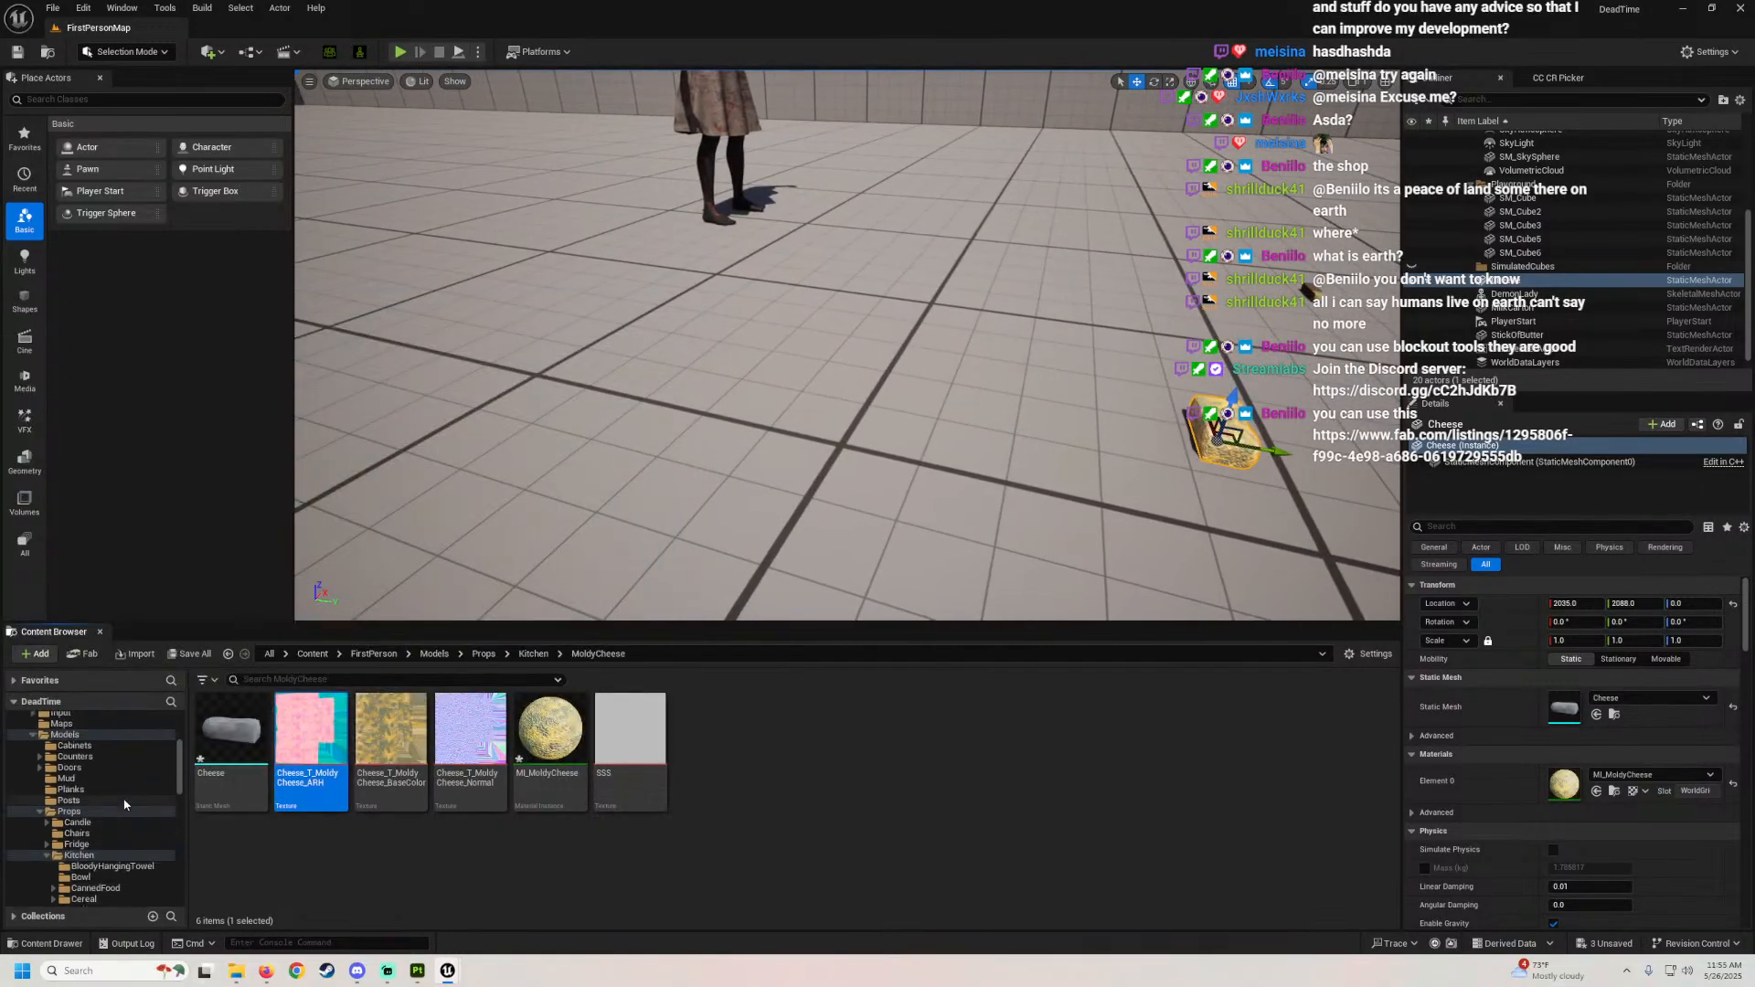
double_click(248, 745)
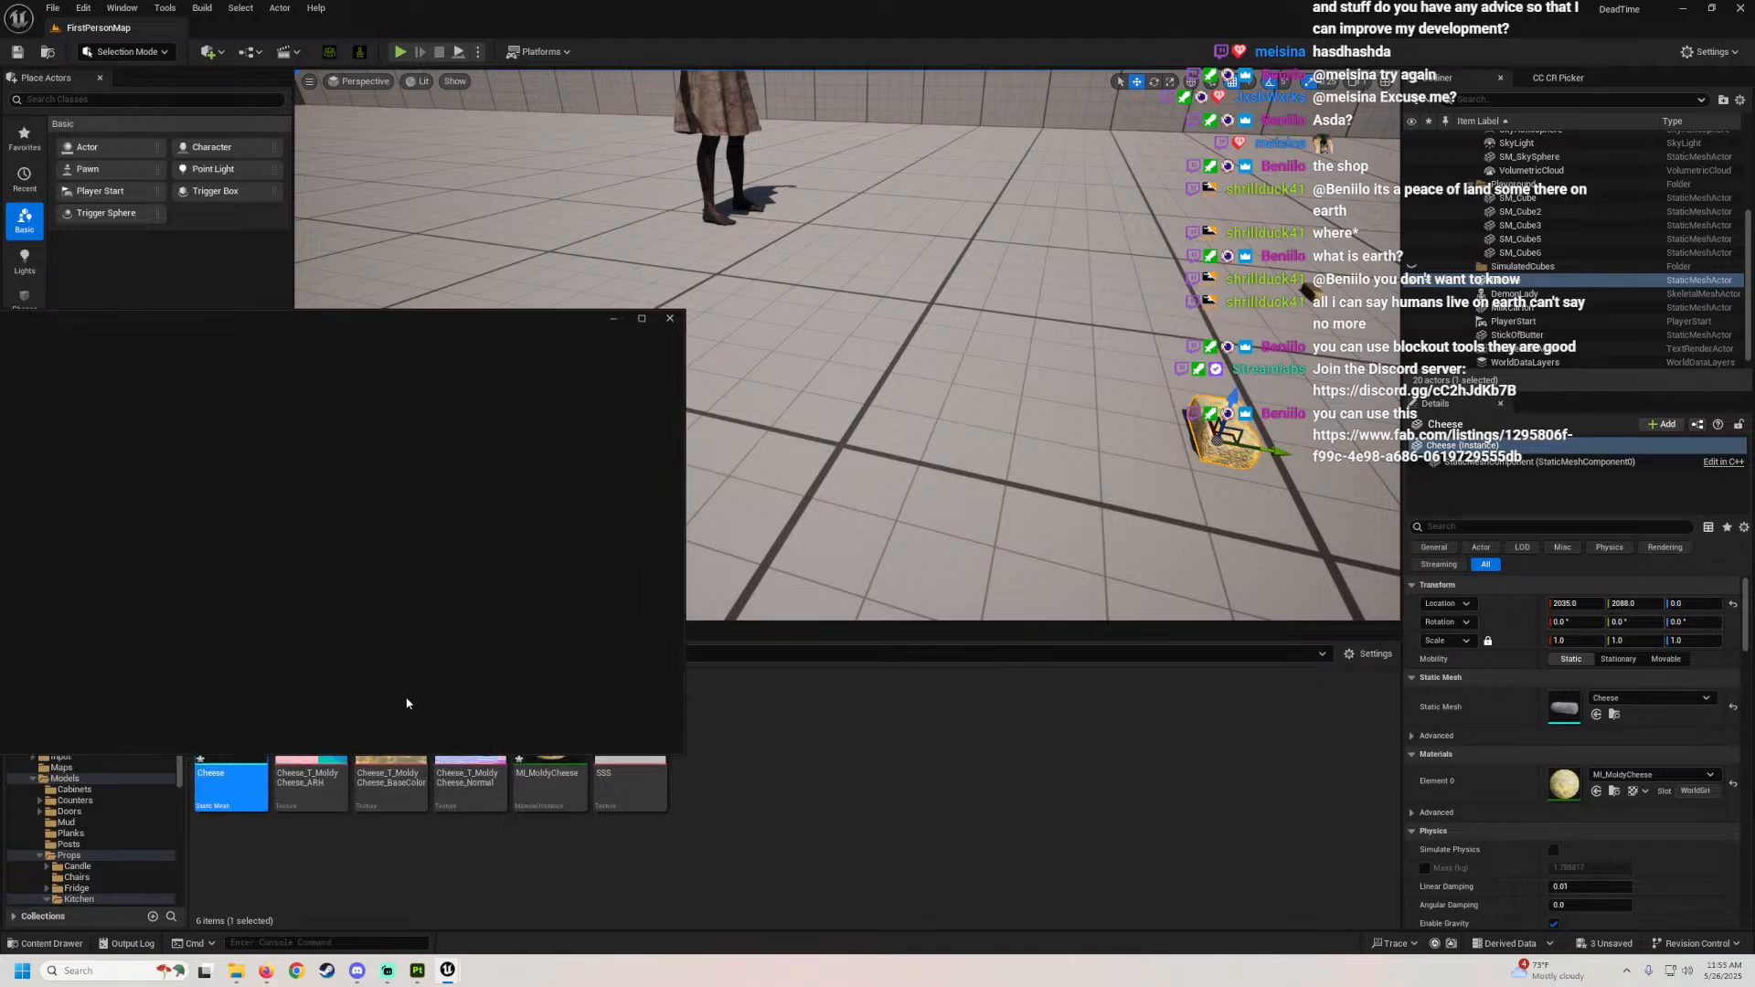
left_click_drag(548, 781, 545, 474)
scroll(536, 512, "down", 10)
left_click(564, 508)
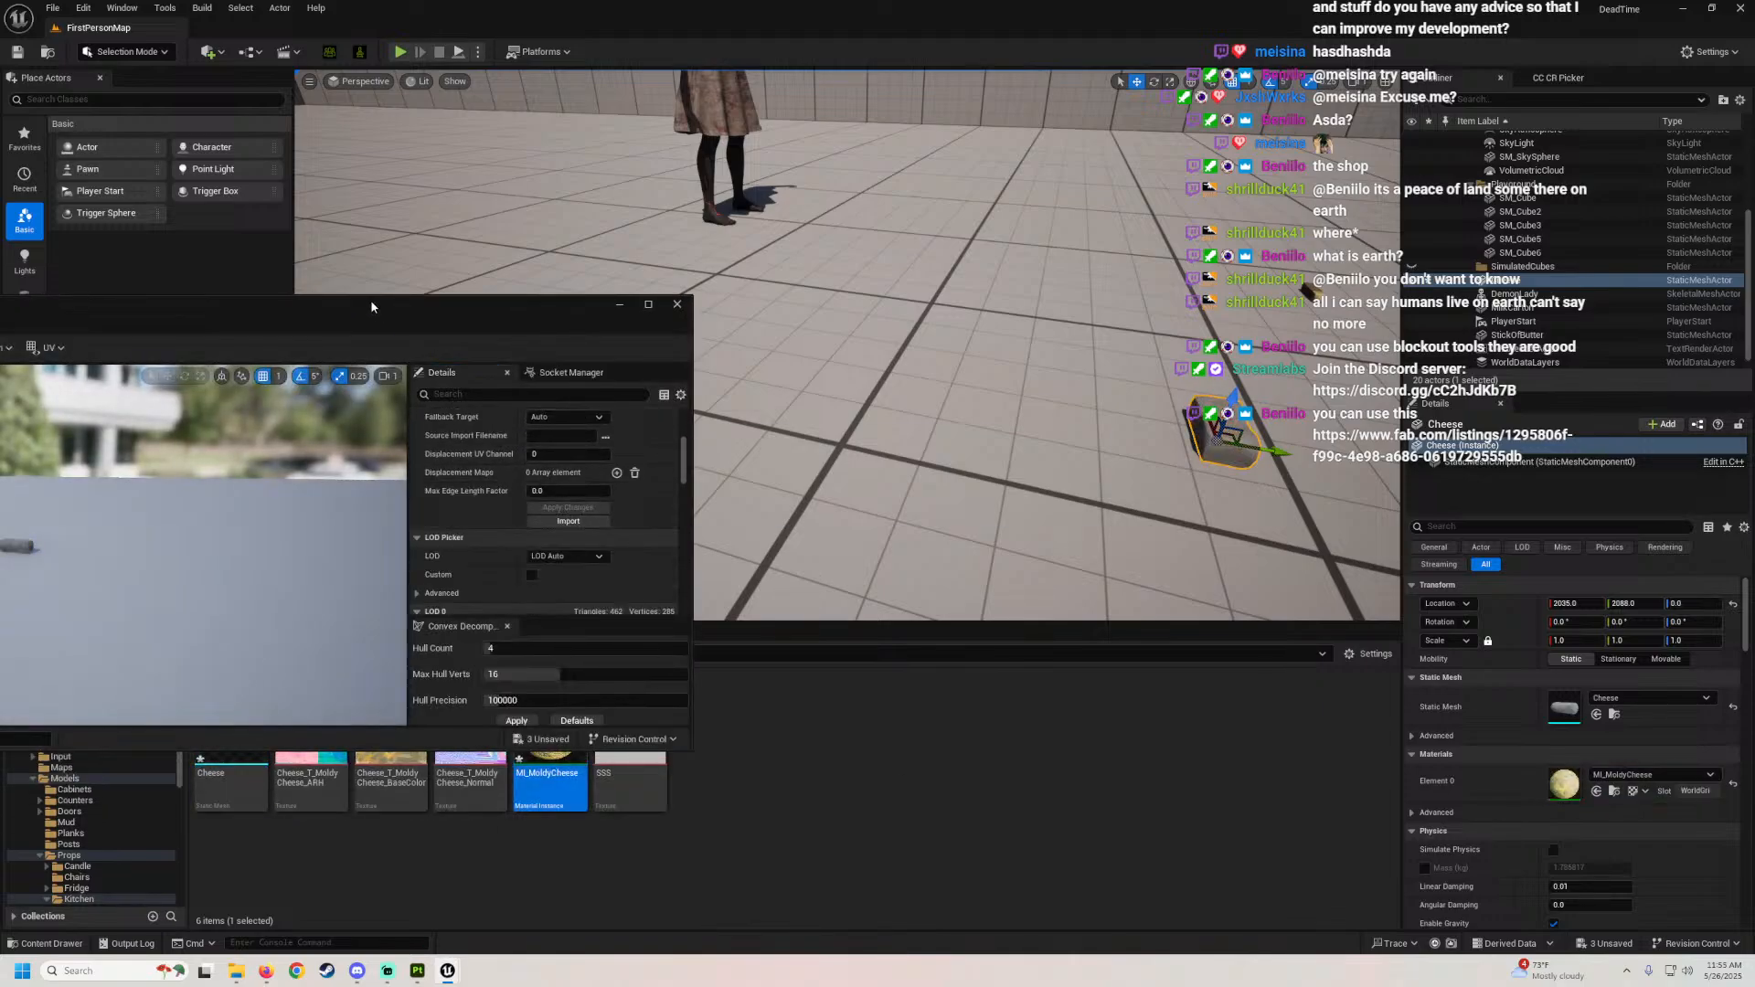
left_click(256, 331)
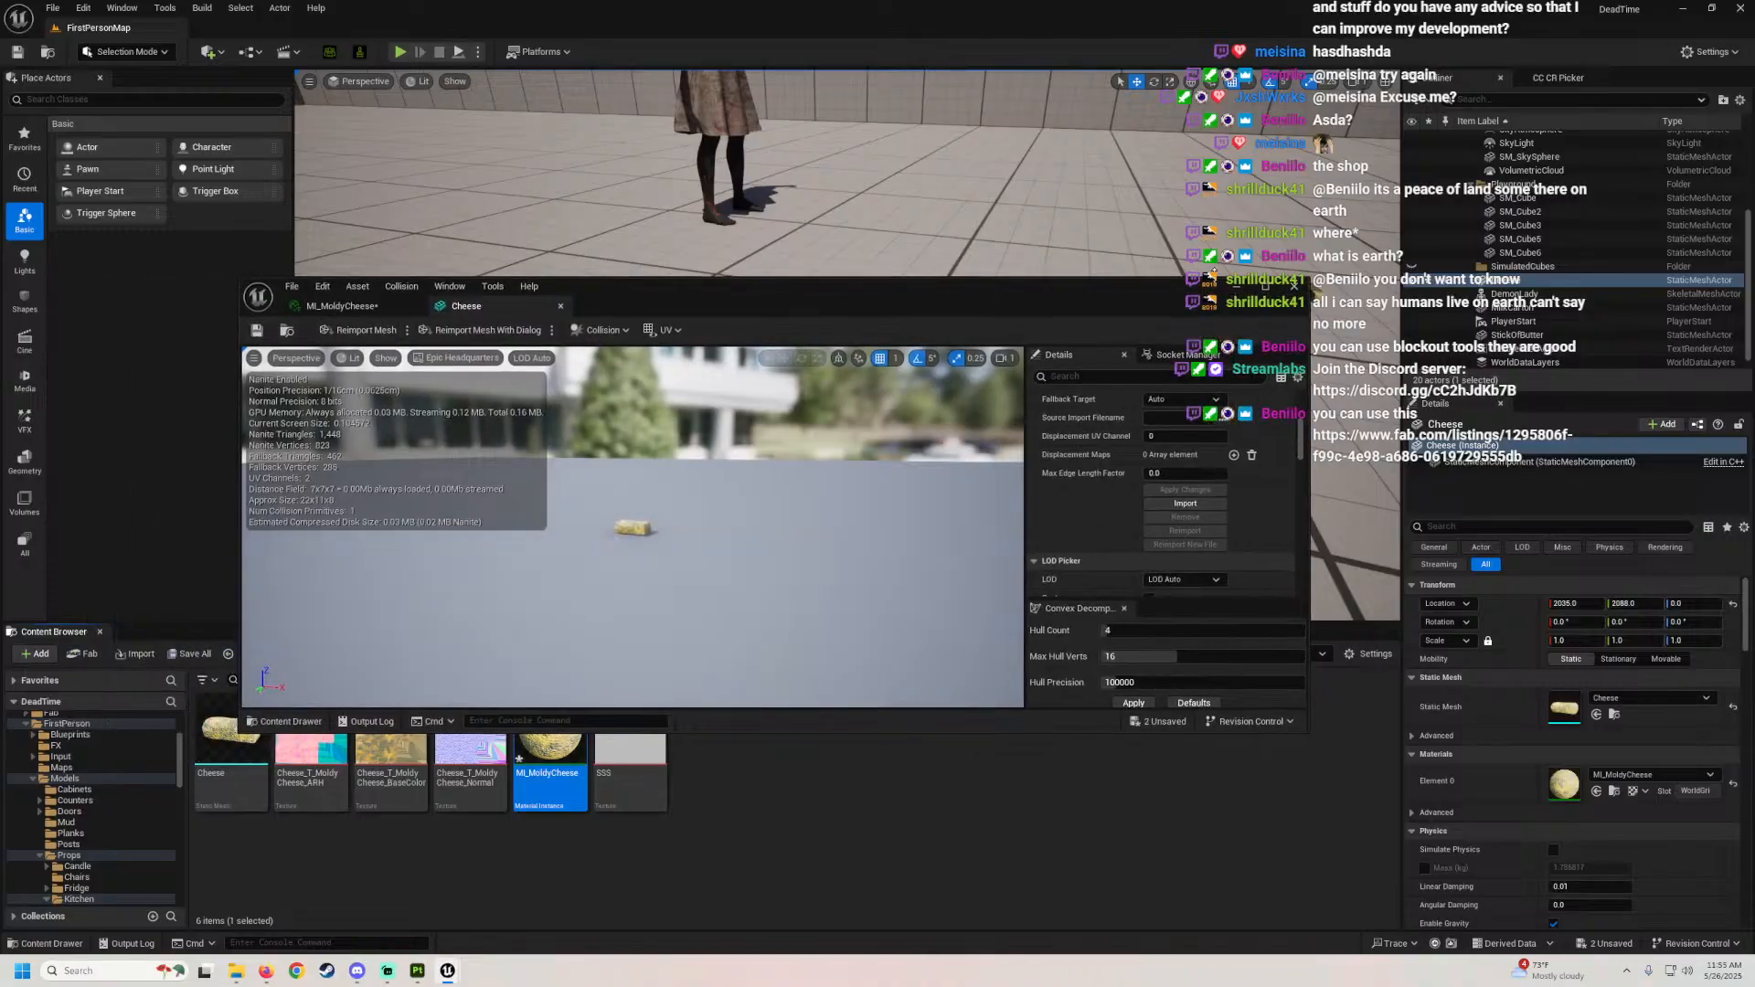
left_click(1293, 287)
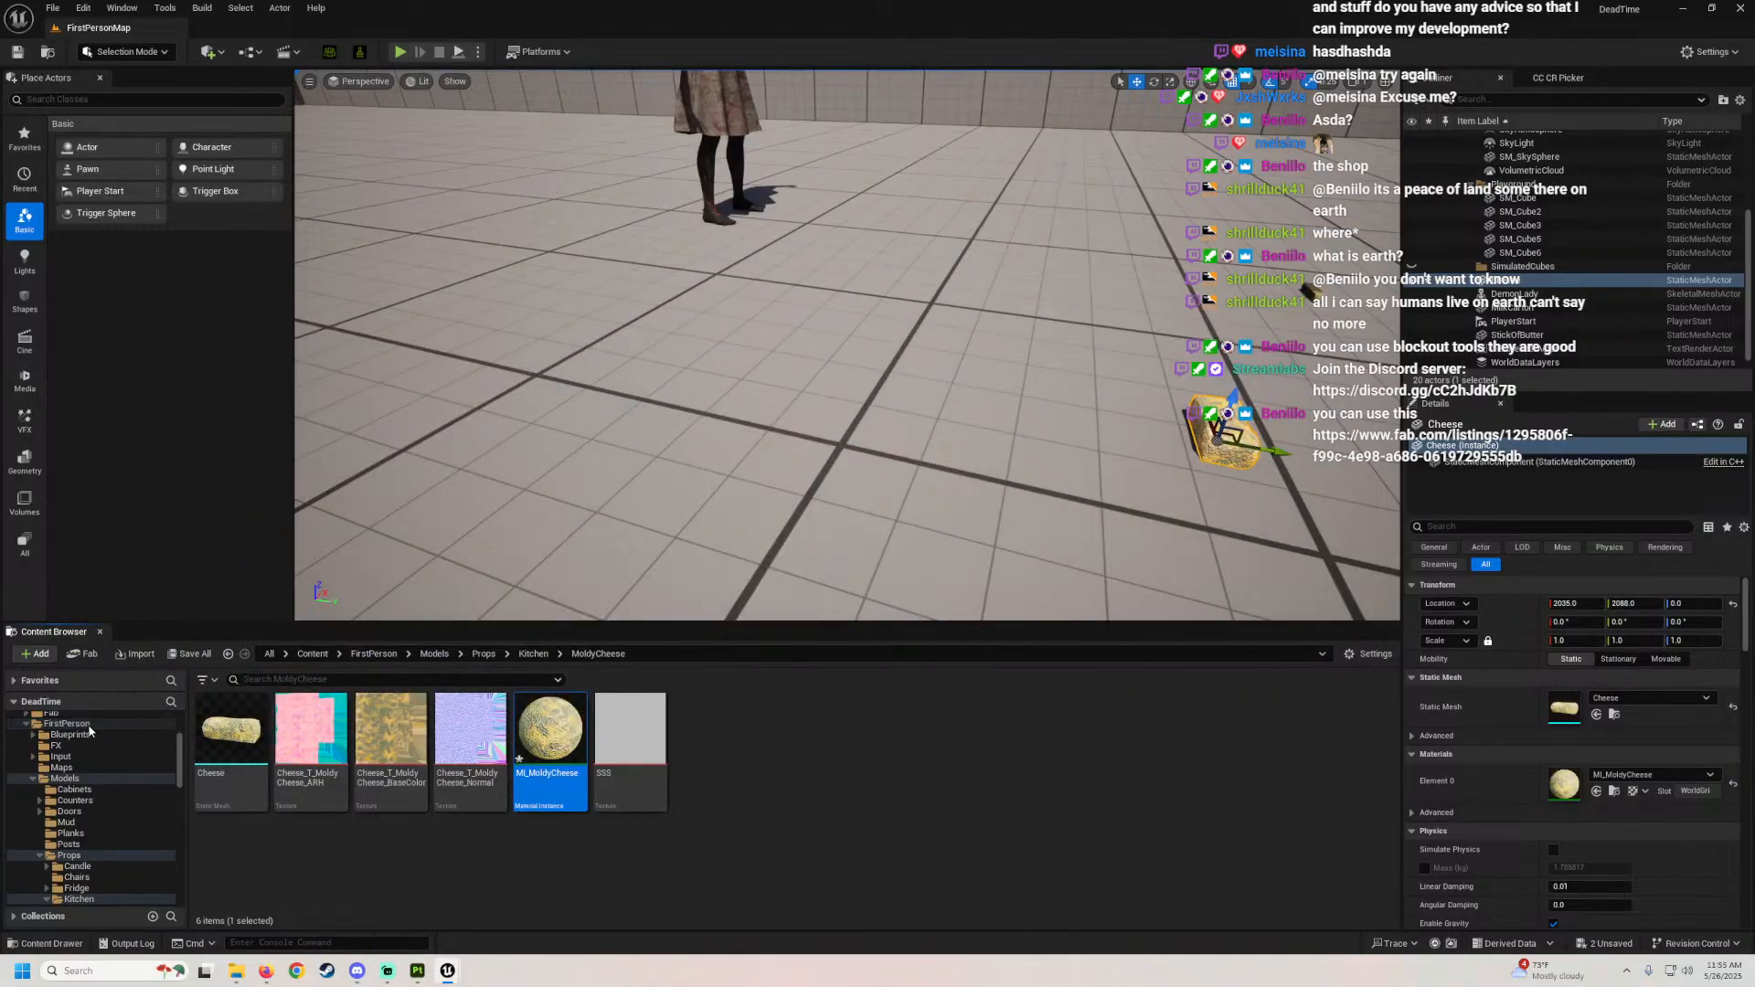
Step: Open the Cabin level from the FirstPerson Maps folder, saving the pending changes, and close the message log
left_click(87, 726)
double_click(469, 727)
left_click(213, 786)
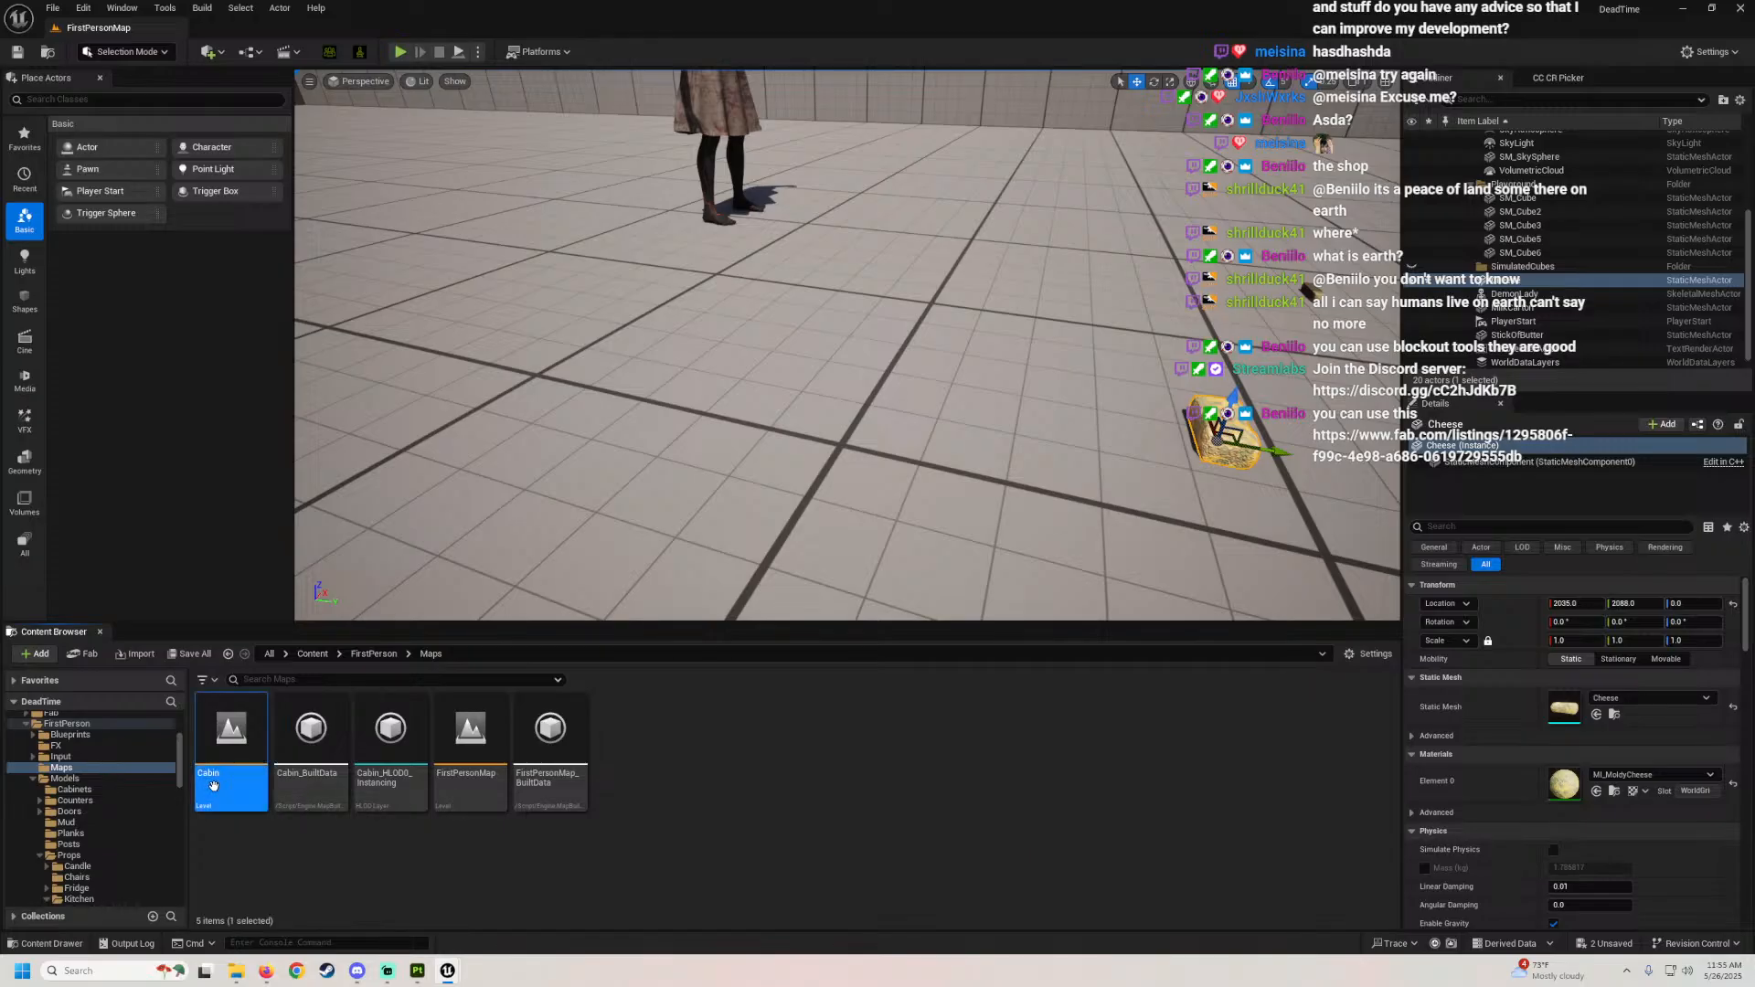
double_click(214, 788)
left_click(897, 640)
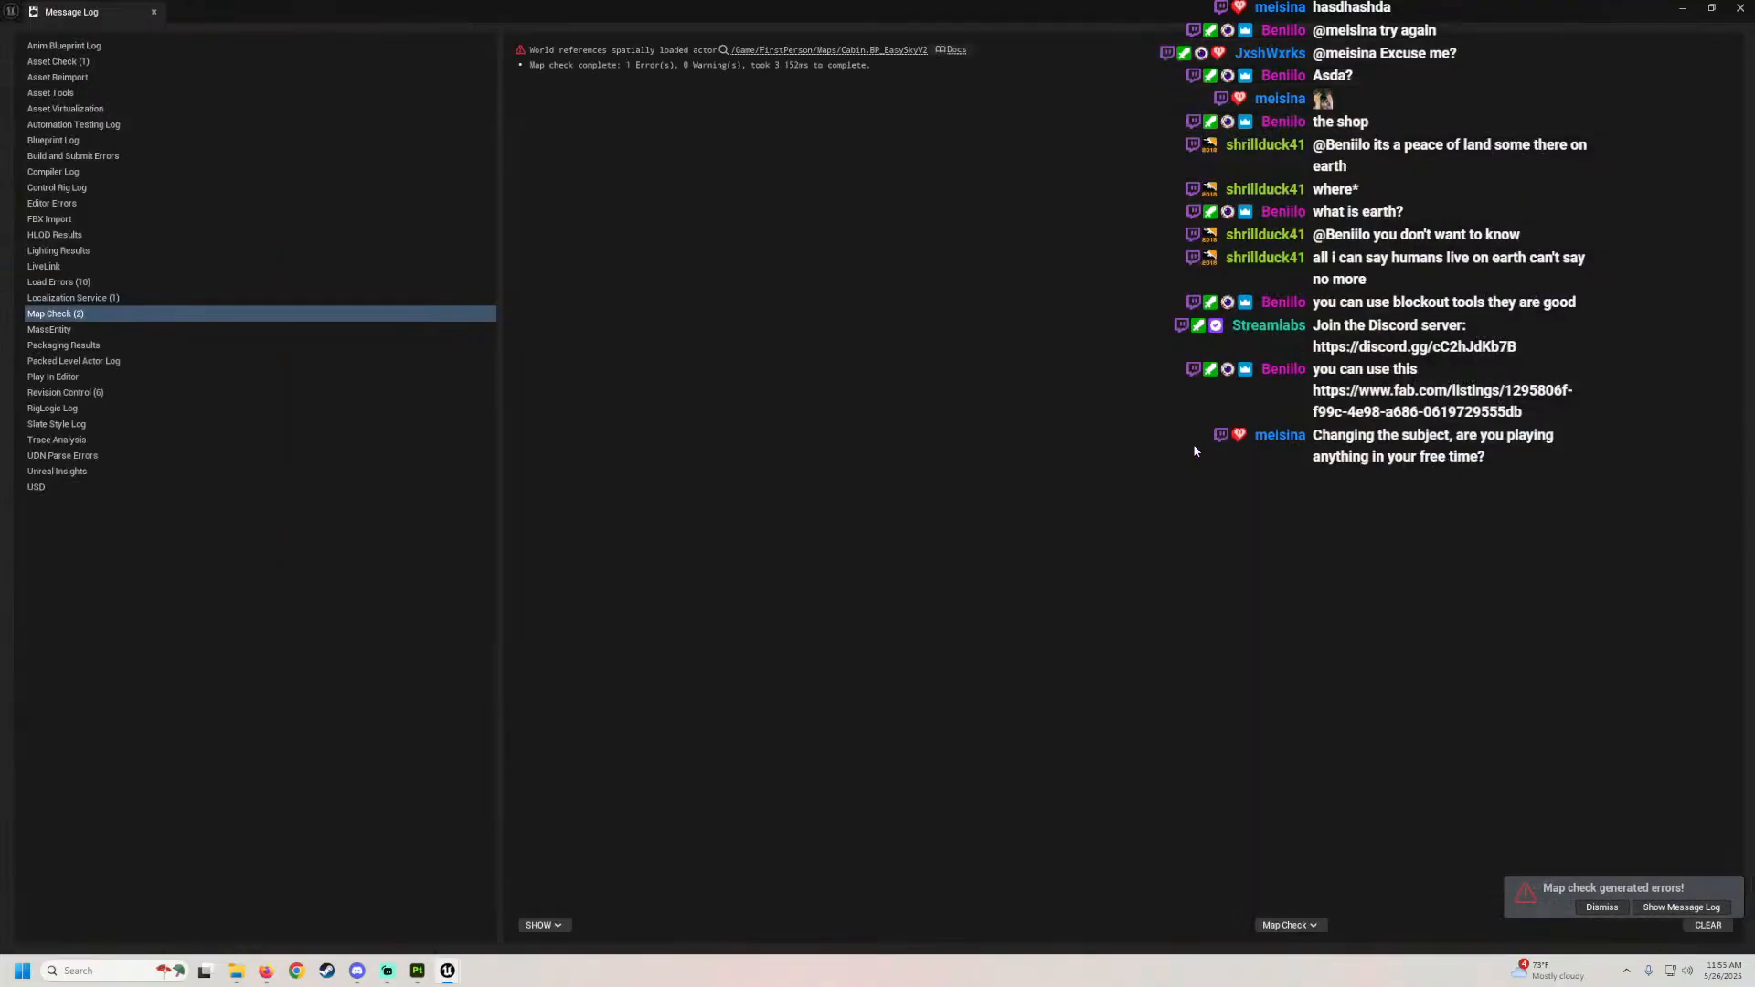
left_click(1739, 10)
Step: Hide the fridge door in the cabin kitchen to expose the shelves inside
right_click_drag(861, 339, 649, 380)
key("w")
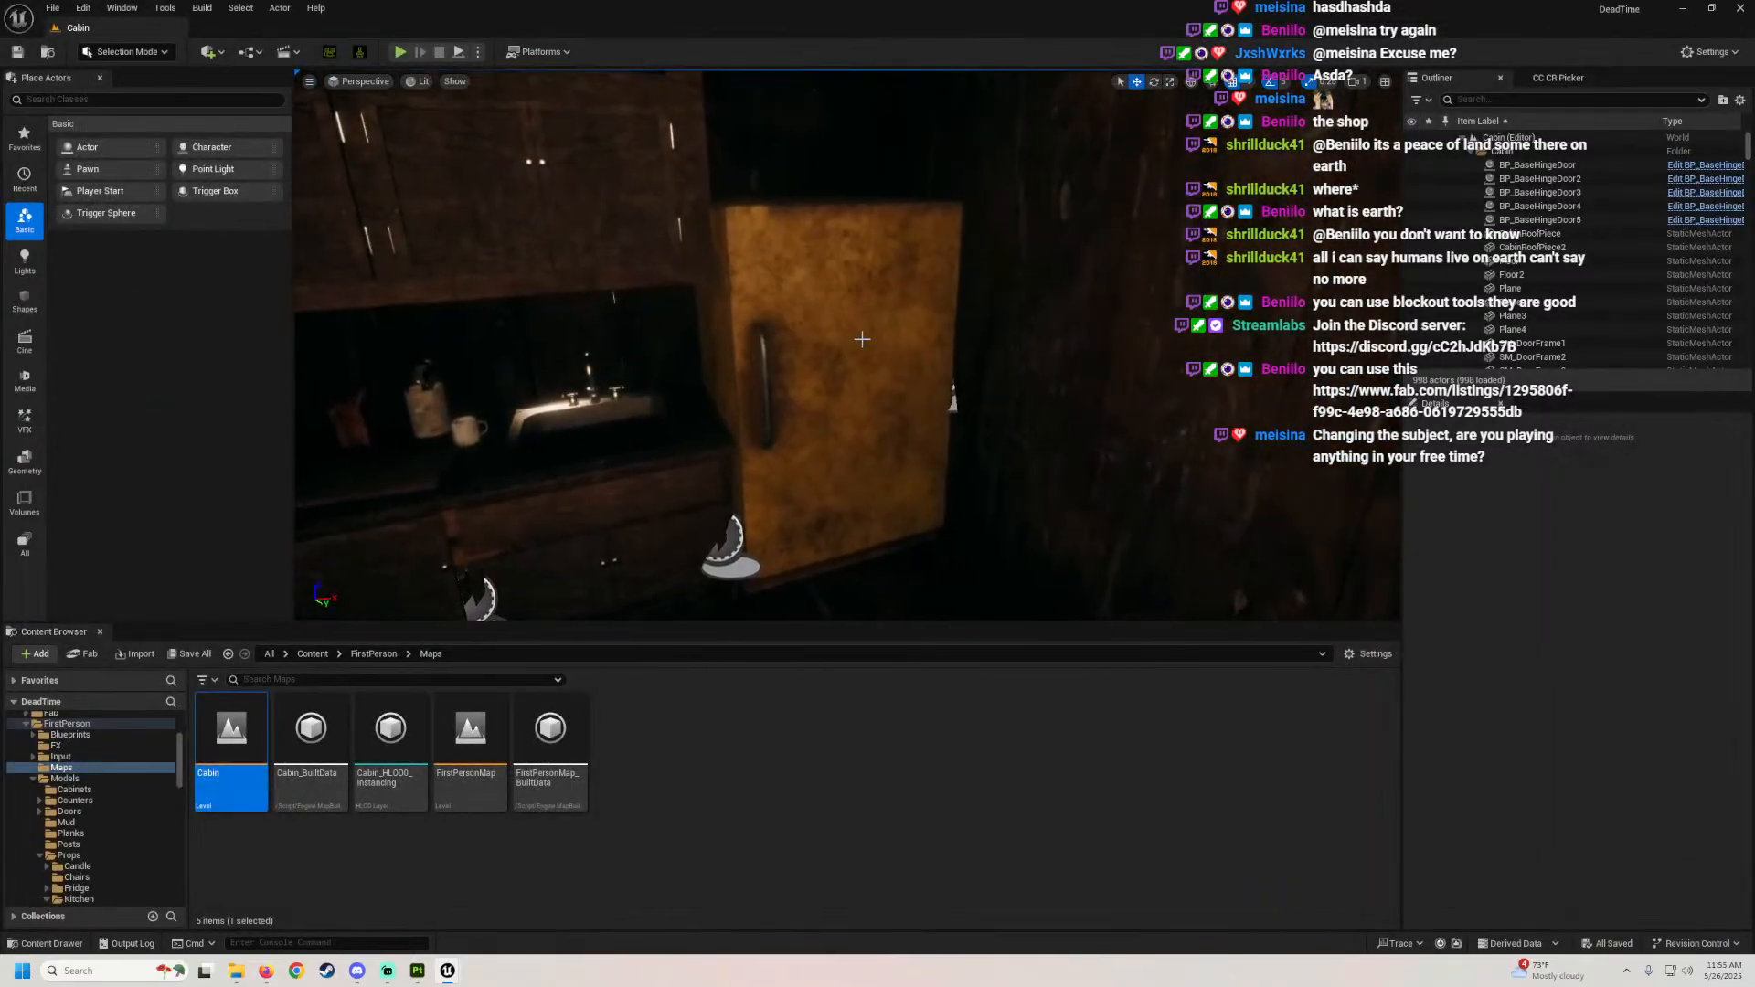
left_click(862, 339)
key("h")
right_click_drag(862, 339, 905, 343)
right_click_drag(854, 354, 881, 345)
key("w")
key("w")
key("s")
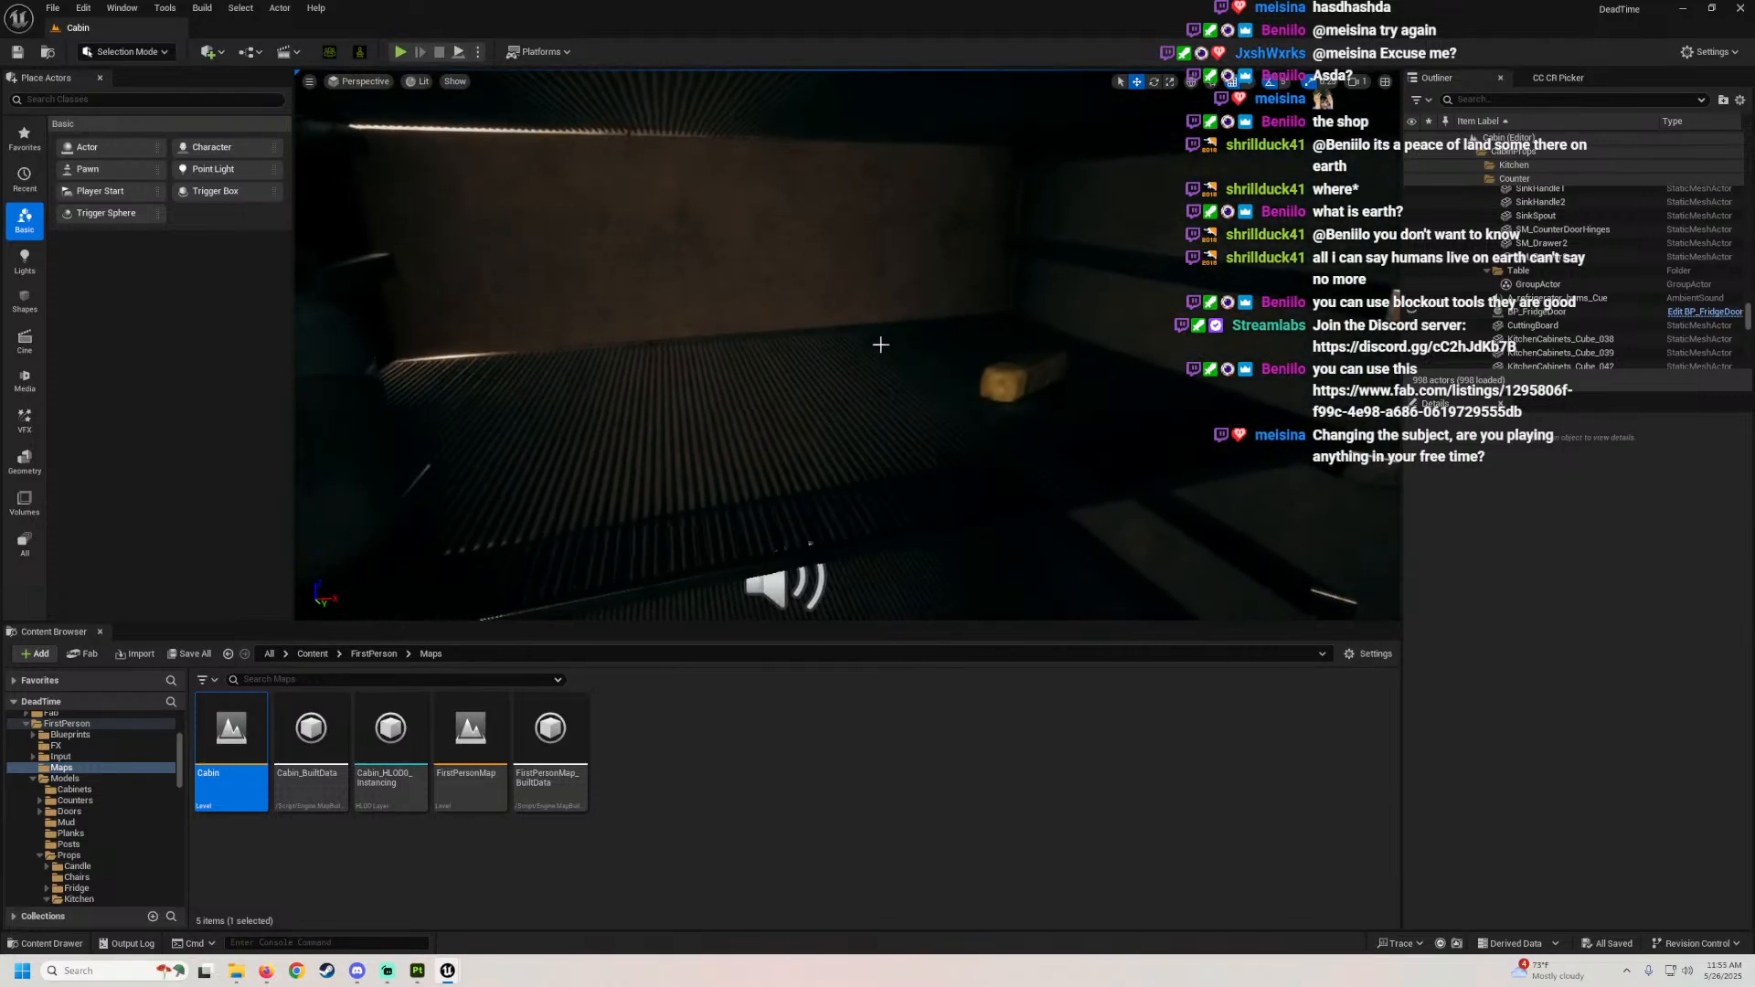
Step: Return to the MoldyCheese folder and place the Cheese mesh inside the open fridge
left_click(228, 654)
left_click(228, 654)
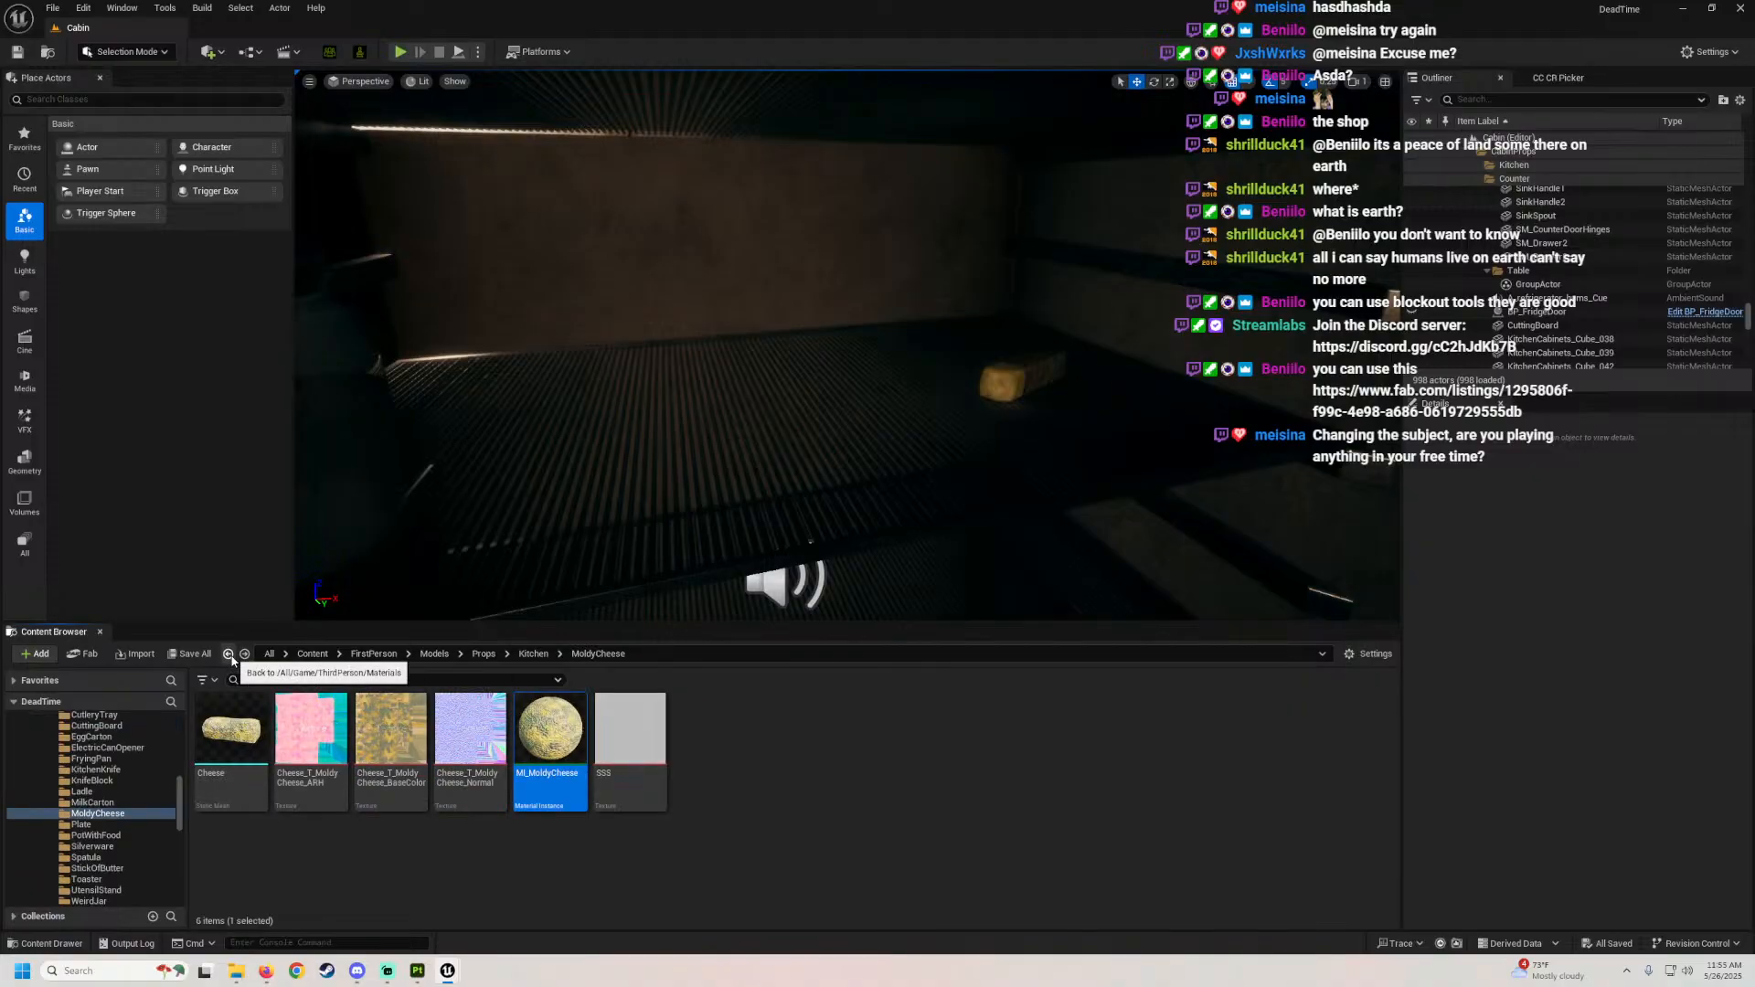
left_click(231, 732)
left_click_drag(783, 469, 784, 469)
right_click_drag(783, 469, 784, 469)
key("s")
key("w")
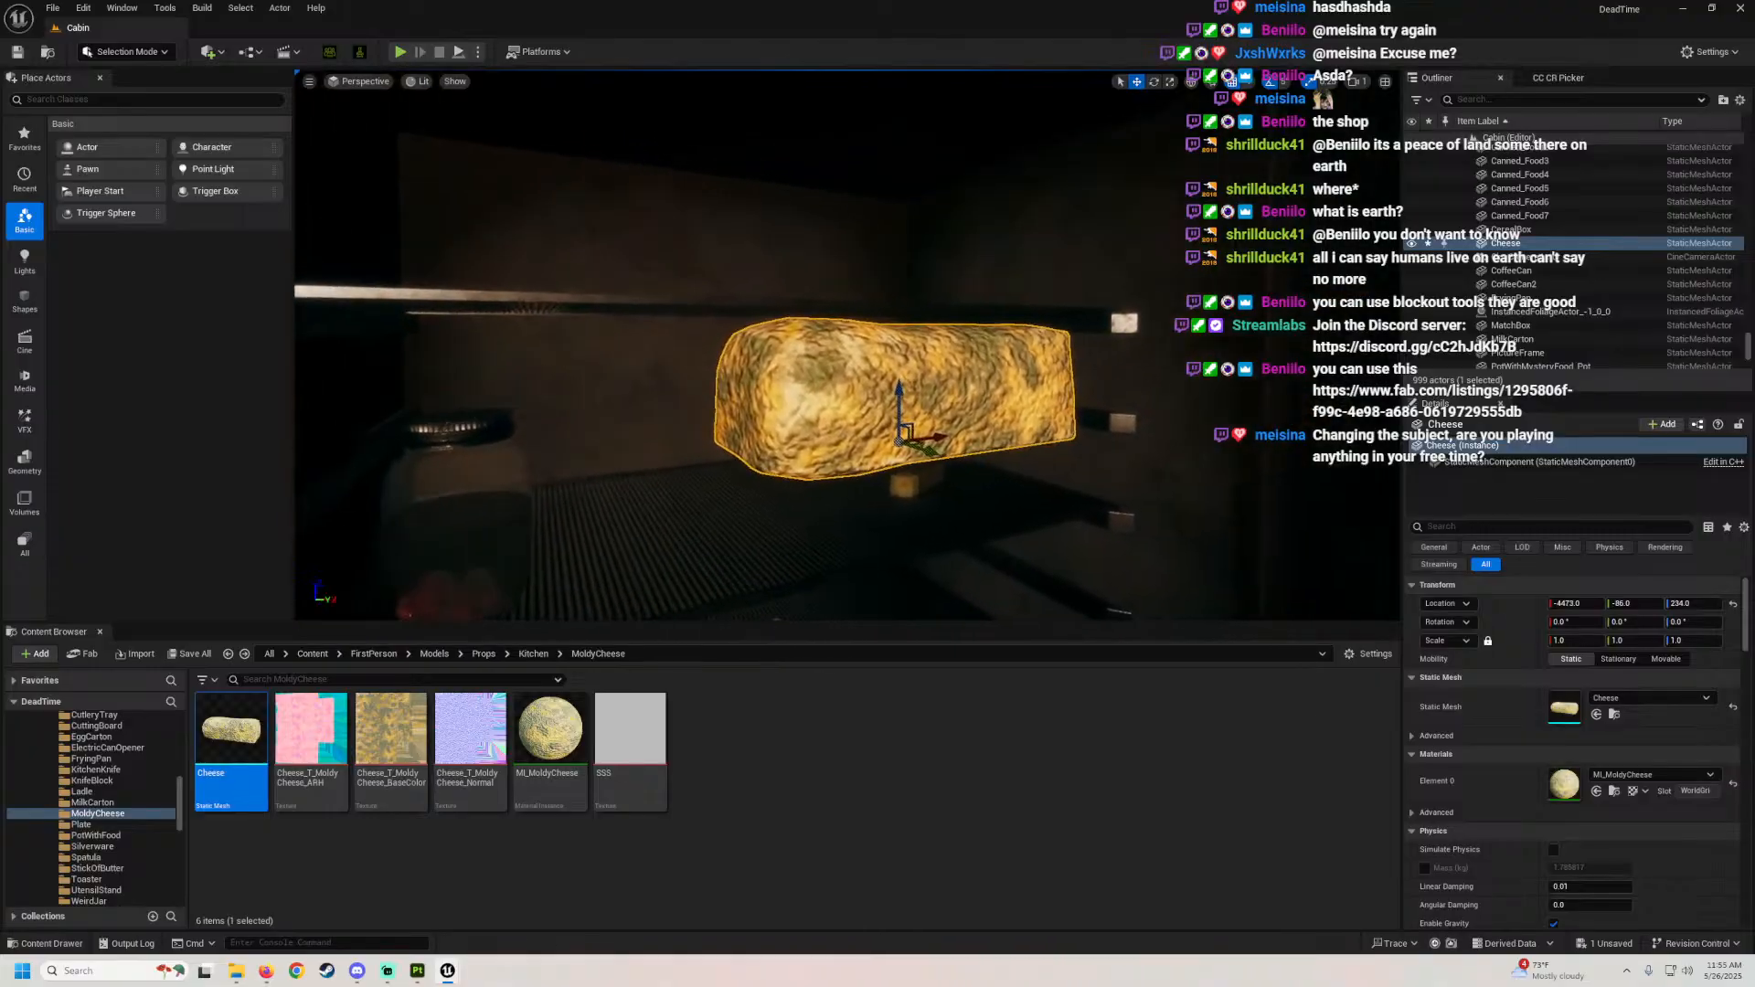
Step: Move the cheese out in front of the open fridge, to about -4468, 49, 234
right_click_drag(779, 360, 779, 361)
key("s")
left_click_drag(1102, 403, 1105, 404)
Step: Examine the cheese's material under the cabin lighting from several sides and distances
right_click_drag(1105, 404, 1105, 404)
key("a")
key("w")
key("s")
right_click_drag(1164, 342, 1164, 343)
right_click_drag(1051, 323, 1050, 323)
key("w")
key("d")
key("s")
key("a")
key("w")
key("s")
key("w")
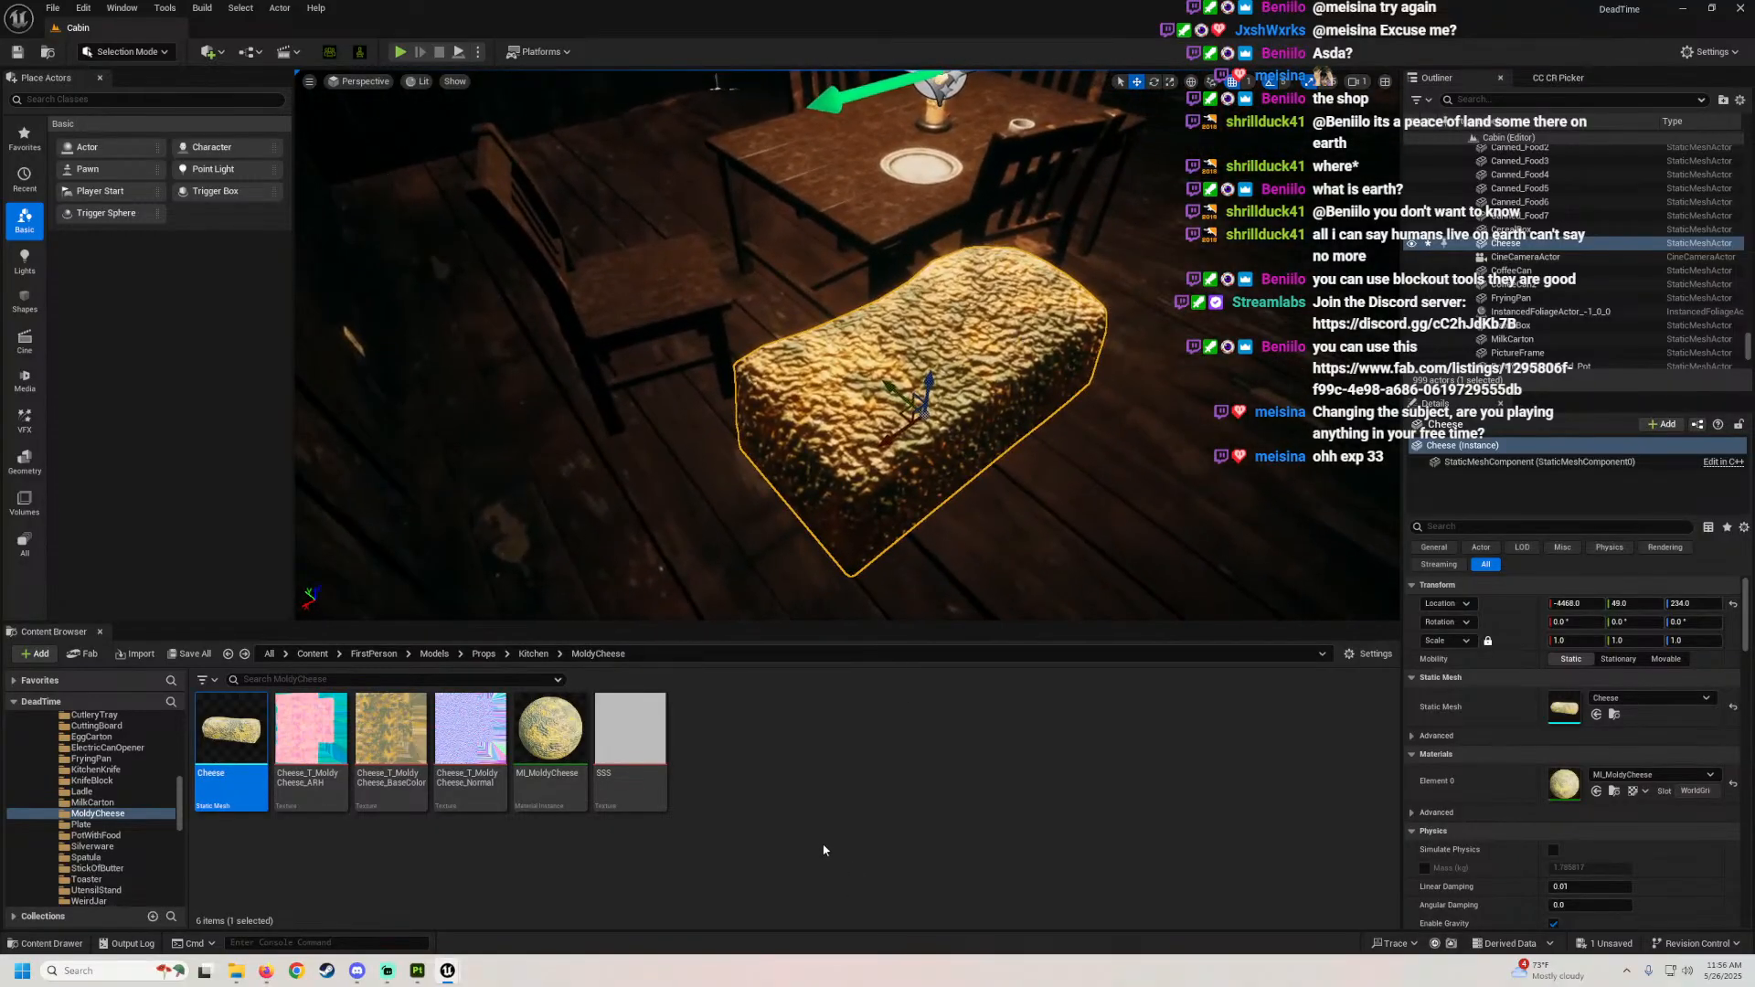
right_click_drag(677, 475, 676, 475)
key("s")
right_click_drag(723, 372, 723, 372)
key("w")
key("s")
key("w")
key("s")
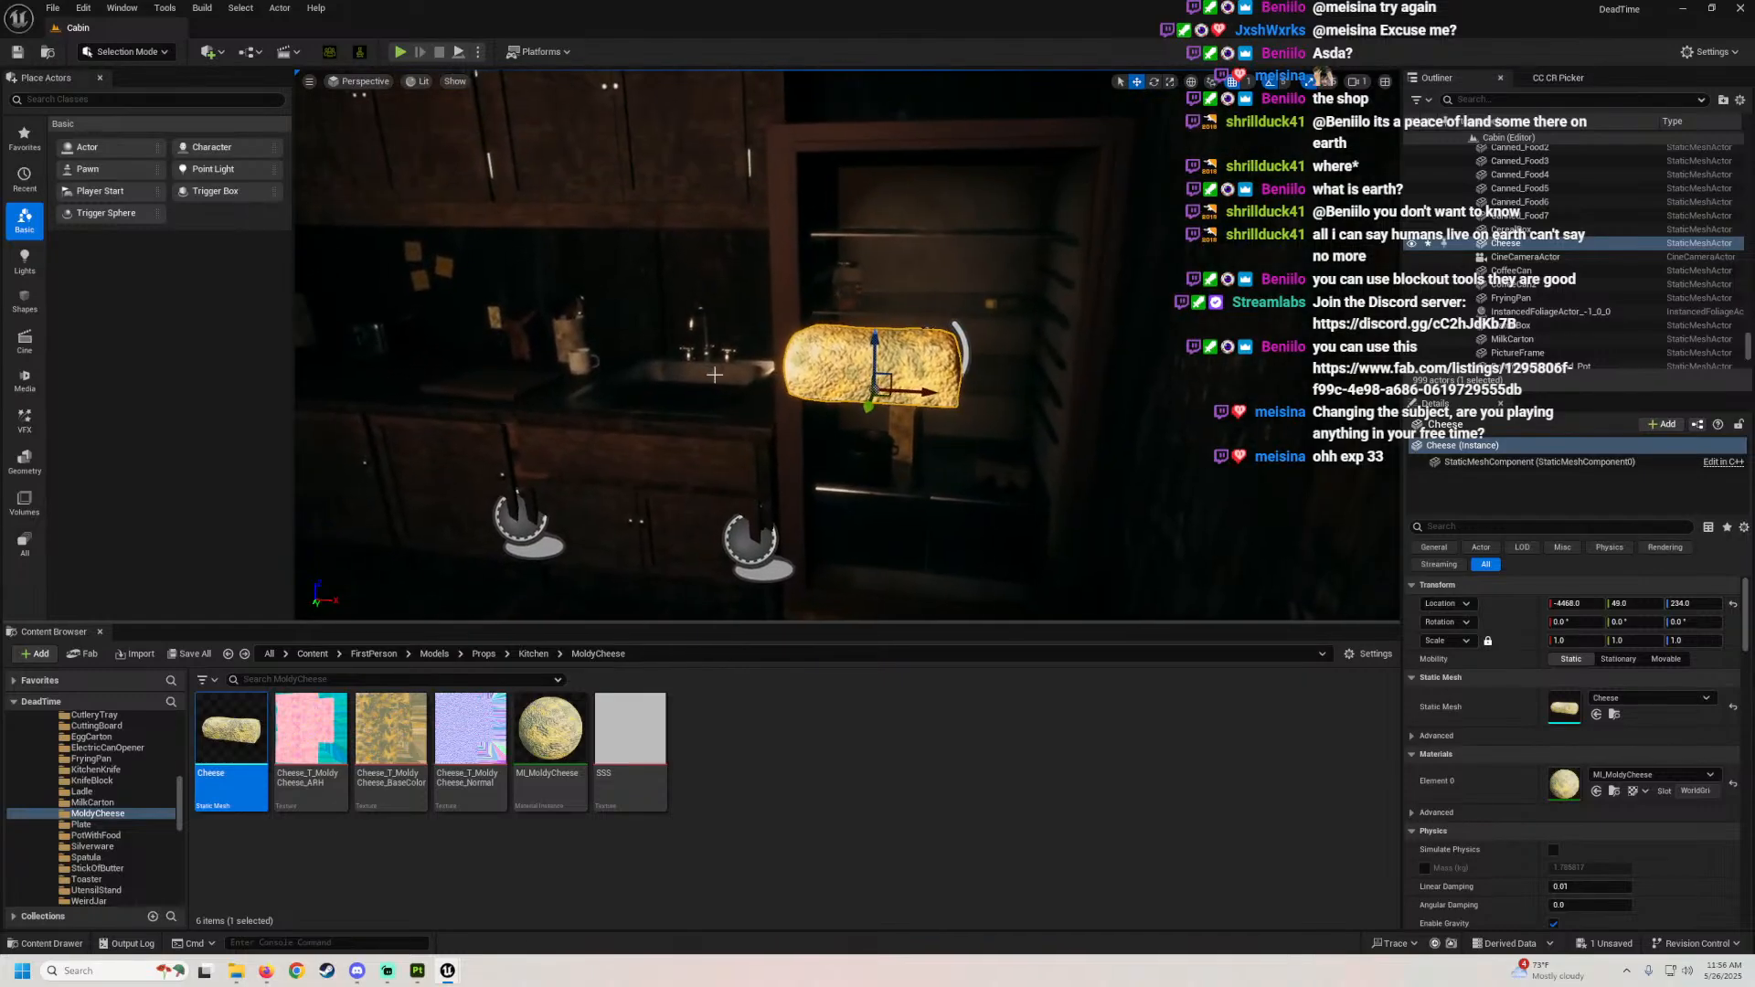
Step: Reopen MI_MoldyCheese beside the cheese and set its Base Color Tint to light grey (hex sRGB E1E1E1FF)
double_click(549, 732)
left_click_drag(1021, 300, 323, 221)
scroll(371, 481, "down", 1)
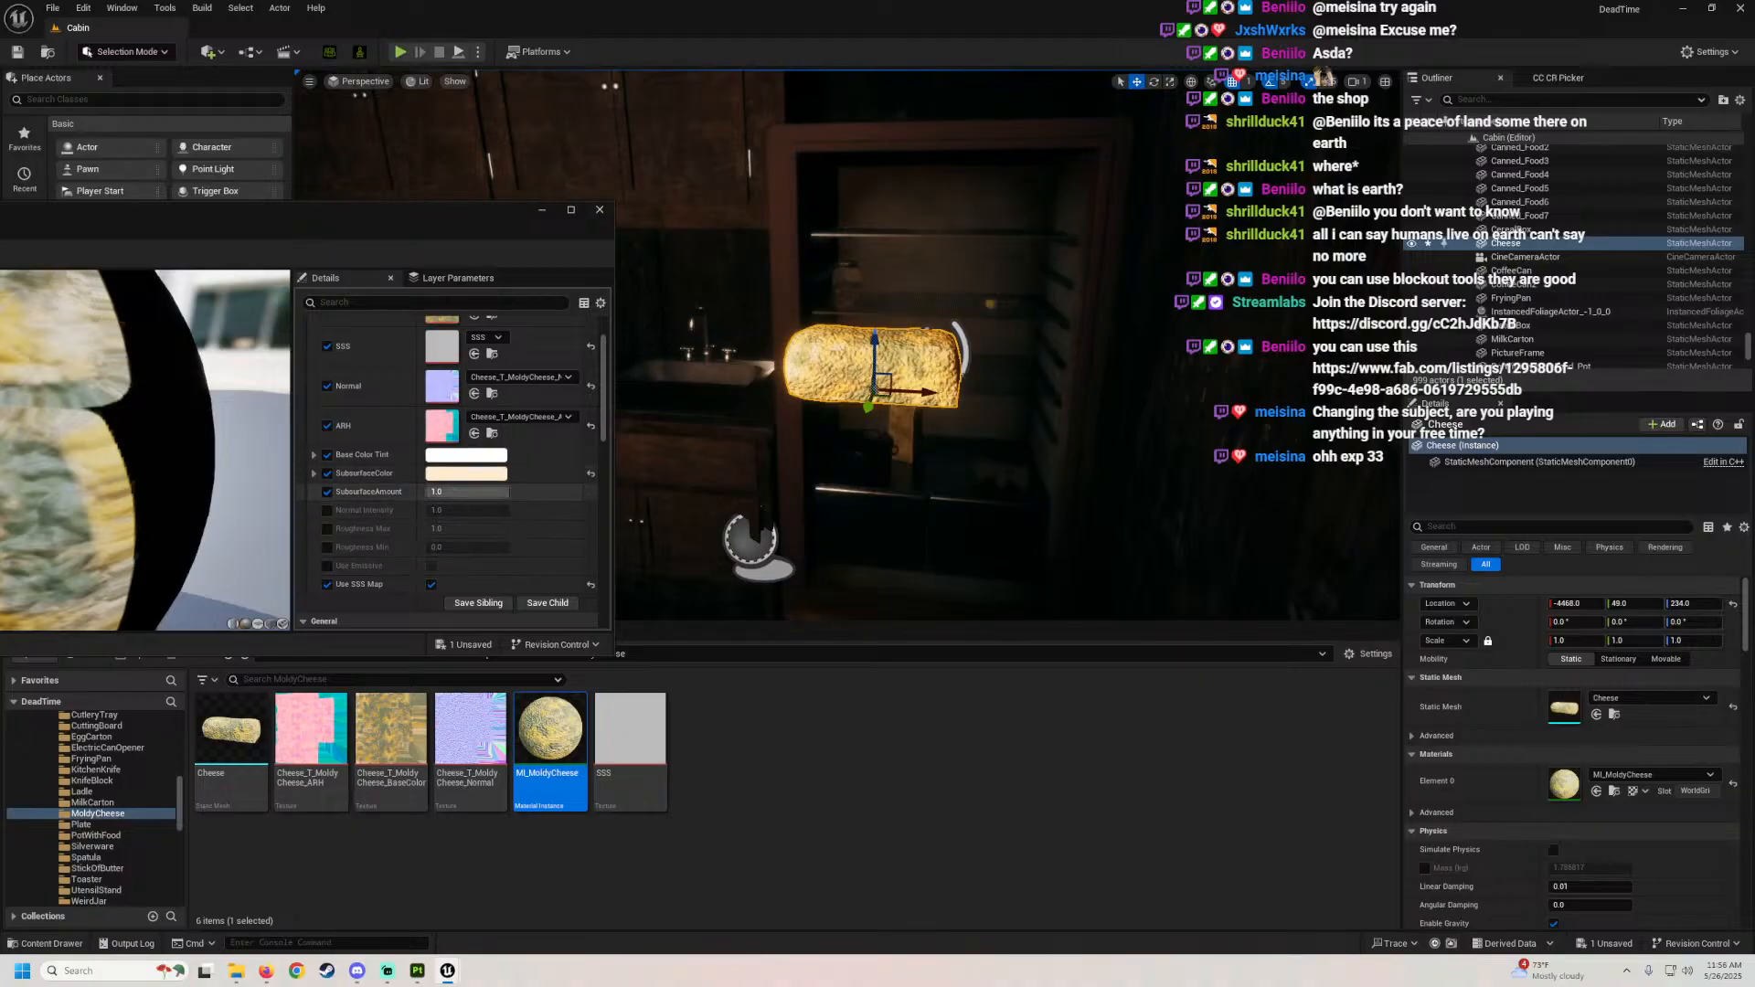
left_click_drag(468, 492, 453, 492)
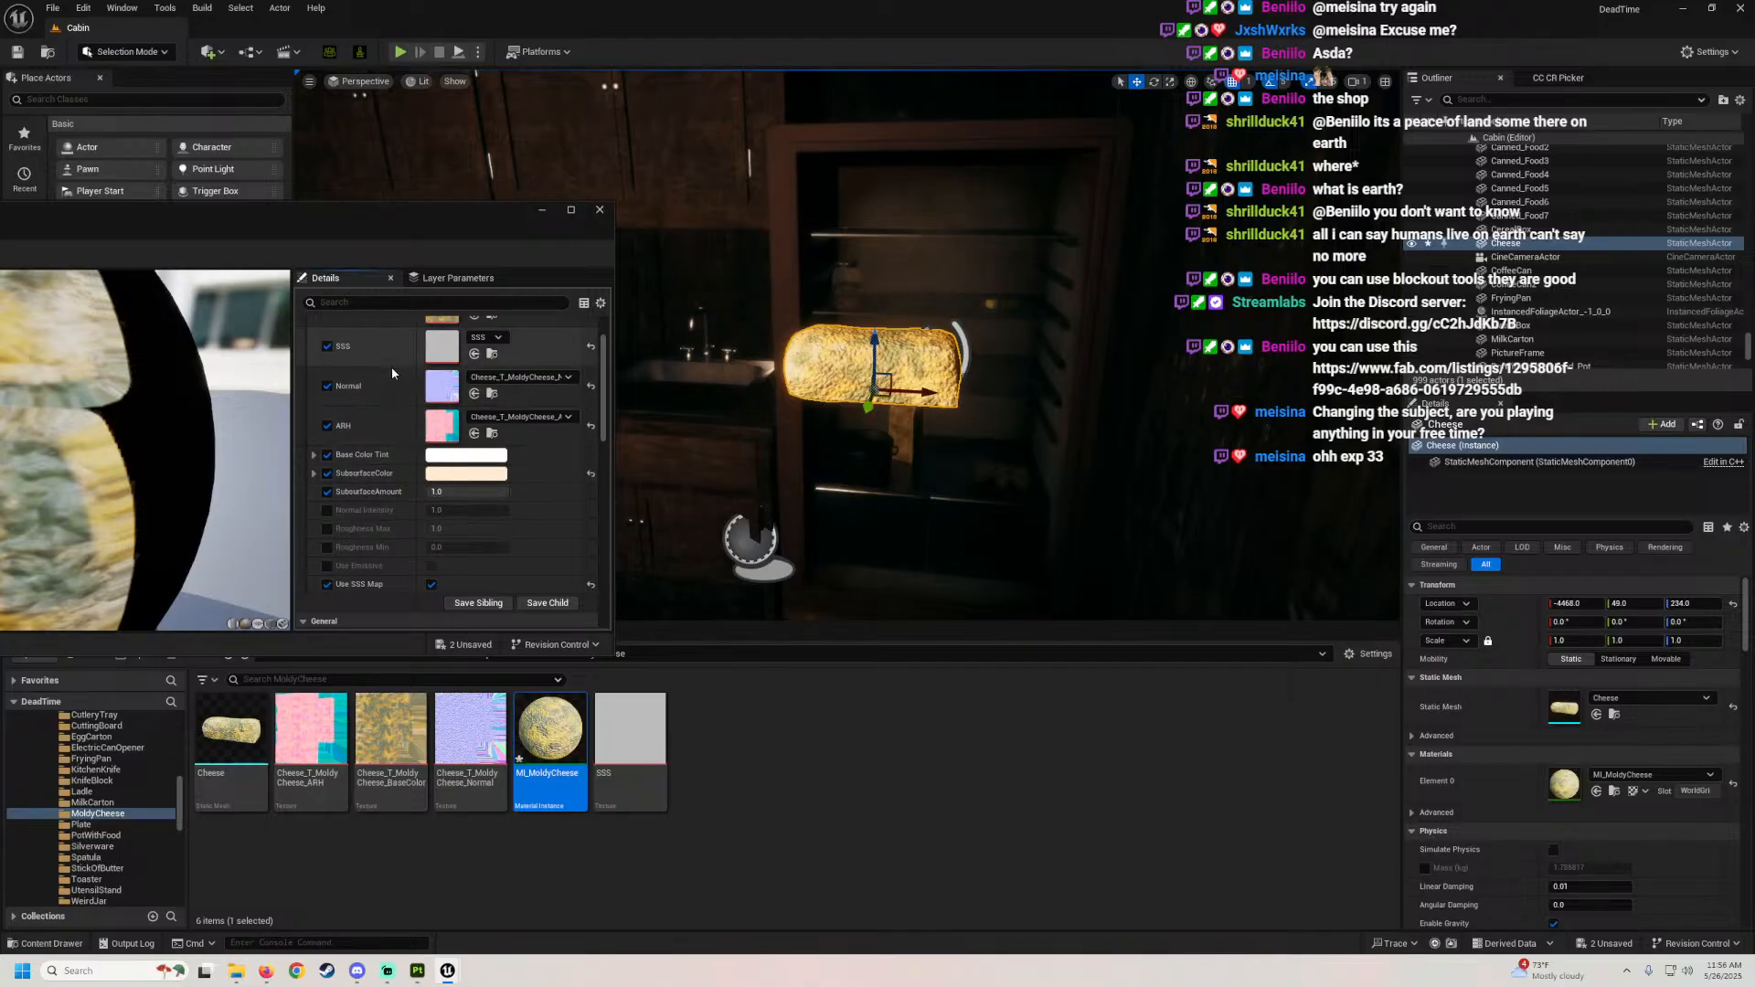
left_click(466, 455)
left_click_drag(672, 555, 673, 565)
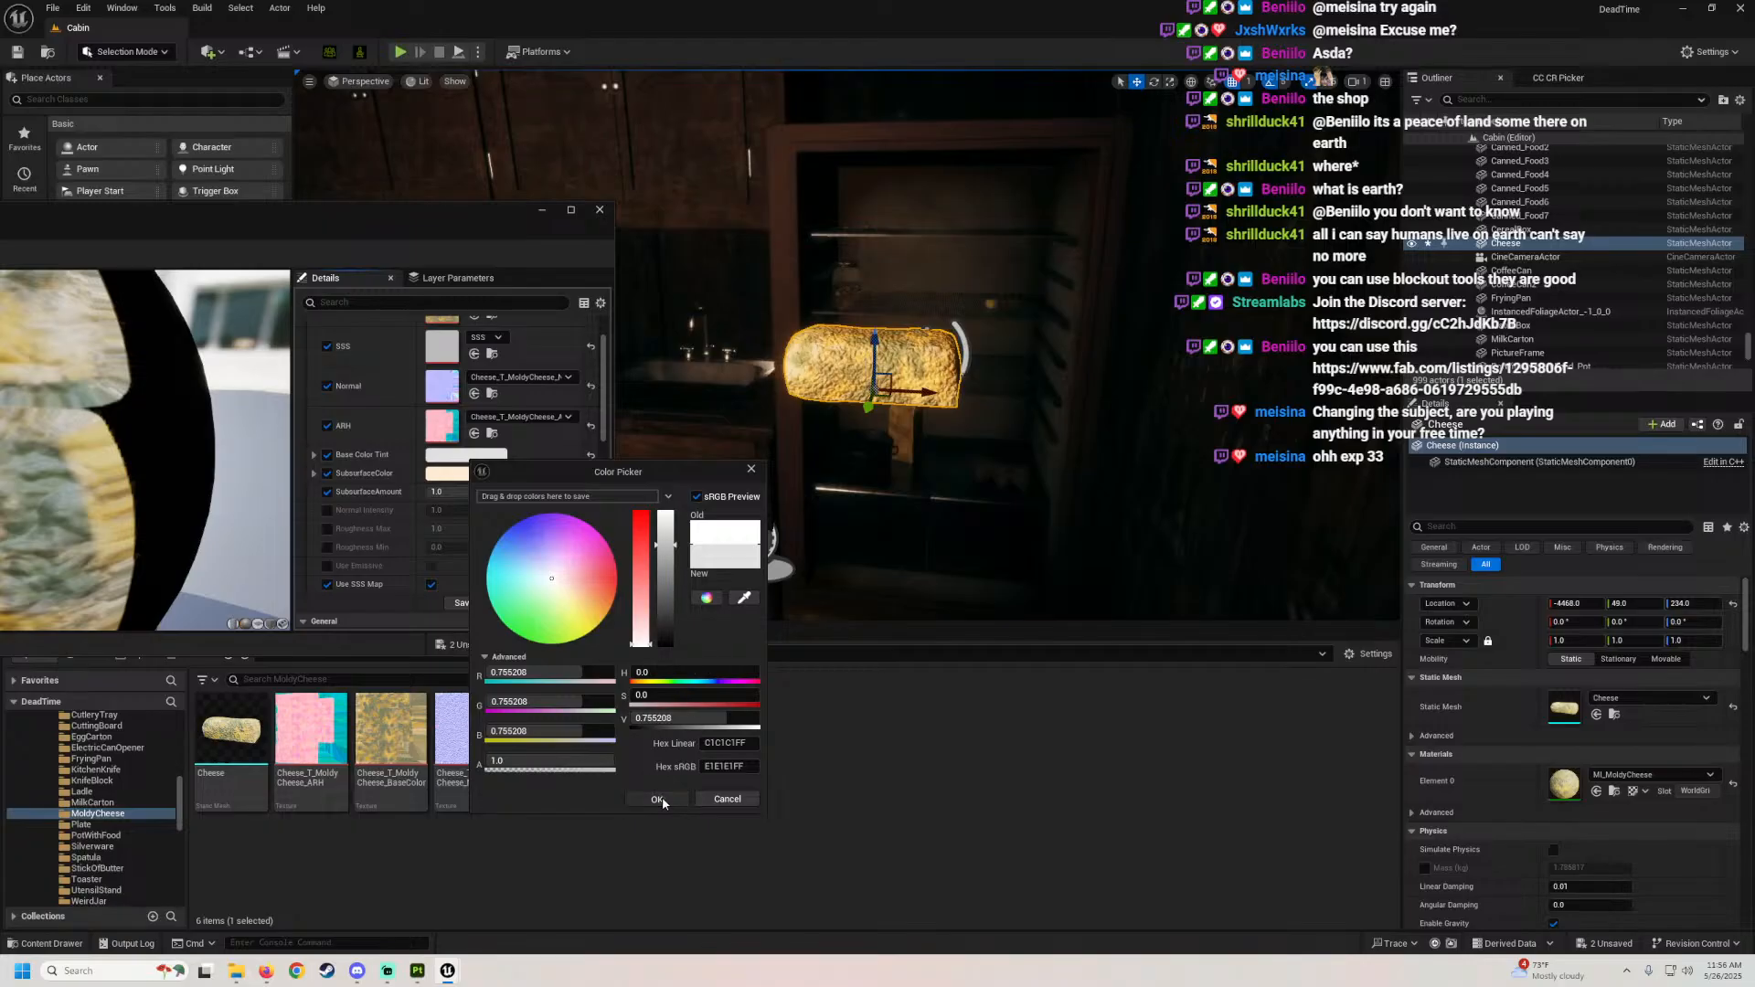
left_click(657, 799)
Step: Try MI_MoldyCheese with the default SSS texture and with Normal Intensity lowered to about -0.024, restoring each setting
scroll(416, 460, "up", 2)
scroll(416, 460, "up", 1)
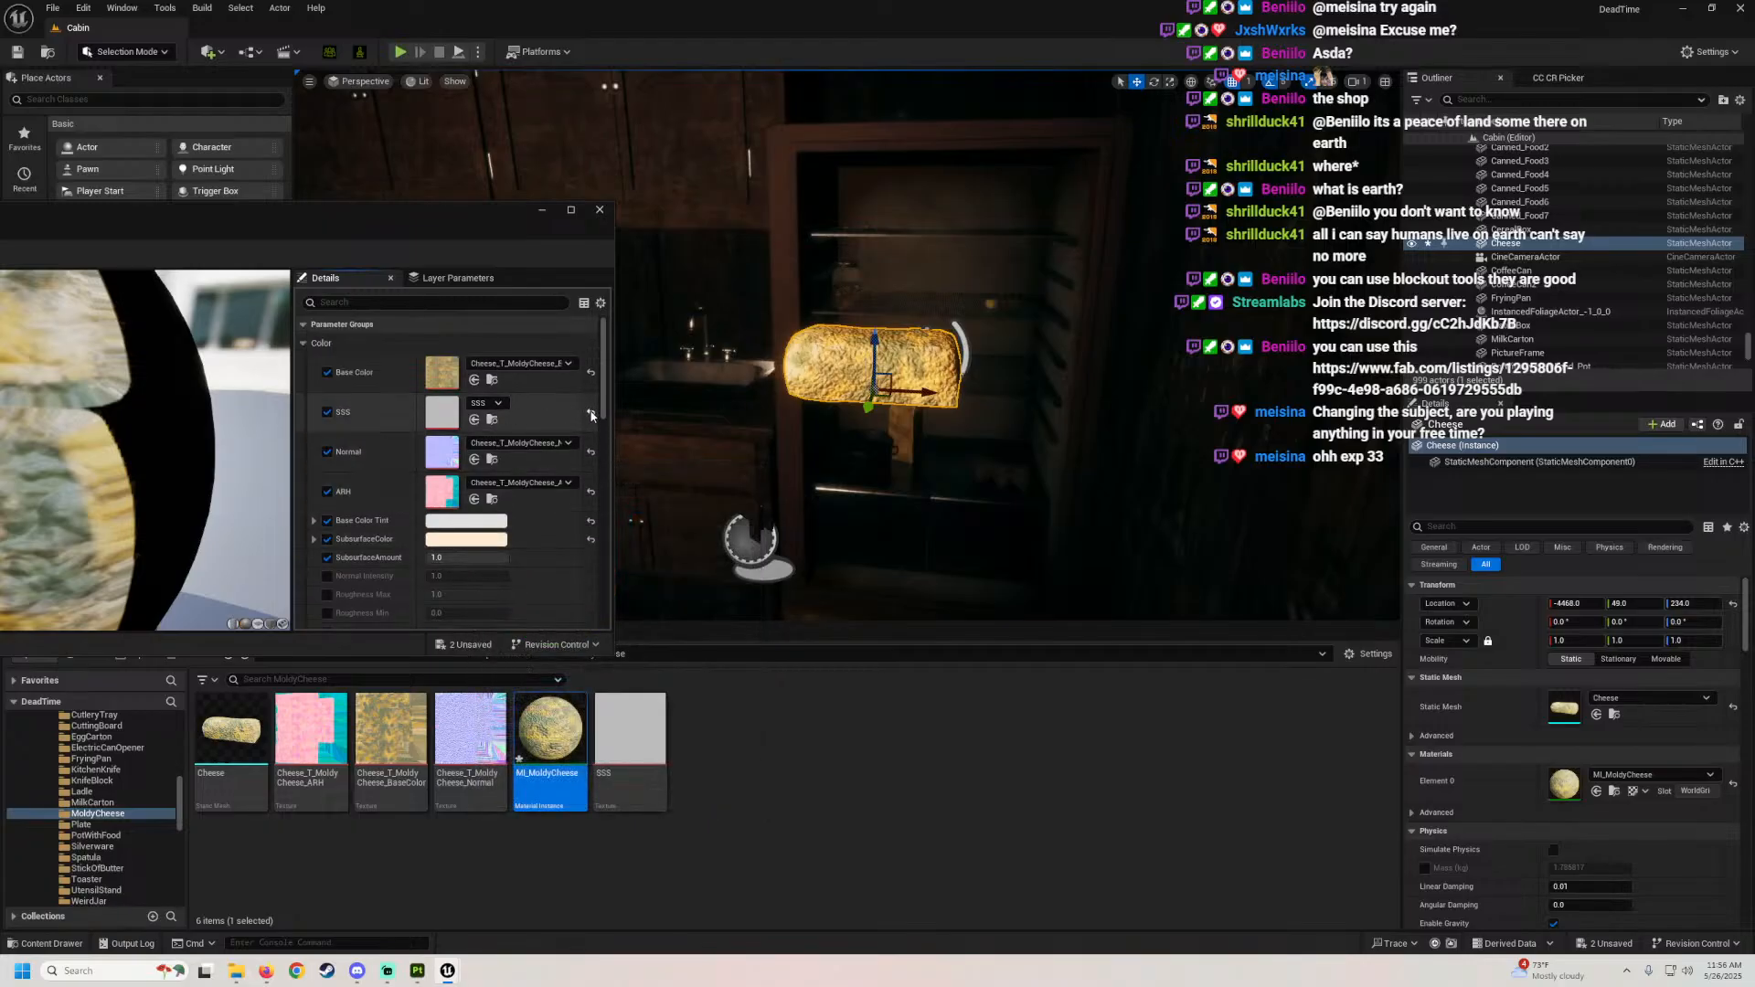
key("ctrl+z")
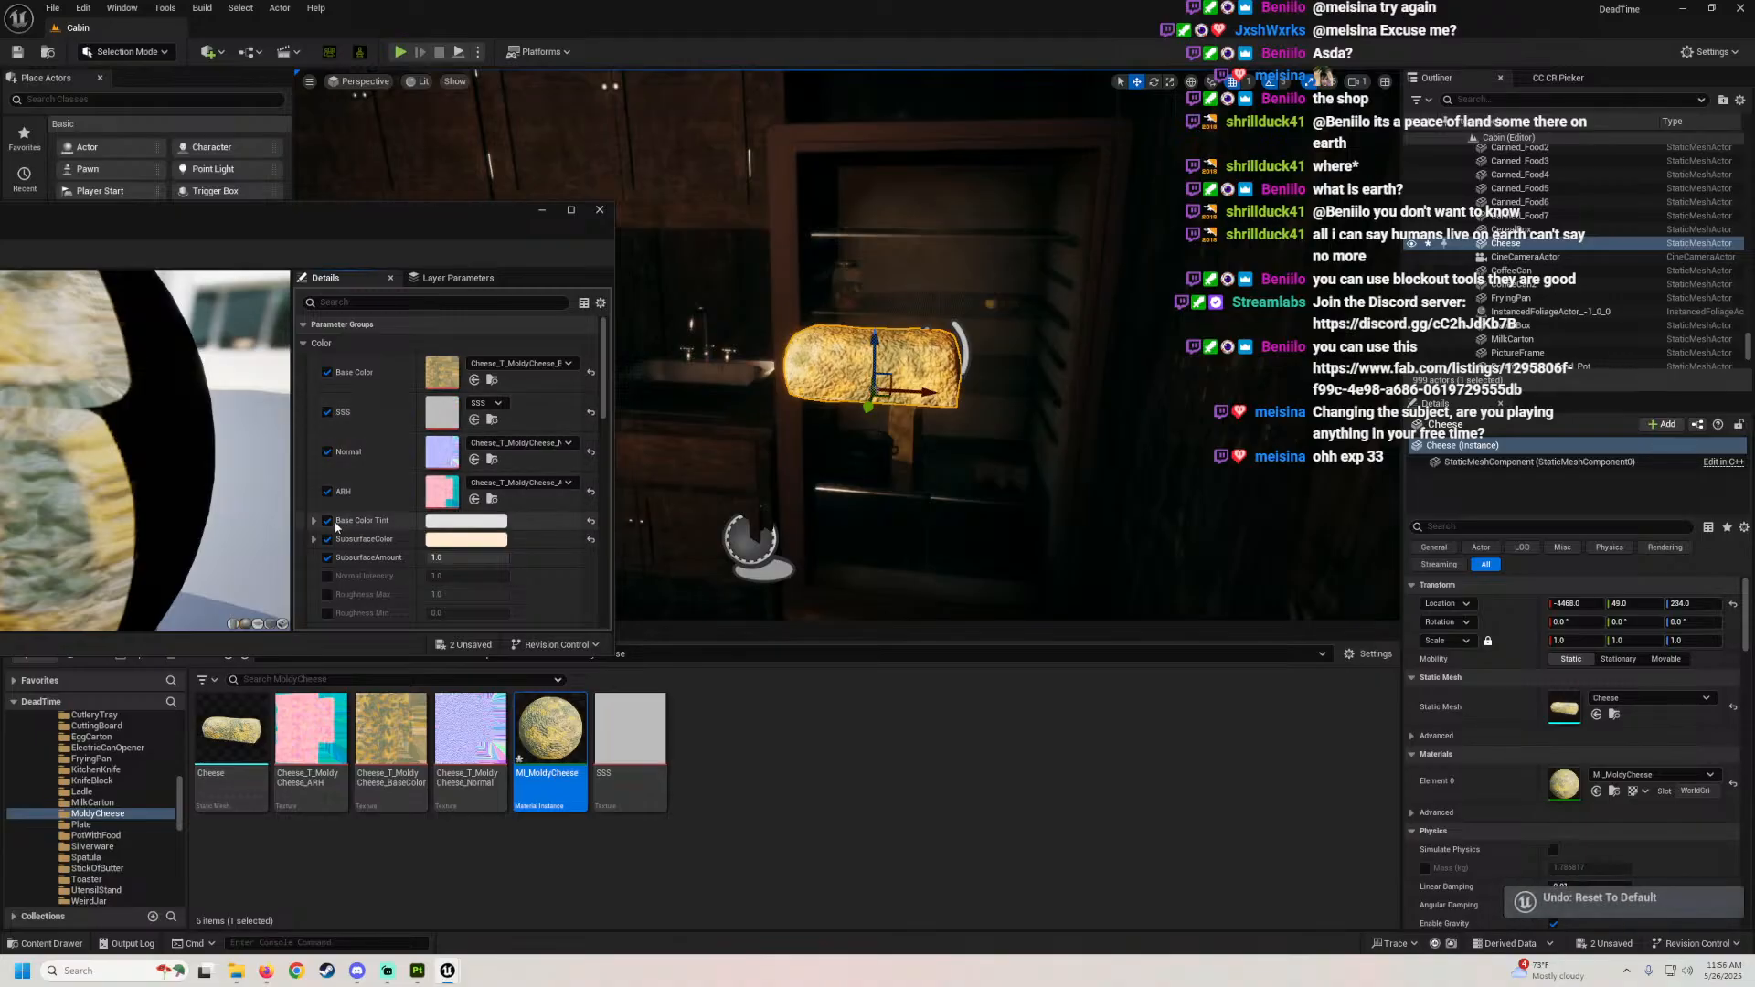
scroll(366, 494, "down", 2)
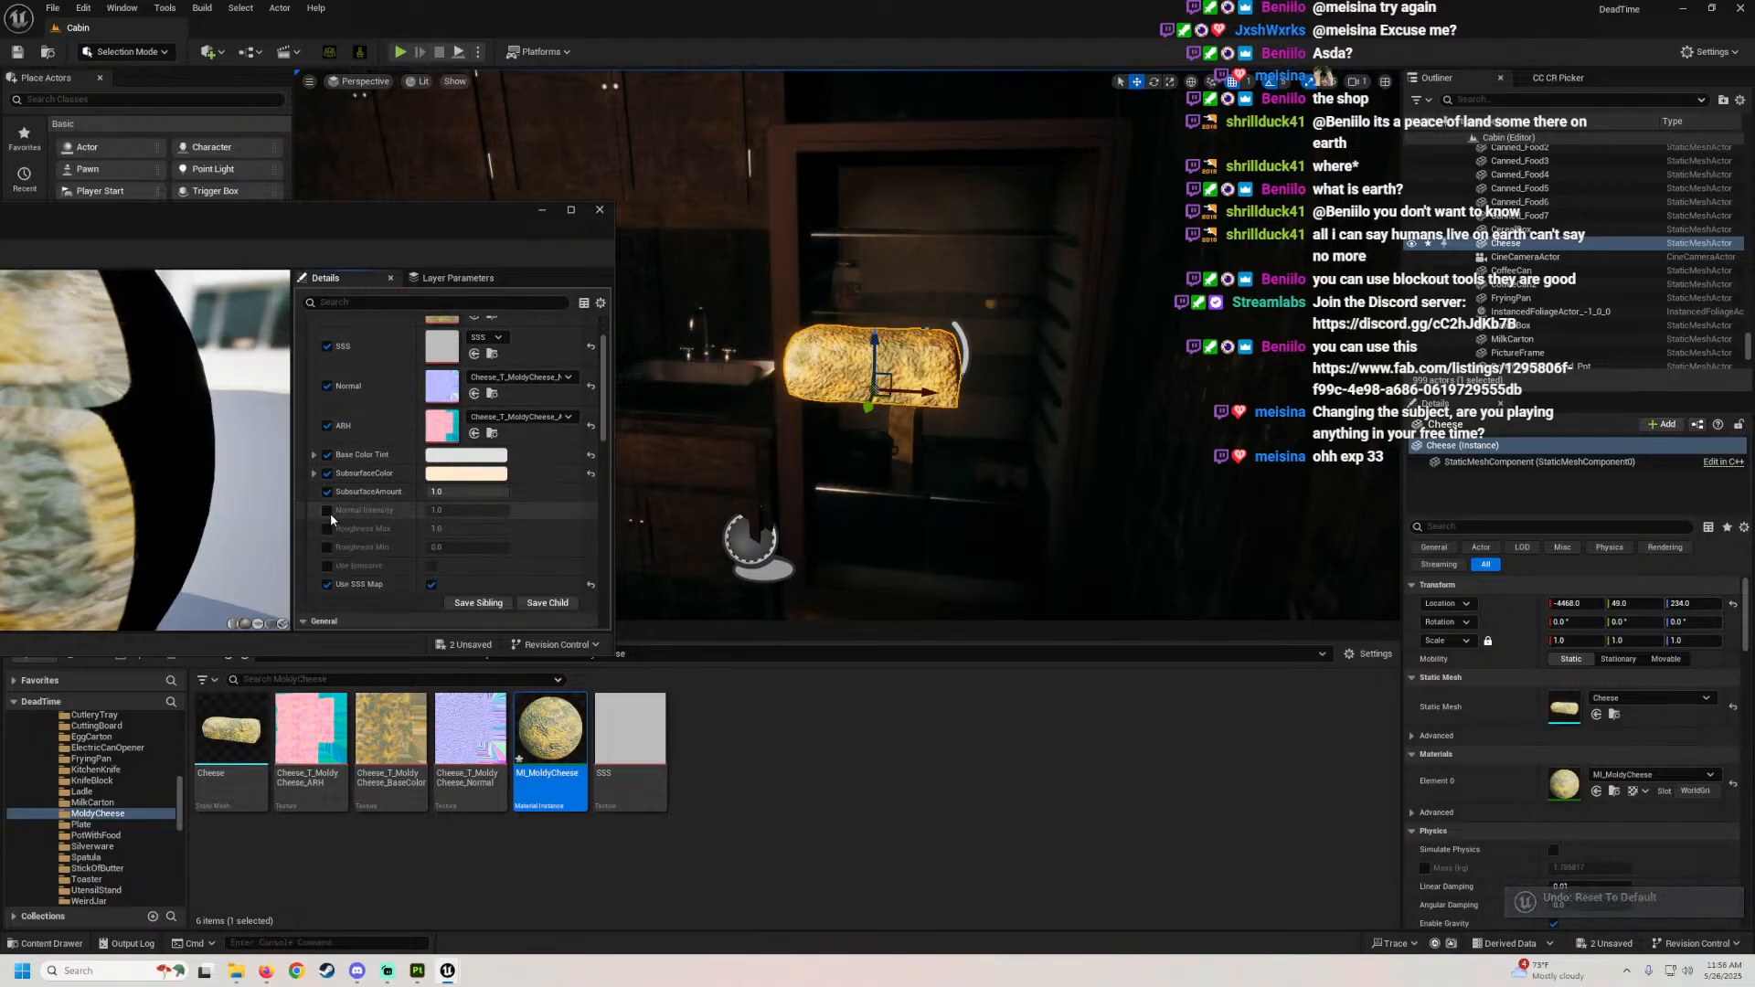
left_click_drag(466, 510, 407, 510)
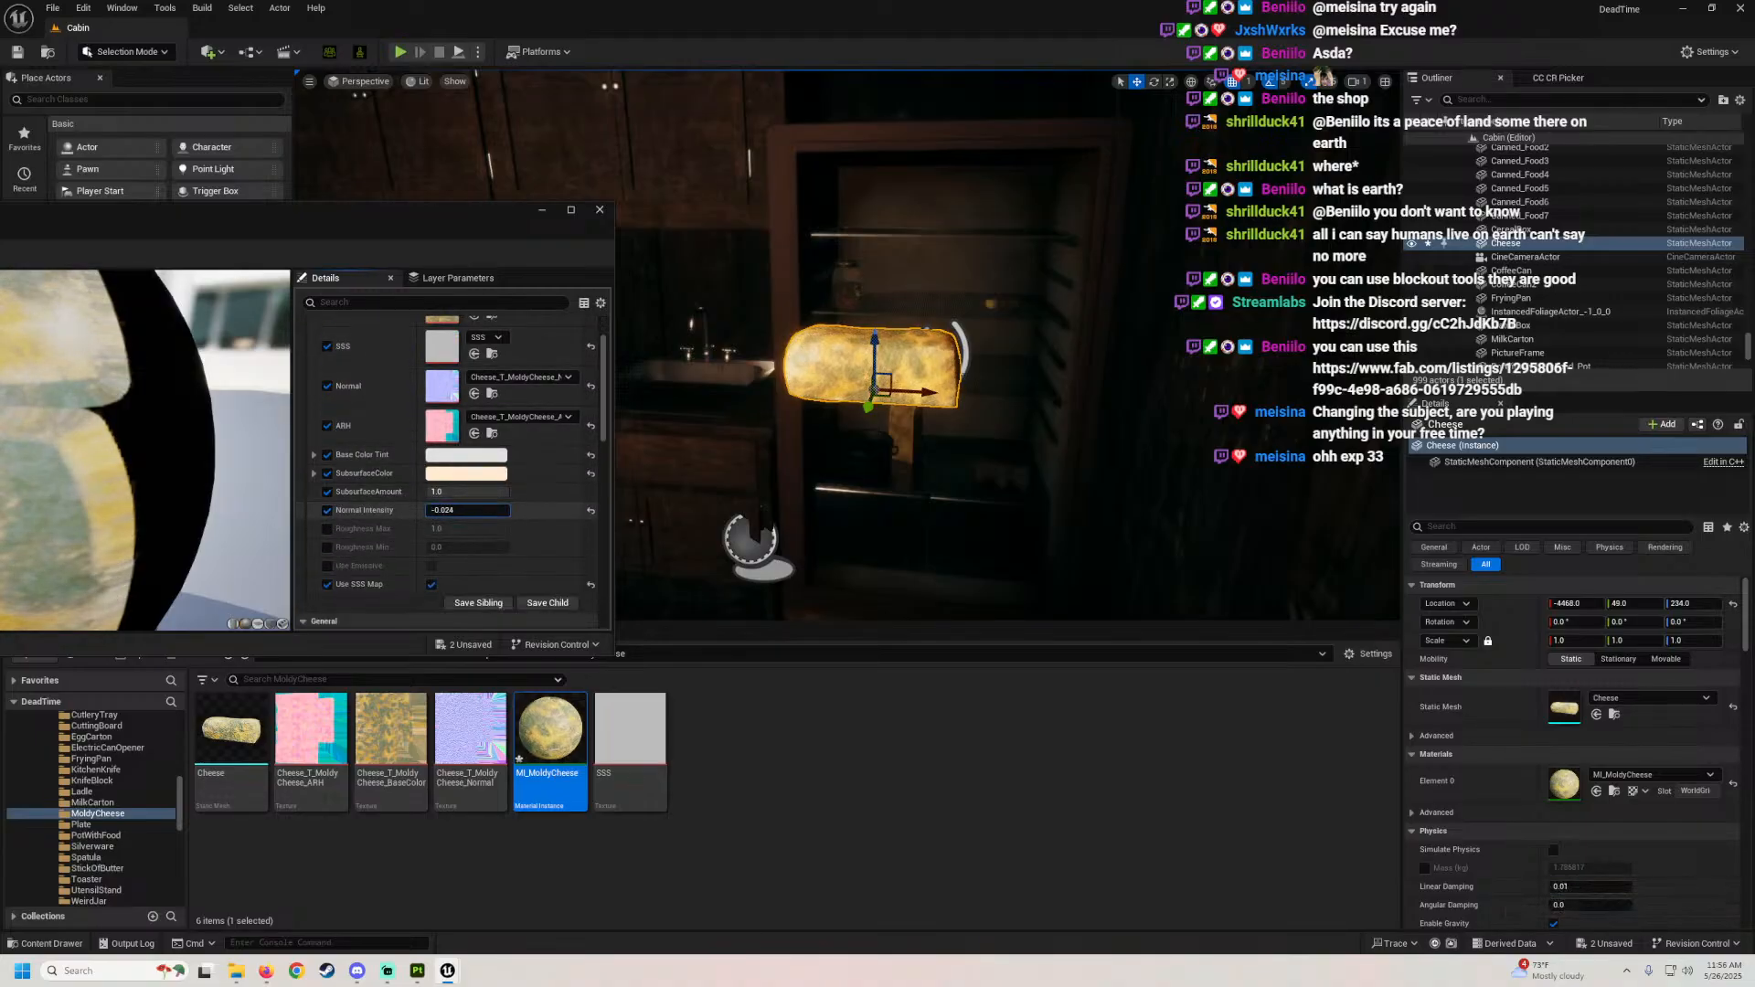
left_click(590, 512)
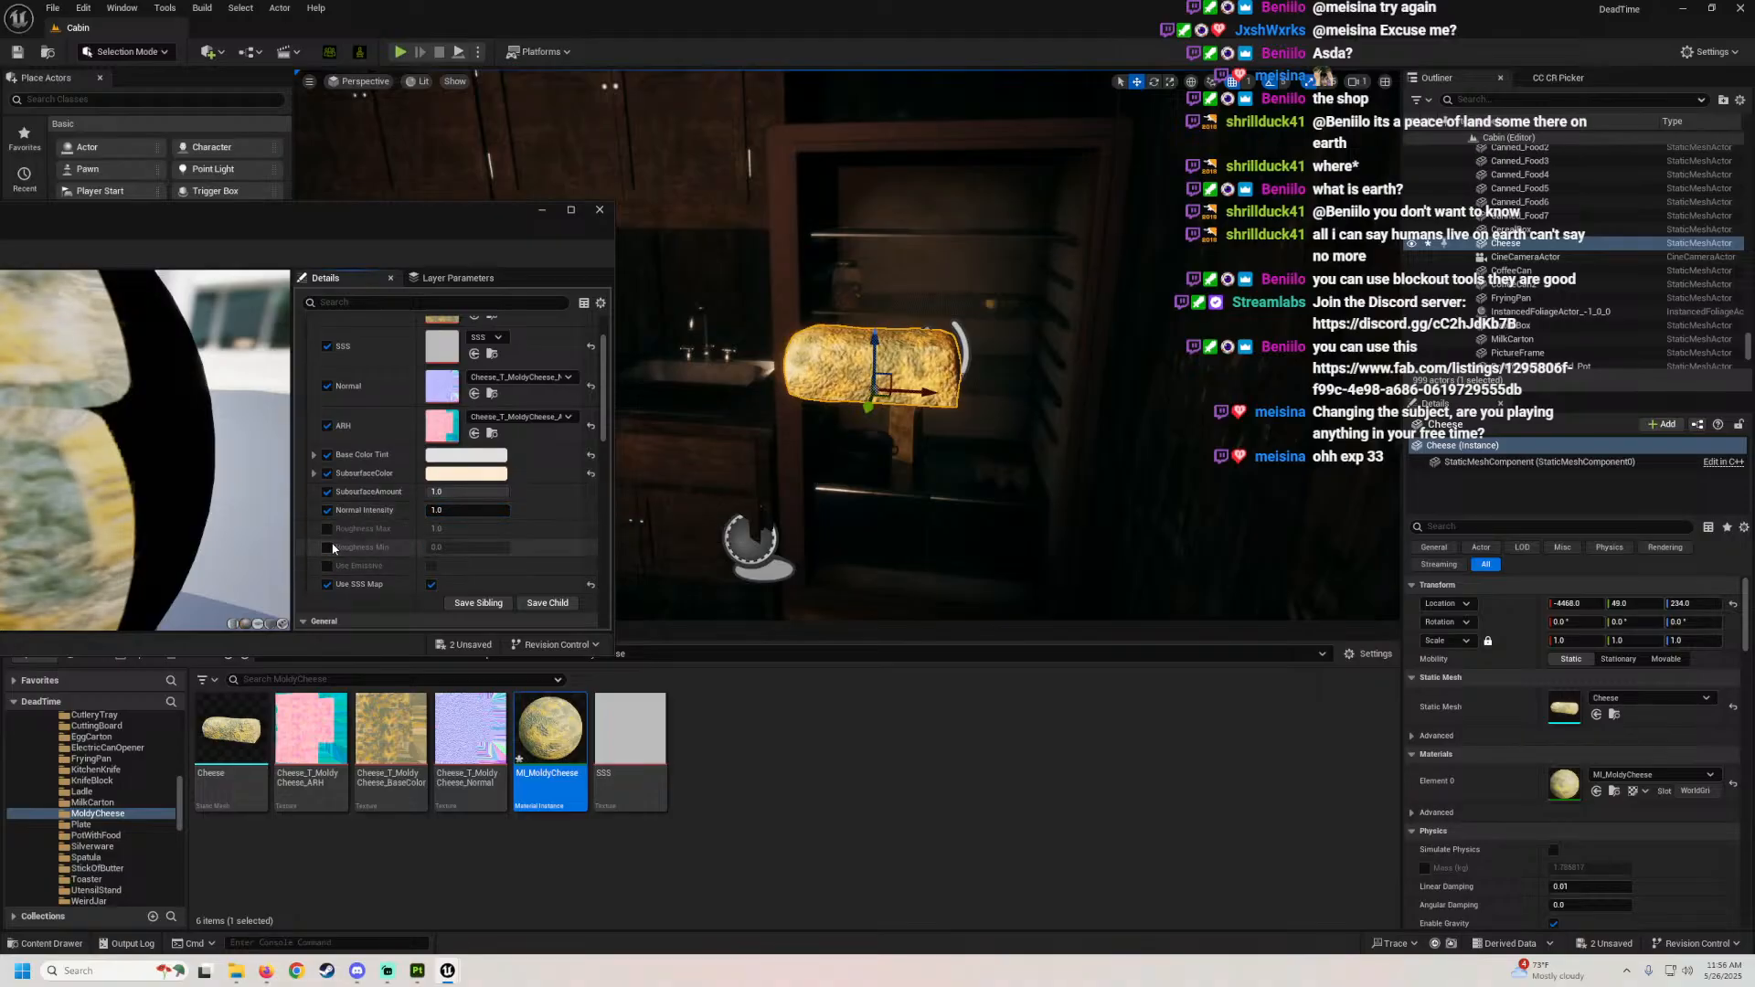
Step: Set MI_MoldyCheese's SubsurfaceColor to a darker tan, hex sRGB DBC09AFF, judging it on the cheese in the level
scroll(364, 526, "down", 1)
scroll(383, 551, "up", 2)
scroll(382, 550, "up", 1)
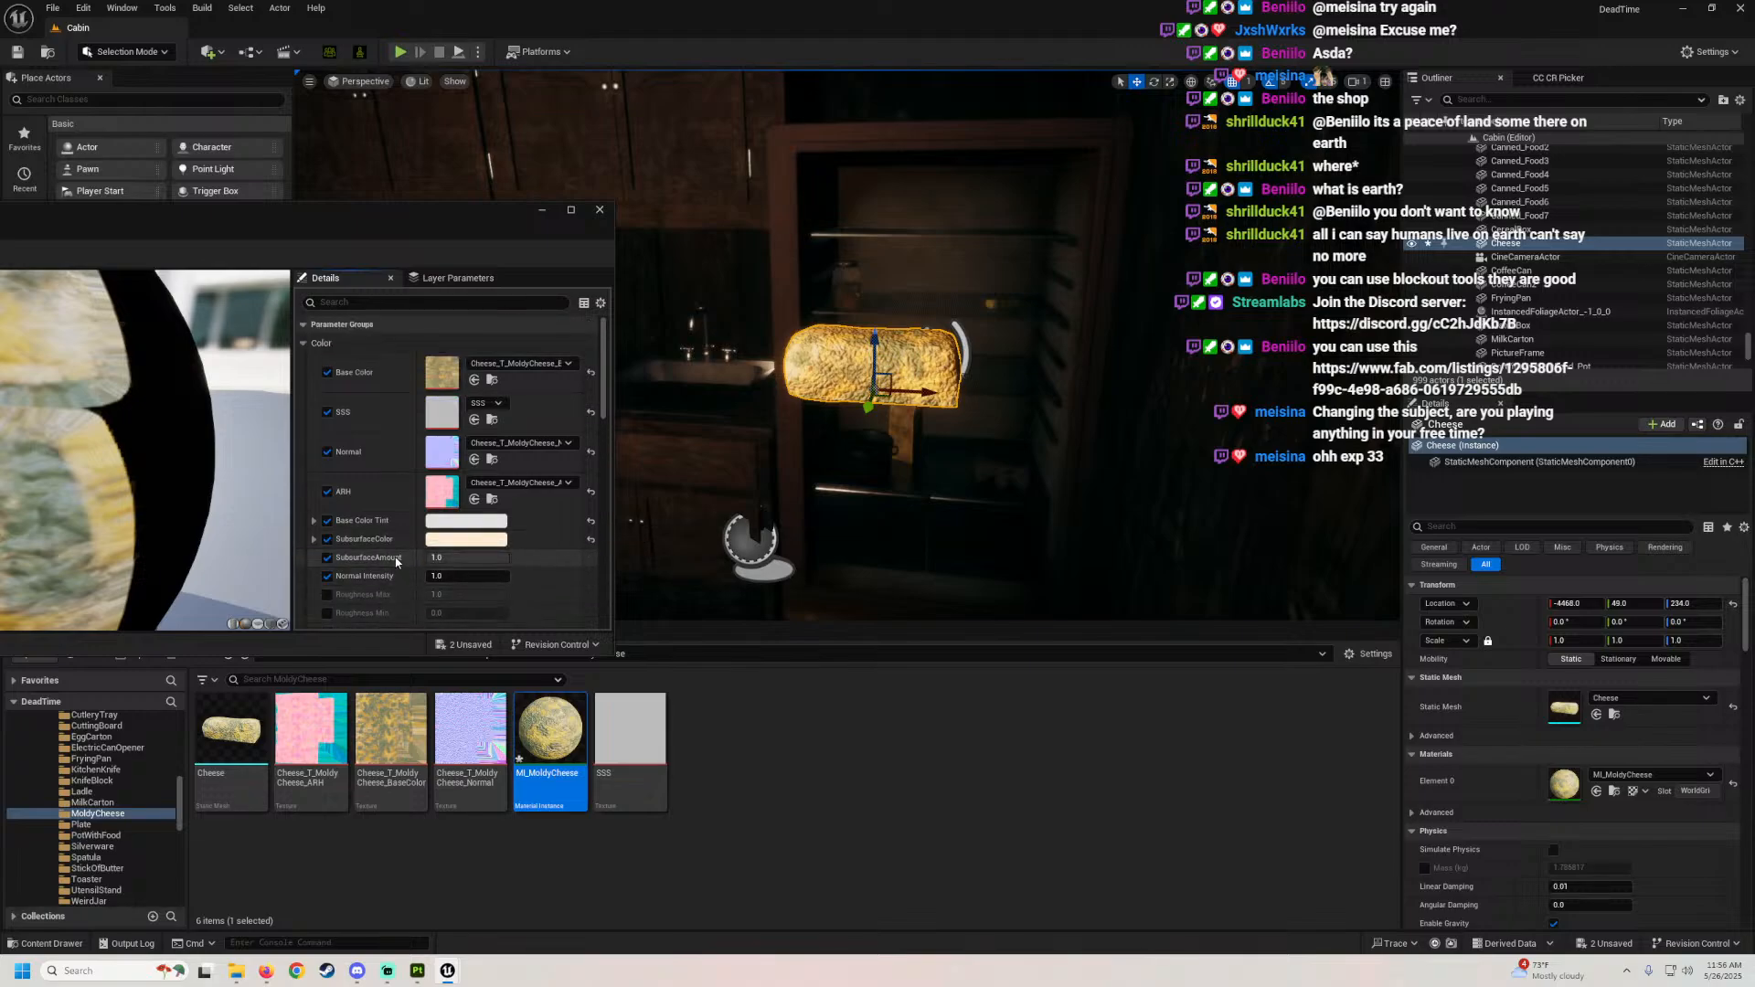
left_click(465, 539)
mouse_move(579, 682)
left_mouse_down()
mouse_move(611, 724)
mouse_move(635, 661)
mouse_move(634, 713)
left_mouse_up()
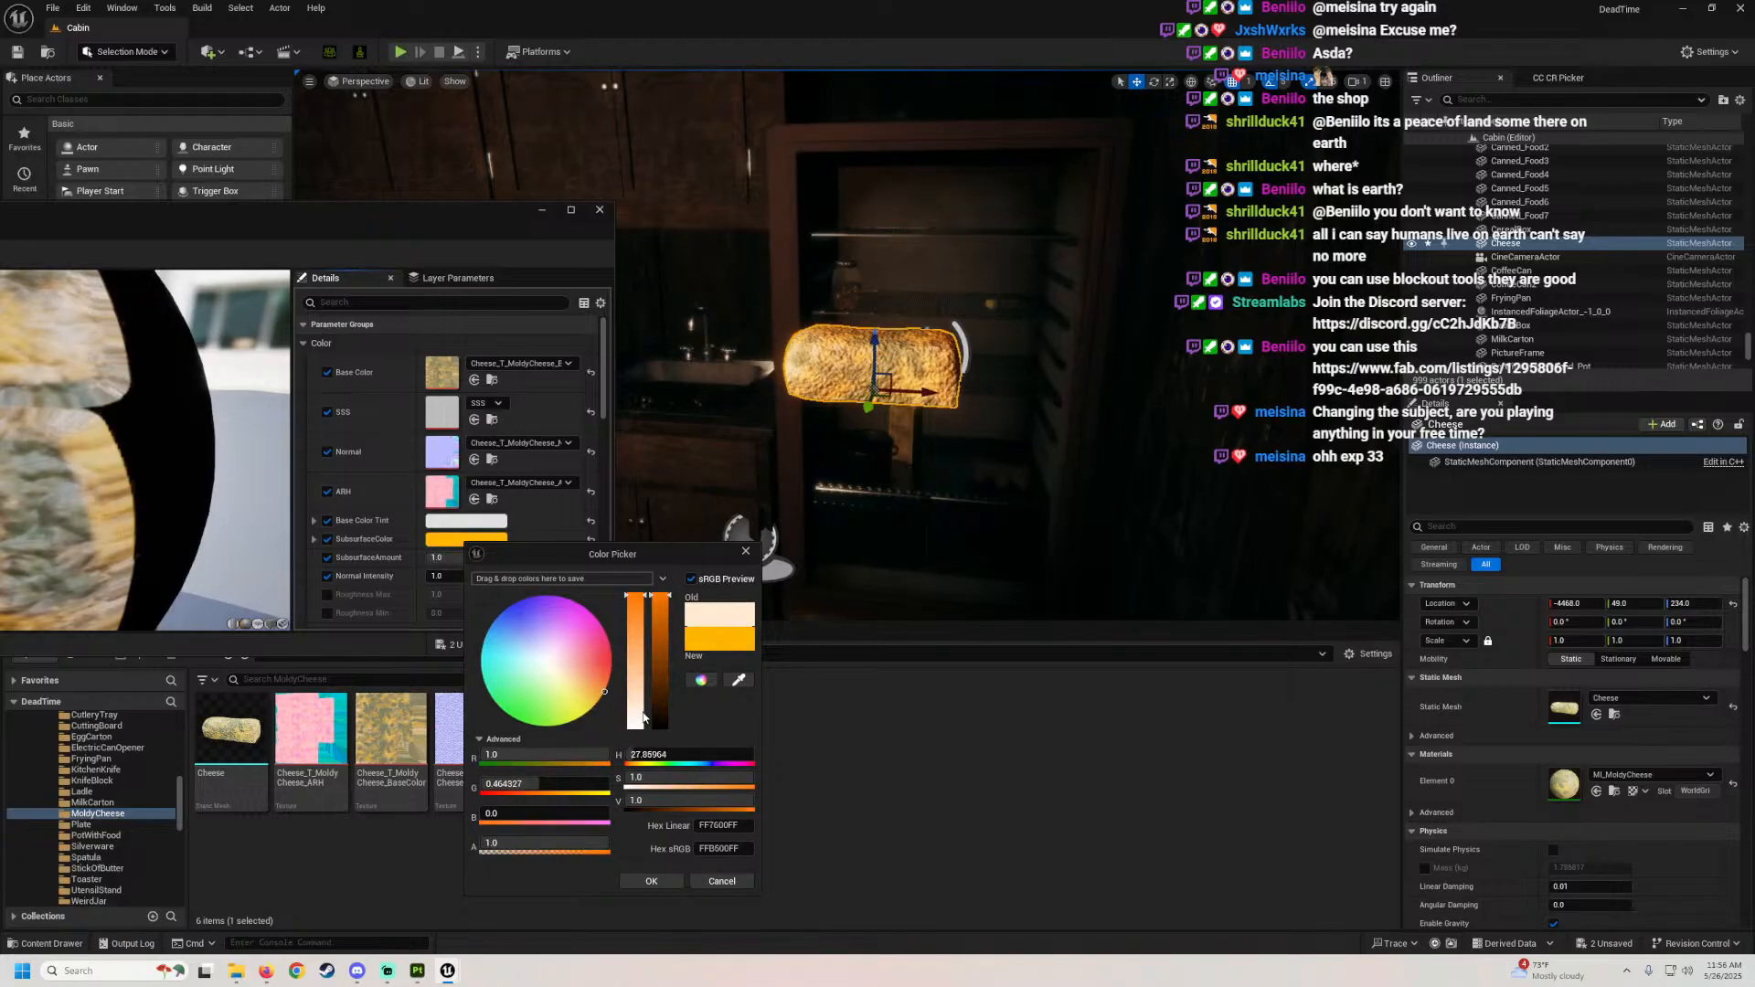
mouse_move(639, 660)
left_mouse_down()
mouse_move(640, 696)
mouse_move(664, 638)
left_mouse_up()
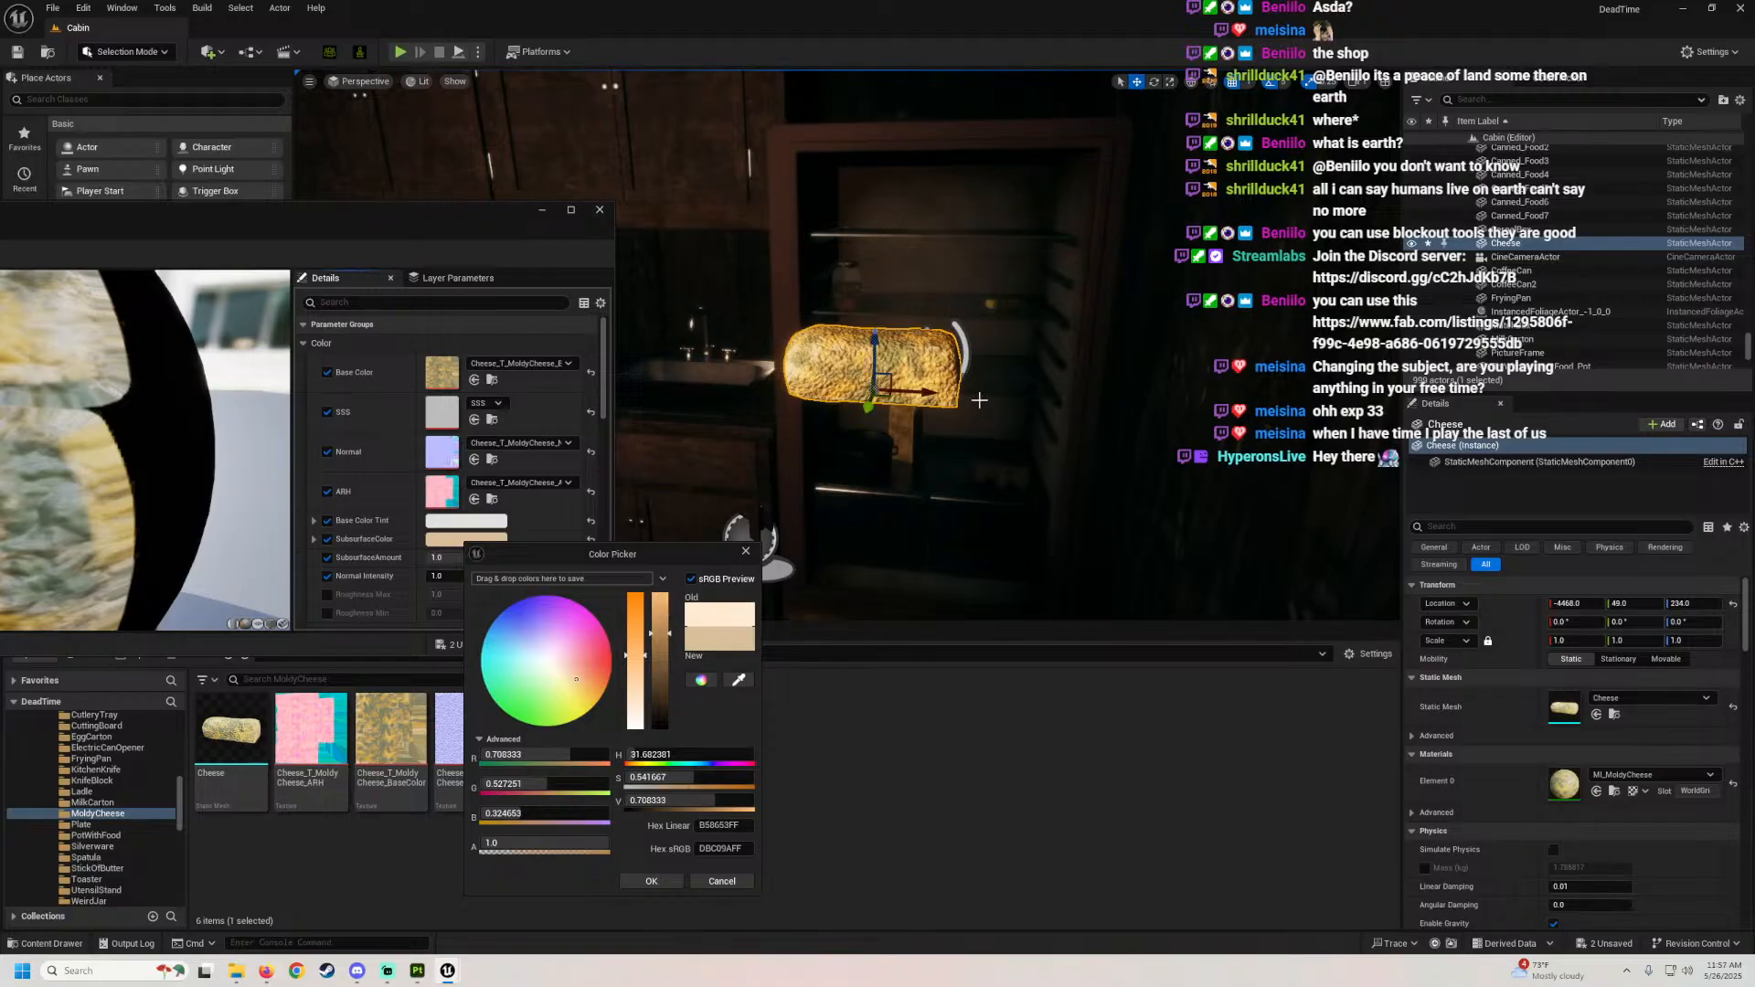
left_click_drag(1055, 348, 840, 676)
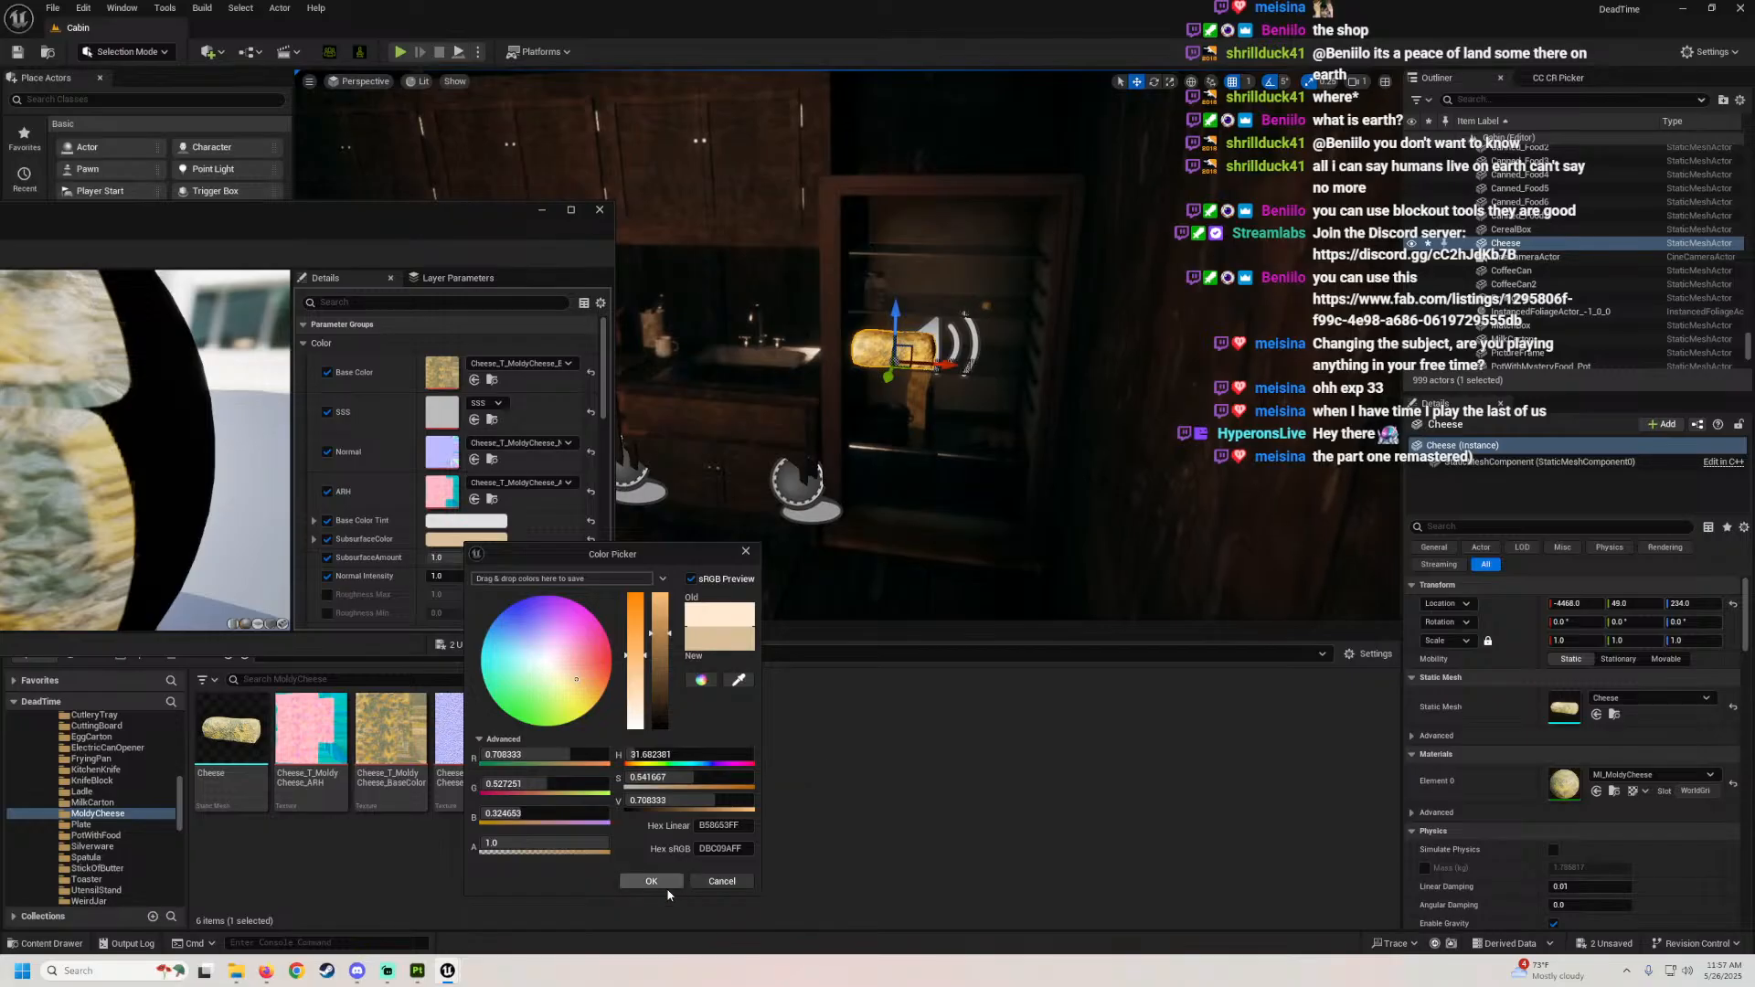
left_click(663, 883)
Step: Minimize the MI_MoldyCheese window, save all modified assets and view the cheese in front of the fridge
left_click(543, 210)
right_click_drag(777, 320, 951, 402)
right_click_drag(788, 393, 713, 389)
left_click(206, 655)
left_click(988, 638)
right_click_drag(897, 384, 936, 370)
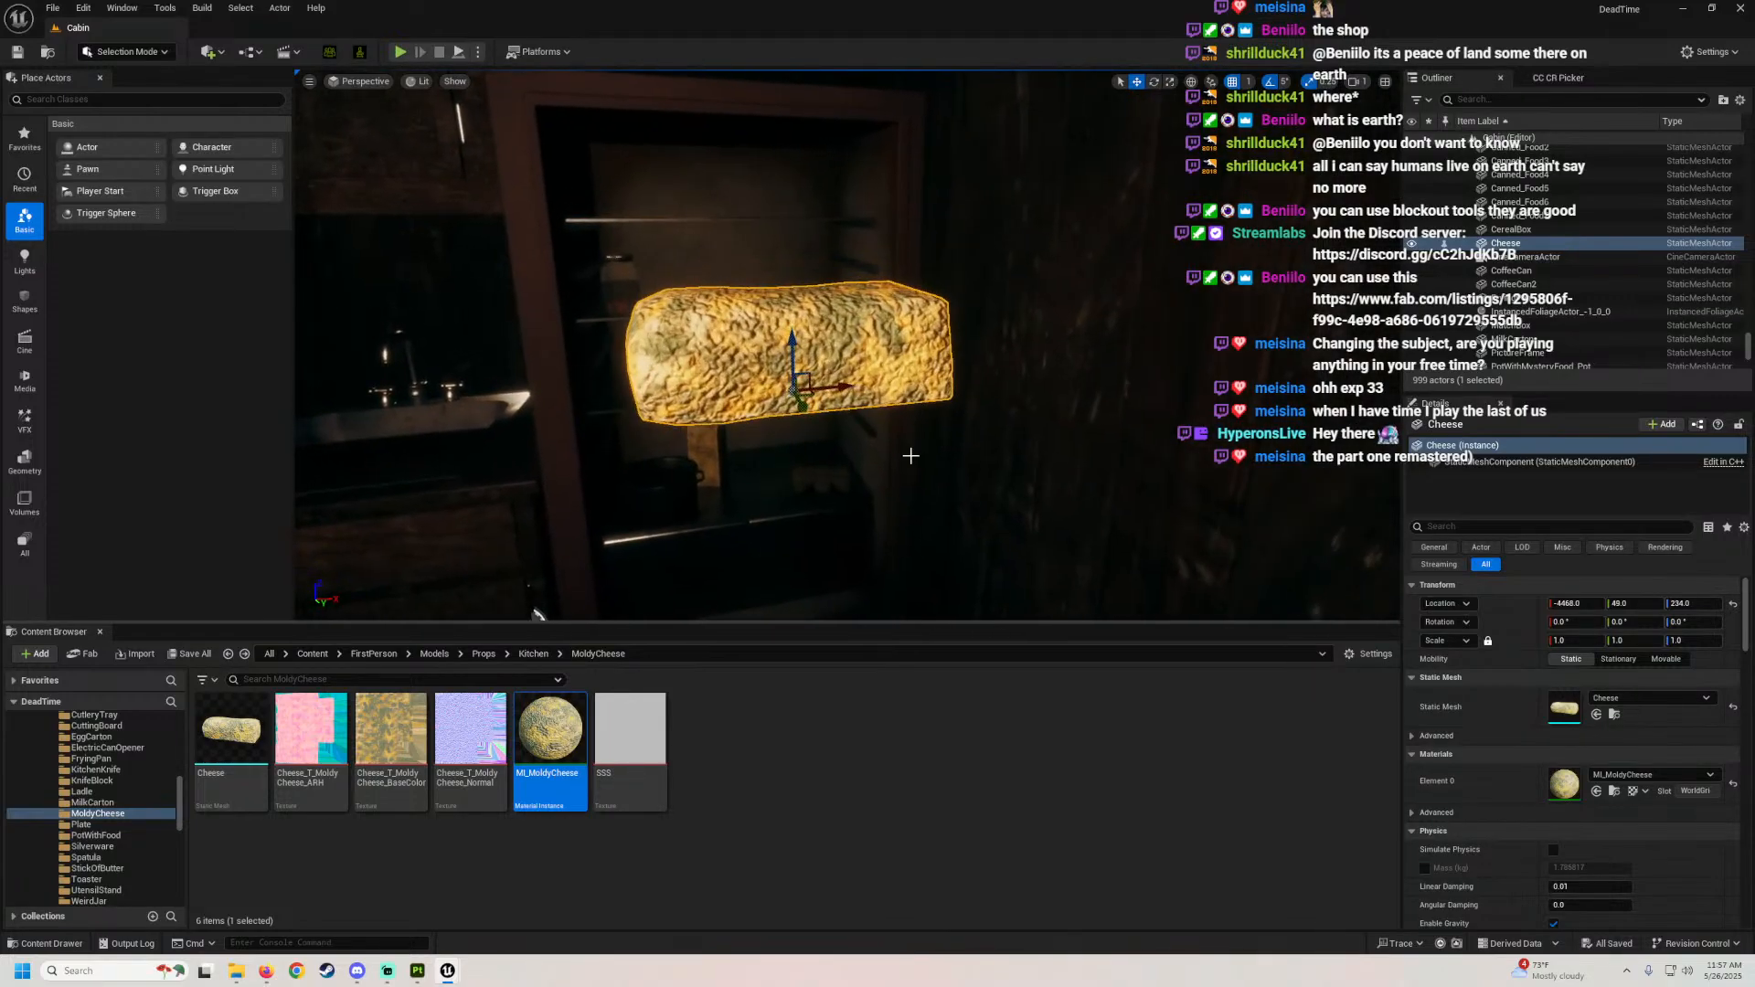
Step: Switch to Steam and browse the games in the library
left_click(327, 973)
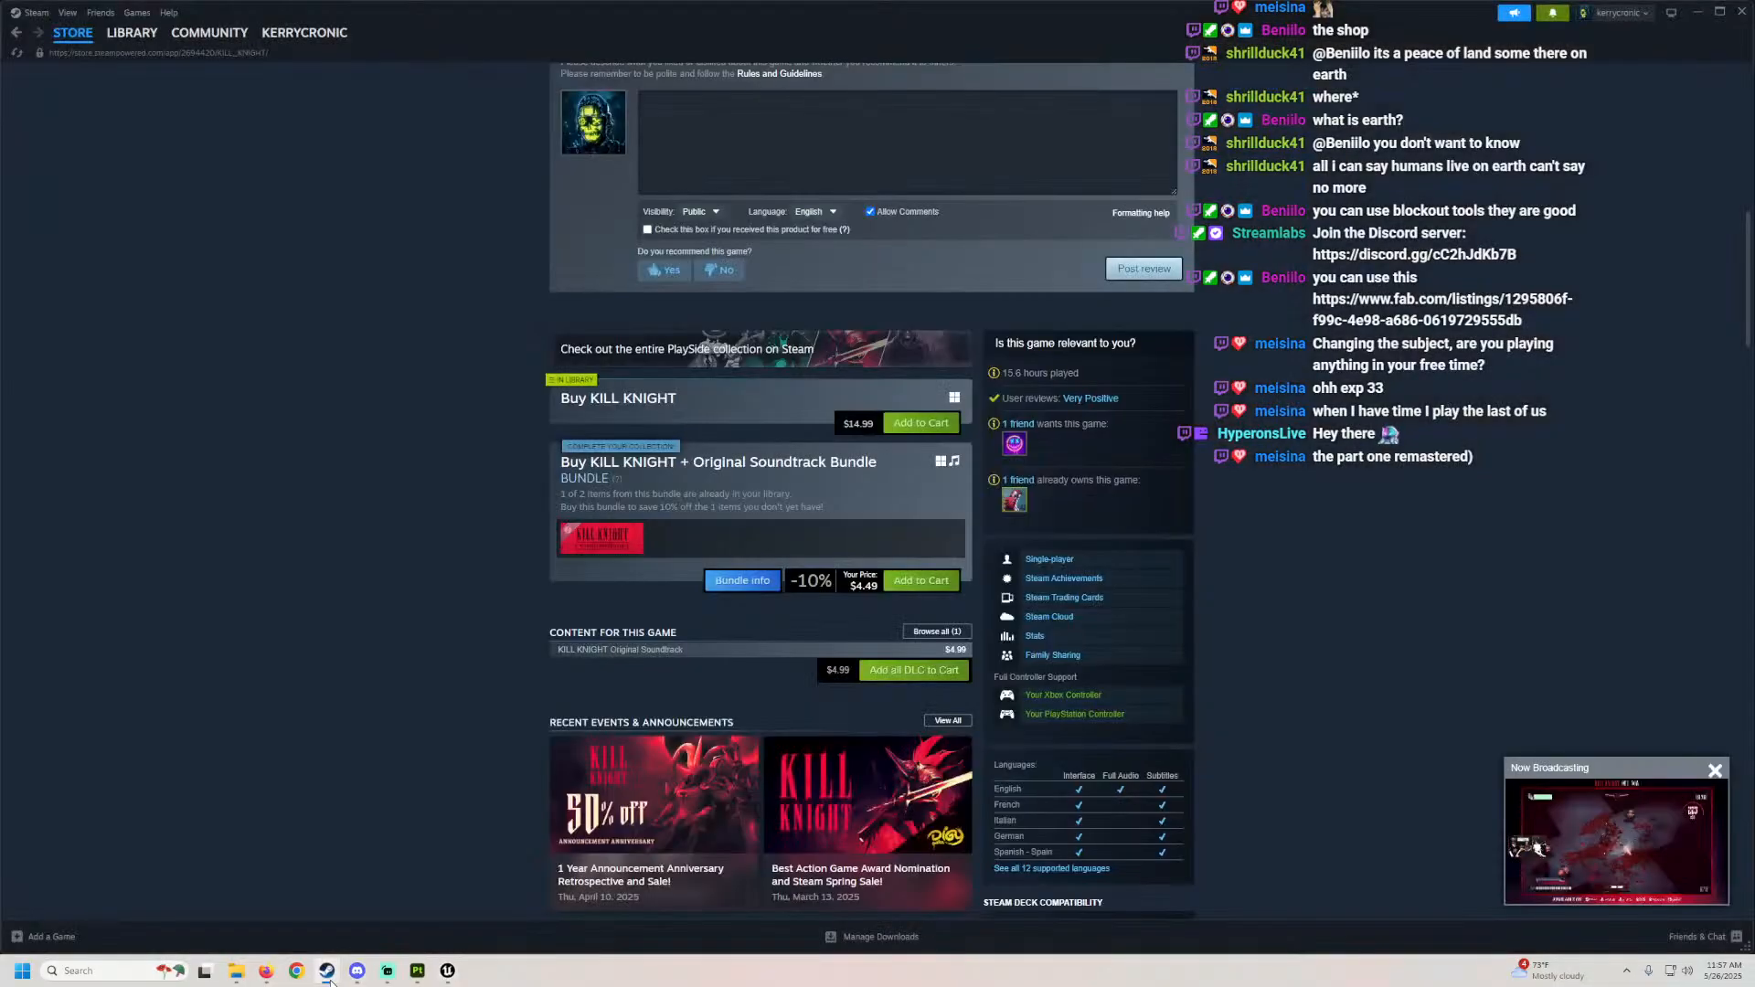
left_click(132, 32)
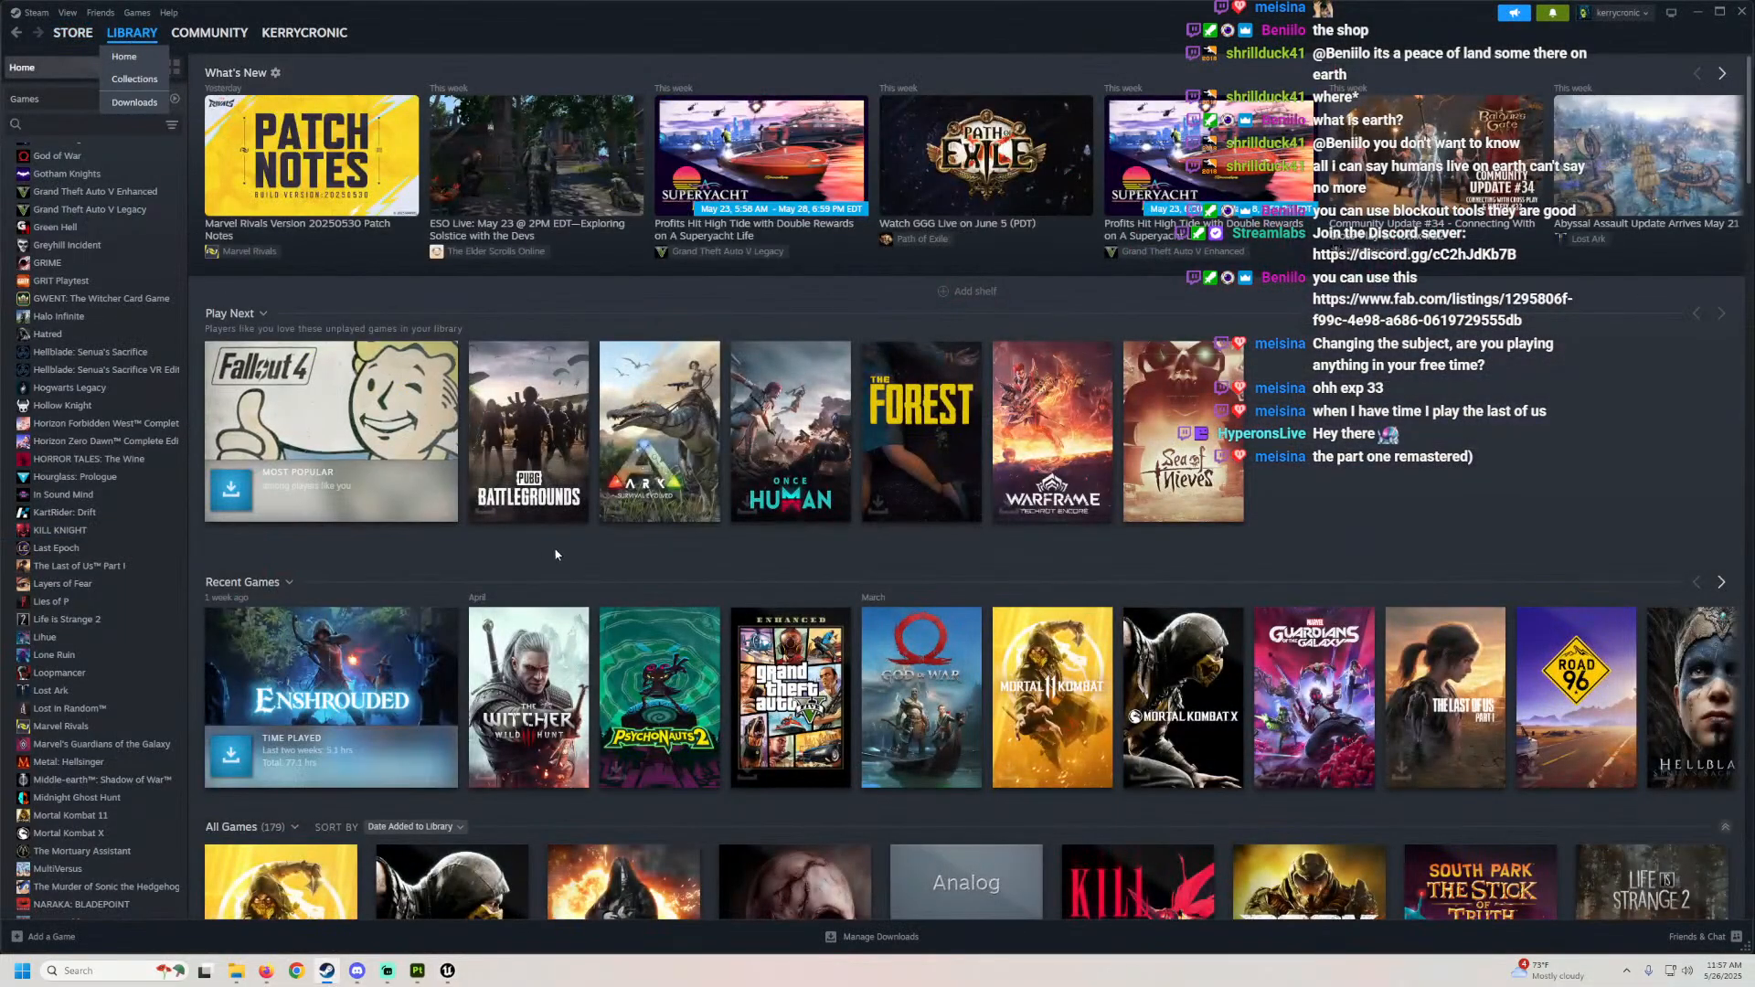
scroll(594, 461, "down", 3)
scroll(595, 461, "down", 6)
scroll(454, 363, "up", 3)
scroll(455, 363, "up", 3)
scroll(384, 369, "down", 5)
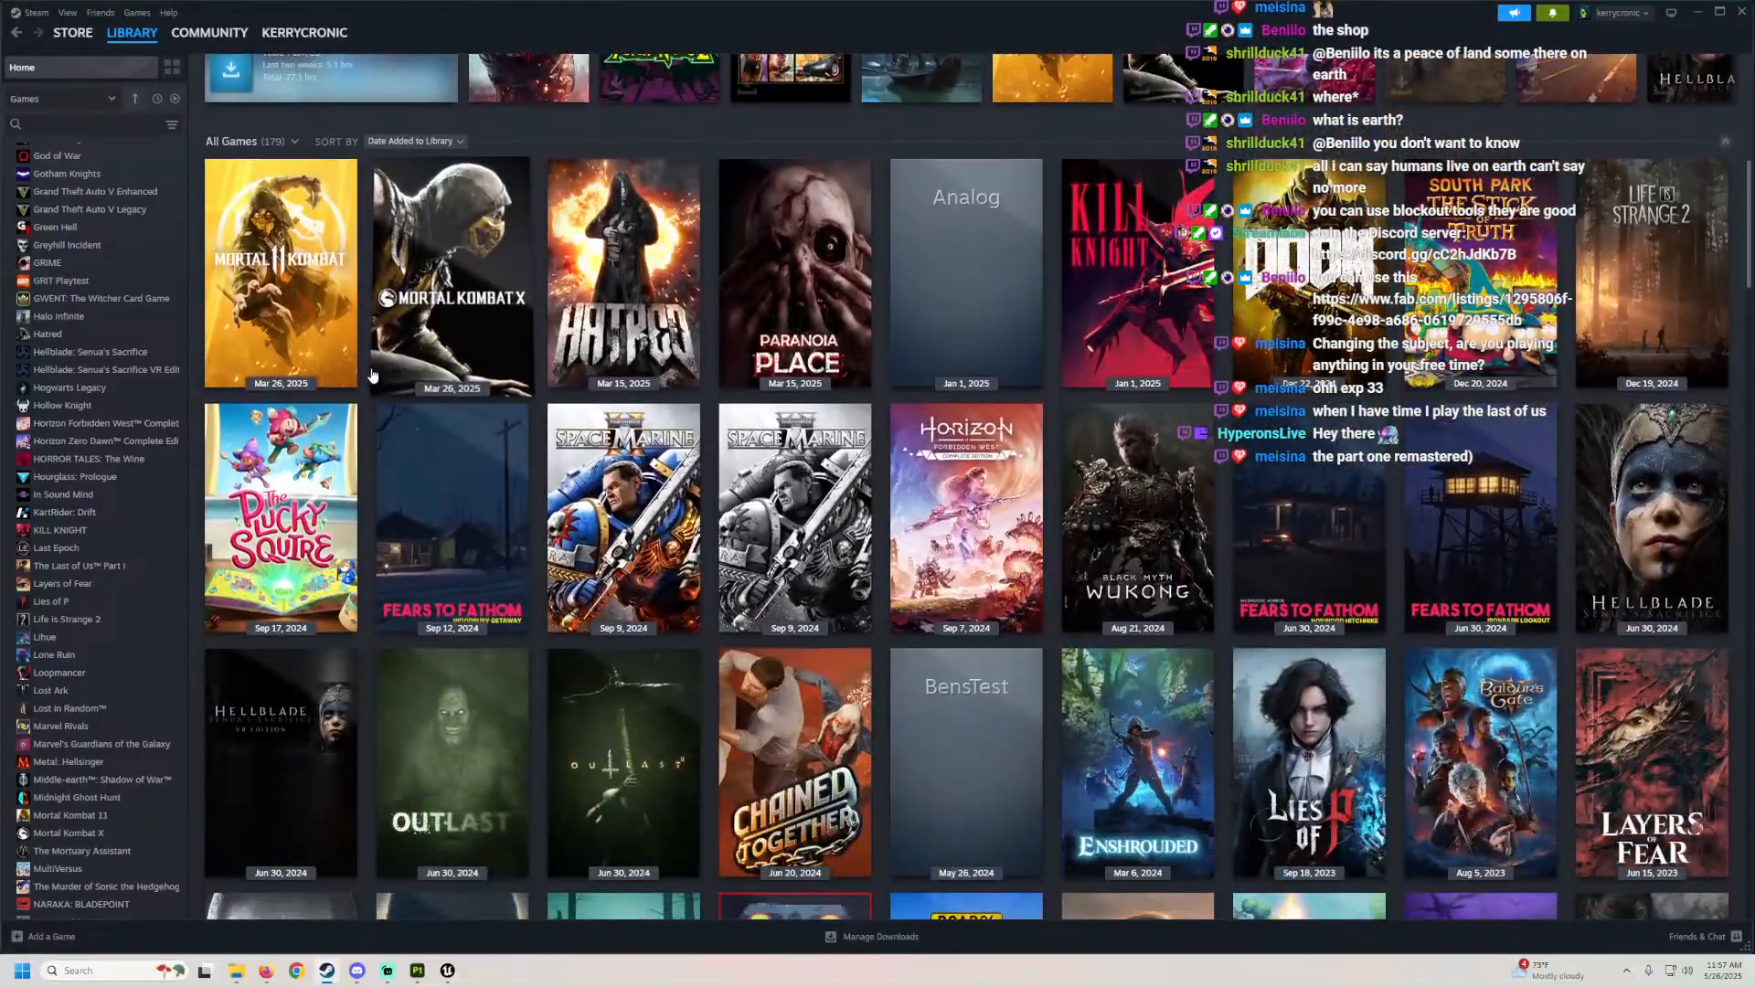
scroll(368, 371, "down", 7)
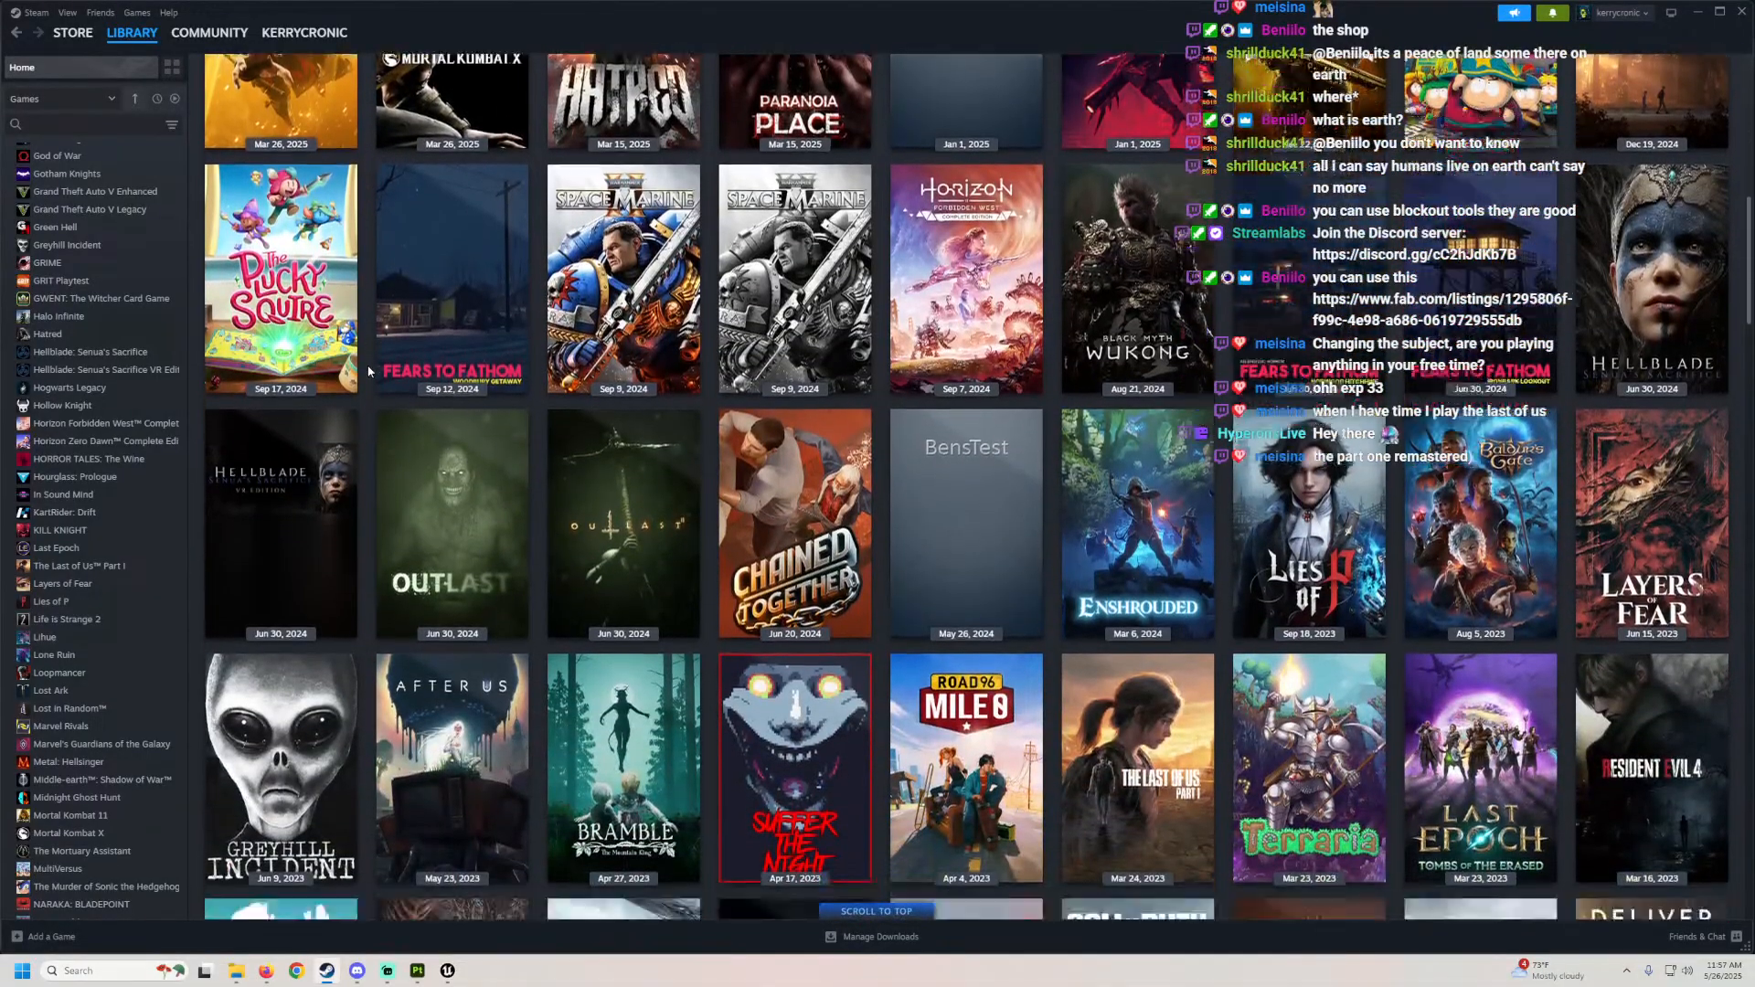
Step: Look through the rest of the game covers in the Steam library, down to the last titles
scroll(369, 371, "down", 1)
scroll(368, 371, "down", 8)
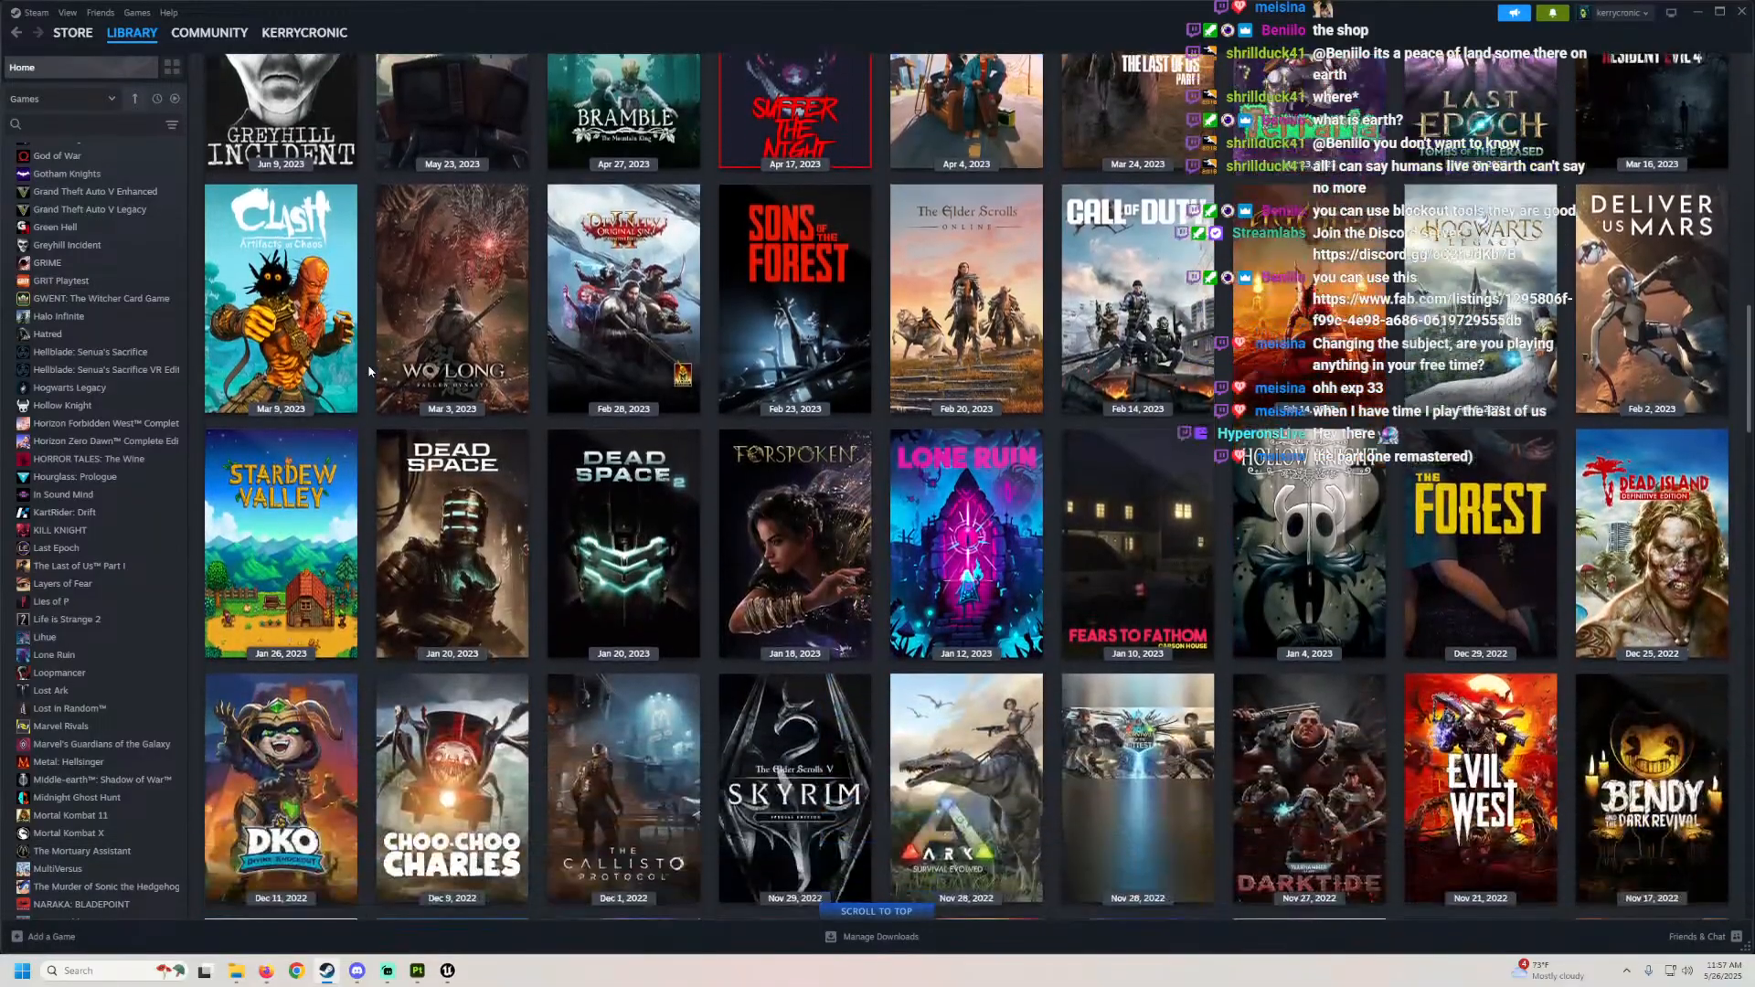
scroll(368, 371, "down", 8)
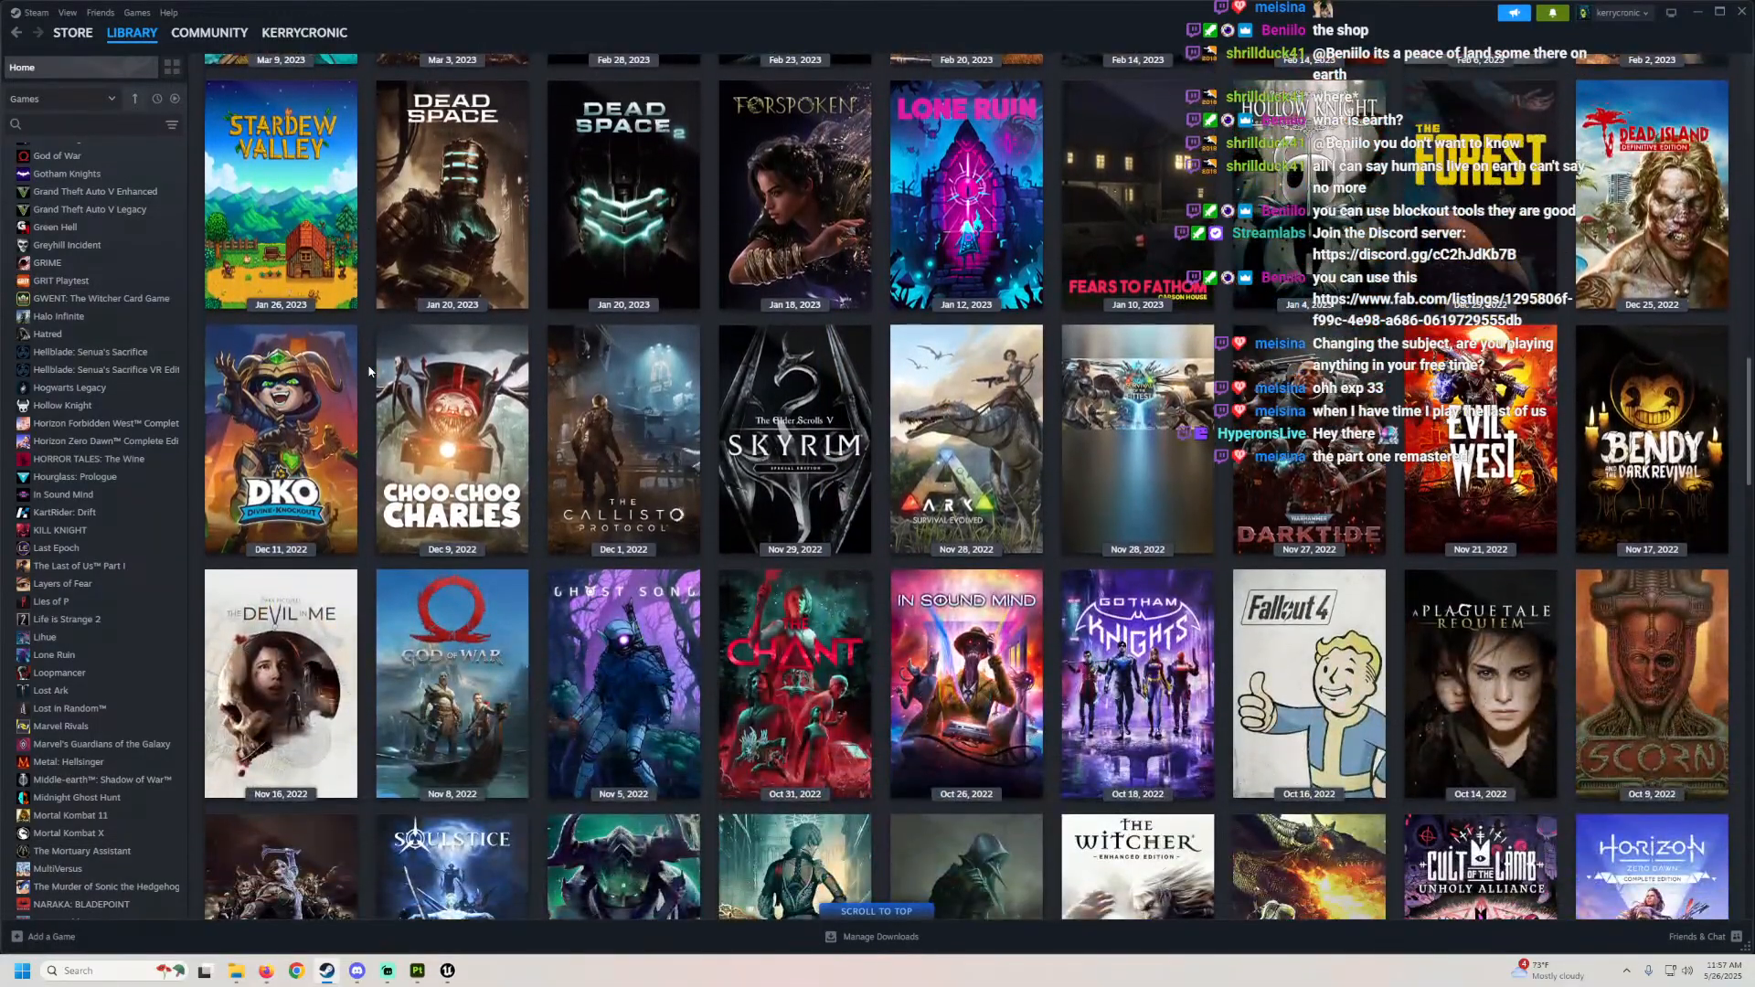
scroll(368, 372, "down", 19)
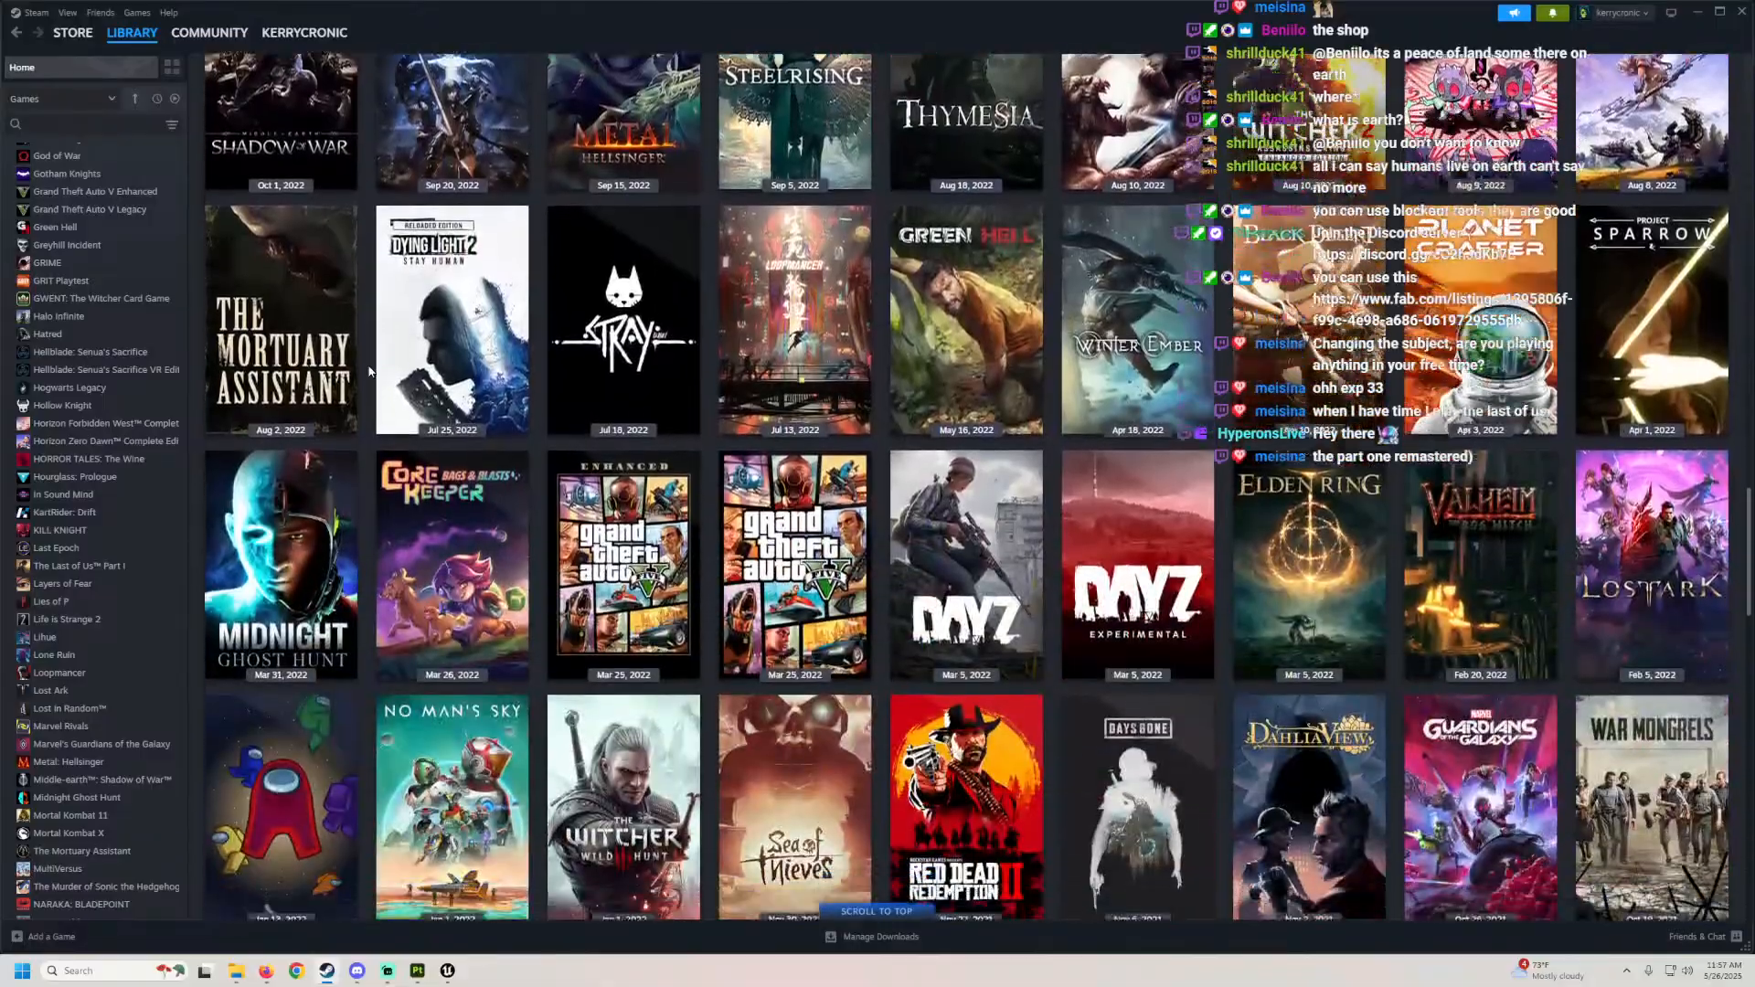
scroll(369, 371, "down", 11)
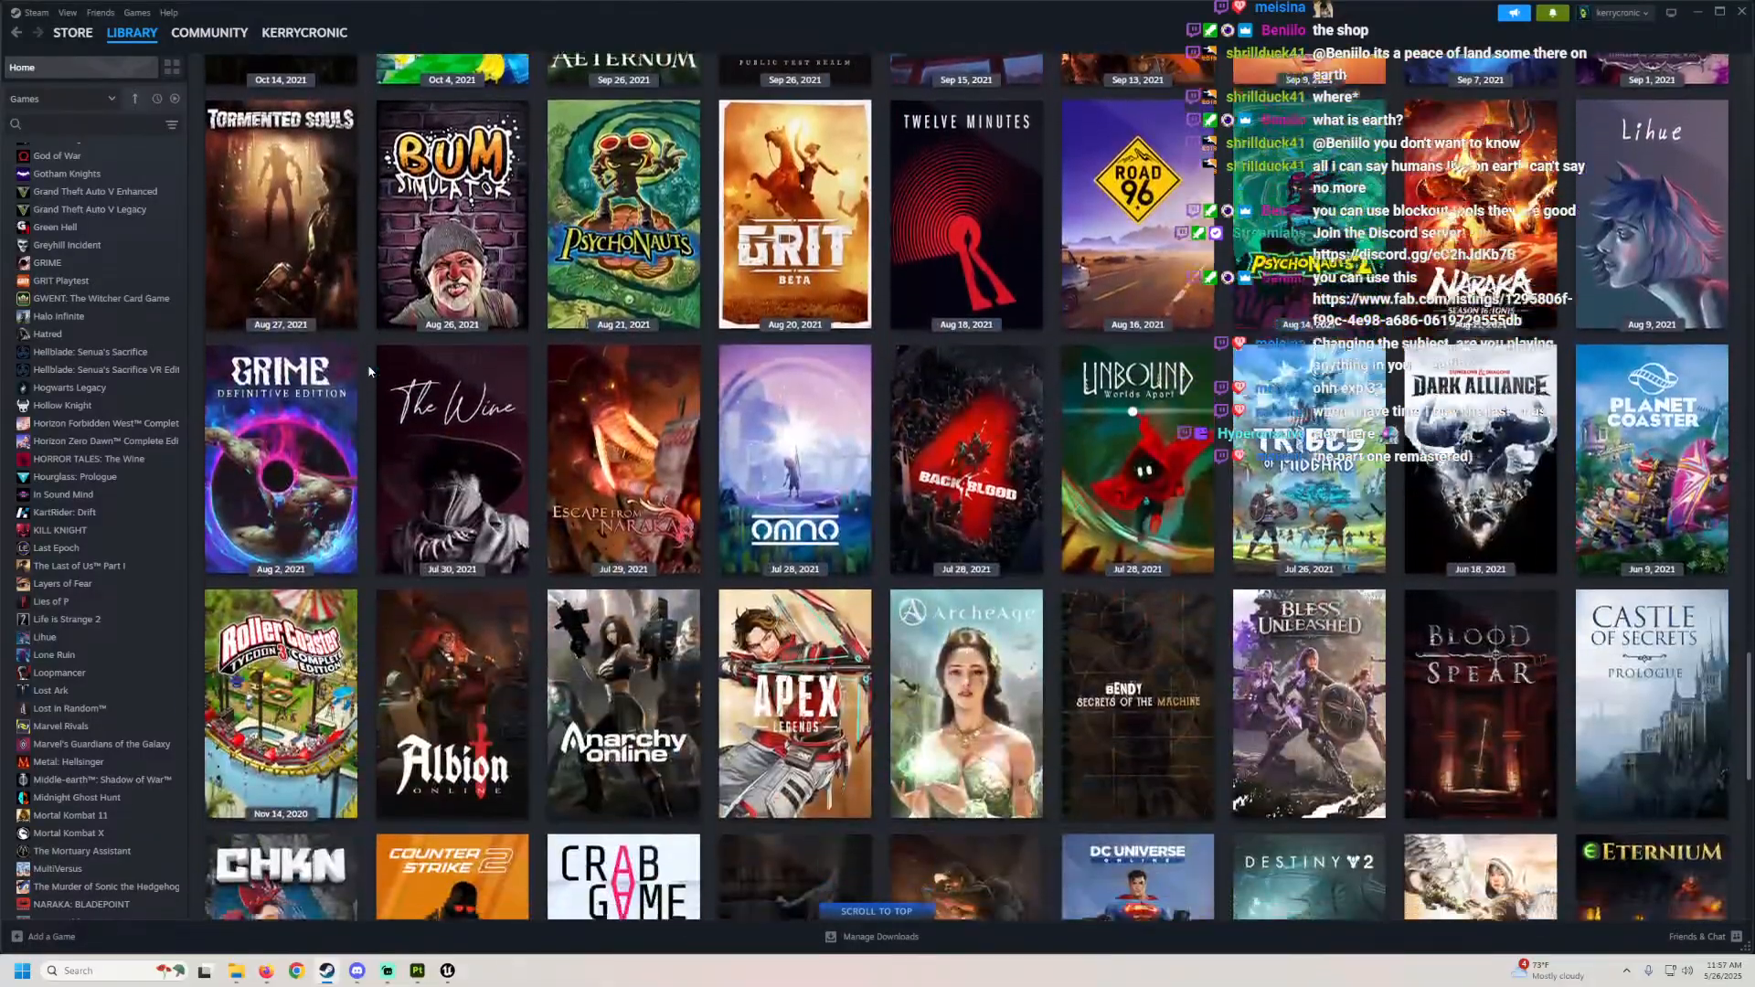
scroll(371, 365, "down", 2)
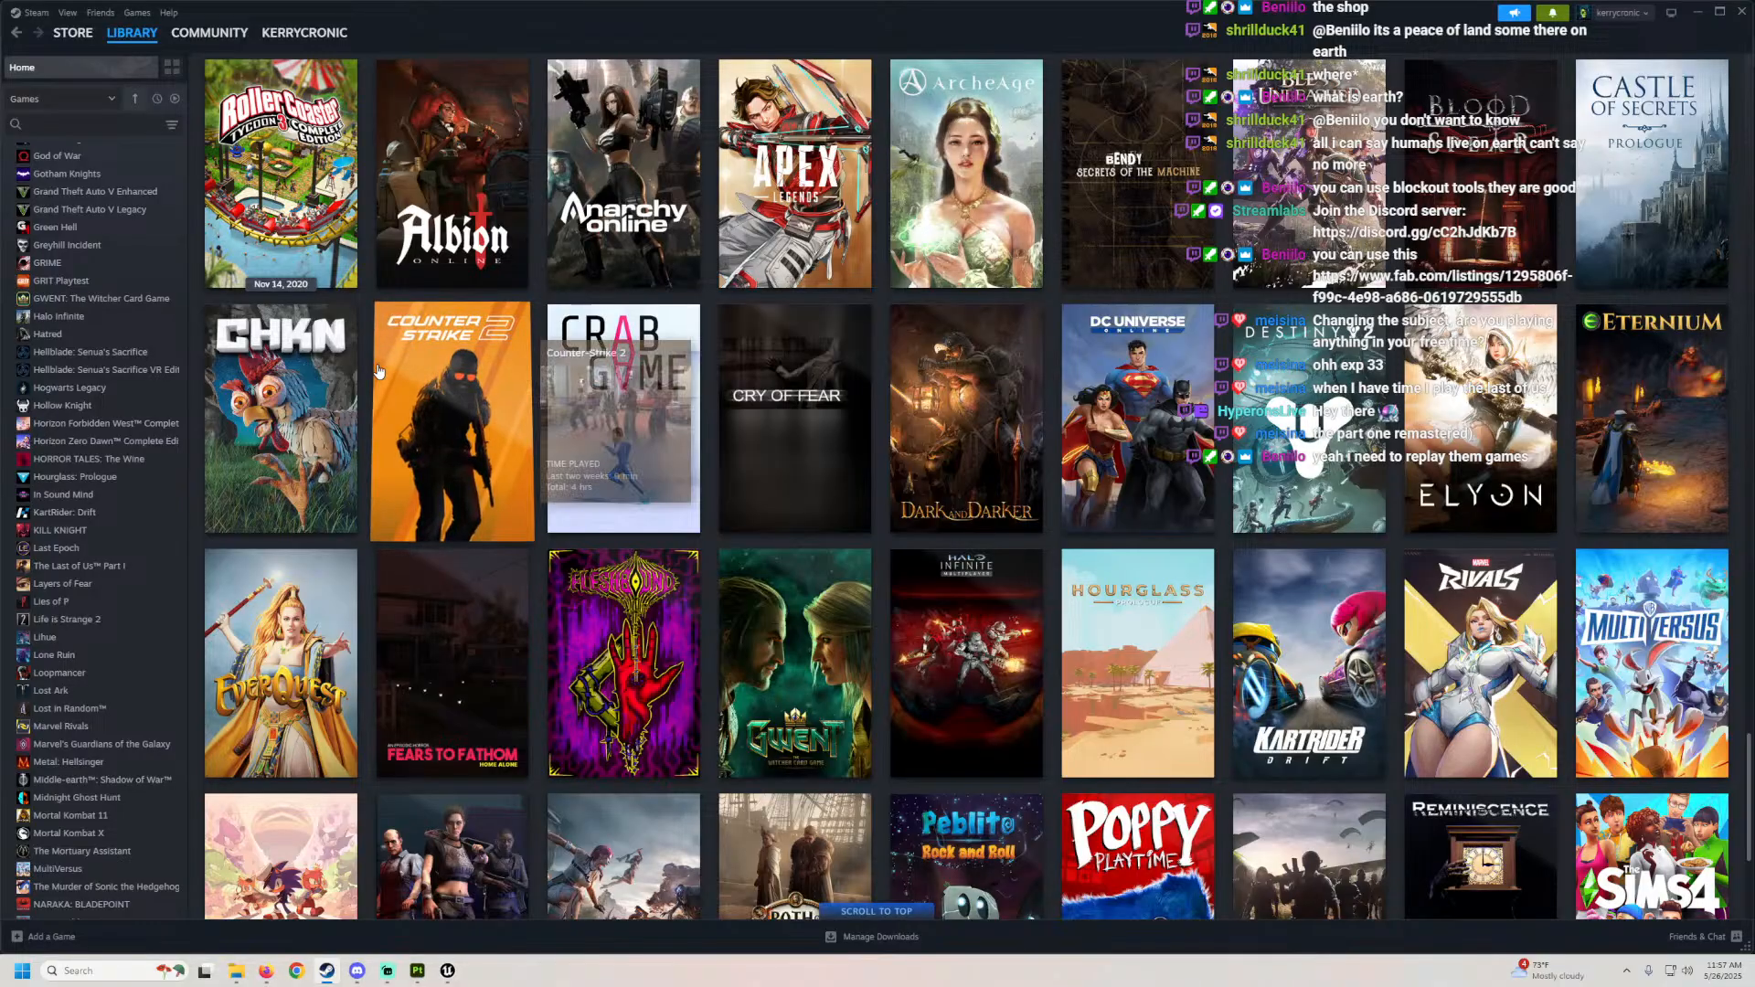
scroll(378, 369, "up", 15)
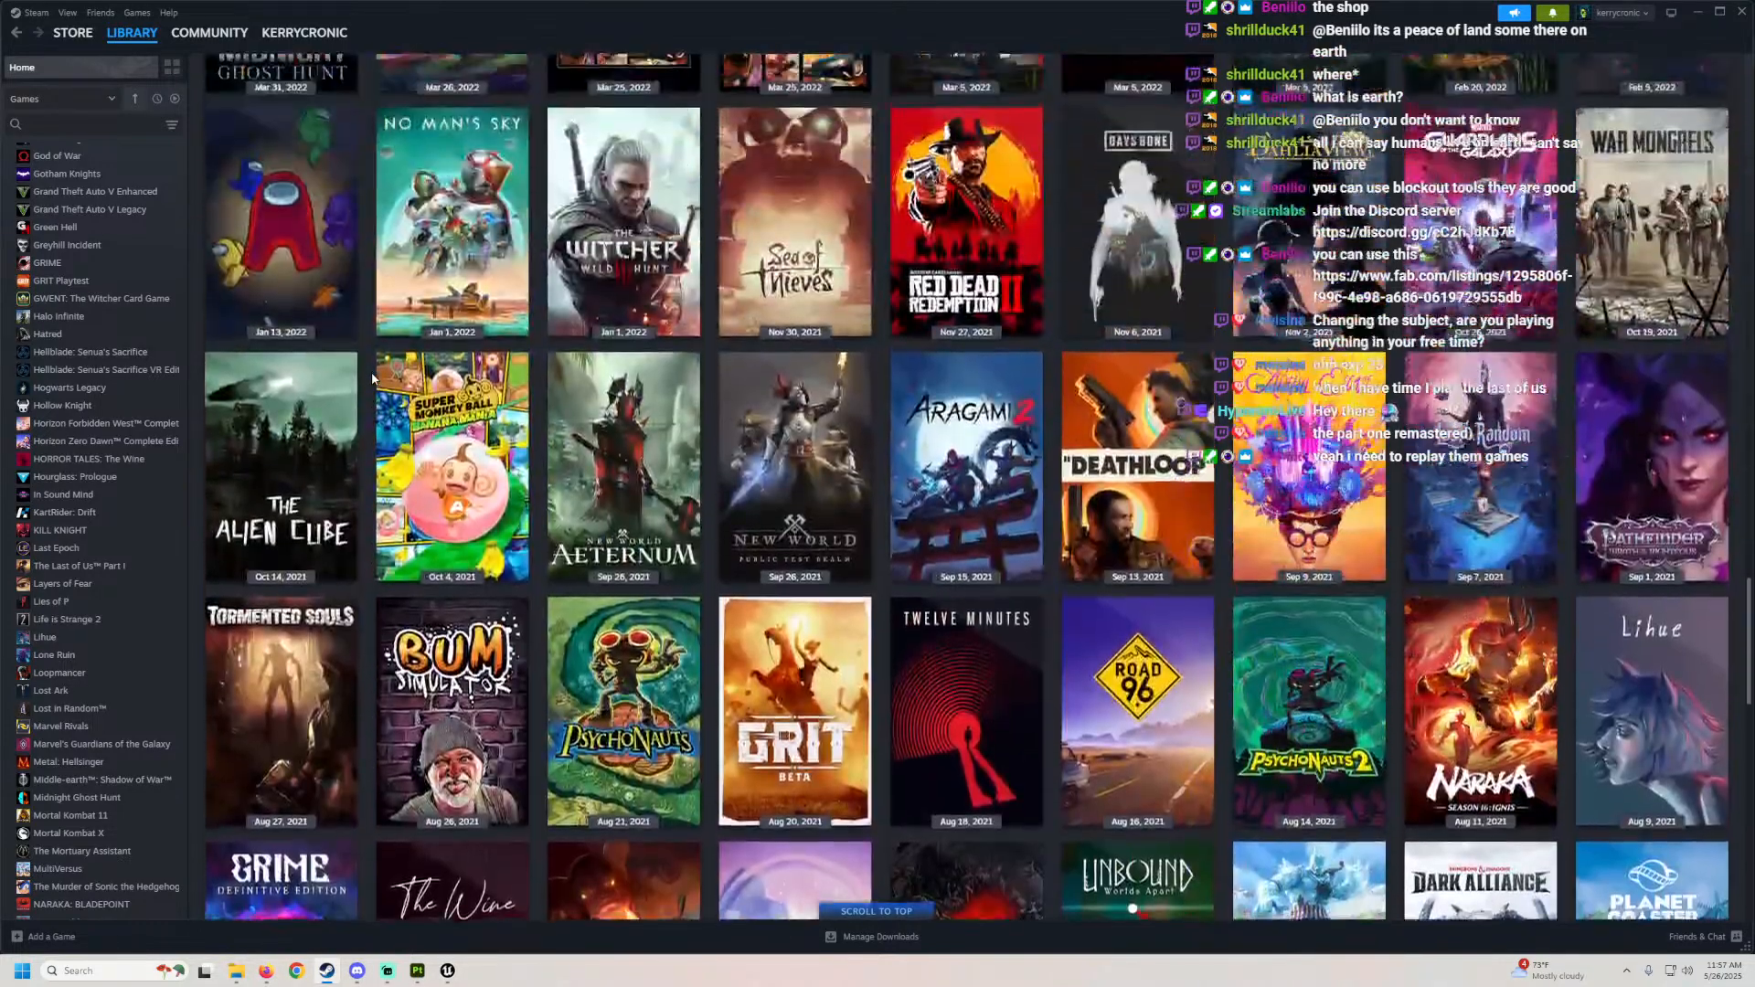
scroll(372, 369, "up", 12)
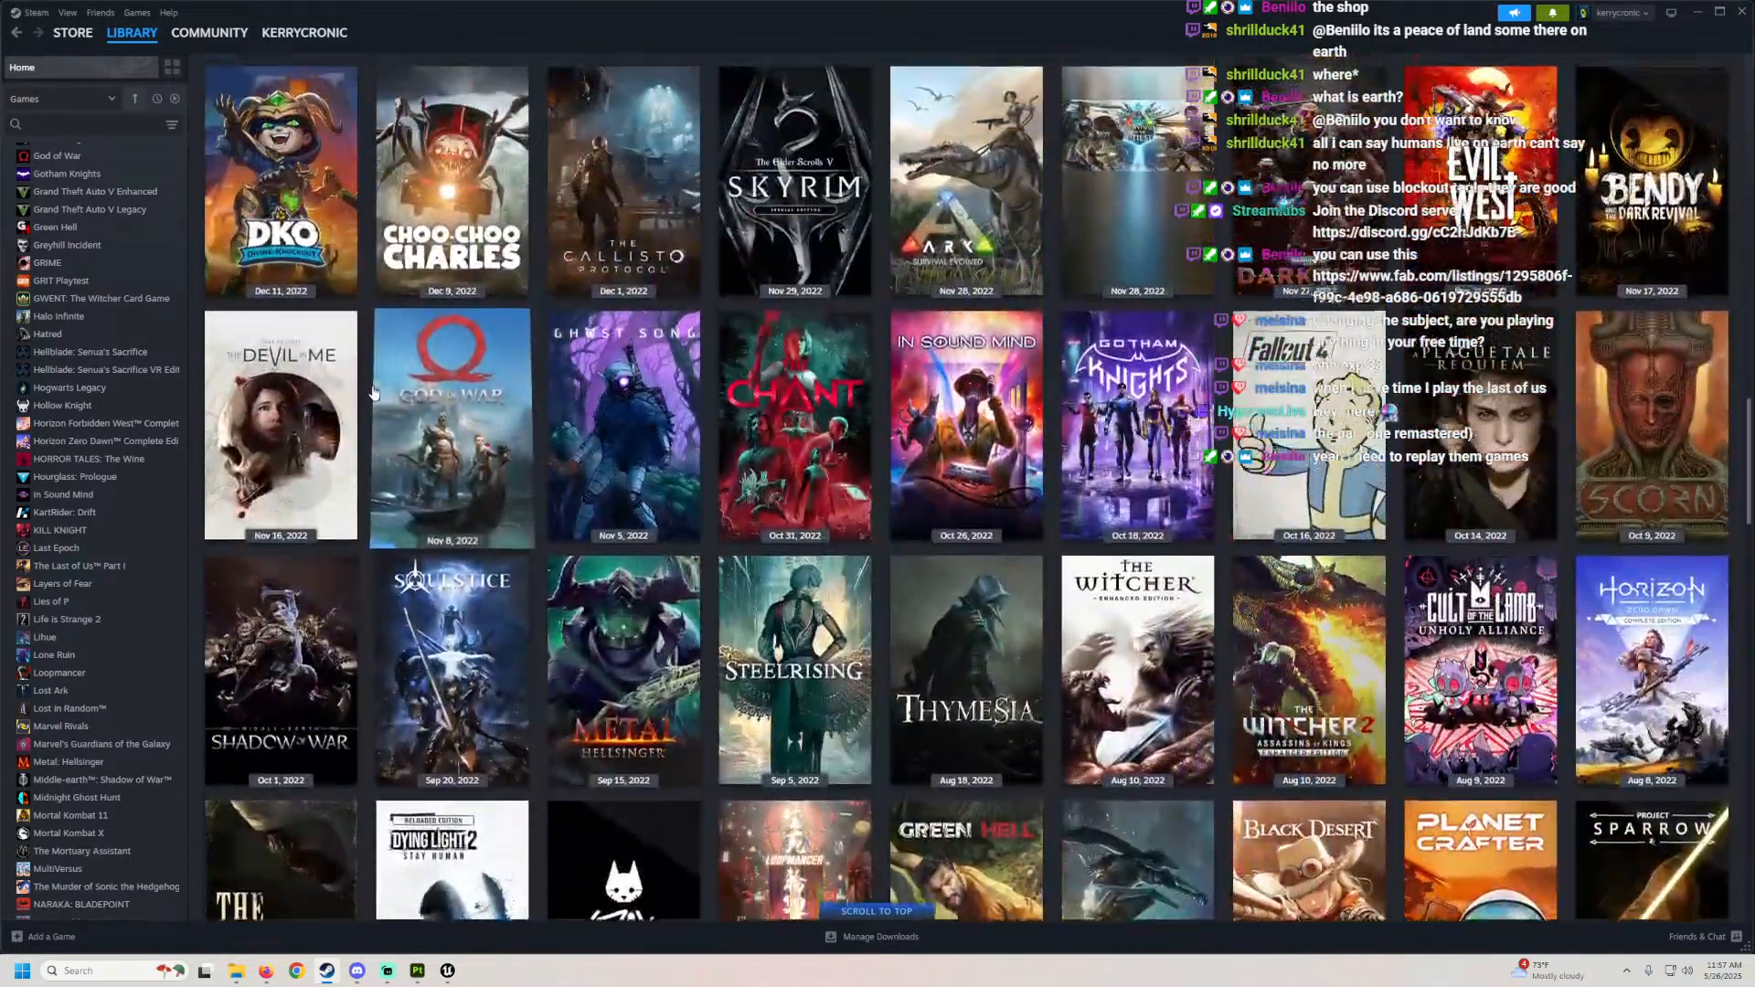
scroll(370, 395, "up", 8)
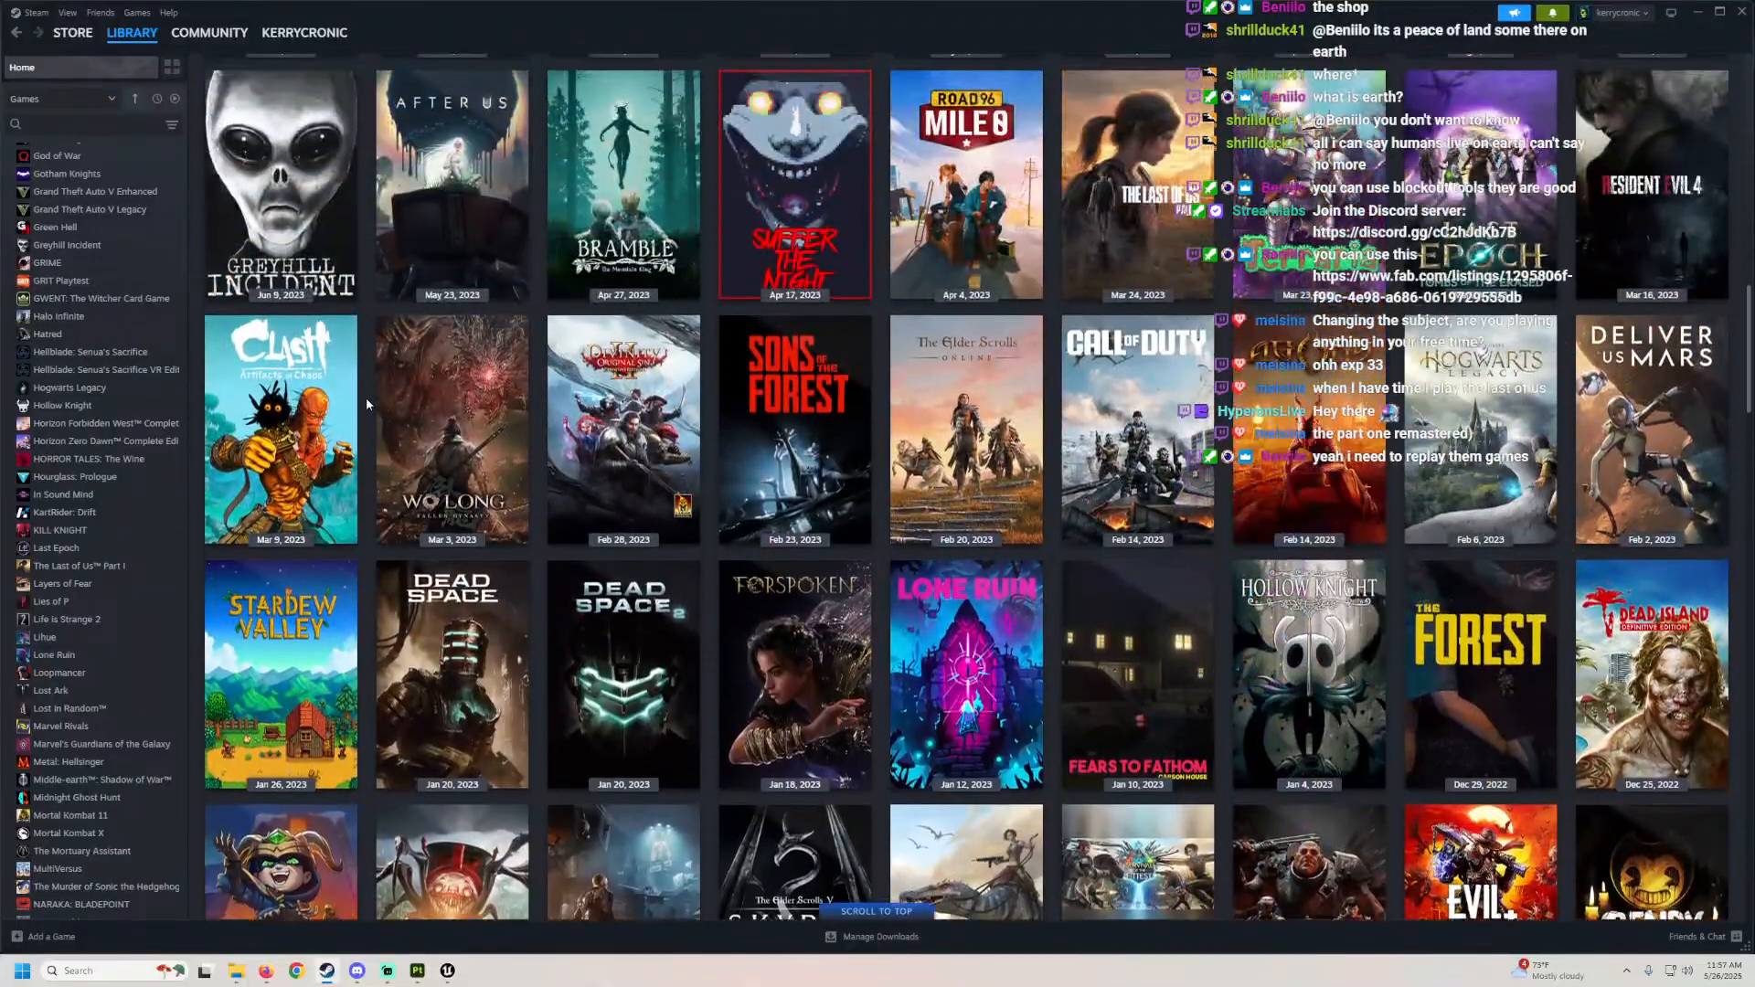
scroll(367, 404, "up", 3)
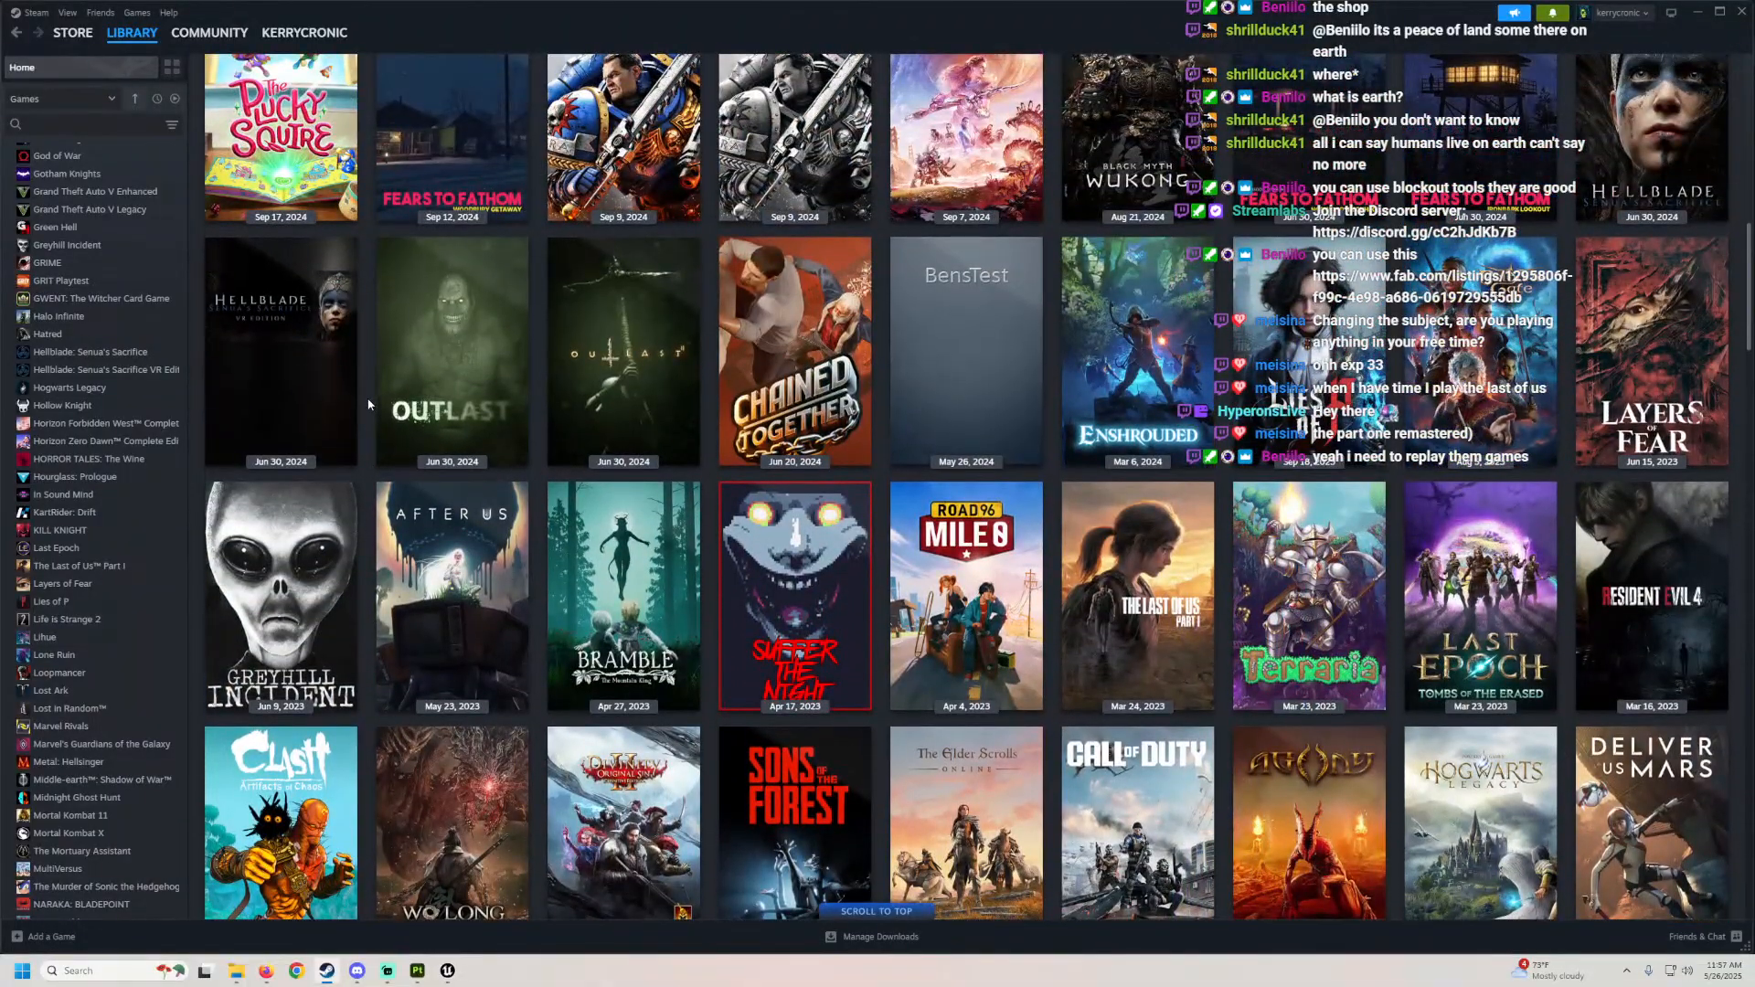
scroll(368, 404, "up", 3)
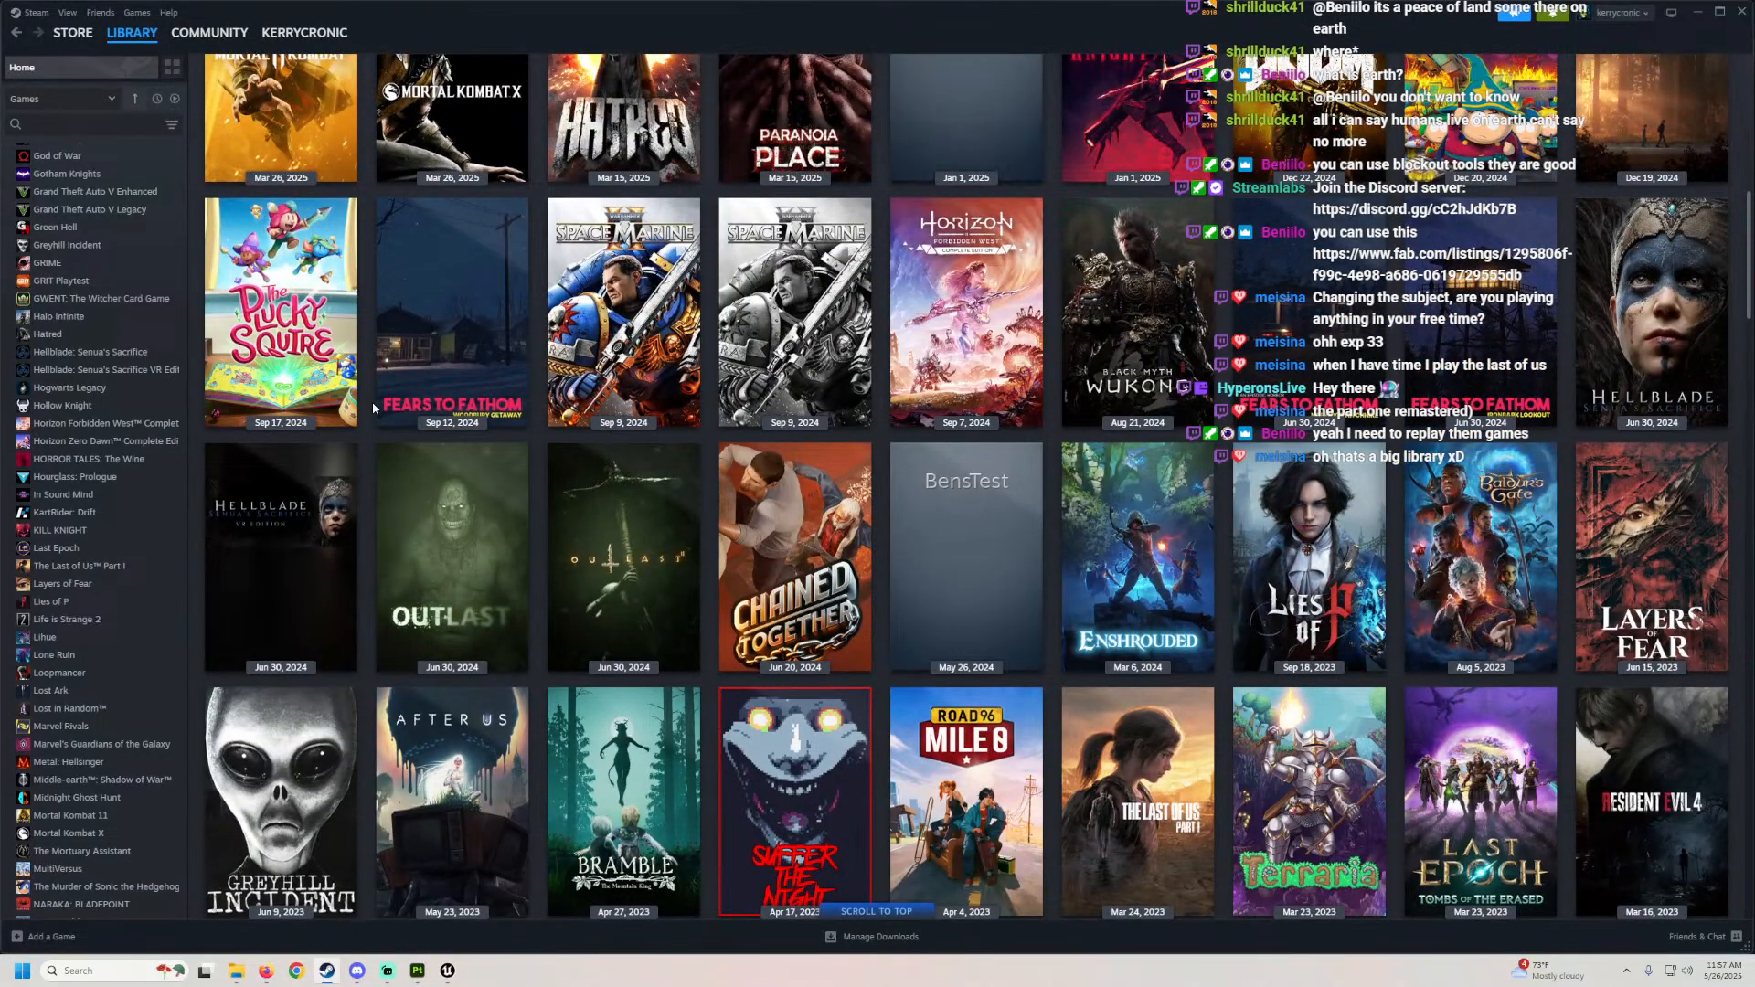
scroll(373, 409, "down", 8)
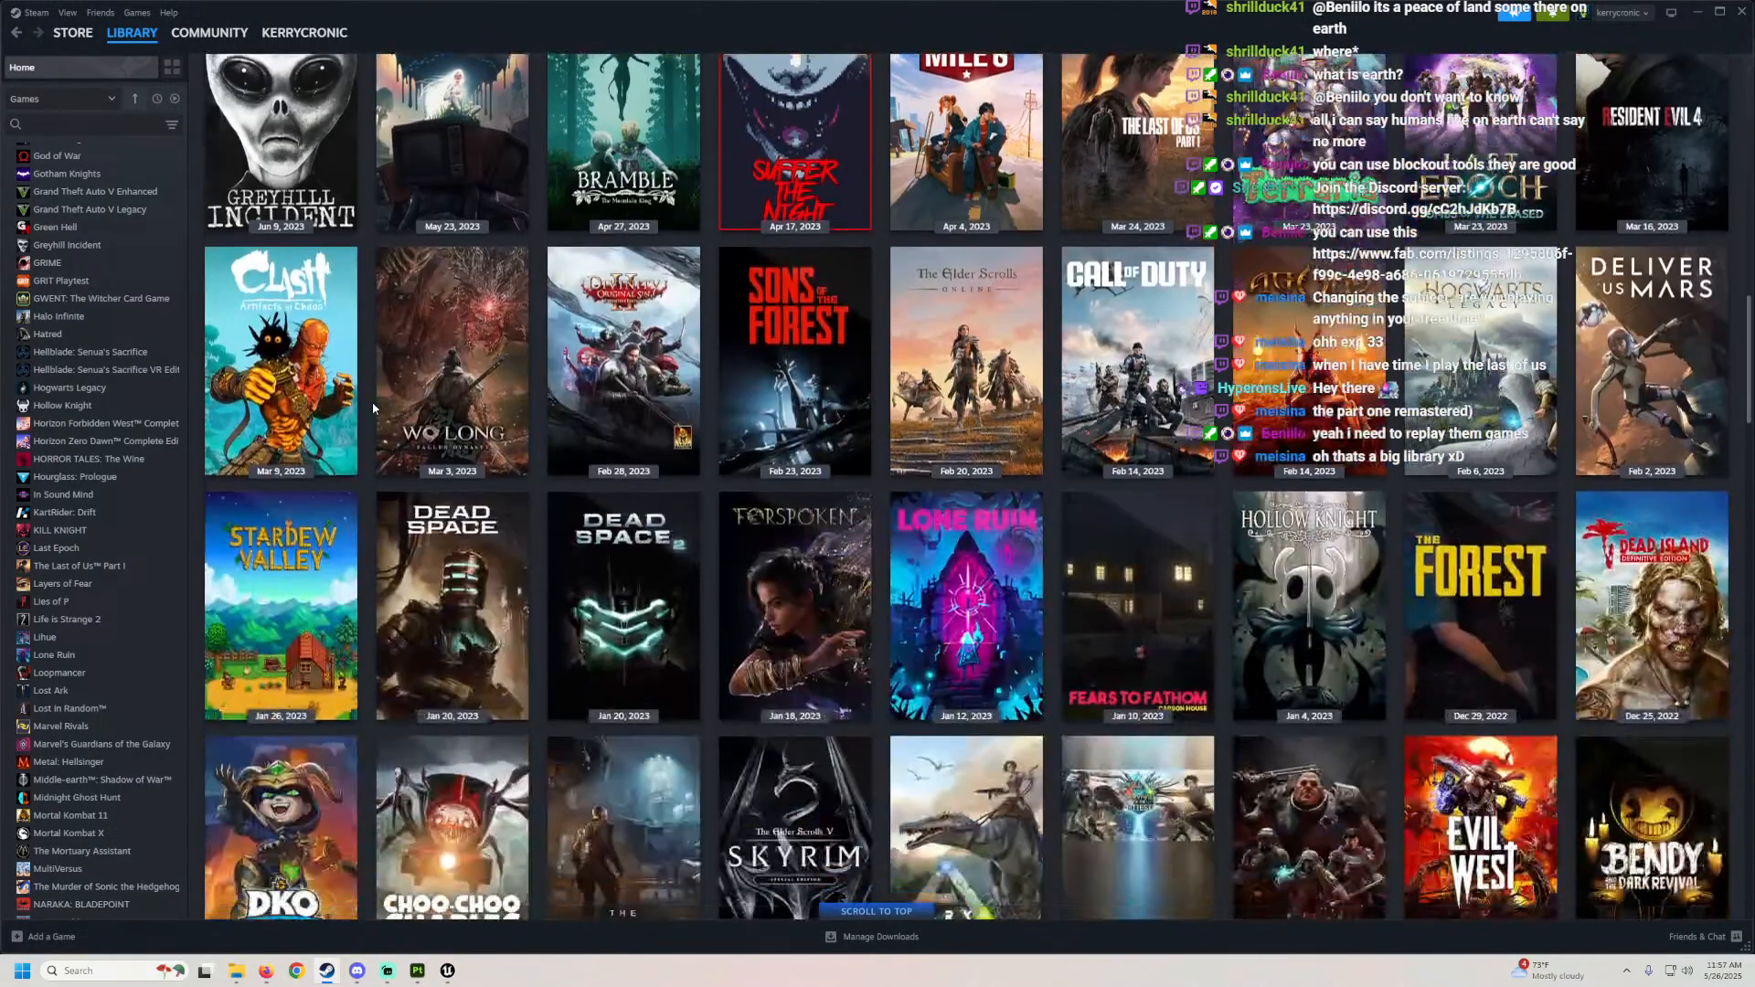
scroll(373, 409, "down", 10)
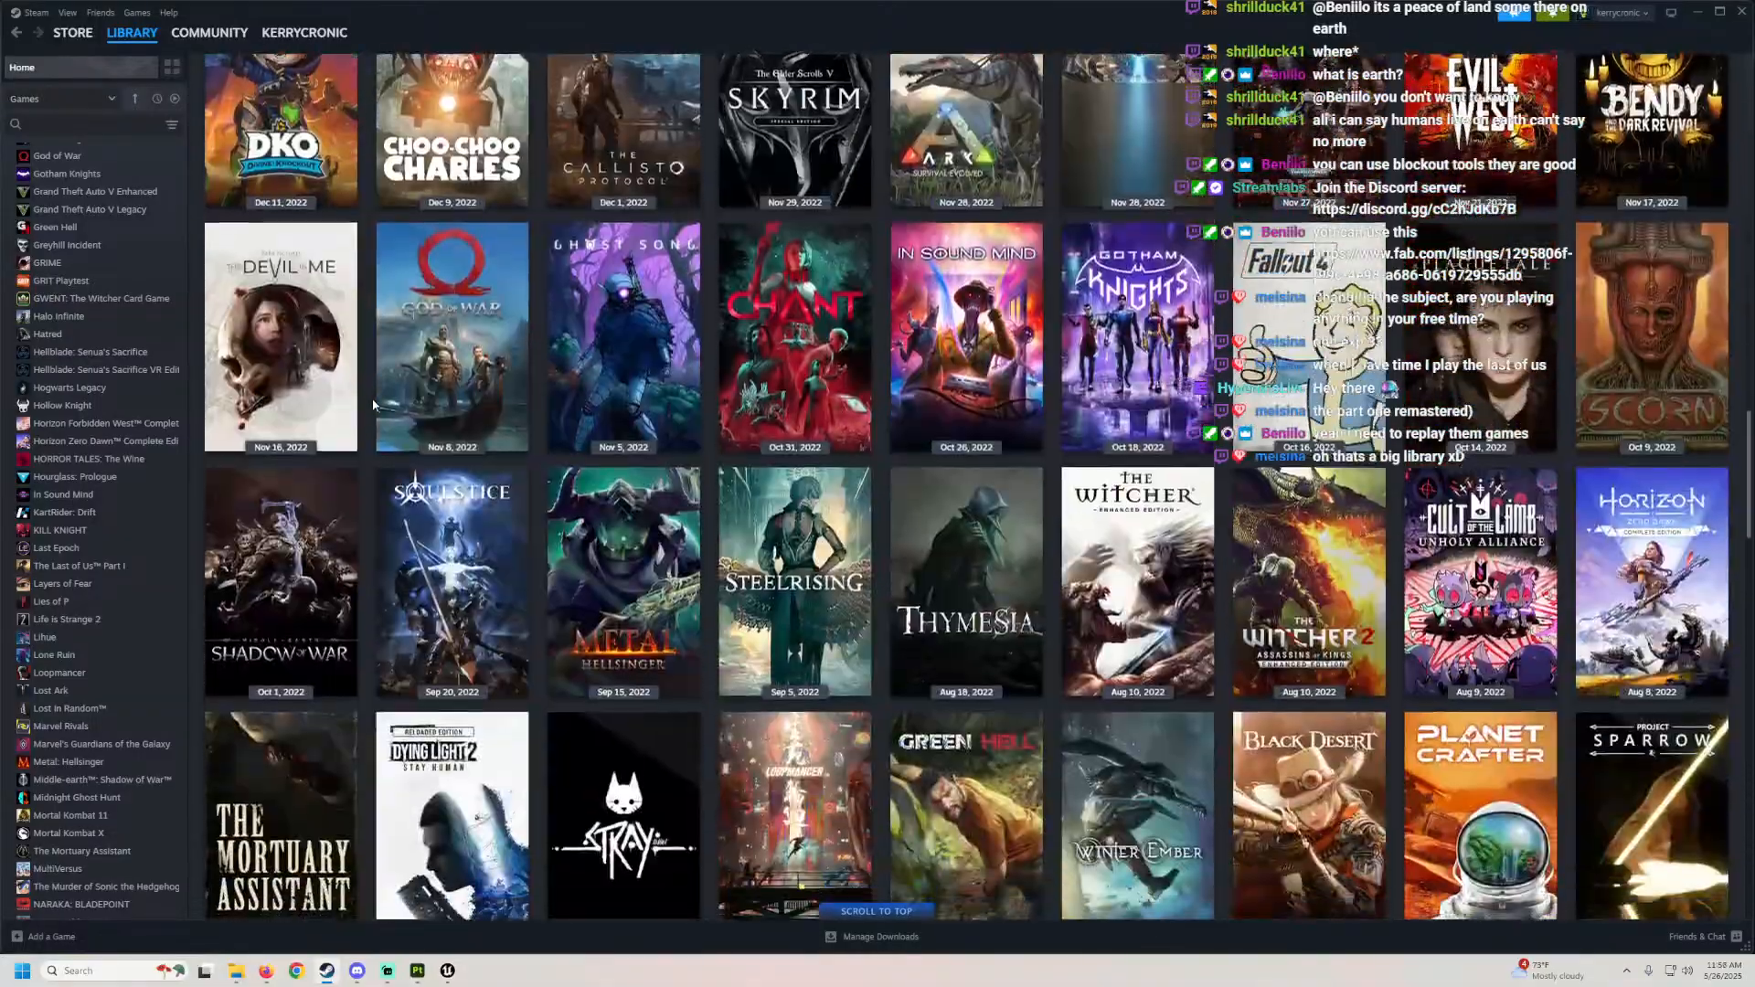
scroll(373, 405, "down", 15)
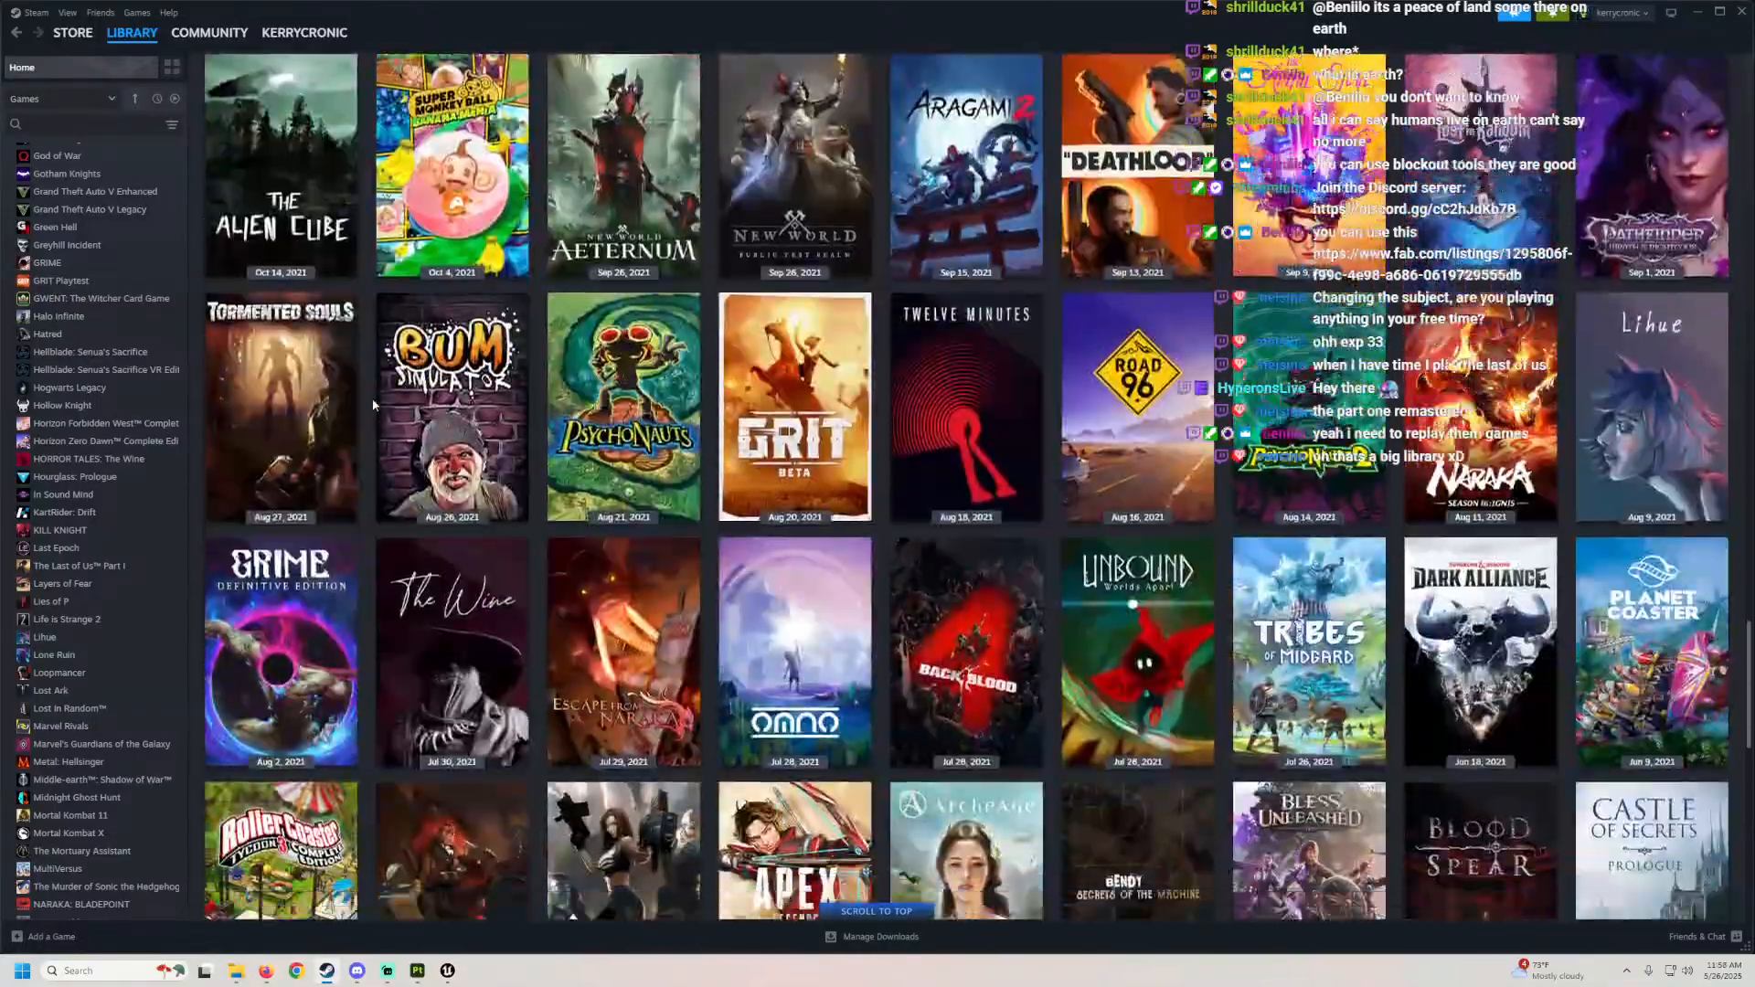
scroll(372, 405, "down", 7)
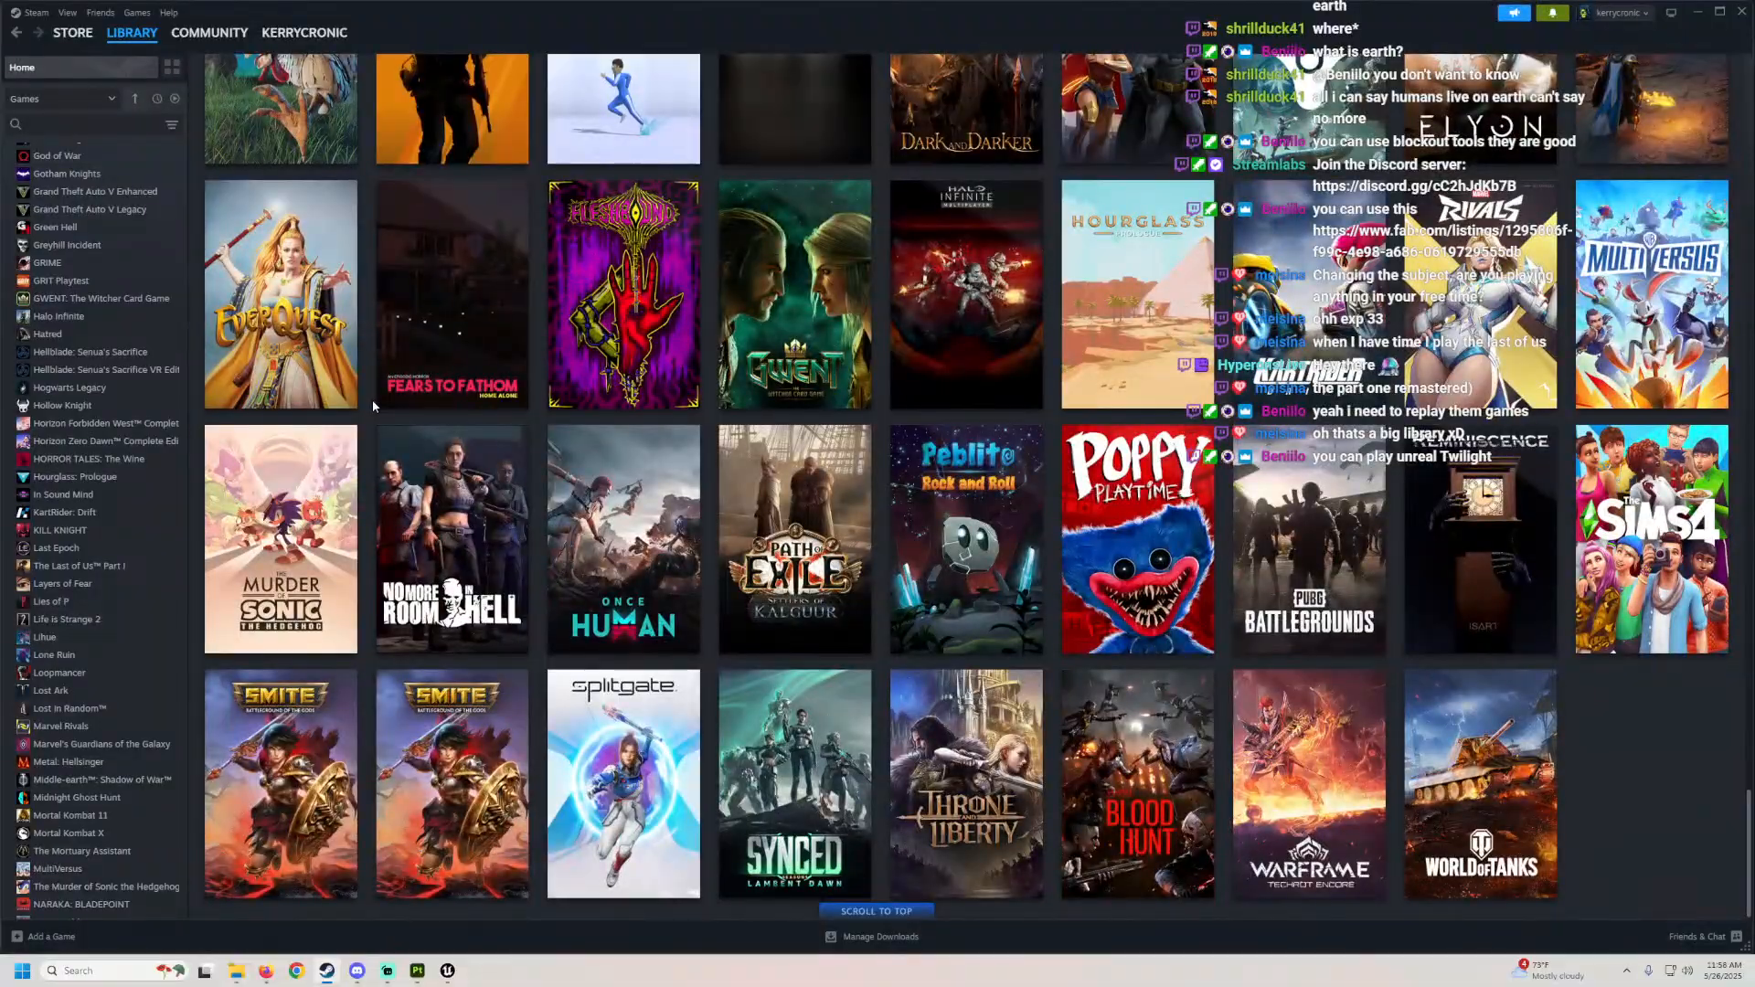
scroll(371, 399, "up", 3)
scroll(373, 405, "up", 6)
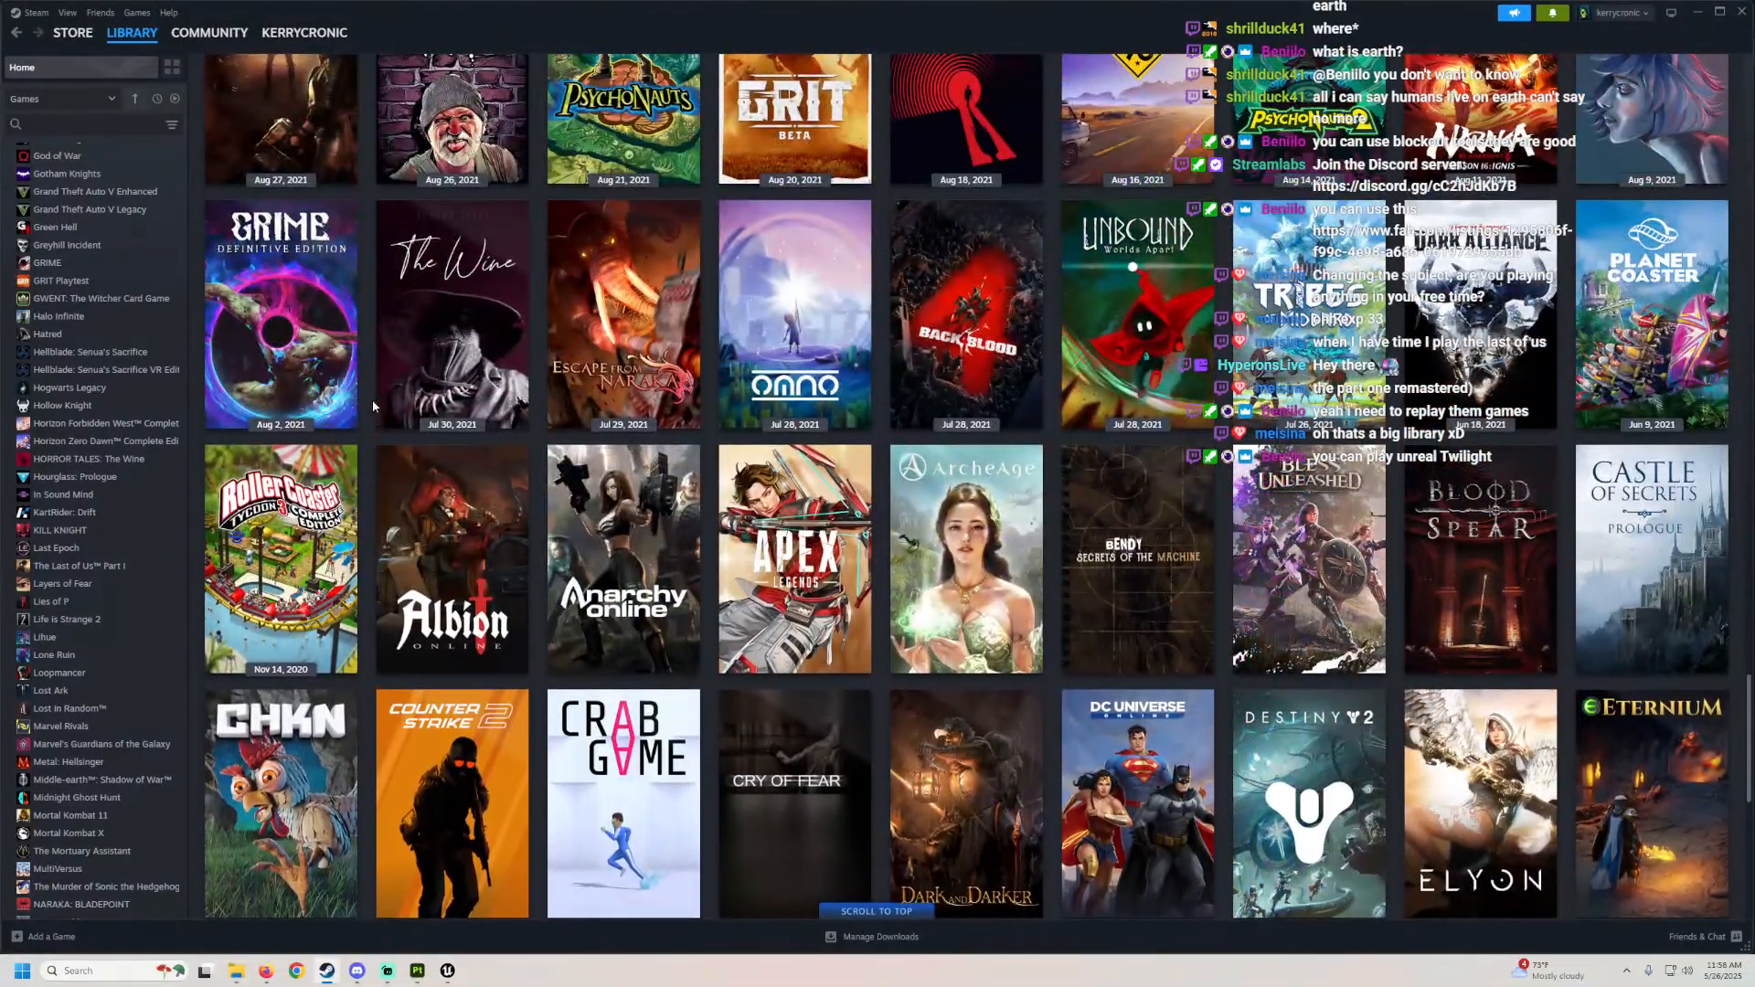
scroll(371, 398, "up", 5)
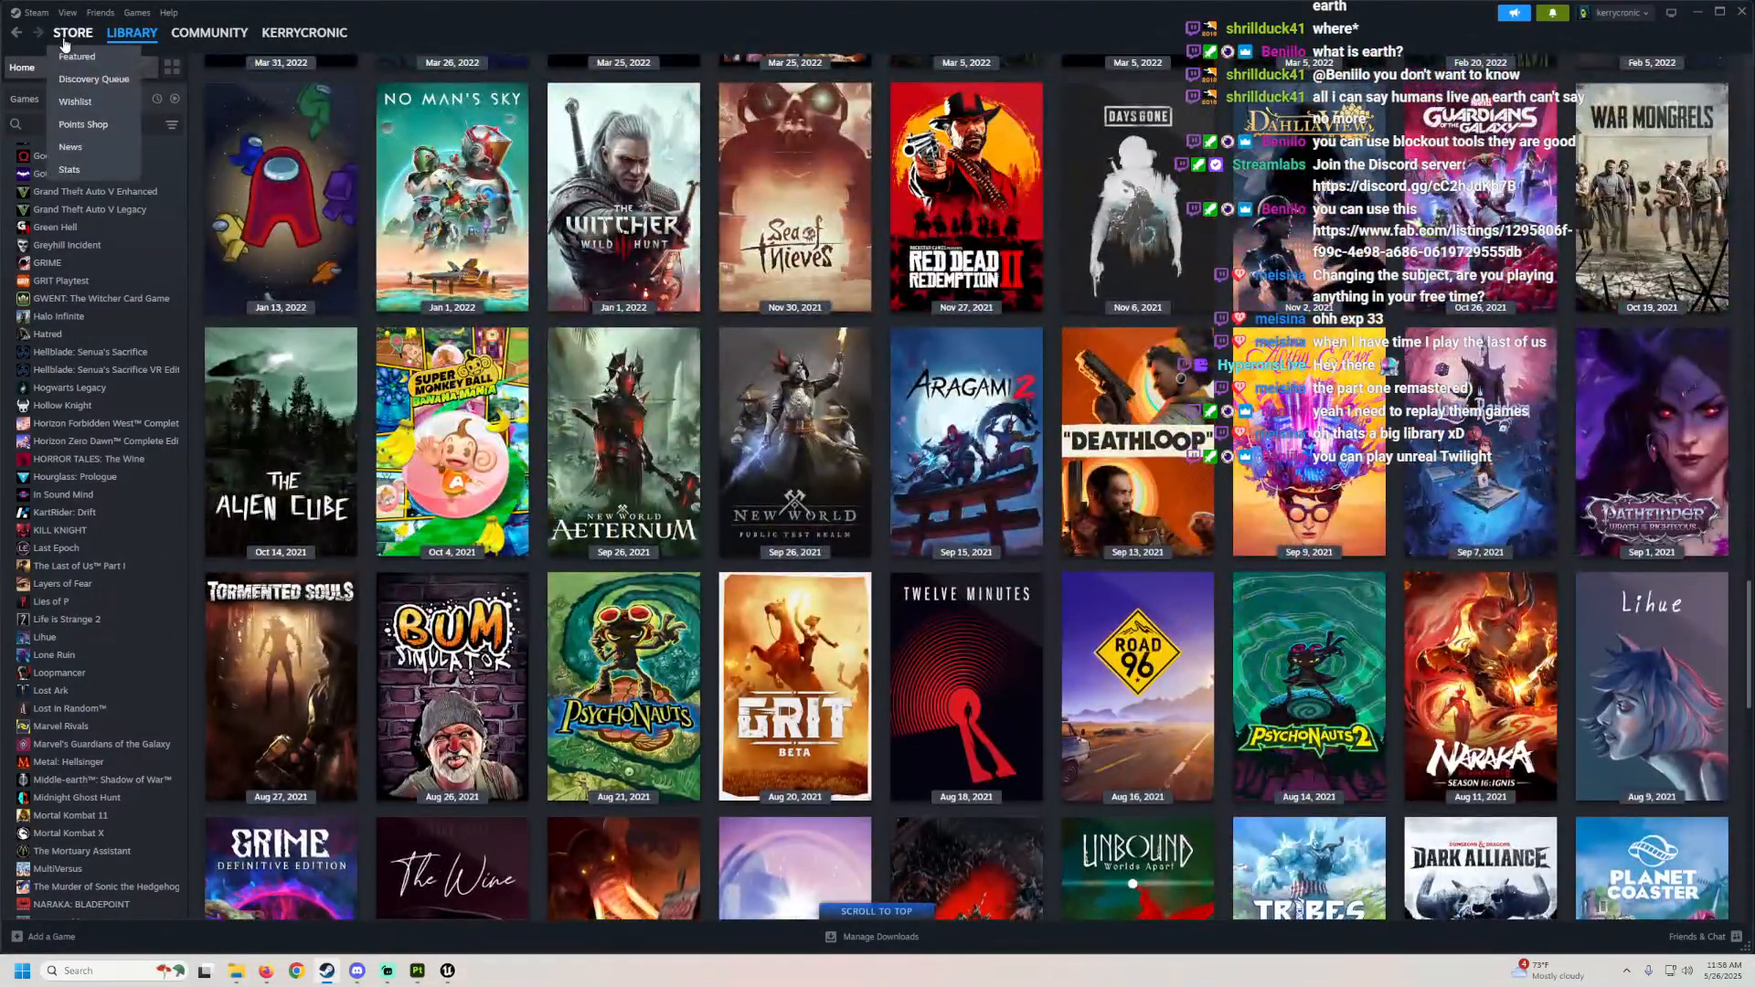
Step: Search the Steam store for "unreal twili"
left_click(64, 36)
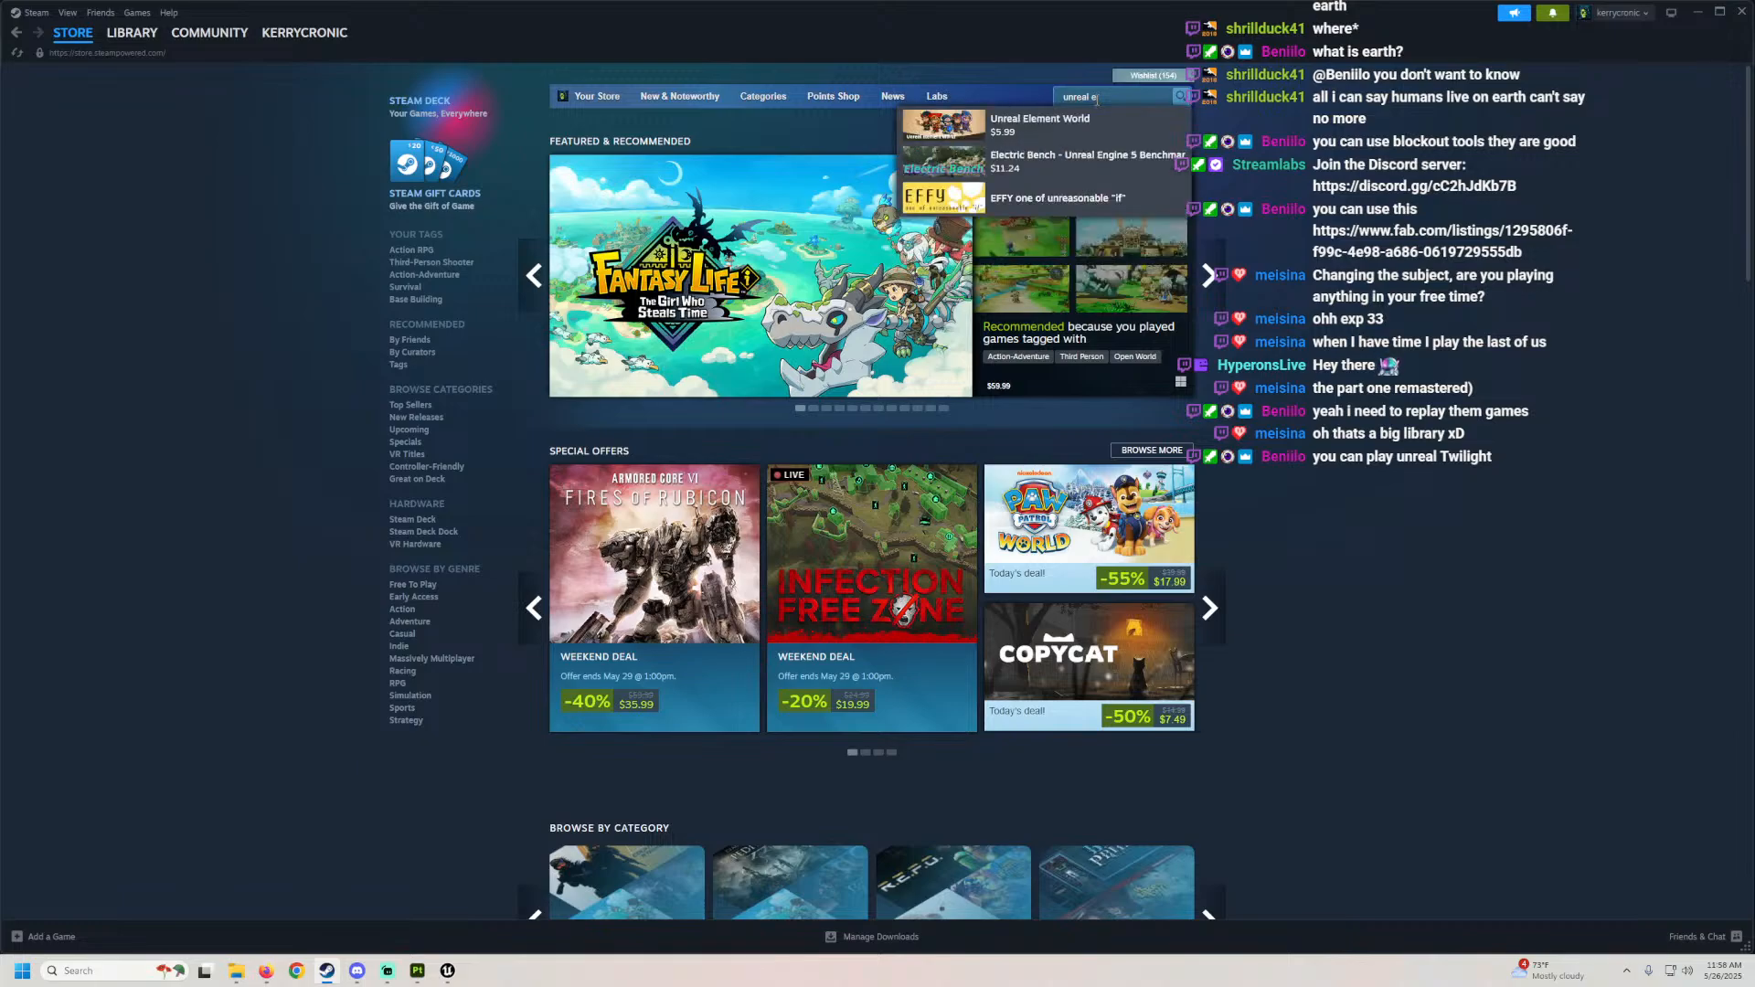
type("twili")
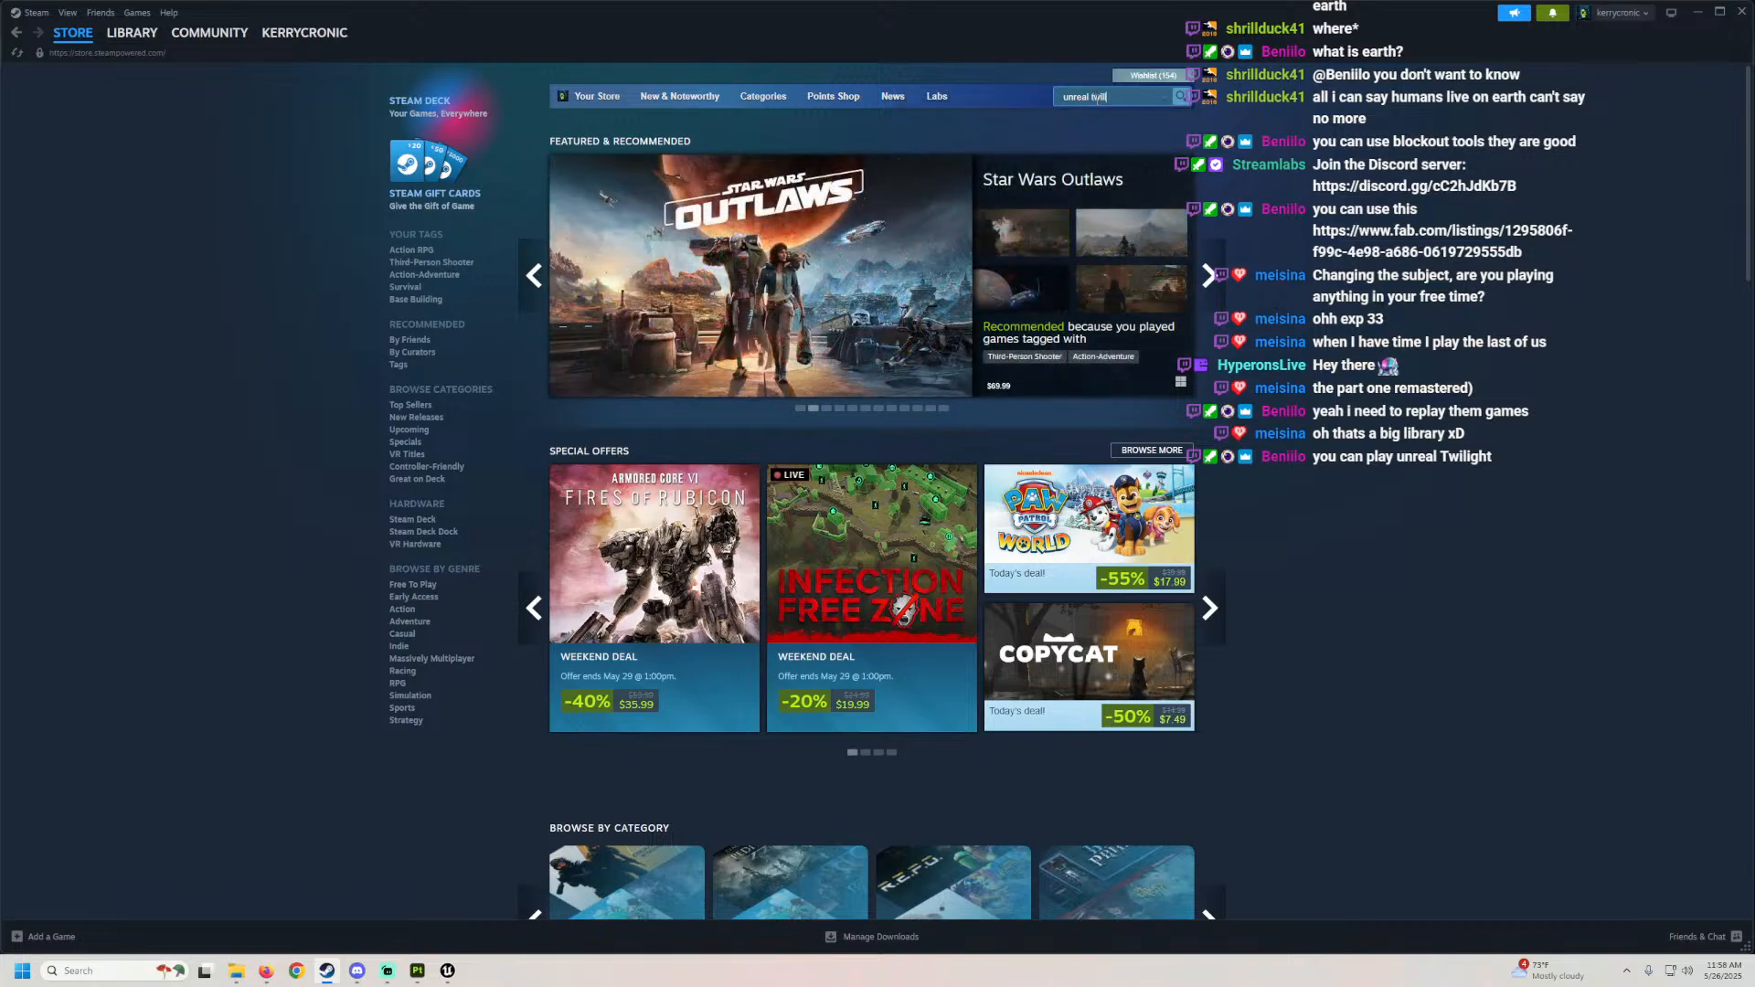
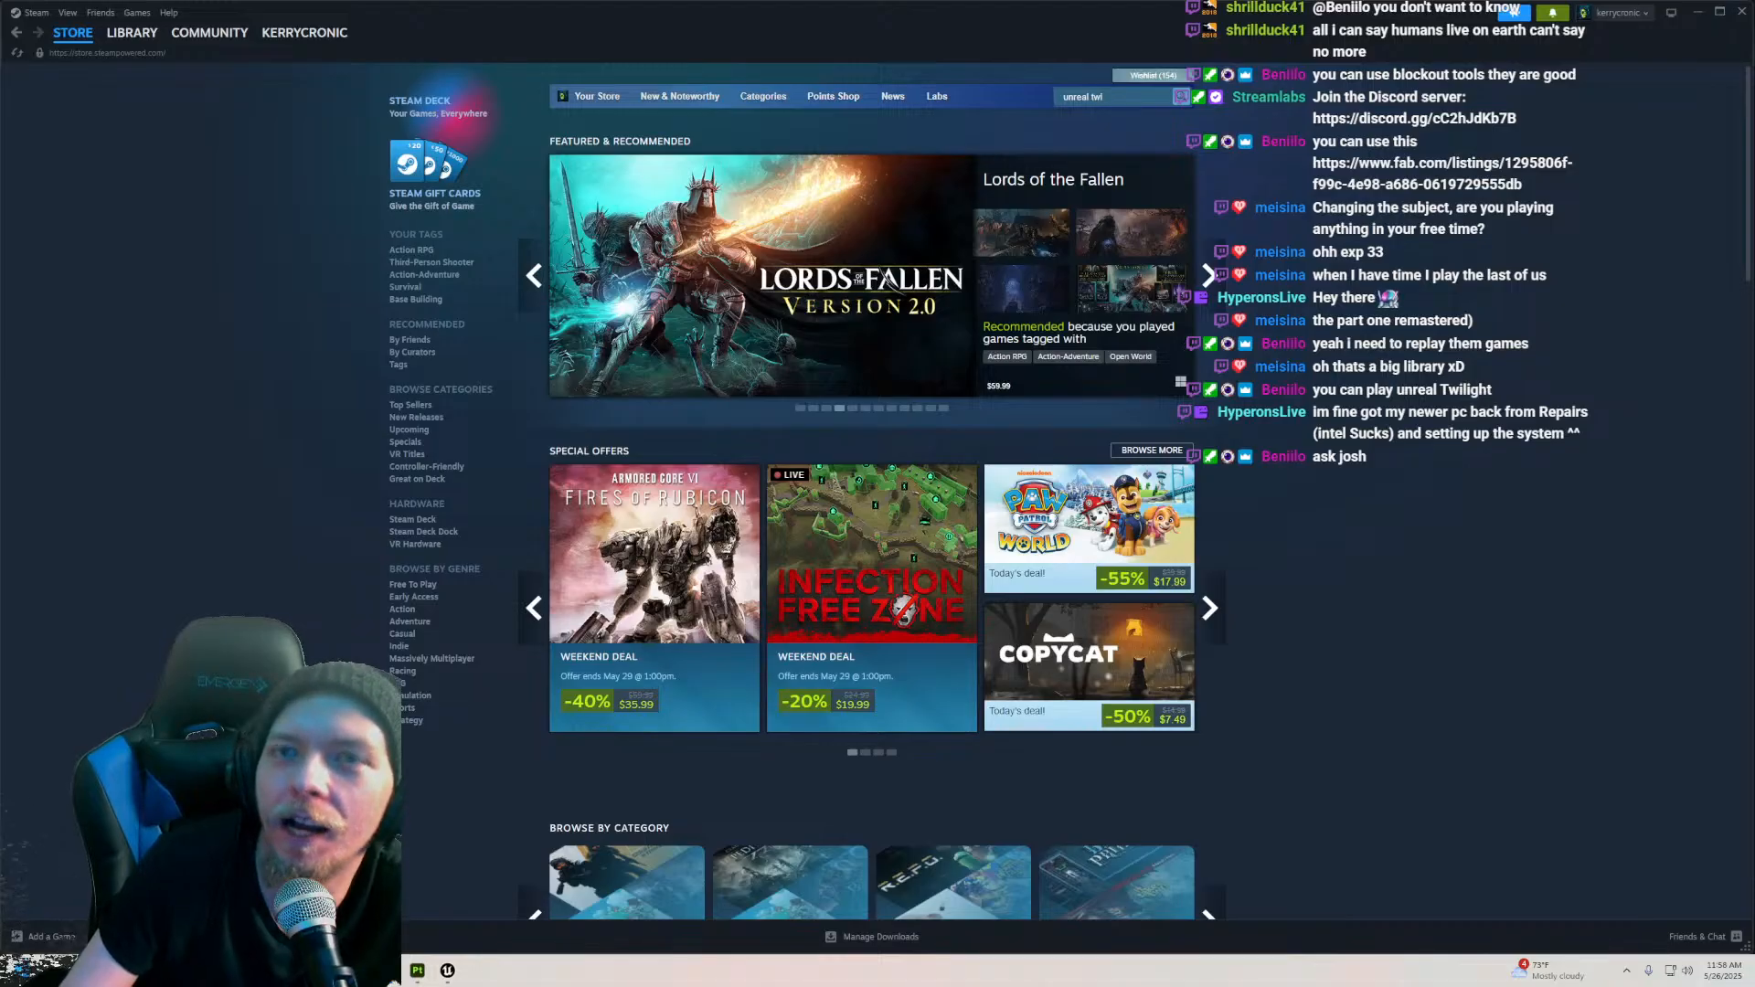
Step: Switch to the Unreal Editor, close the MI_MoldyCheese window and view the cheese up close in the Cabin level
mouse_move(447, 974)
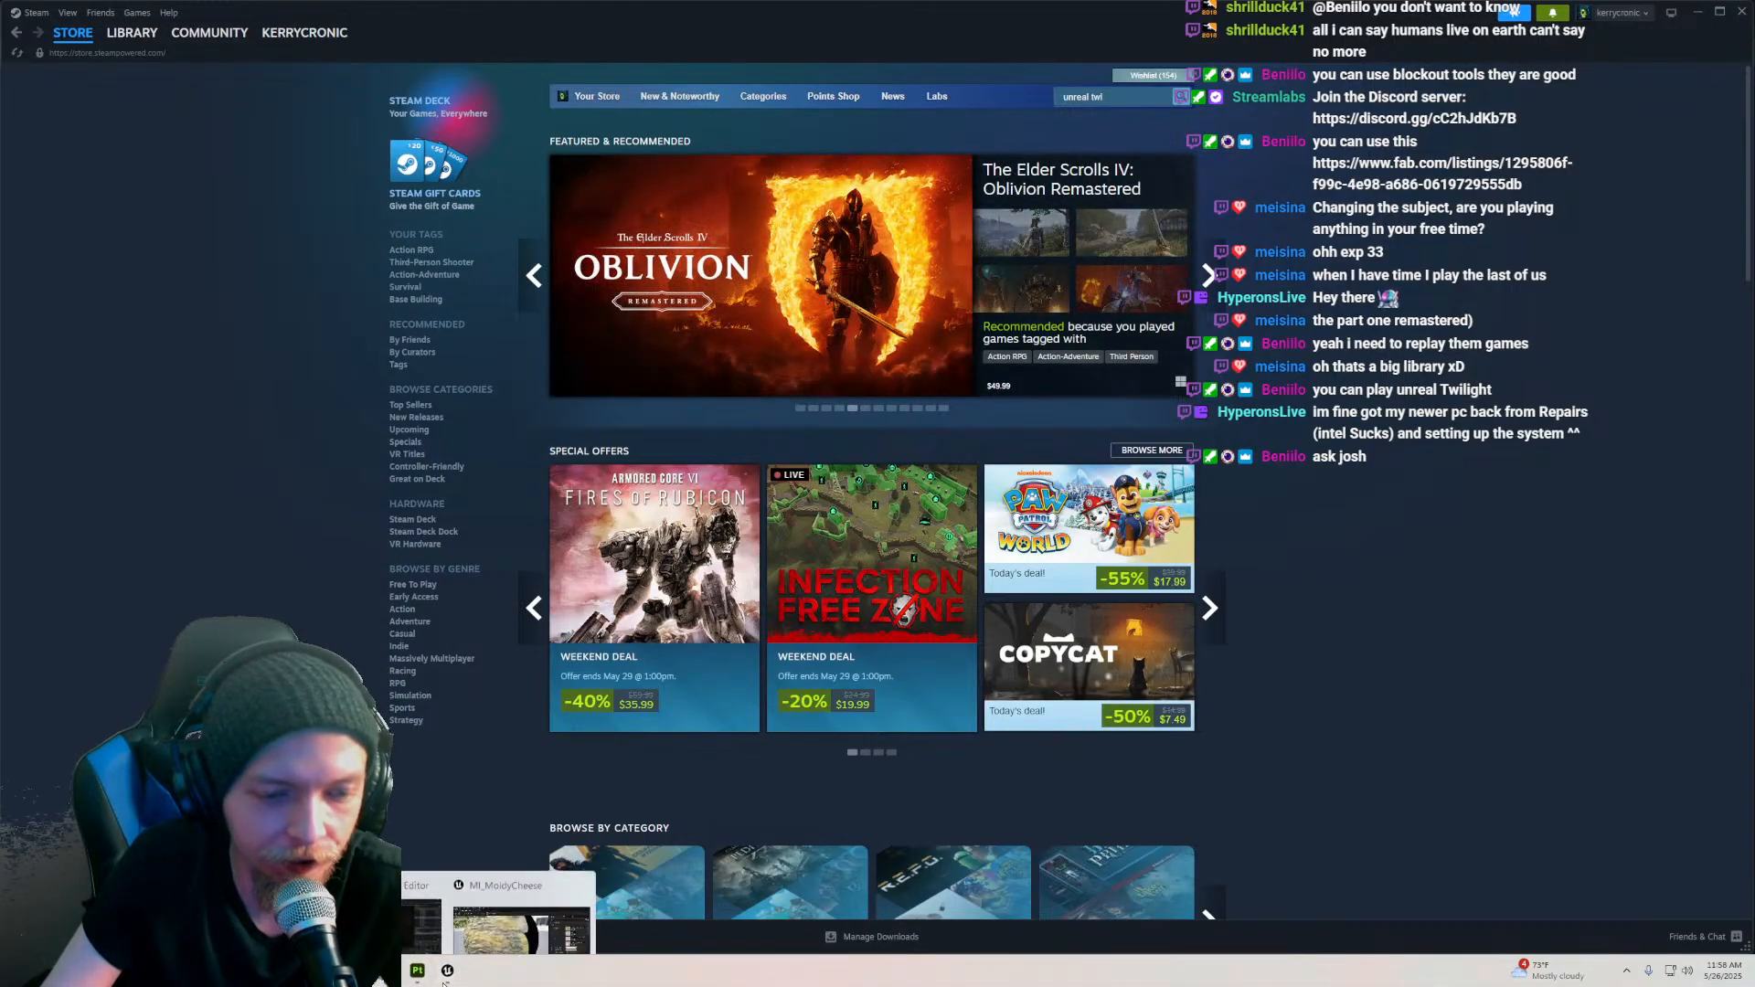
left_click(521, 928)
right_click_drag(868, 418, 974, 352)
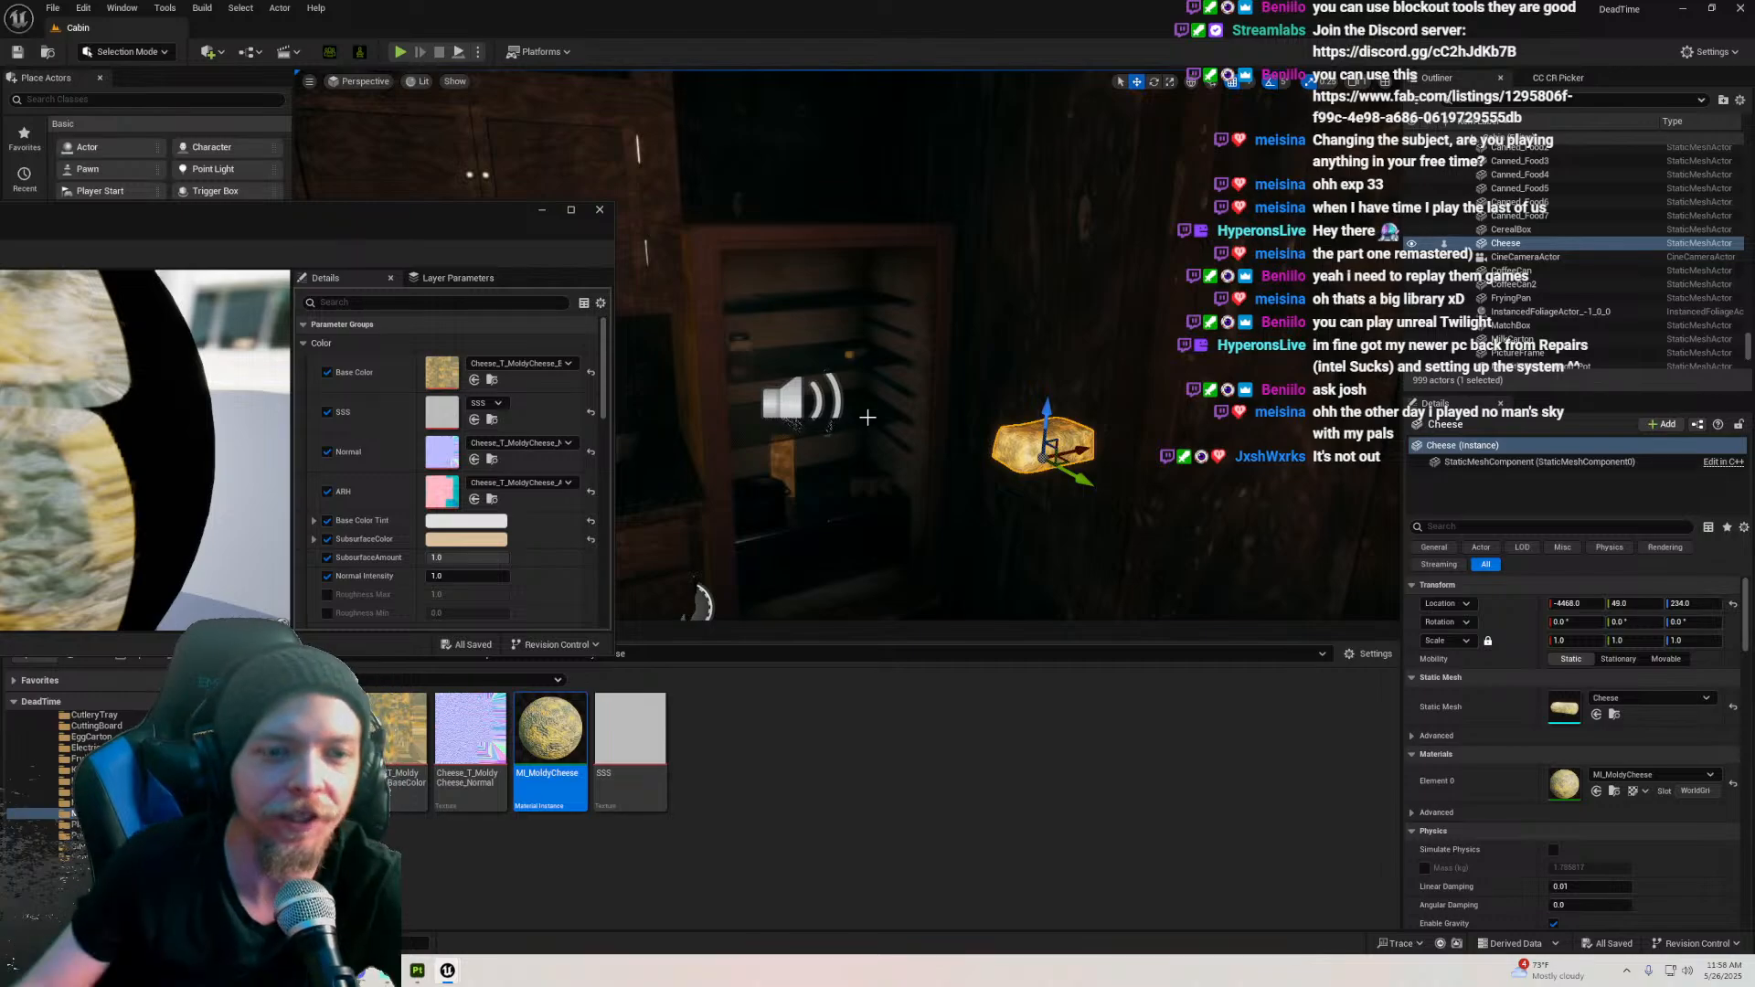
left_click(600, 209)
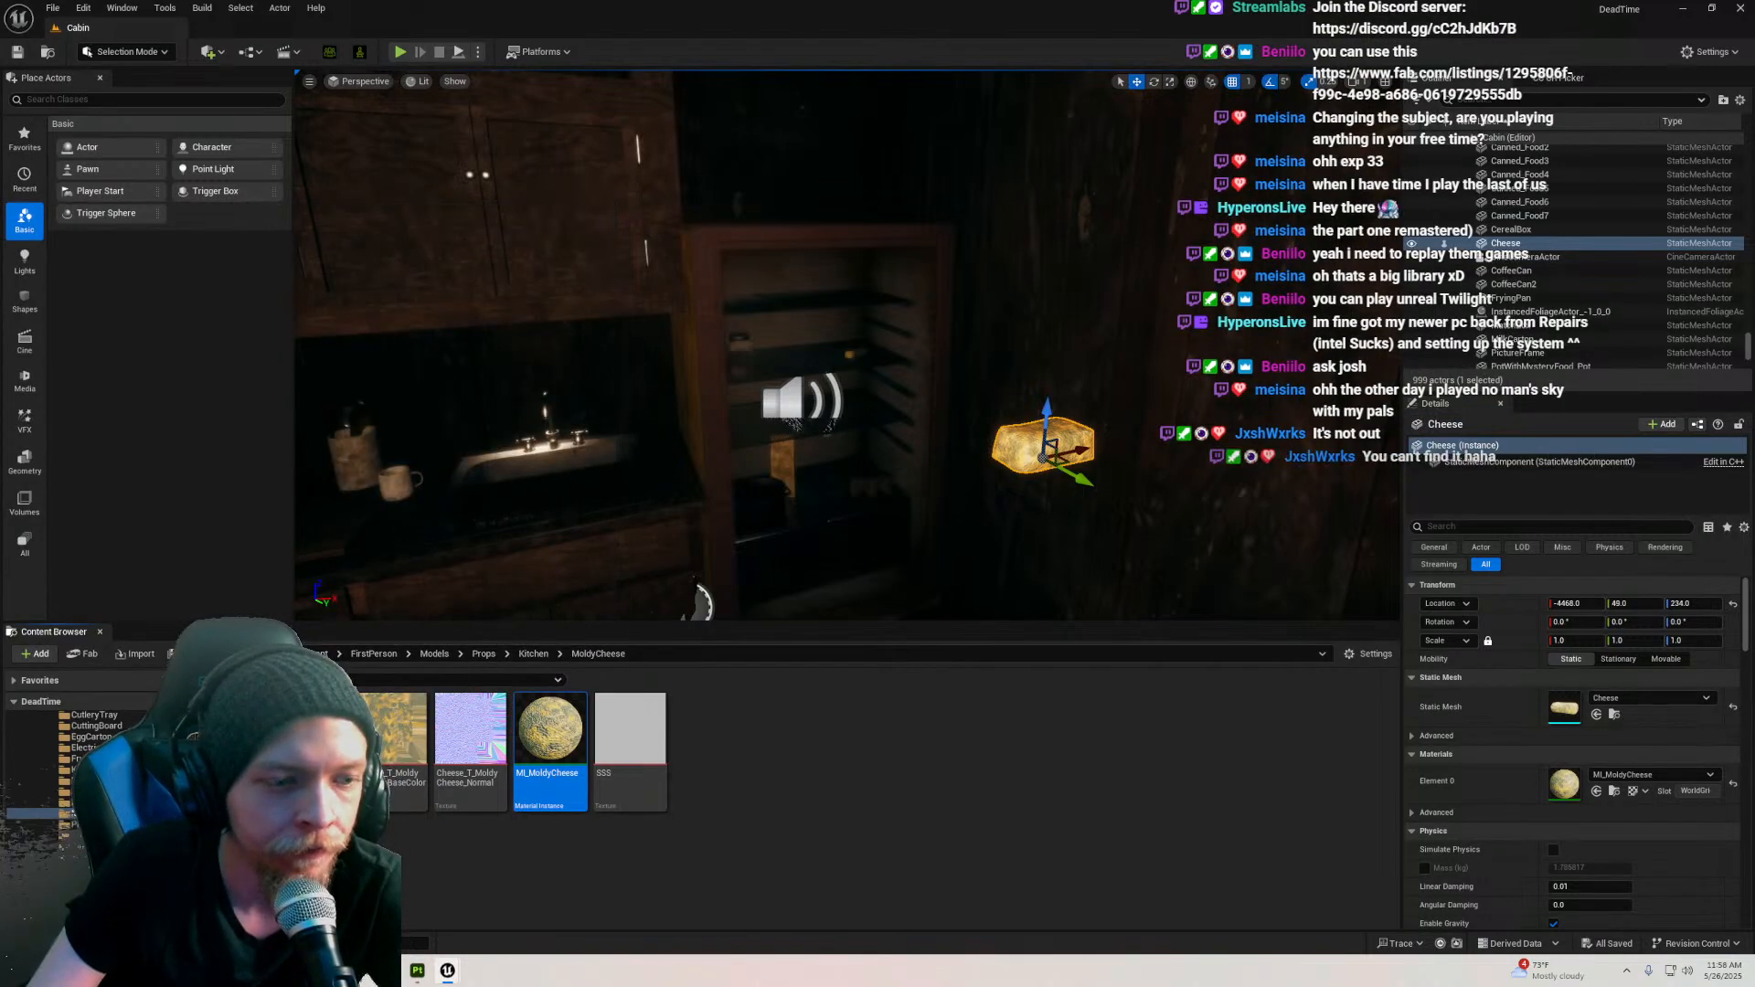
right_click_drag(952, 555, 905, 451)
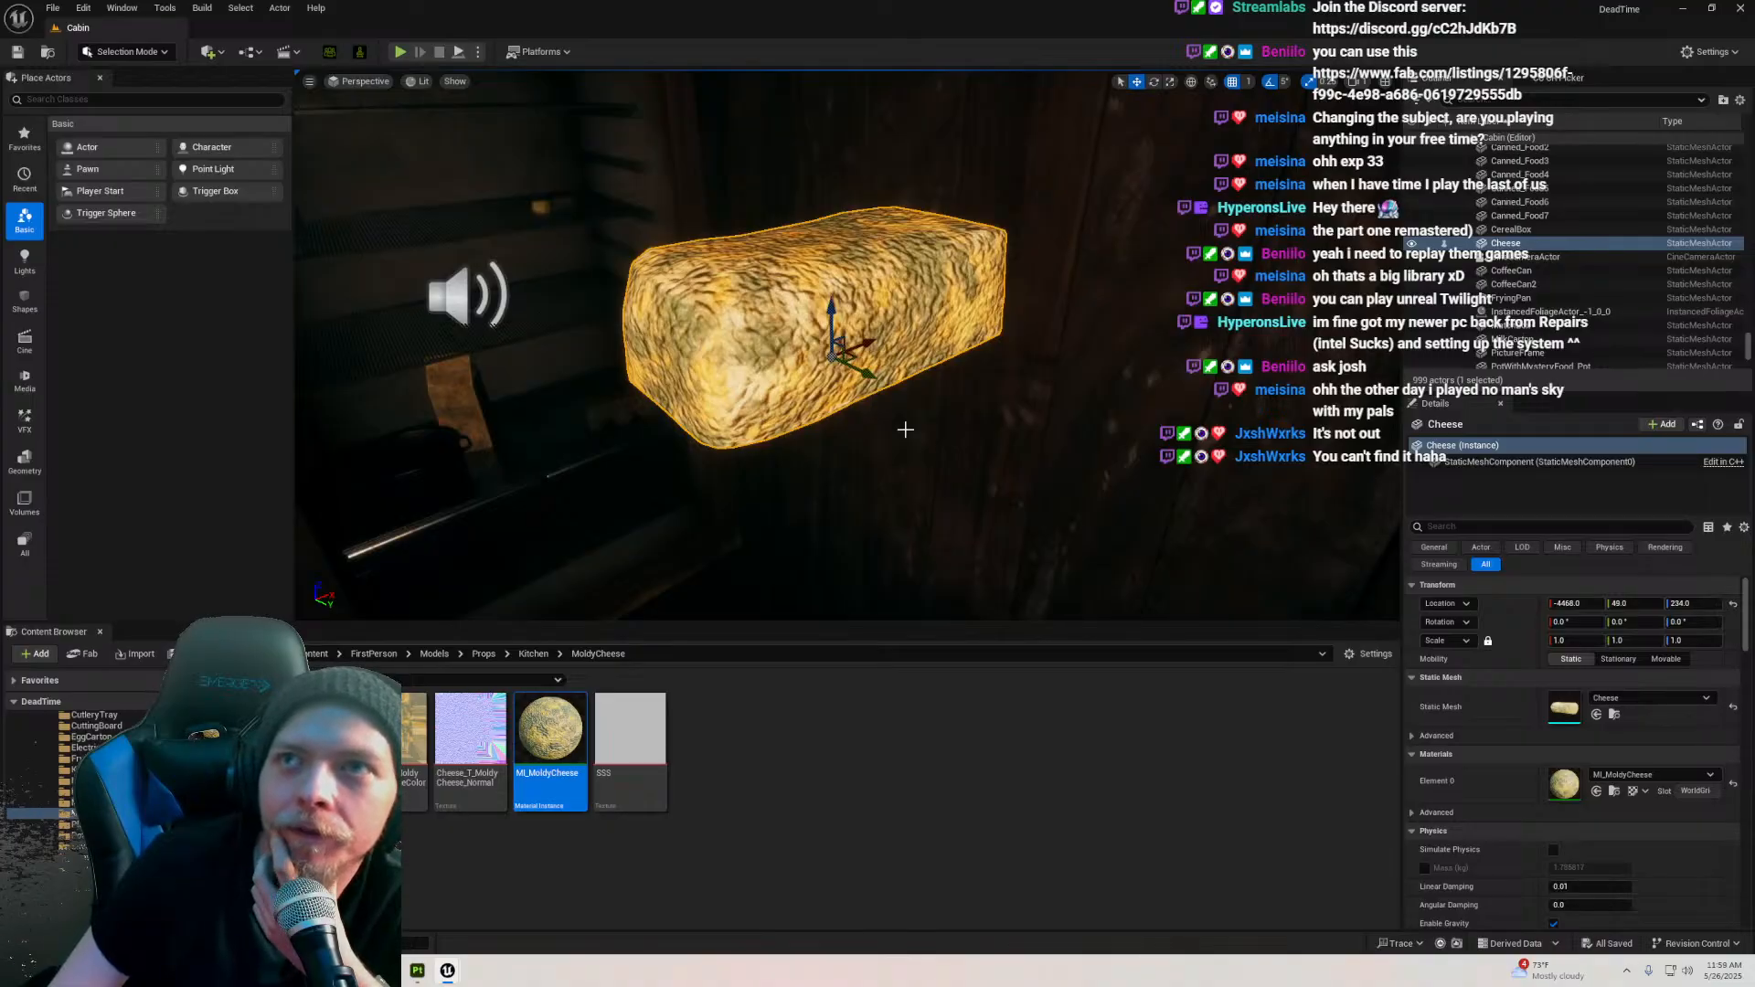
right_click_drag(954, 370, 1002, 350)
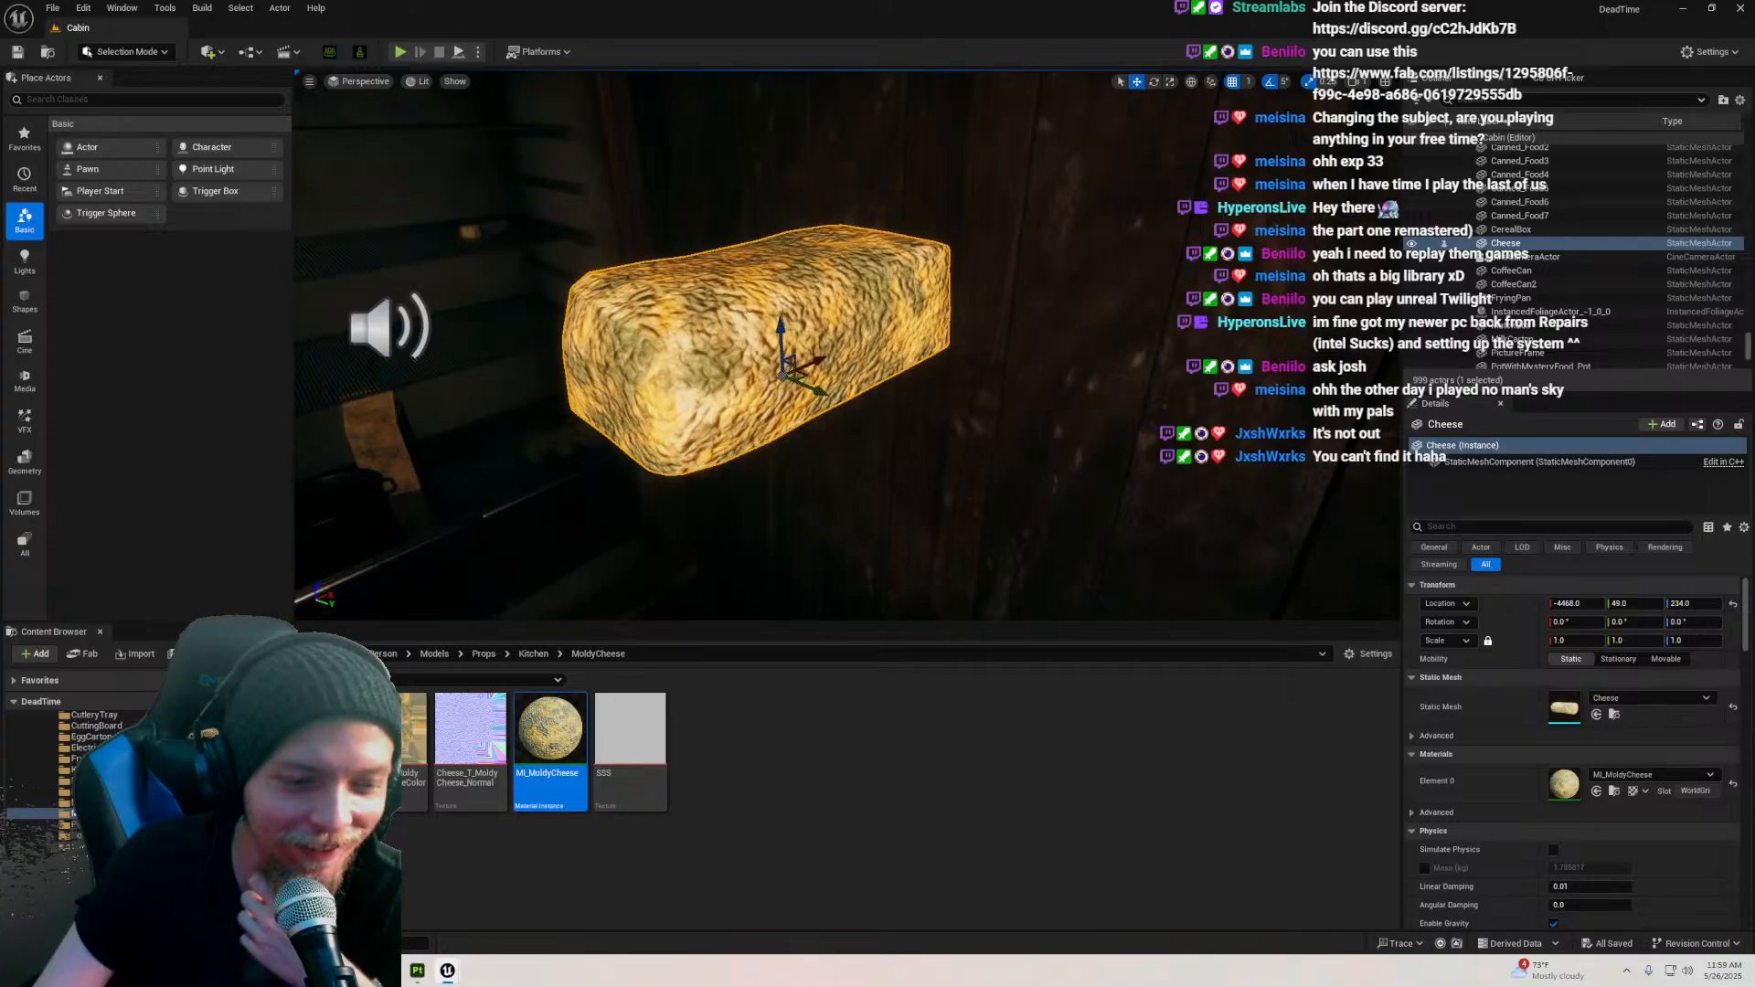
Step: Switch to Steam, find No Man's Sky in the library and open its page to check the play time
key("alt+Tab")
left_click(133, 33)
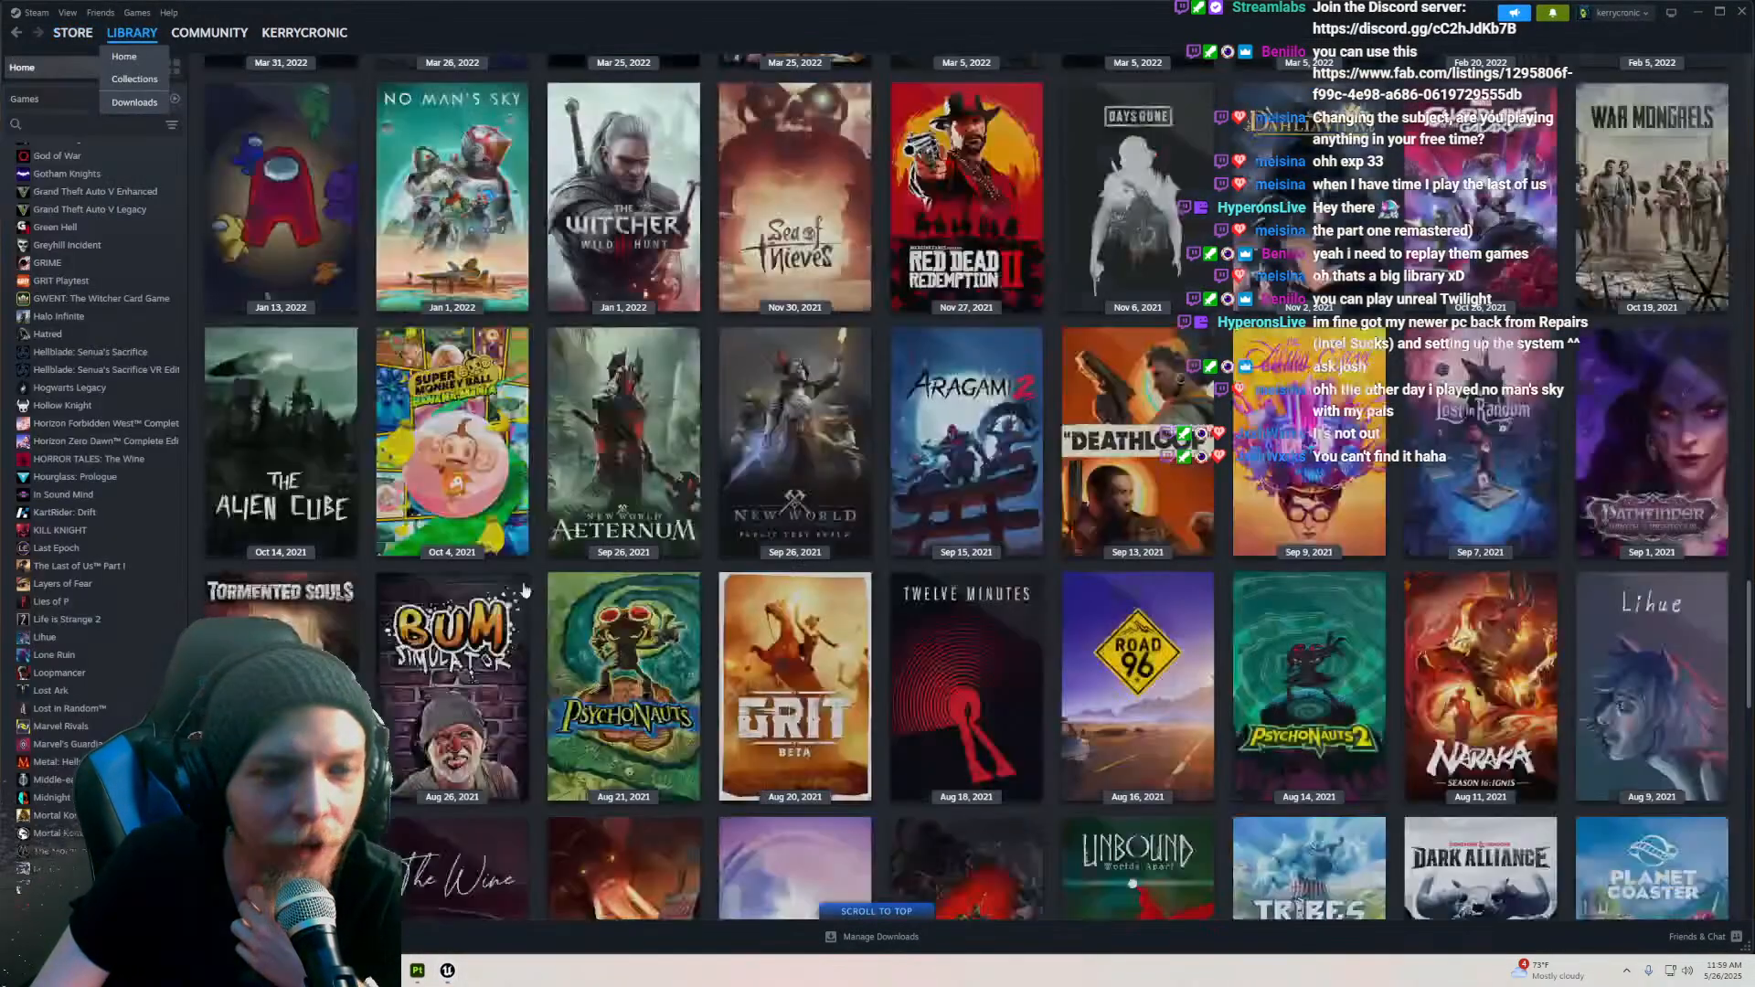
scroll(631, 461, "up", 1)
scroll(640, 457, "down", 3)
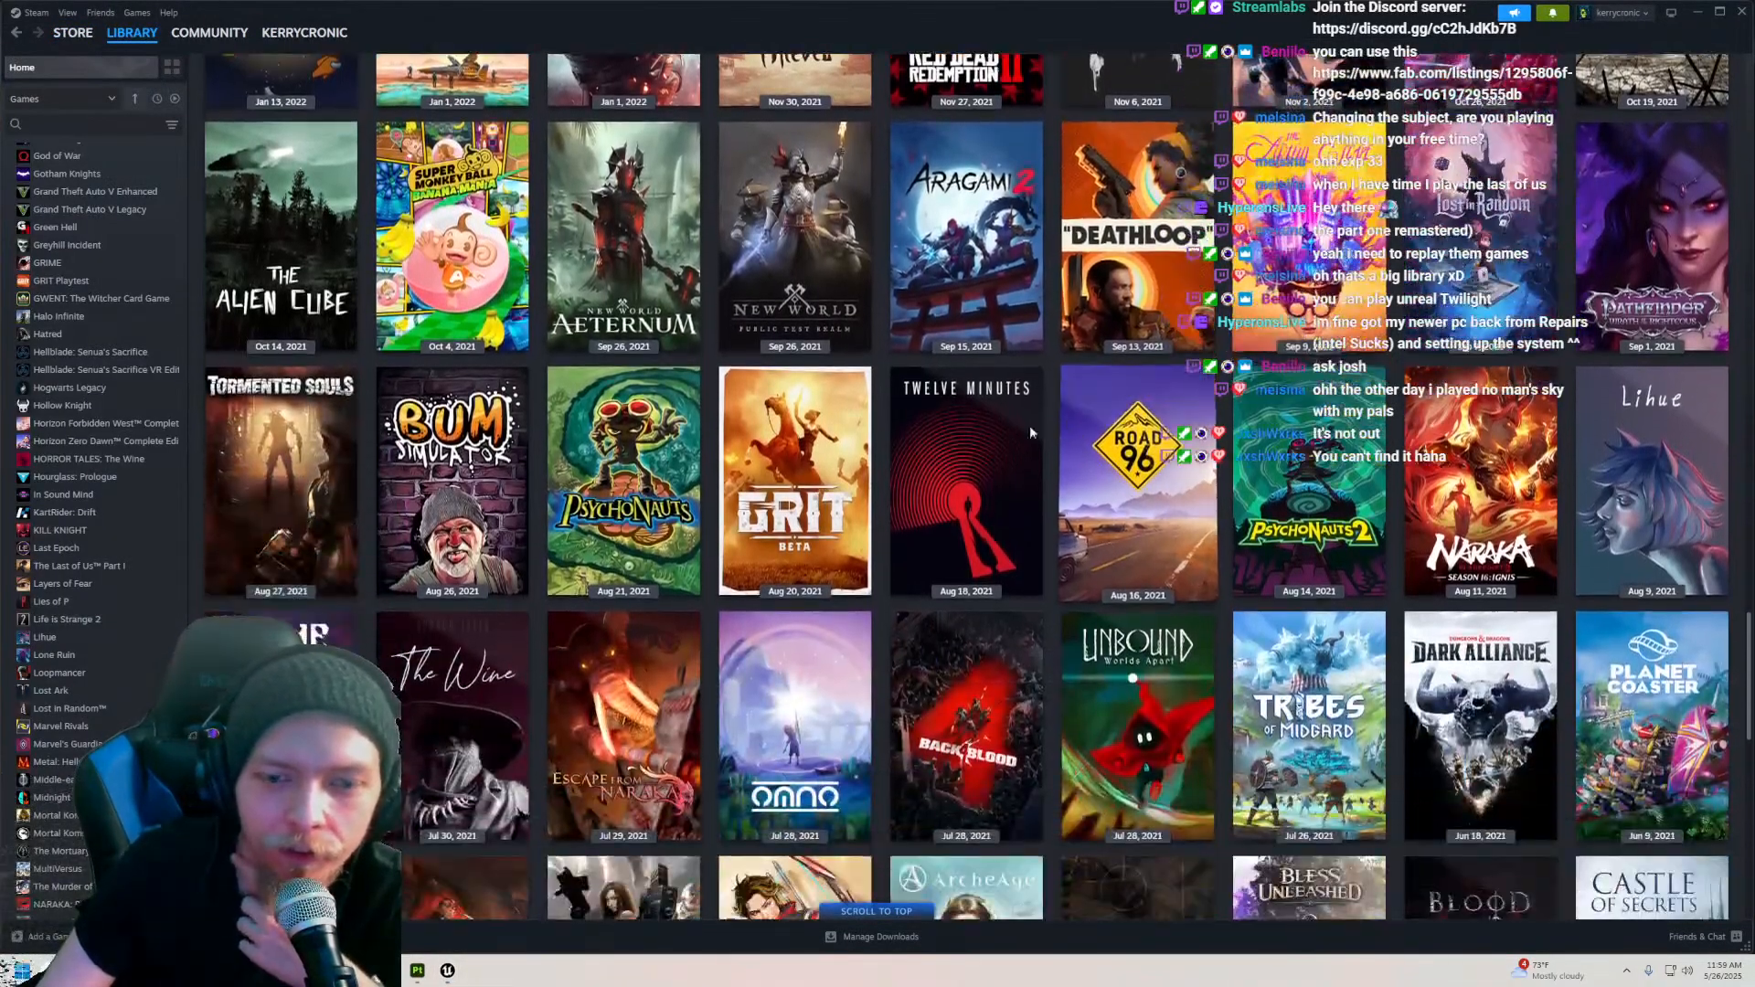
scroll(909, 432, "up", 4)
scroll(910, 433, "up", 4)
scroll(549, 448, "down", 2)
scroll(102, 455, "down", 2)
scroll(84, 695, "up", 2)
scroll(86, 594, "up", 6)
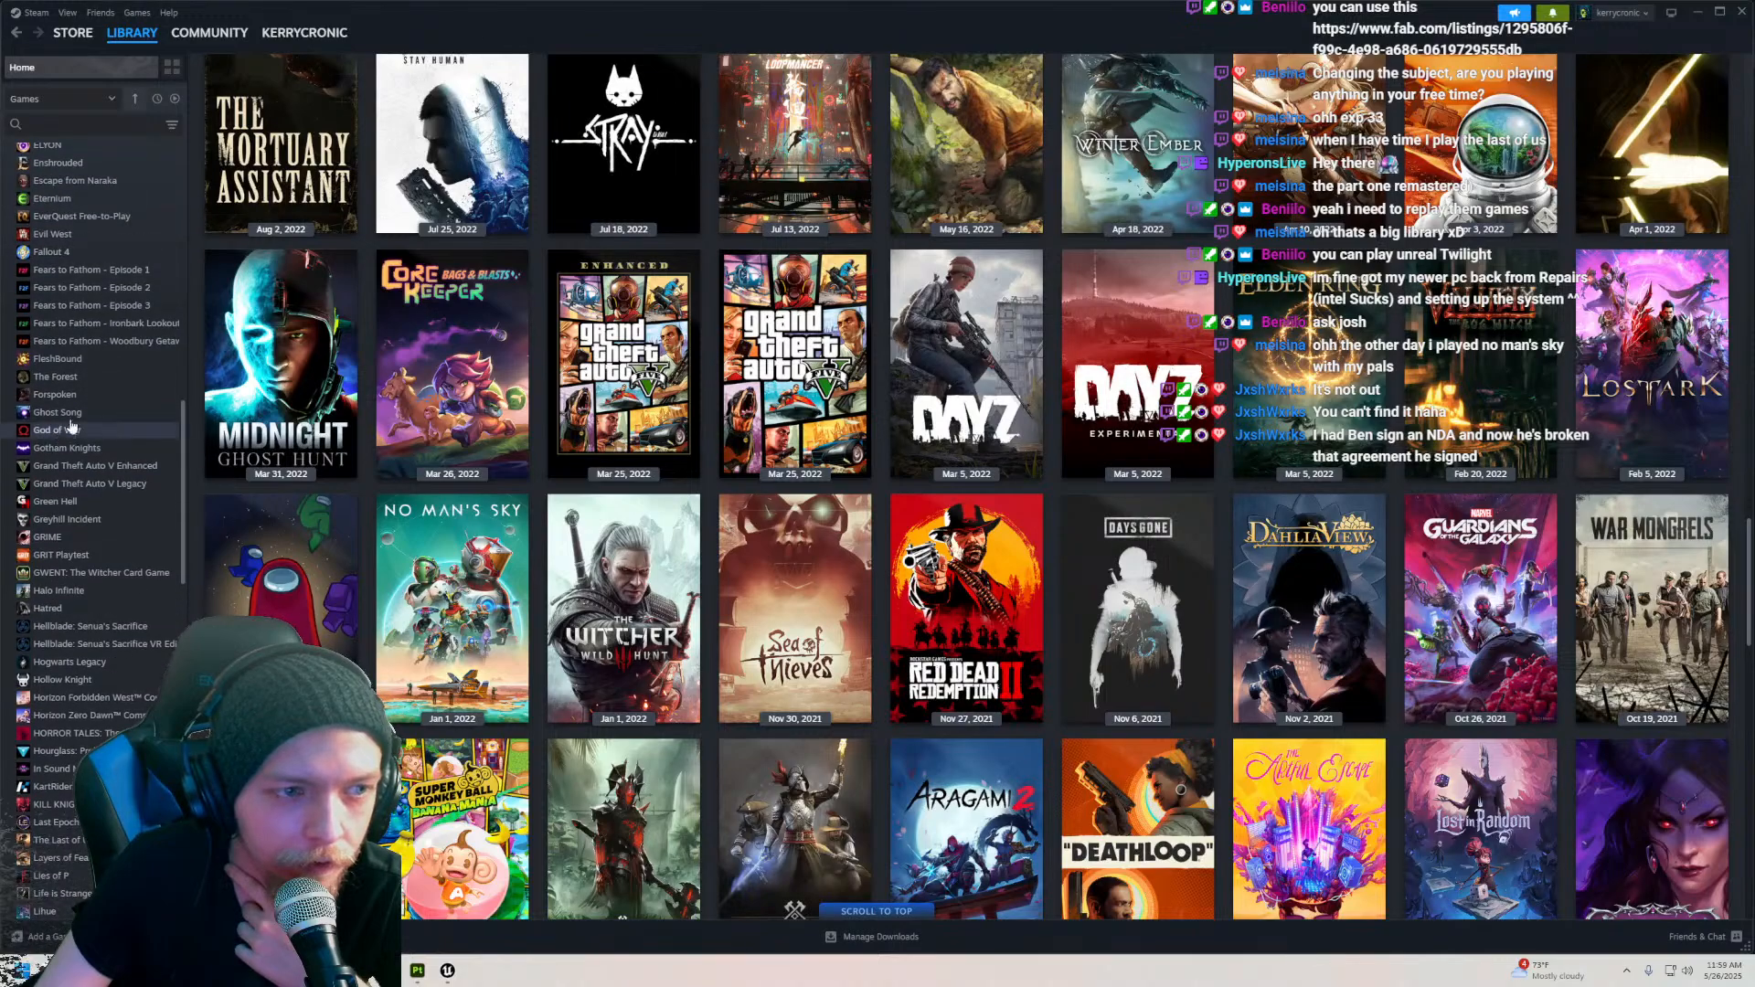
scroll(95, 606, "down", 2)
scroll(92, 594, "down", 6)
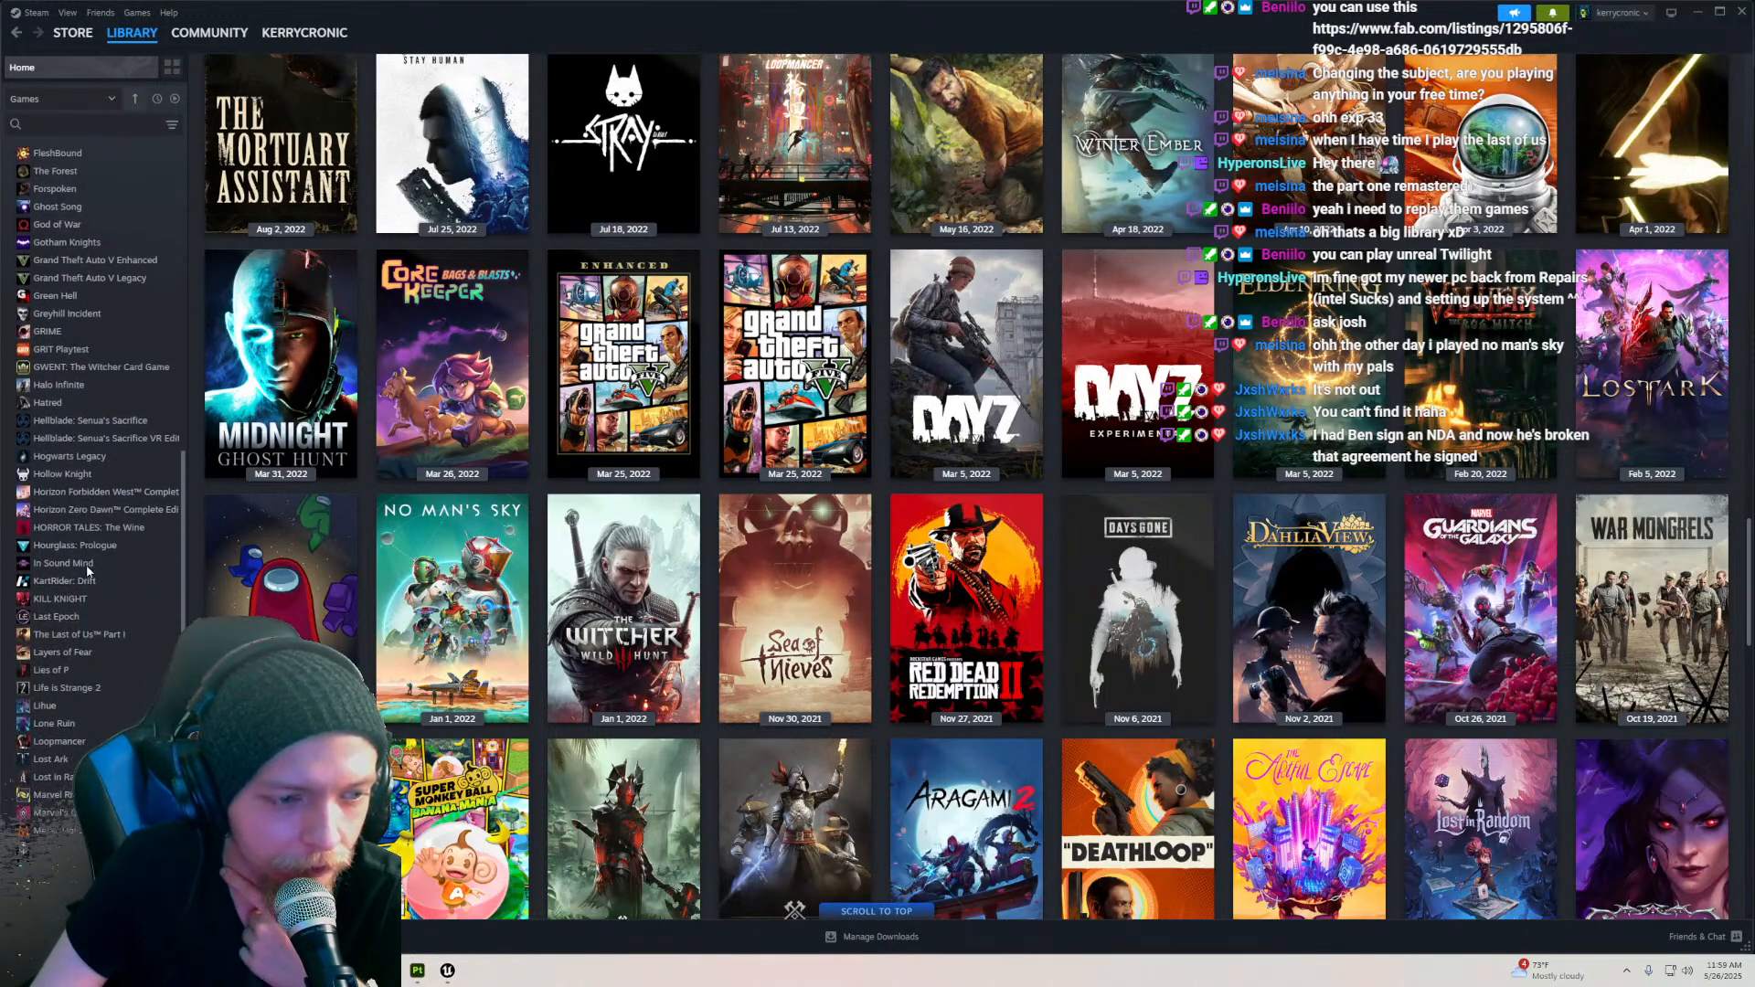
scroll(86, 567, "down", 5)
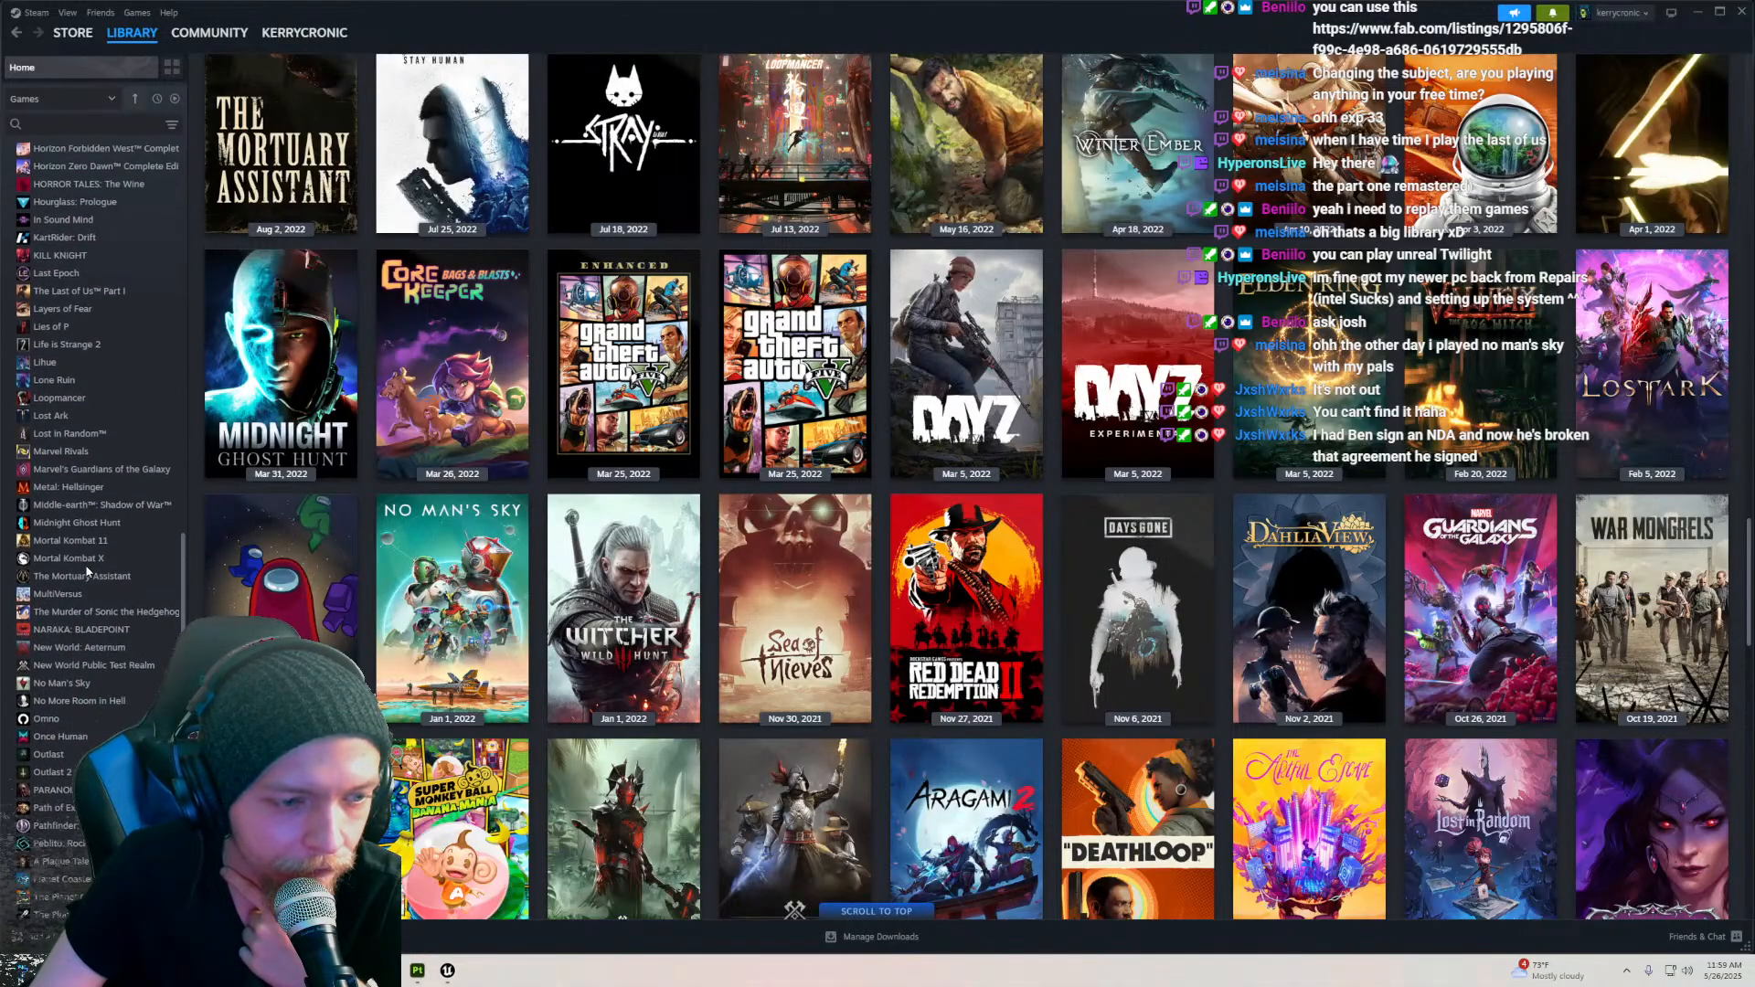
left_click(64, 616)
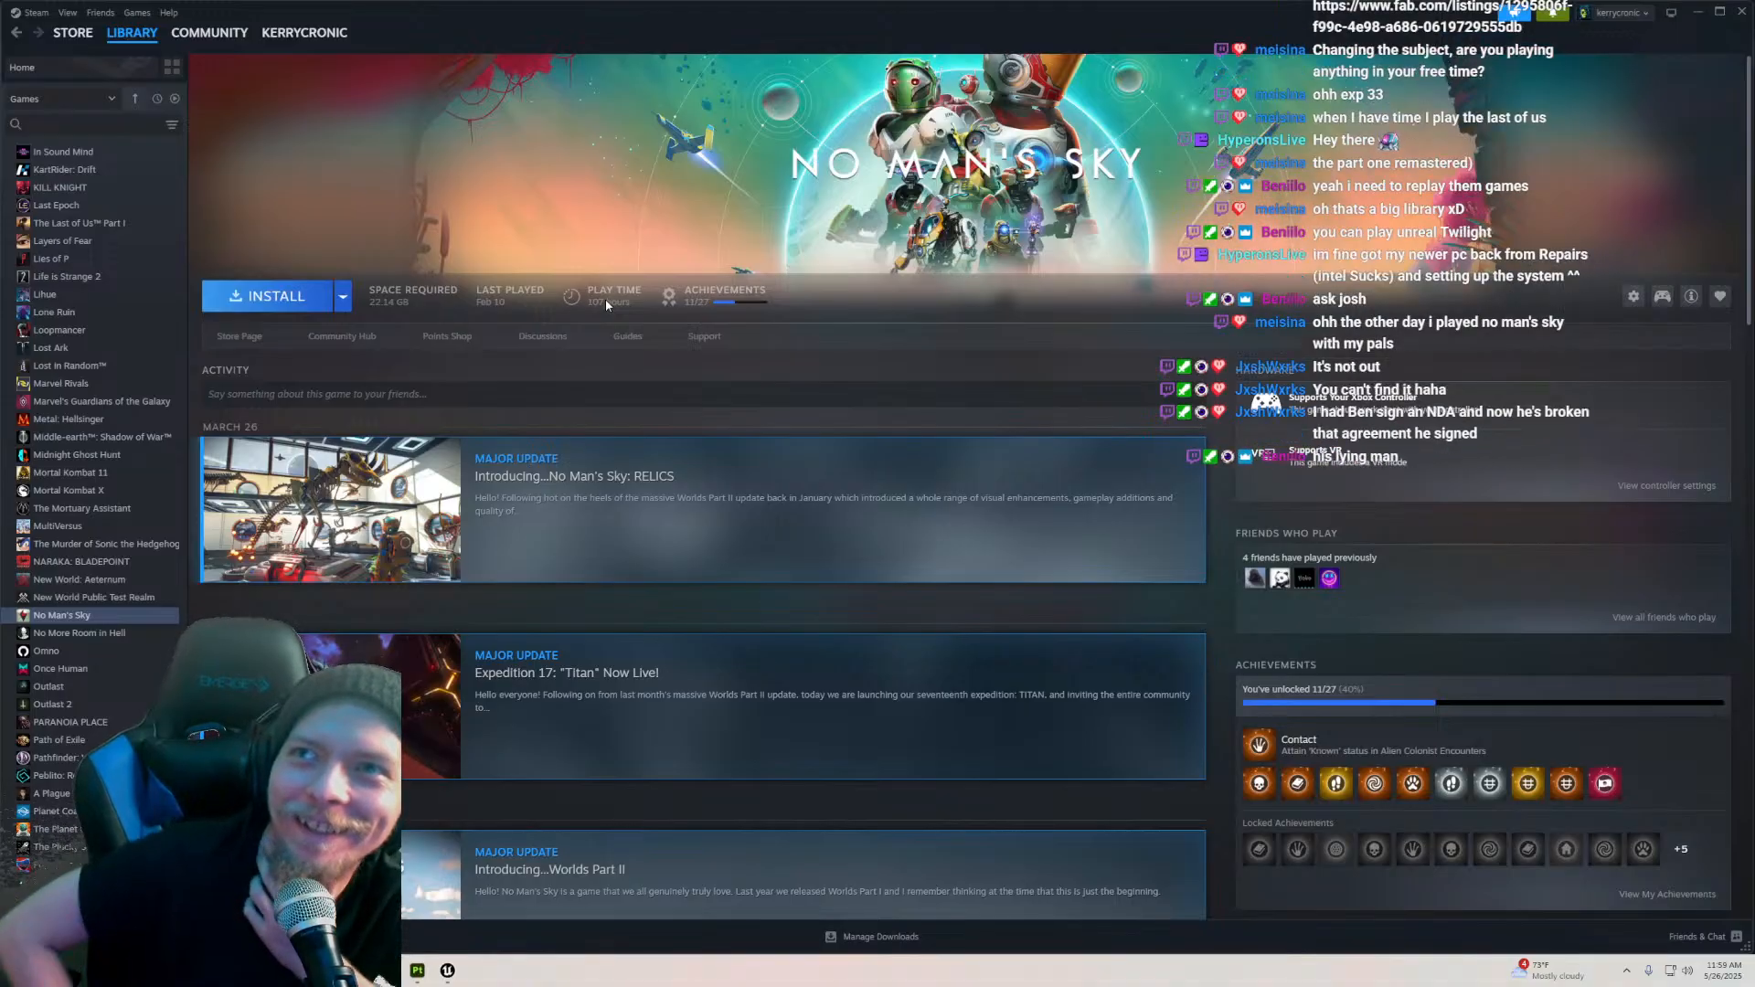
Step: Switch to Substance 3D Painter and close it, saving the Cheese project
left_click(415, 971)
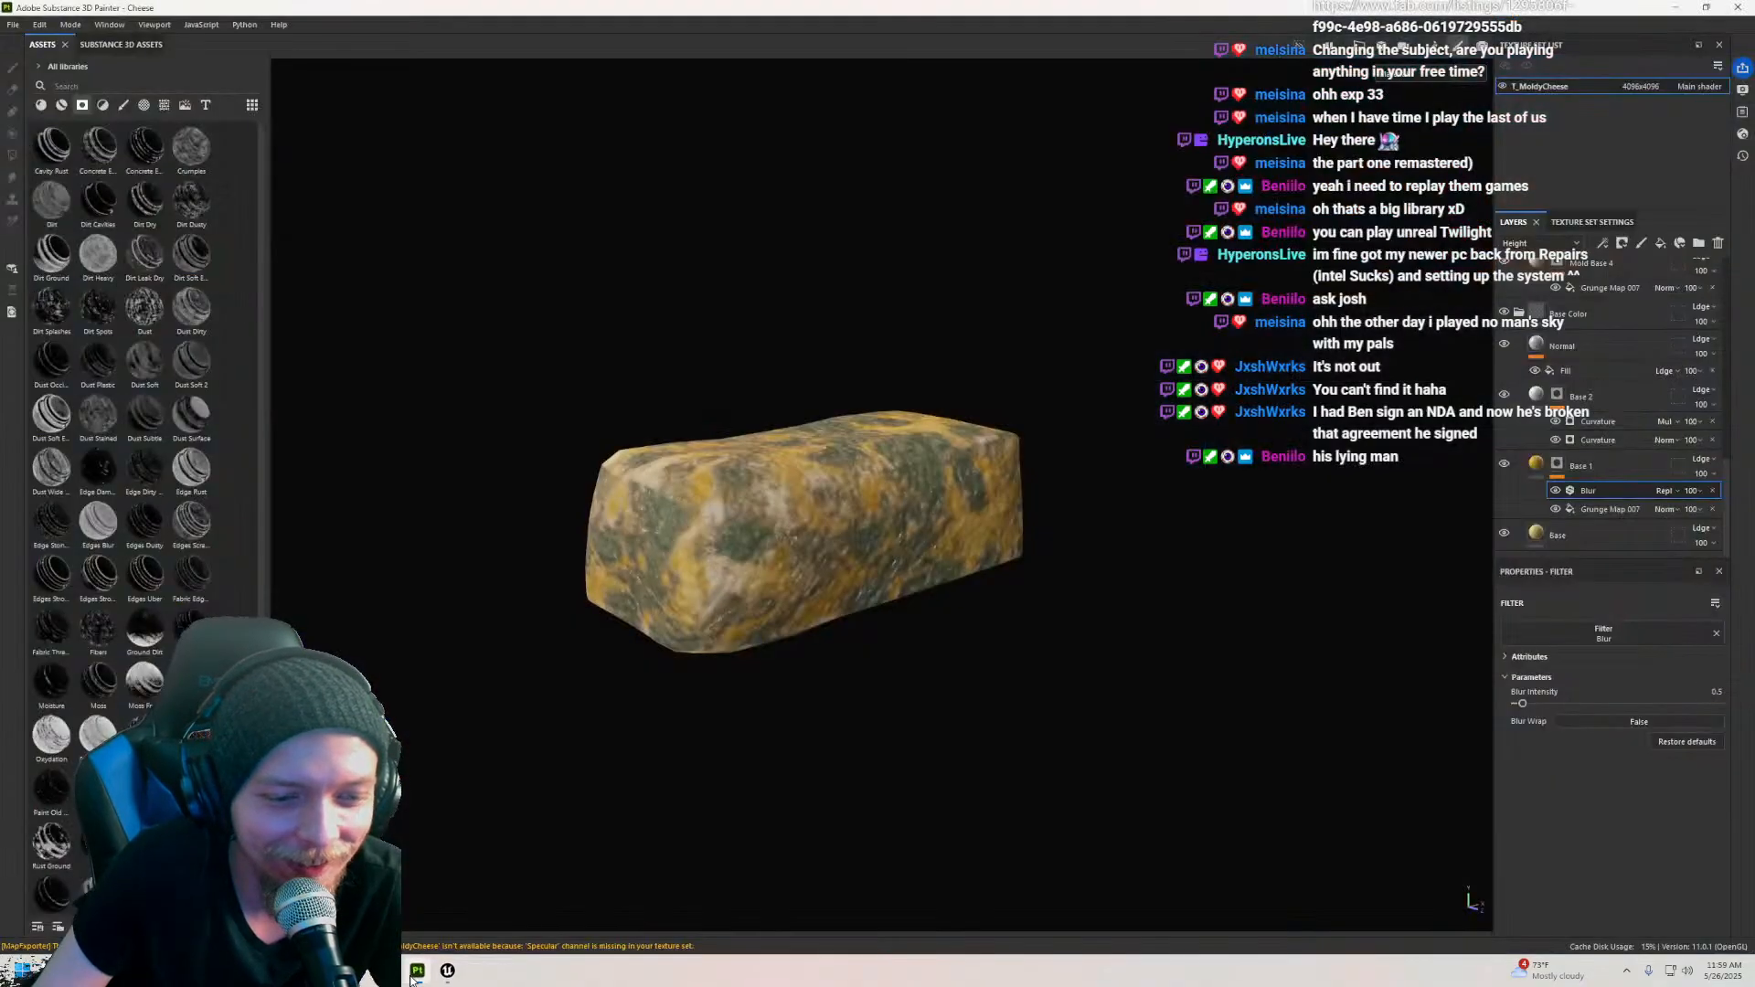
left_click(1736, 8)
left_click(730, 497)
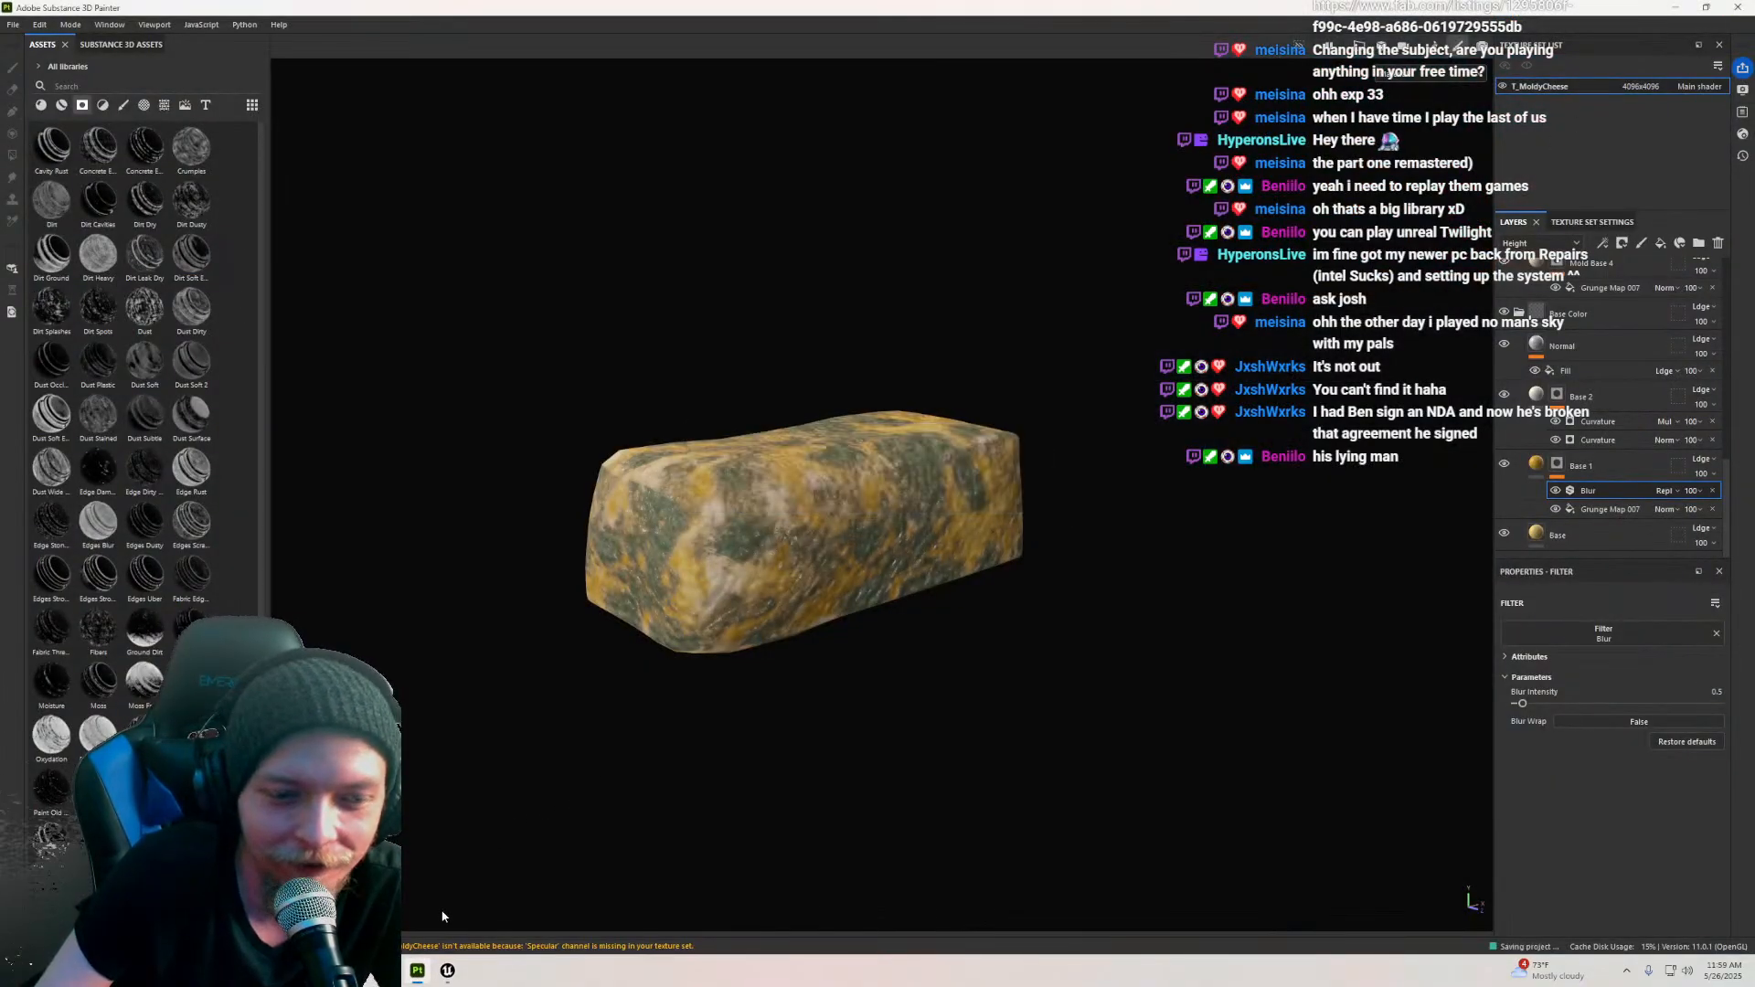
Step: Return to the Unreal Editor with the MI_MoldyCheese window and examine the cheese's surface from near and farther away
left_click(448, 973)
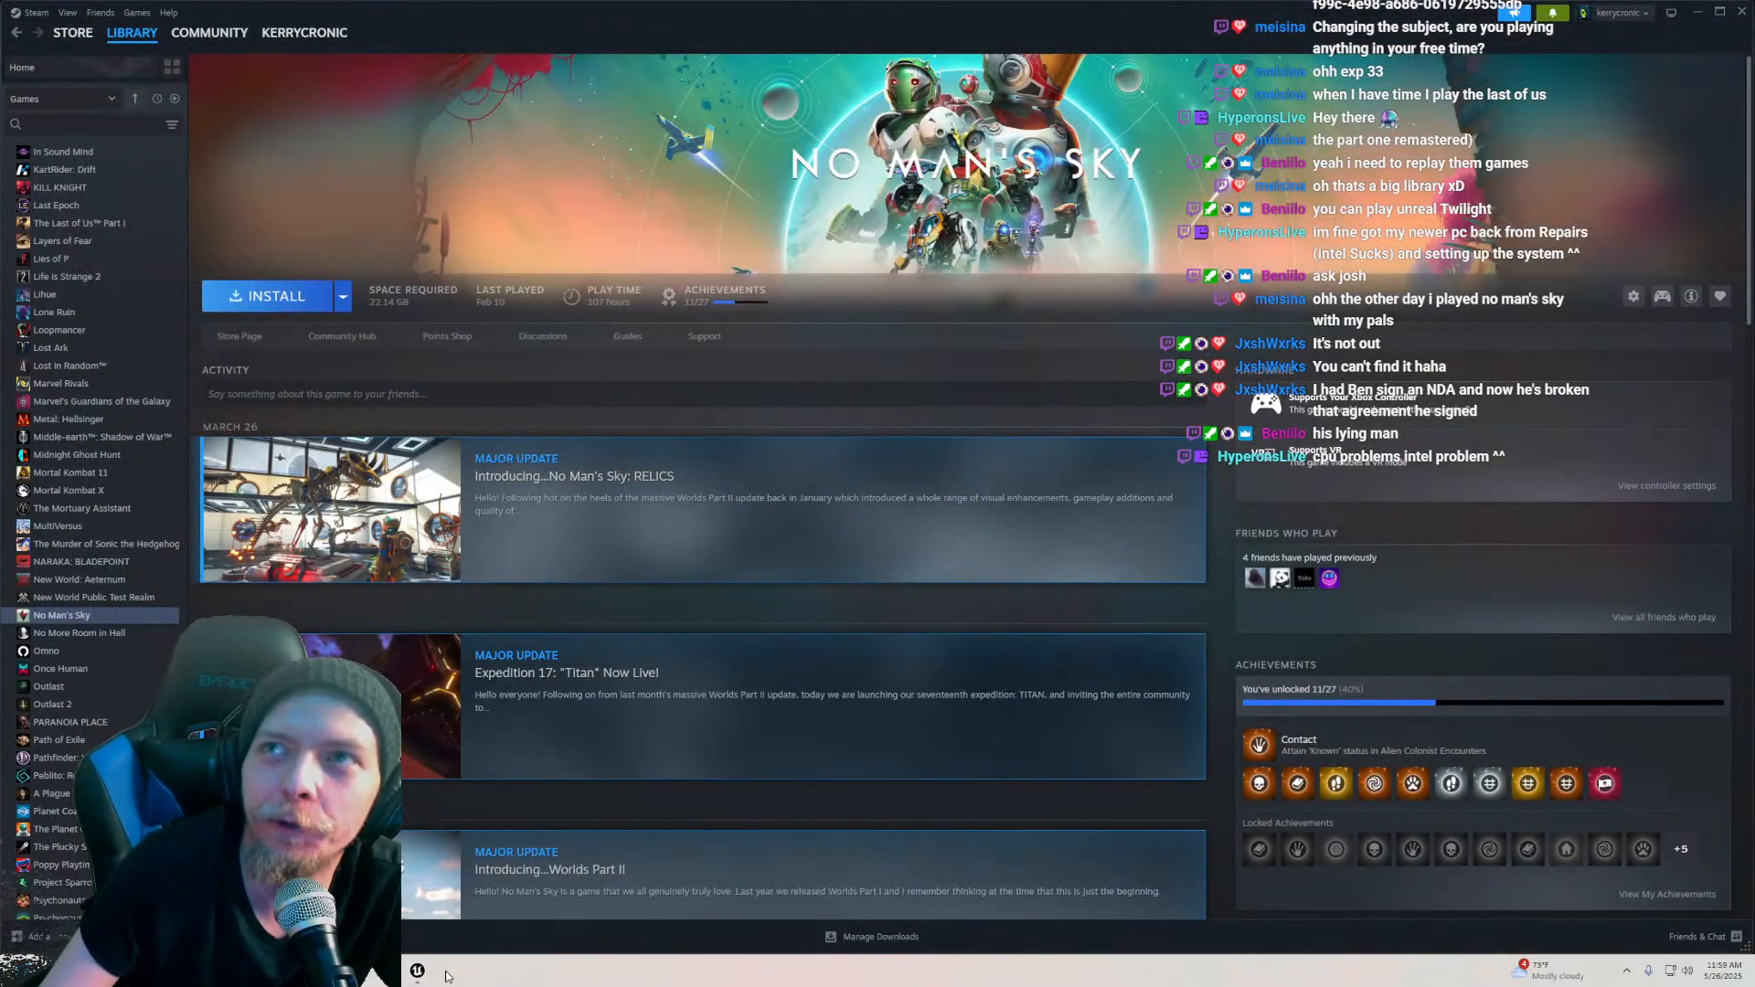
mouse_move(448, 974)
left_click(450, 904)
right_click_drag(989, 549, 987, 526)
key("s")
key("w")
key("s")
key("w")
right_click_drag(788, 400, 788, 401)
key("s")
scroll(460, 477, "down", 3)
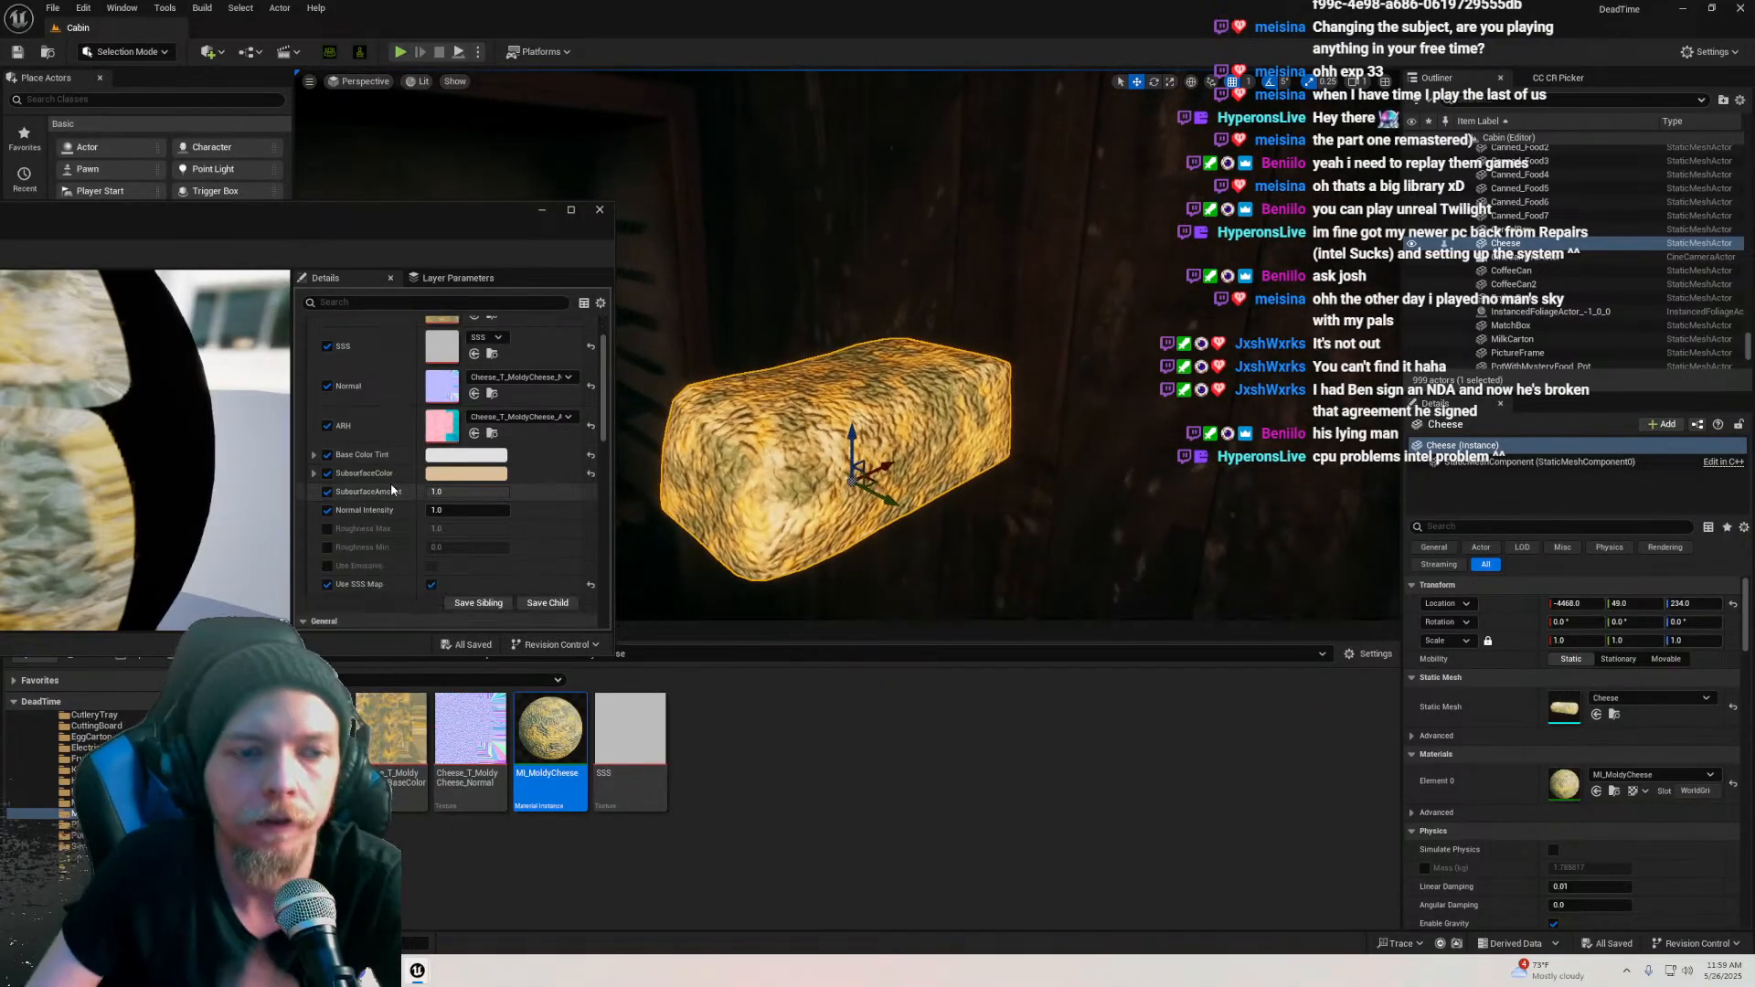
left_click(460, 477)
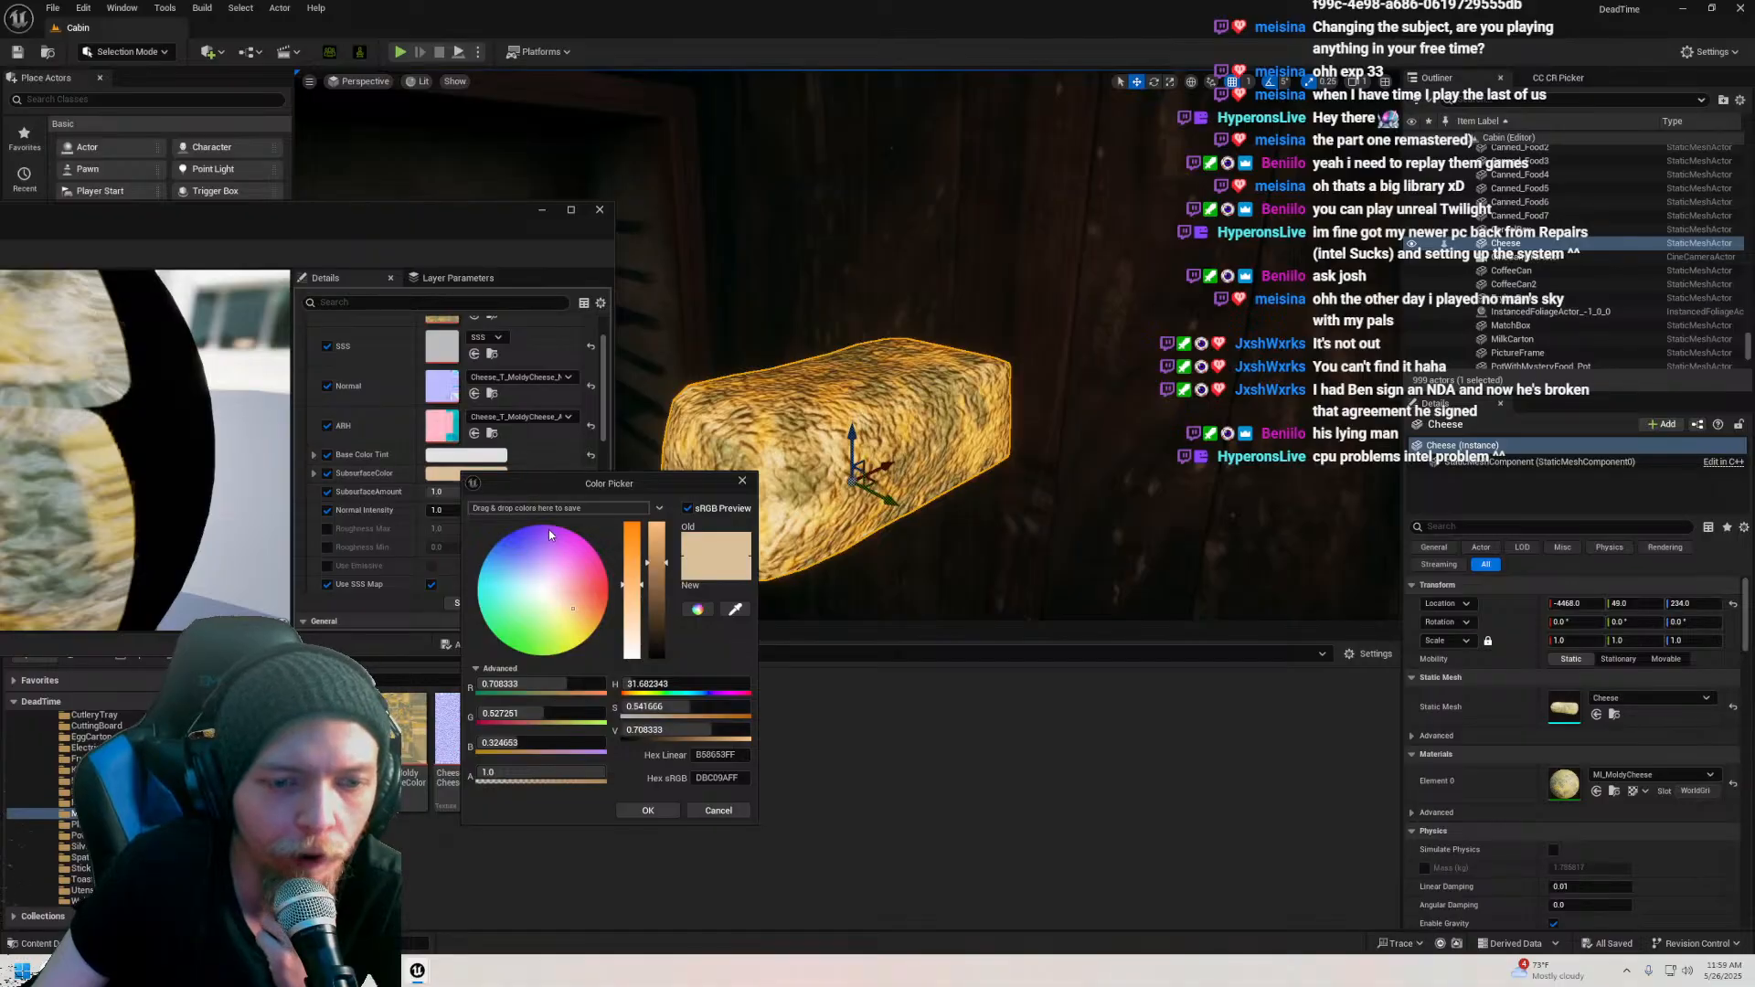
left_click_drag(612, 486, 629, 491)
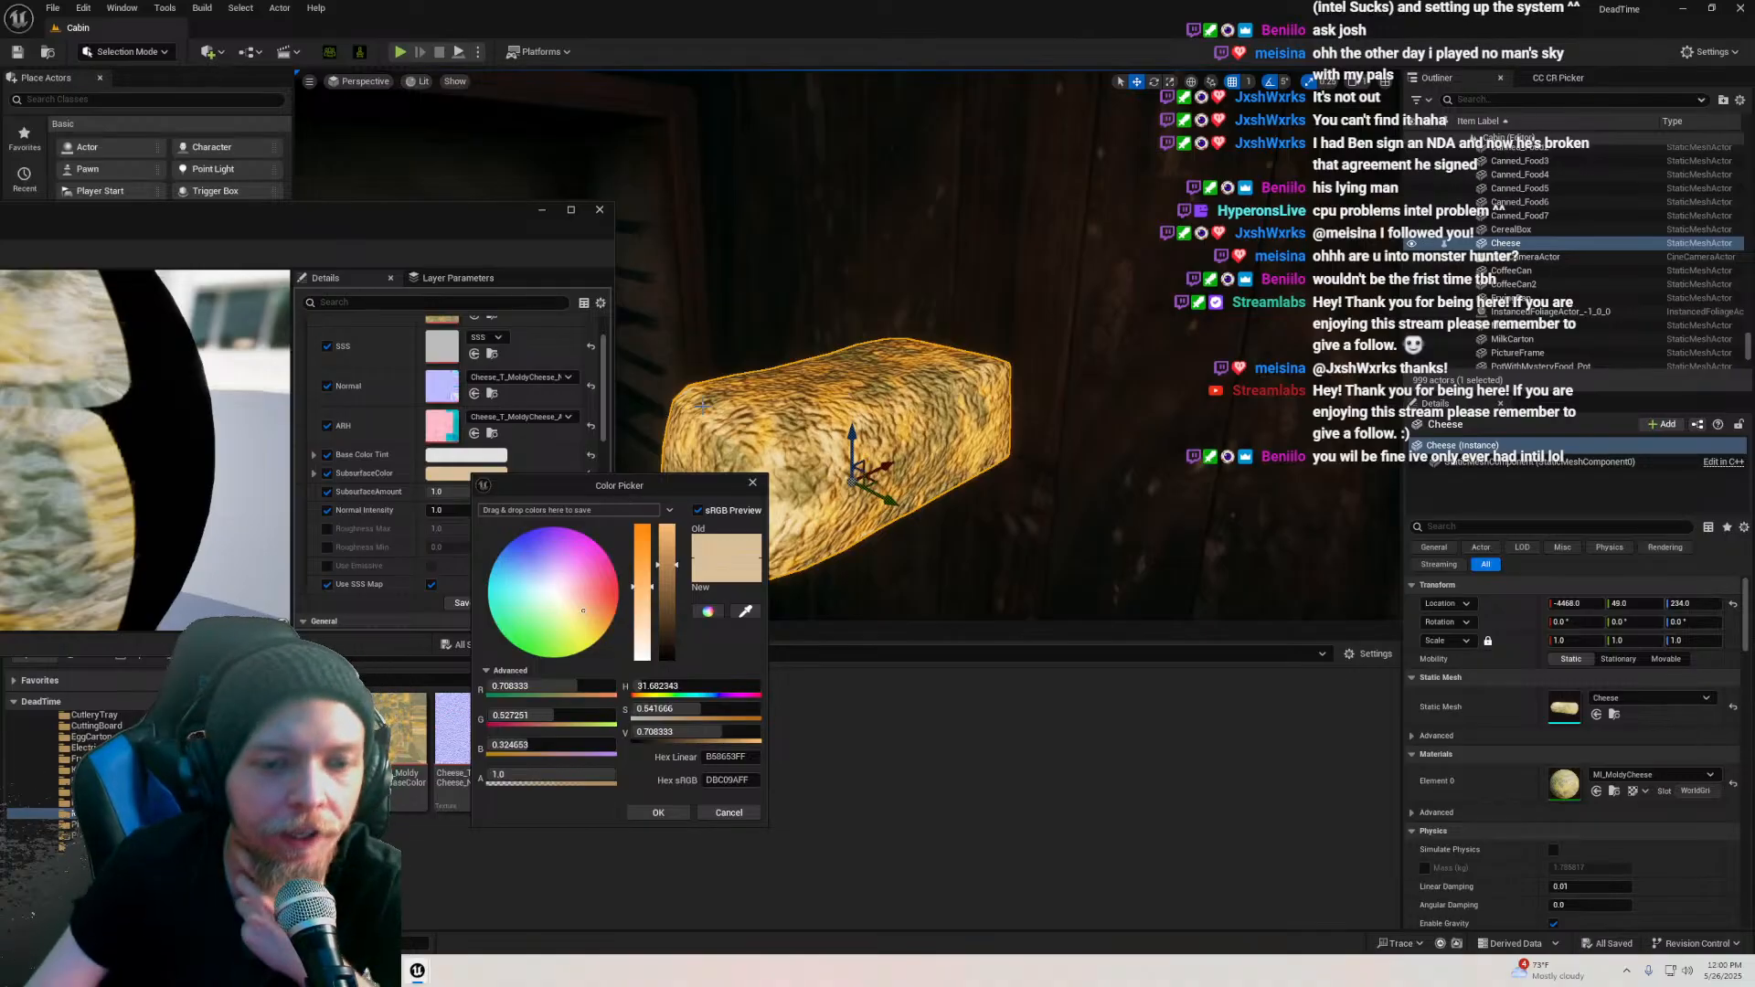
left_click(728, 813)
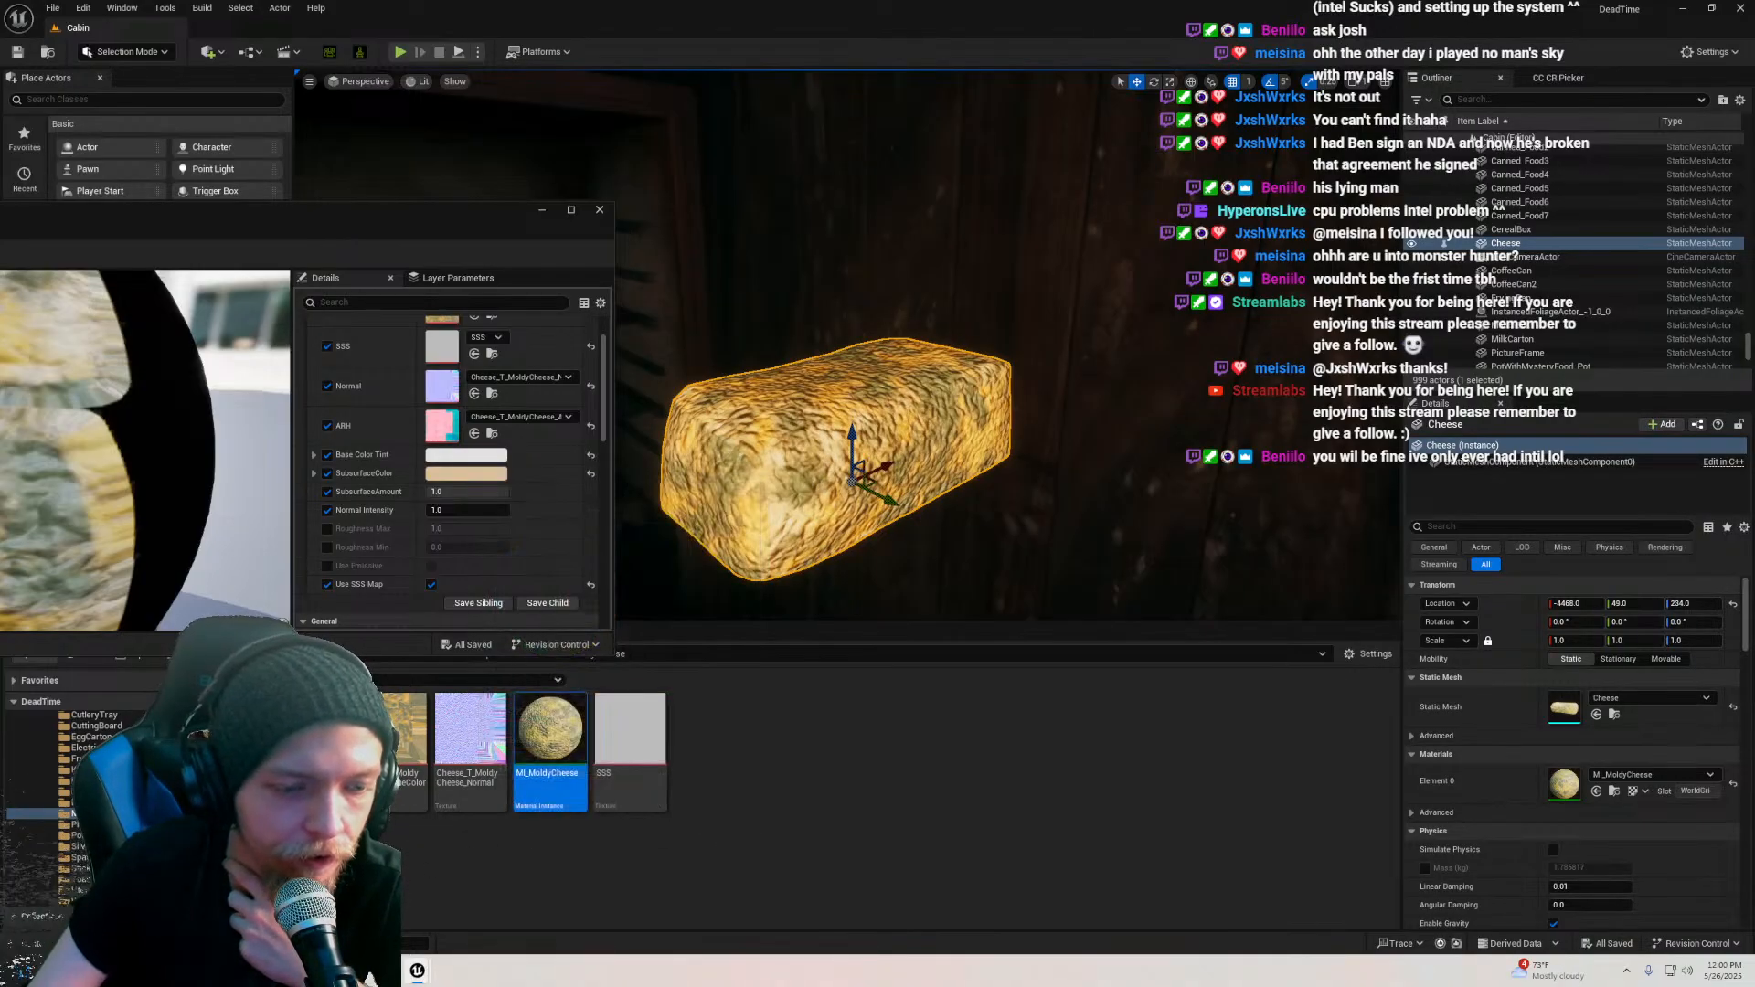
Step: Put the Unreal Editor and Steam windows away, switch to the Xbox app and show its Game Pass page
left_click(1681, 9)
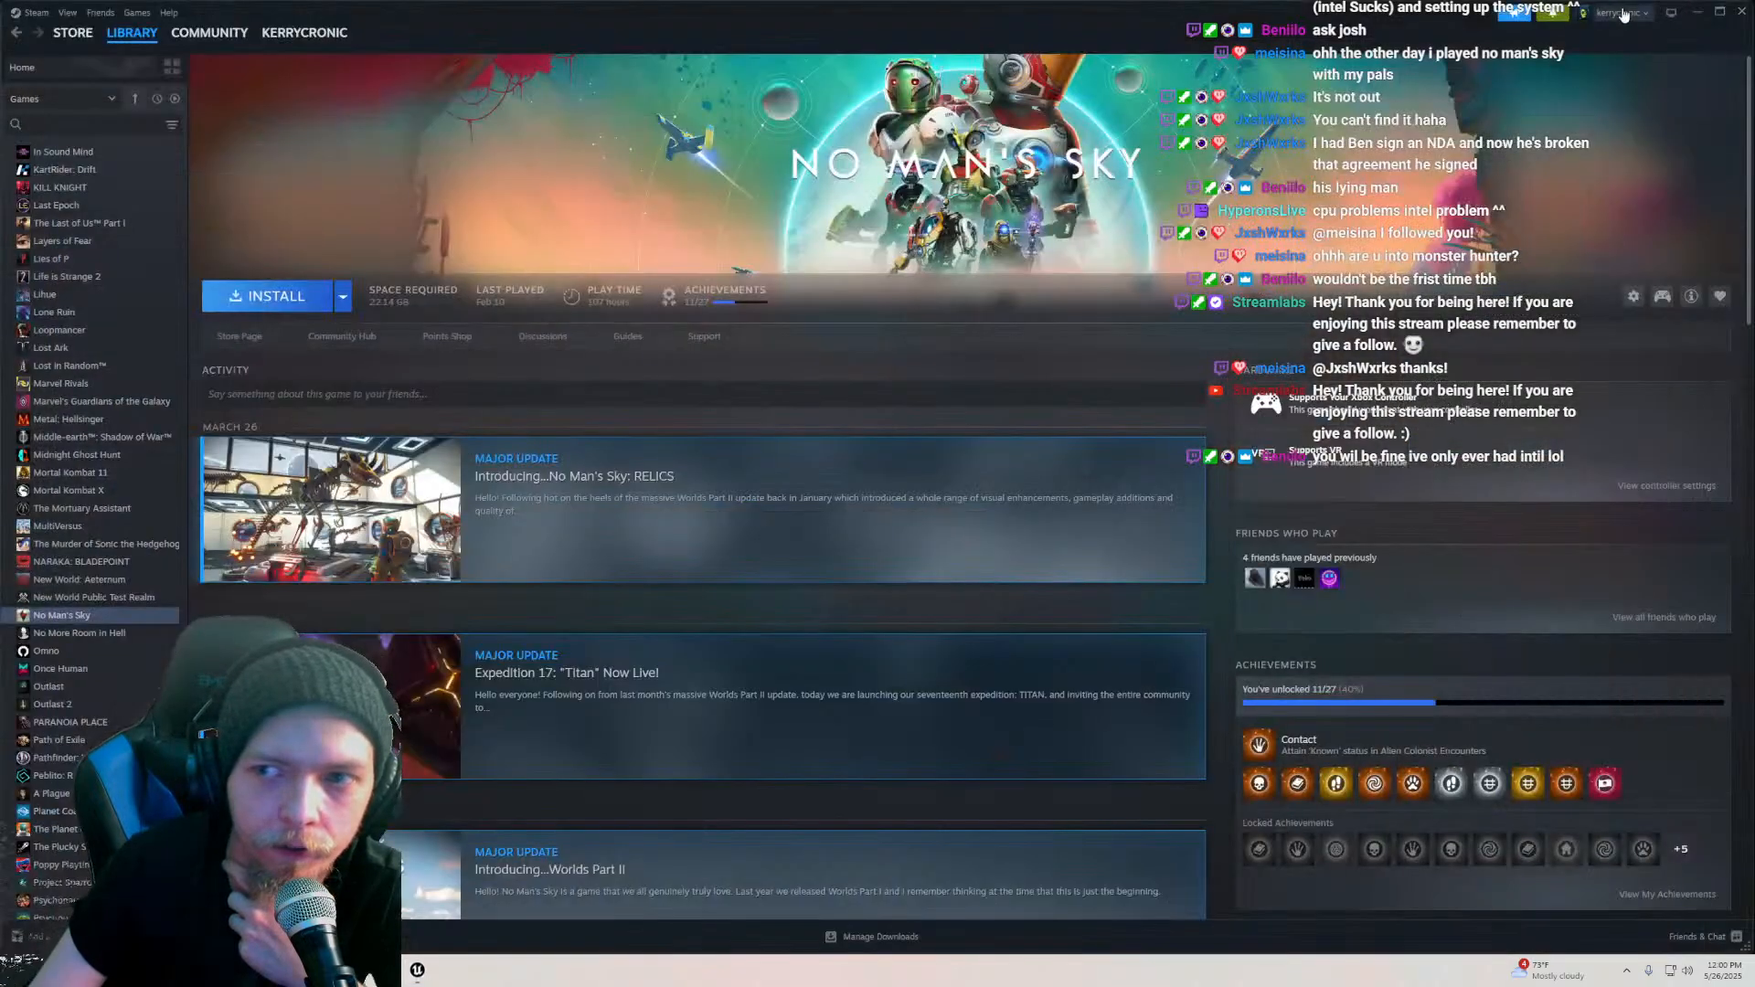
left_click(1741, 11)
left_click(1444, 192)
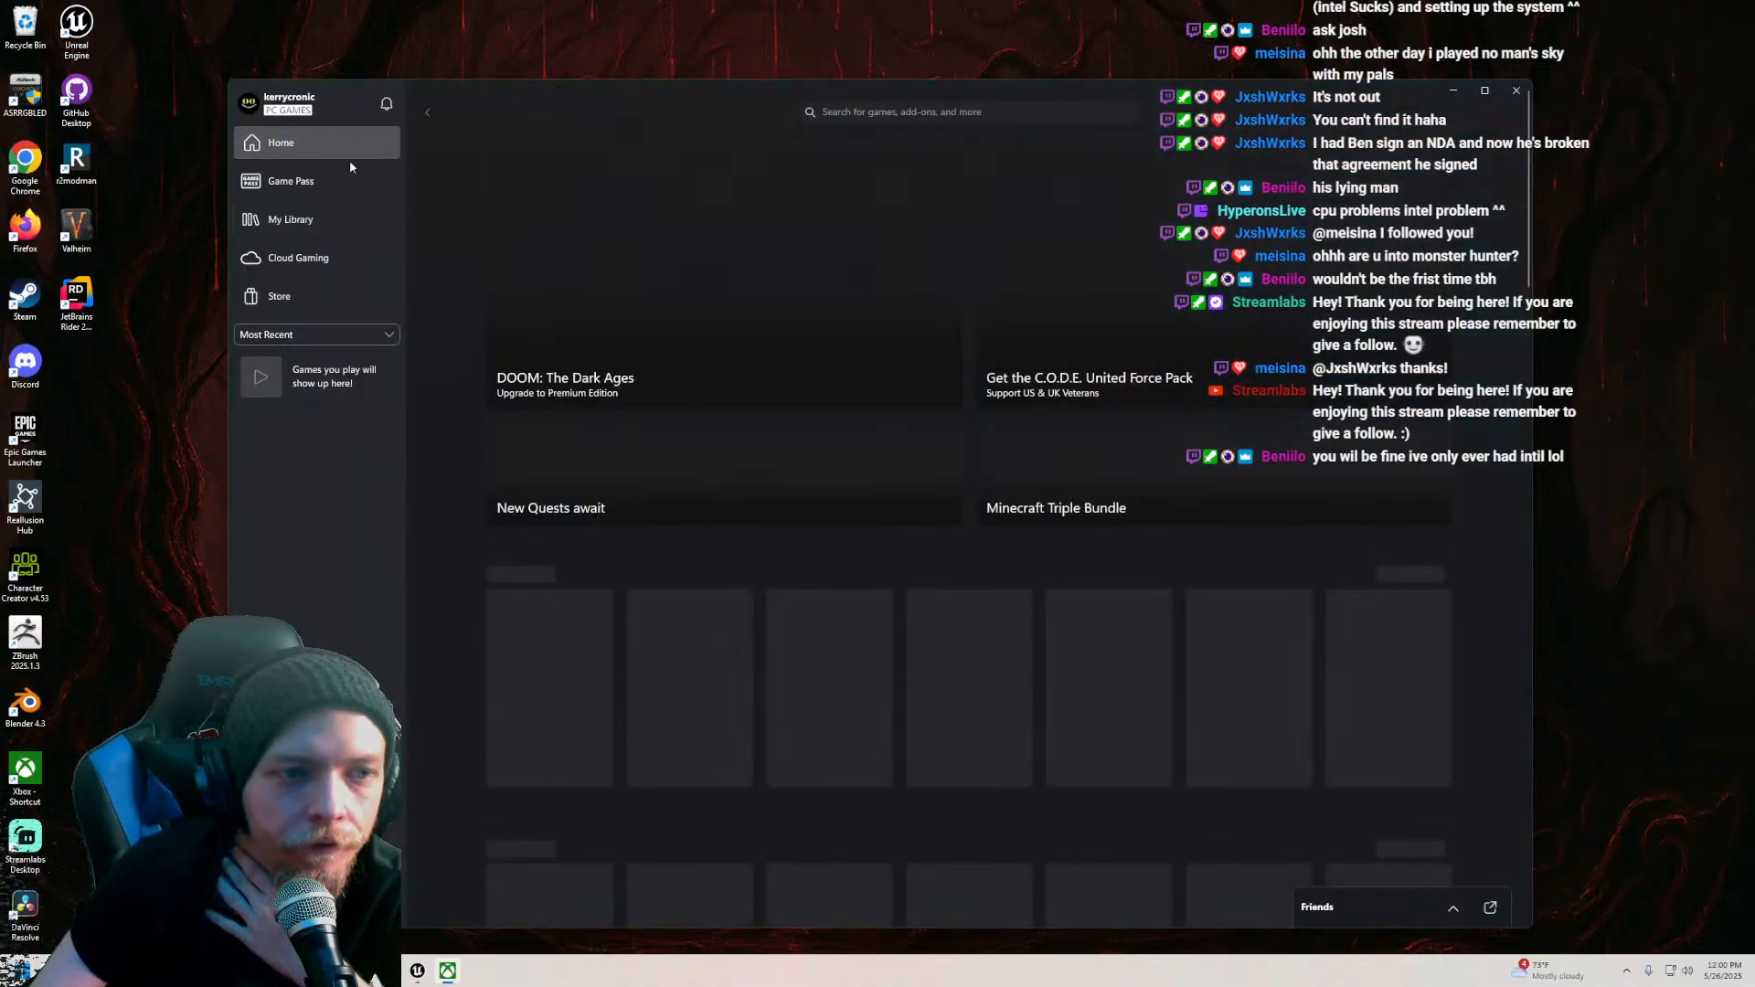
left_click(354, 178)
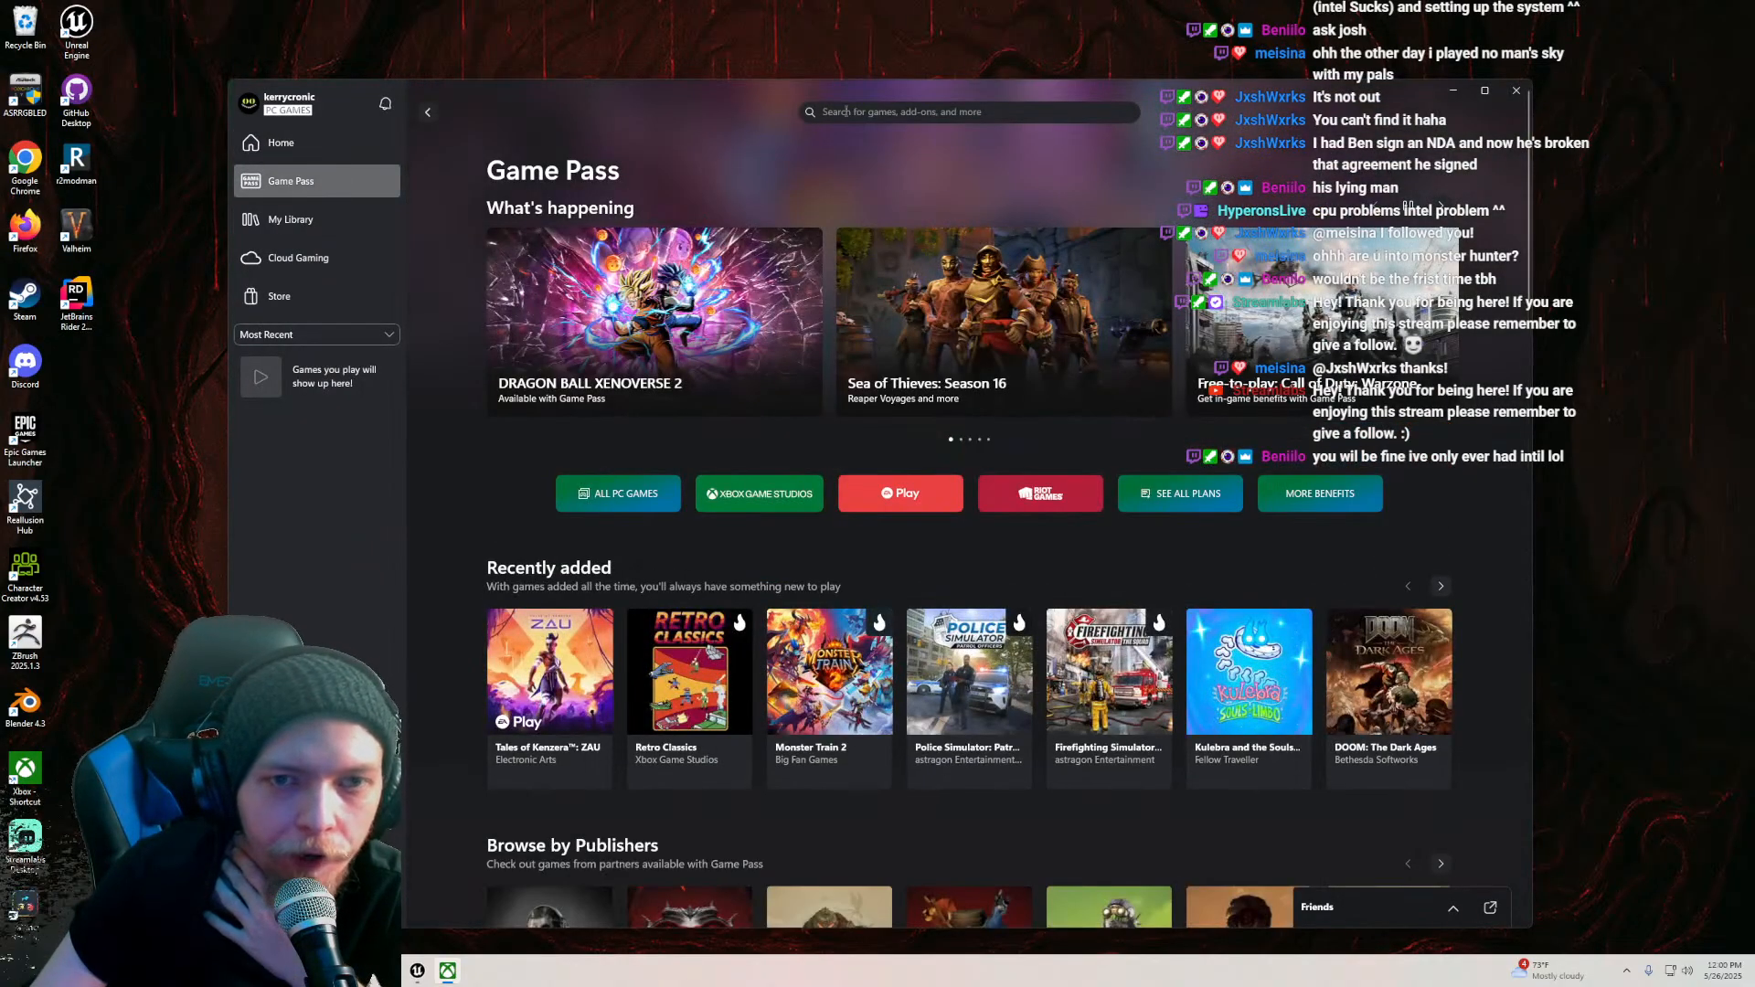
Step: Search the Xbox app for "monster hunter" and open the Monster Hunter Rise page
left_click(882, 112)
type("monster")
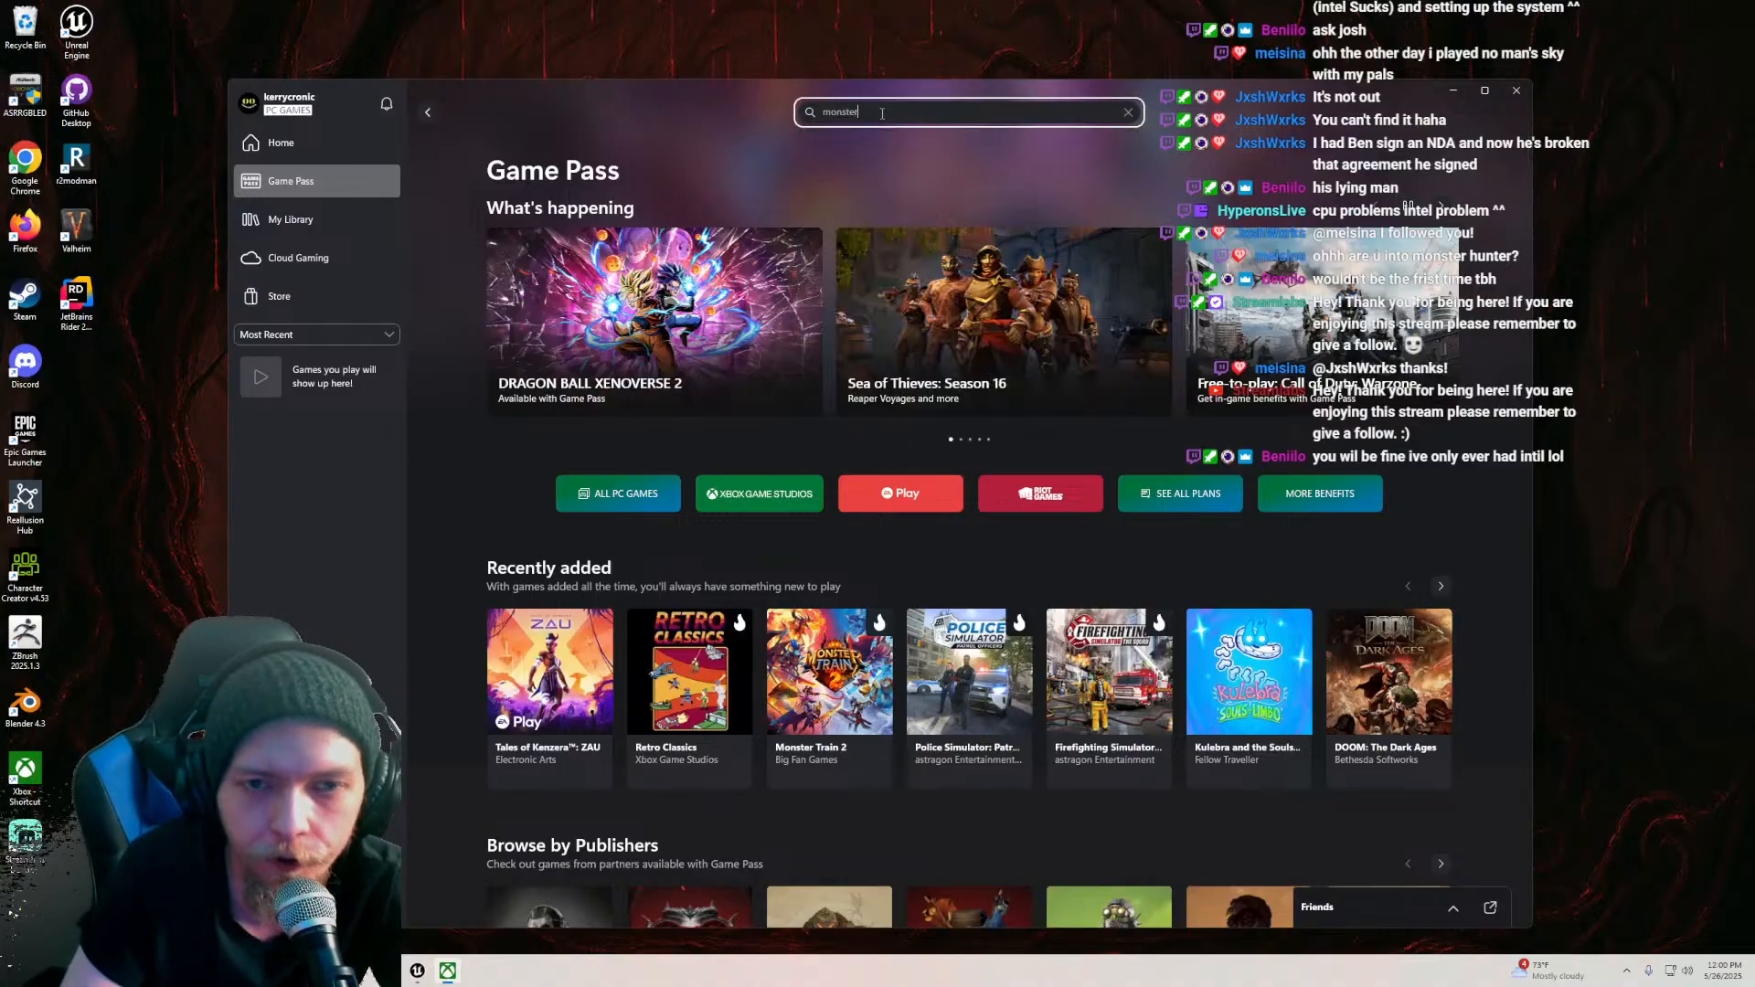
type(" hu")
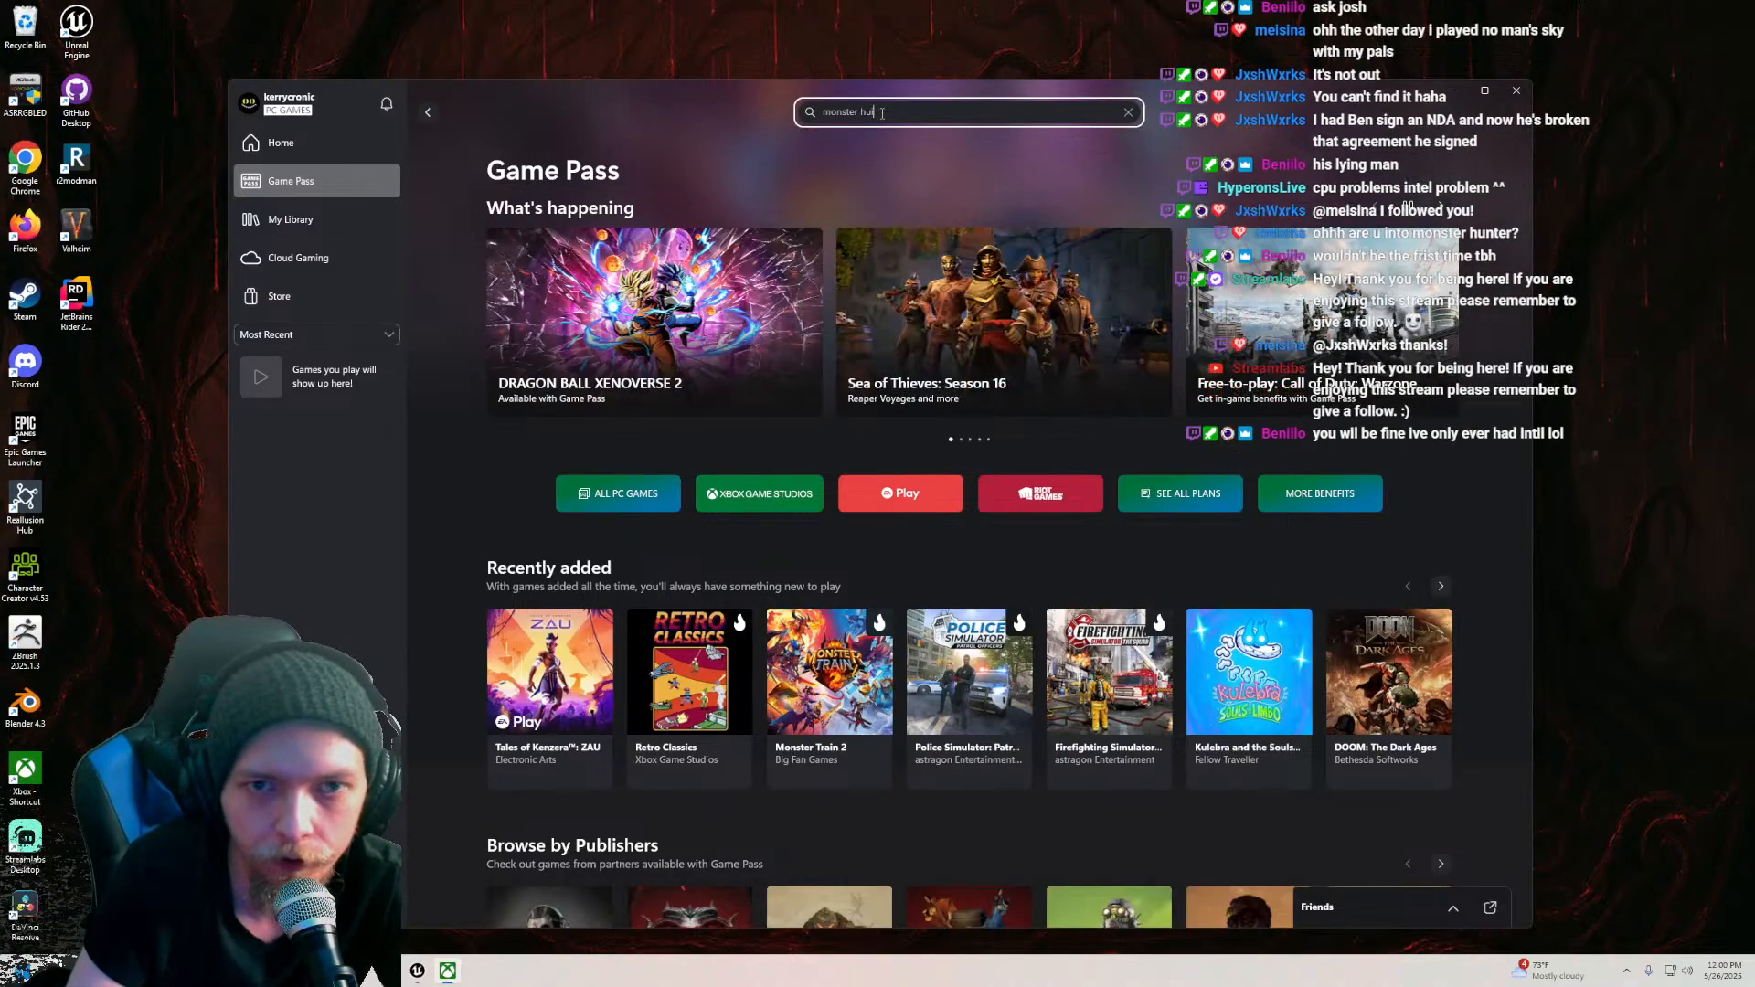
type("nter")
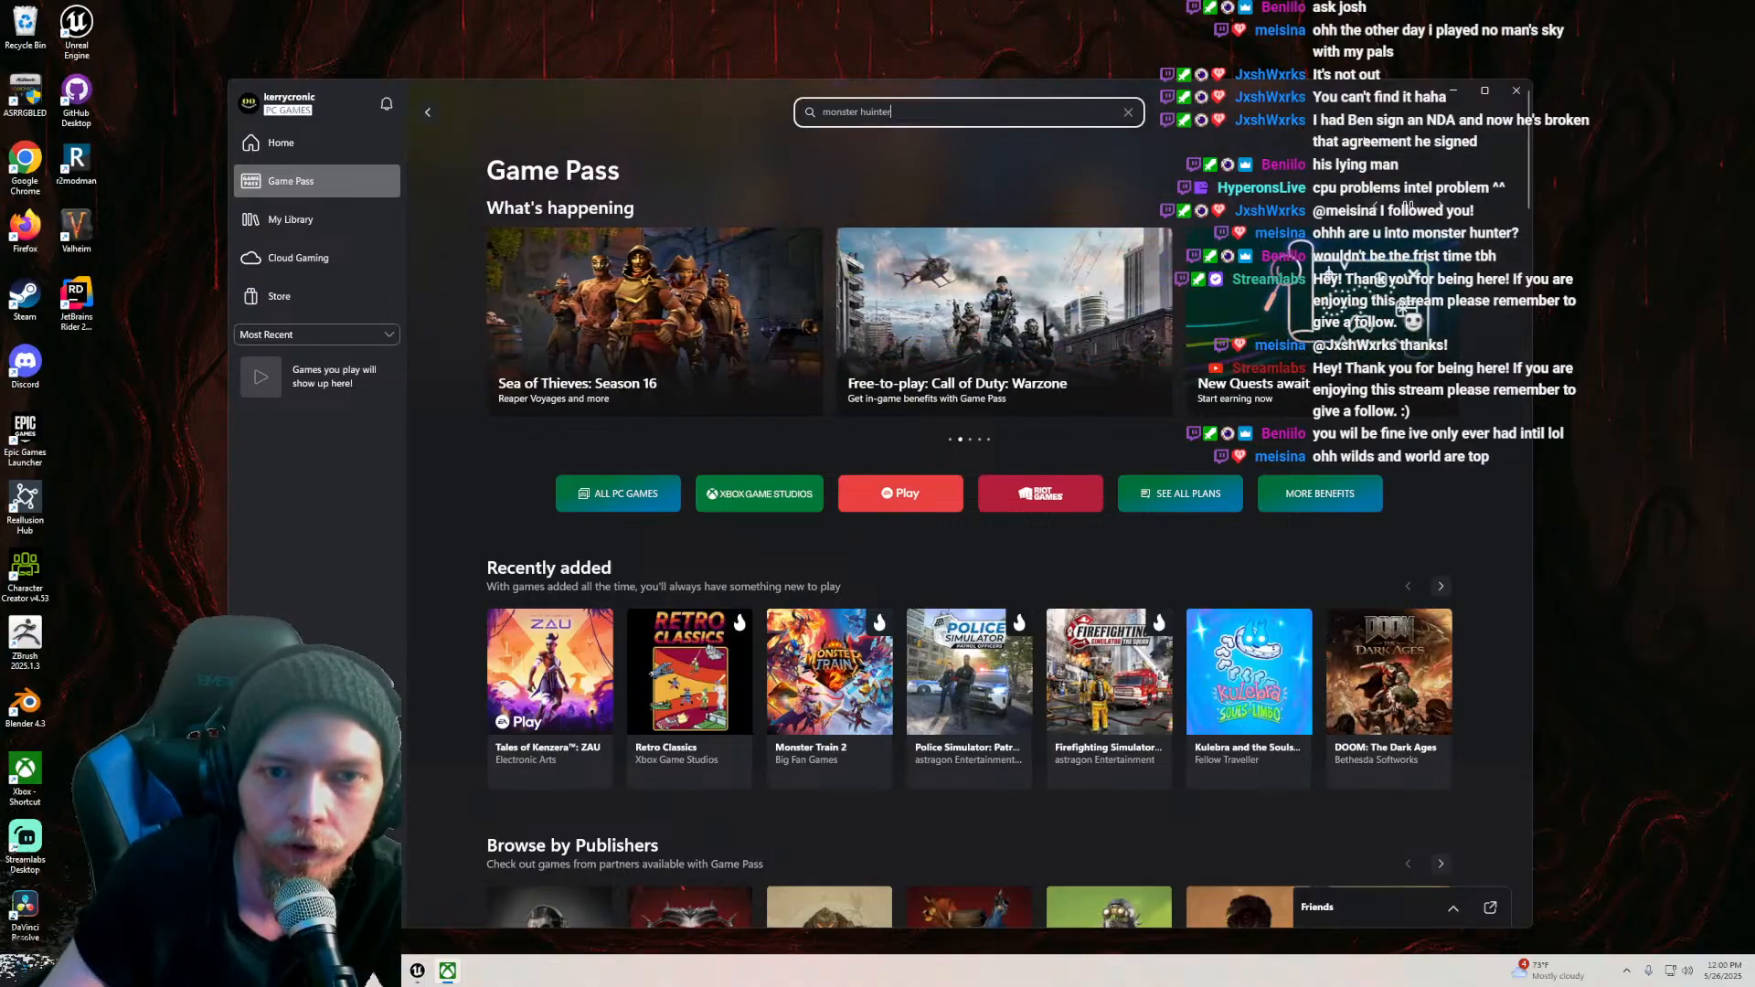
type("nter")
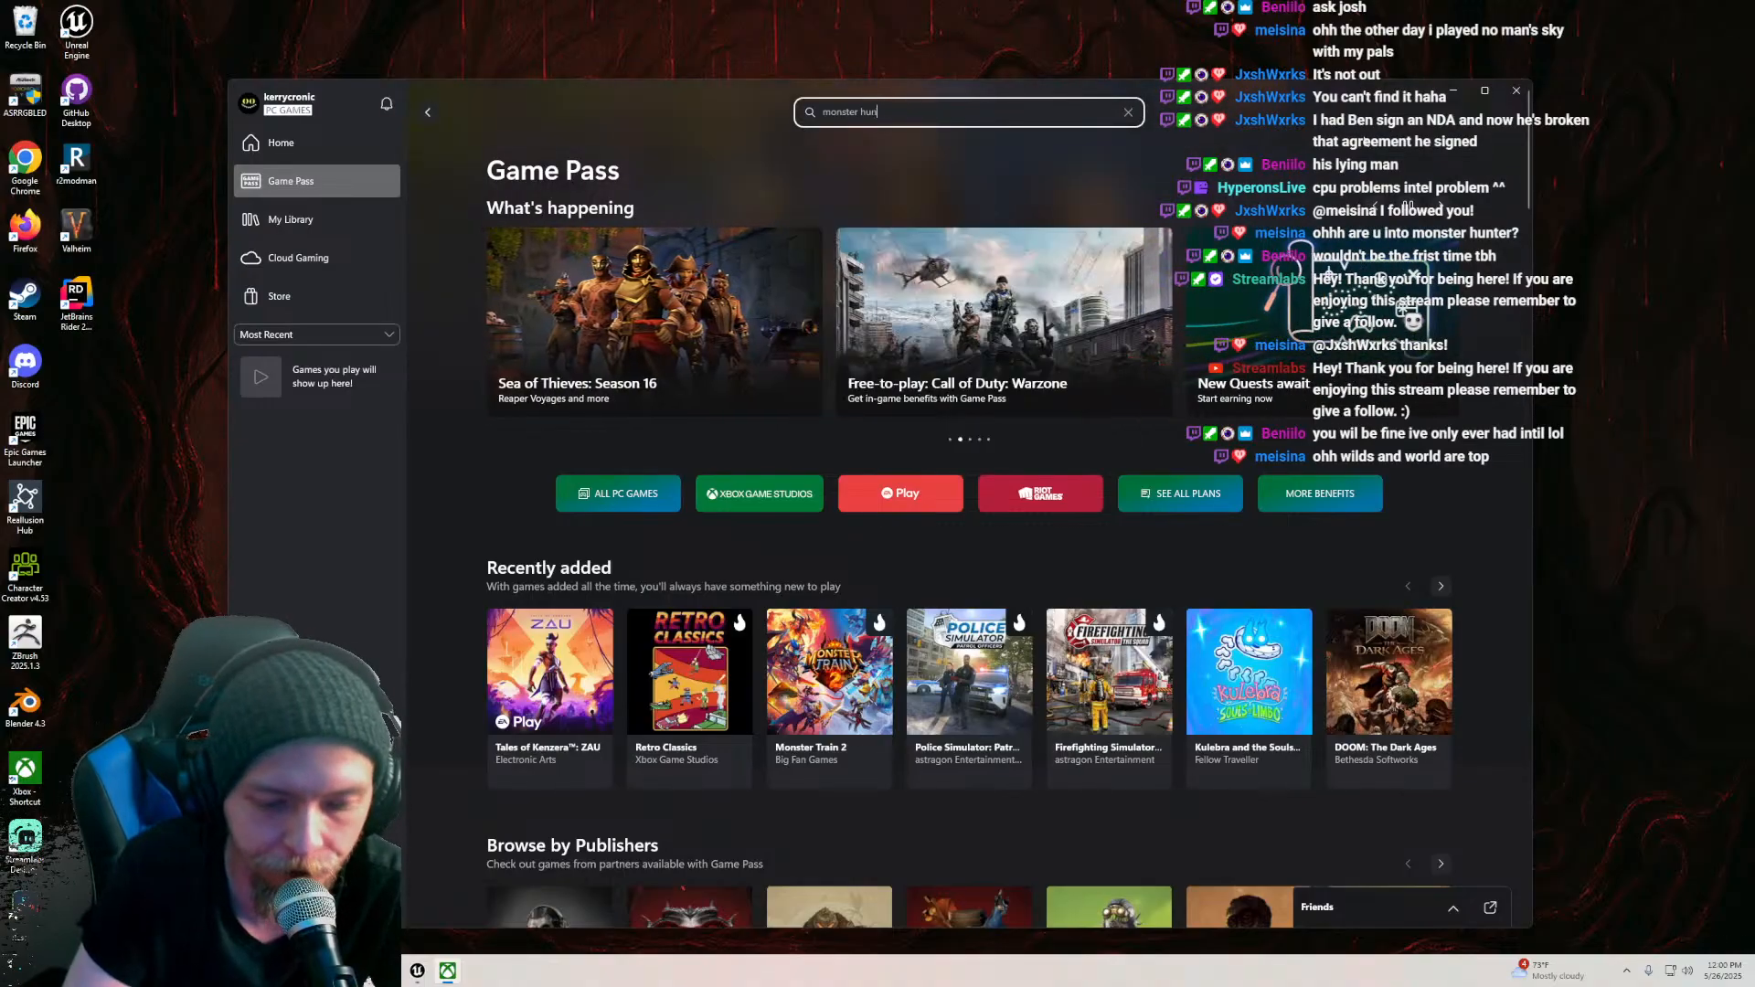
key("Return")
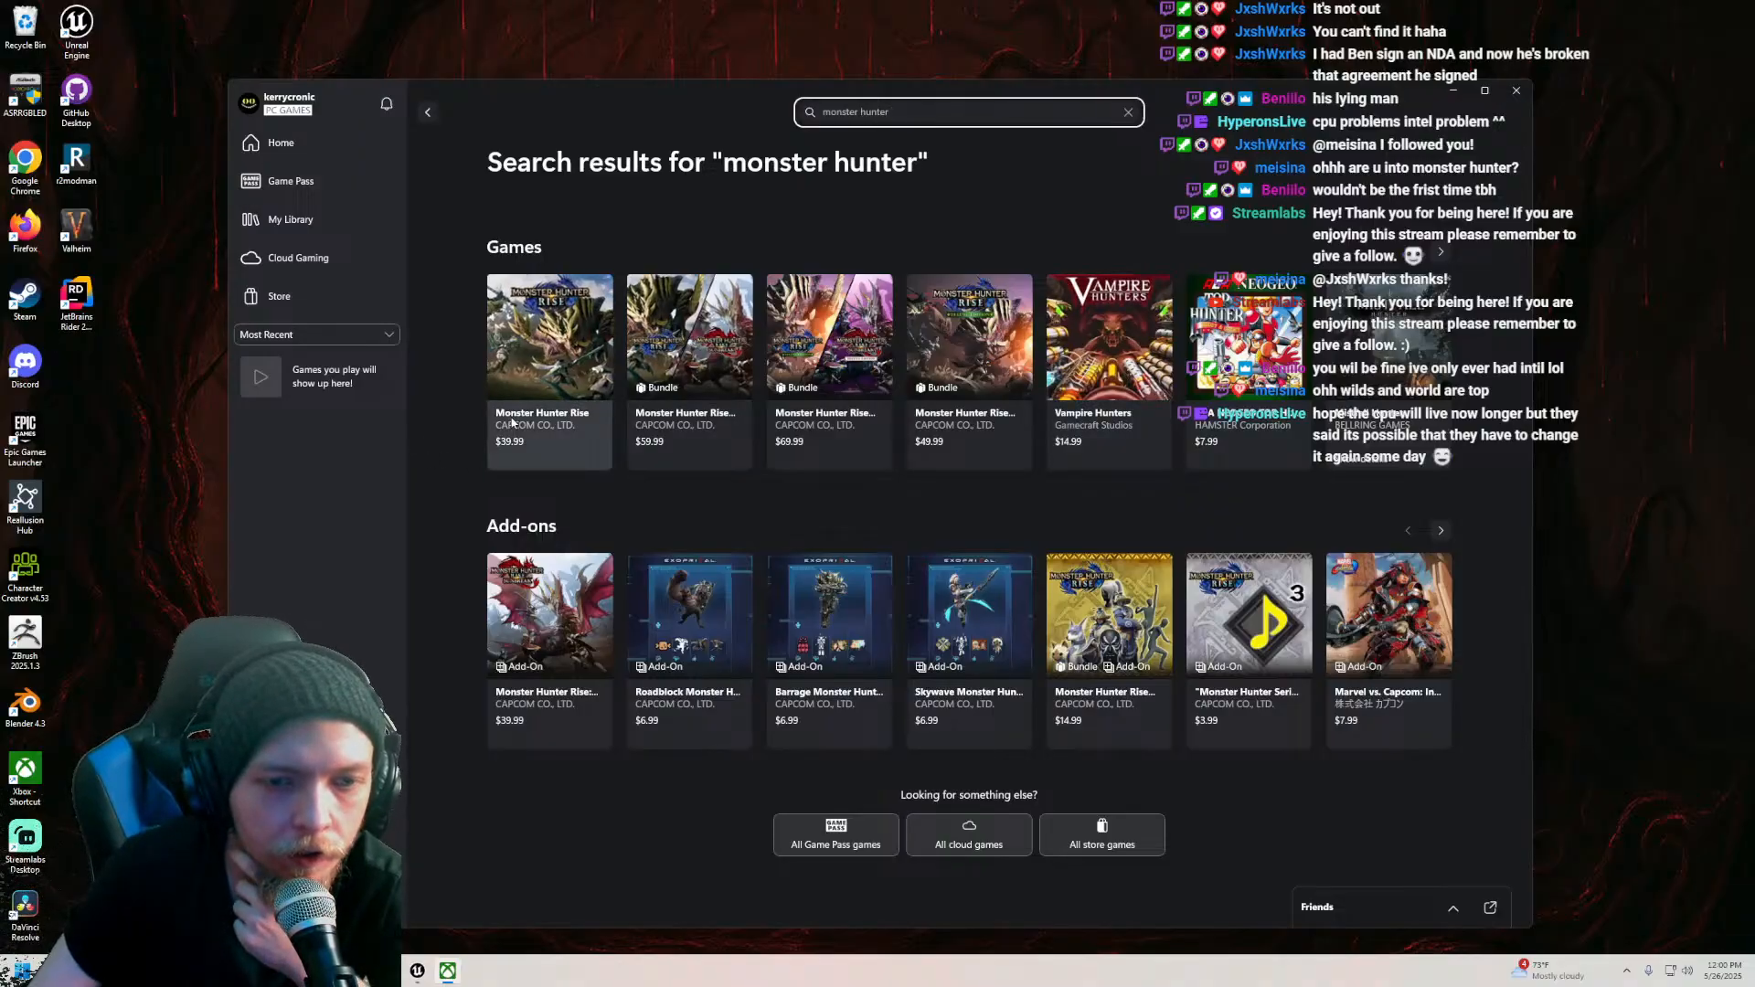
left_click(553, 329)
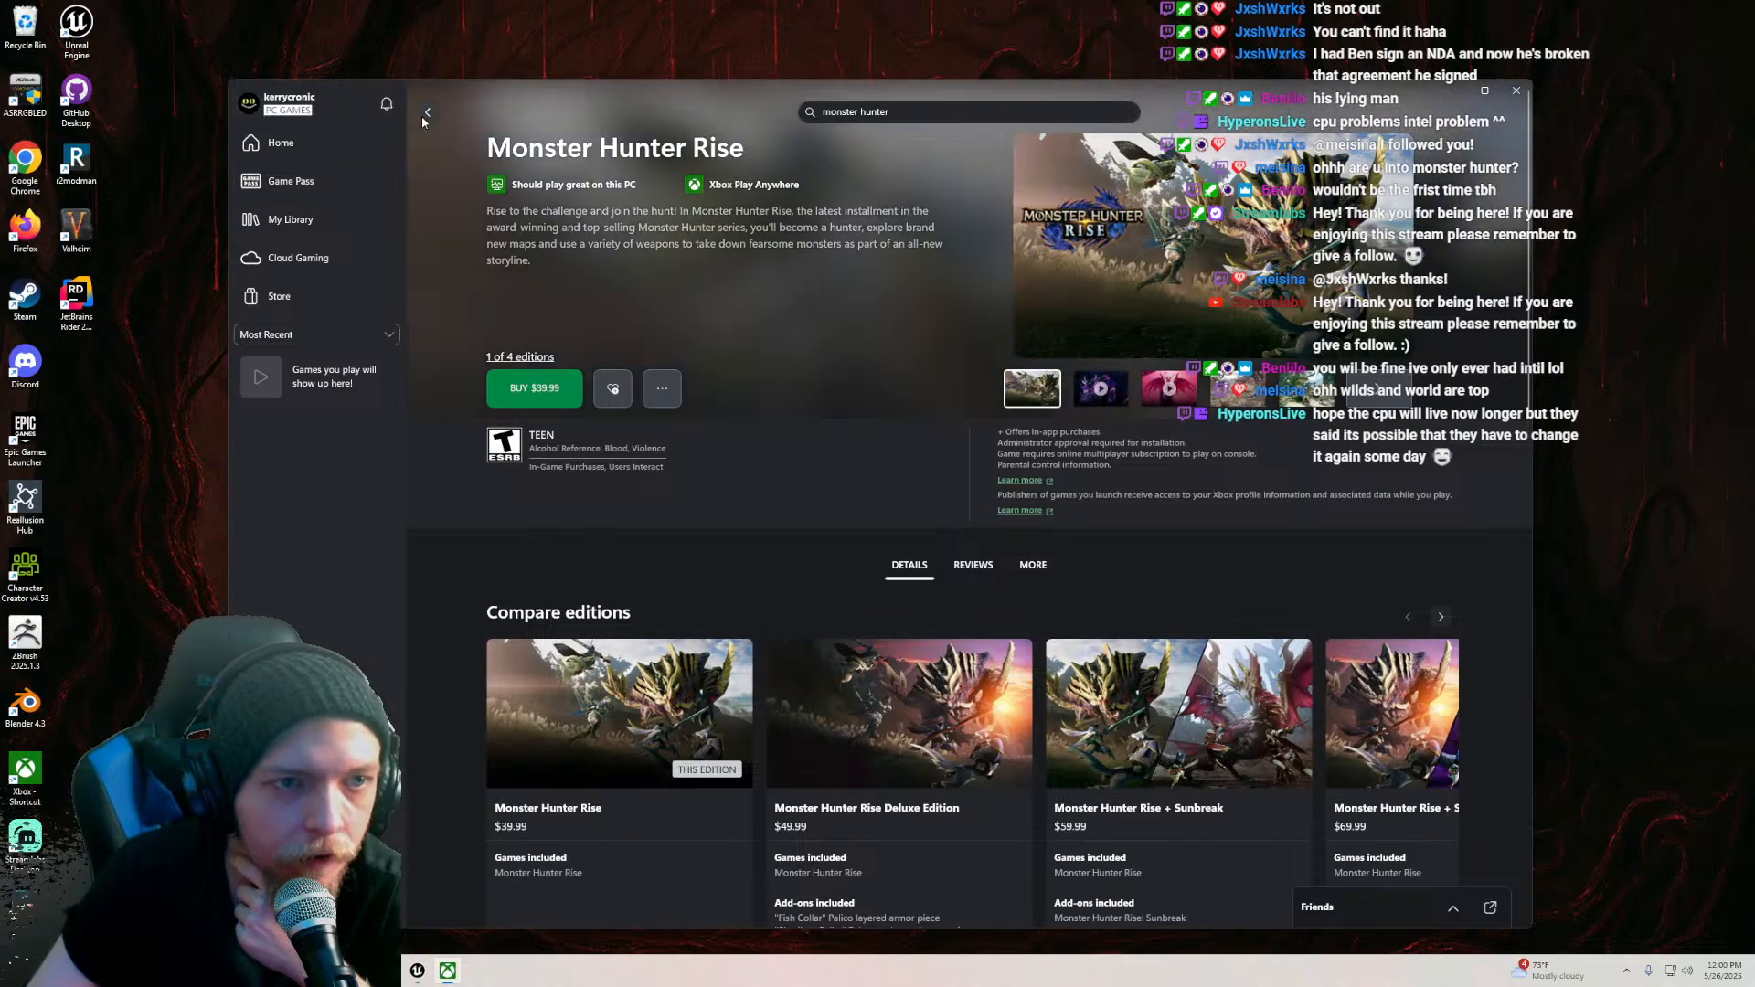
Step: Return to the Game Pass page, look through its game listings and minimize the Xbox app
left_click(427, 114)
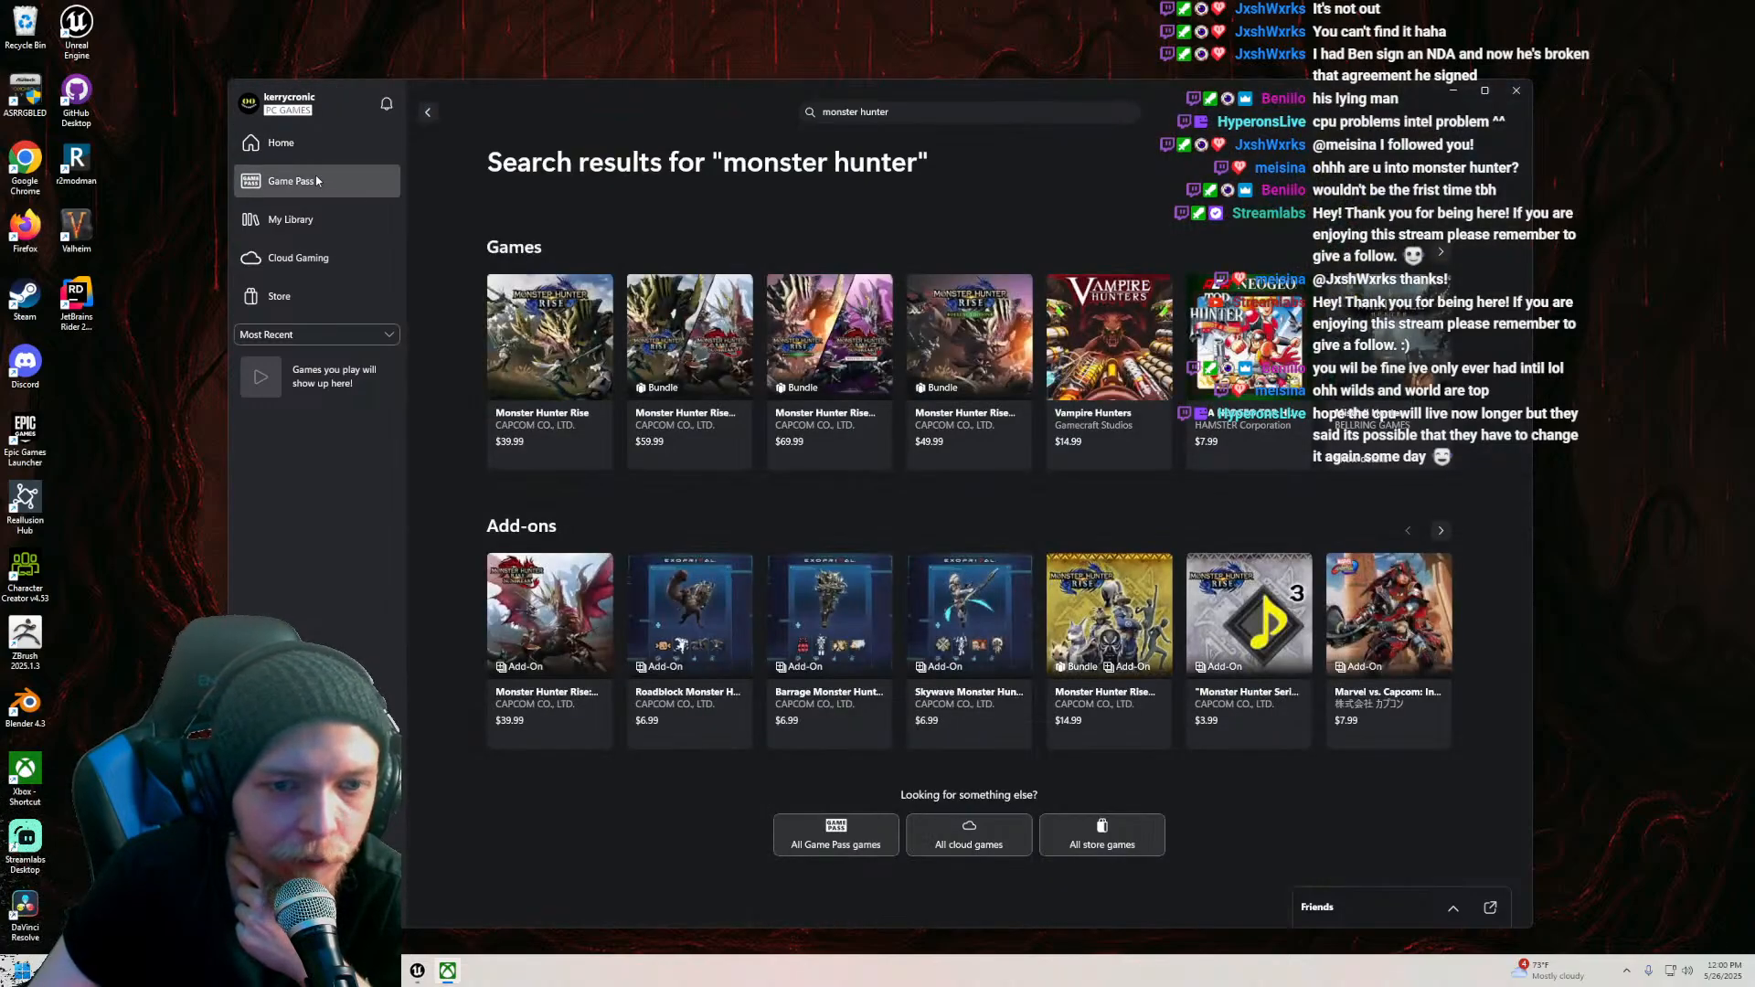
left_click(316, 180)
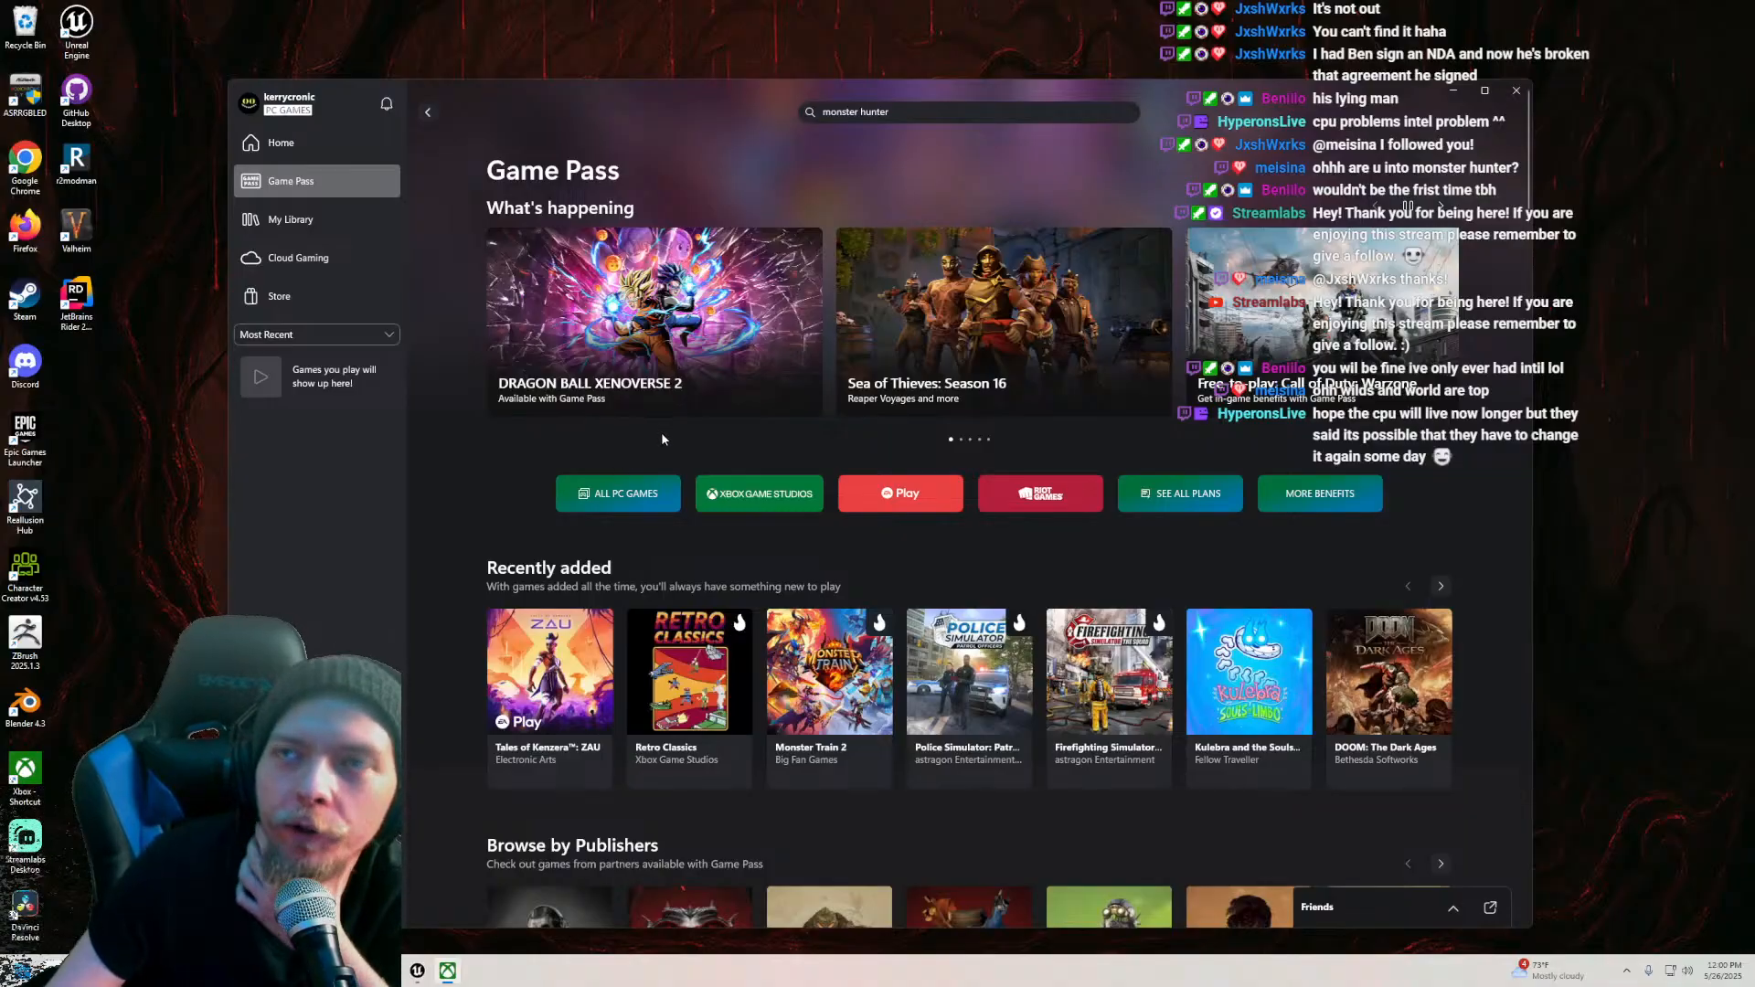
scroll(491, 479, "down", 5)
scroll(468, 471, "down", 5)
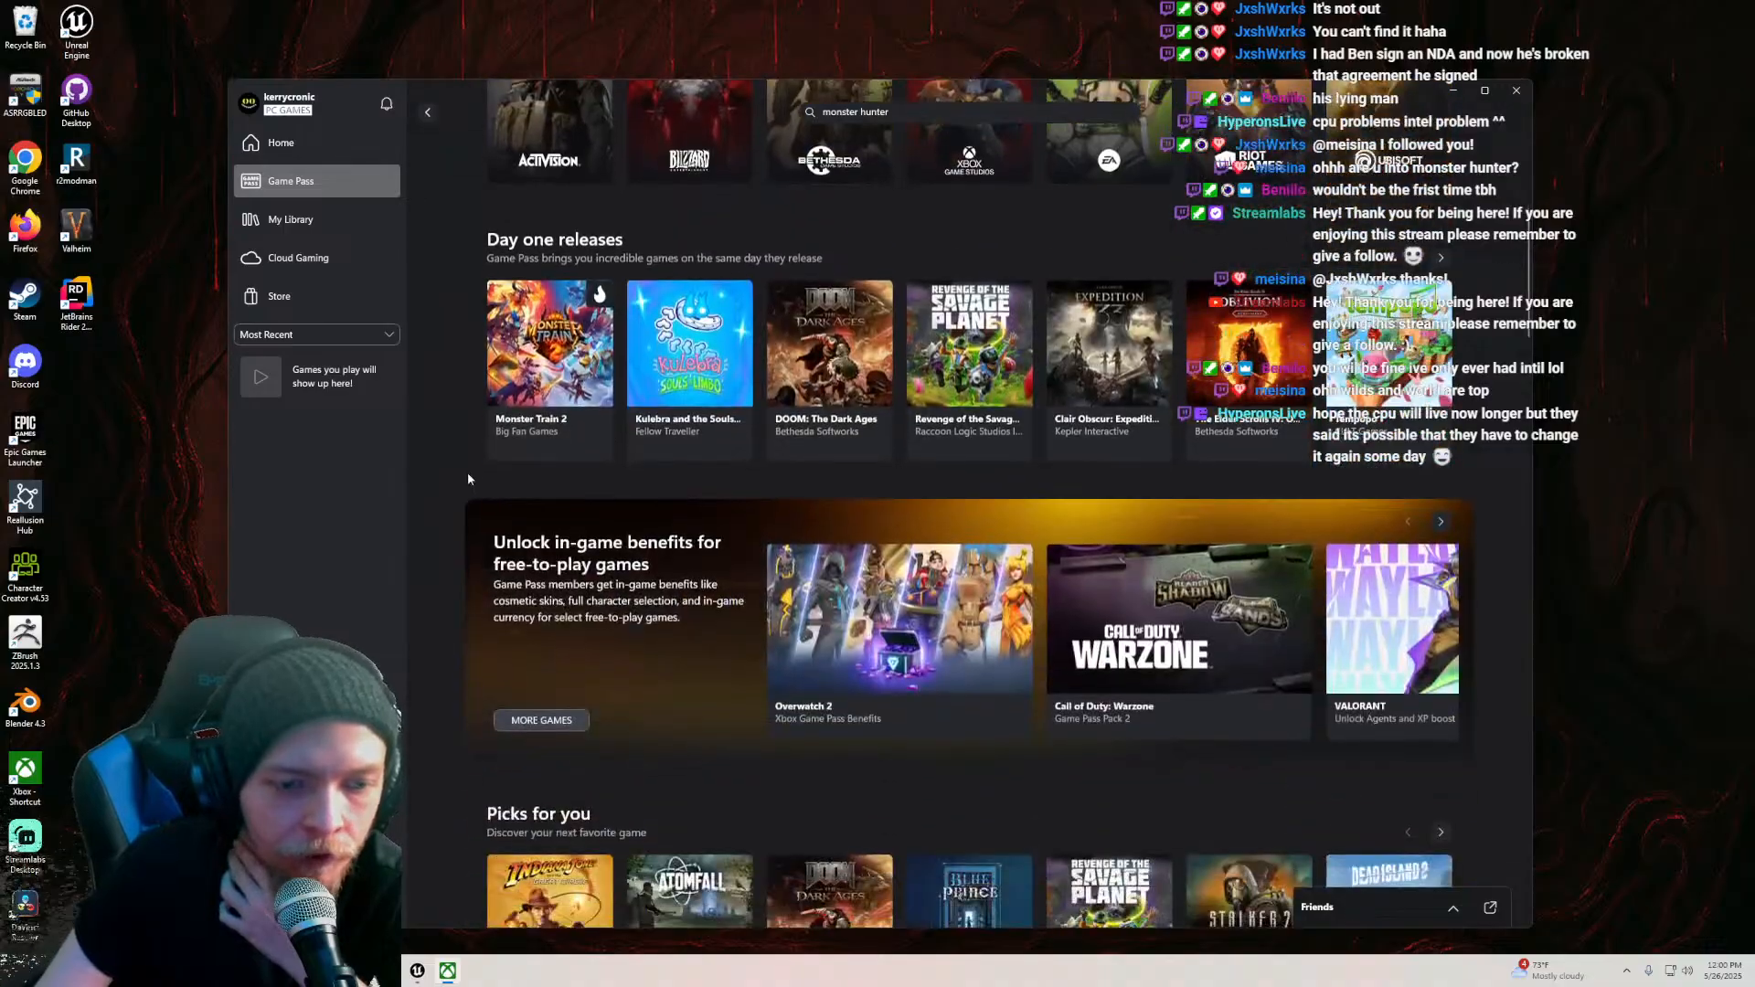
scroll(474, 457, "up", 10)
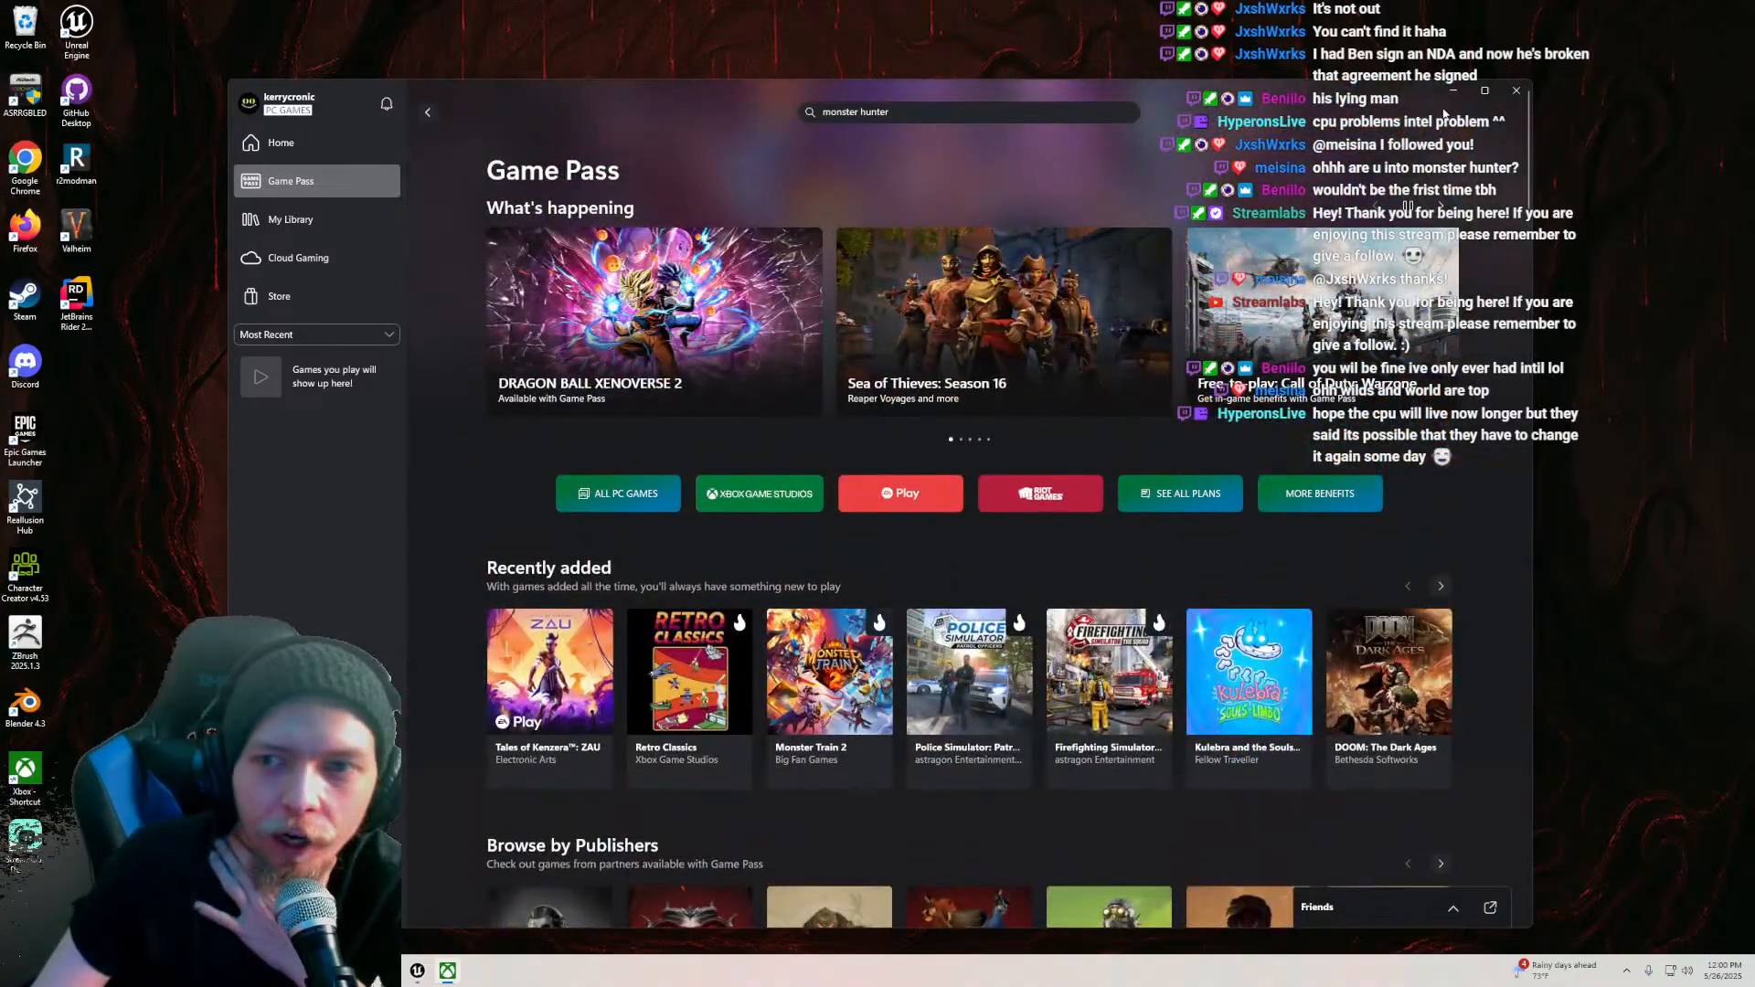
left_click(1453, 91)
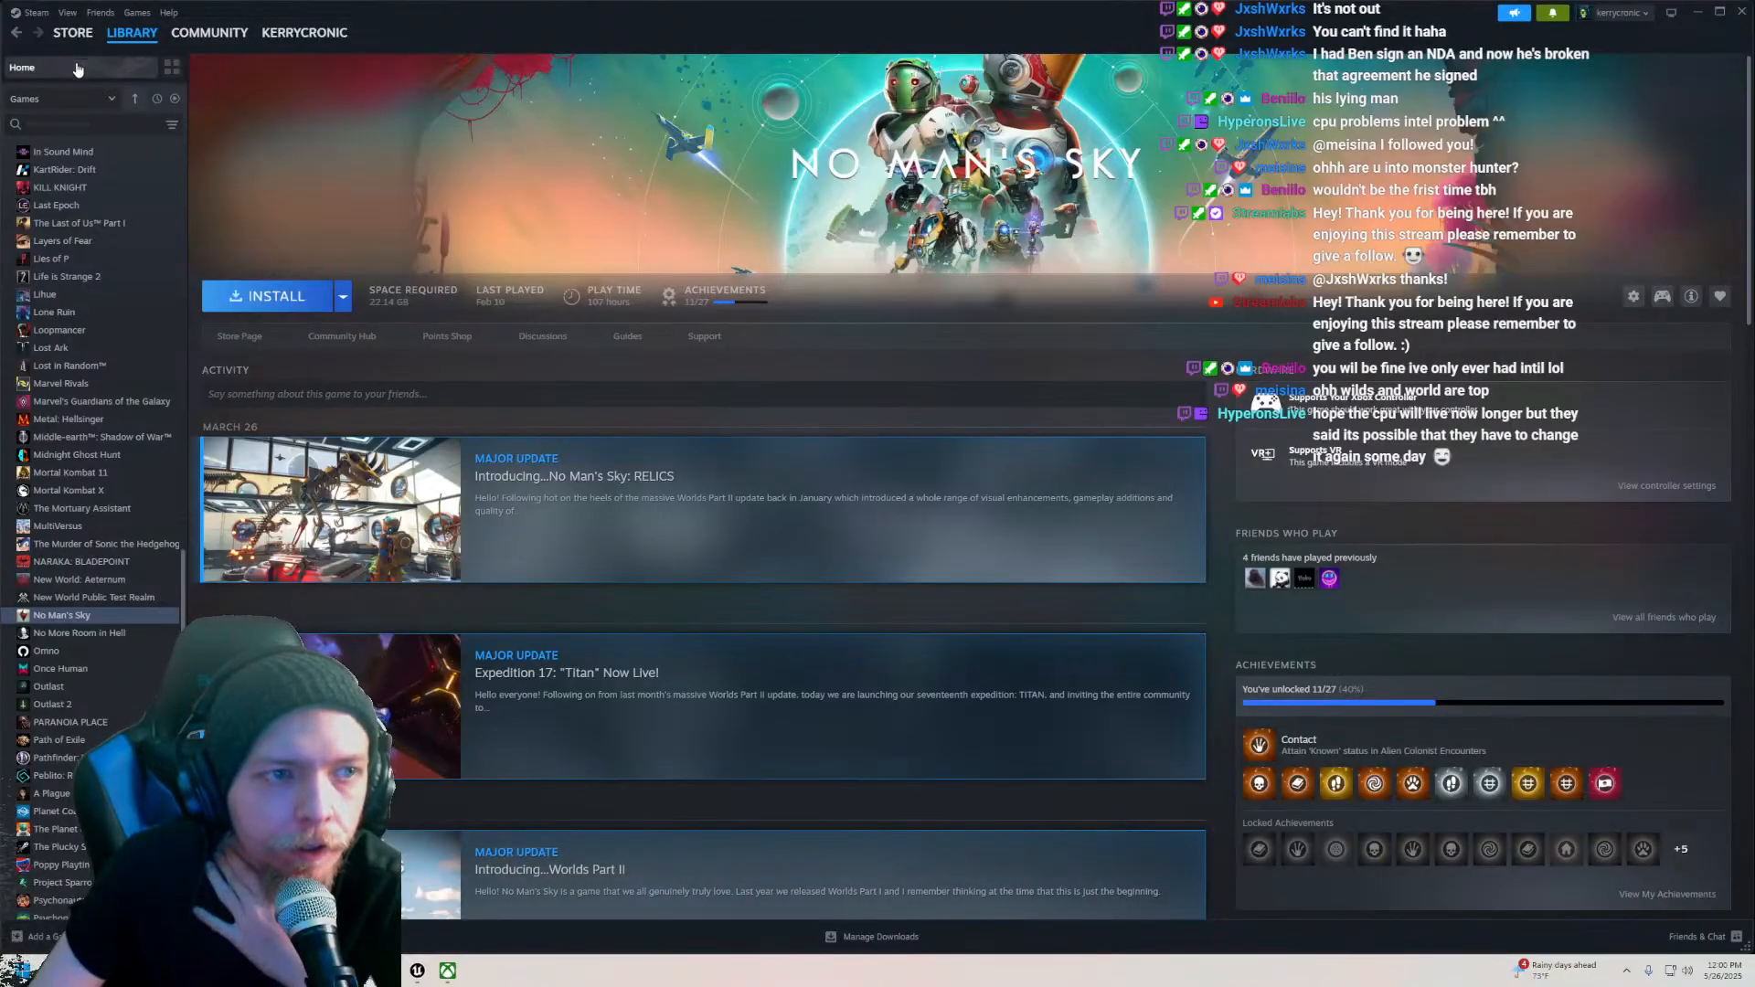
Step: Switch to Steam and search its store for "monster hunter"
left_click(77, 37)
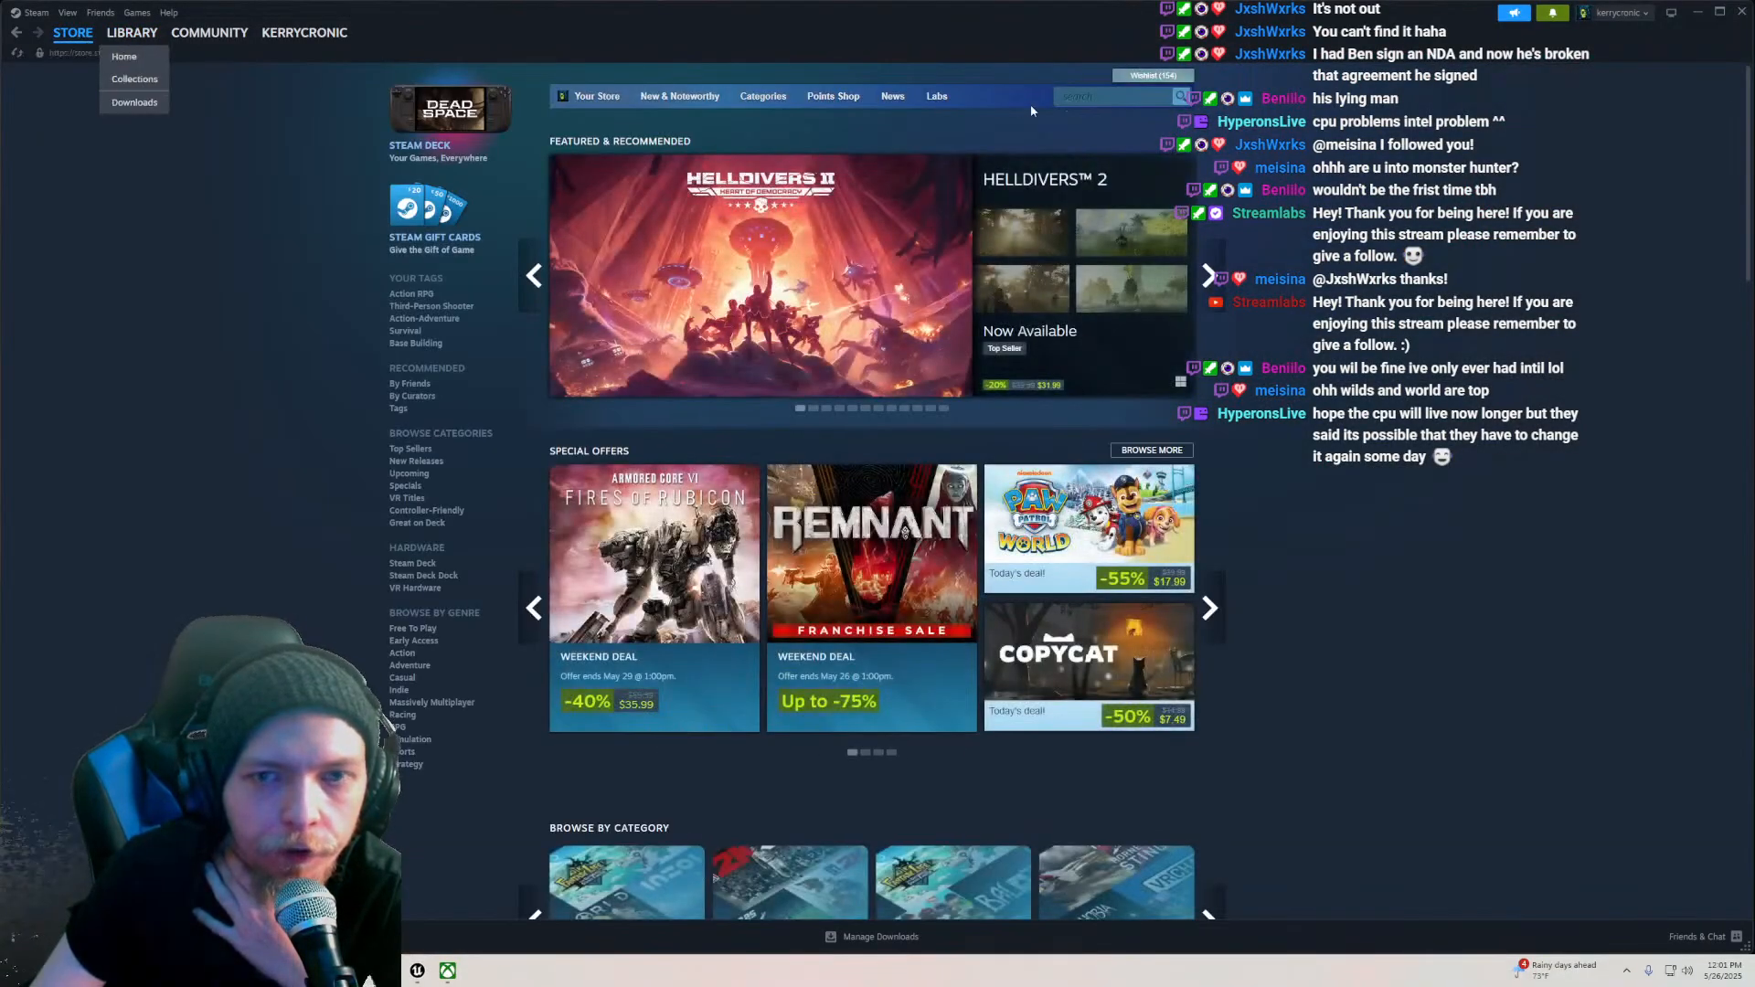
left_click(1102, 97)
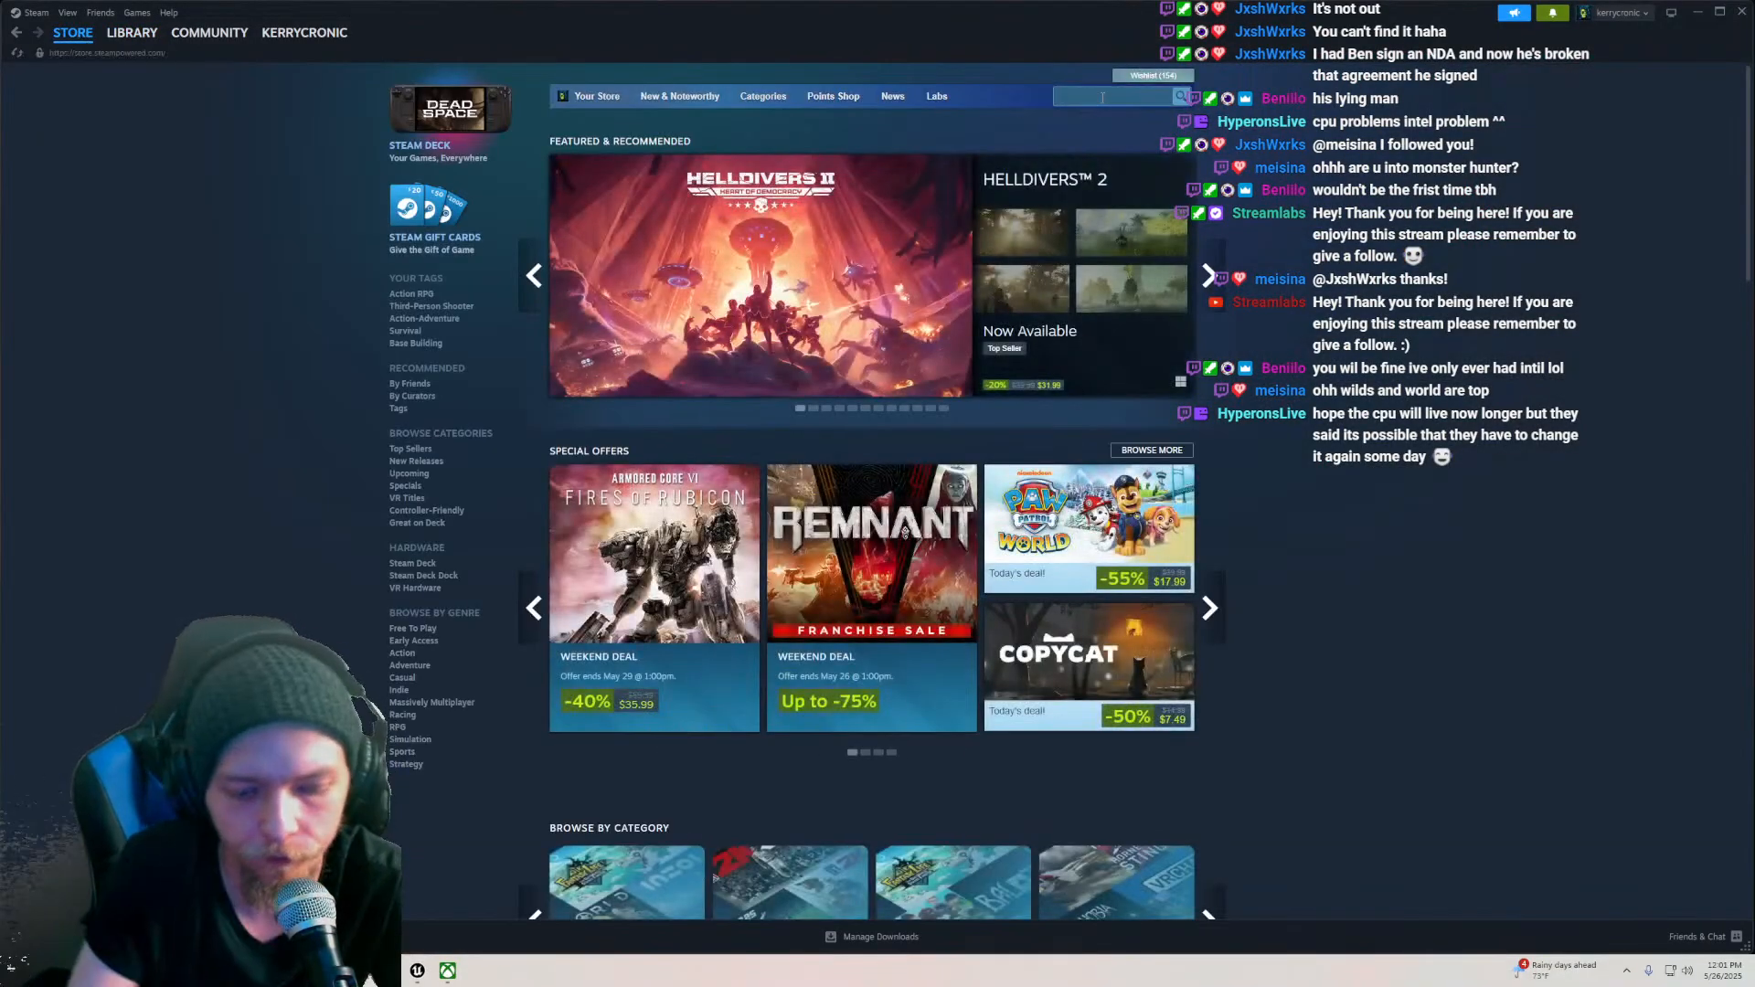
type("monster Hunter")
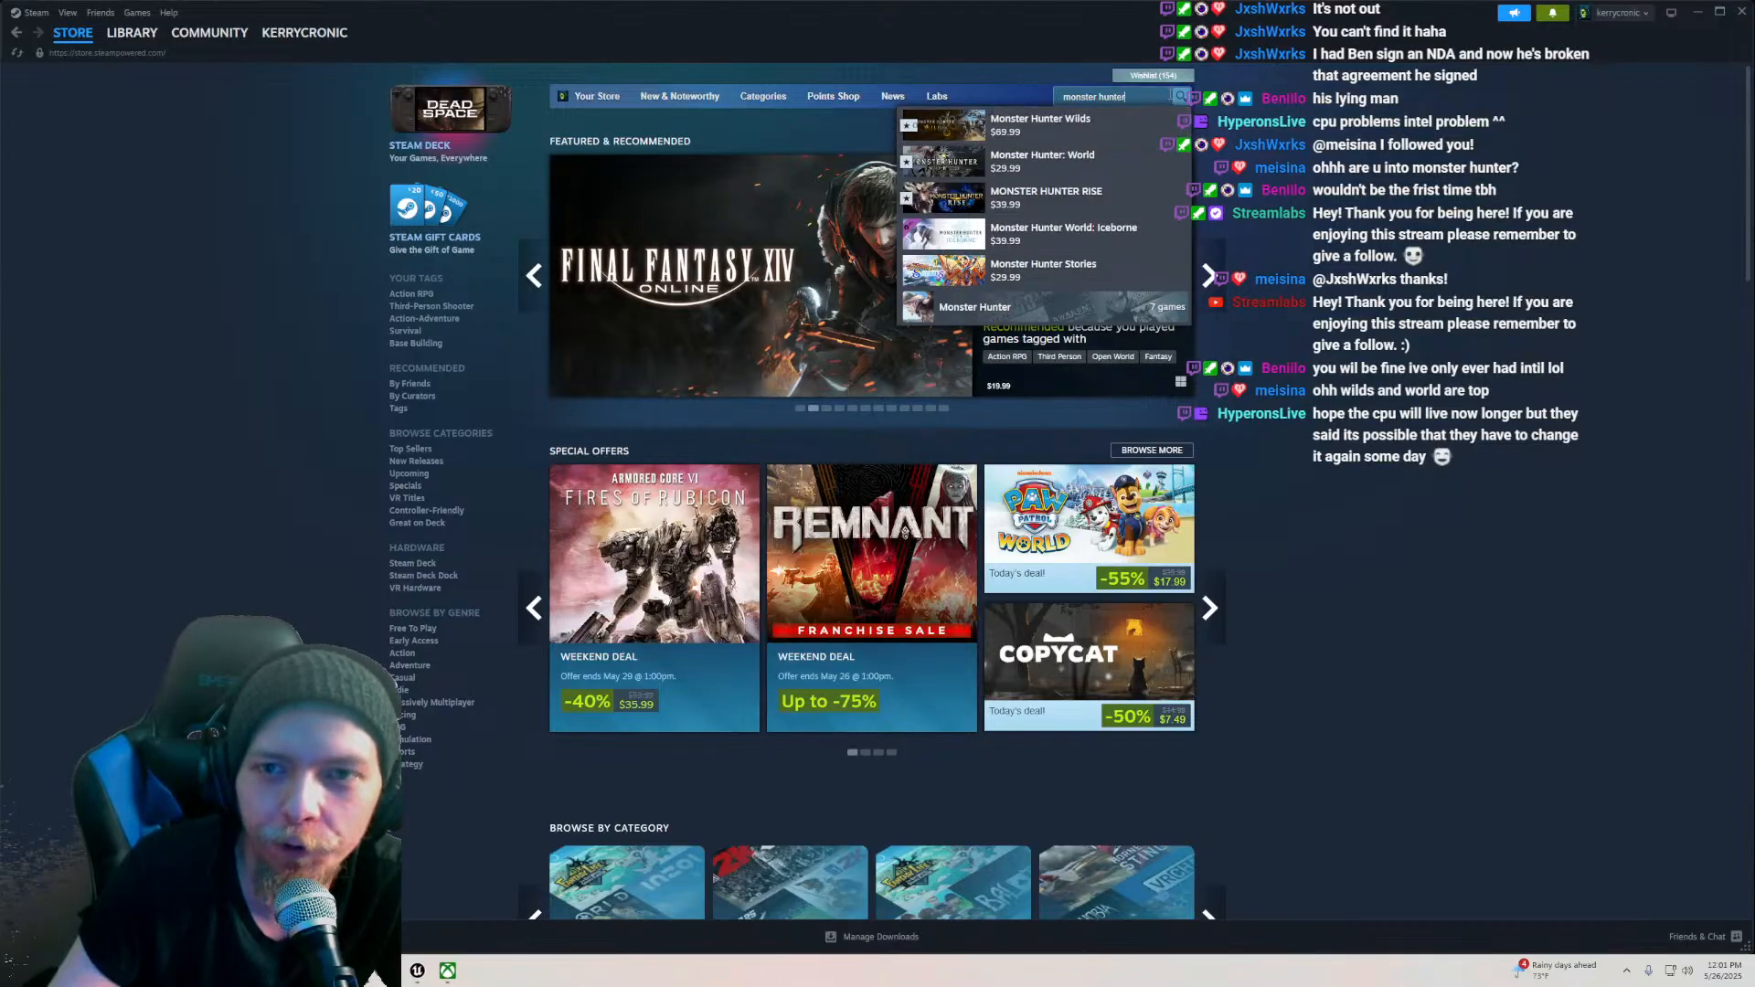
left_click(1180, 96)
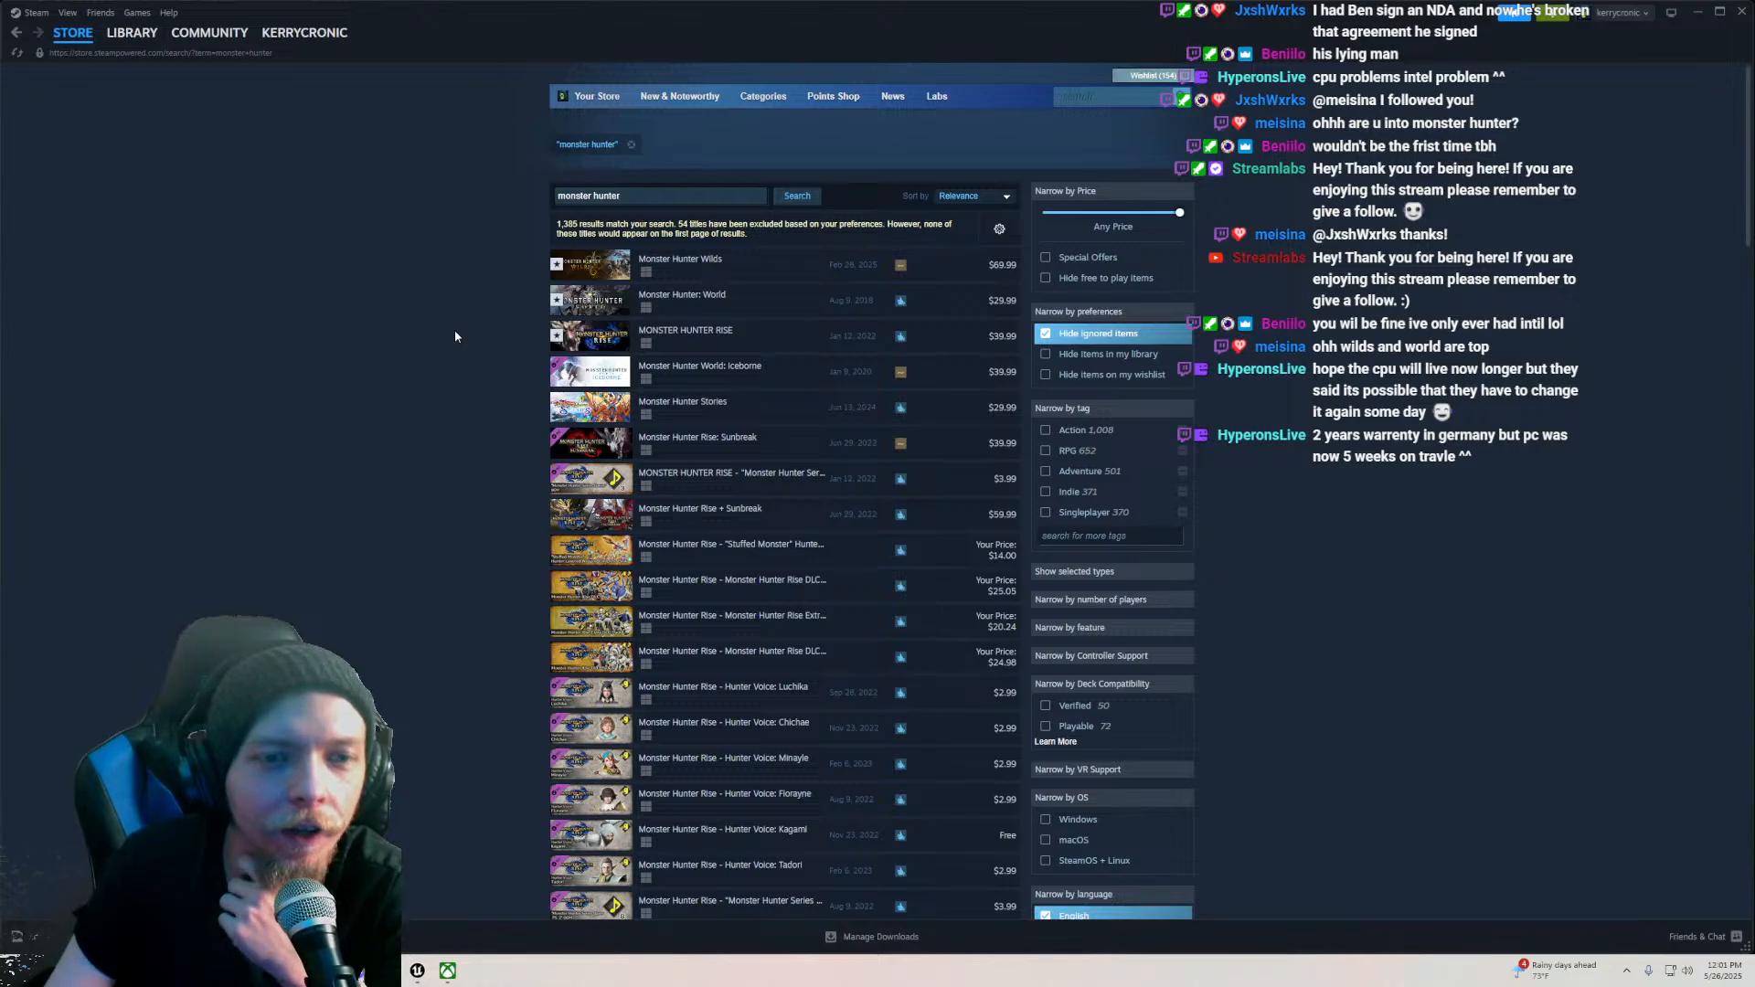
mouse_move(751, 318)
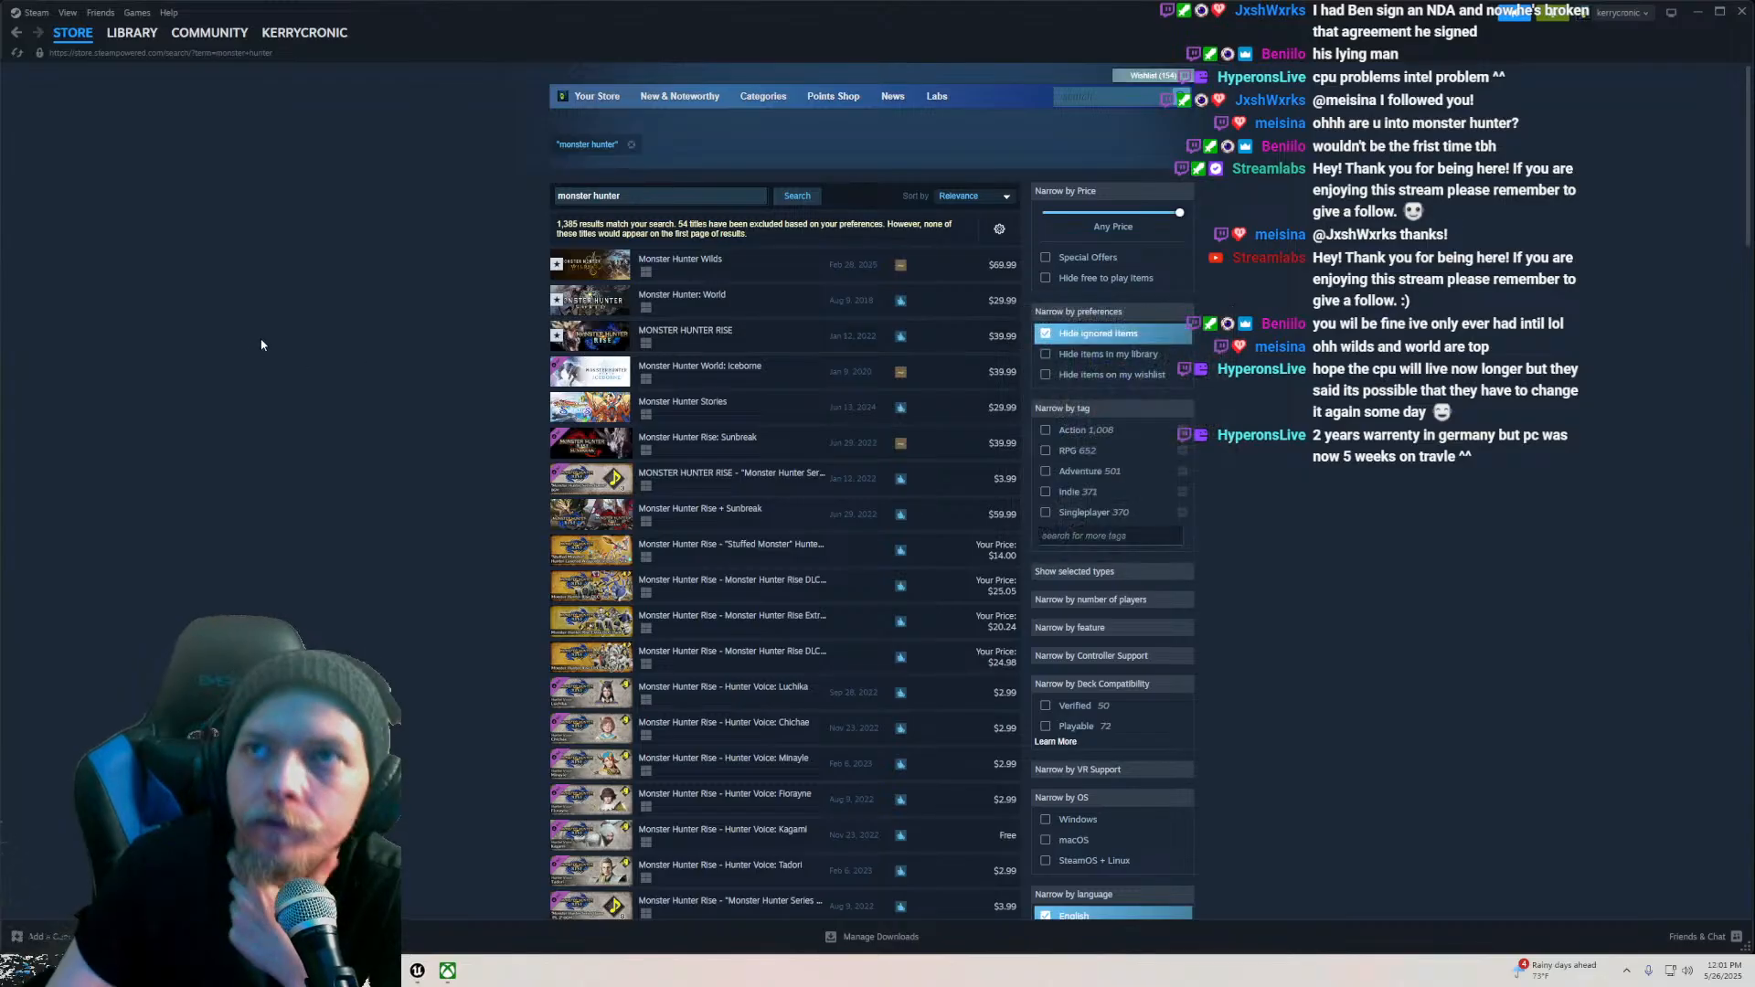
Step: Open the Steam library's home page and look through the recent and owned games
left_click(134, 34)
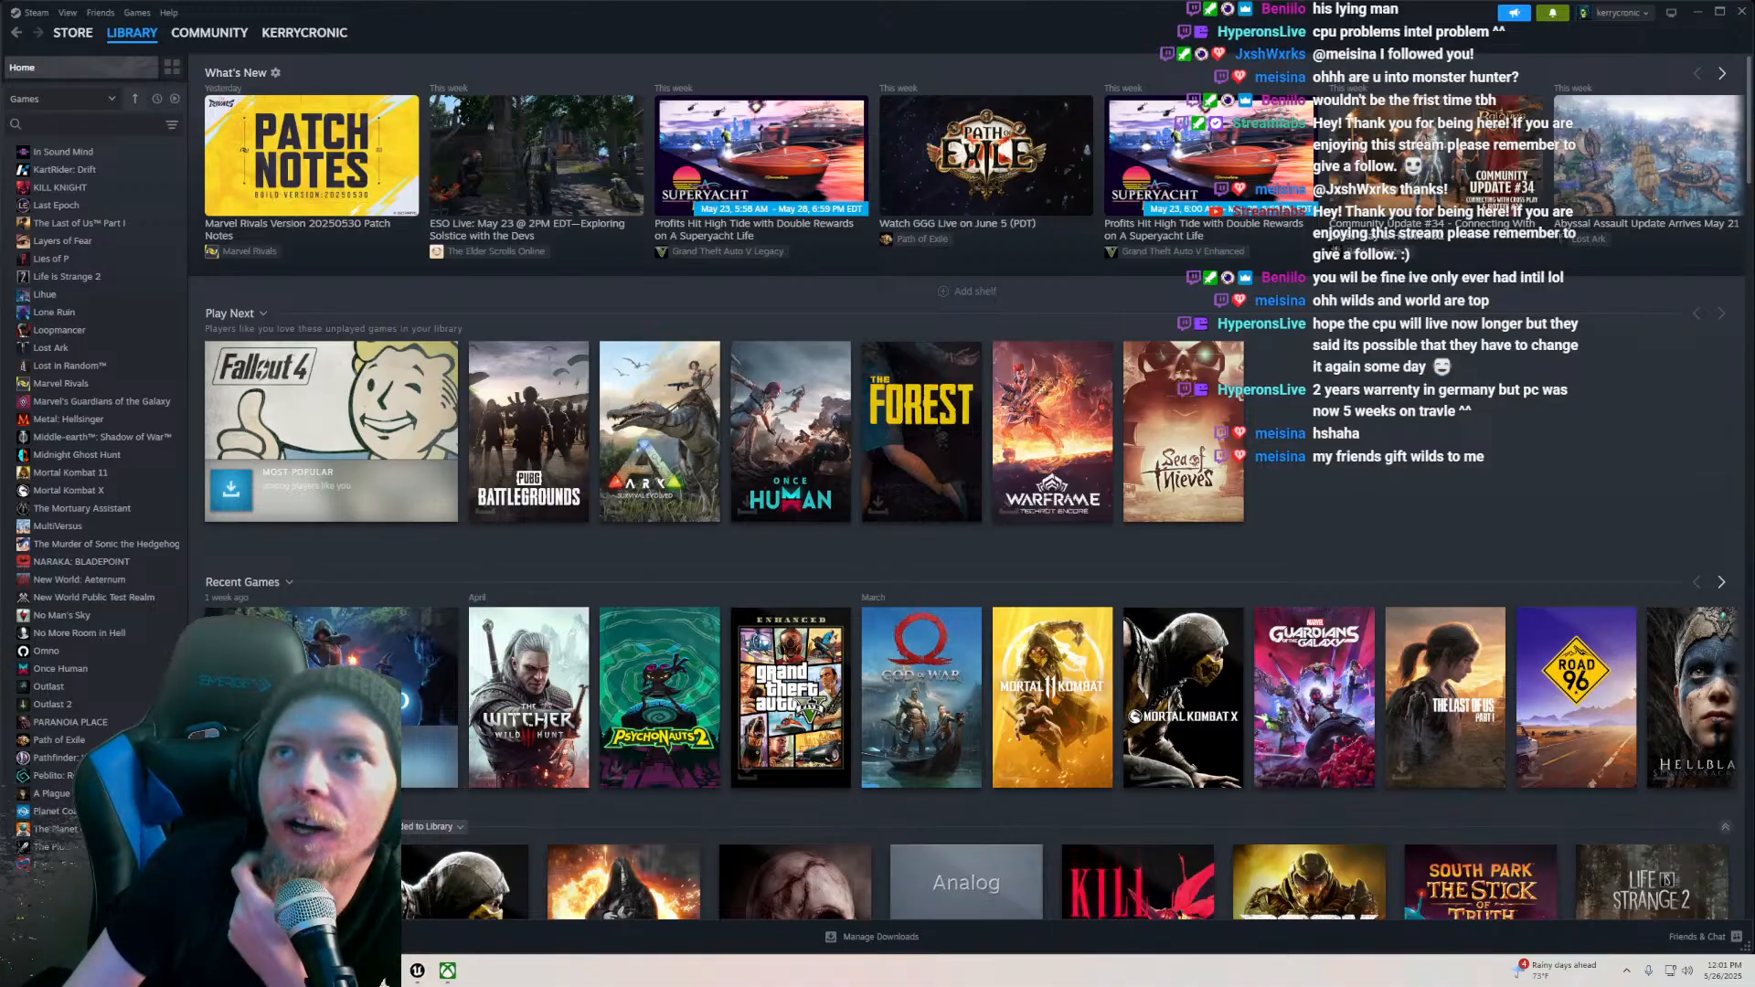
scroll(402, 585, "down", 5)
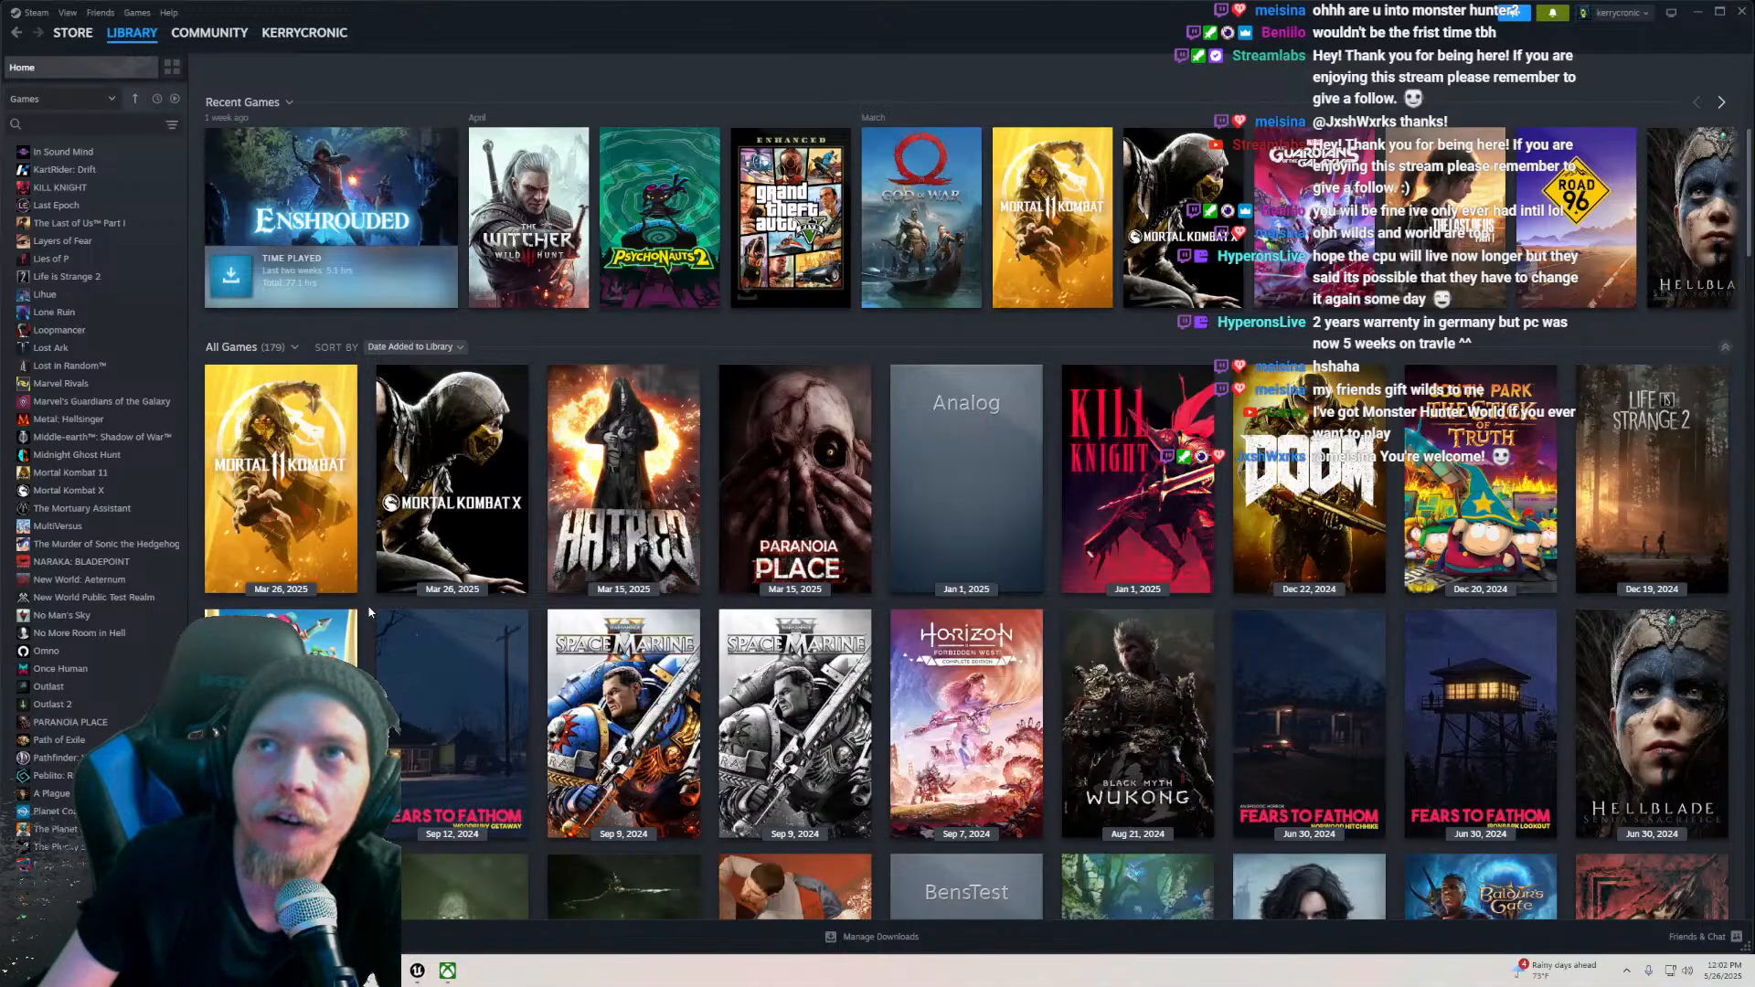
scroll(370, 612, "down", 3)
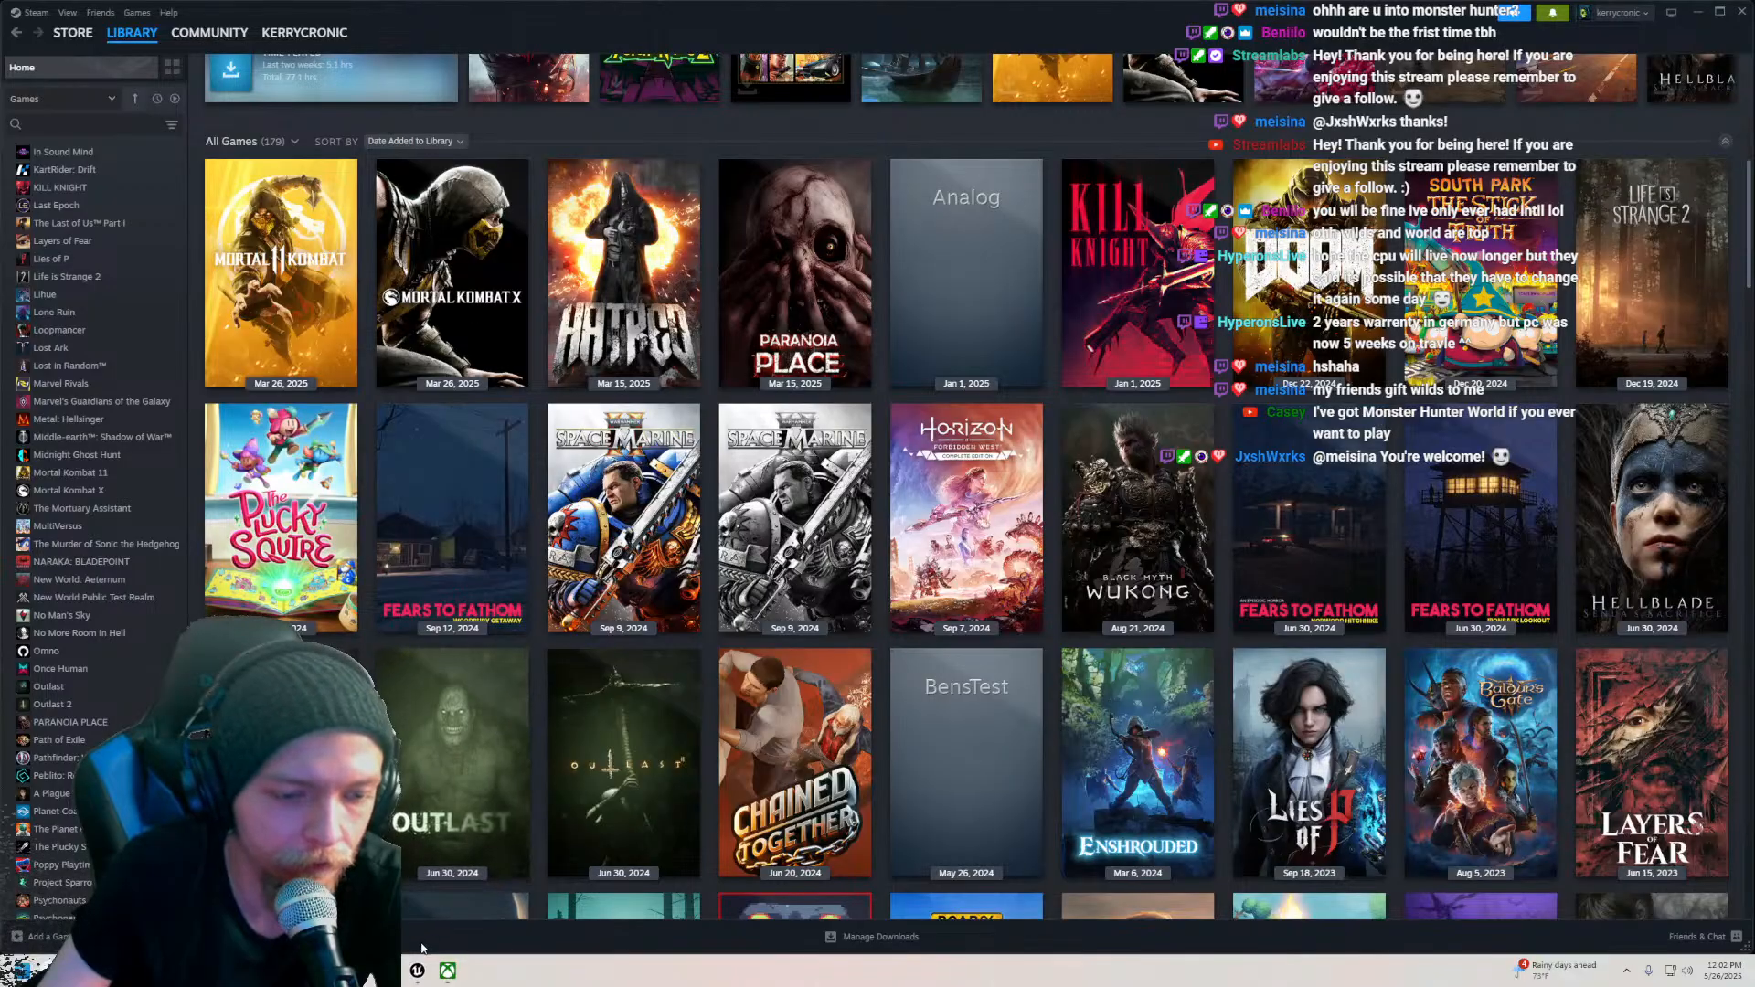
Step: Return to the Unreal Editor and minimize the MI_MoldyCheese window to leave the cheese in the Cabin level unobstructed
left_click(417, 973)
right_click_drag(772, 450, 845, 434)
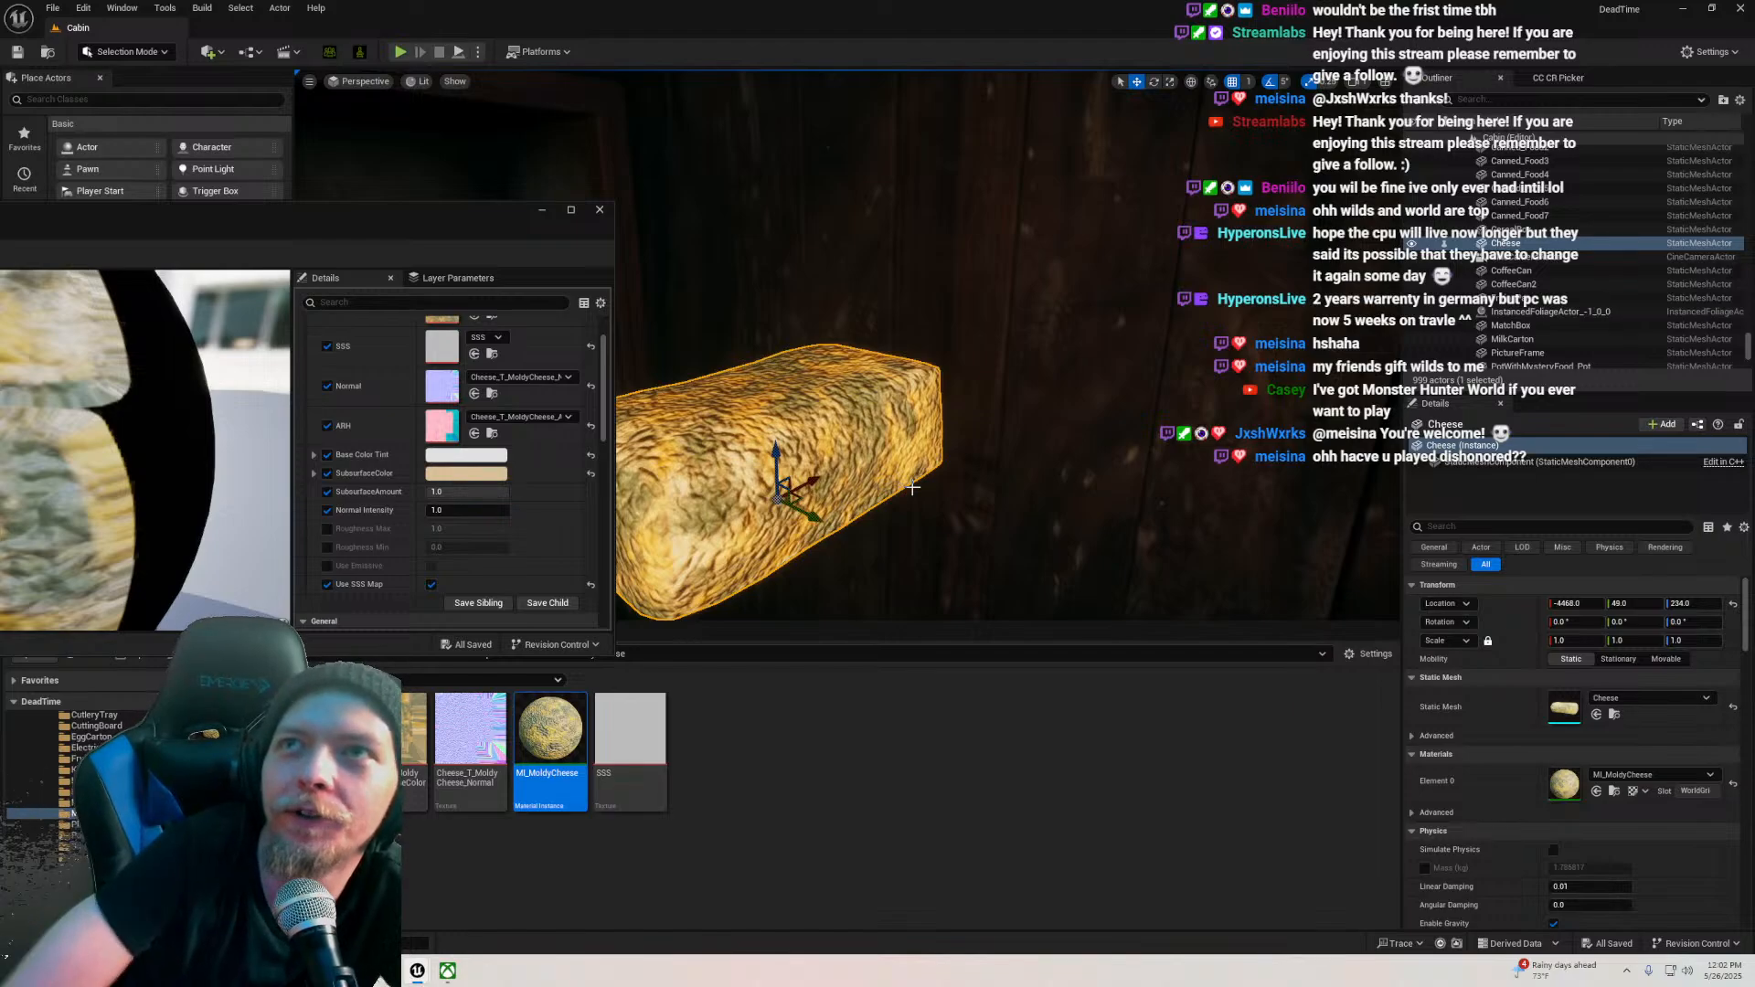
left_click_drag(512, 220, 655, 262)
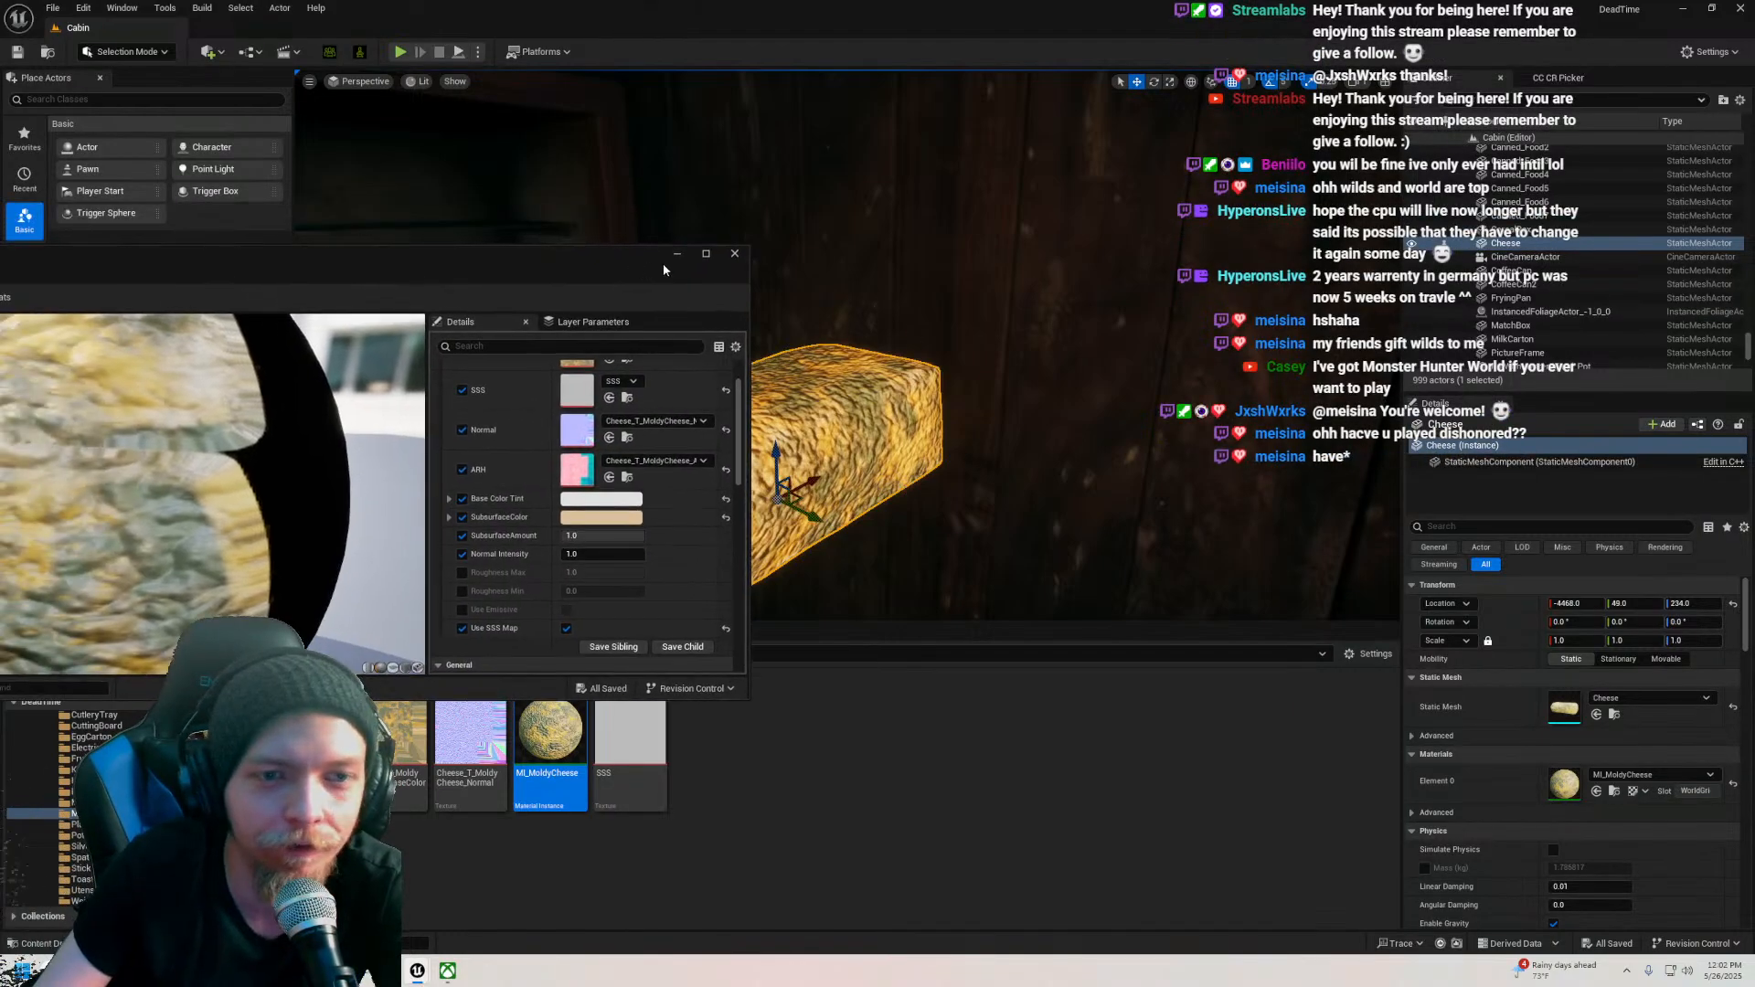
left_click(678, 256)
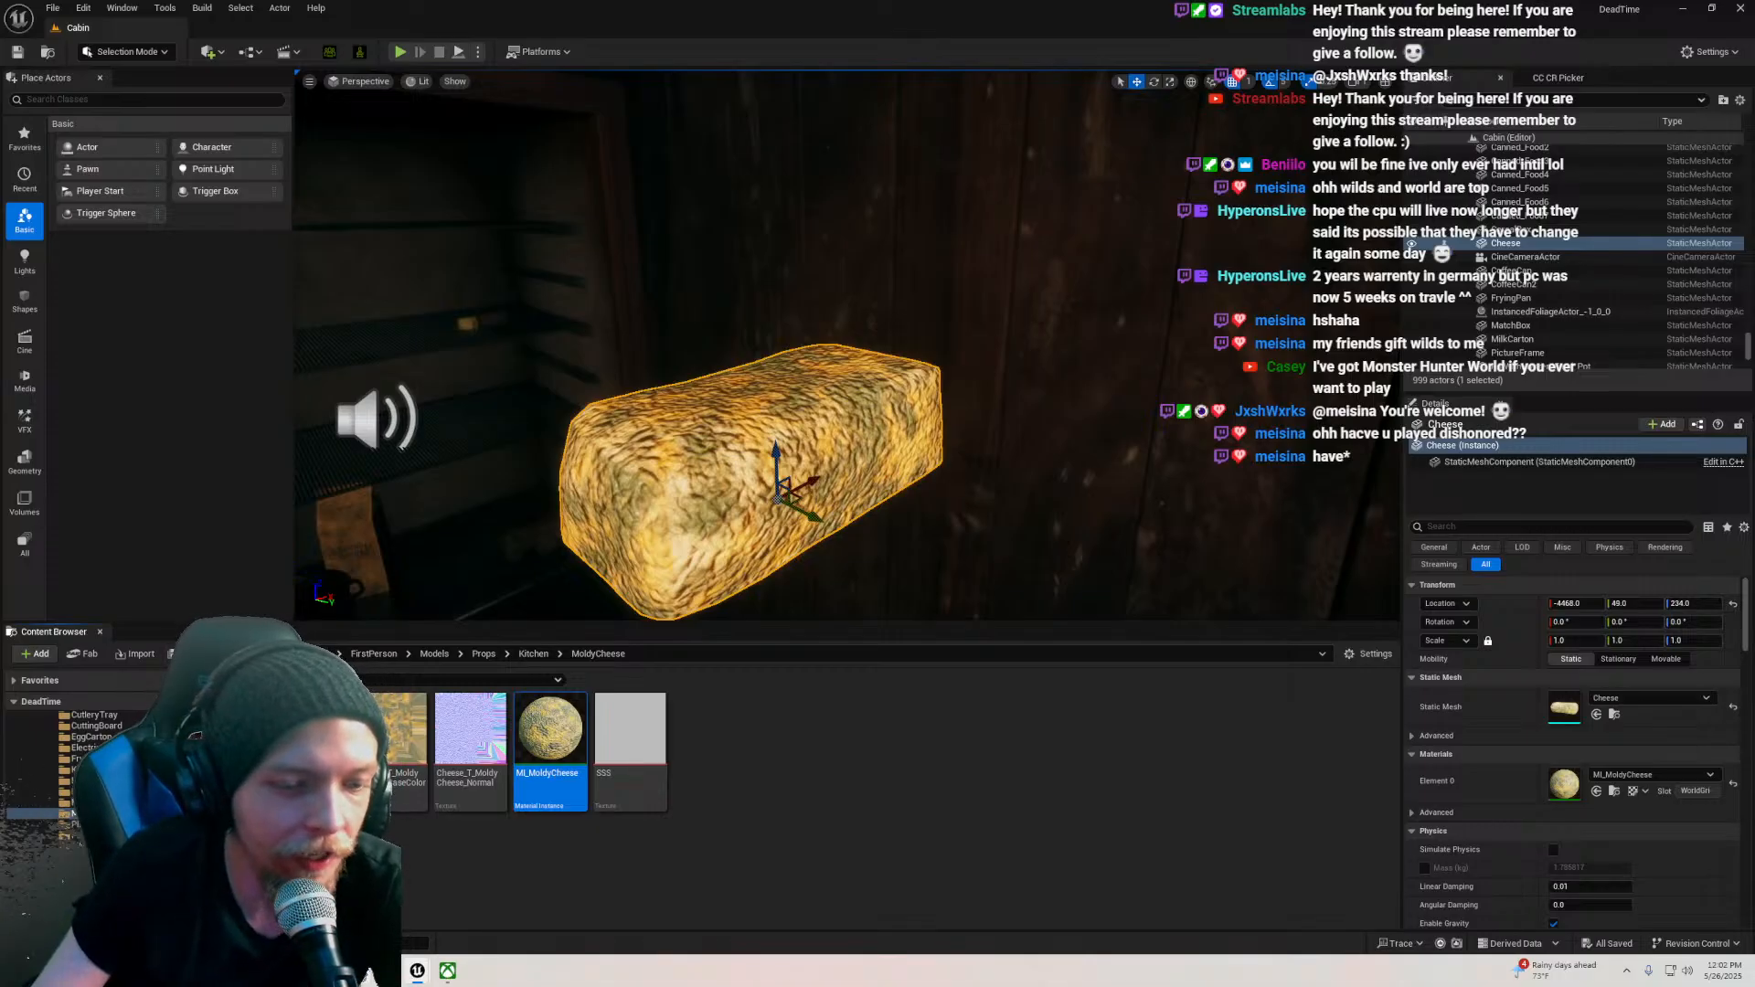
Step: Switch to Steam and open the Monster Hunter: World store page from the earlier search to check its purchase options
key("alt+Tab")
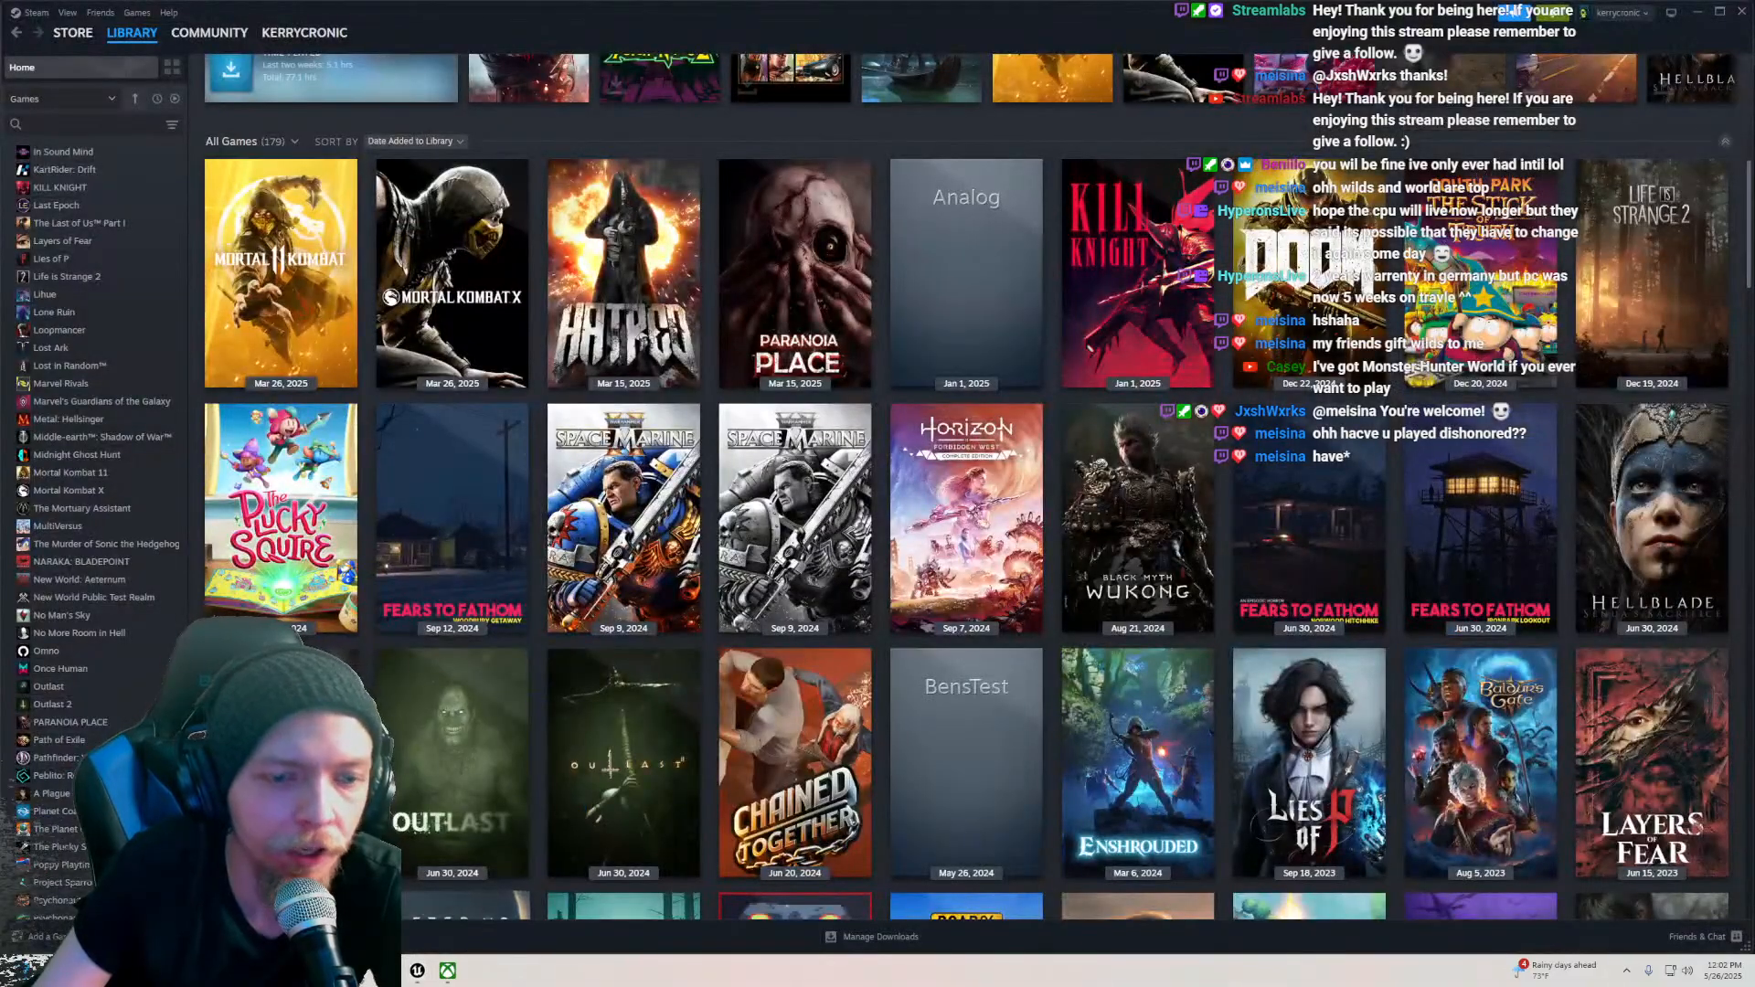
scroll(347, 615, "up", 5)
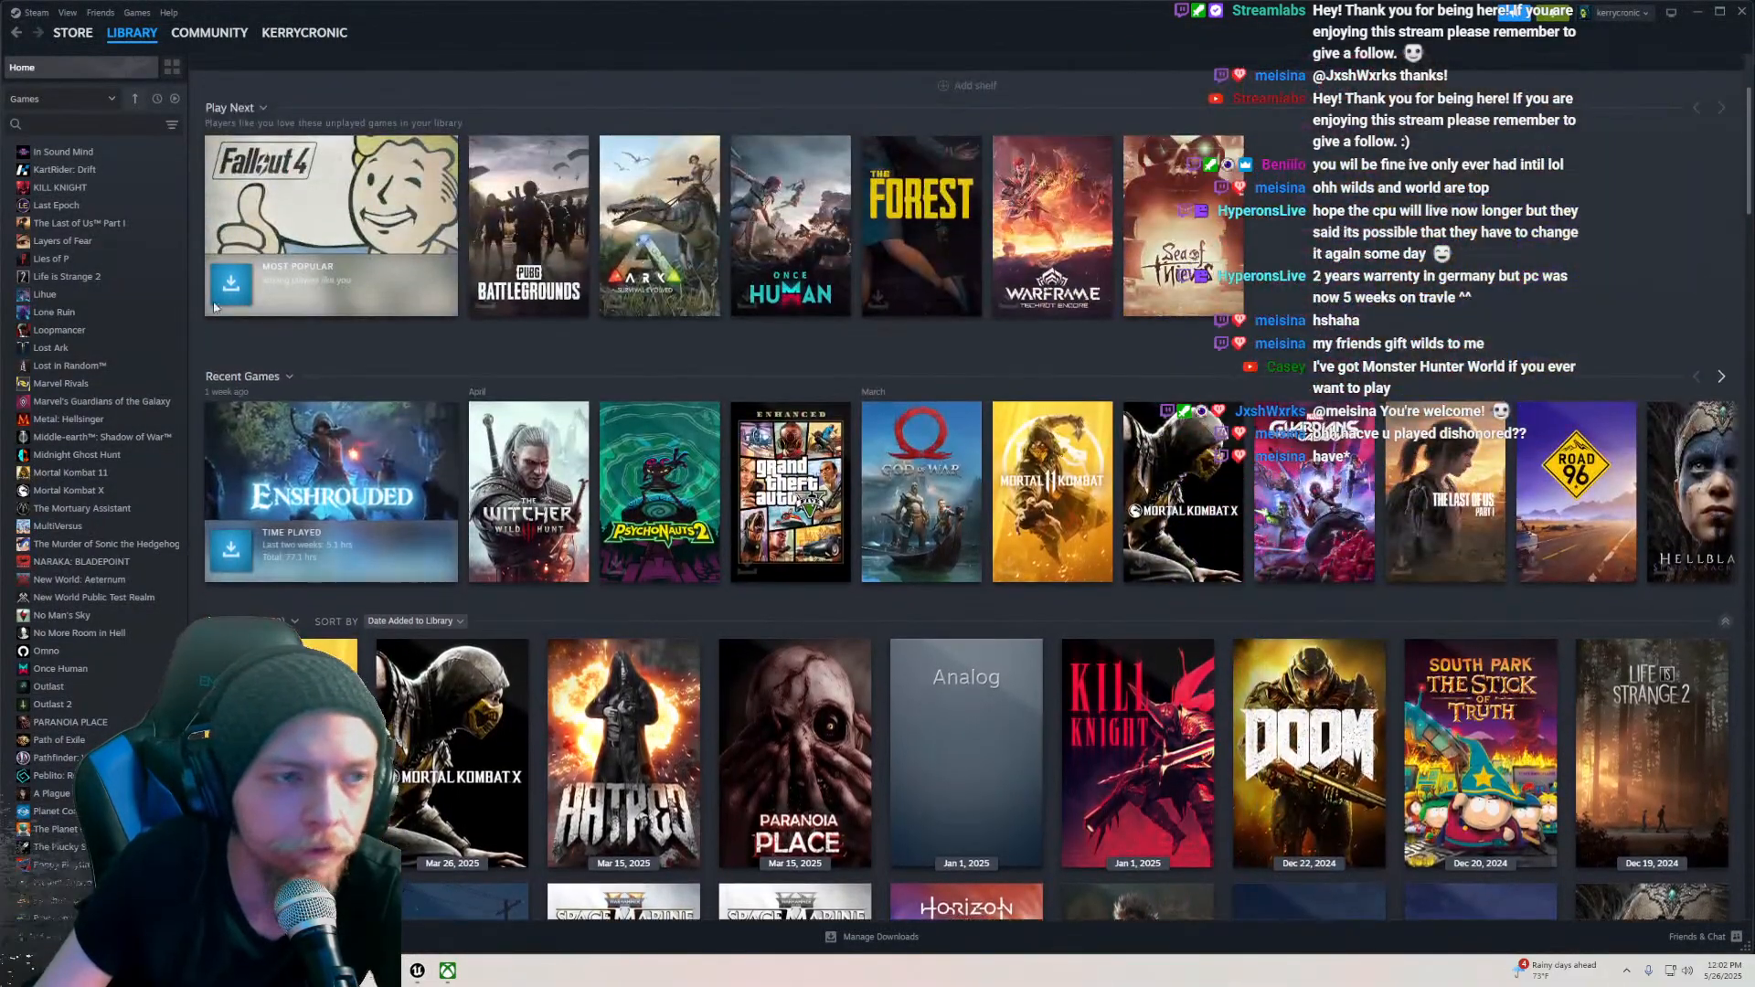
left_click(69, 37)
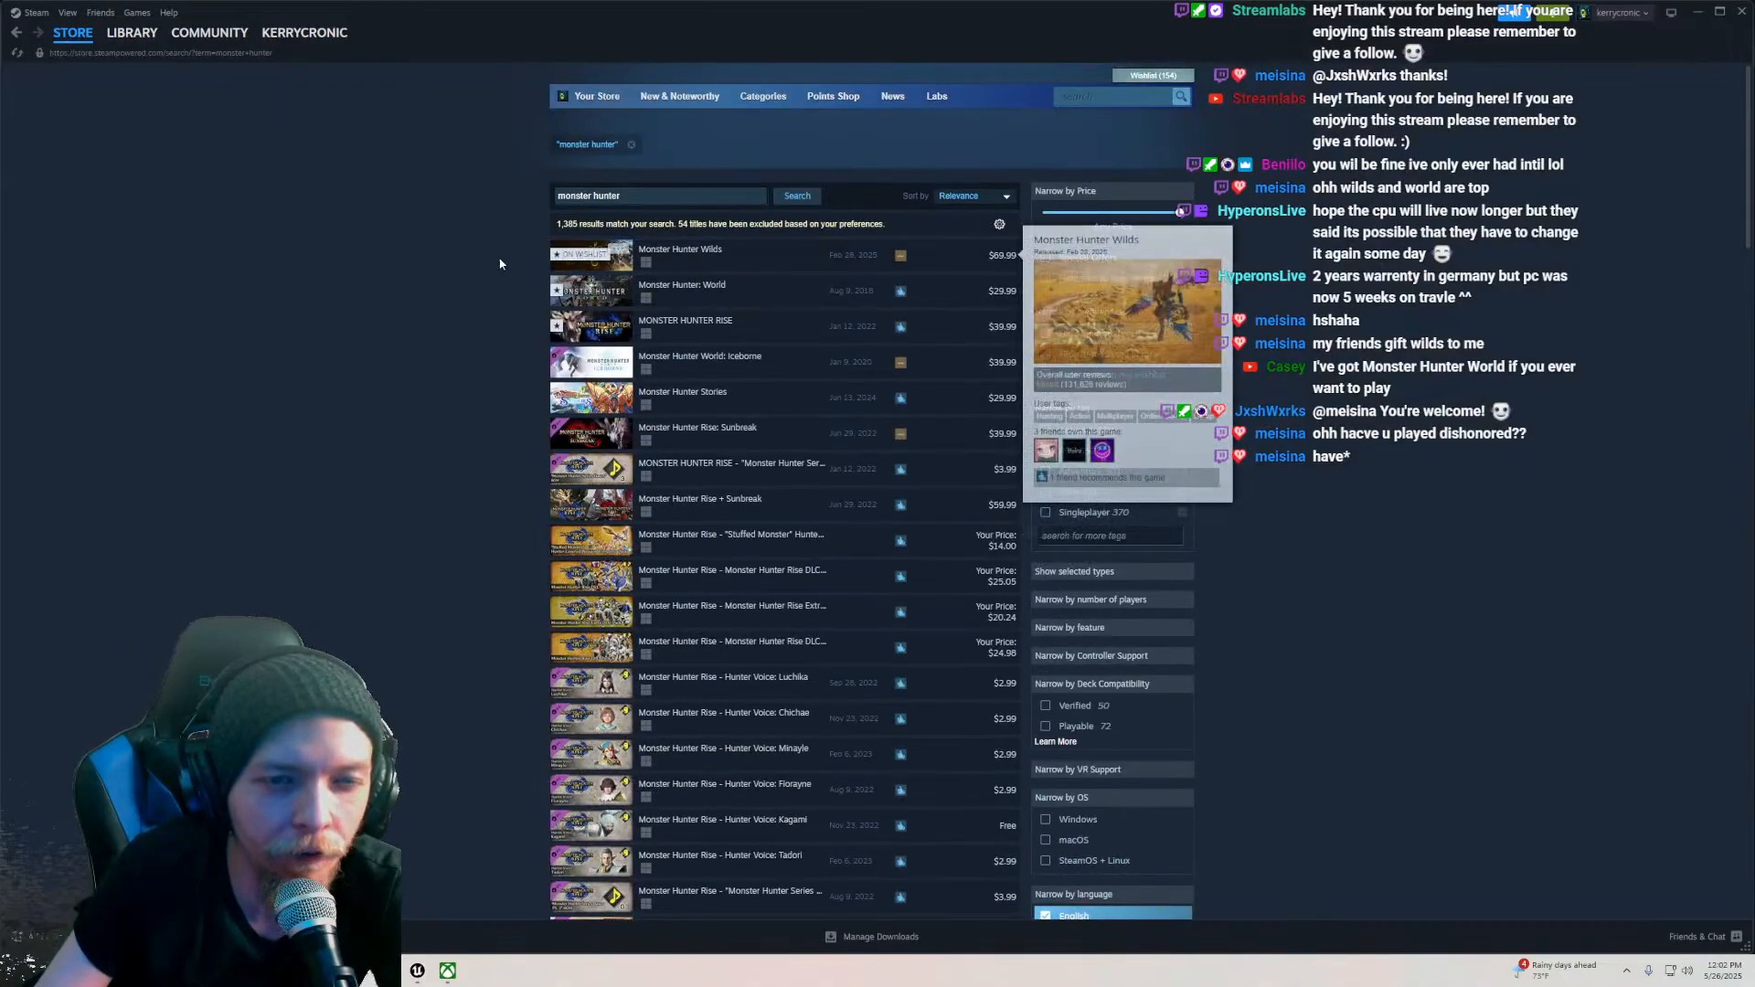
mouse_move(643, 259)
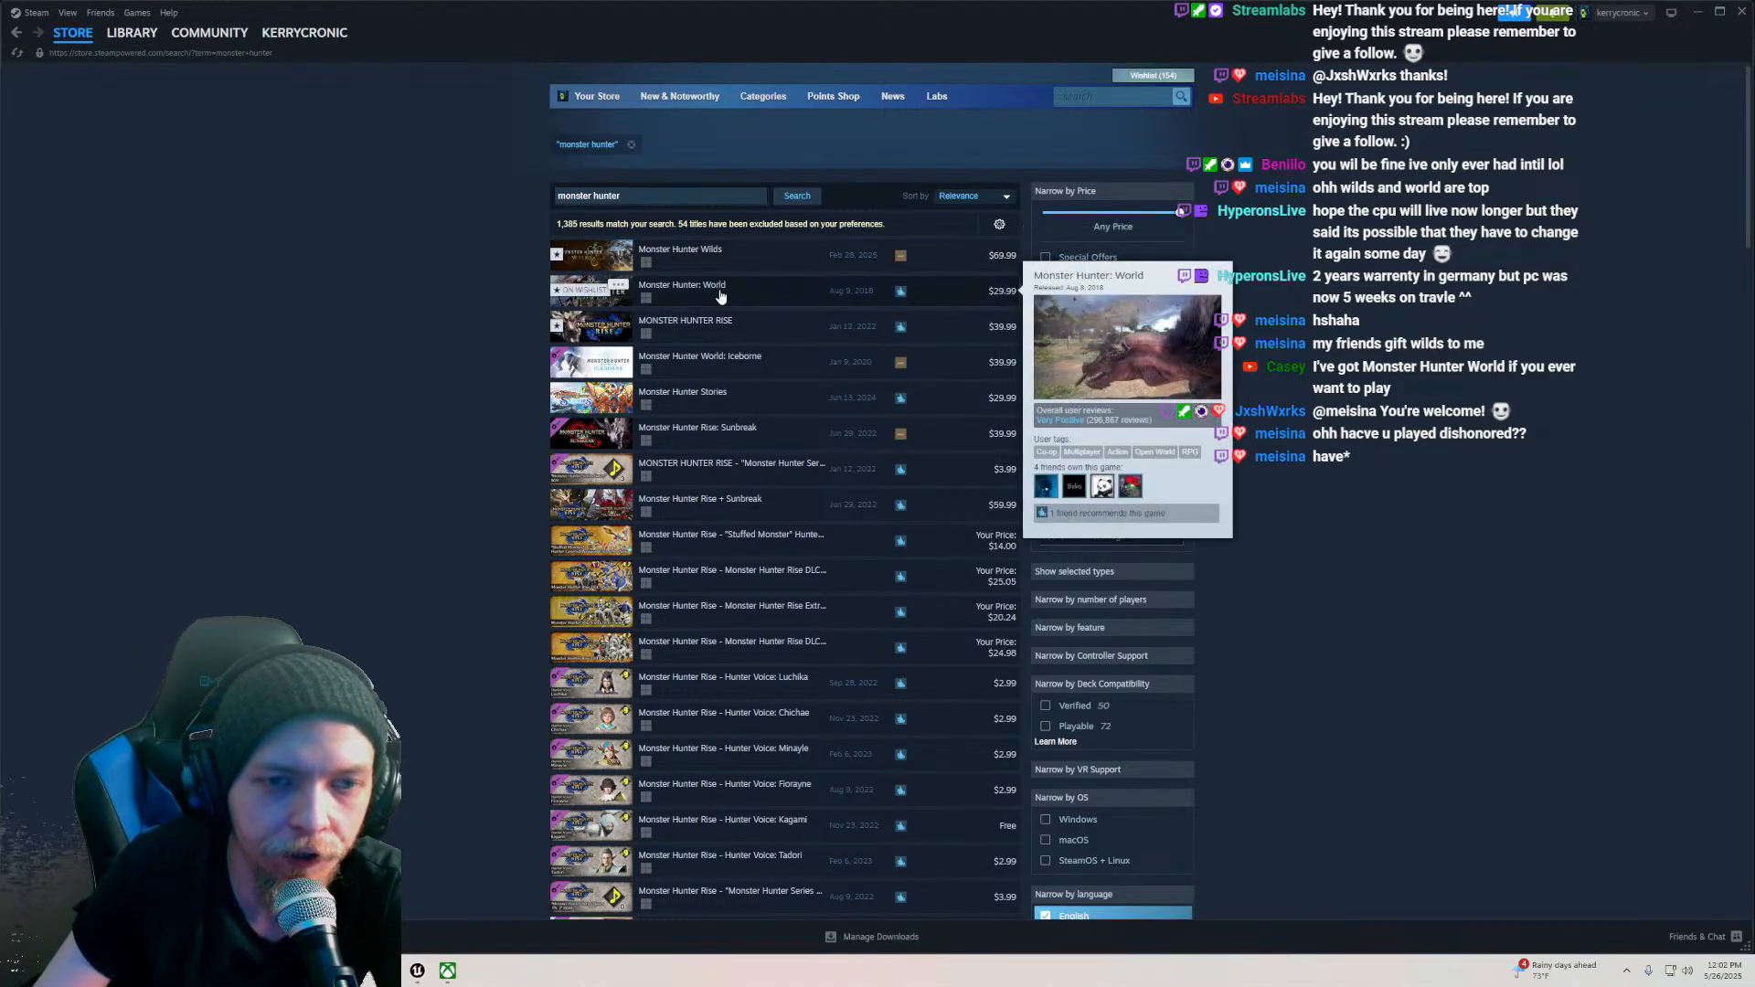
left_click(748, 288)
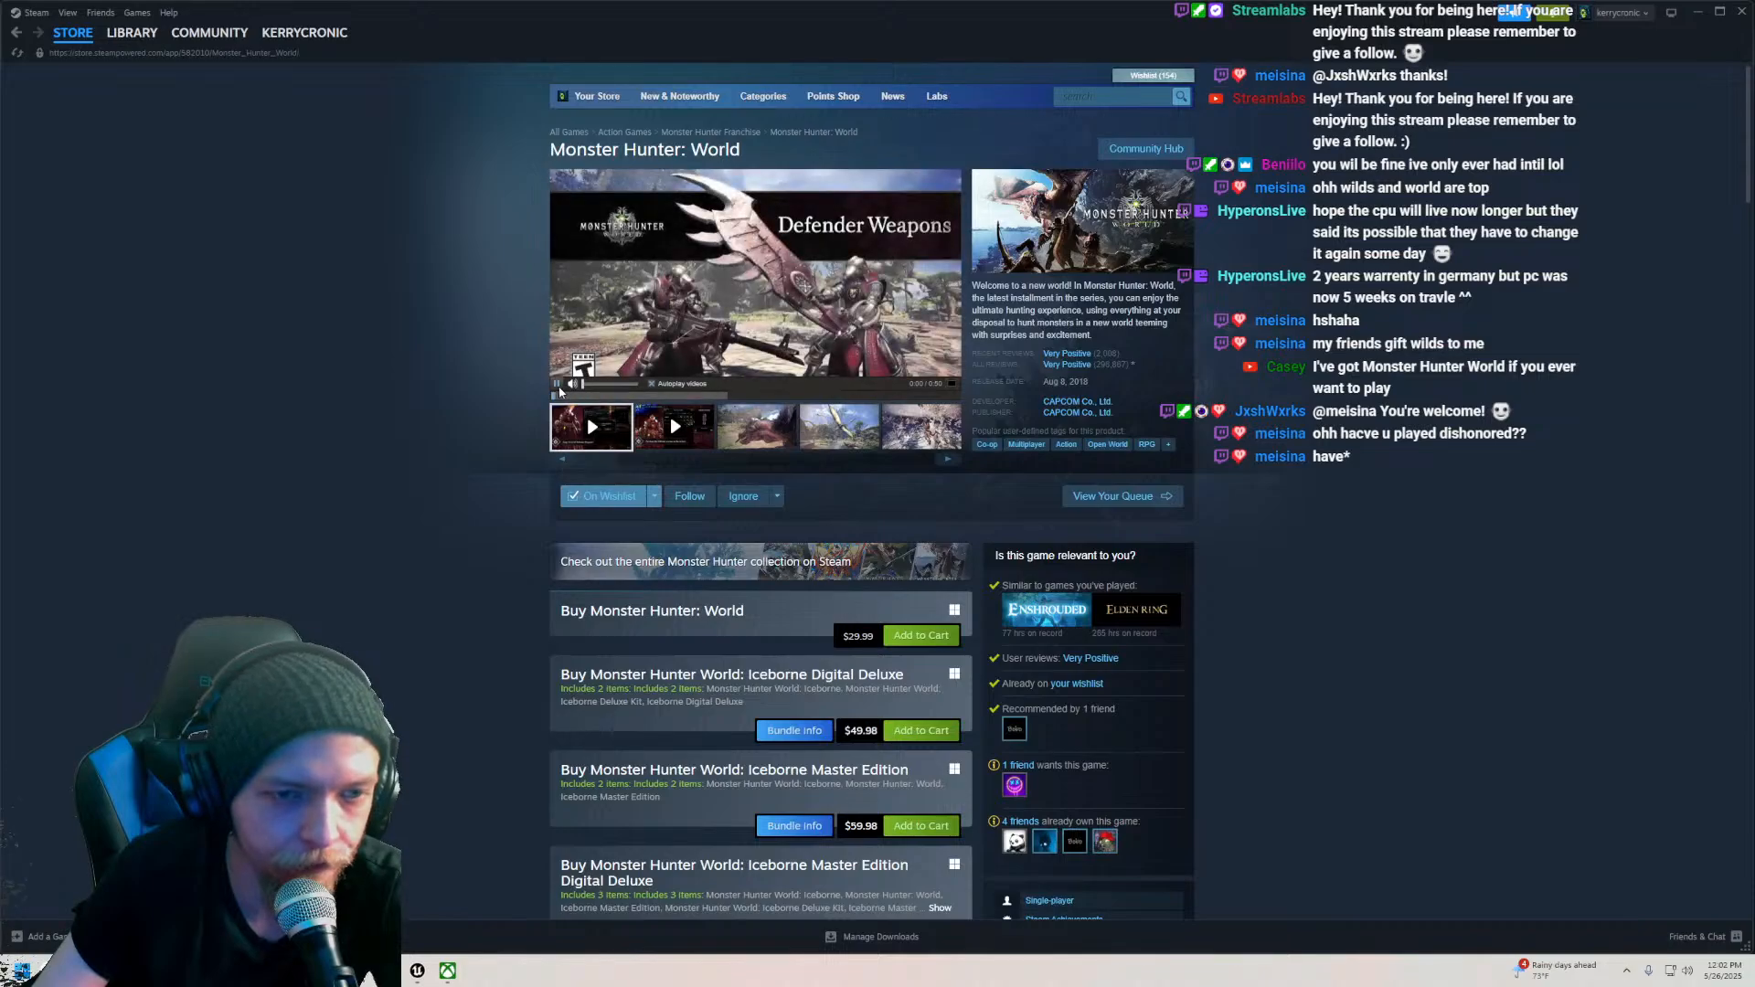
scroll(475, 422, "down", 2)
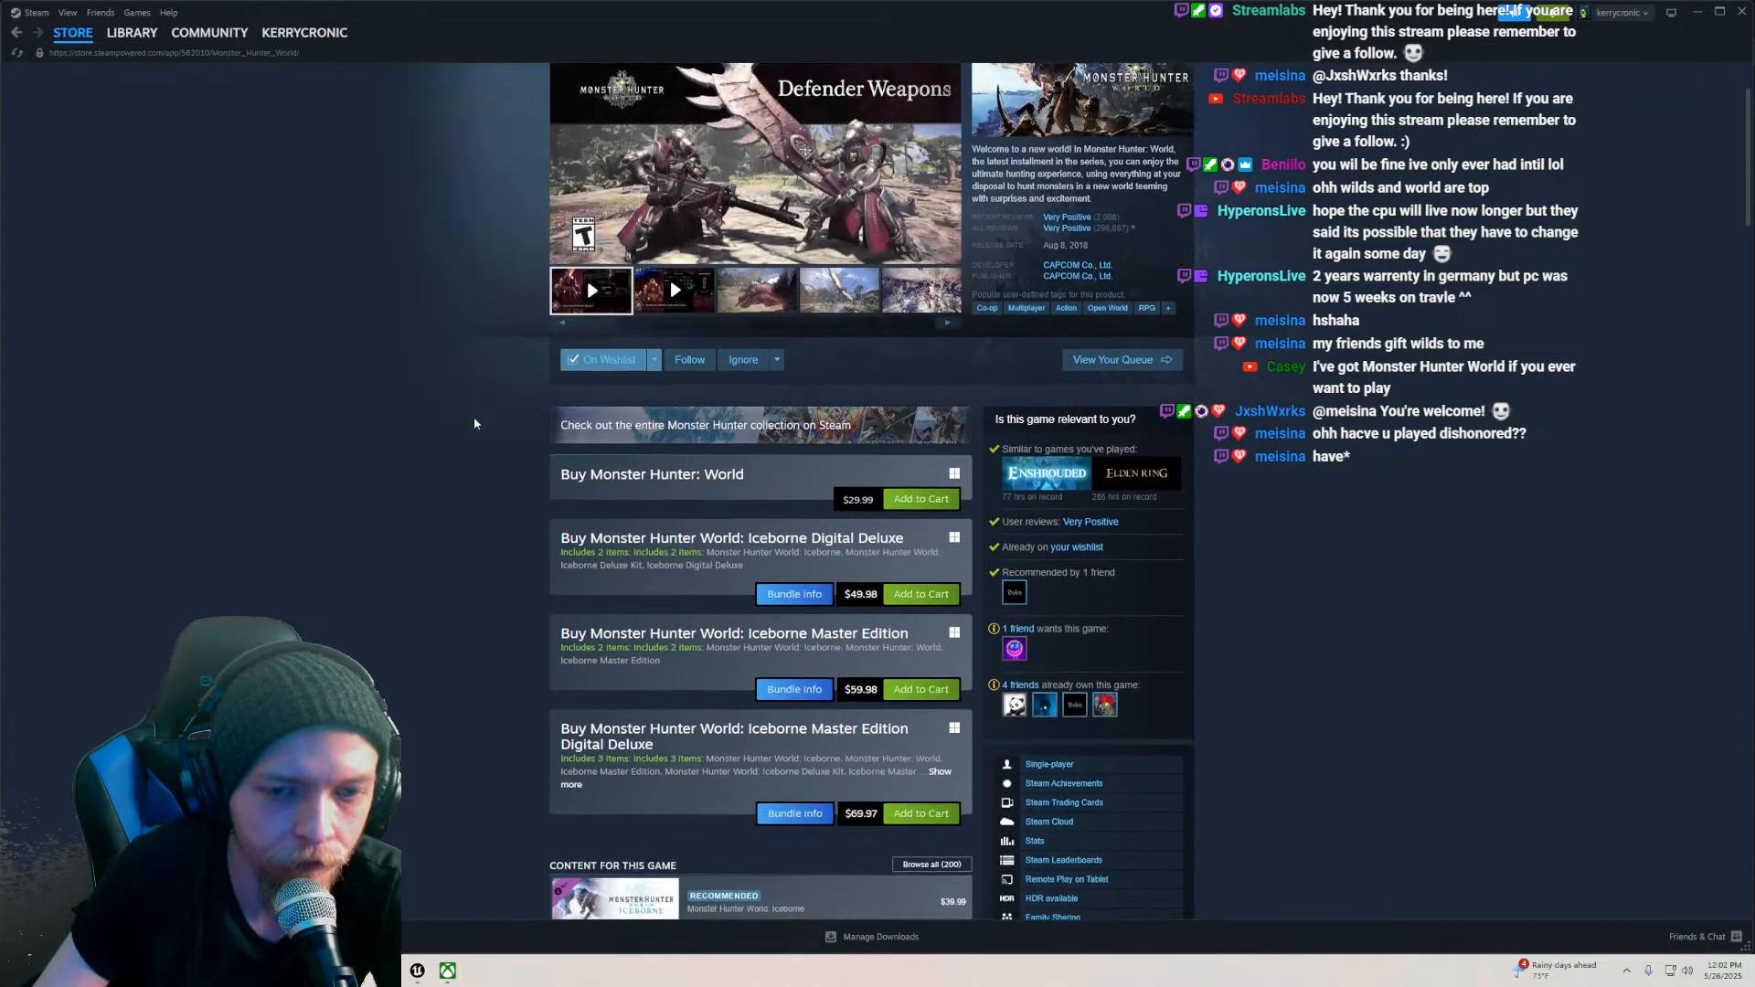
Step: Look through the gallery screenshots on the Monster Hunter: World store page
scroll(475, 422, "up", 2)
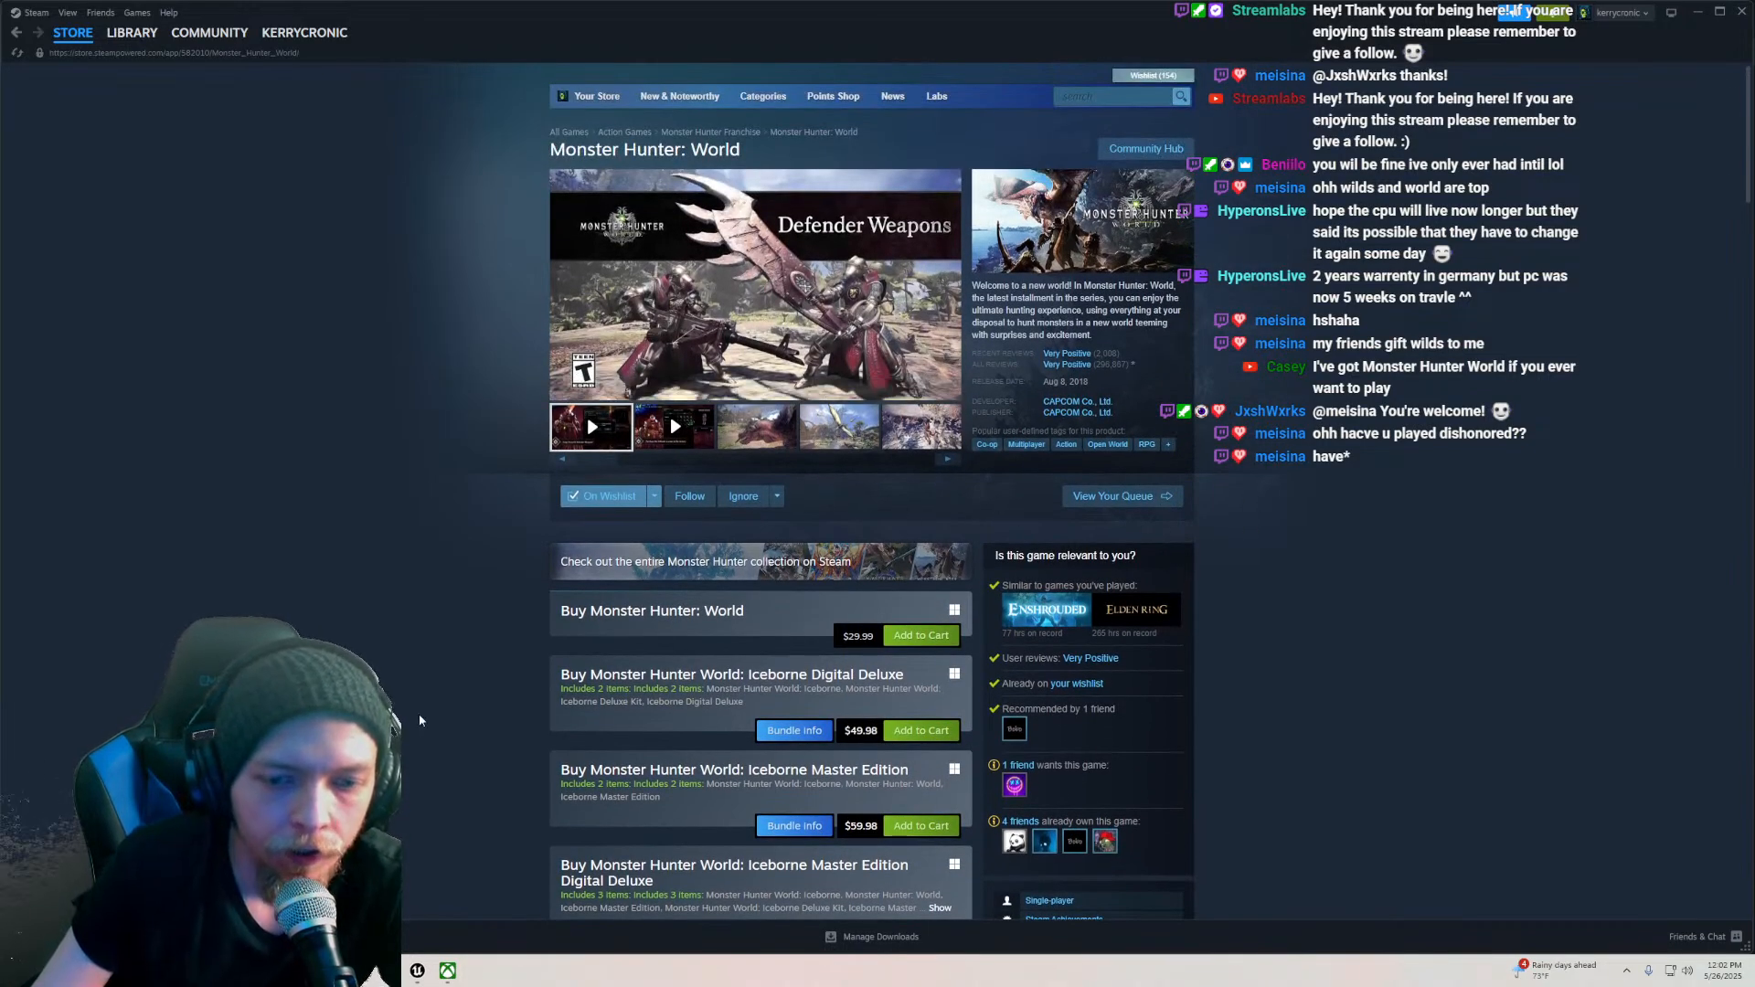
left_click(748, 430)
left_click(839, 426)
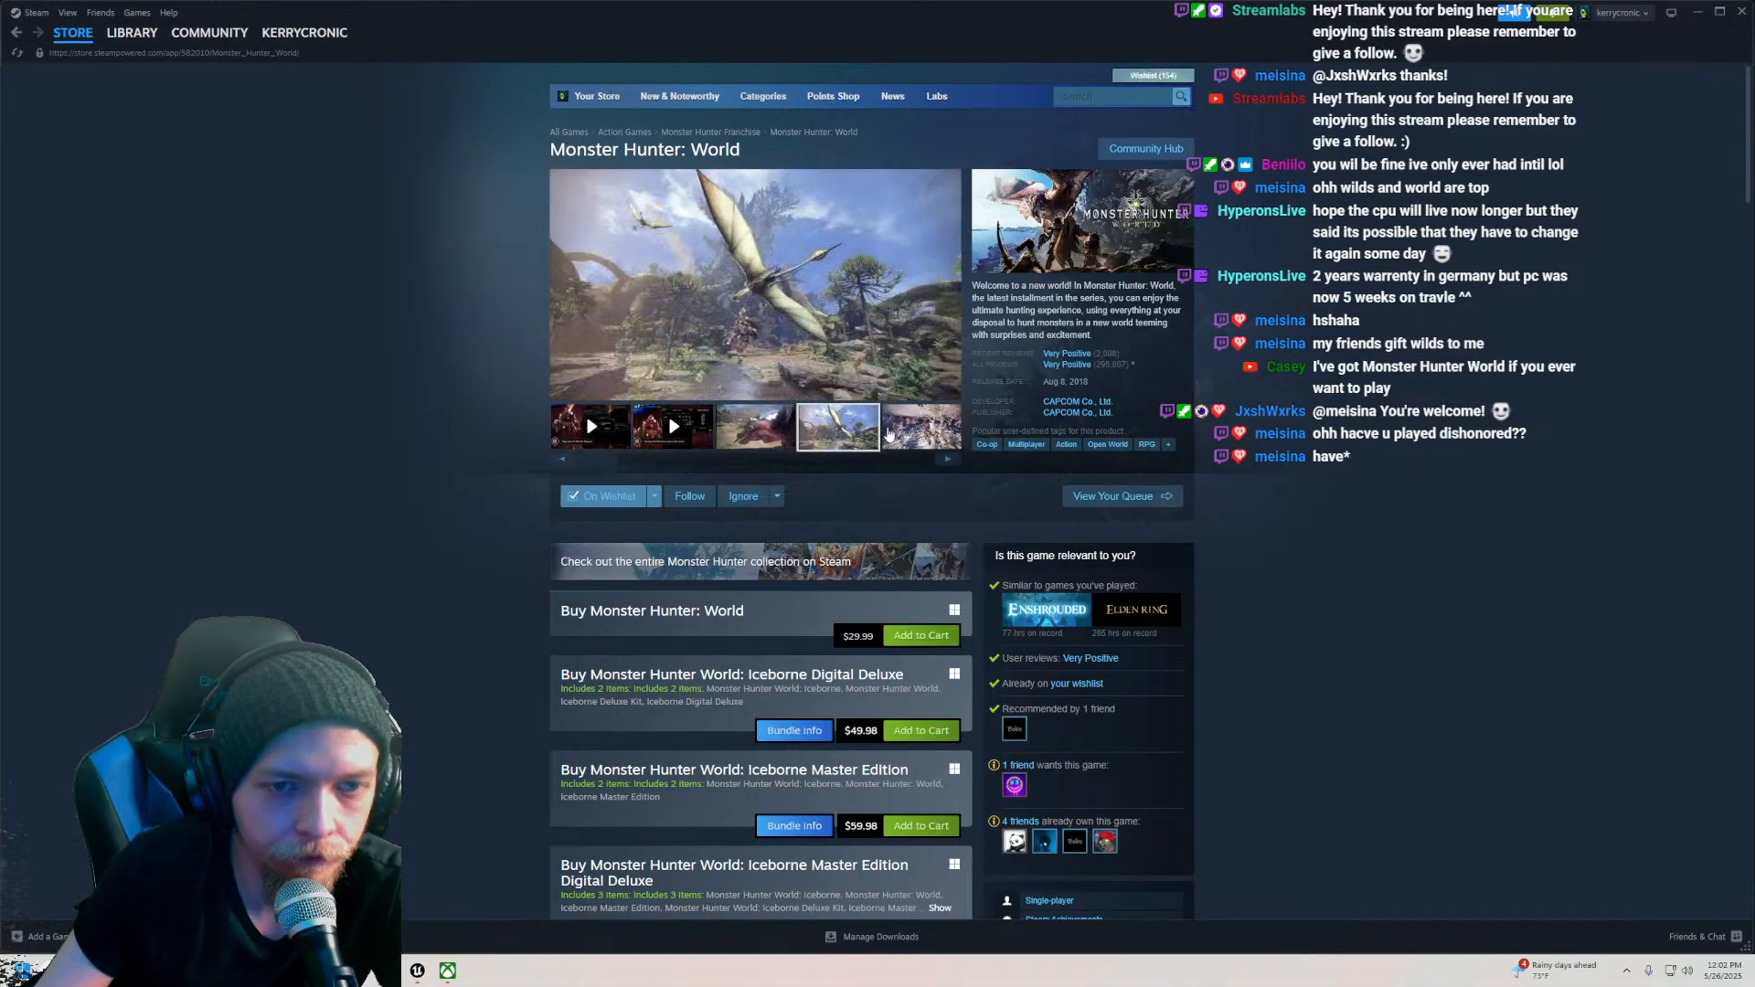
left_click(928, 423)
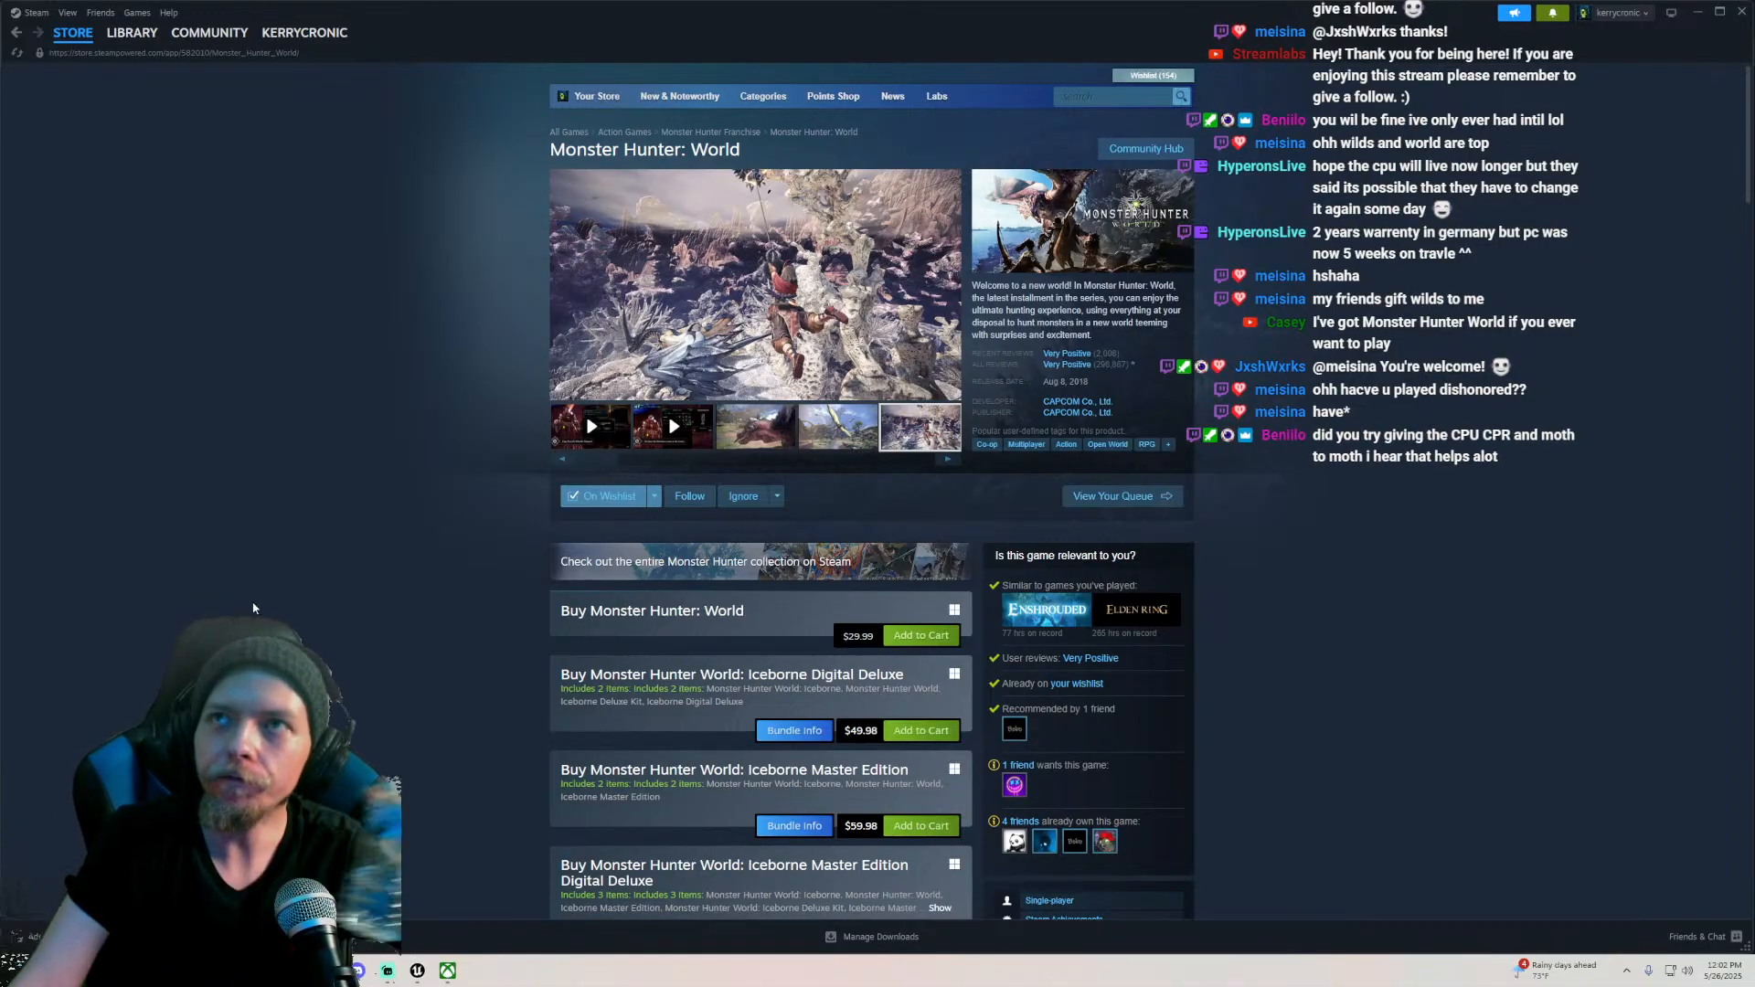
Step: Search the Steam store for "dishono", open the Dishonored page and look through its screenshots
left_click(1127, 99)
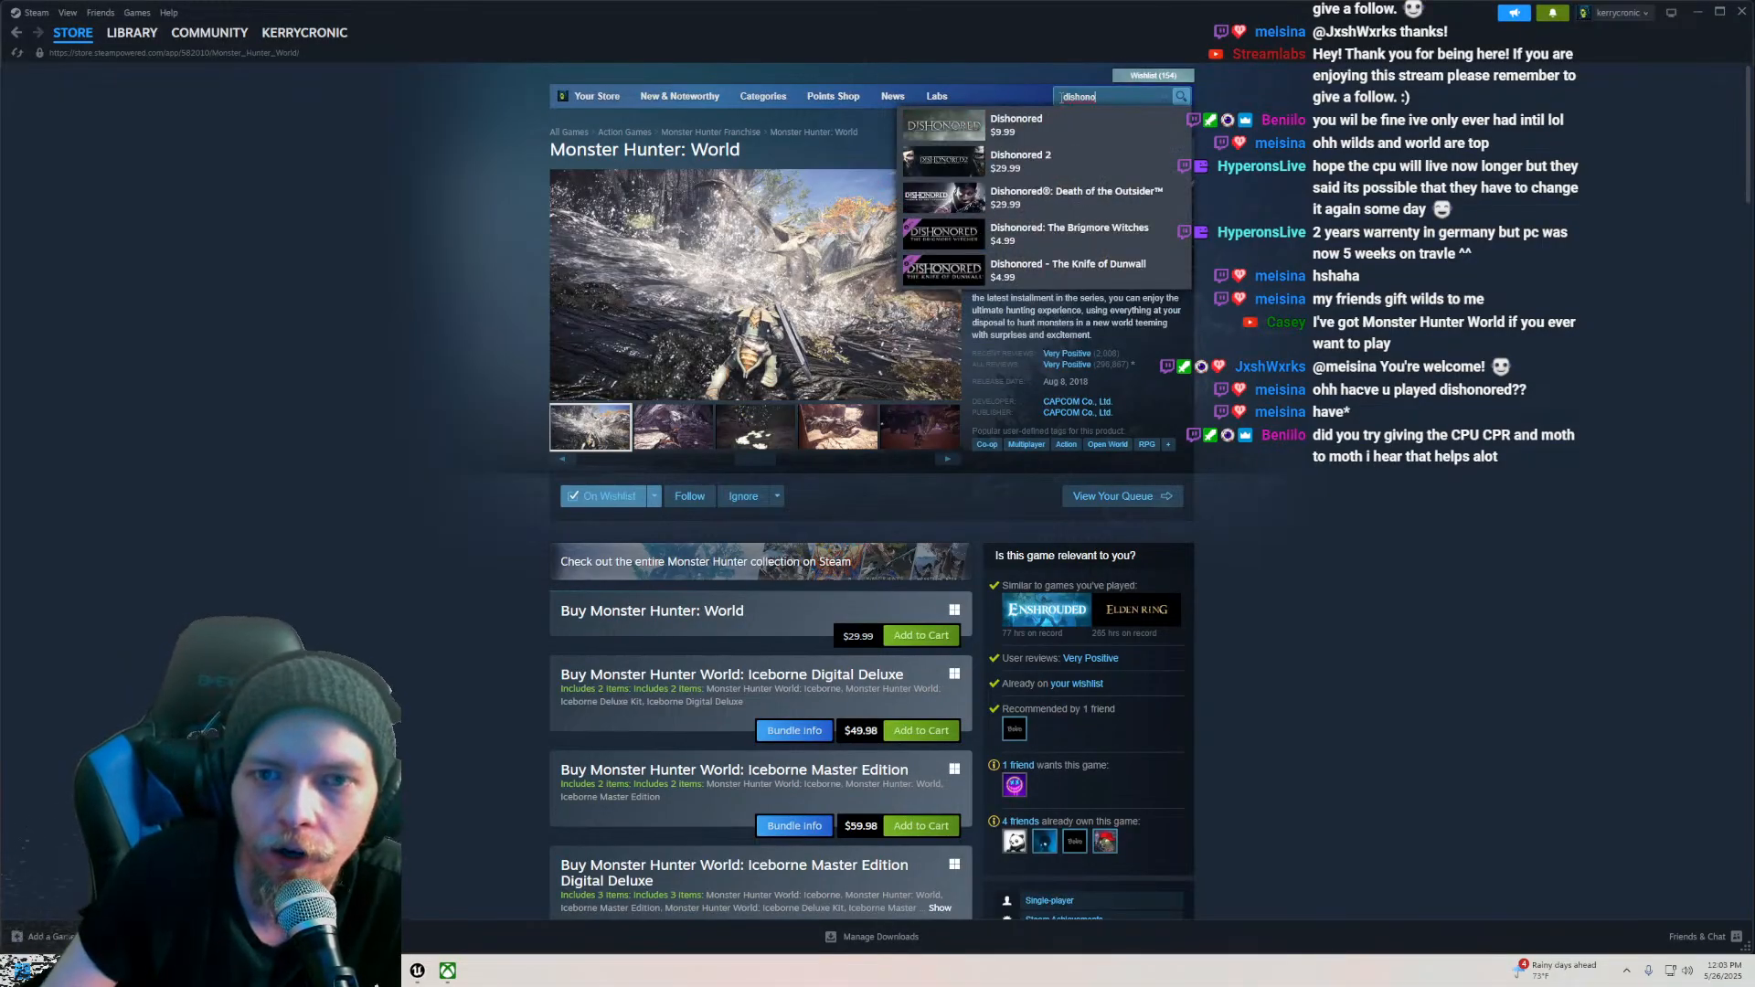
left_click(1053, 135)
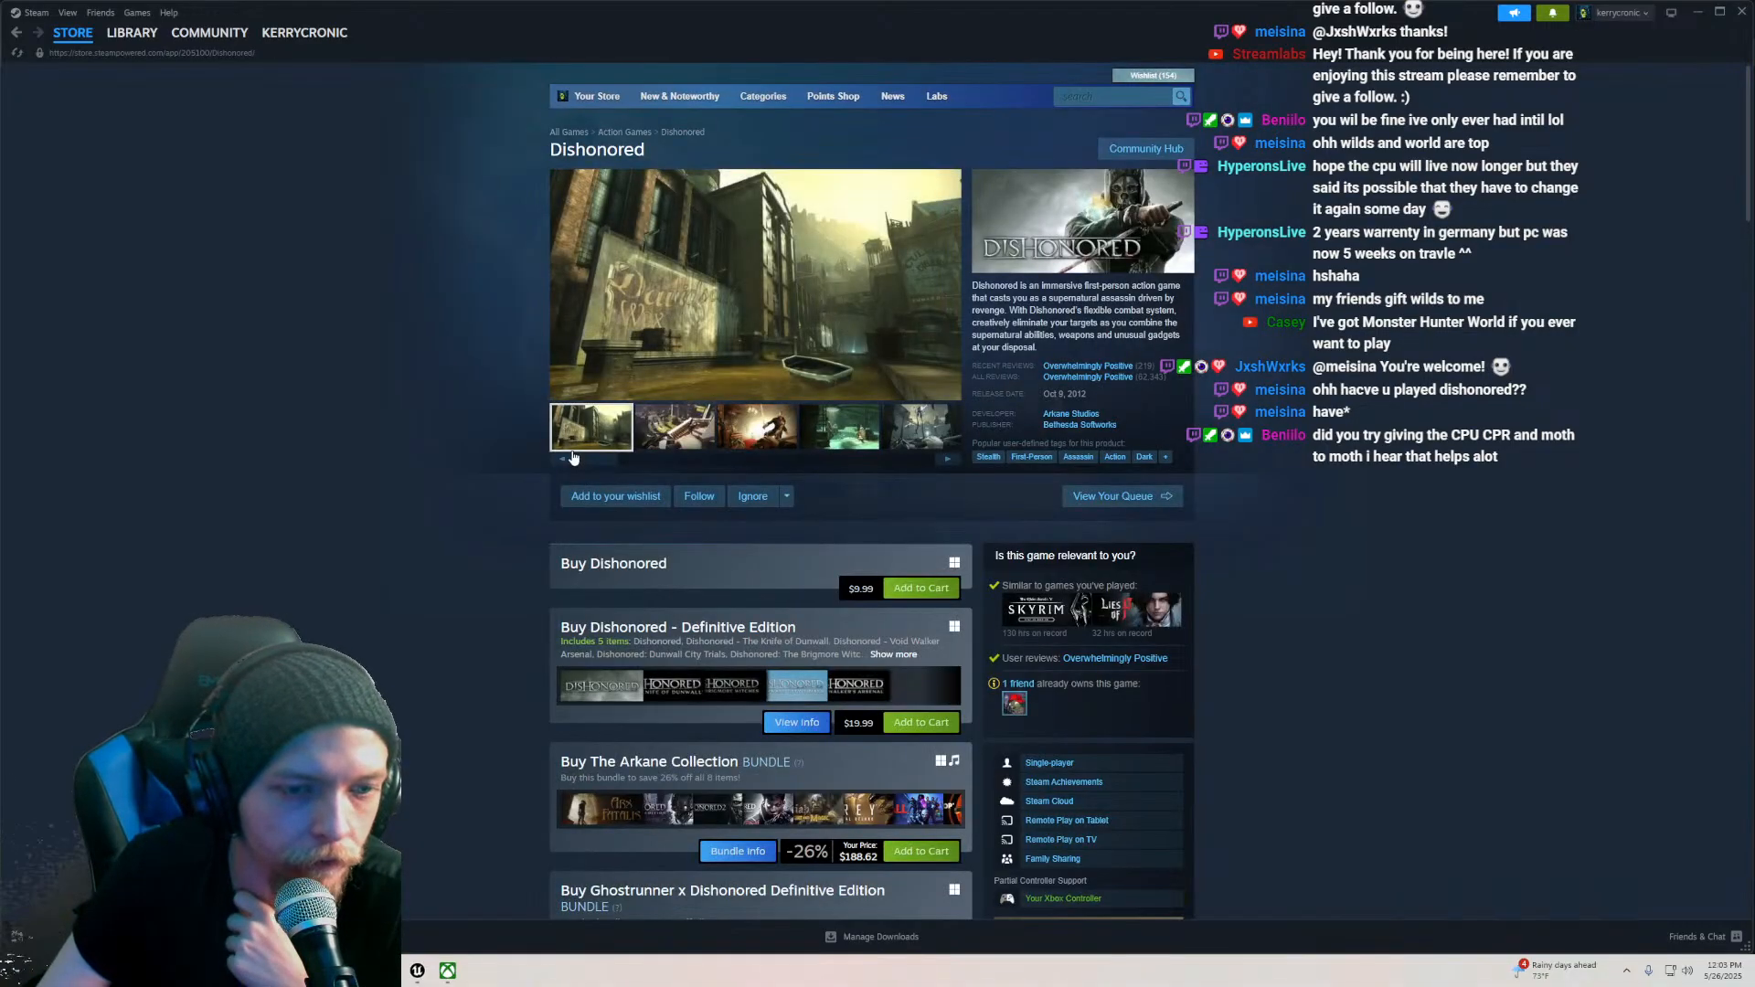
left_click(677, 426)
left_click(758, 426)
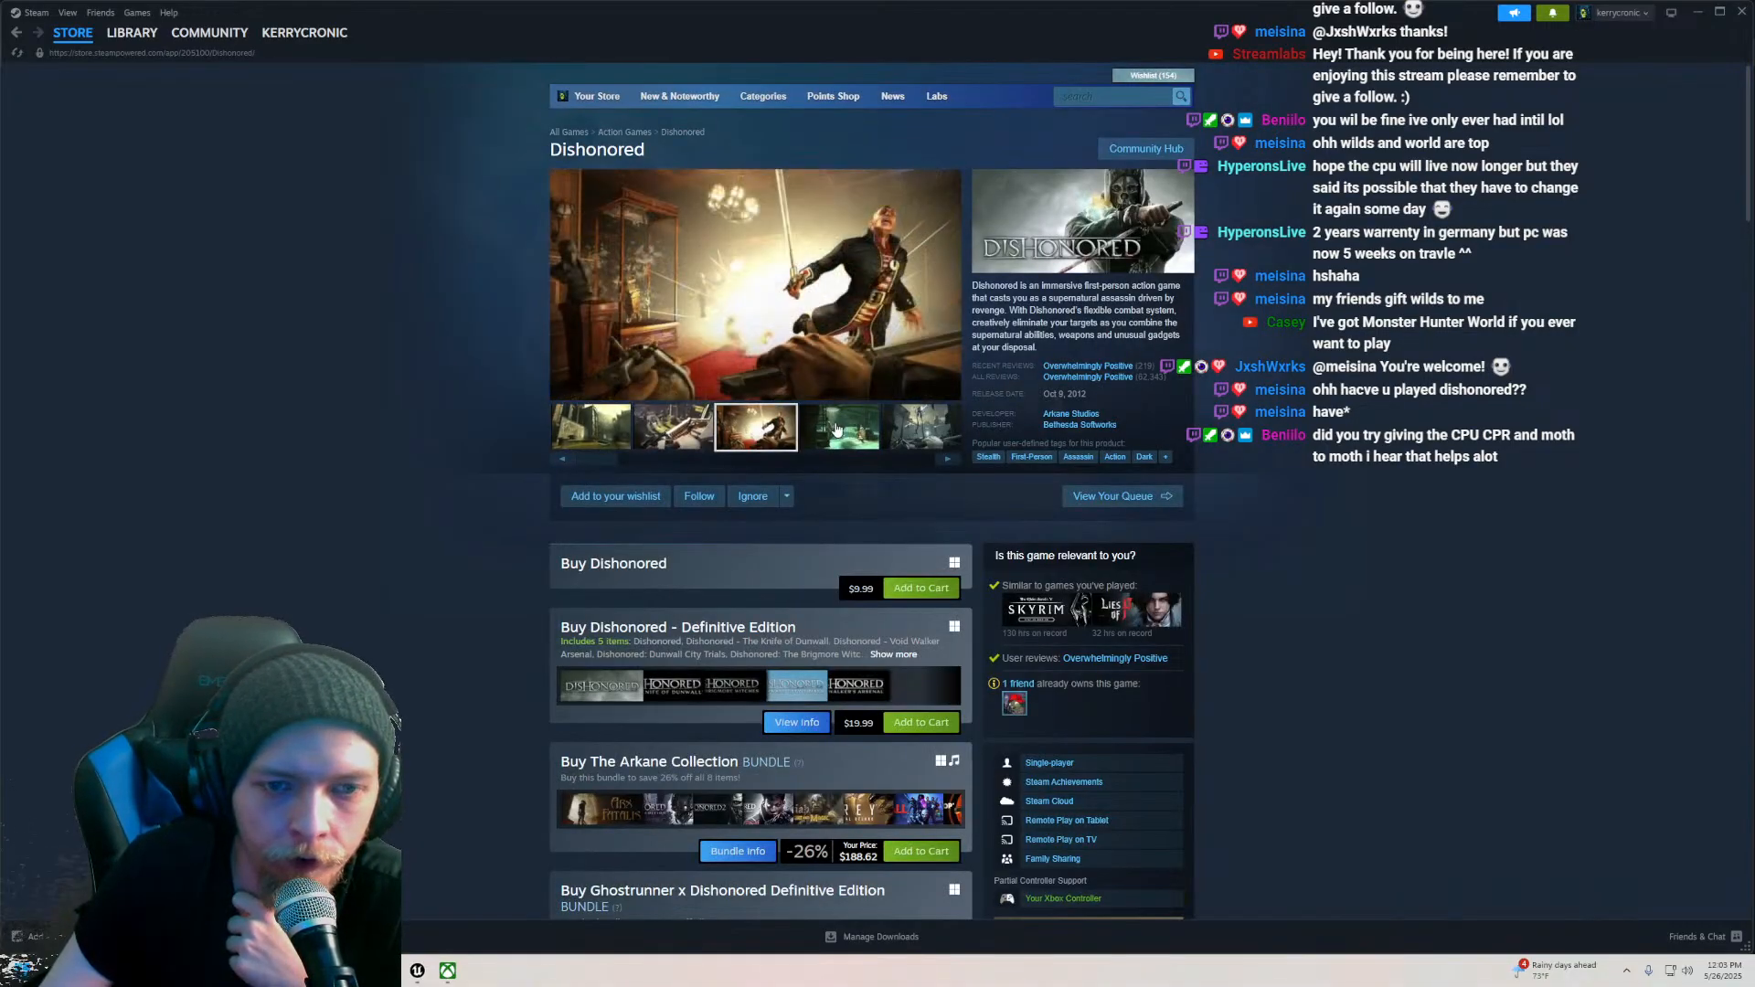
left_click(868, 431)
left_click(885, 433)
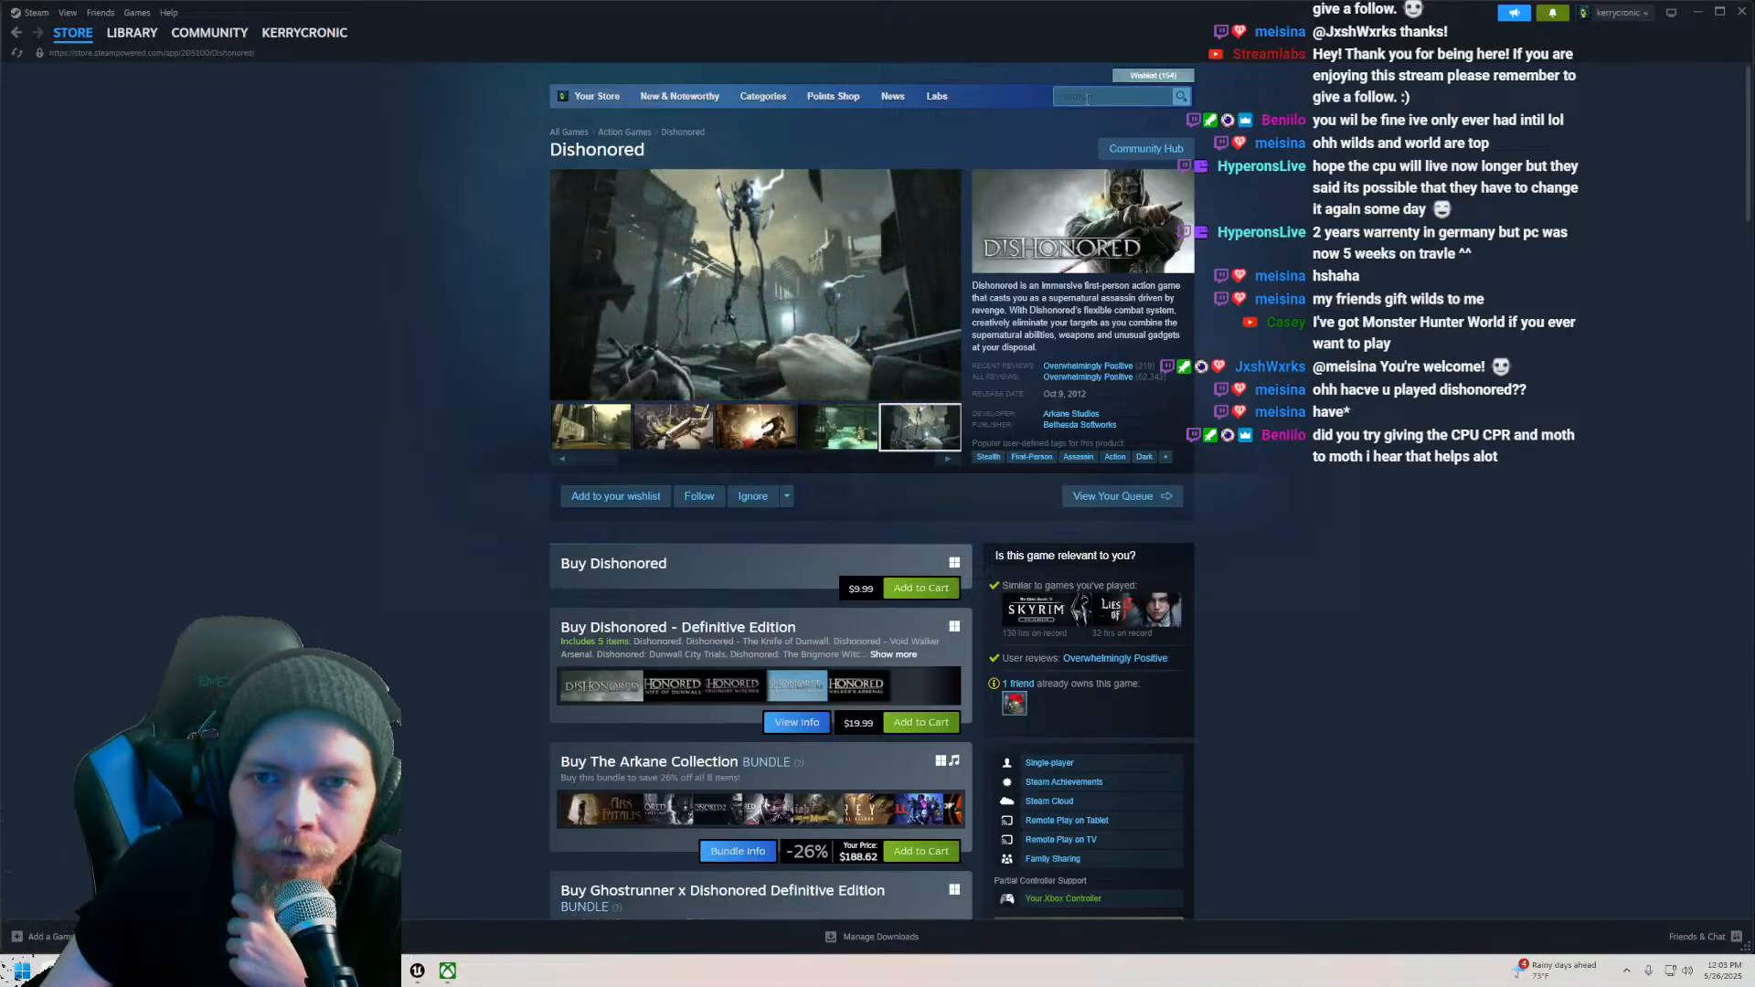
scroll(451, 475, "down", 3)
scroll(459, 468, "up", 3)
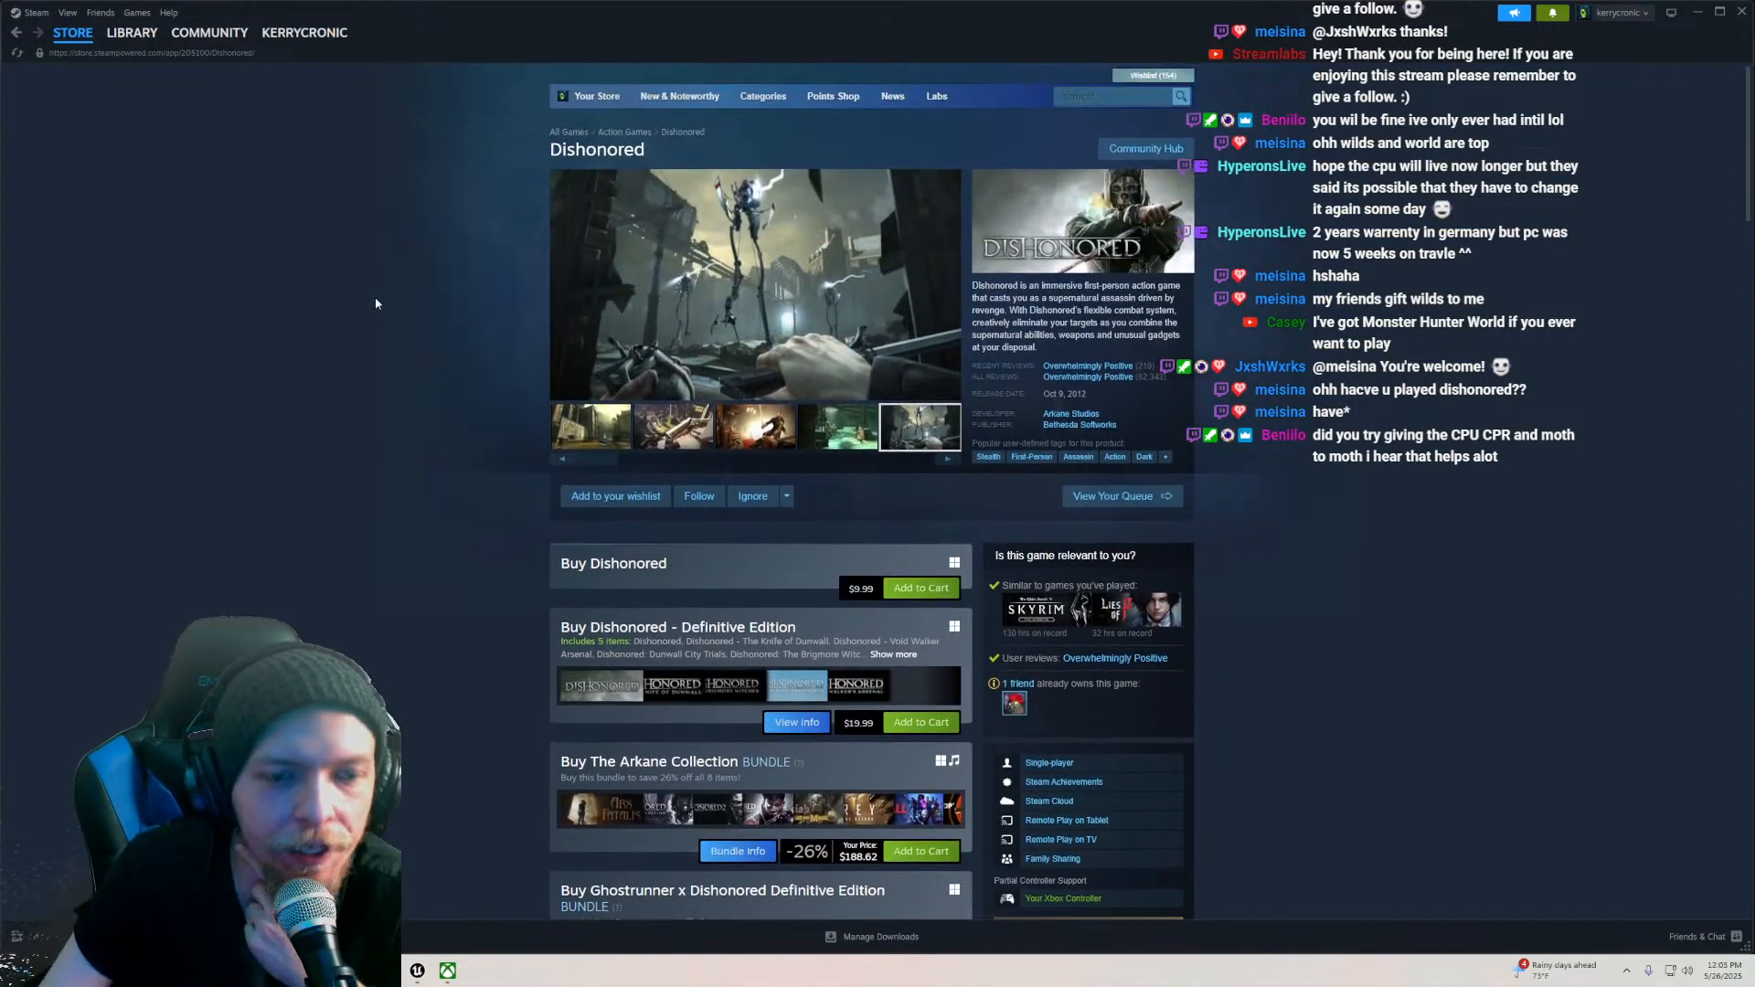
mouse_move(139, 37)
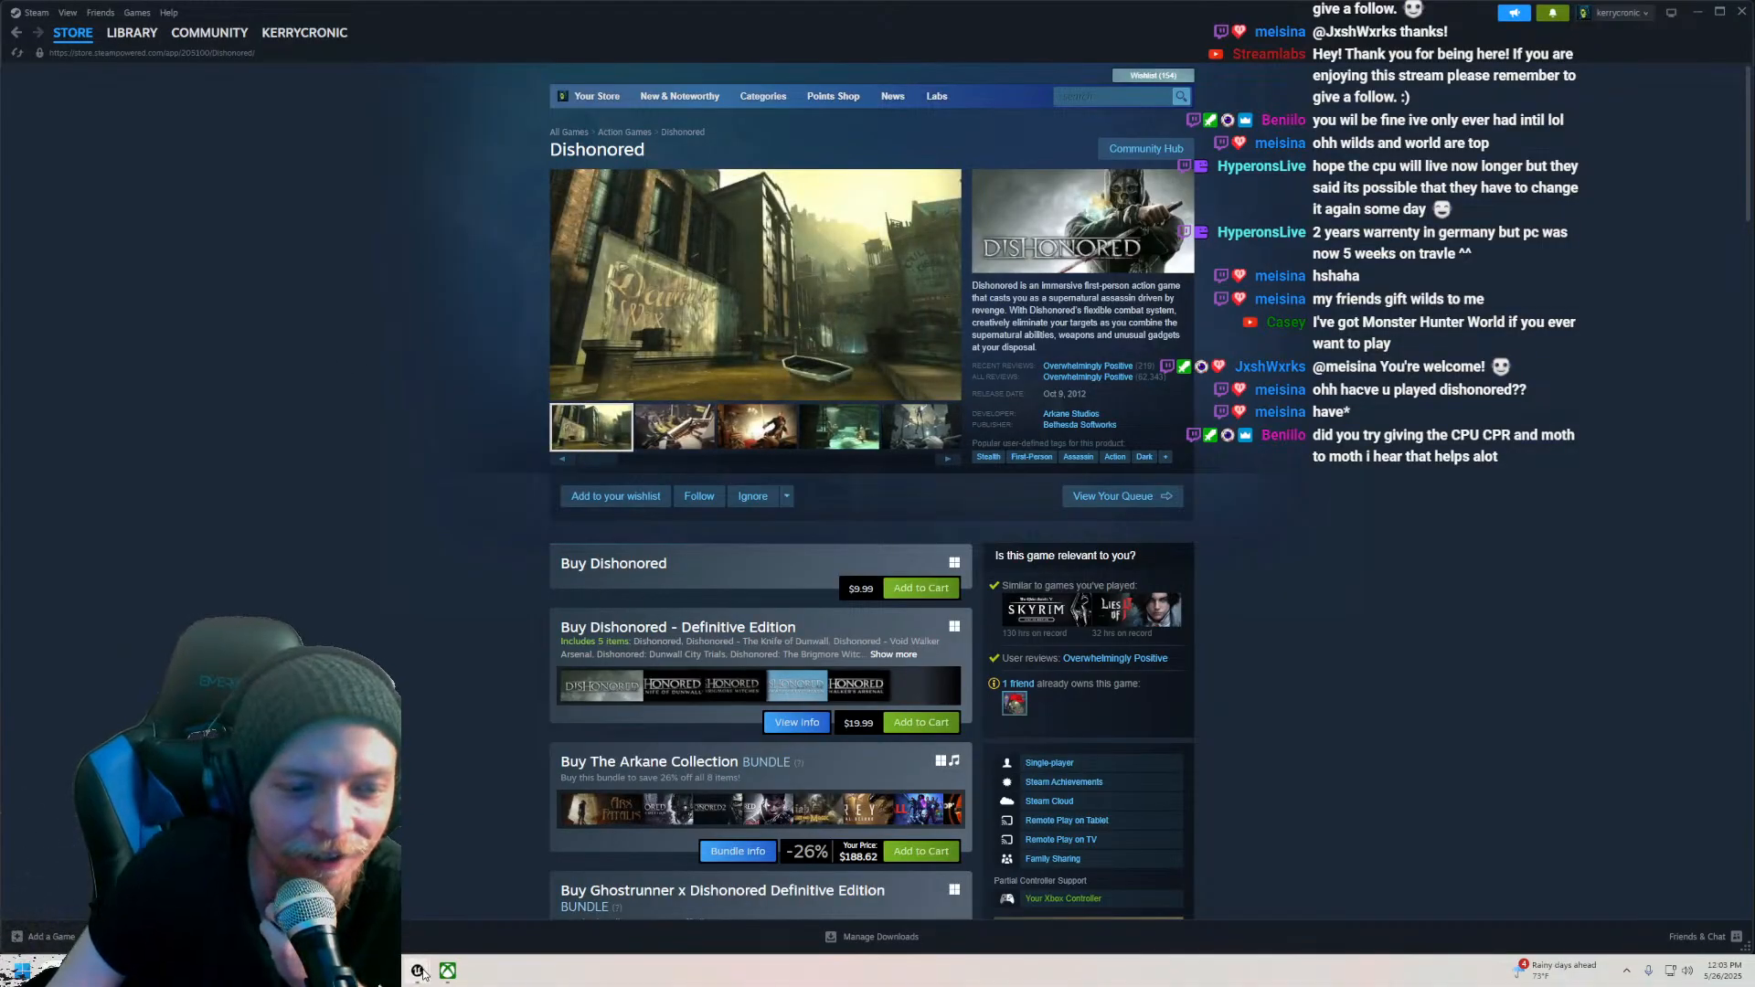
Step: Switch back to the Unreal Editor, close the MI_MoldyCheese window and inspect the cheese in game view
mouse_move(420, 969)
left_click(480, 899)
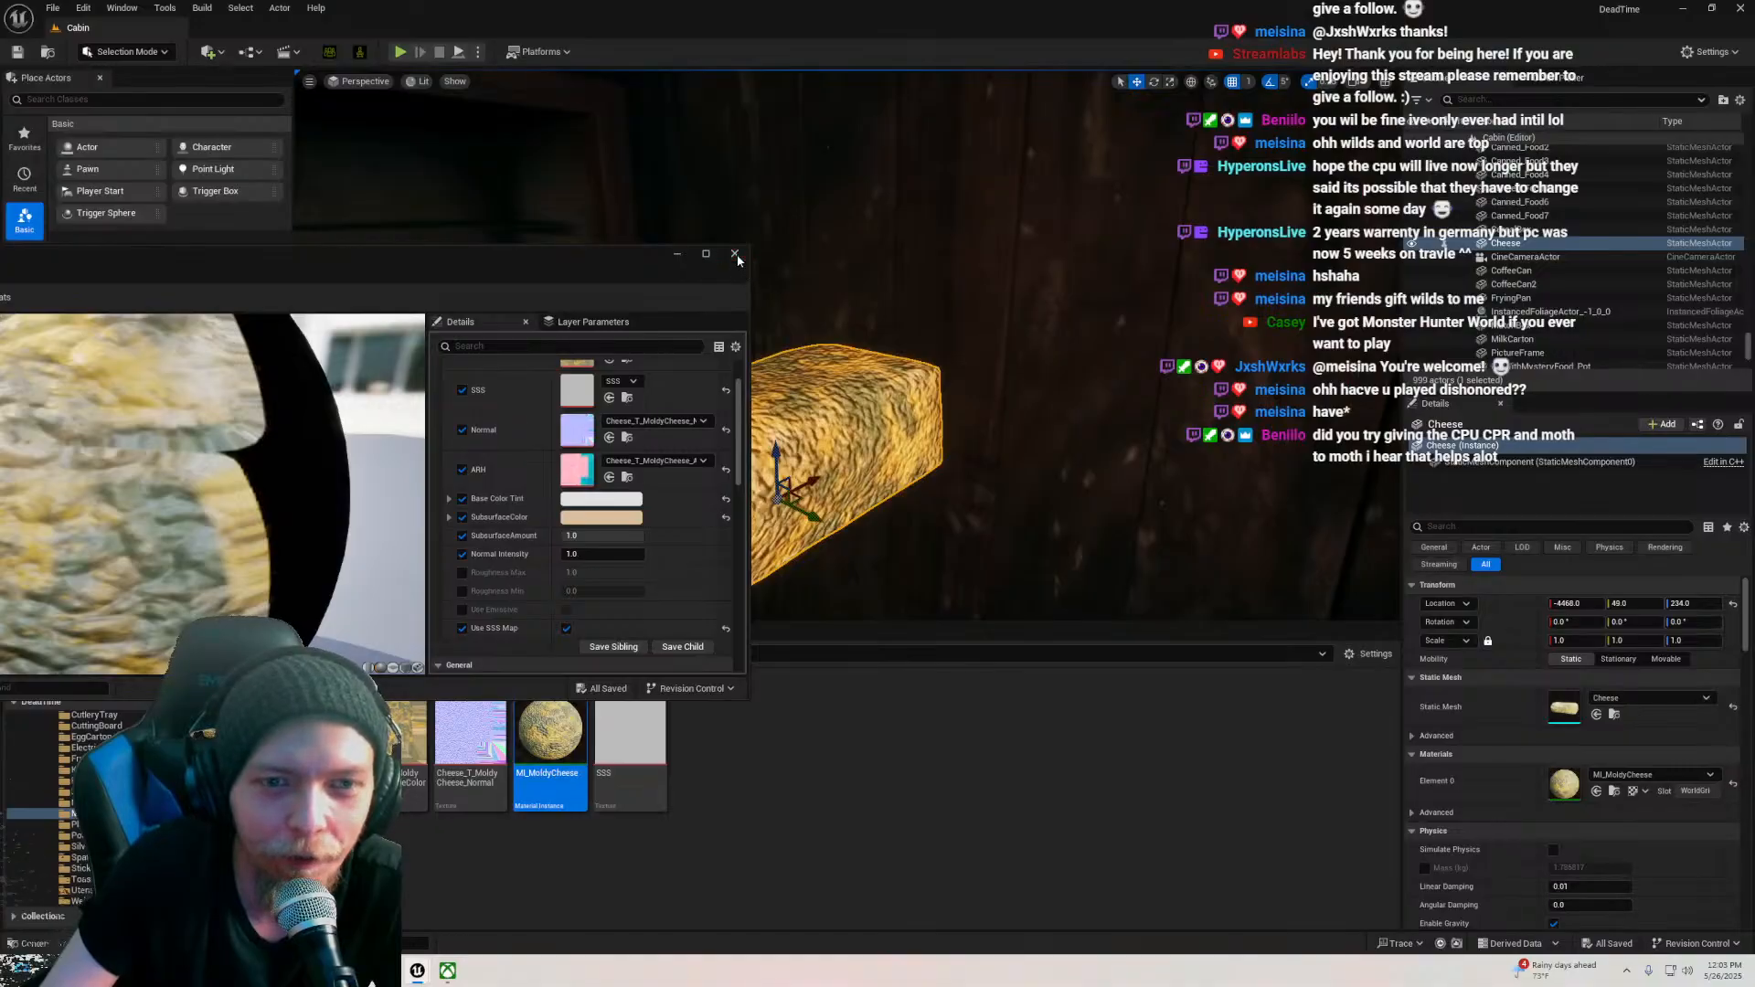
key("s")
right_click_drag(895, 386, 1189, 386)
key("g")
key("w")
right_click_drag(873, 356, 640, 356)
key("g")
right_click_drag(874, 357, 750, 357)
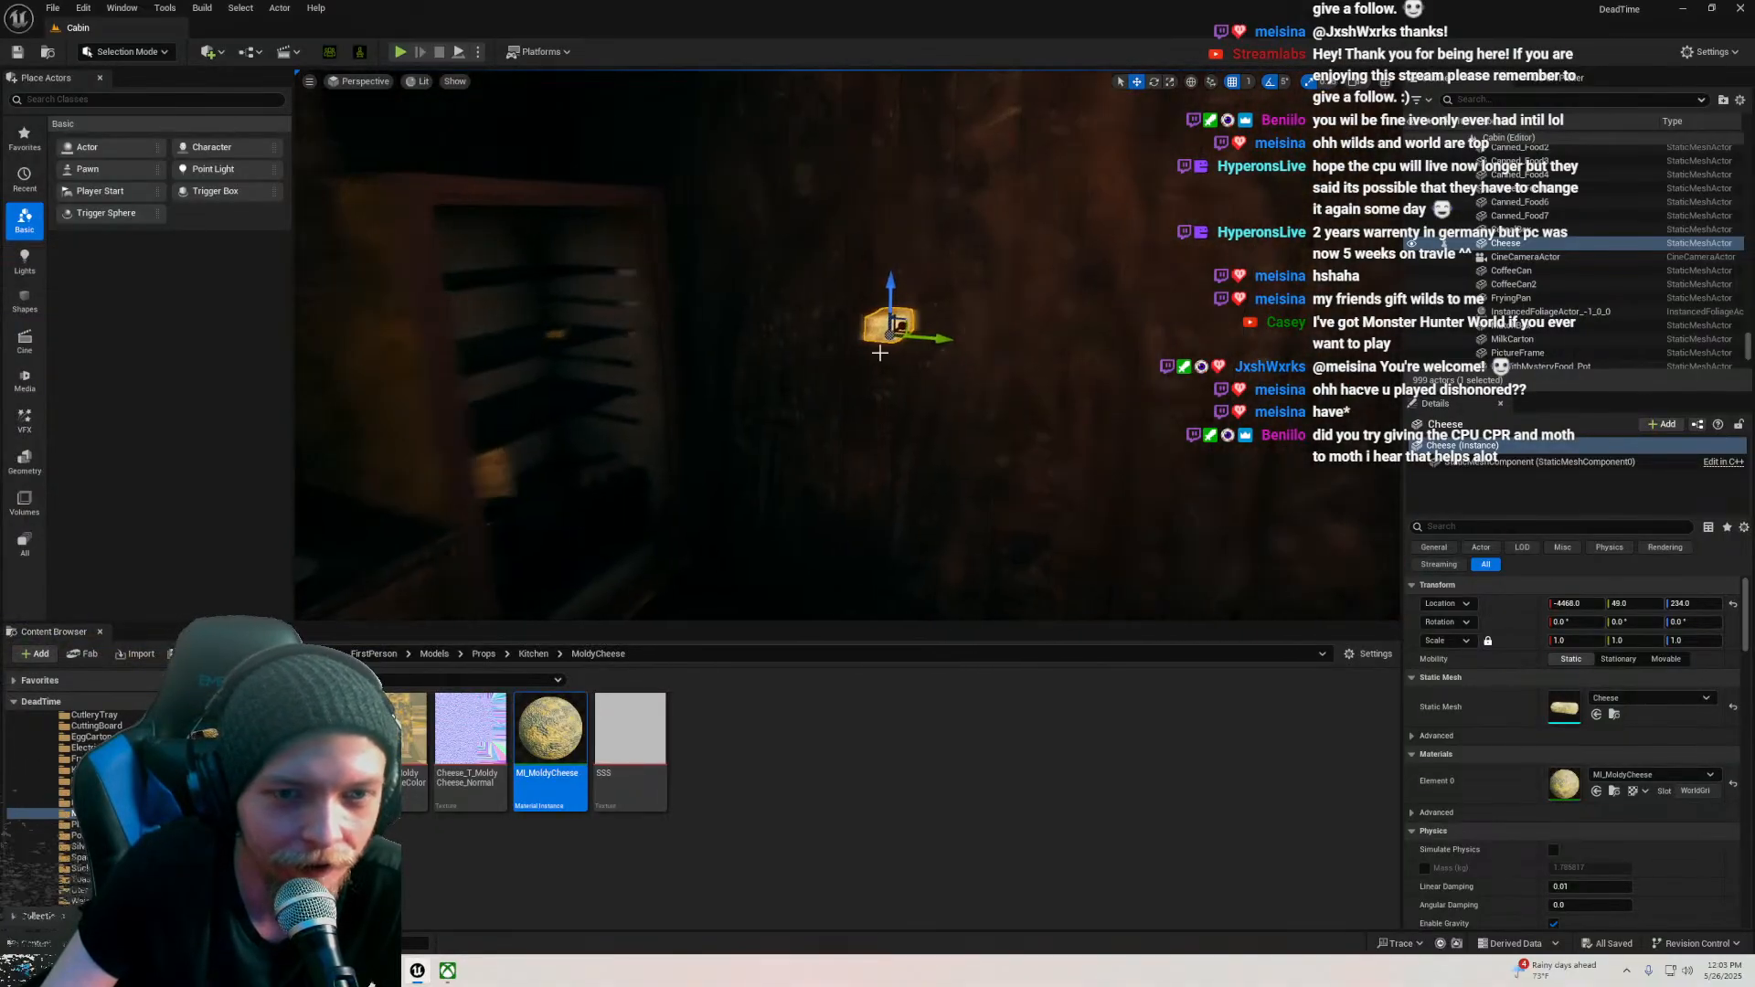
Step: Move the cheese across the kitchen into the open fridge, to about Y -149 and Z 186
left_click_drag(936, 339, 594, 318)
key("w")
right_click_drag(594, 318, 403, 352)
right_click_drag(822, 329, 752, 271)
left_click_drag(884, 254, 911, 531)
right_click_drag(912, 531, 984, 392)
key("a")
left_click_drag(984, 391, 761, 340)
right_click_drag(761, 340, 731, 320)
Step: Raise the cheese to Z 211 so it sits on a higher fridge shelf, and focus on it
key("s")
key("w")
key("s")
mouse_move(889, 400)
right_mouse_down()
mouse_move(900, 467)
mouse_move(890, 400)
right_mouse_up()
key("w")
key("s")
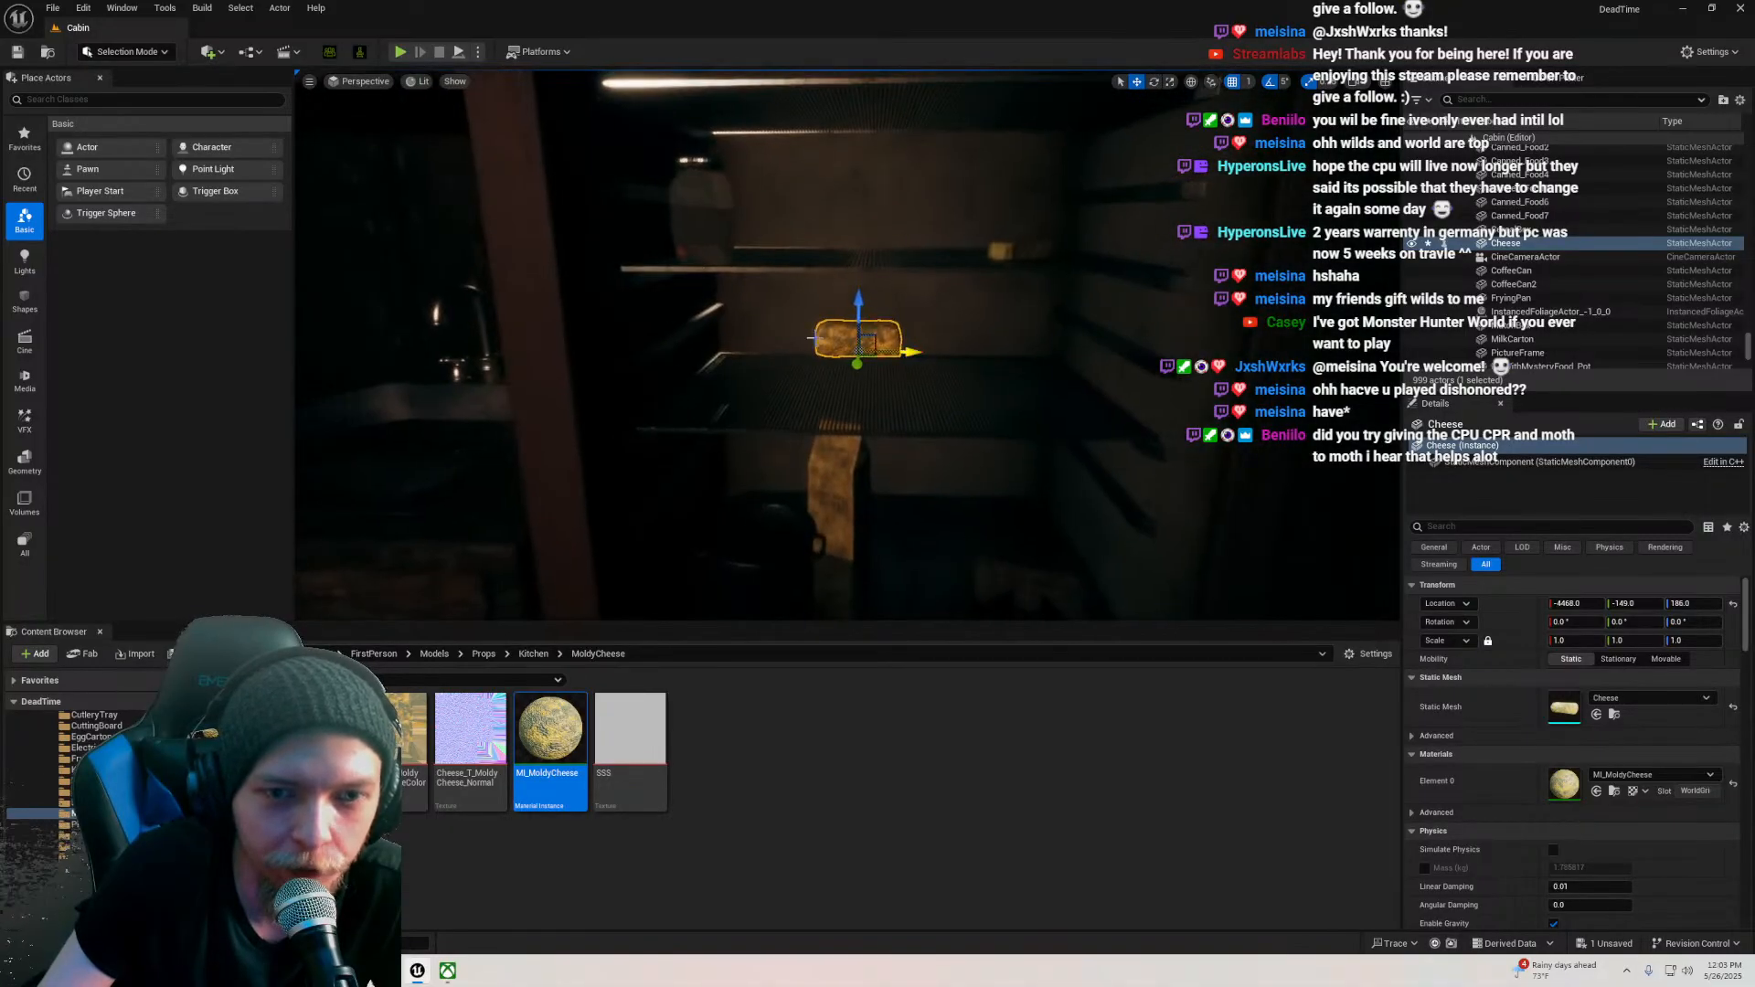
key("w")
mouse_move(1043, 375)
right_mouse_down()
mouse_move(1051, 359)
mouse_move(1065, 370)
right_mouse_up()
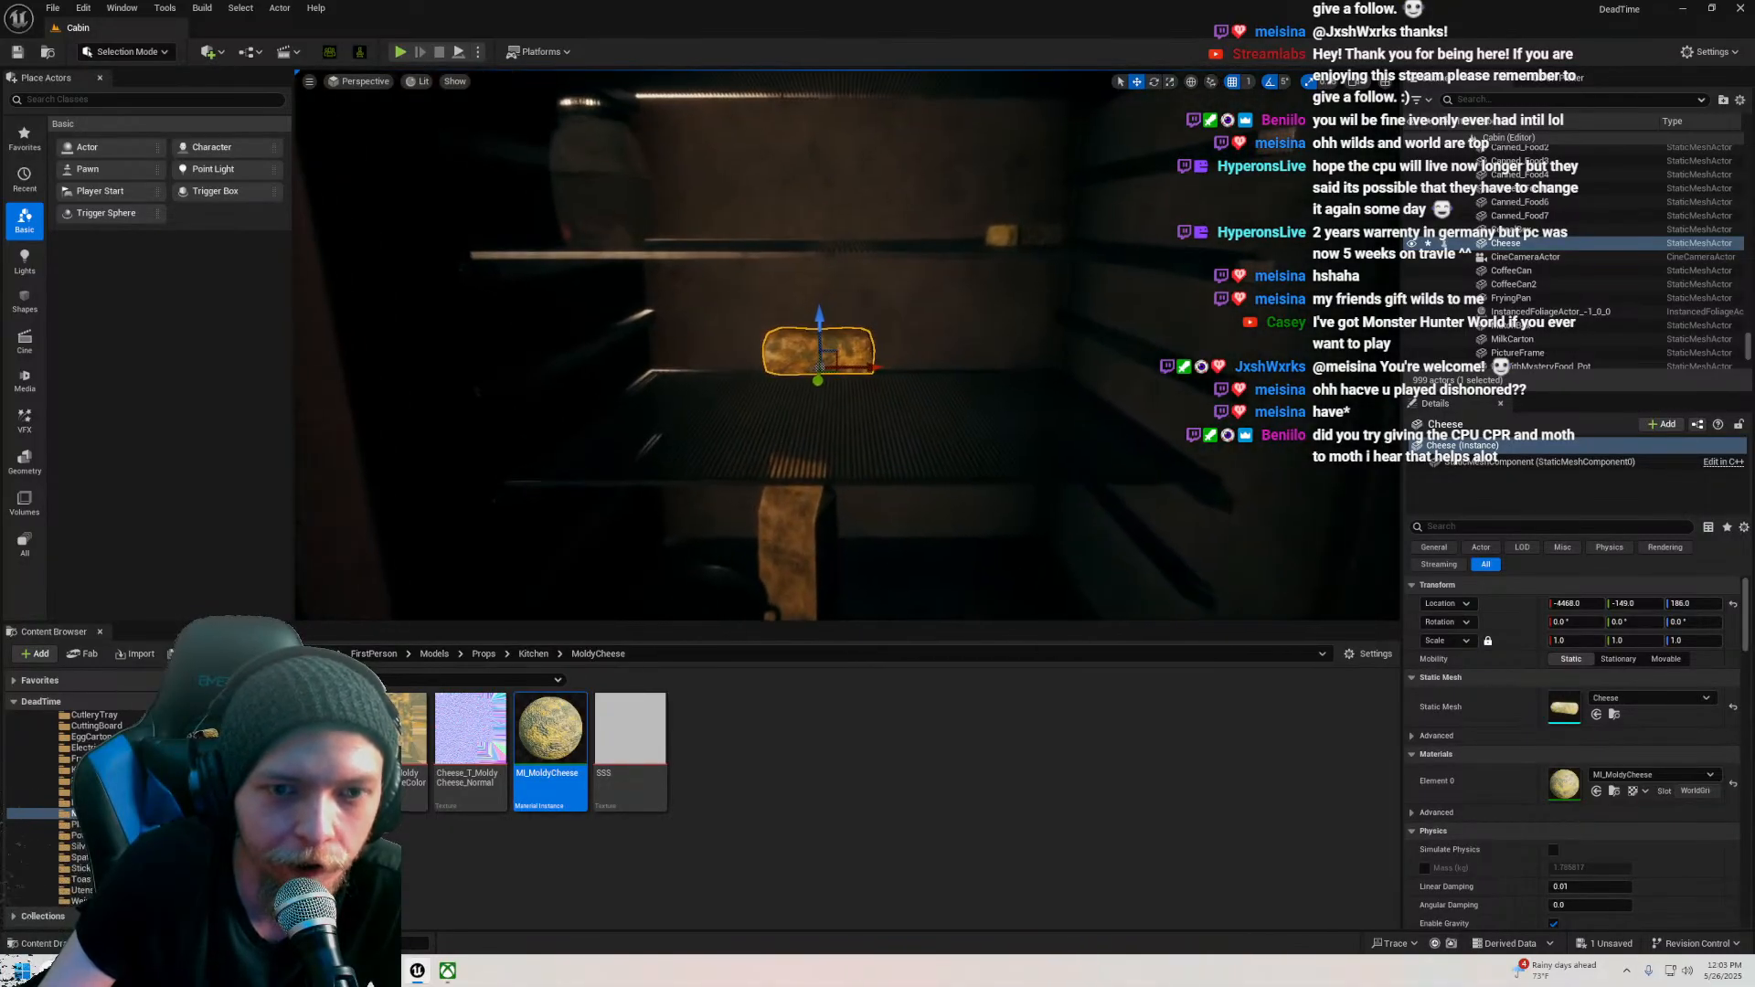
left_click_drag(814, 309, 792, 183)
key("f")
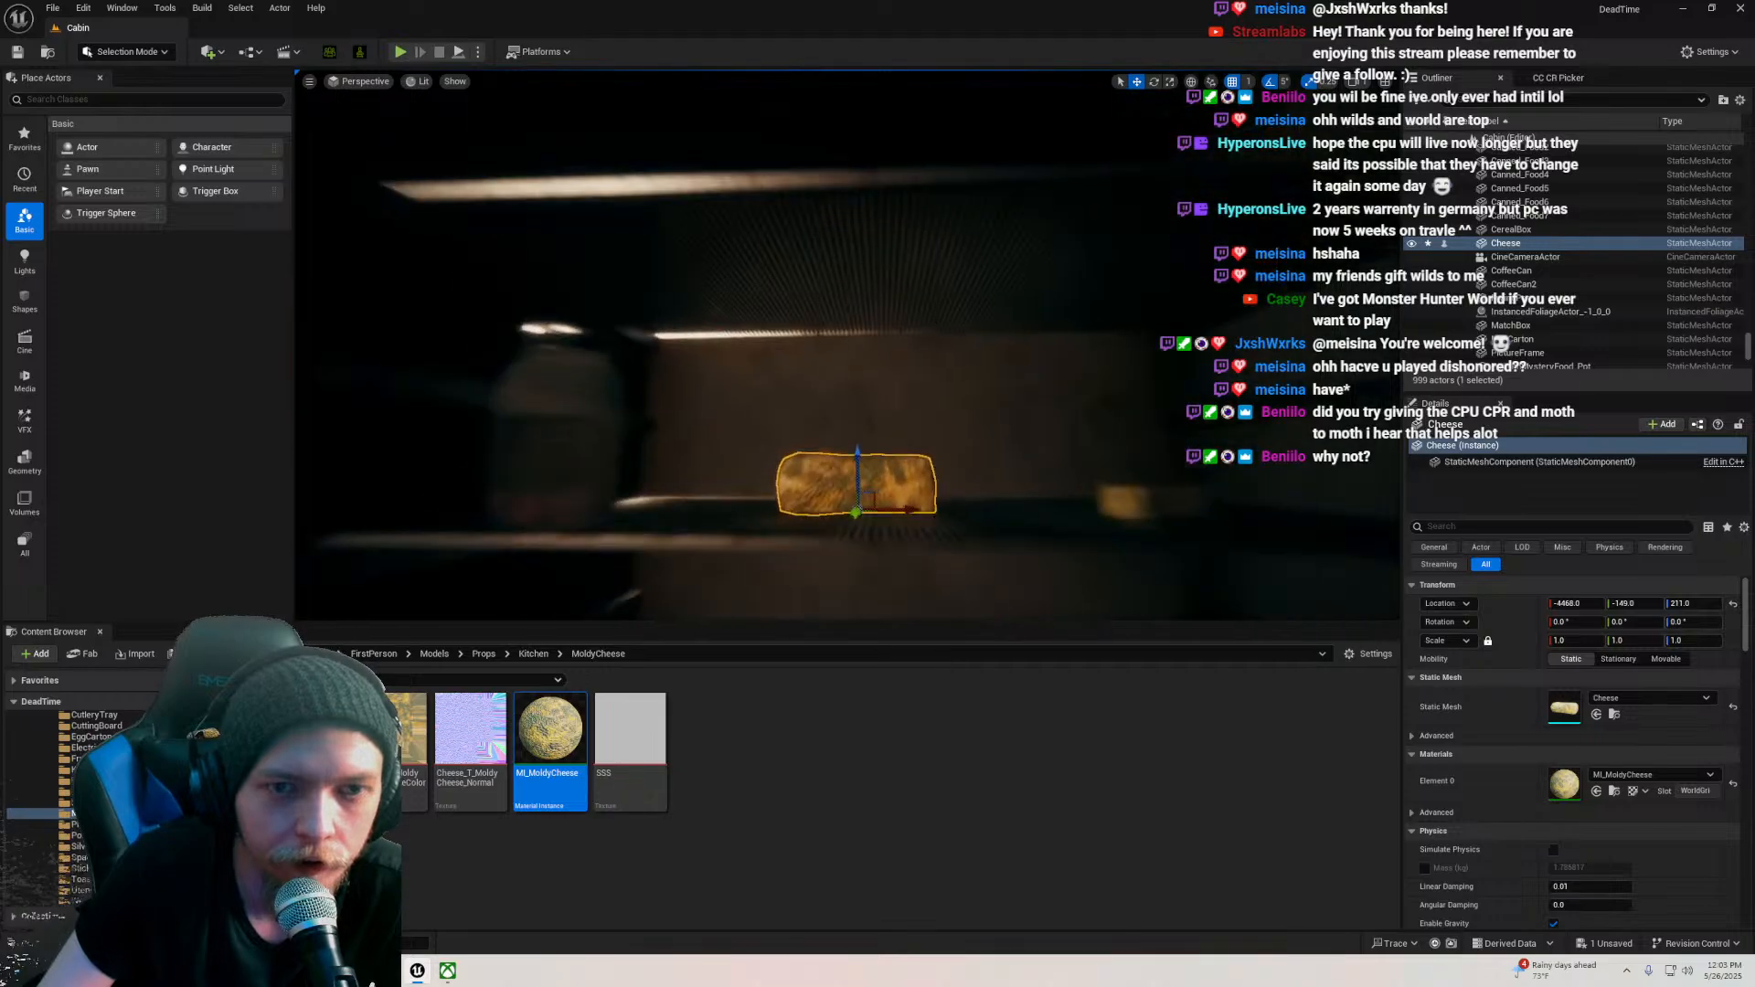
Step: Shift the cheese beside the jar to X -4490 and rotate it to about -165° around the vertical axis
key("e")
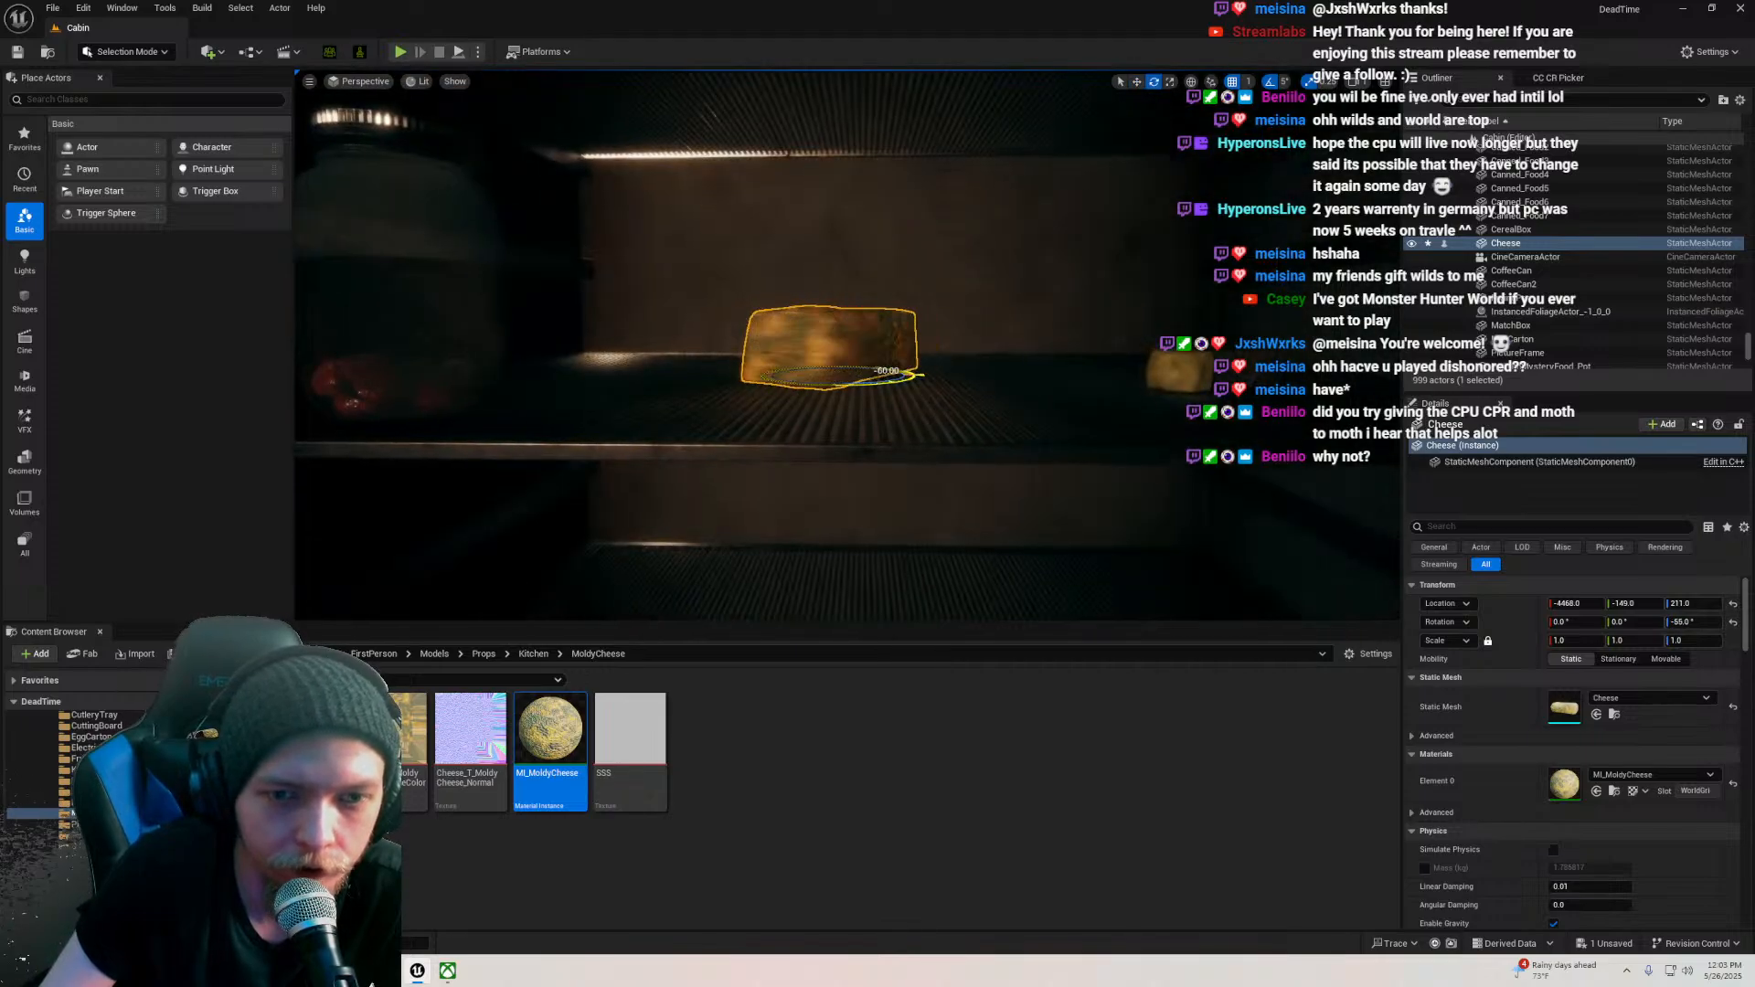
left_click_drag(885, 382, 694, 390)
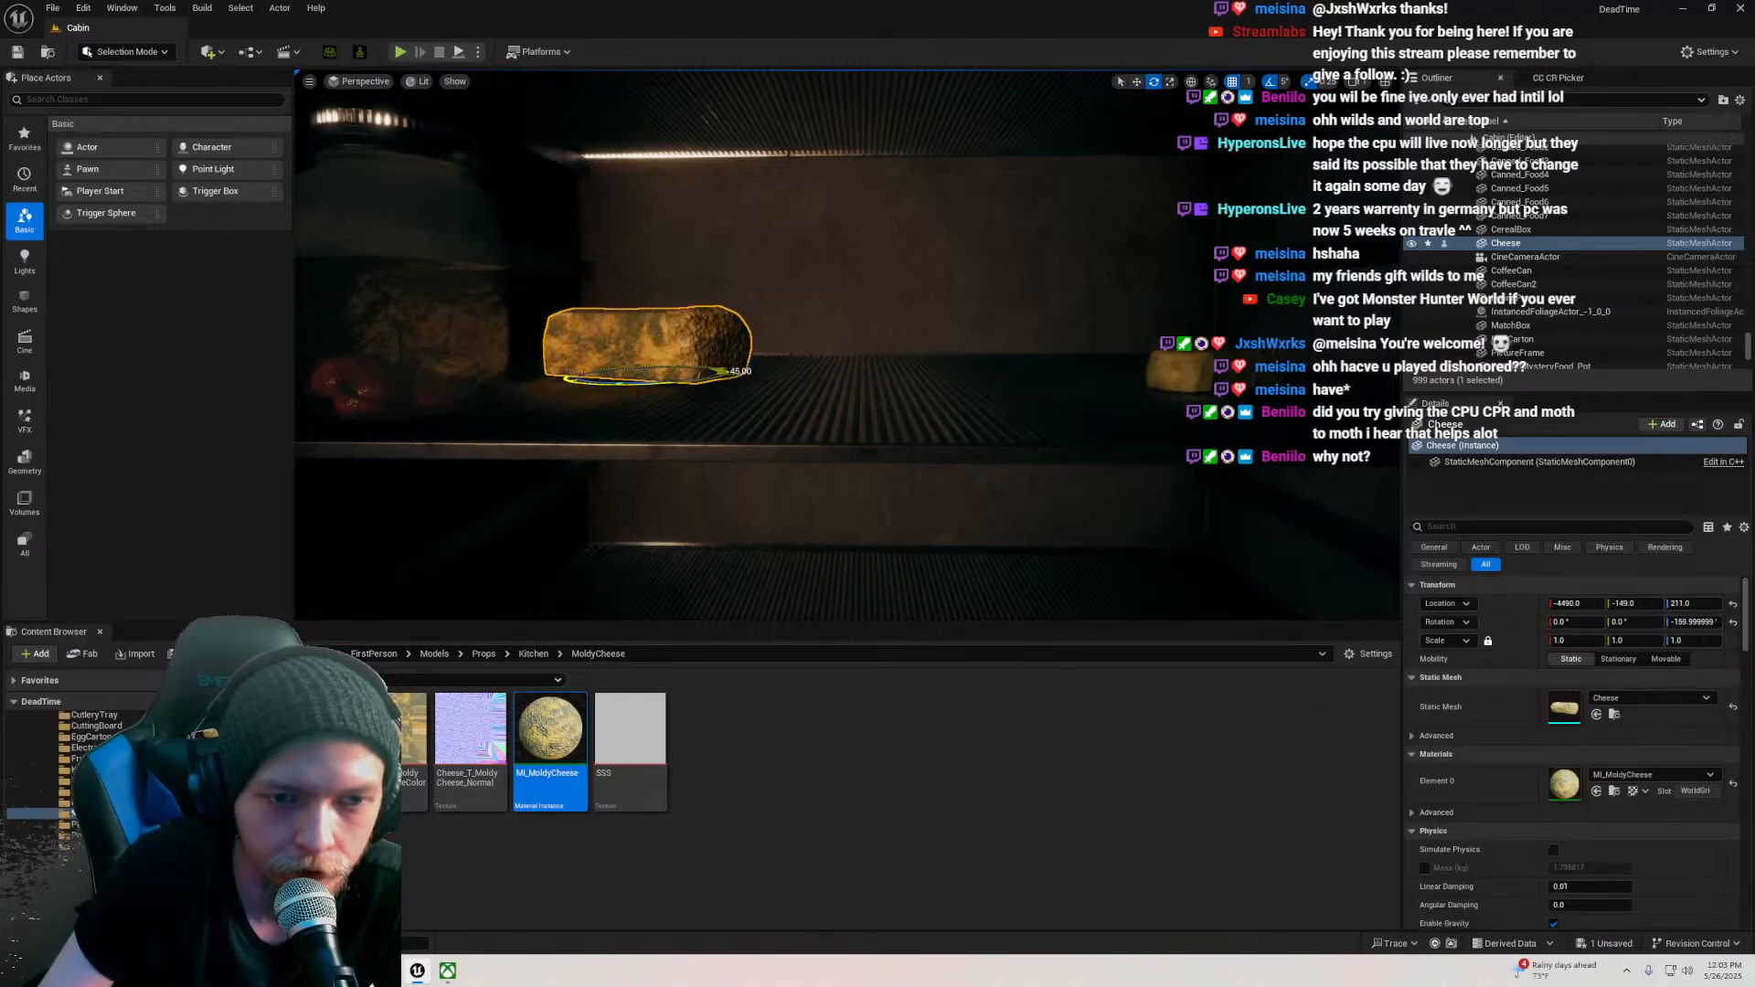
key("w")
scroll(799, 376, "down", 10)
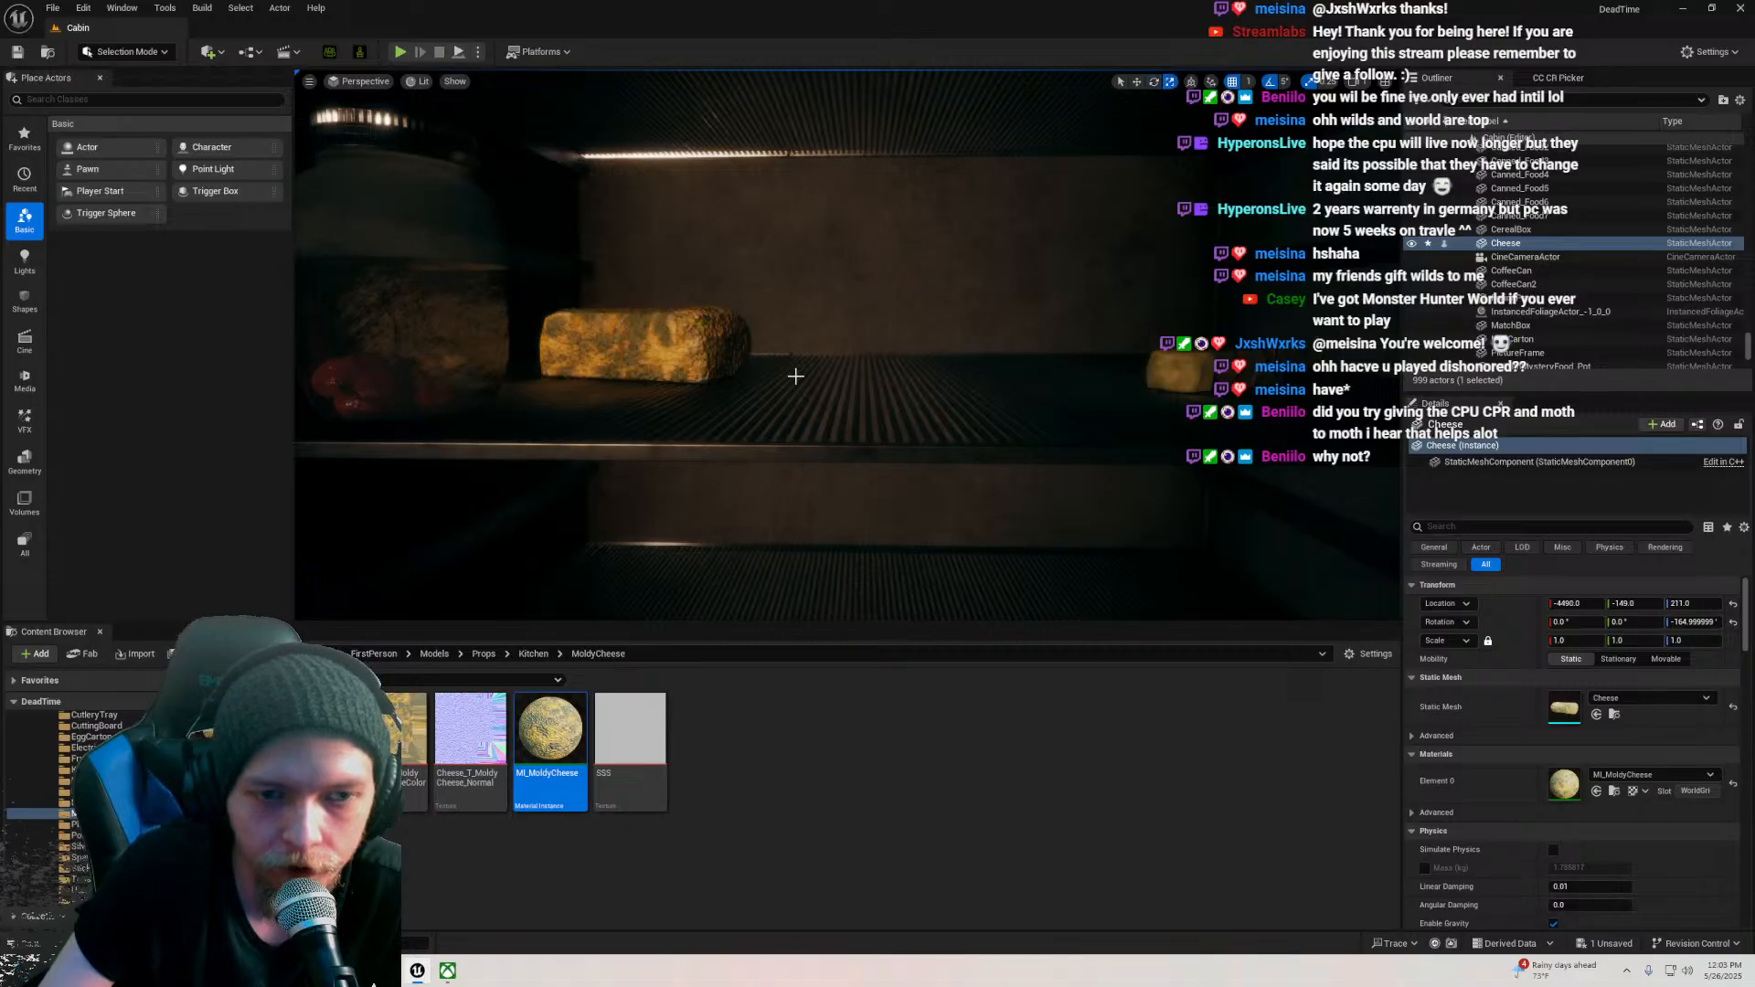
key("e")
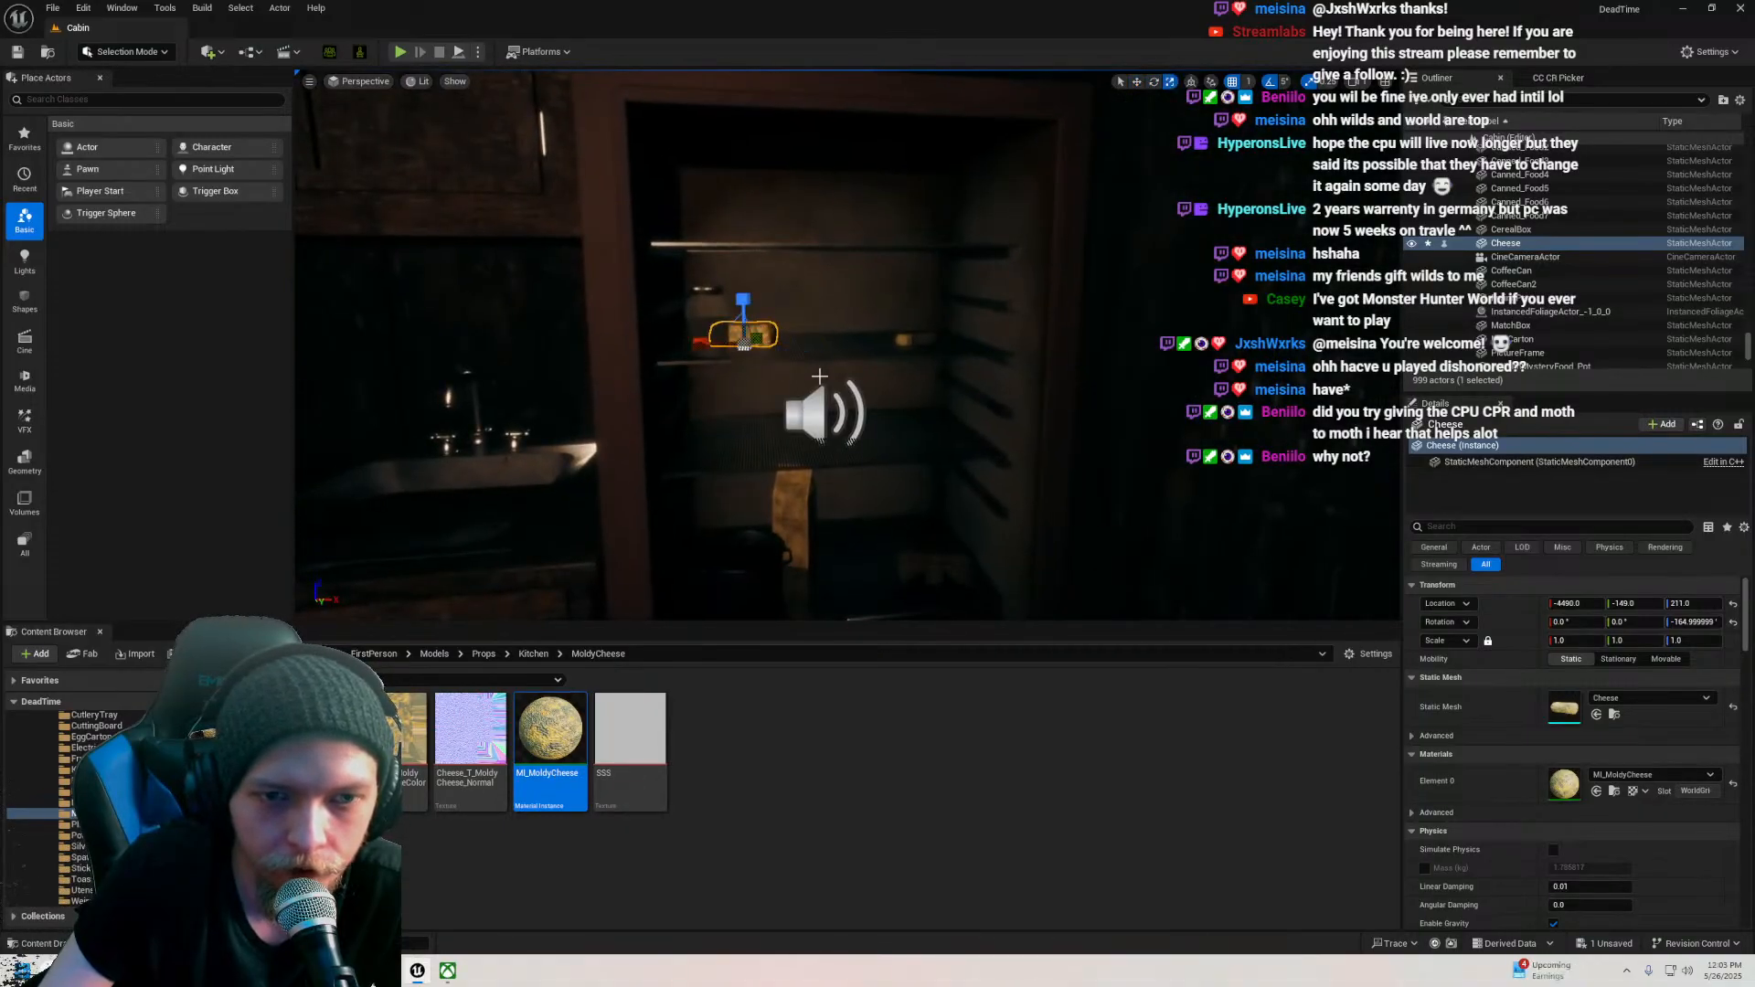
Step: Save the Cabin level with the cheese placed on the fridge shelf
right_click_drag(820, 376, 741, 370)
key("s")
key("w")
key("s")
key("ctrl+s")
left_click(1001, 638)
Step: Collapse the FirstPerson folder in the Content Browser's folder tree
mouse_move(877, 384)
right_mouse_down()
mouse_move(823, 384)
mouse_move(864, 361)
mouse_move(859, 388)
mouse_move(891, 421)
mouse_move(850, 402)
right_mouse_up()
key("s")
key("w")
scroll(82, 745, "up", 2)
scroll(36, 775, "up", 4)
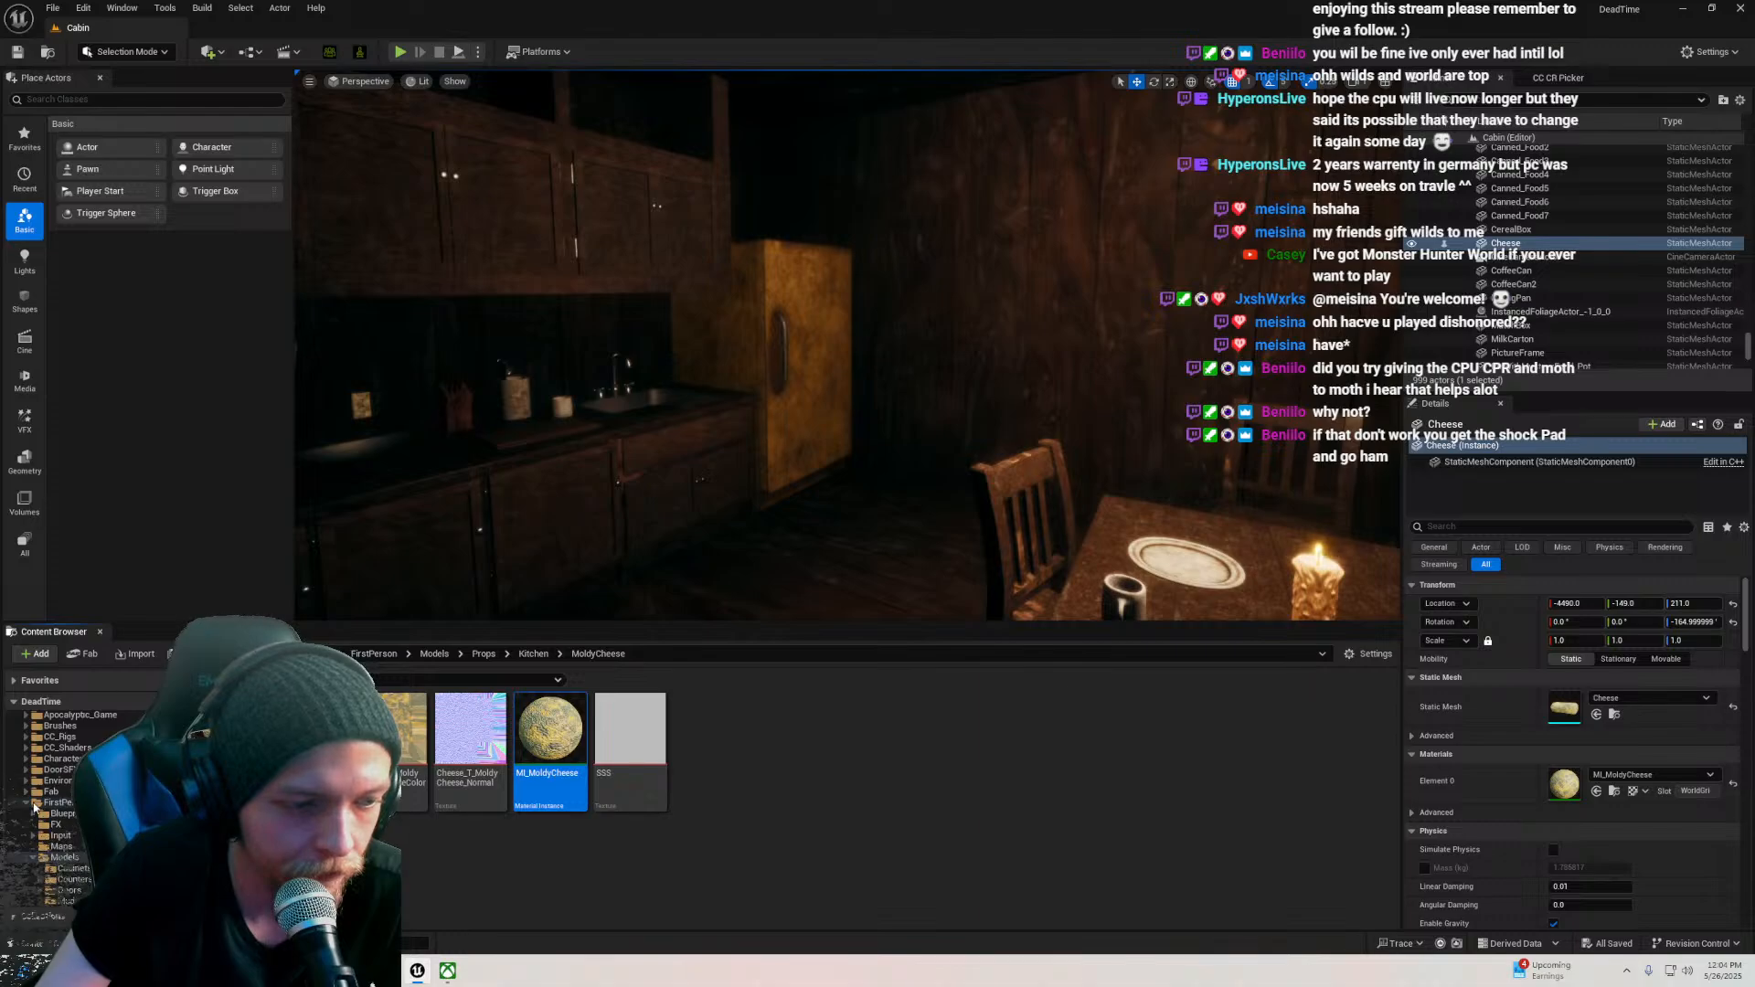
left_click(34, 807)
right_click_drag(540, 546, 522, 545)
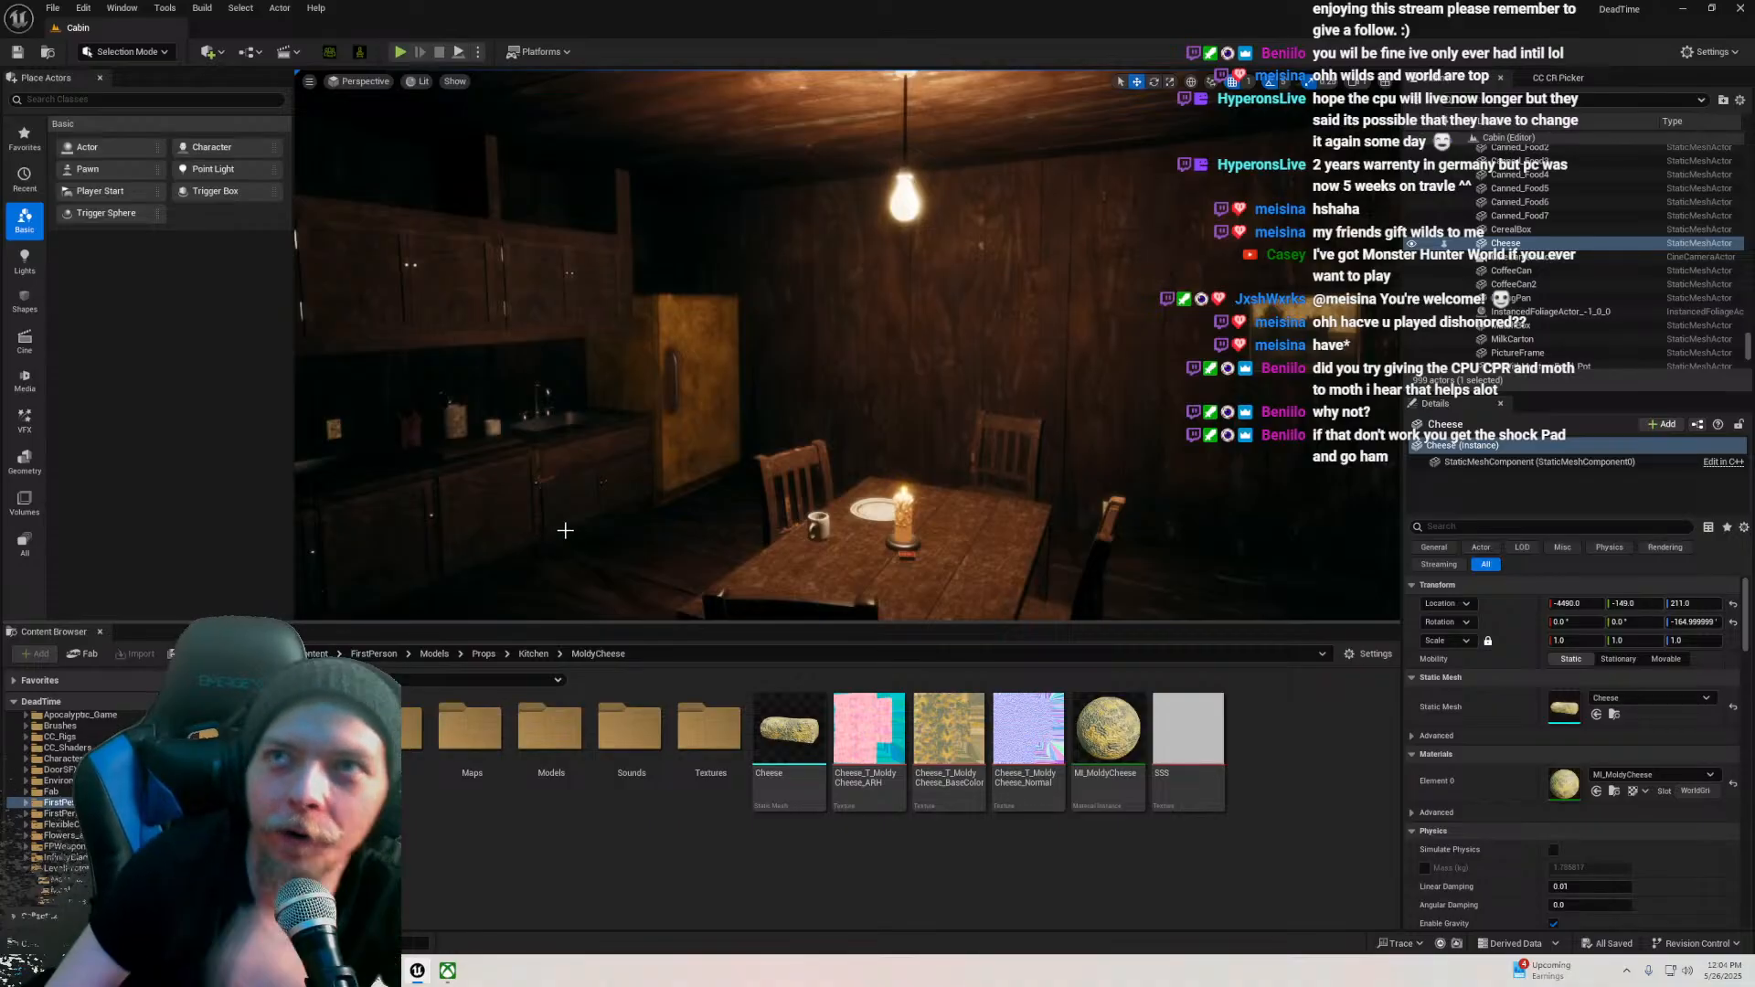
right_click_drag(565, 530, 536, 552)
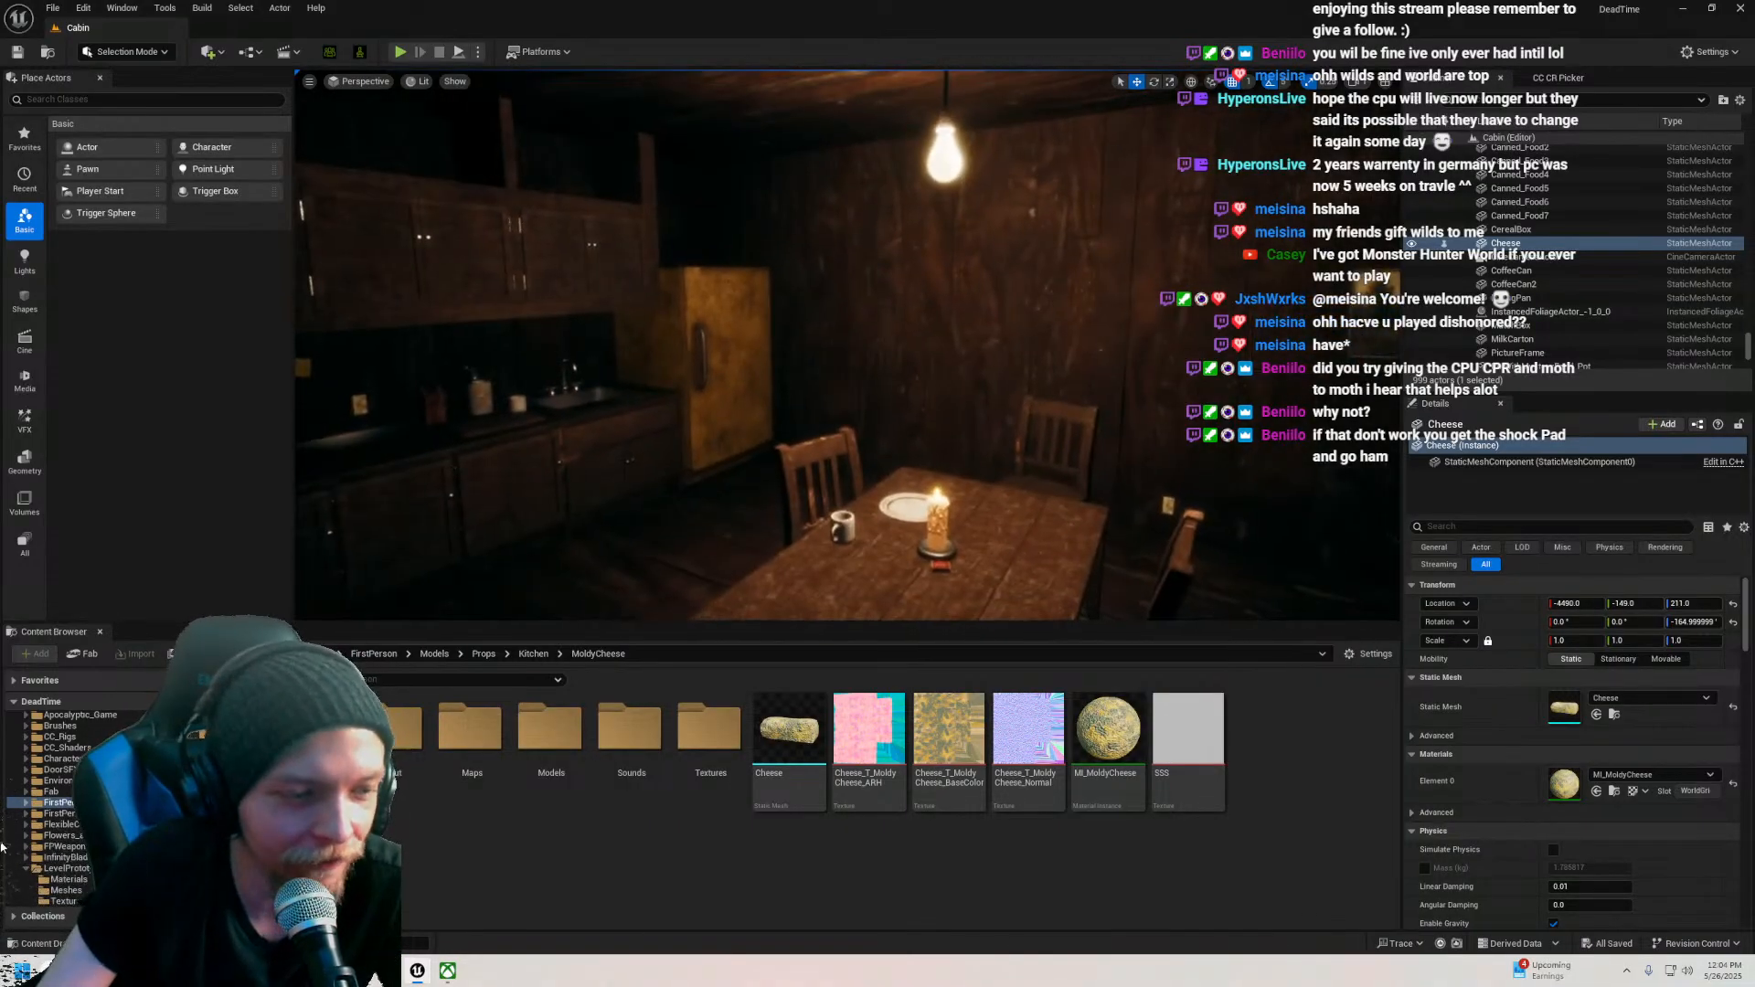
key("s")
right_click_drag(718, 526, 621, 614)
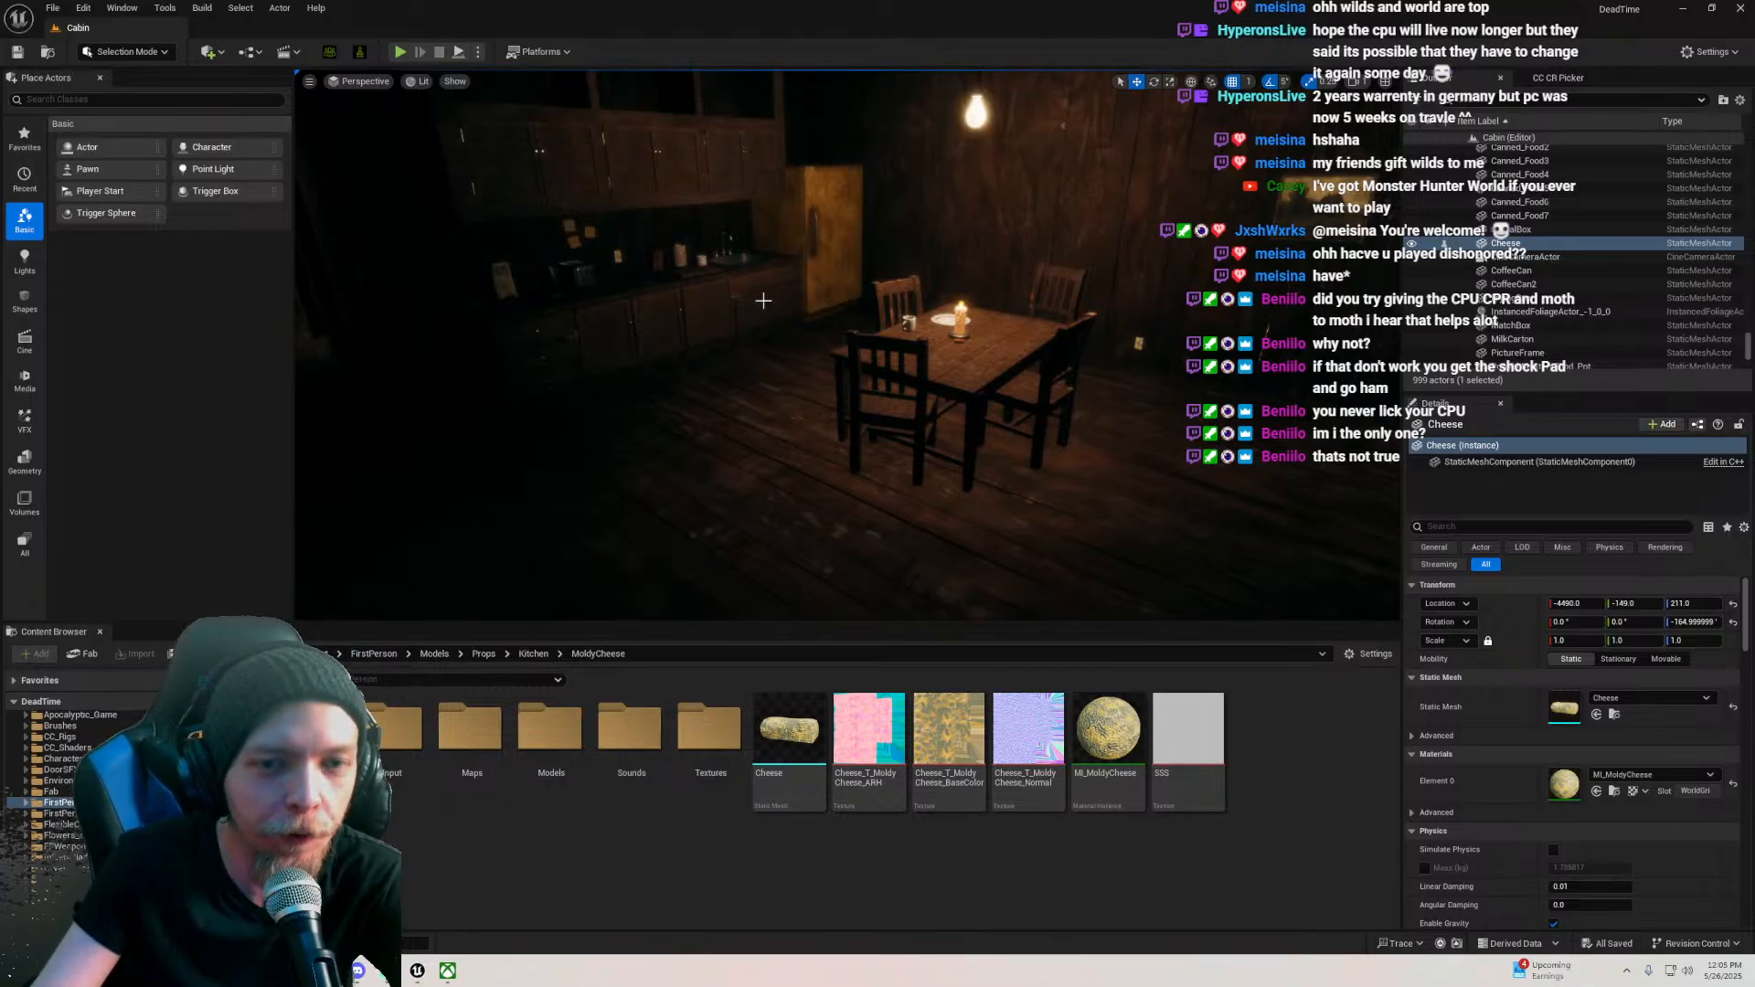
mouse_move(626, 346)
right_mouse_down()
mouse_move(558, 411)
mouse_move(599, 379)
mouse_move(640, 265)
mouse_move(648, 288)
mouse_move(611, 328)
right_mouse_up()
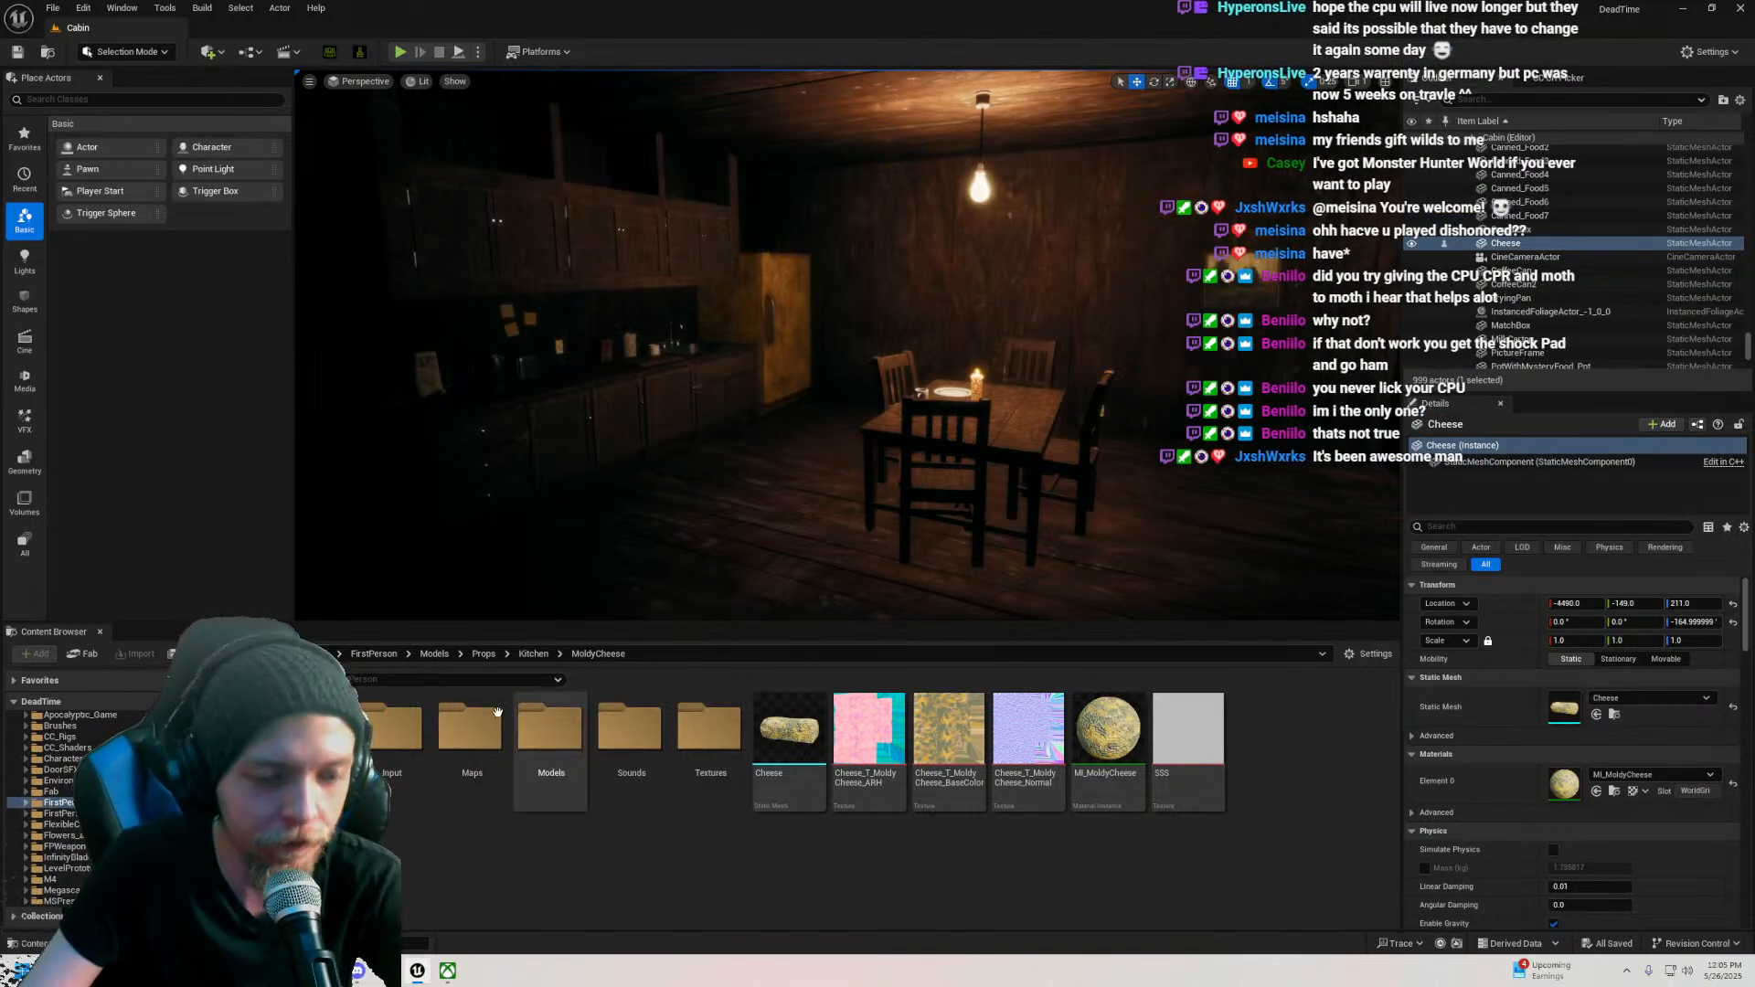
mouse_move(401, 965)
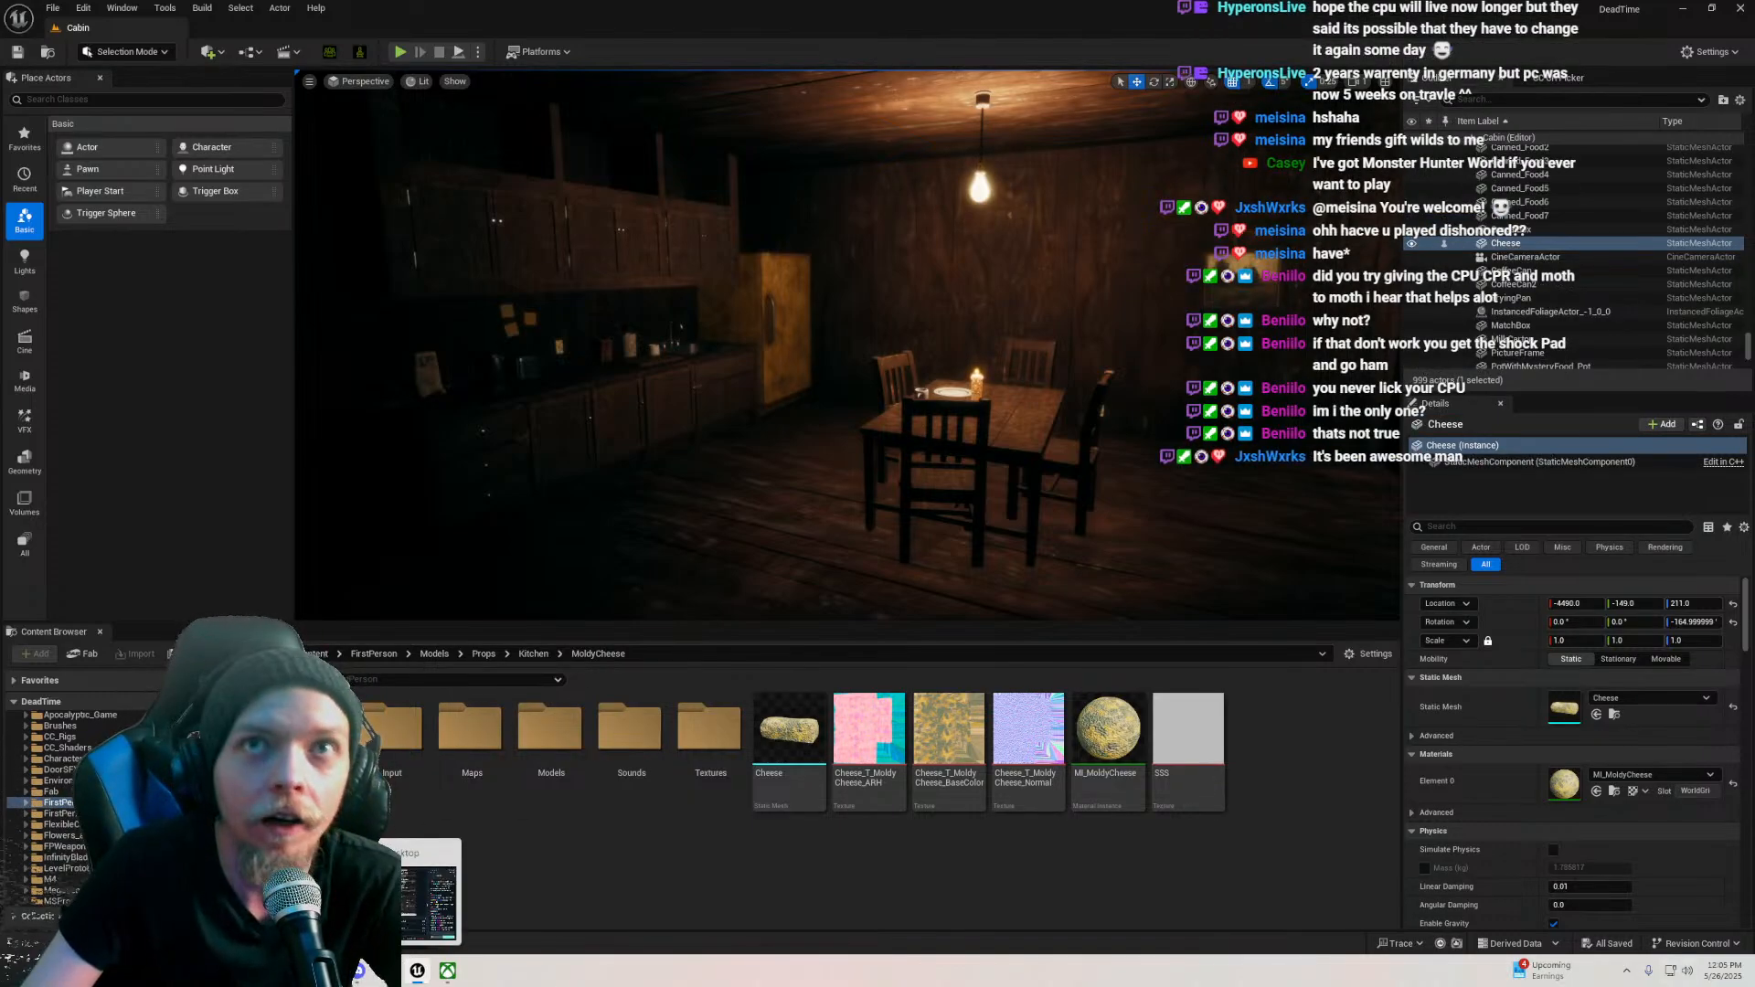